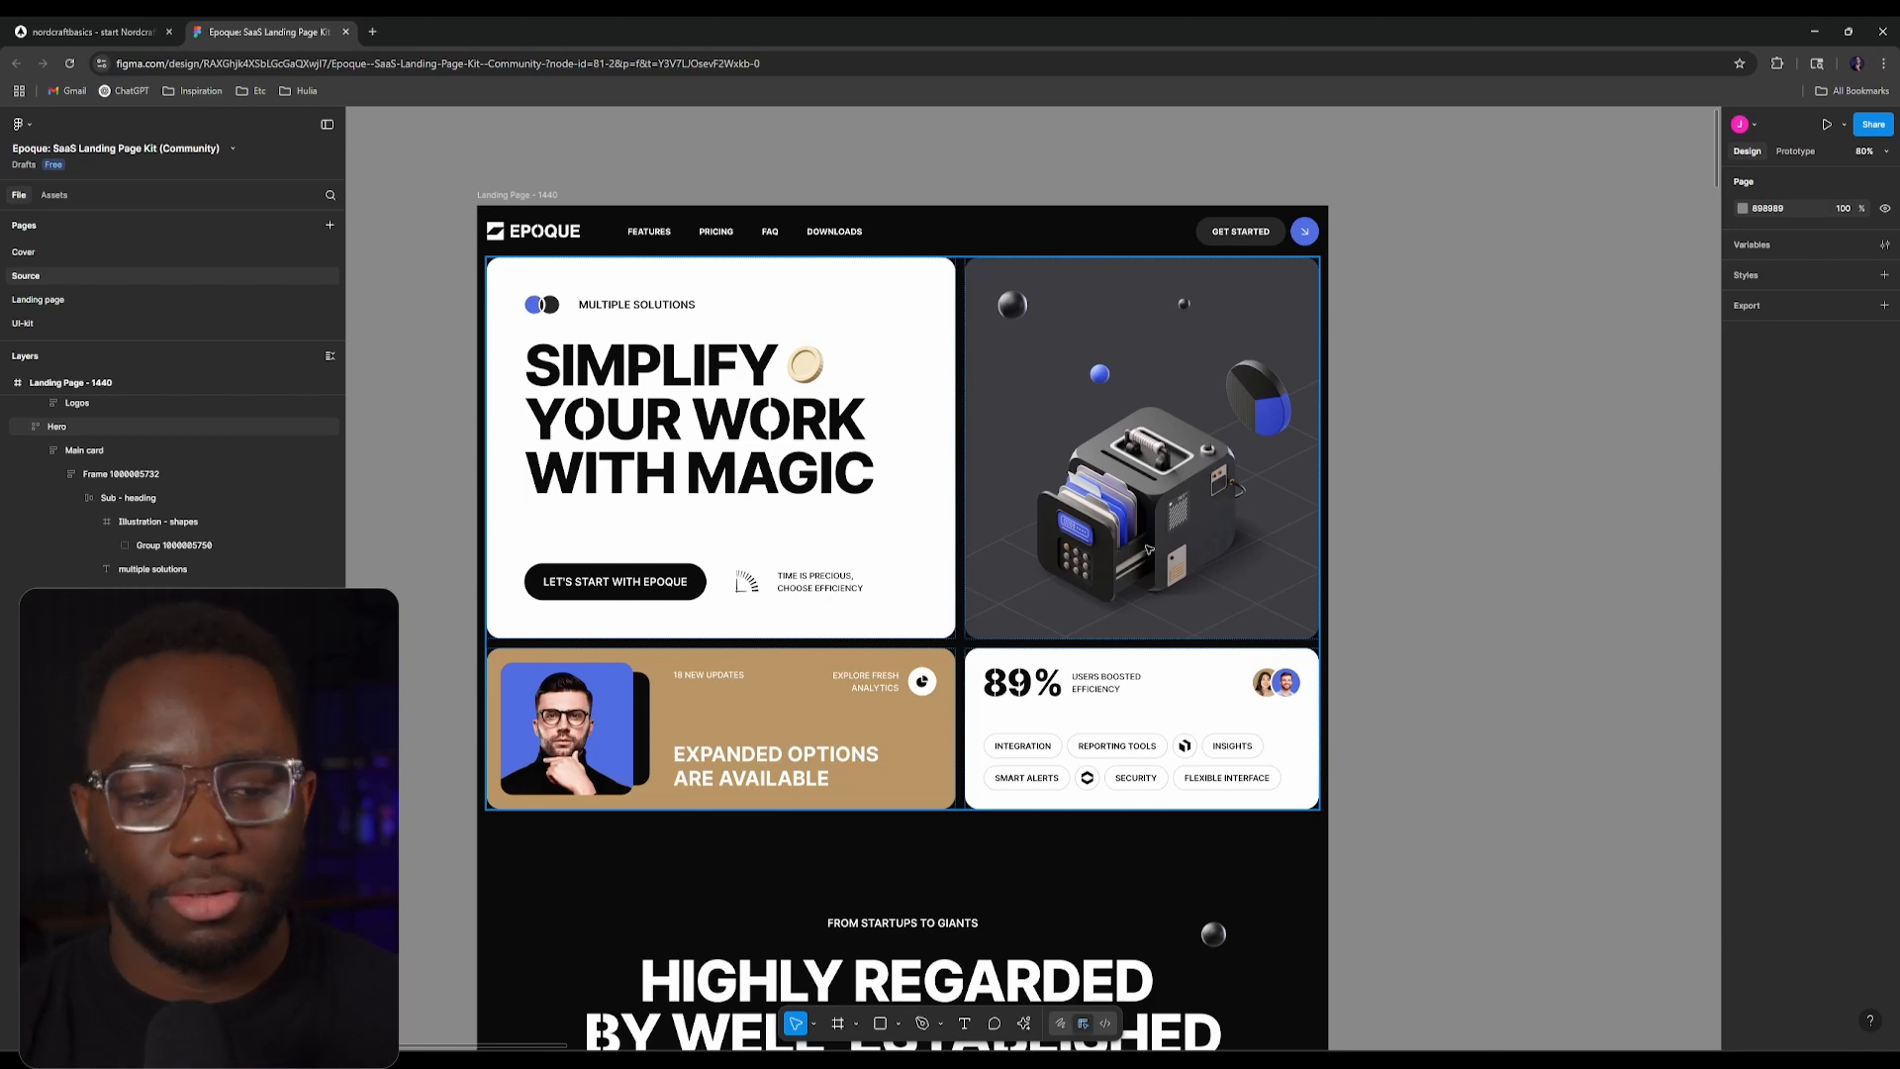
Step: Examine how the Epoque landing page hero is laid out in the desktop, tablet, mobile and mobile-menu frames
scroll(1533, 368, "down", 5)
left_click_drag(1456, 365, 689, 356)
left_click_drag(1717, 331, 1182, 330)
left_click_drag(1338, 311, 874, 336)
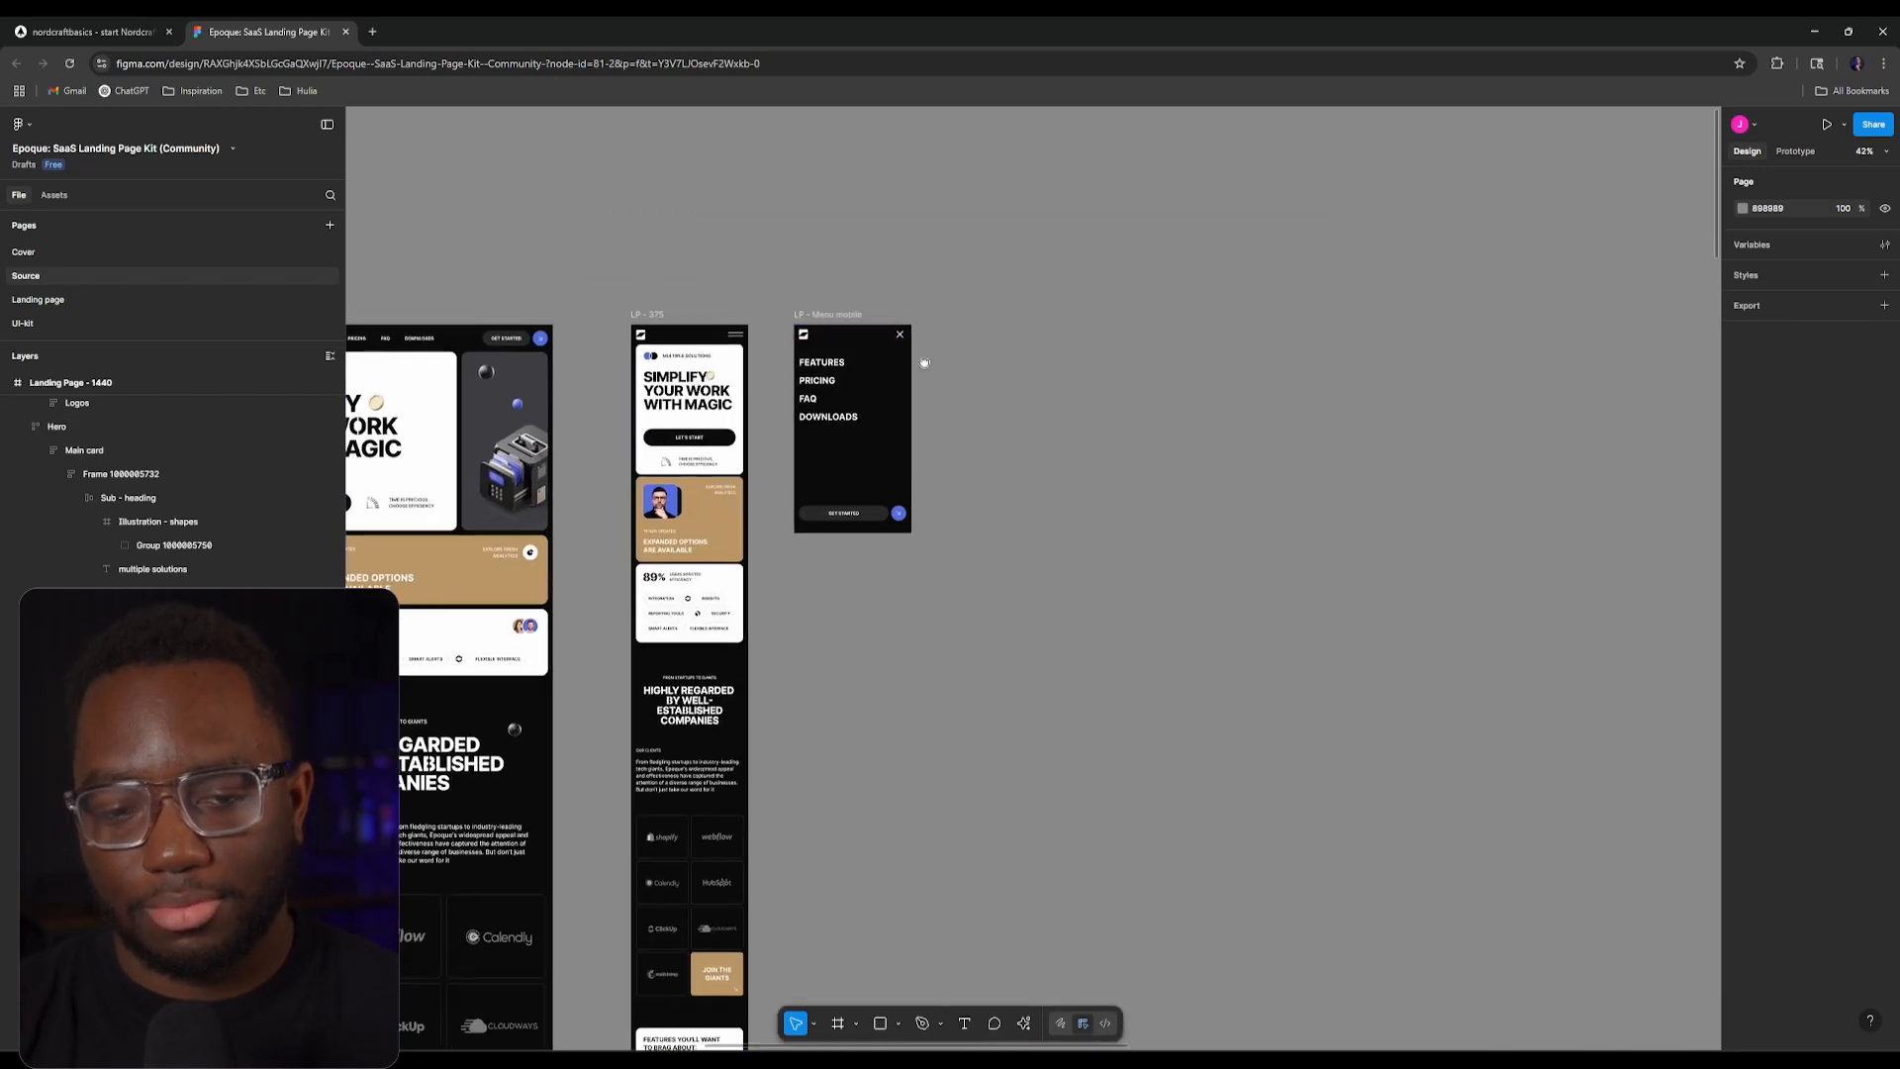
left_click_drag(459, 322, 944, 243)
scroll(954, 449, "up", 4)
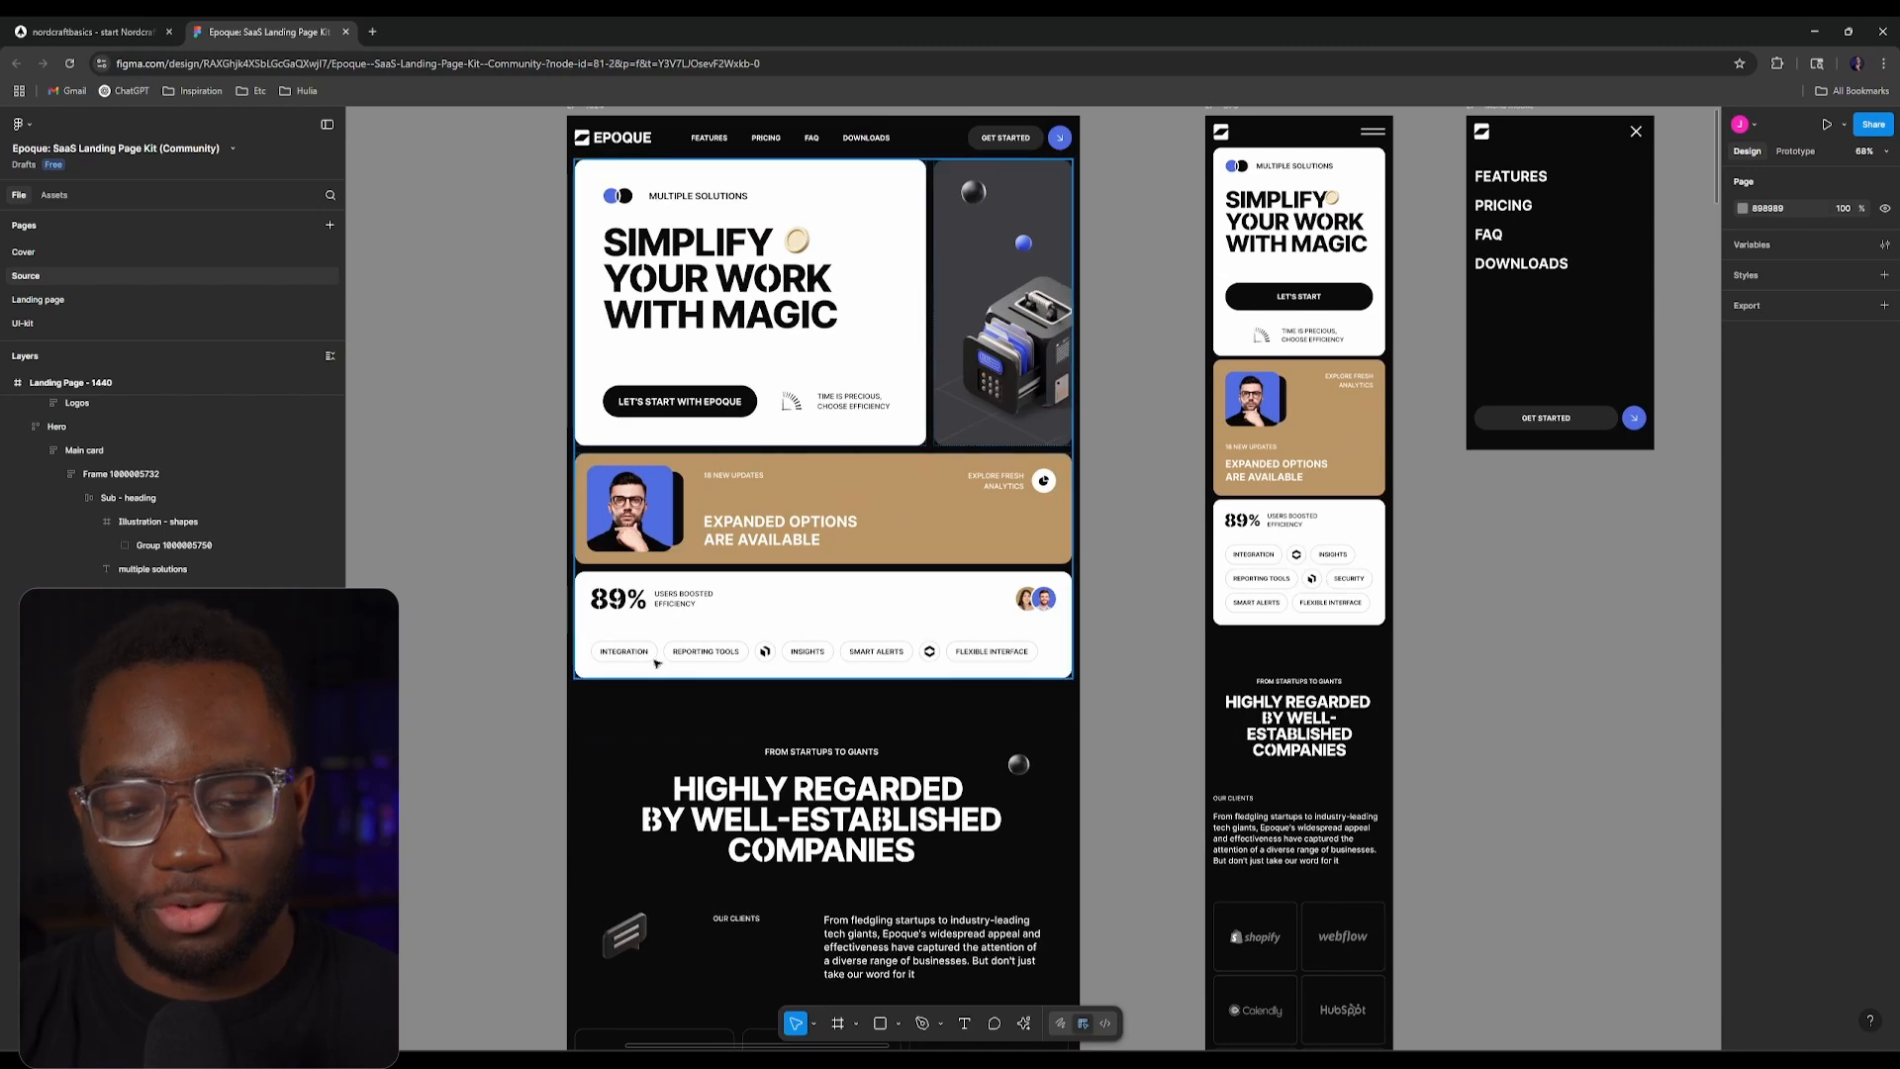
left_click_drag(617, 452, 1712, 433)
left_click_drag(981, 364, 1292, 483)
left_click_drag(1175, 421, 1304, 434)
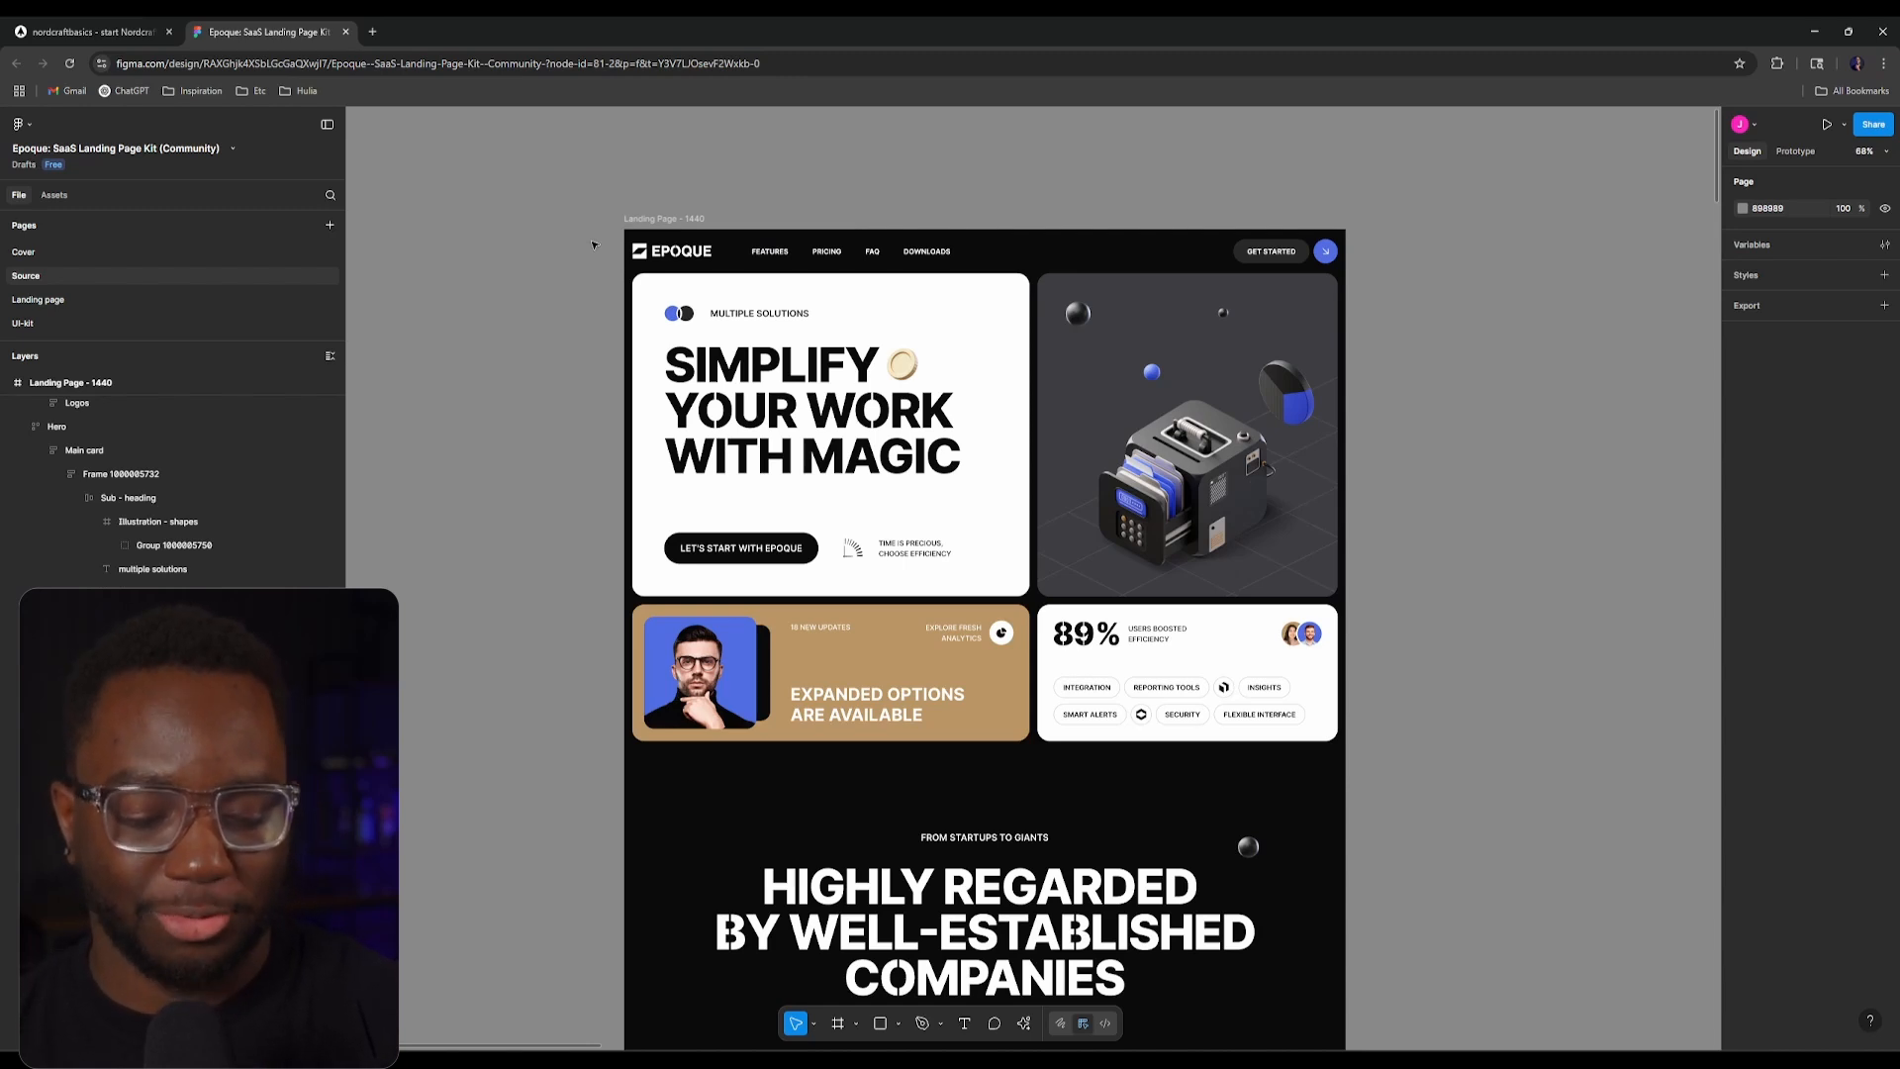
key("ctrl+y")
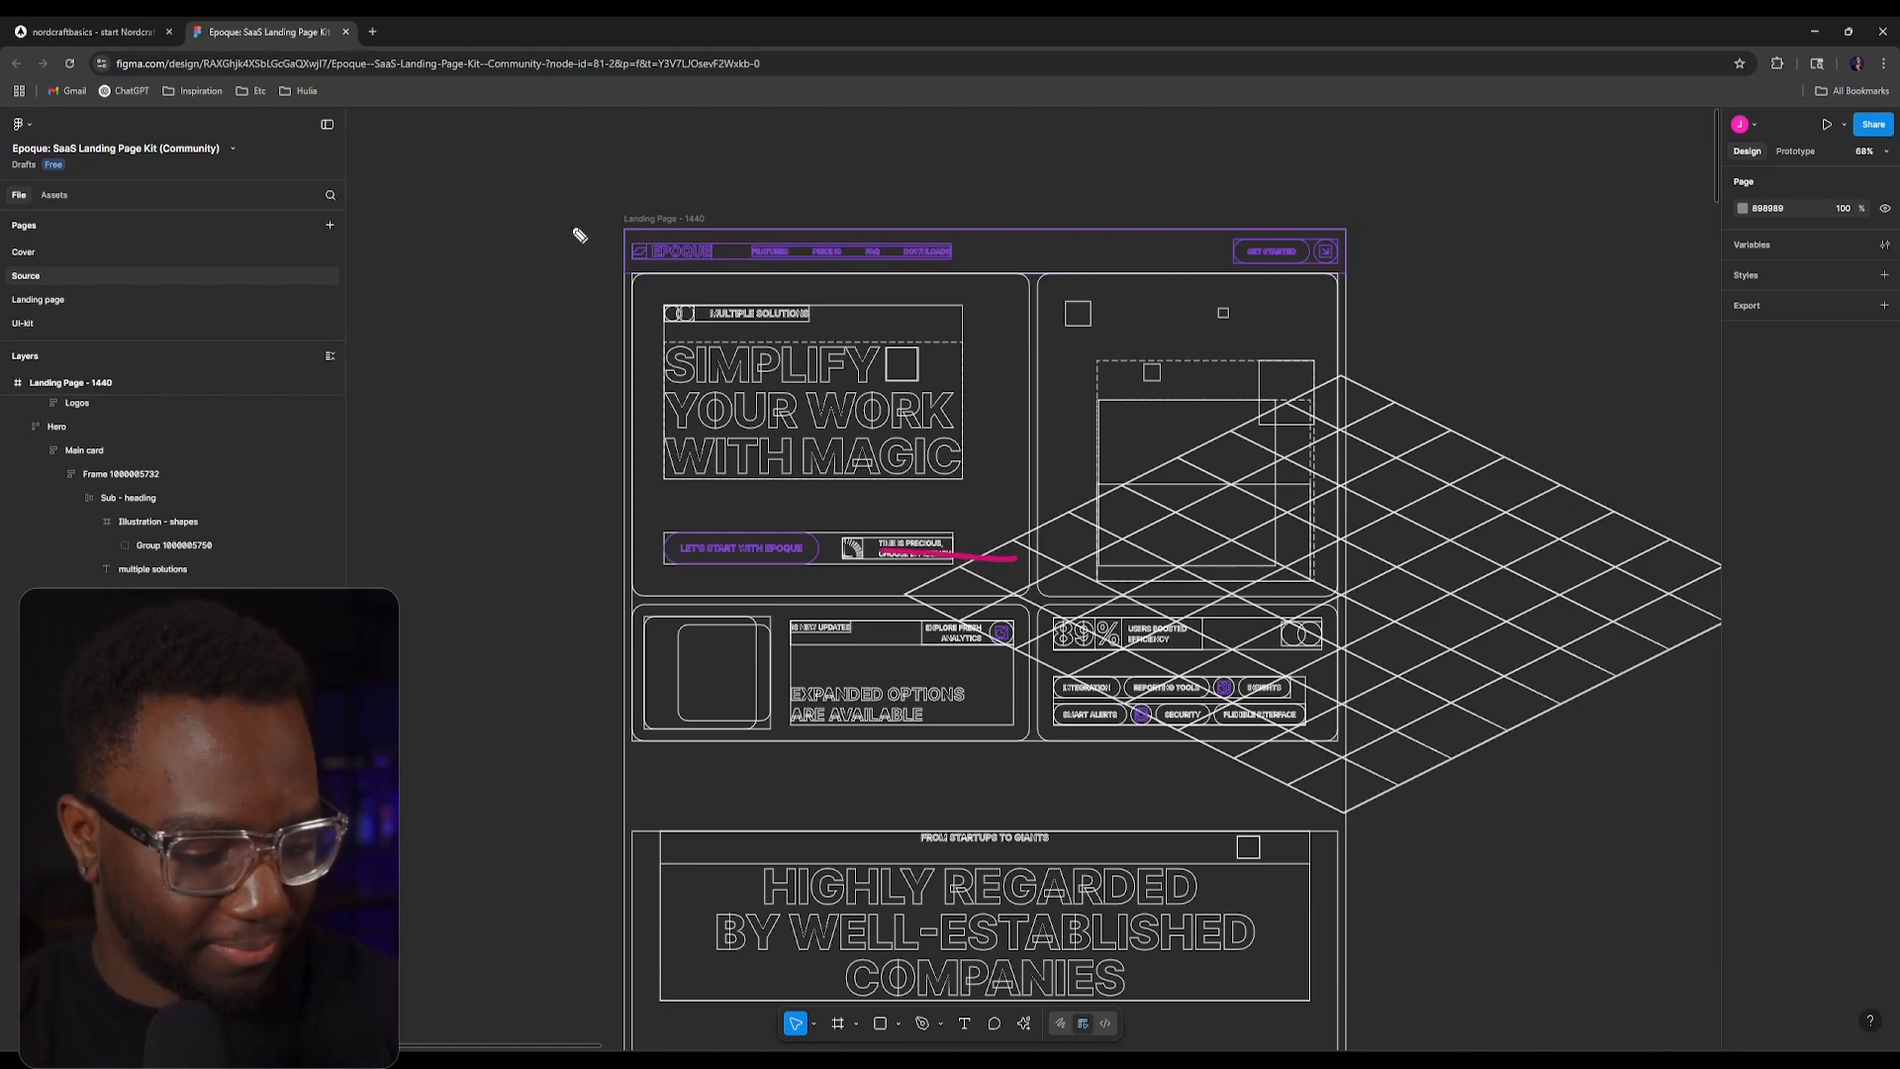
key("ctrl+y")
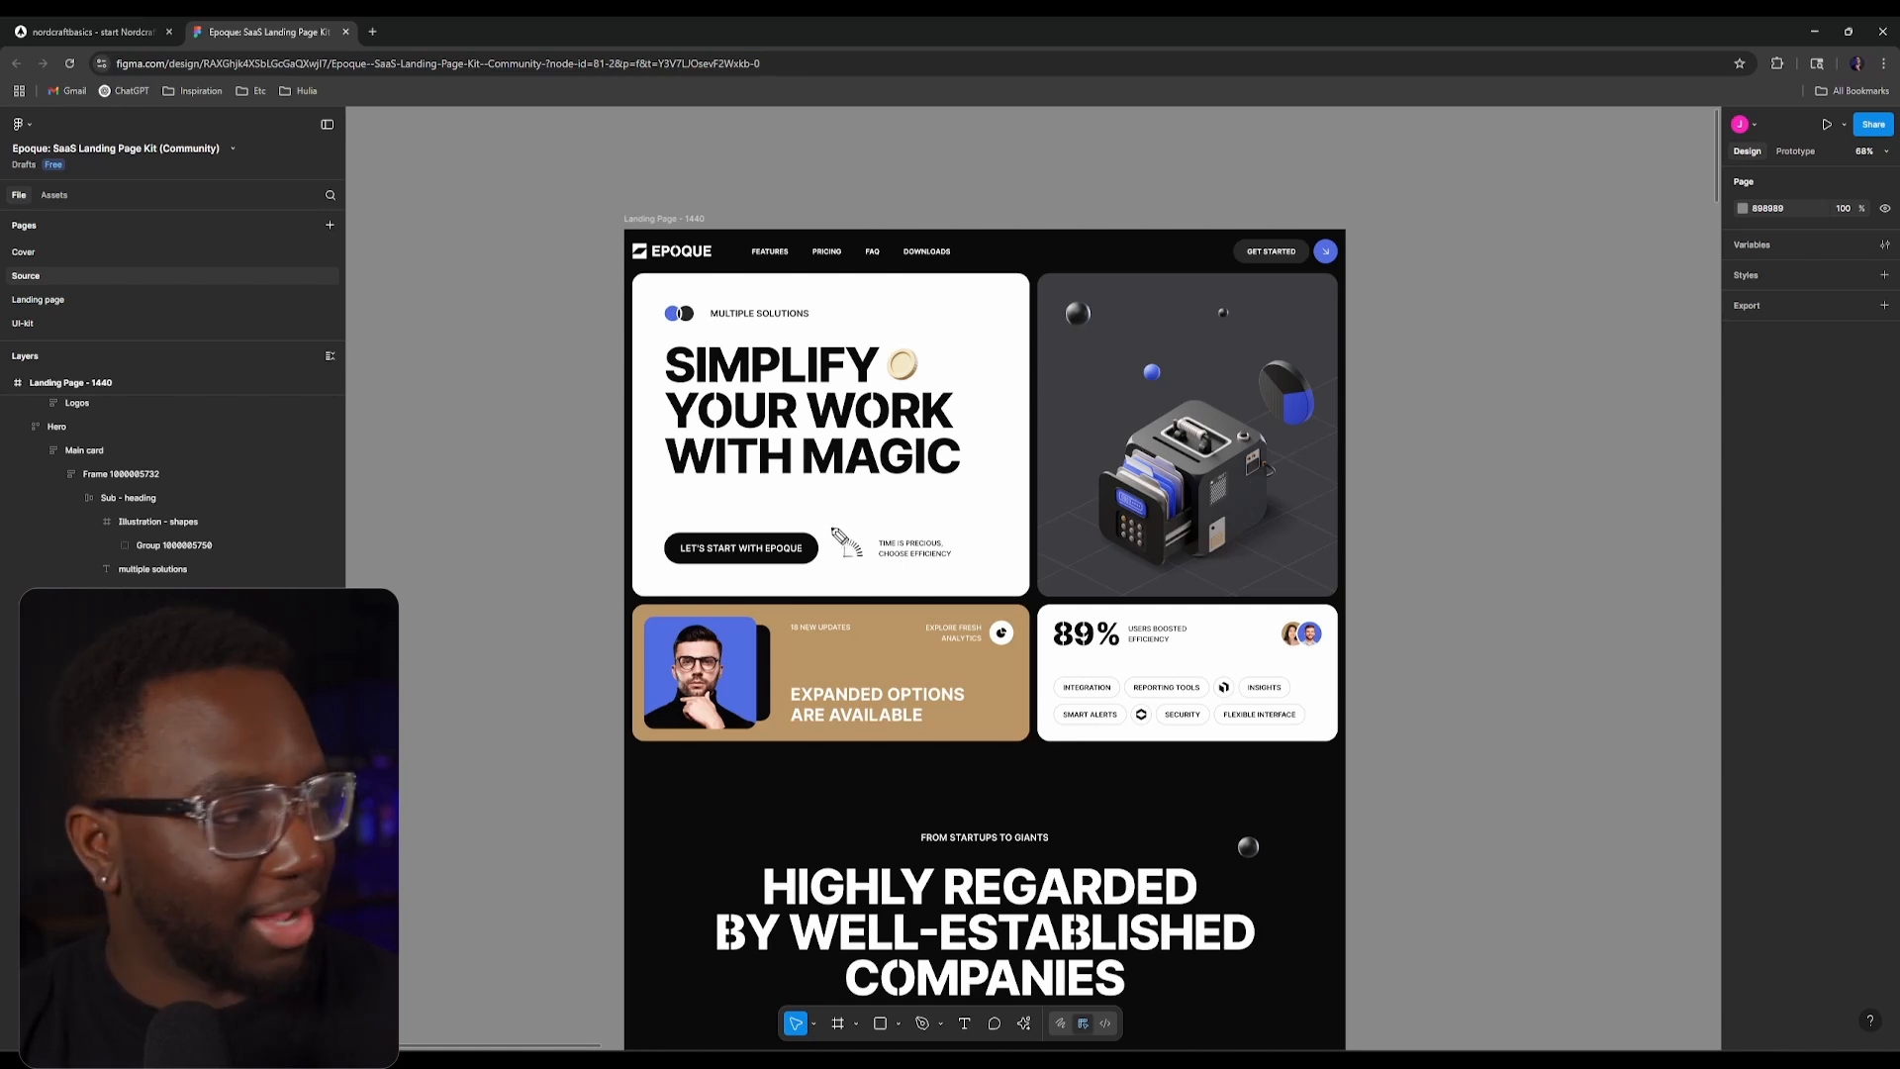
mouse_move(834, 524)
left_mouse_down()
mouse_move(980, 580)
mouse_move(815, 531)
left_mouse_up()
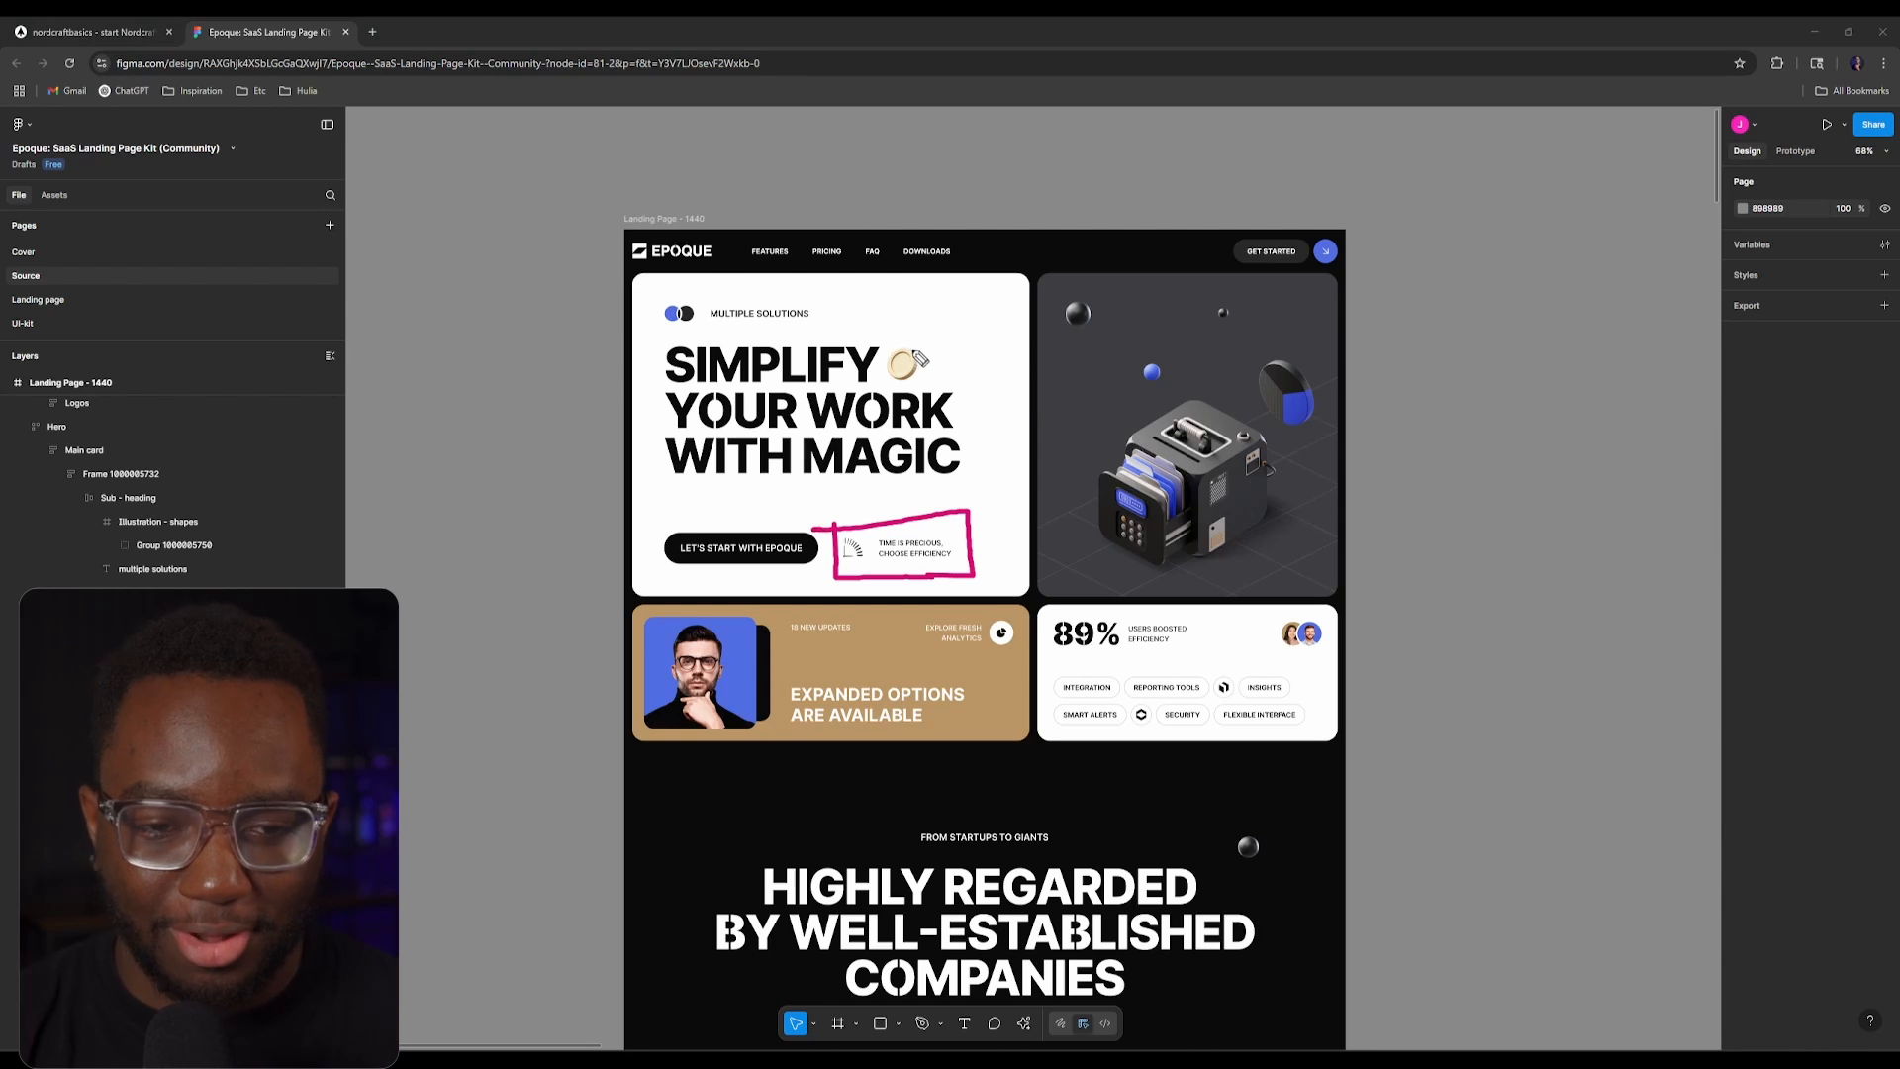
left_click_drag(920, 345, 924, 321)
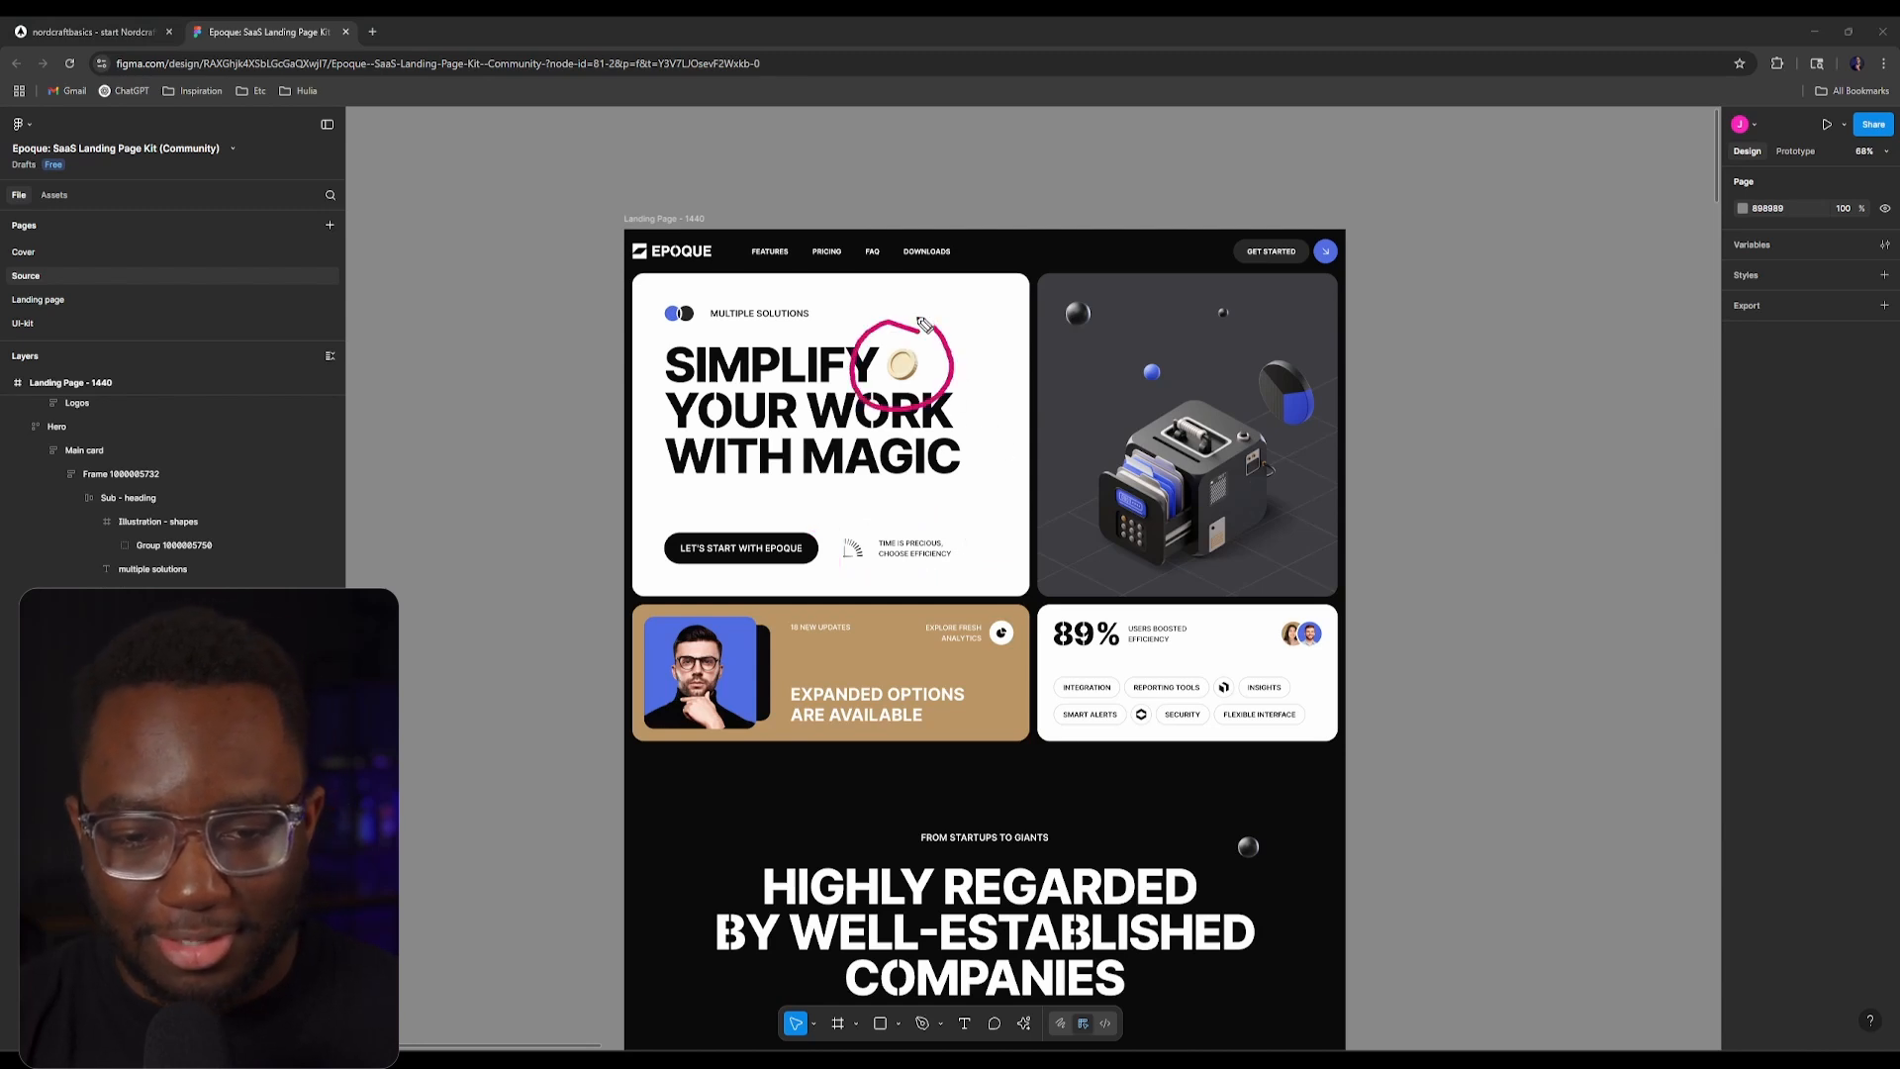
mouse_move(932, 396)
left_mouse_down()
mouse_move(957, 477)
mouse_move(881, 465)
left_mouse_up()
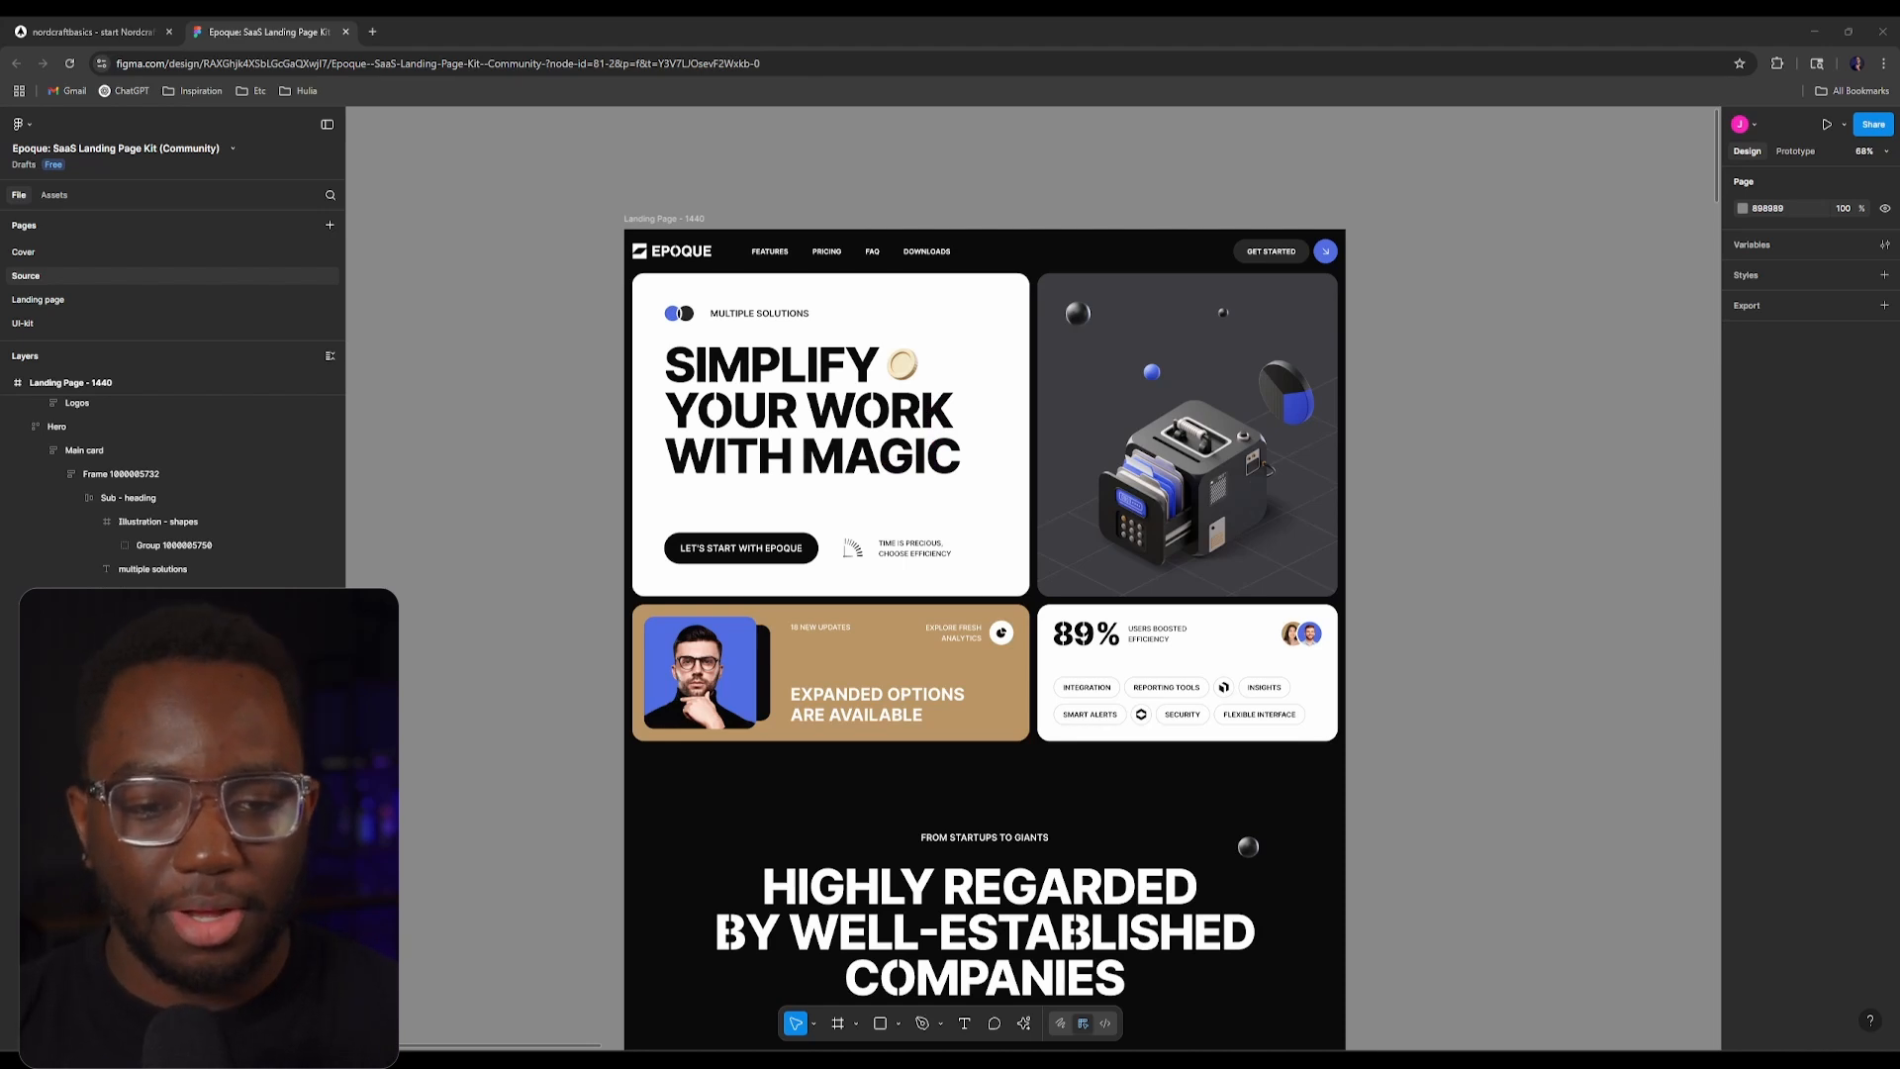
left_click(580, 301)
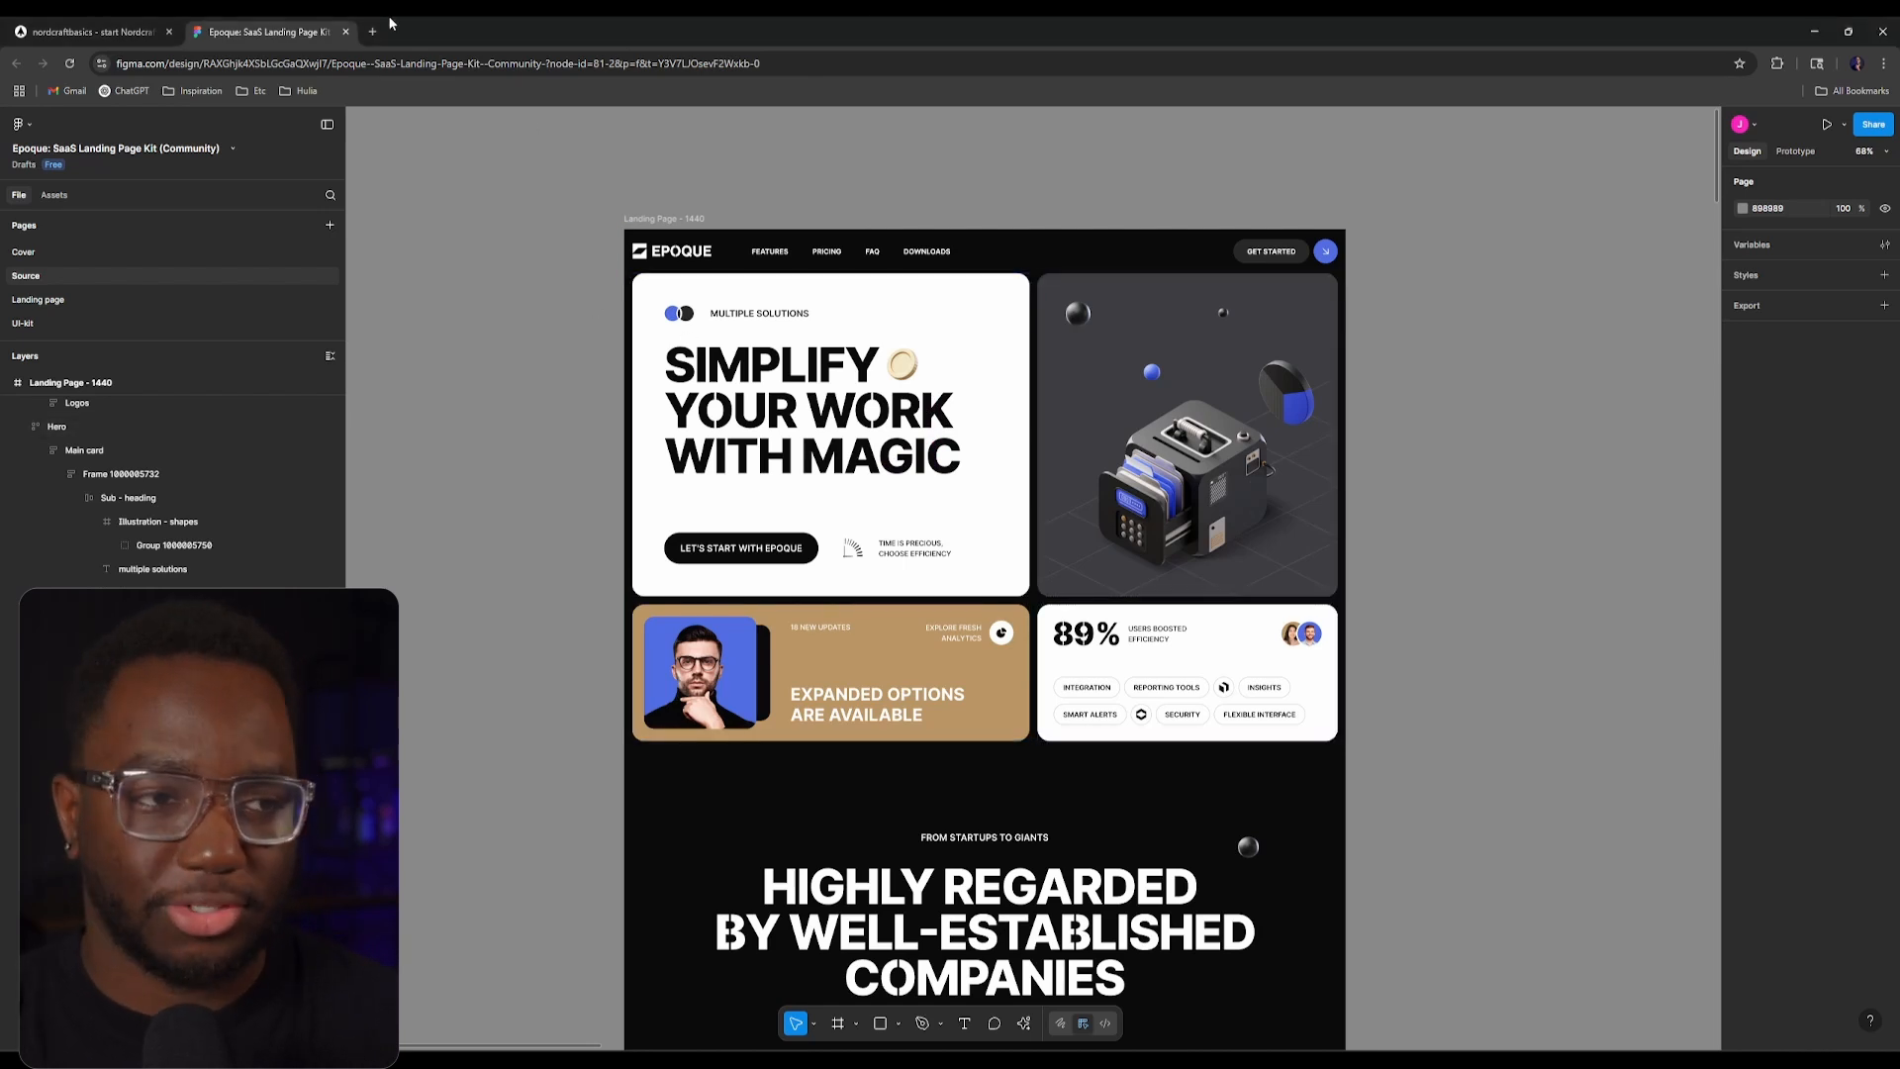
Step: Switch to the Nordcraft editor and create a new component named app_Provider in the project files
left_click(99, 32)
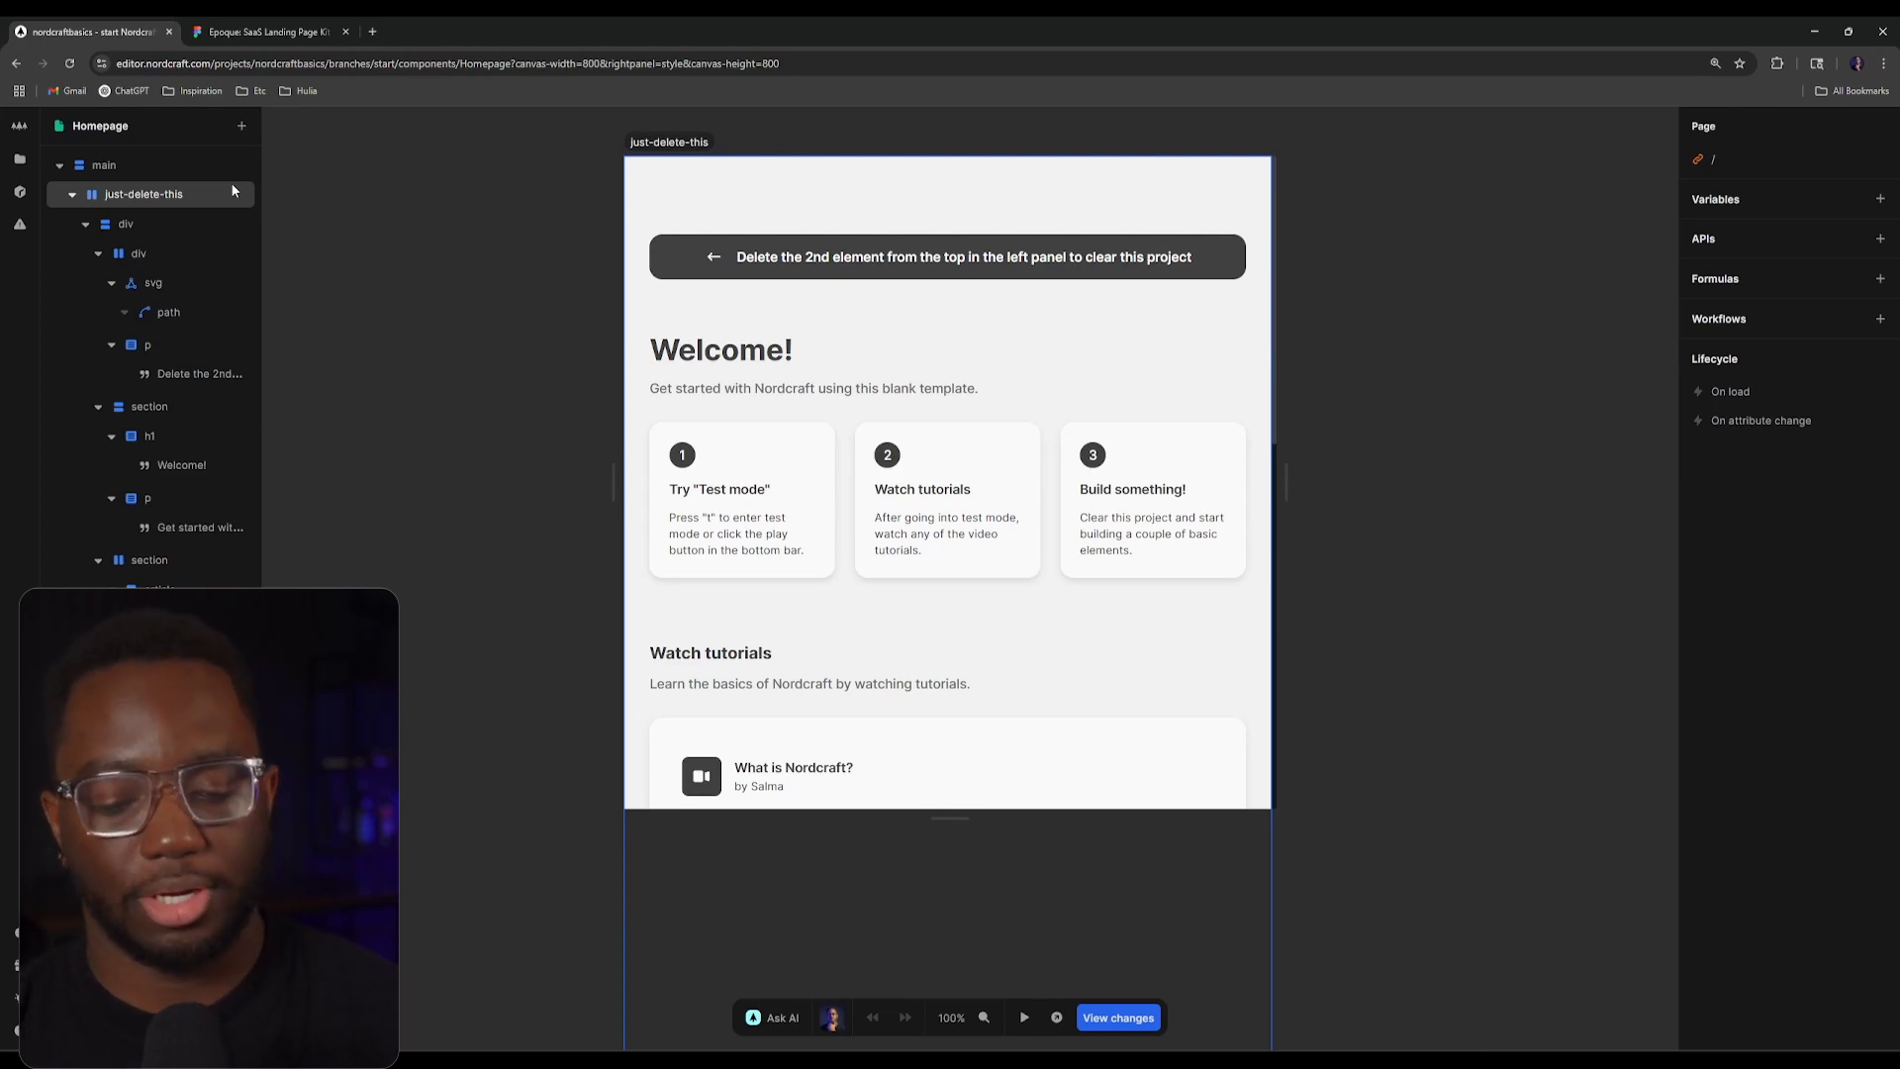
left_click(19, 160)
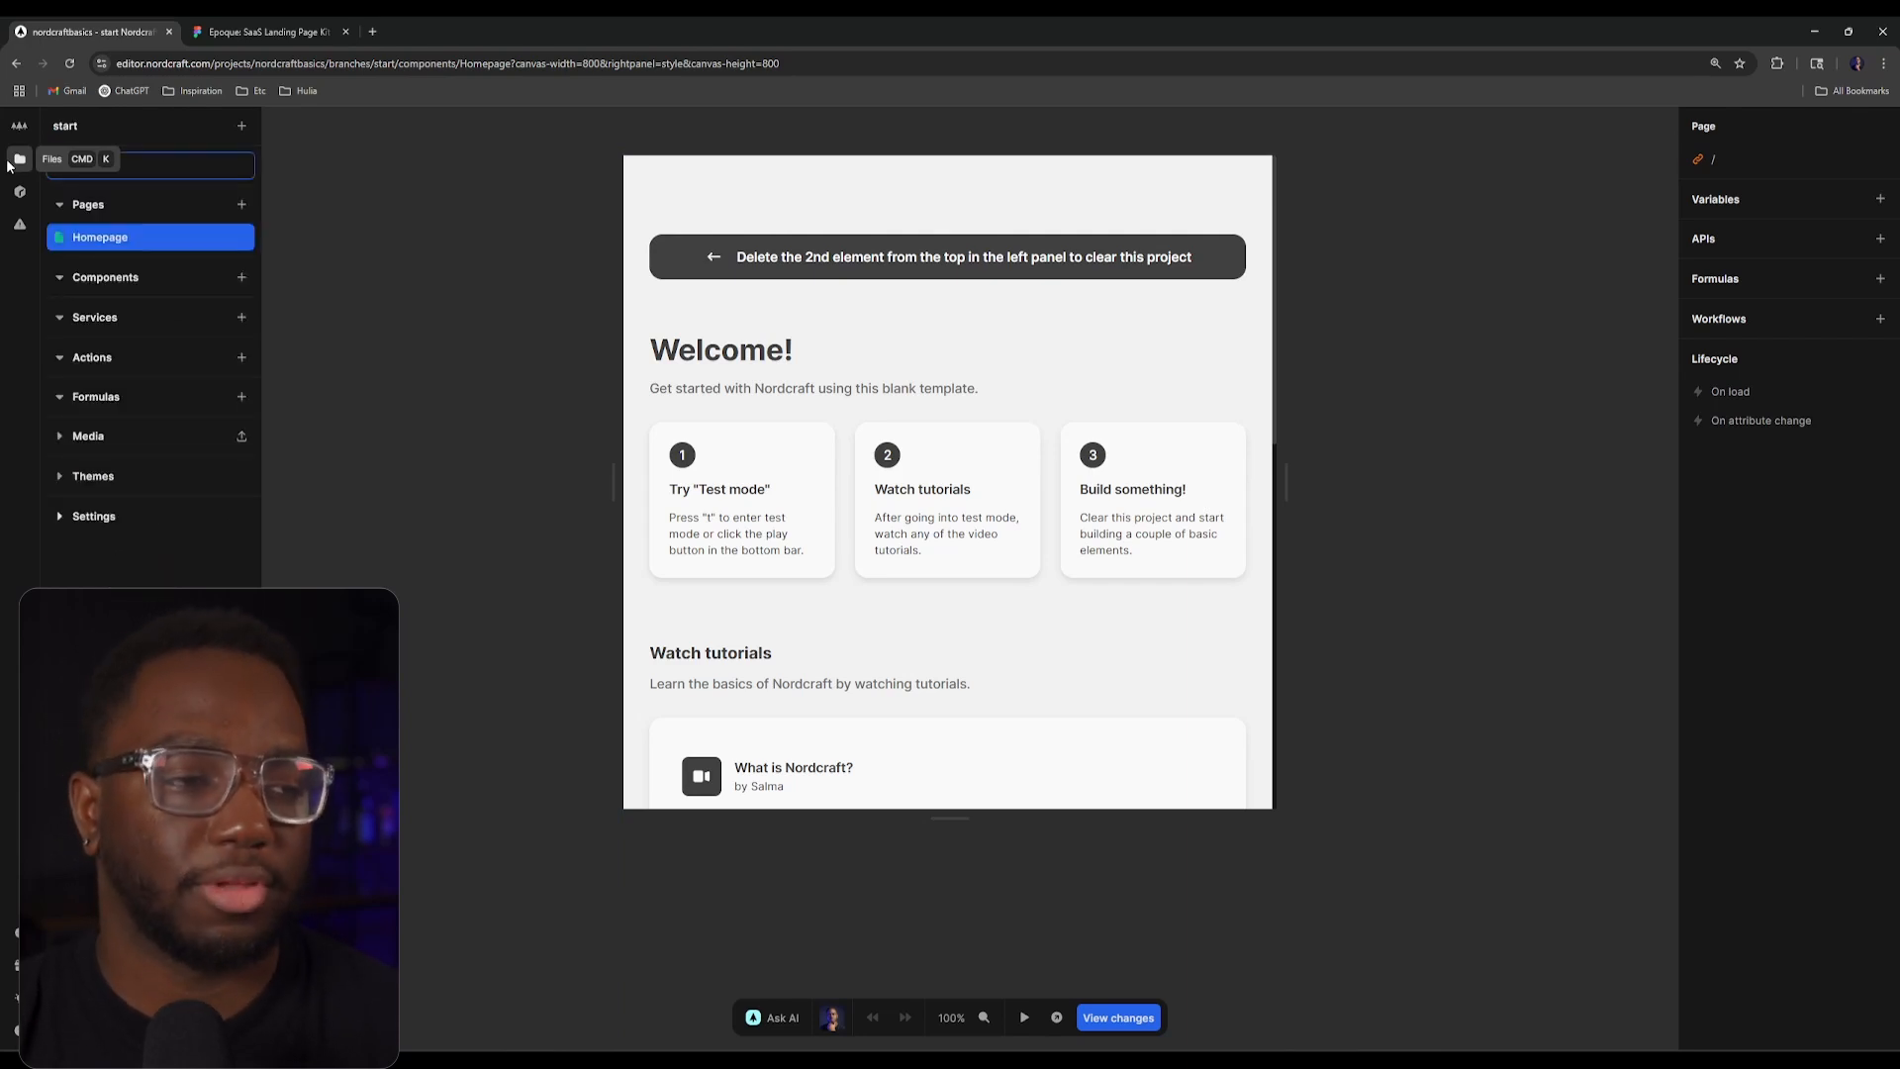
left_click(241, 280)
type("Name ")
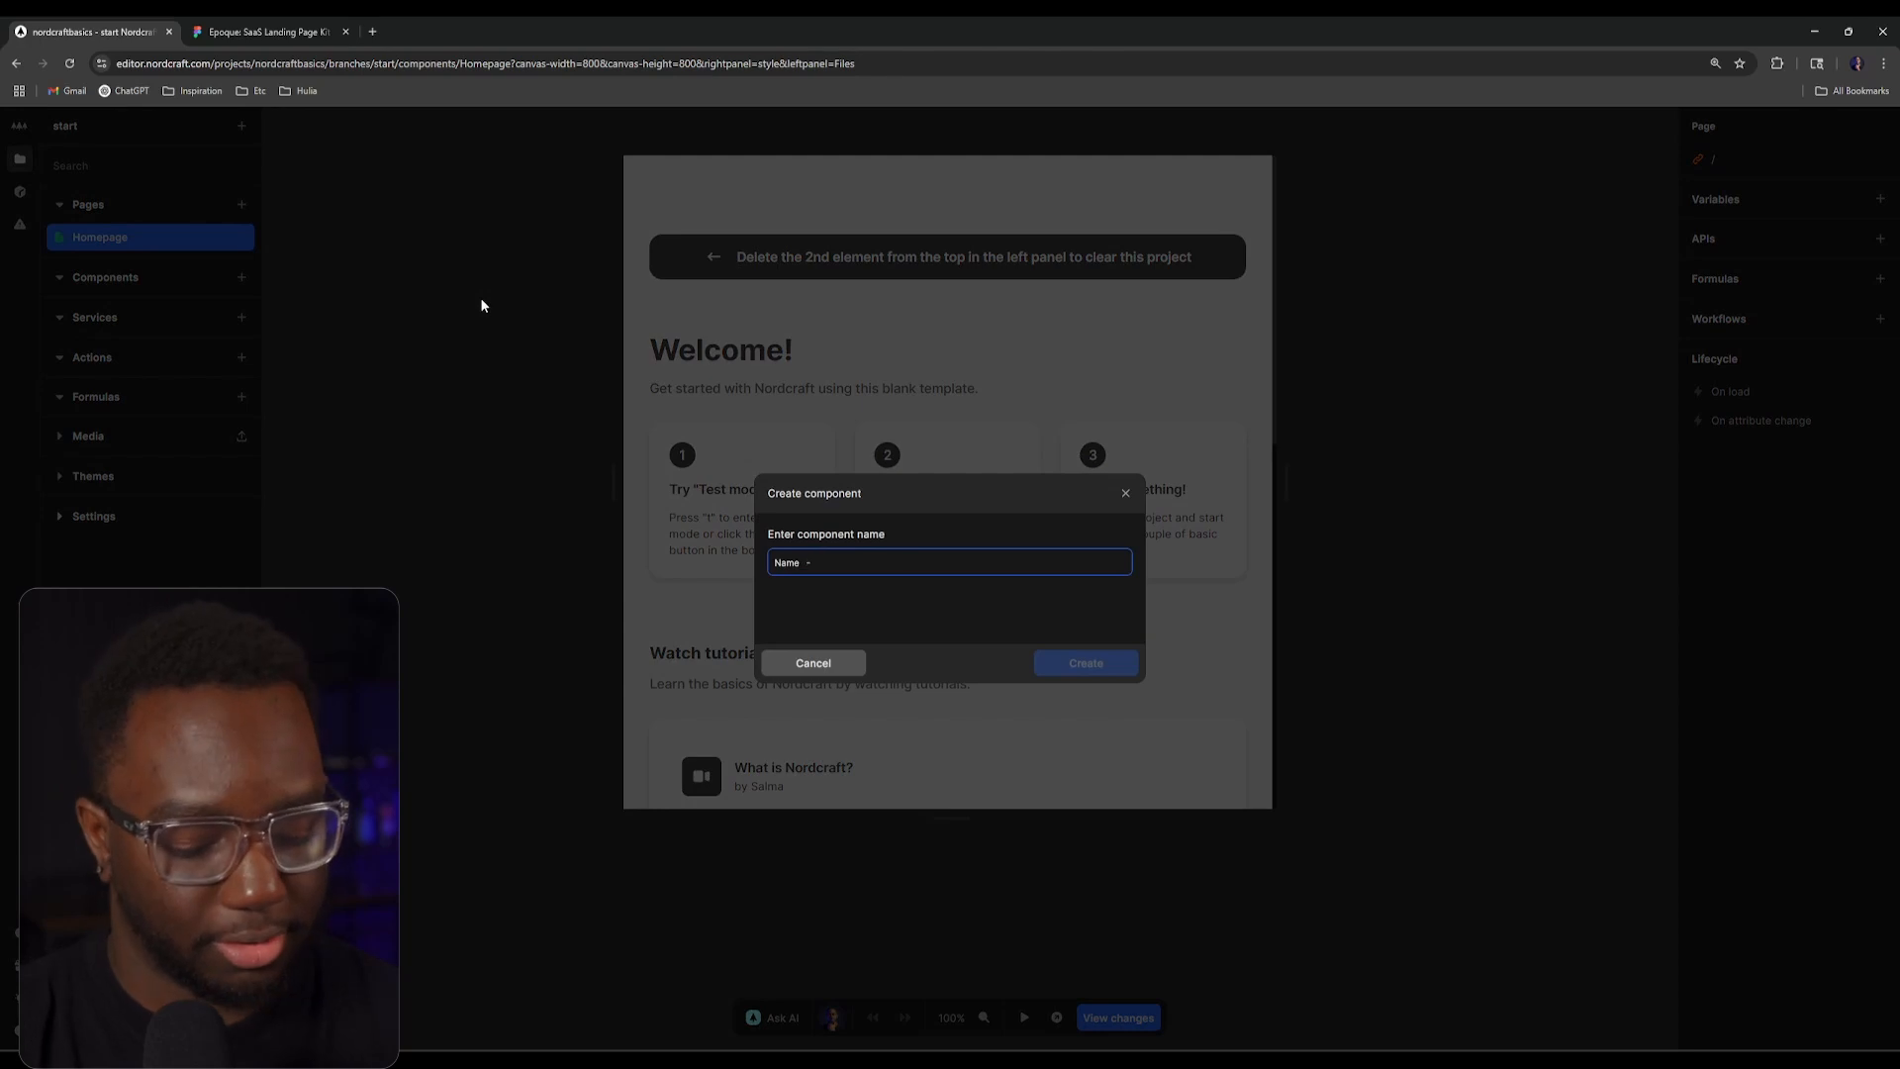
type("-")
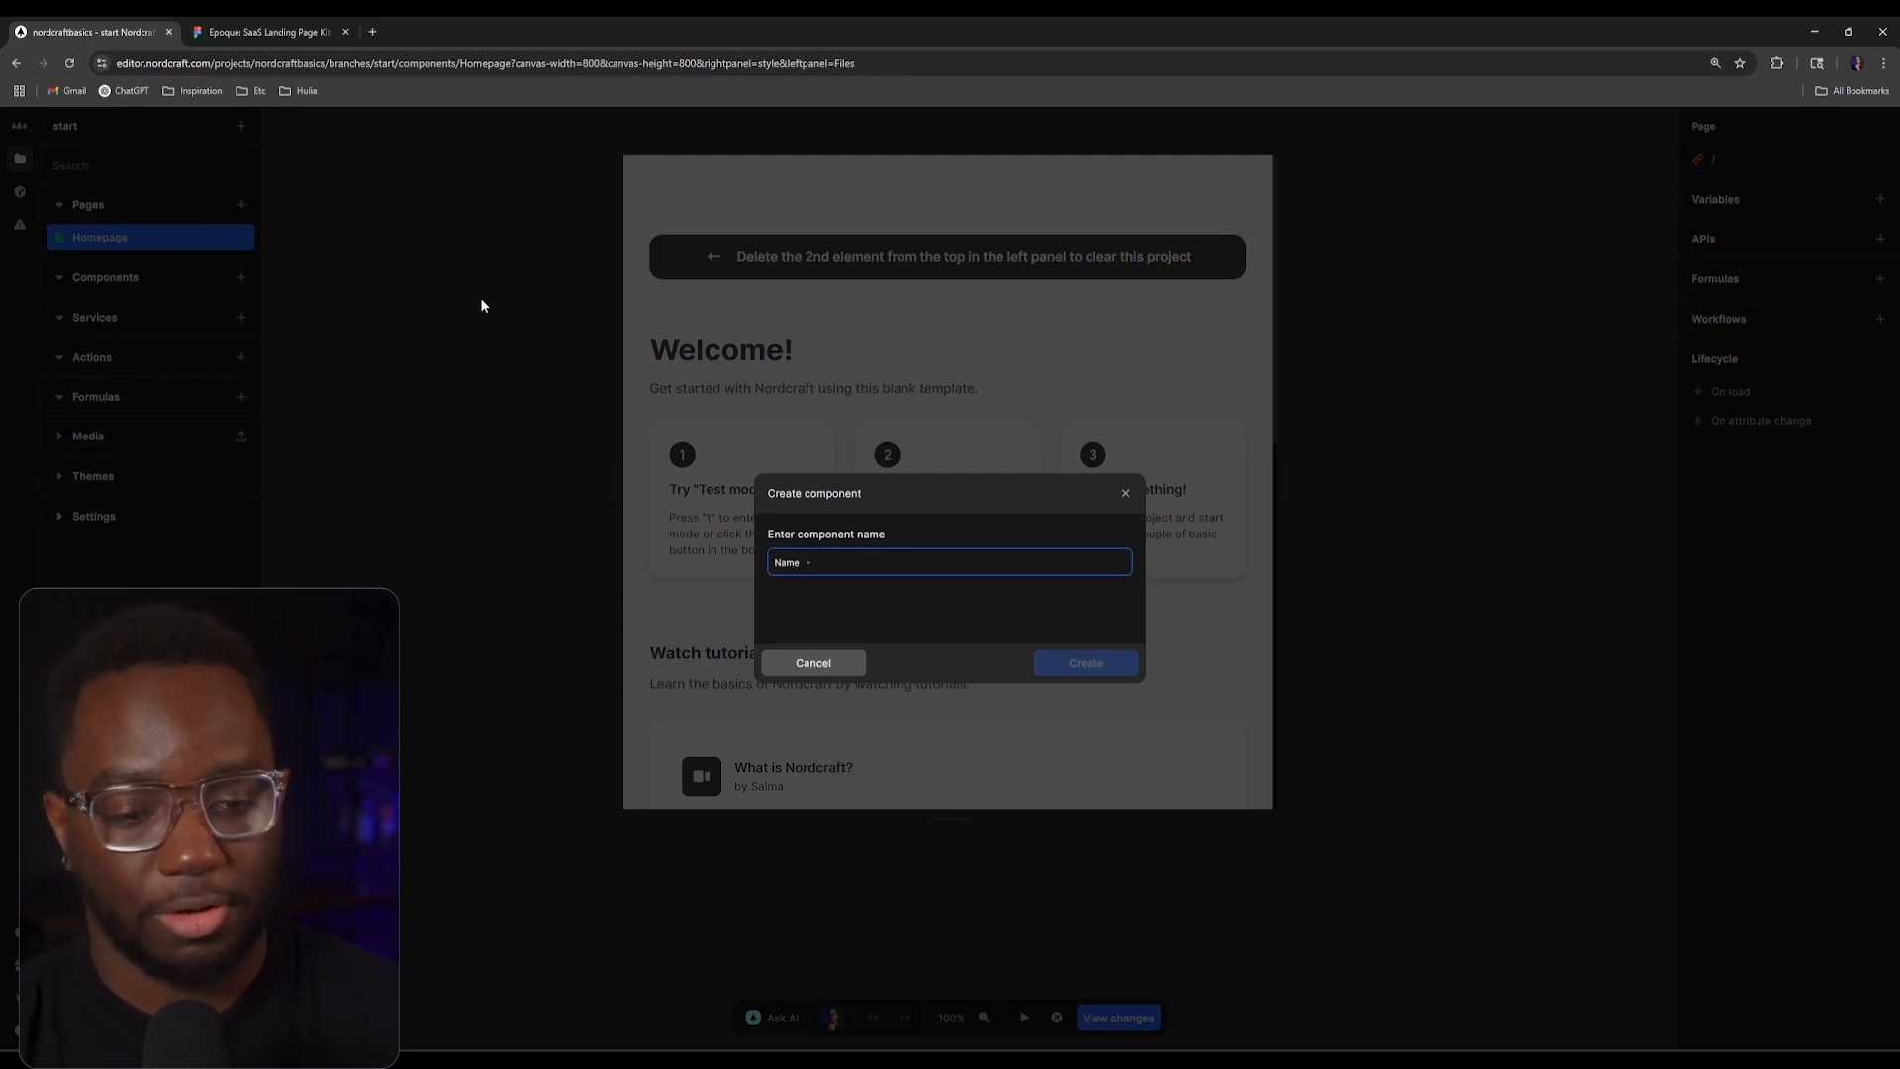
key("BackSpace")
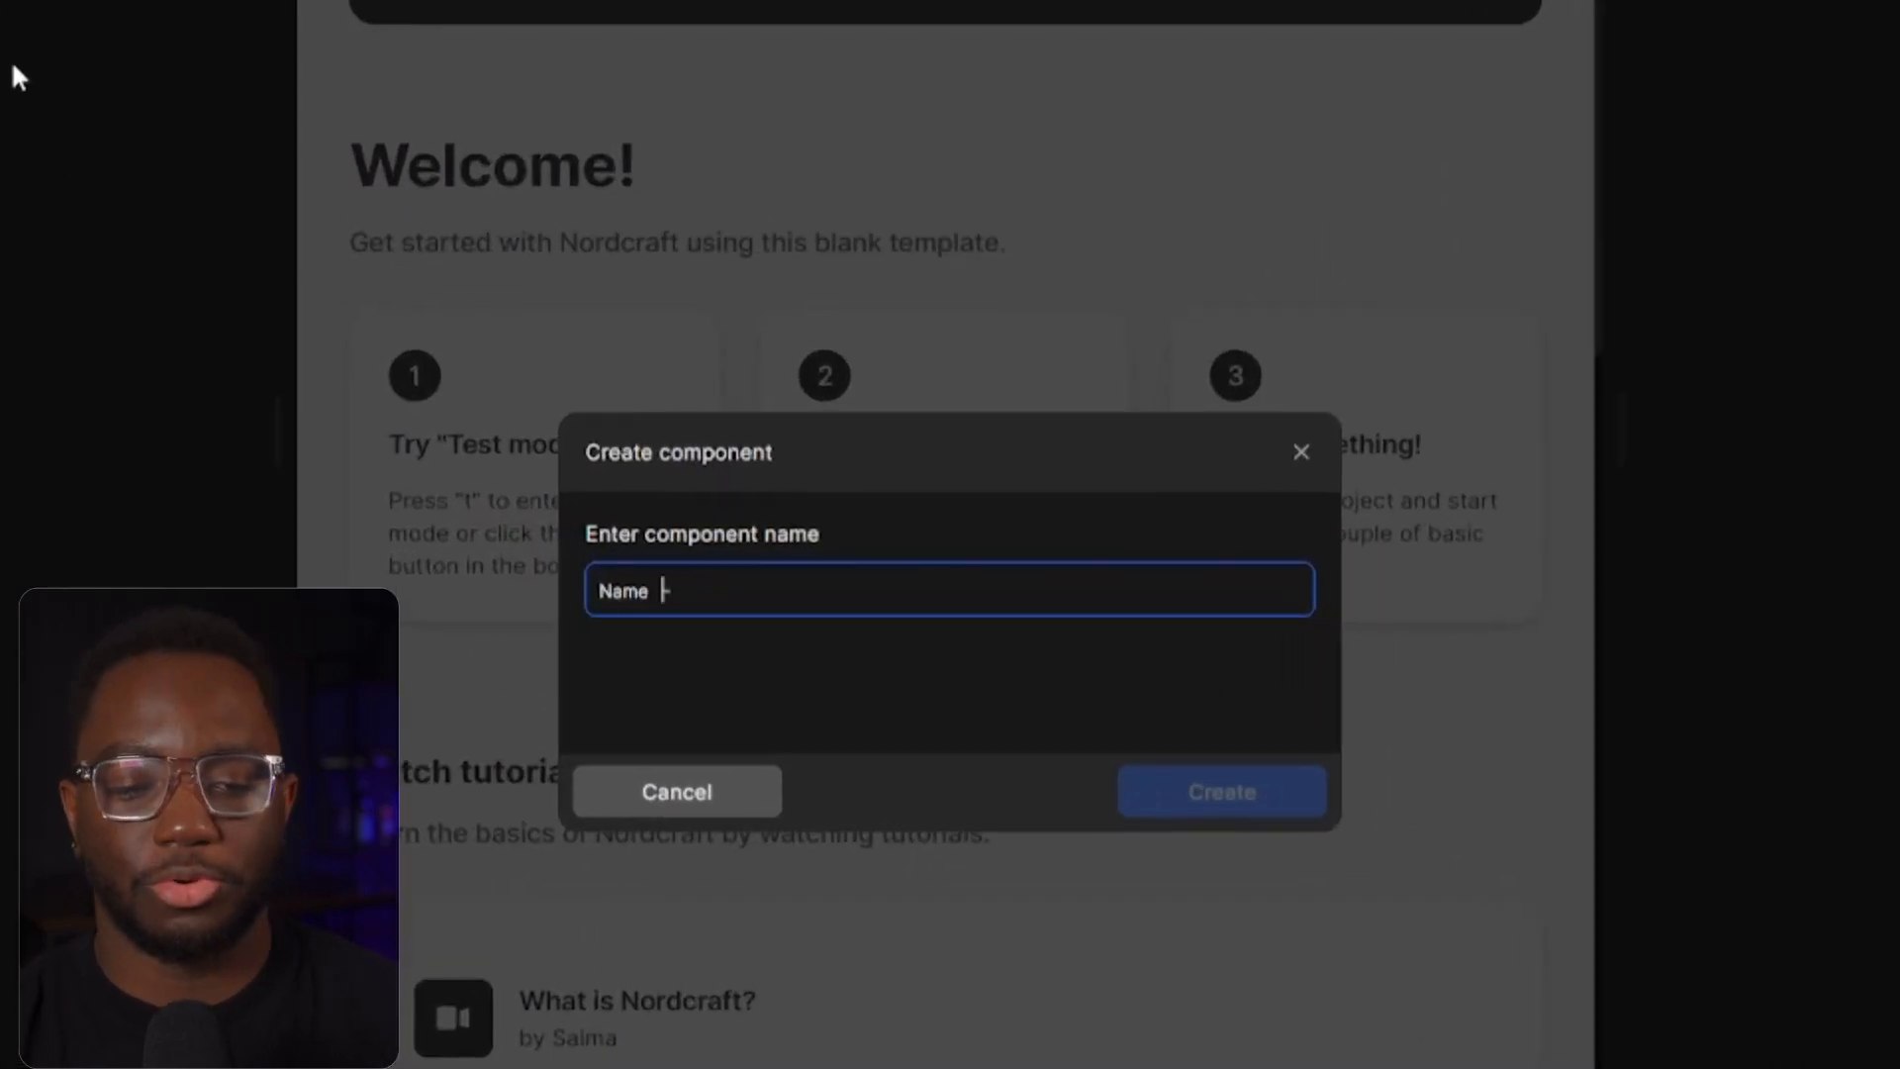
type("a")
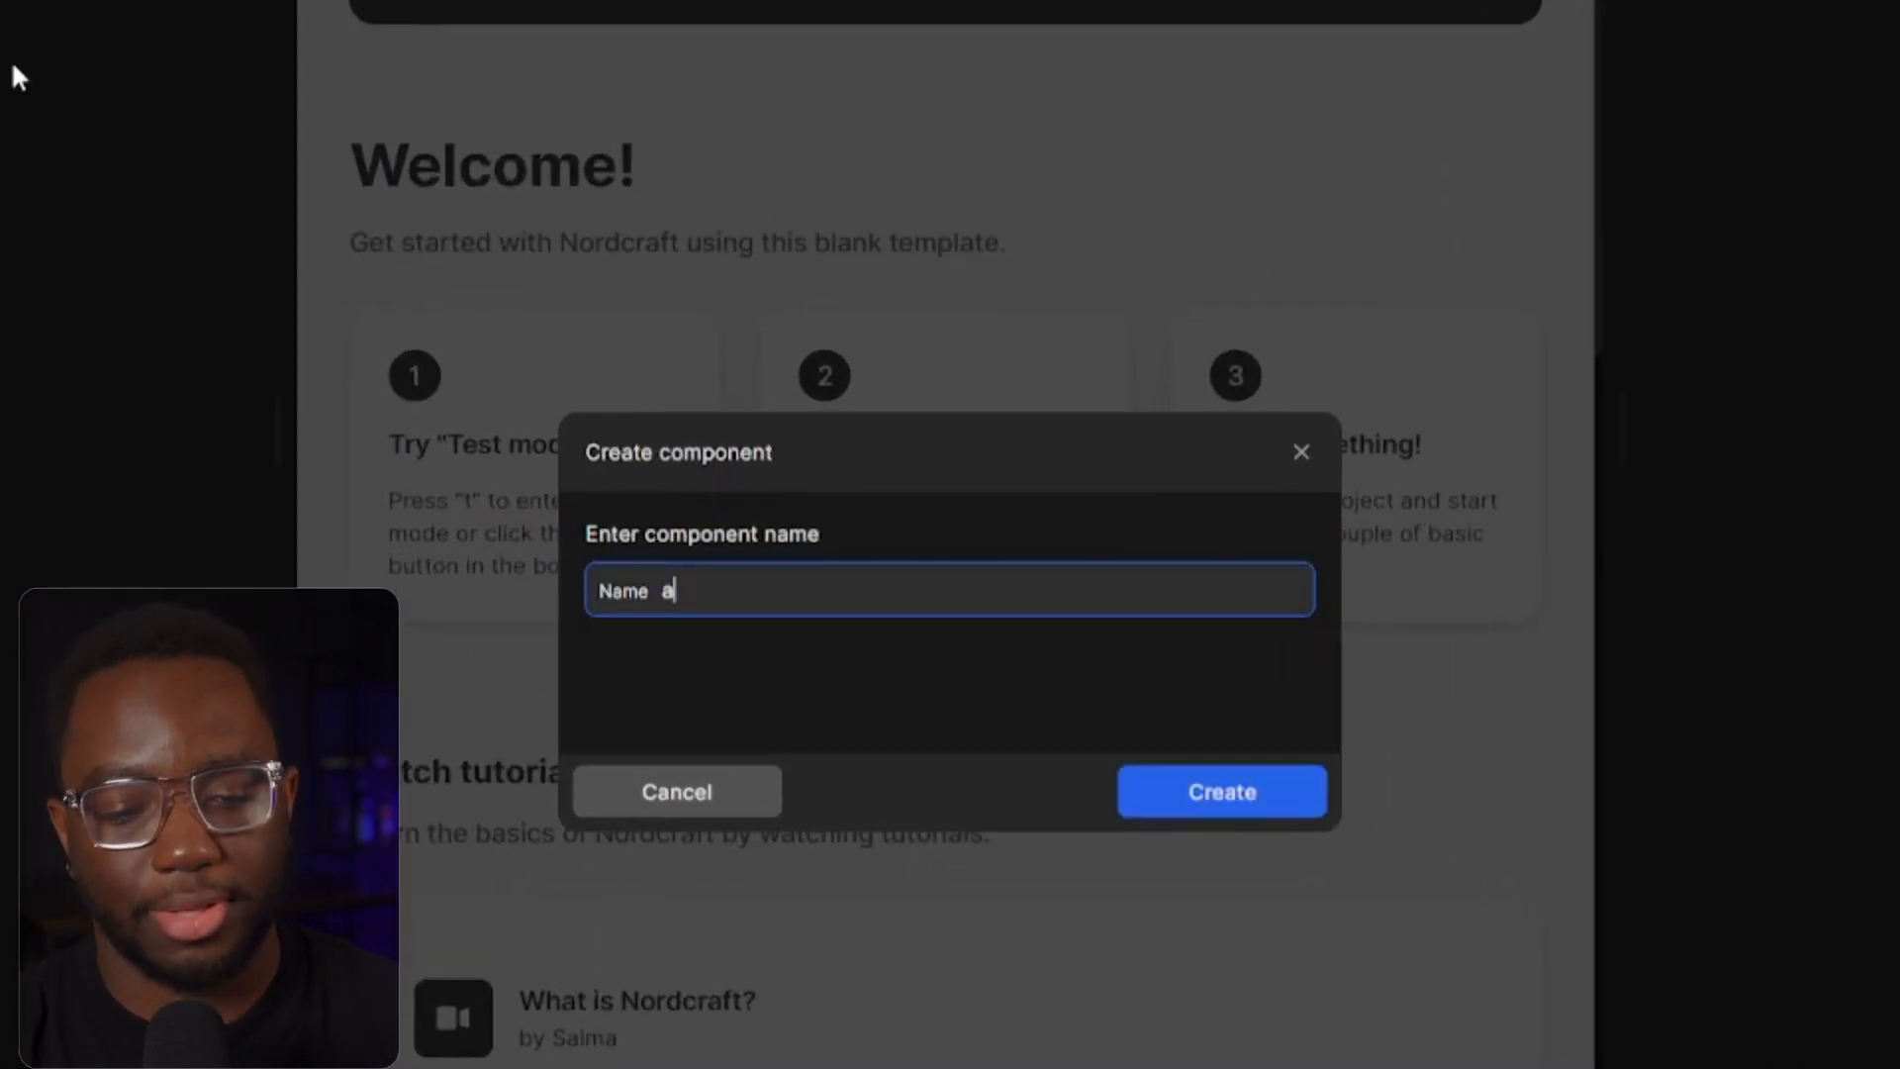
type("pp_")
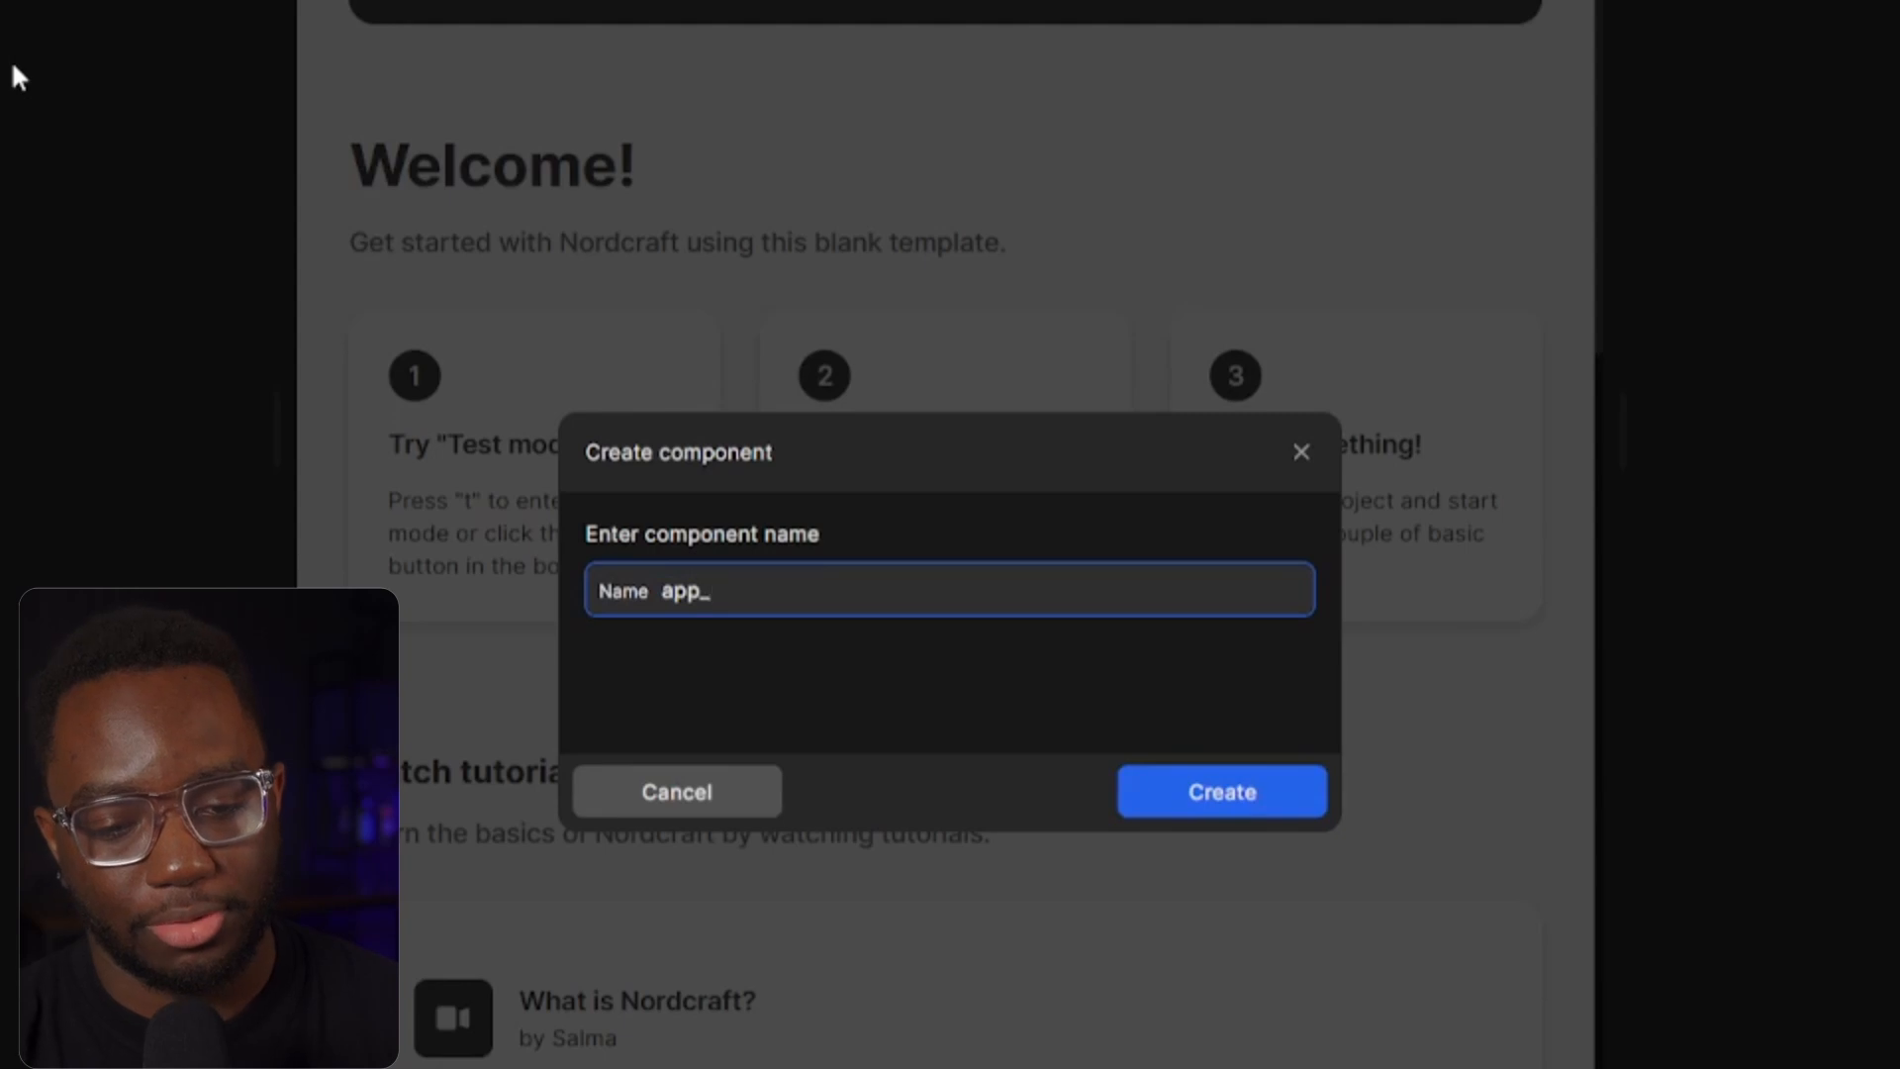
type("Provide")
type("r")
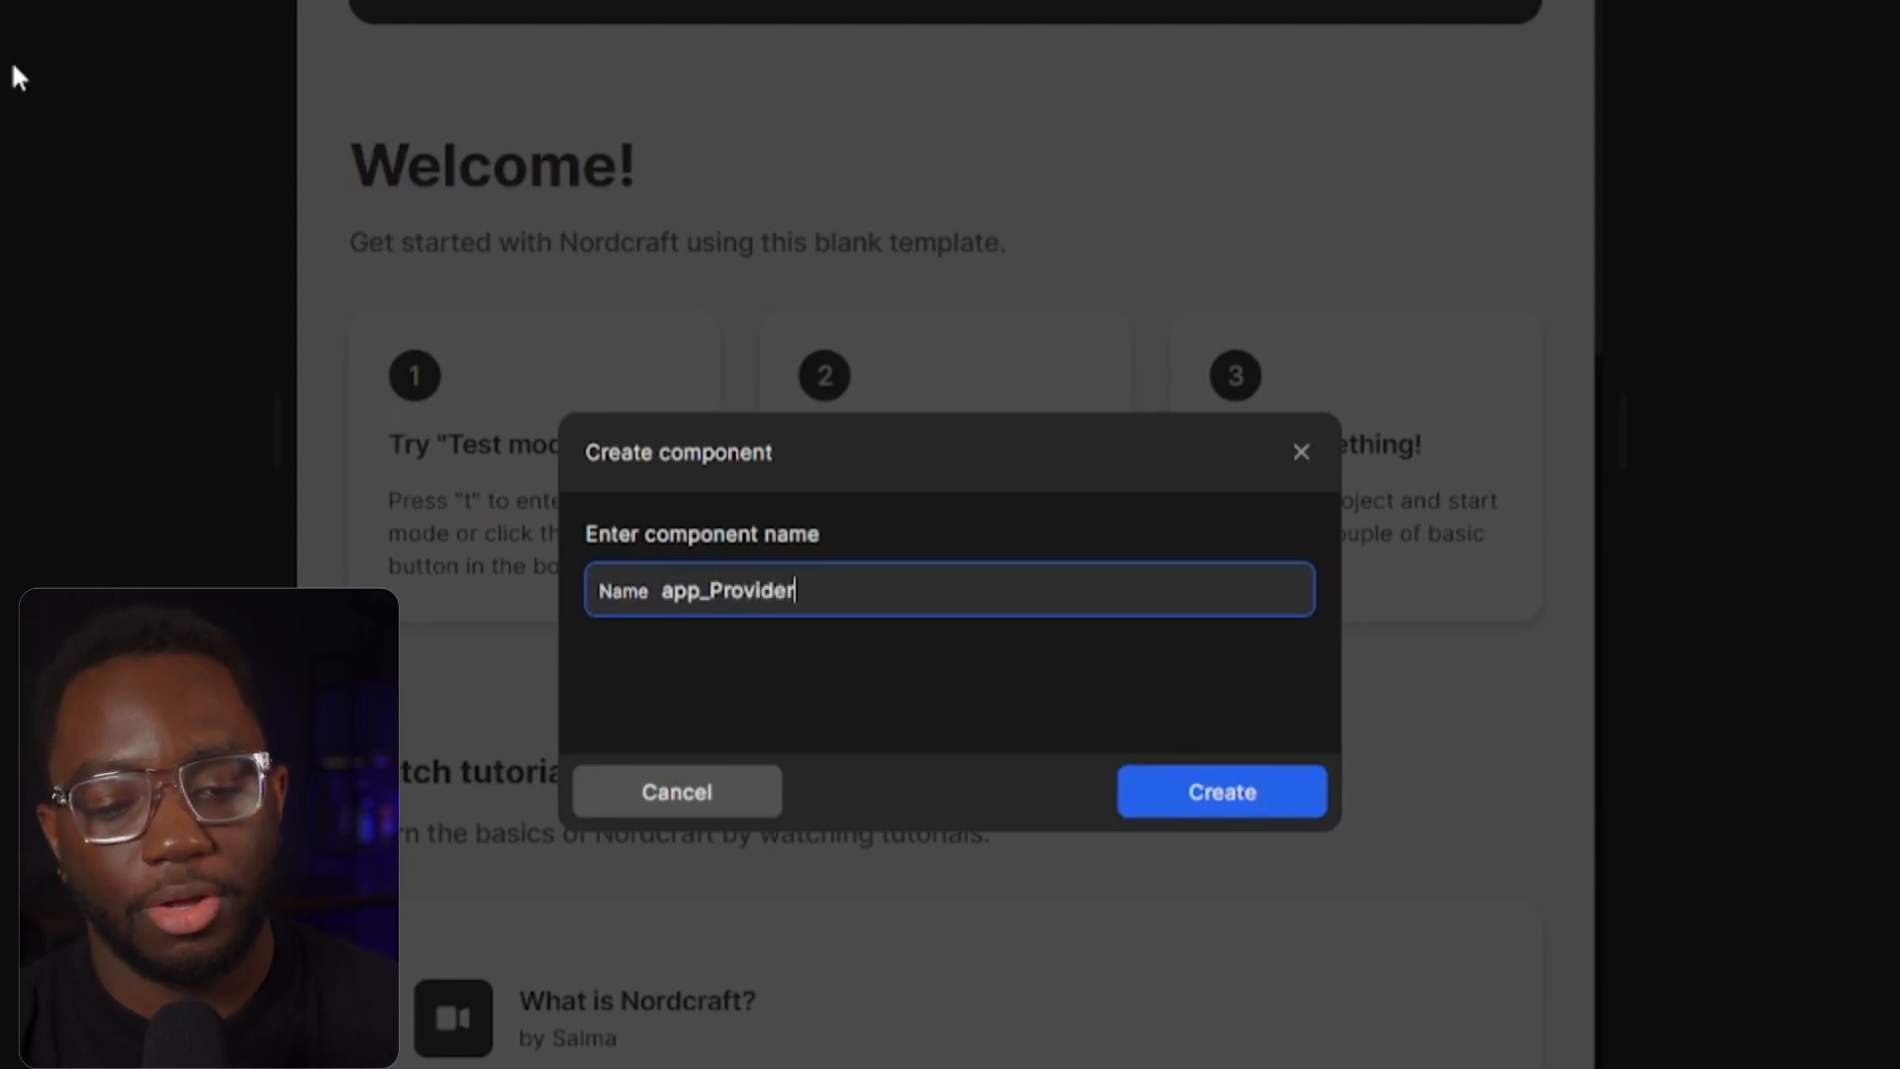
mouse_move(718, 581)
left_mouse_down()
mouse_move(701, 577)
mouse_move(716, 585)
left_mouse_up()
left_click(733, 586)
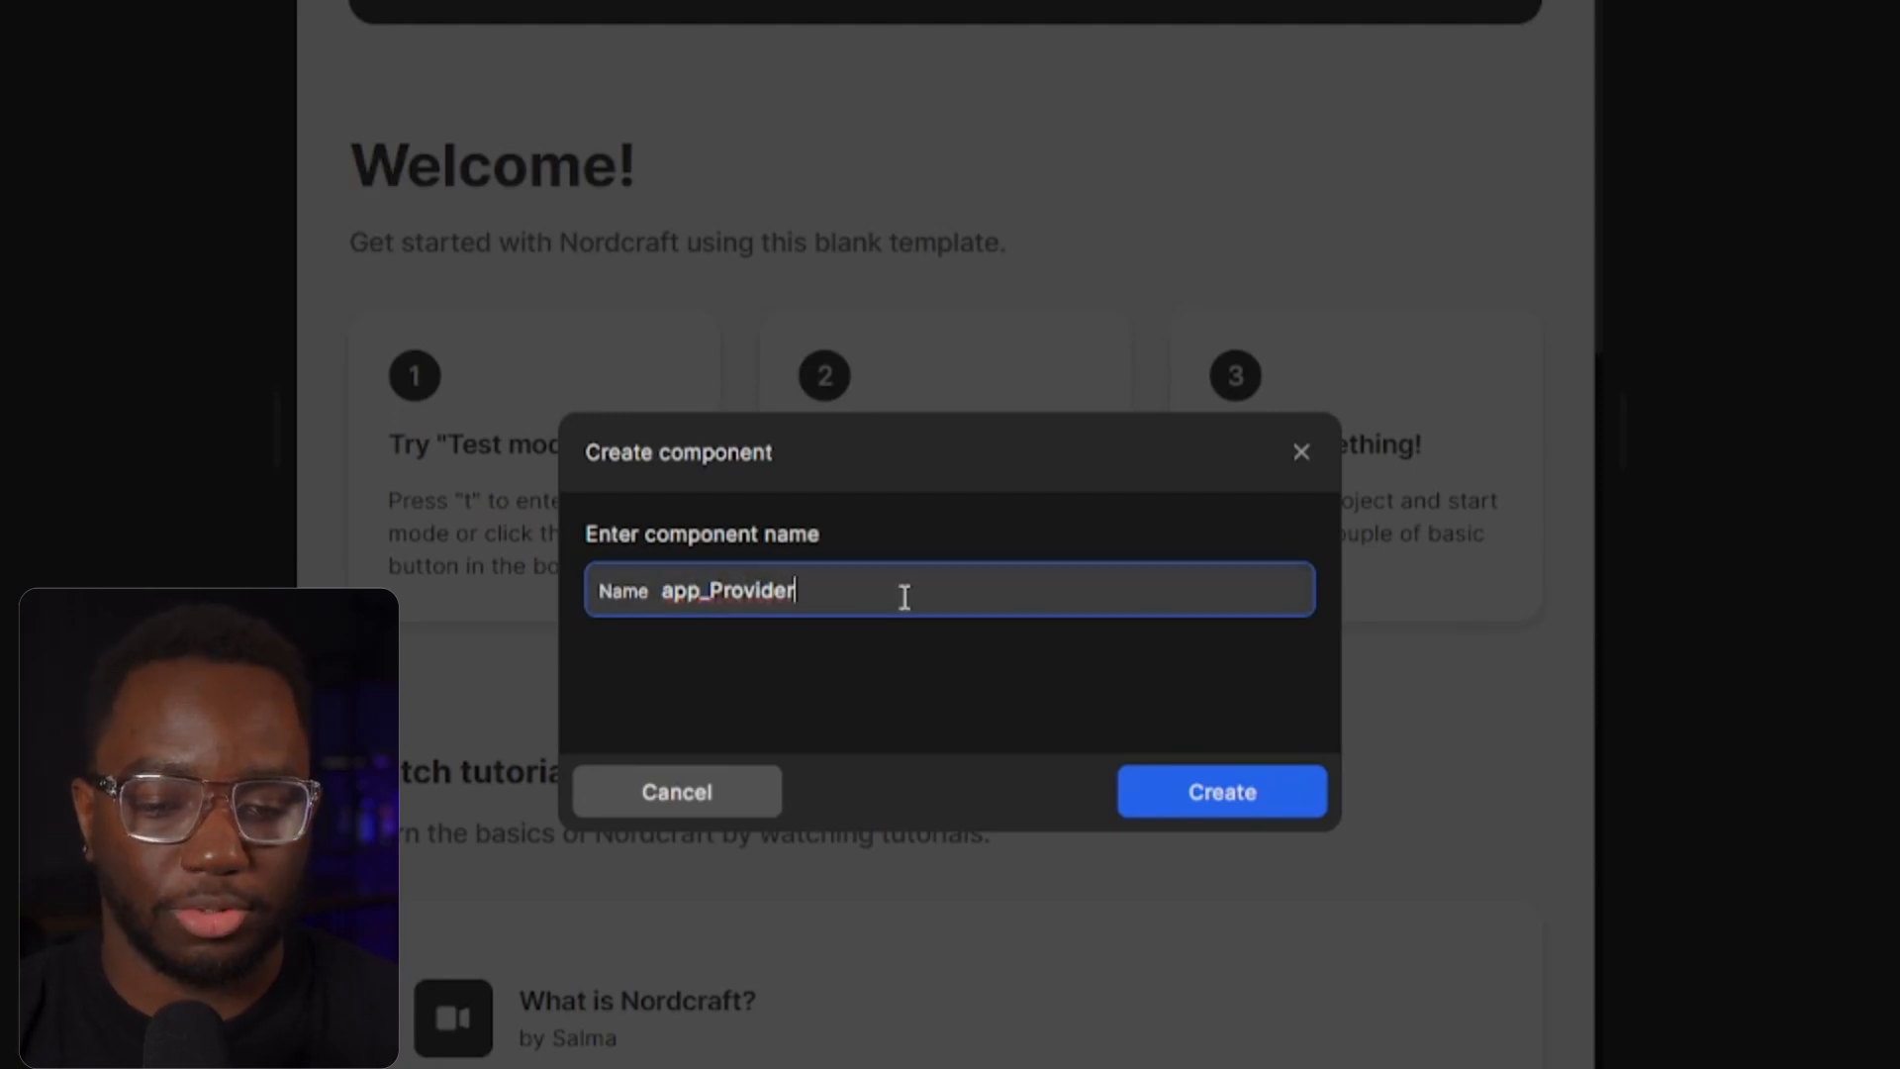
left_click(1158, 802)
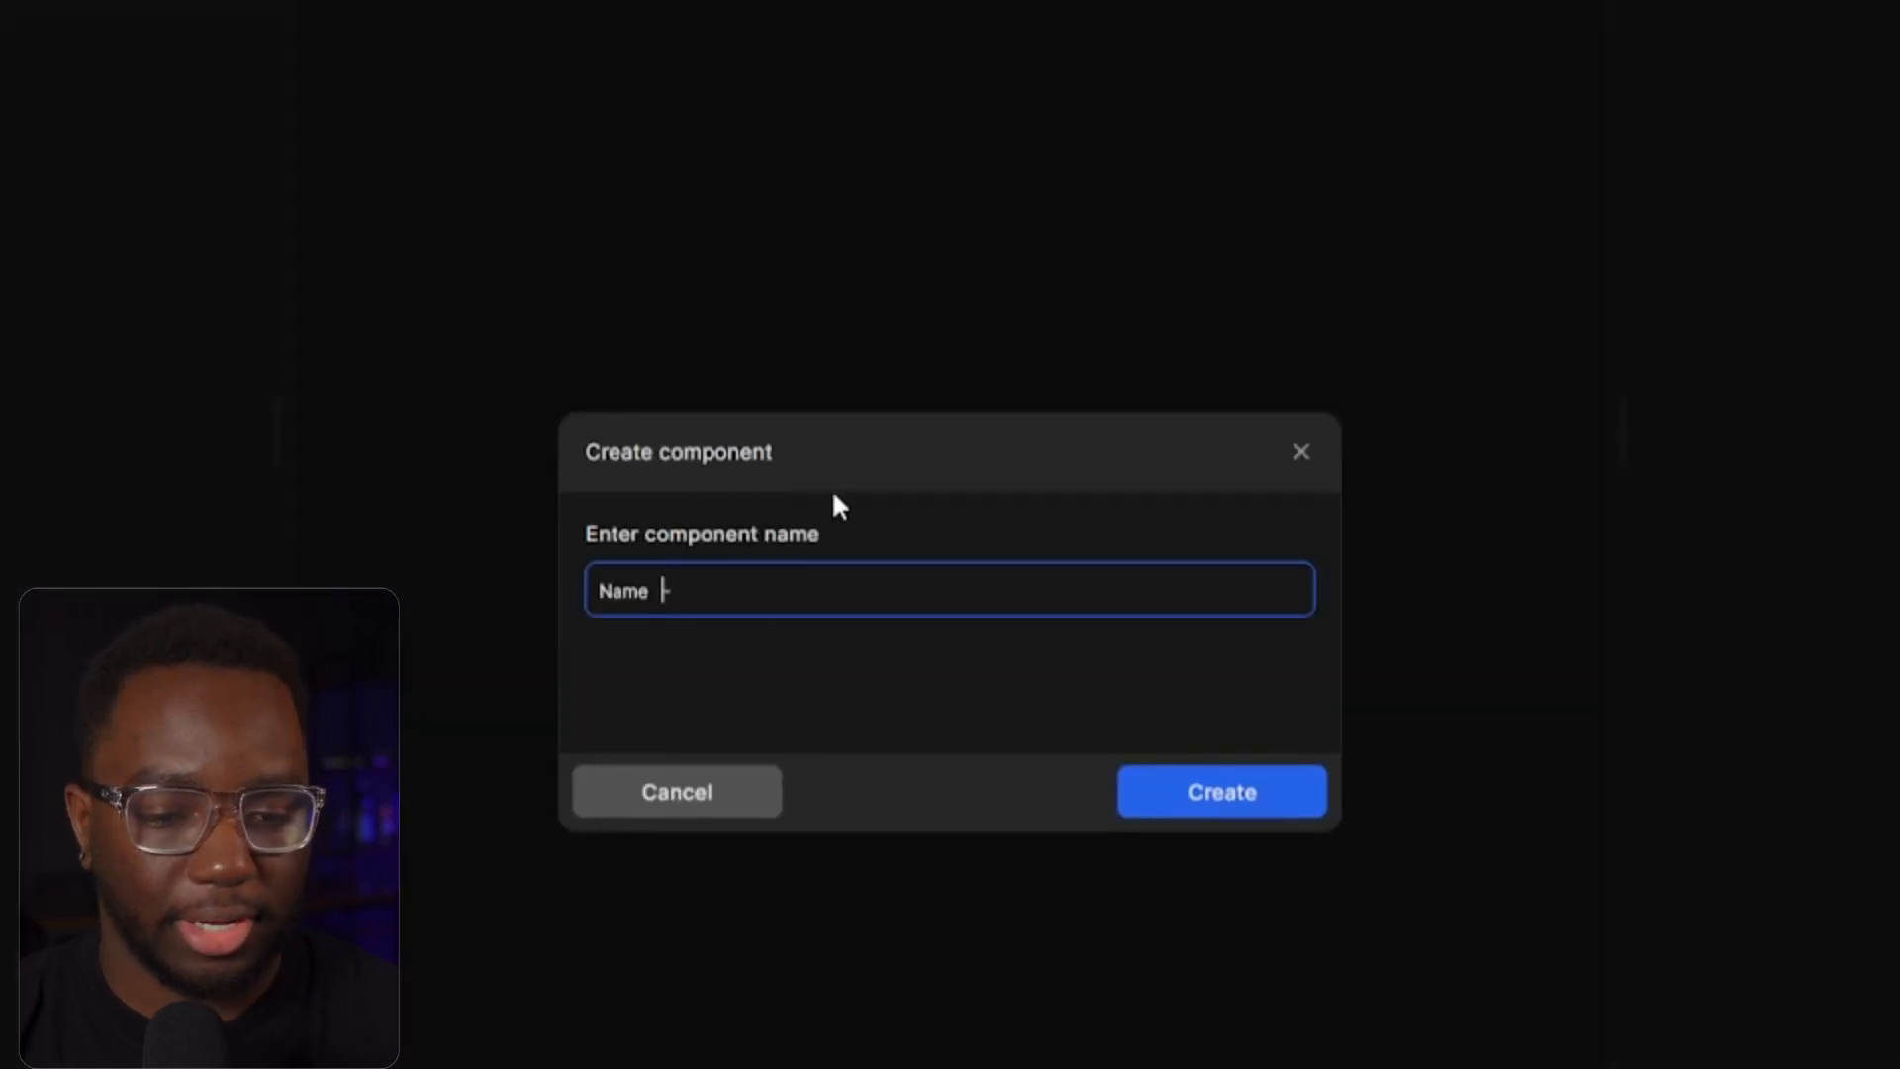
Step: Enter ui_Card as the name of a second new component
type("ui_Card")
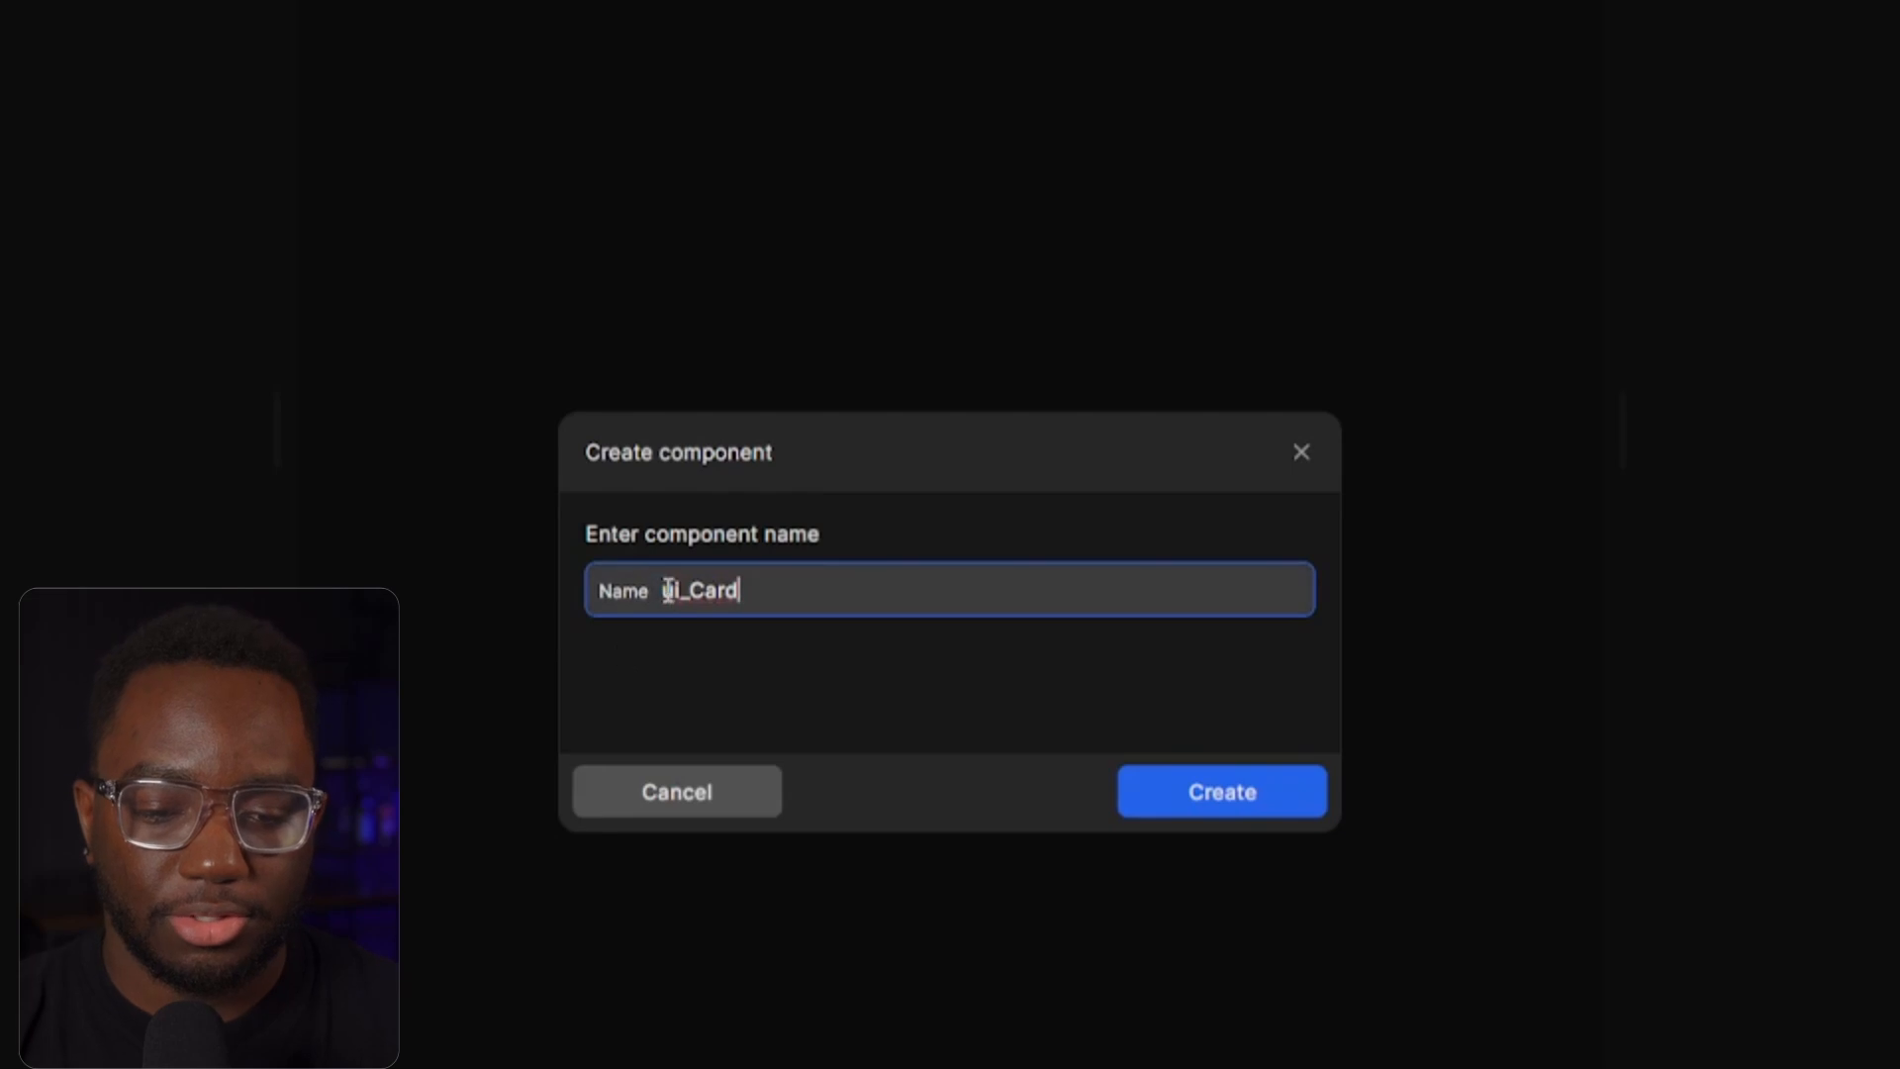
left_click_drag(690, 590, 645, 574)
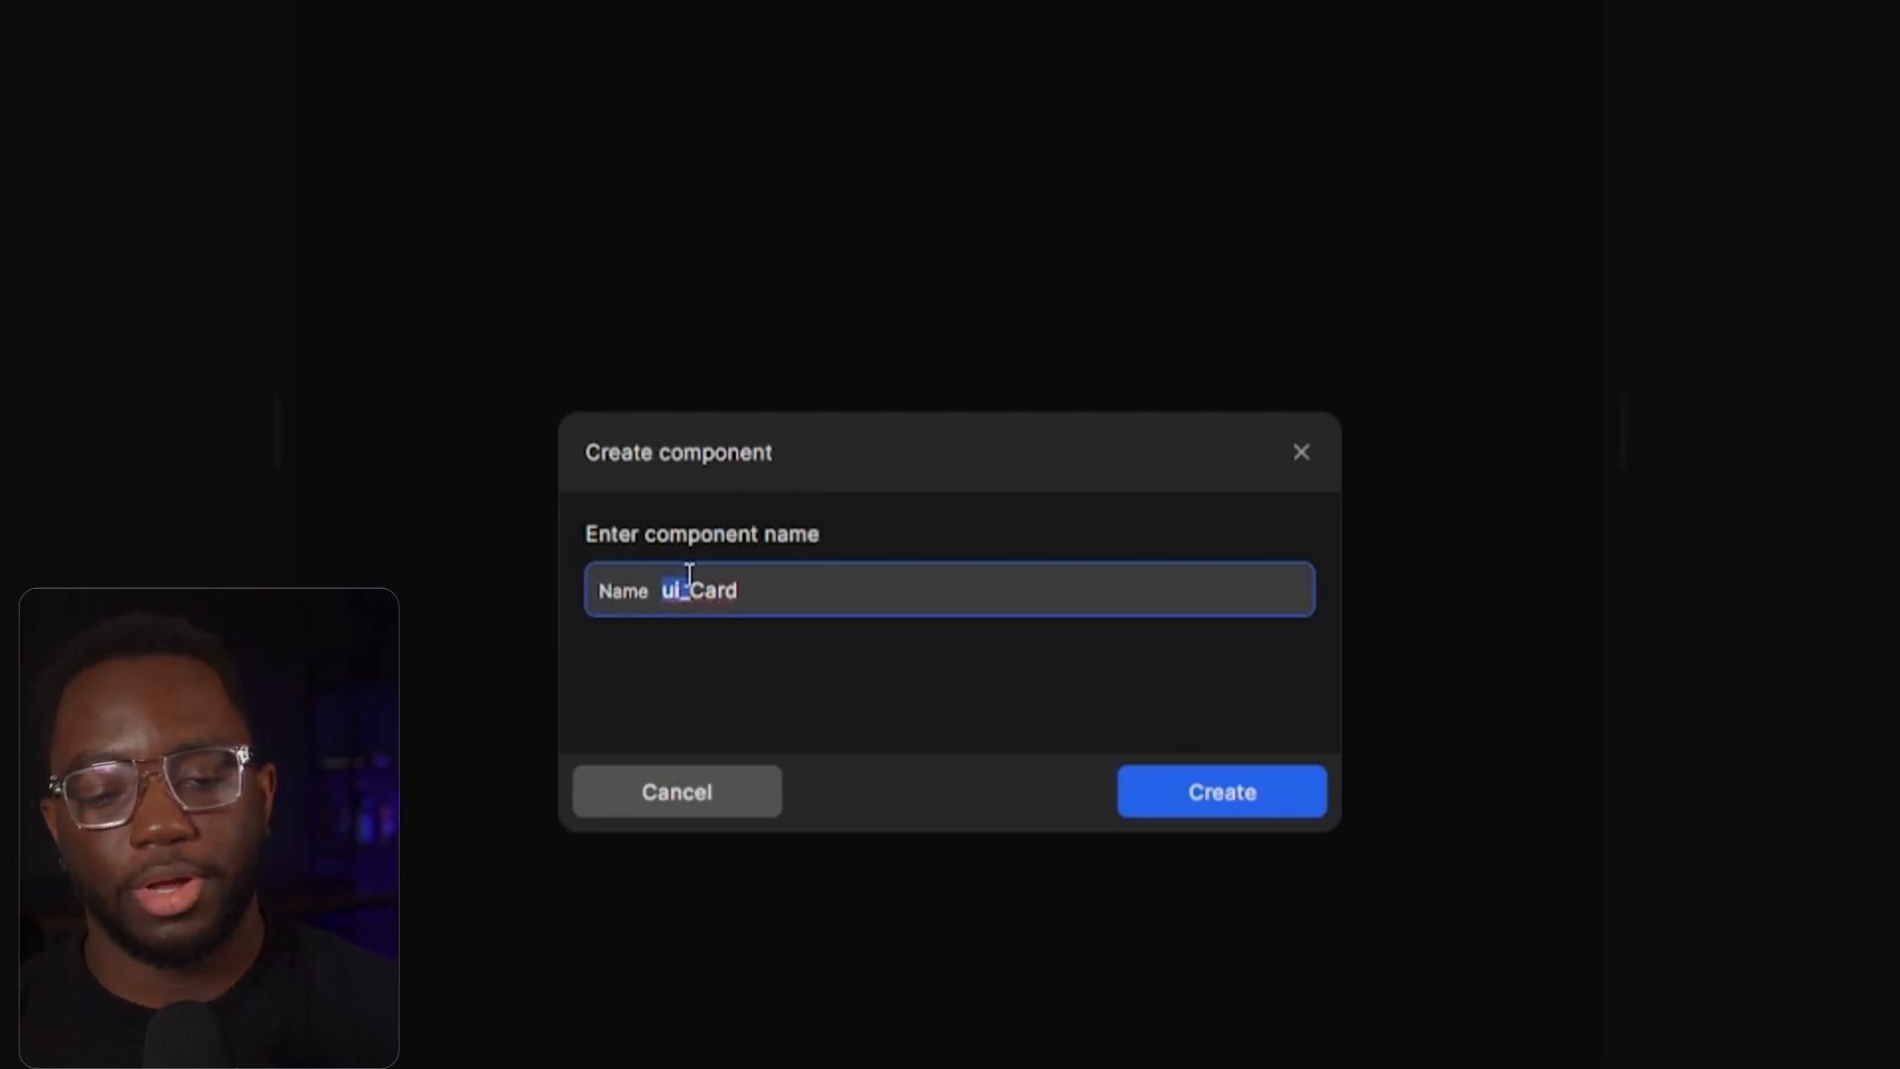
left_click(784, 610)
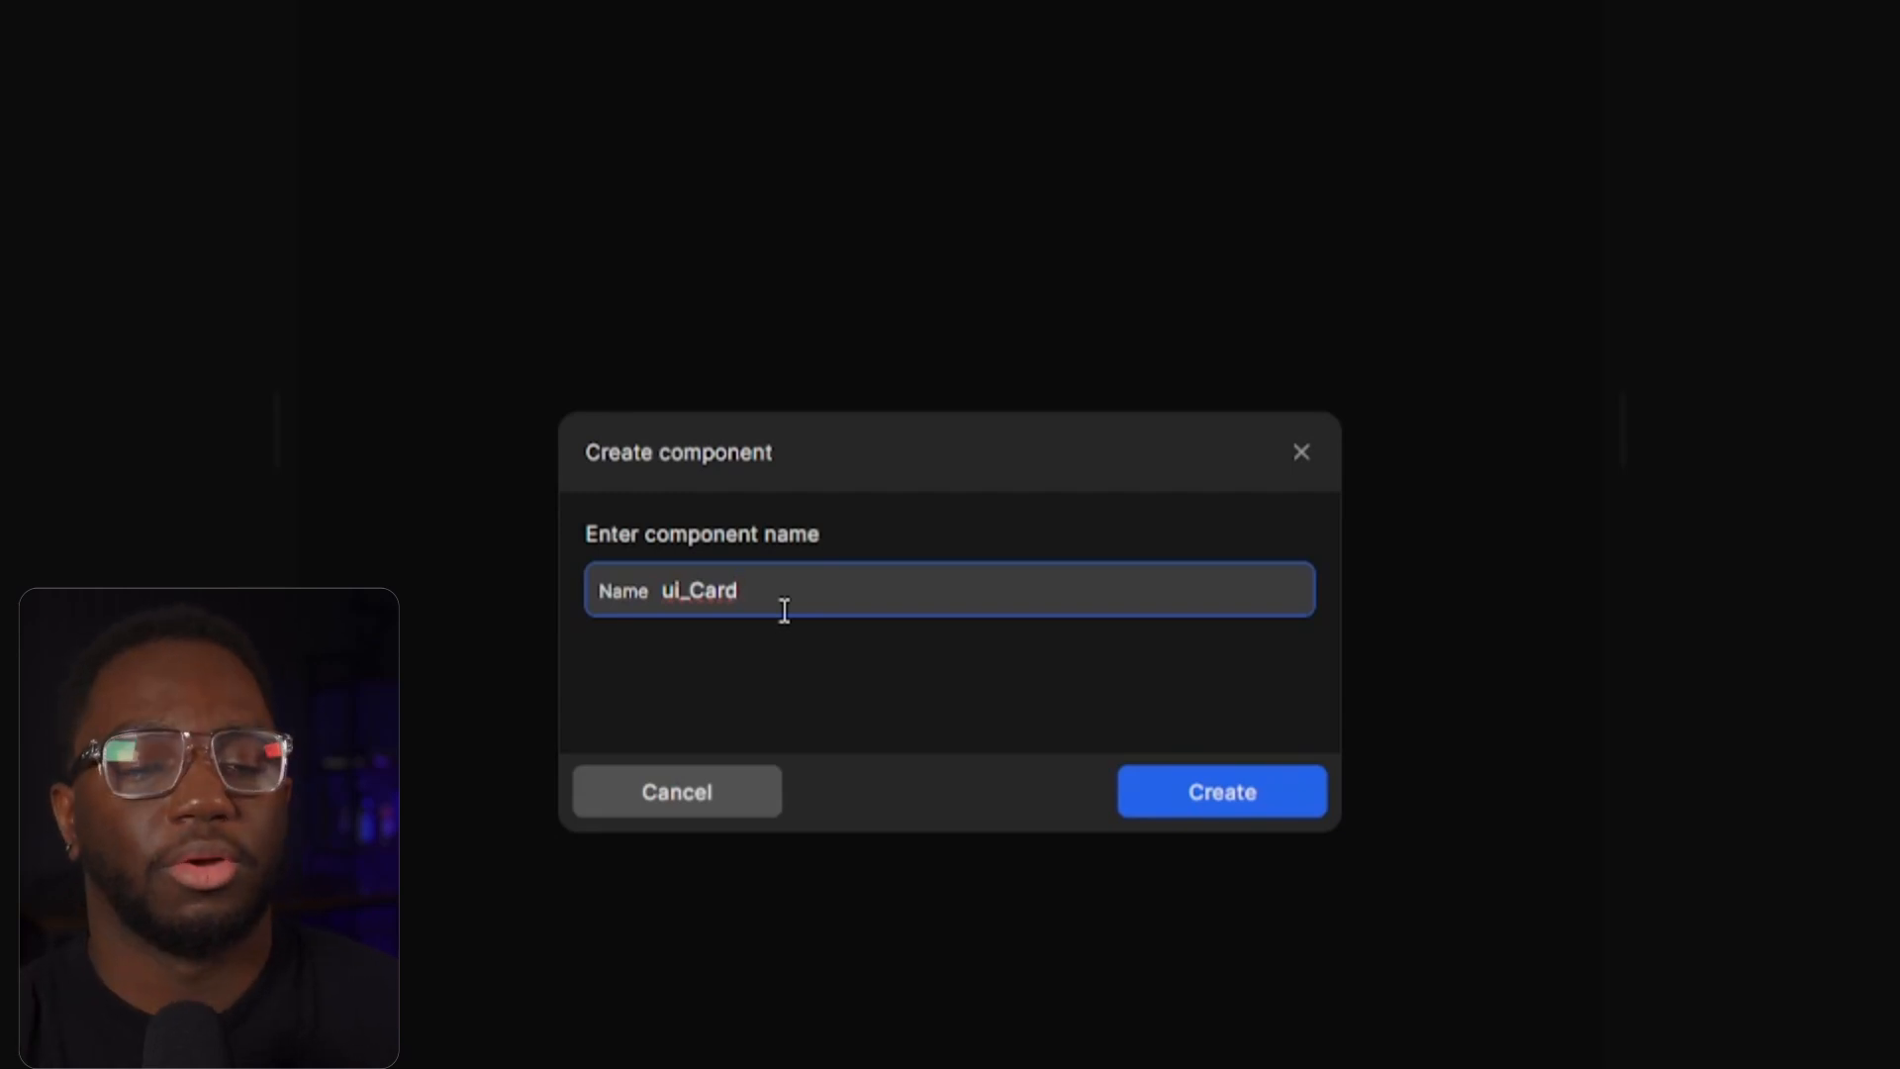
Step: Change the unsaved component's name to the two-word form ui_card-Base
key("BackSpace")
key("BackSpace")
key("BackSpace")
key("BackSpace")
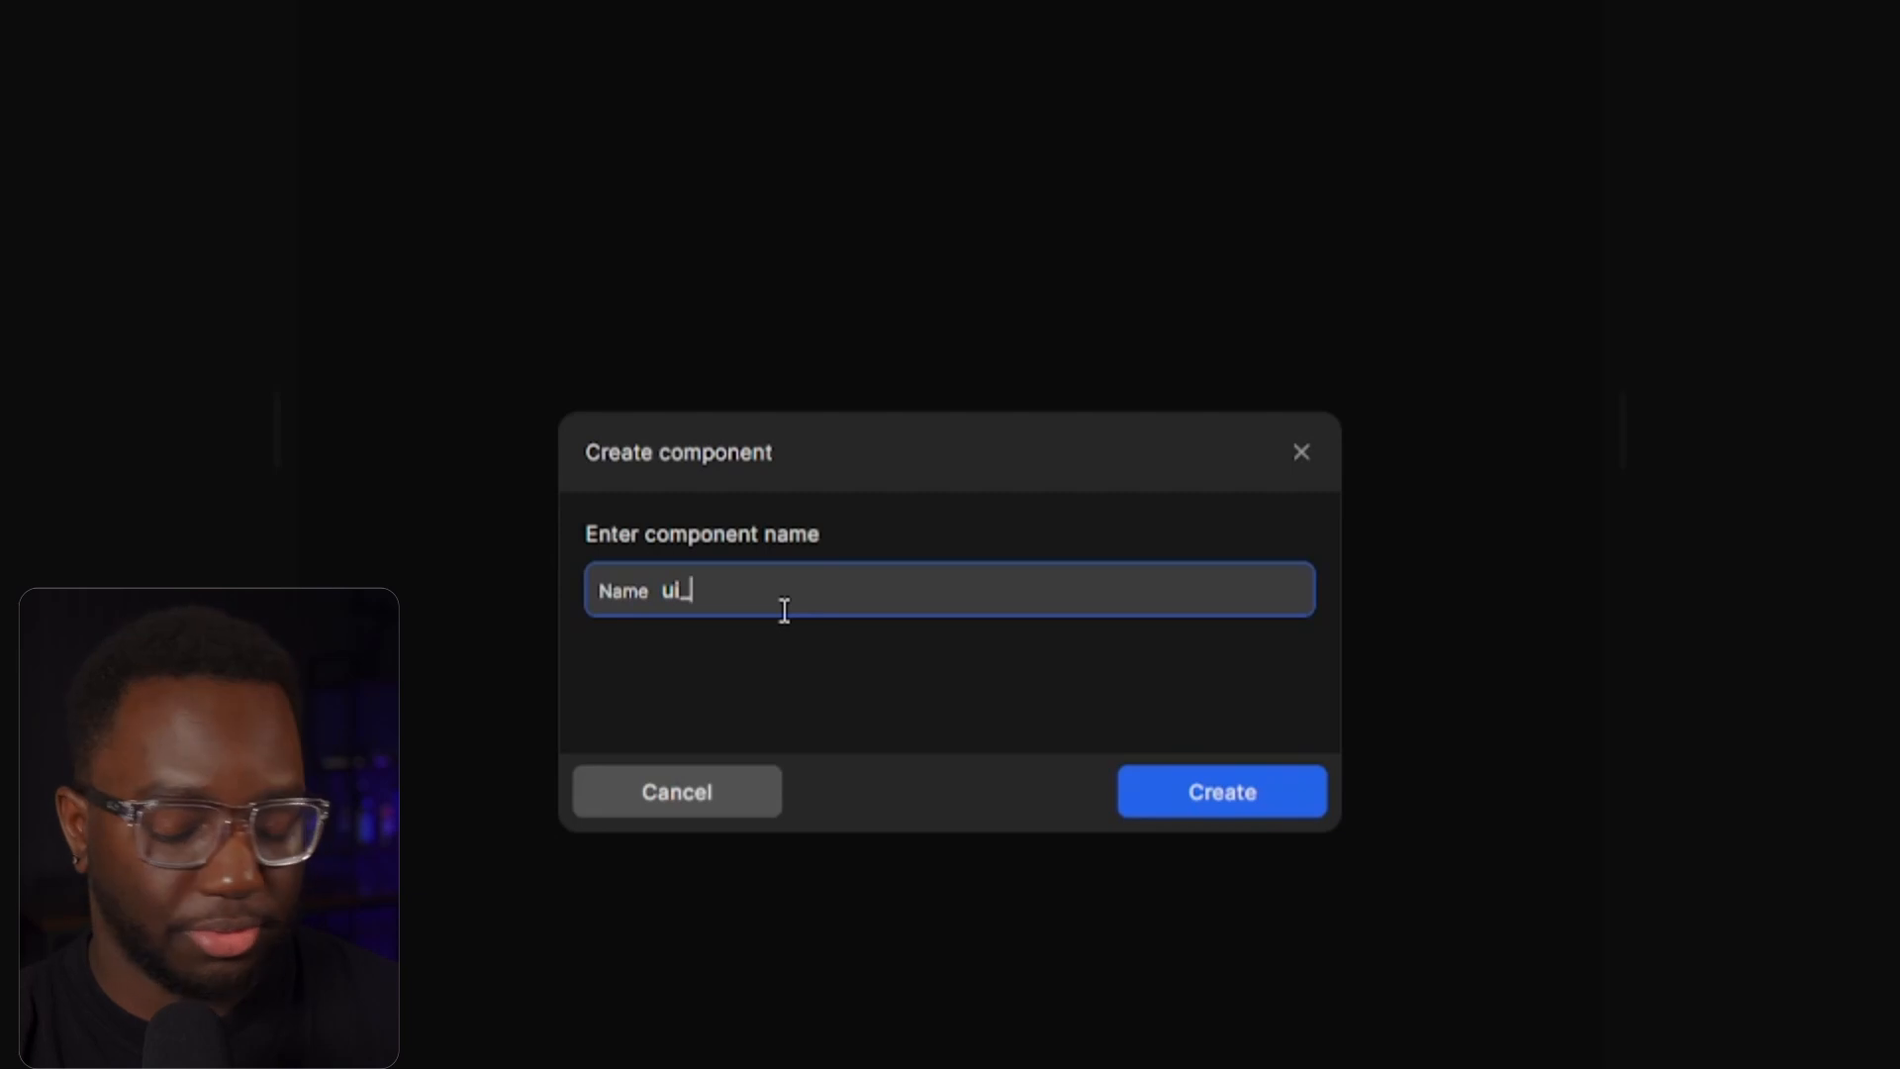
type("card")
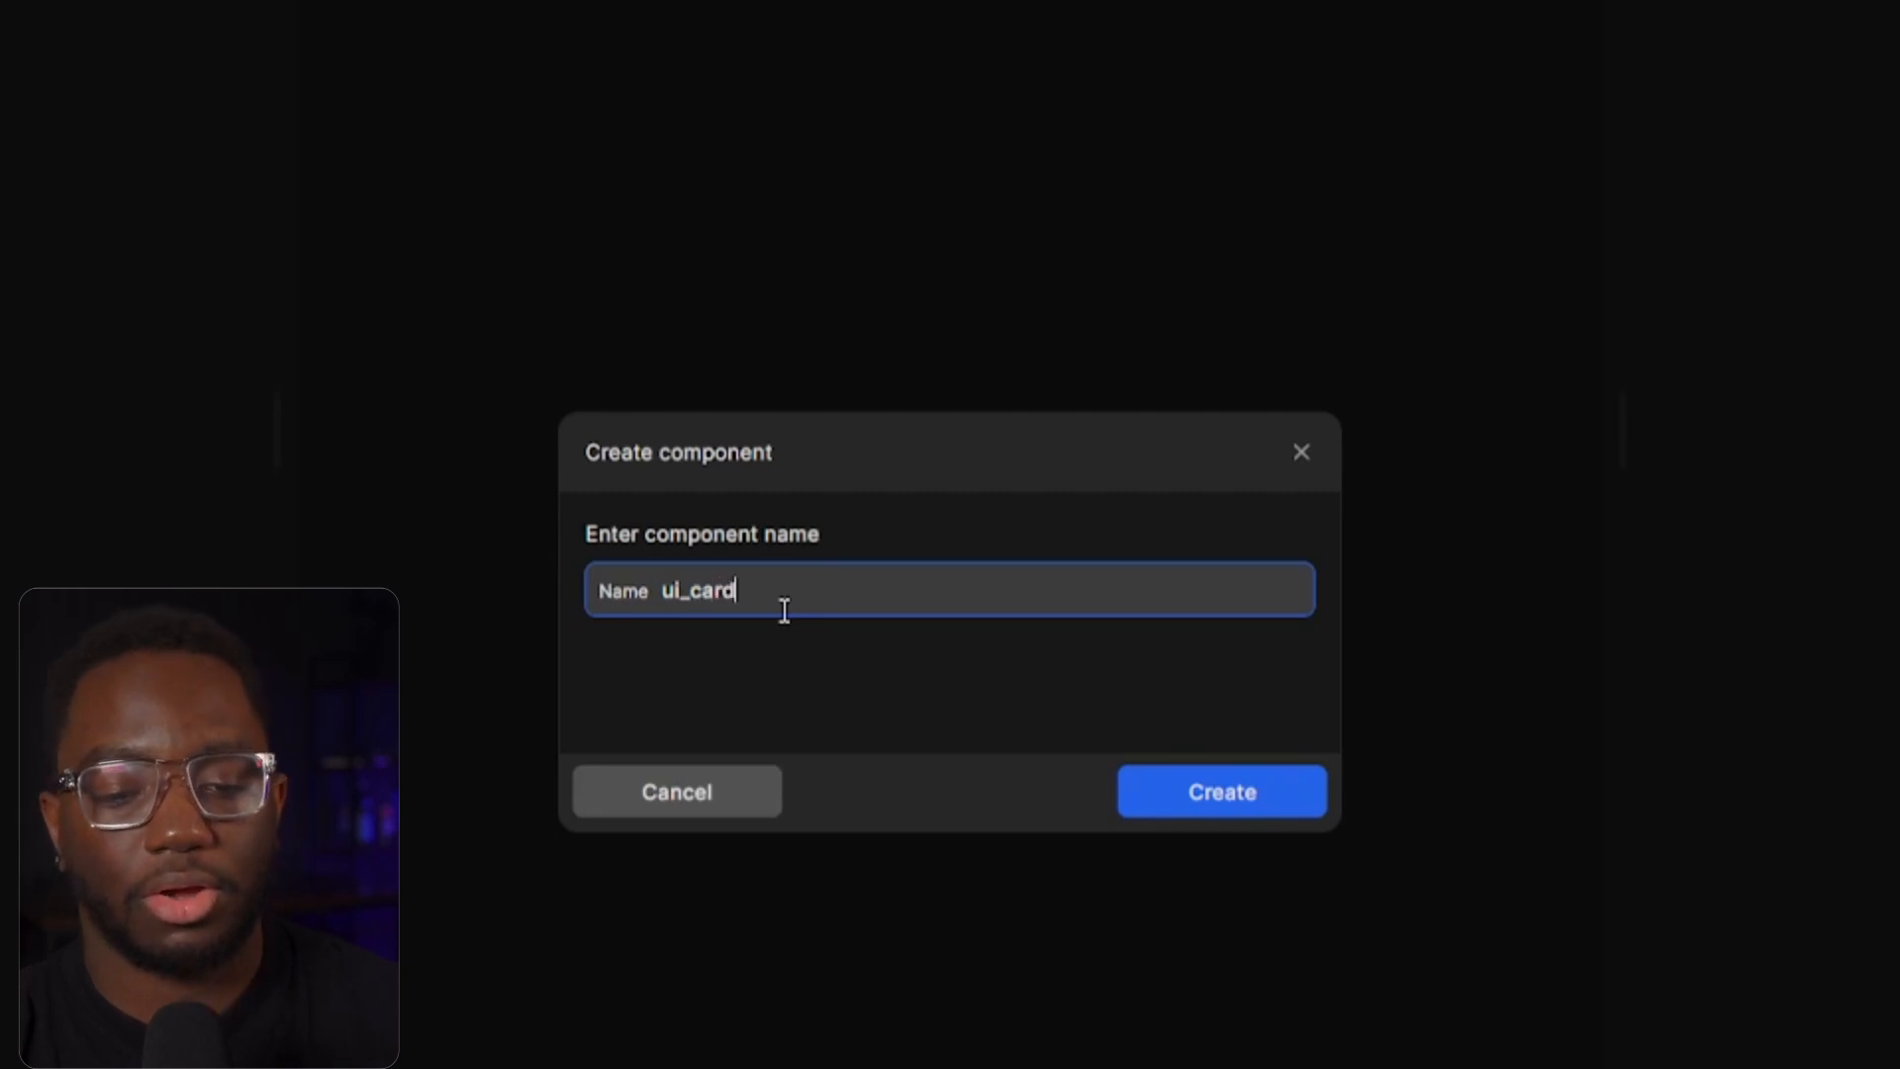
type("-Base")
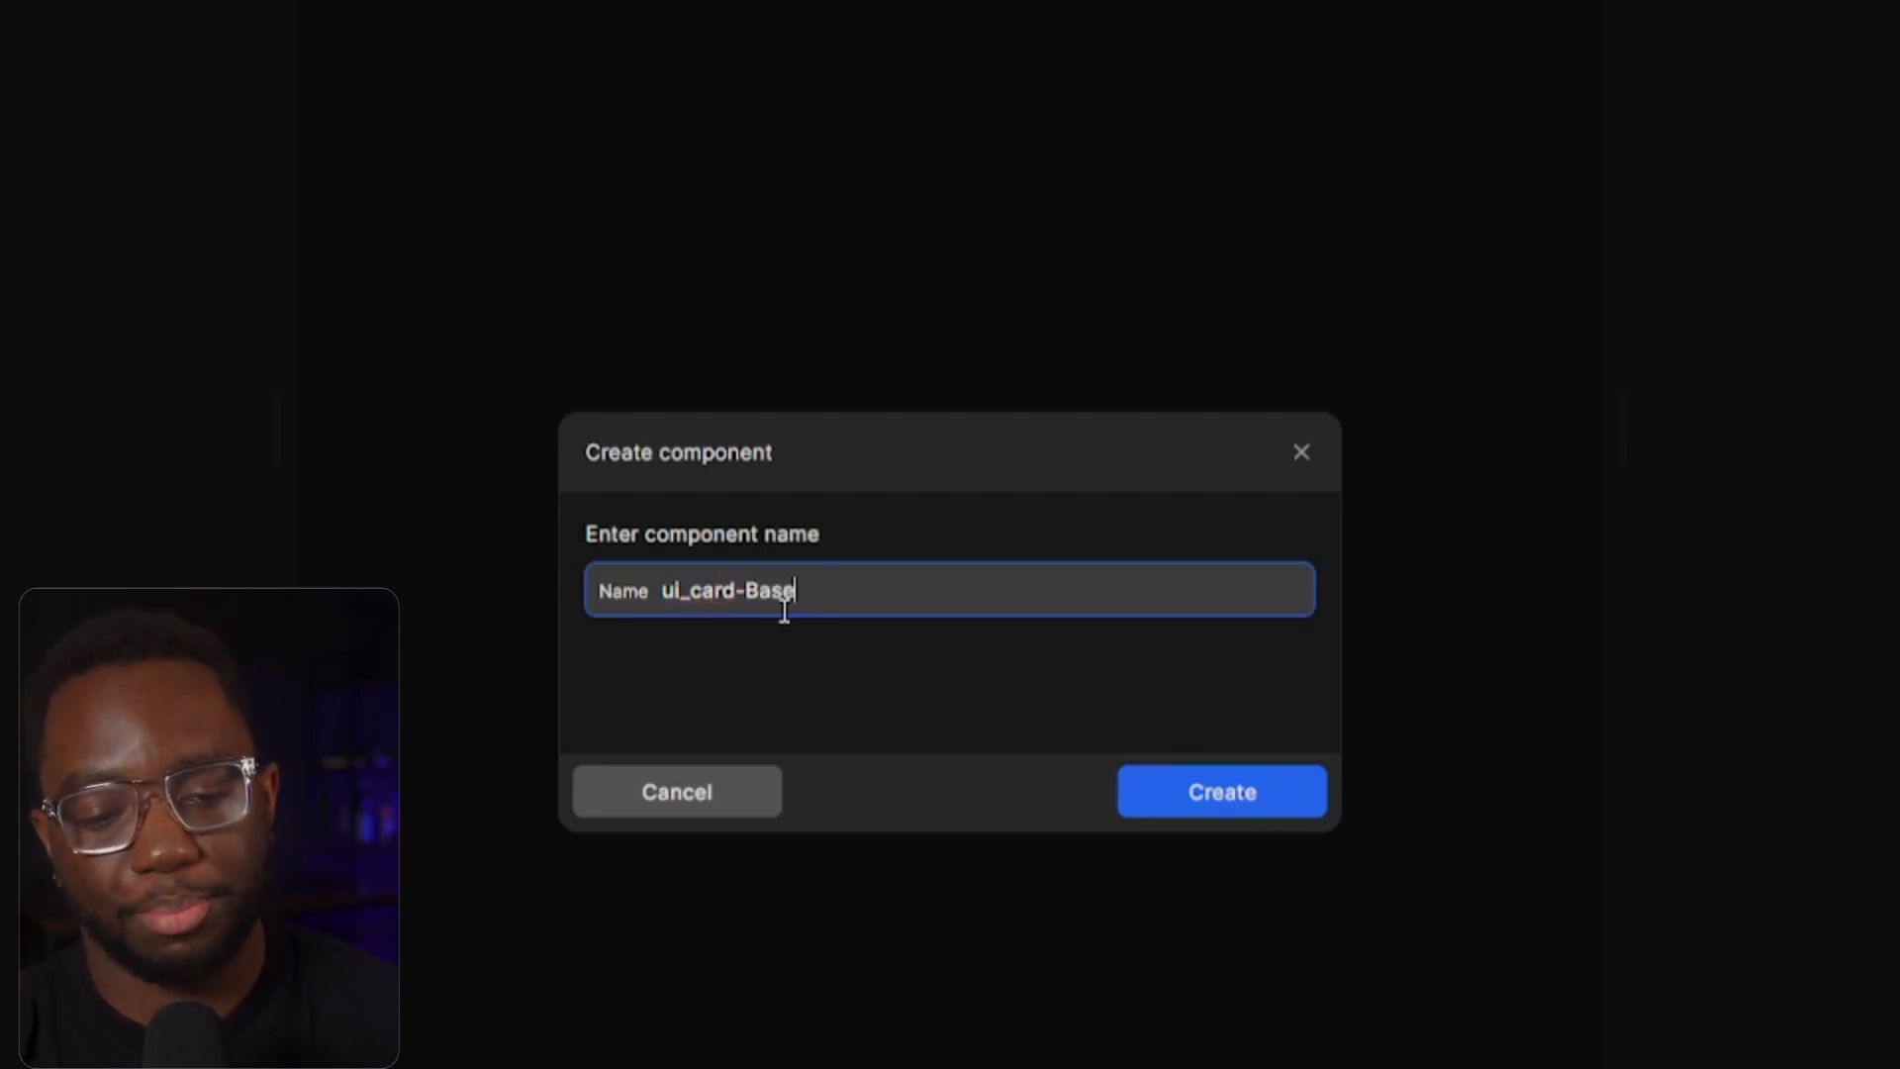
Step: Try the lowercase variant ui_card-base for the component name, then restore the capital B
key("Left")
key("Left")
key("Left")
key("Left")
key("Left")
key("Left")
key("Left")
key("Left")
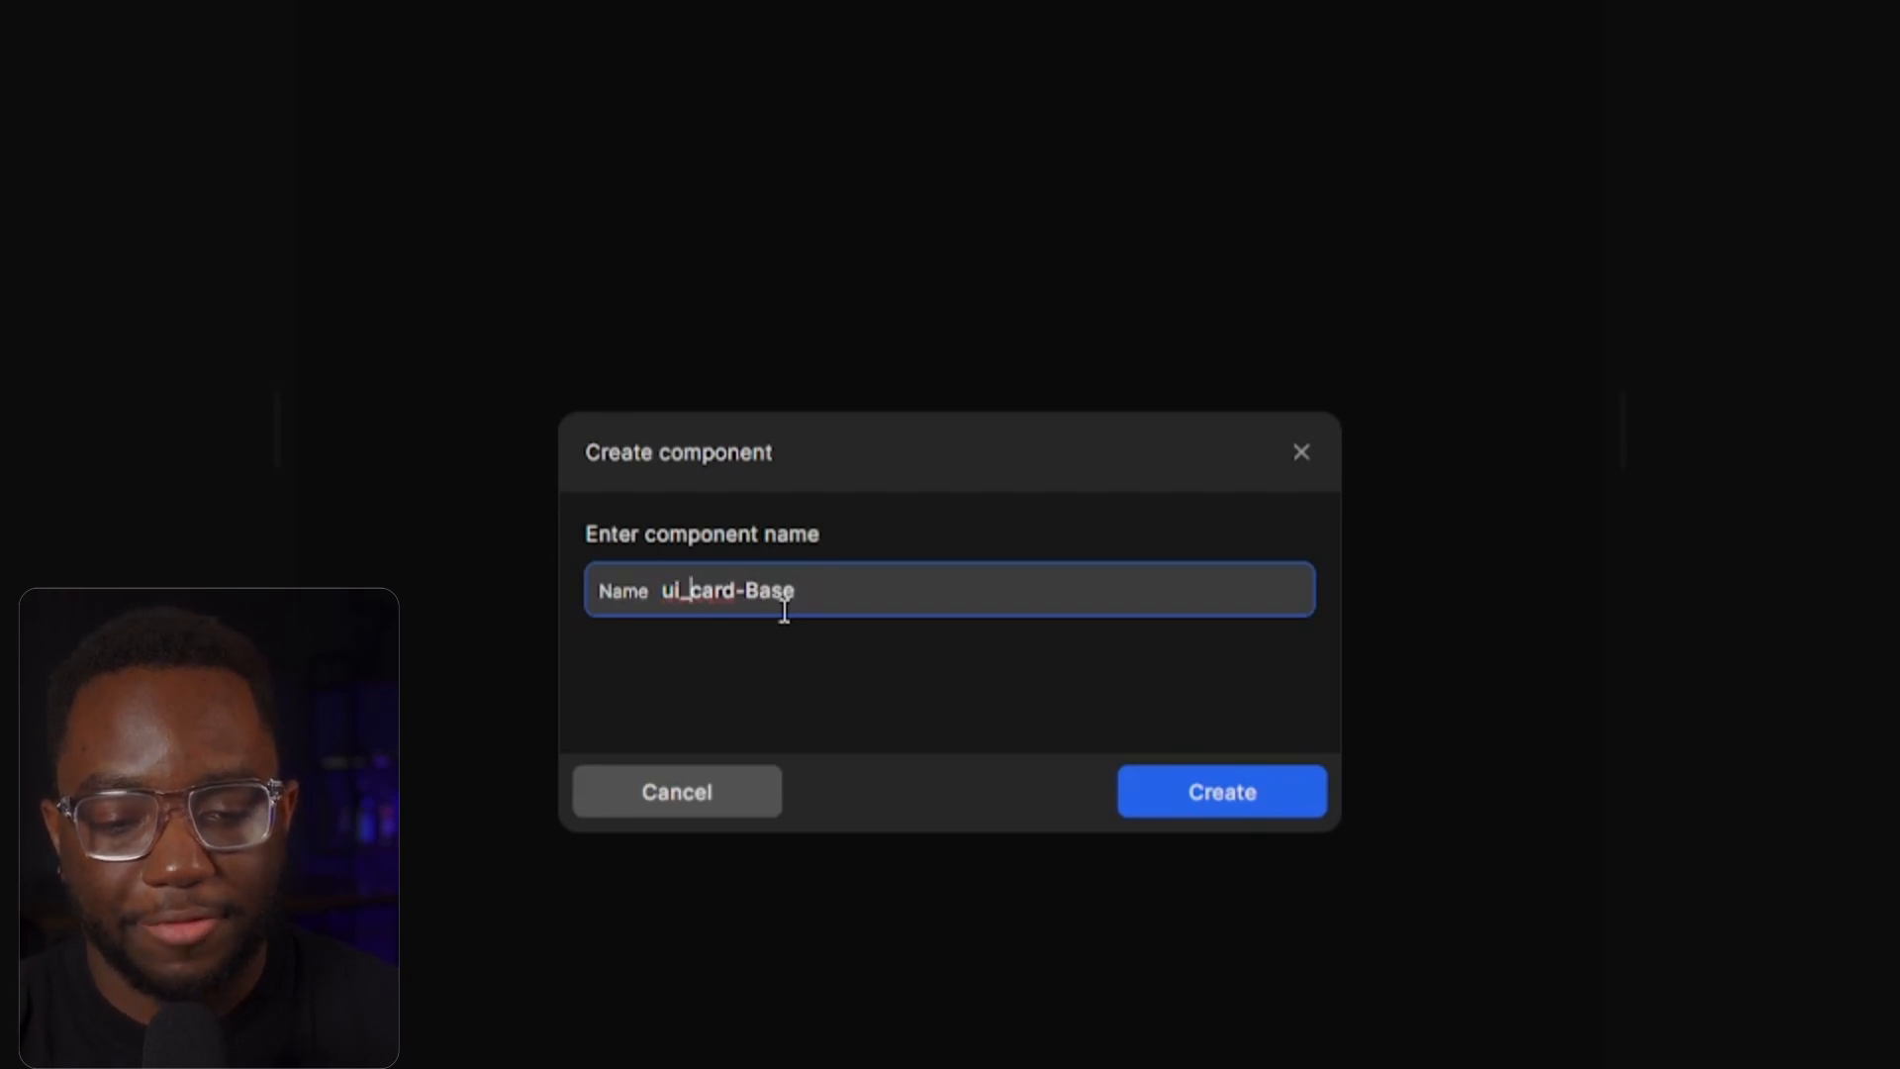
key("Right")
key("Right")
key("Right")
key("Right")
key("Right")
key("Right")
key("BackSpace")
type("b")
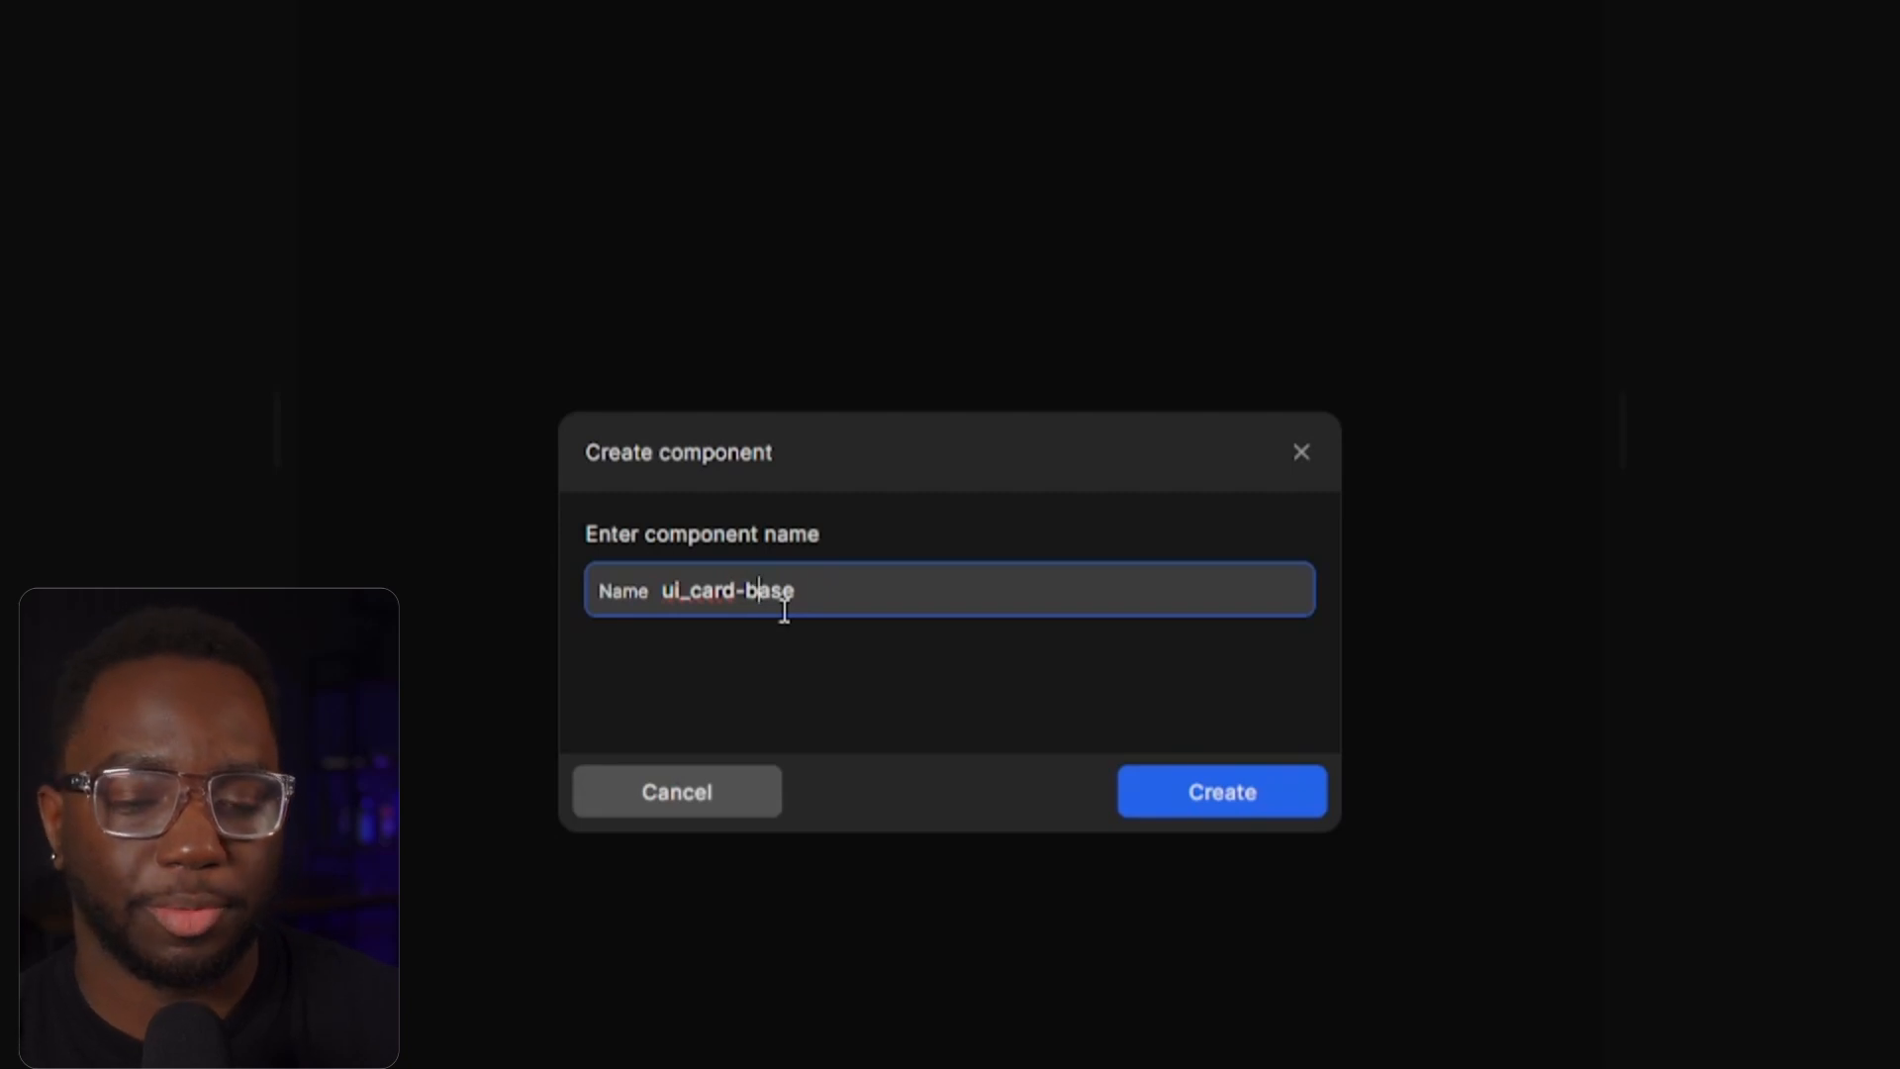
key("BackSpace")
type("B")
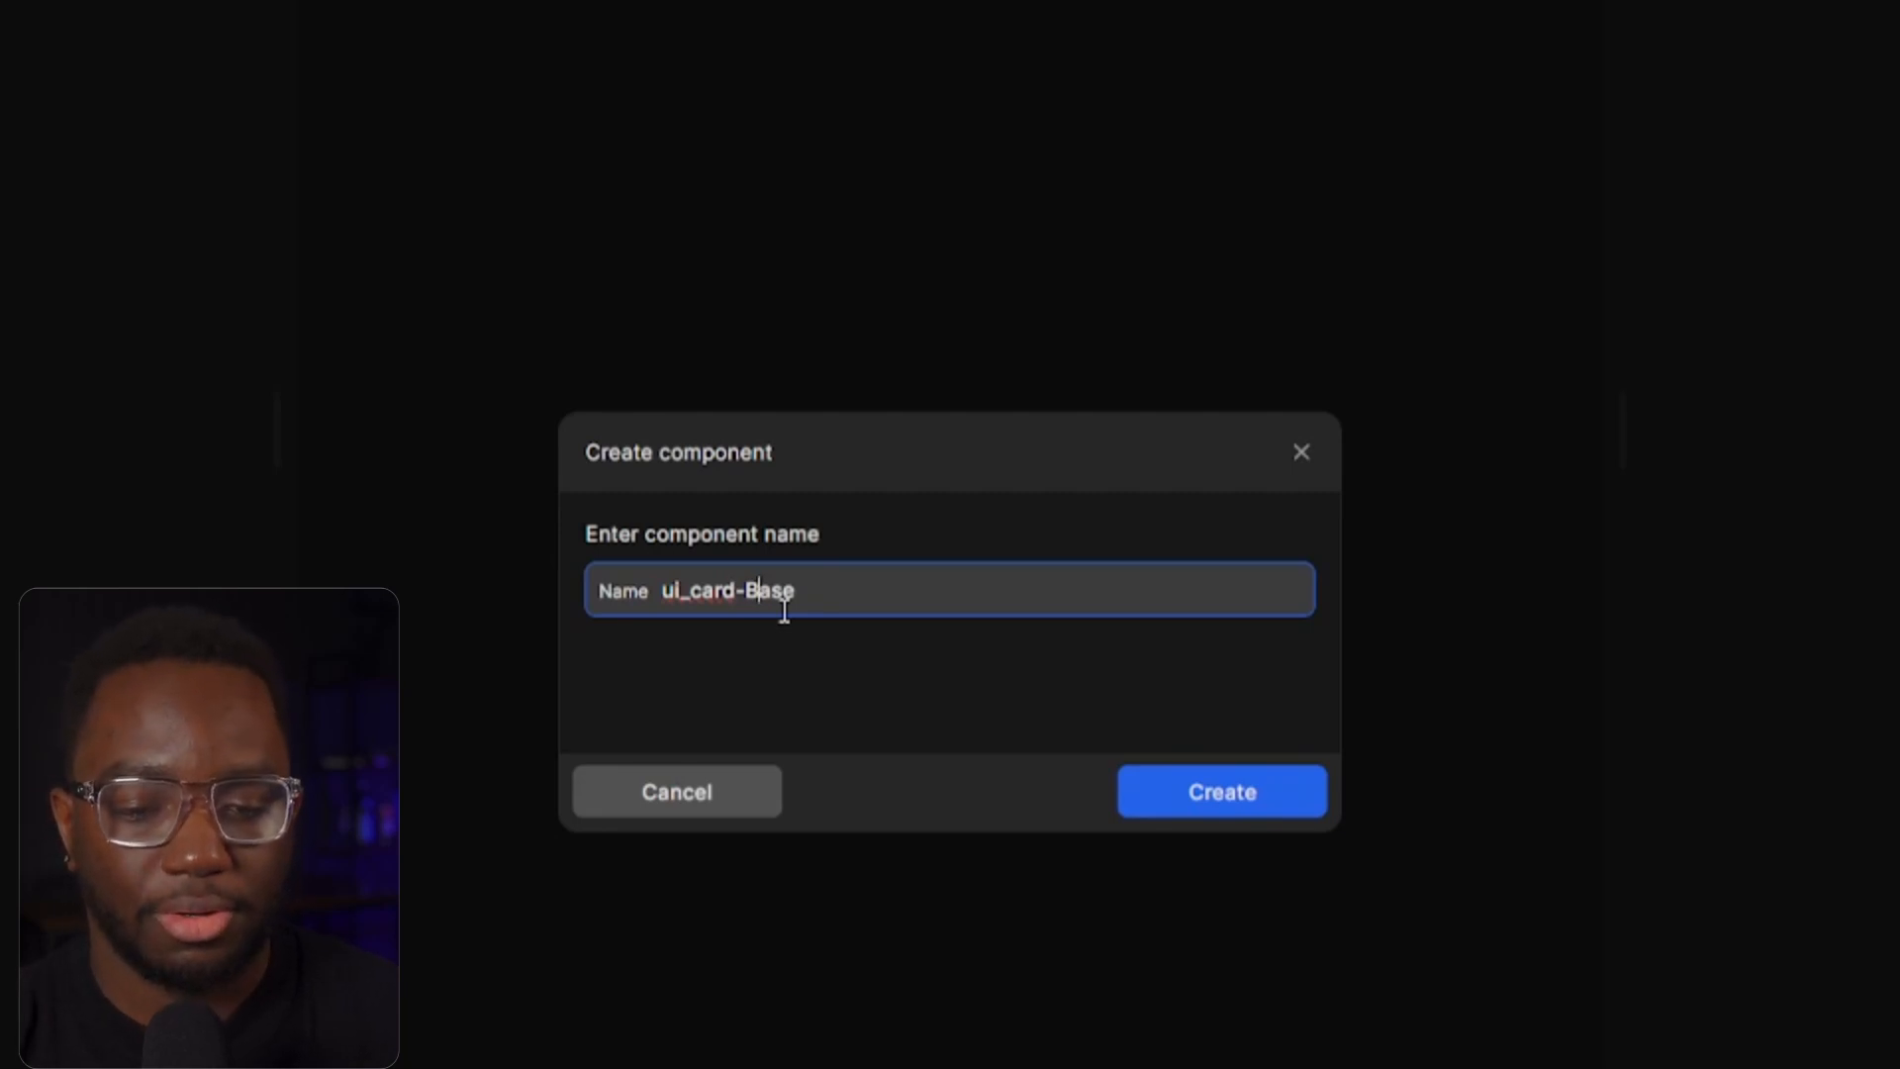
Step: Remove the -Base suffix and capitalize the remaining word so the component name reads ui_Card
key("Right")
key("Right")
key("Right")
key("BackSpace")
key("BackSpace")
key("BackSpace")
key("BackSpace")
key("BackSpace")
key("Left")
key("Left")
key("Left")
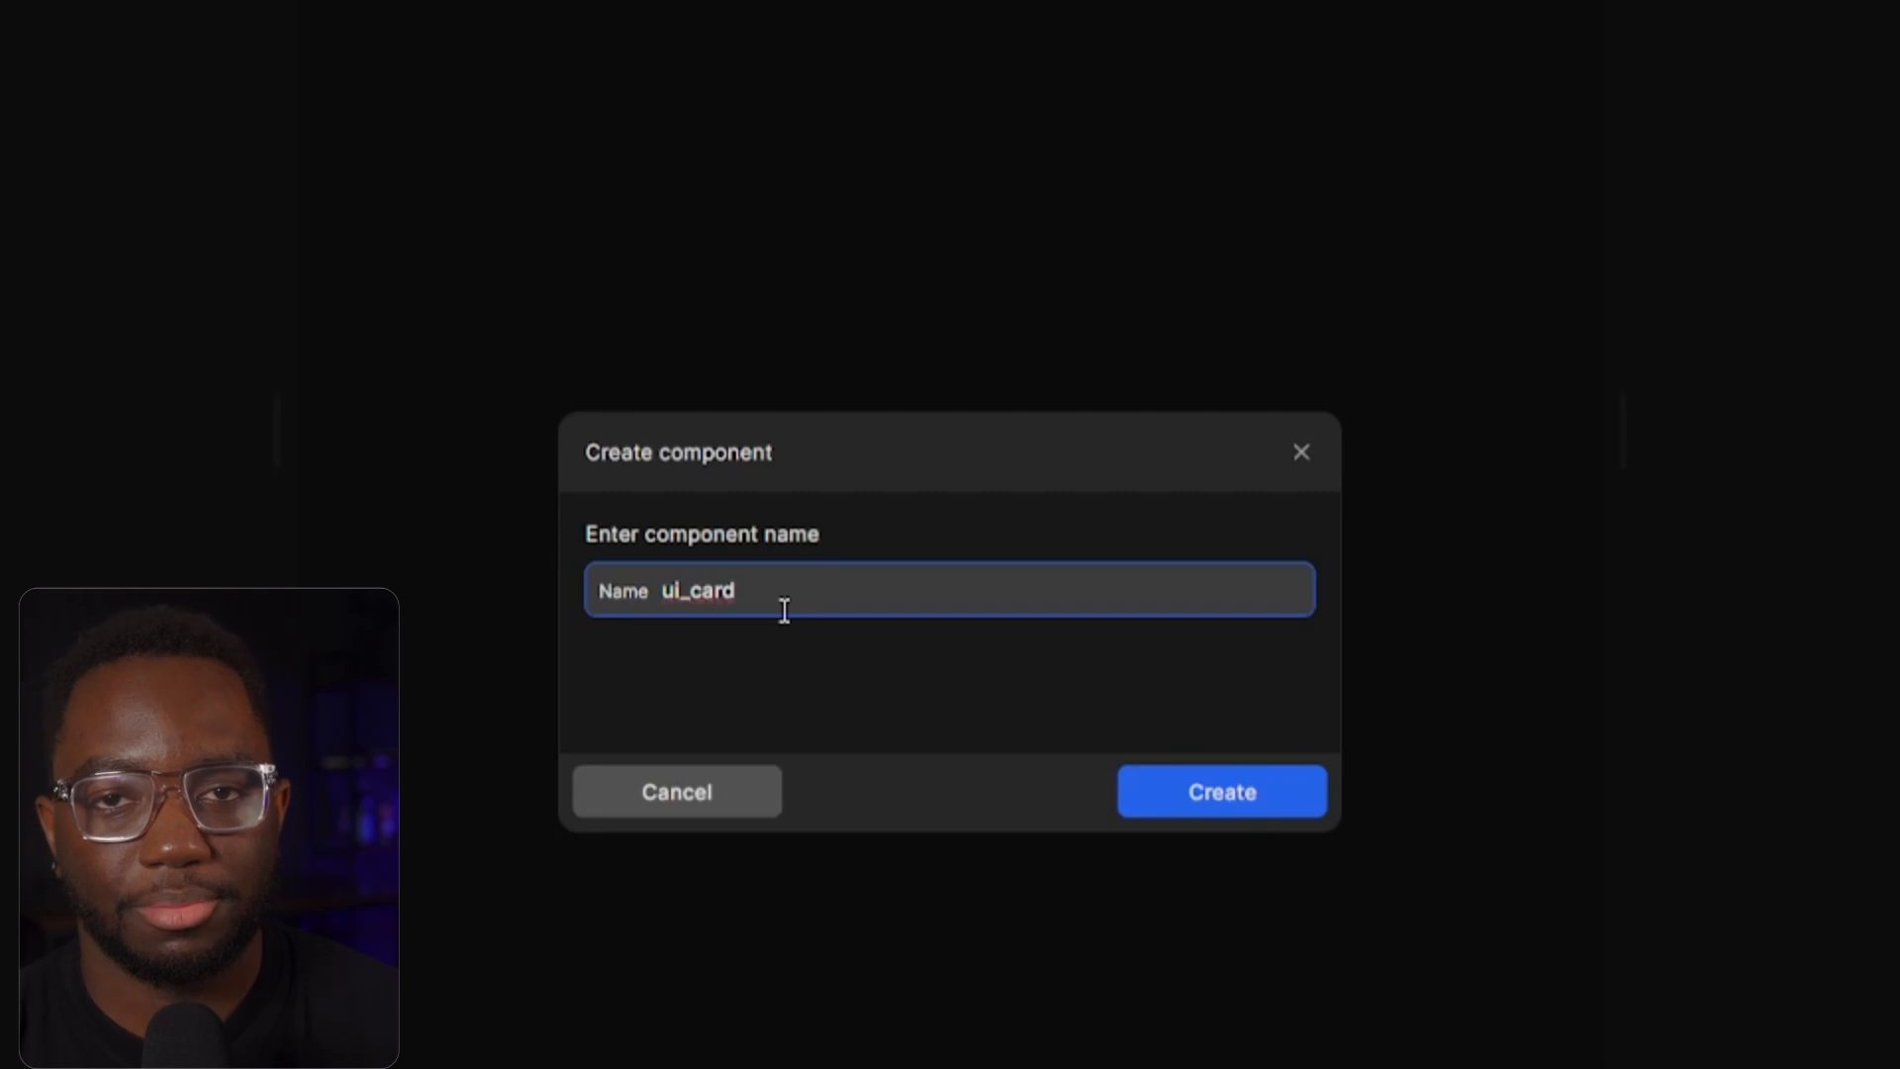
key("BackSpace")
type("C")
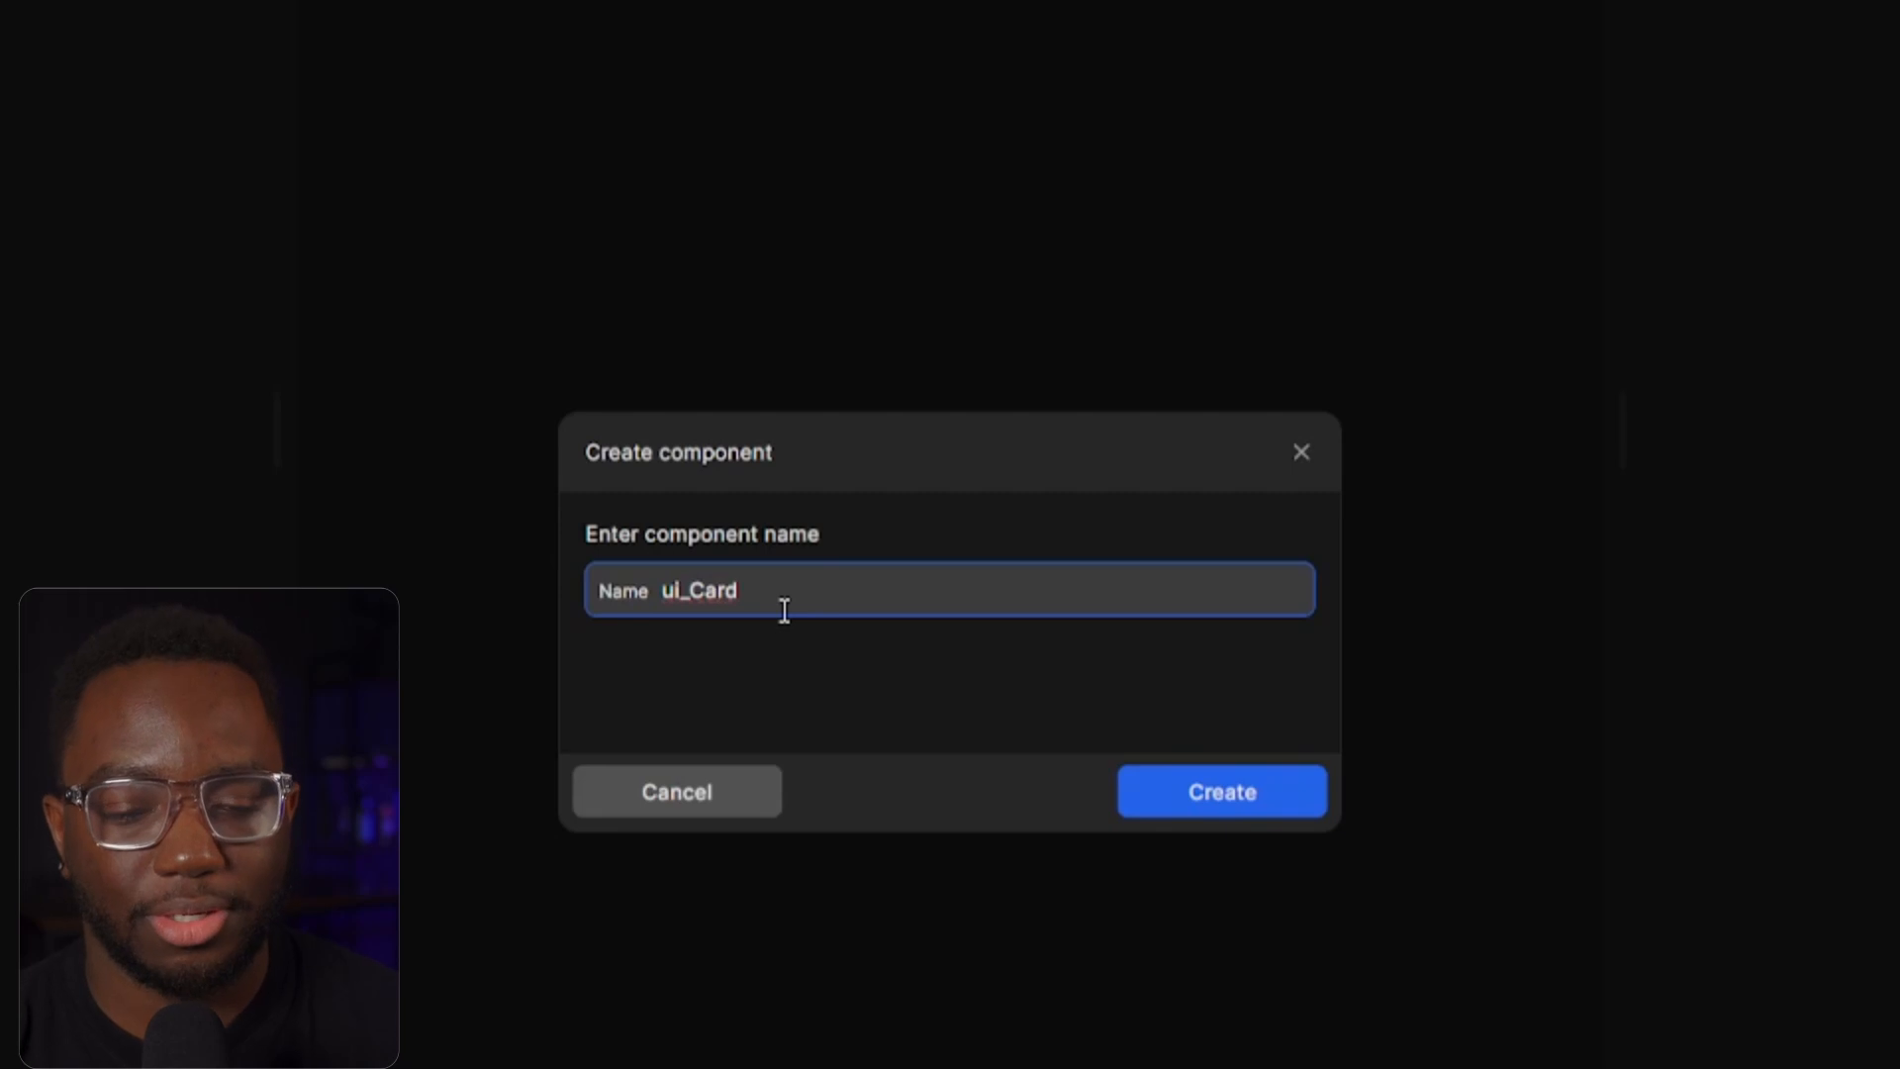
Step: Replace Card after the ui_ prefix with card-Base as the new component's name
key("Right")
key("Right")
key("BackSpace")
key("BackSpace")
key("BackSpace")
key("BackSpace")
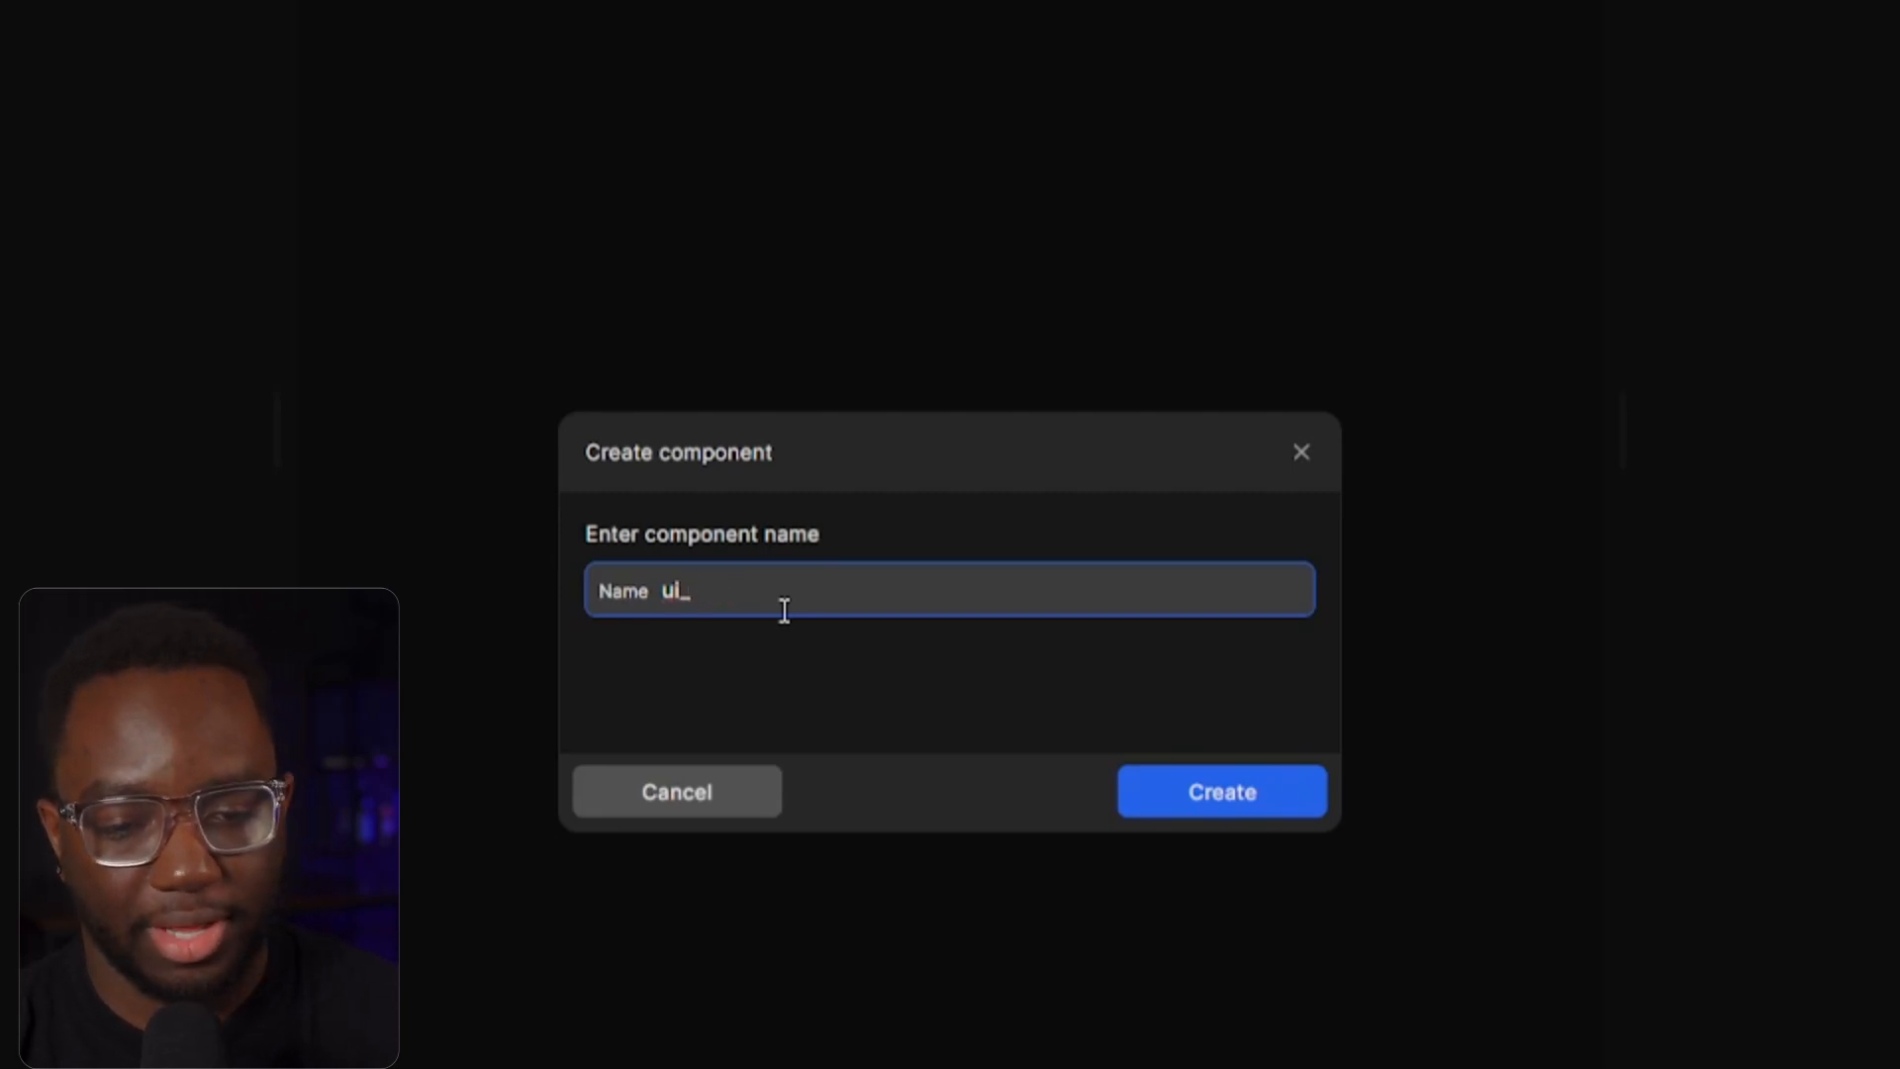
type("card-Base")
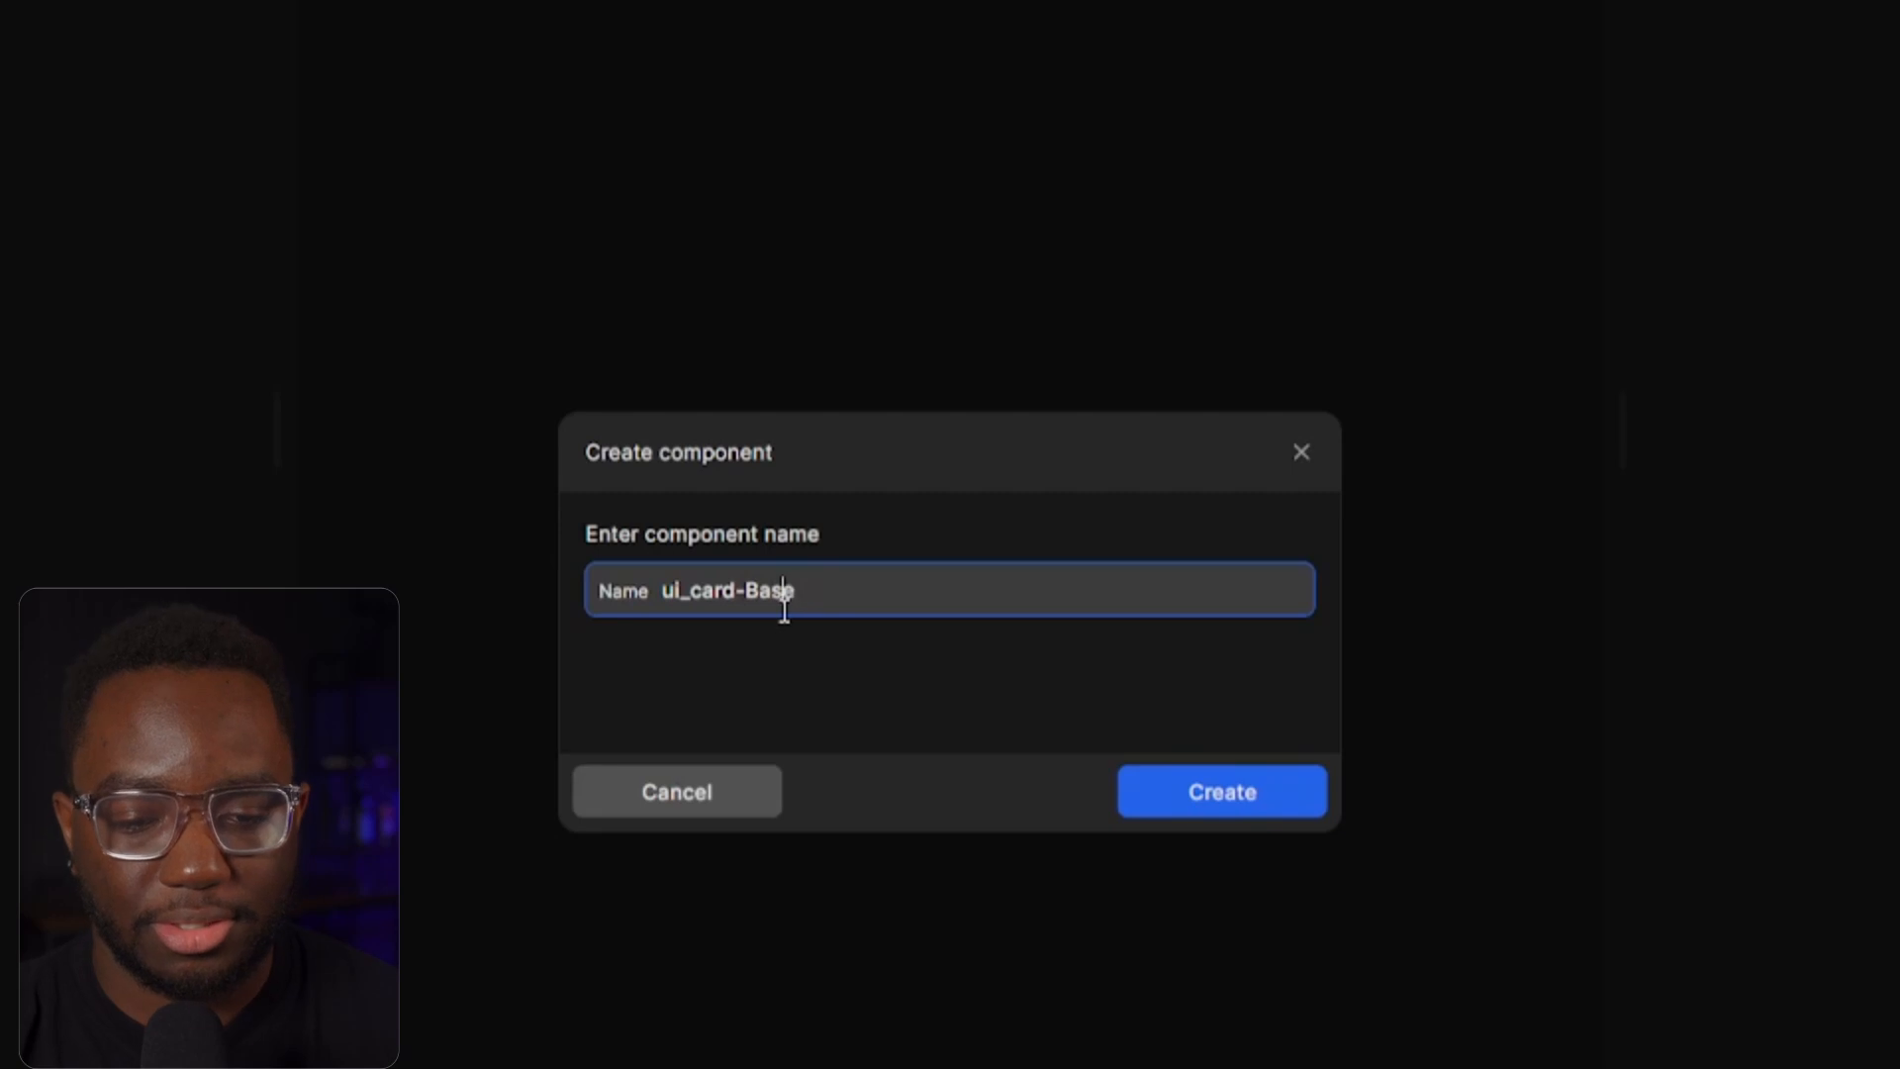
key("Left")
key("Left")
key("Left")
key("Left")
key("Left")
key("Left")
key("Left")
key("Left")
key("Left")
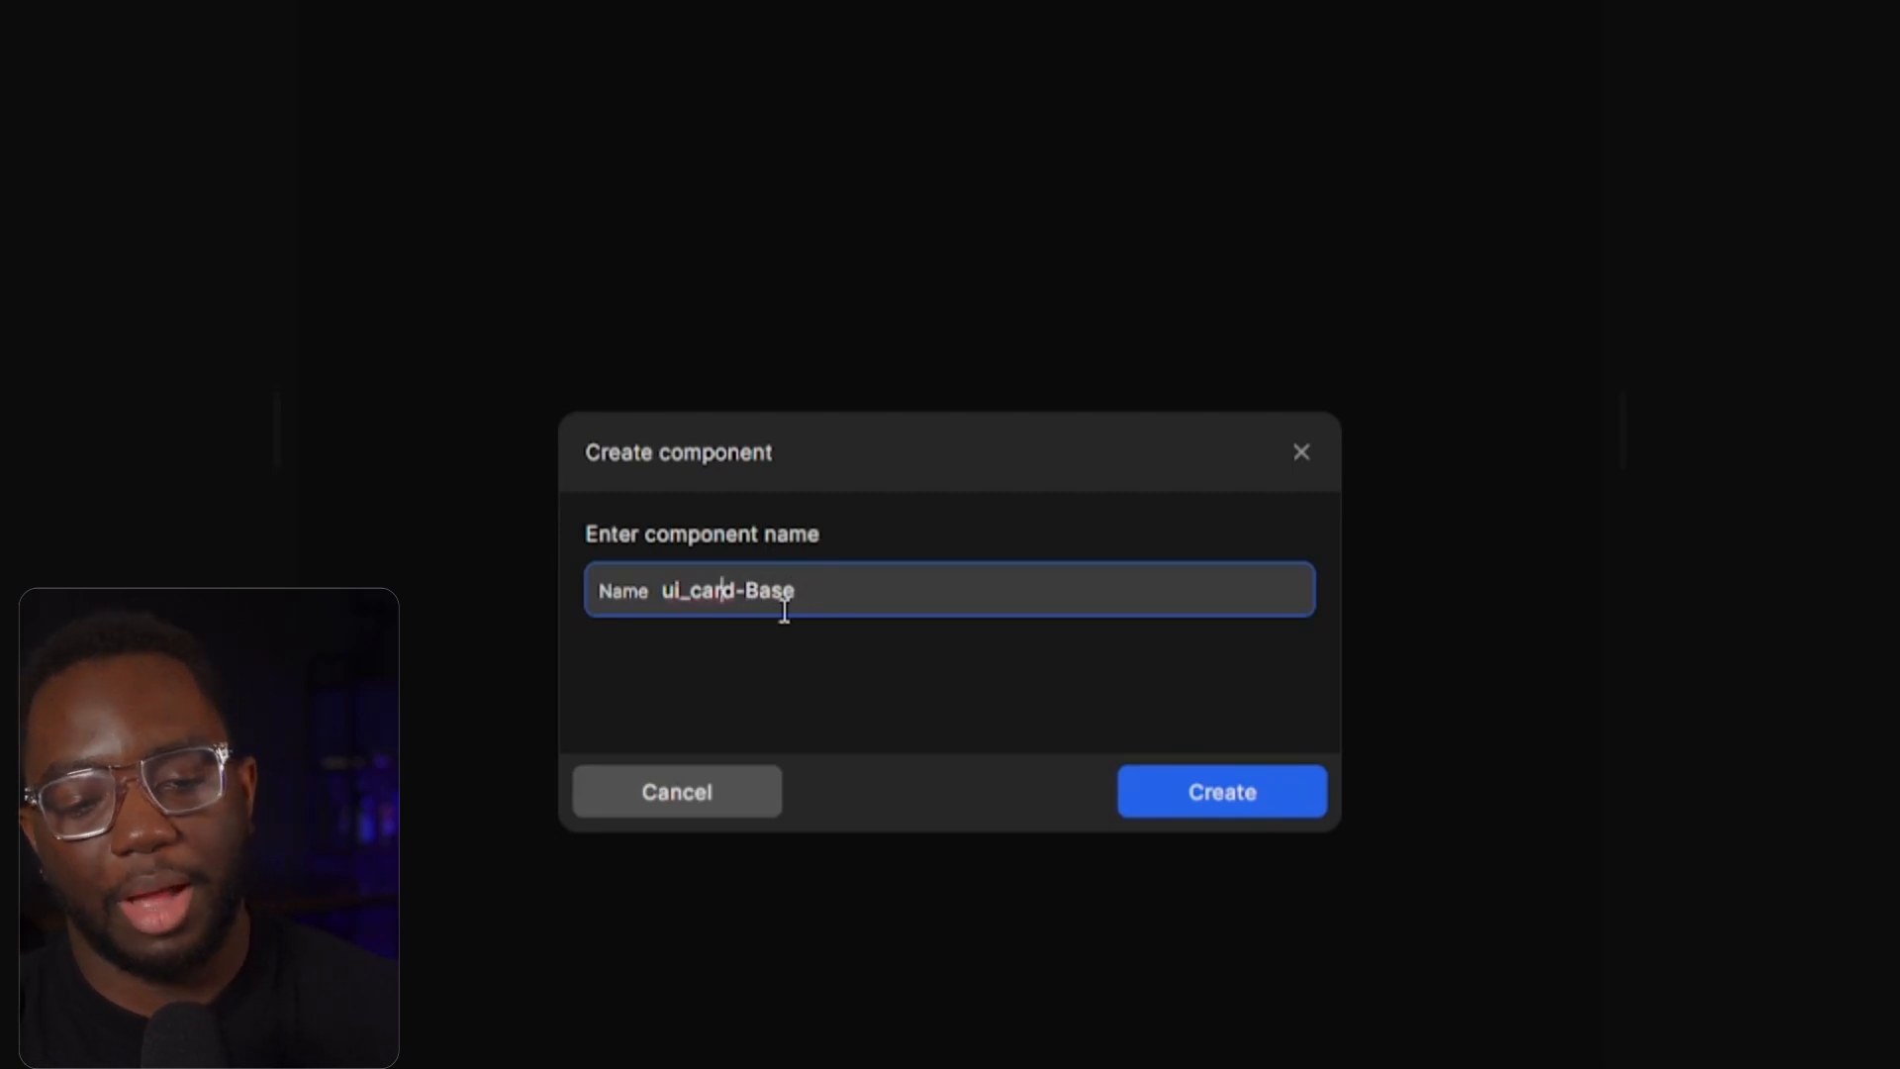
key("shift+Left")
key("Right")
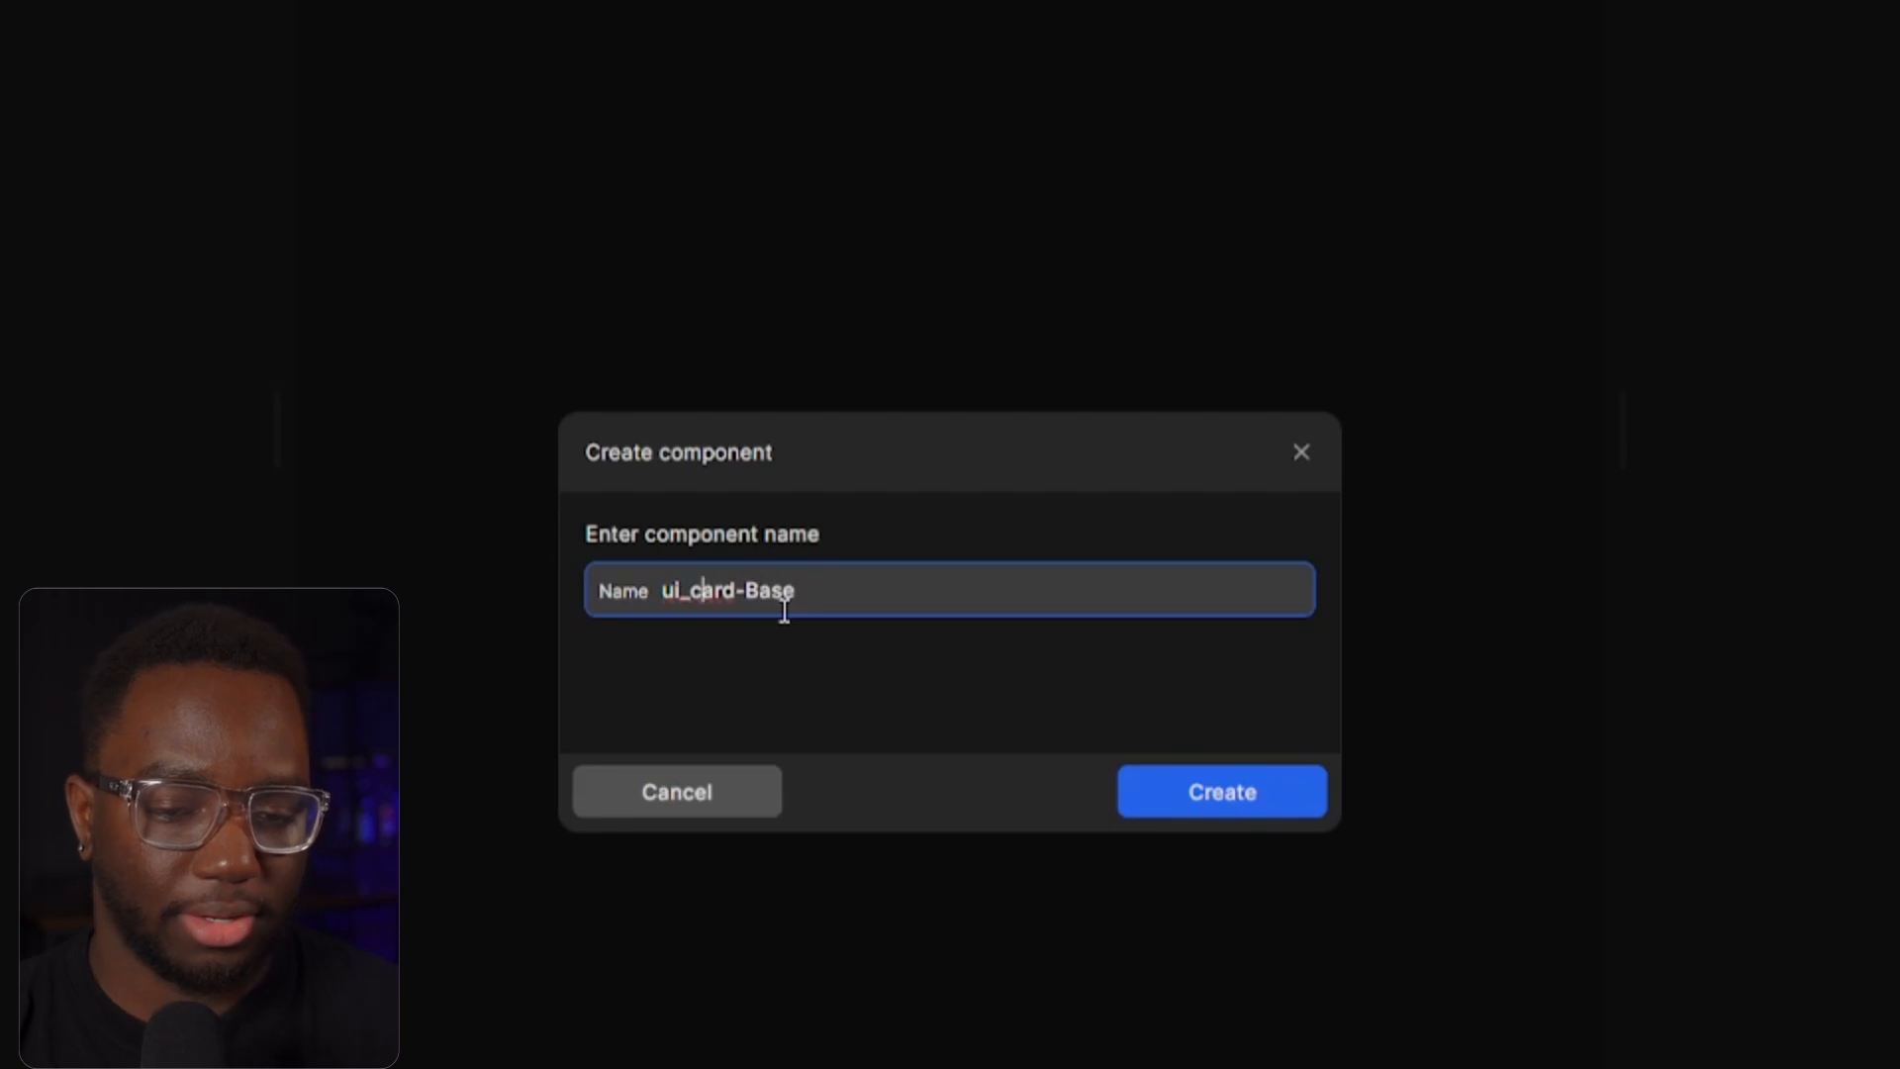
key("Left")
key("Left")
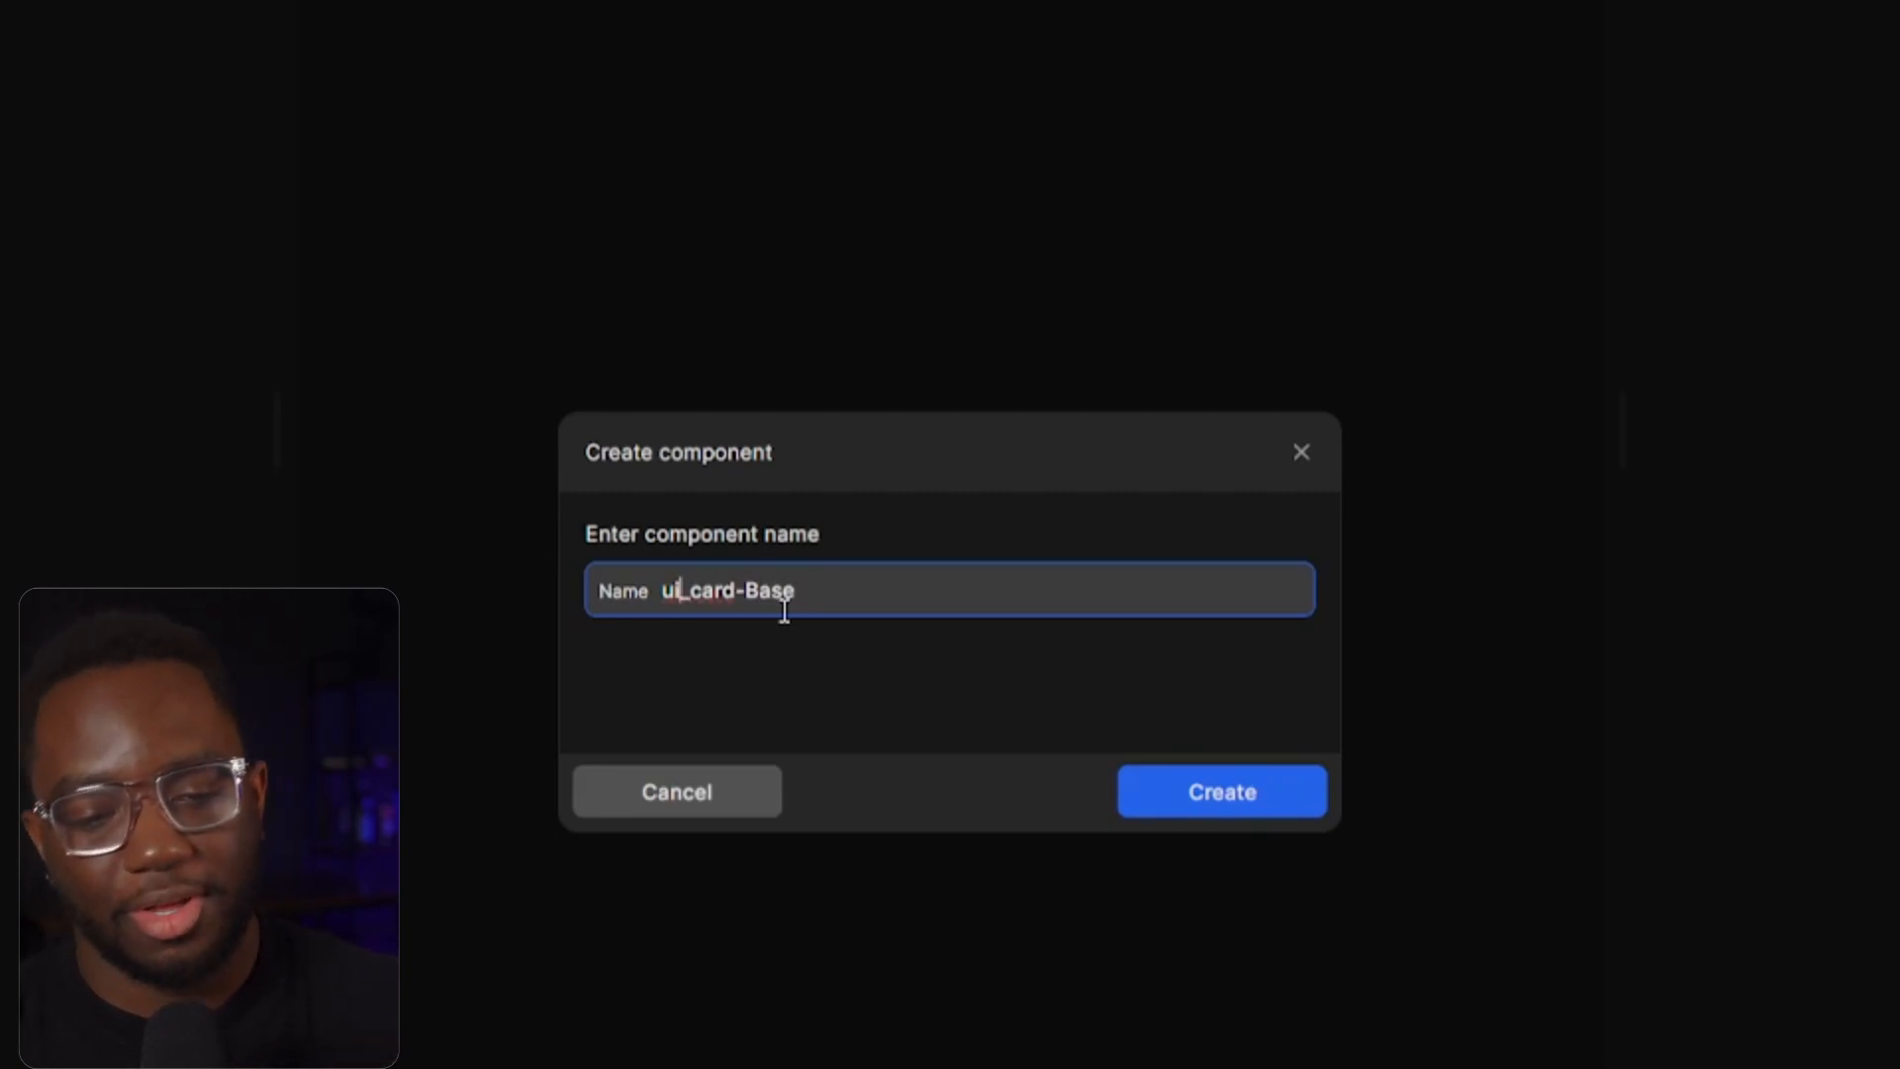
Step: Try a trailing underscore and then a trailing hyphen after ui_card-Base in the component name, and remove them
key("Right")
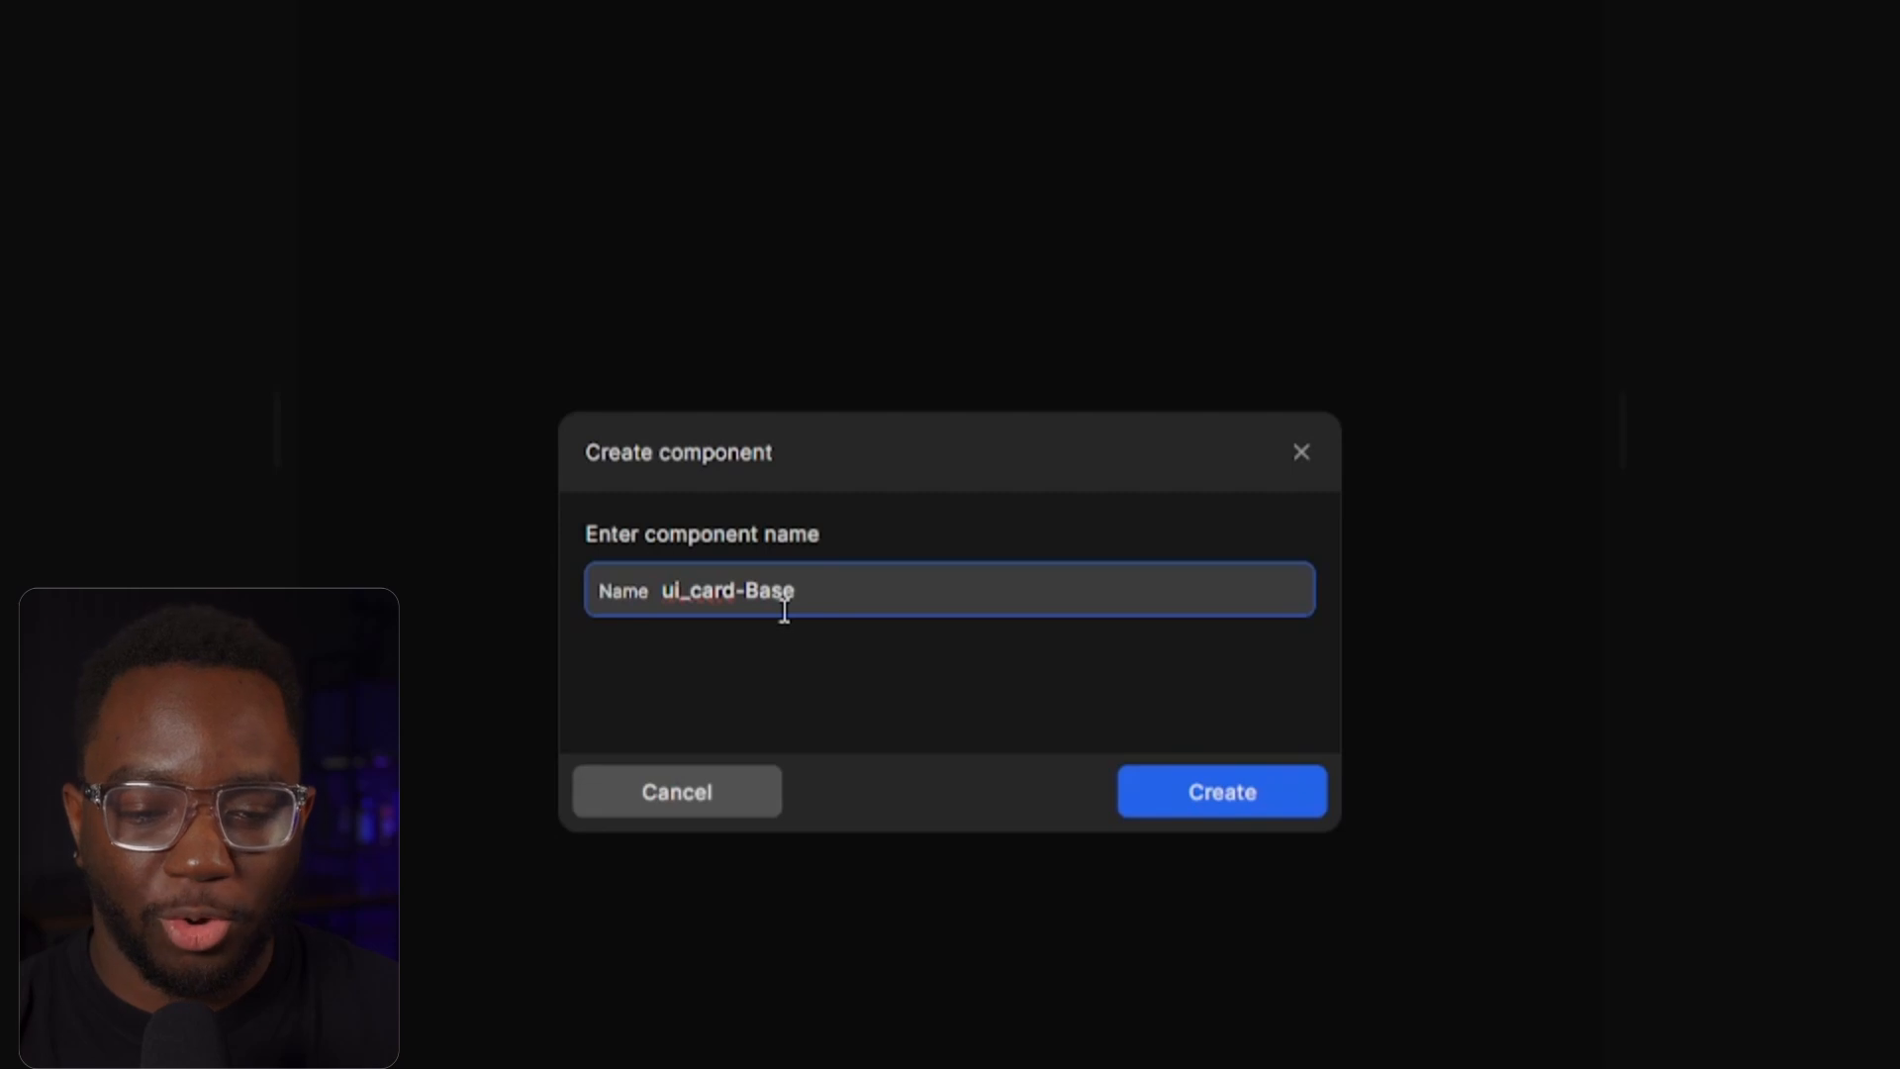
key("Right")
key("Right")
key("Right")
key("Right")
key("Right")
key("Right")
key("Right")
key("Right")
key("Right")
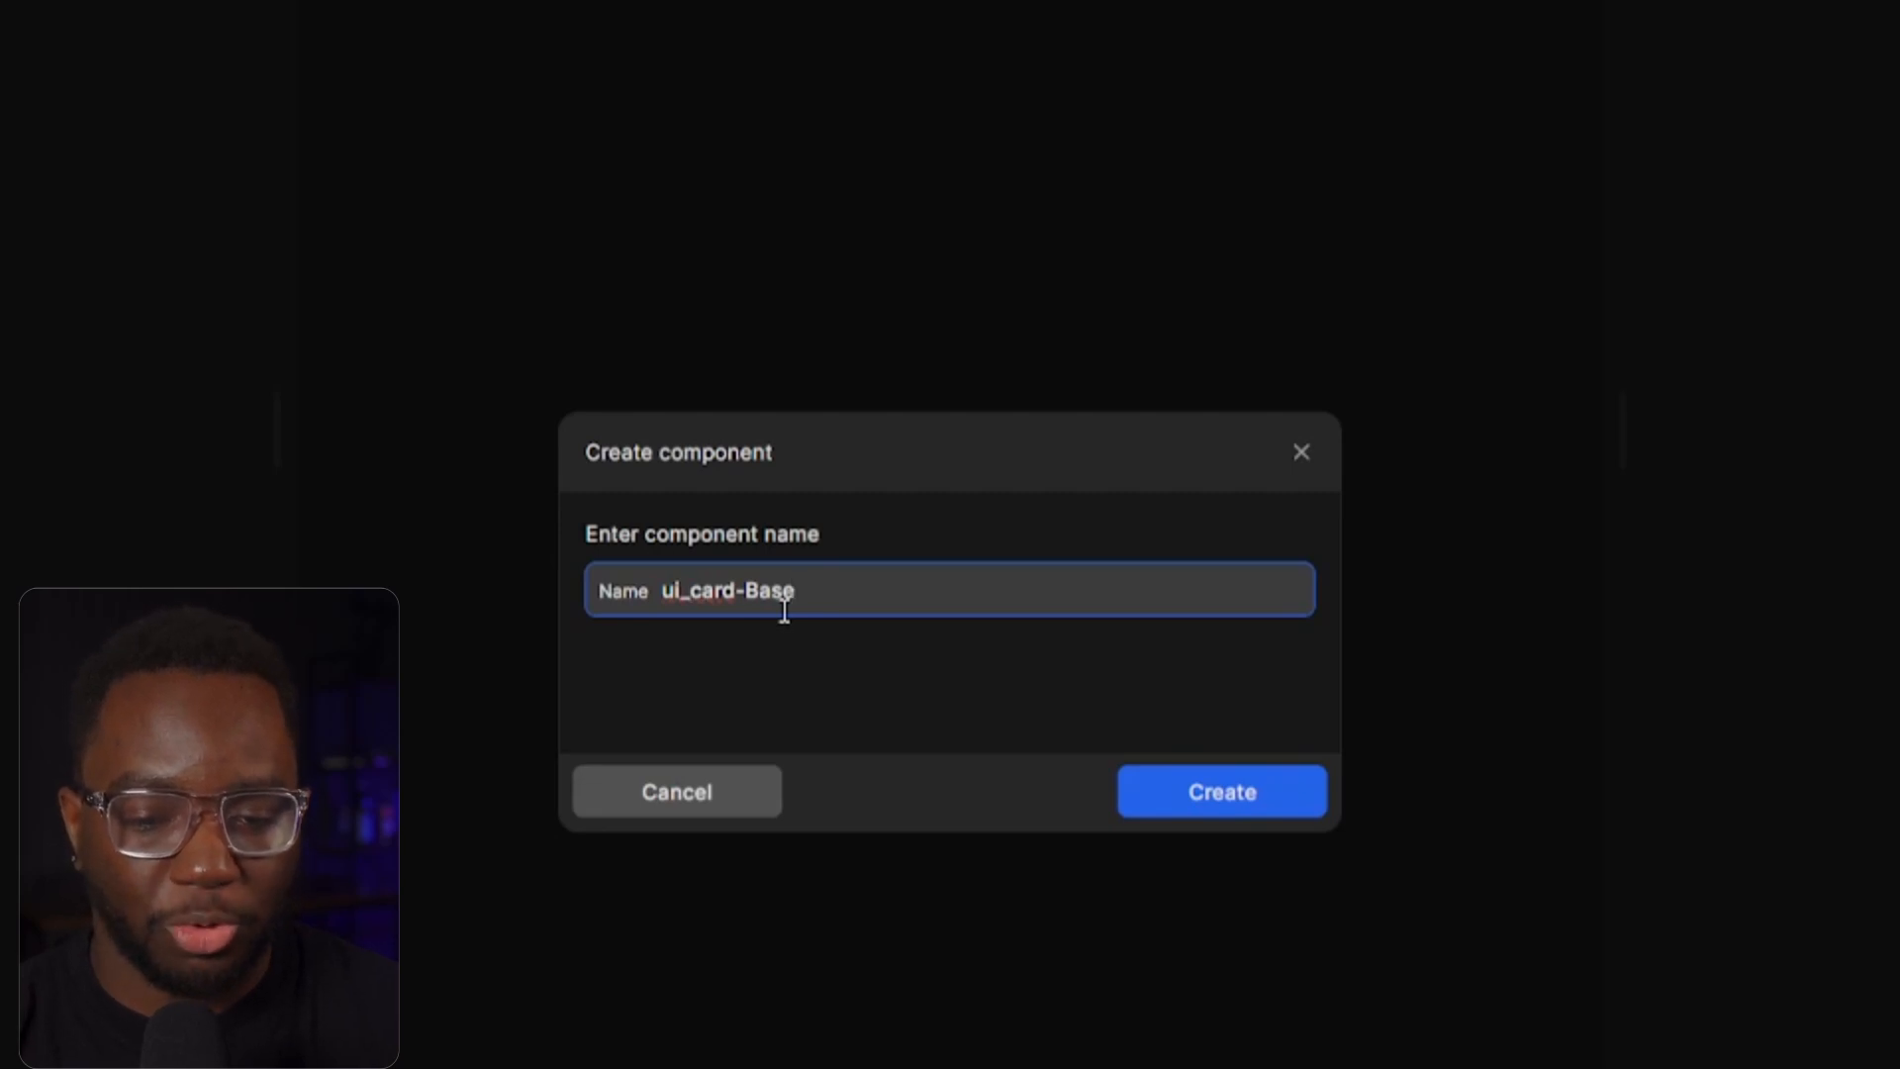
type("_")
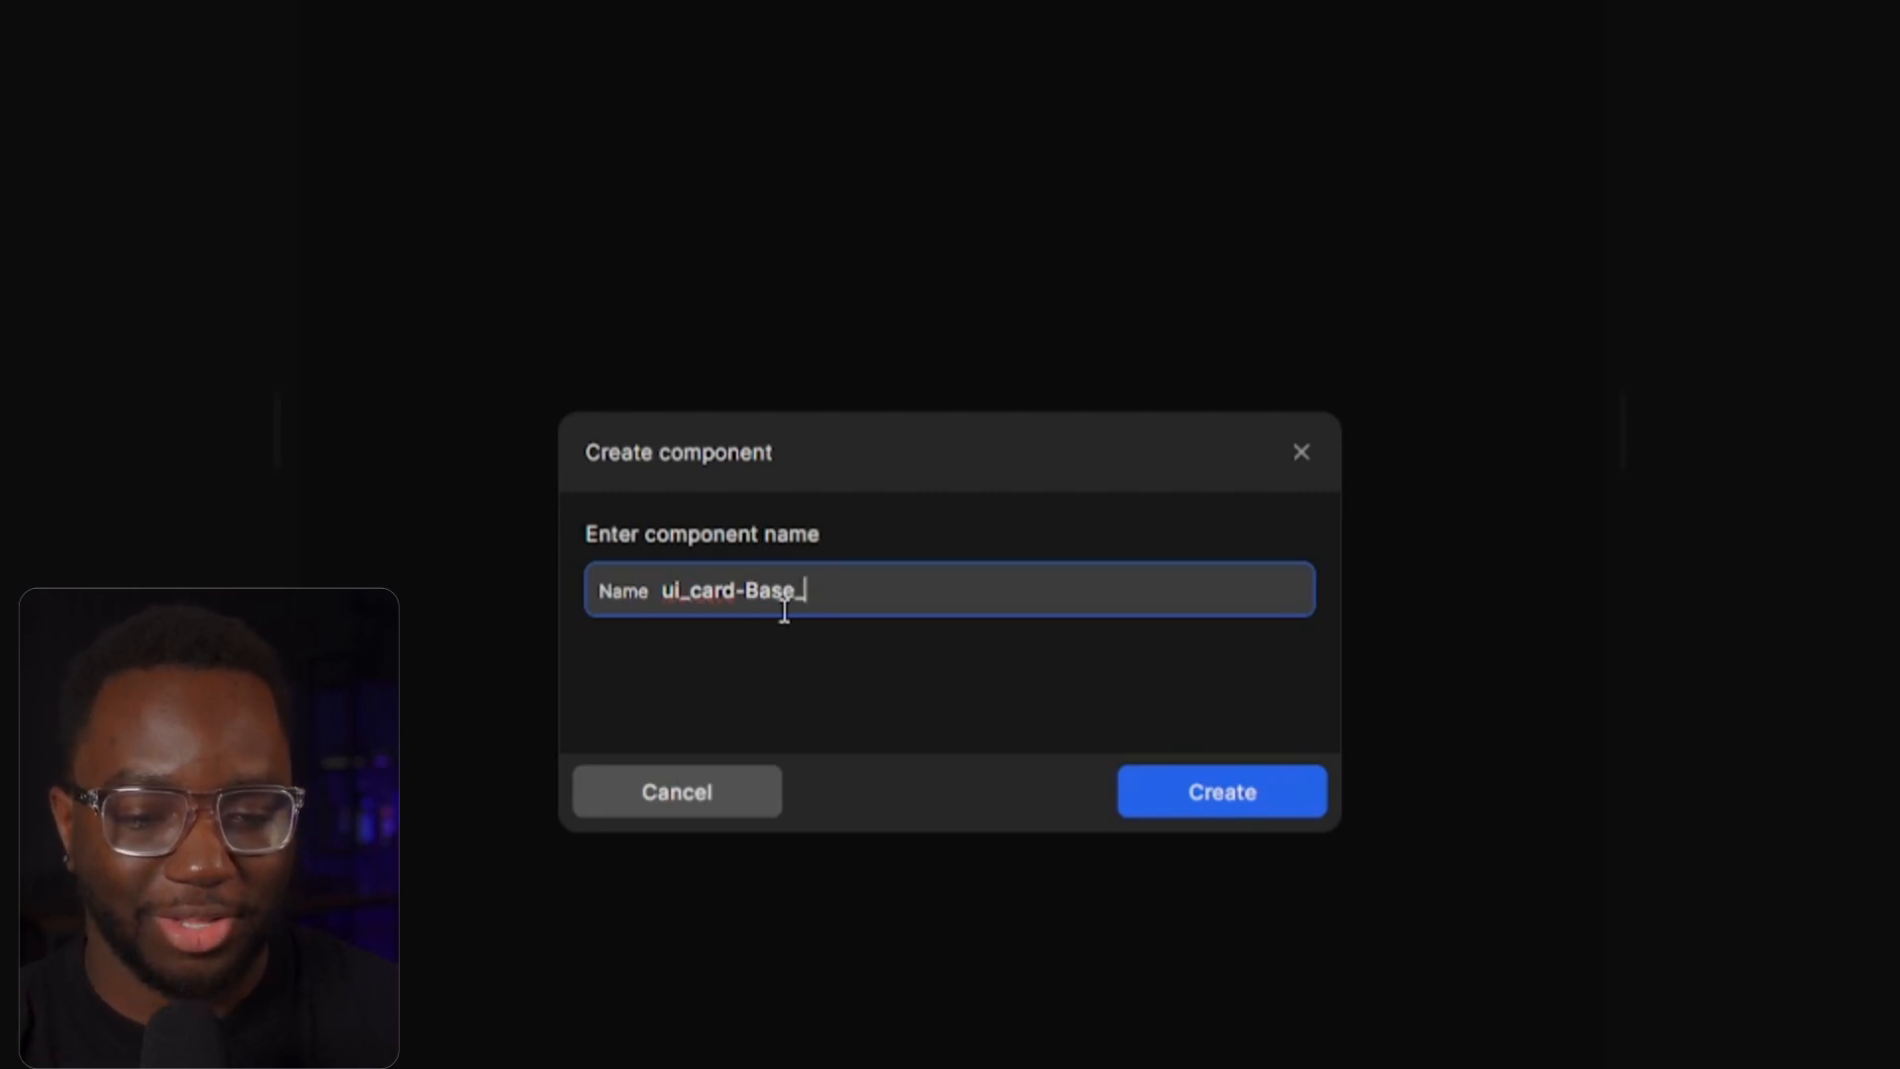
key("BackSpace")
type("-")
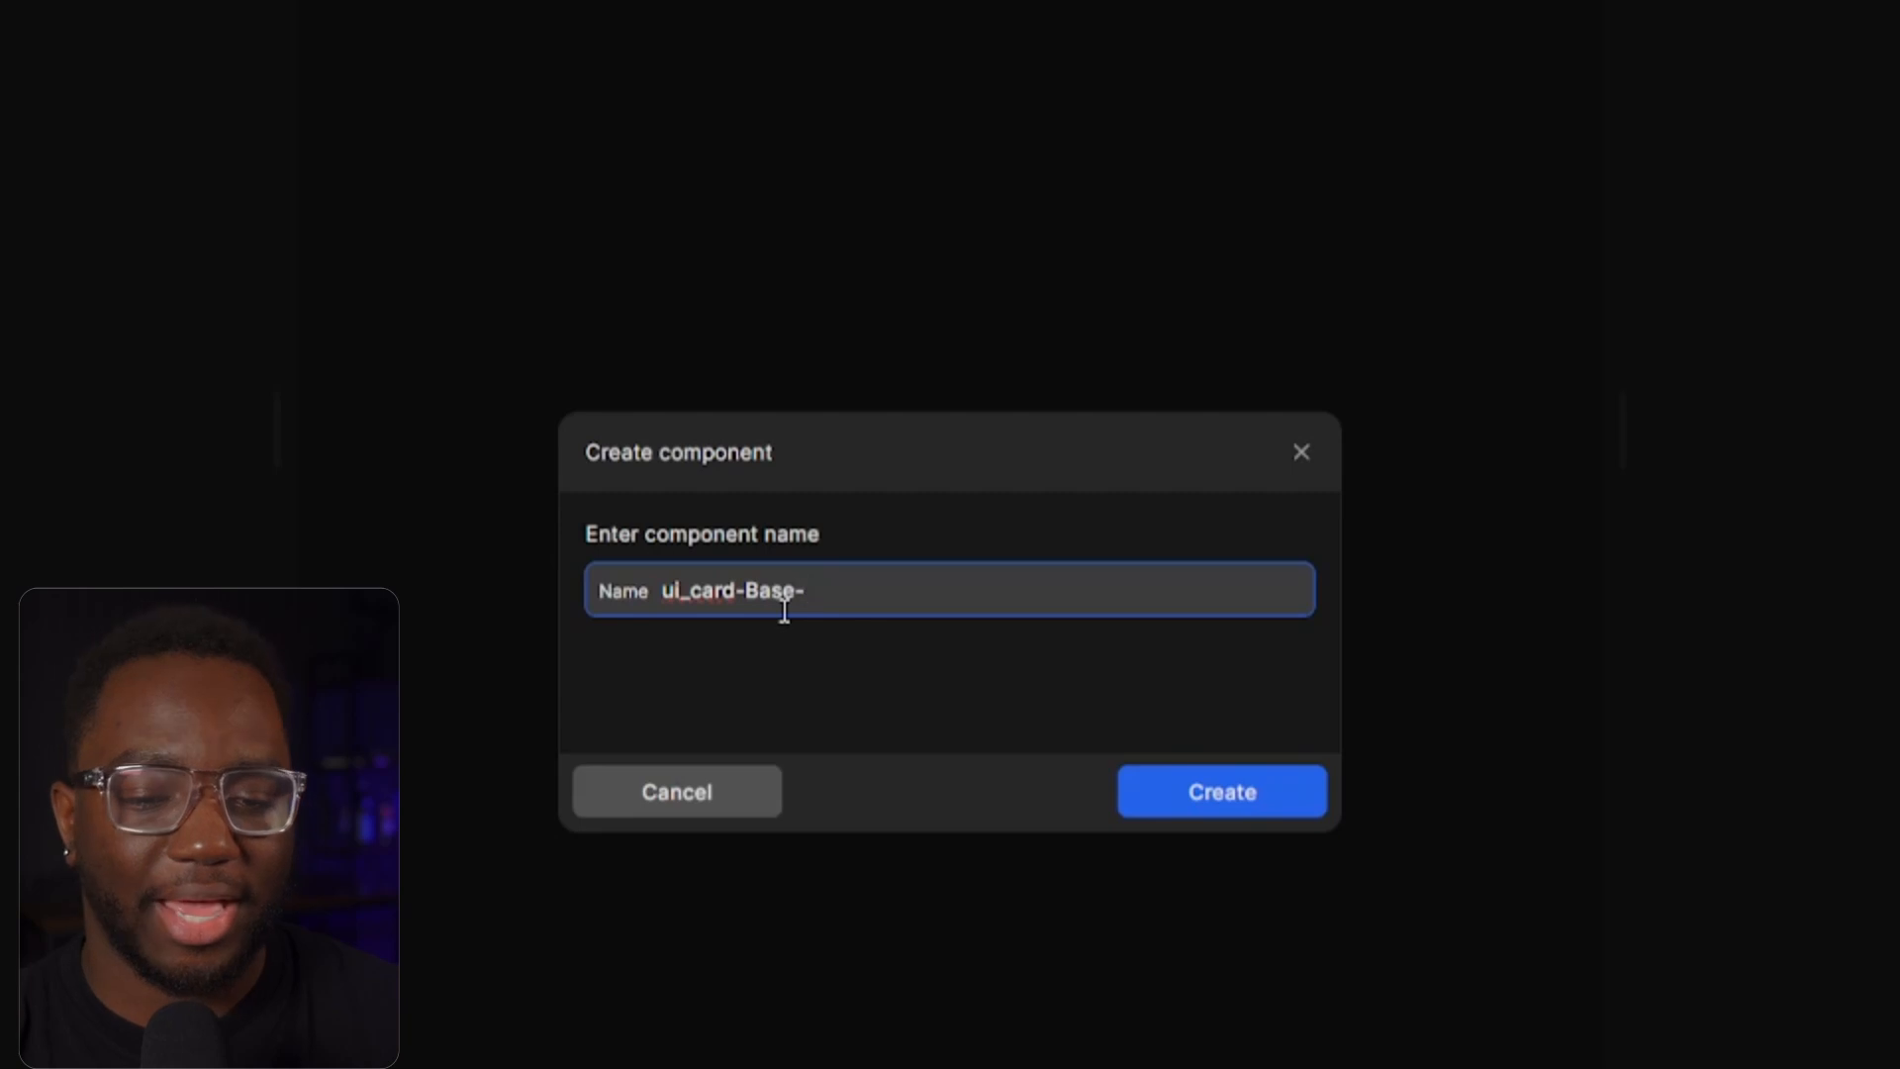
key("BackSpace")
Step: Replace the -Base suffix with _Base so the component name reads ui_card_Base
key("BackSpace")
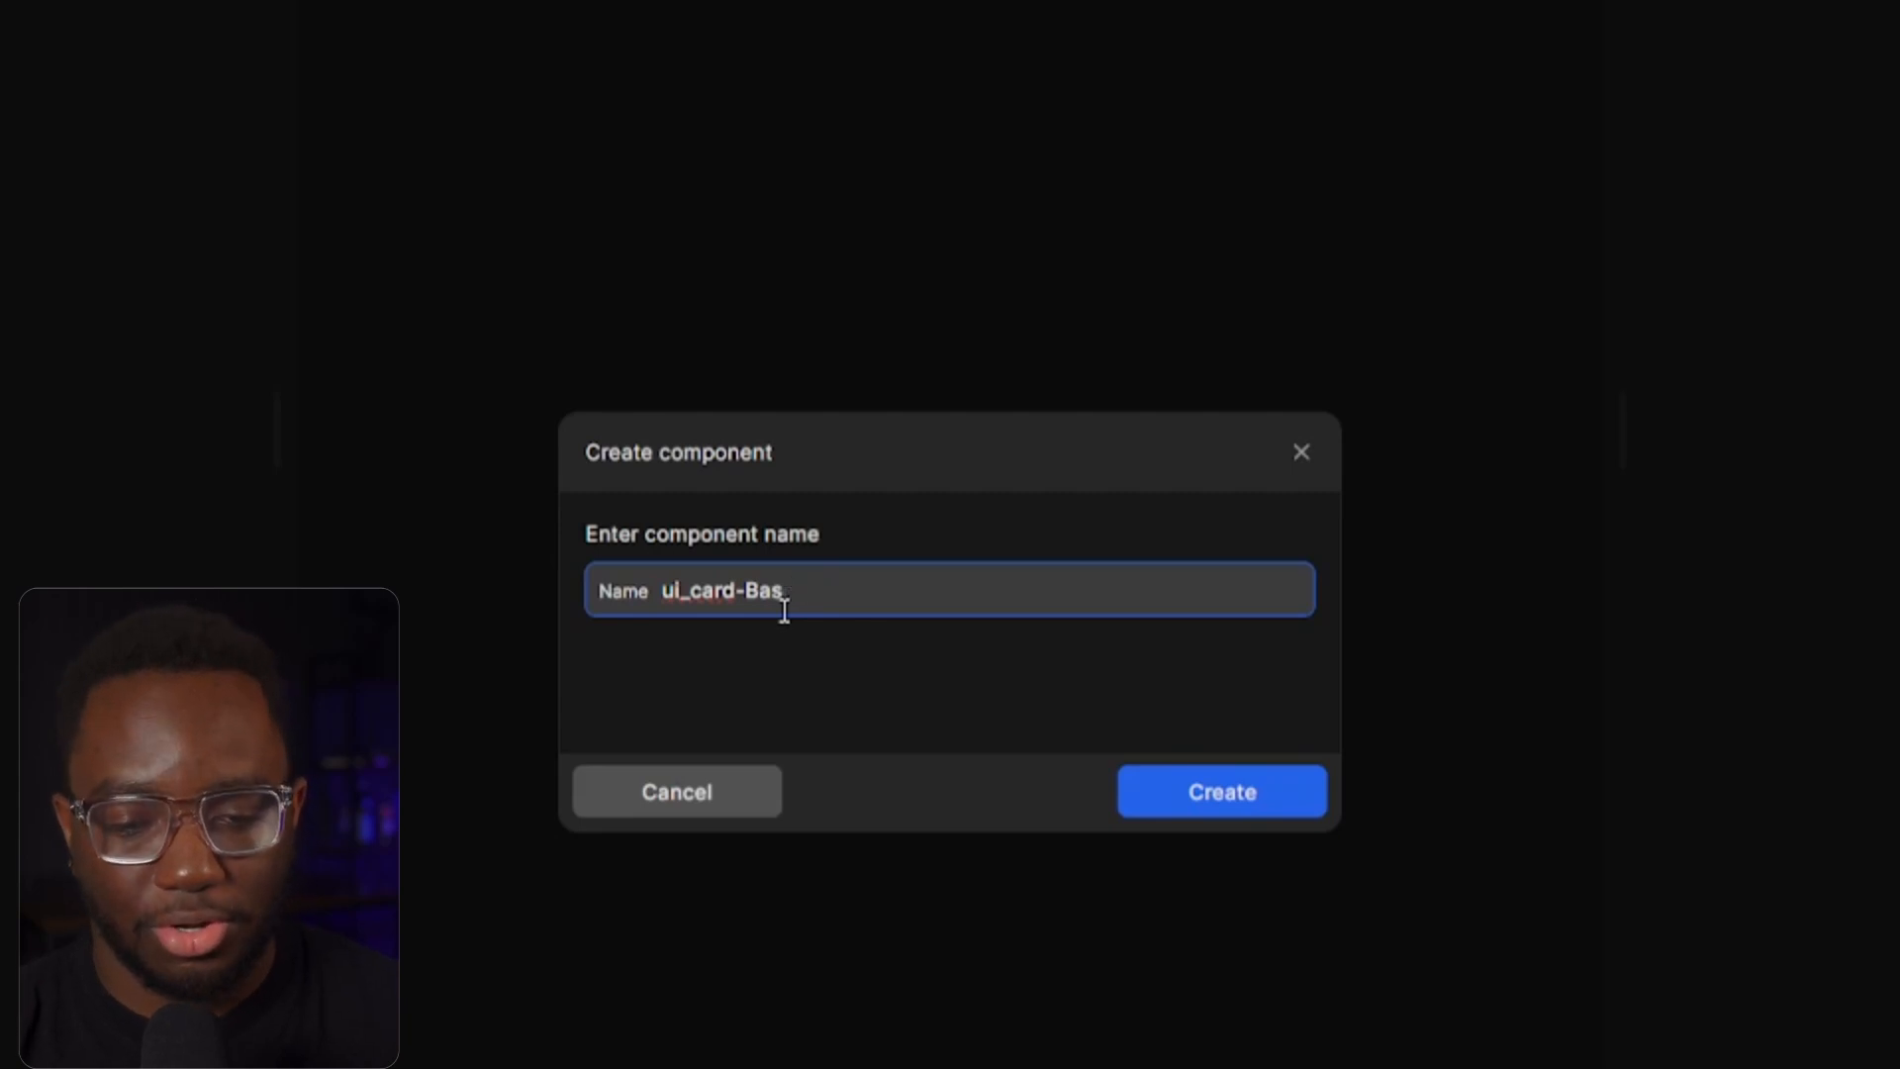
key("BackSpace")
key("BackSpace")
key("BackSpace")
key("BackSpace")
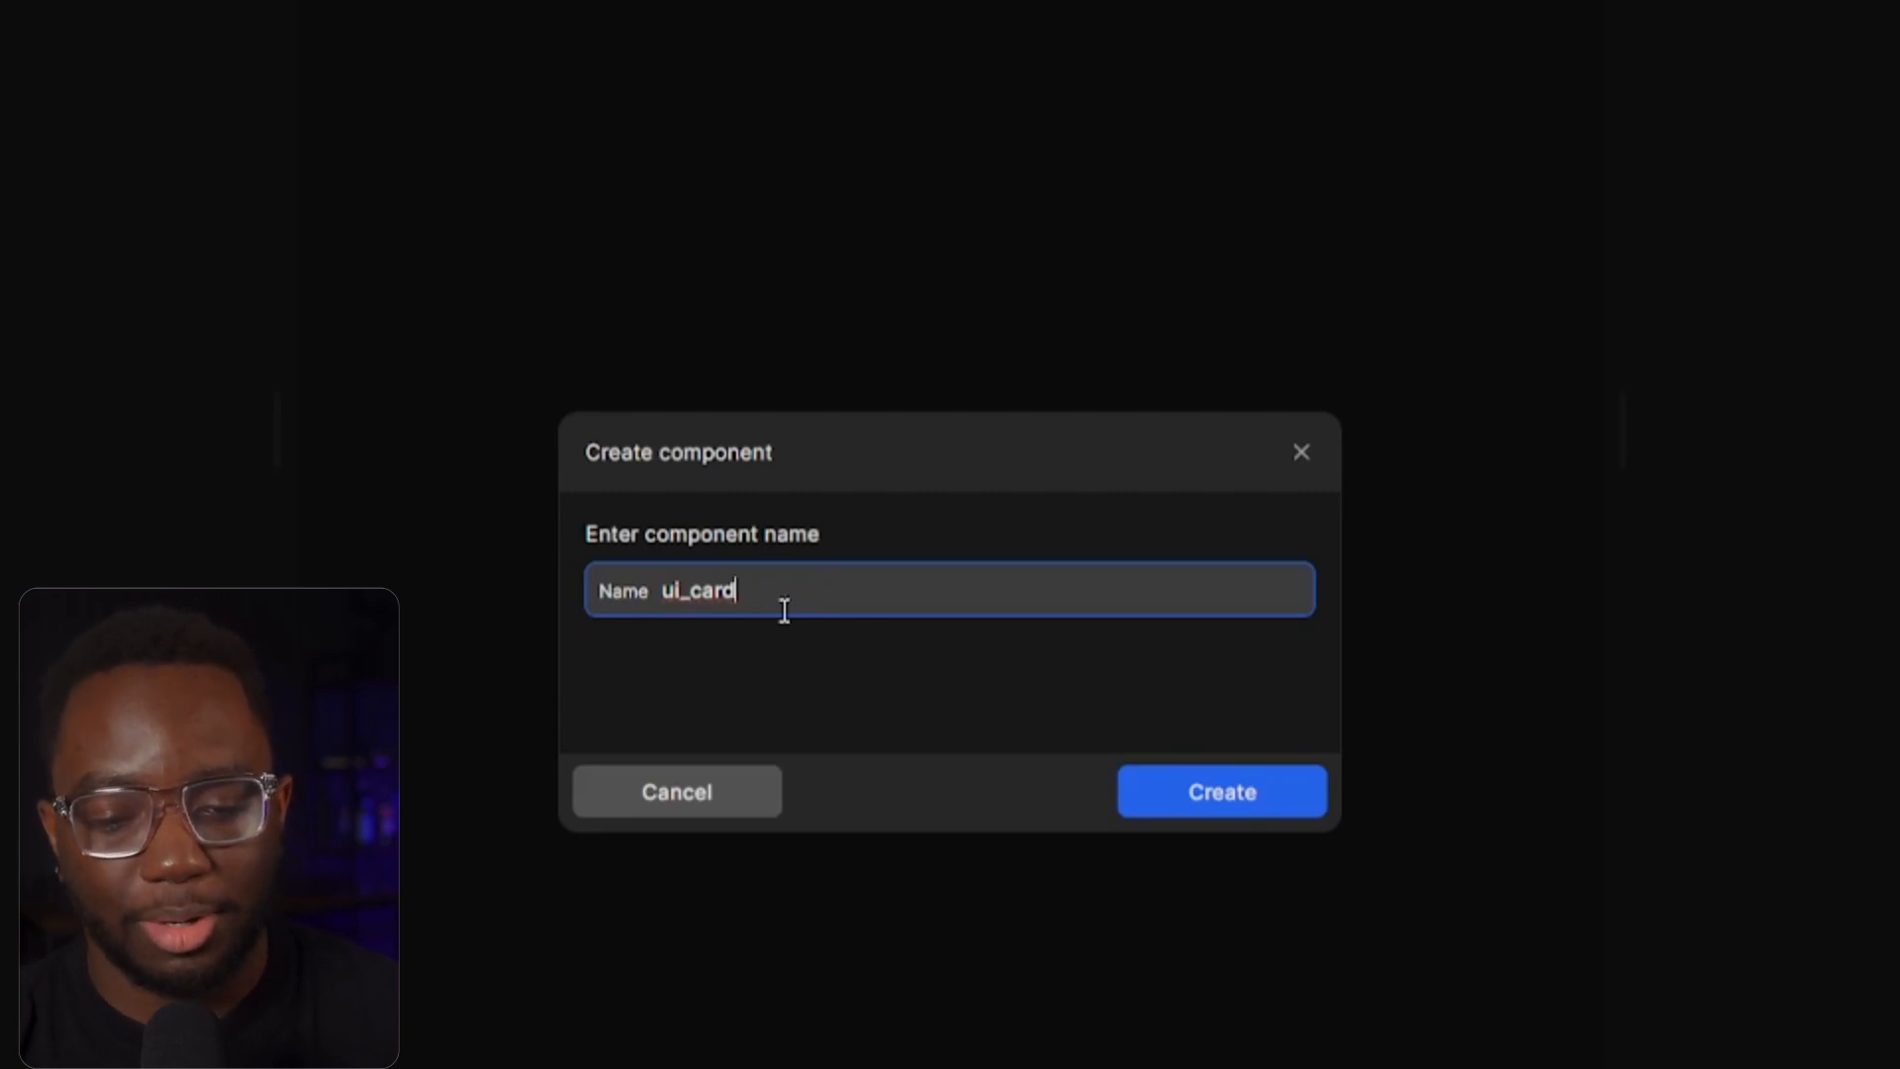
type("_Base")
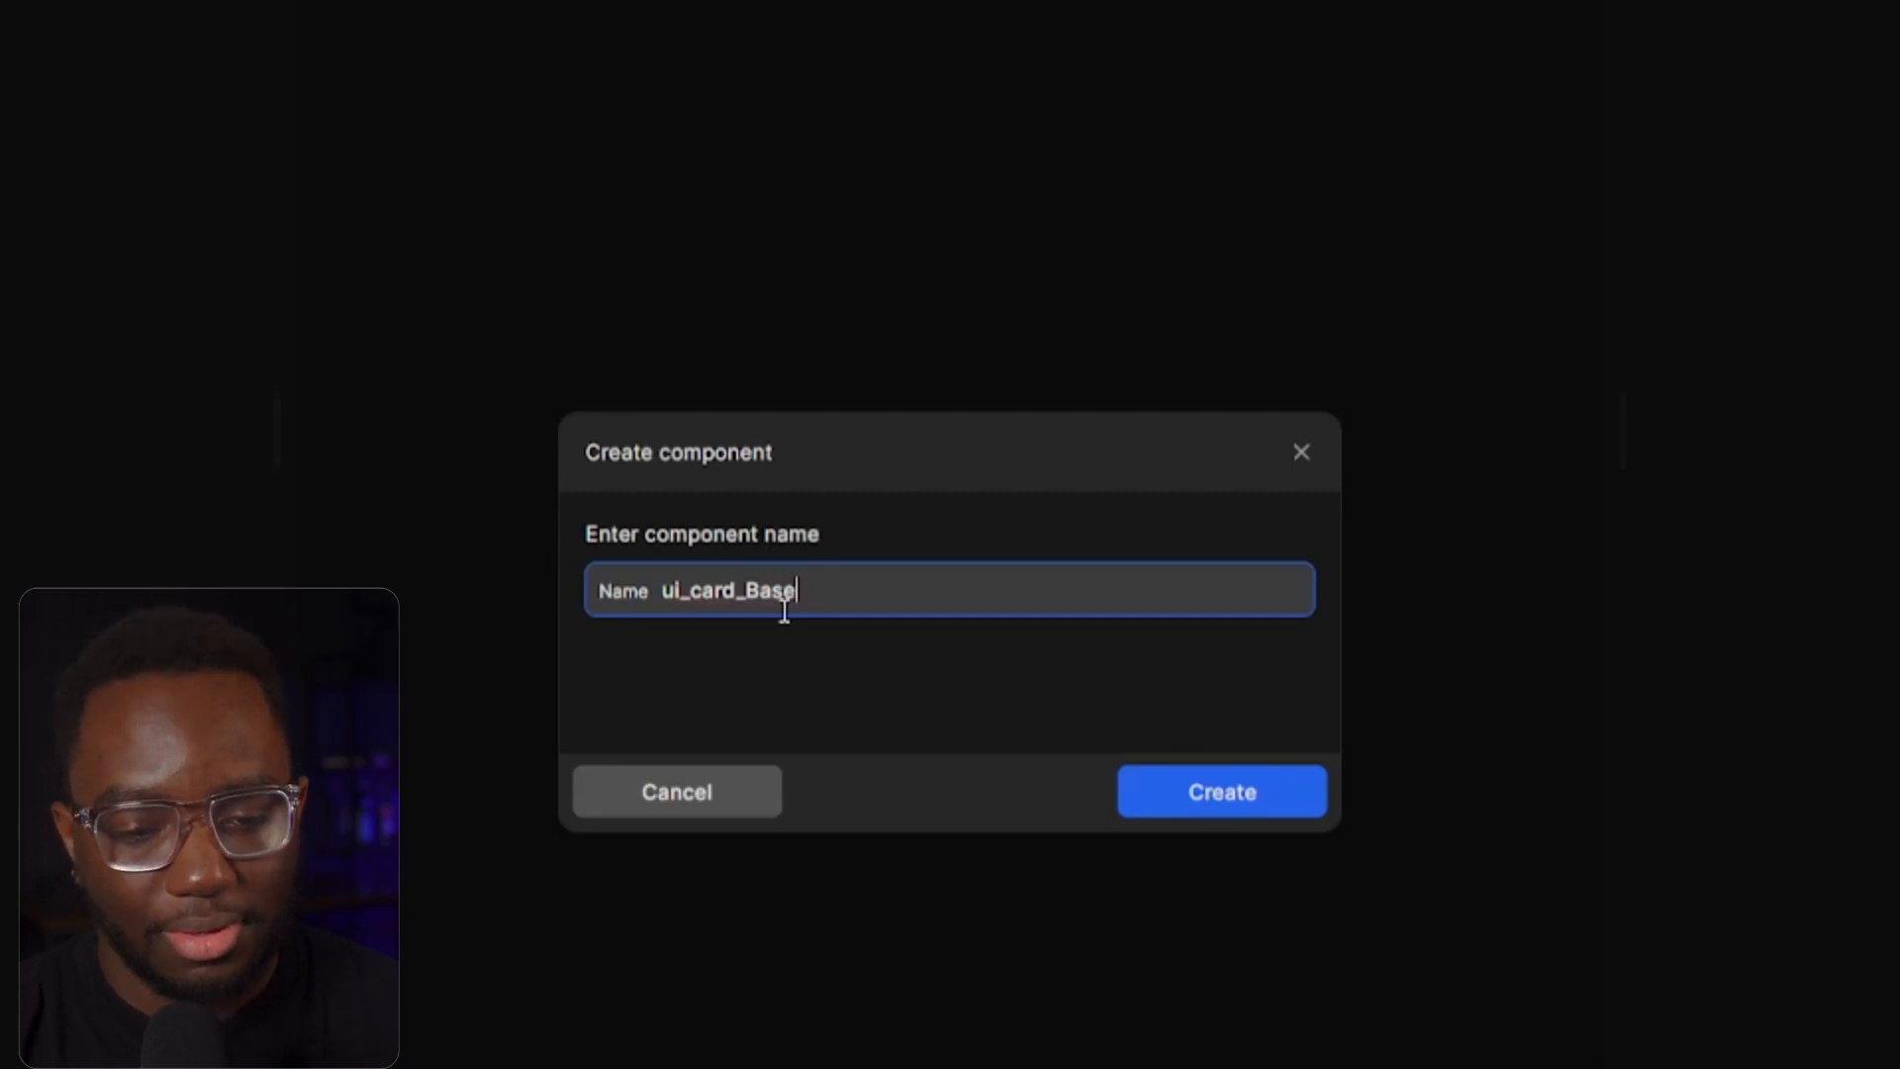
left_click_drag(693, 589, 677, 586)
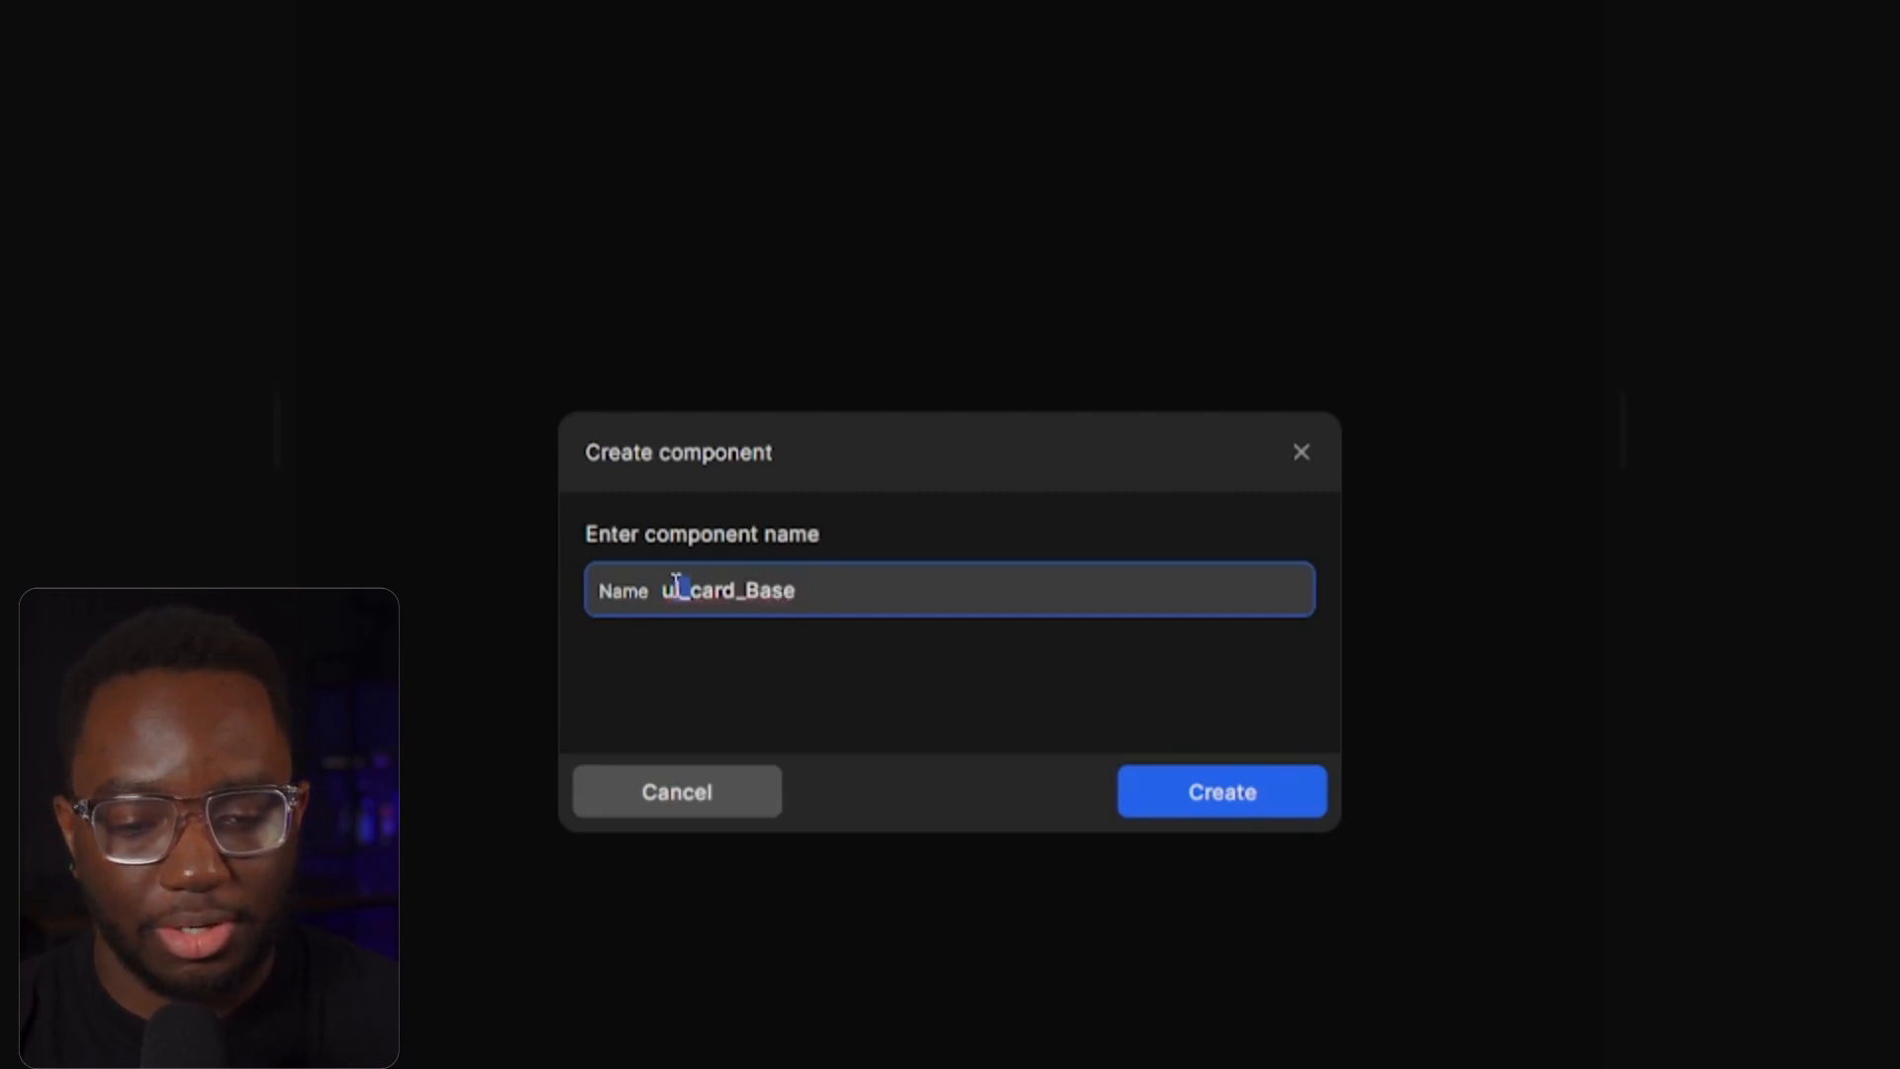
left_click(690, 587)
left_click(719, 586)
left_click(747, 586)
left_click(763, 586)
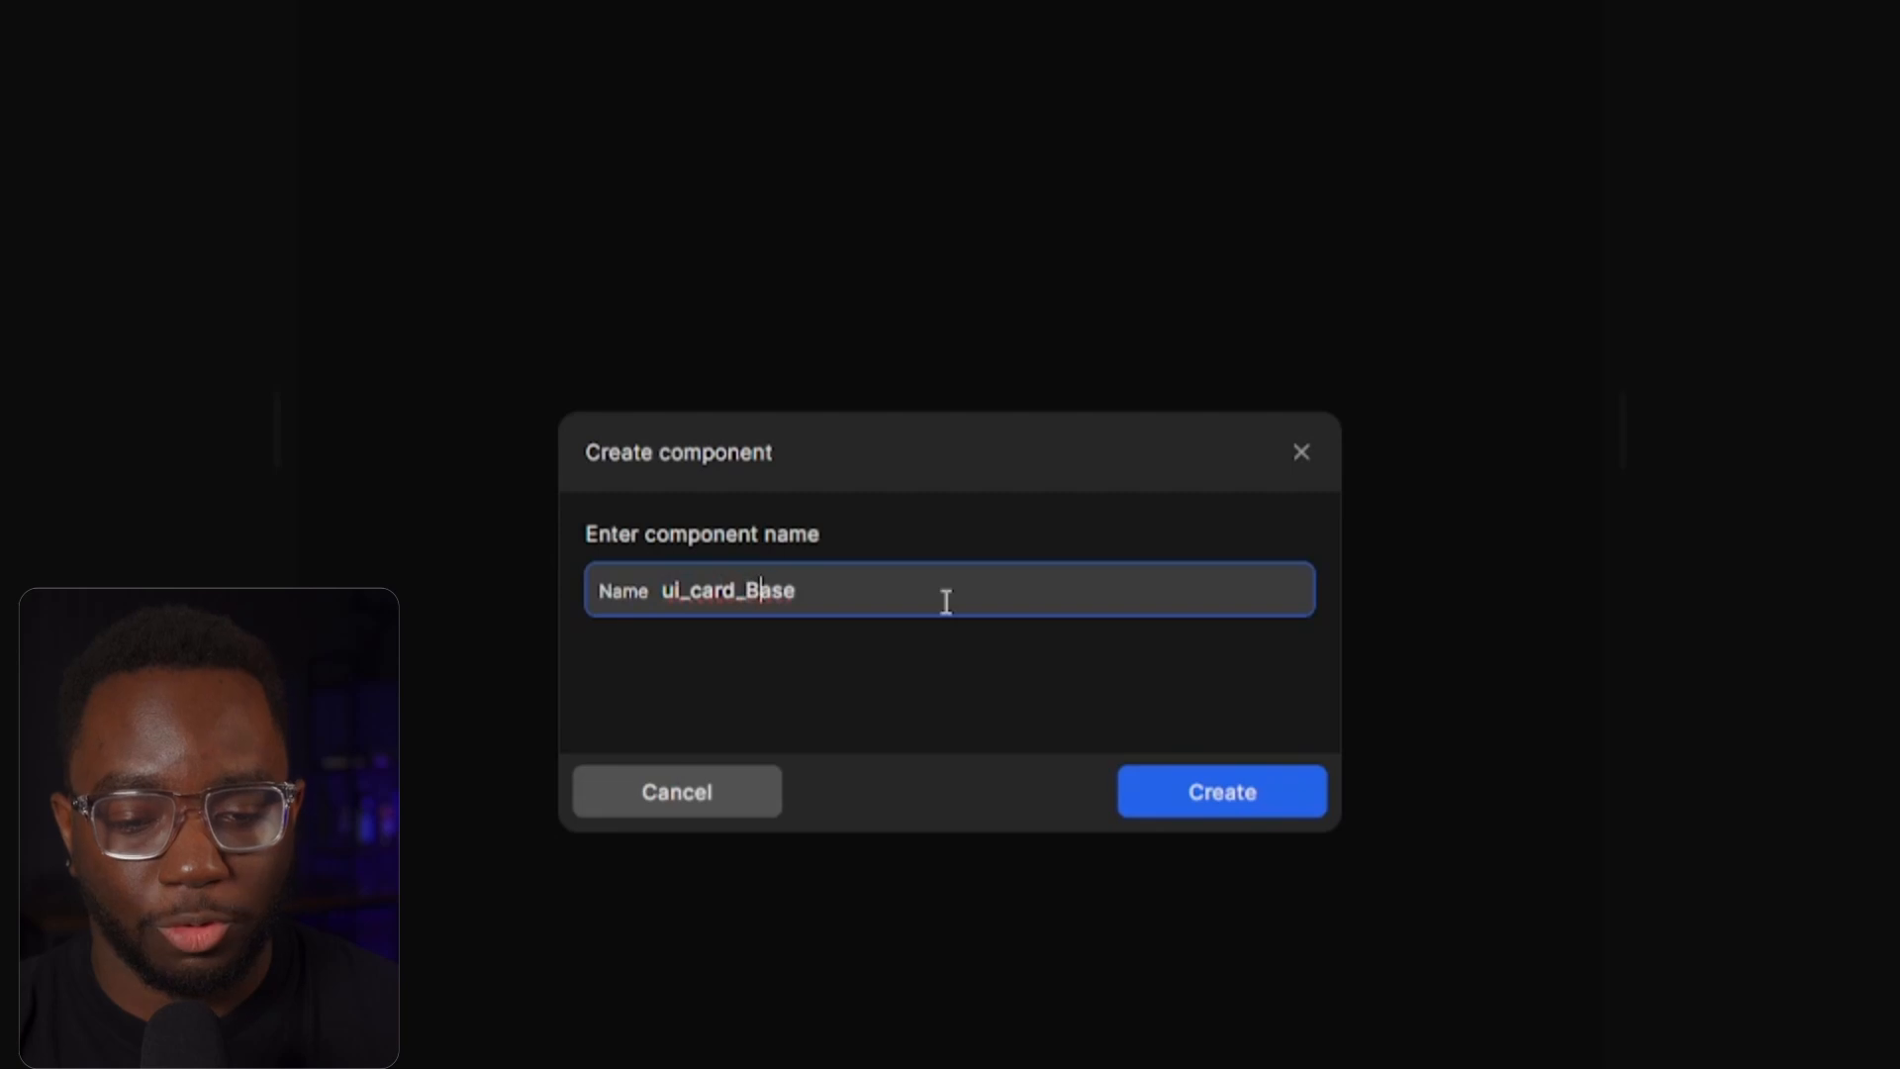
Step: Try writing the variant ui_card-base after ui_card_Base in the component name, then delete the added text
left_click(944, 601)
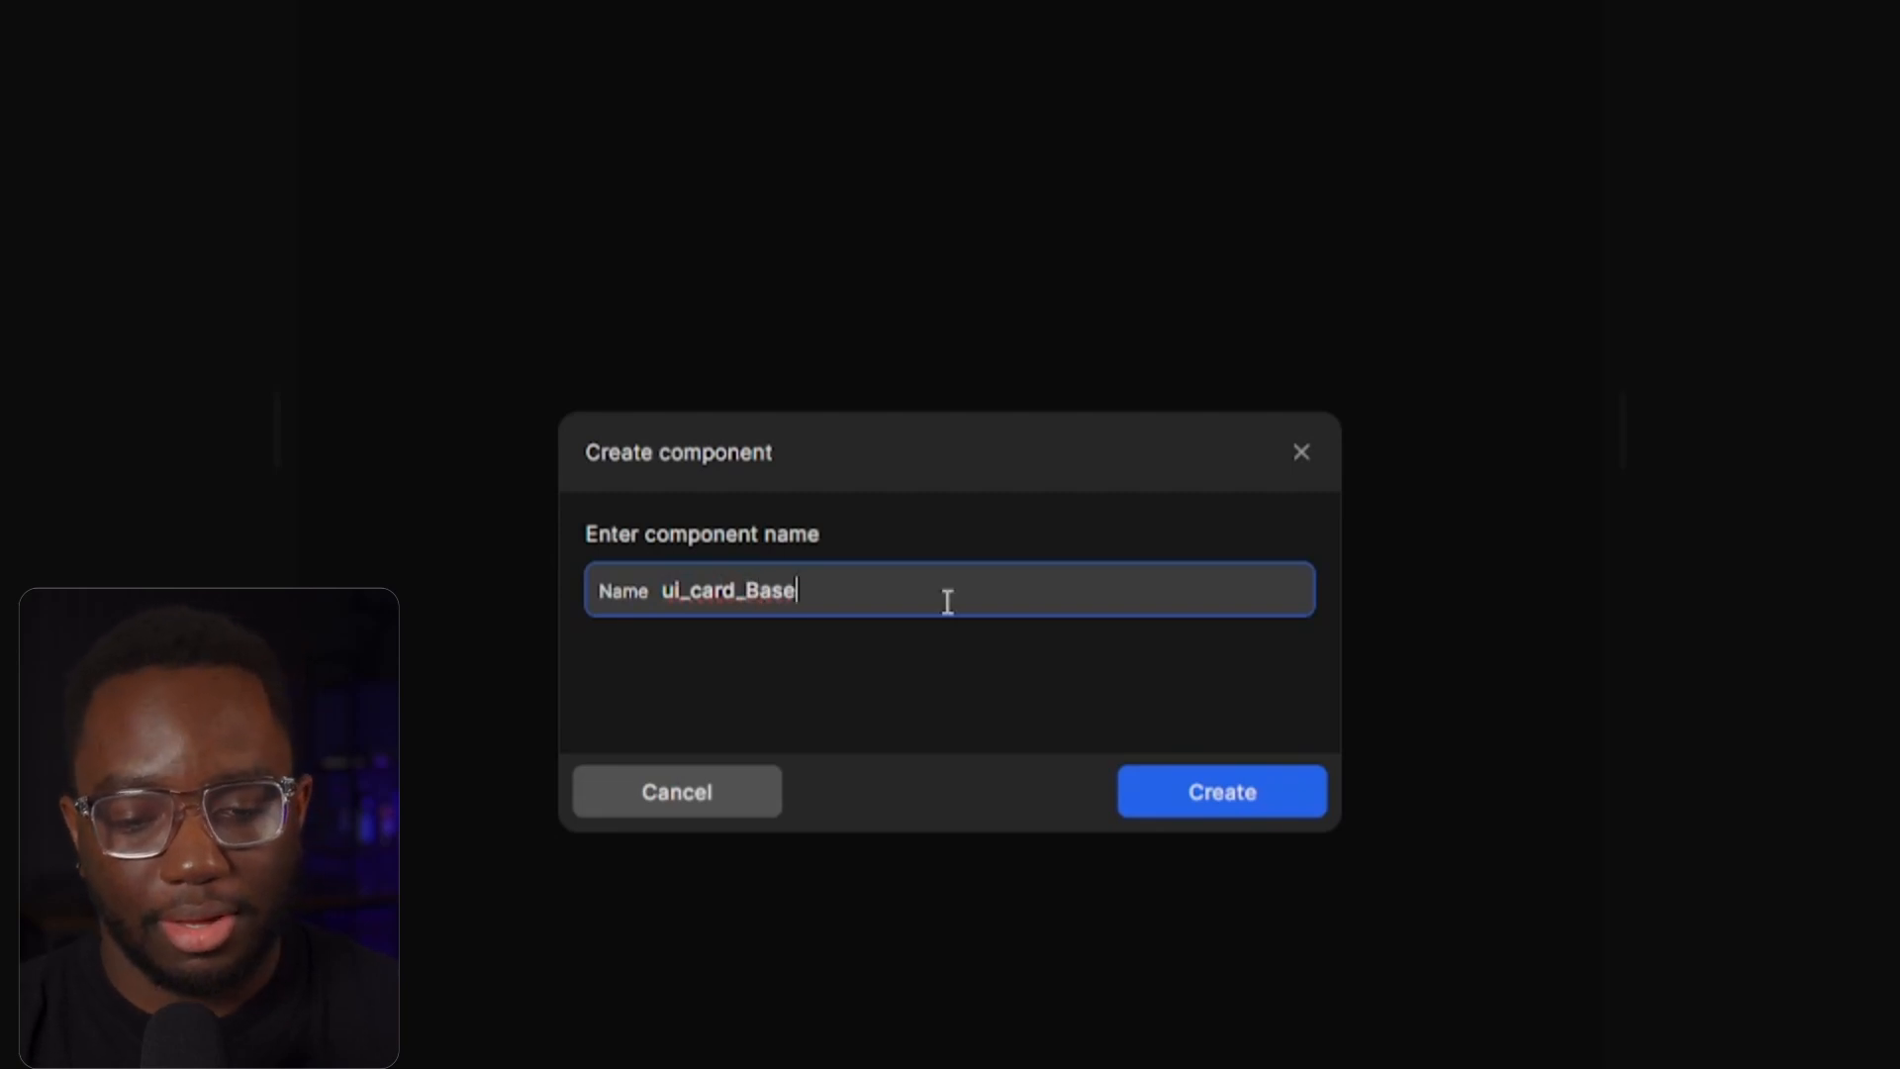
key("BackSpace")
key("BackSpace")
type("se ui_c")
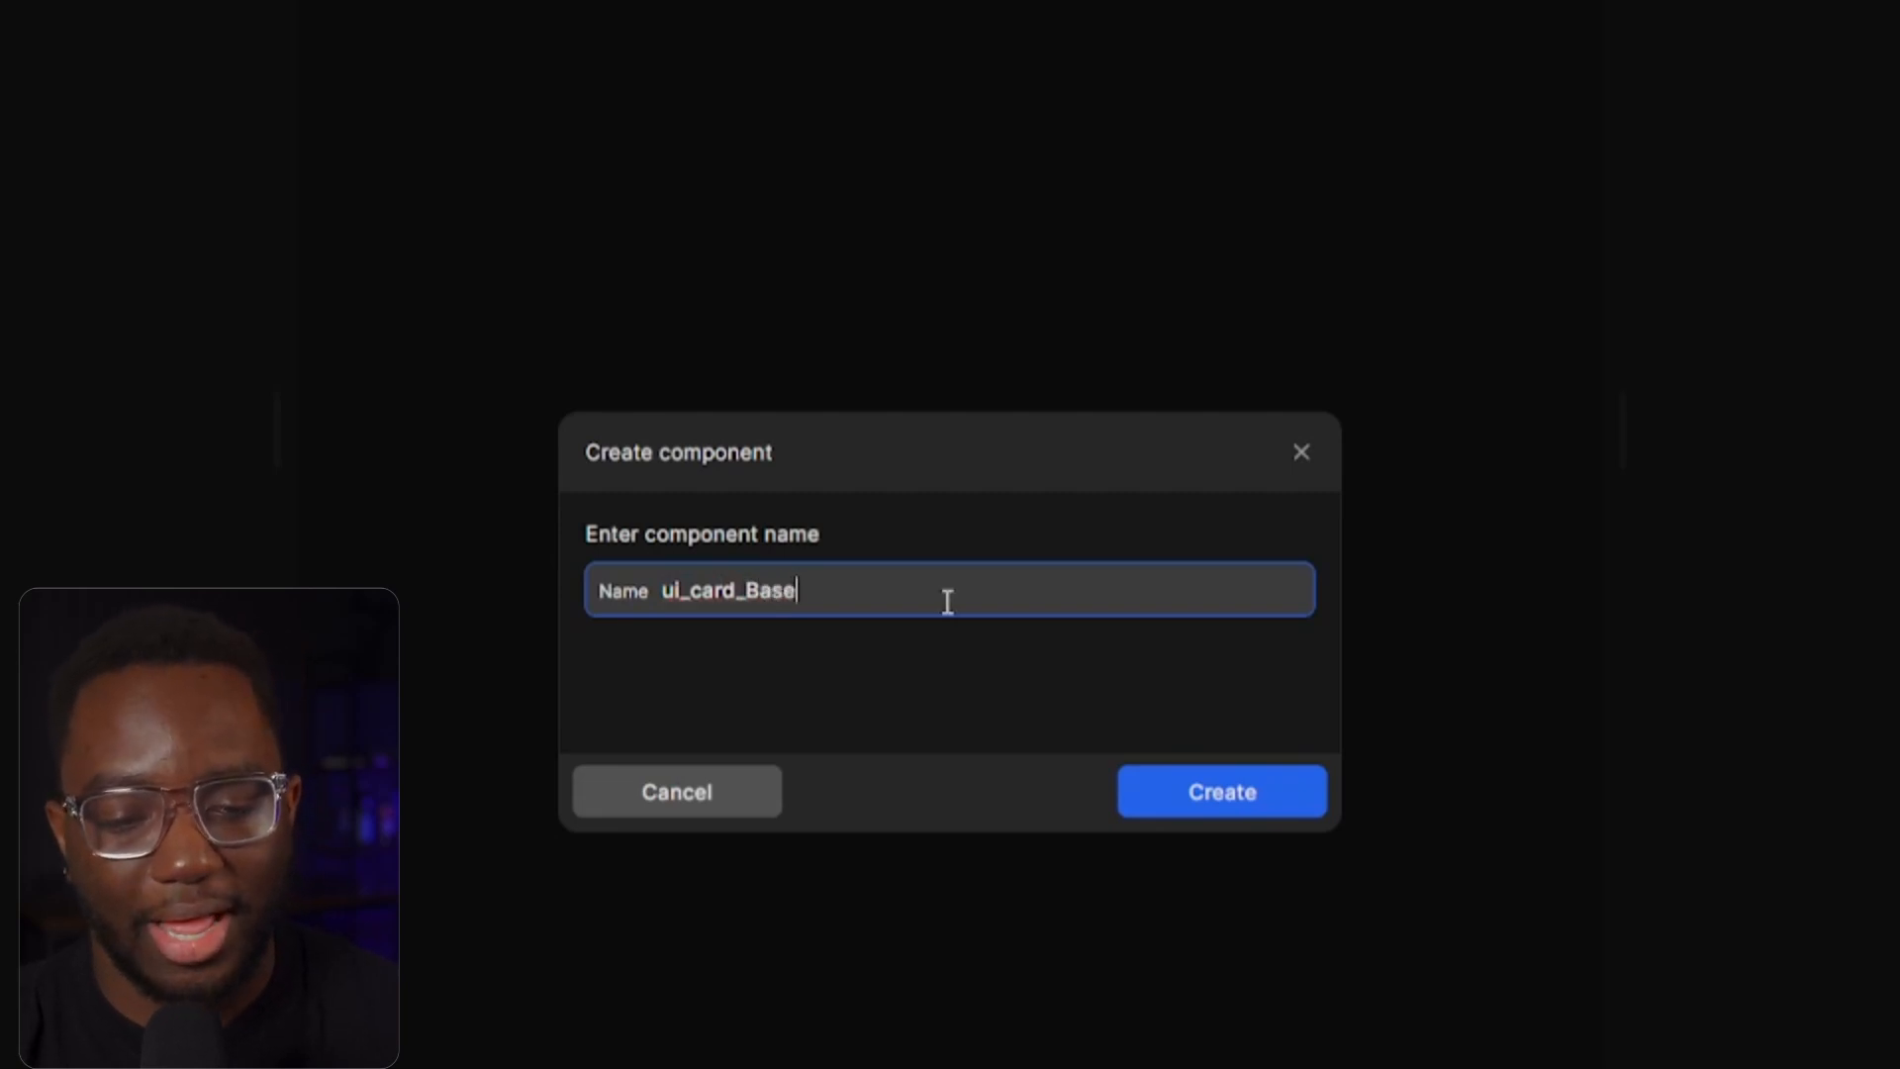
type("ard-base")
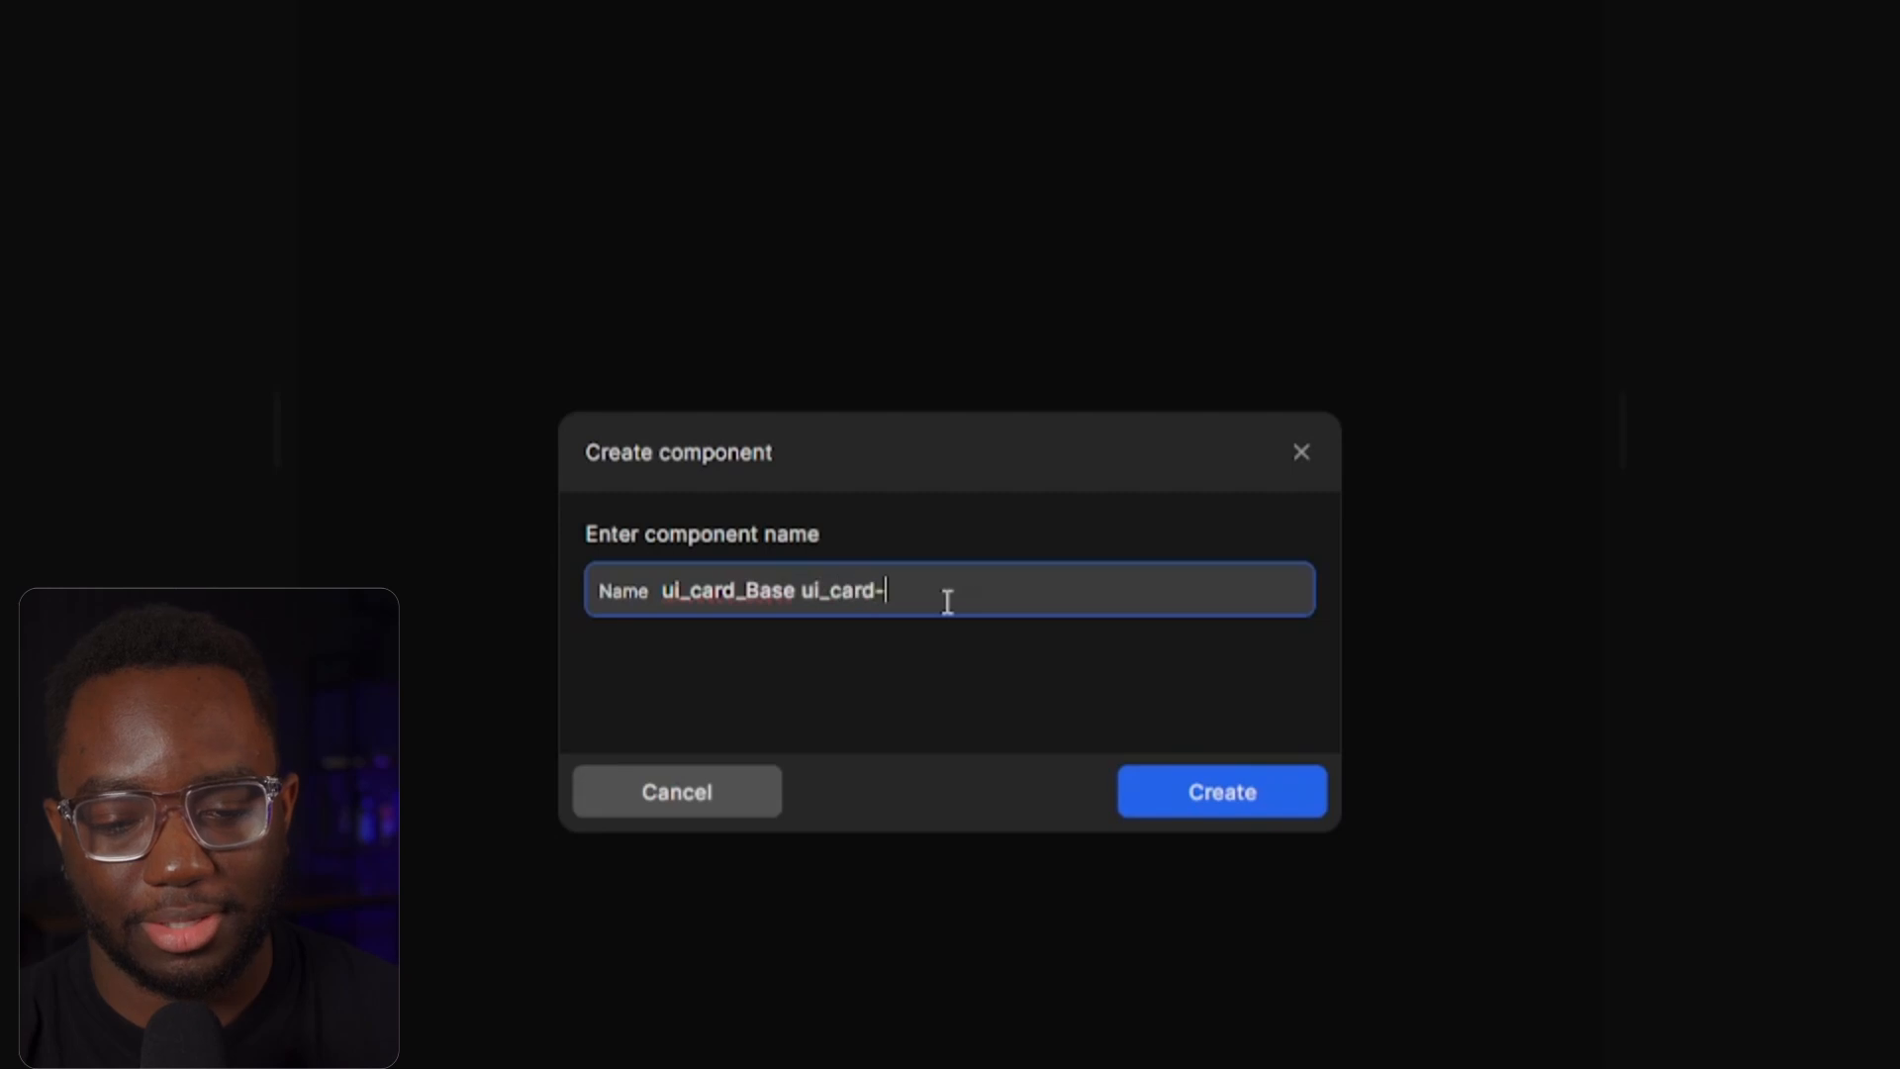
key("BackSpace")
key("BackSpace")
key("BackSpace")
key("BackSpace")
key("BackSpace")
key("BackSpace")
key("BackSpace")
key("BackSpace")
key("BackSpace")
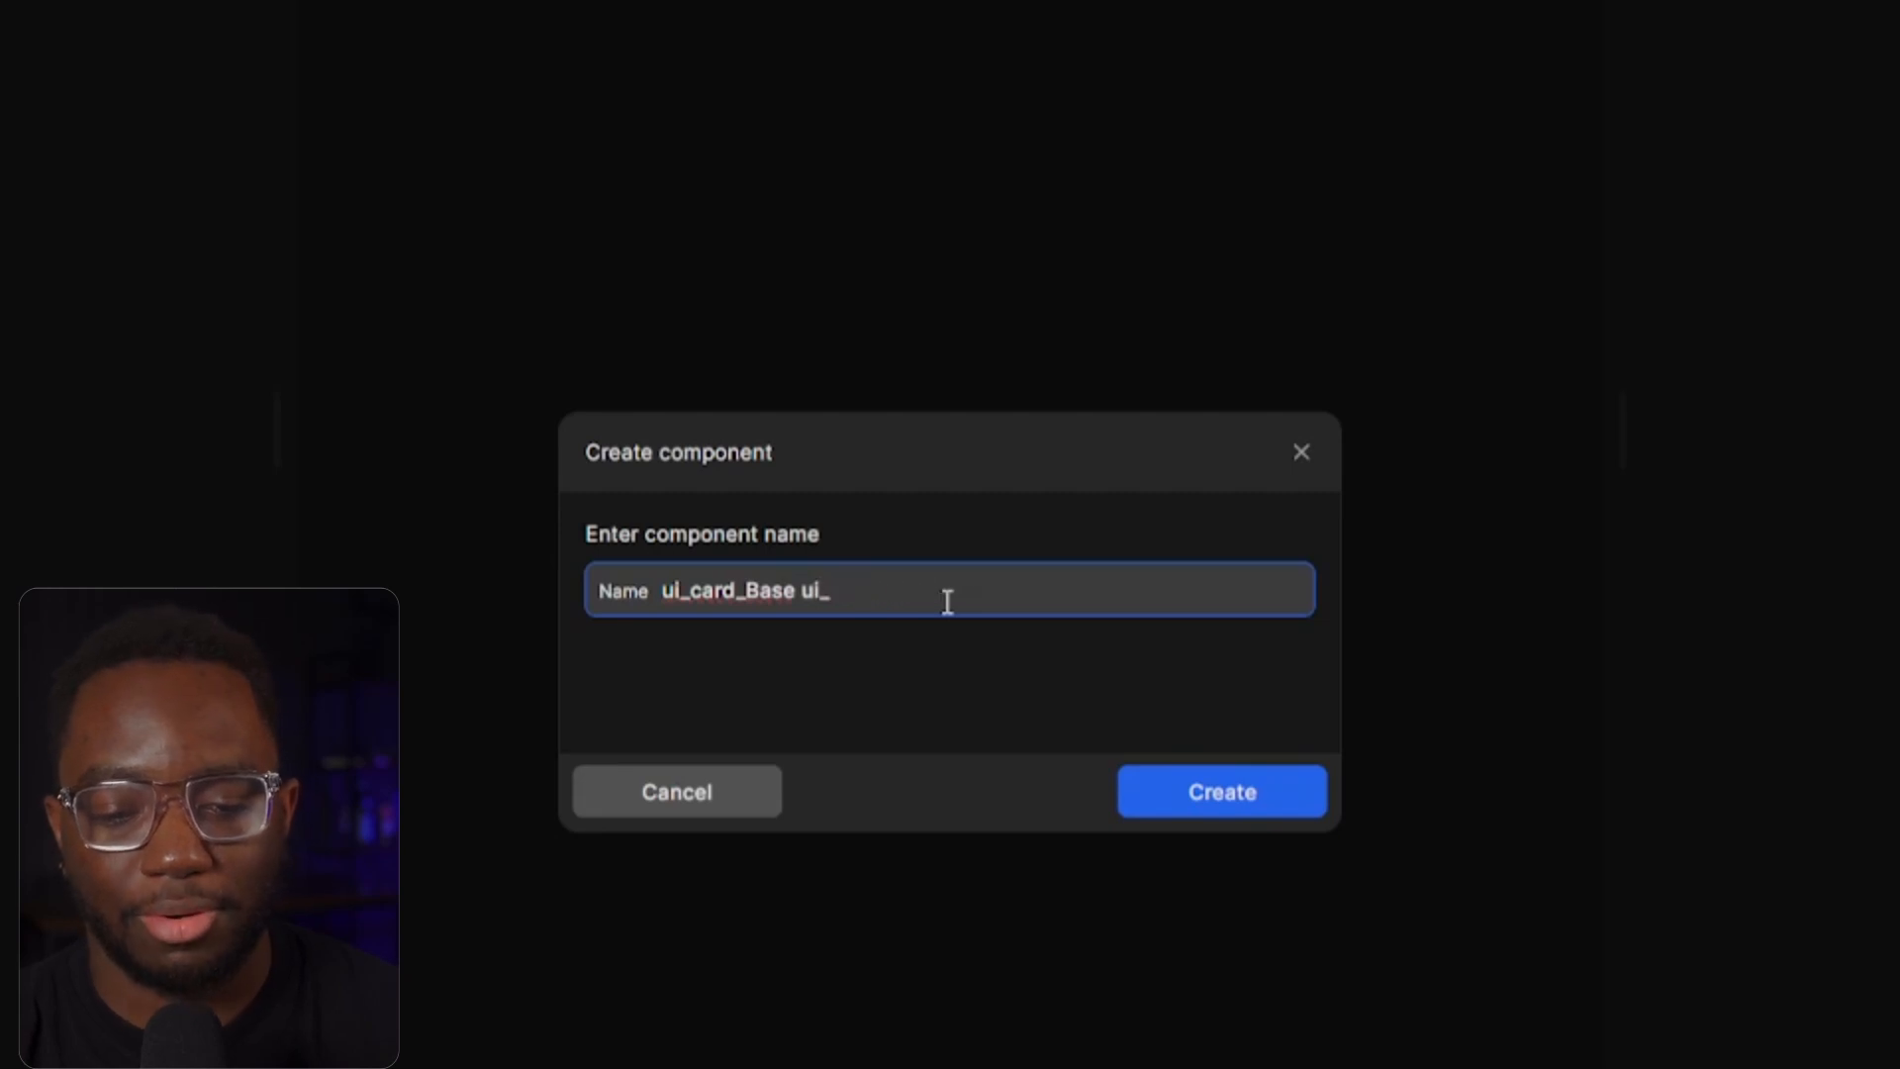
key("shift+Left")
key("shift+Left")
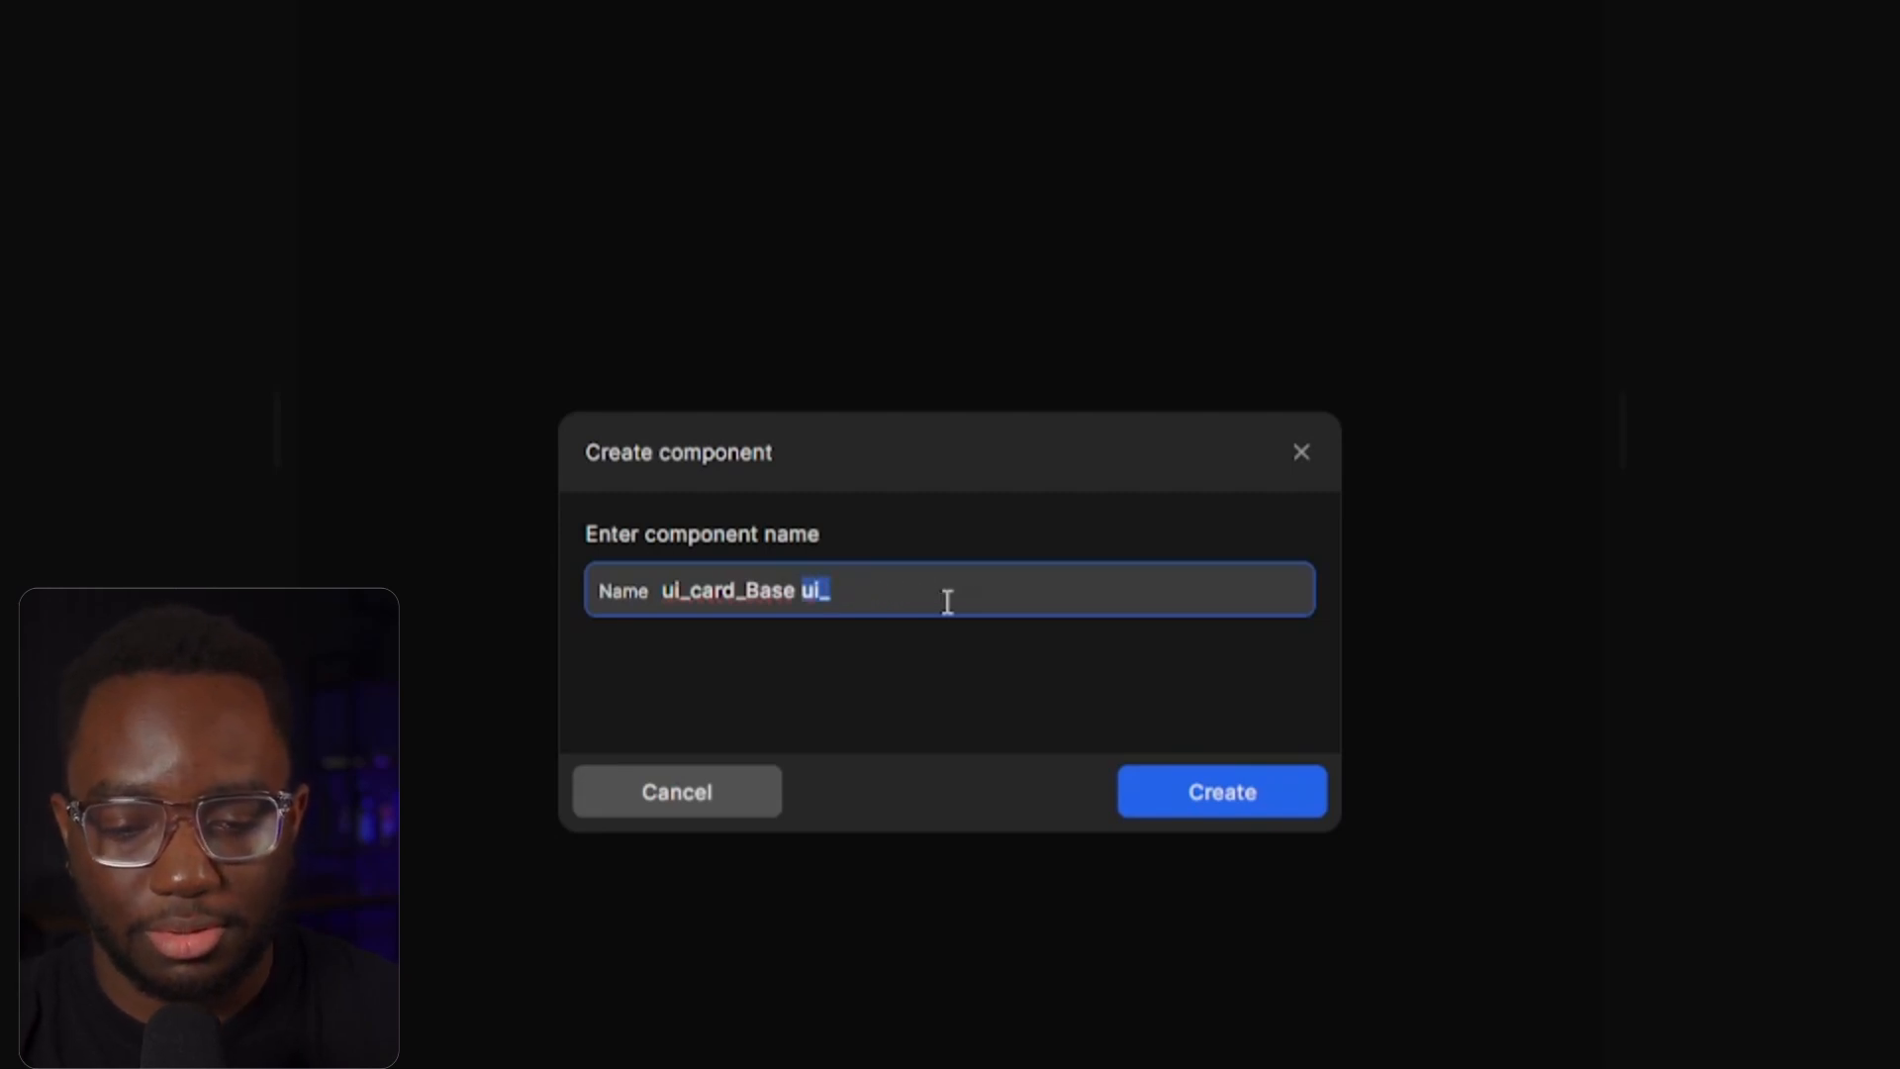
key("Right")
key("BackSpace")
key("BackSpace")
key("BackSpace")
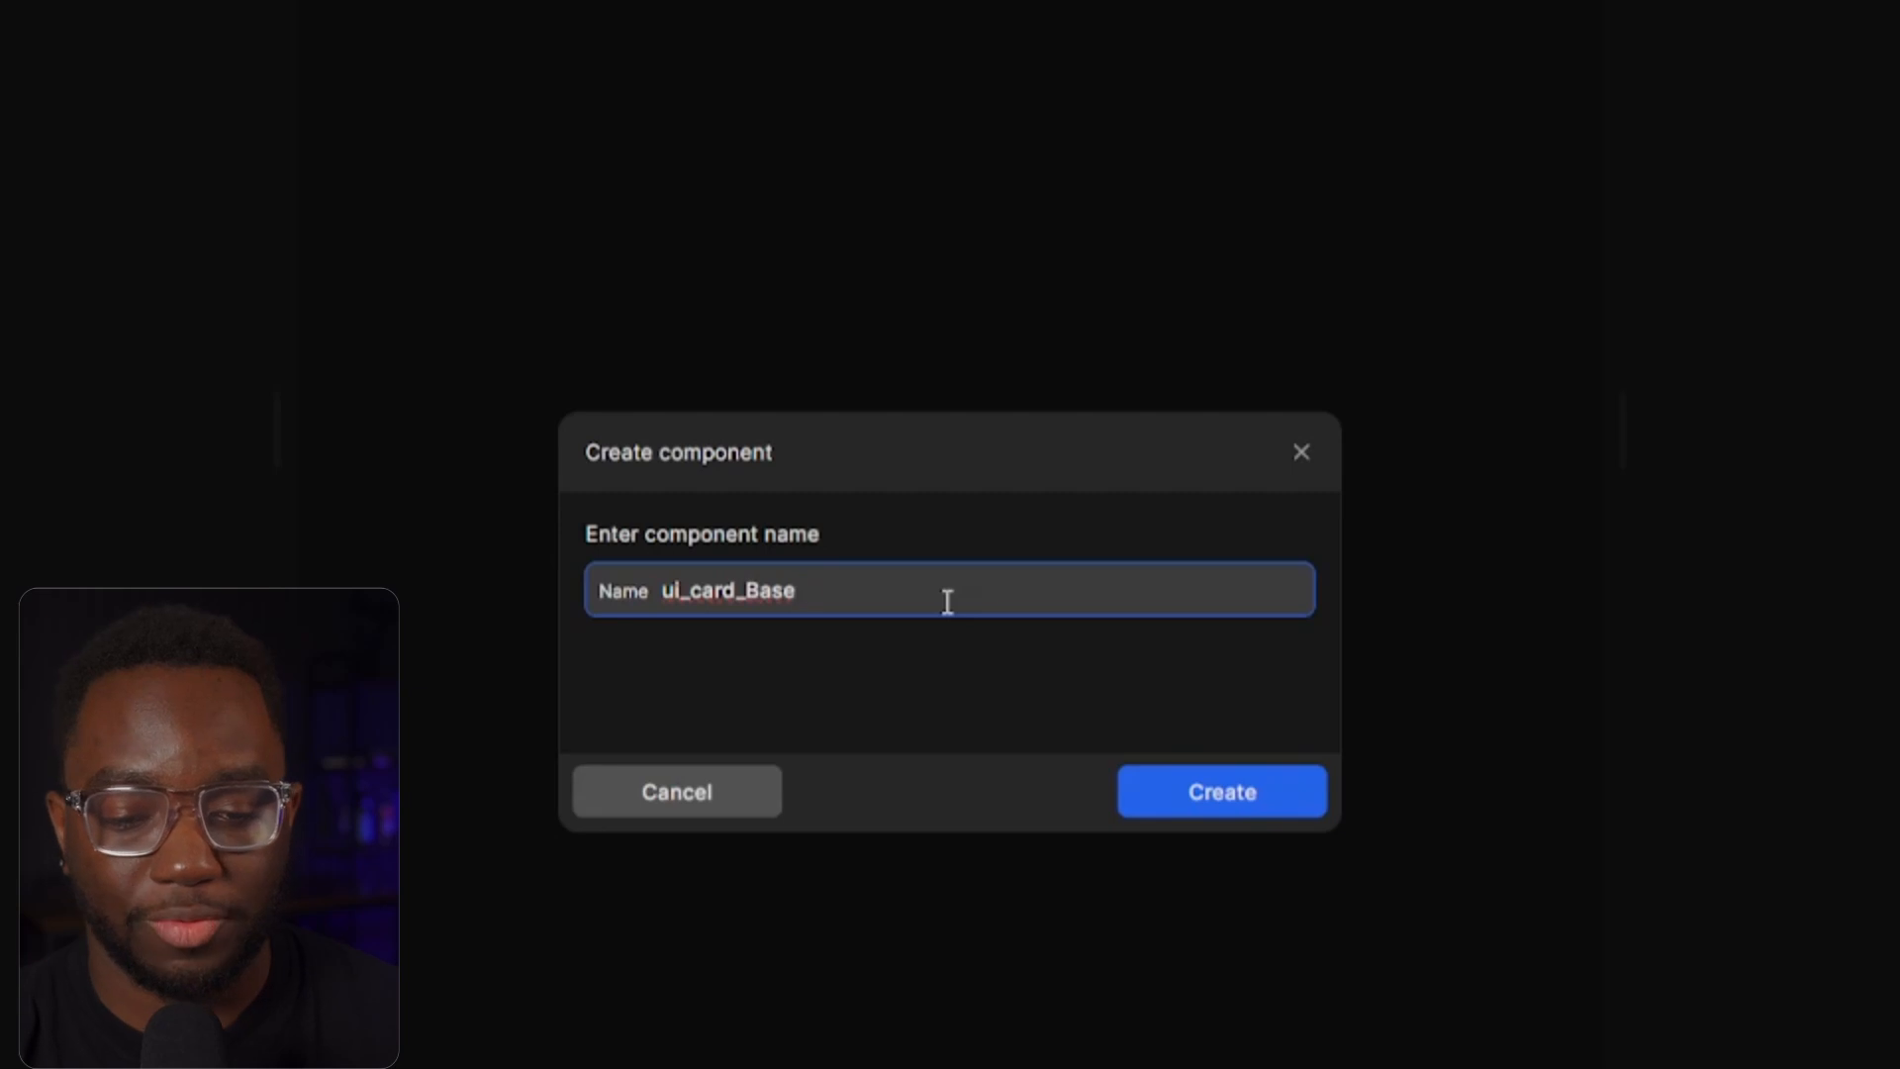
Step: Try the variants card-base and card_base after ui_card_Base for comparison, then delete both
type("card-base")
type(" card_base")
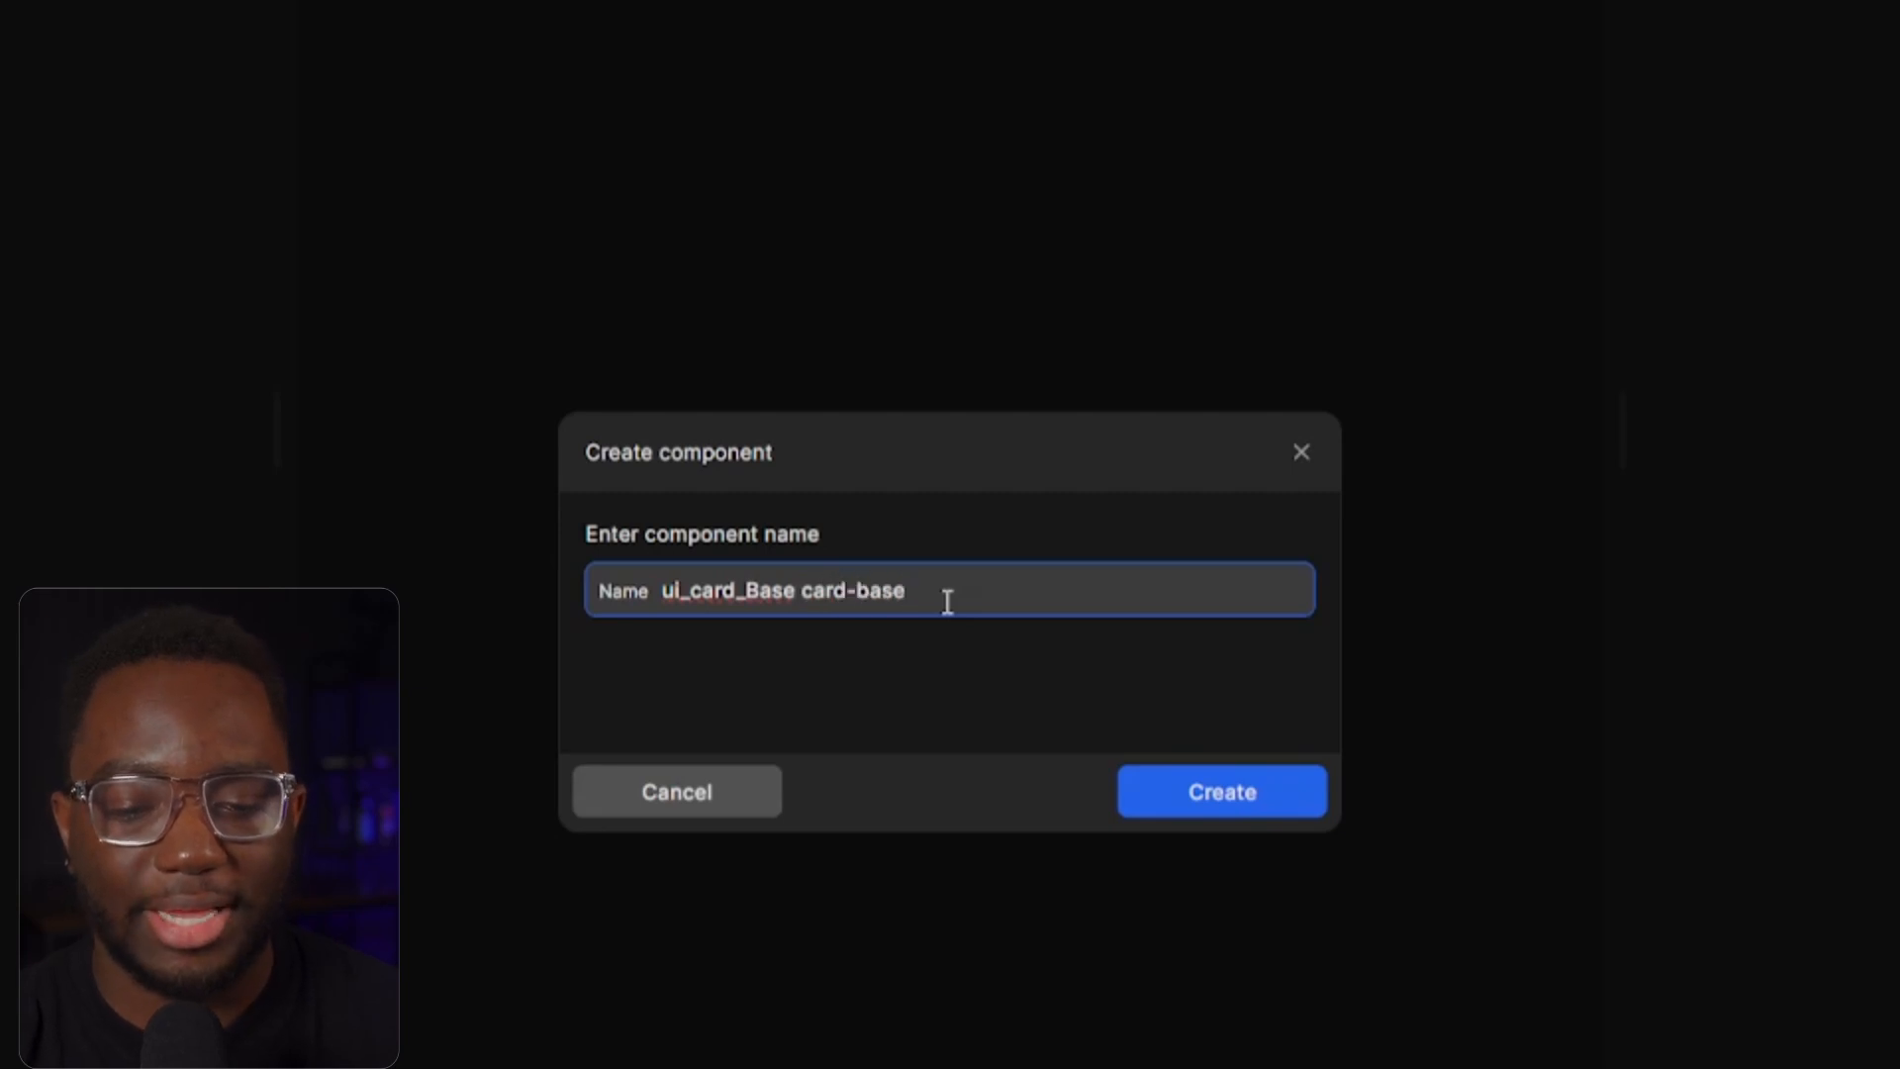
key("BackSpace")
key("BackSpace")
key("BackSpace")
key("BackSpace")
key("BackSpace")
key("BackSpace")
key("BackSpace")
key("BackSpace")
key("BackSpace")
key("BackSpace")
key("BackSpace")
key("BackSpace")
key("BackSpace")
key("BackSpace")
key("BackSpace")
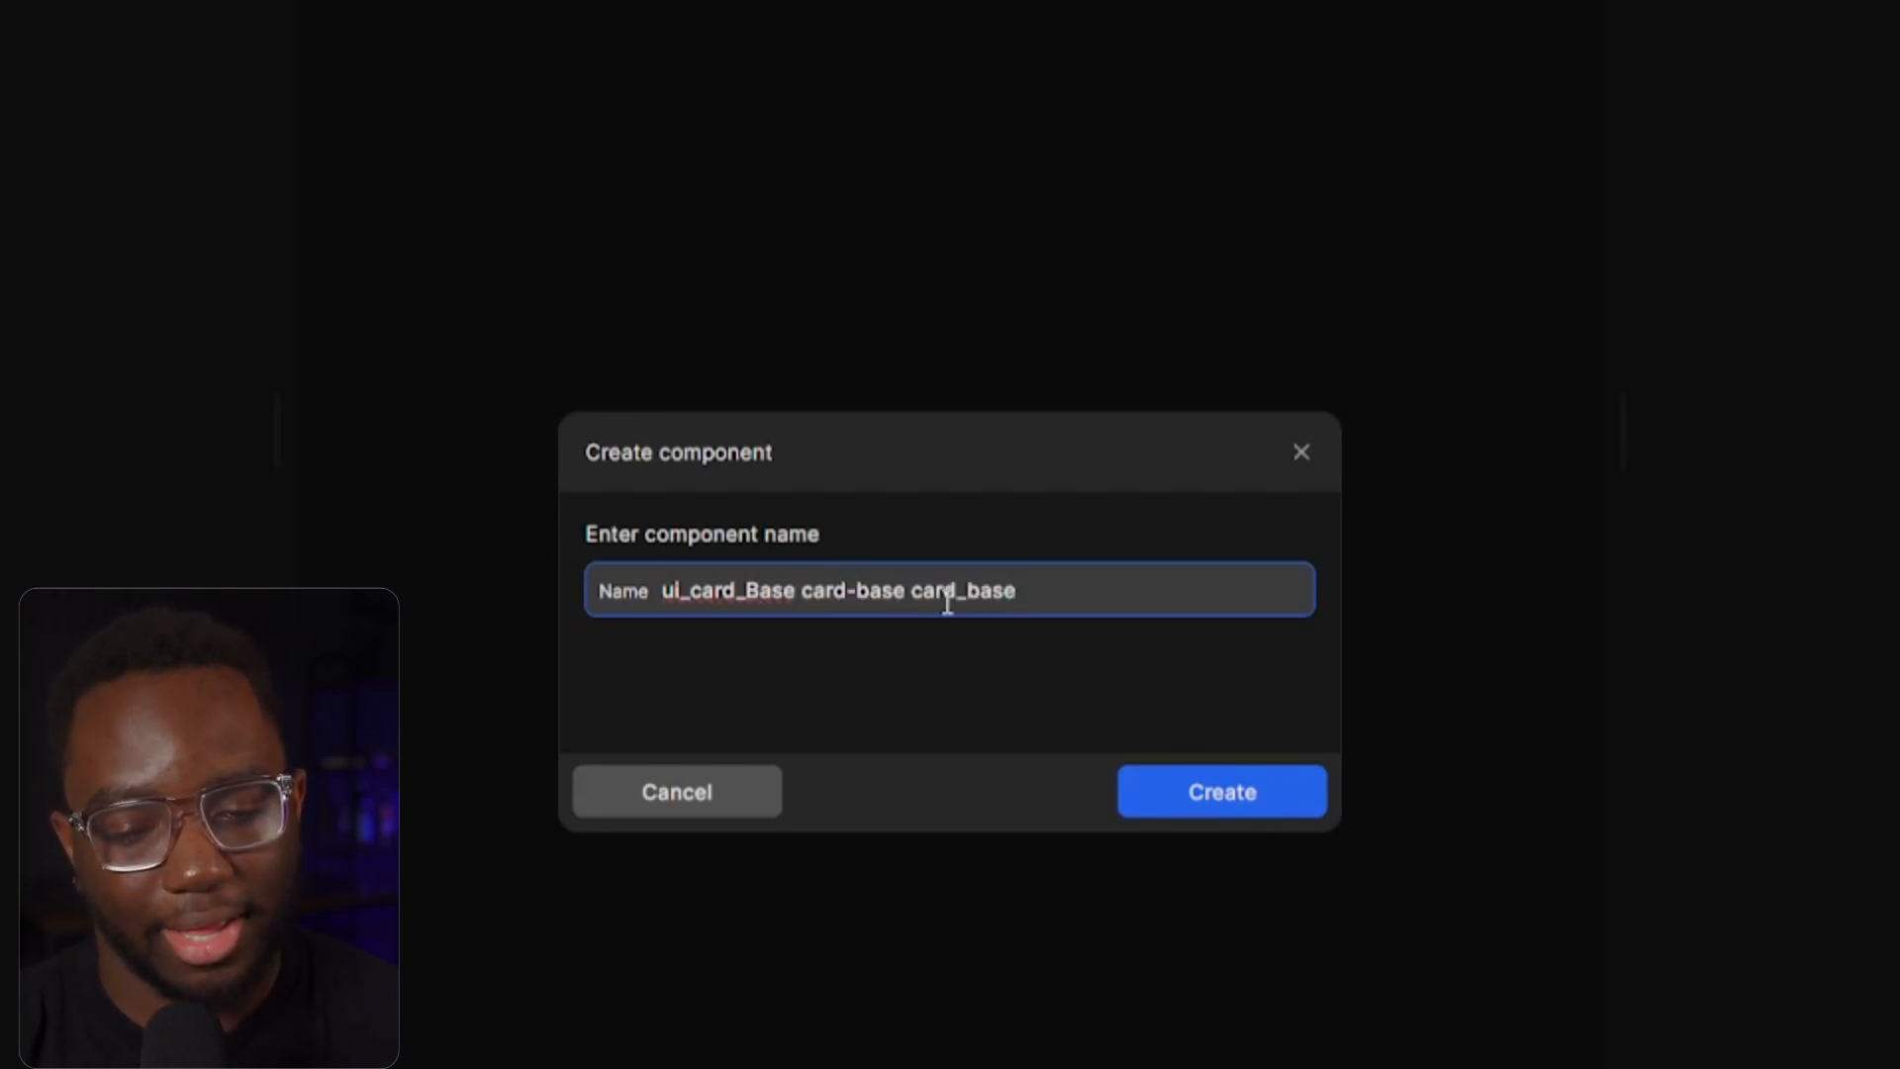
key("BackSpace")
key("BackSpace")
key("BackSpace")
key("BackSpace")
key("BackSpace")
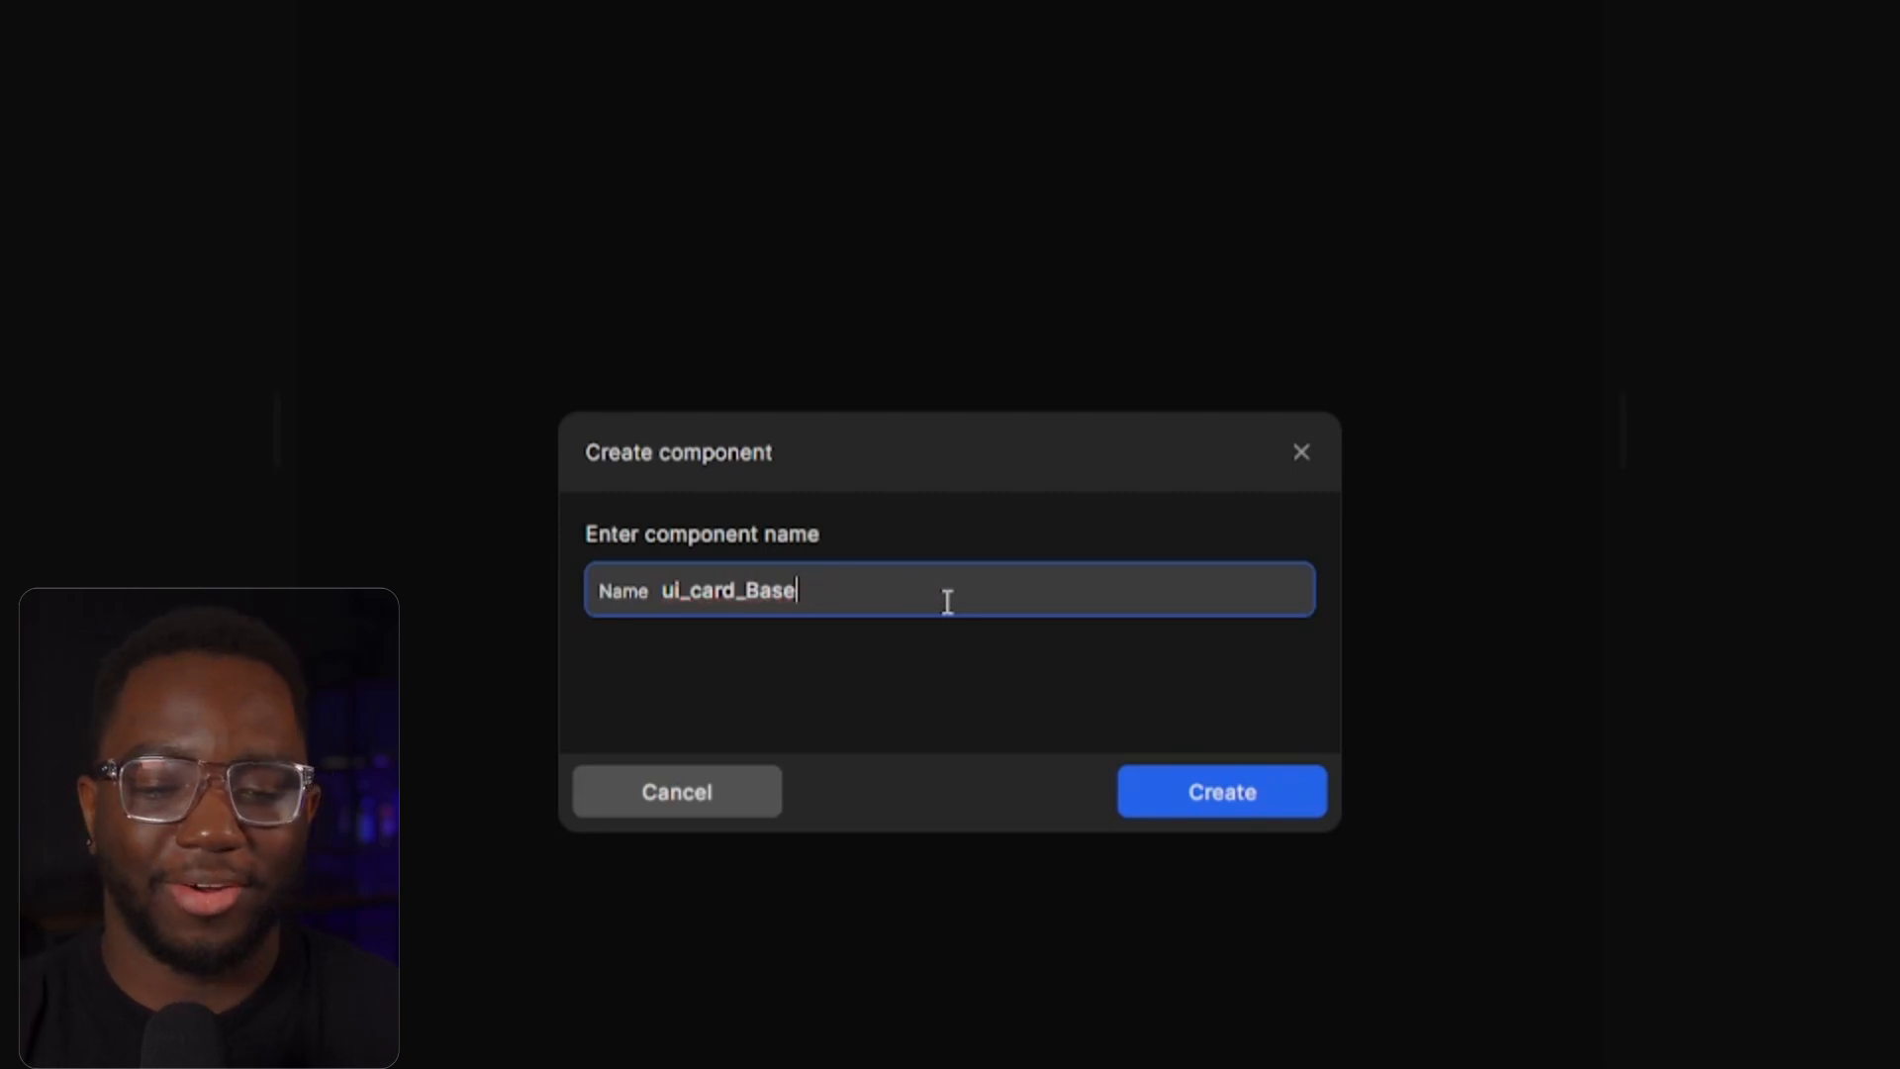
Step: Replace the _Base suffix with -Base and create the component as ui_card-Base
key("BackSpace")
key("BackSpace")
key("BackSpace")
key("BackSpace")
key("BackSpace")
type("-Base")
key("Return")
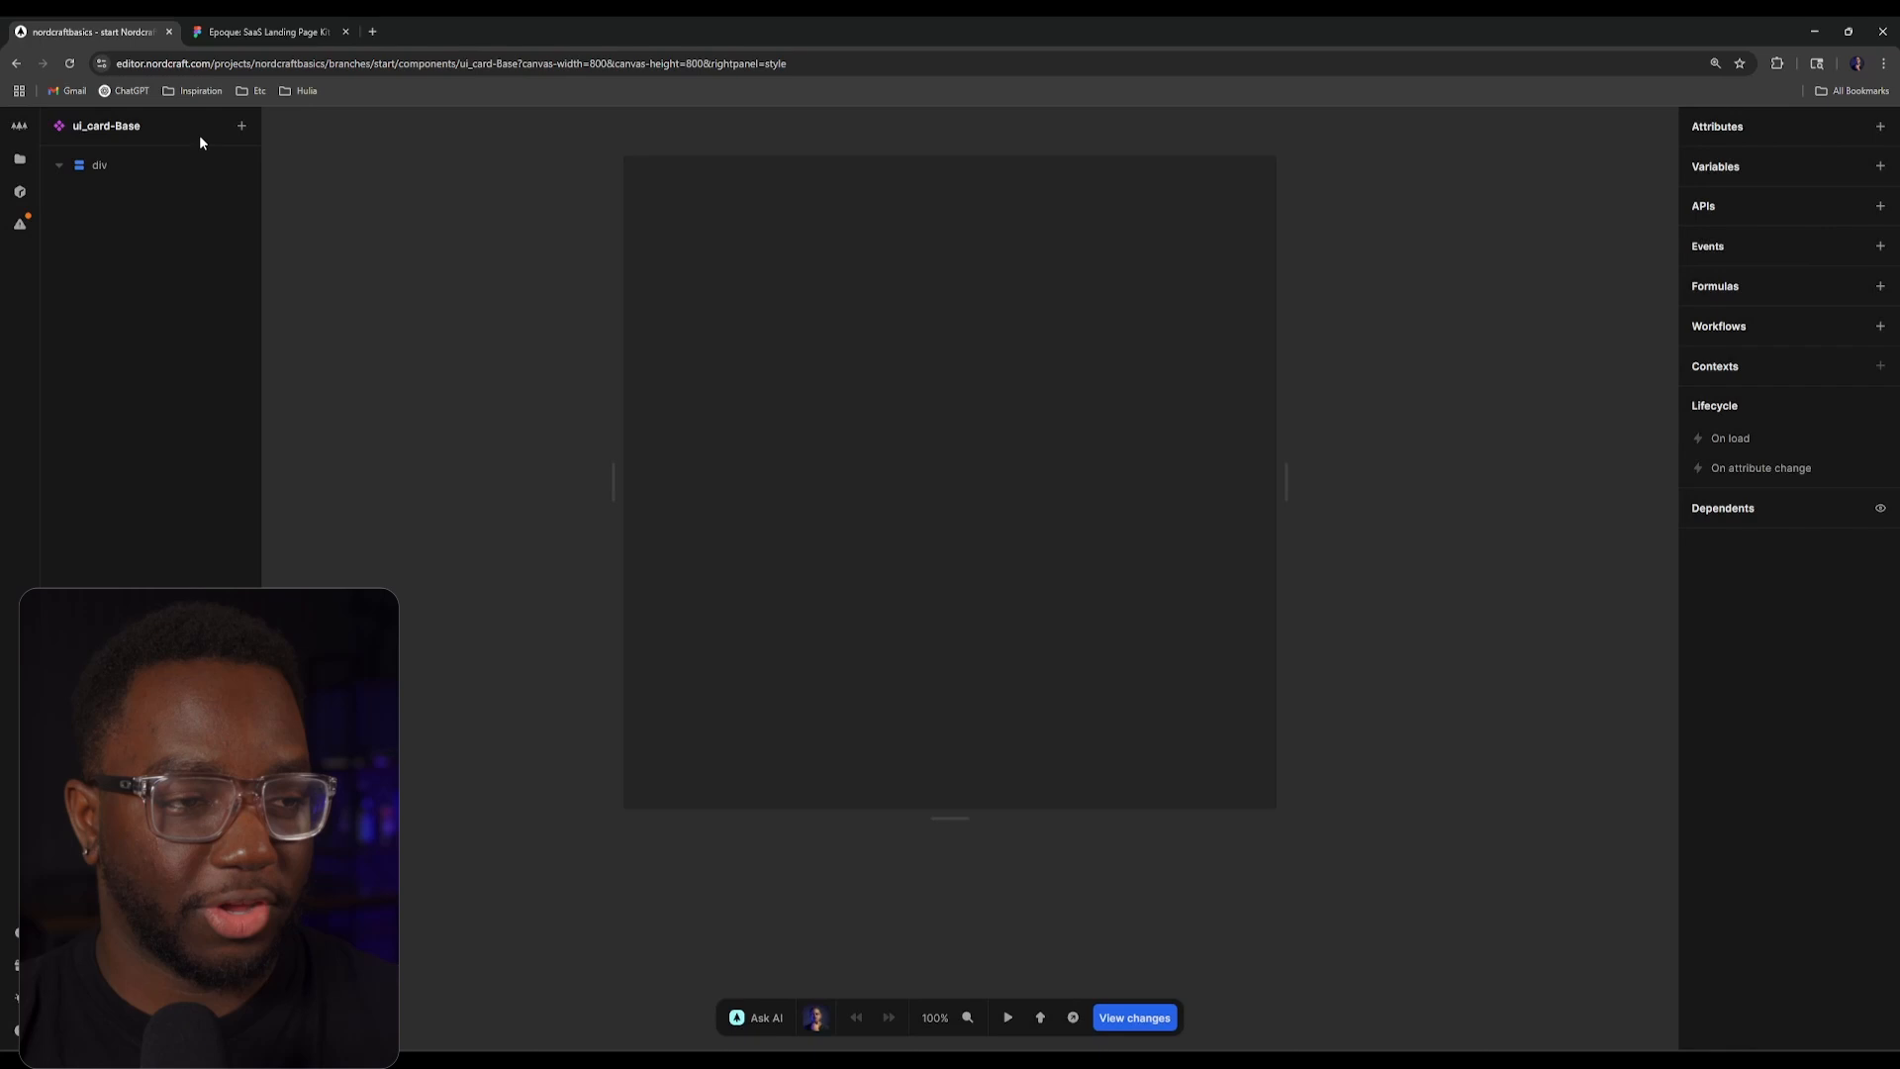
Step: Set the horizontal and vertical padding of the ui_card-Base root div to 1rem each
left_click(99, 164)
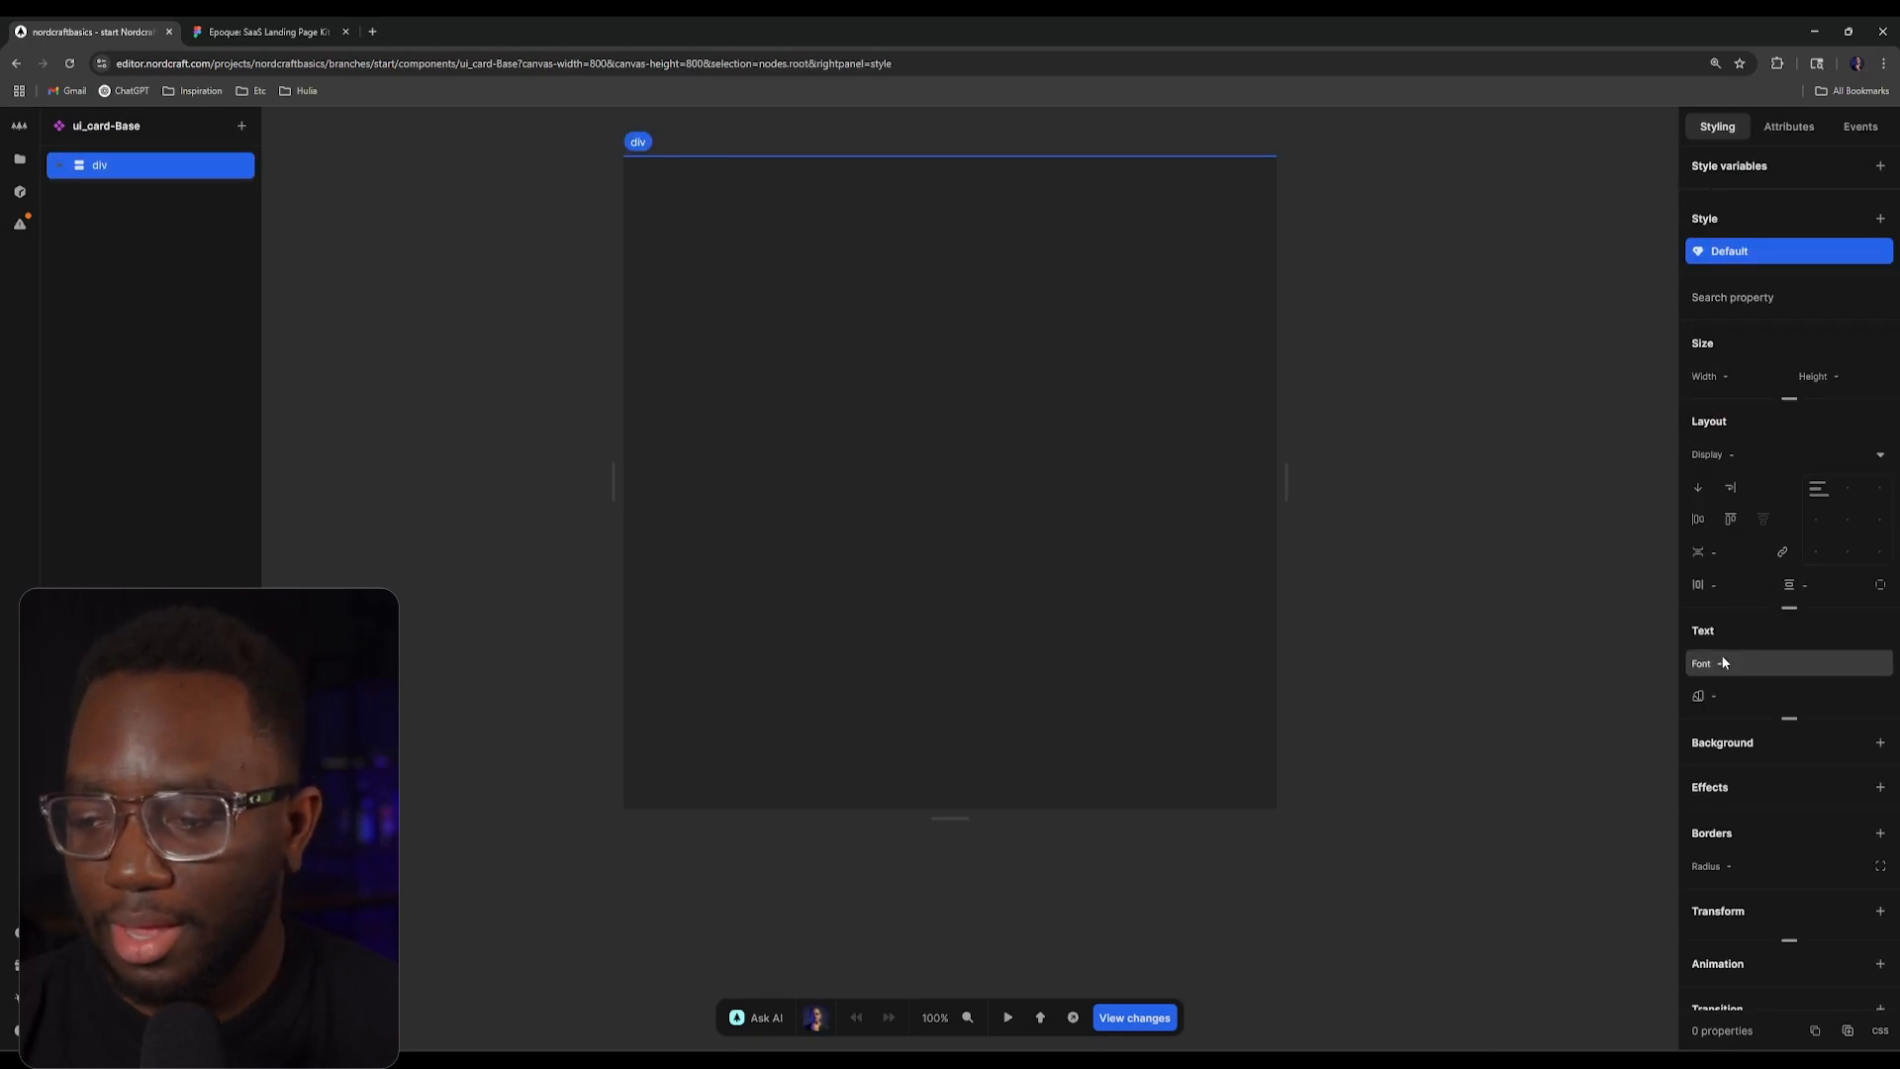
scroll(1746, 623, "down", 1)
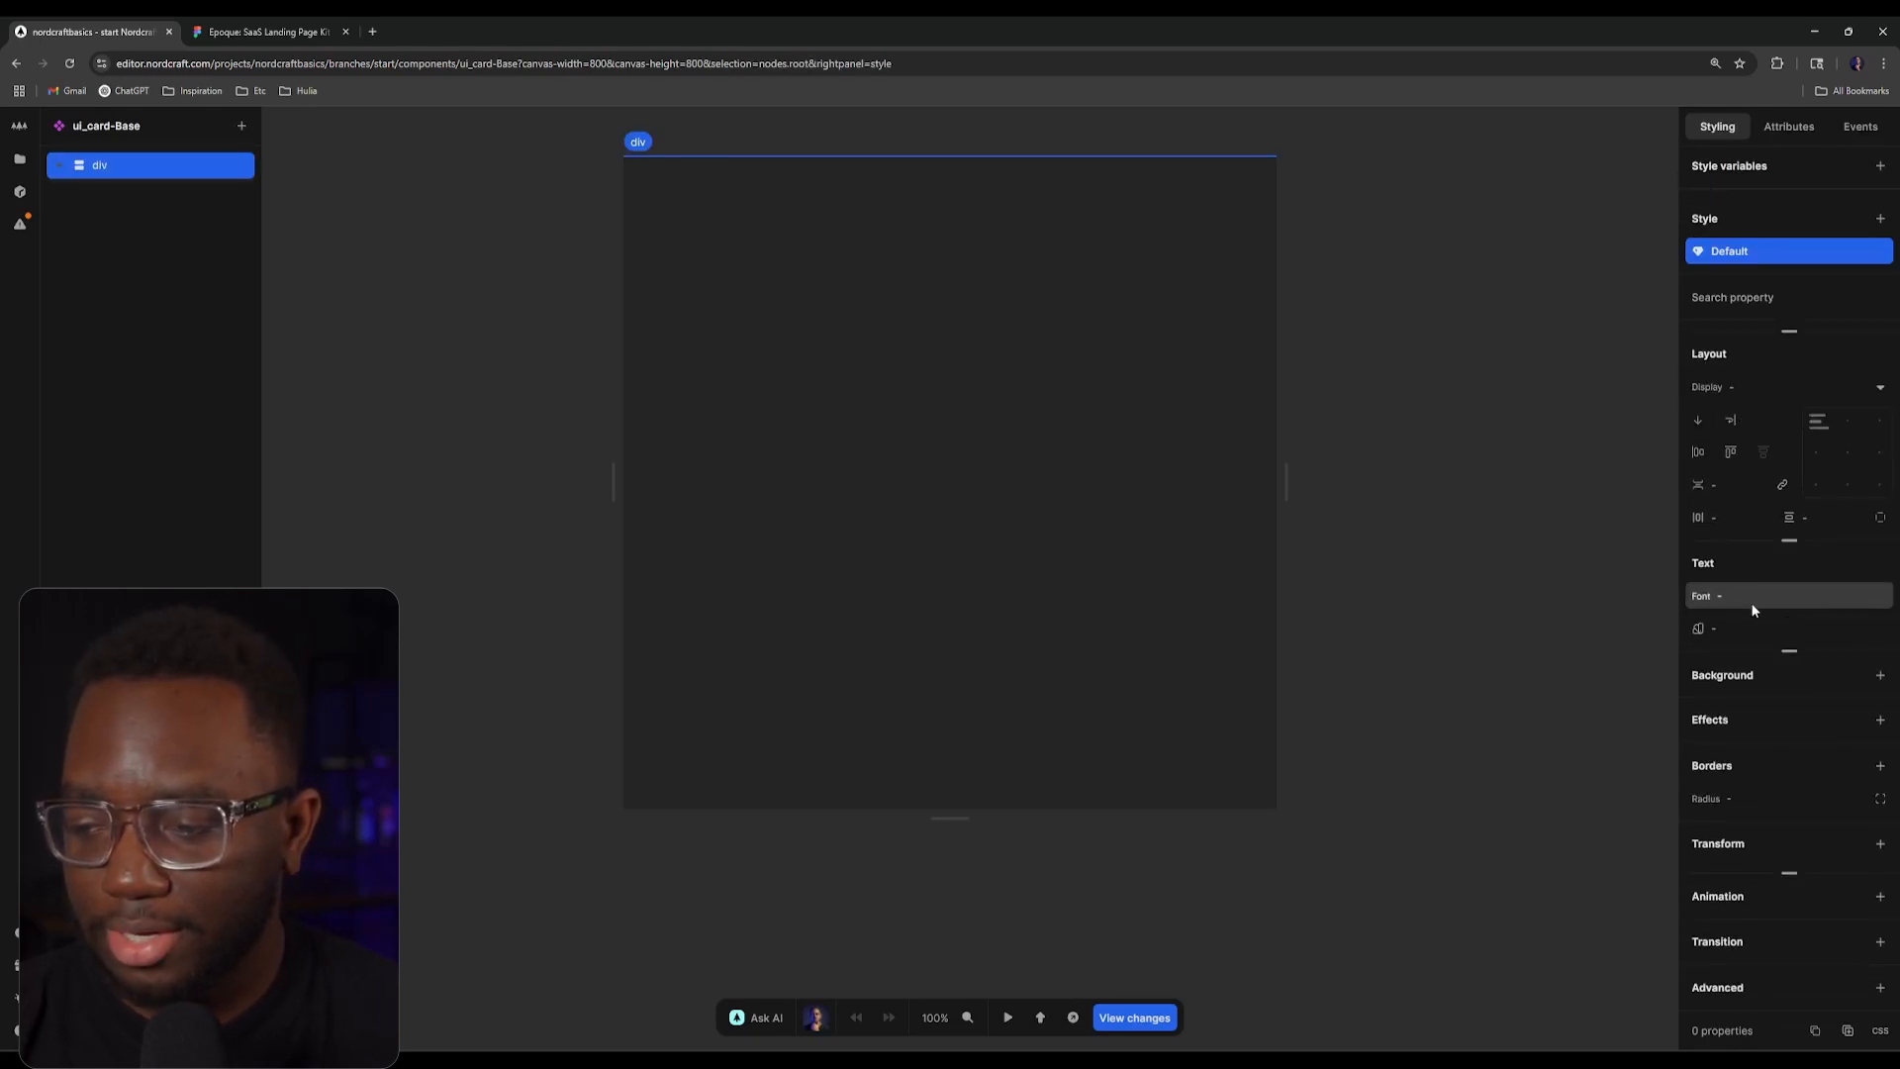
left_click(1743, 520)
type("1rem")
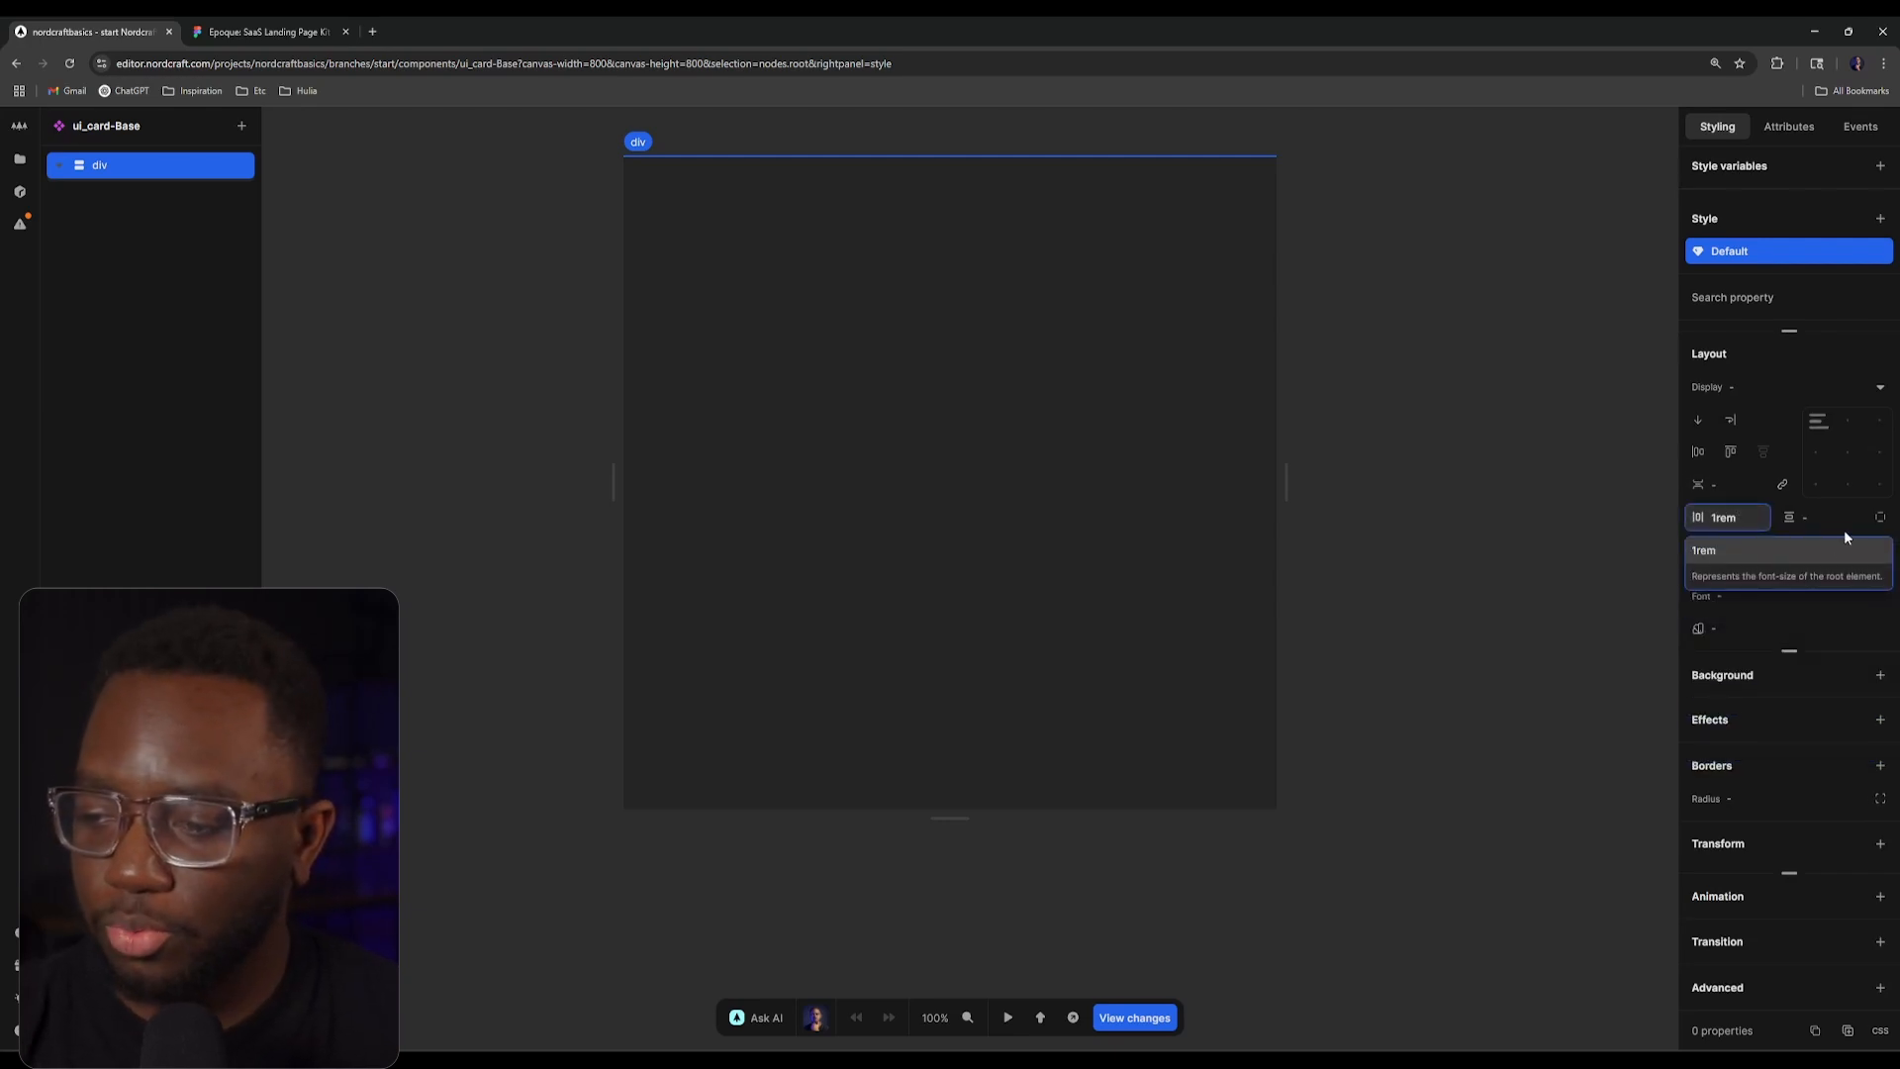
left_click(1830, 518)
type("1rem")
key("Return")
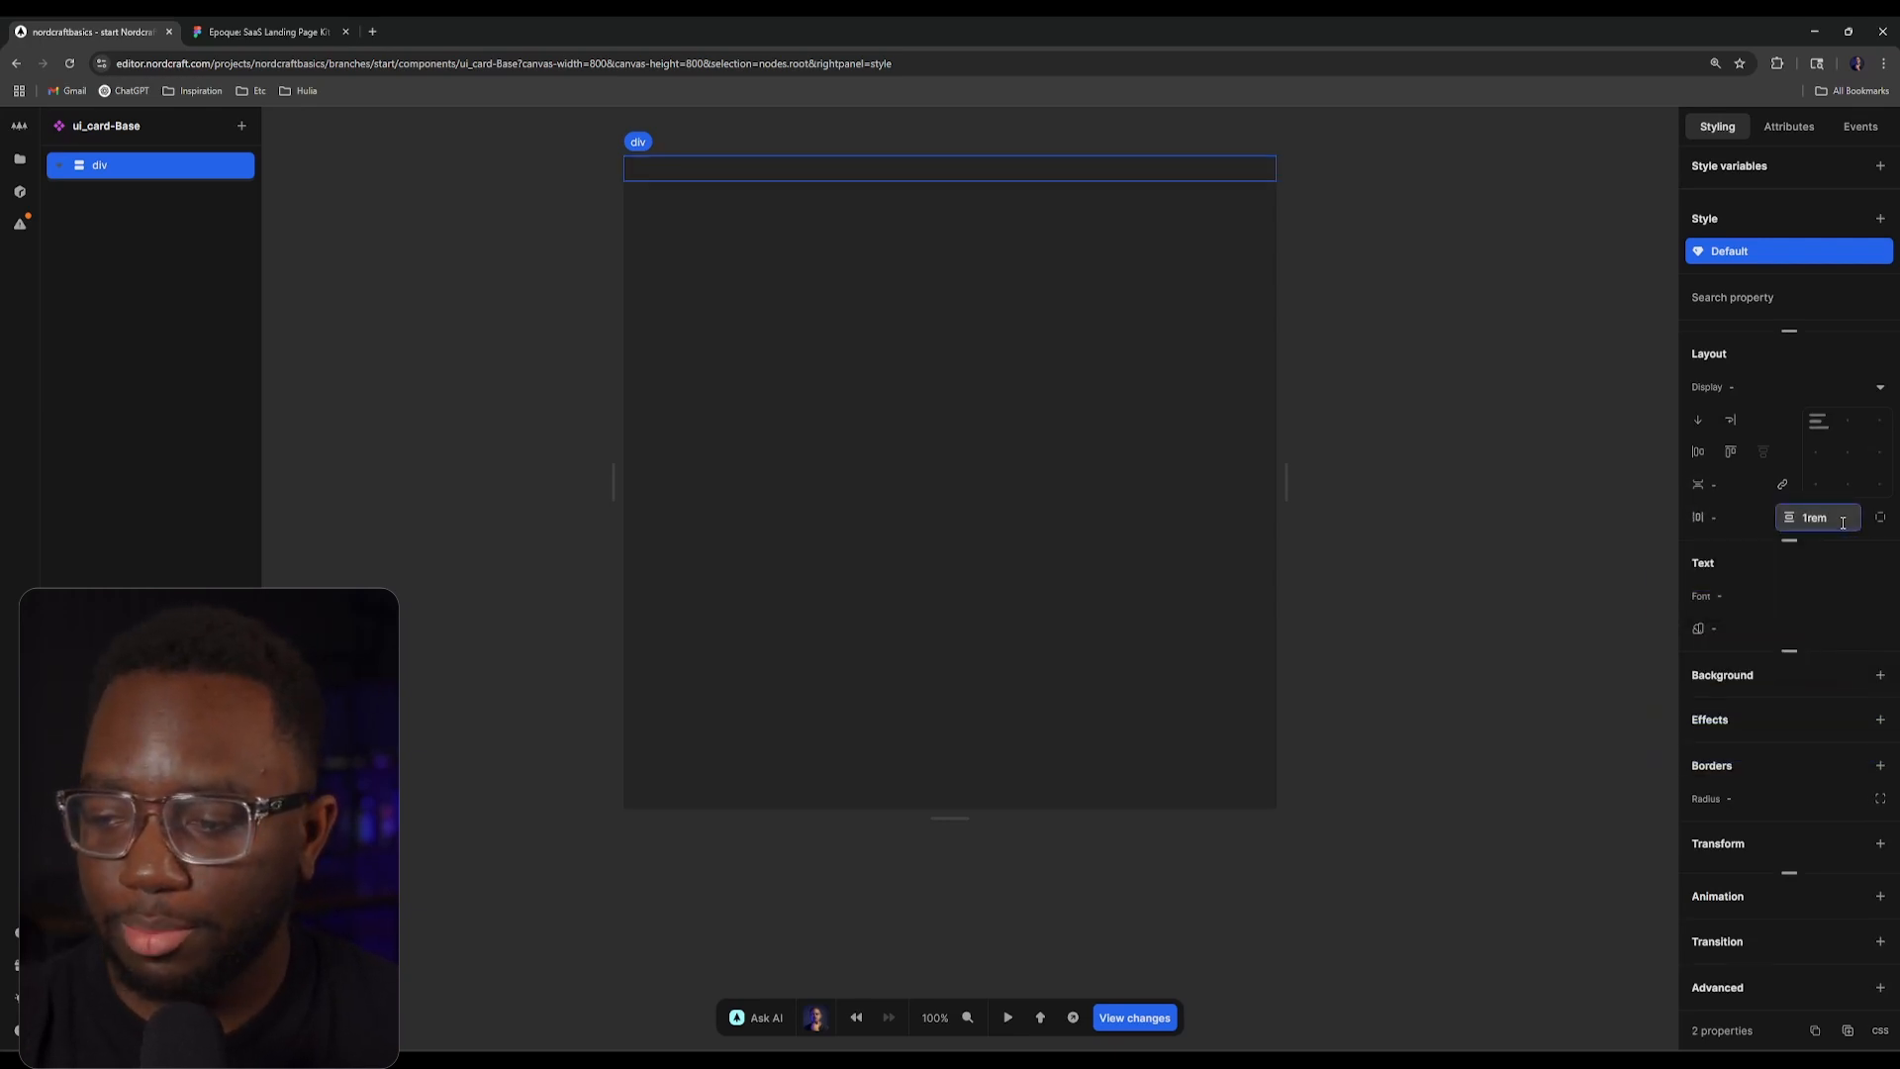
left_click(1728, 520)
type("1rem")
key("Return")
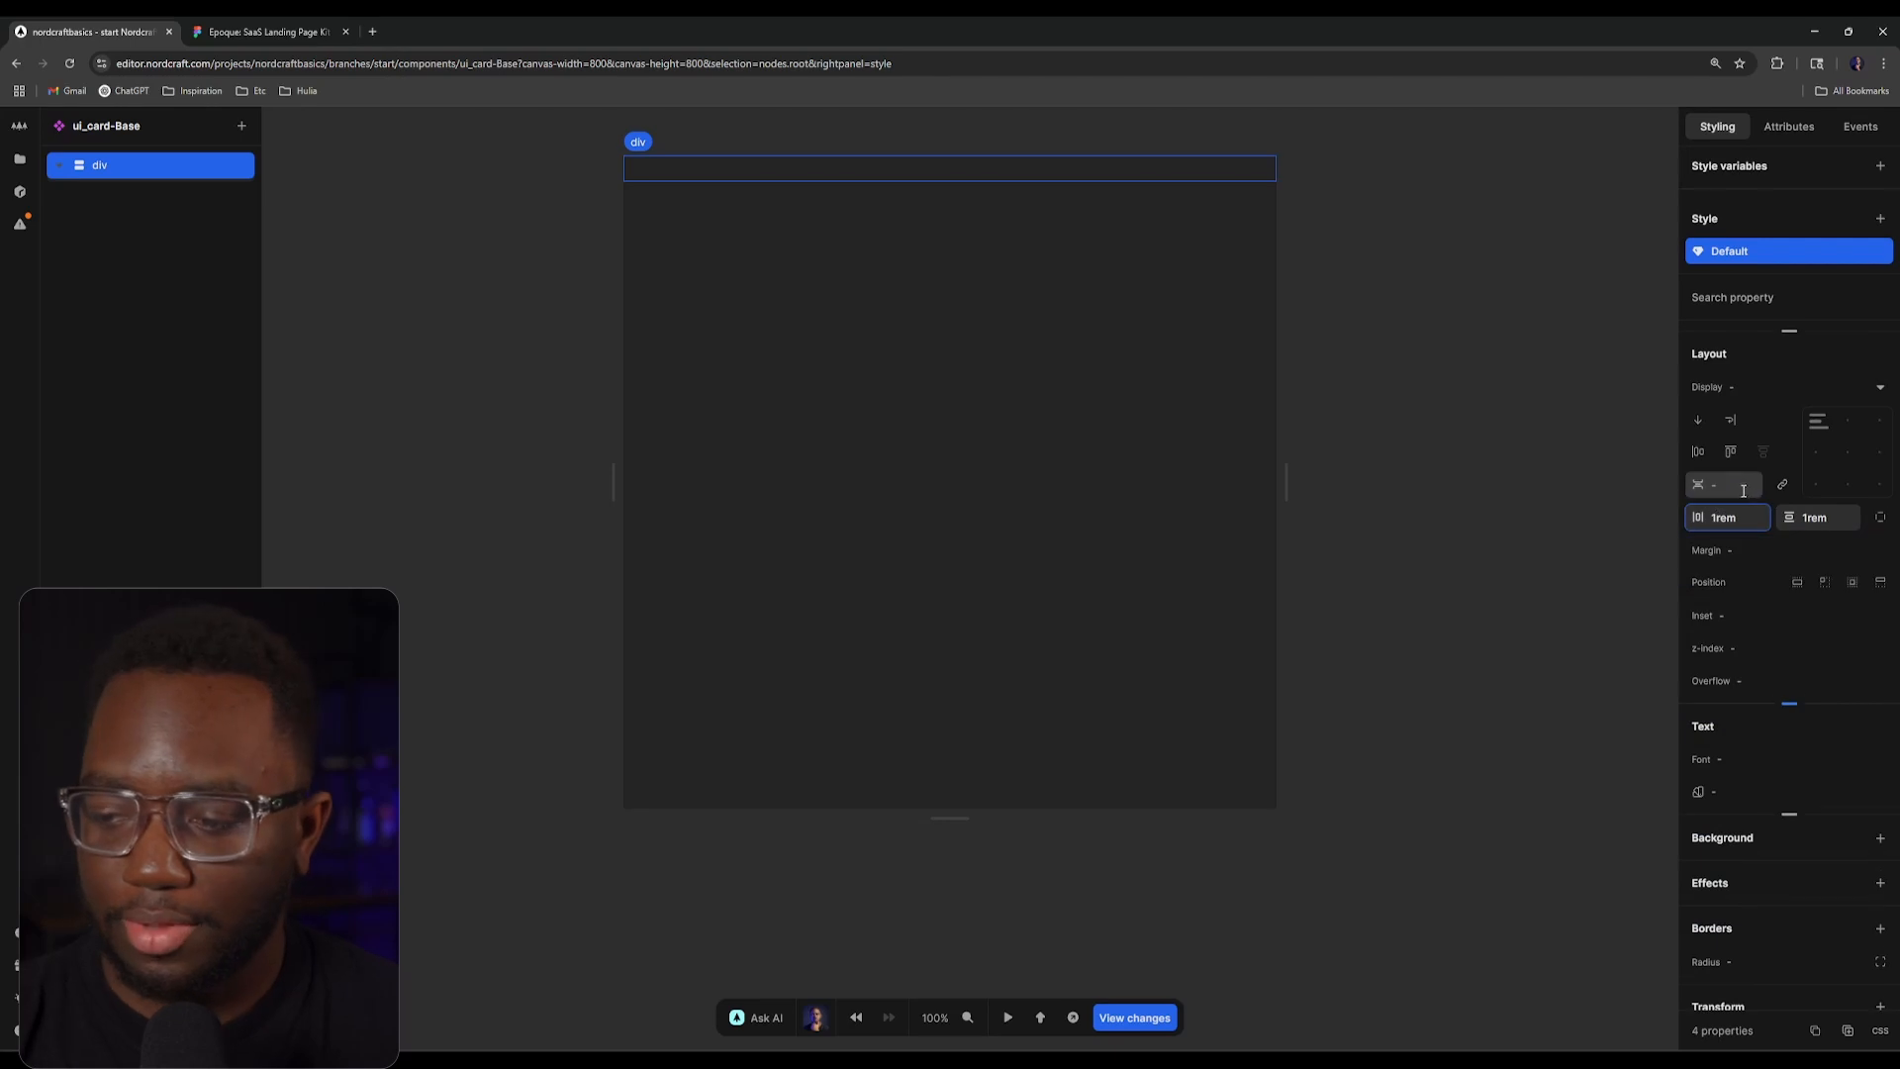
Step: Give the root div a 1rem border radius and a white background color
scroll(1805, 692, "down", 3)
left_click(1762, 797)
type("1rem")
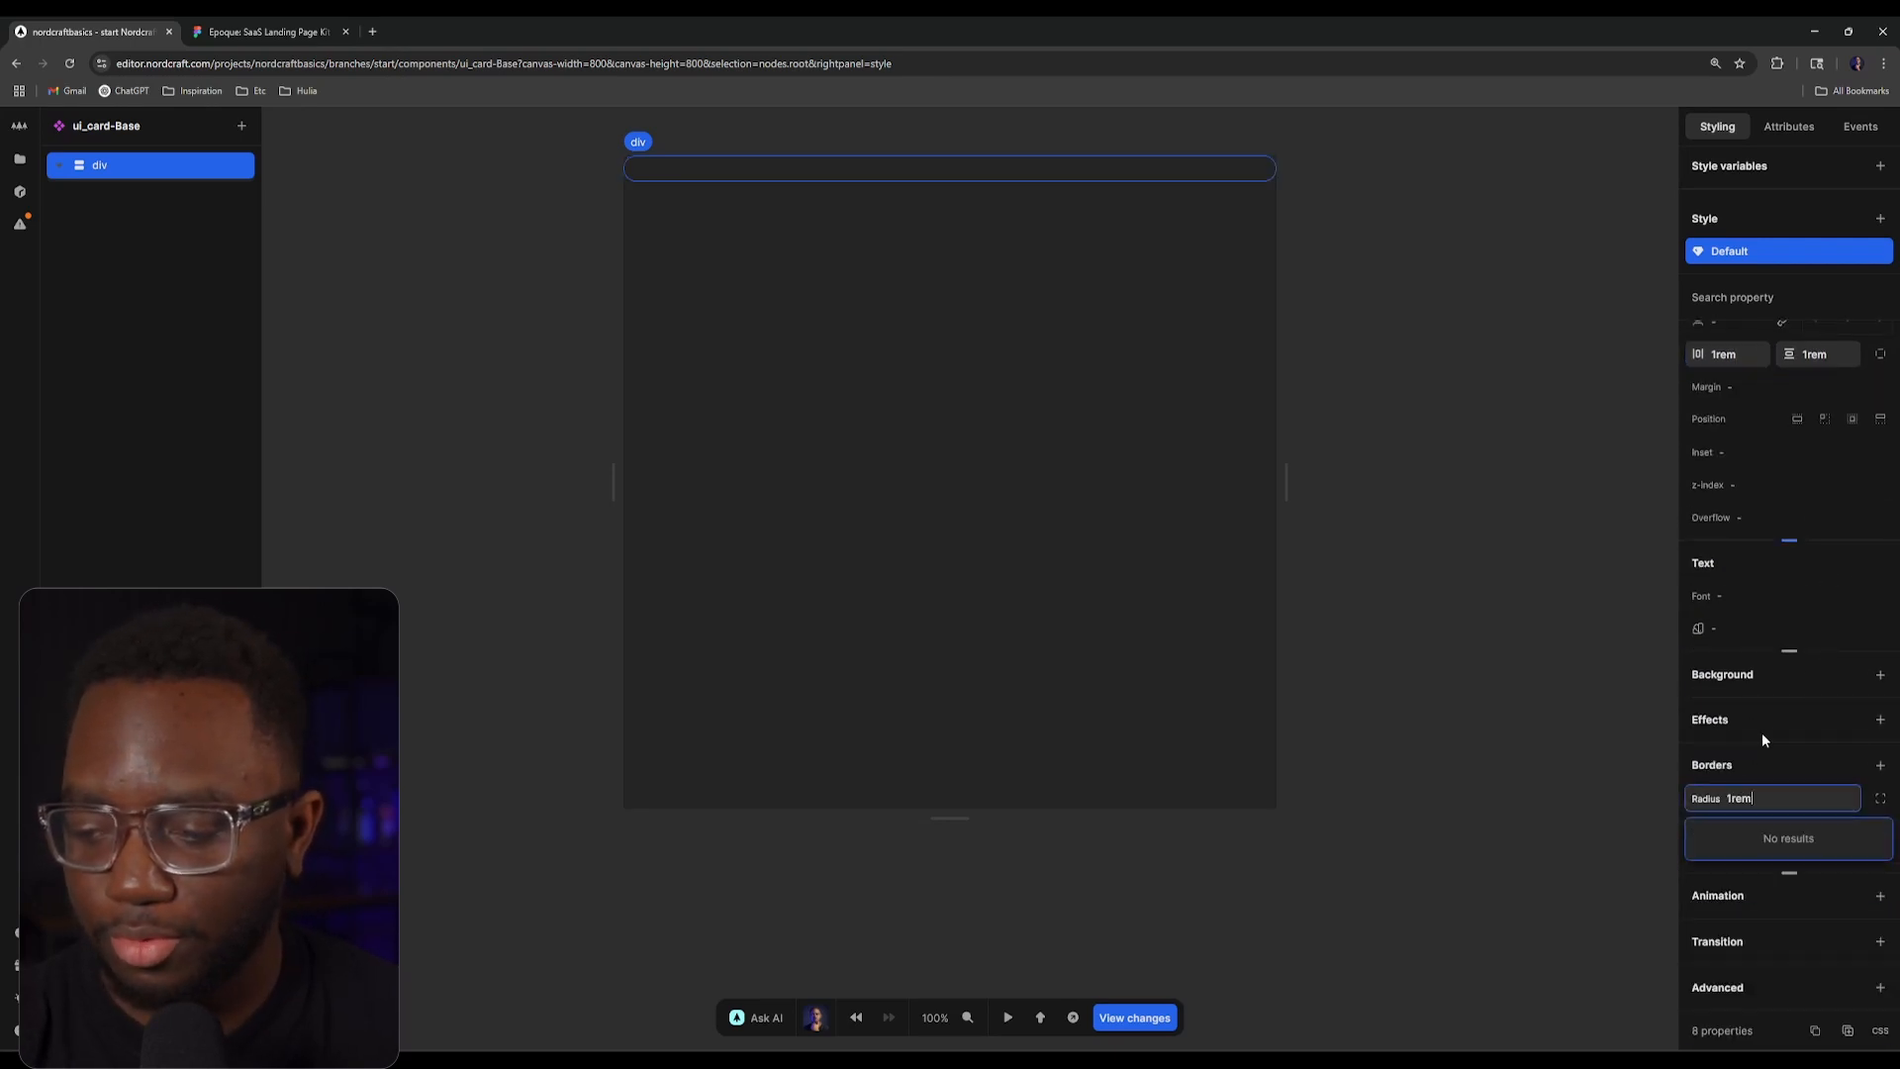
key("Return")
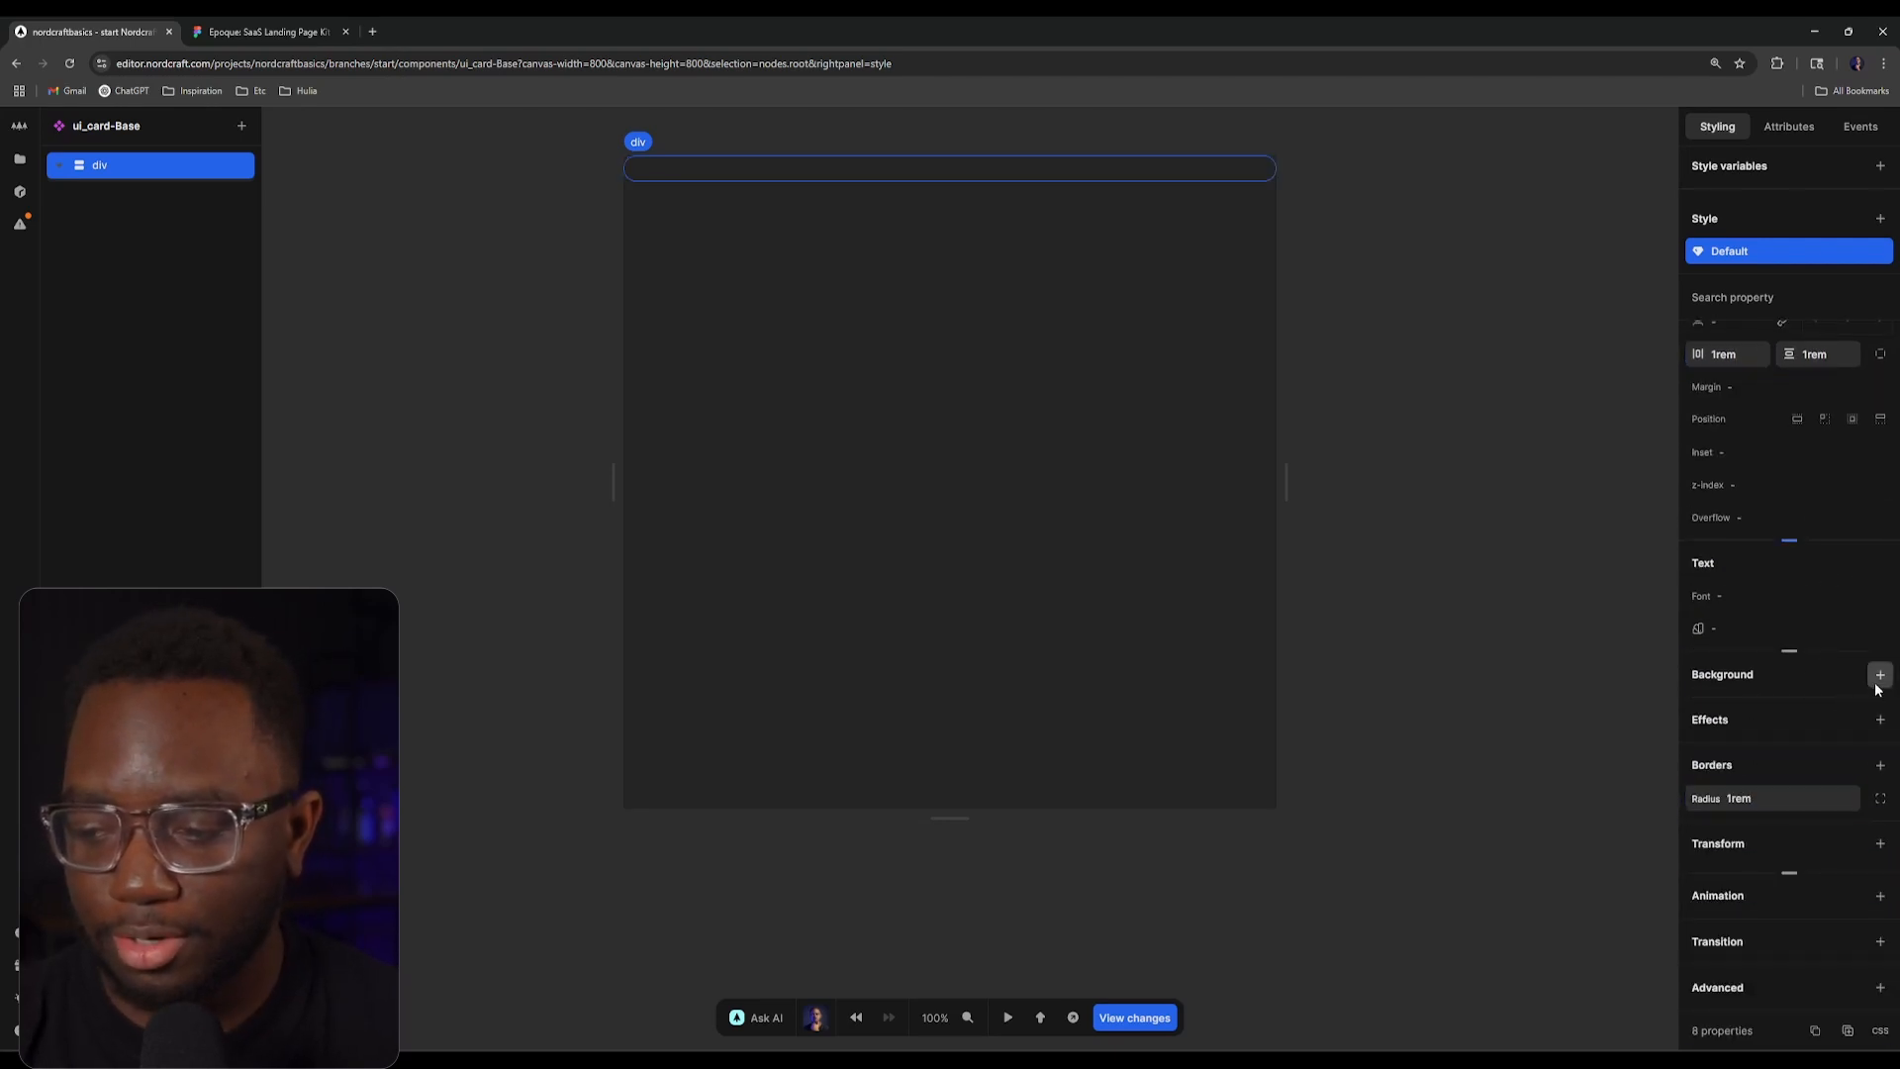
left_click(1879, 673)
type("white")
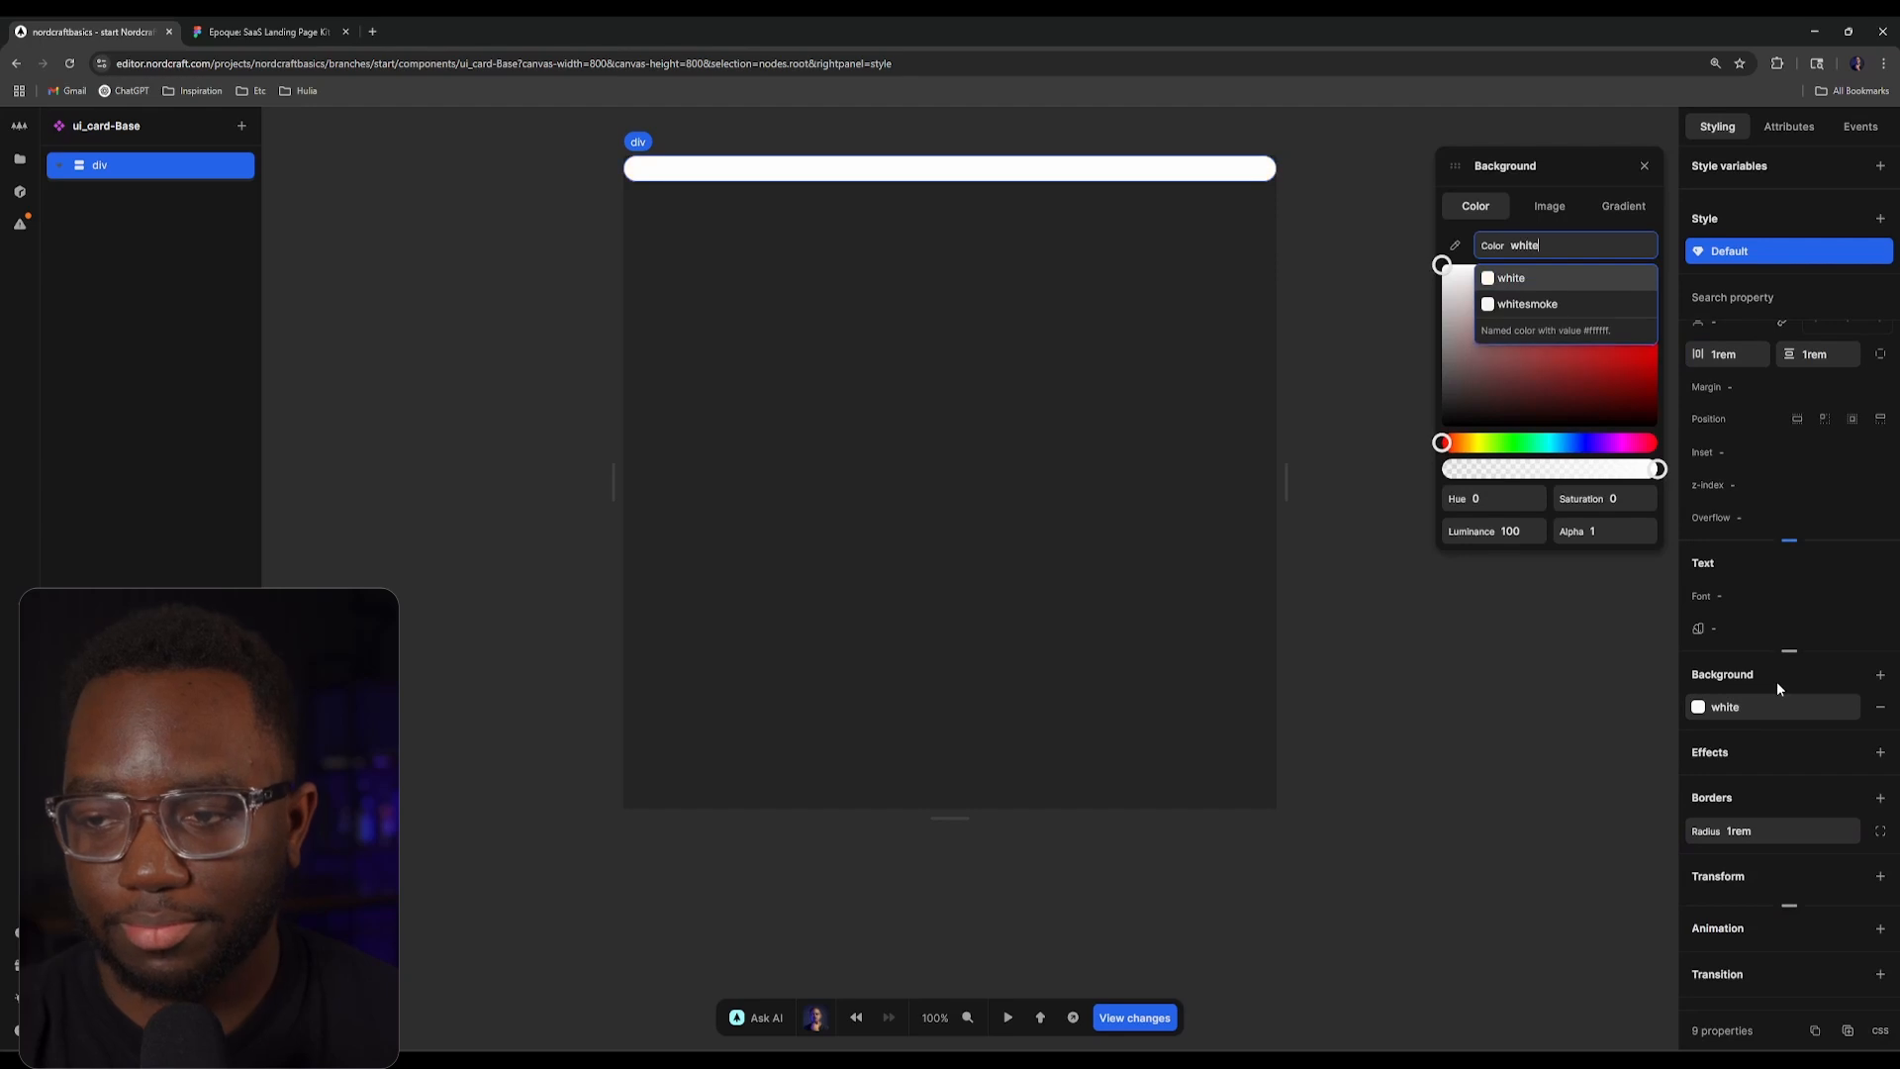
key("Return")
Step: Add a Slot element inside the root div of ui_card-Base as a placeholder for custom content
left_click(161, 175)
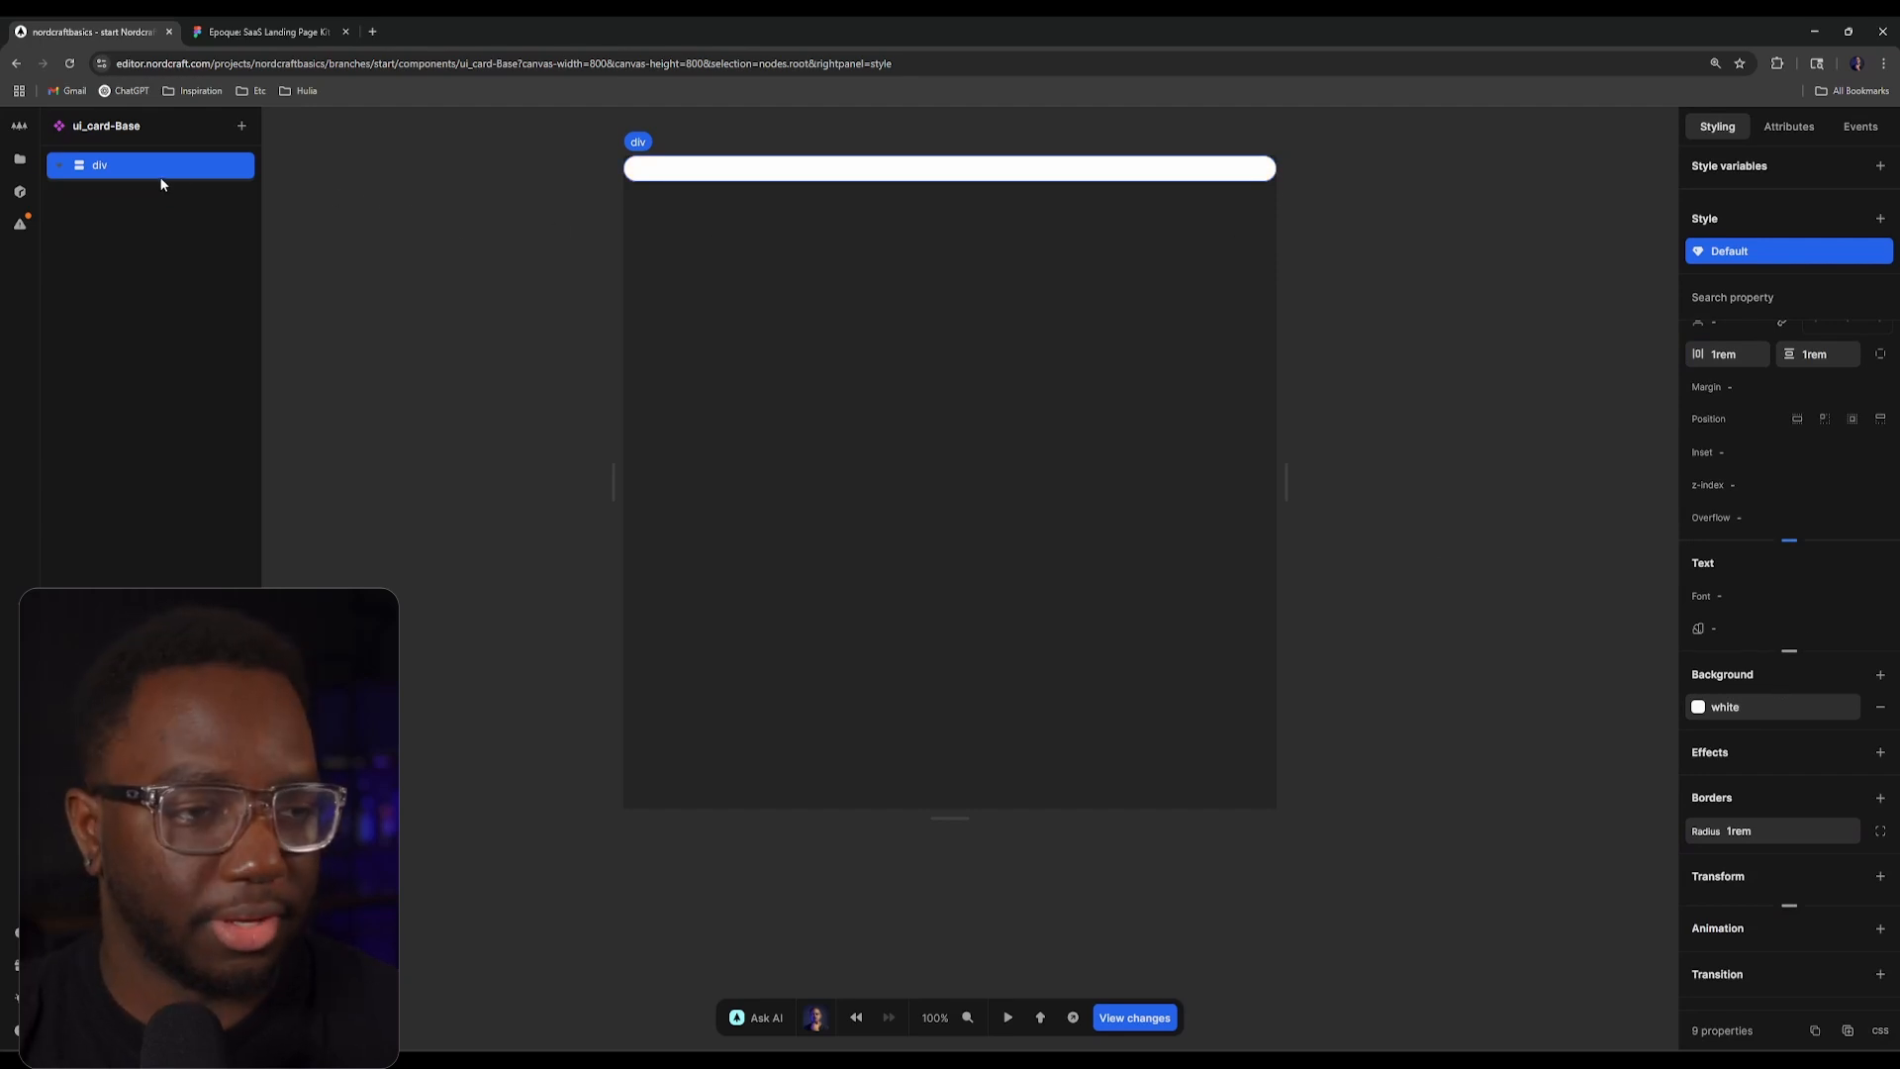
key("a")
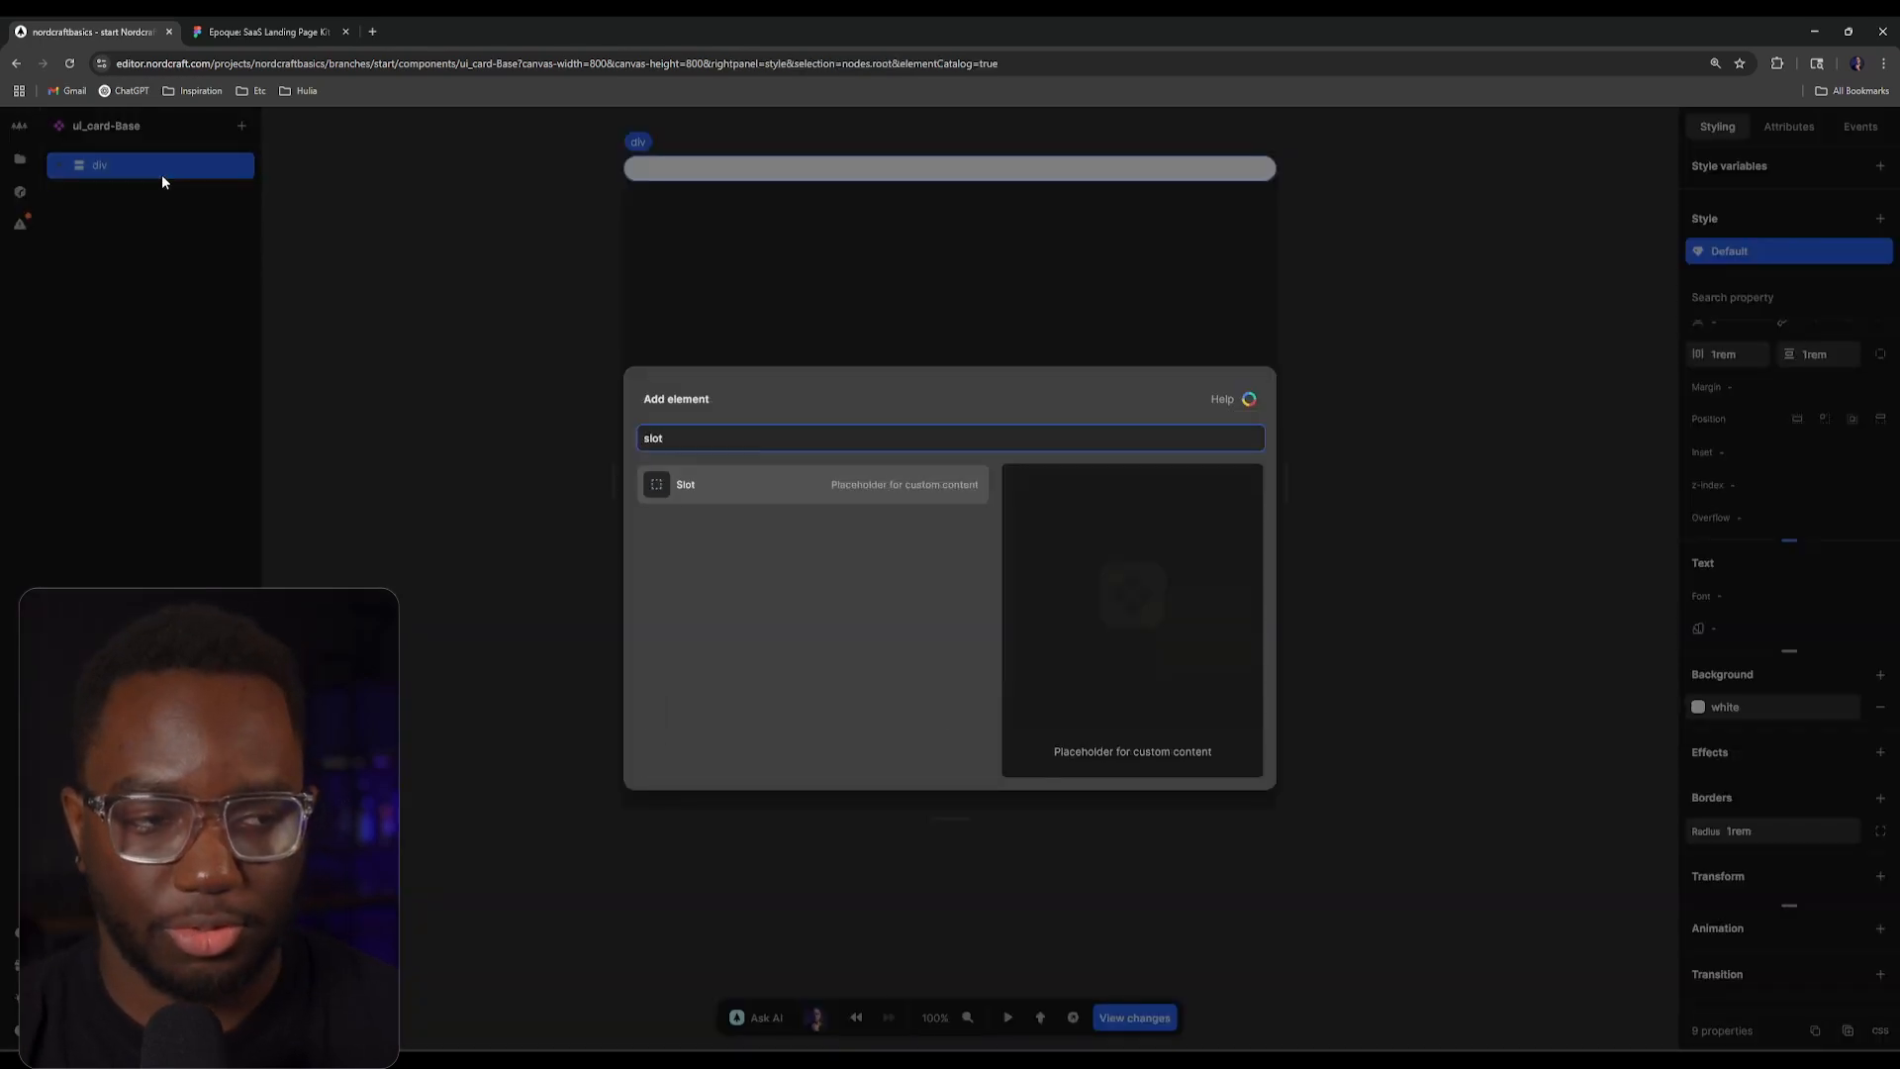
key("Return")
left_click(97, 165)
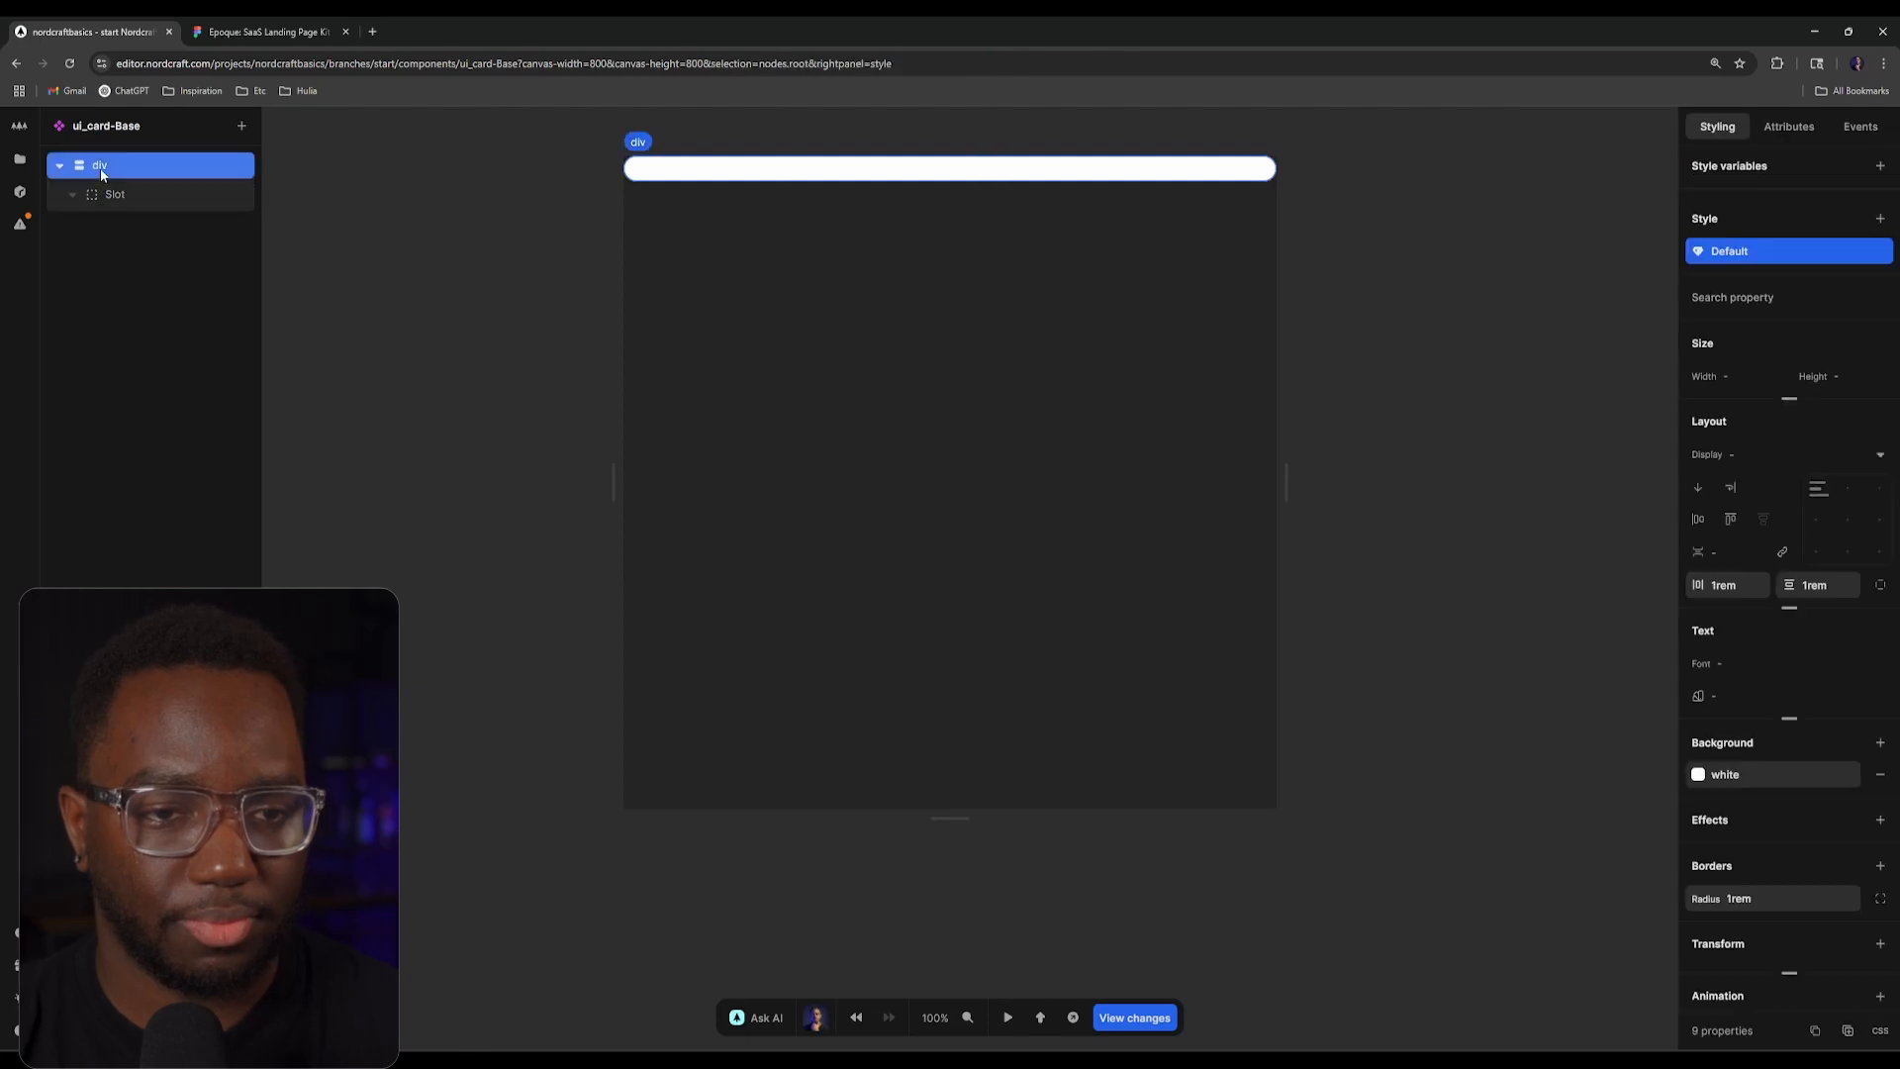
Step: Create another new component in the project named ui_Card
left_click(20, 158)
left_click(242, 277)
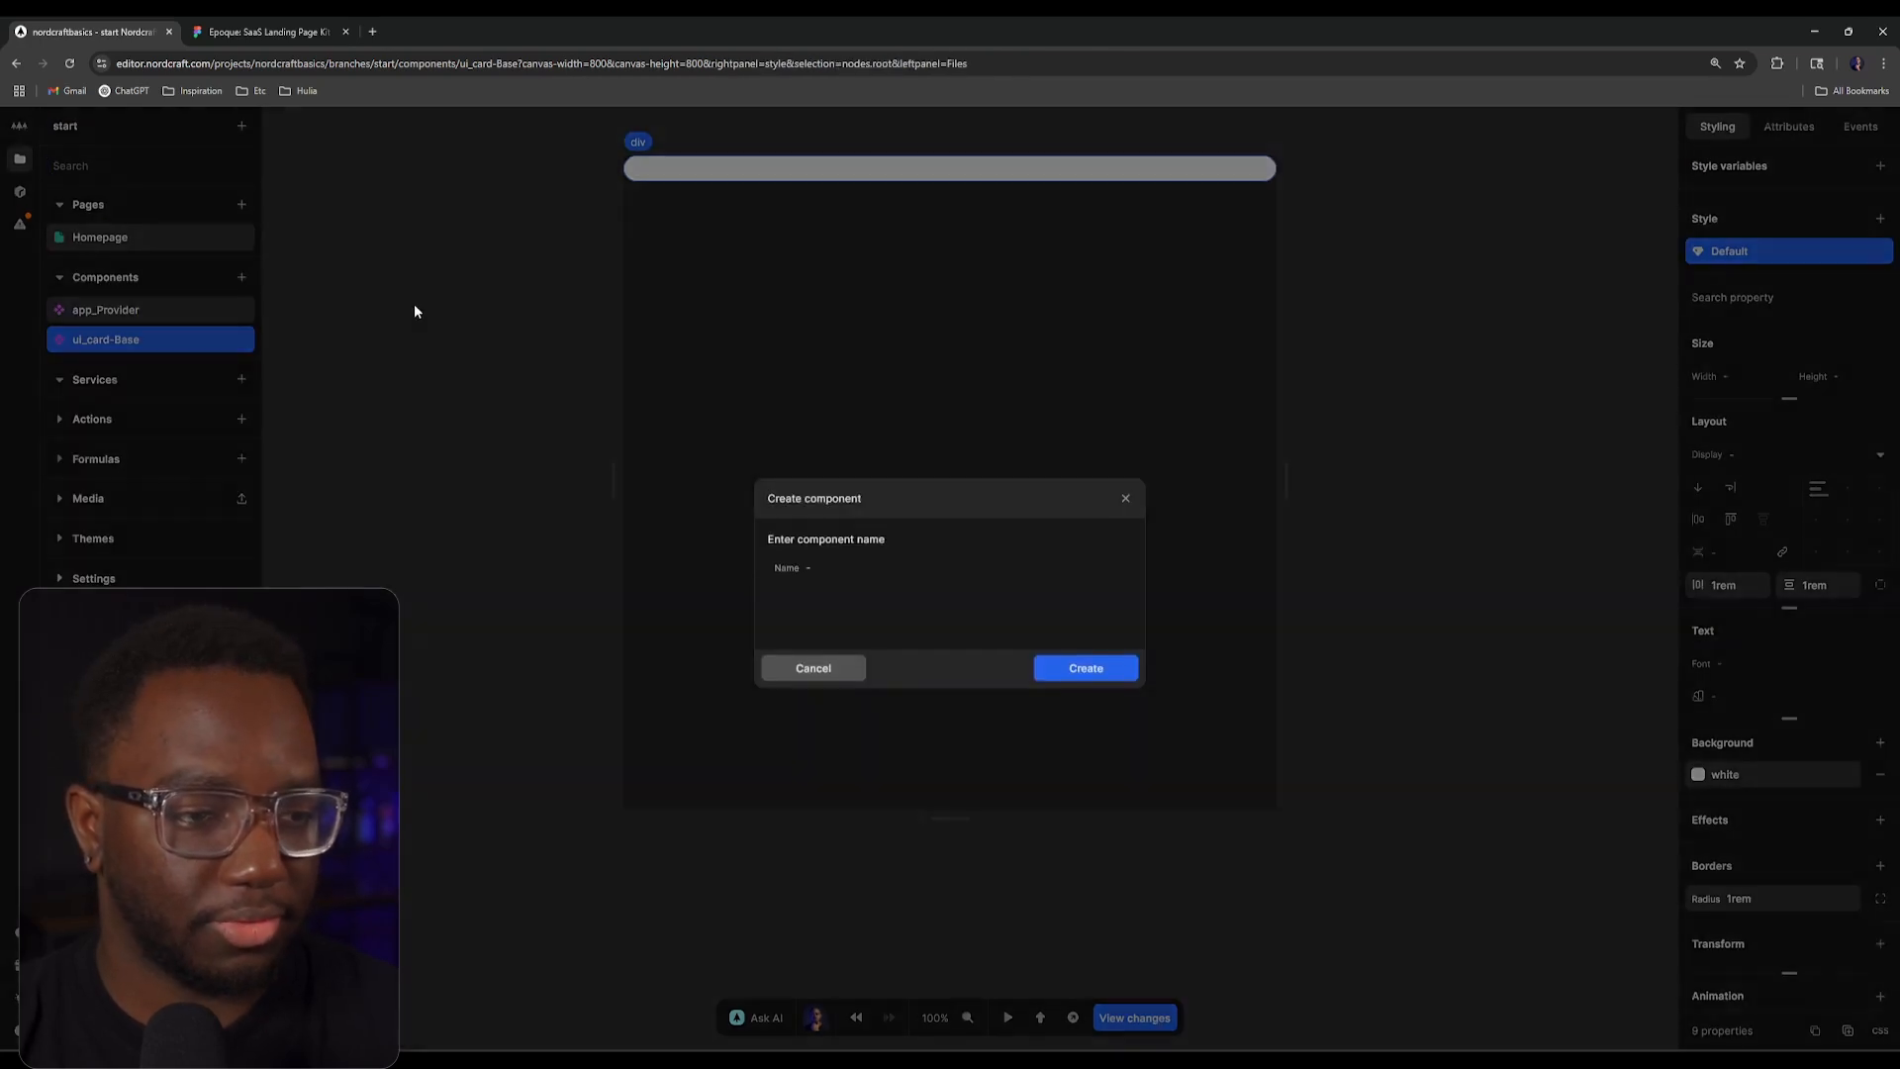
type("ui")
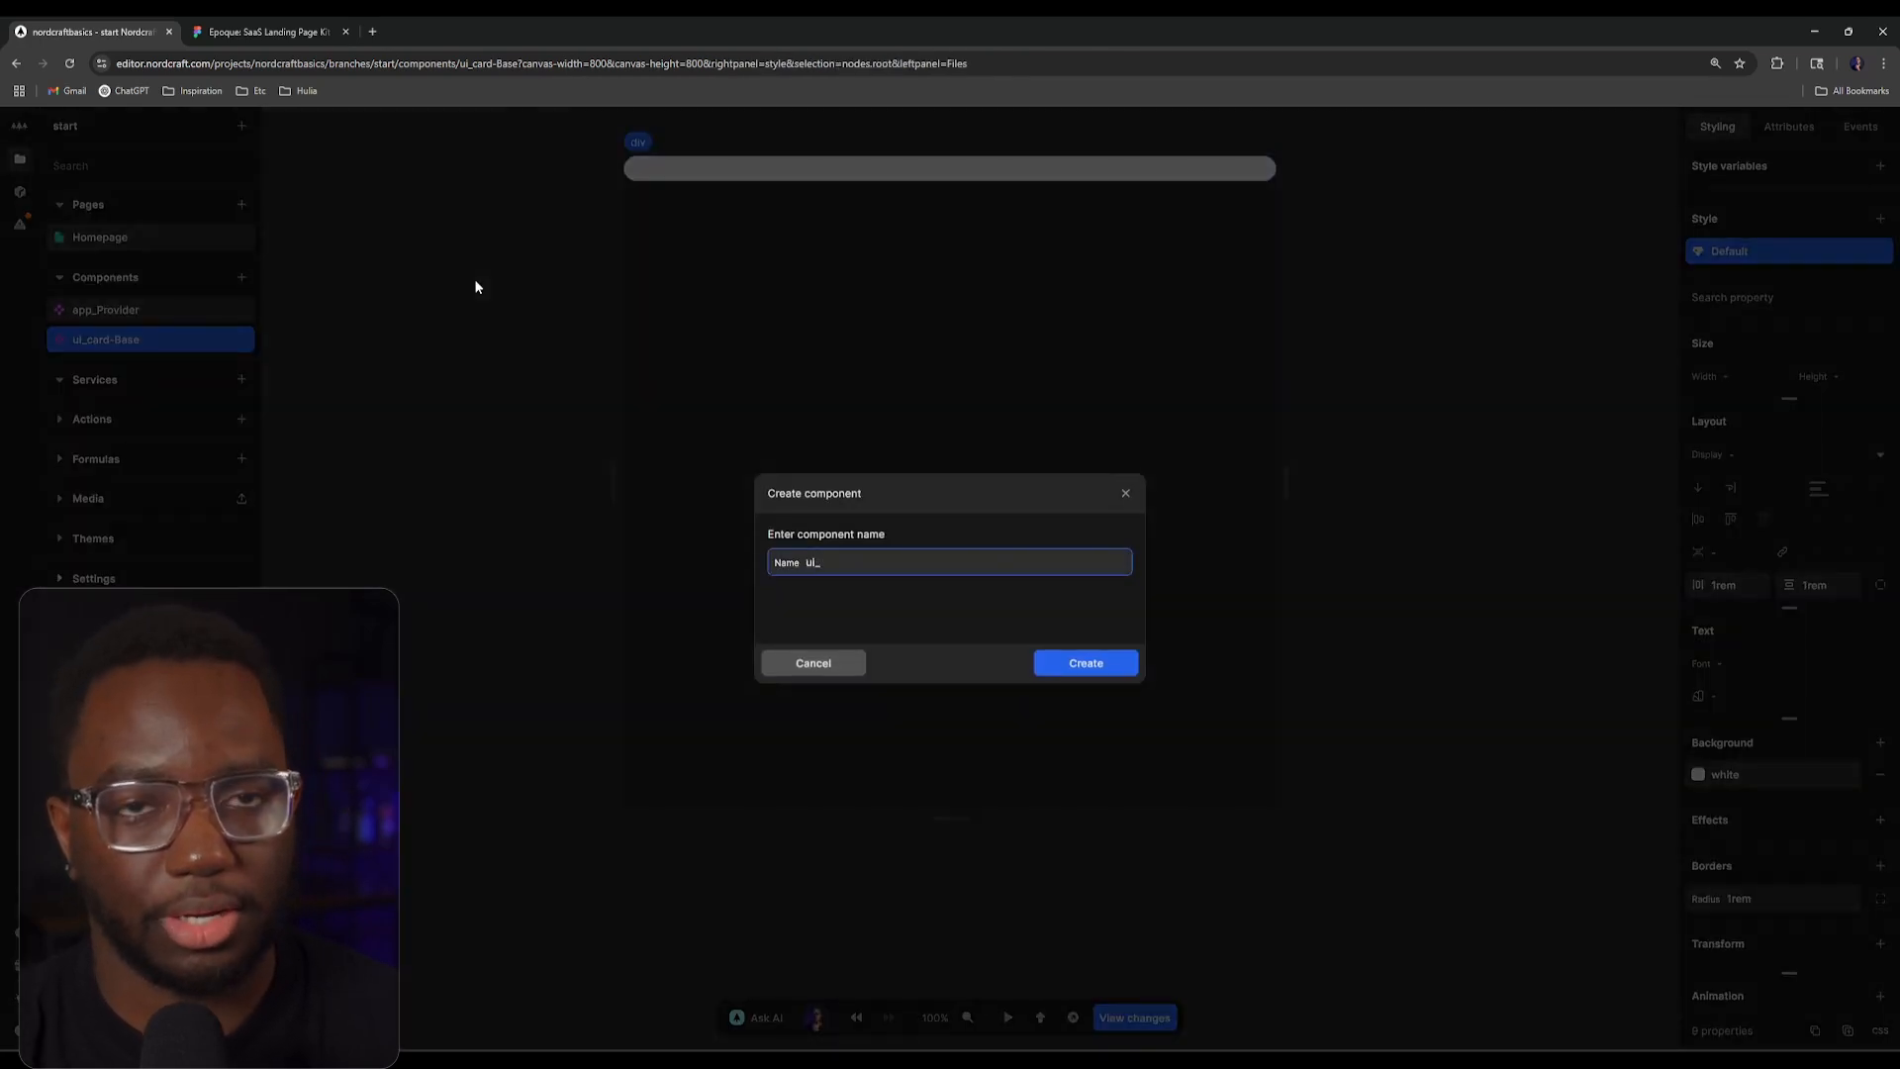
type("_")
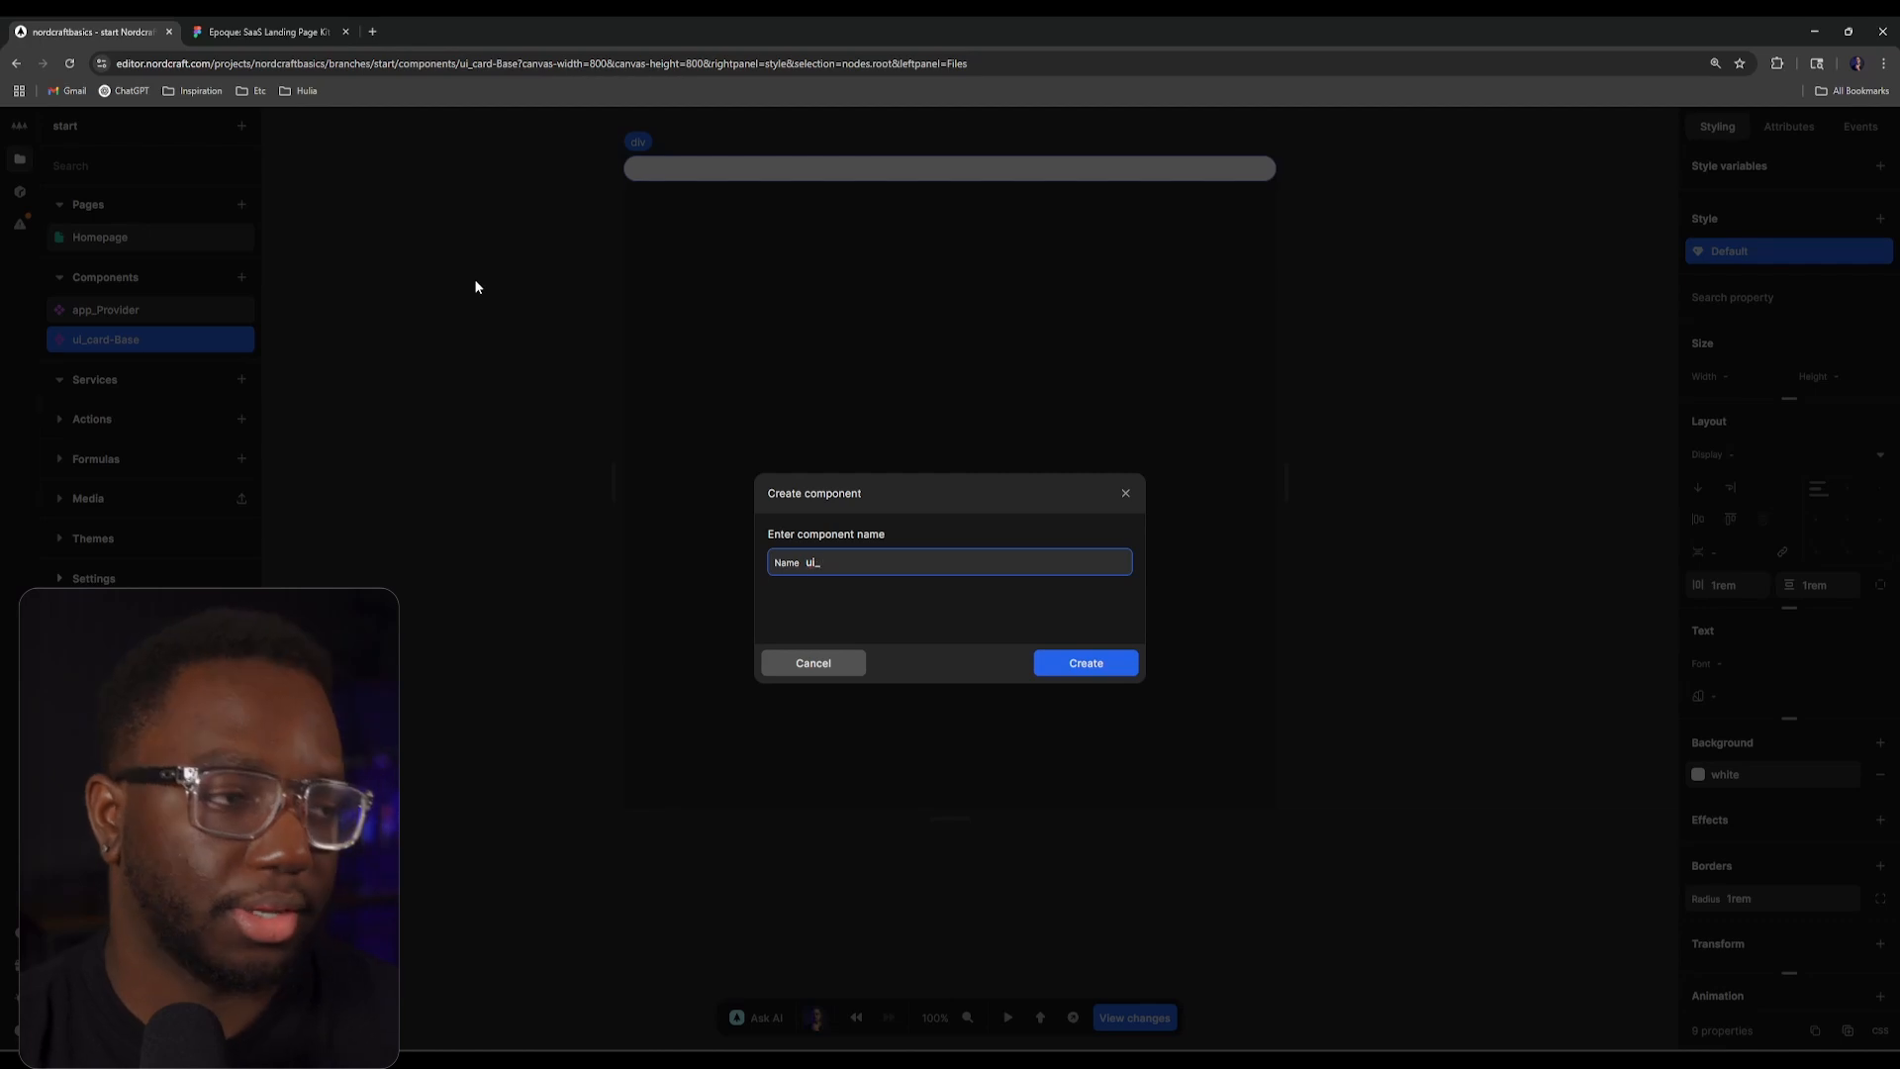
type("Card")
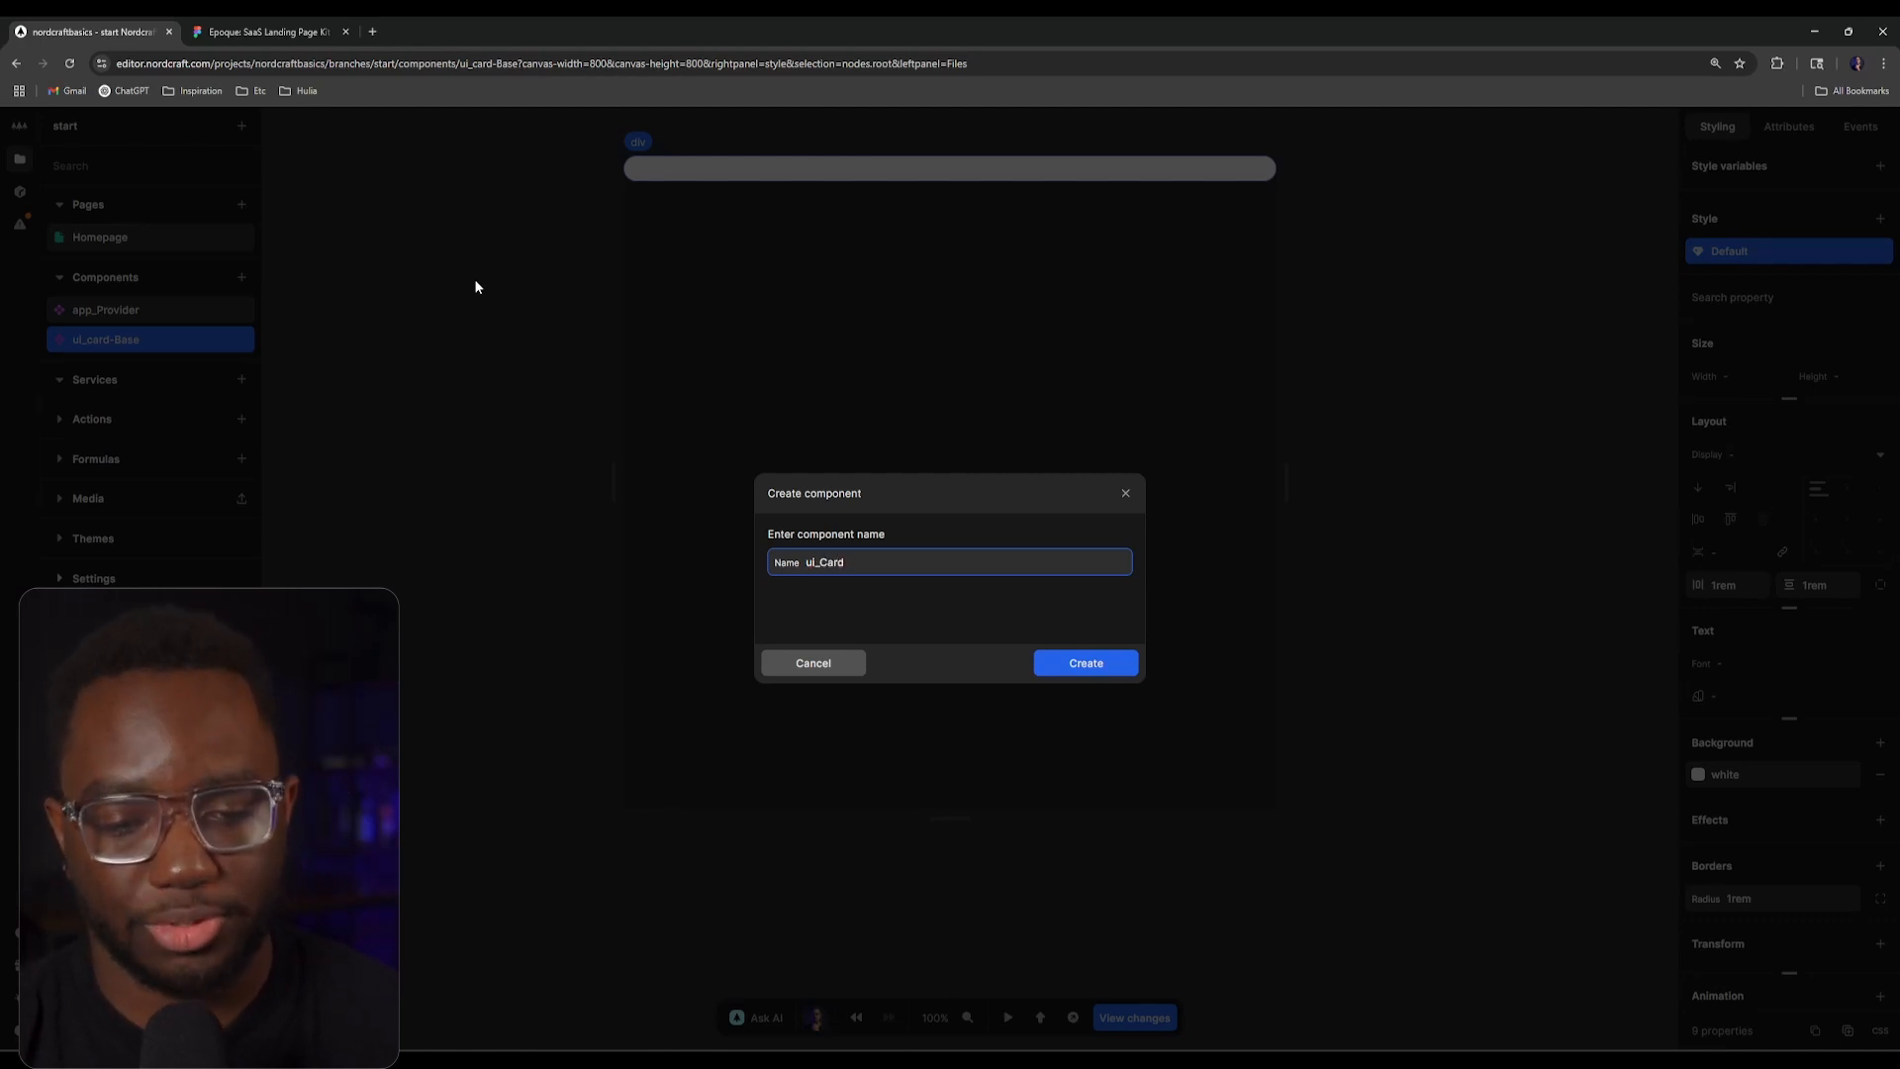
key("Return")
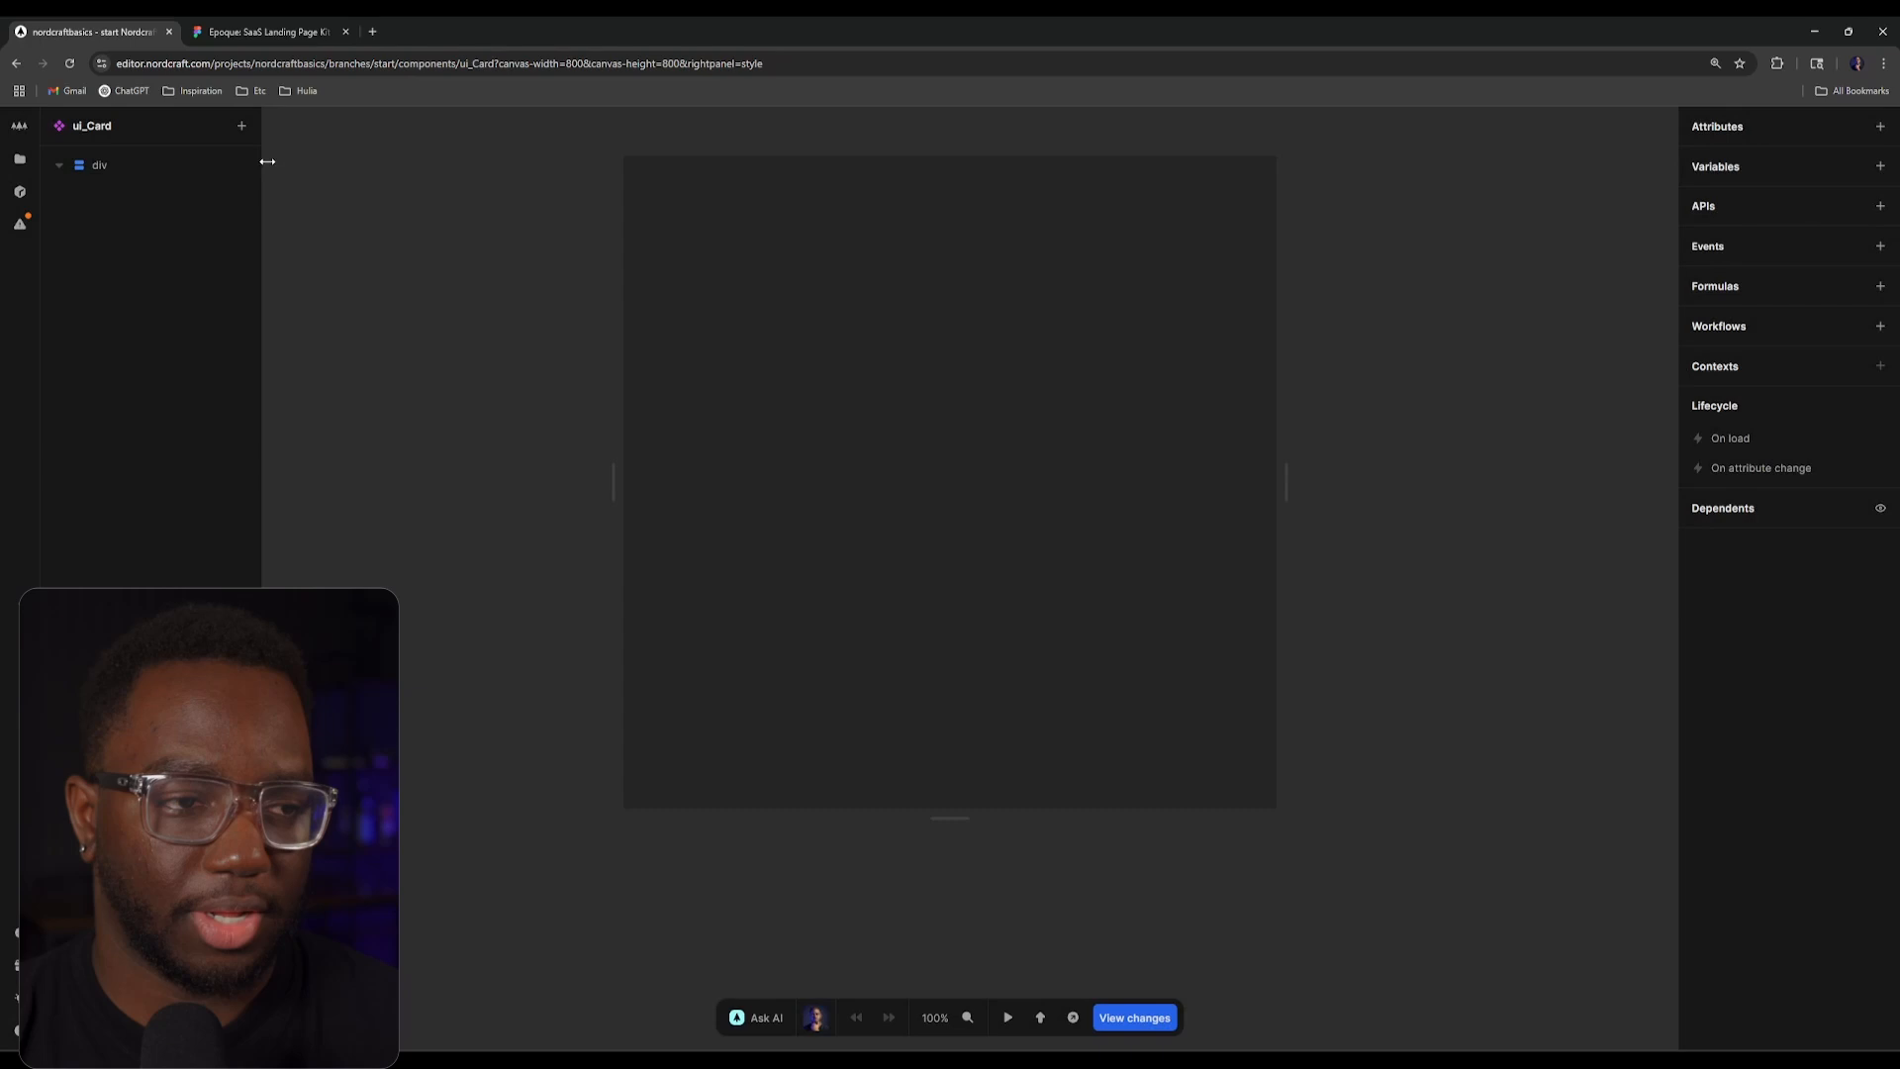
Step: Replace the root div of ui_Card with the ui_card-Base component
left_click(201, 165)
key("Delete")
type("acard")
key("Down")
key("Down")
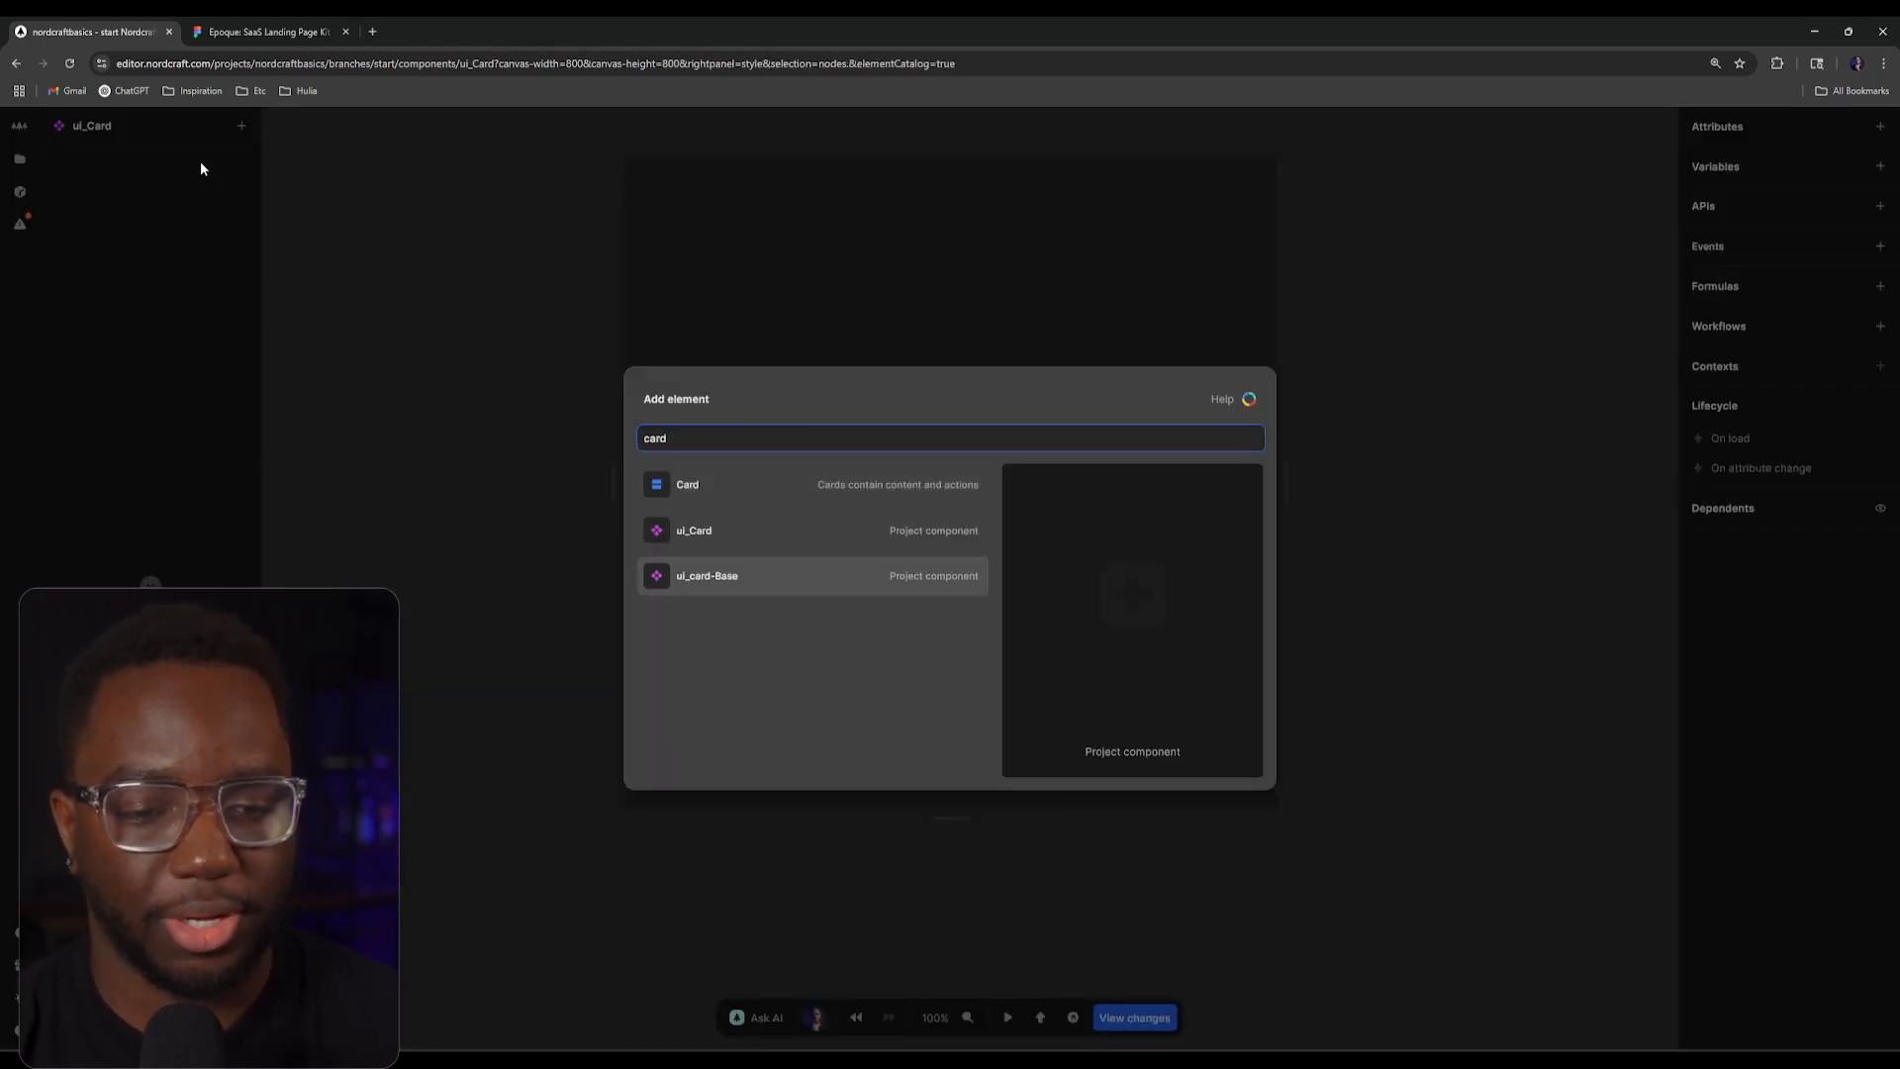
key("Return")
Step: Add a Heading 1 element inside ui_card-Base in the ui_Card component
type("ah1")
key("Return")
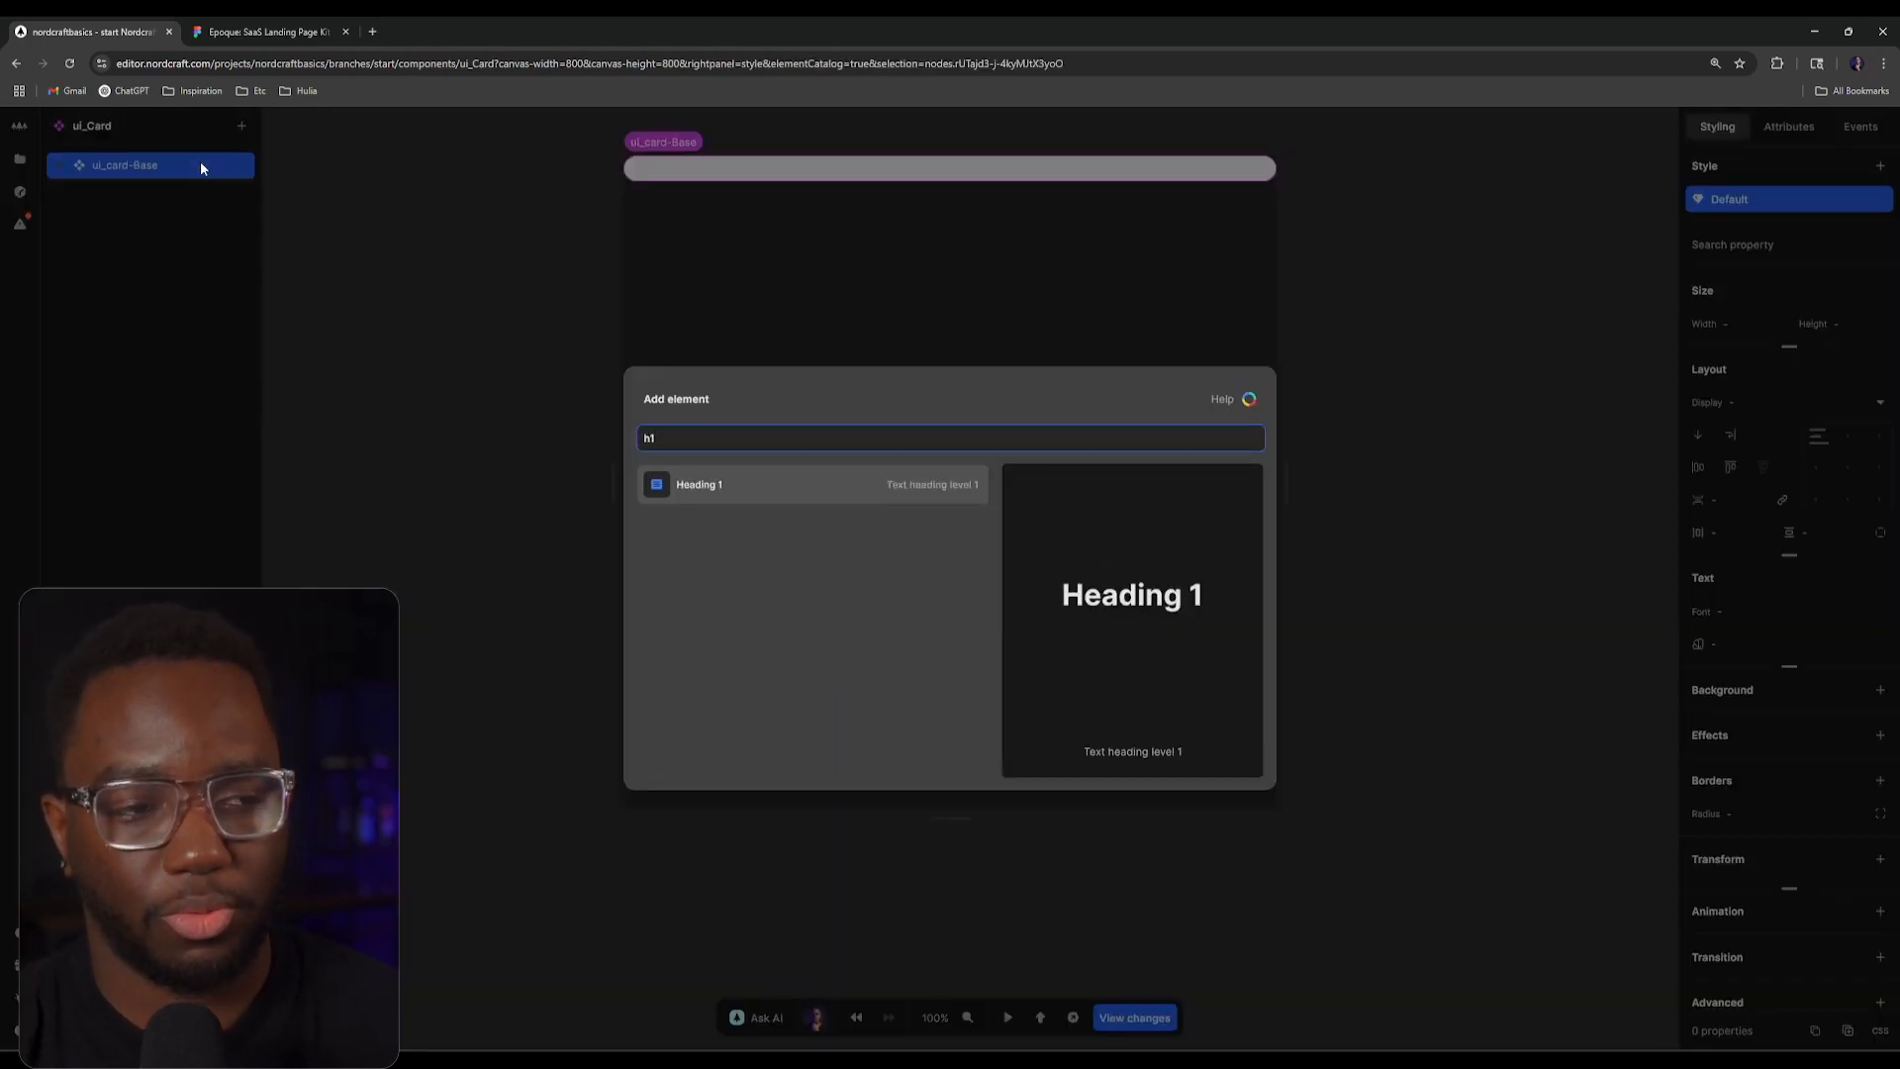
left_click(644, 230)
left_click(212, 167)
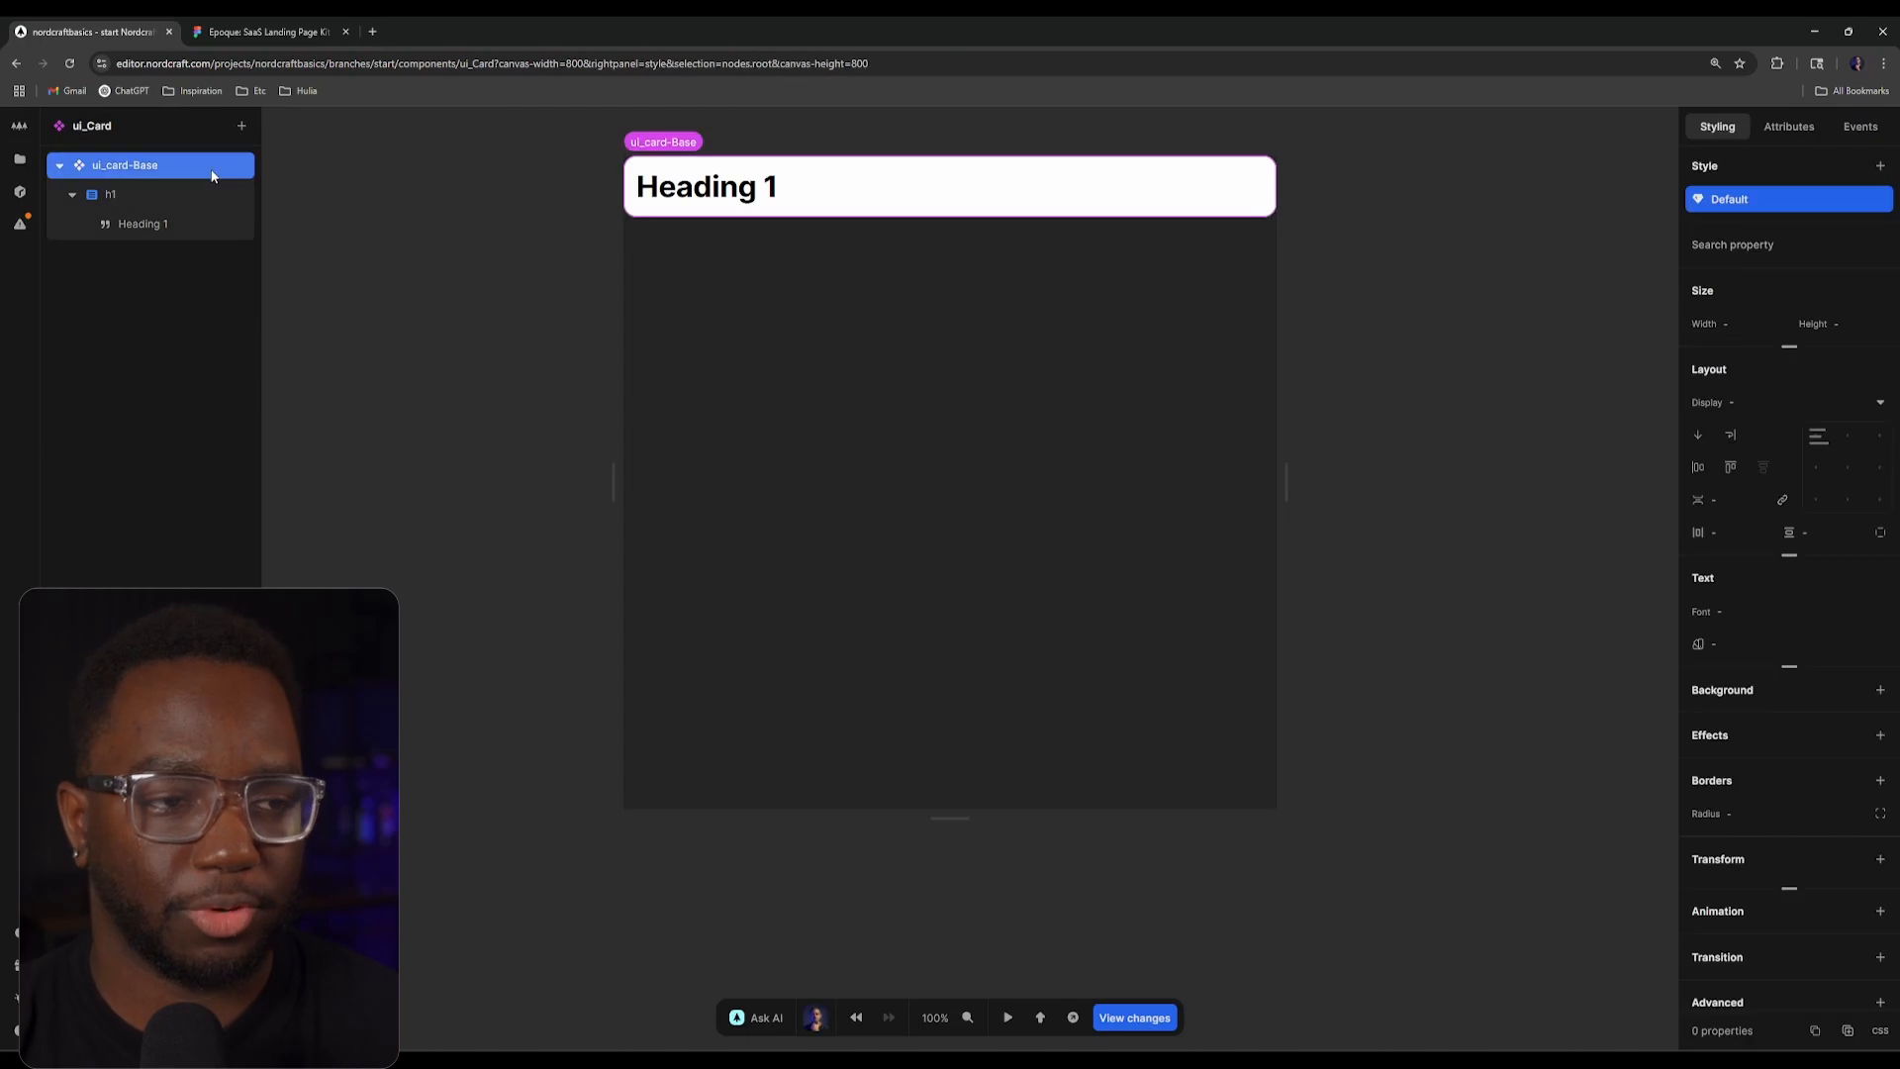
left_click(204, 195)
left_click(109, 167)
Step: Delete the ui_Card component from the project and confirm the deletion
left_click(19, 160)
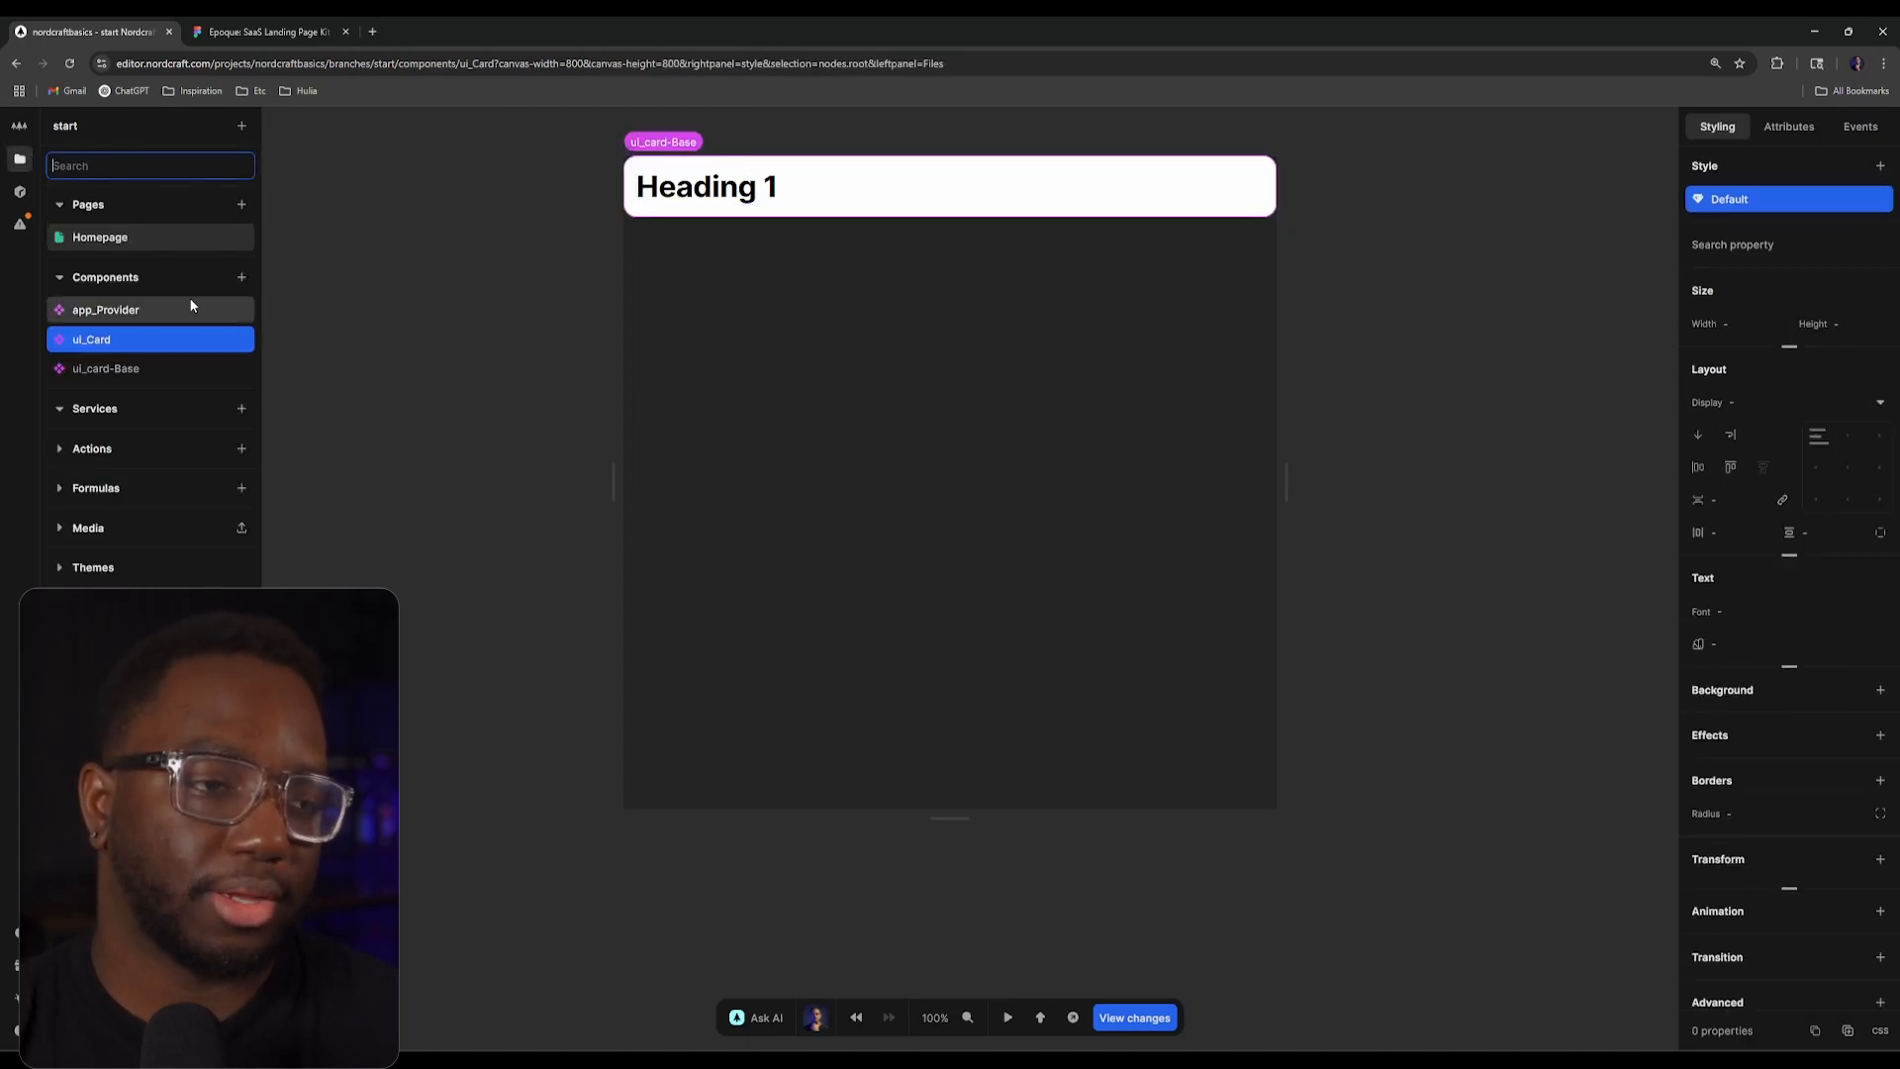
right_click(138, 341)
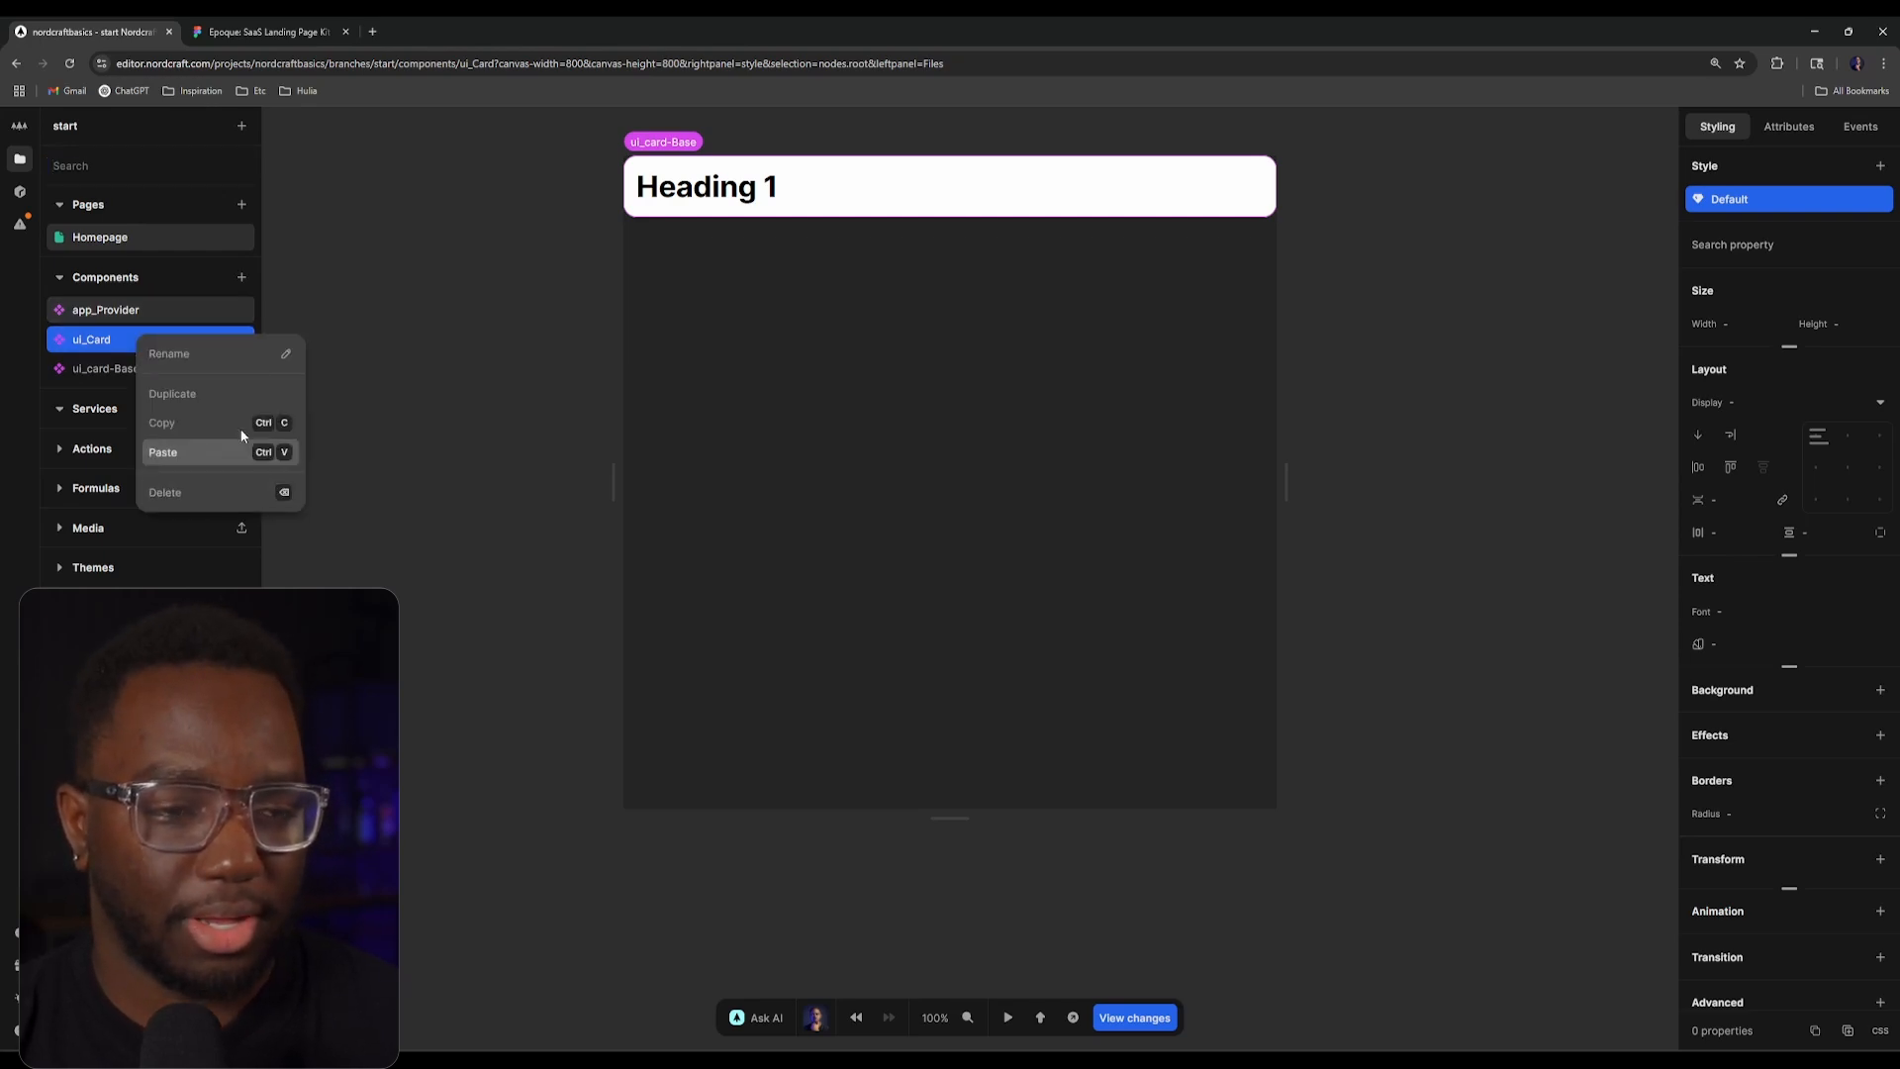
key("Escape")
right_click(146, 344)
left_click(186, 491)
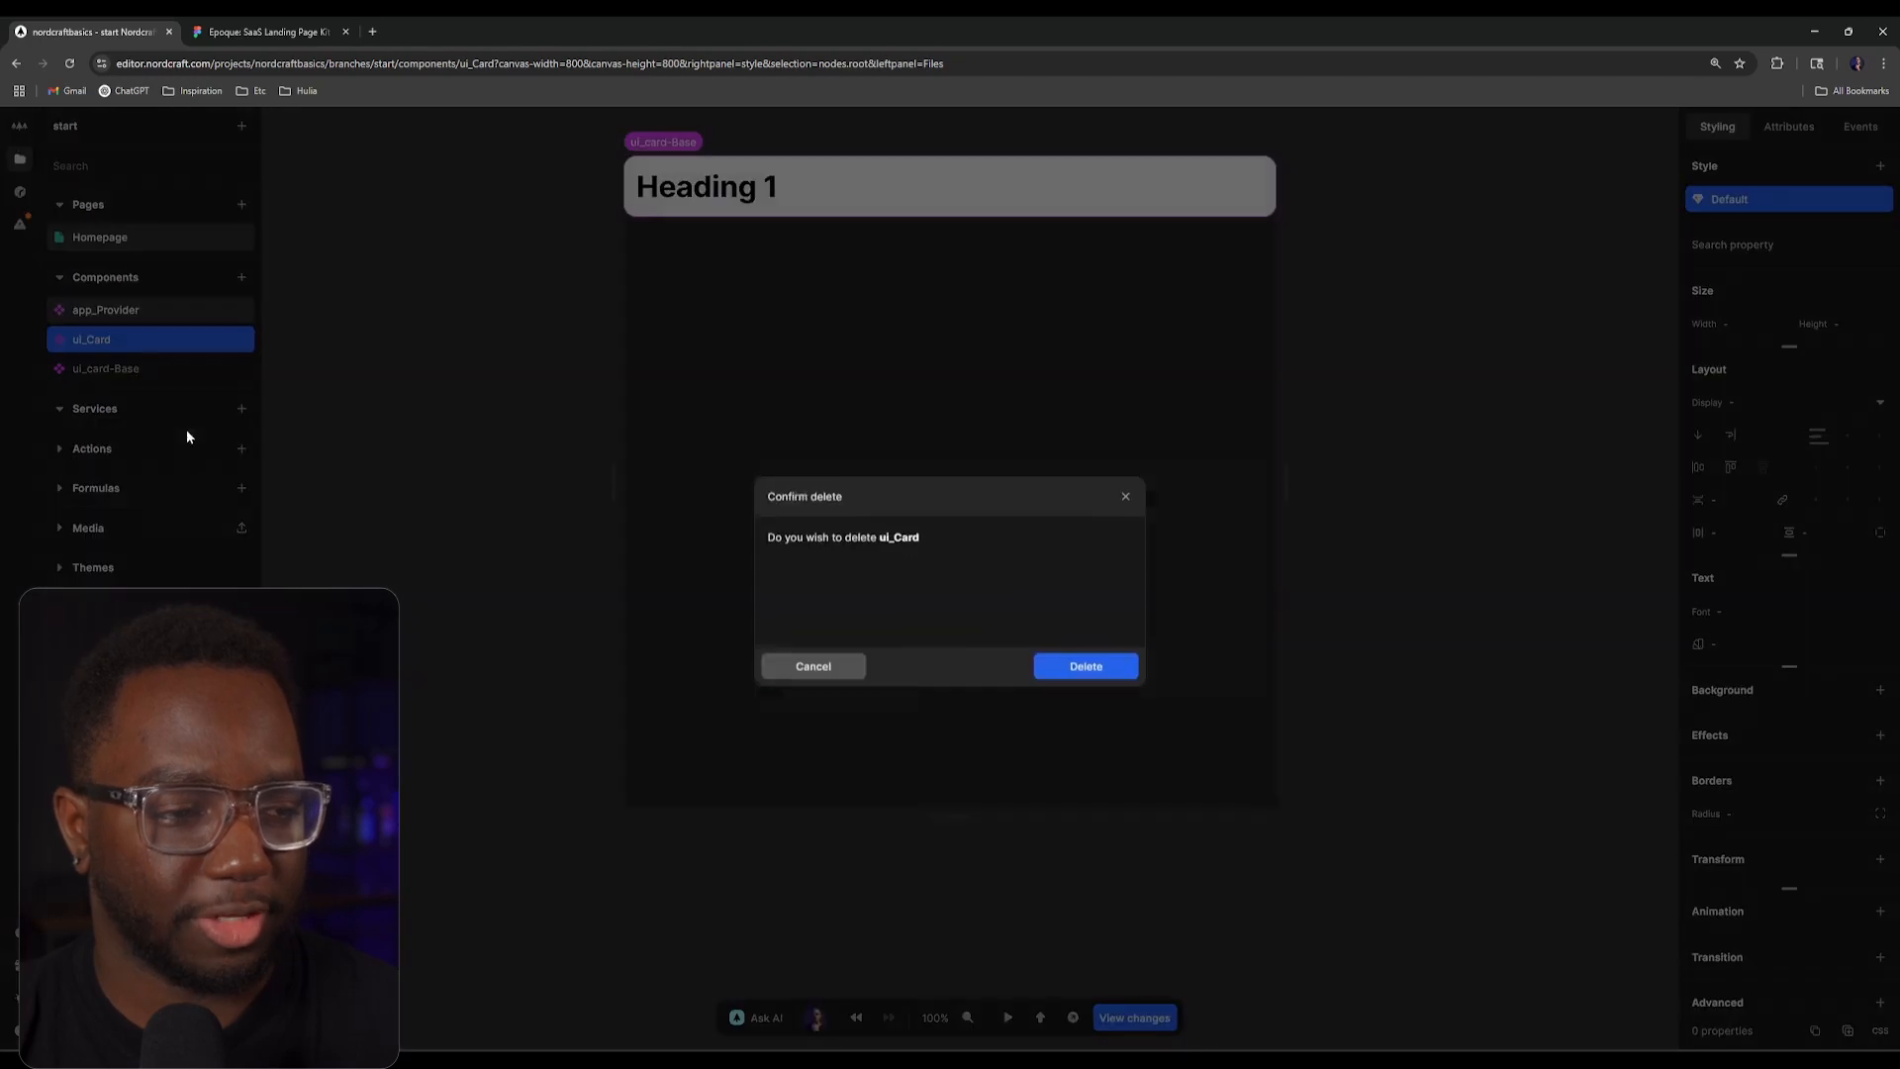
left_click(1110, 665)
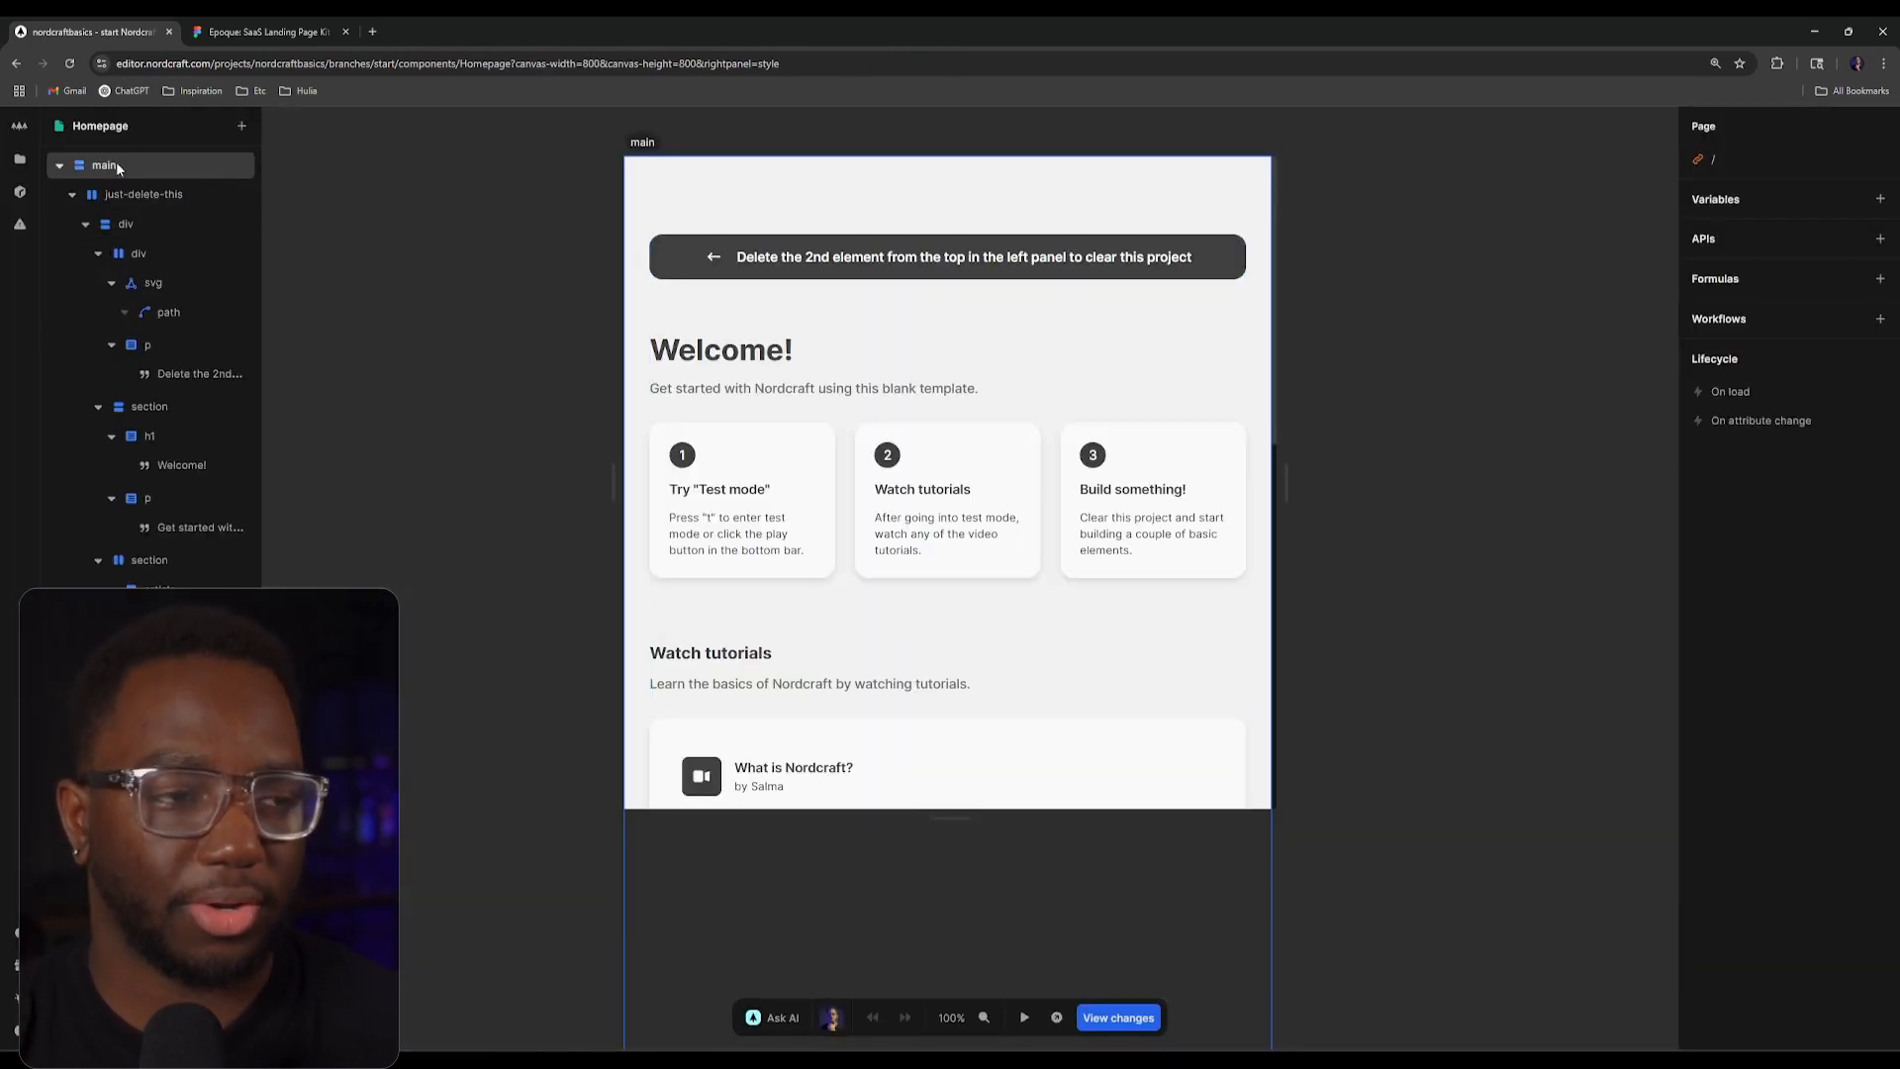
Step: Open the app_Provider component and change its root div's tag to main
left_click(20, 158)
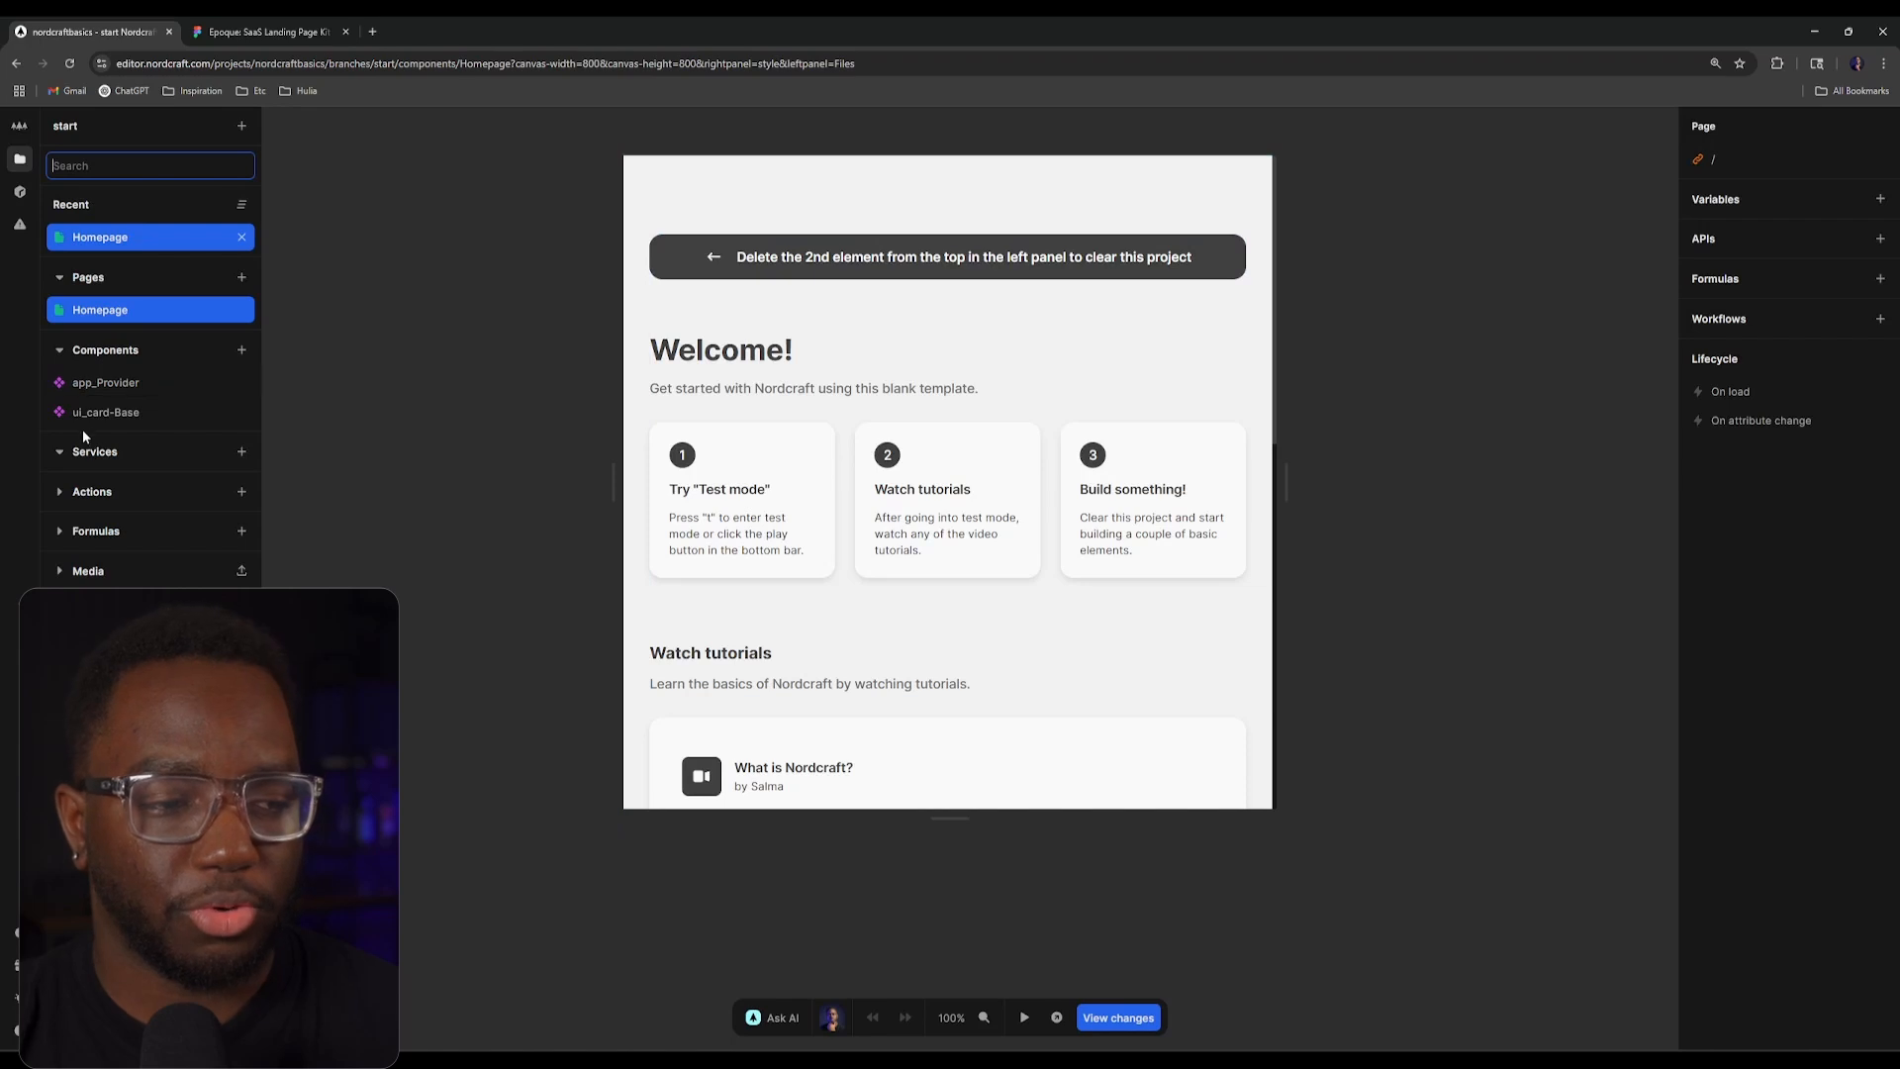
left_click(91, 384)
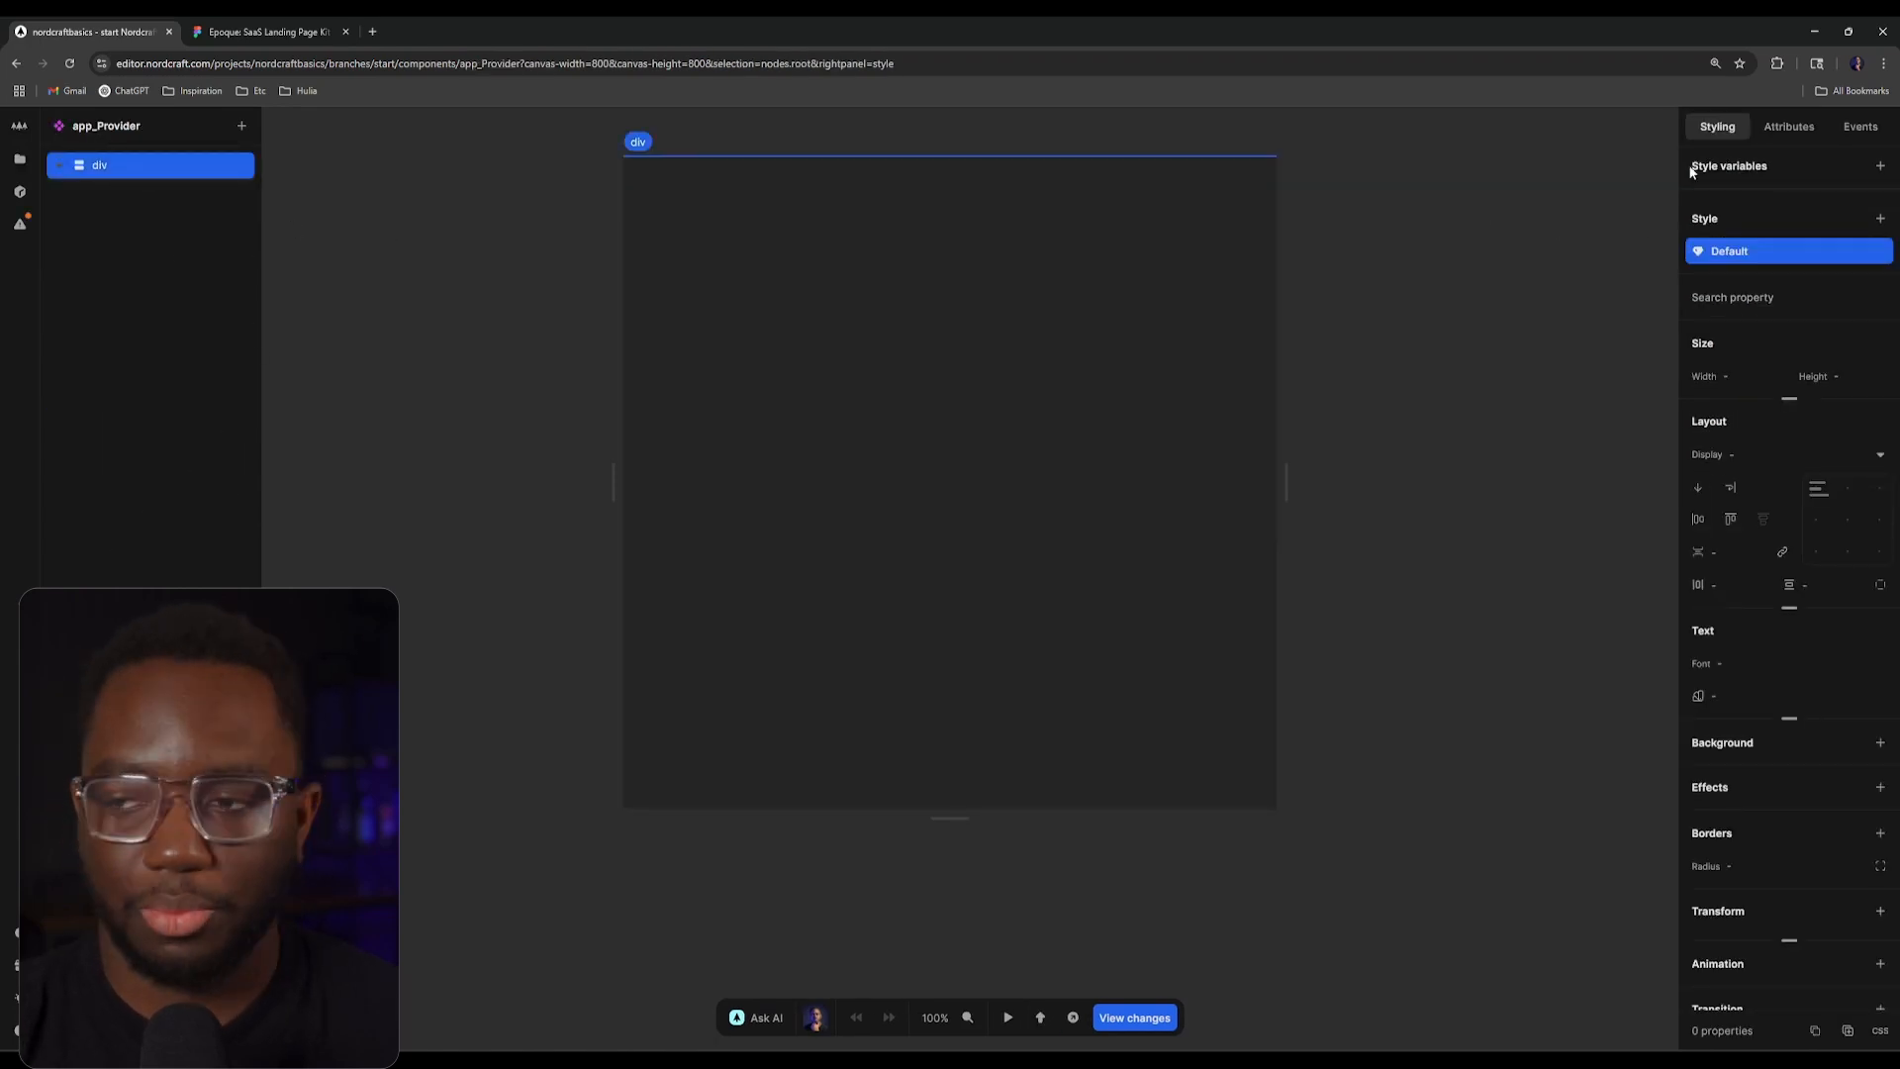
left_click(1769, 127)
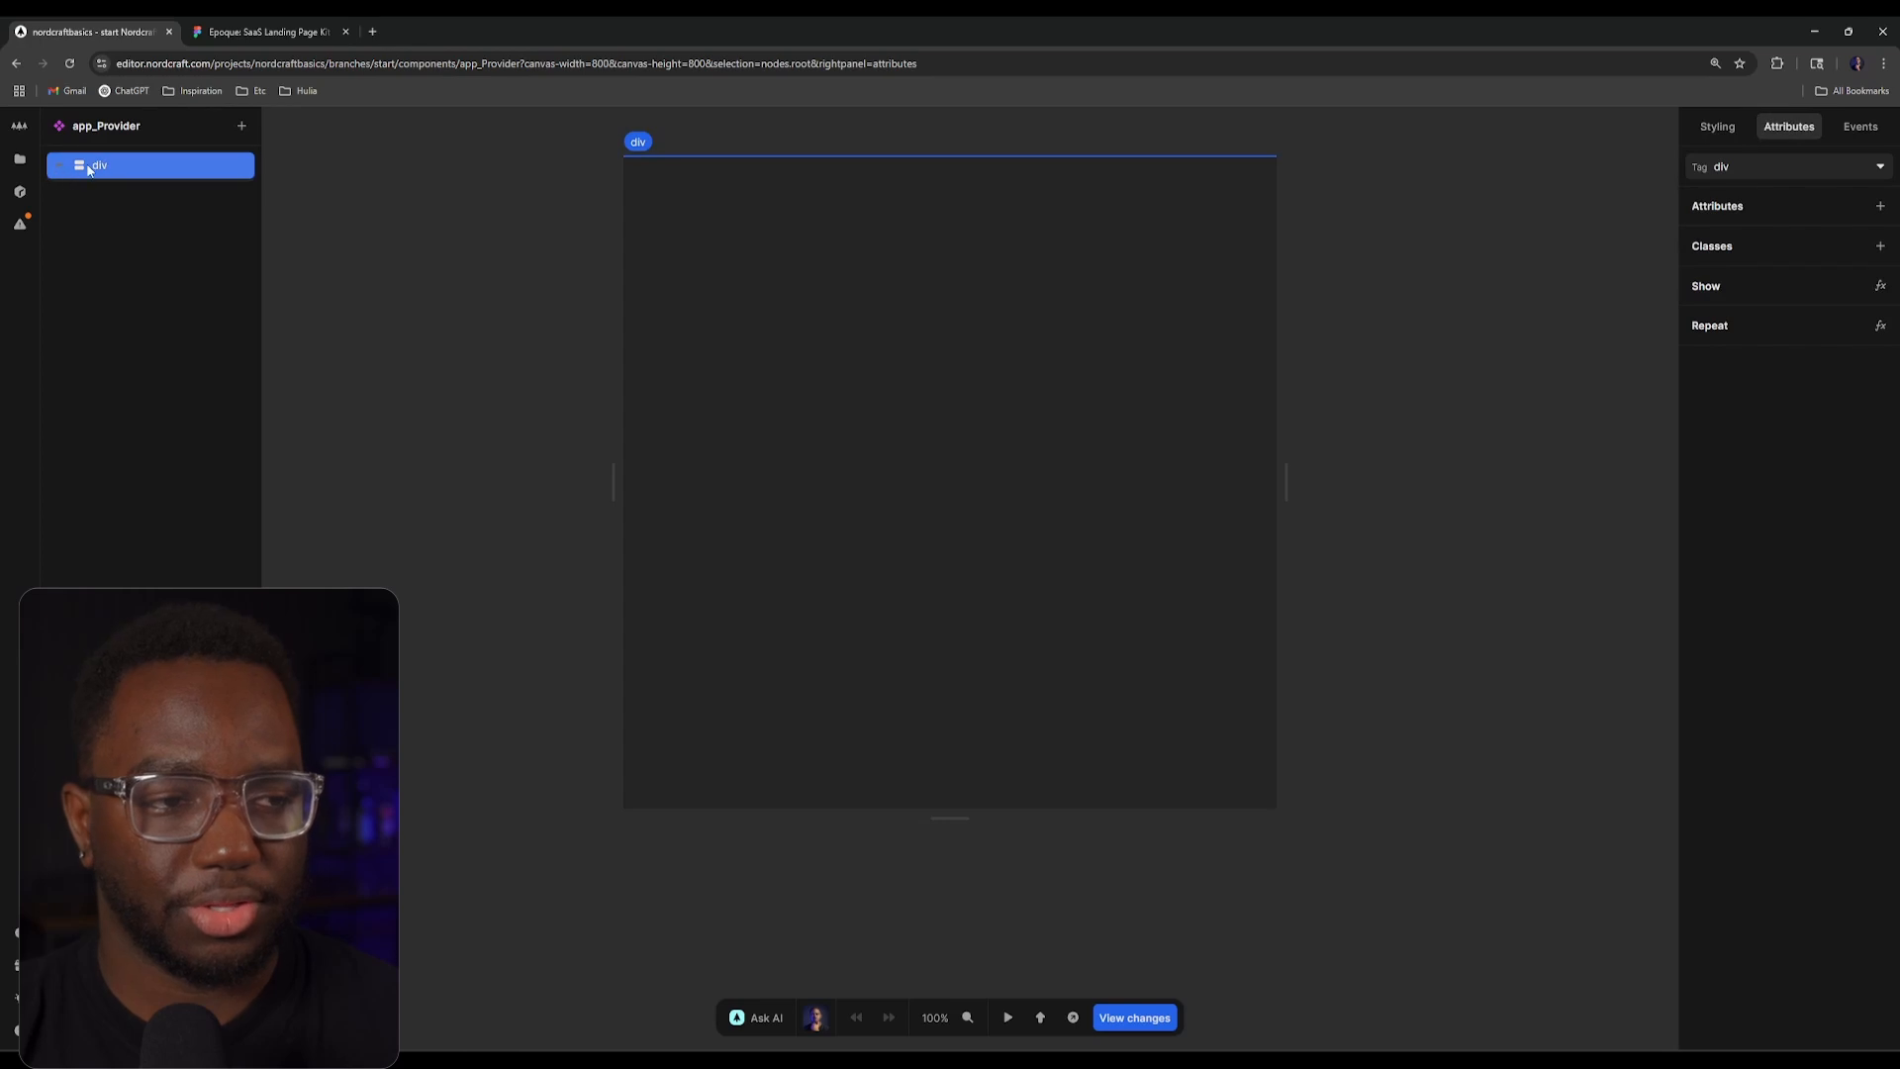
left_click(1704, 173)
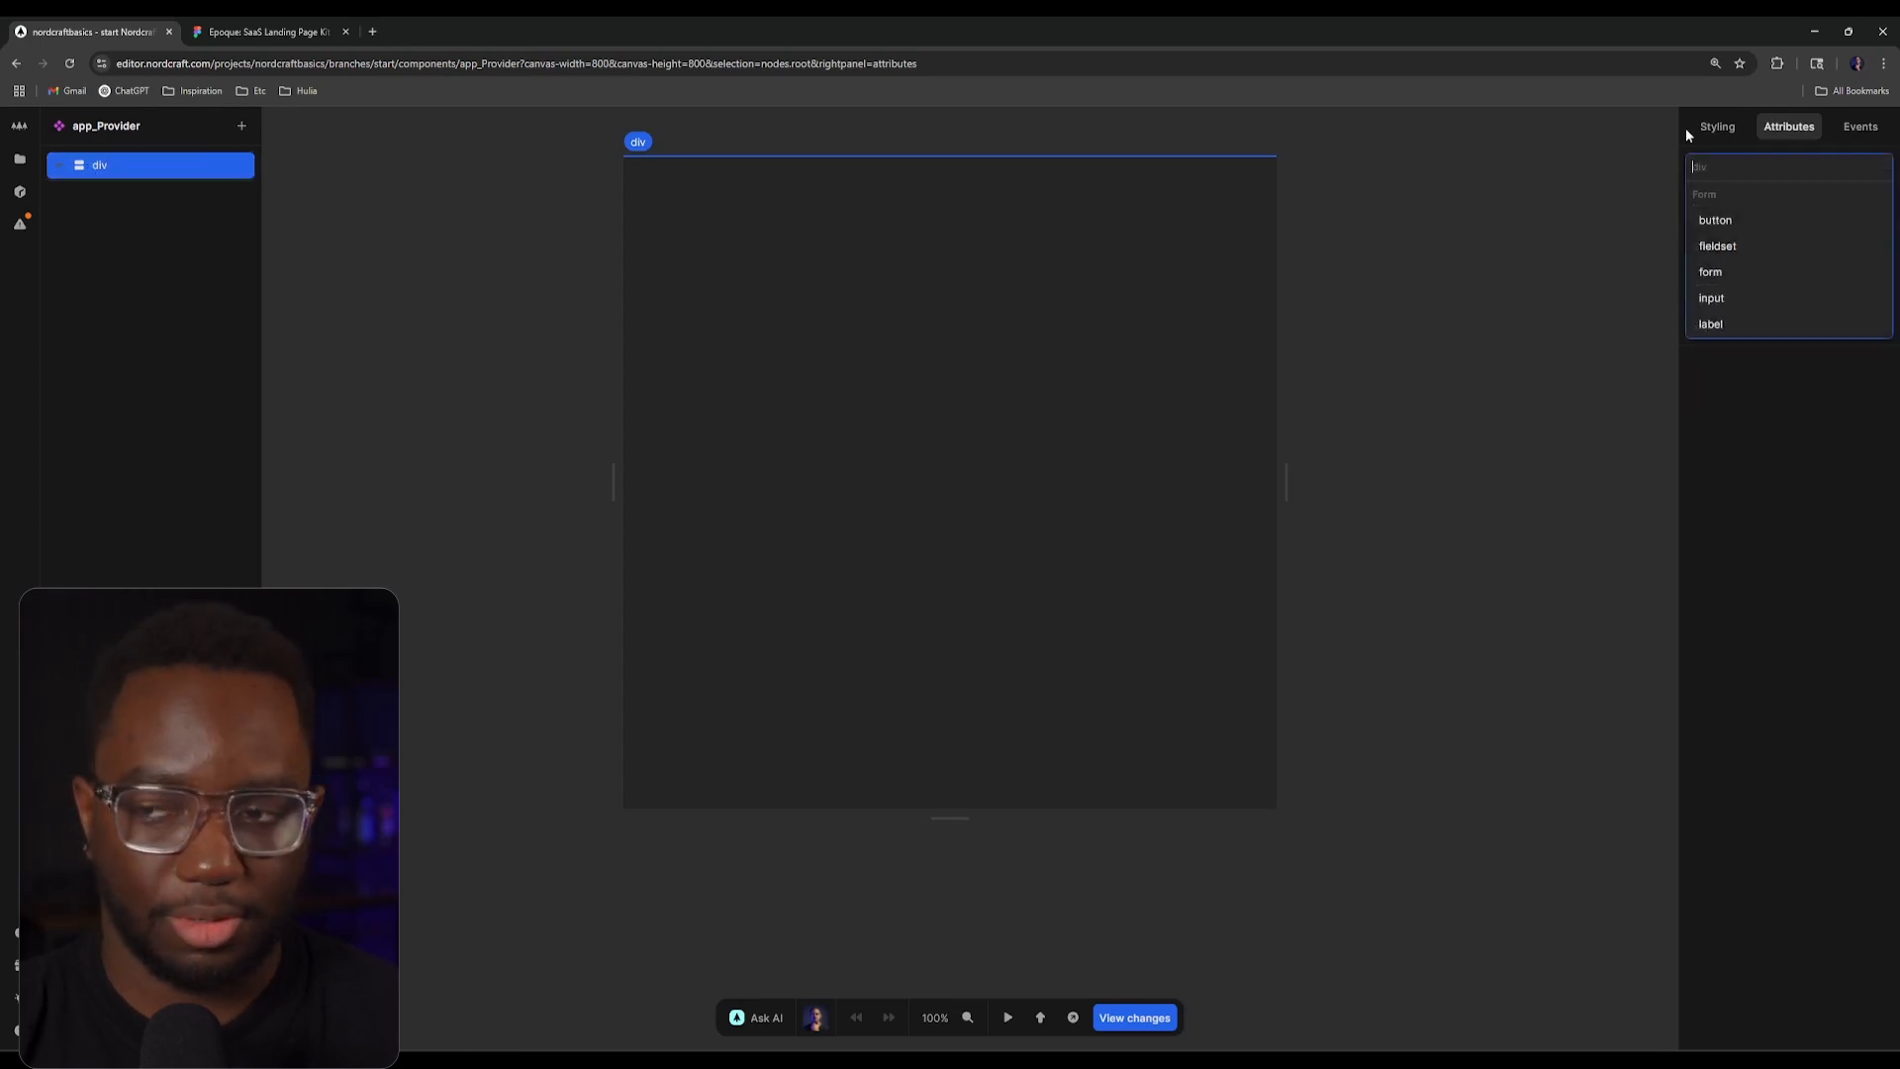
type("main")
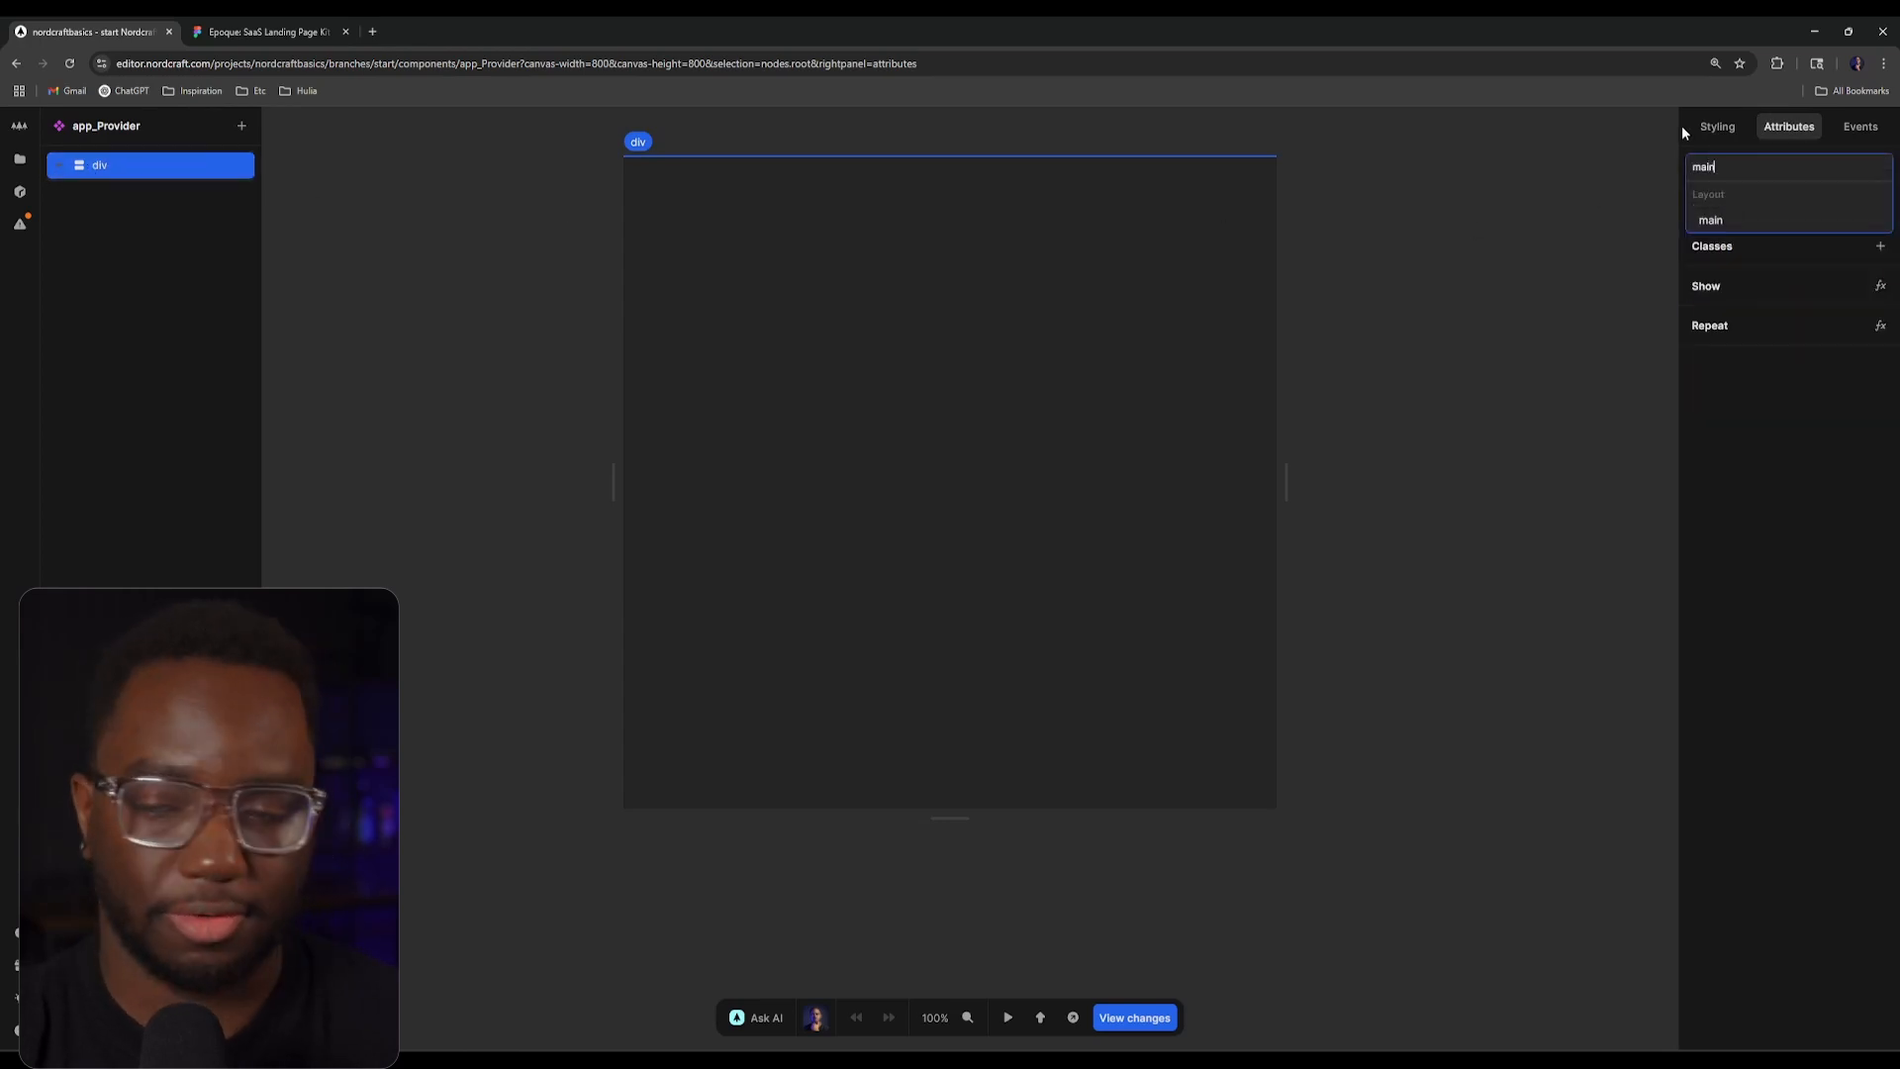
left_click(1747, 221)
Step: Add a Slot element inside the main element of app_Provider
left_click(1692, 131)
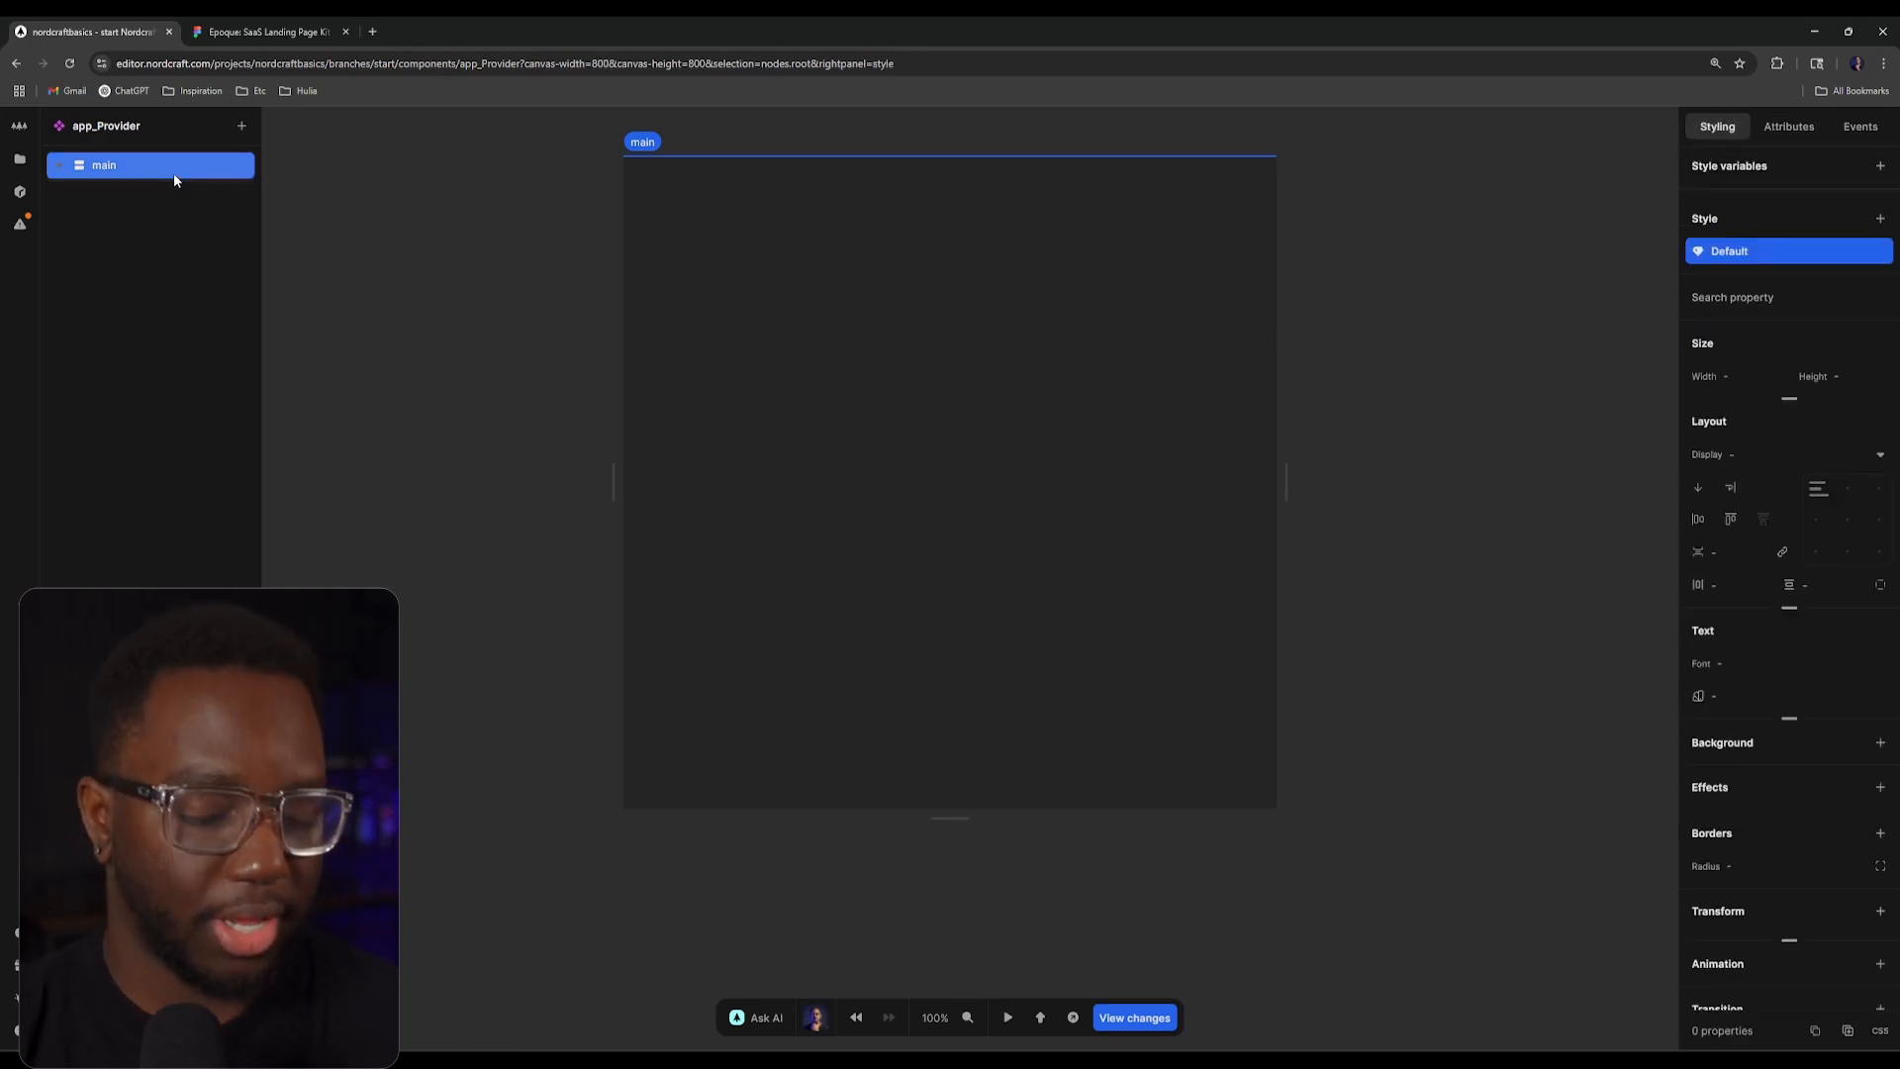
type("eslot")
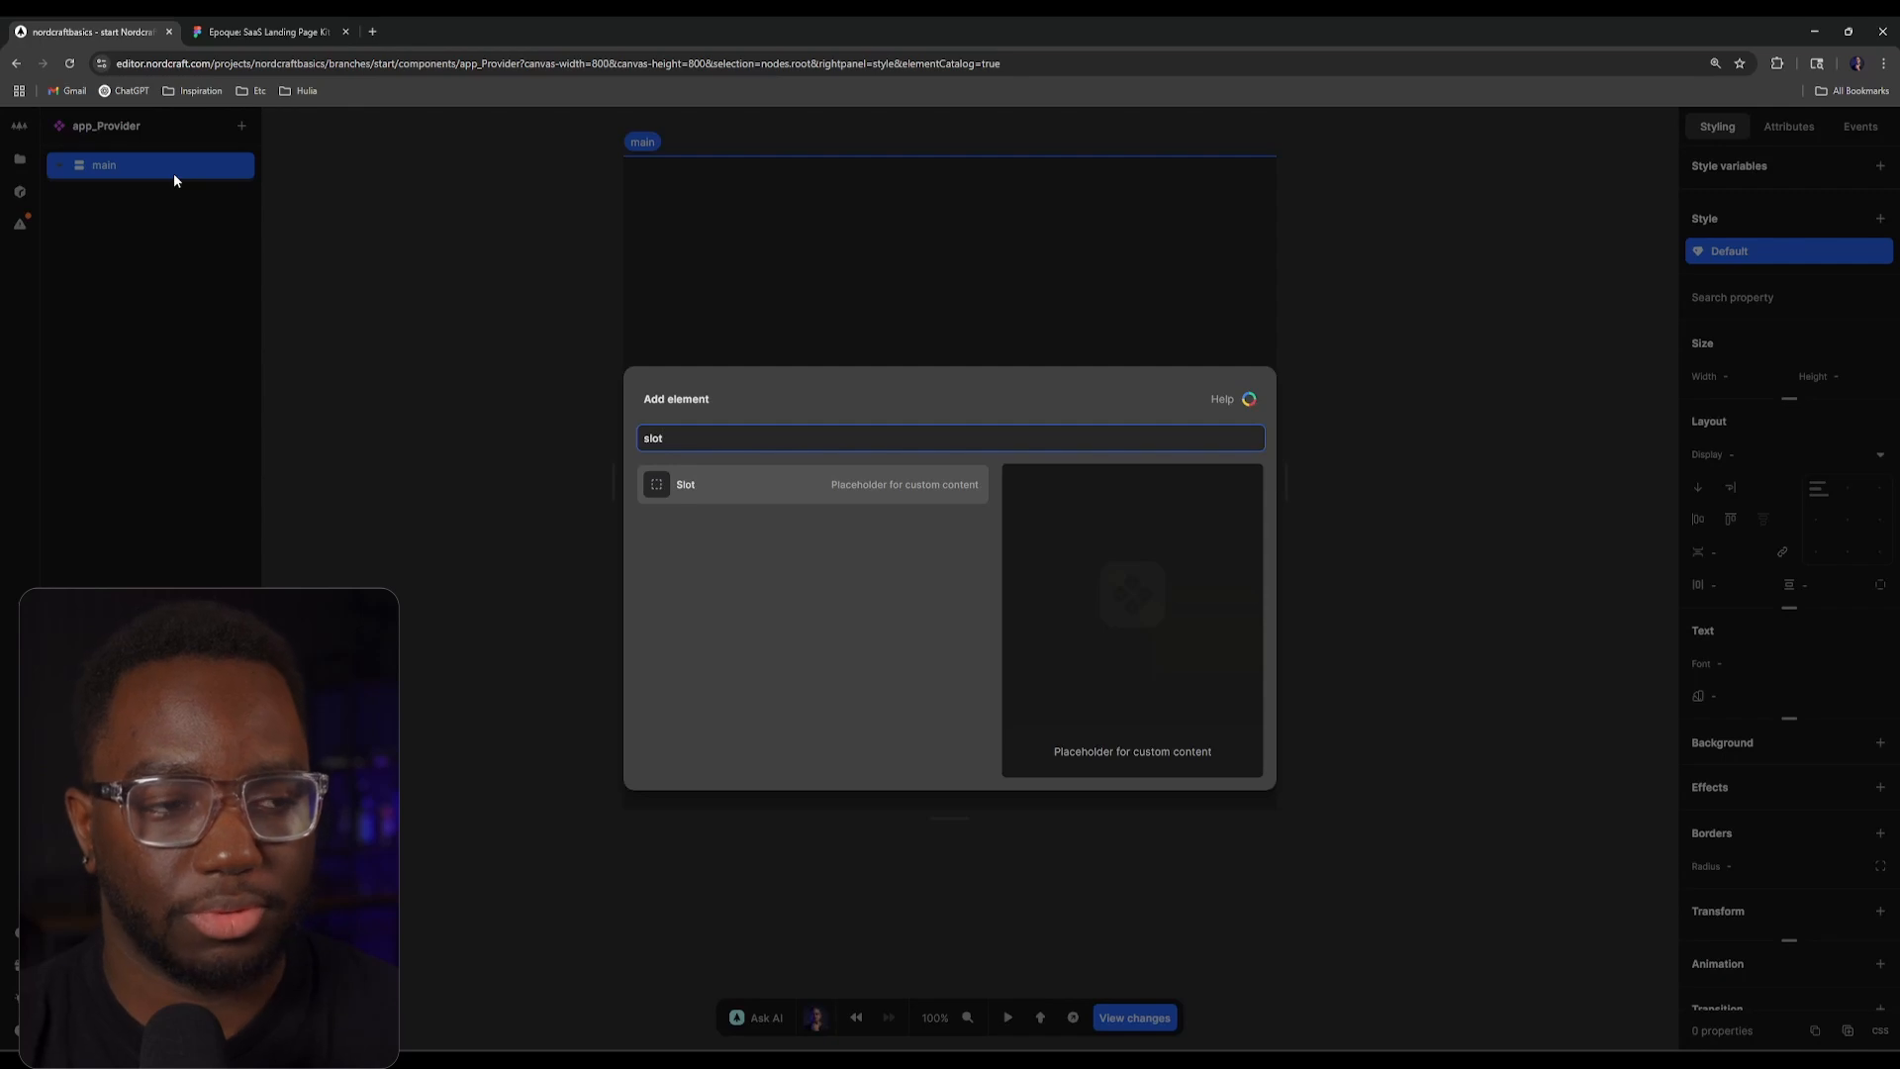
key("Return")
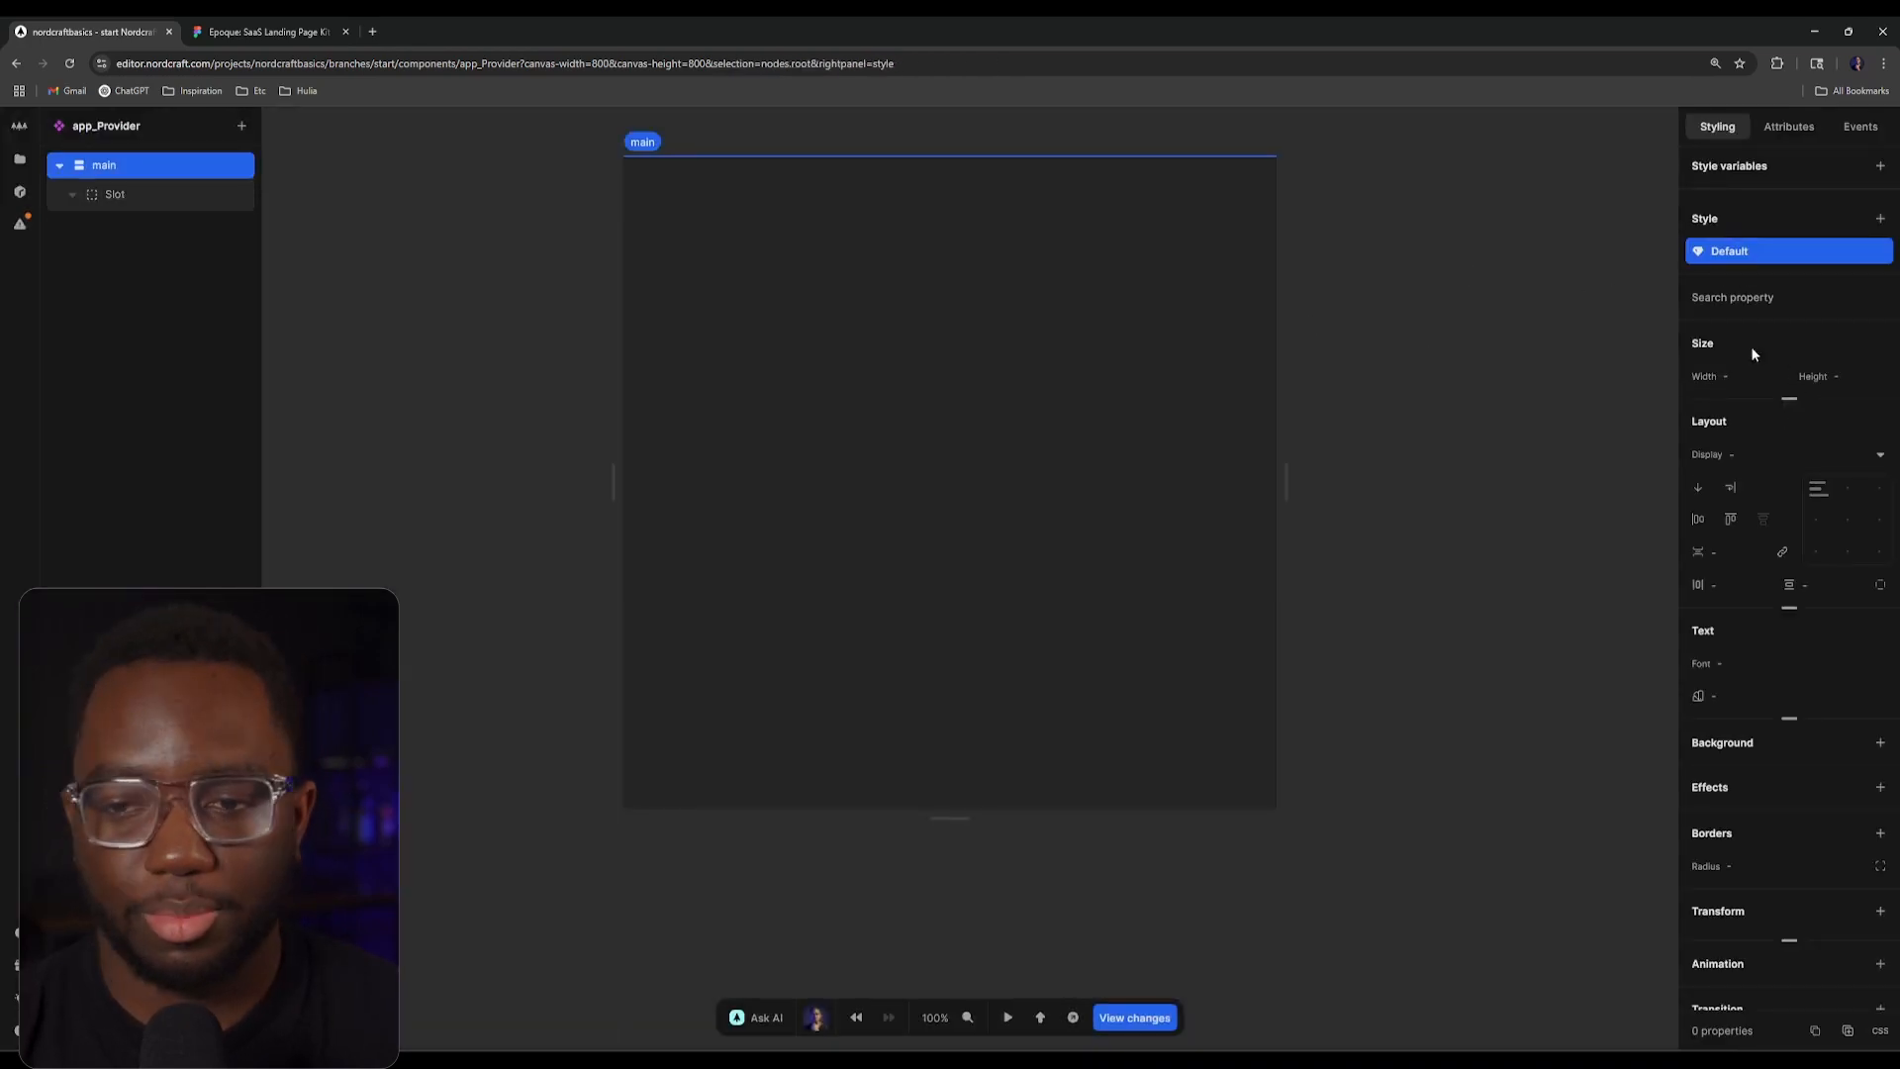
Step: Set the minimum height of the main element to 100%
left_click(1789, 399)
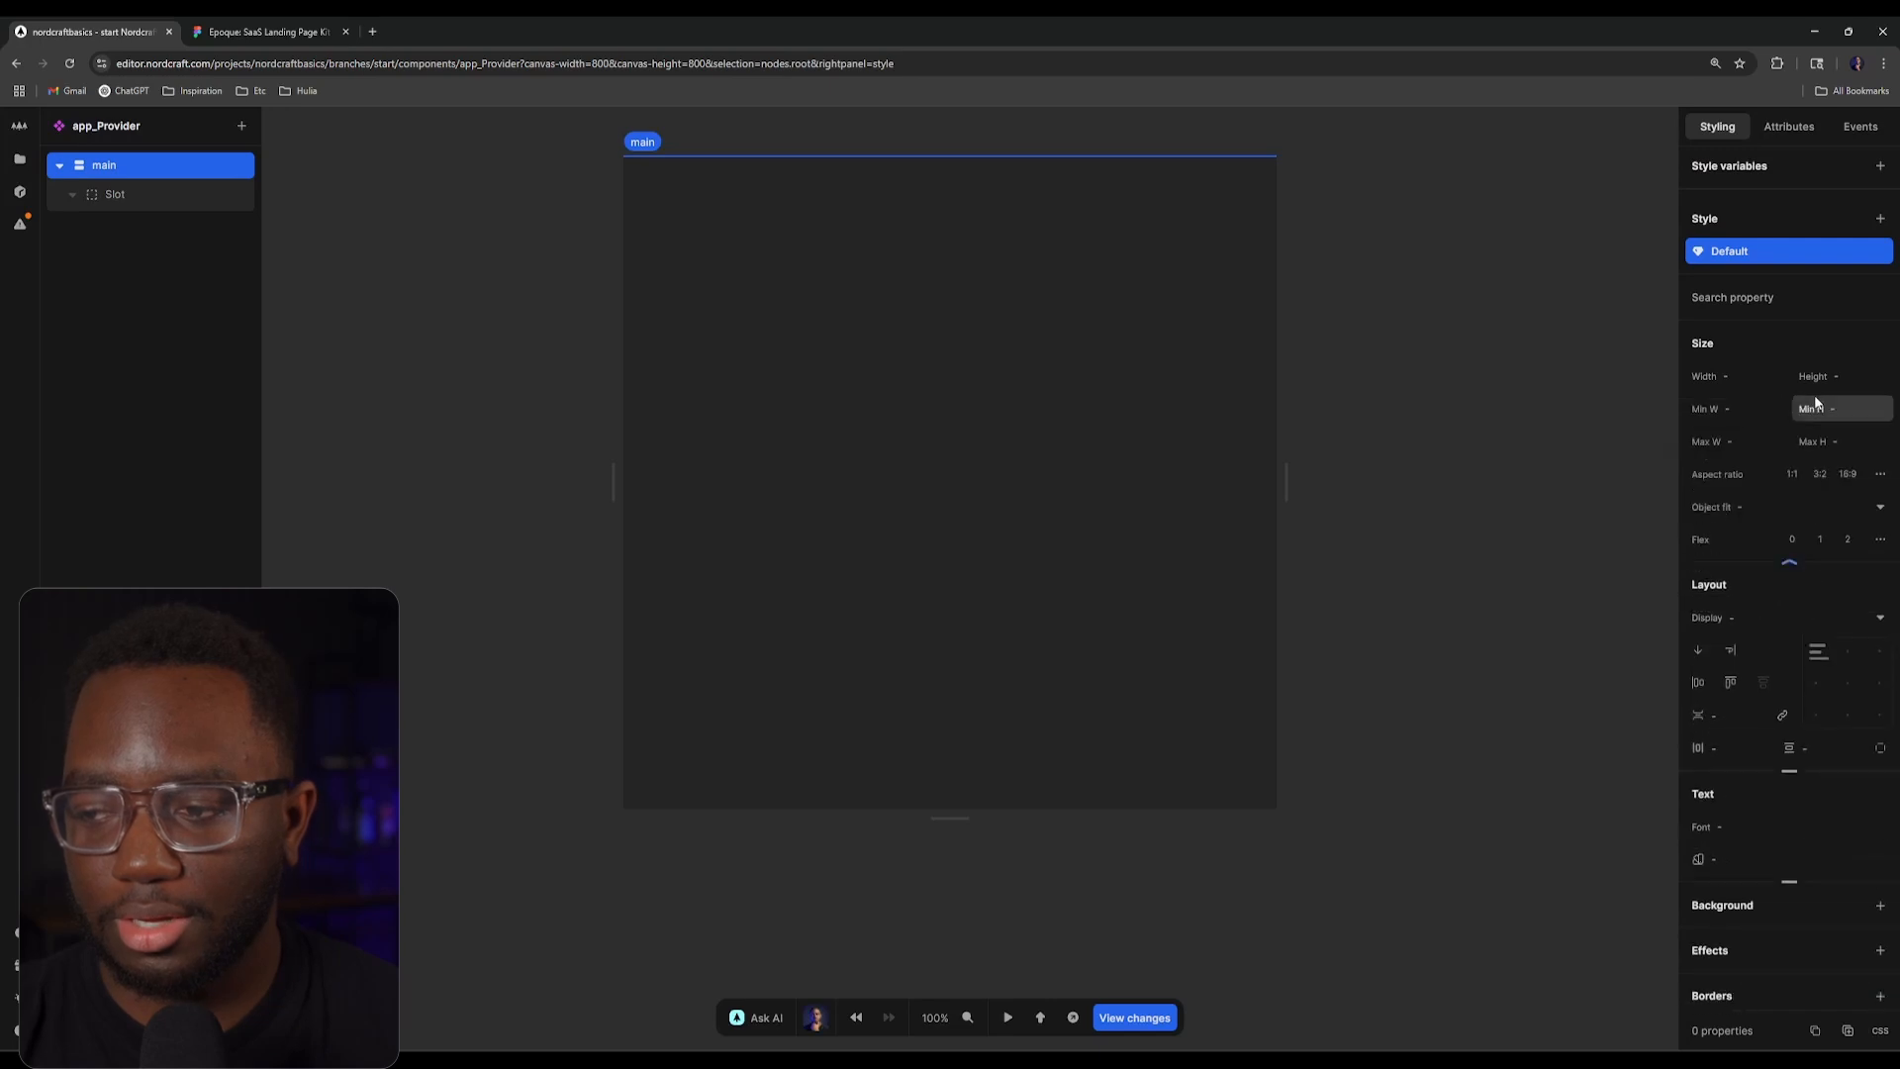
left_click(1866, 404)
type("100%")
key("Return")
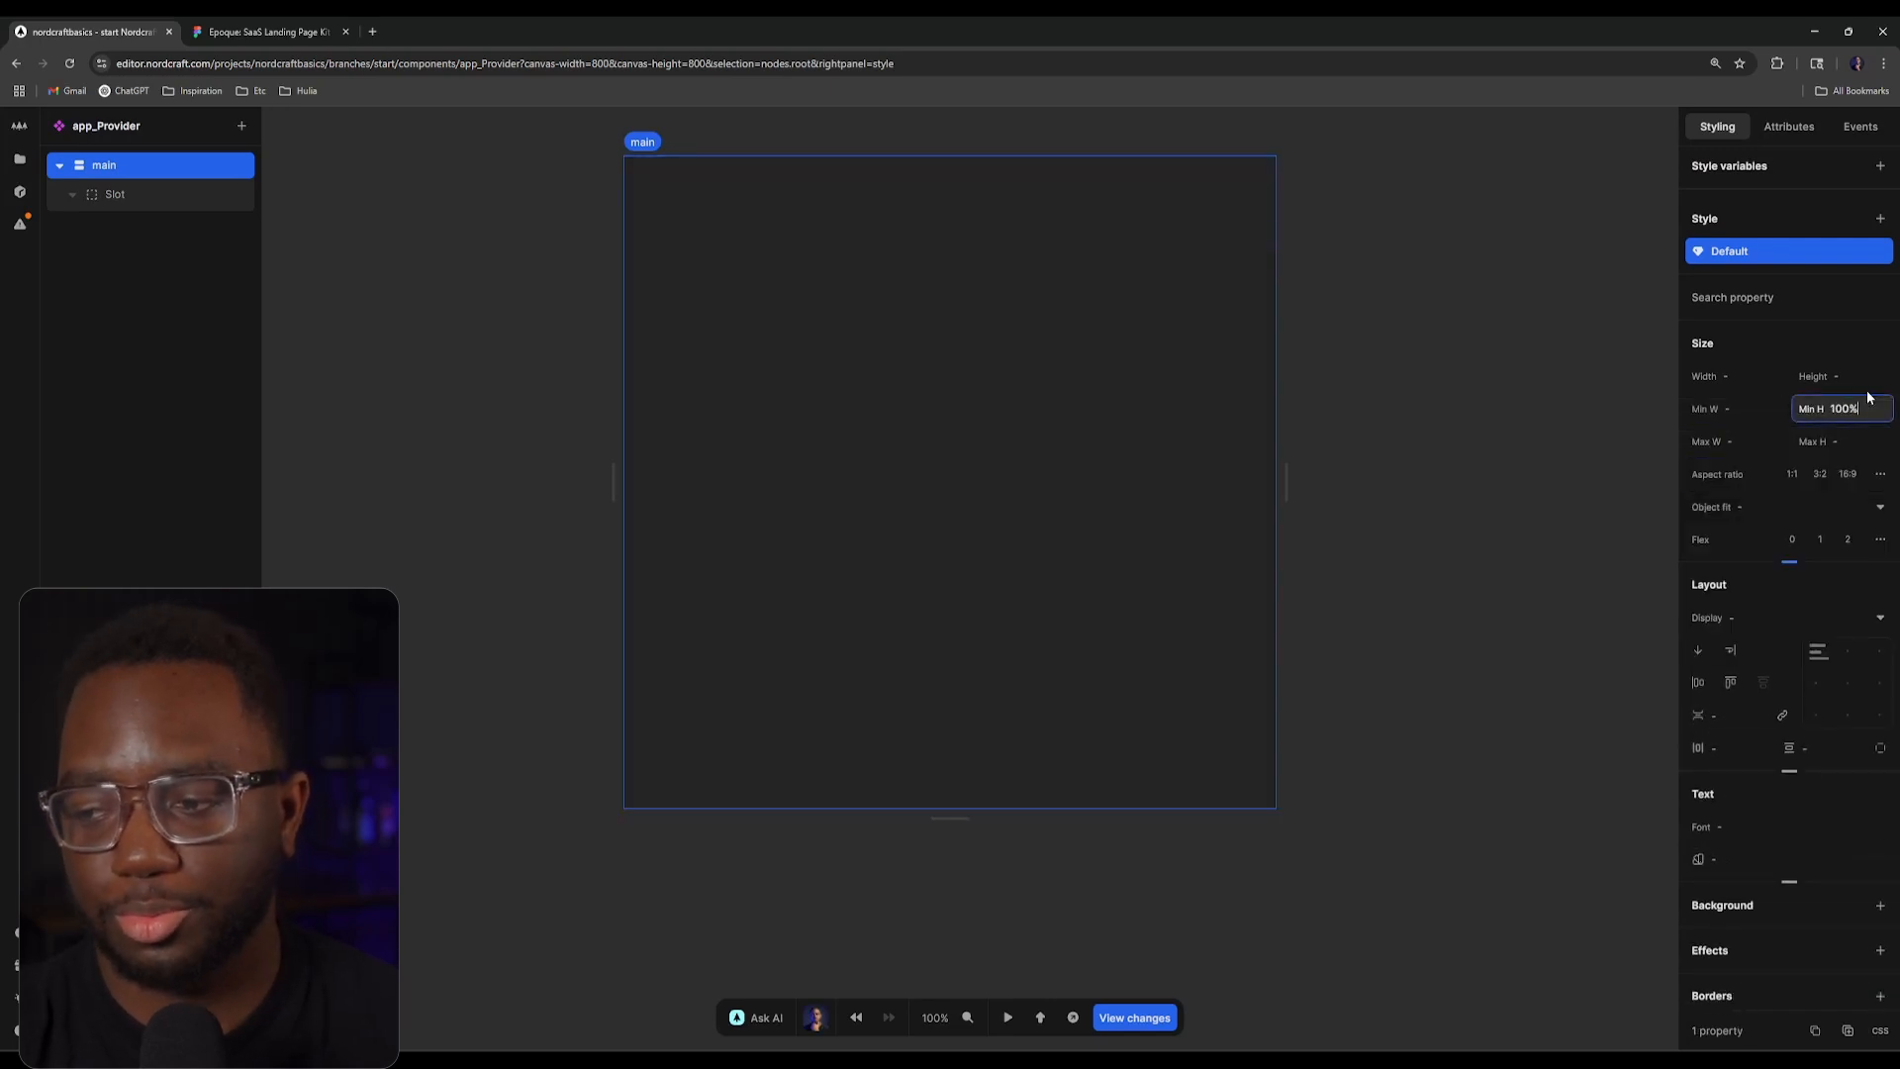
Step: Give the main element of app_Provider a black background color
scroll(1856, 421, "down", 1)
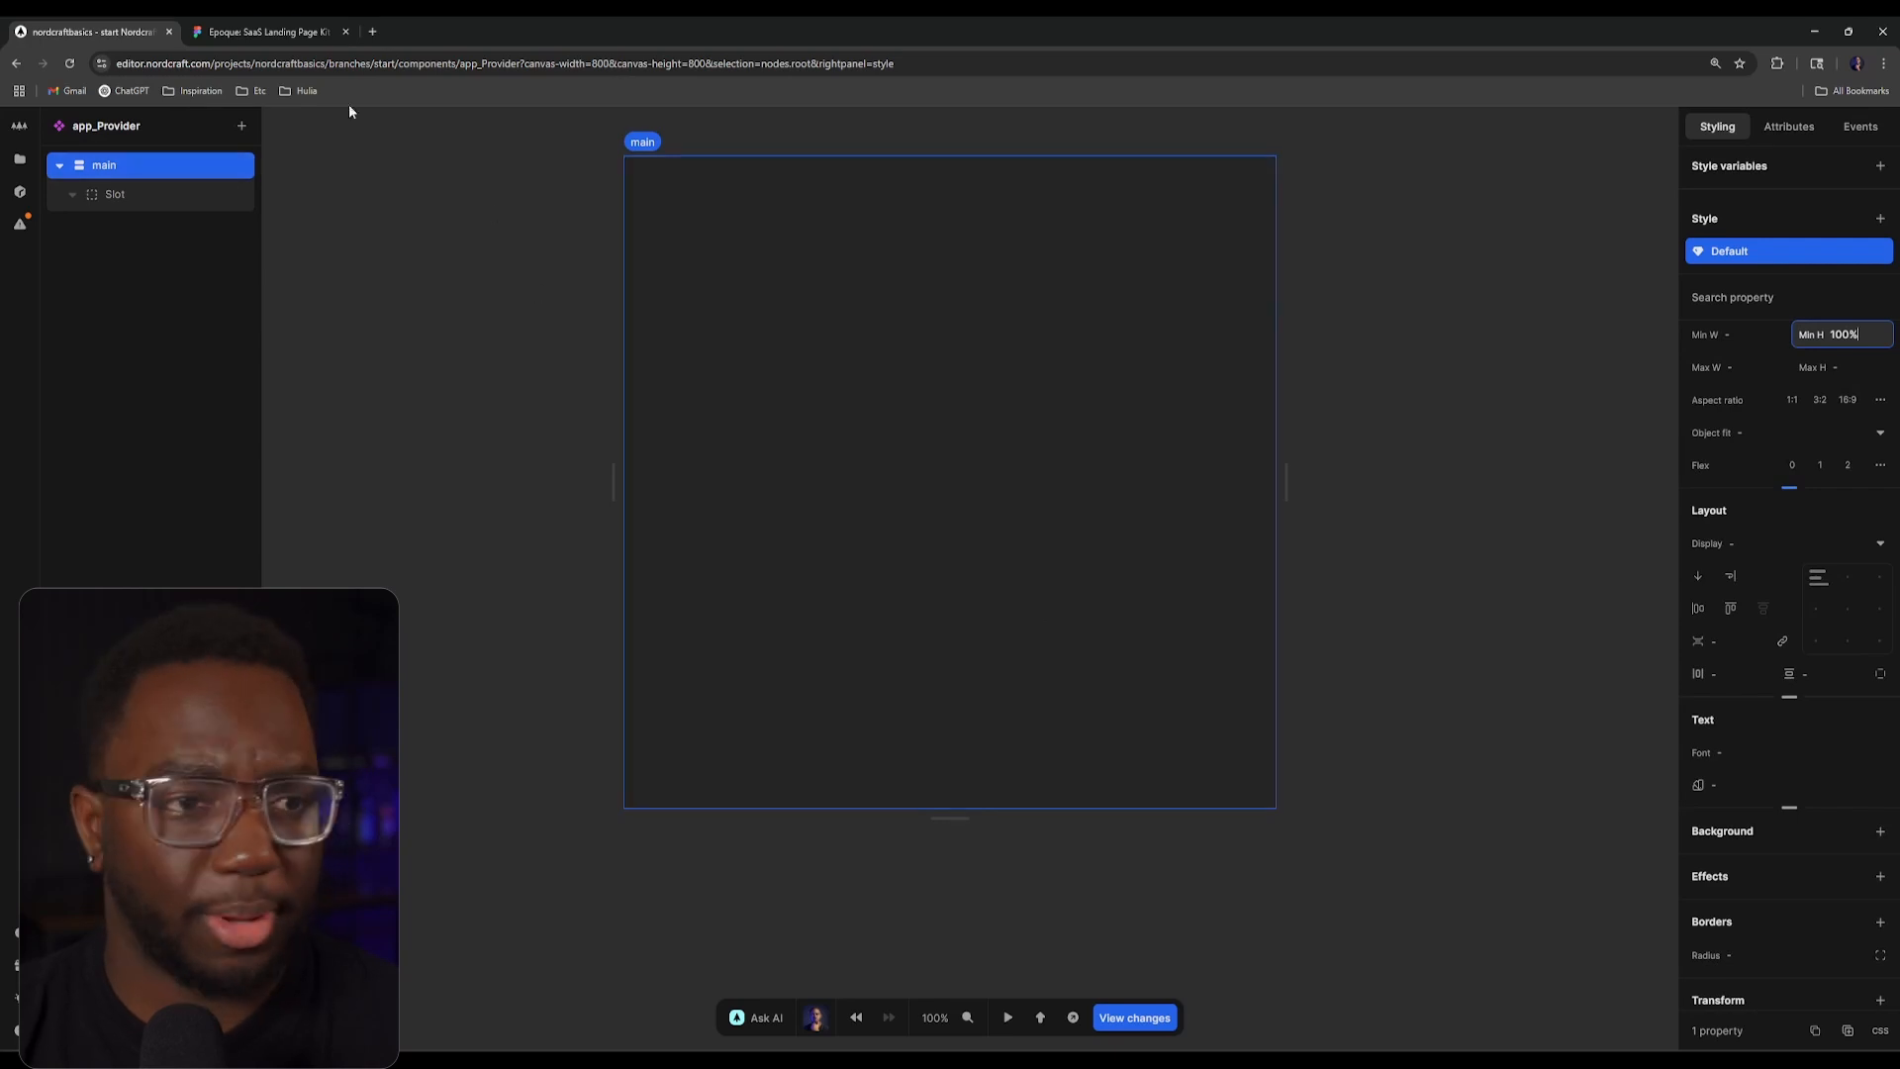
left_click(250, 32)
left_click(84, 32)
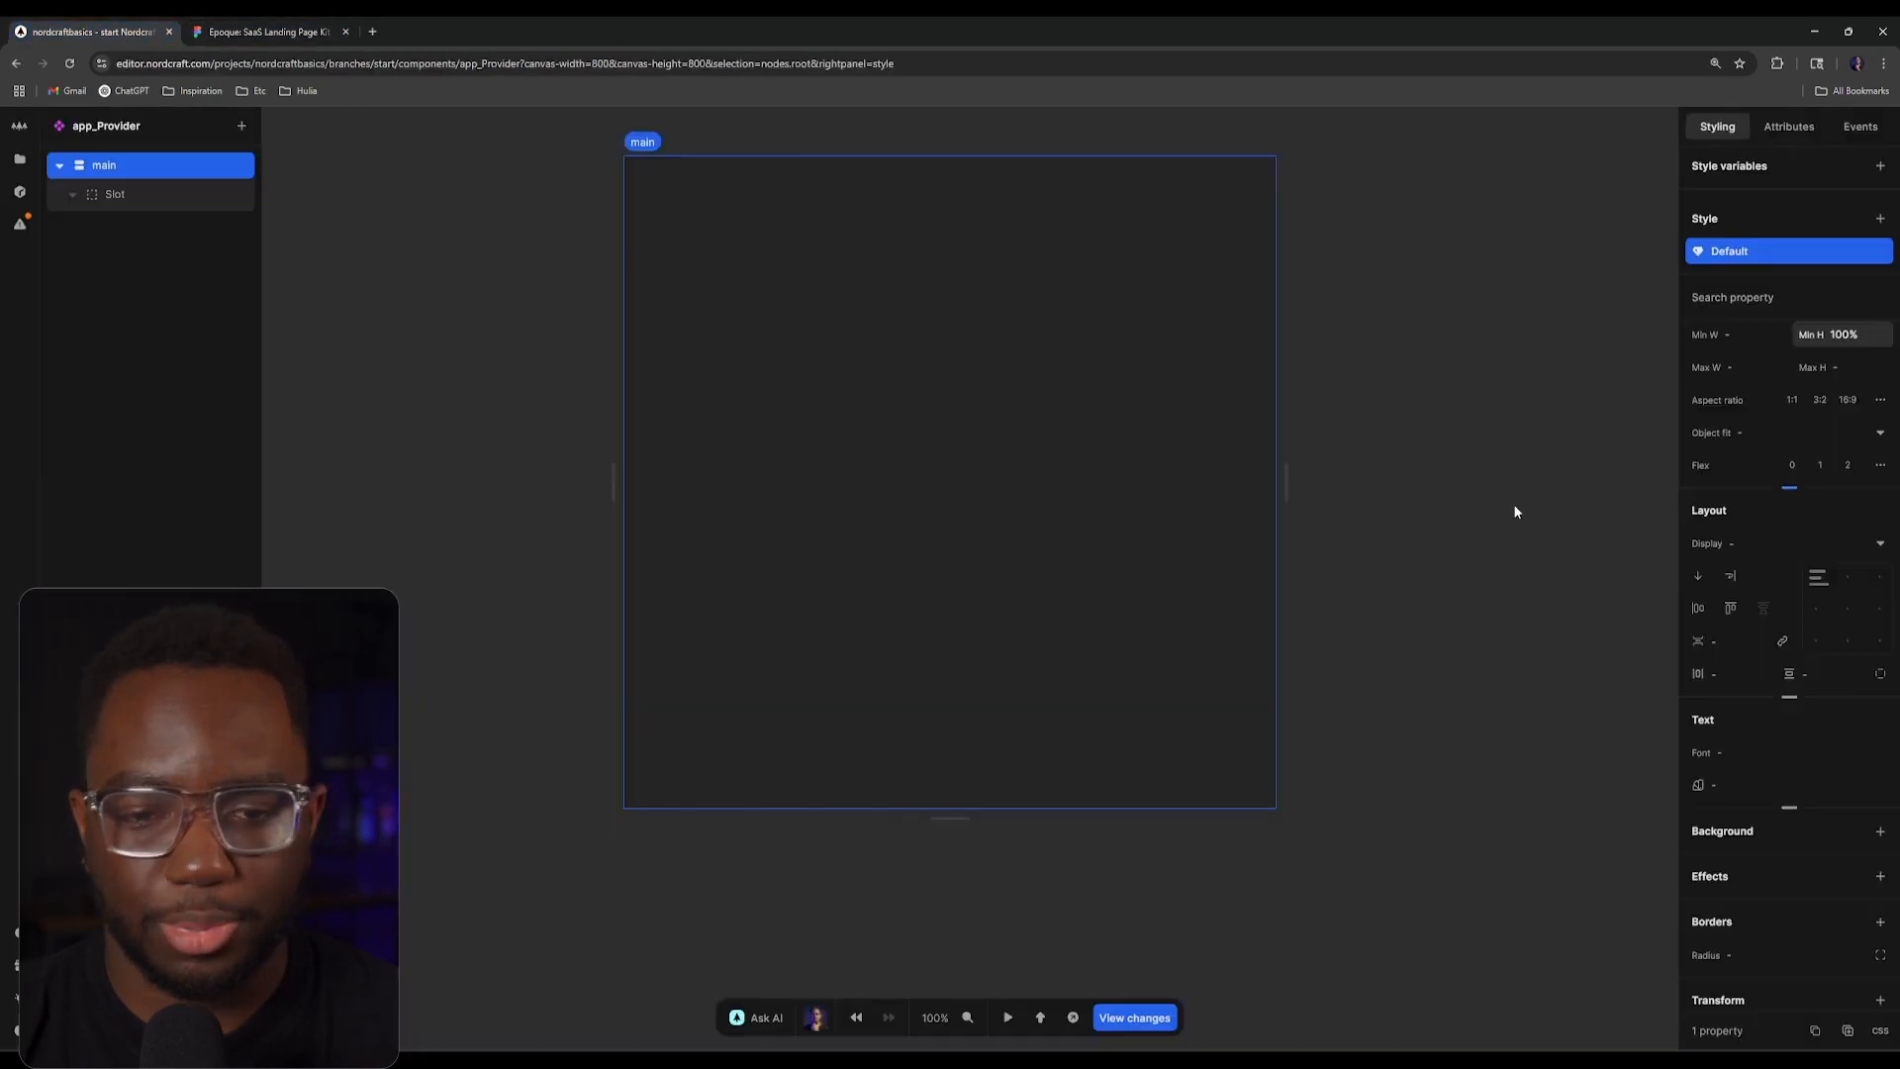
left_click(1880, 830)
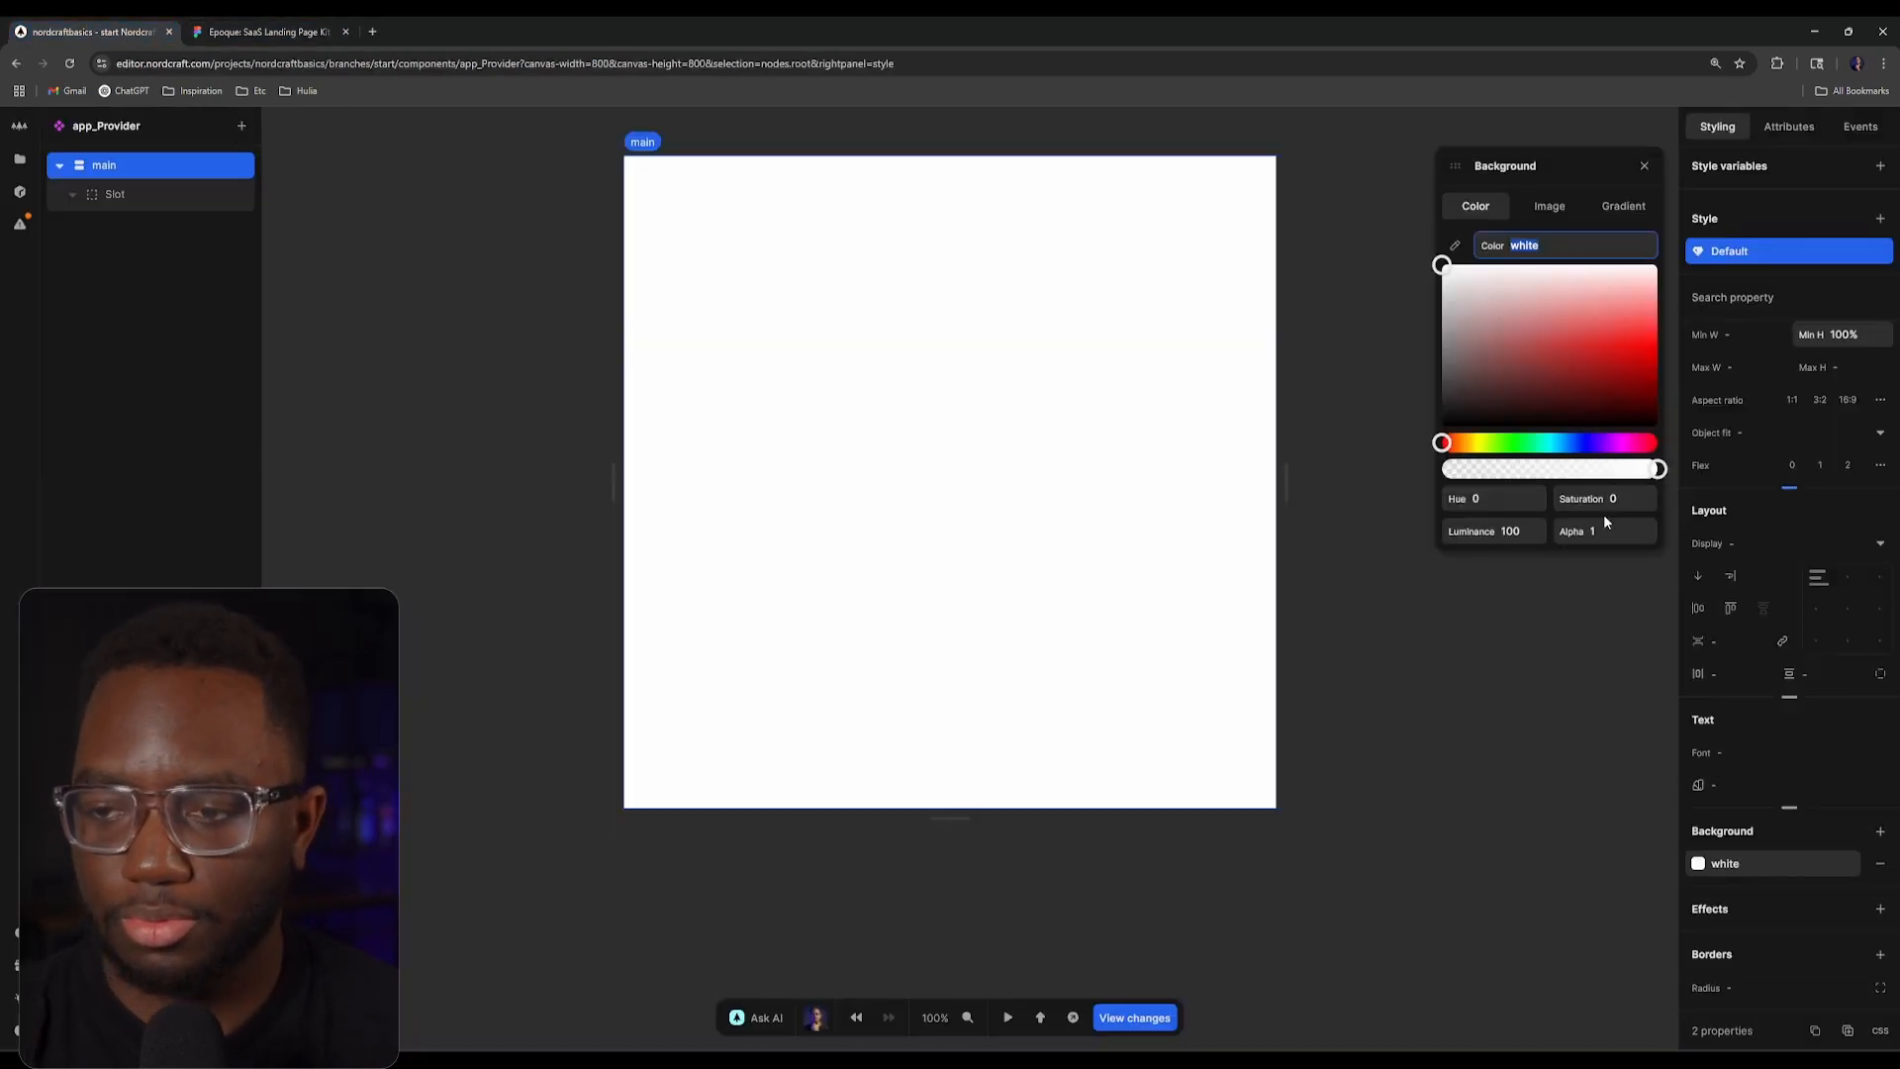
type("black")
key("Return")
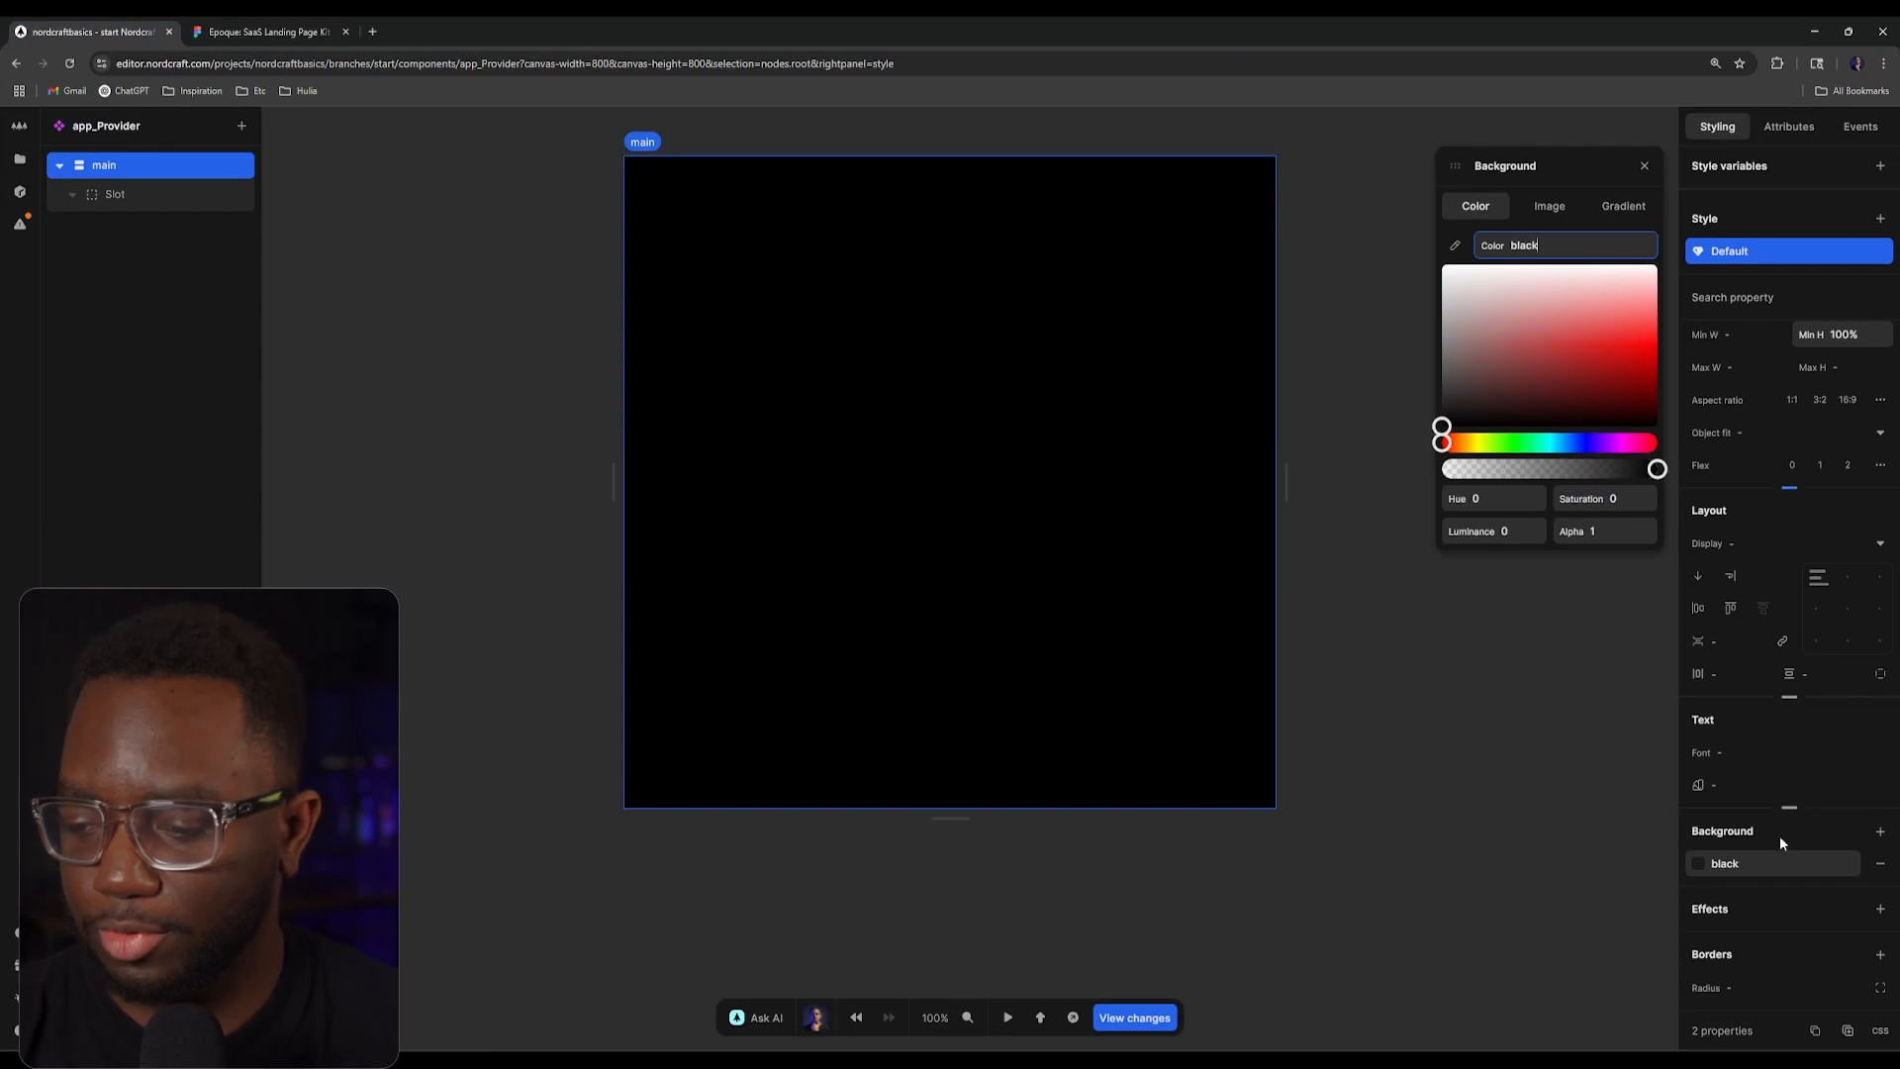
Step: Set the text color of the main element to white
left_click(1739, 784)
type("white")
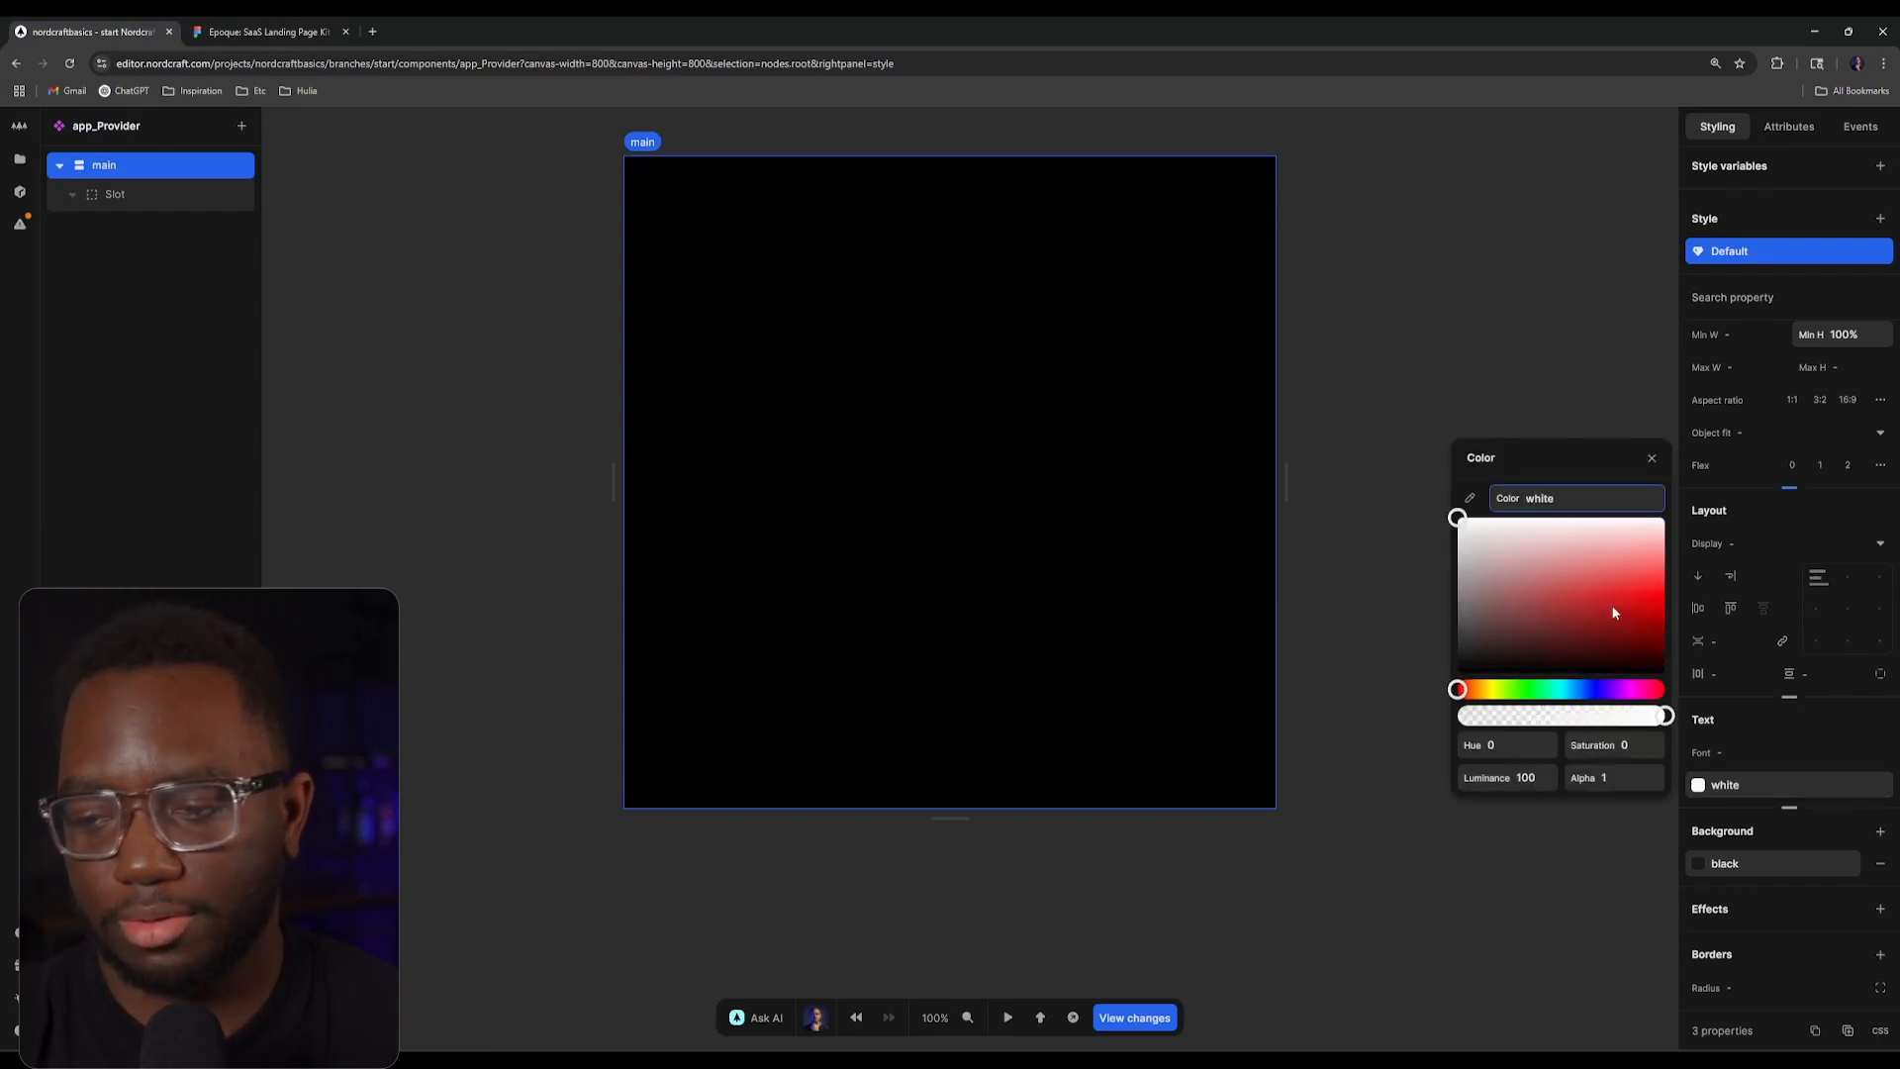
key("Return")
left_click(1499, 223)
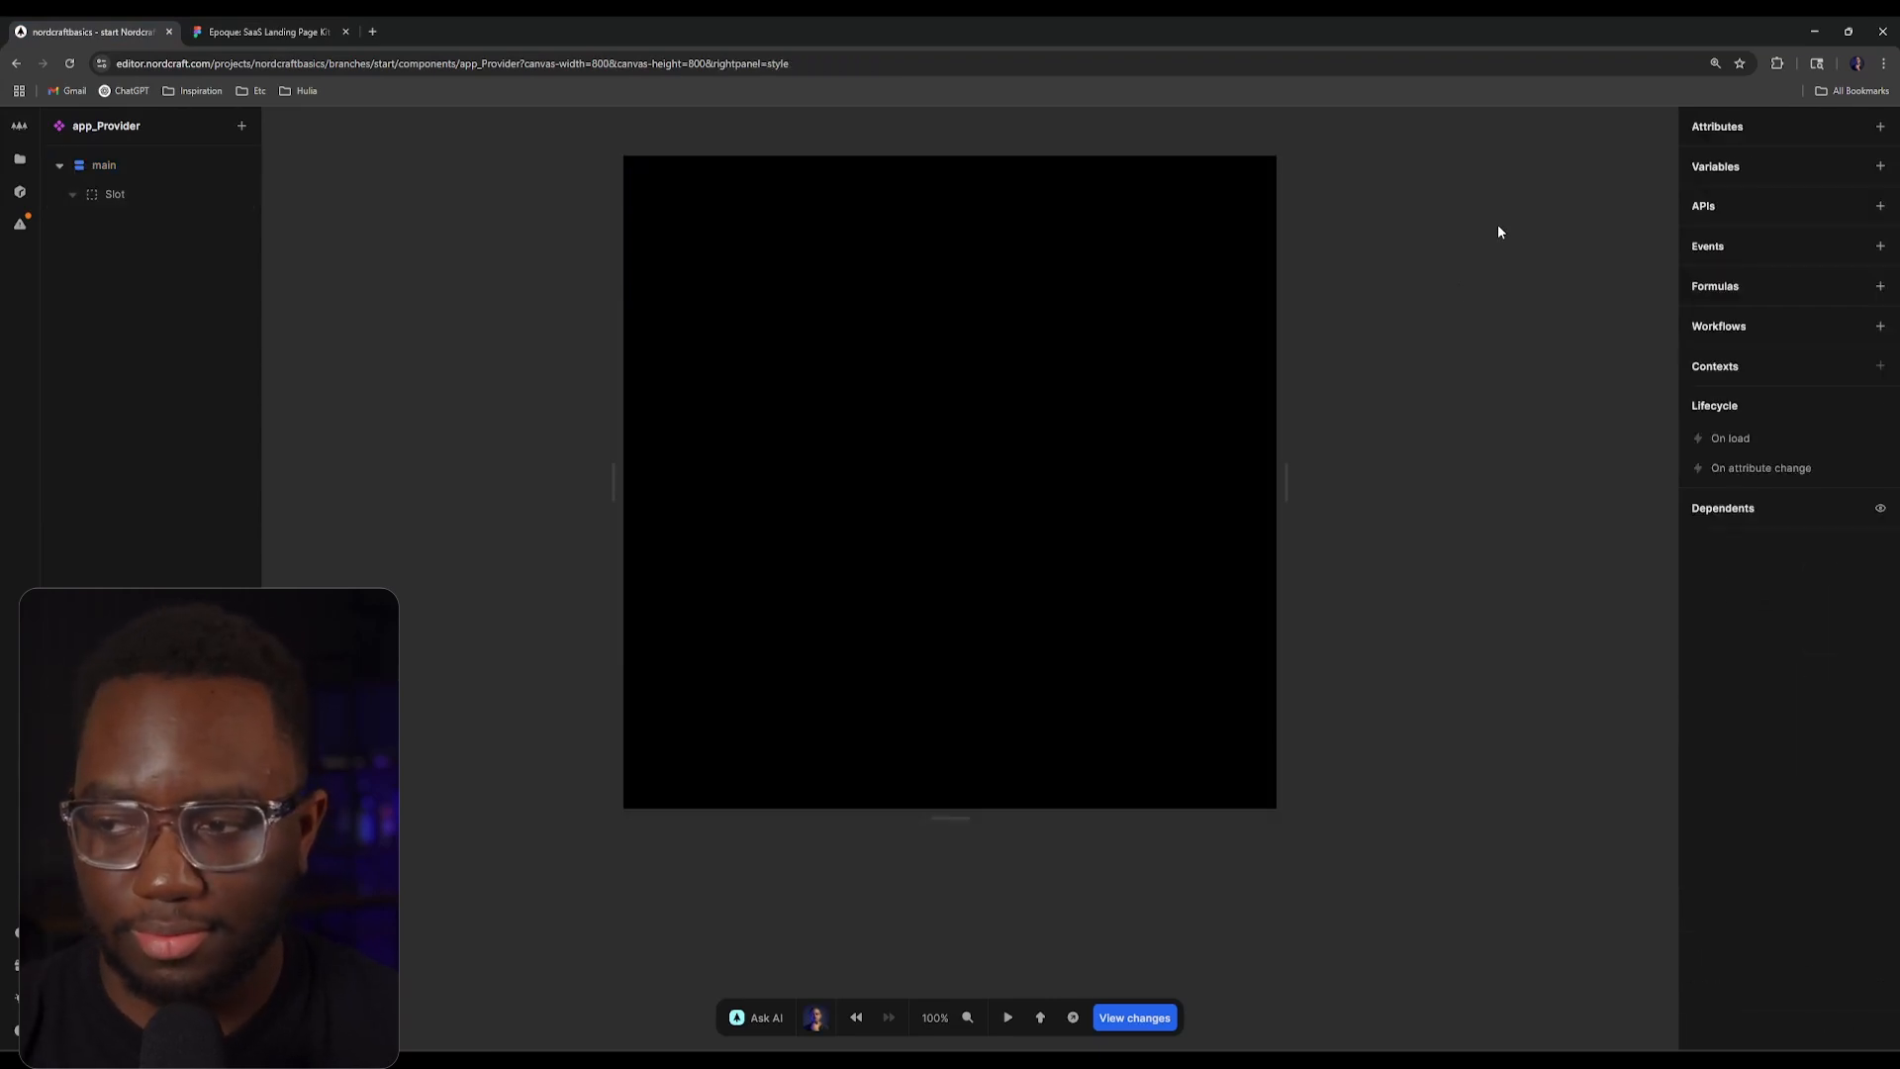
left_click(150, 170)
Step: Create a new component in the project named app_PublicPage
left_click(20, 159)
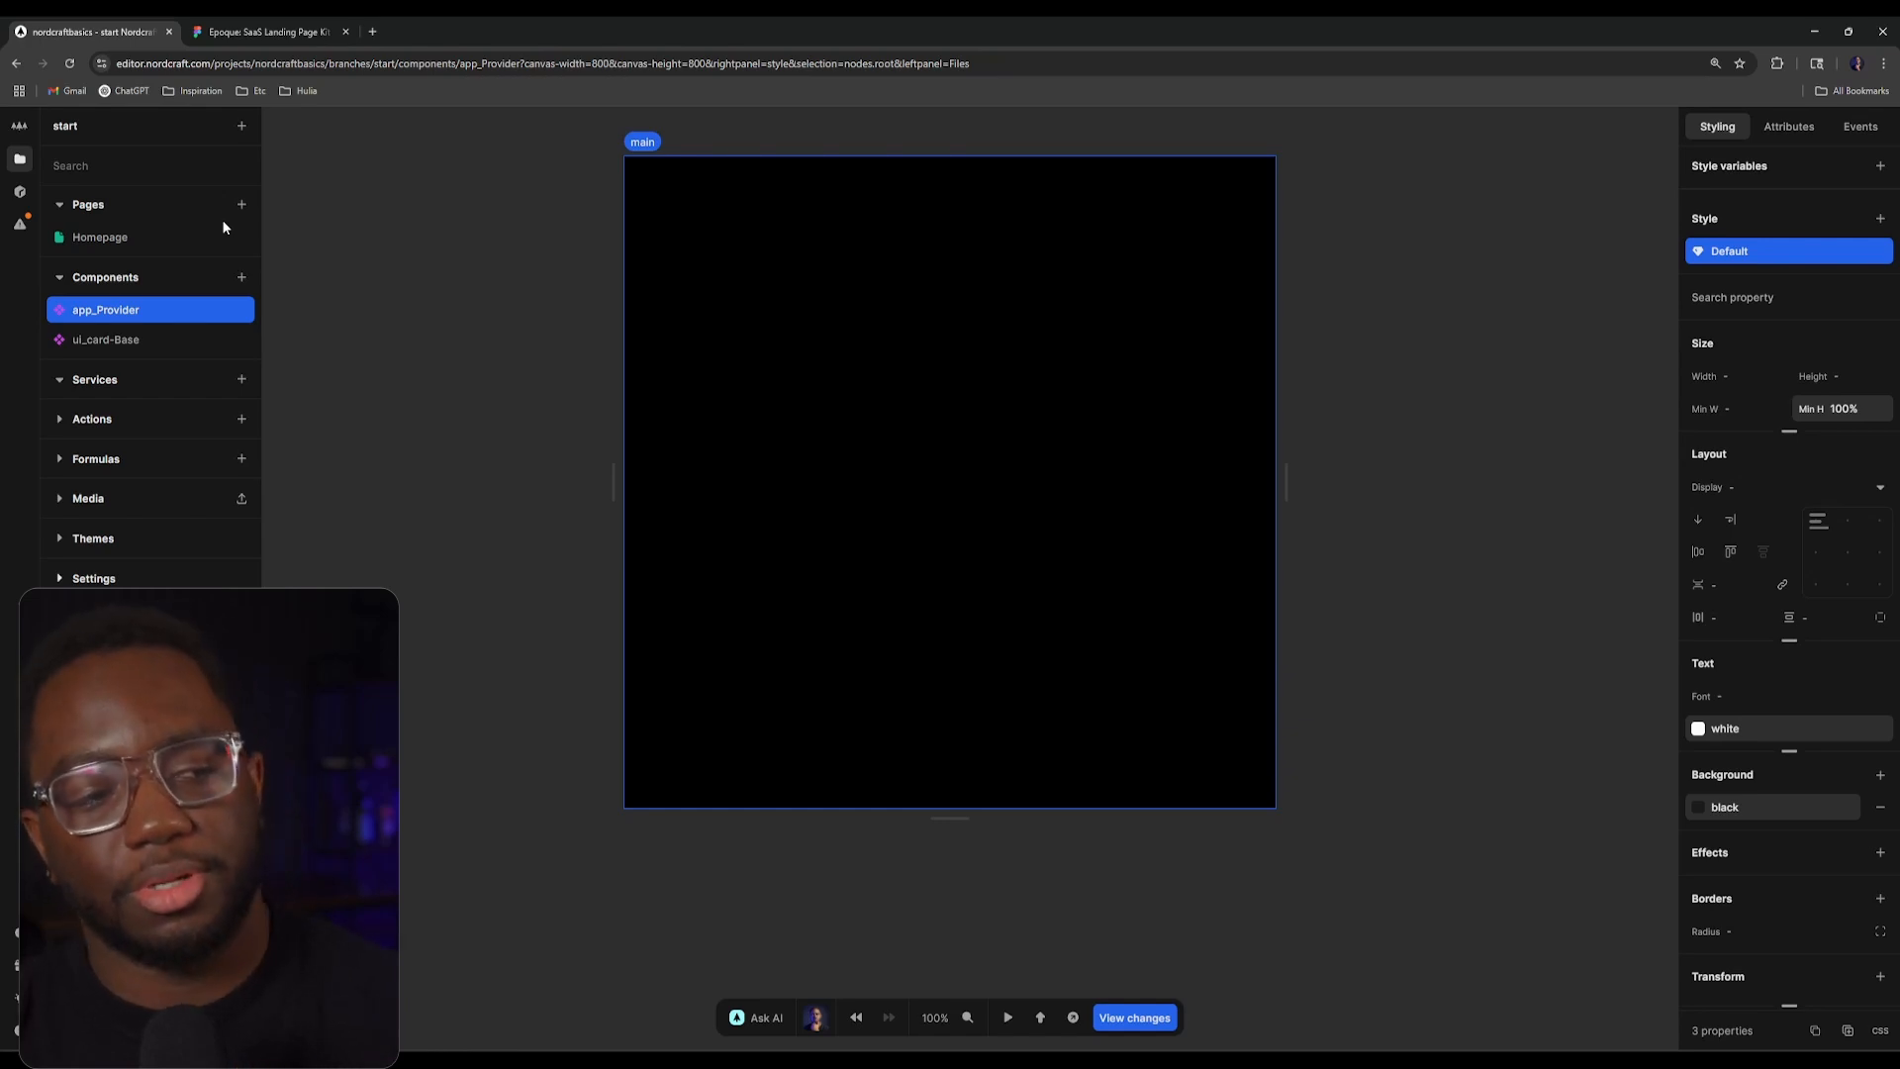
left_click(249, 281)
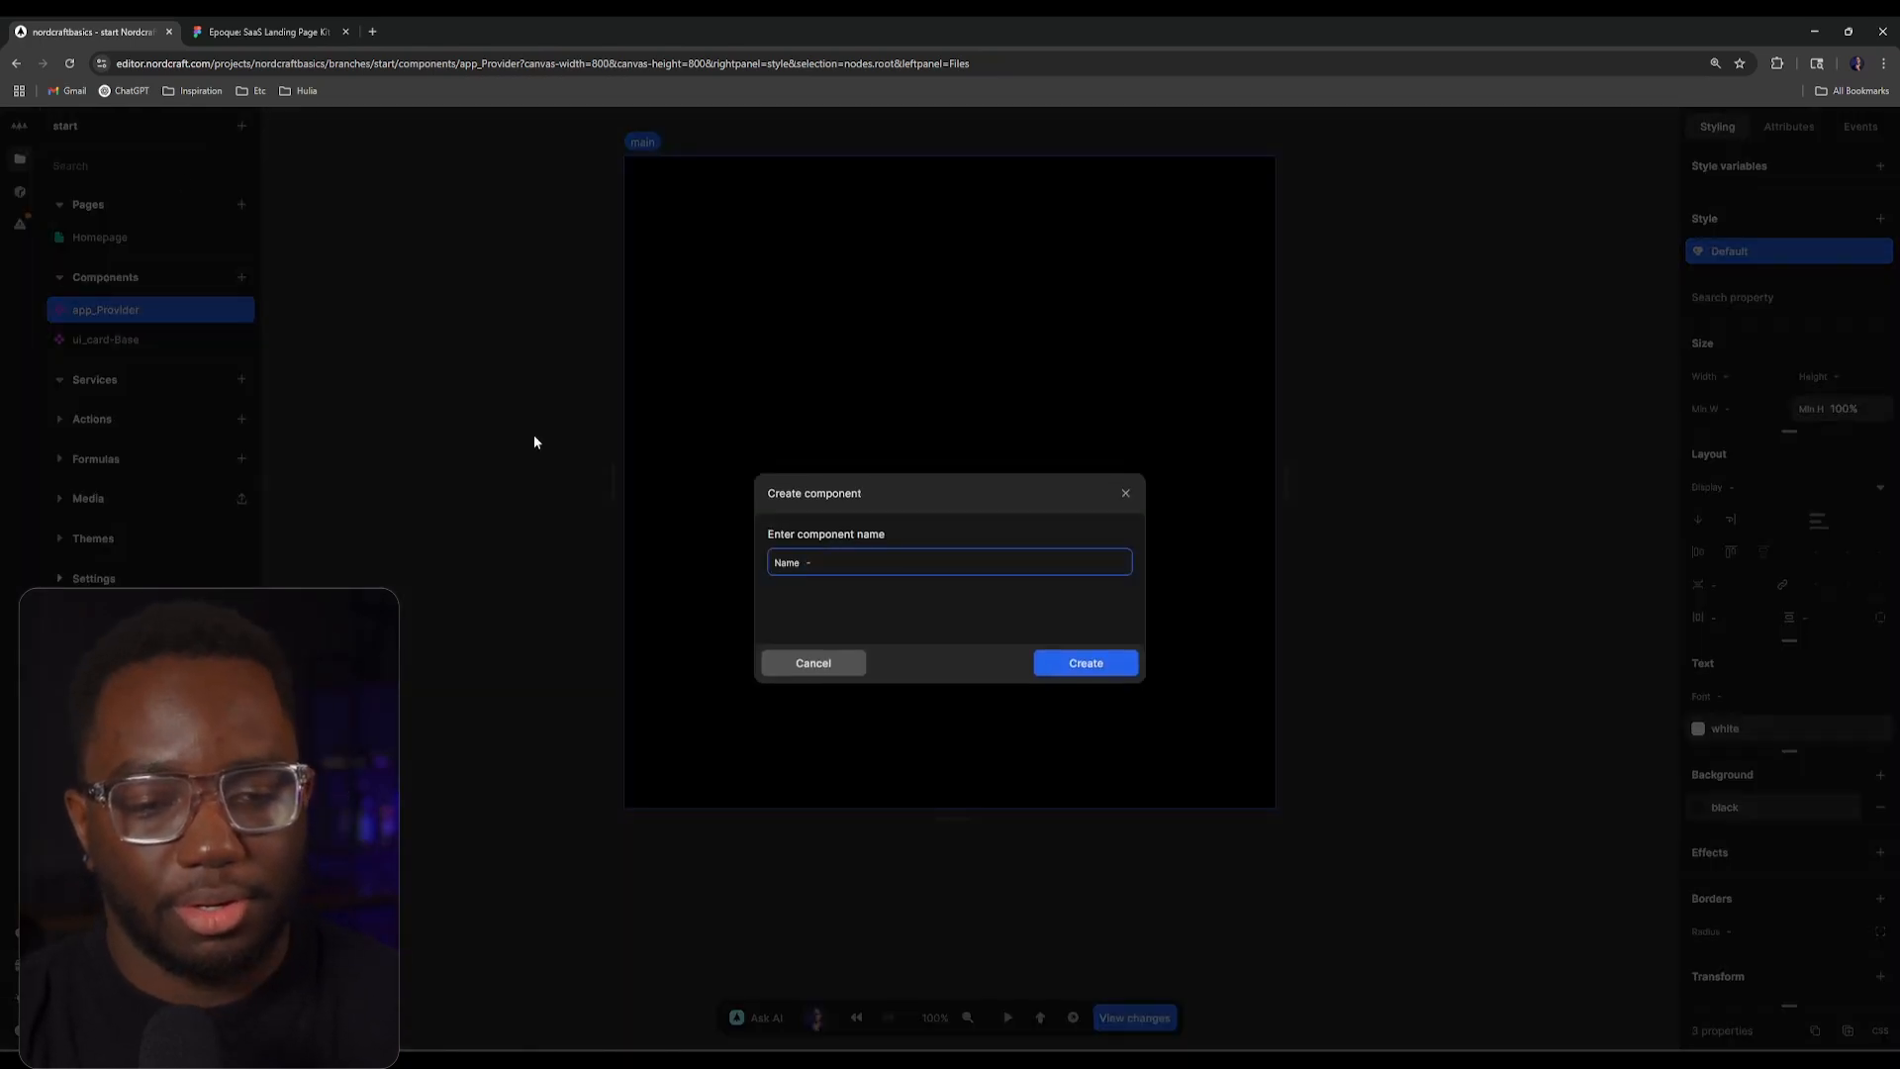
left_click(265, 22)
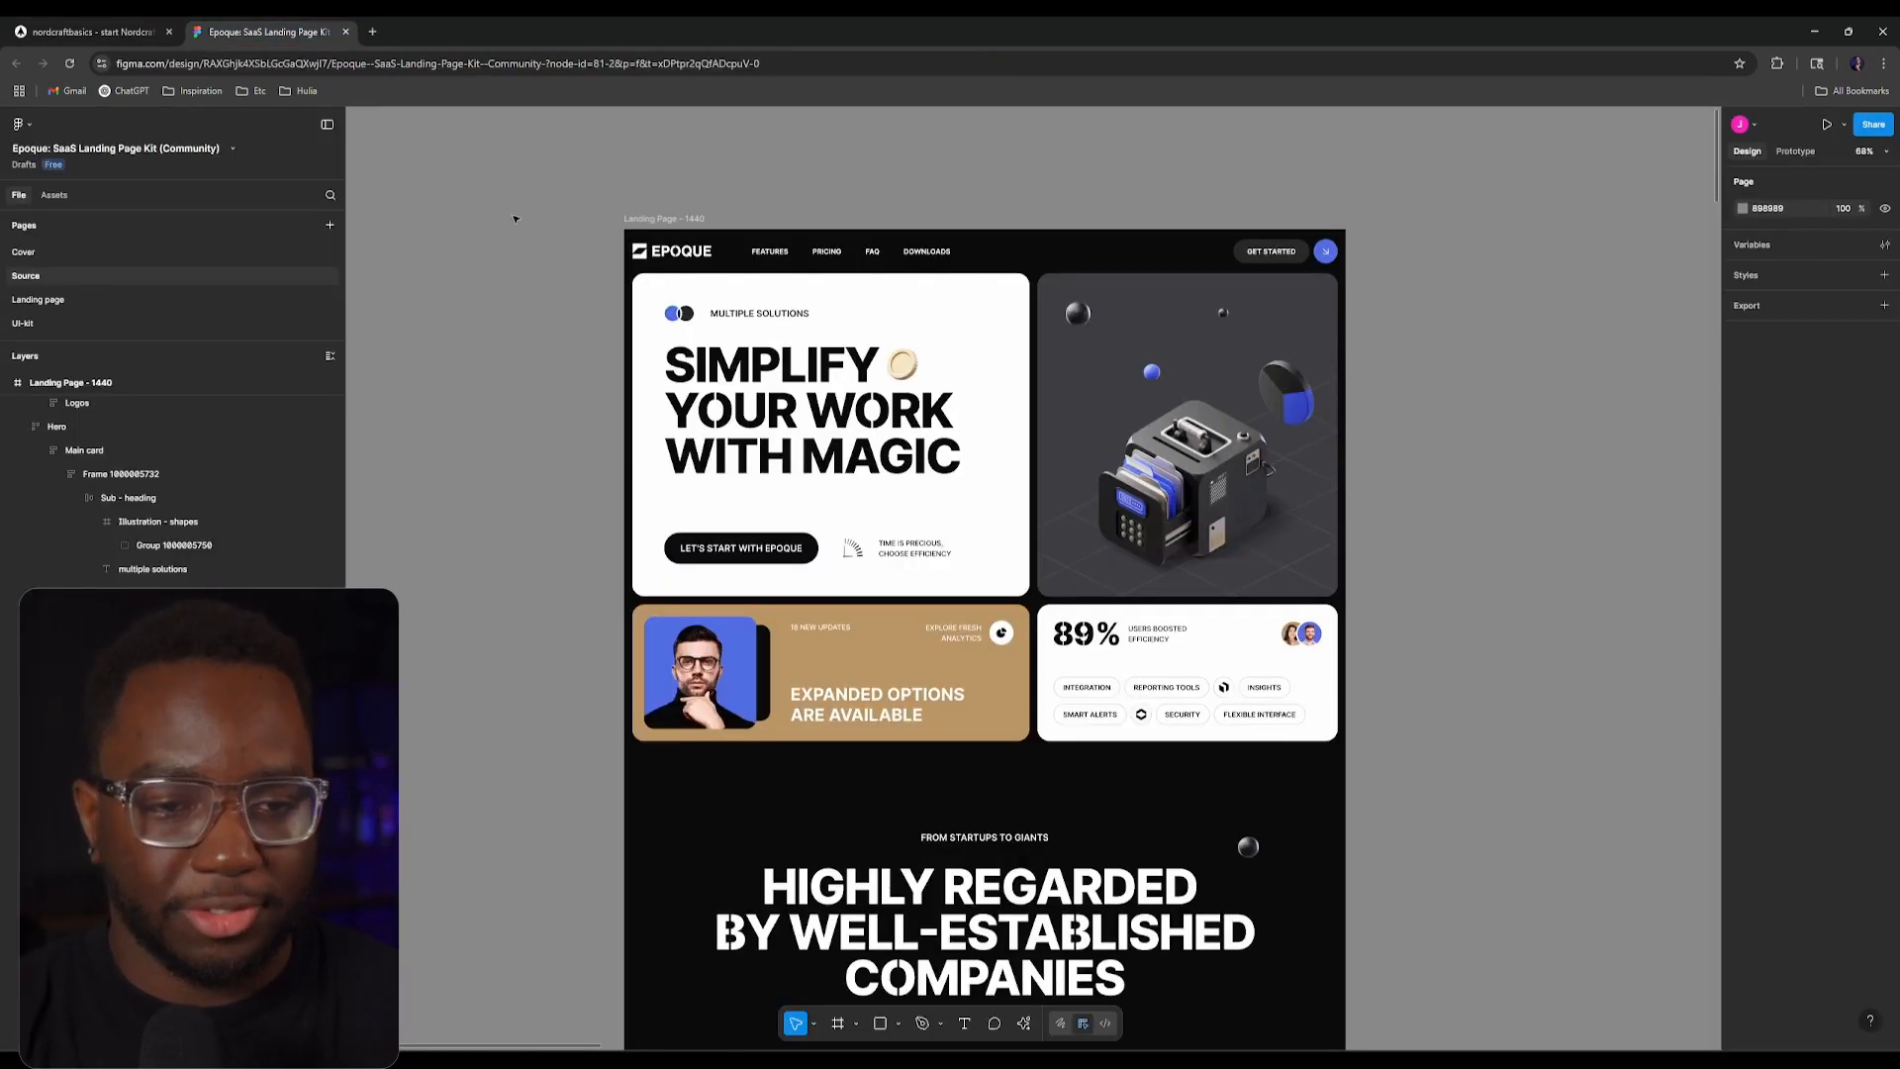
left_click(94, 32)
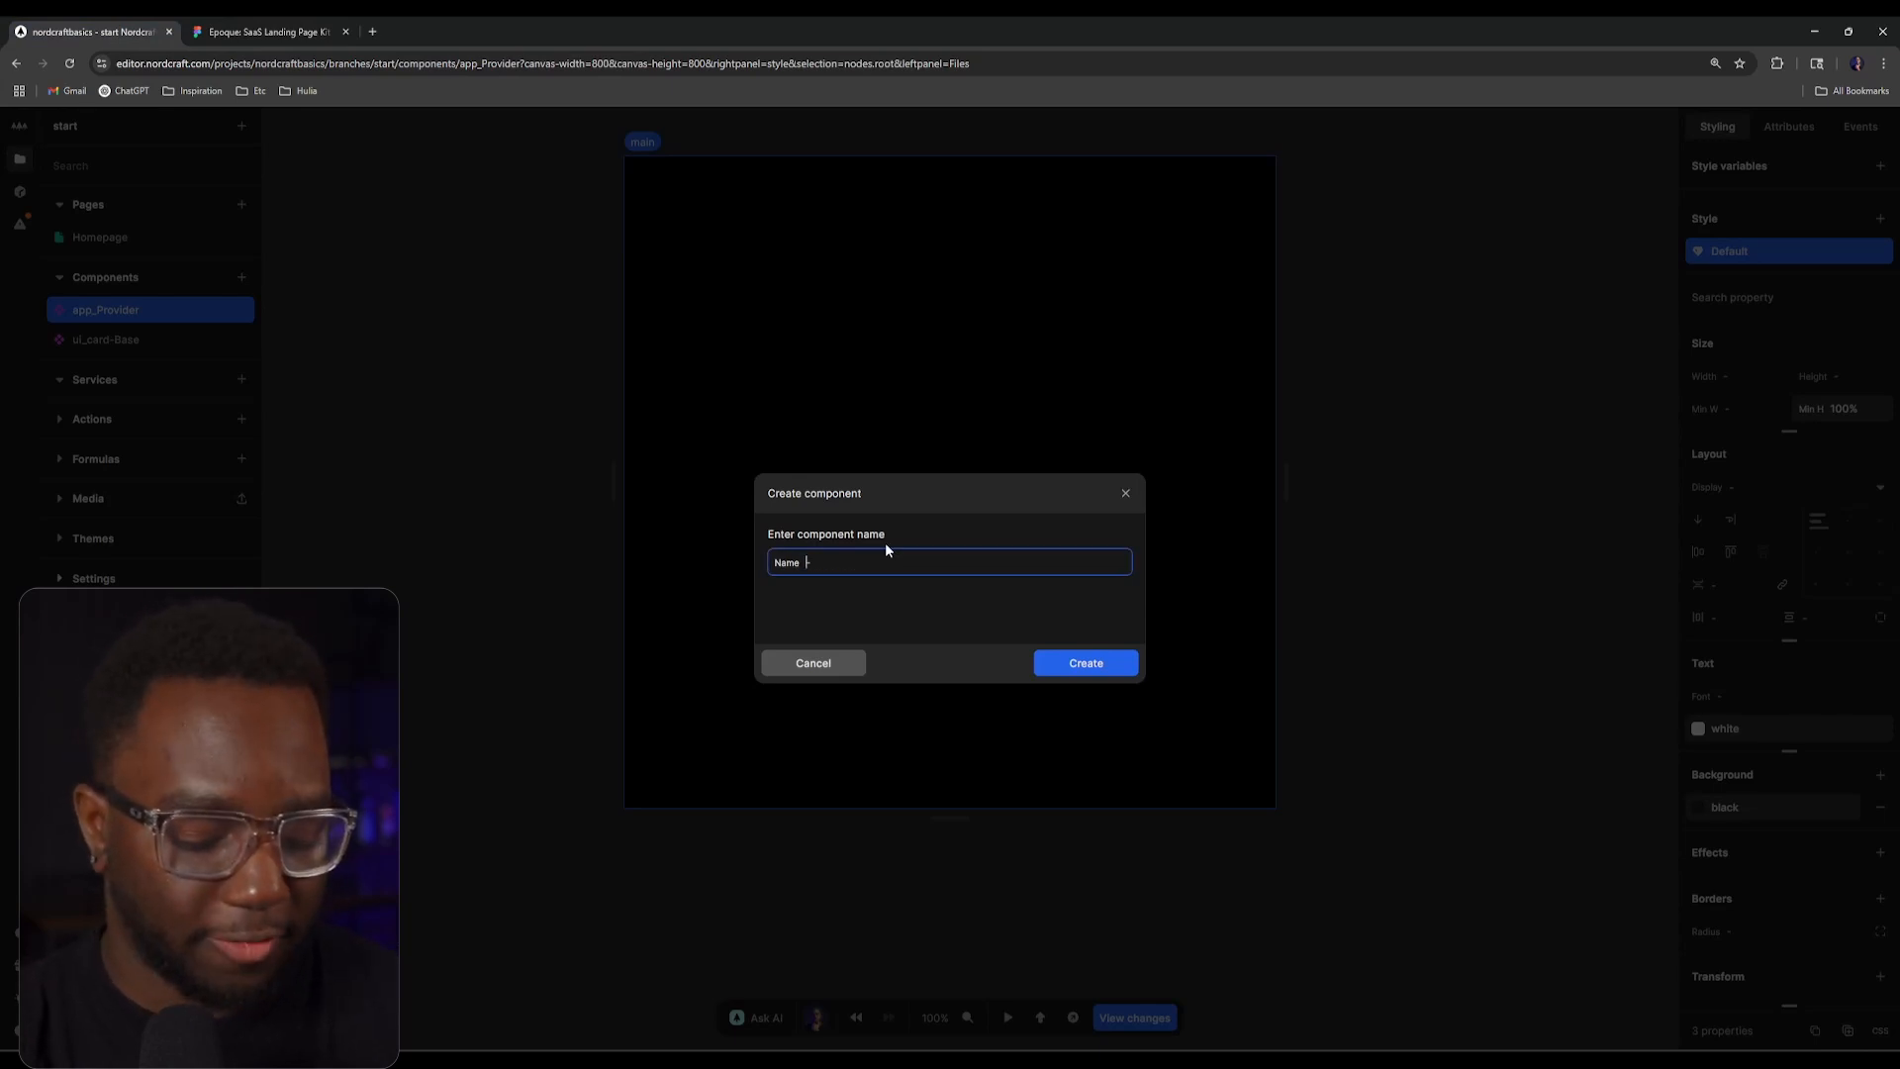
type("app_PublicPage")
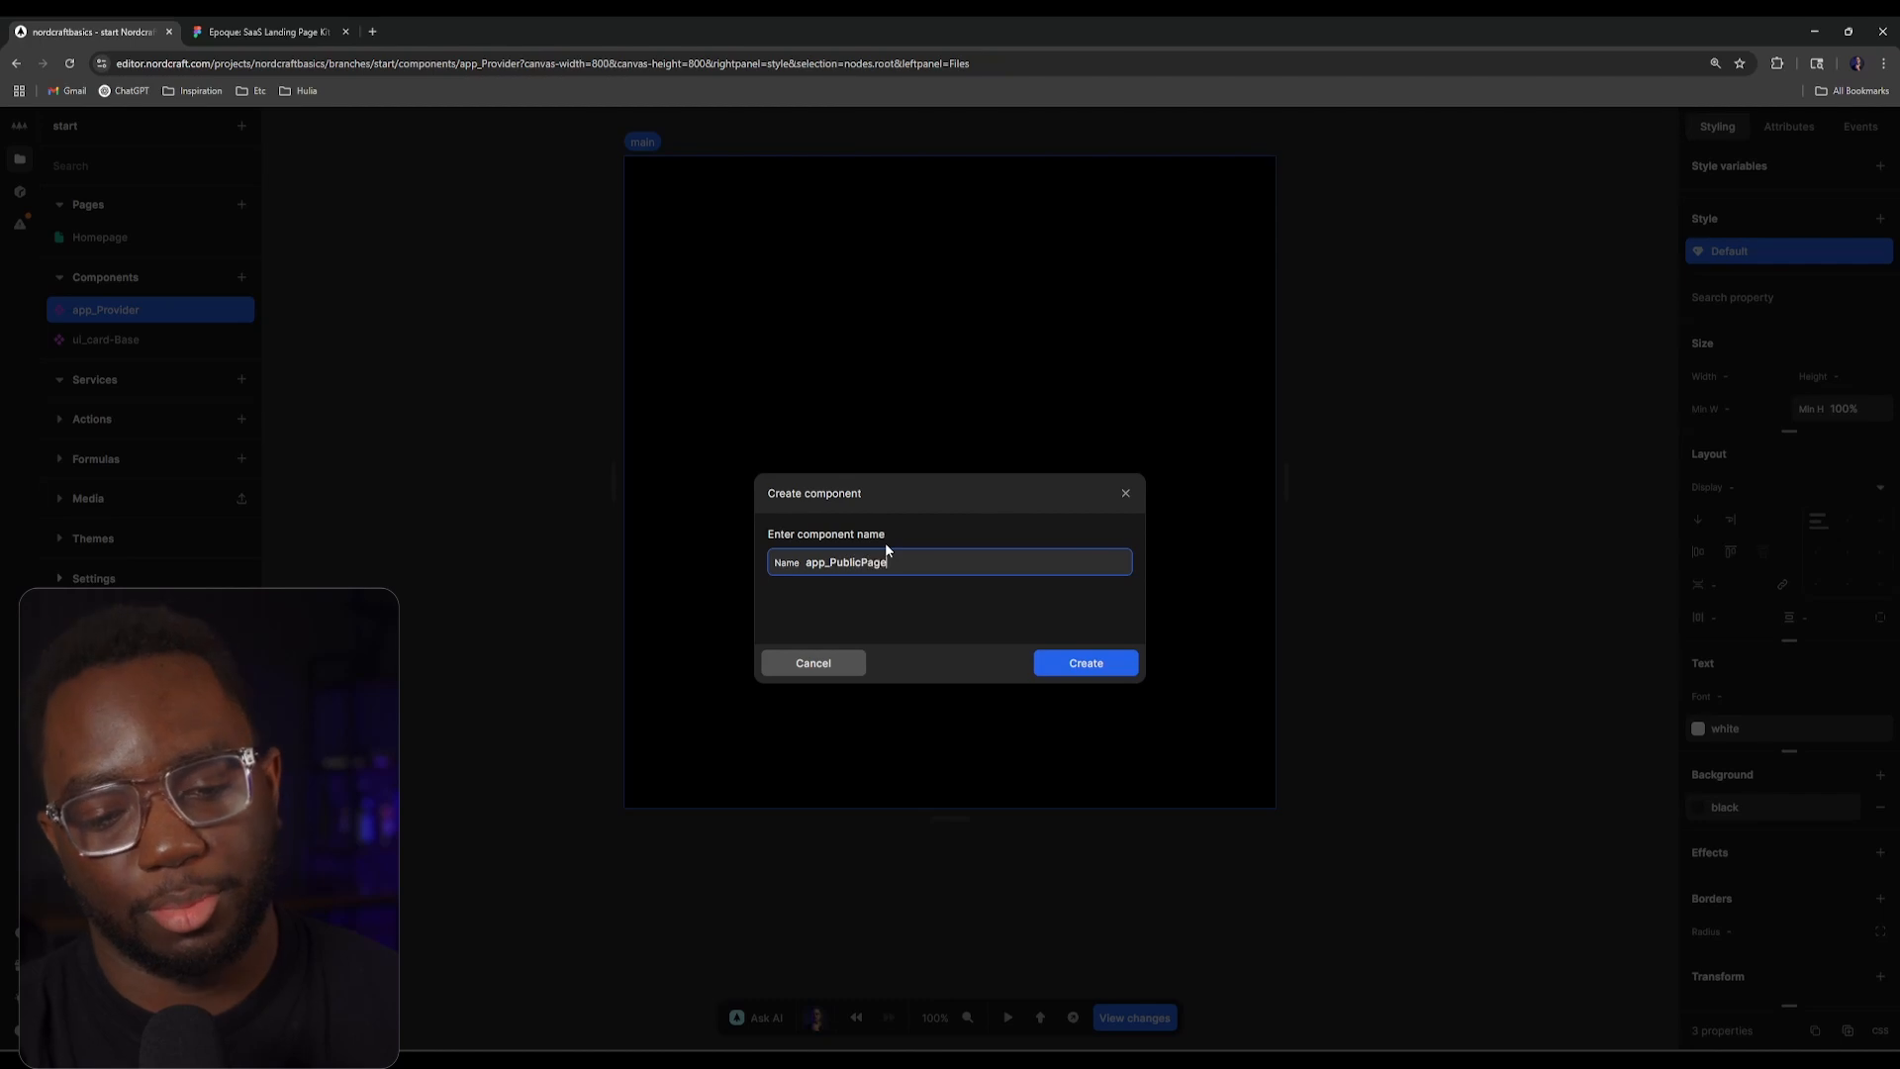
key("Return")
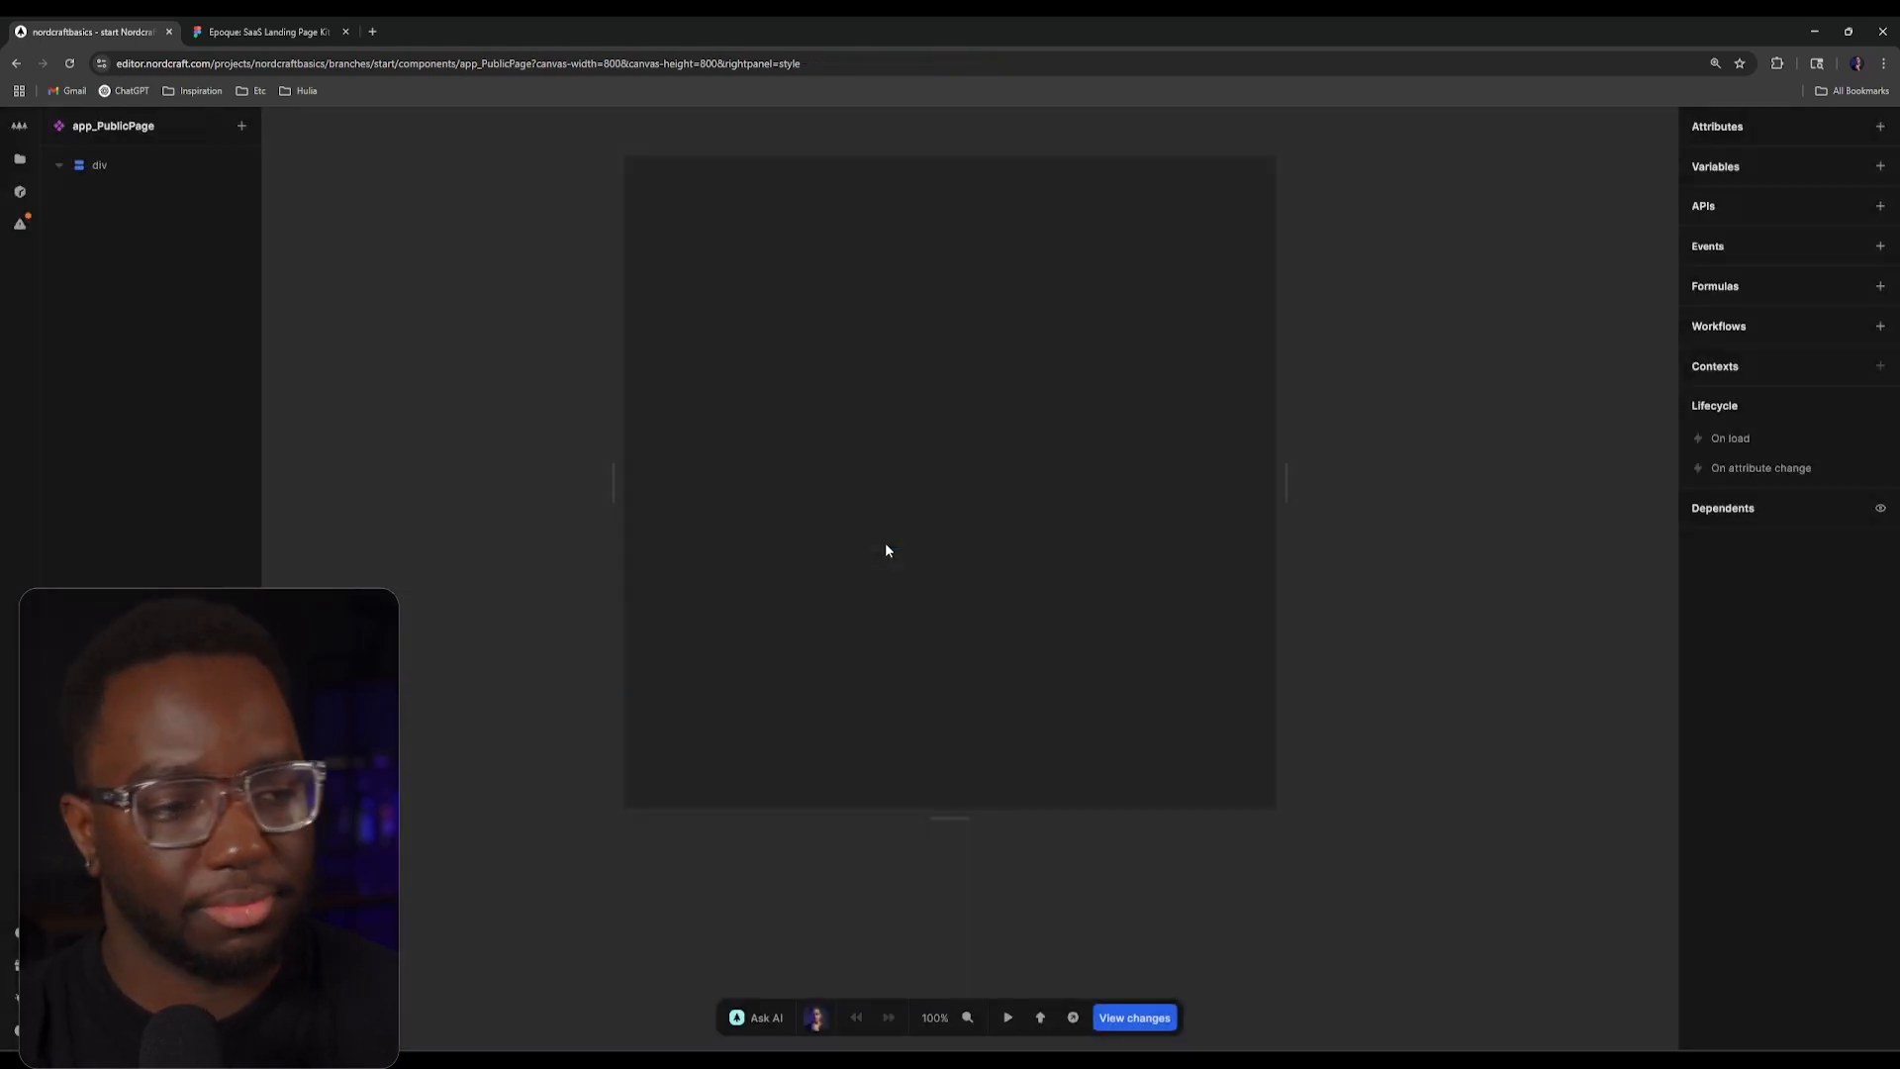
Step: Replace the root div of app_PublicPage with the app_Provider component
left_click(157, 165)
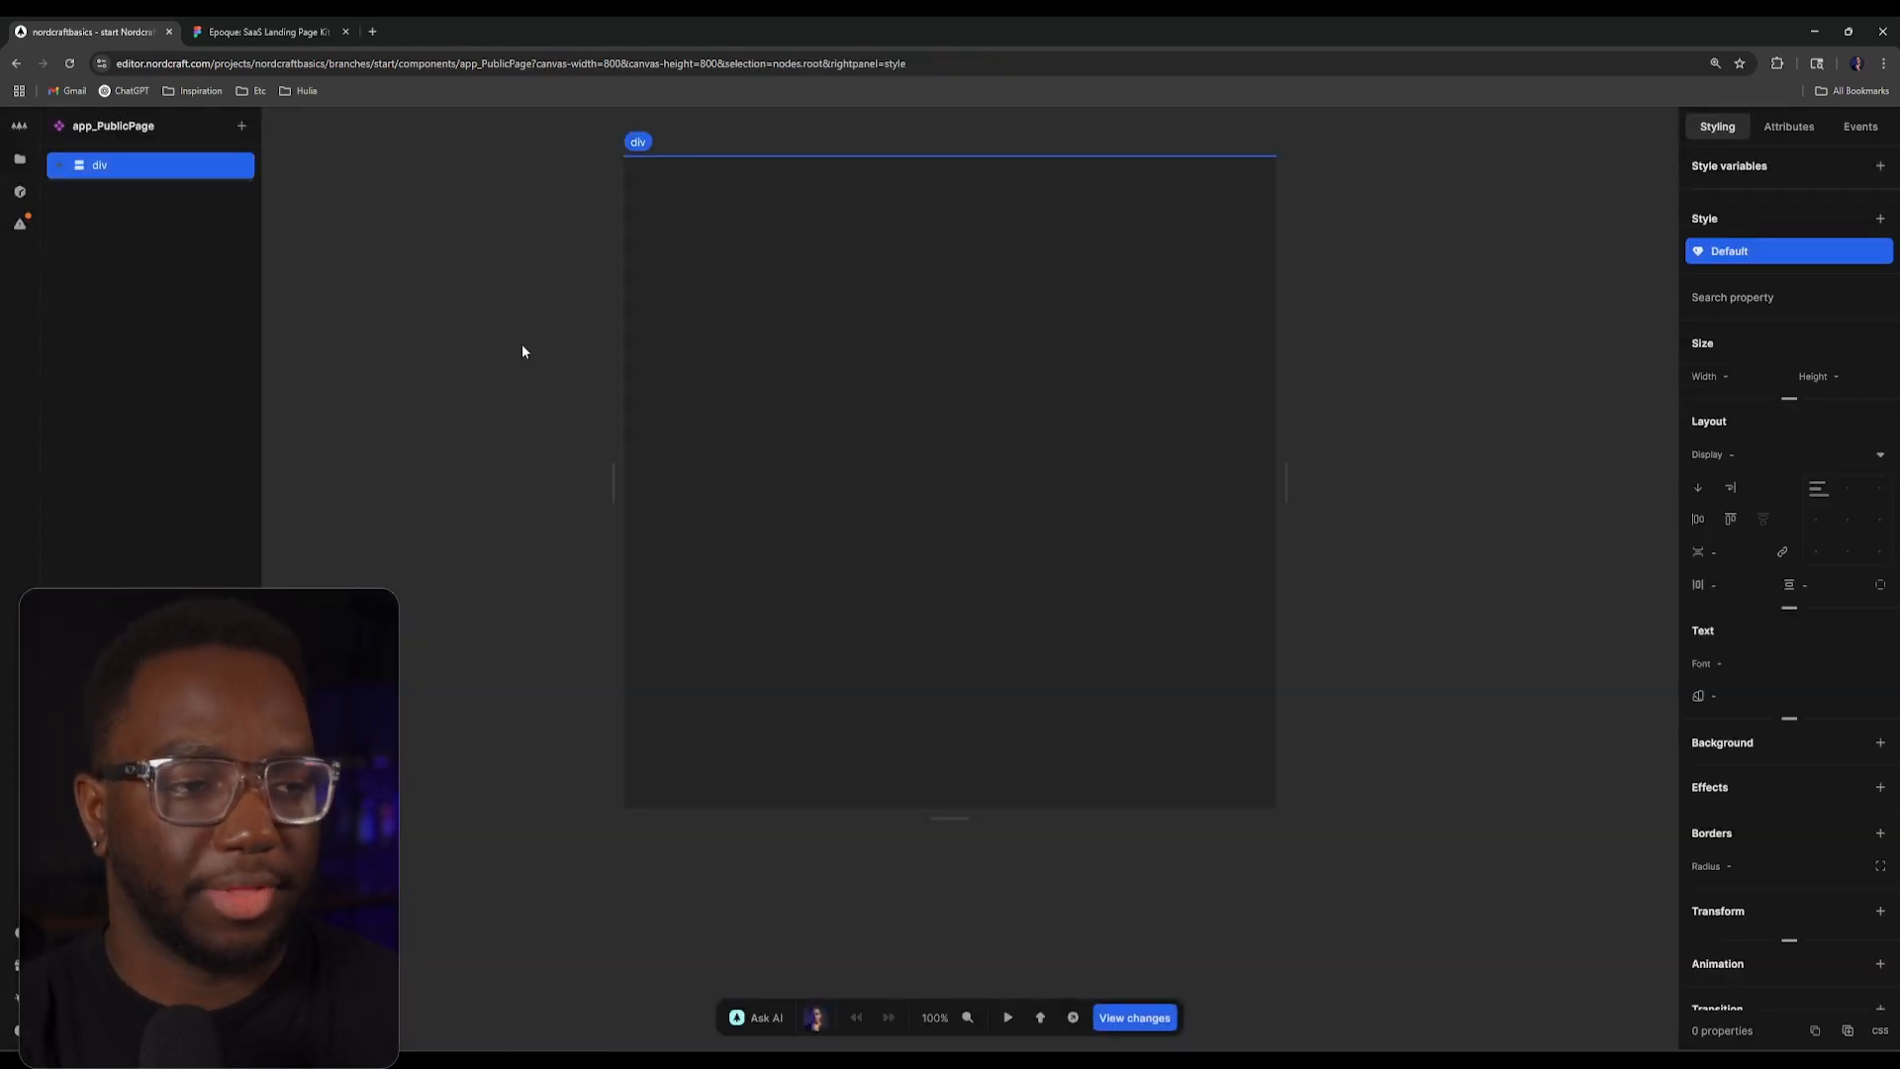
key("Delete")
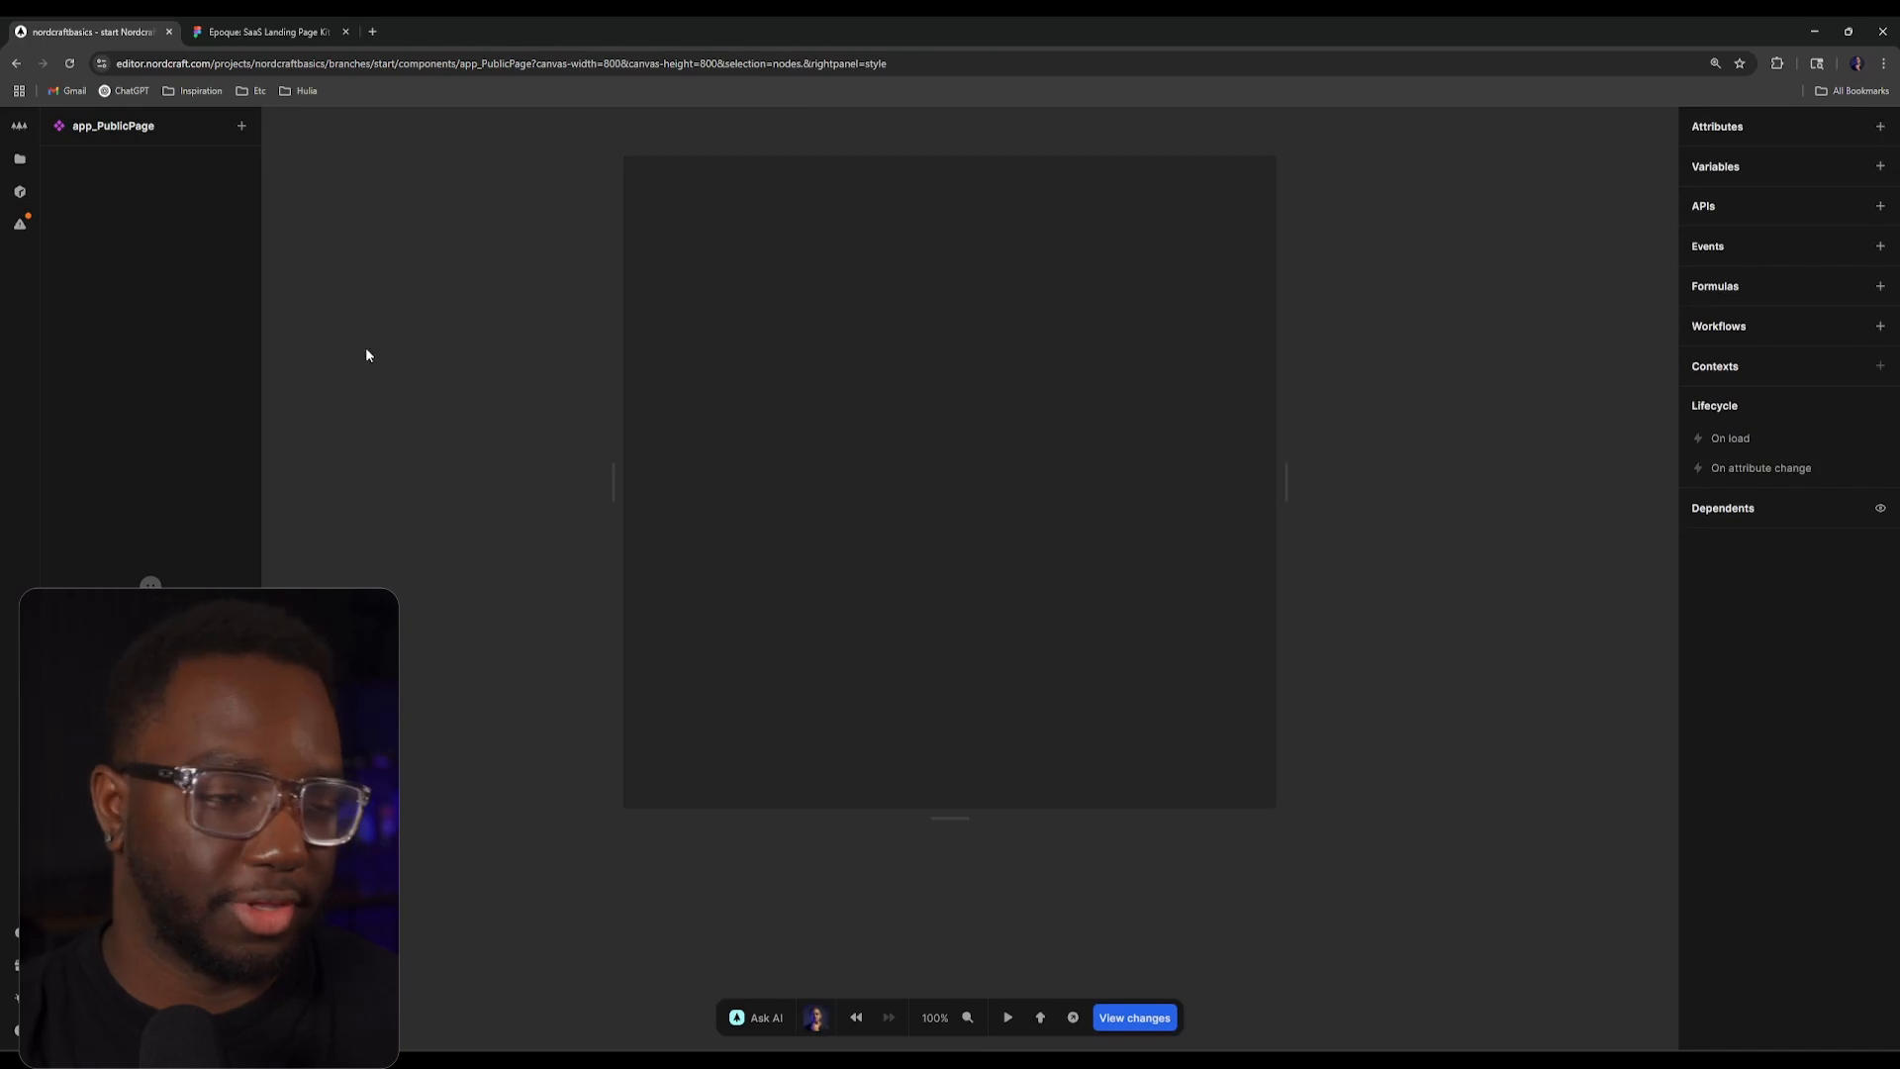
type("eapp")
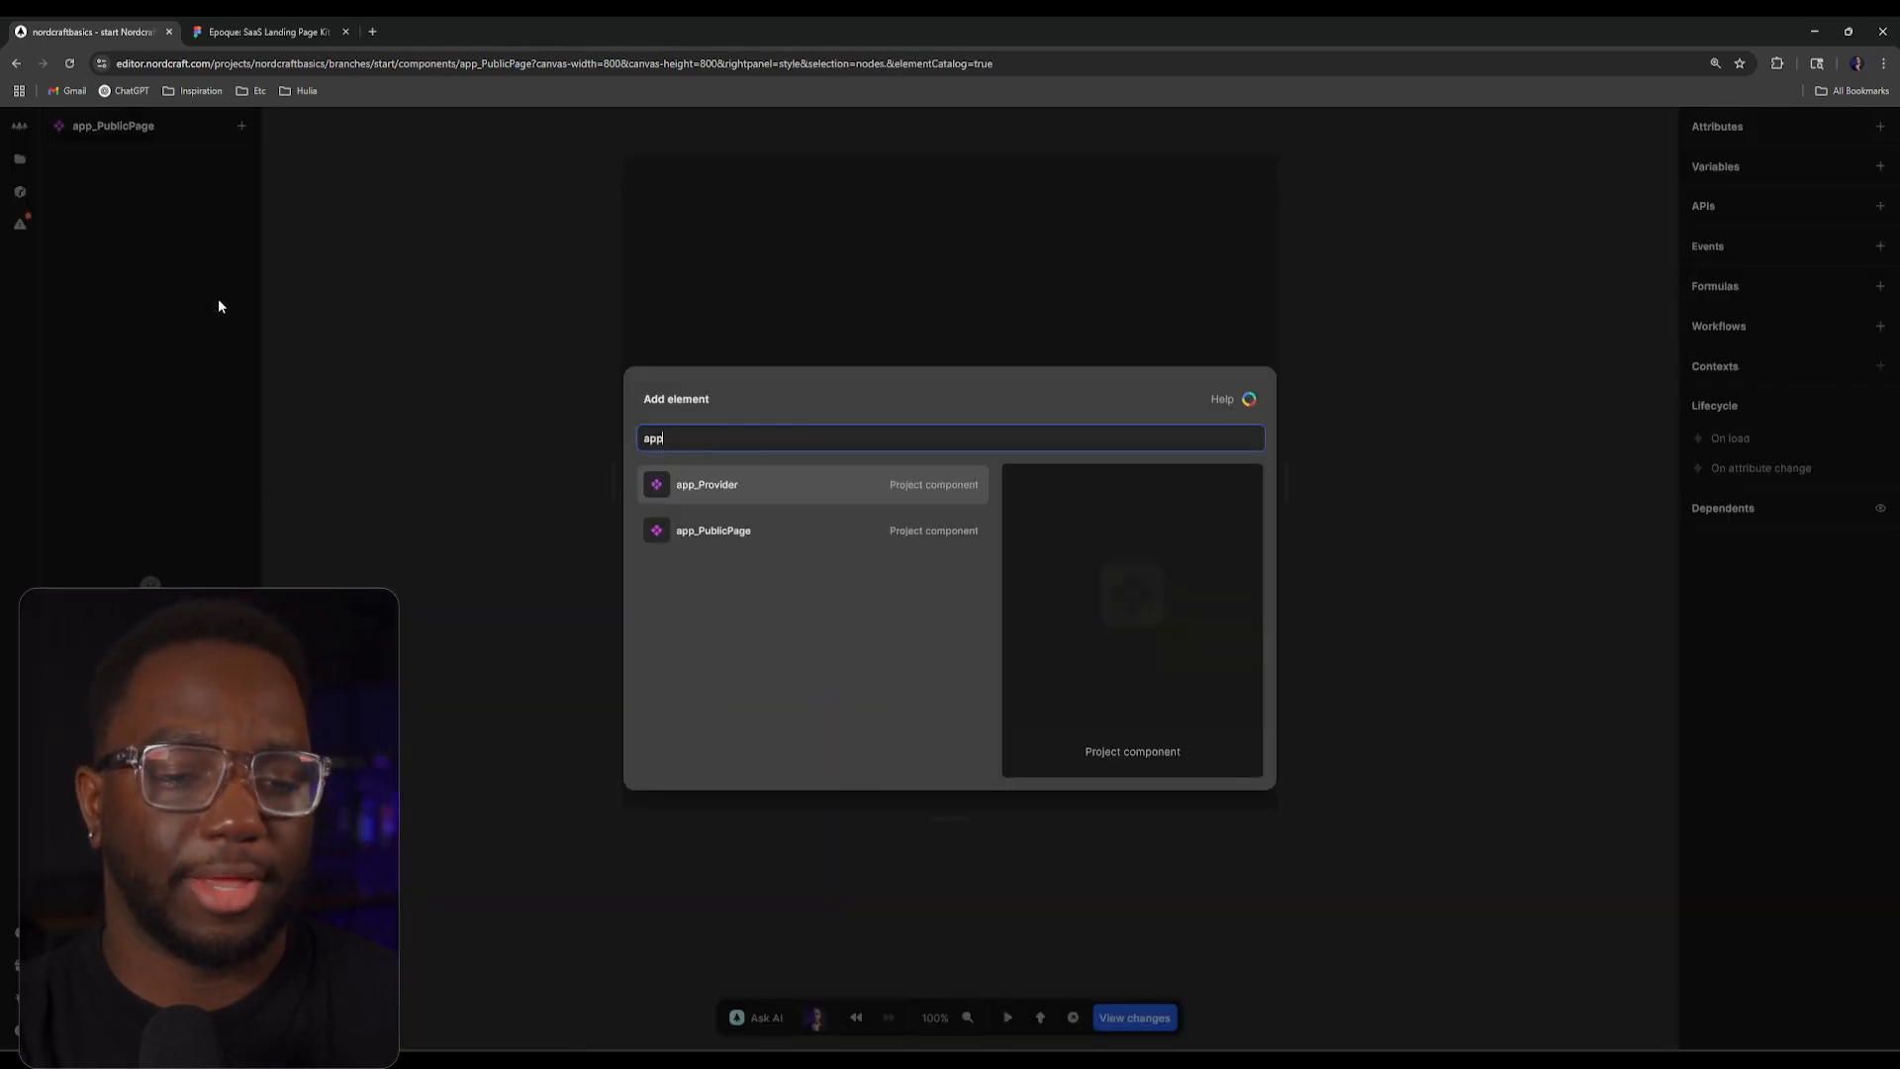
key("Return")
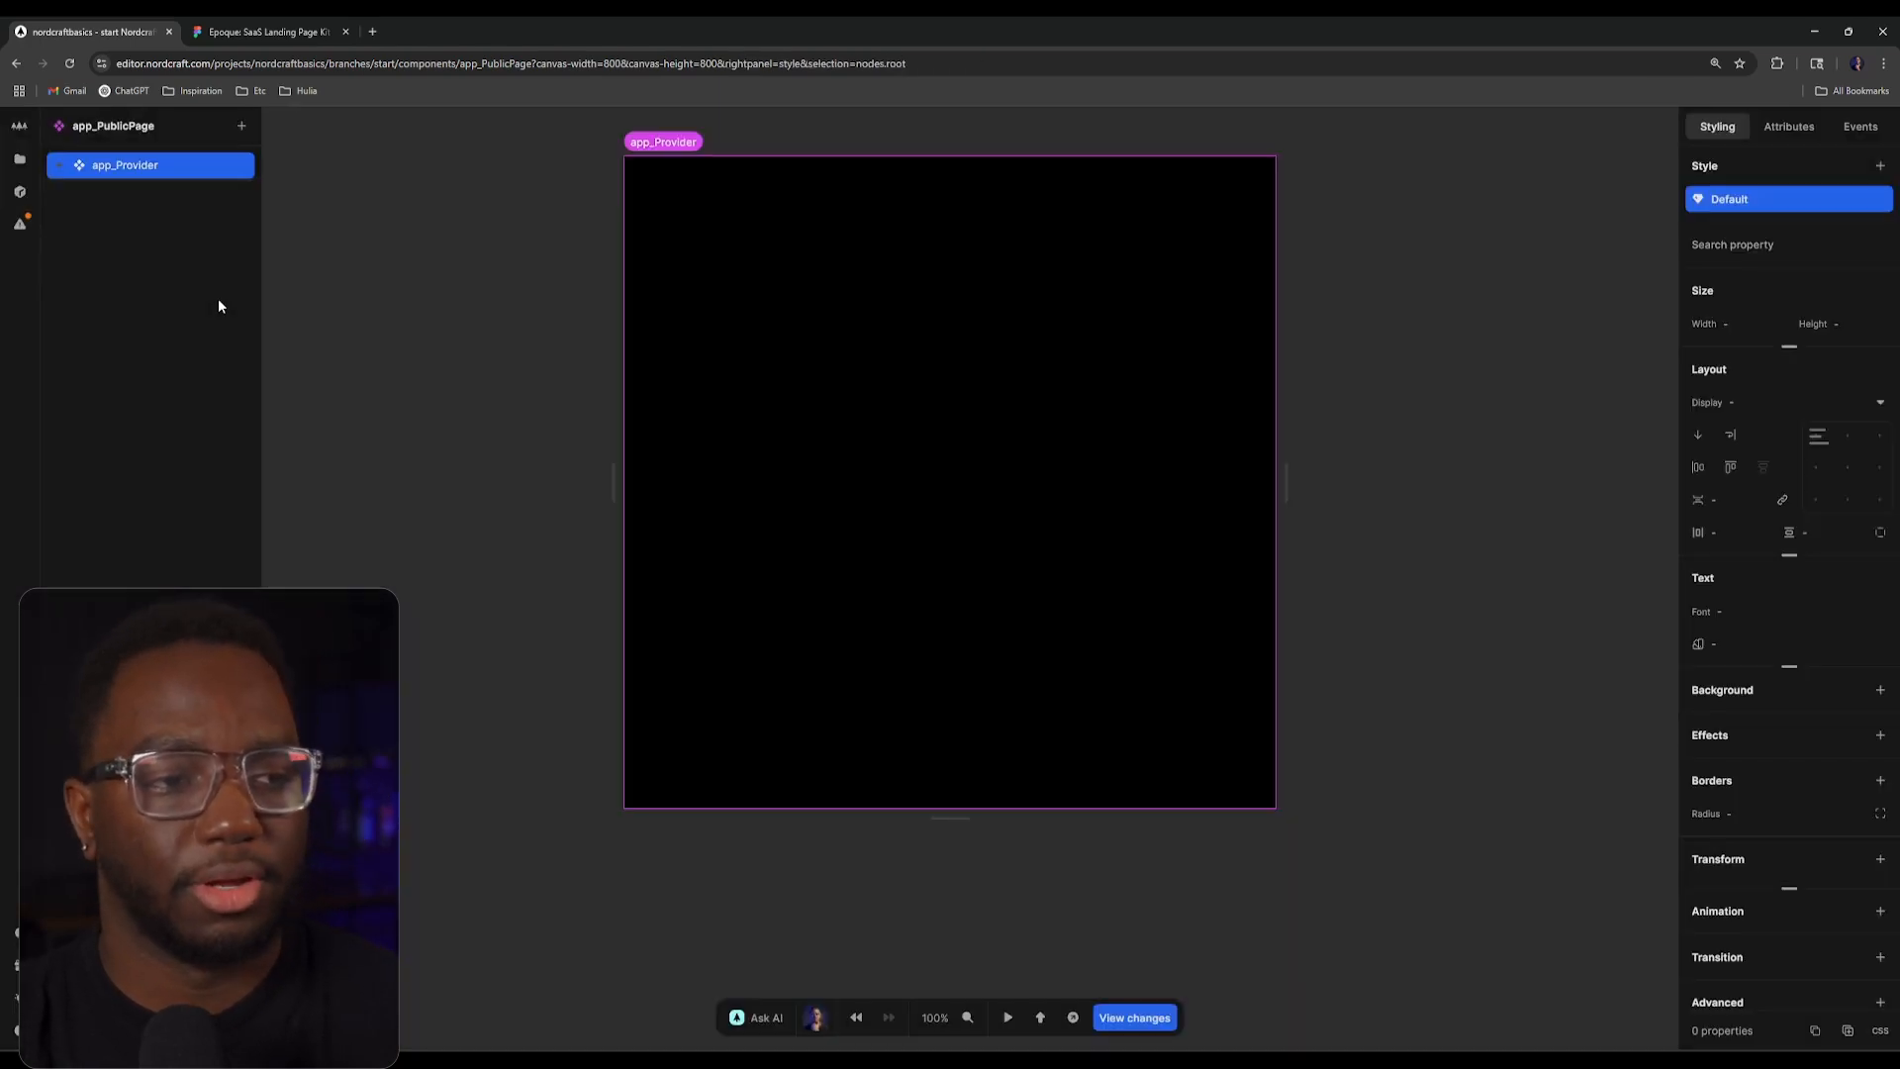
Step: Add a Slot element inside app_Provider in the app_PublicPage component
type("e")
type("slot")
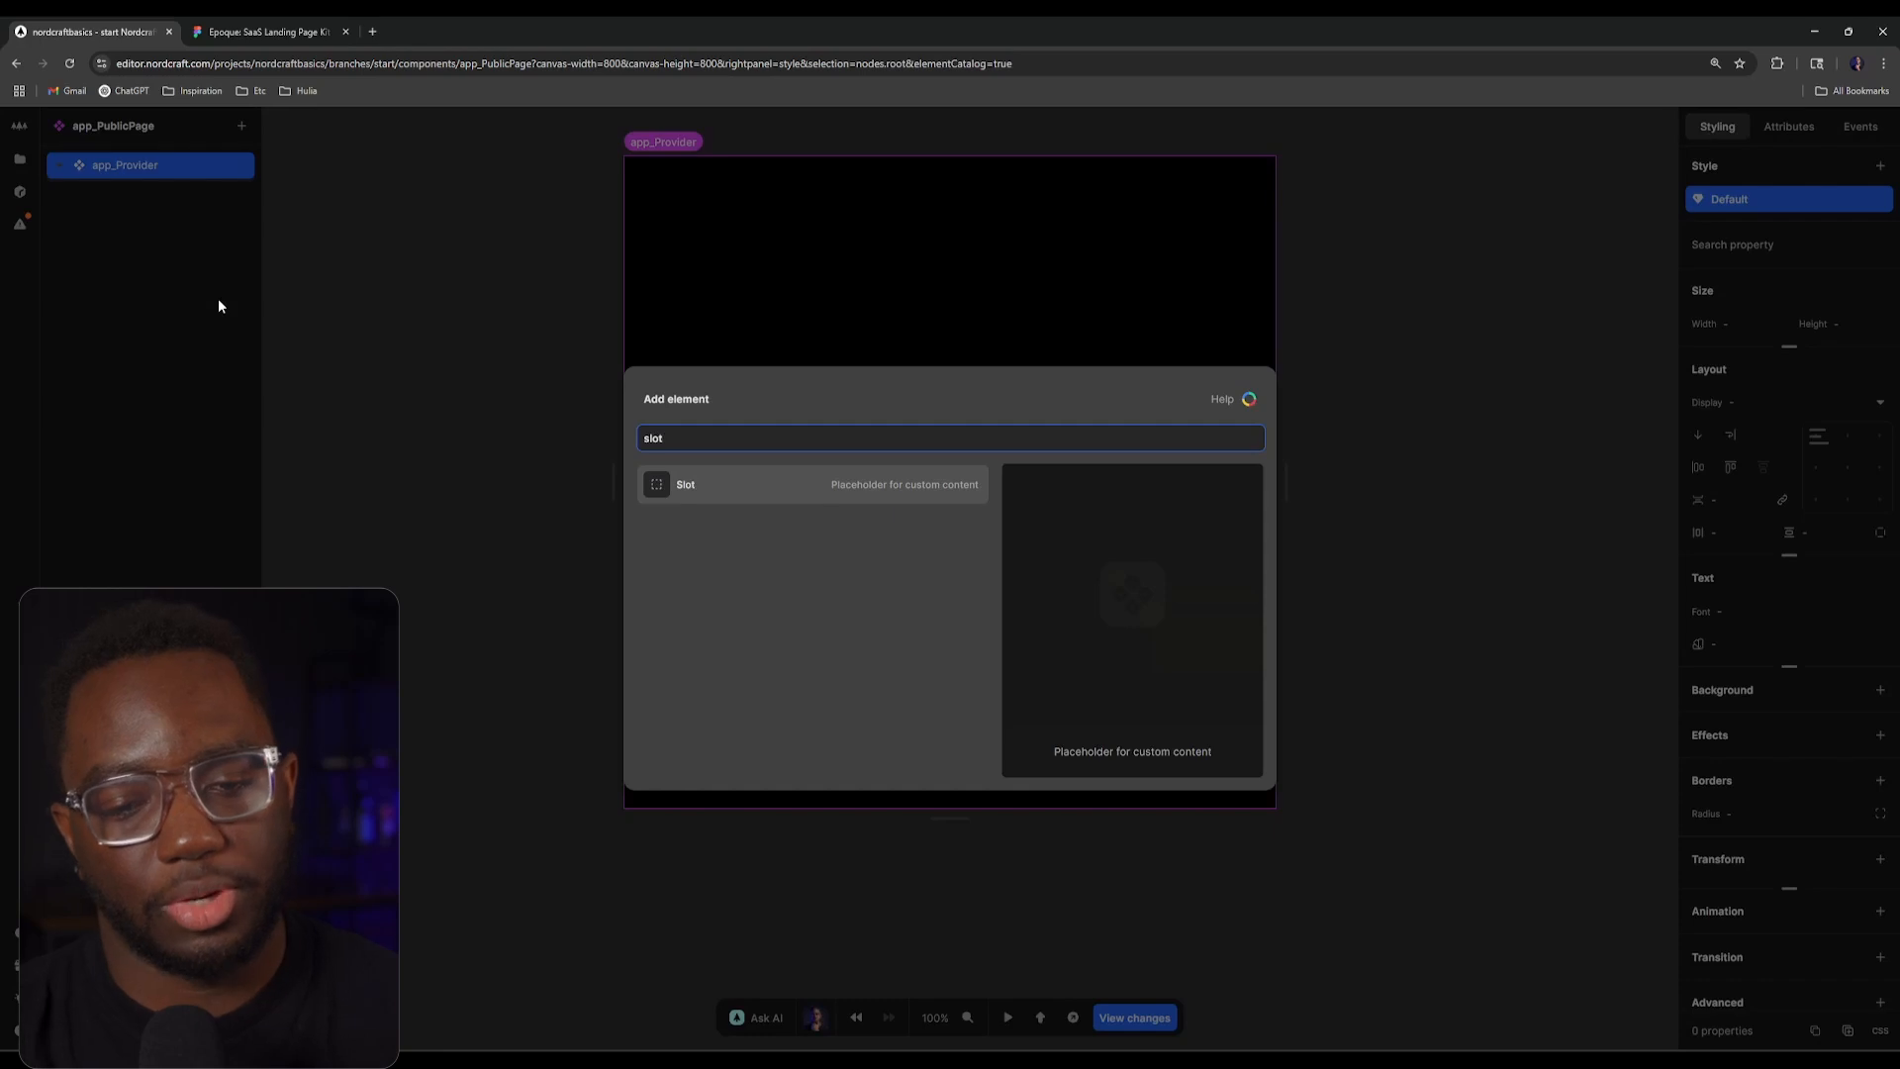
key("Return")
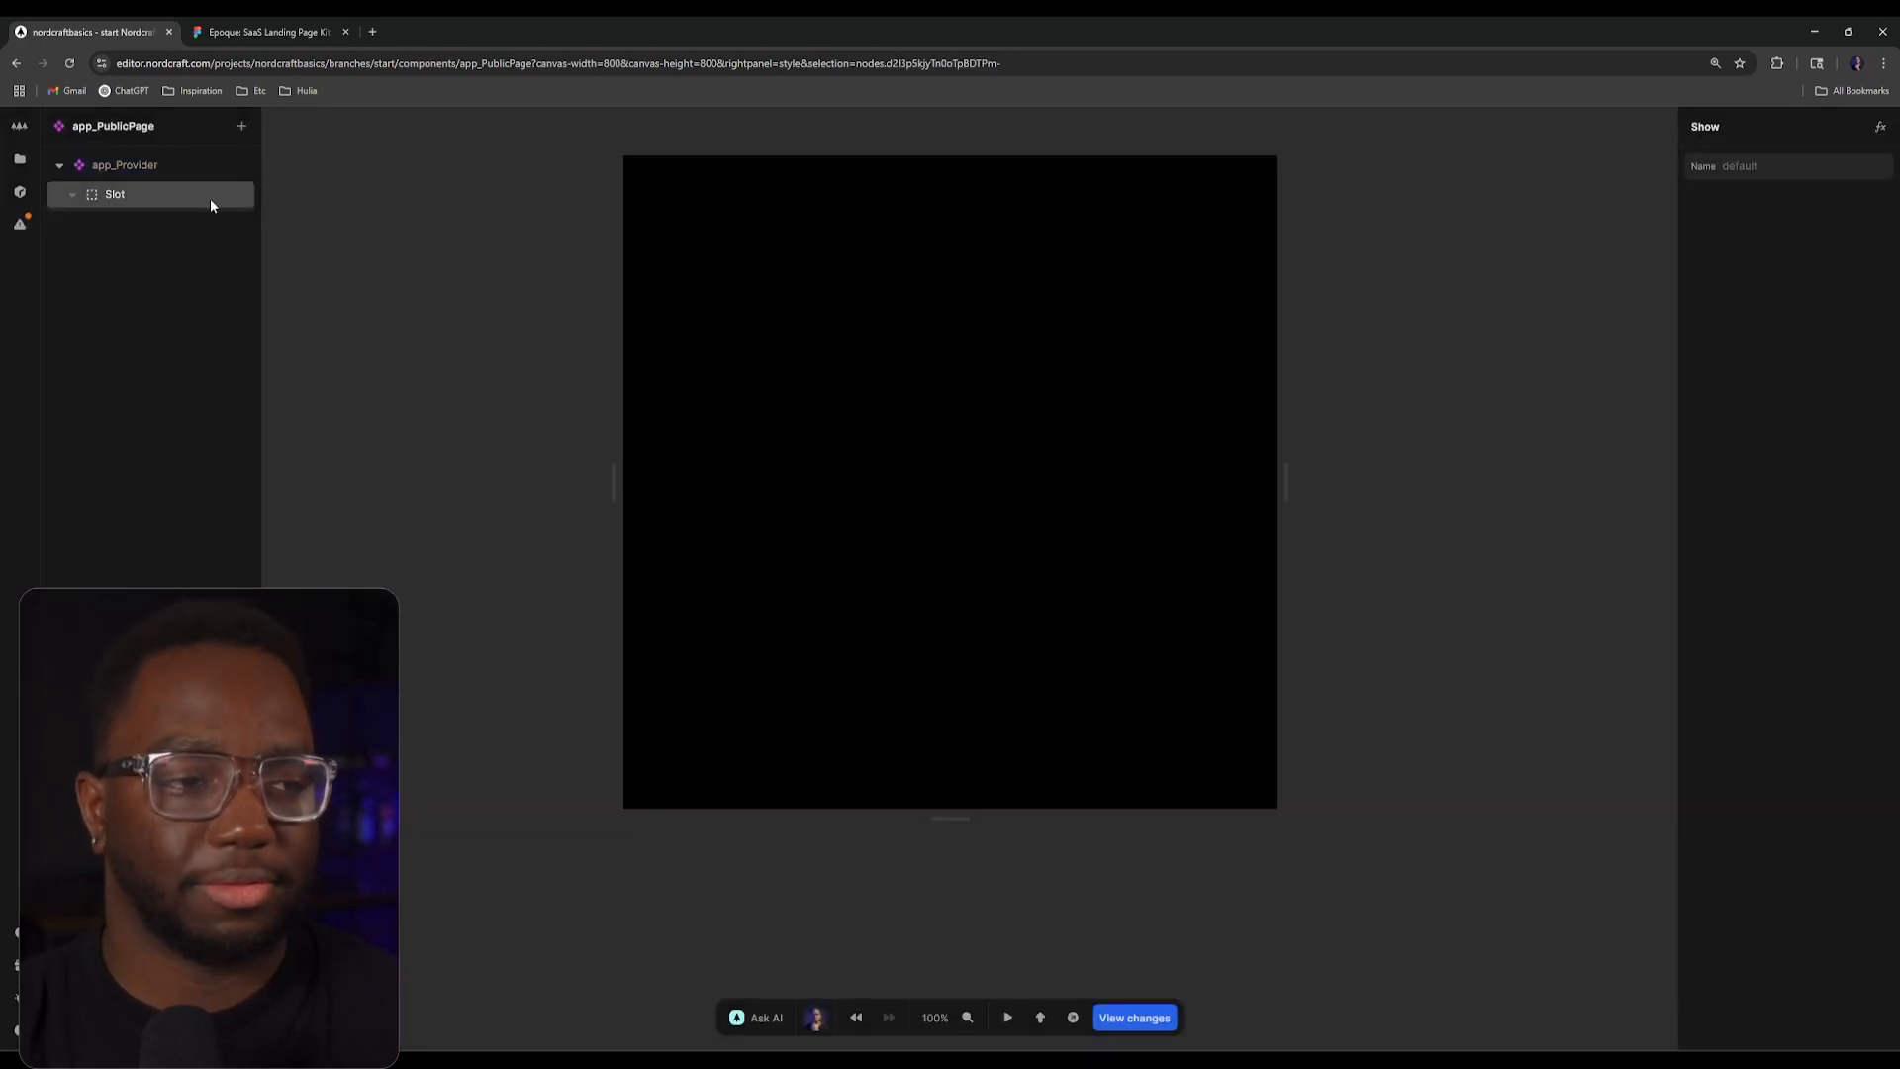
Step: Replace the Homepage's main element and all its template content with the app_PublicPage component
left_click(22, 159)
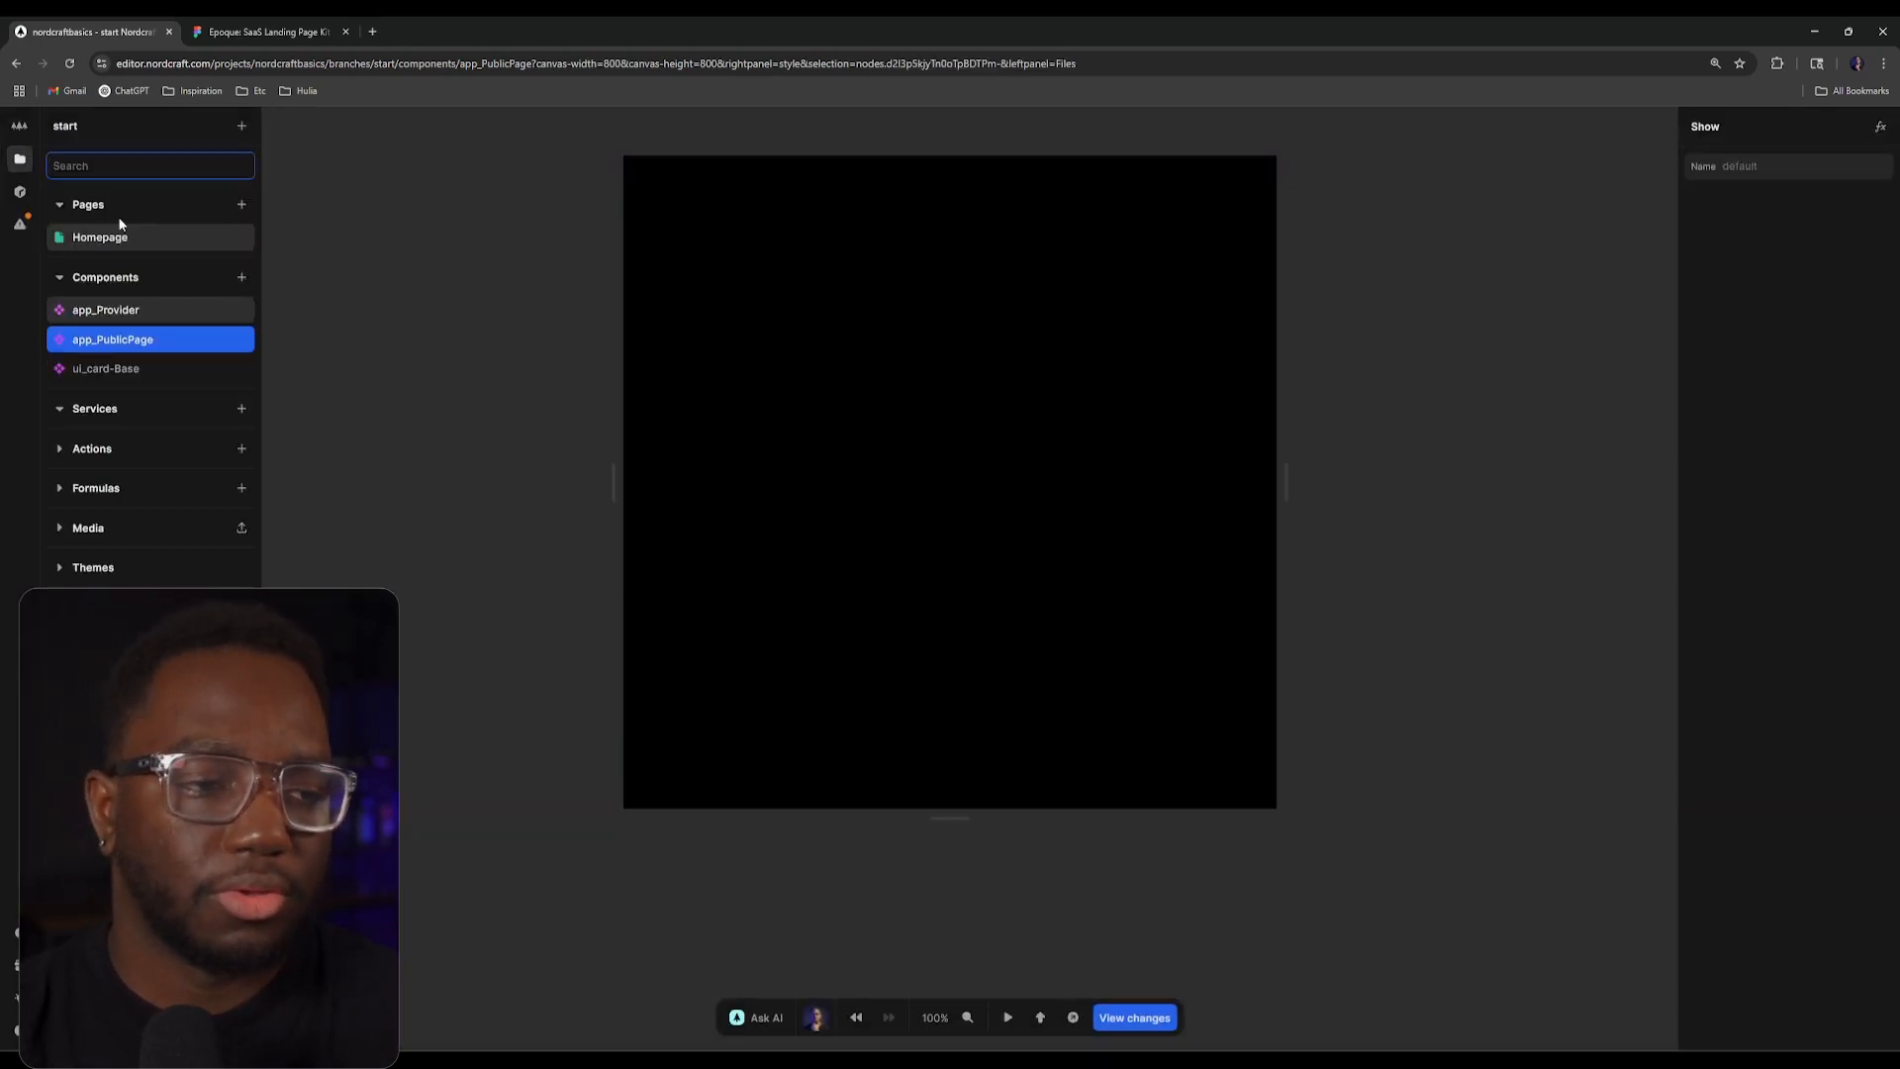
left_click(111, 246)
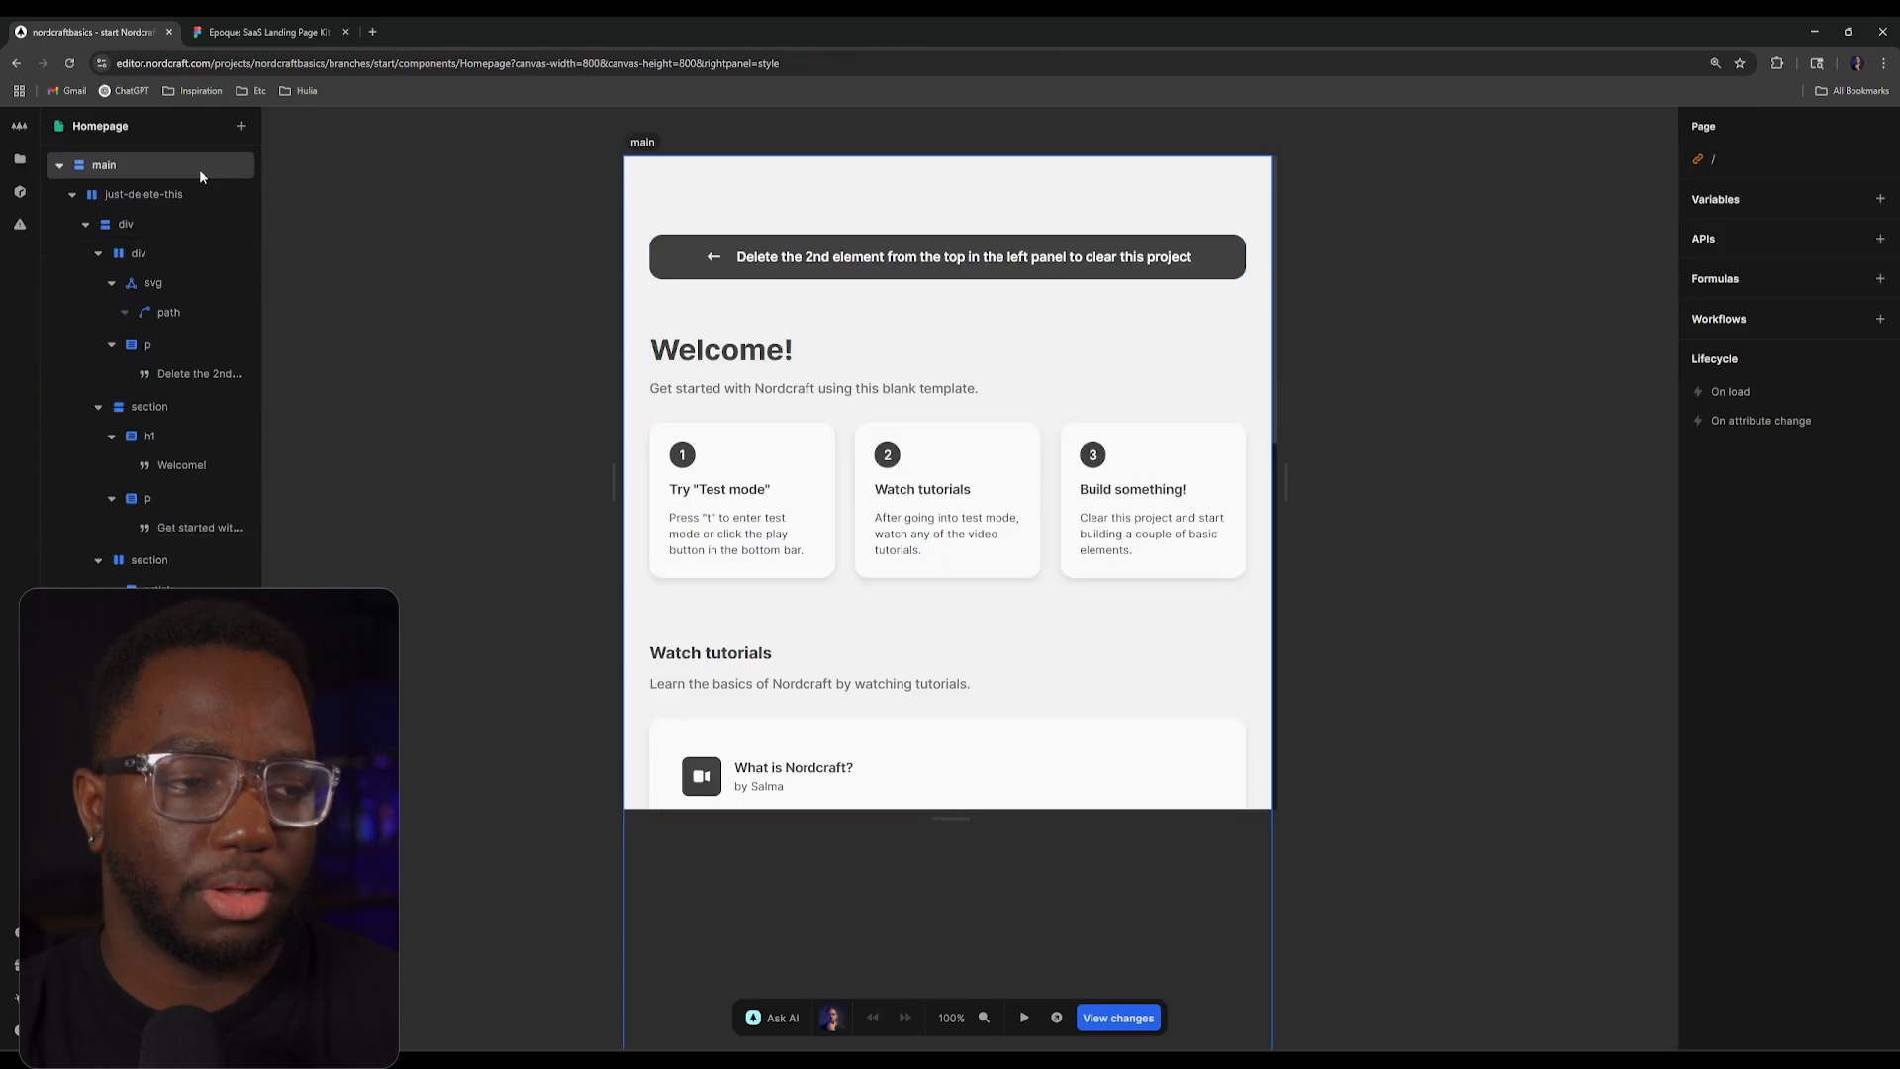
left_click(199, 173)
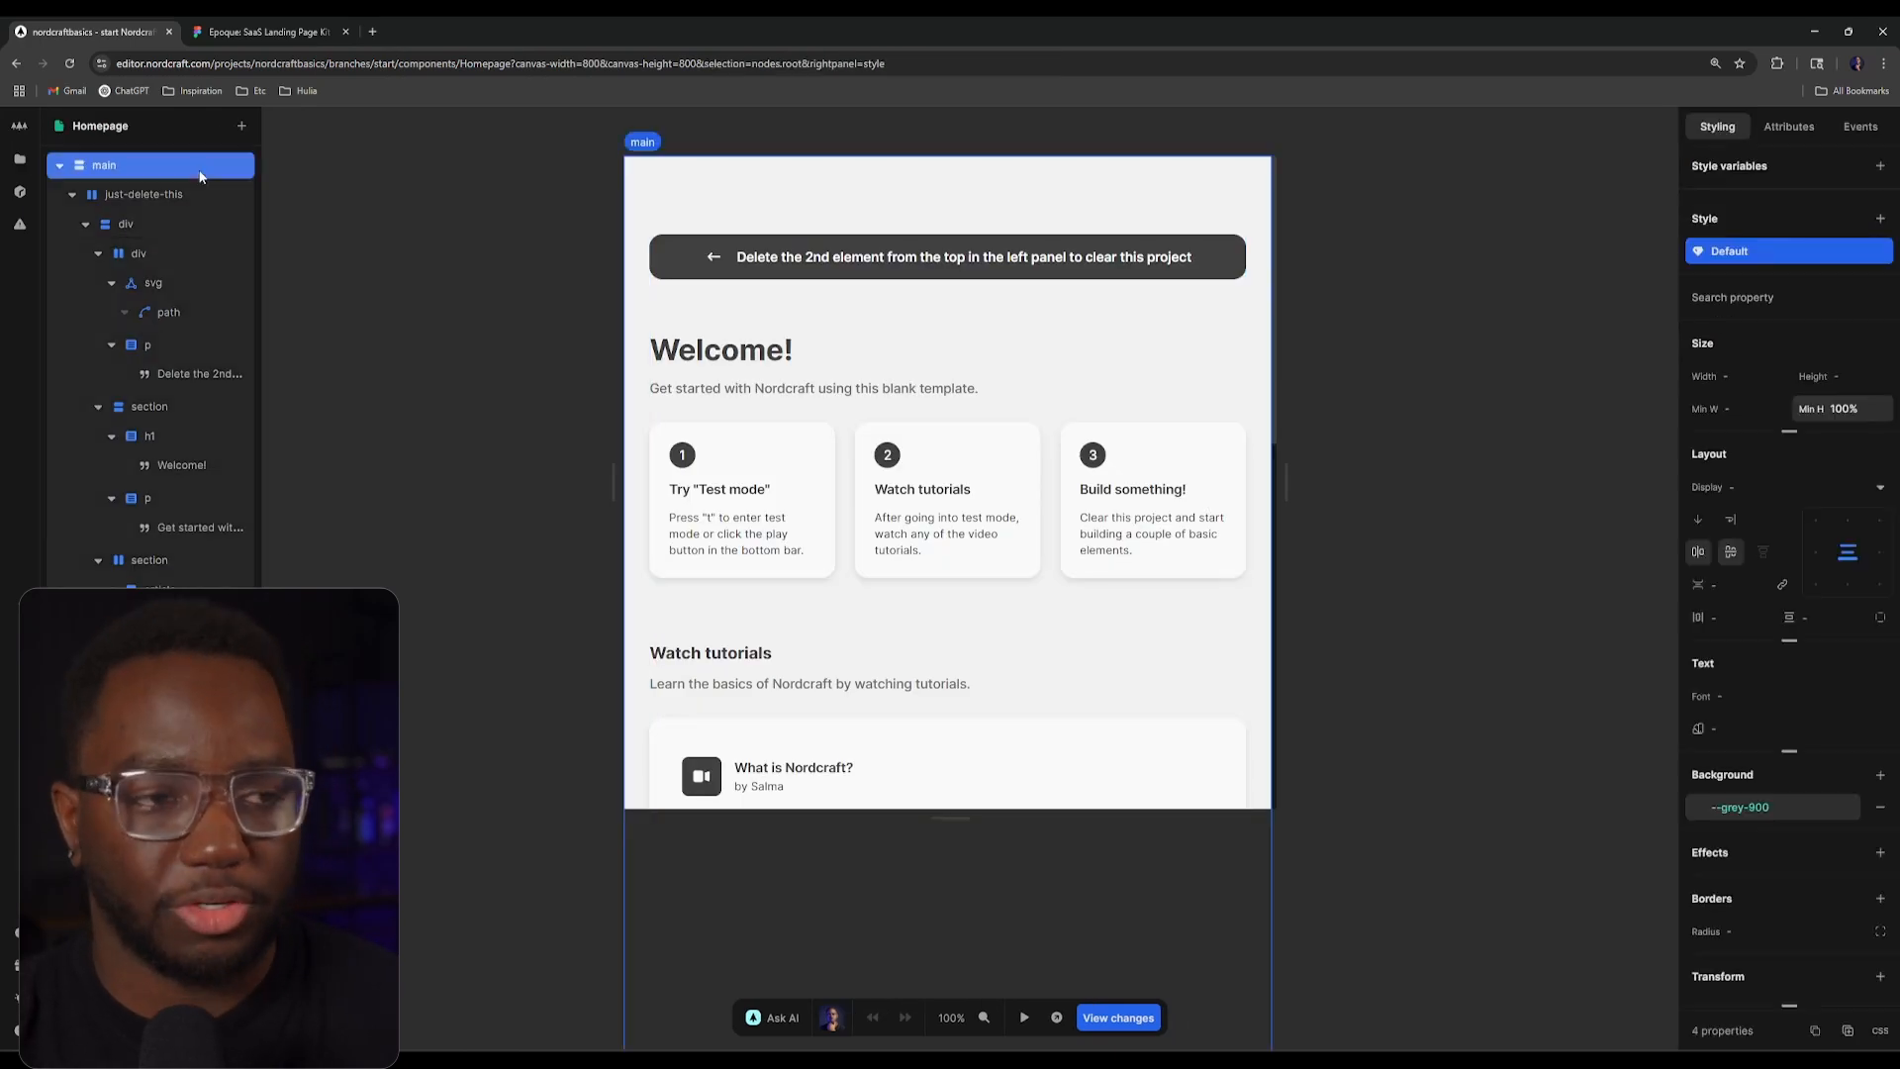
key("Delete")
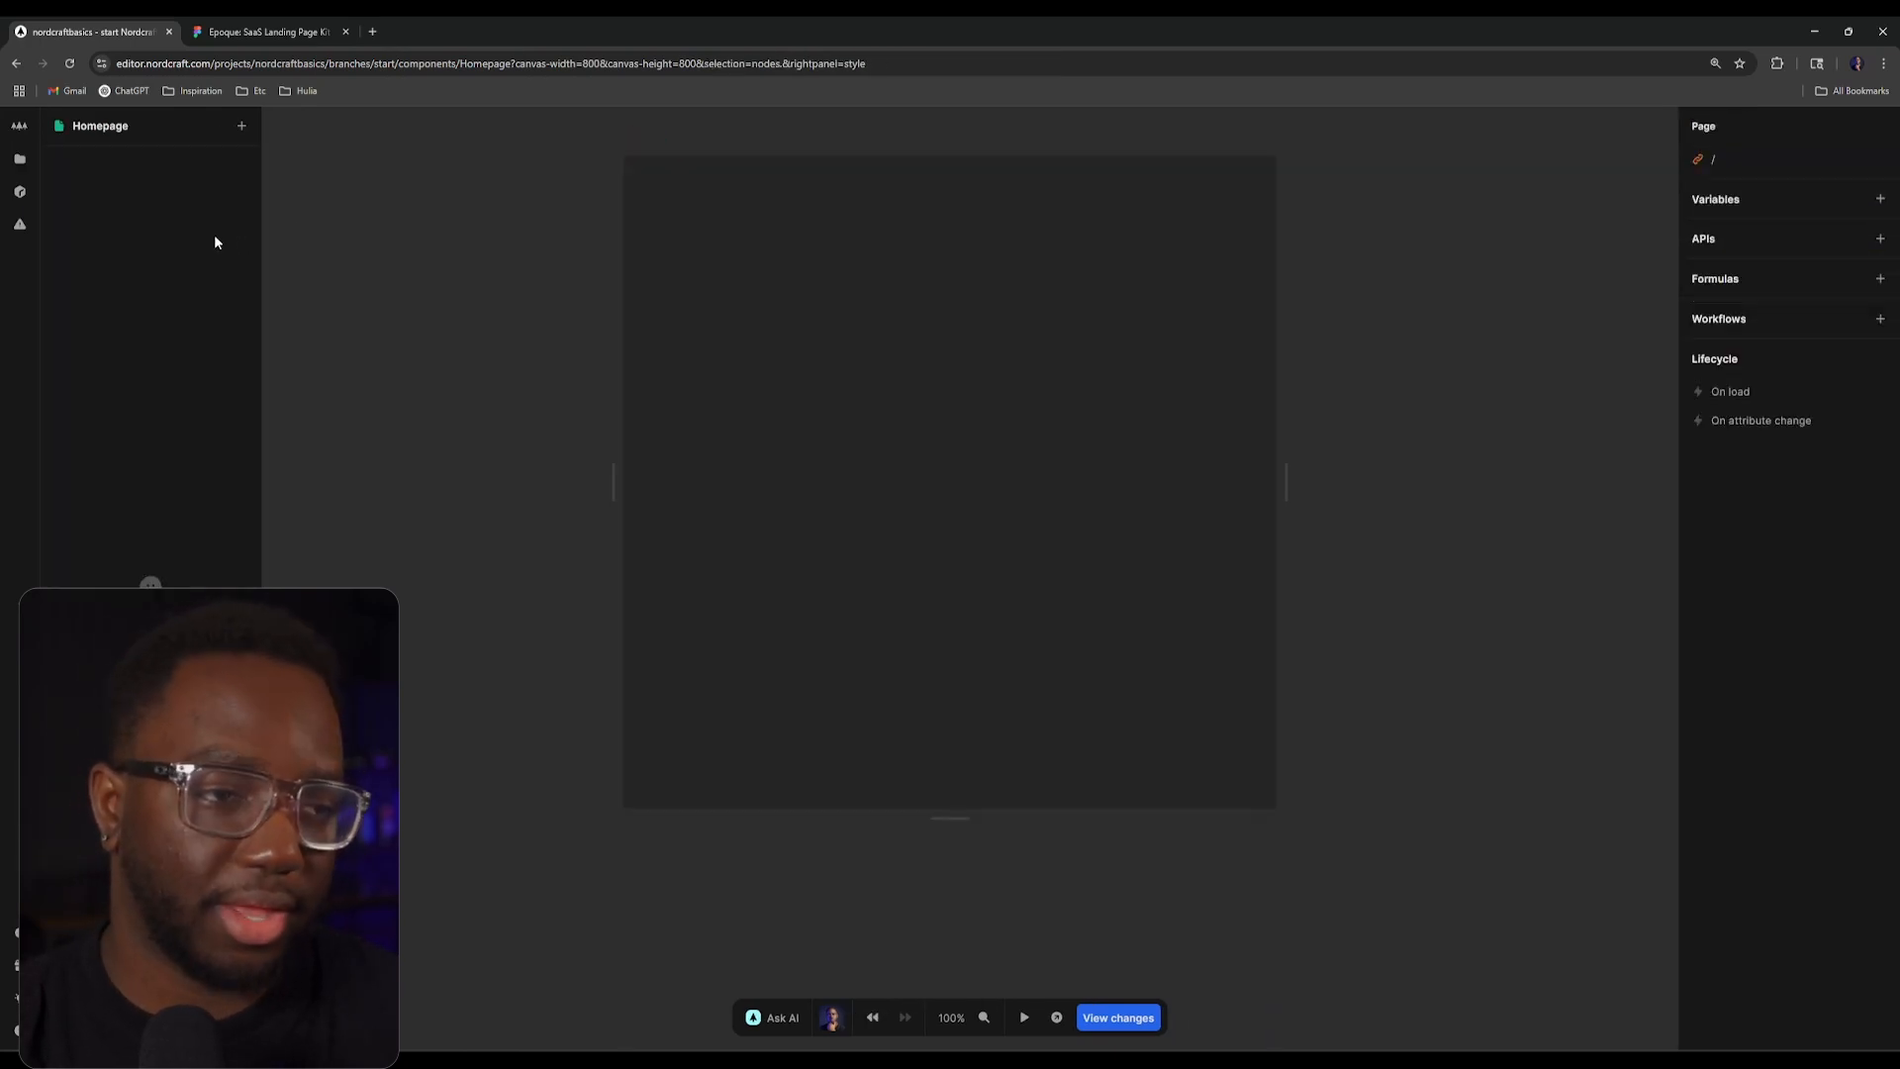
key("Return")
type("public")
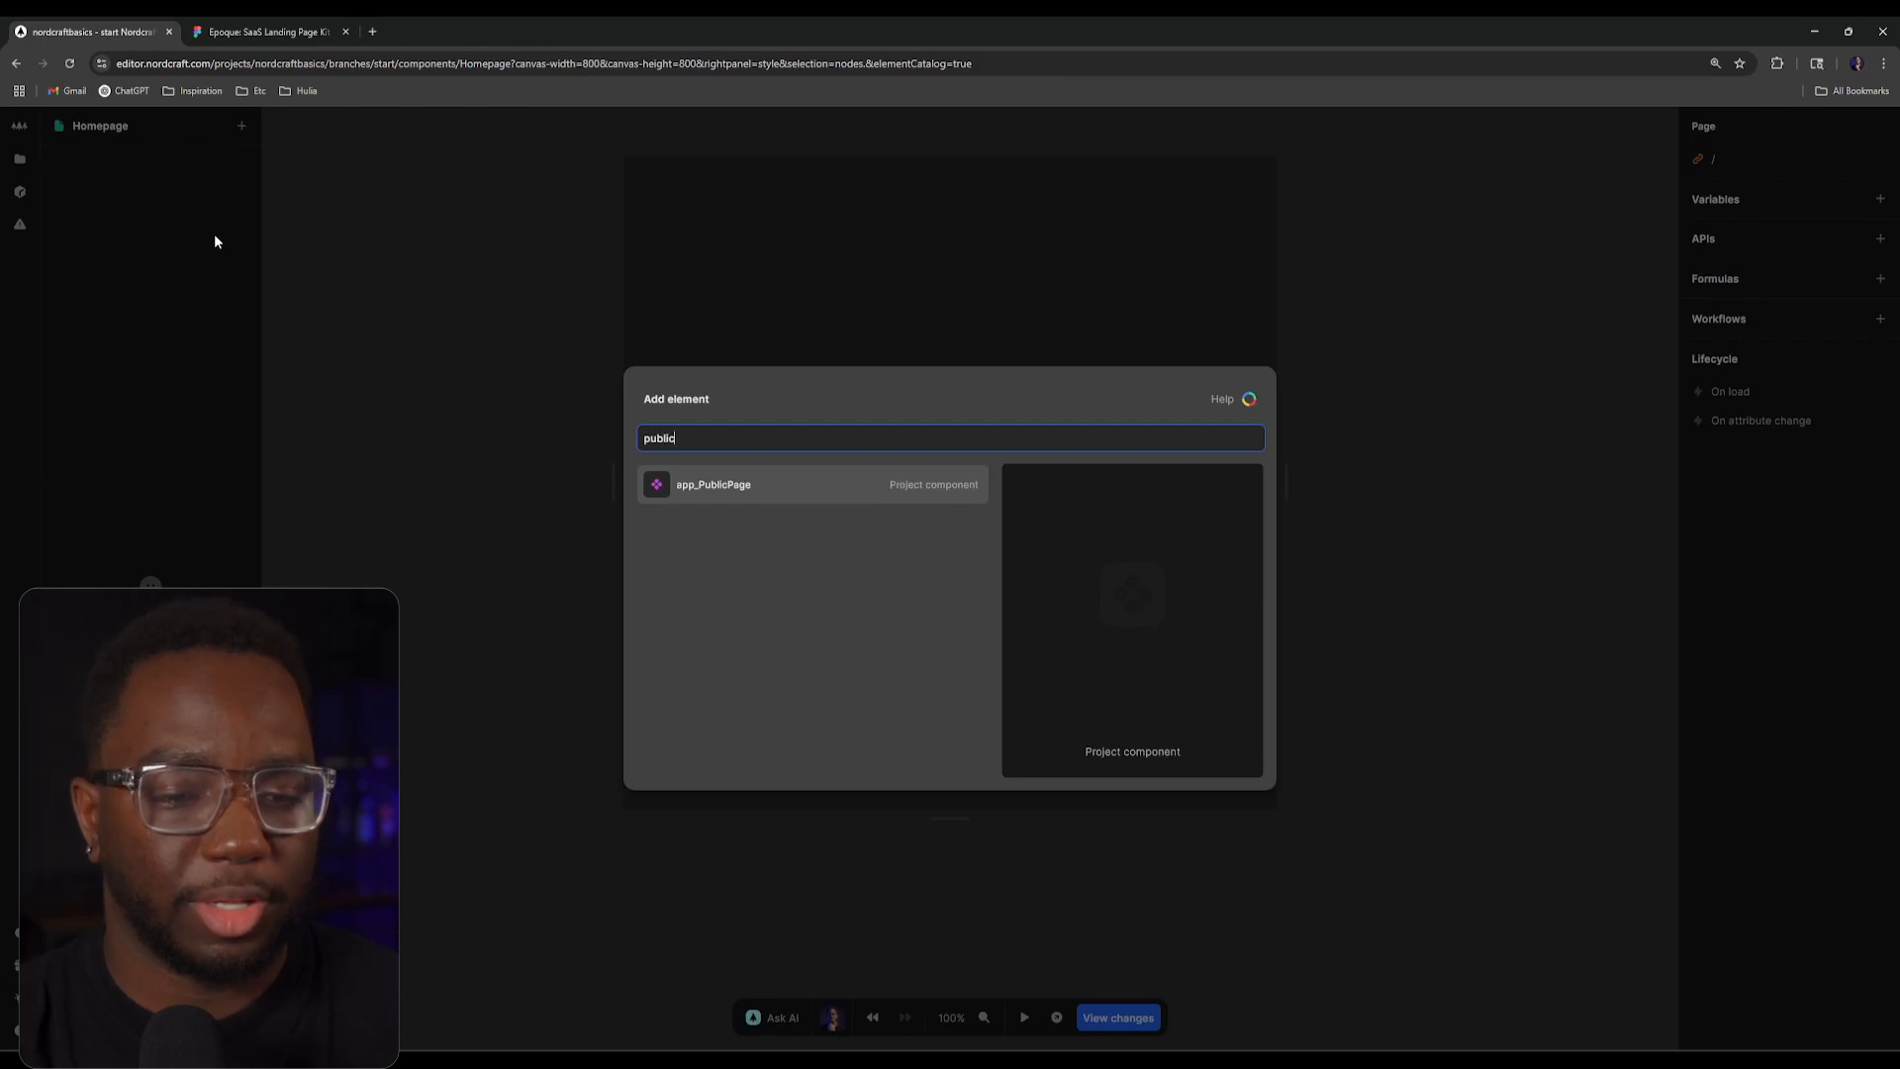
key("Return")
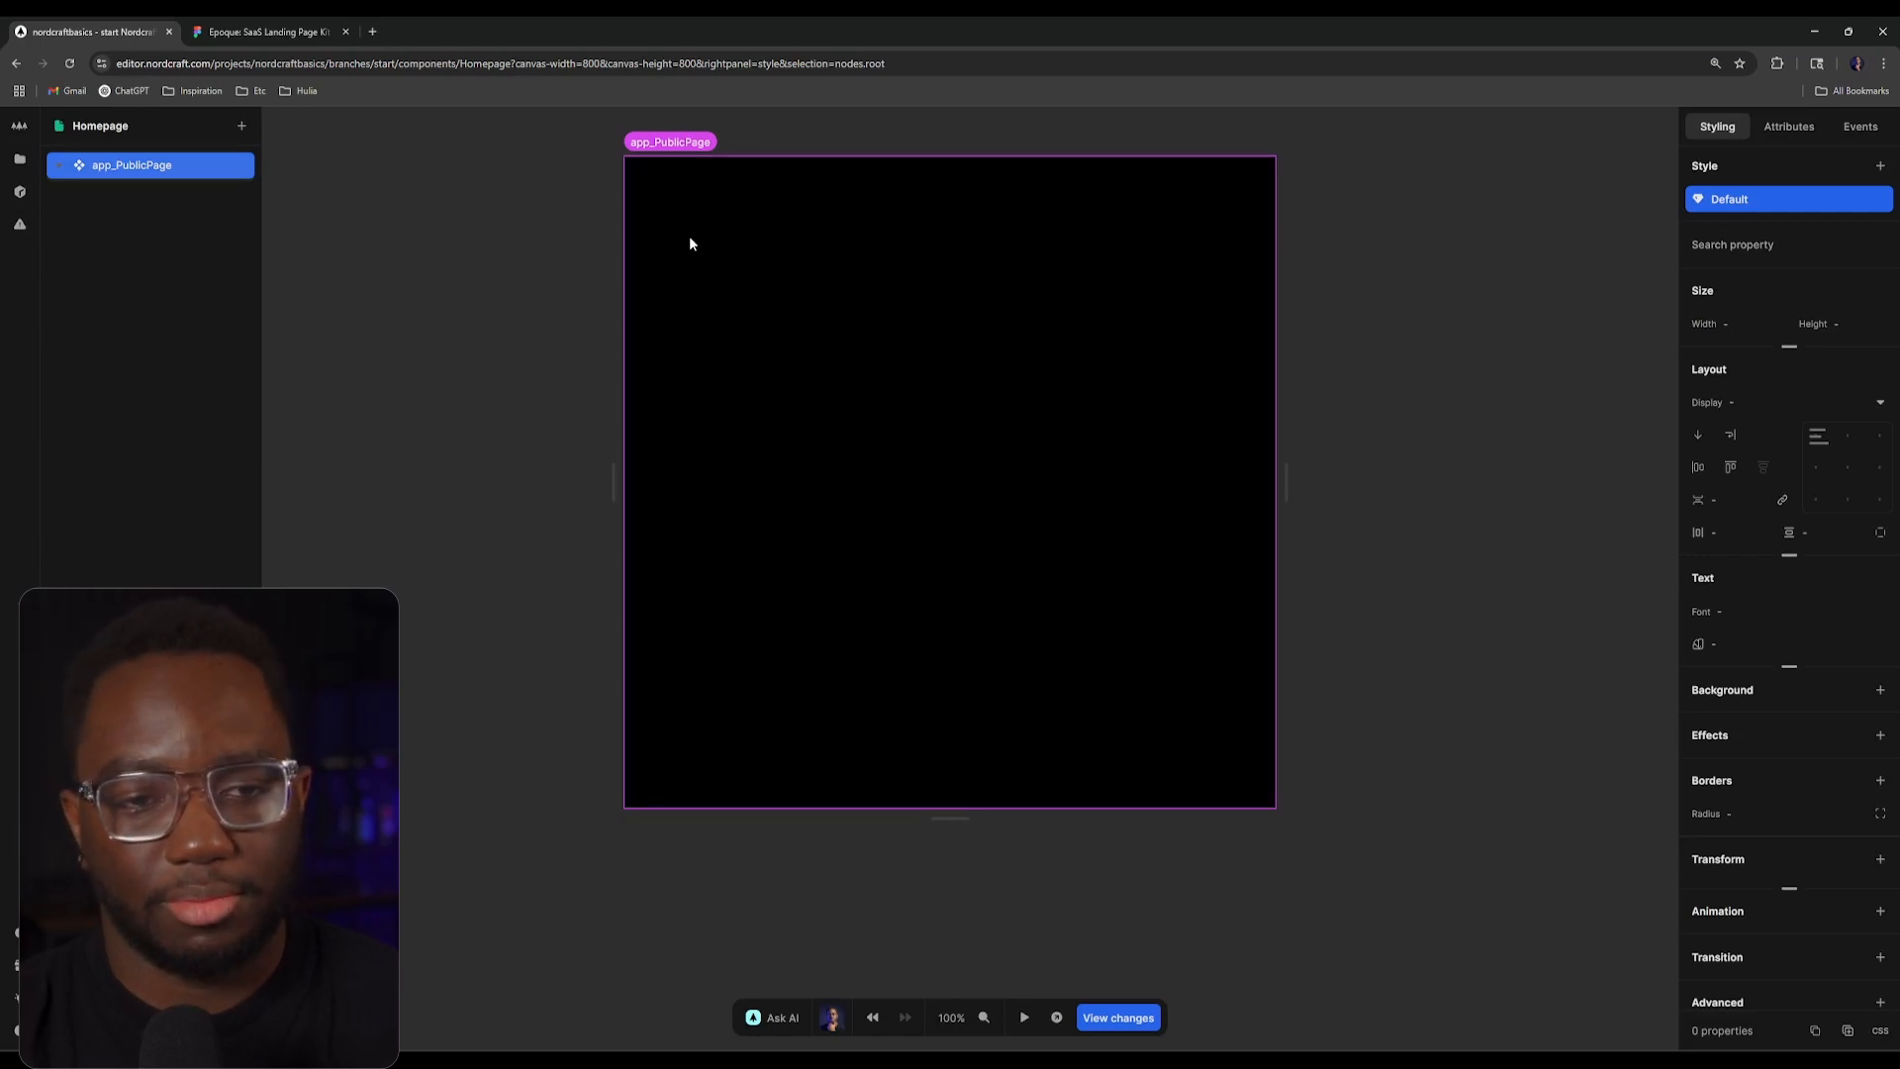
Step: Test the app_PublicPage slot on the Homepage with a Heading 1 element and remove that heading again
type("eh1")
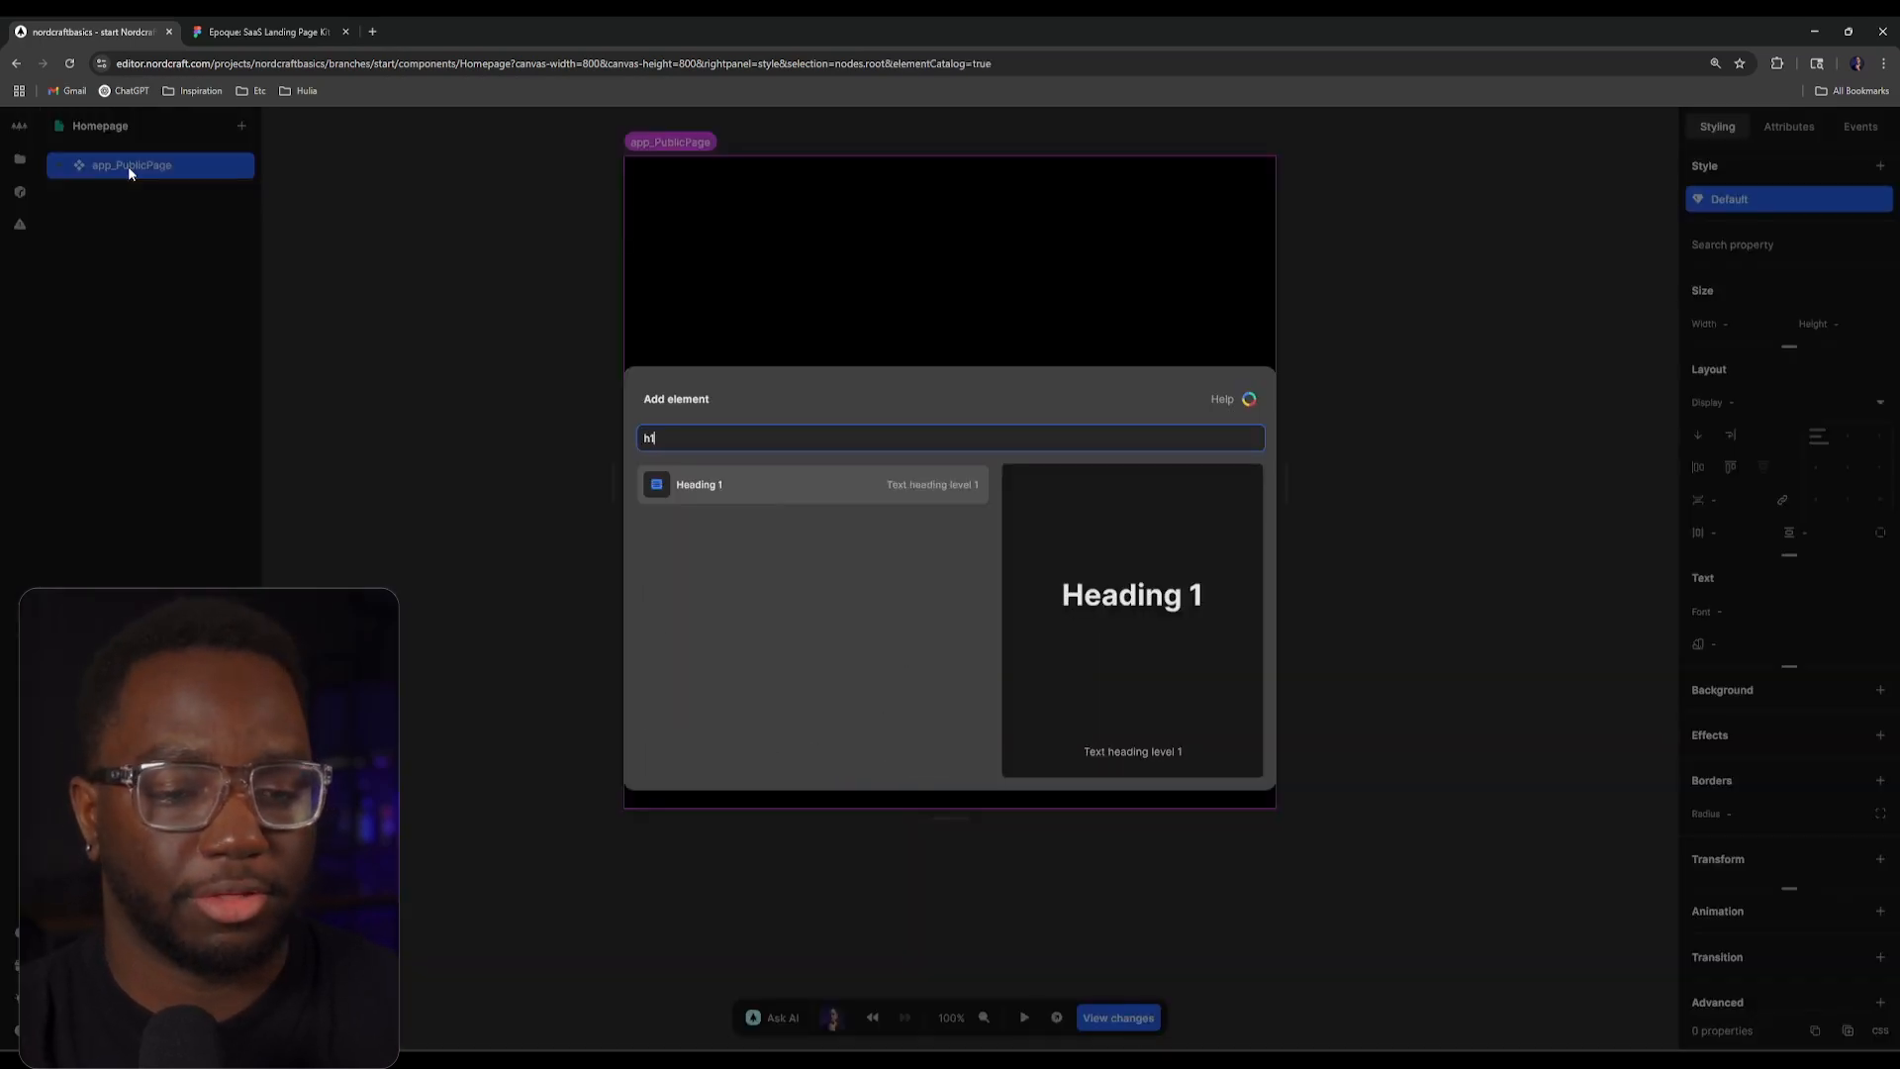
key("Return")
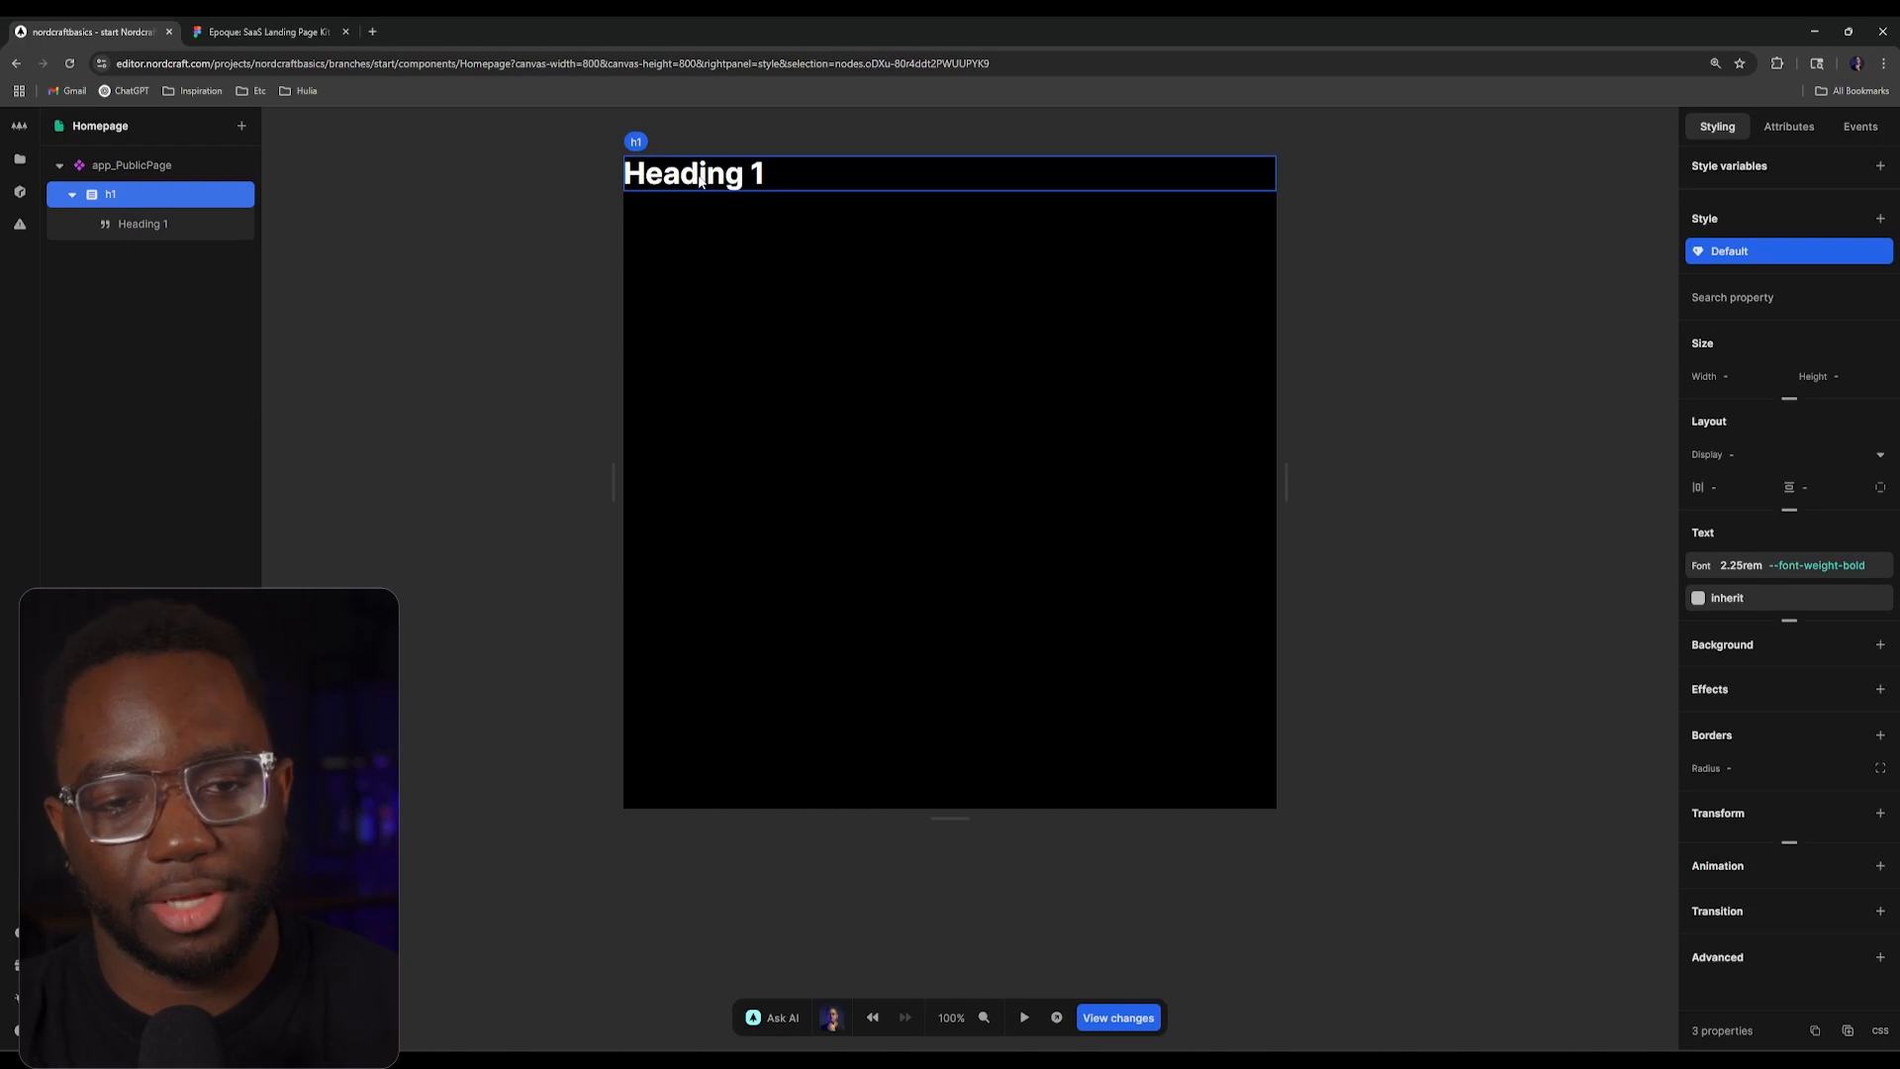
left_click(166, 201)
key("Delete")
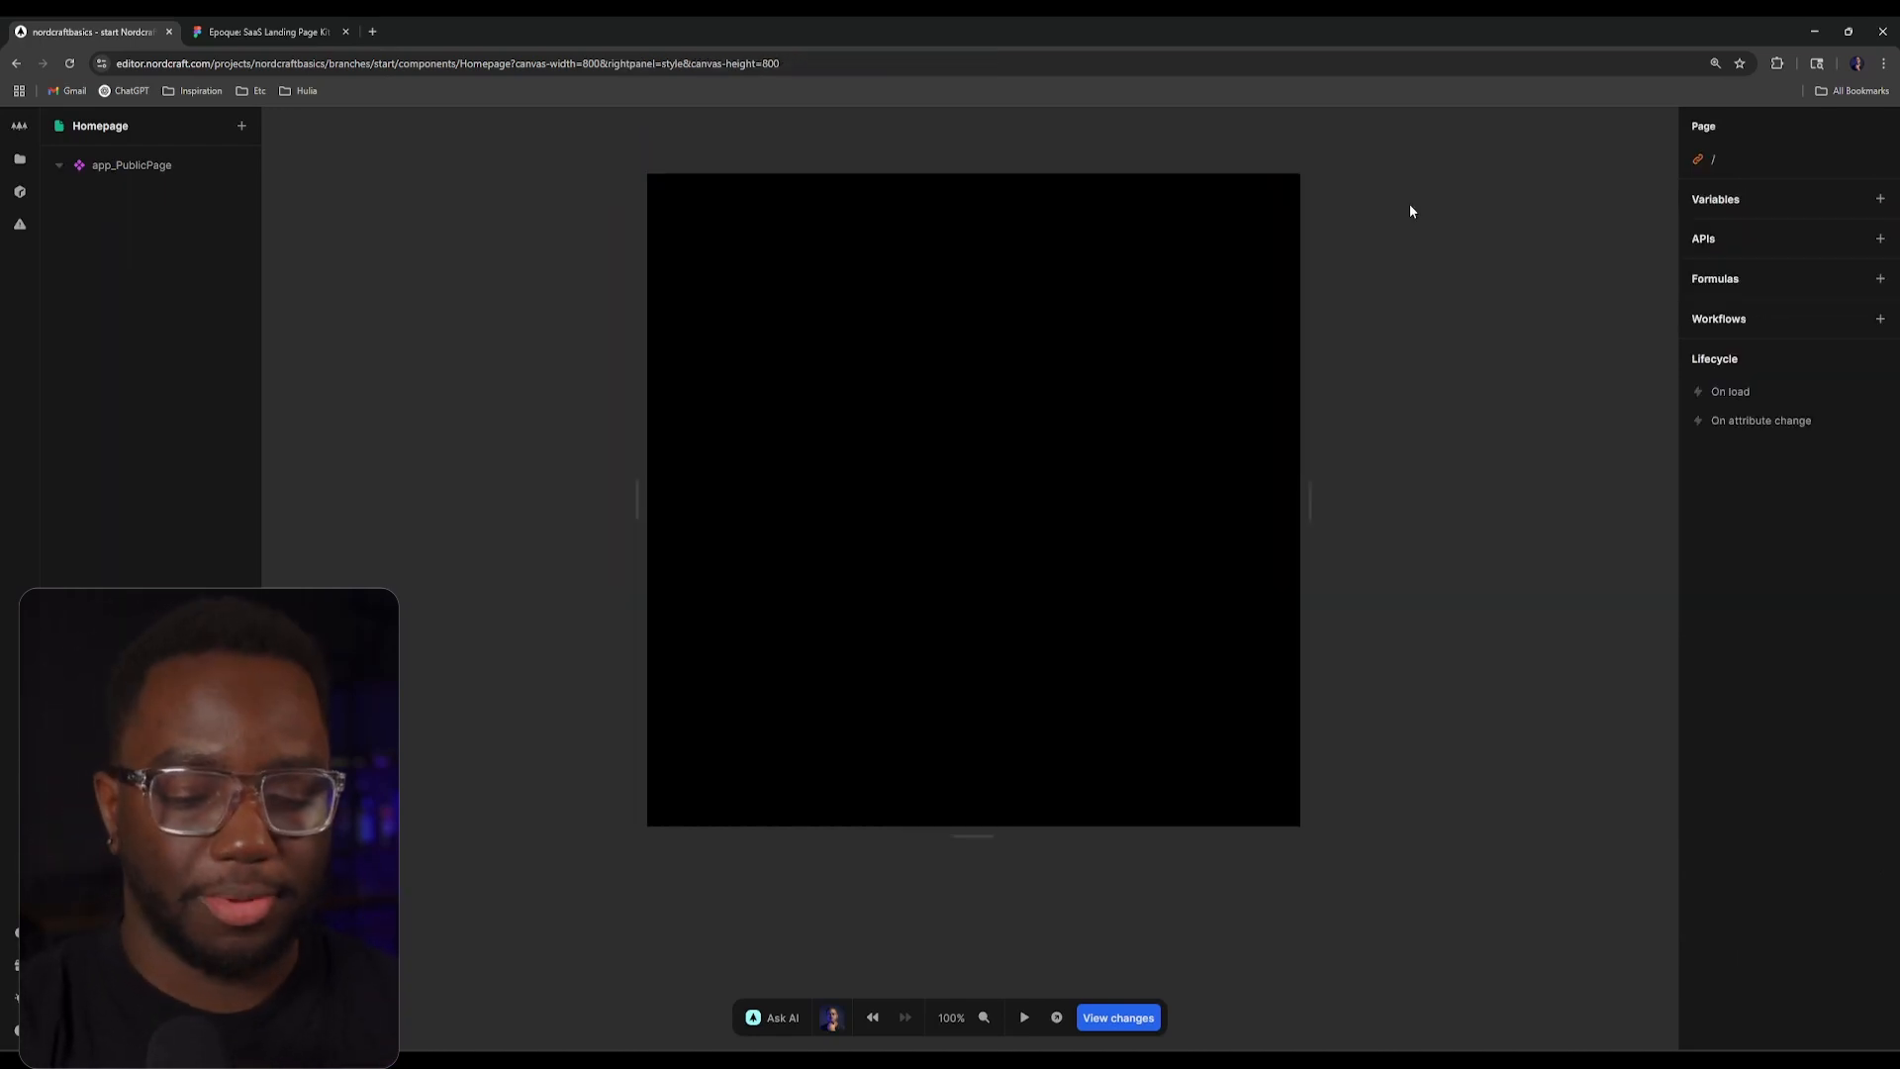
Step: Switch to the Epoque design in Figma and examine how its sections align, from the hero through clients, testimonials, pricing and FAQ
left_click(21, 160)
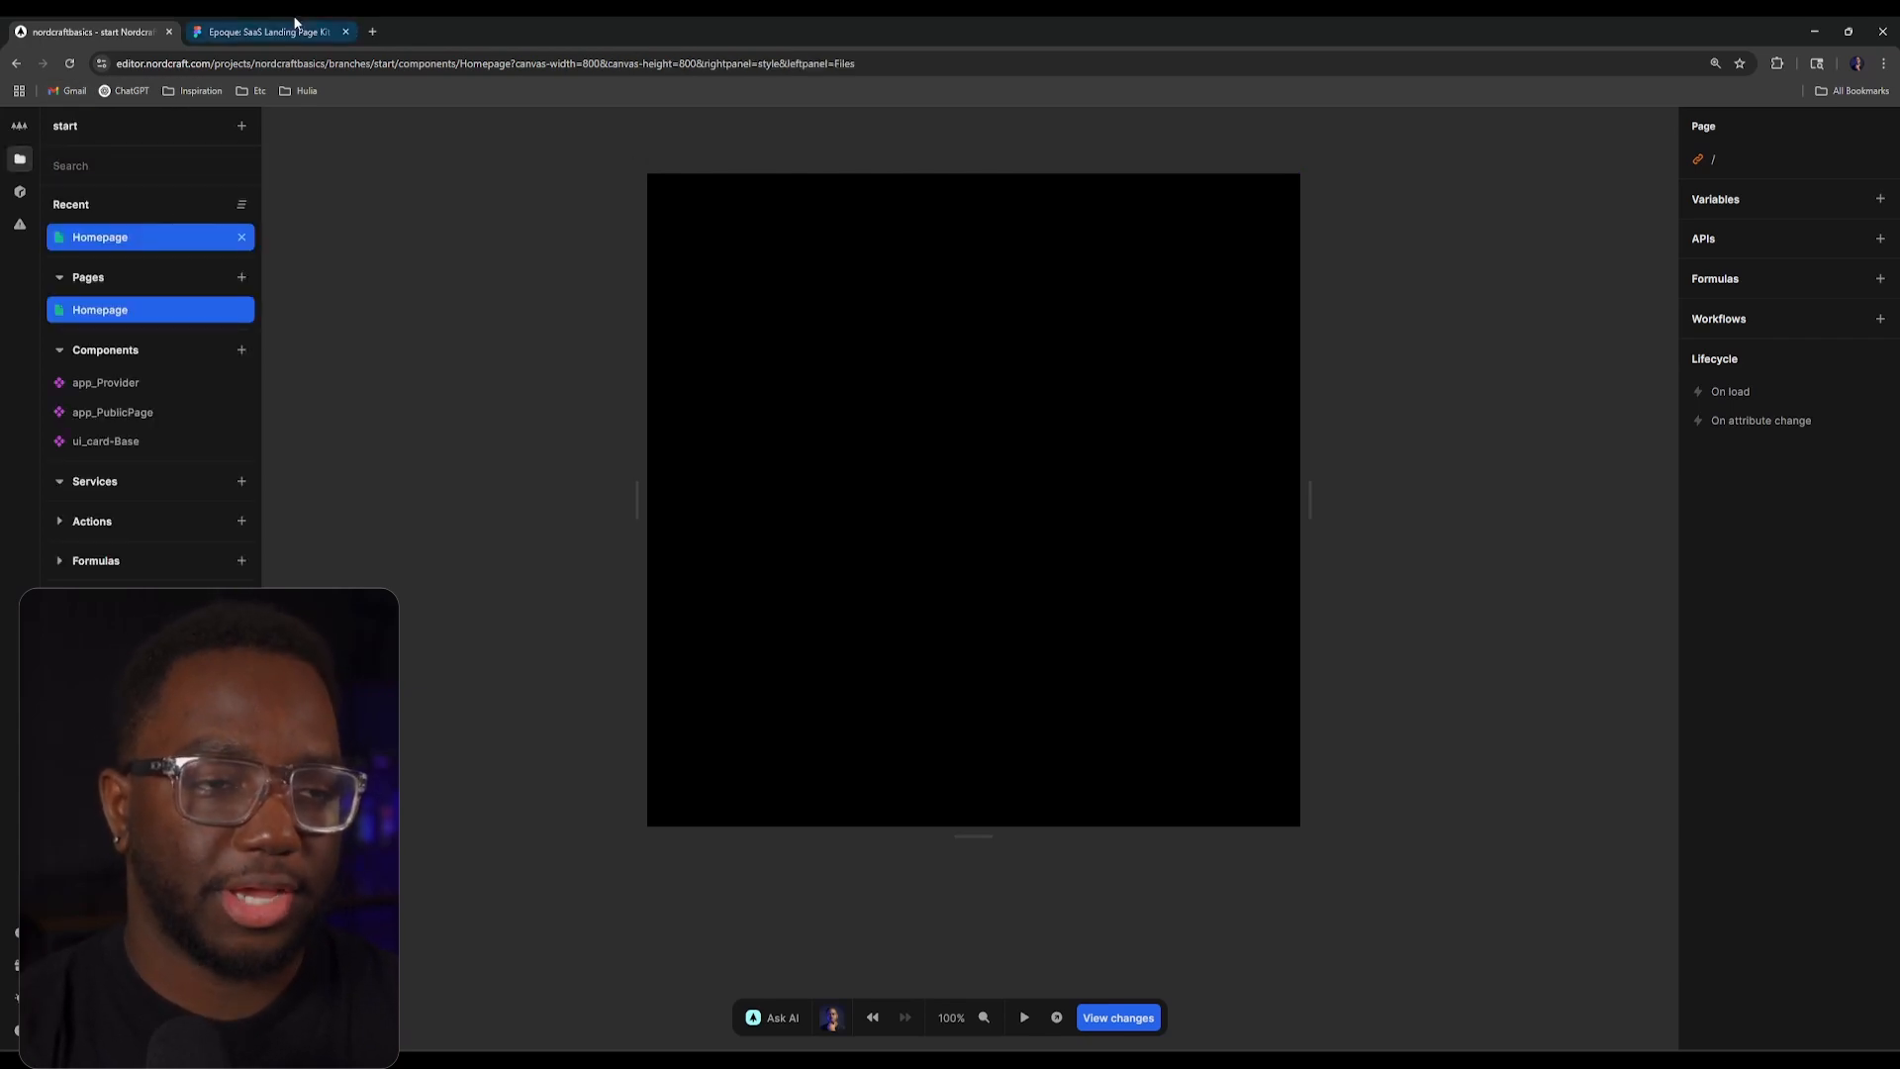
left_click(262, 32)
scroll(852, 203, "down", 1)
scroll(853, 204, "right", 1)
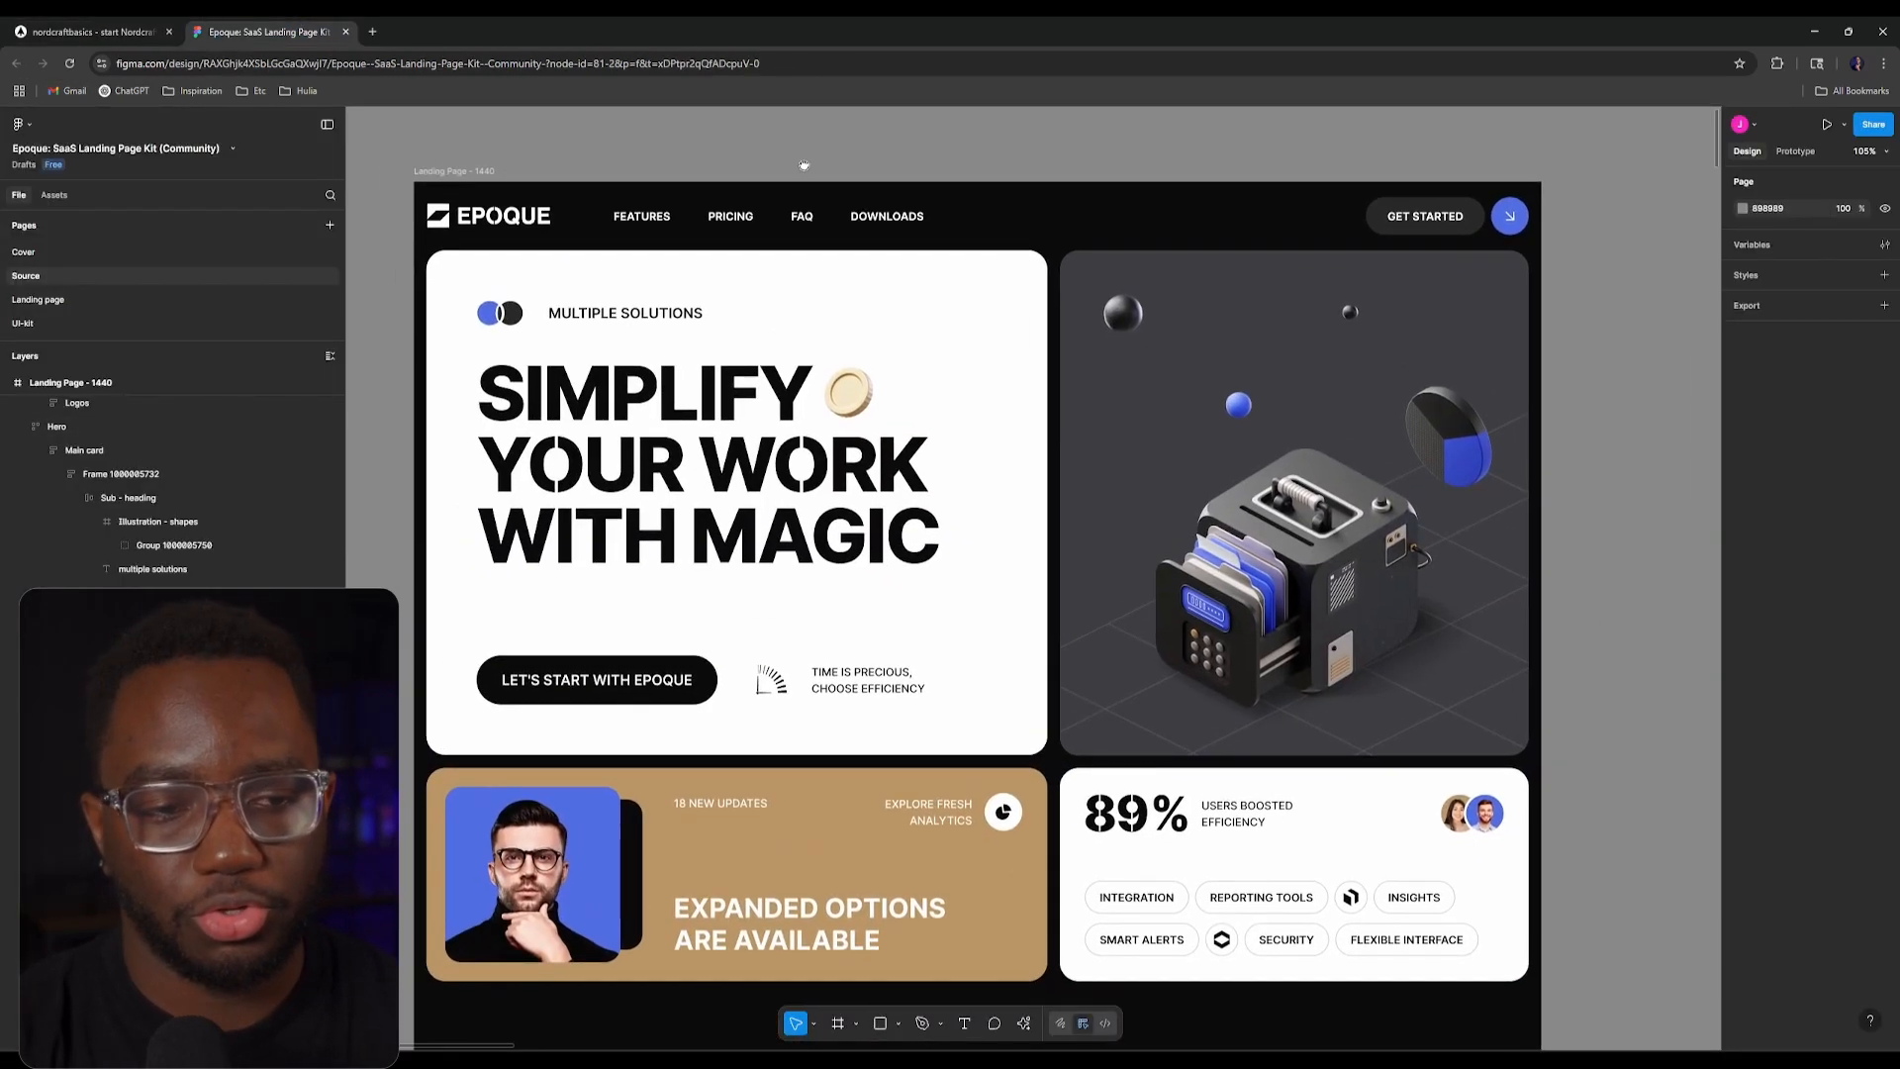
left_click(852, 304)
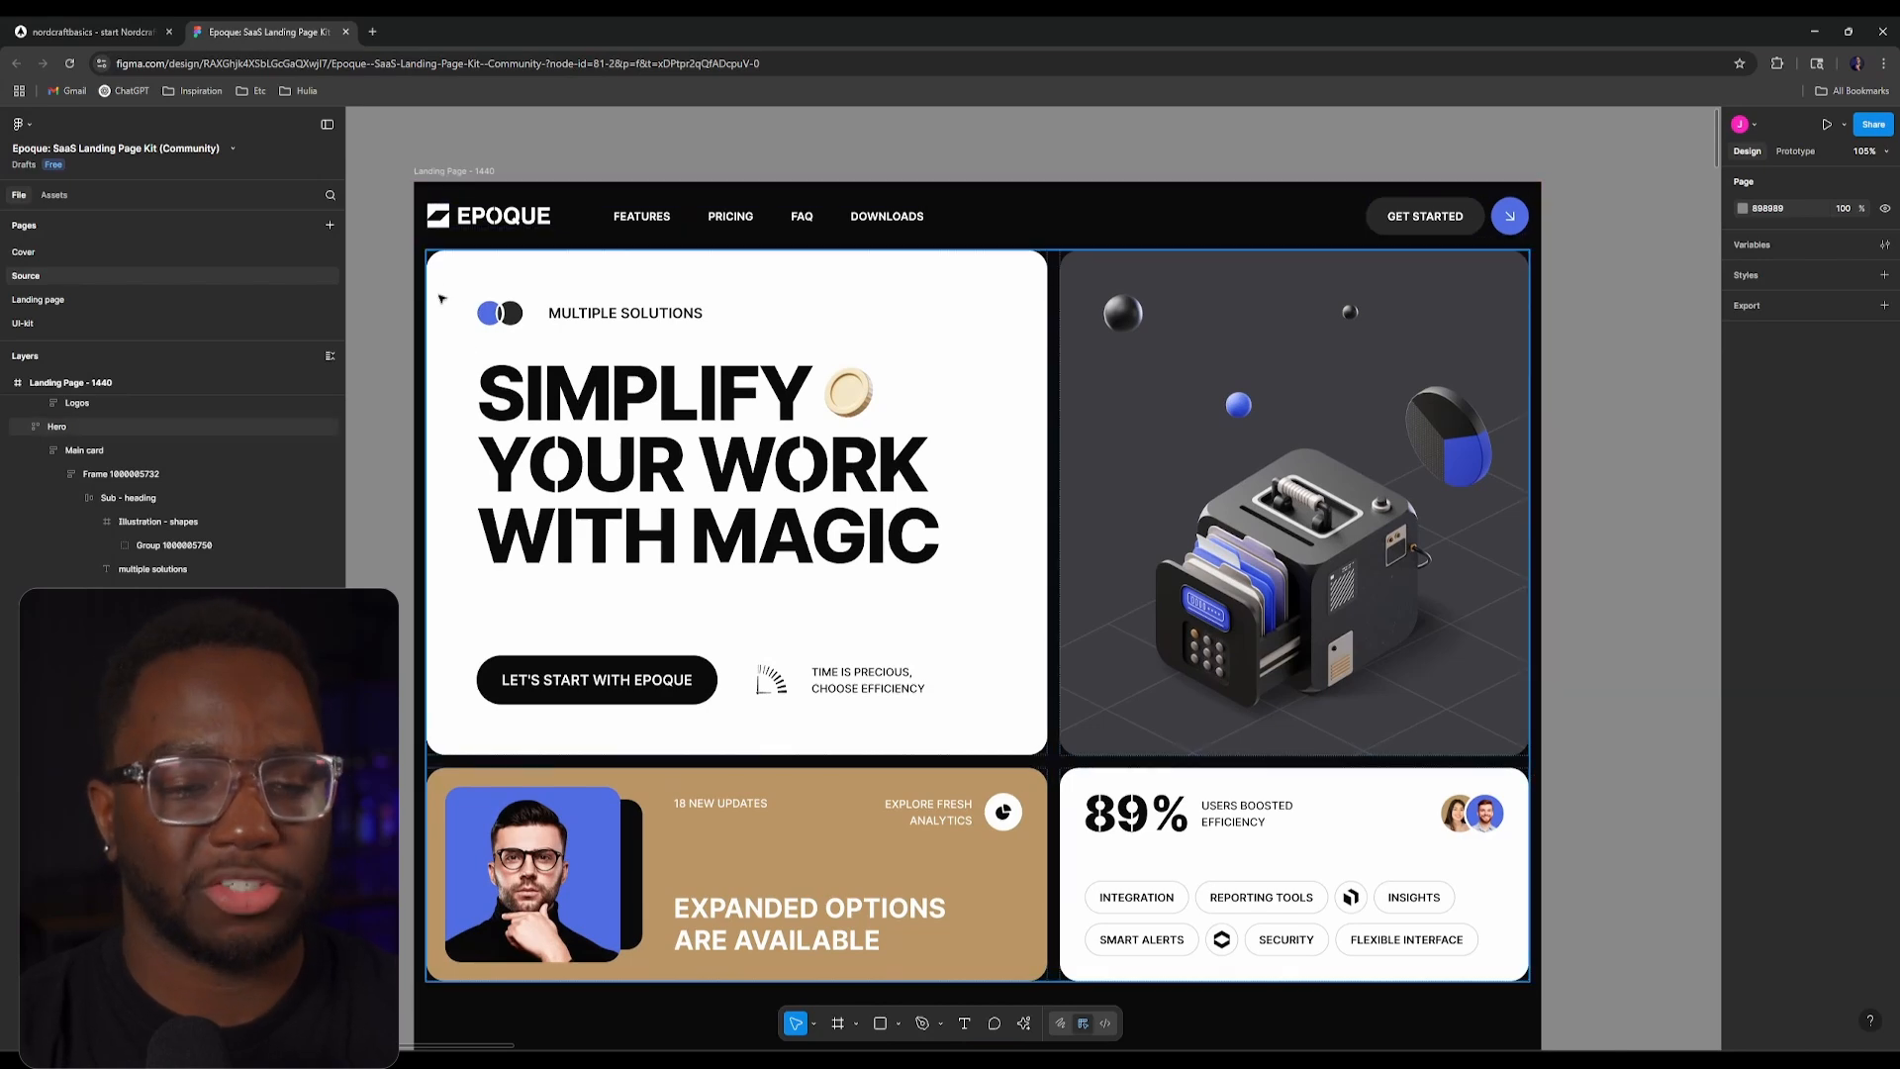
scroll(898, 507, "down", 12)
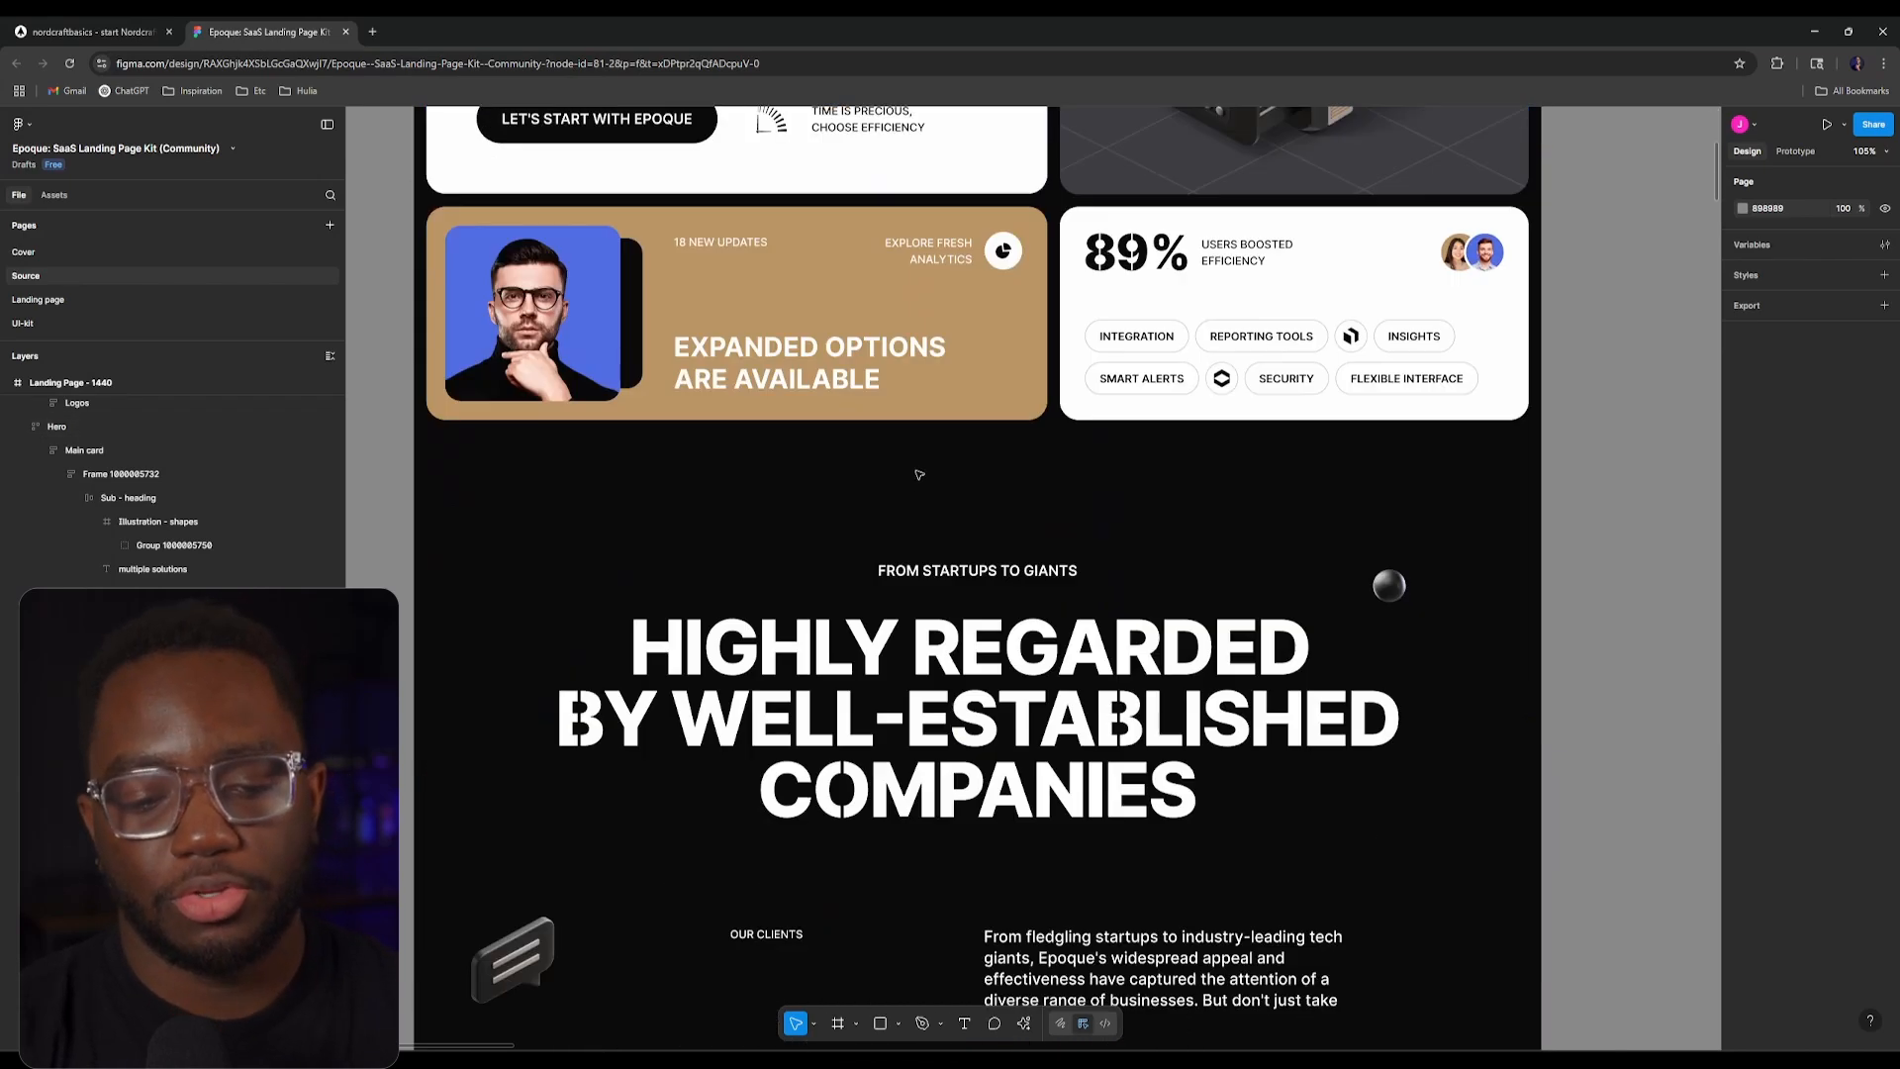
scroll(862, 411, "down", 1)
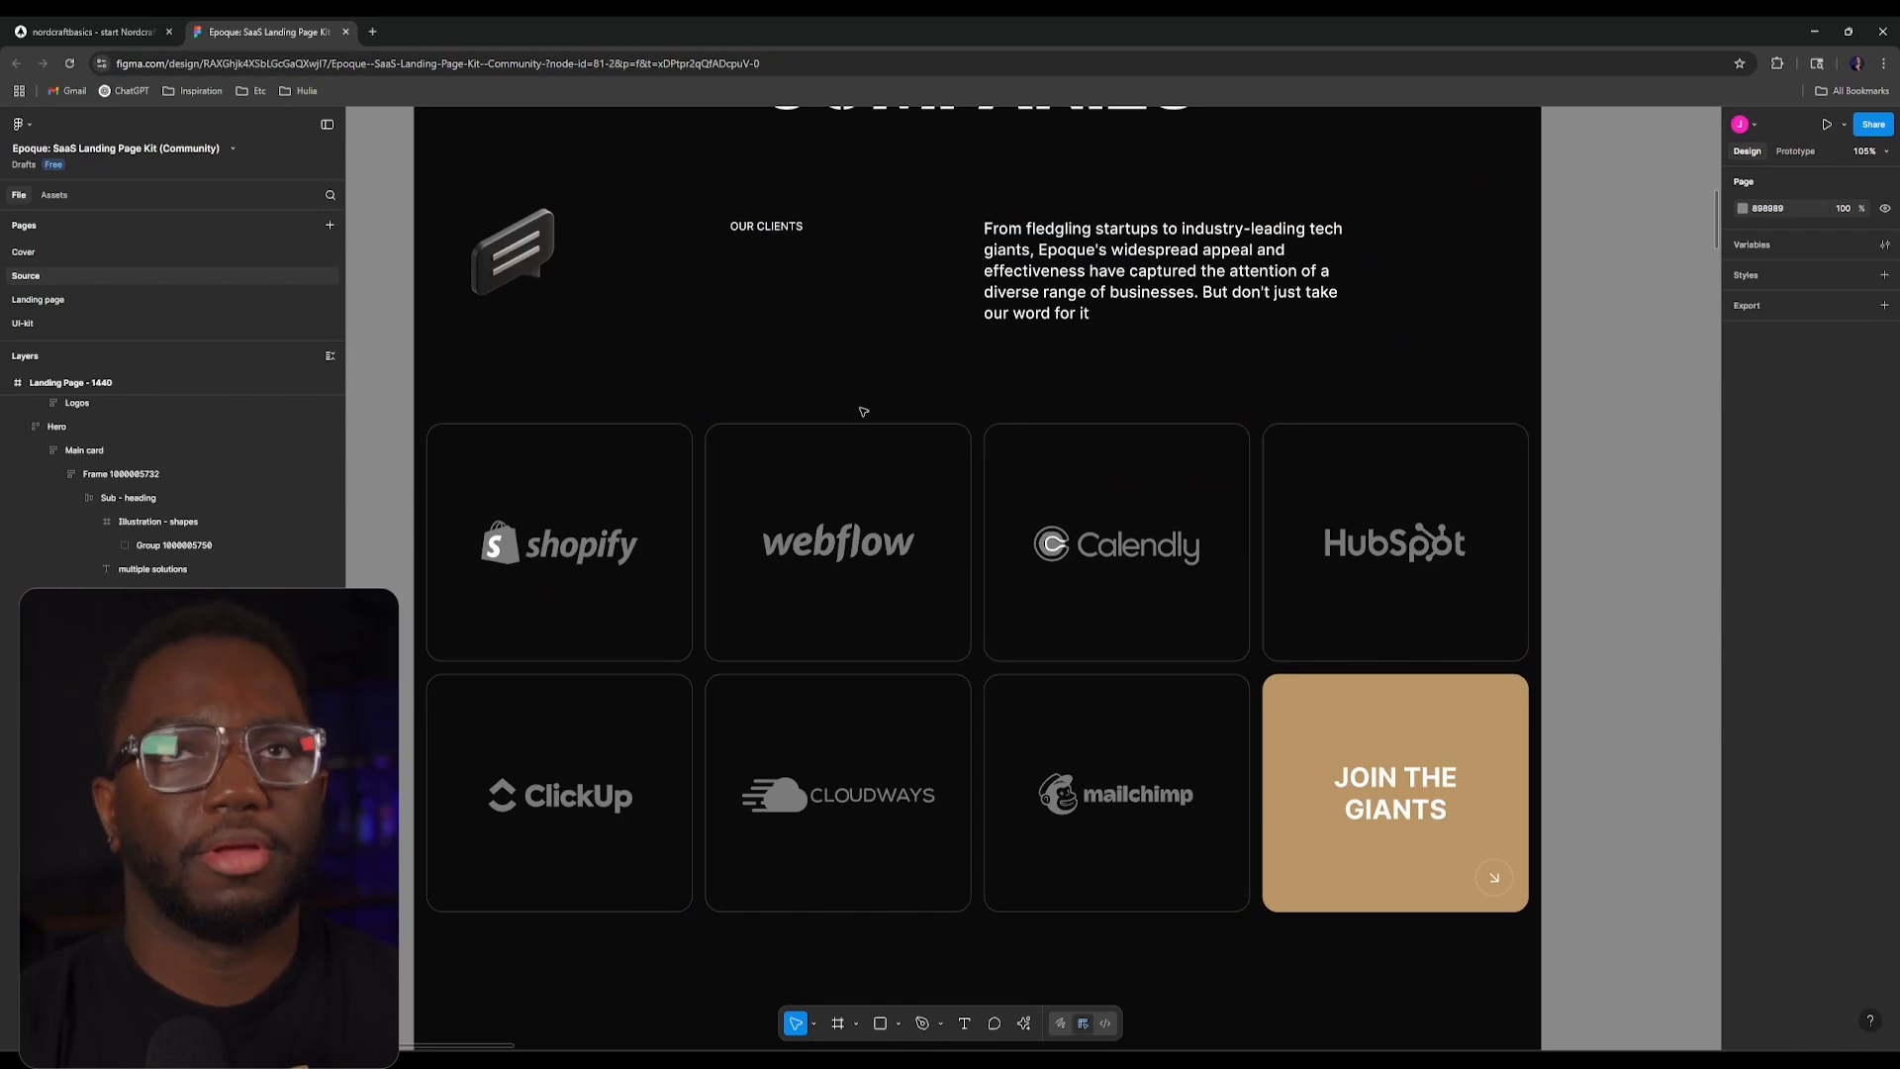
scroll(863, 412, "down", 15)
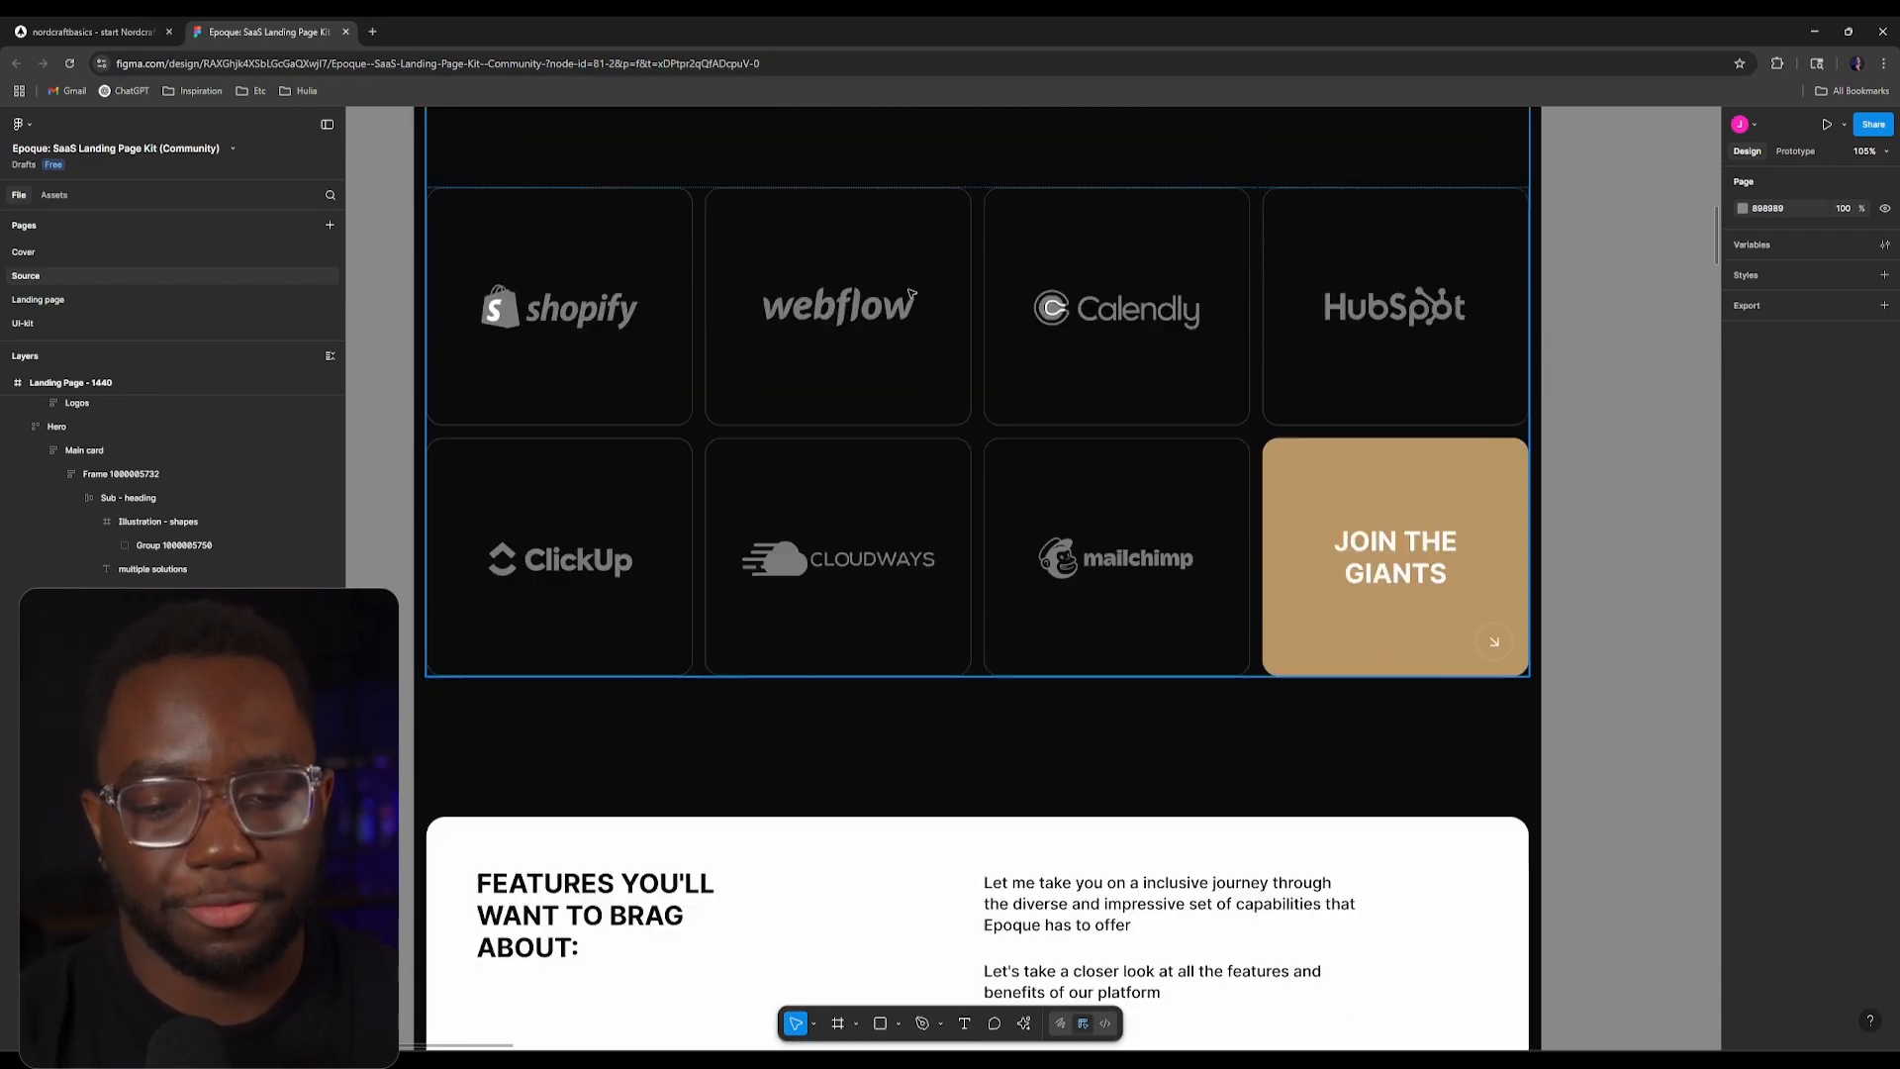
scroll(953, 312, "down", 20)
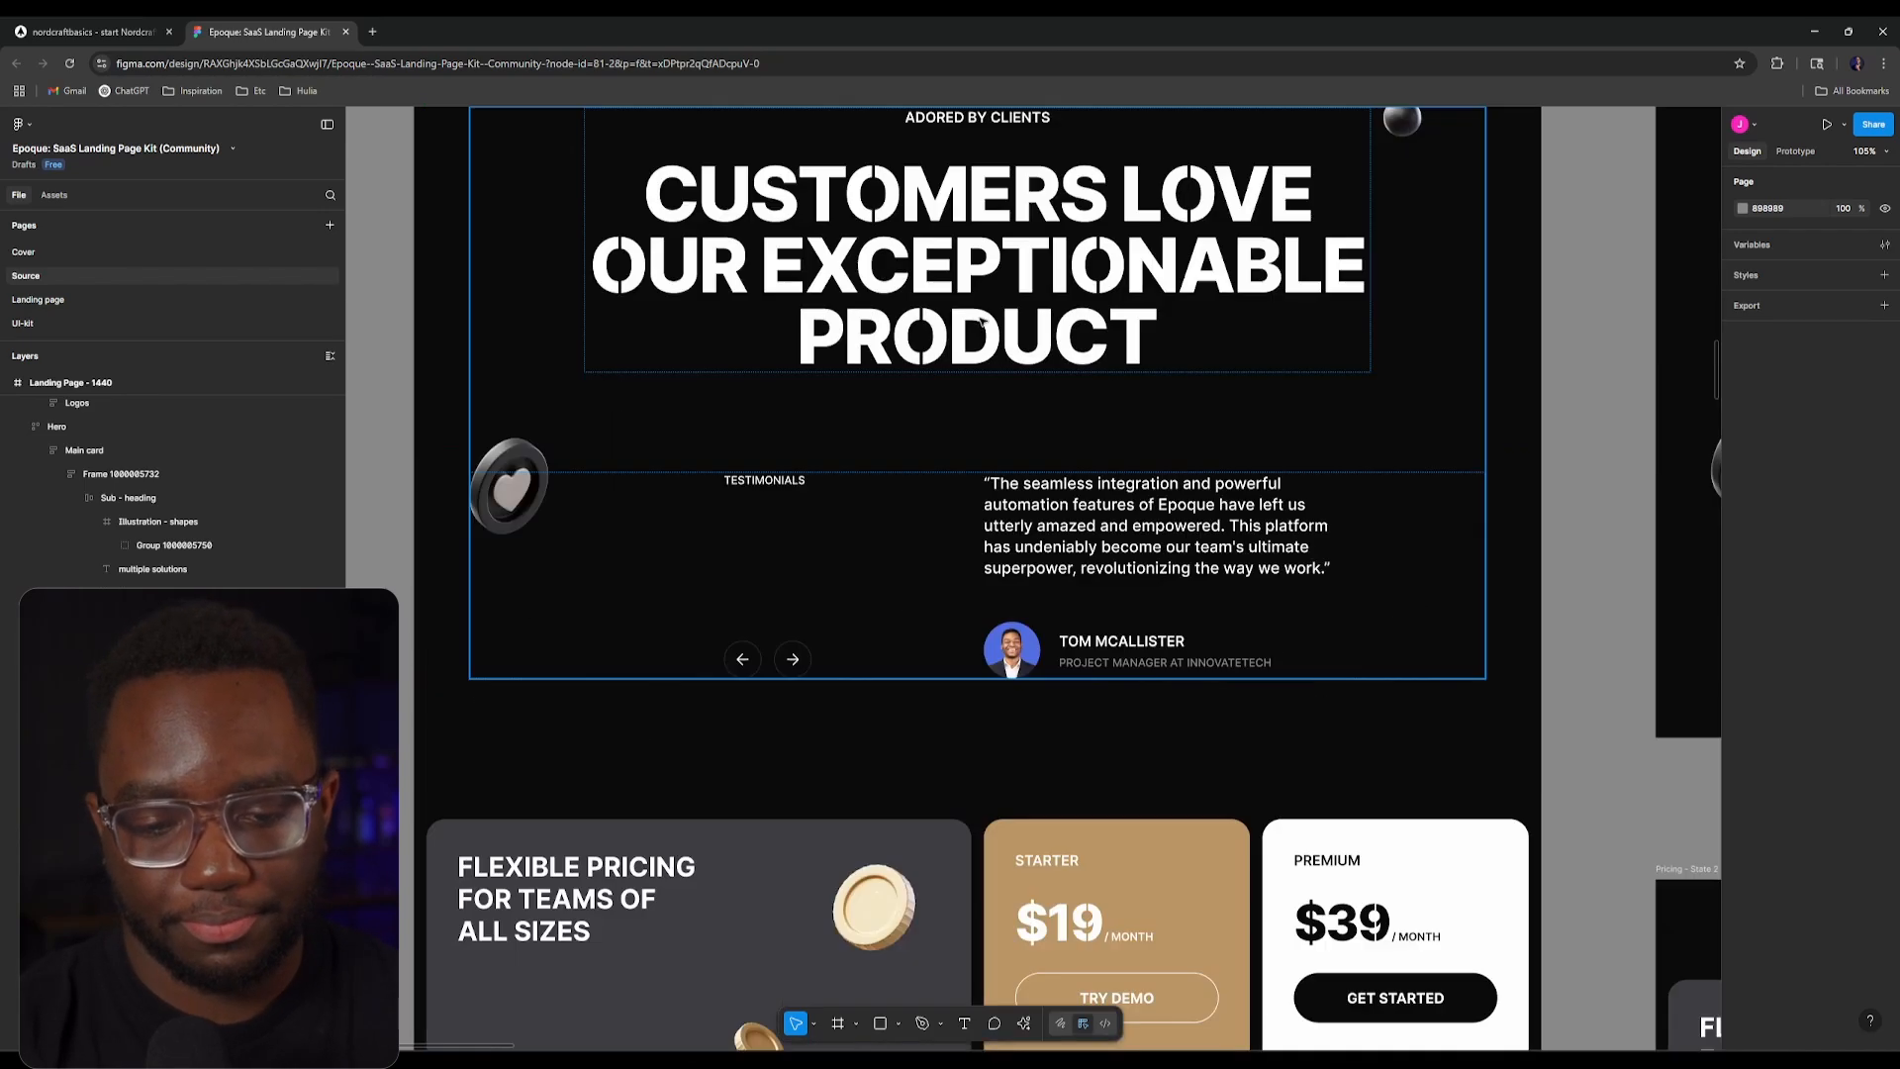
scroll(993, 307, "down", 4)
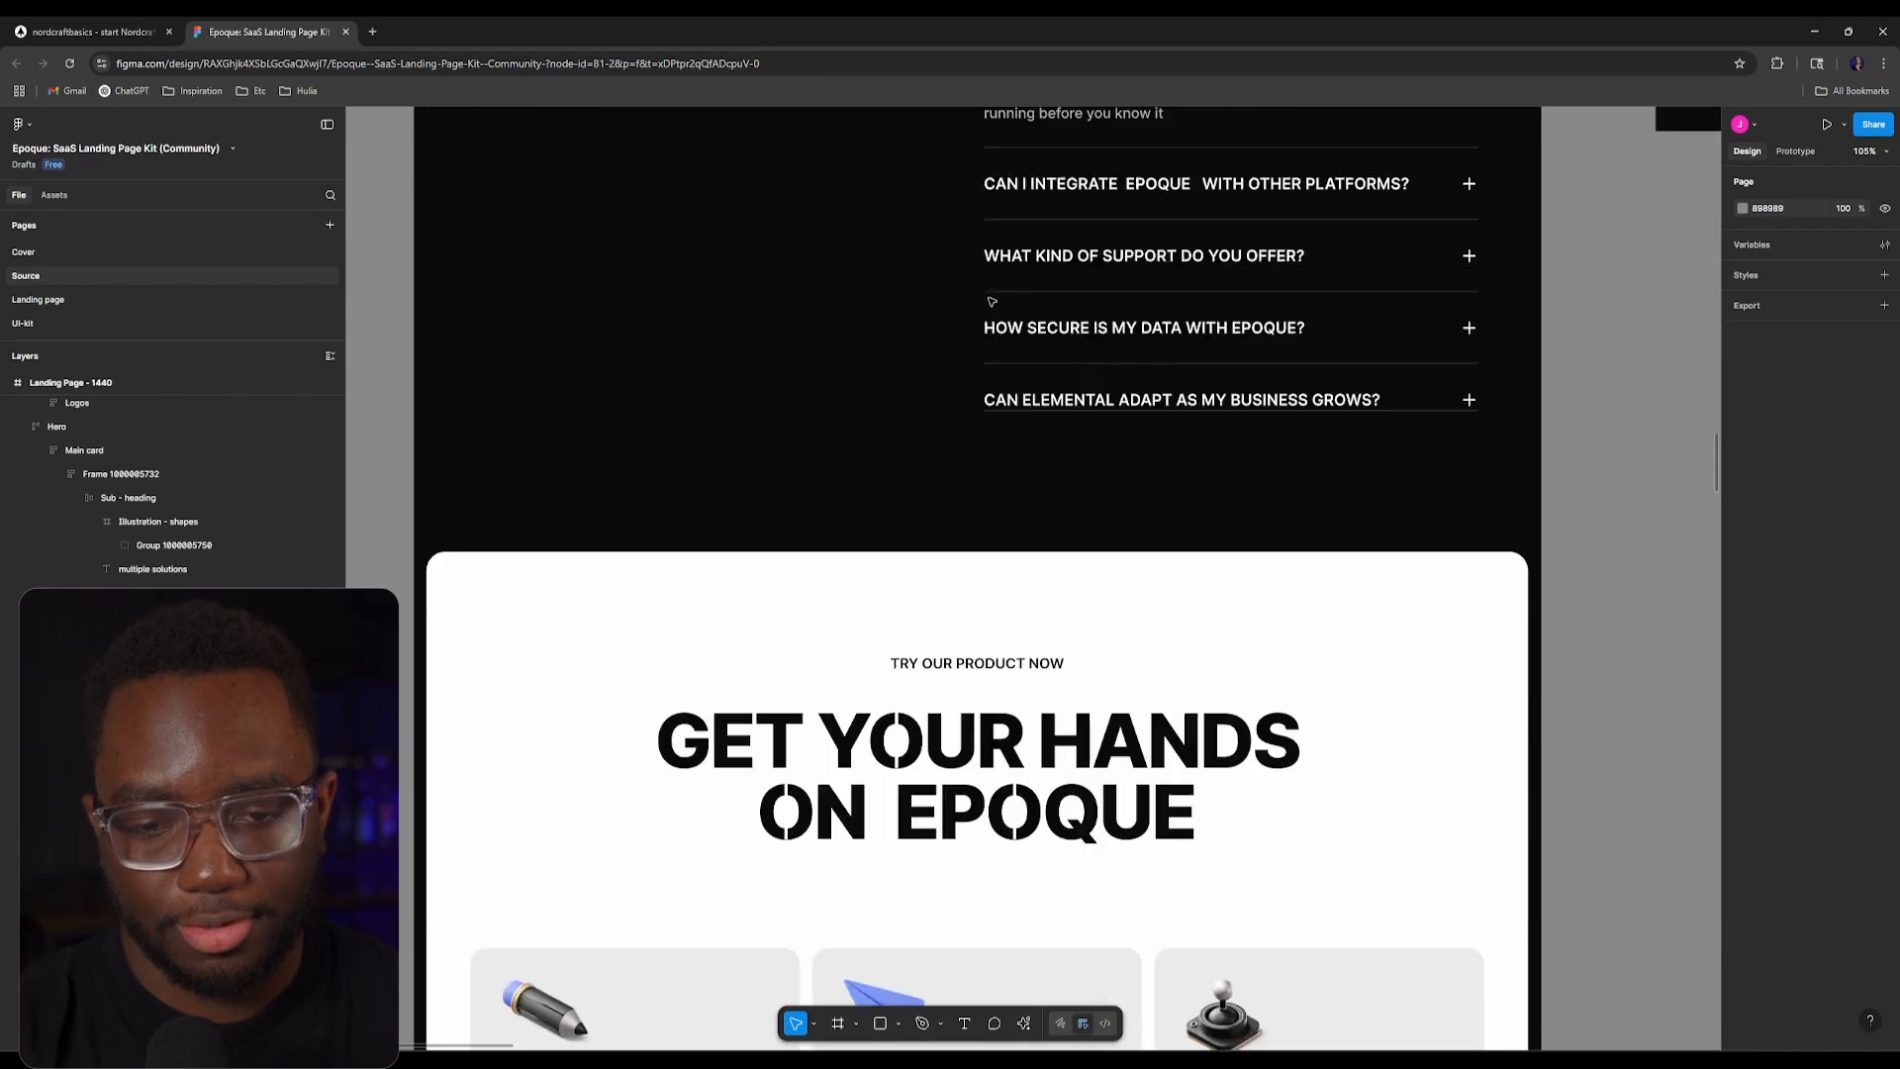
scroll(984, 297, "up", 4)
scroll(576, 466, "up", 2)
scroll(569, 468, "up", 2)
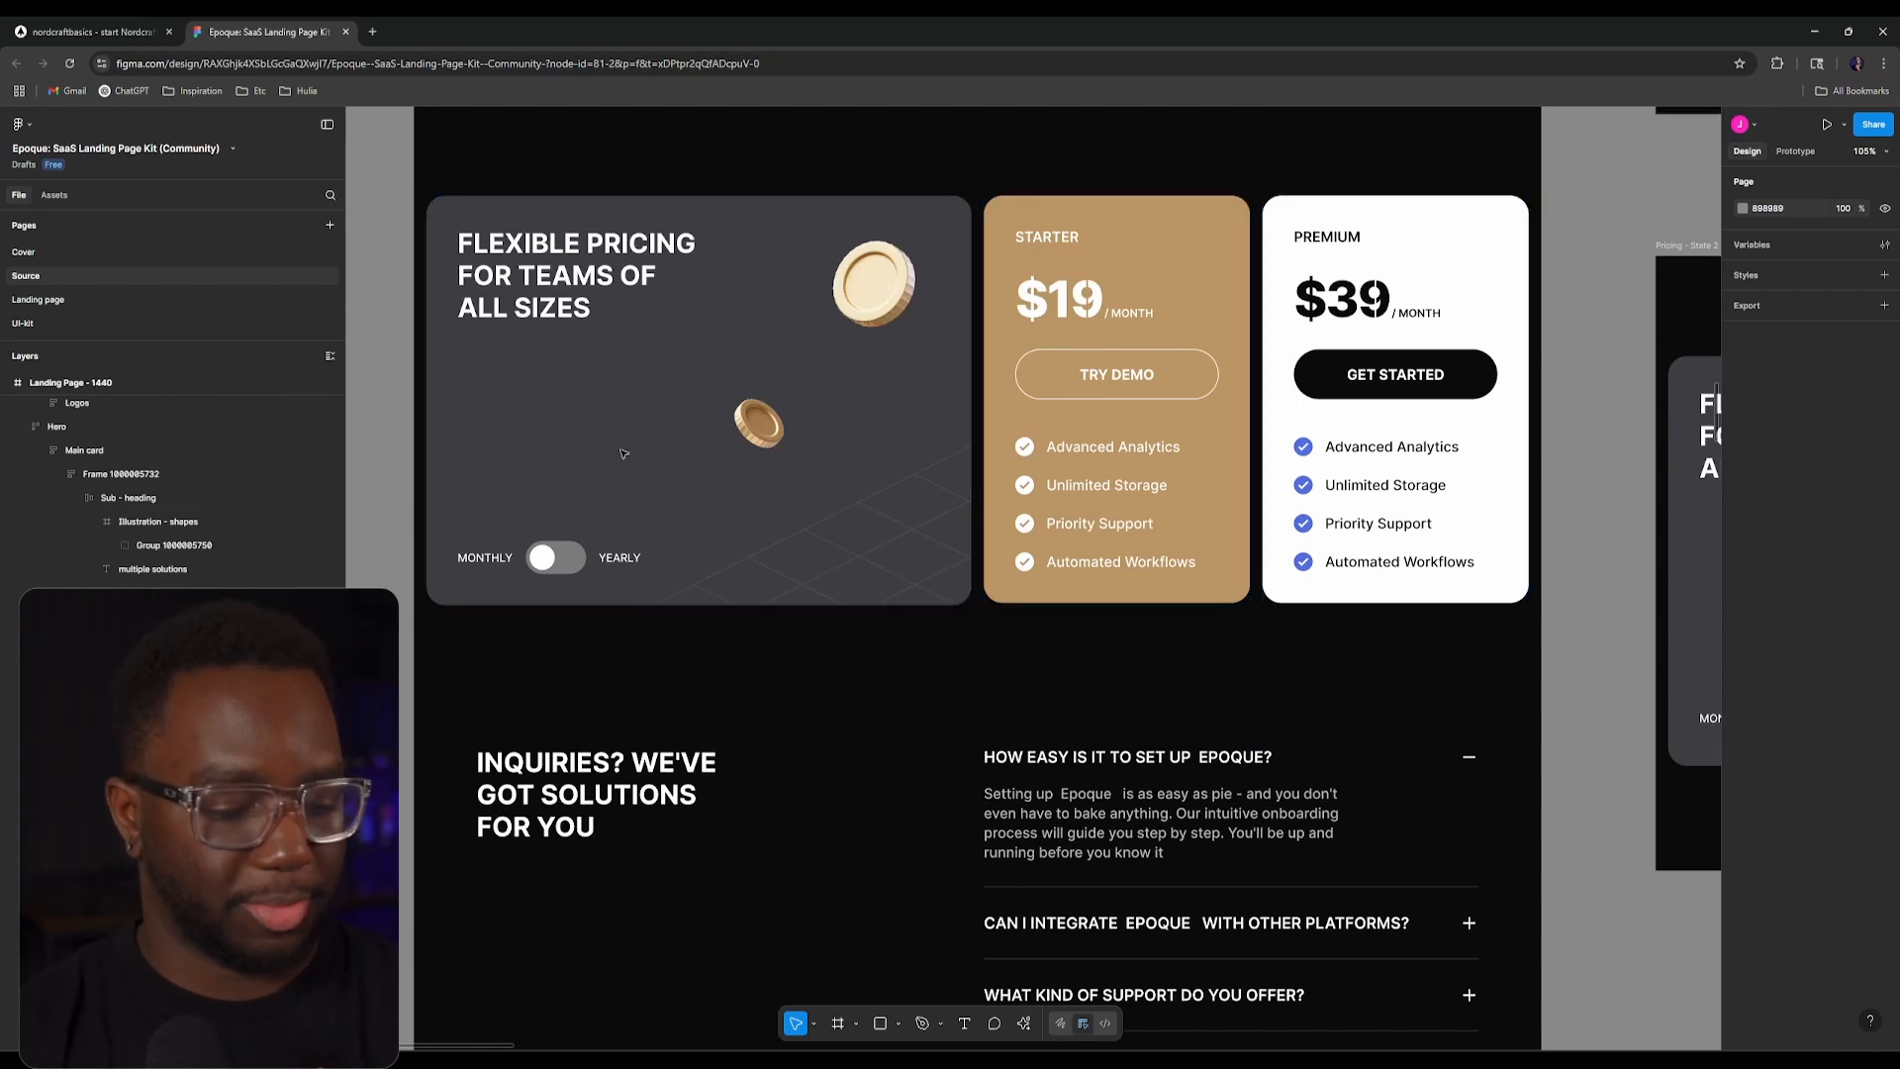
key("ctrl+y")
key("ctrl+y")
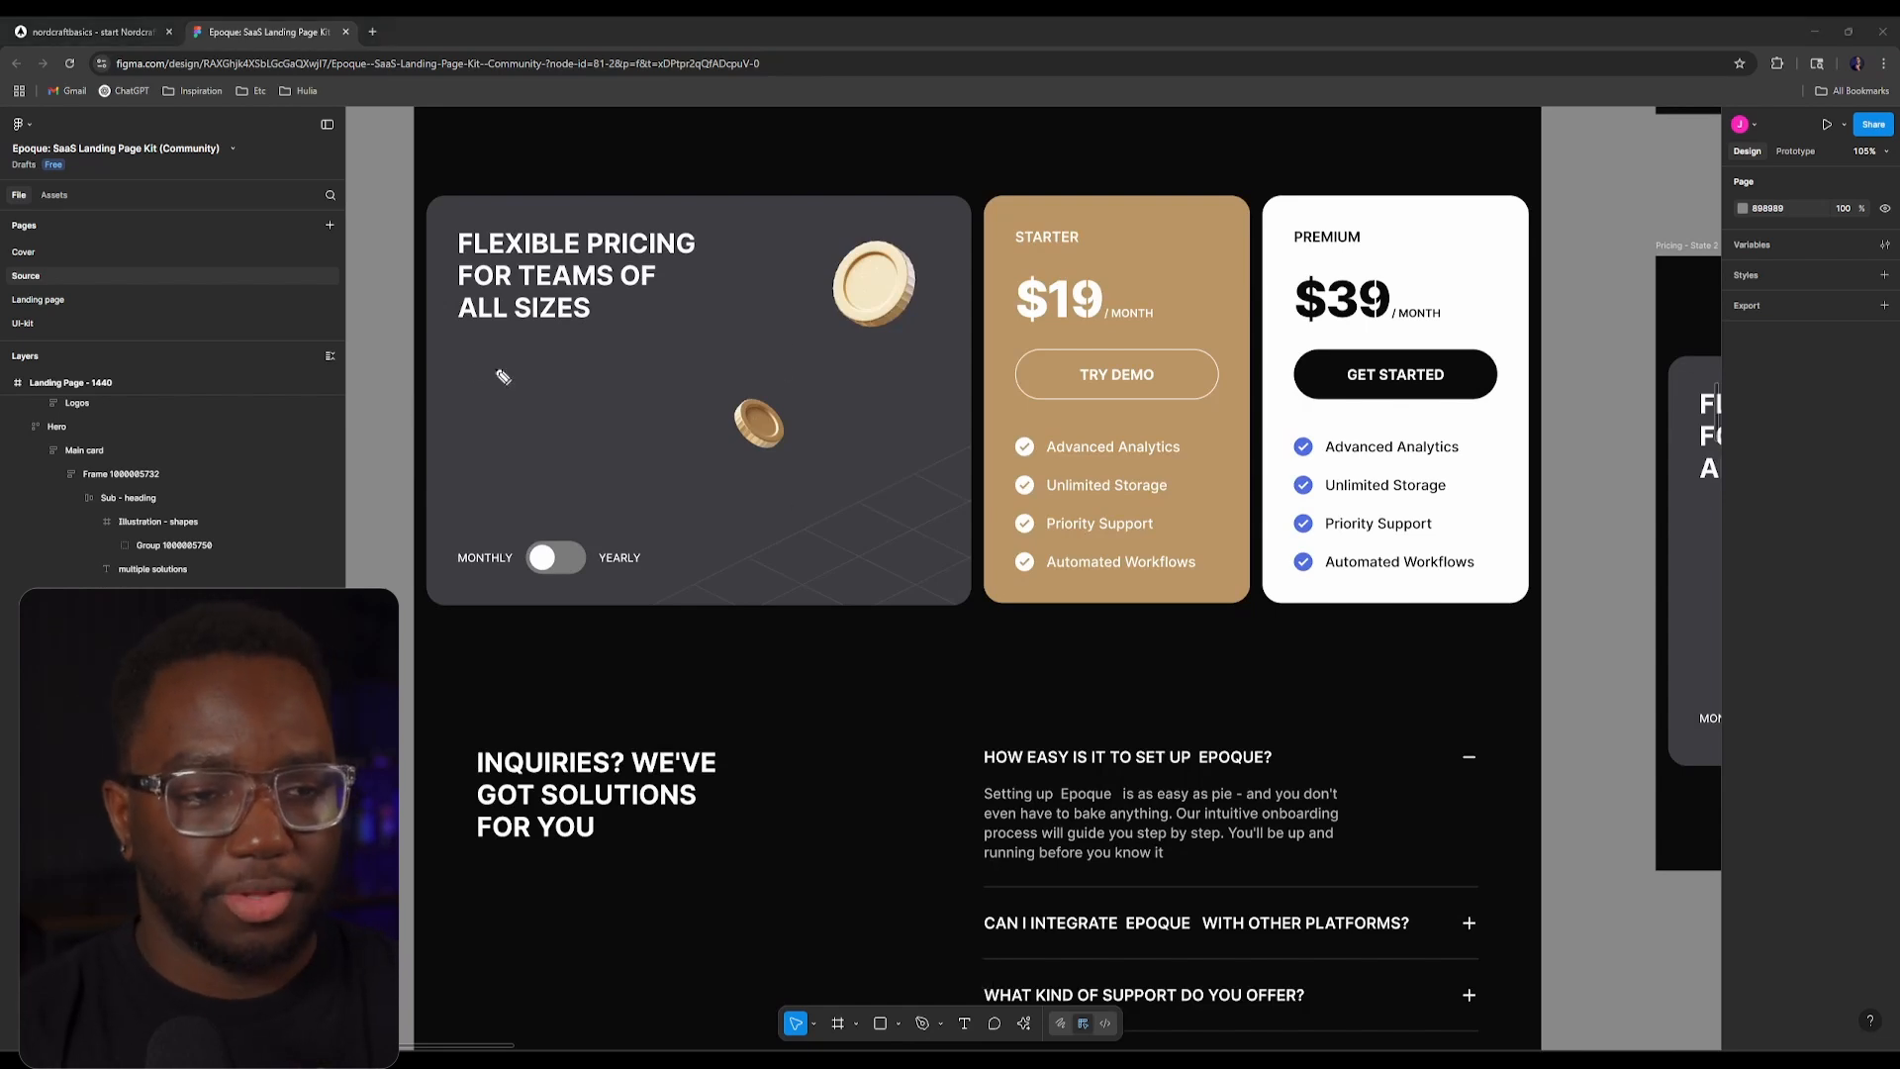
mouse_move(418, 186)
left_mouse_down()
mouse_move(408, 435)
mouse_move(433, 618)
left_mouse_up()
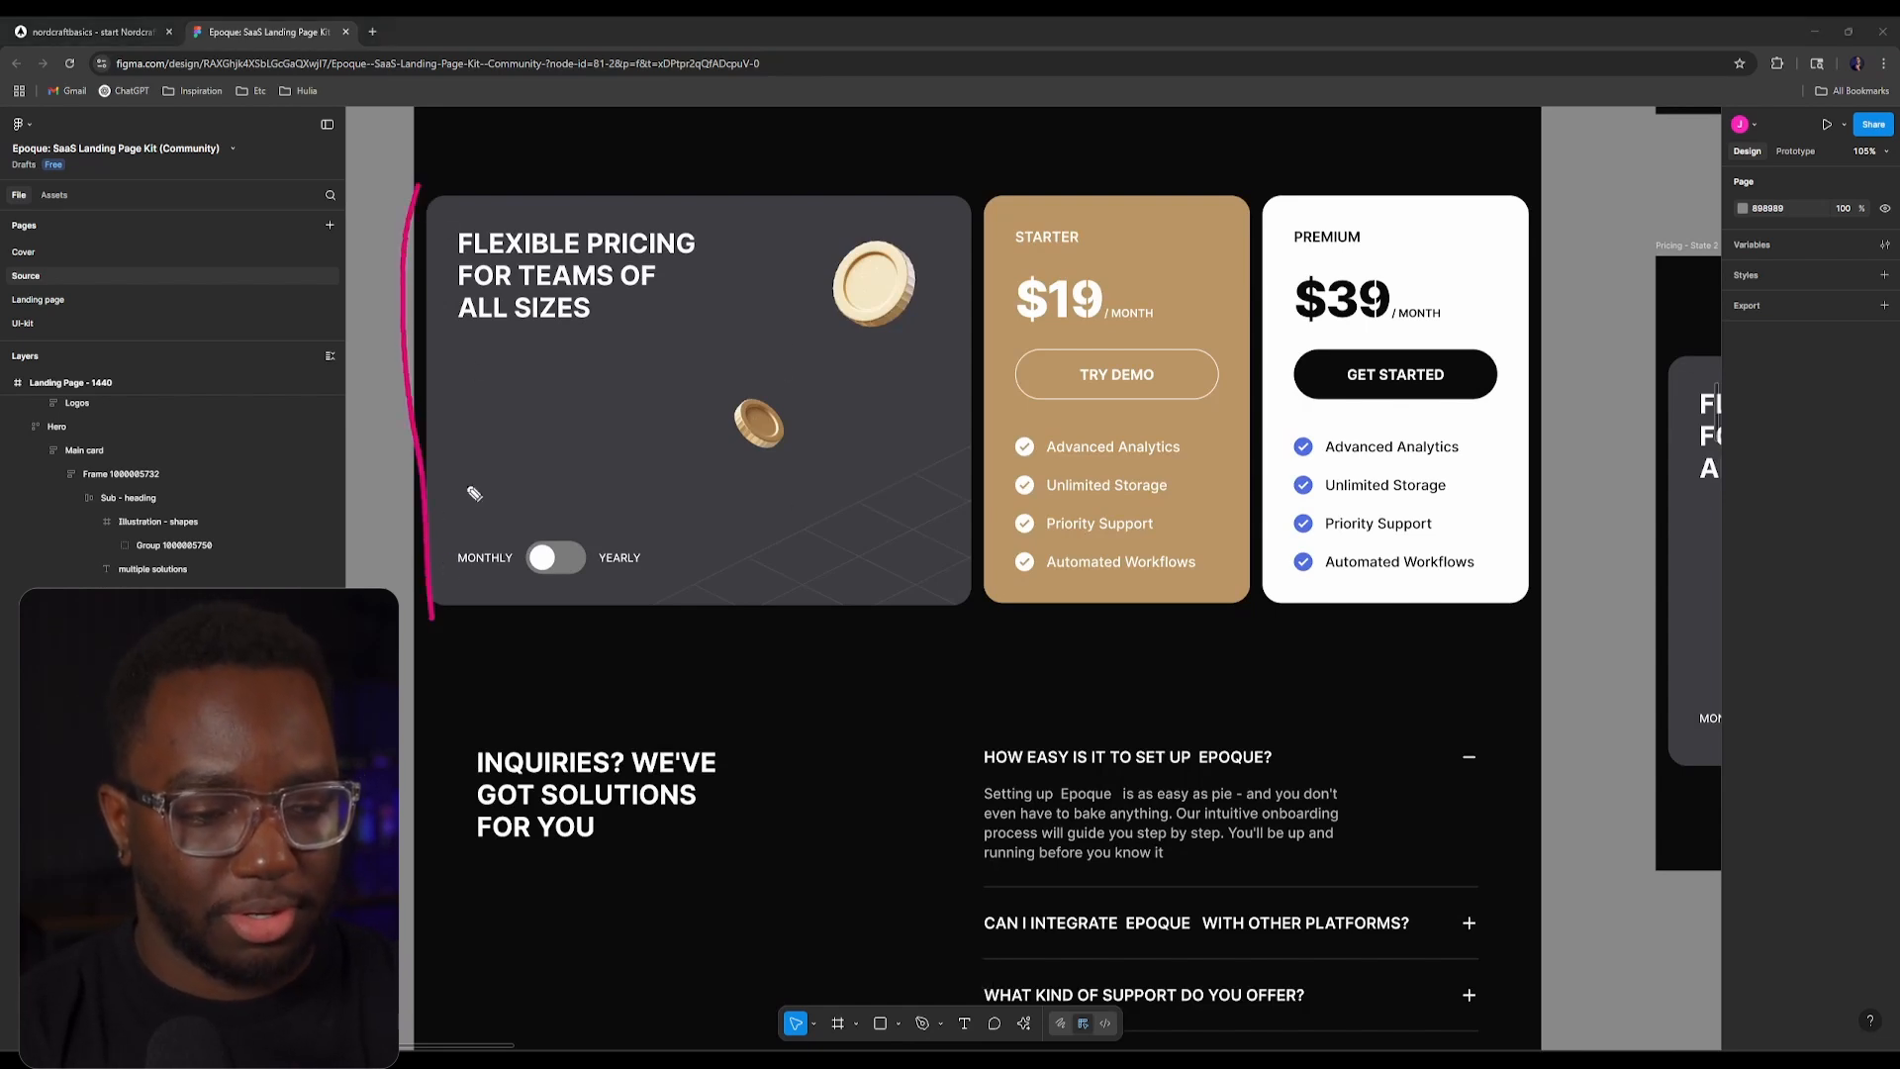
left_click_drag(418, 186, 416, 612)
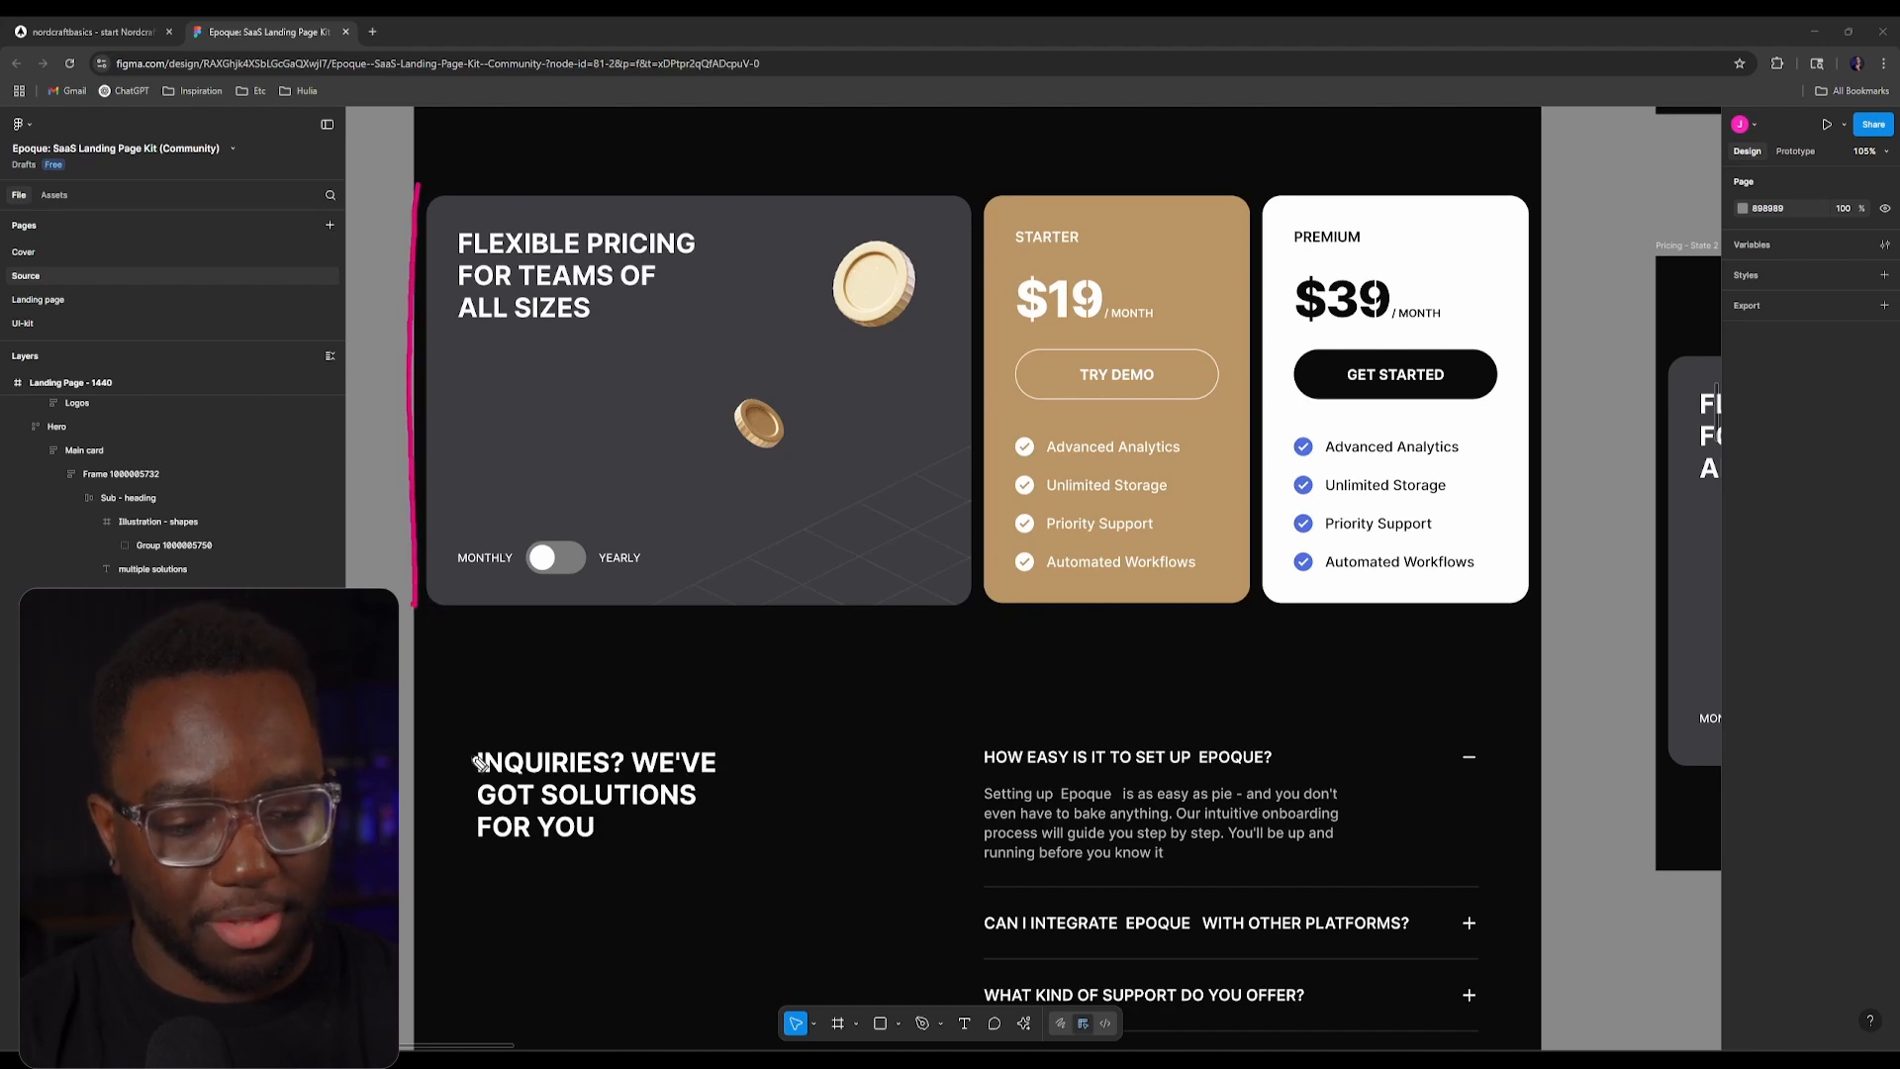
left_click_drag(473, 727, 473, 891)
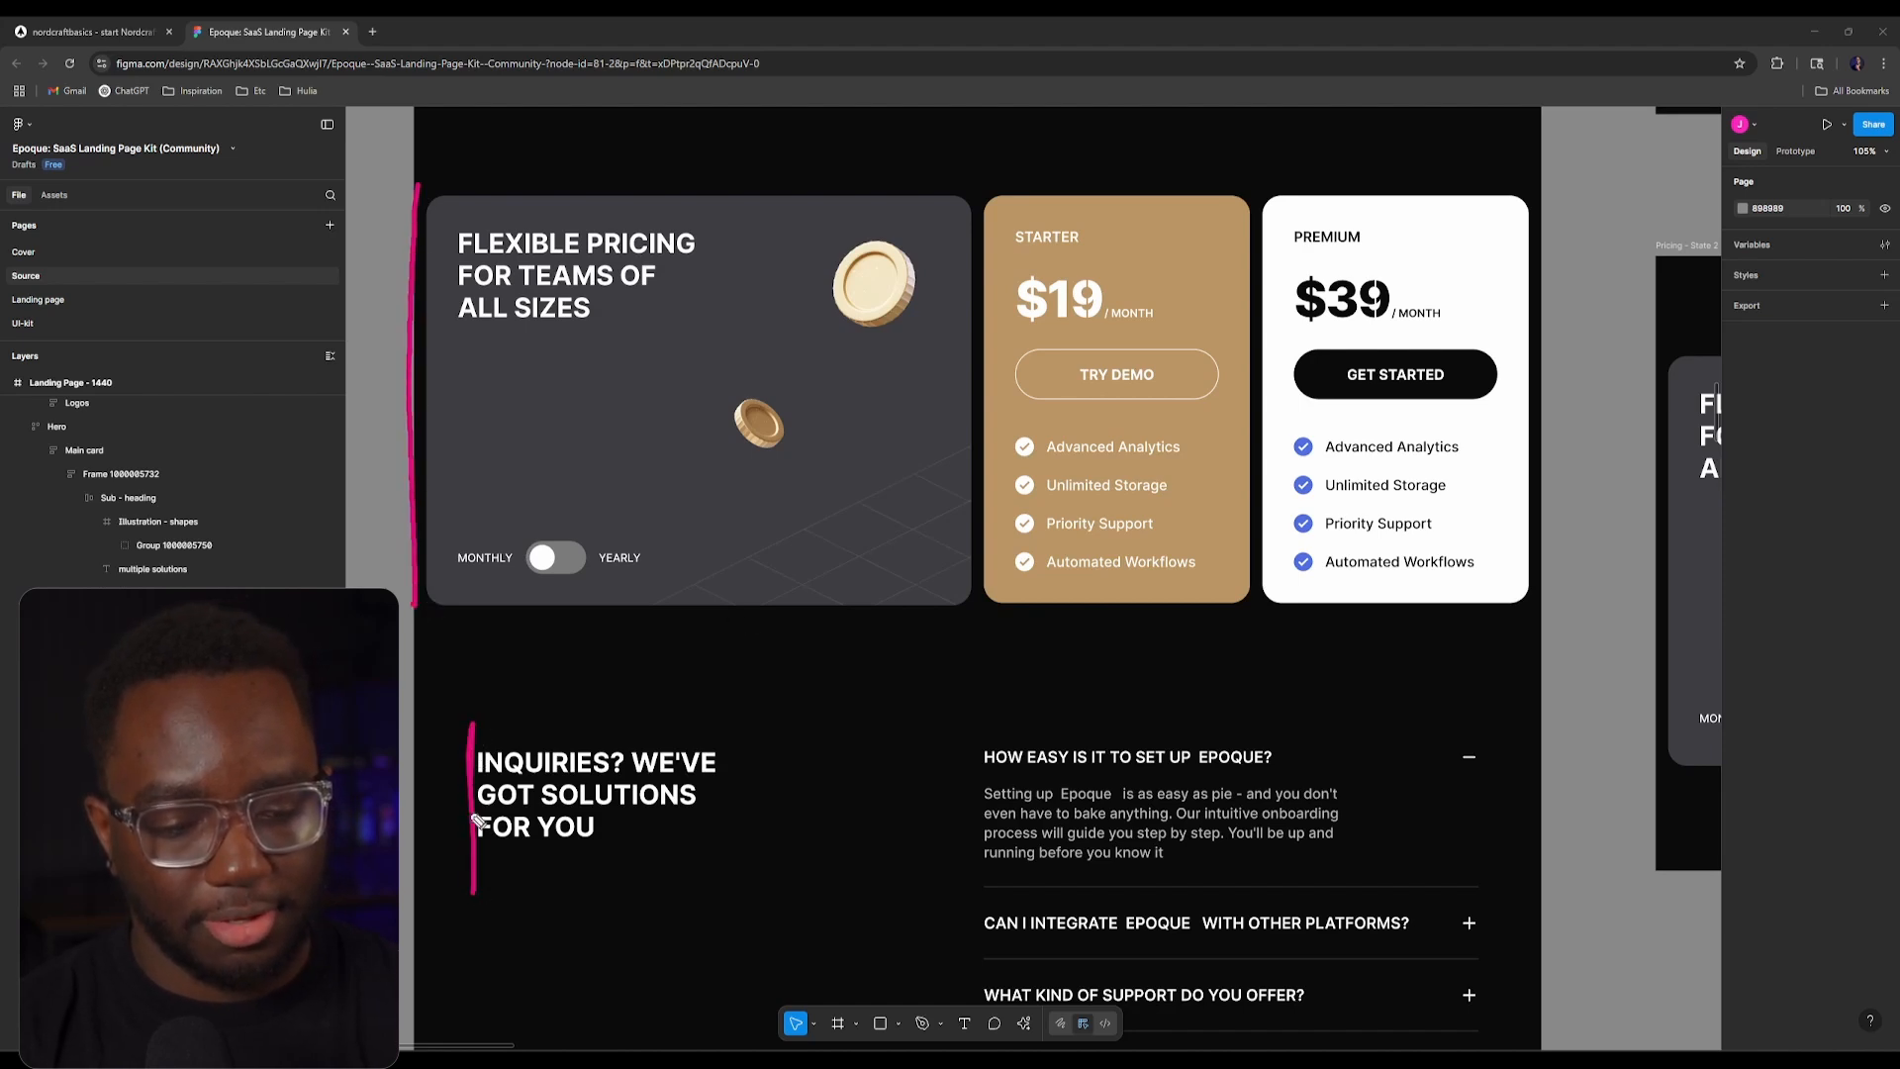
left_click_drag(473, 815, 467, 906)
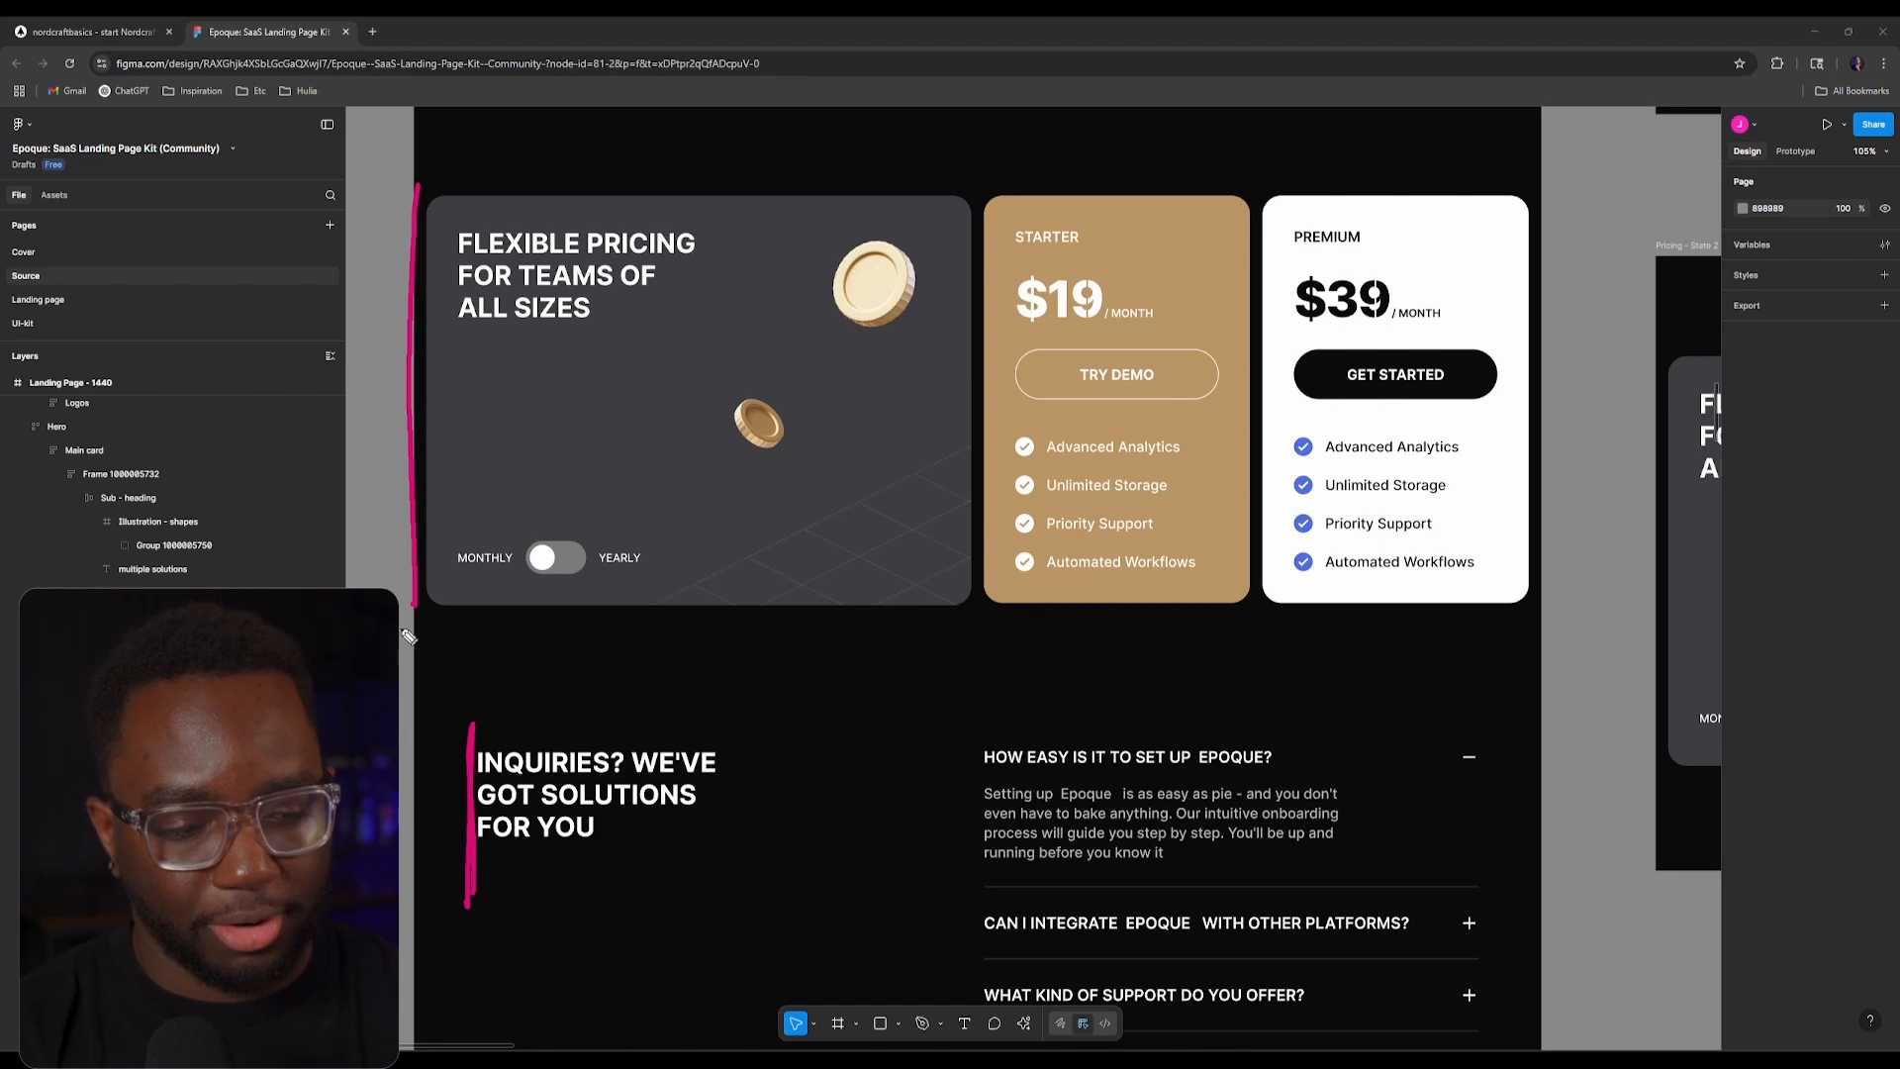
mouse_move(413, 607)
left_mouse_down()
mouse_move(411, 751)
mouse_move(467, 729)
left_mouse_up()
key("ctrl+z")
key("ctrl+z")
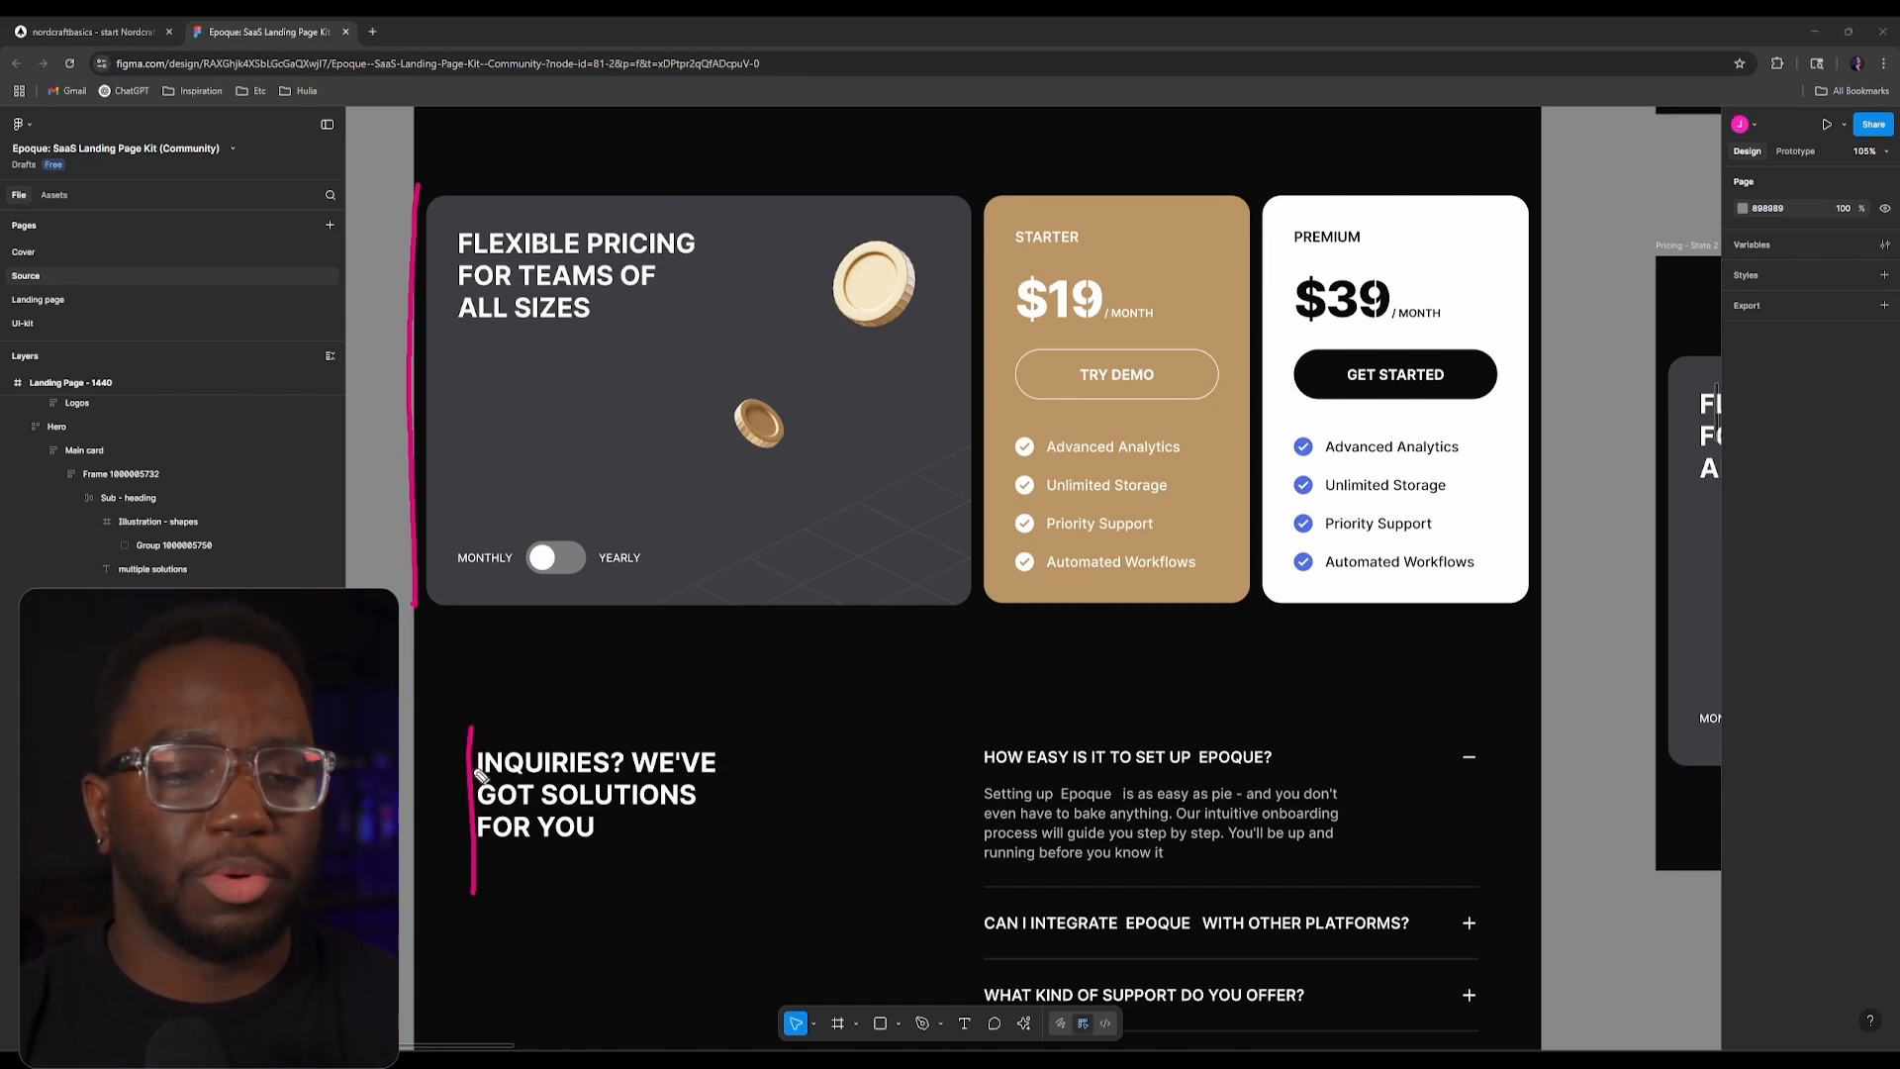
key("ctrl+z")
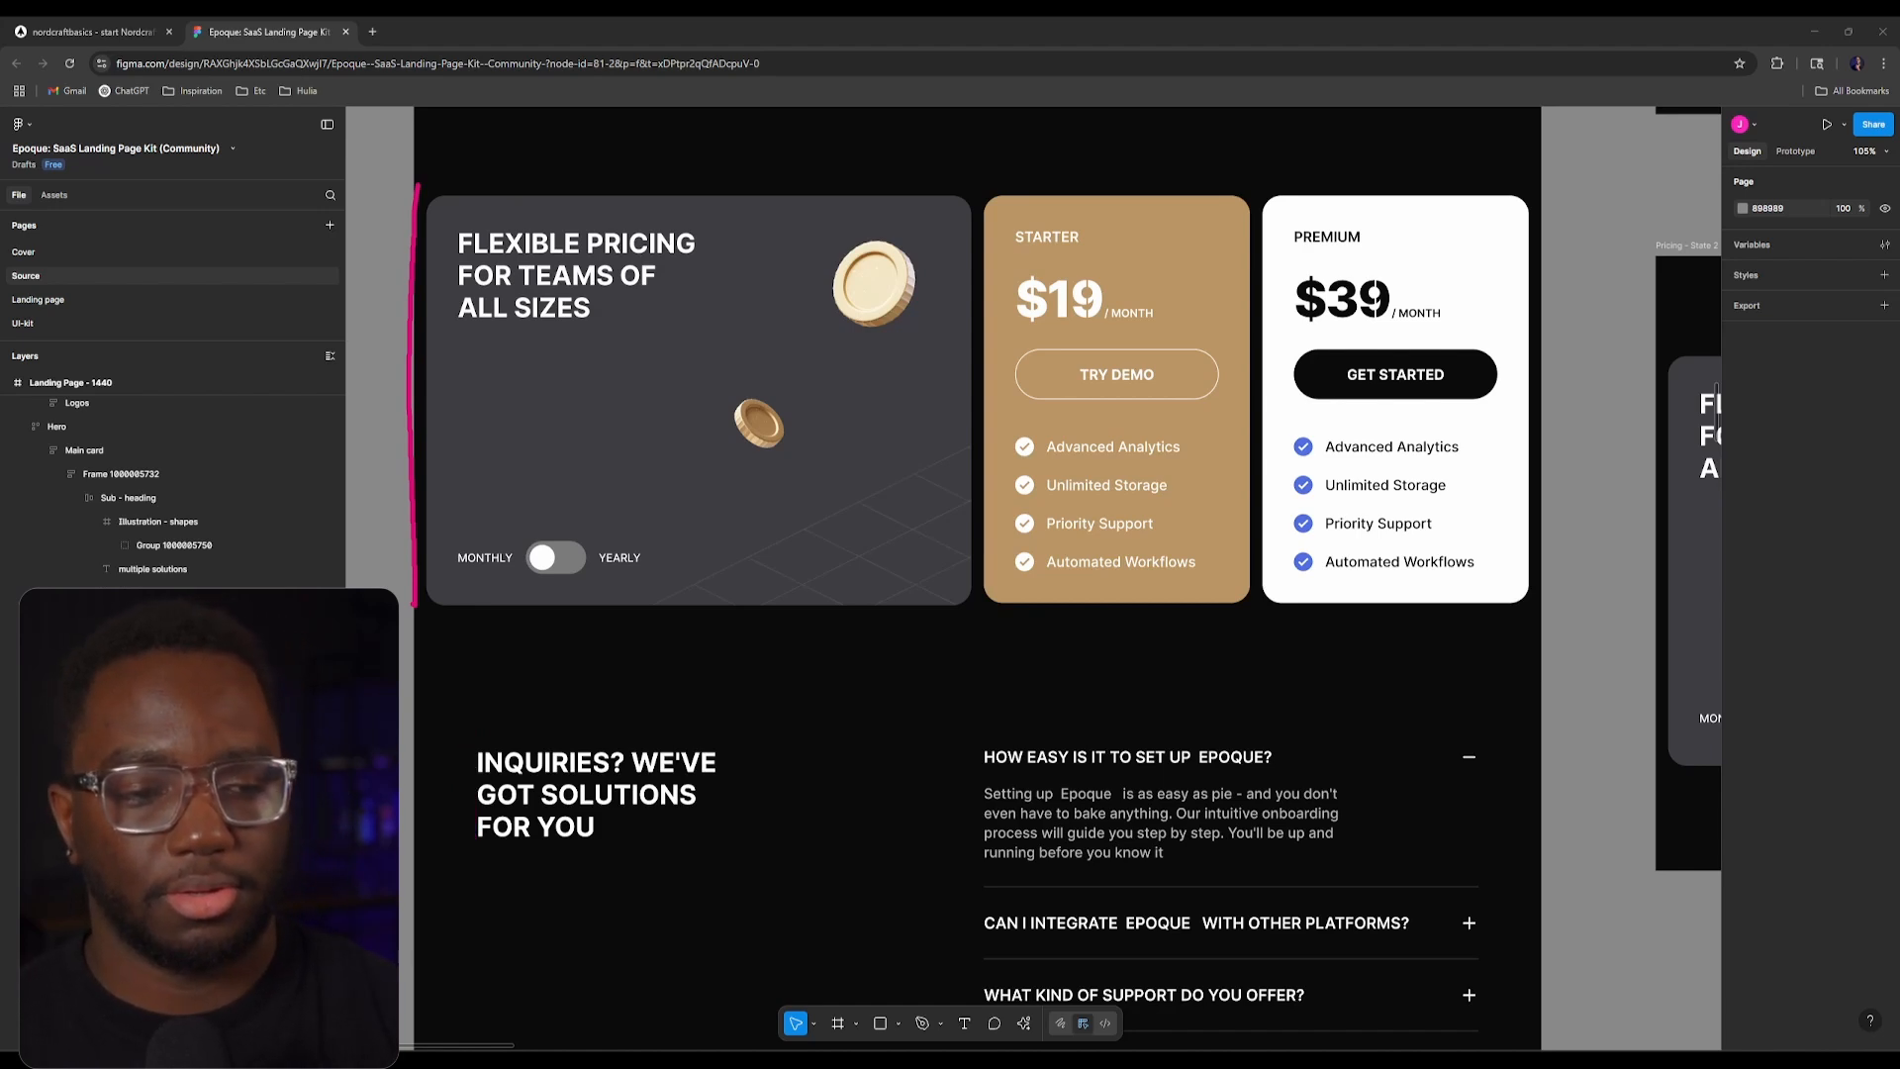
key("ctrl+z")
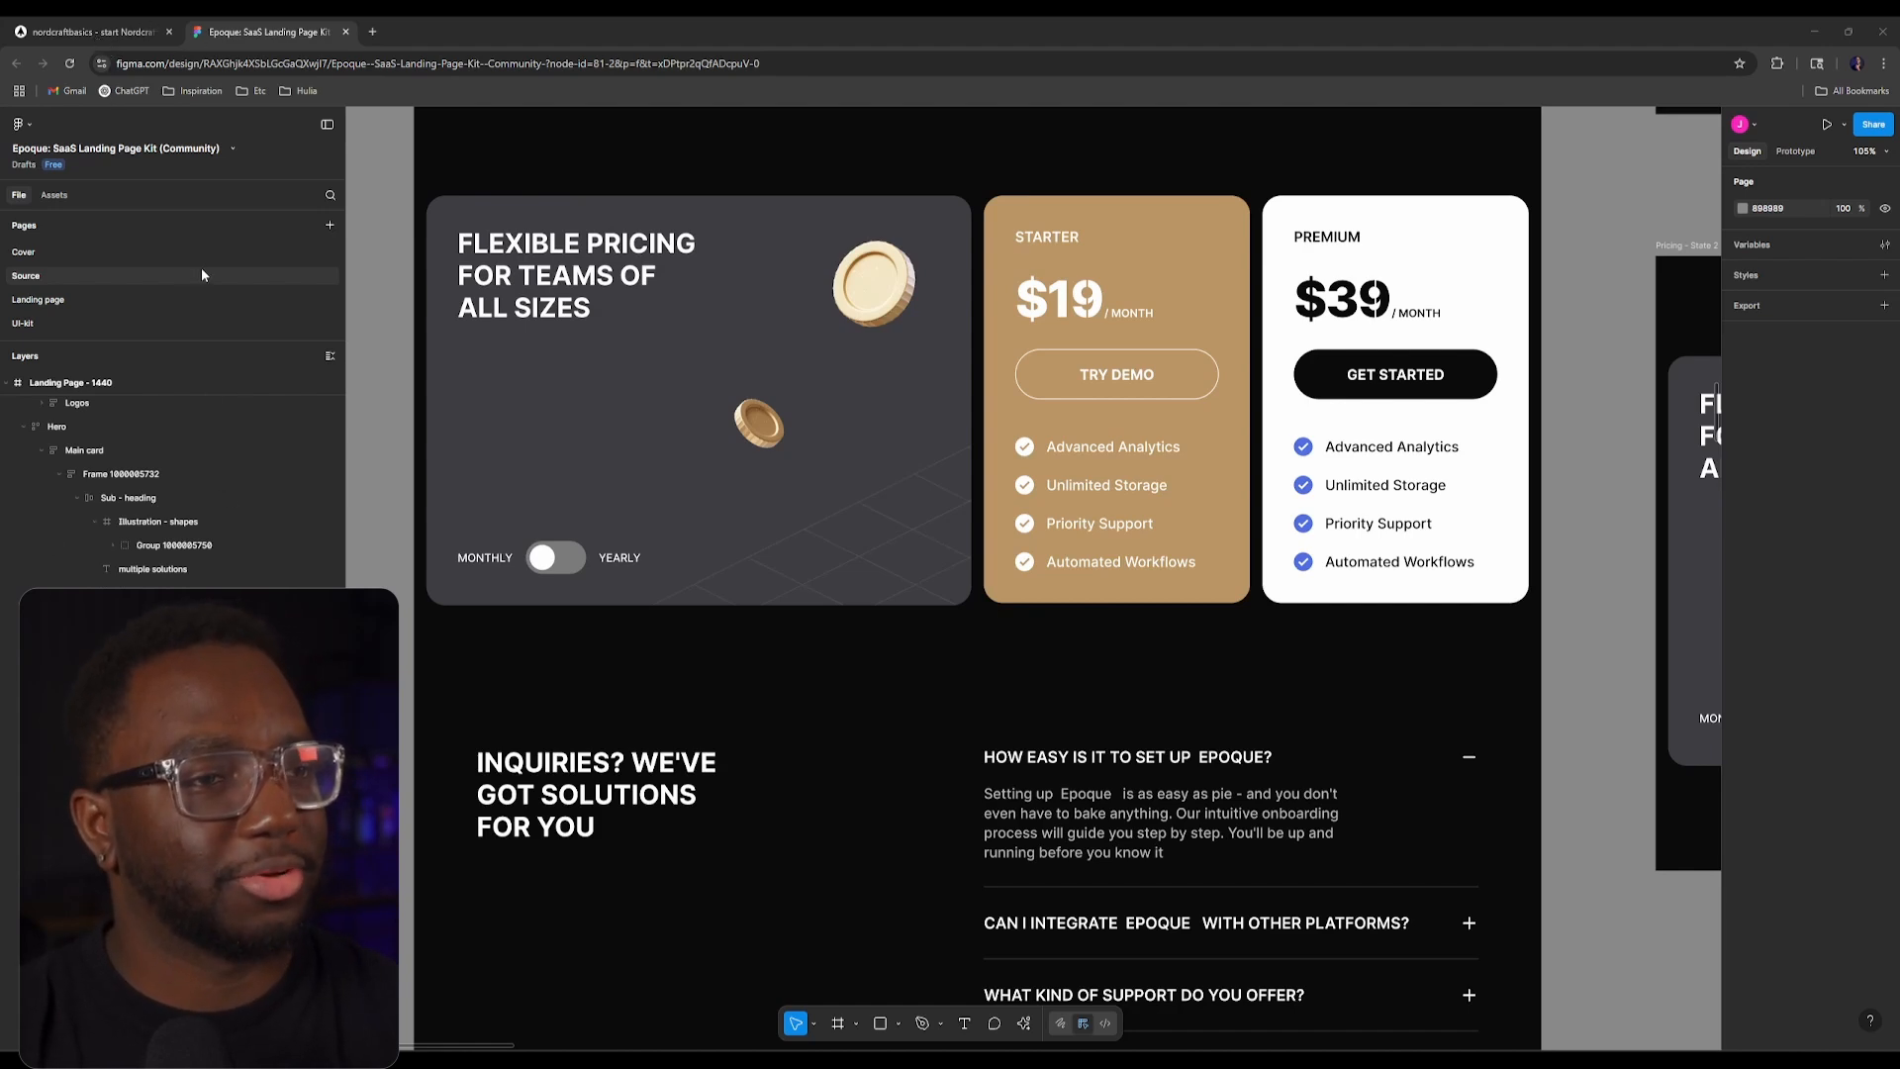
Step: Switch back to Nordcraft and create a new component named ui_Container
left_click(113, 33)
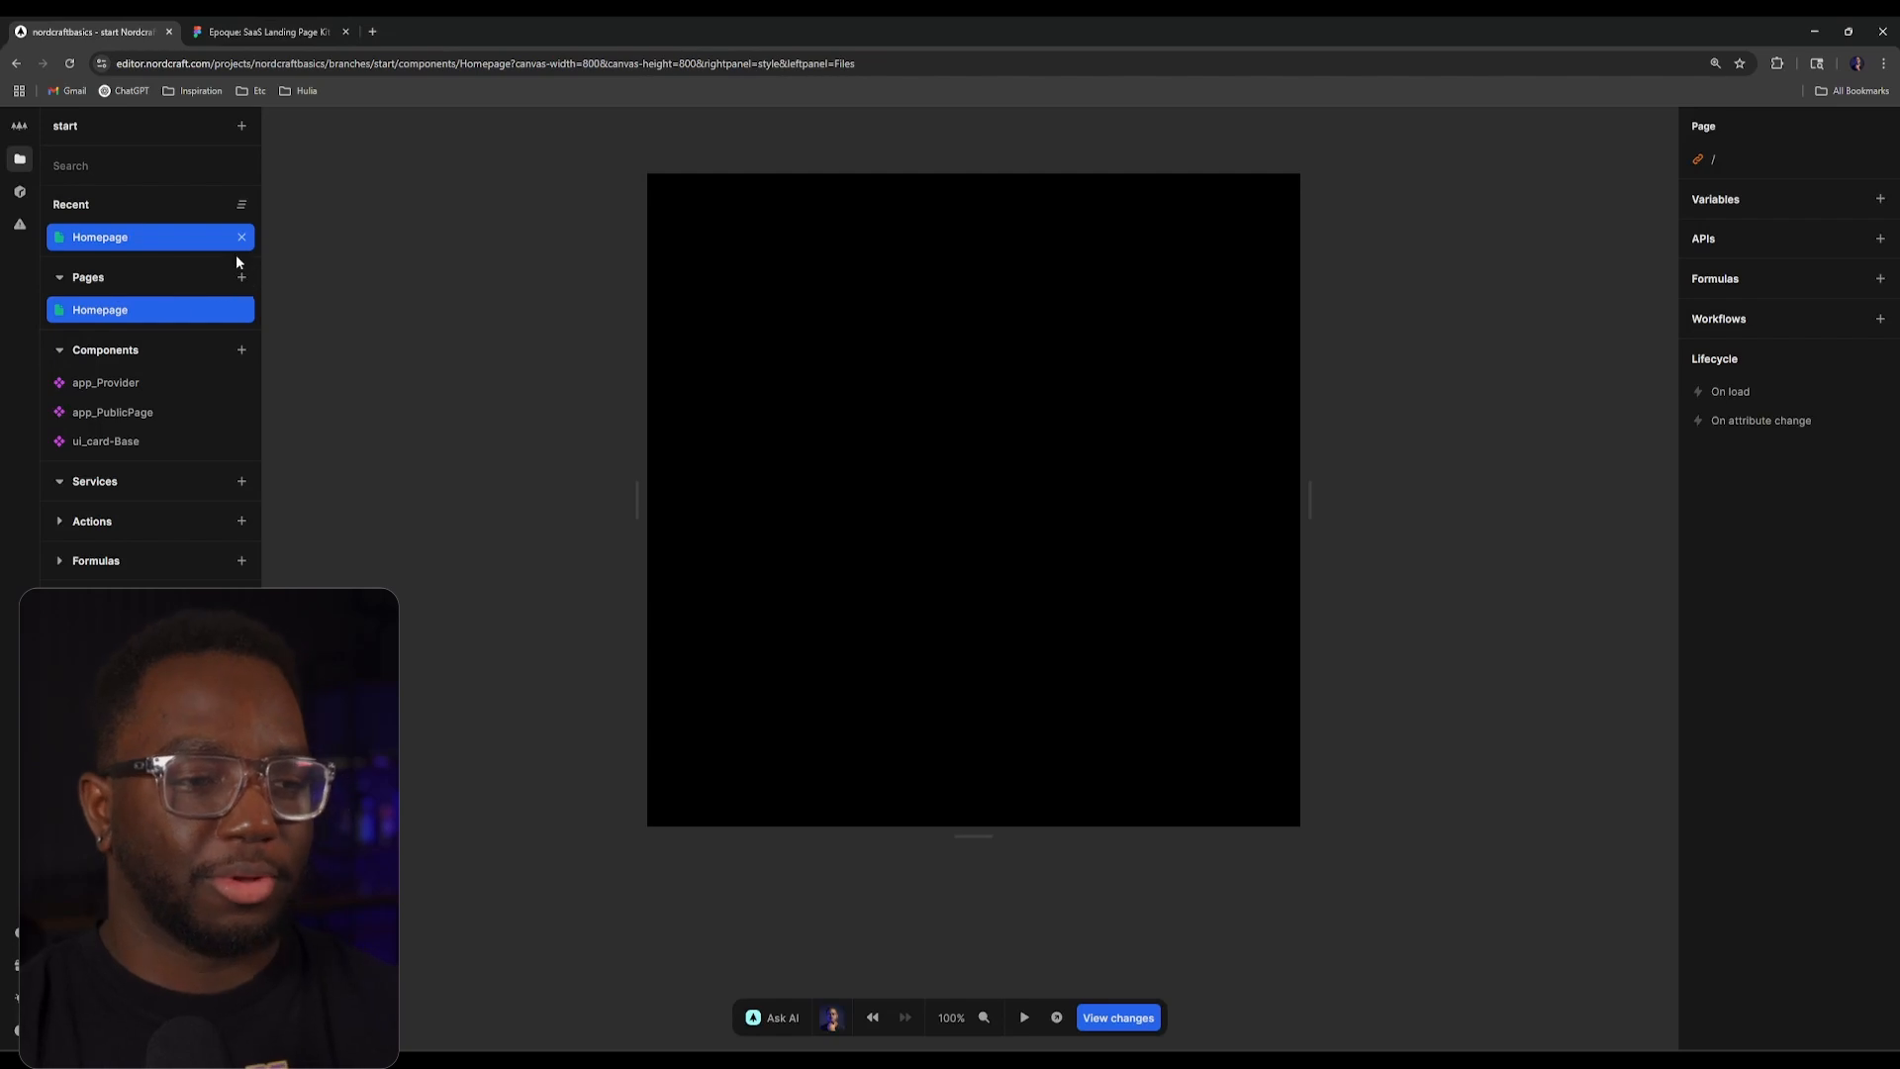
left_click(243, 350)
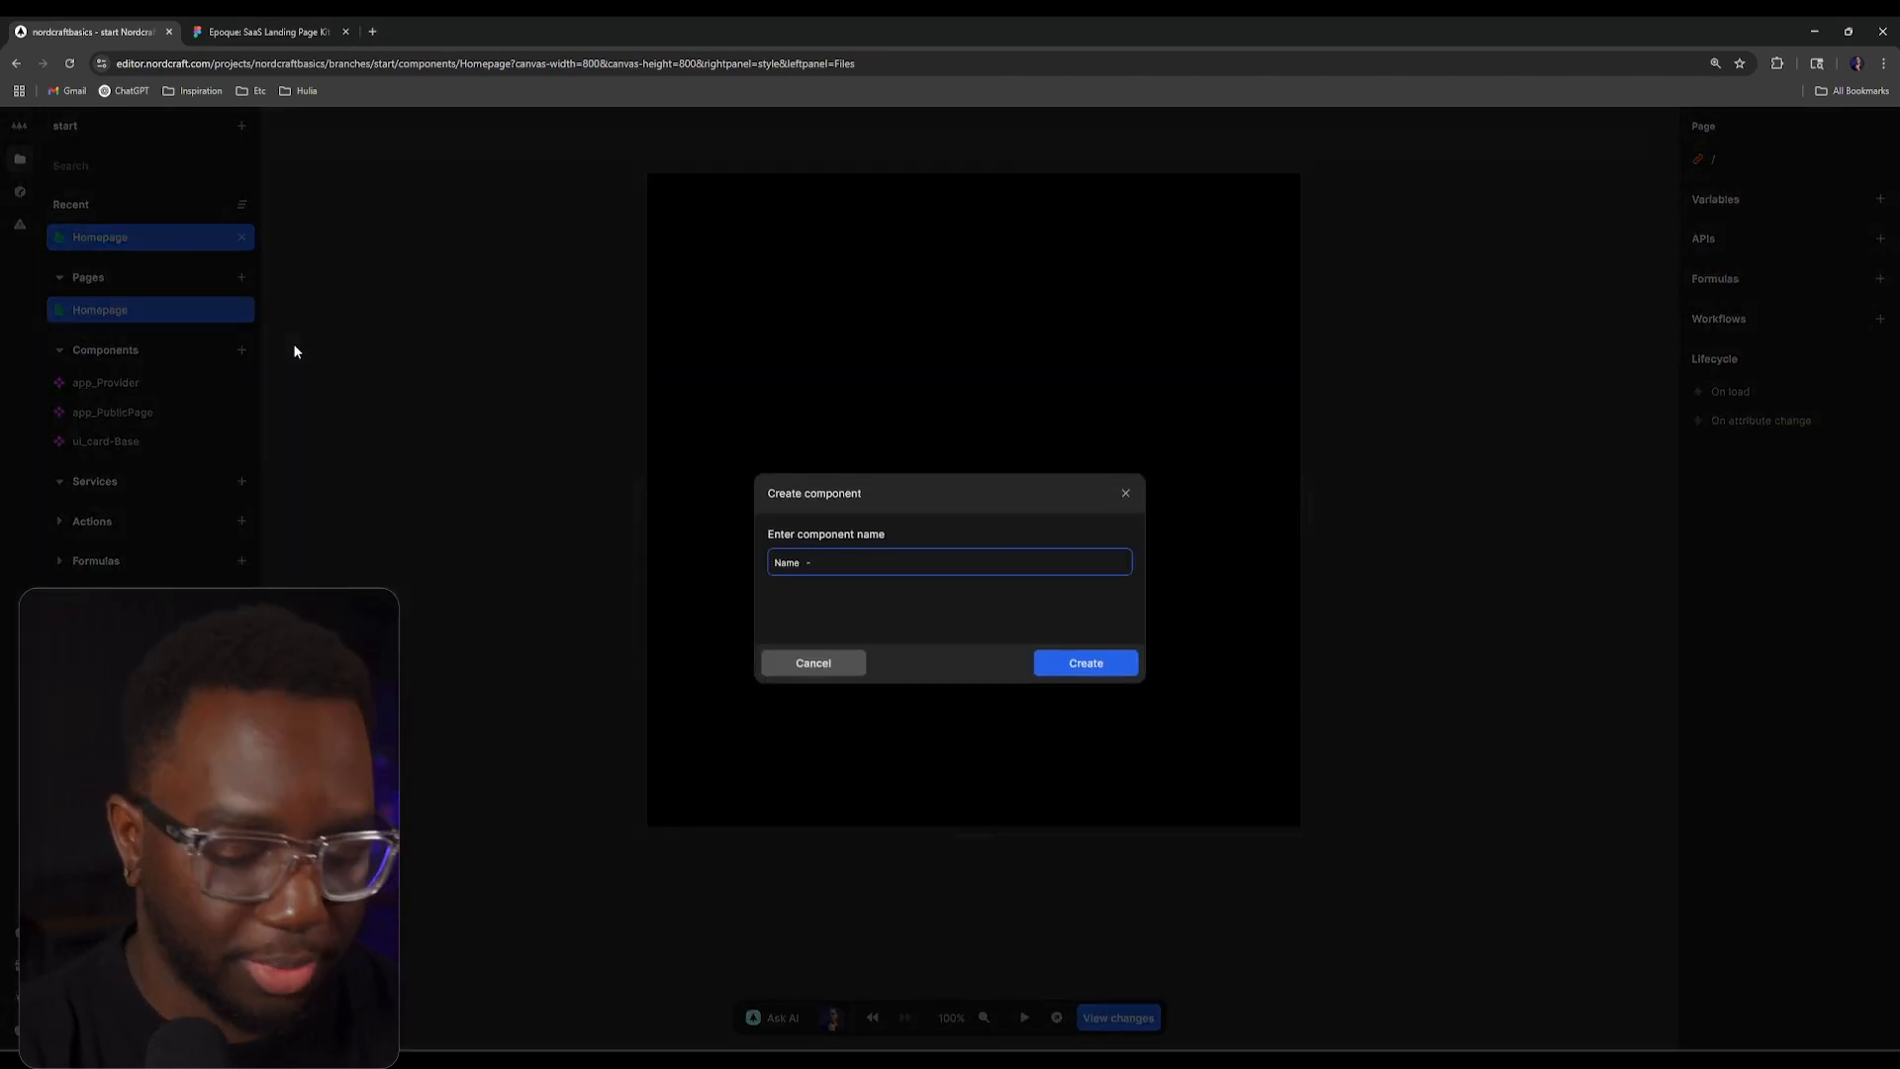
type("ui_Co")
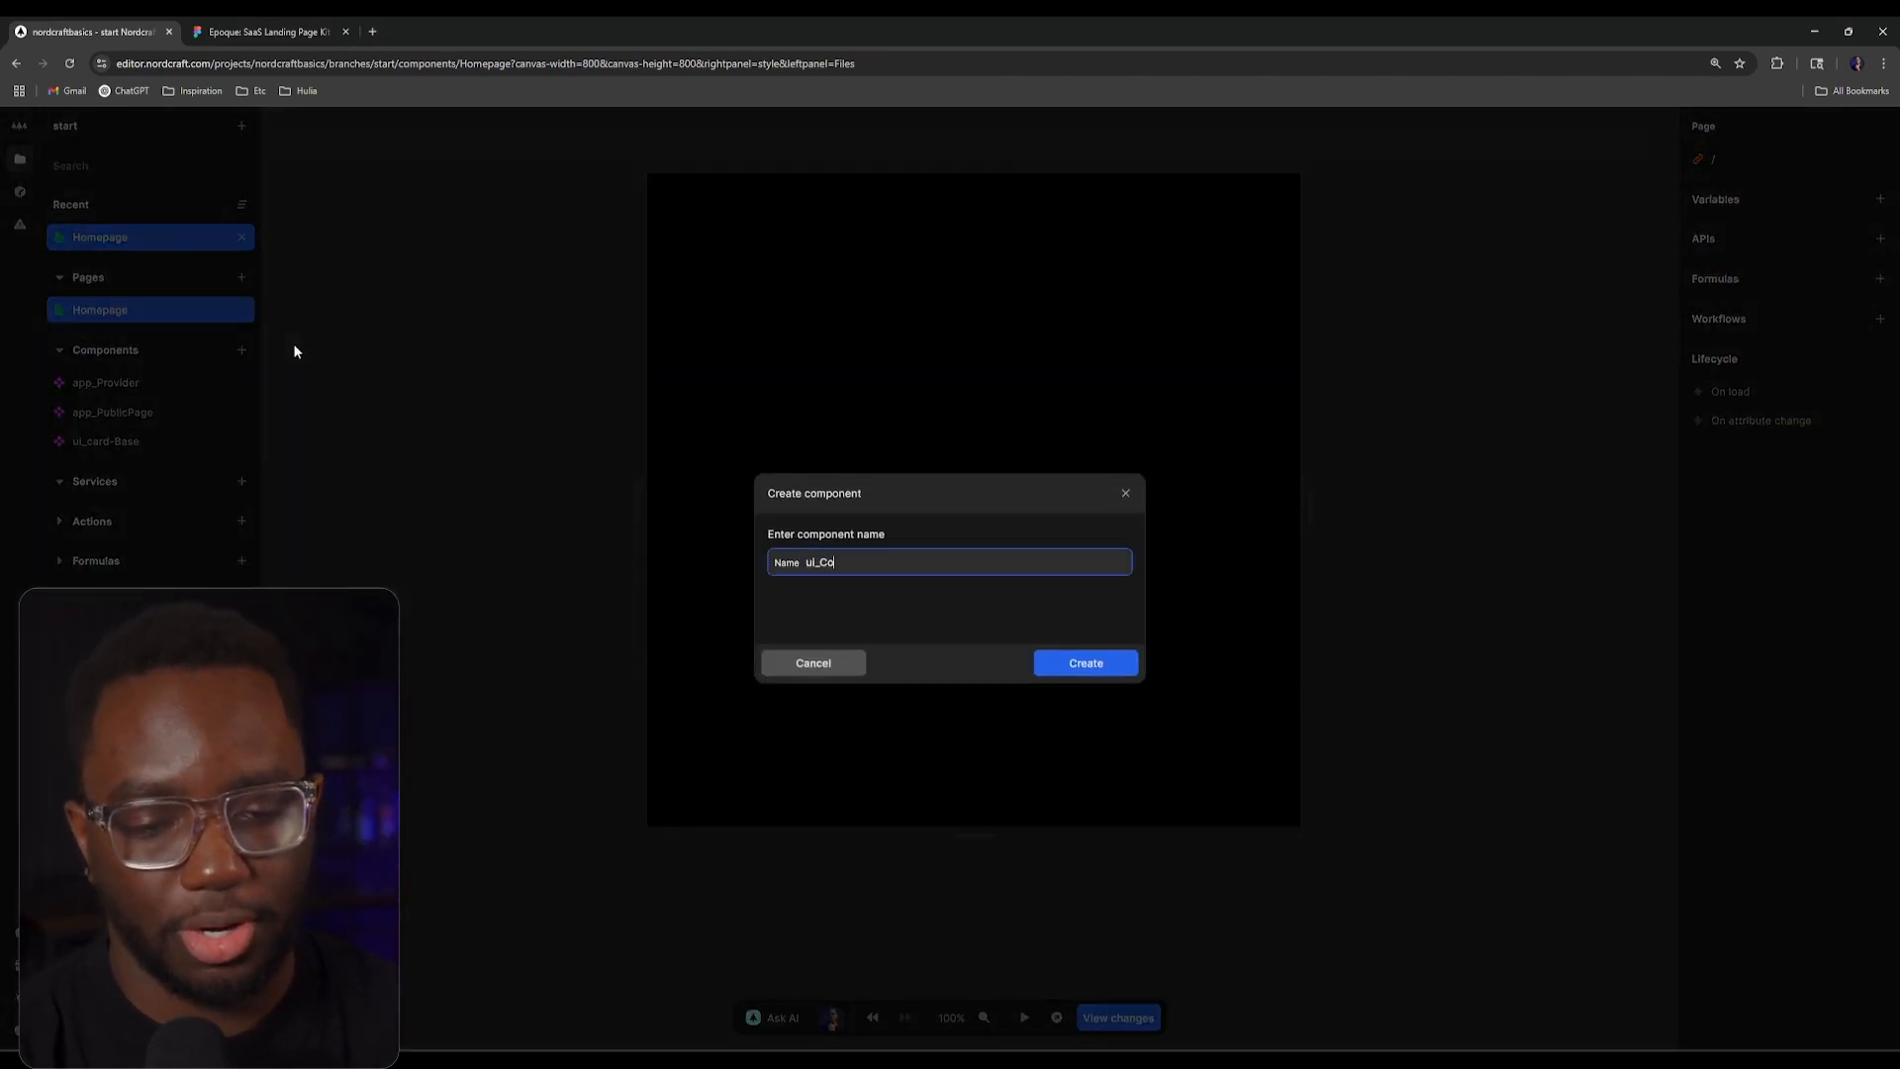
type("ntainer")
key("Return")
Step: Add a Slot element inside the root div of ui_Container
left_click(158, 156)
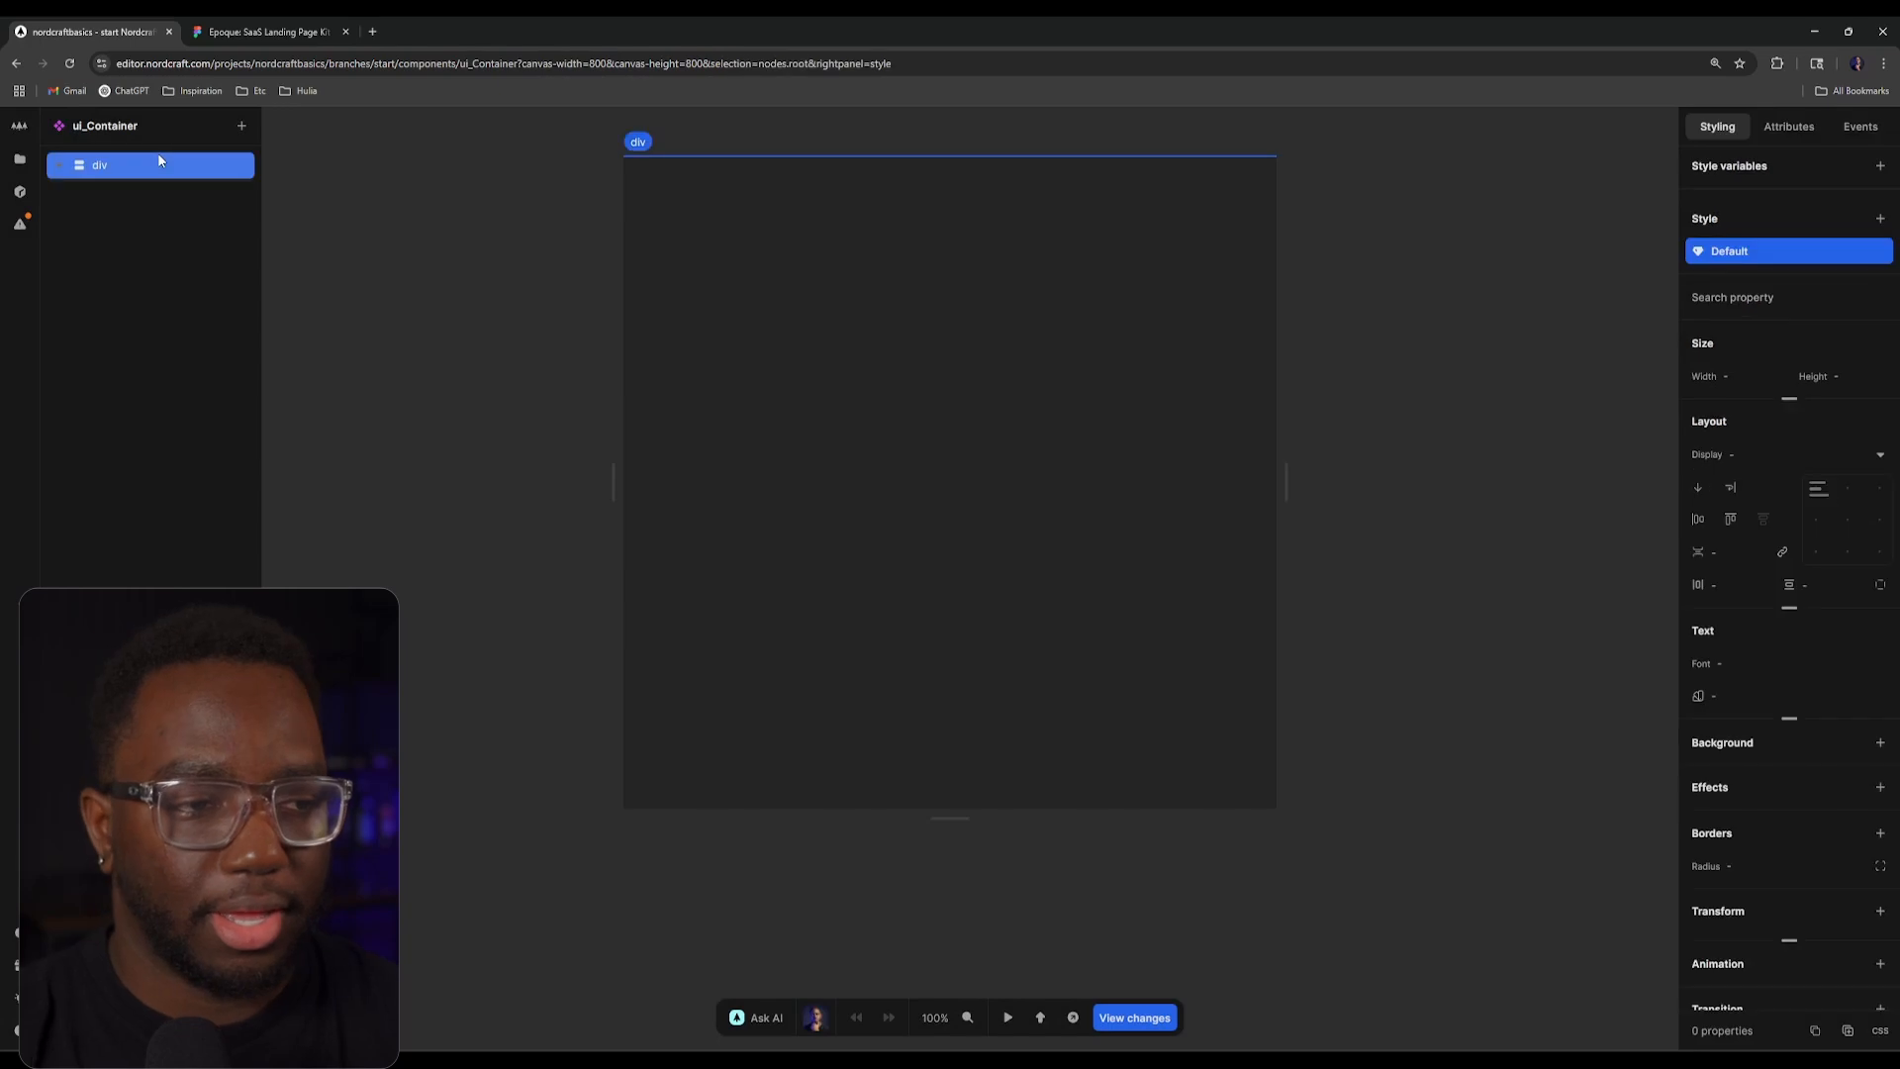
key("ctrl+k")
type("slot")
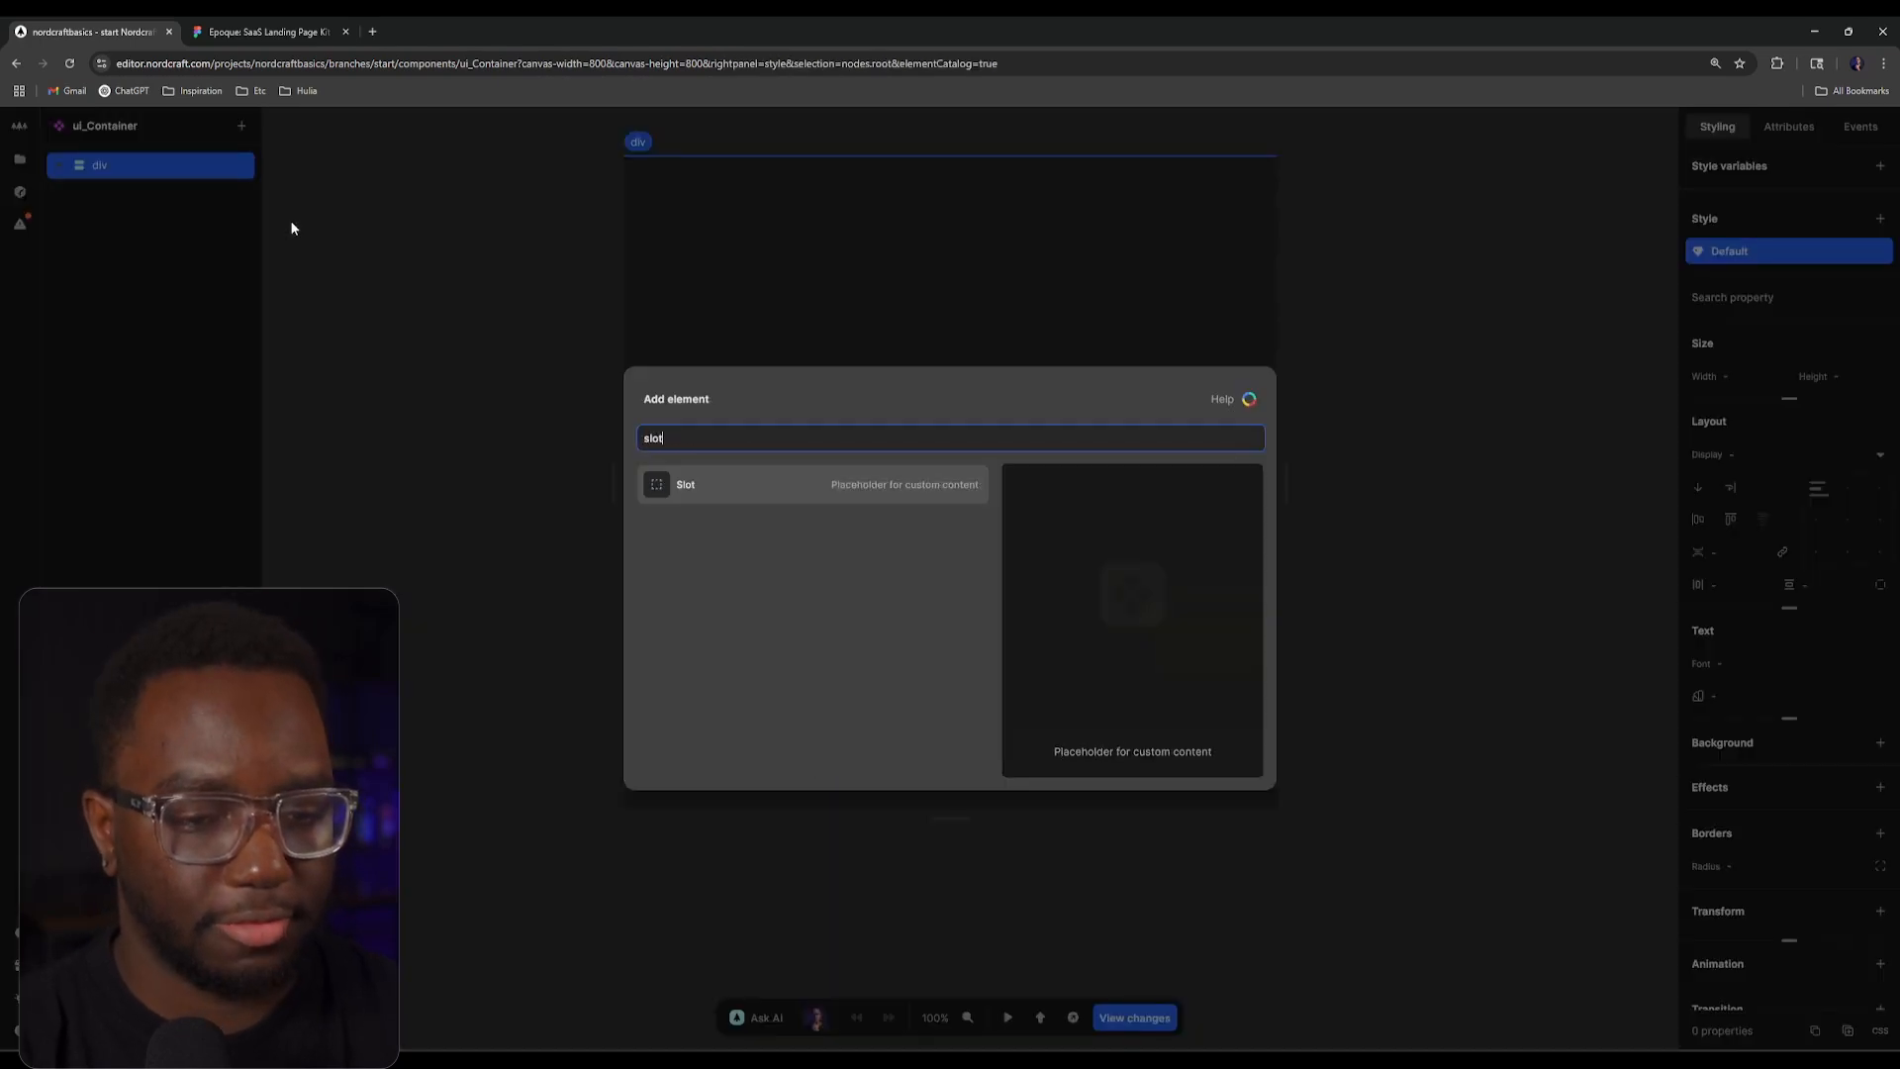
key("Return")
Step: Set the width of the root div in ui_Container to 100%
left_click(176, 170)
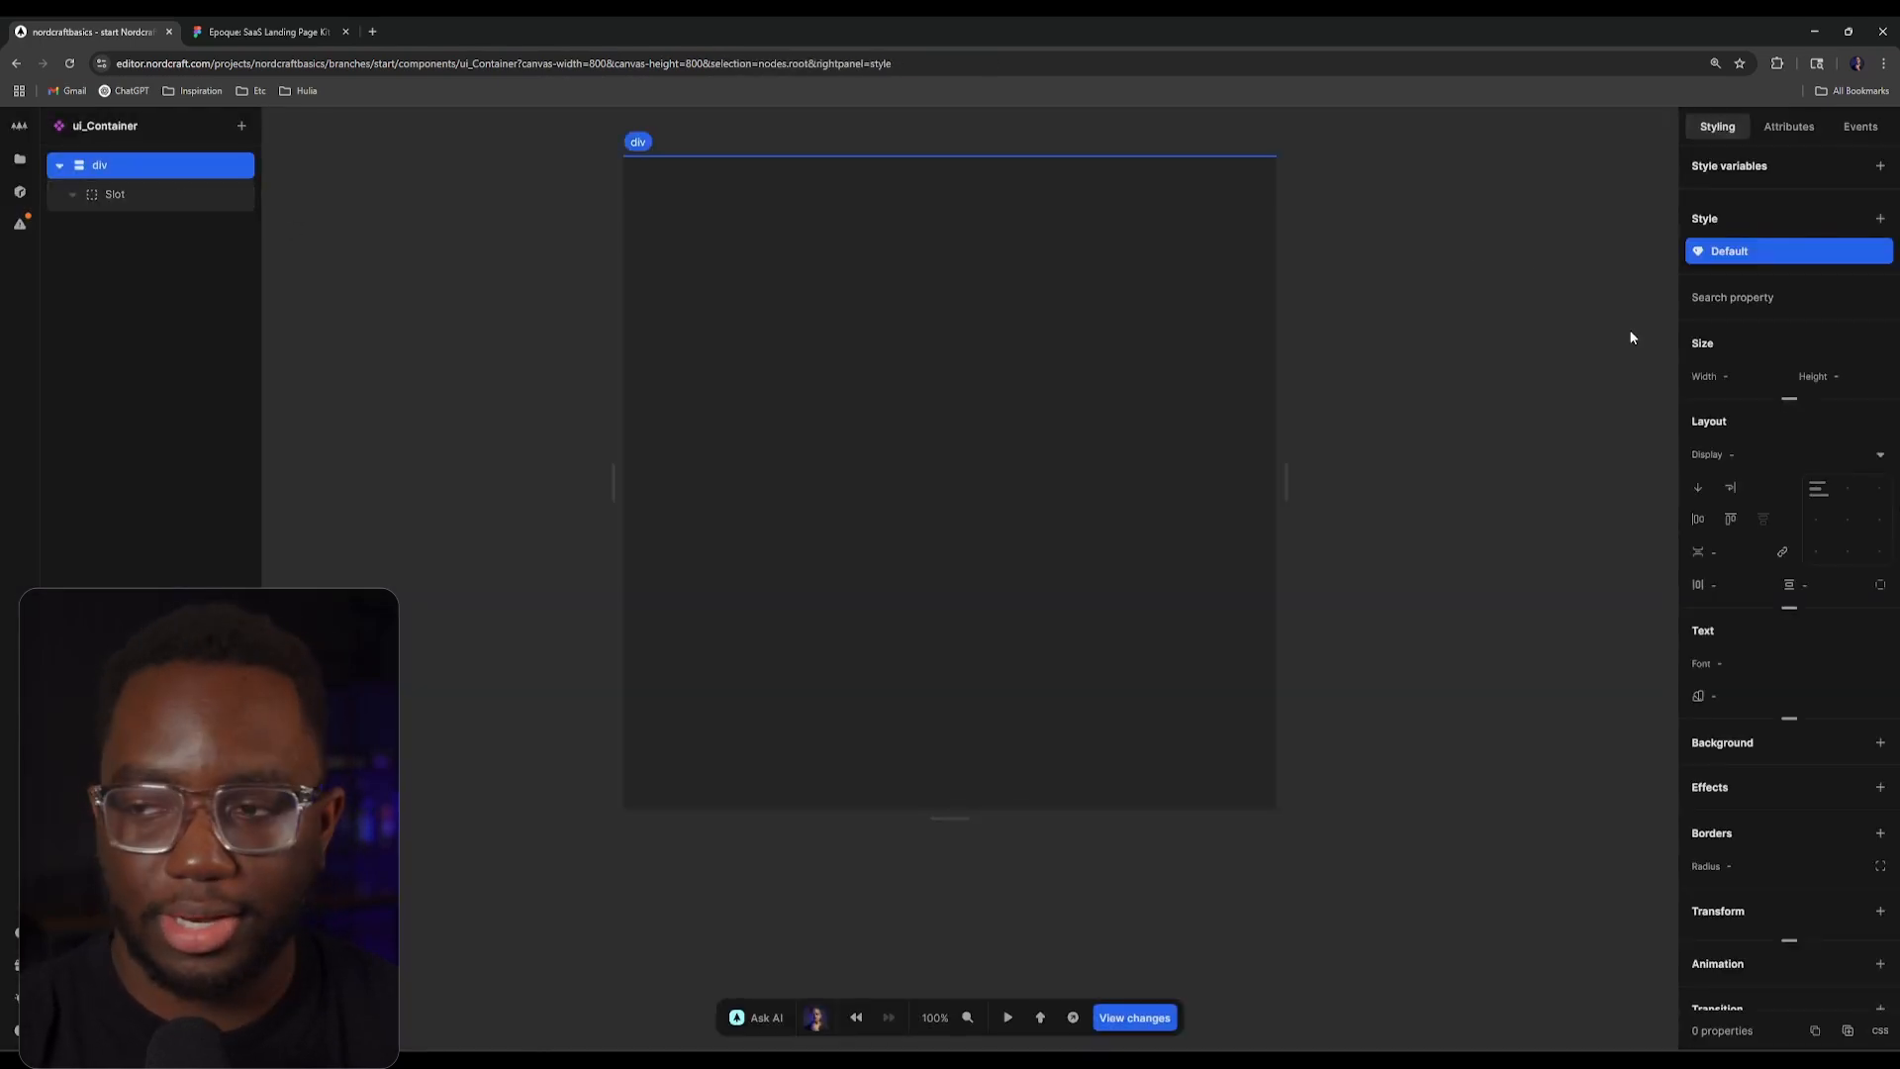
left_click(1733, 387)
type("1")
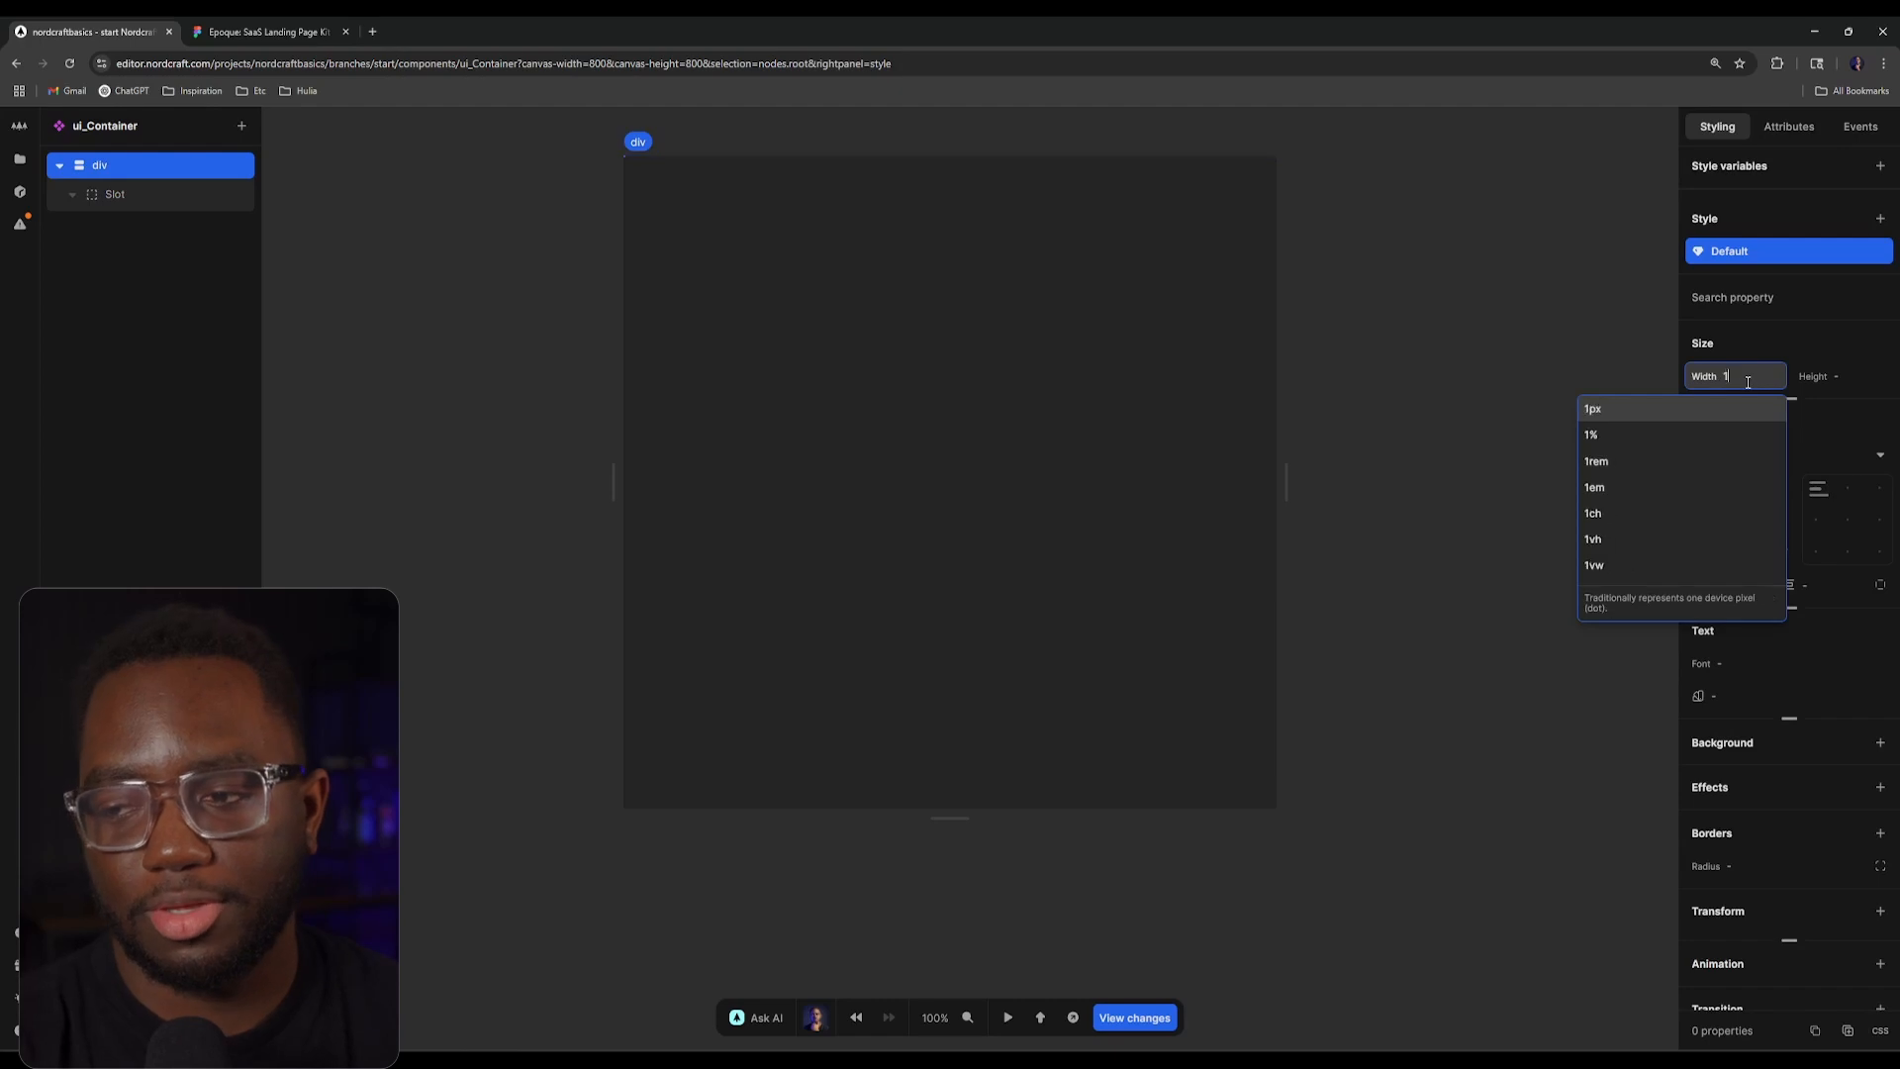
type("00%")
key("Return")
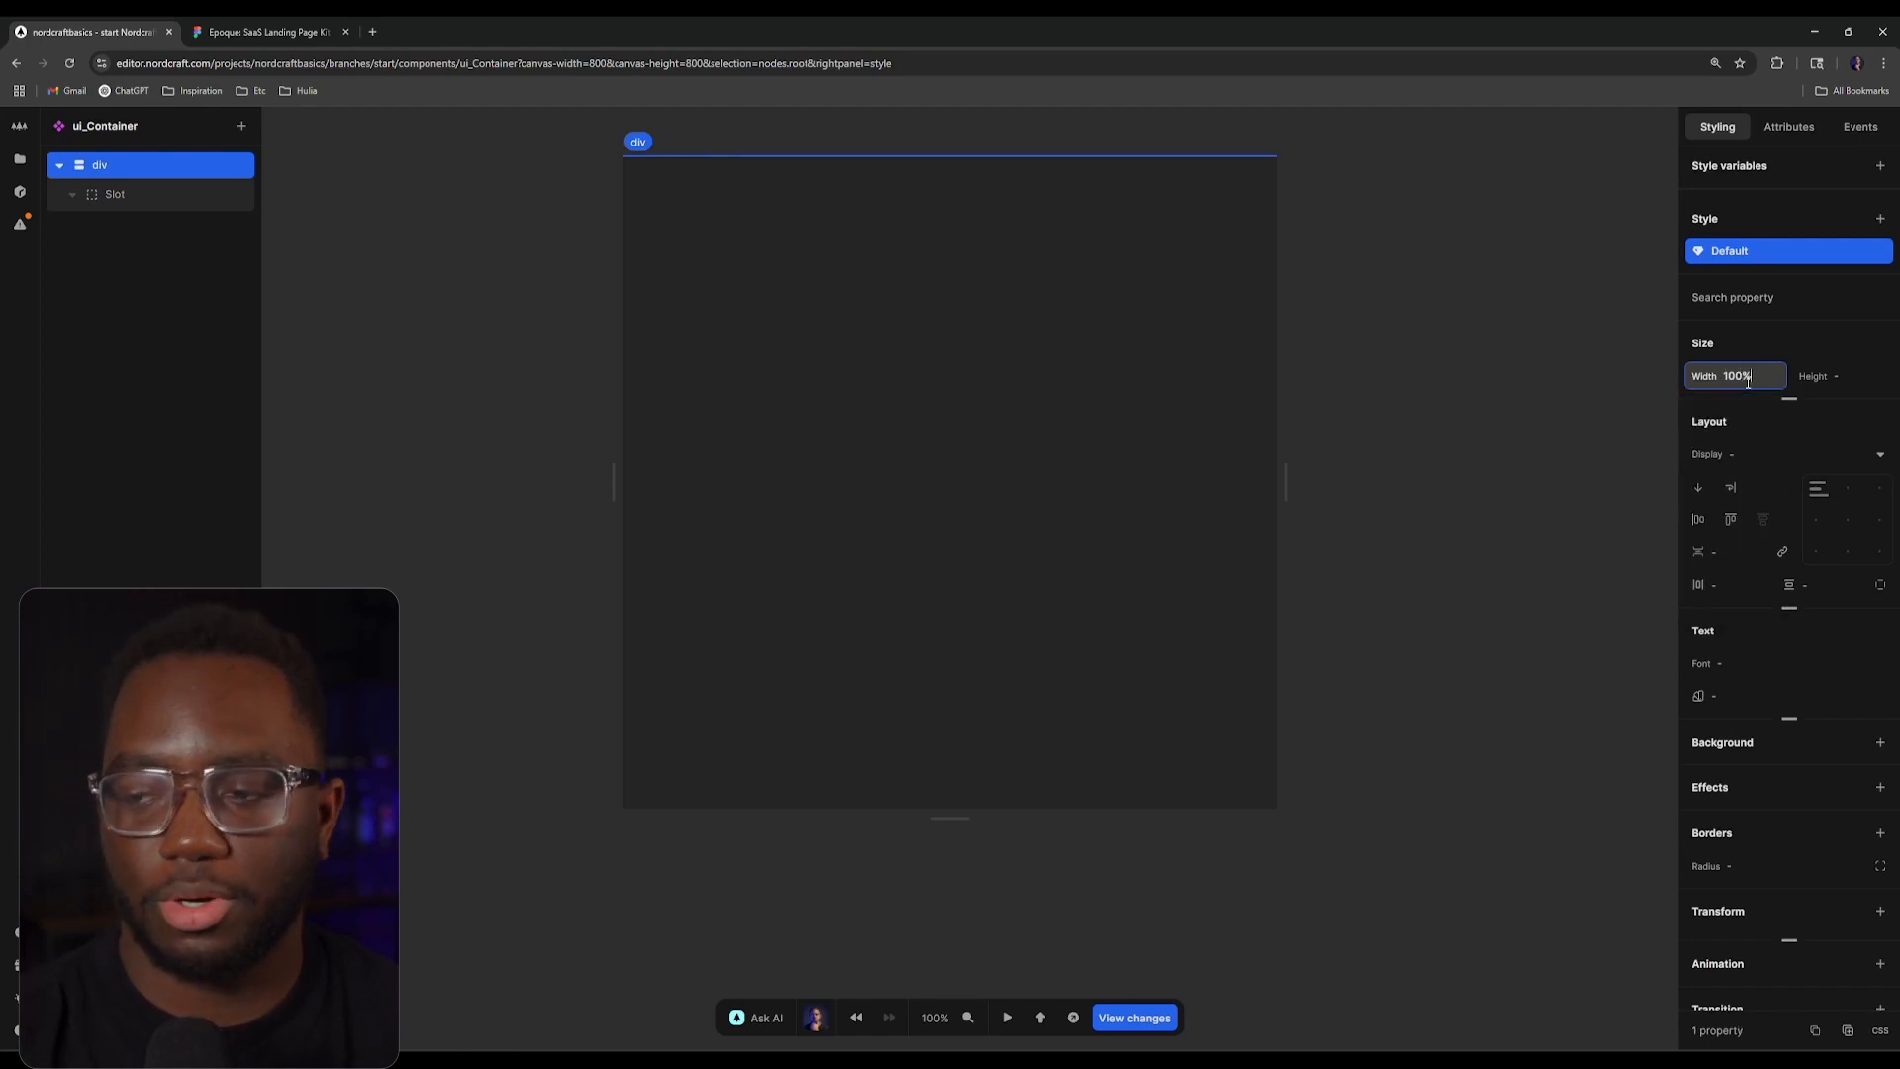
Step: Show the root div's extra size settings, then switch to Figma and check the width of the hero section's frame
left_click(1791, 397)
left_click(1739, 436)
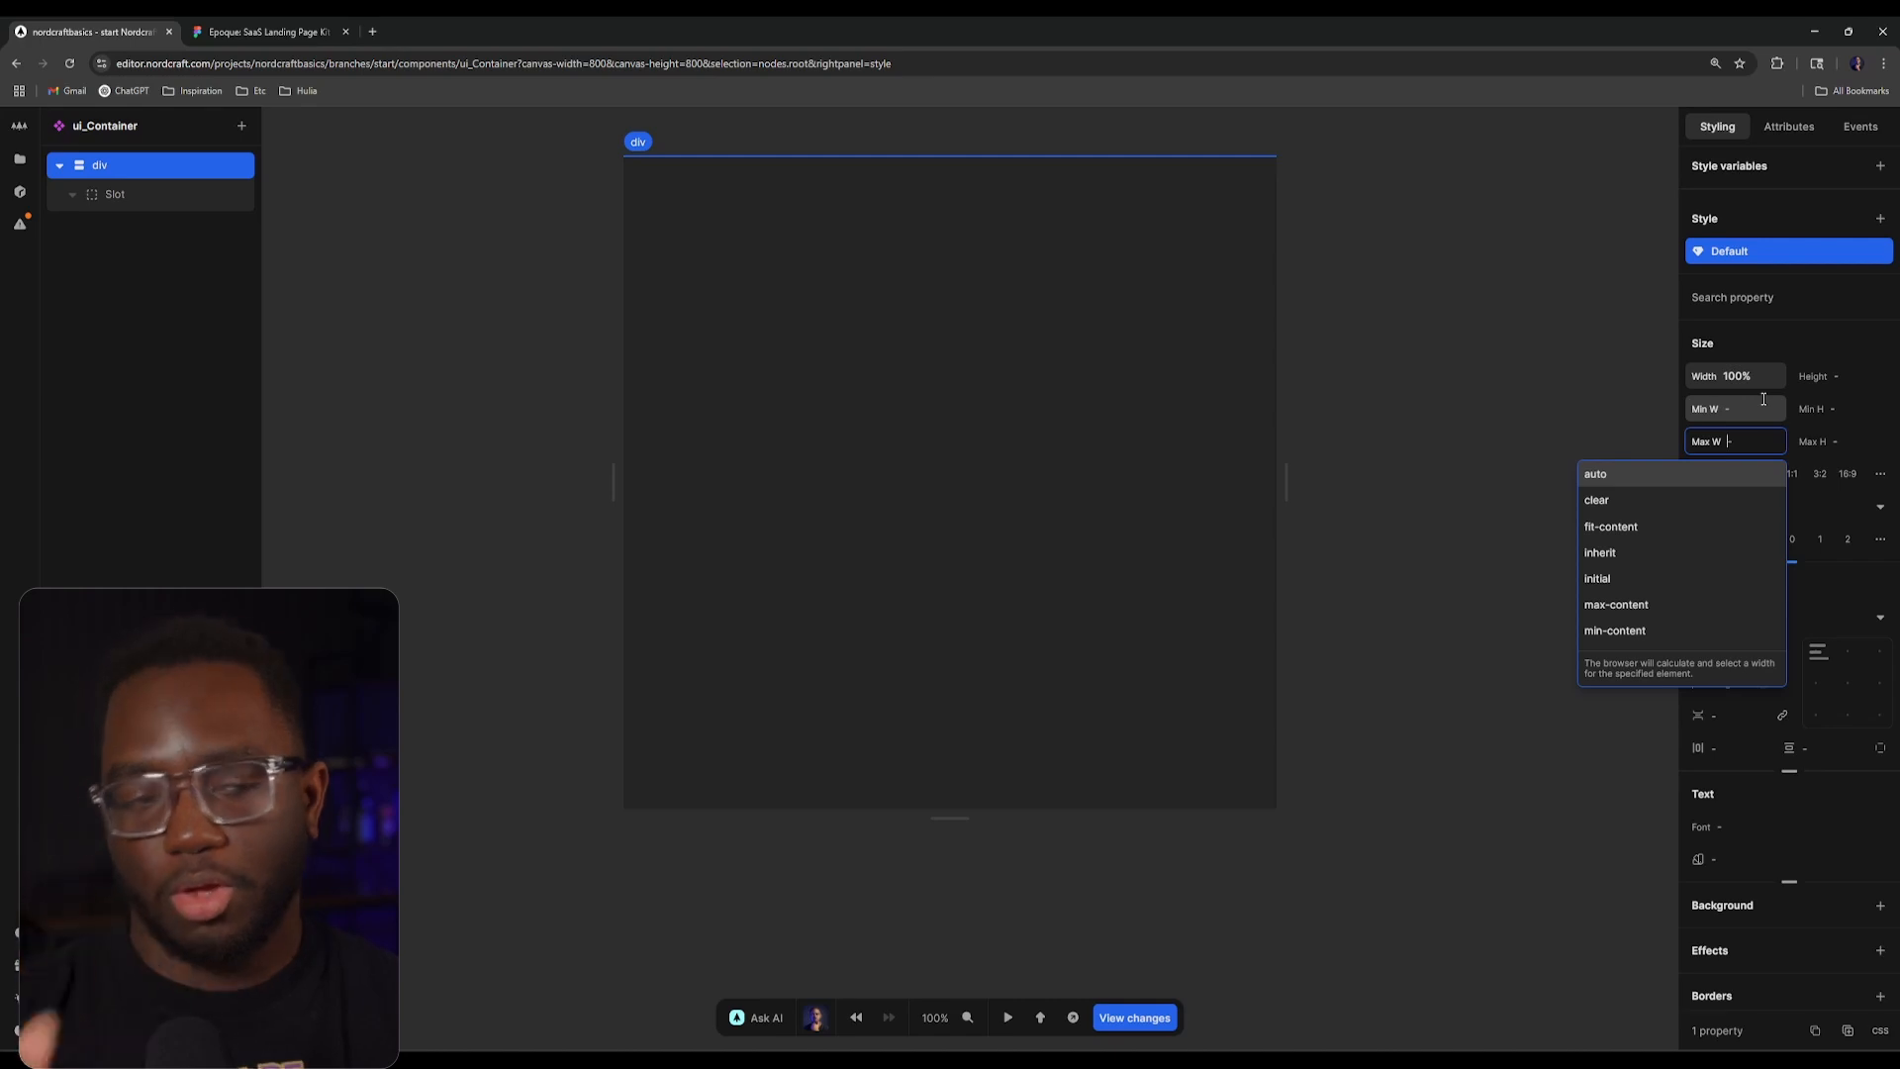
left_click(277, 32)
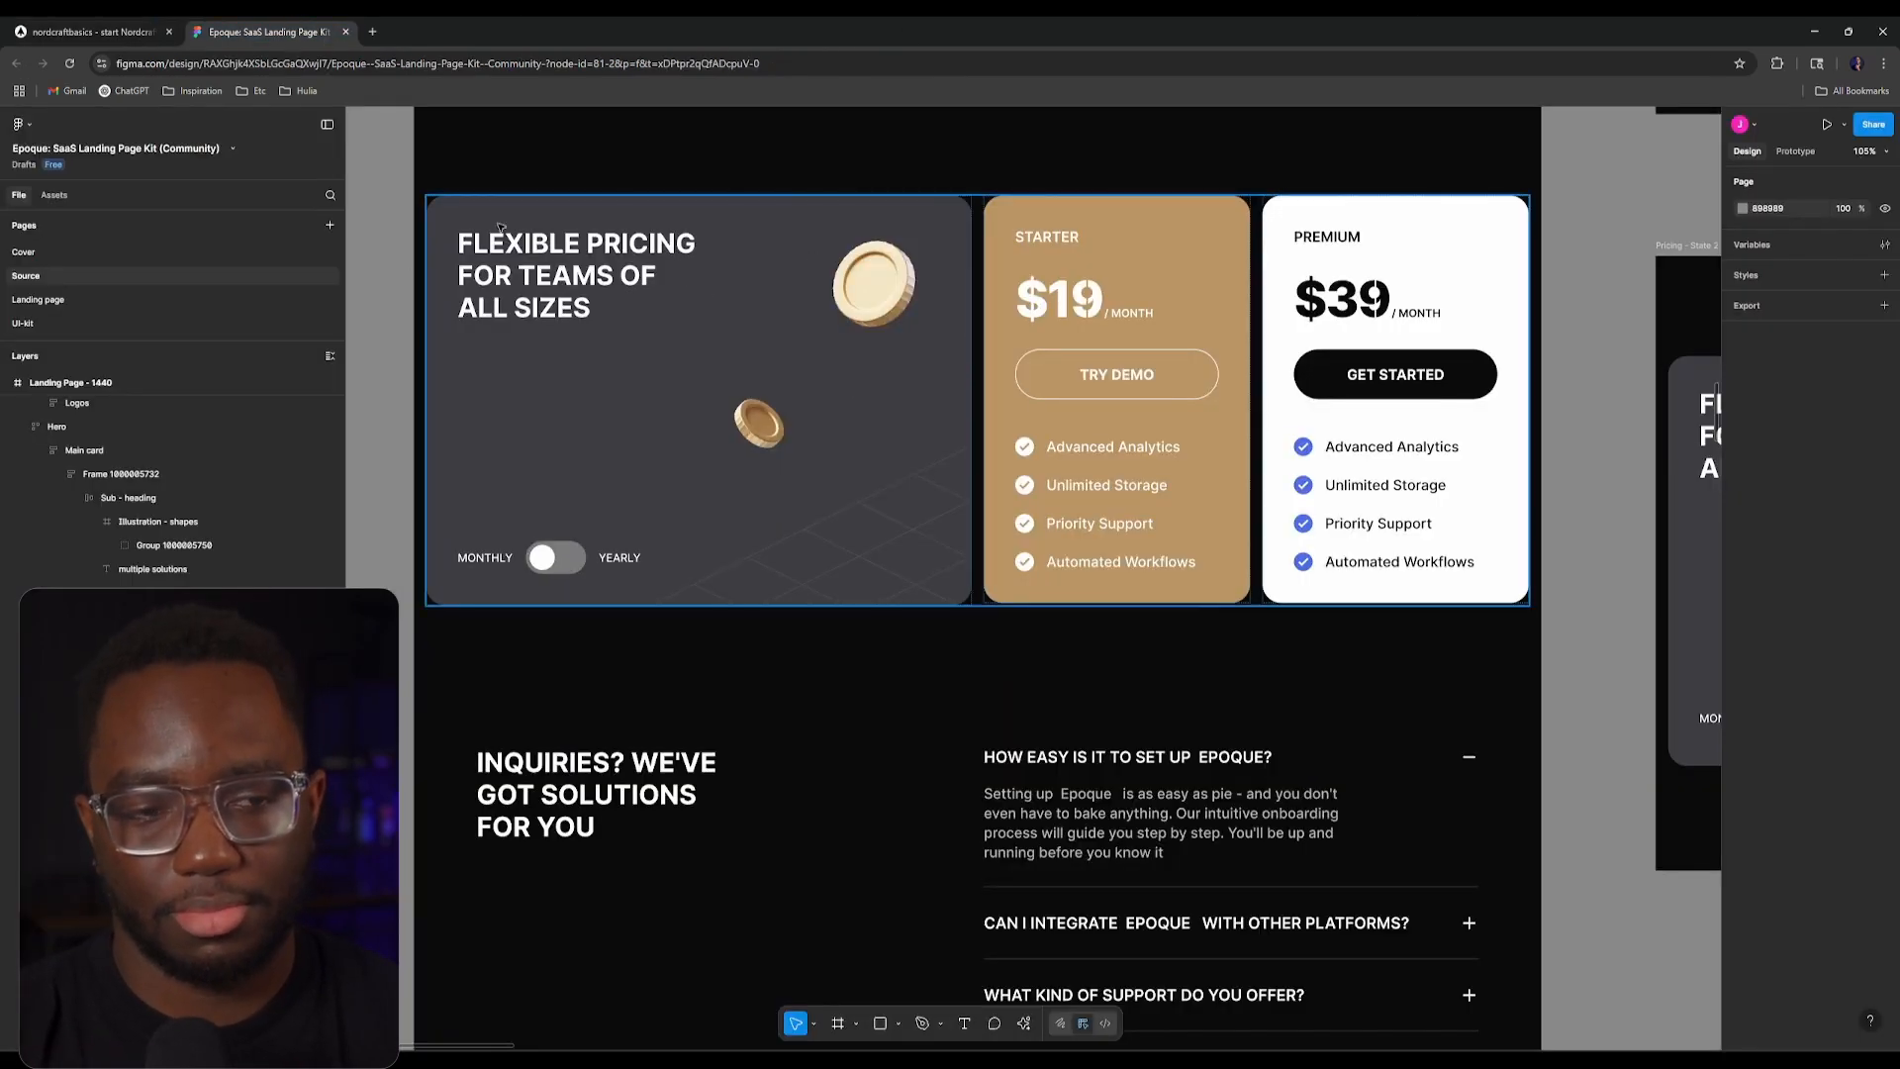
left_click(564, 225)
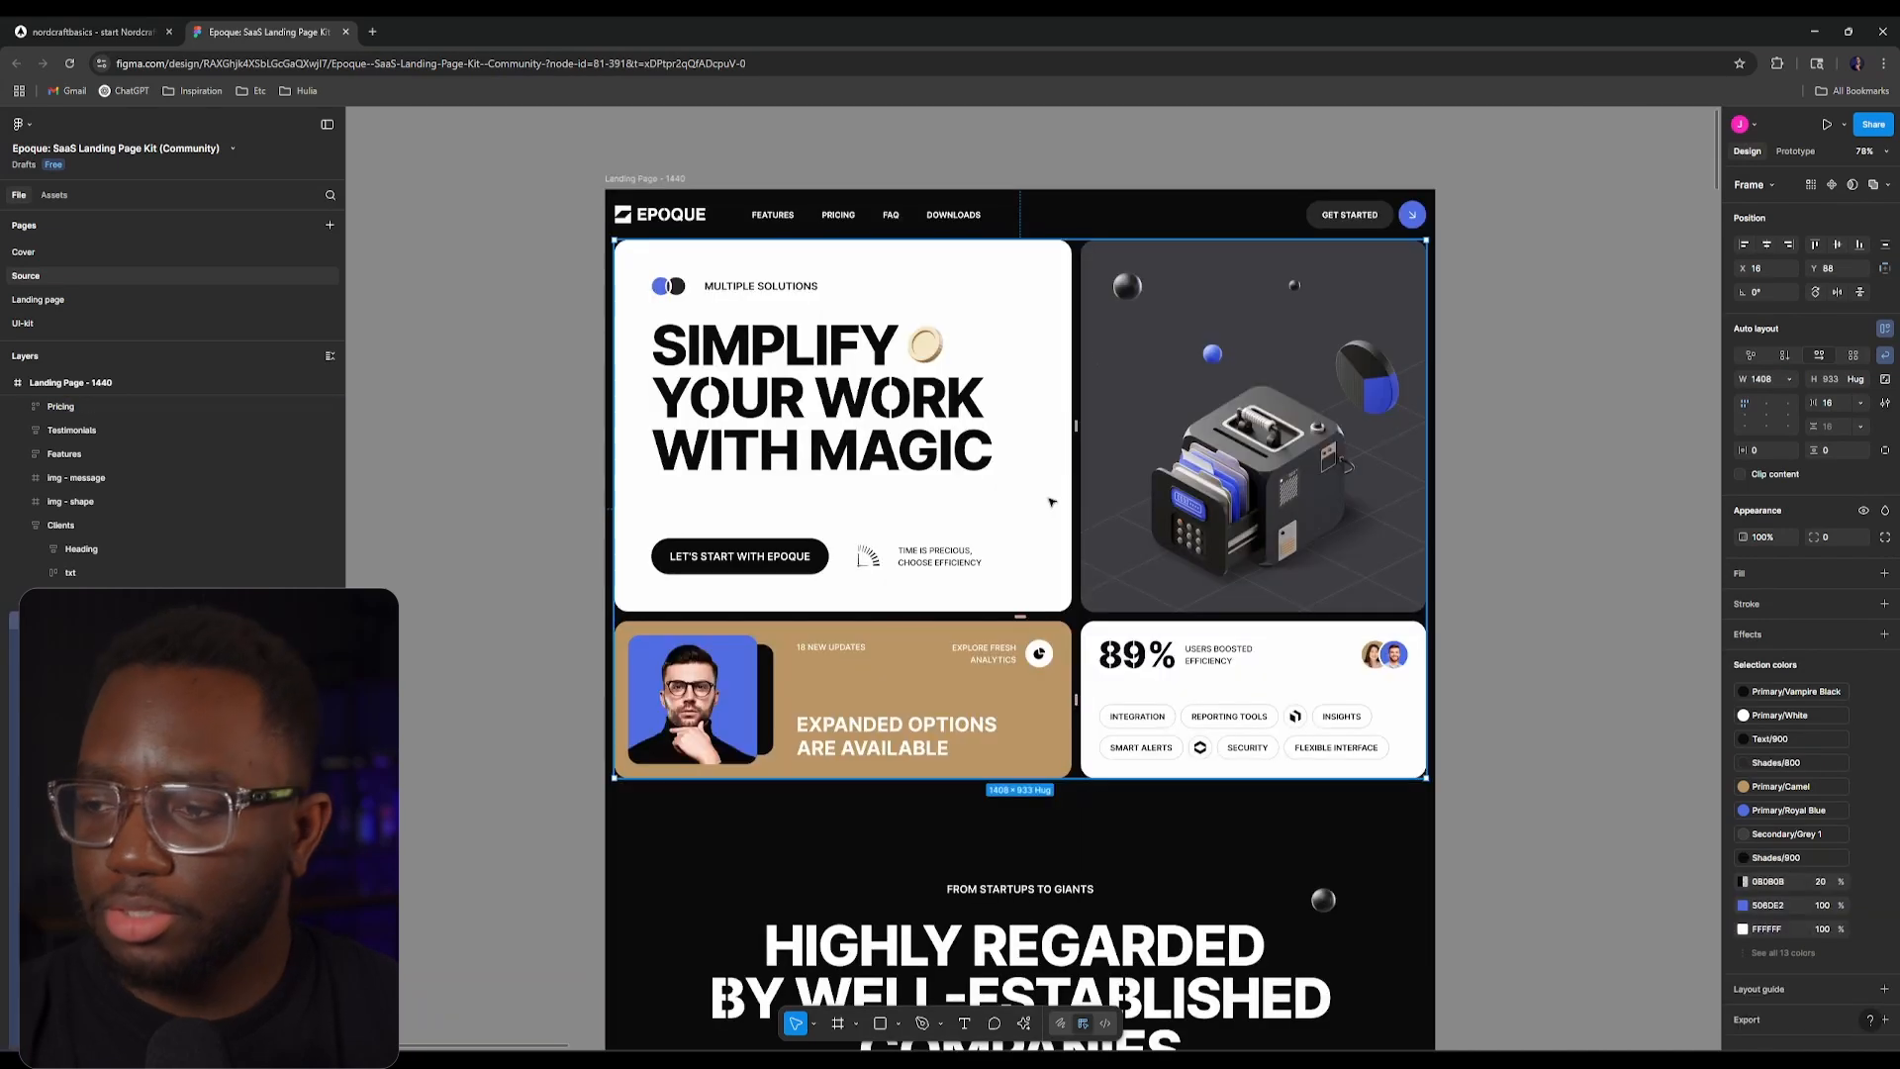
scroll(928, 275, "up", 1)
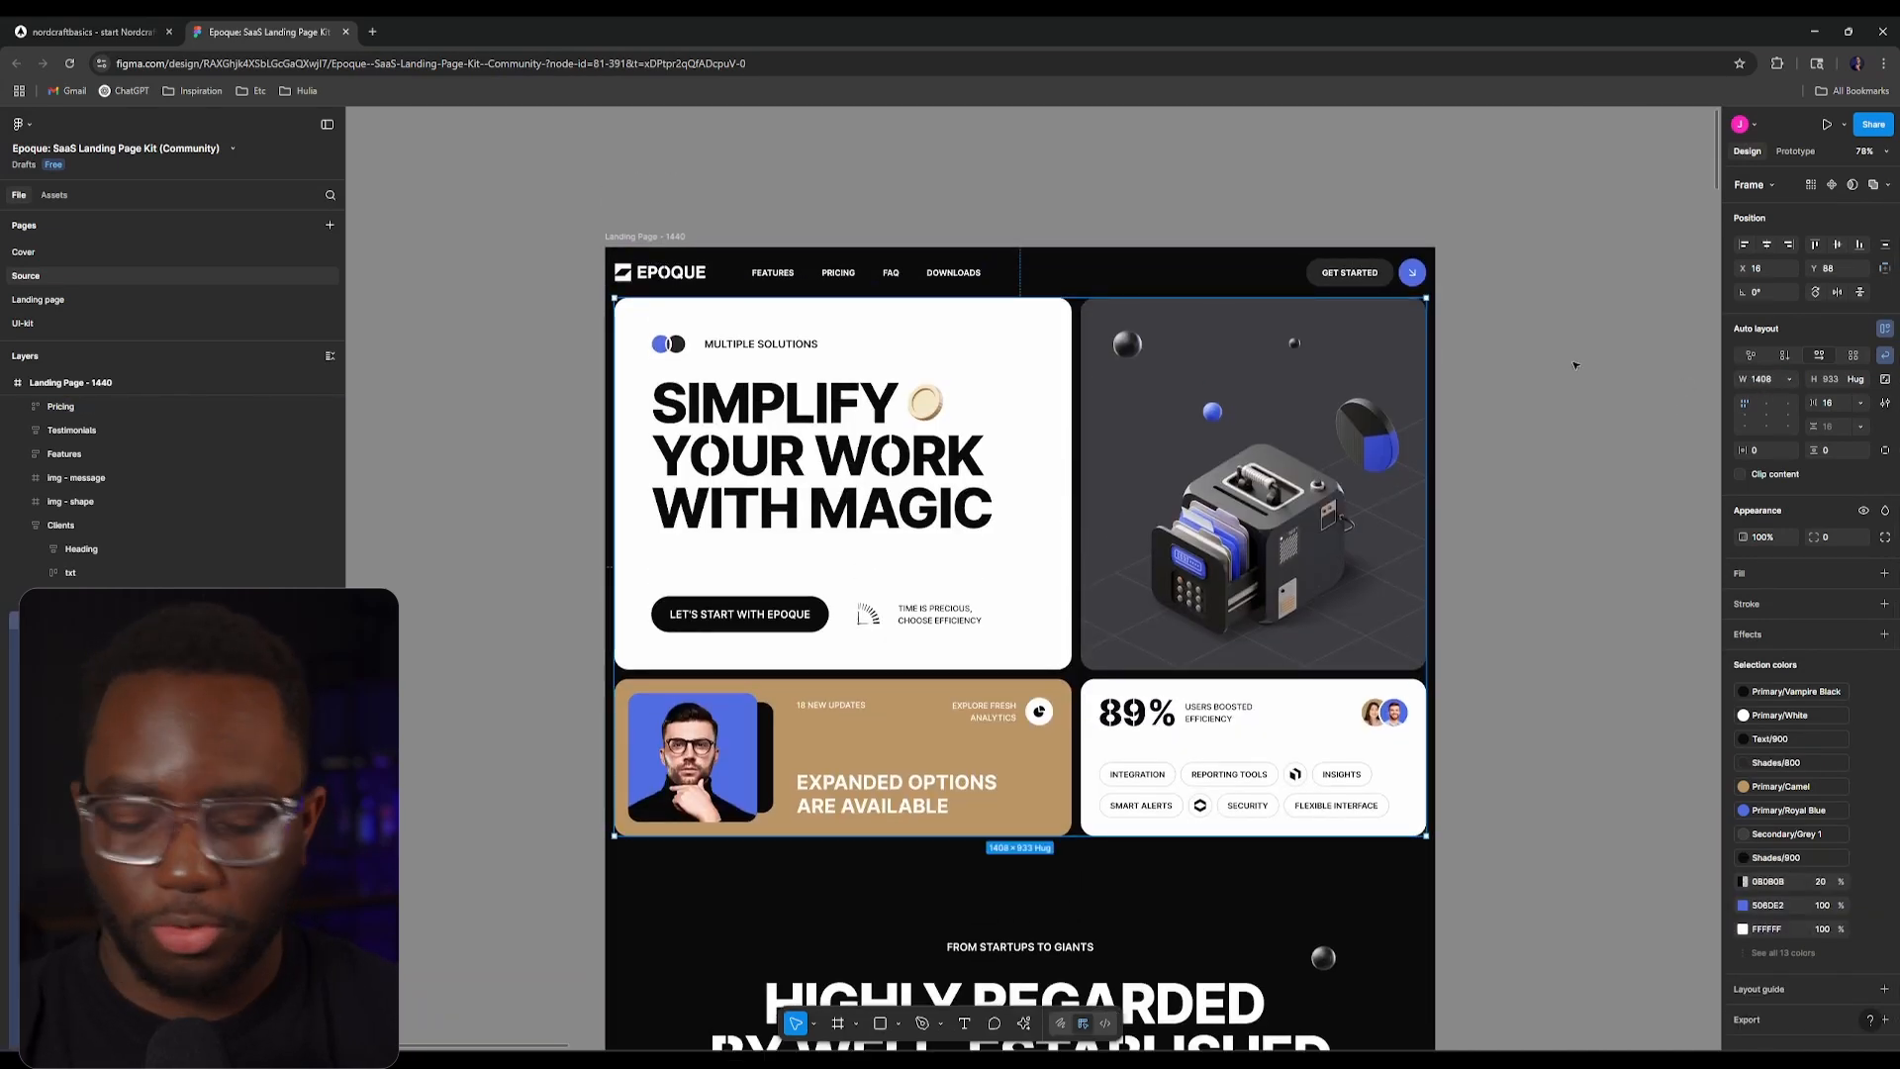
Step: Calculate 1408/16 in a new browser tab to convert the hero frame's width to rem
left_click(372, 32)
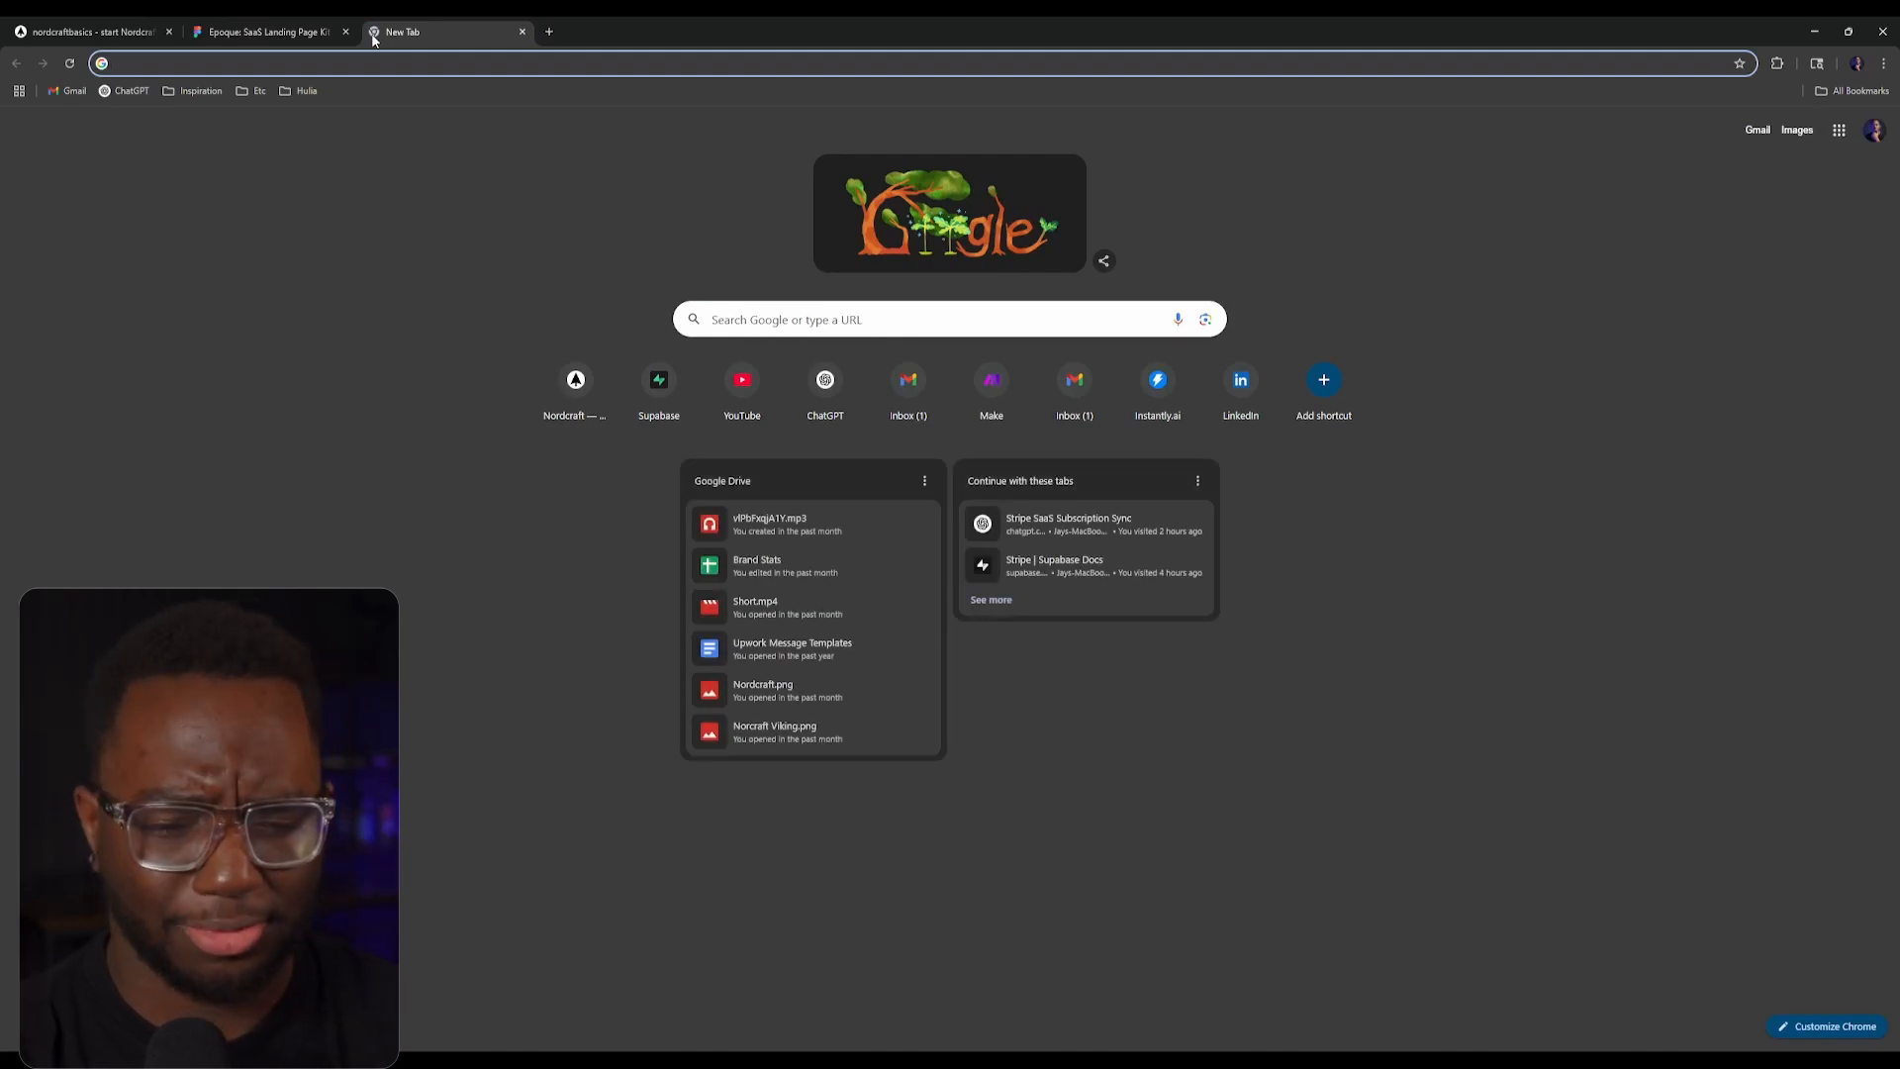
type("10")
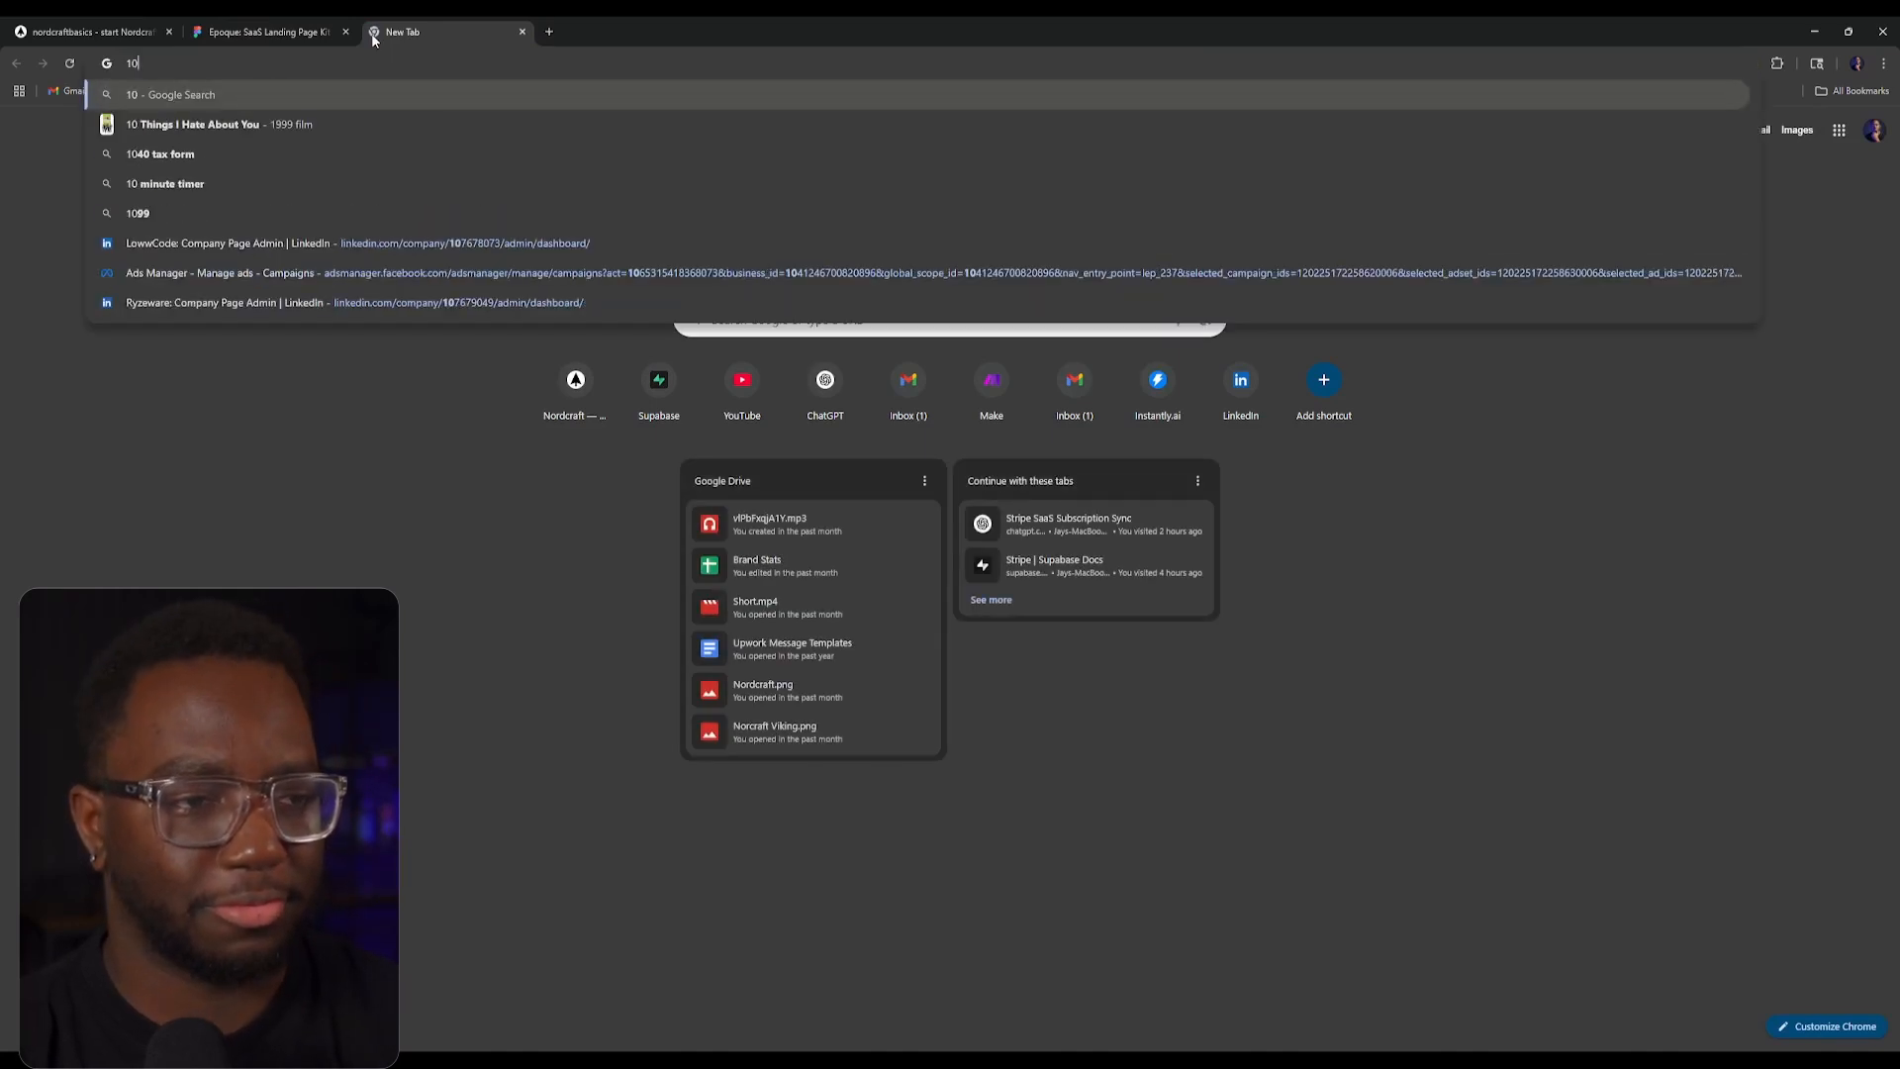
key("BackSpace")
type("408")
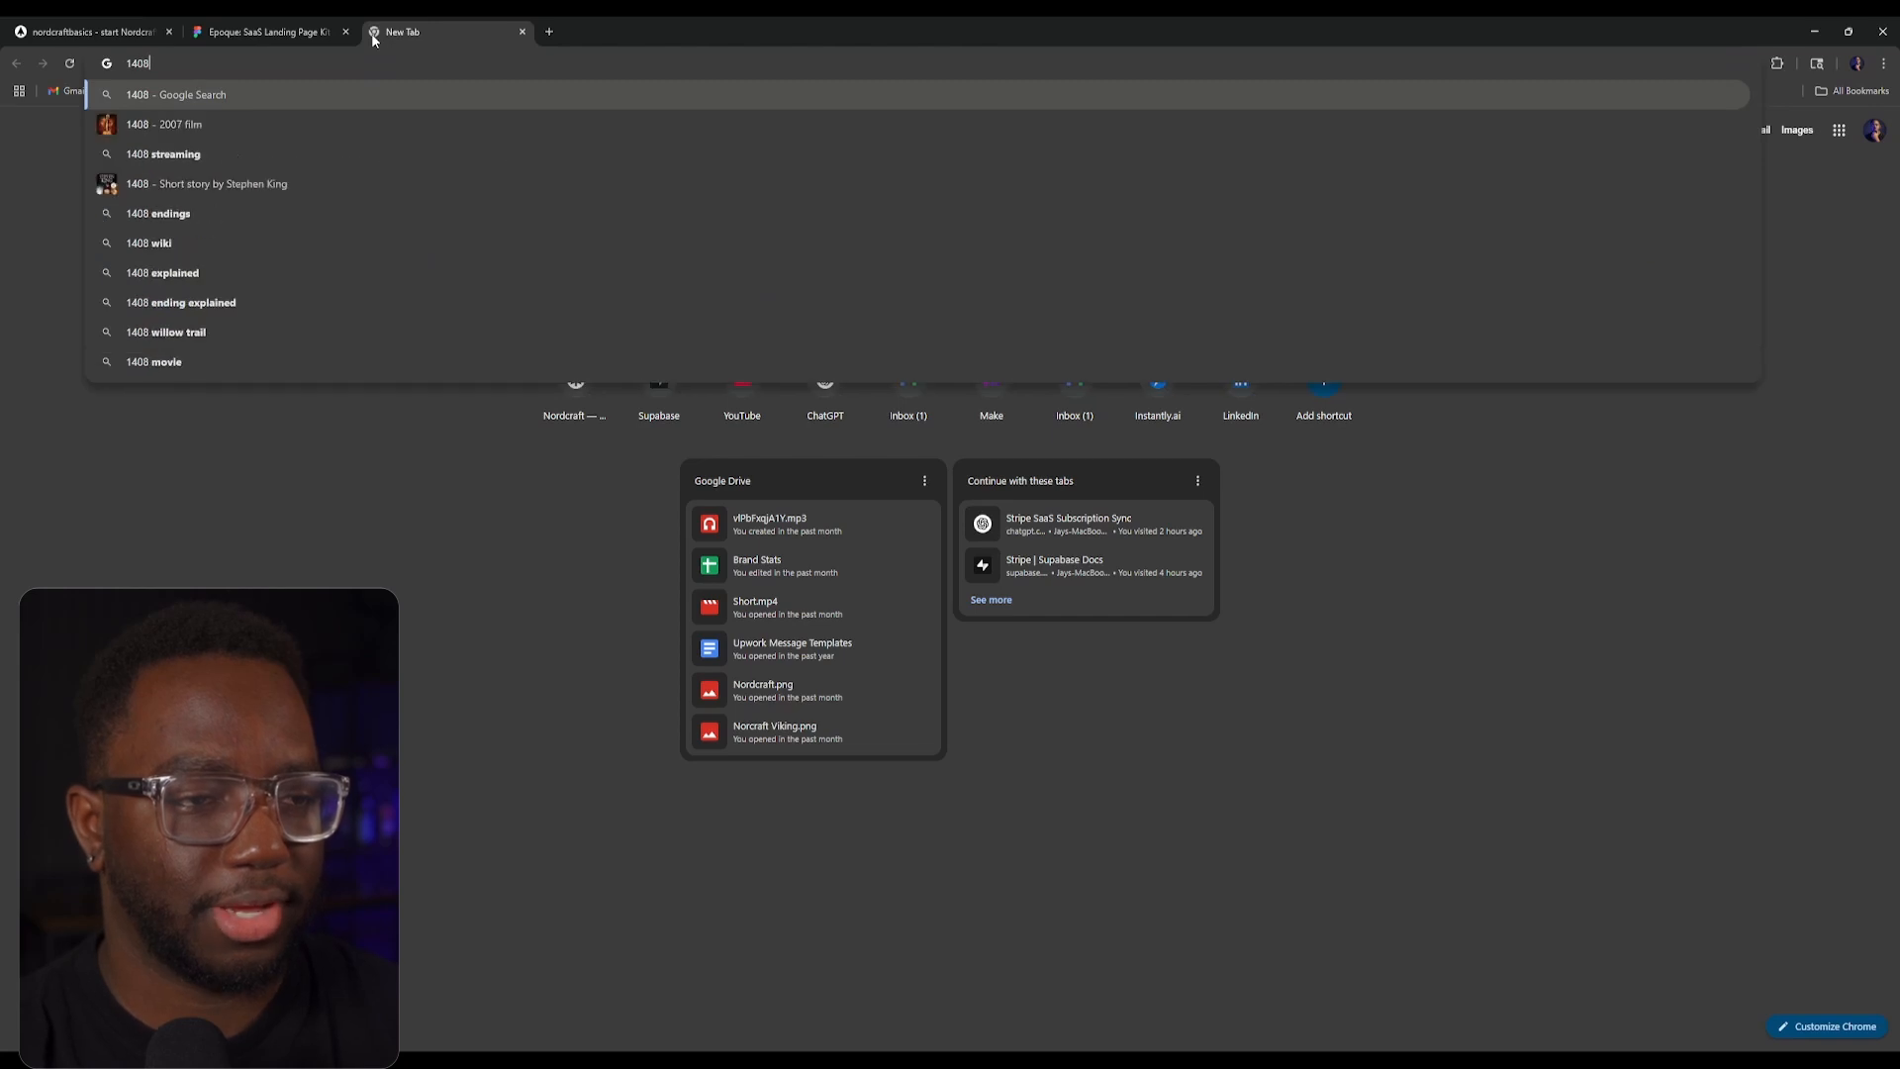
type("/16")
key("Down")
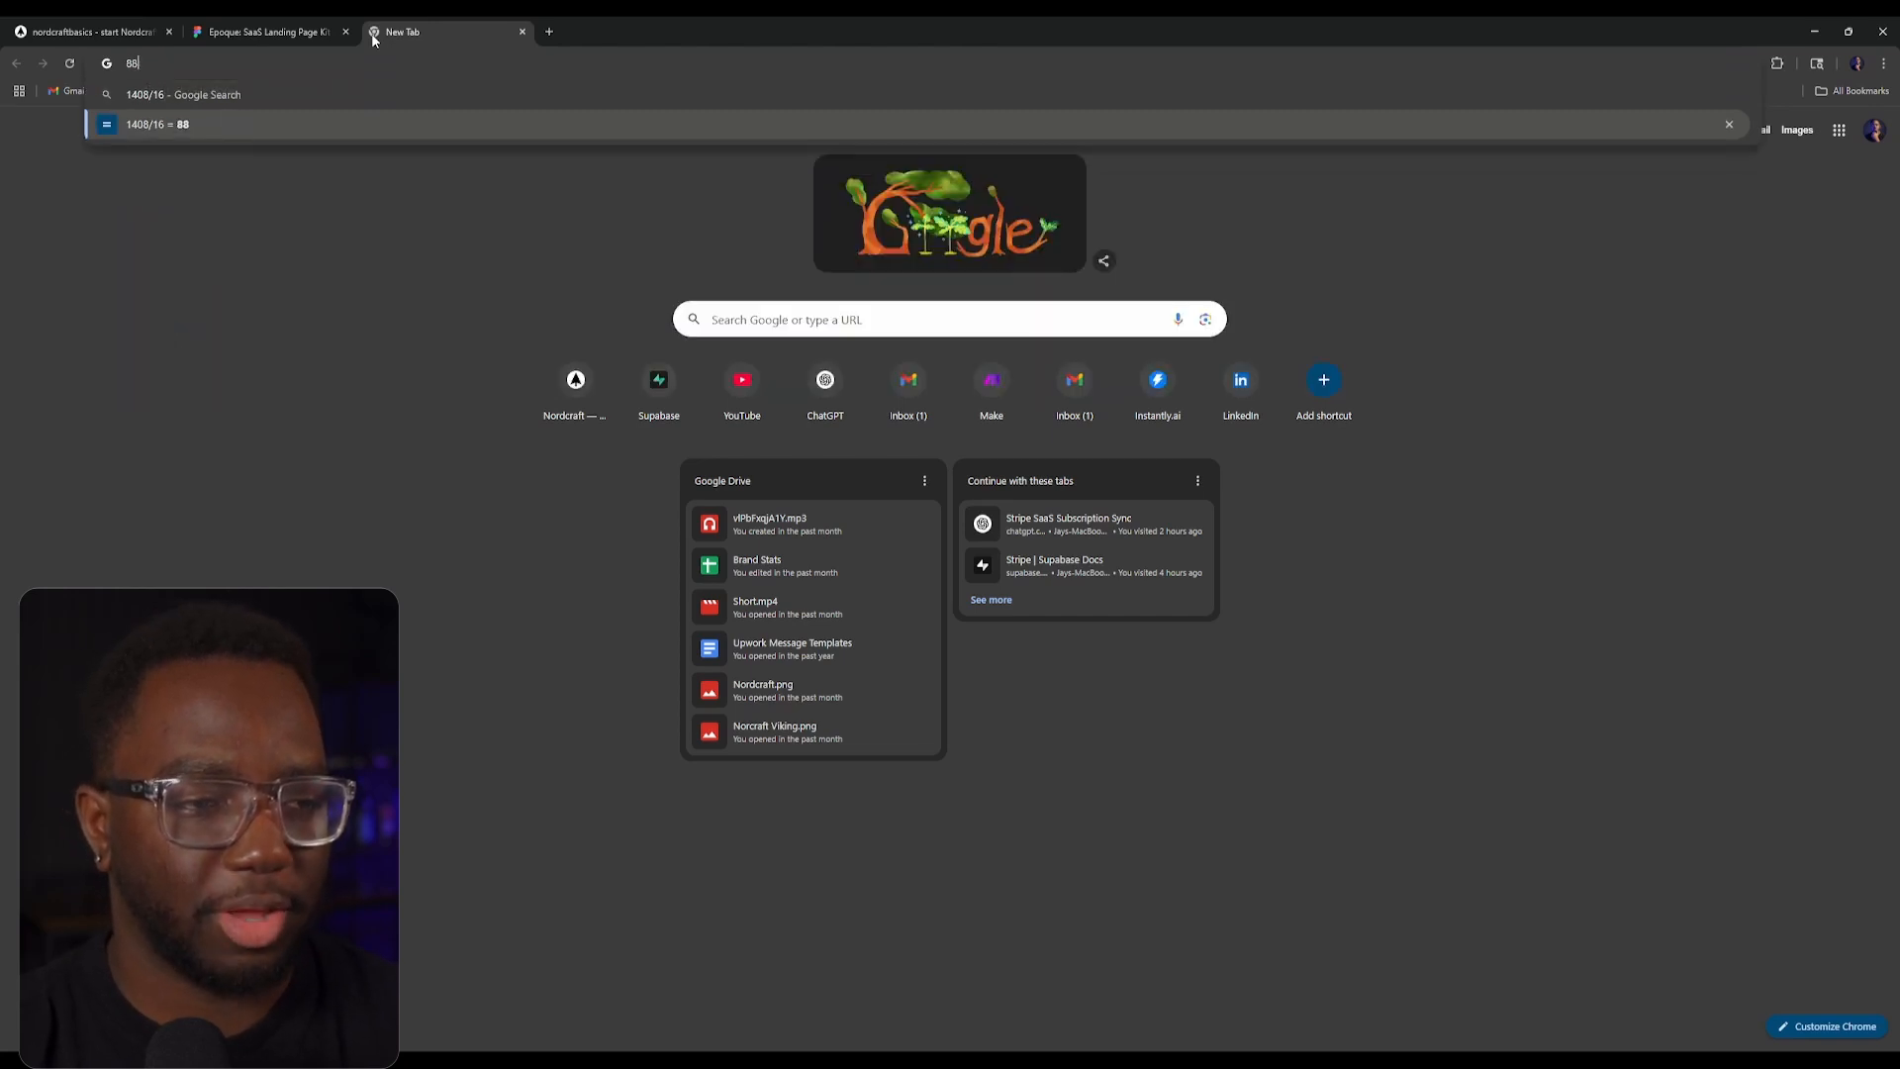
Step: Switch back to Nordcraft and set the max width of the root div in ui_Container to 88rem
key("ctrl+shift+Tab")
key("ctrl+shift+Tab")
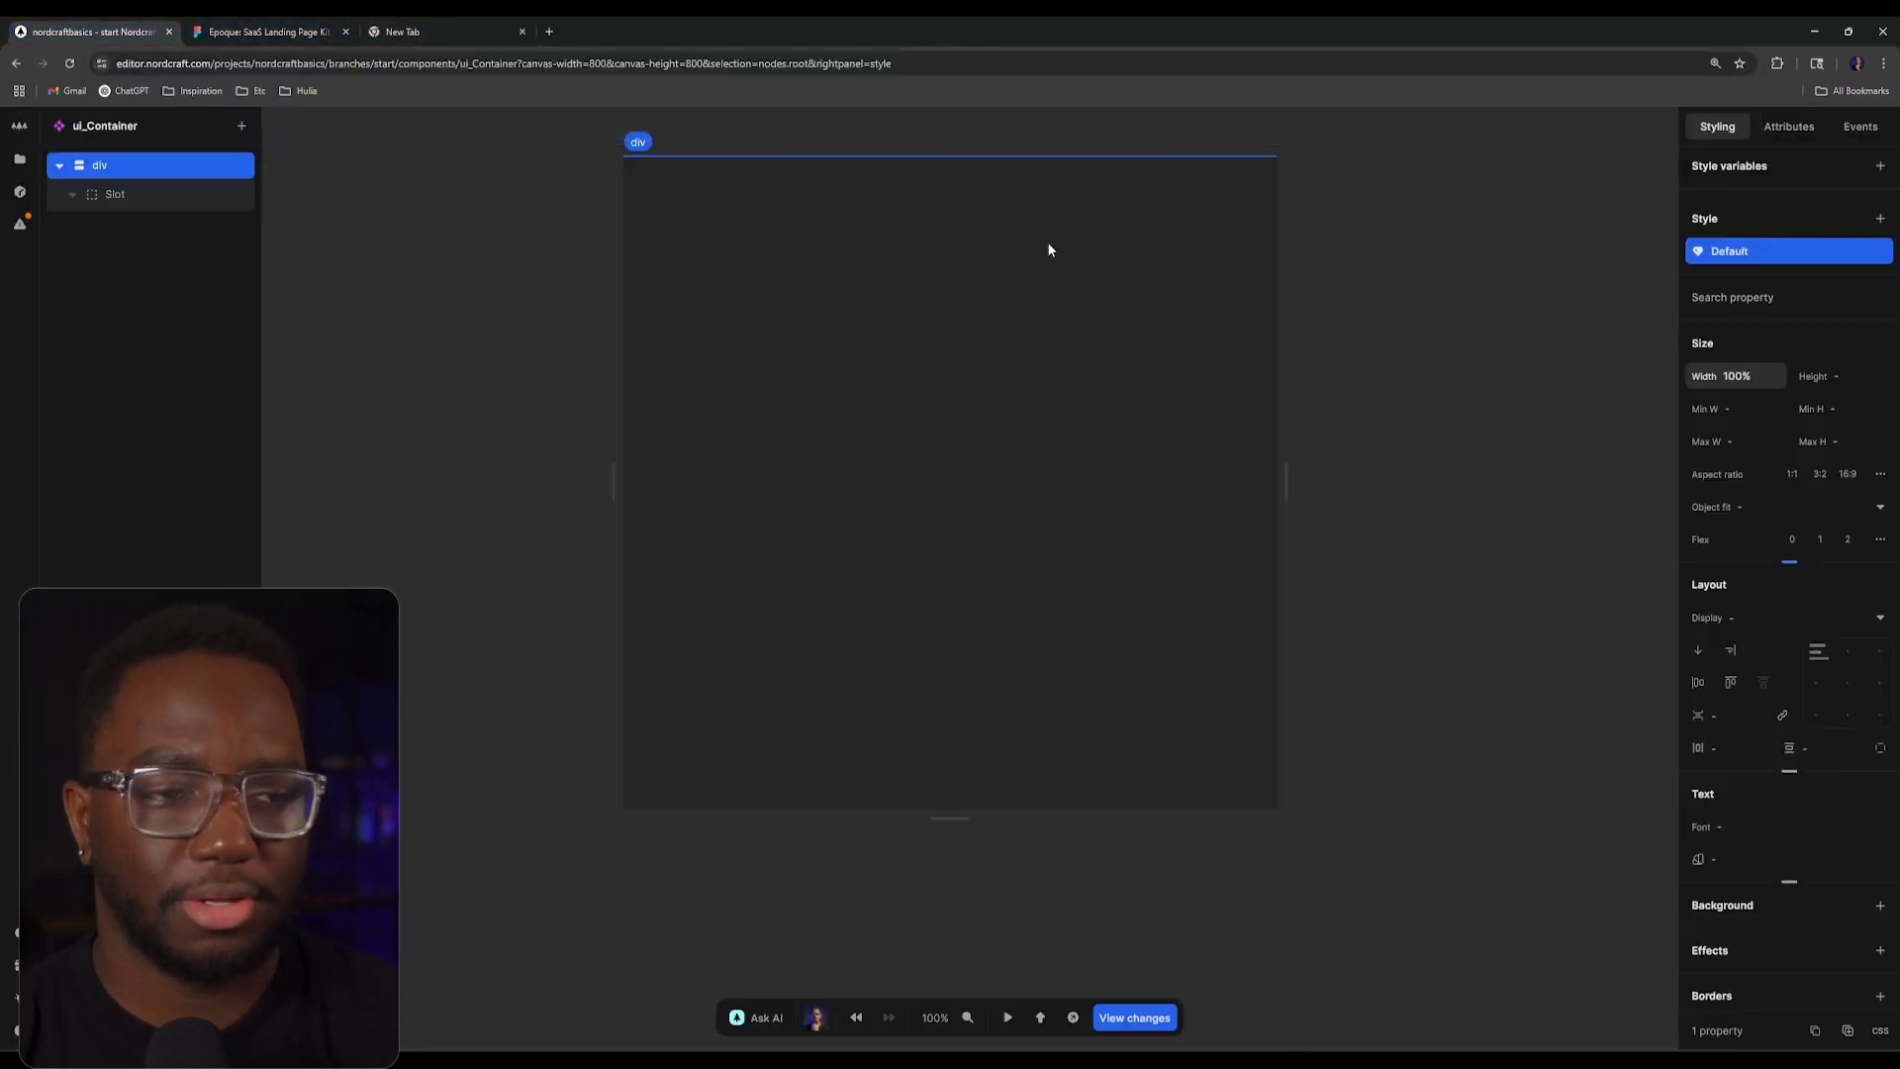
left_click(1737, 442)
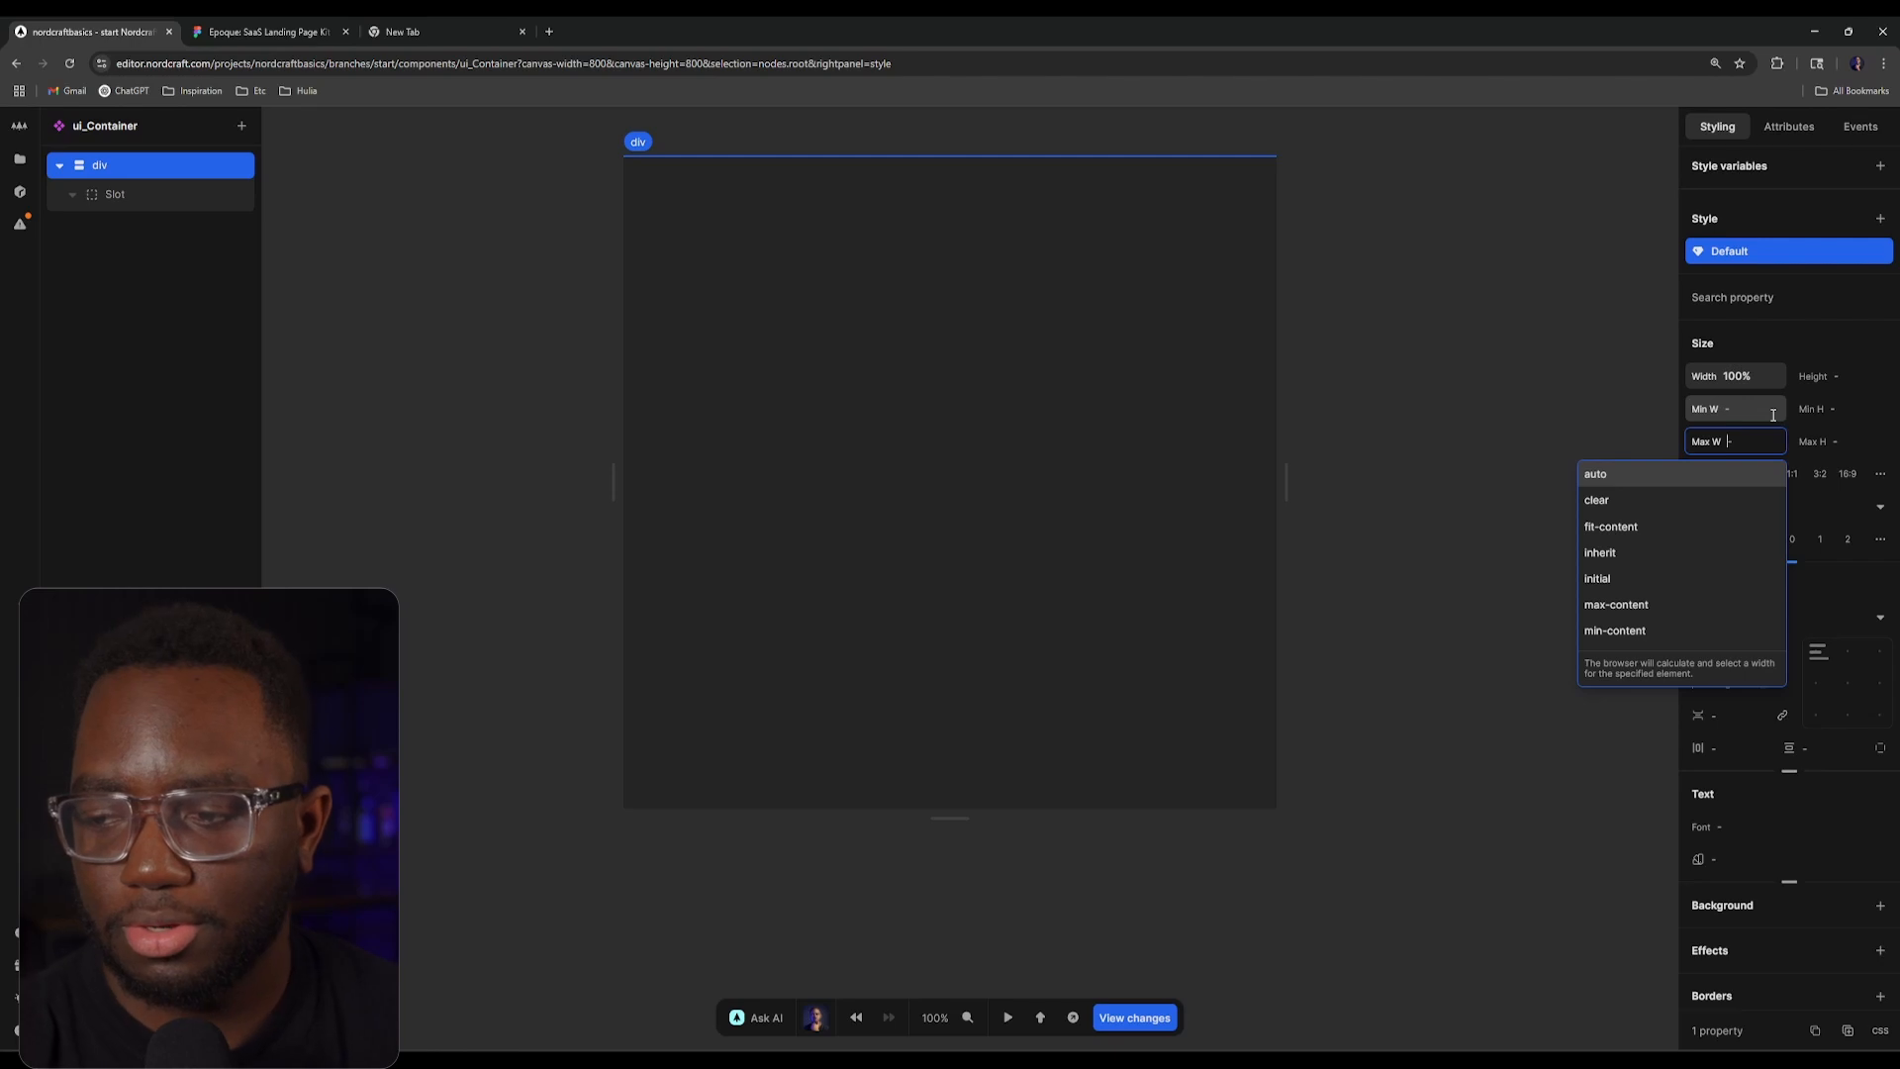
type("88rem")
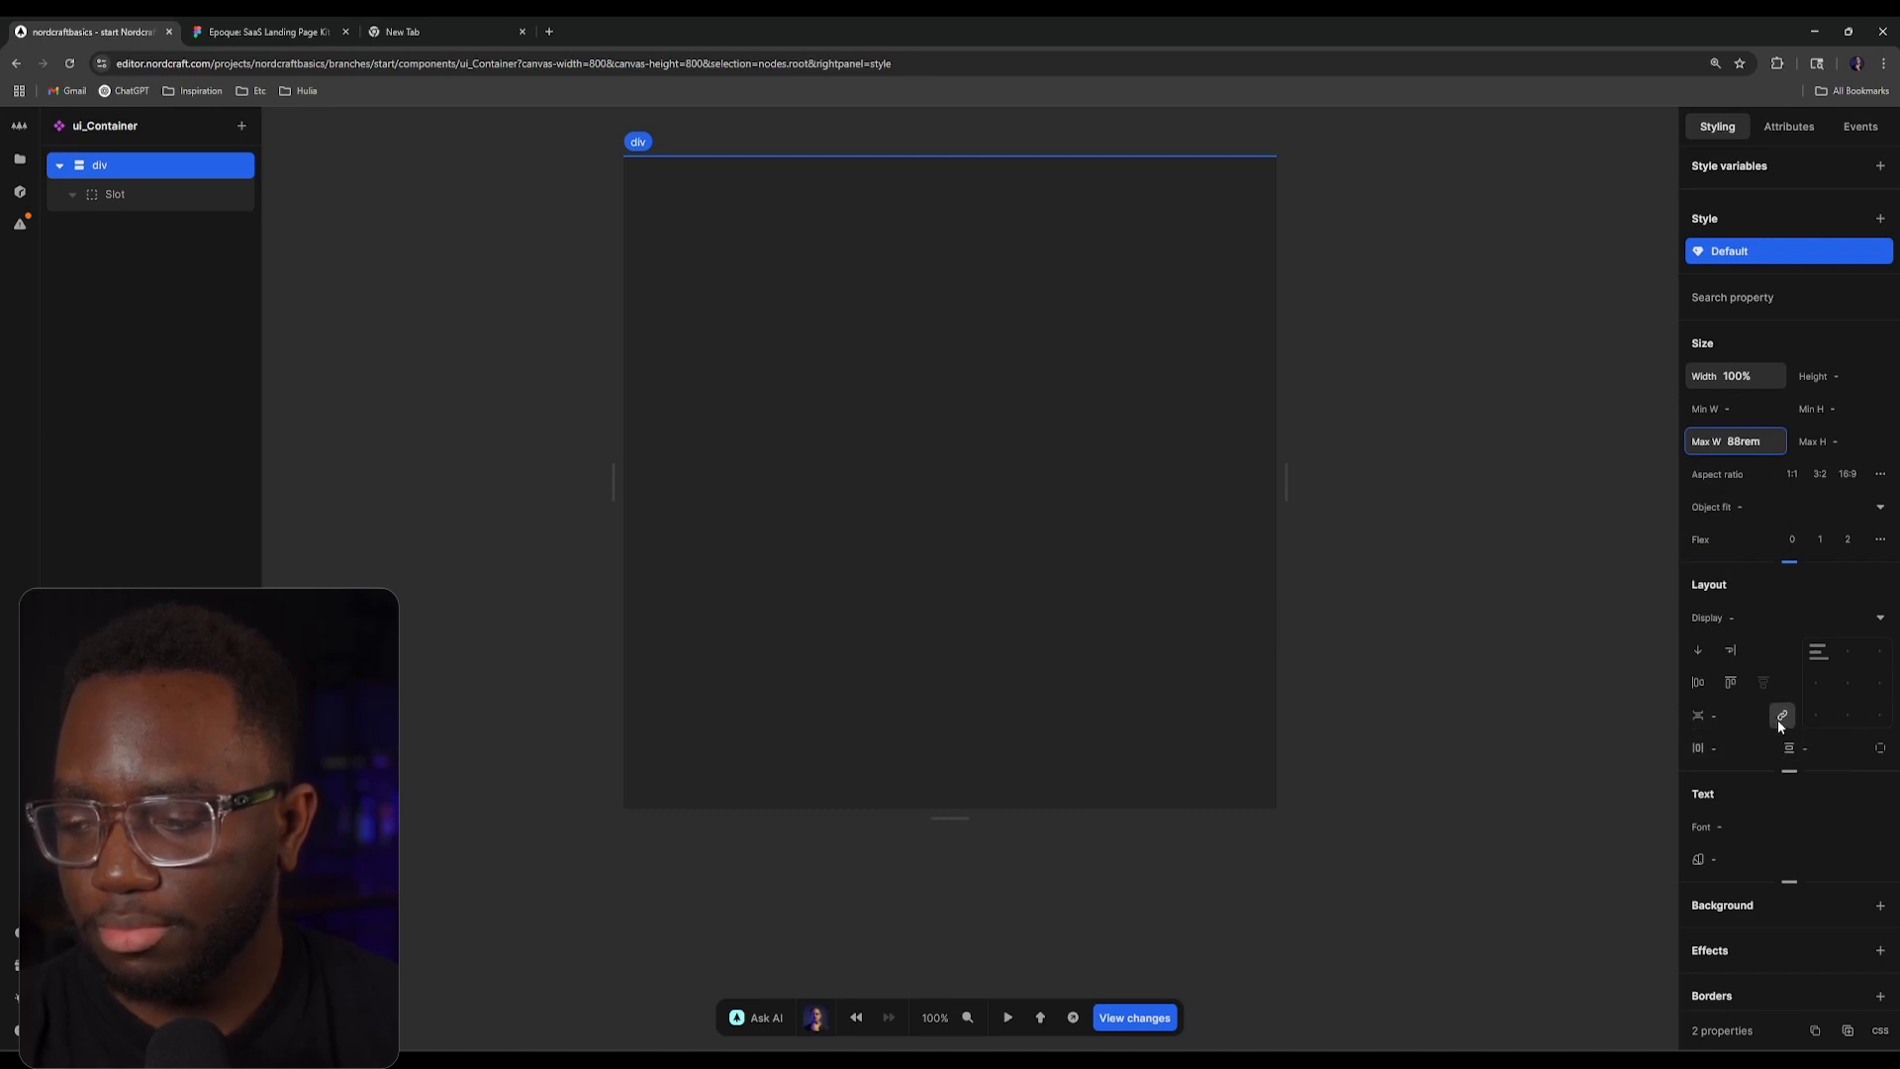
Step: Set the left and right margins of the root div to auto
left_click(1872, 752)
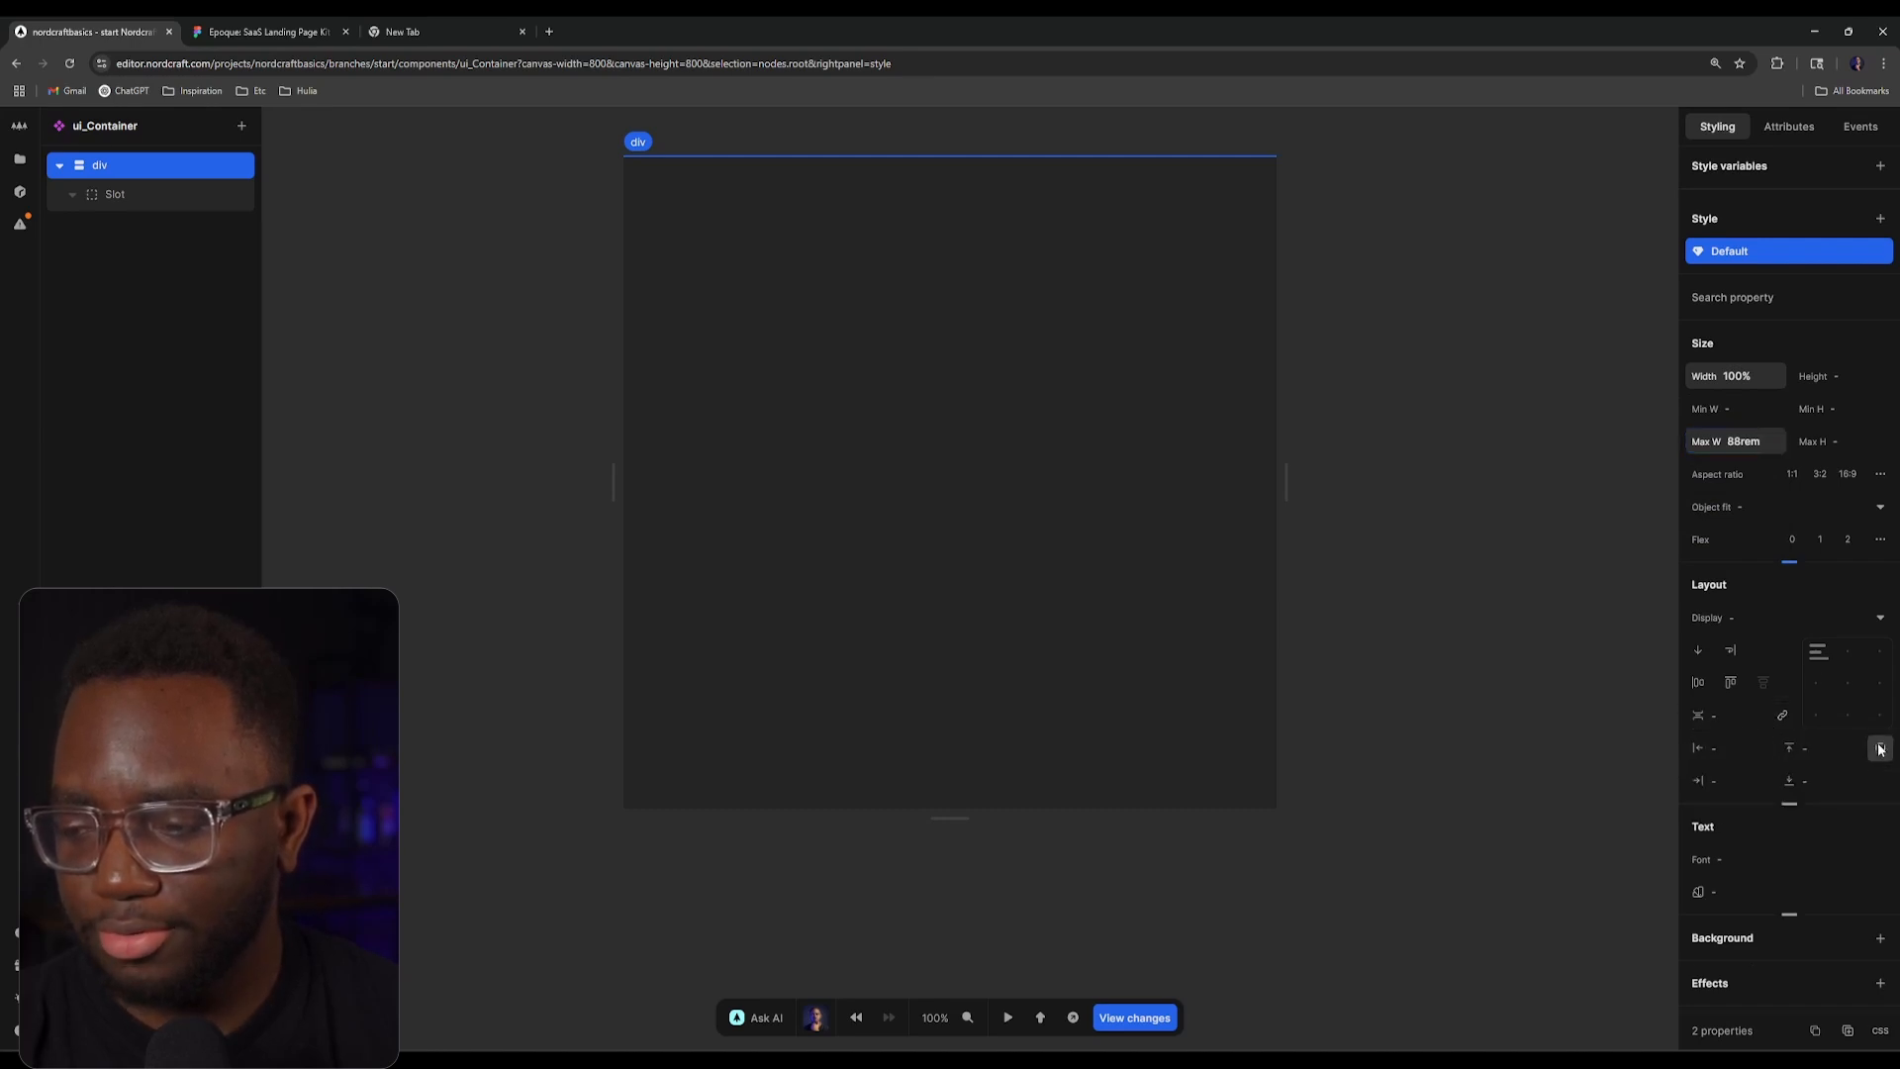
left_click(1793, 806)
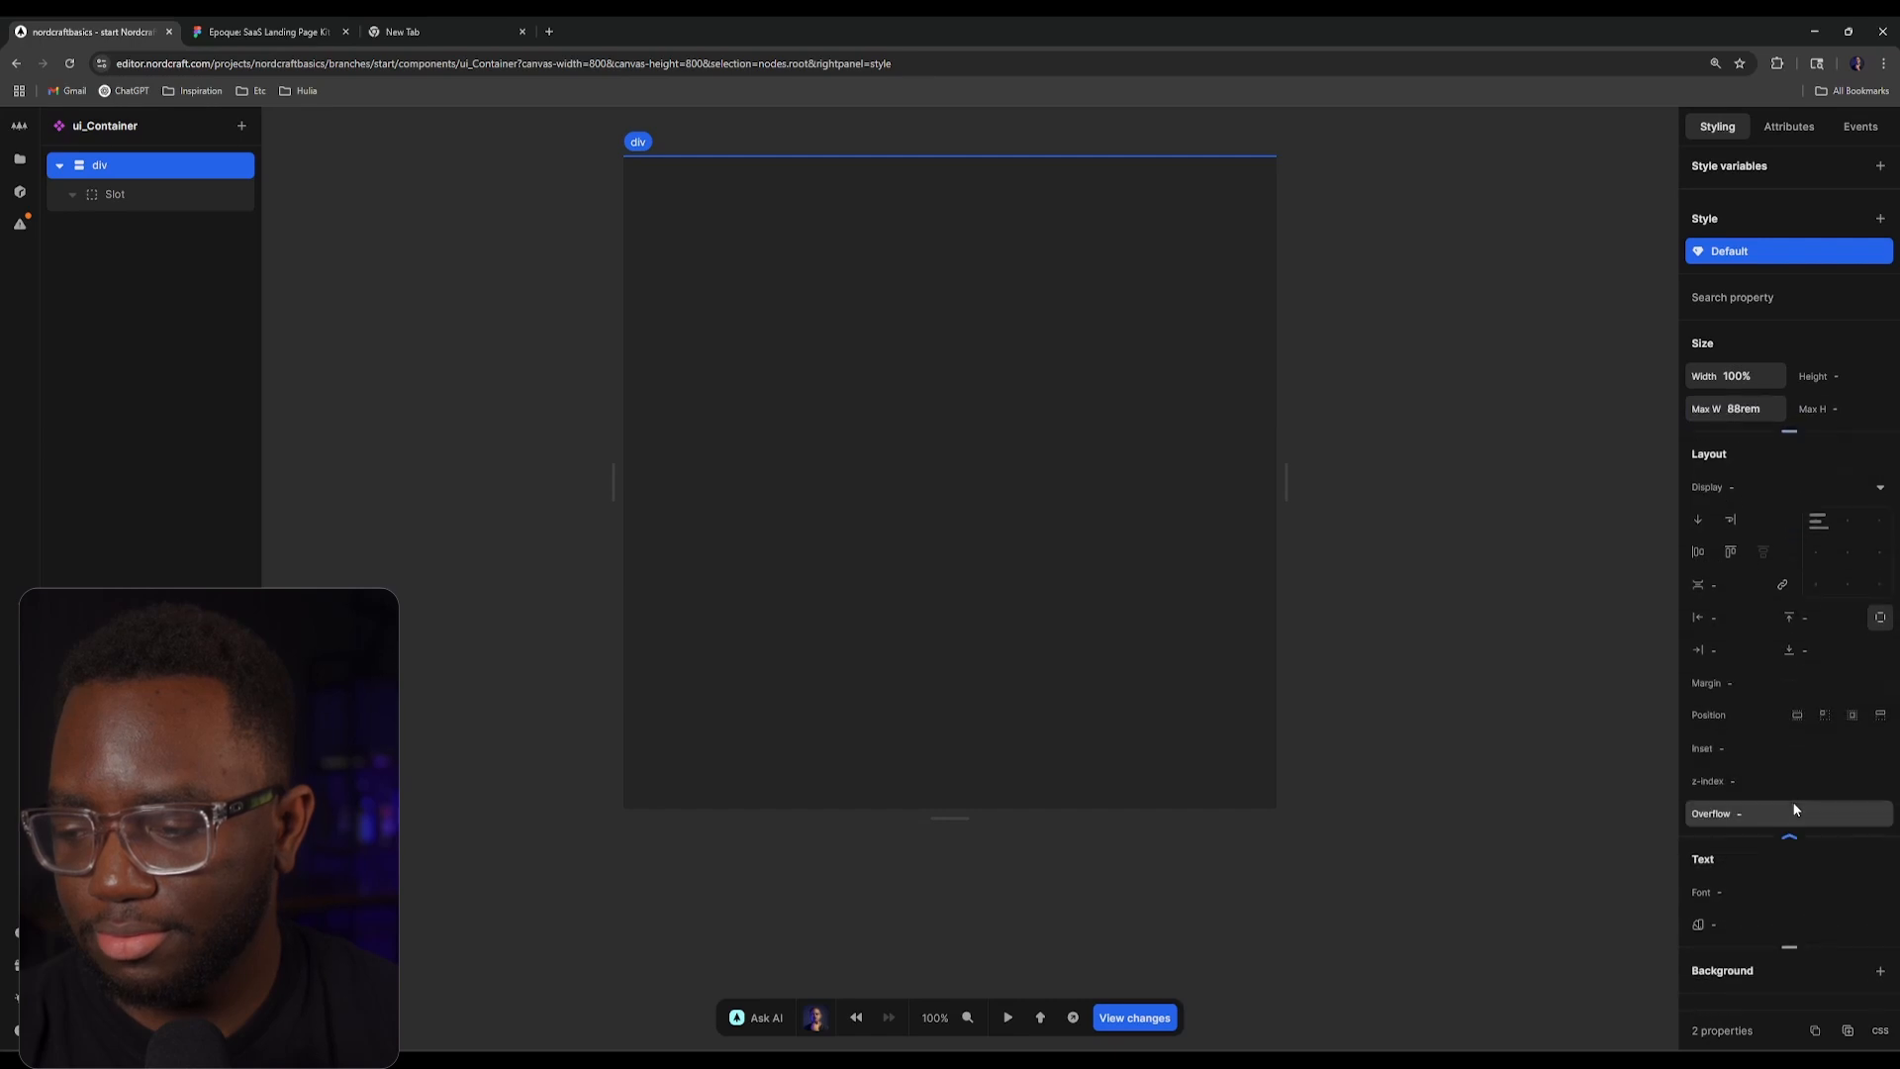
left_click(1741, 684)
left_click(1521, 617)
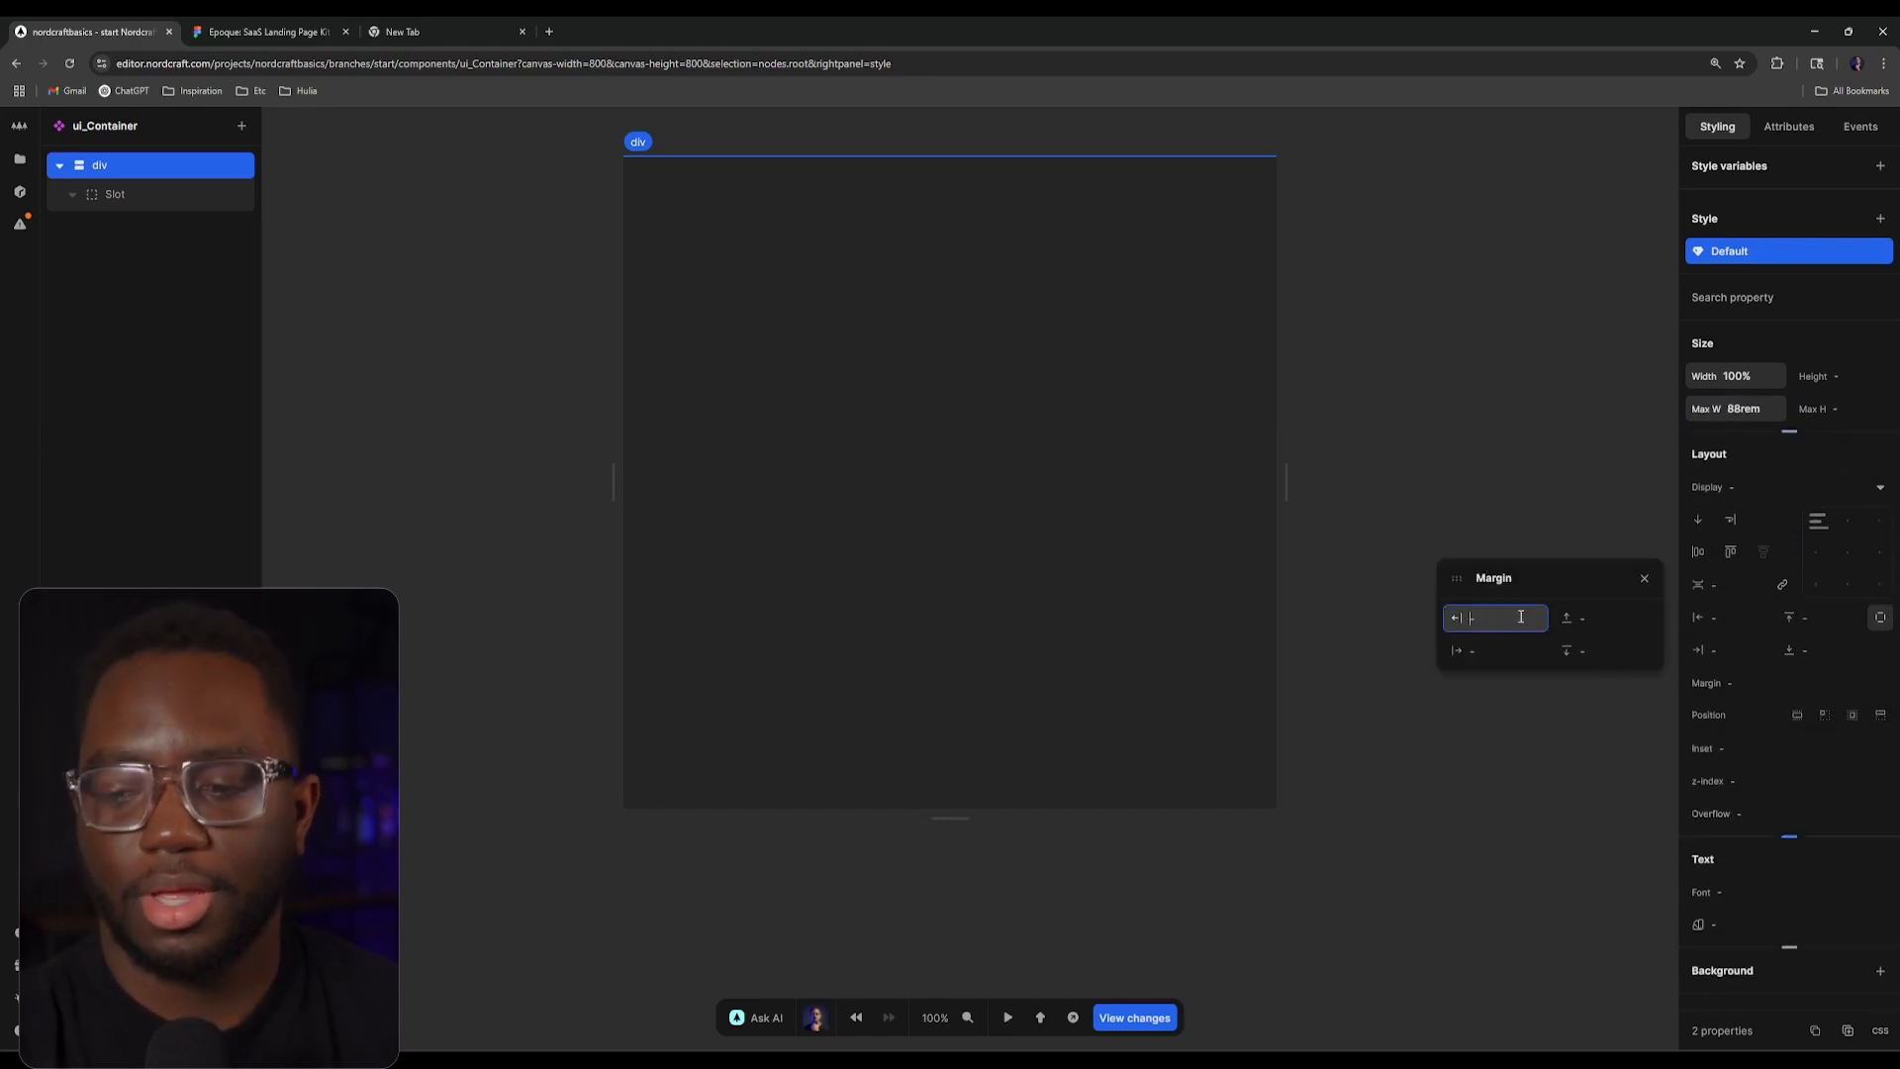
type("auto")
left_click(1500, 652)
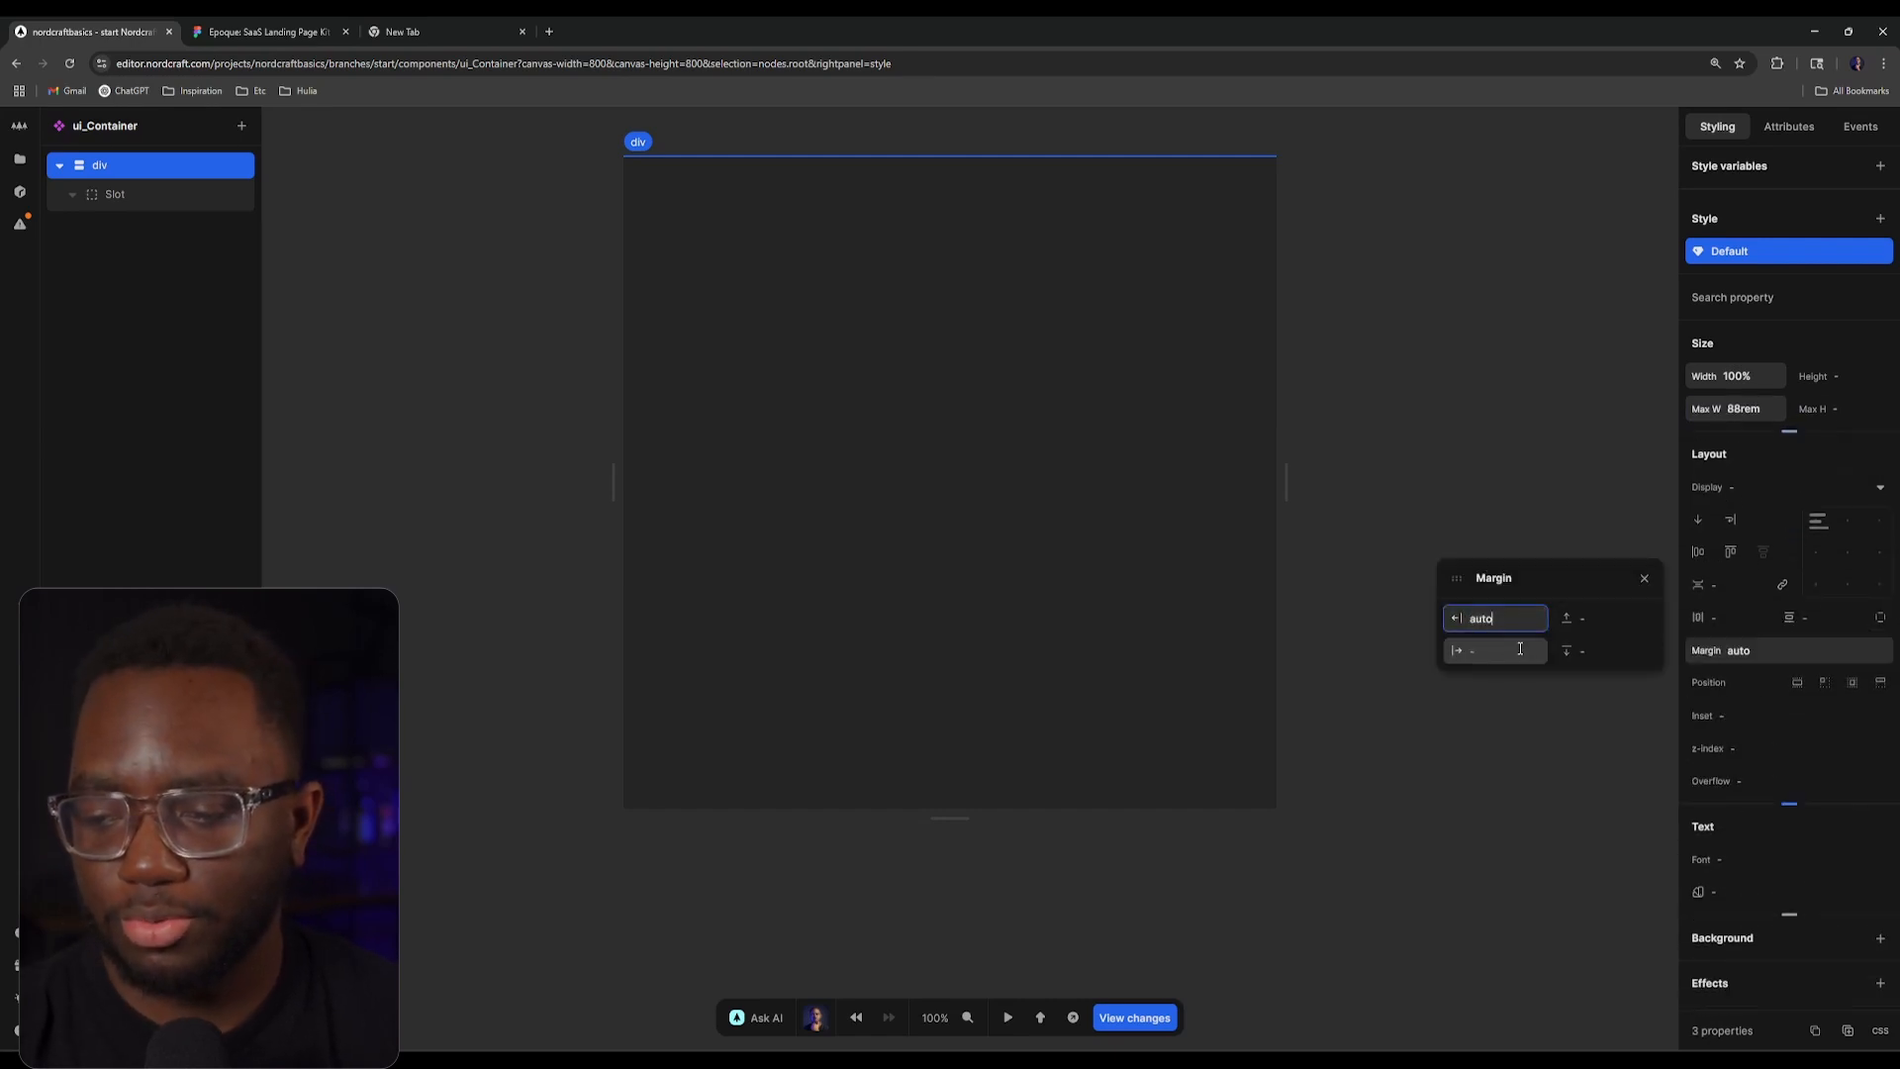
left_click(1524, 649)
type("auy")
key("BackSpace")
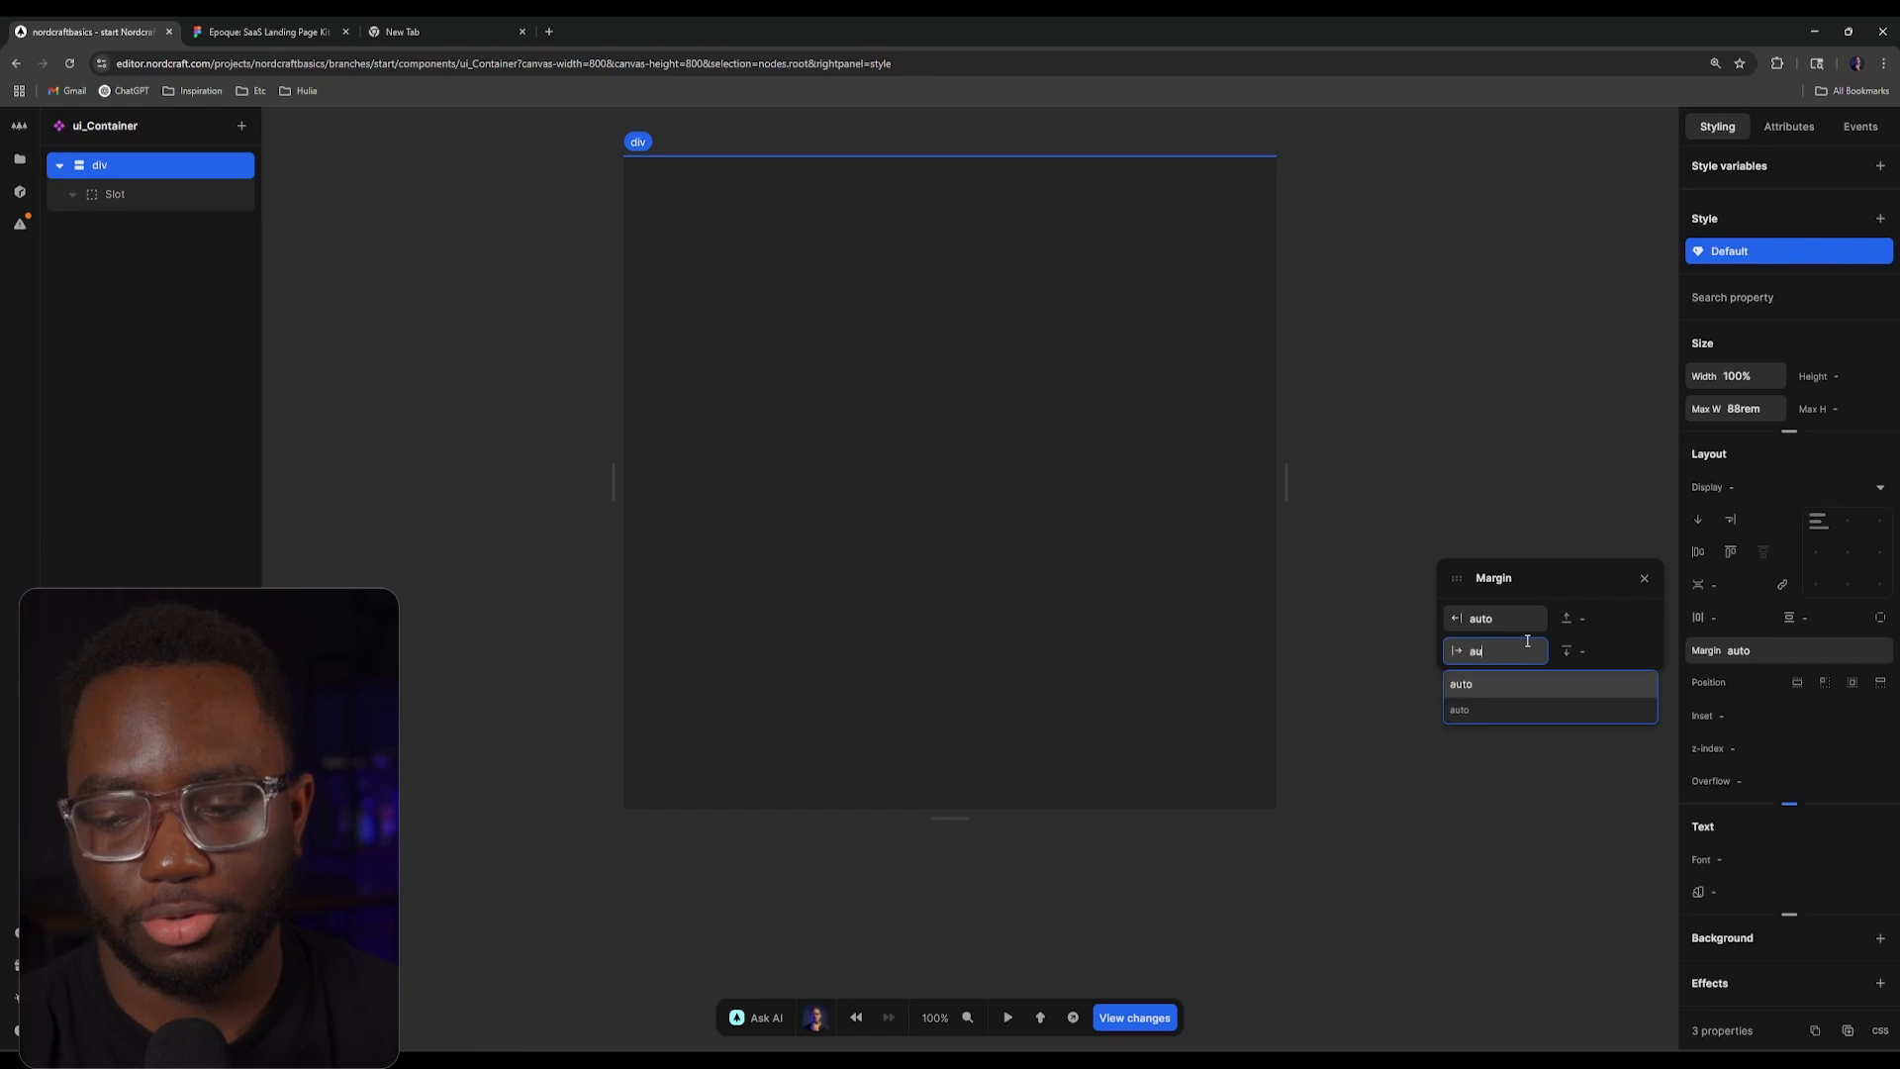
type("to")
left_click(1471, 690)
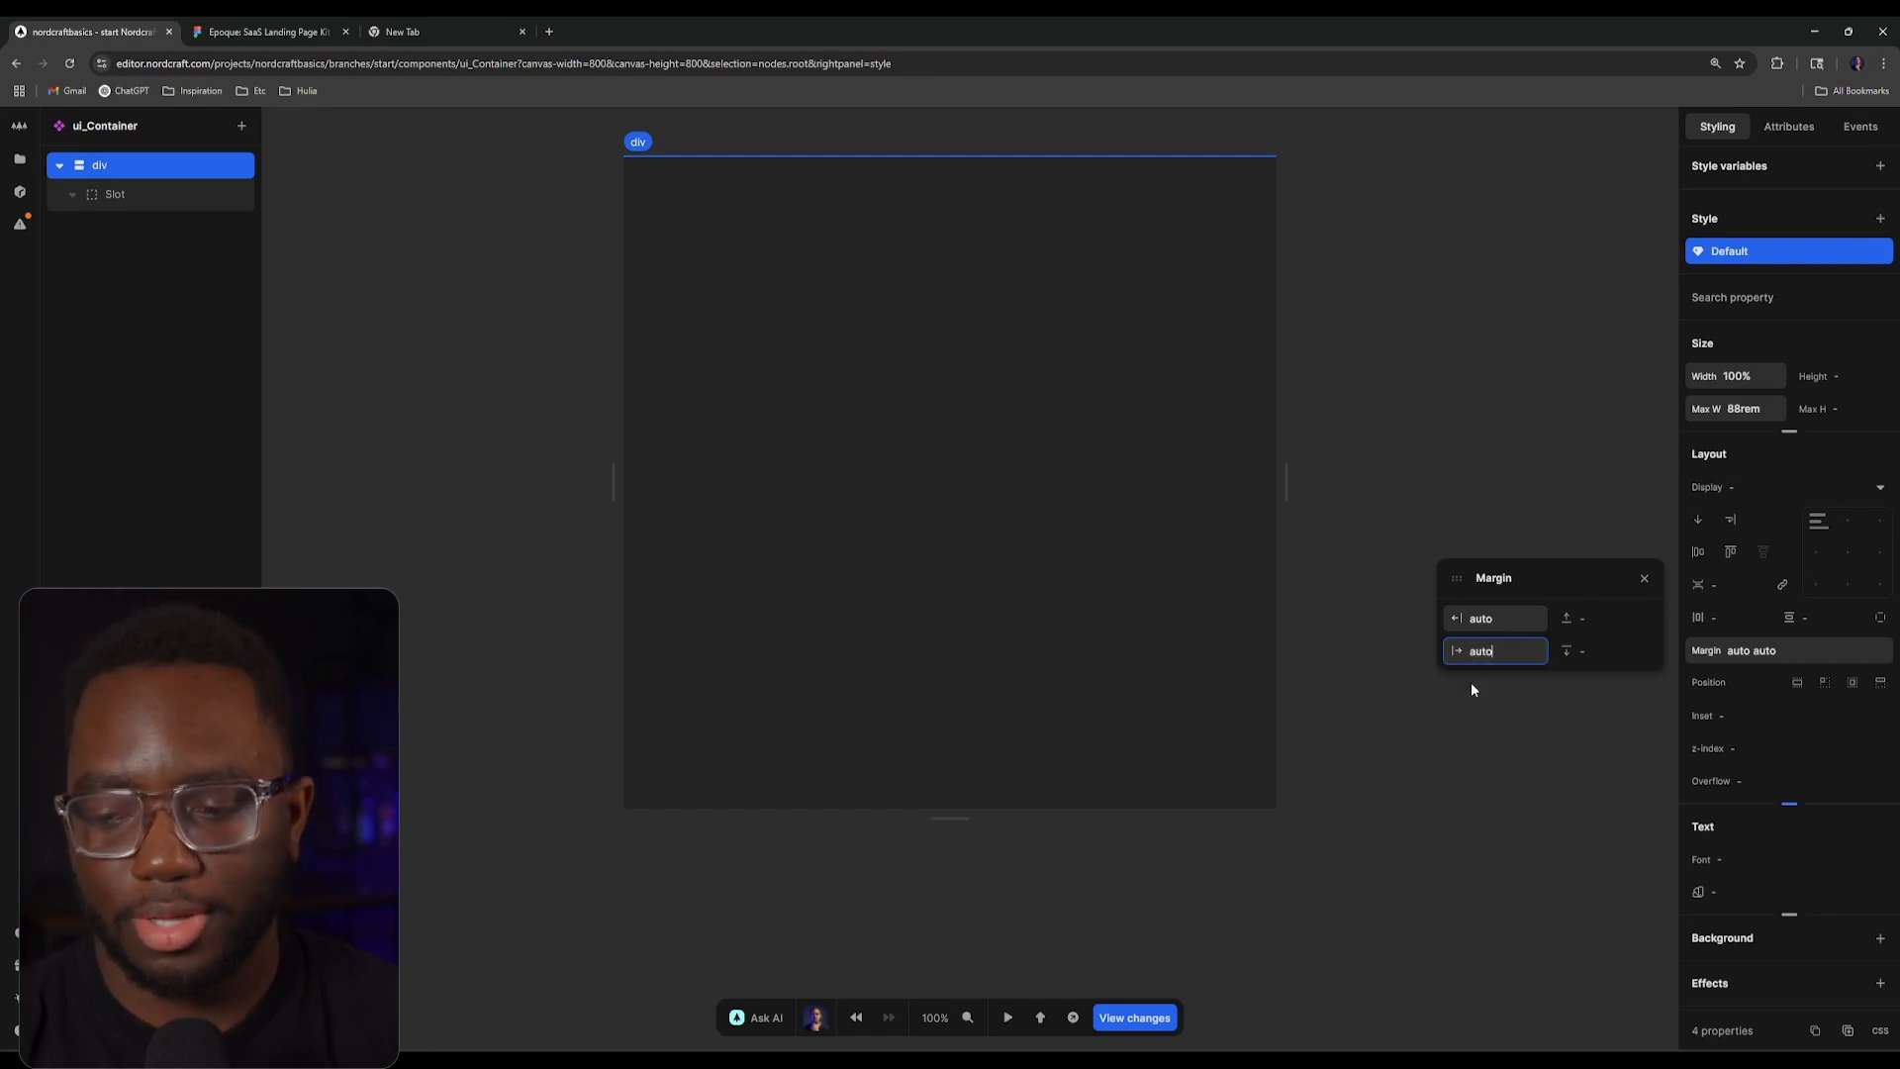
left_click(1645, 578)
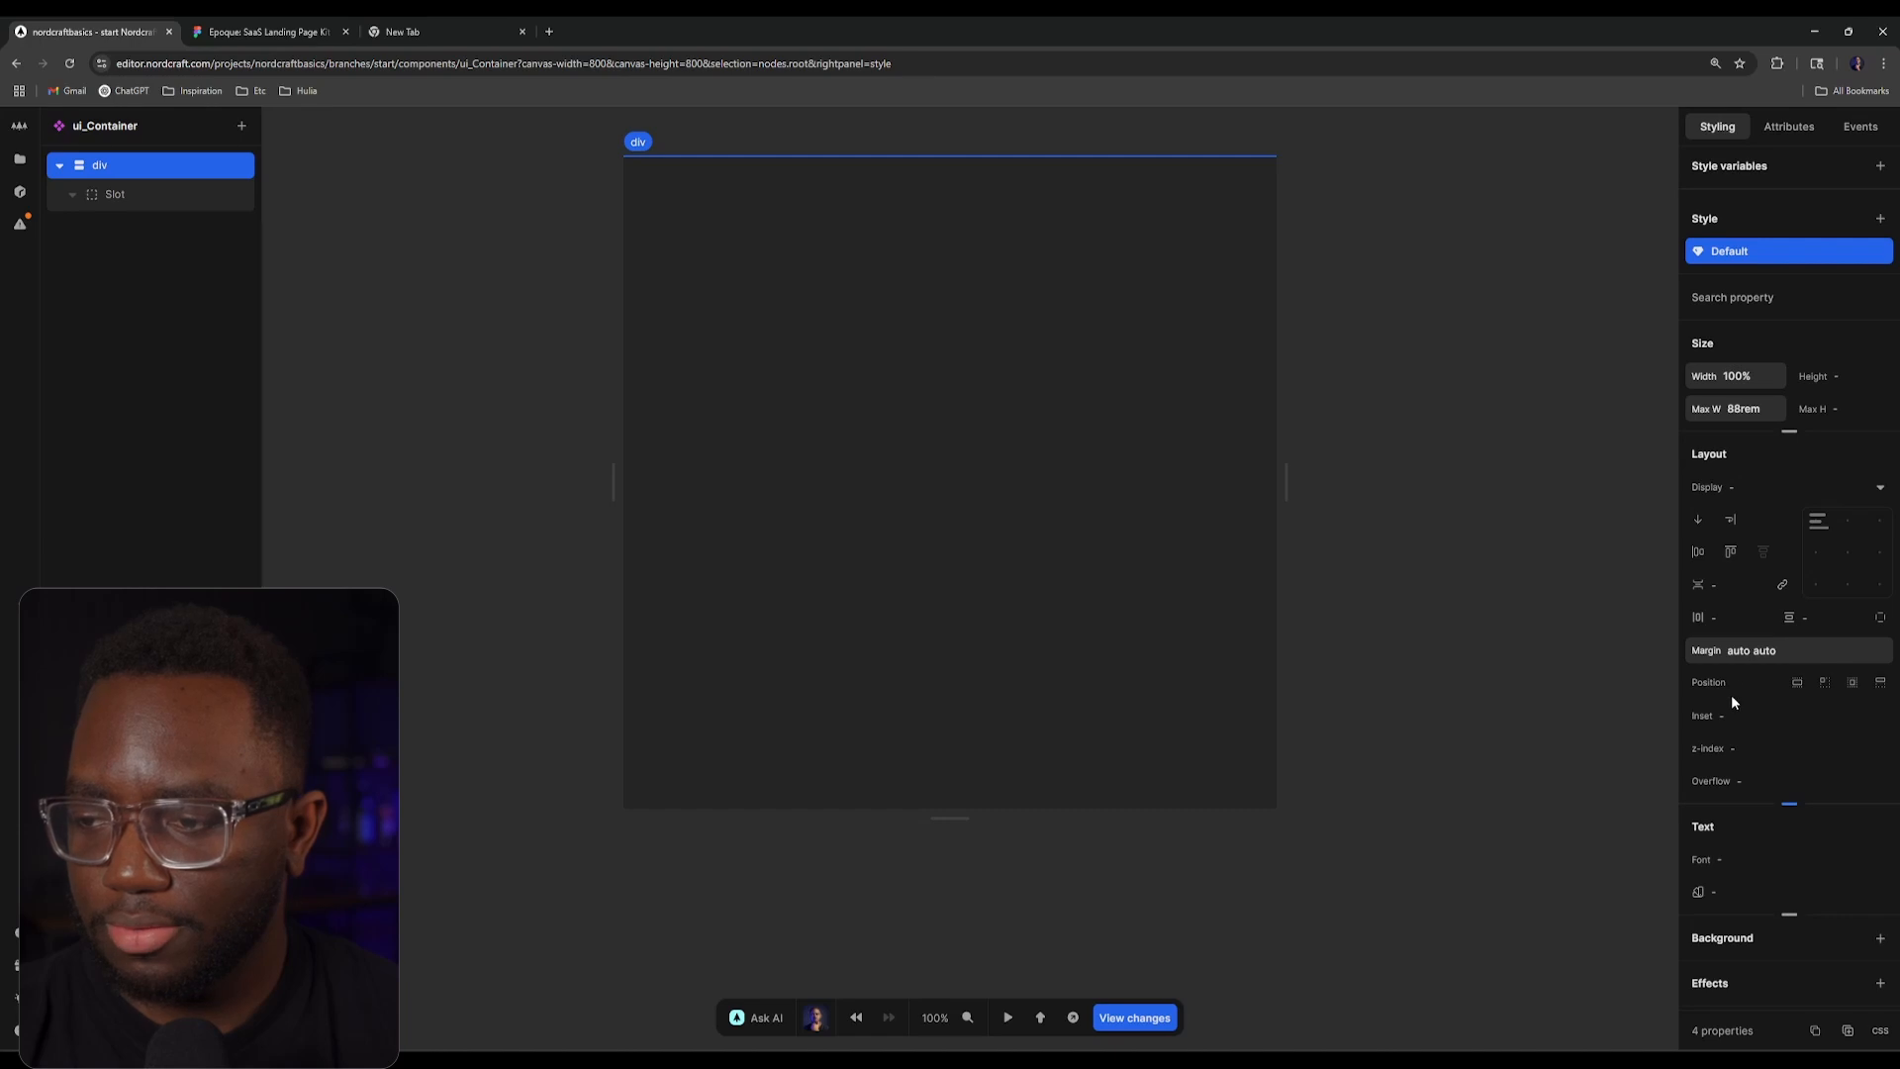
Step: Set the horizontal padding of the root div to 1rem
left_click(1731, 617)
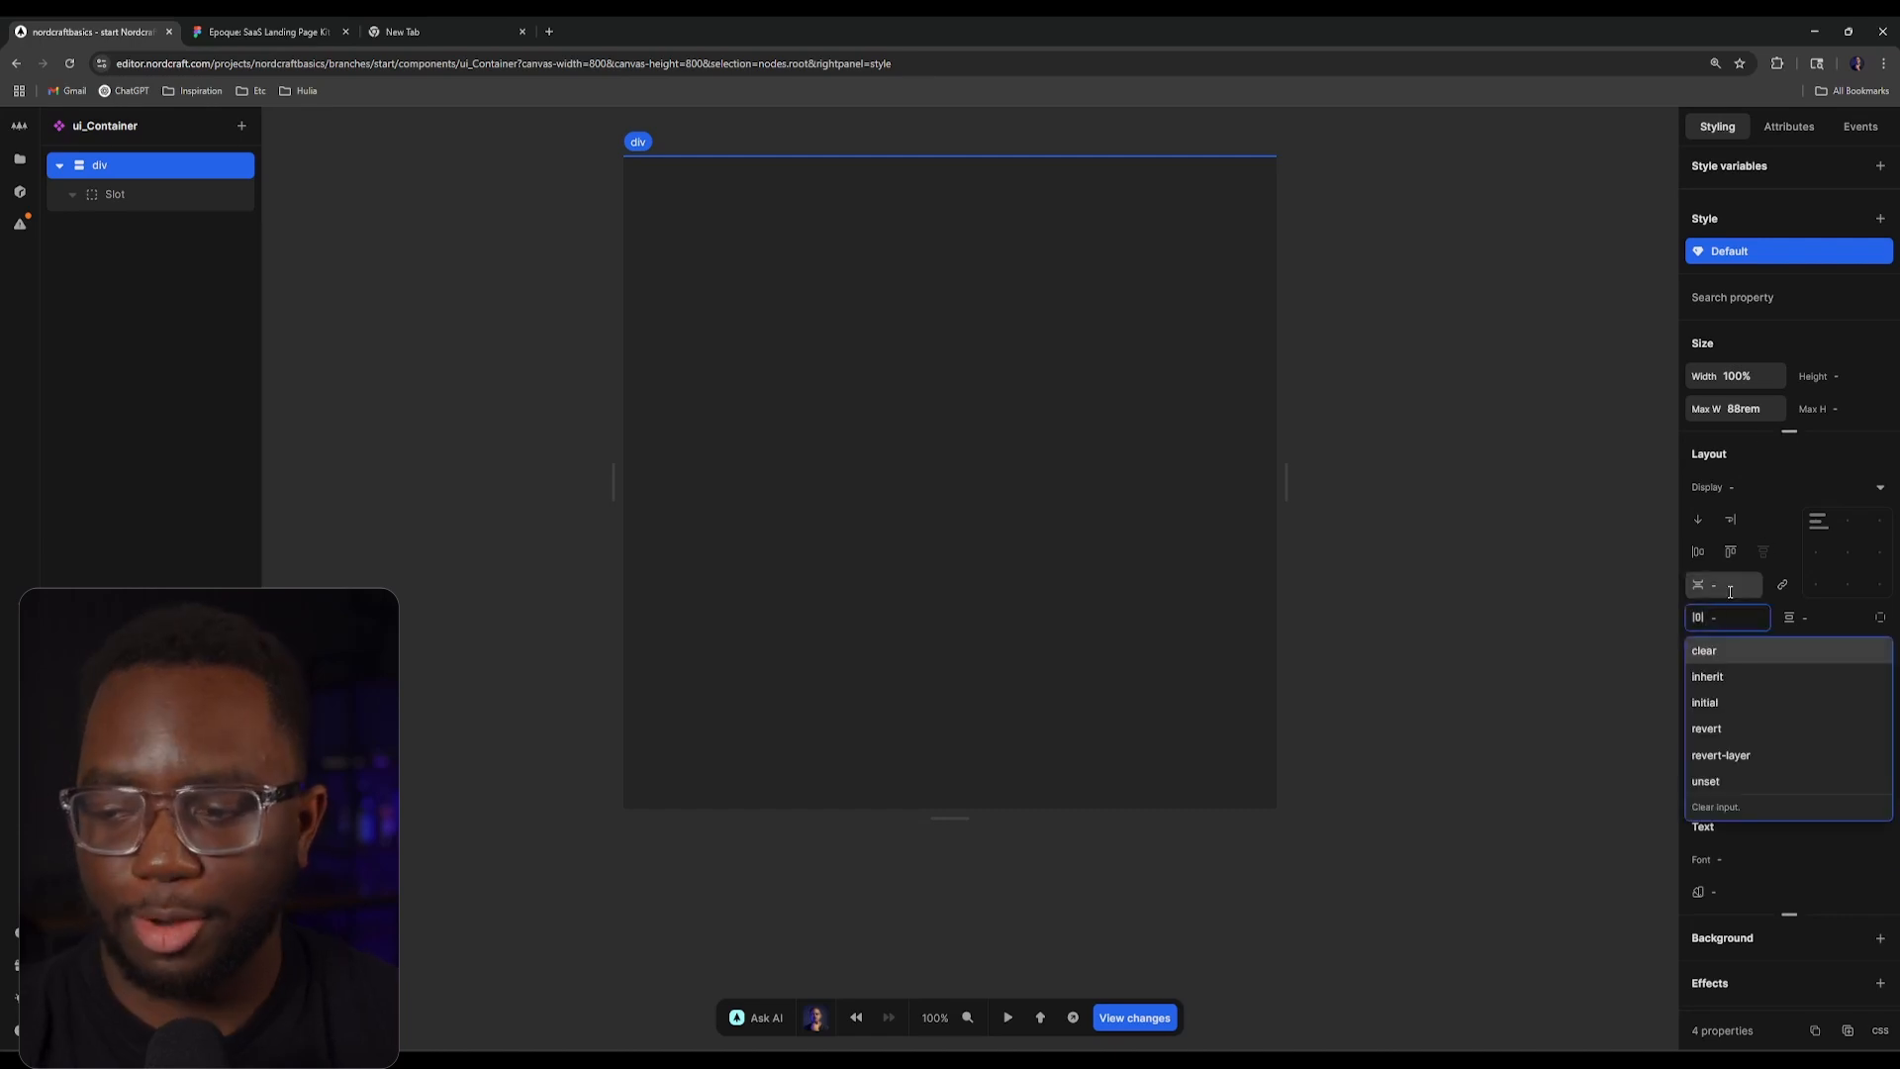
type("1rem")
key("Return")
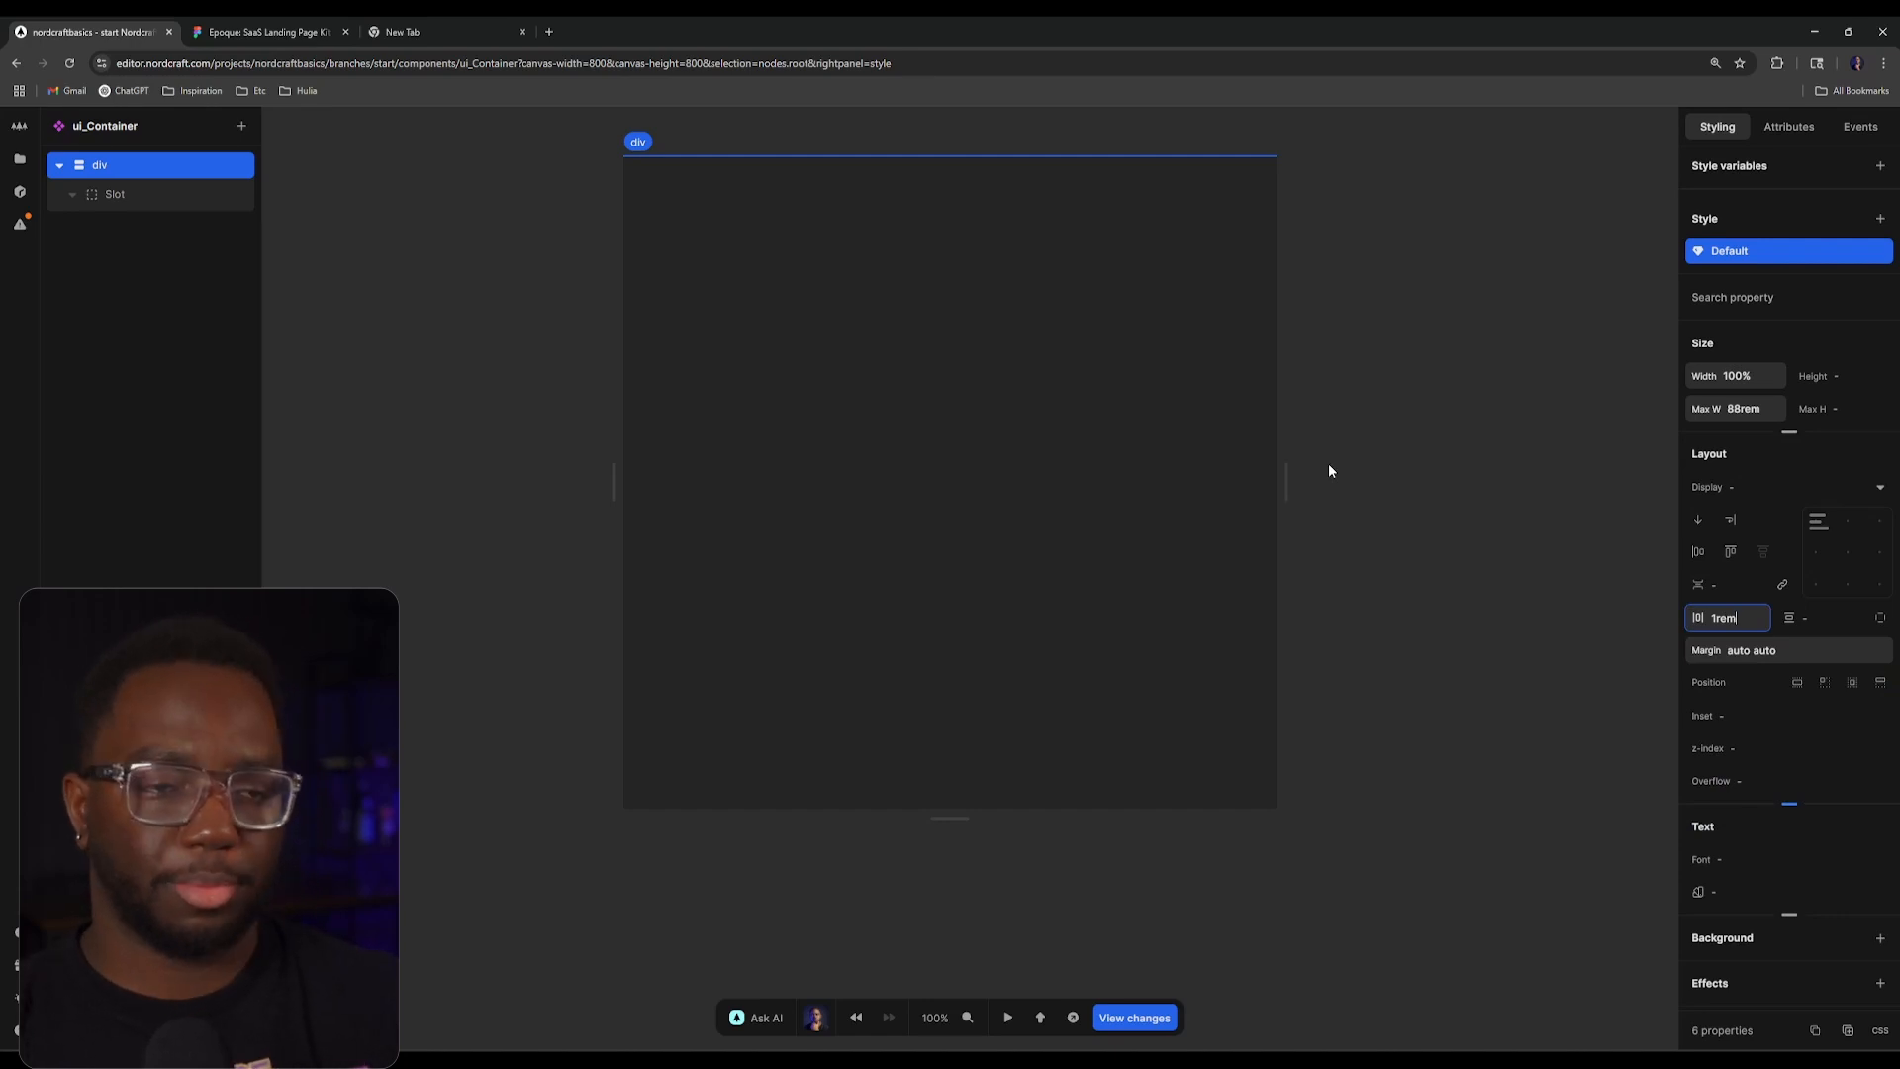
Step: Switch to Figma, close the calculation tab and examine the gap between the page's left edge and the hero card
left_click(309, 32)
left_click(522, 31)
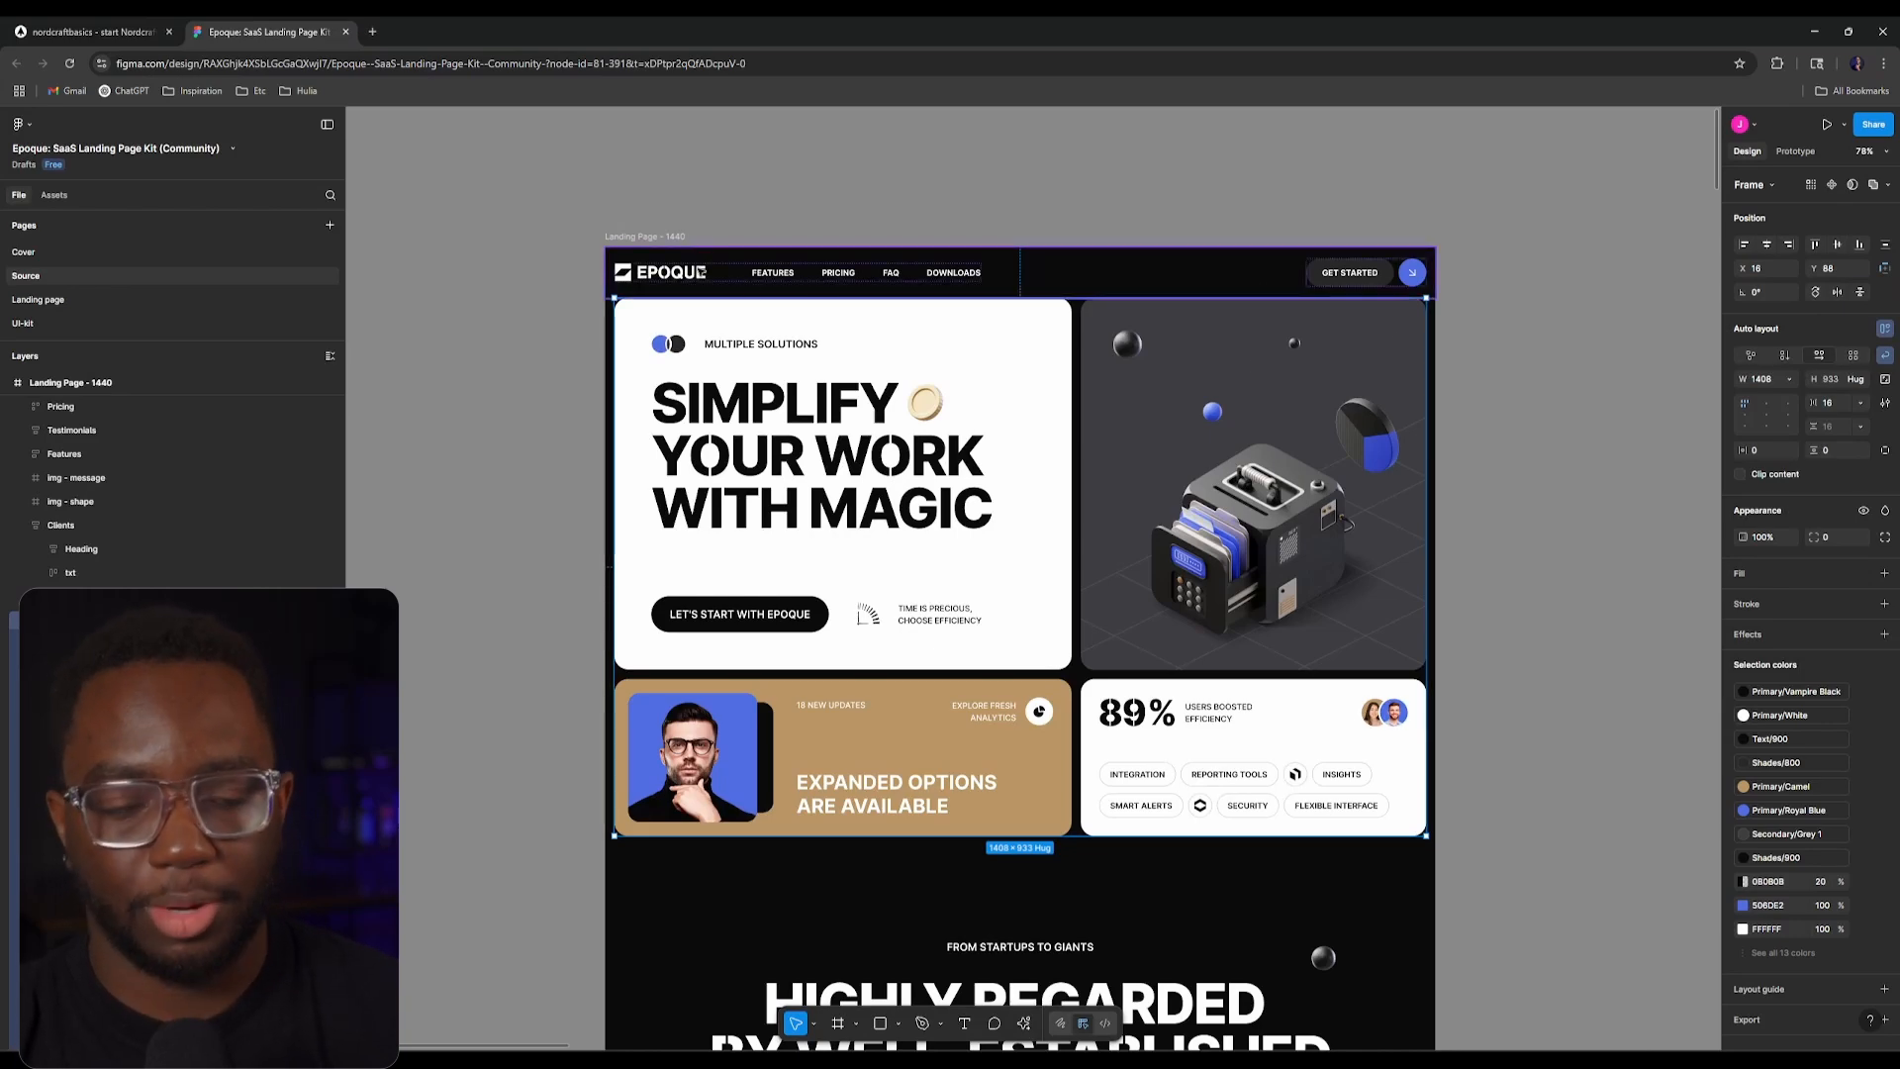
scroll(559, 331, "up", 5)
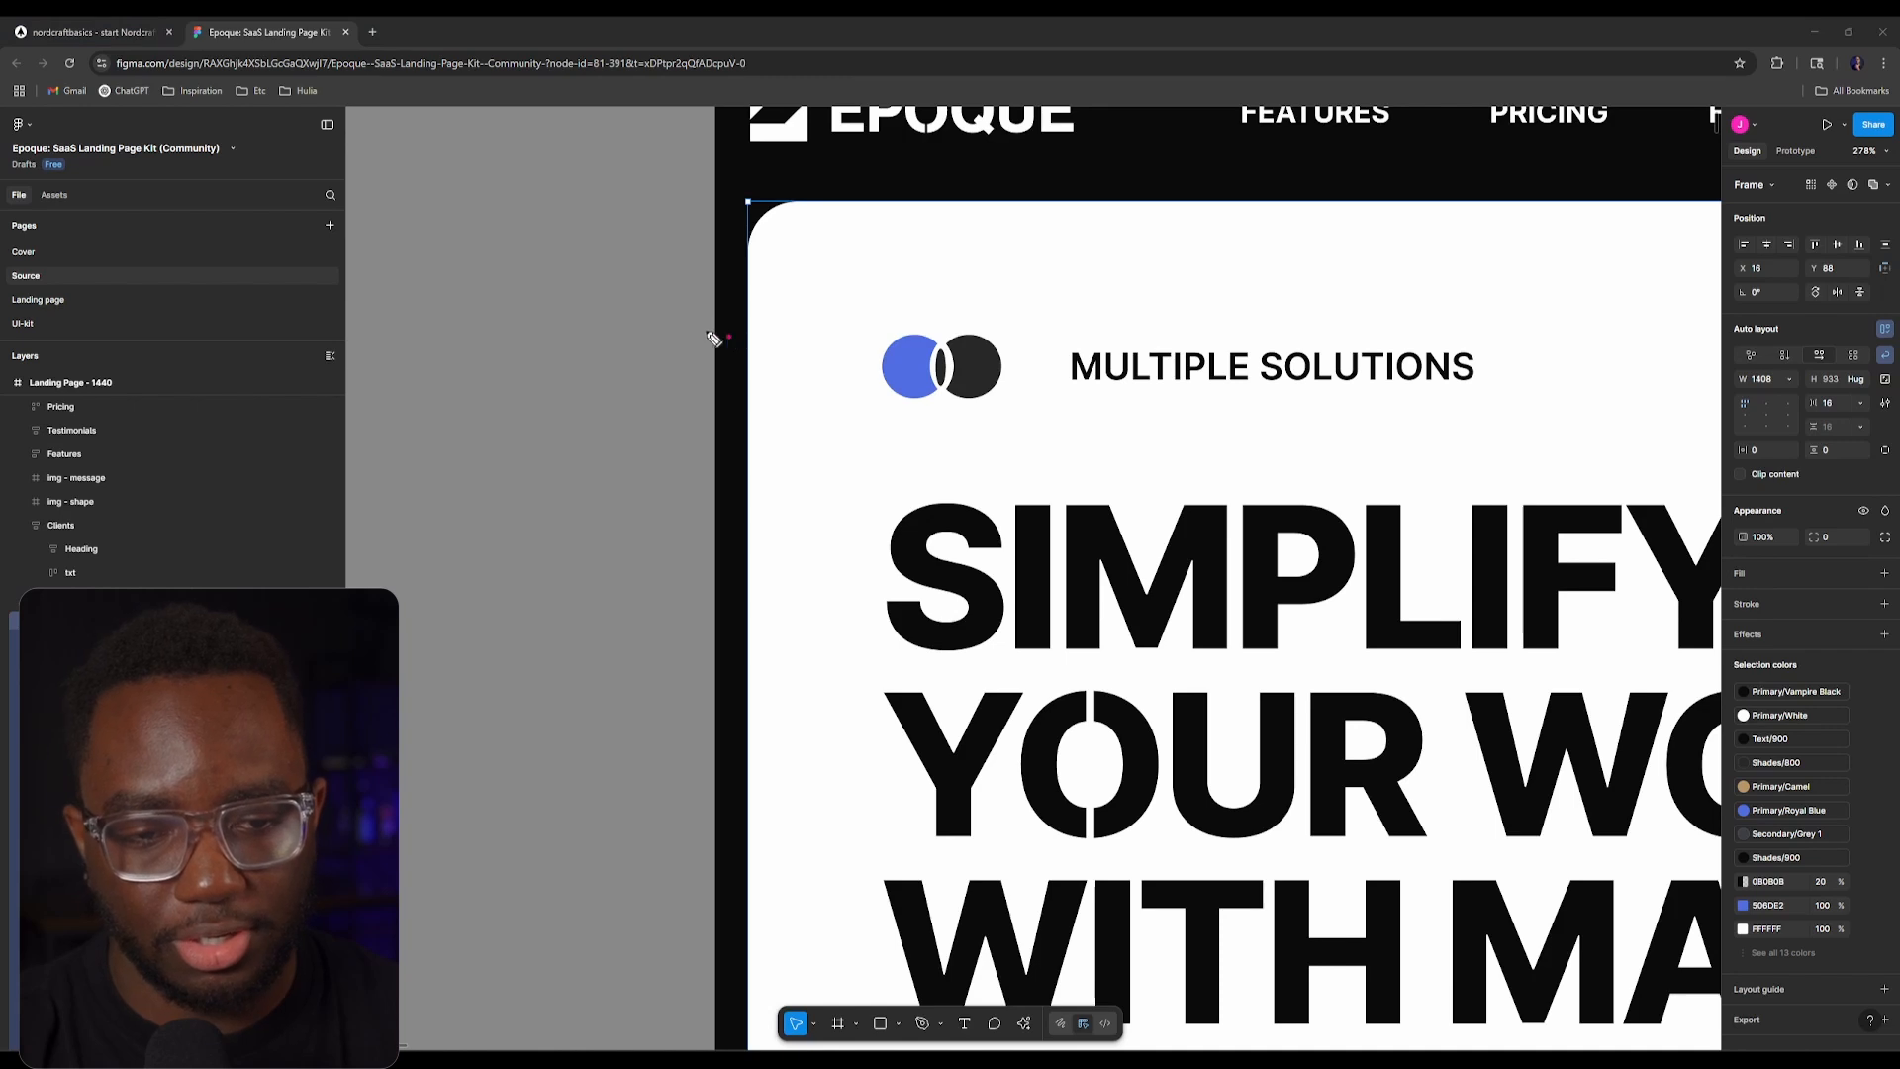
left_click_drag(707, 333, 749, 336)
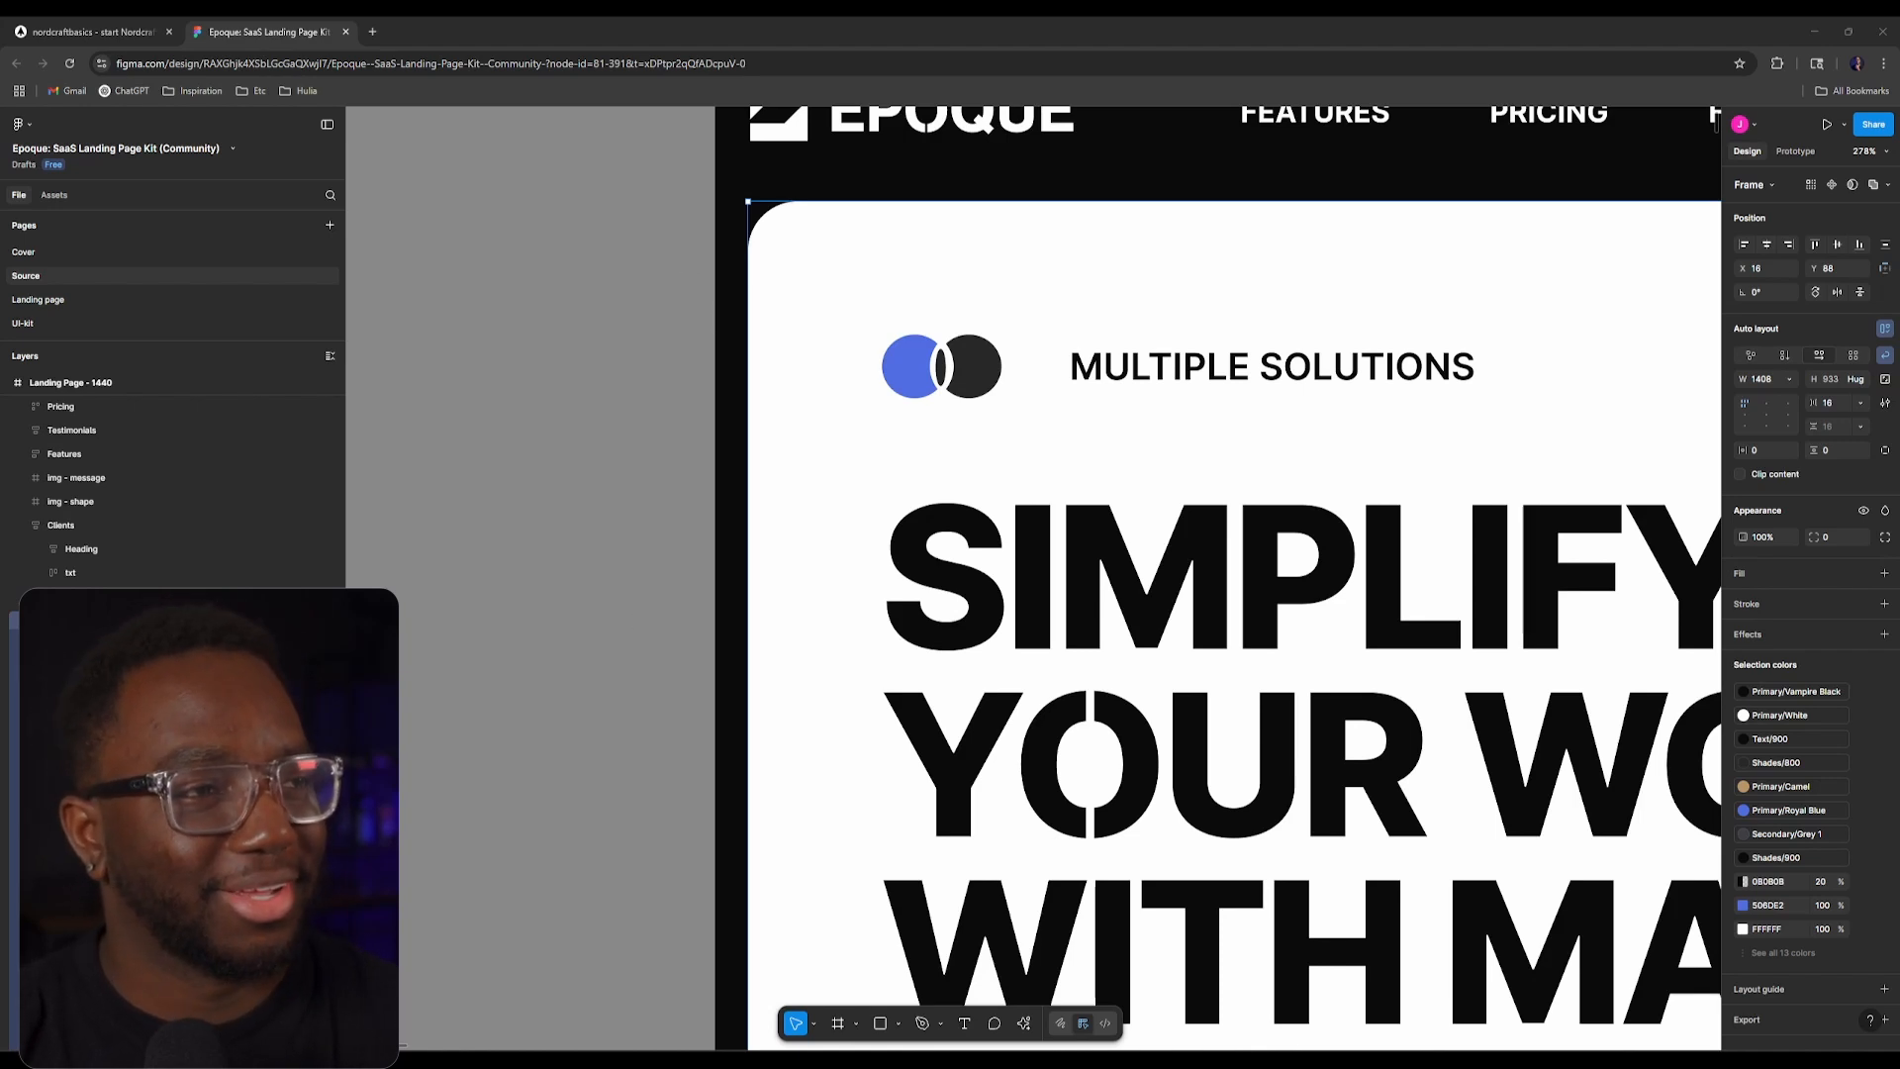
Step: Switch back to Nordcraft, enlarge the canvas to 2560 × 1440 and check how the root div of ui_Container is placed on it
left_click(148, 28)
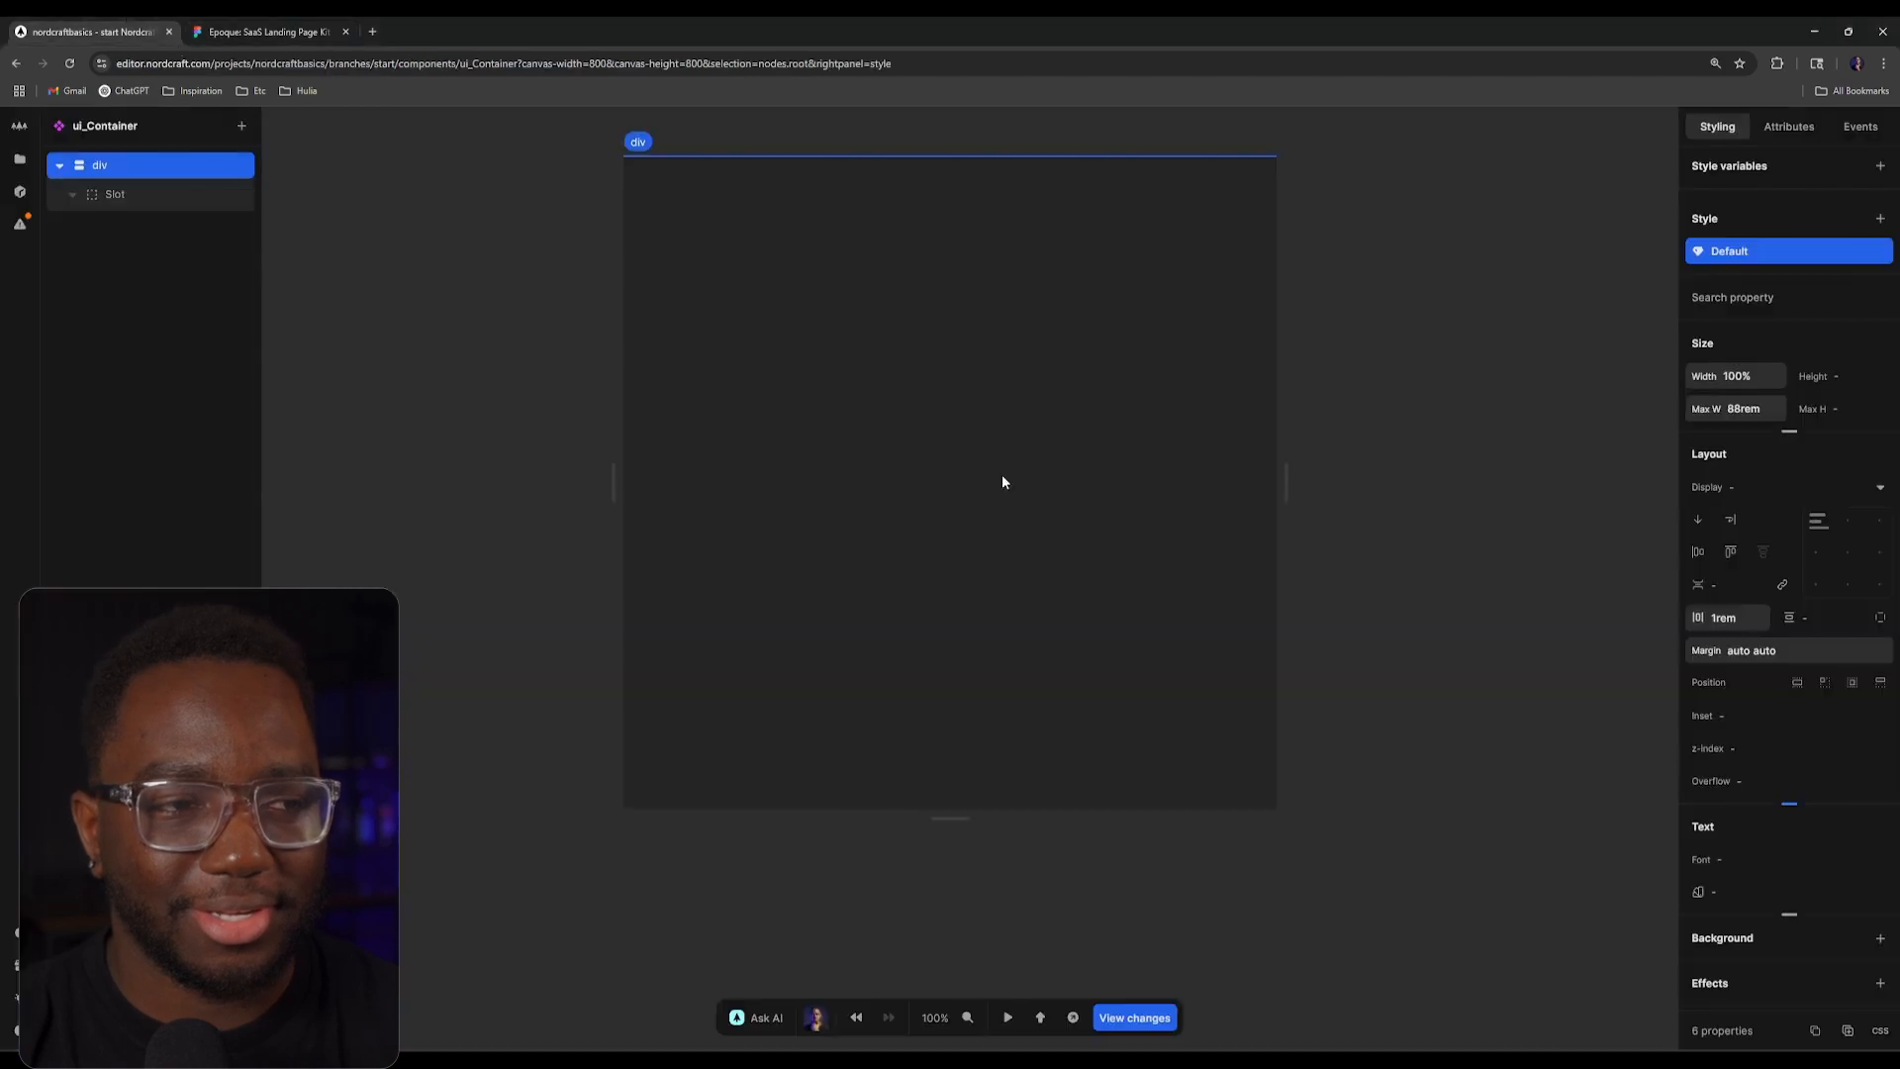
left_click(335, 344)
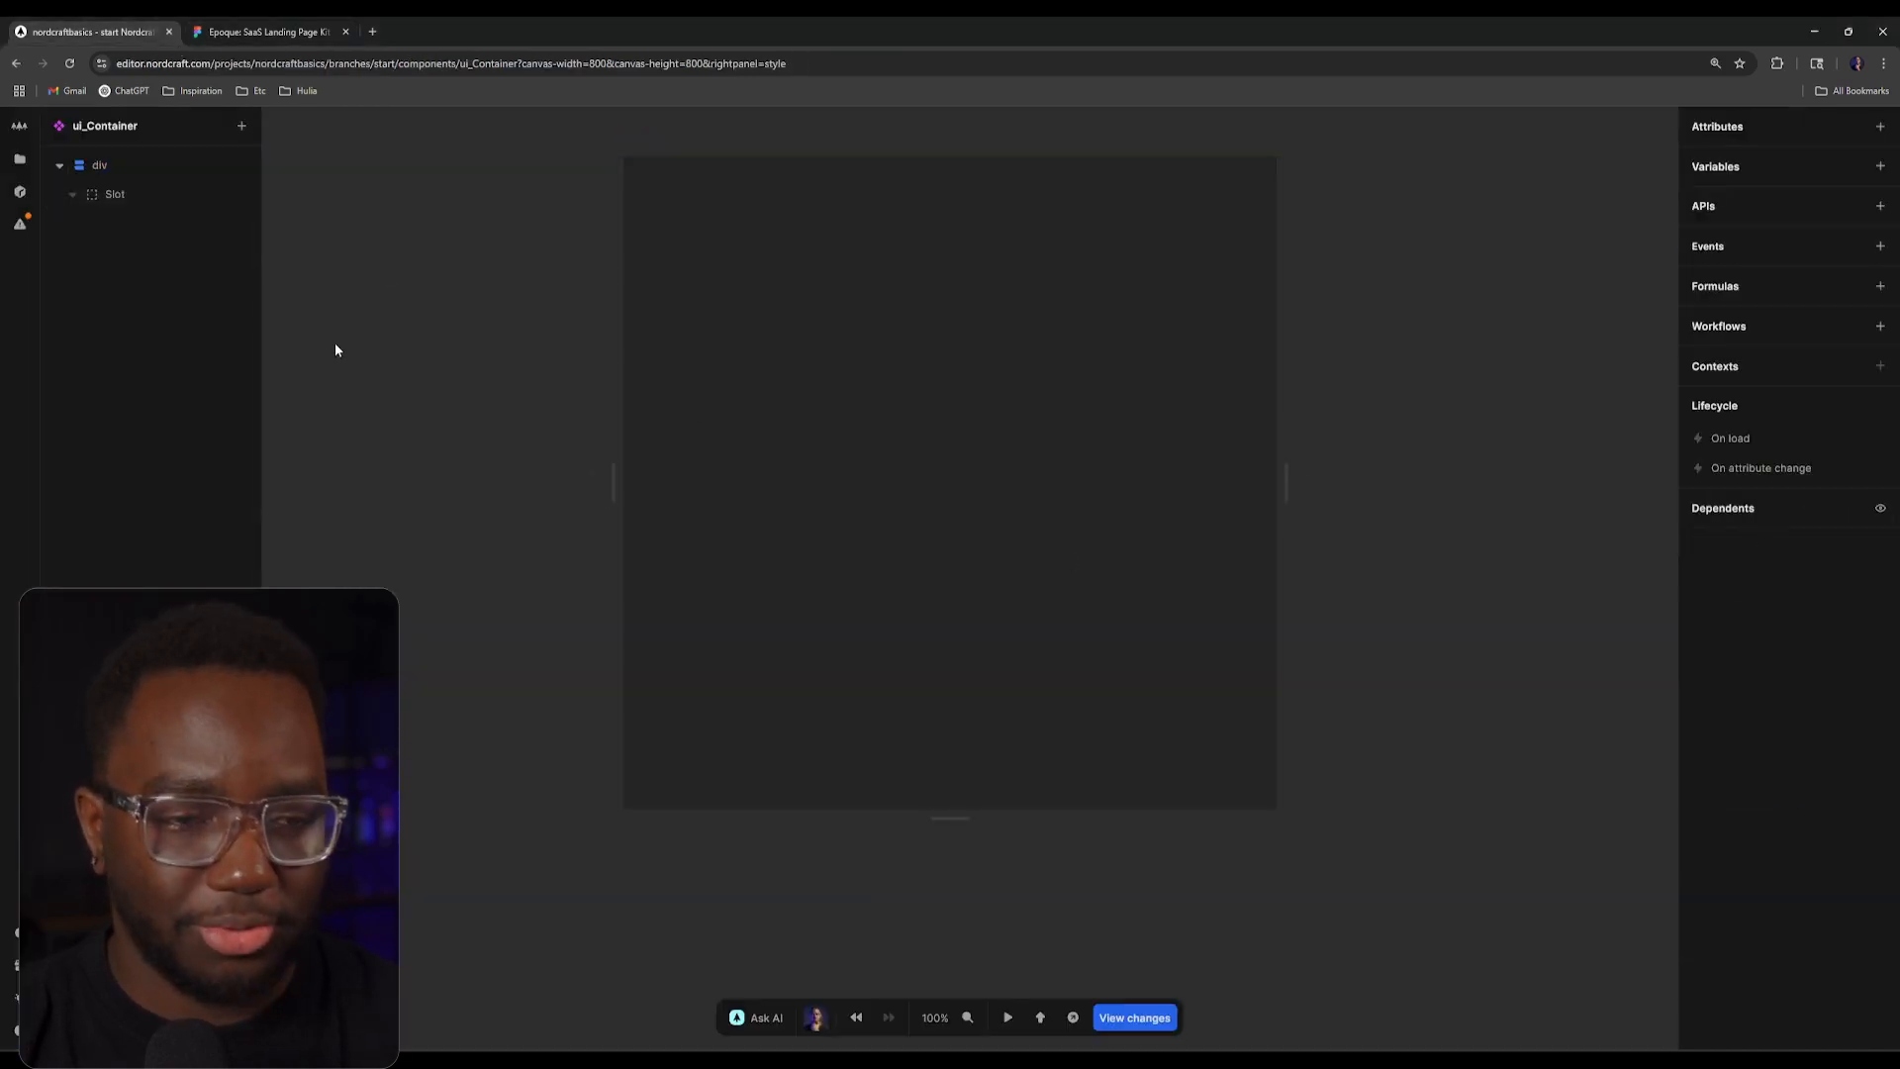
scroll(693, 606, "down", 5)
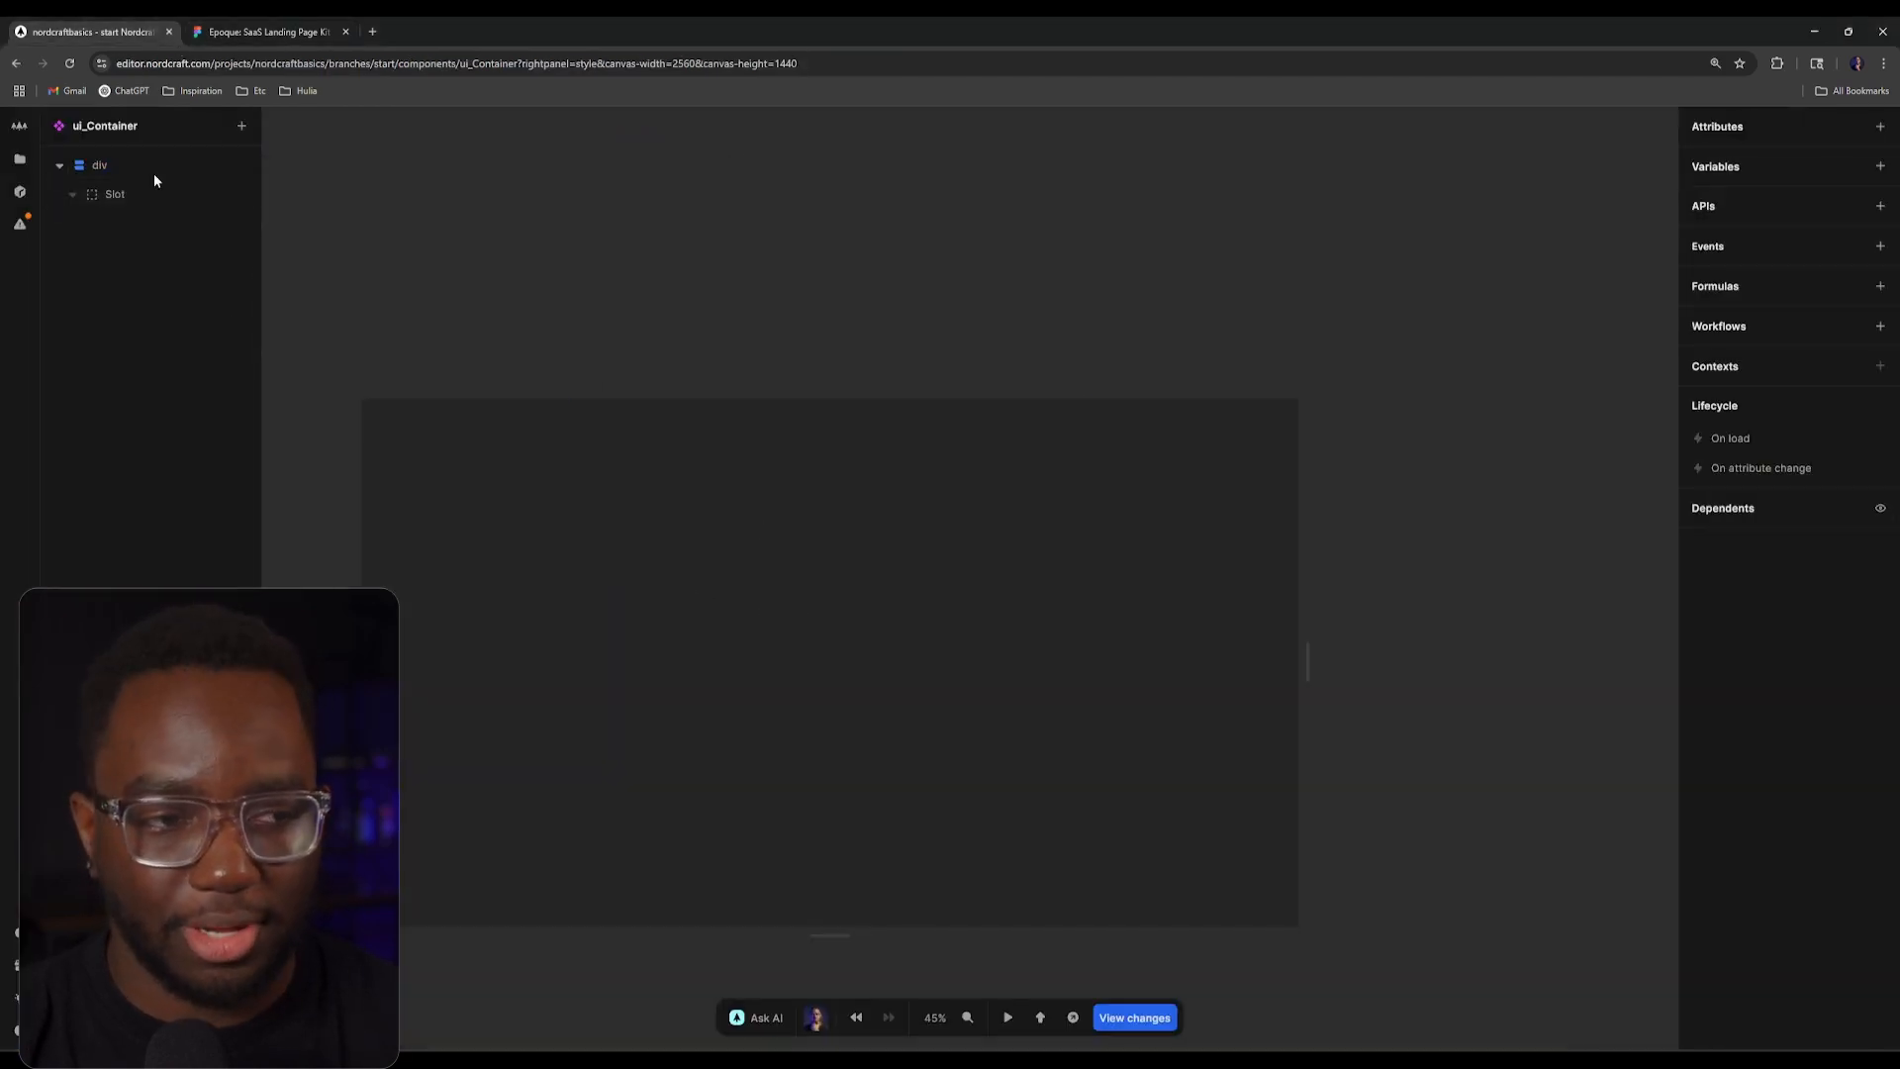
left_click(149, 166)
scroll(386, 267, "up", 3)
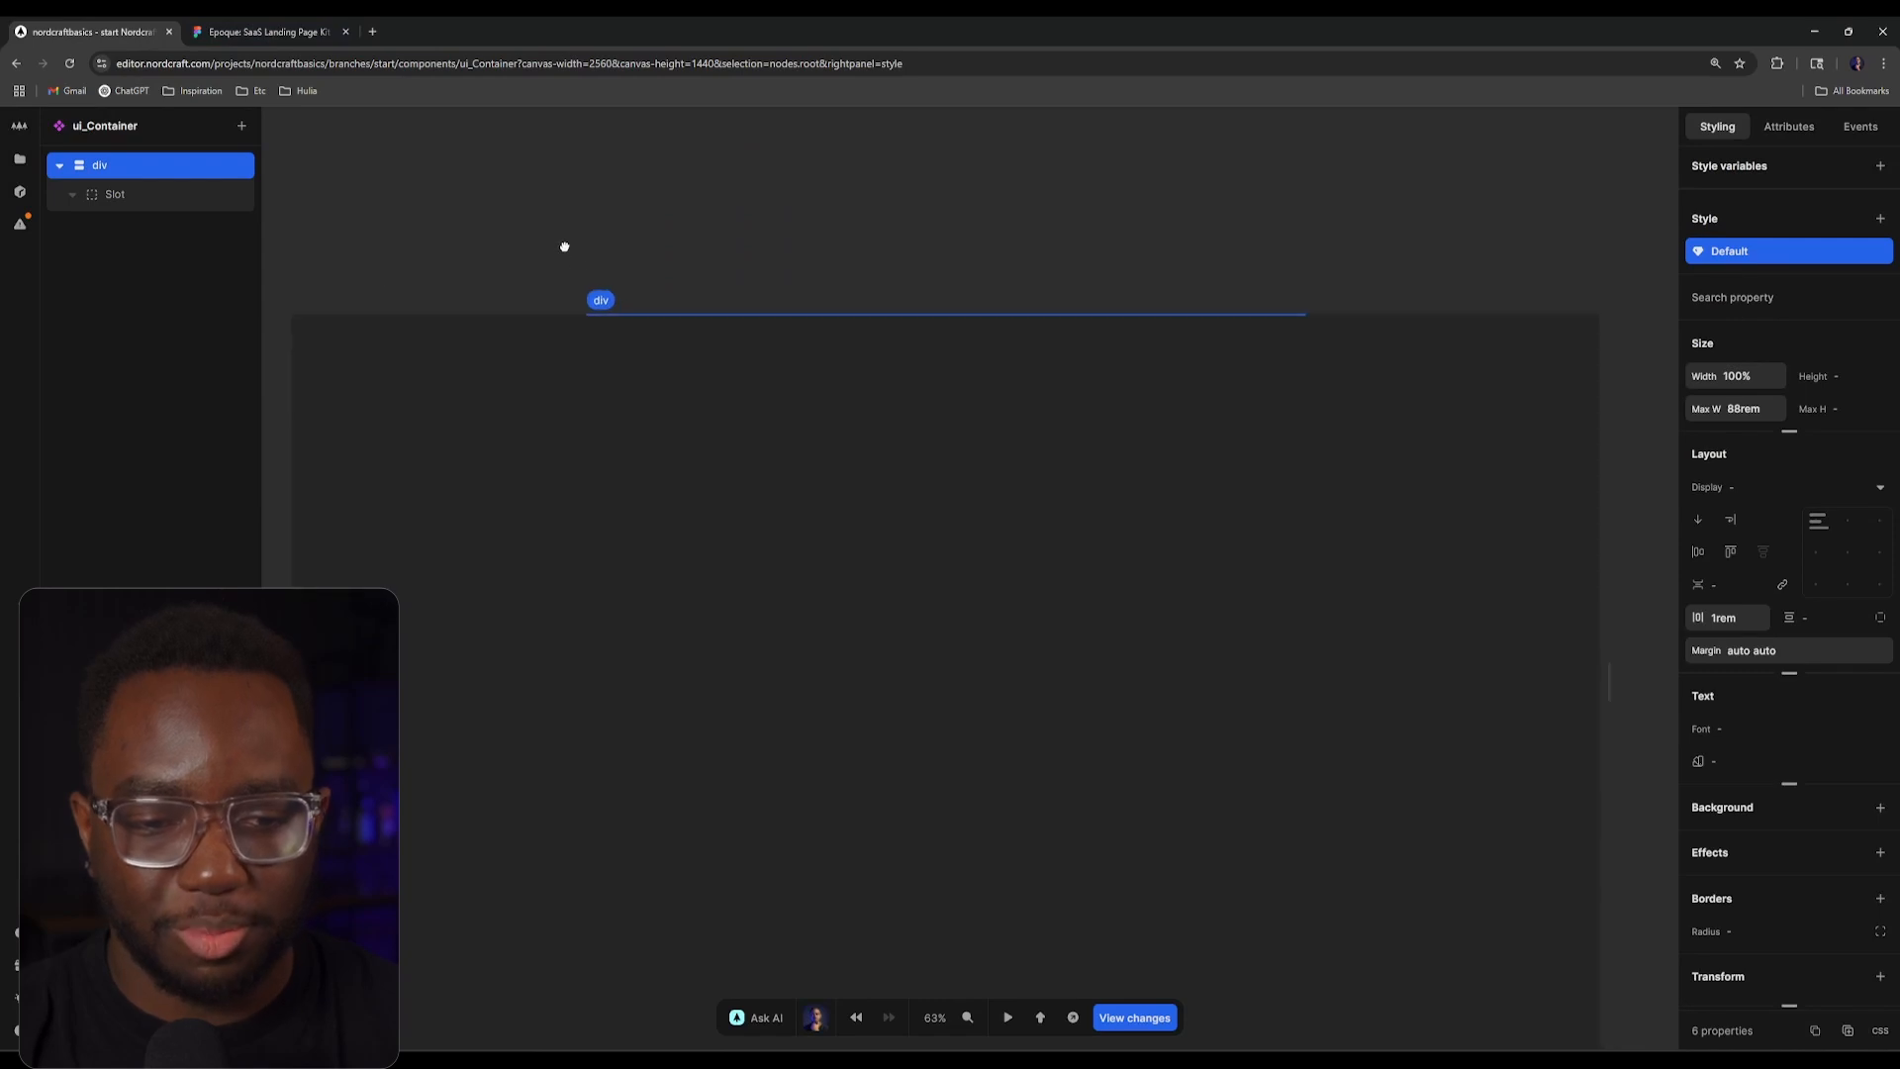
left_click_drag(572, 299, 591, 272)
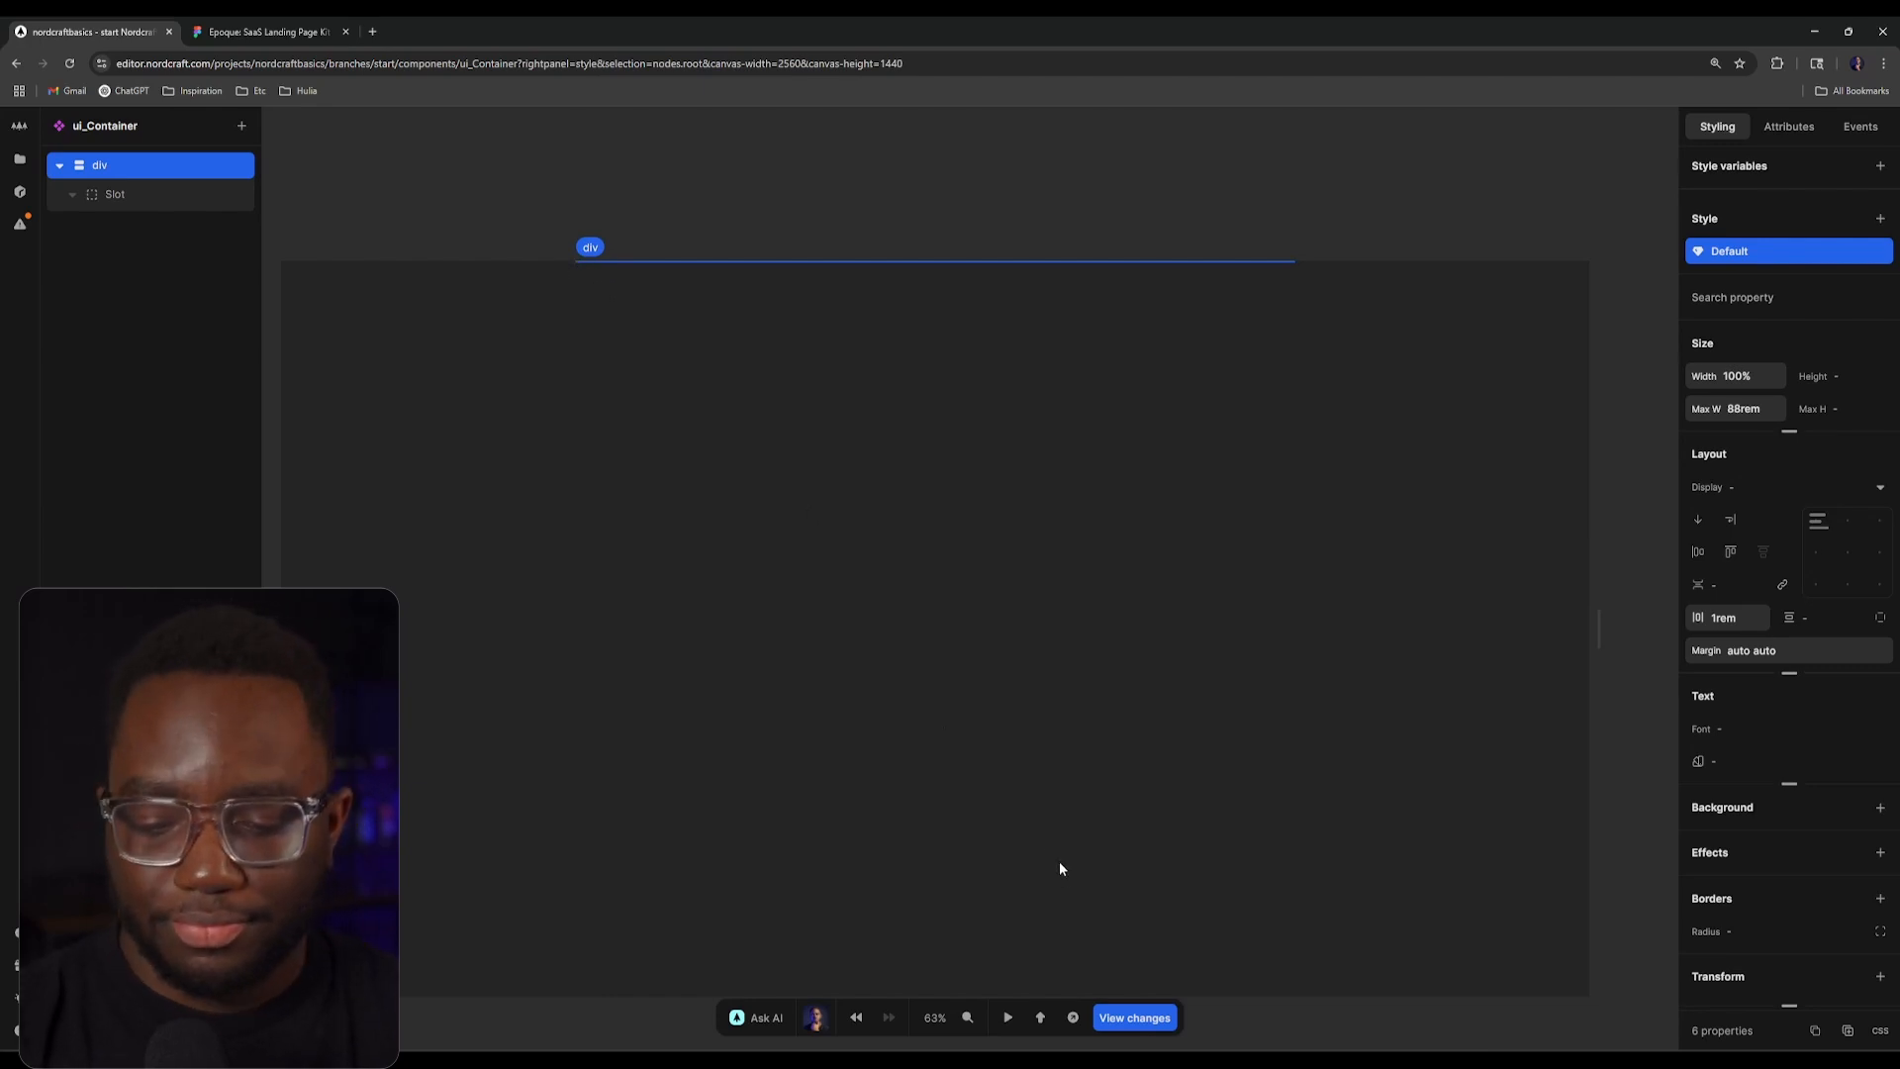
Step: Switch to Figma and examine the header and hero section of the landing page within the page width
left_click(223, 31)
scroll(791, 510, "down", 4)
left_click_drag(1335, 505, 890, 499)
scroll(950, 524, "down", 4)
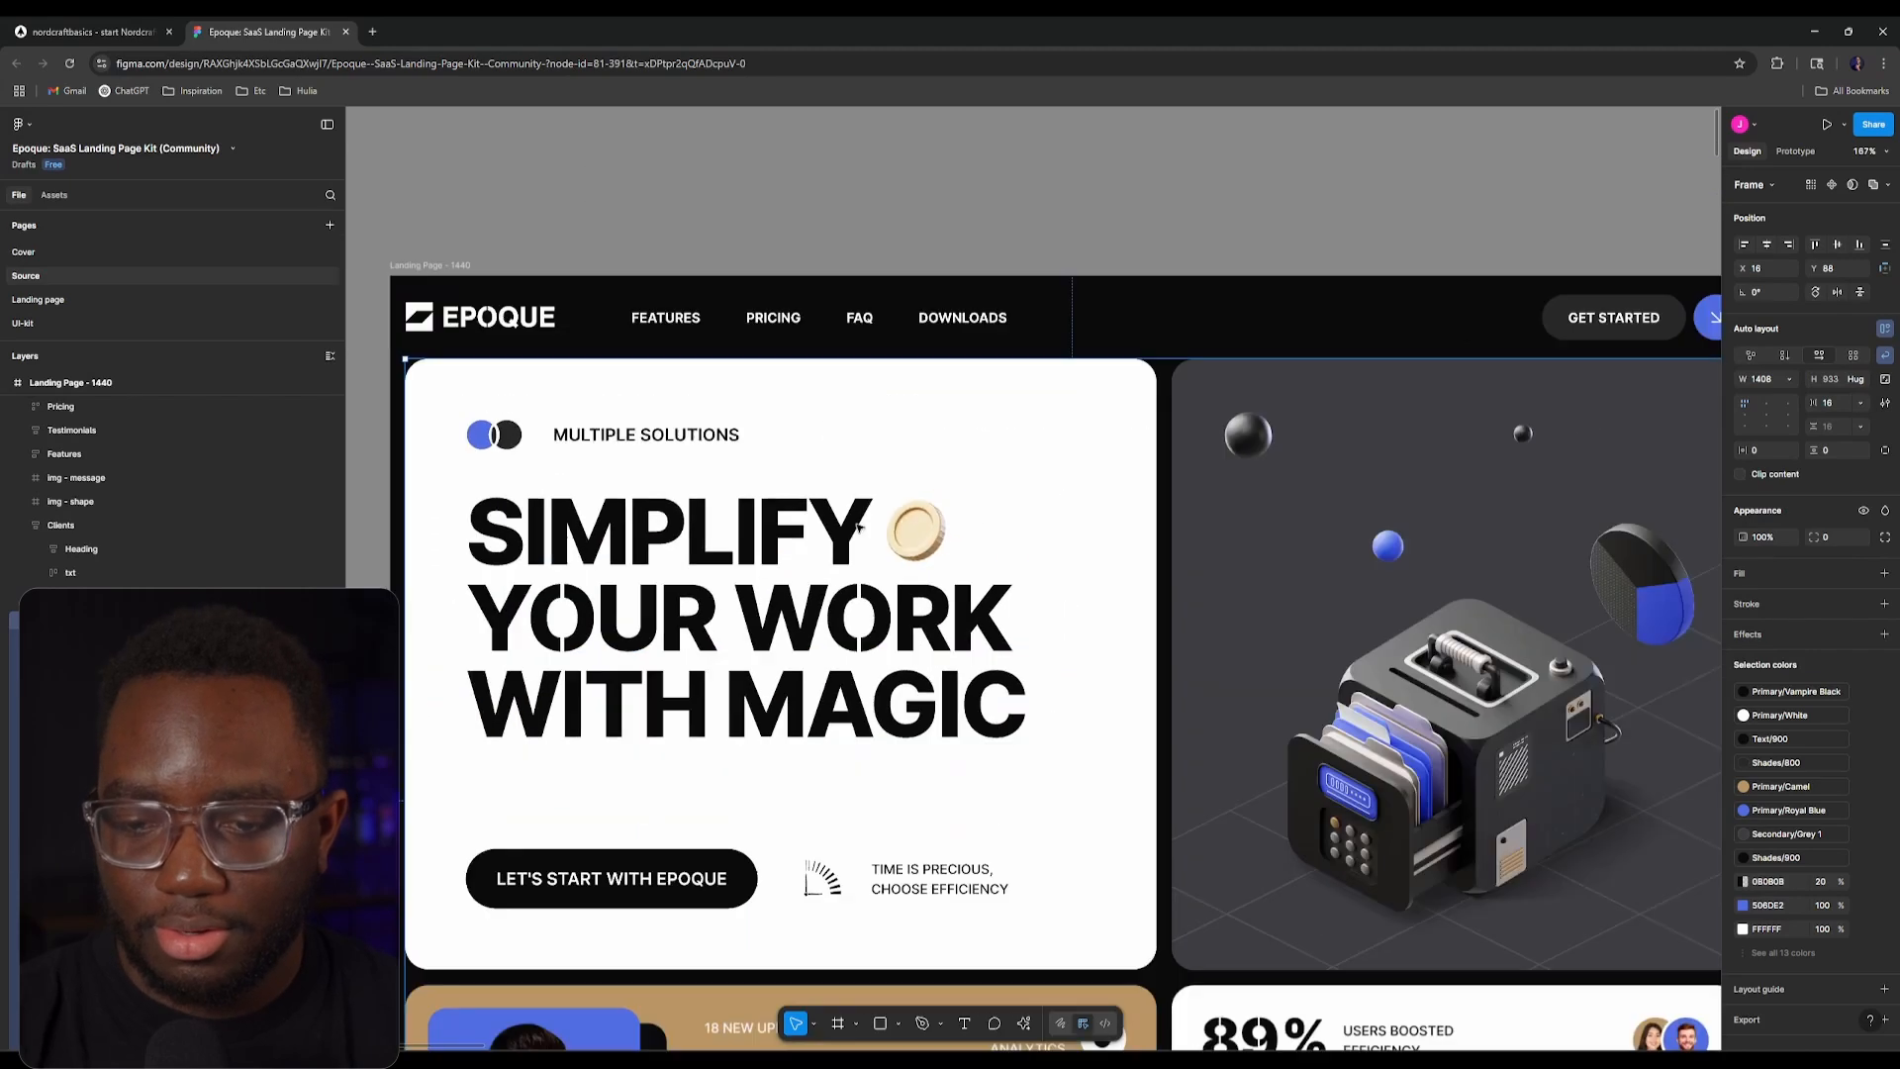
left_click_drag(1178, 562, 1312, 576)
left_click_drag(1278, 765, 1157, 721)
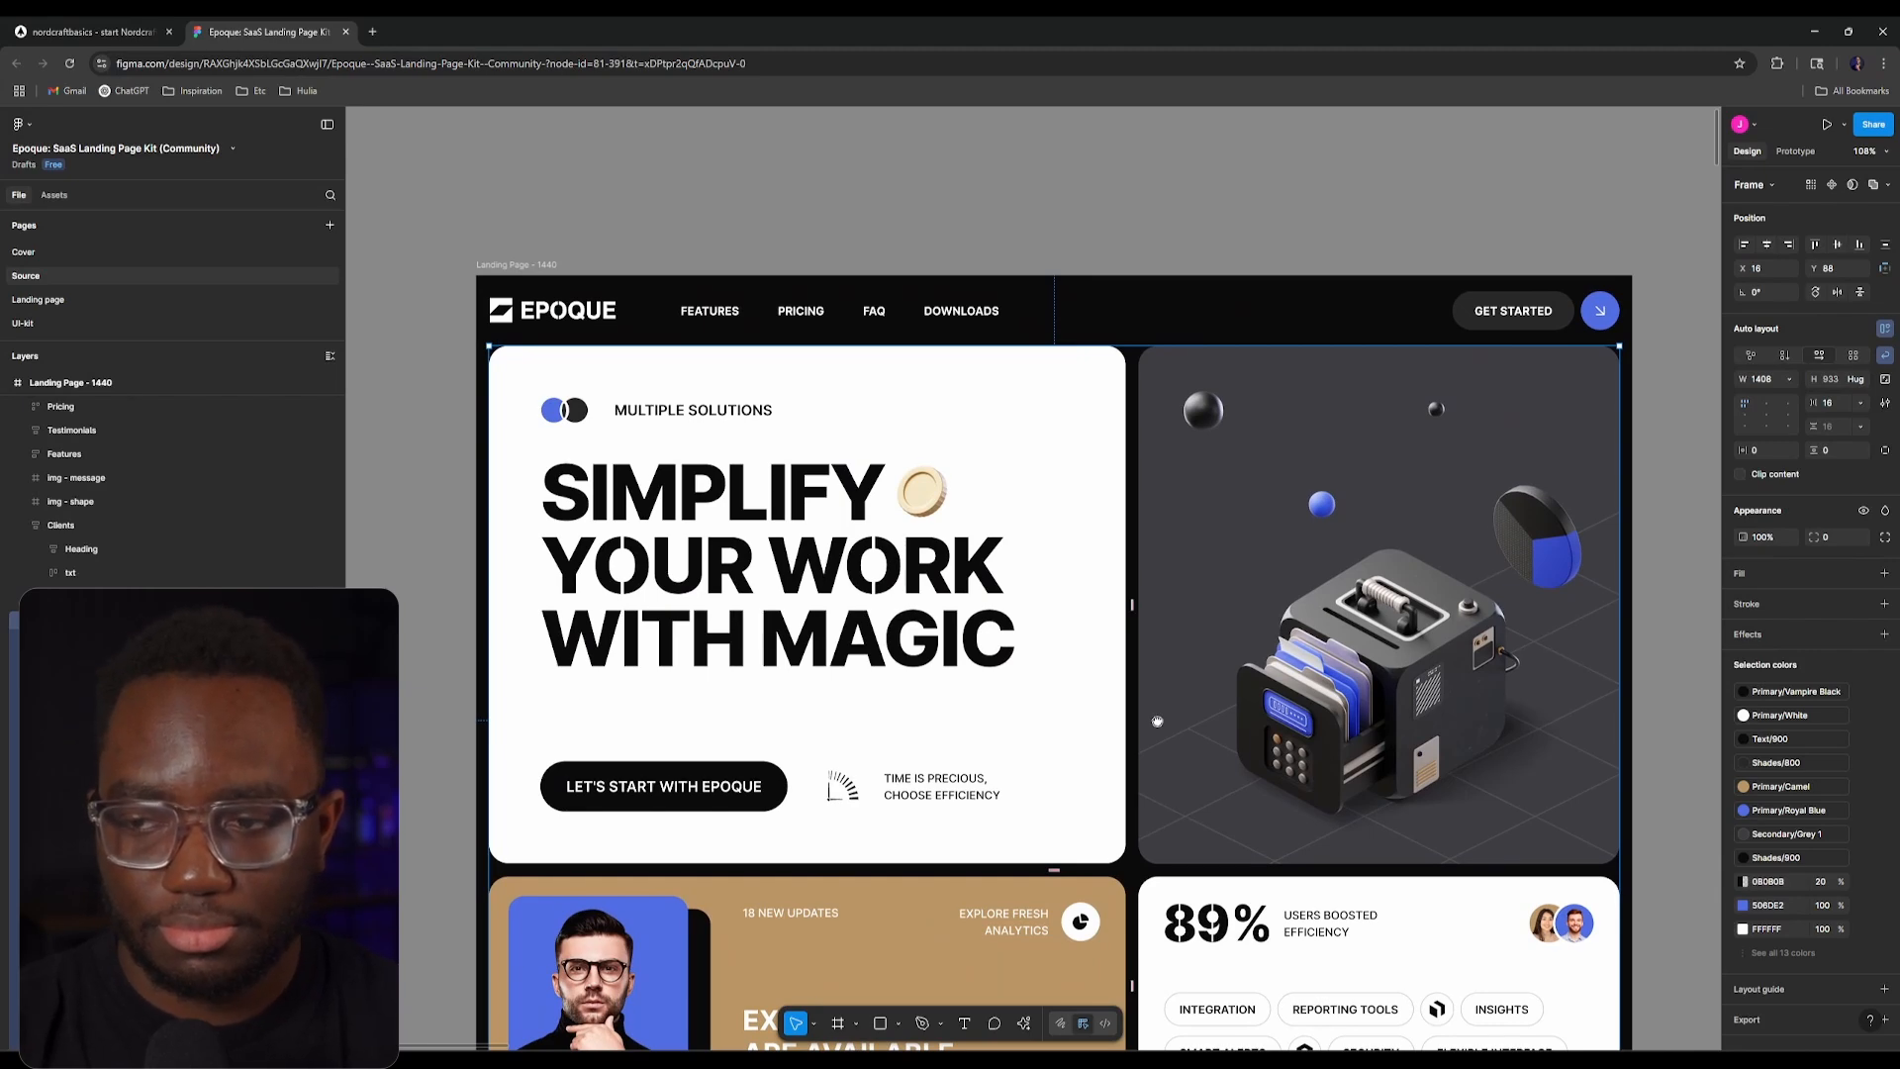
left_click_drag(1156, 721, 1150, 623)
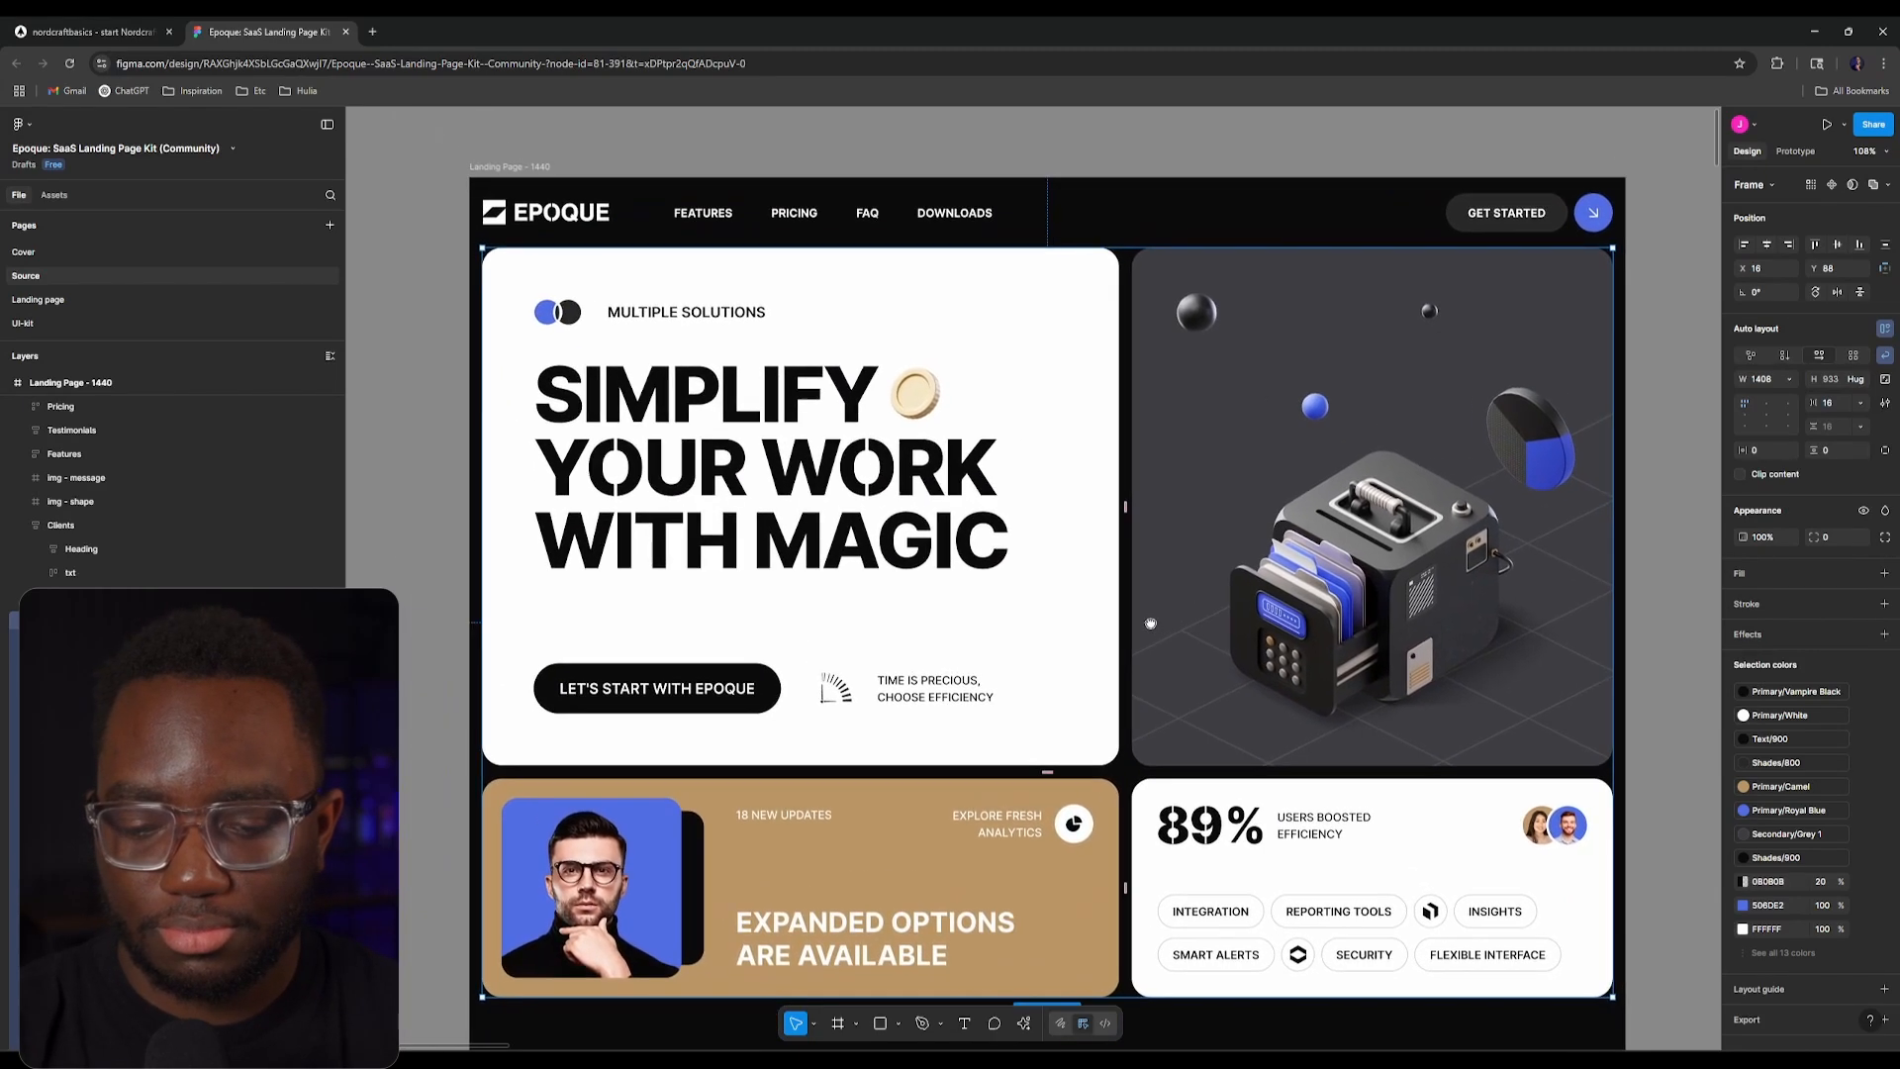
Step: Switch back to Nordcraft and display the project's list of pages and components
left_click(95, 24)
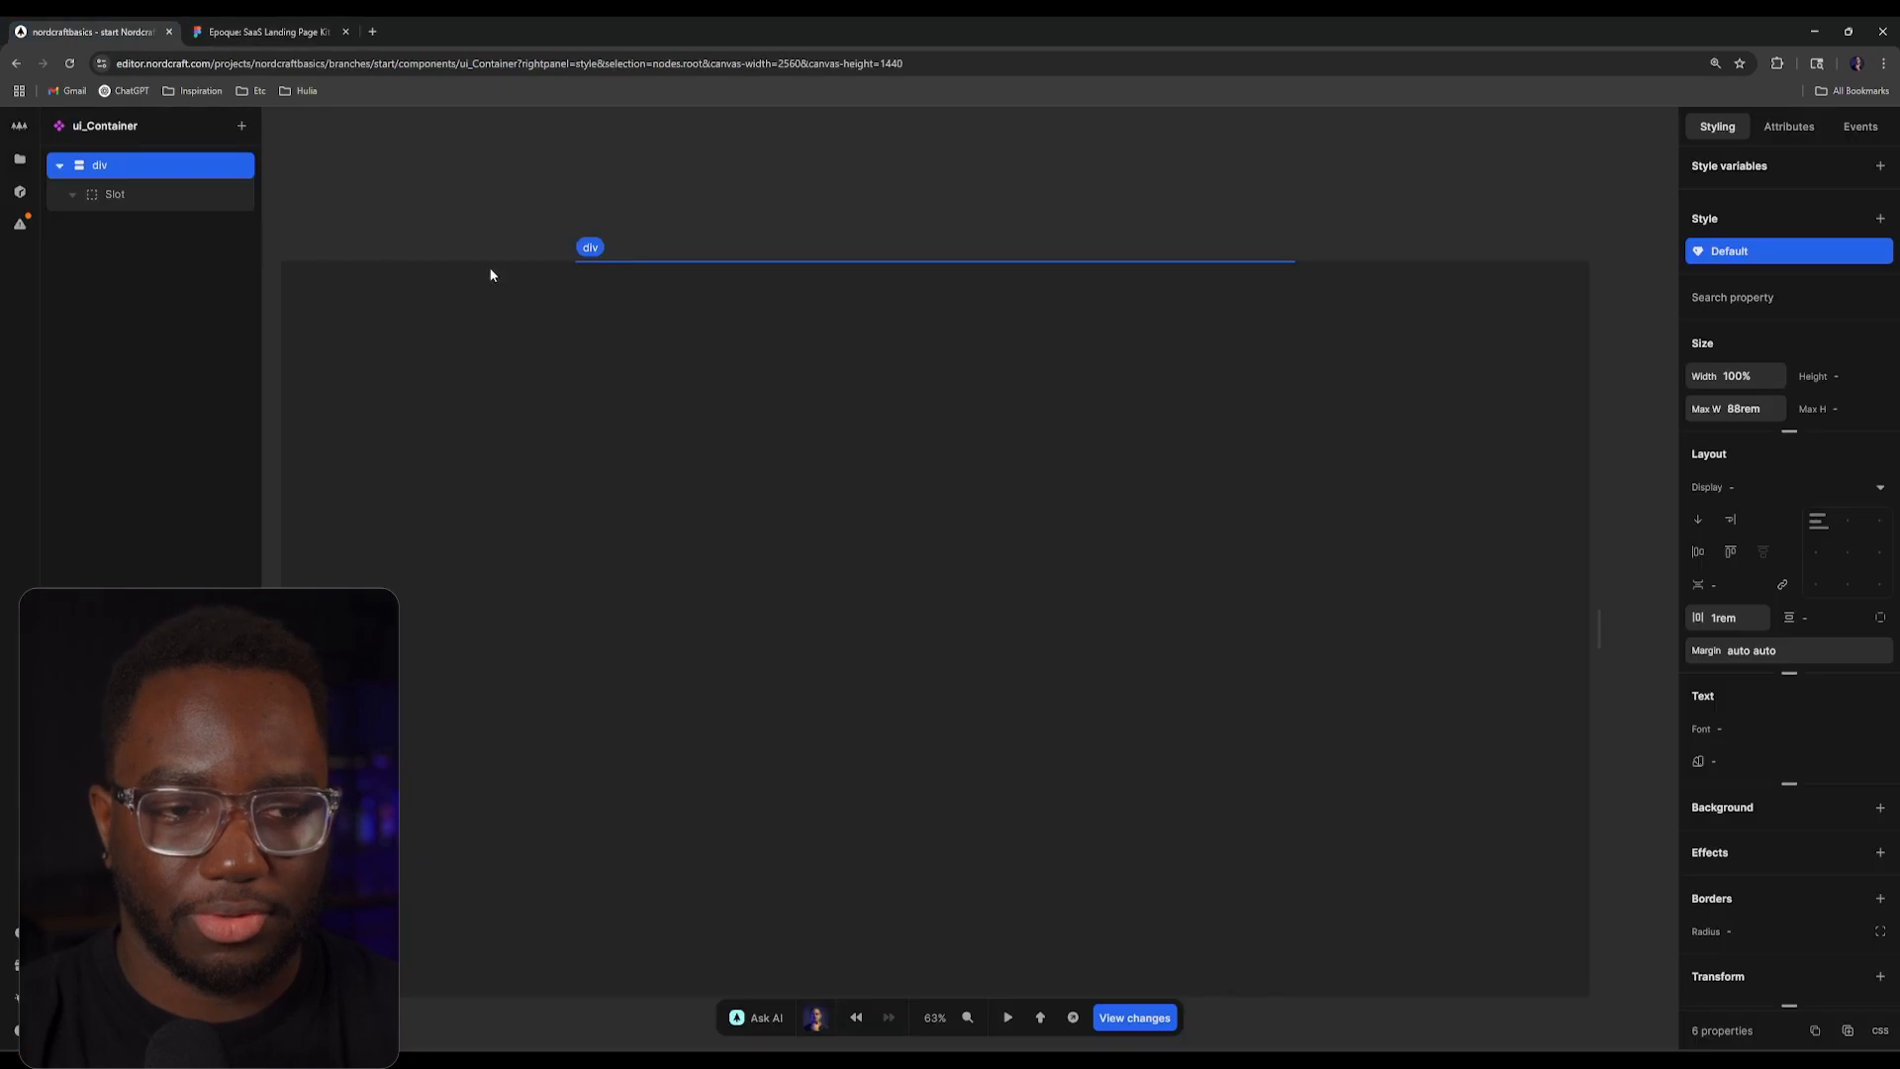
left_click(189, 254)
left_click(99, 165)
left_click(20, 158)
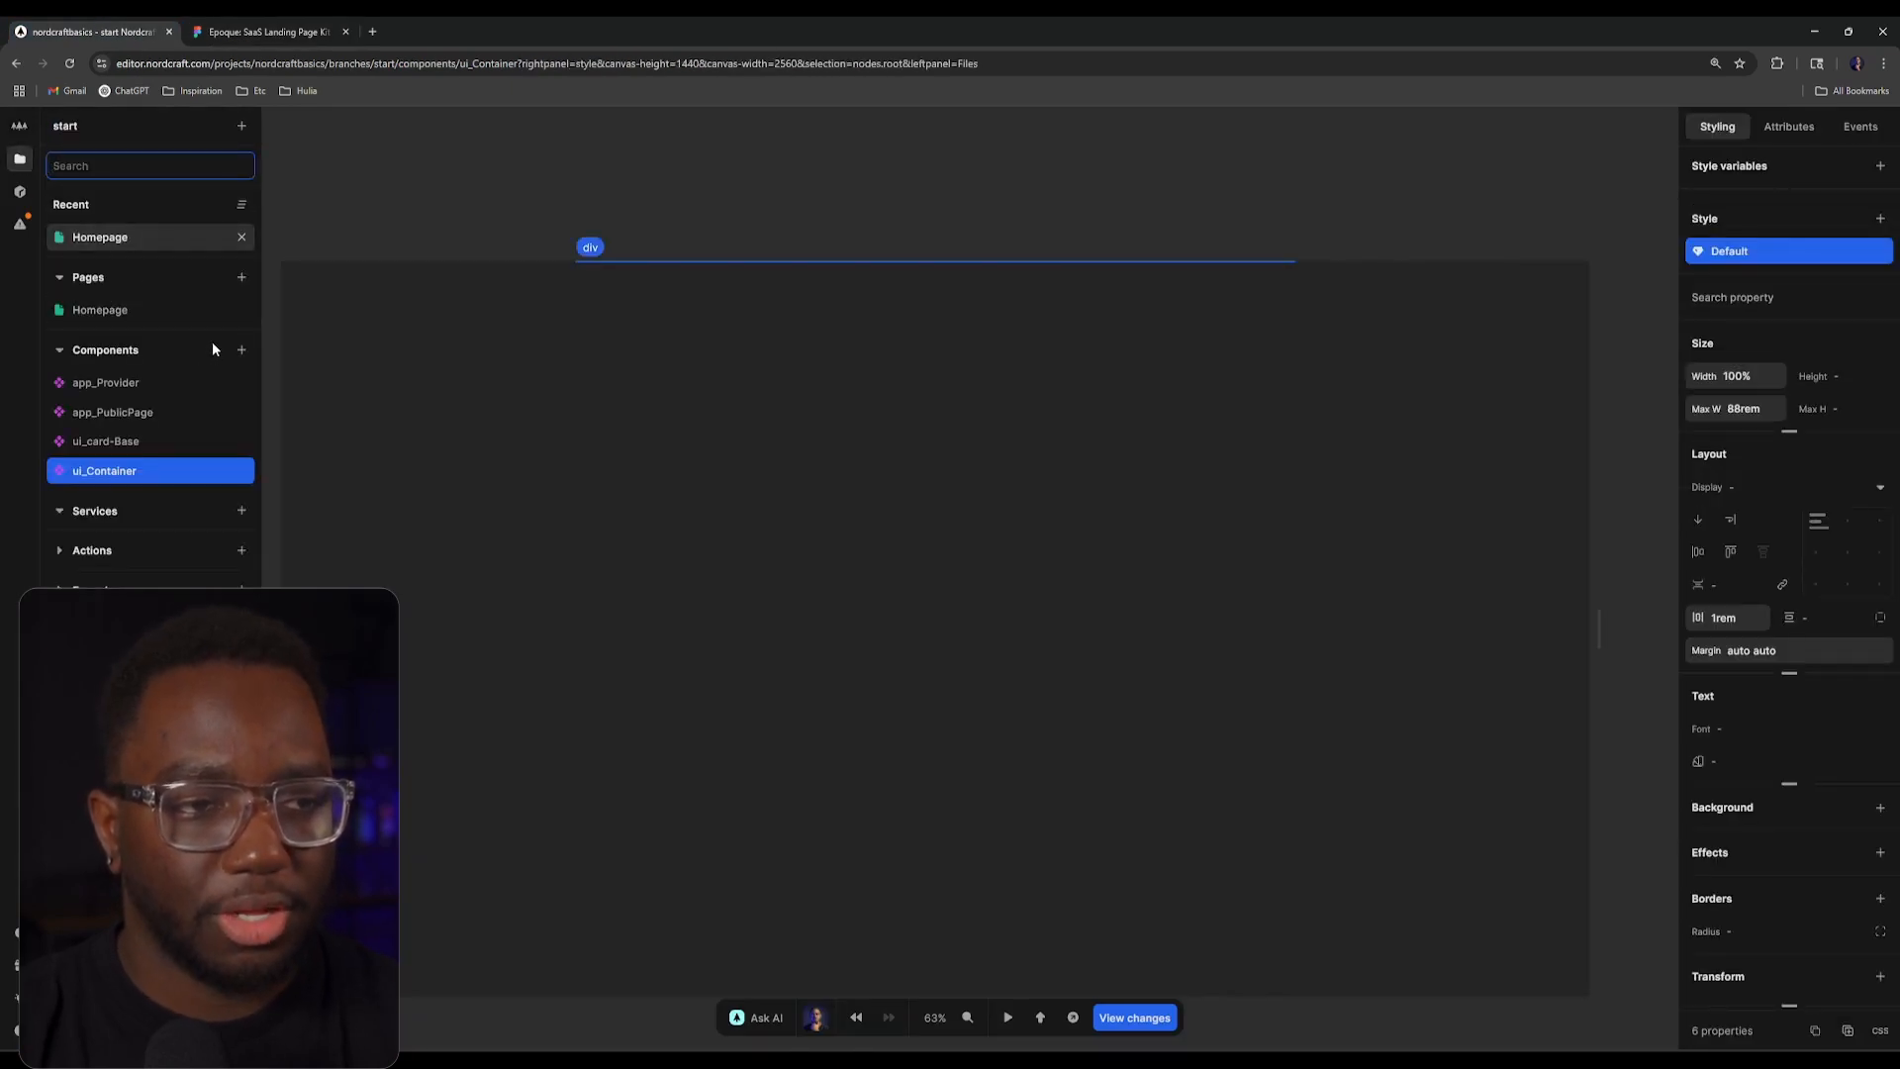
Step: Switch to Figma and examine the vertical spacing between the hero cards, the clients section and the features section
left_click(263, 32)
scroll(929, 406, "down", 3)
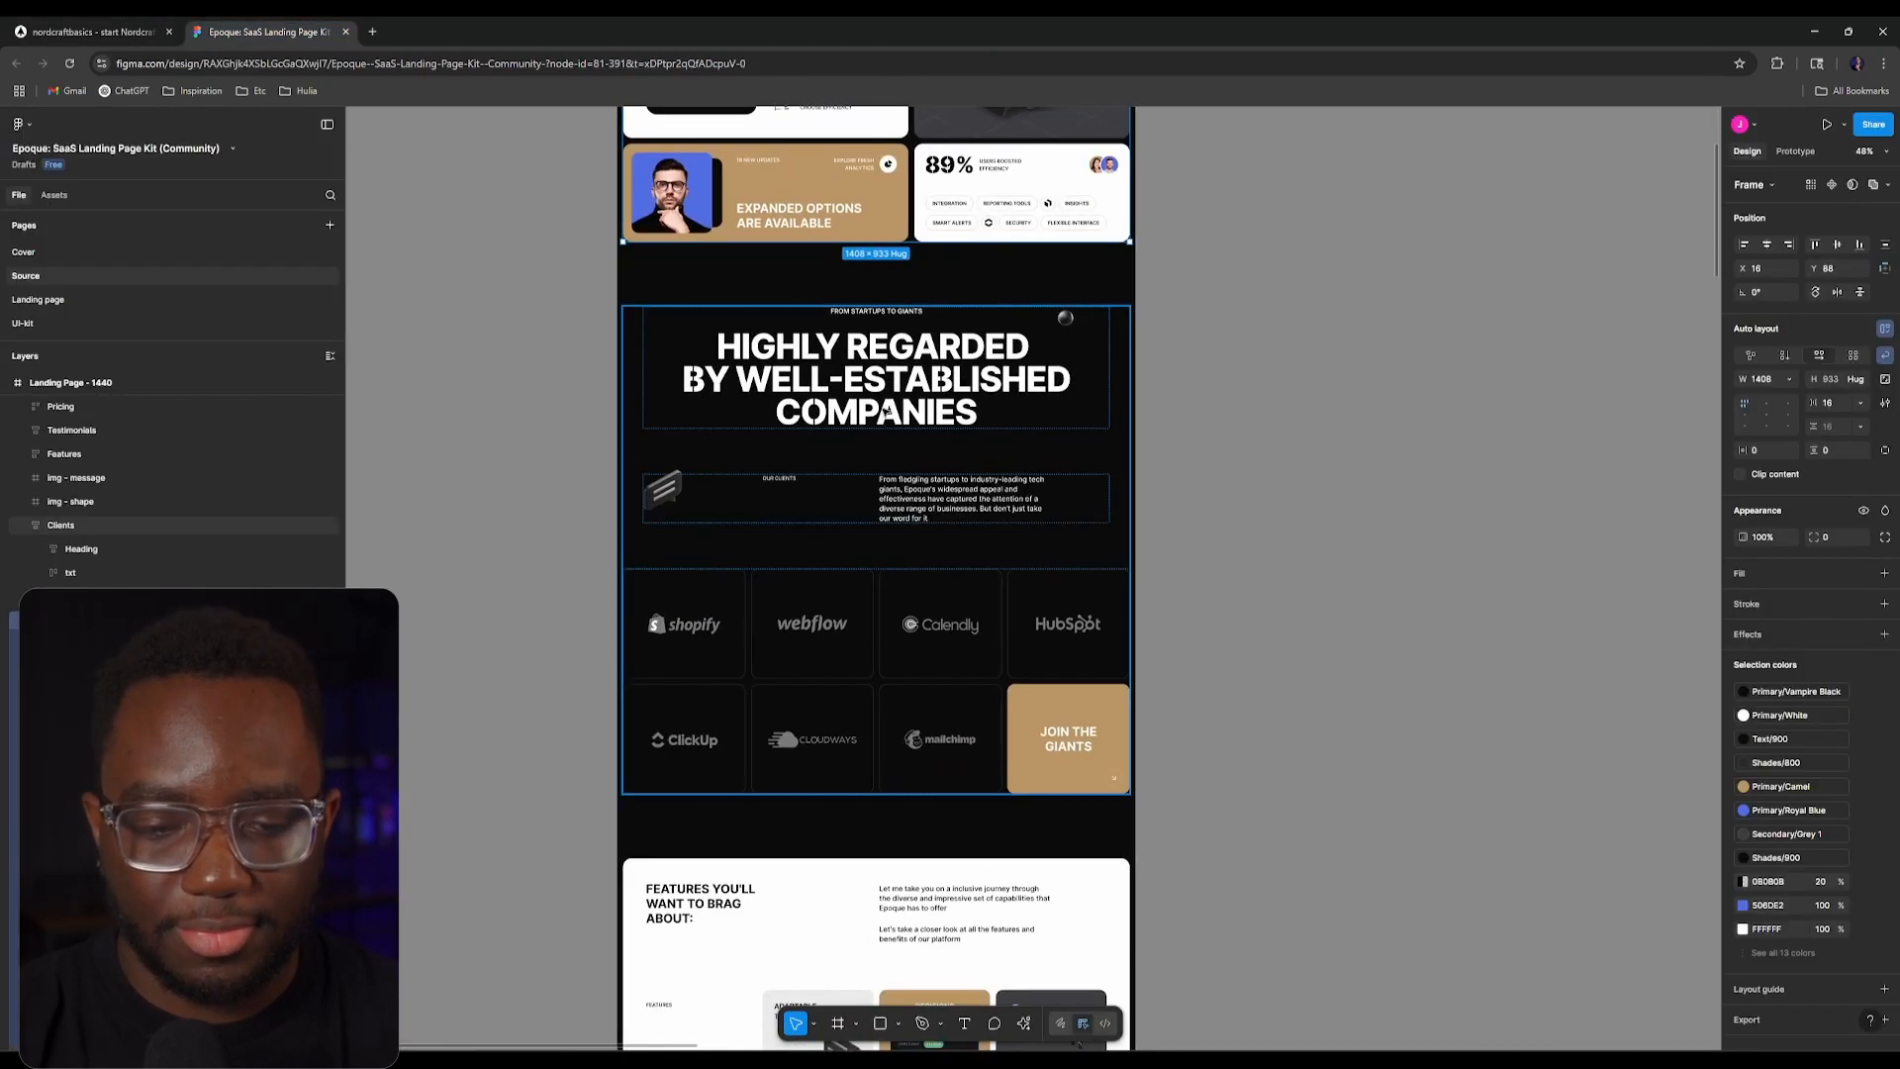
scroll(779, 427, "up", 3)
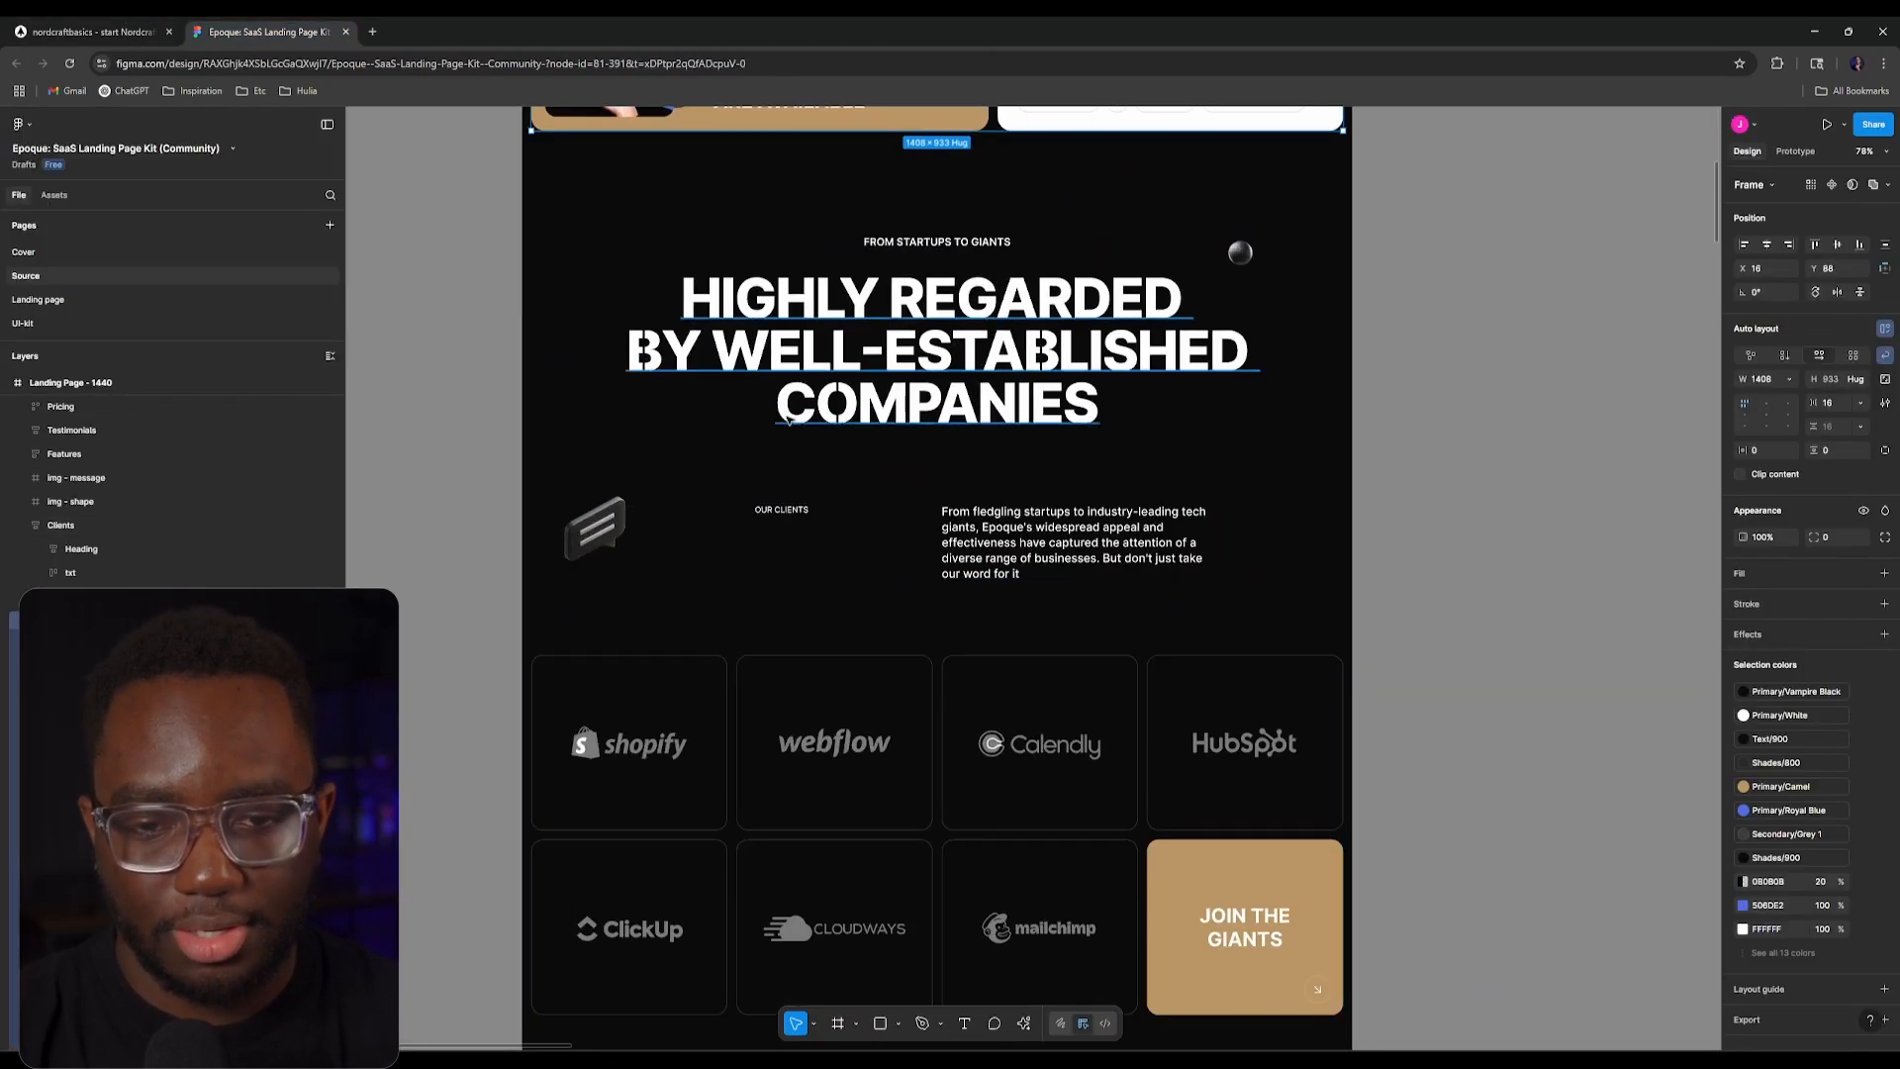
scroll(821, 495, "down", 5)
scroll(855, 547, "up", 1)
scroll(854, 547, "up", 2)
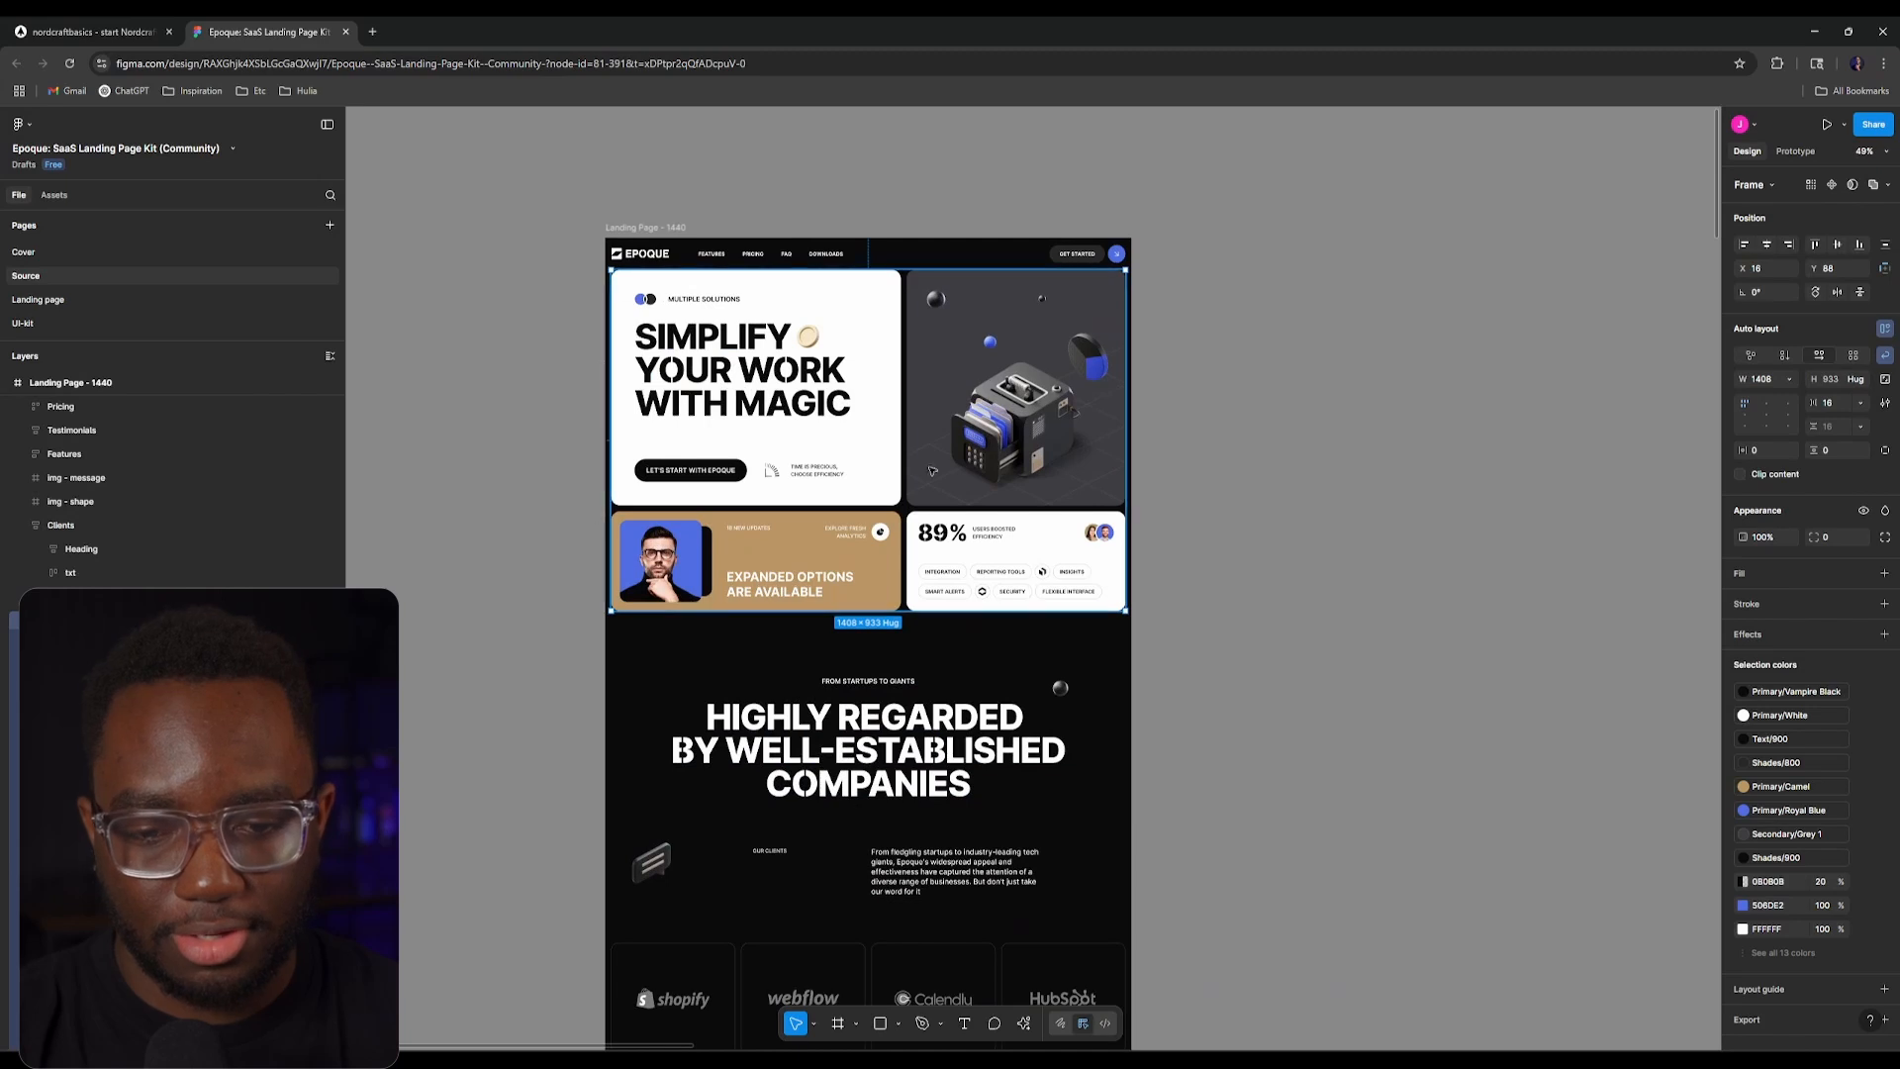
scroll(848, 838, "down", 5)
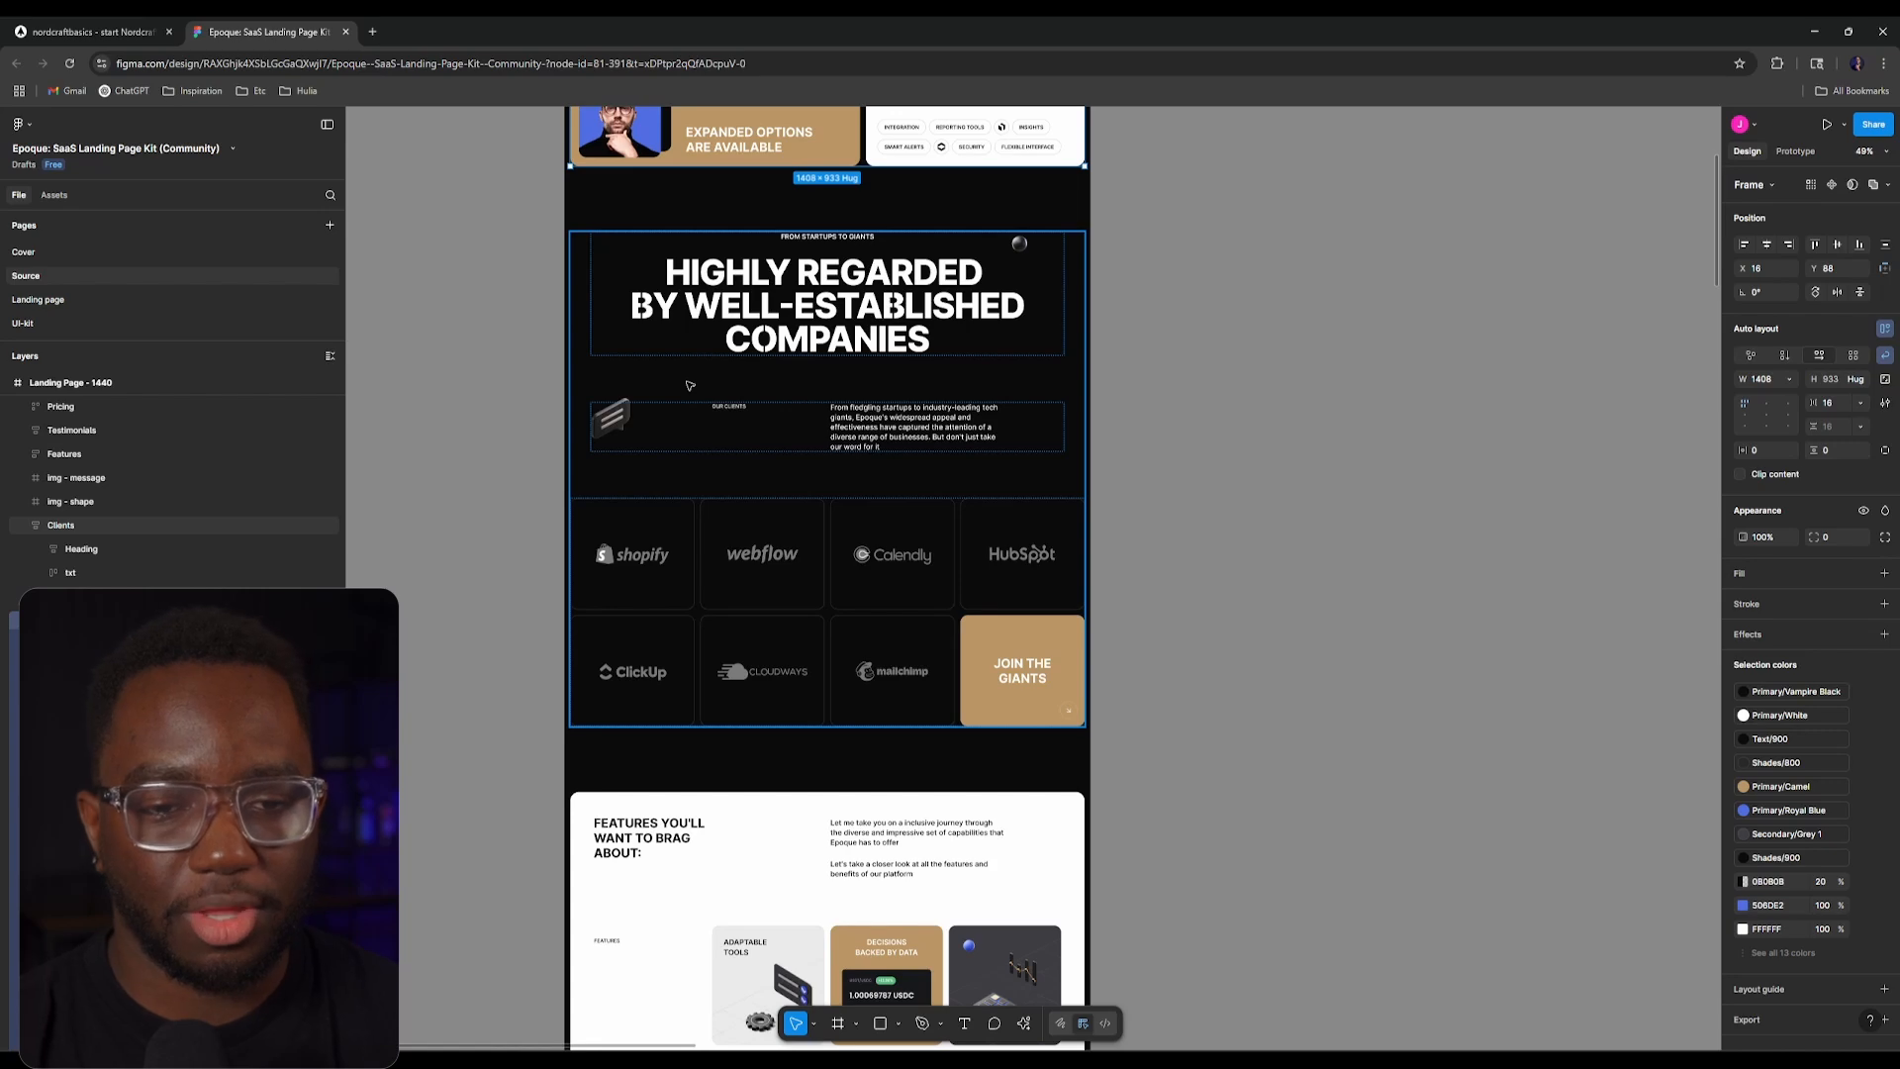
scroll(690, 385, "up", 3)
scroll(878, 318, "up", 4)
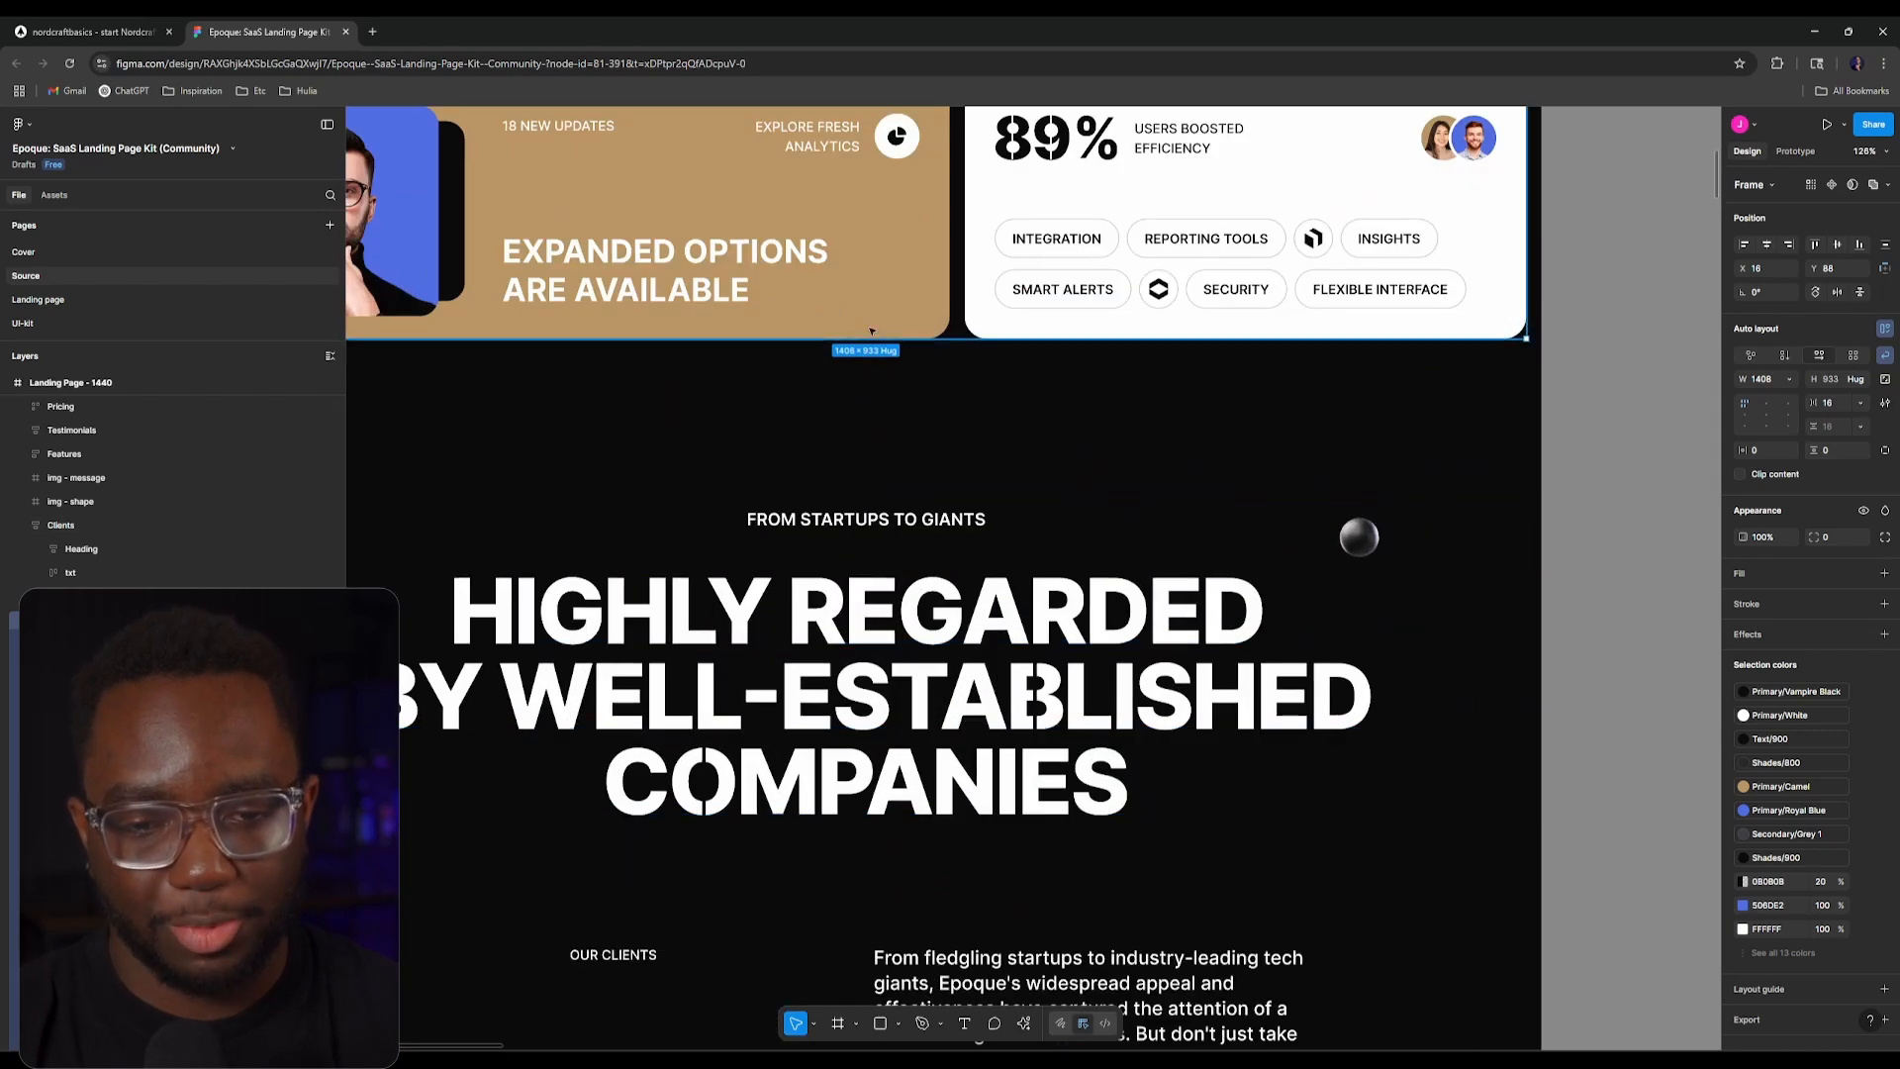
scroll(814, 449, "down", 3, "ctrl")
scroll(787, 530, "down", 3)
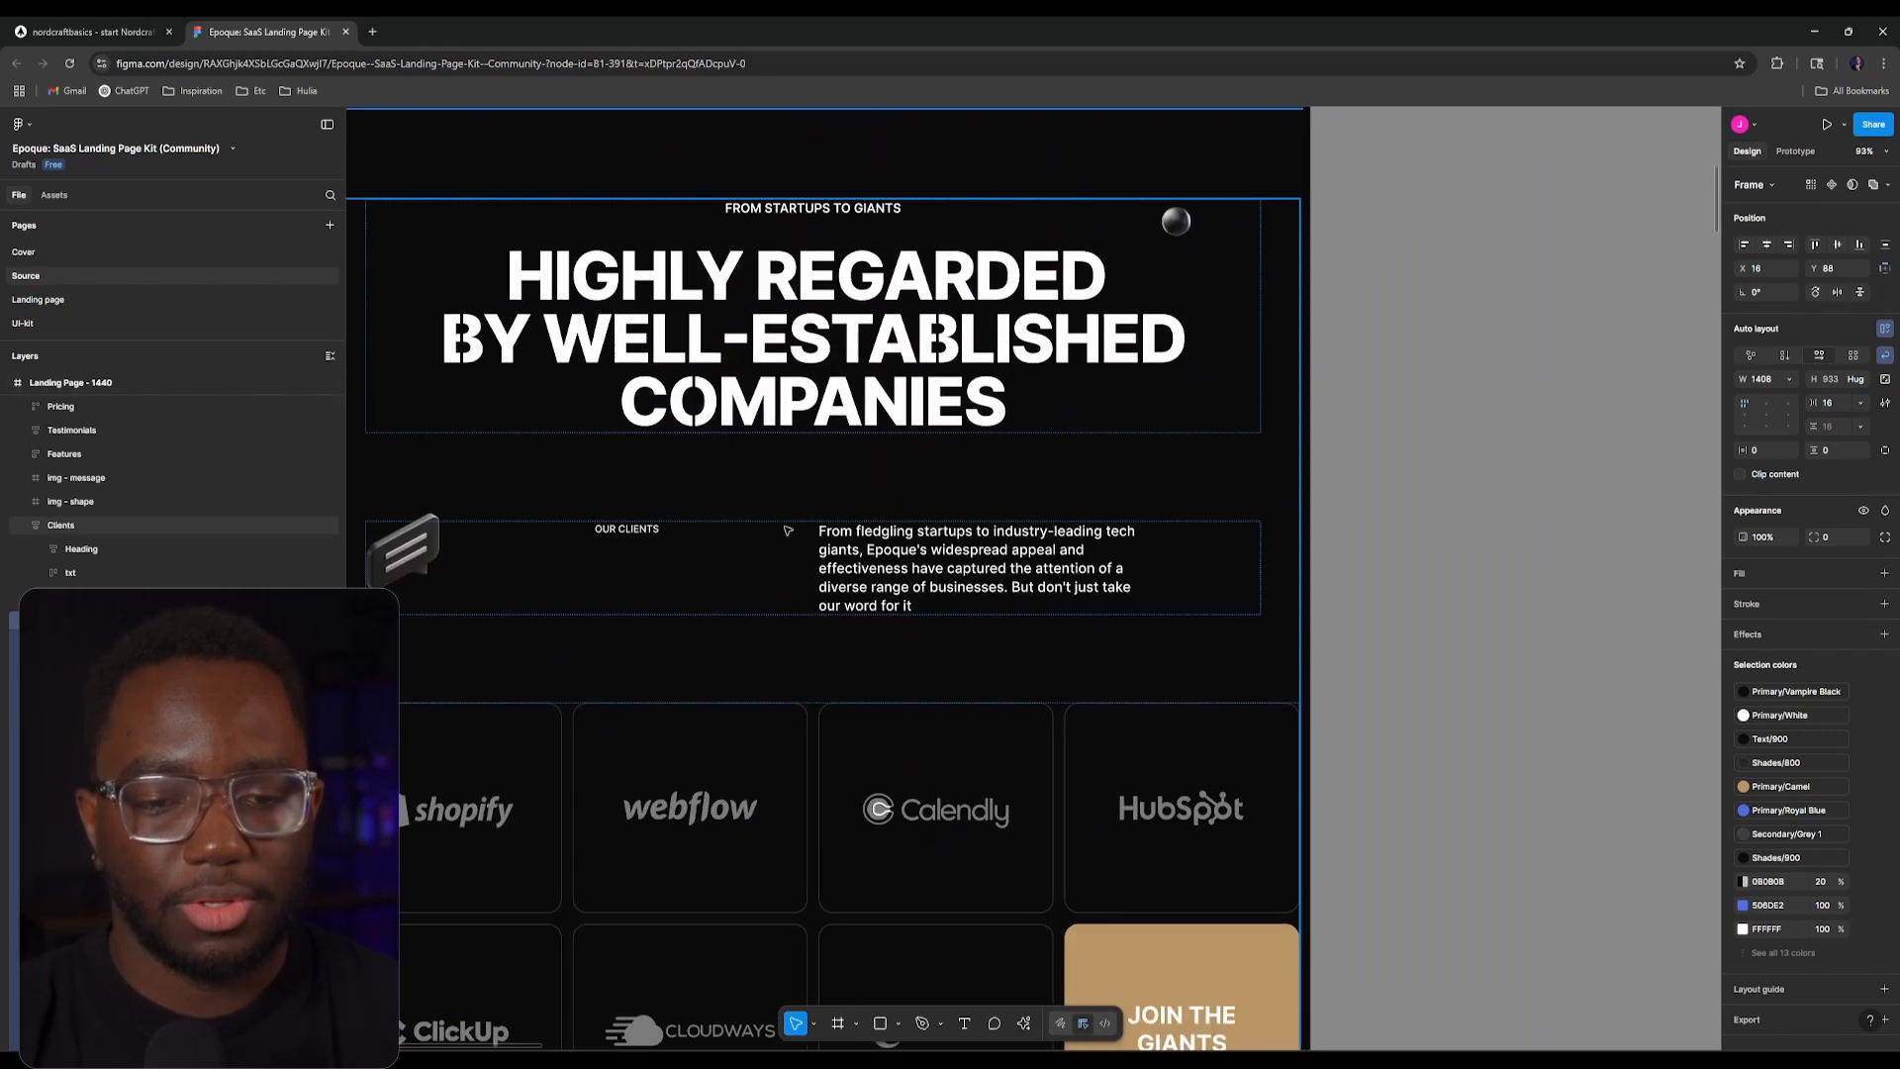
Step: Switch back to Nordcraft and create a new component named ui_Section
left_click(94, 32)
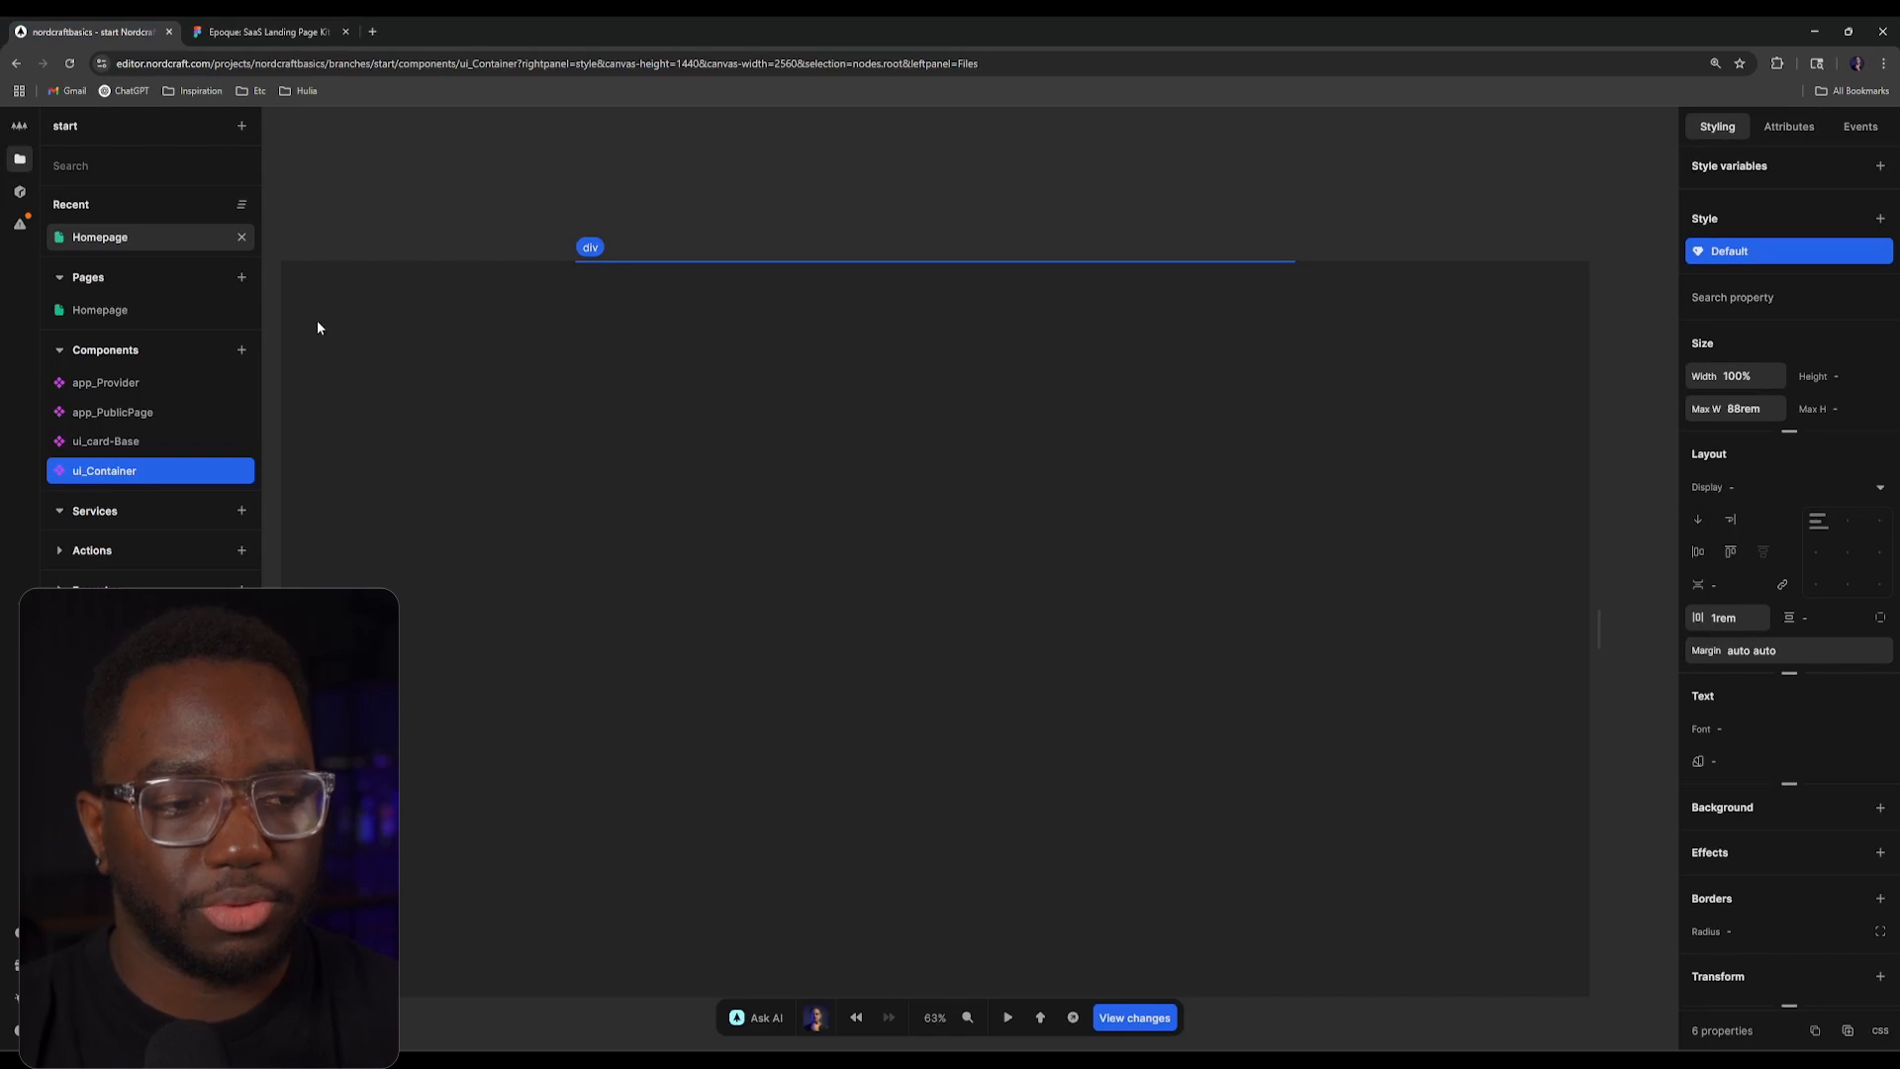
left_click(241, 351)
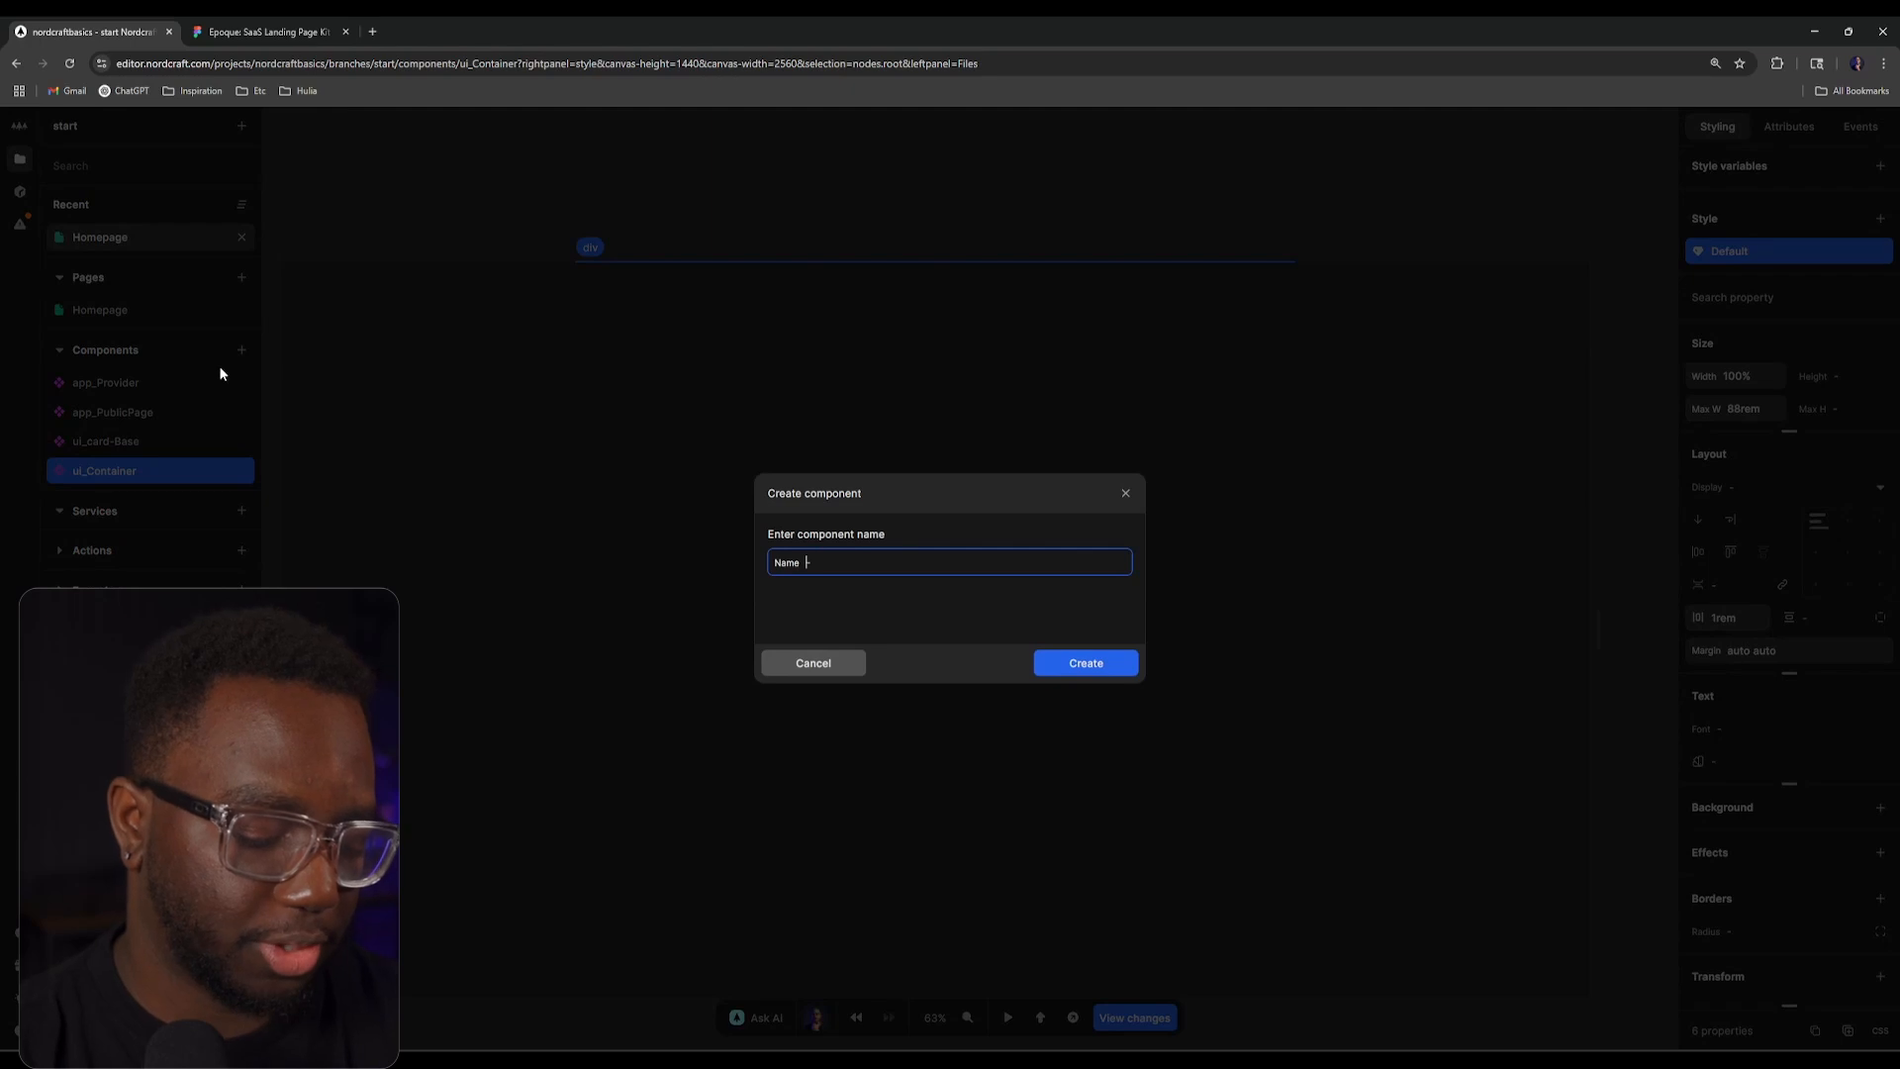
type("ui_Section")
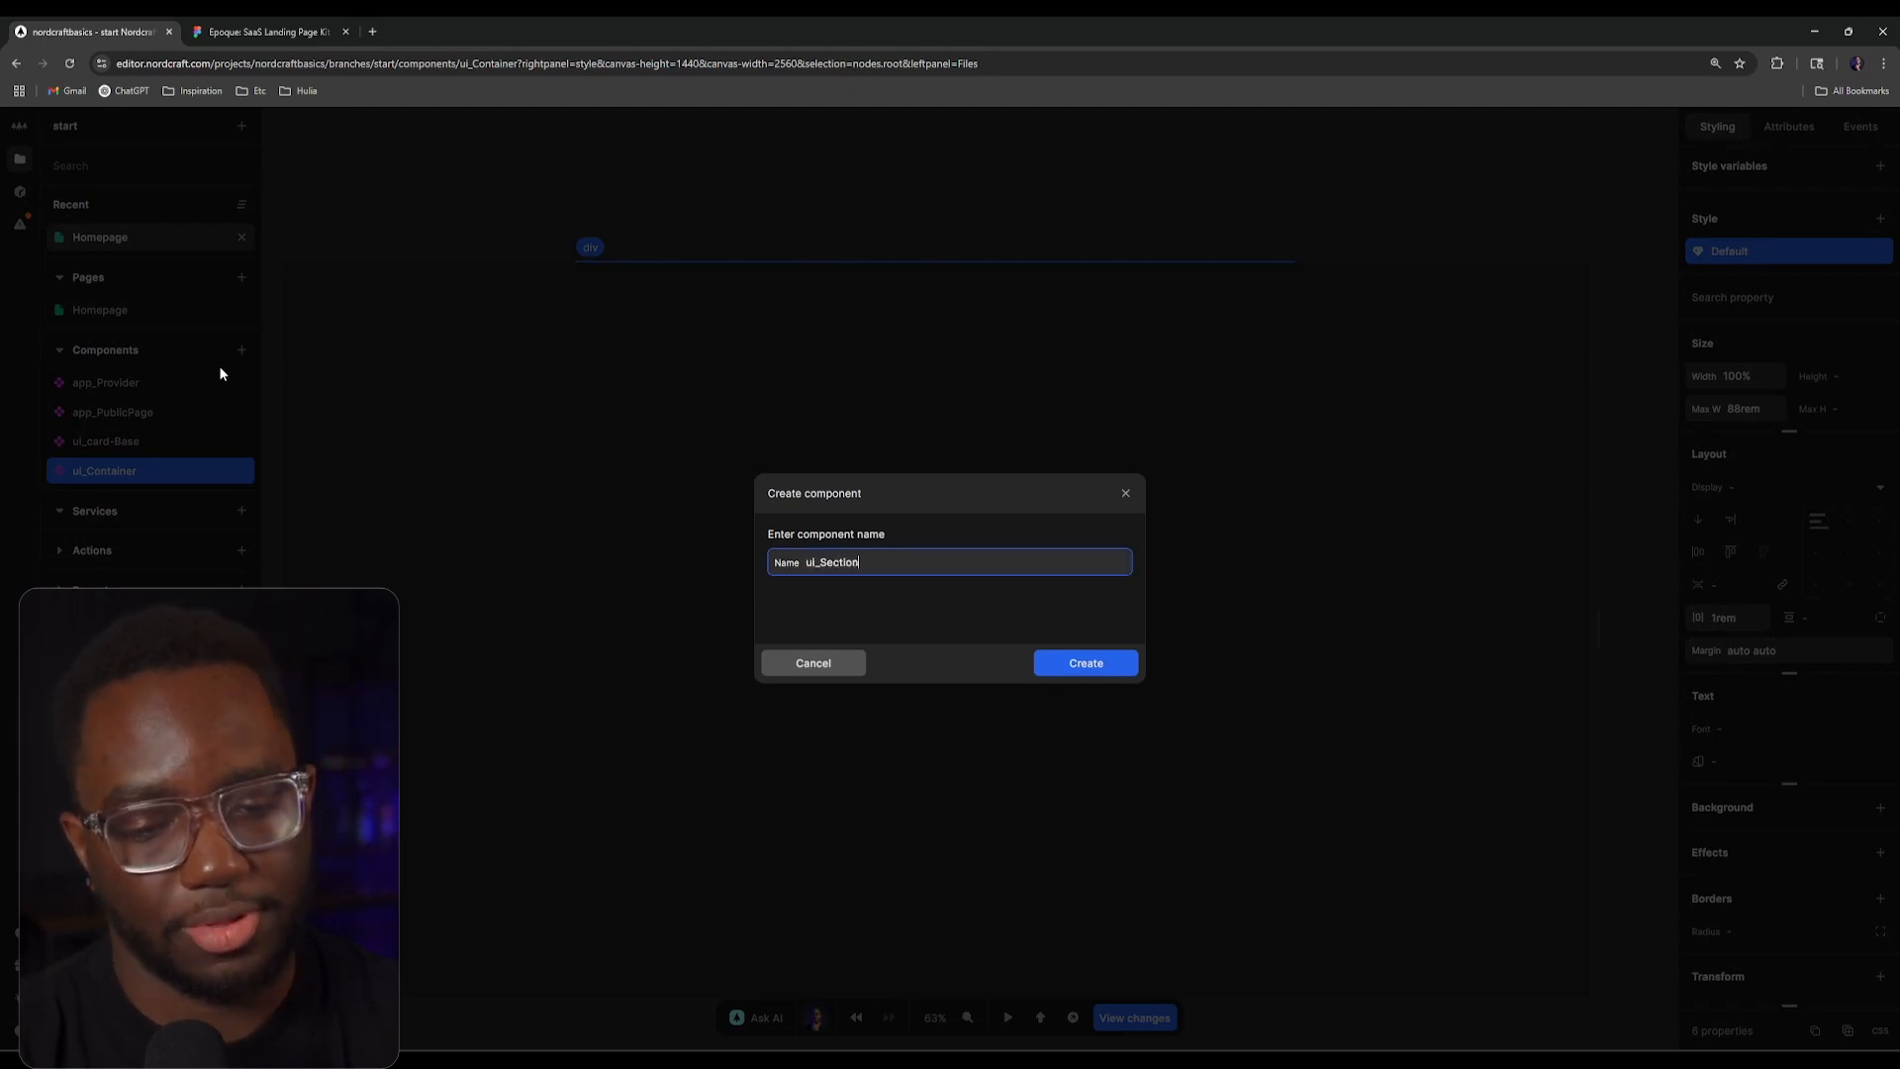
key("Return")
left_click(211, 164)
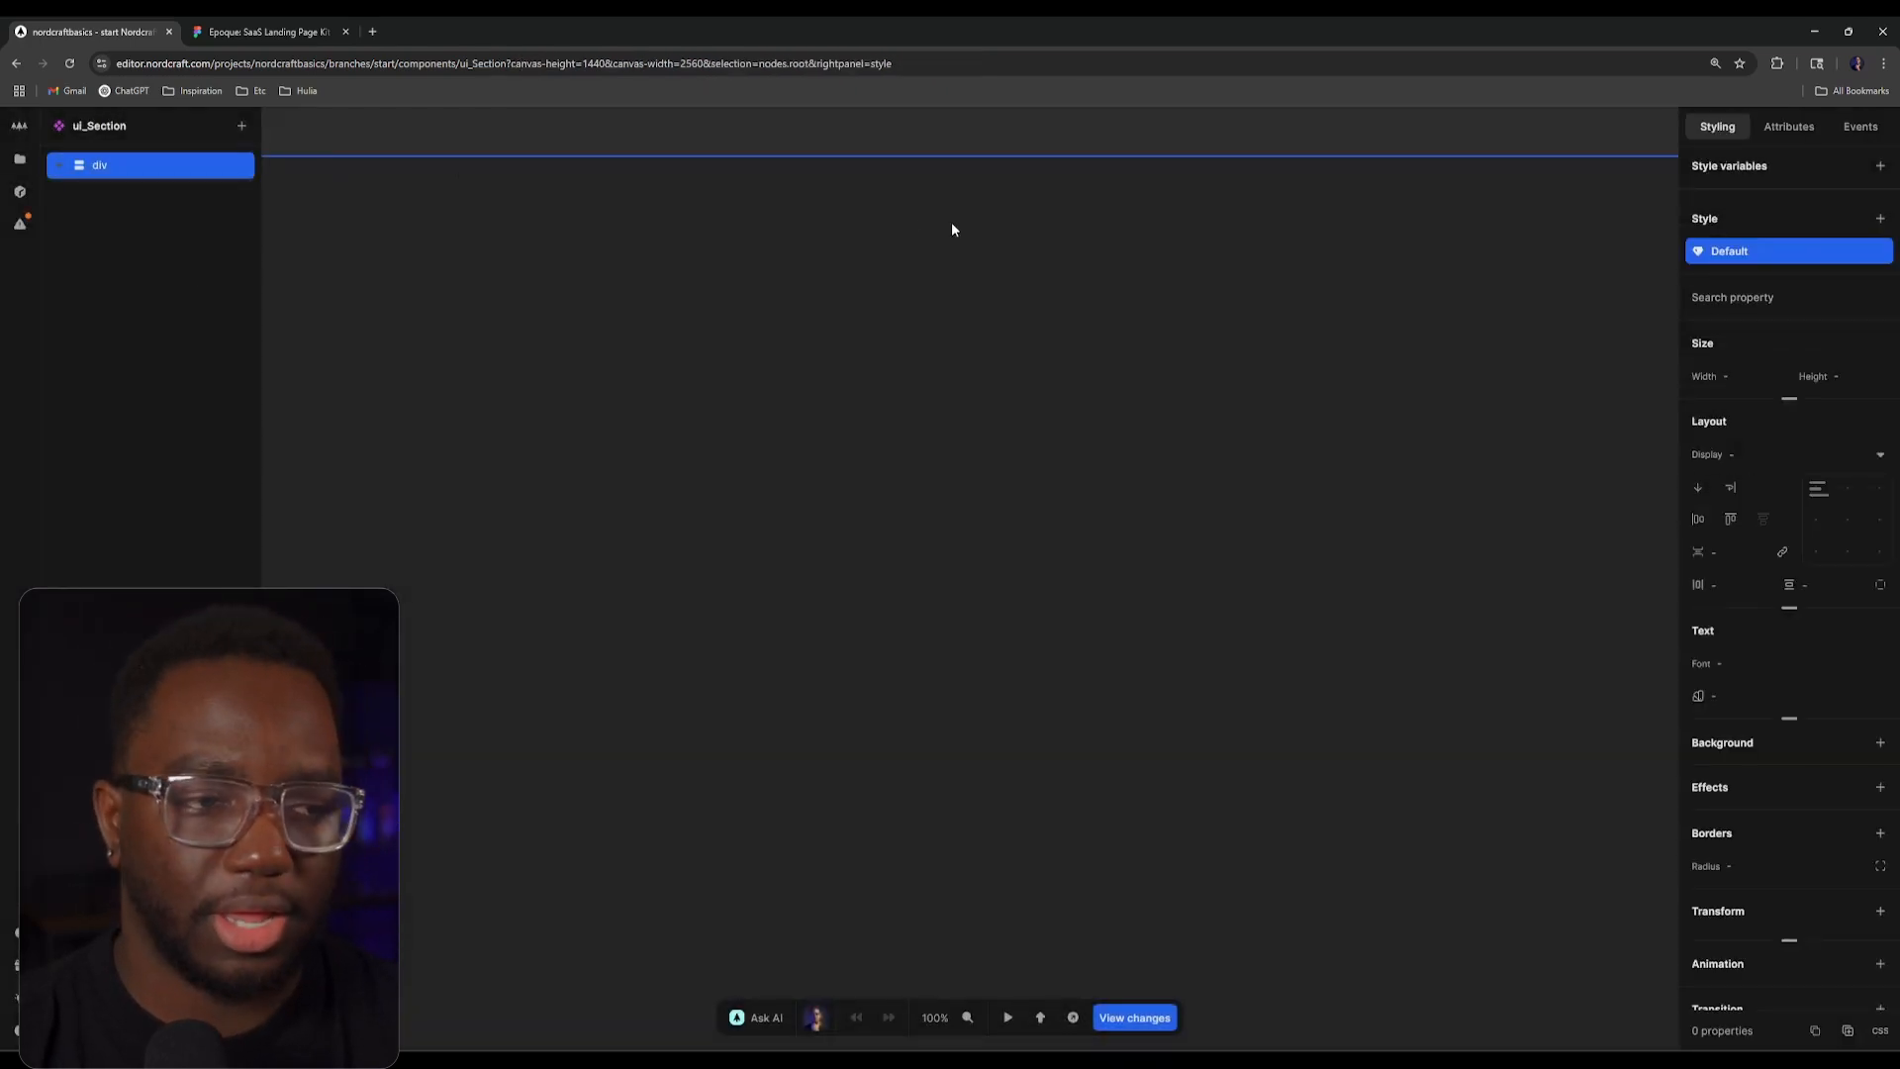
Step: Change the tag of ui_Section's root element to section
left_click(1789, 127)
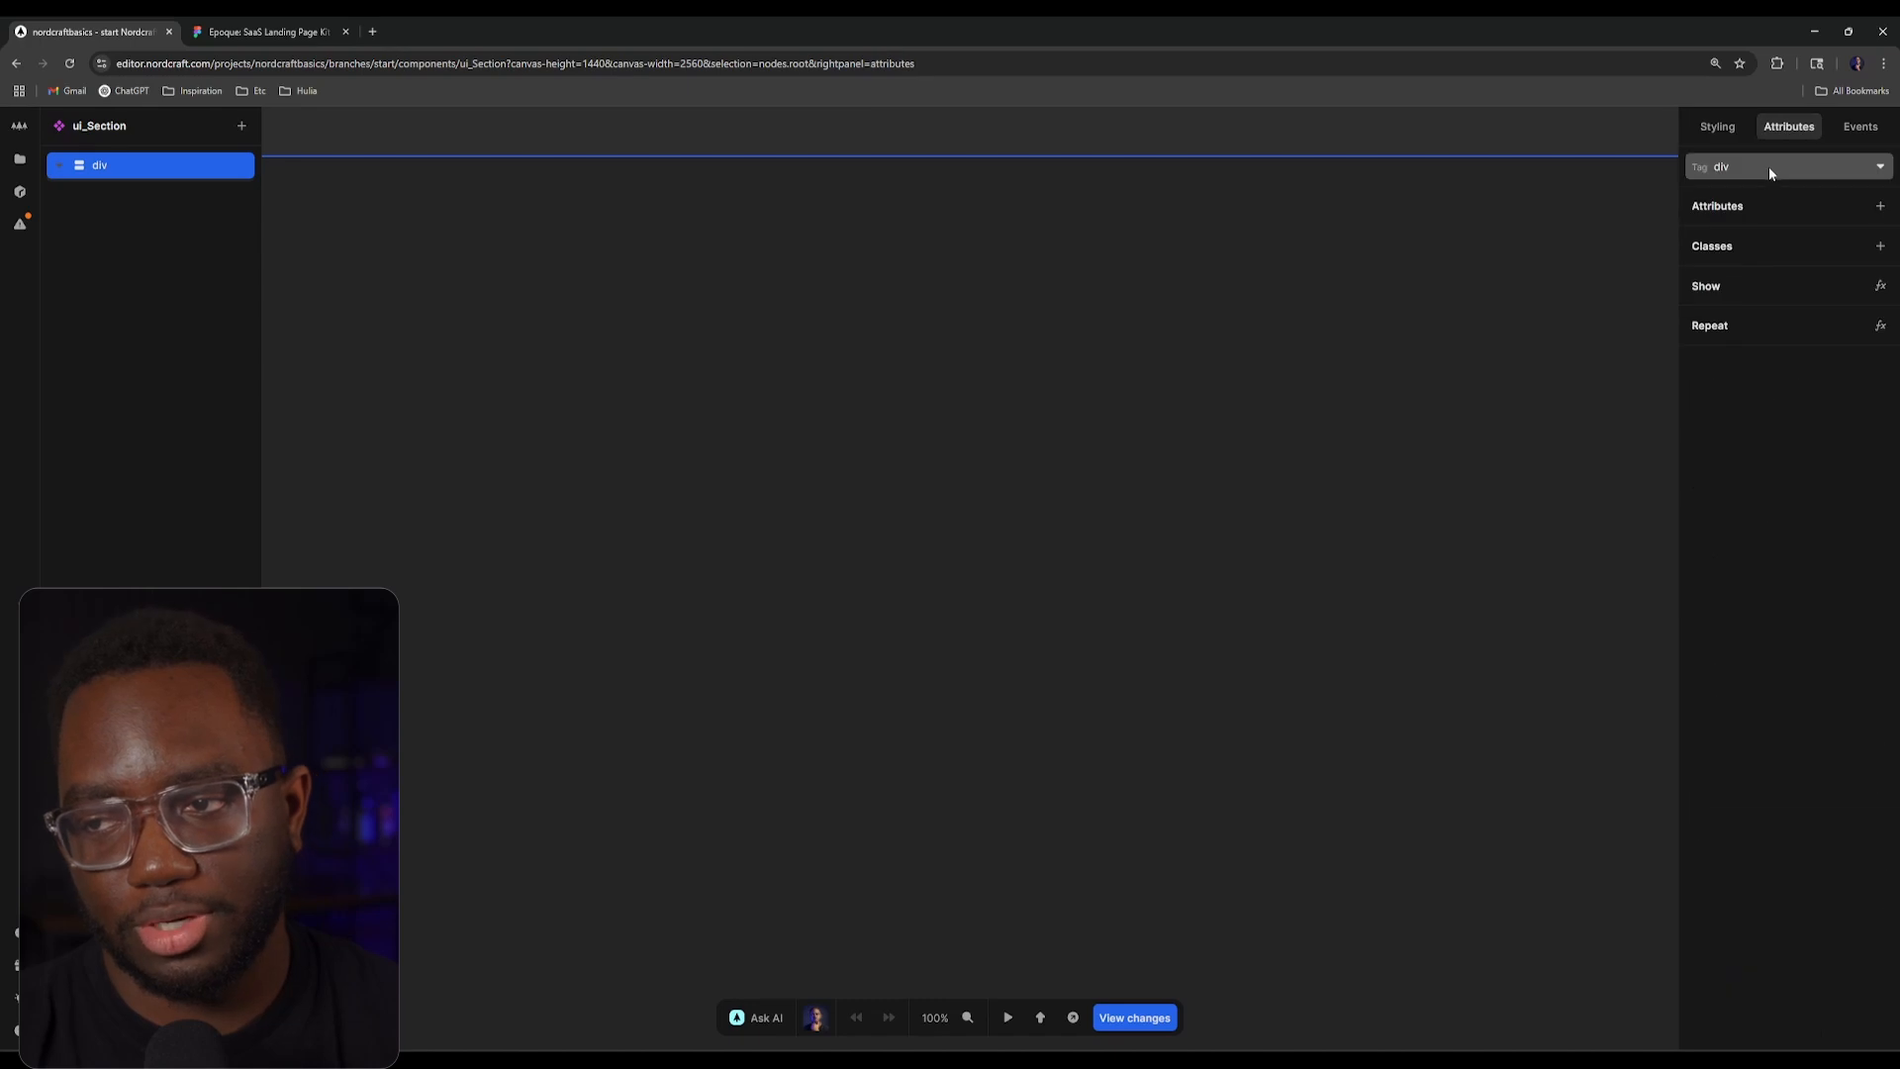
left_click(1770, 170)
type("section")
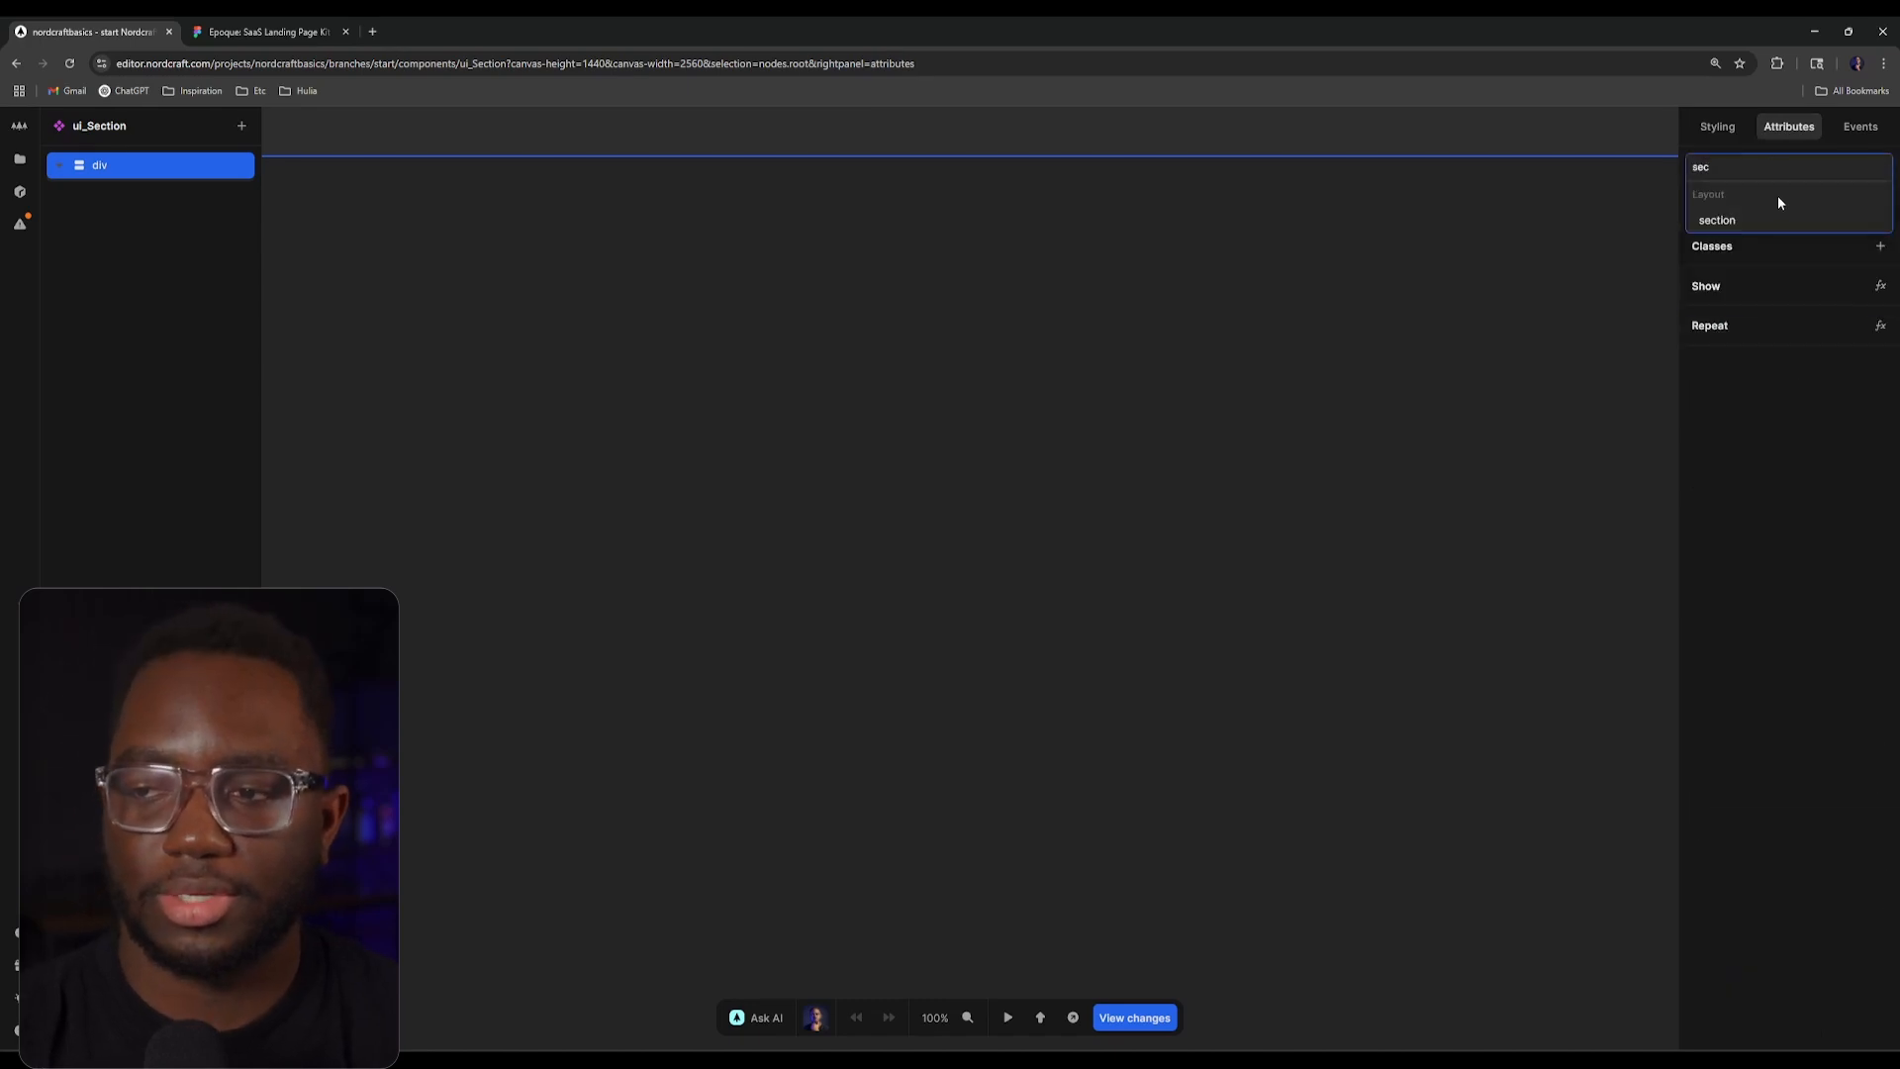
left_click(1771, 208)
Step: Insert the ui_Container component inside the root section and add a slot within that container
left_click(241, 126)
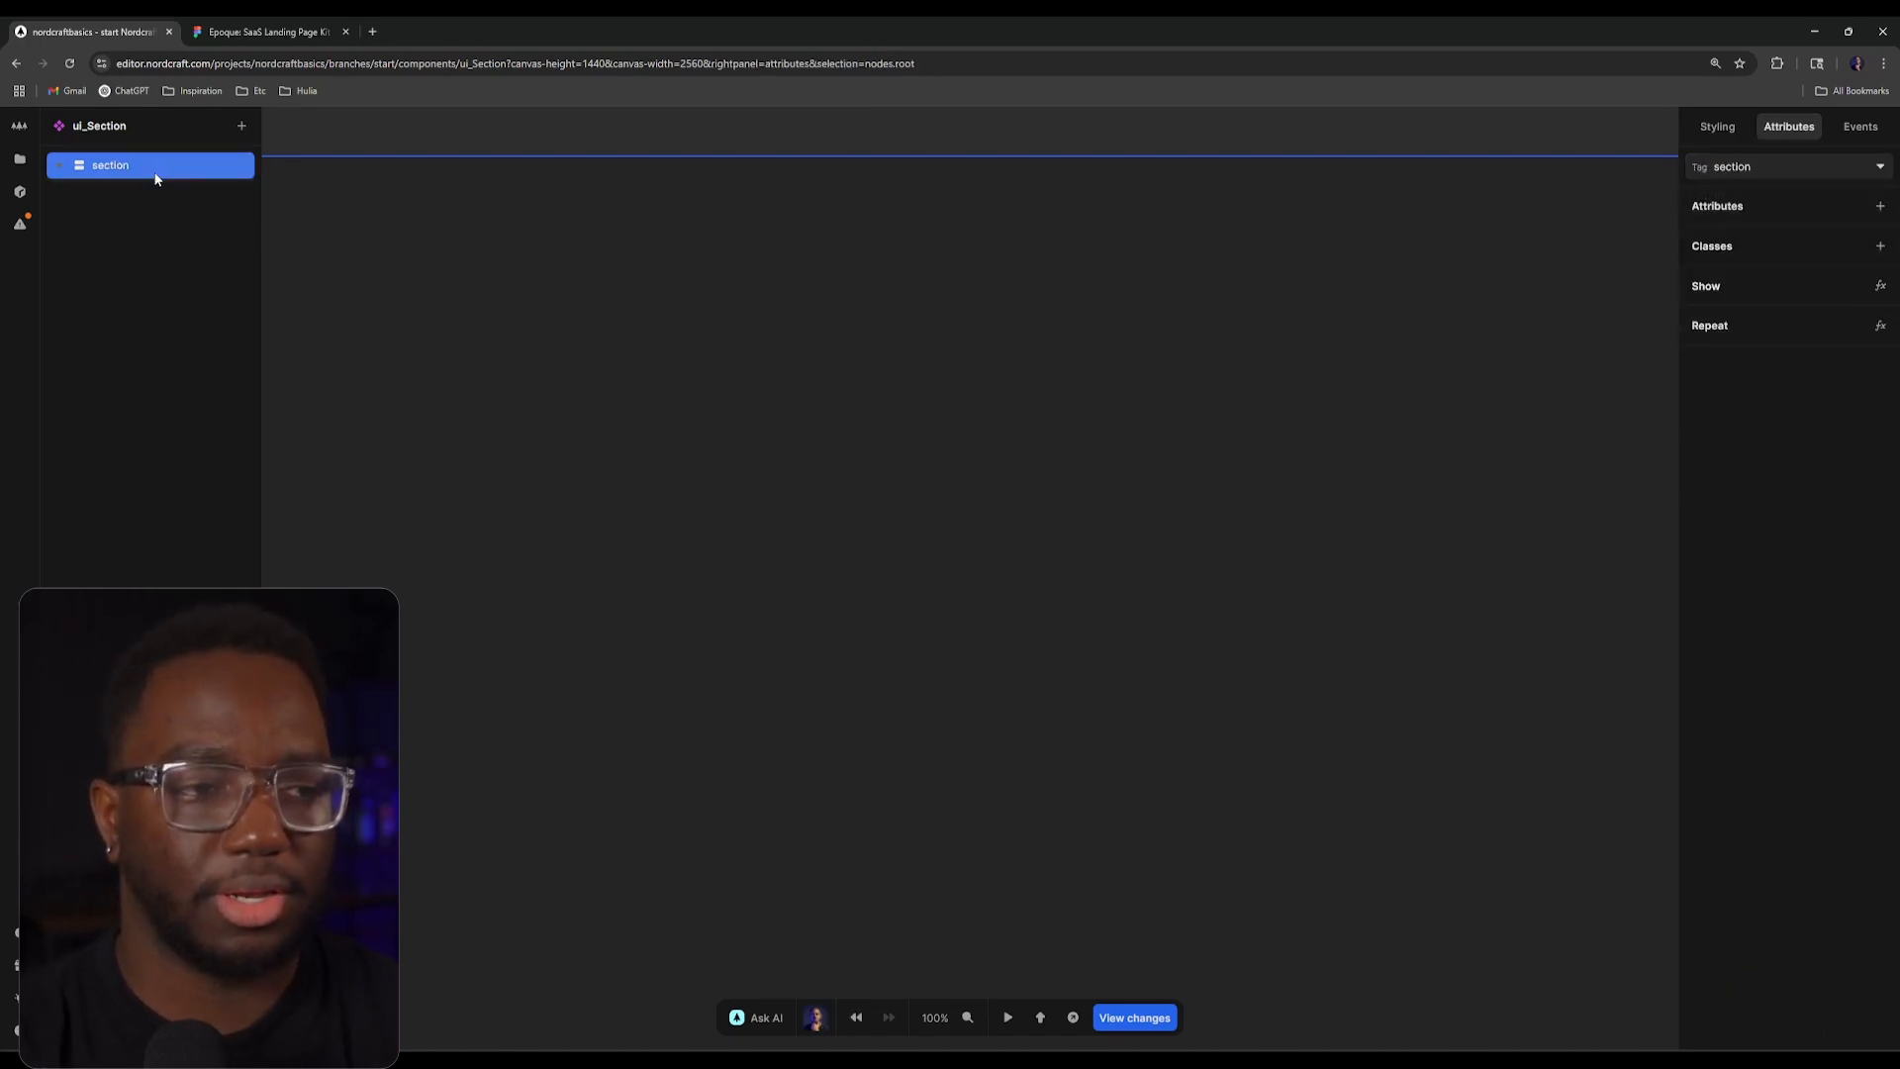
type("contai")
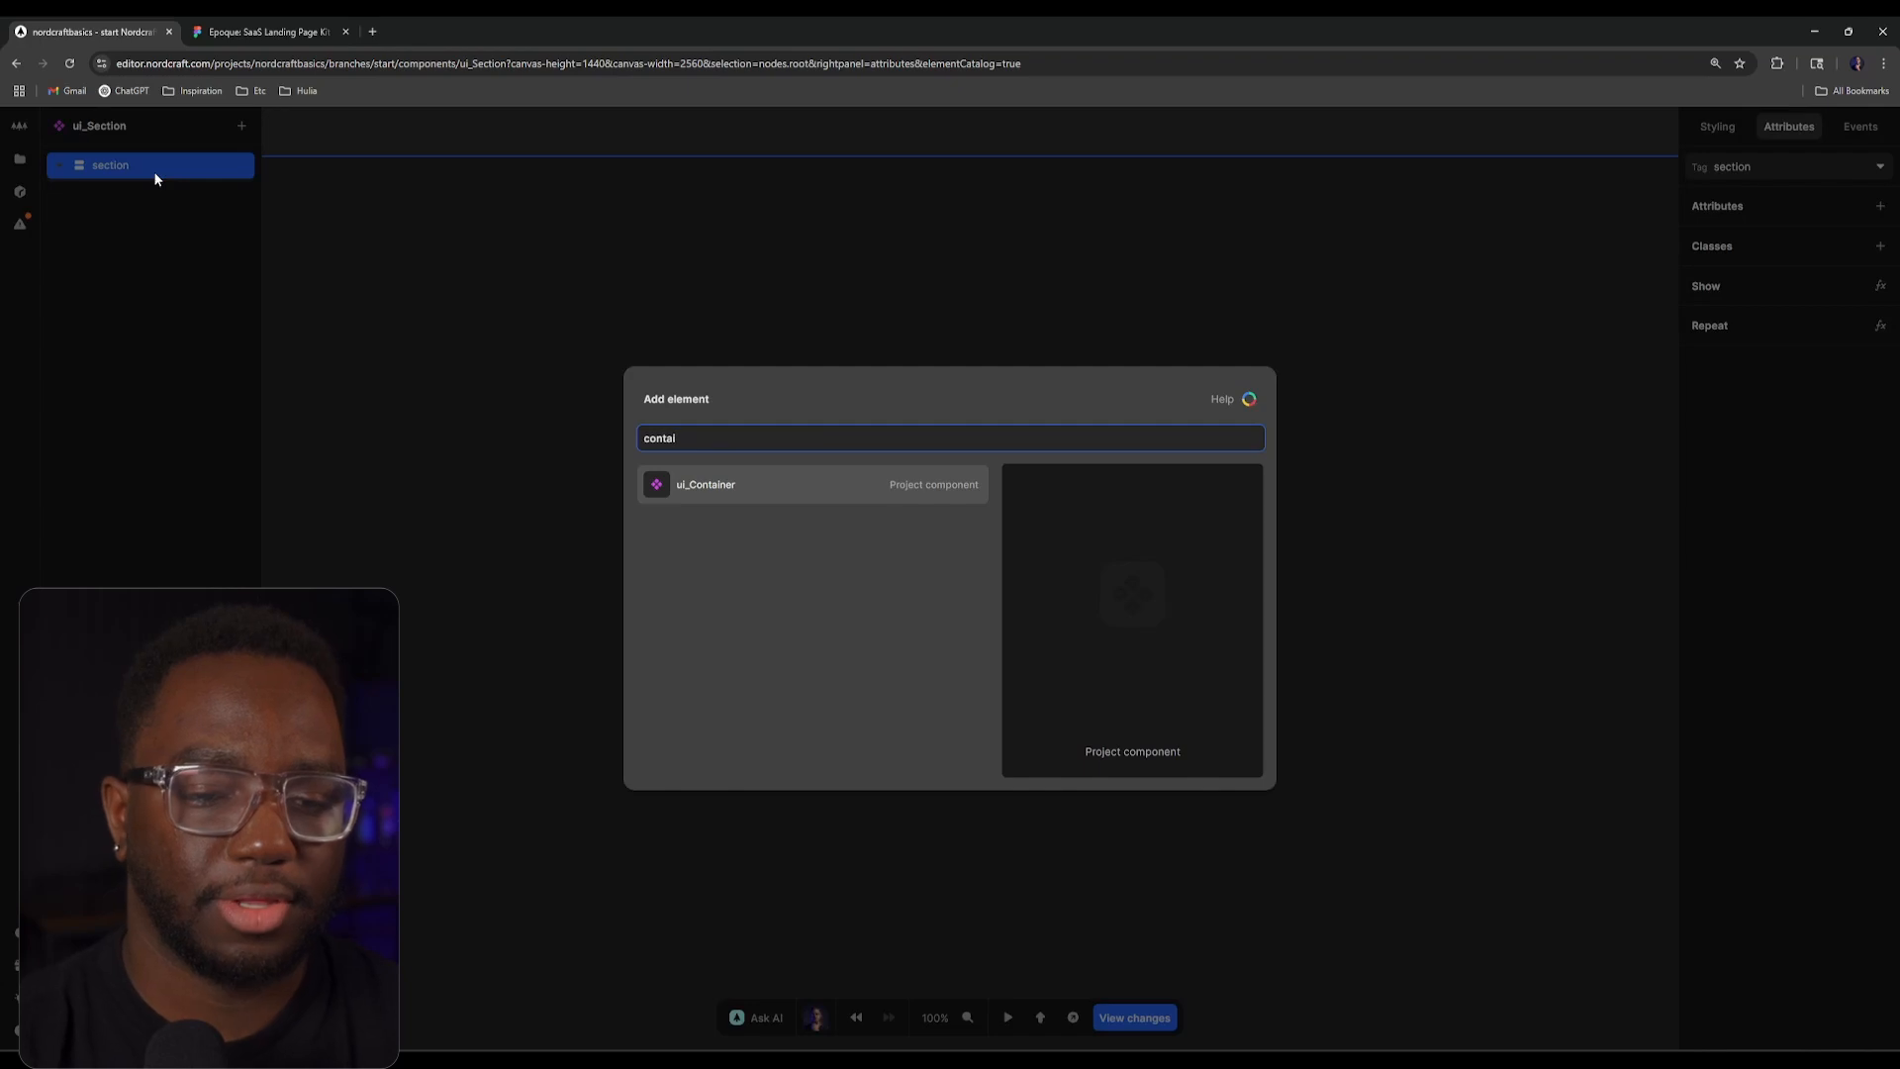
key("Return")
left_click(166, 199)
type("a")
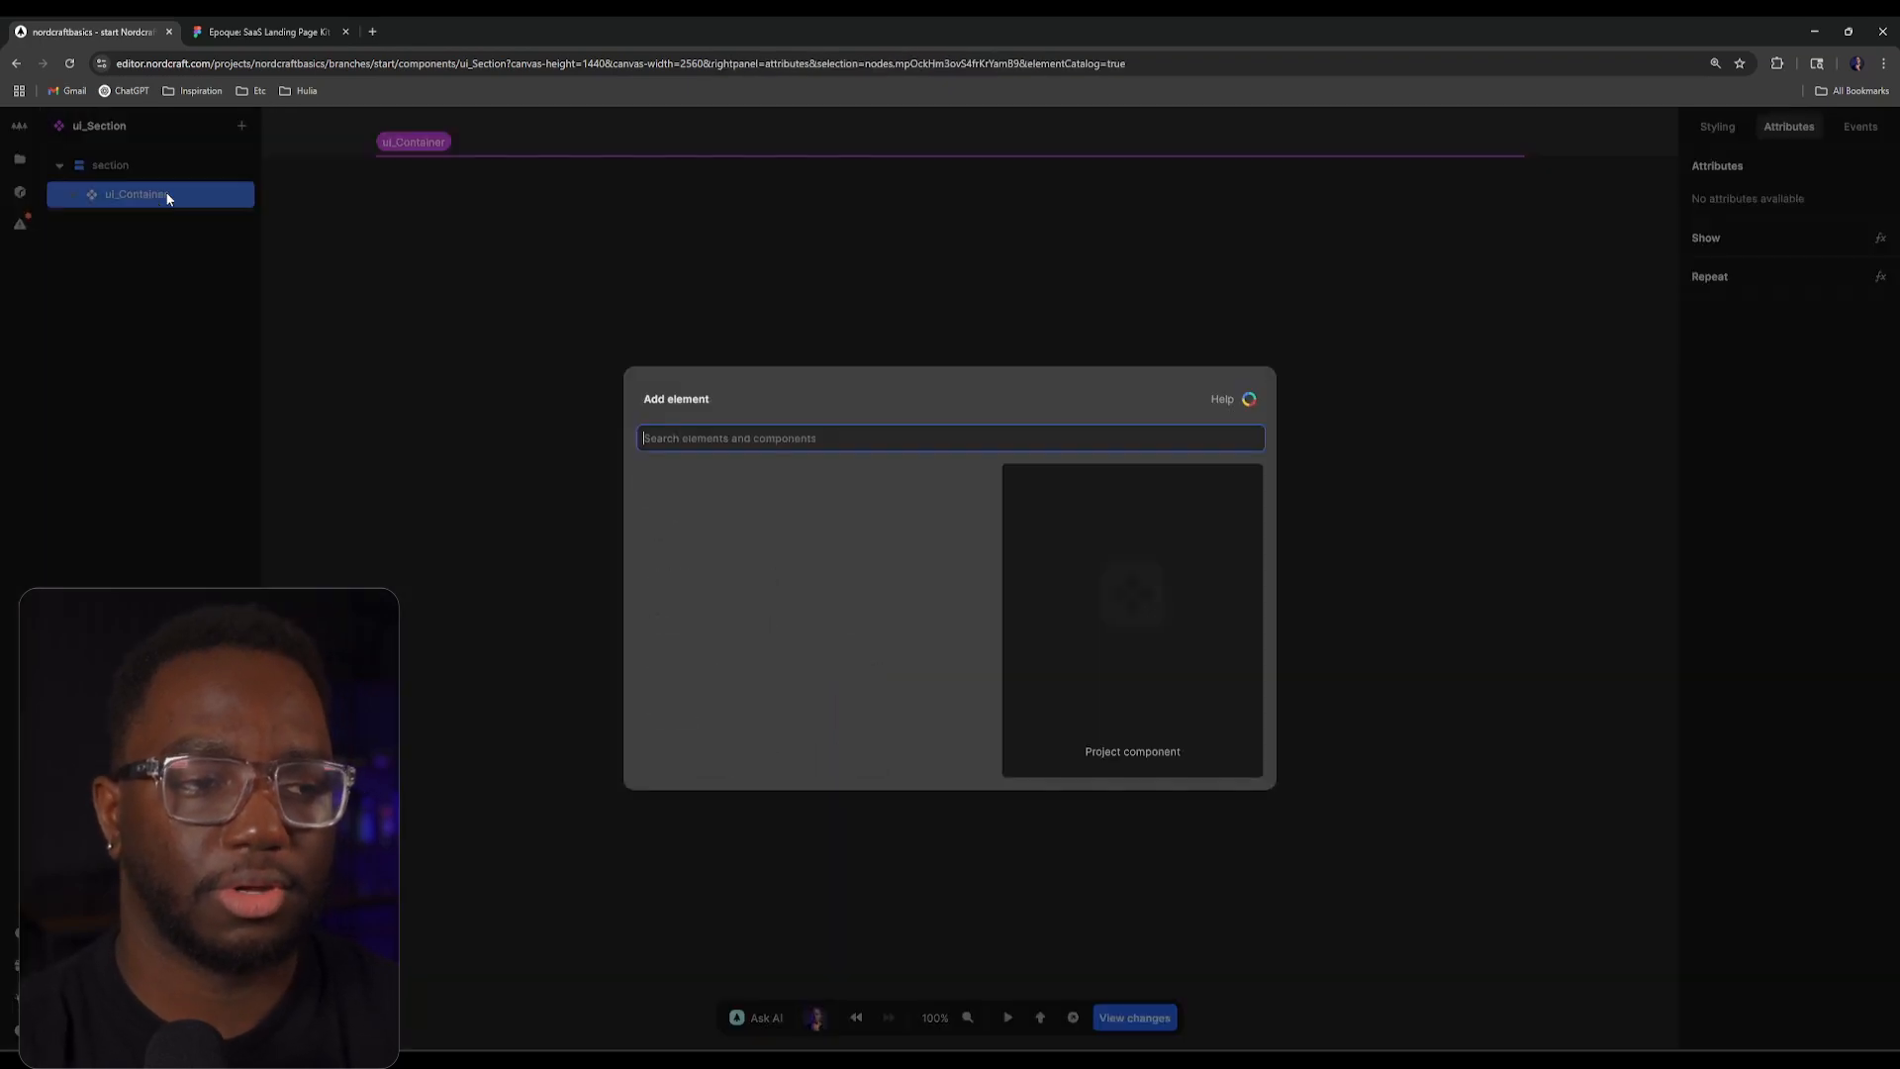
type("slot")
key("Return")
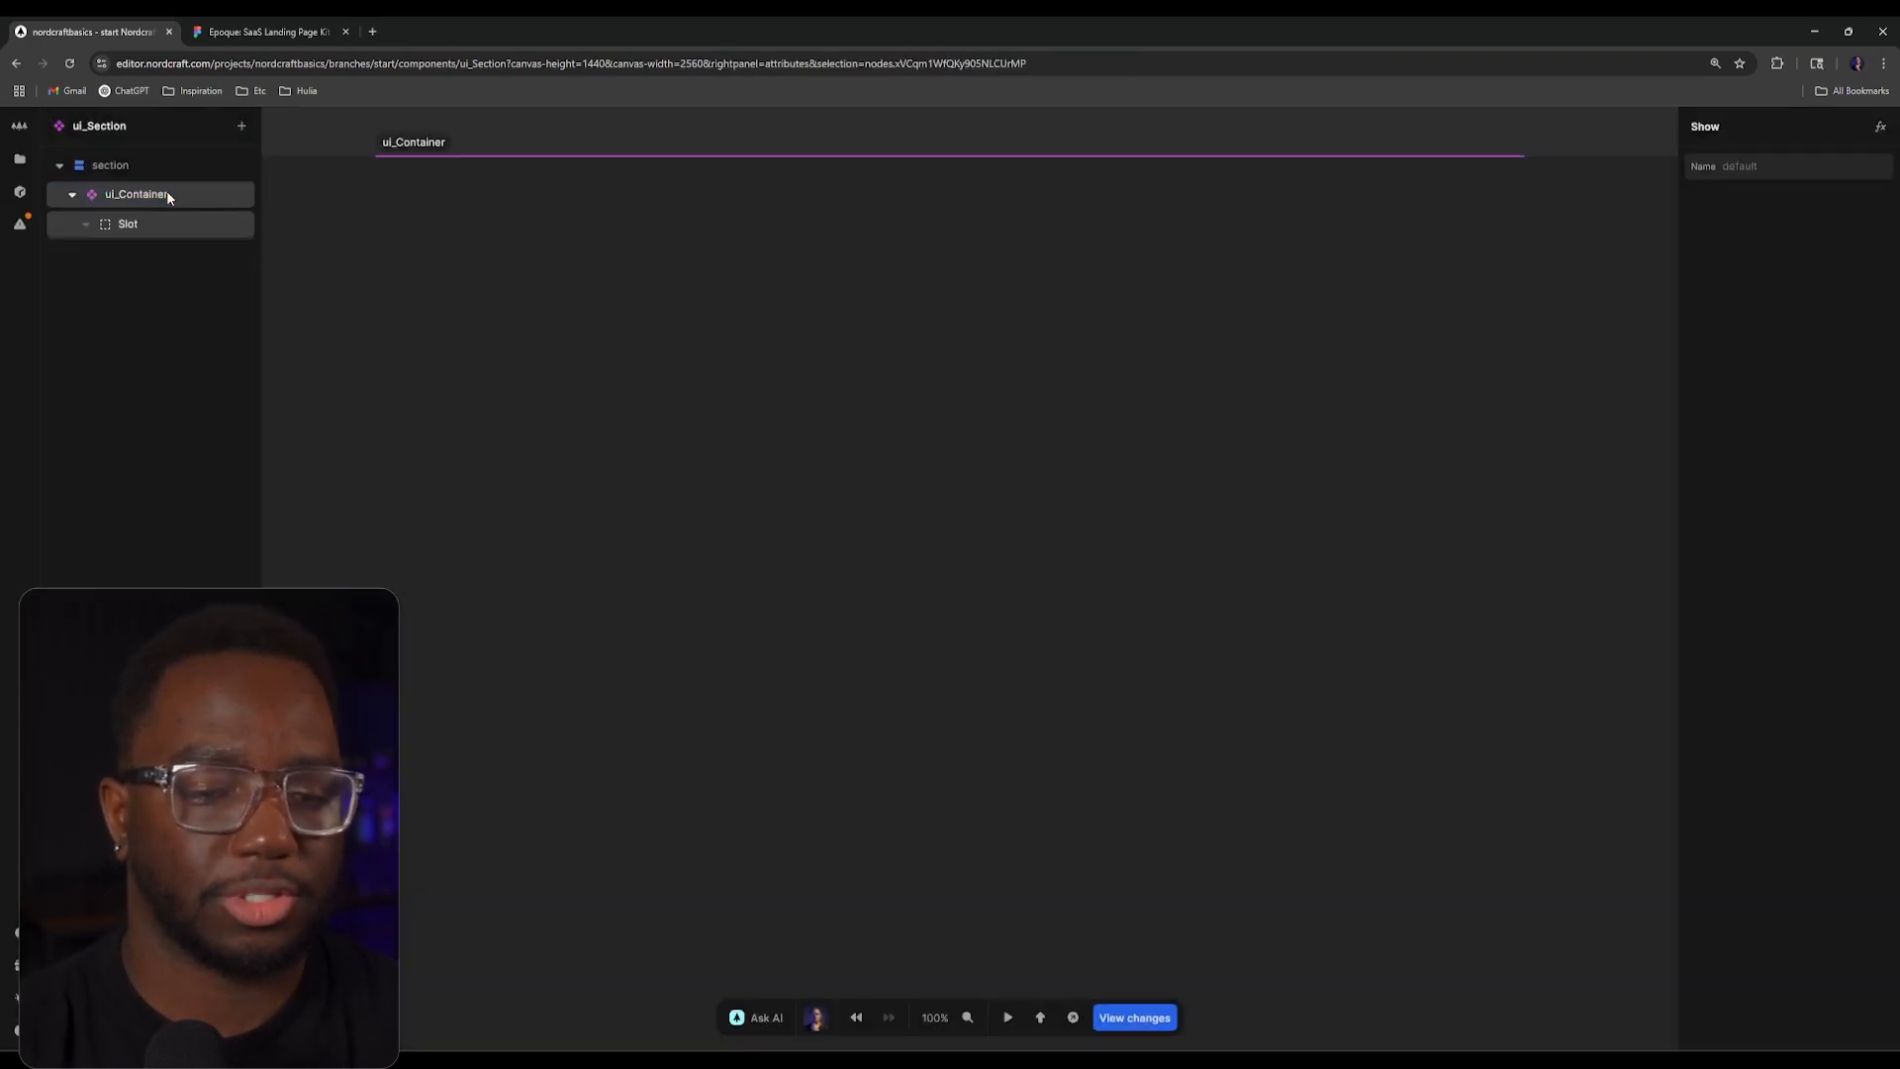
Step: Set the vertical padding of ui_Section's root section element to 6rem
left_click(168, 158)
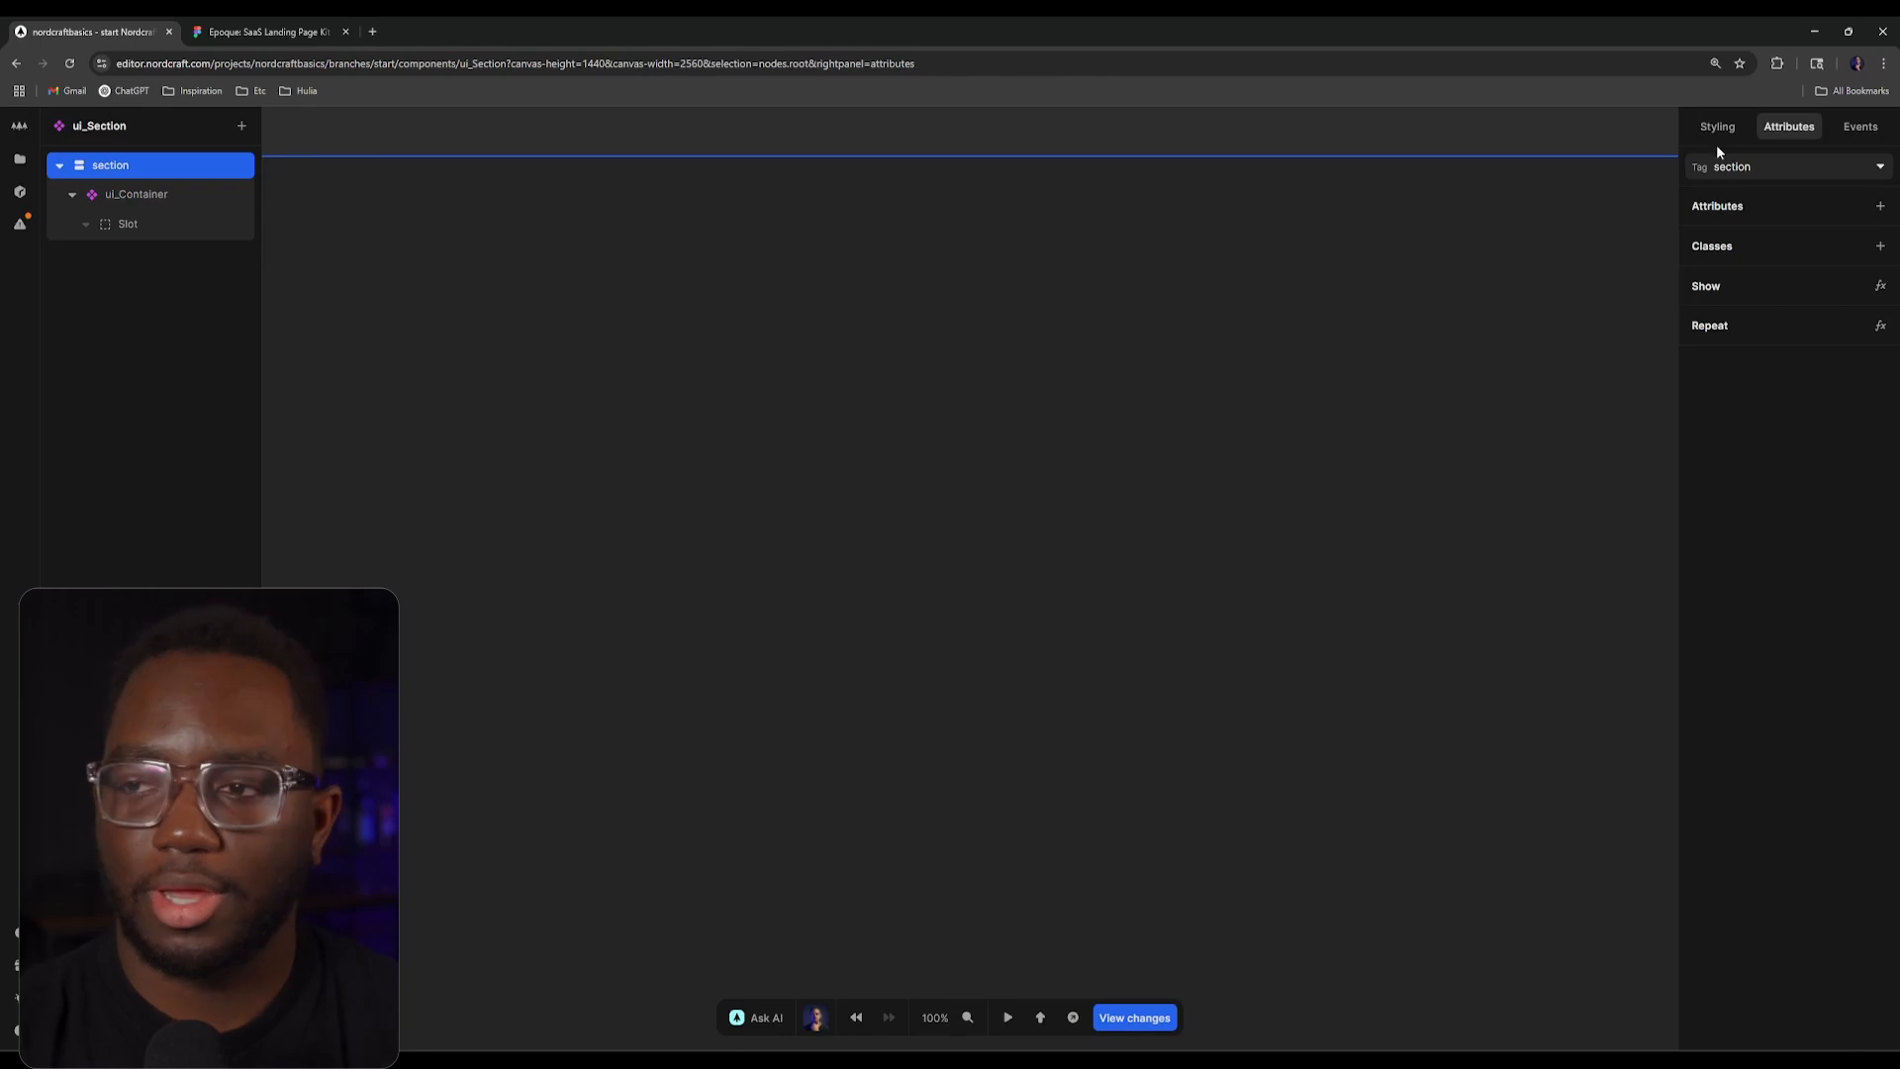
left_click(1717, 129)
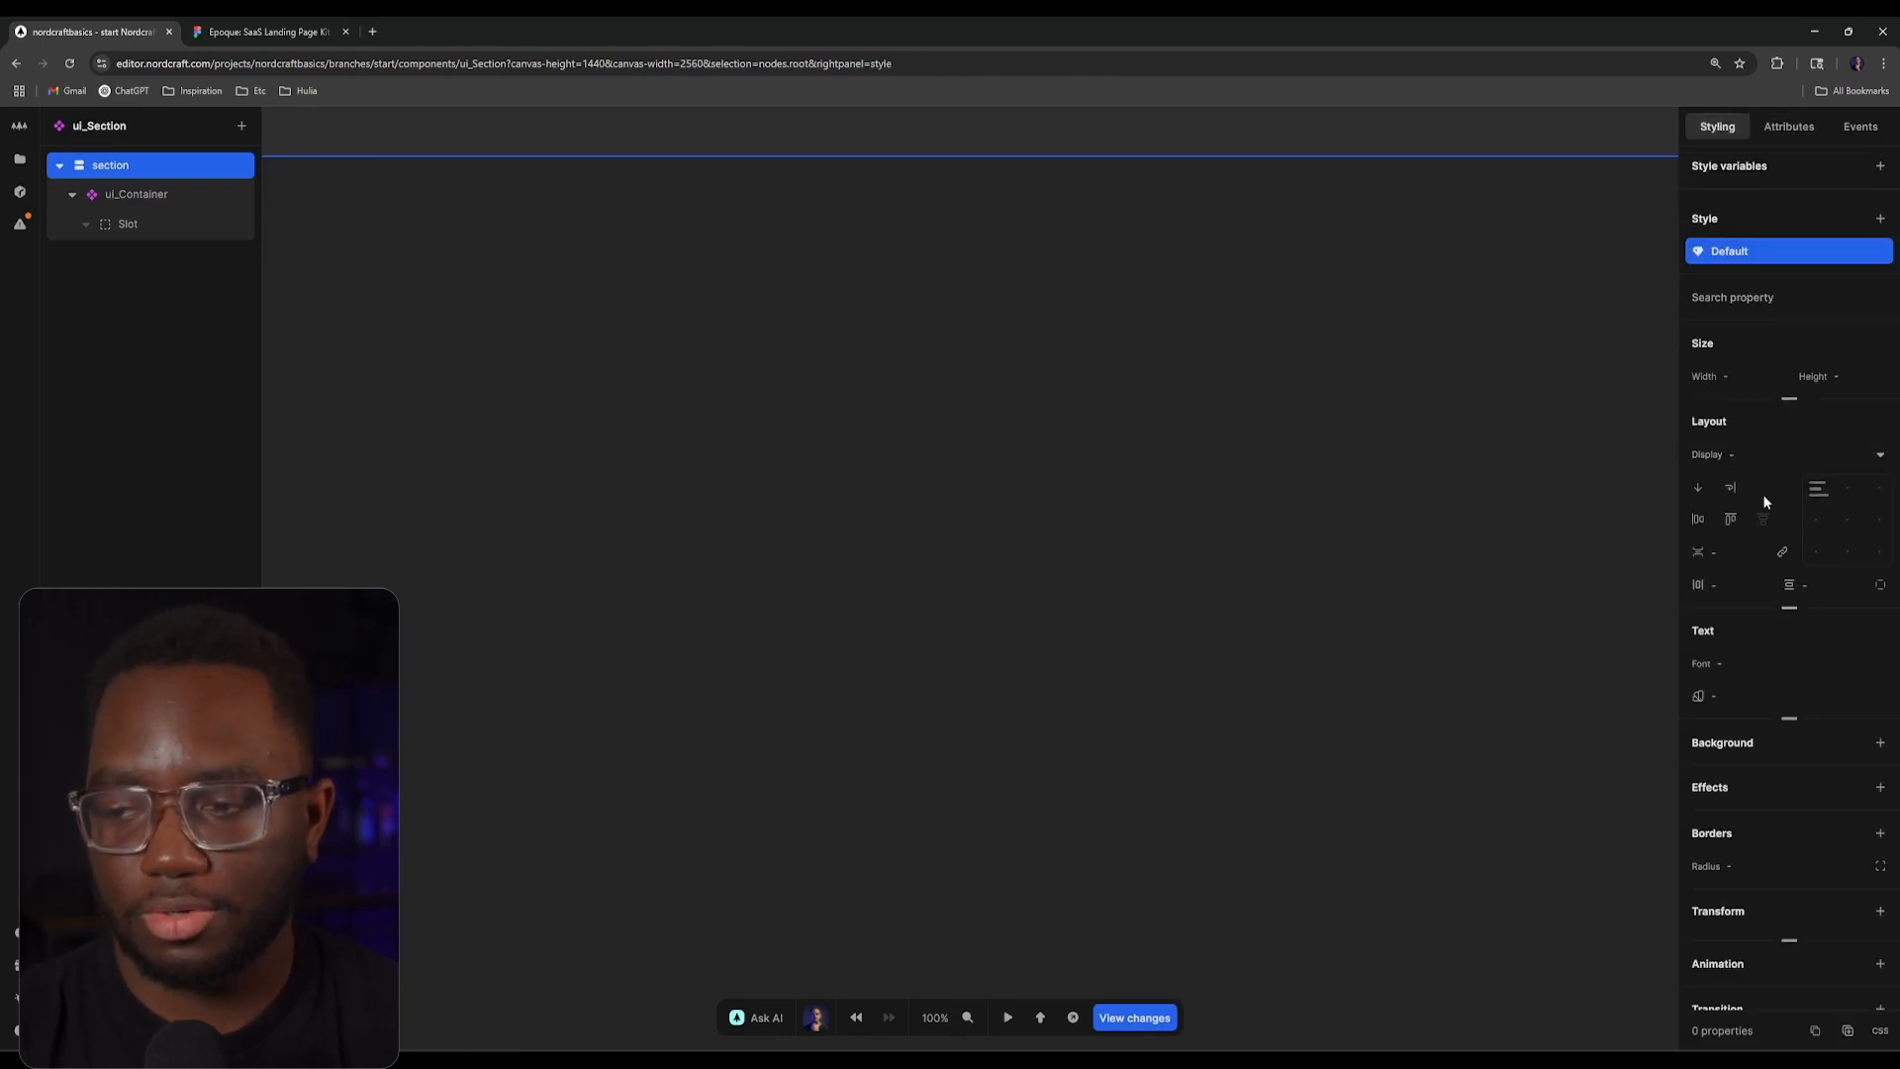
left_click(1846, 583)
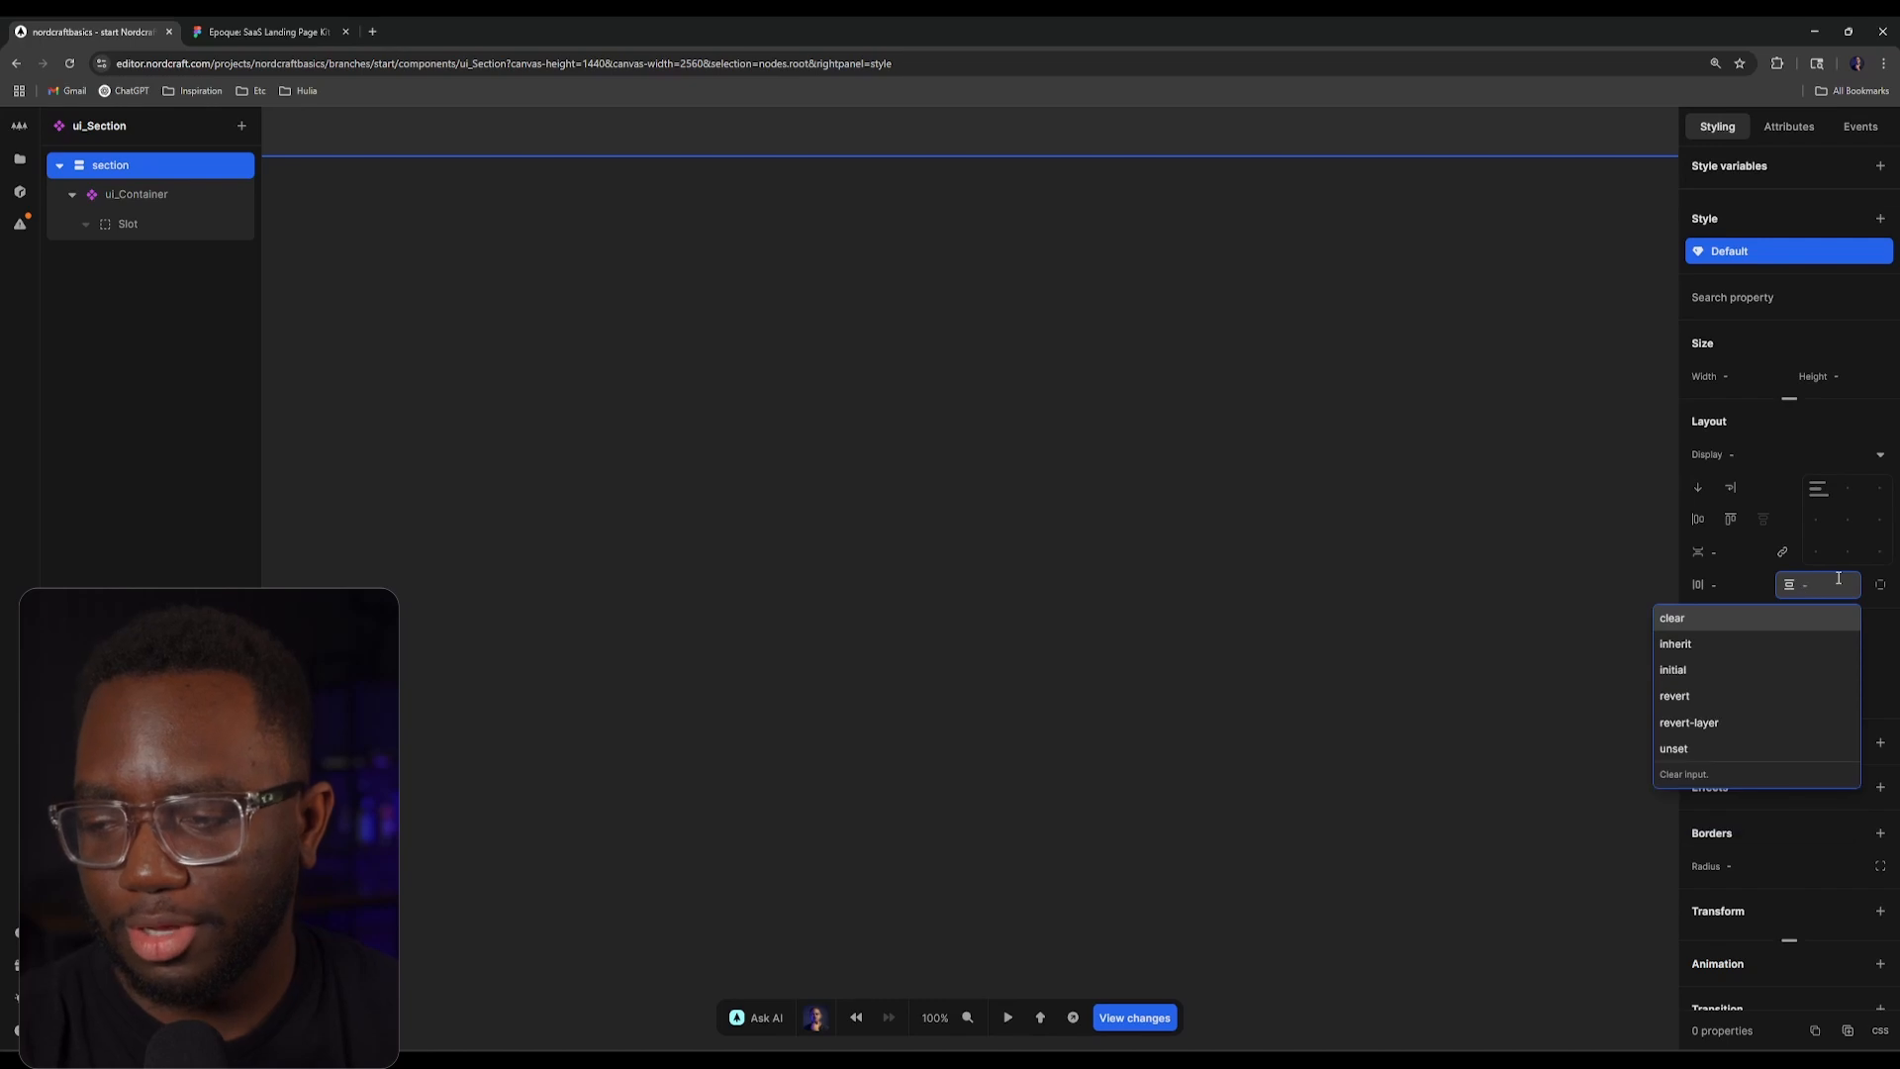
type("6rem")
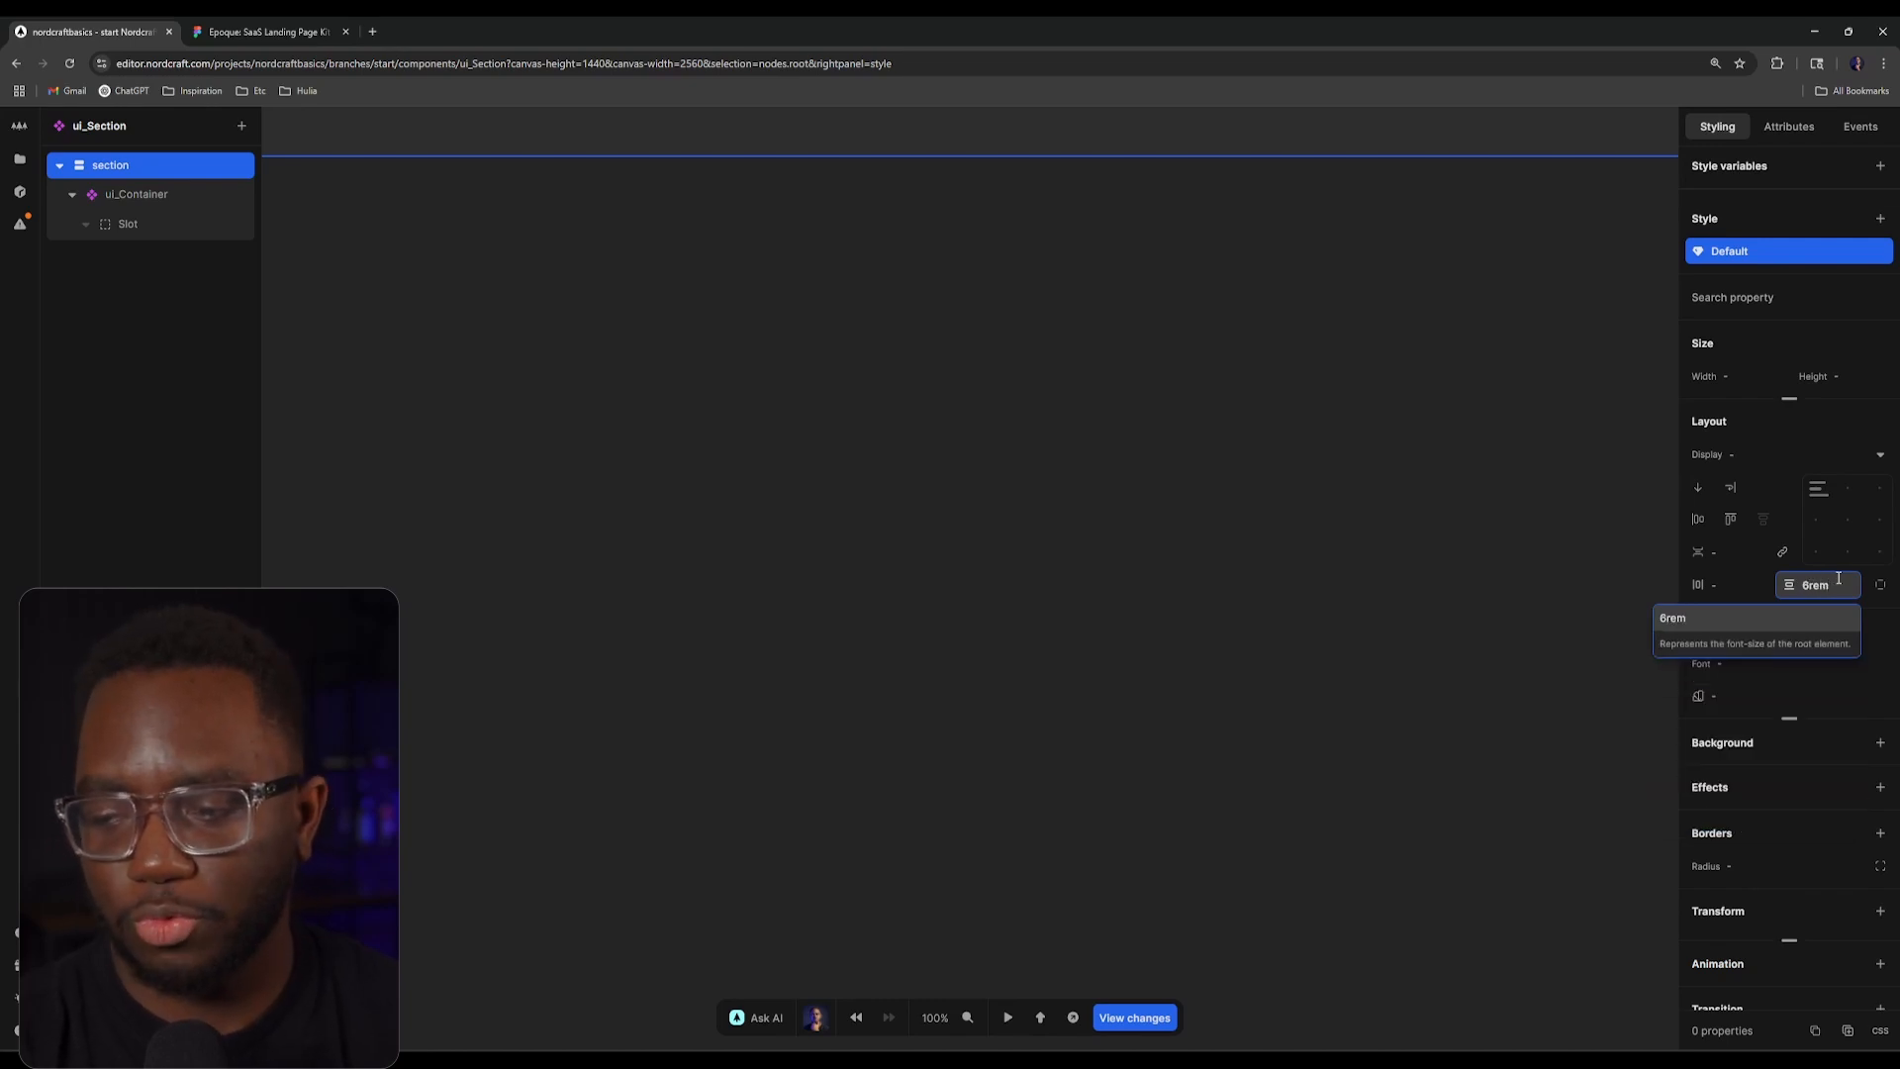
key("Return")
left_click(1143, 489)
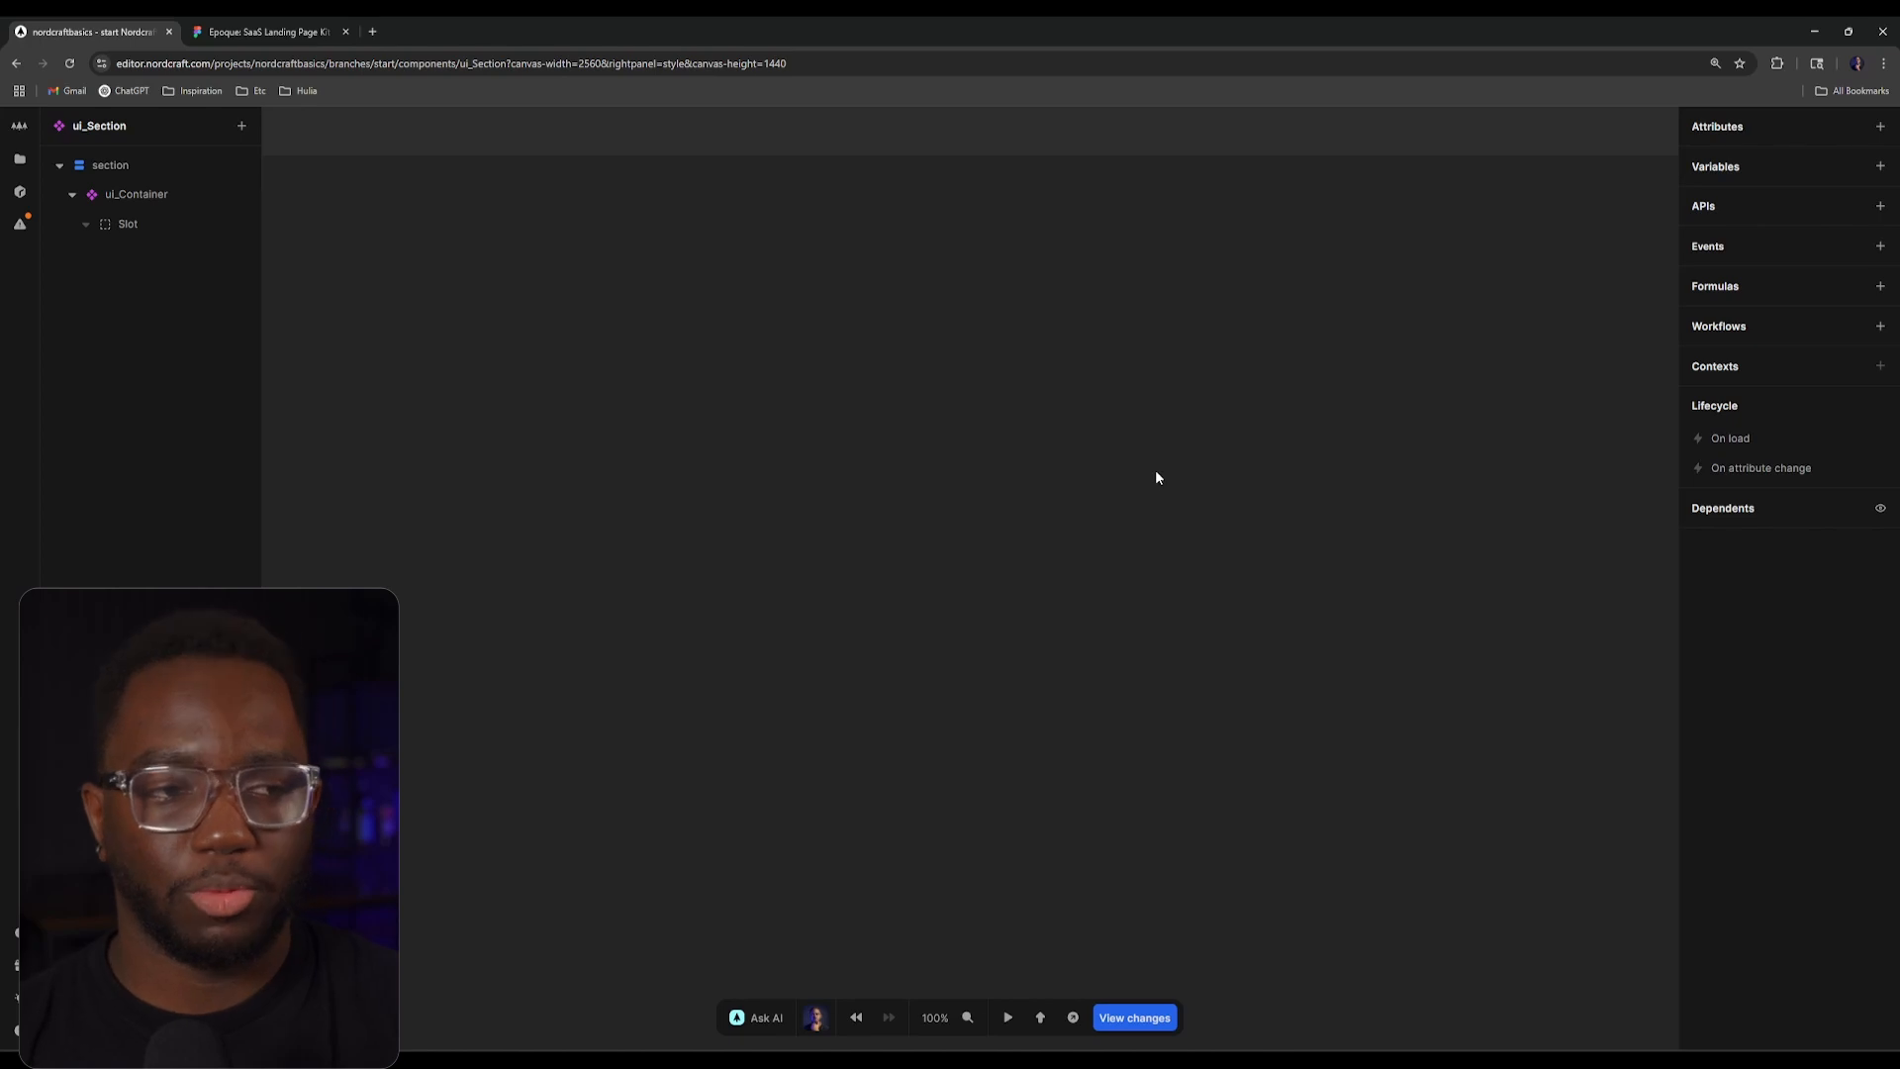
left_click(356, 235)
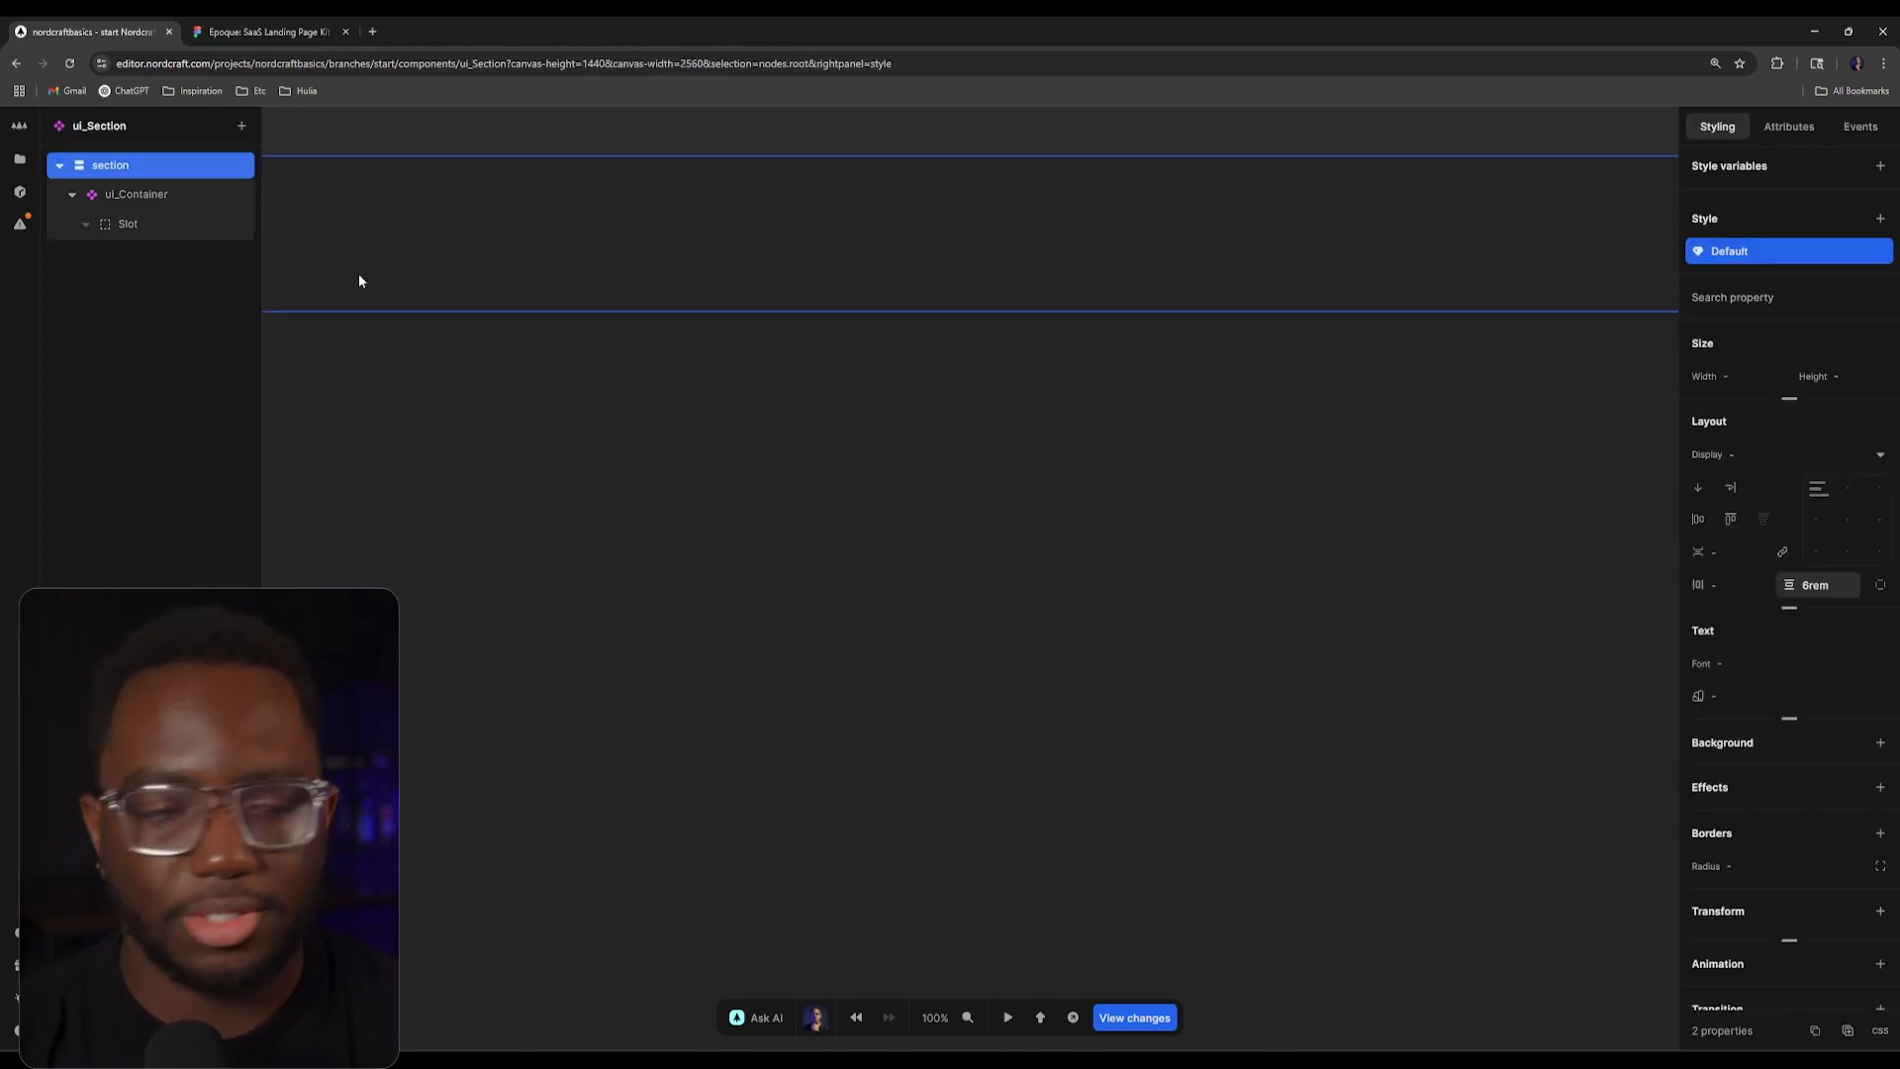
Step: Open the Homepage and add the ui_Section component inside app_PublicPage
left_click(19, 158)
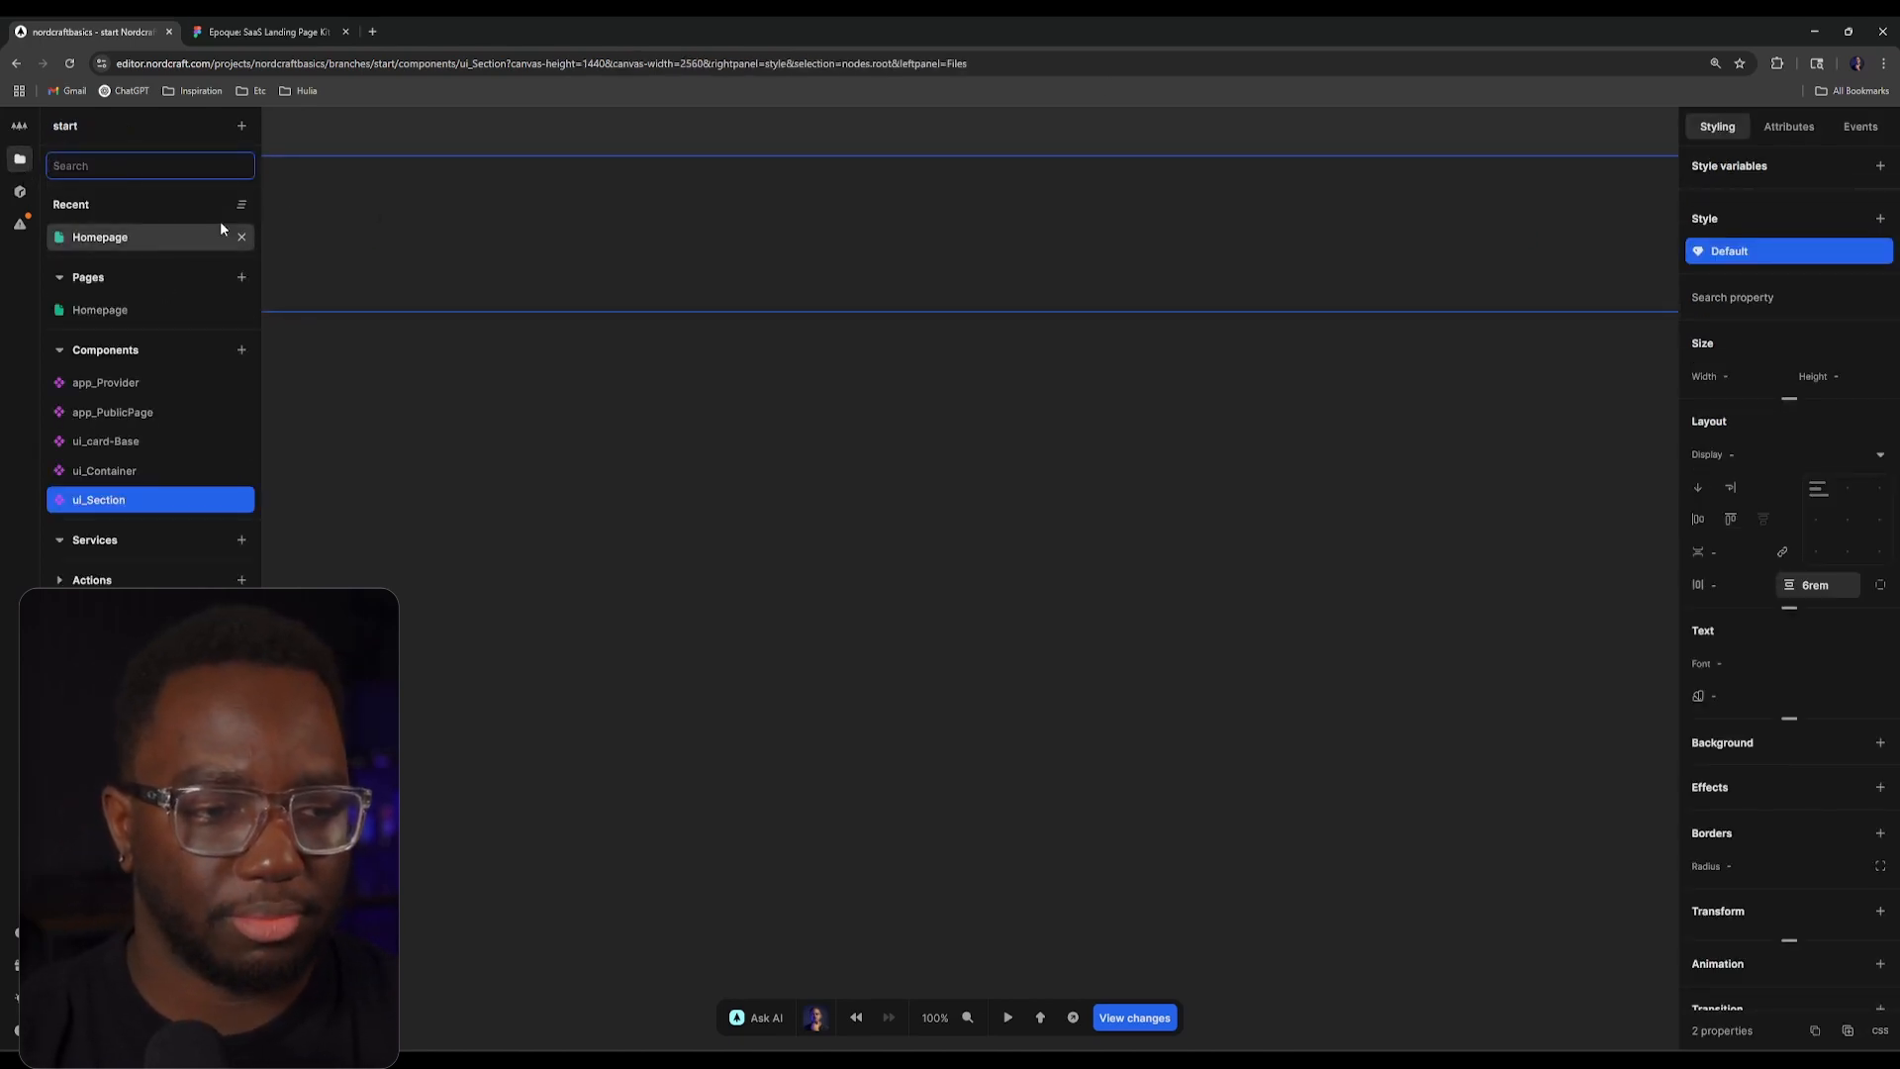
left_click(146, 310)
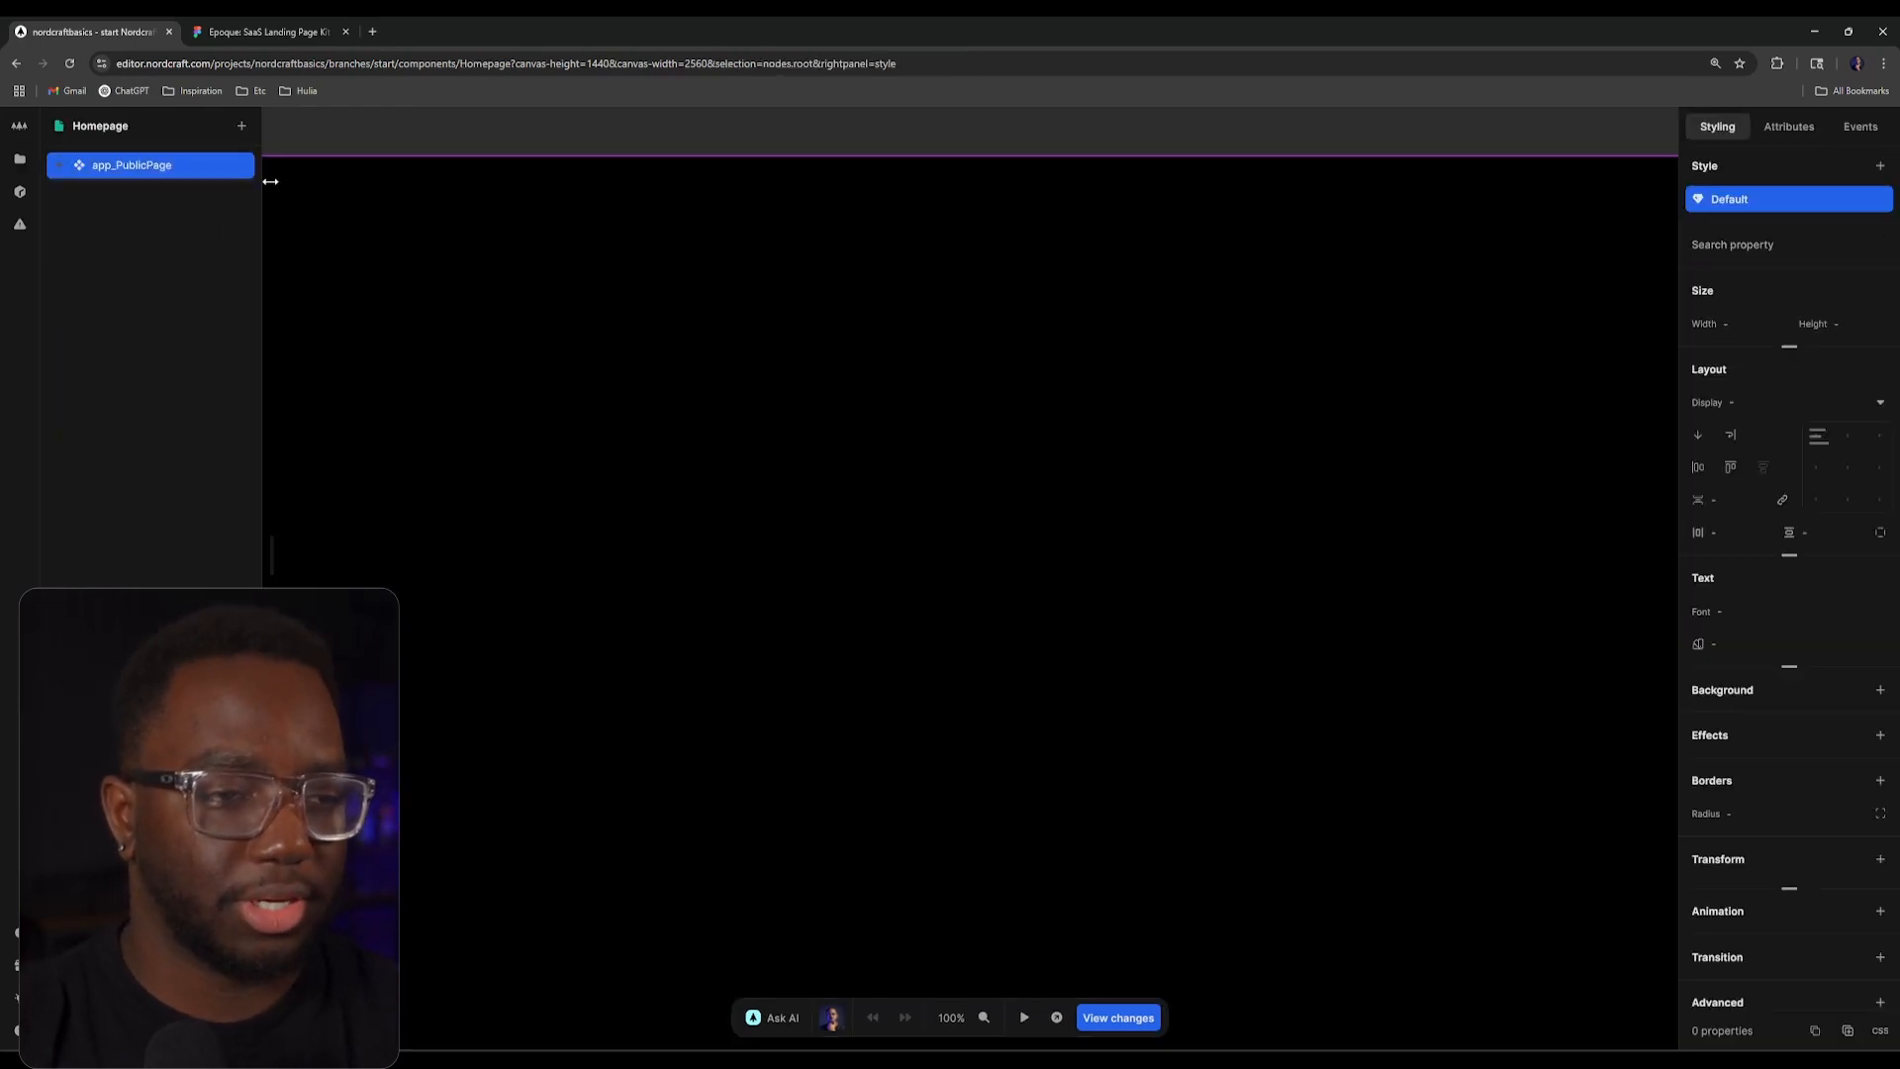
type("asect")
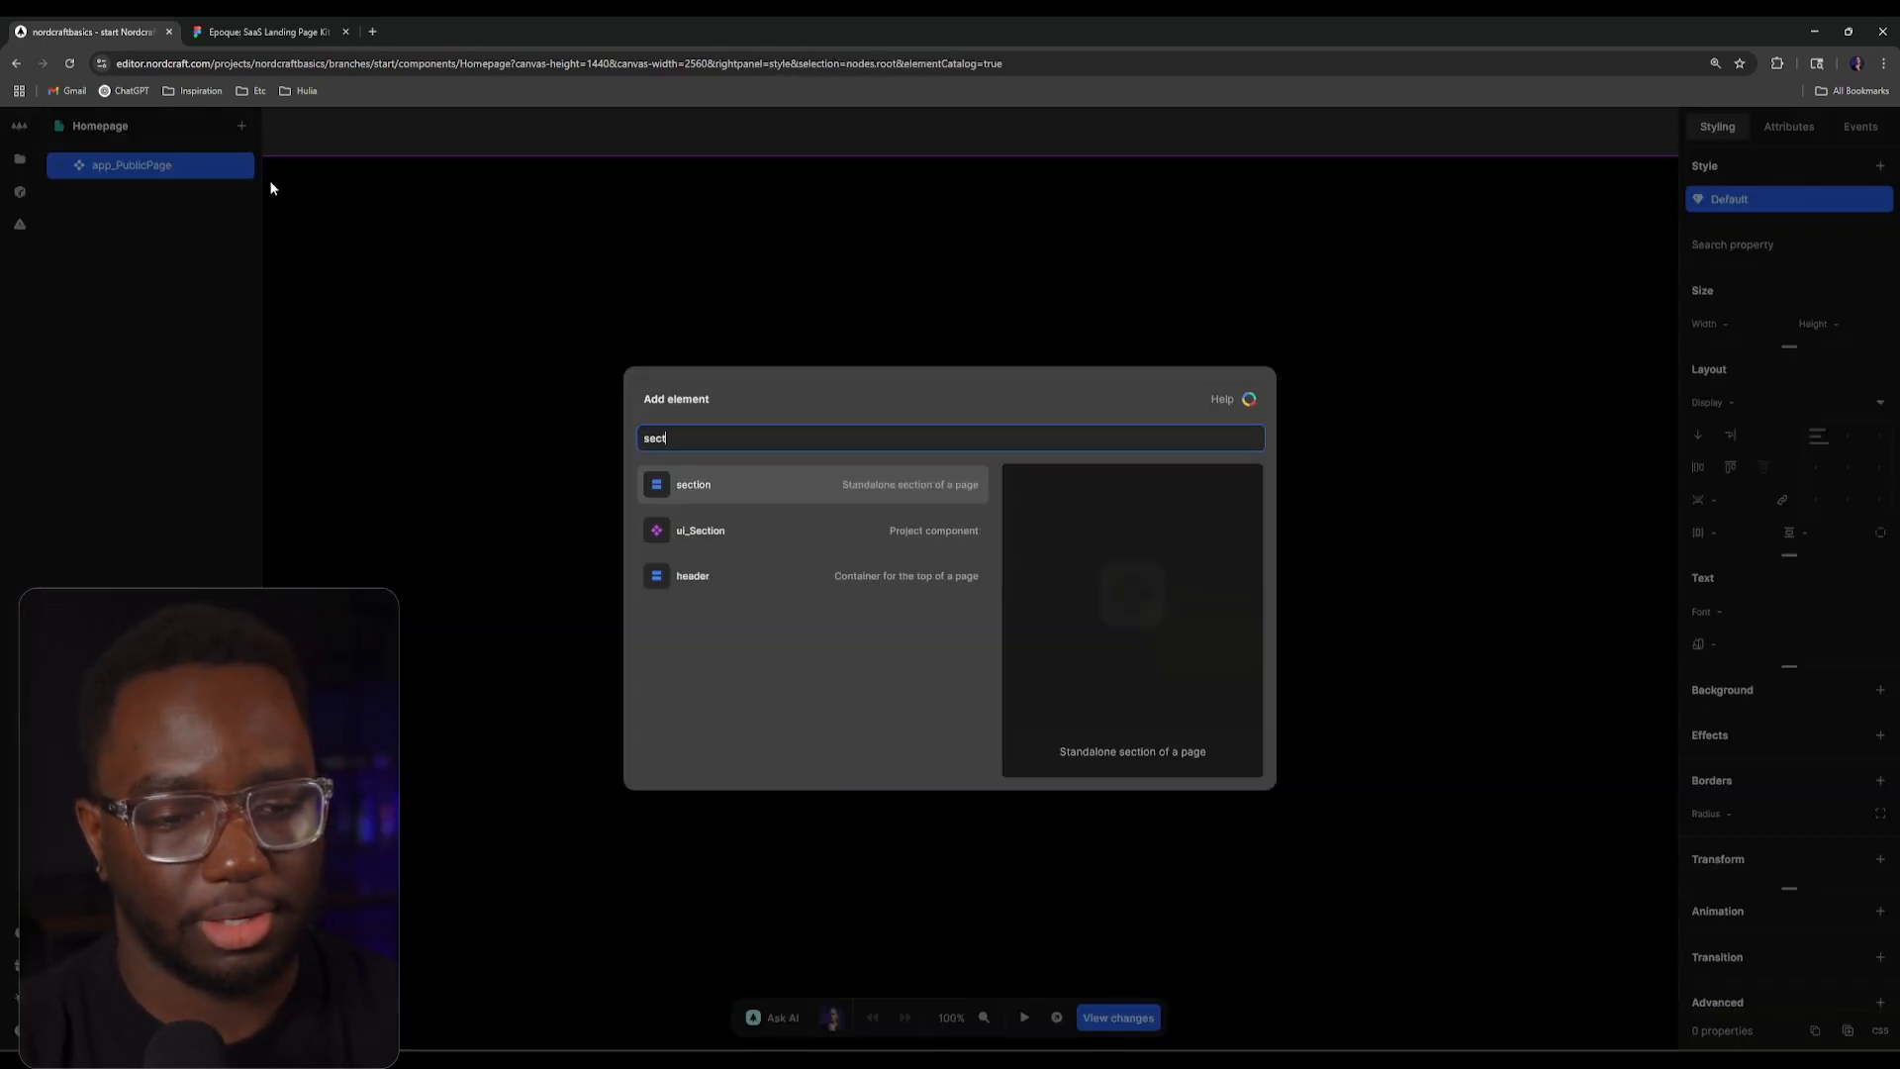
type("ion")
key("Down")
key("Return")
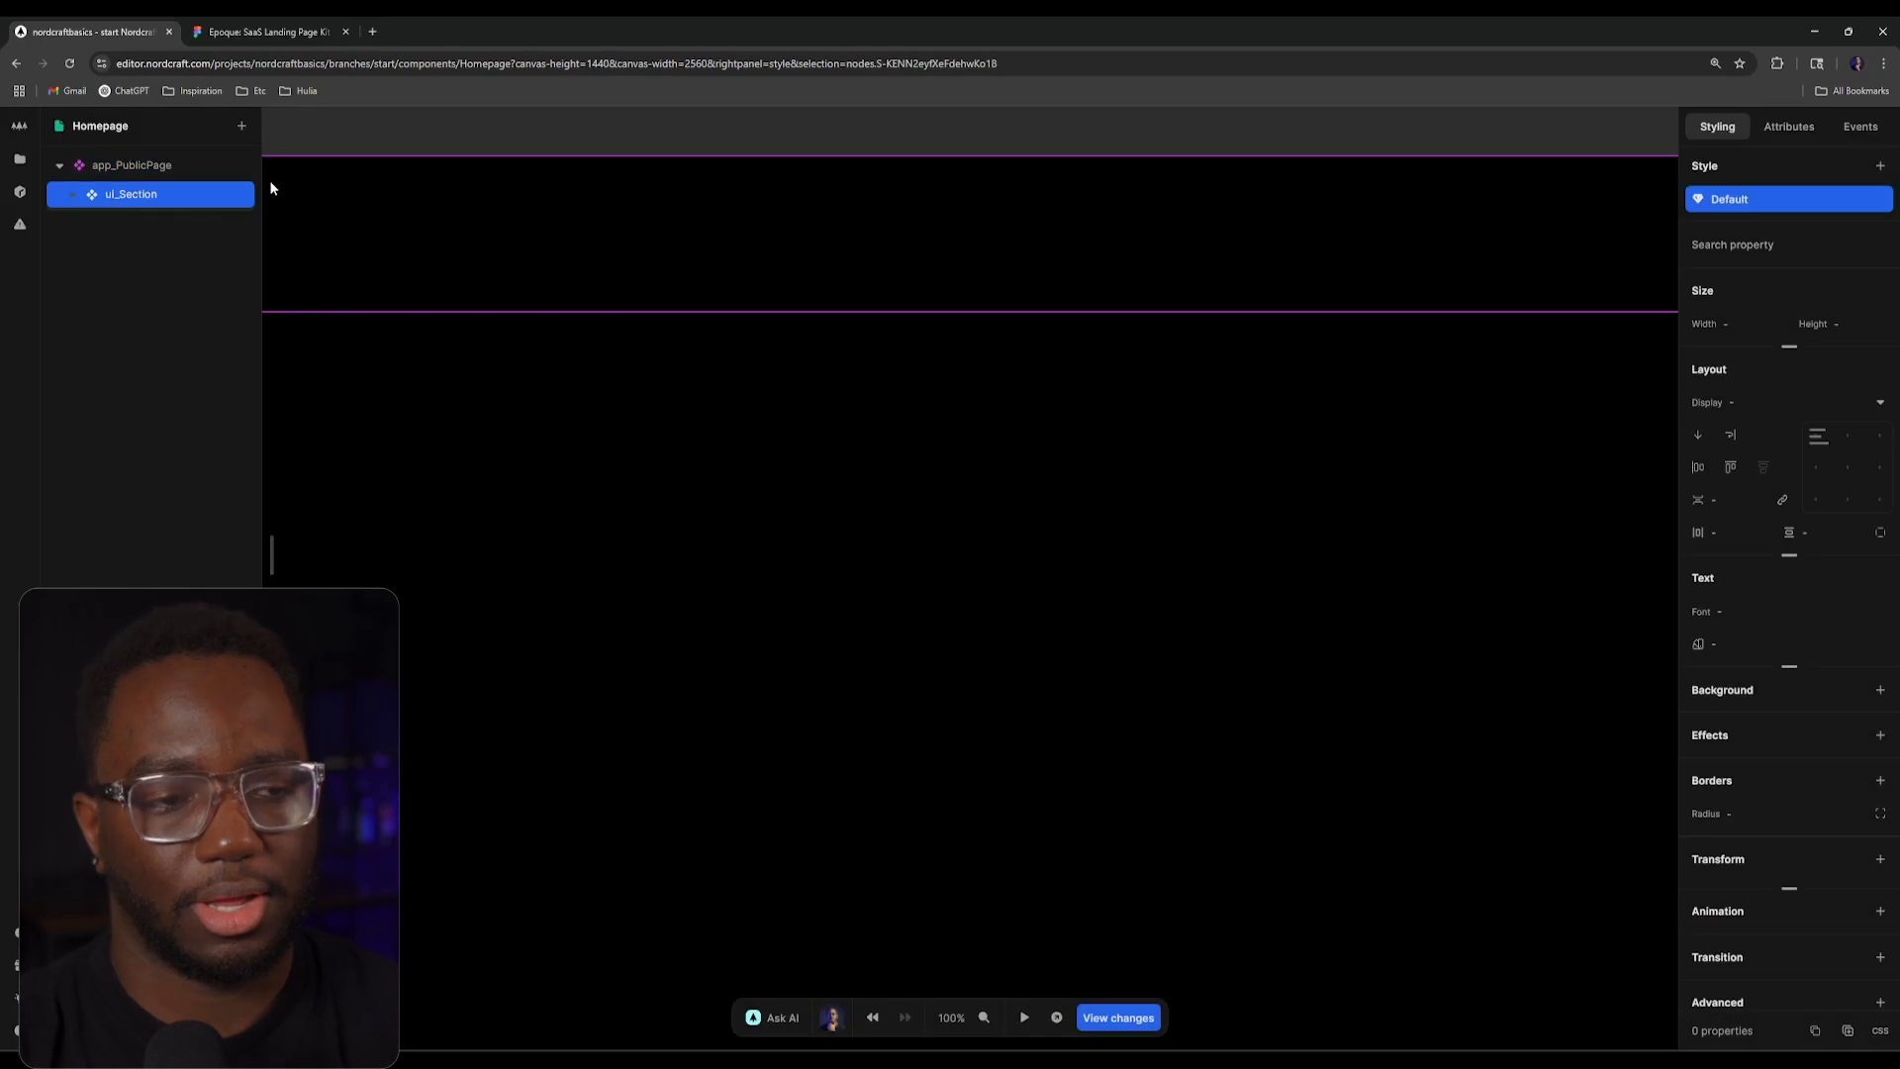
Step: Add a Heading 1 element inside ui_Section on the Homepage and check how it is placed on the canvas
type("a")
type("h1")
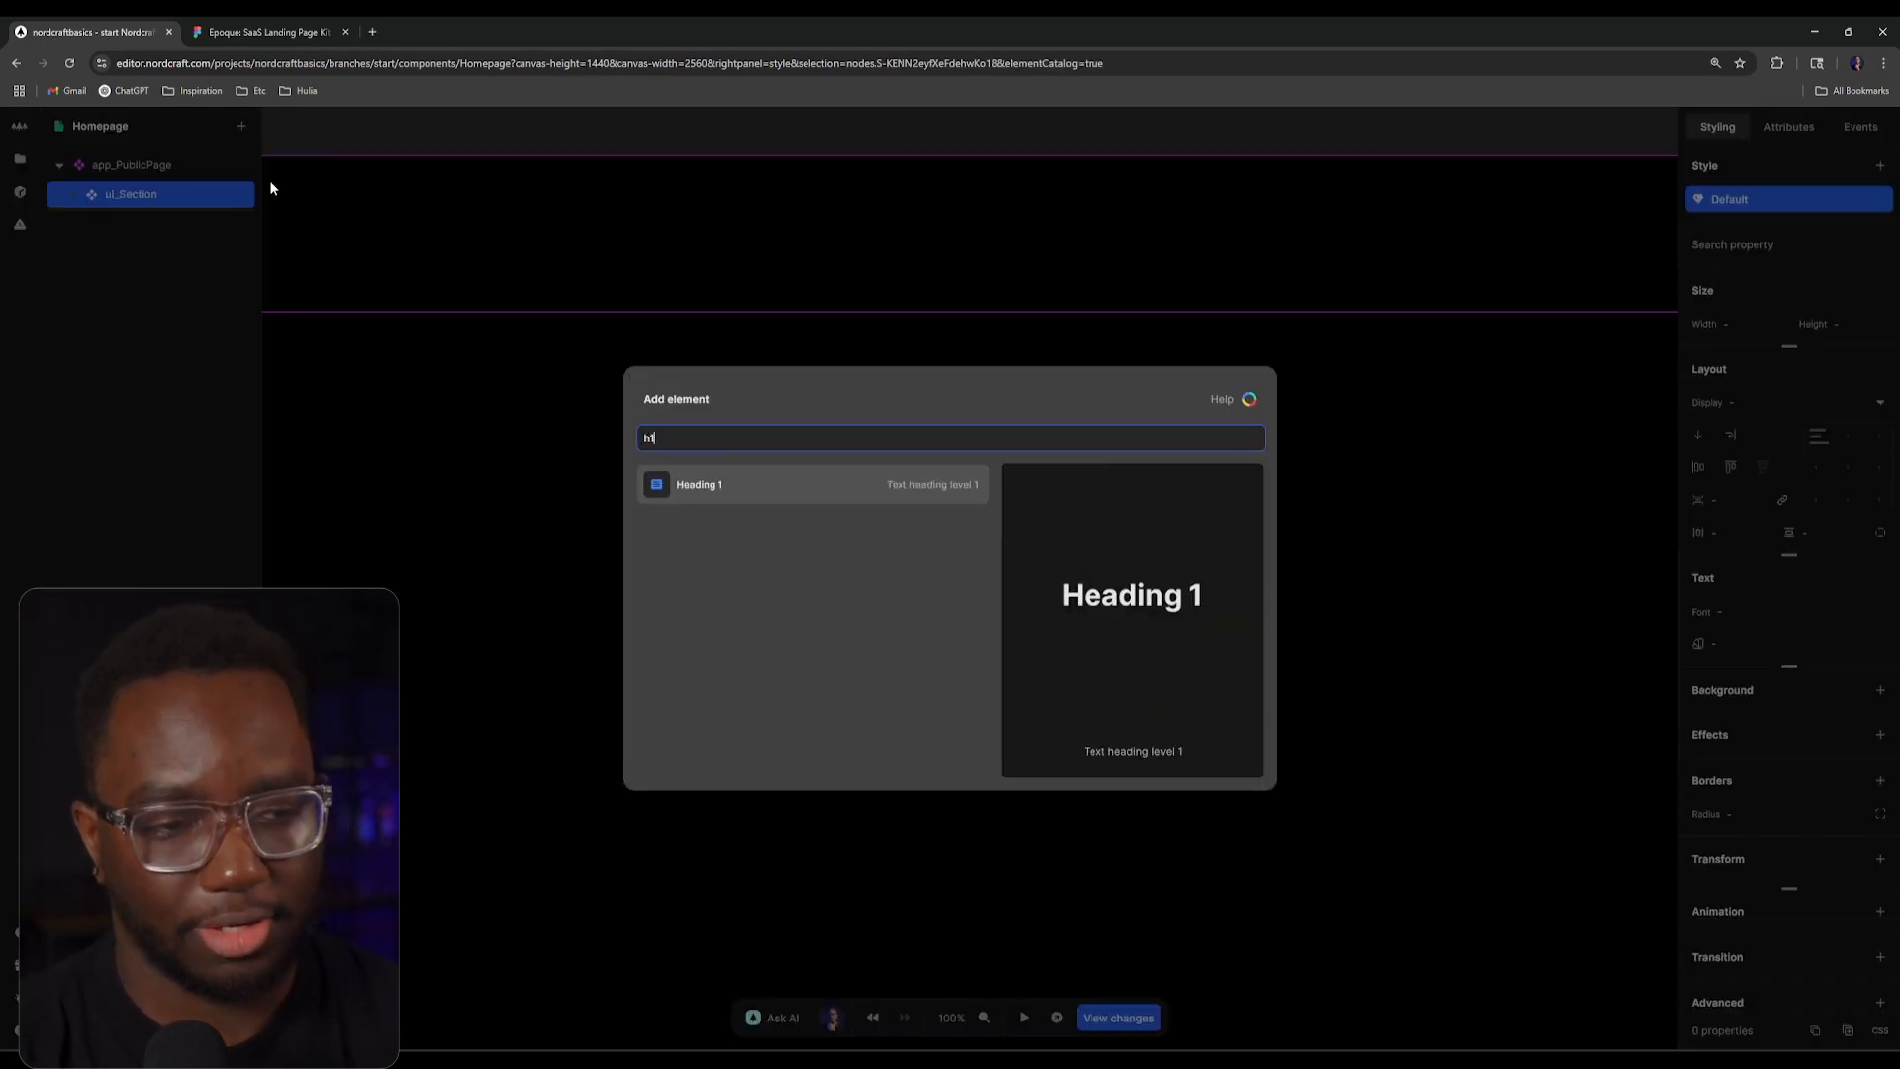
key("Return")
left_click(561, 503)
scroll(561, 504, "down", 5)
left_click_drag(597, 508, 810, 507)
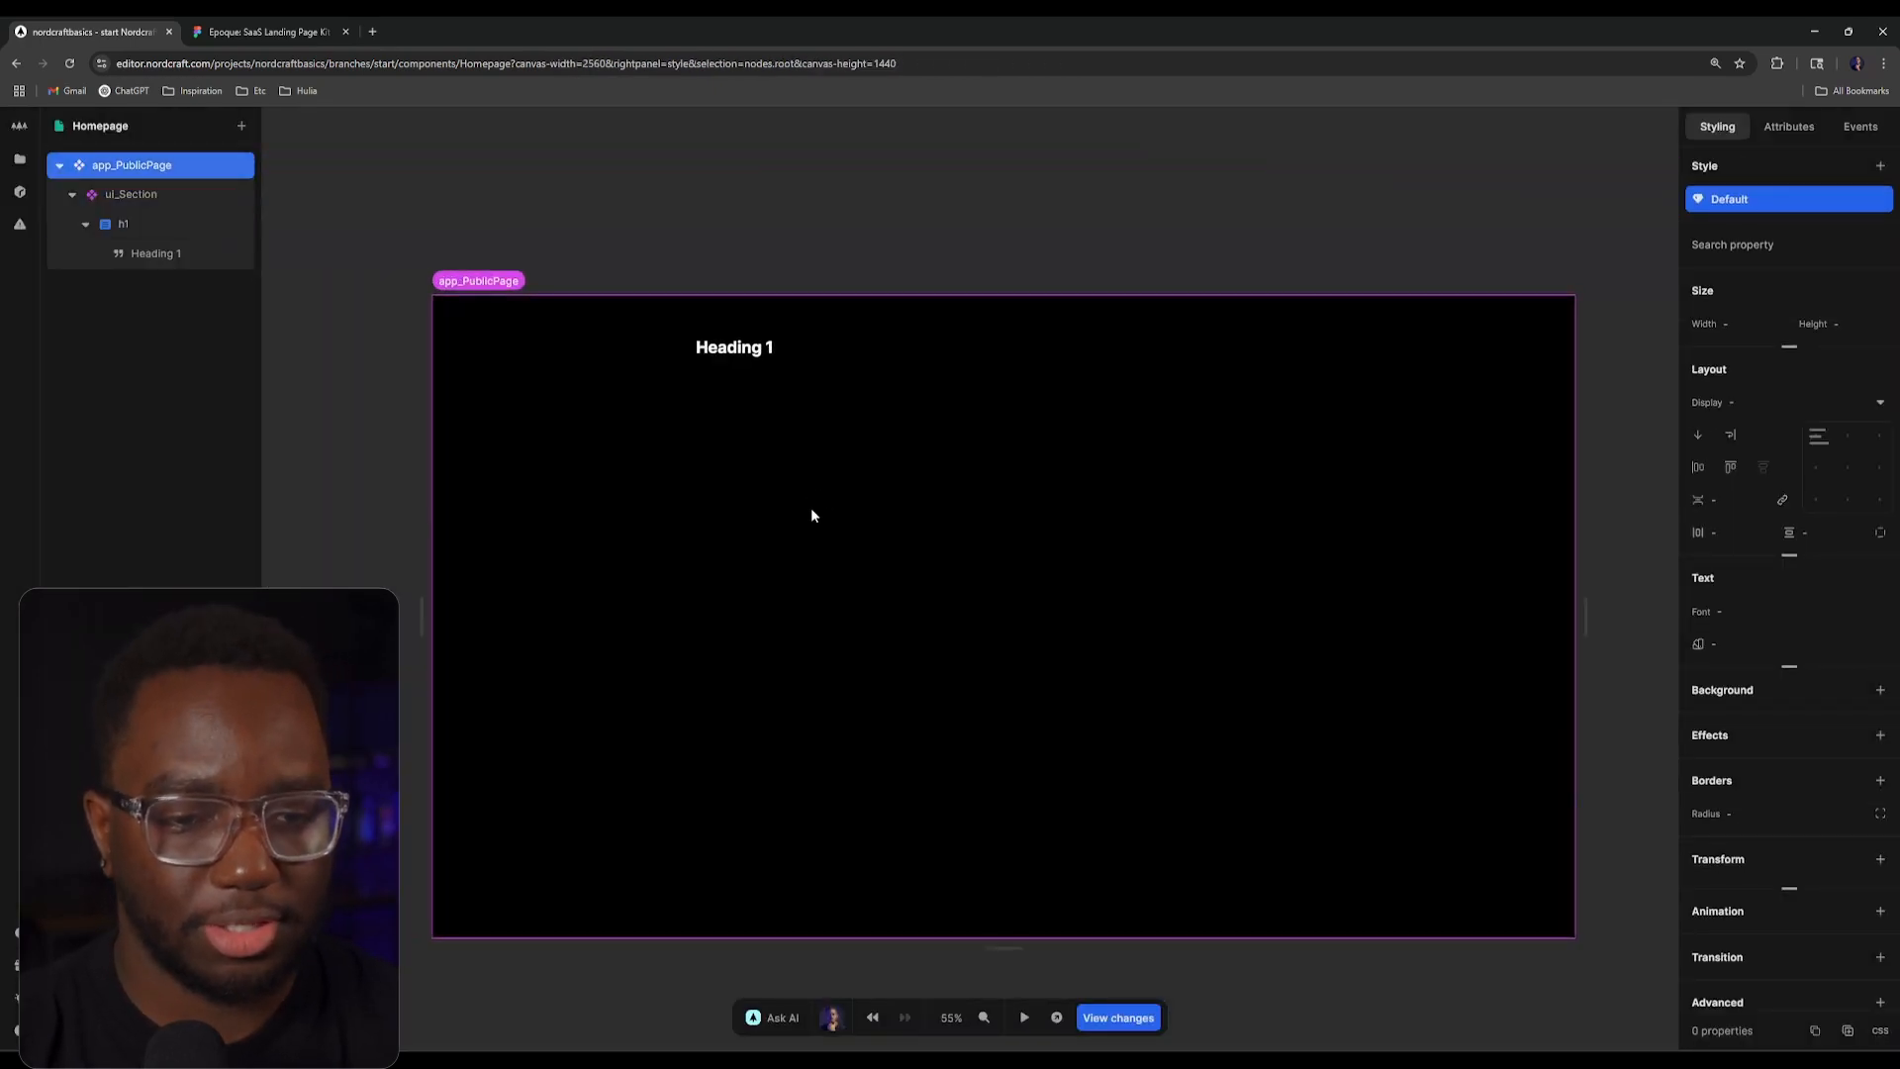
scroll(781, 485, "up", 3)
left_click(524, 330)
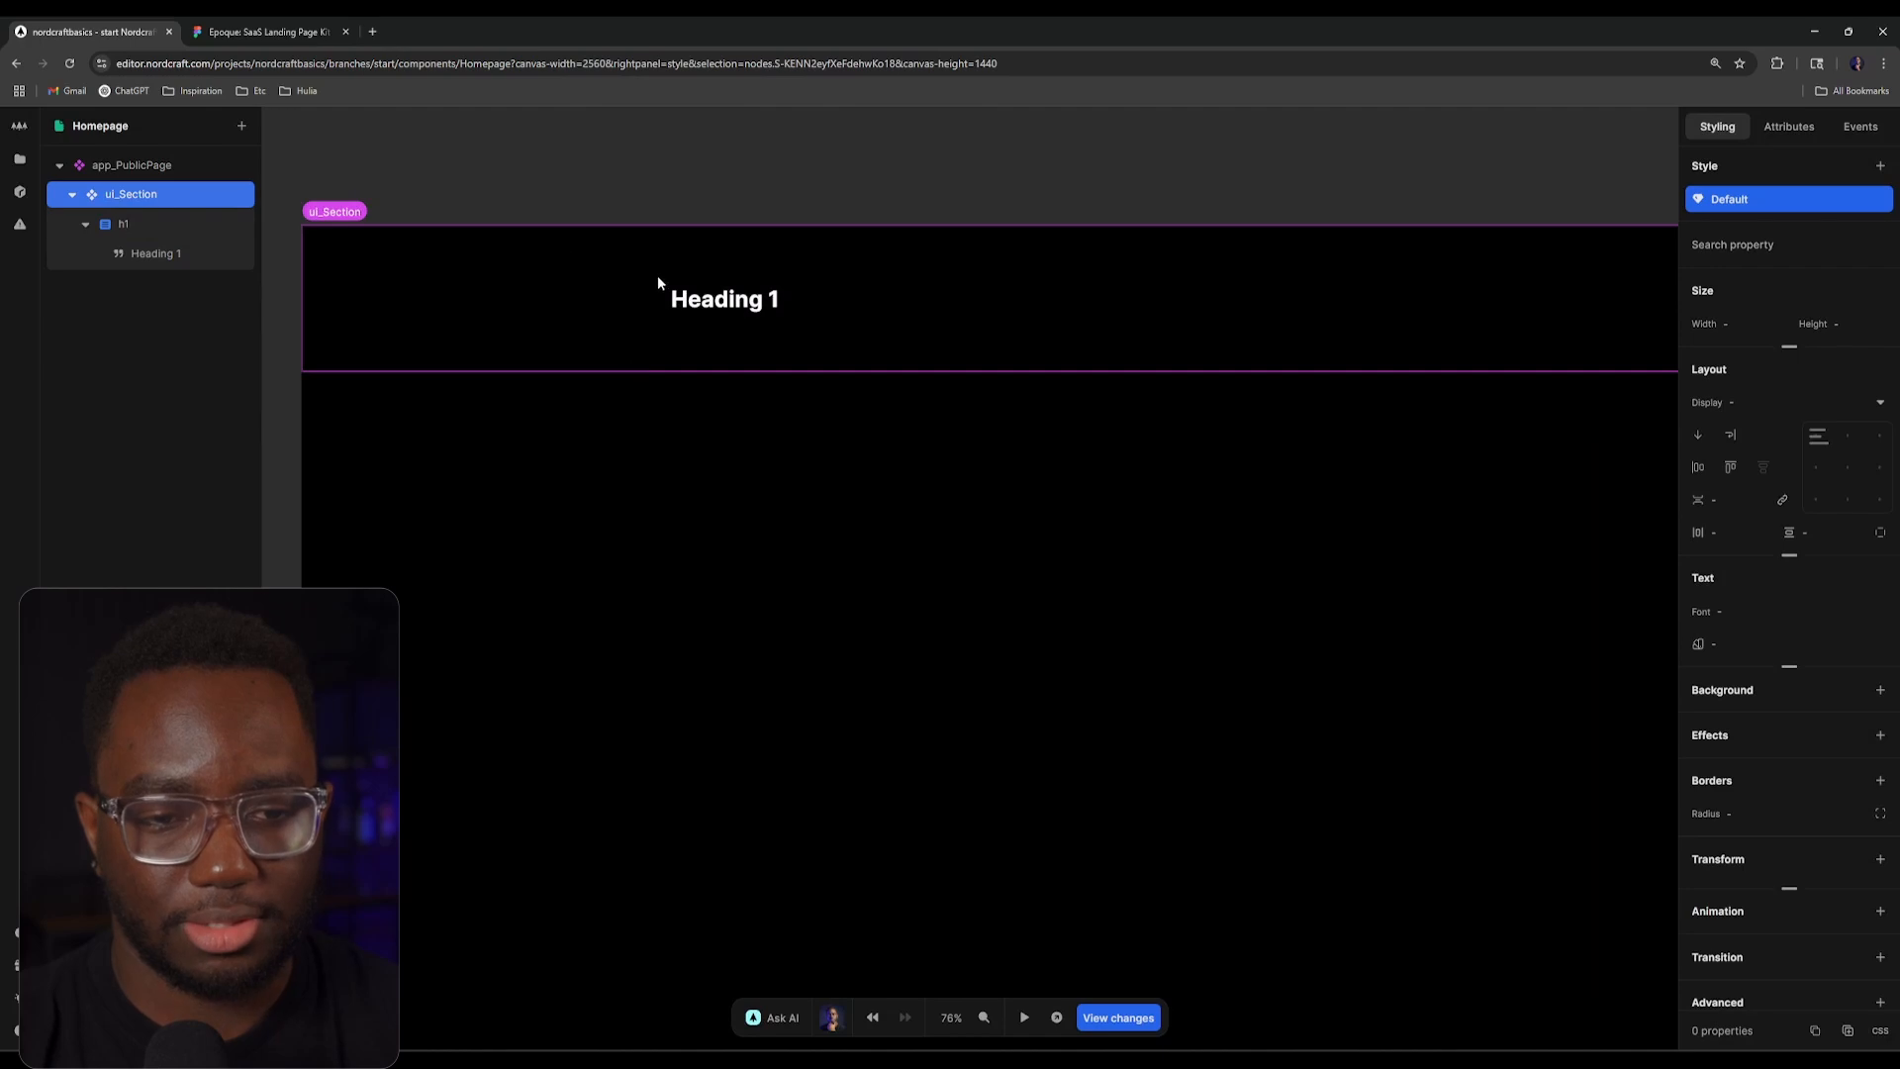
left_click(788, 313)
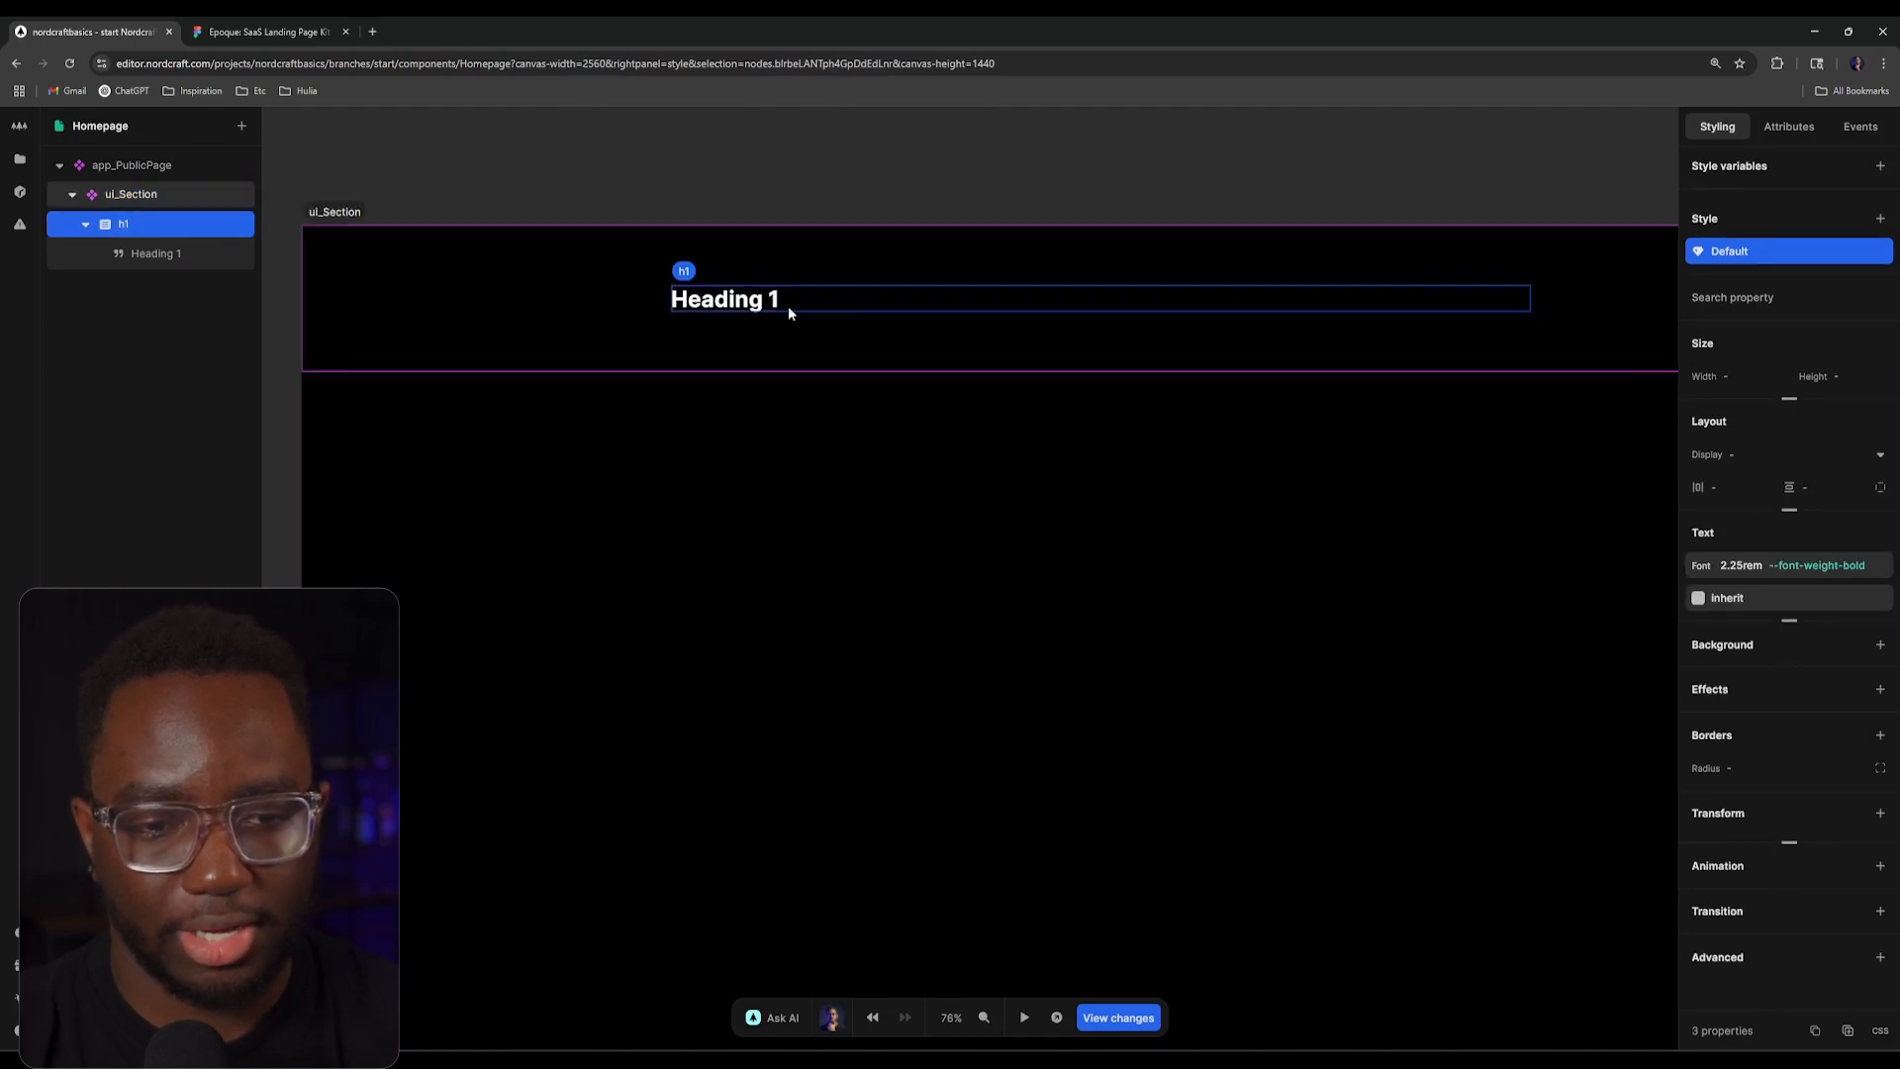
Step: Preview the Homepage in the browser with iPhone 12 Pro dimensions, and return to the Nordcraft editor
left_click(1057, 1017)
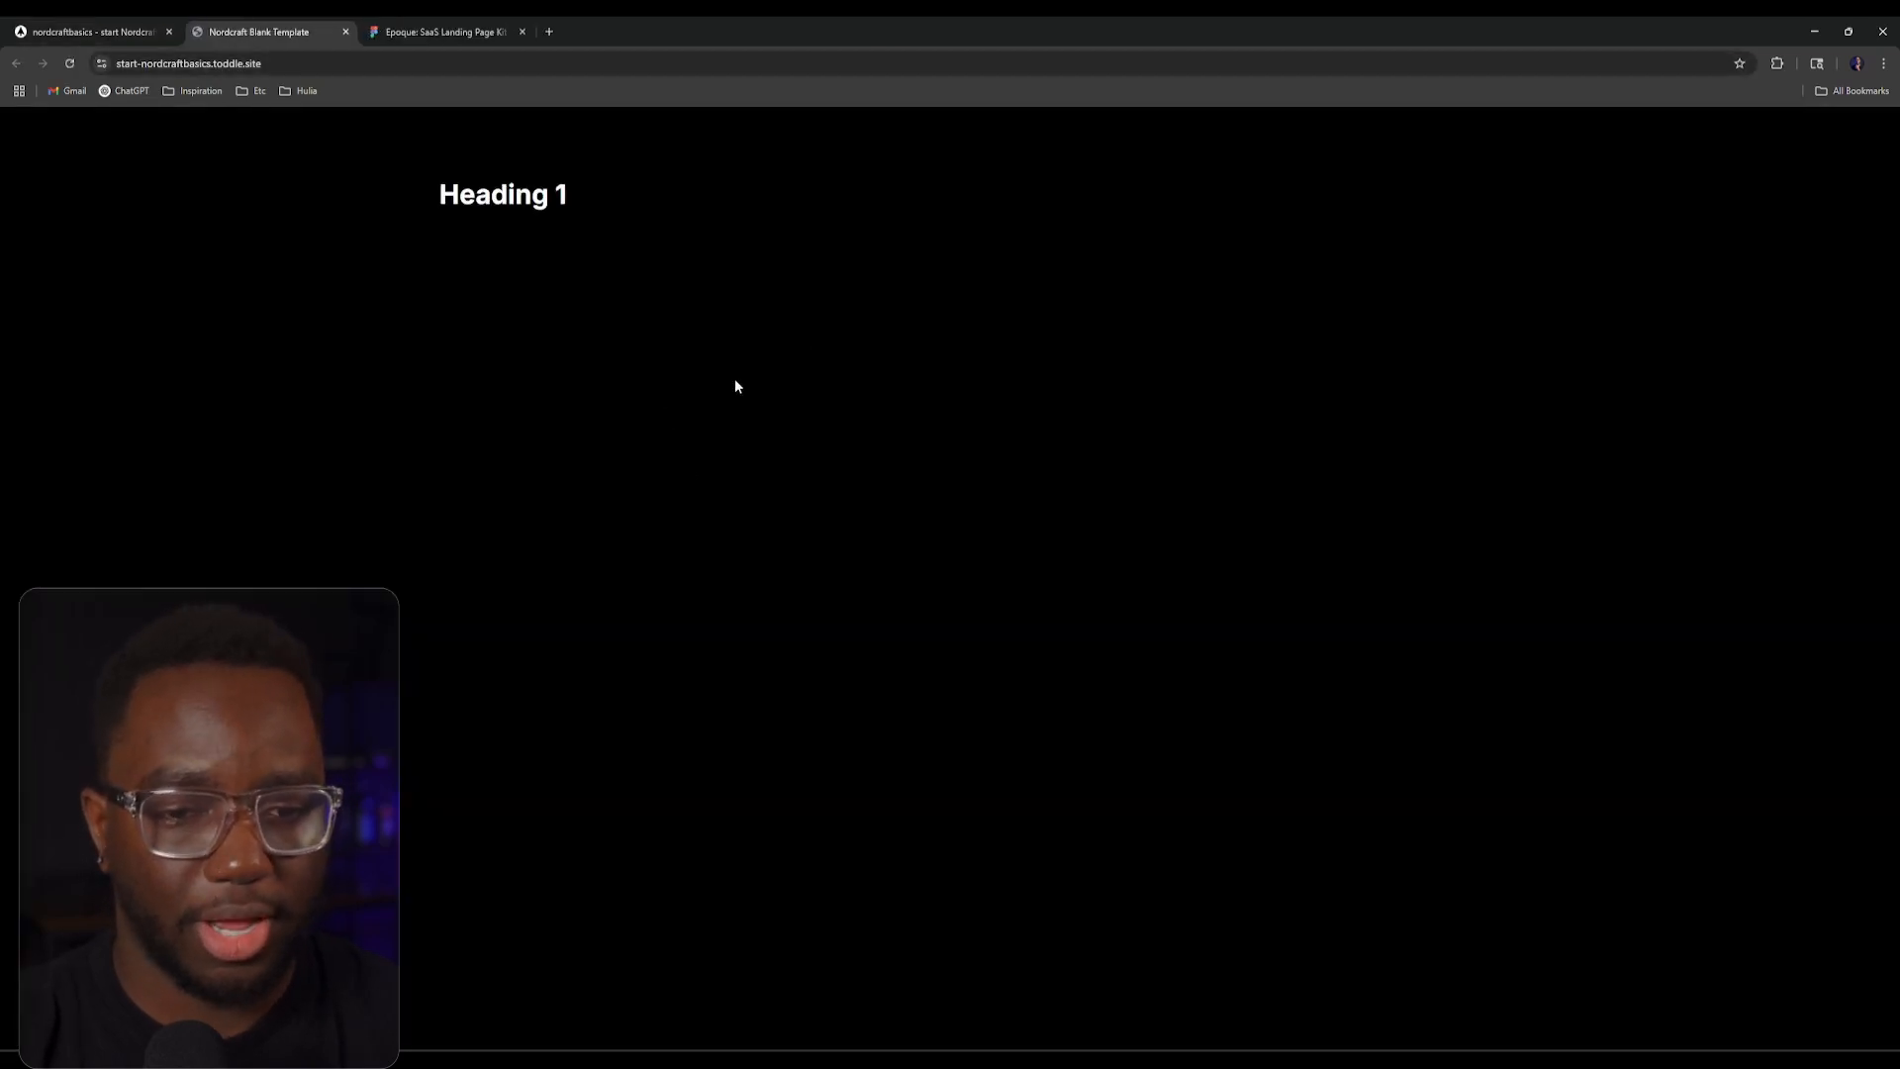
right_click(849, 396)
left_click(944, 721)
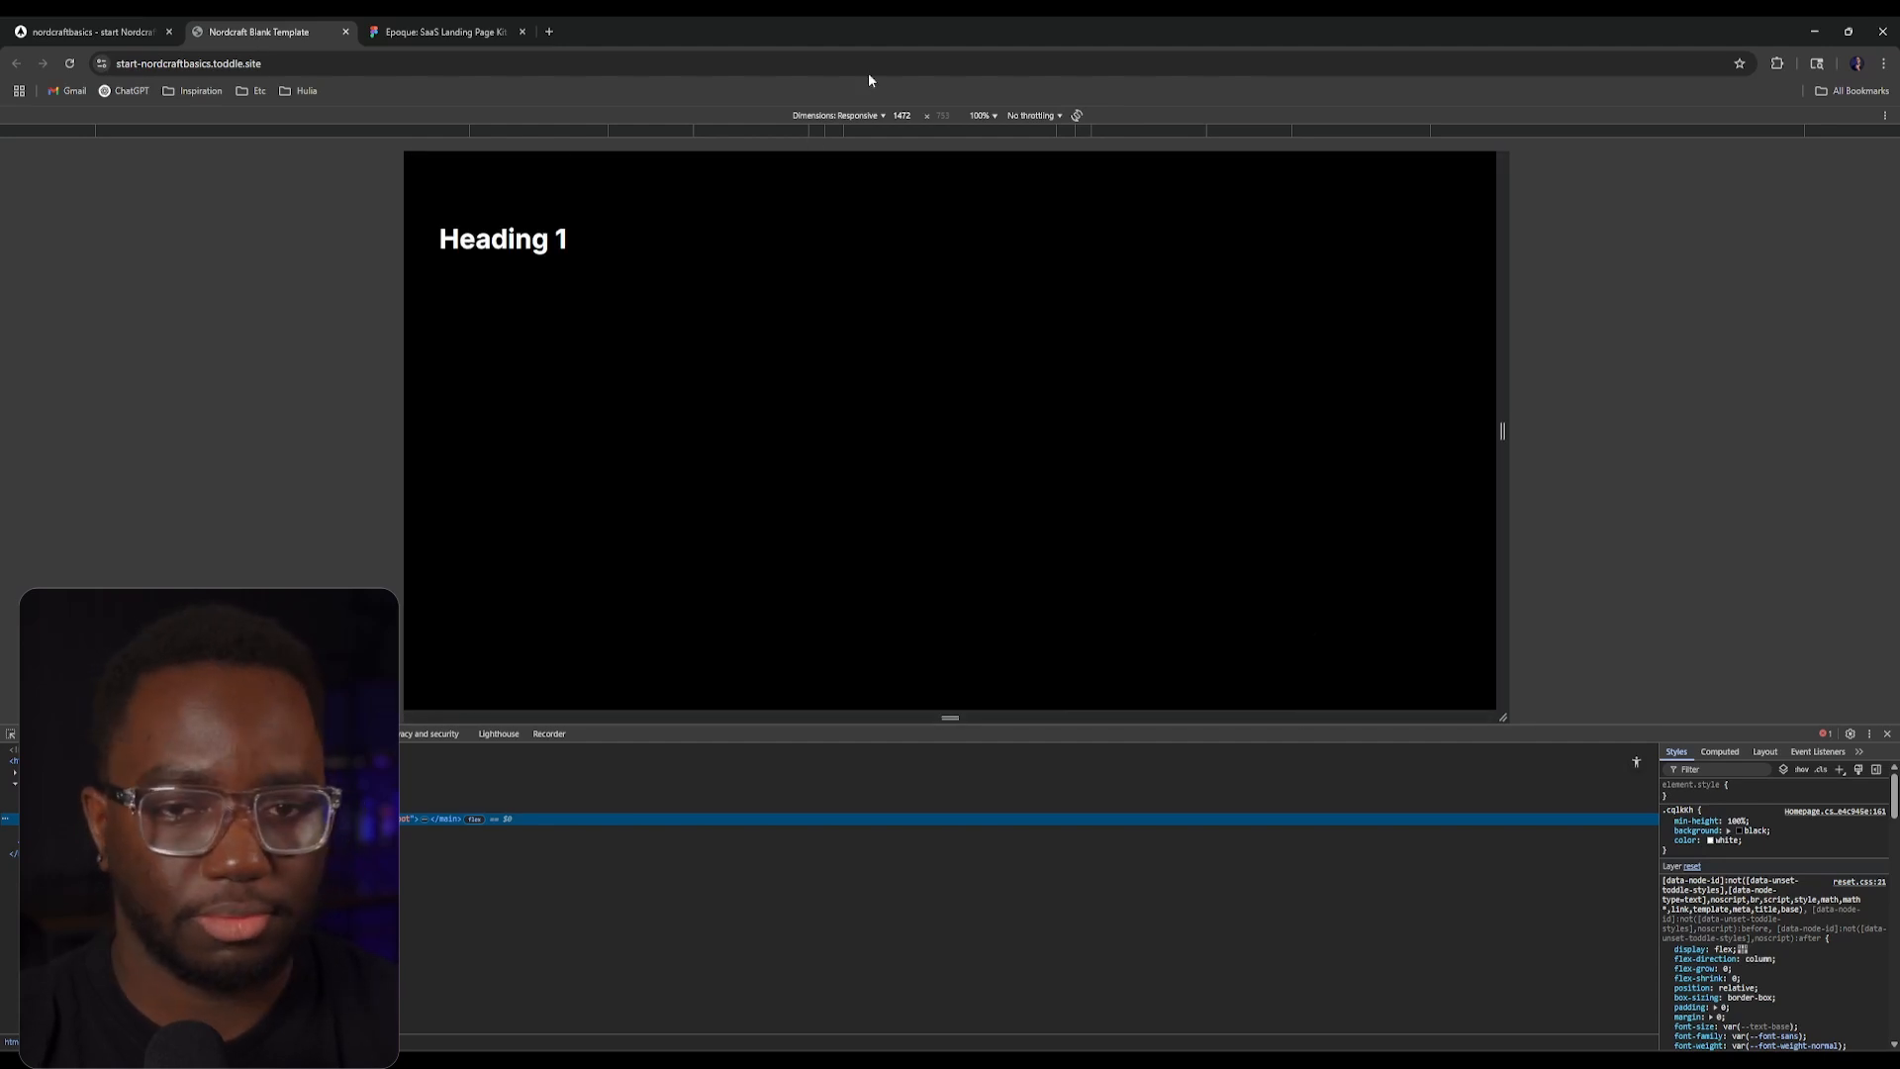
left_click(836, 115)
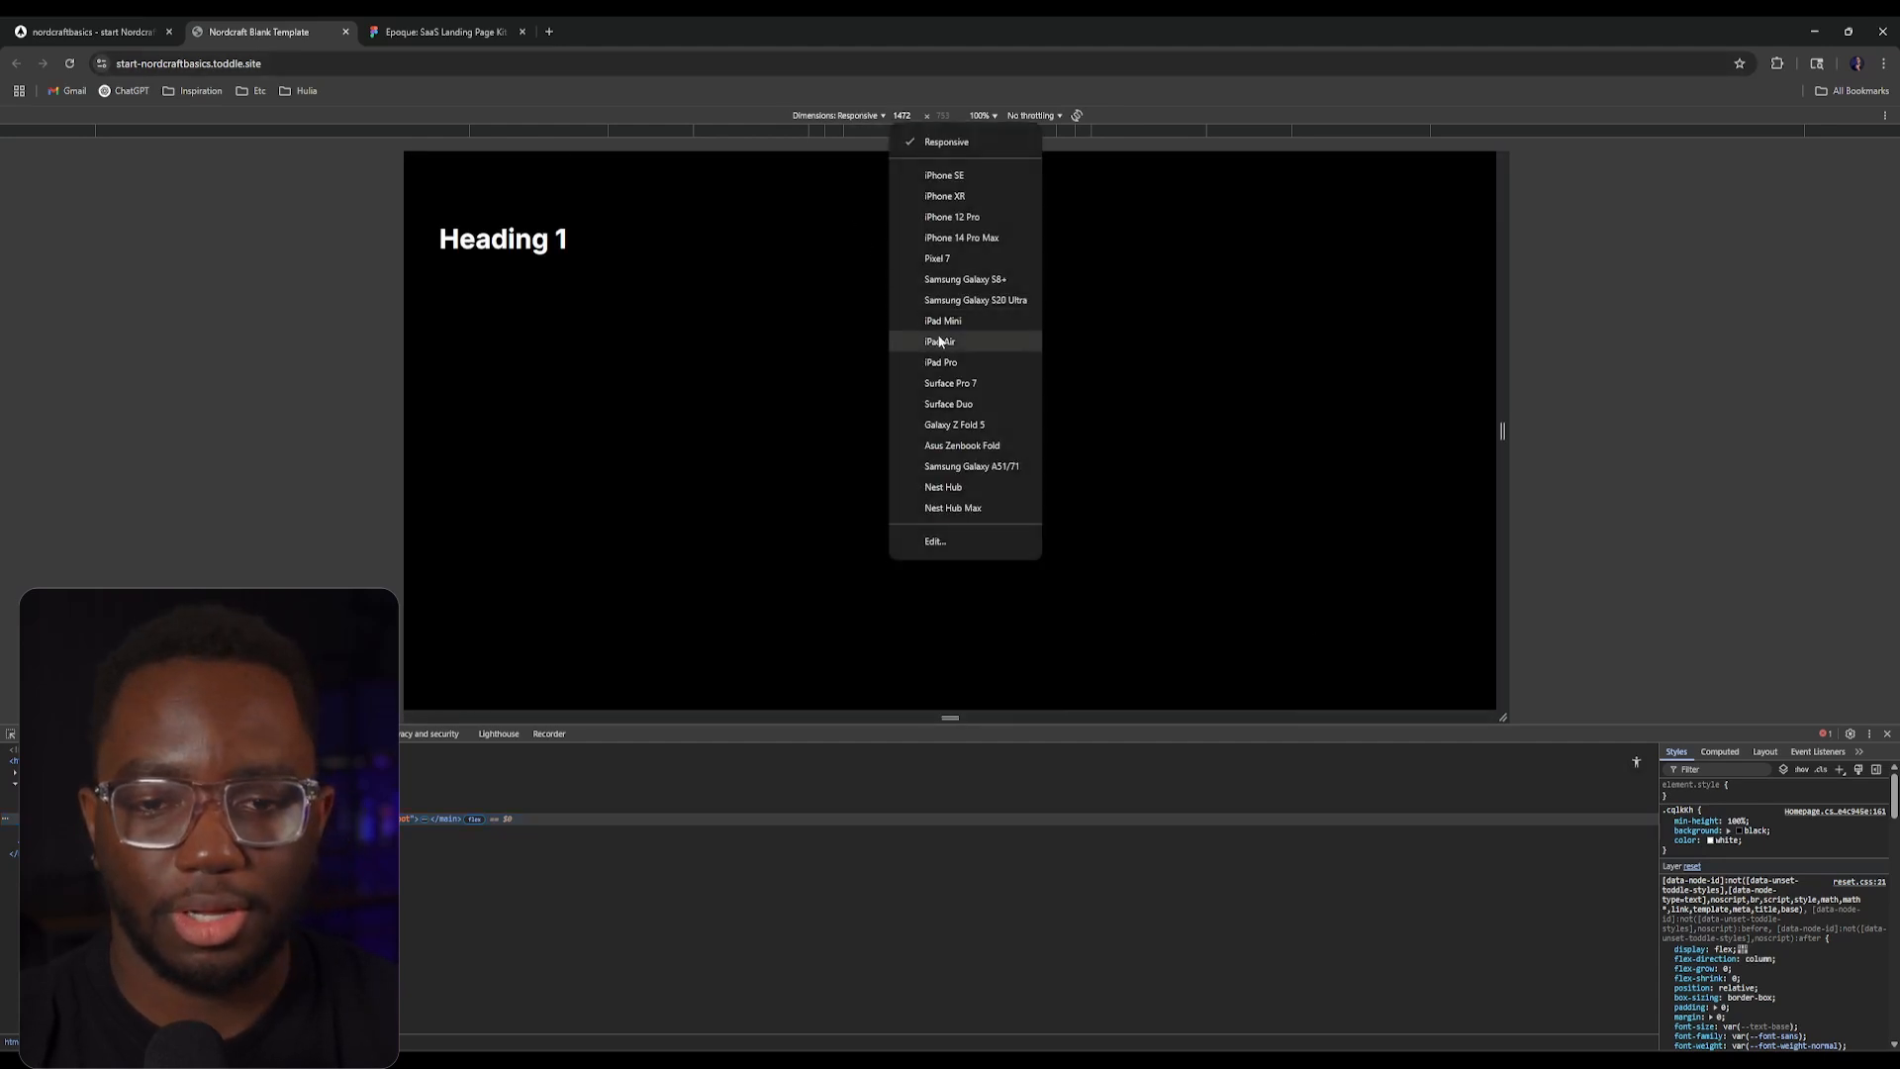
left_click(969, 216)
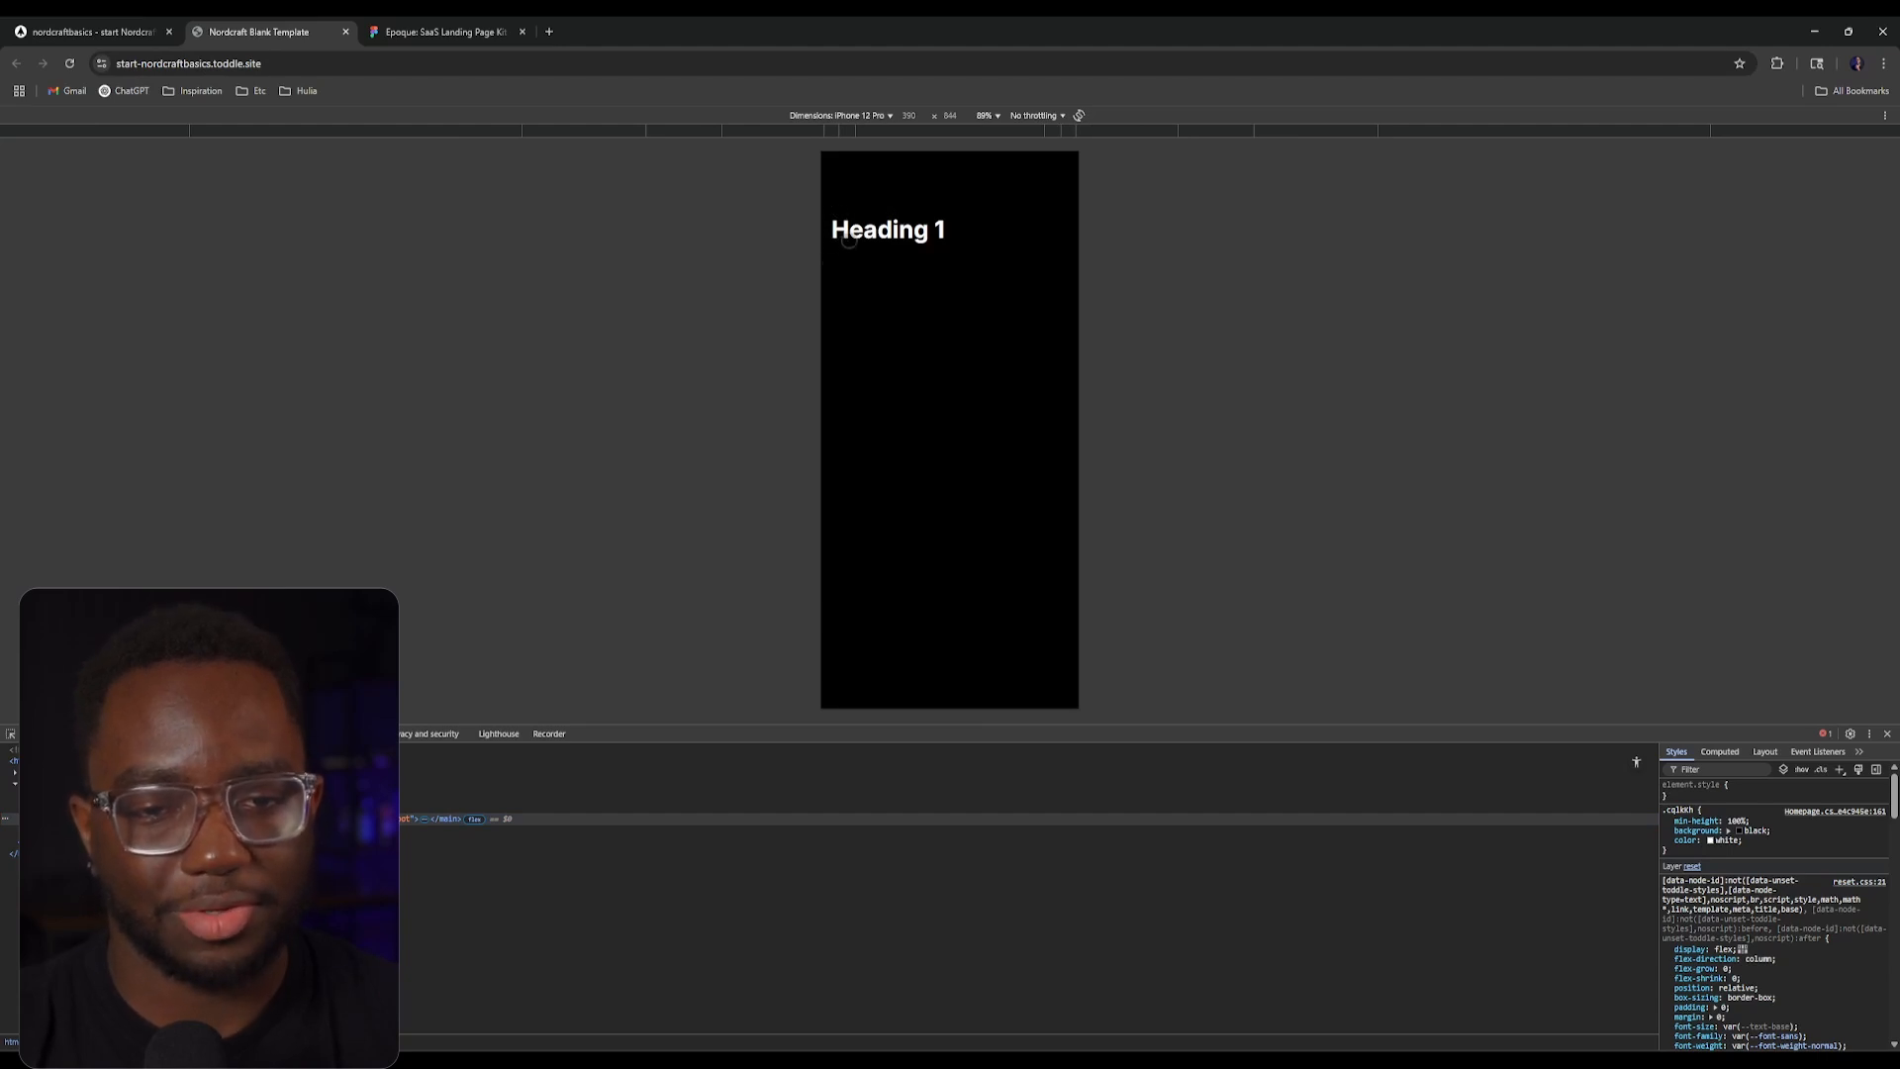
left_click(89, 32)
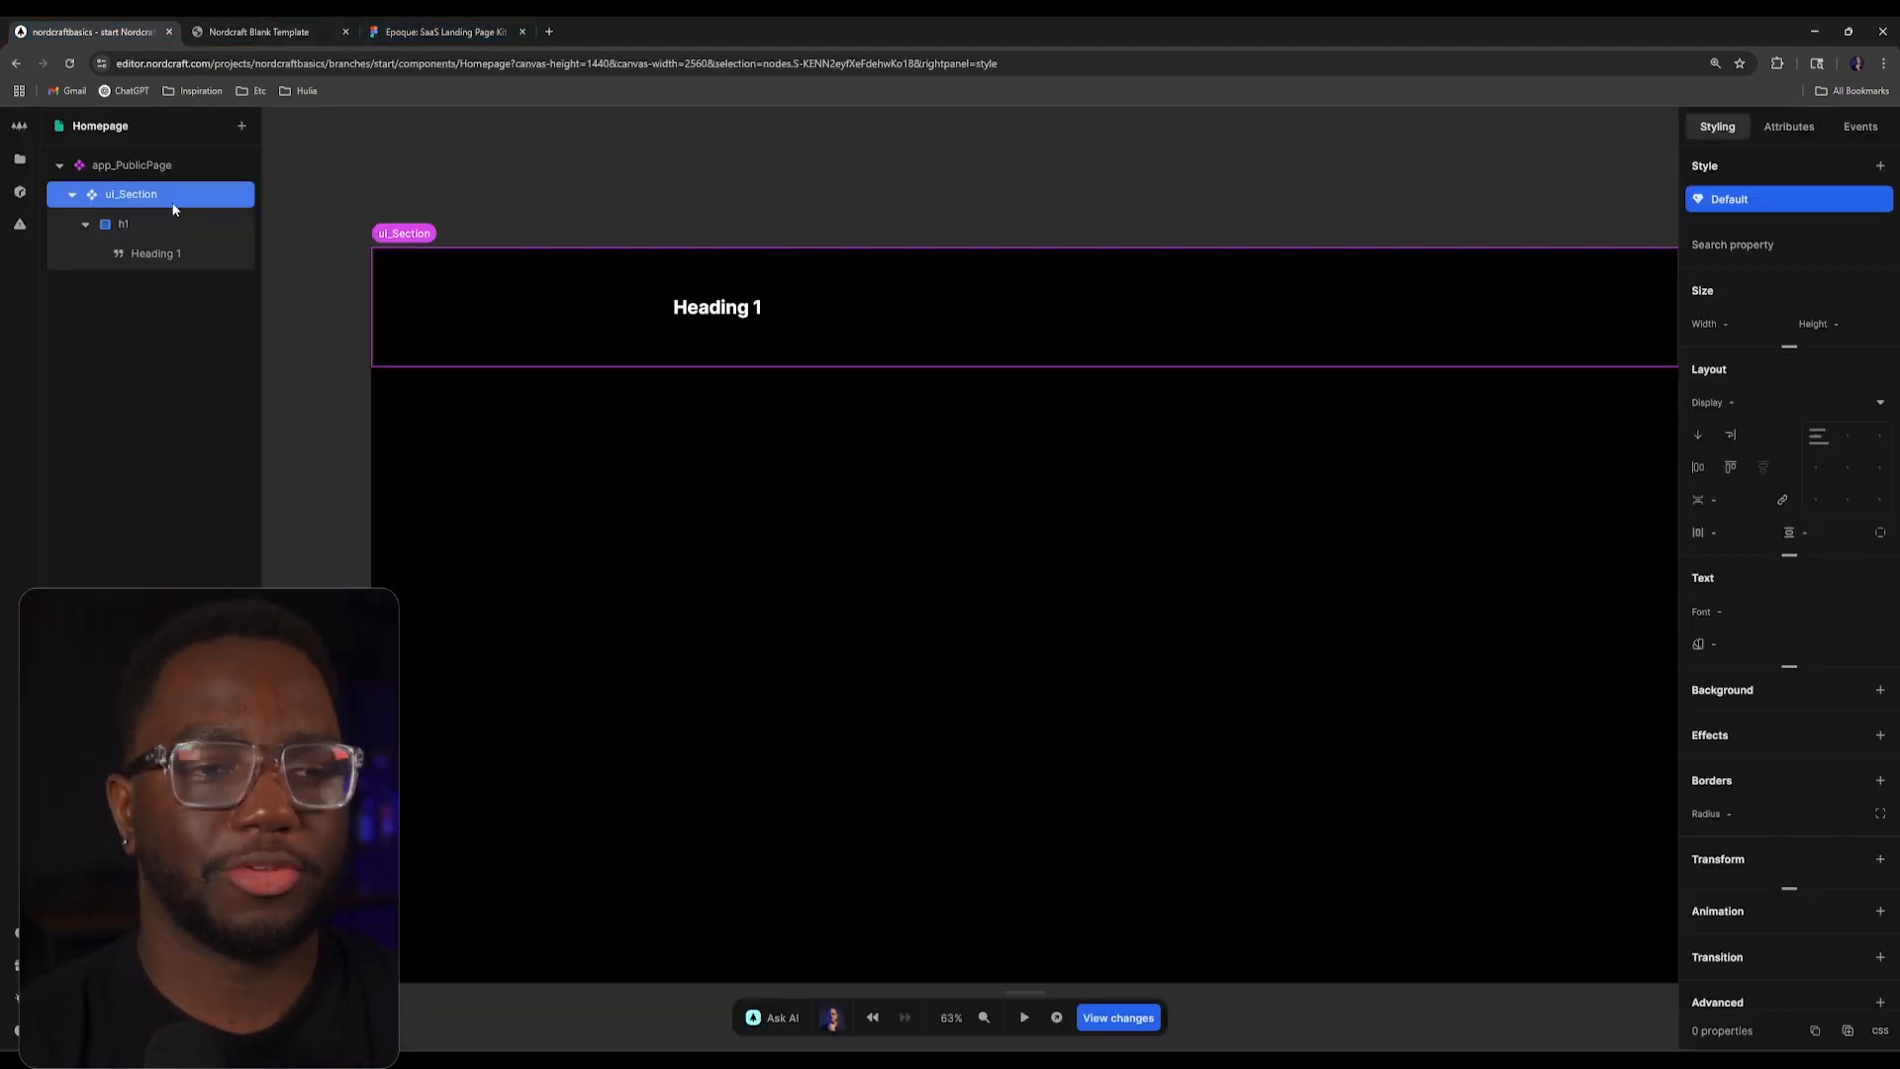
Step: Switch to the Figma design and examine the landing page's header bar above the hero cards
left_click(260, 29)
left_click(447, 31)
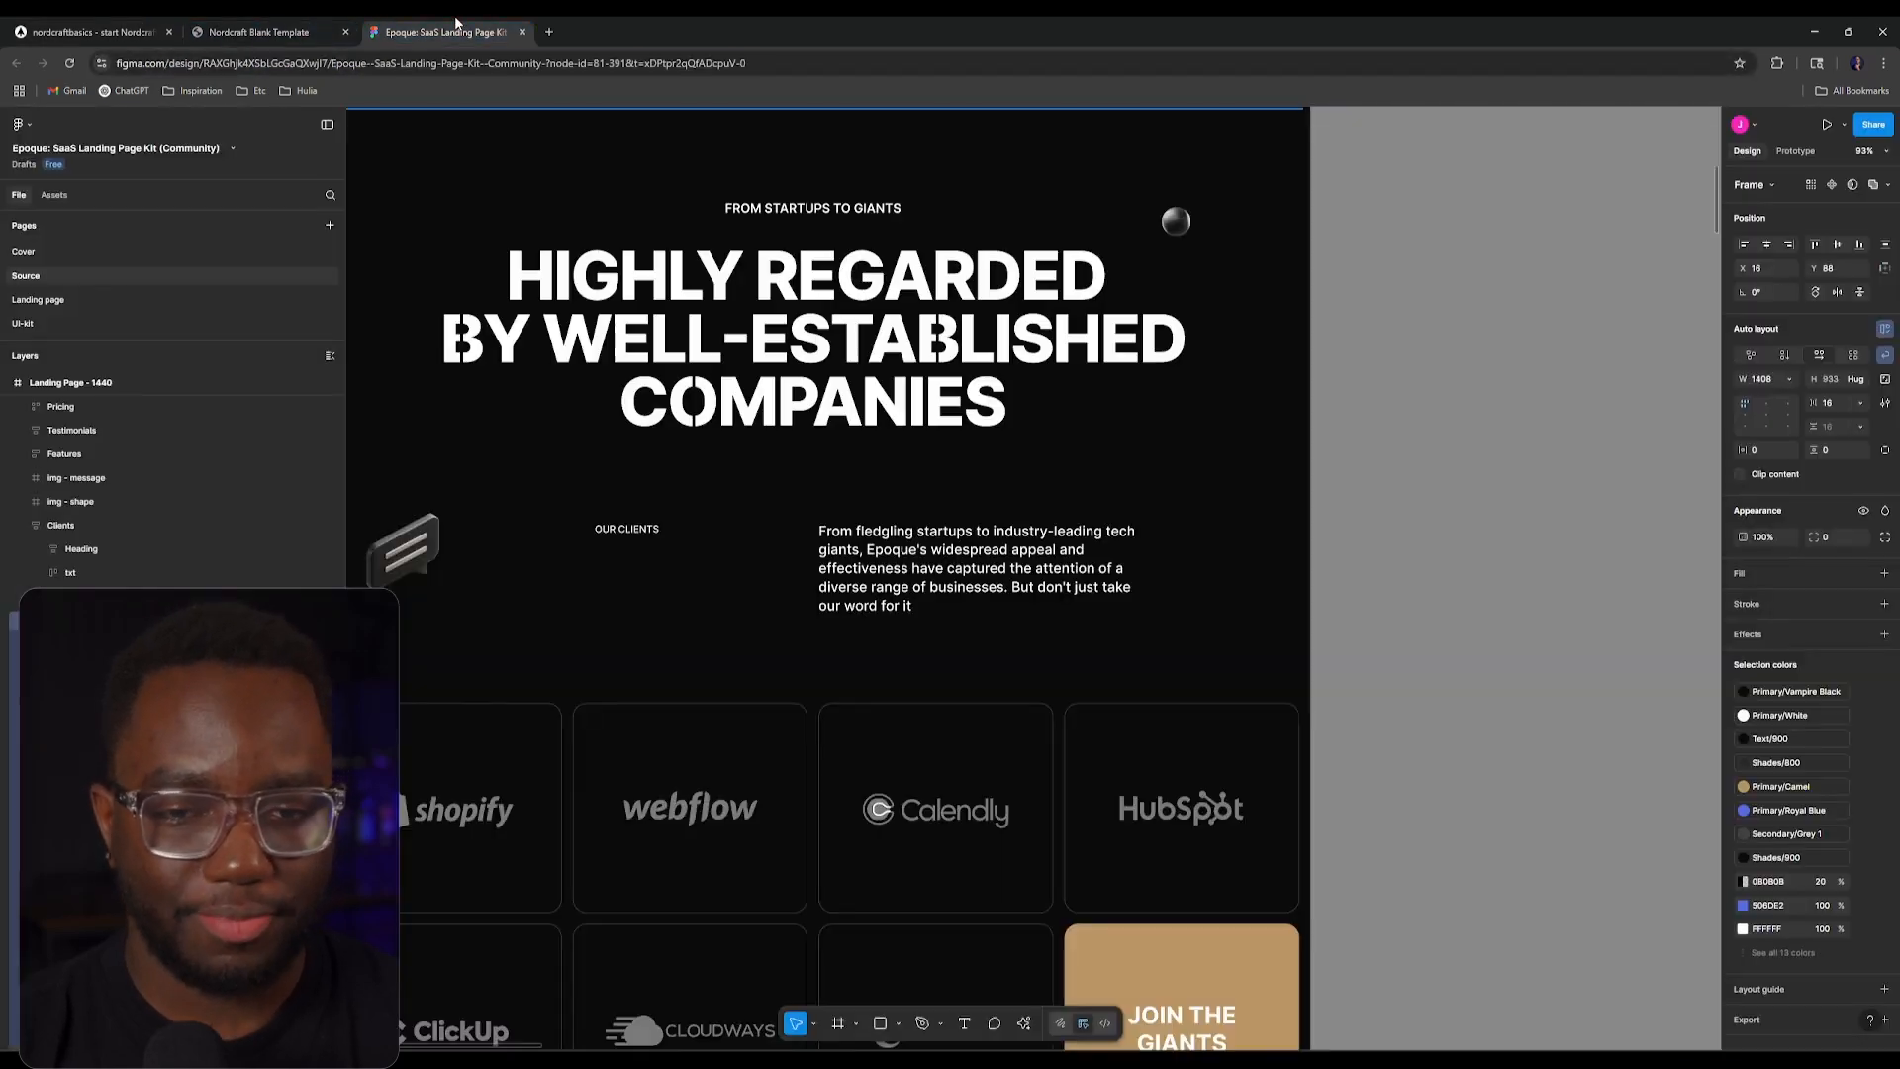
scroll(985, 374, "down", 2)
scroll(974, 446, "up", 10)
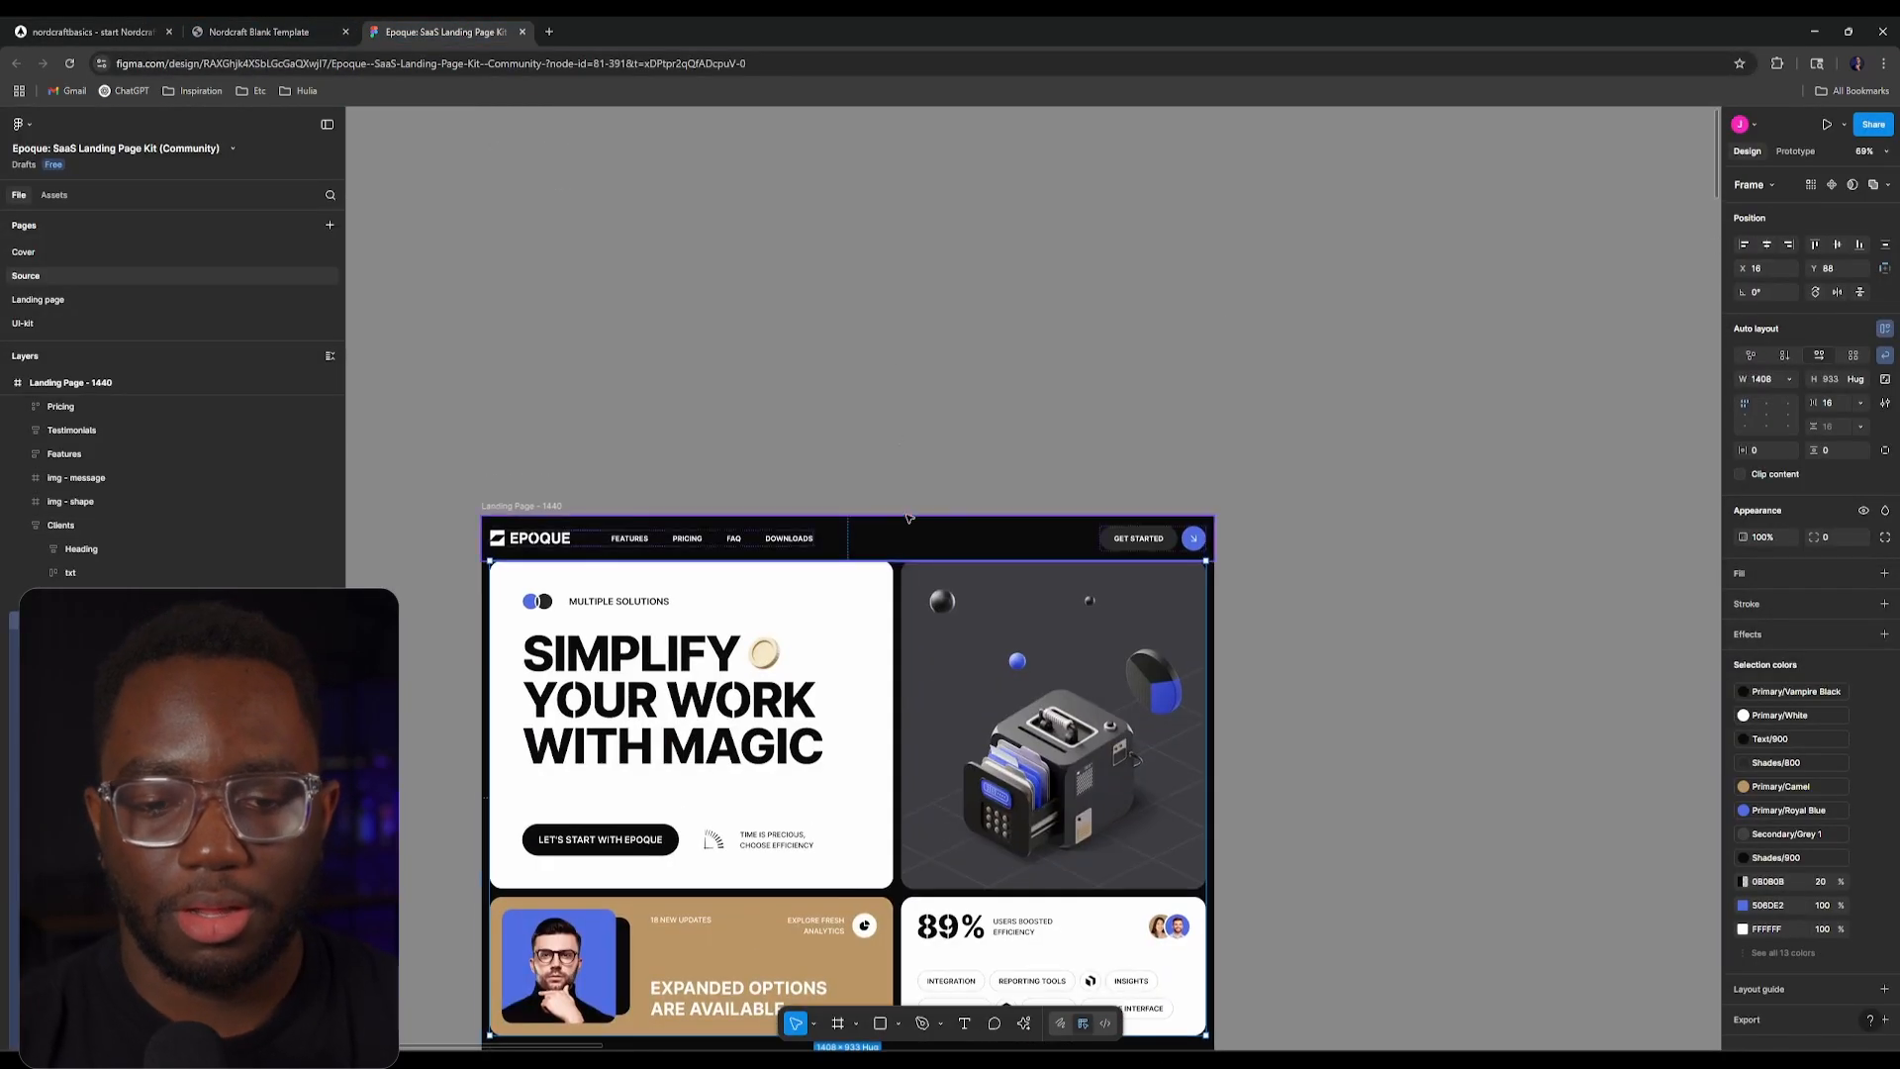
scroll(957, 530, "up", 1)
scroll(892, 607, "up", 3)
scroll(910, 594, "left", 2)
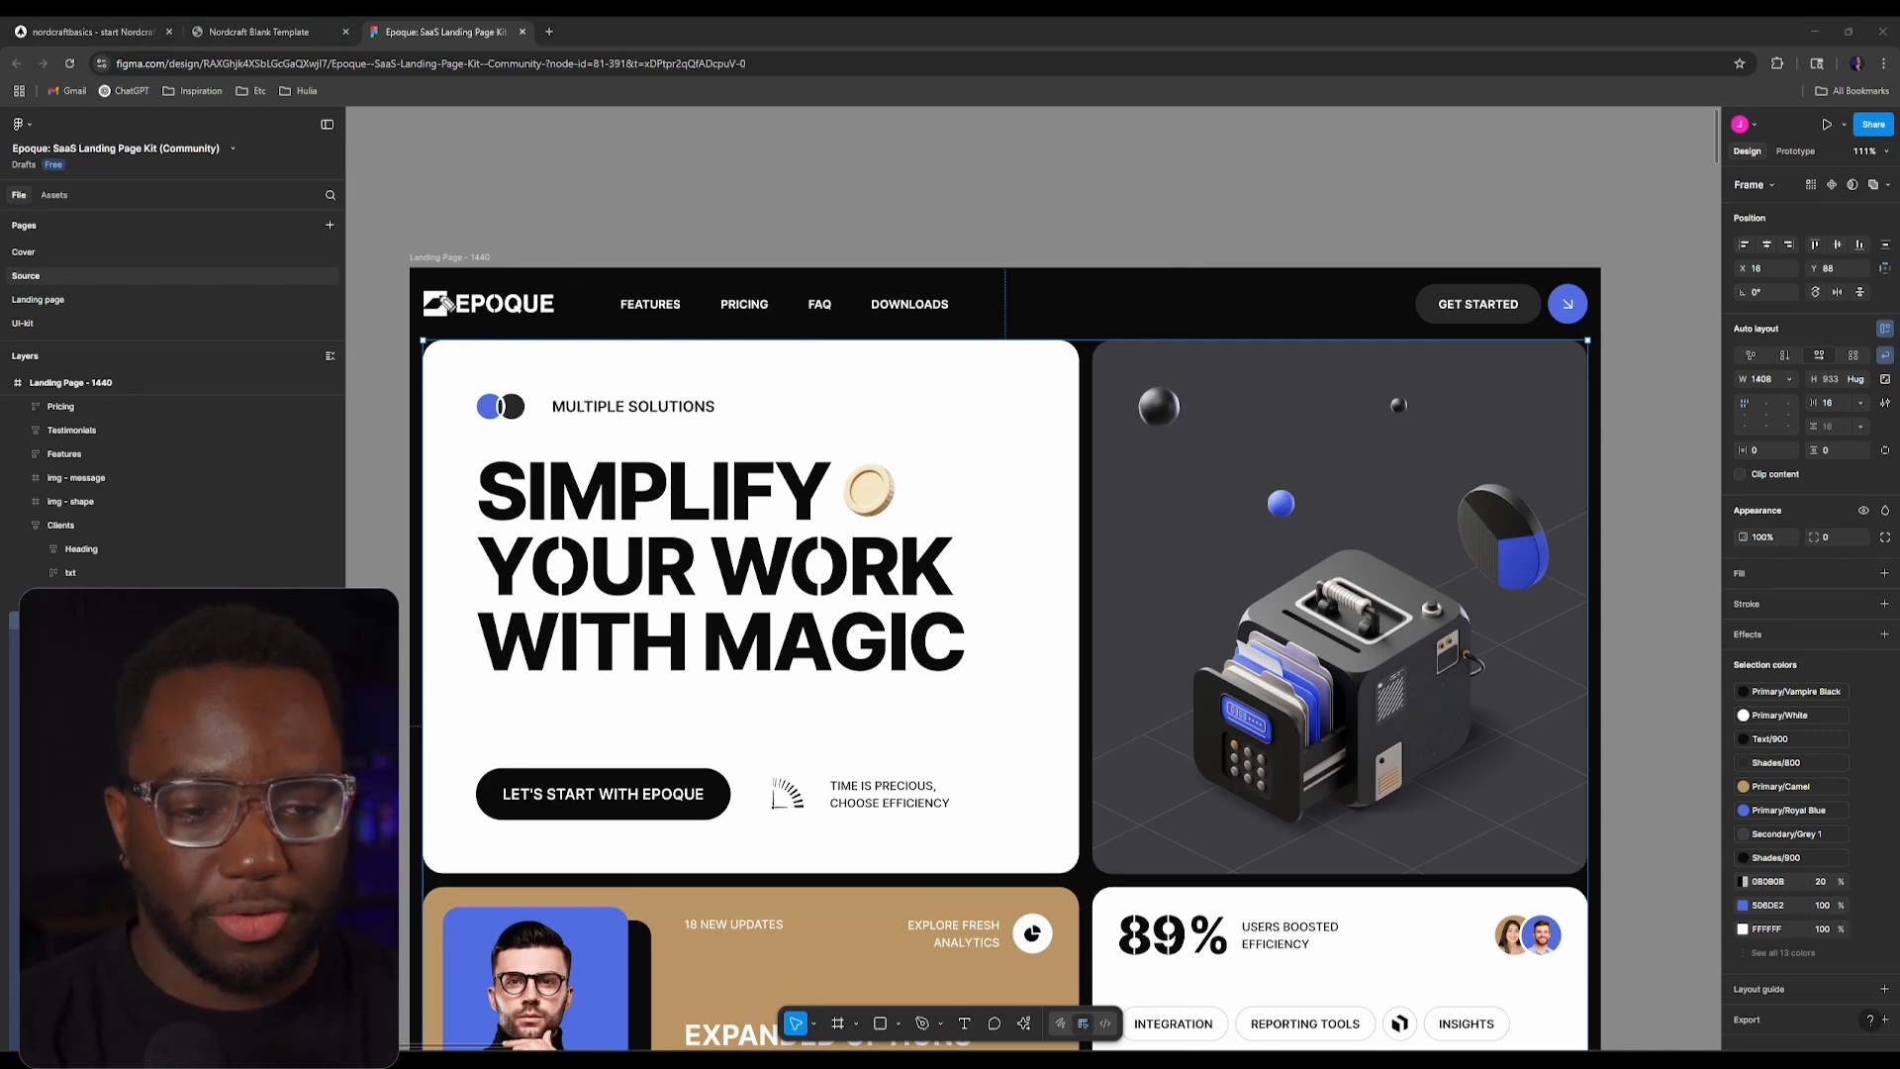
left_click_drag(425, 266, 393, 334)
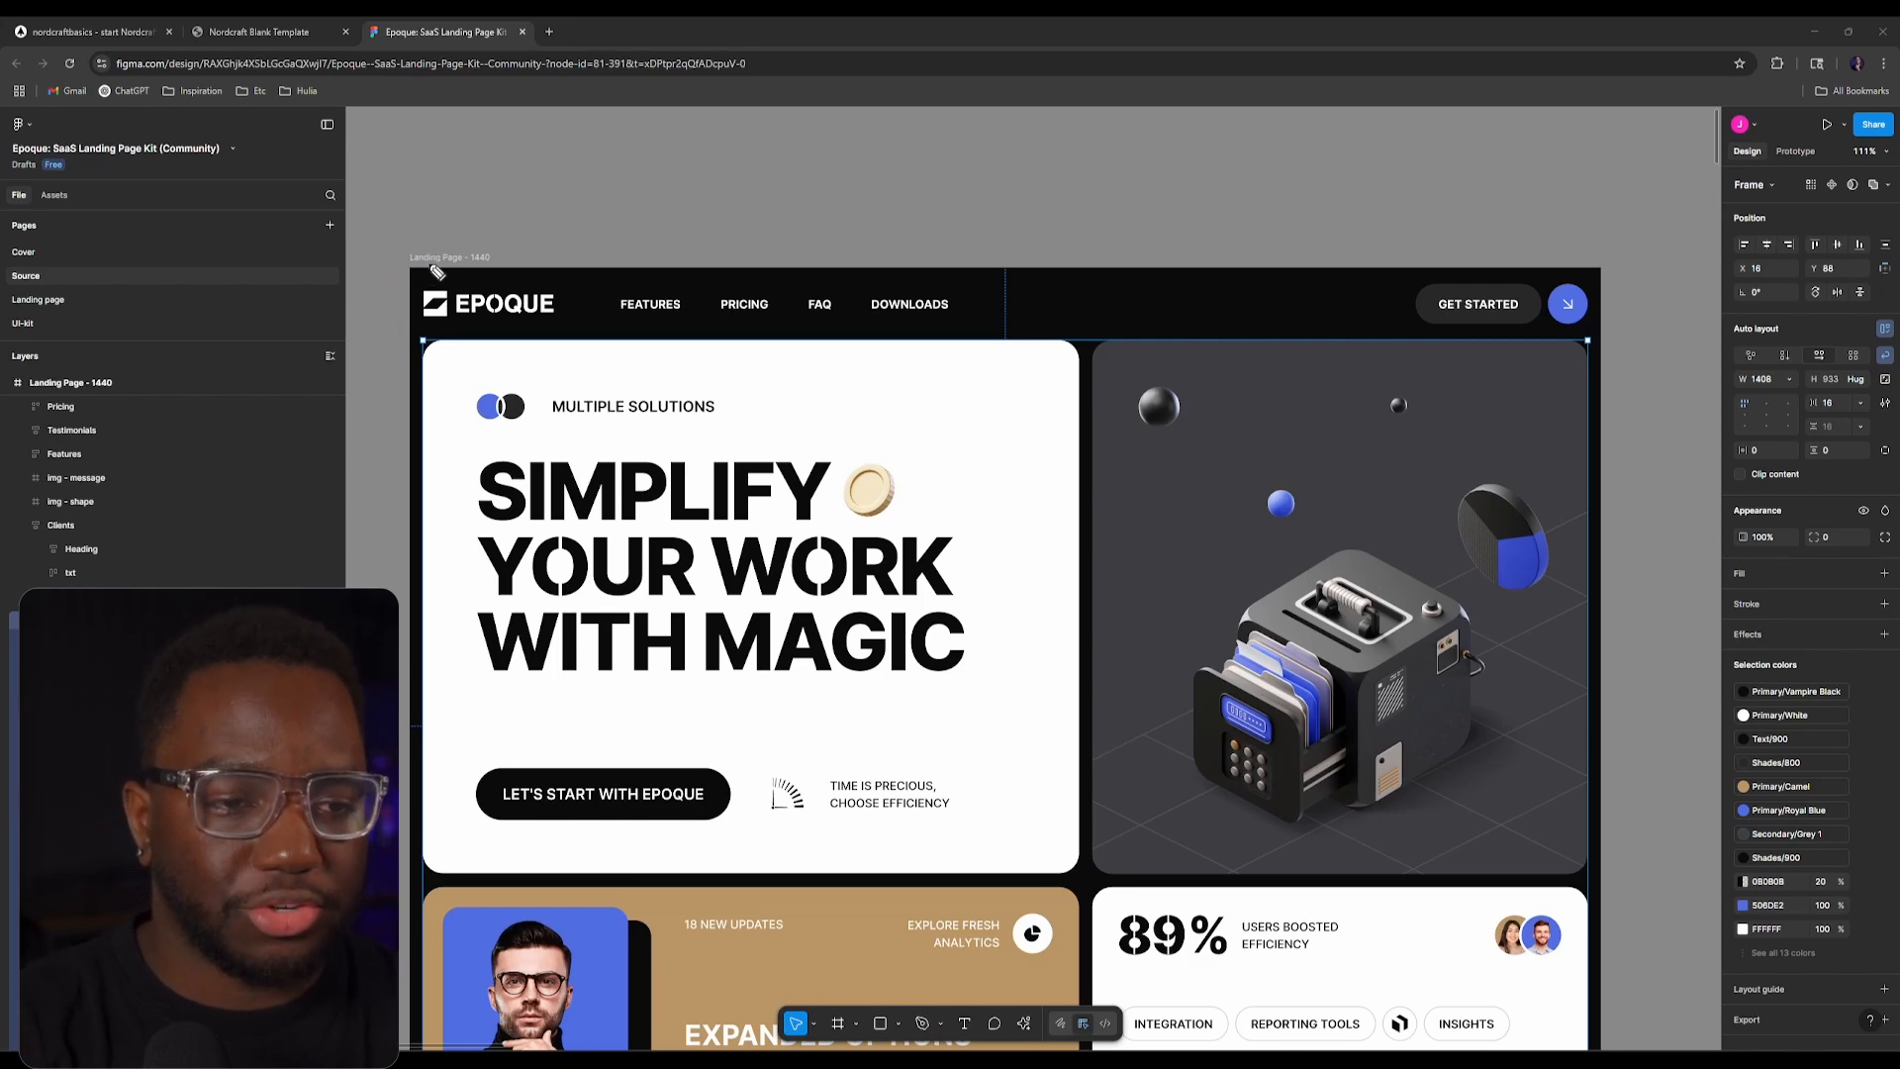
mouse_move(430, 267)
left_mouse_down()
mouse_move(400, 345)
mouse_move(435, 335)
left_mouse_up()
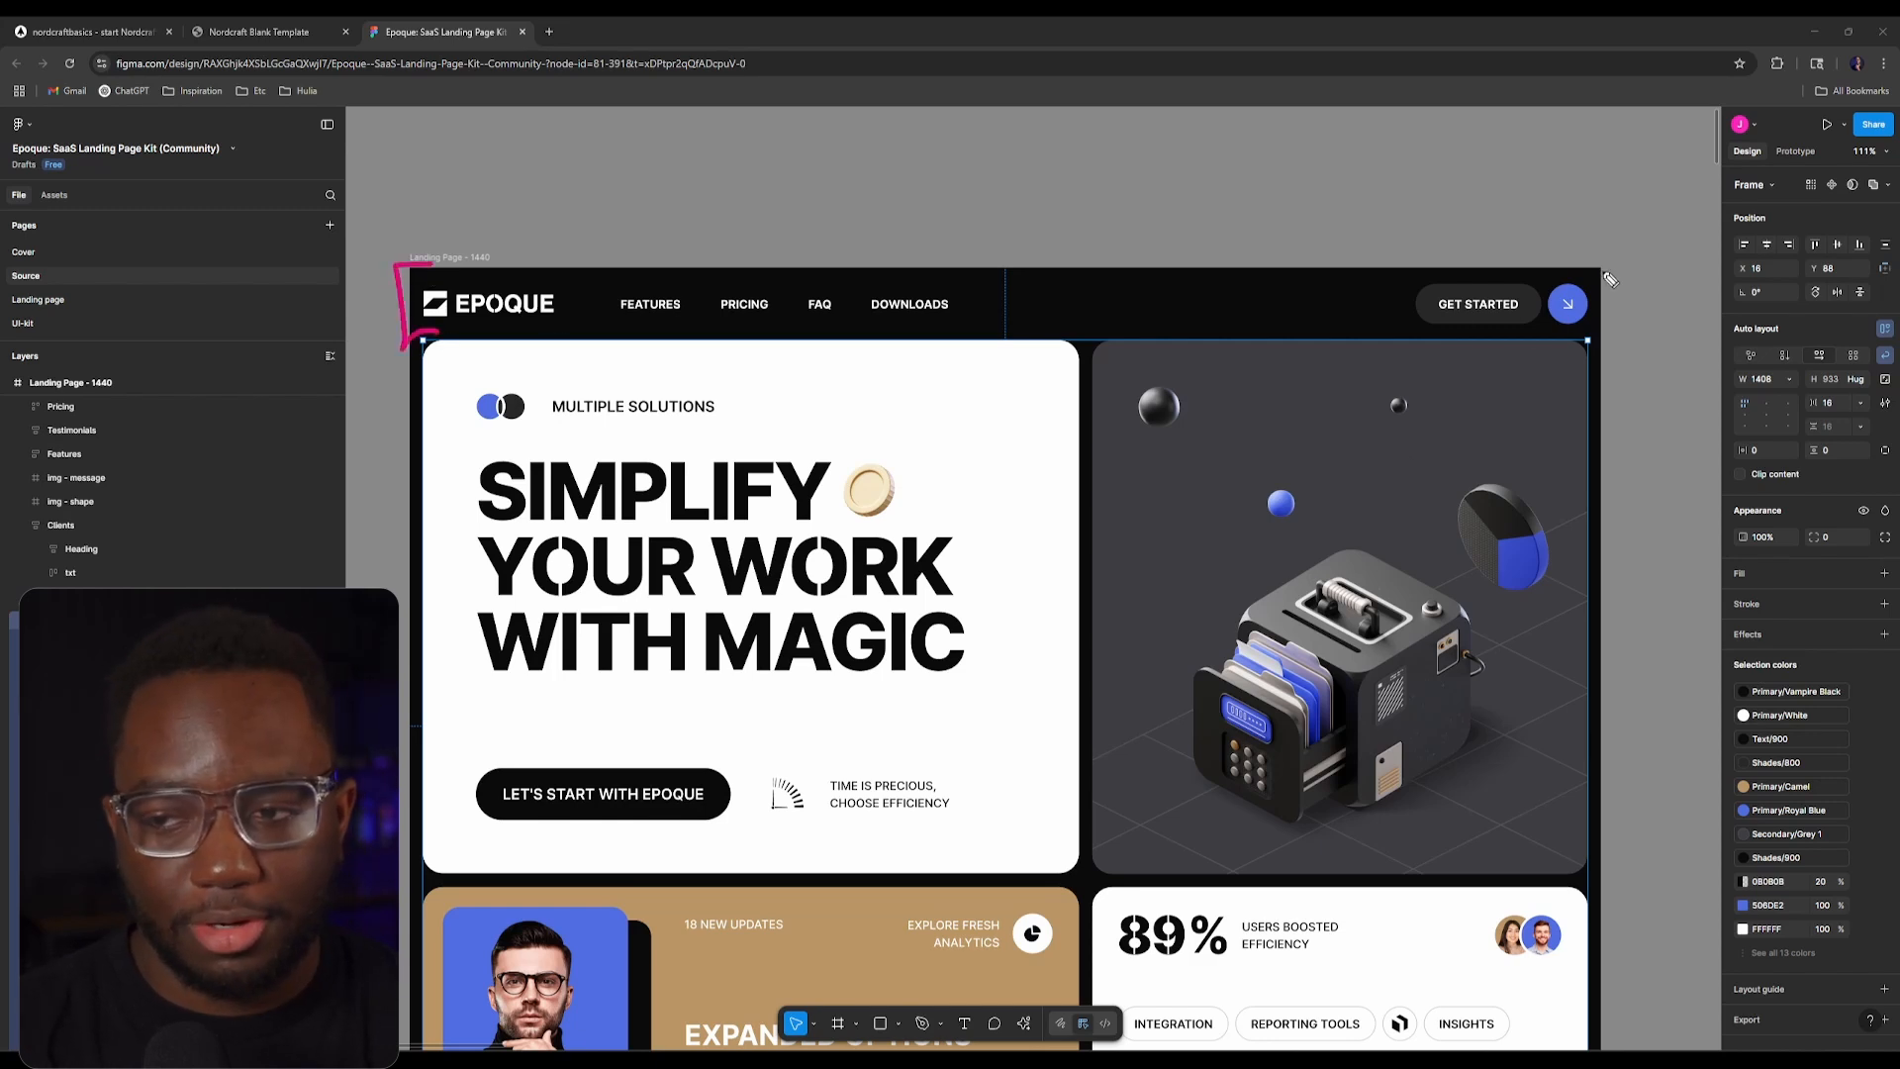
mouse_move(1593, 265)
left_mouse_down()
mouse_move(1610, 326)
mouse_move(1585, 341)
left_mouse_up()
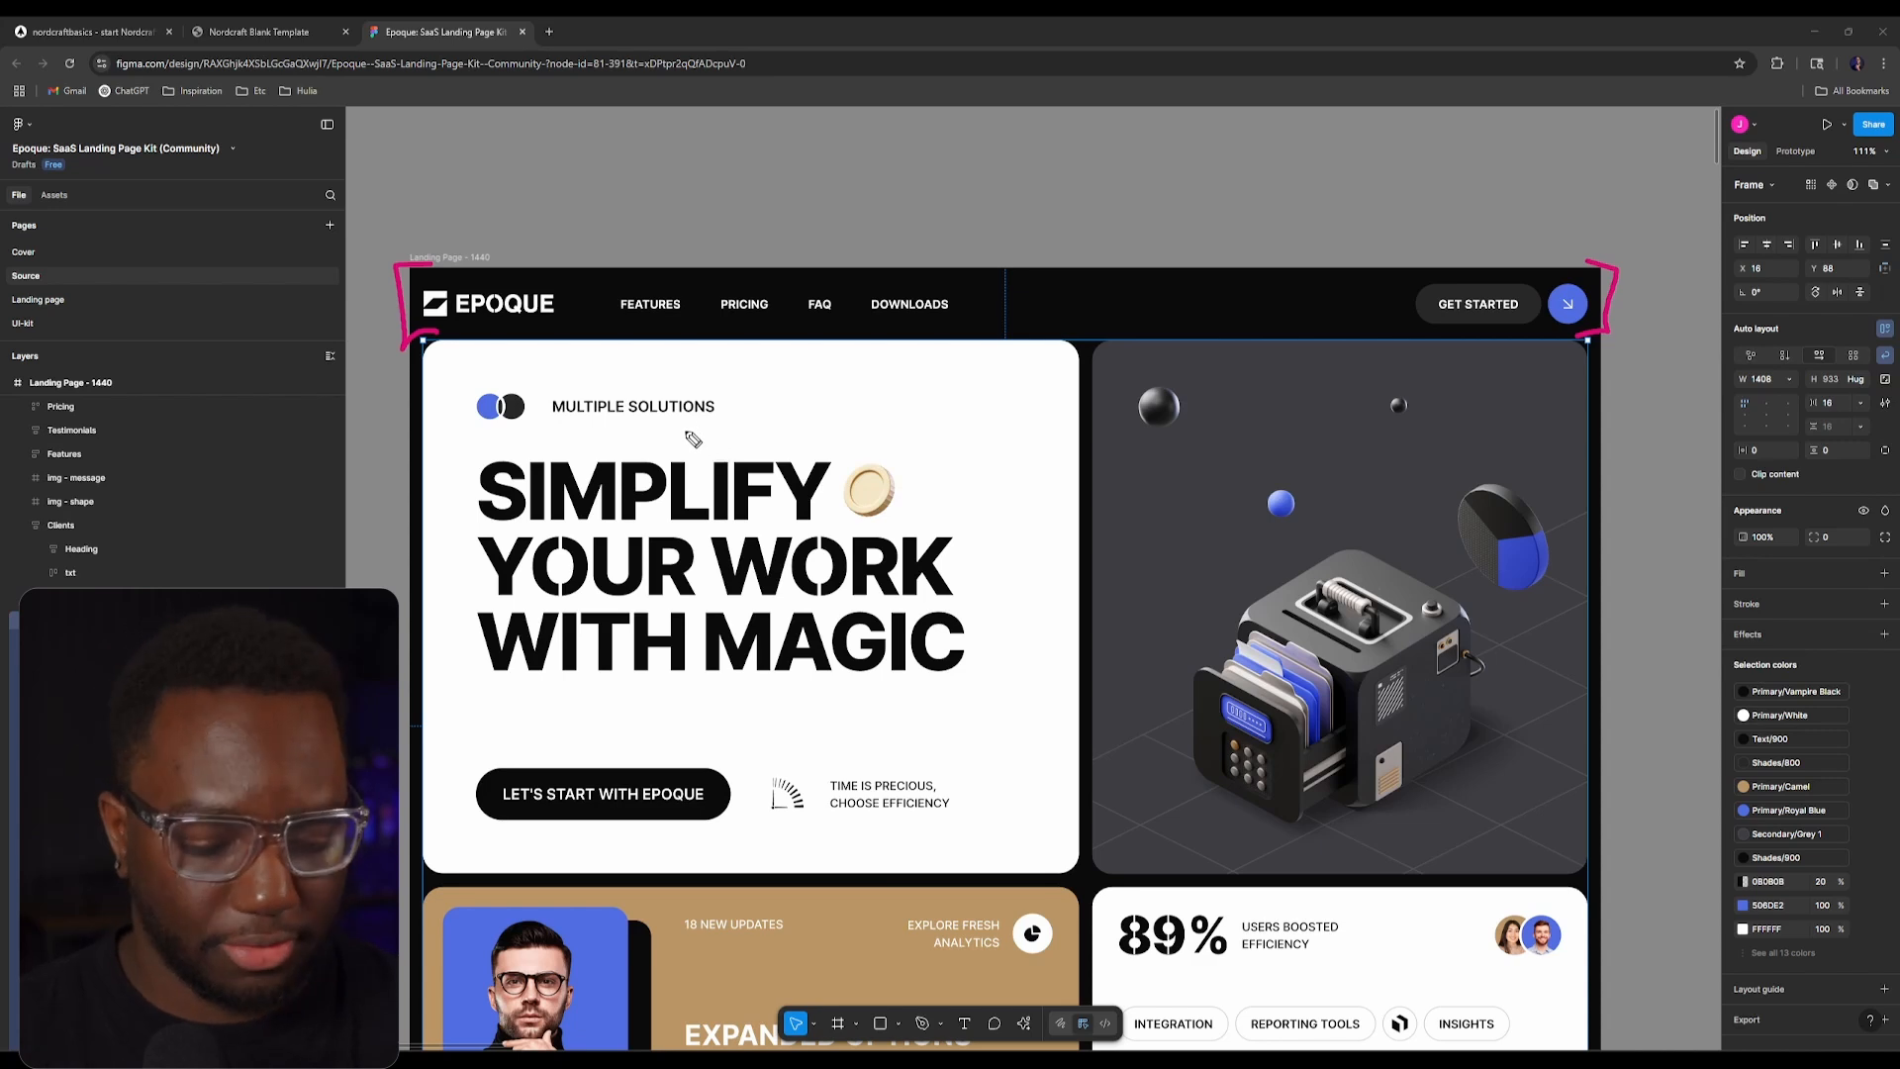
key("Escape")
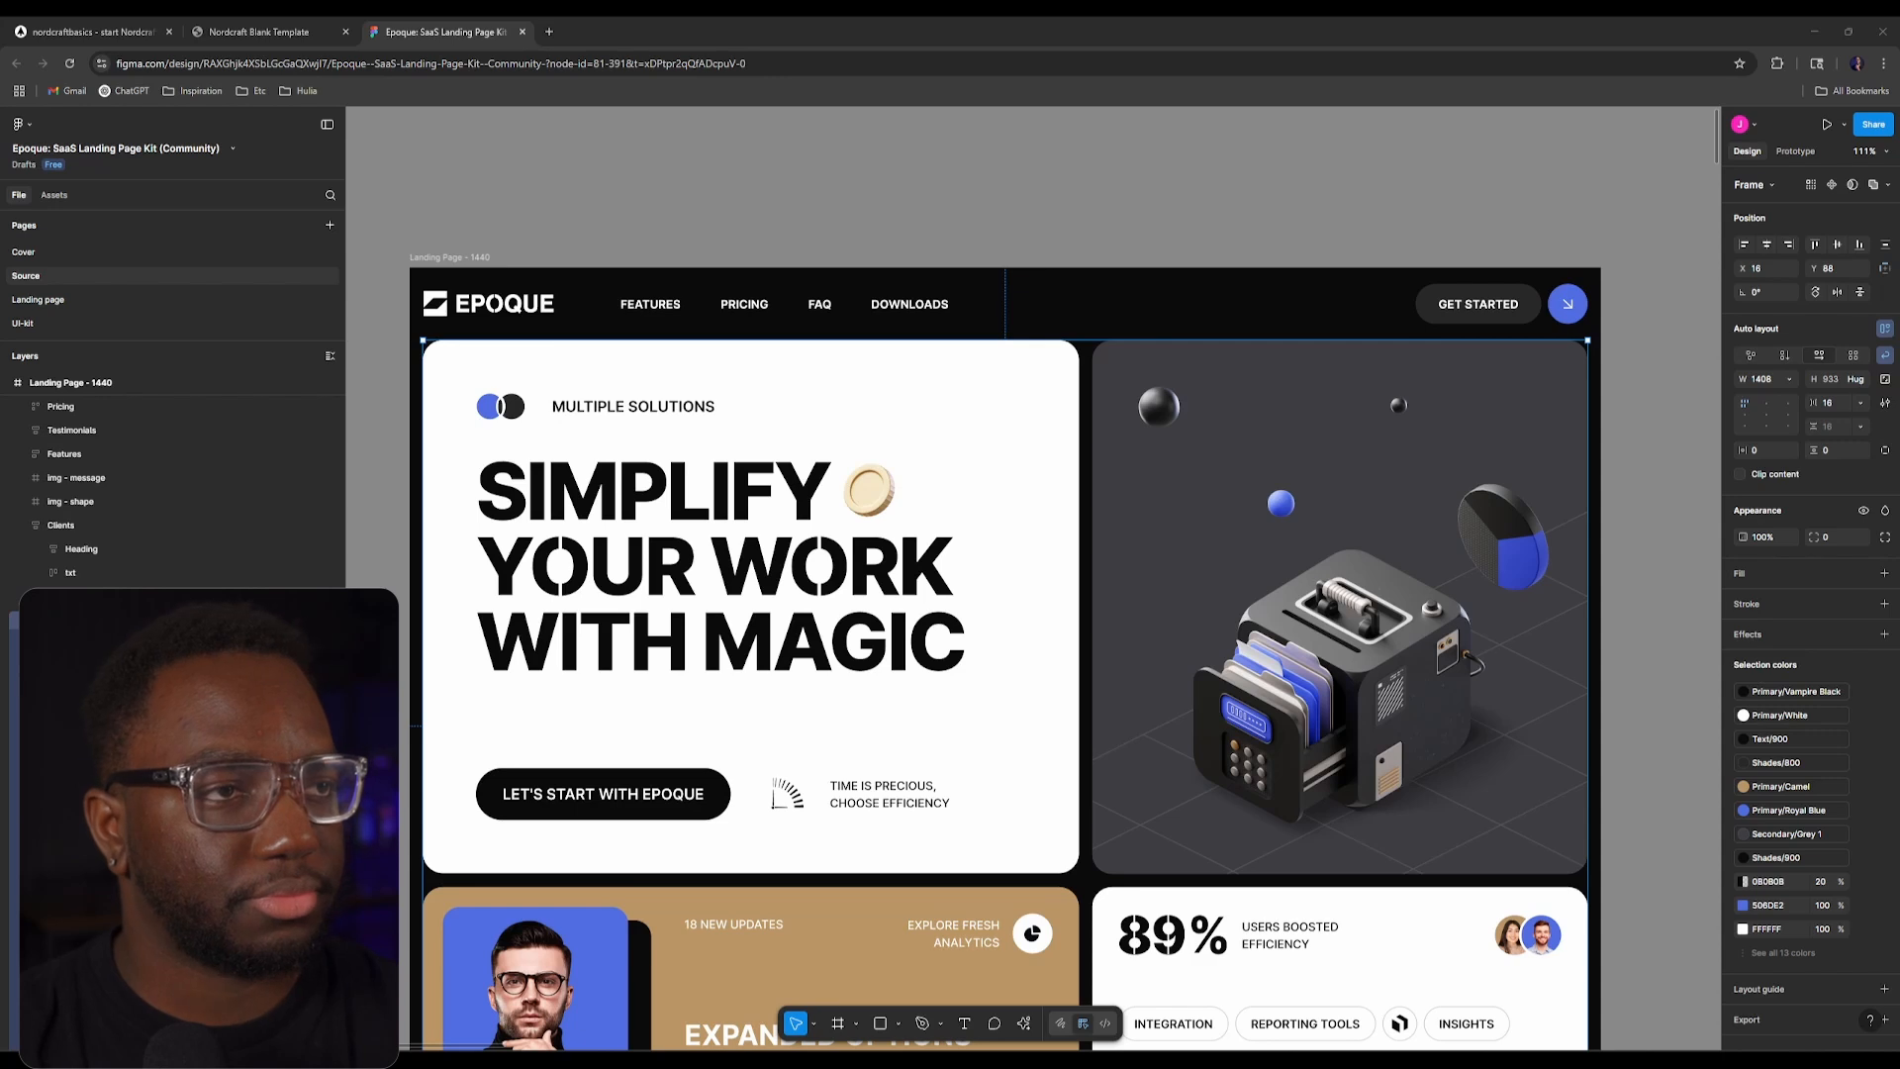
Step: Return to the Nordcraft editor and create a new component named ui_Navbar
left_click(94, 32)
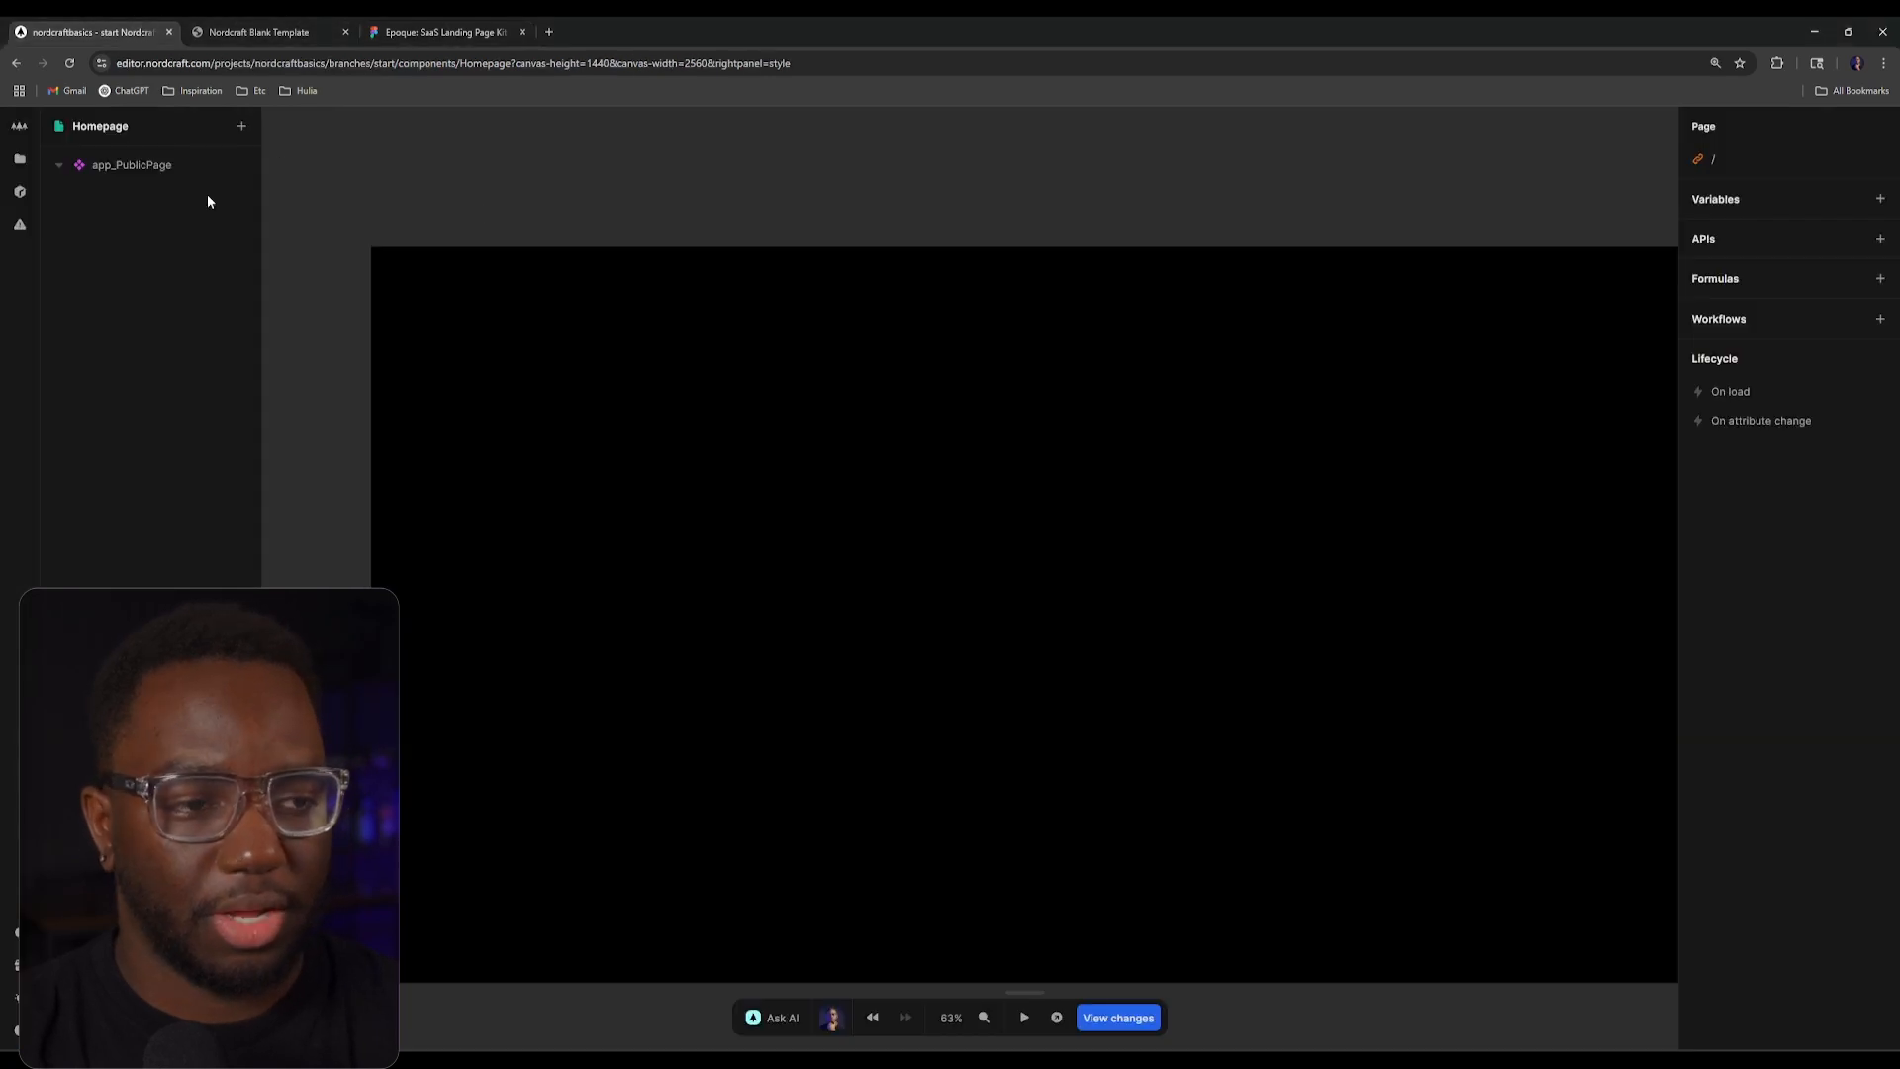
left_click(31, 158)
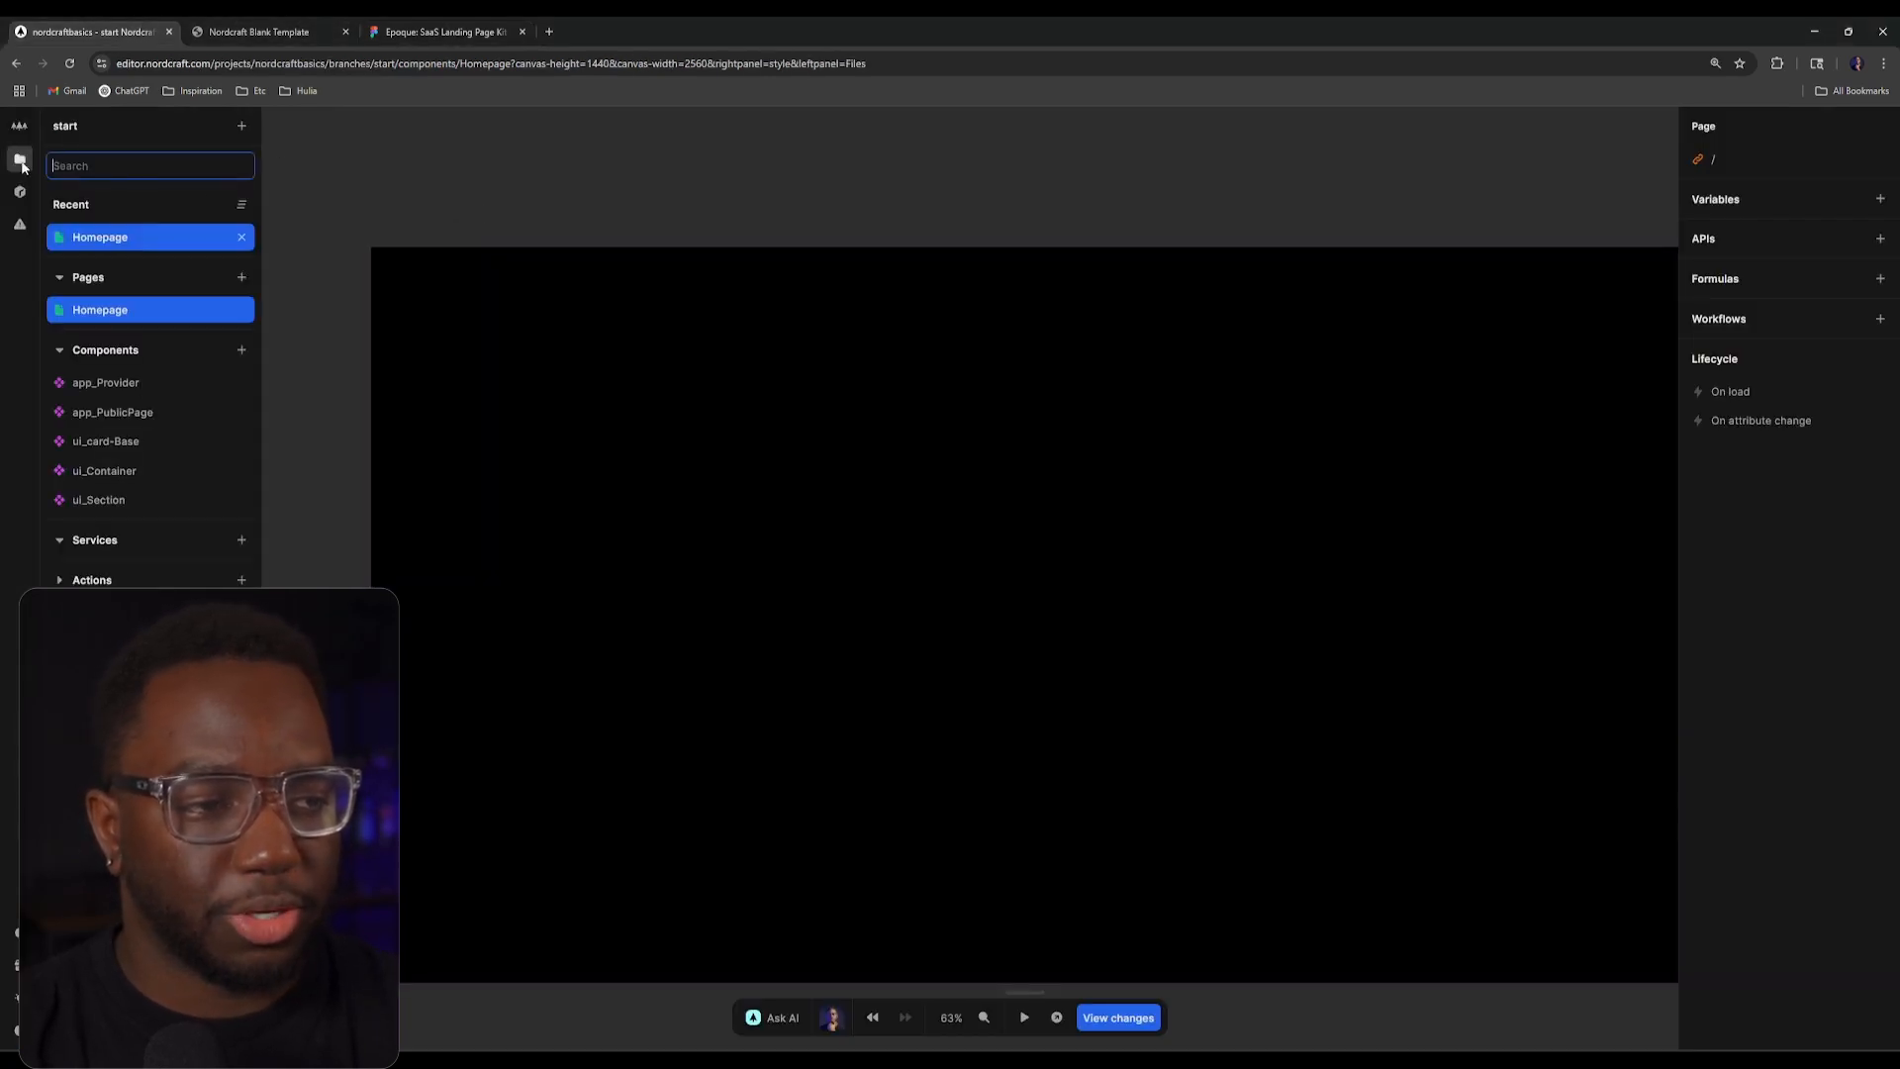
left_click(245, 349)
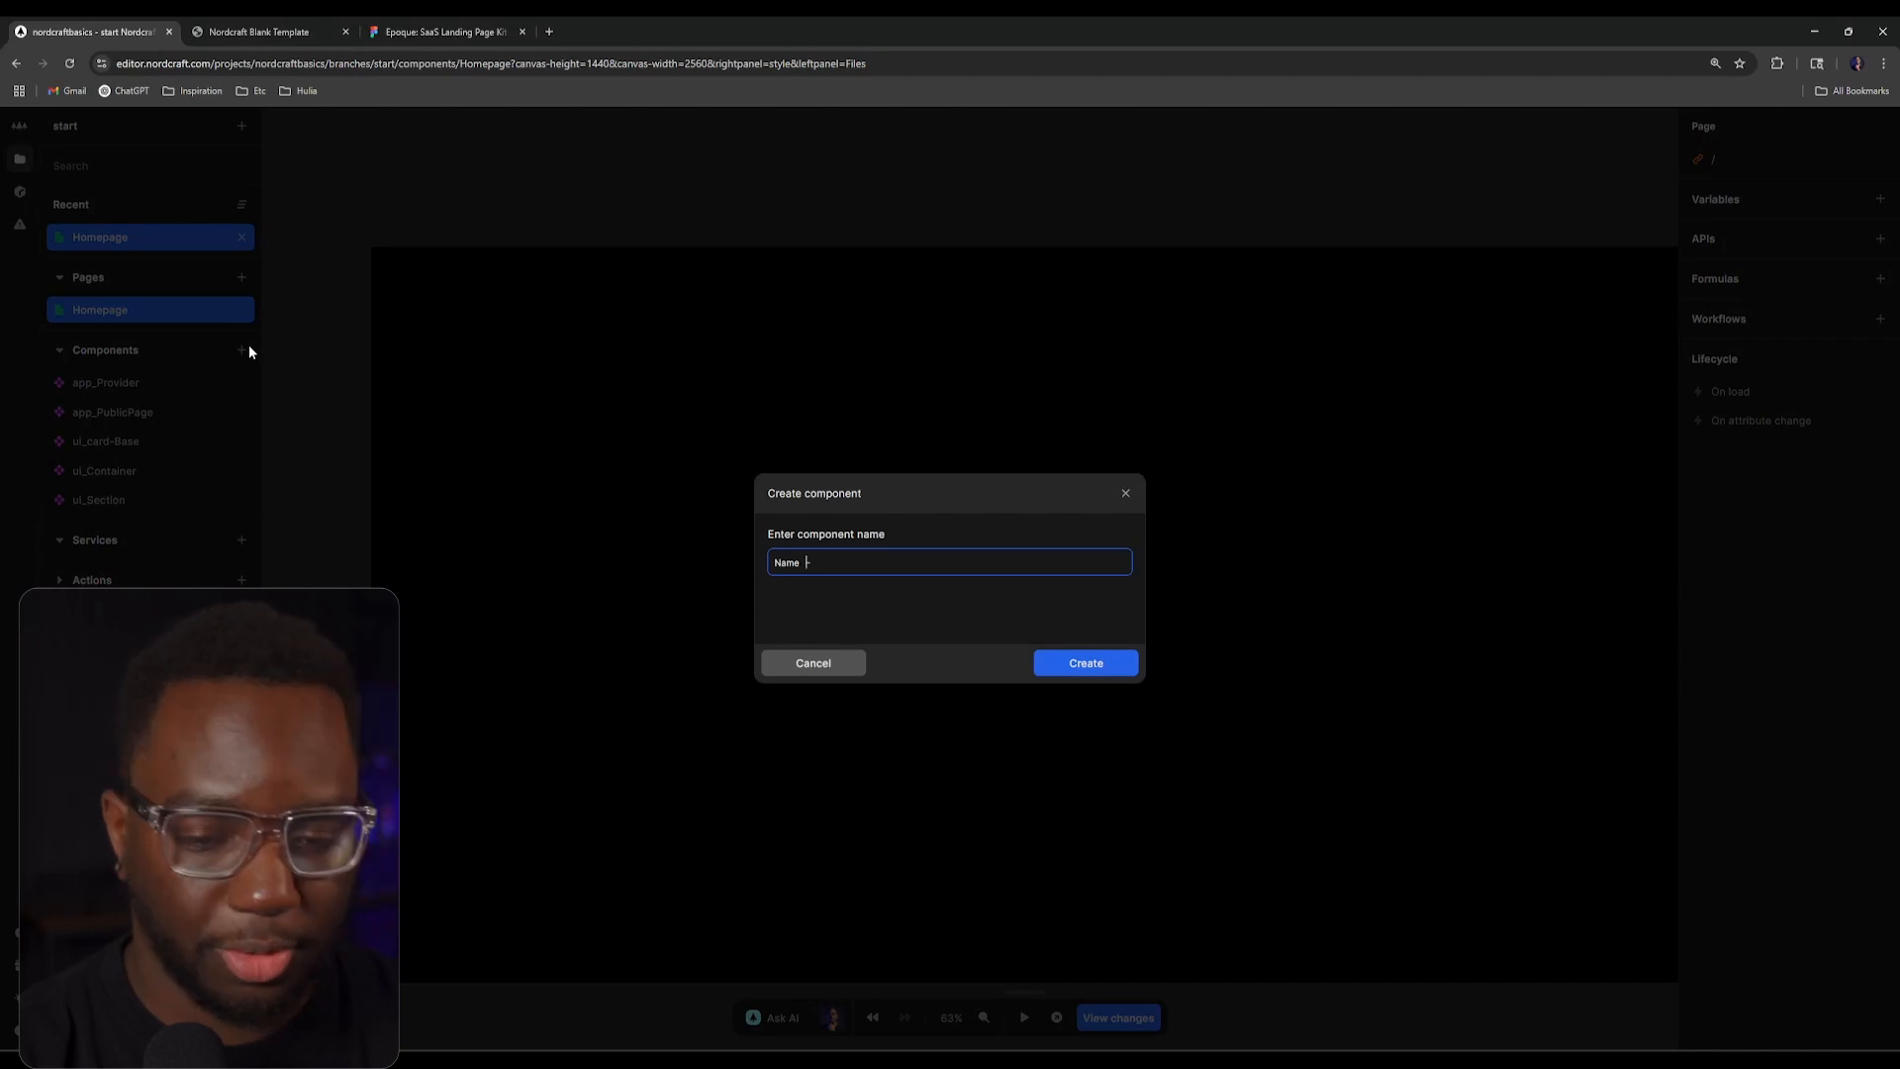
type("ui_Navbar")
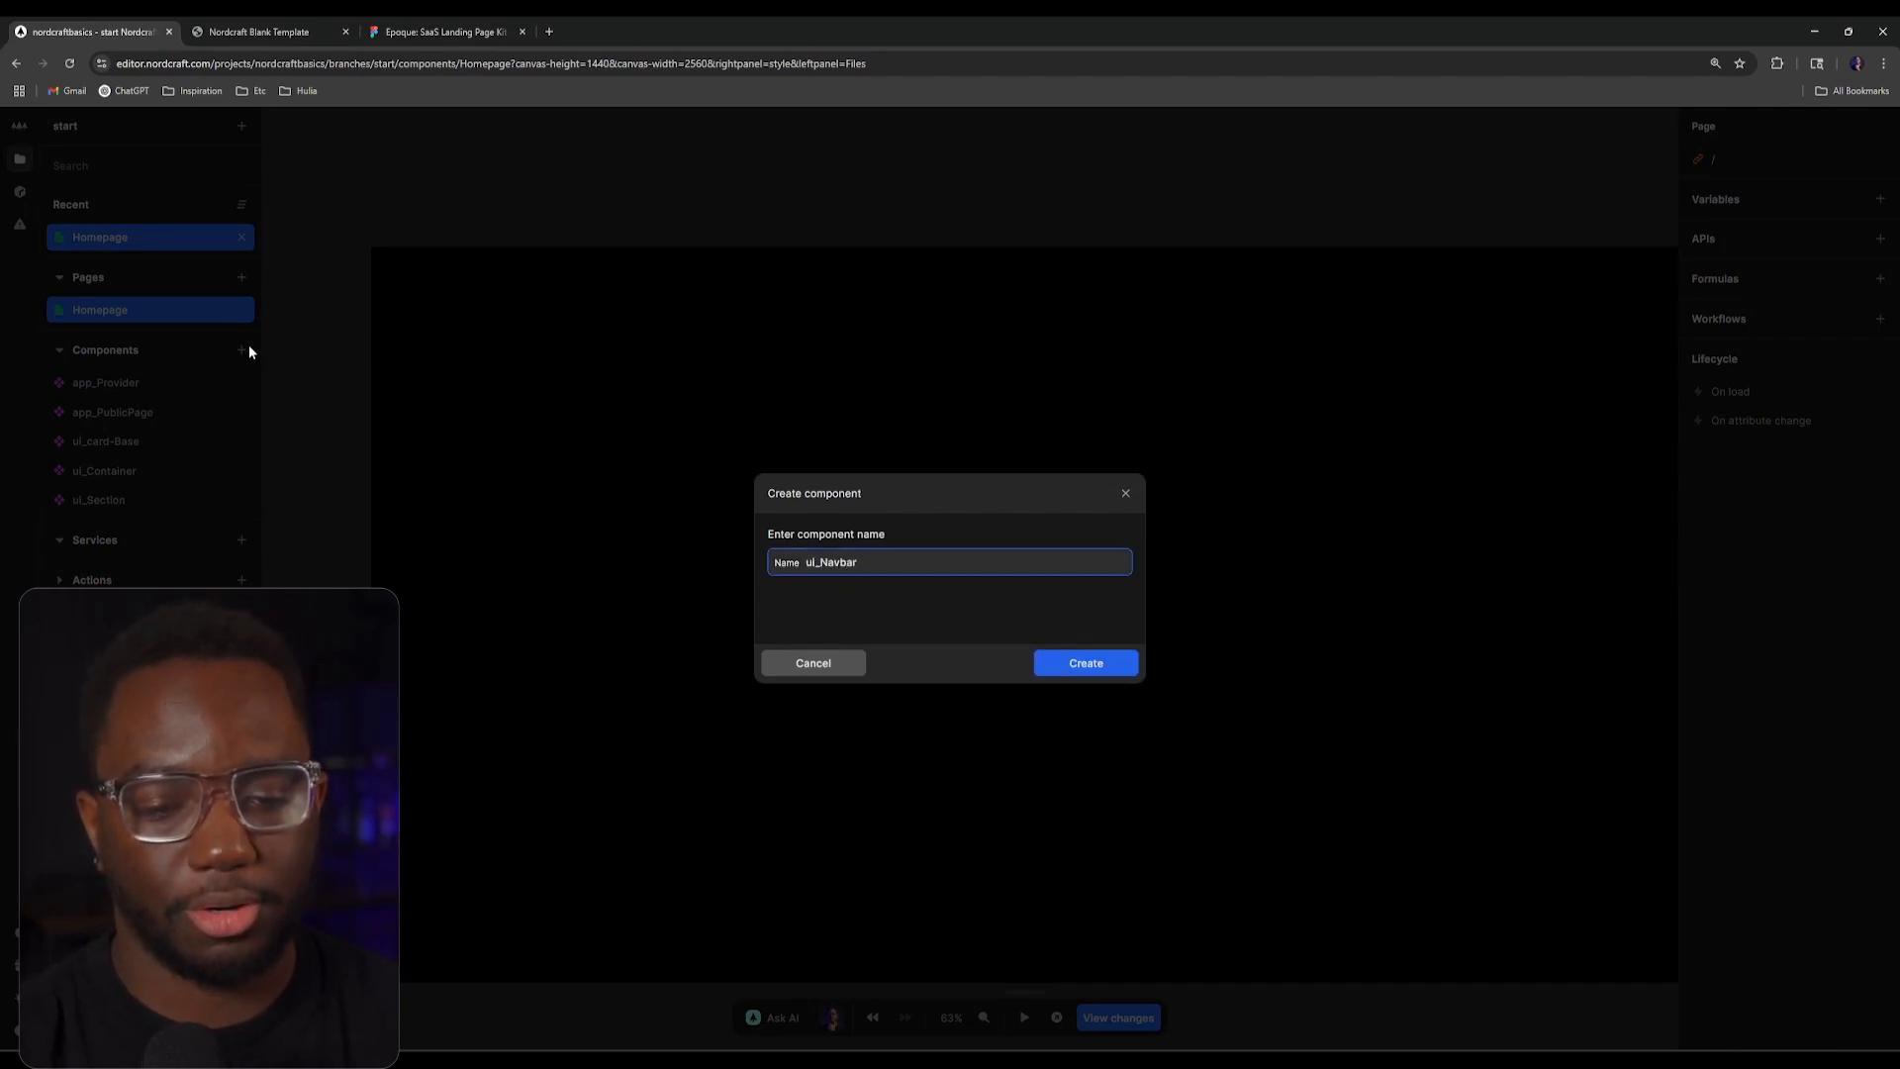
key("Return")
Step: Replace the root div of ui_Navbar with the ui_Section component
left_click(206, 172)
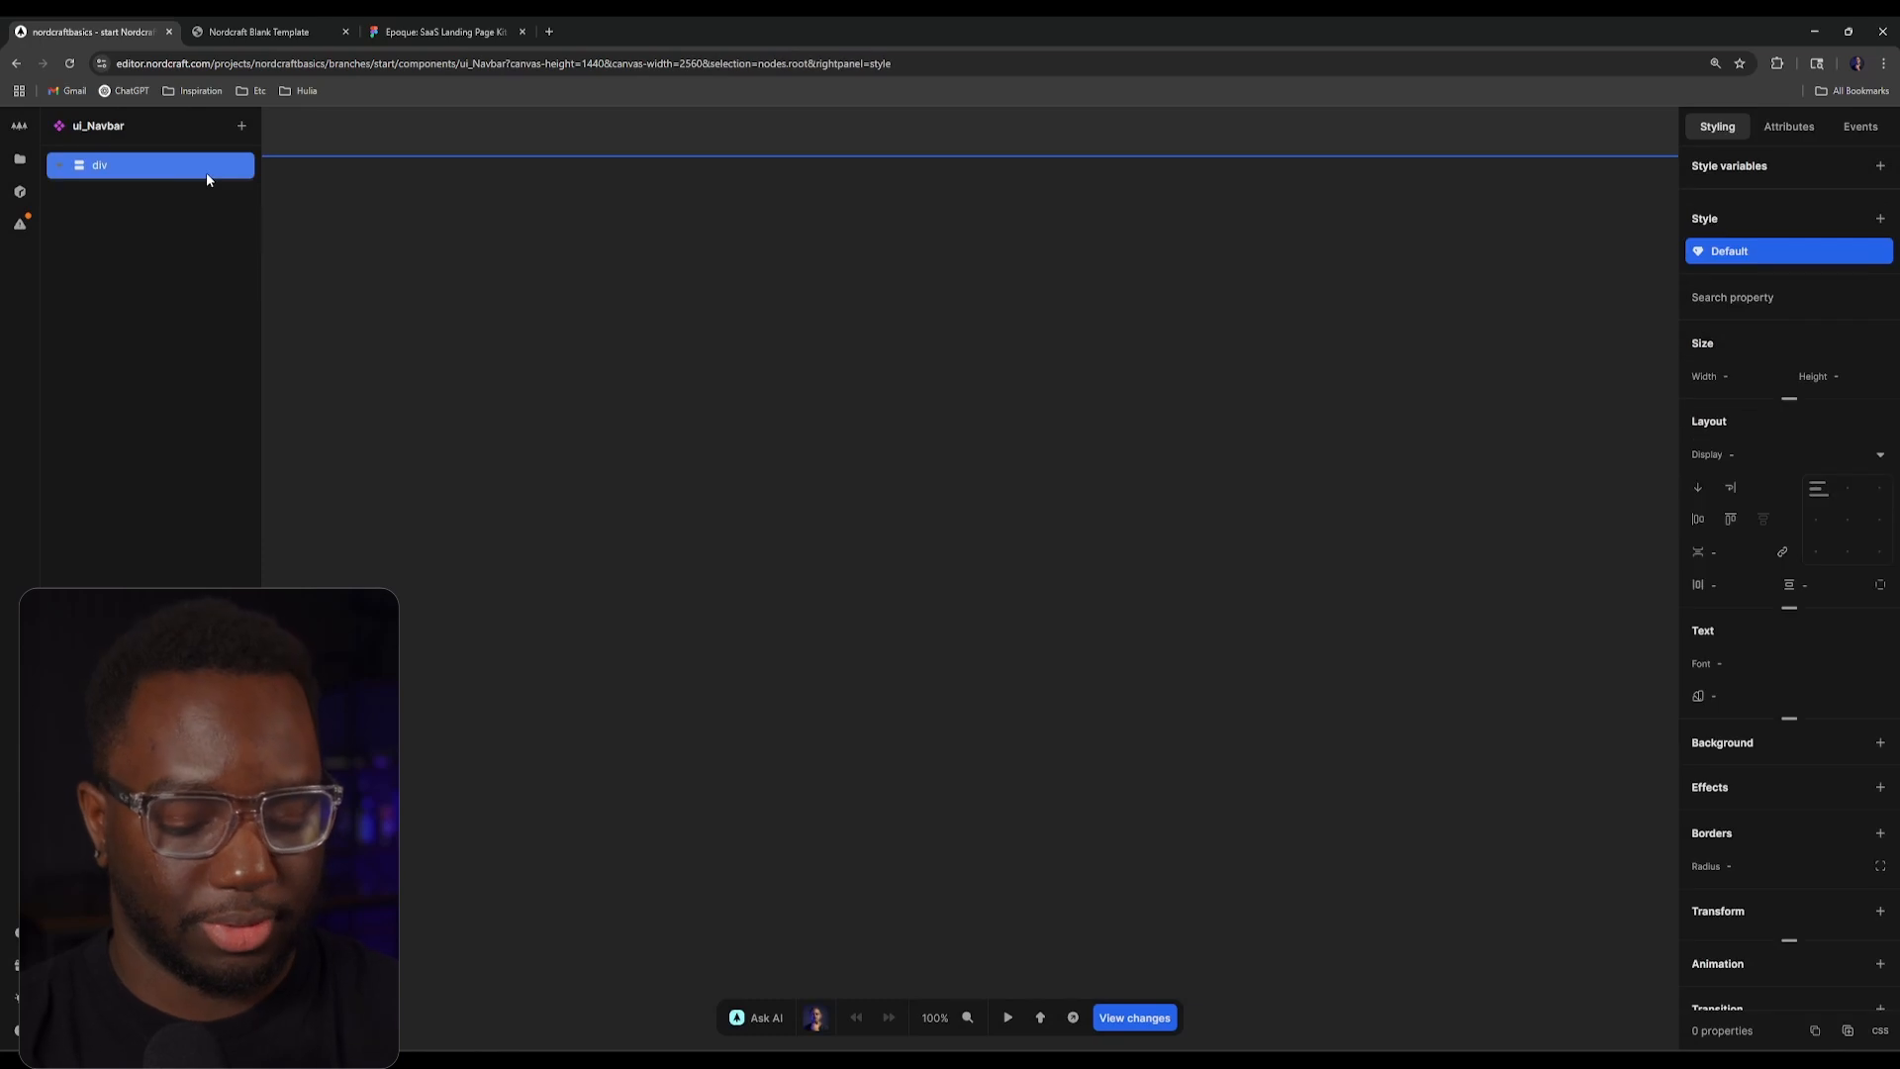
key("Delete")
type("asec")
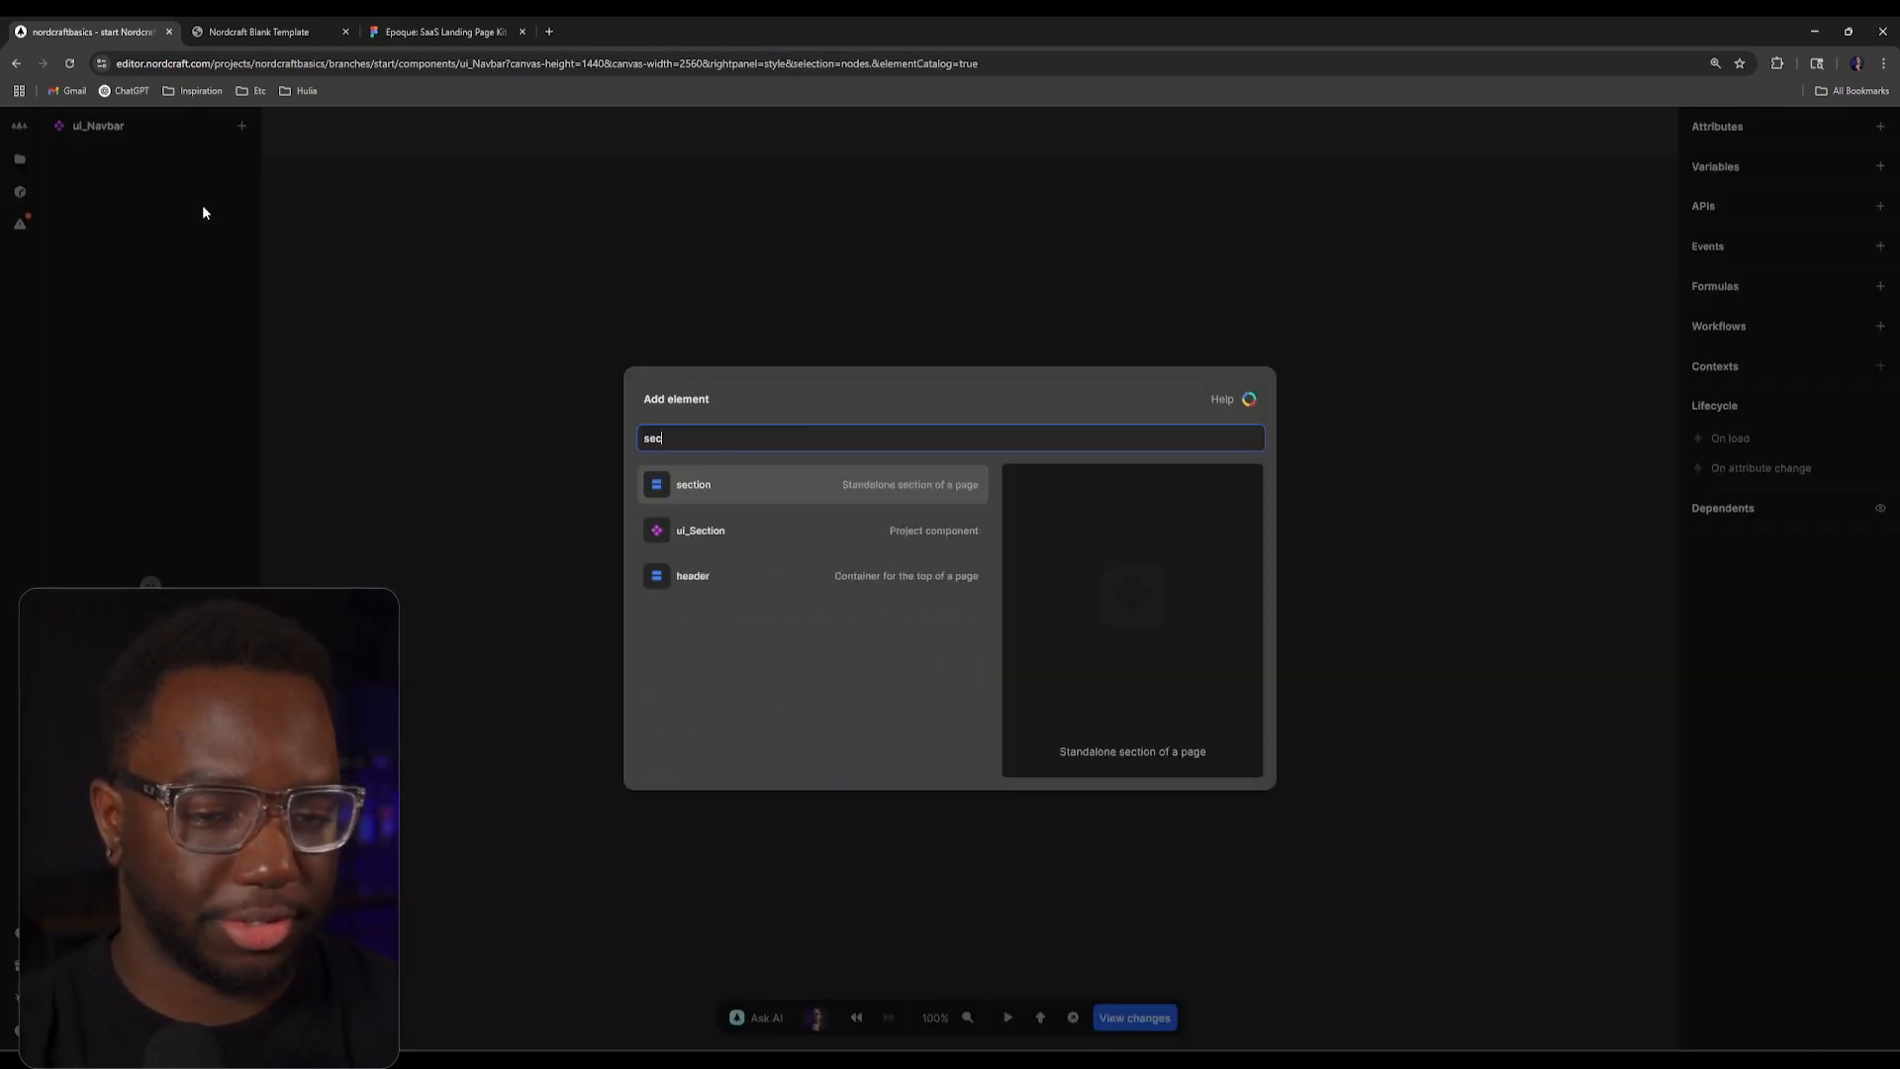
key("Down")
key("Return")
scroll(588, 243, "down", 5)
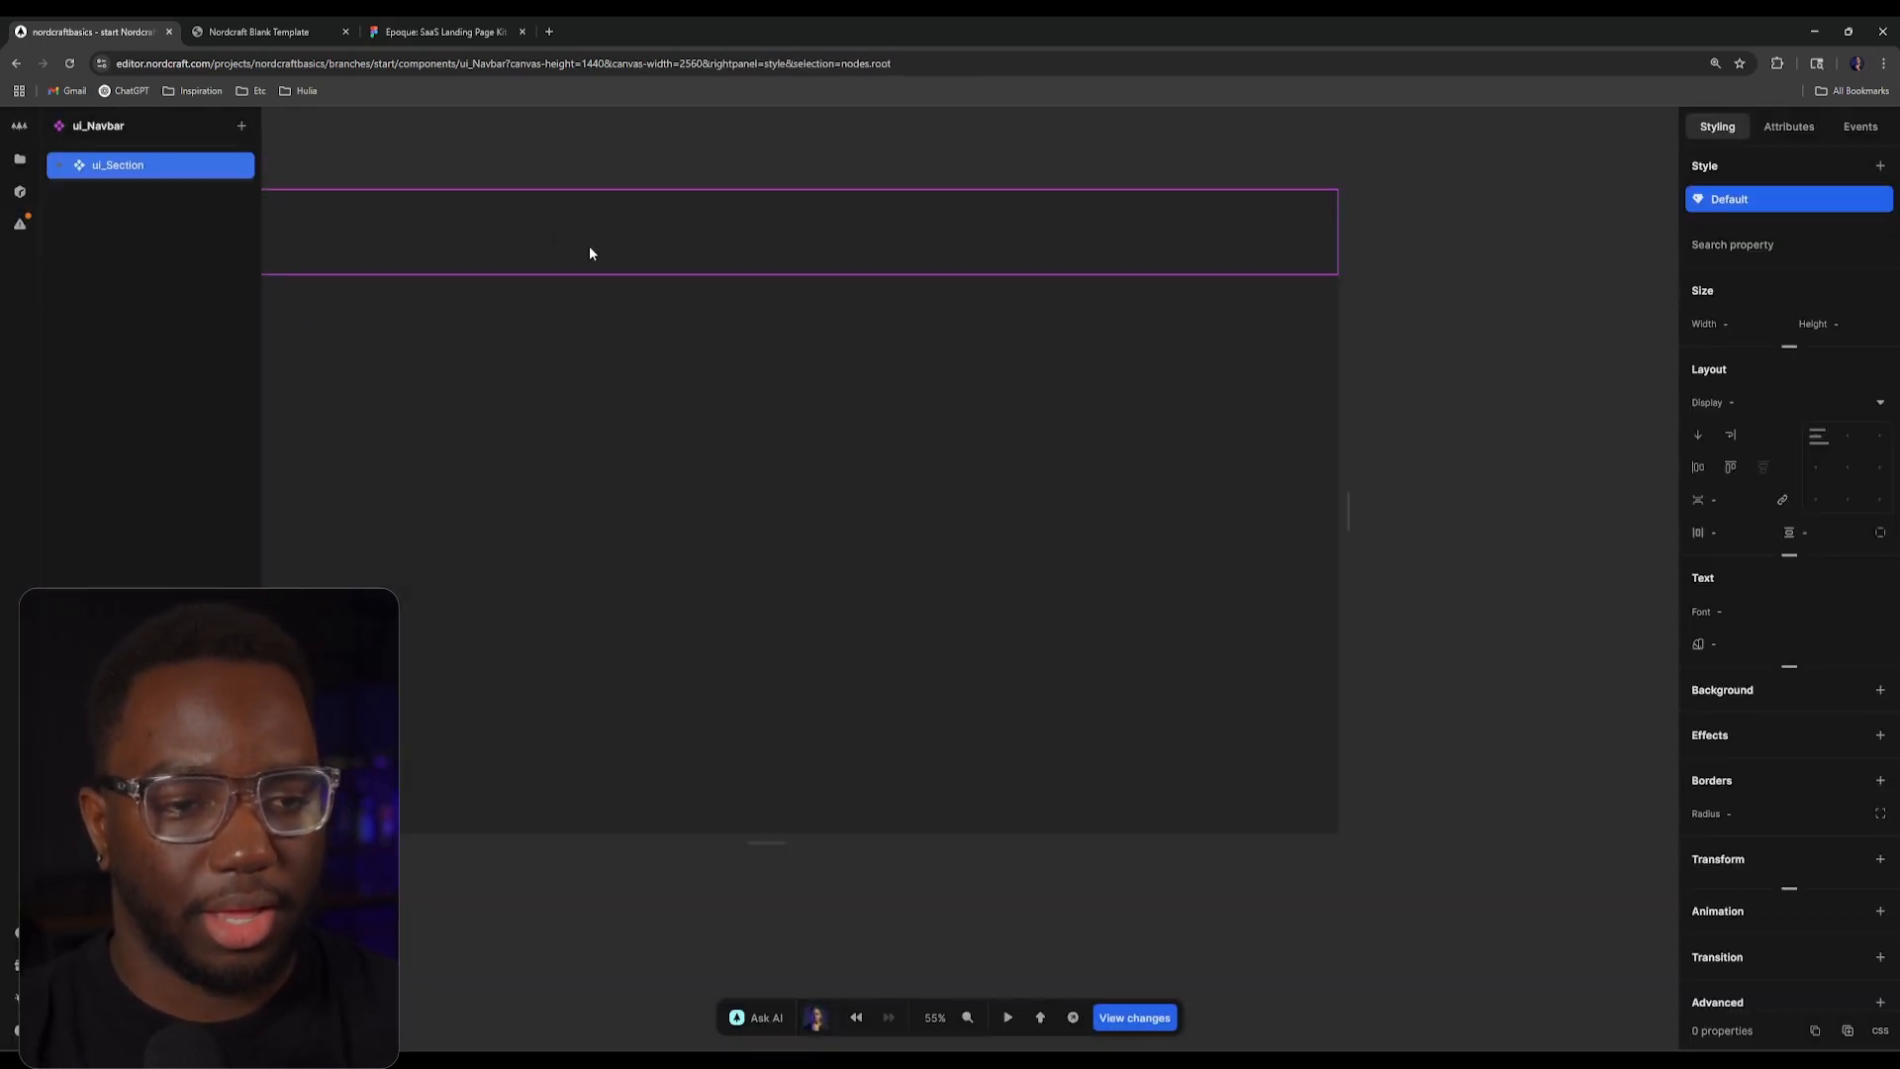
left_click_drag(589, 245, 902, 371)
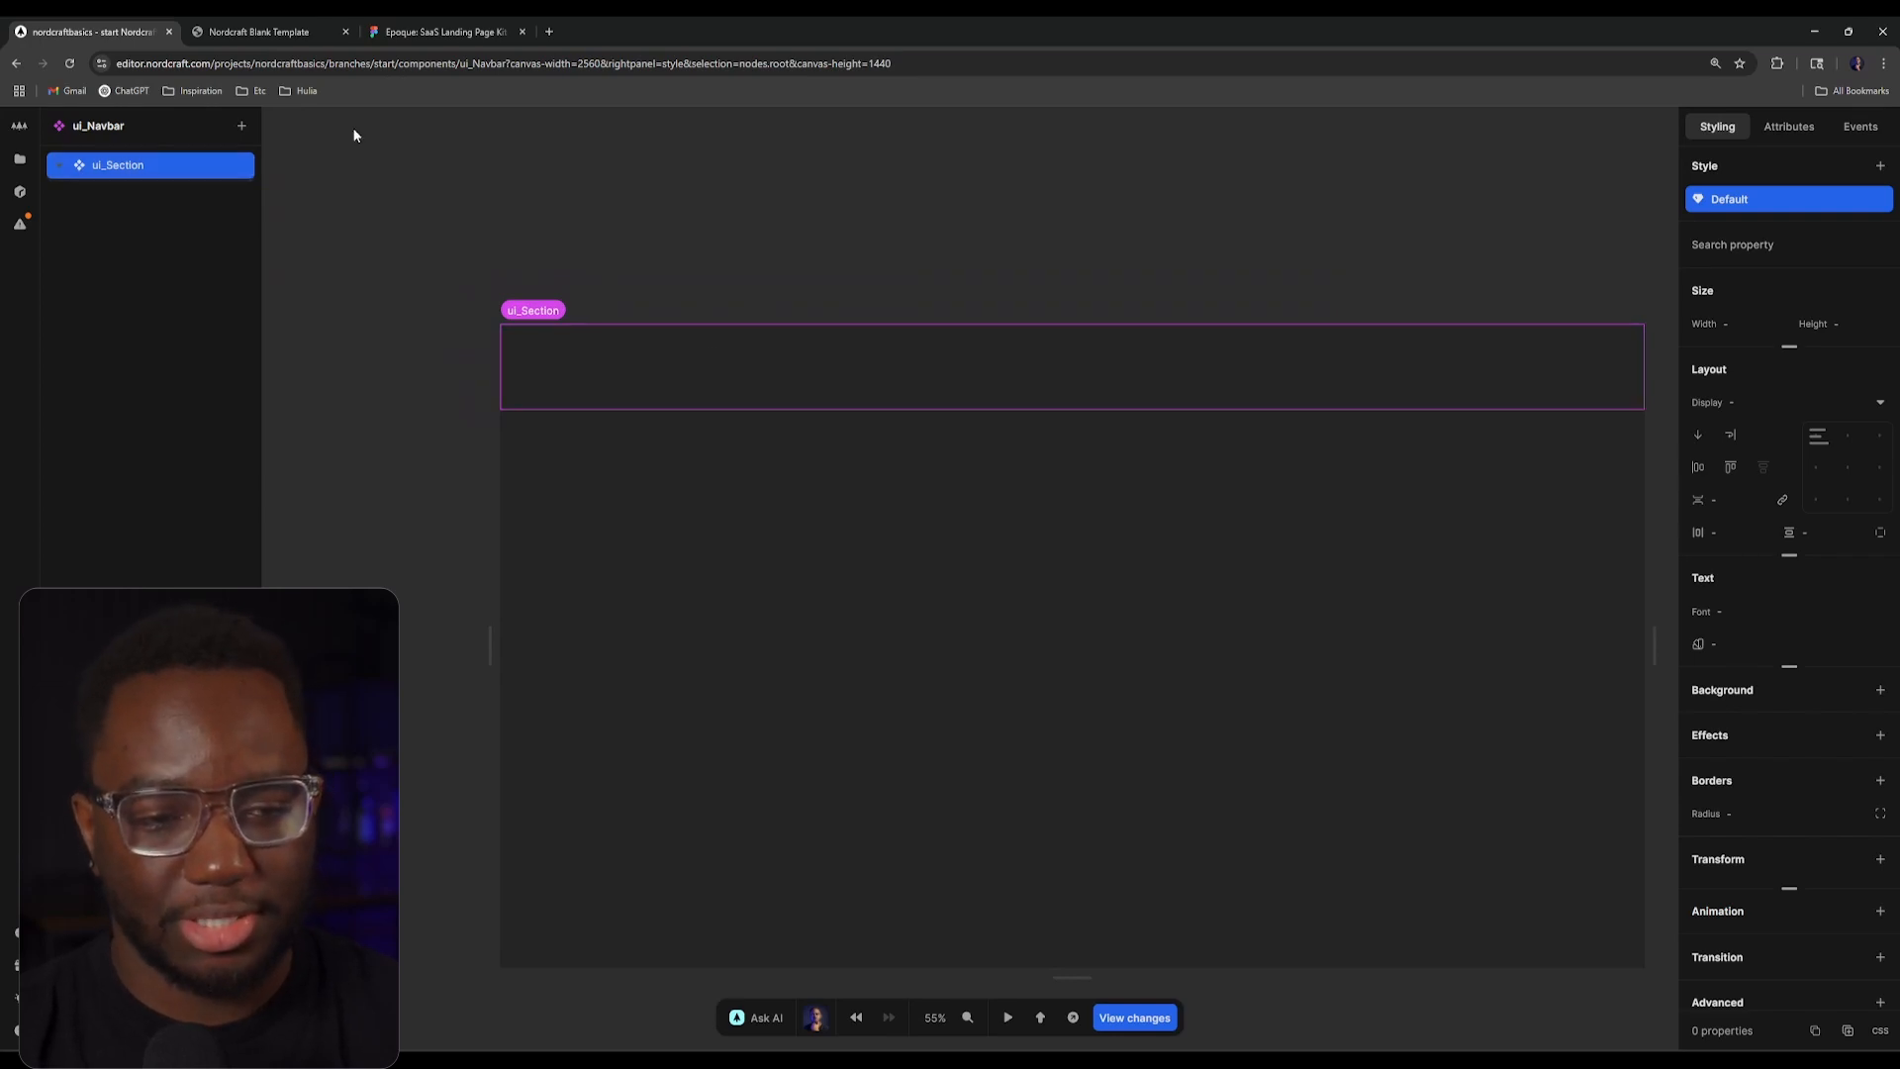
Step: Close the site preview, review the Figma landing page from the header to the companies heading, and return to Nordcraft
left_click(259, 31)
left_click(413, 33)
left_click(318, 34)
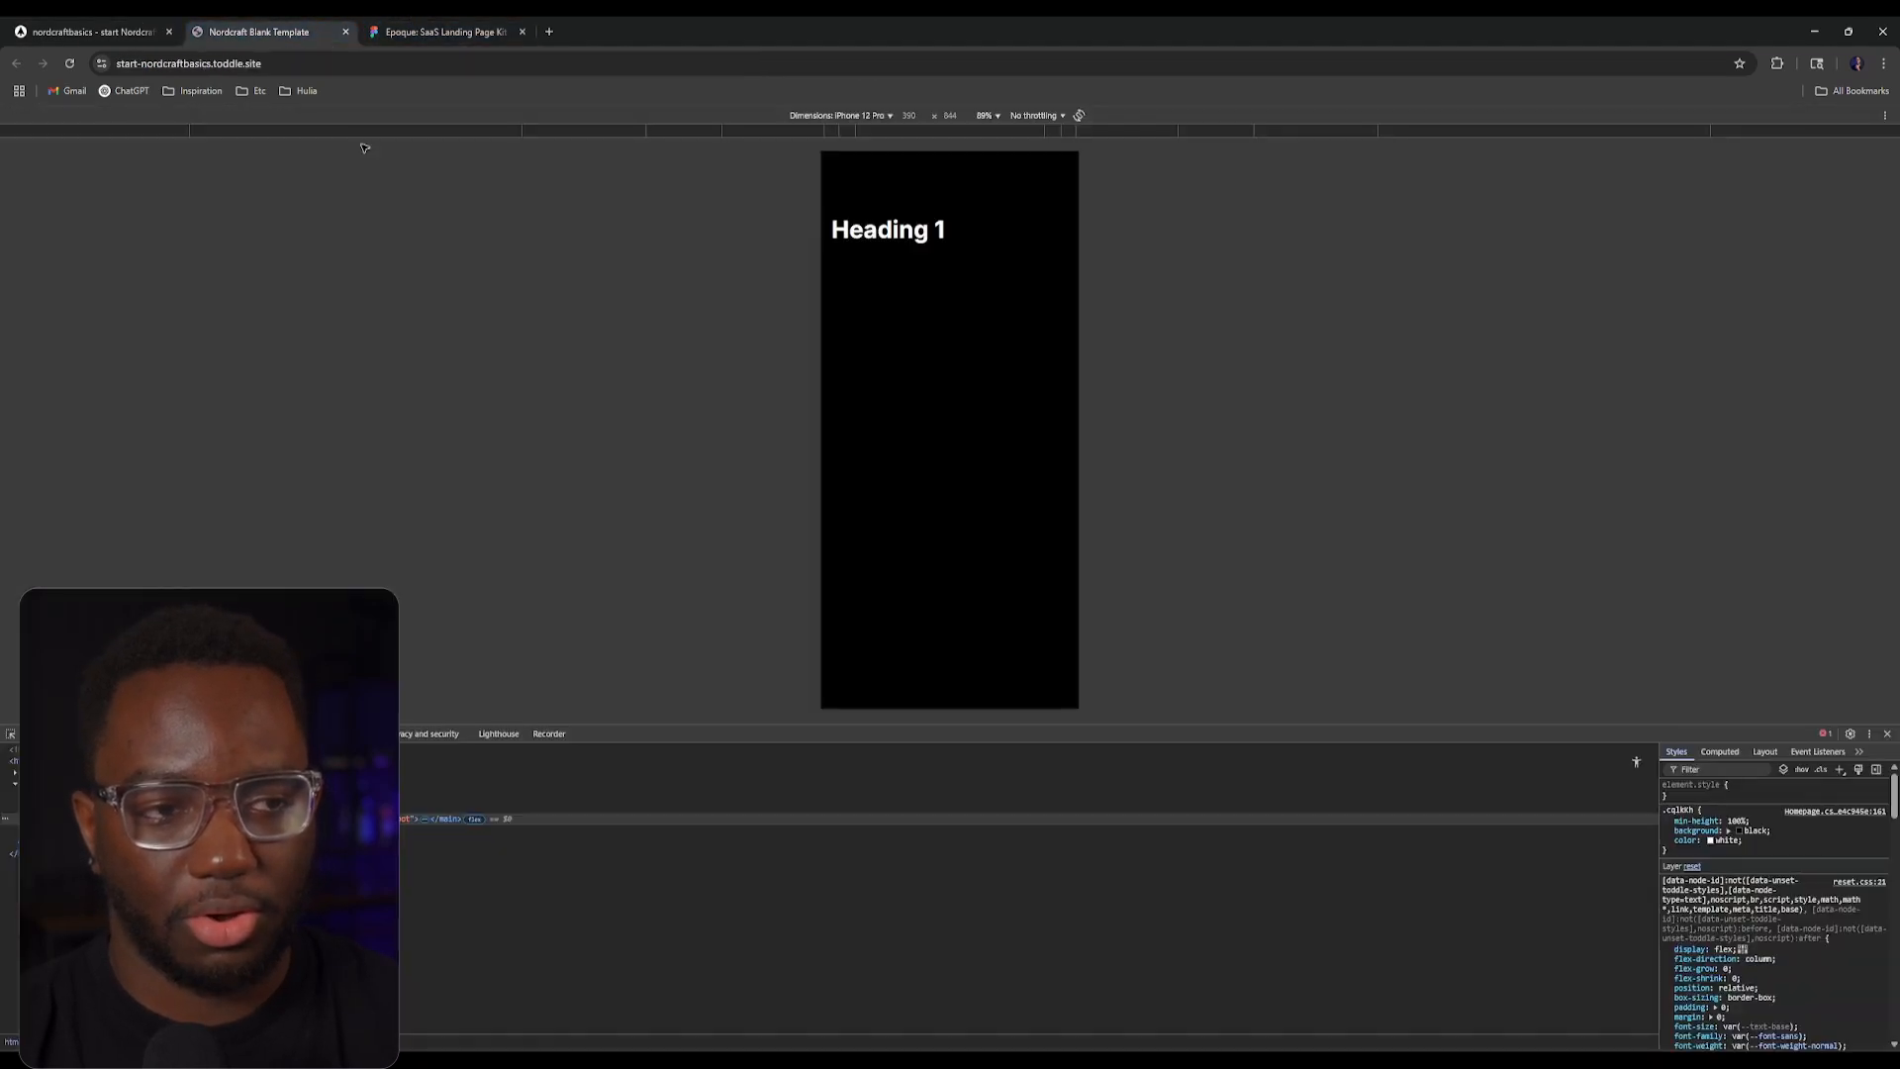
key("ctrl+w")
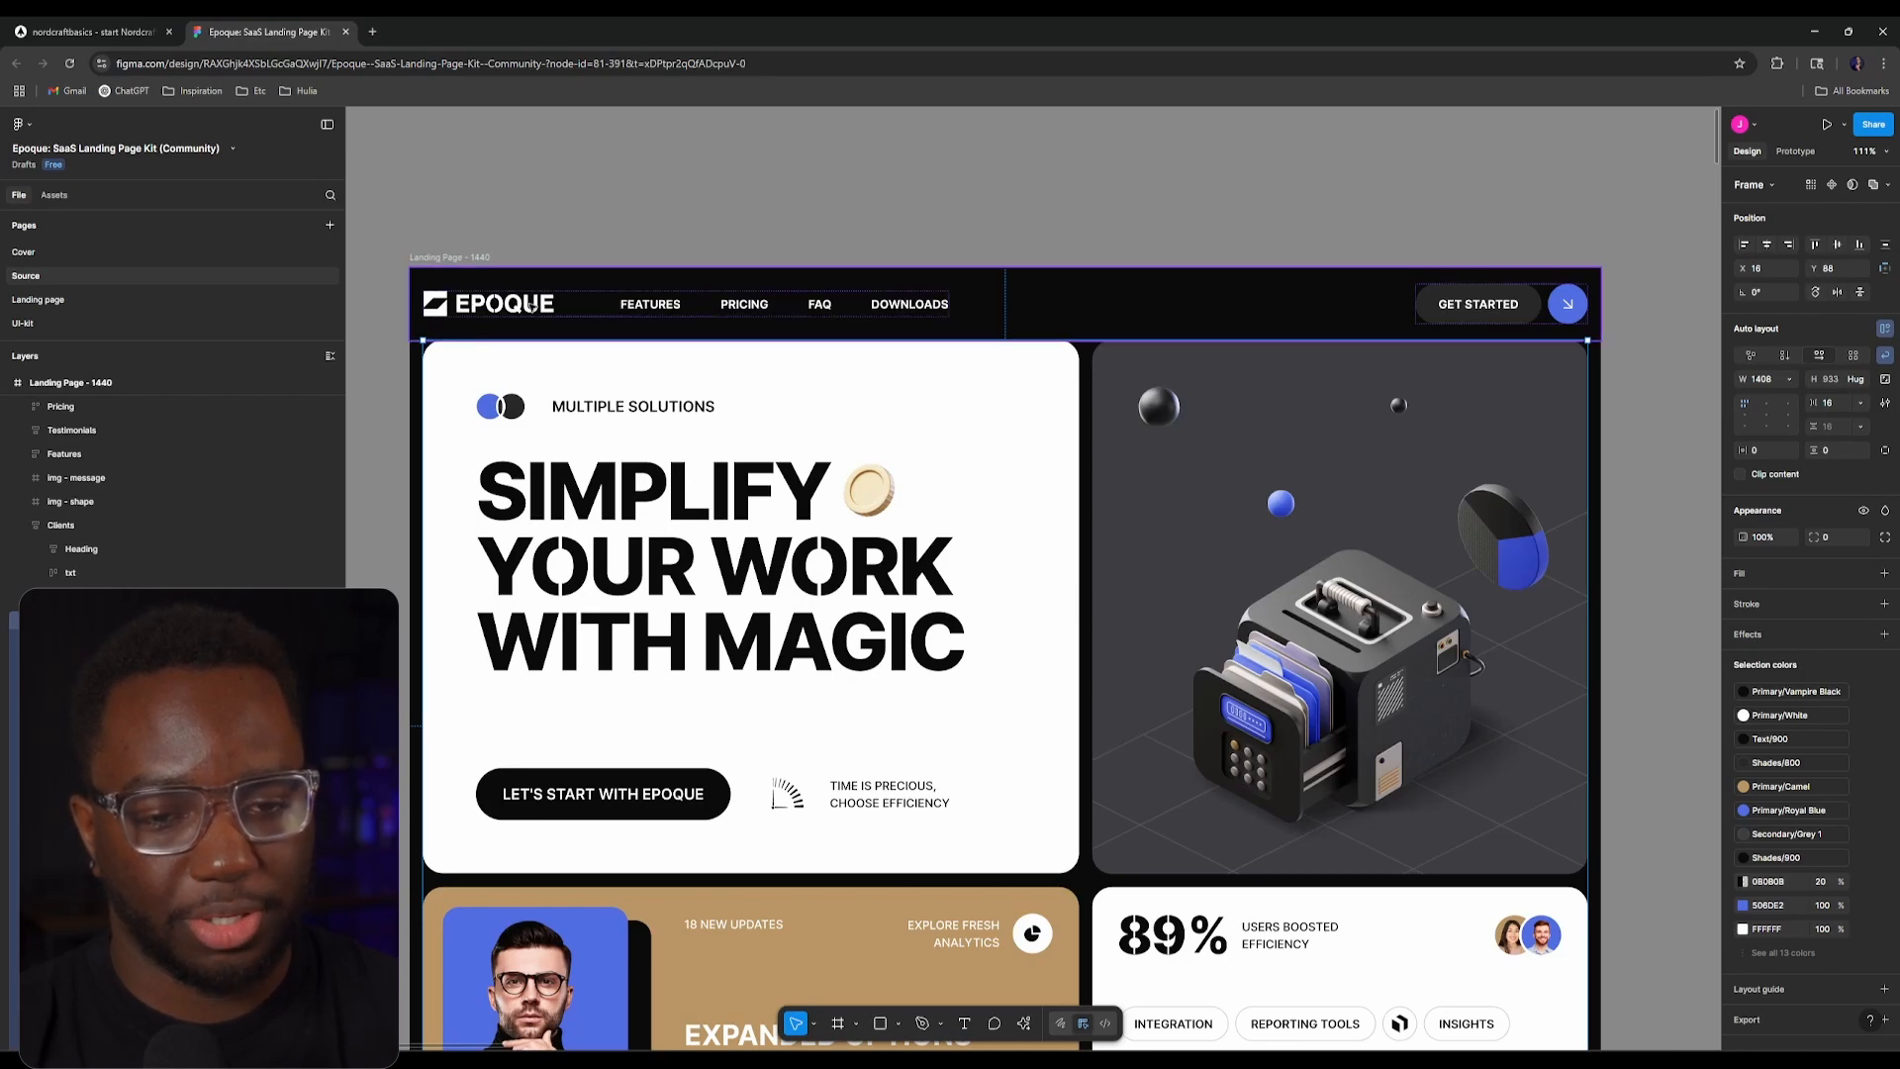
scroll(735, 498, "down", 6)
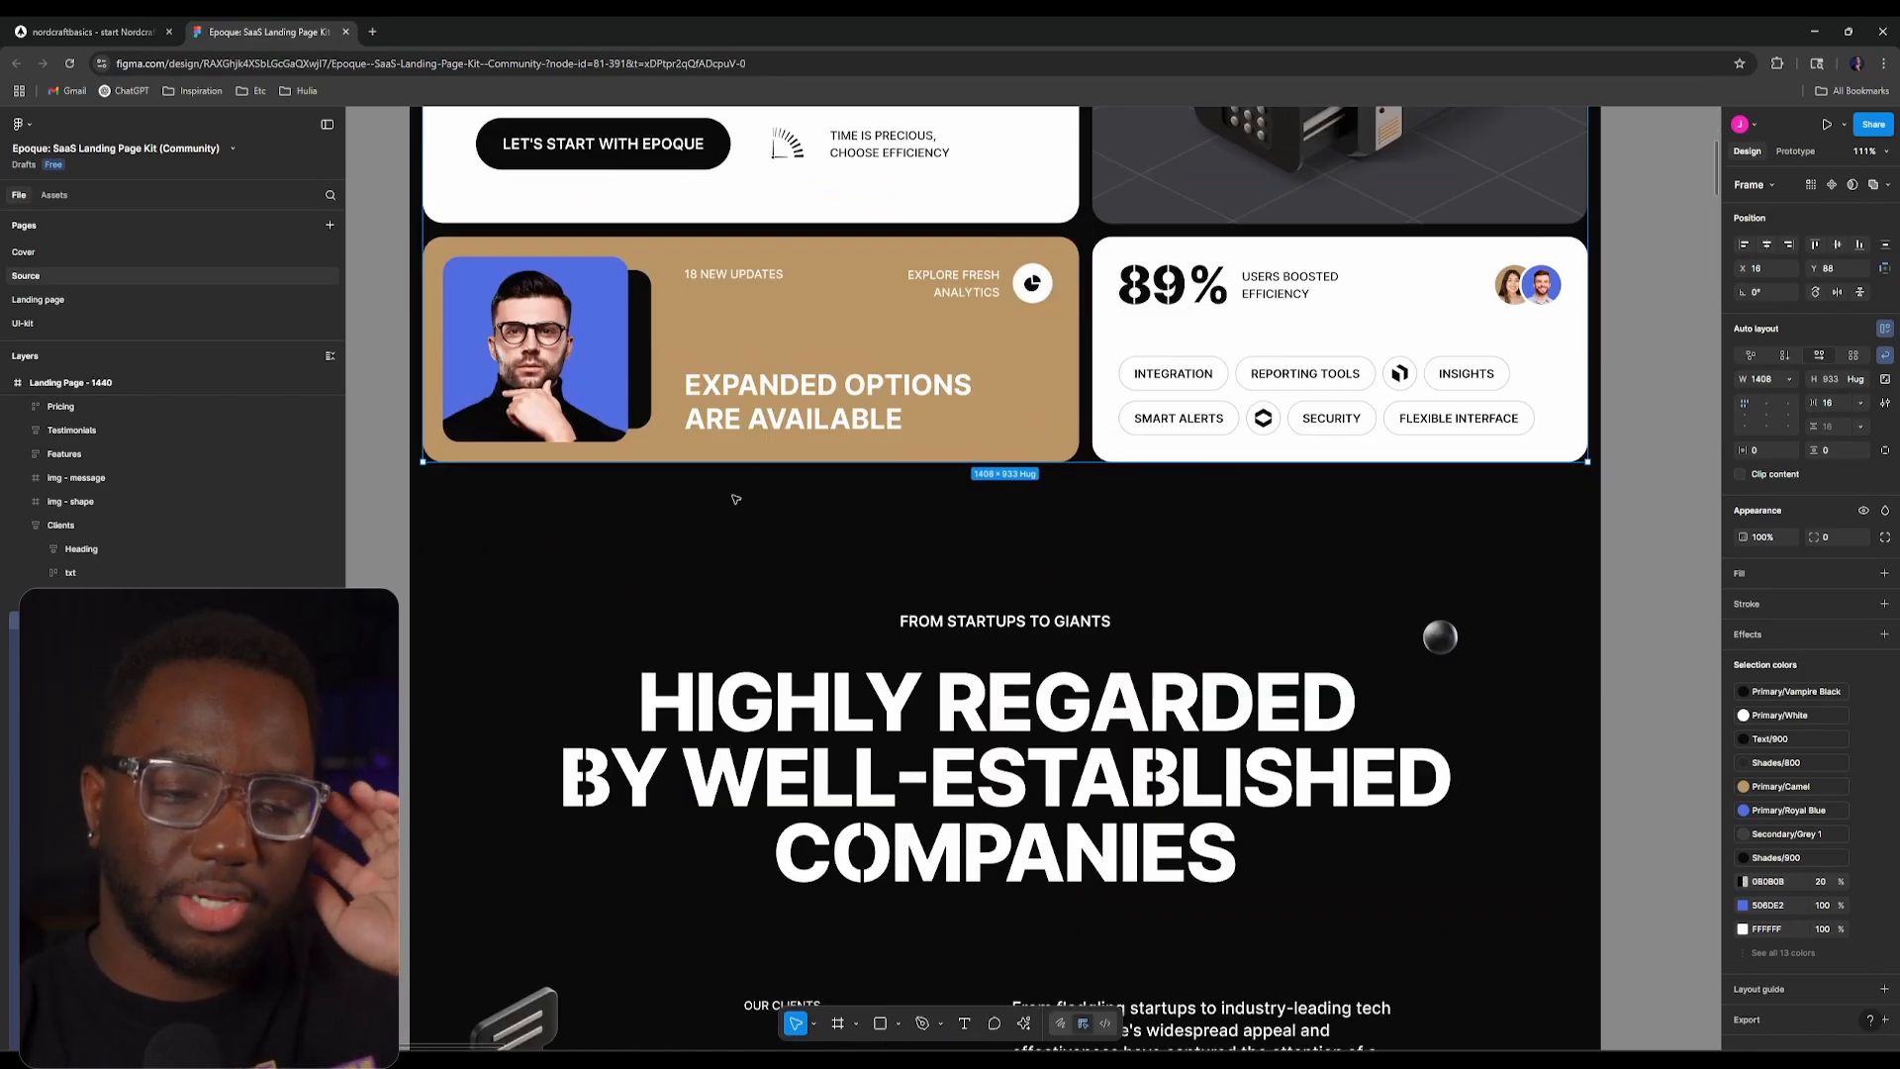
scroll(735, 498, "up", 6)
left_click(99, 32)
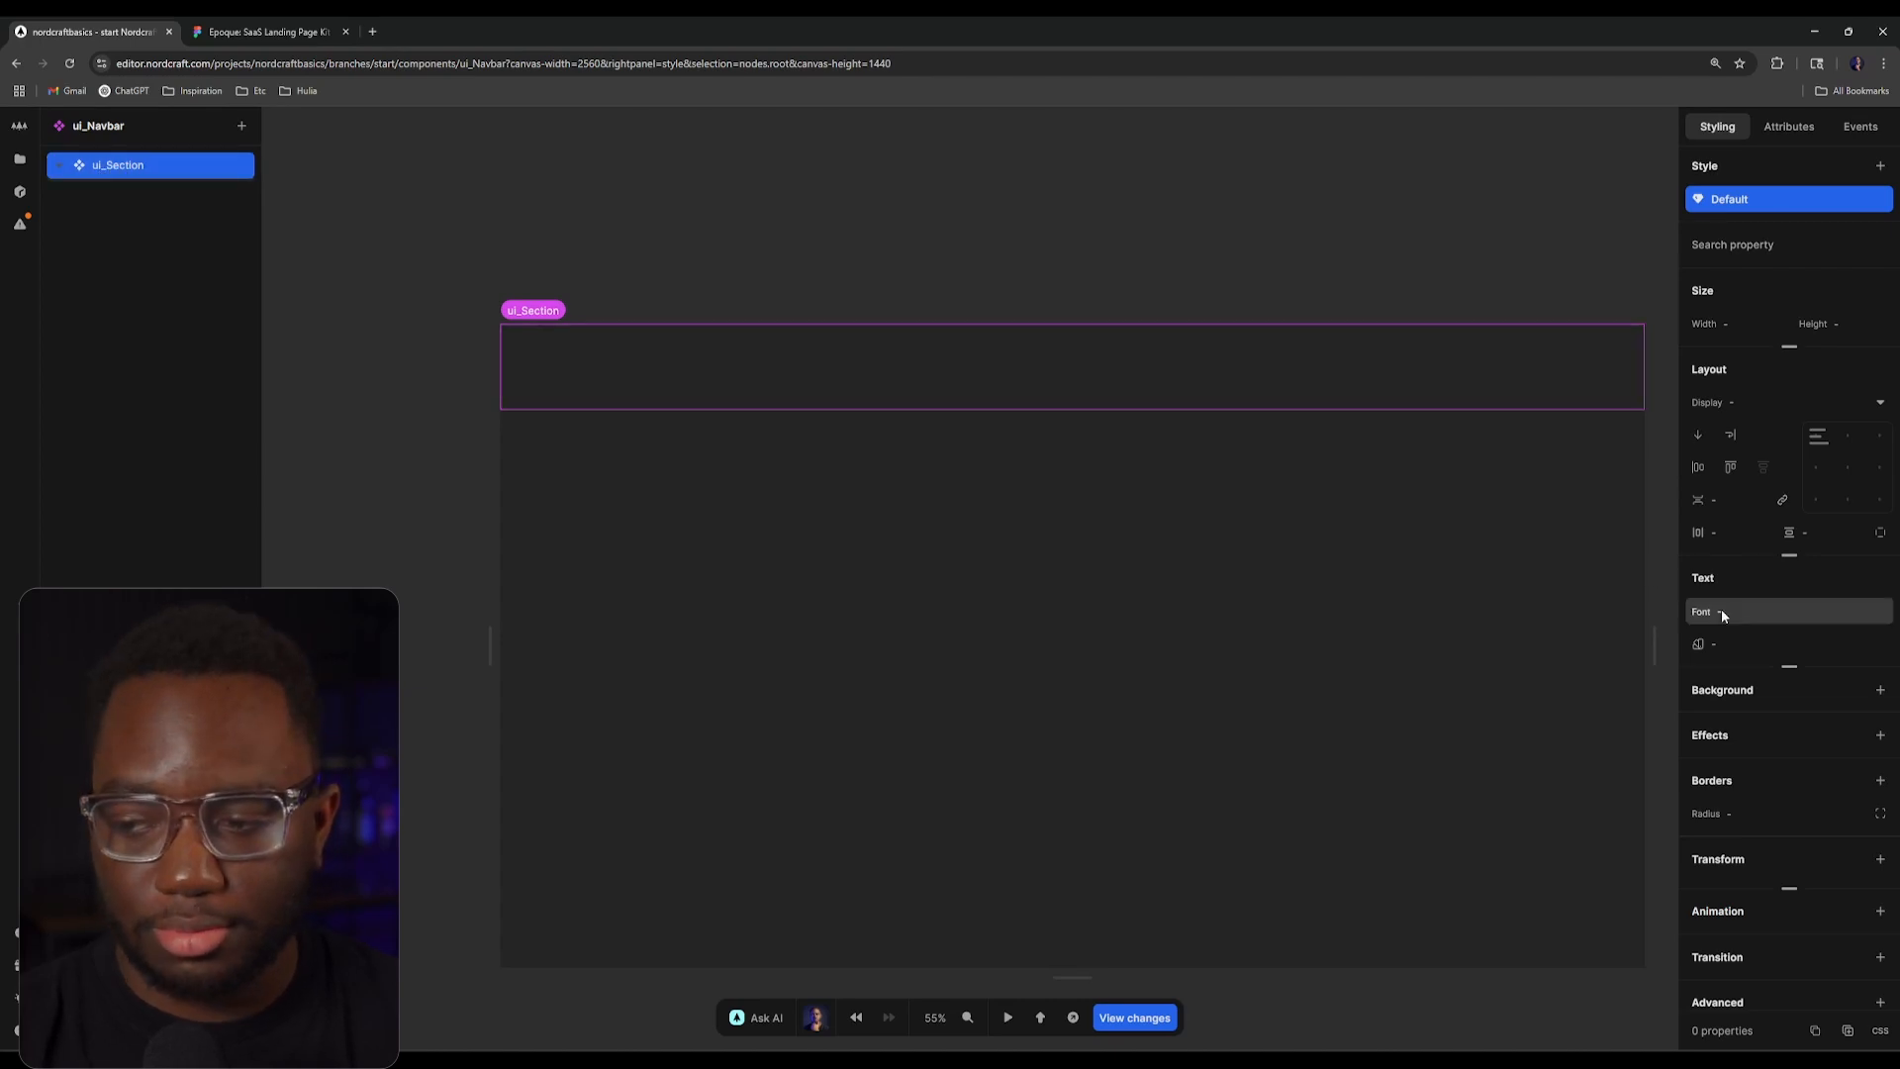
type("1rem")
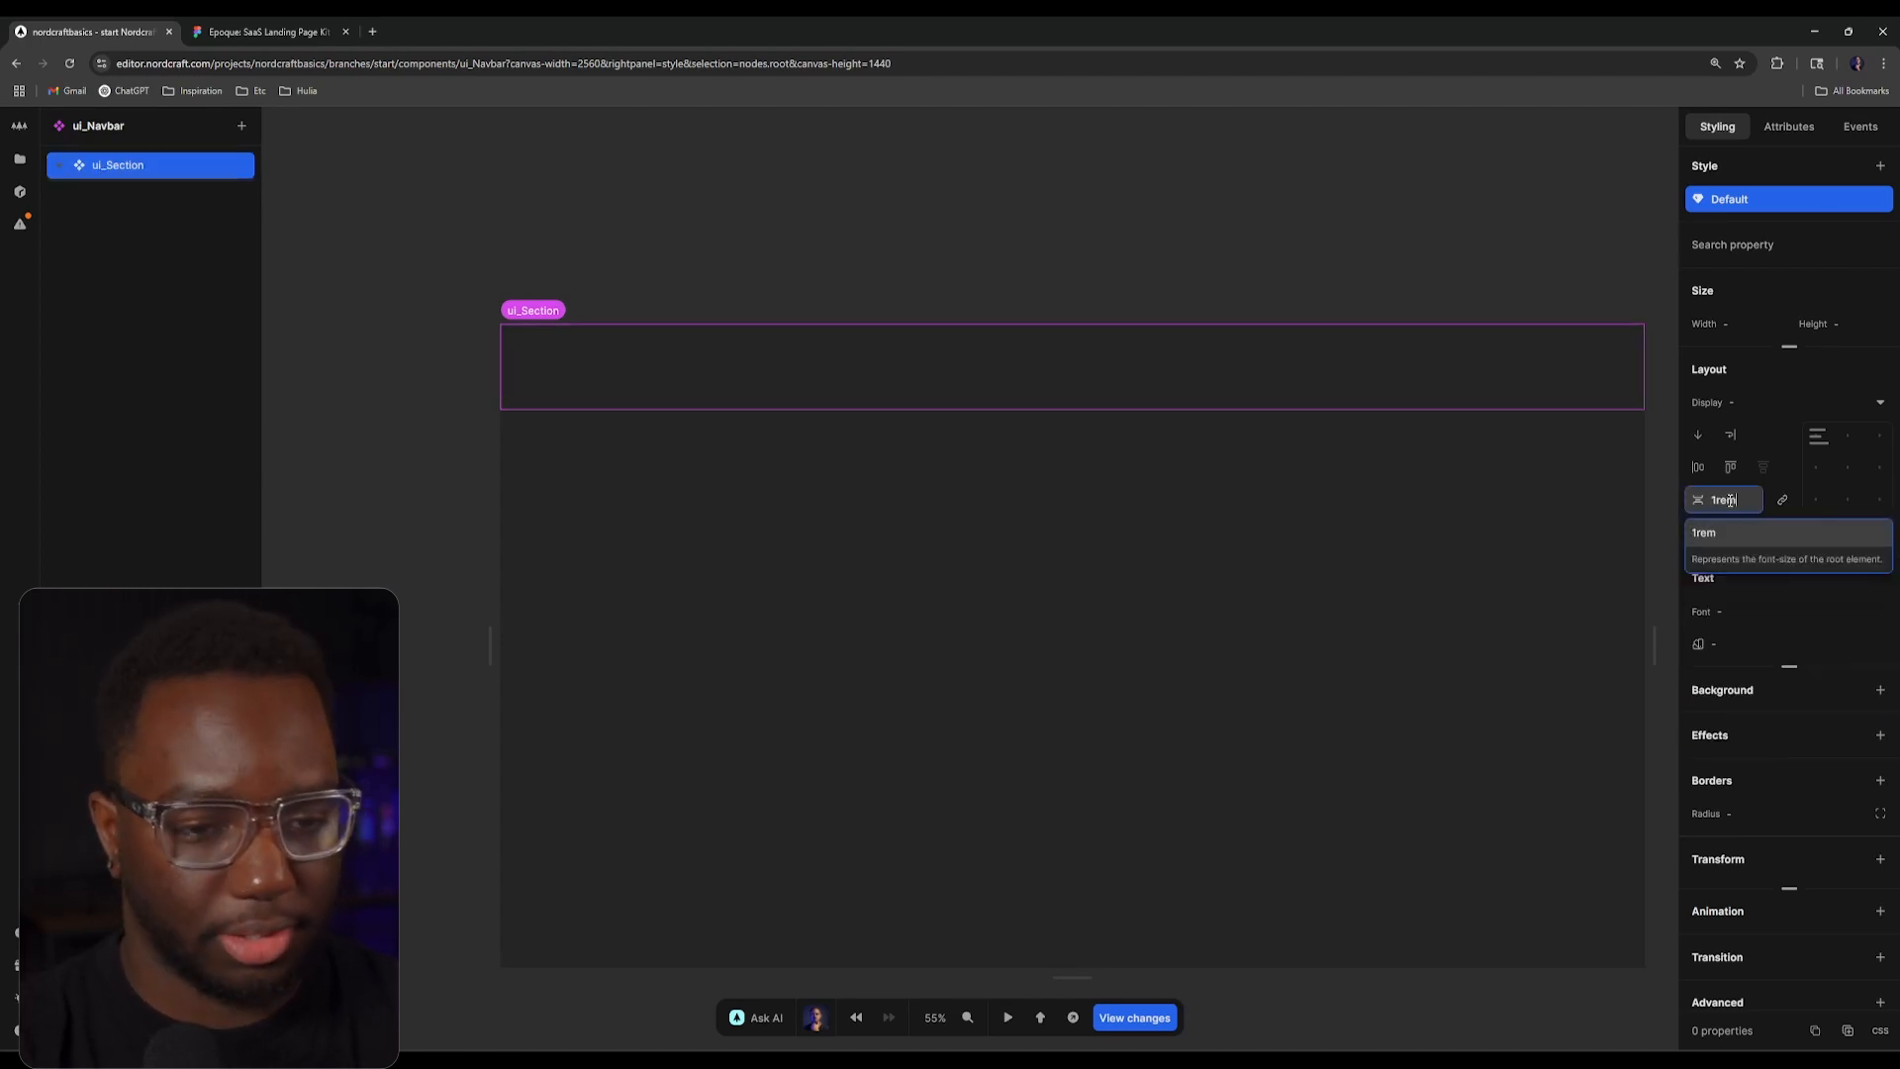
key("Return")
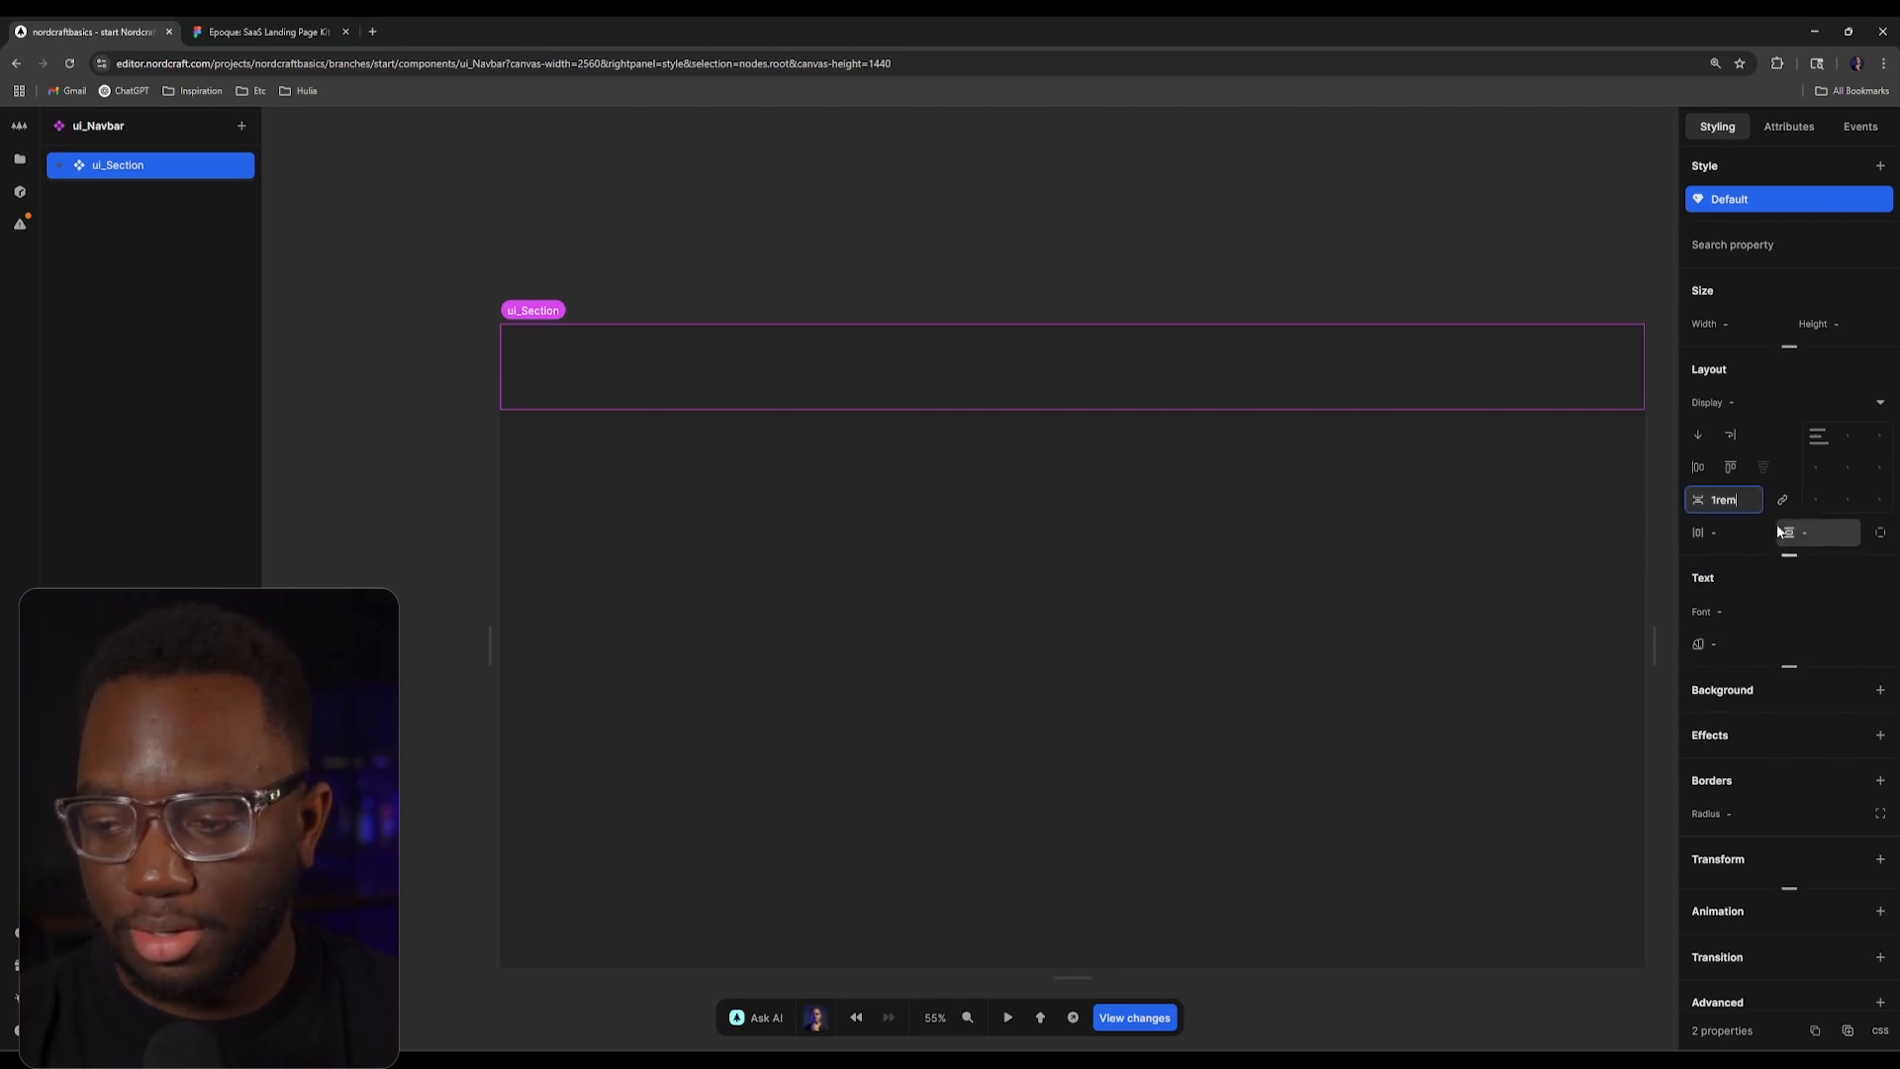
key("ctrl+a")
key("BackSpace")
left_click(1796, 468)
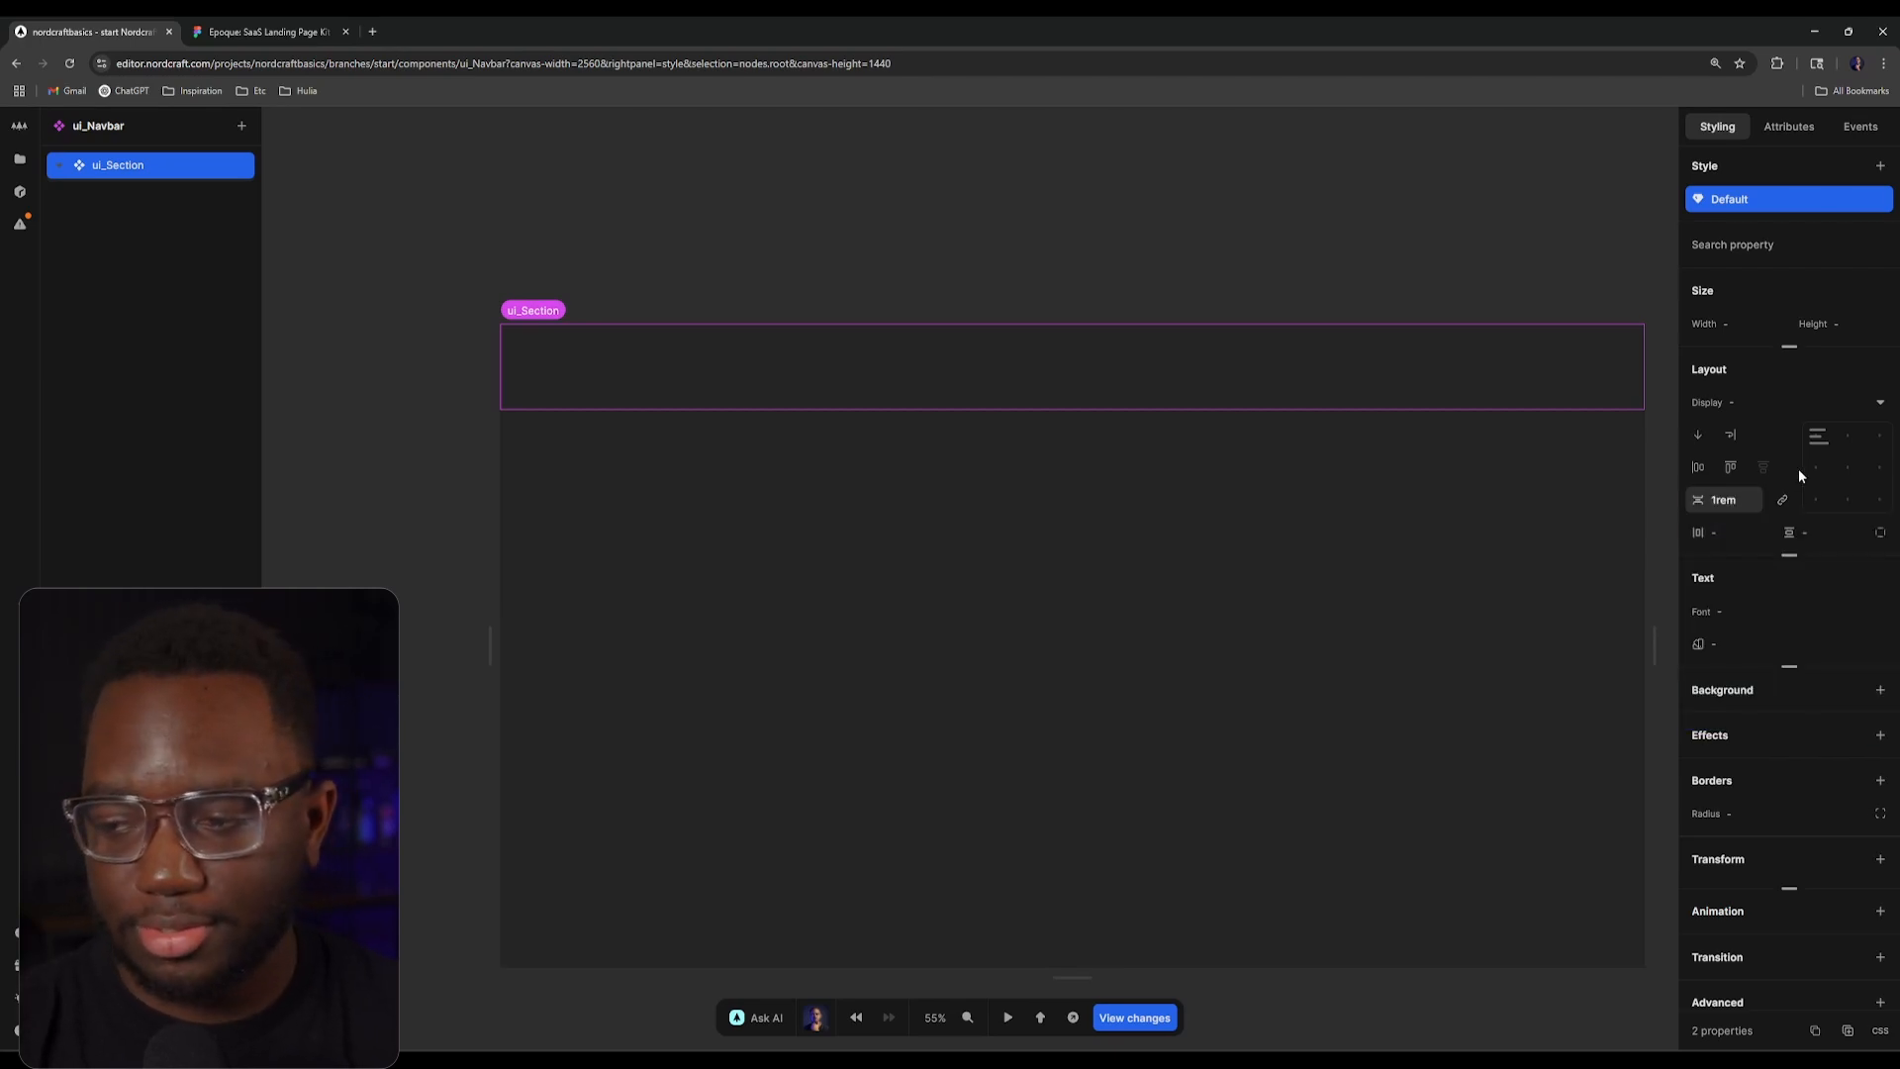
Step: Set the vertical padding of the ui_Section inside ui_Navbar to 1rem and clear its gap value
left_click(1849, 535)
type("1rem")
key("Return")
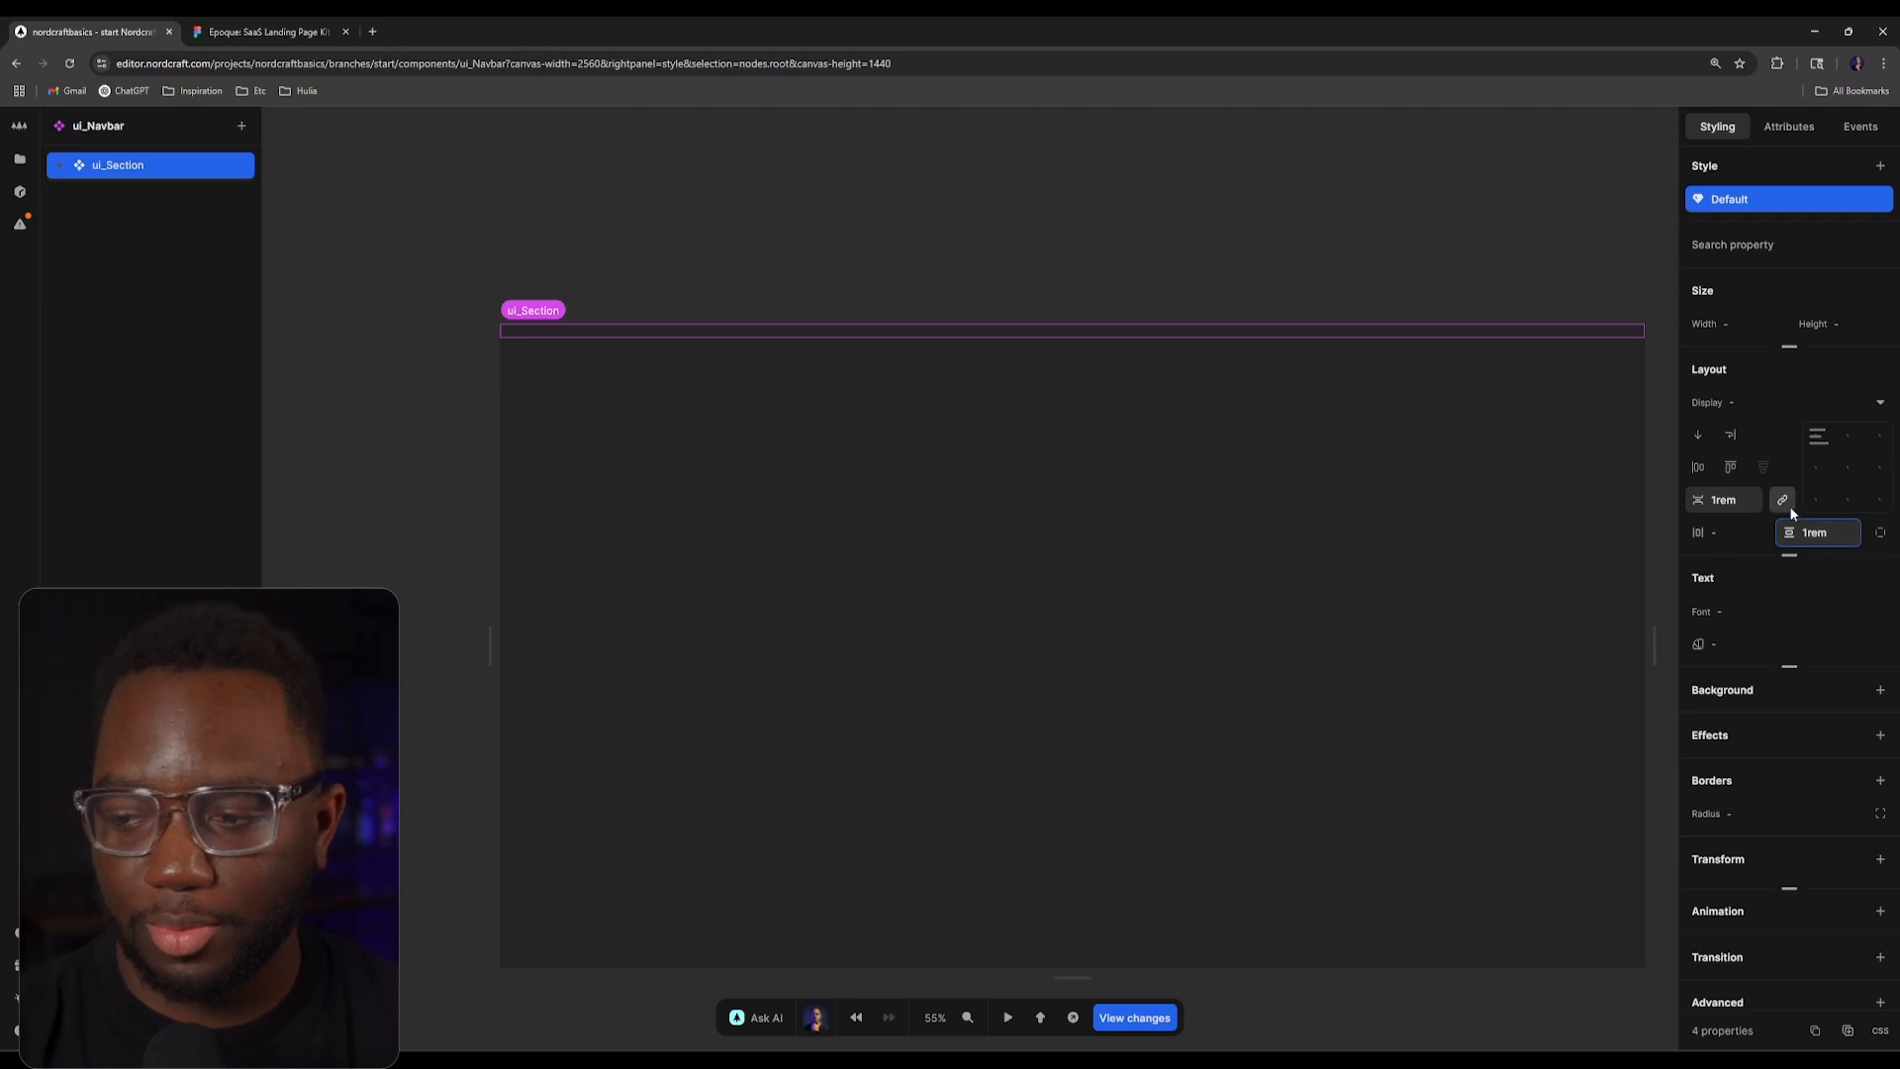
left_click(1719, 506)
key("BackSpace")
key("Return")
left_click(1422, 300)
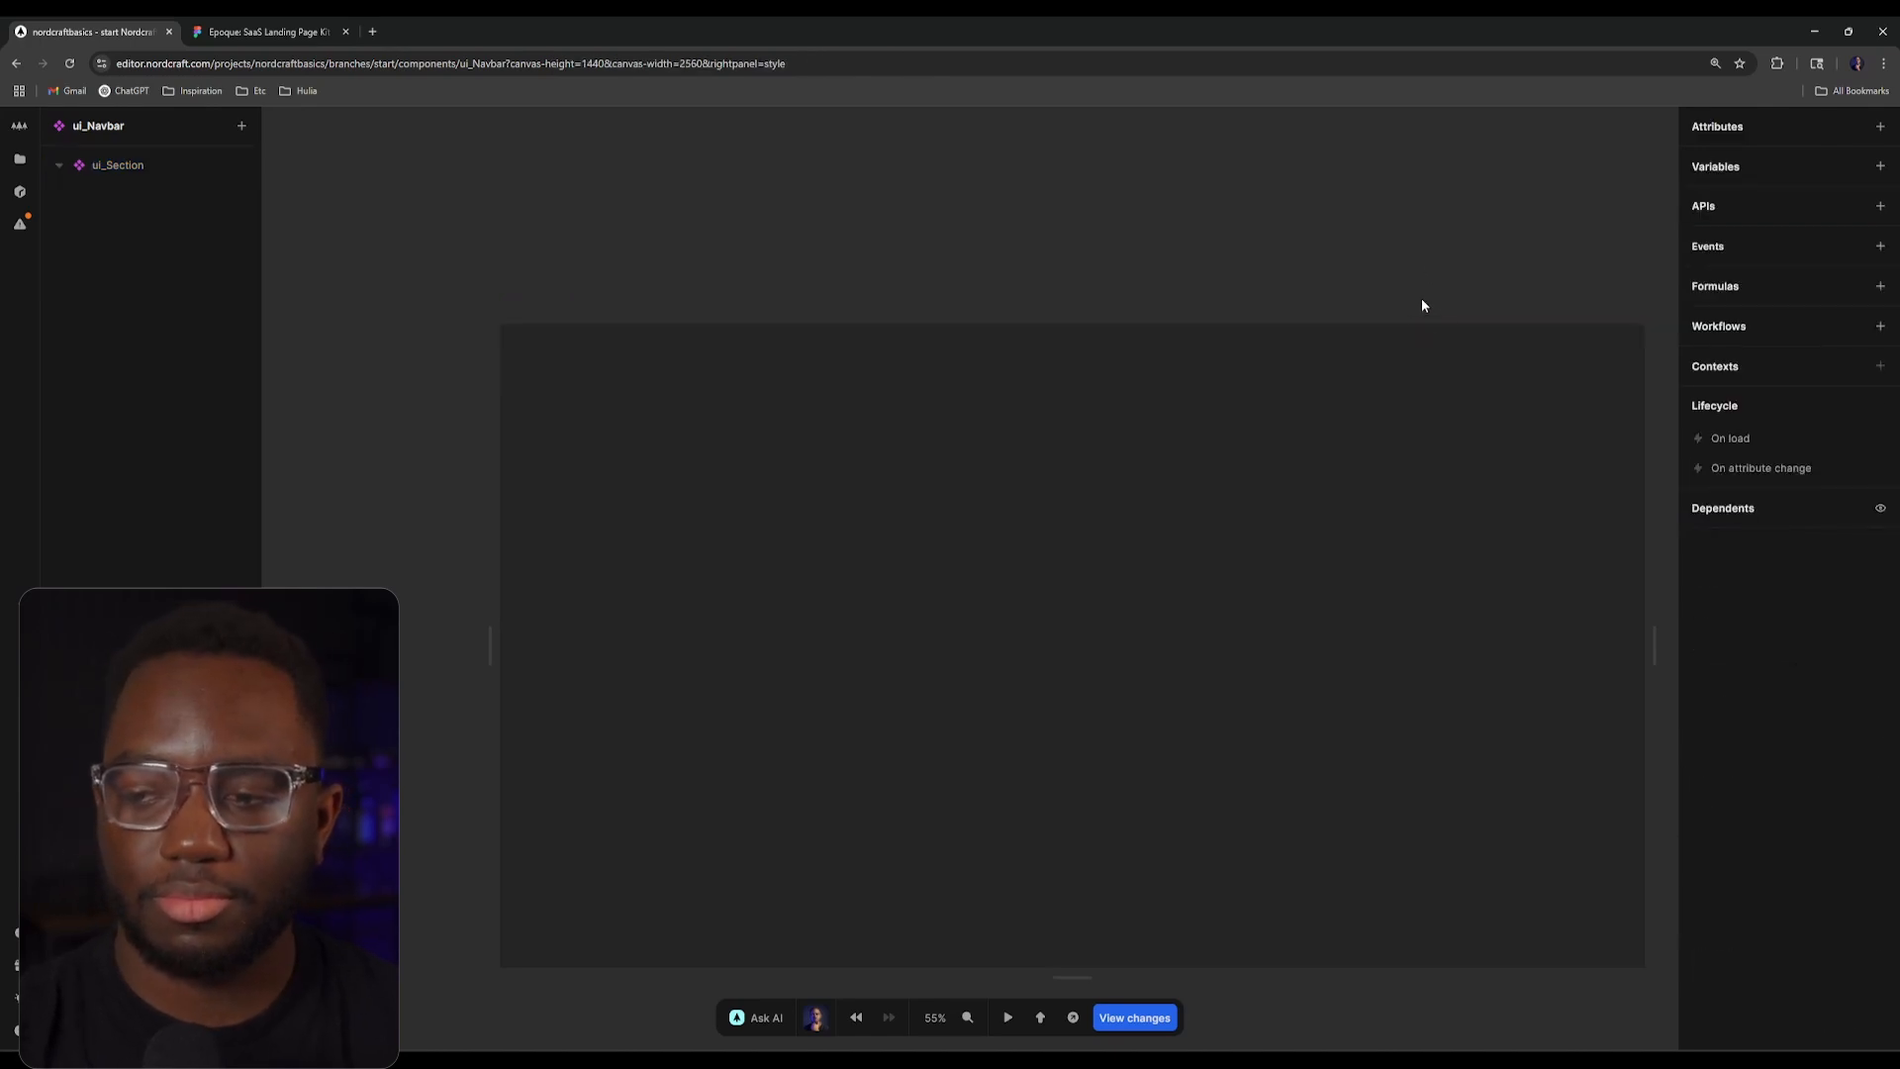
left_click(572, 337)
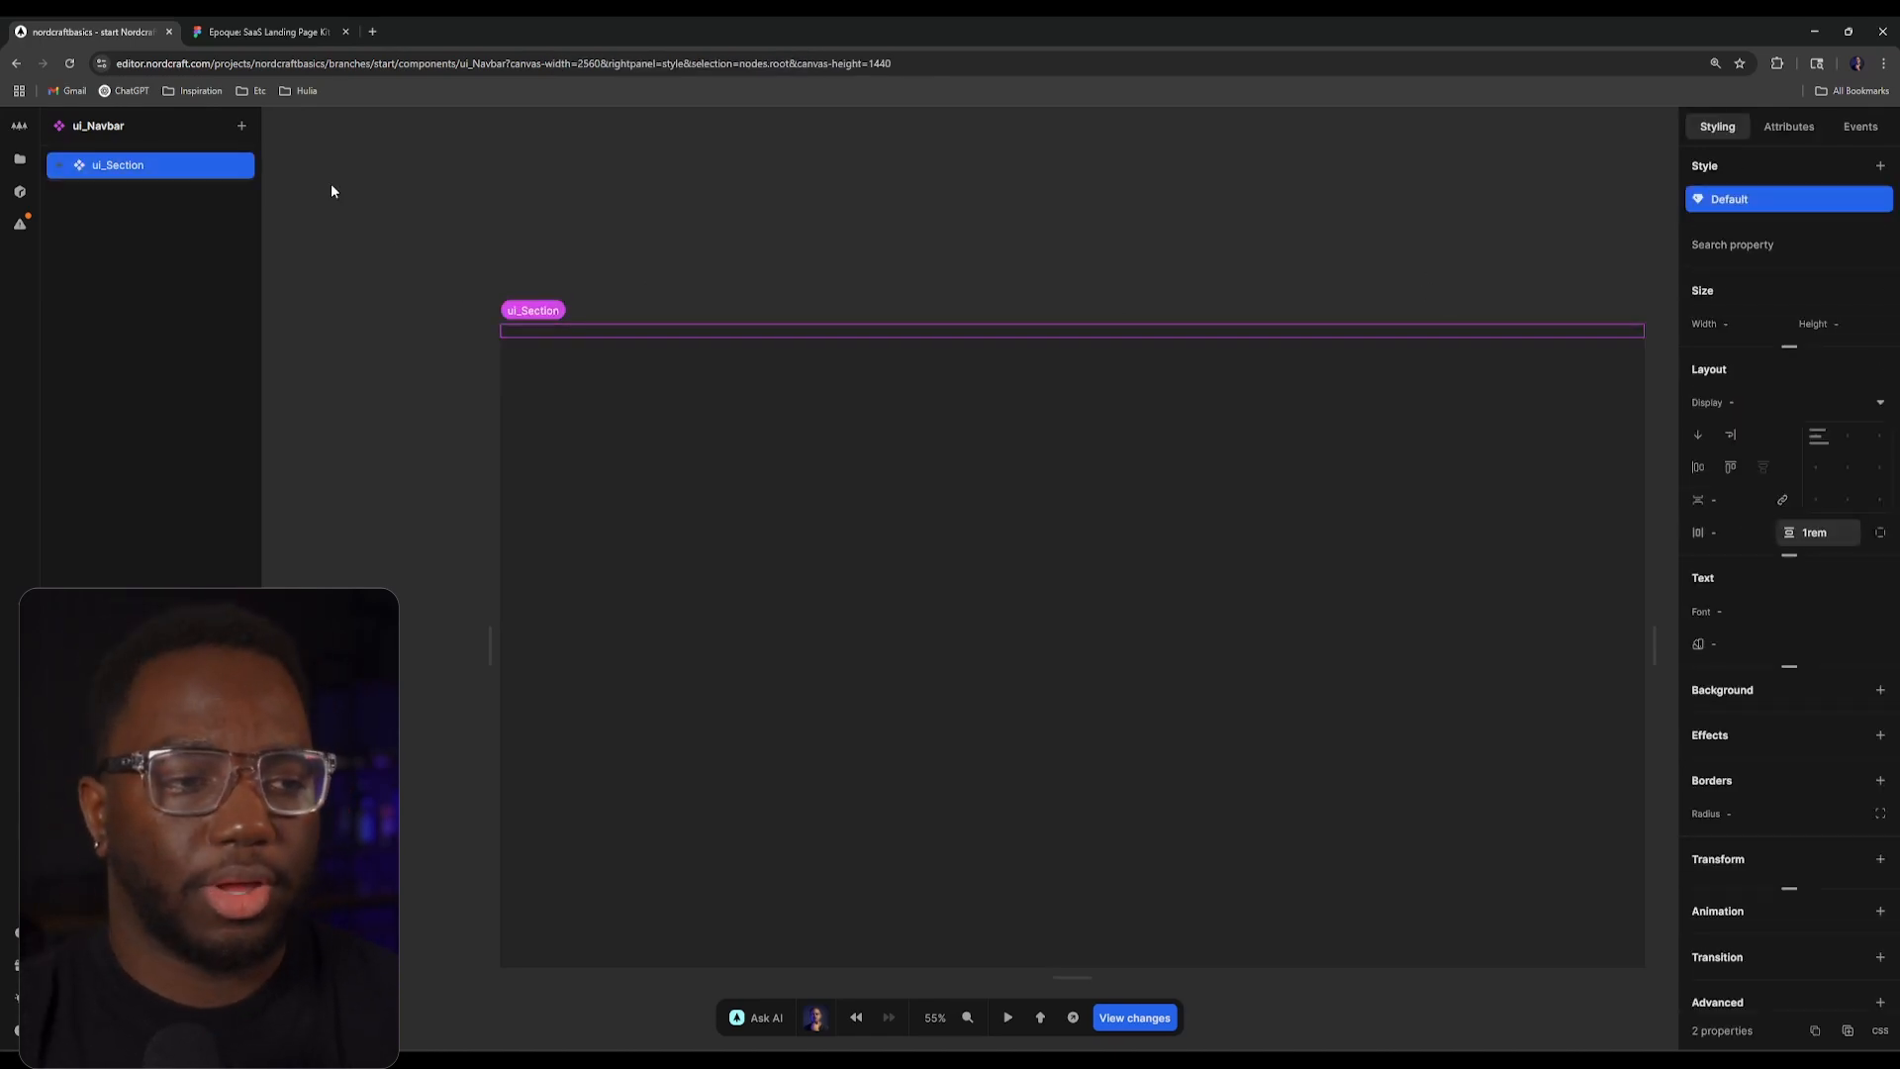
Step: Examine in Figma how the header groups the logo and navigation links apart from the Get Started button, and return to Nordcraft
left_click(283, 32)
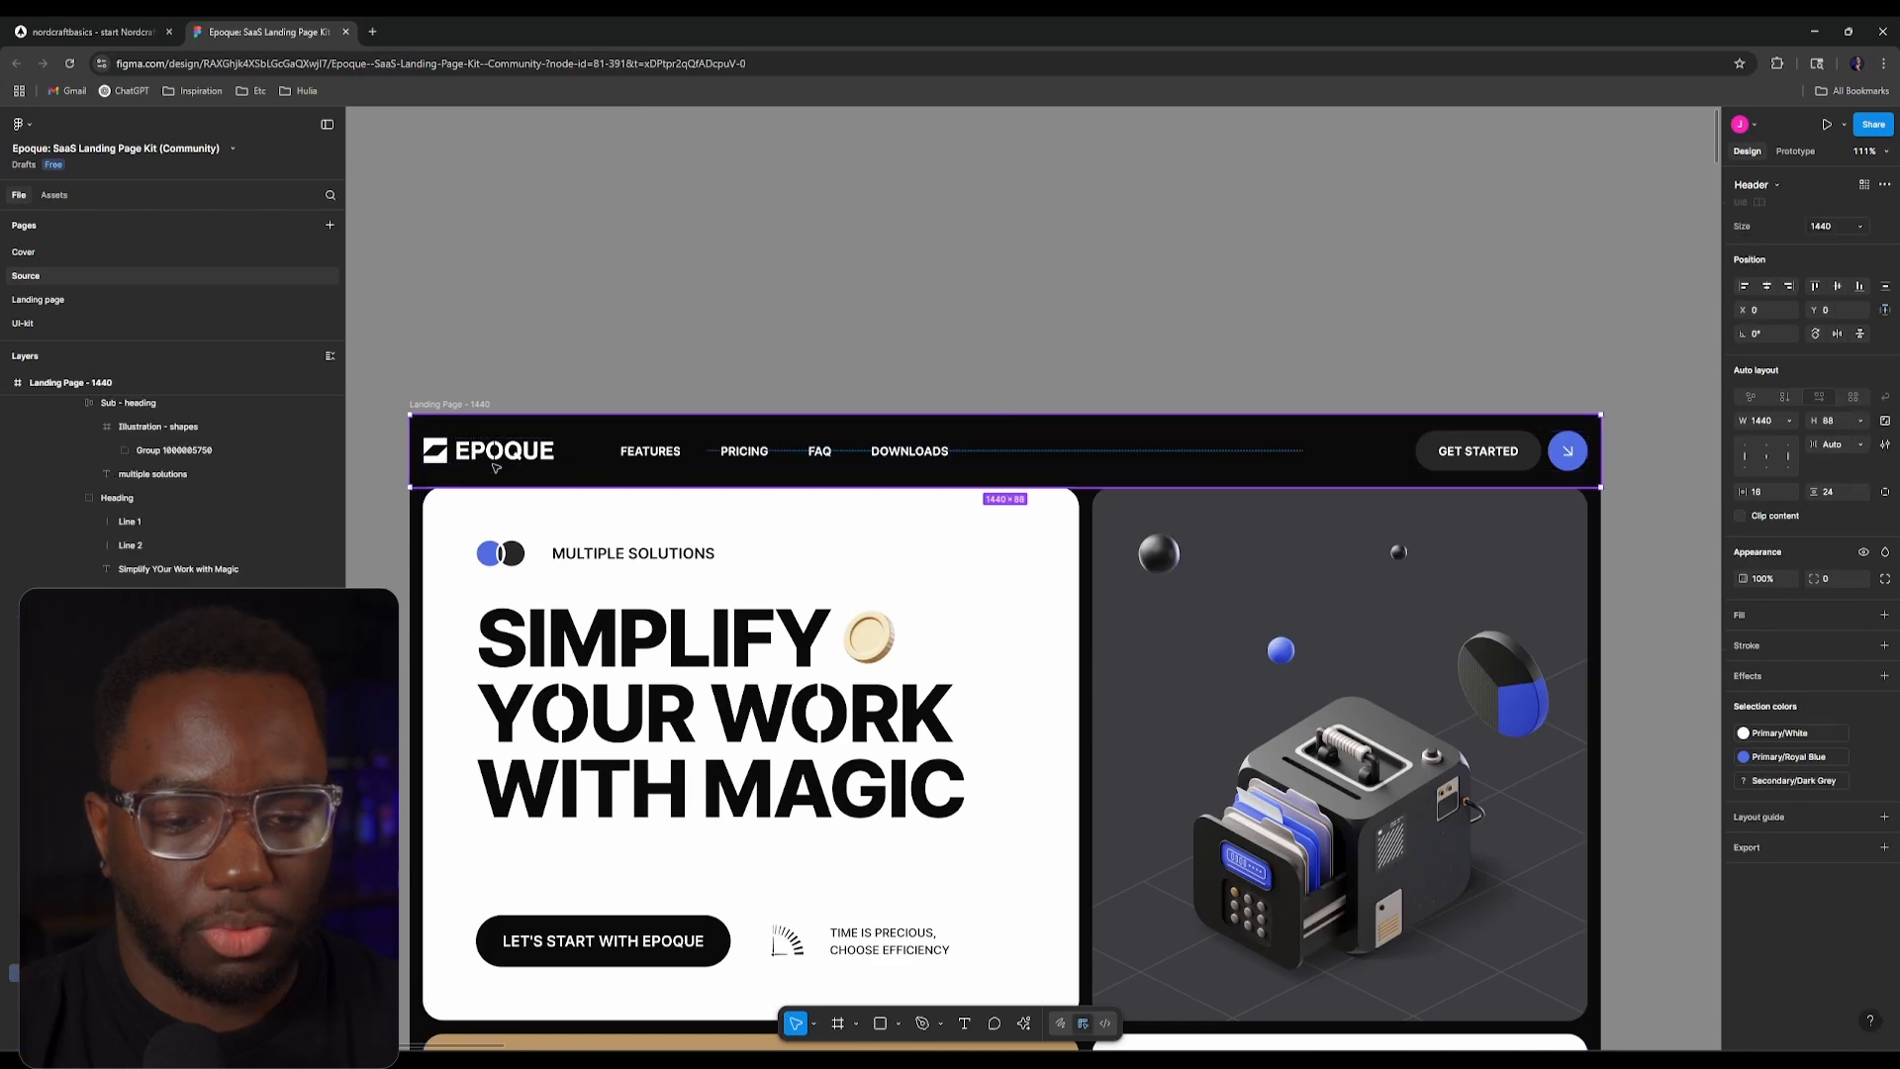
scroll(539, 471, "up", 5)
scroll(840, 512, "down", 4)
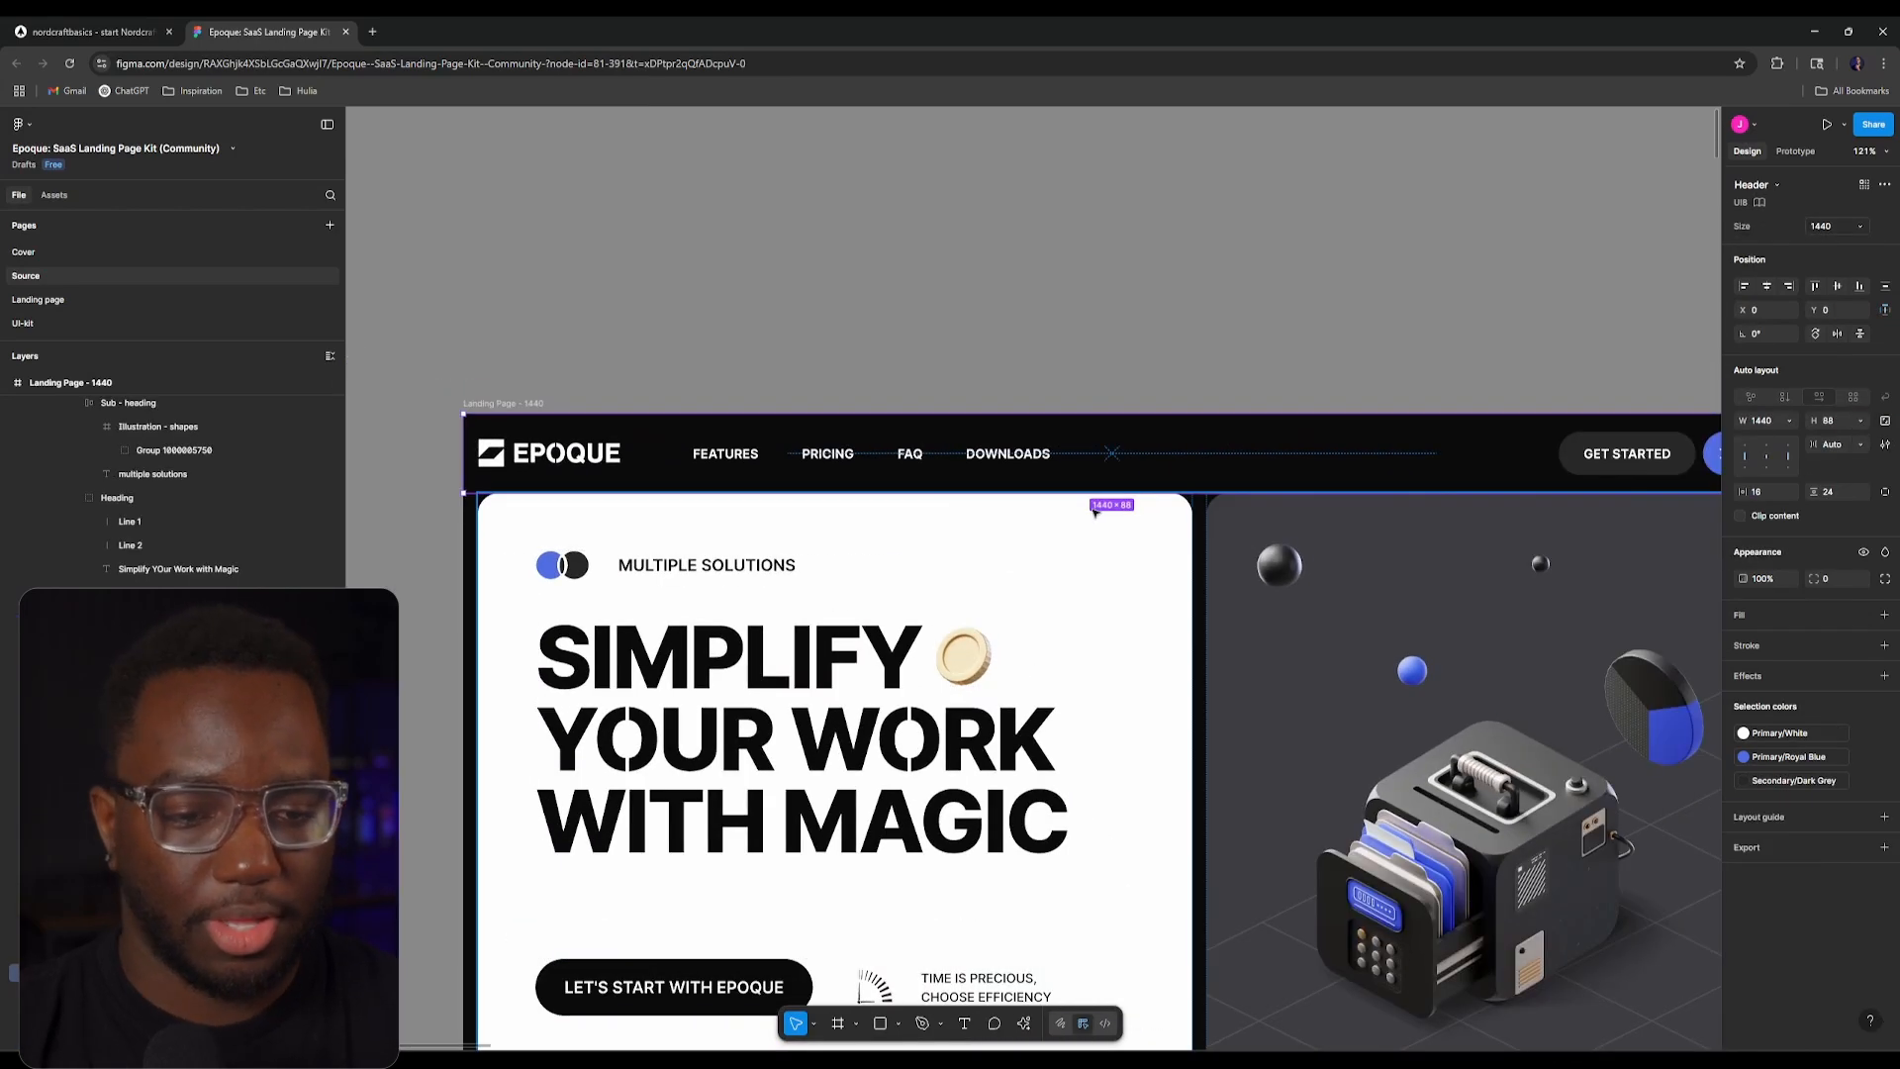
left_click(992, 264)
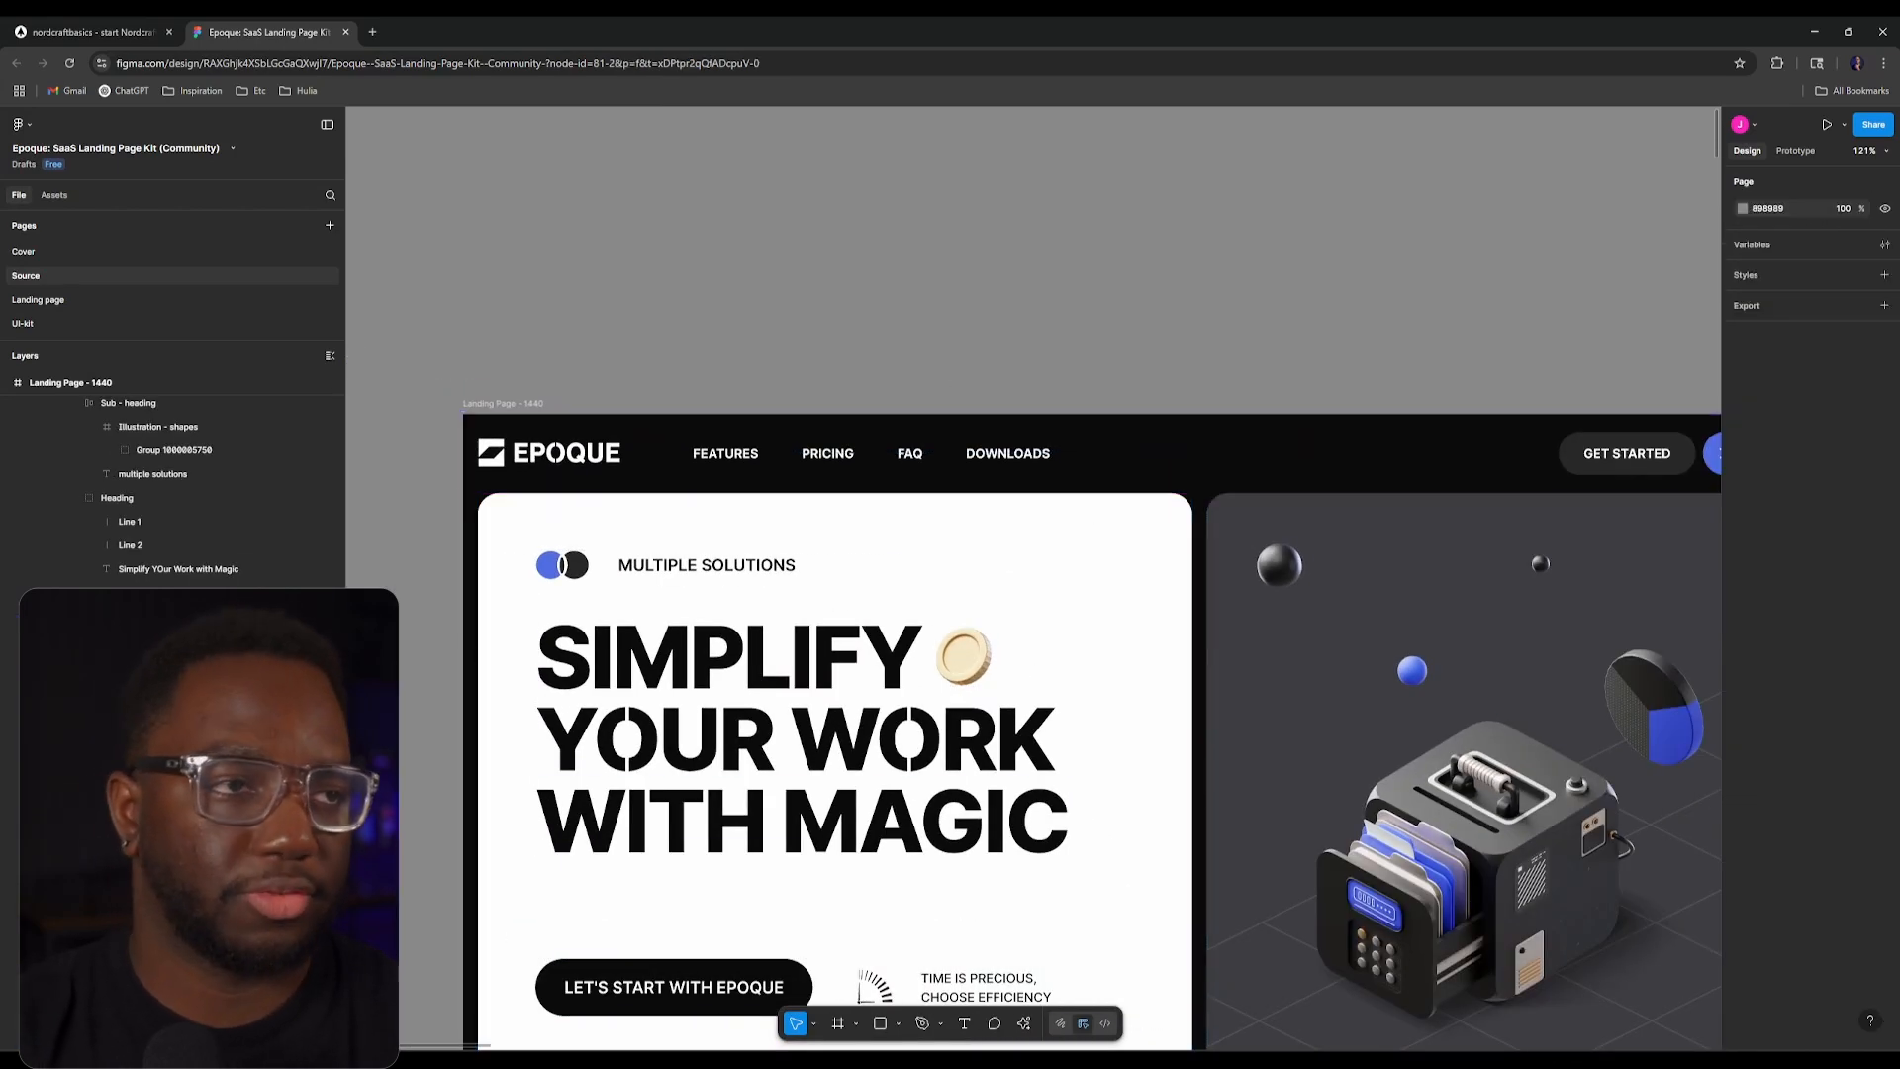
key("ctrl+shift+3")
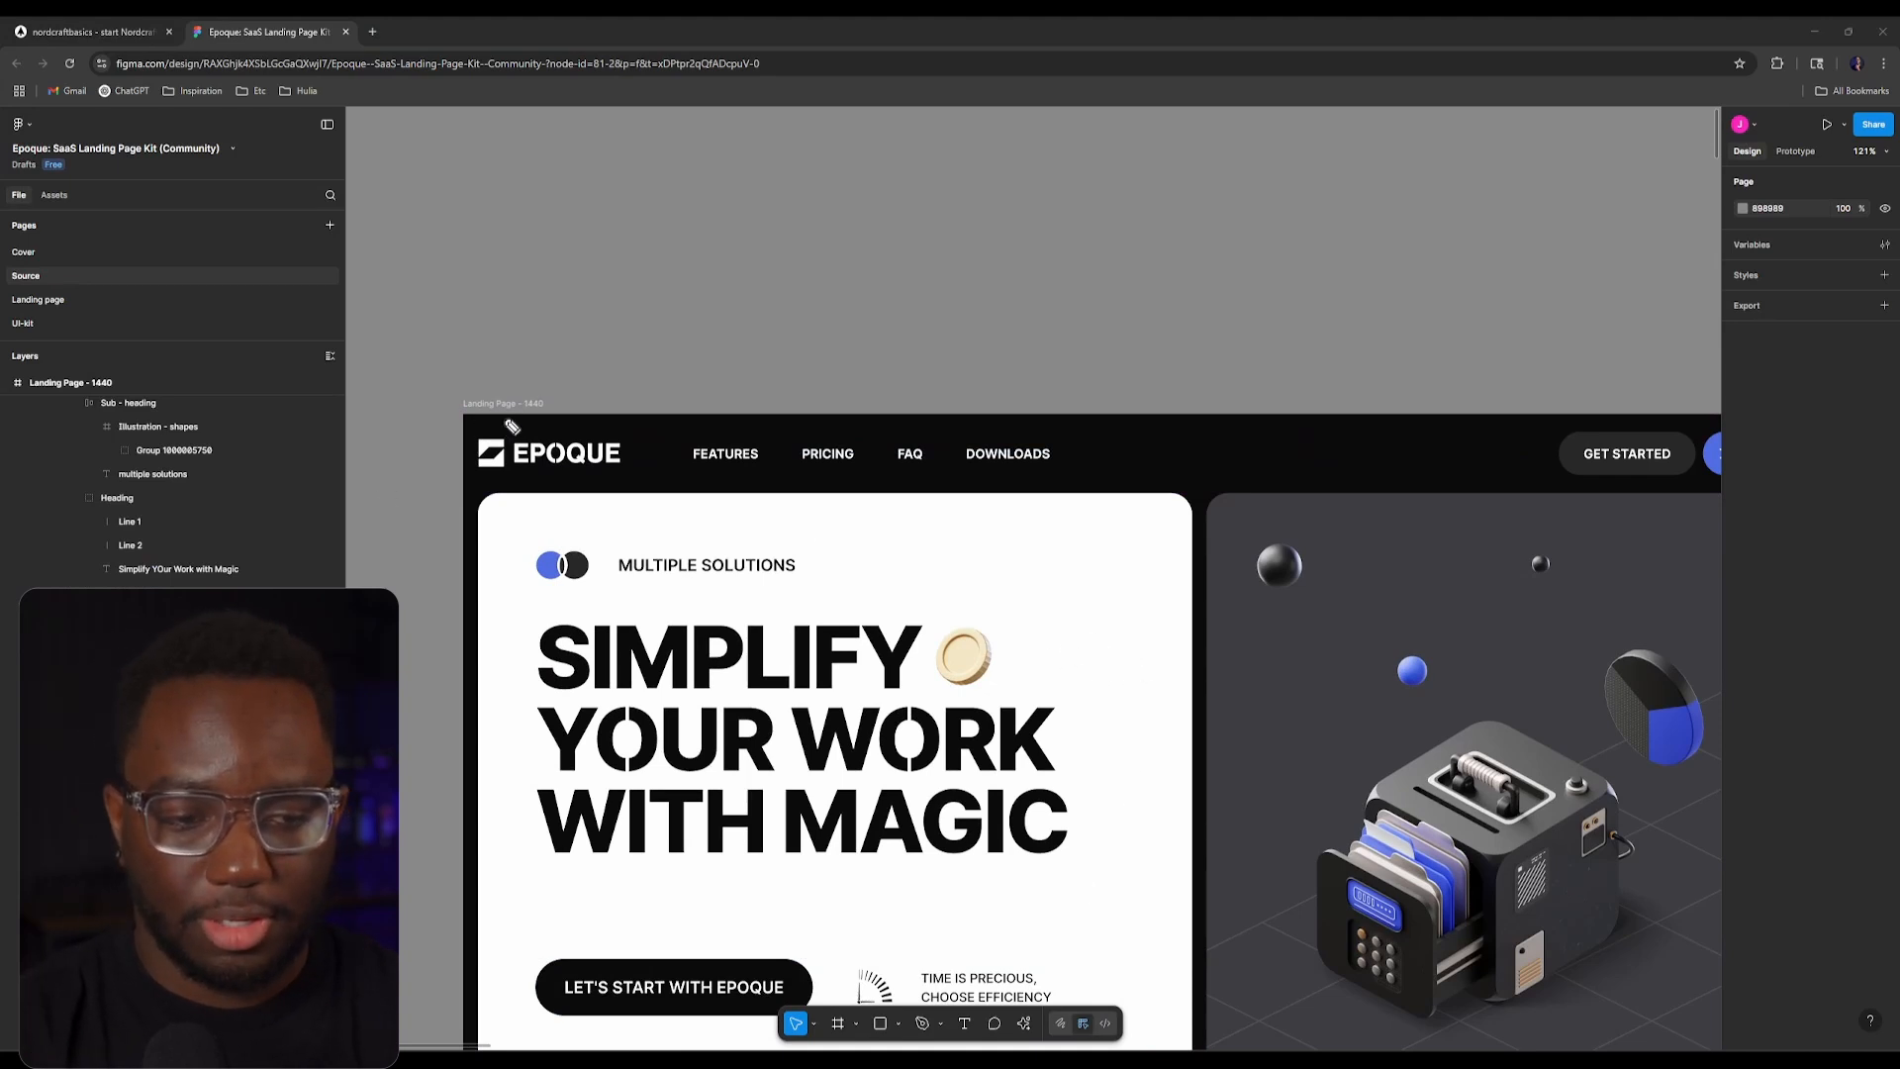
mouse_move(512, 427)
left_mouse_down()
mouse_move(463, 487)
mouse_move(1047, 481)
mouse_move(1115, 432)
mouse_move(445, 404)
left_mouse_up()
left_click_drag(1284, 451, 809, 535)
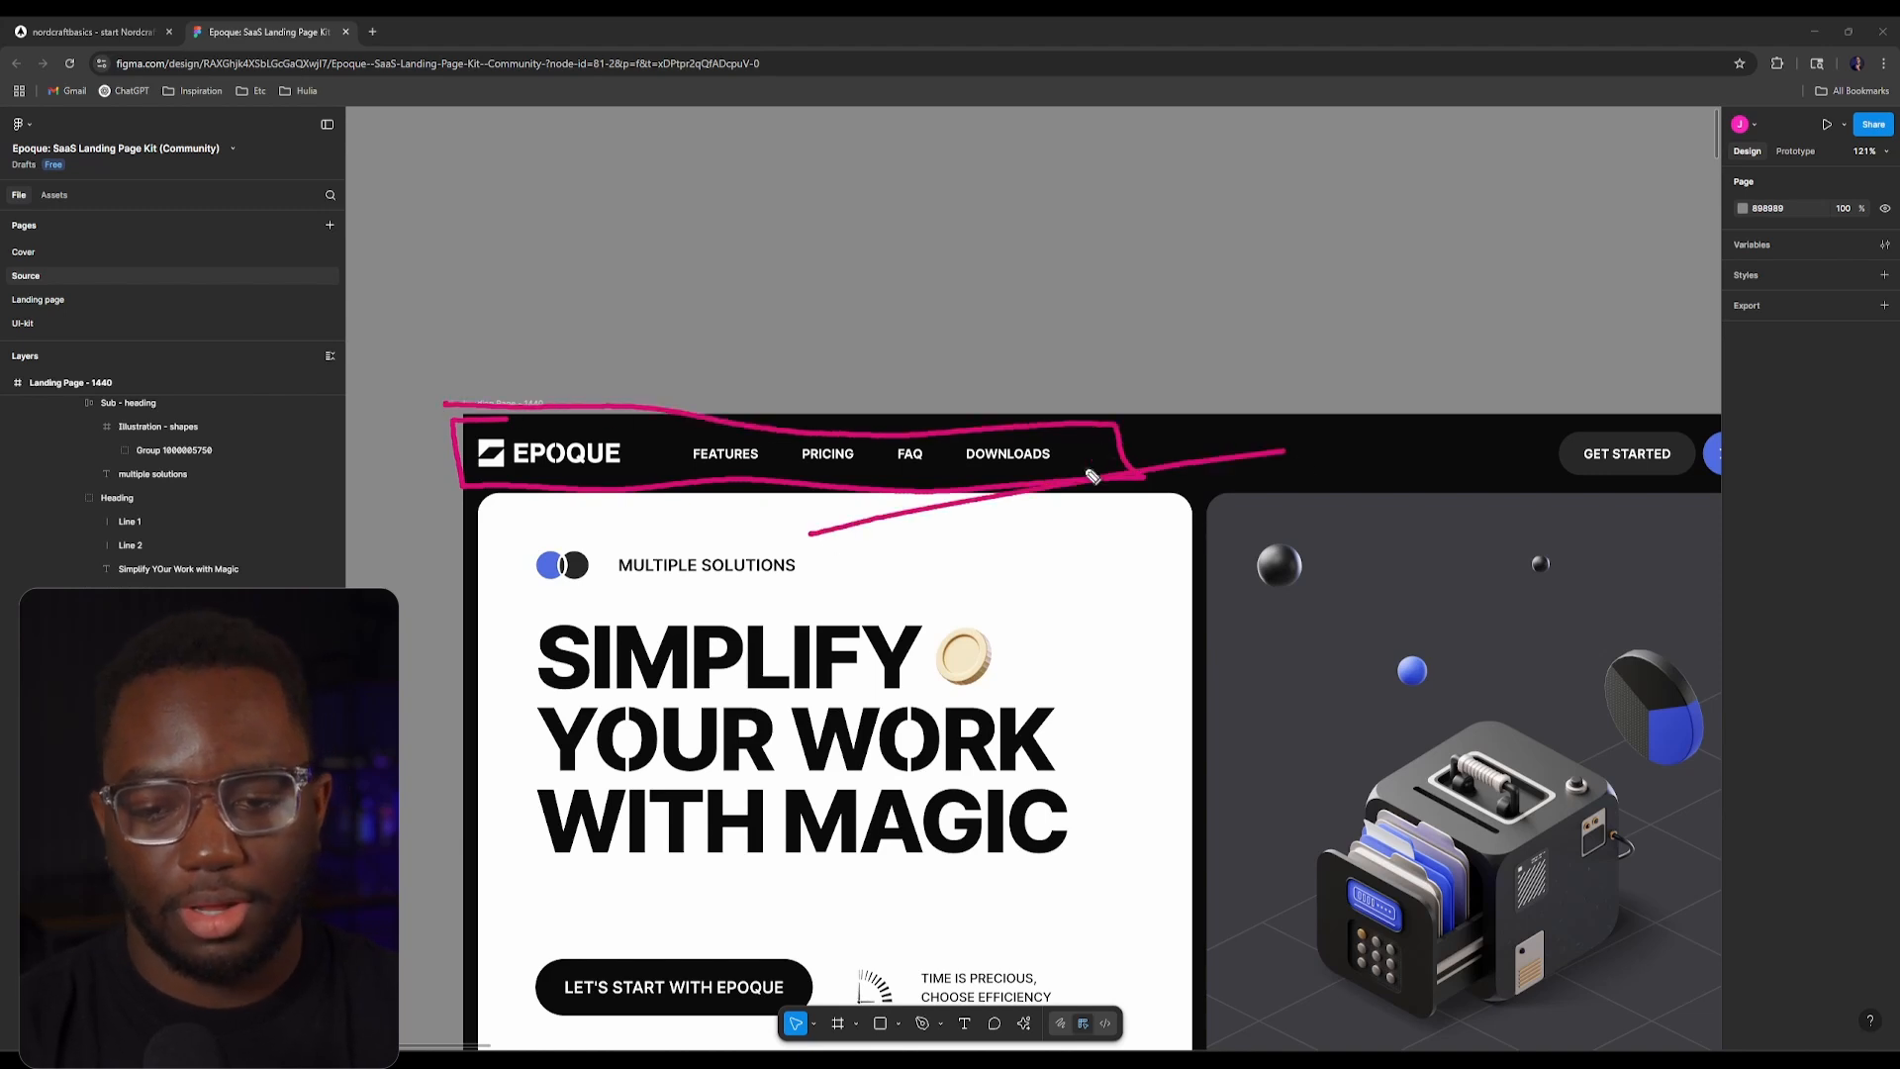
key("ctrl+z")
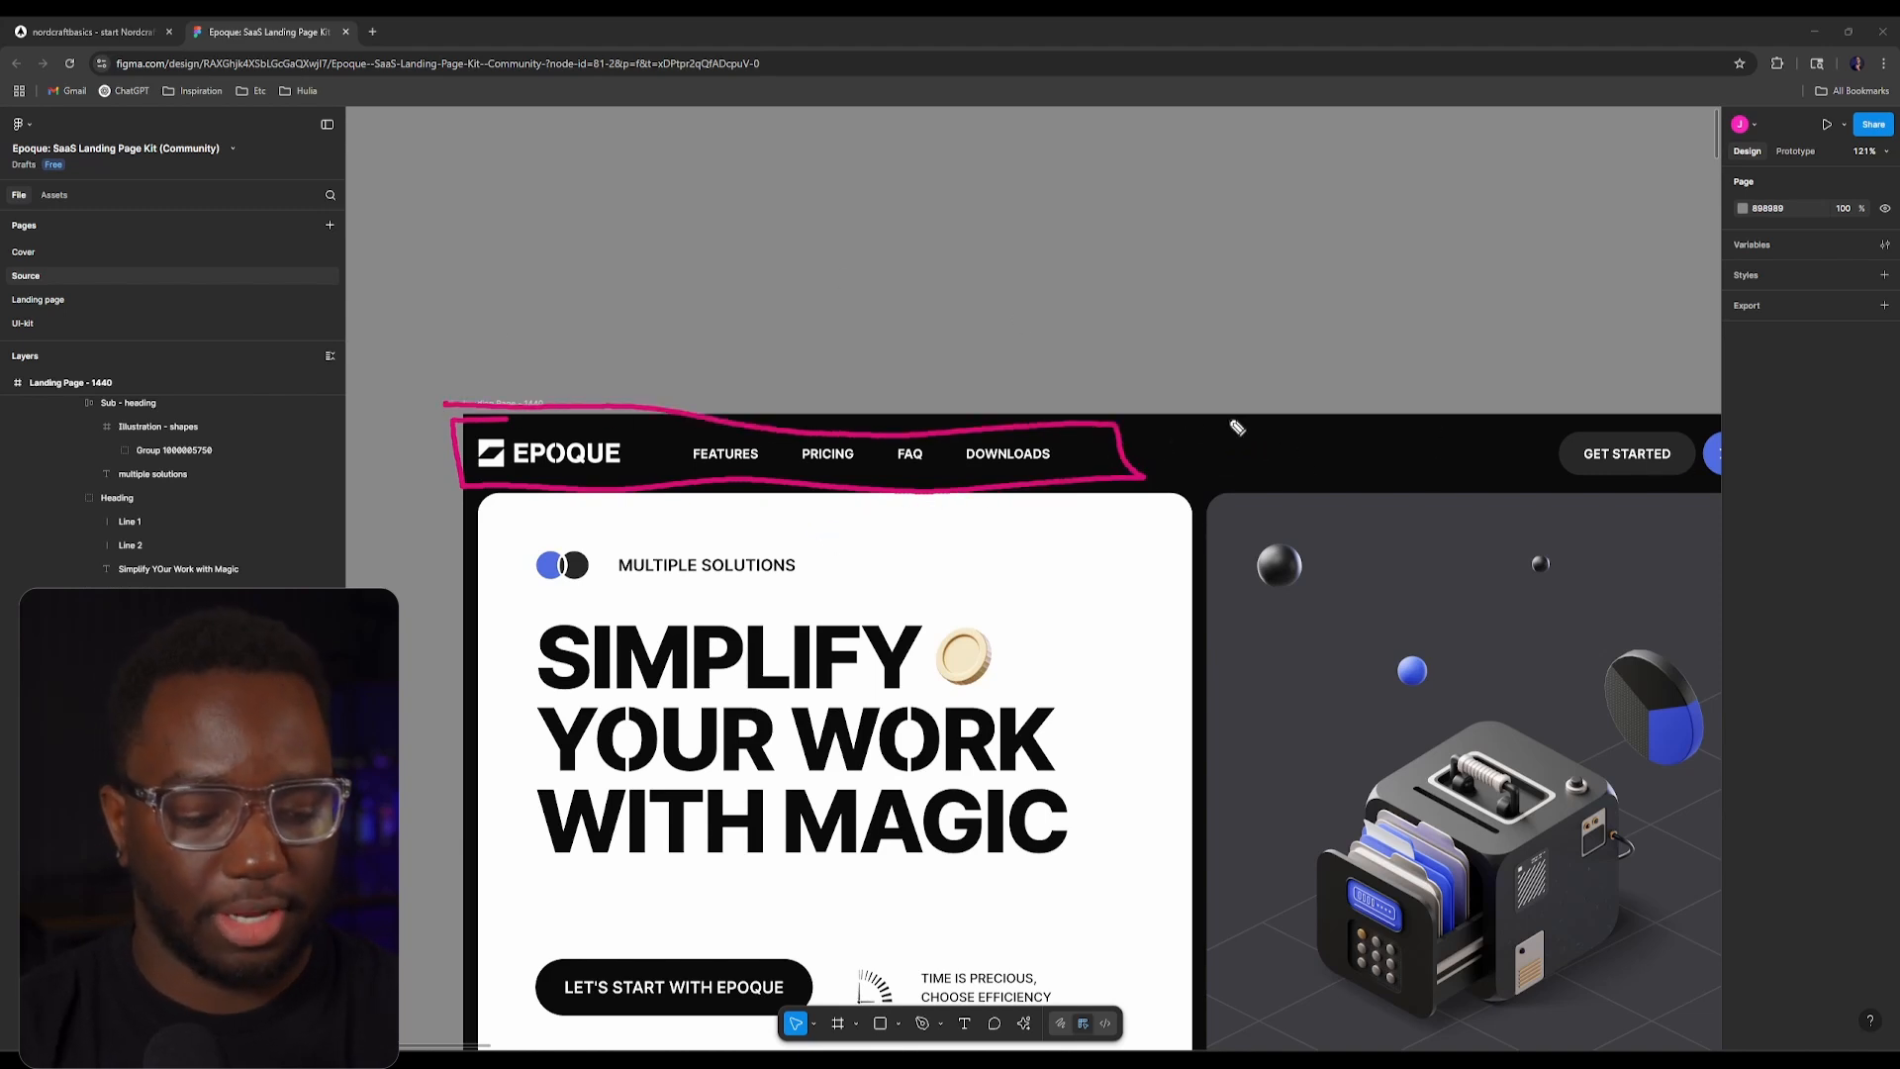
left_click_drag(1049, 288, 1376, 279)
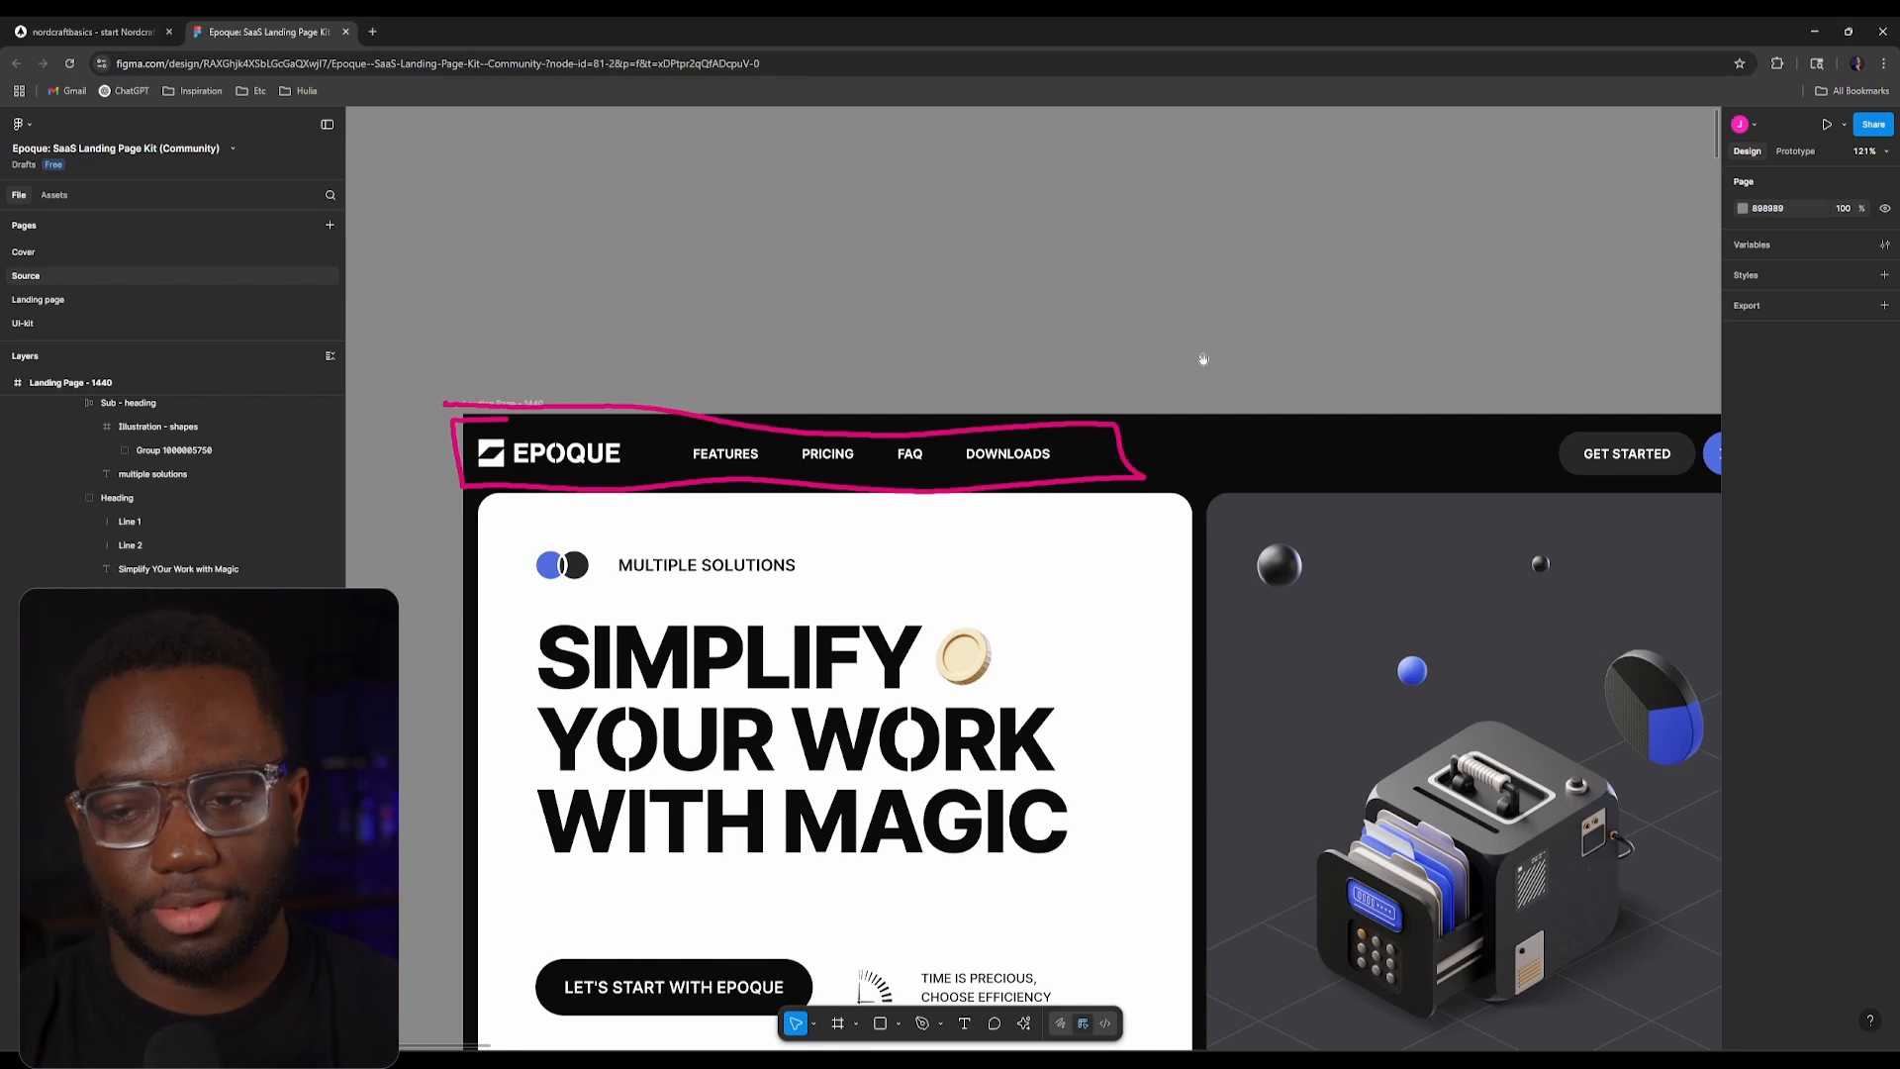
left_click_drag(1203, 359, 436, 366)
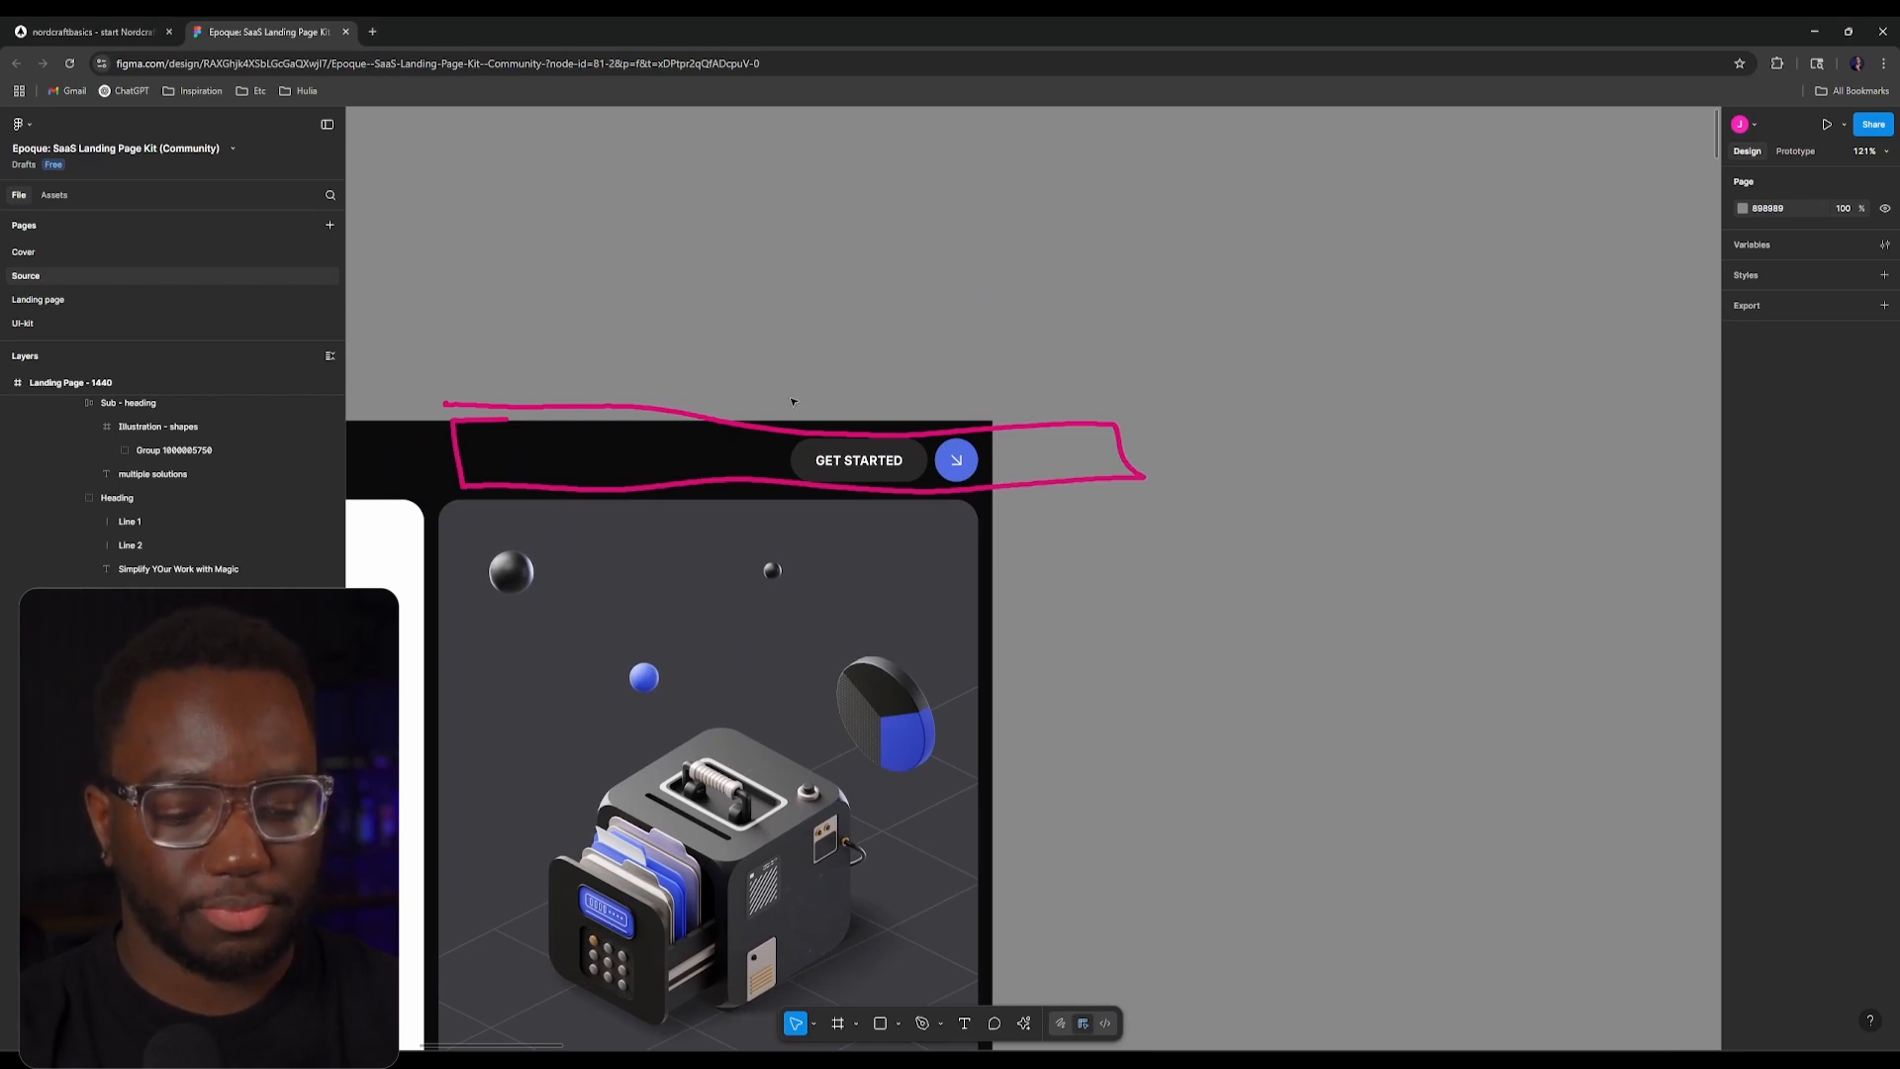
key("Escape")
scroll(793, 402, "down", 1)
left_click_drag(517, 484, 1078, 403)
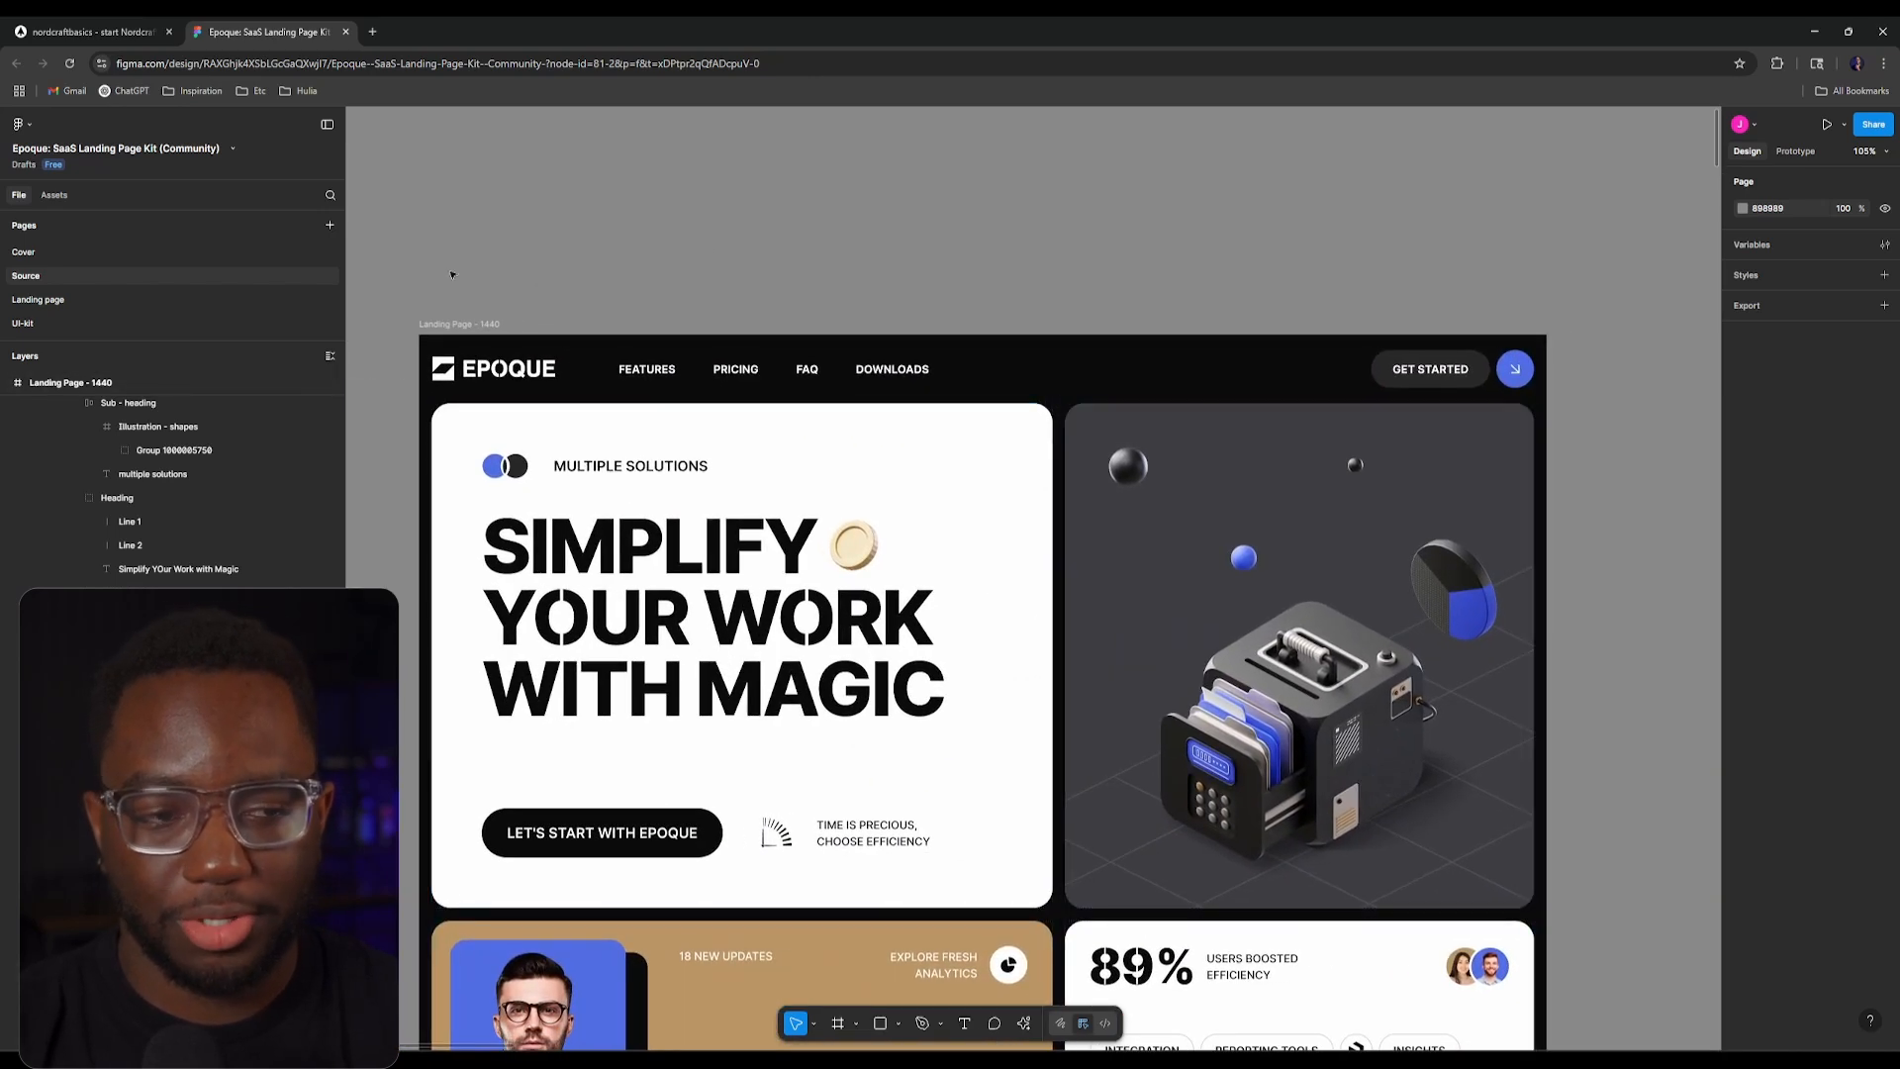
left_click(89, 32)
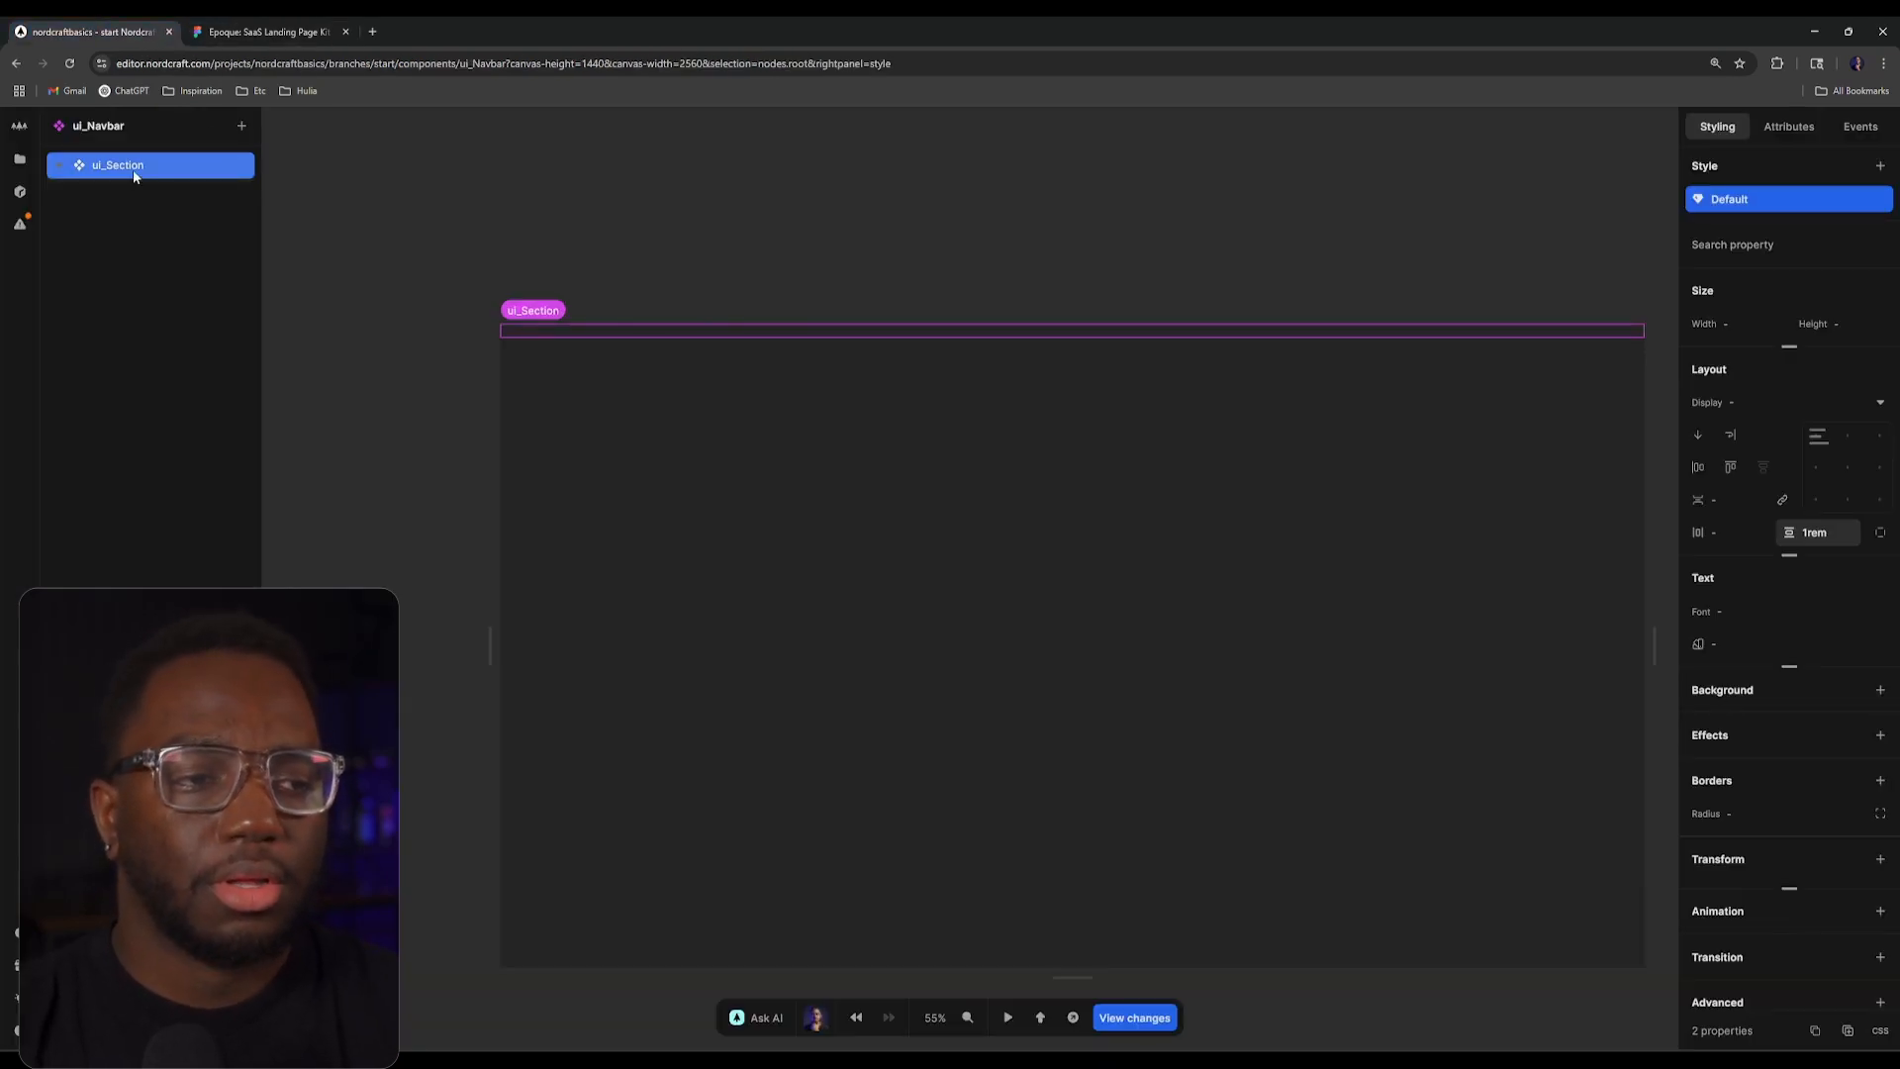
Step: Select the header frame of the landing page in Figma to examine its layout, and return to Nordcraft
left_click(183, 24)
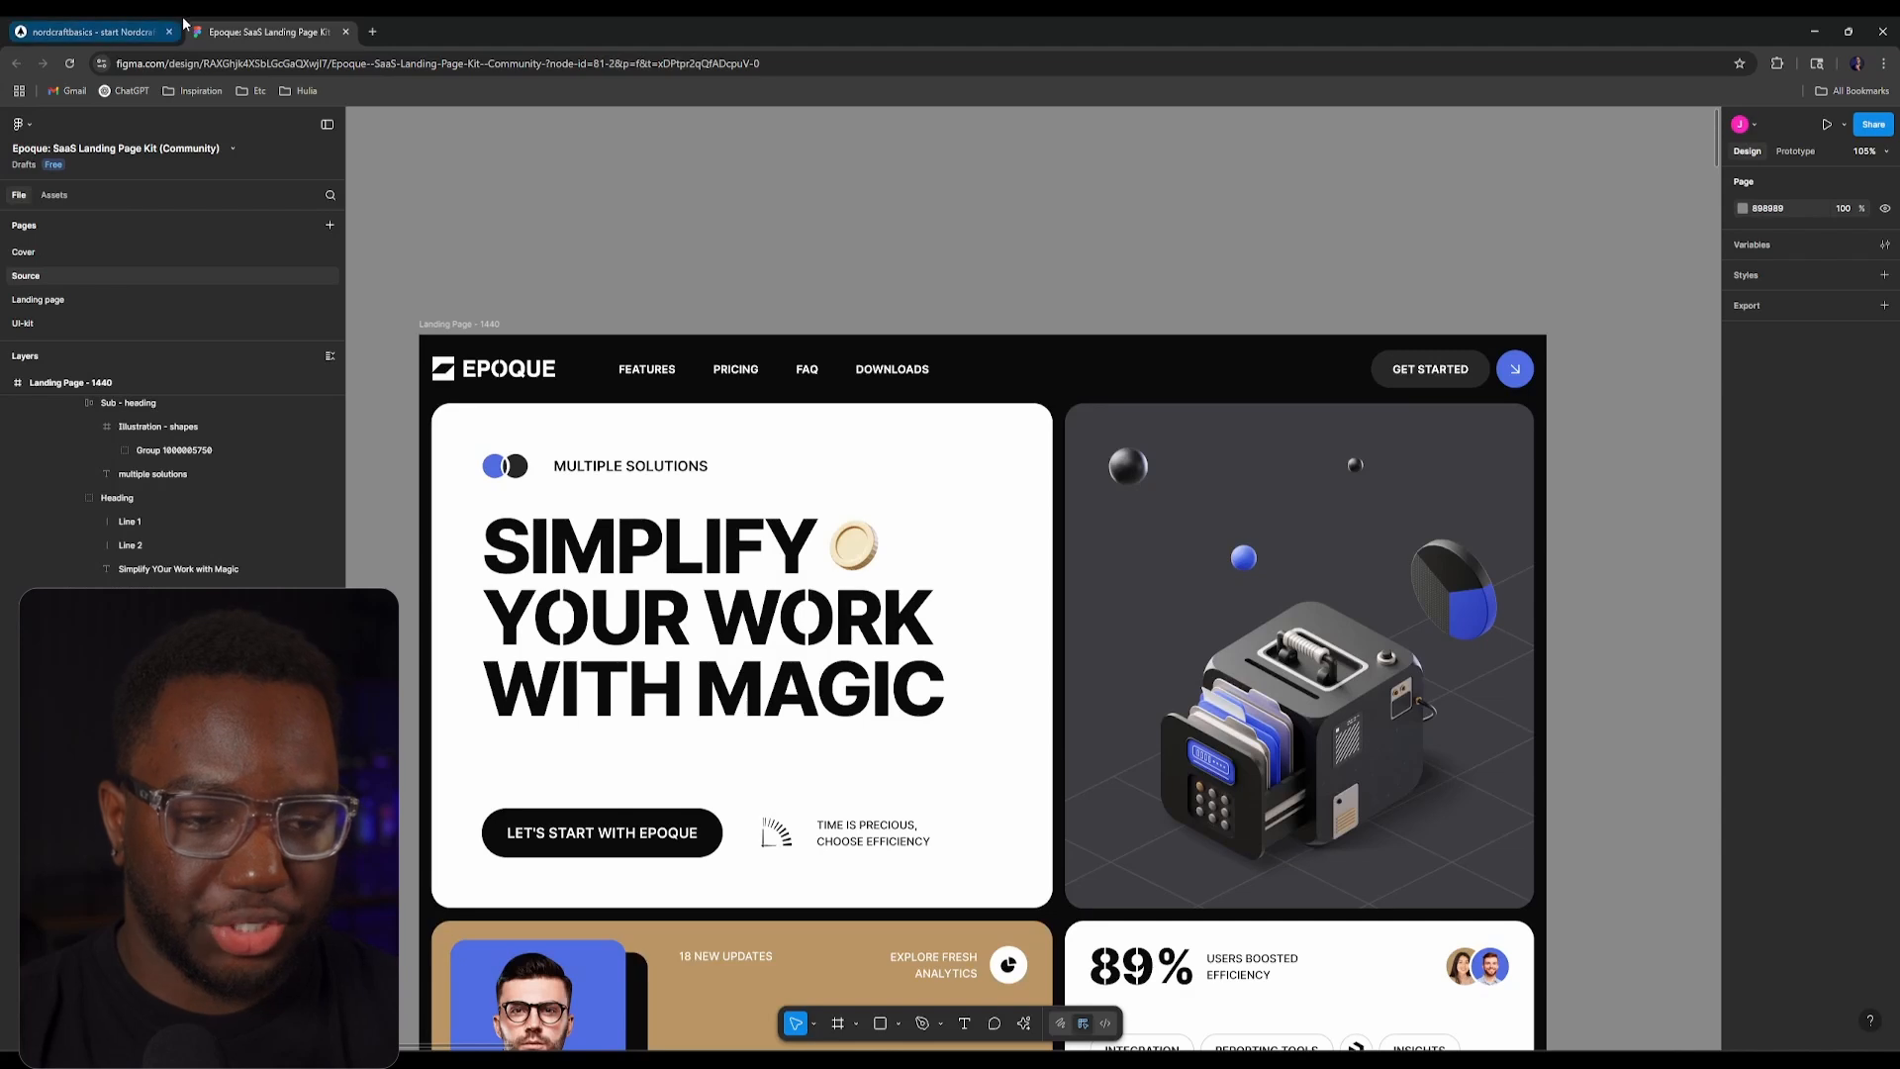
left_click(463, 376)
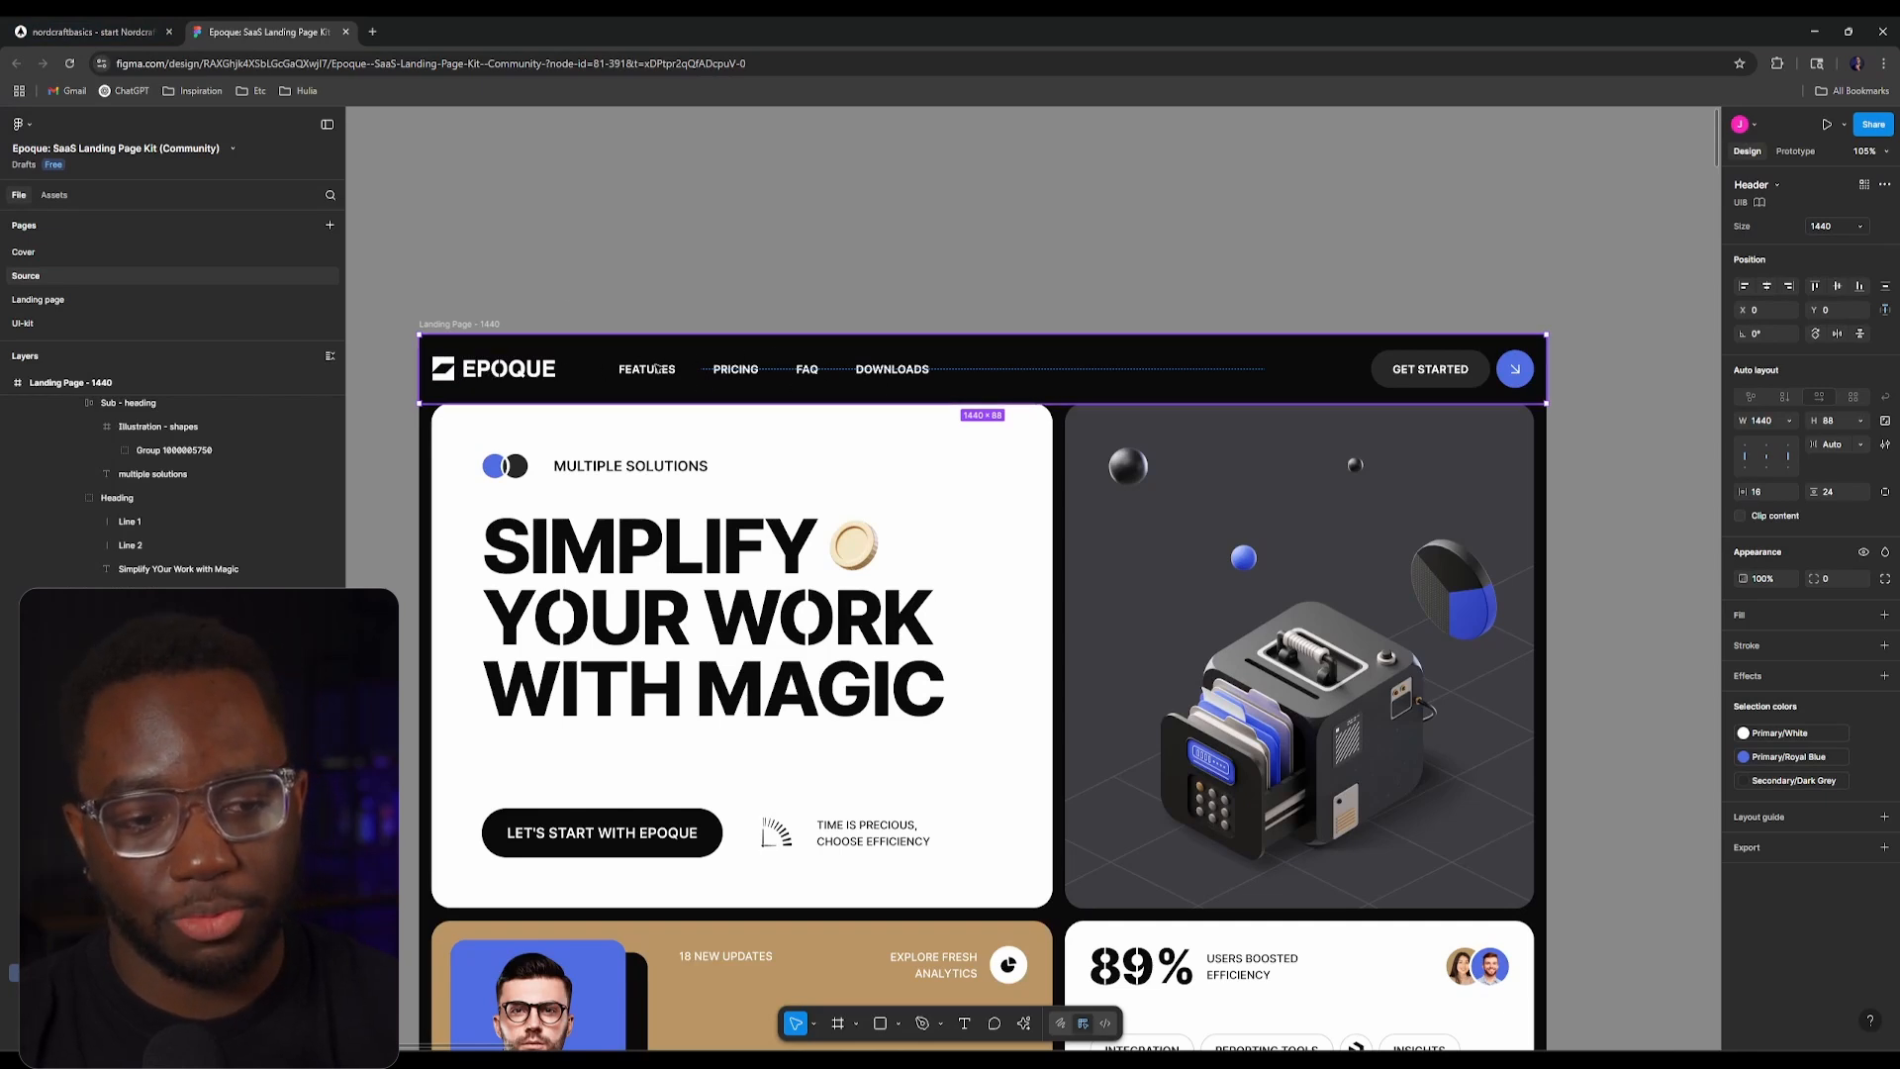
left_click(137, 29)
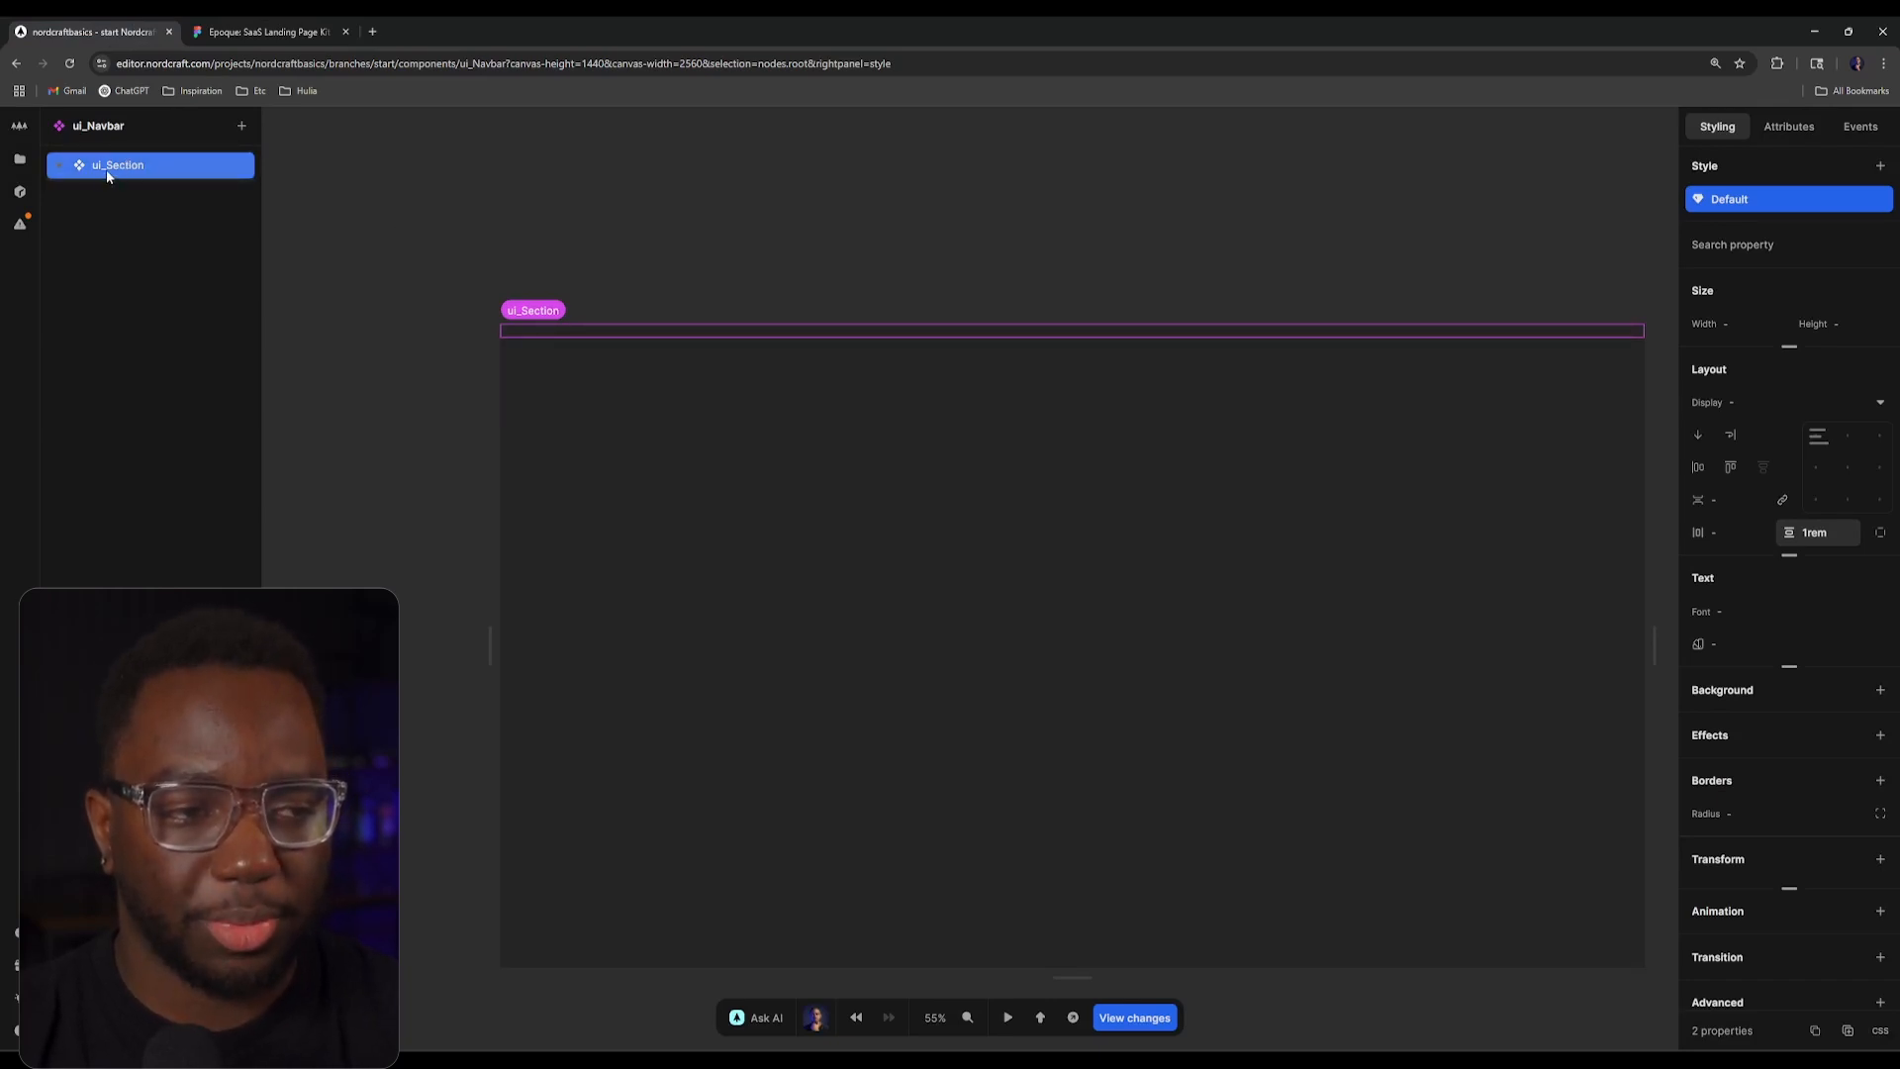
Step: Open the ui_Section component to inspect its nested ui_Container, and compare it with the header layout in Figma
double_click(137, 166)
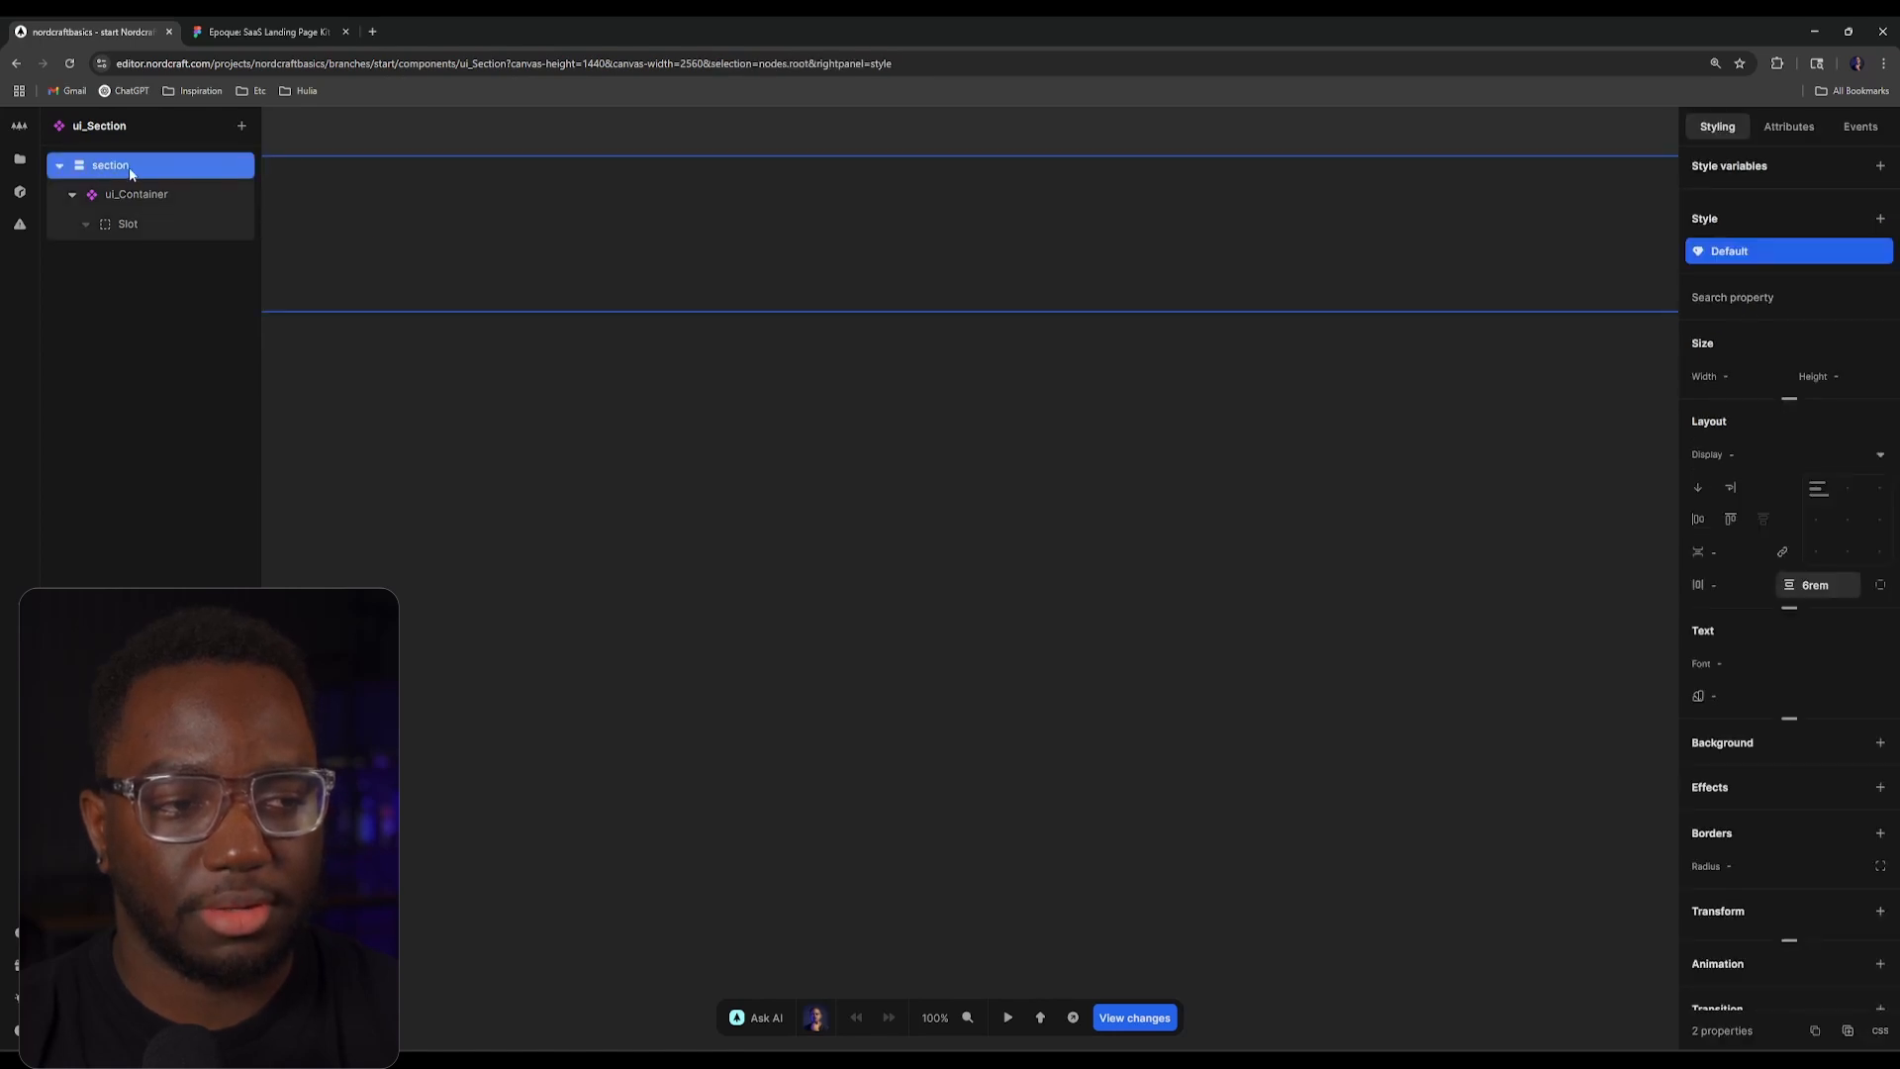
left_click(104, 201)
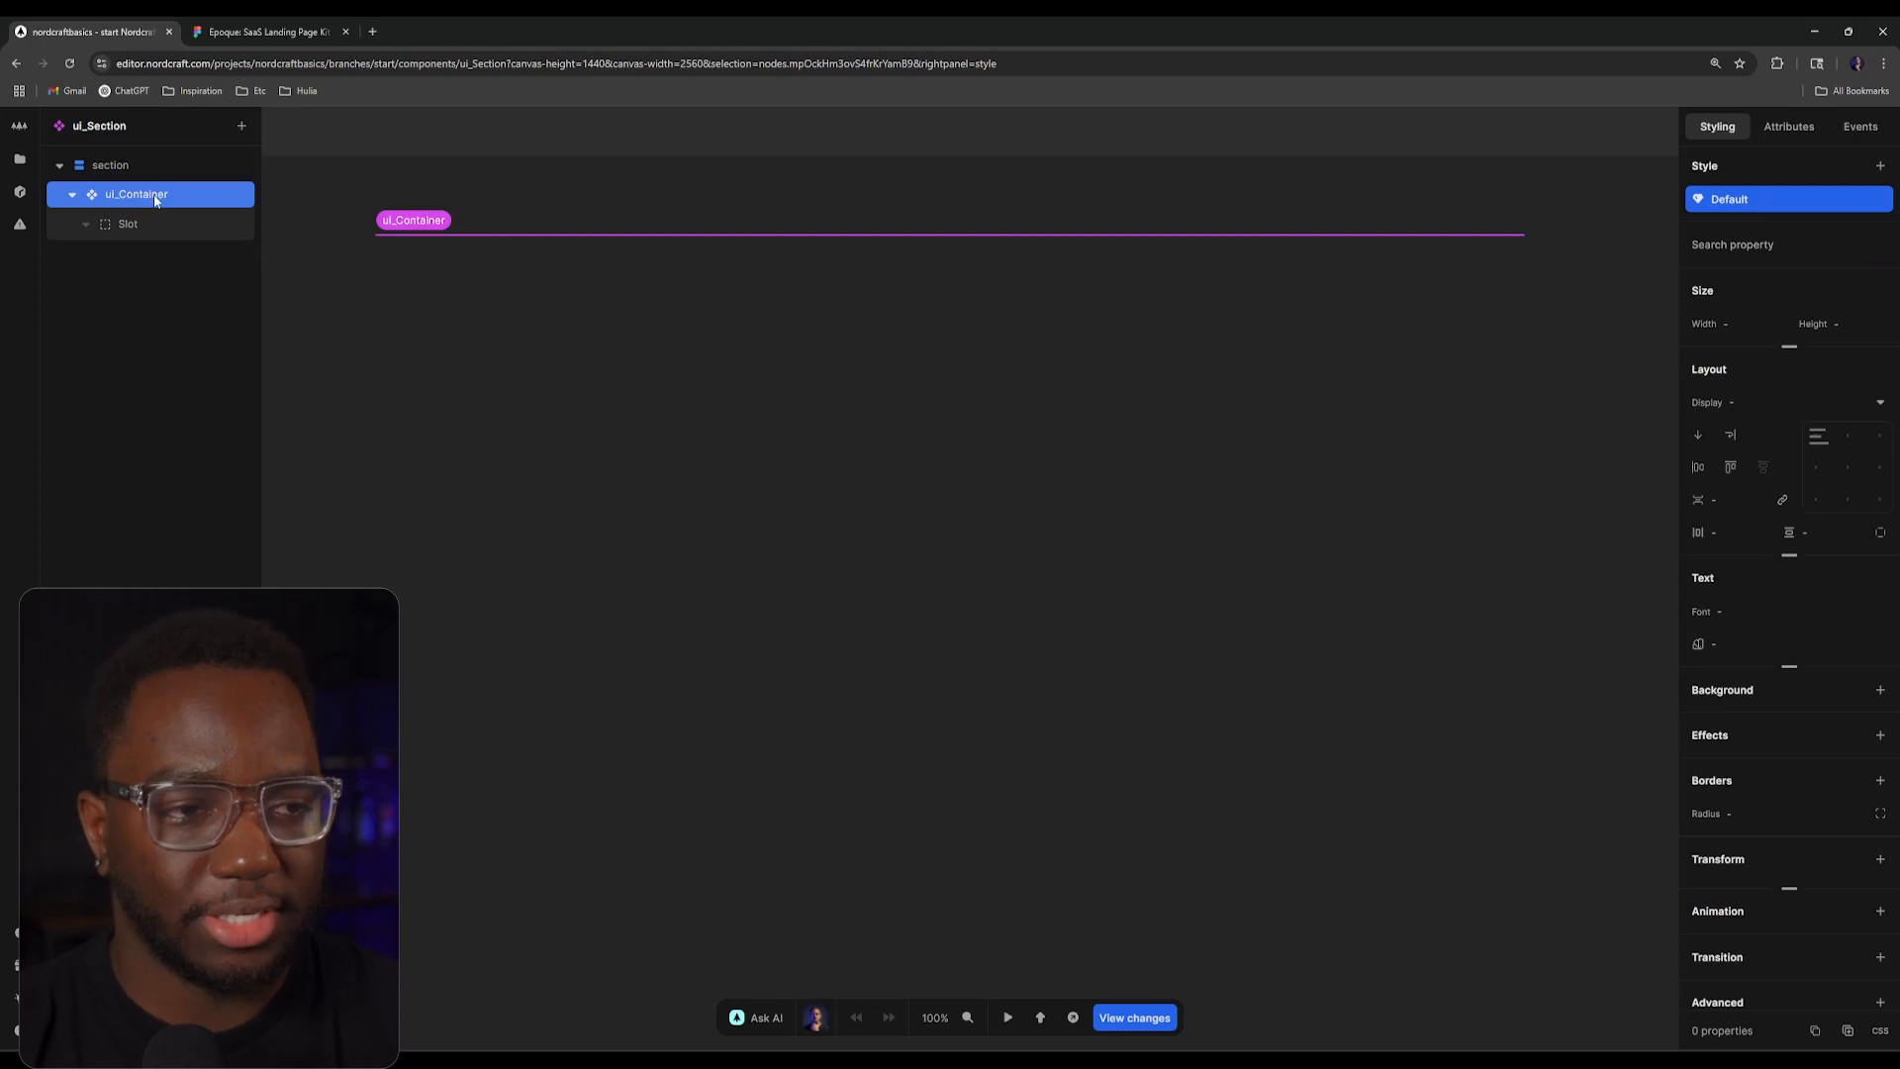
left_click(265, 31)
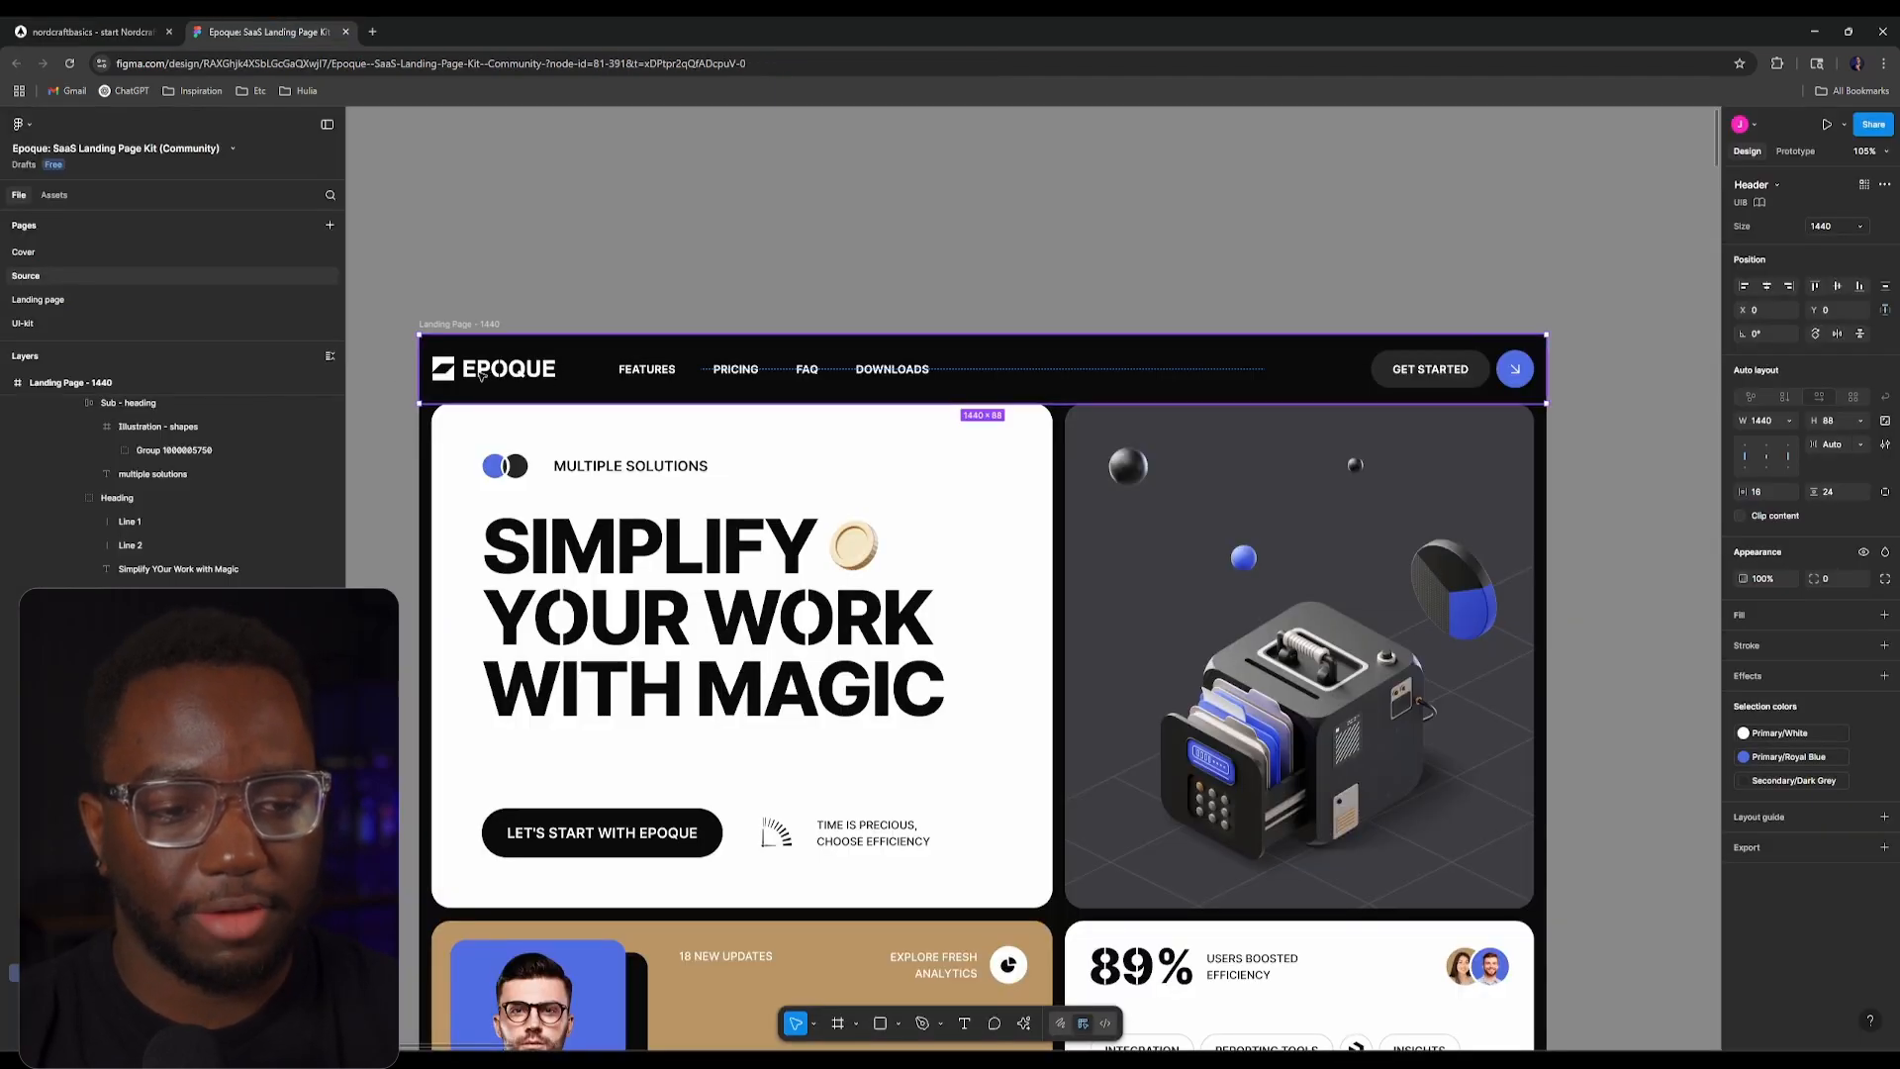
left_click(94, 31)
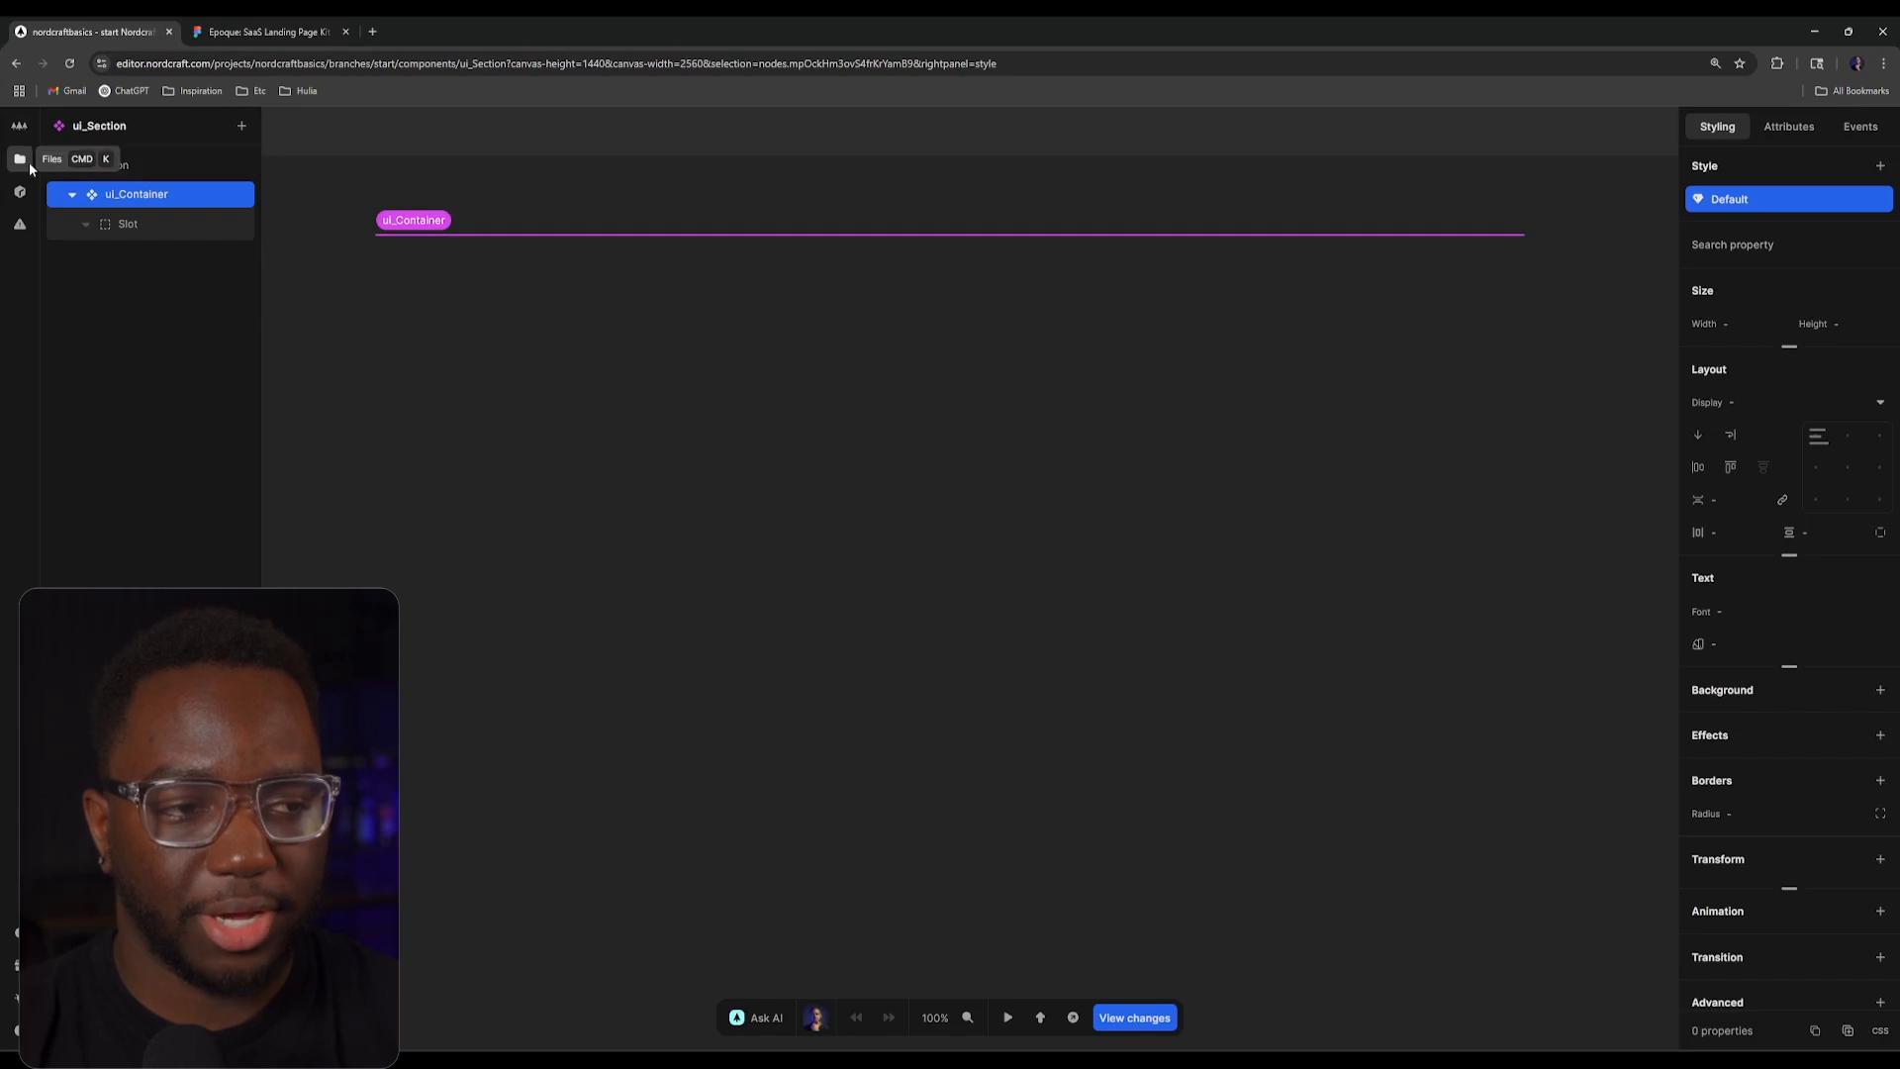
left_click(317, 24)
left_click(148, 29)
left_click(264, 14)
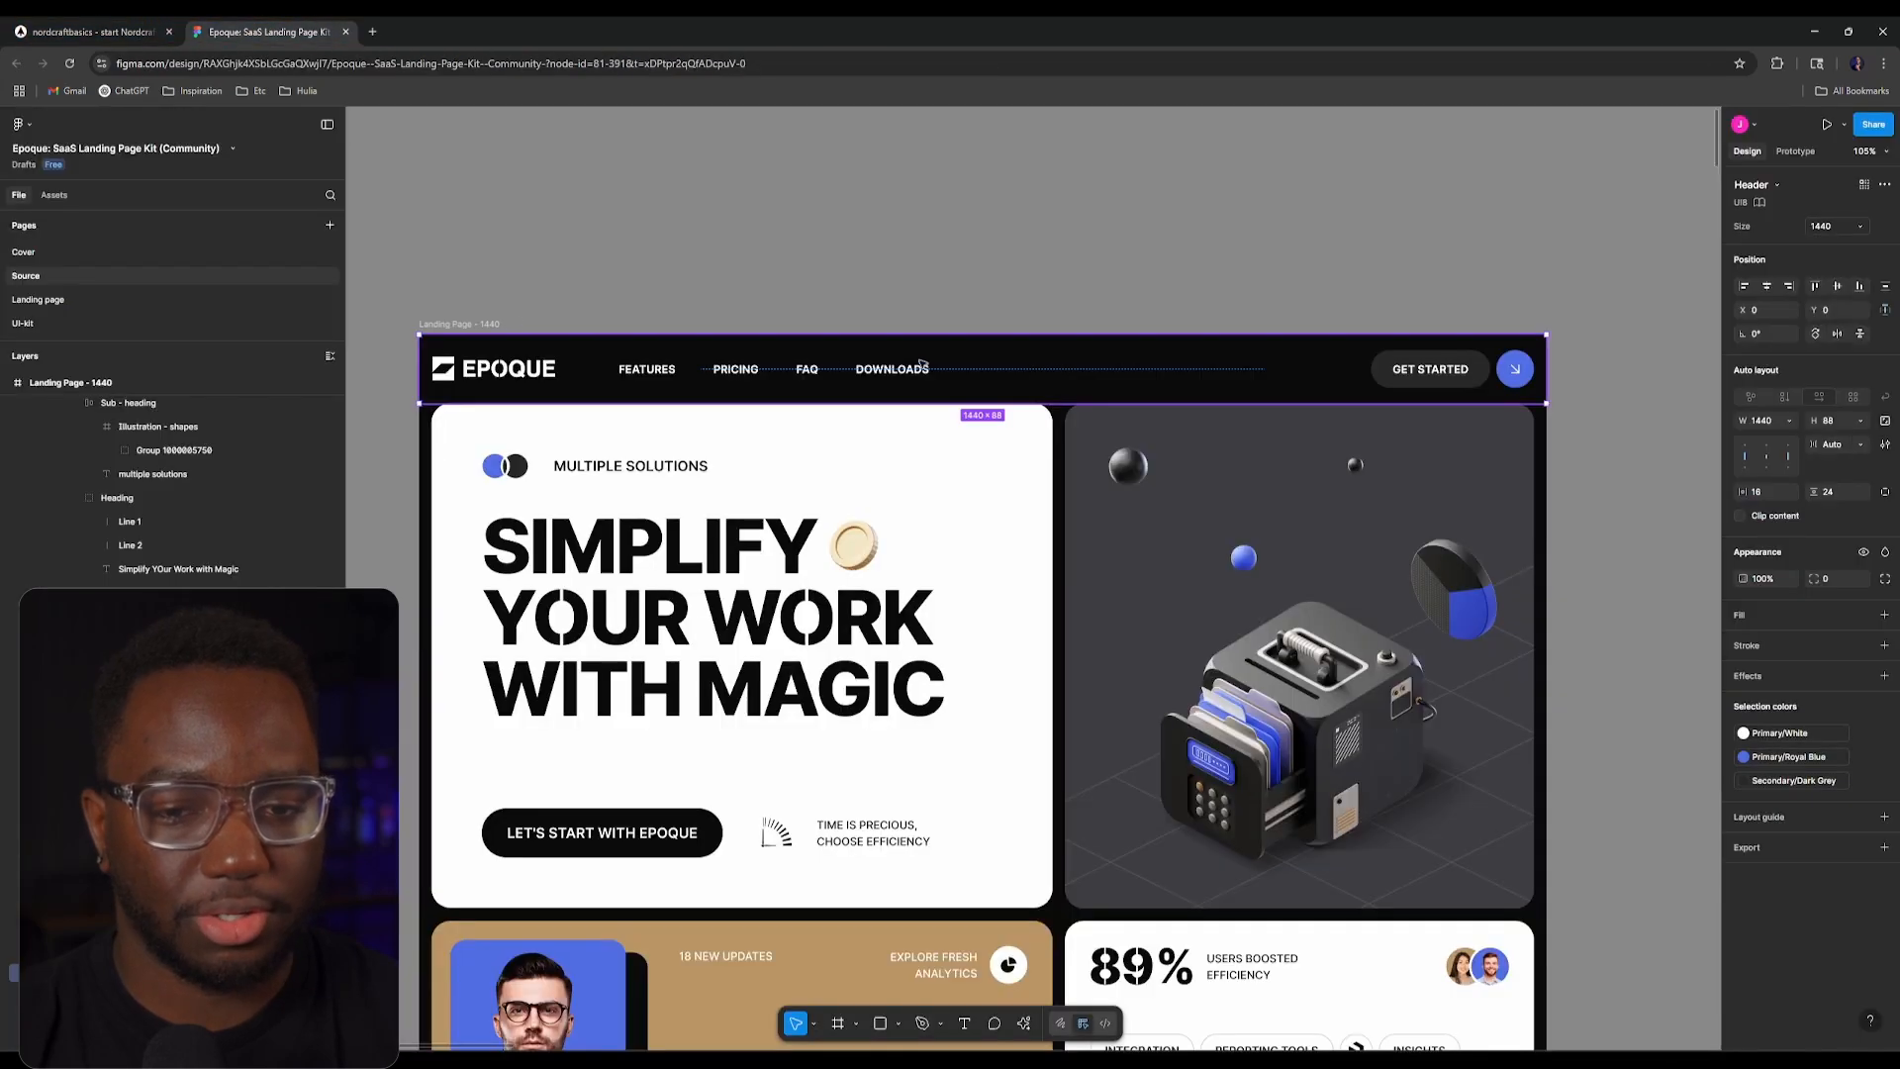
left_click(151, 28)
Step: Find the ui_Navbar component among the project files and open it for editing
left_click(24, 160)
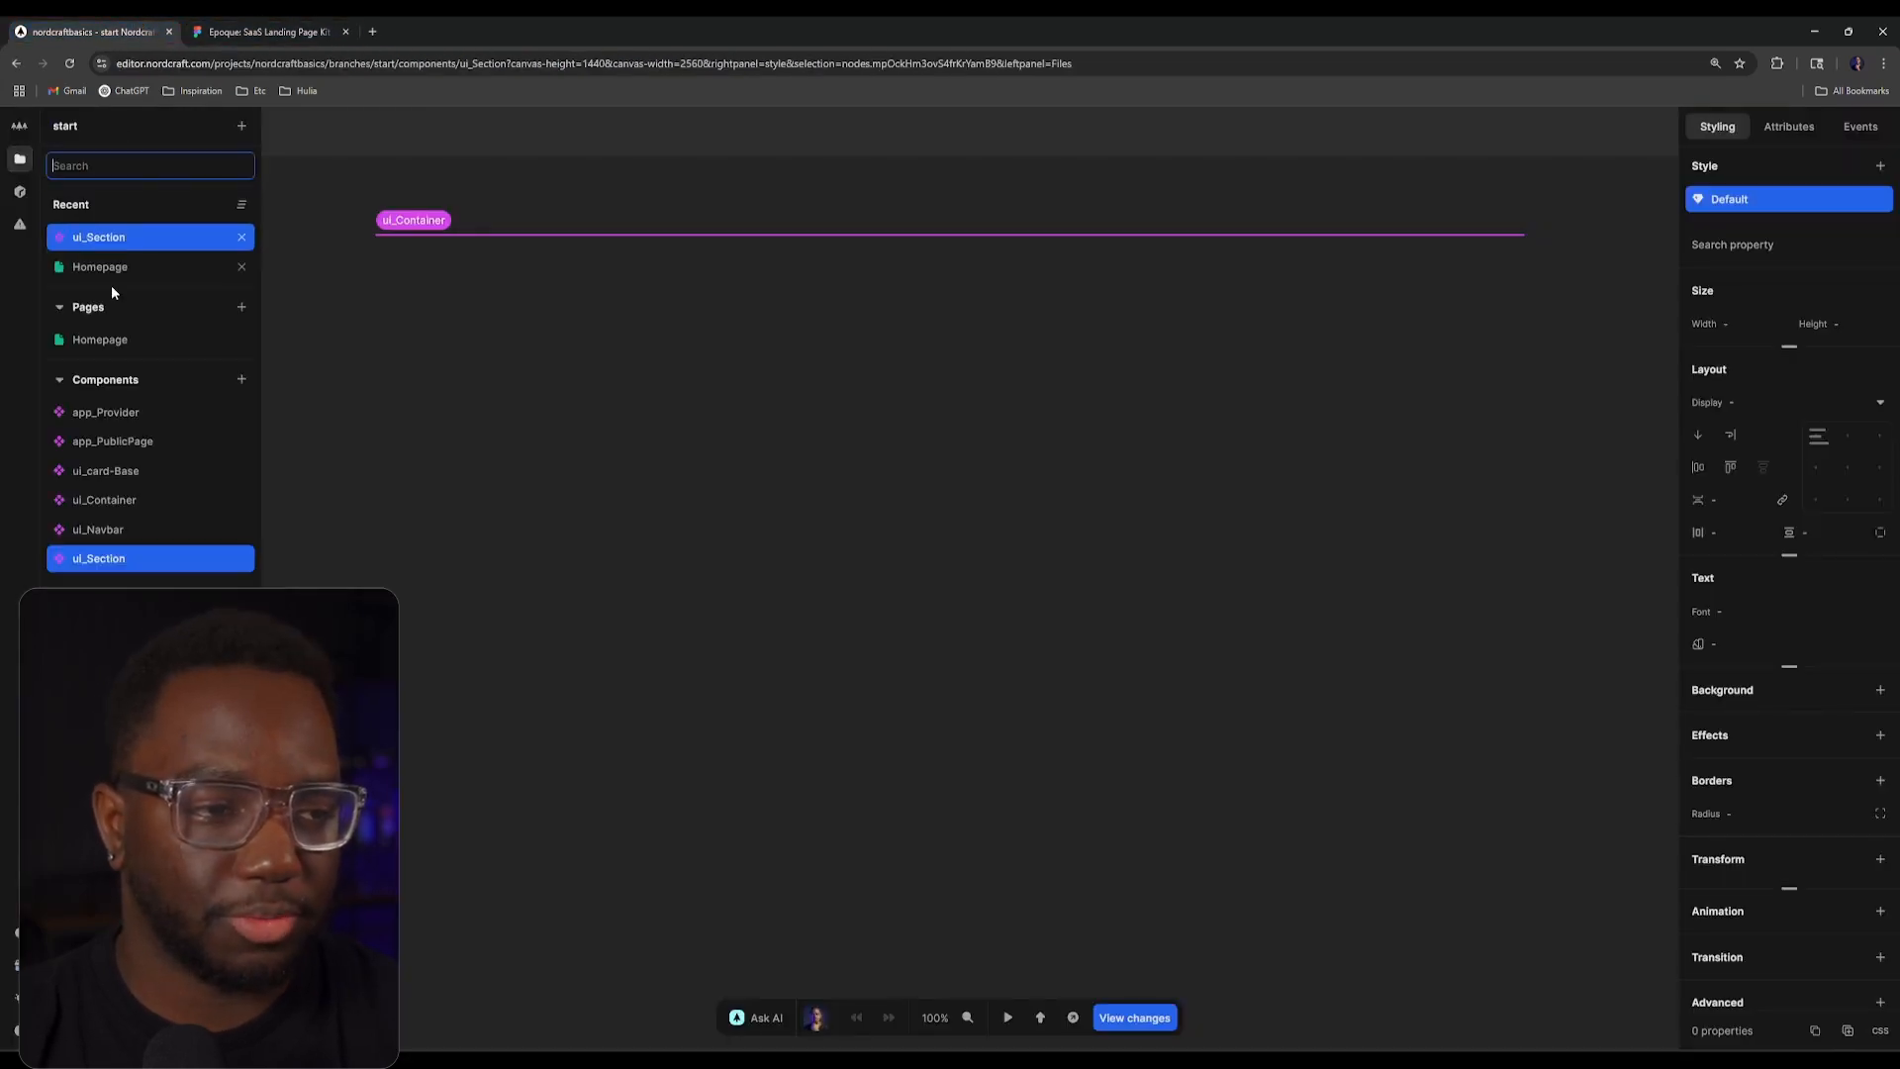
left_click(126, 267)
left_click(23, 163)
type("nav")
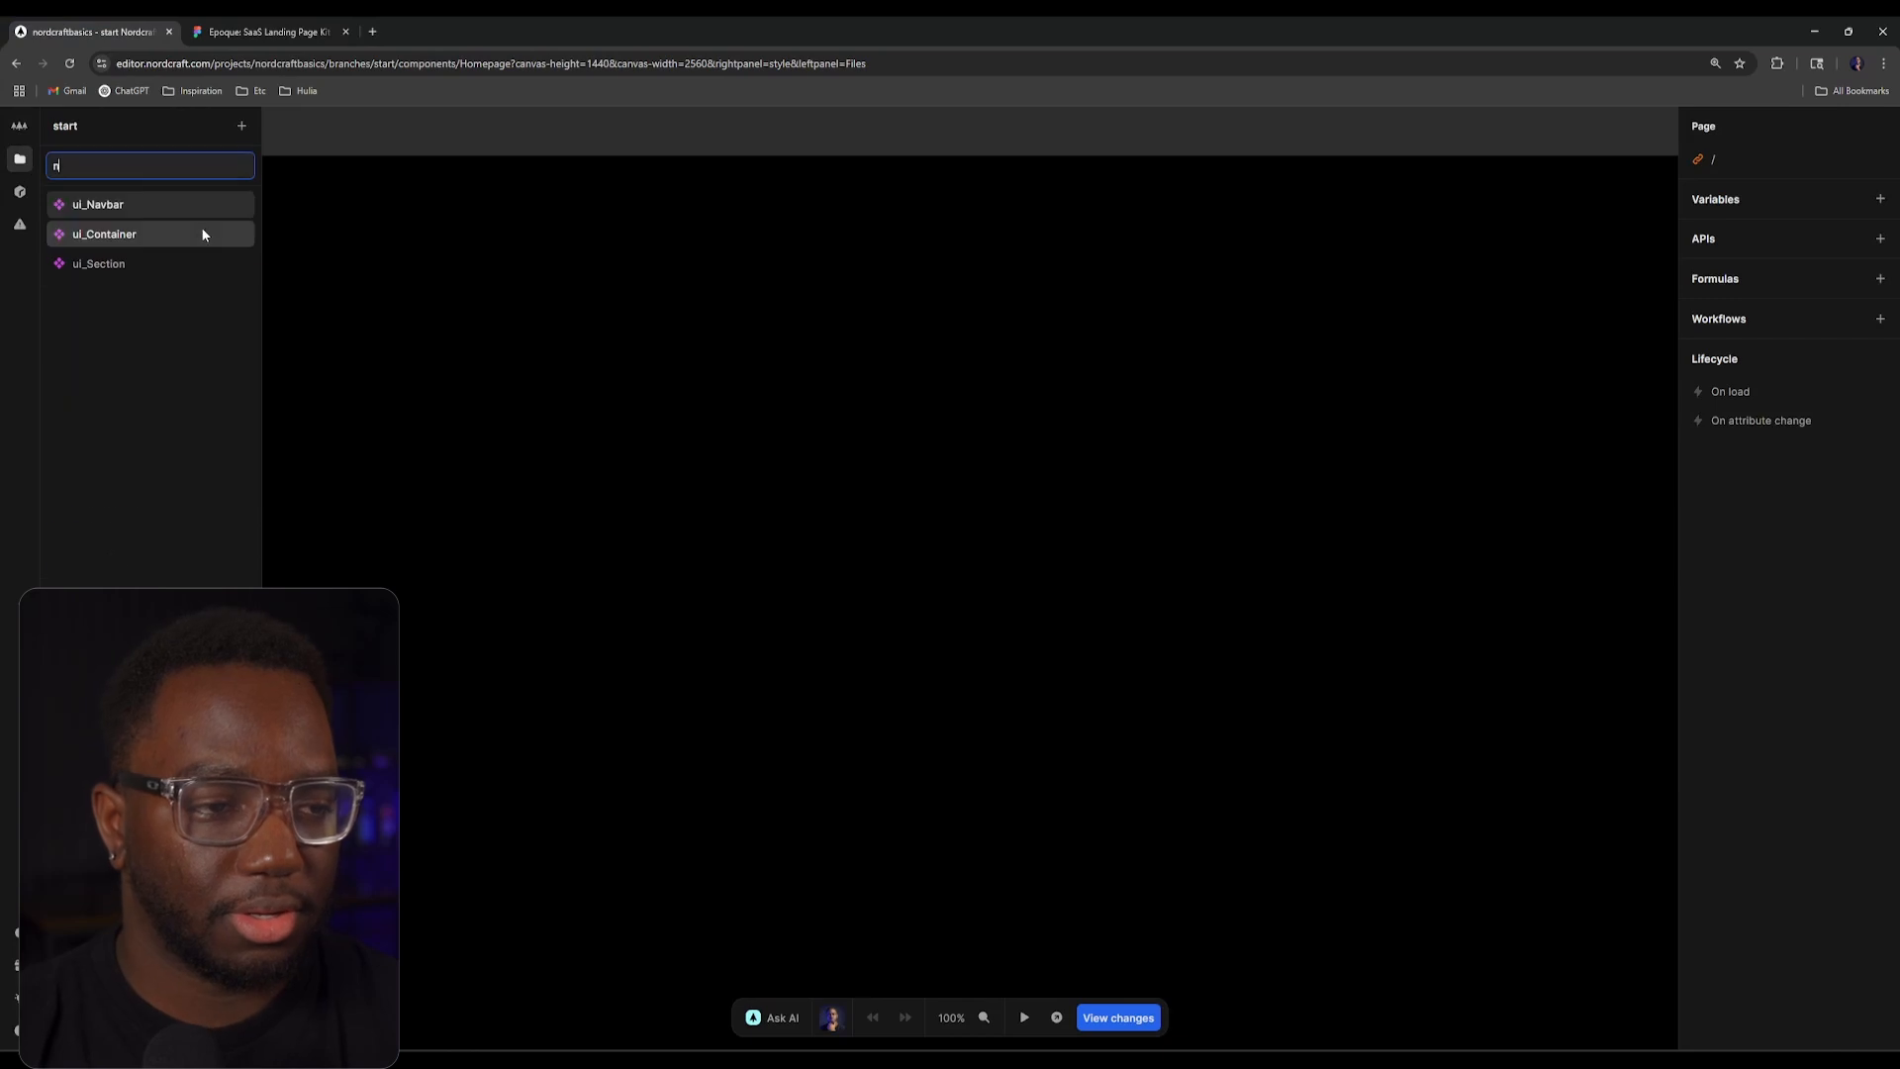
left_click(149, 203)
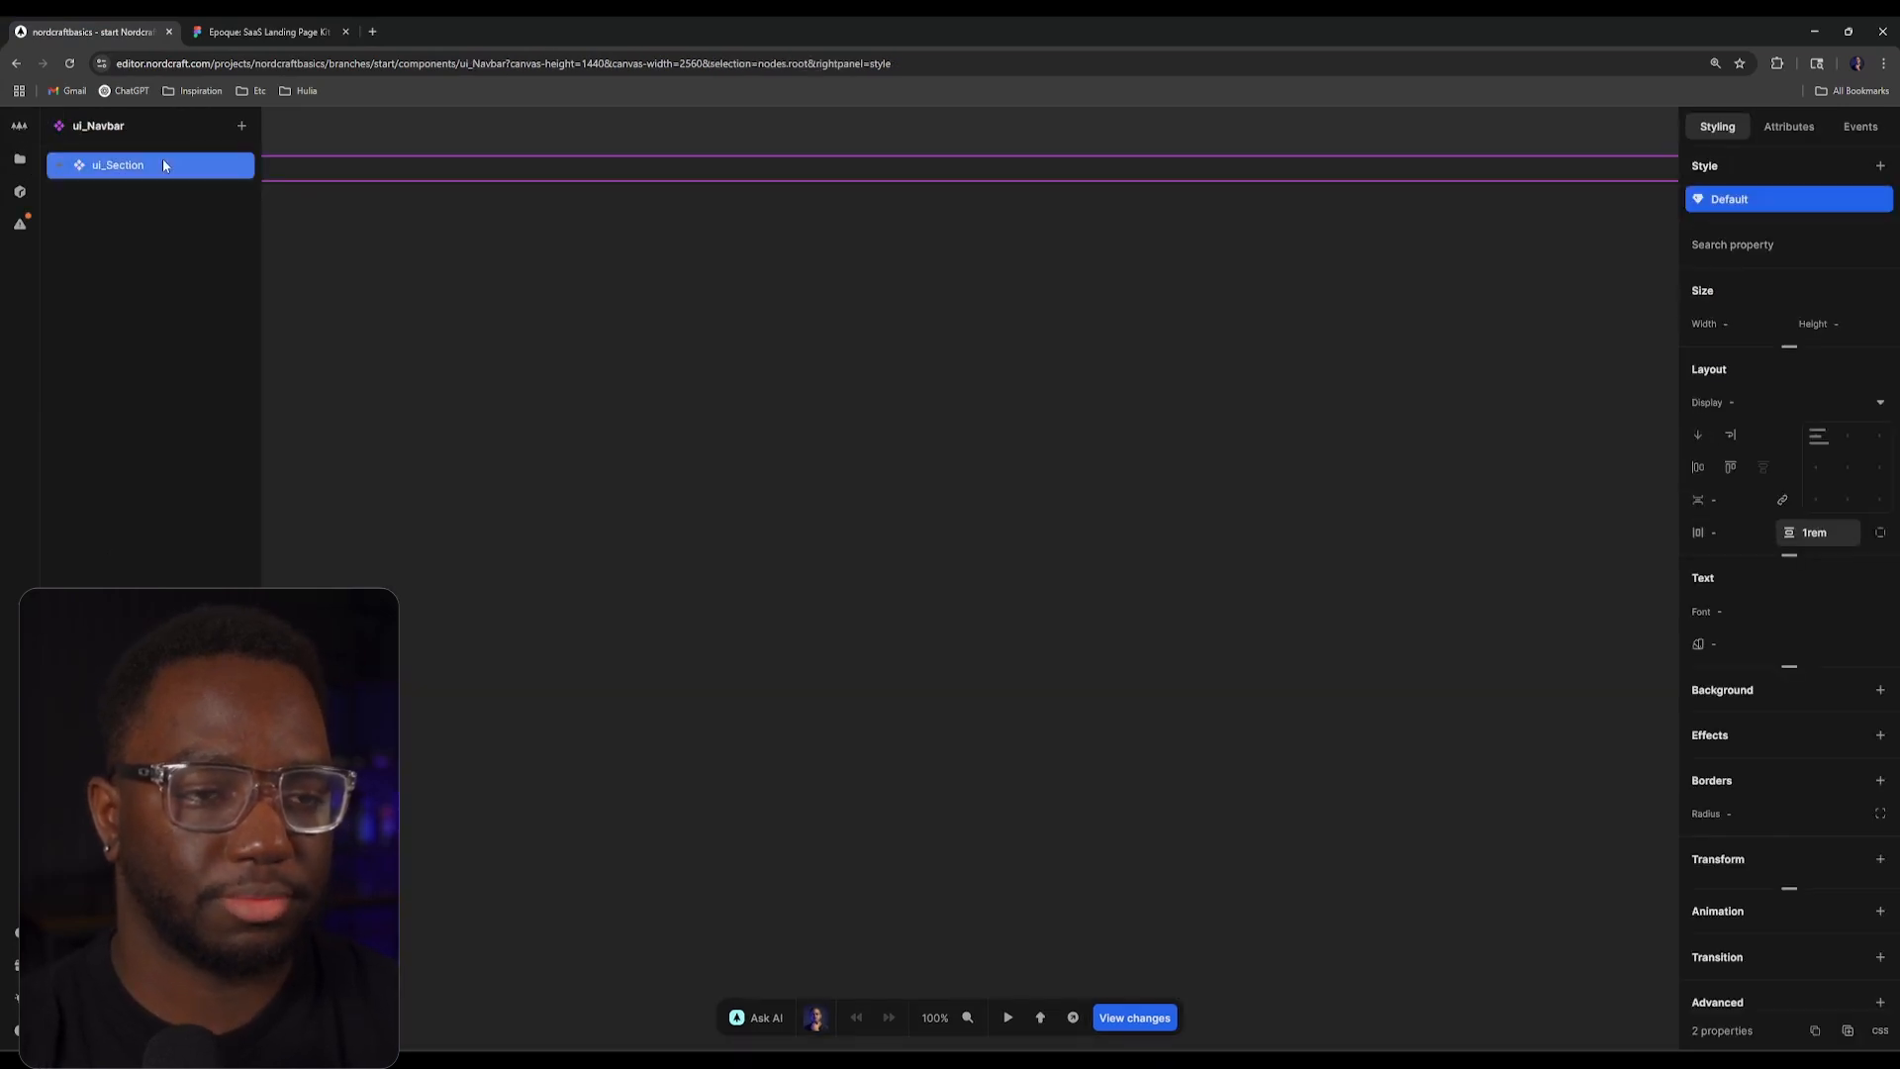
Step: Add two div elements inside the ui_Section of ui_Navbar and arrange them as siblings
type("a")
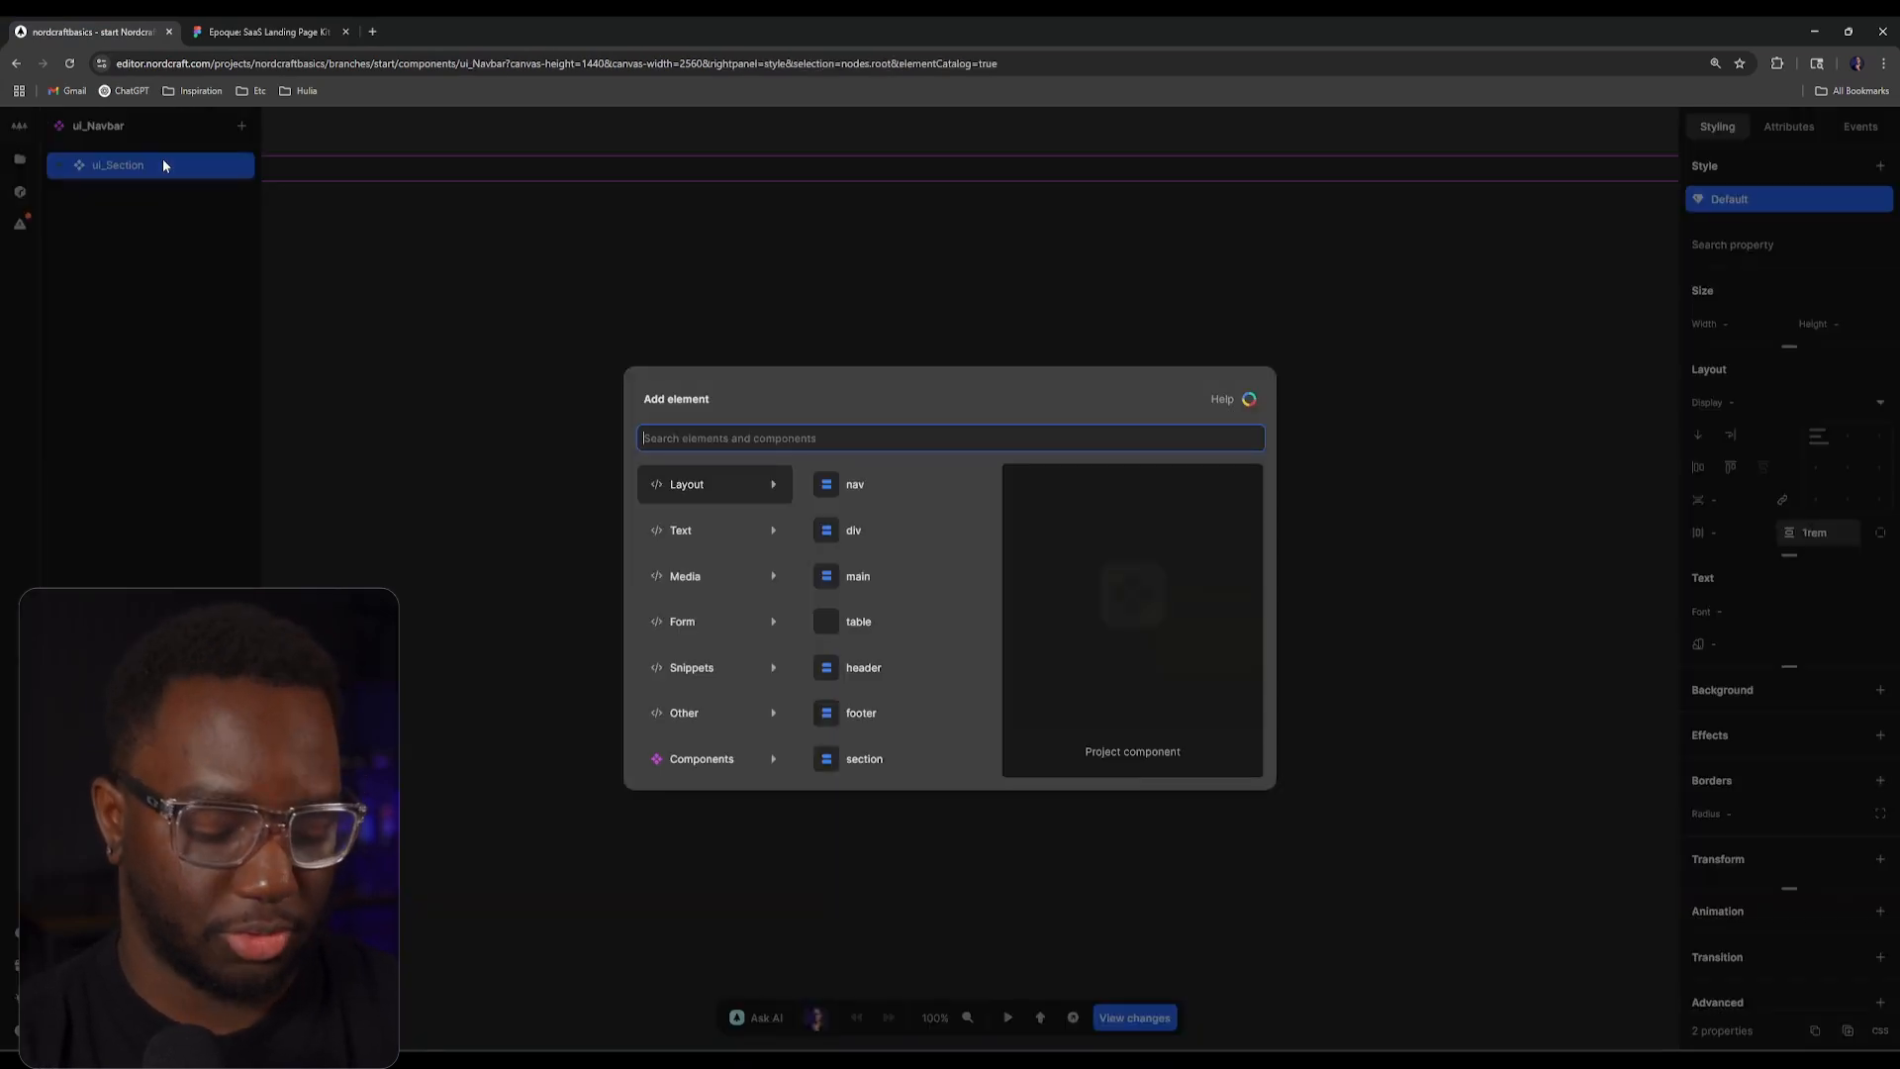
type("div")
key("Return")
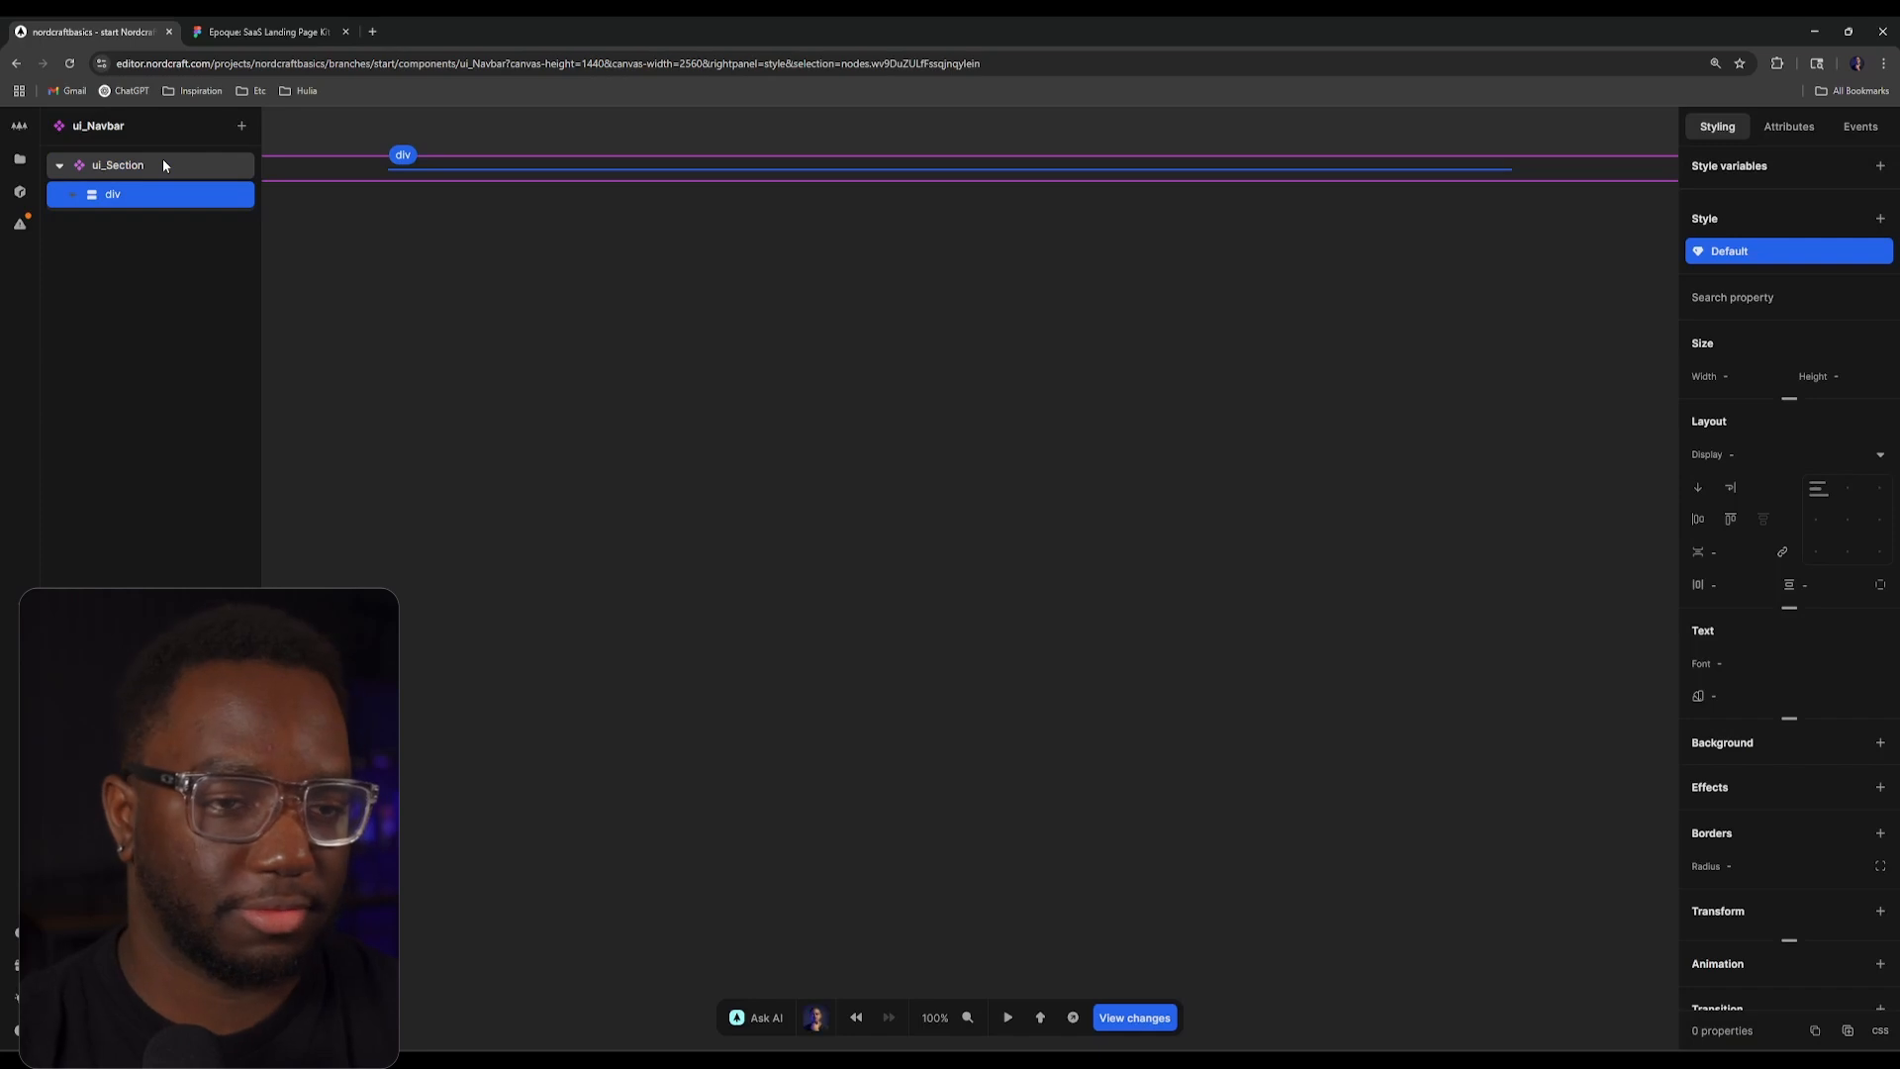
type("adiv")
key("Return")
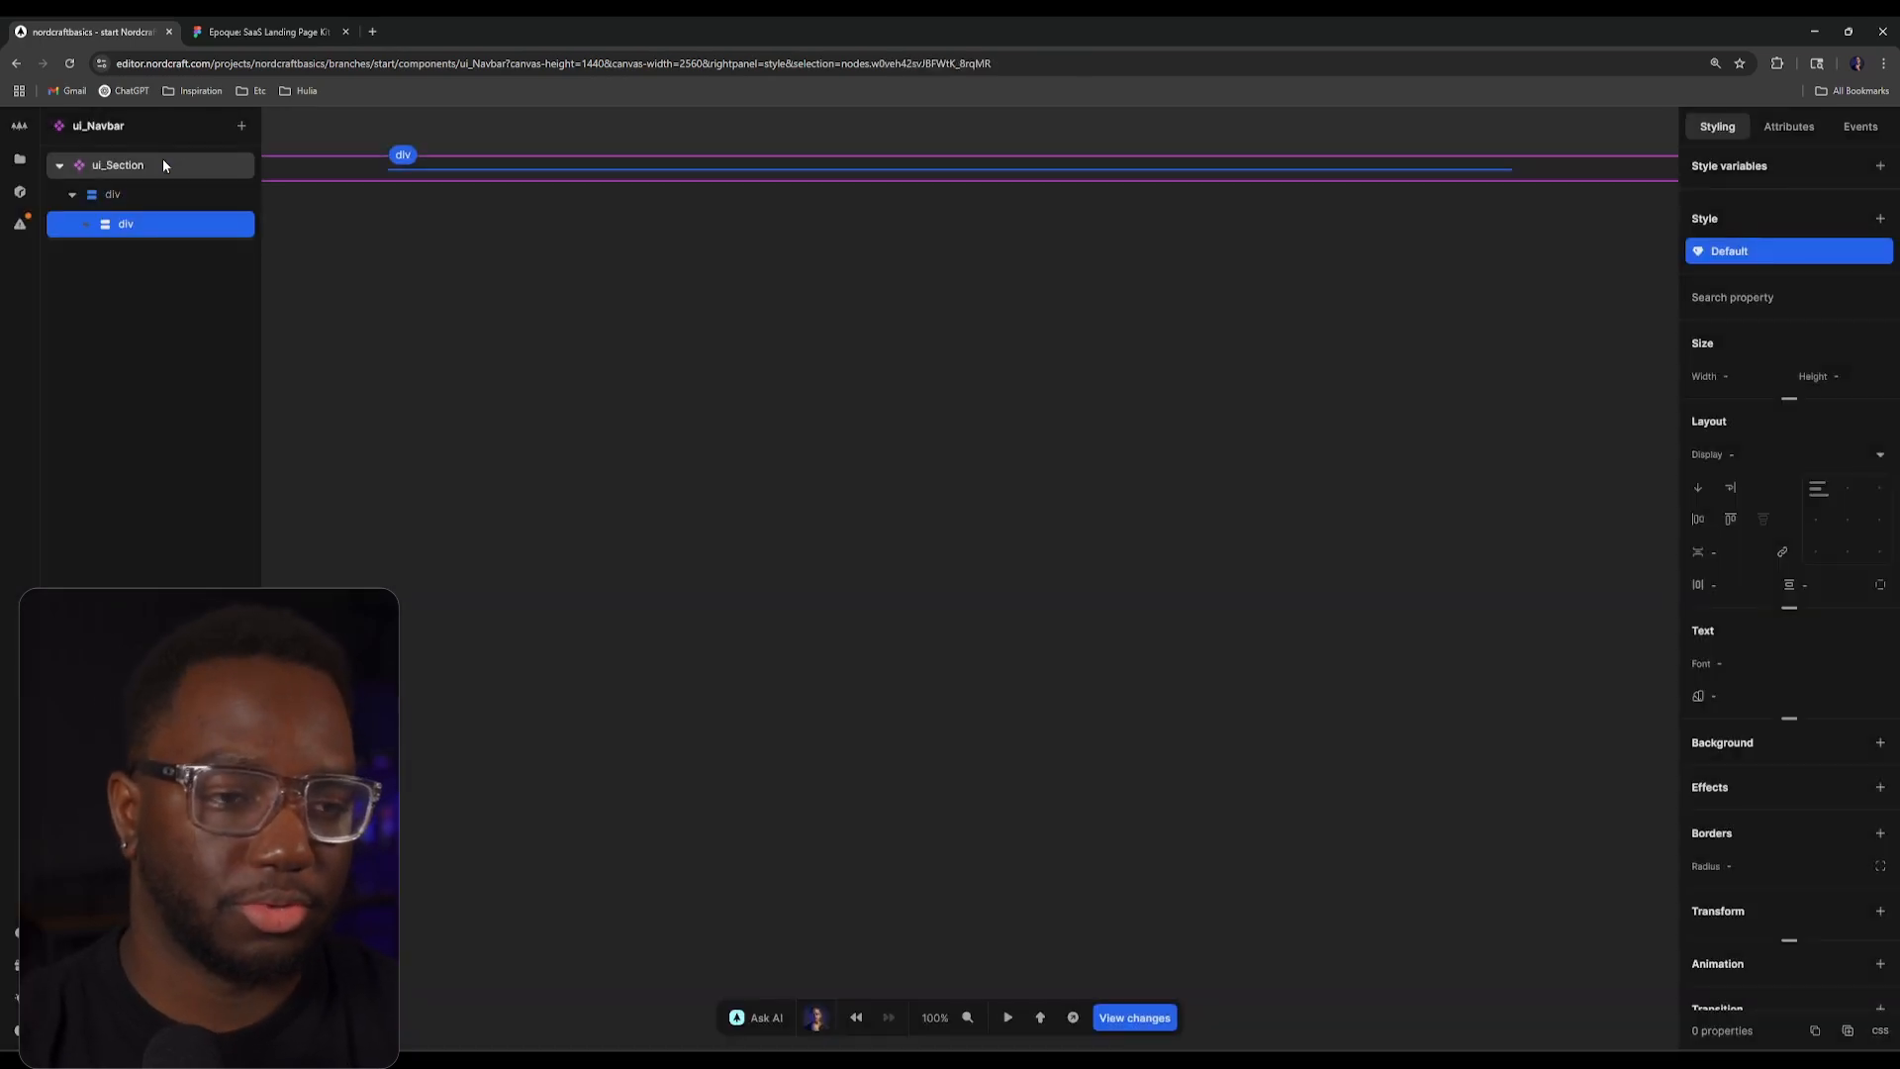
left_click_drag(125, 222, 91, 175)
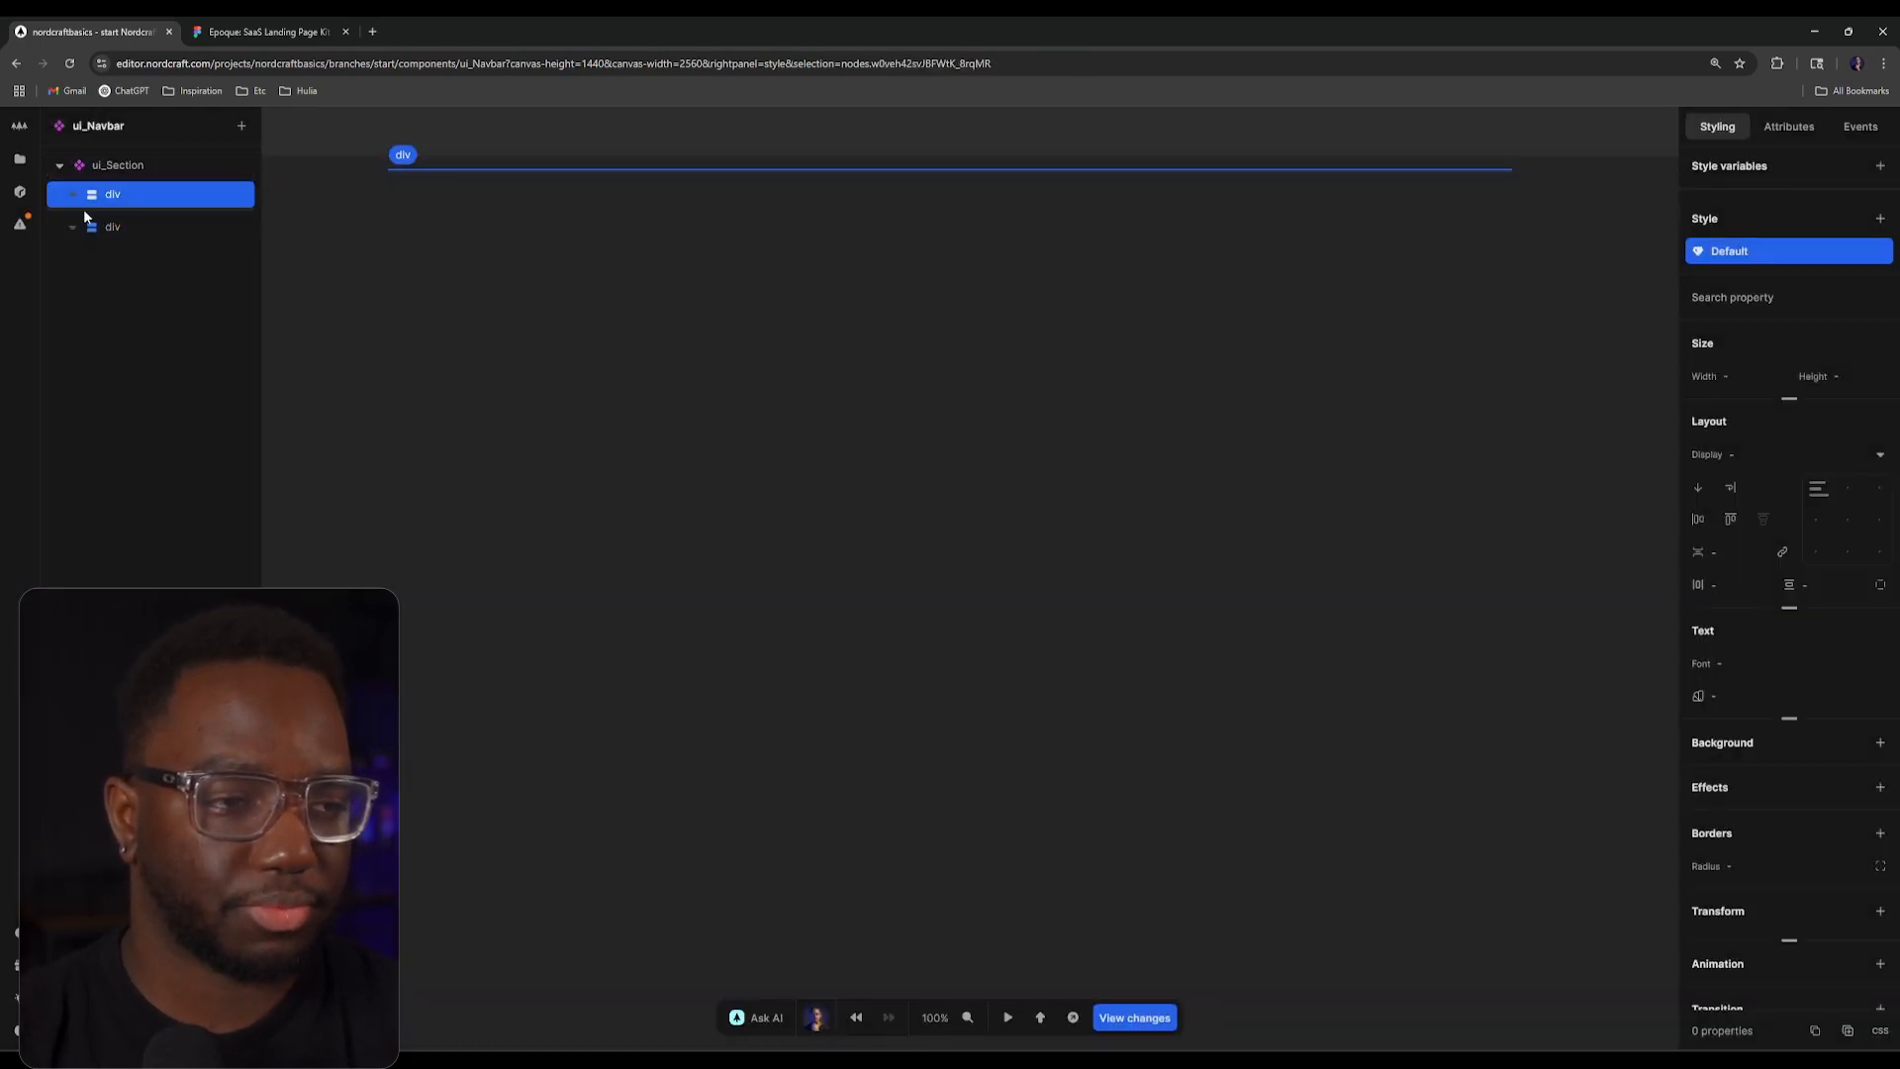
scroll(497, 313, "down", 3)
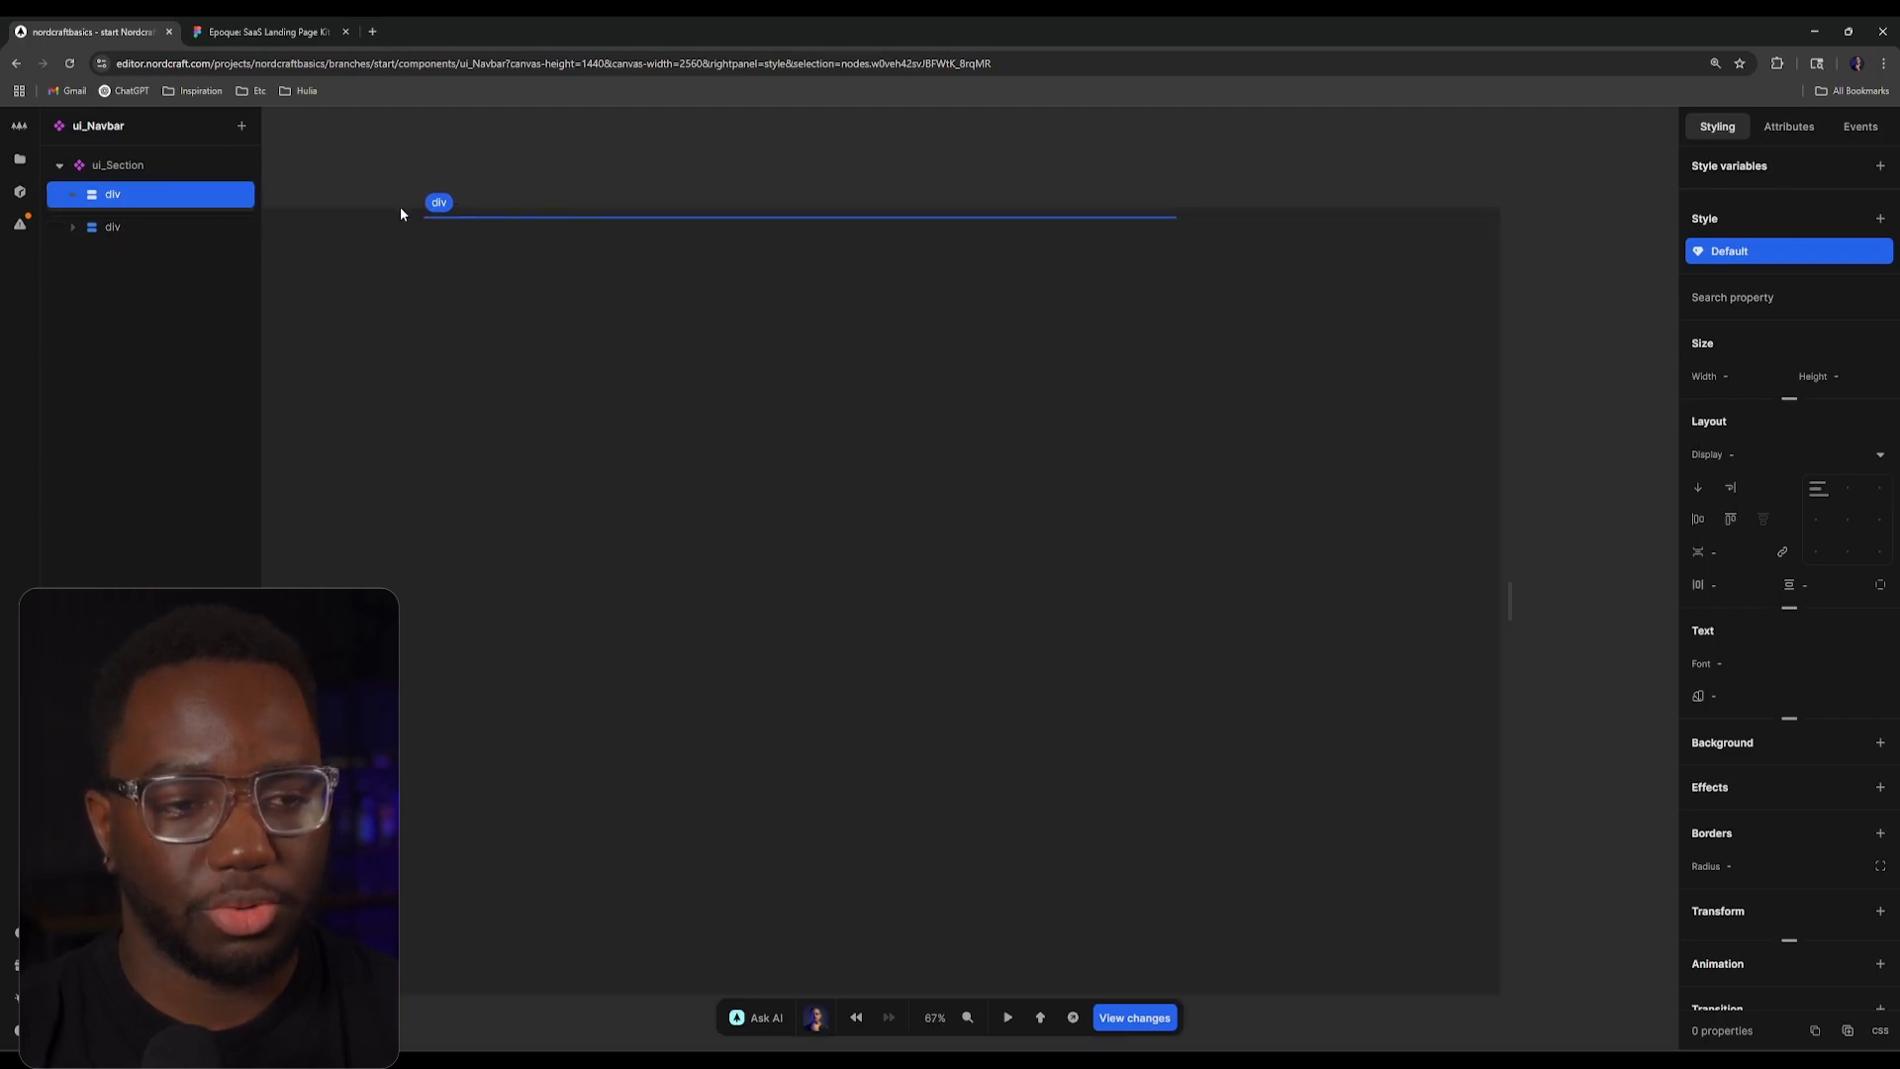
Step: Check the header in Figma, and set the ui_Section in ui_Navbar to a flex row with space-between distribution and centred alignment
left_click(272, 30)
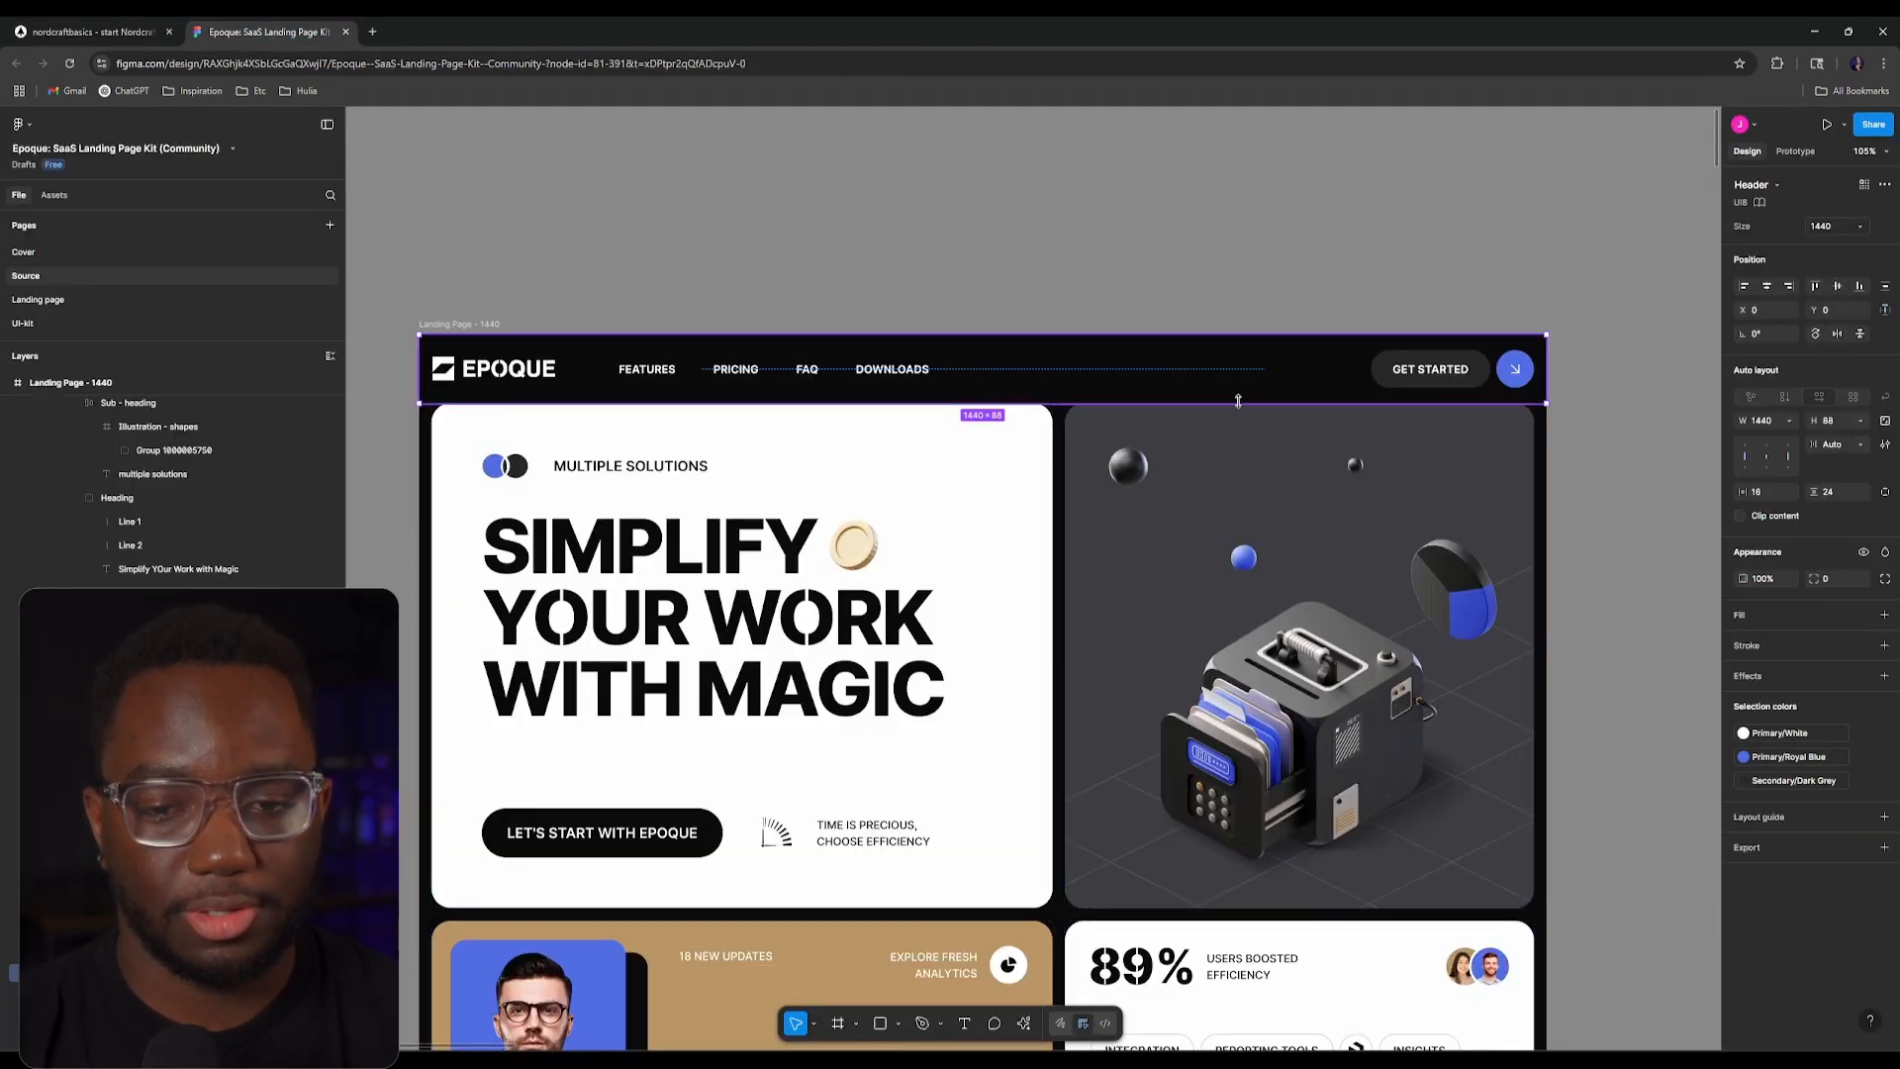
key("ctrl+shift+Tab")
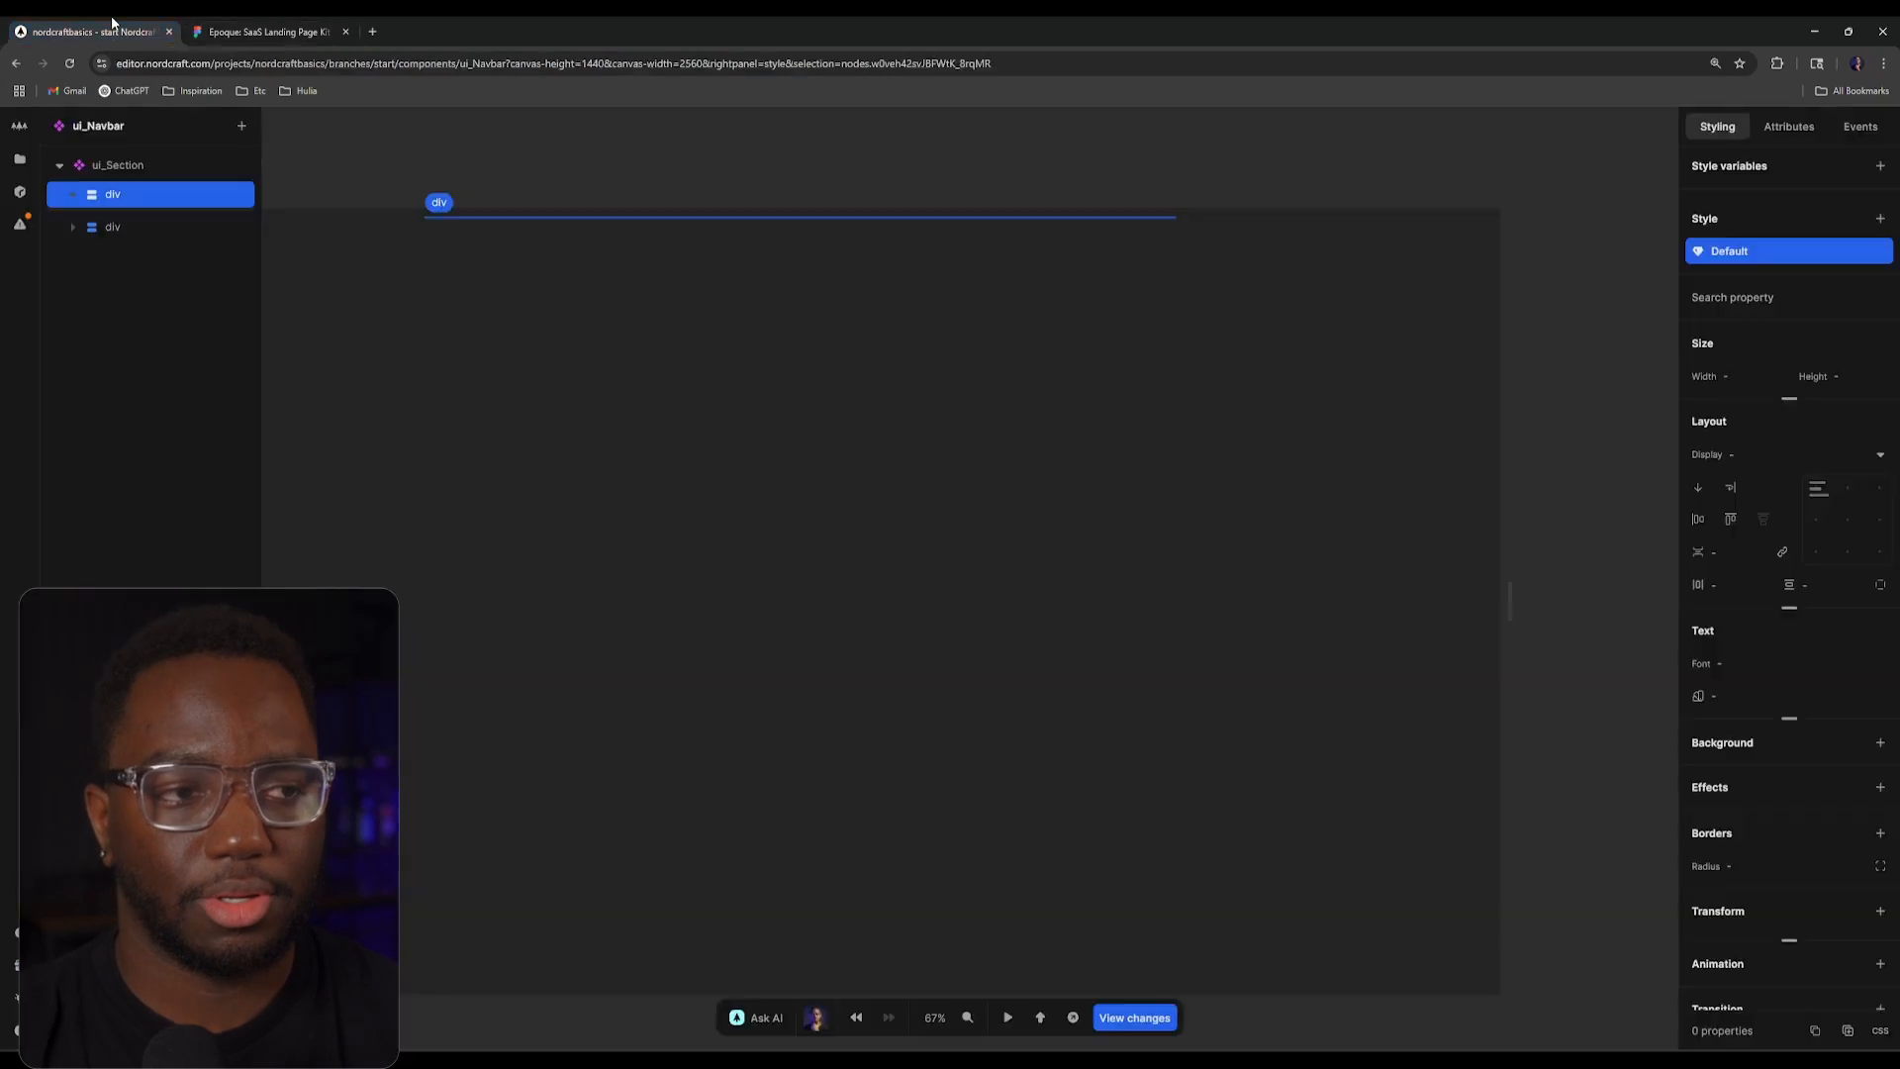
left_click(81, 169)
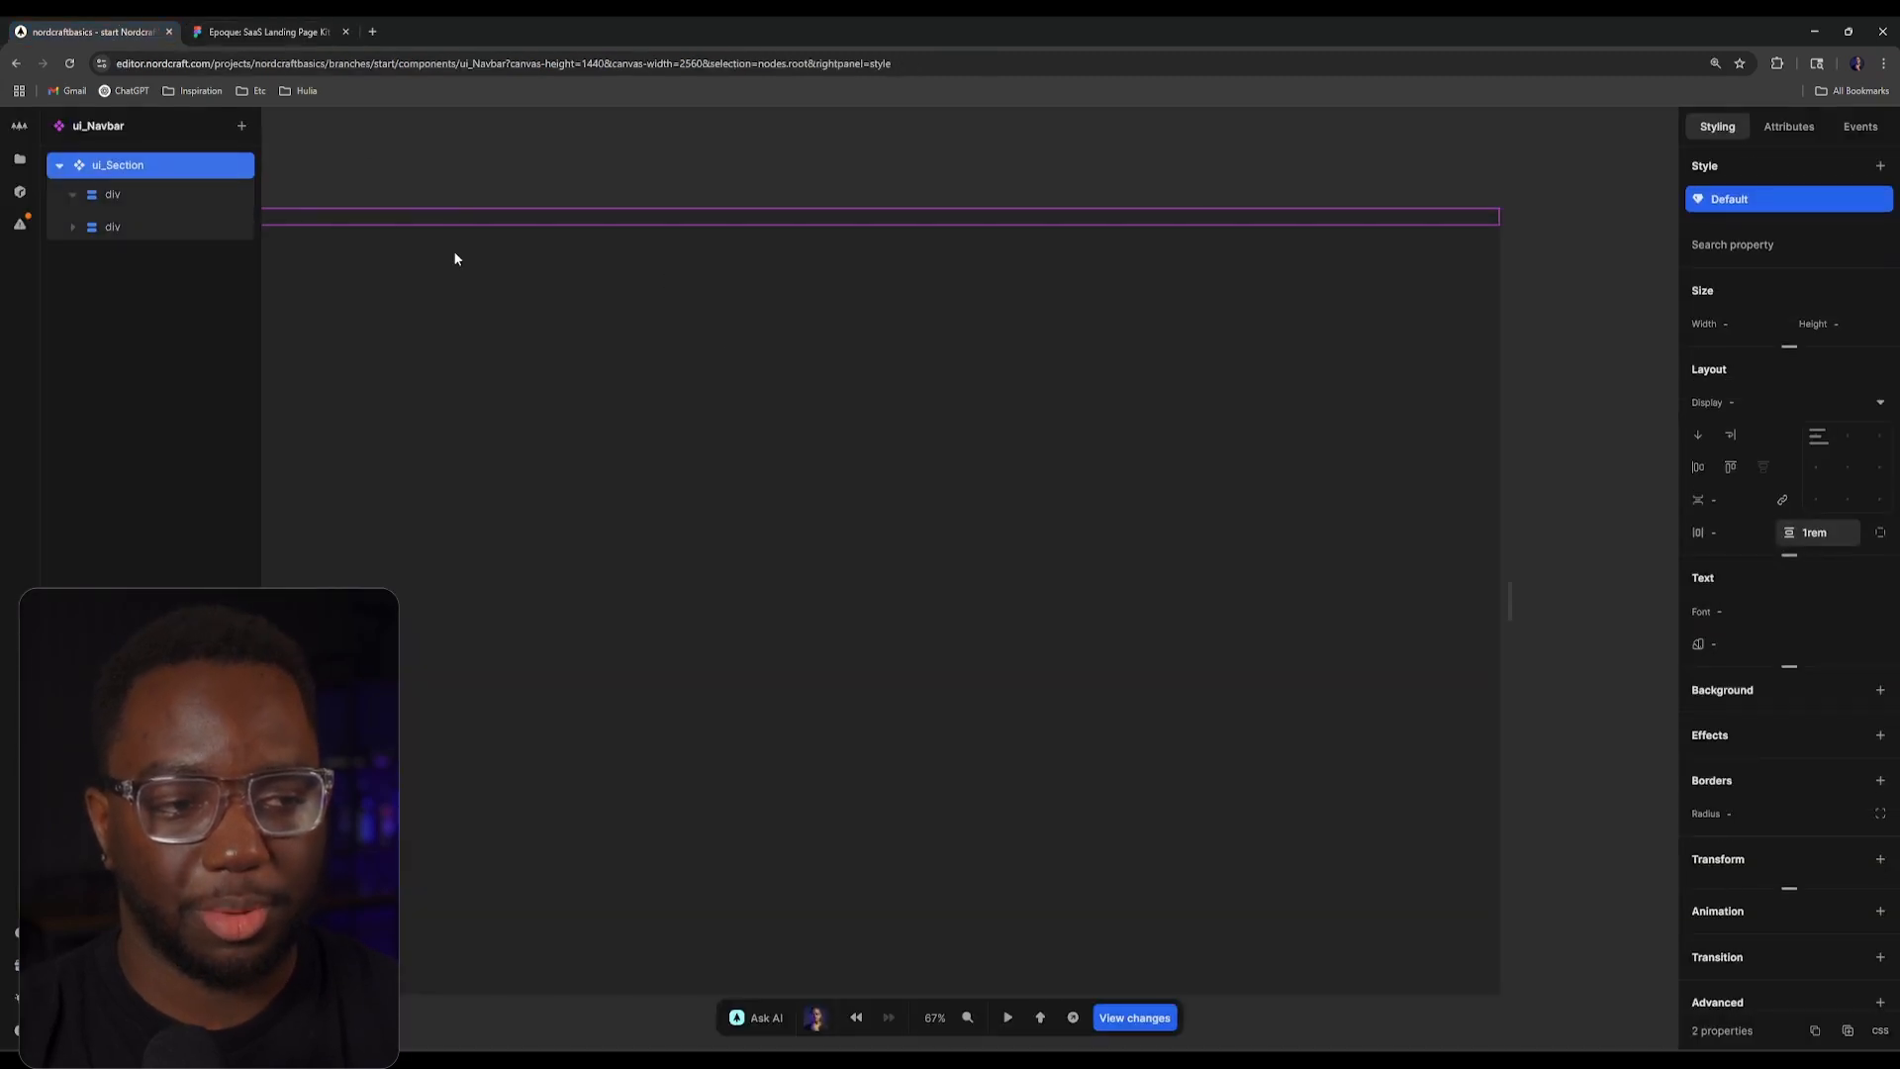
left_click(1700, 434)
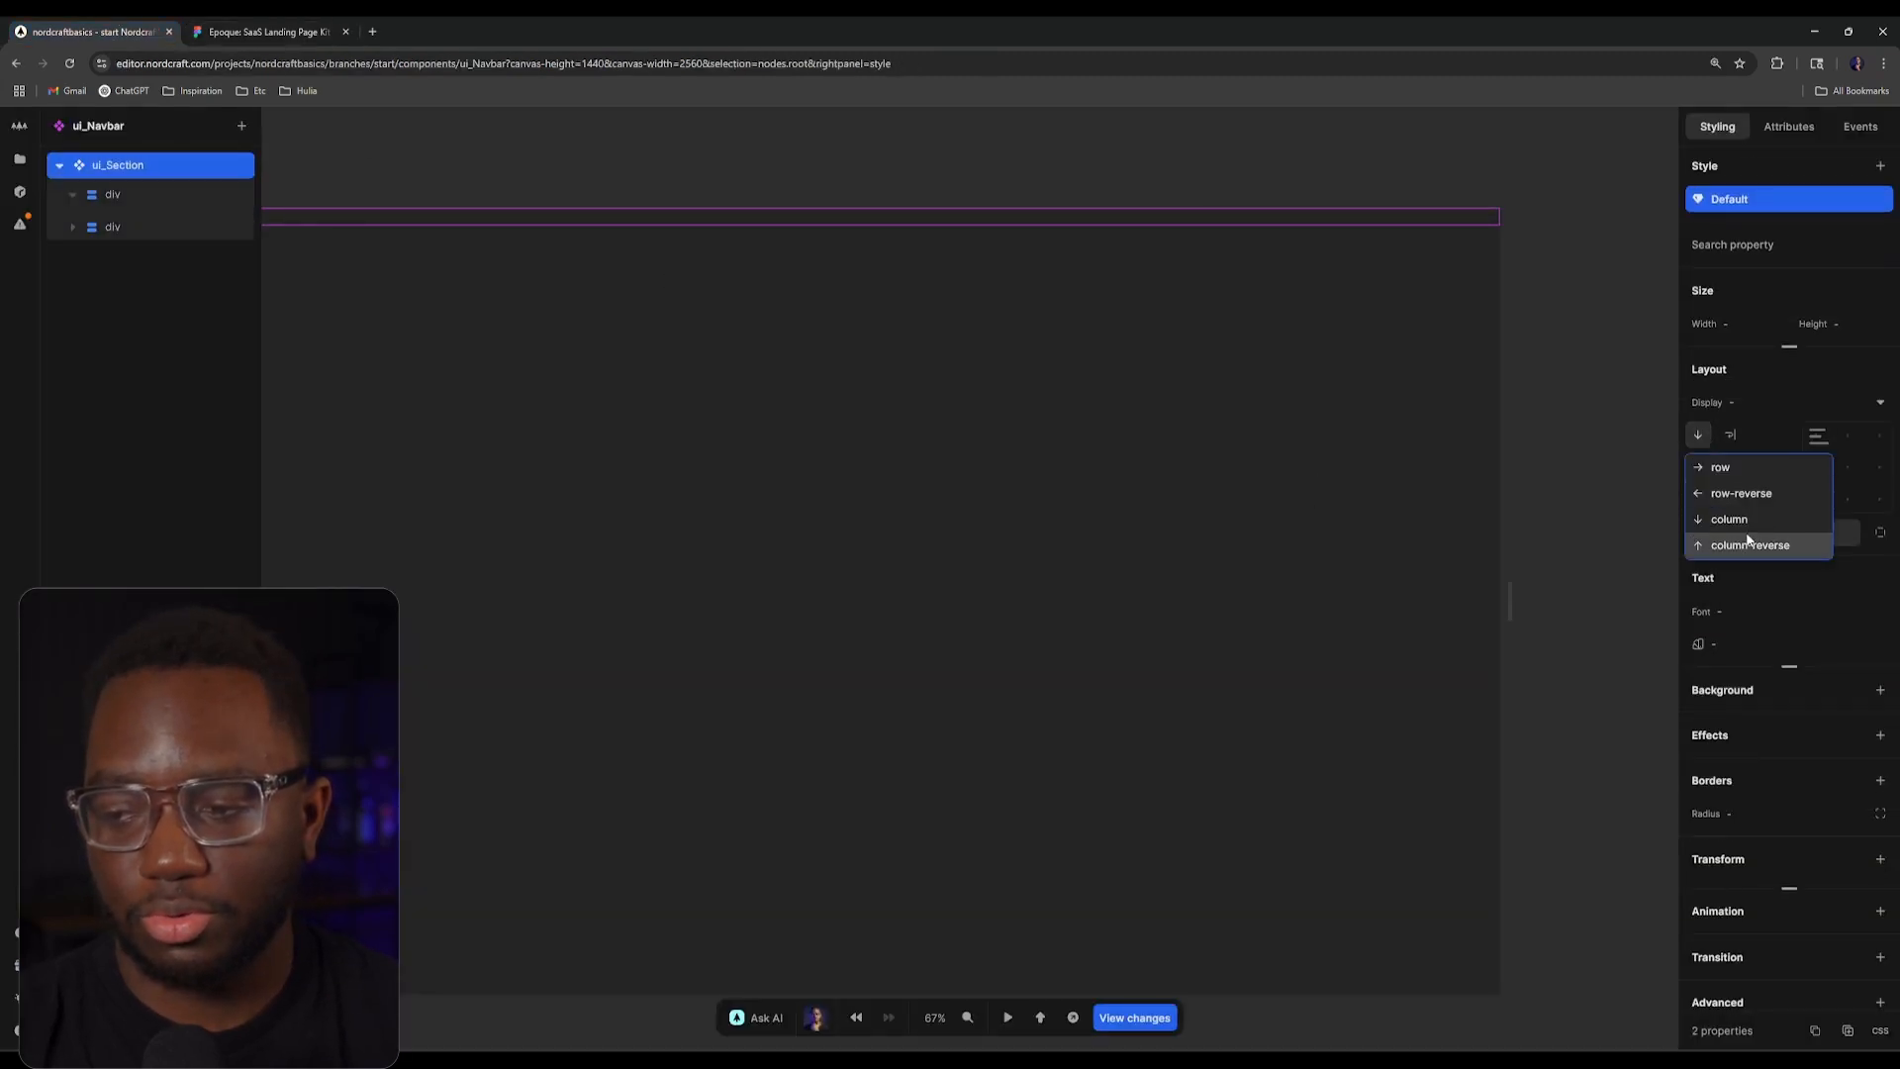
left_click(1747, 467)
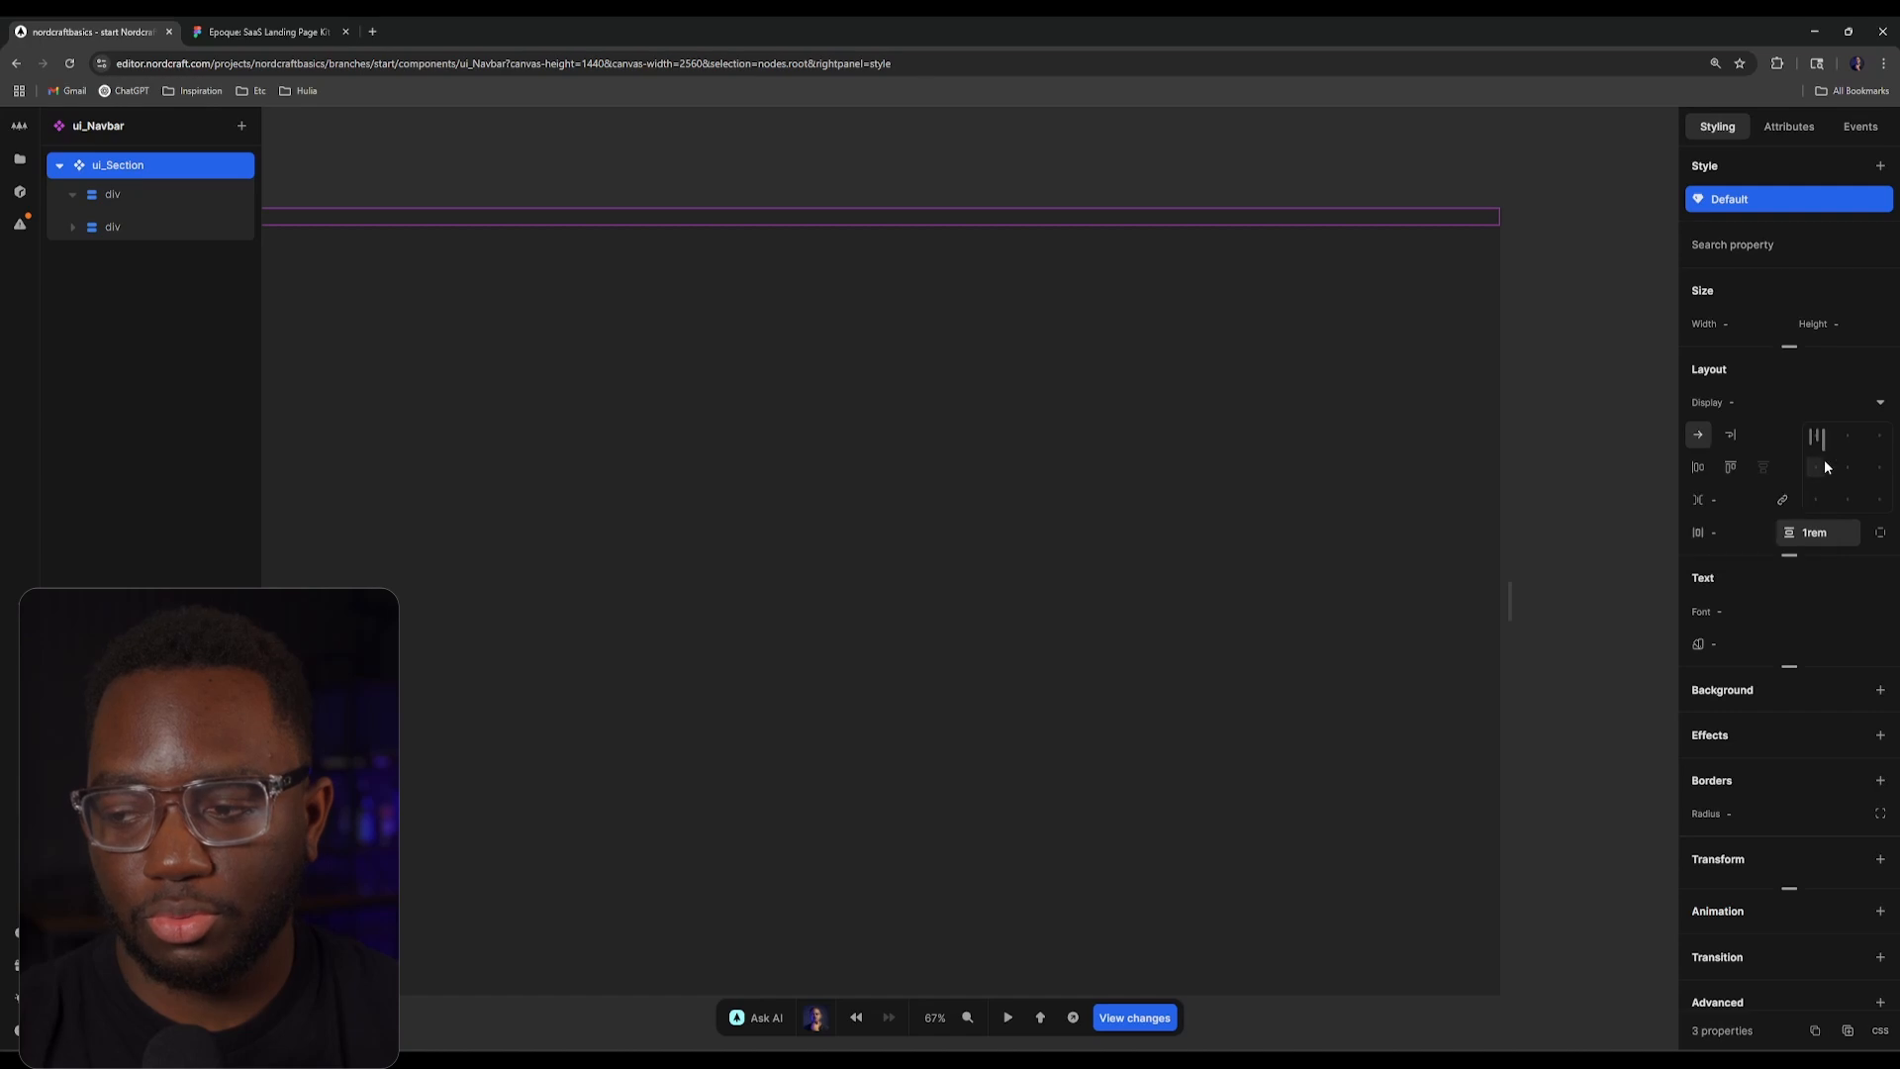
left_click(1846, 468)
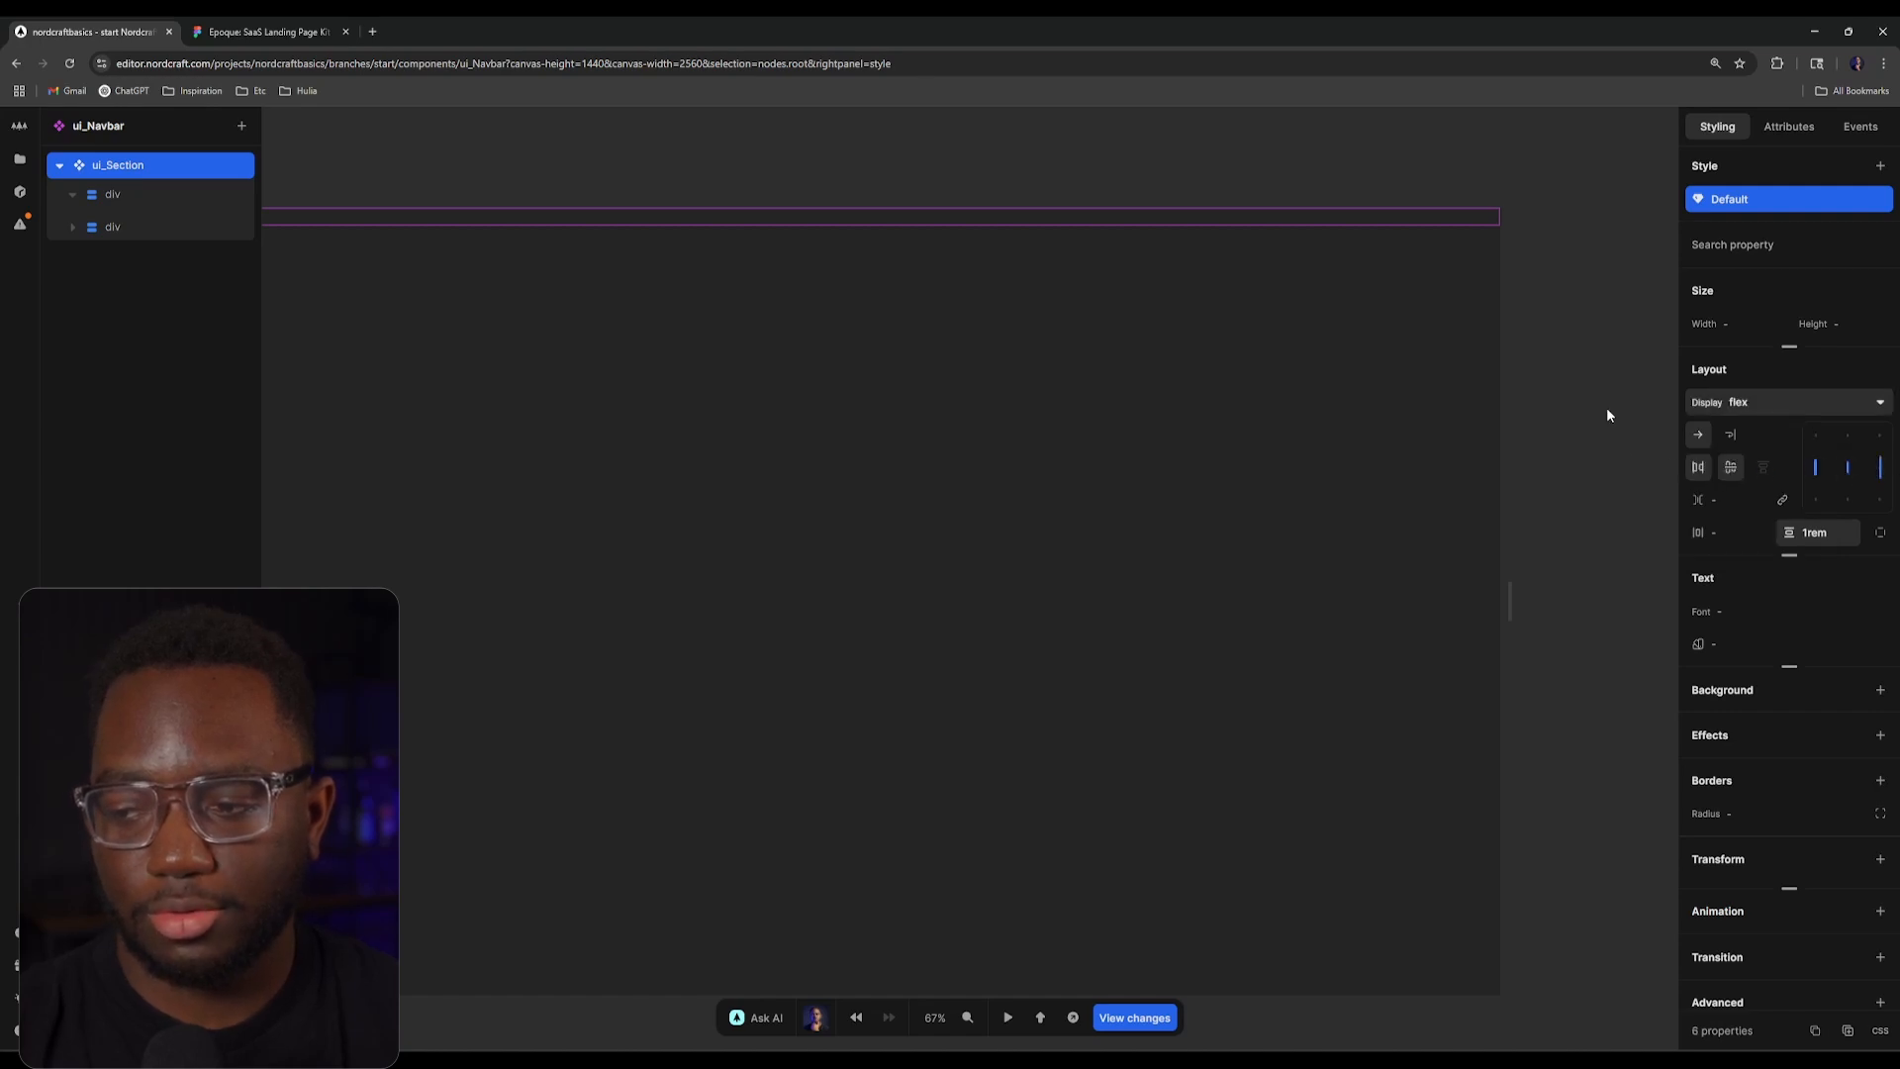
Step: Inspect how ui_Section nests its container and slot, and compare the ui_Navbar structure with the Figma header
left_click(188, 195)
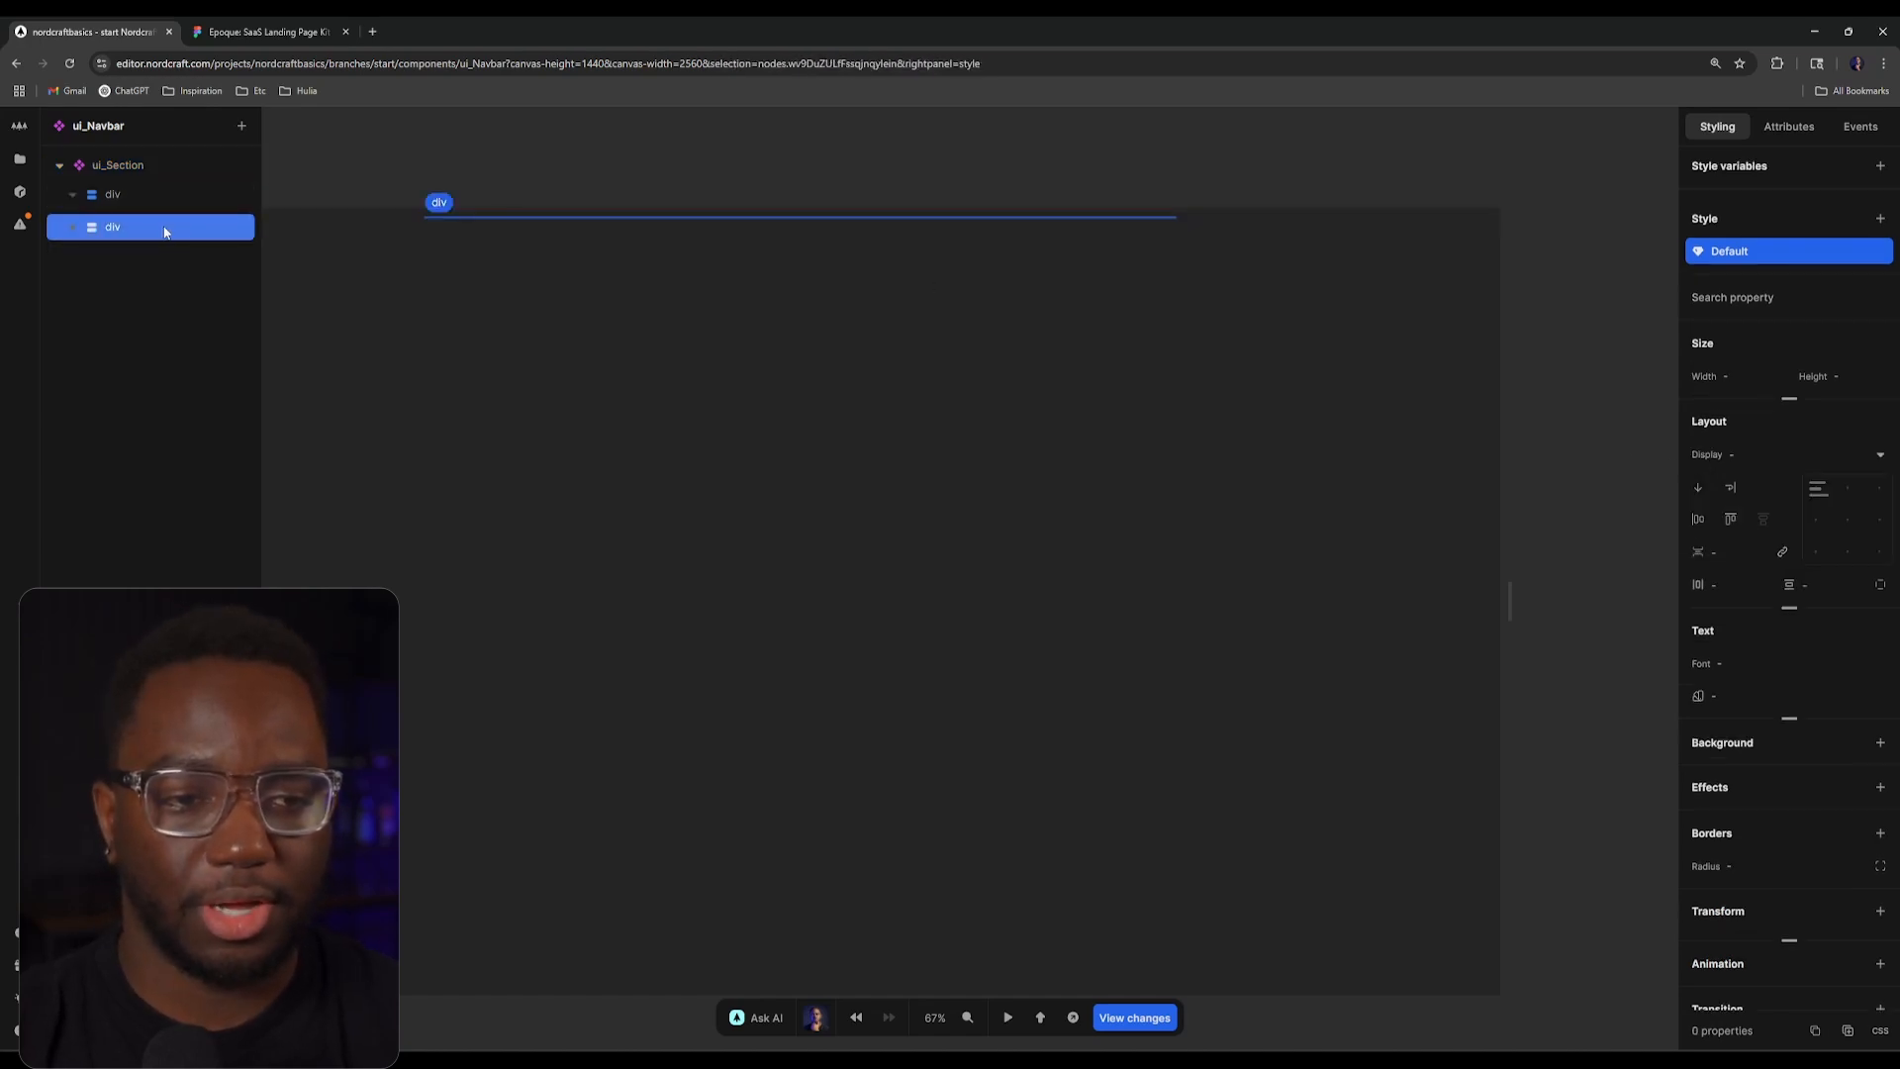
left_click(198, 174)
double_click(166, 168)
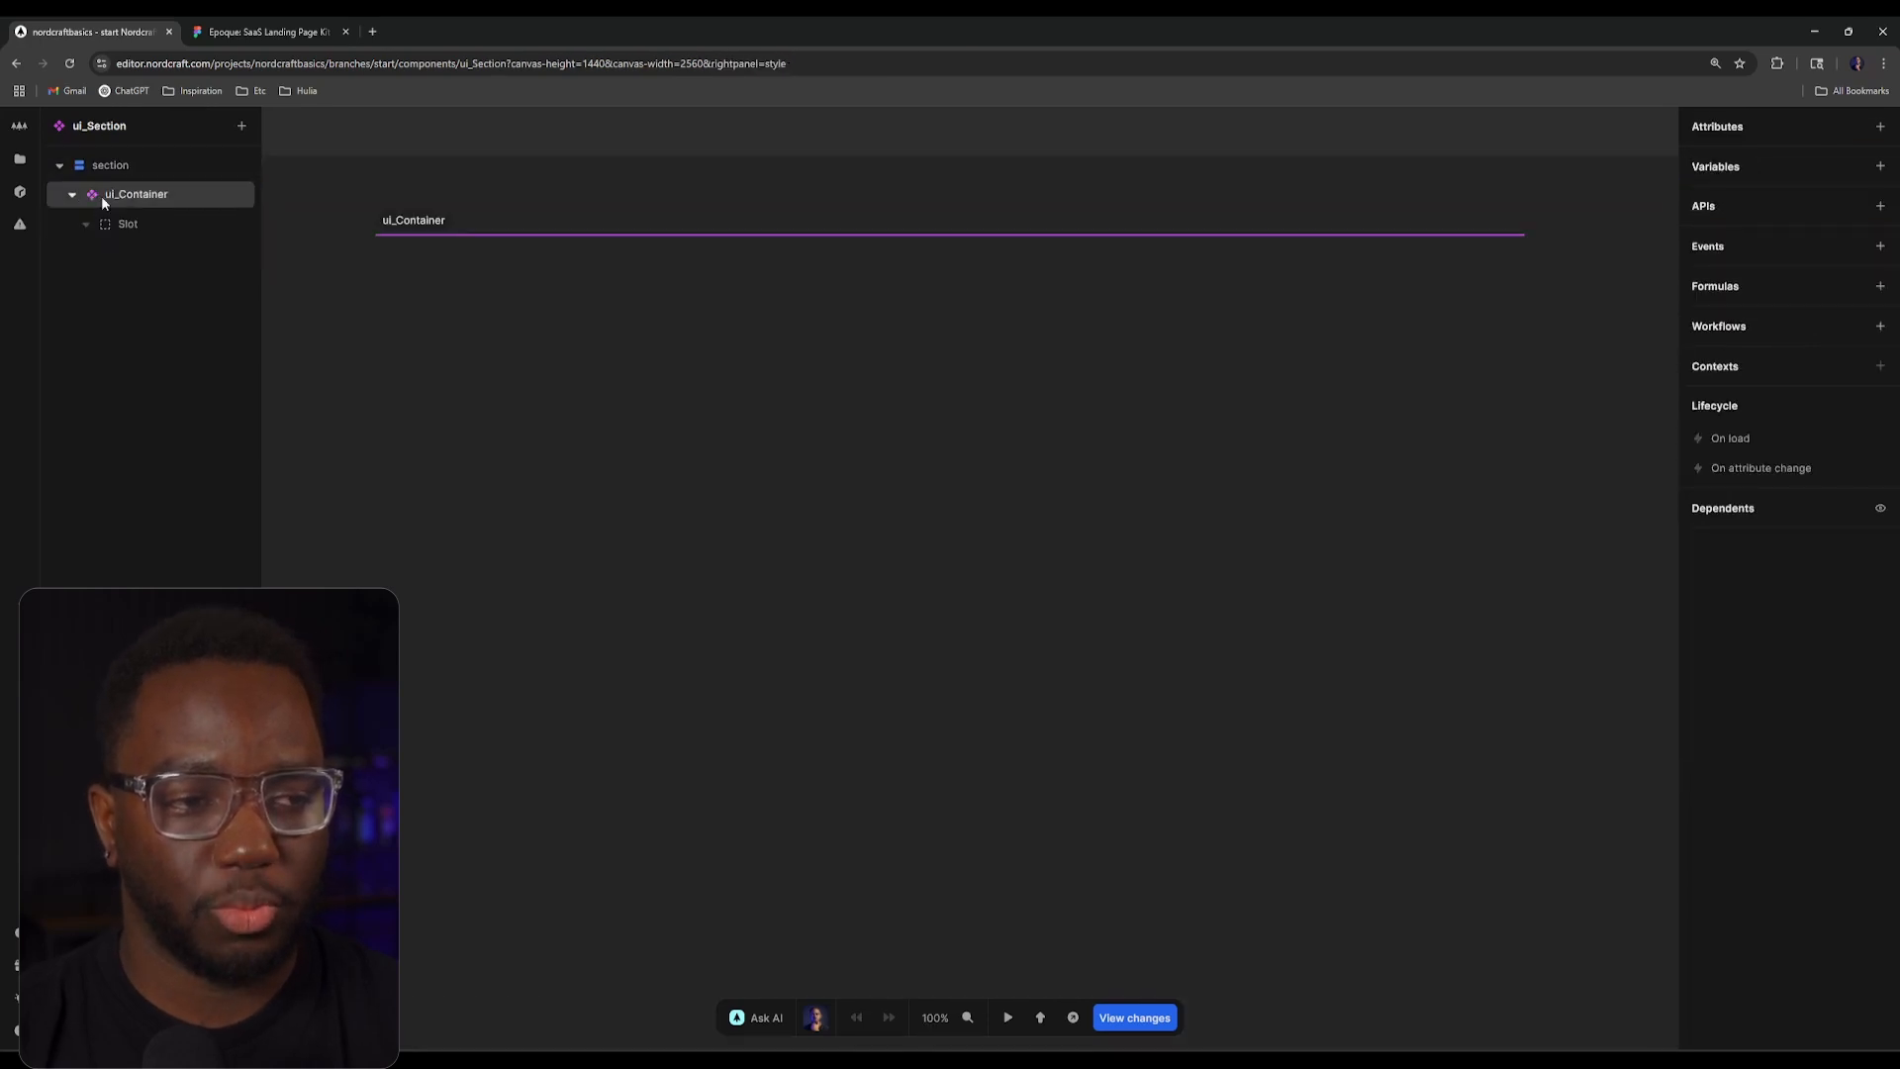
left_click(99, 170)
left_click(116, 194)
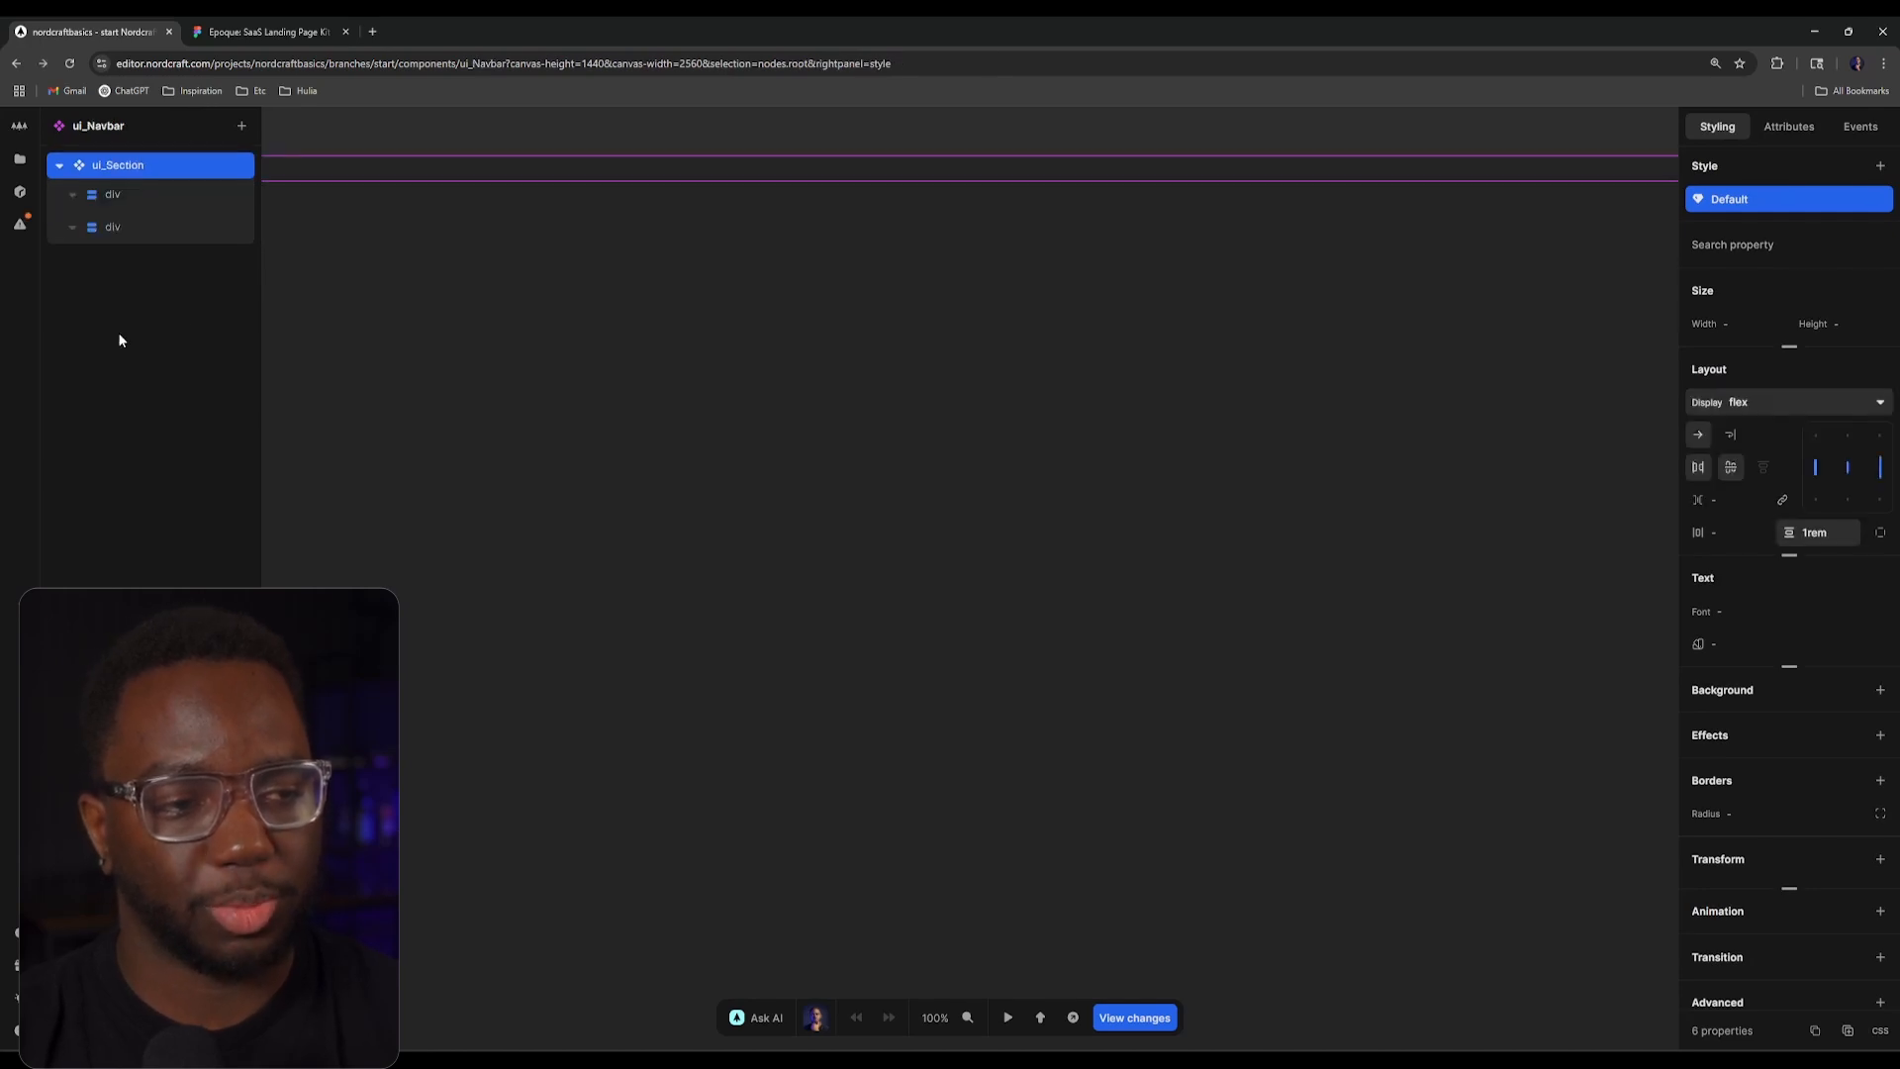
left_click(269, 34)
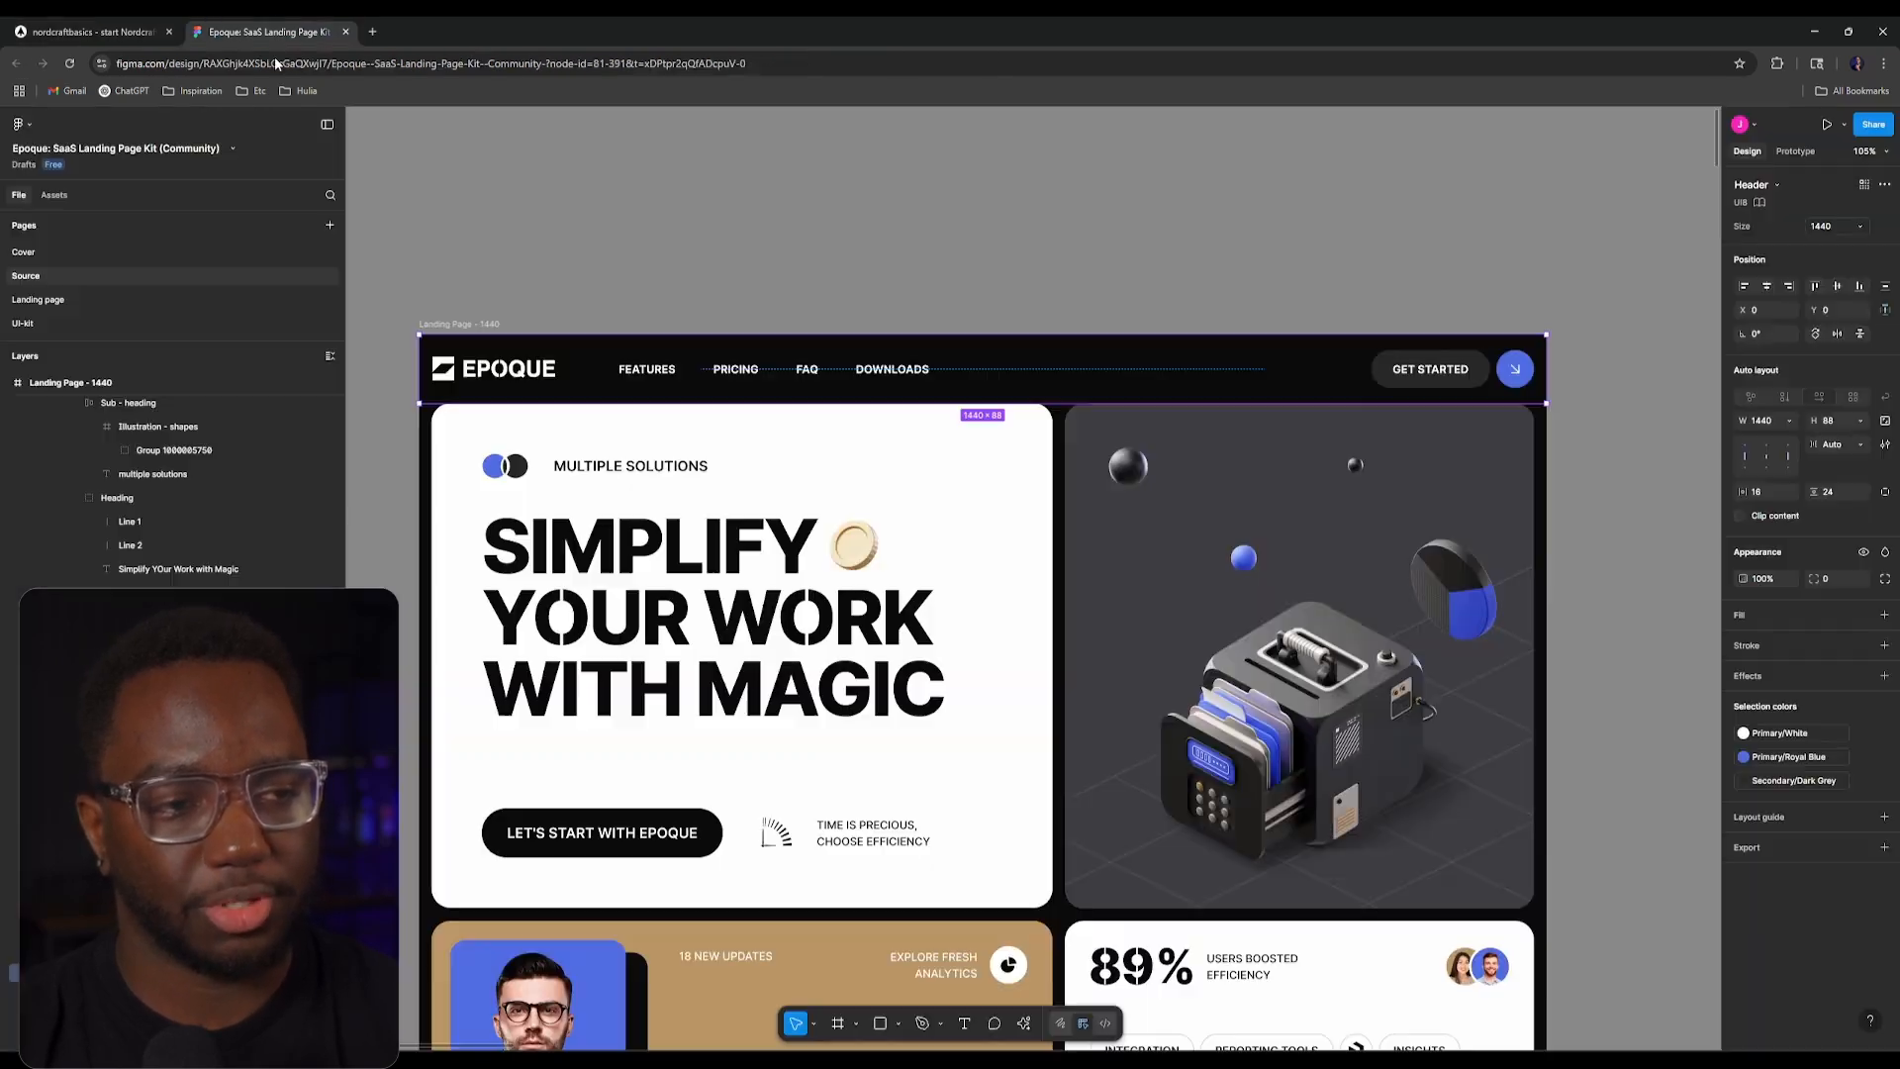
left_click(139, 32)
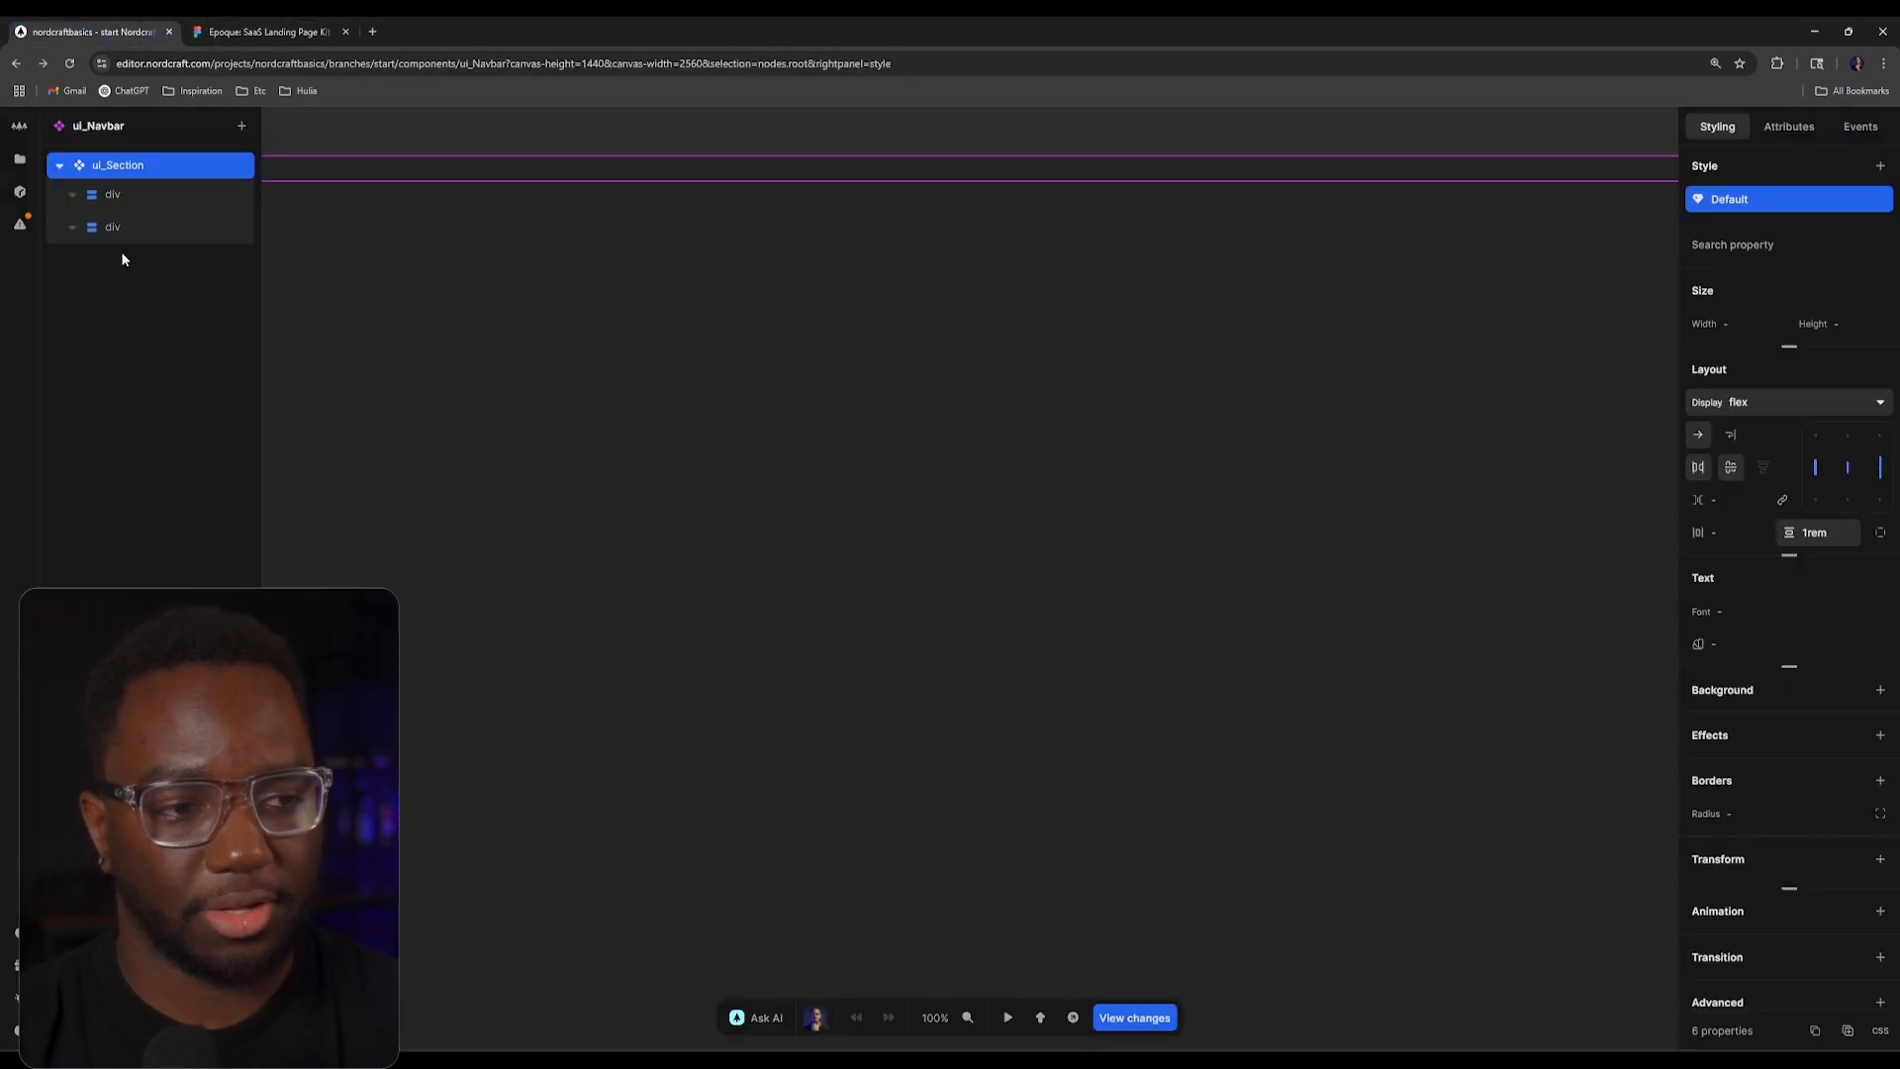
Step: Delete both div elements from the ui_Section inside ui_Navbar
left_click(152, 197)
left_click(170, 228)
key("Delete")
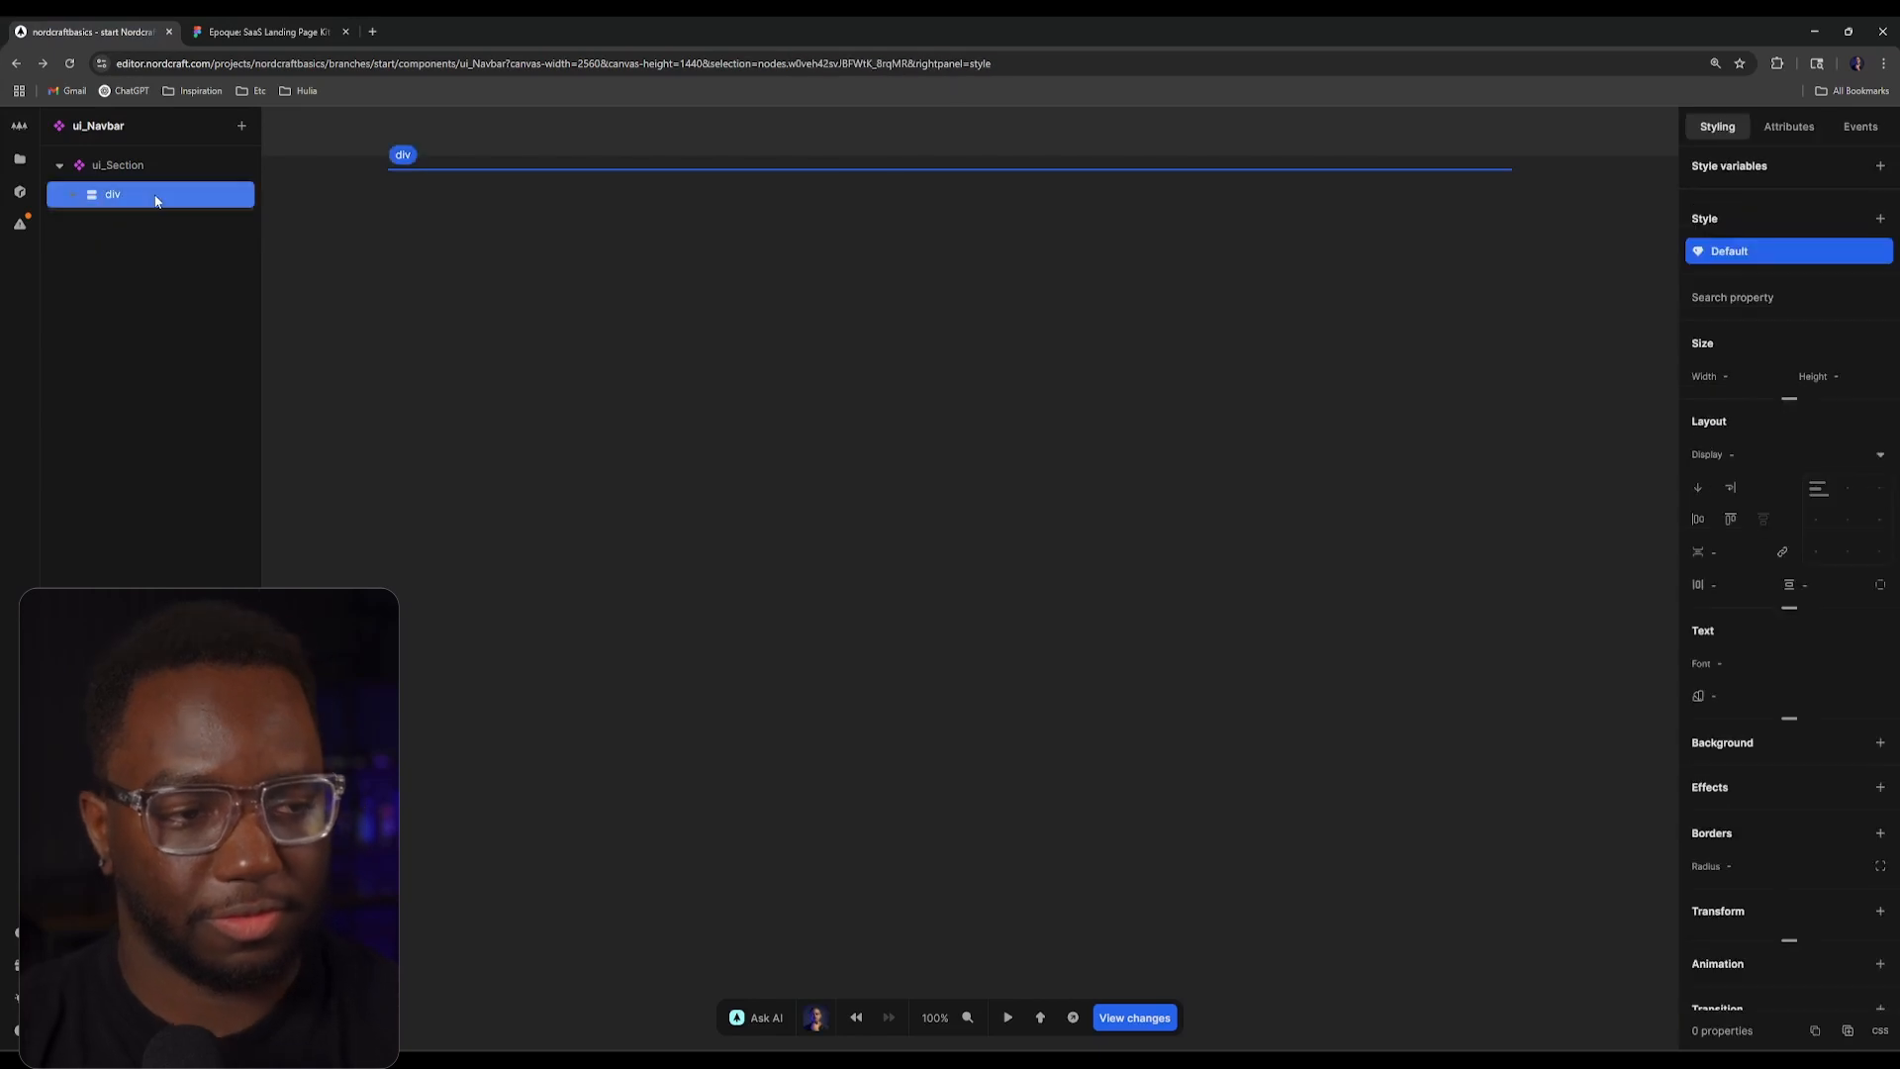
right_click(154, 197)
left_click(212, 510)
left_click(157, 176)
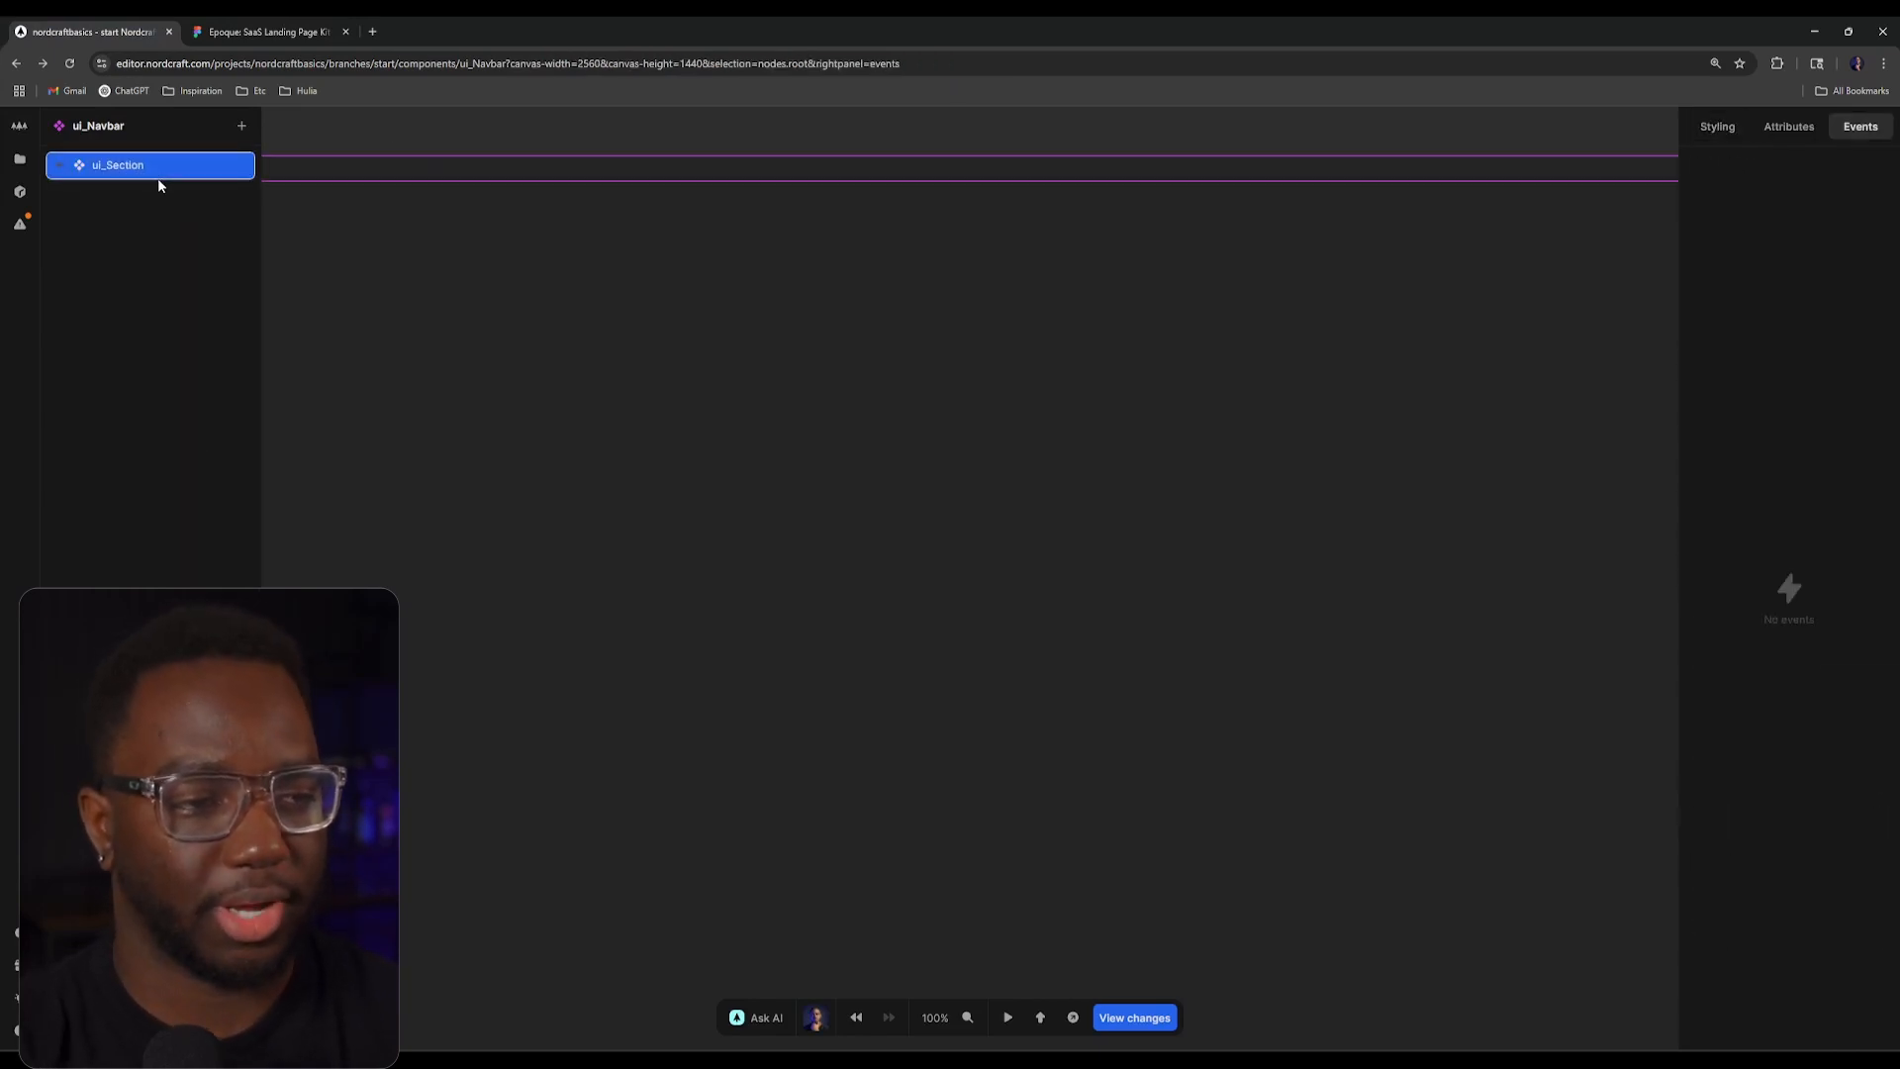
key("Escape")
key("a")
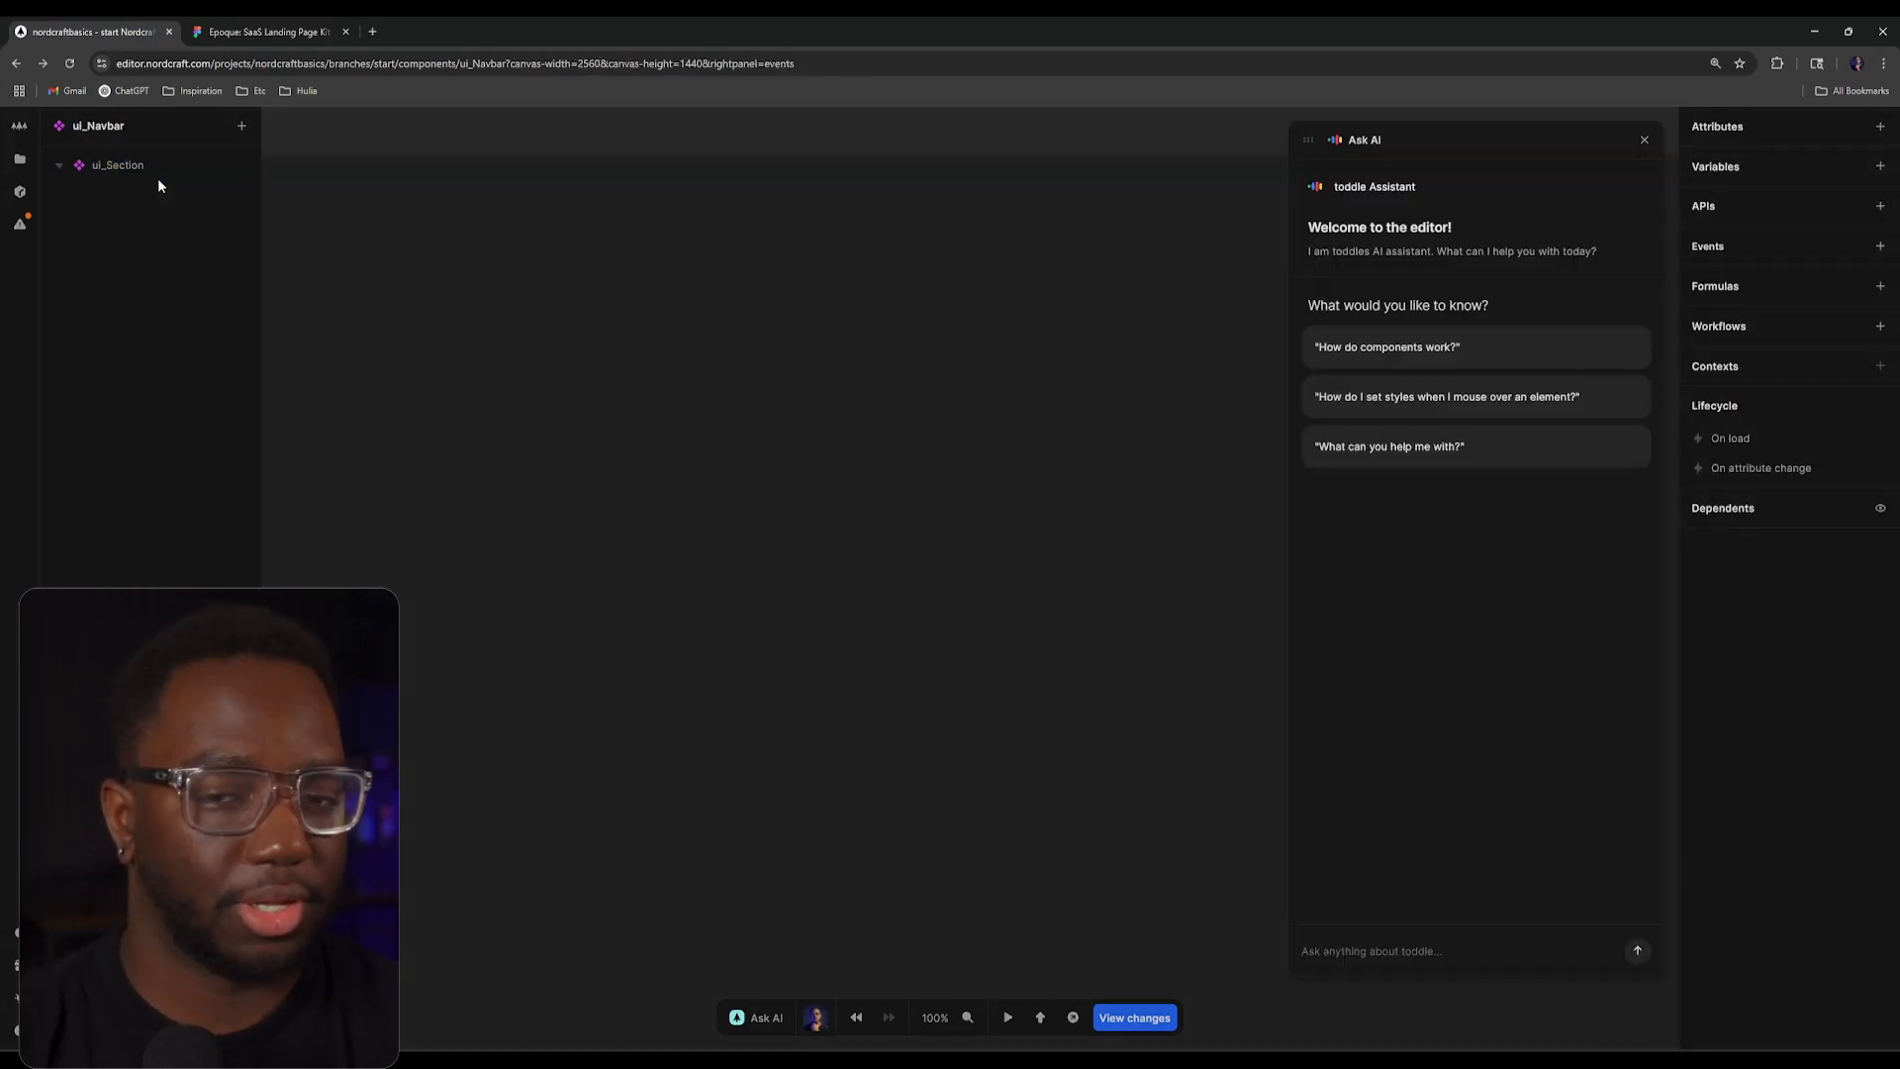
key("Escape")
left_click(156, 174)
key("a")
key("Escape")
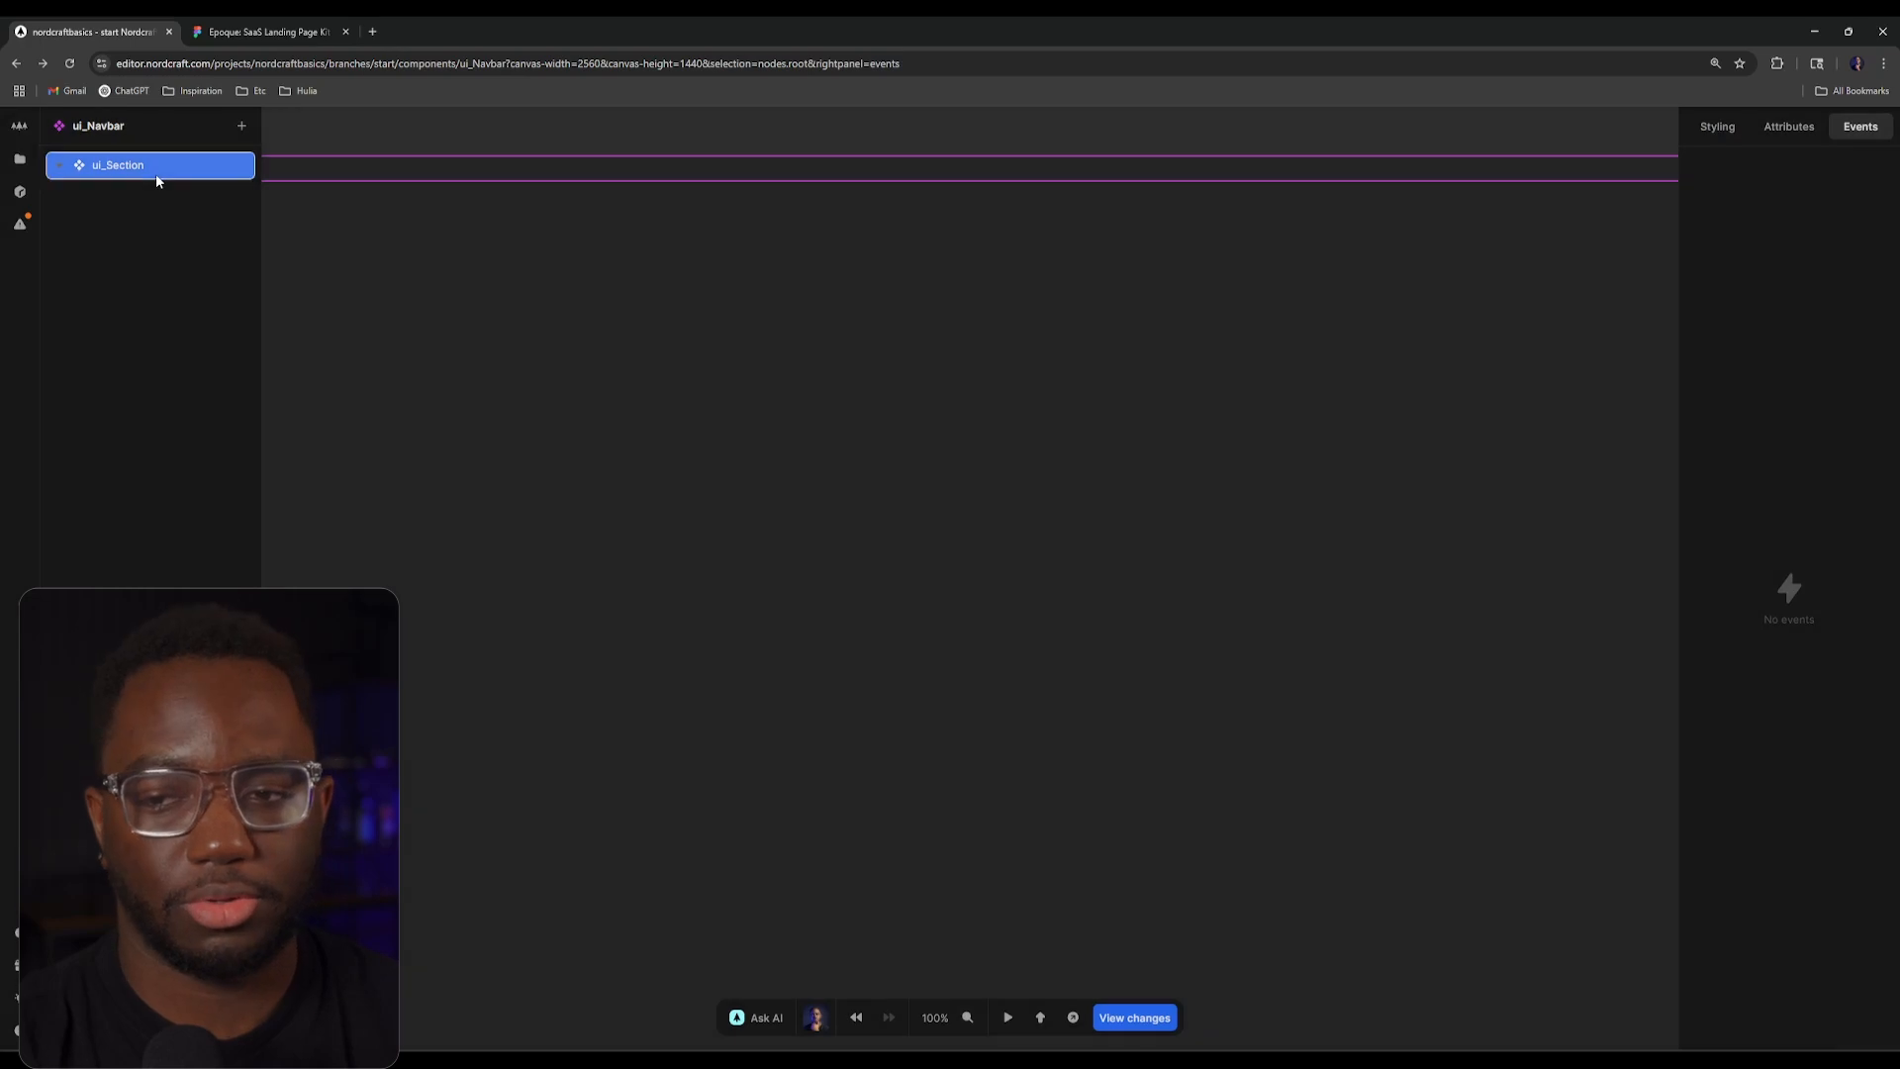
Step: Add a single div element inside the ui_Section of ui_Navbar
key("ctrl+k")
type("di")
key("Return")
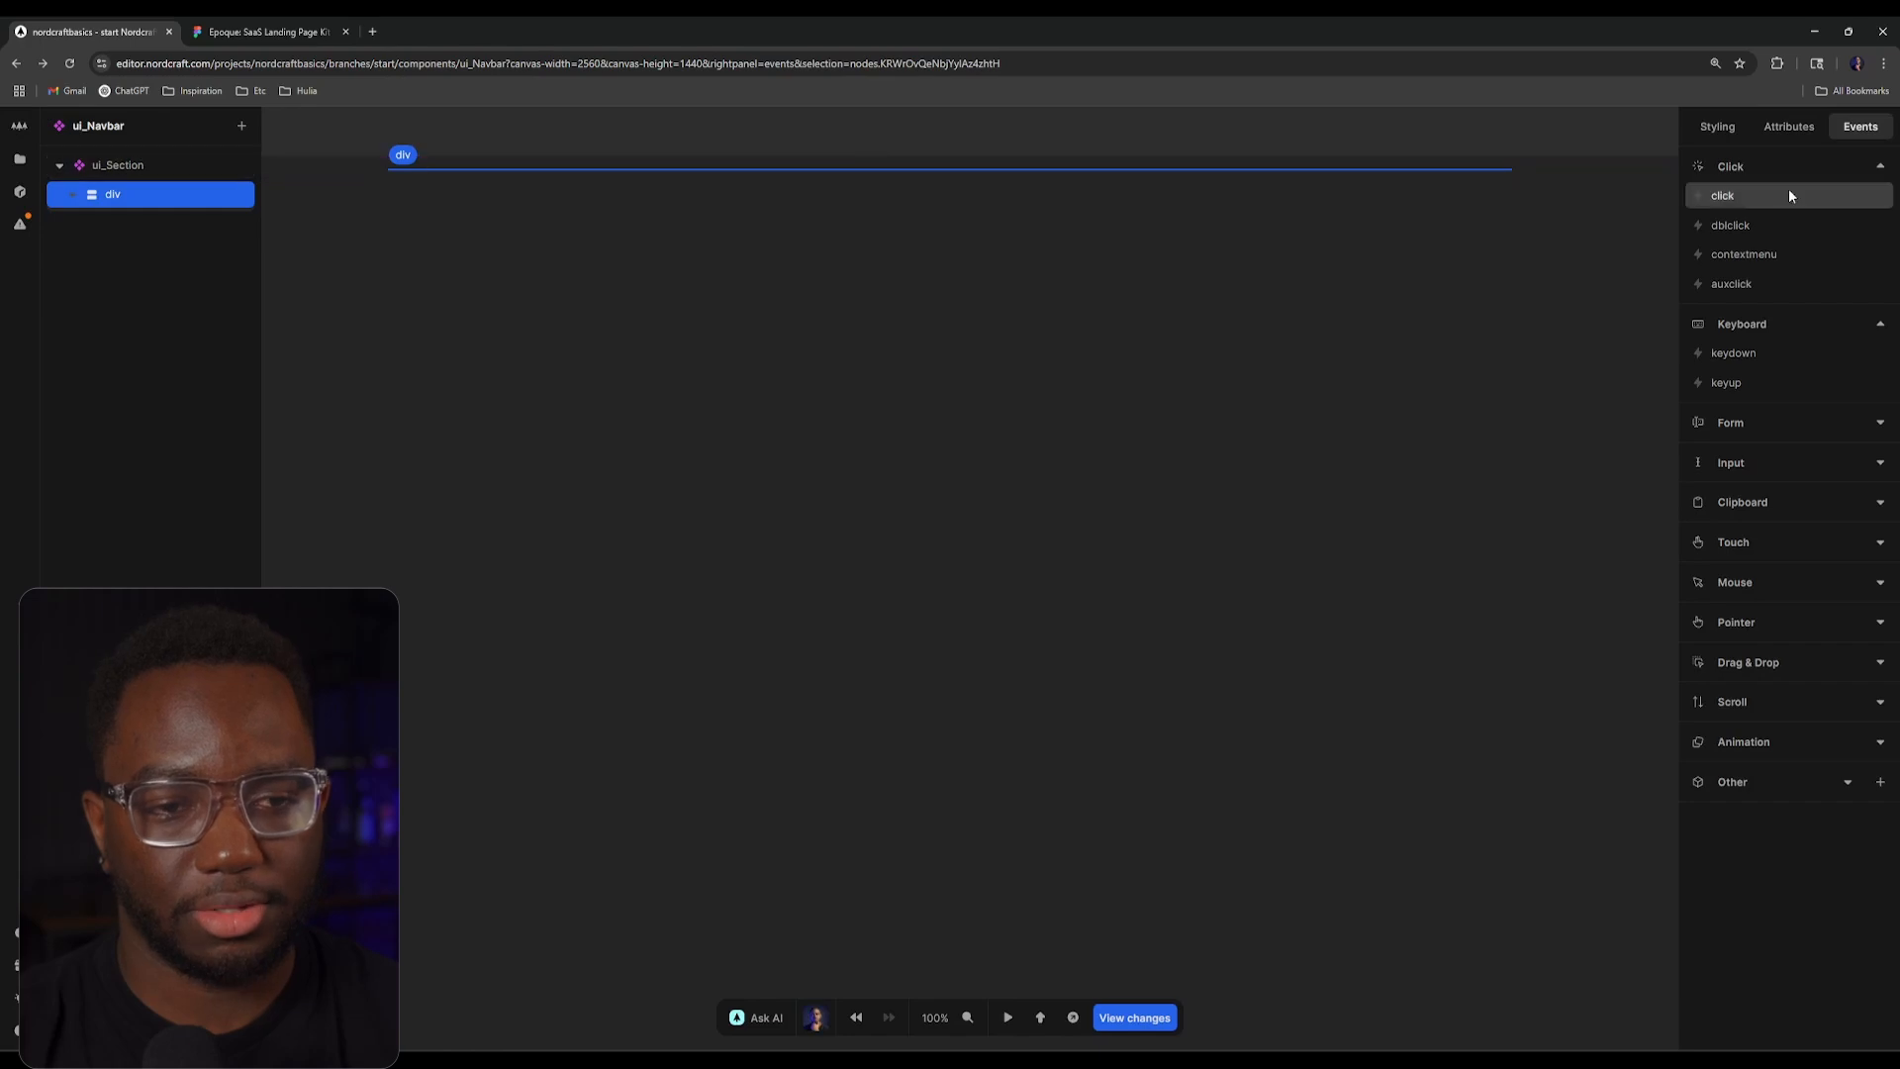
Step: Set the div inside ui_Section to a flex row with space-between distribution and vertically centred children
left_click(1717, 125)
left_click(1698, 487)
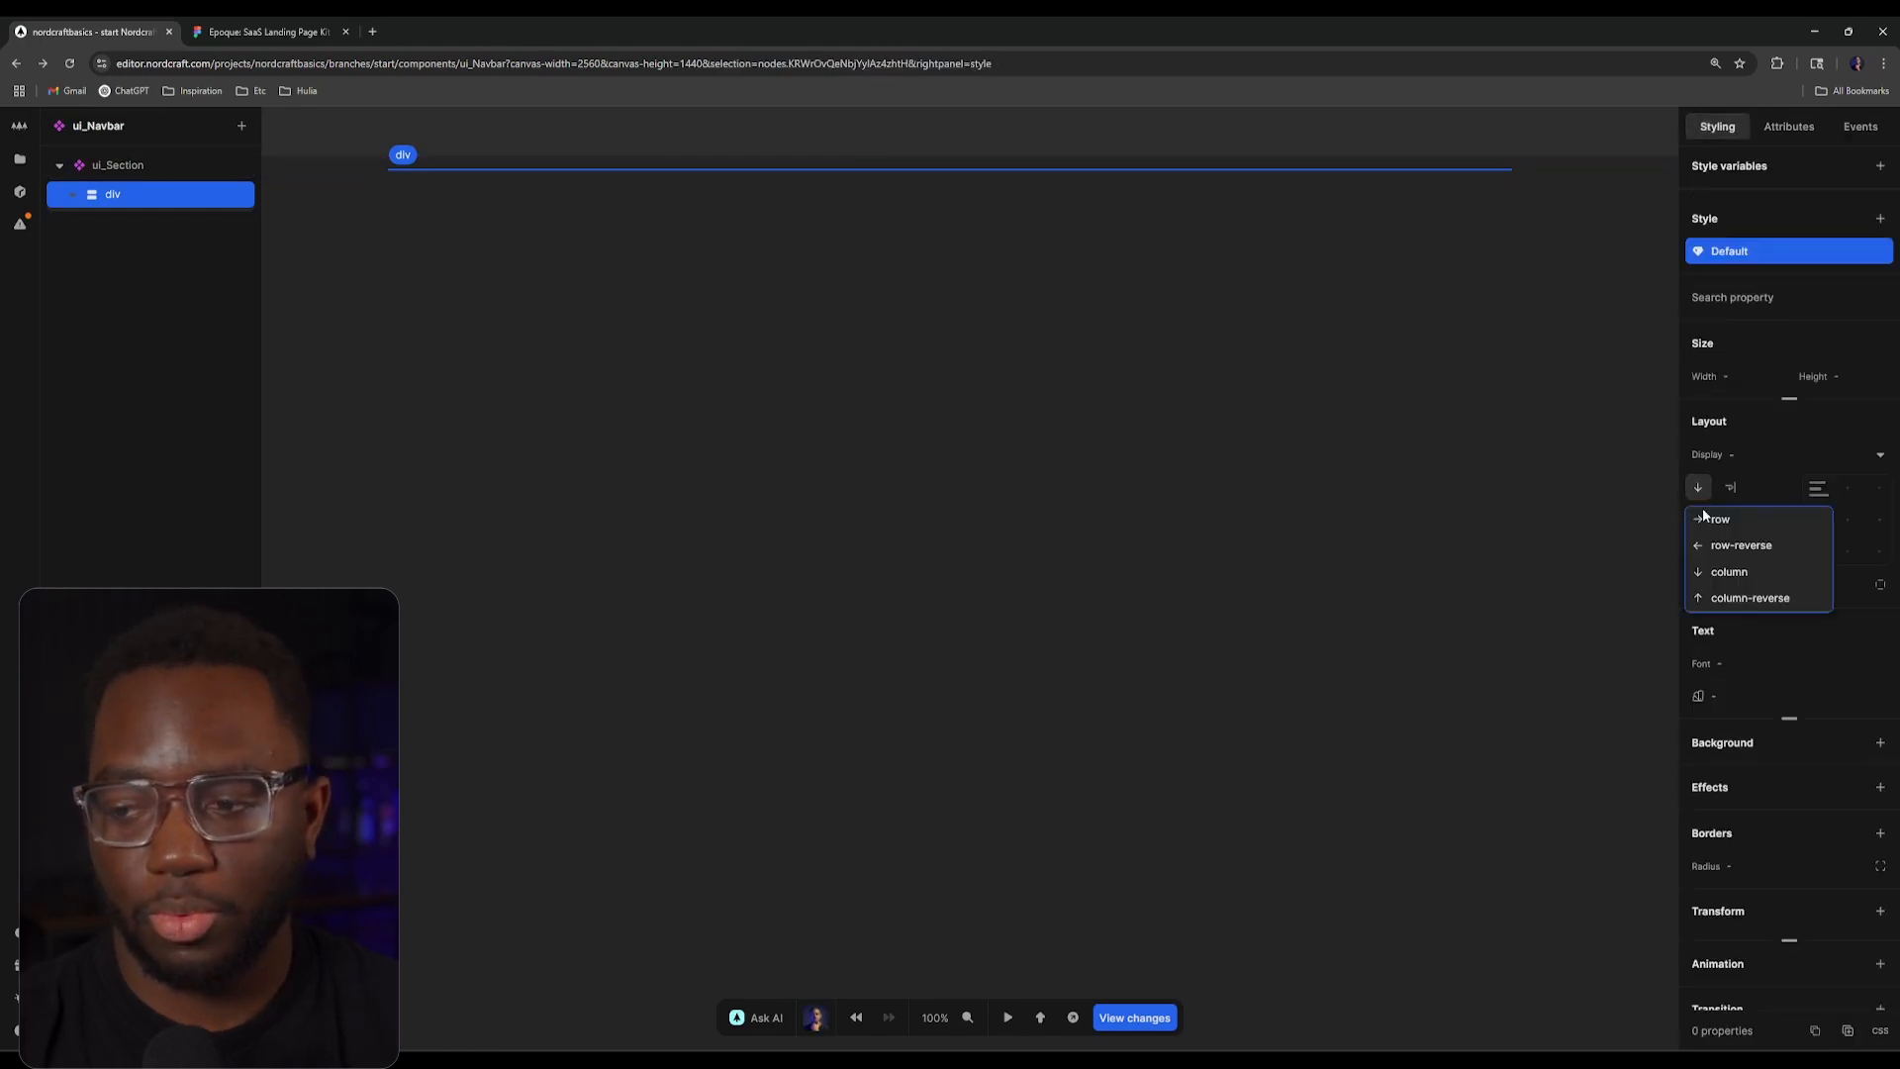
left_click(1810, 518)
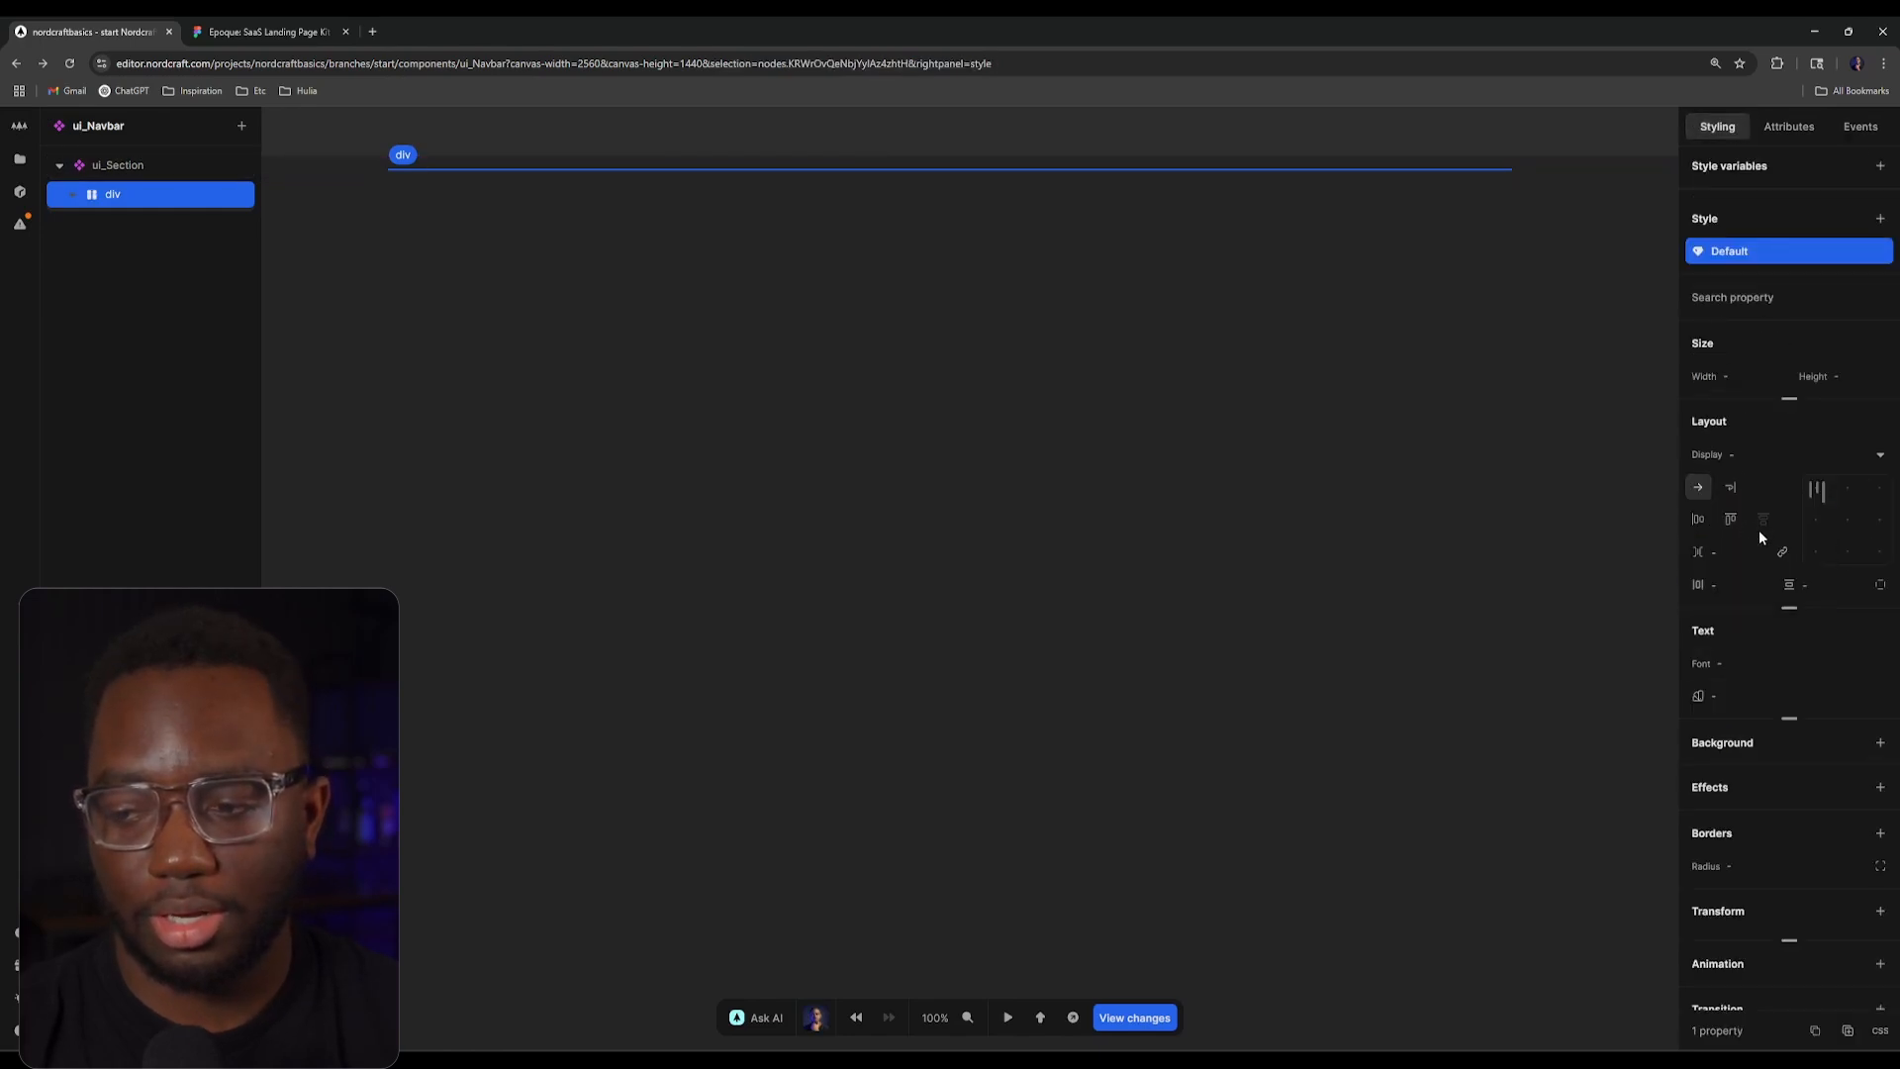
left_click(1838, 514)
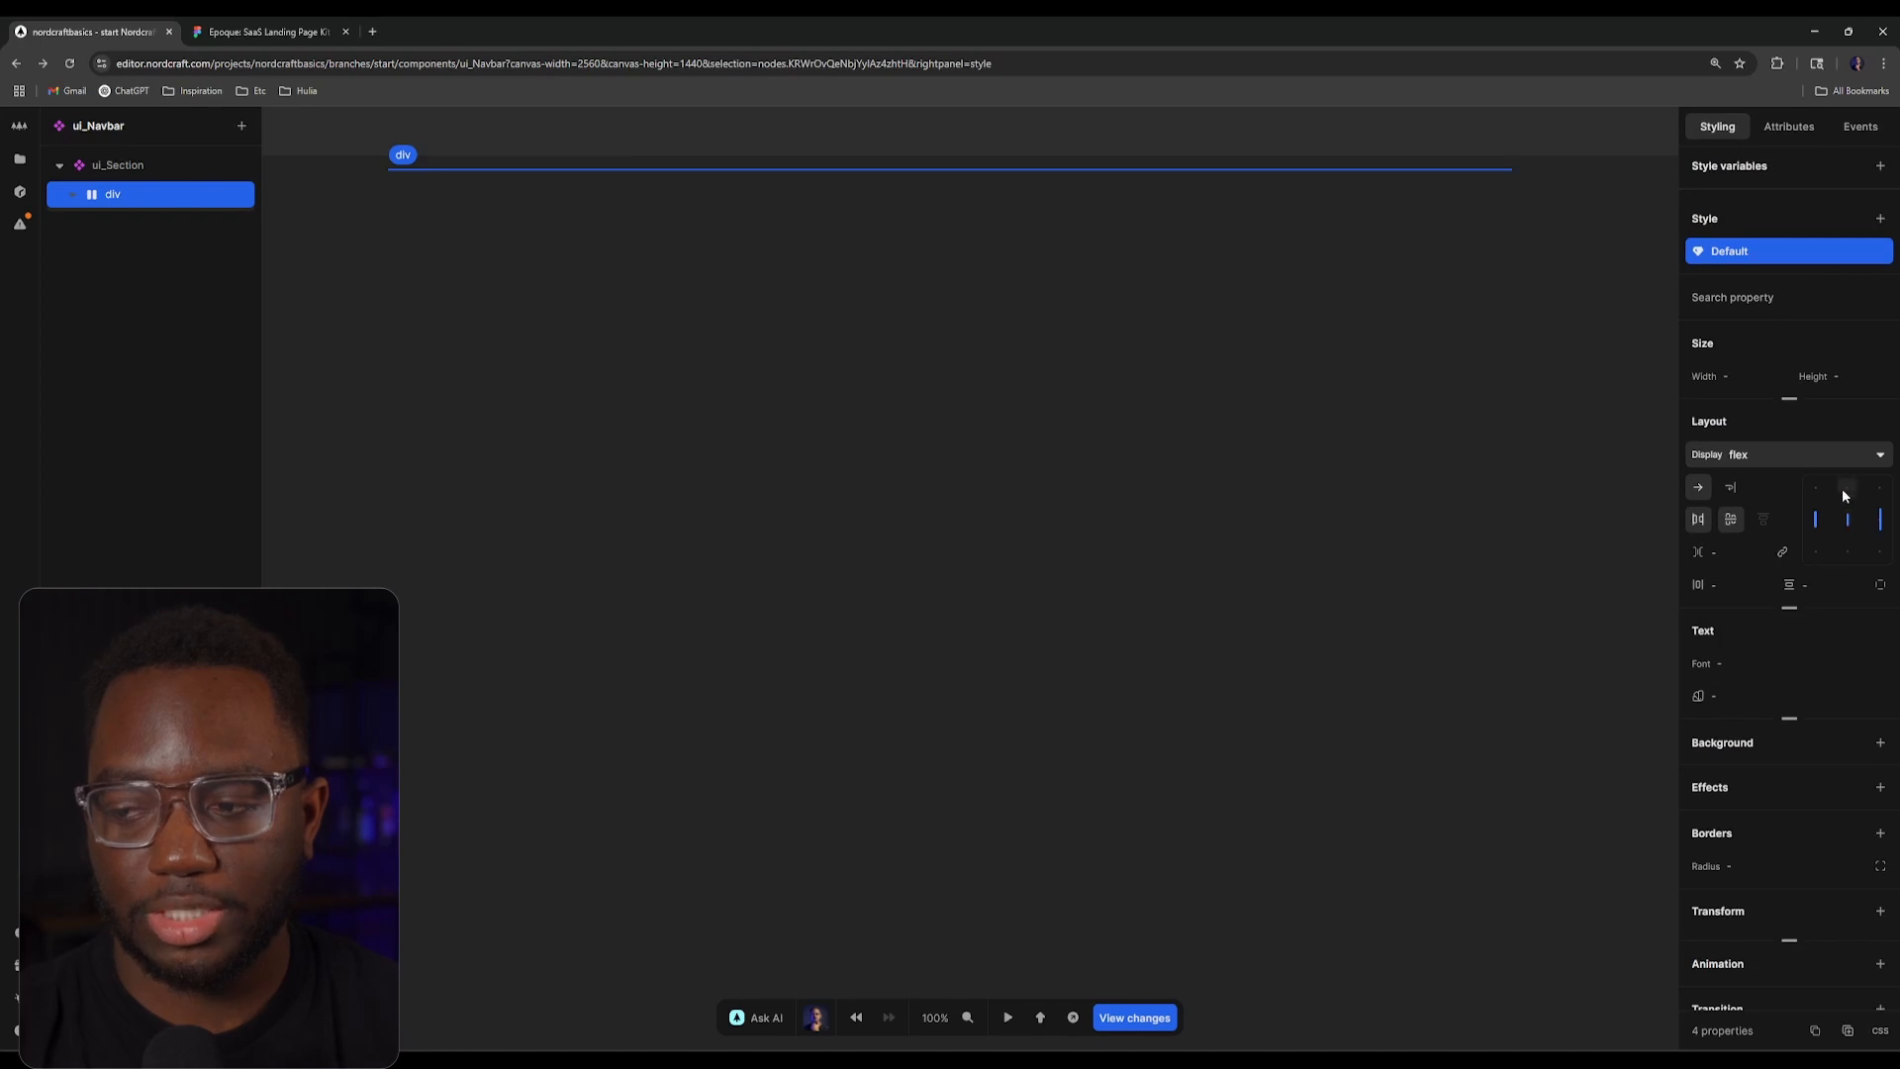
Step: Add two sibling div elements inside the flex row div of ui_Navbar
left_click(72, 195)
type("adiv")
key("Return")
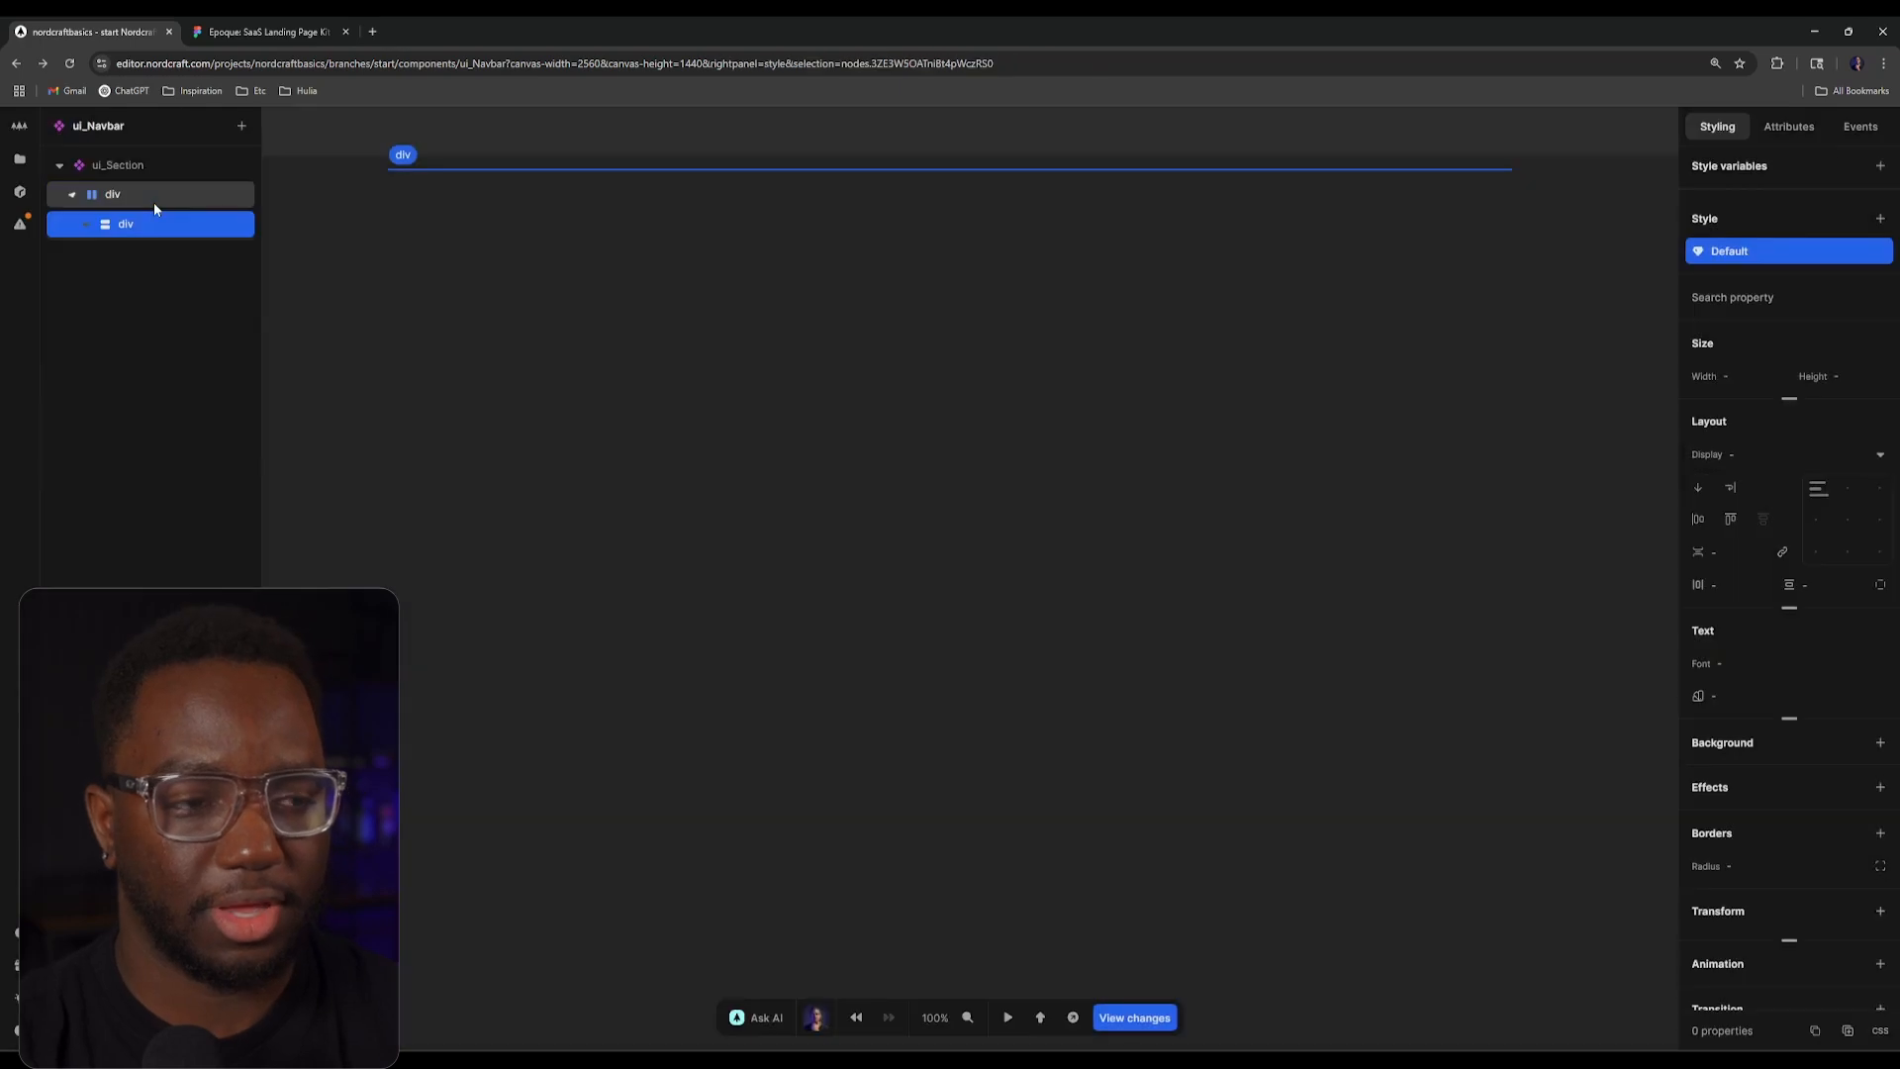
left_click(154, 212)
left_click(167, 201)
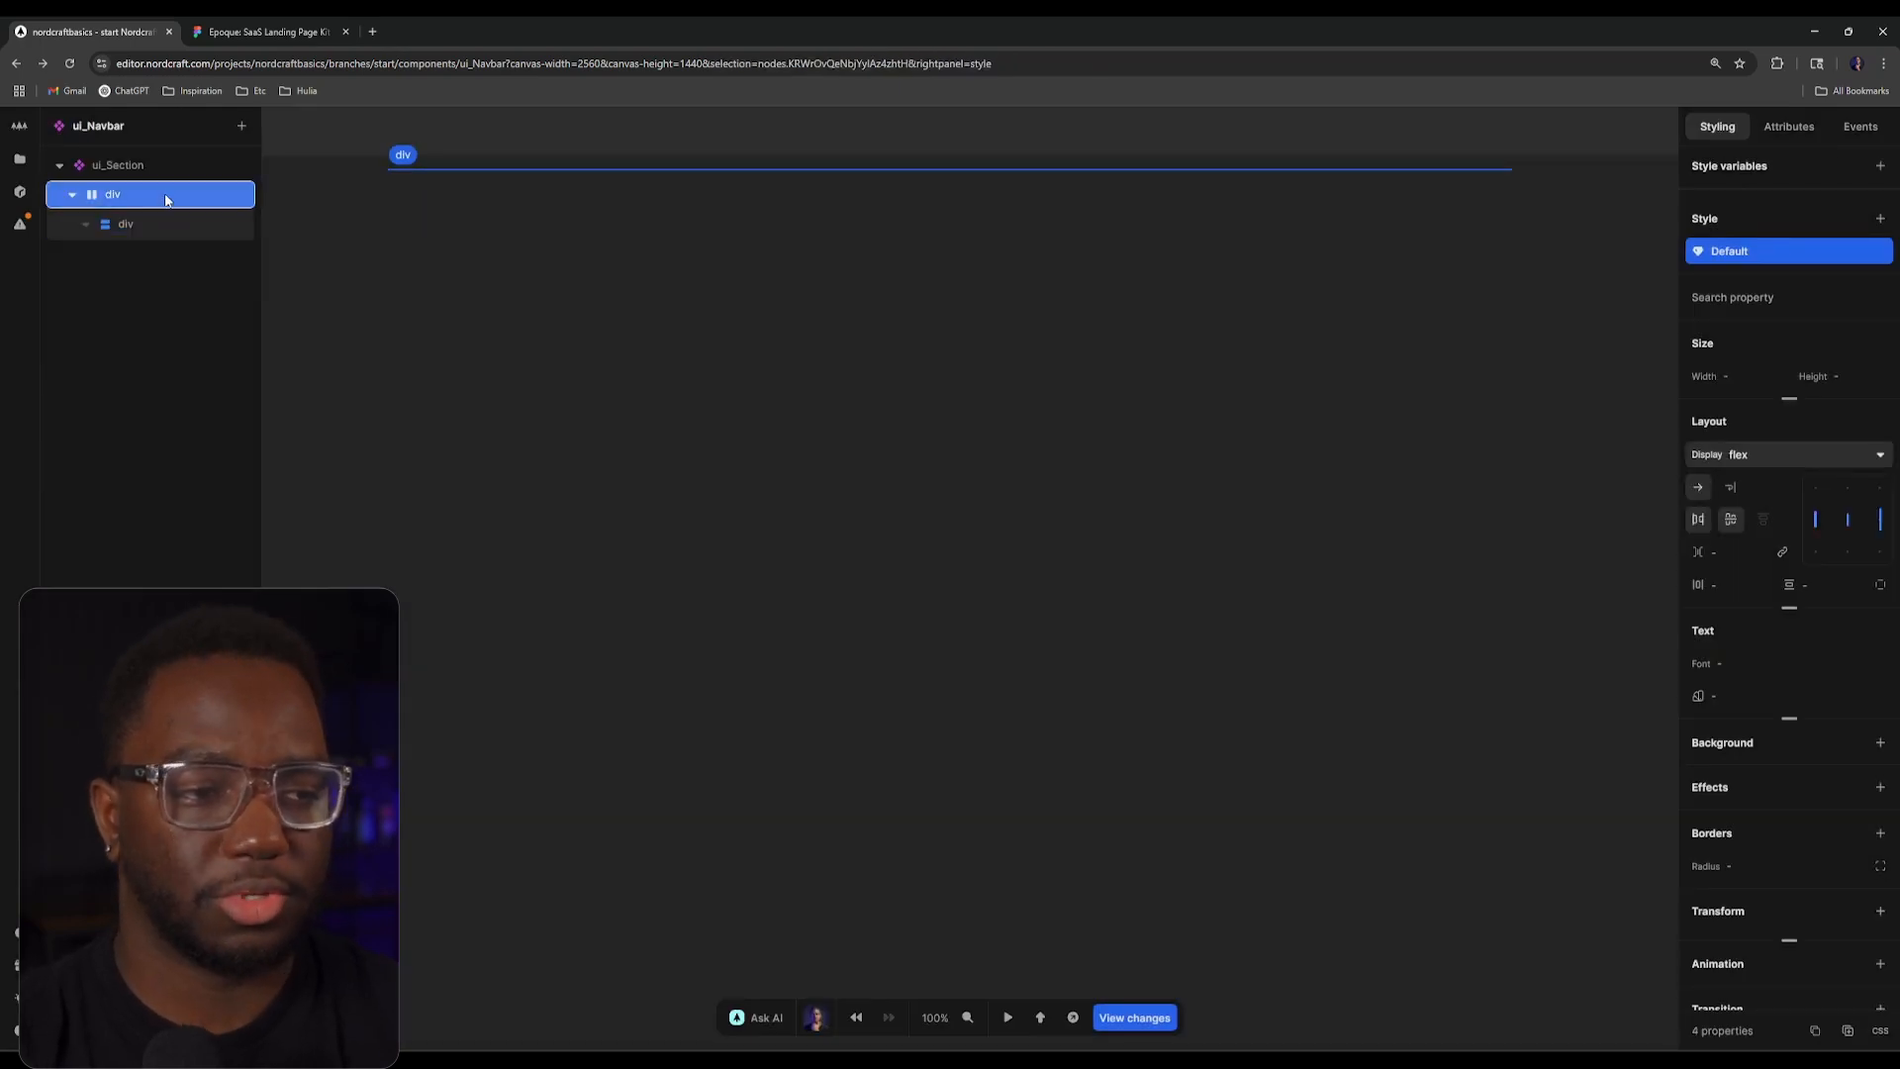
key("a")
key("Return")
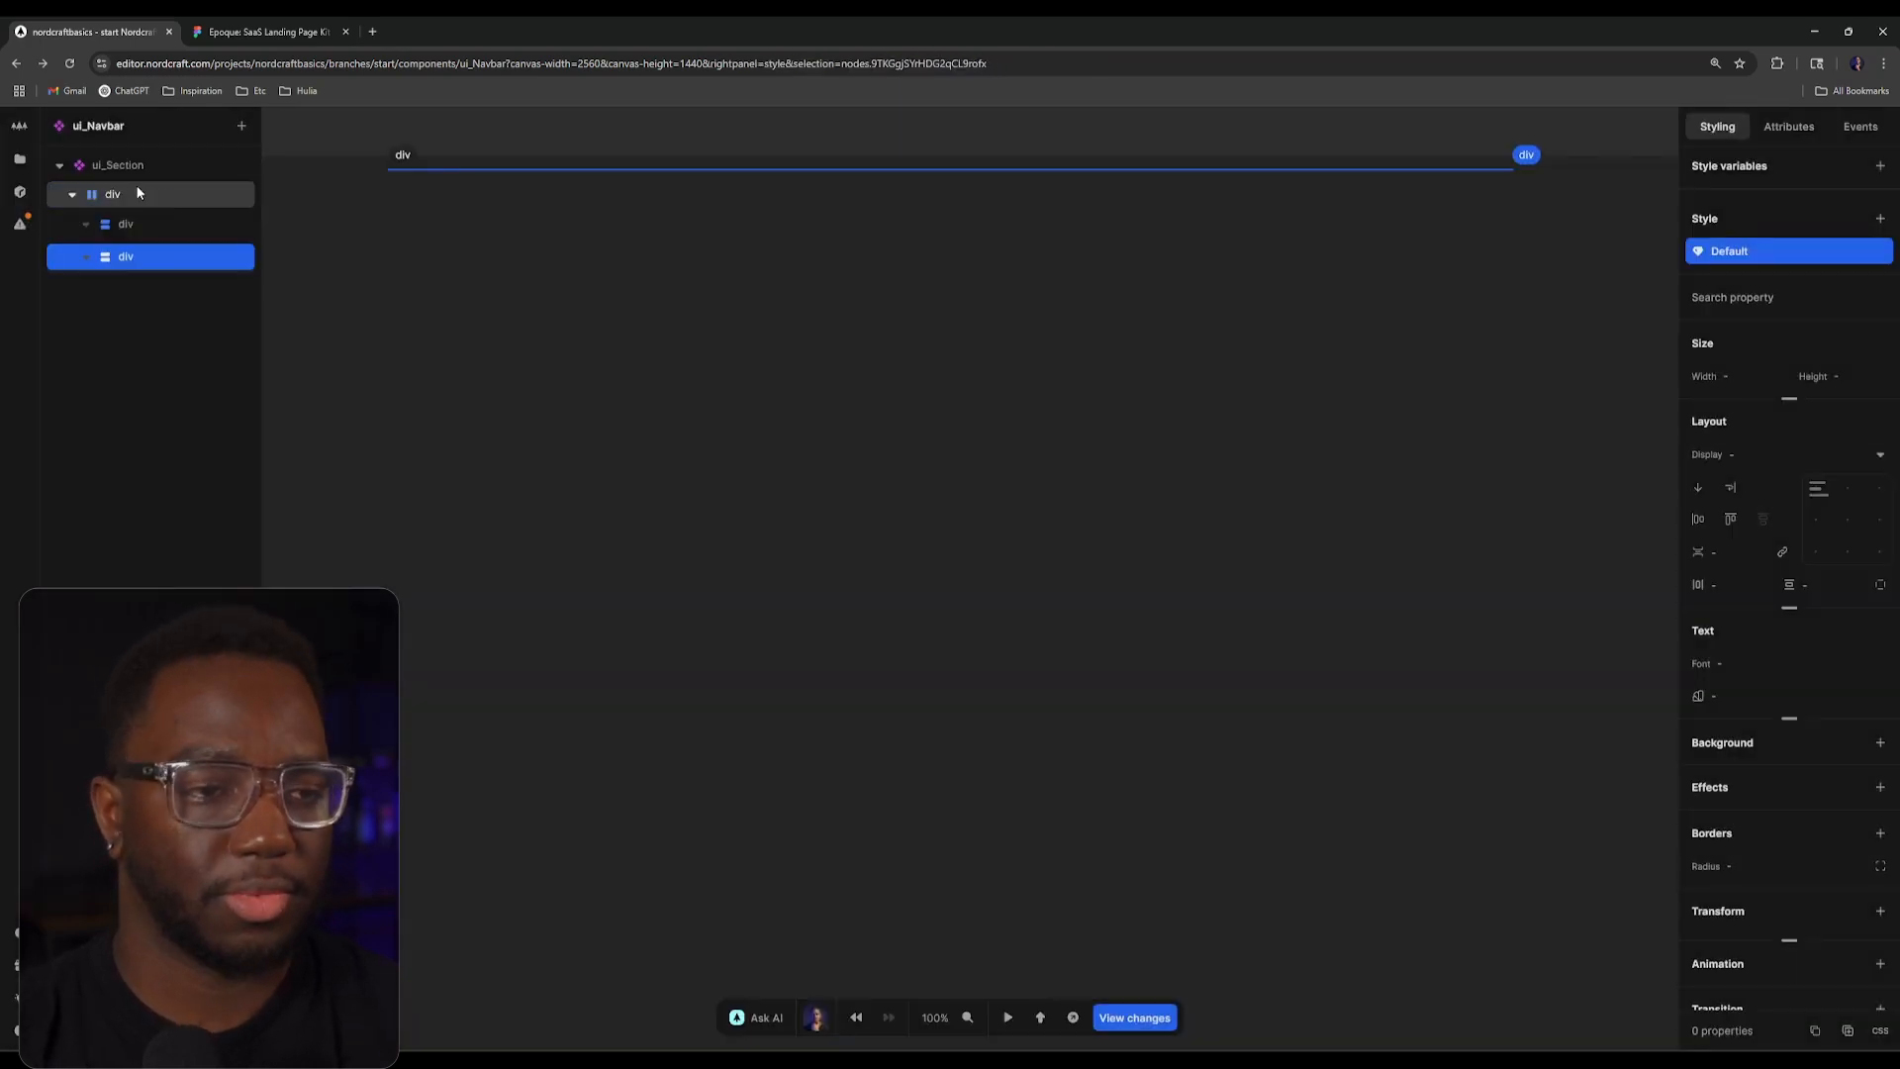
Step: Check where the two child divs and their parent flex row sit on the ui_Navbar canvas
left_click(204, 224)
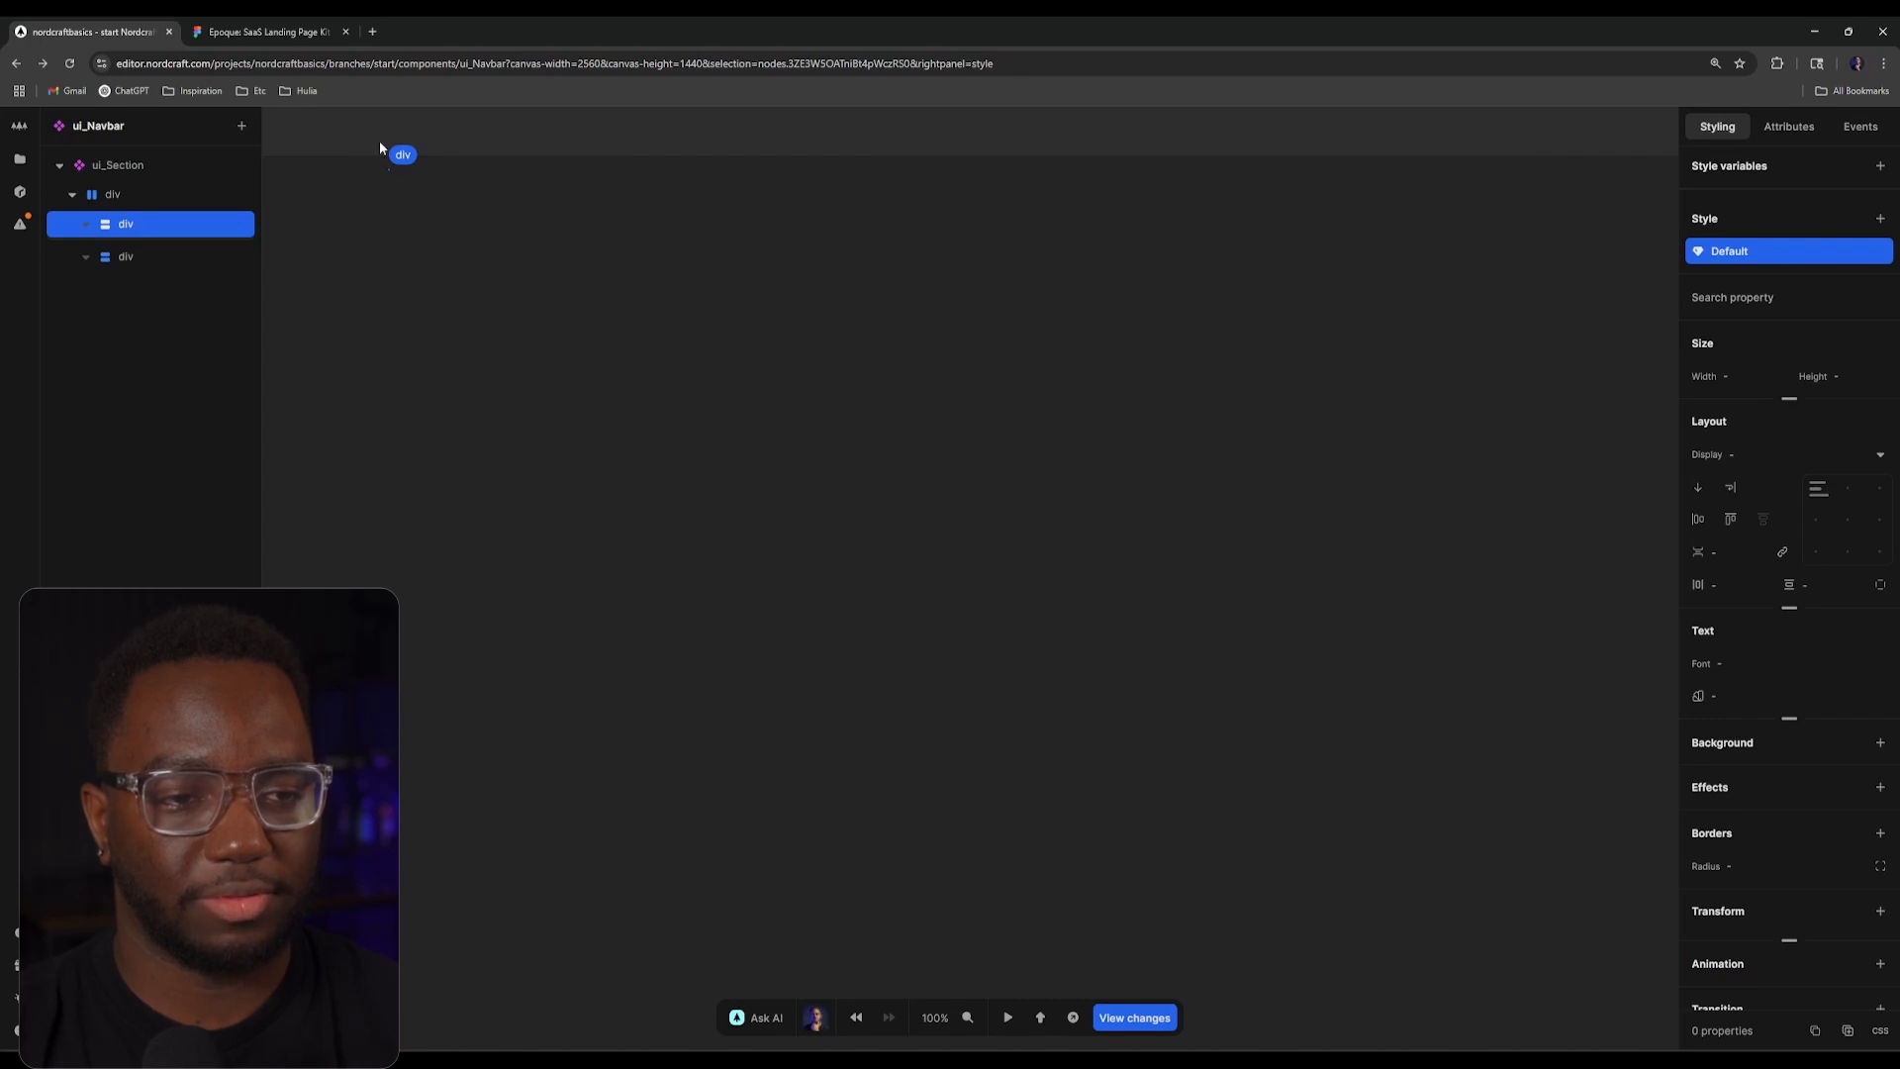
scroll(567, 237, "up", 3)
left_click_drag(724, 337, 1115, 551)
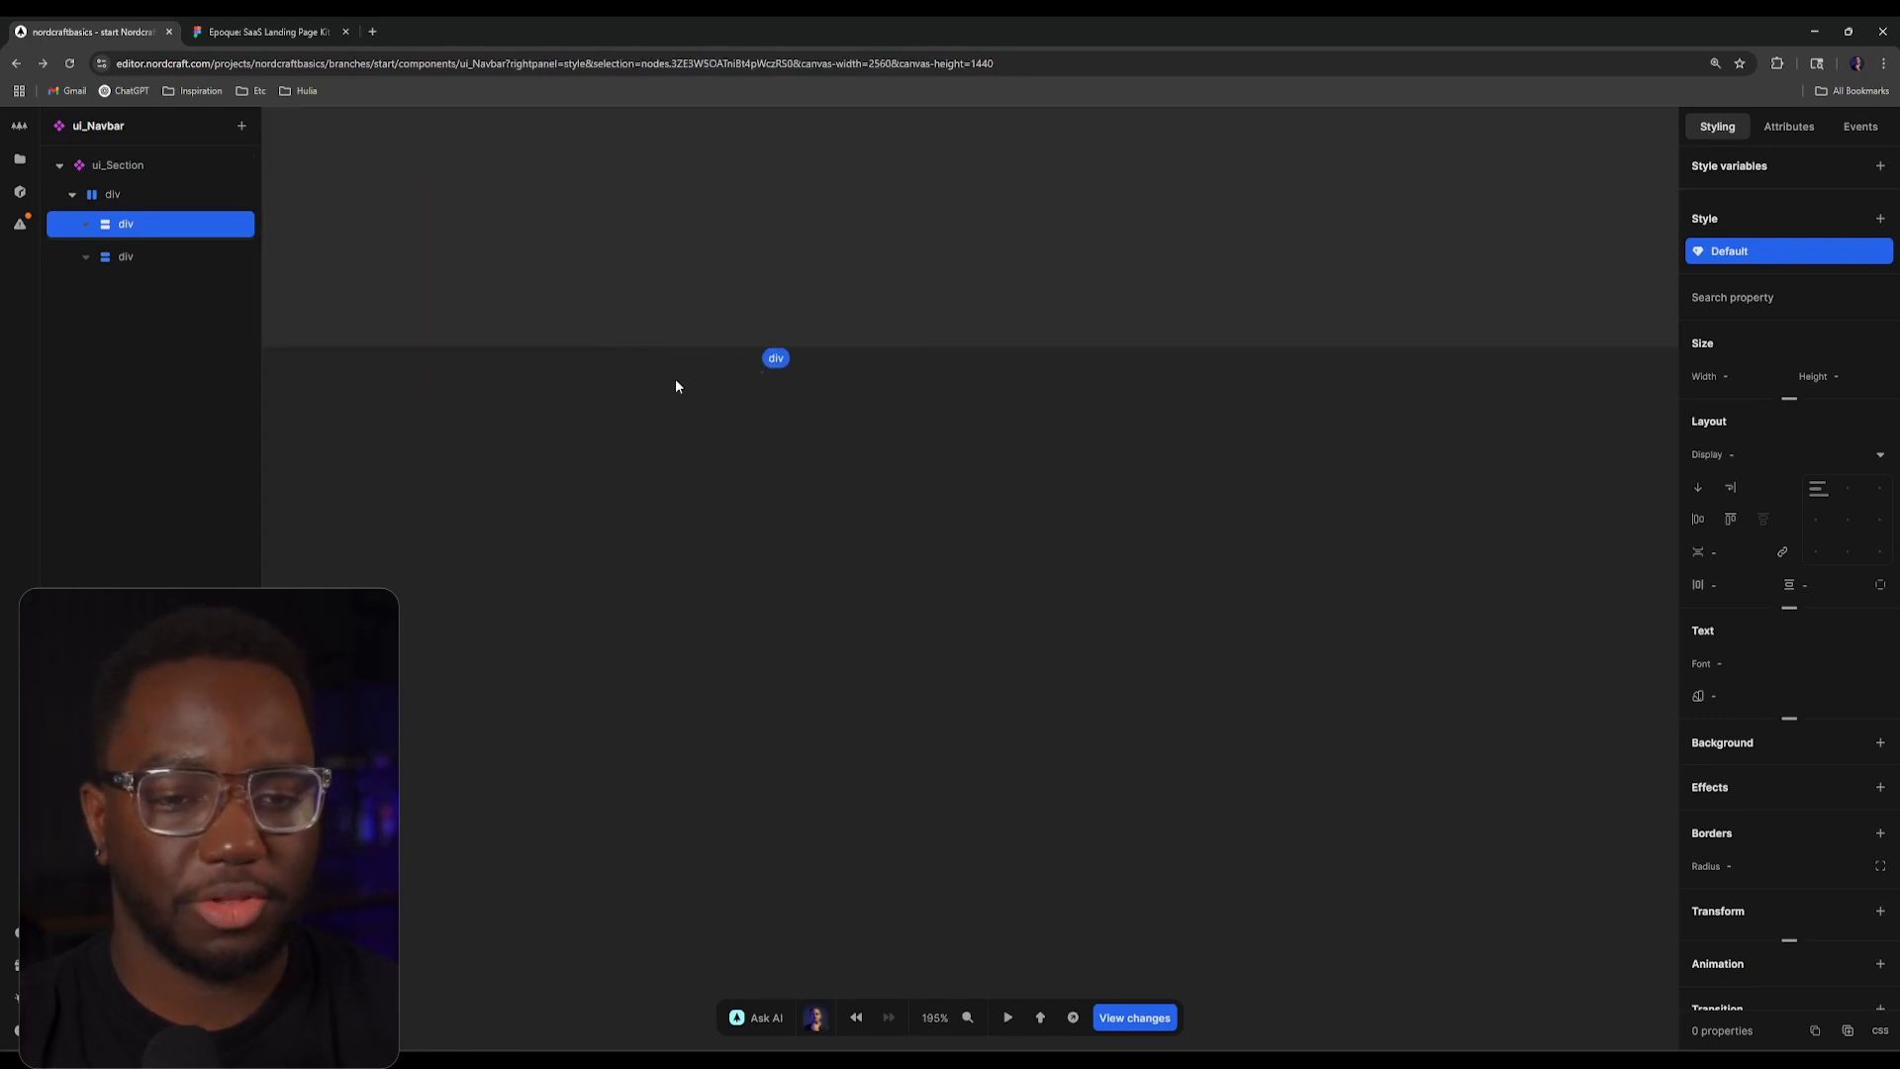
scroll(692, 395, "down", 4)
left_click(139, 260)
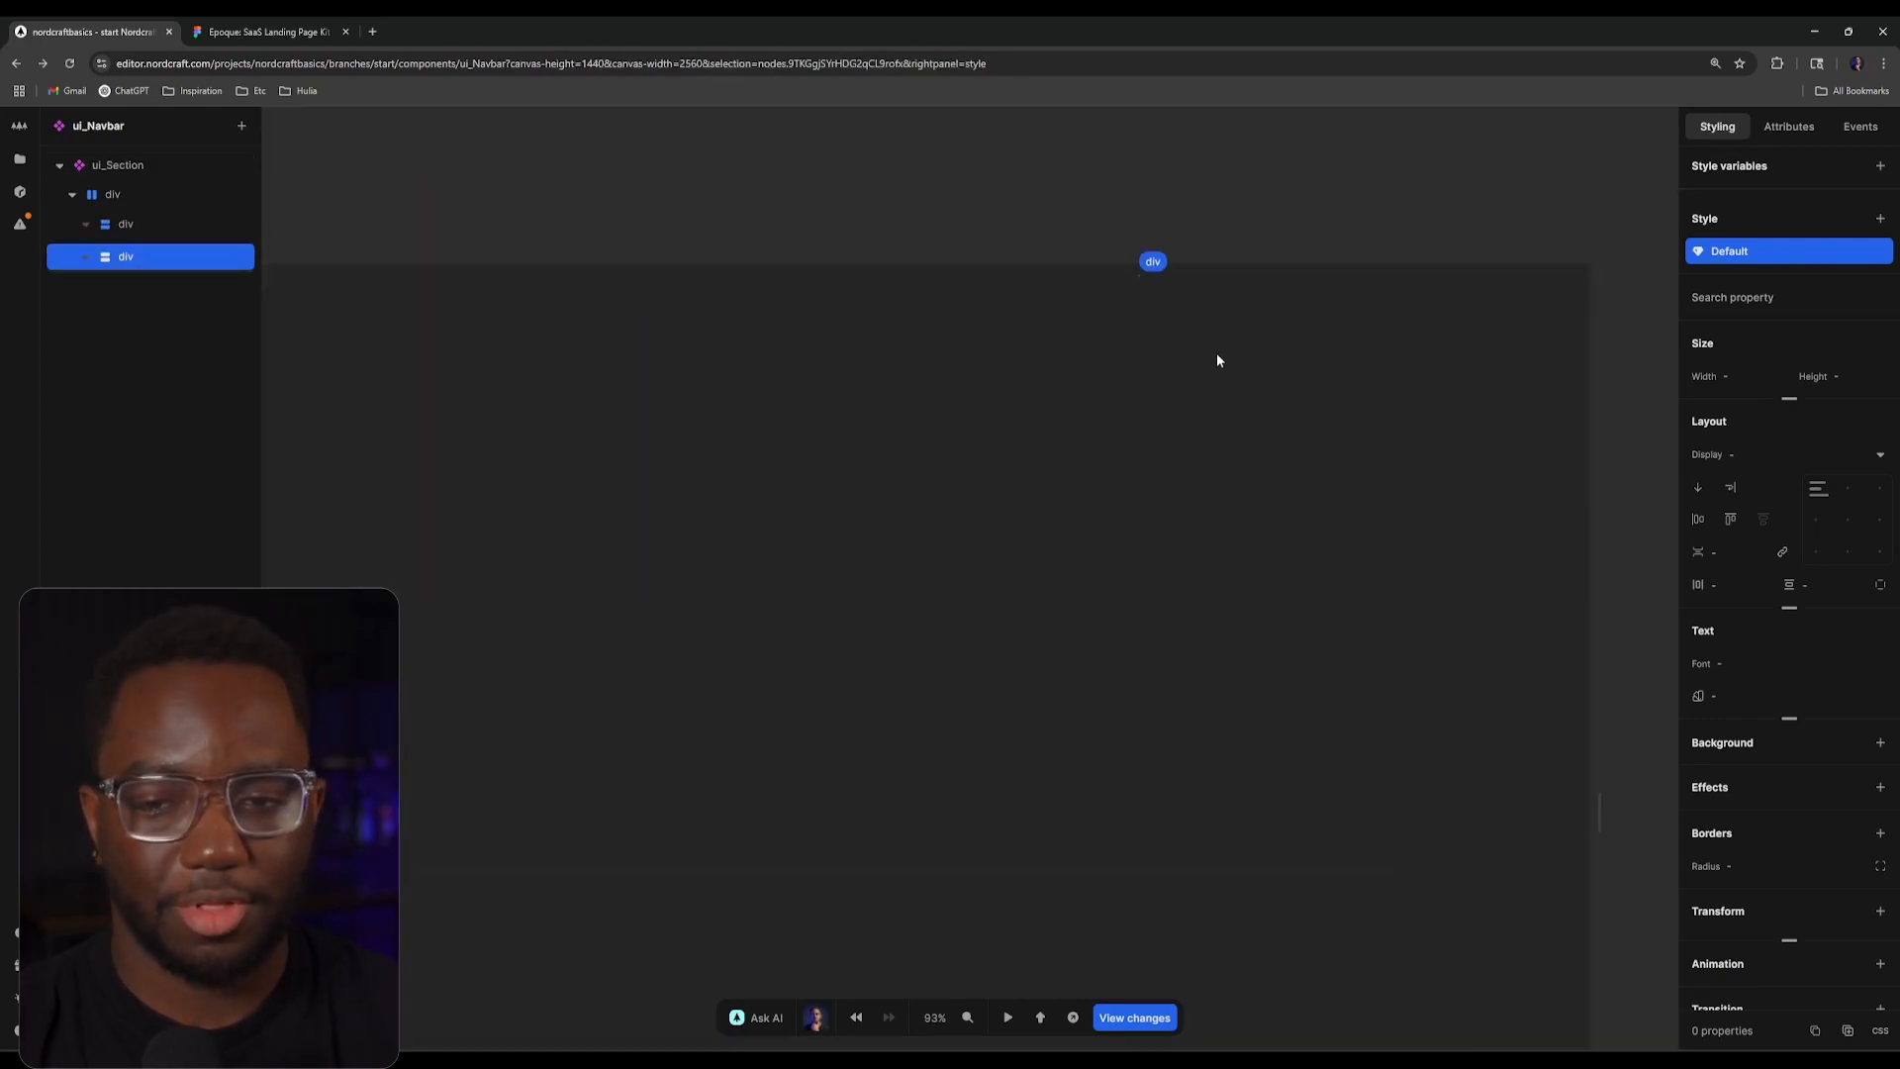
scroll(799, 412, "down", 8)
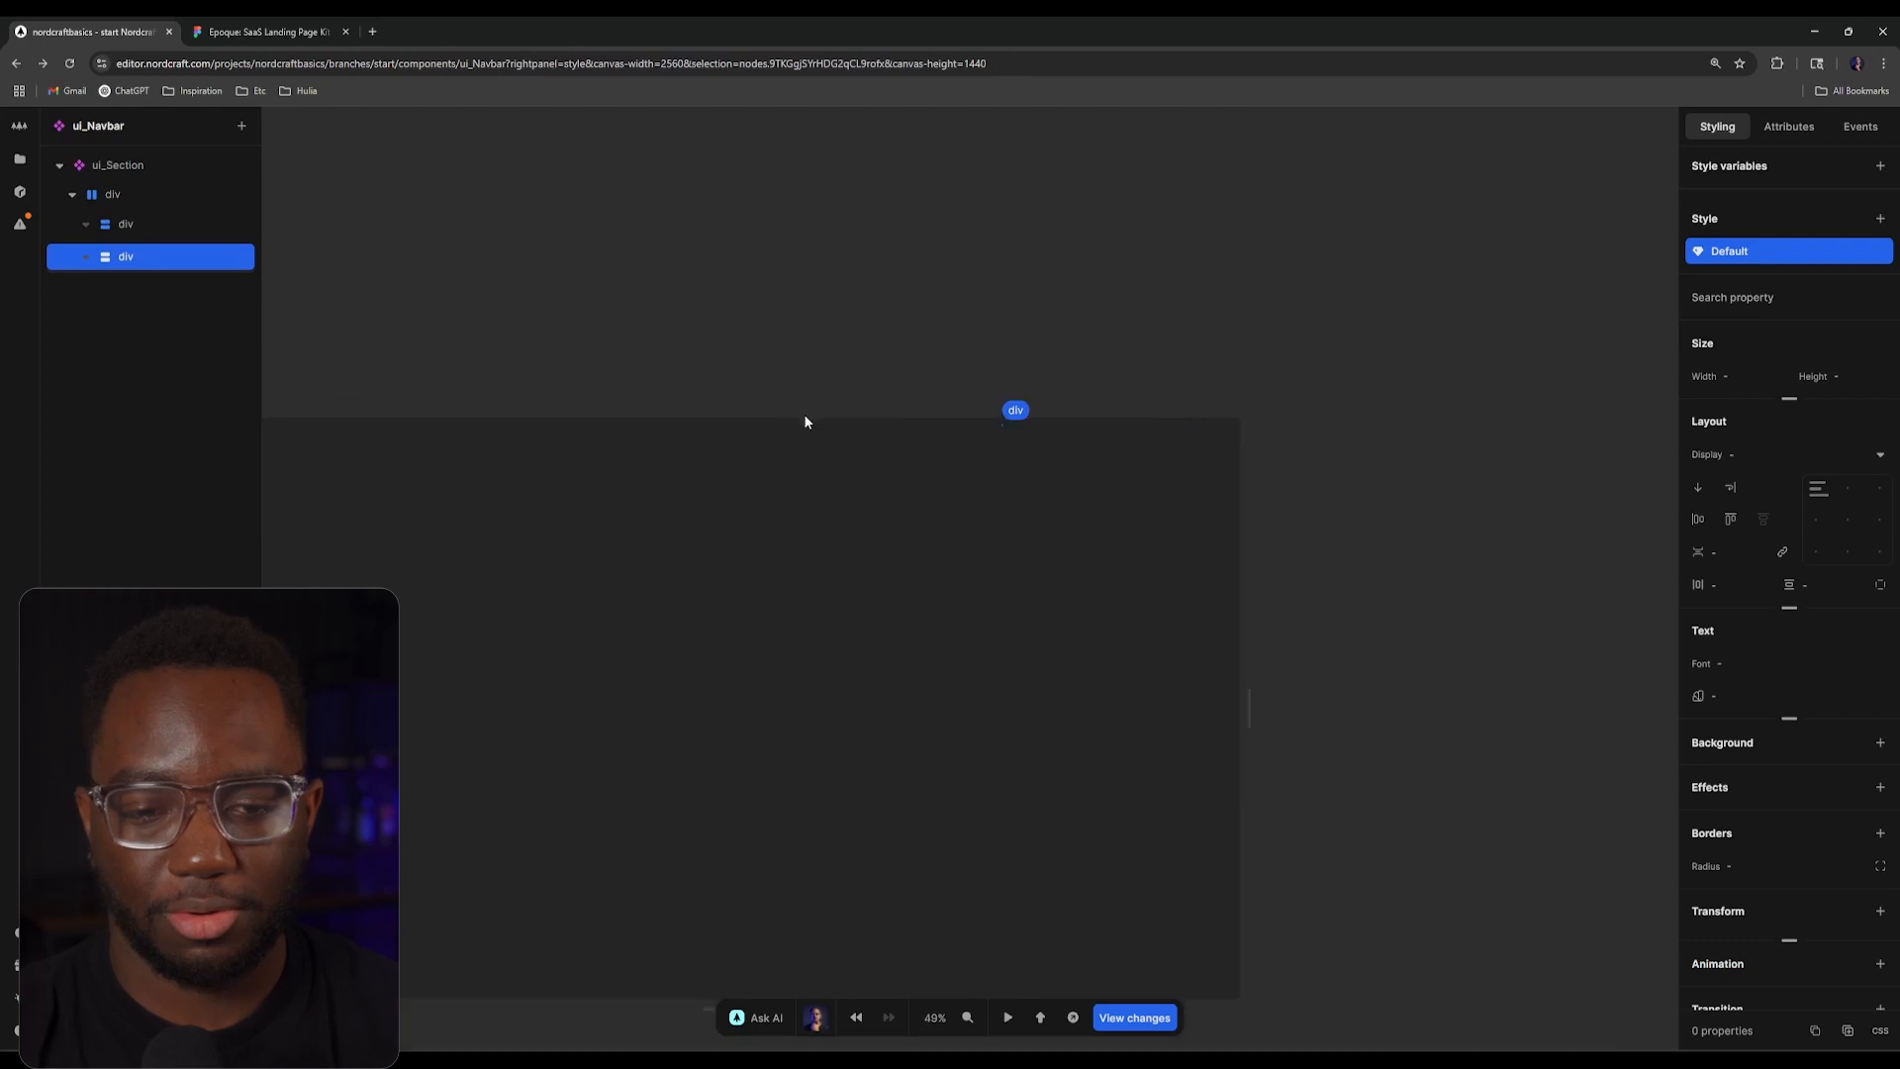
left_click_drag(732, 408, 909, 403)
scroll(906, 406, "up", 5)
scroll(478, 302, "down", 4)
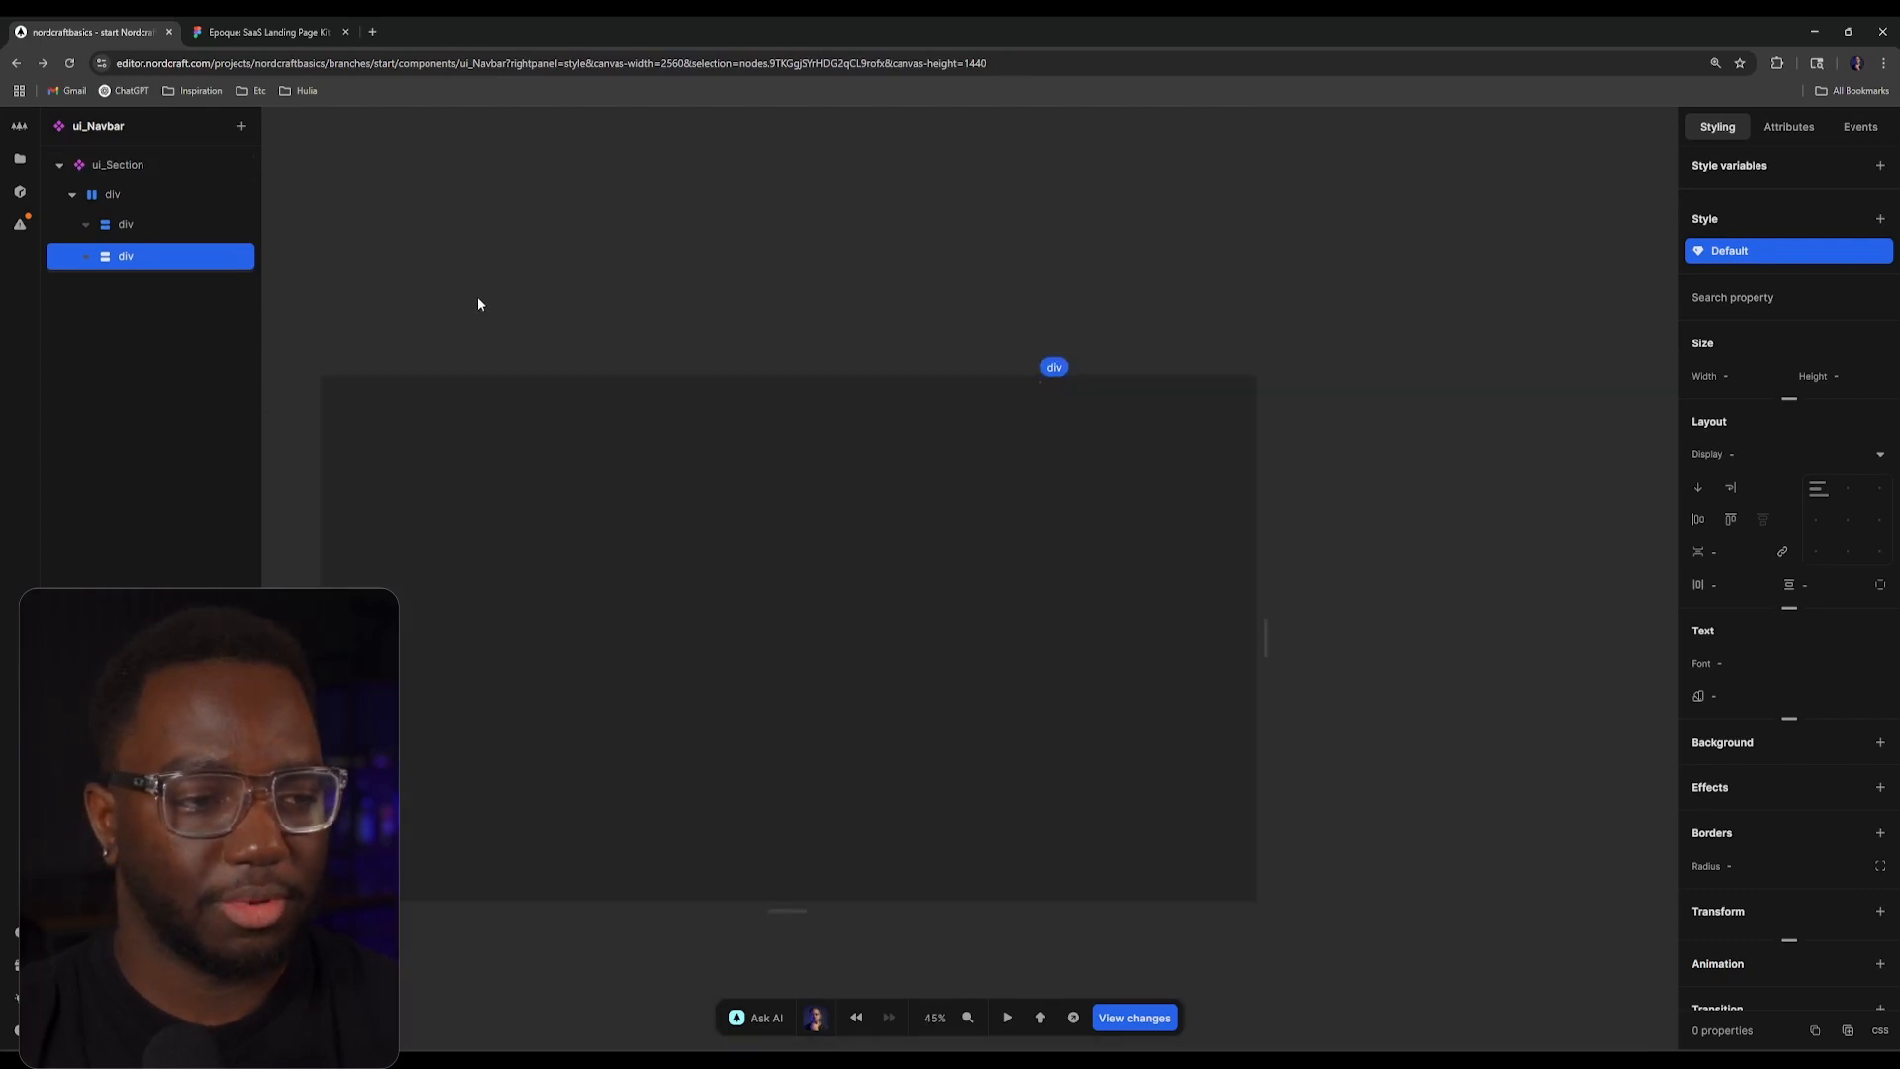
left_click(203, 204)
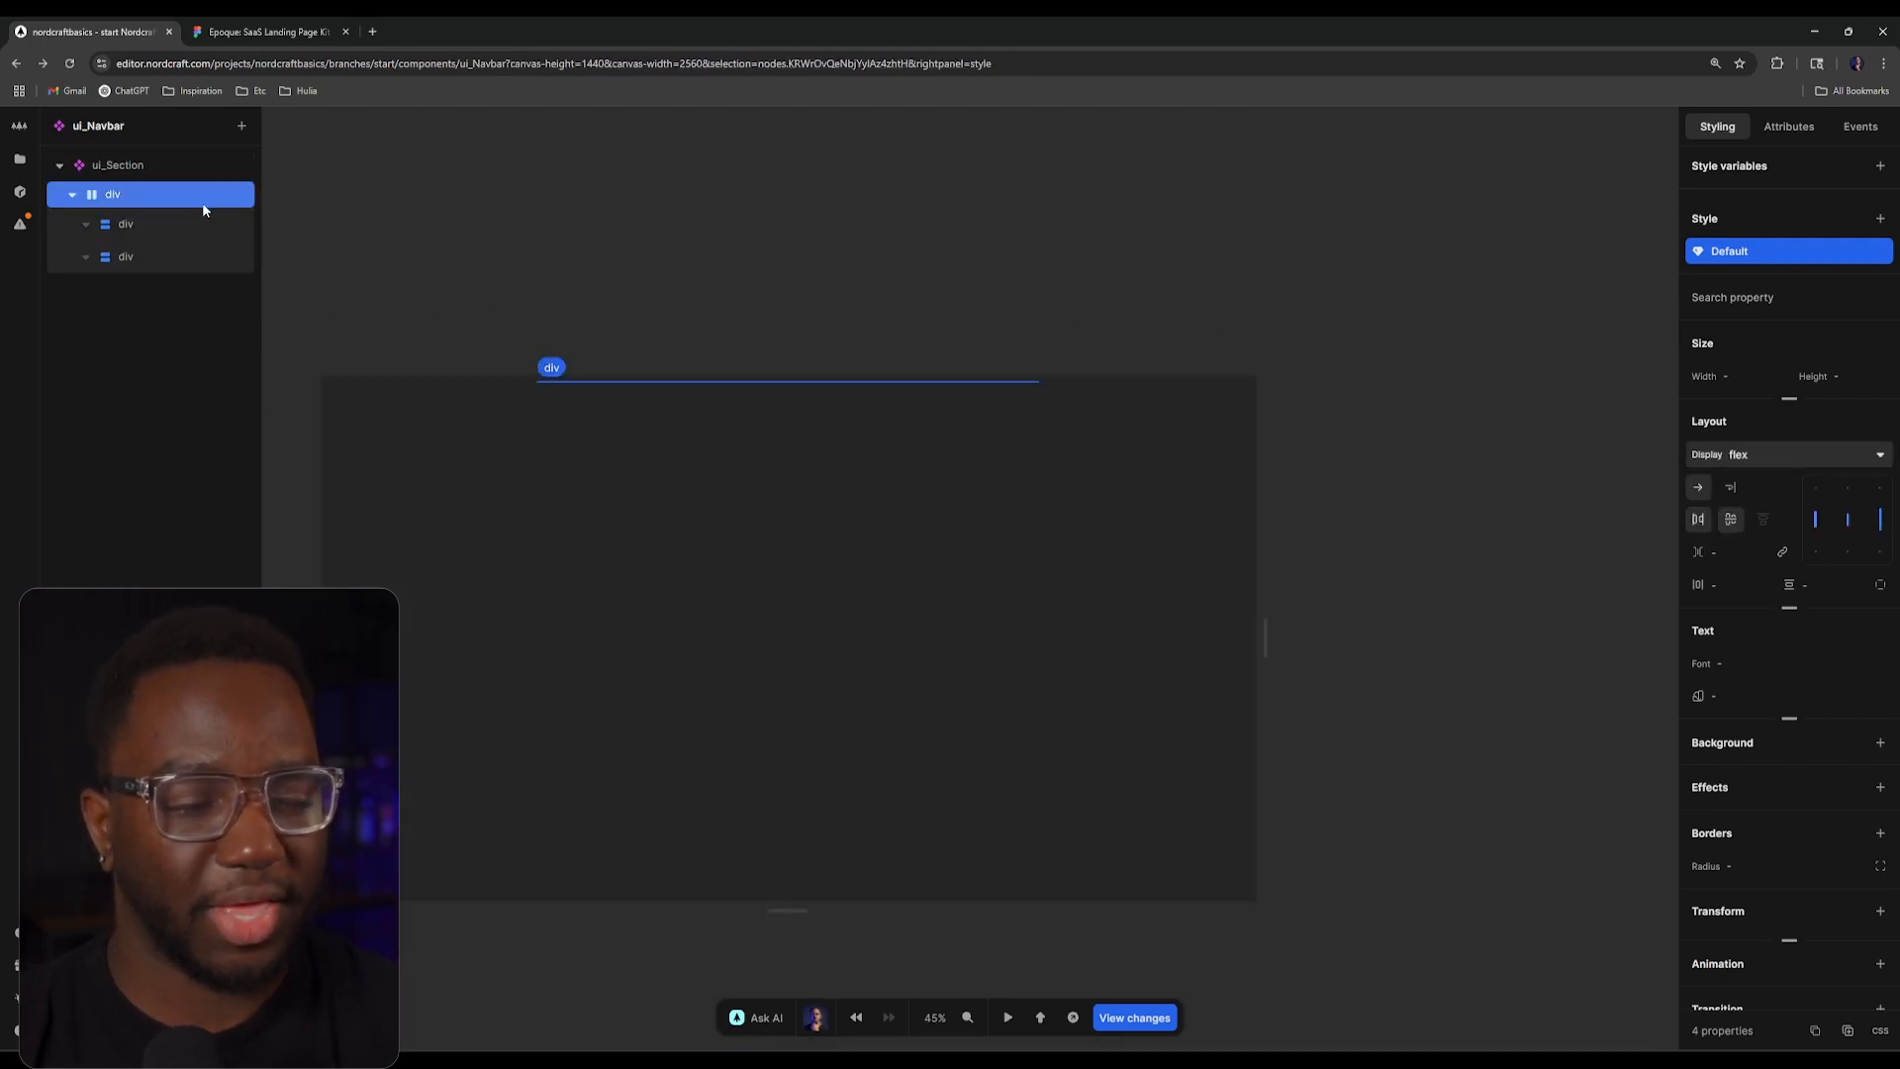
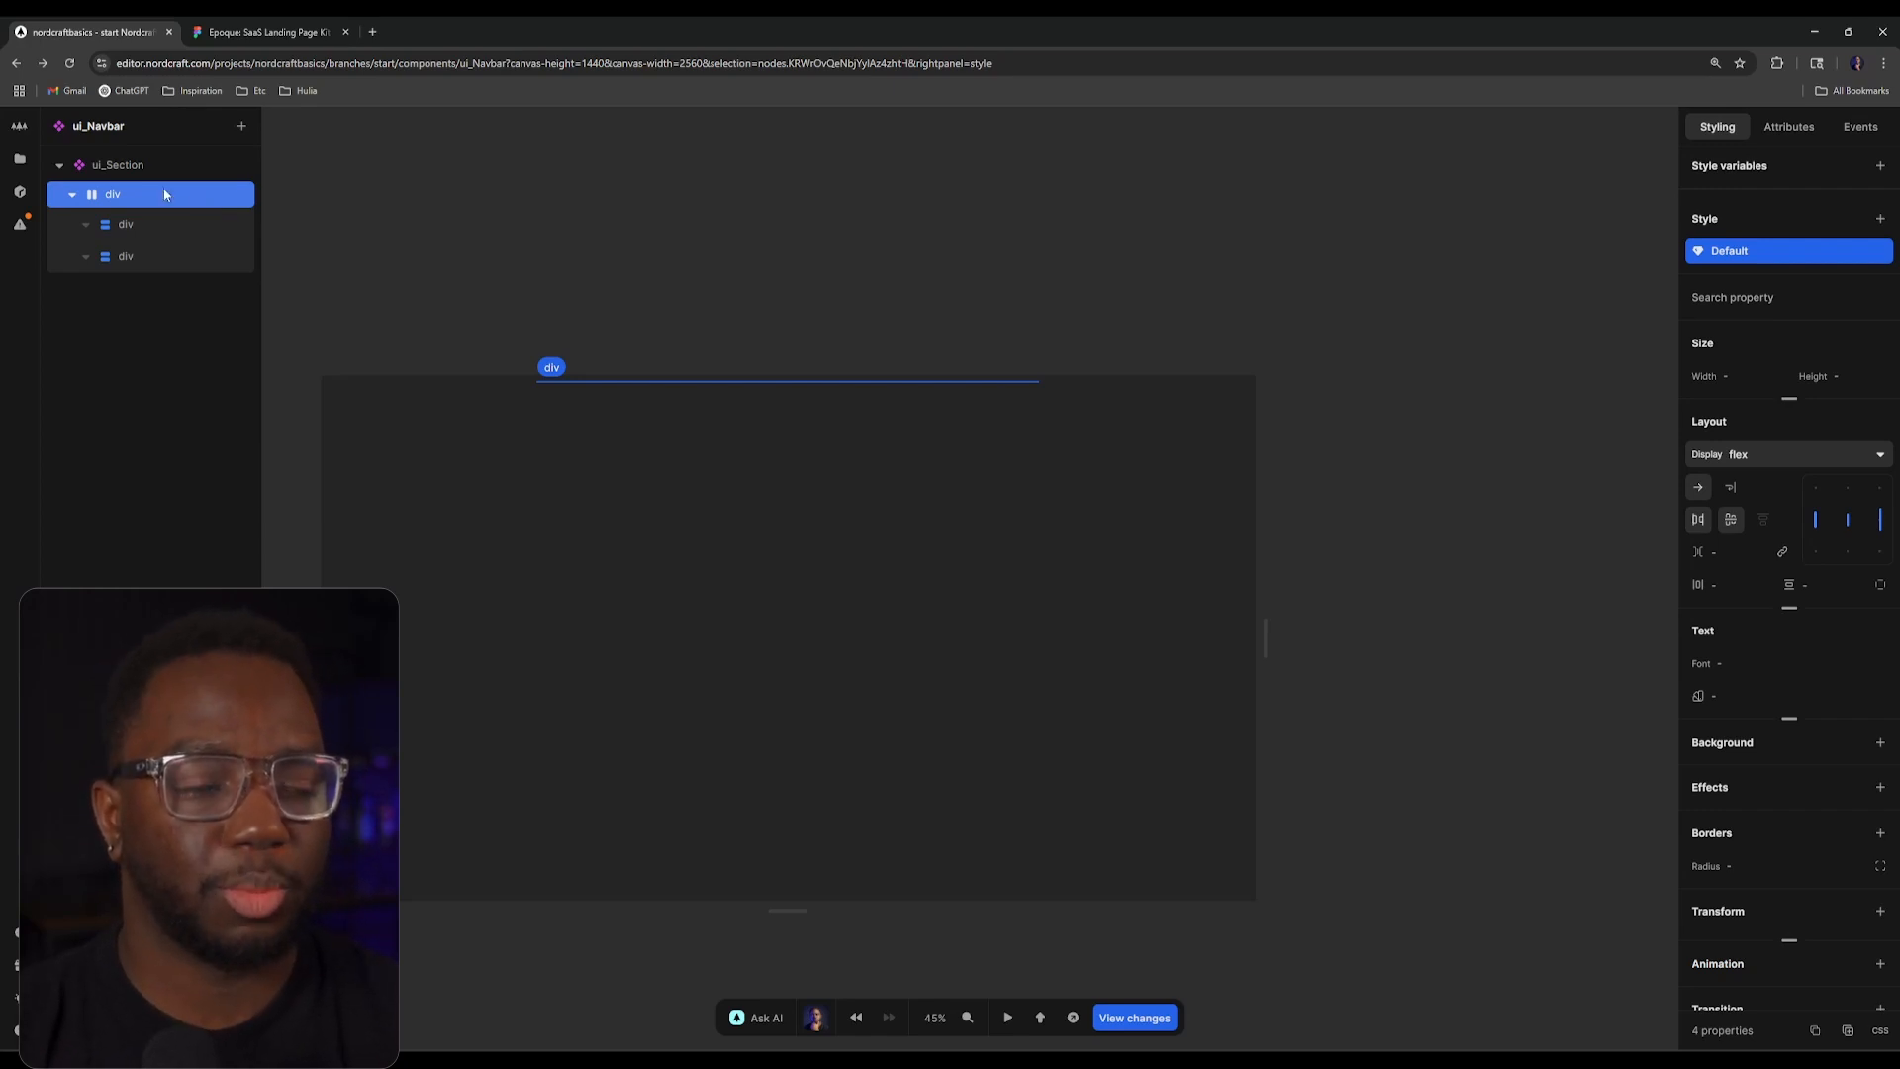
Step: Switch to the Figma design and examine how the Clients section's heading frame stacks and spaces its small label and large title
left_click(297, 32)
scroll(829, 465, "down", 7)
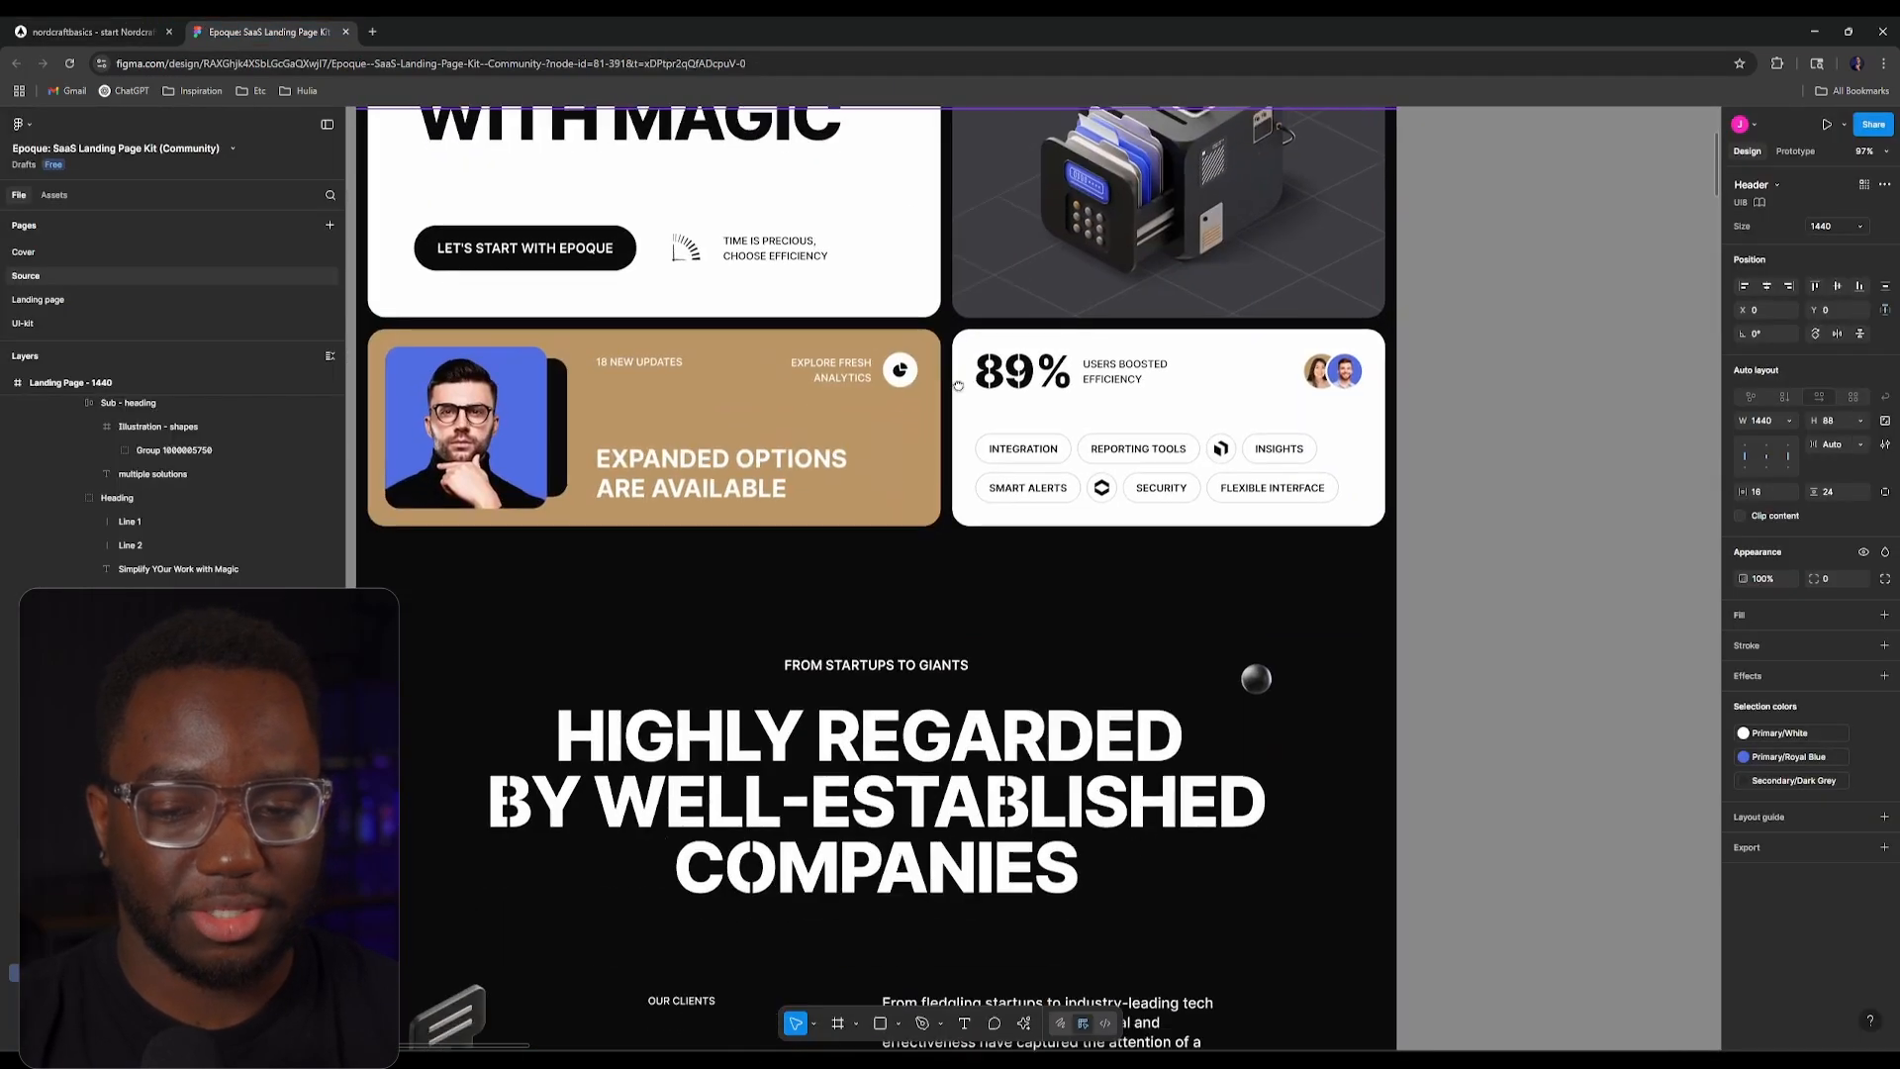
scroll(1054, 451, "up", 3)
scroll(1054, 451, "left", 5)
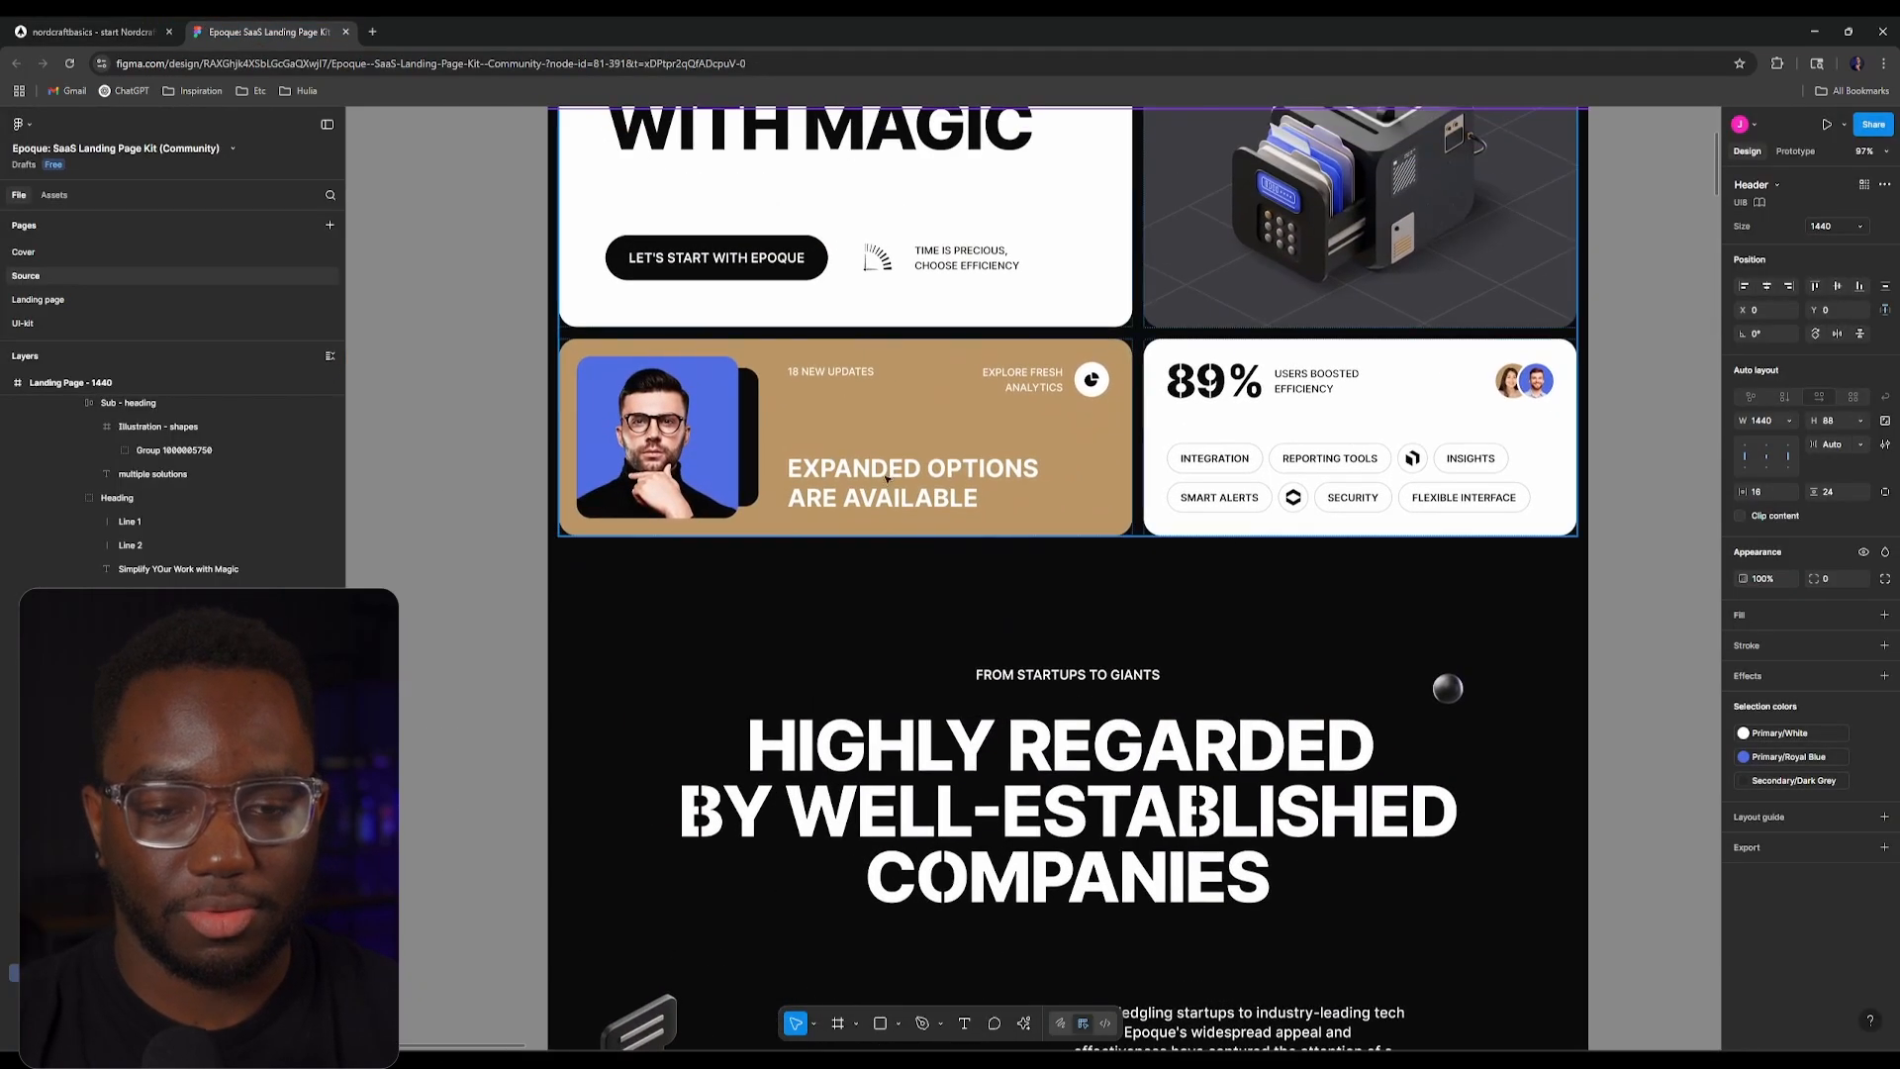
scroll(1004, 213, "down", 4)
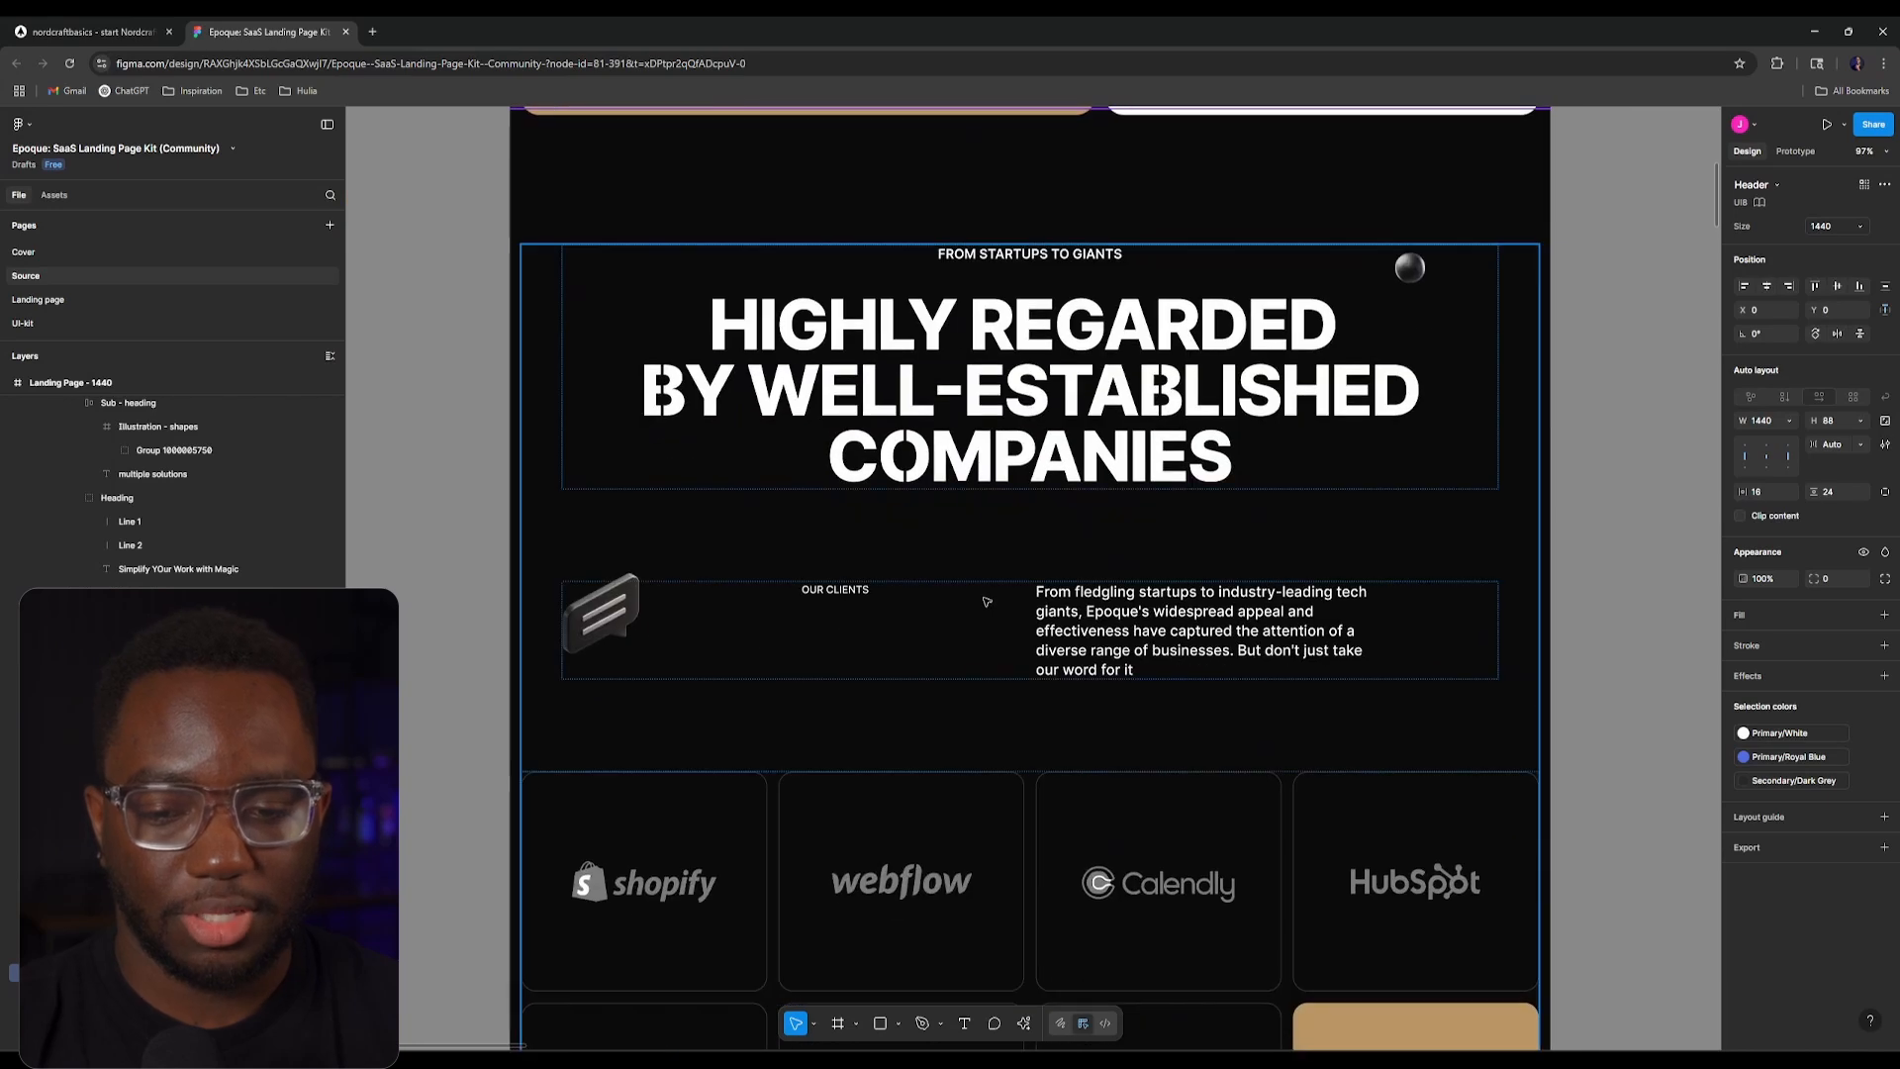
scroll(1004, 212, "up", 2, "ctrl")
left_click(1004, 216)
double_click(1004, 221)
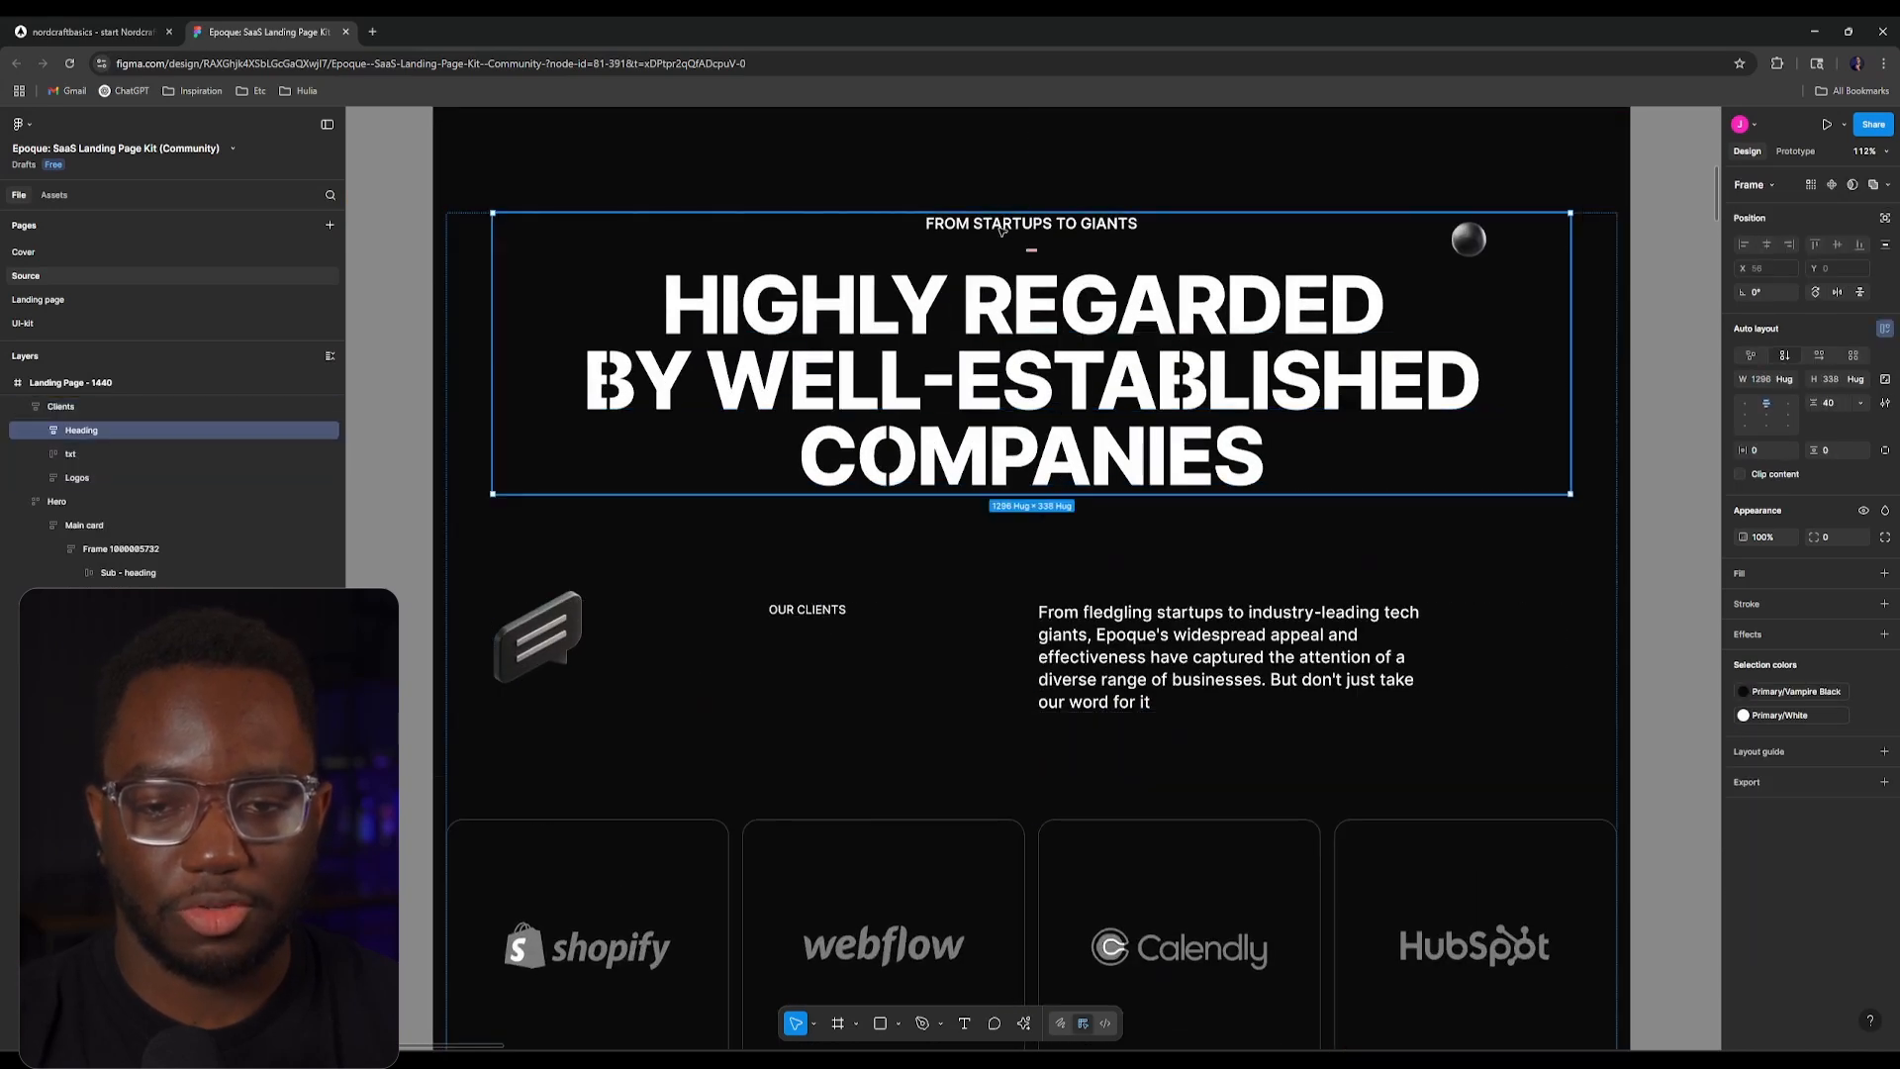
double_click(1004, 223)
left_click(965, 420)
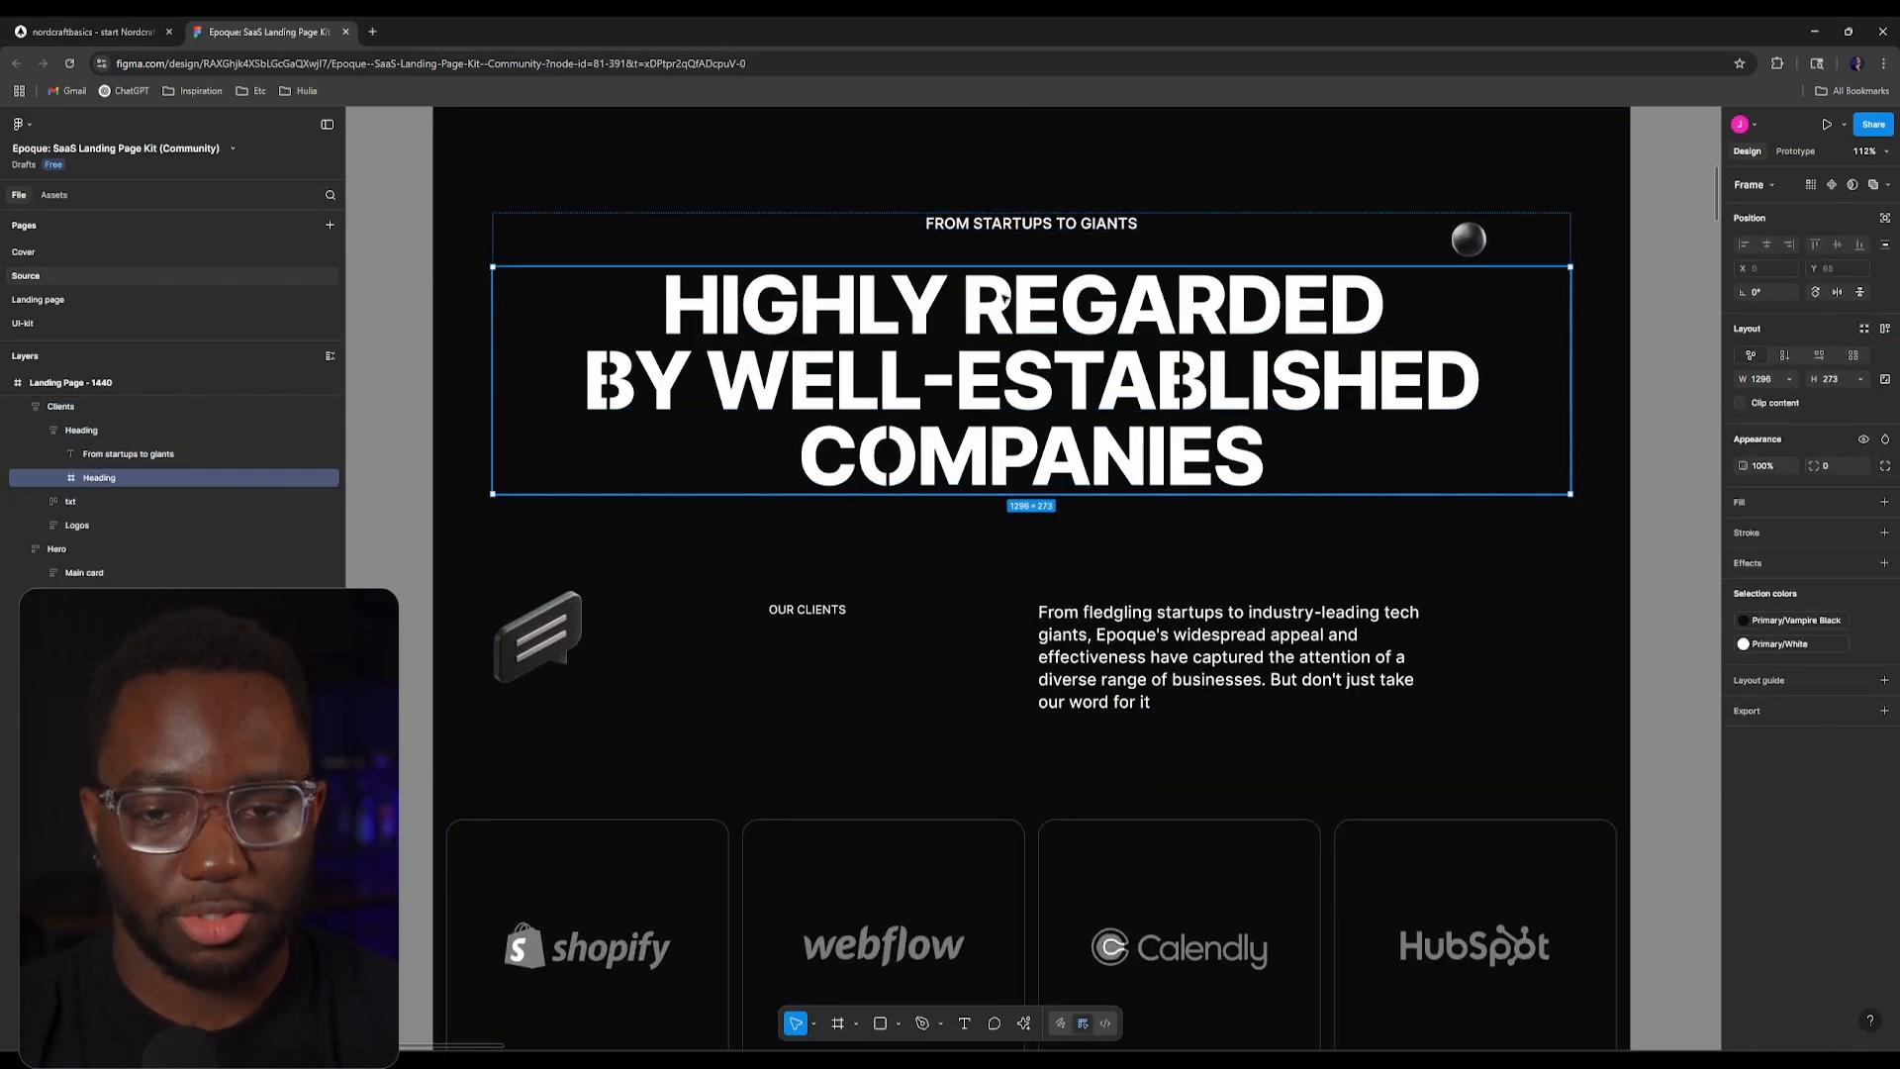
scroll(964, 420, "up", 5, "ctrl")
scroll(987, 592, "up", 2, "ctrl")
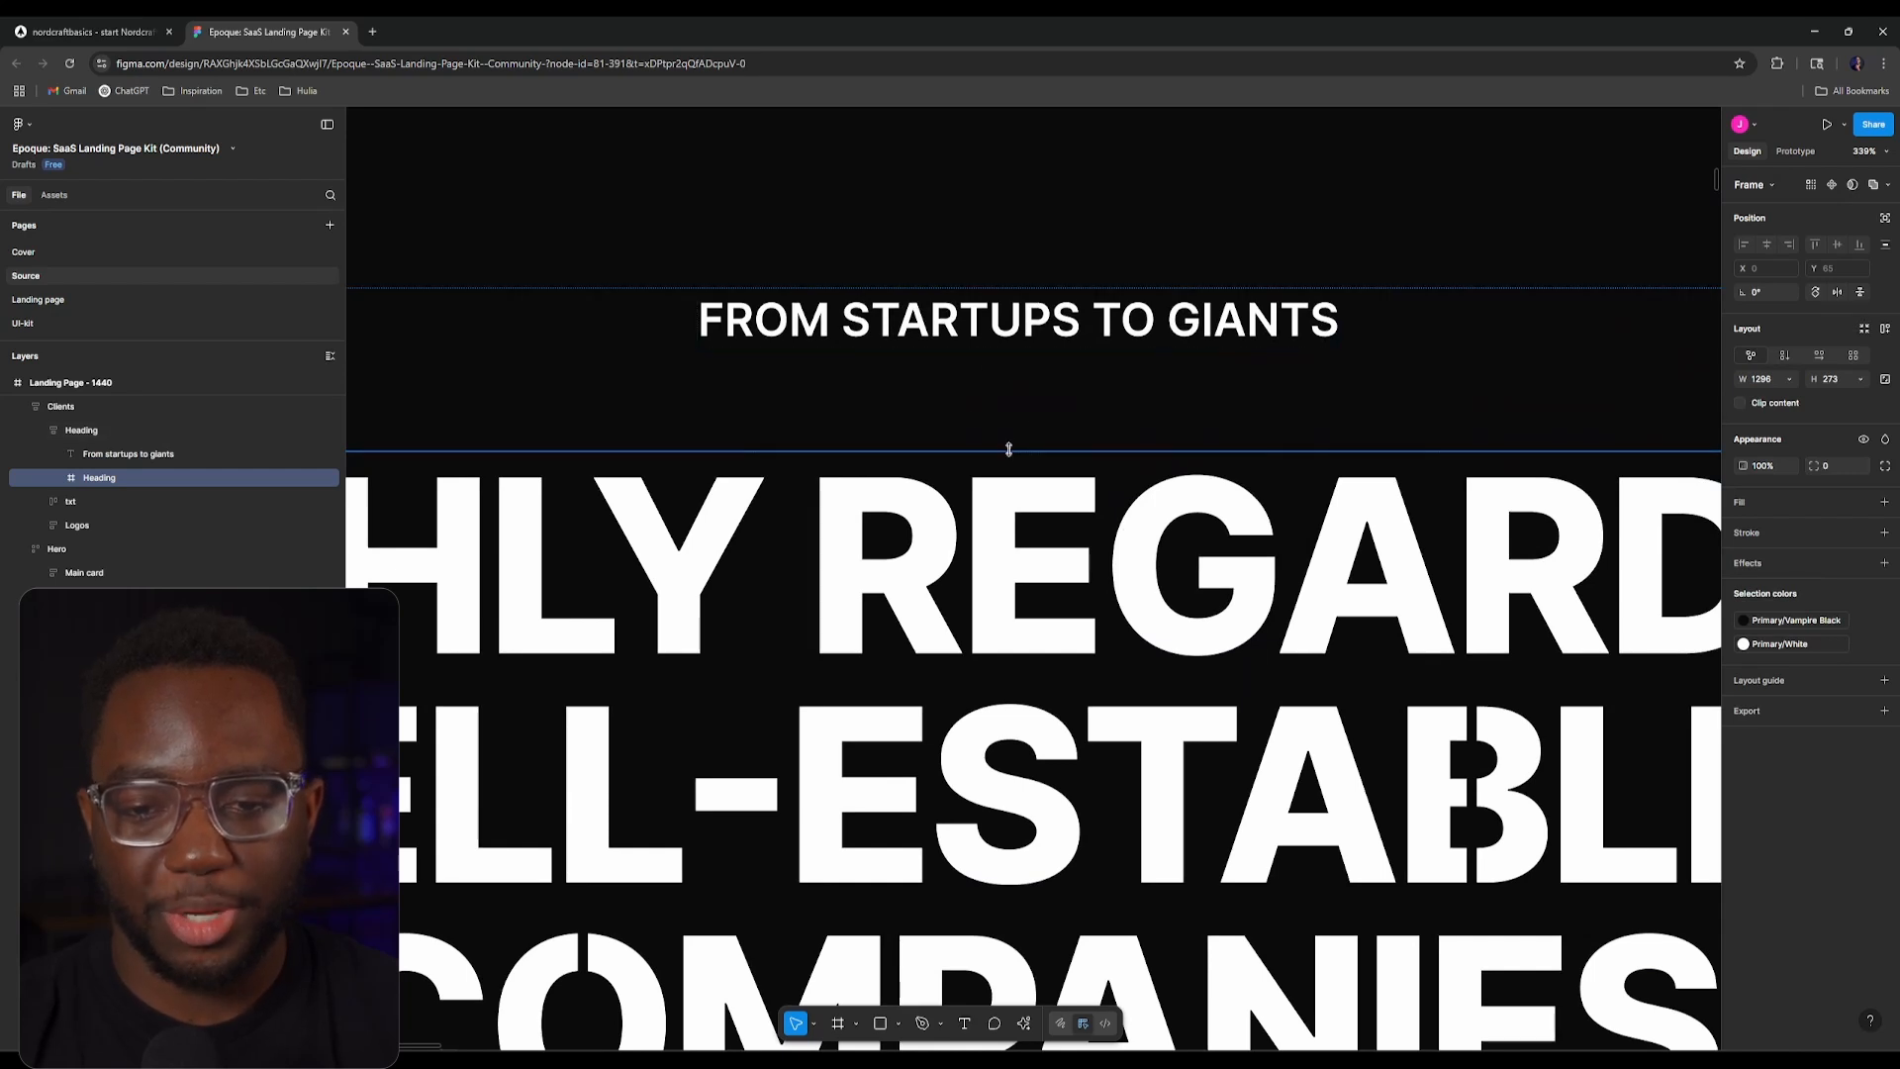
scroll(989, 447, "down", 3, "ctrl")
scroll(870, 465, "down", 3, "ctrl")
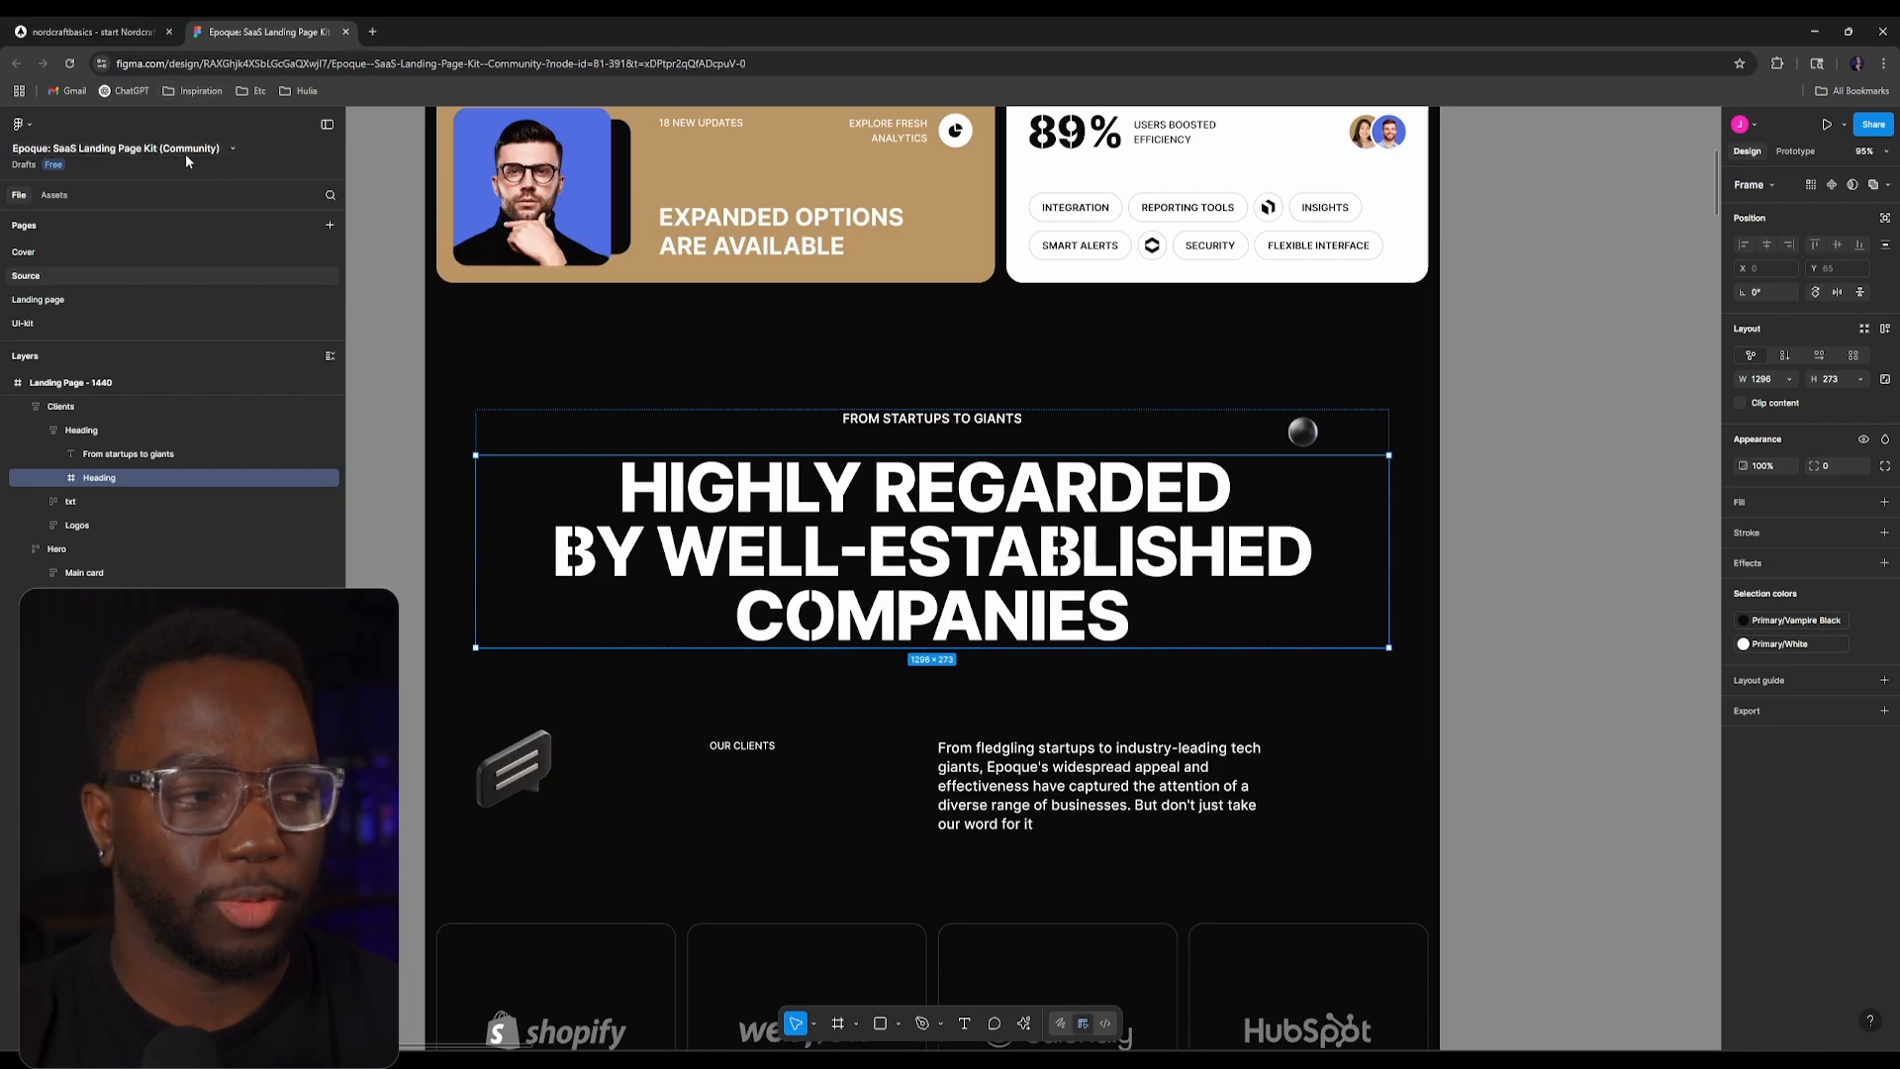
Step: Switch back to Nordcraft and create a new component named ui_Content
left_click(94, 32)
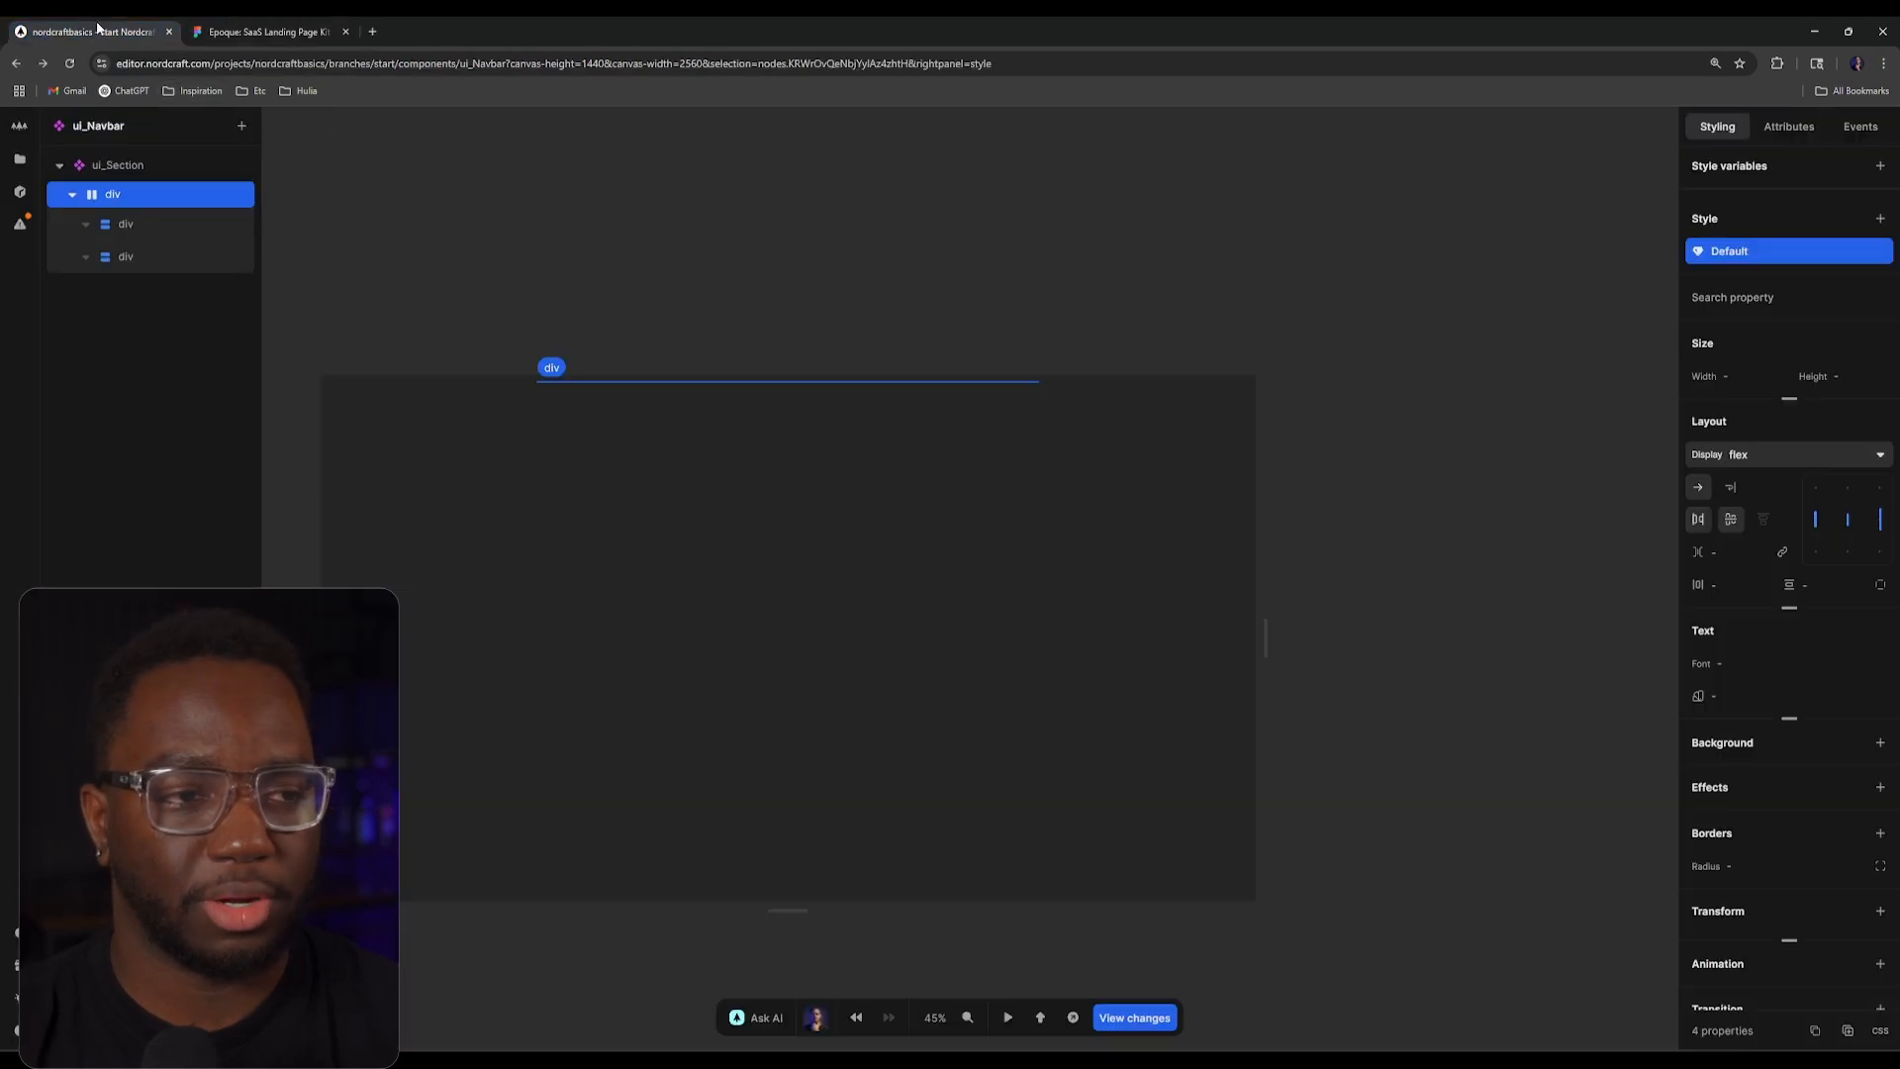
left_click(36, 165)
left_click(242, 409)
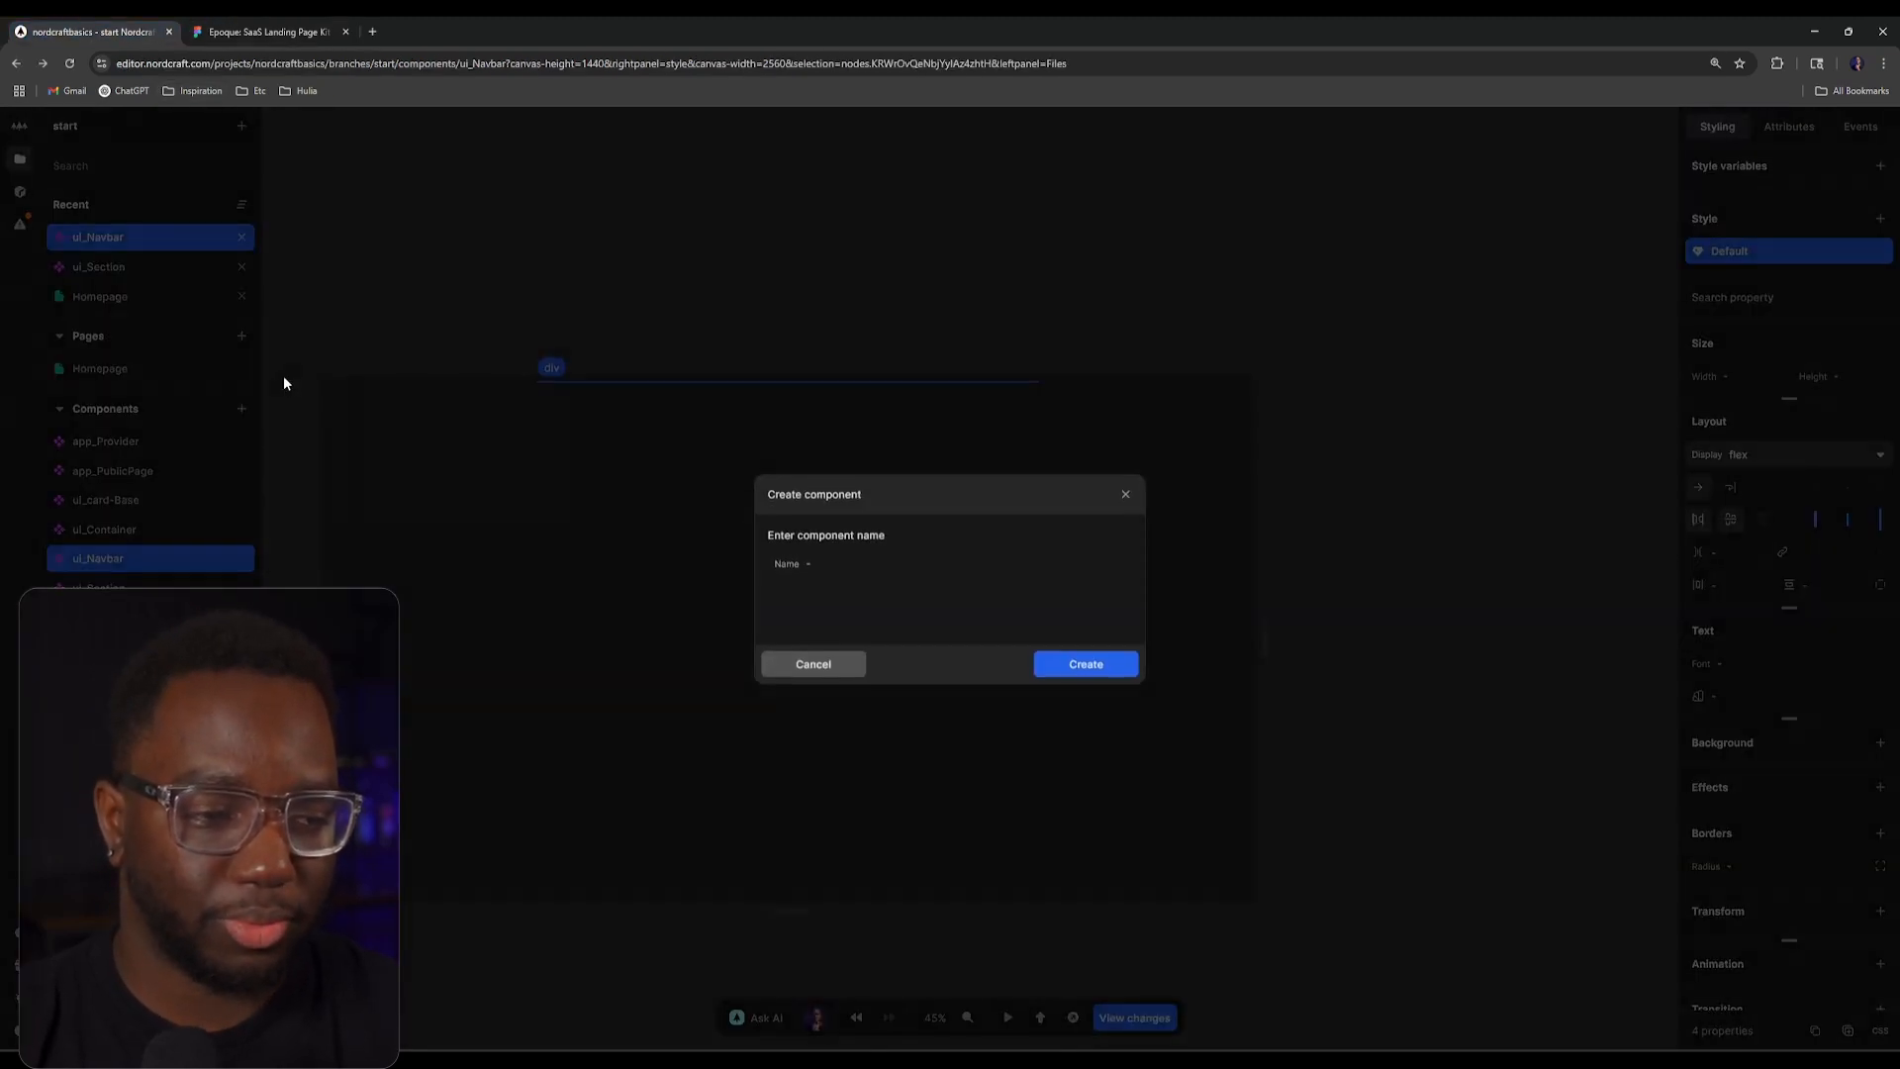
type("ui_Content")
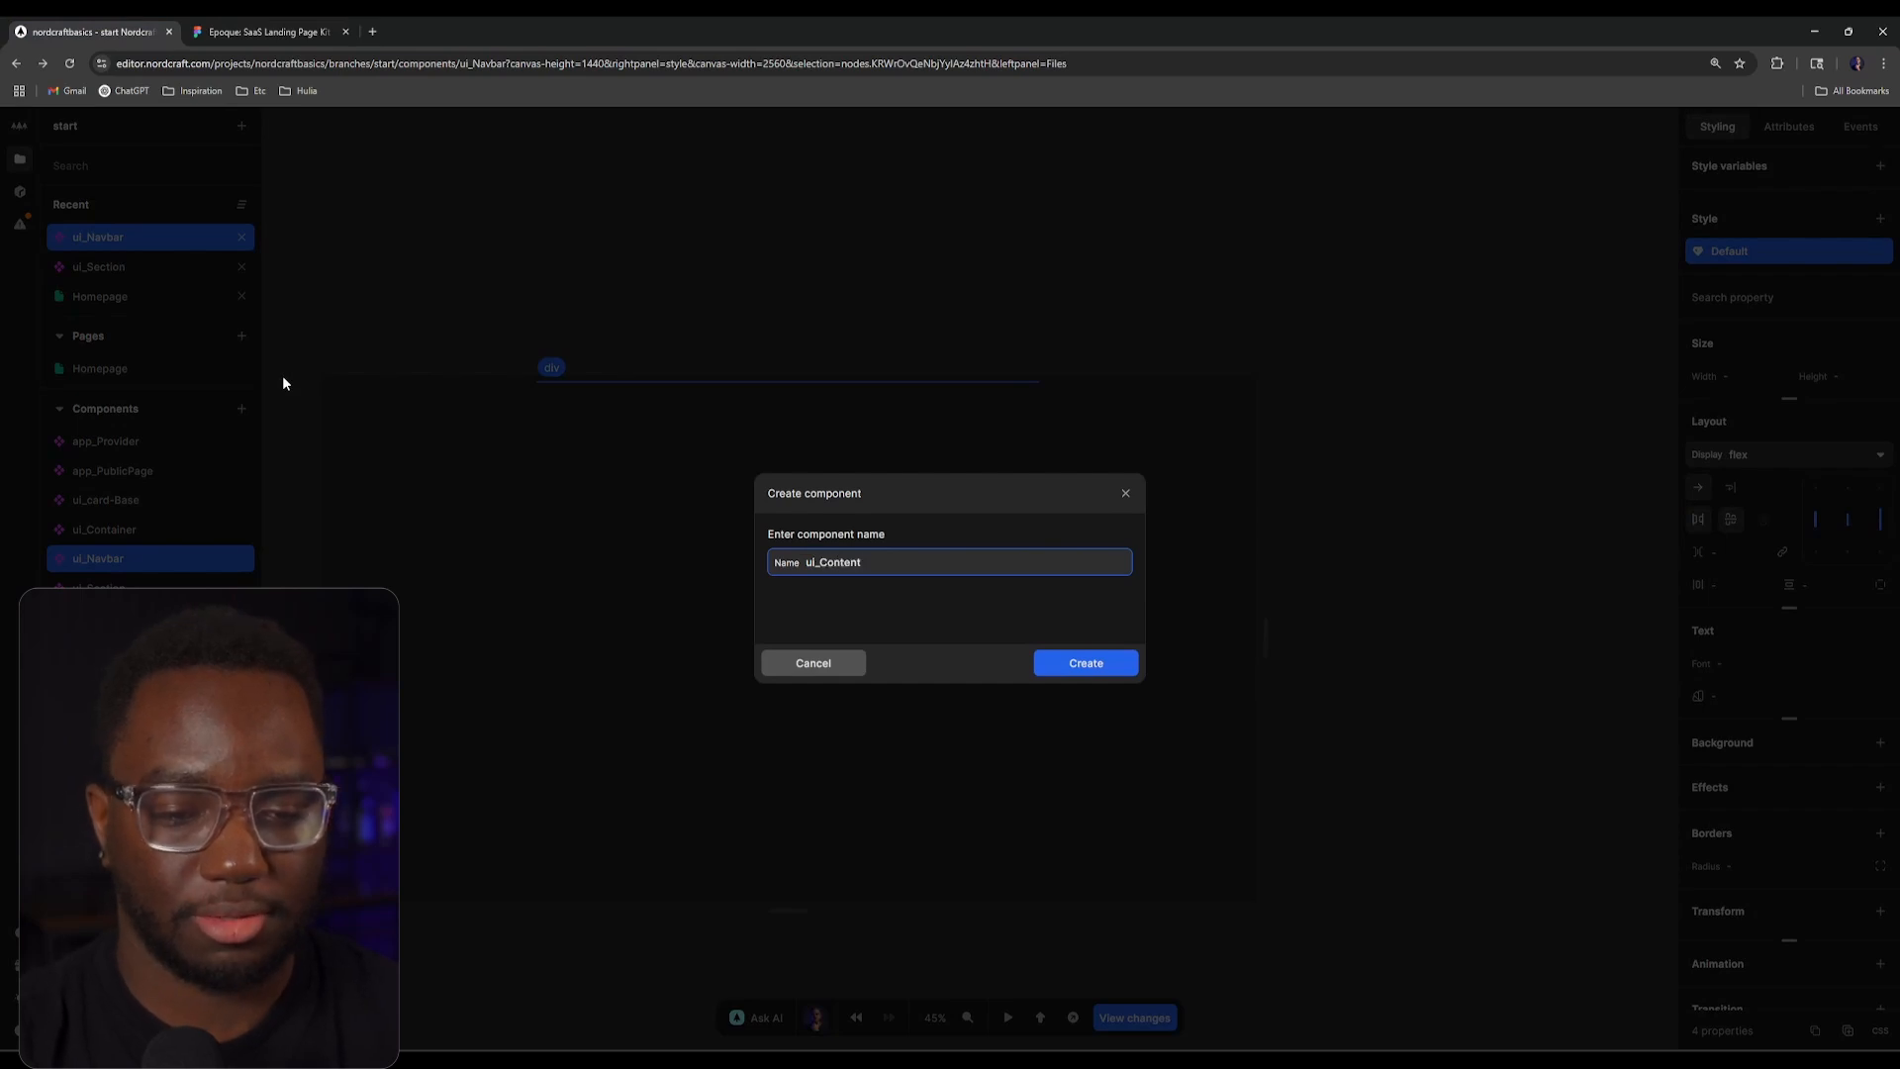
key("Return")
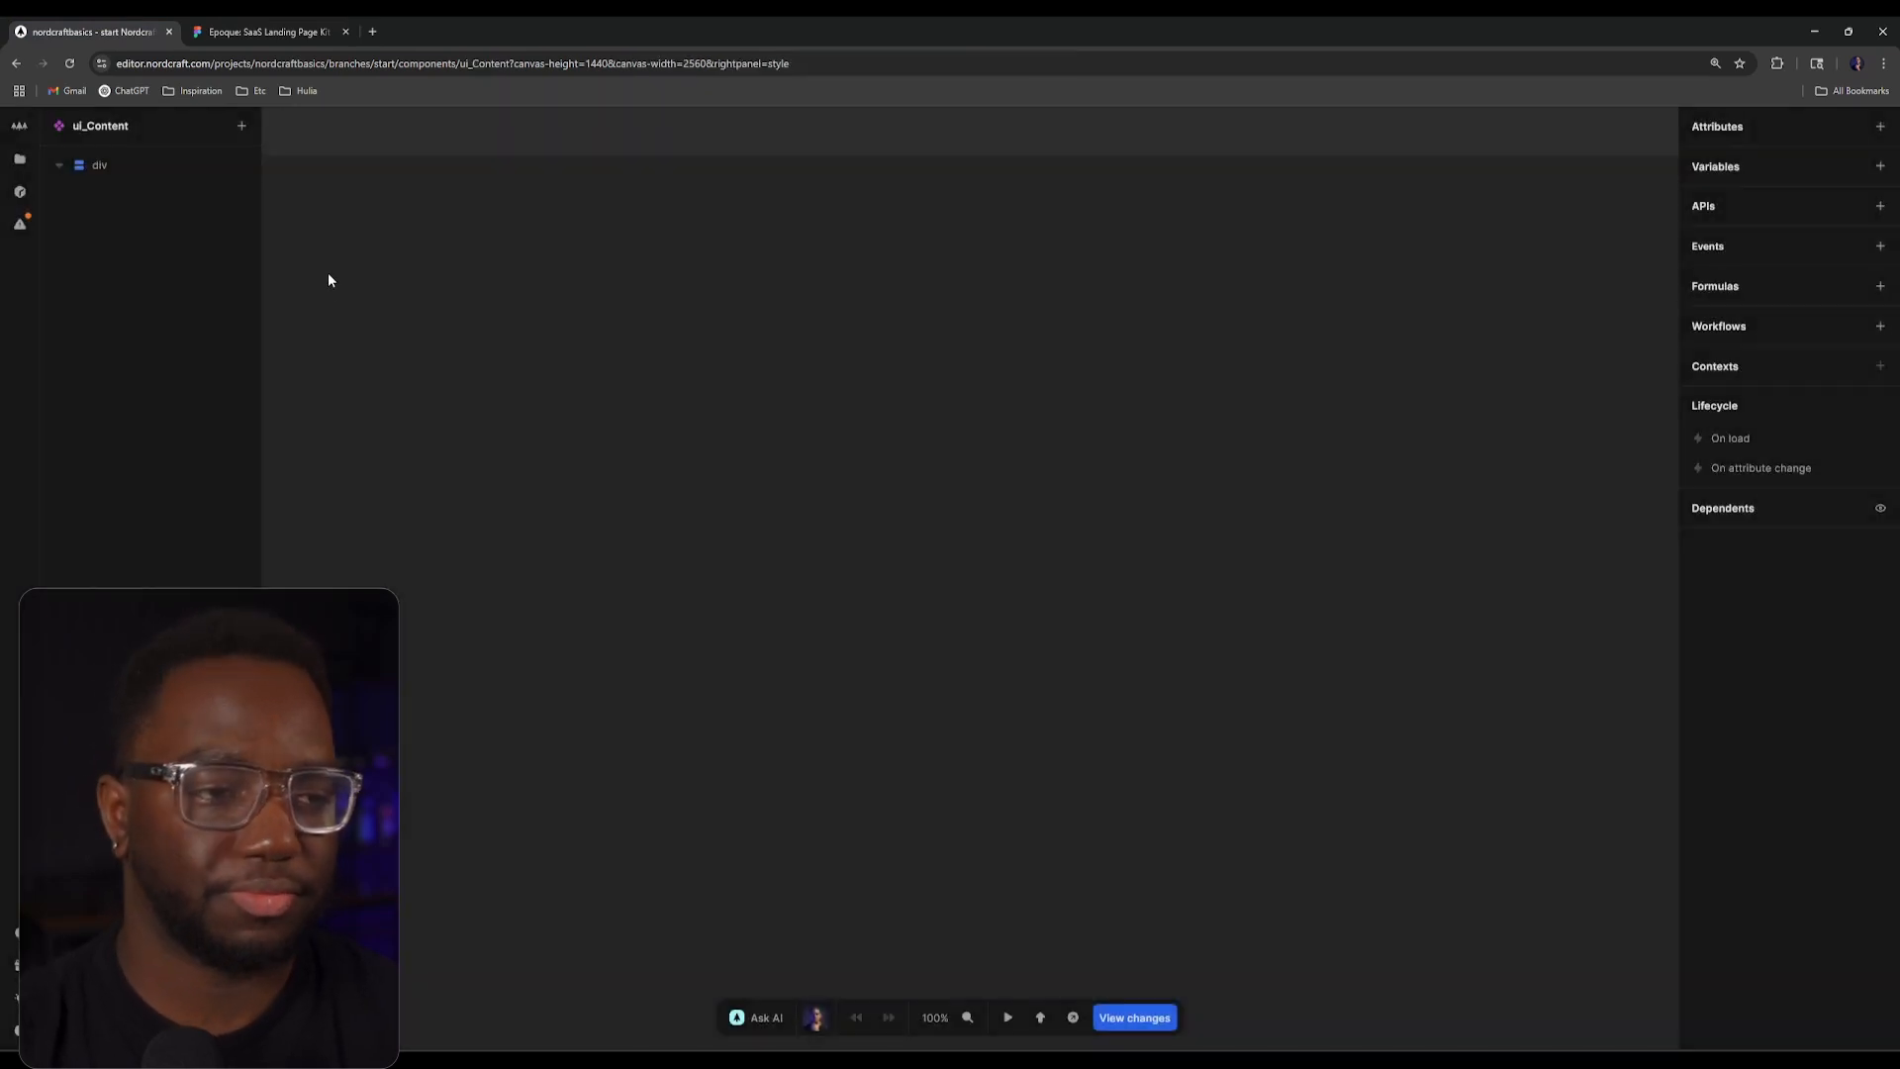
Step: Add a slot element inside the root div of ui_Content
left_click(140, 165)
type("e")
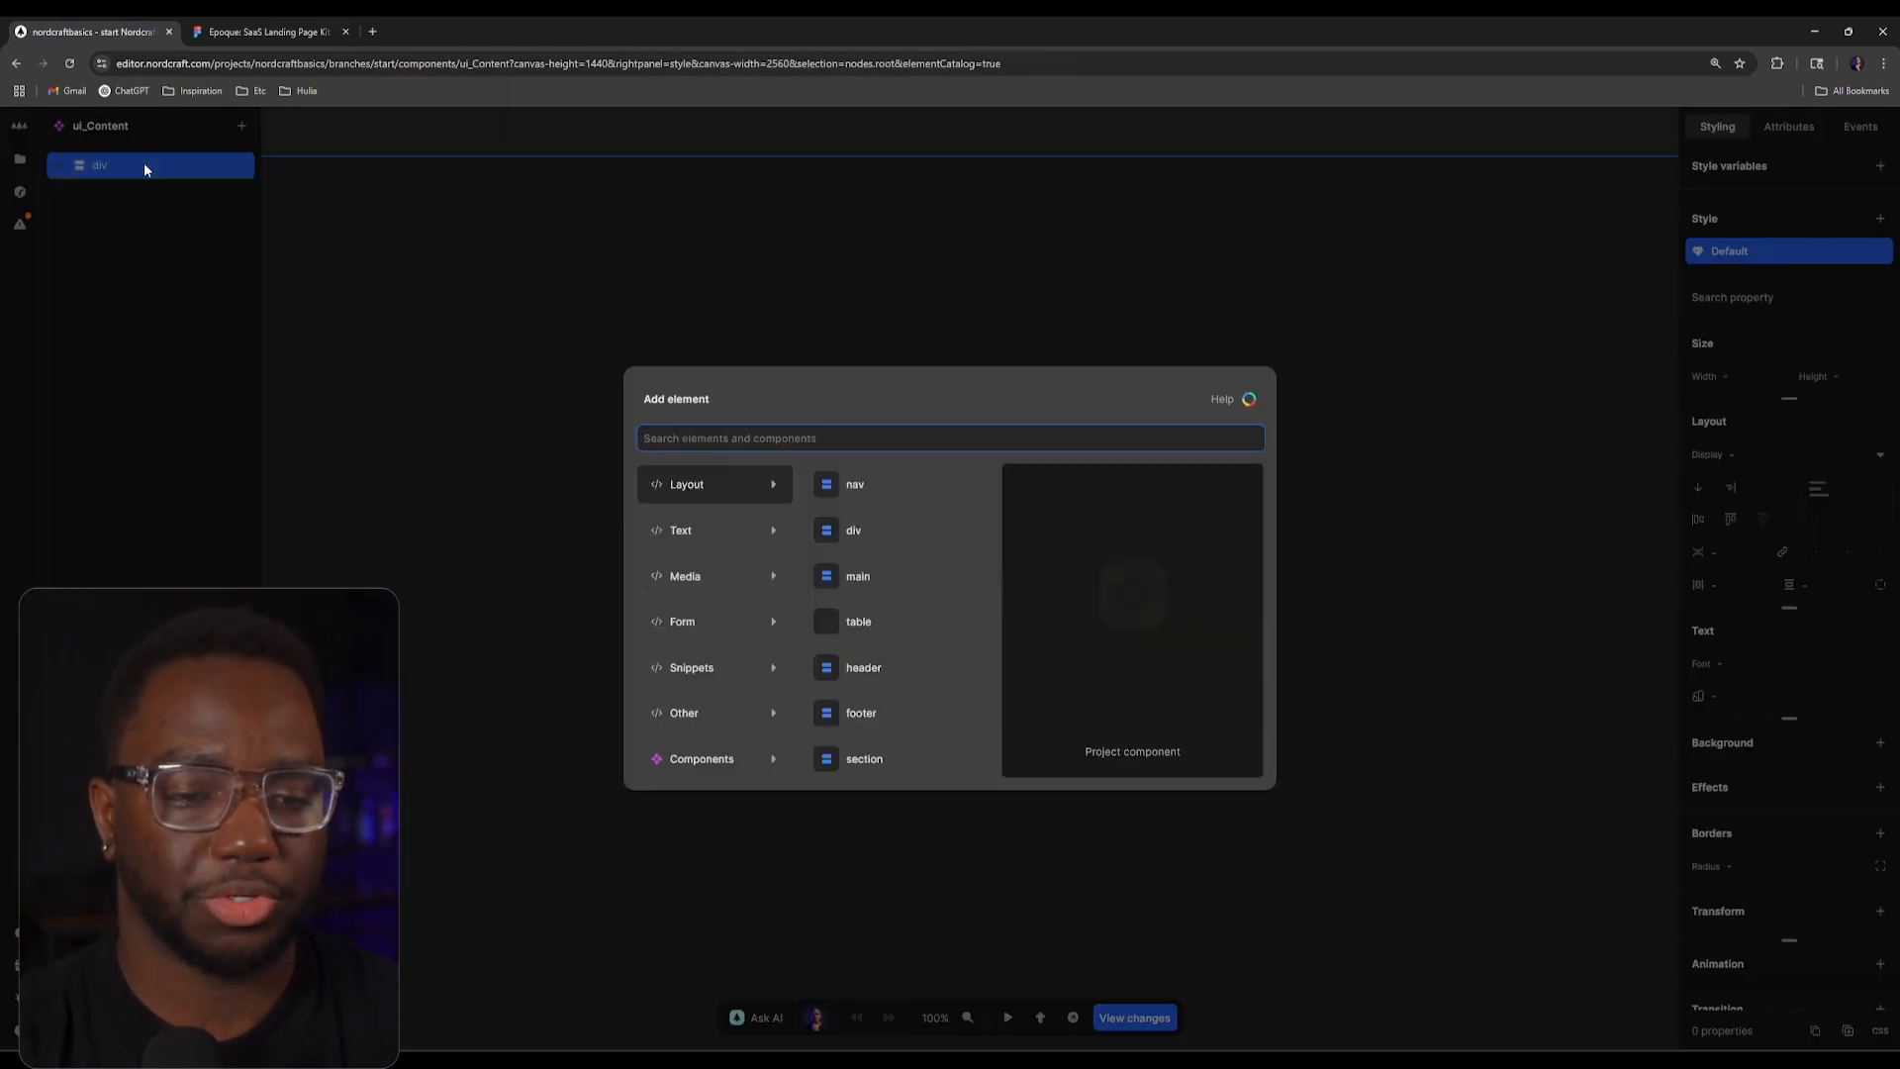
type("slot")
key("Return")
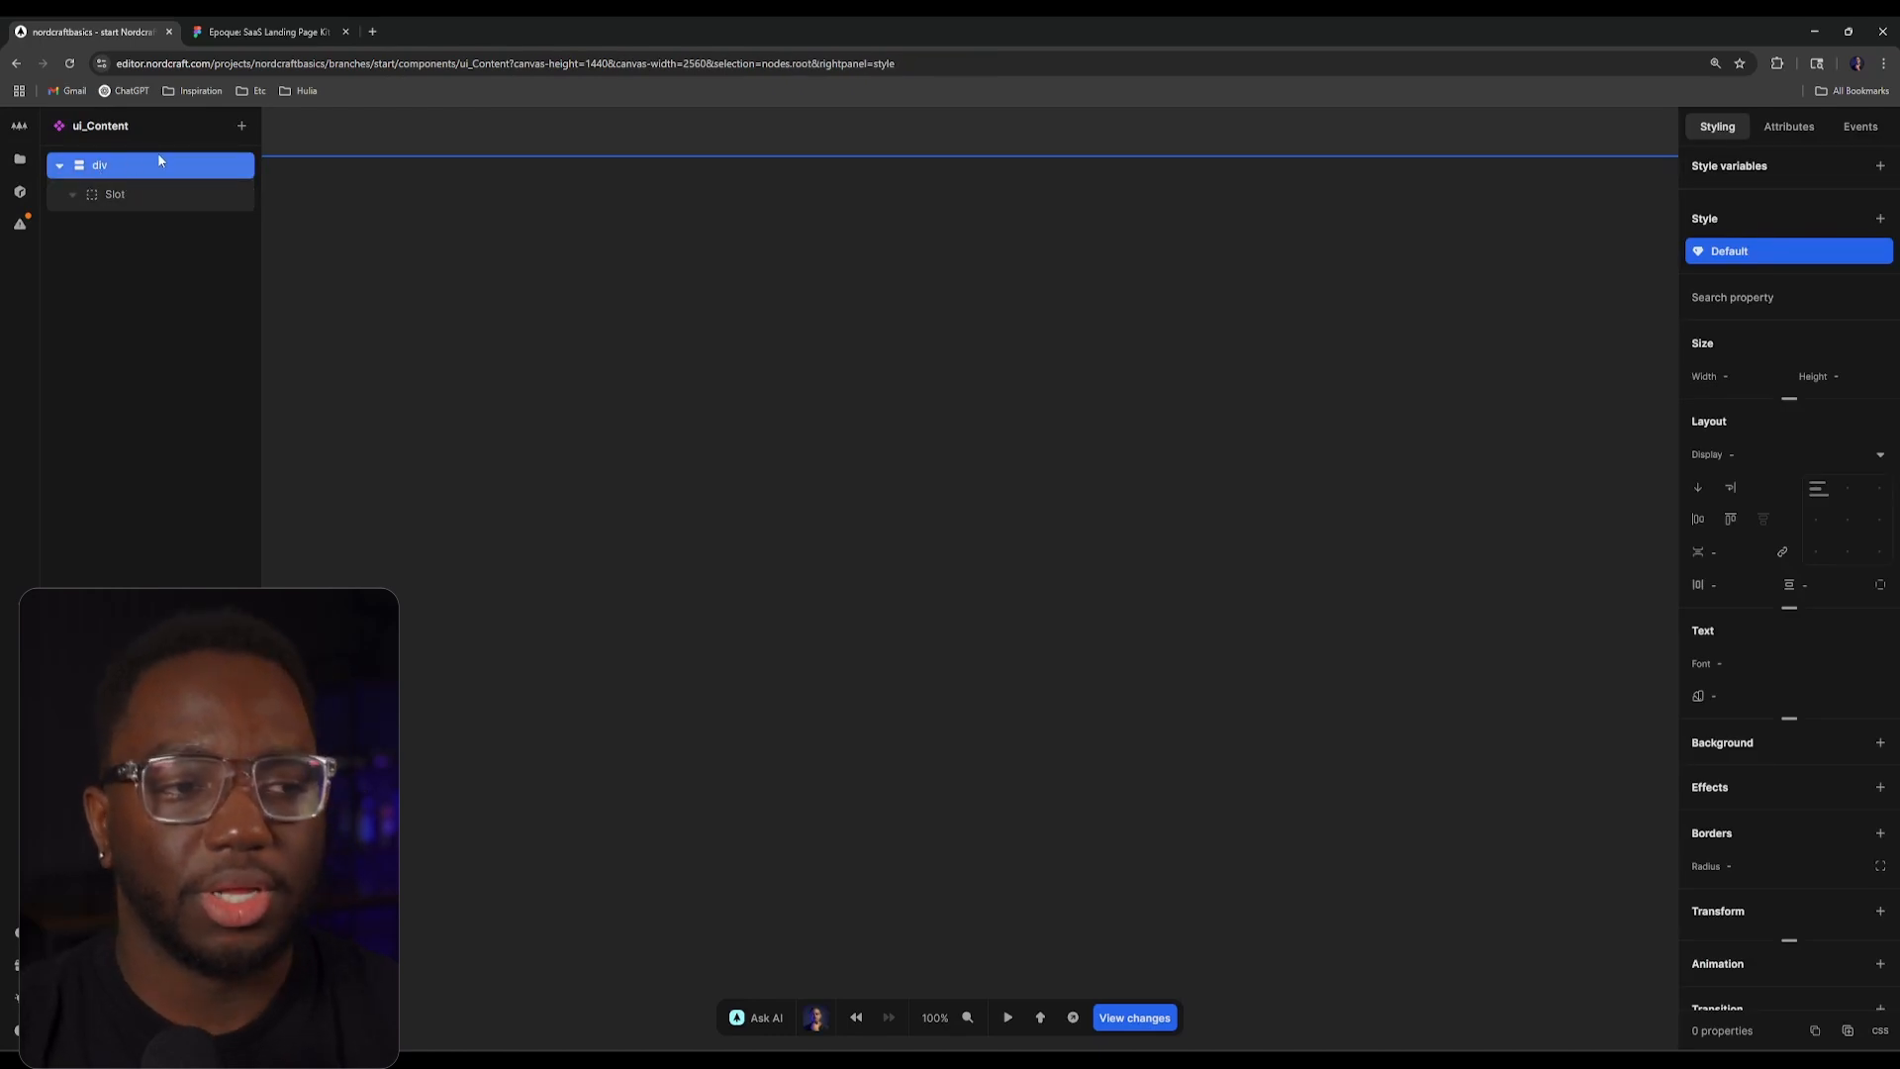
Step: Set the gap of ui_Content's root div to 1rem
left_click(1732, 554)
type("1")
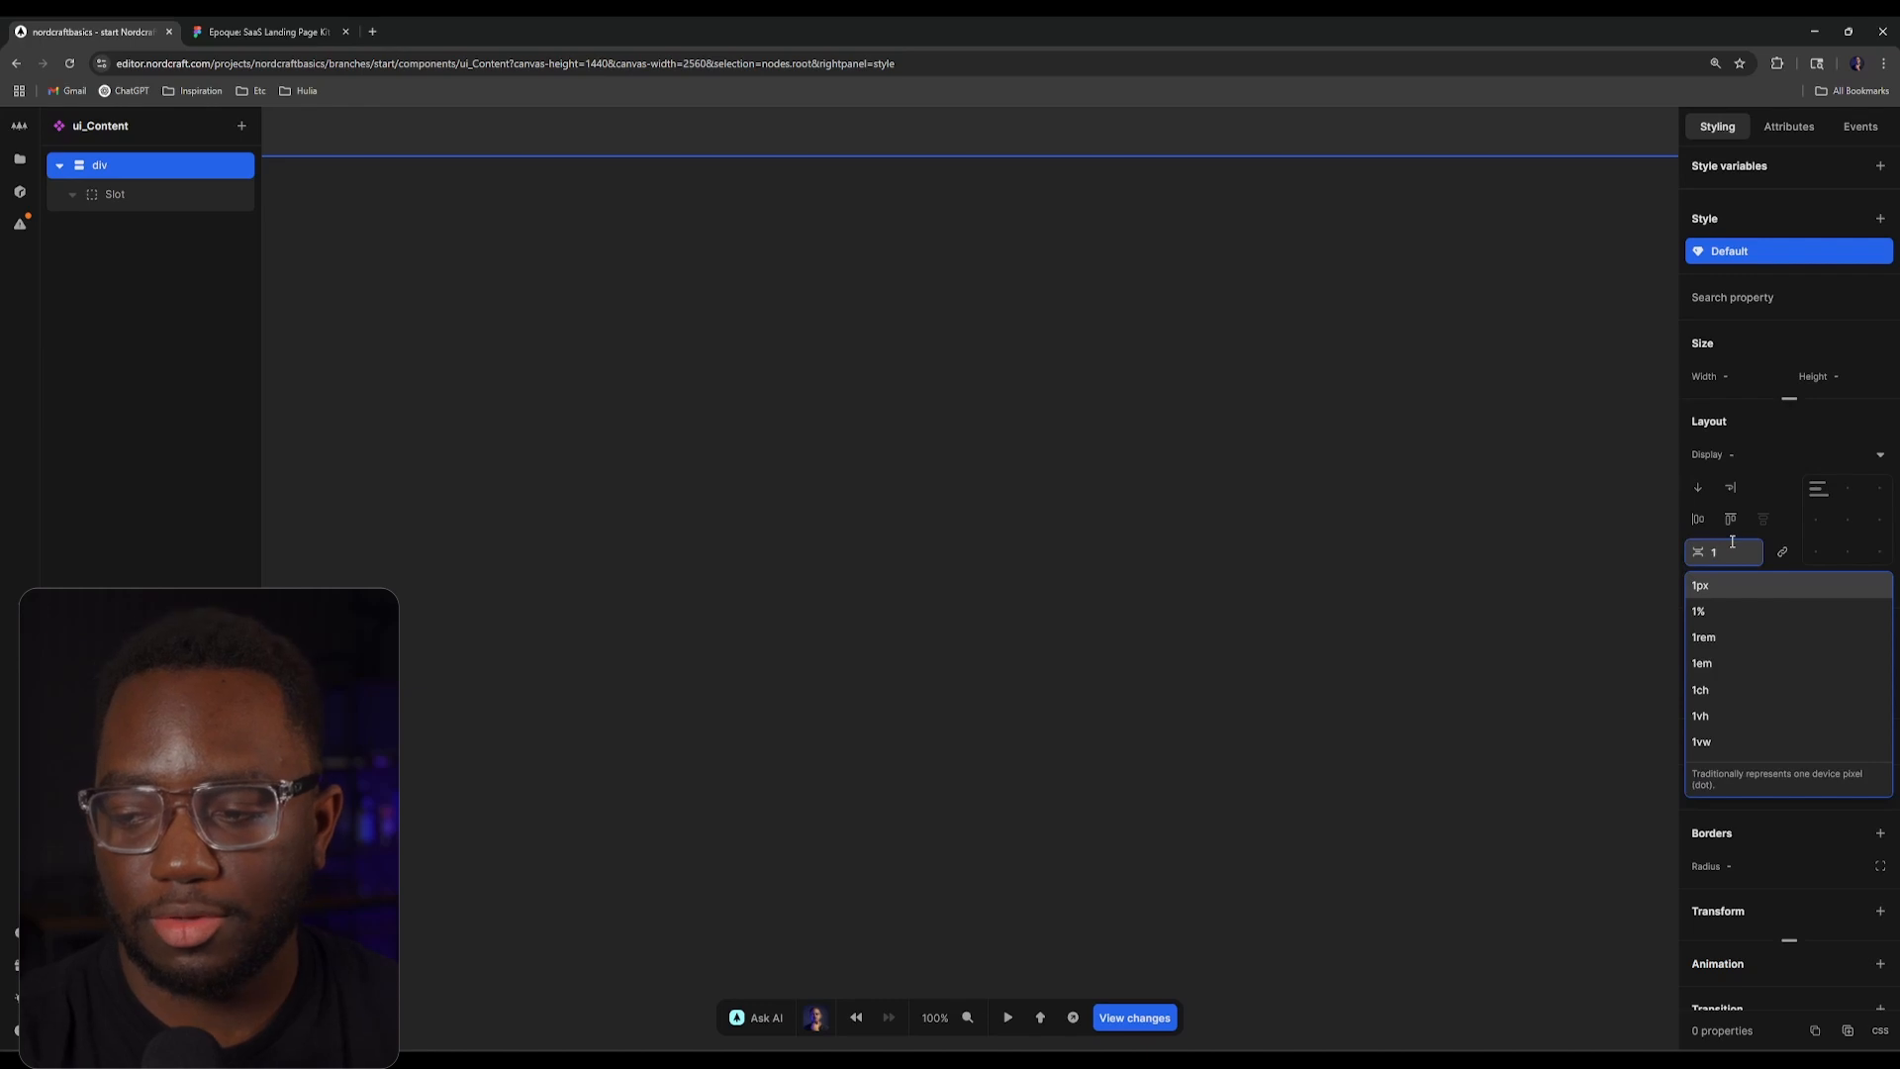
type("rem")
key("Return")
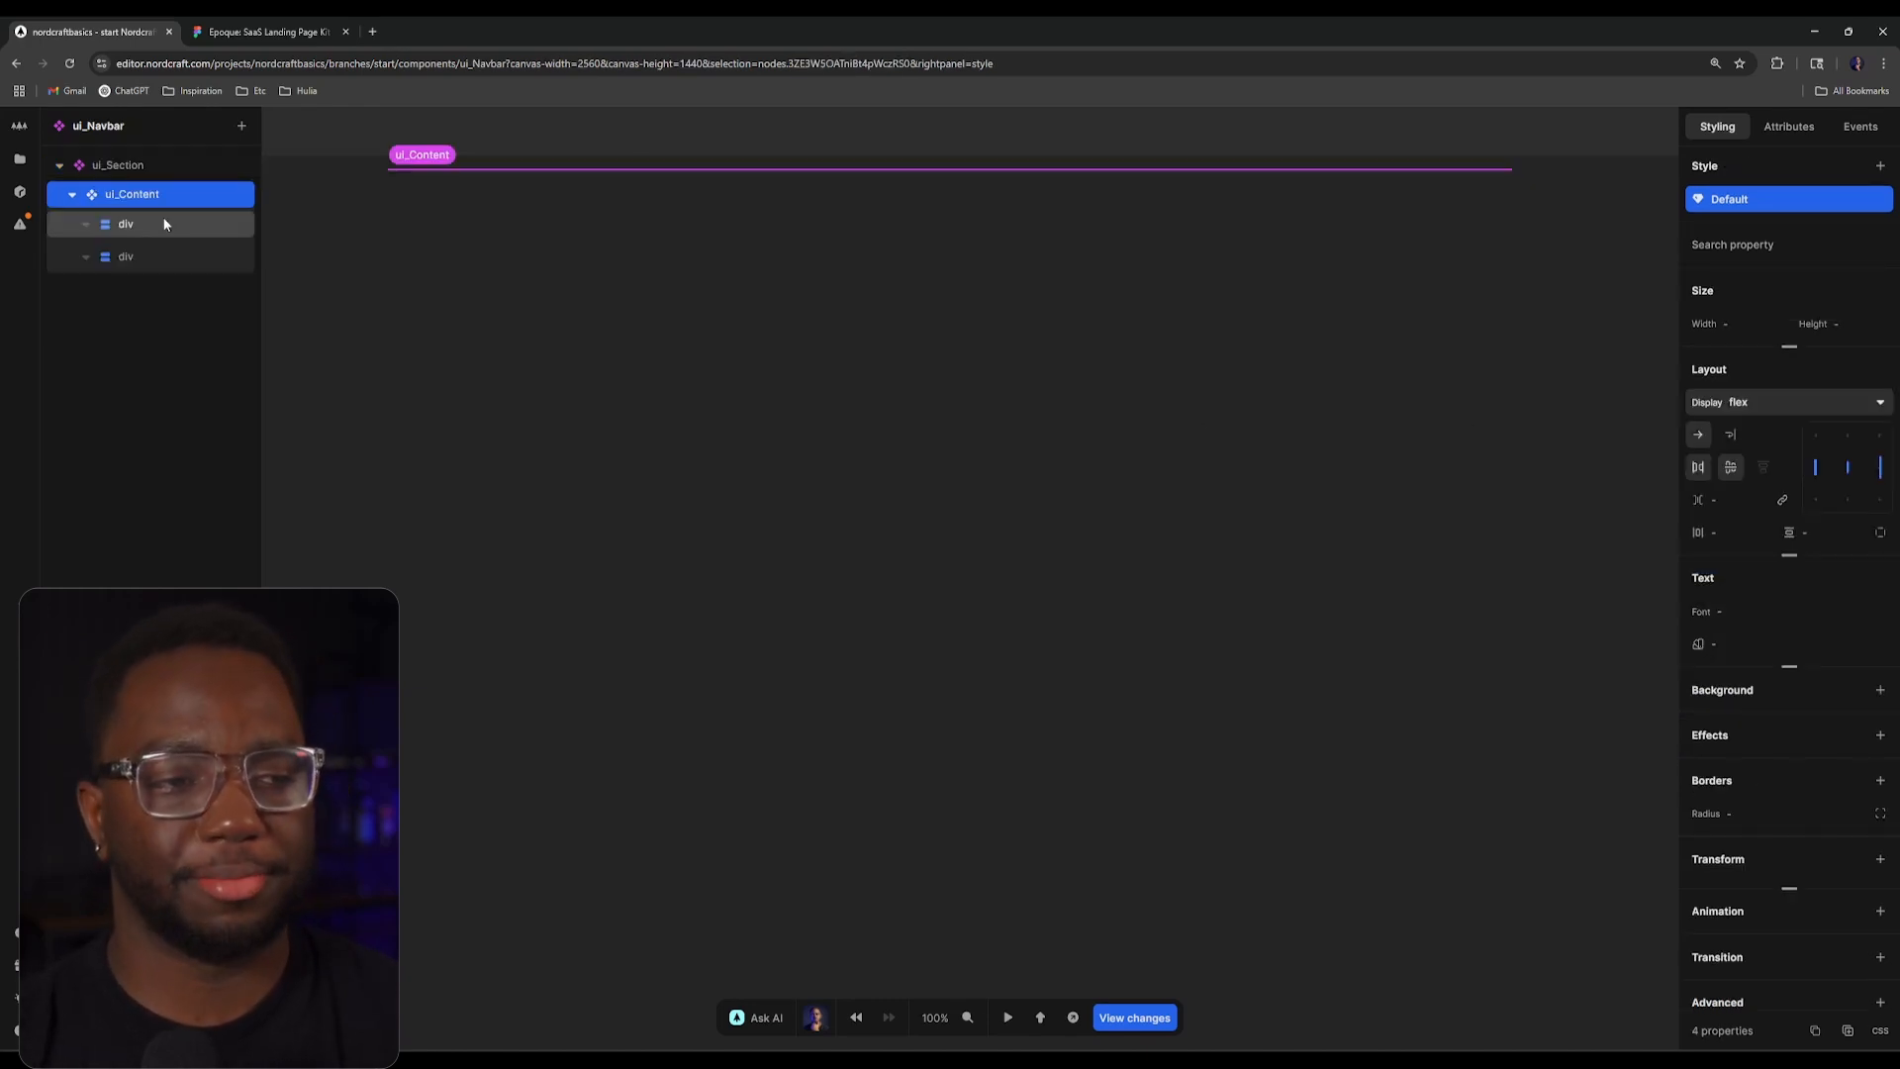
Step: Compare the child divs of ui_Navbar with how the Figma header groups its logo, navigation links and Get Started button
left_click(166, 224)
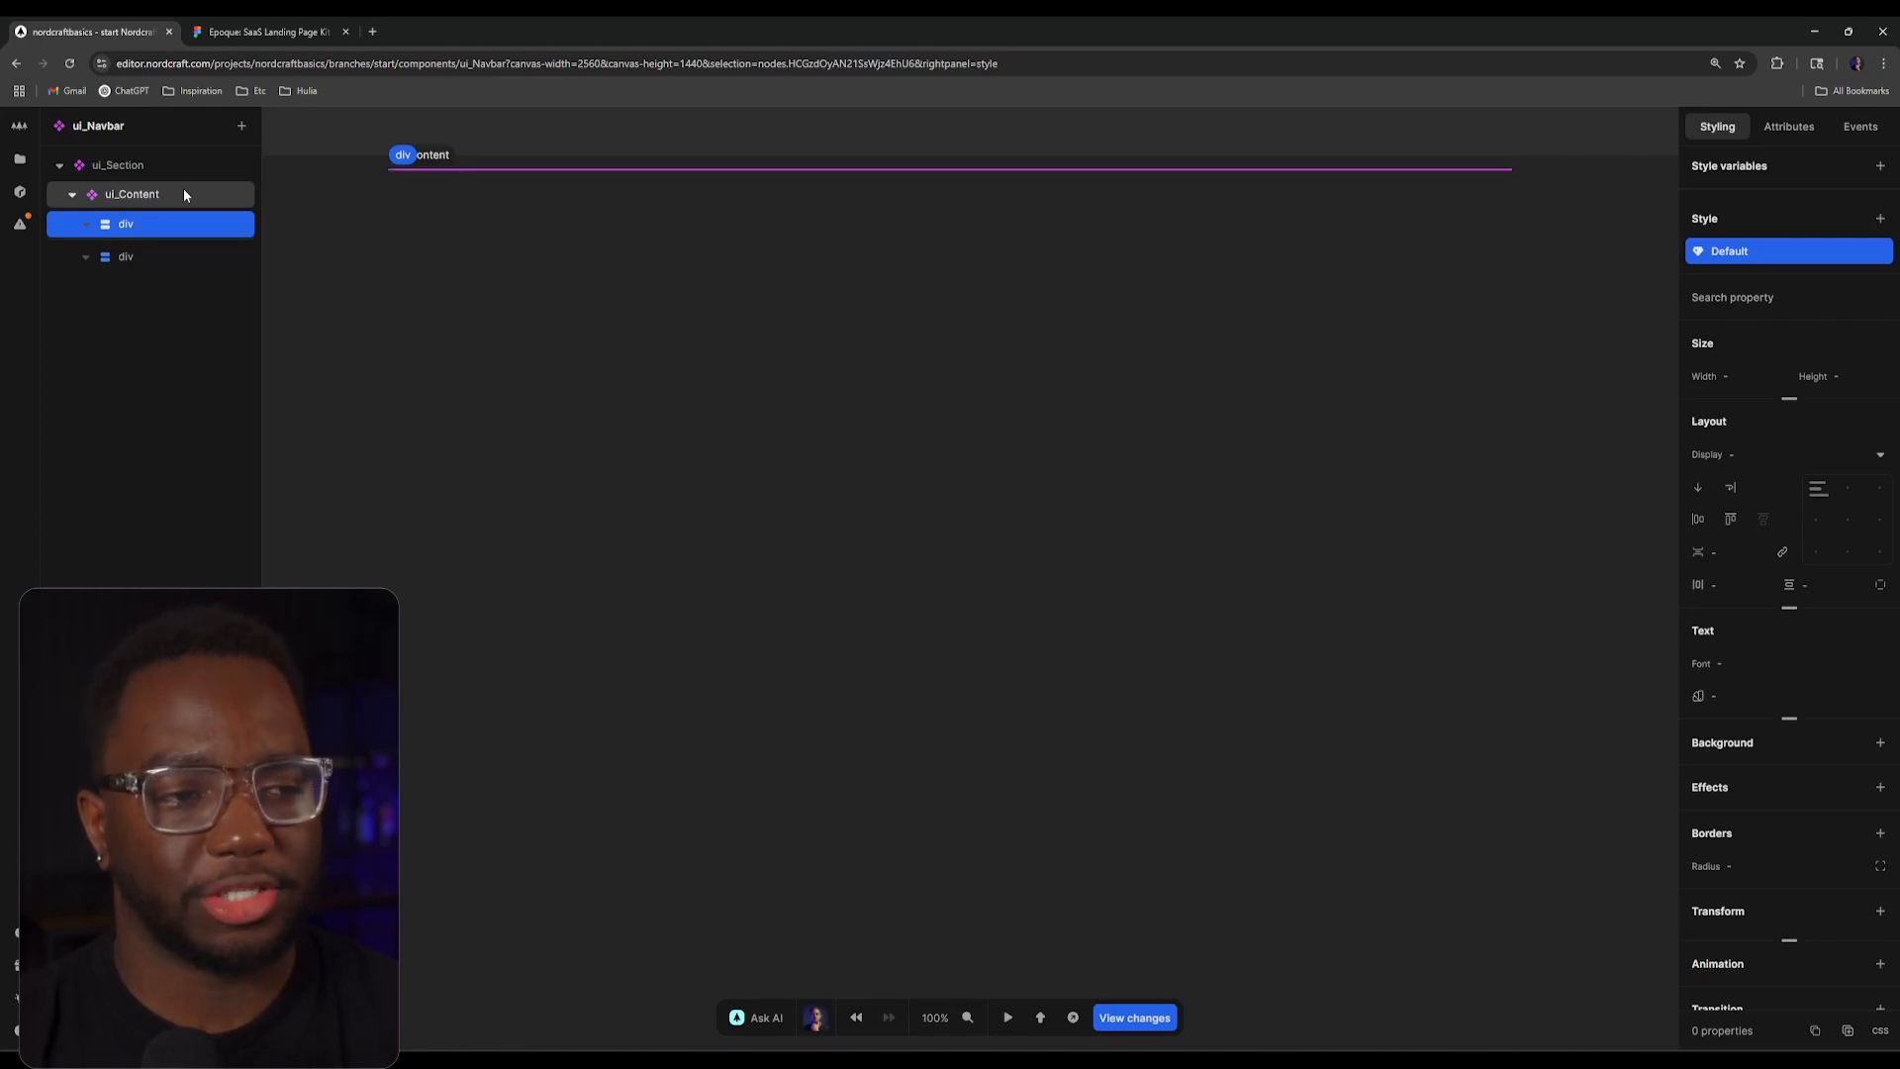
left_click(229, 33)
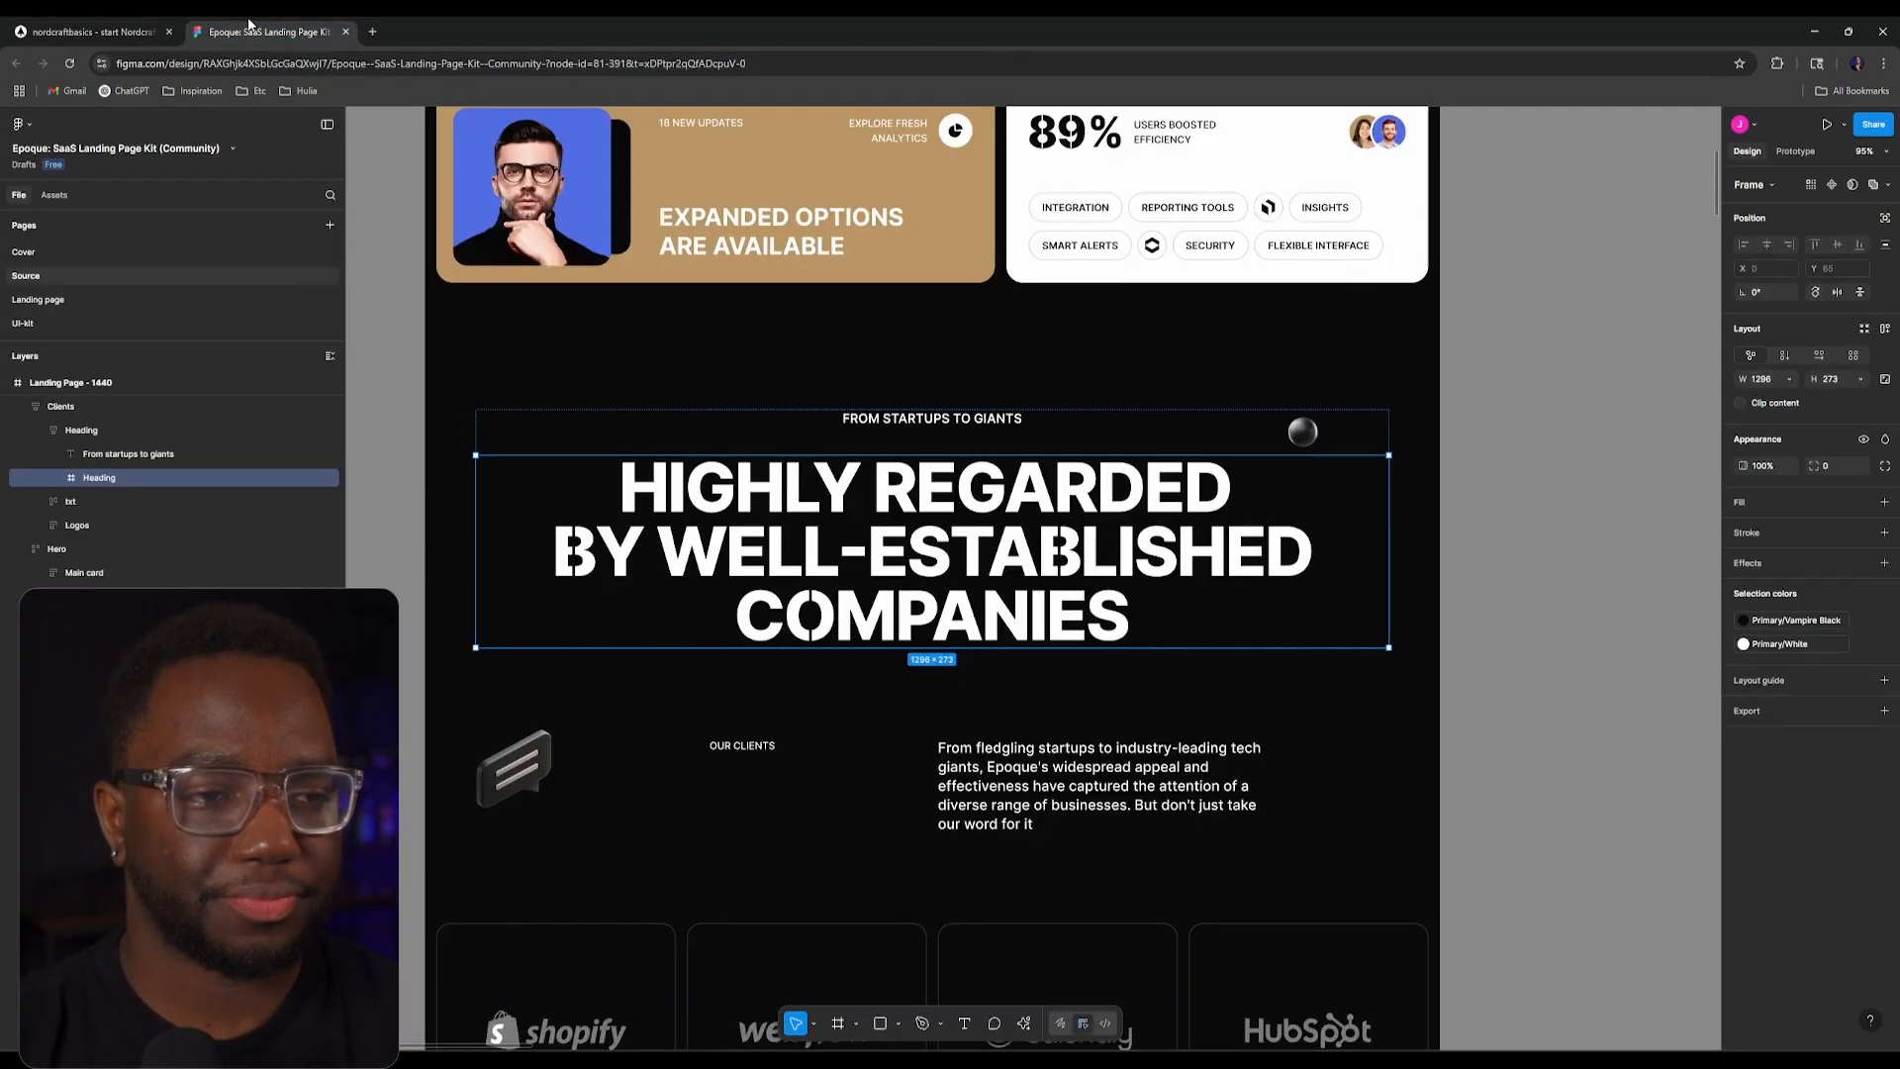
scroll(852, 429, "up", 8)
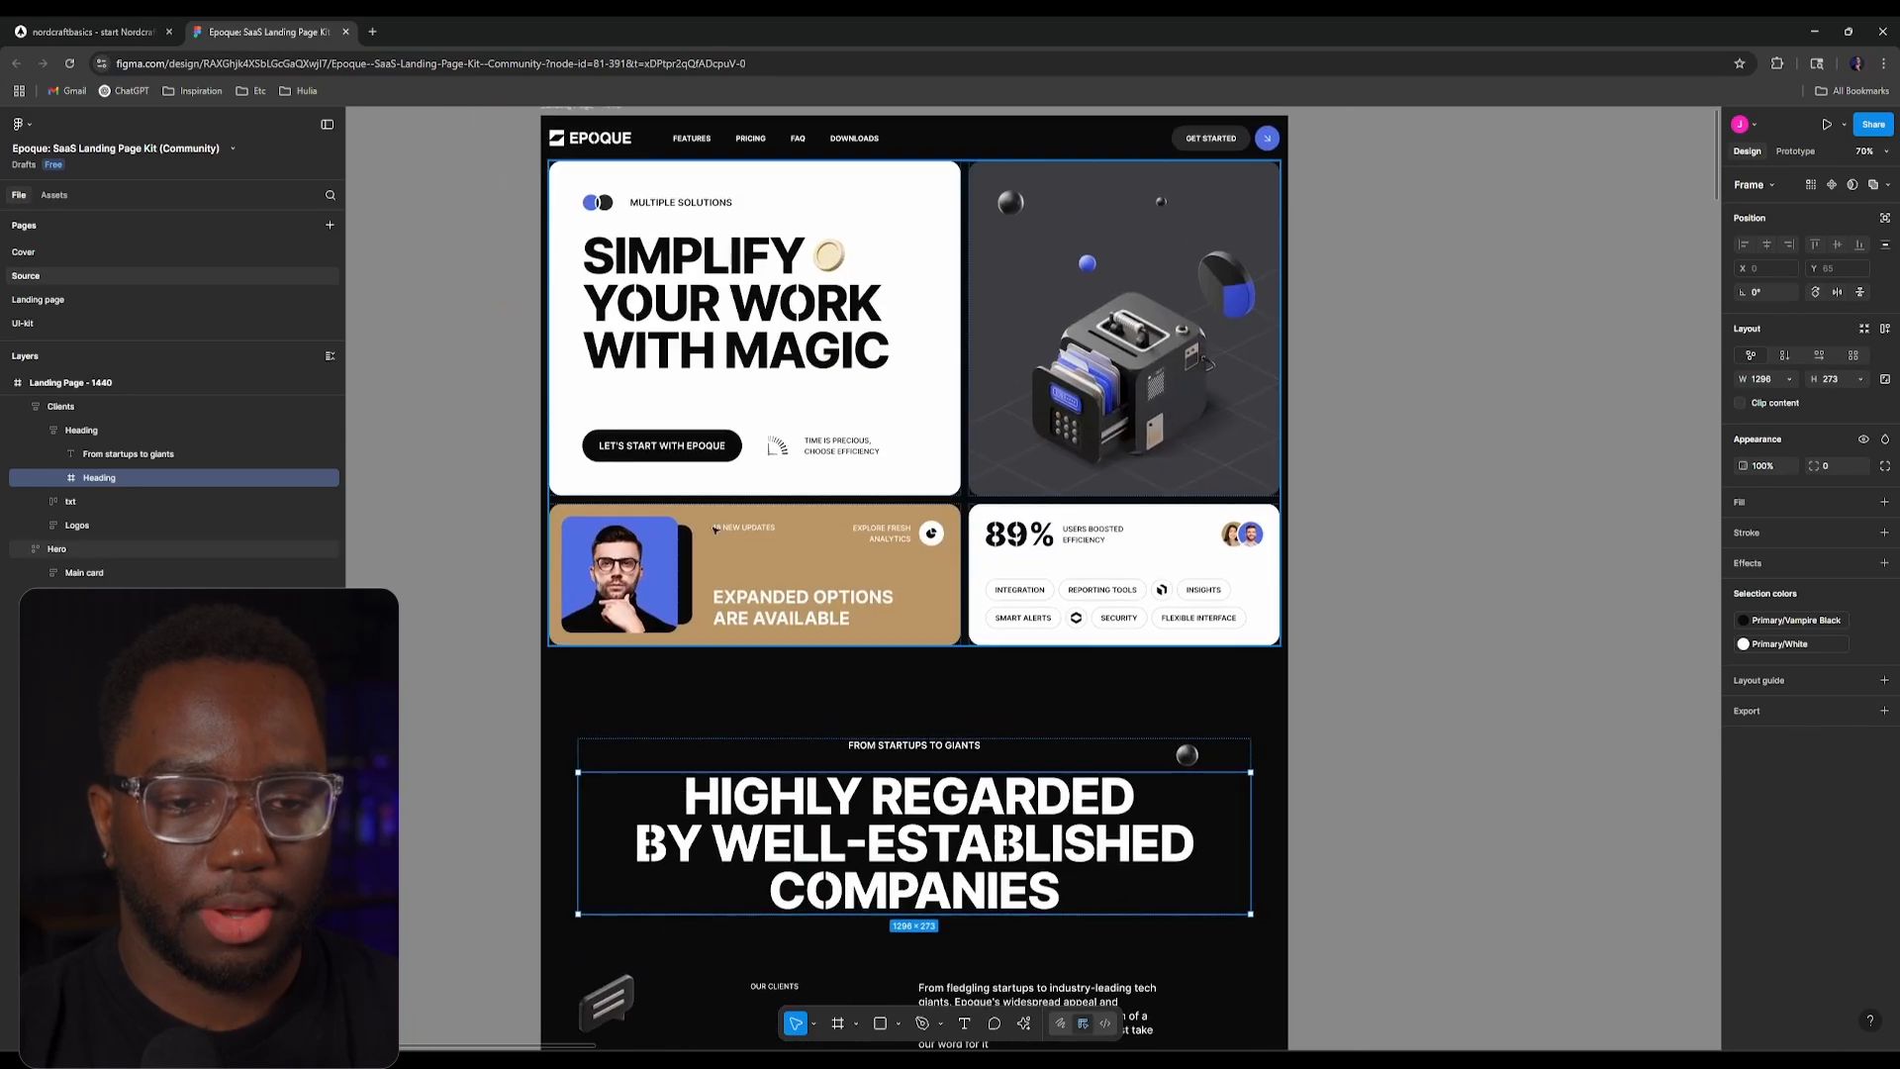
scroll(763, 329, "up", 4)
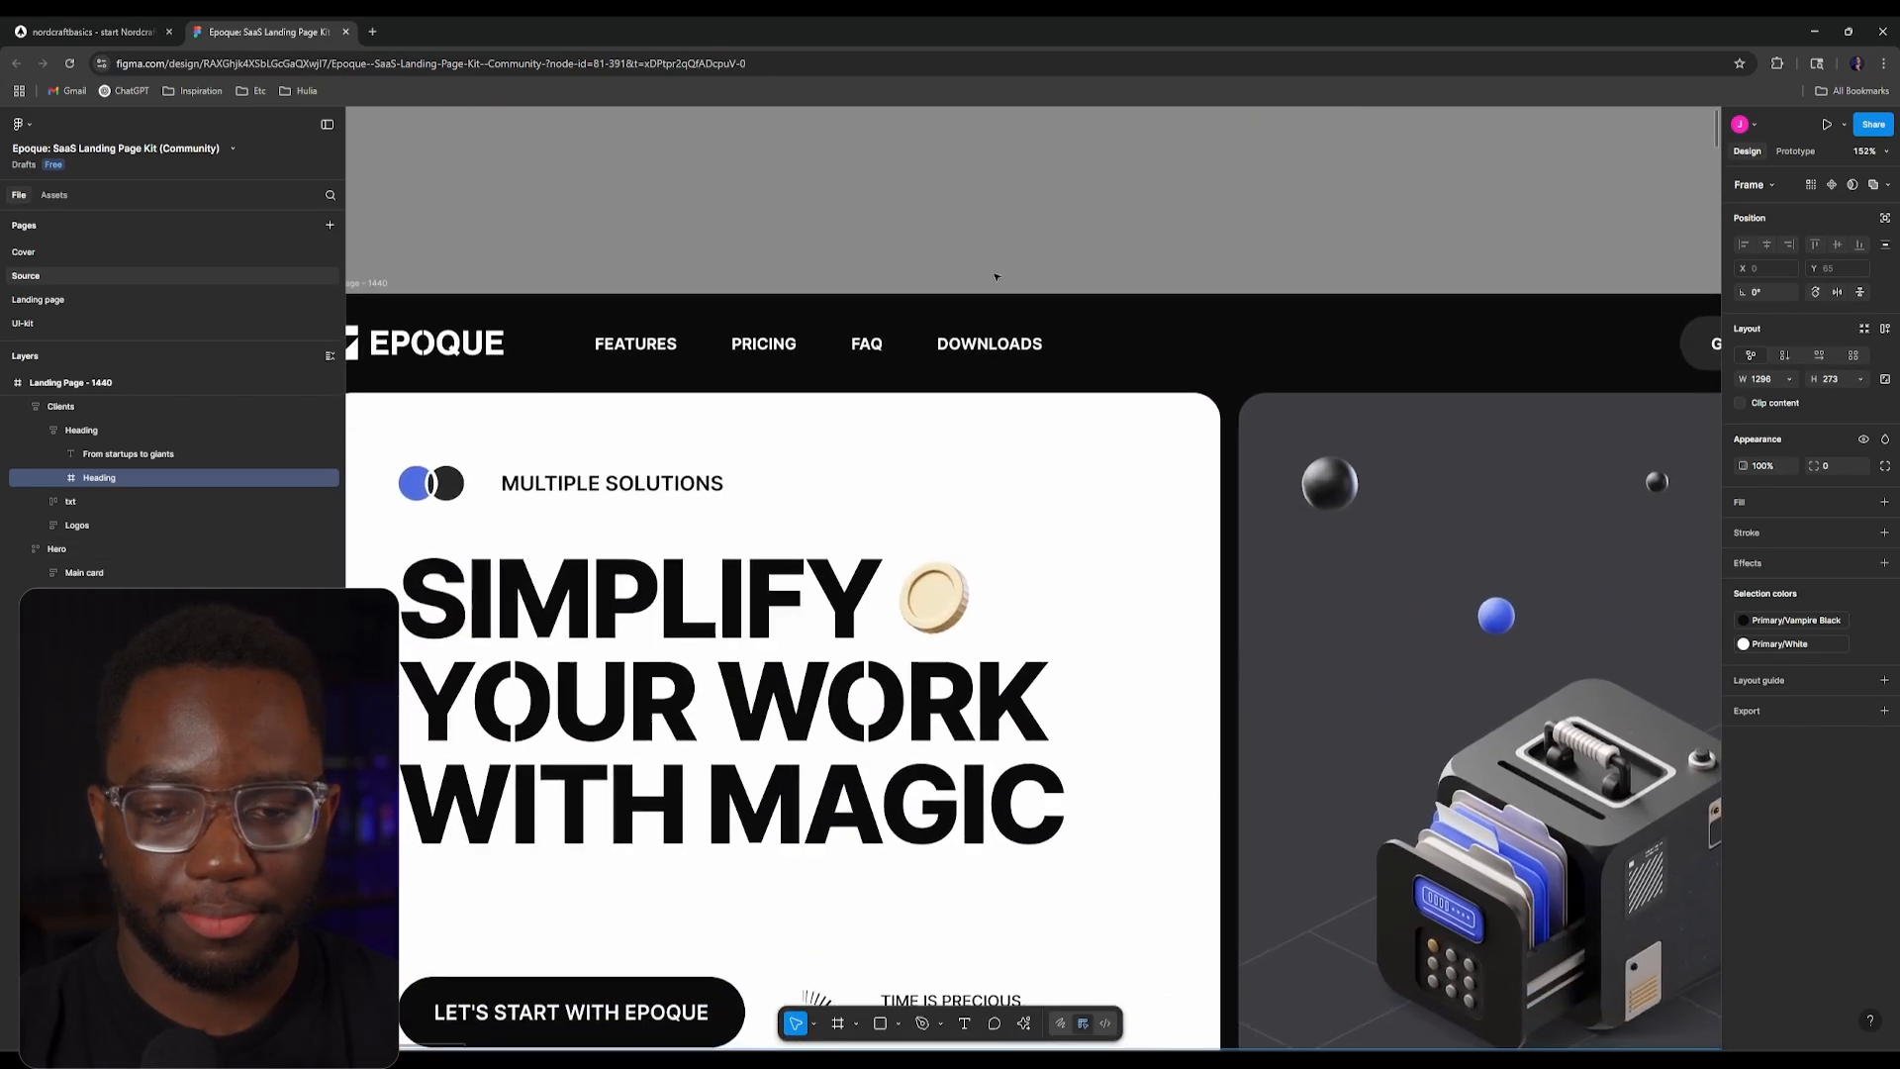
scroll(940, 281, "down", 3)
left_click(178, 25)
left_click(259, 31)
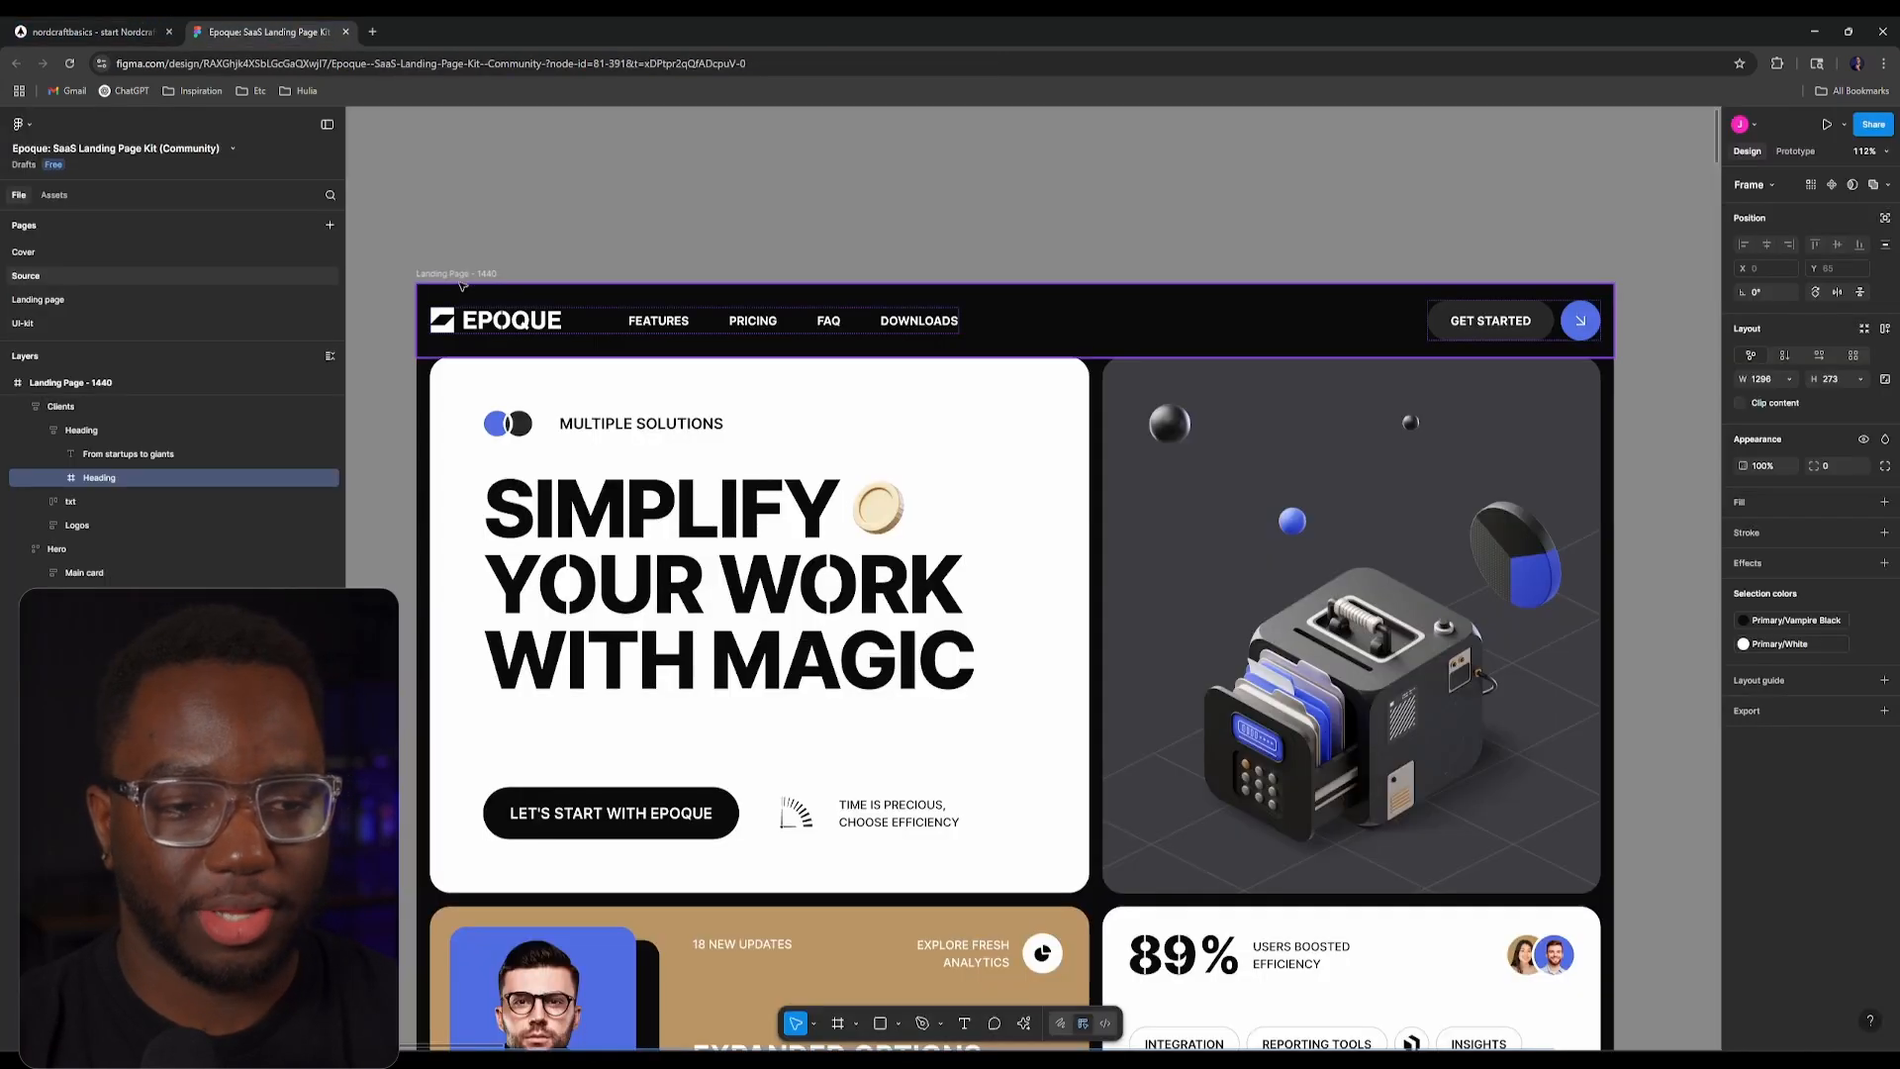
left_click(453, 325)
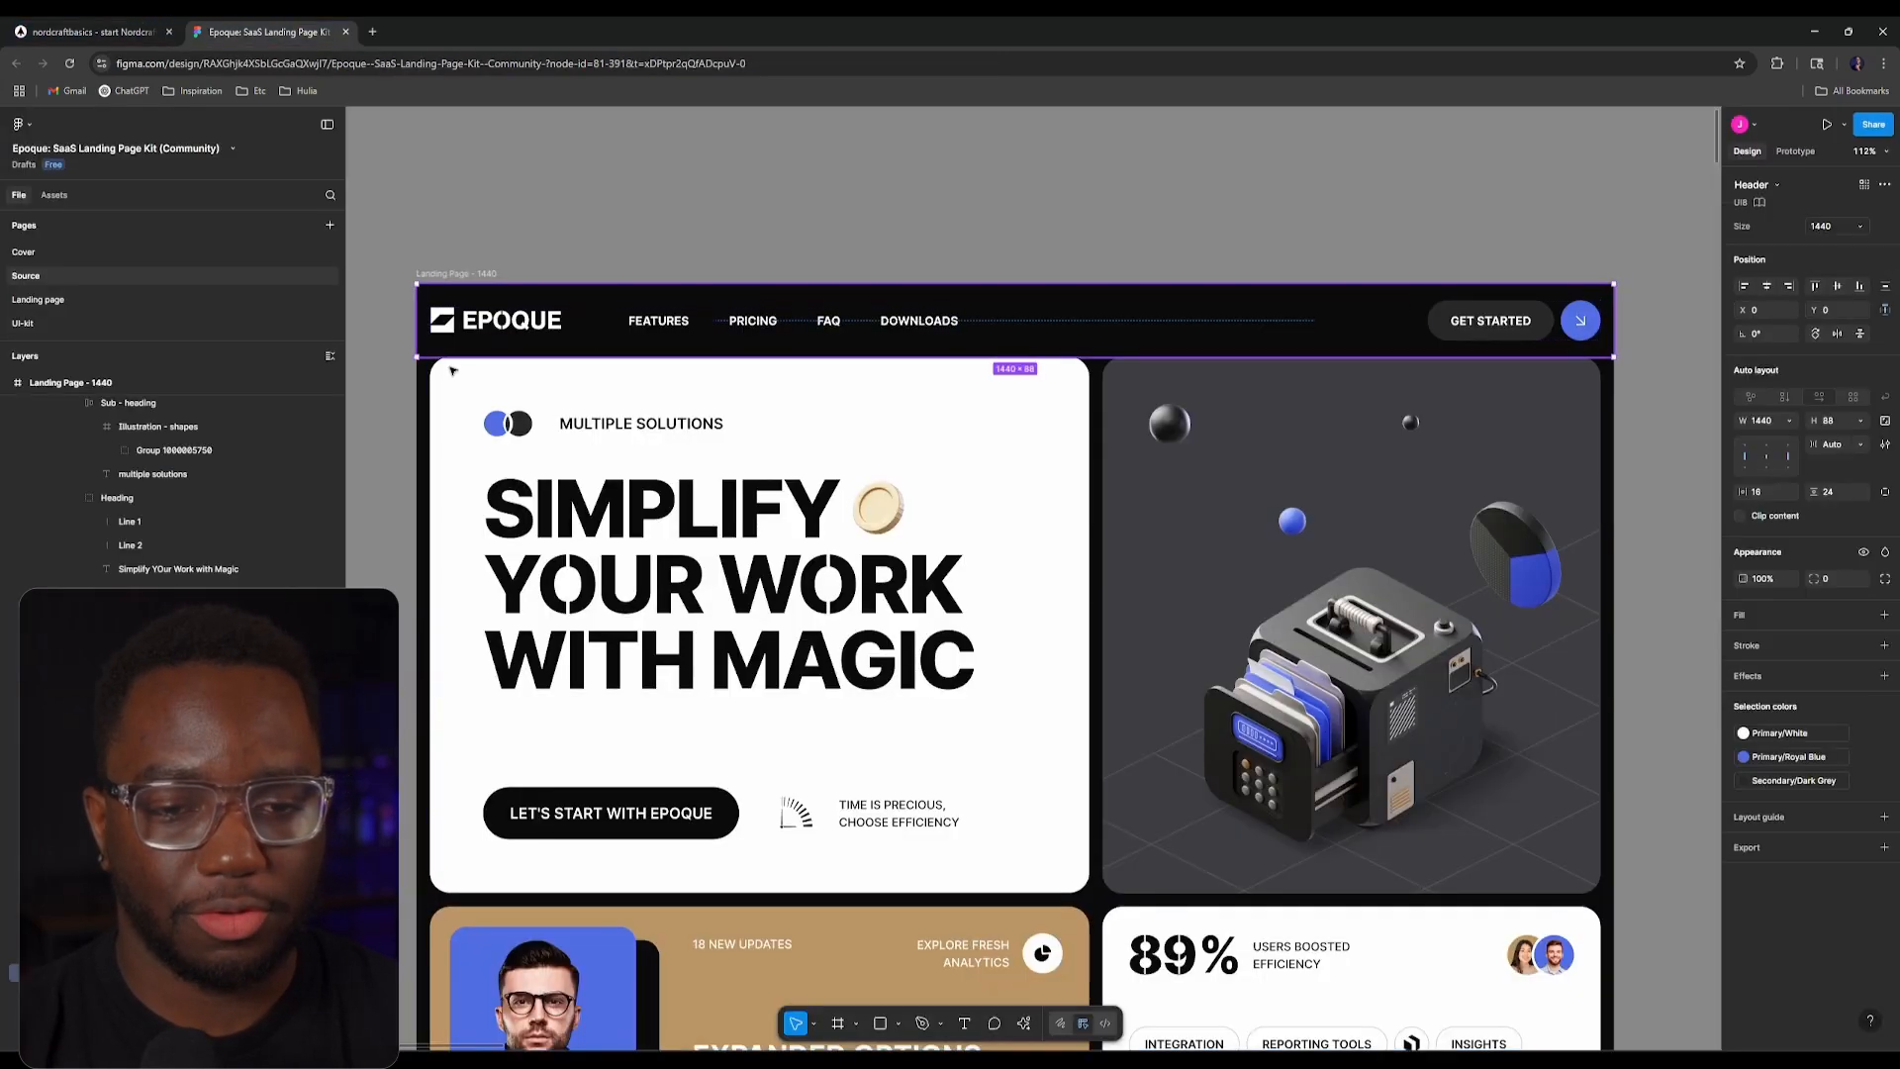
double_click(499, 334)
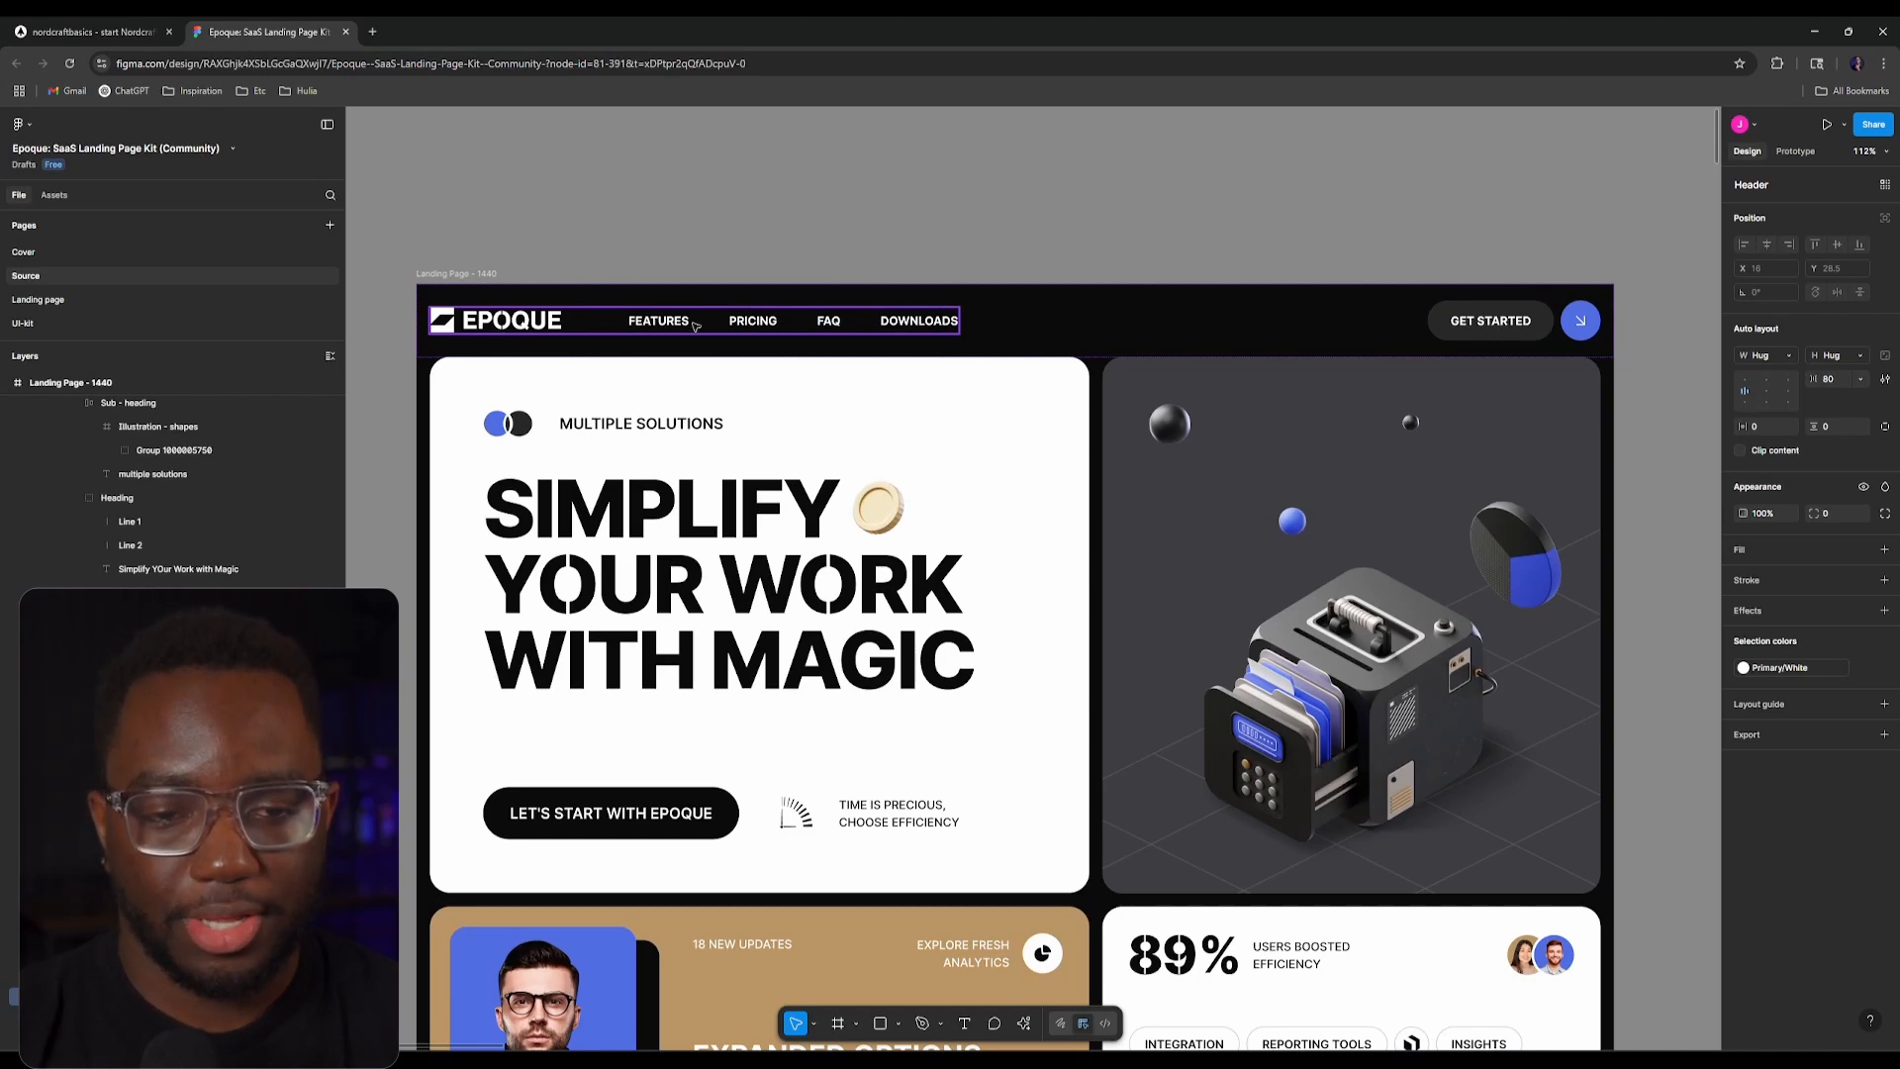
left_click(841, 306)
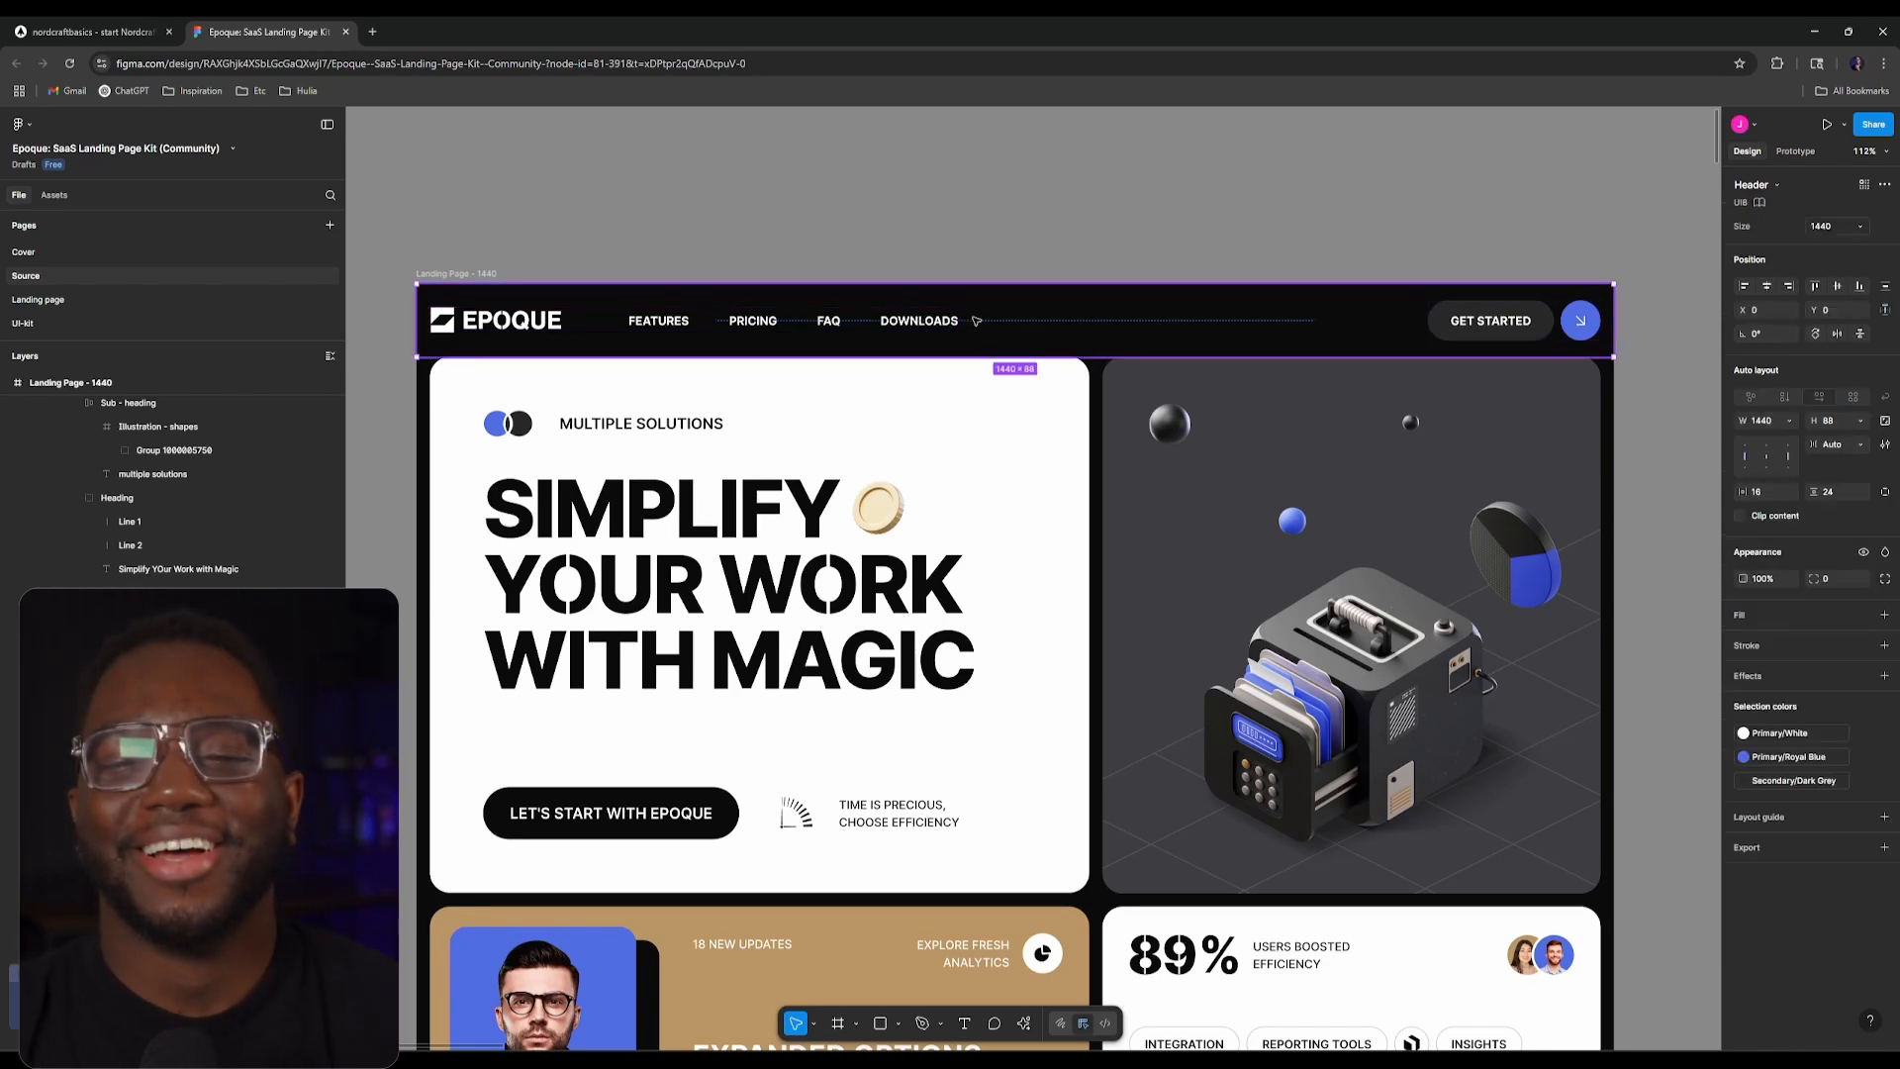
double_click(732, 322)
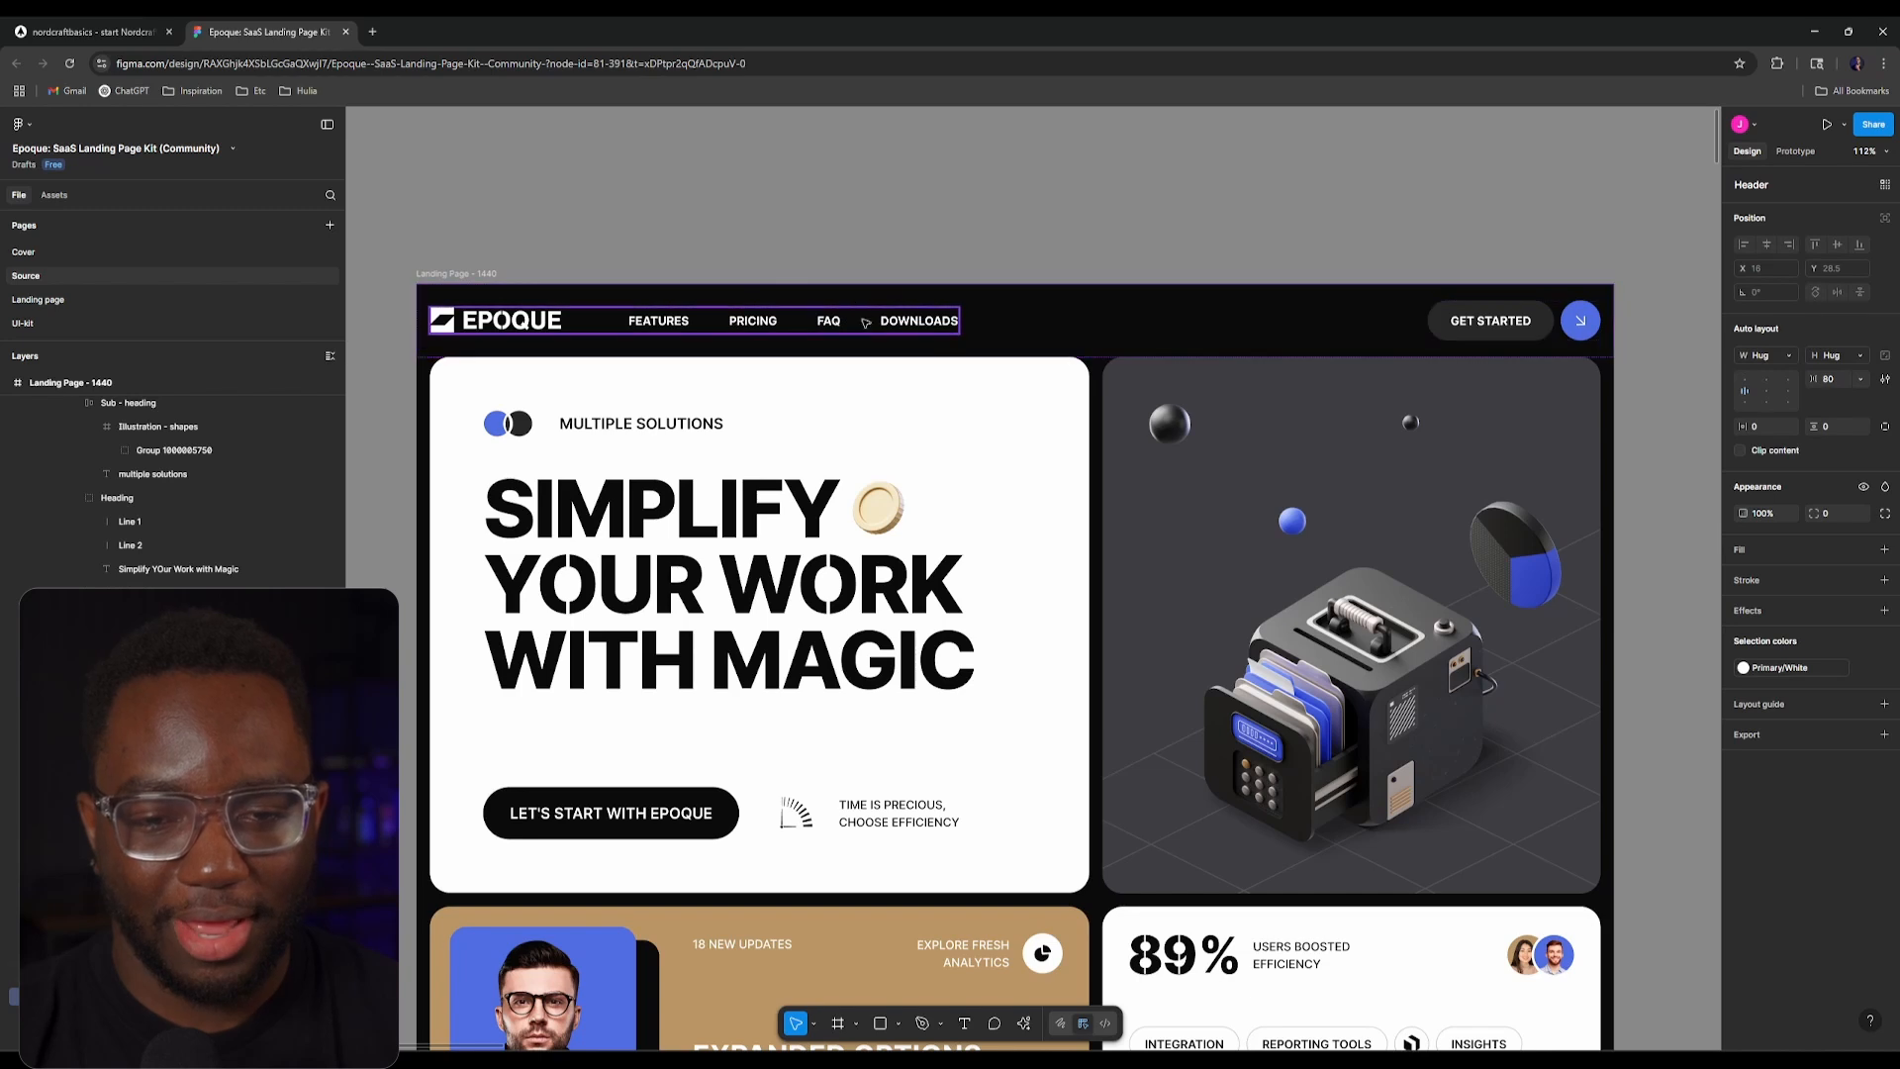
left_click(1499, 326)
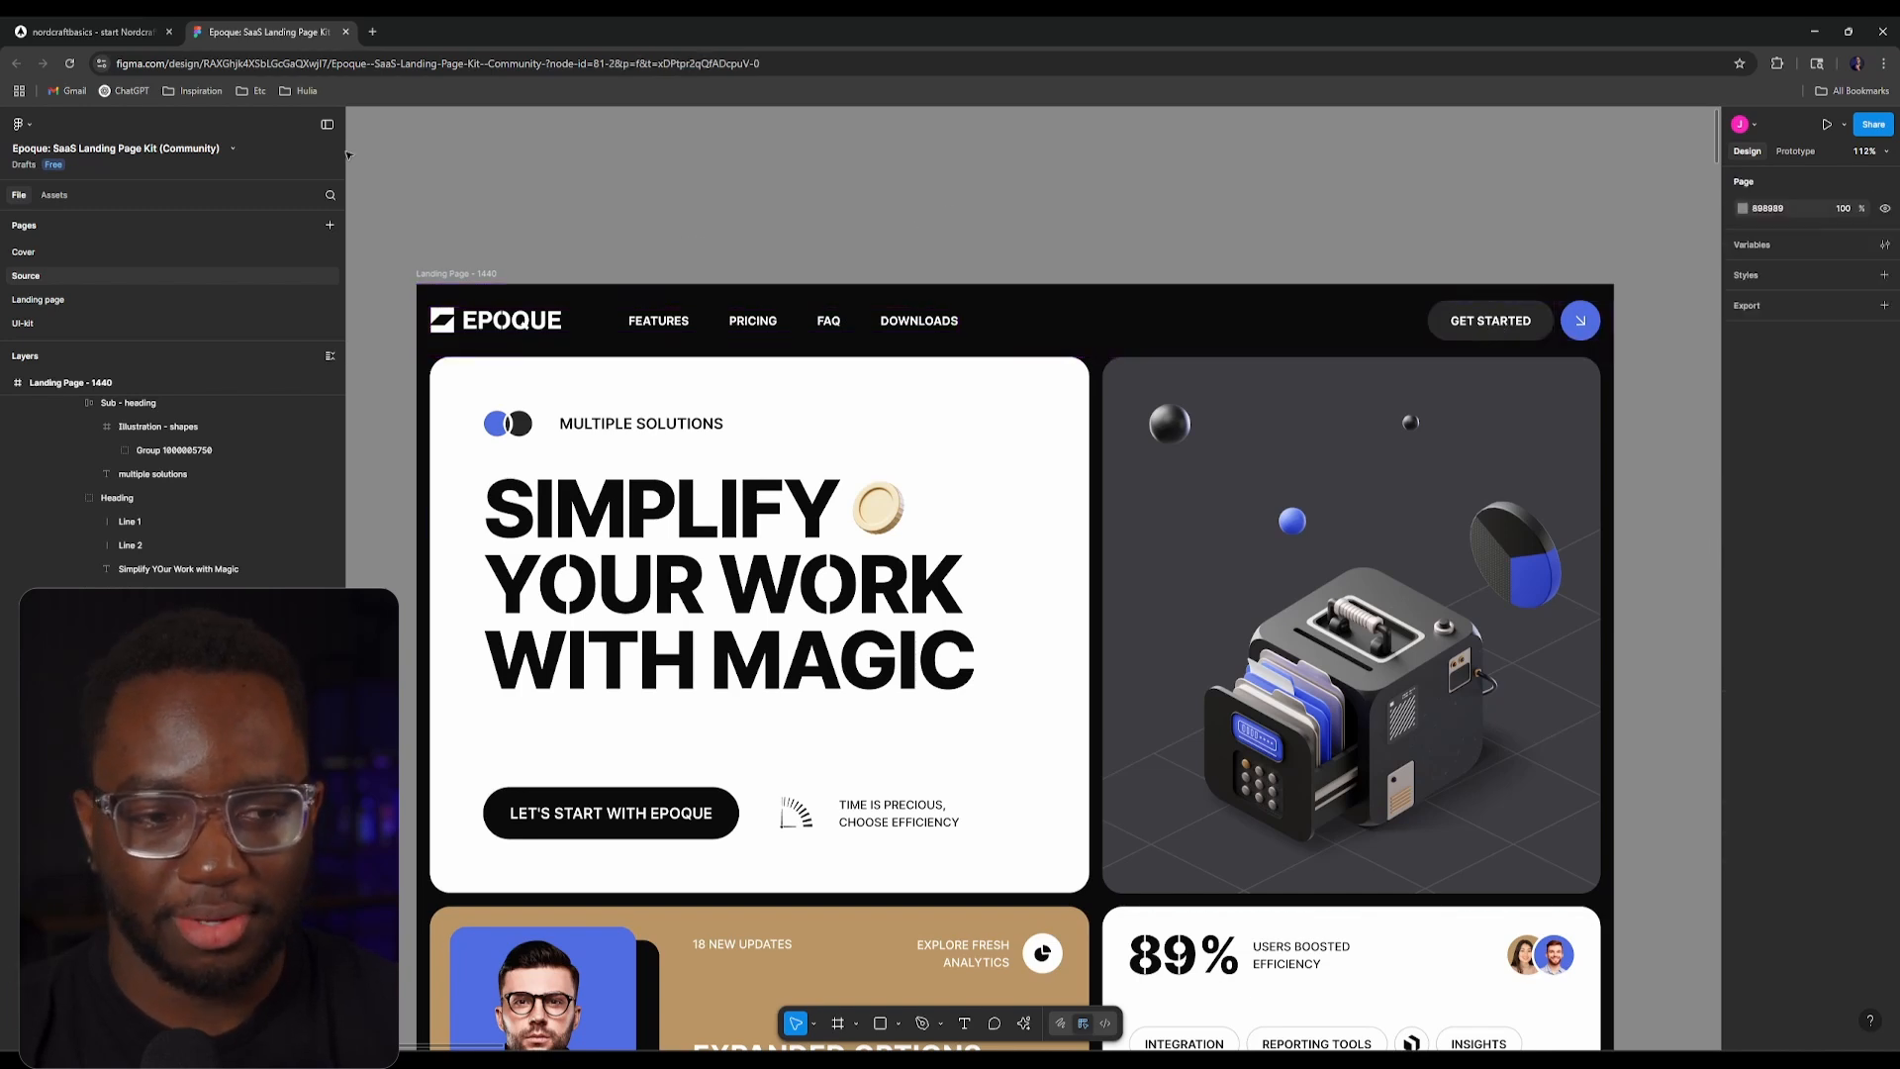
Step: Inspect how the Figma header nests the logo with the navigation links and compare it with ui_Navbar's first child div
left_click(118, 32)
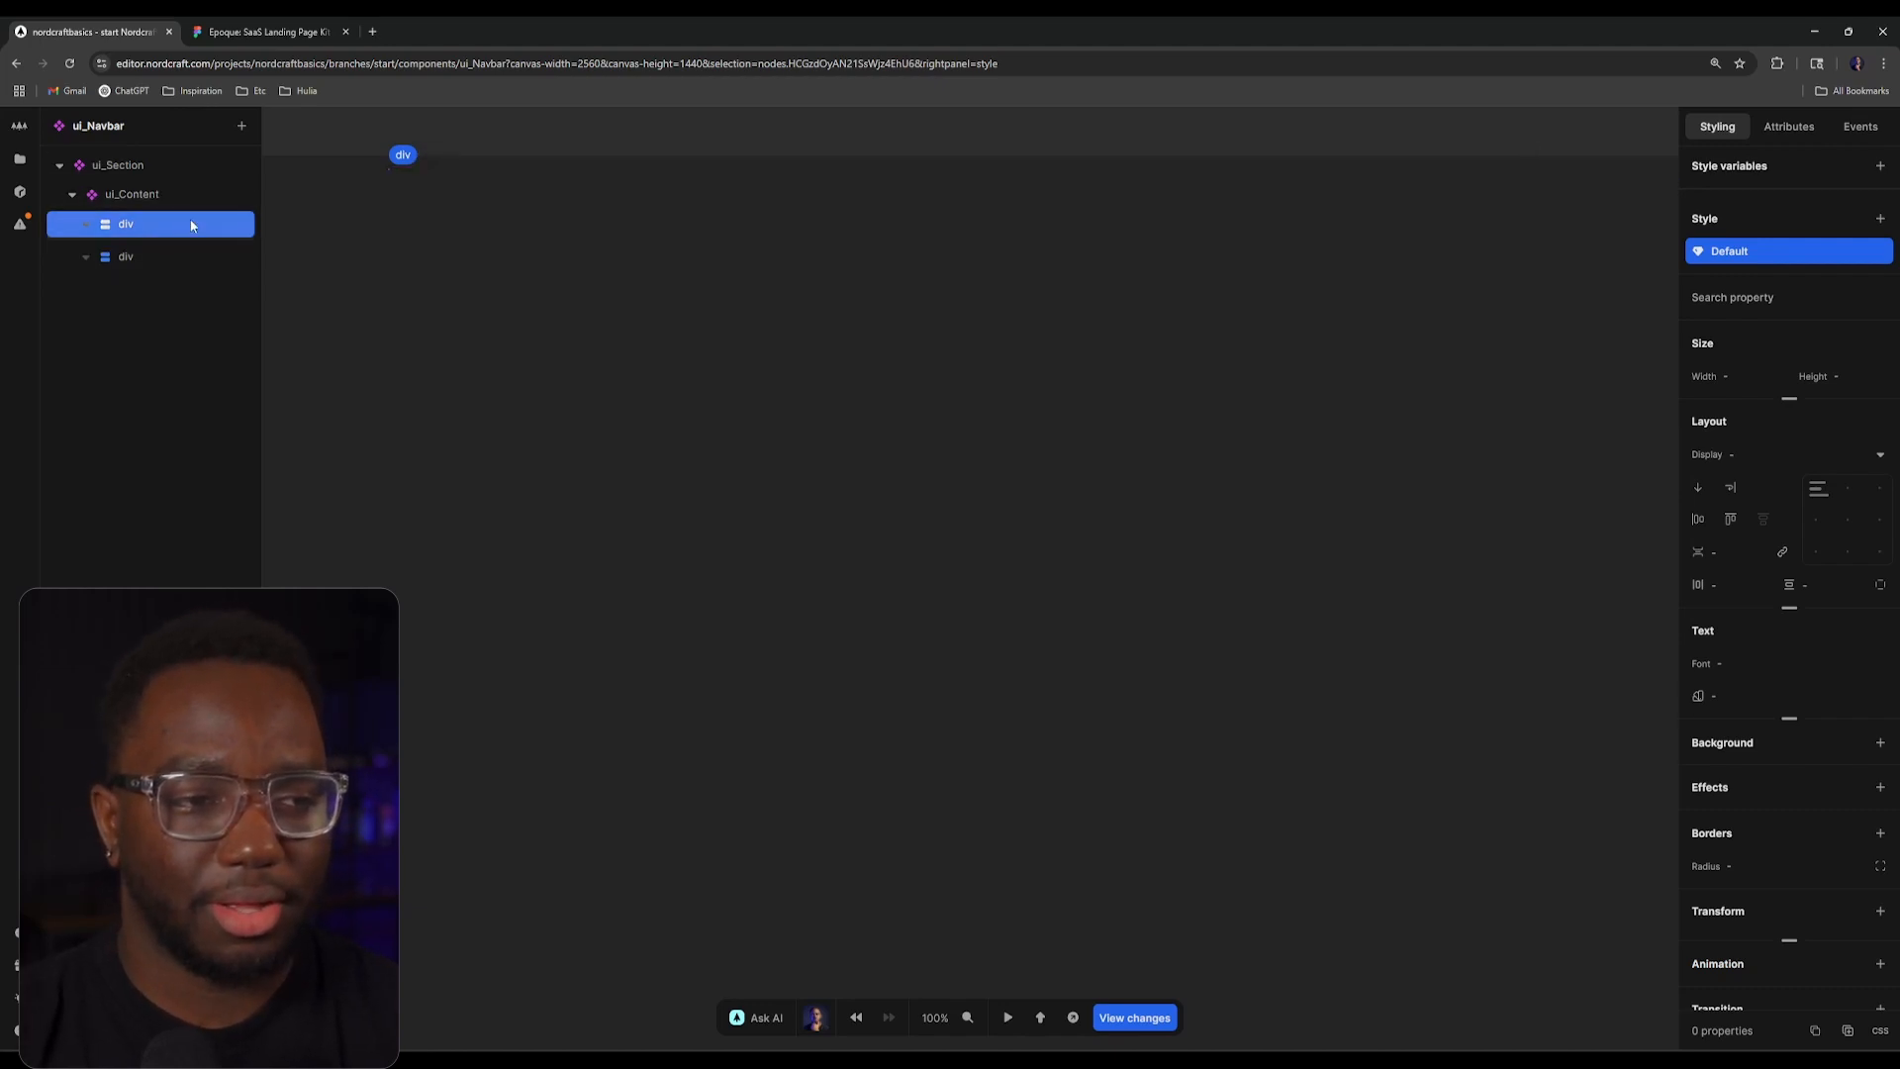
left_click(263, 32)
left_click(534, 333)
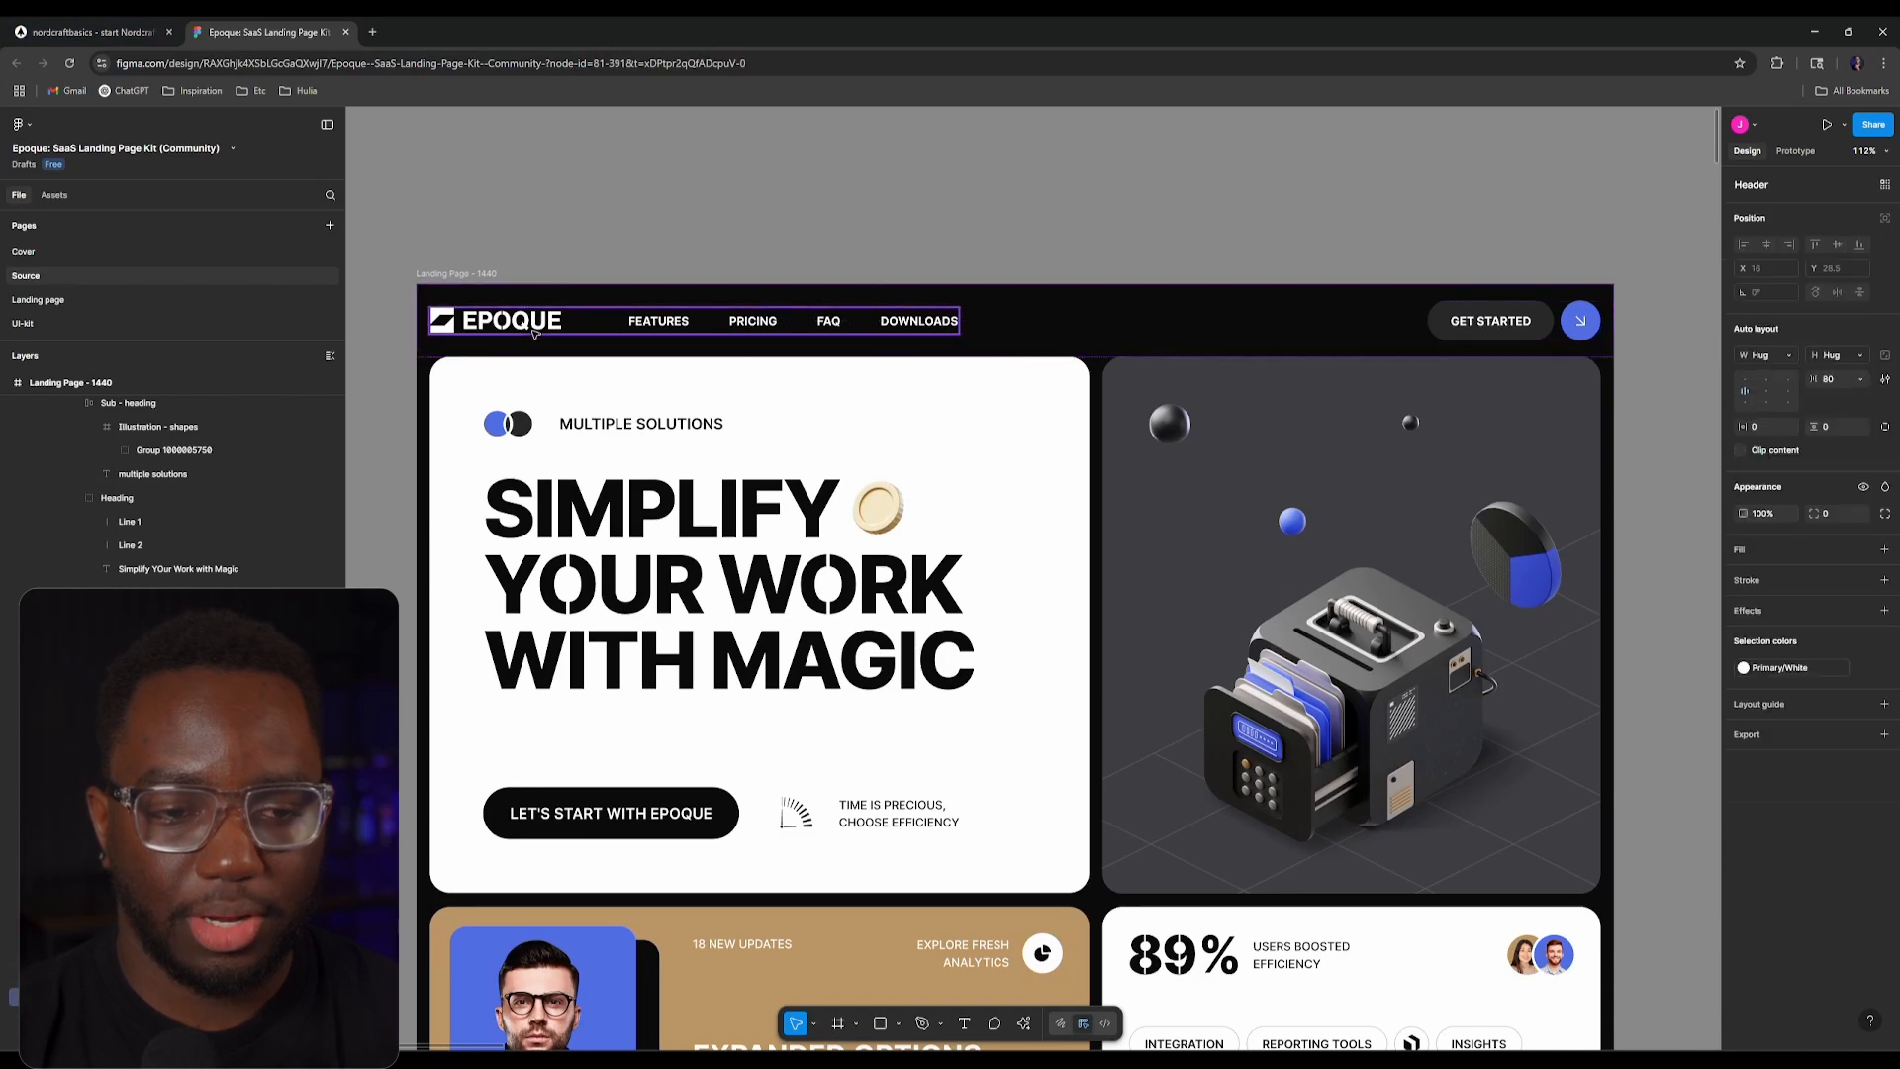
double_click(534, 333)
left_click(114, 32)
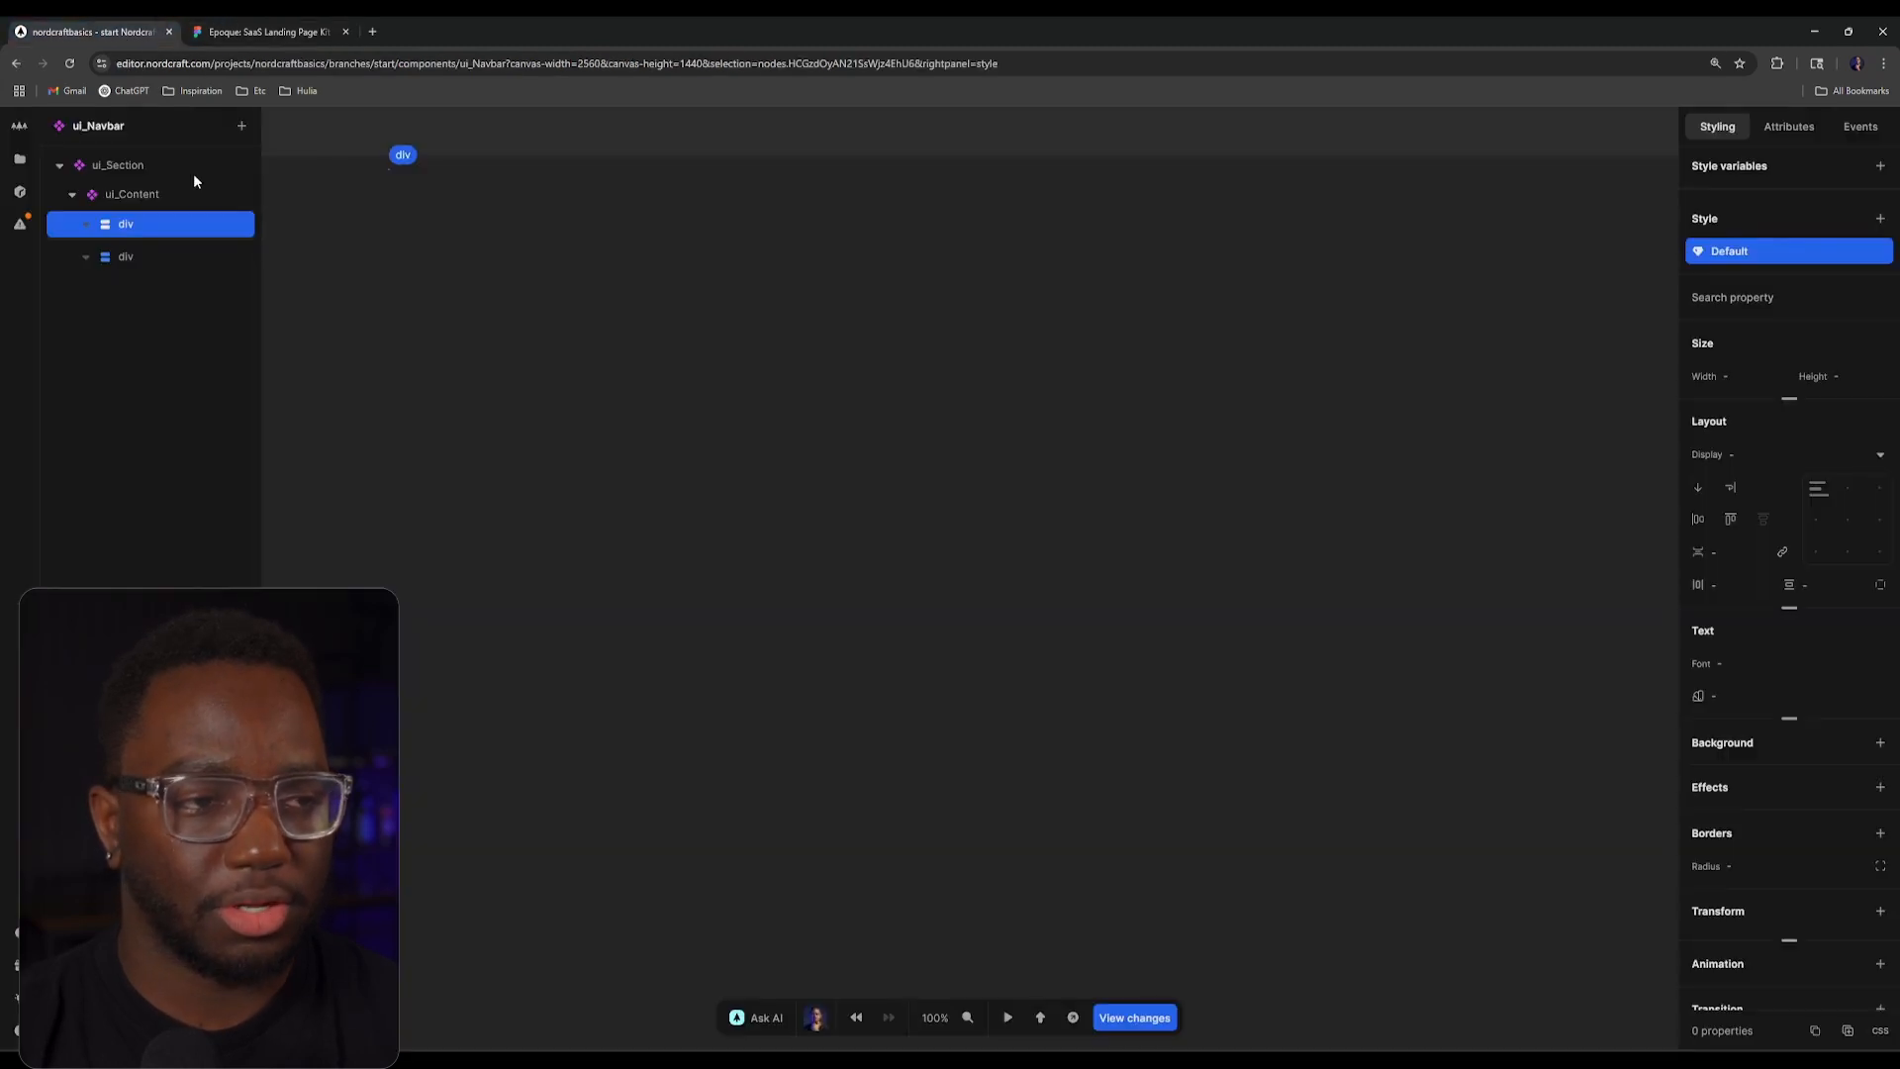
right_click(160, 229)
key("Escape")
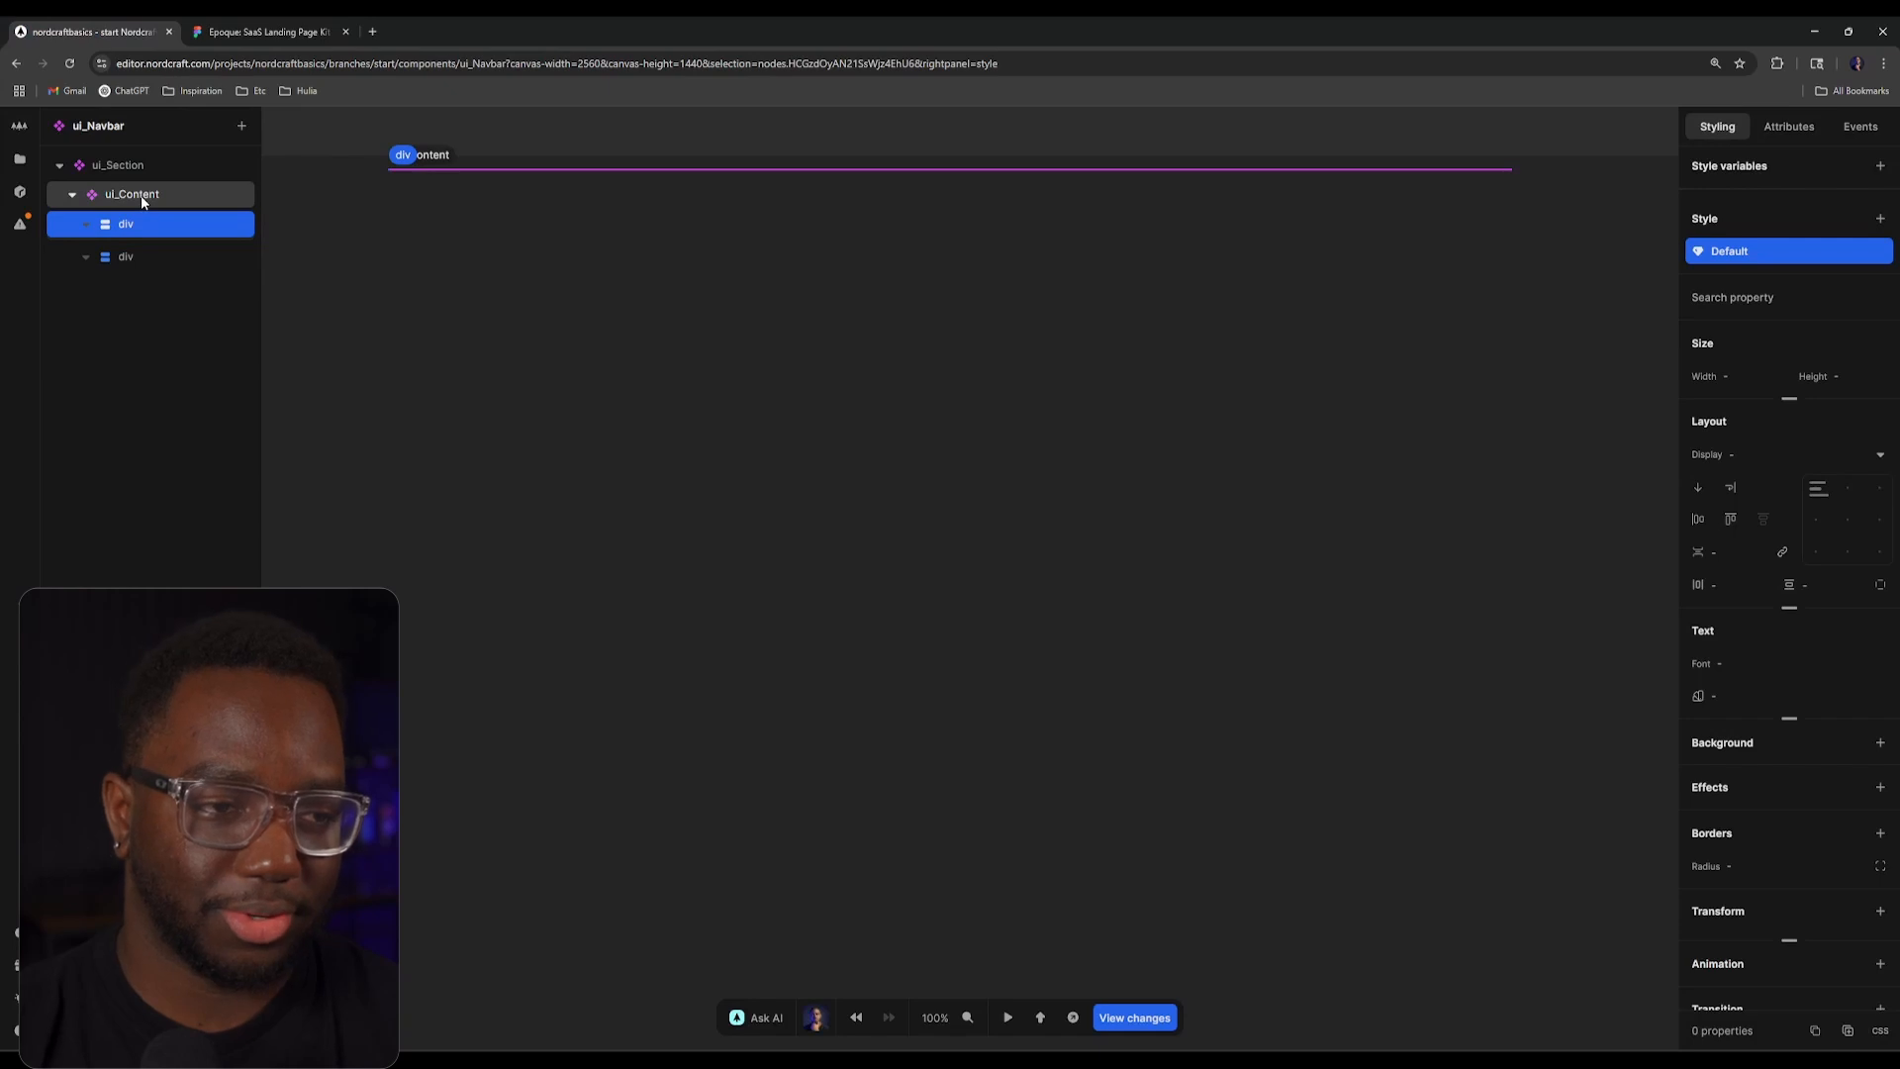
Step: Replace the two child divs of ui_Navbar's ui_Content with two nested ui_Content components
left_click(140, 194)
type("aconte")
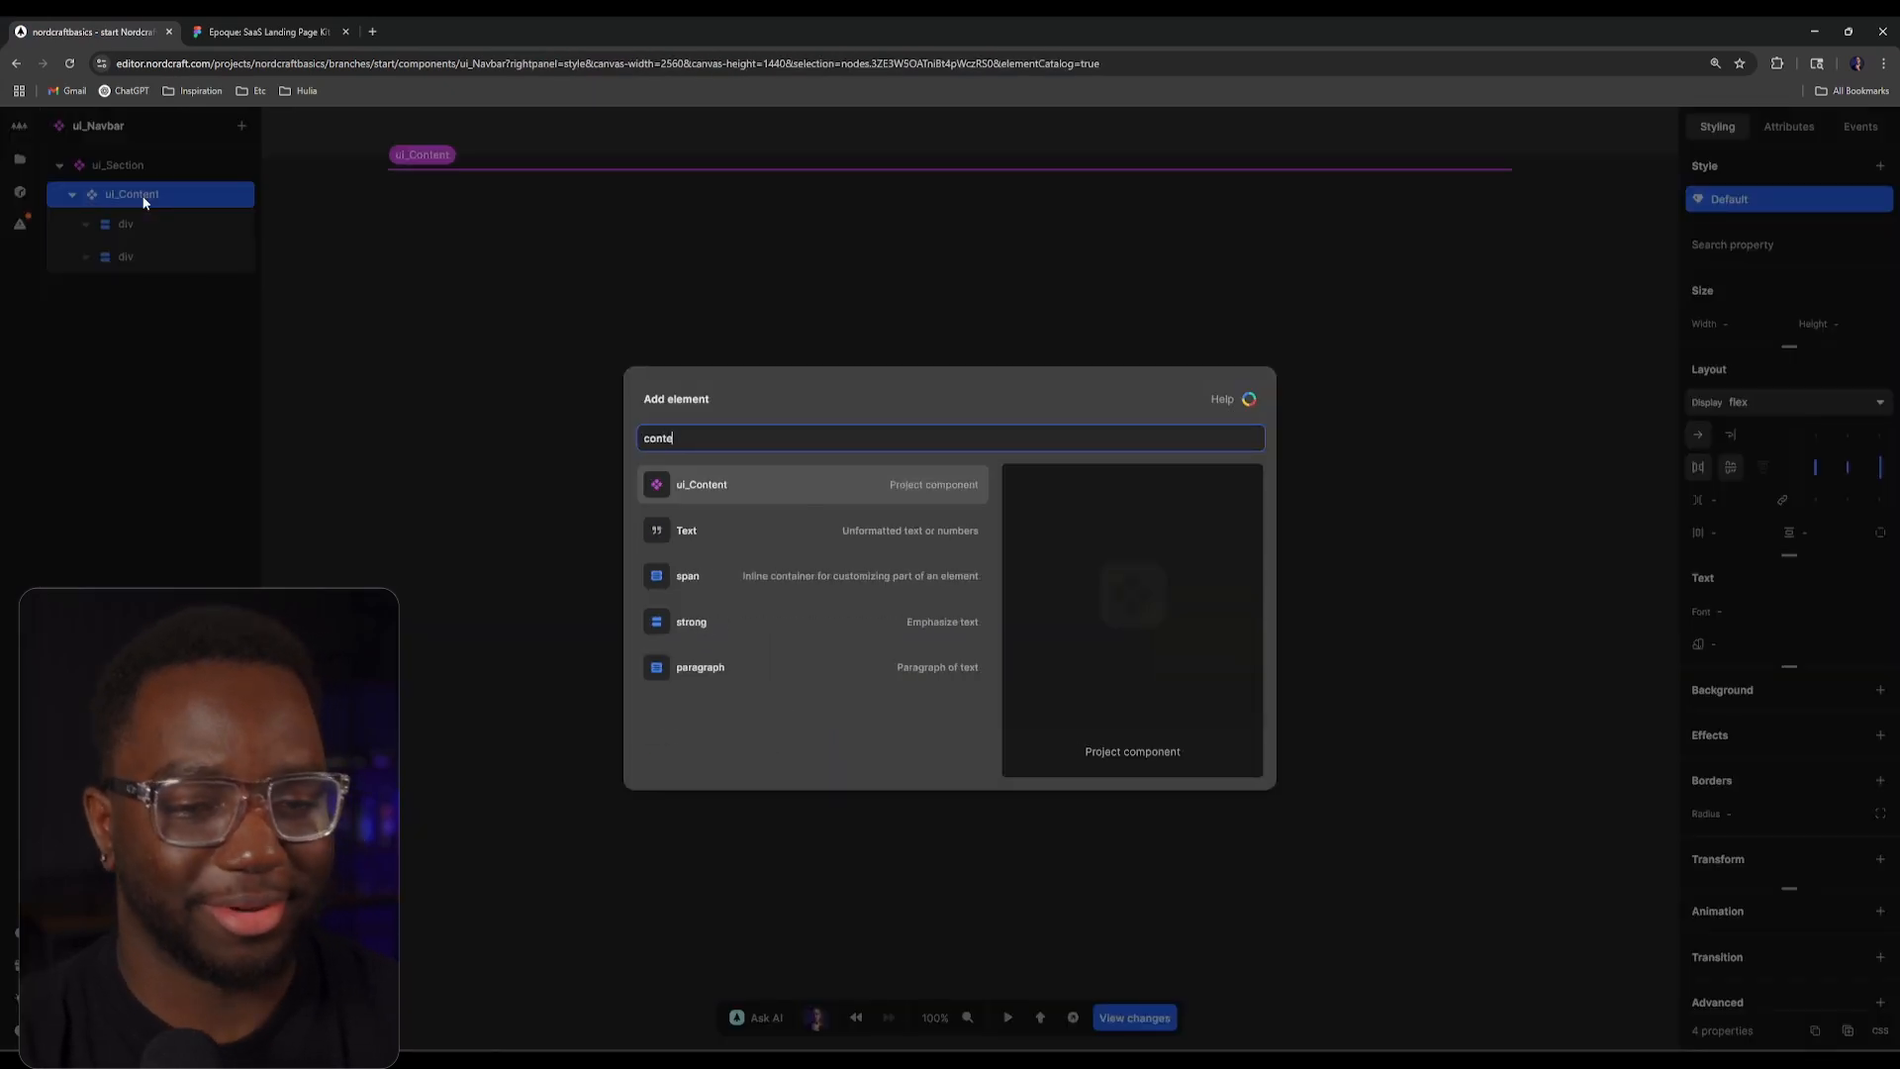
key("Return")
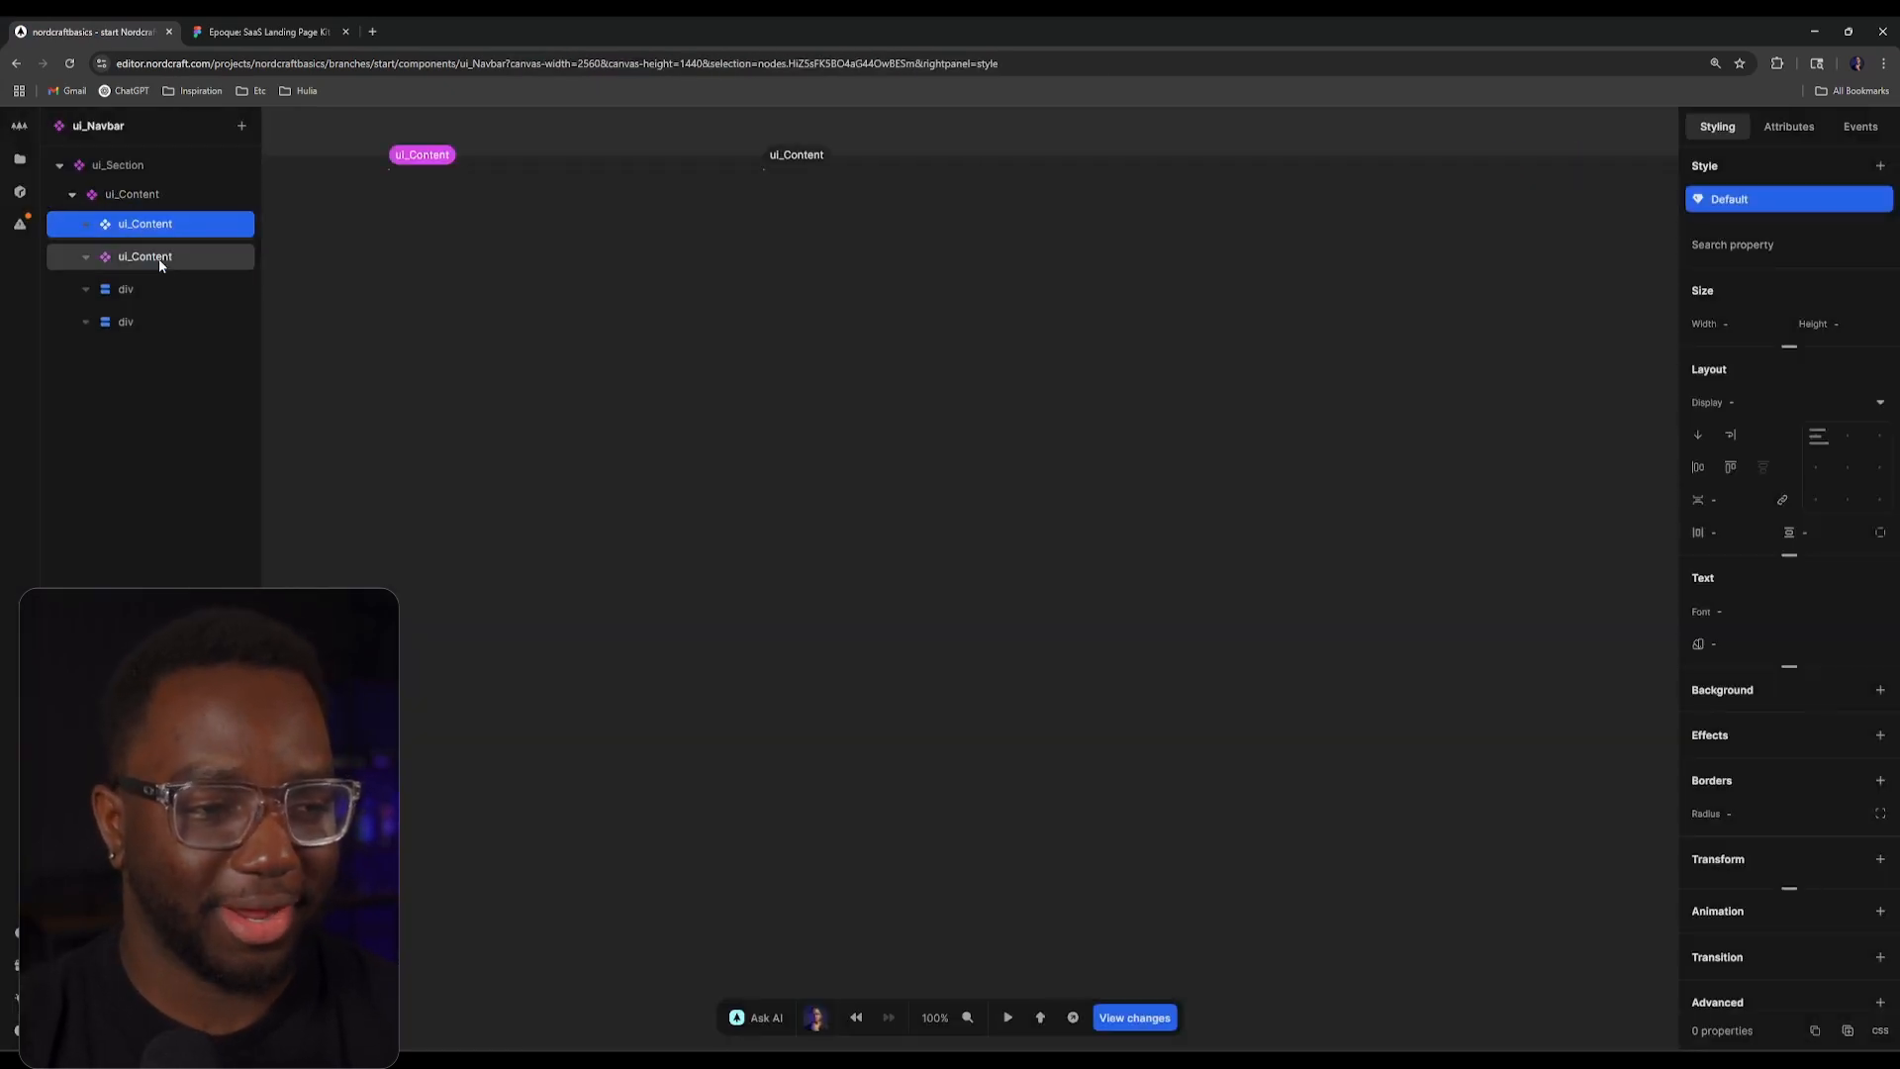
left_click(166, 289)
key("Delete")
left_click(163, 289)
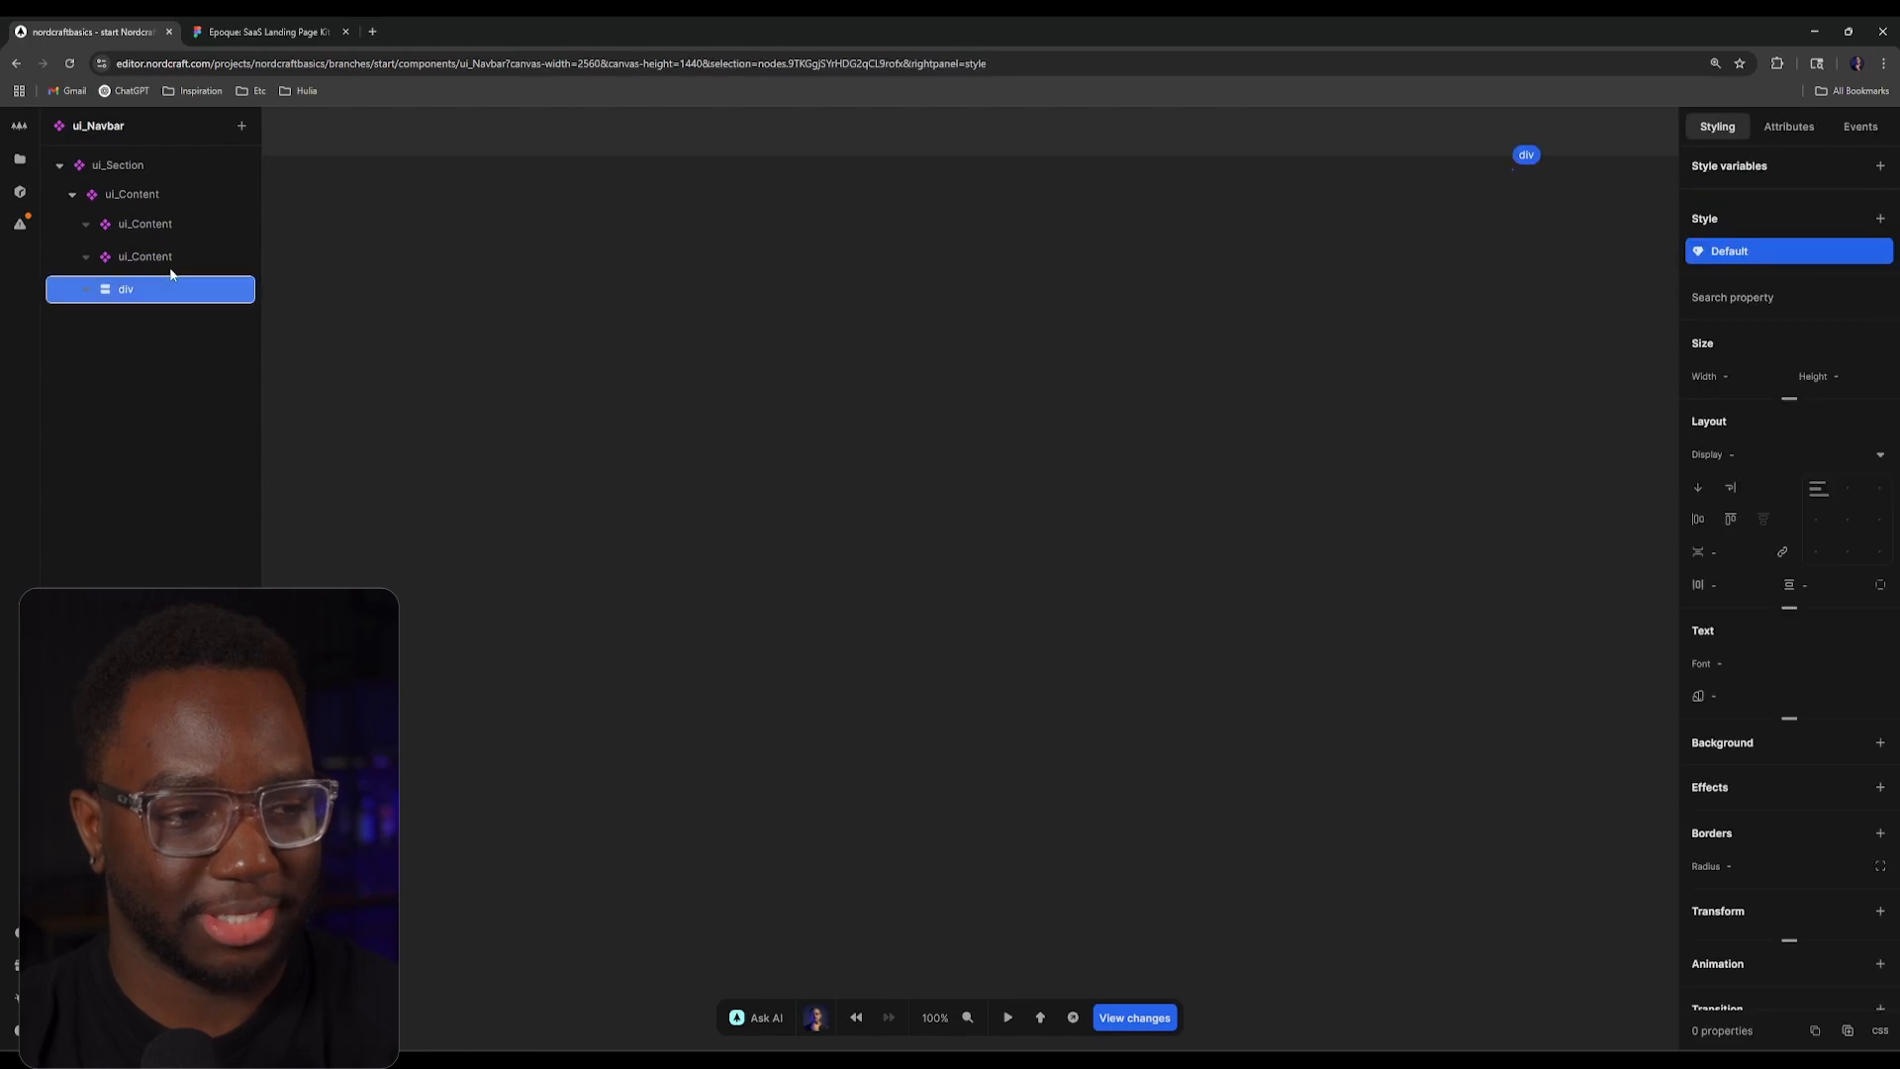
key("Delete")
Step: Add a Link element inside the first nested ui_Content
left_click(189, 227)
left_click(283, 25)
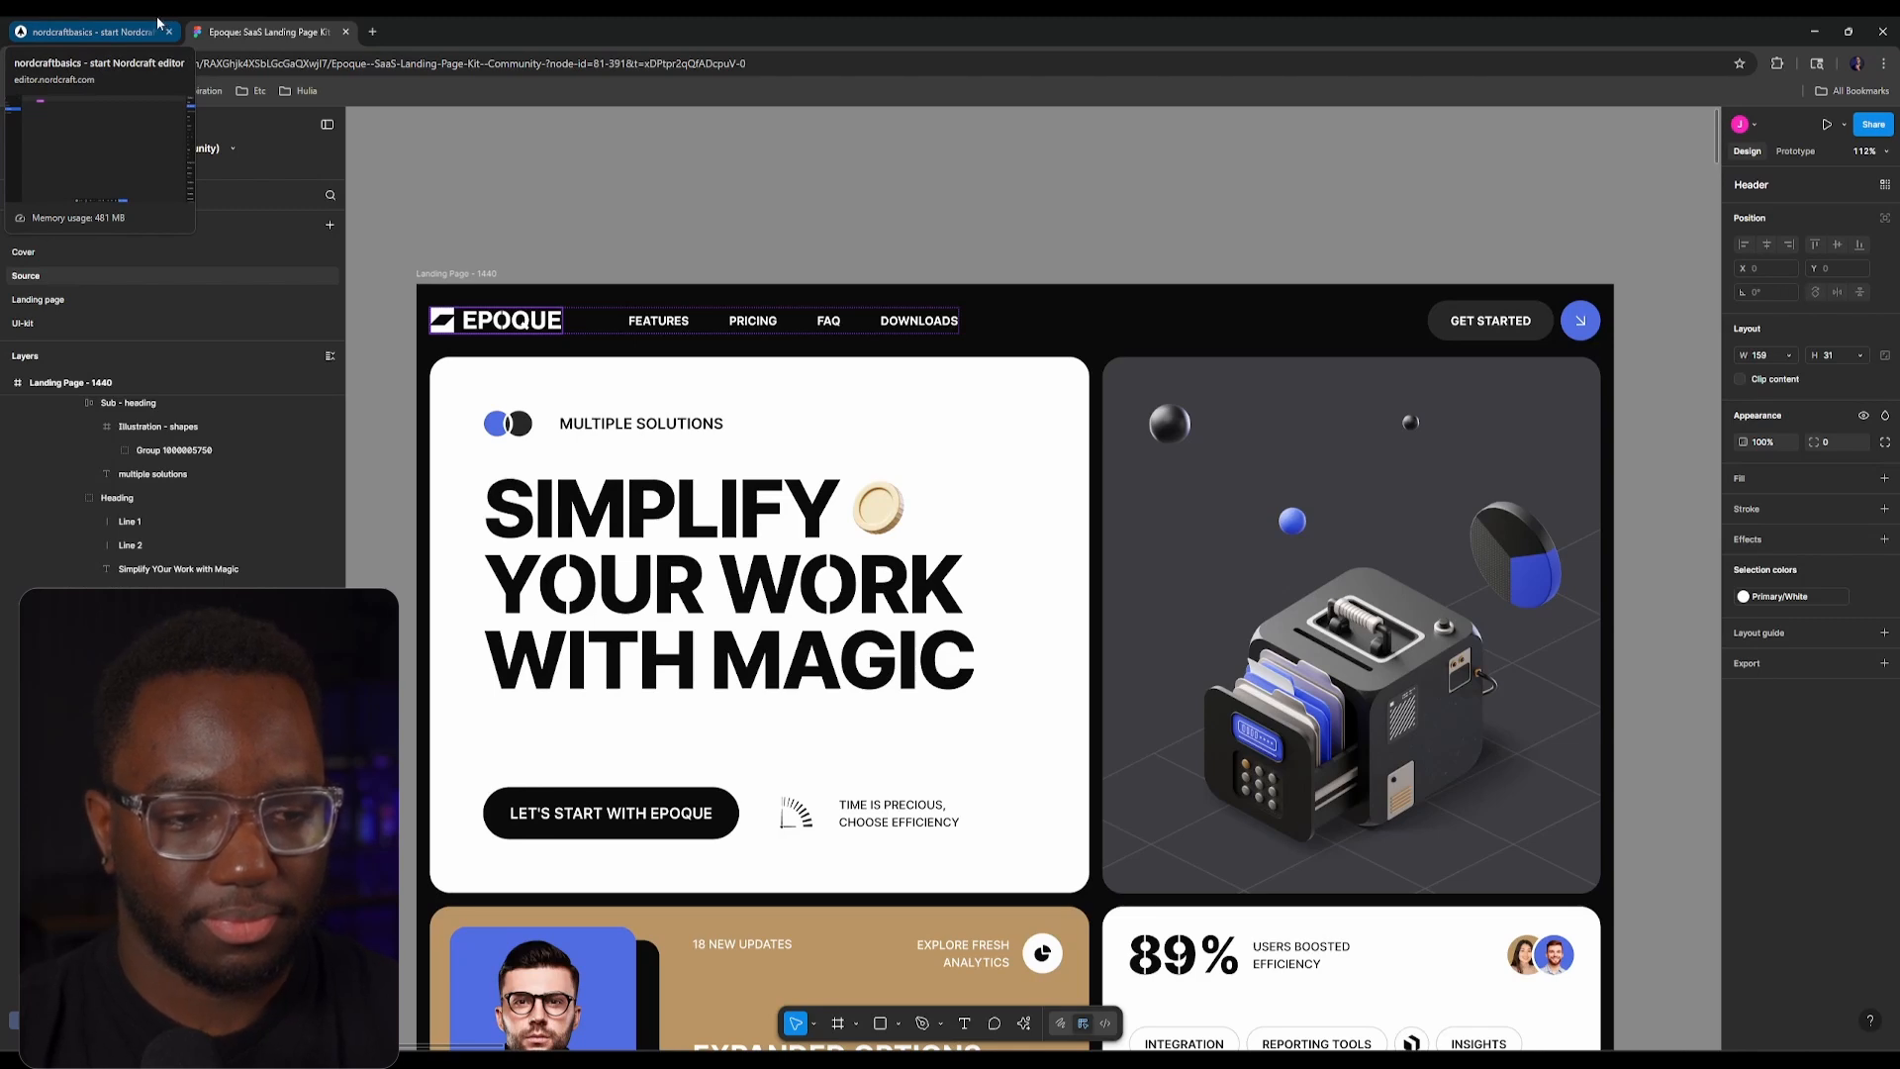
left_click(155, 22)
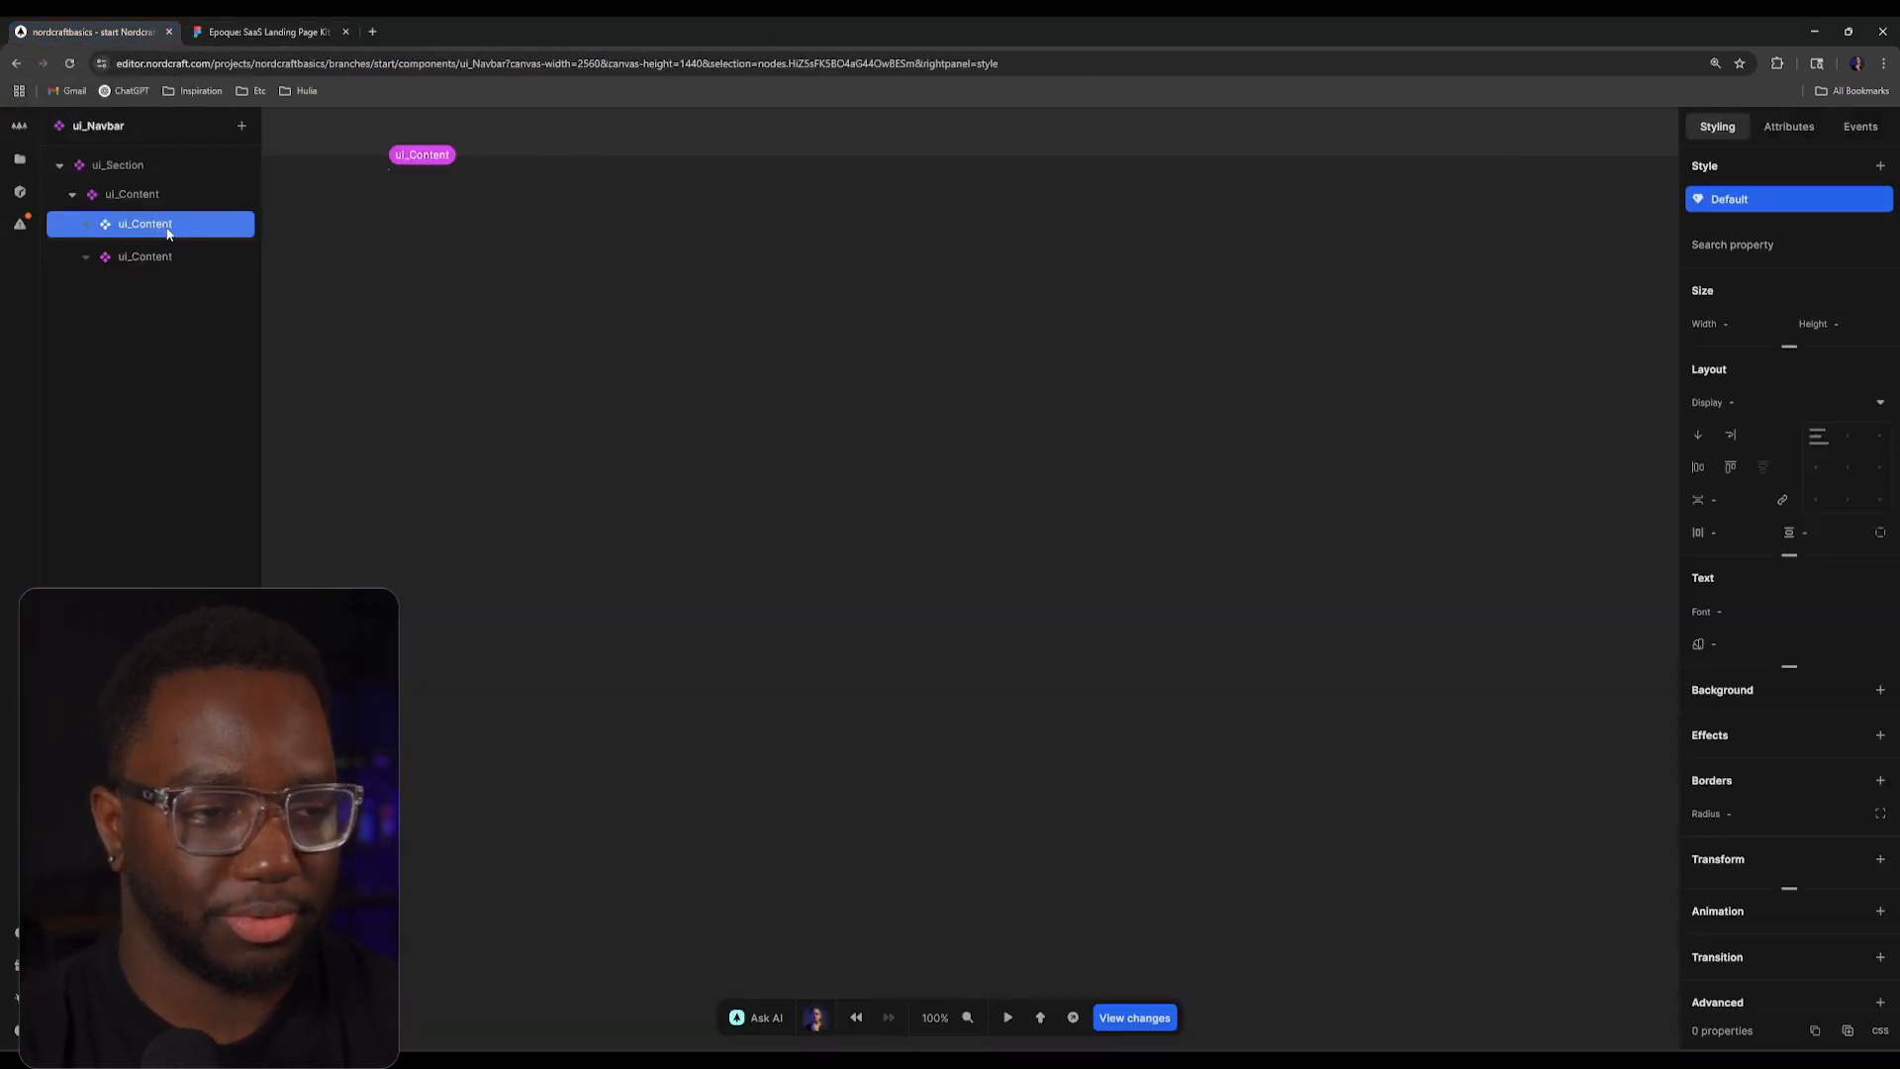
type("au")
key("BackSpace")
type("link")
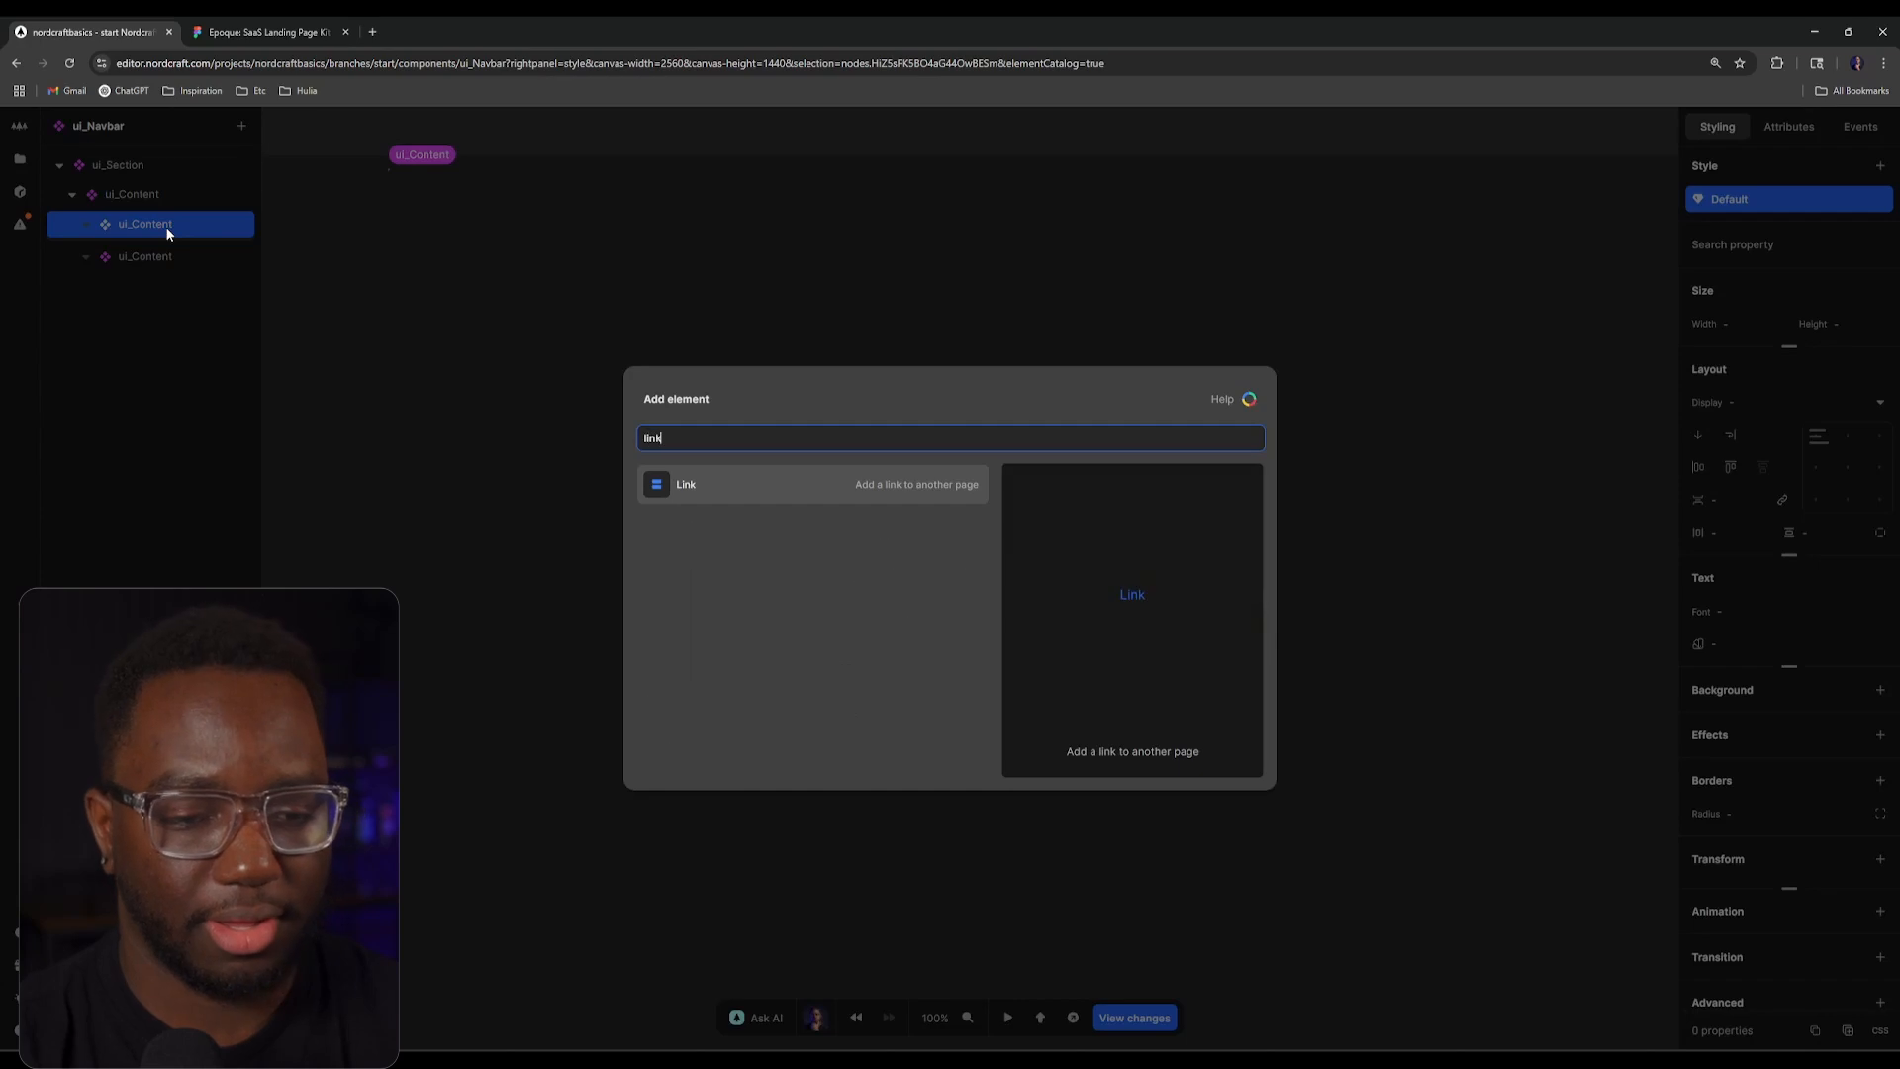
key("Return")
key("a")
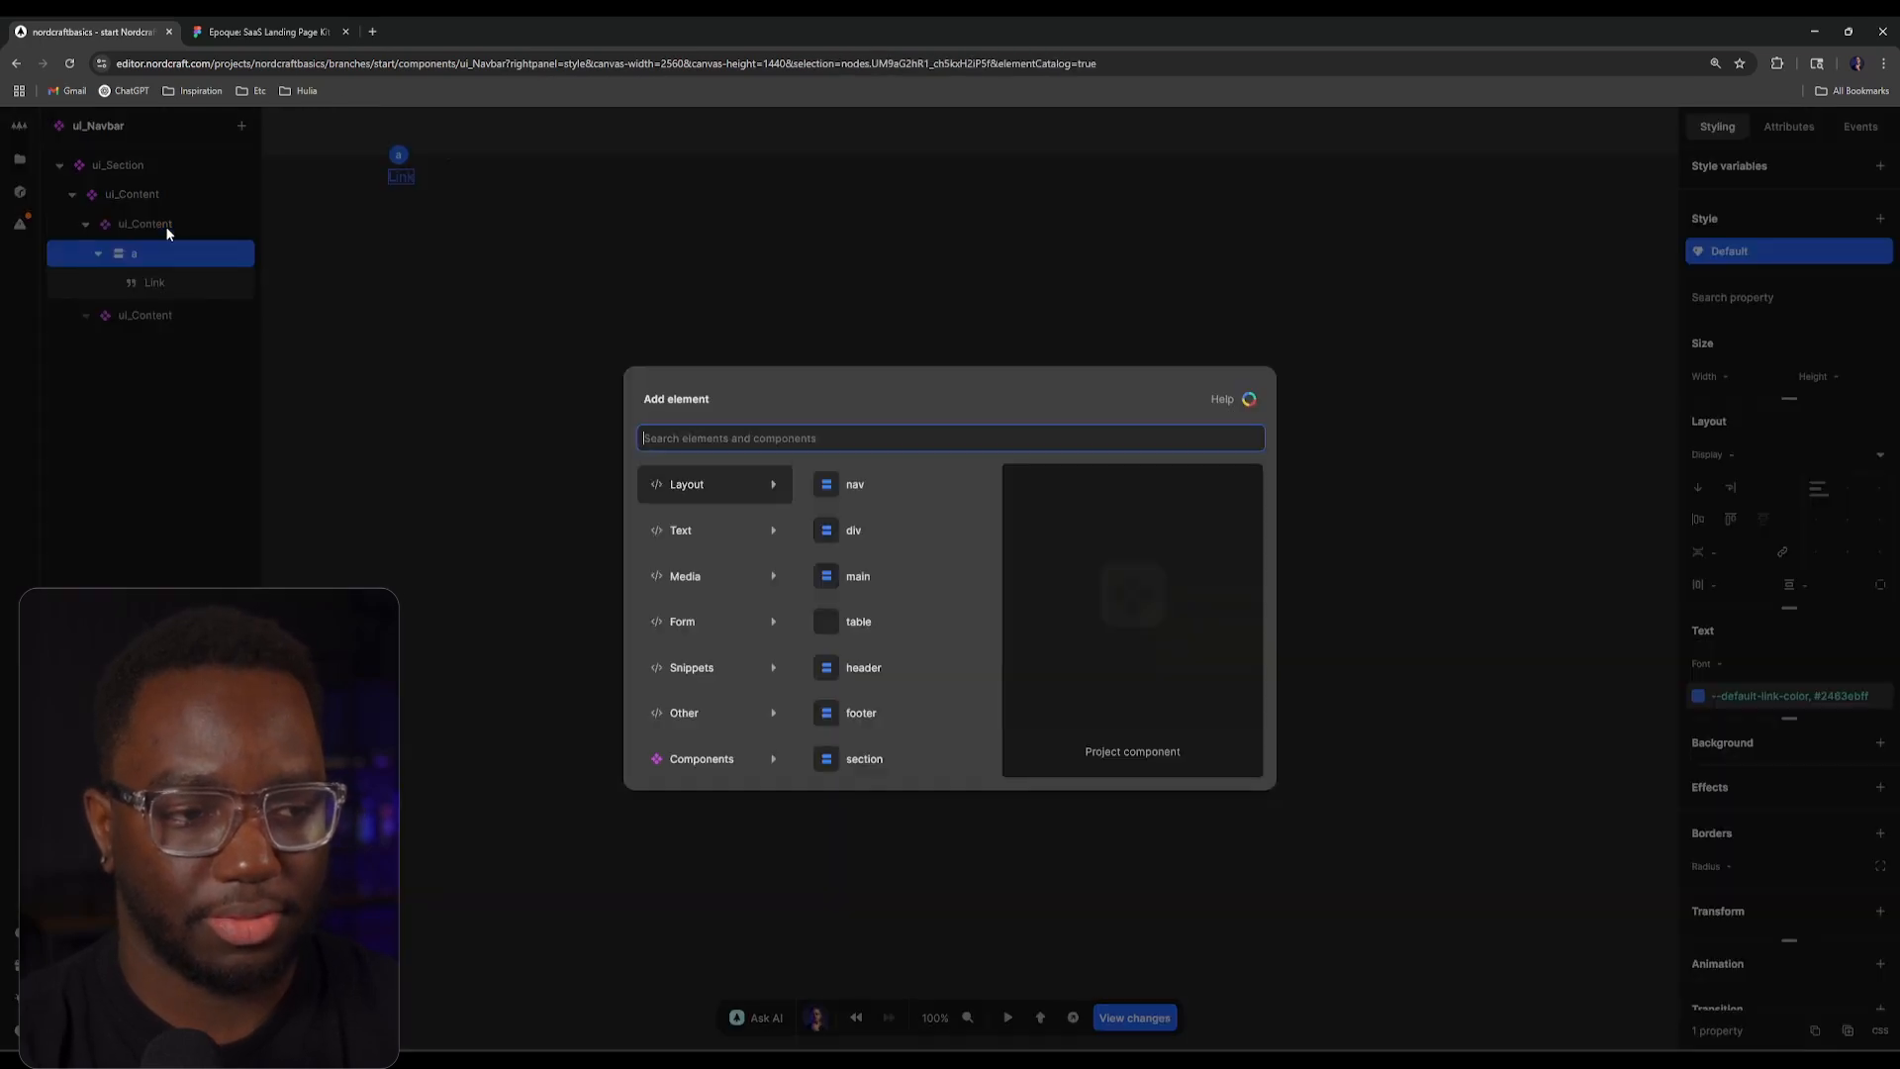
key("Escape")
Step: Switch to Figma and copy the logo layer of the Header frame as SVG
left_click(267, 32)
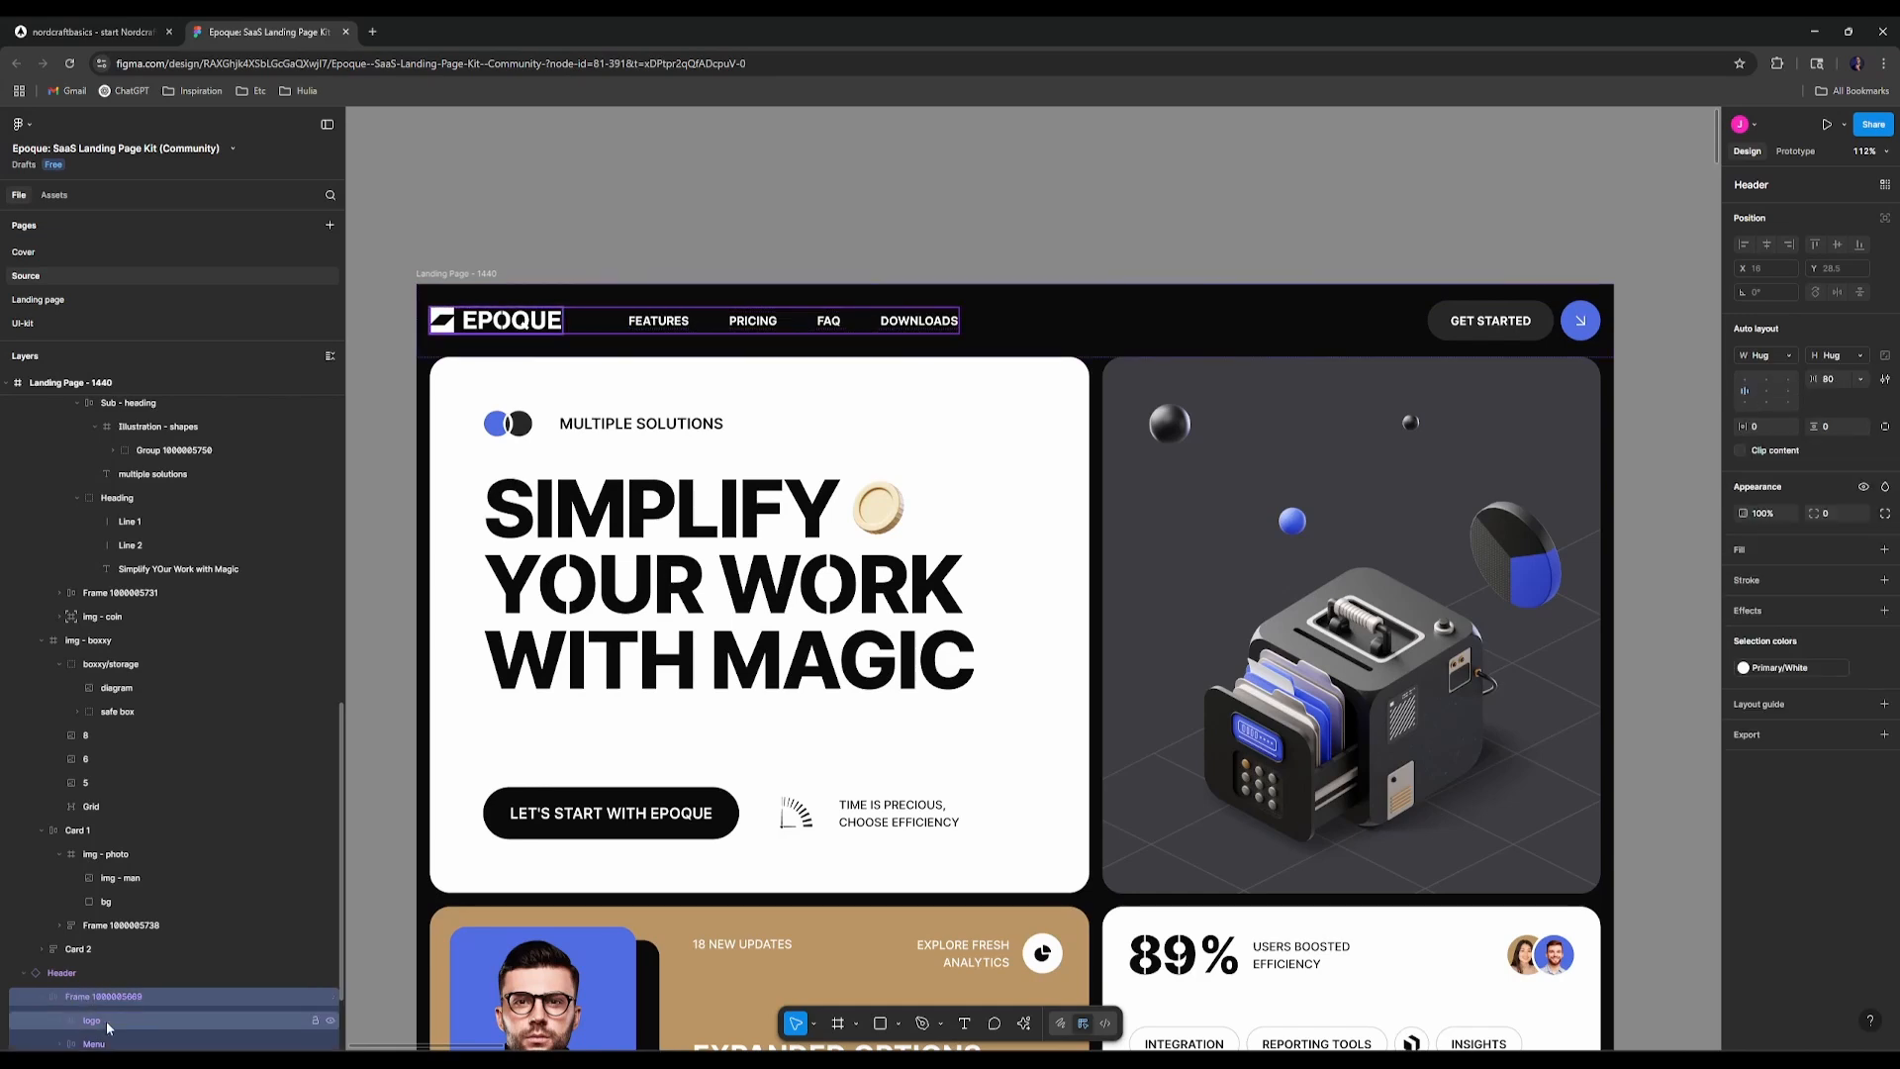
scroll(128, 938, "down", 2)
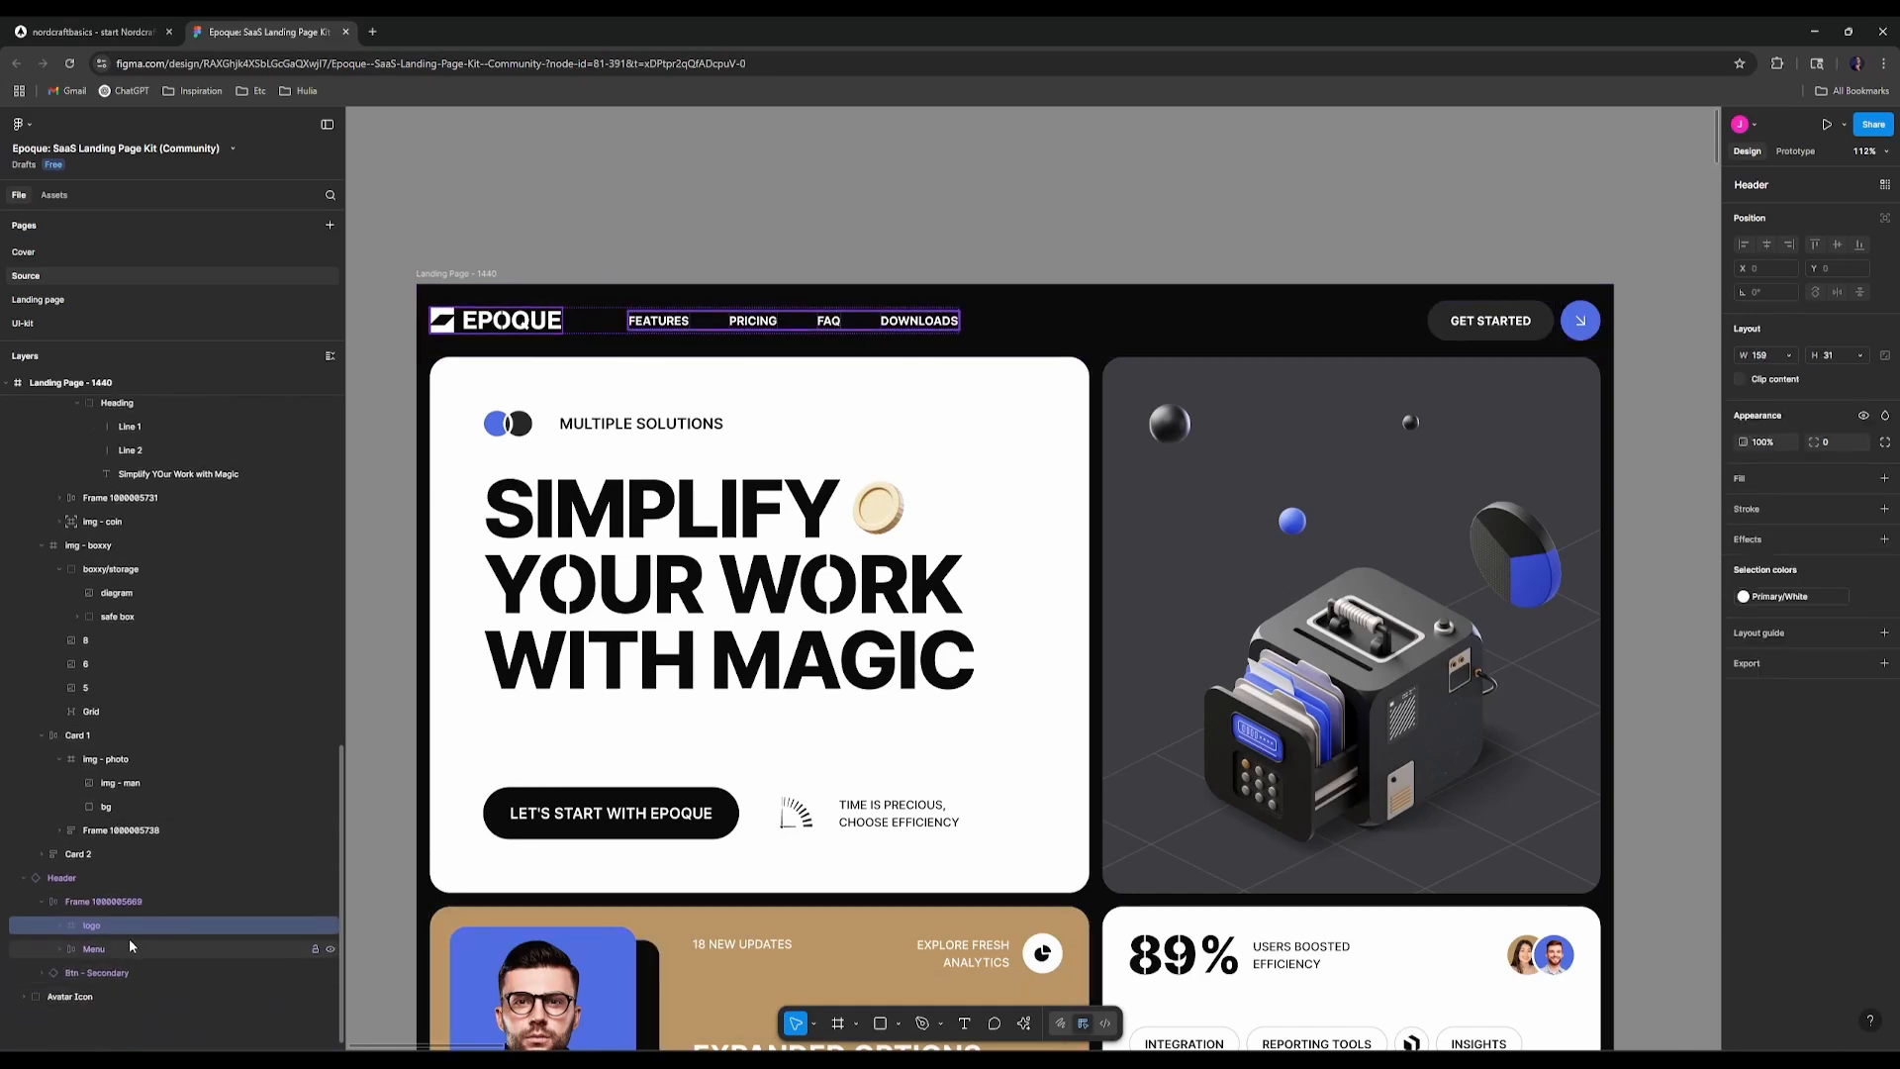
right_click(96, 930)
mouse_move(238, 685)
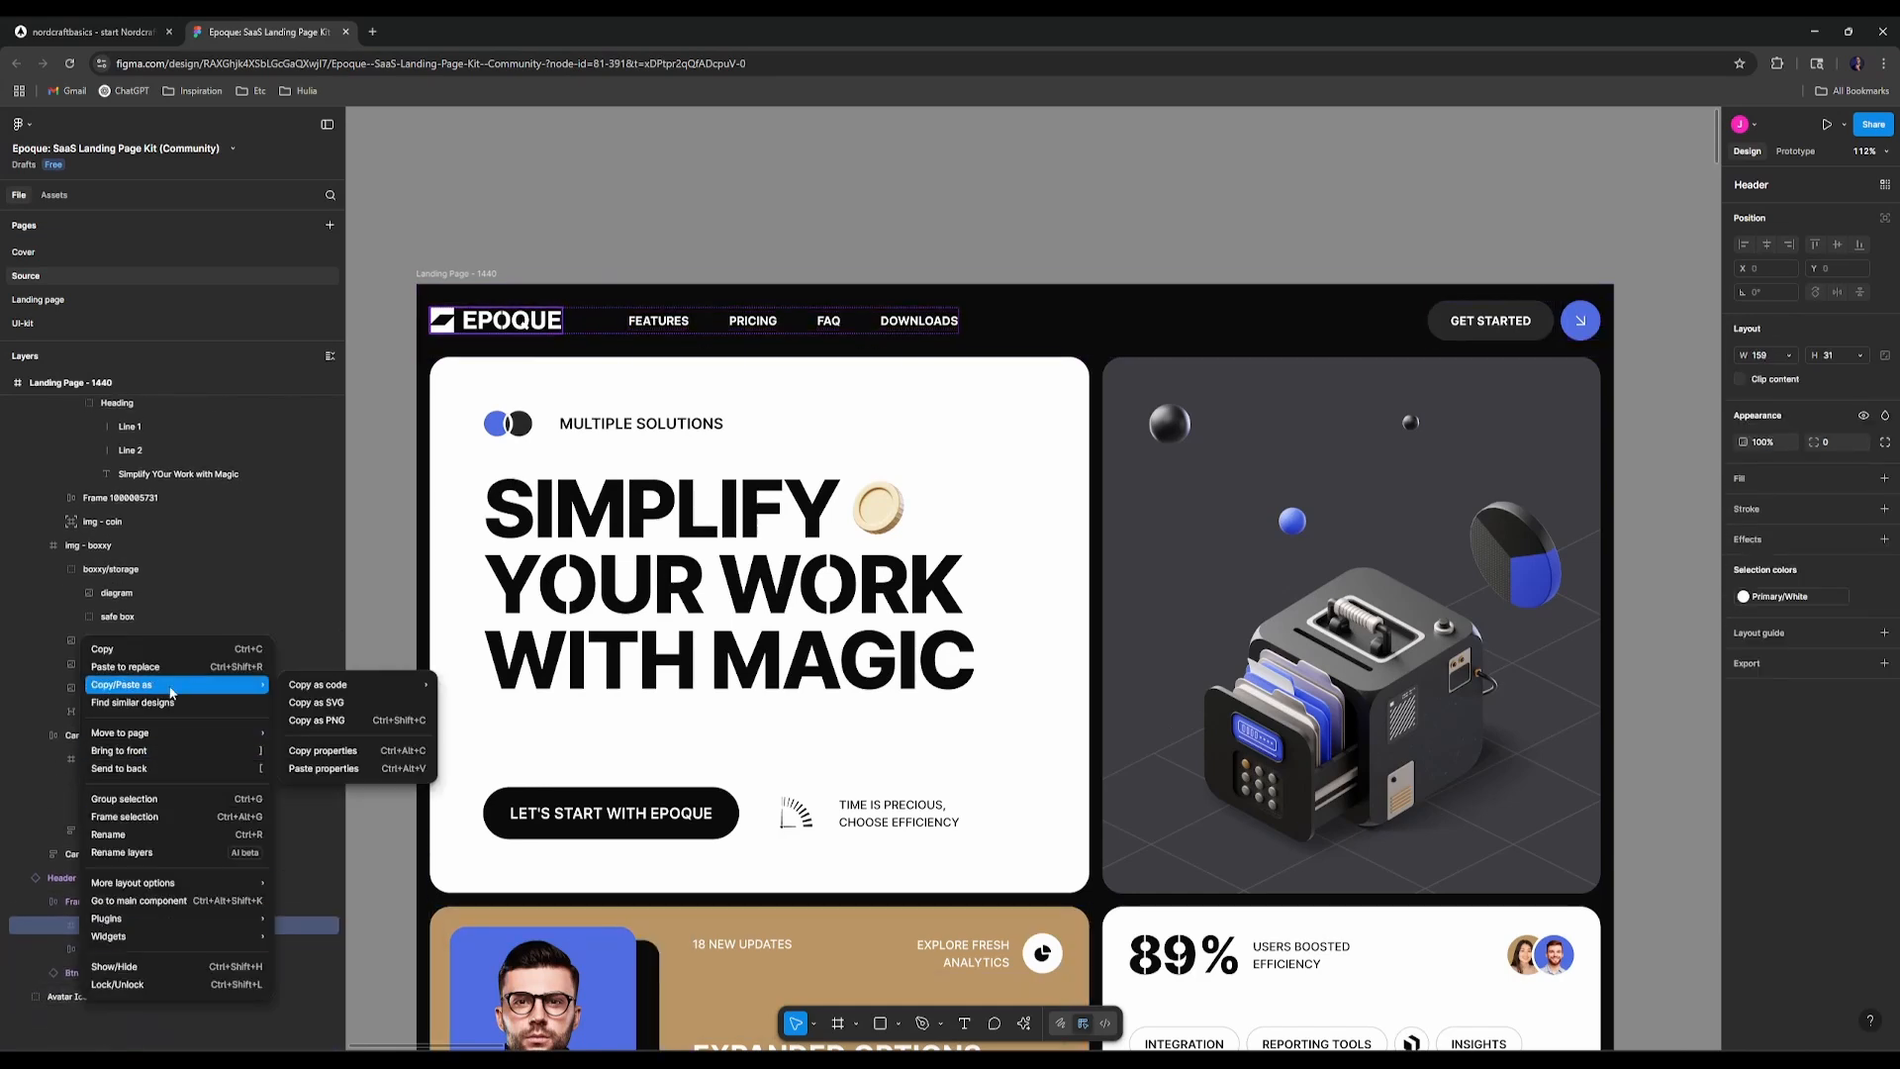
left_click(338, 703)
Step: Switch back to Nordcraft and paste the copied logo SVG inside the link element
key("ctrl+1")
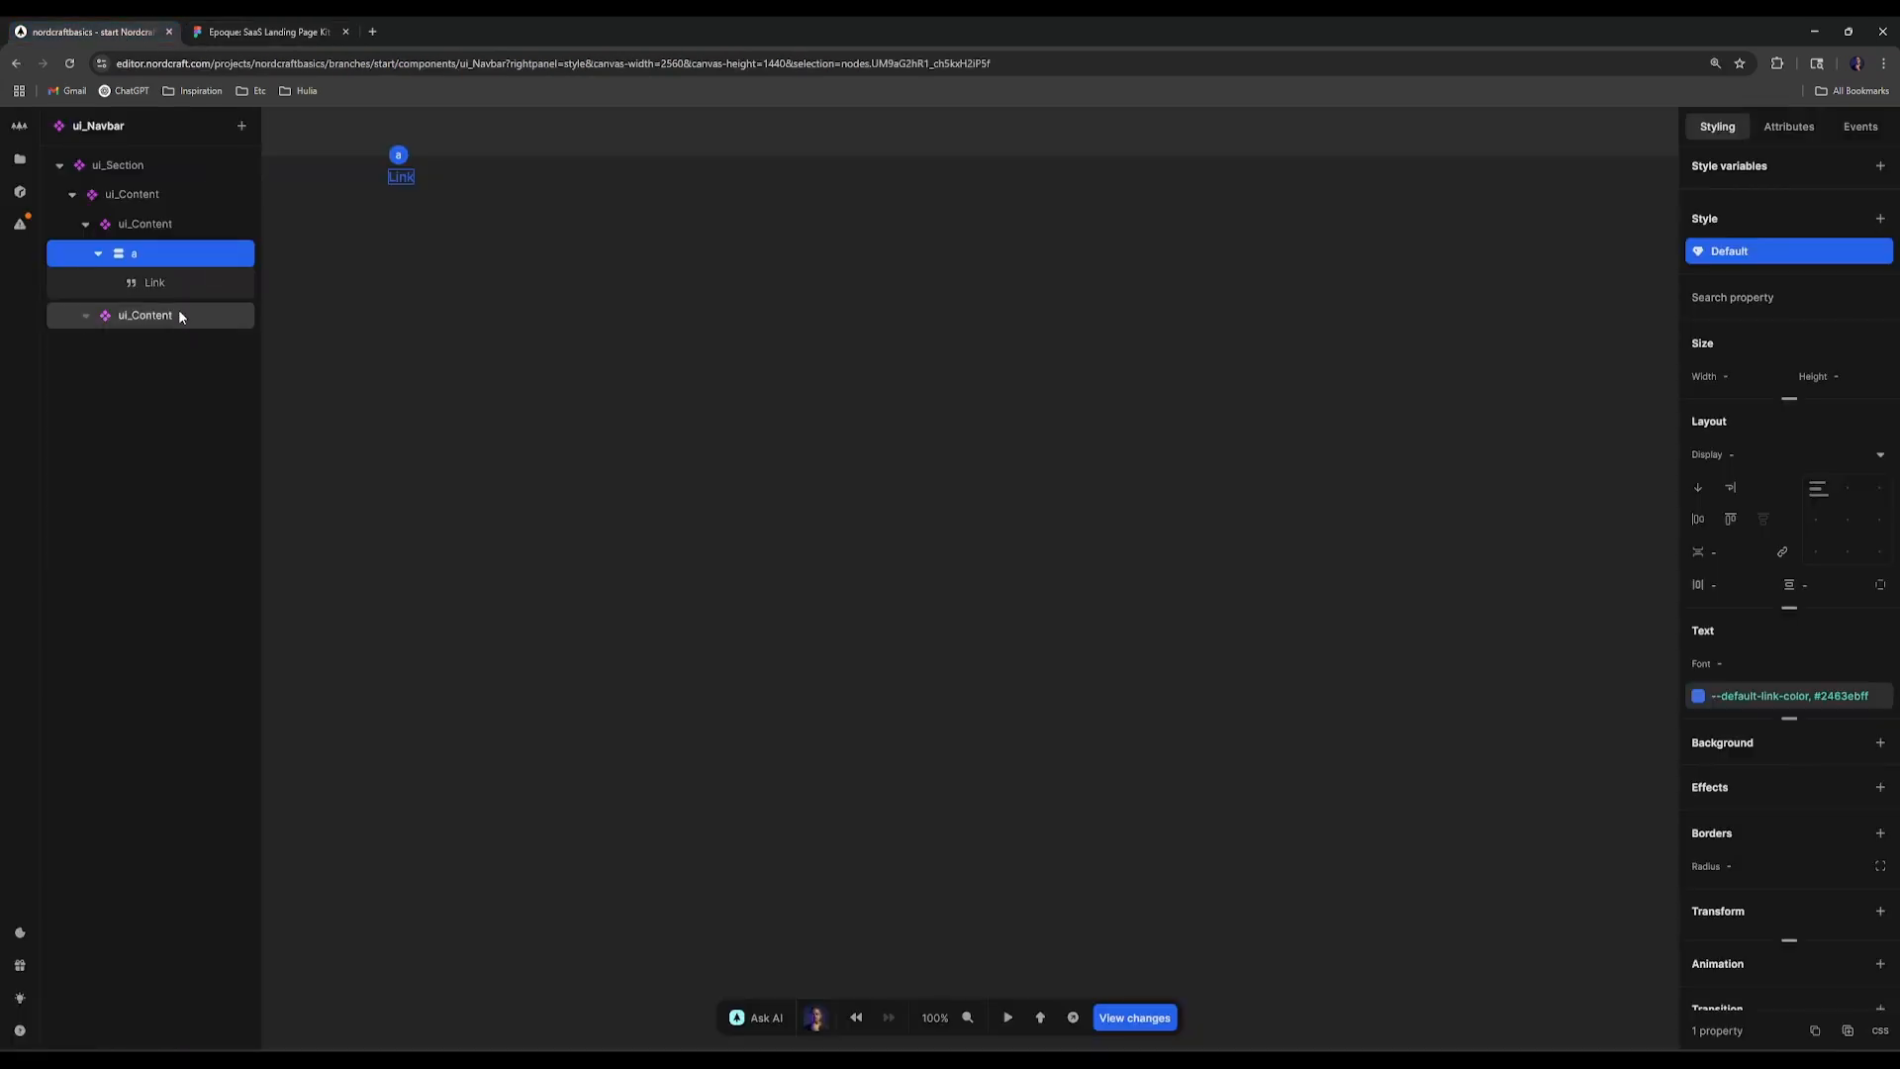
left_click(172, 278)
left_click(178, 265)
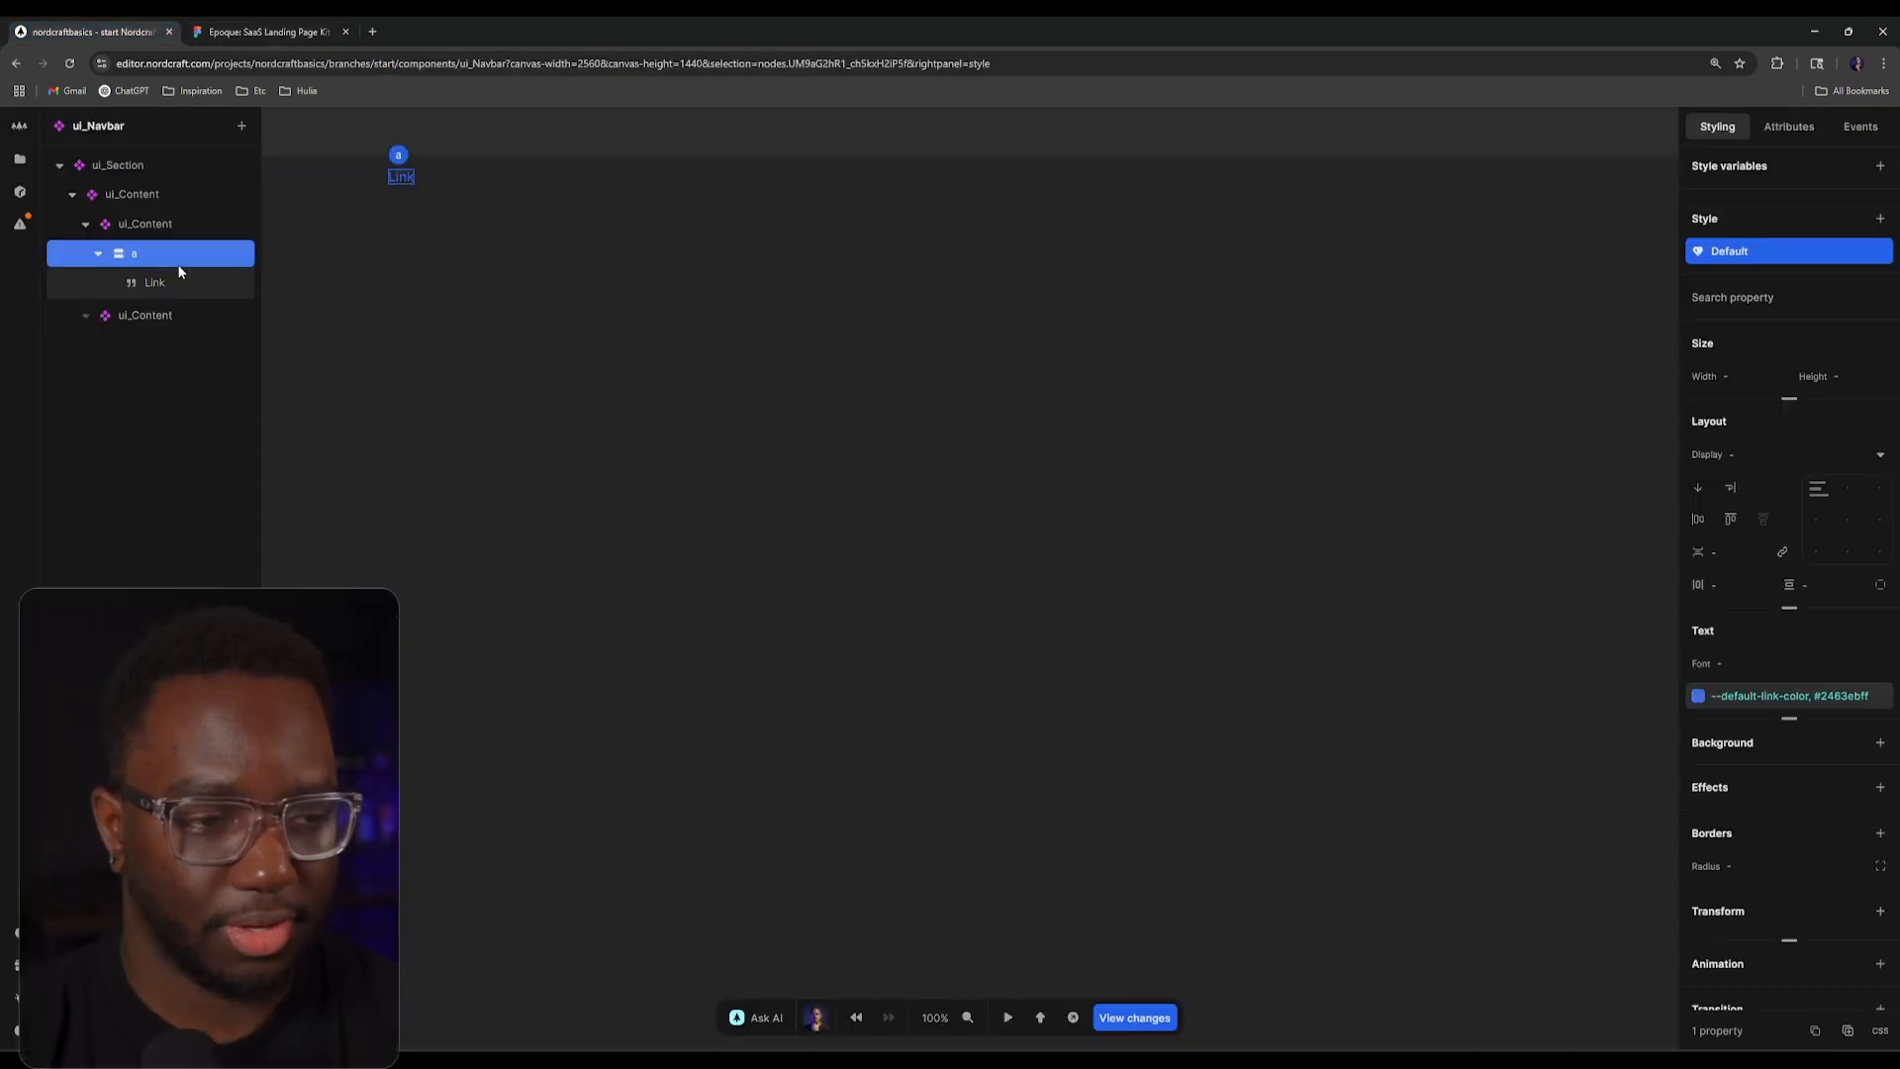
key("ctrl+v")
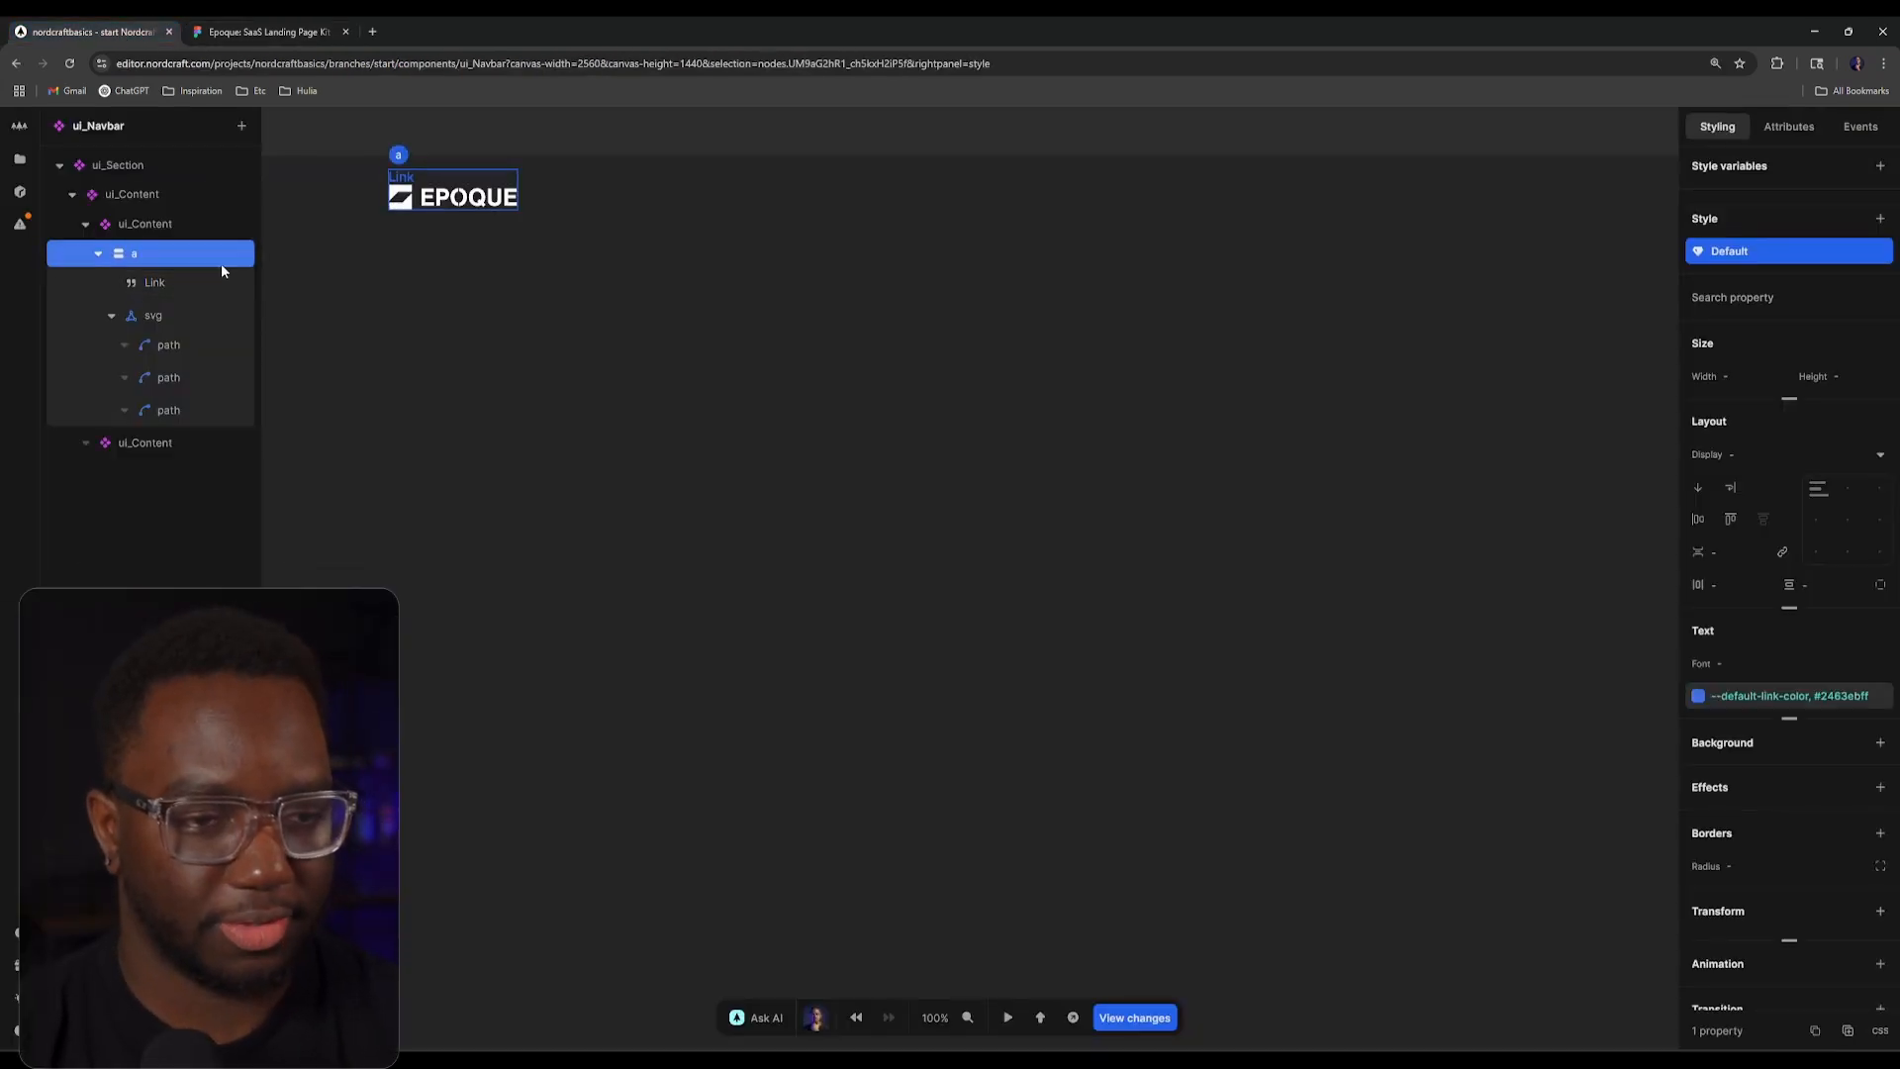
Step: Delete the placeholder Link text from the link element, keeping only the logo svg
left_click(198, 21)
left_click(174, 16)
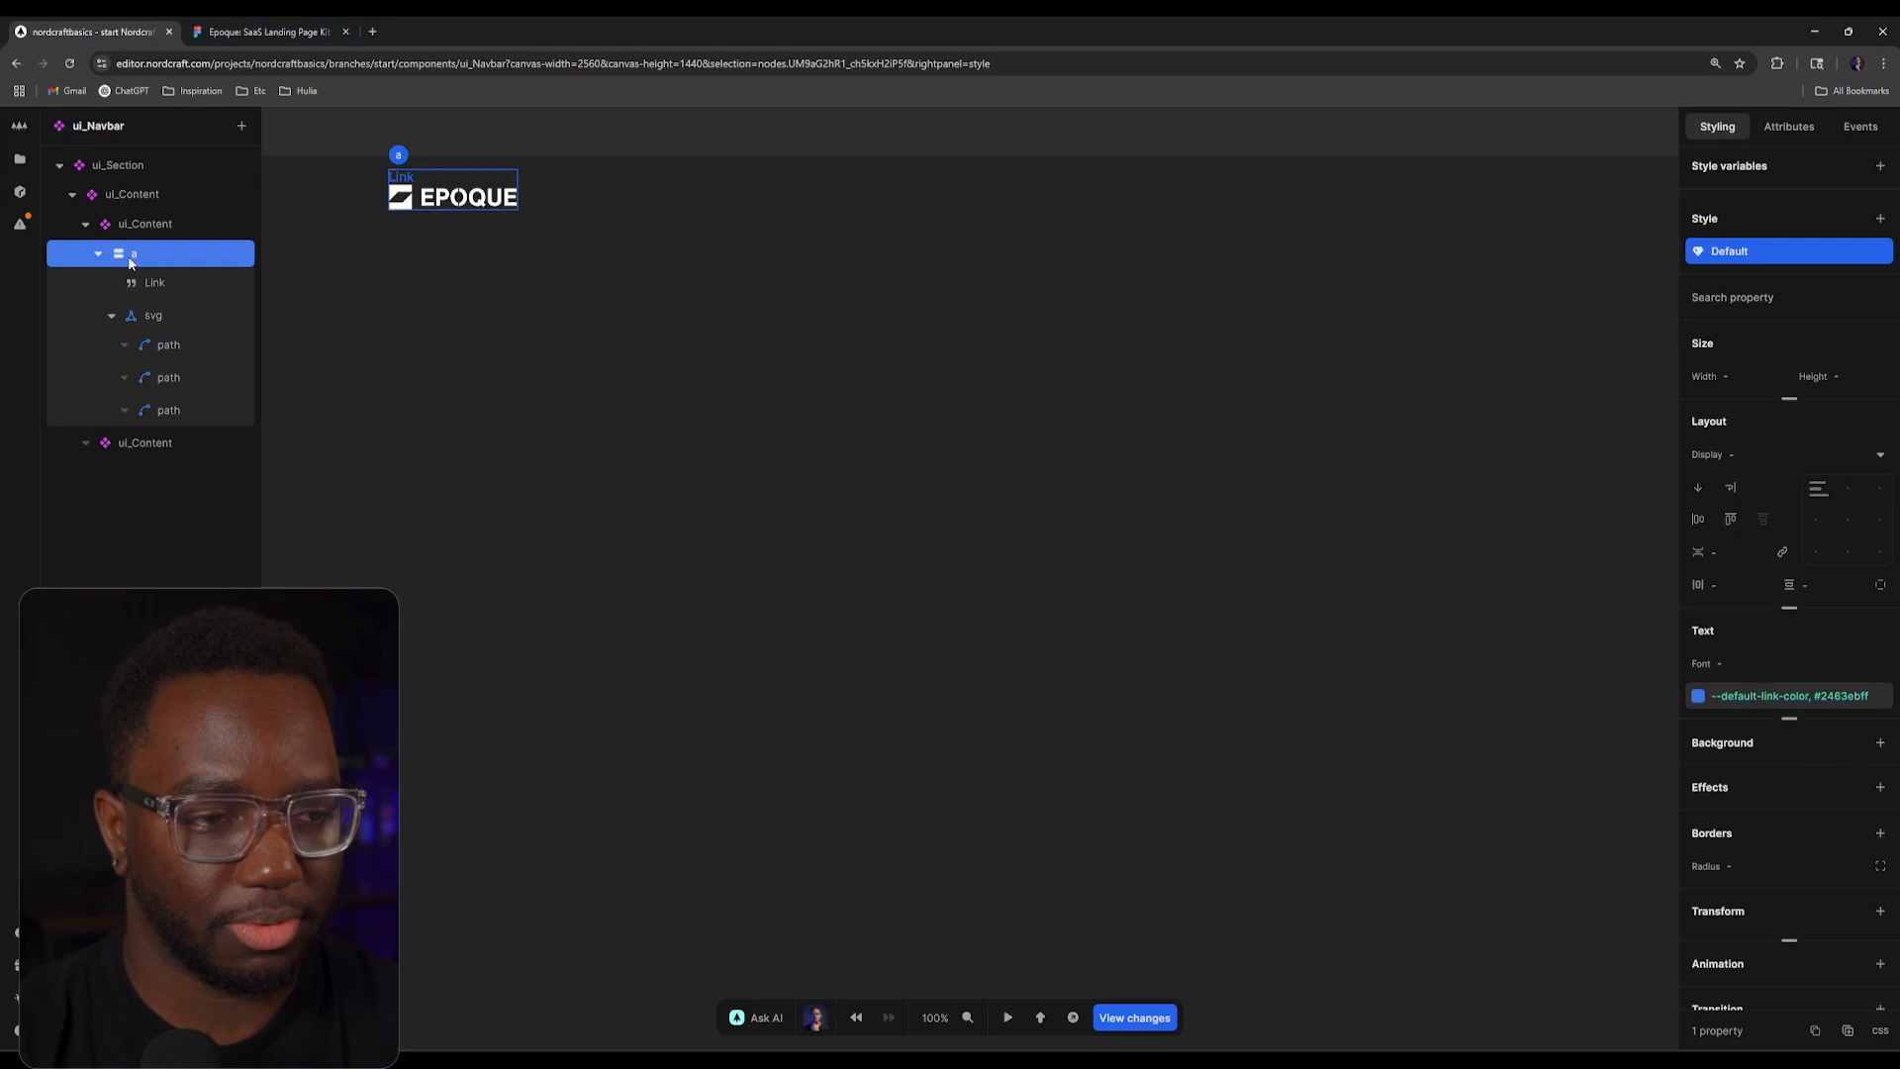
left_click(110, 316)
left_click(199, 308)
left_click(192, 282)
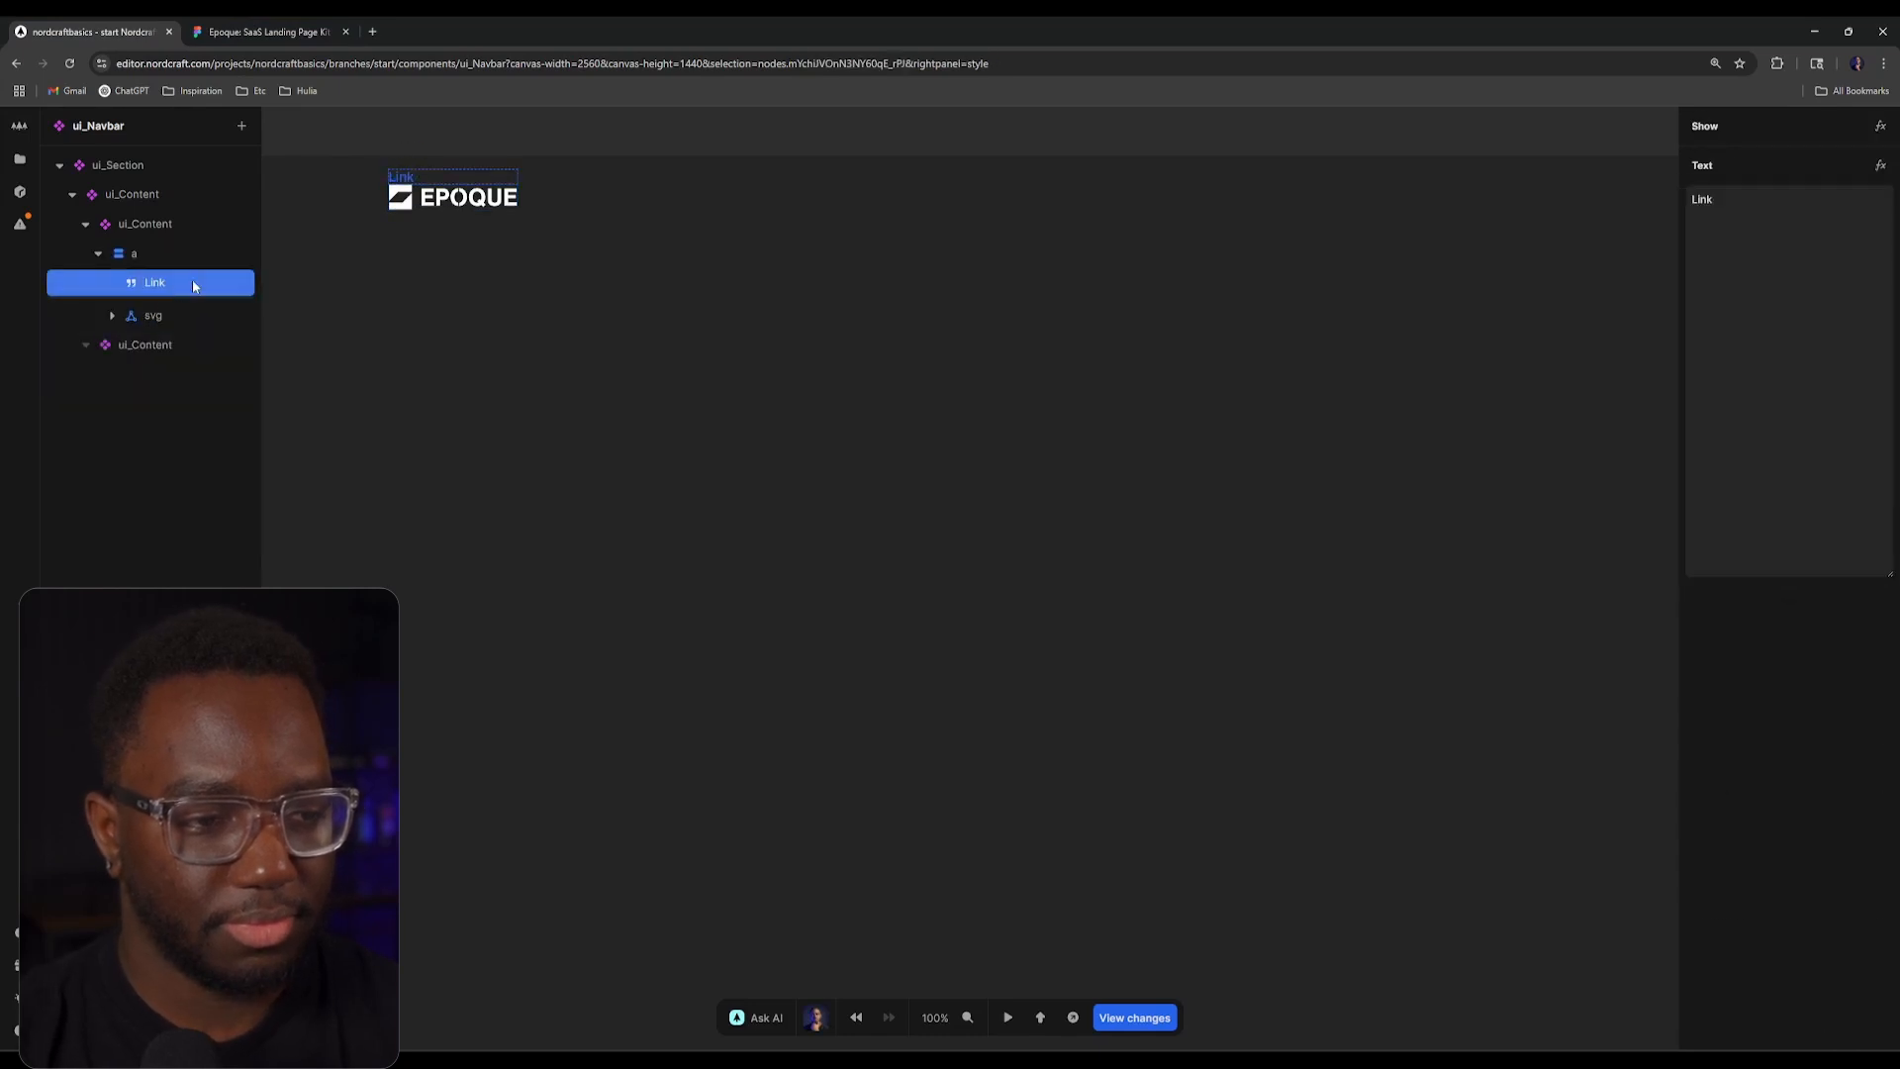
key("Delete")
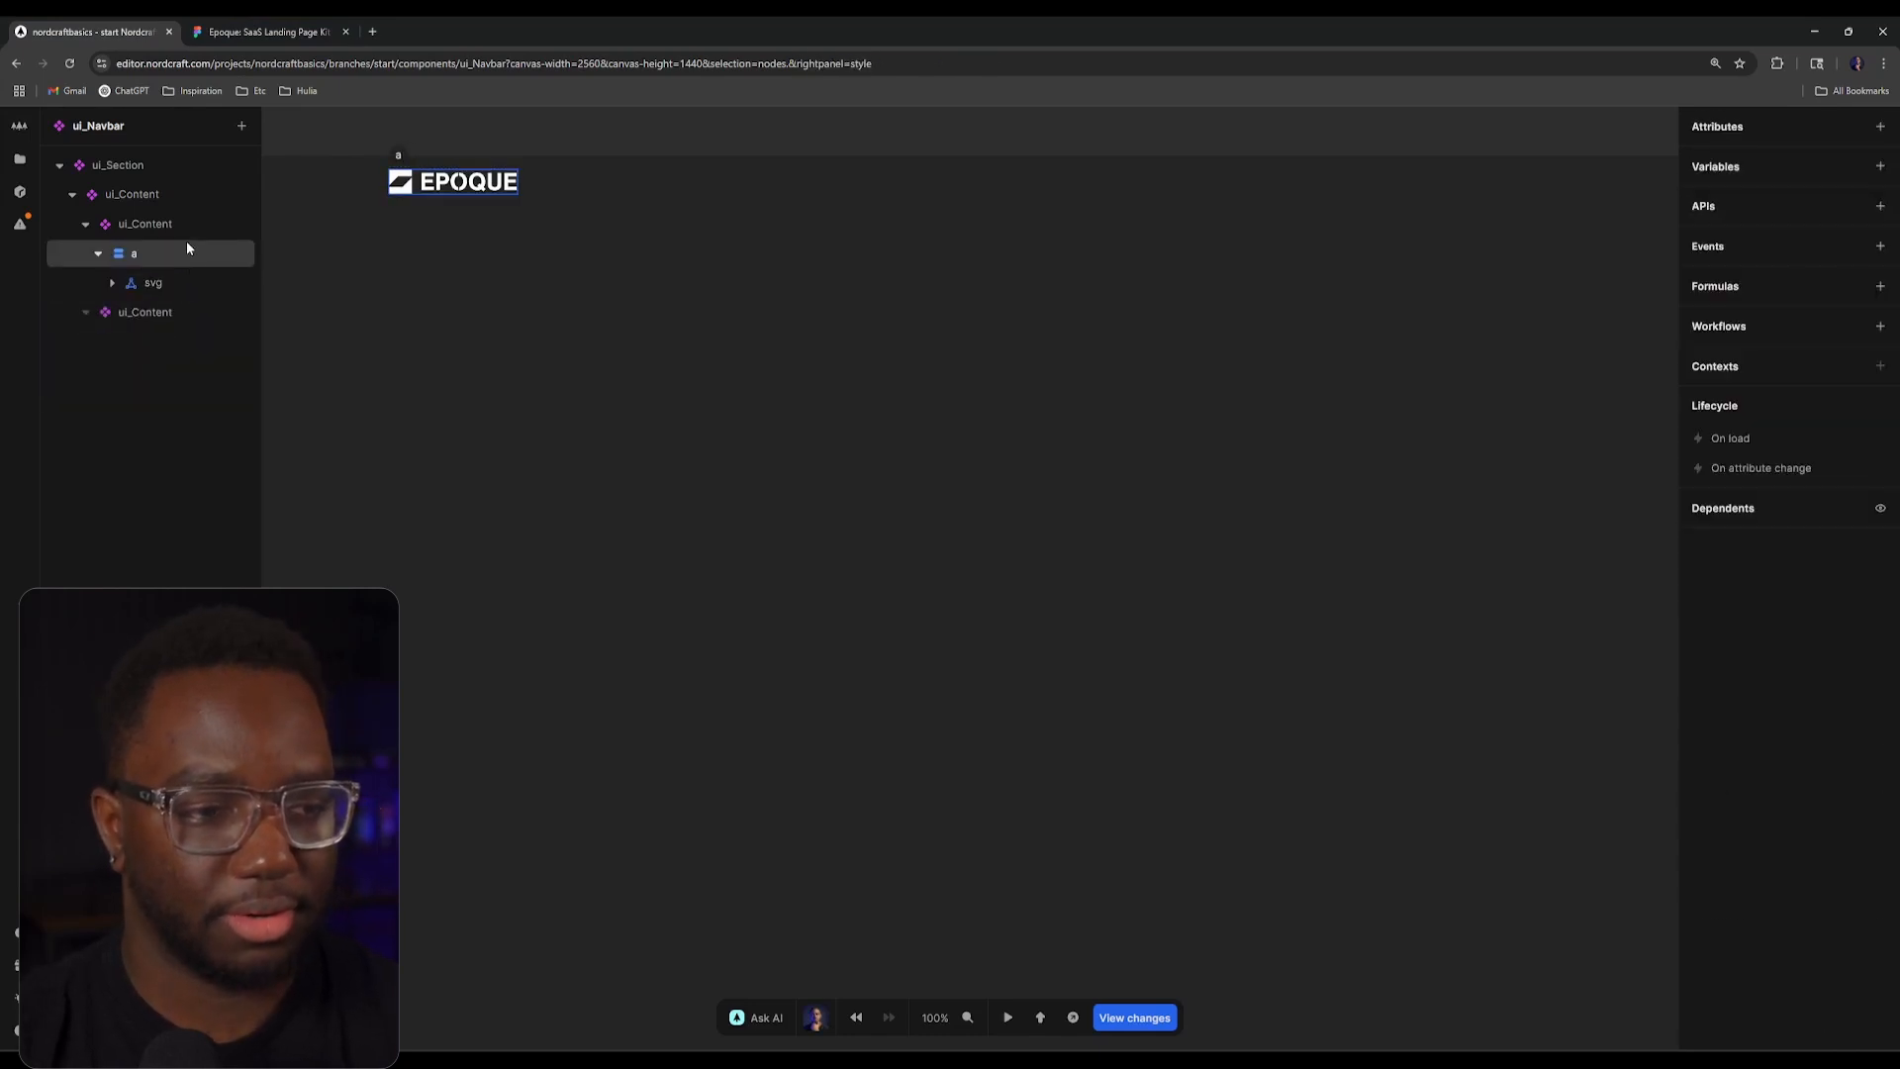
Step: Extract the logo svg as a component named svg_Logo, and return to ui_Navbar
left_click(186, 244)
right_click(178, 283)
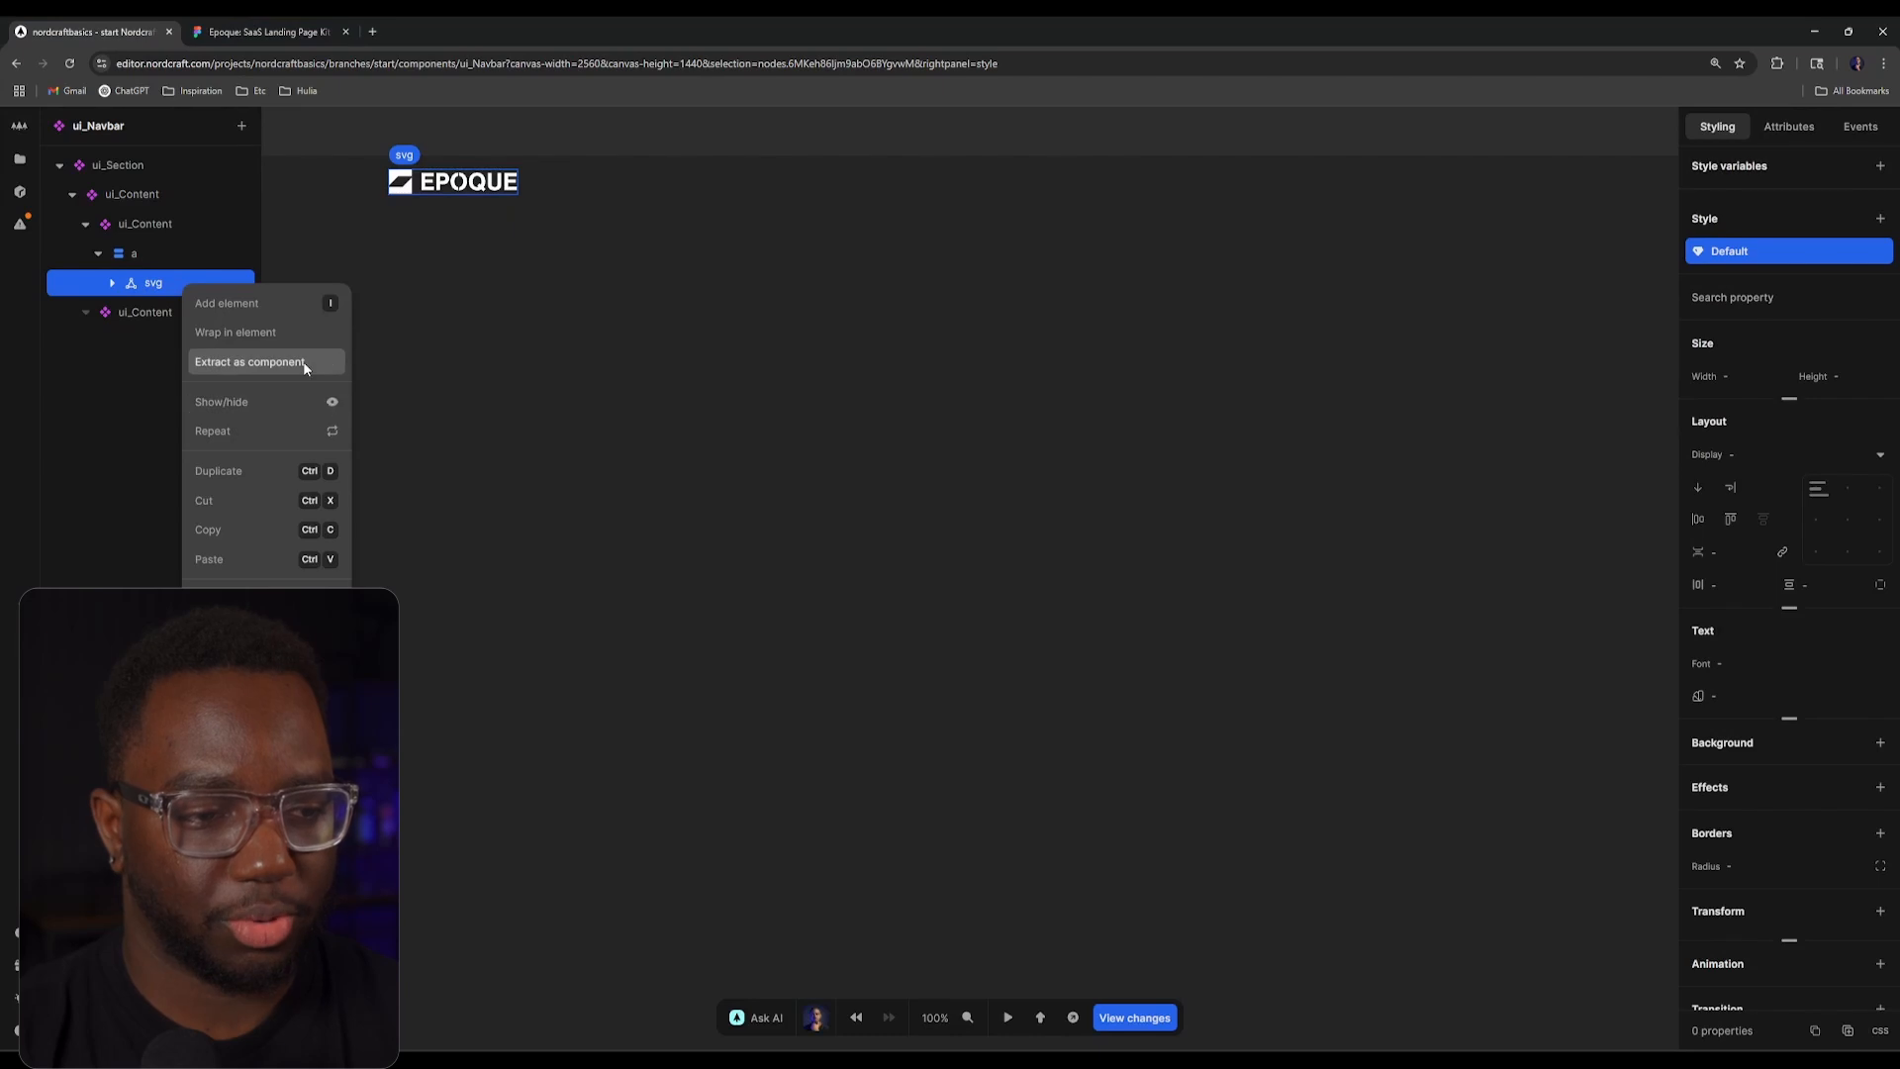
left_click(311, 365)
type("sv")
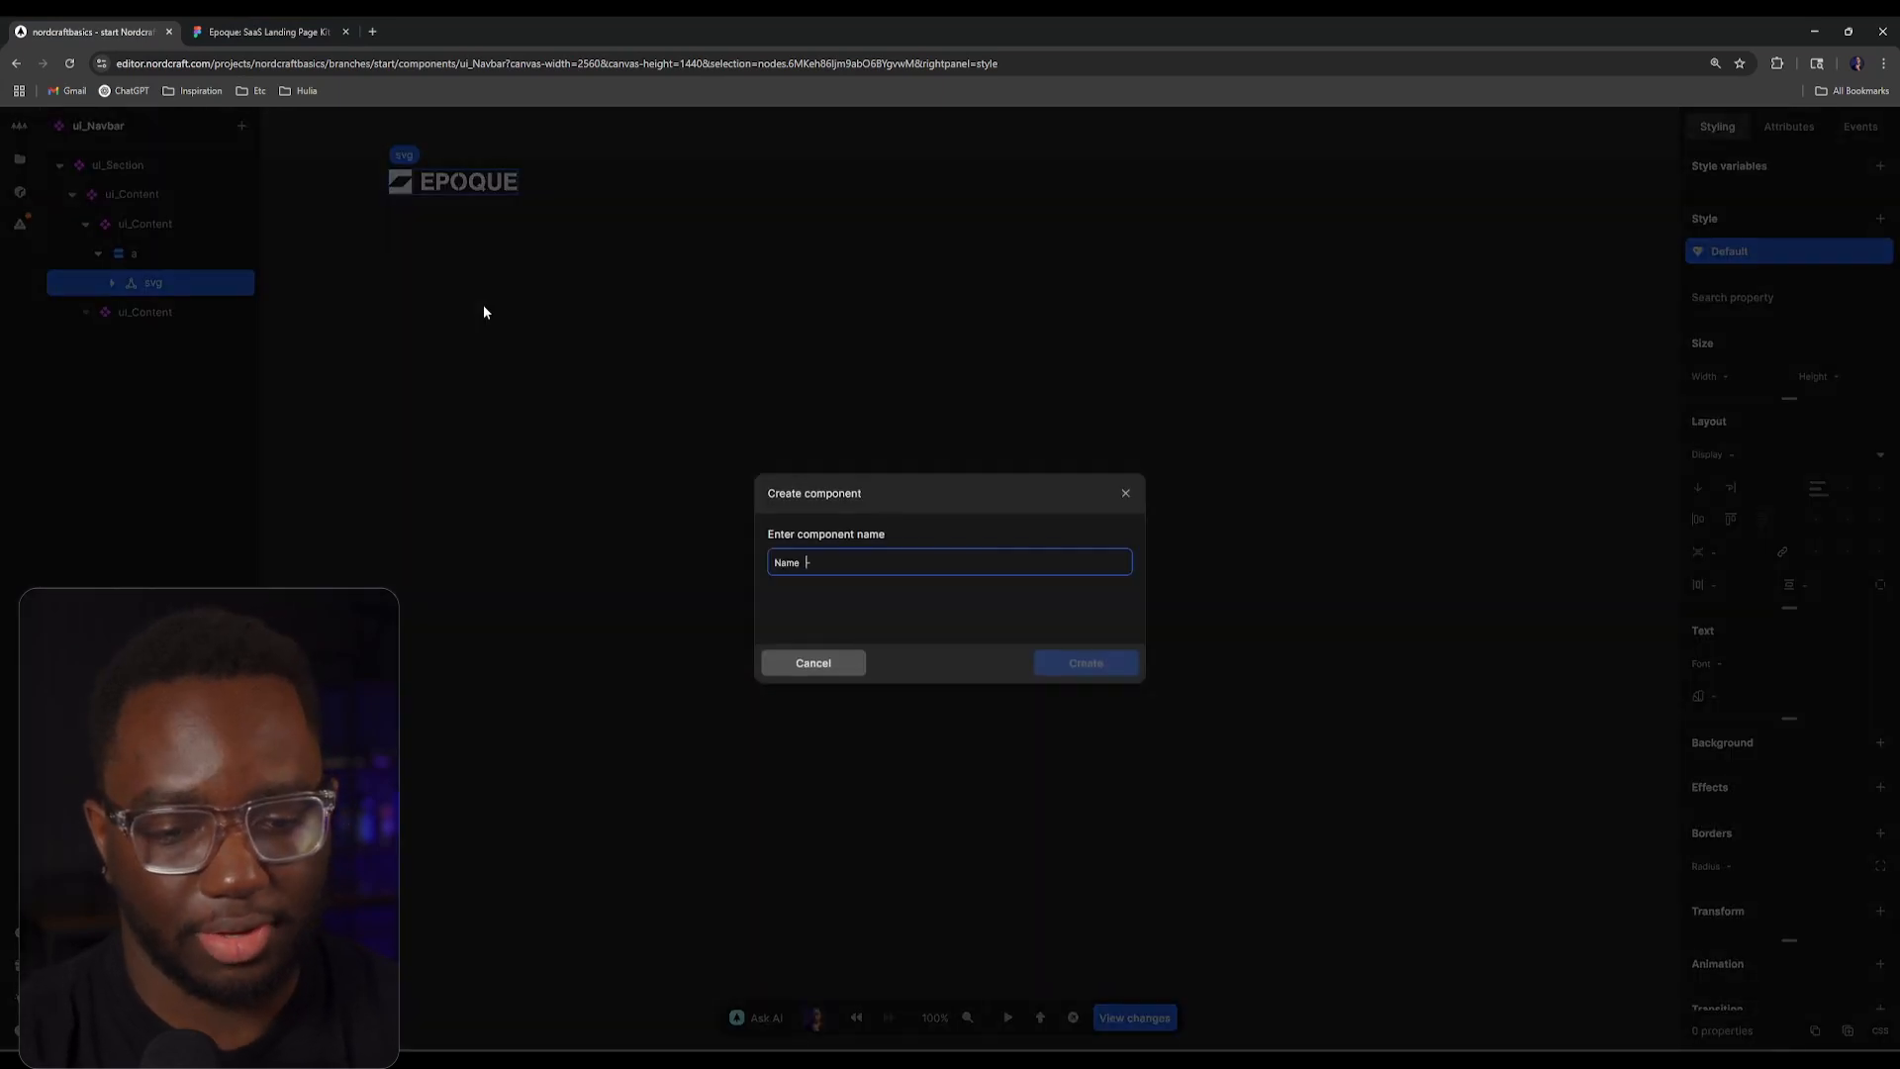
type("g_Logo")
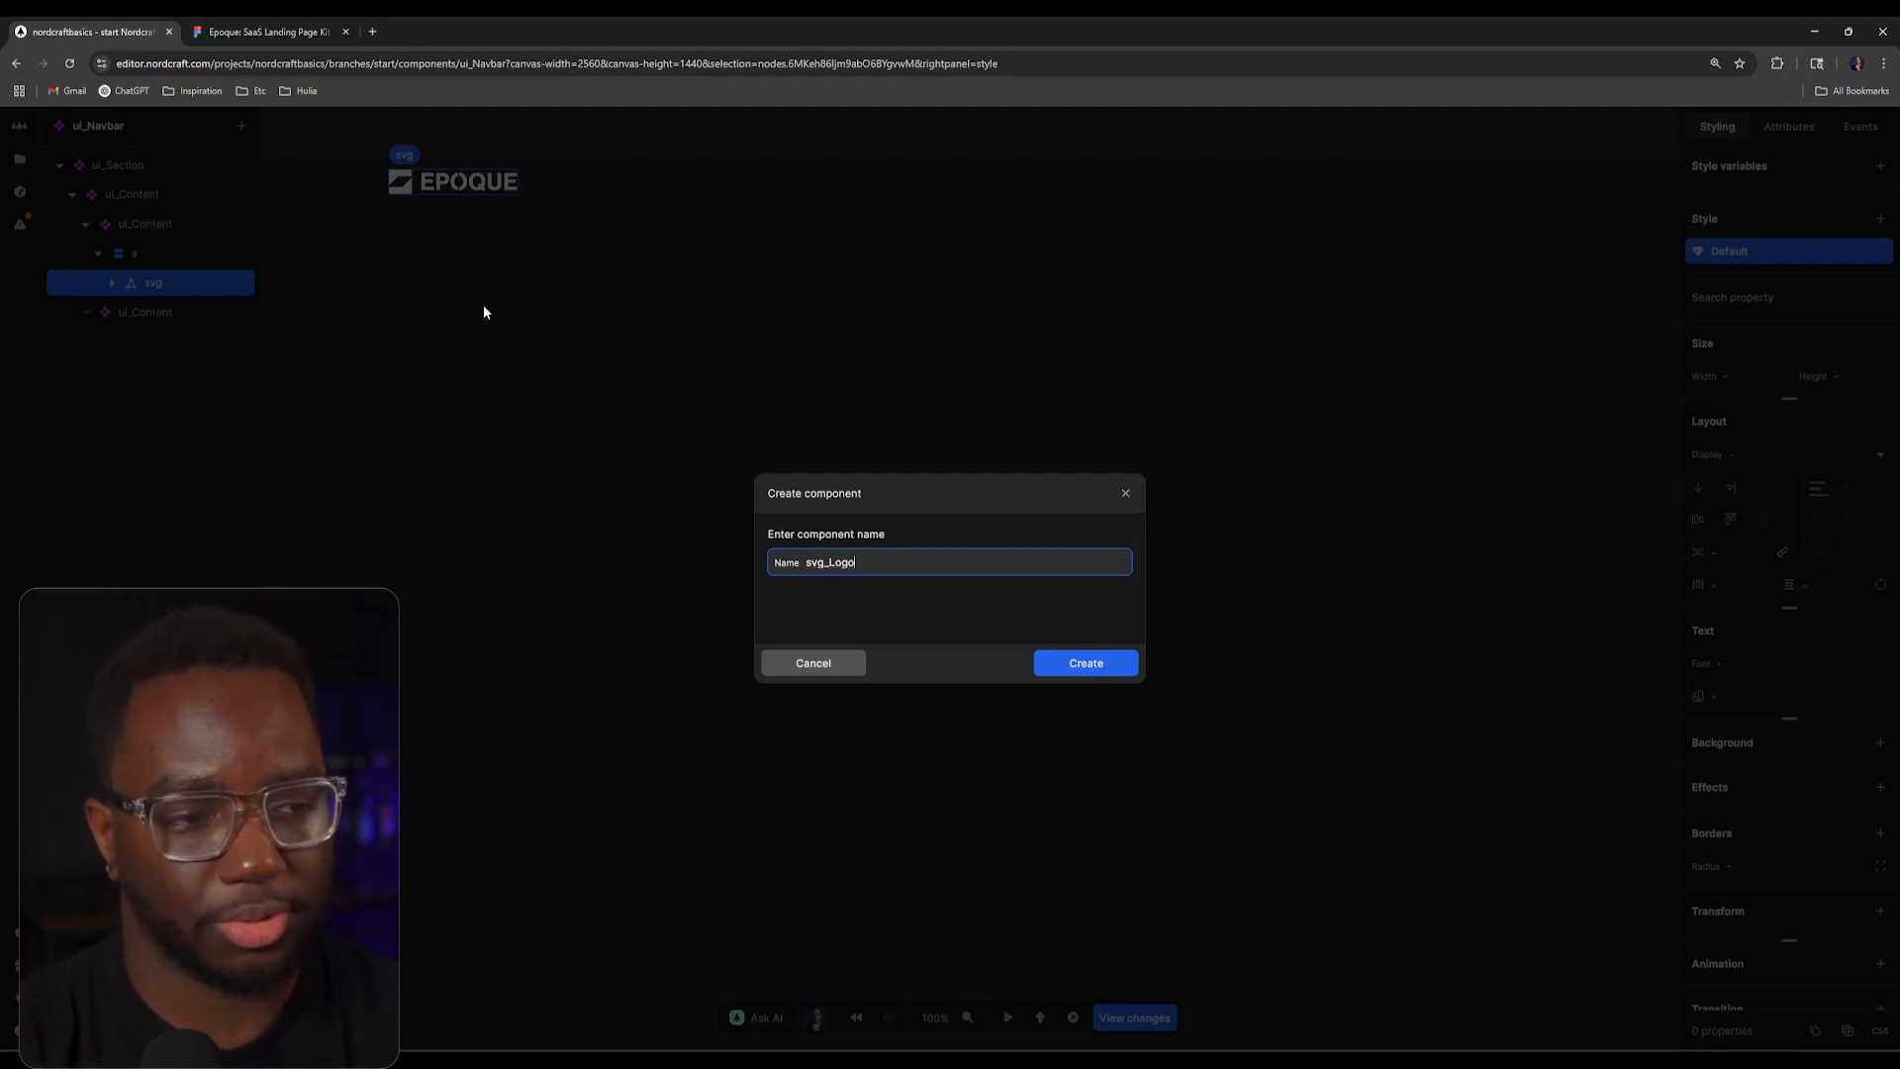
key("Return")
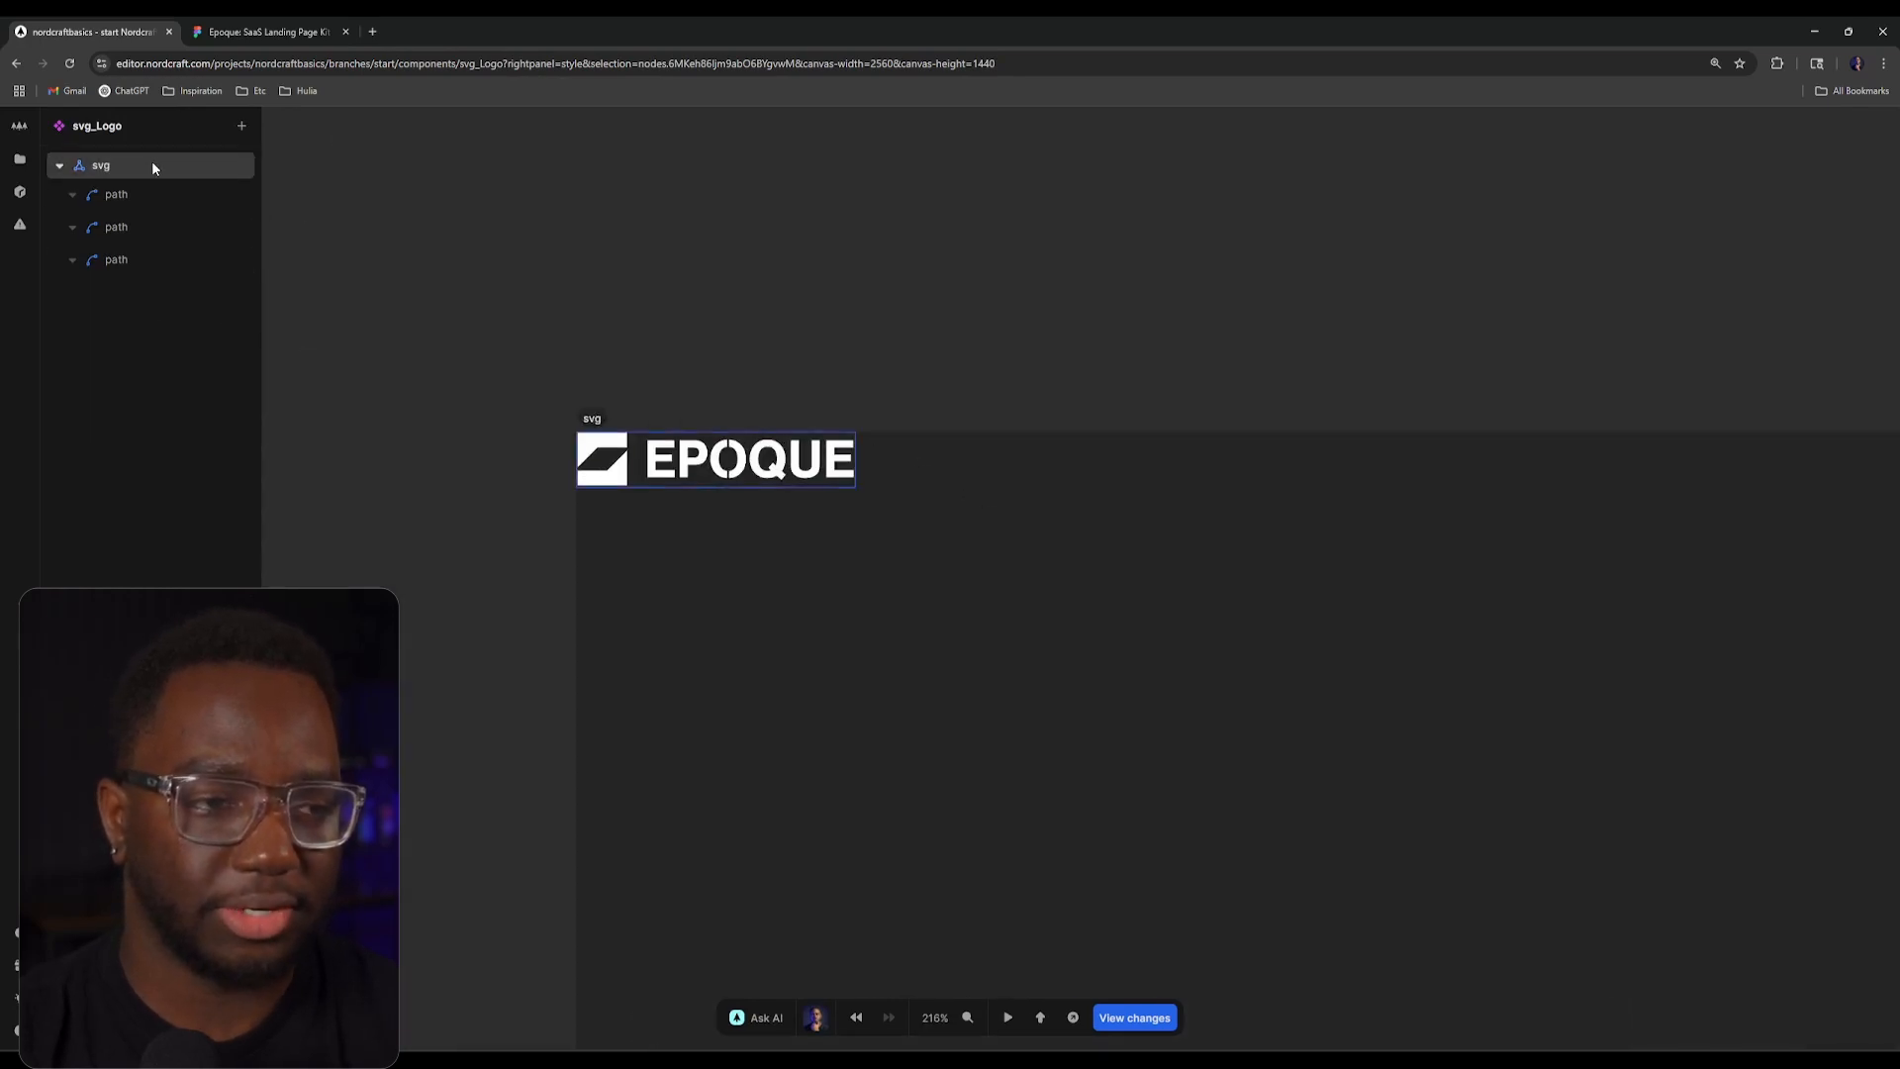
left_click(618, 217)
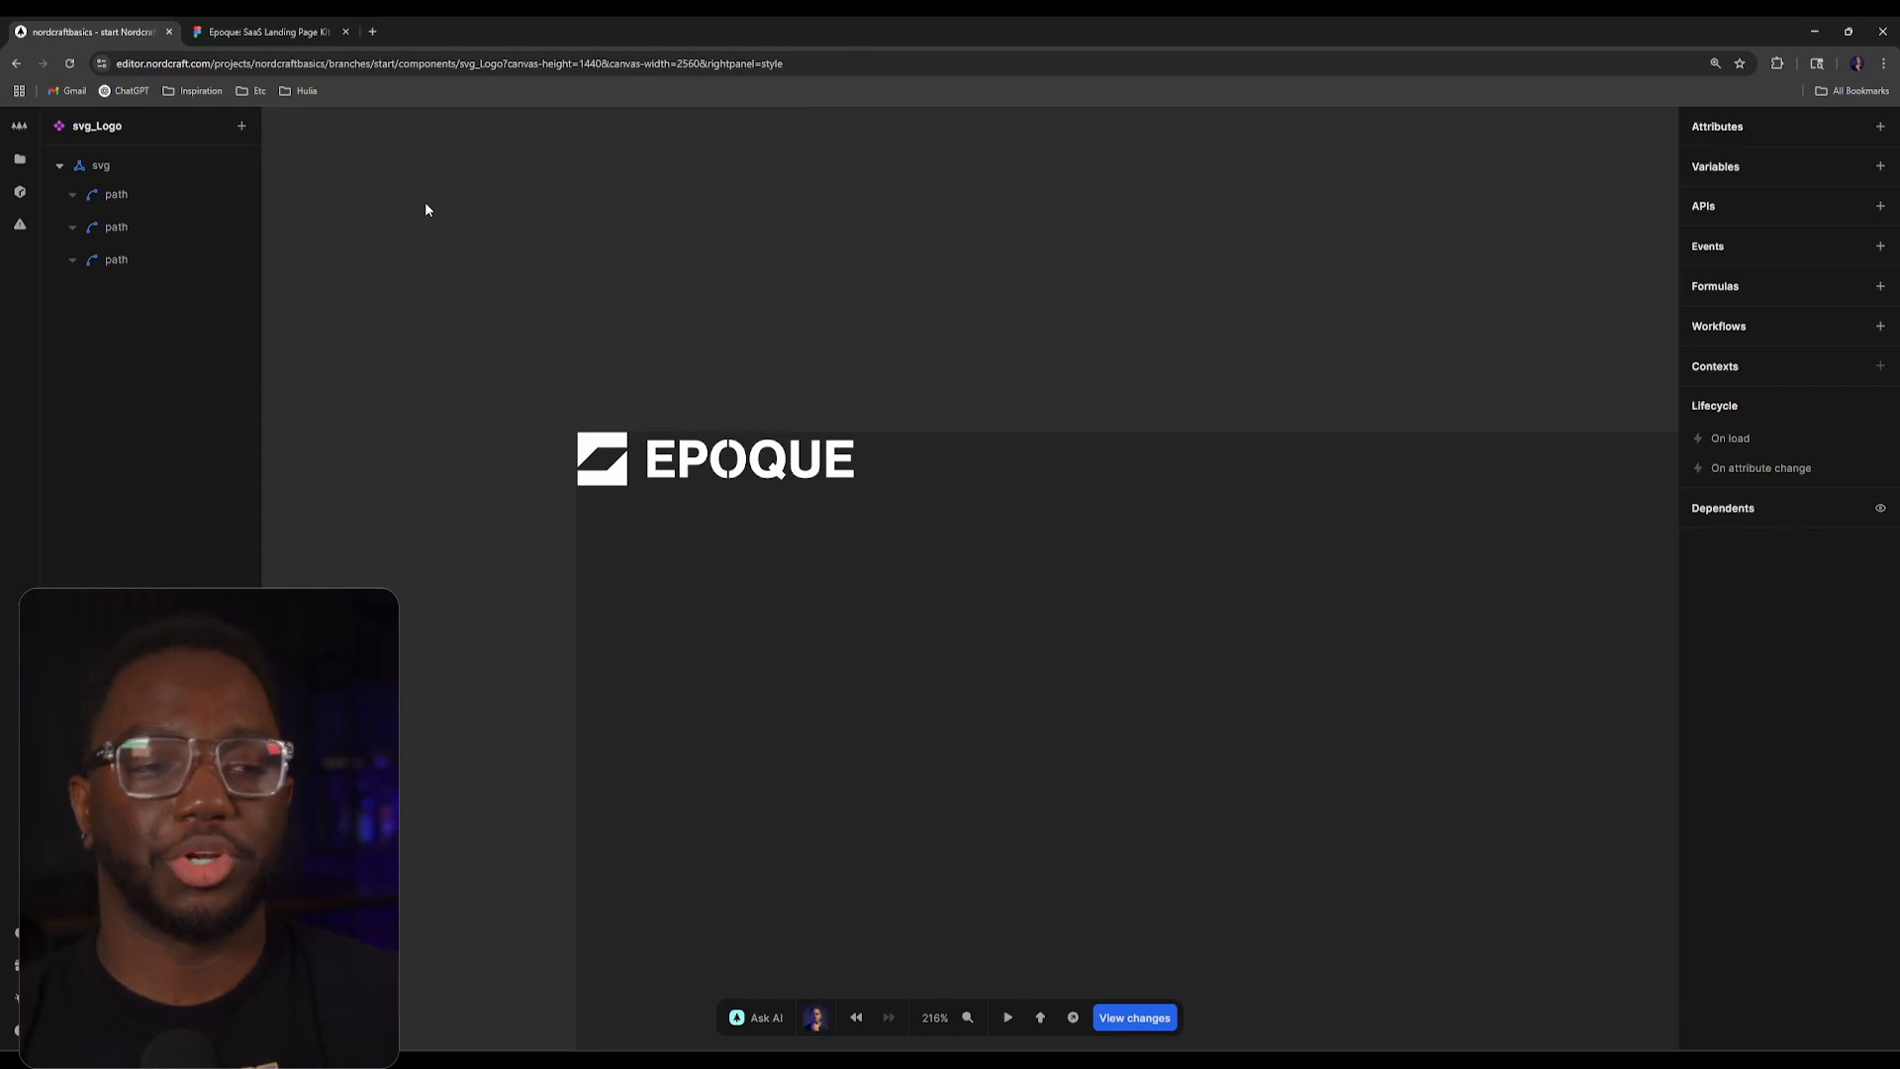
key("alt+Left")
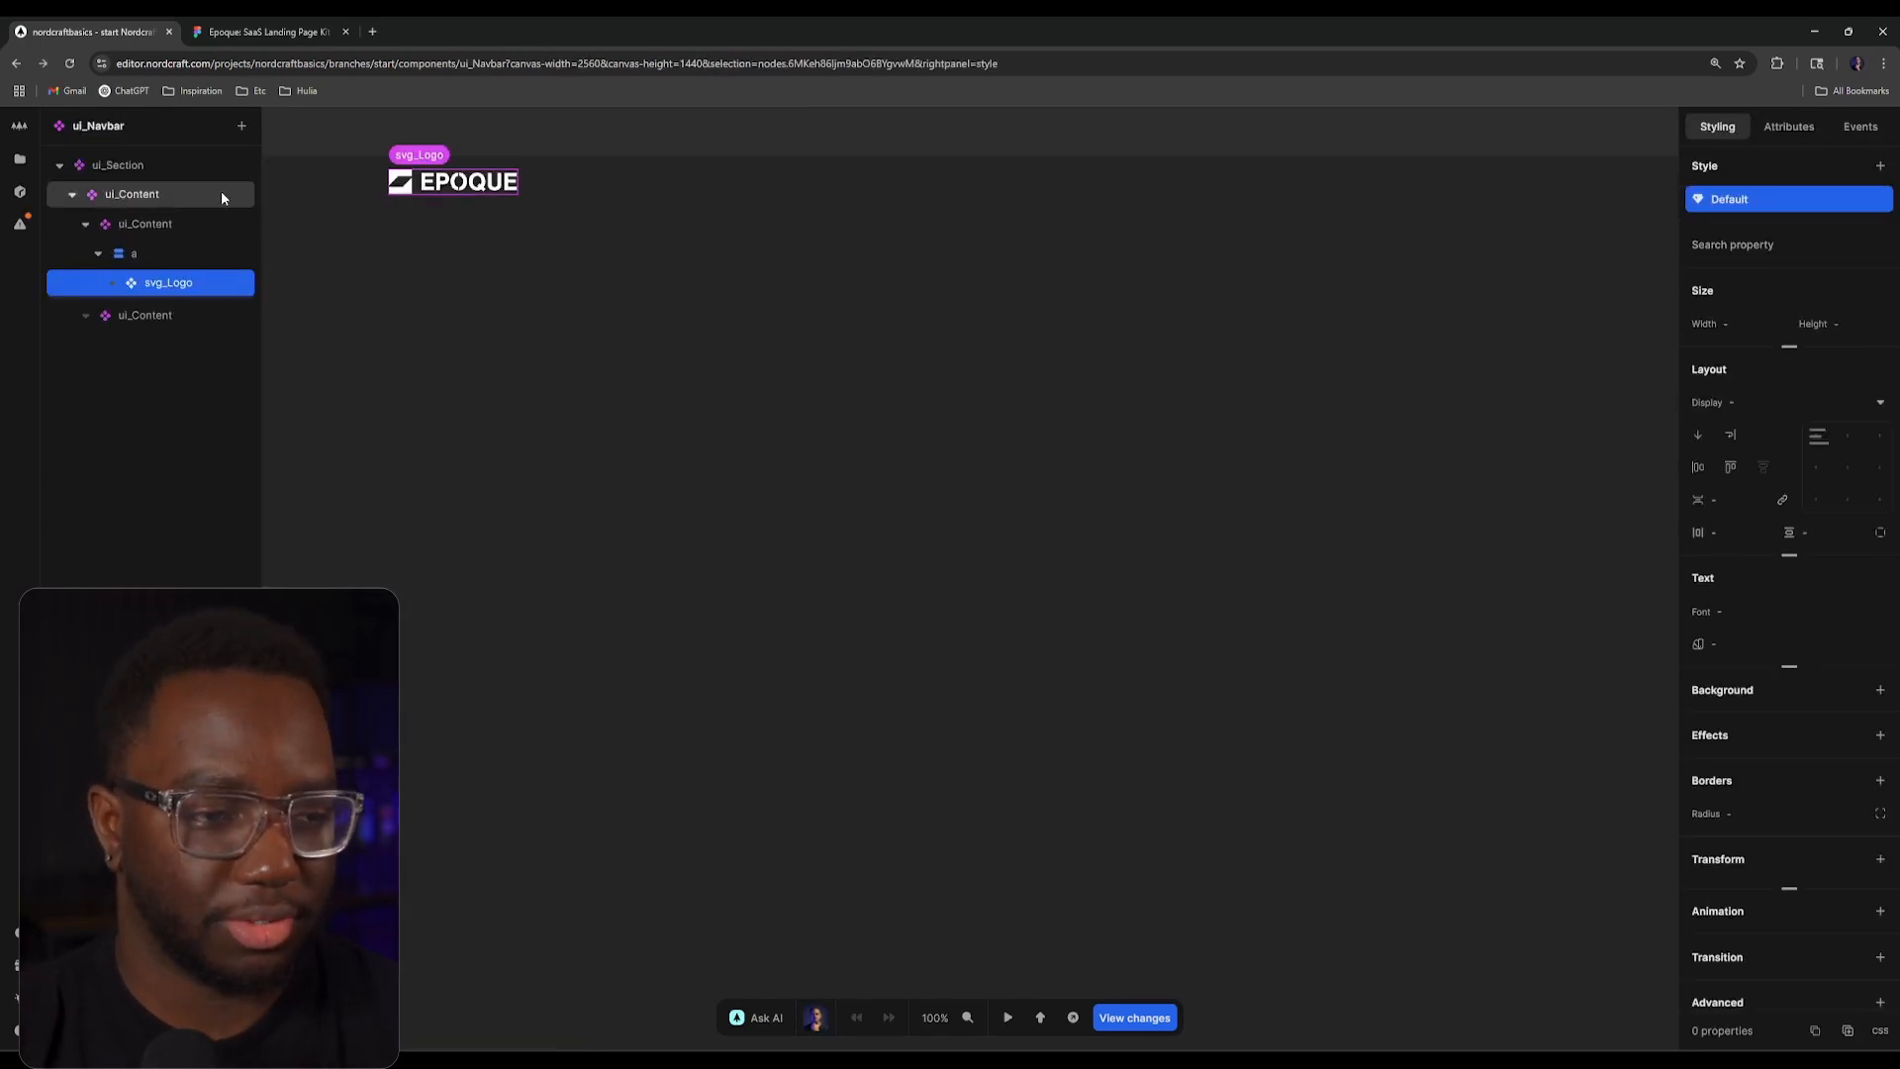
Step: Compare ui_Navbar's logo link with the logo and the Menu group of navigation links in the Figma header
left_click(184, 259)
left_click(287, 27)
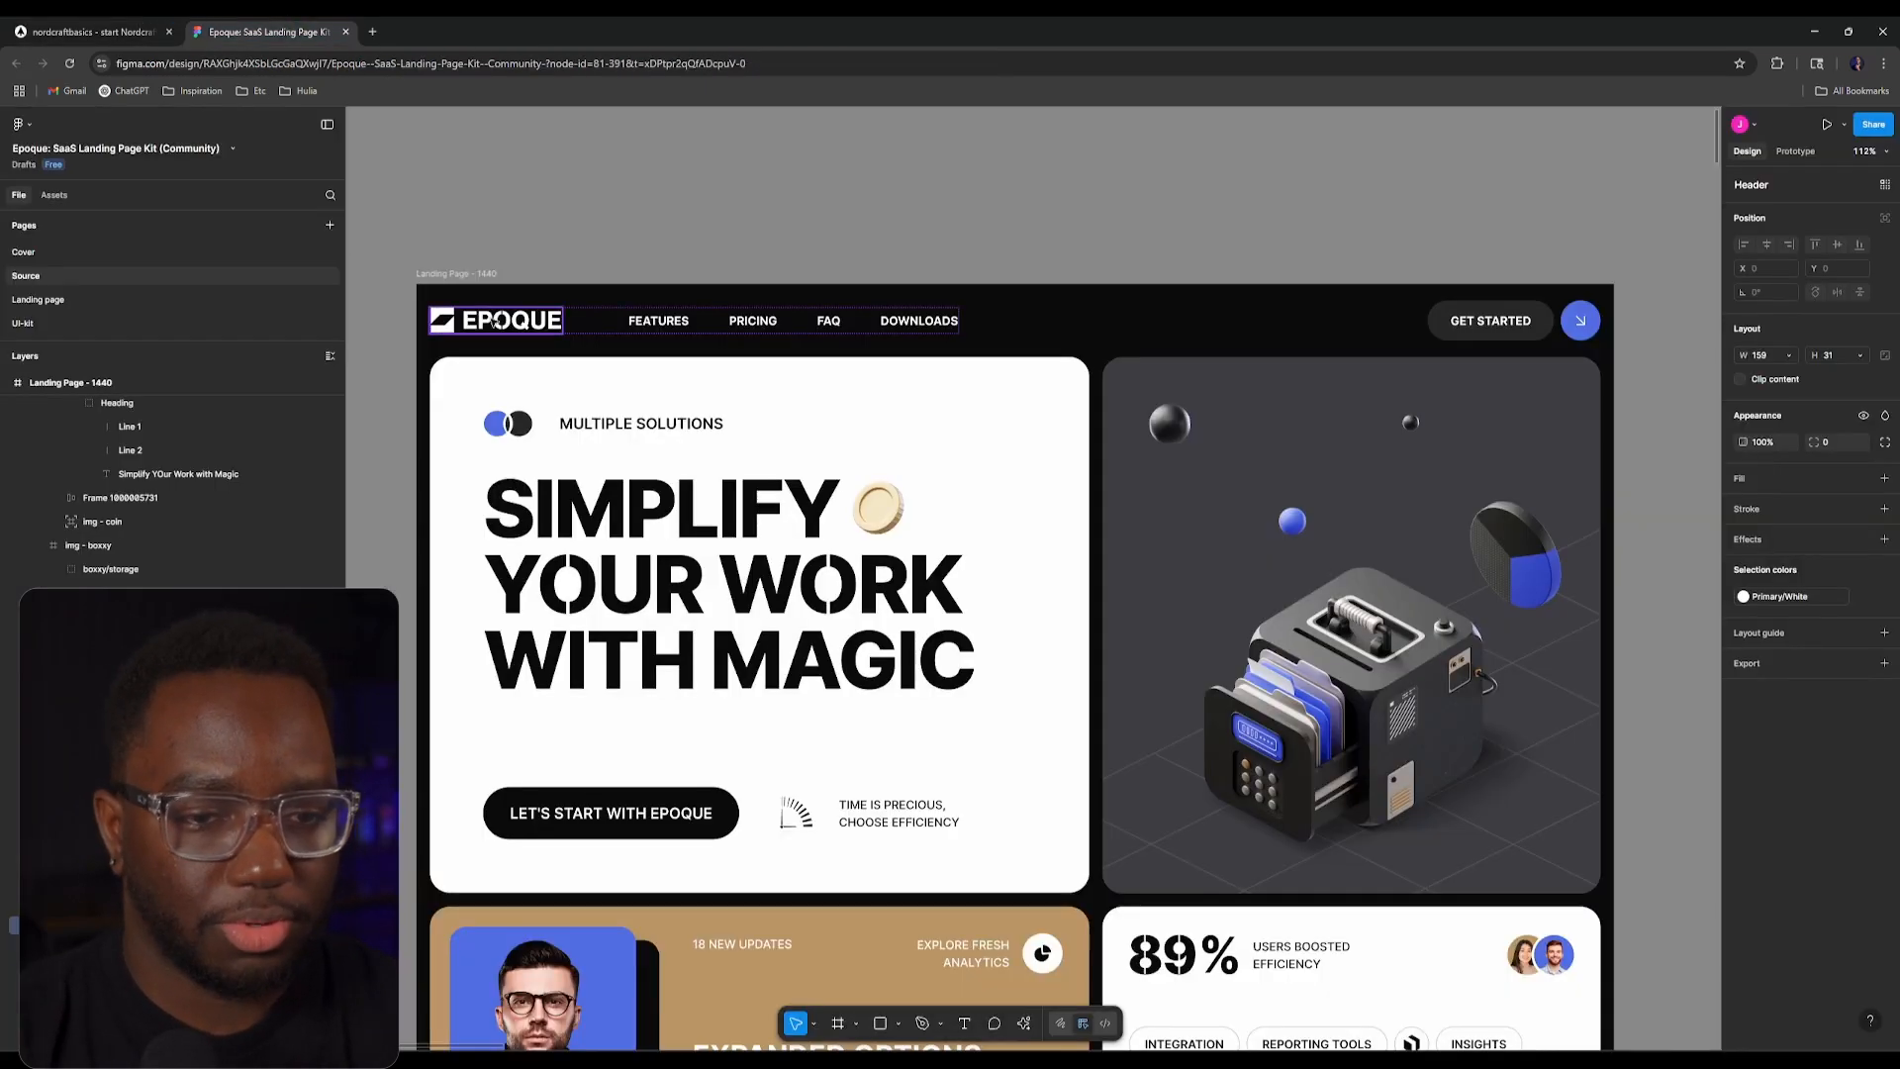
left_click(94, 31)
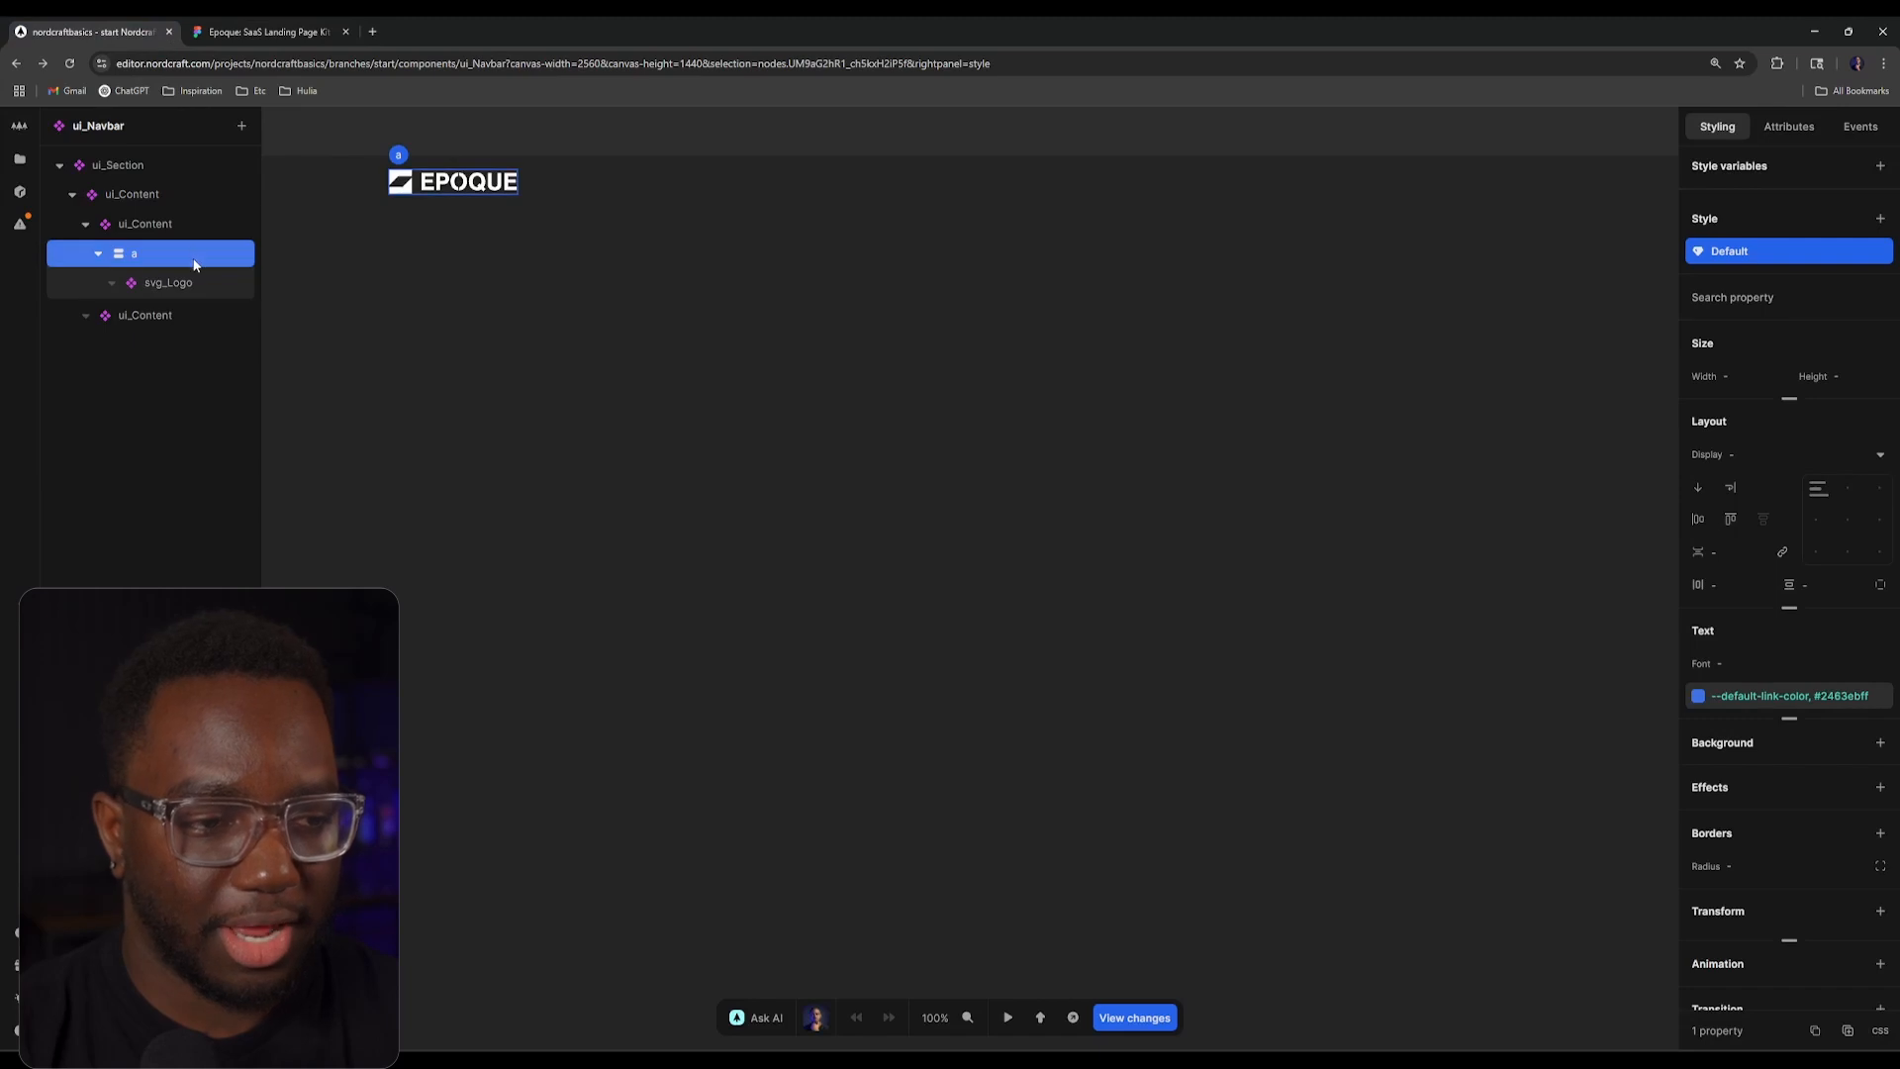
left_click(313, 26)
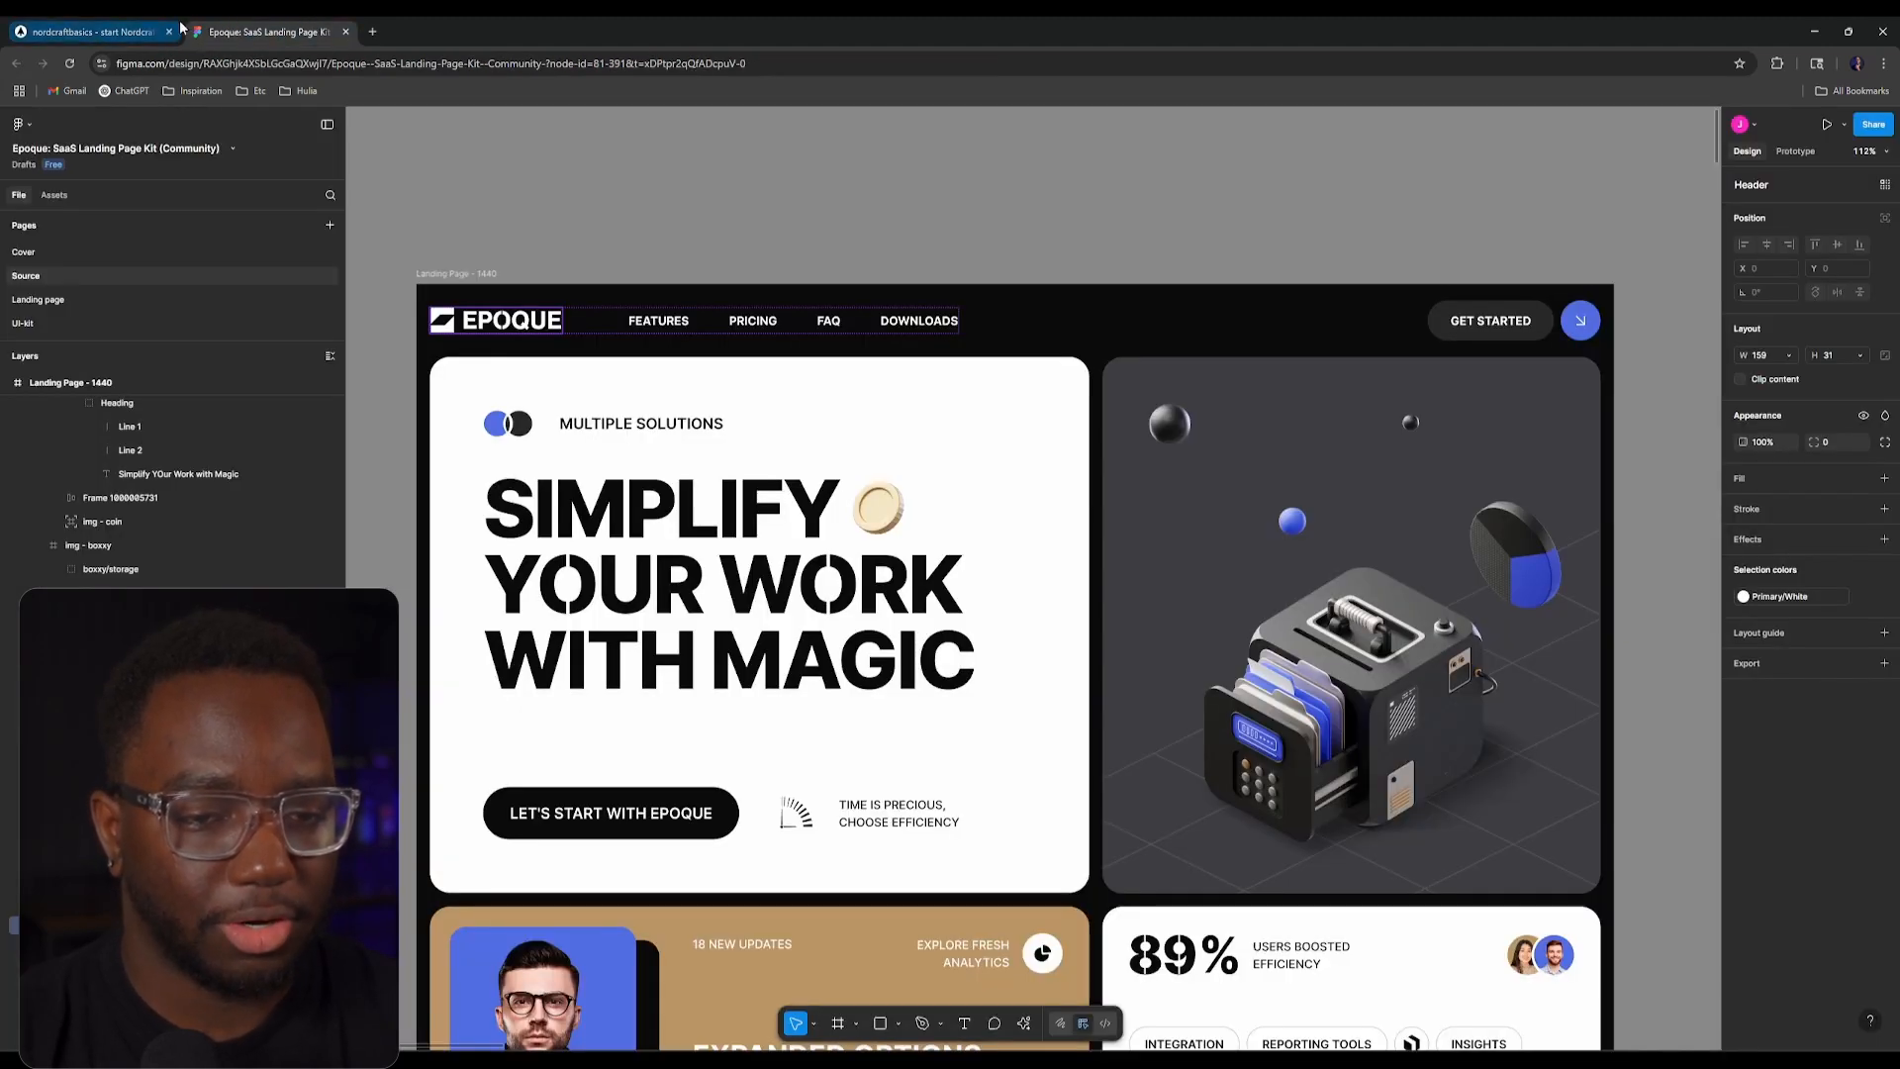
left_click(671, 326)
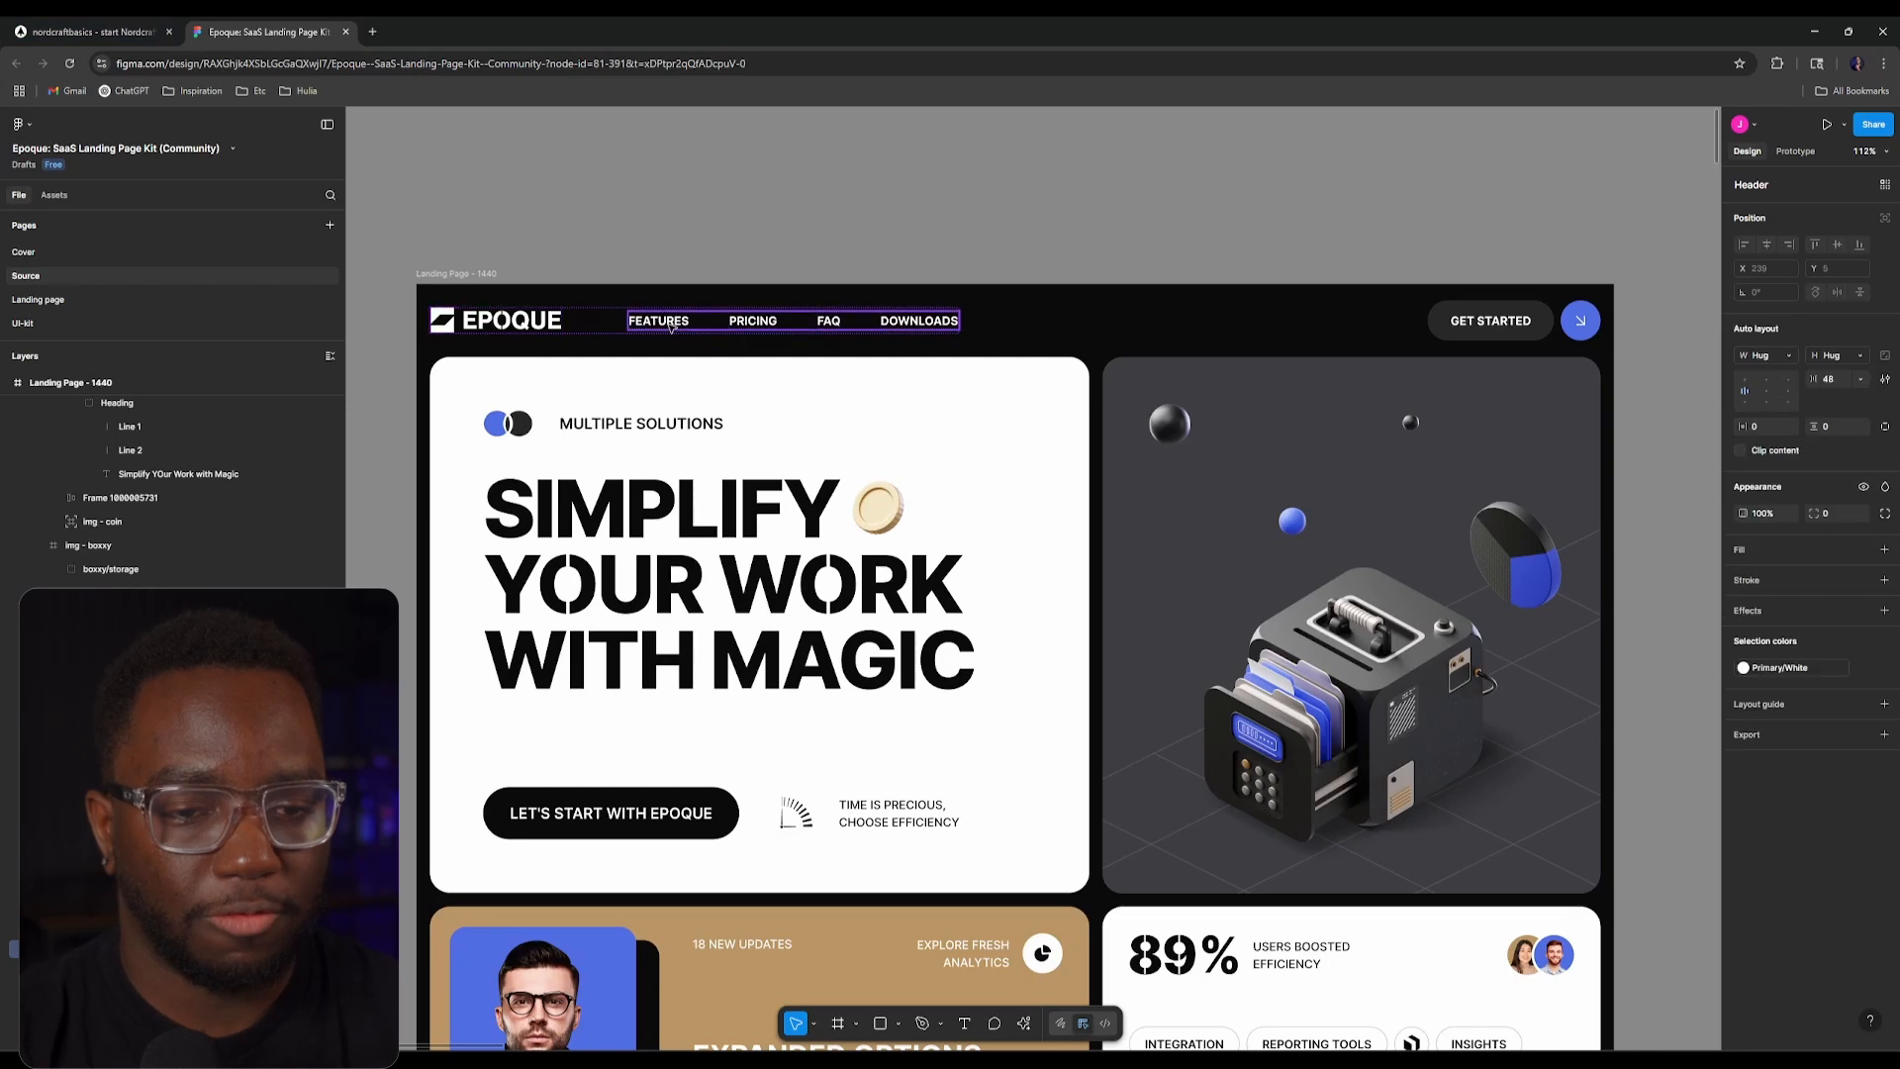
key("ctrl+shift+Tab")
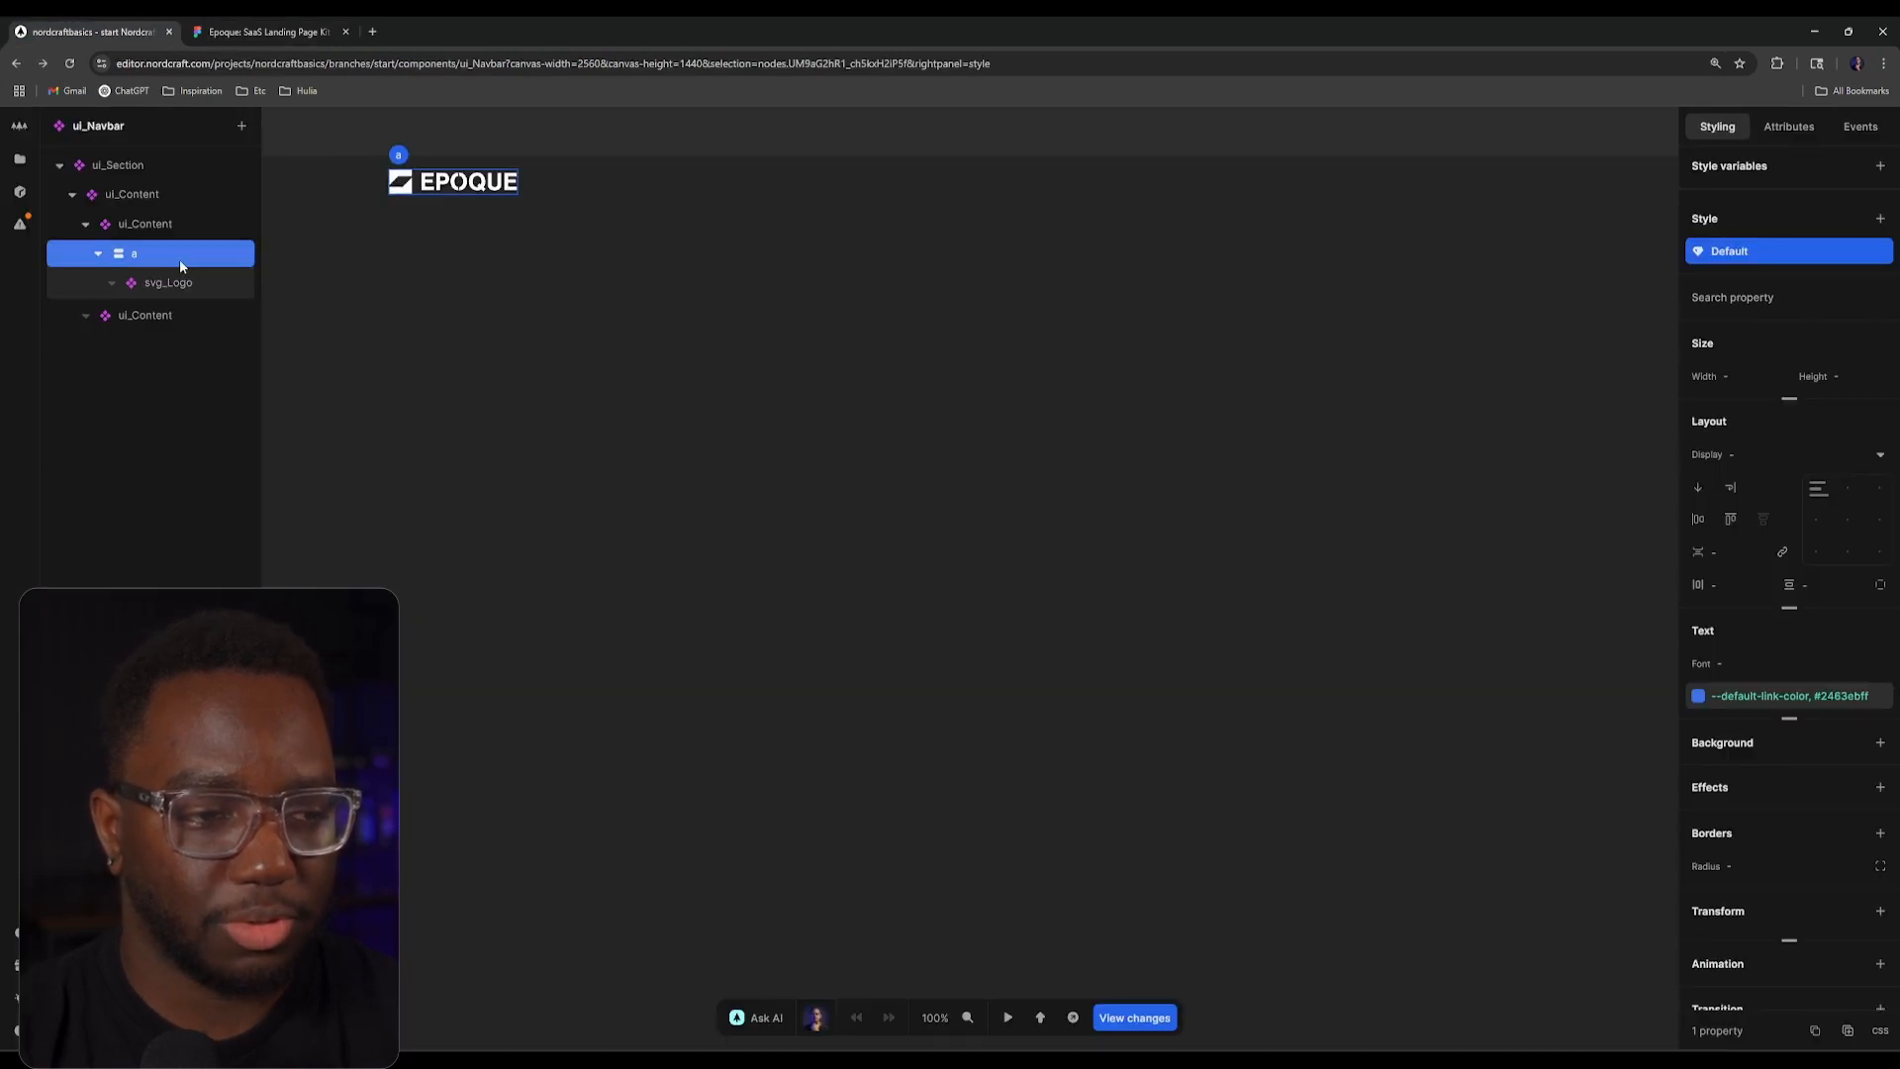
Step: Add a nav element after the logo link in the first nested ui_Content, and place a ui_Content component inside it
left_click(98, 253)
left_click(127, 225)
type("a")
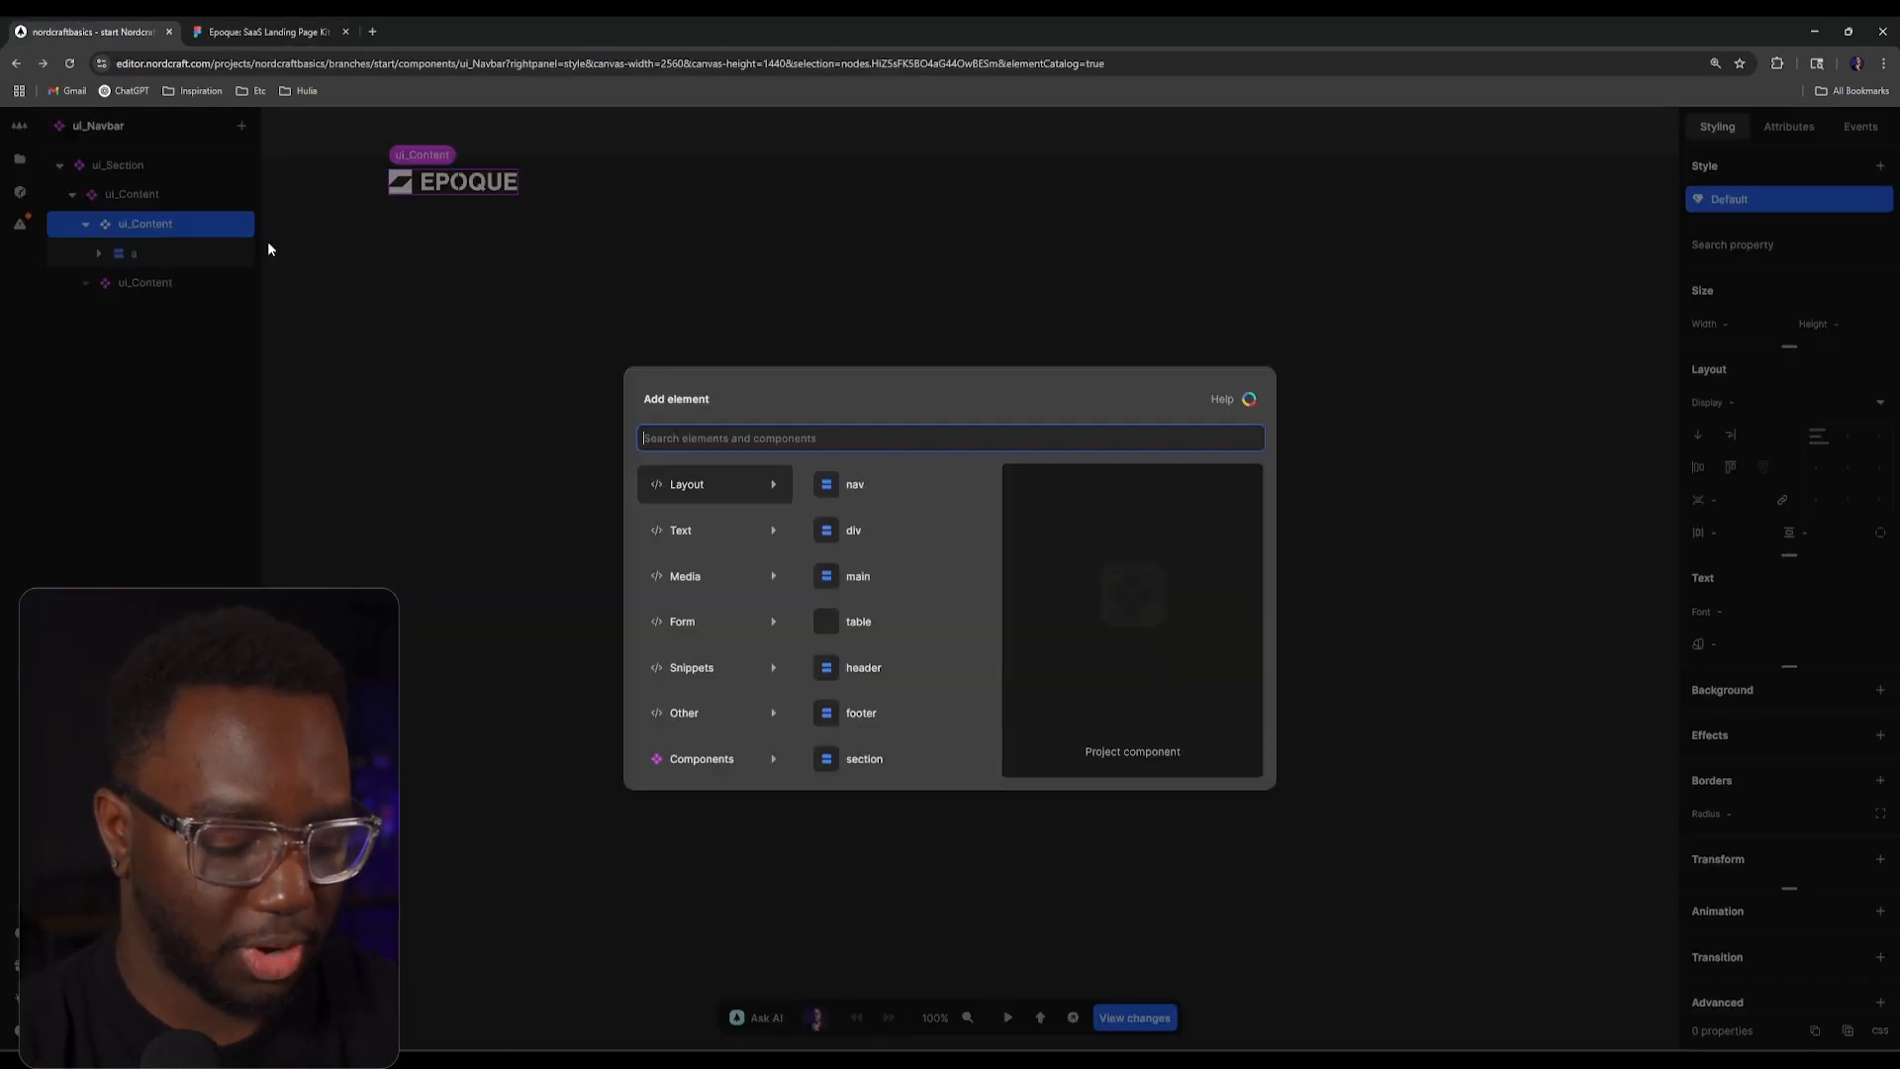
type("nav")
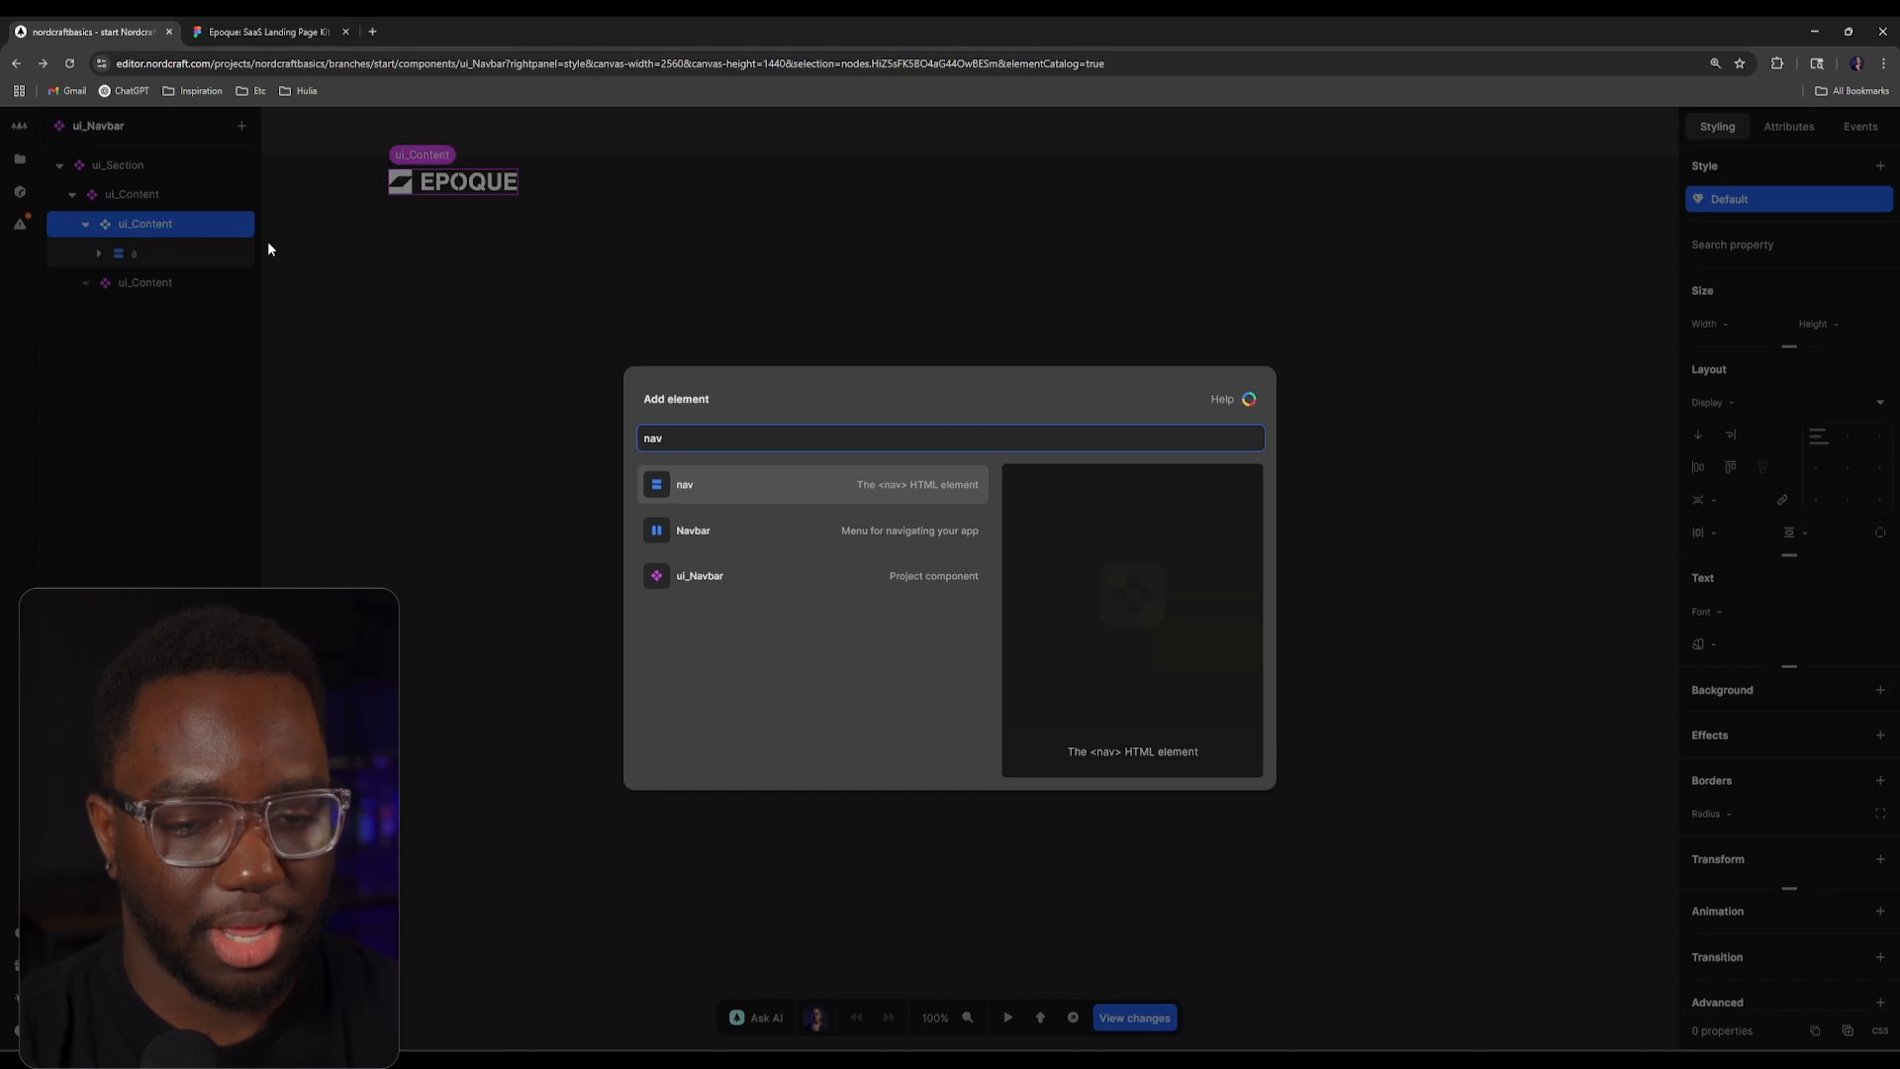
key("Return")
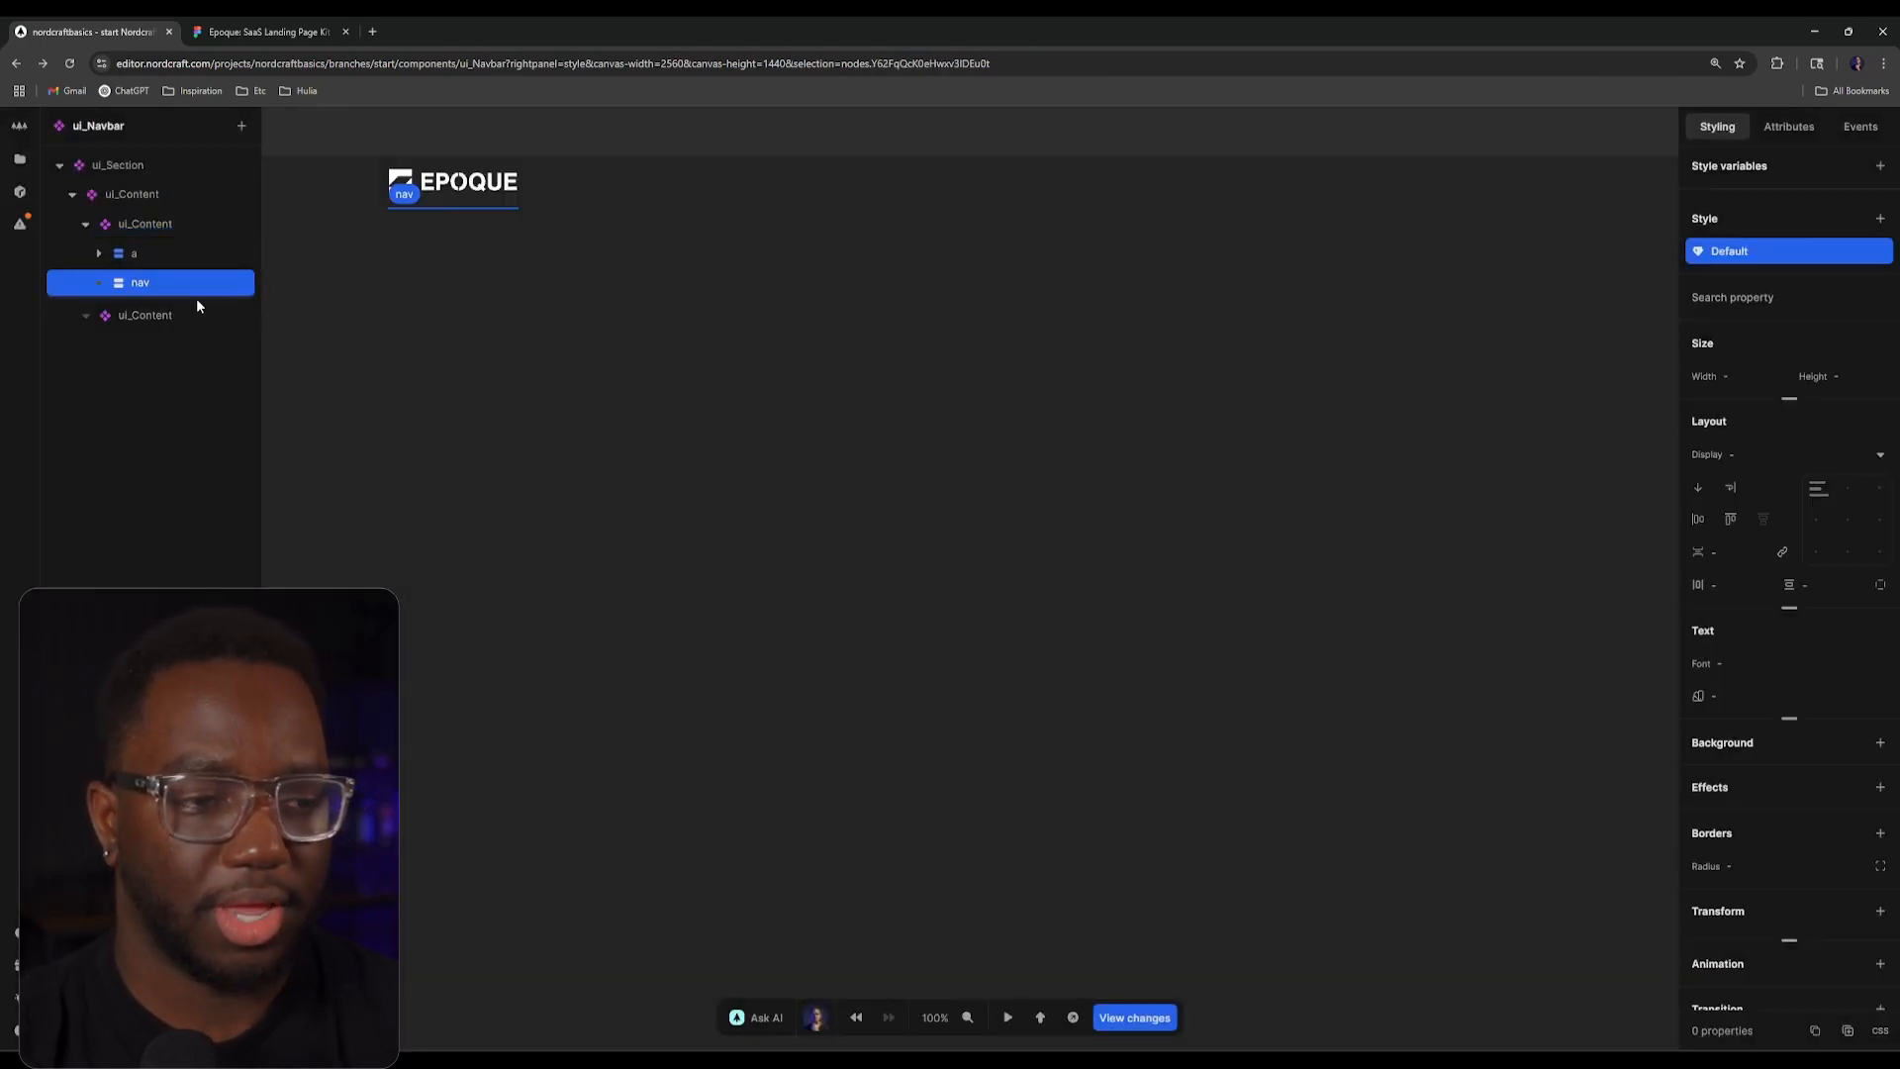
type("acontent")
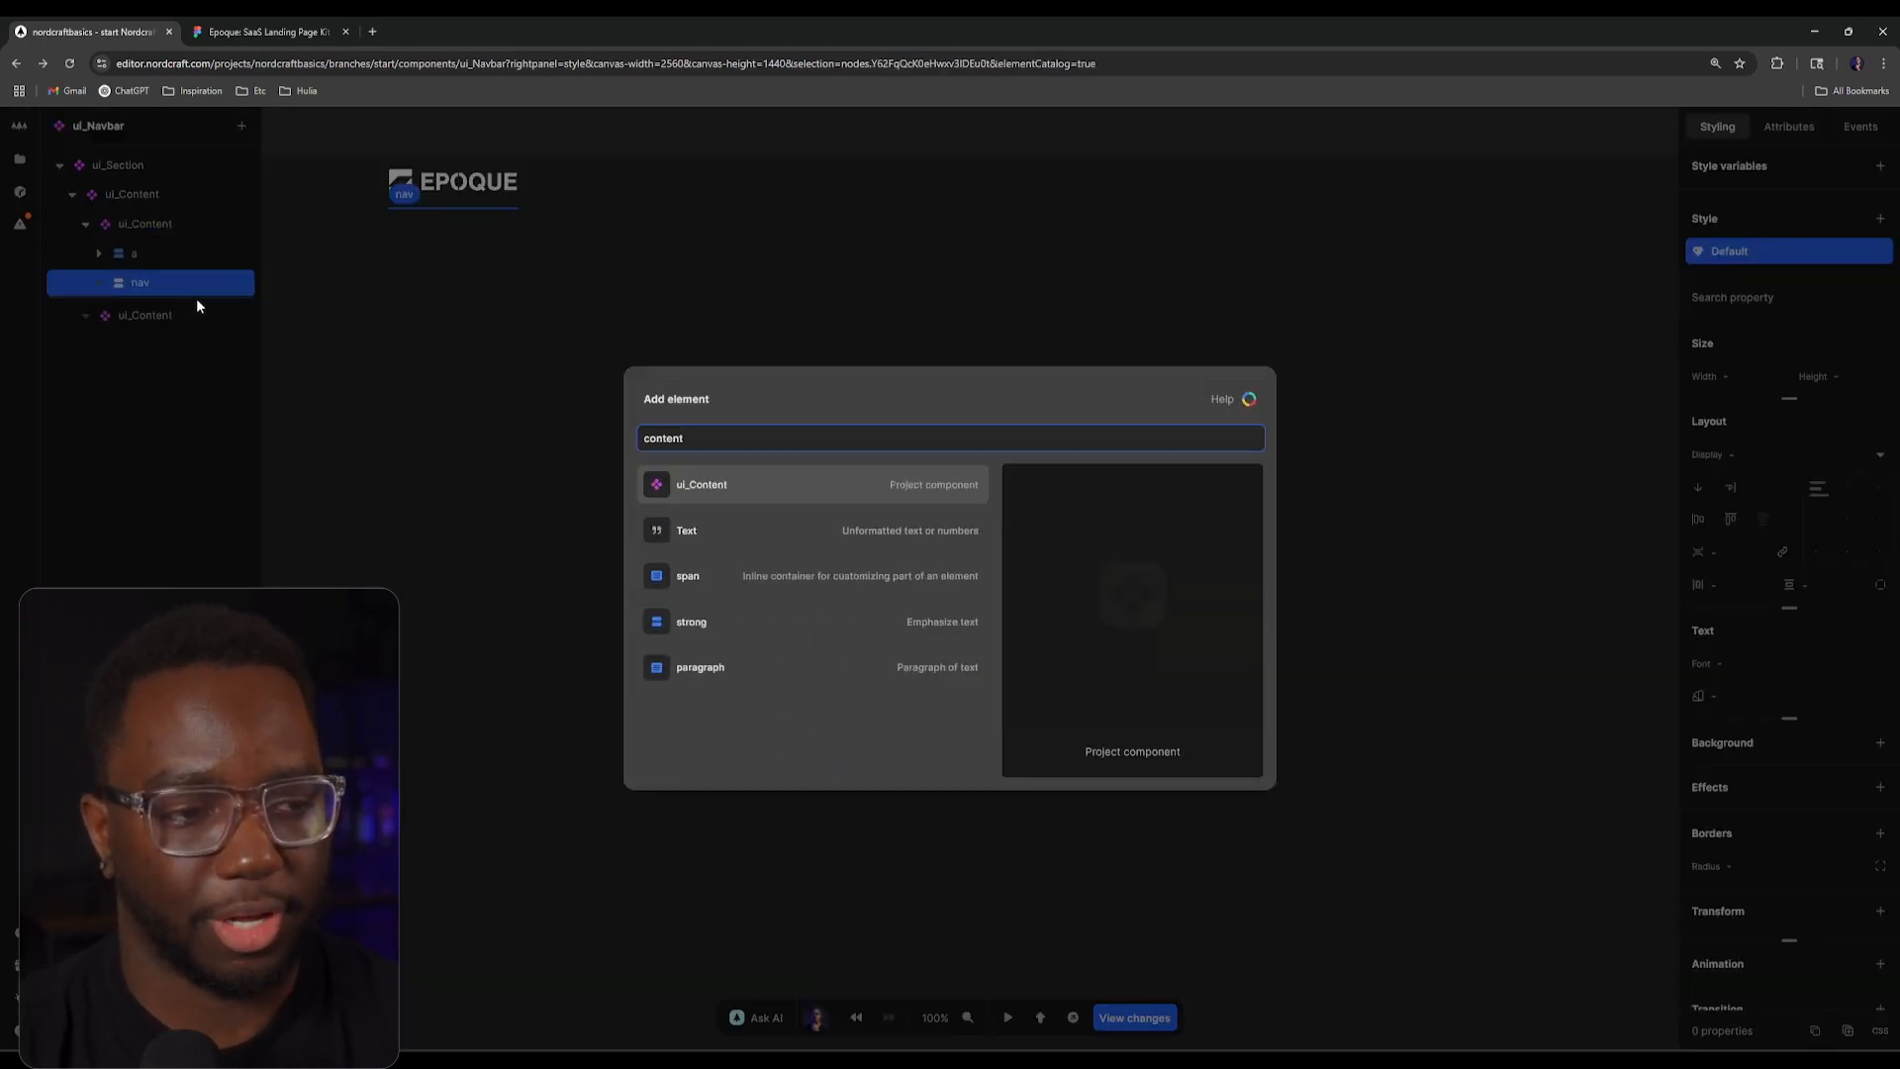
key("Return")
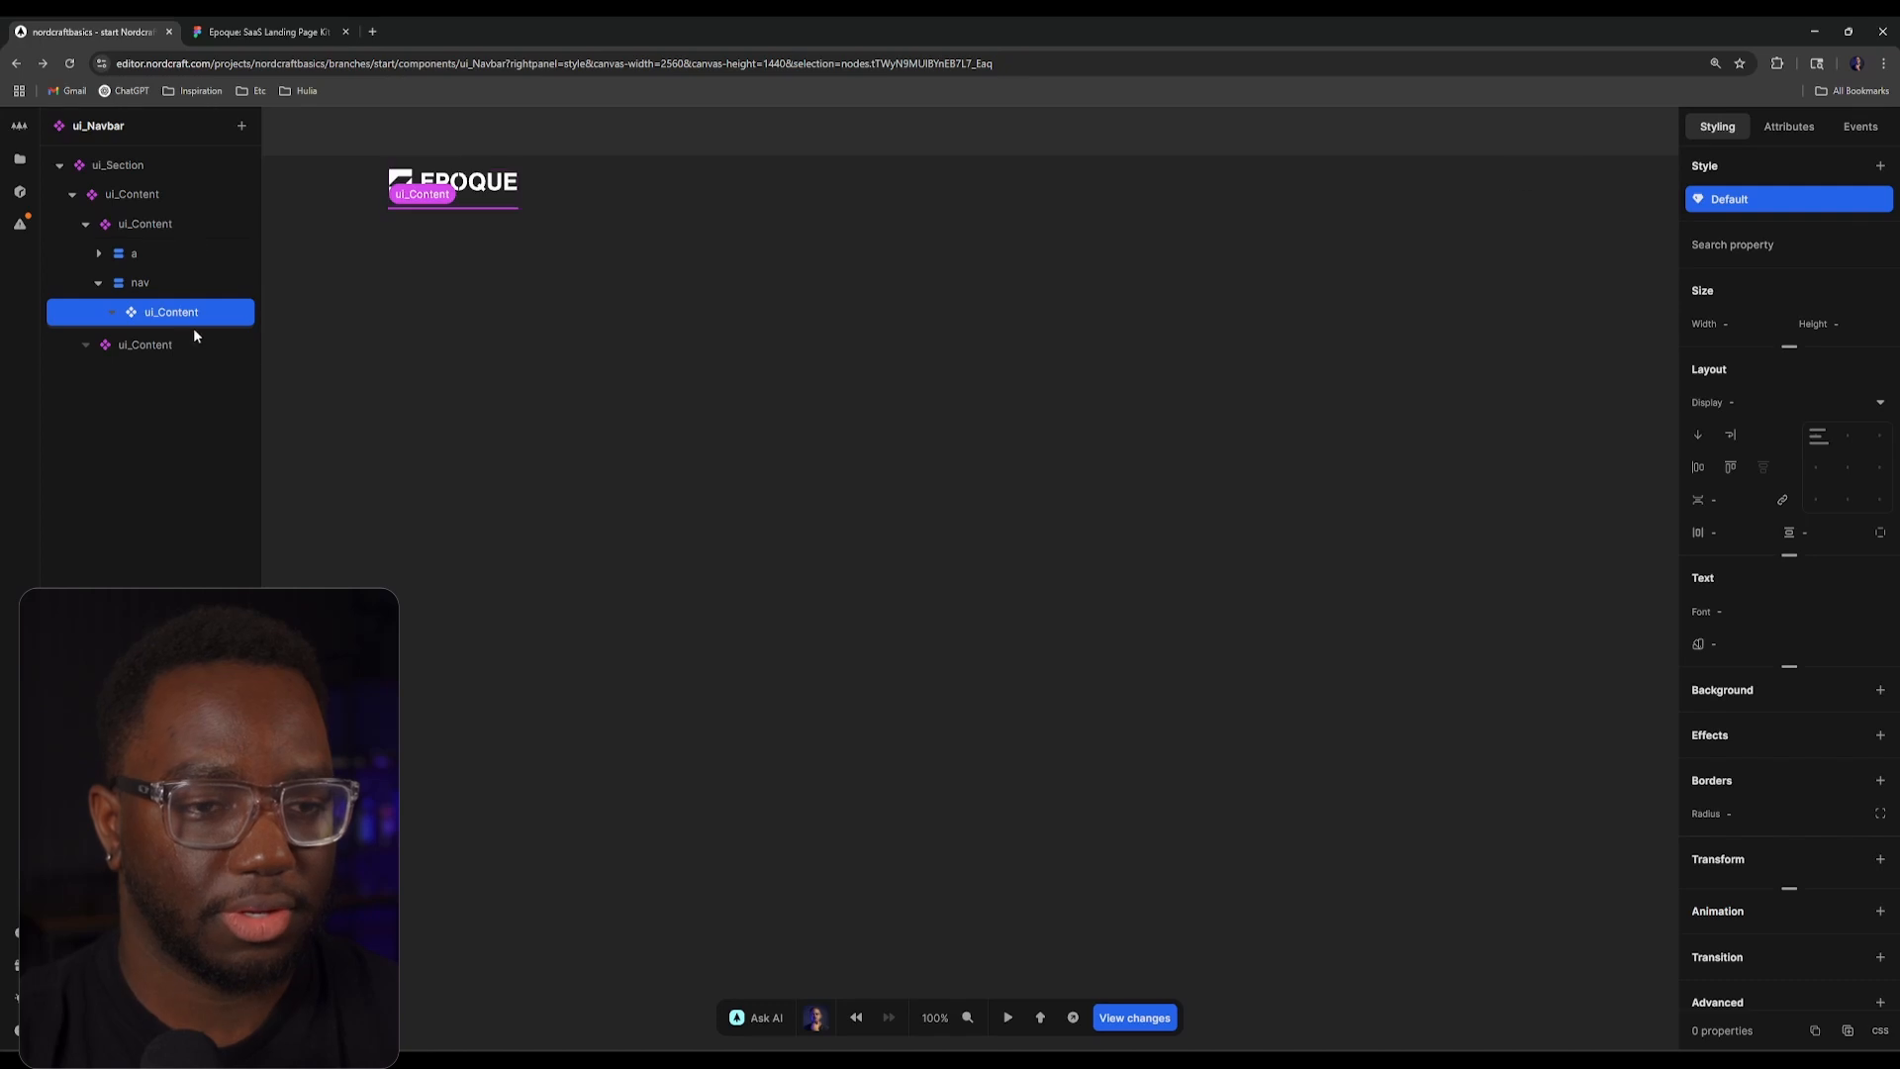
Step: Set the ui_Content that wraps the logo link and nav to a row layout with its items centered both ways
left_click(180, 225)
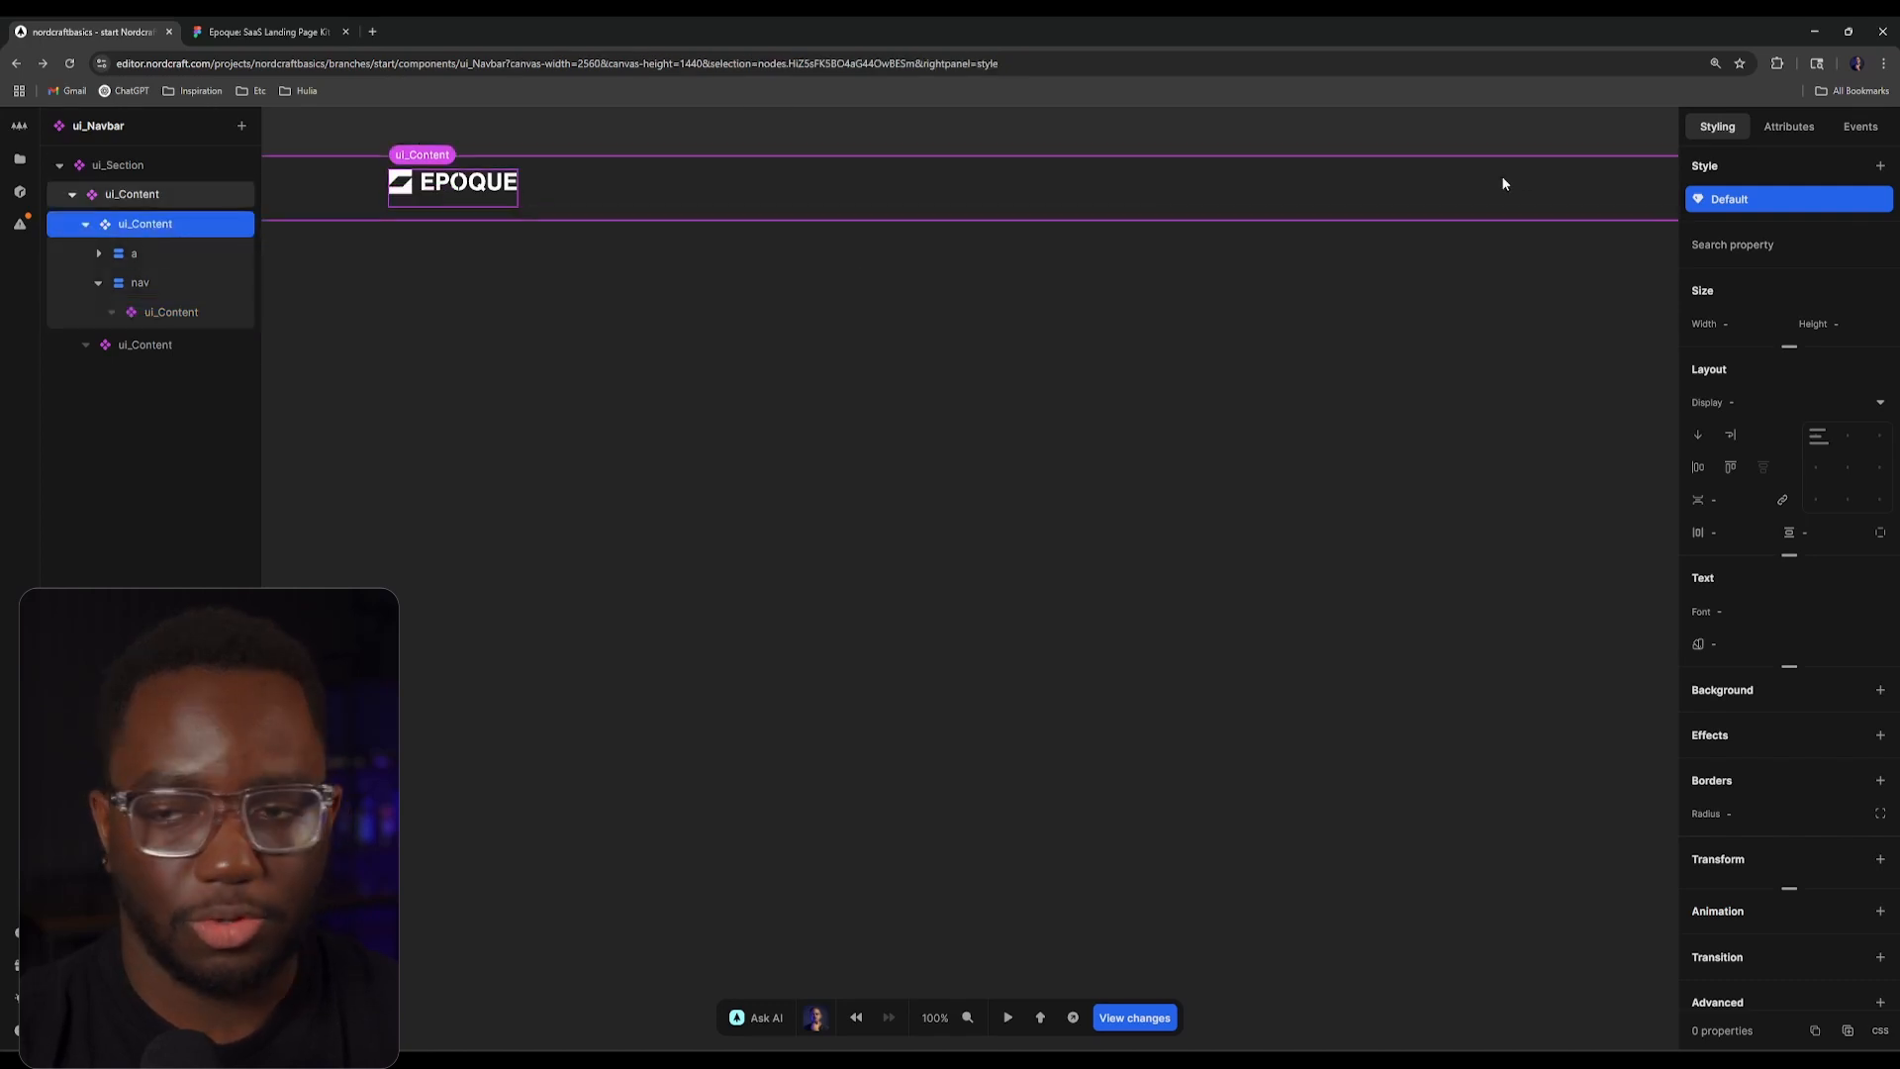
left_click(1700, 435)
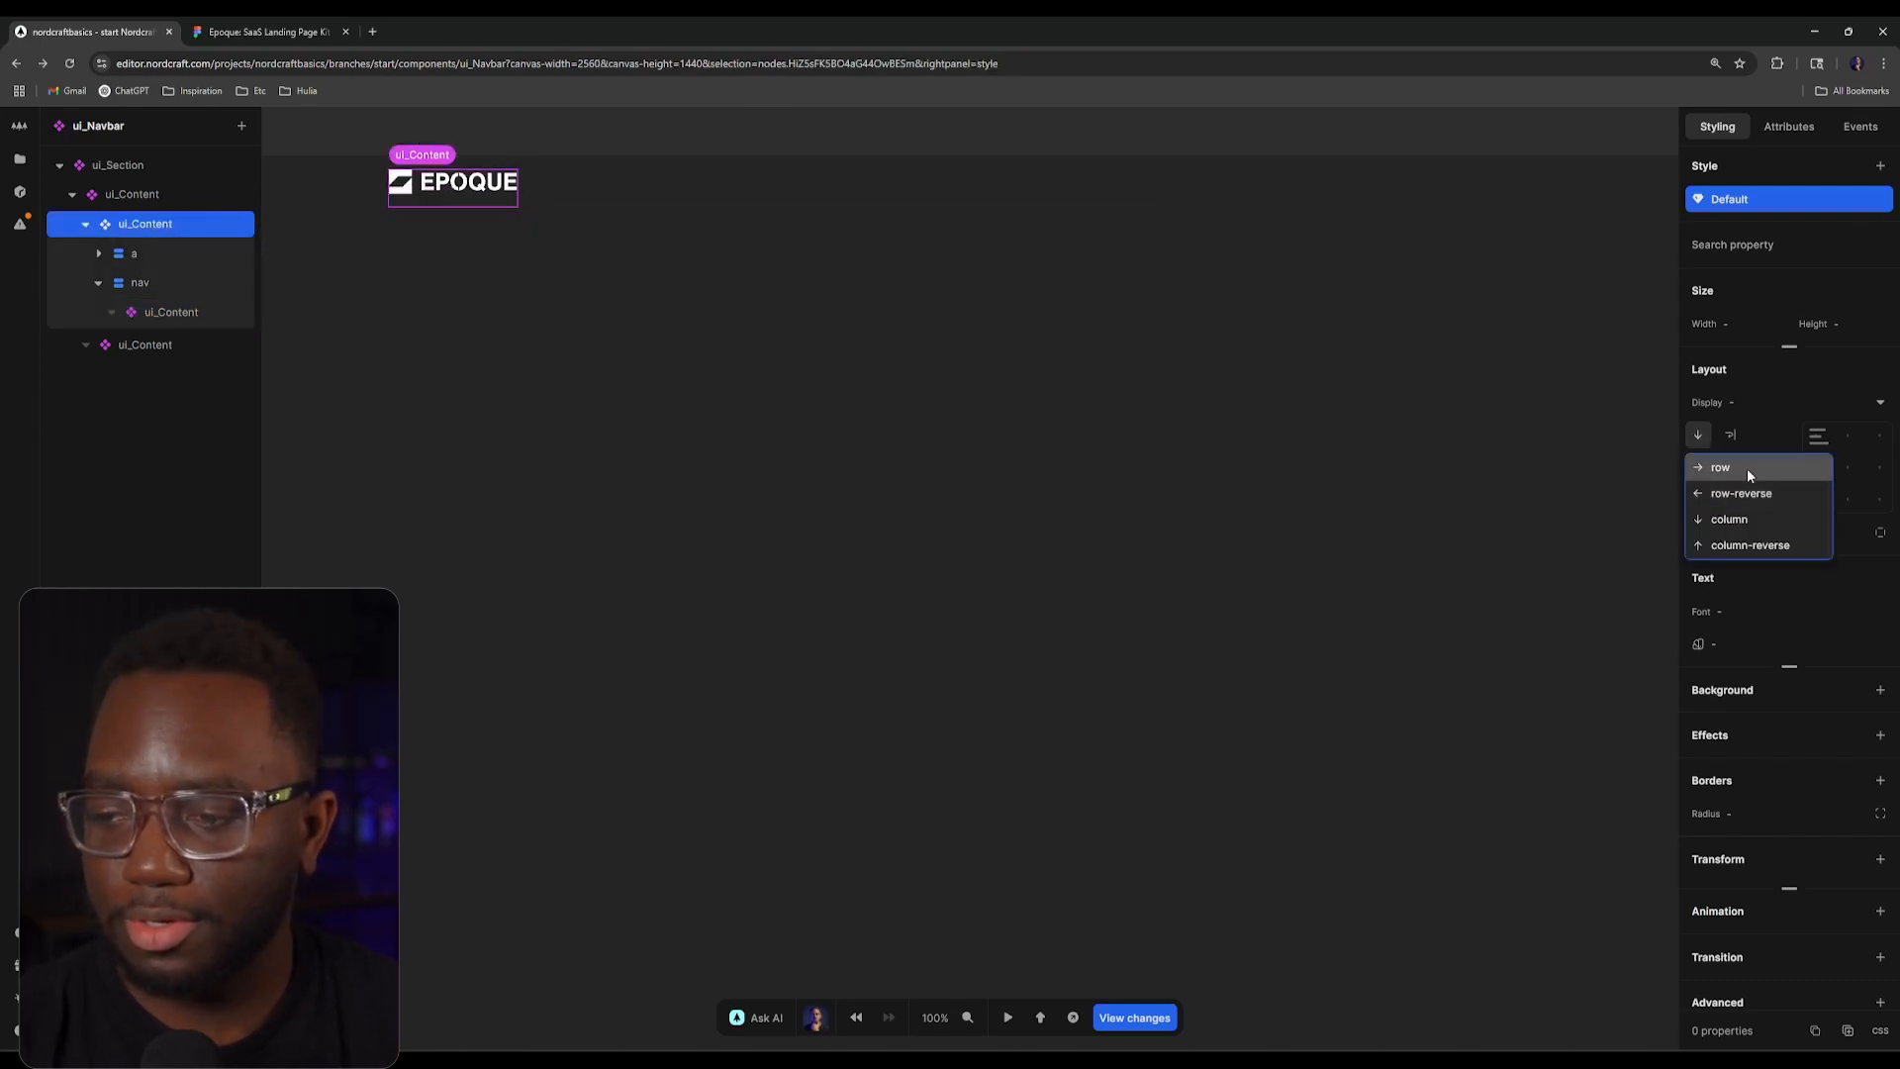
left_click(1748, 467)
left_click(1845, 473)
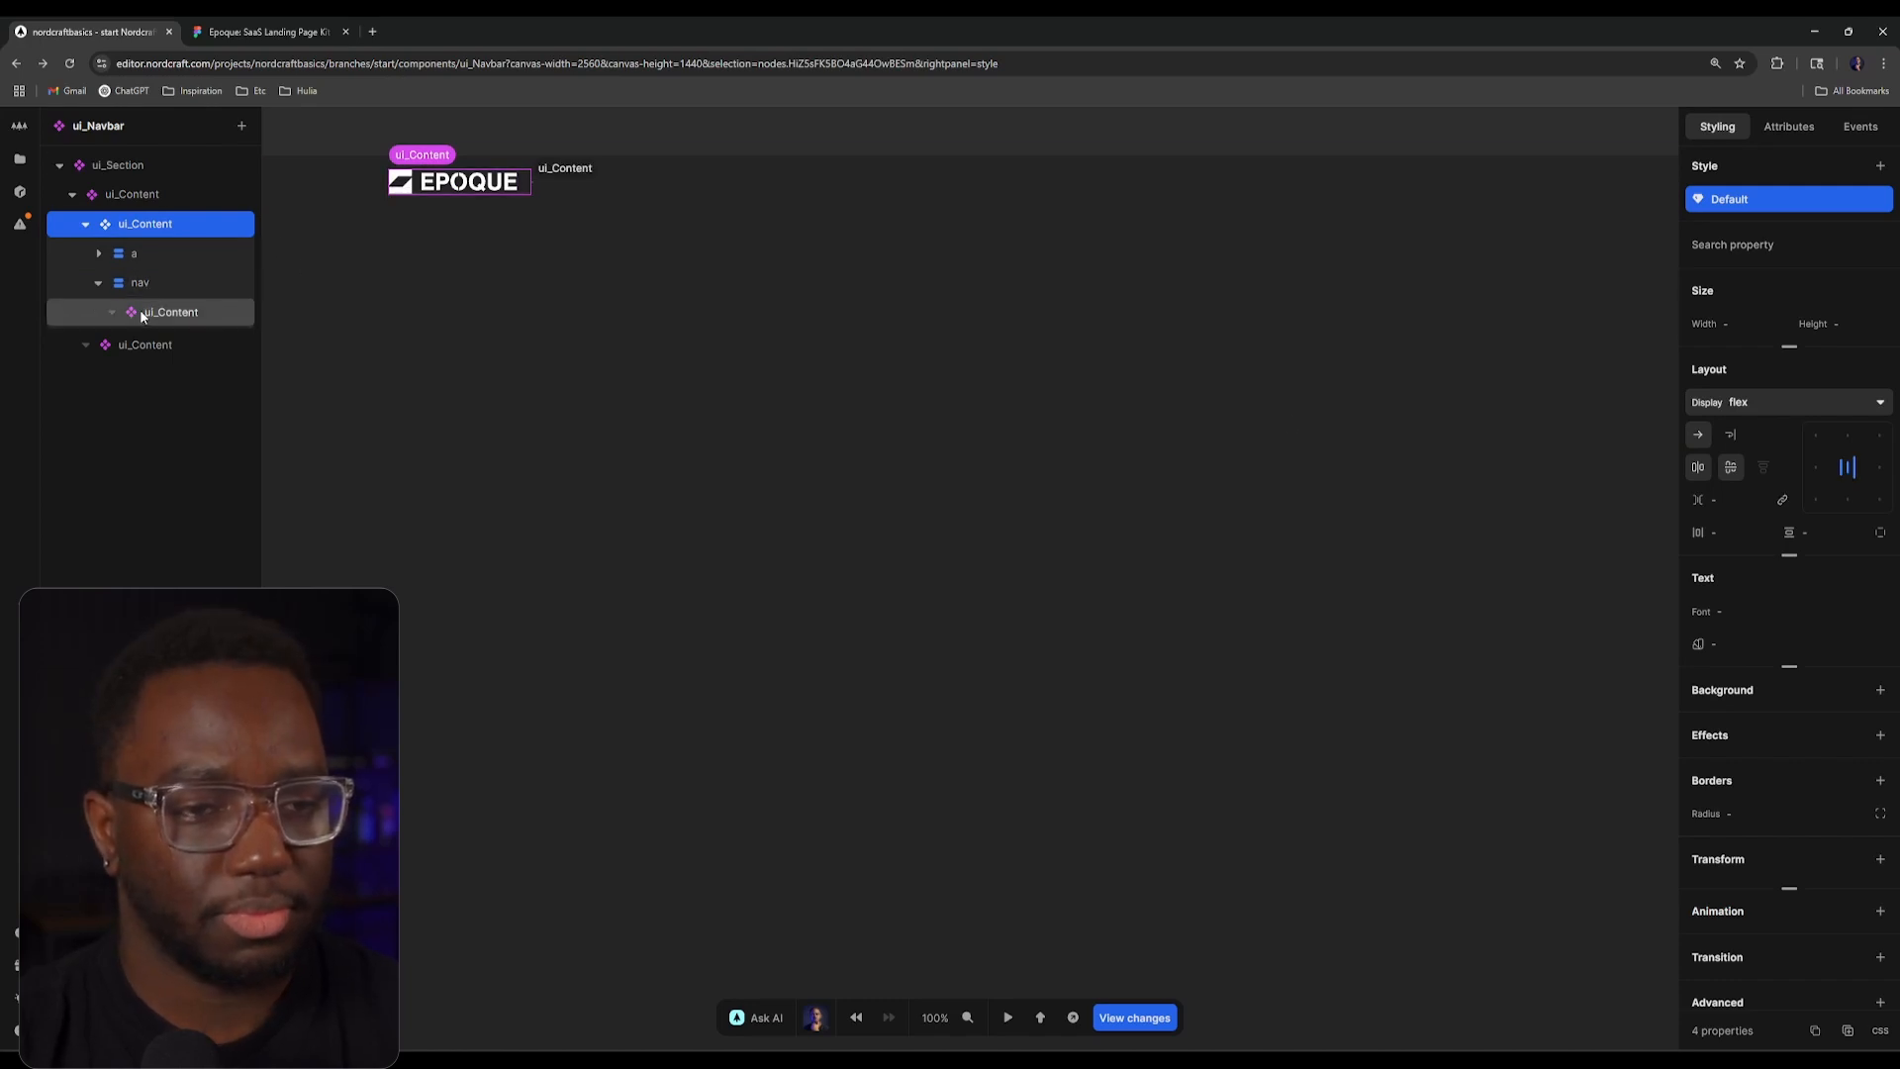
Step: Compare the navbar's nested elements with the header's navigation links in the Figma landing page design
left_click(176, 314)
left_click(203, 253)
left_click(215, 229)
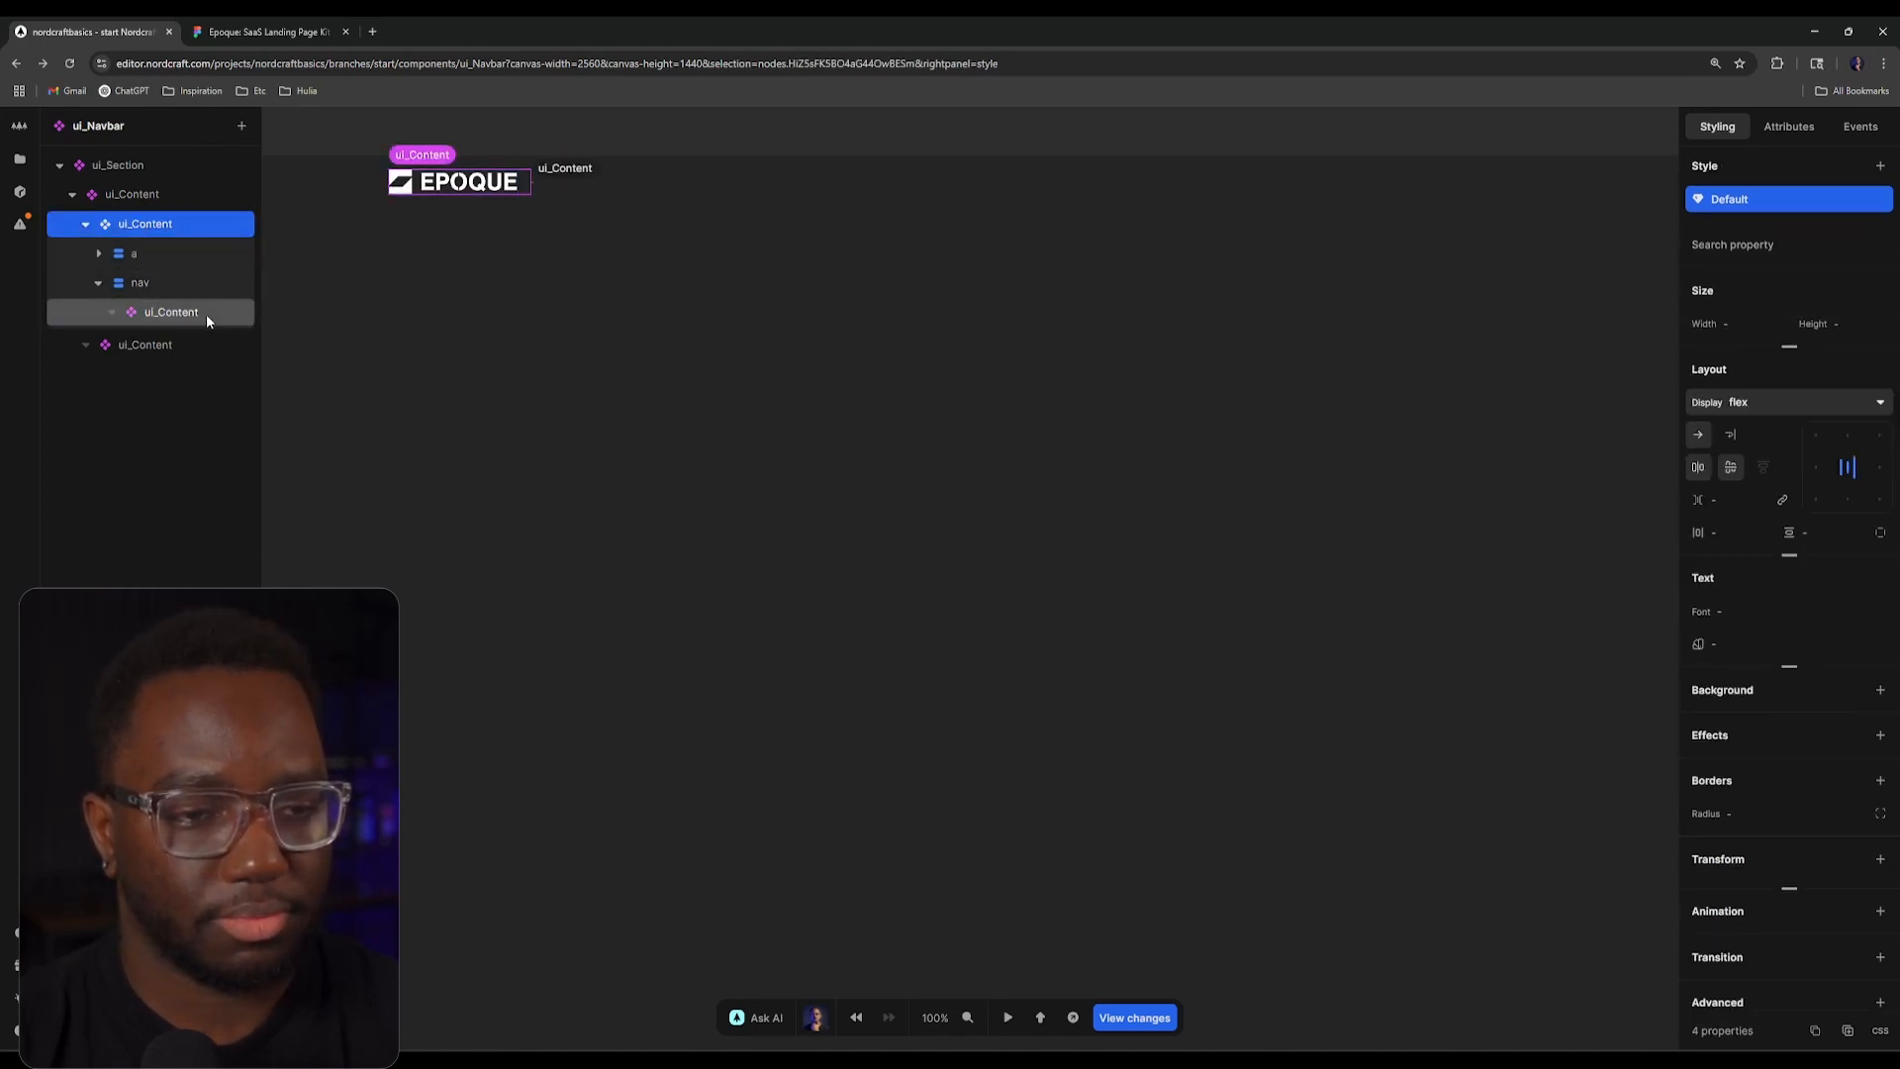
left_click(204, 311)
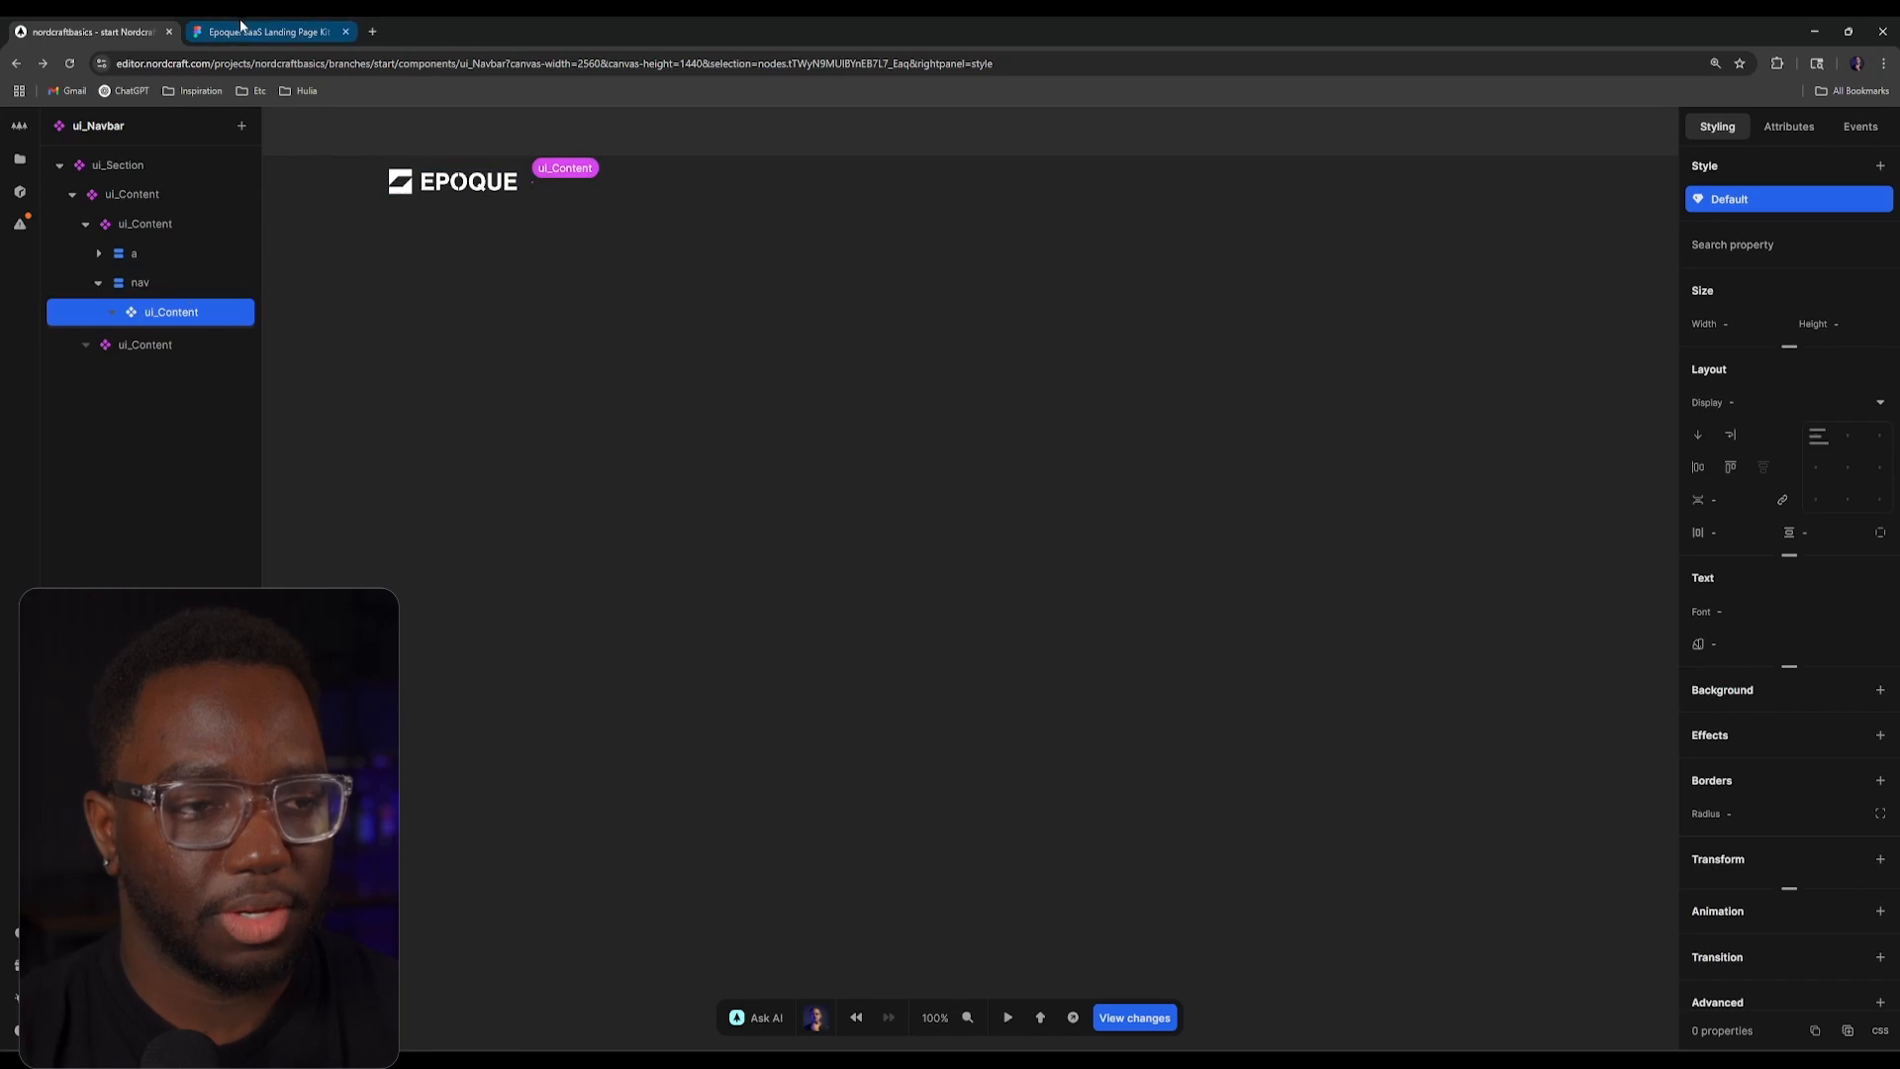
left_click(282, 29)
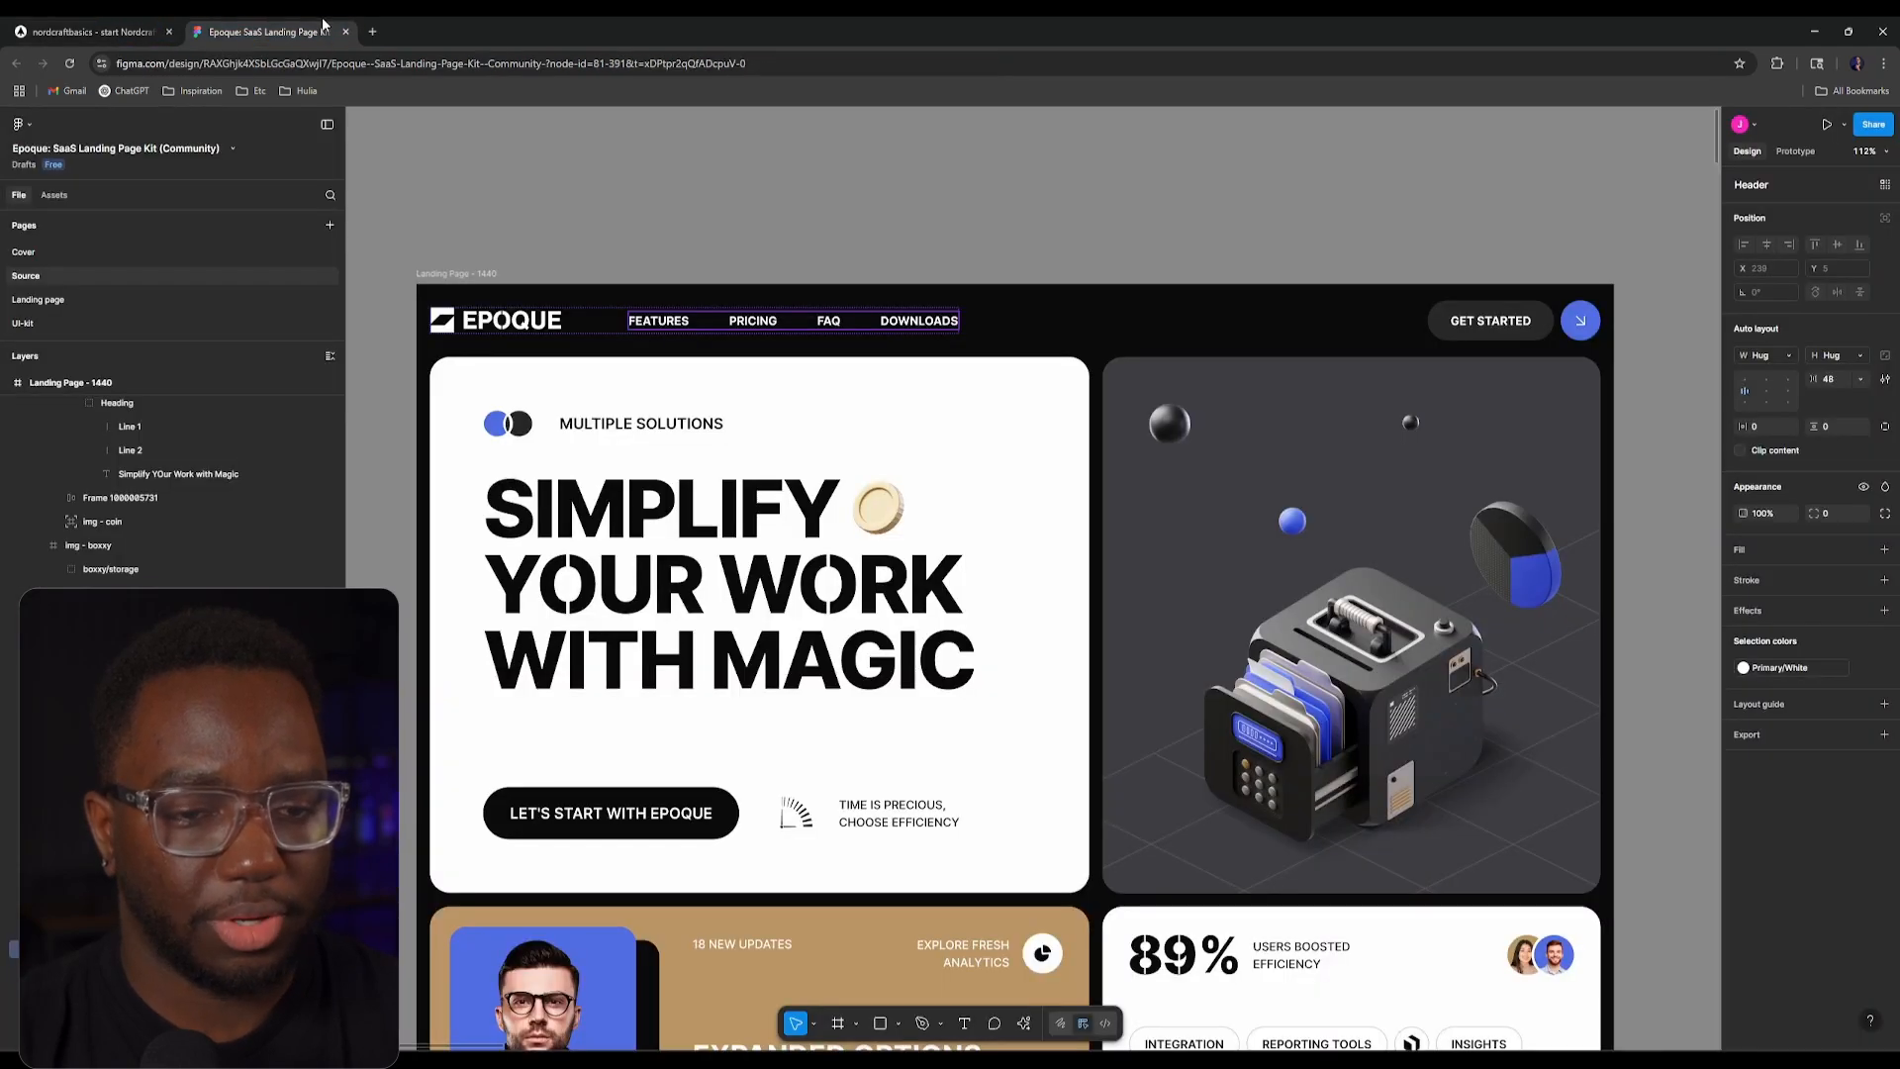
left_click(162, 22)
left_click(459, 358)
scroll(461, 360, "down", 5)
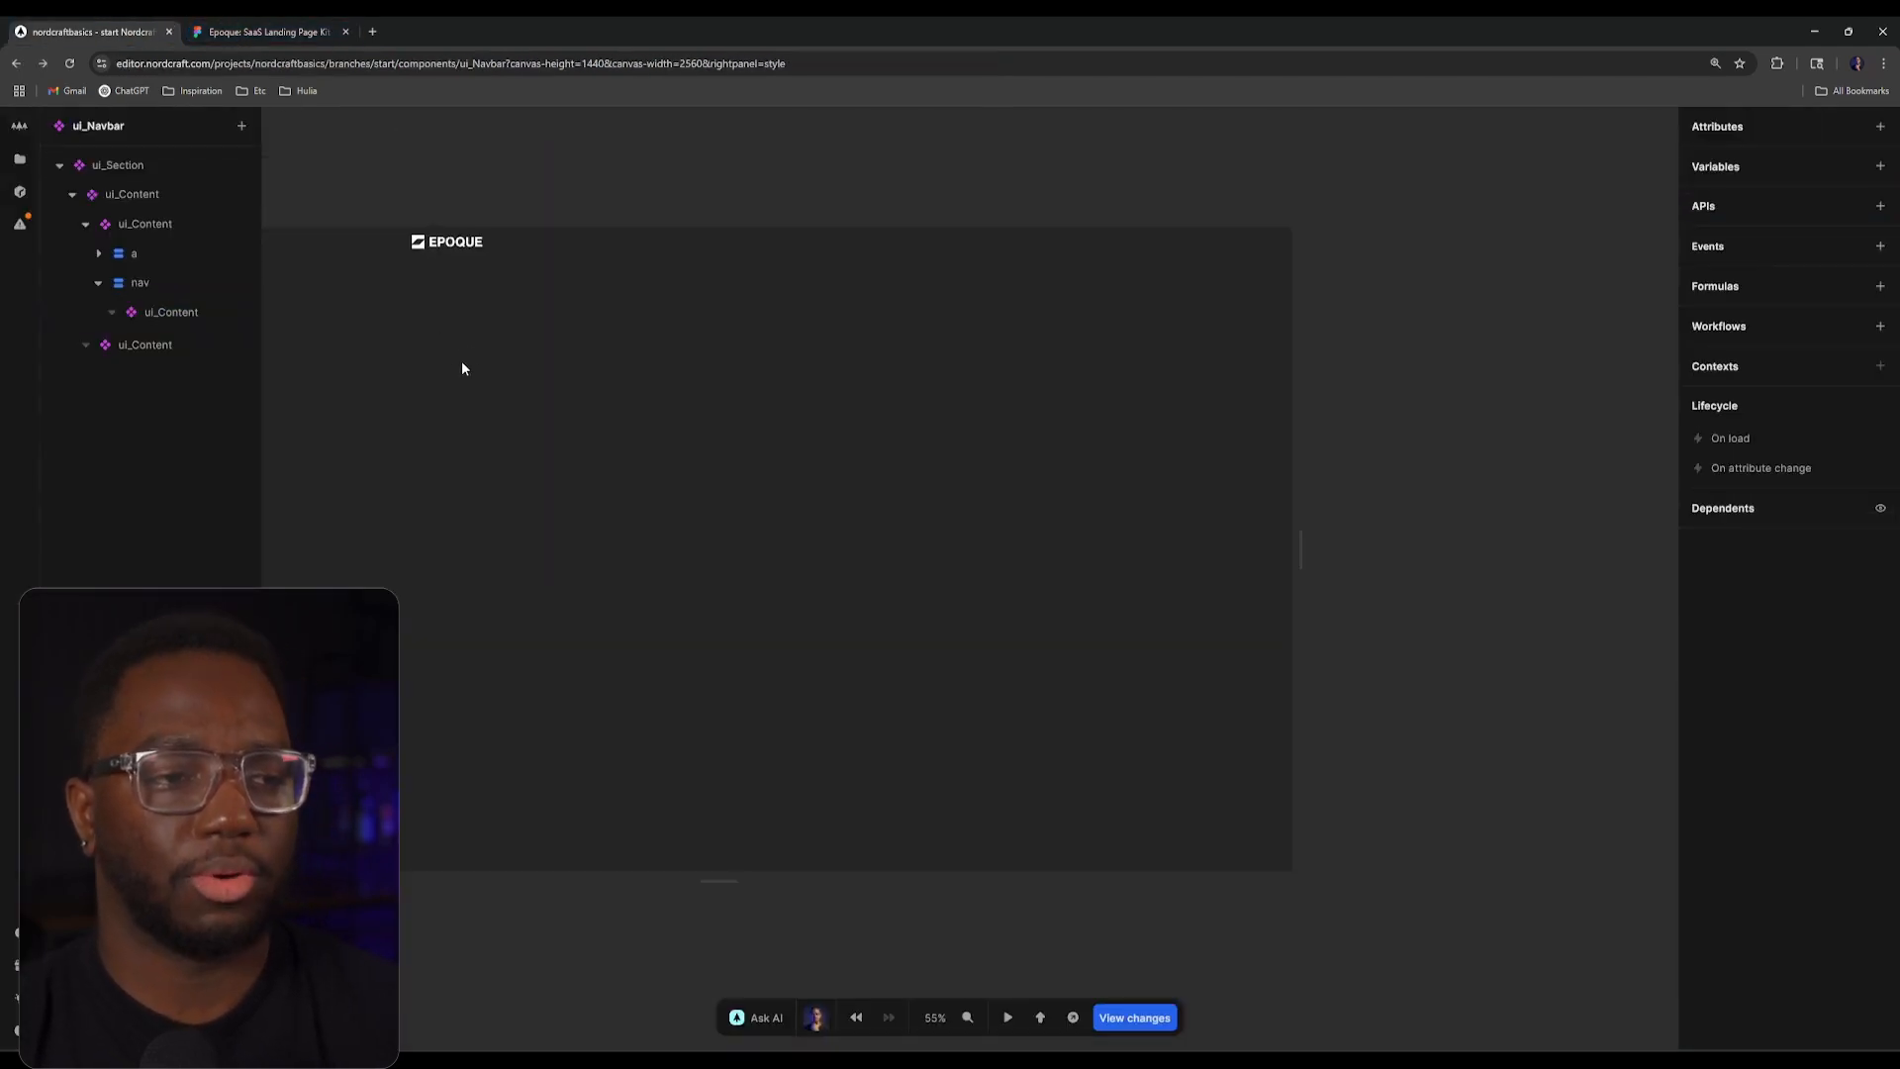
left_click_drag(461, 363, 577, 384)
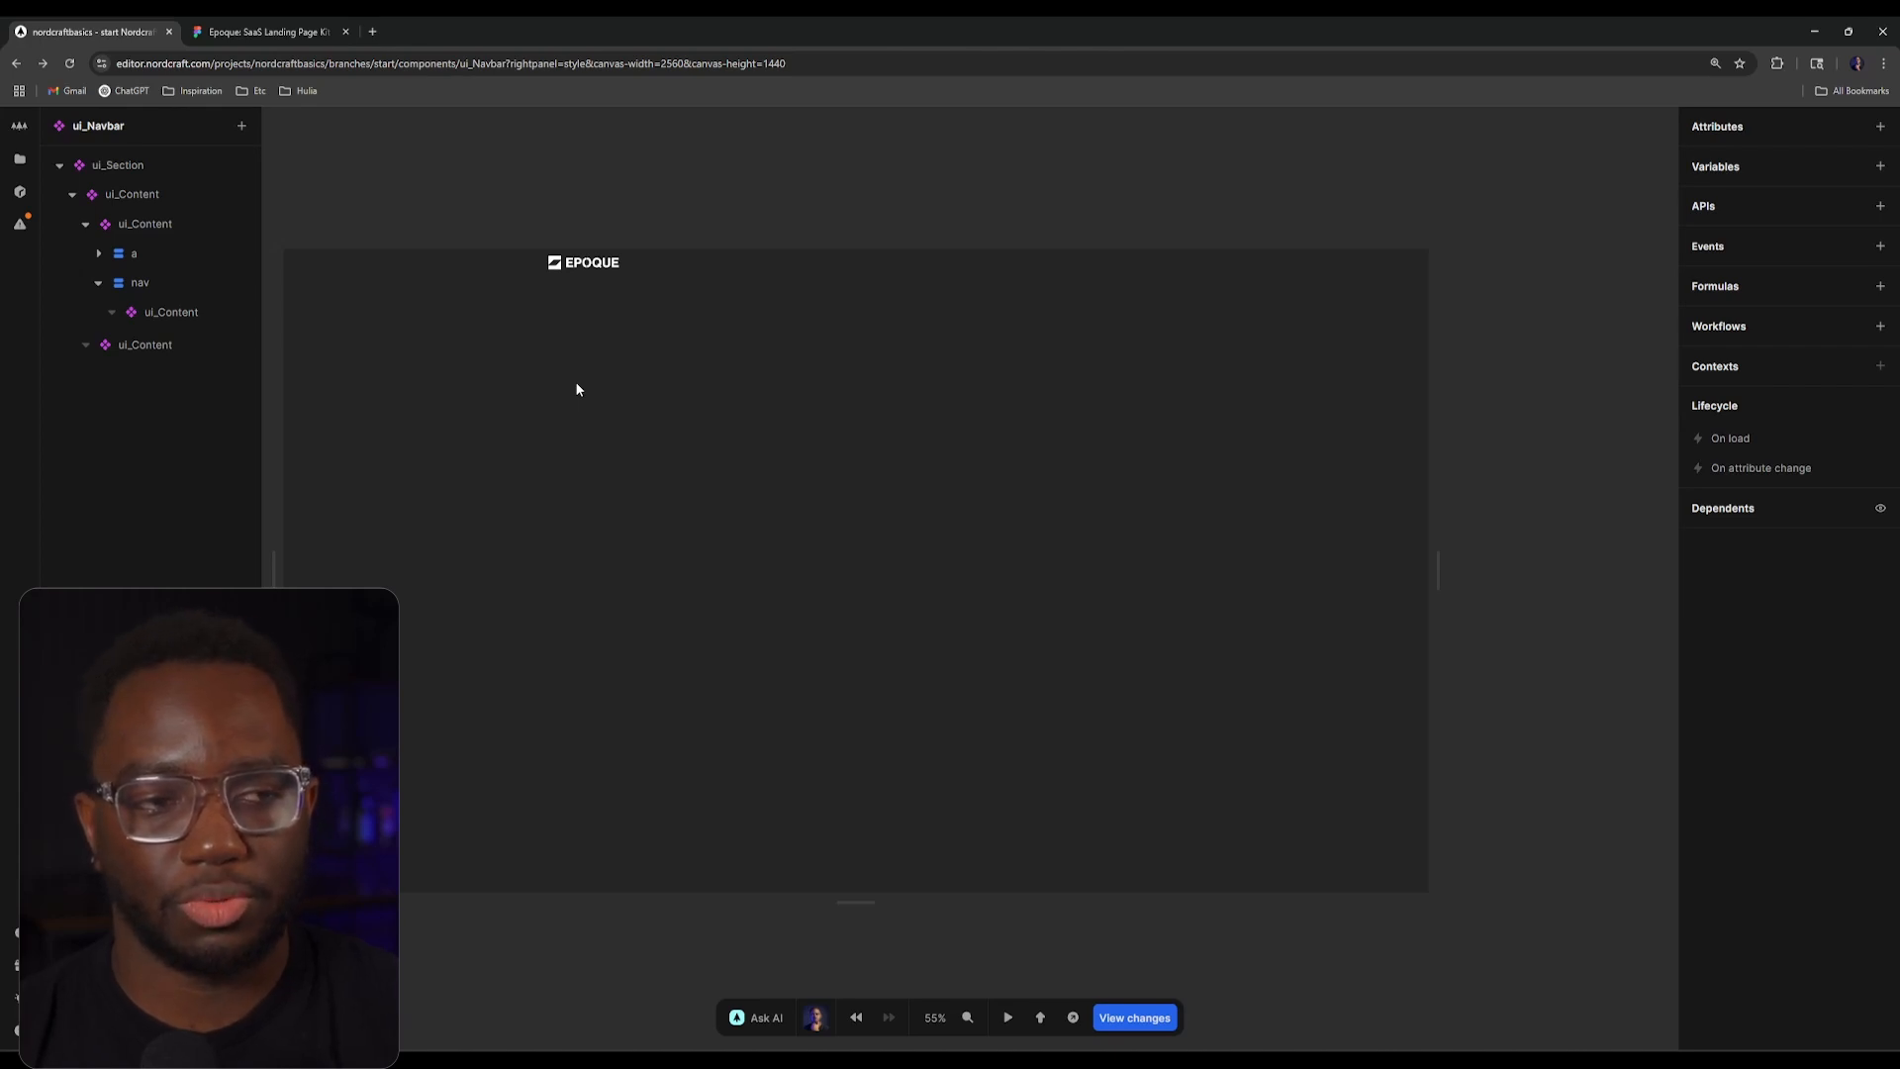
left_click(336, 26)
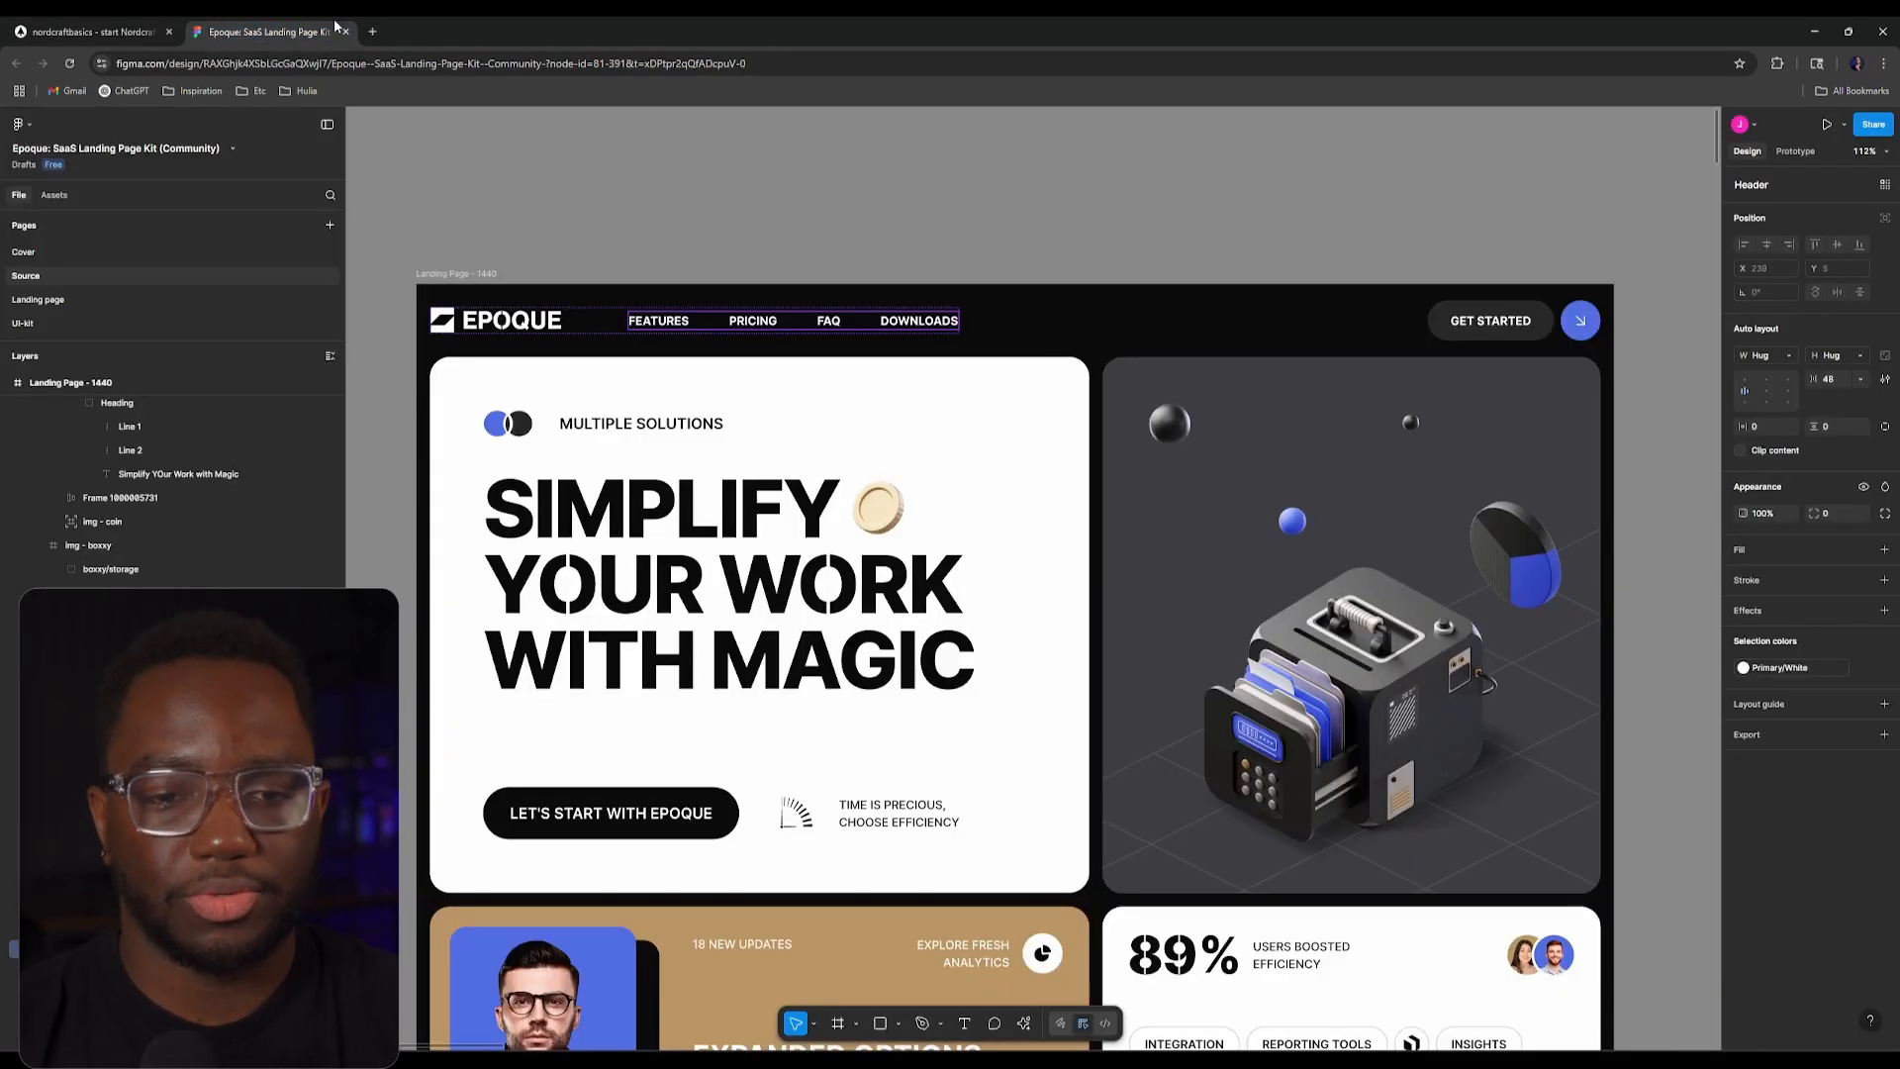
left_click(693, 248)
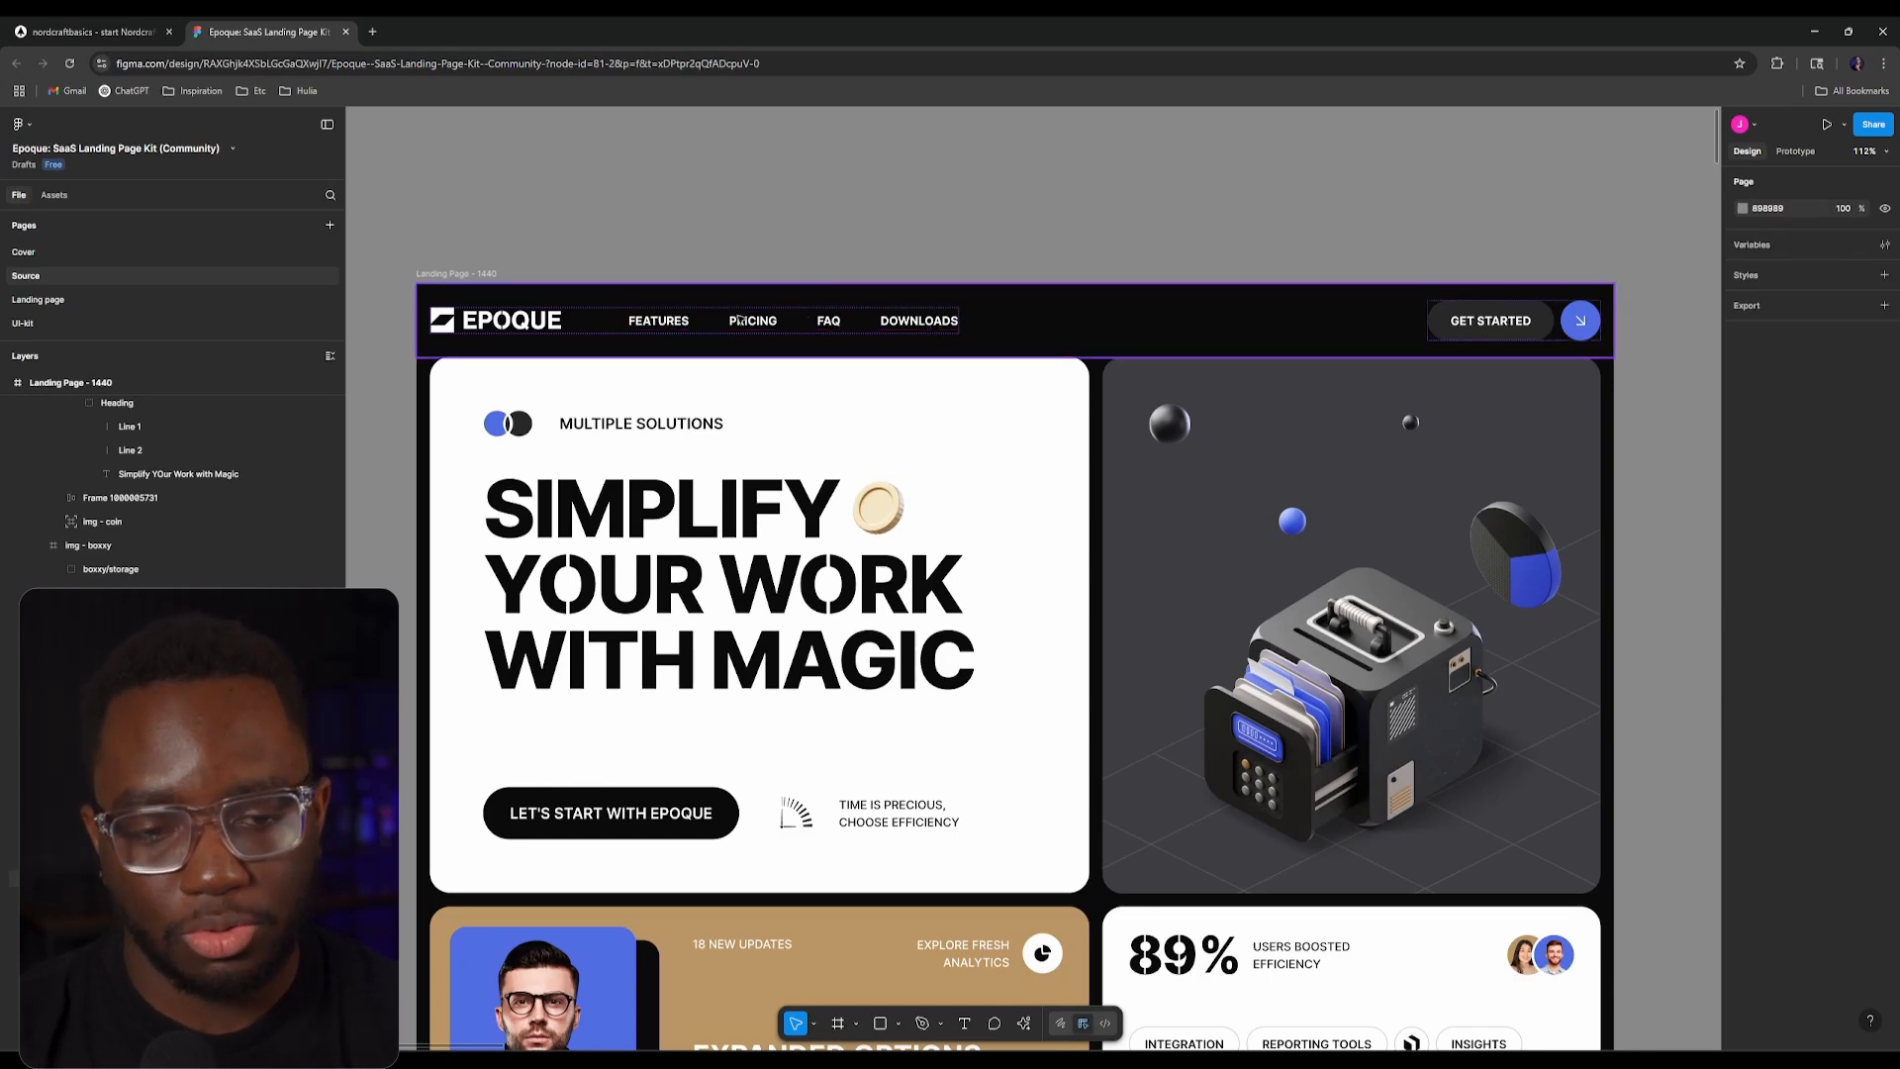
Step: Switch to Nordcraft and create a variable named _NAV_LINKS in the ui_Navbar component
left_click(147, 23)
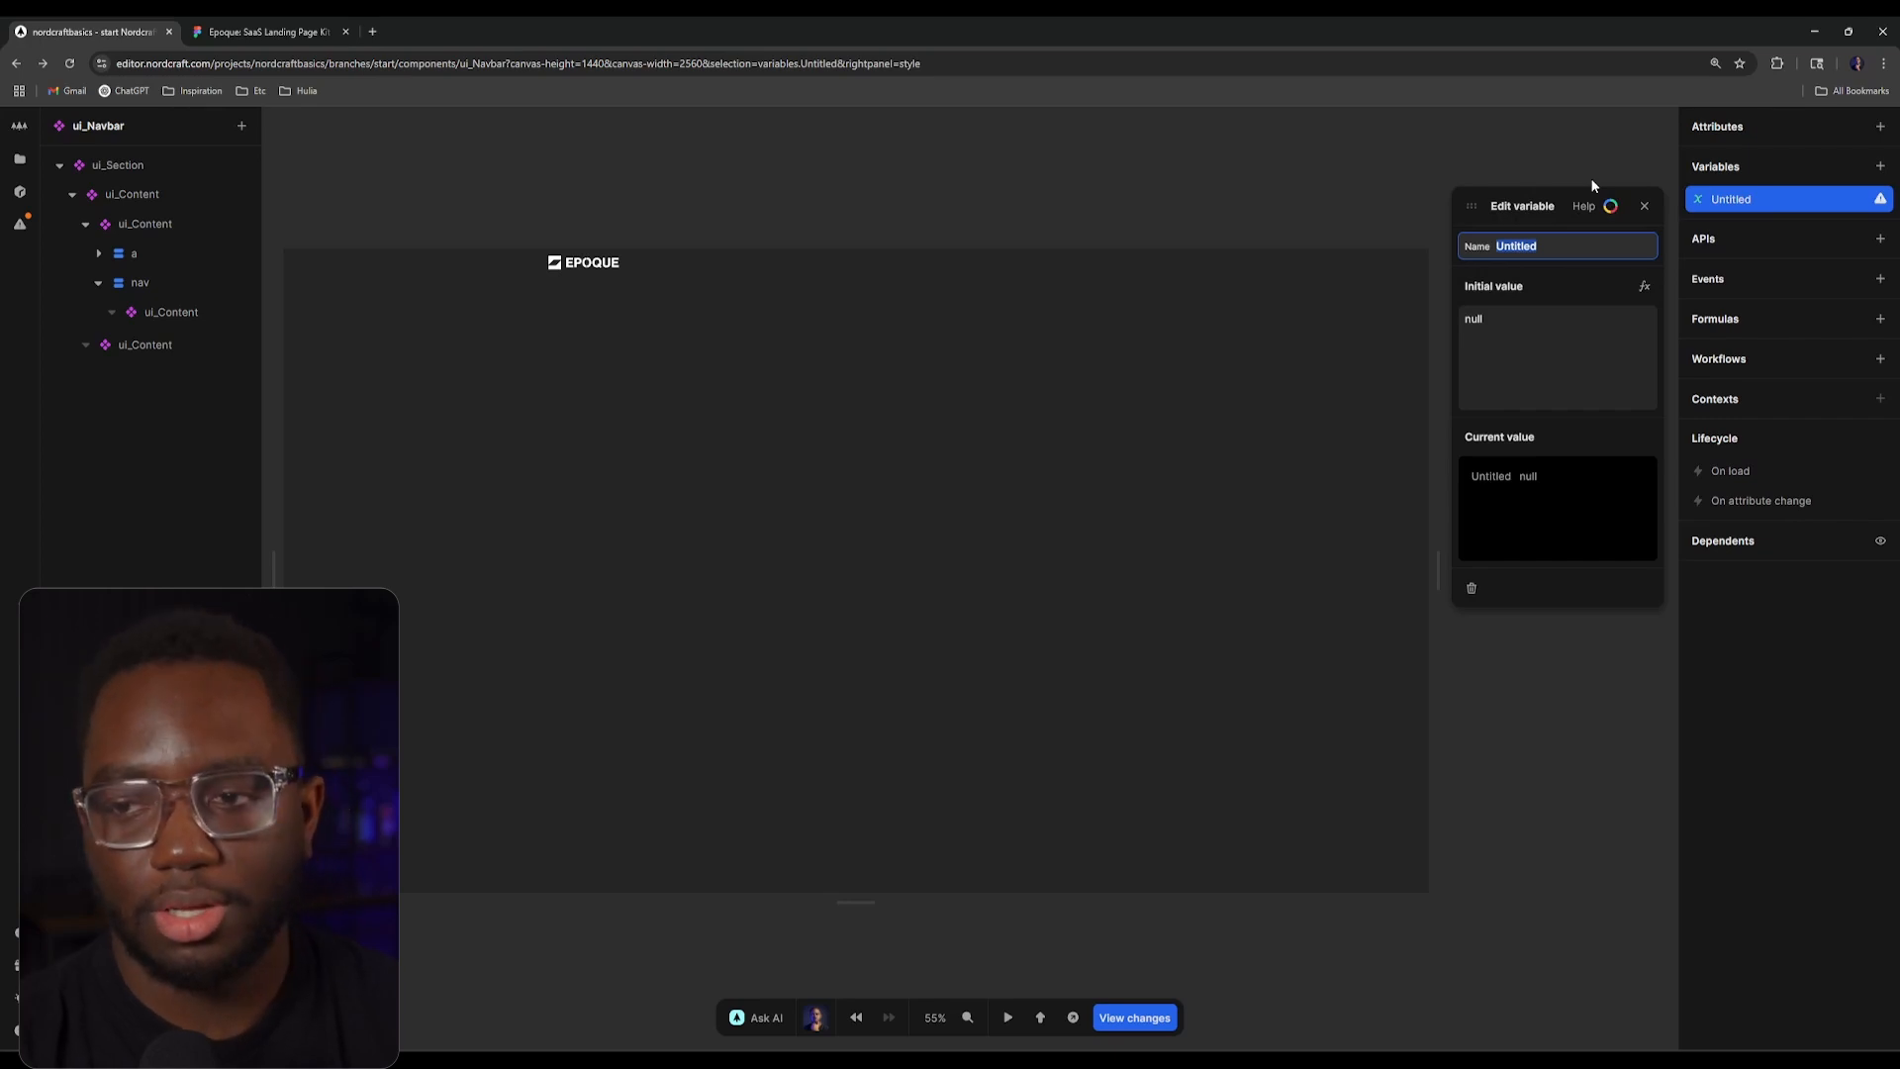
key("BackSpace")
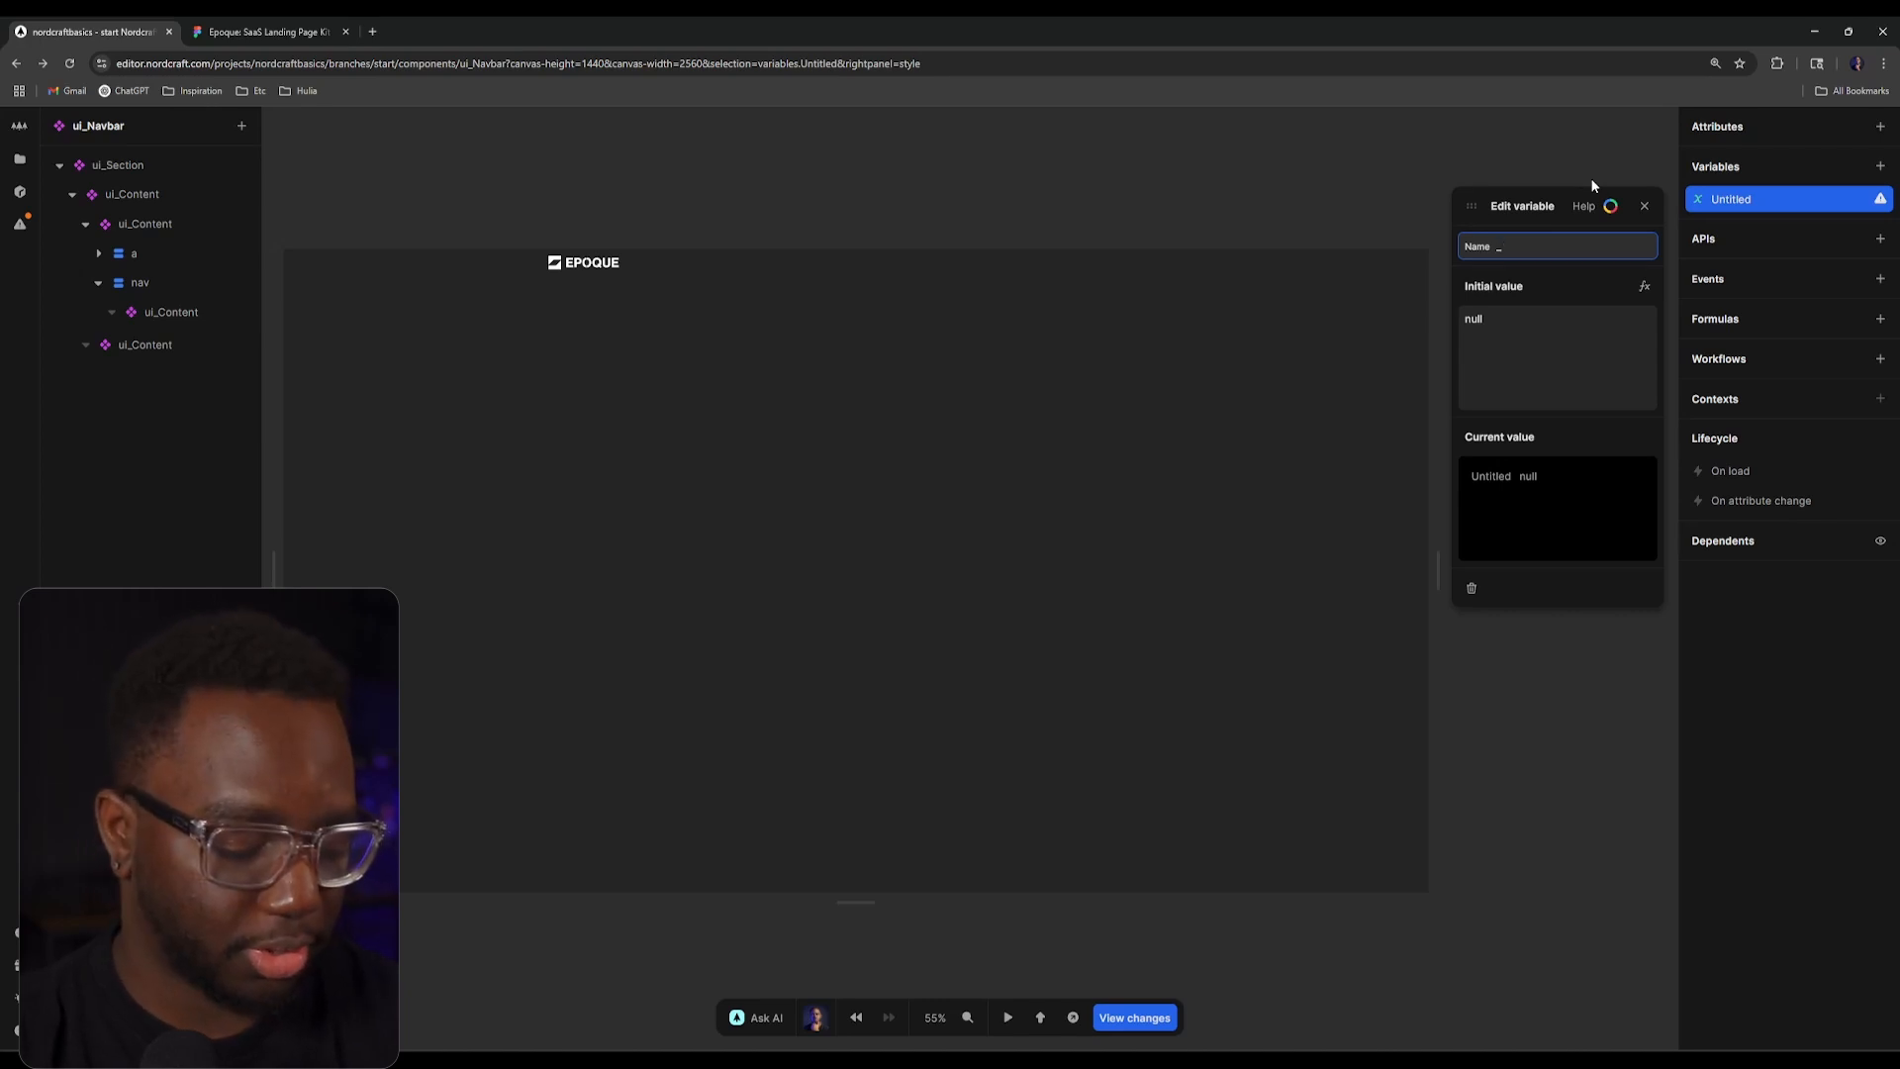
type("_NAV")
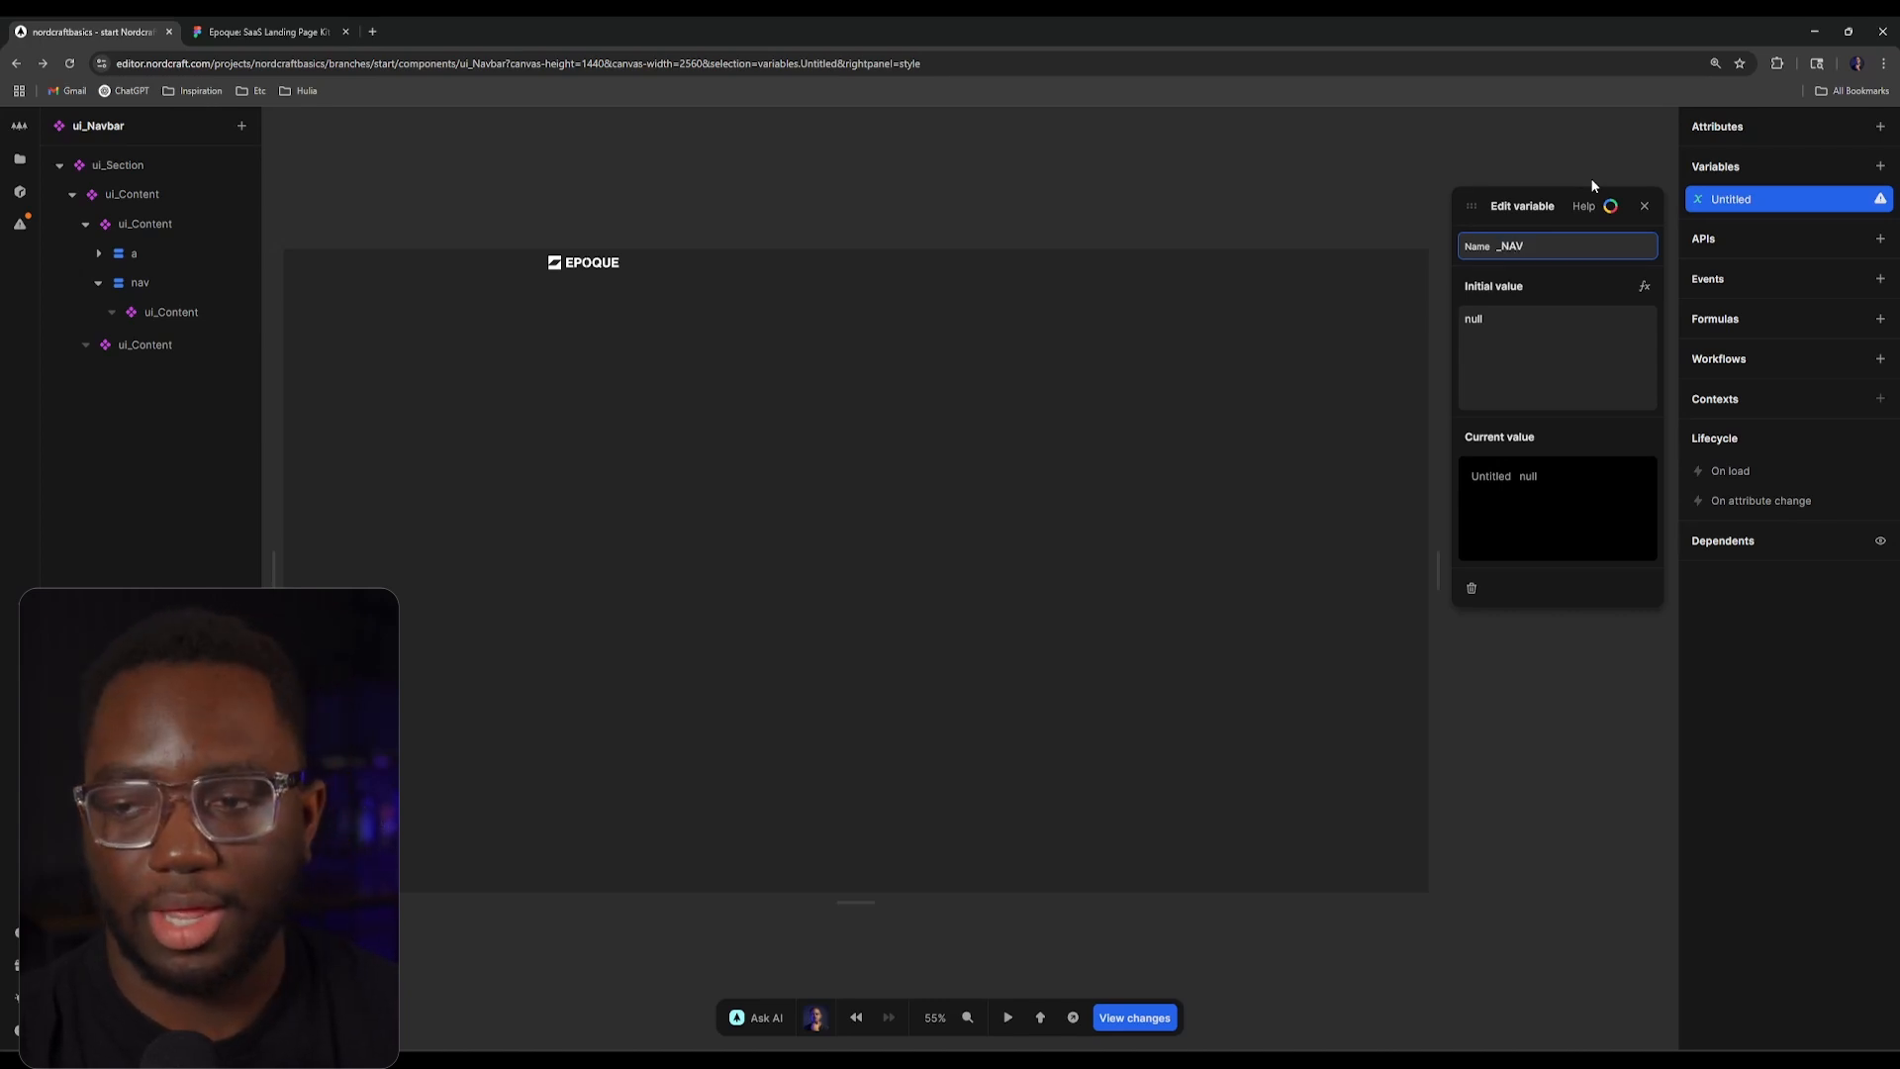
type("_LINKS")
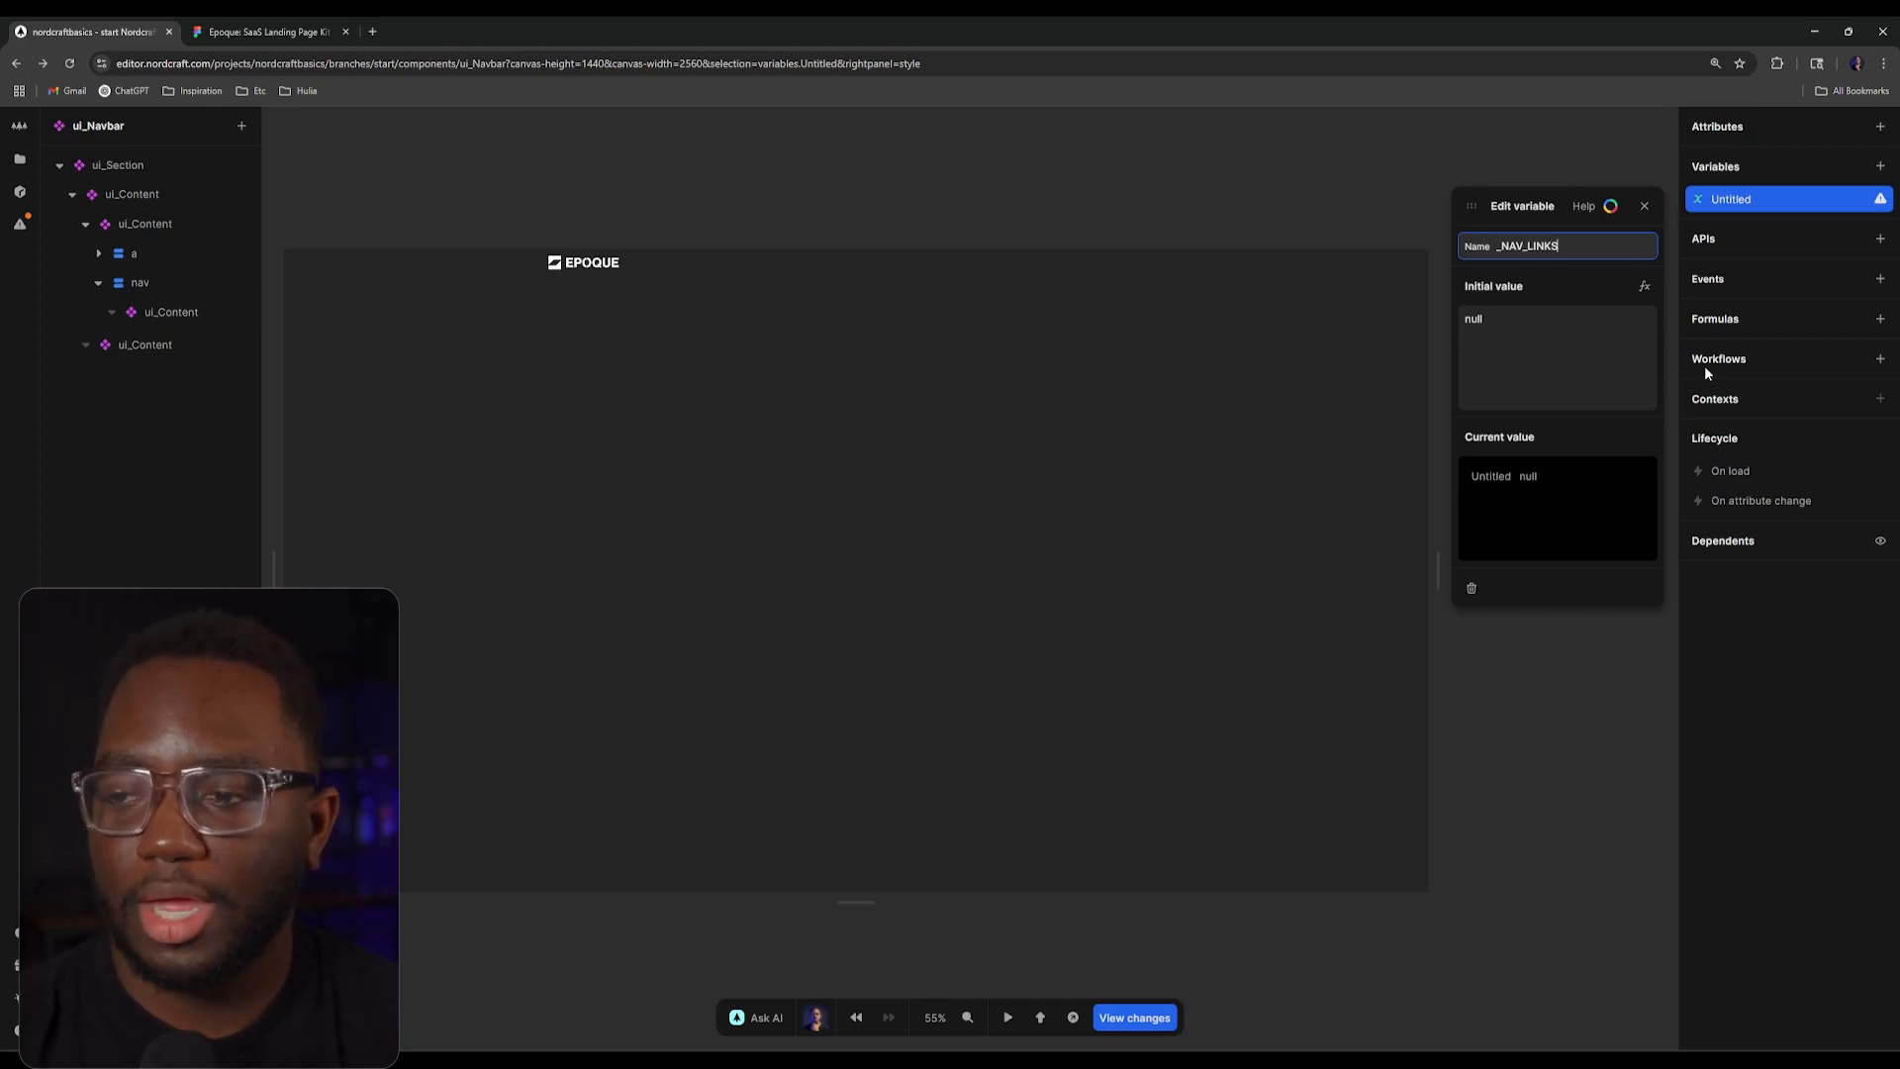
key("Return")
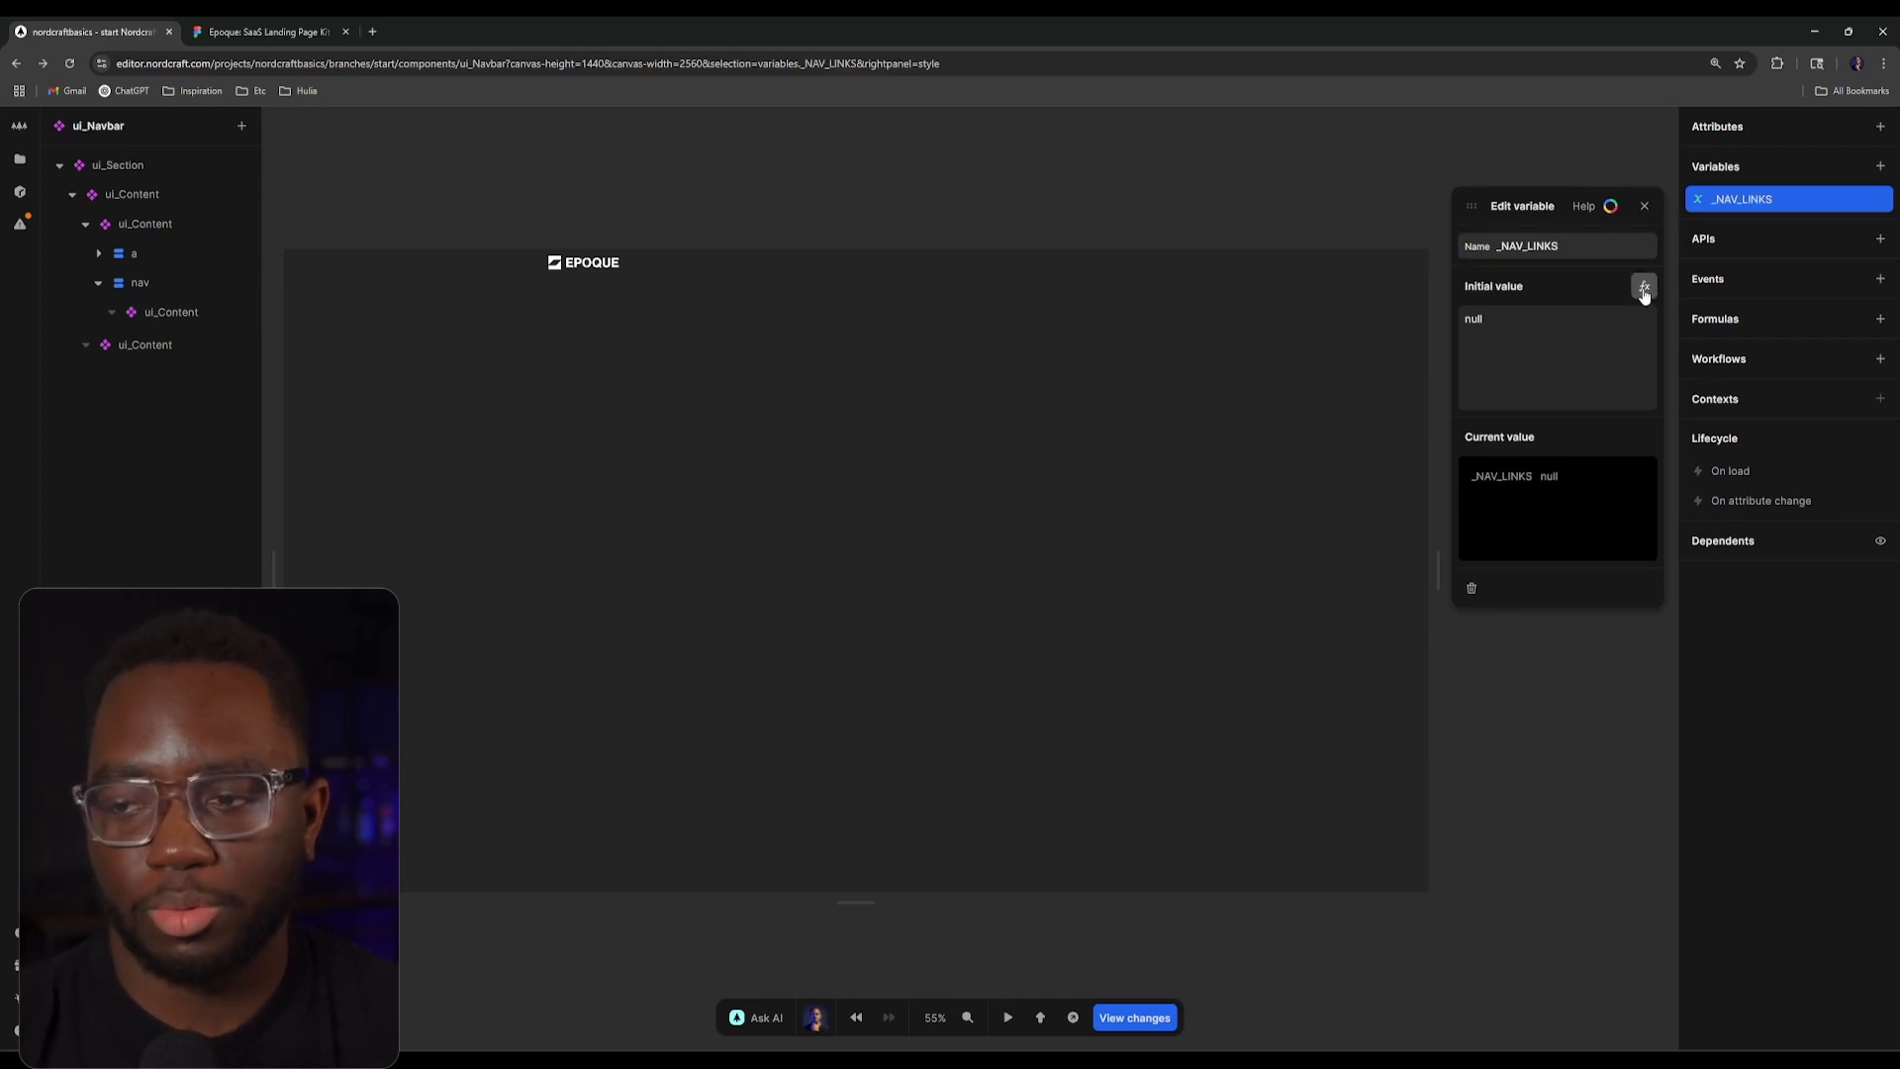
Step: Open the initial value of _NAV_LINKS as a full-size formula and replace the null value with an Array
left_click(1644, 287)
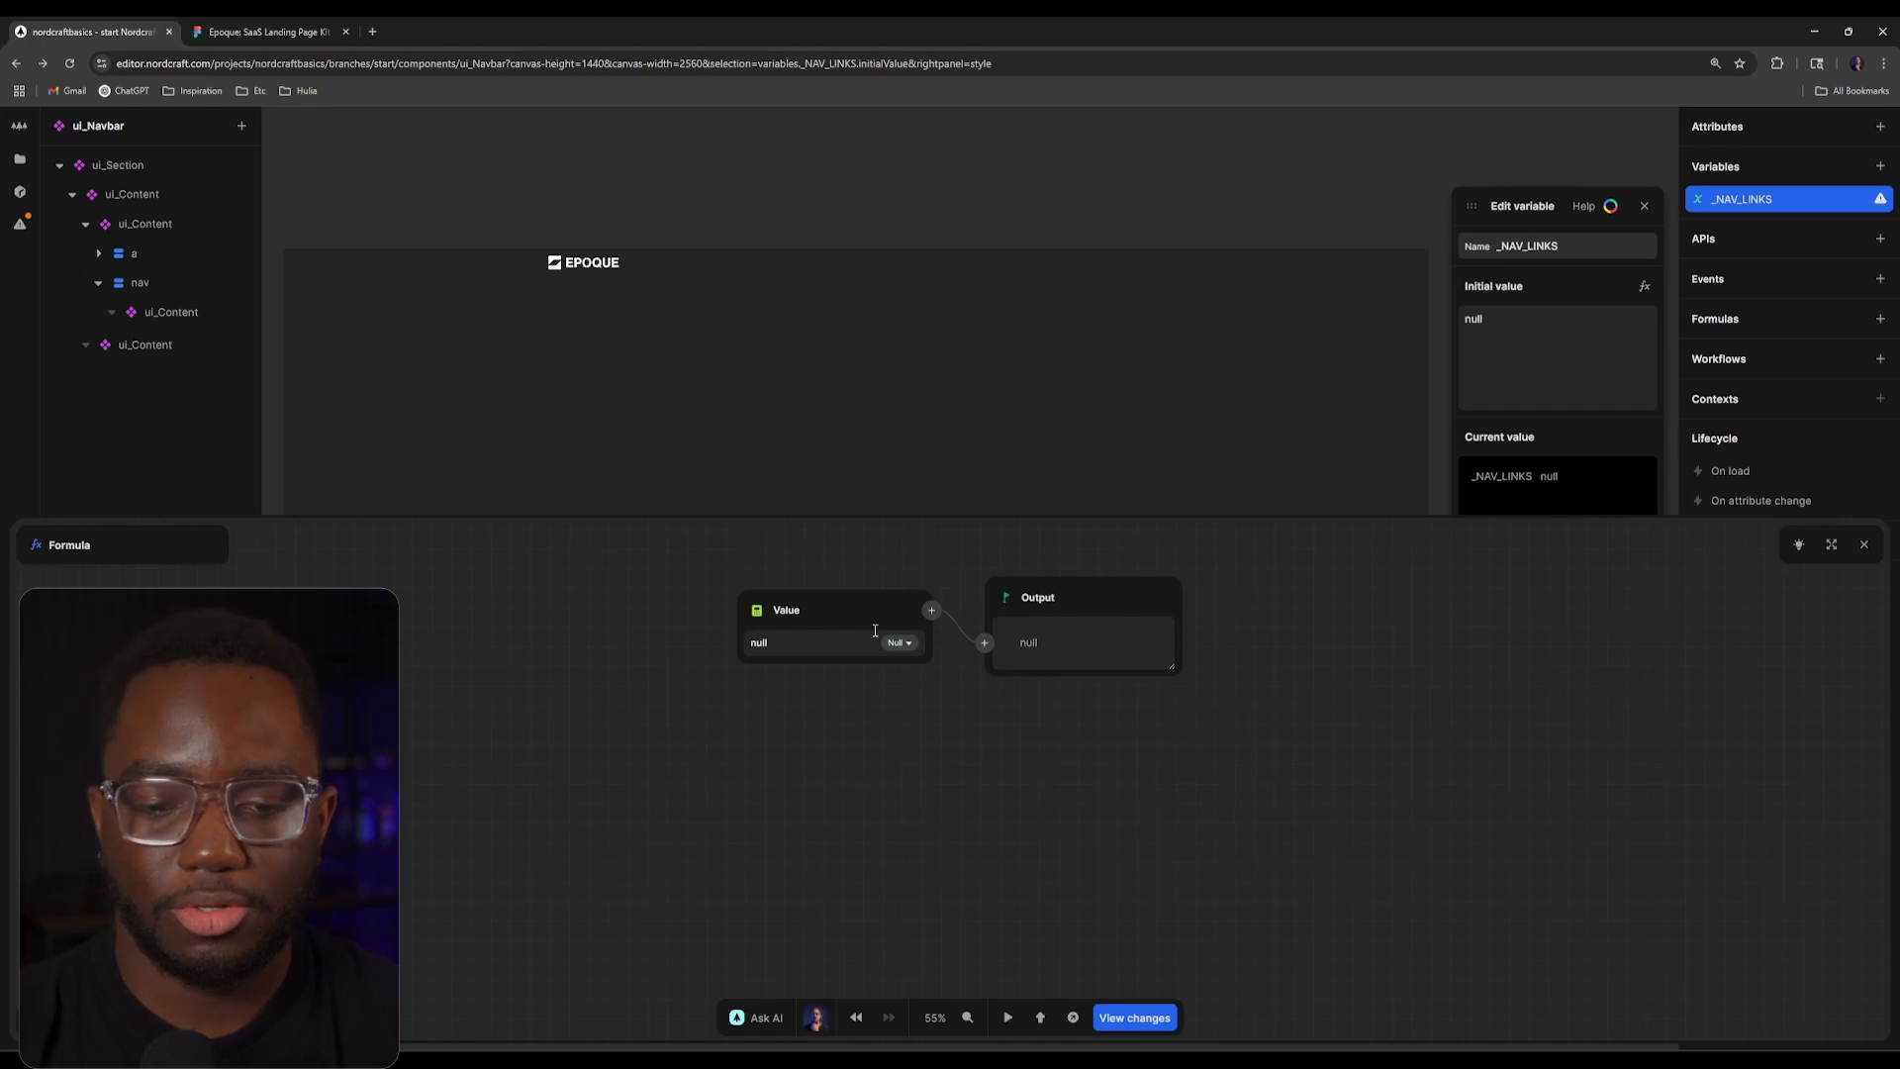
left_click(1832, 545)
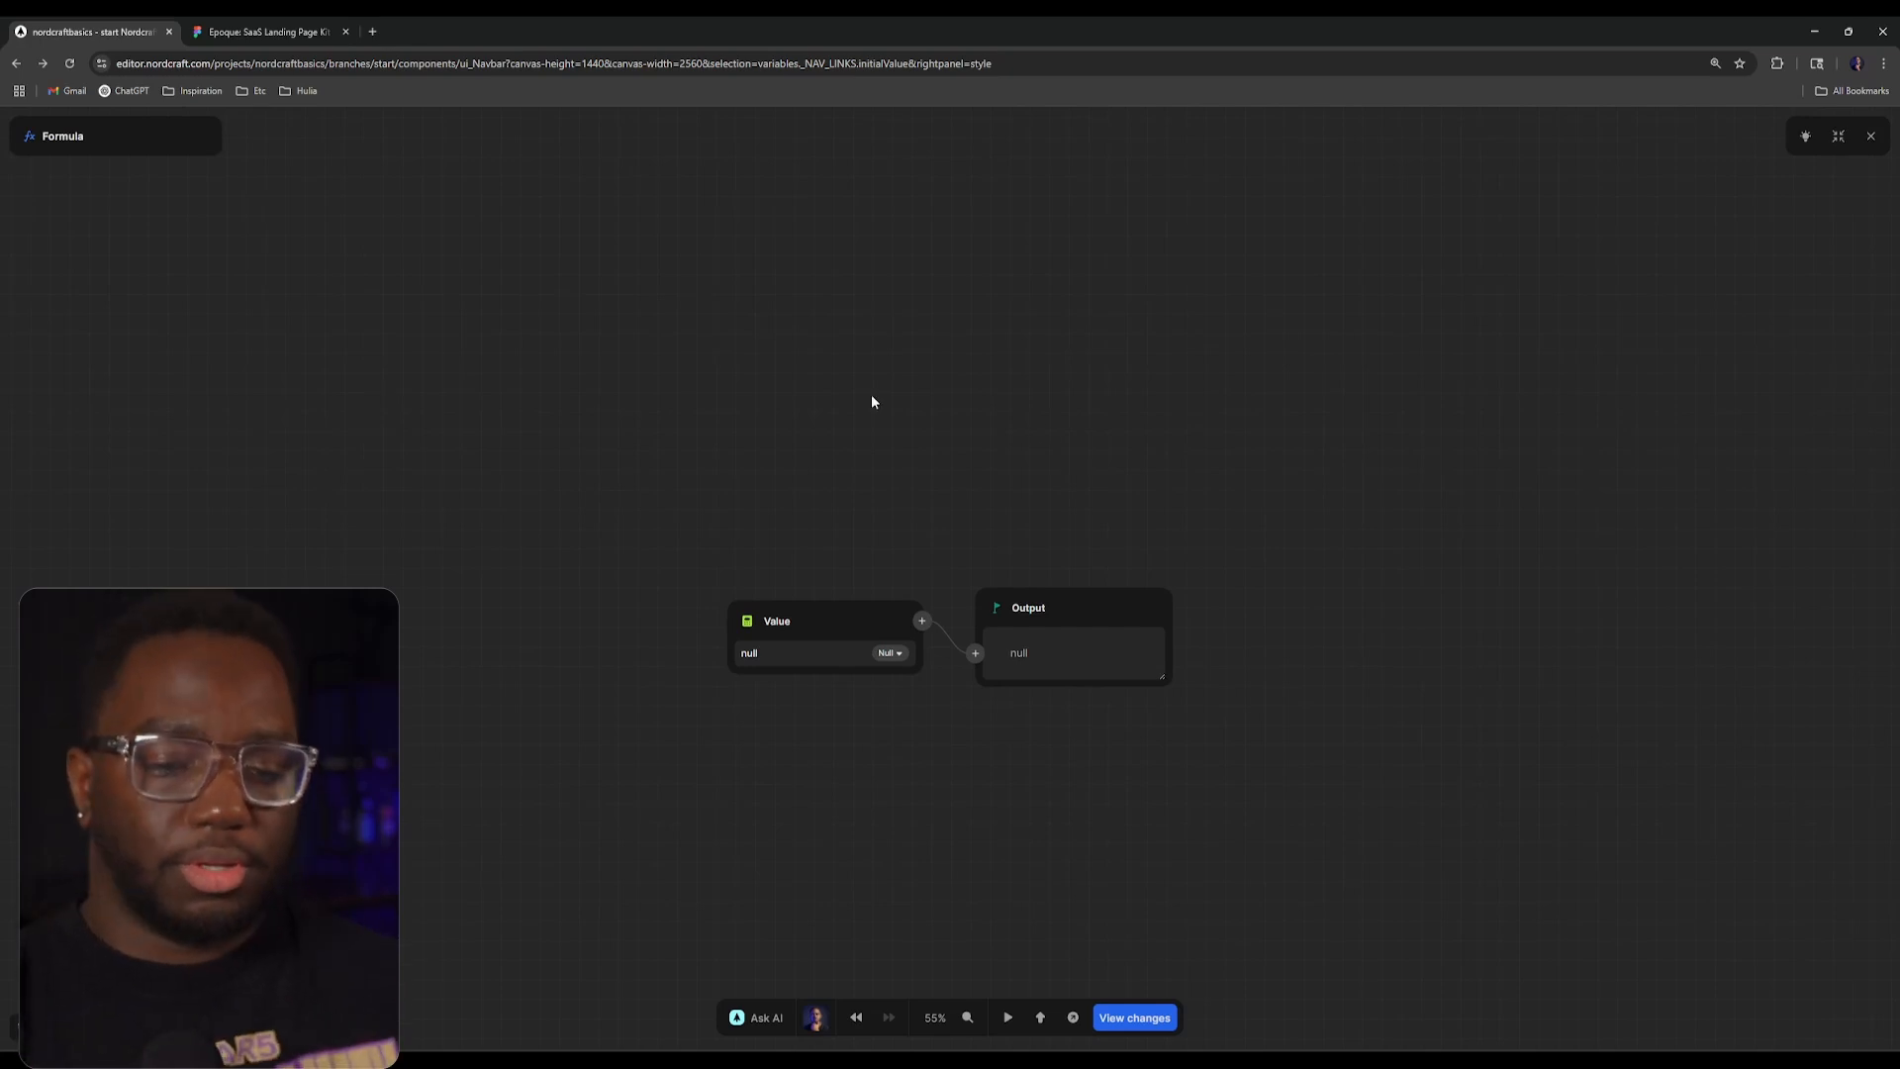
left_click(263, 32)
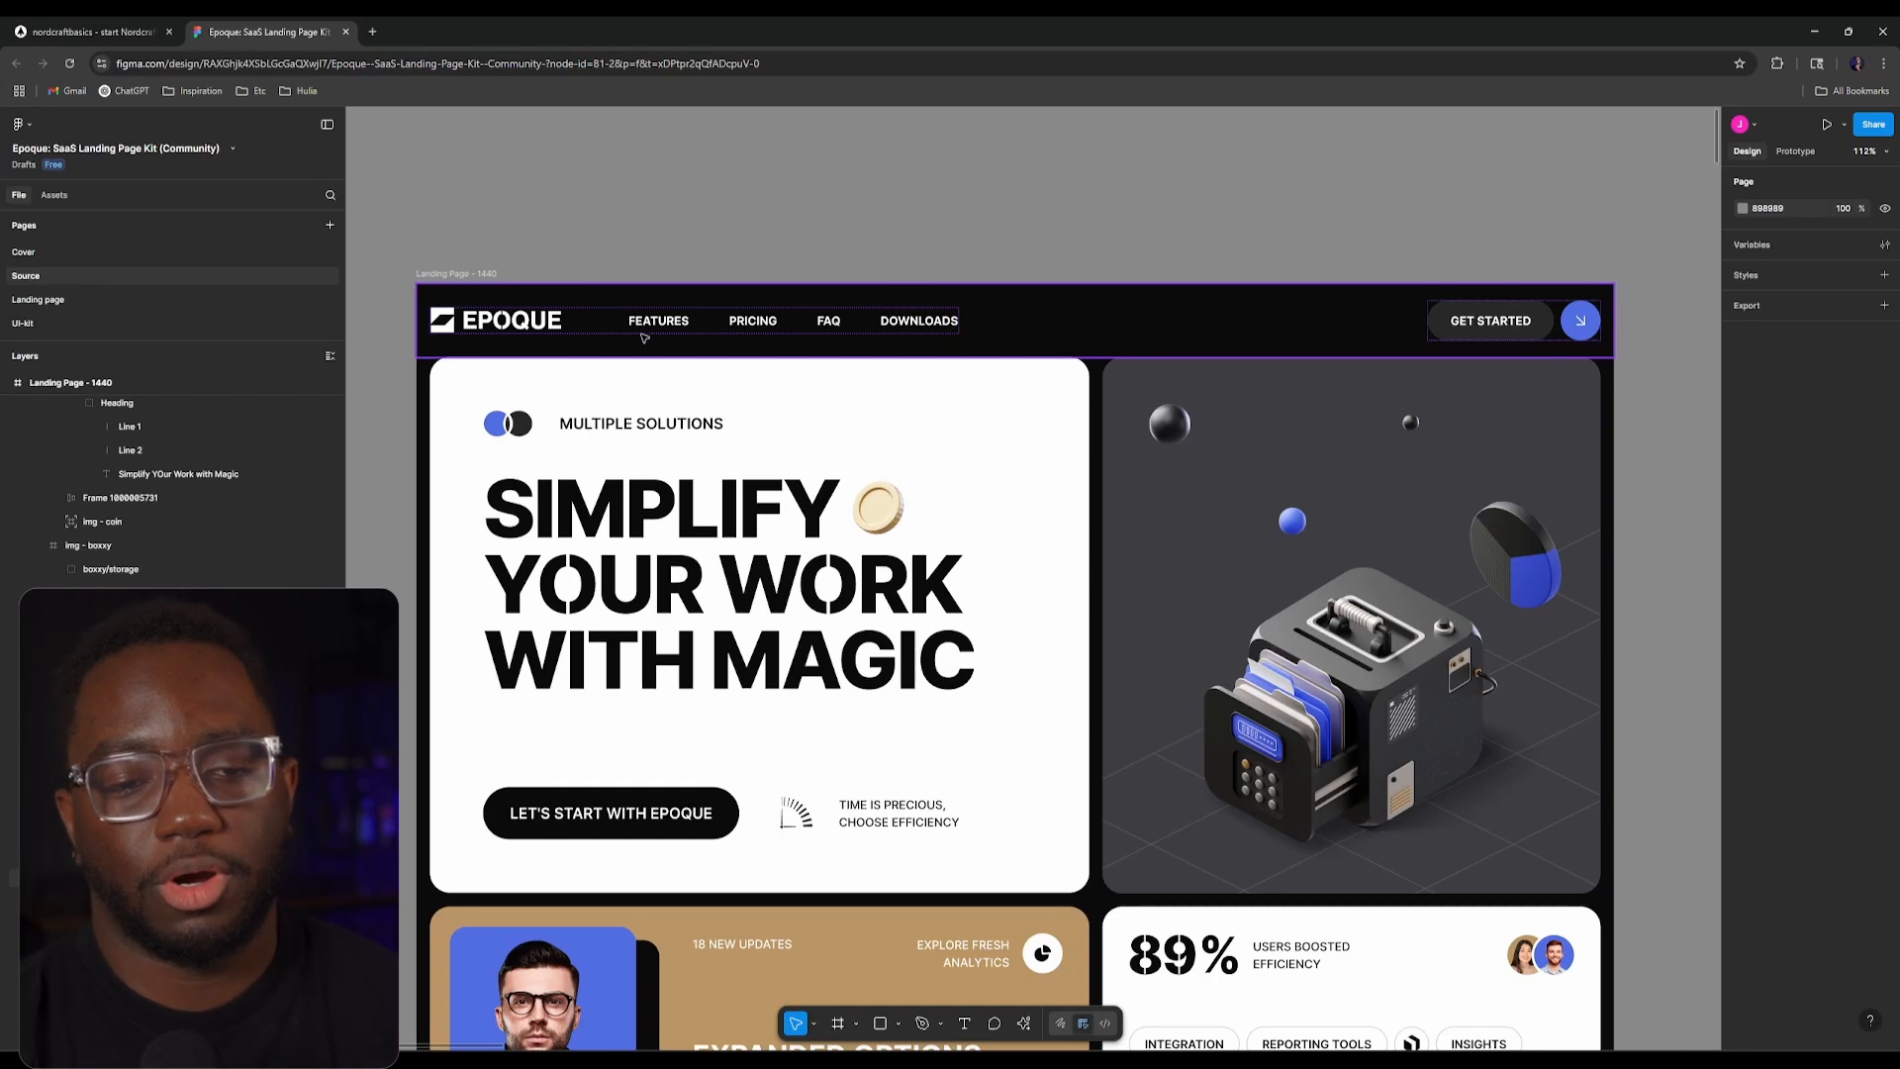
left_click(149, 29)
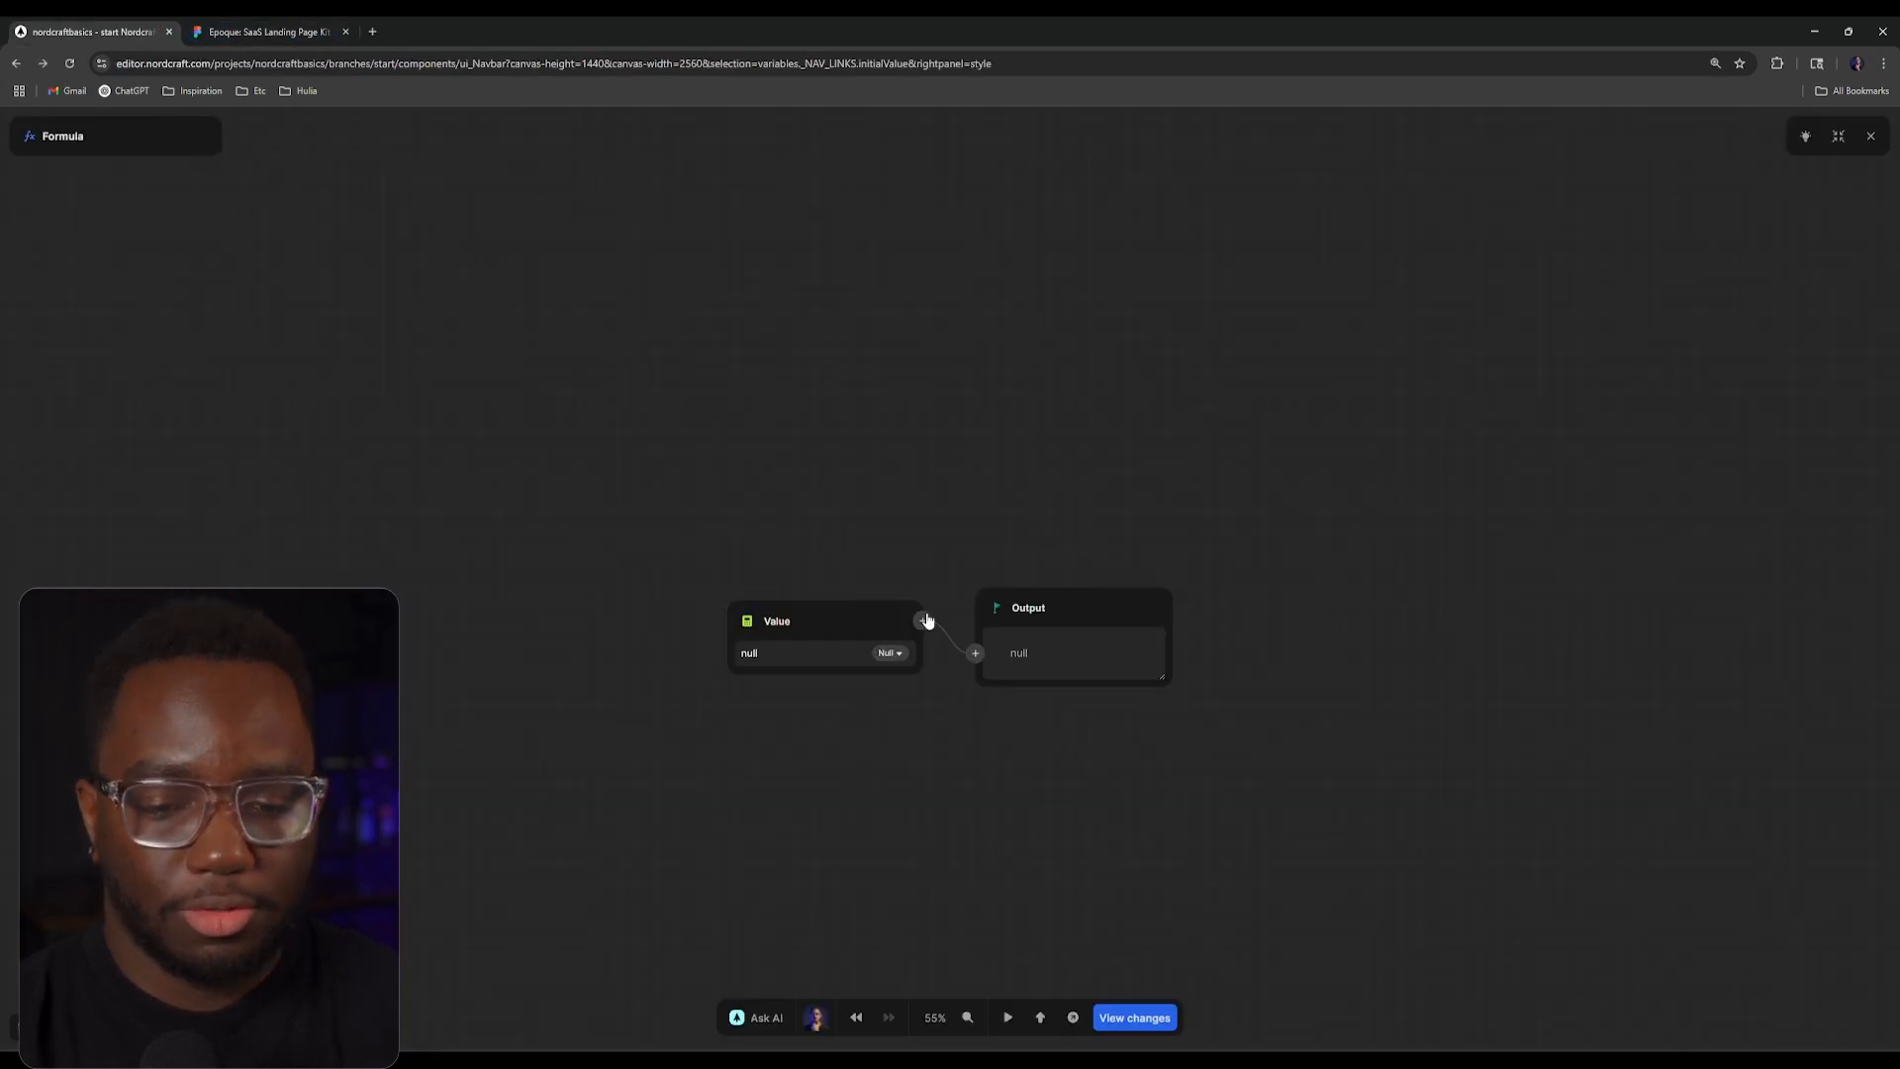
left_click(924, 621)
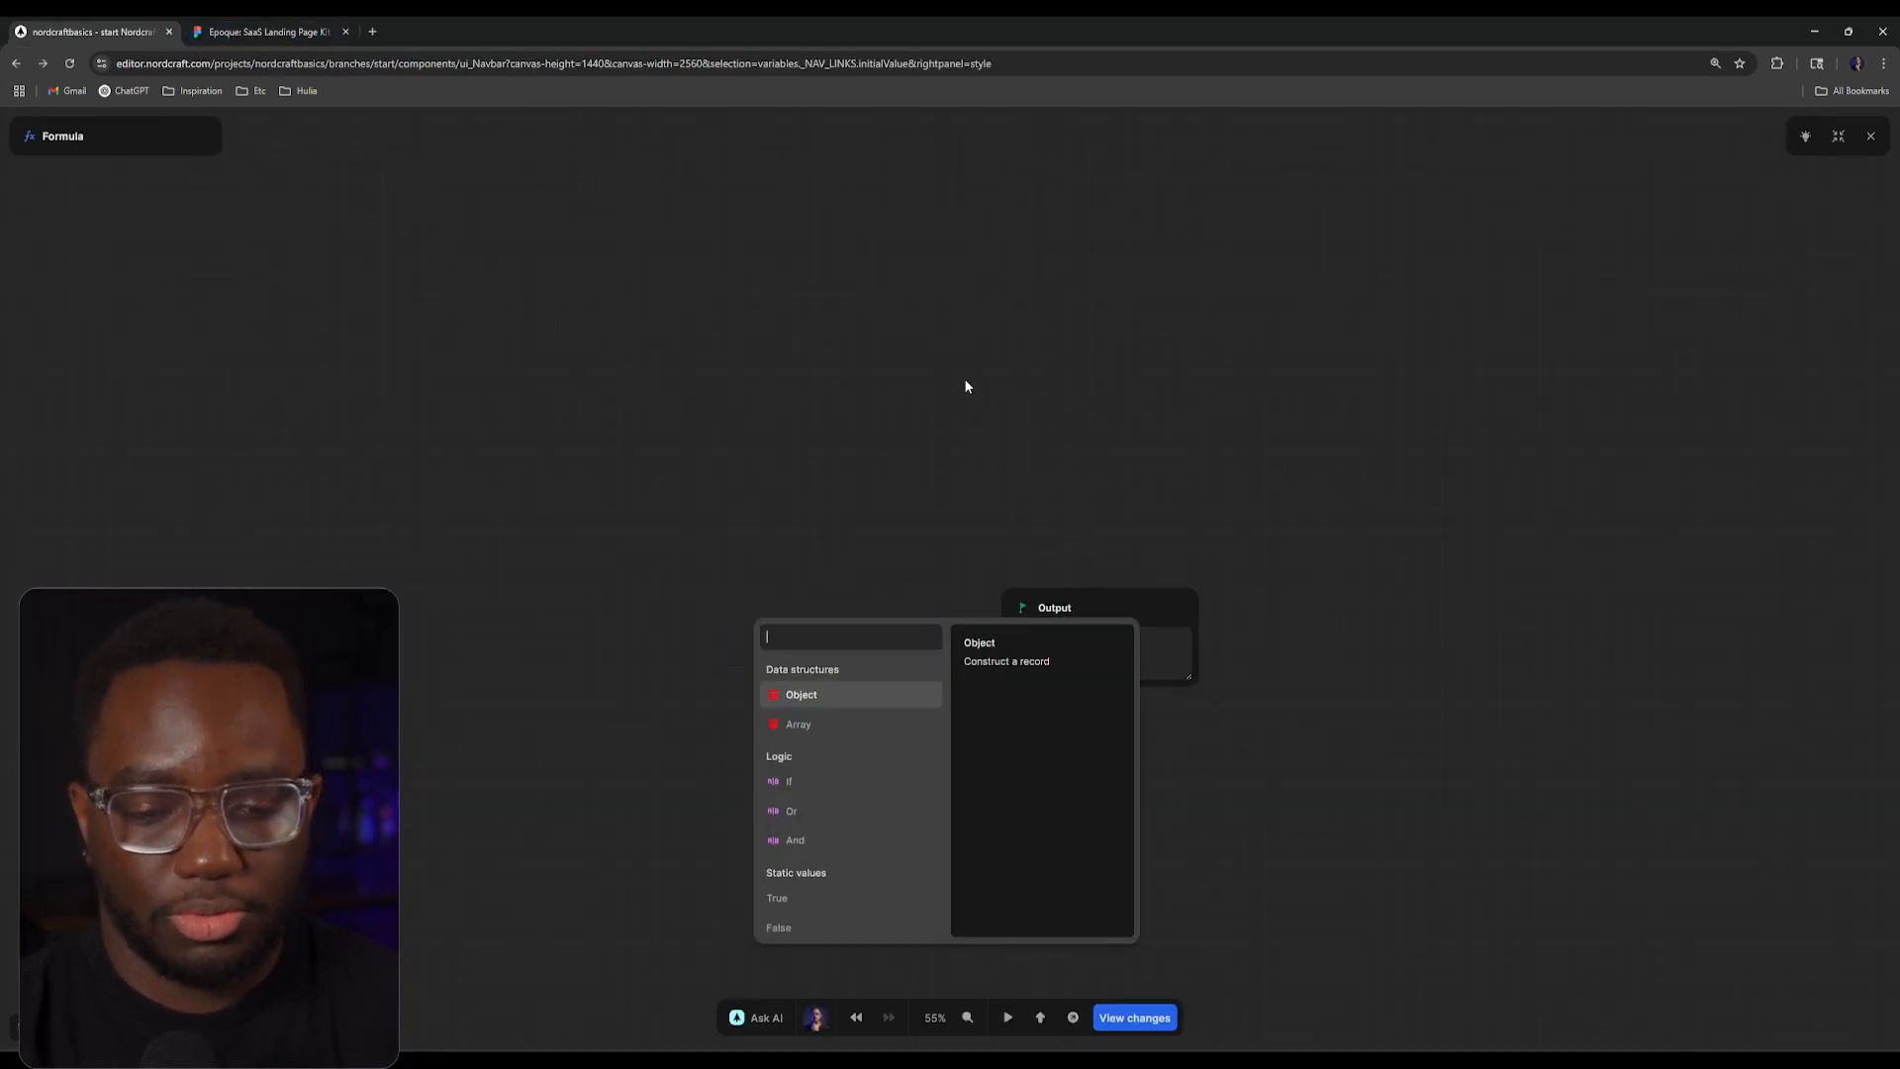
type("arr")
left_click(807, 670)
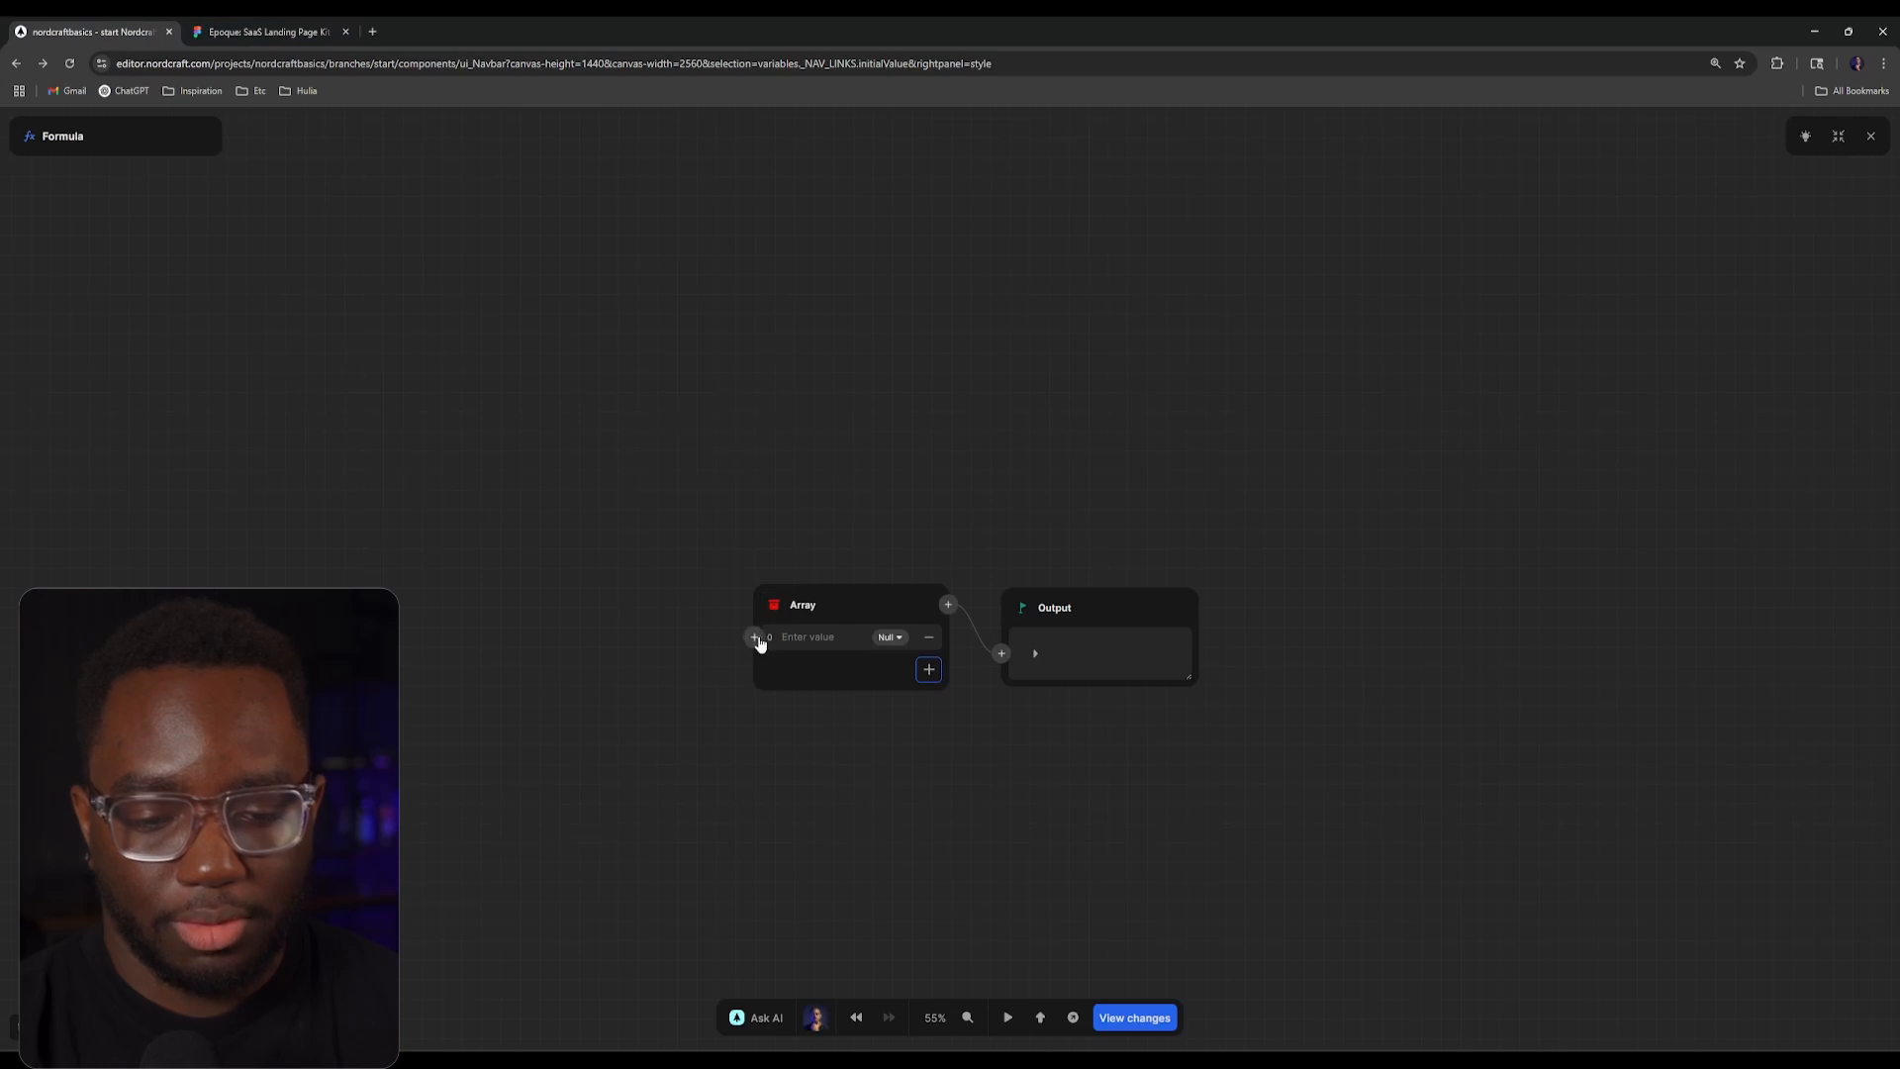
Step: Add an Object as the first item of the Array
left_click(760, 634)
type("objec")
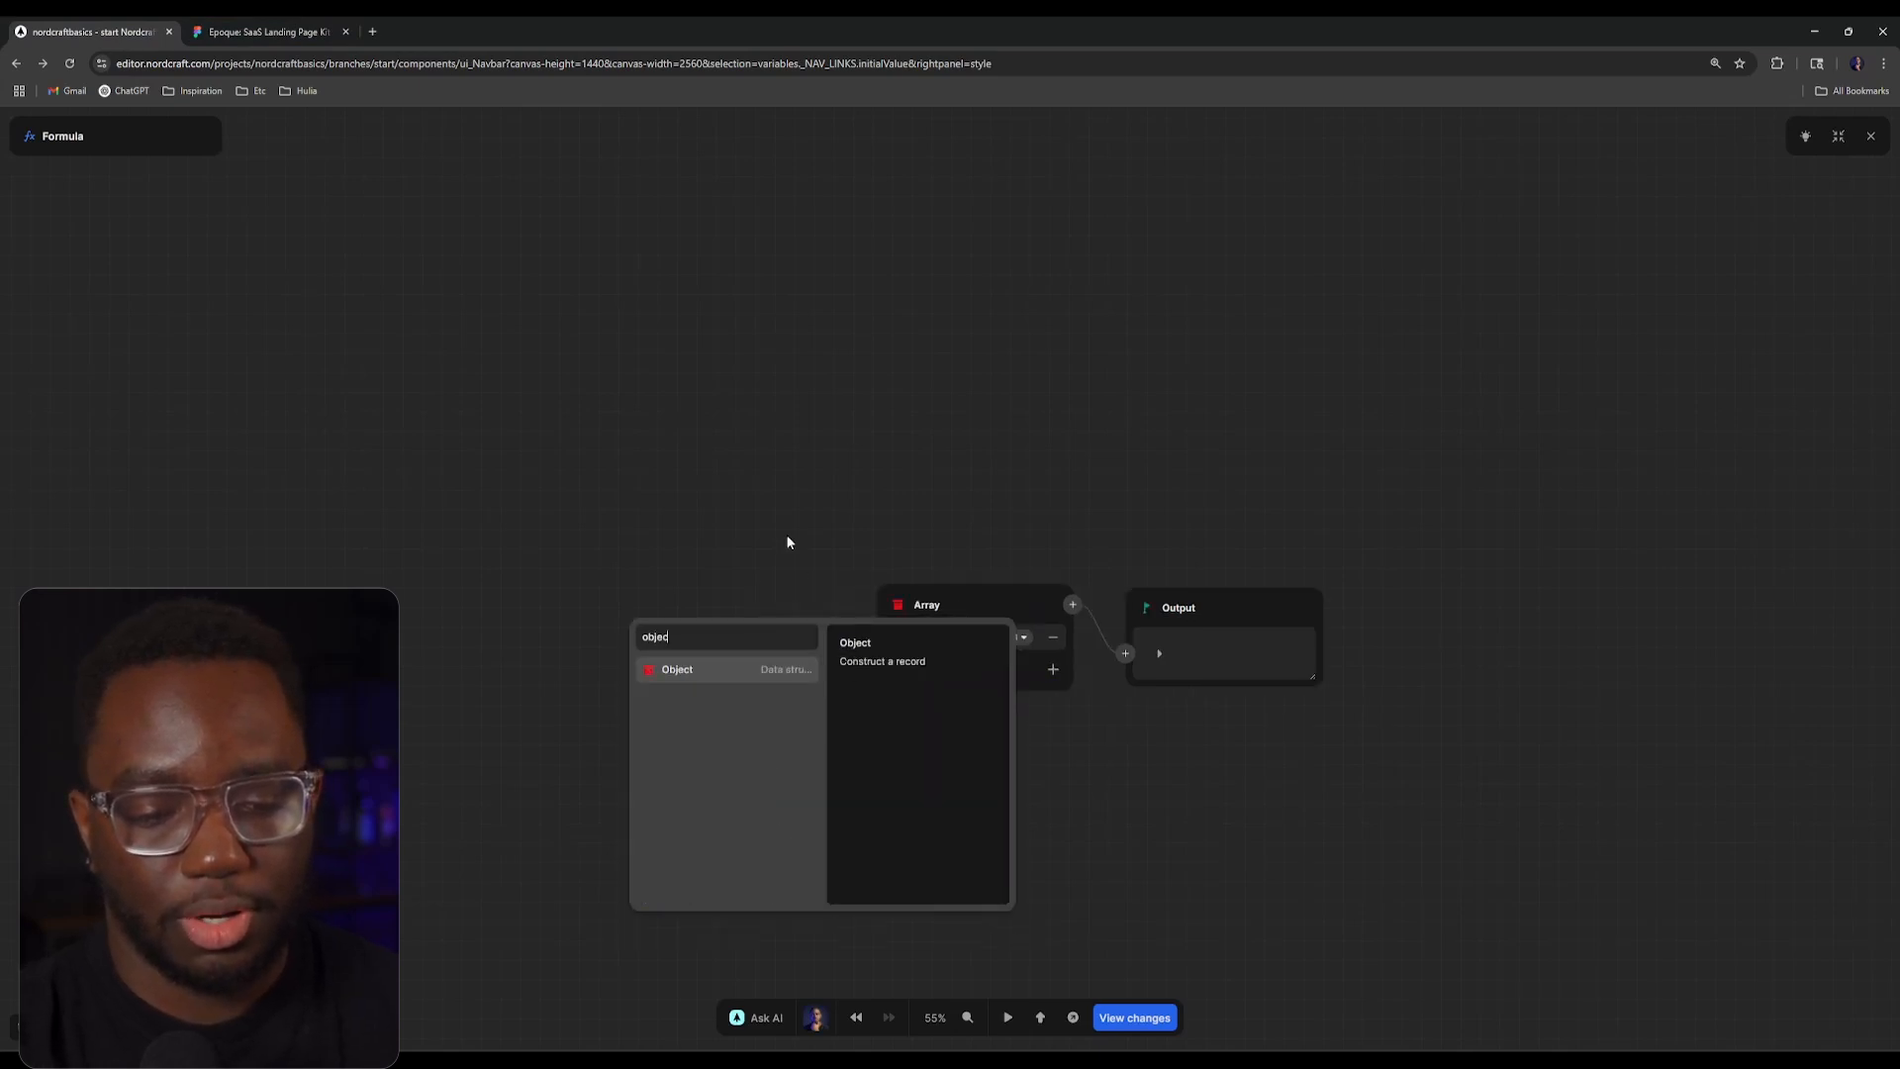
key("Return")
left_click_drag(1057, 287, 1108, 195)
scroll(1068, 456, "up", 3)
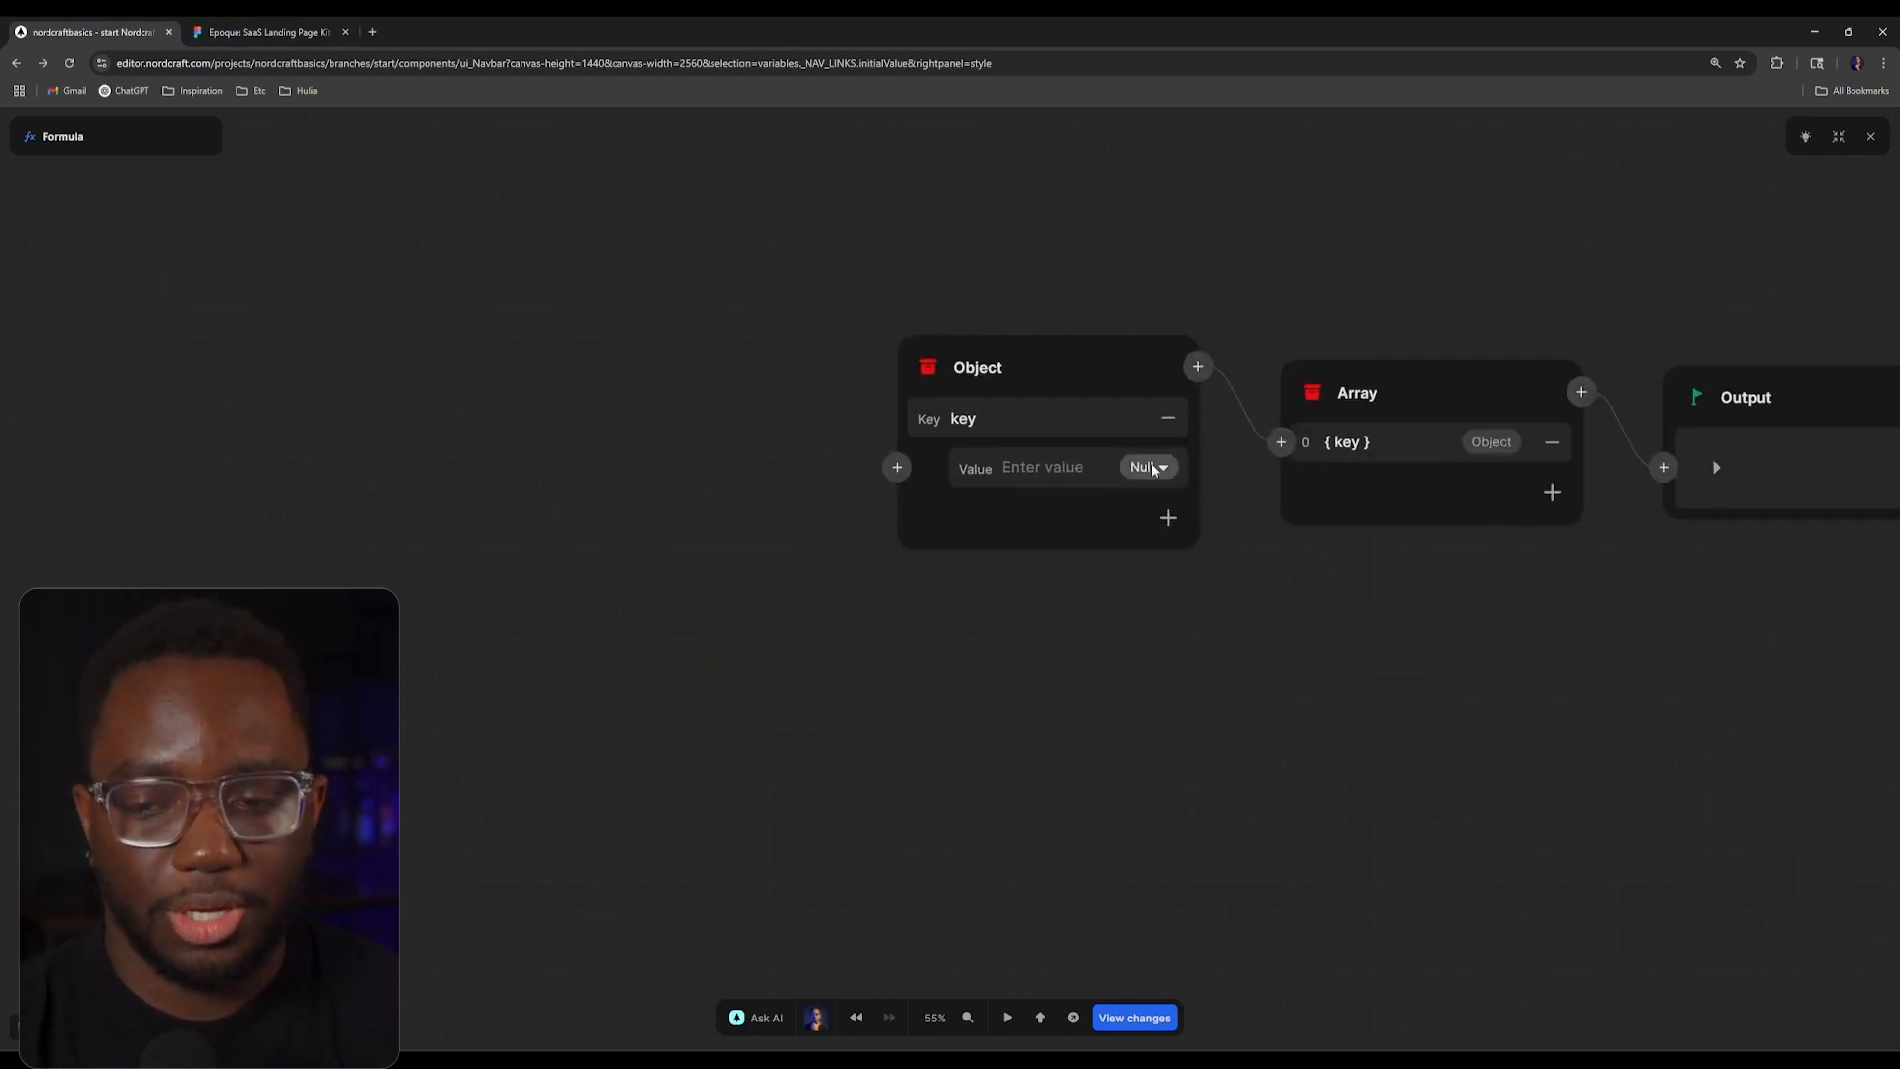
left_click(1152, 465)
Step: Name the Object's first key label and add a second key named url
left_click(665, 433)
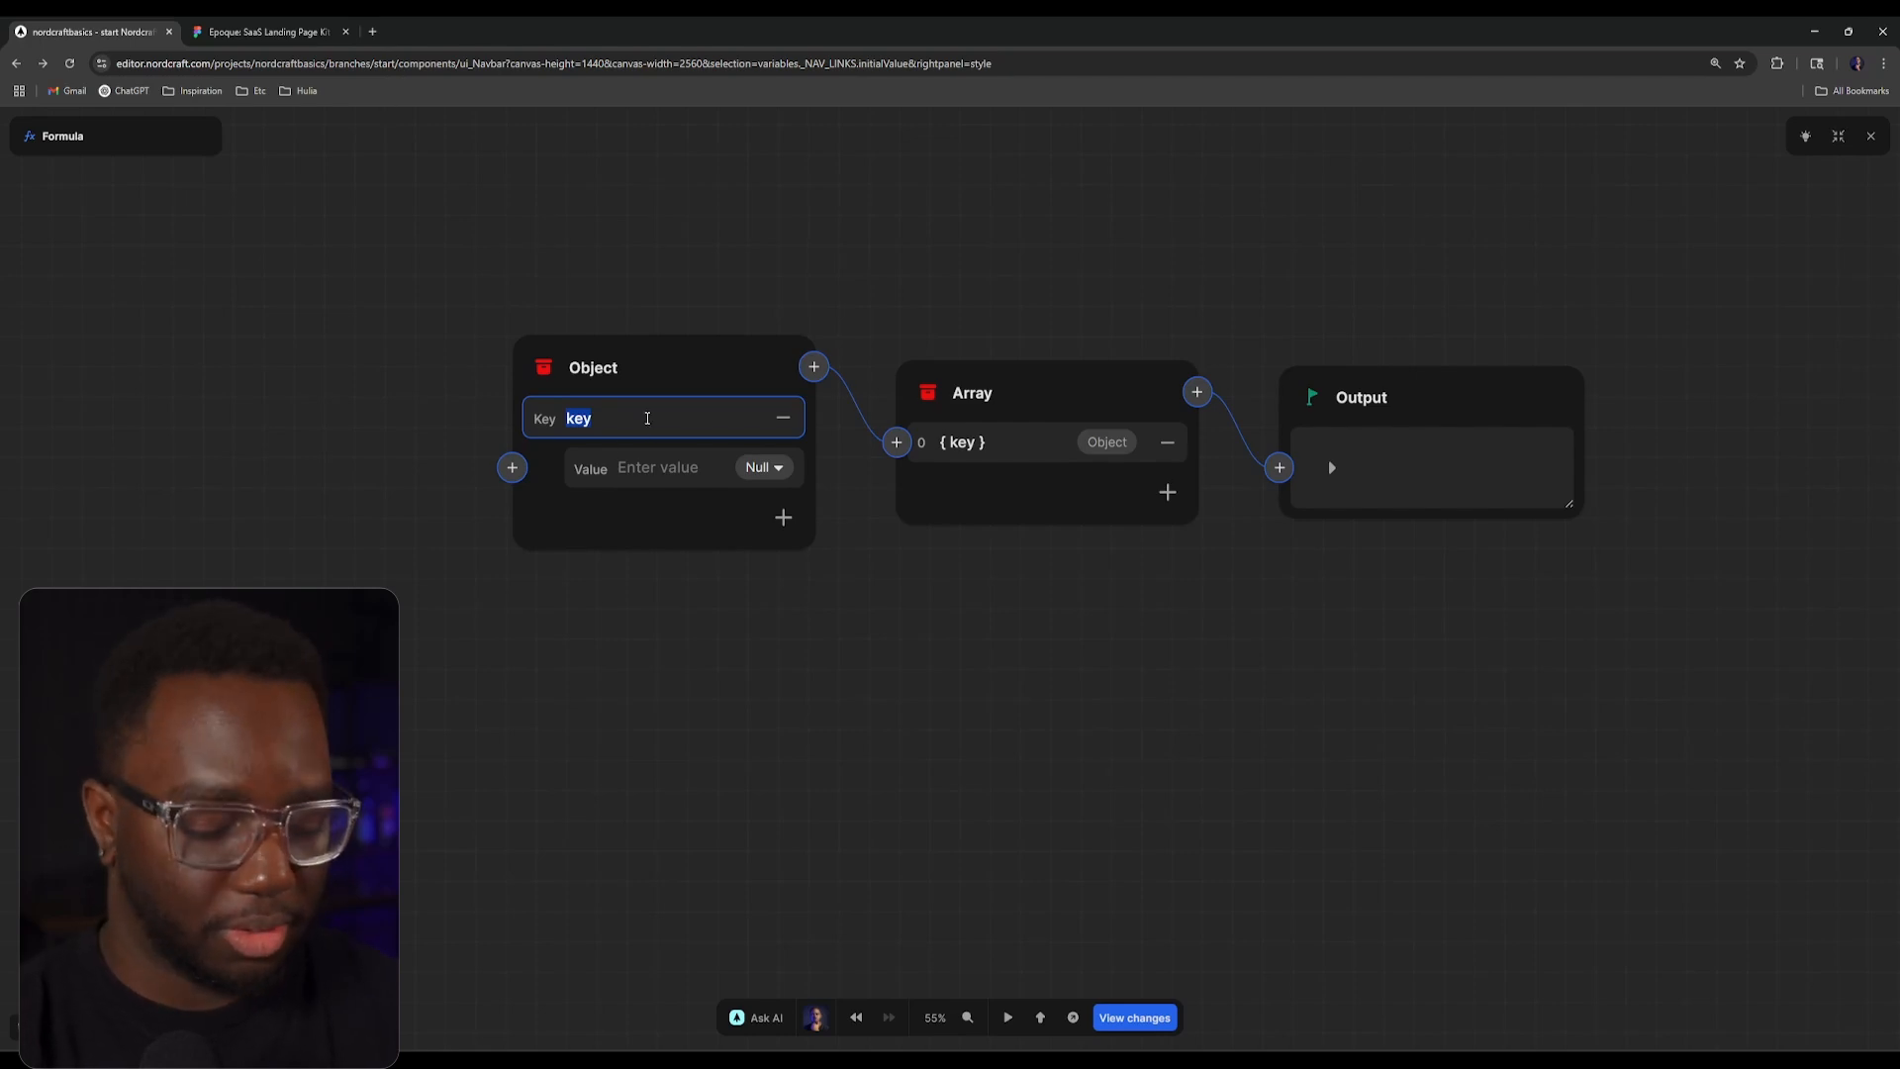
key("BackSpace")
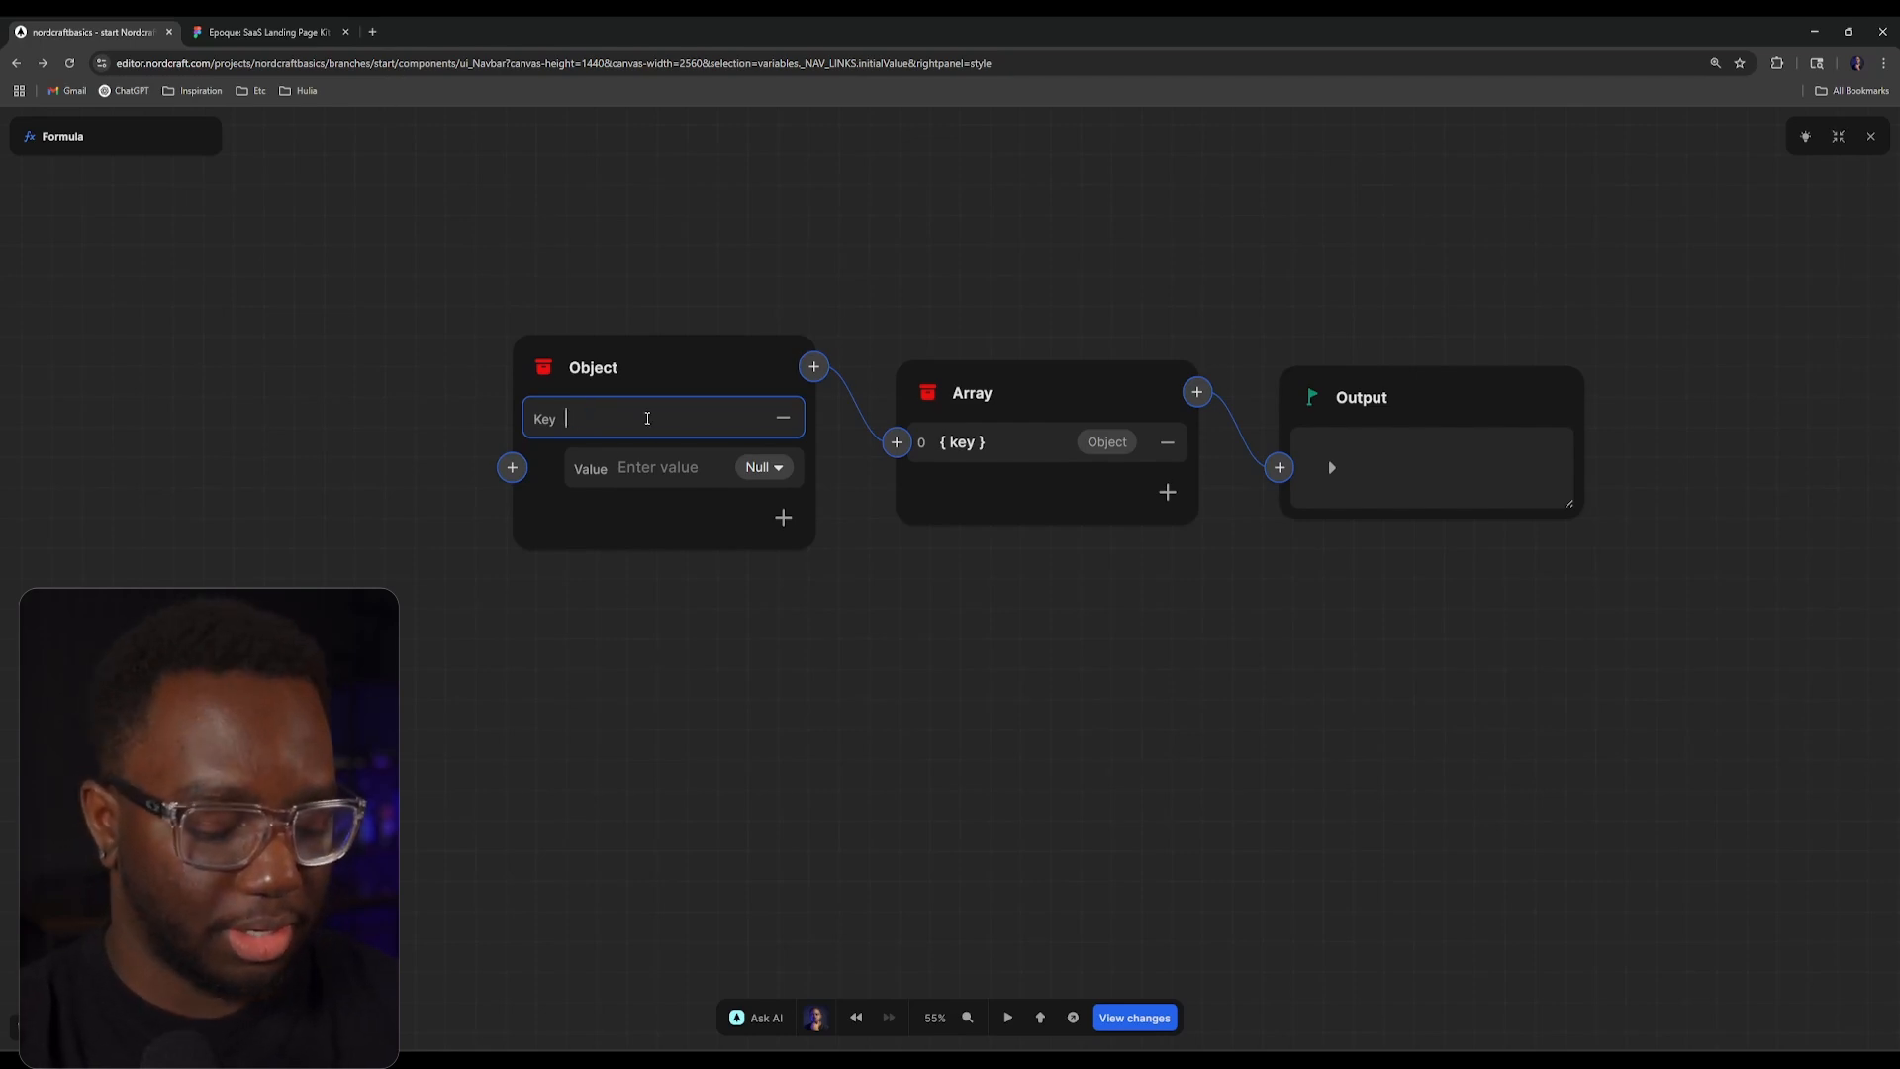
type("label")
left_click(783, 517)
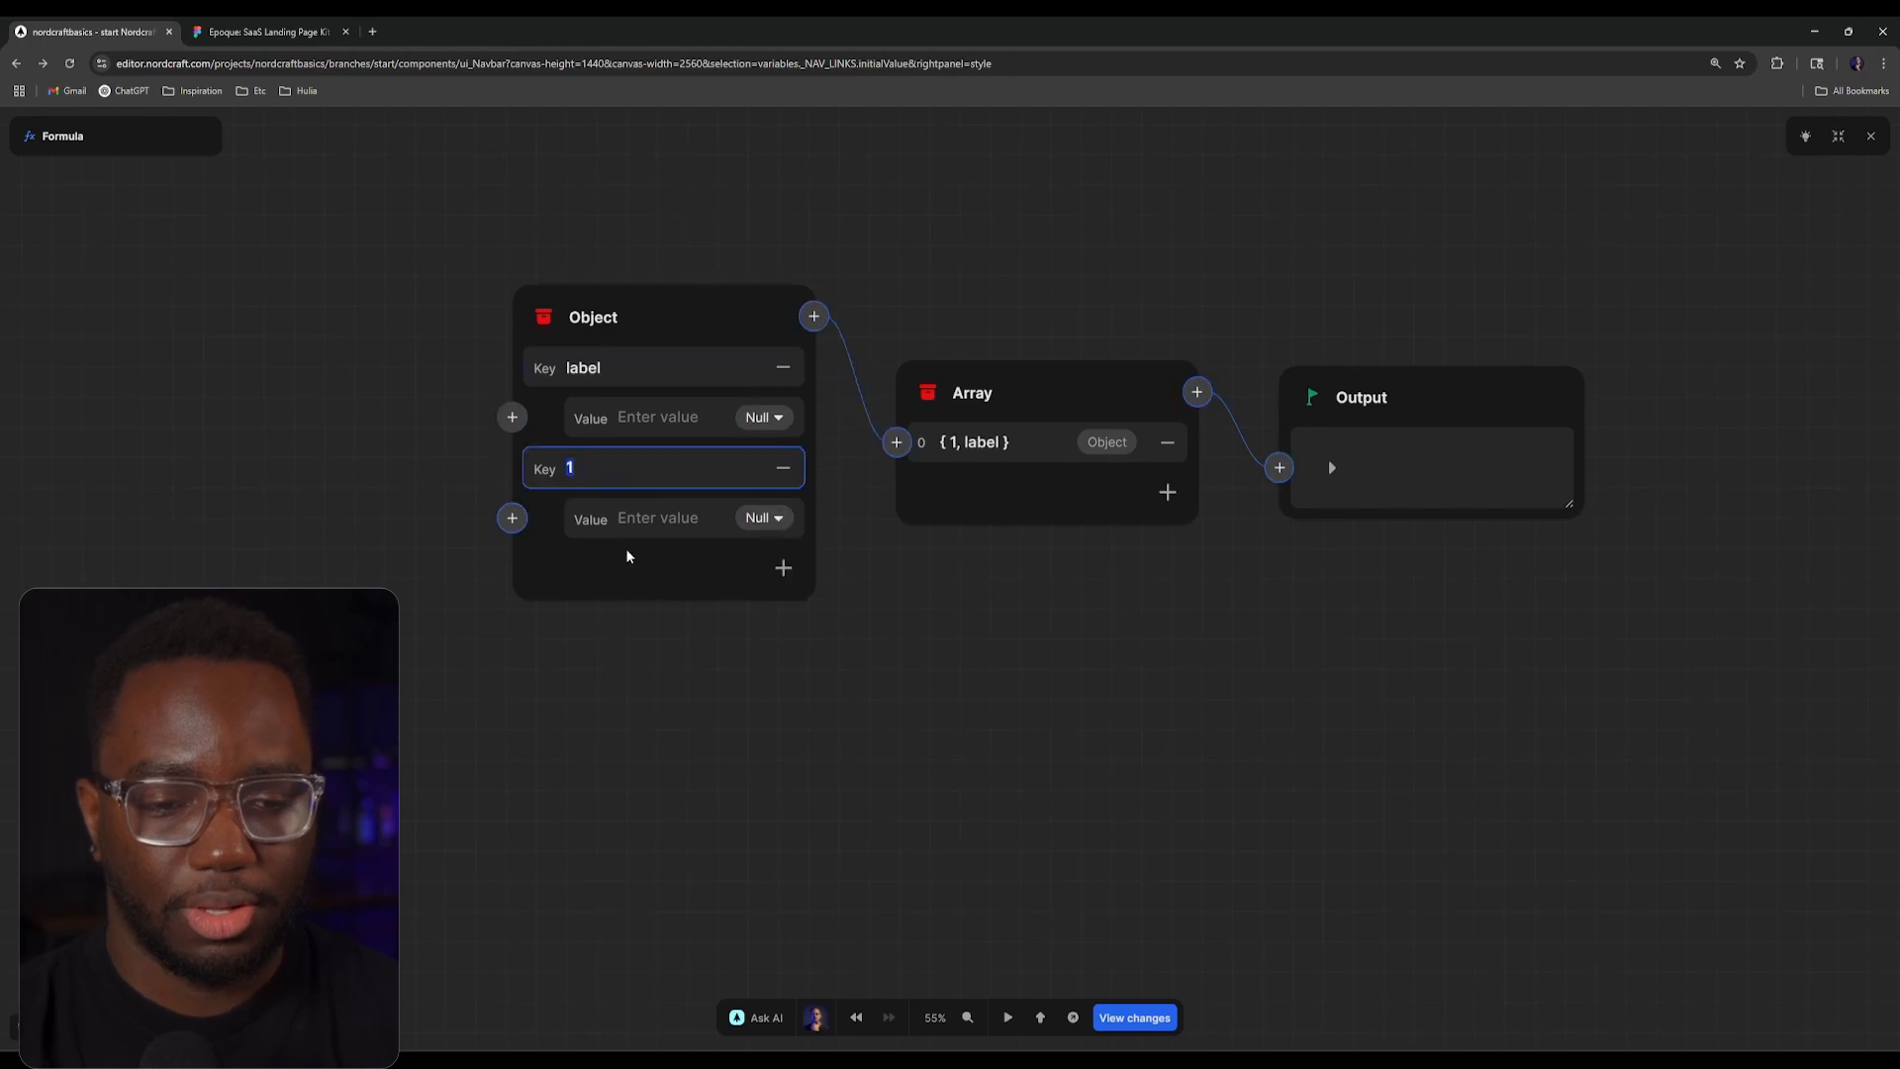
type("url")
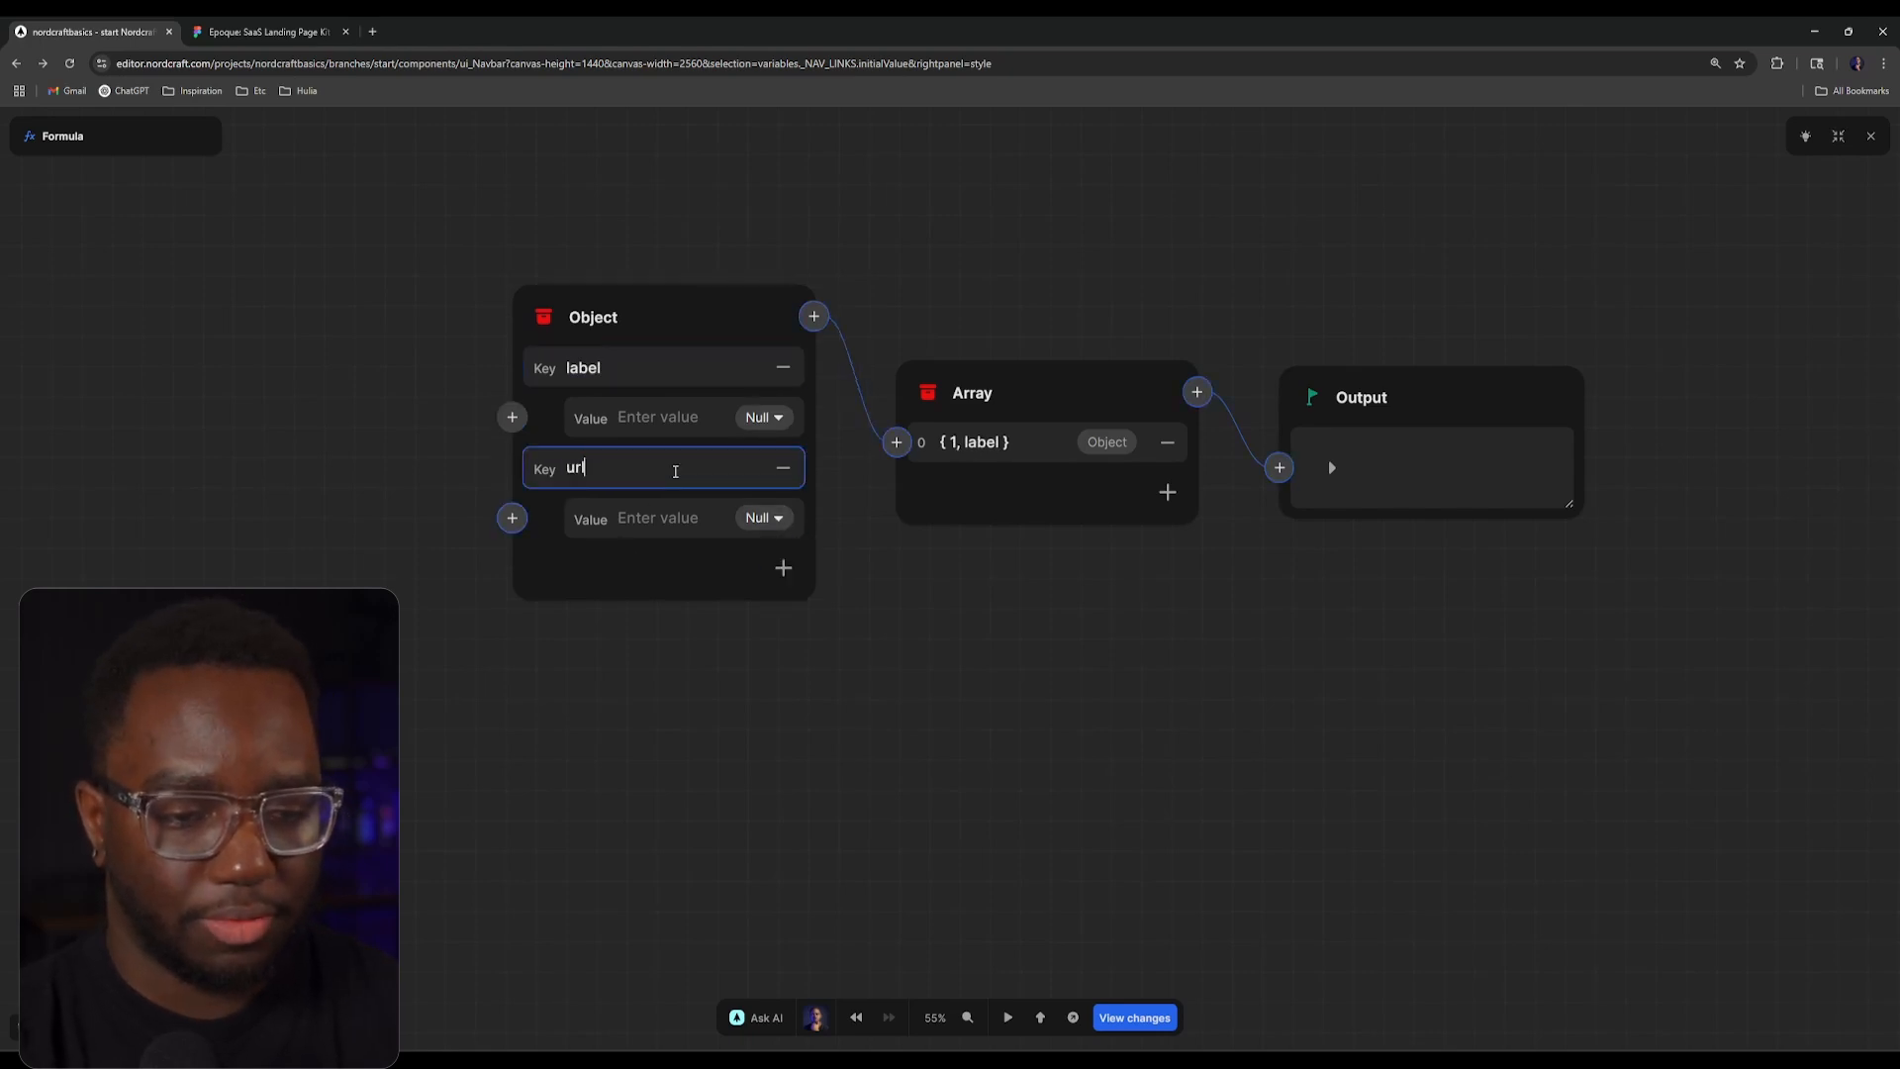
Step: Set the Object's label value to Features, following the first navigation link in the Figma header
left_click(657, 417)
left_click(228, 24)
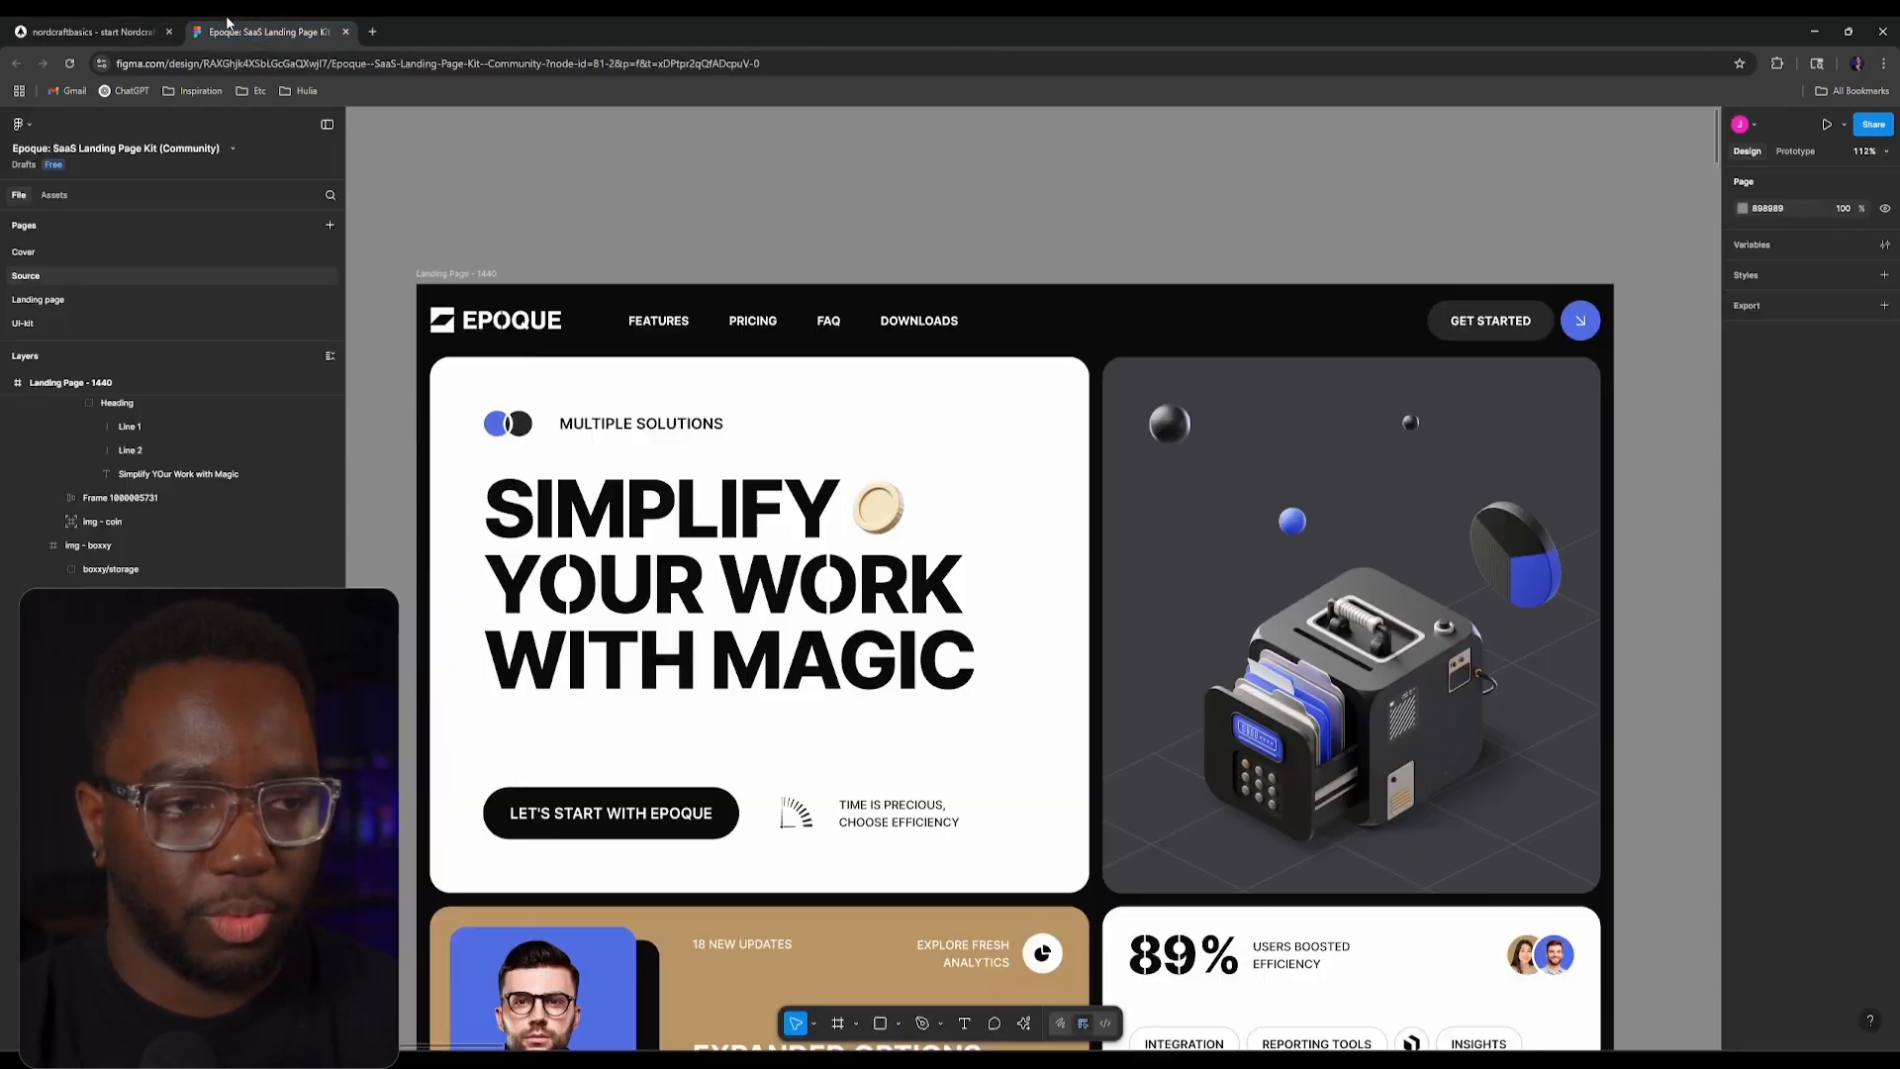
left_click(94, 32)
left_click(635, 416)
type("Features")
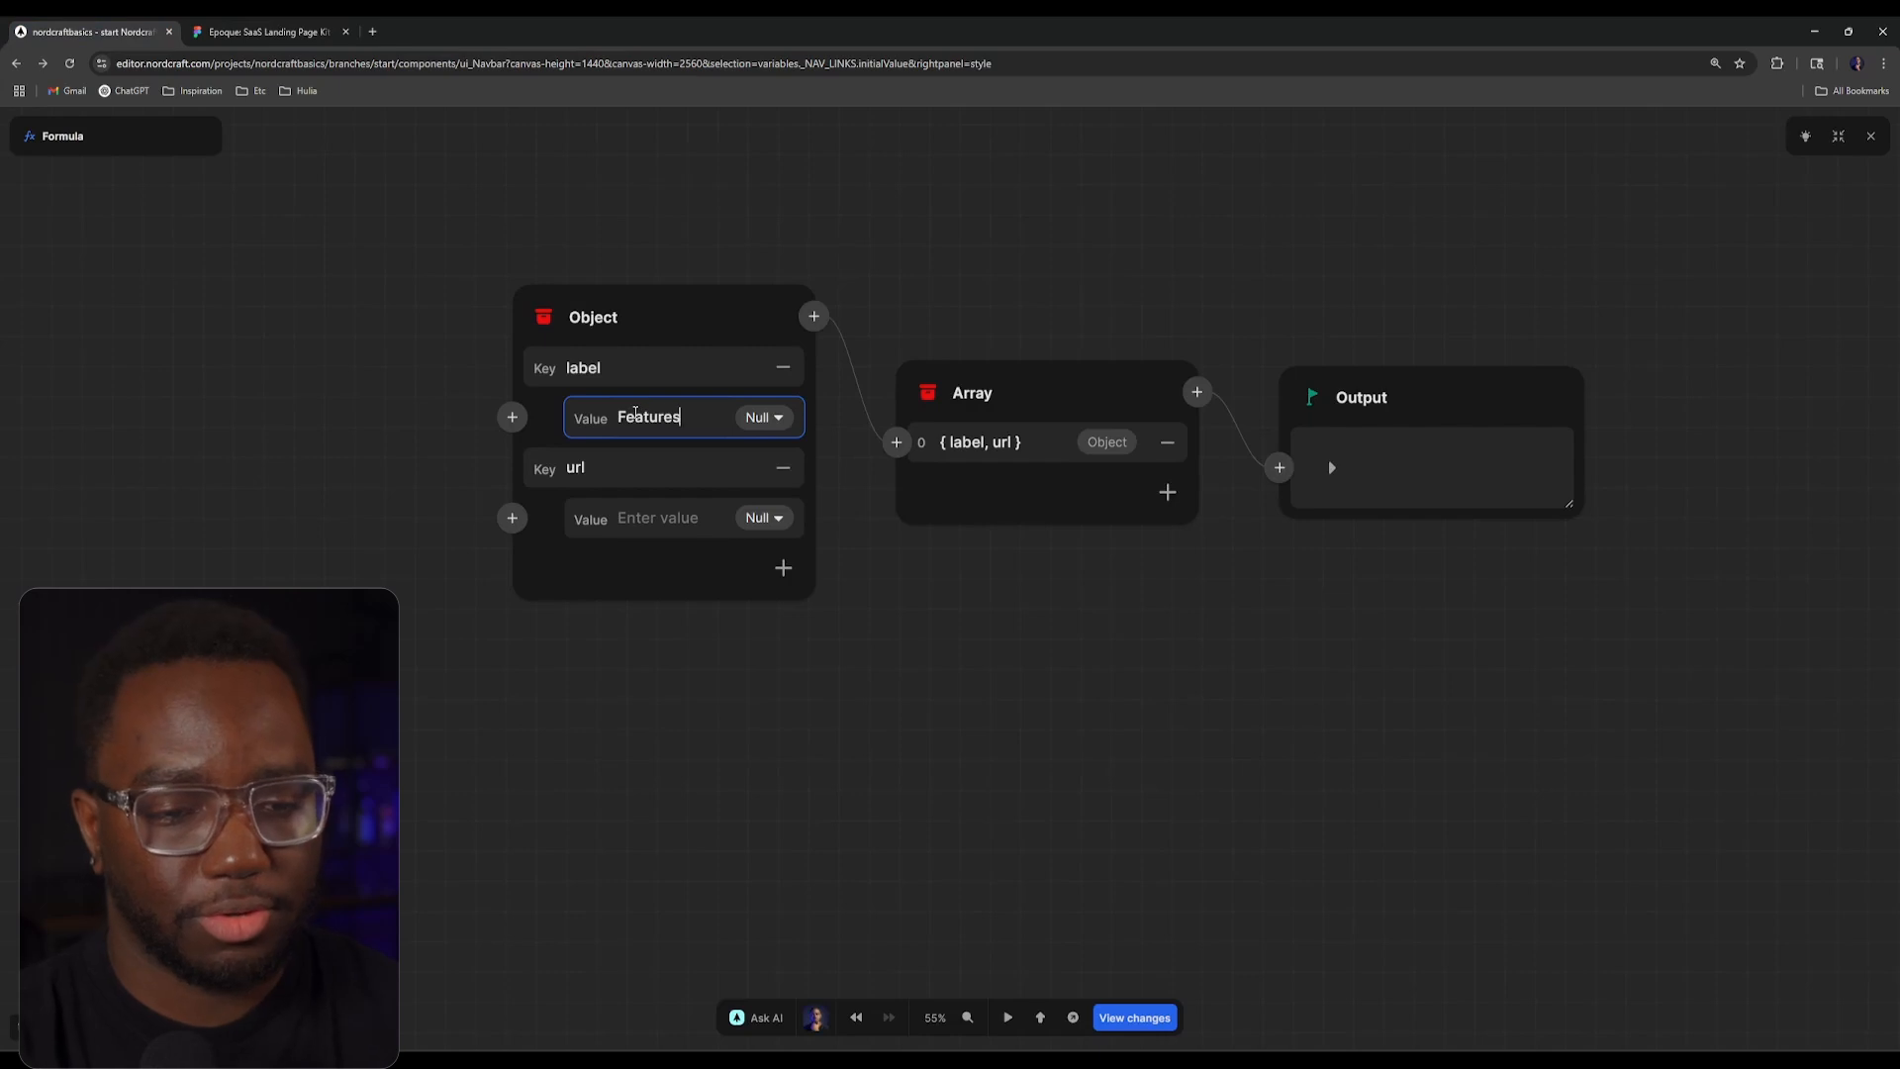
Step: Switch to the Figma design and examine the landing page sections that the header links refer to
left_click(292, 23)
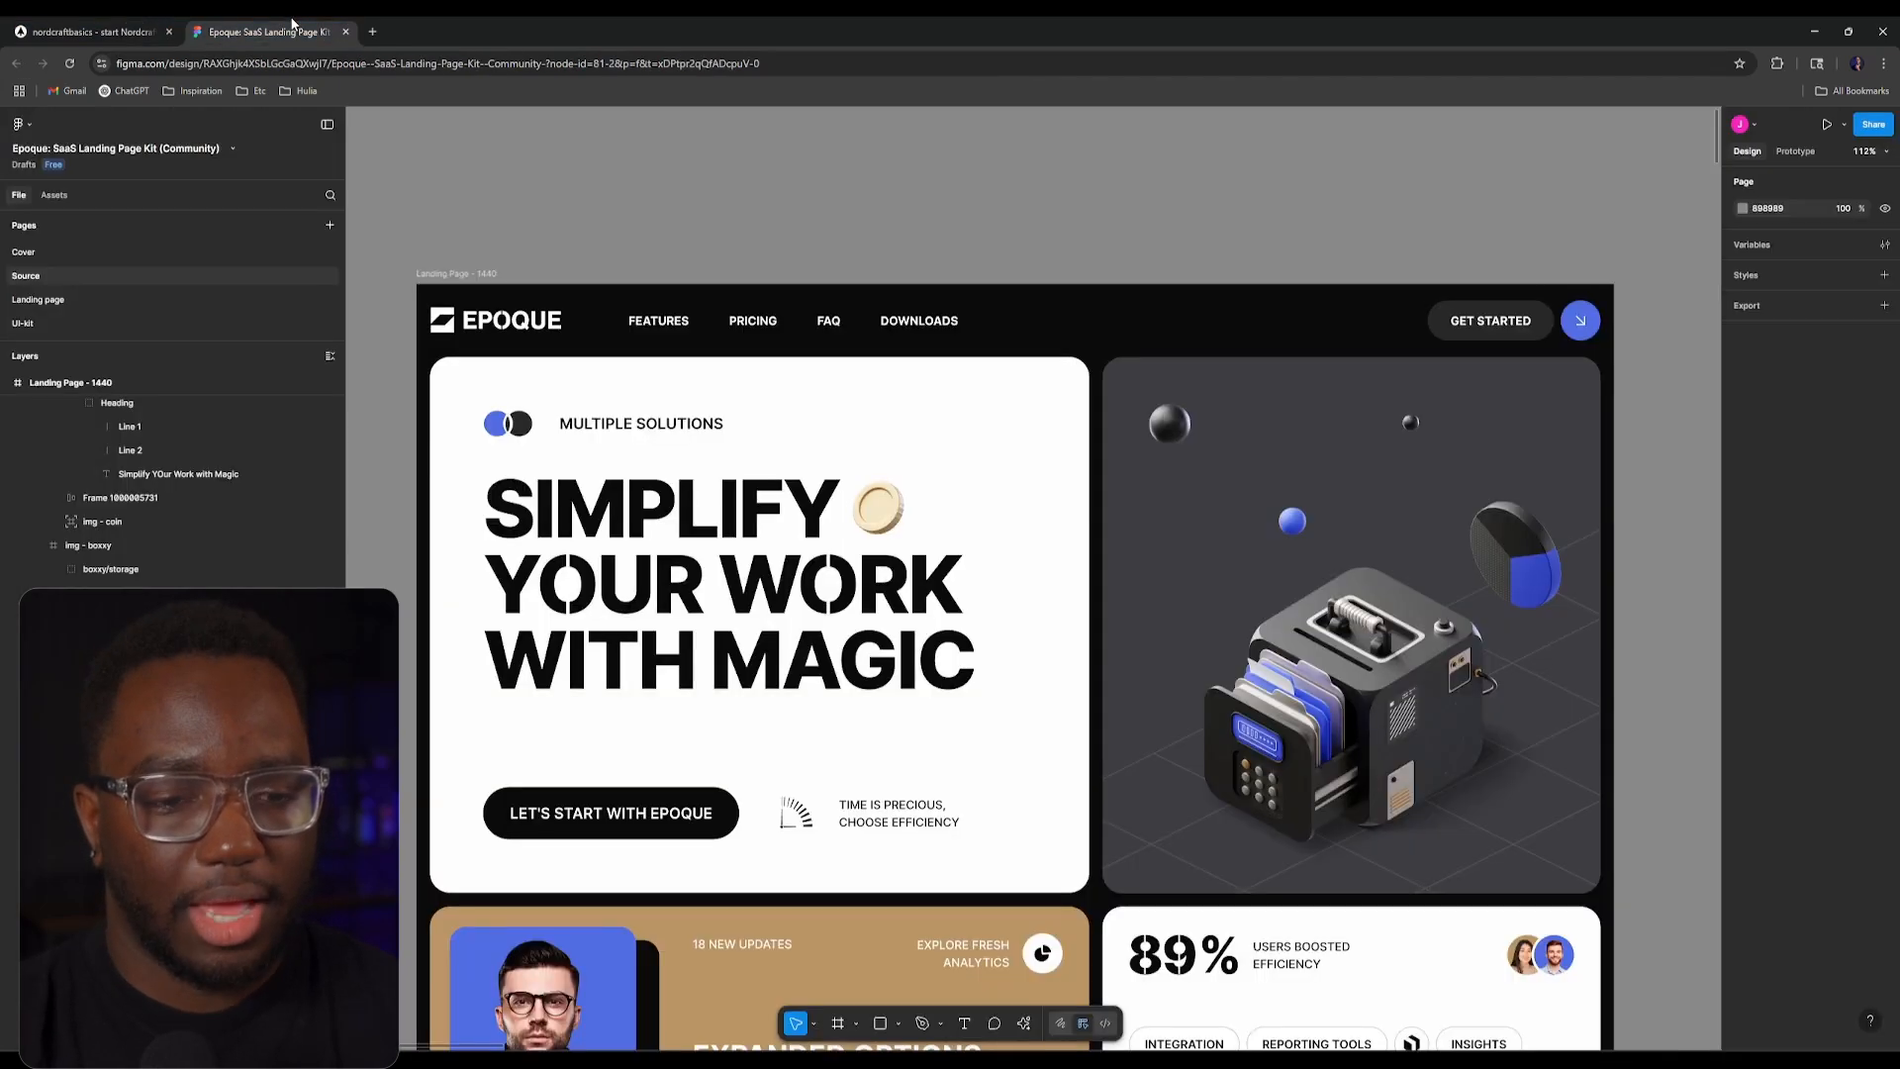
scroll(864, 485, "down", 3)
left_click_drag(863, 485, 757, 186)
scroll(816, 393, "down", 10)
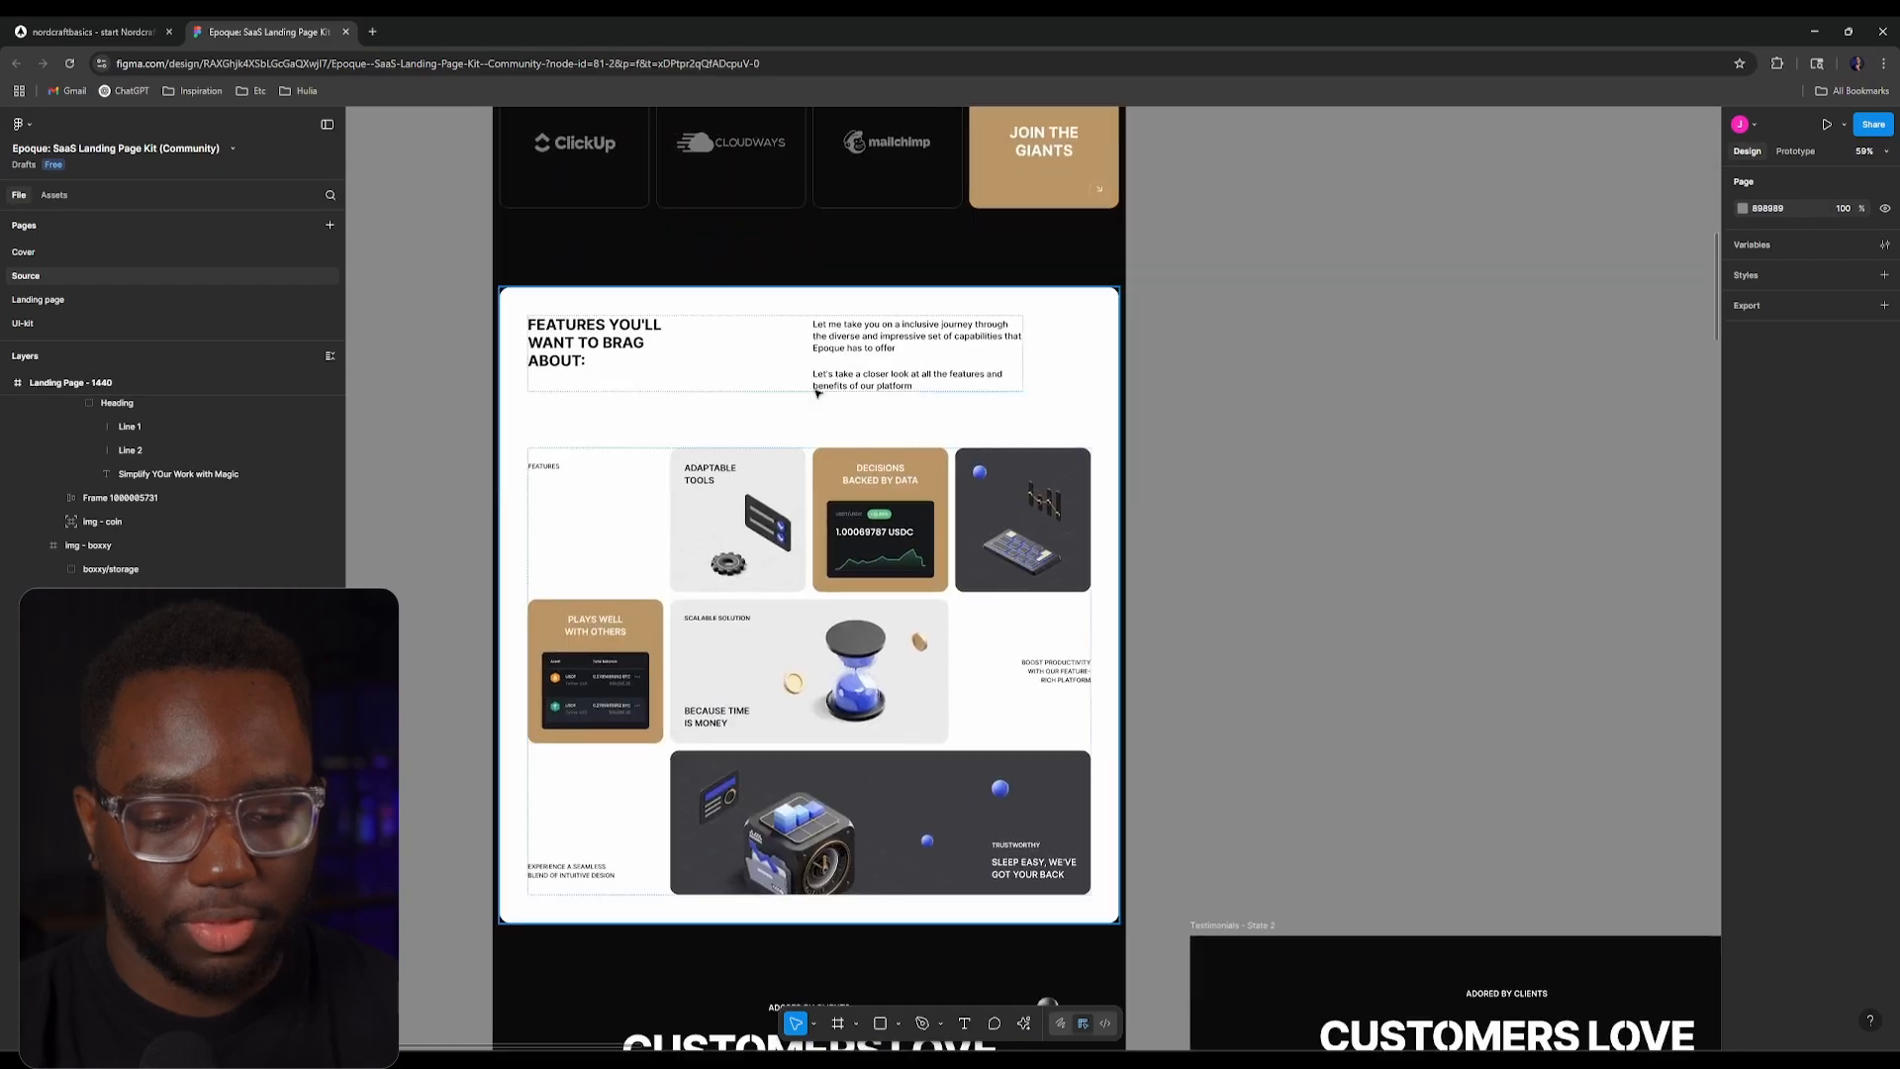
scroll(817, 393, "down", 5)
scroll(837, 465, "down", 8)
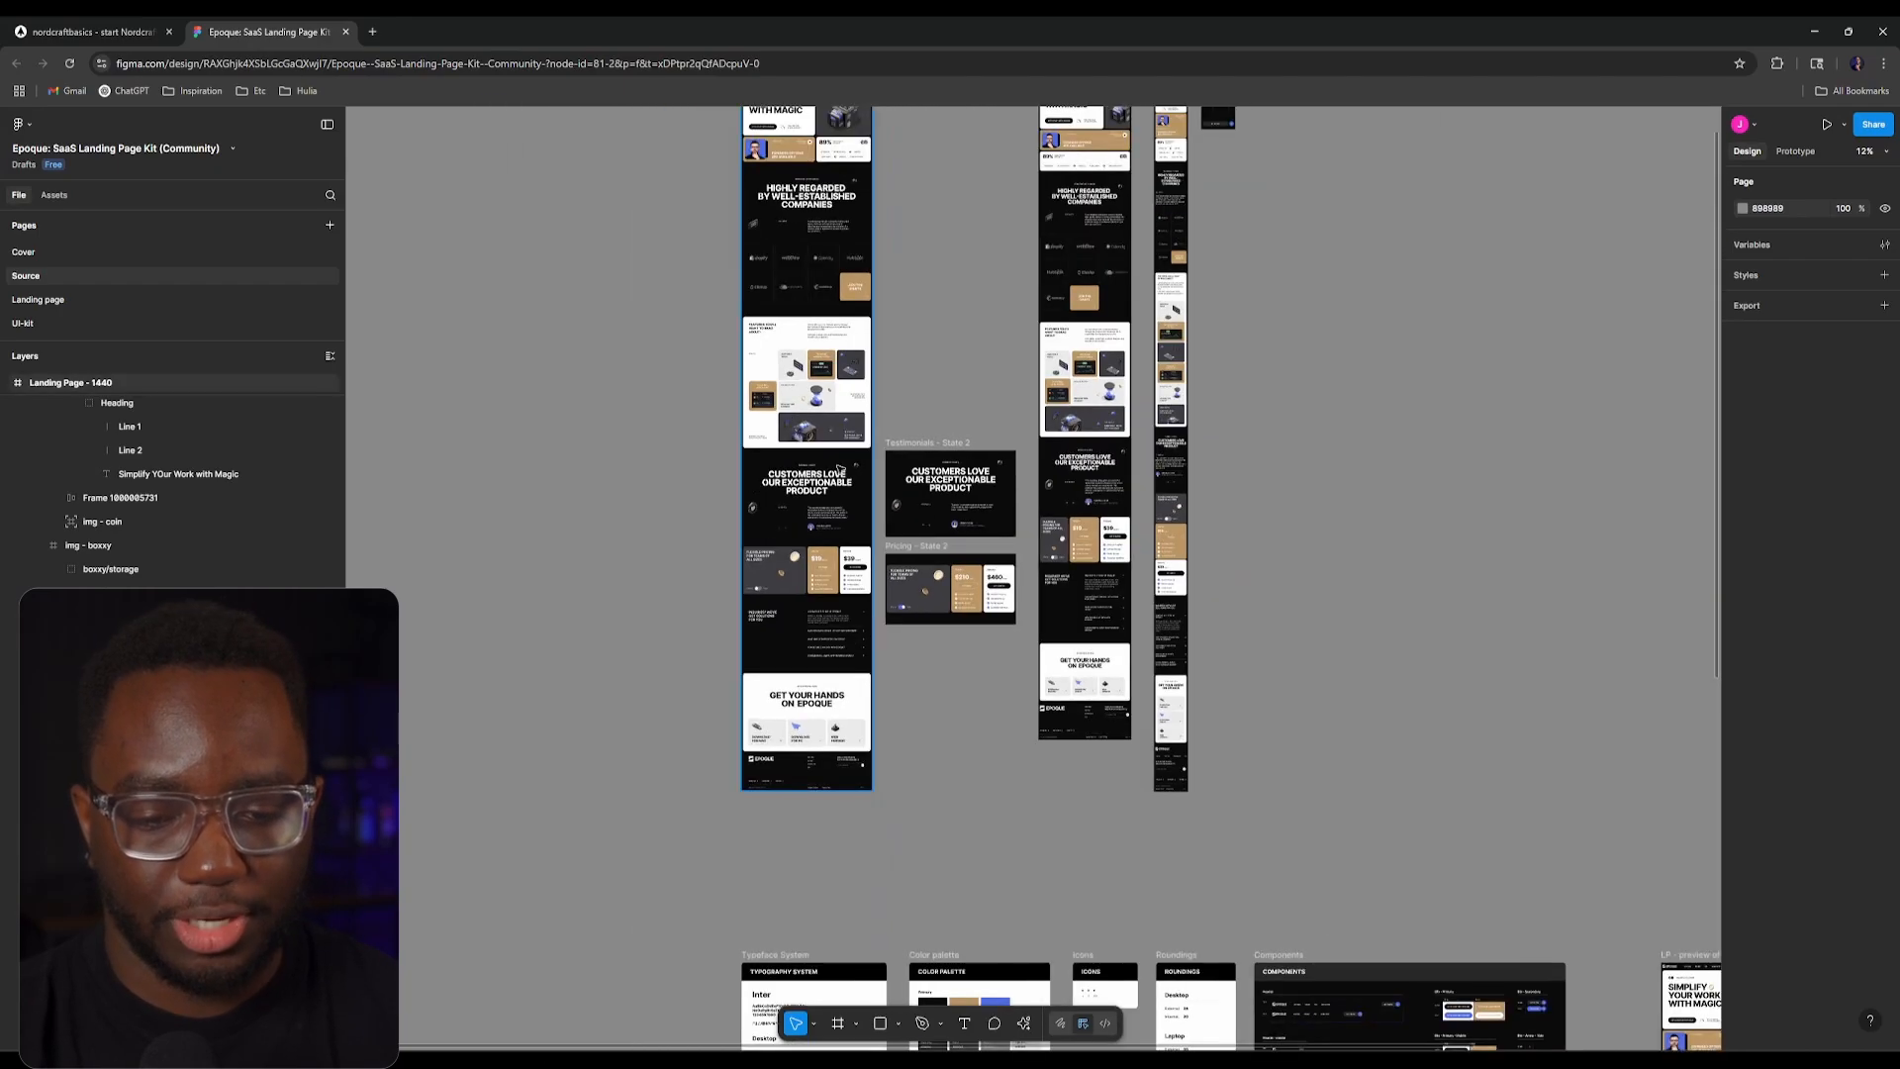
scroll(816, 404, "up", 2)
left_click_drag(752, 298, 743, 643)
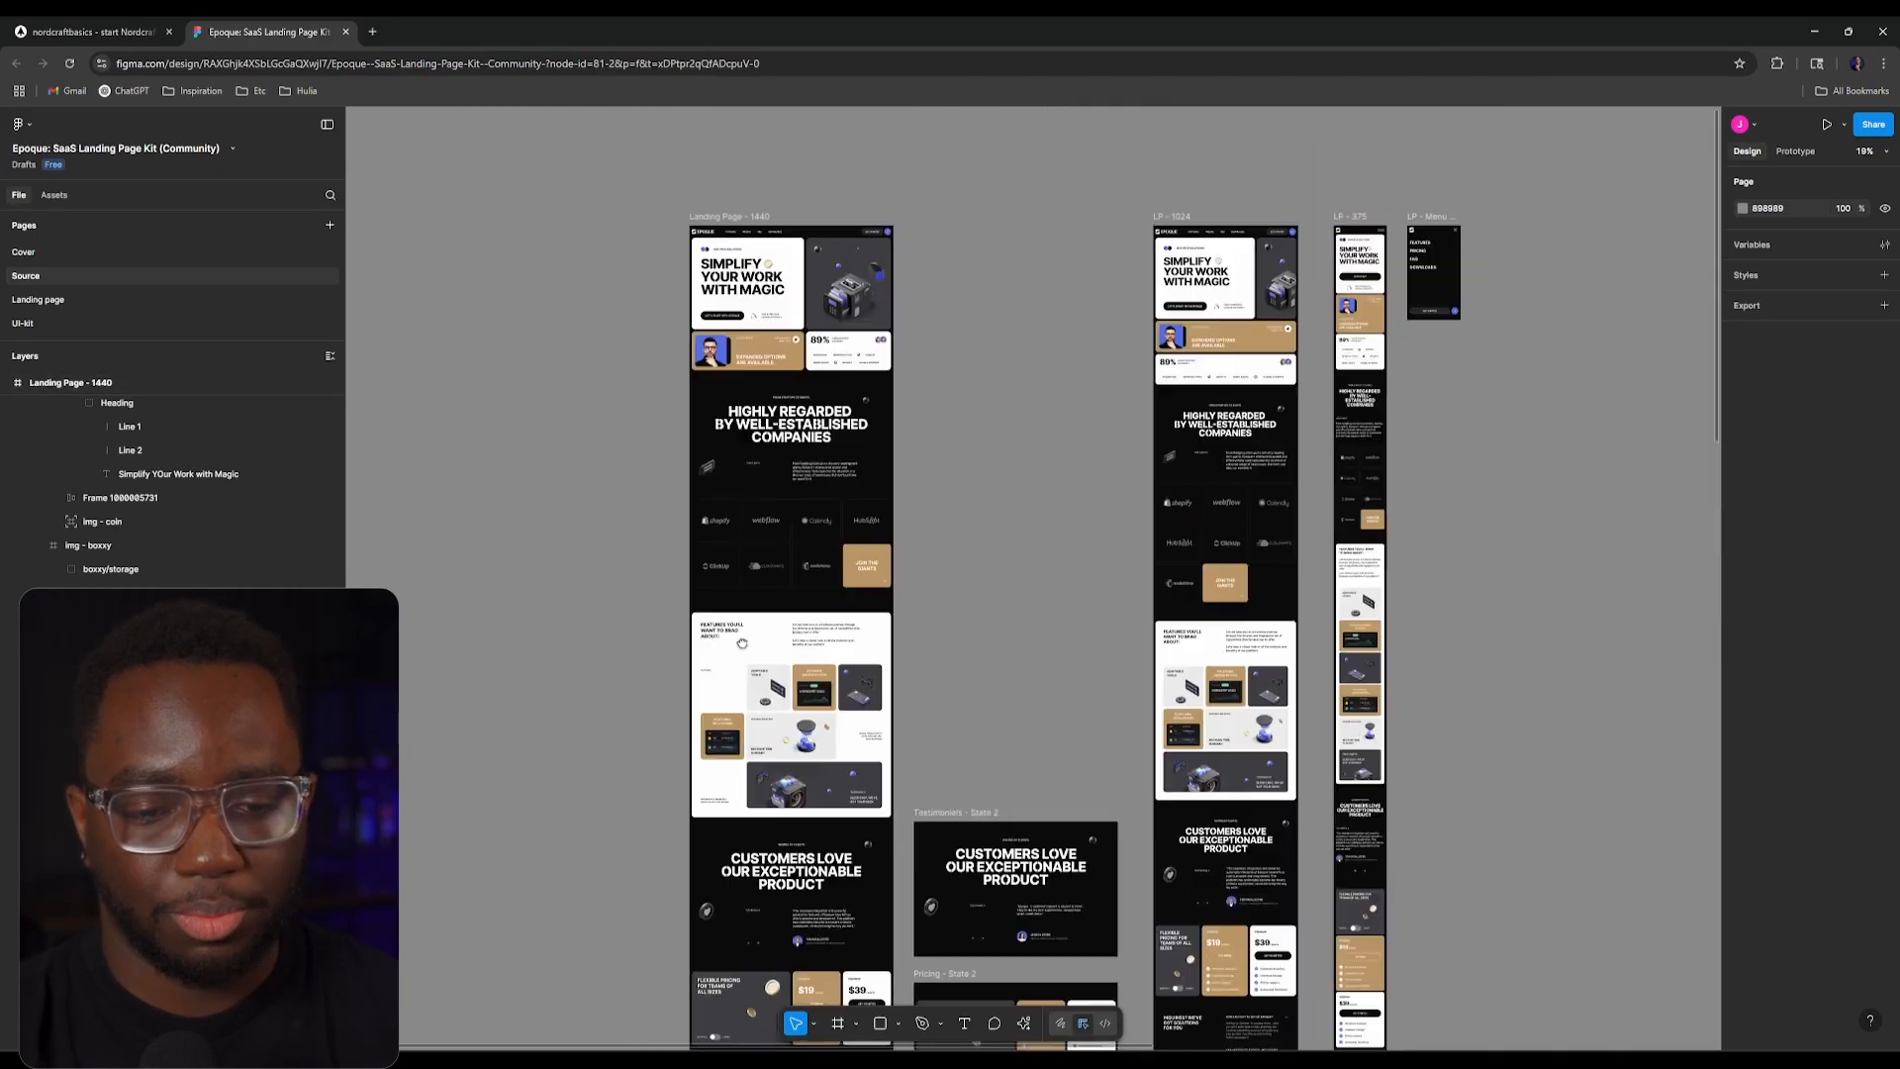
scroll(742, 643, "up", 3)
scroll(764, 582, "up", 6)
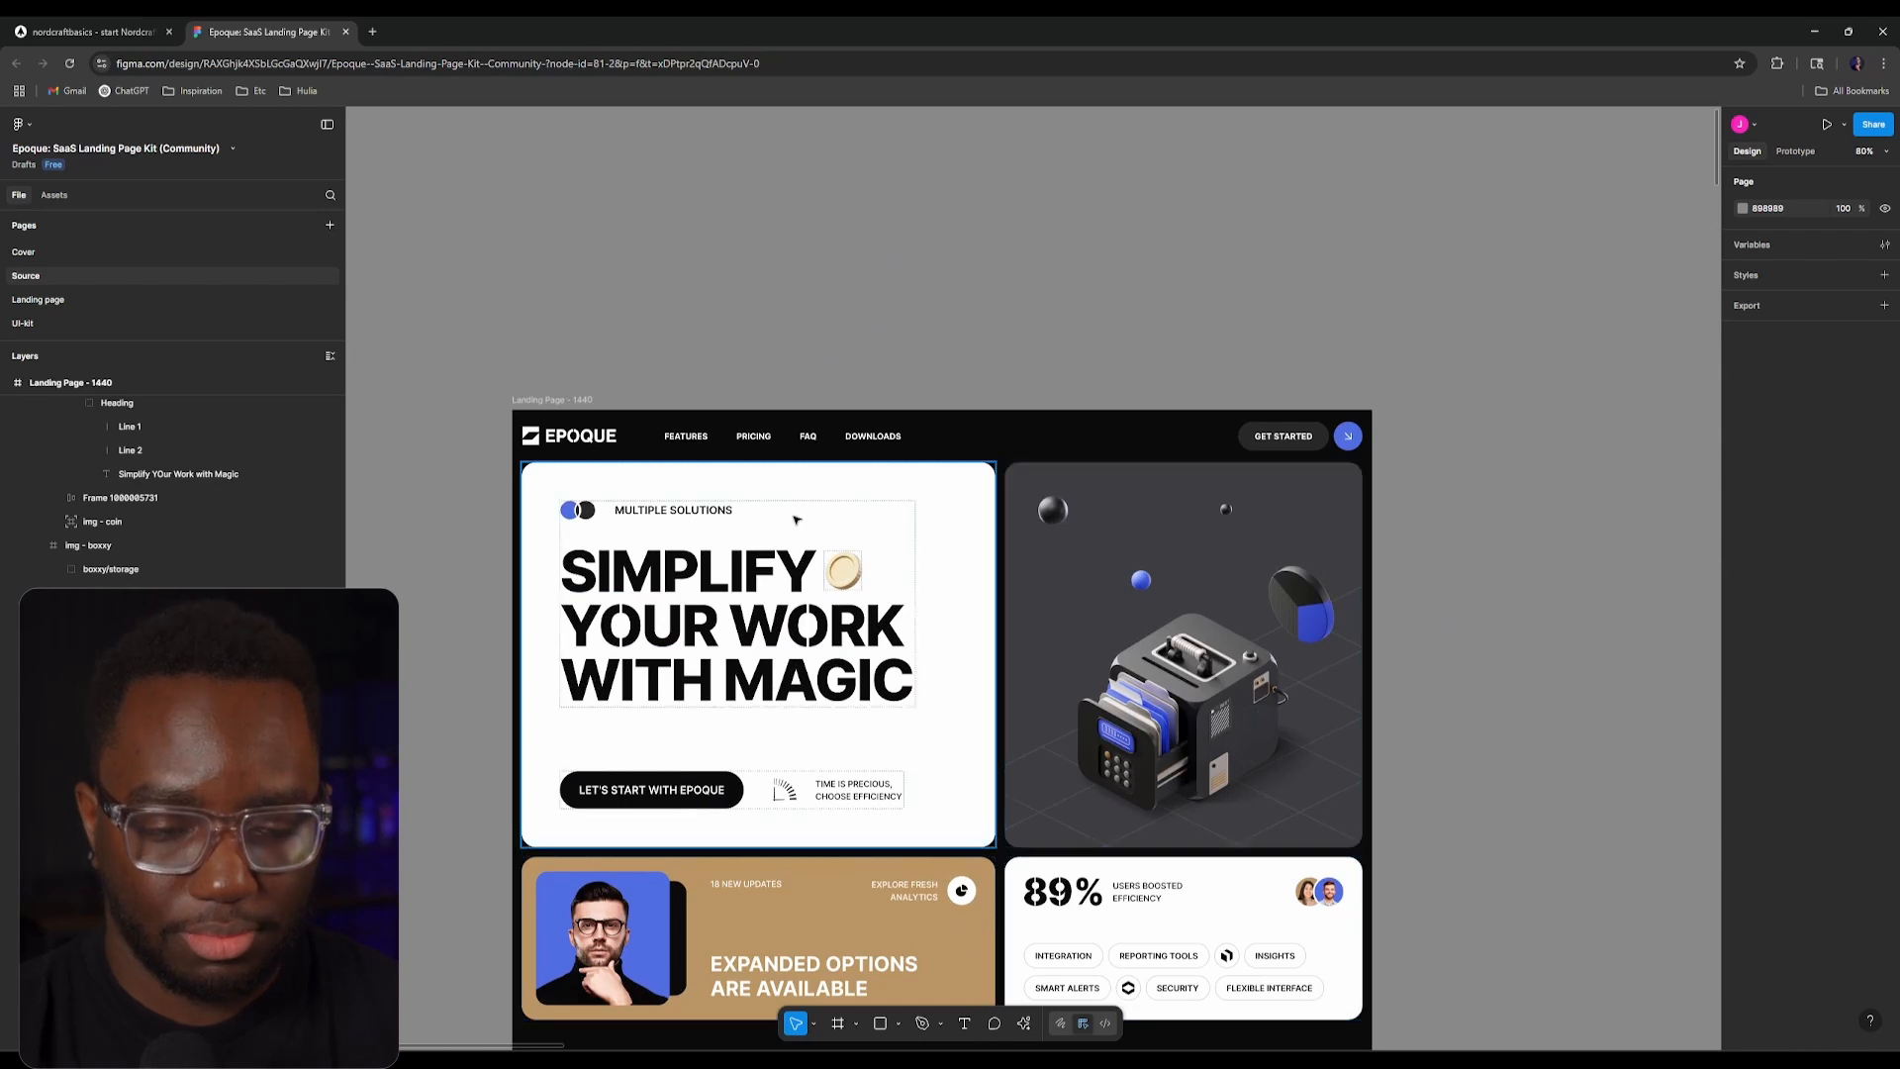
scroll(797, 519, "up", 2)
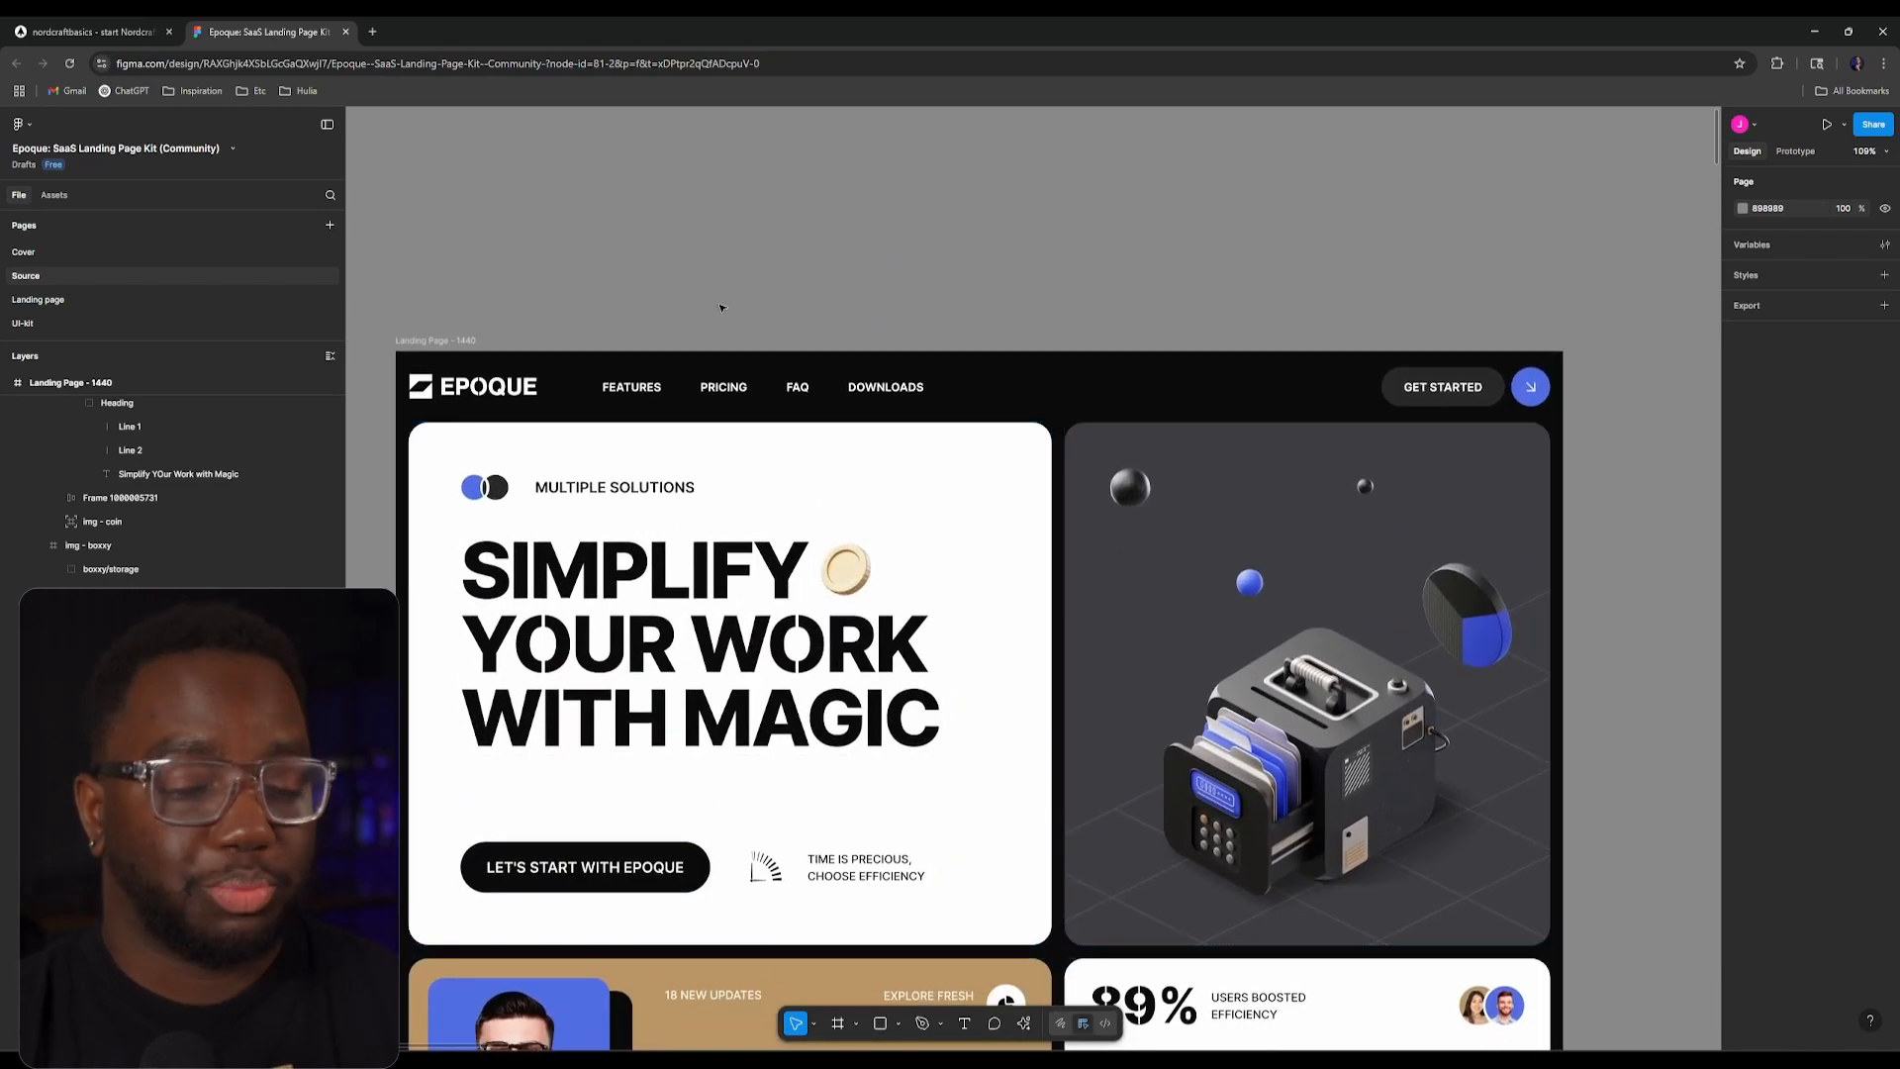
Step: Switch back to Nordcraft and set the first Object's url value to #features
left_click(148, 32)
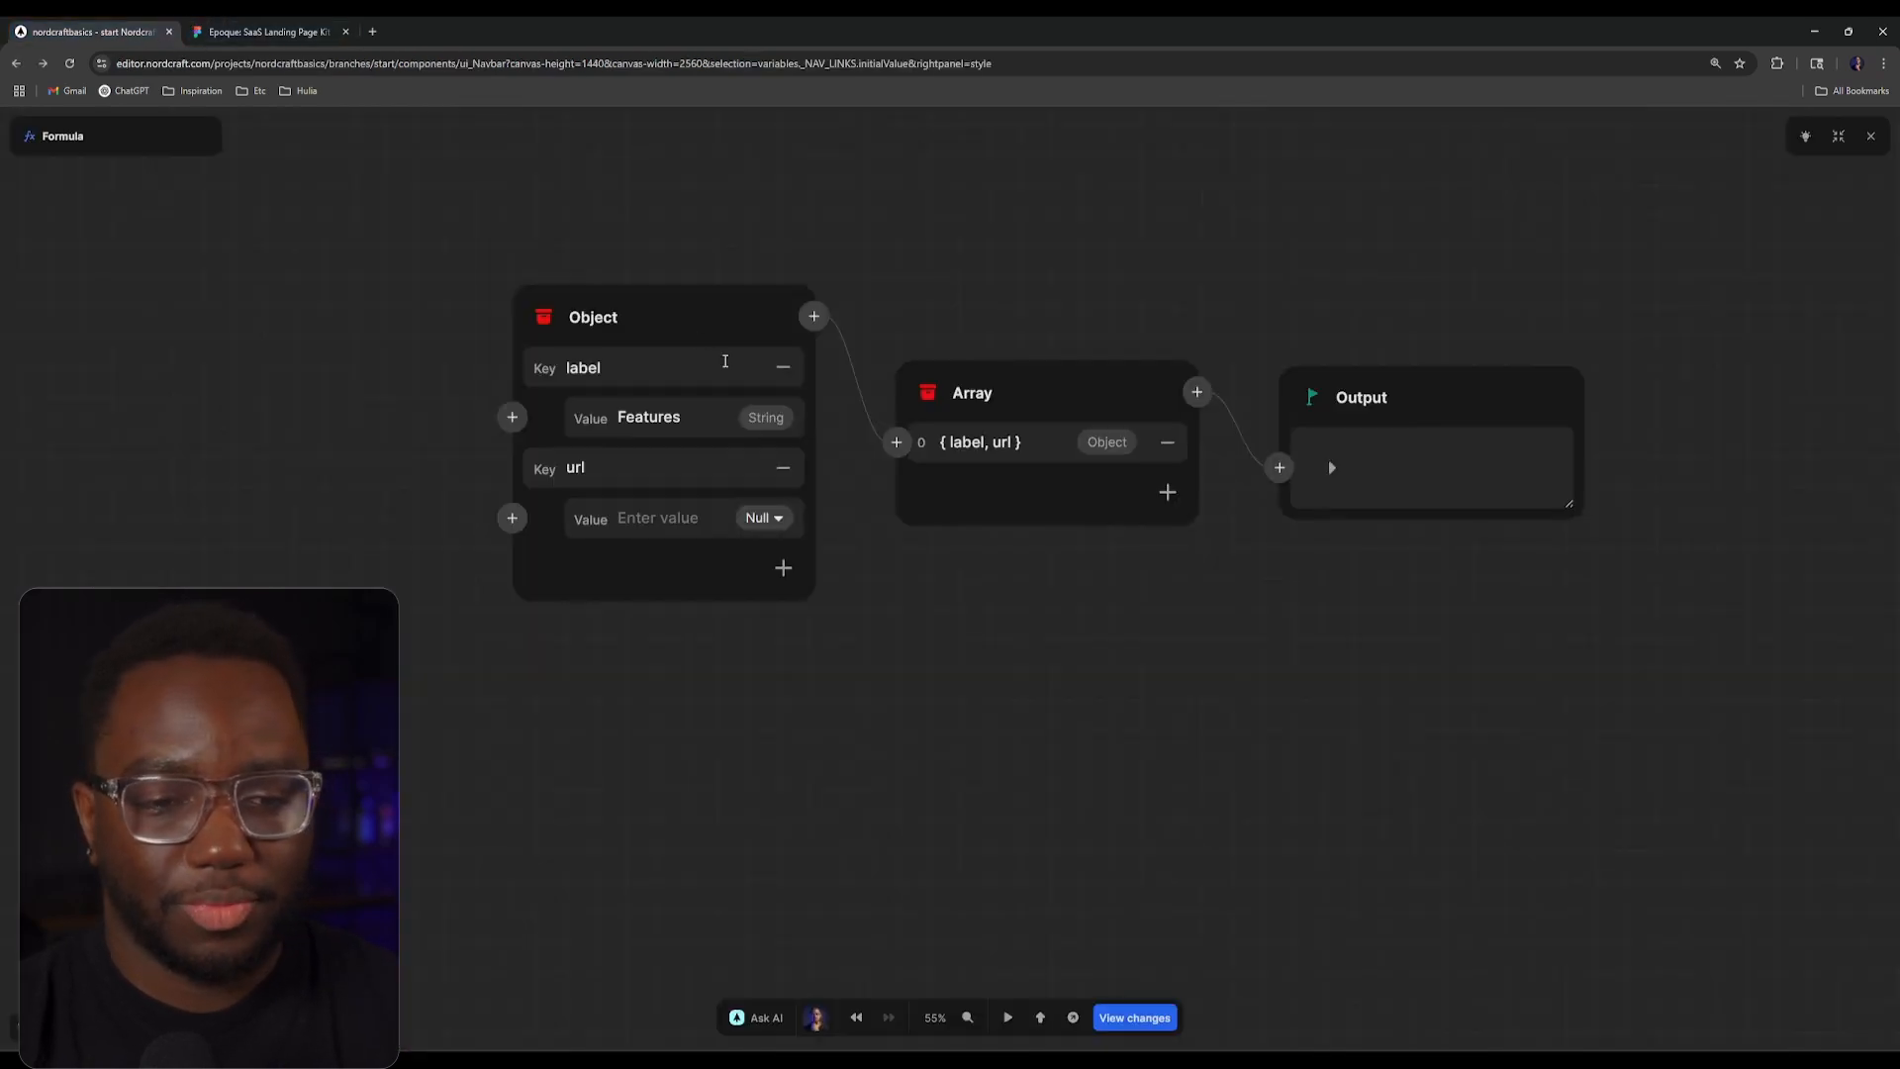
left_click(677, 515)
type("#")
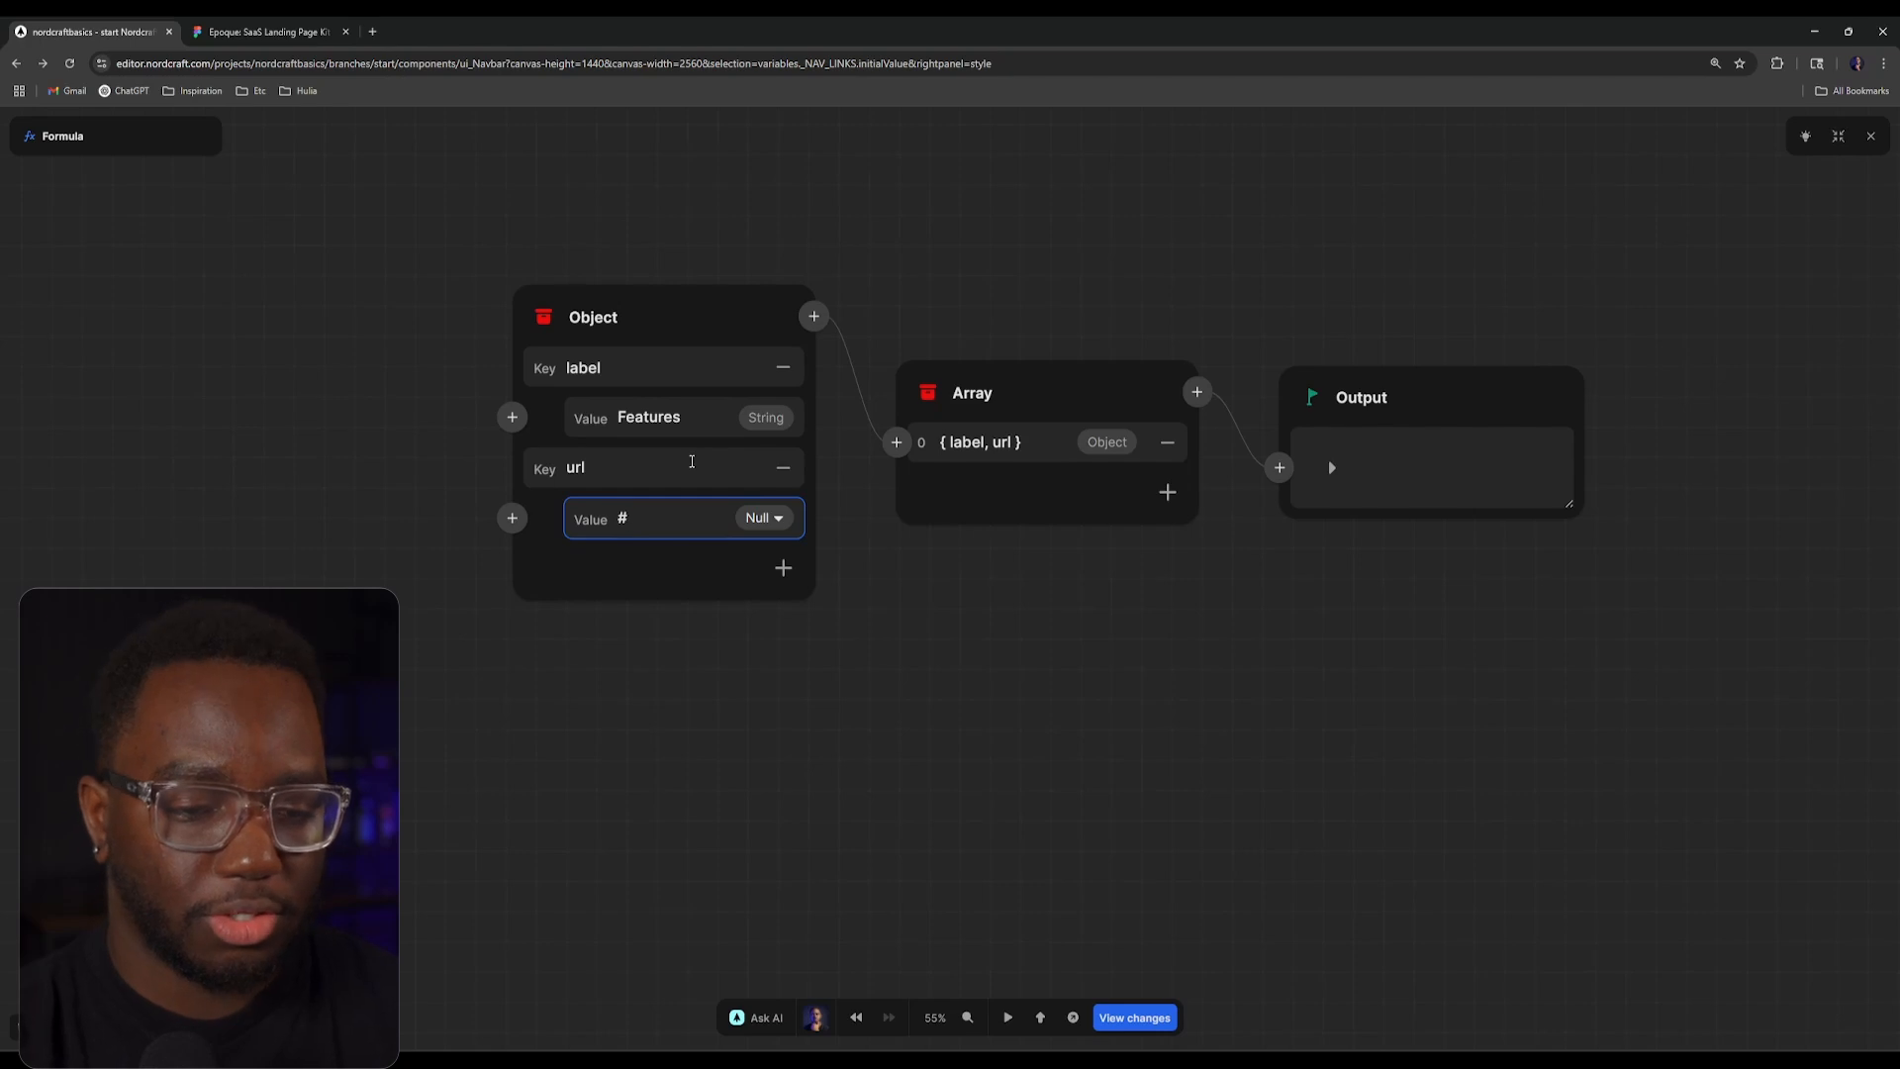
type("features")
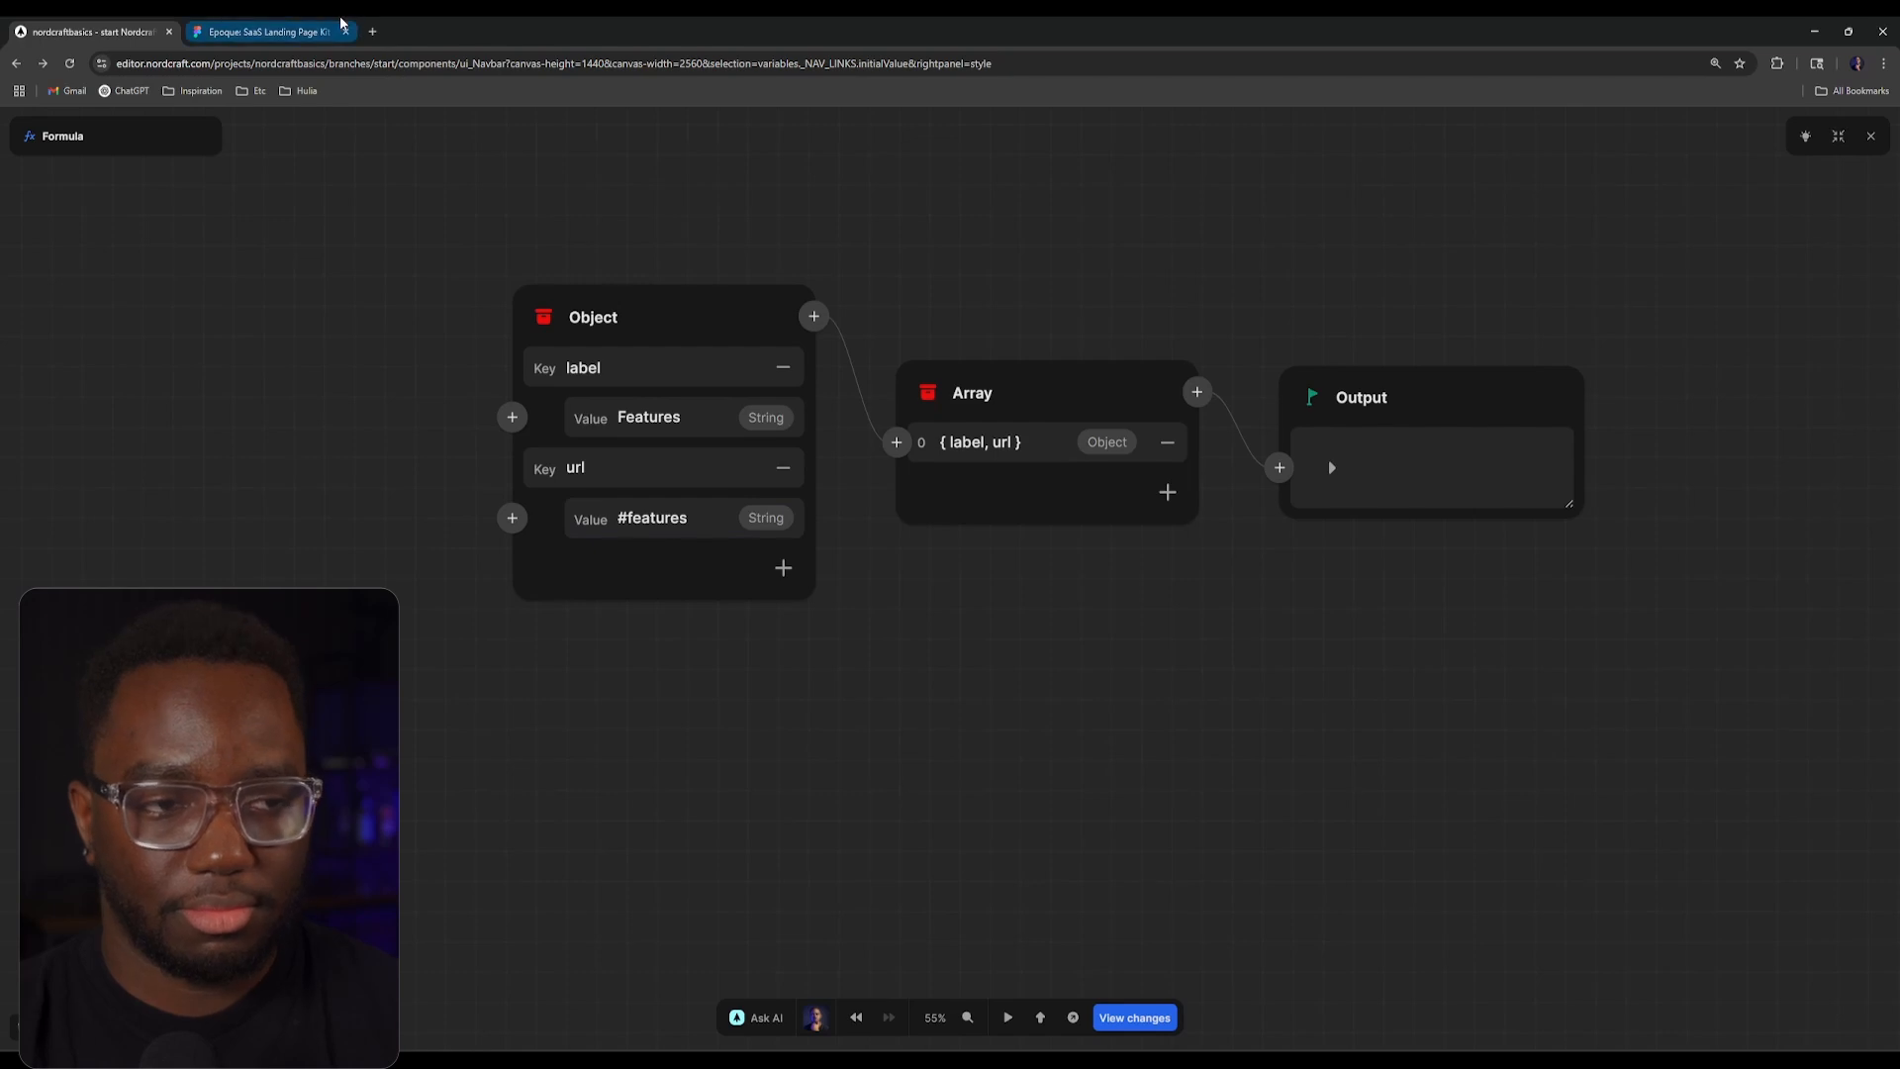
Step: Add a second Object to the Array with label Pricing and url #pricing, following the next link in the Figma header
left_click(263, 31)
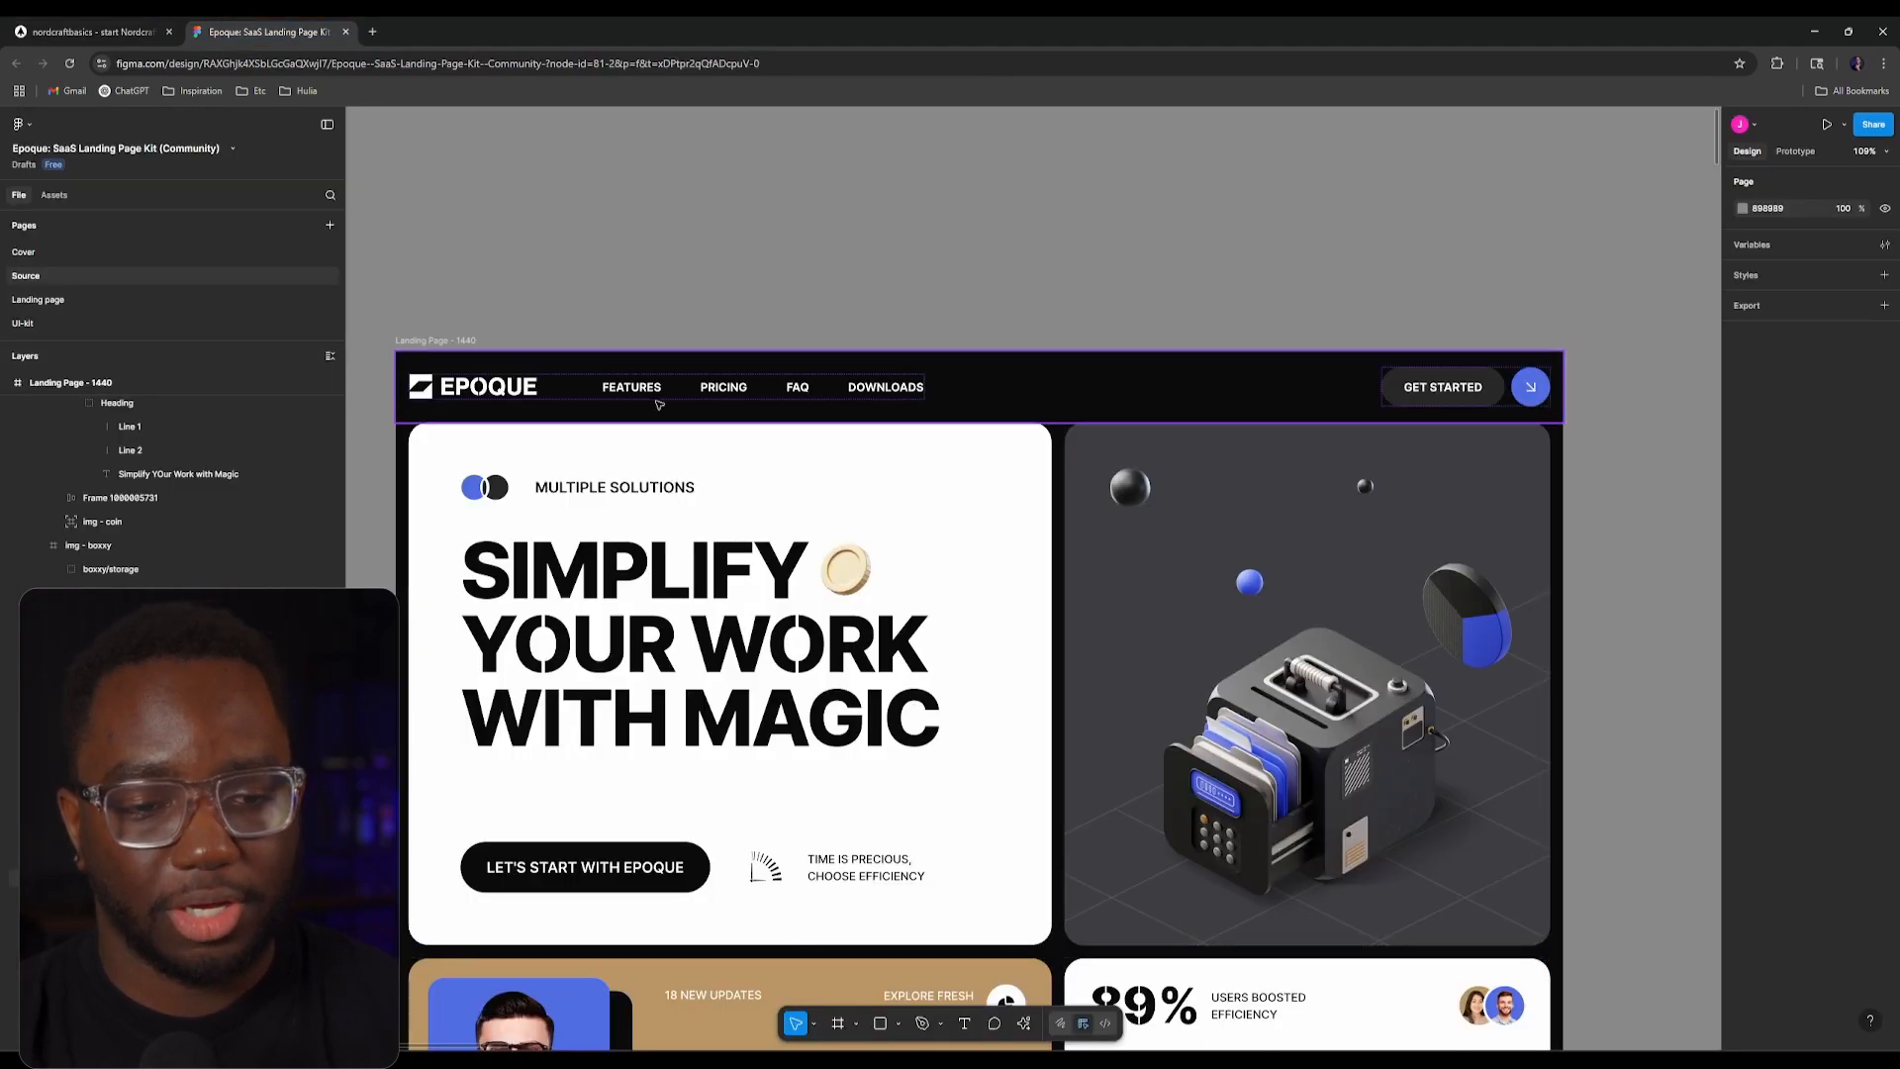
left_click(92, 31)
left_click(1166, 492)
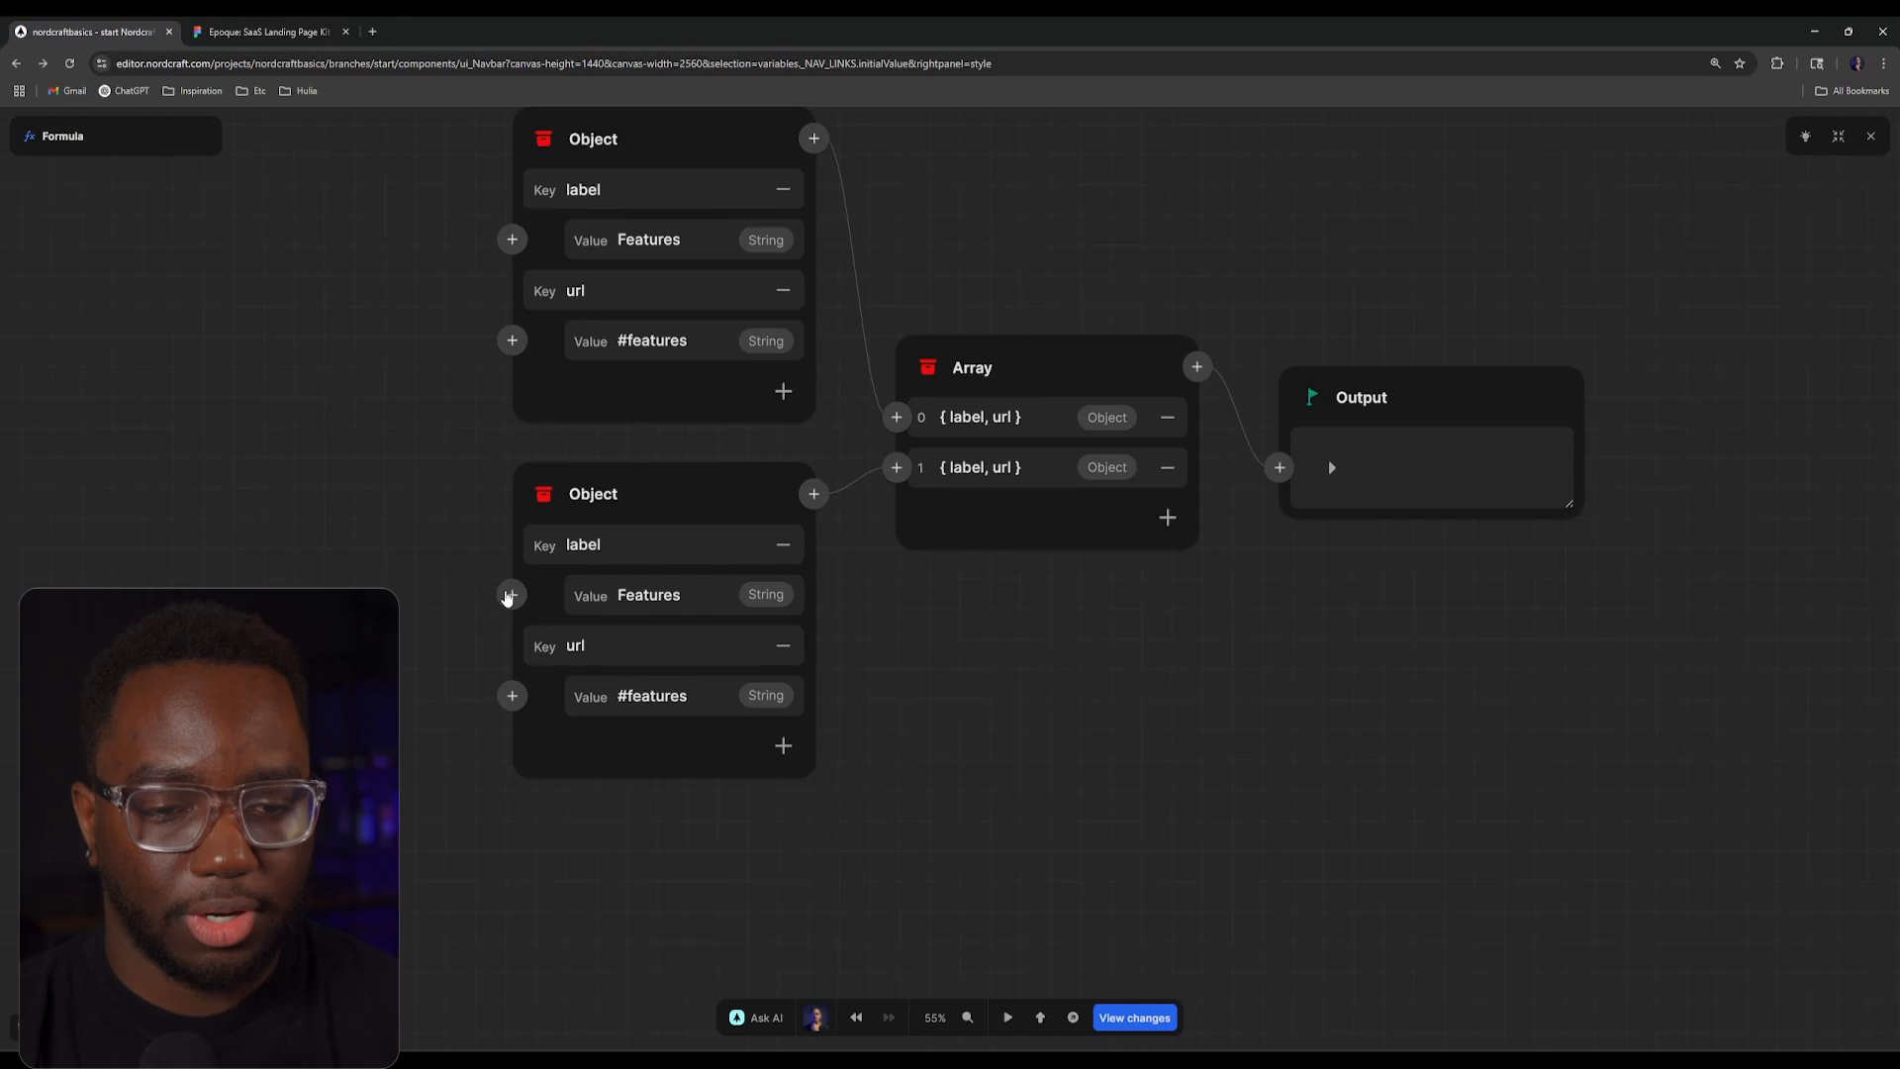
left_click(658, 593)
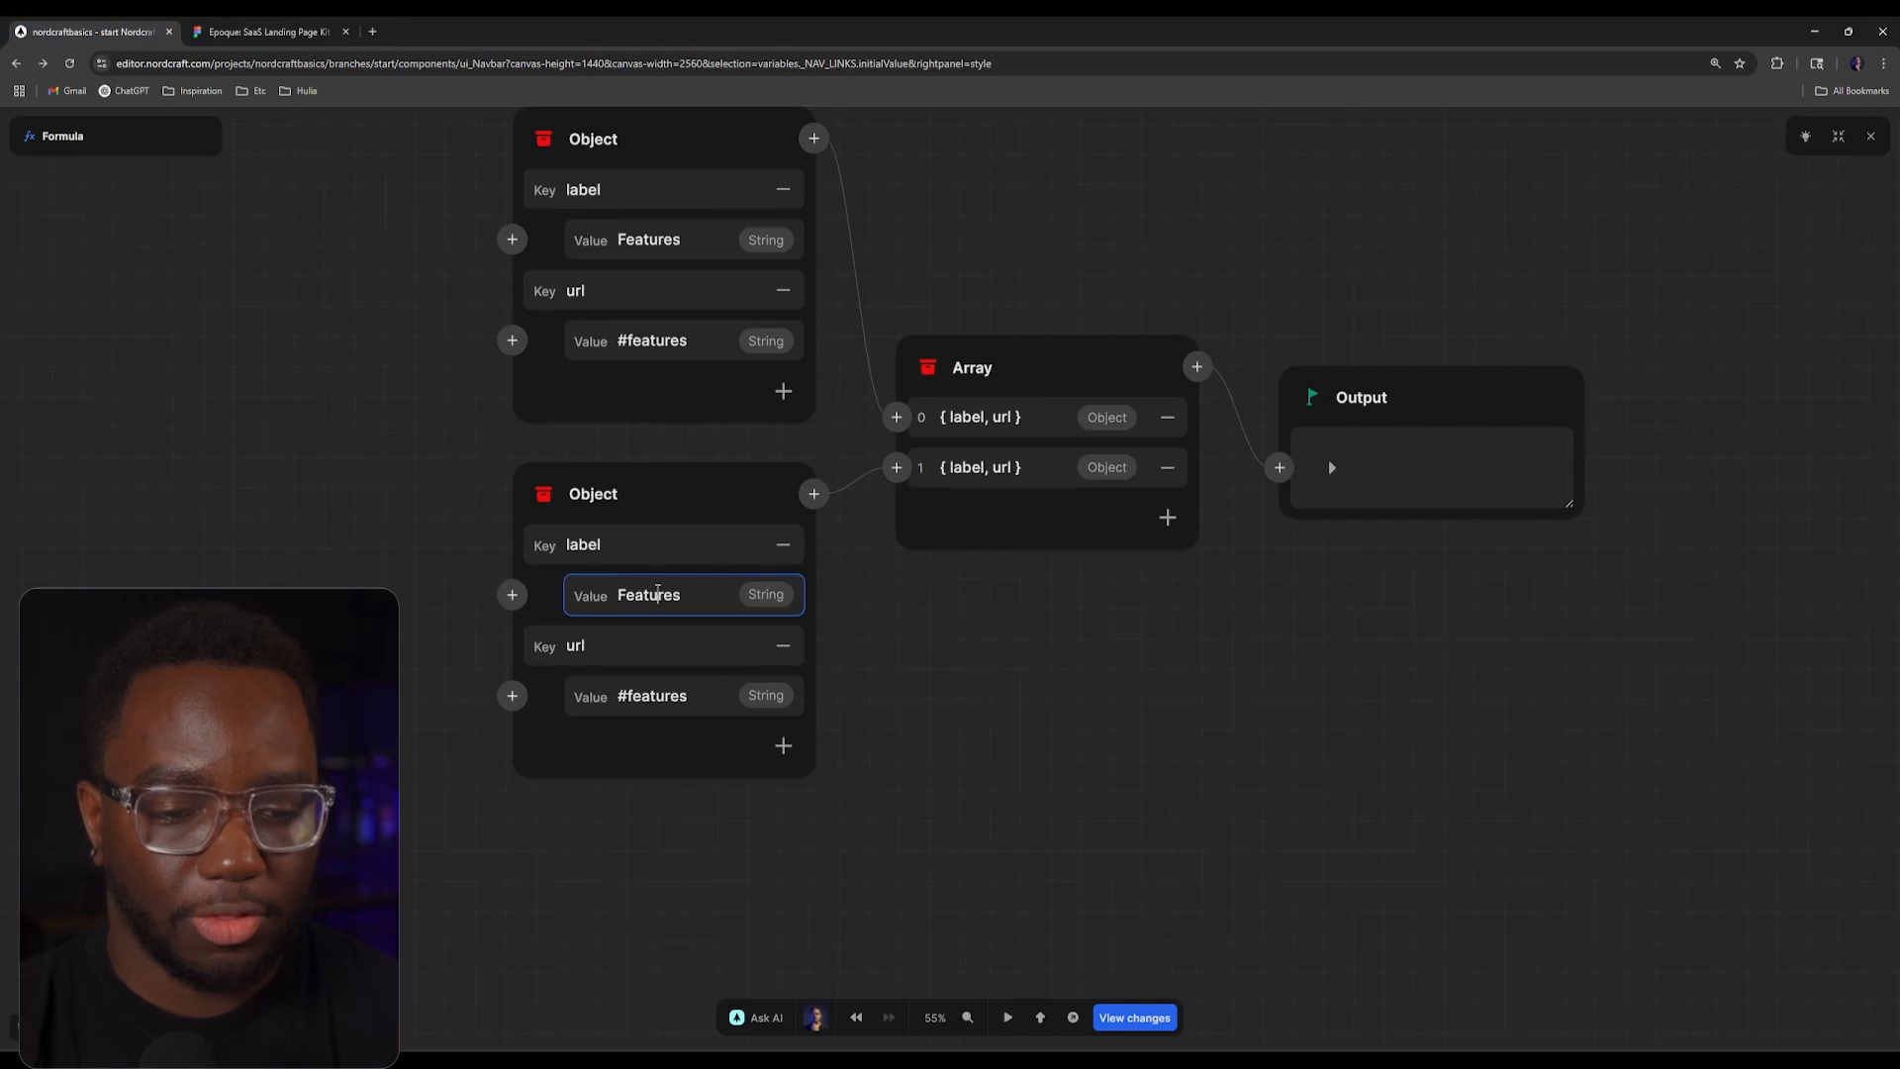
double_click(658, 593)
type("Pricing")
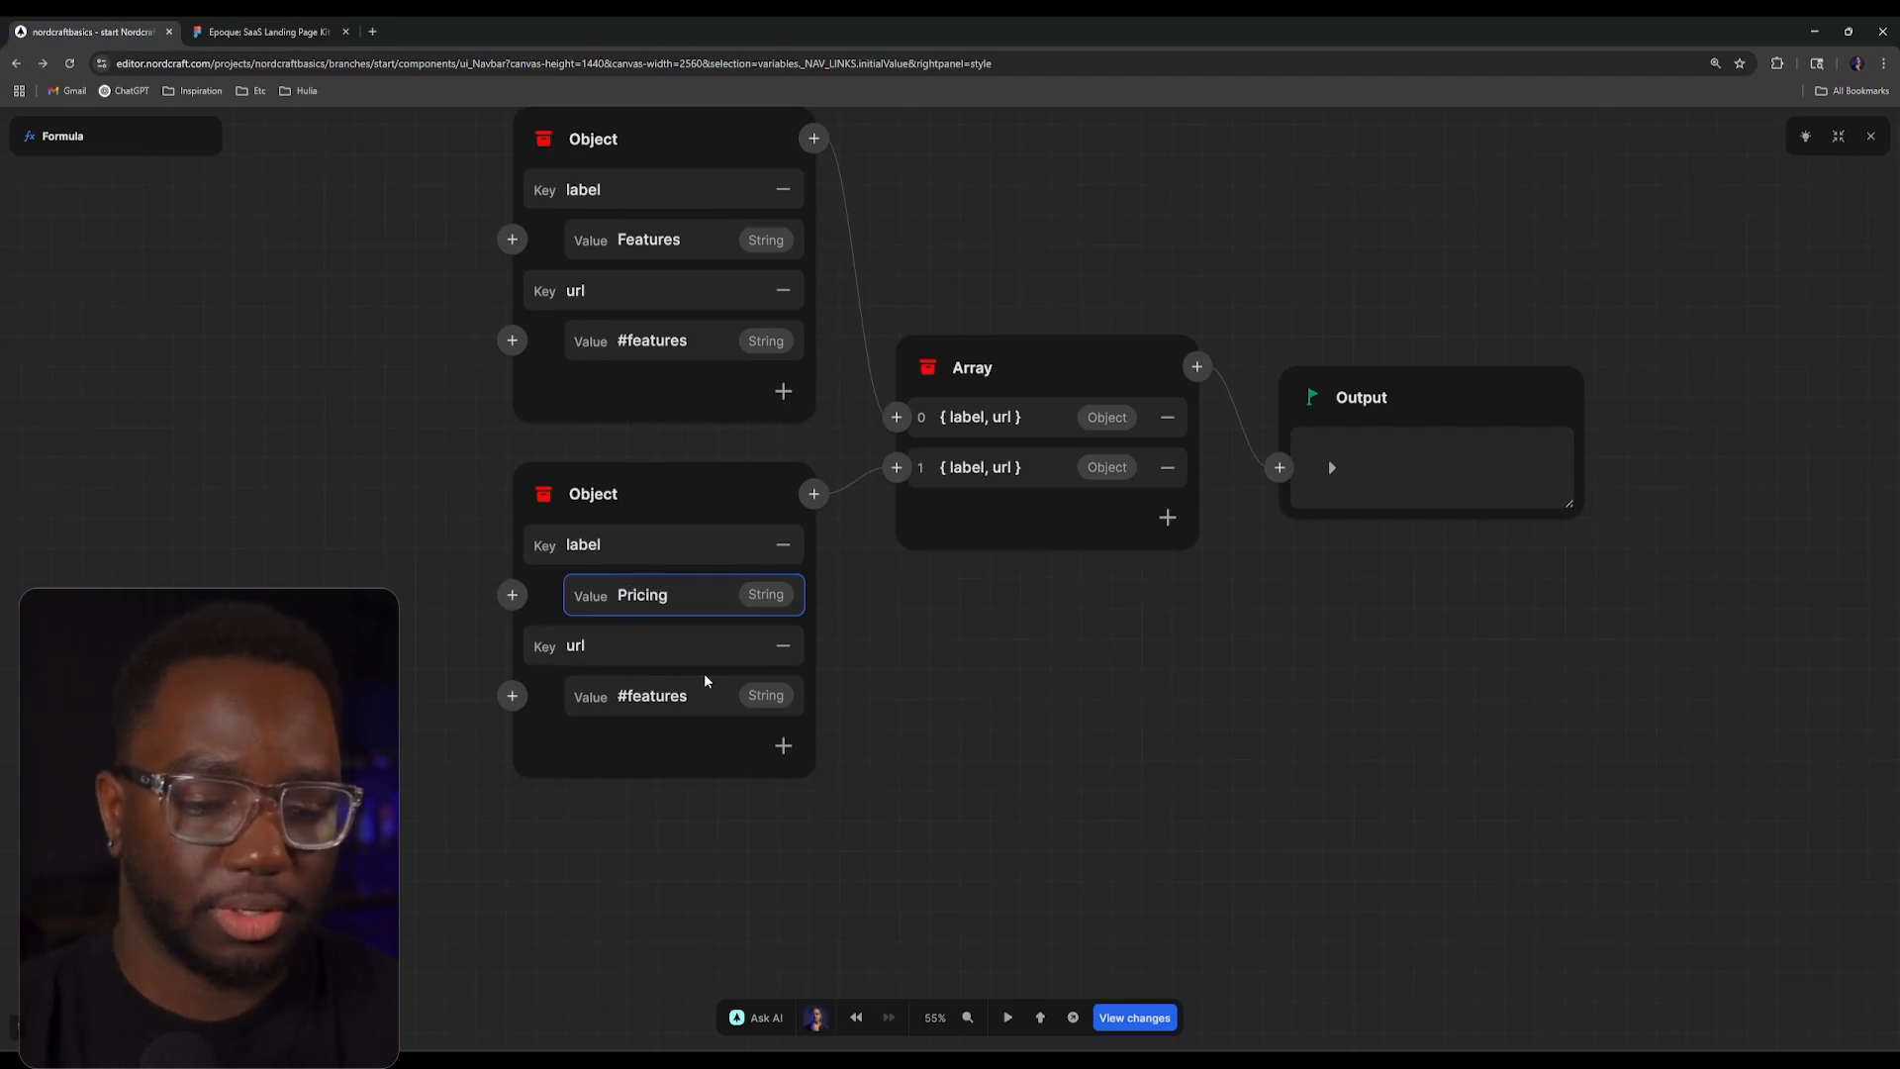
double_click(682, 685)
type("pricing")
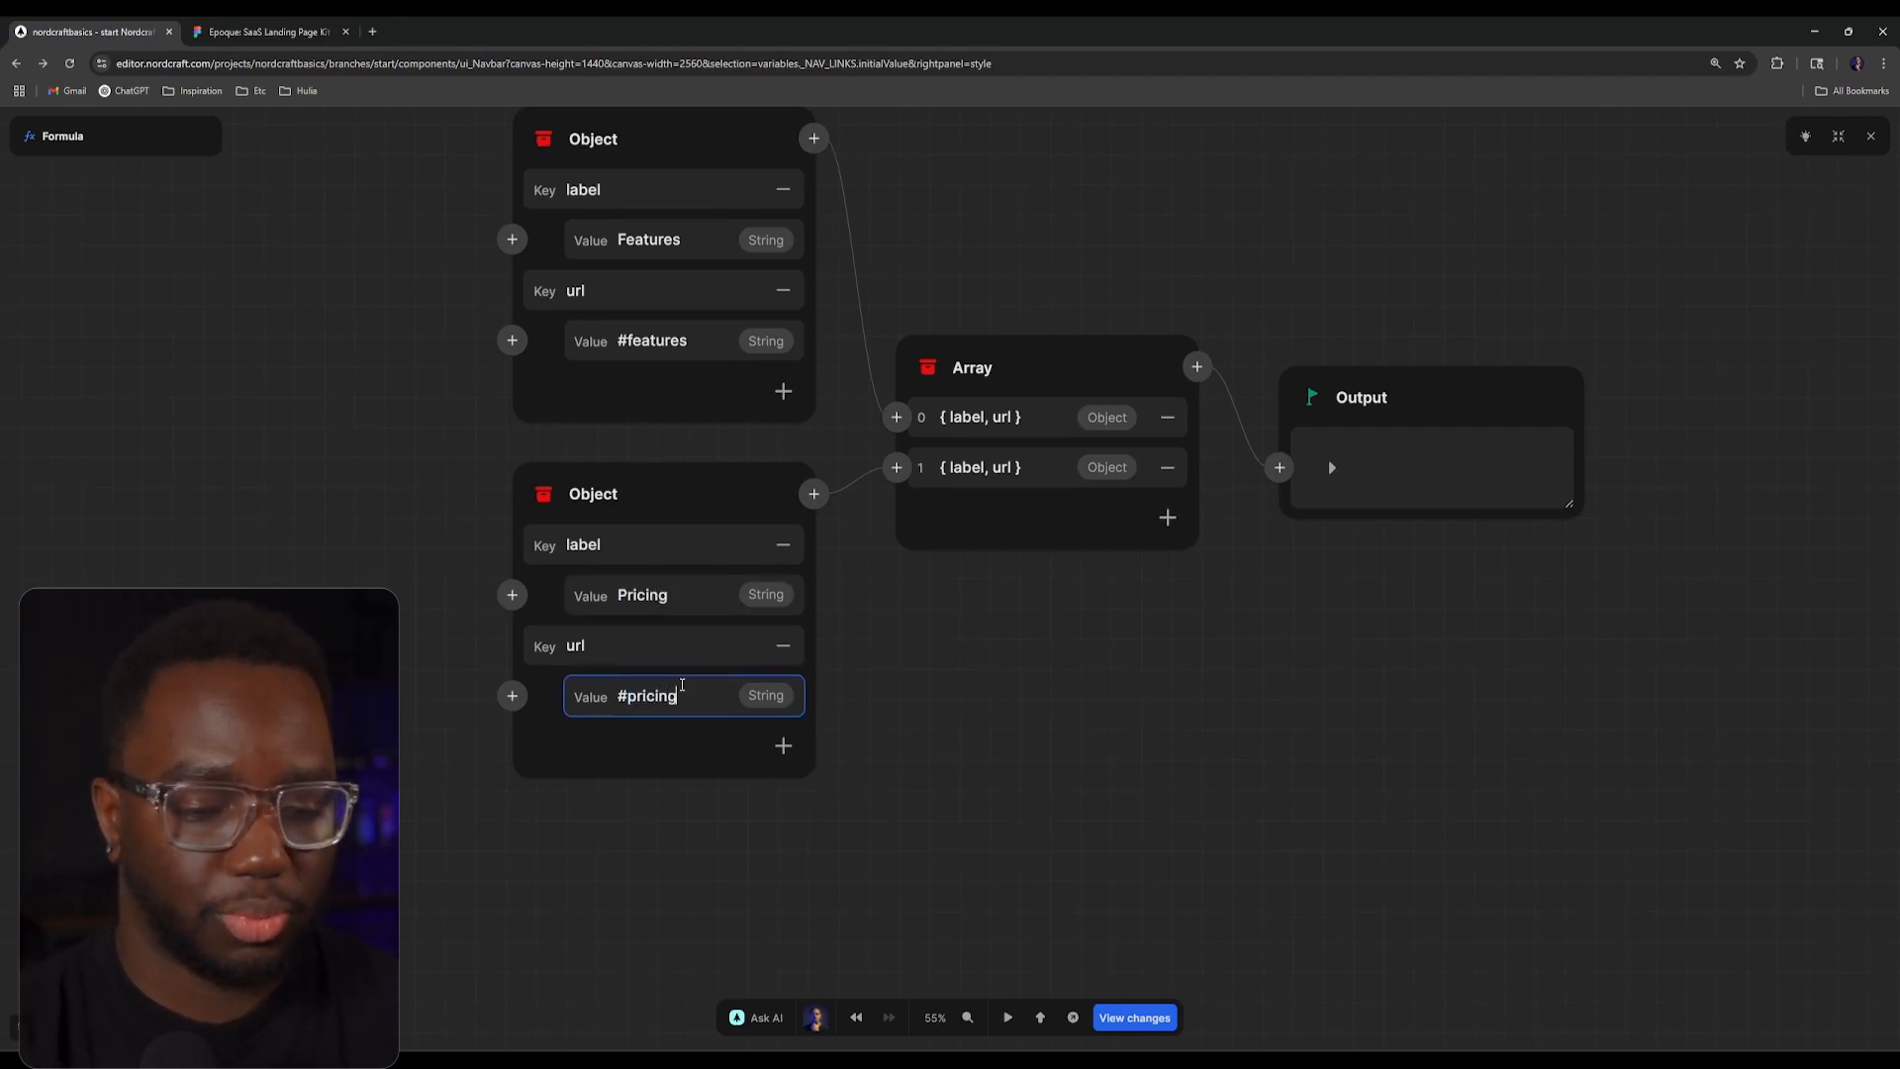
left_click(1128, 602)
Step: Add a third Object to the Array with label FAQ and url #faq, matching the Figma header
left_click(291, 27)
left_click(134, 26)
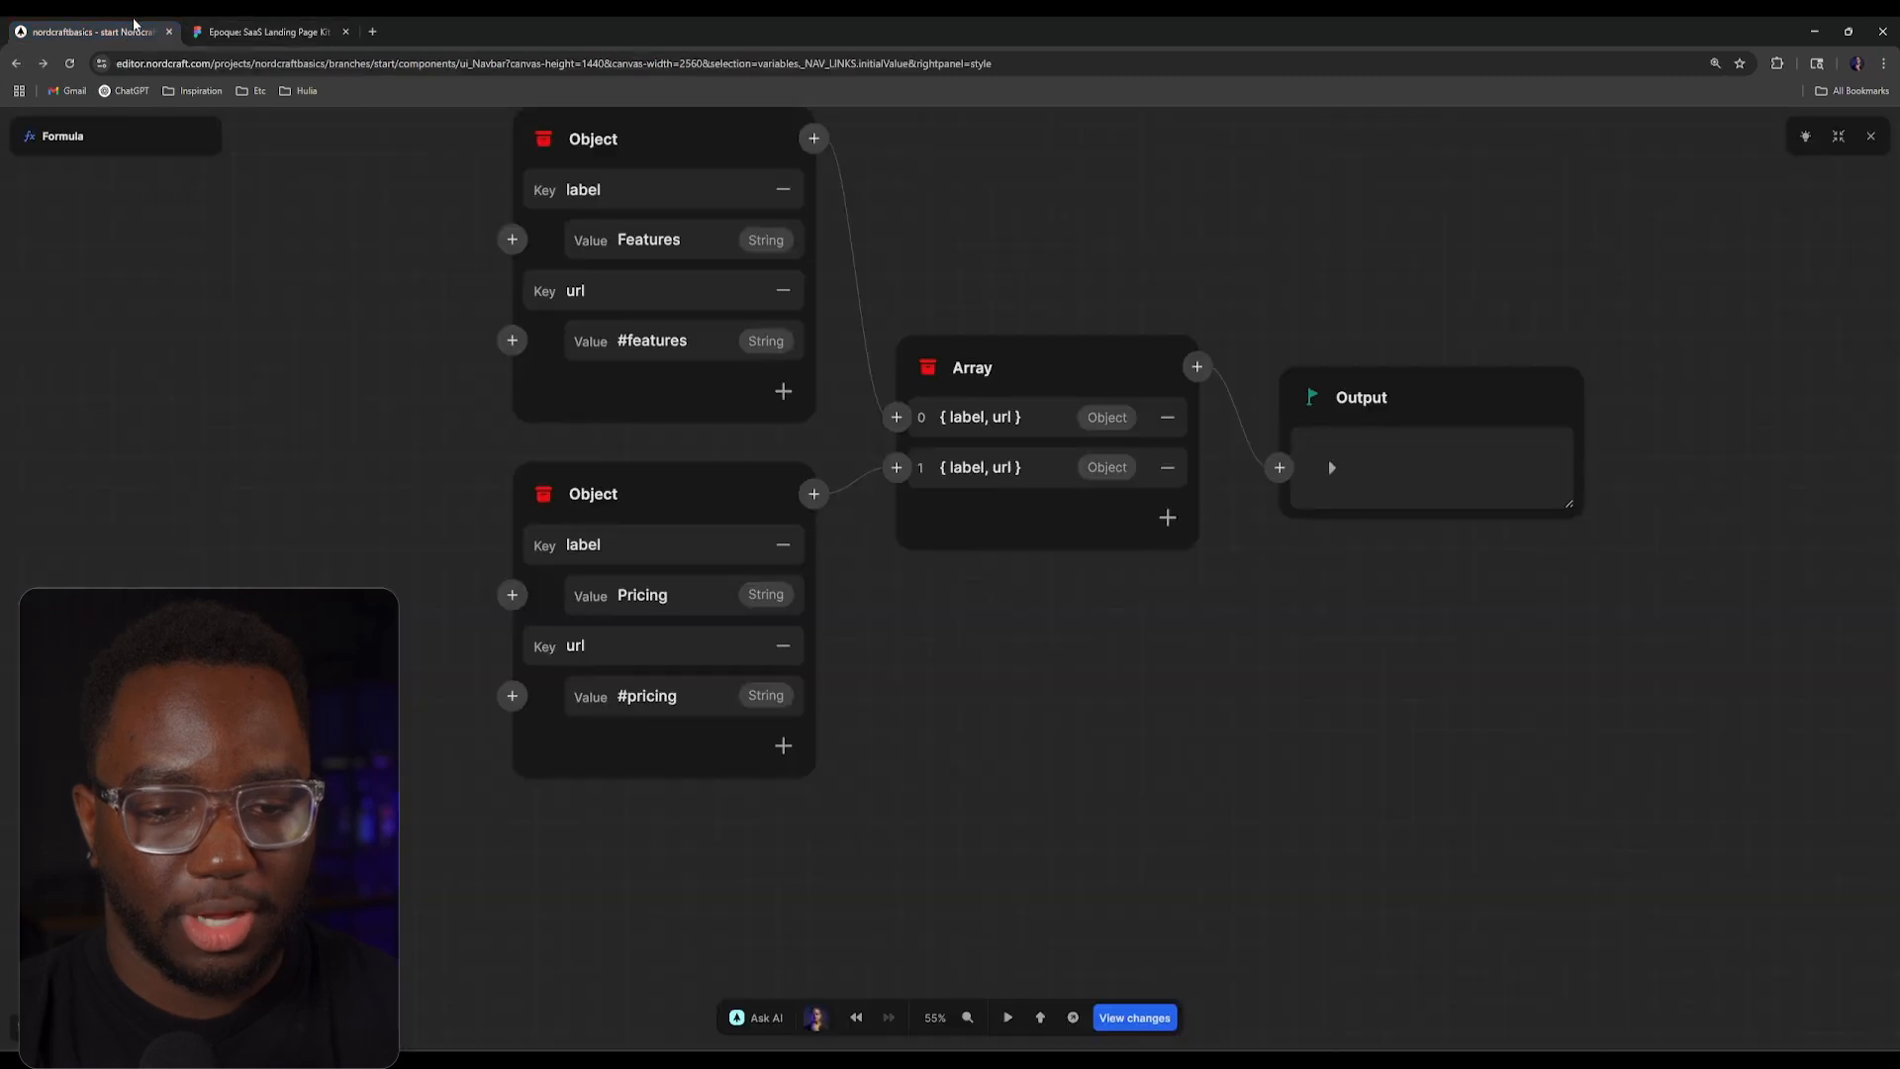
left_click(1167, 518)
double_click(671, 613)
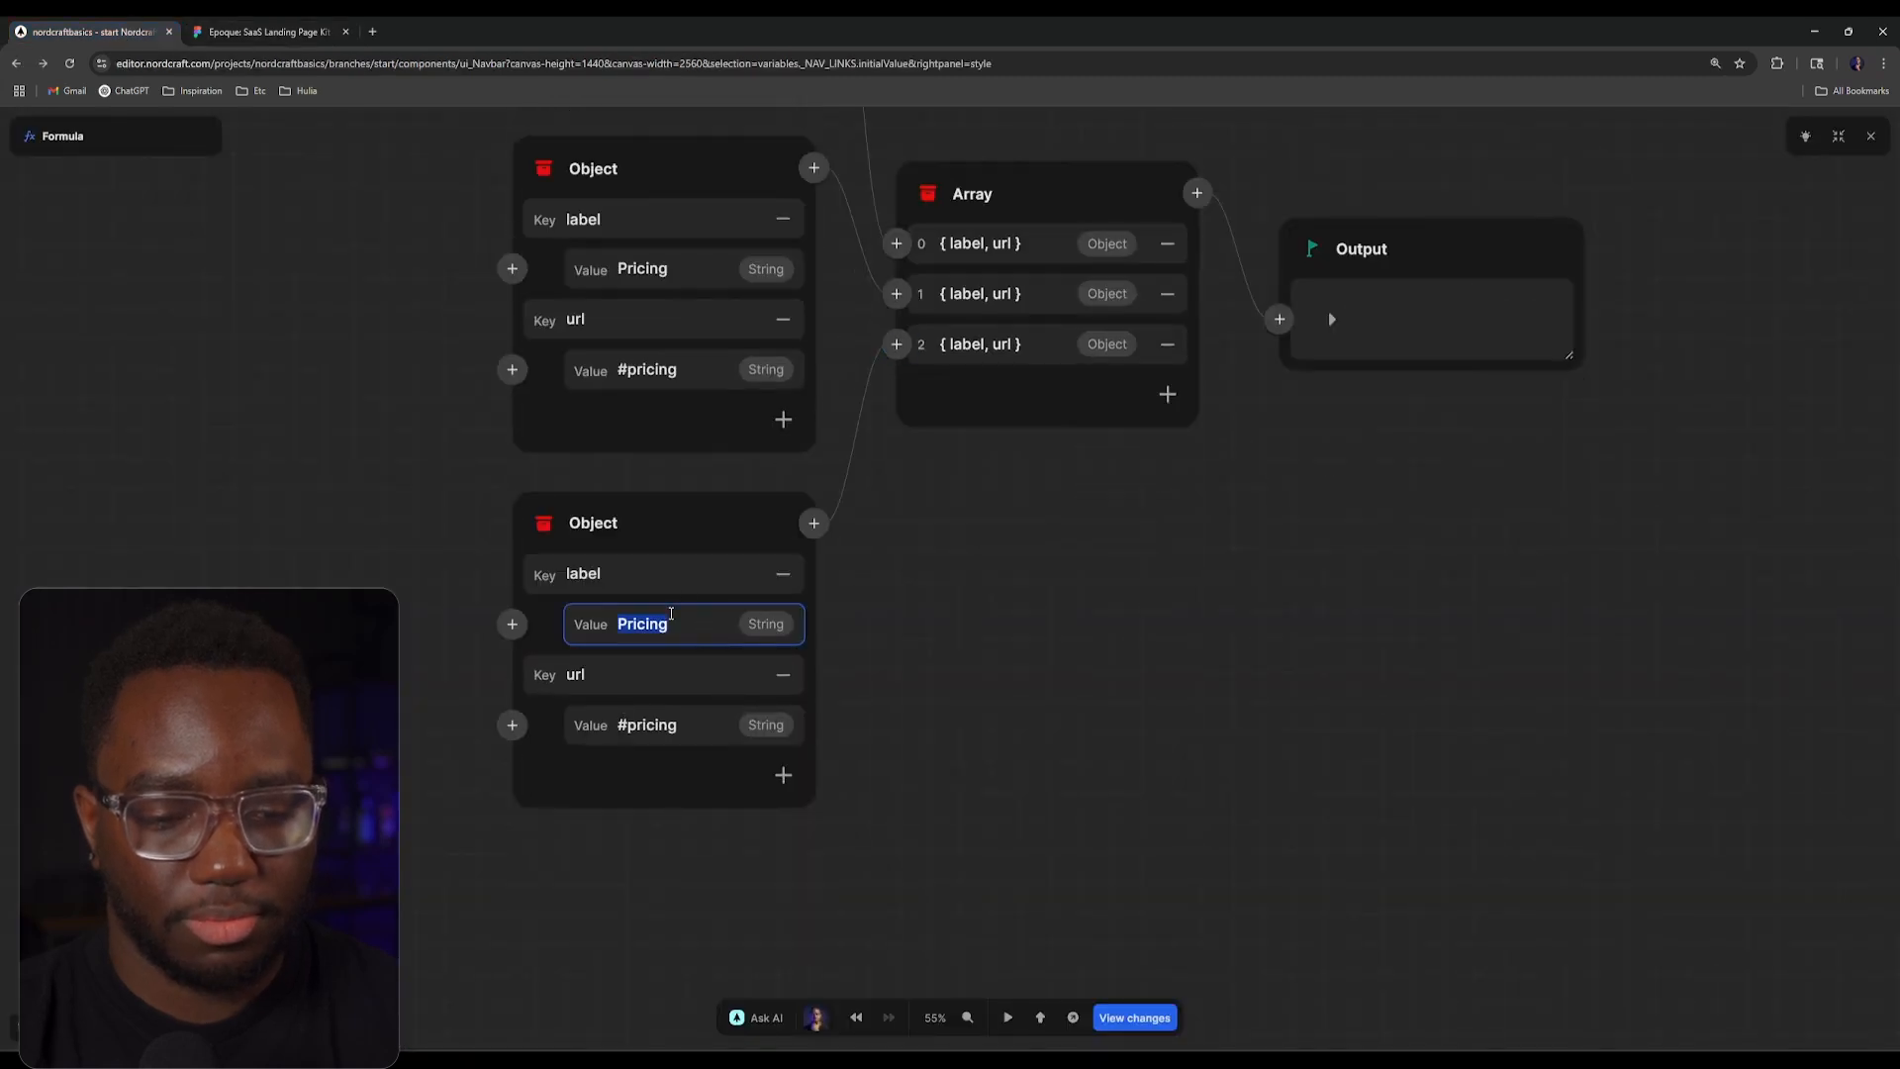
type("FAQ")
double_click(718, 725)
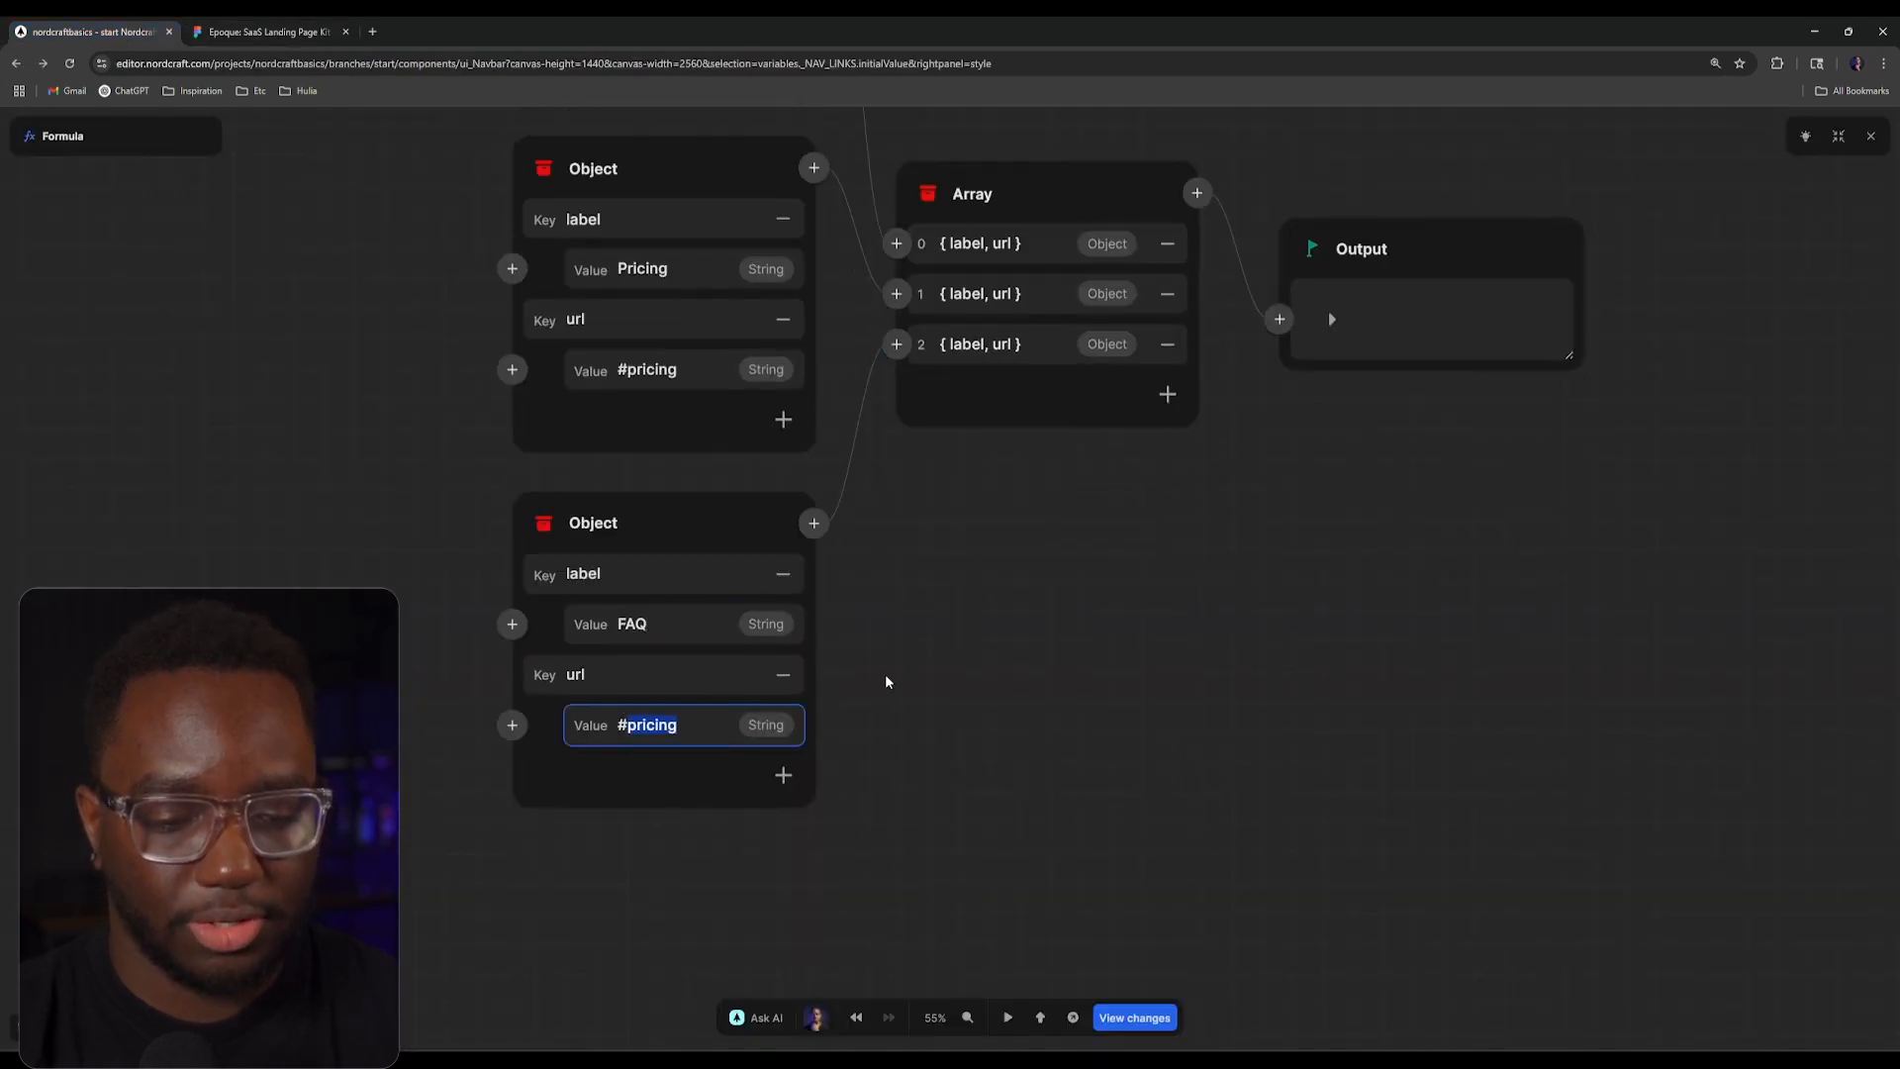
type("faq")
Step: Add a fourth Object to the Array and set its label value to Downloads, following the last Figma header link
left_click(267, 30)
left_click(141, 26)
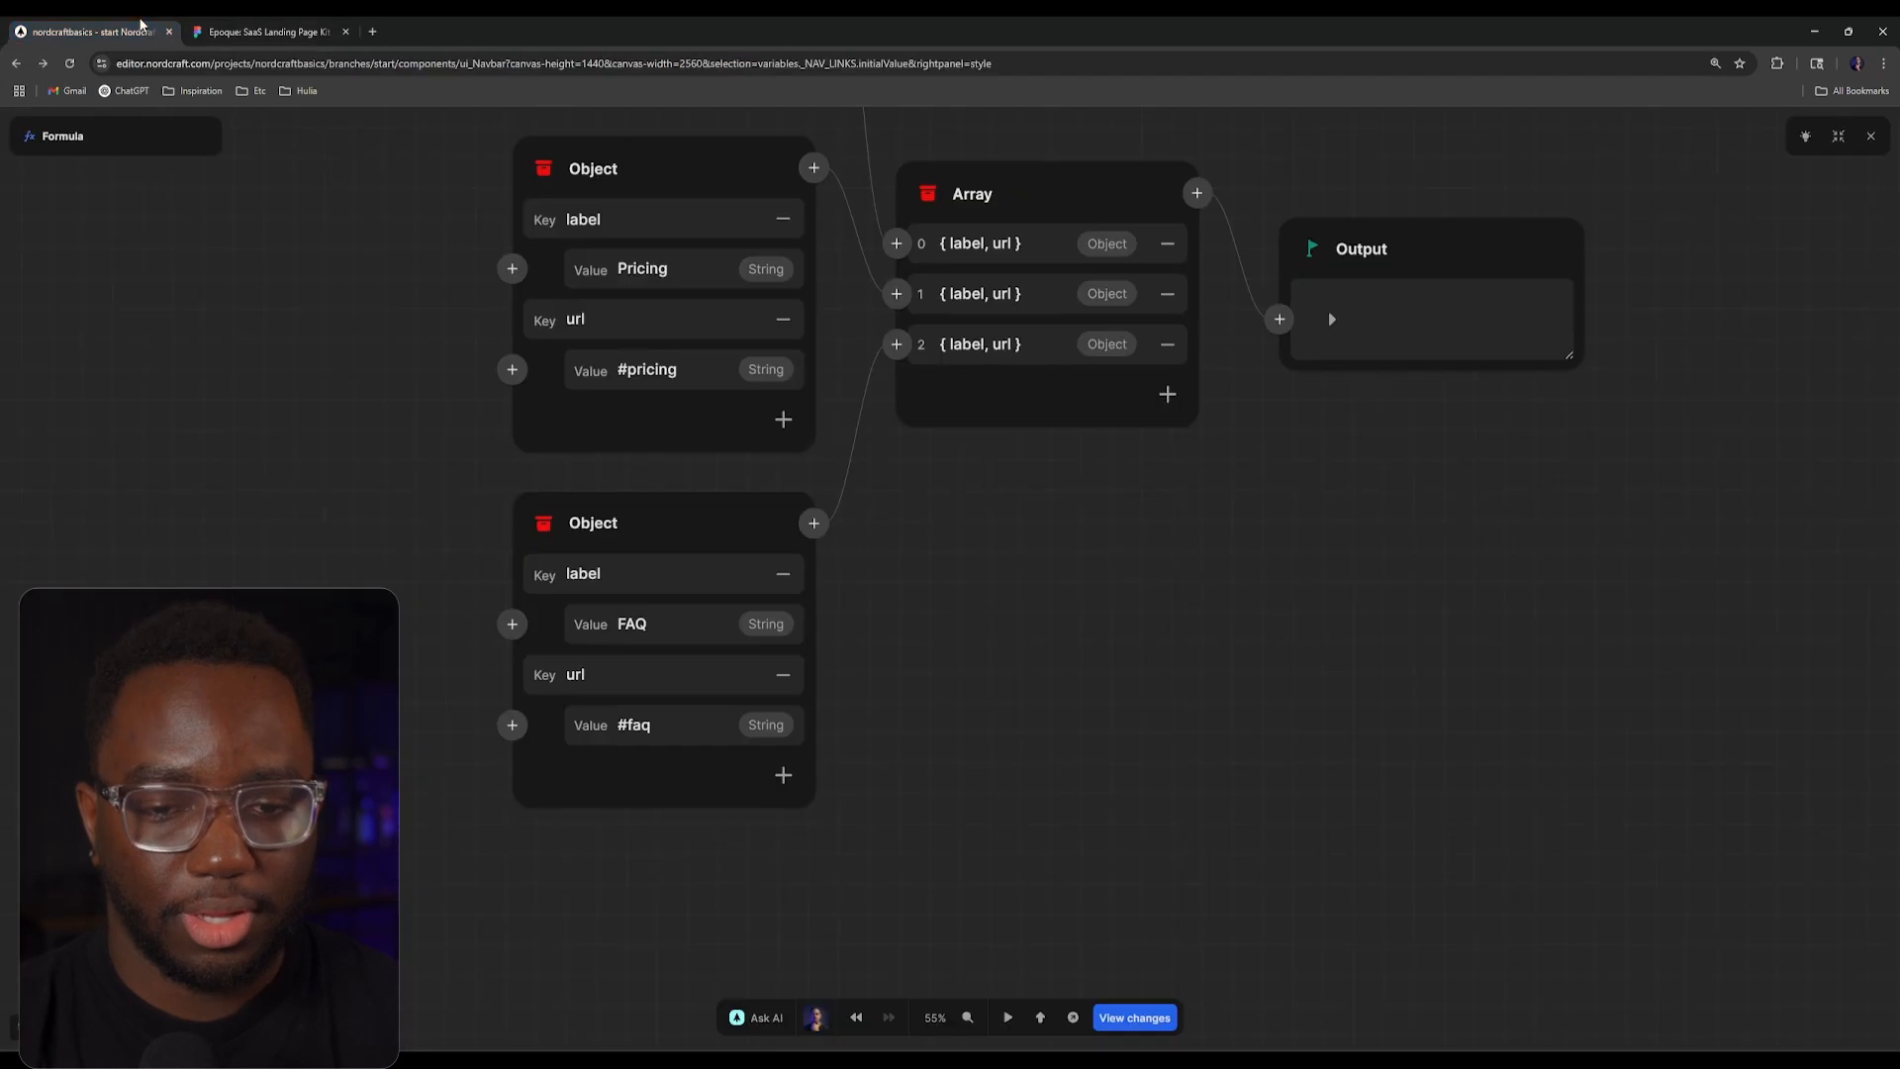
left_click(1167, 394)
double_click(639, 801)
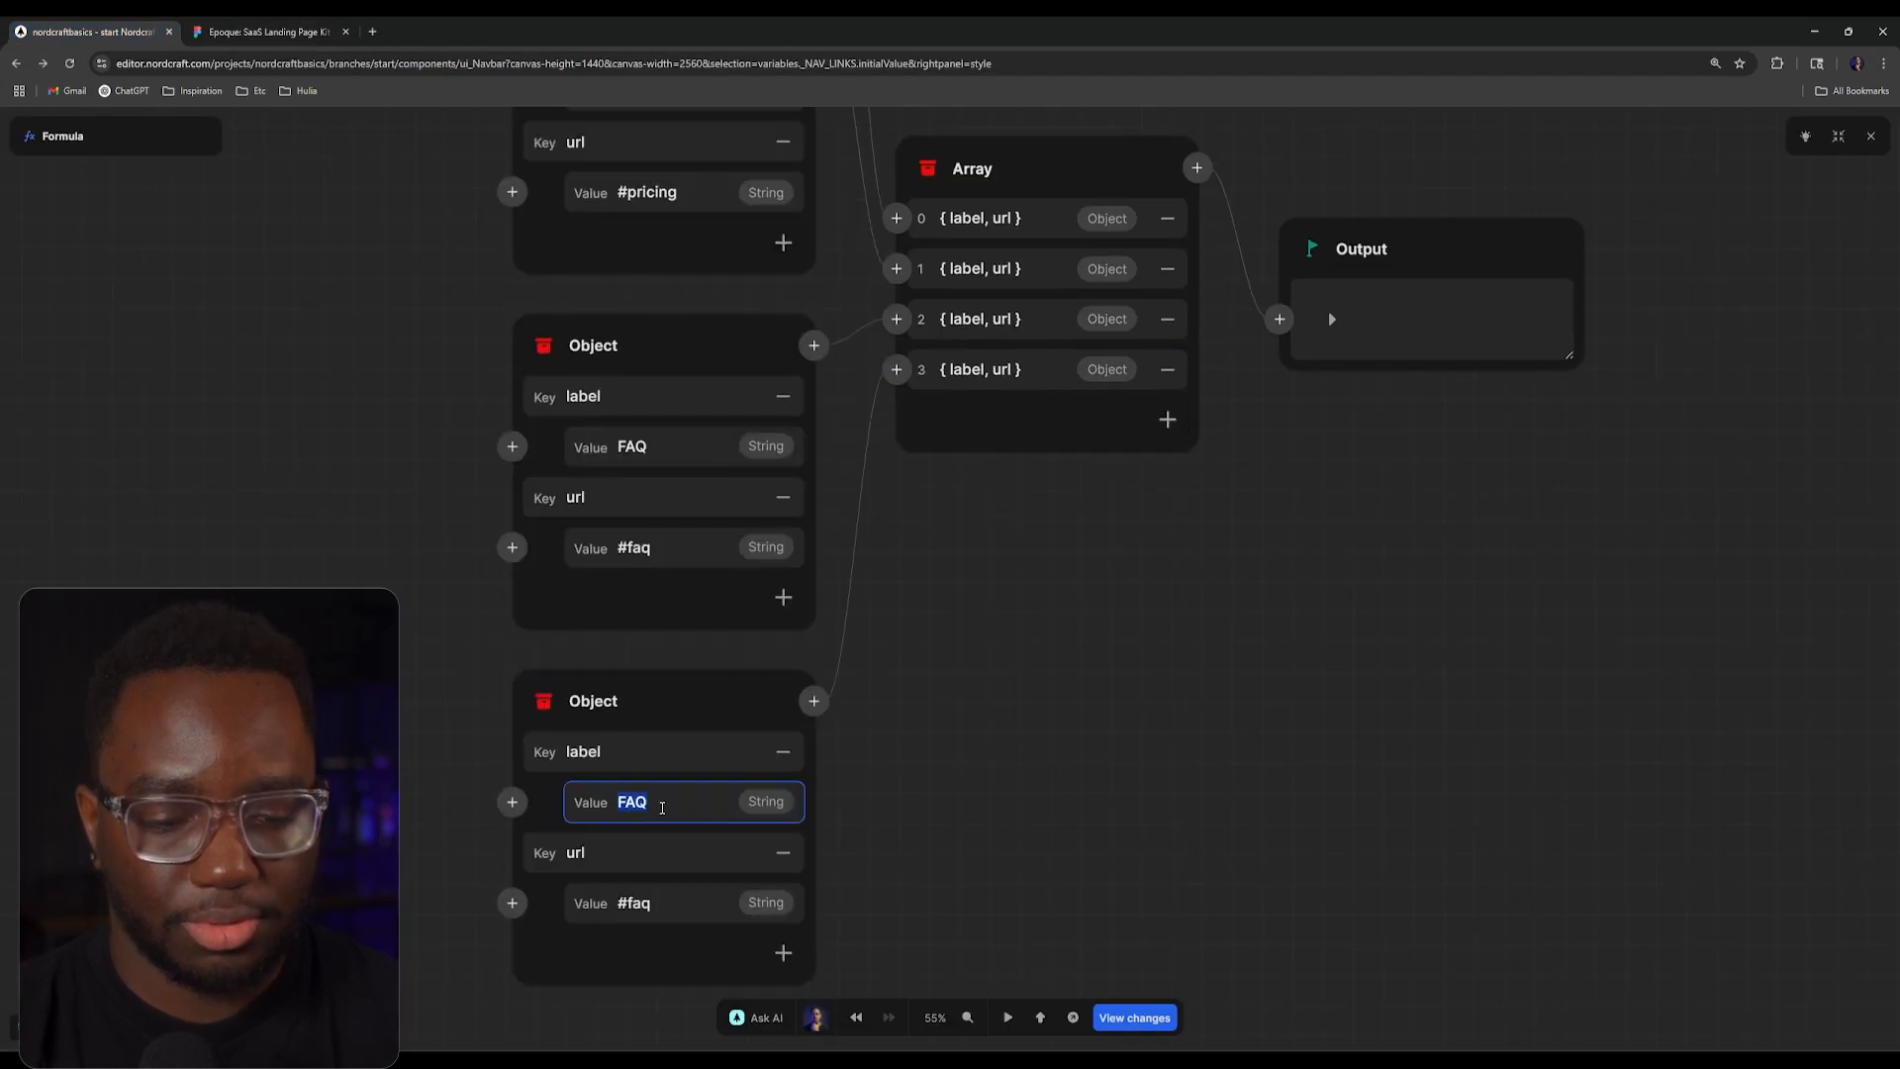
type("Downloads")
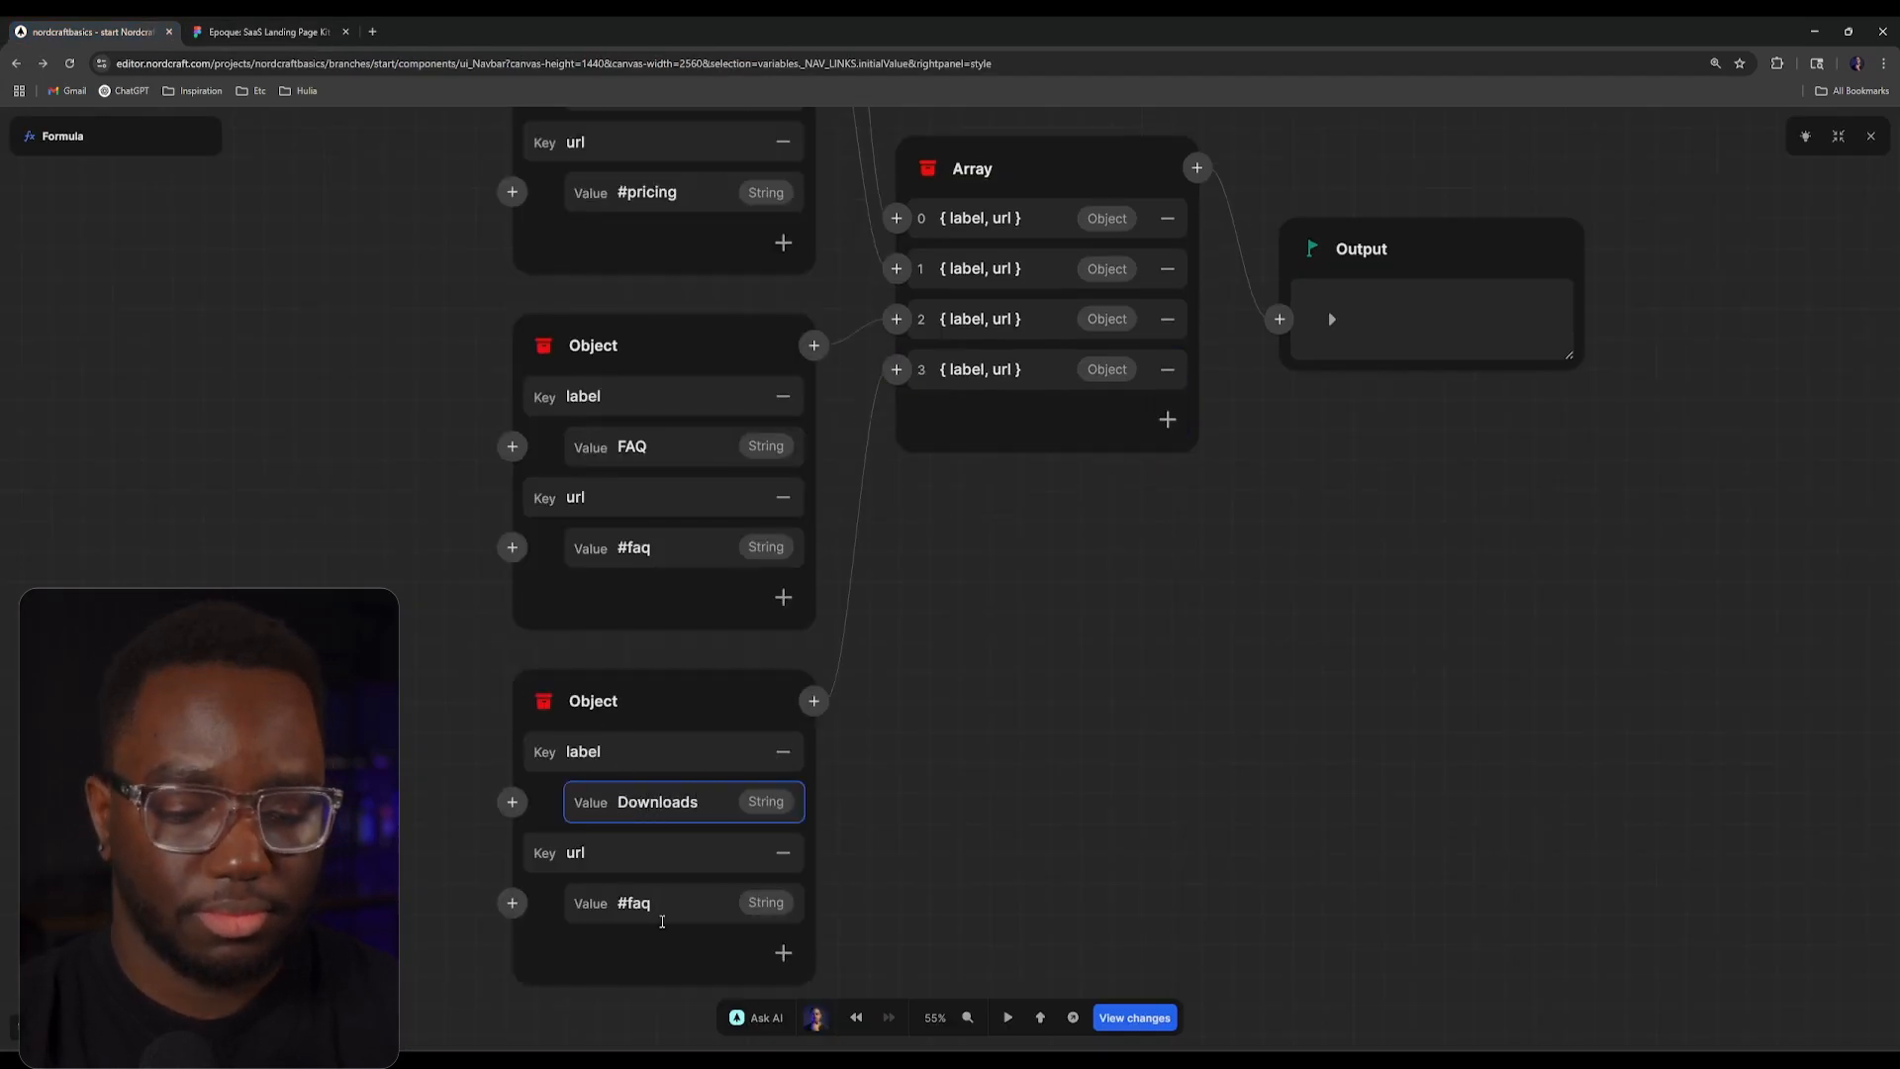
Step: Set the fourth Object's url value to #downloads, and close the formula and the _NAV_LINKS variable settings
left_click(661, 918)
key("BackSpace")
key("BackSpace")
key("BackSpace")
type("downloads")
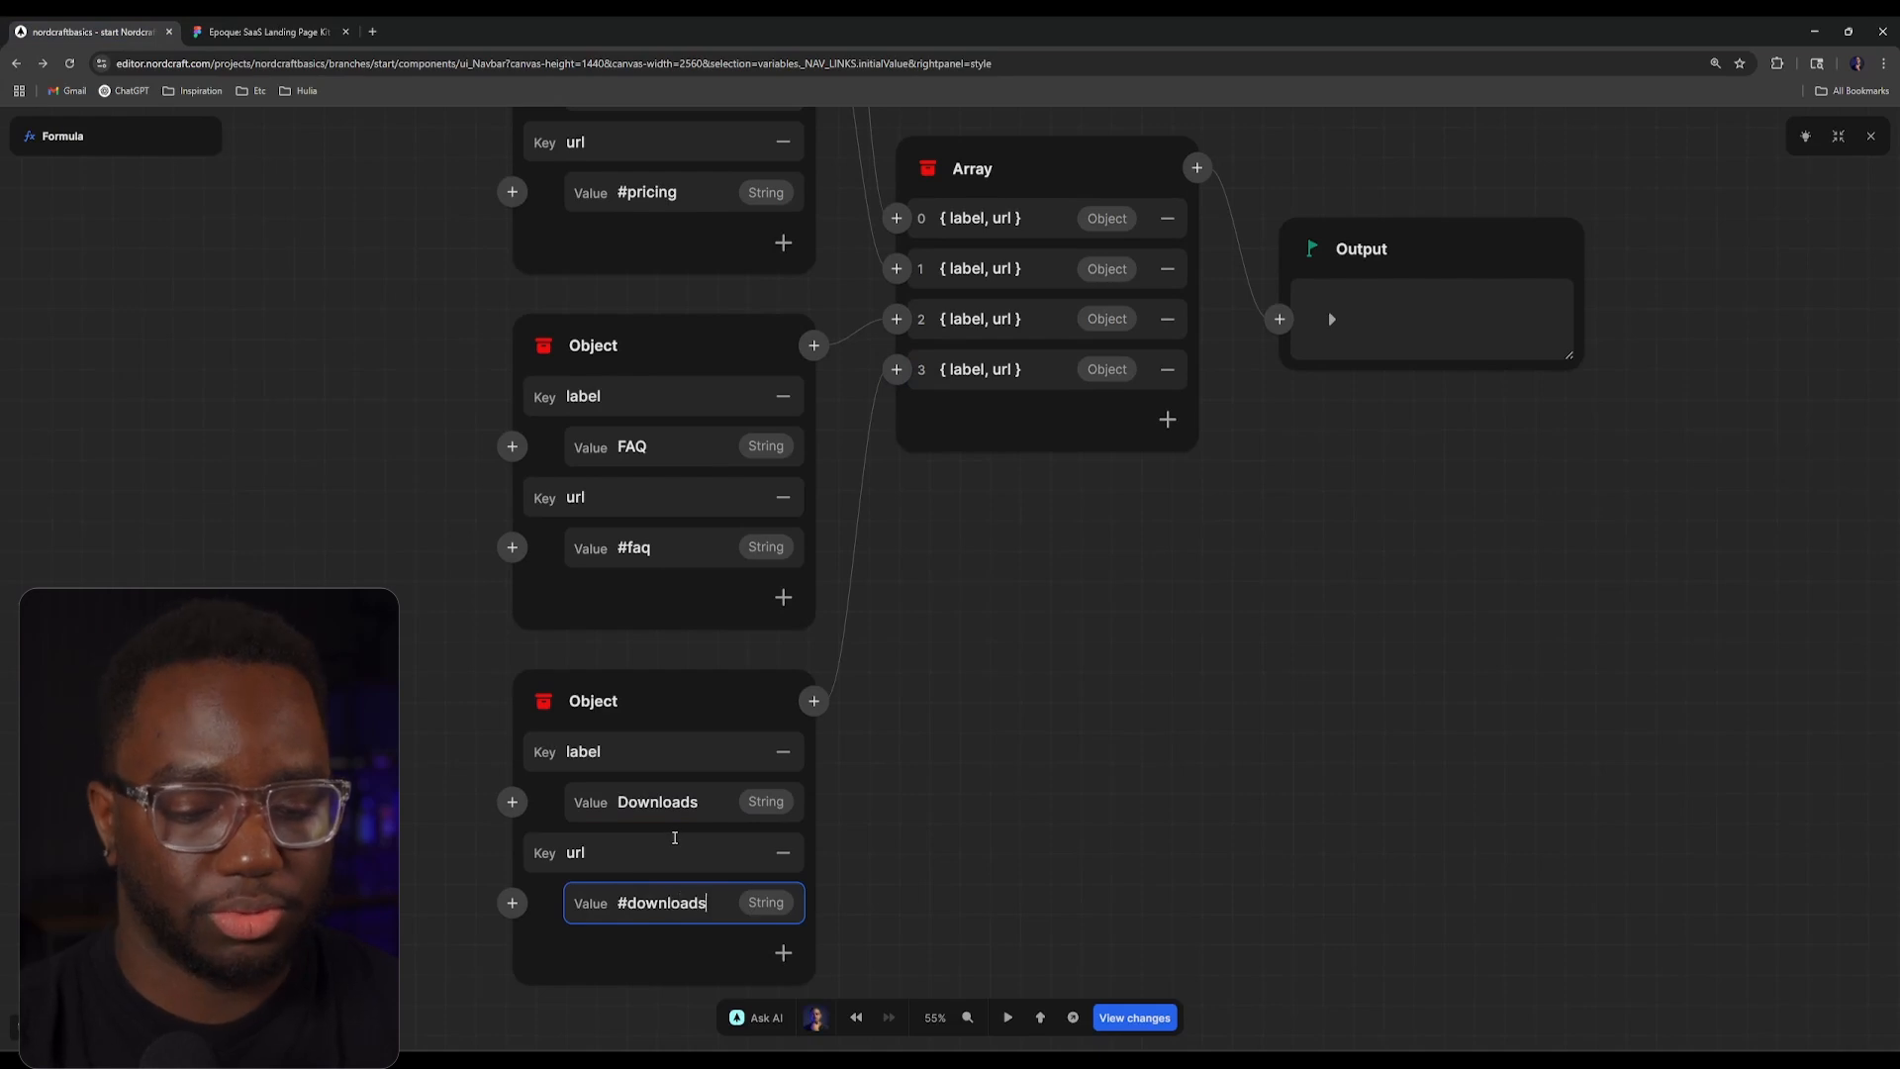
left_click(1545, 329)
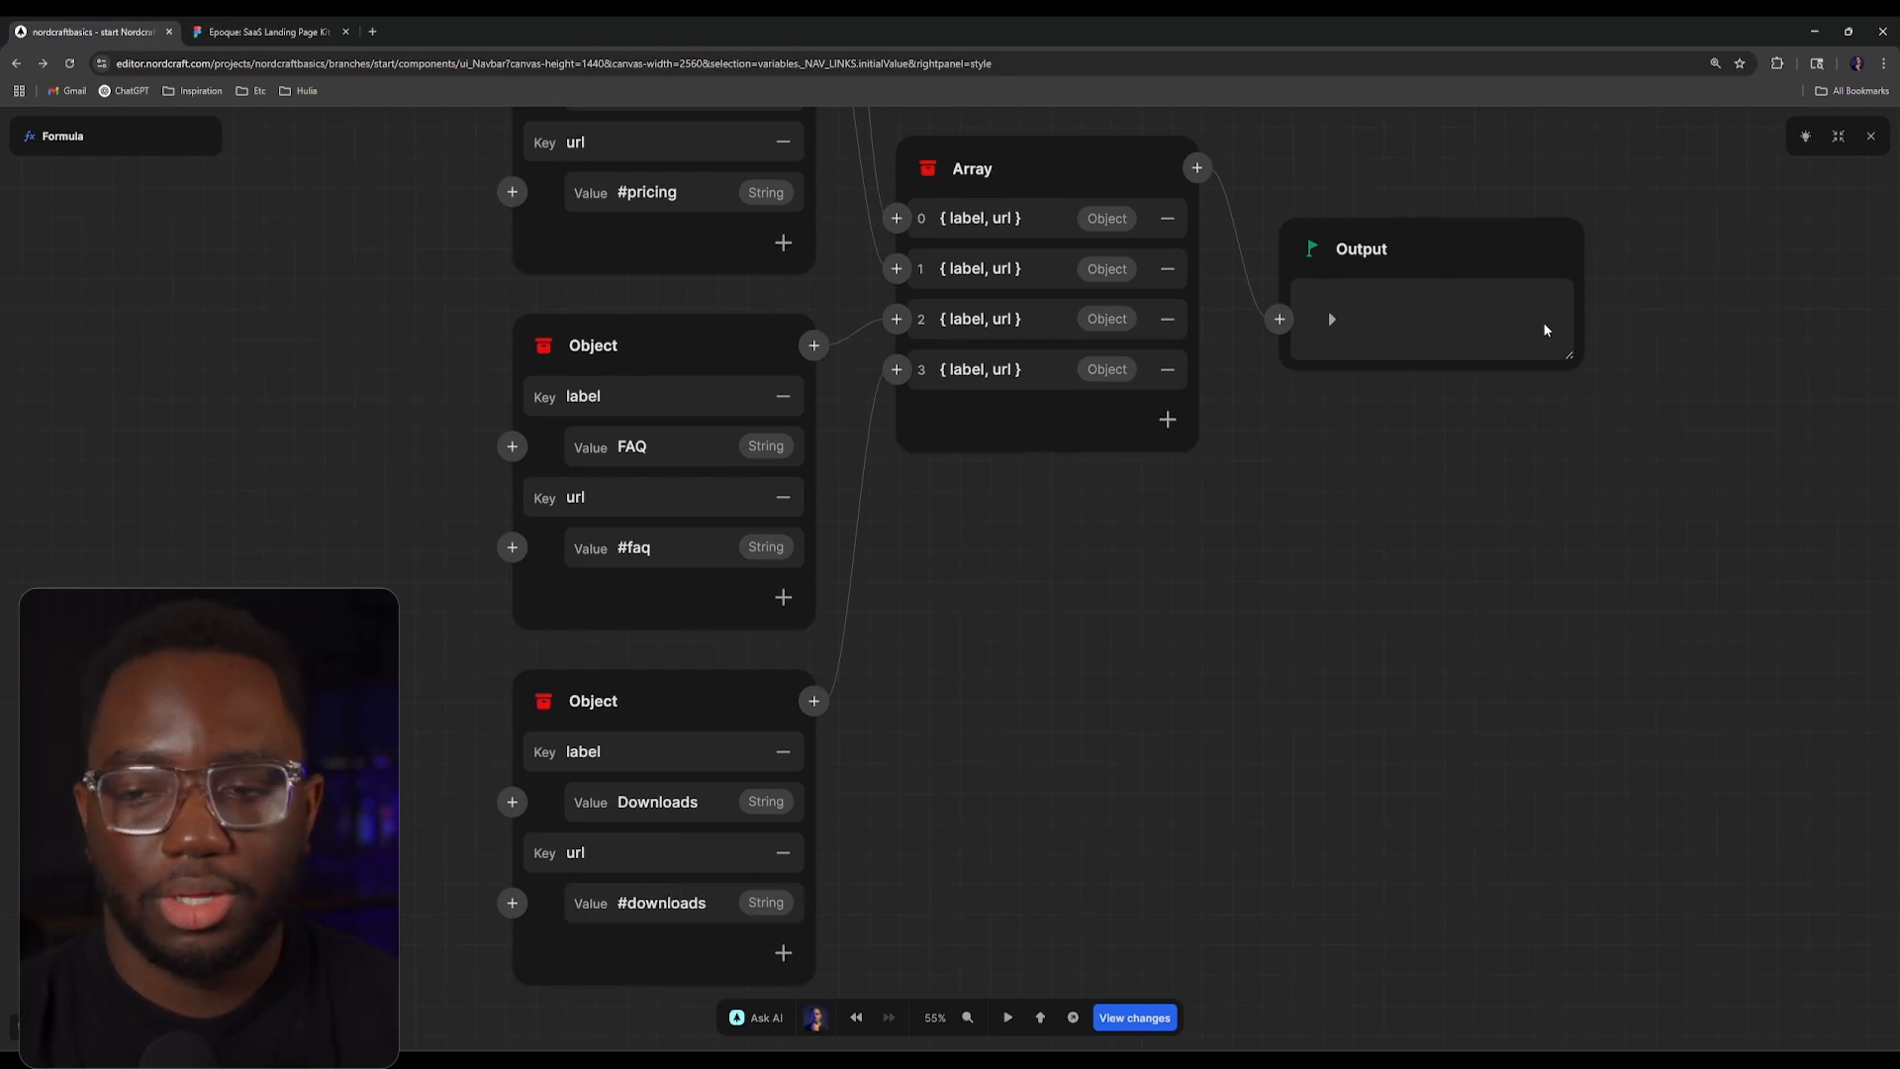
left_click(1869, 137)
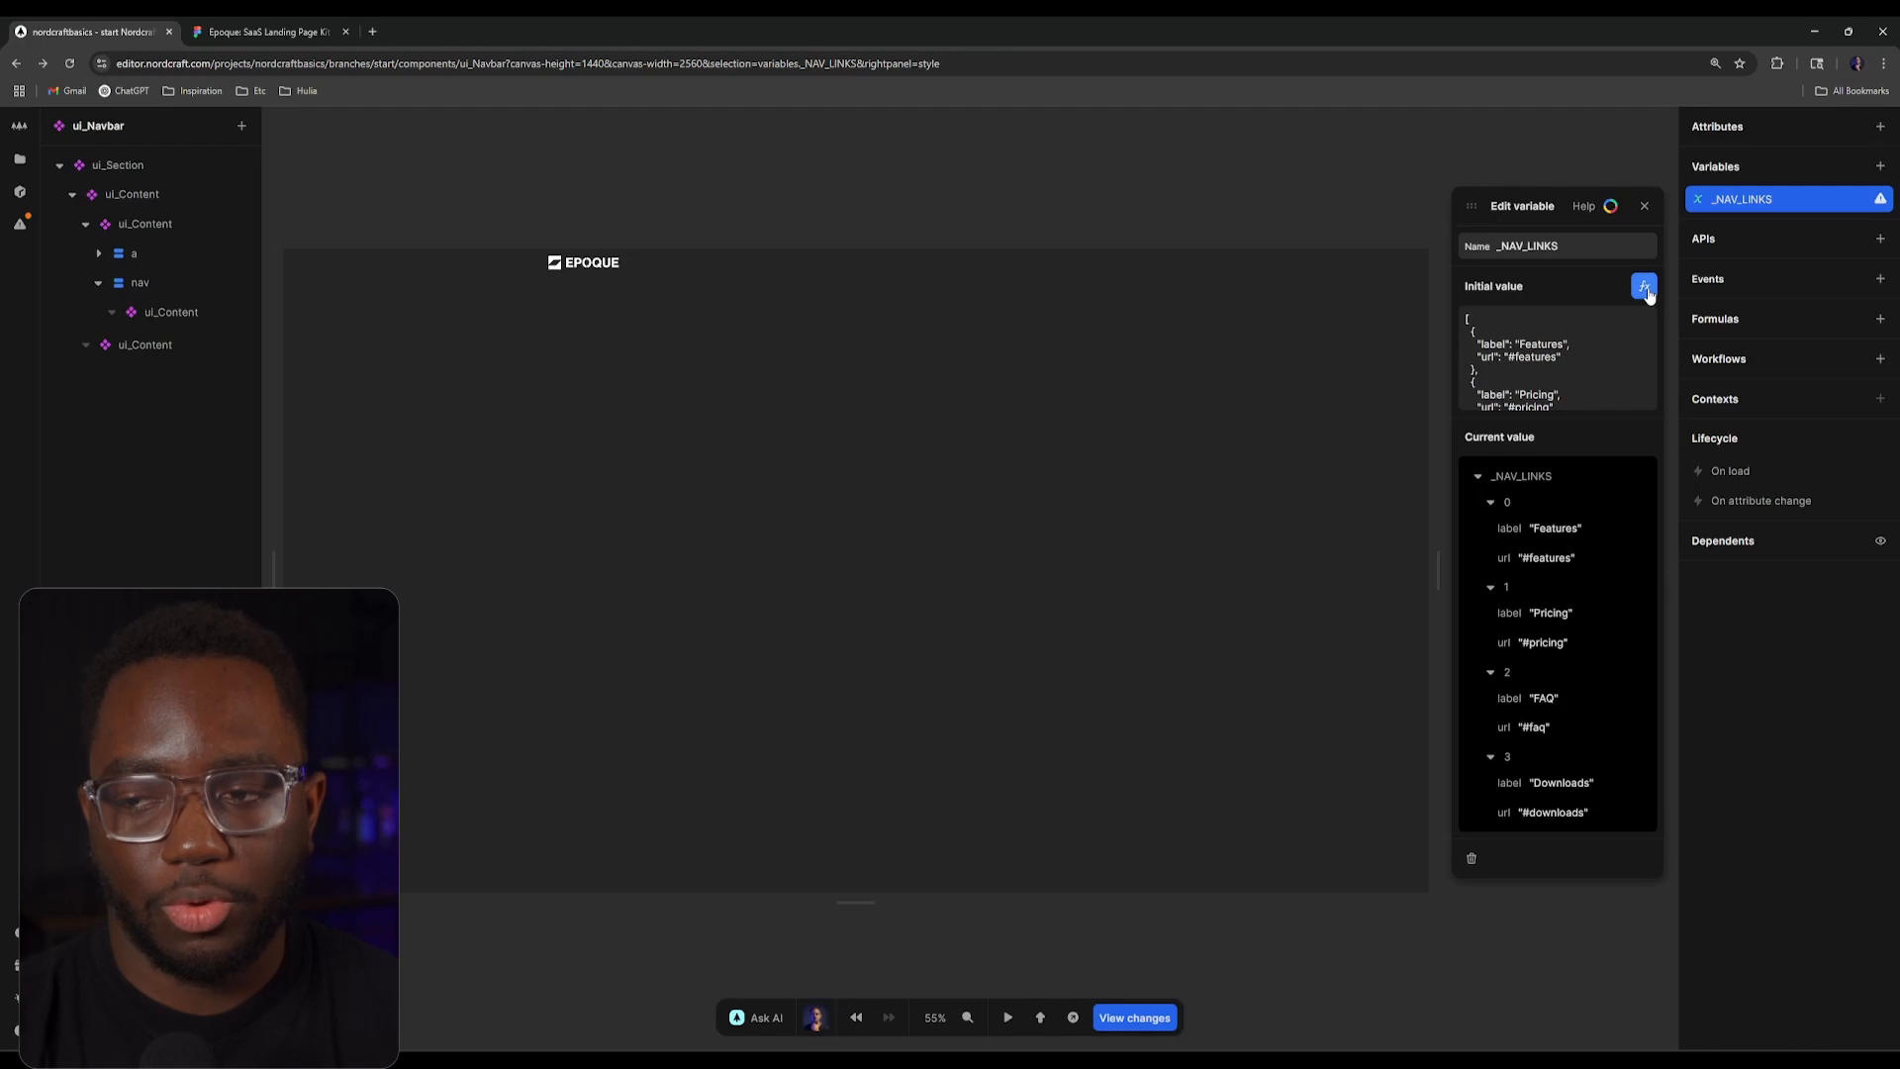
left_click(1646, 206)
Step: Add a link element inside the ui_Content component nested in the nav element
scroll(681, 290, "up", 10)
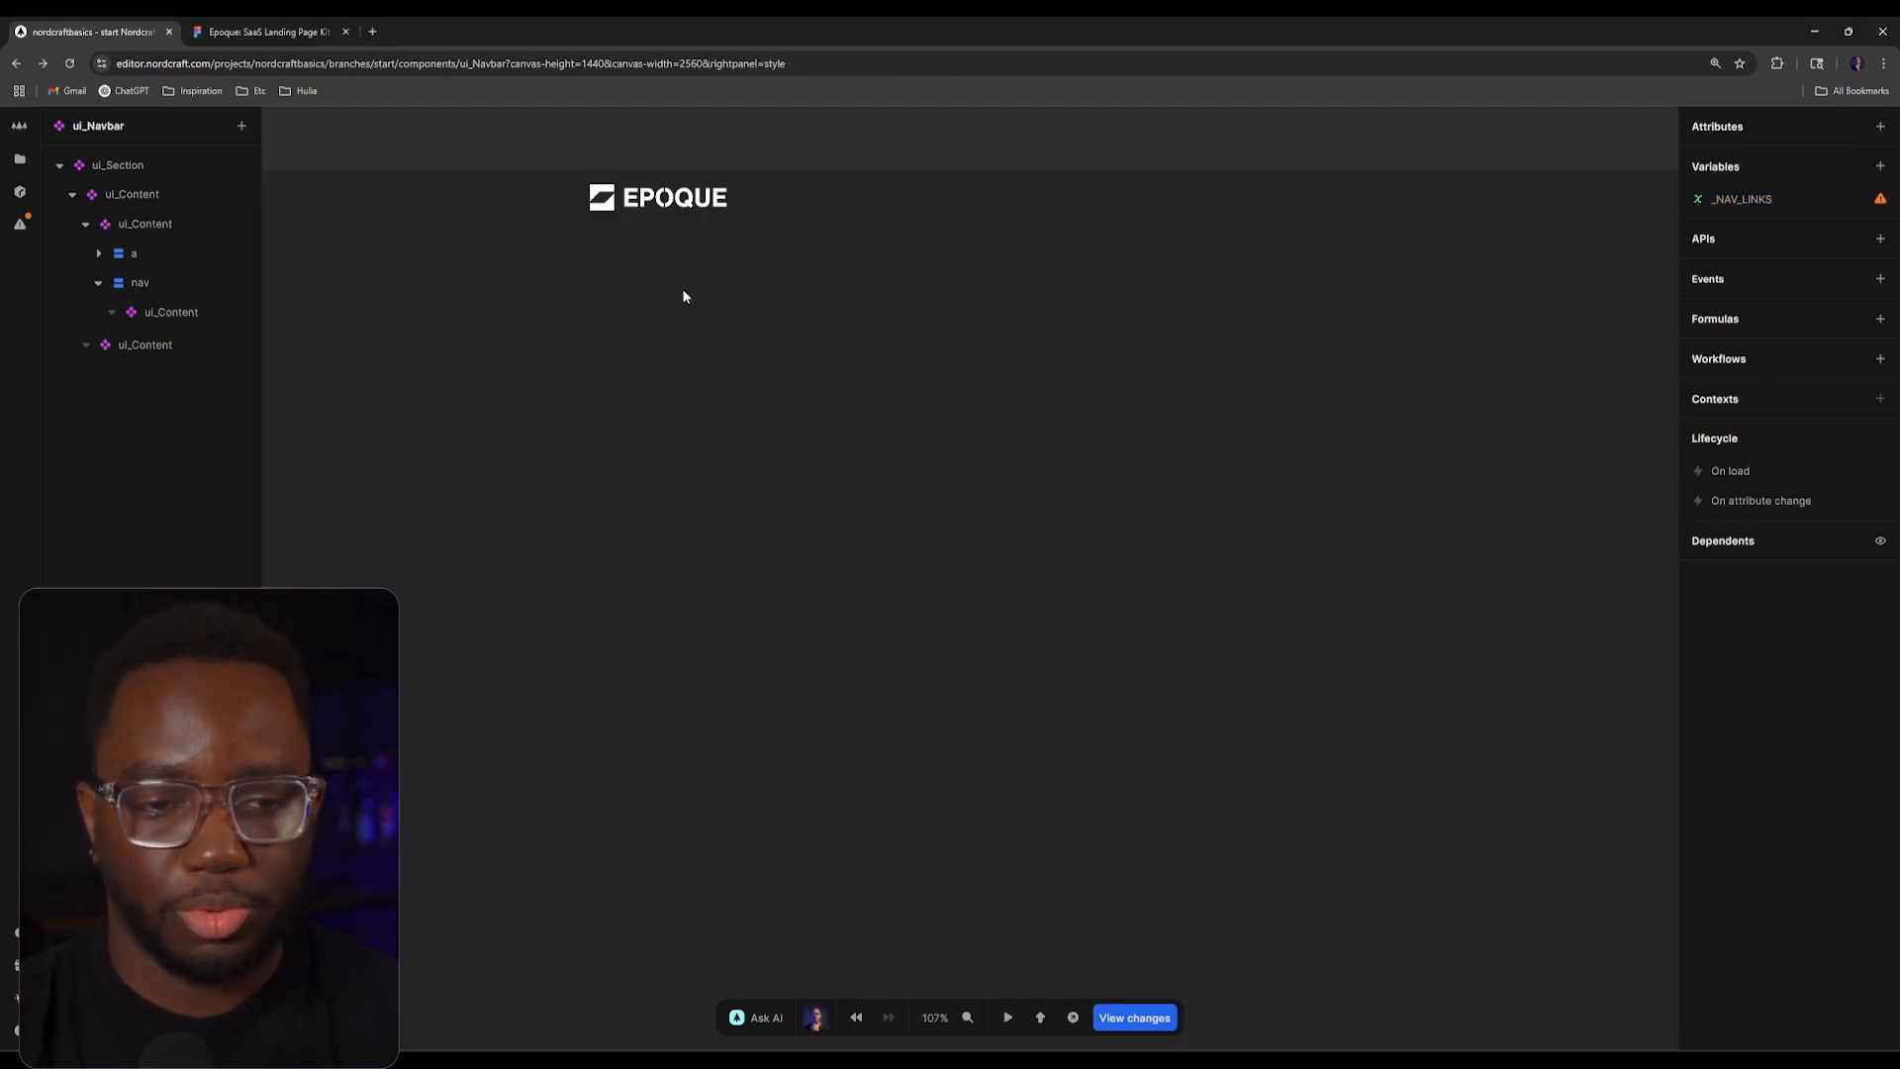
left_click(895, 370)
left_click(170, 312)
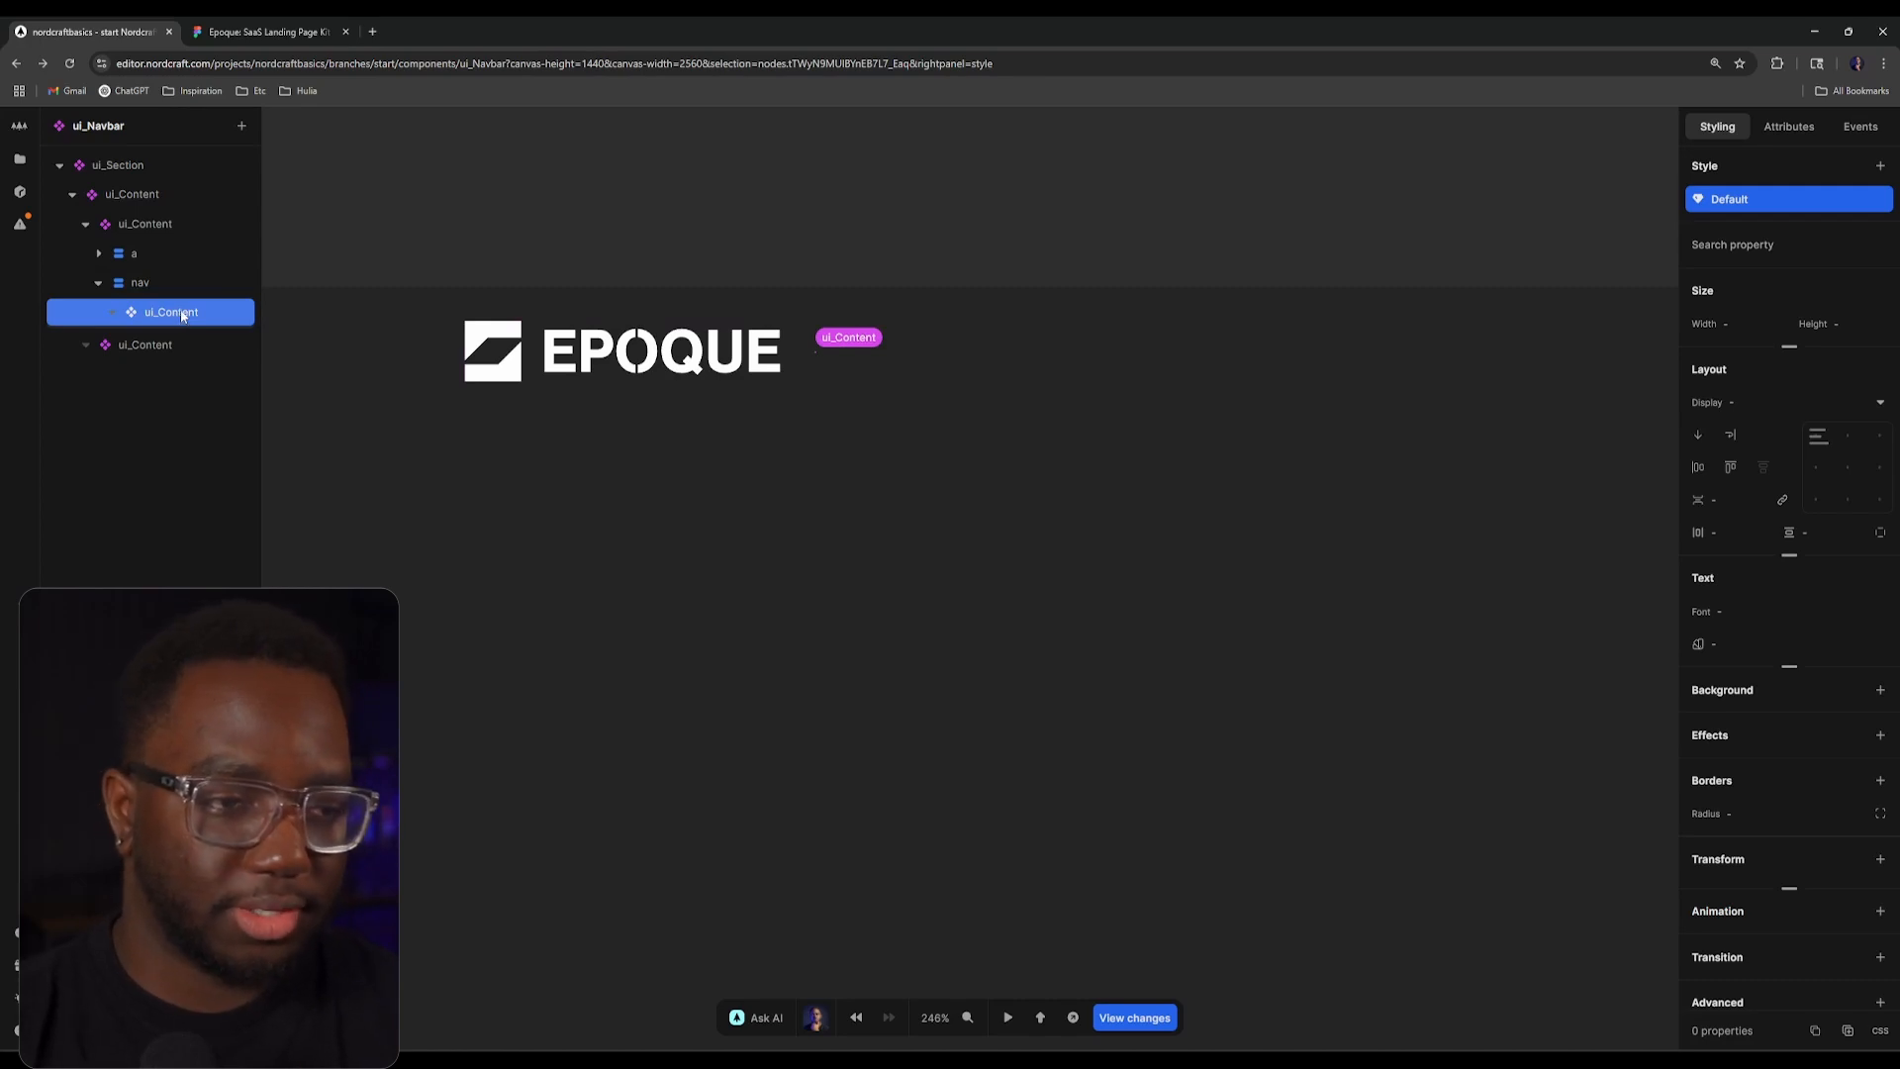
type("a")
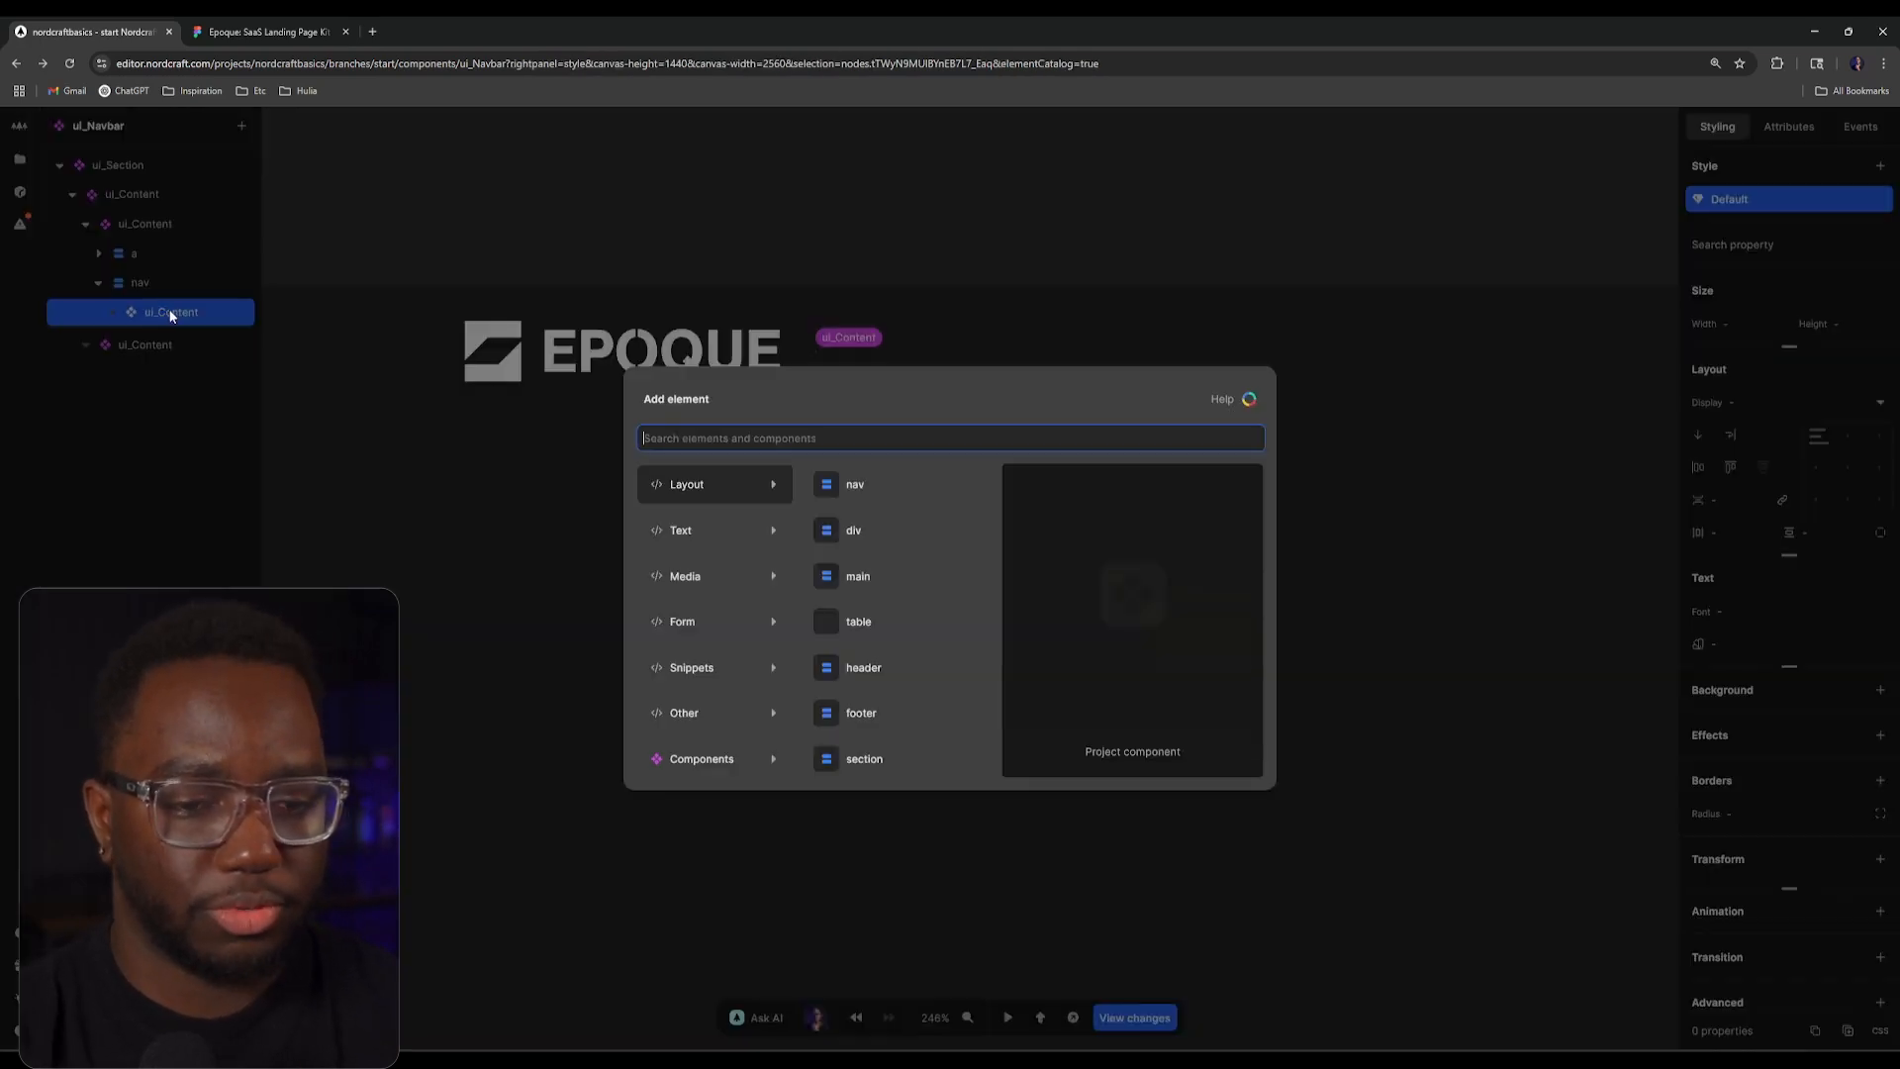
type("link")
key("Return")
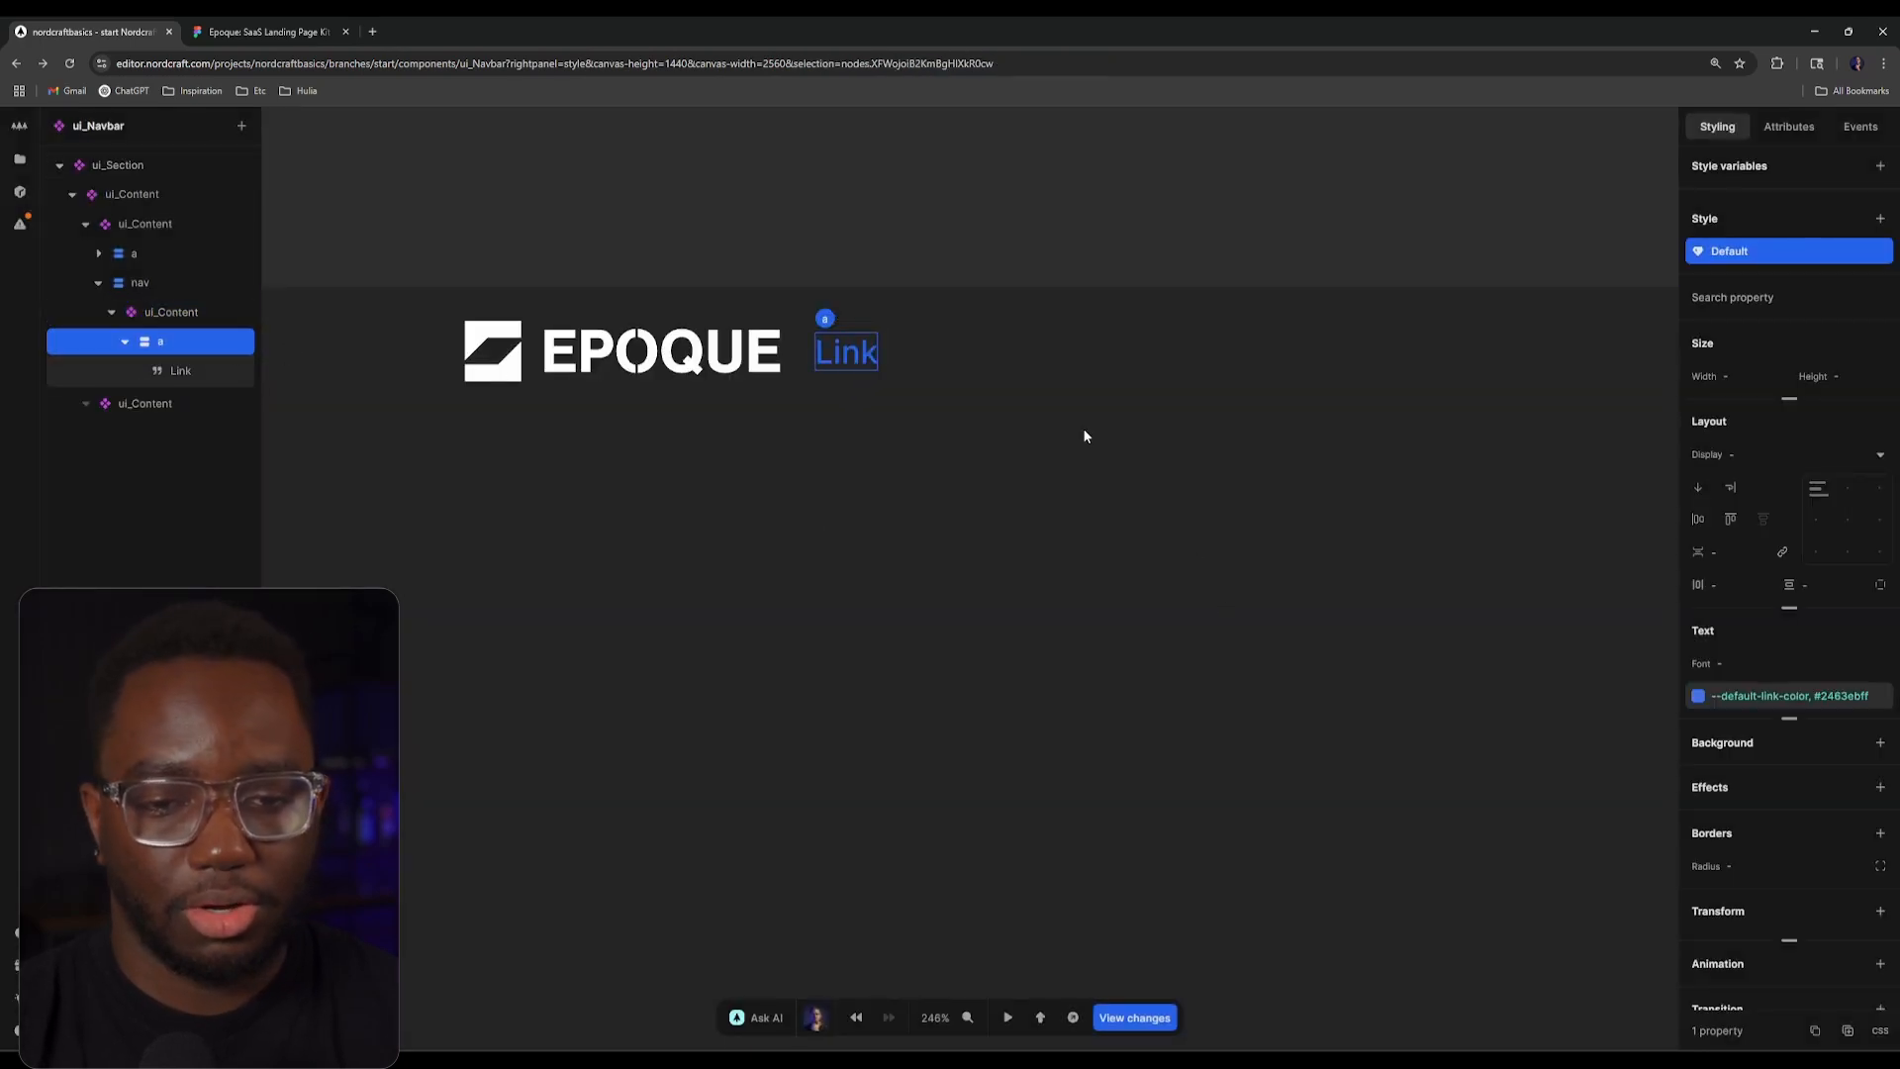
Step: Remove the default link color from the new link's text styling
left_click(1766, 696)
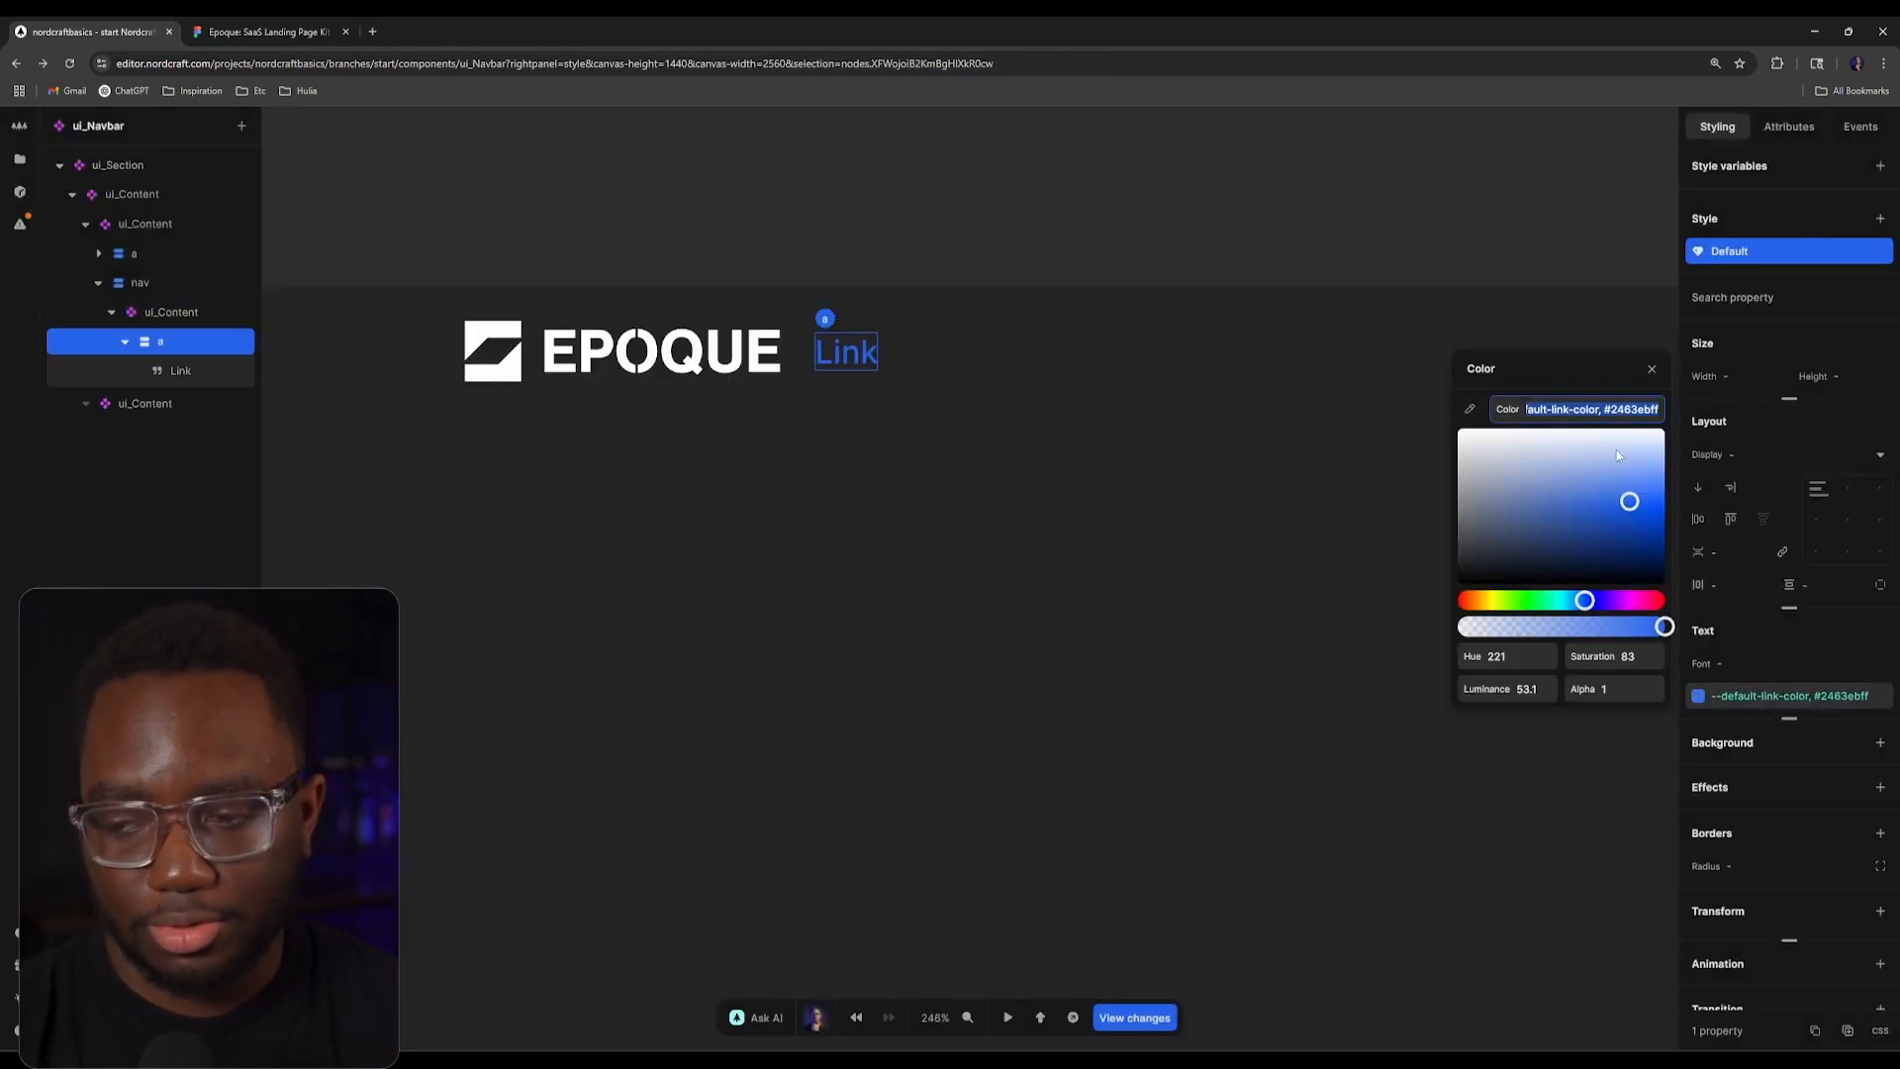
left_click(1654, 410)
left_click(1511, 180)
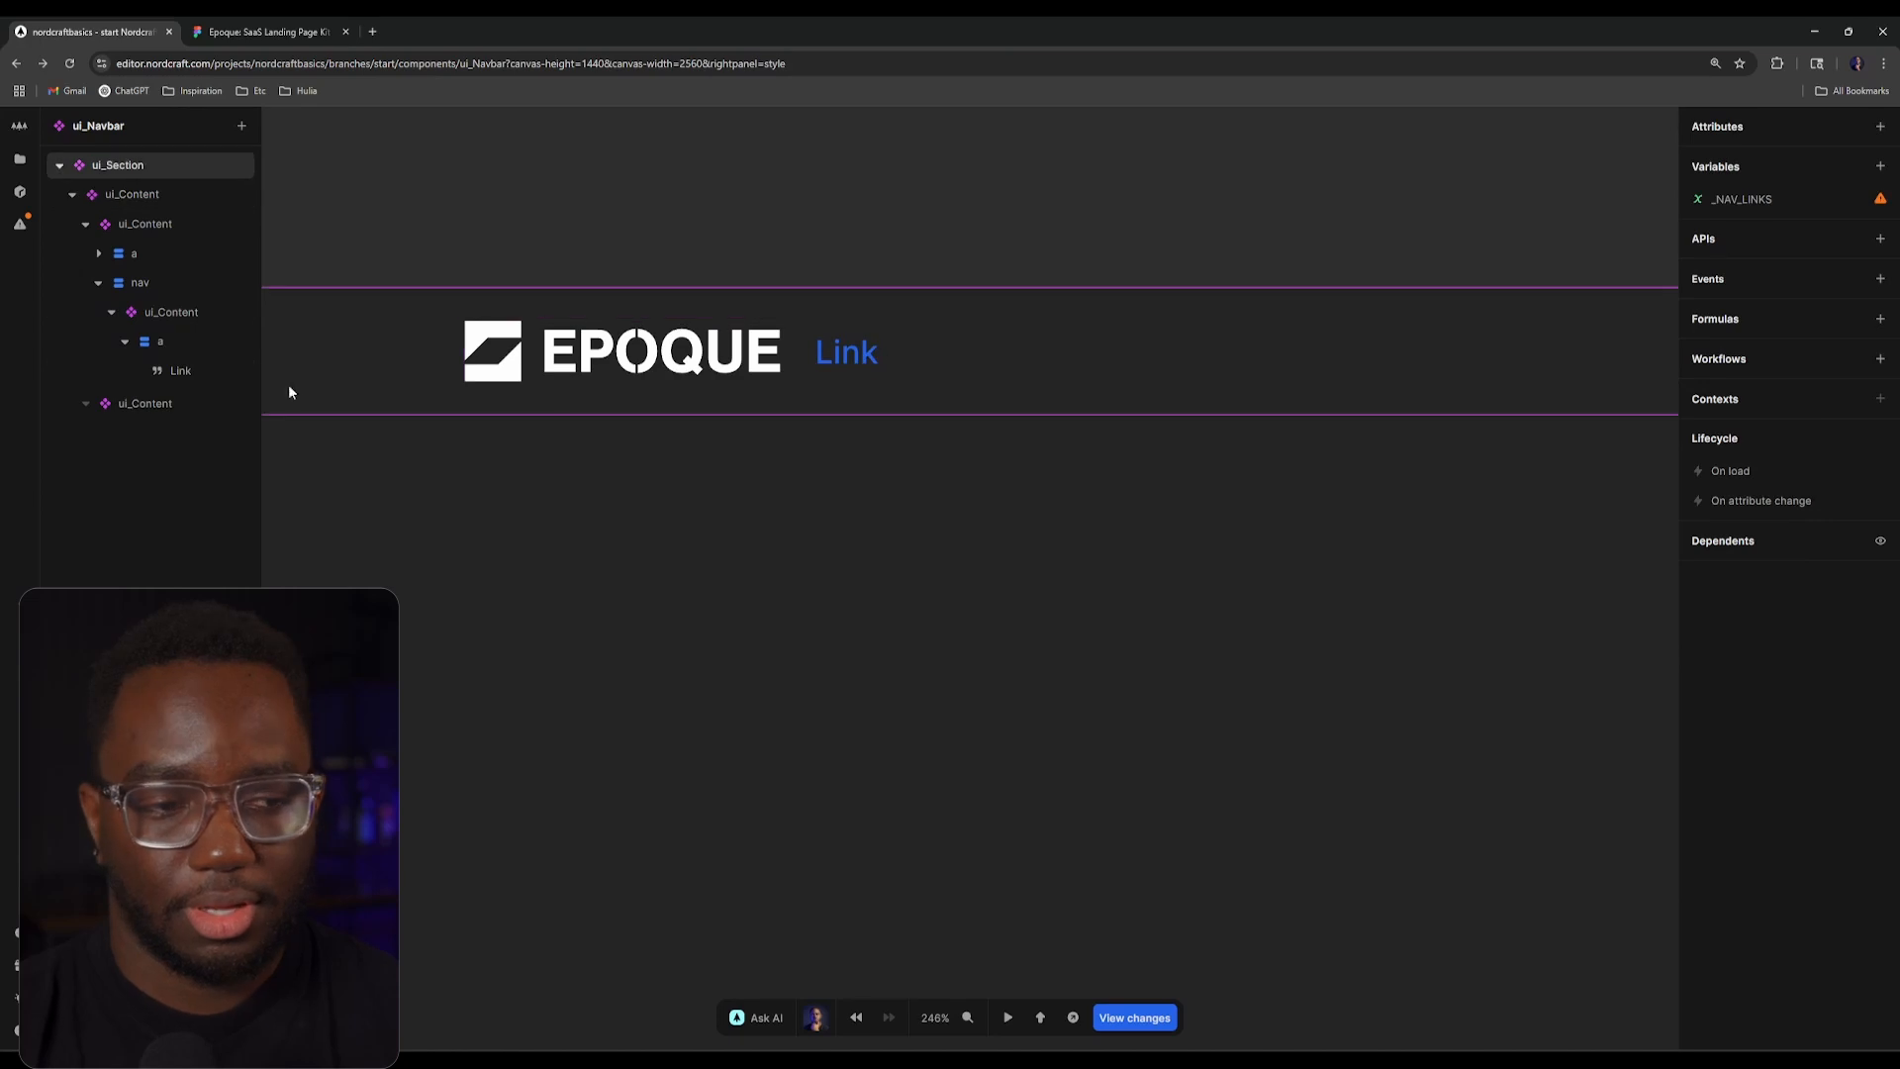
left_click(1718, 697)
left_click(1609, 408)
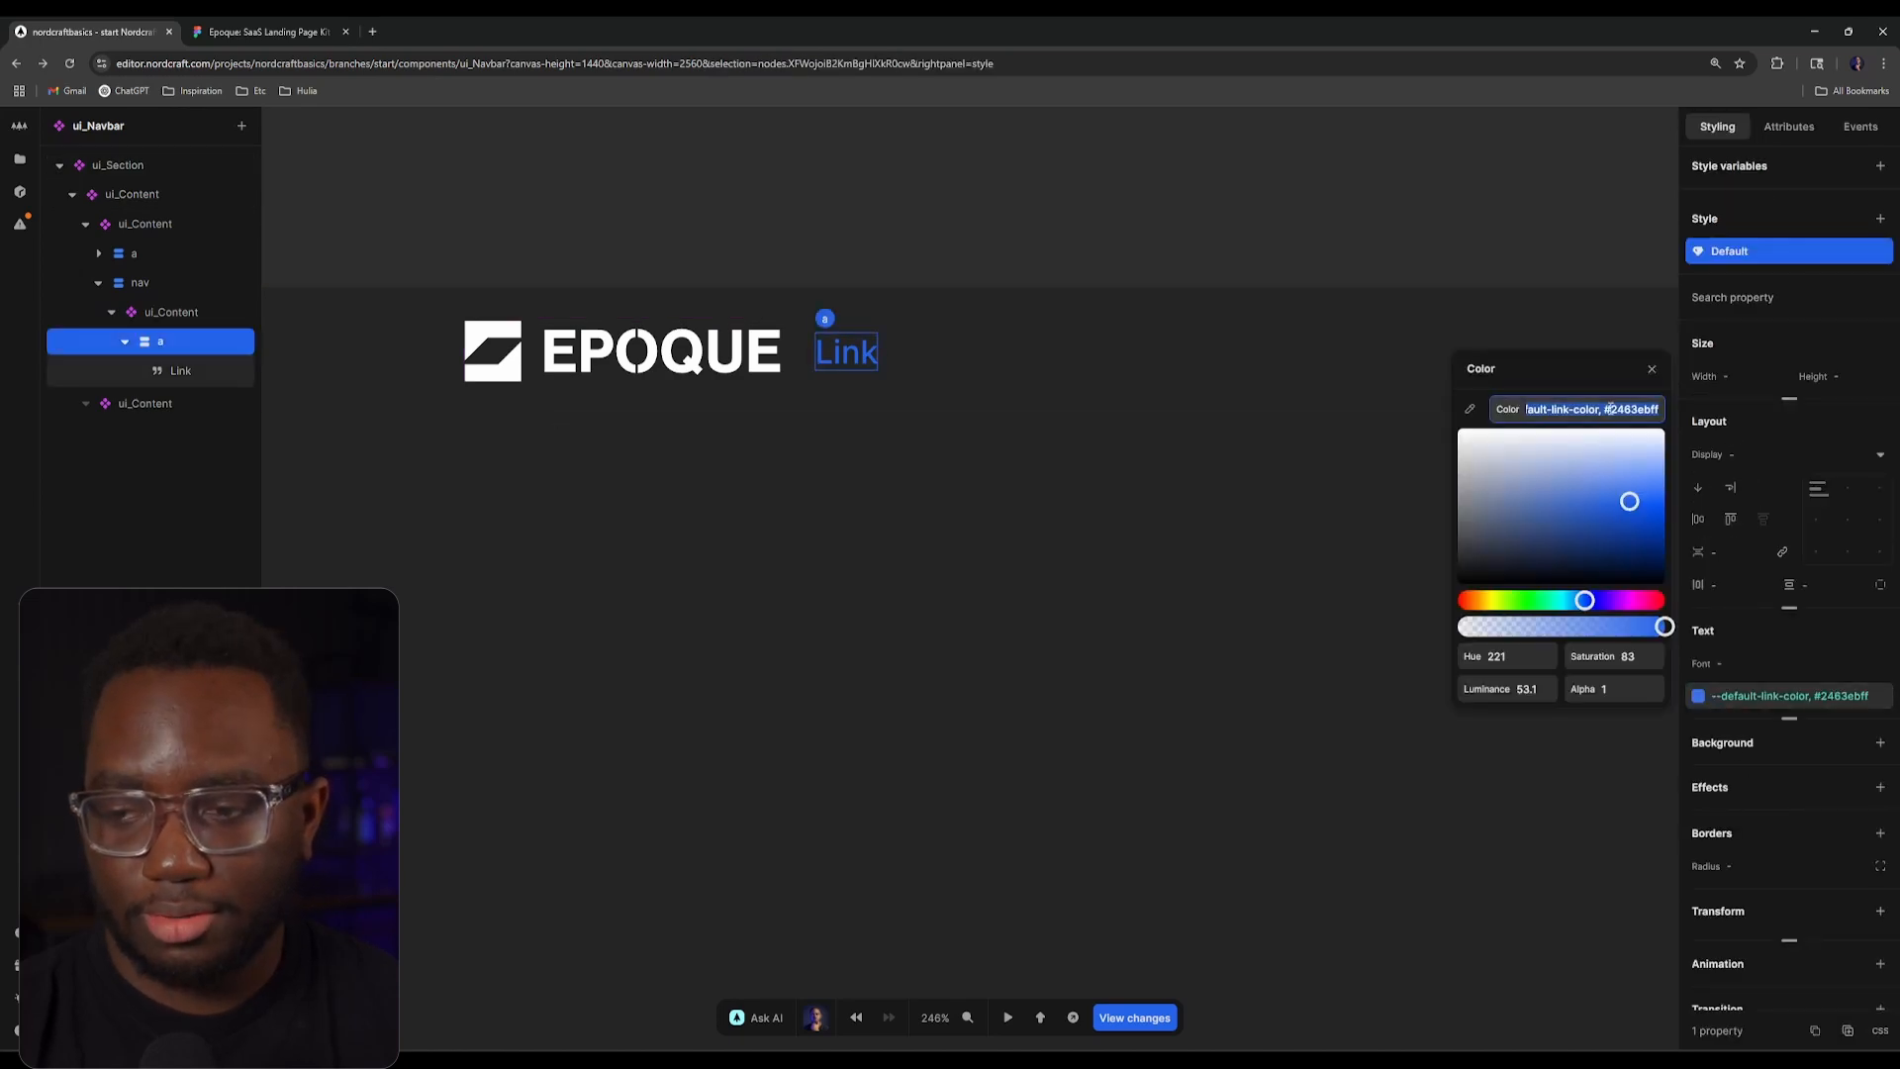
key("BackSpace")
left_click(1556, 254)
Step: Repeat the nav's link element over the _NAV_LINKS variable
left_click(188, 370)
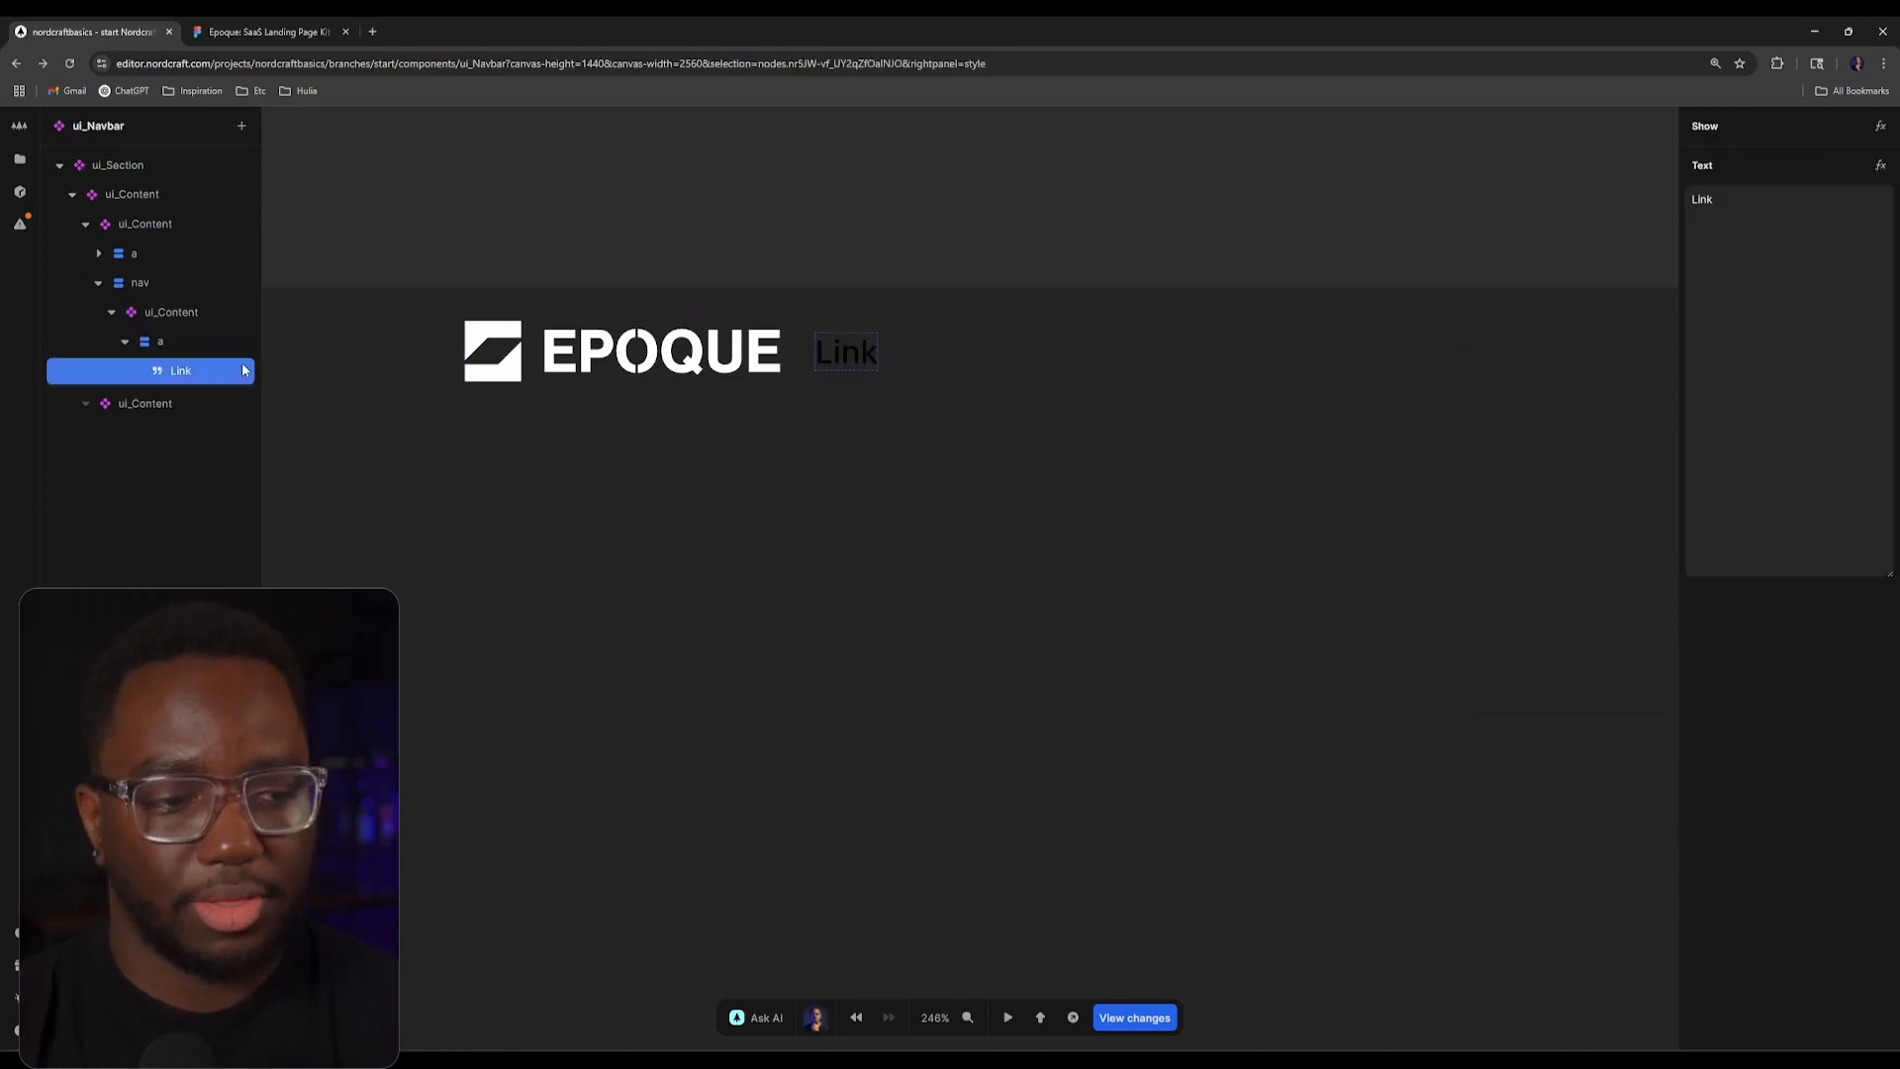
left_click(192, 346)
left_click_drag(262, 334, 292, 333)
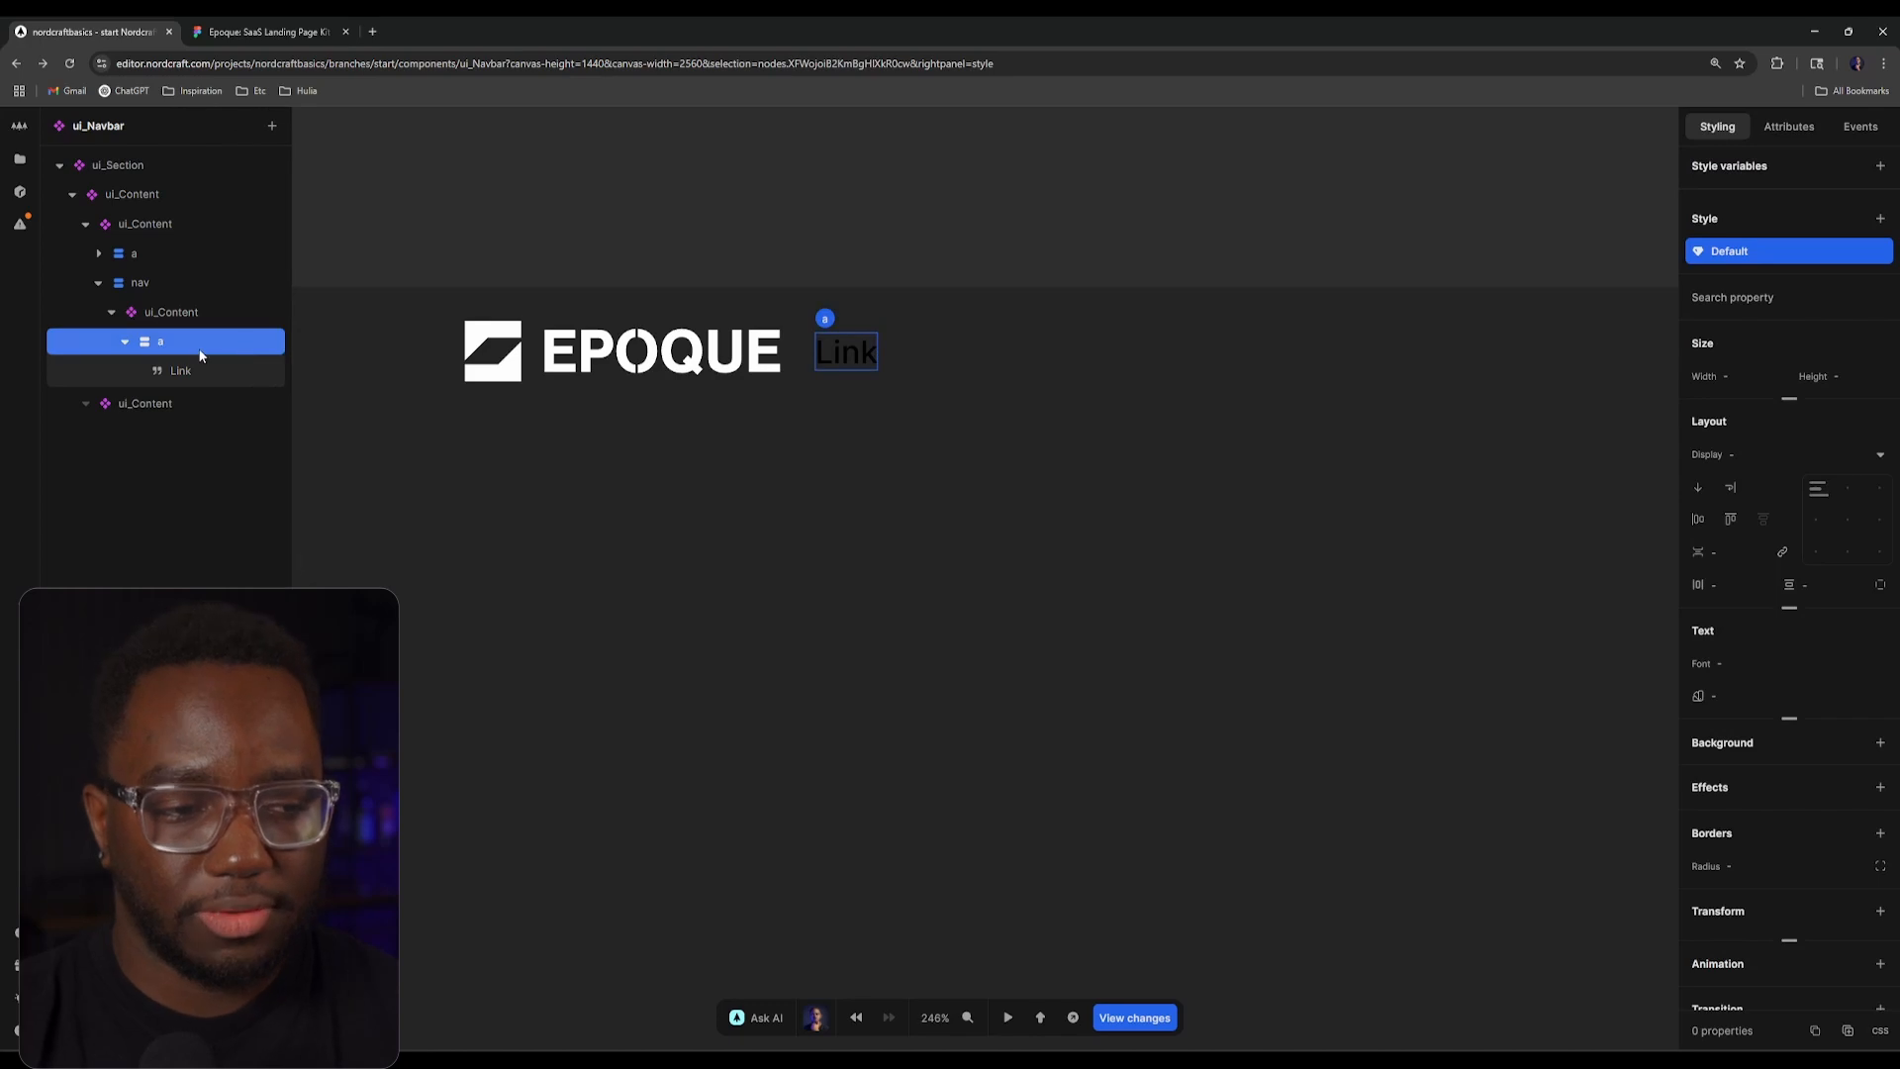
right_click(202, 344)
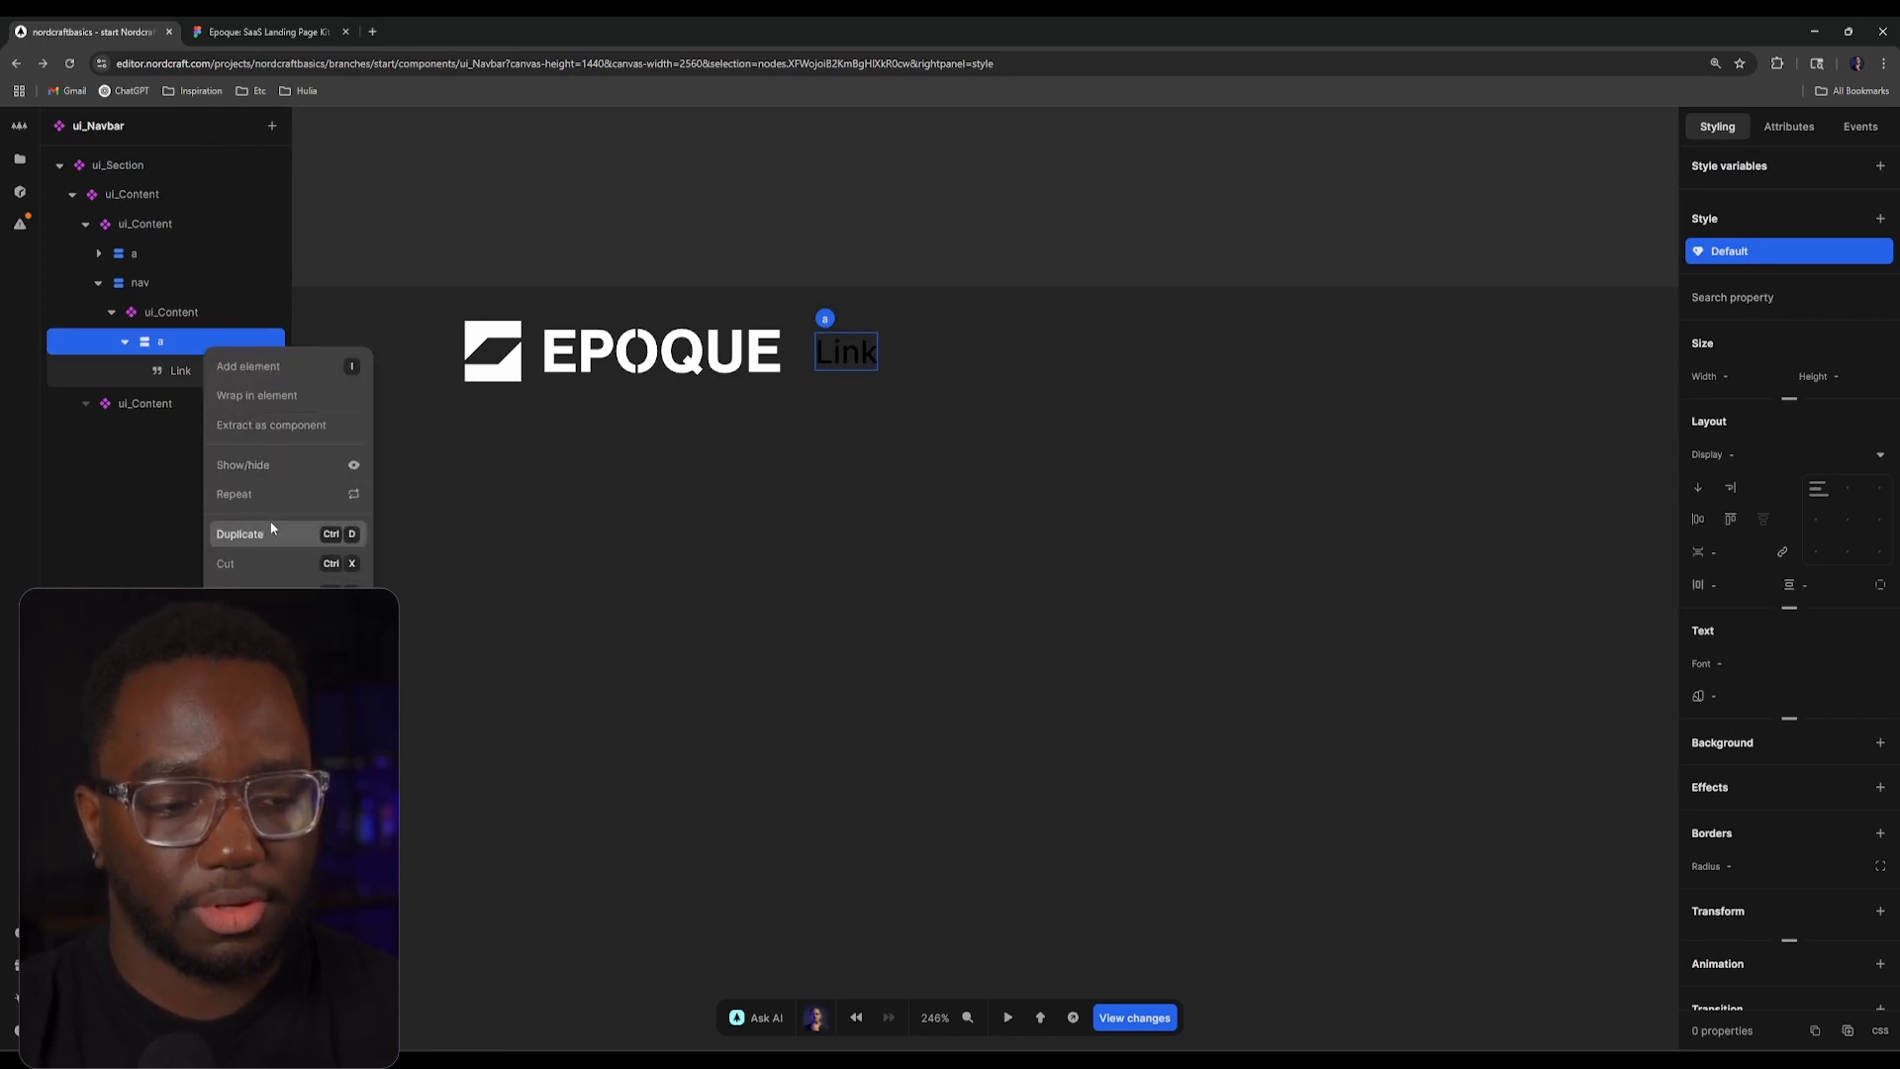
left_click(263, 492)
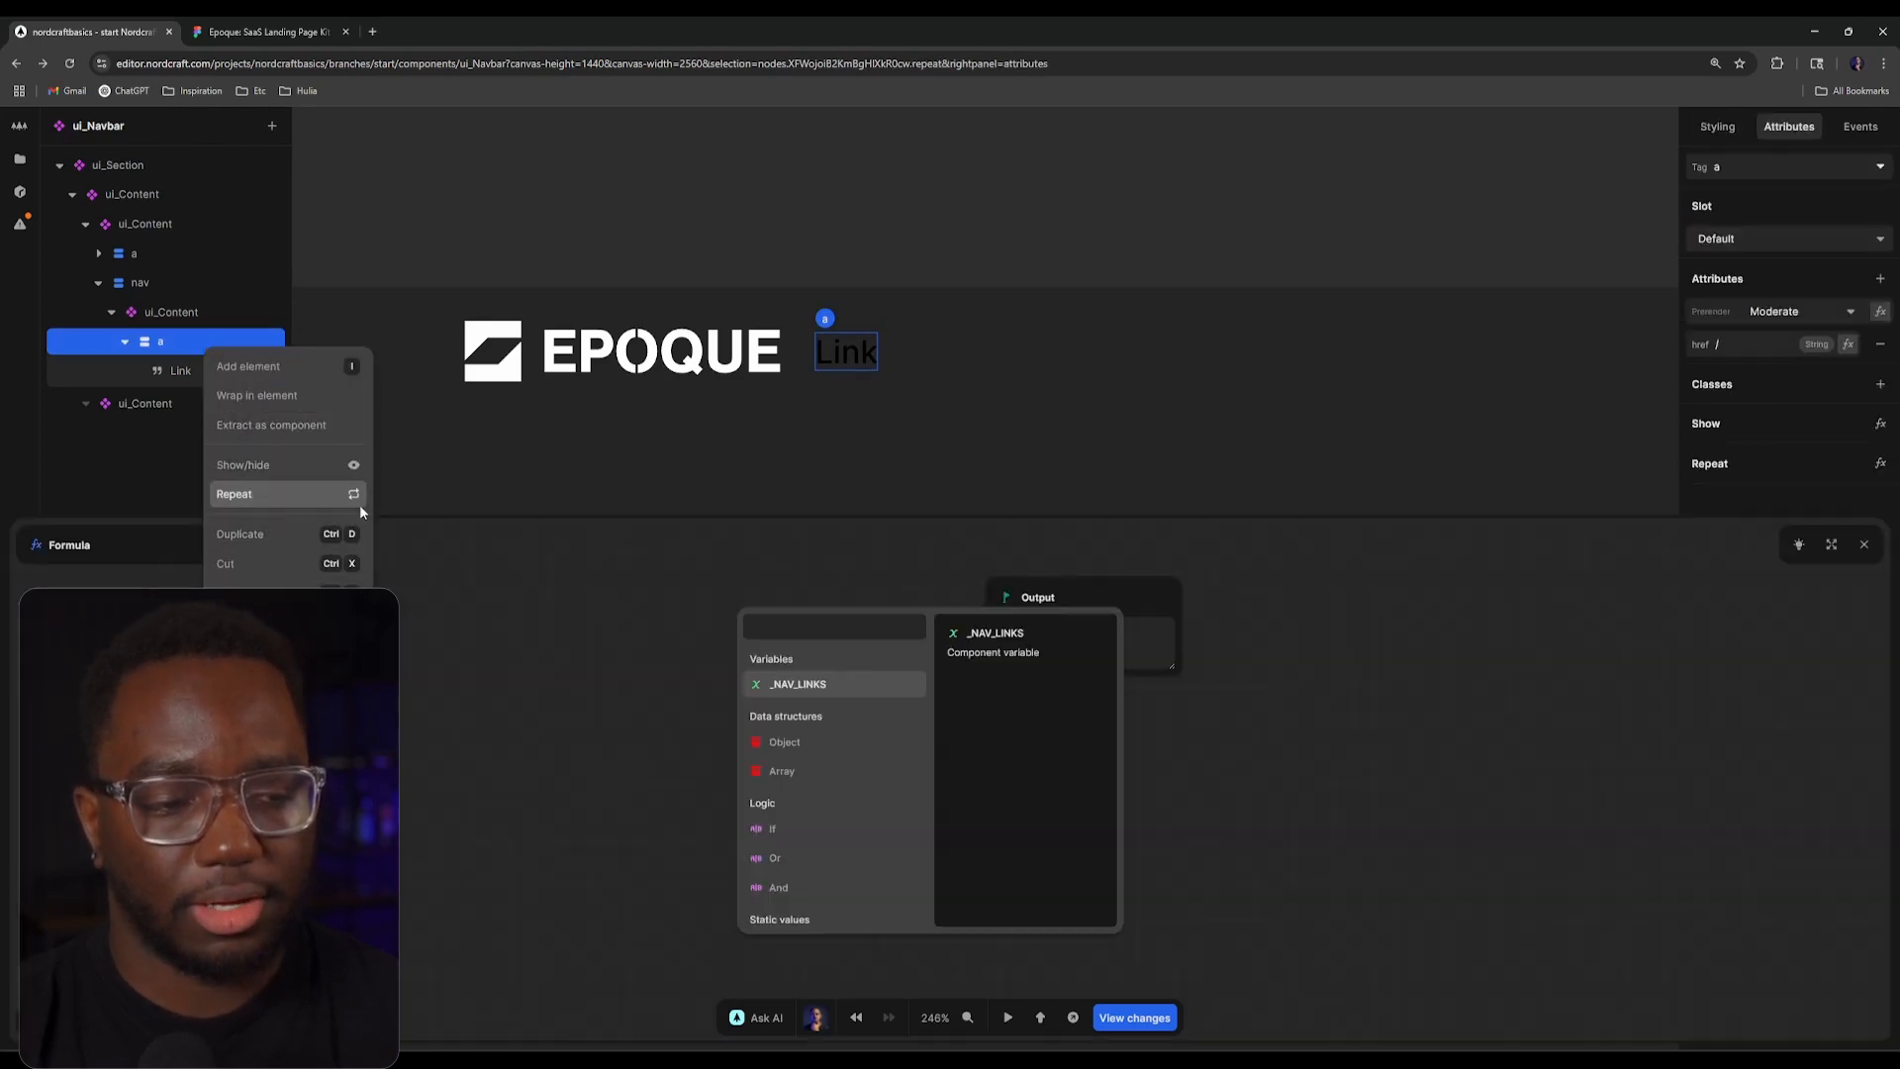
left_click(829, 694)
scroll(1036, 296, "down", 3)
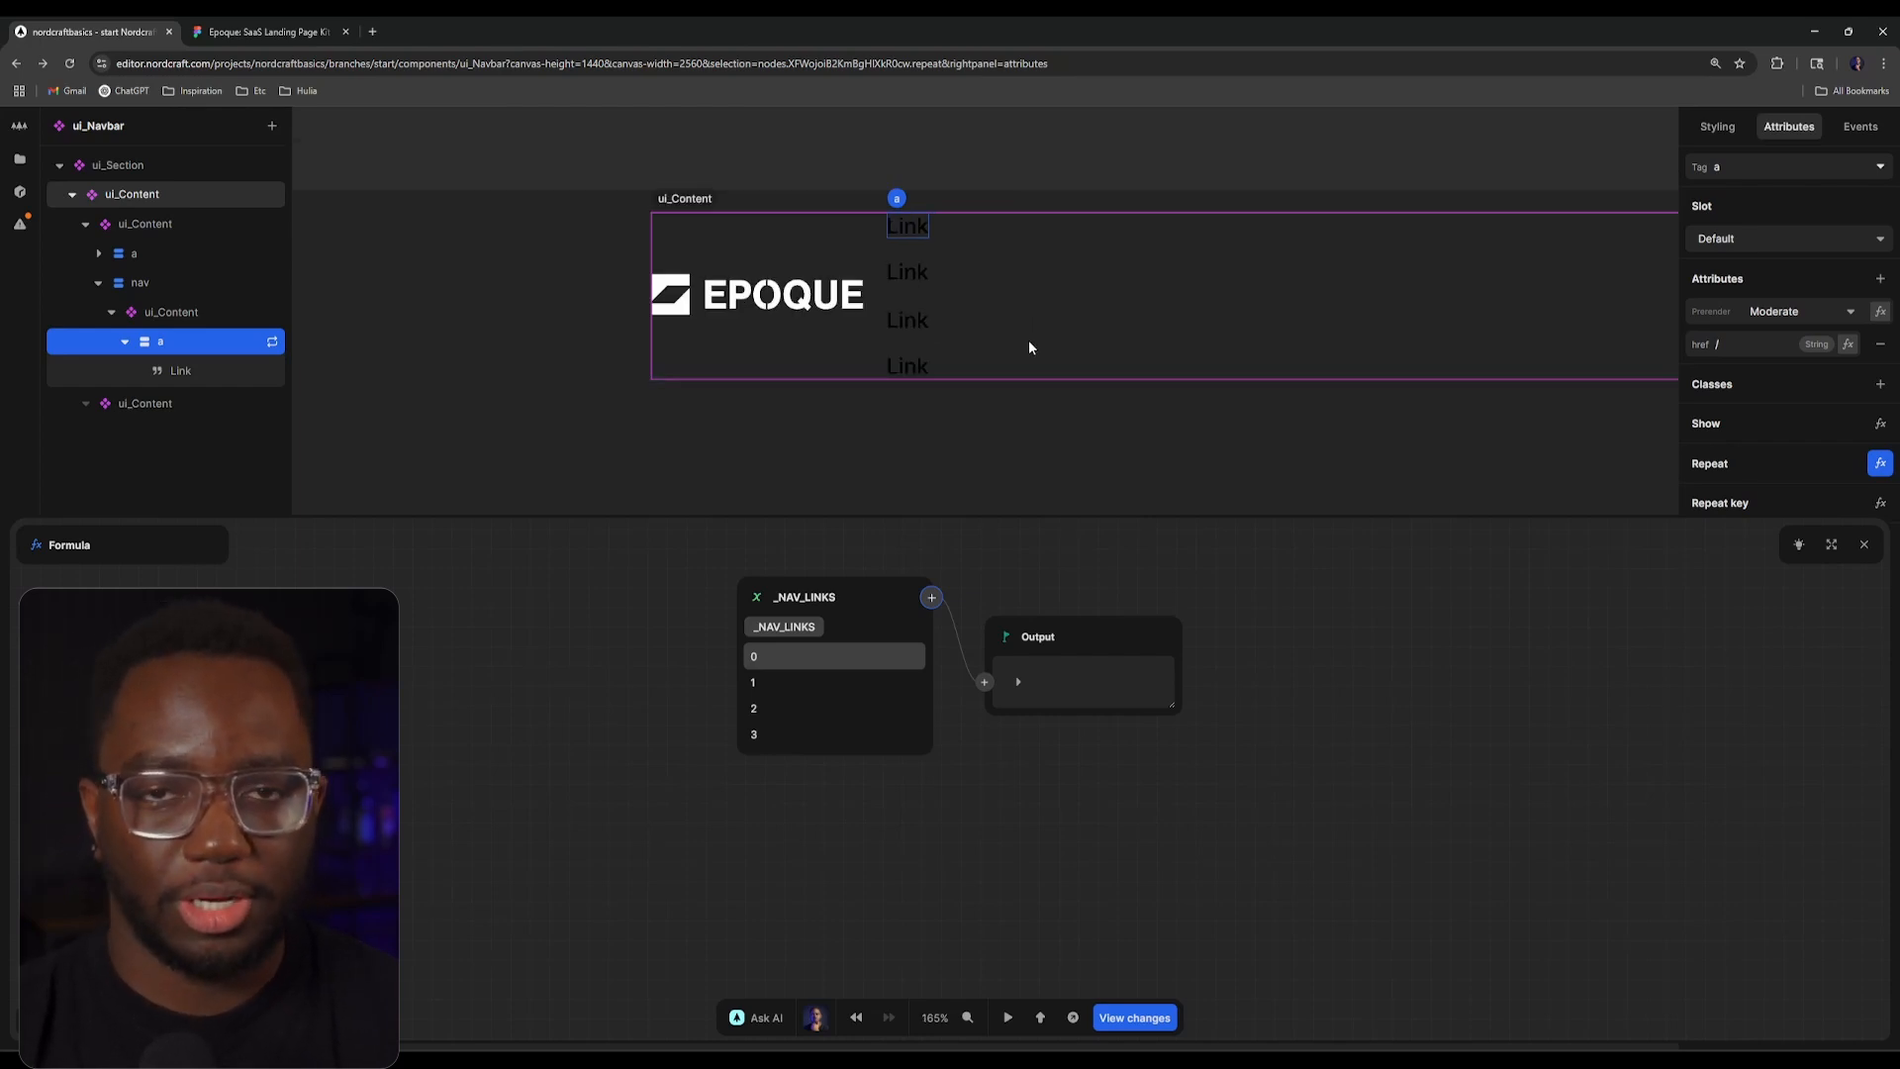
left_click(1864, 546)
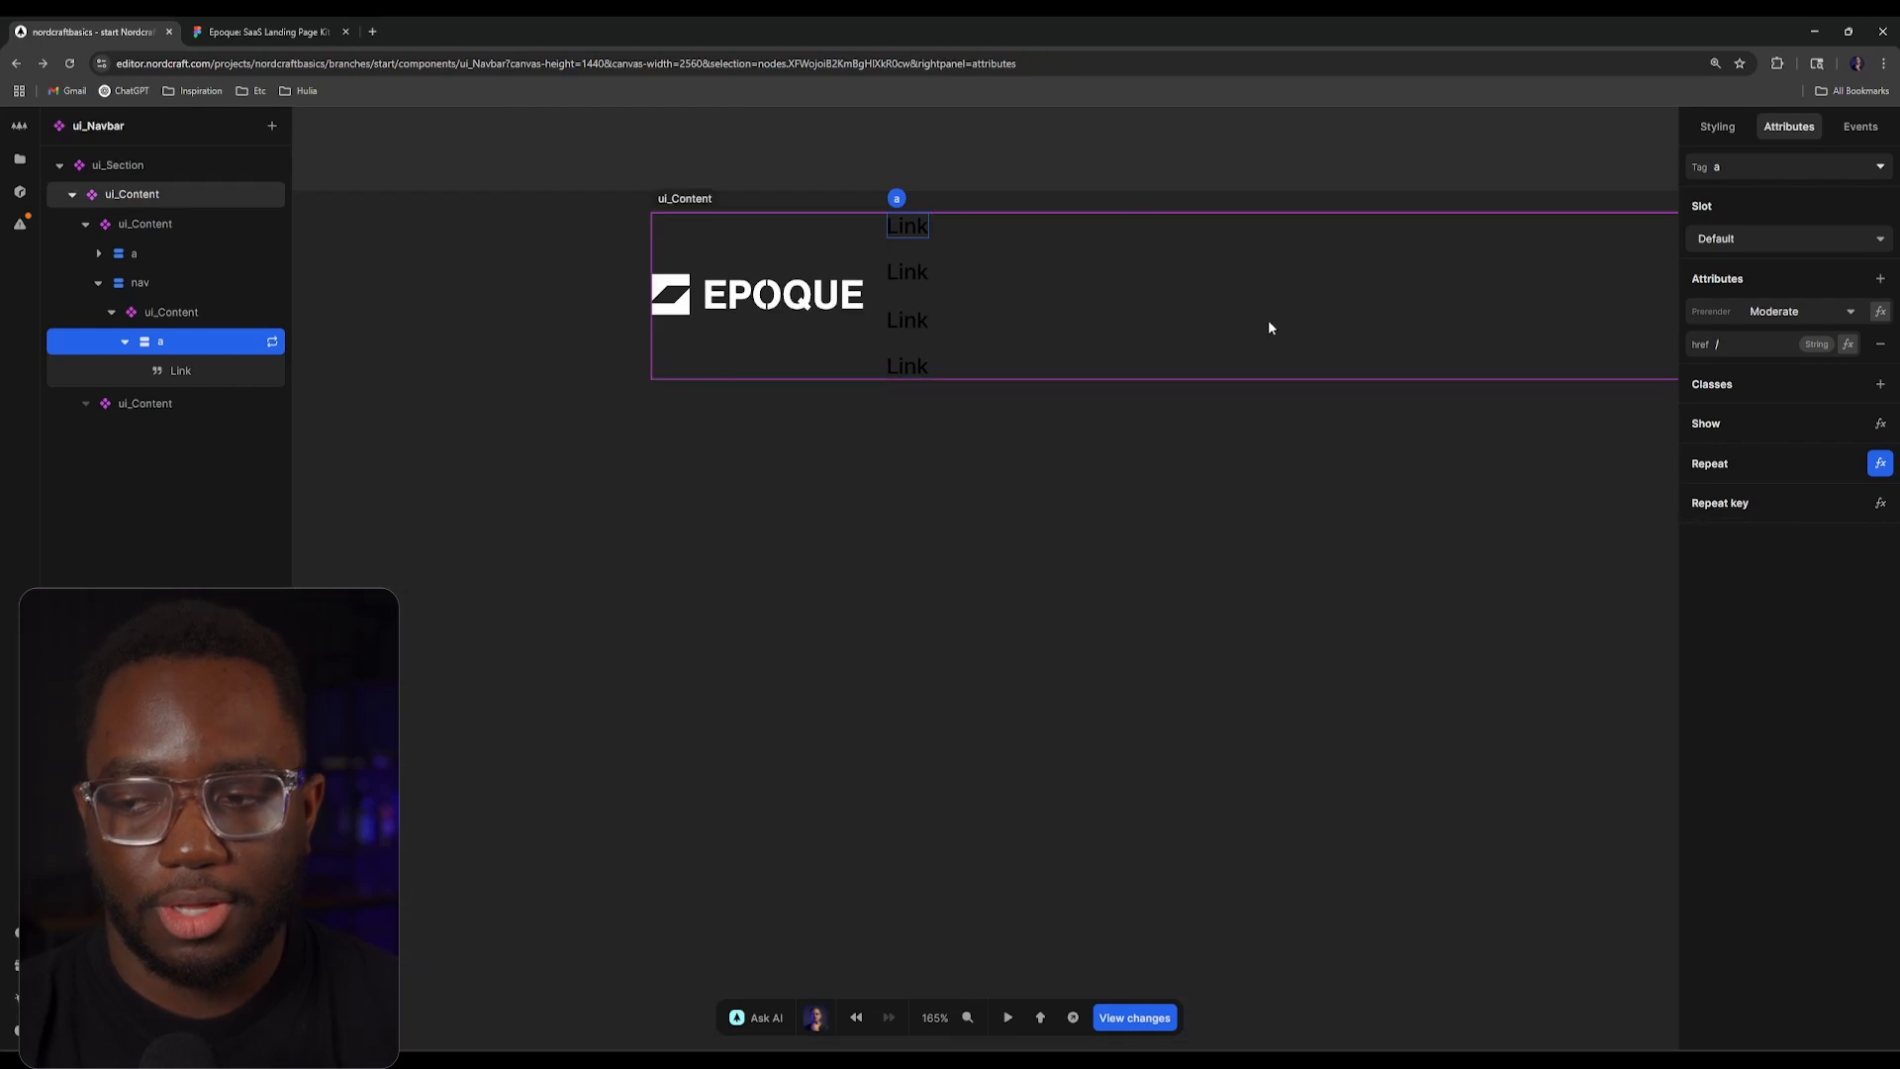
Step: Bind the repeated link's href attribute to the url of the repeat Item
left_click(1703, 344)
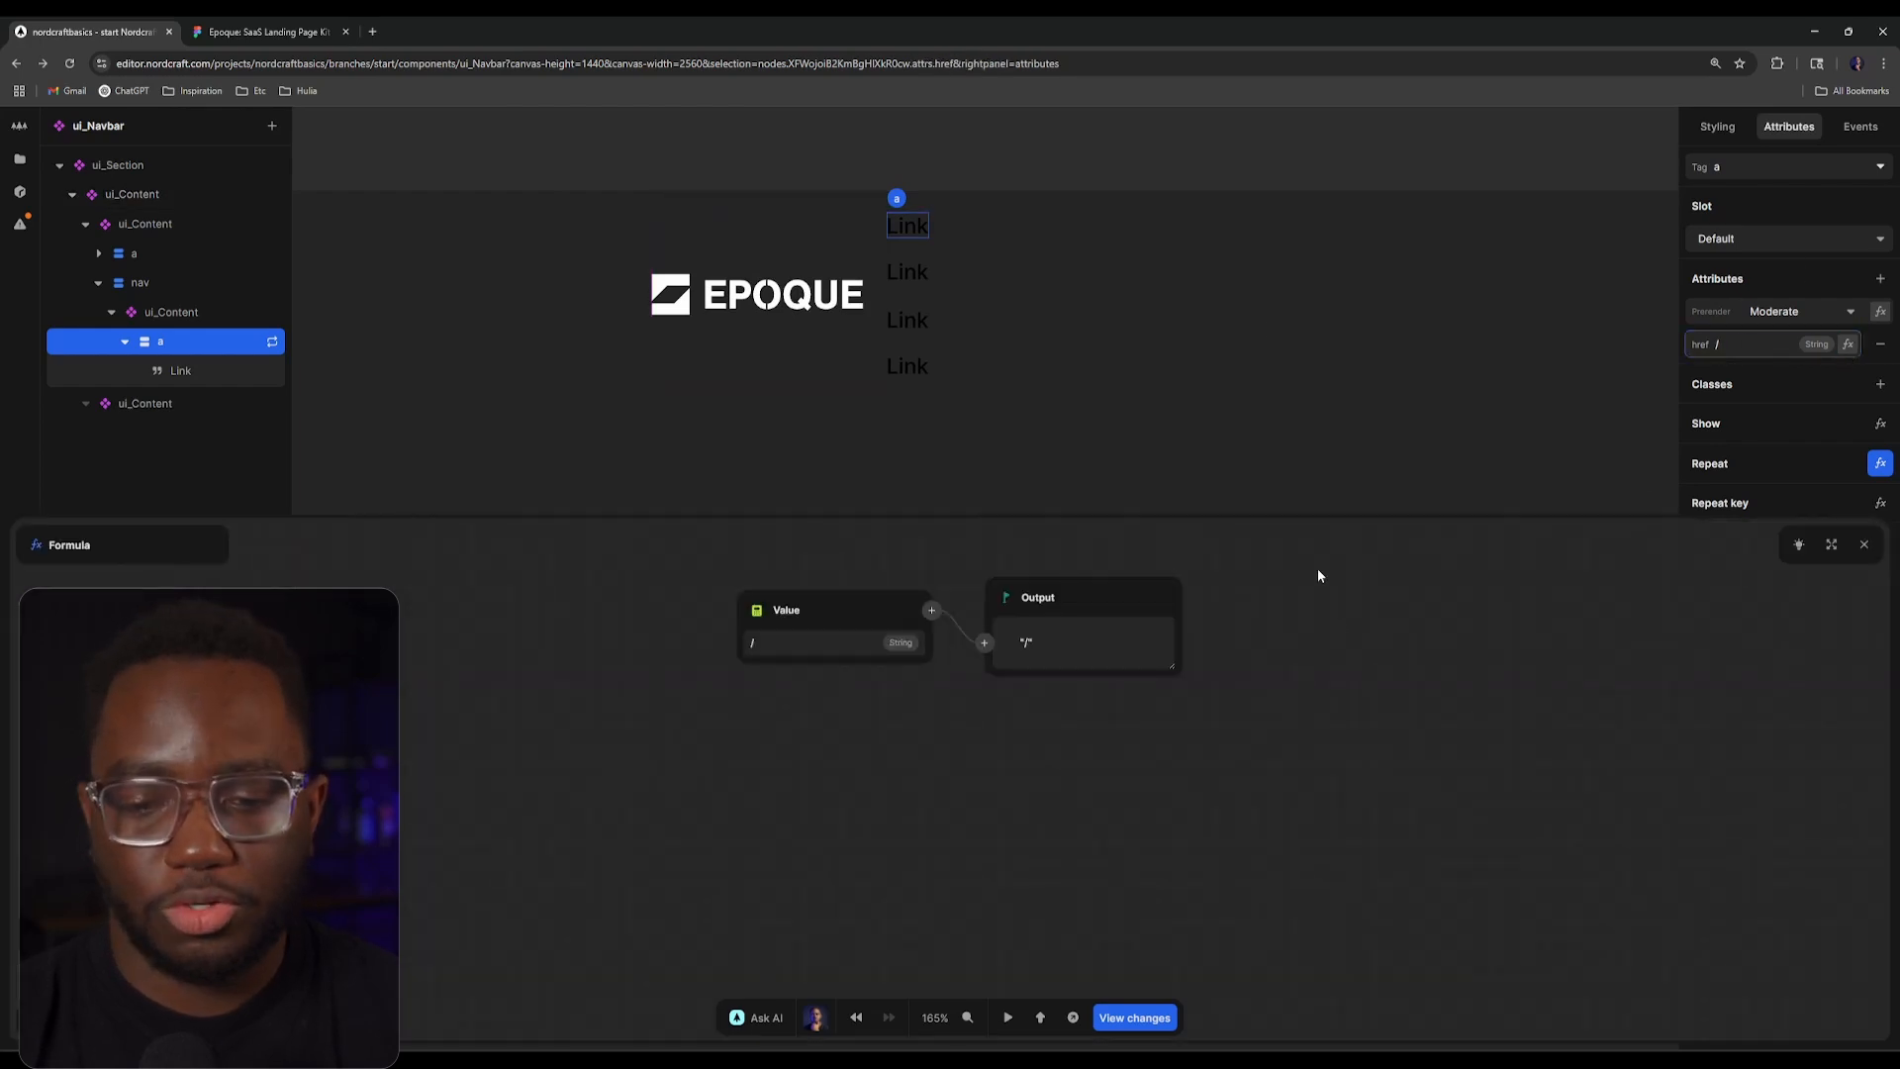
left_click(769, 625)
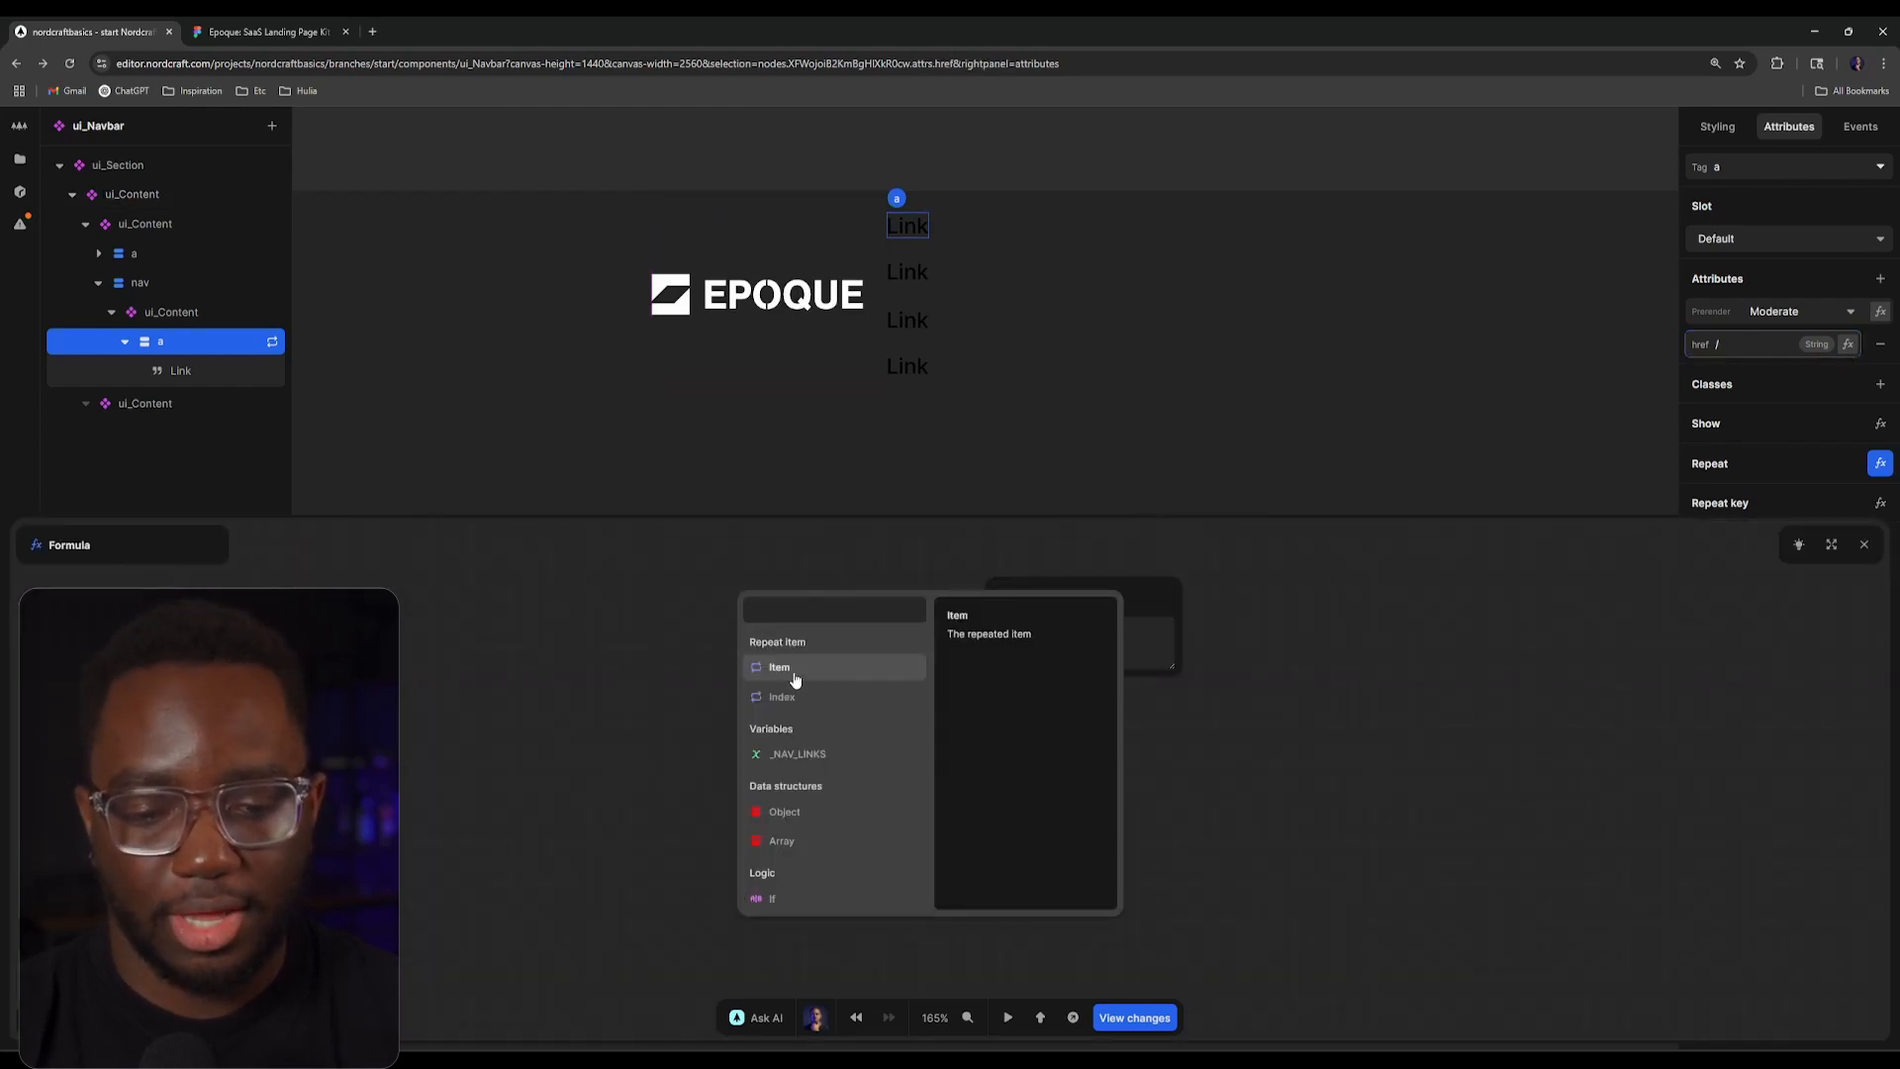
left_click(791, 671)
left_click(782, 675)
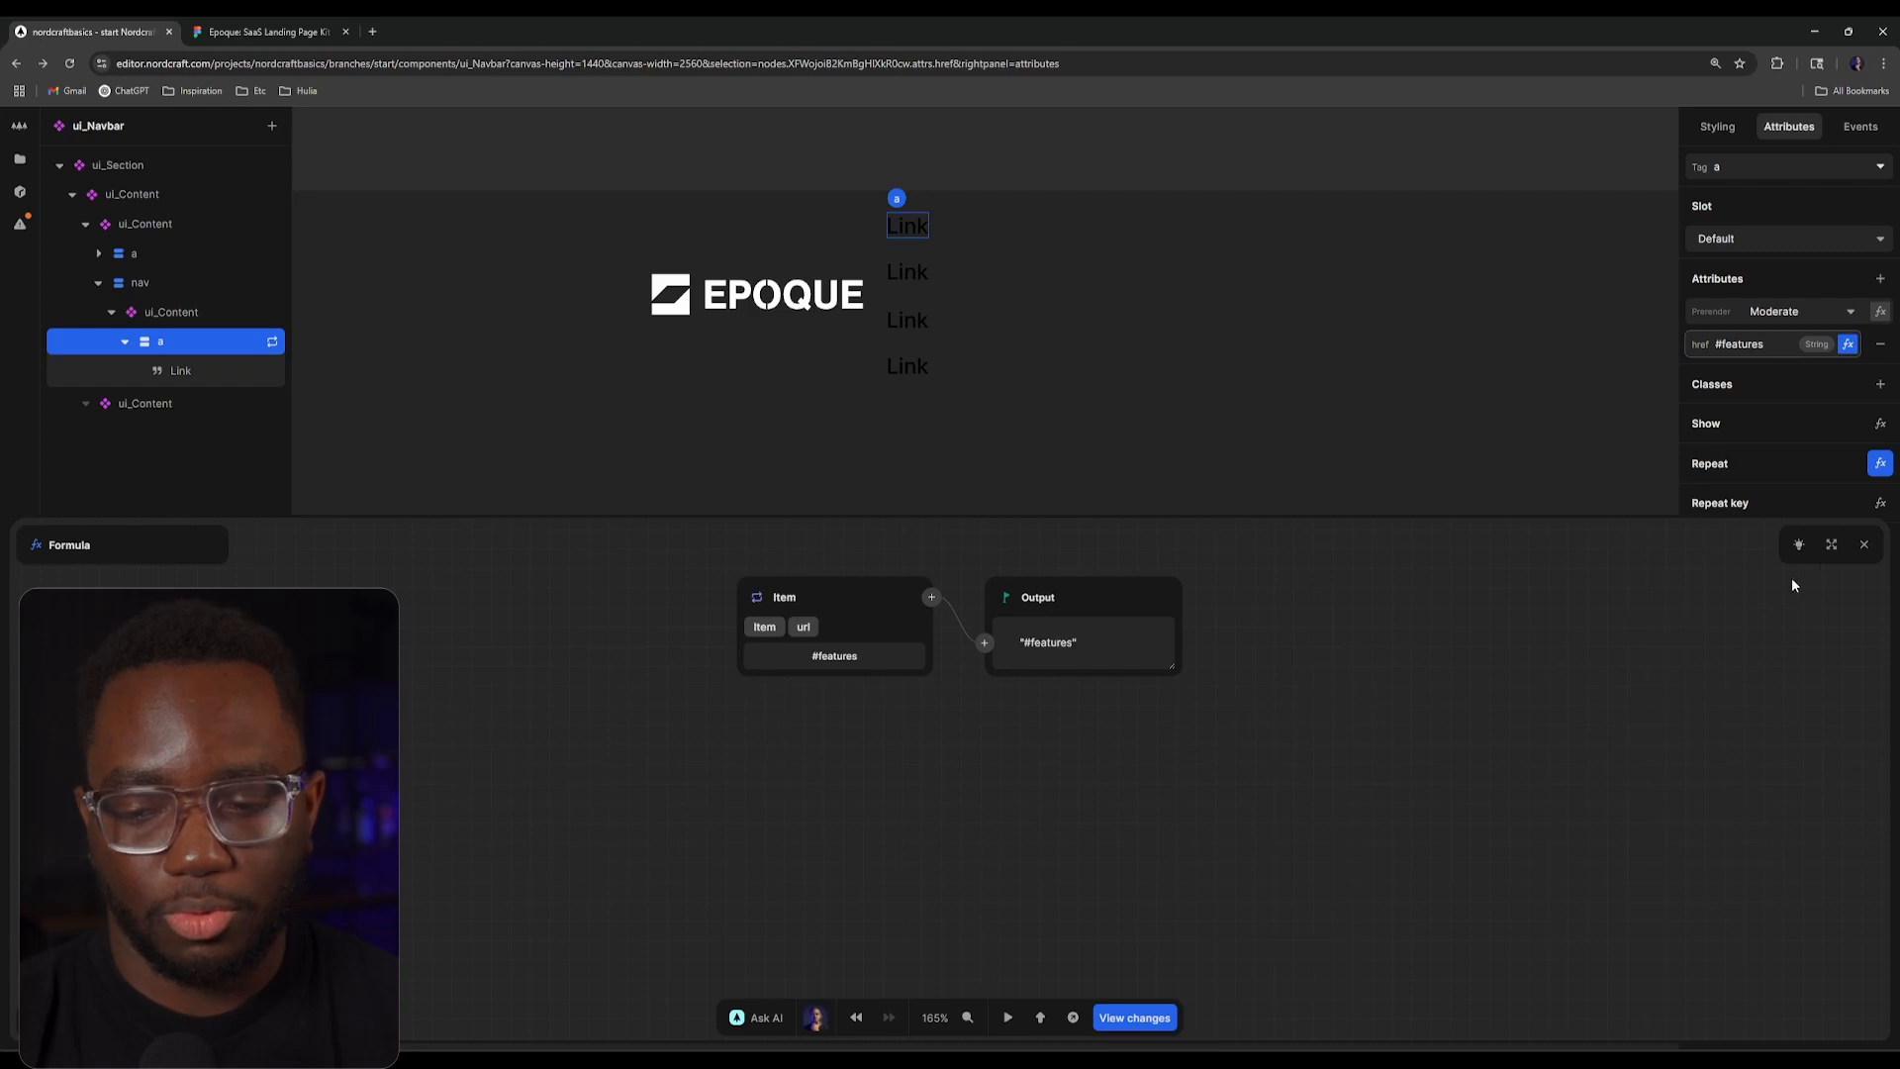
left_click(1862, 546)
Step: Bind the text inside the nav's repeated link to the label of the repeat Item
left_click(170, 370)
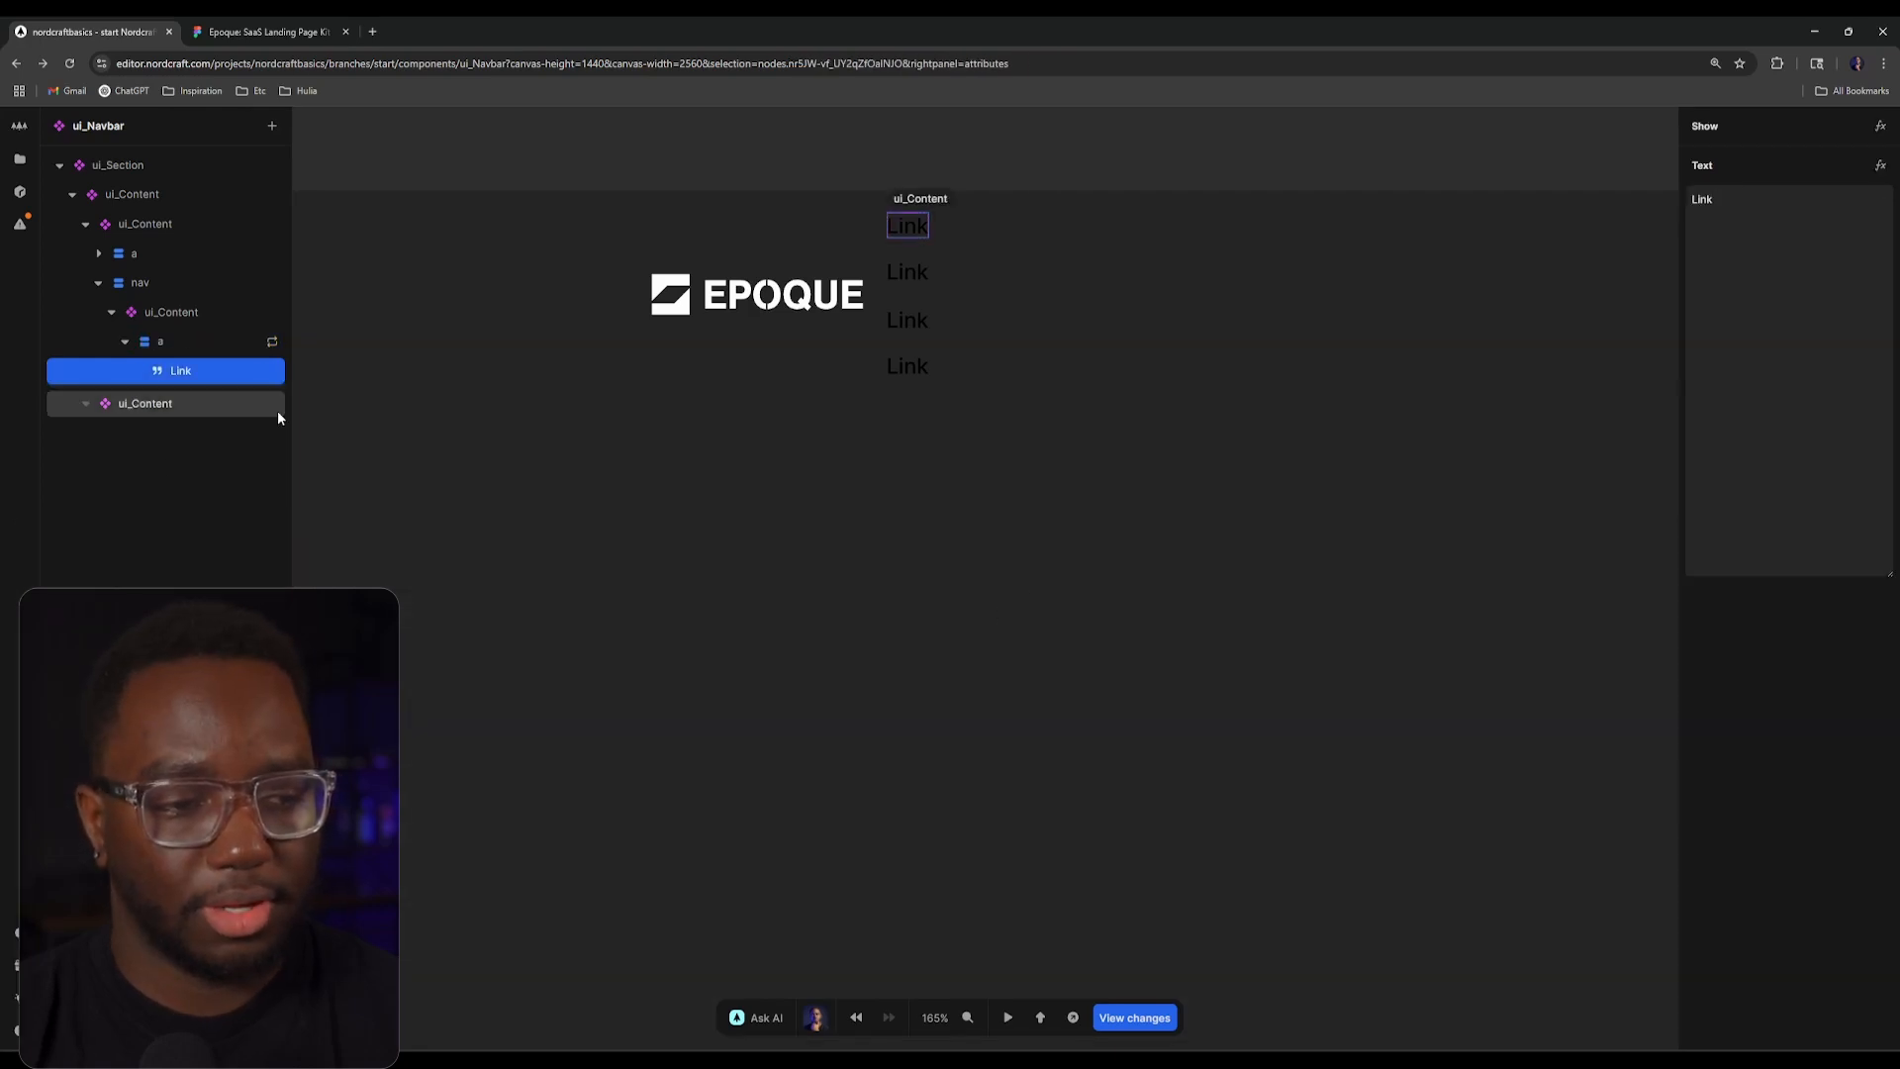
left_click(1882, 168)
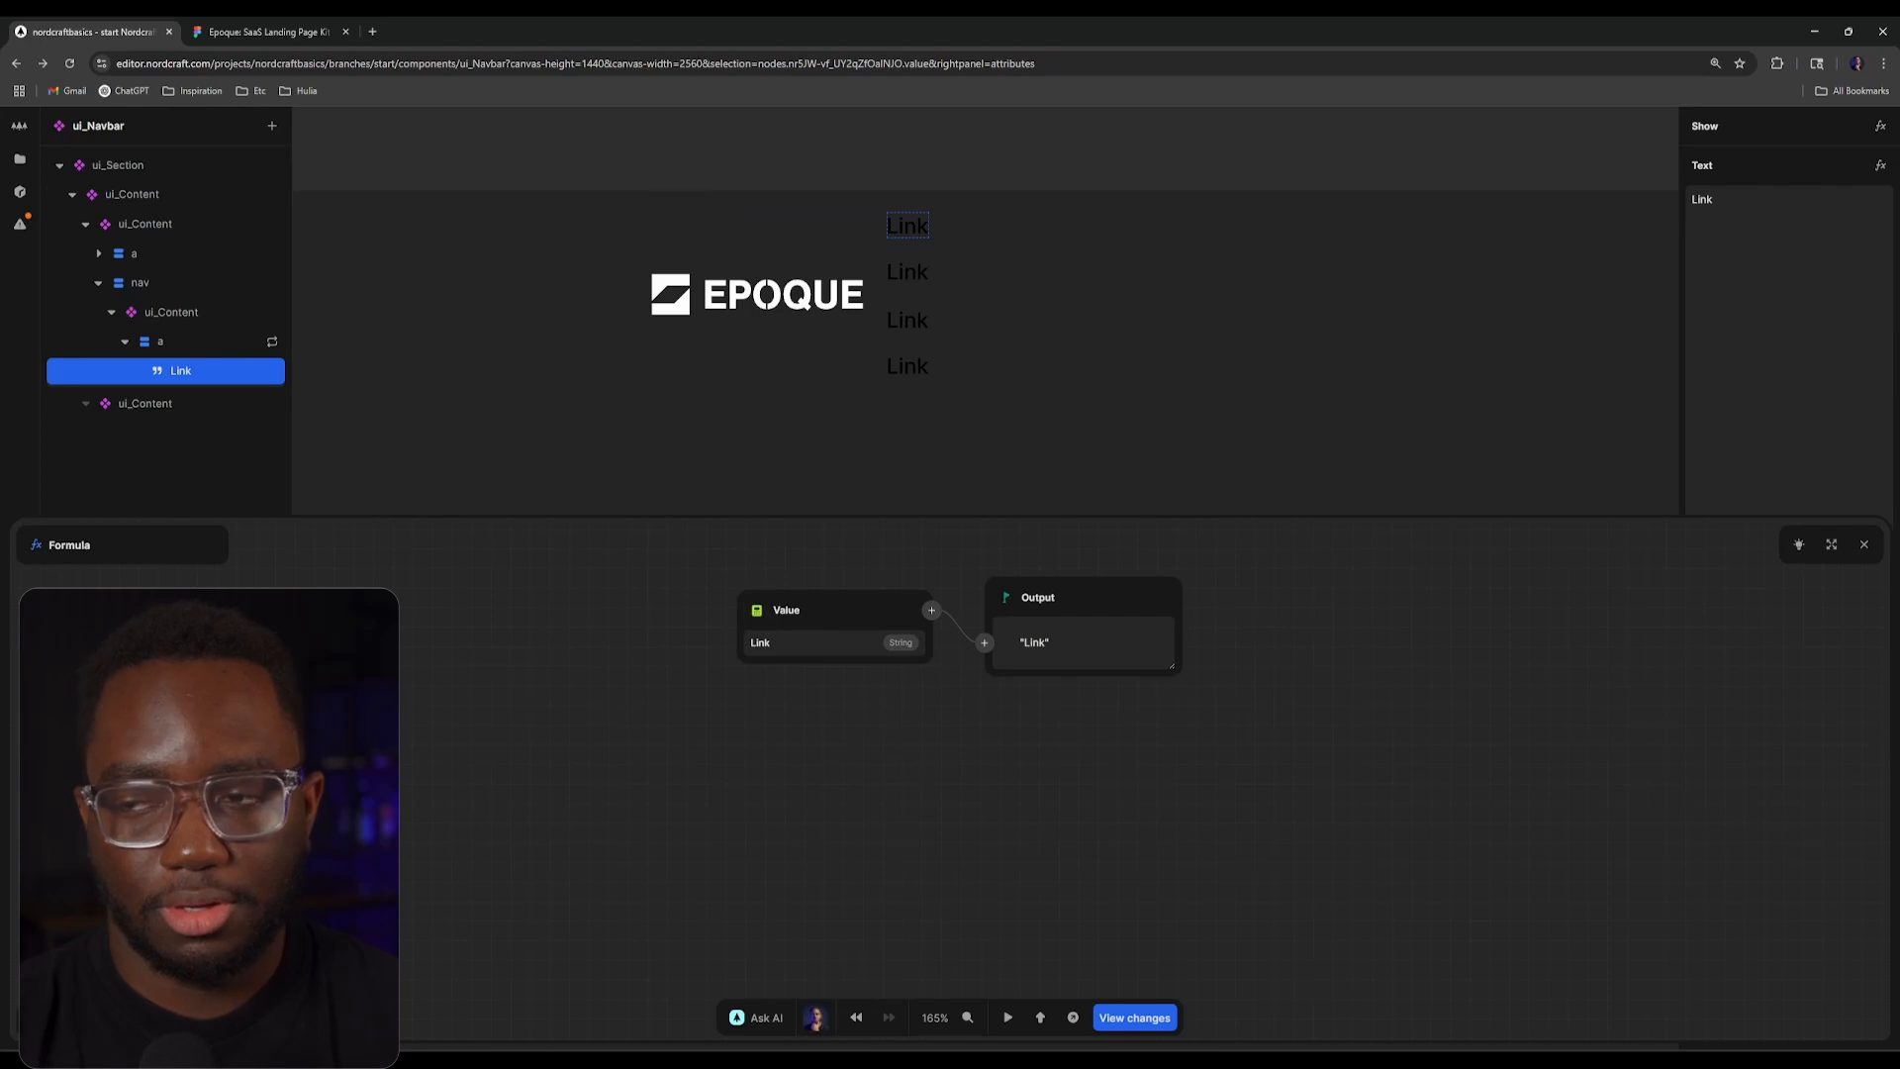
left_click(757, 607)
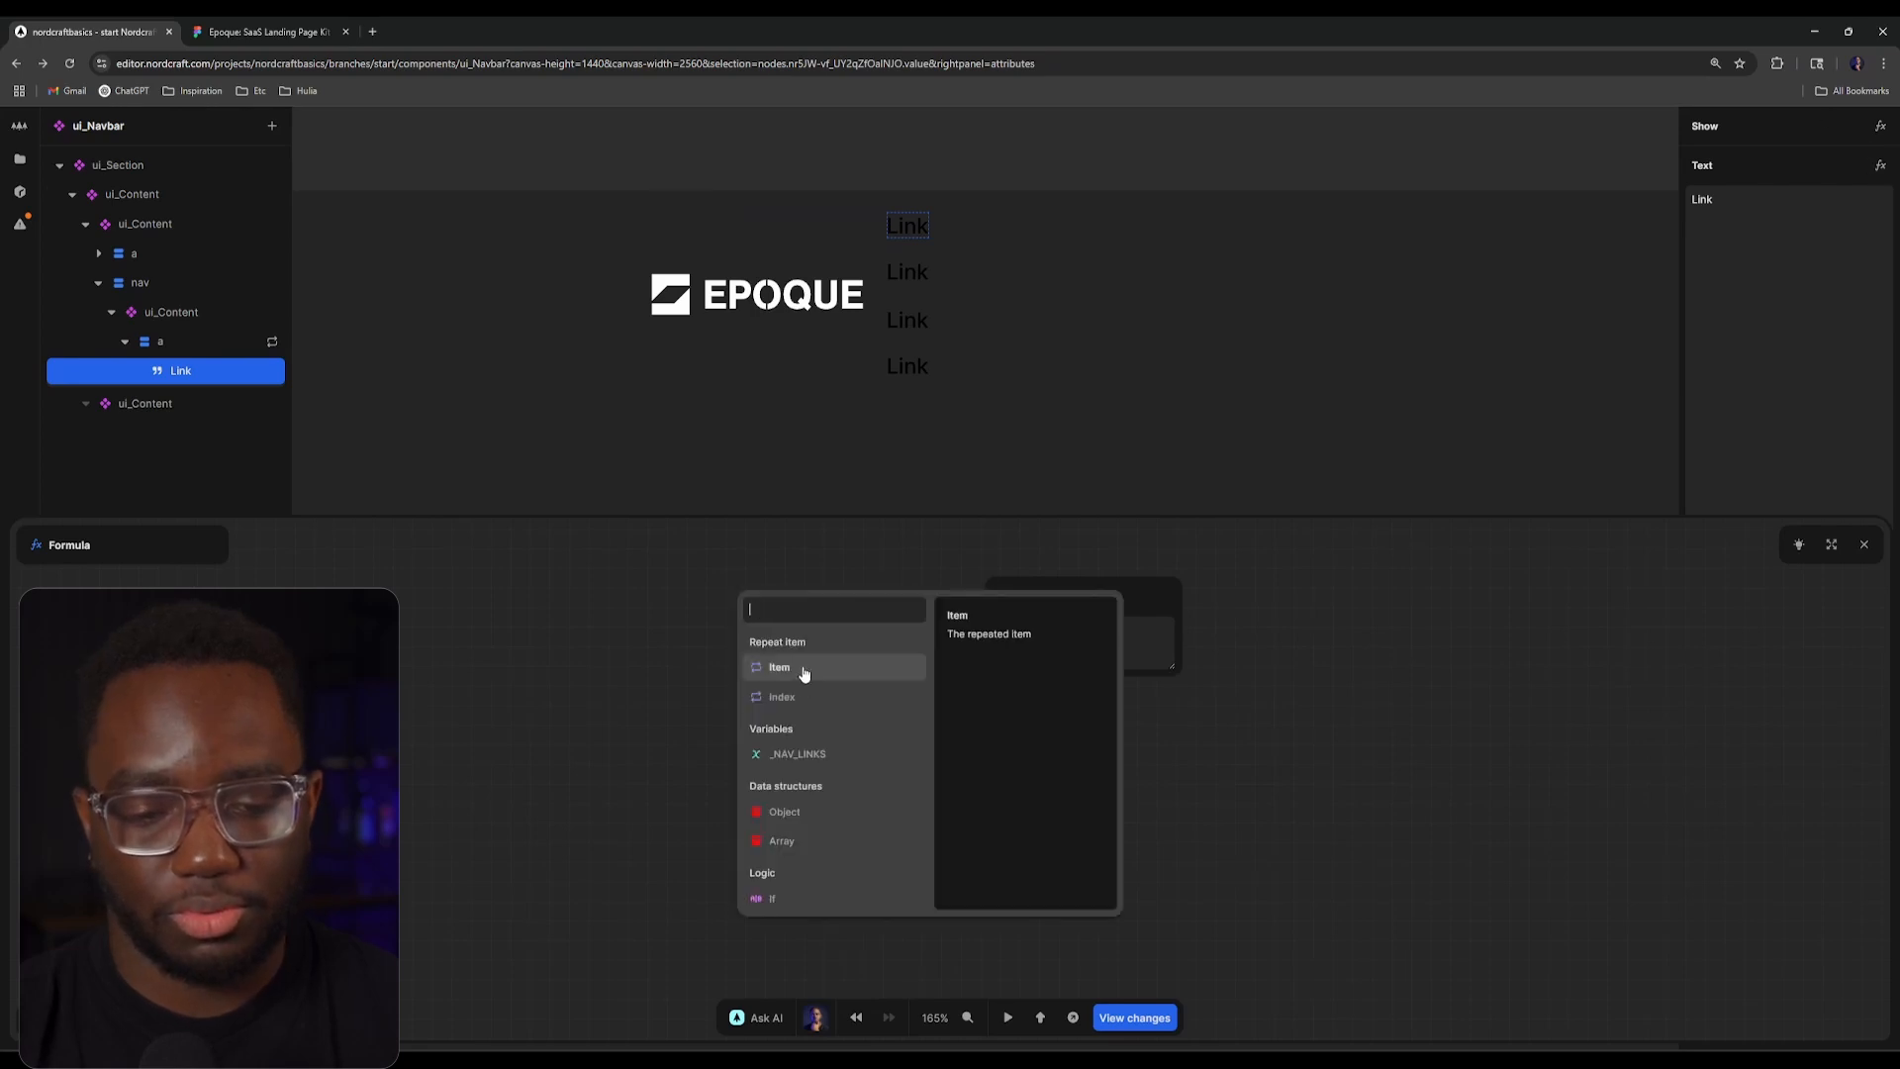
left_click(799, 669)
left_click(801, 655)
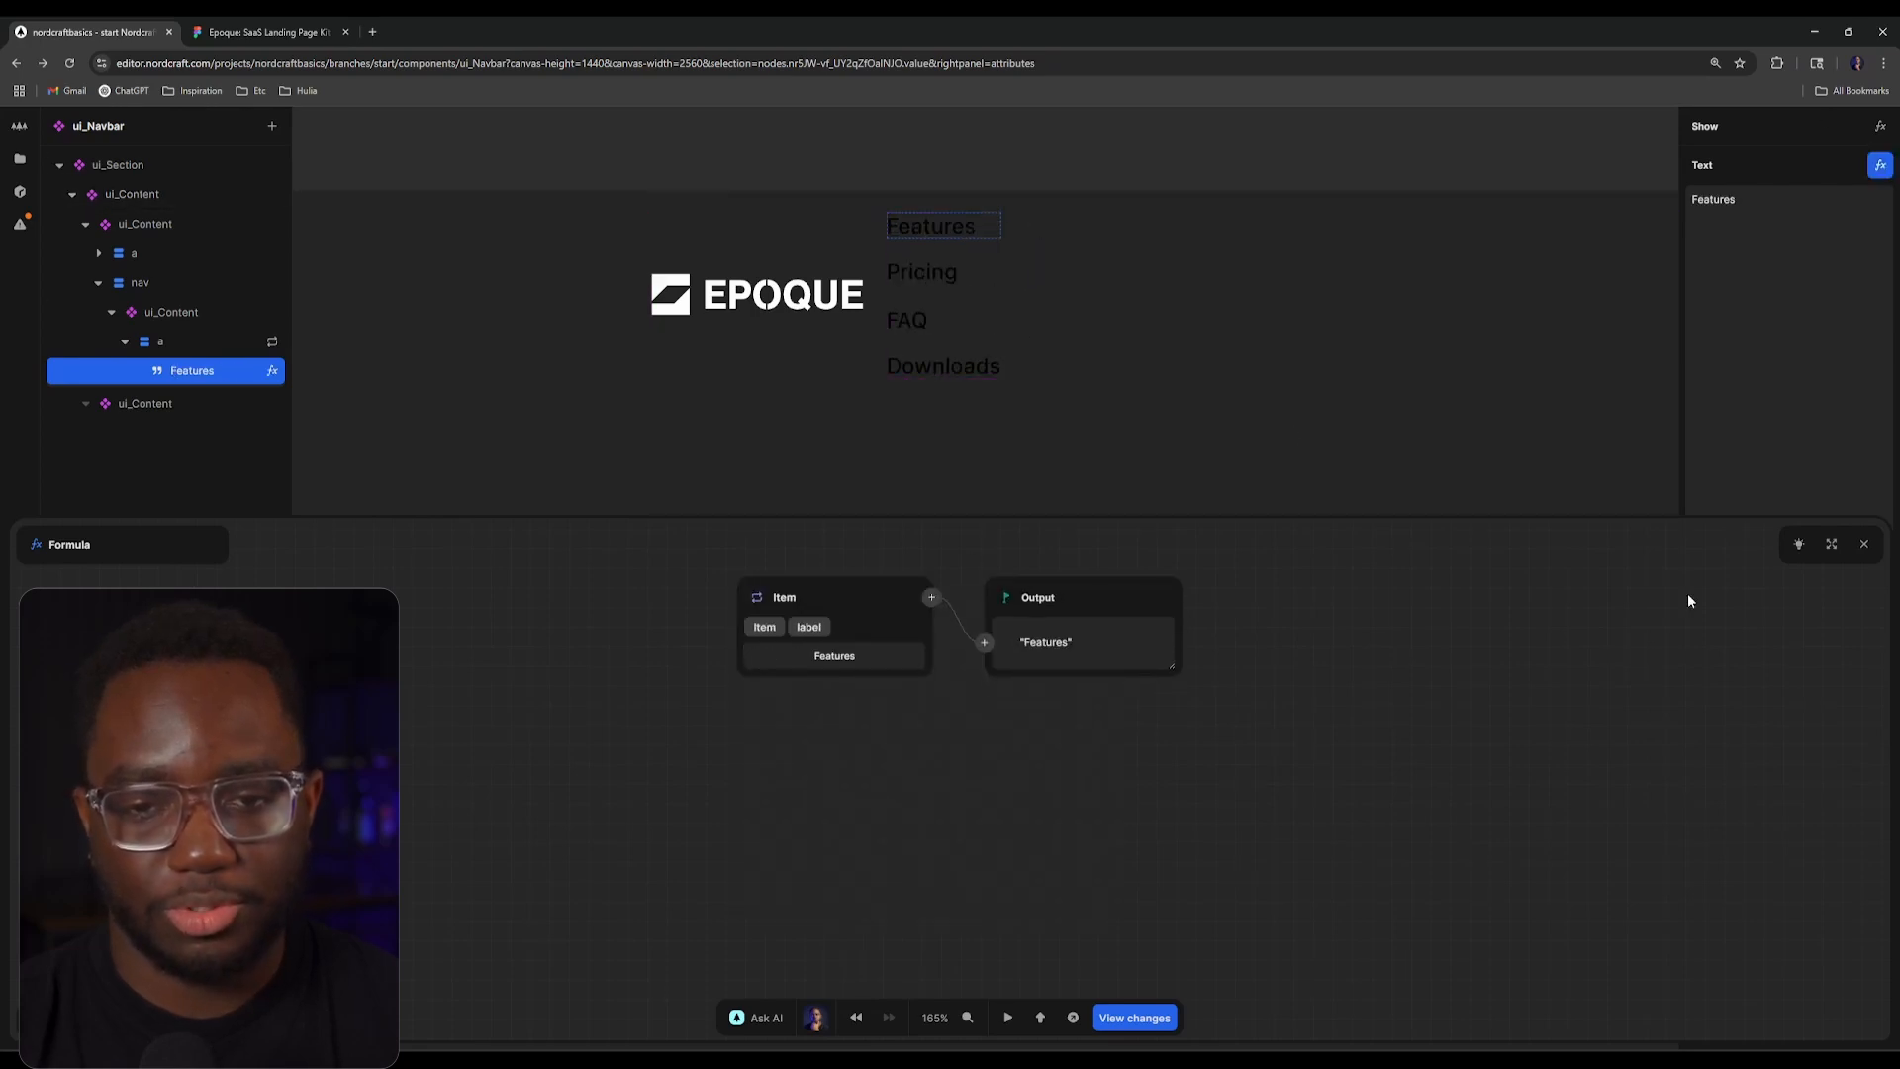
left_click(1864, 544)
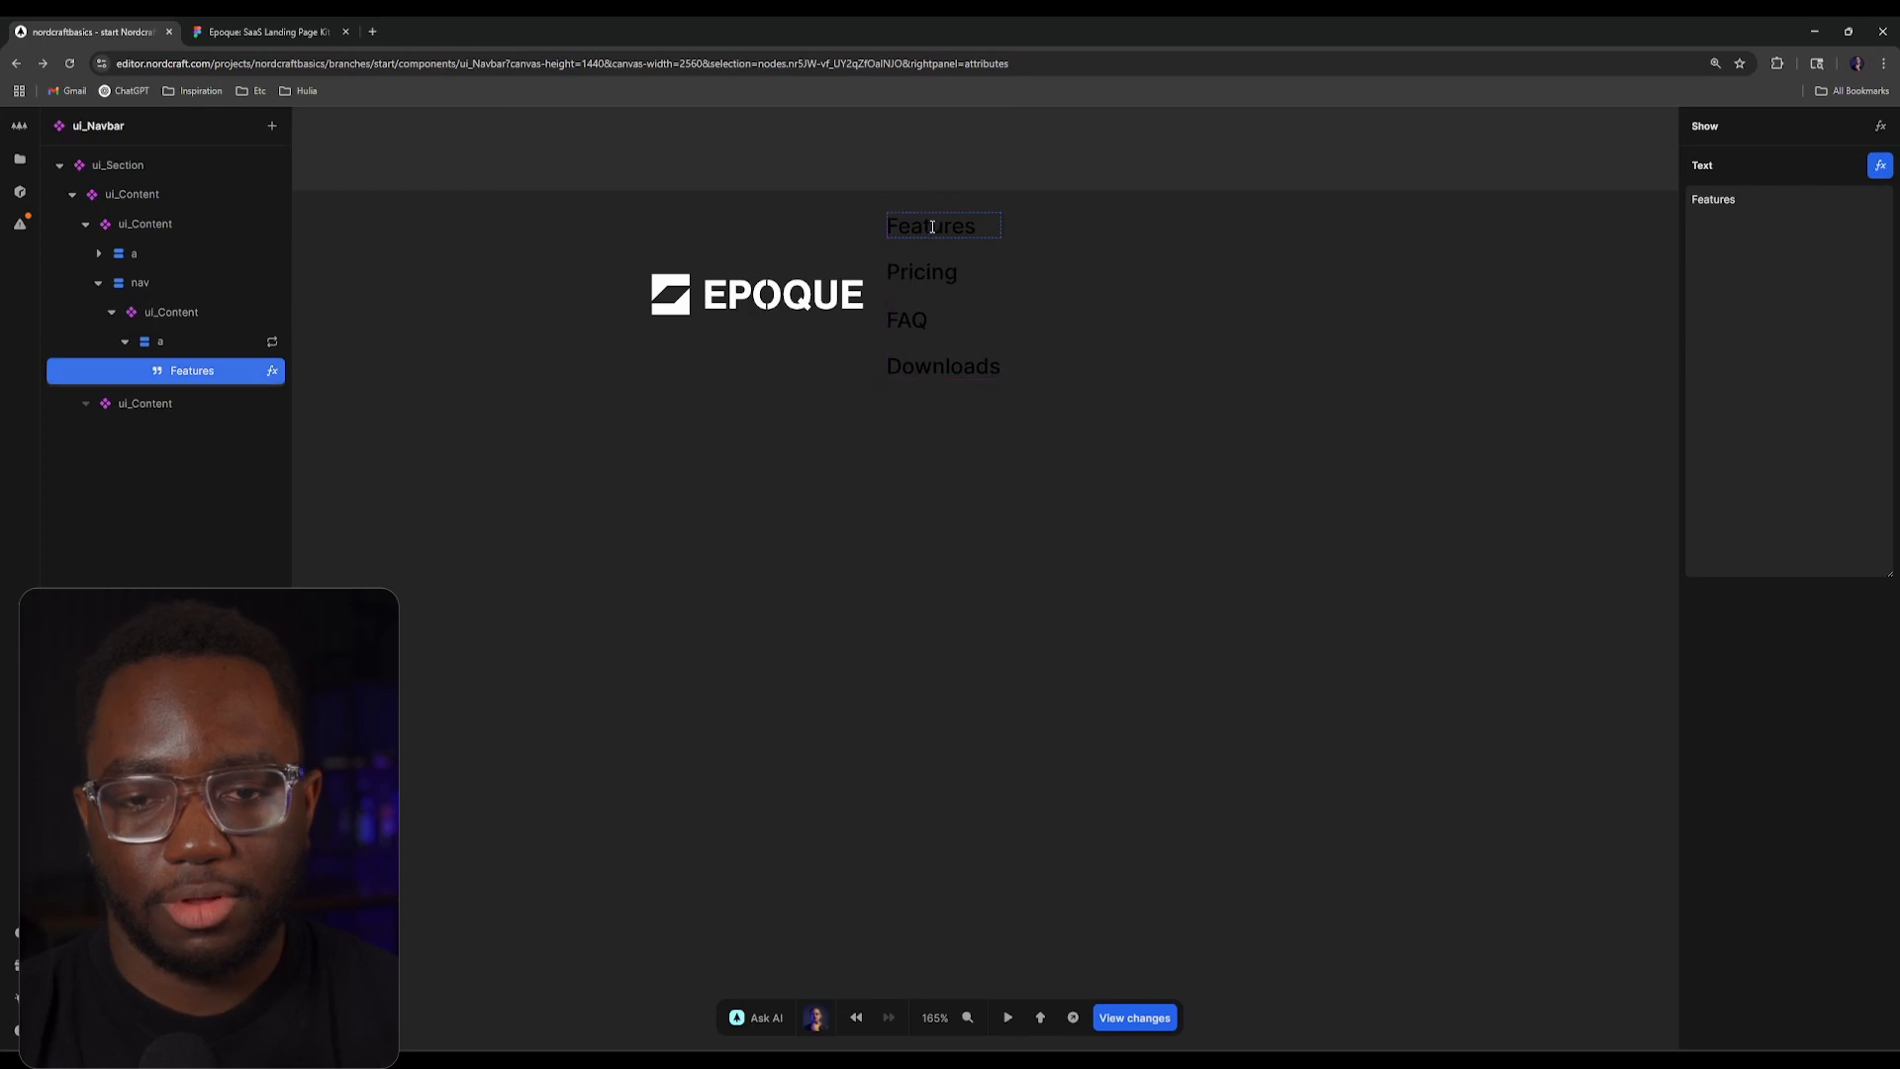
Step: Lay out the ui_Content component inside the nav element as a horizontal row
scroll(792, 395, "right", 3)
scroll(791, 396, "up", 1)
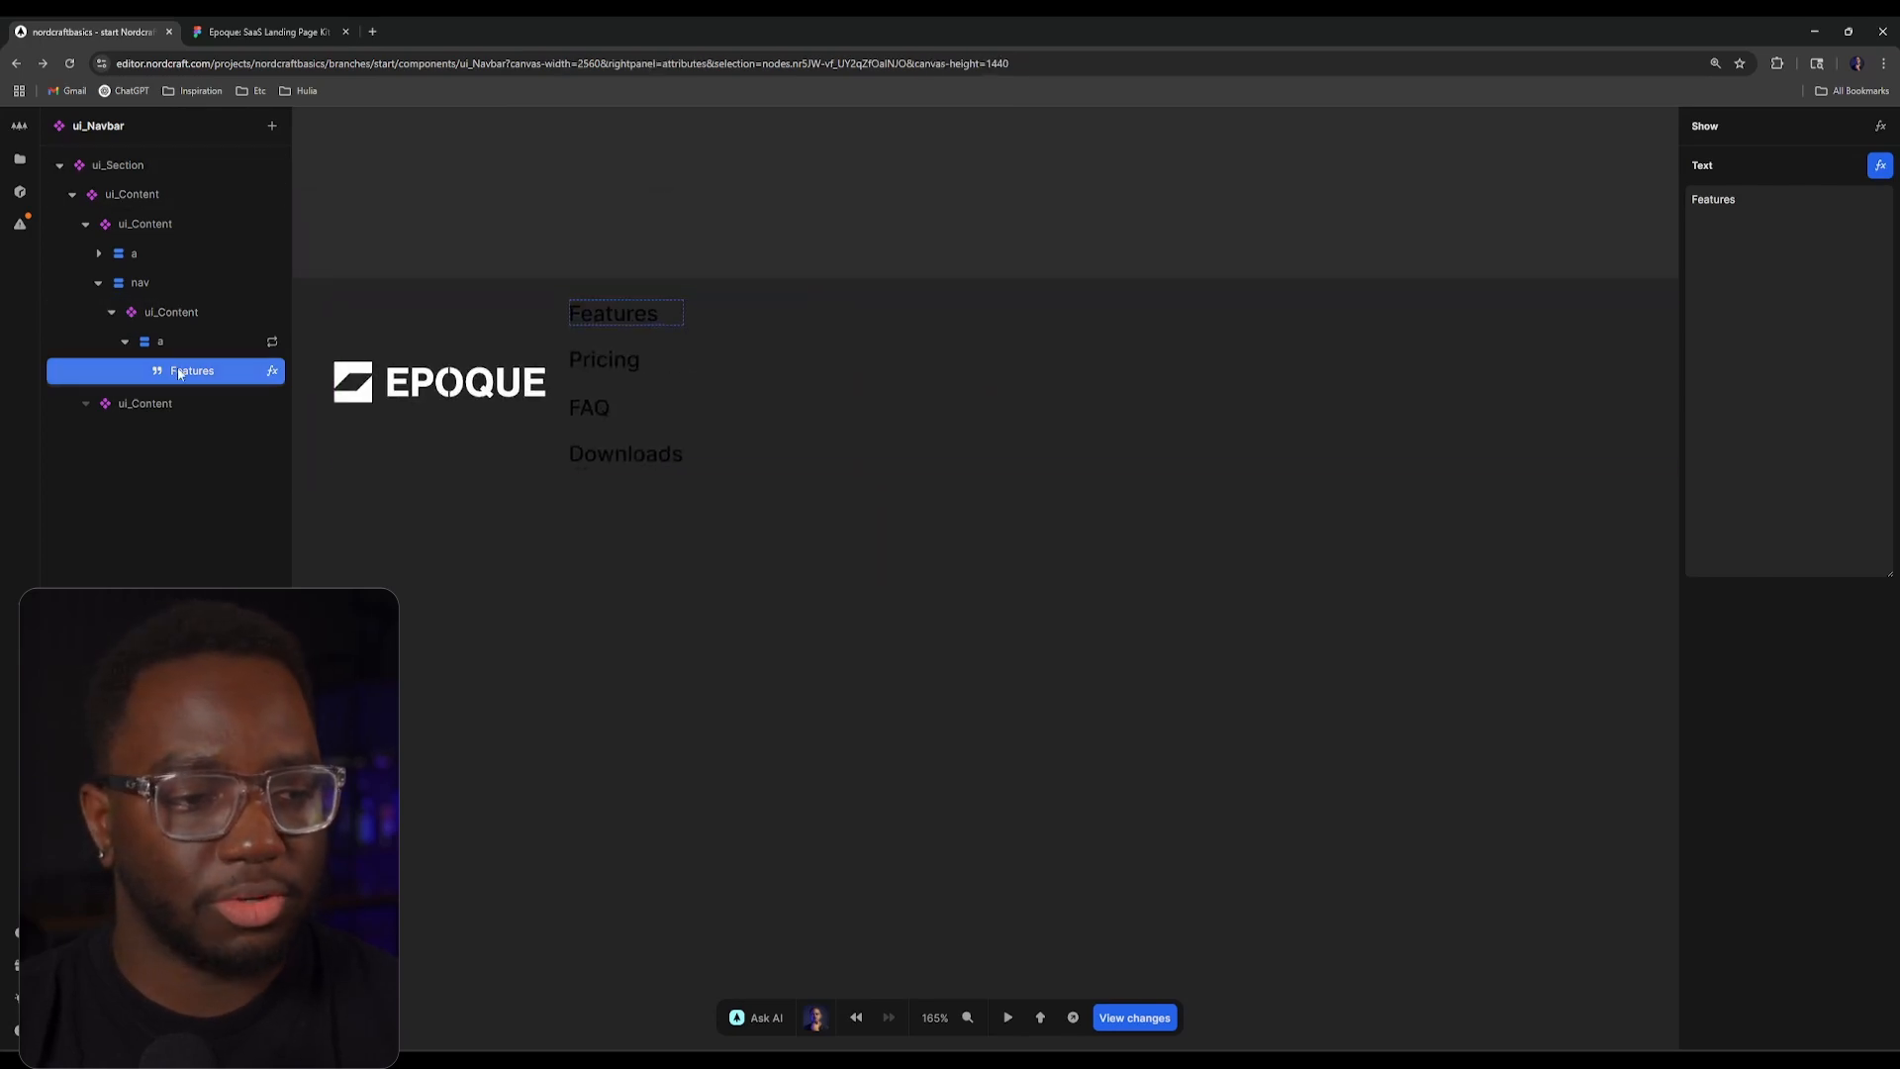
left_click(222, 313)
left_click(1736, 130)
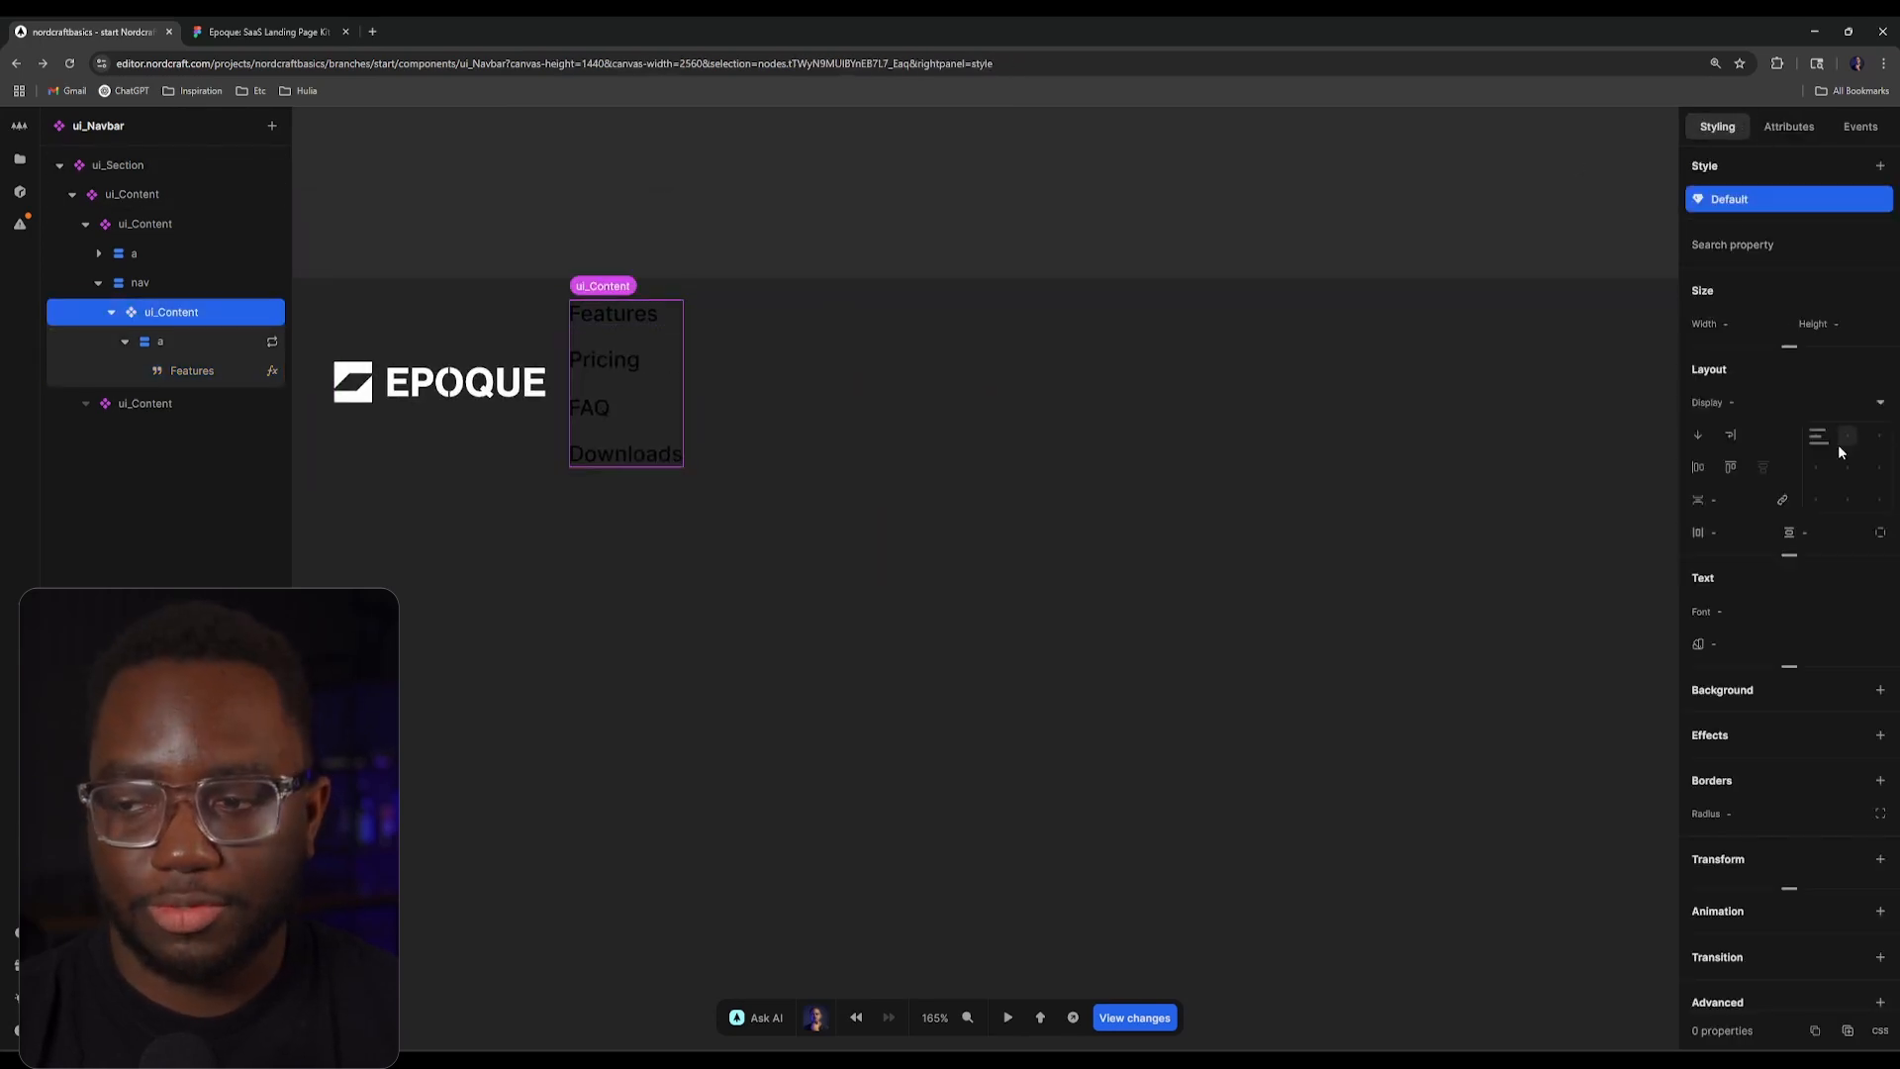
left_click(1698, 435)
left_click(1750, 467)
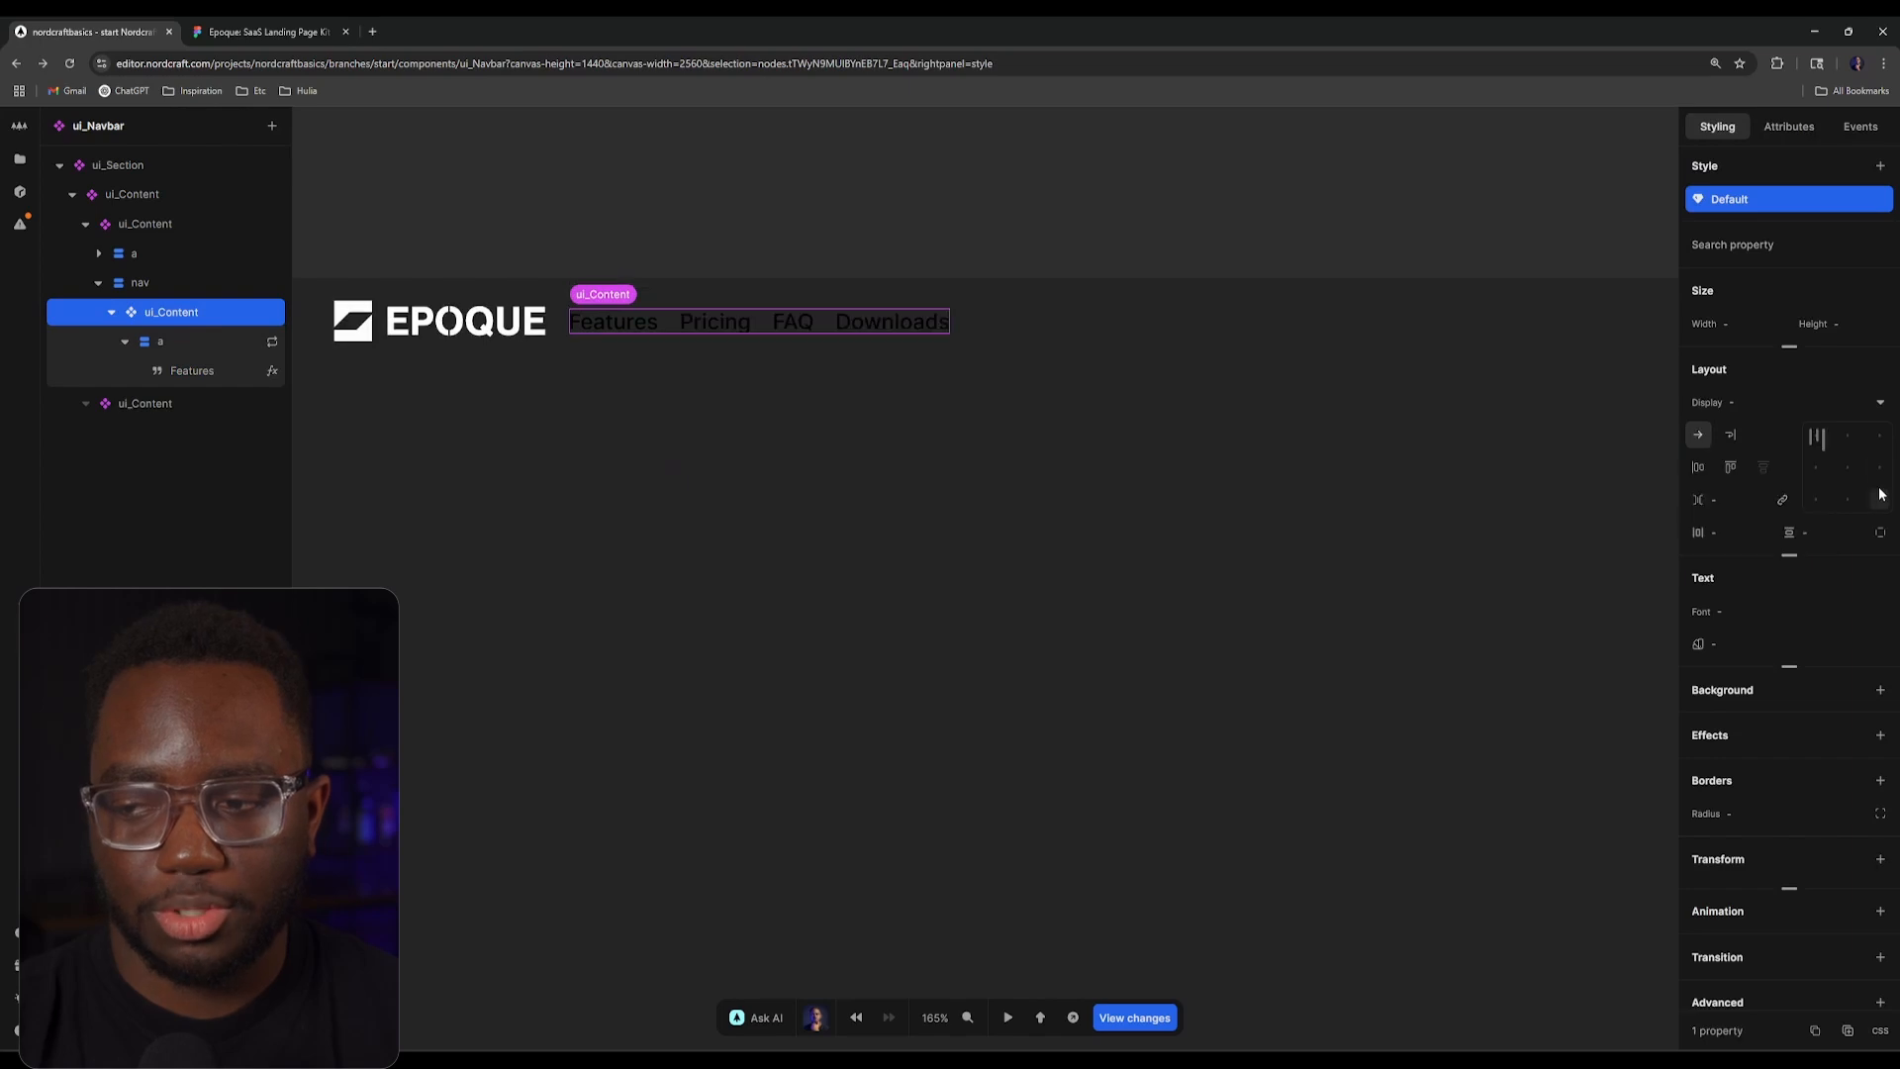
Step: Switch to the Figma design and examine the auto layout gap between the header's navigation links
left_click(262, 32)
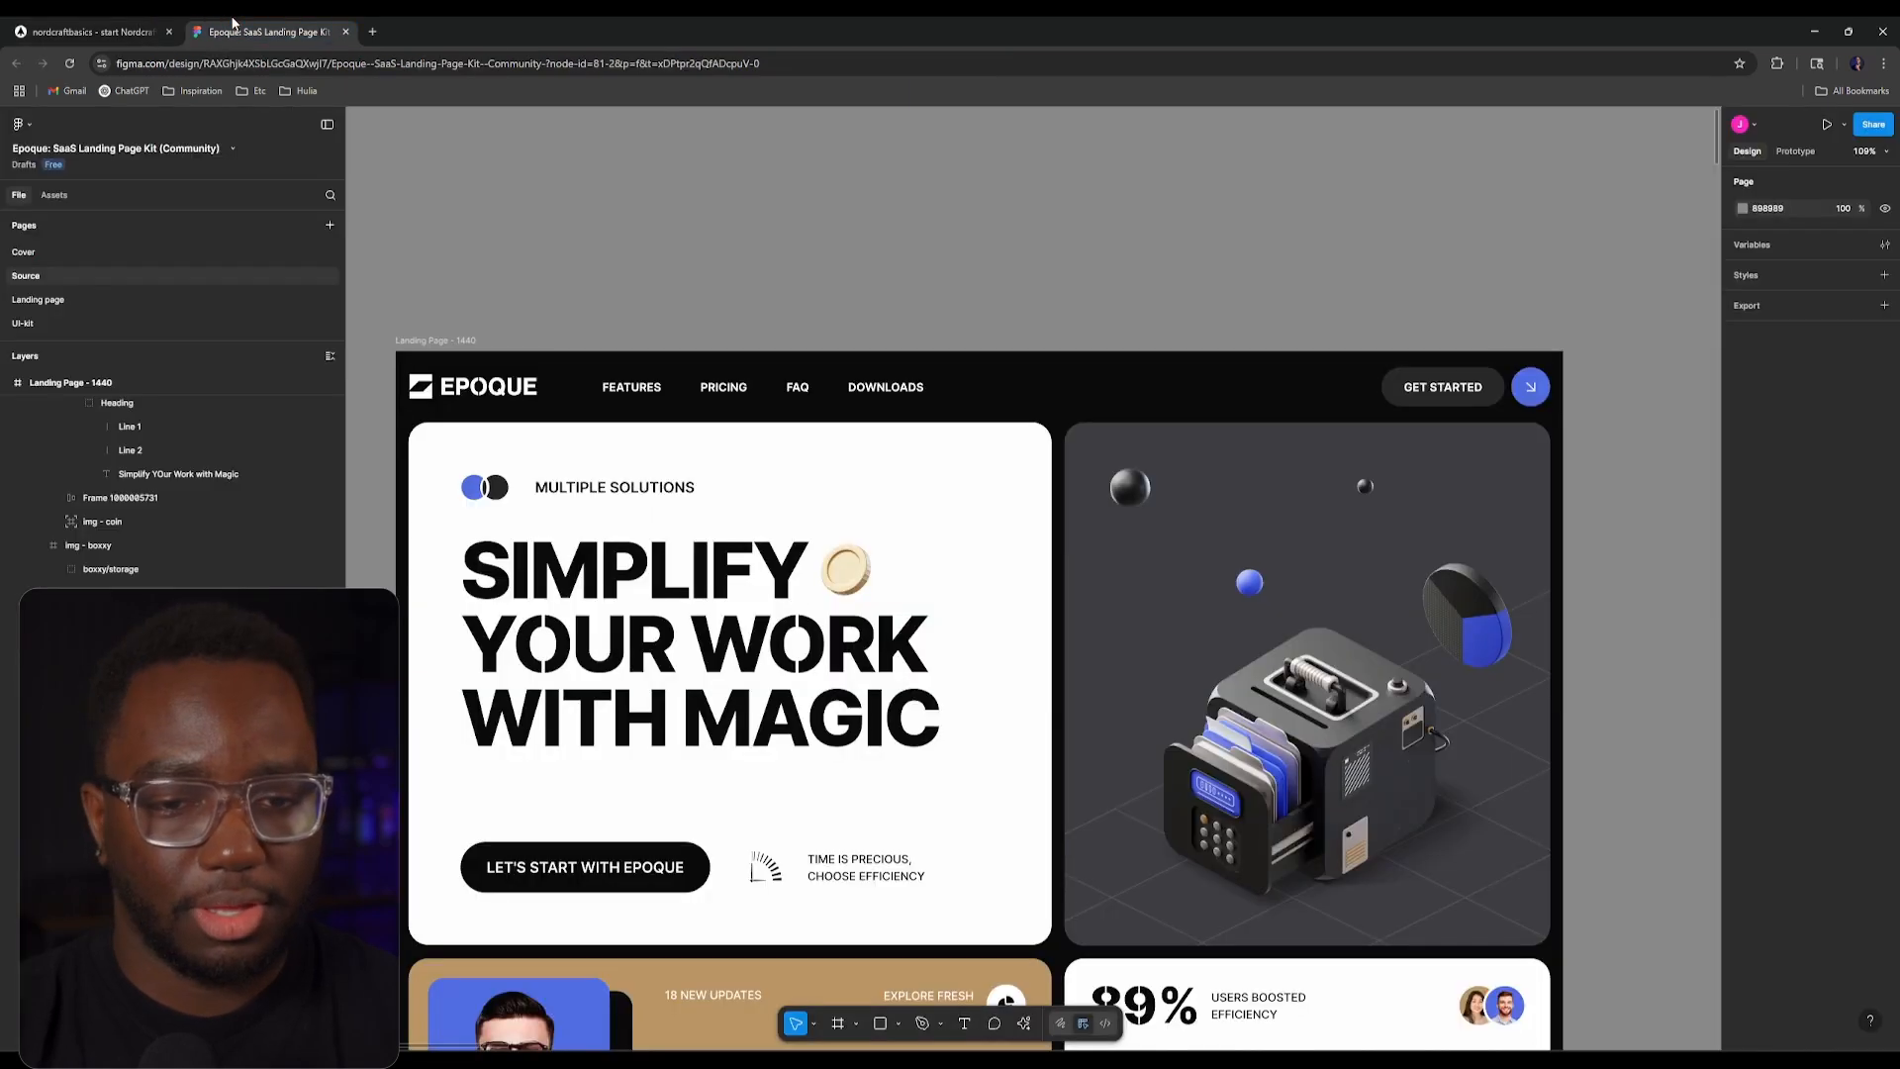
scroll(925, 539, "up", 5)
left_click_drag(925, 538, 1289, 637)
double_click(826, 461)
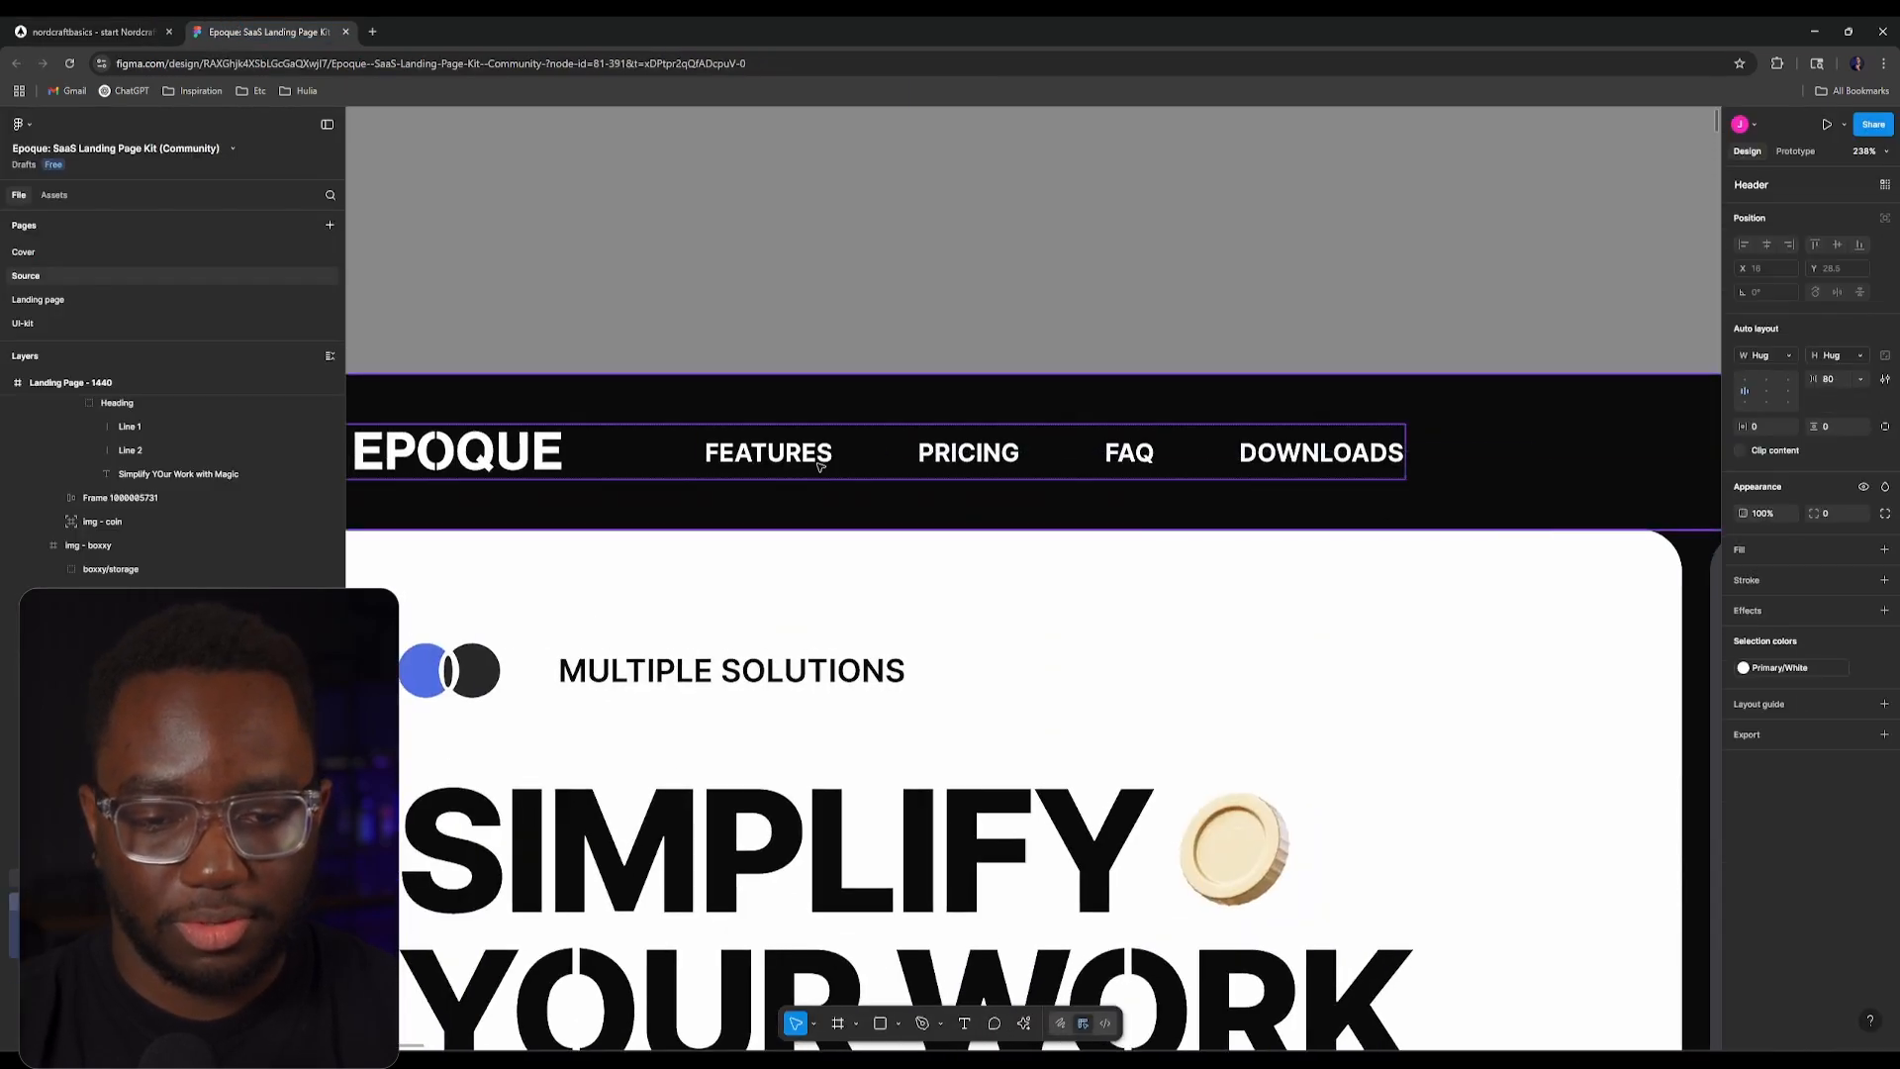
double_click(827, 457)
double_click(832, 457)
key("Escape")
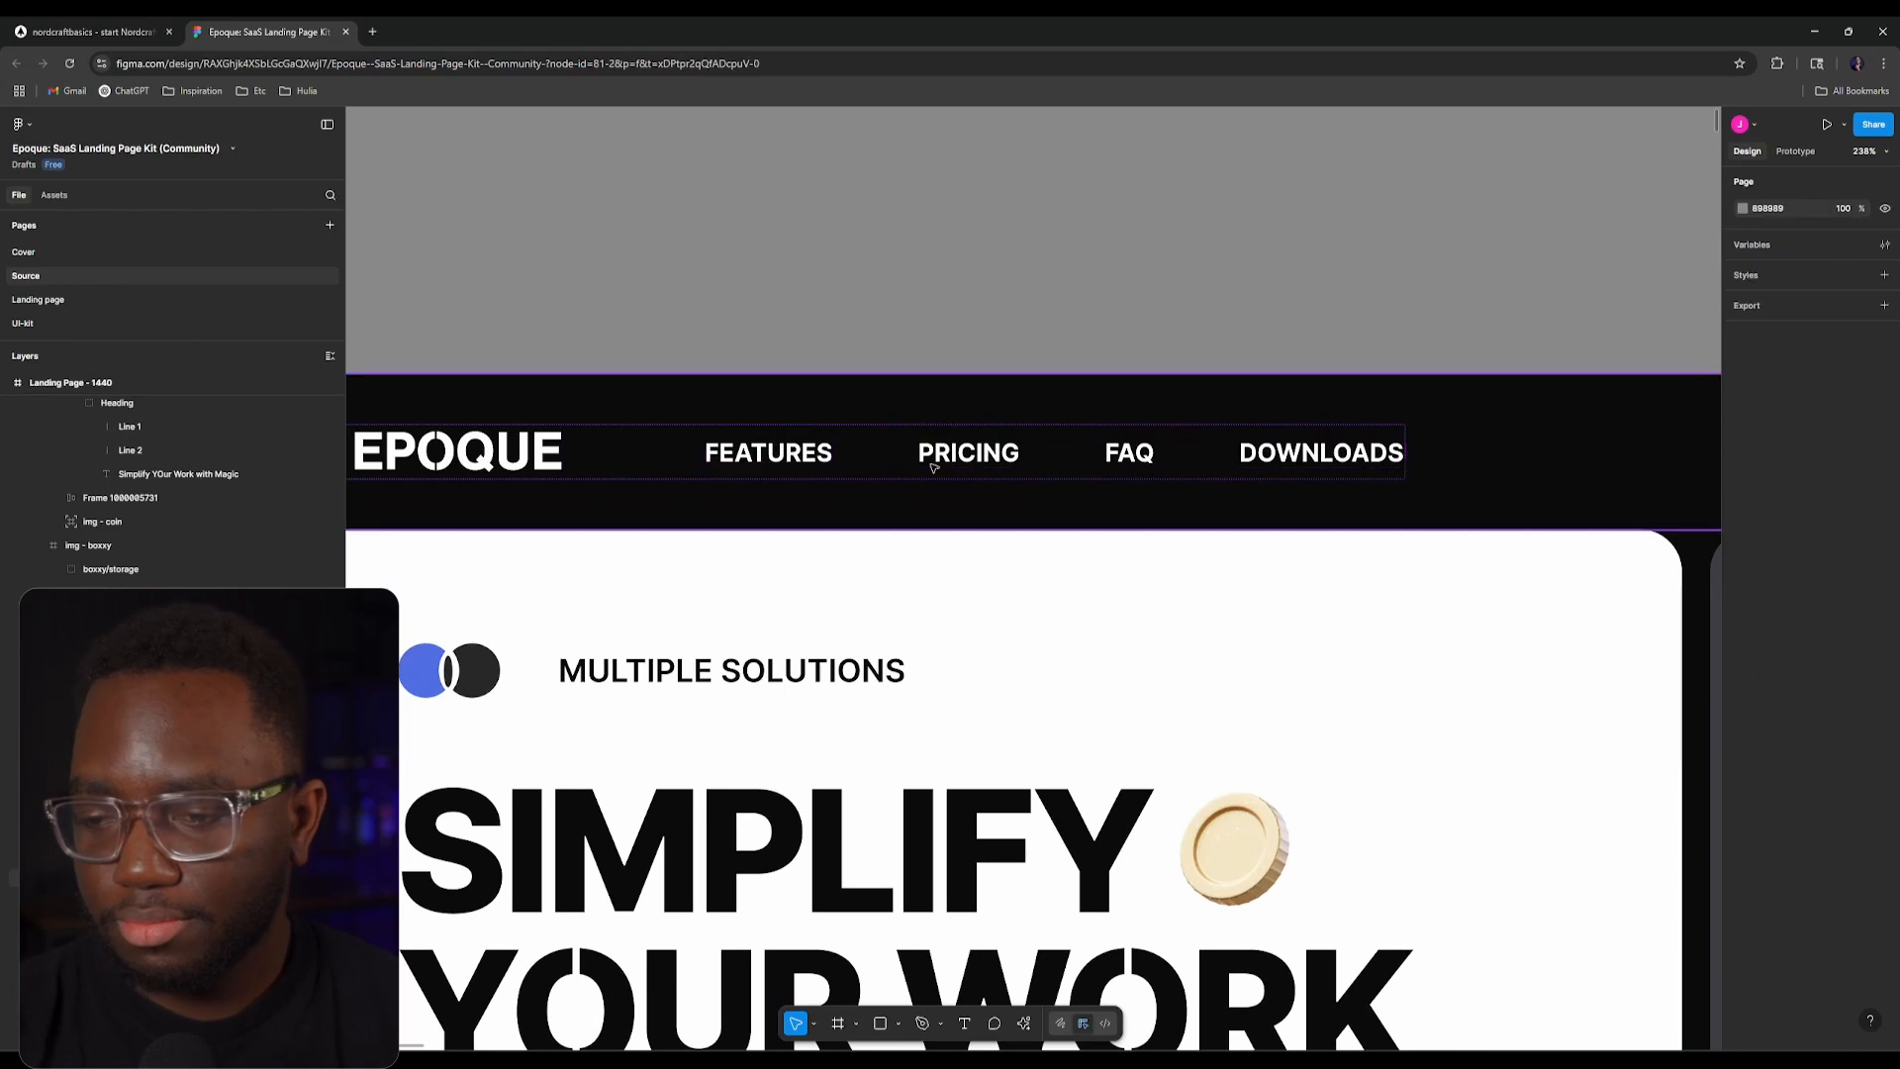
left_click(924, 459)
double_click(913, 459)
double_click(913, 459)
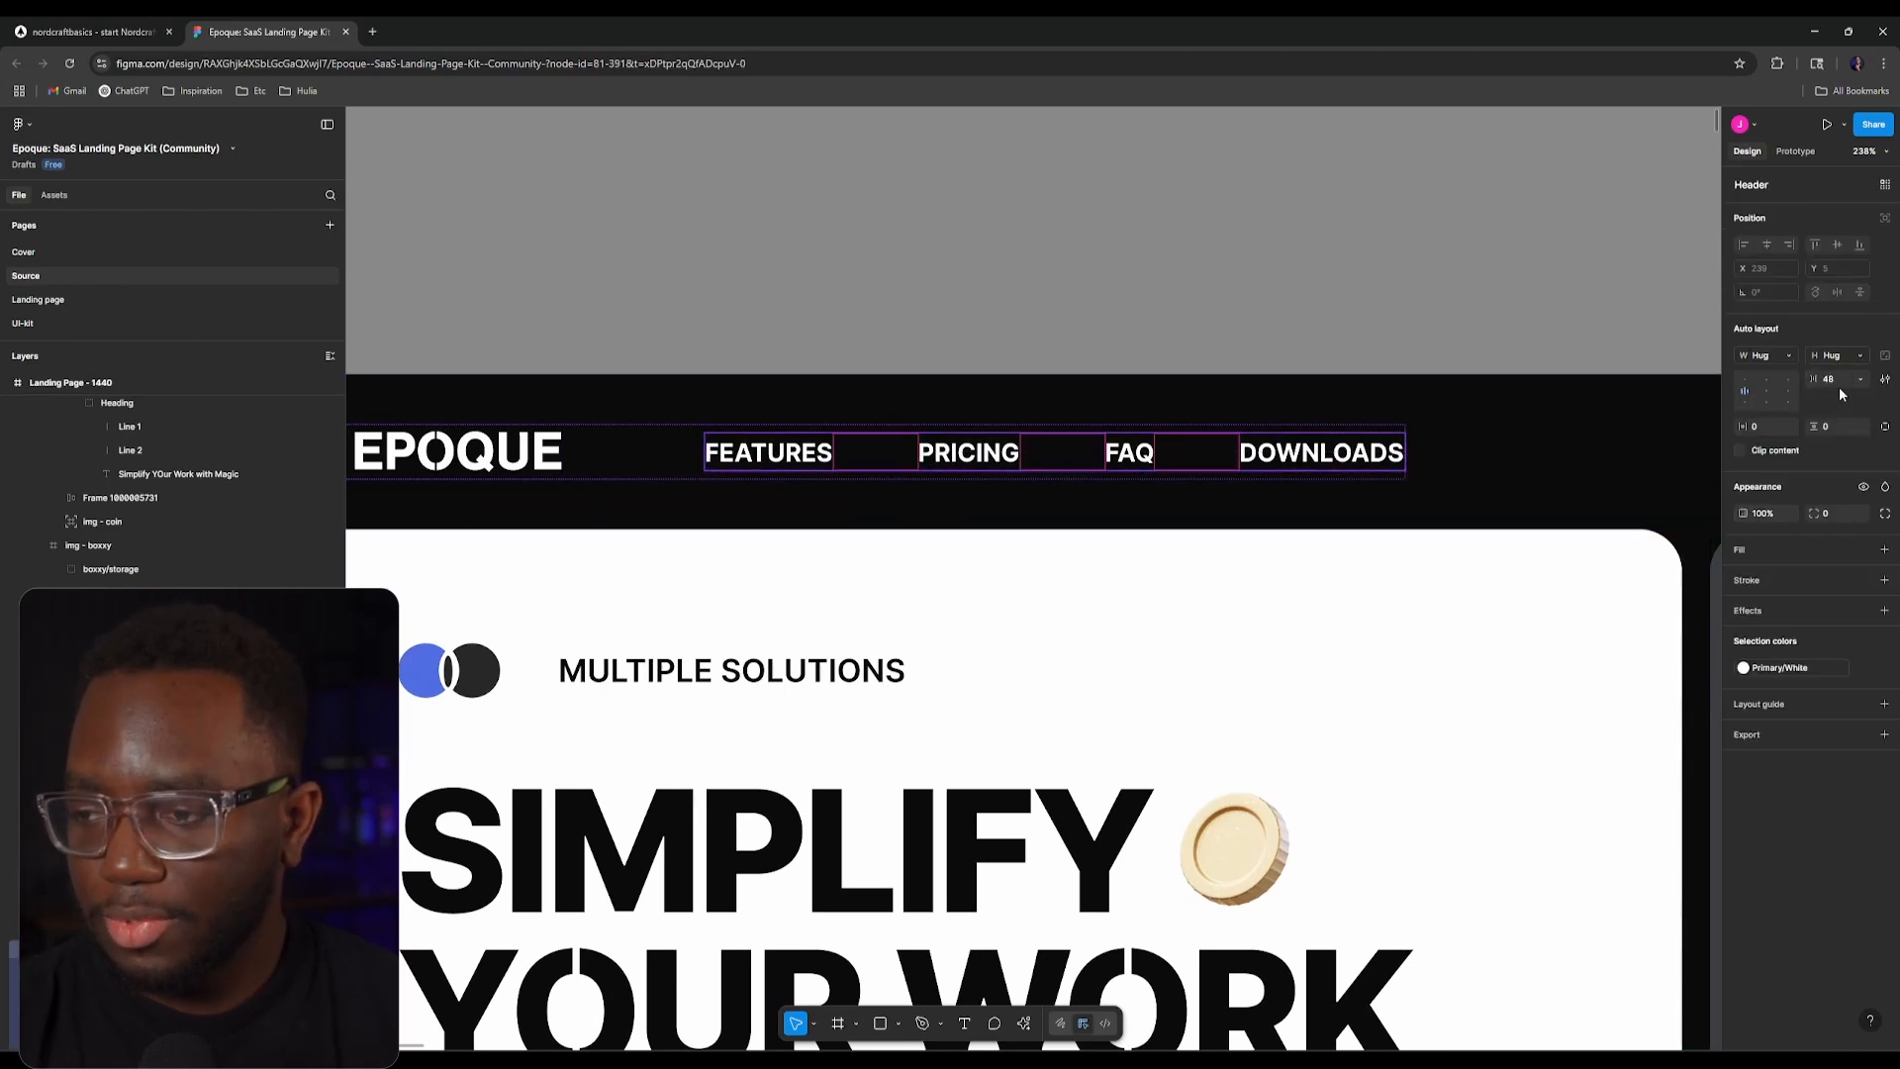
Step: Switch back to Nordcraft and set the gap of the nav's ui_Content component to 3rem
left_click(94, 31)
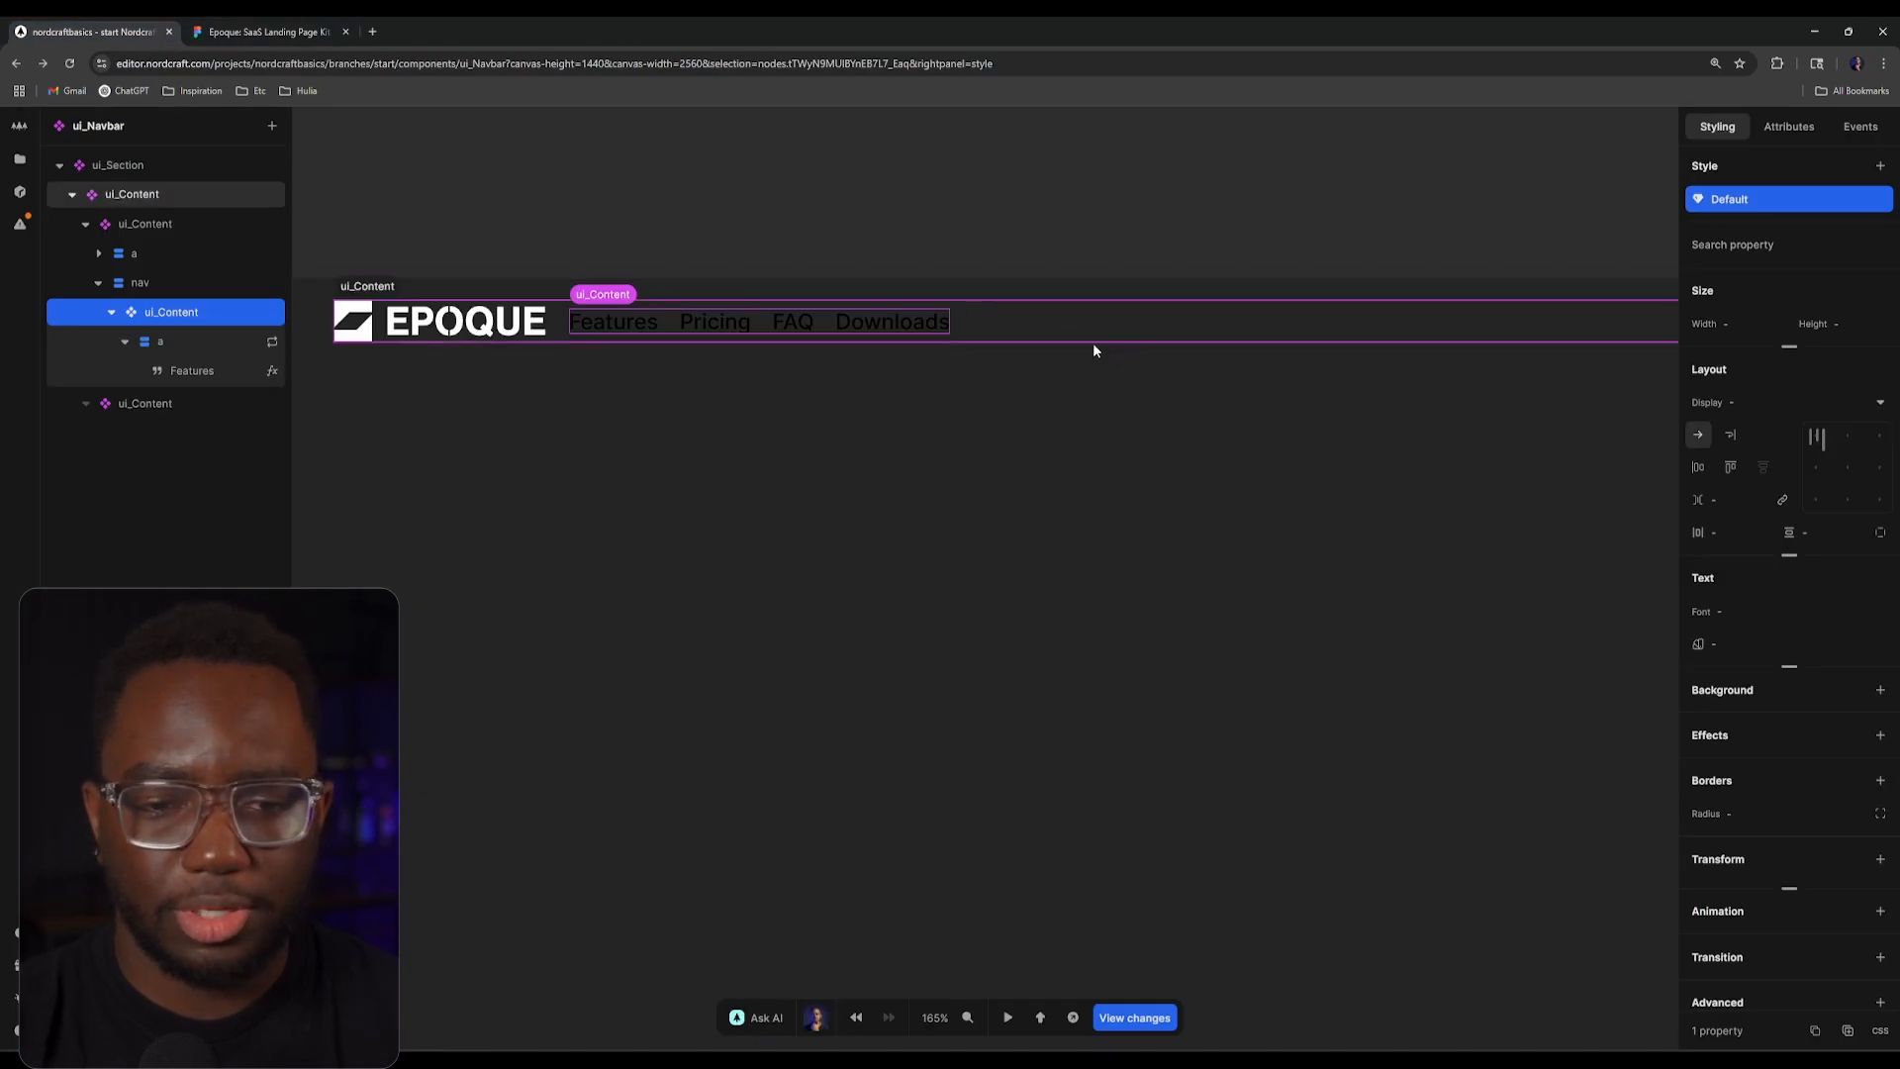
left_click(1729, 497)
type("3rem")
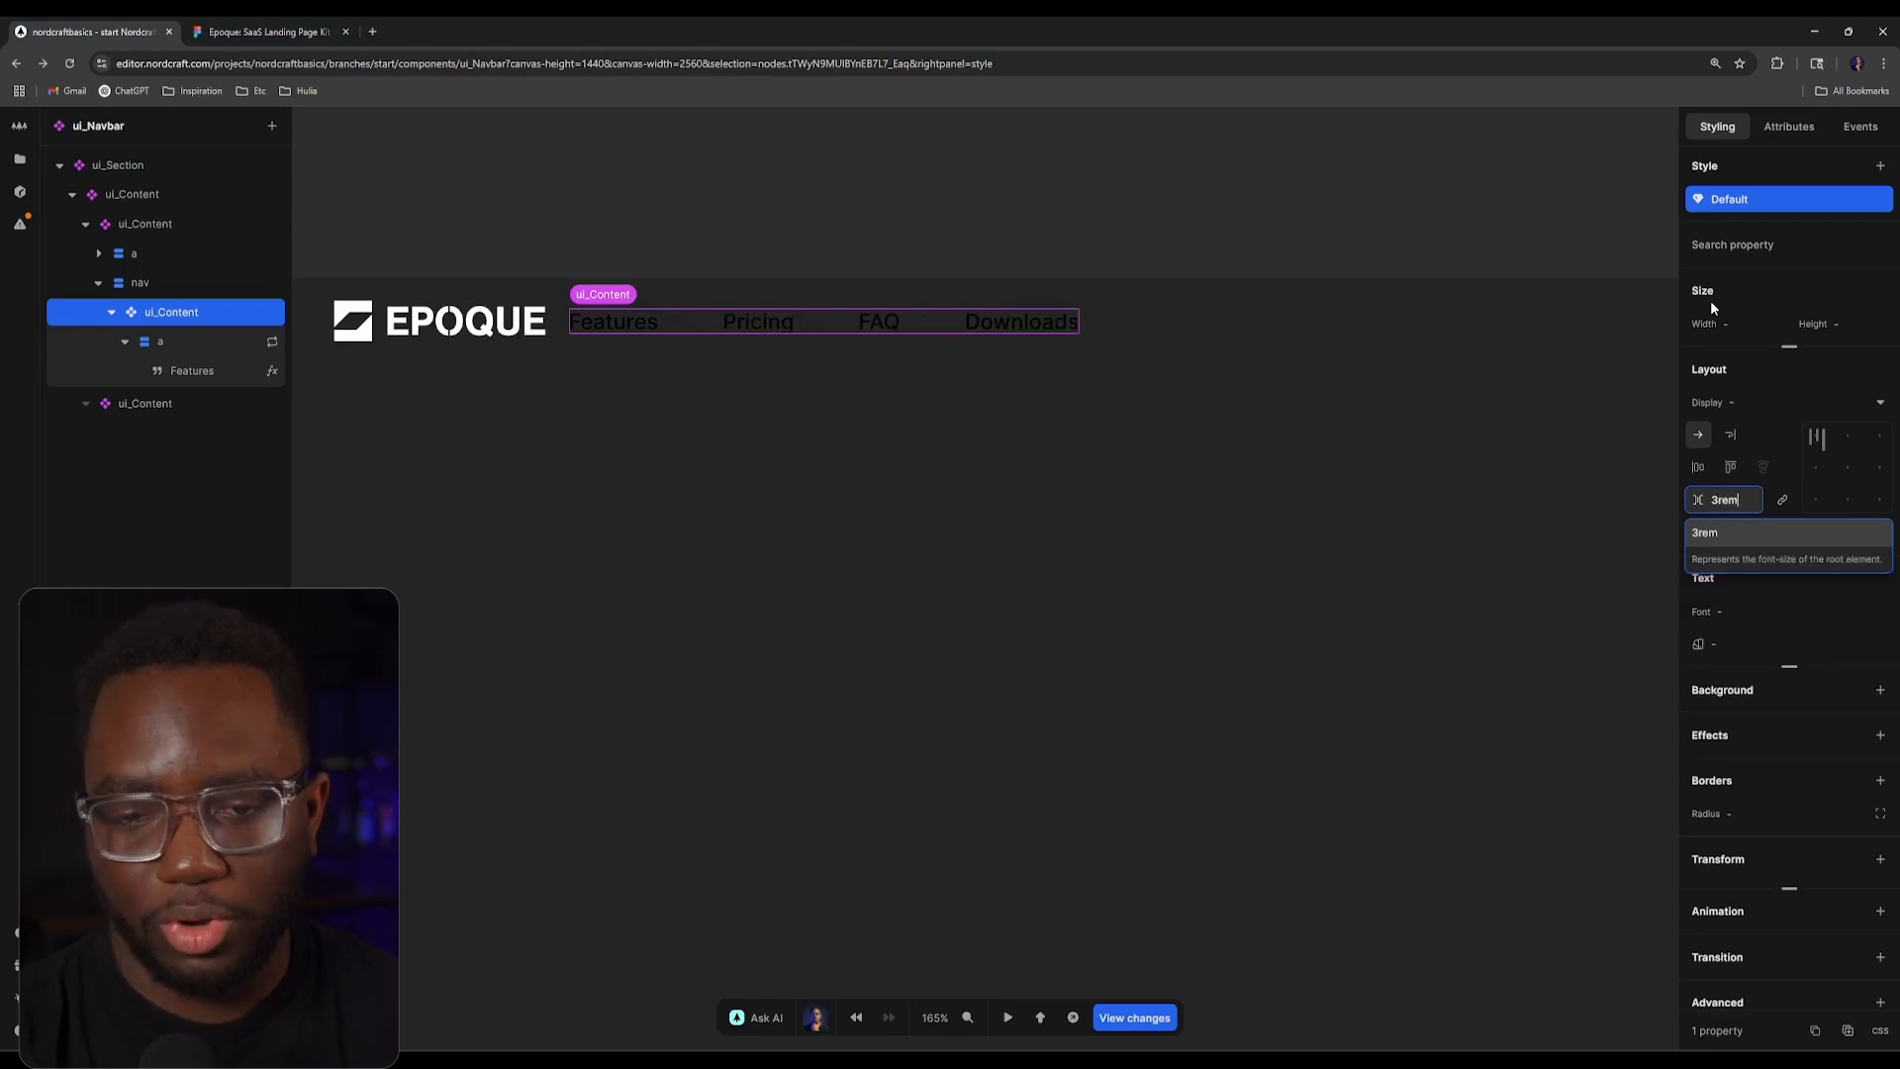
key("Return")
left_click(869, 202)
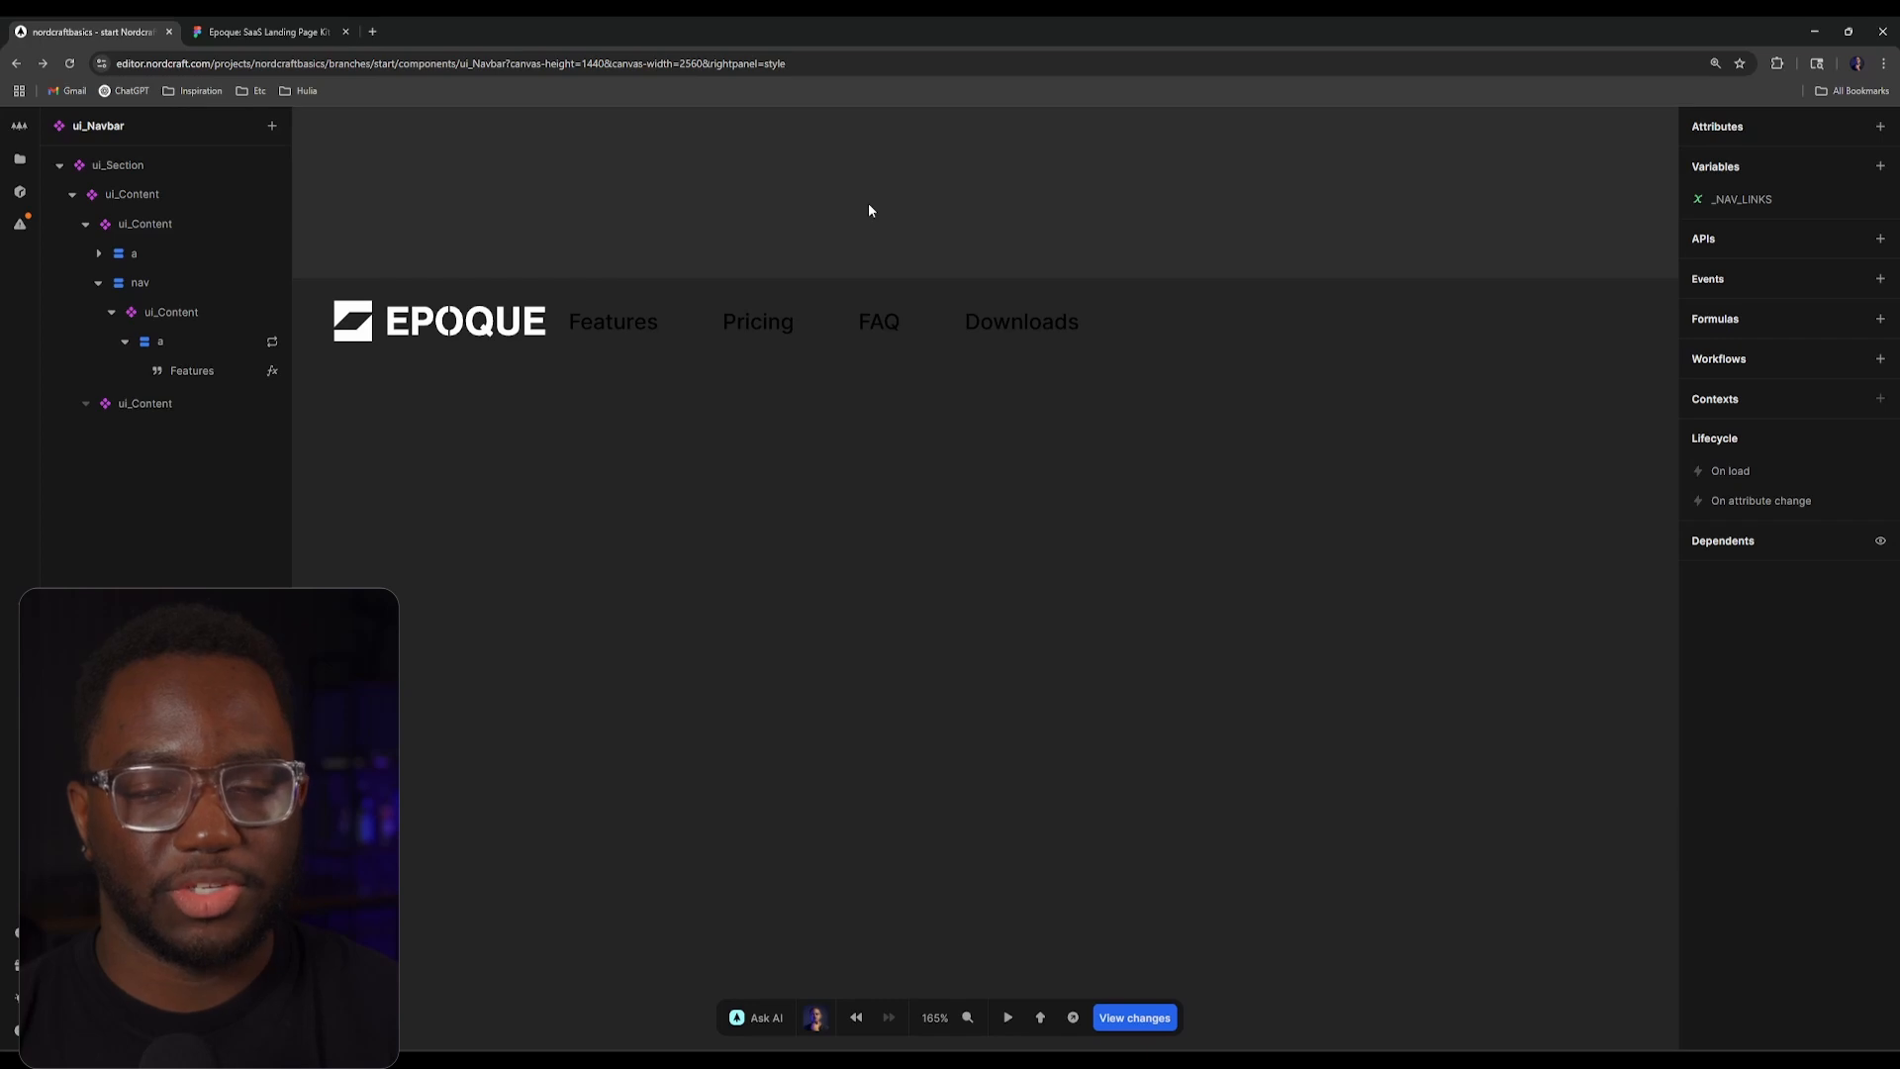
Step: Select the repeated nav link in Nordcraft and compare its text styling with the header links in the Figma design
left_click(283, 22)
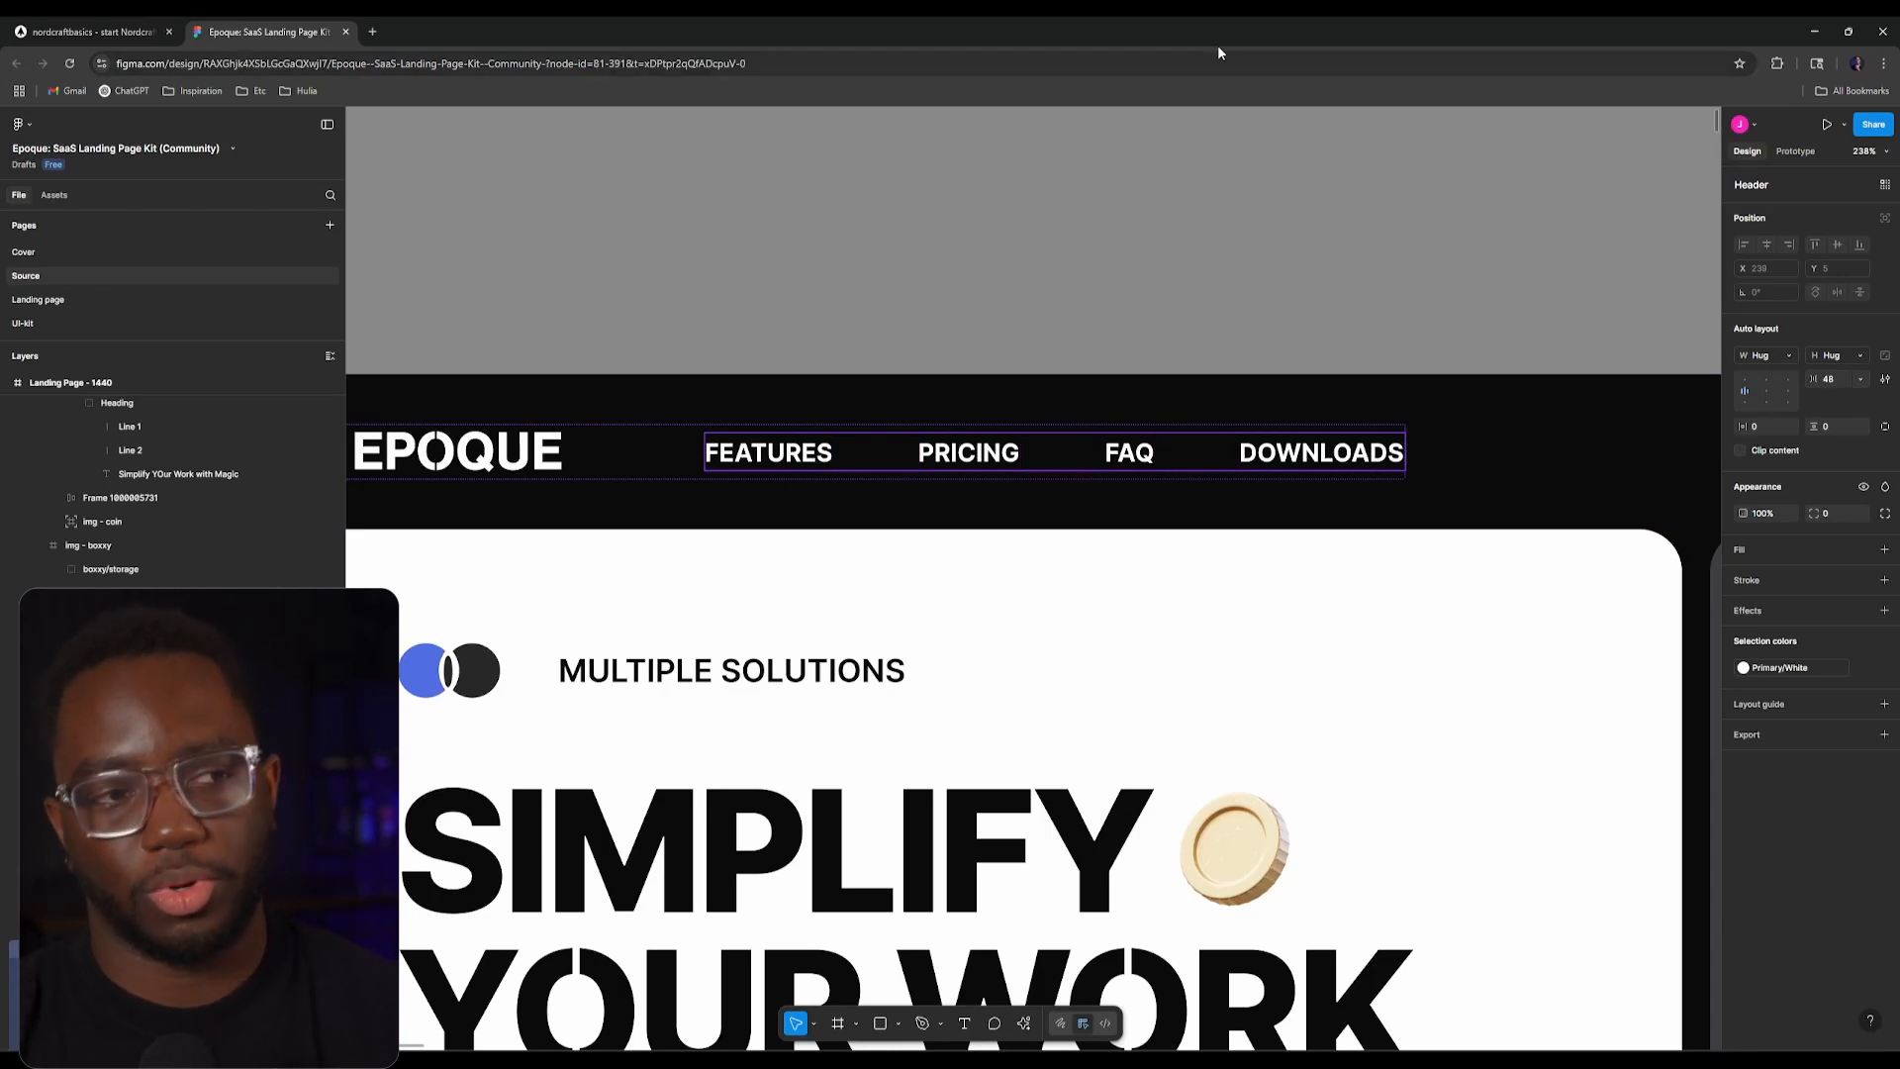
left_click(176, 18)
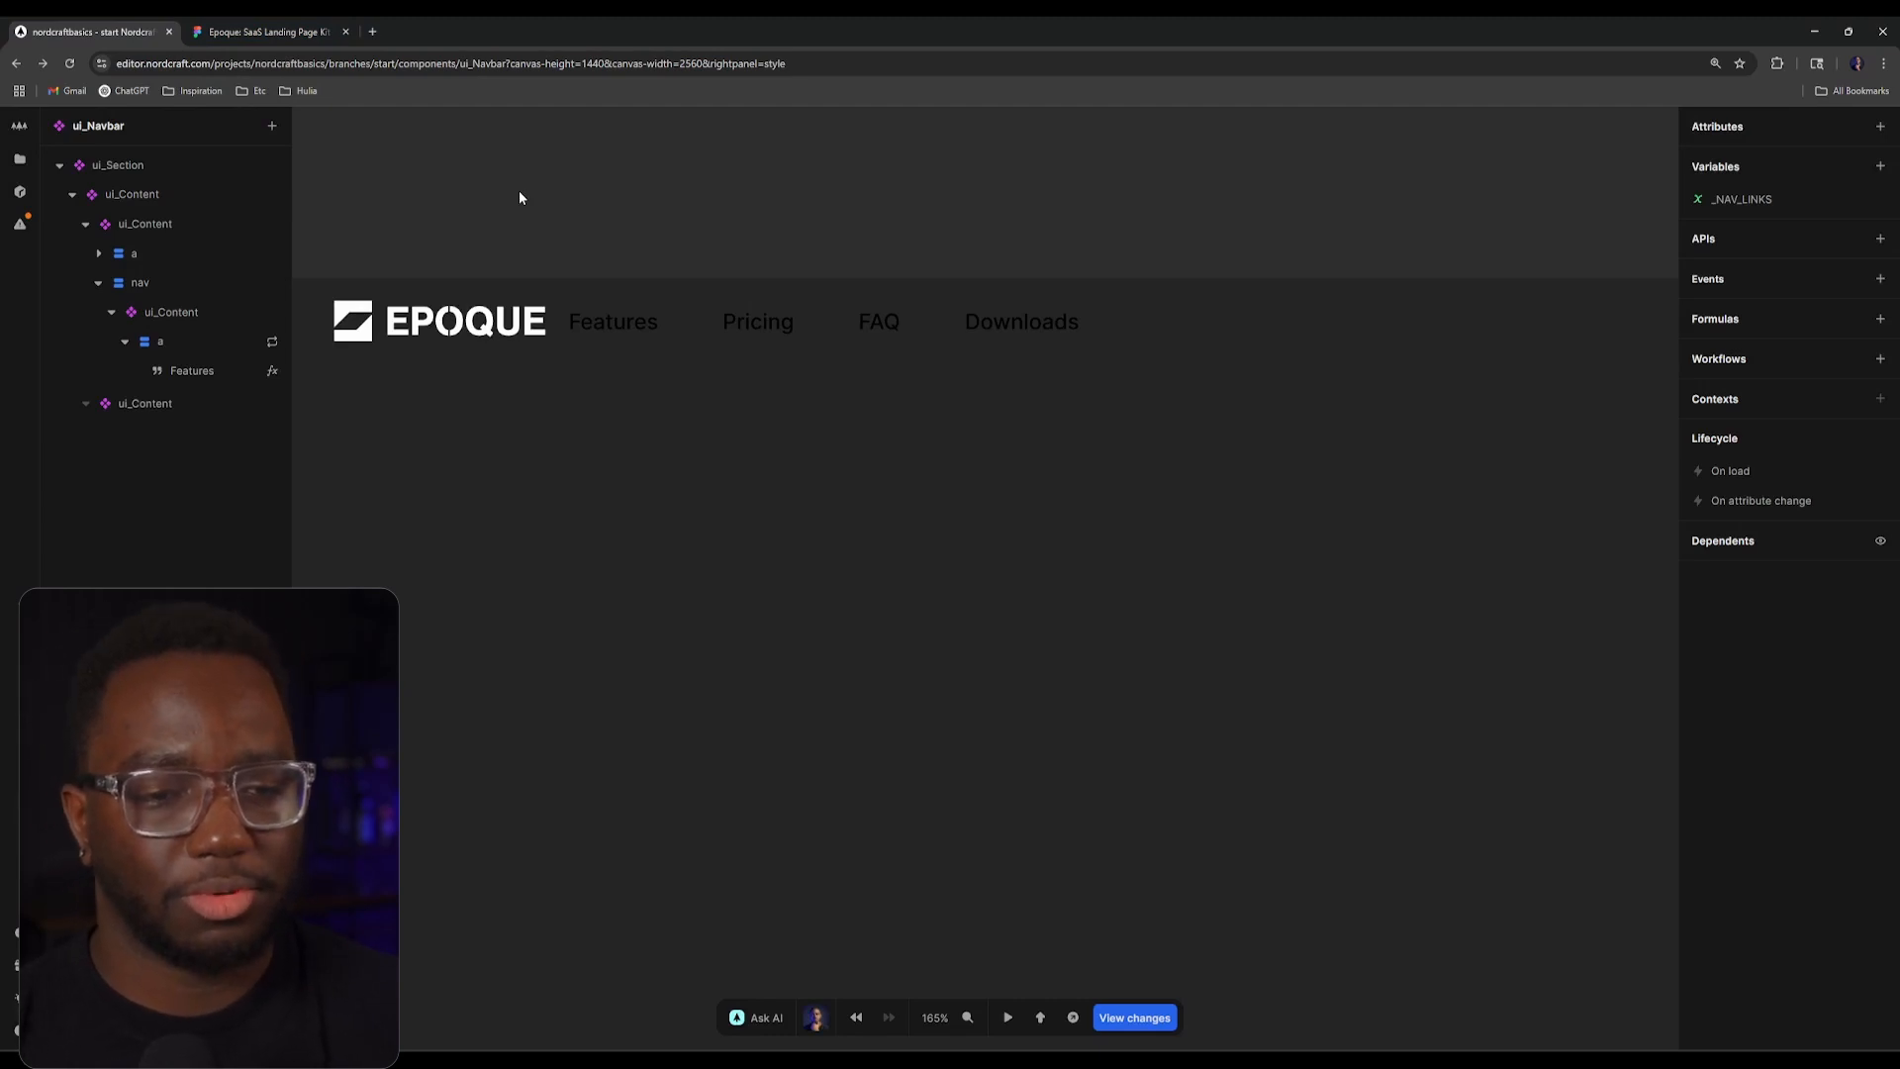
left_click(289, 20)
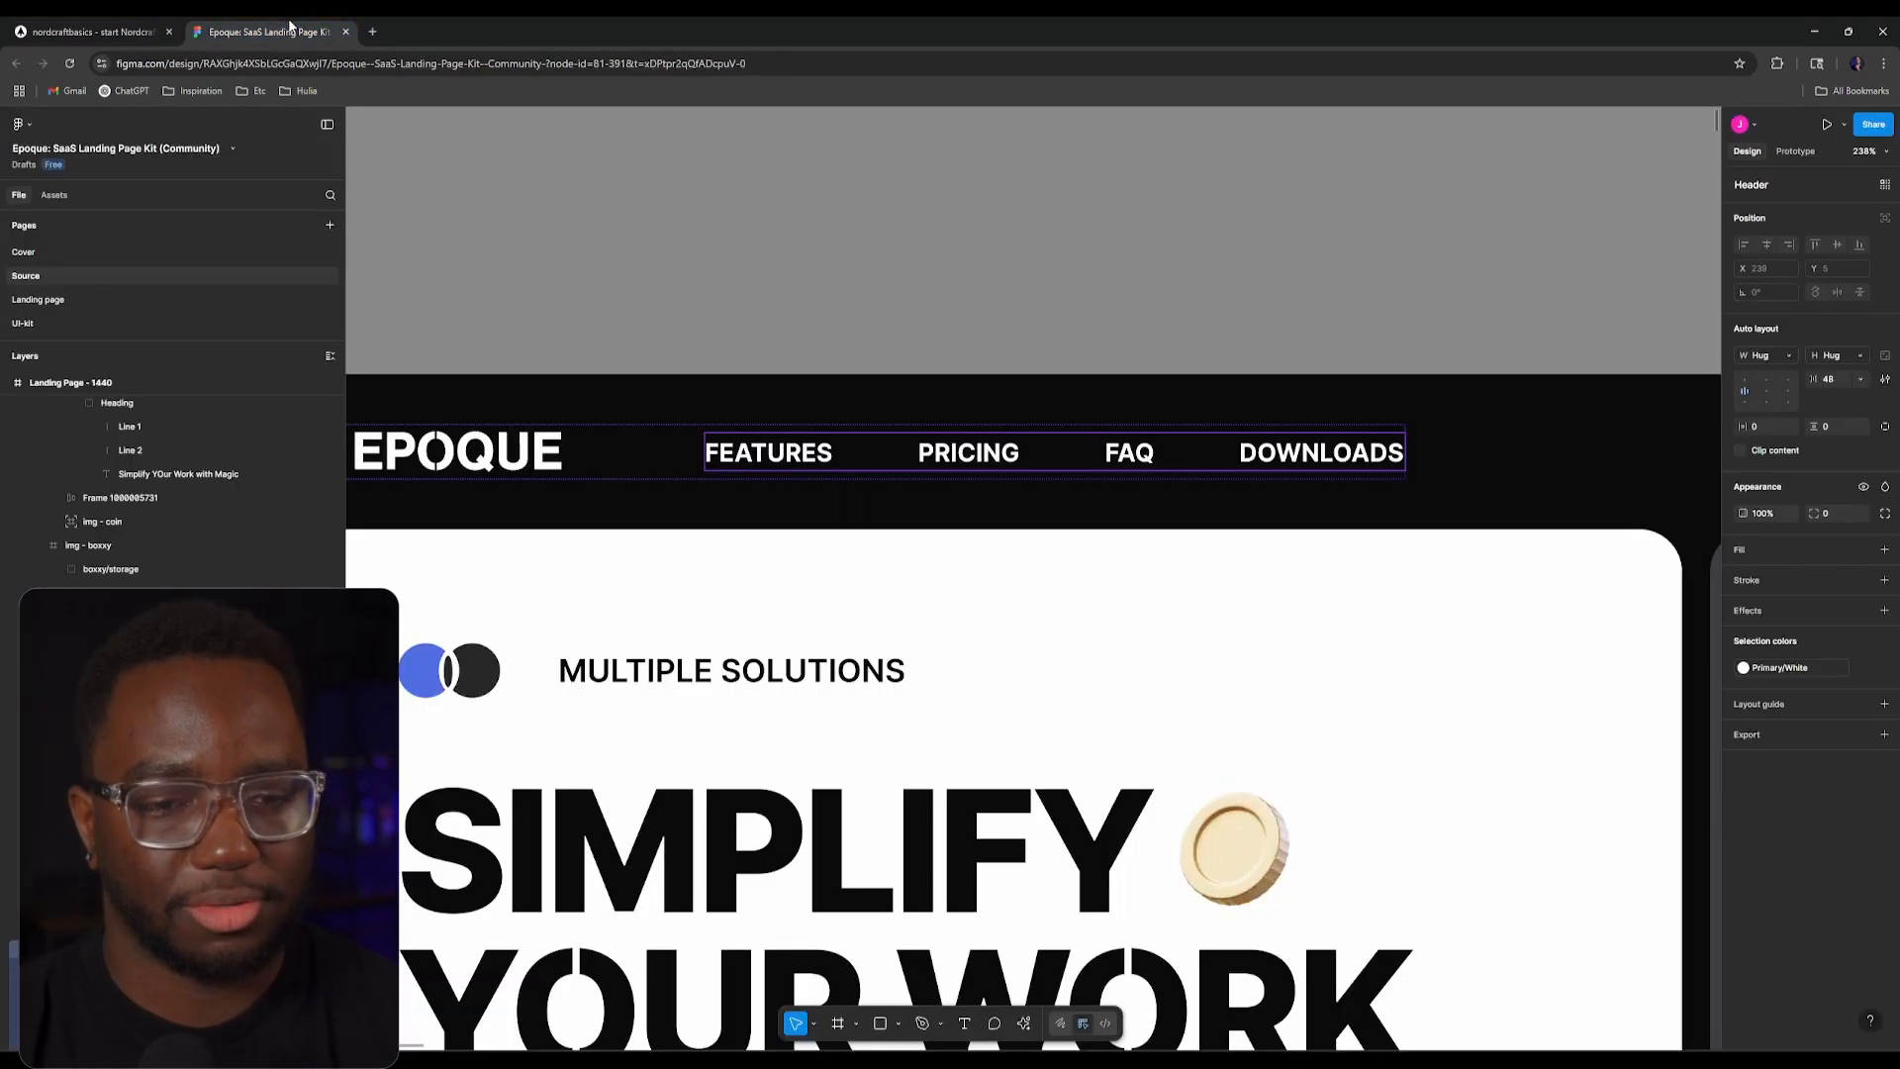
key("ctrl+shift+Tab")
left_click(218, 341)
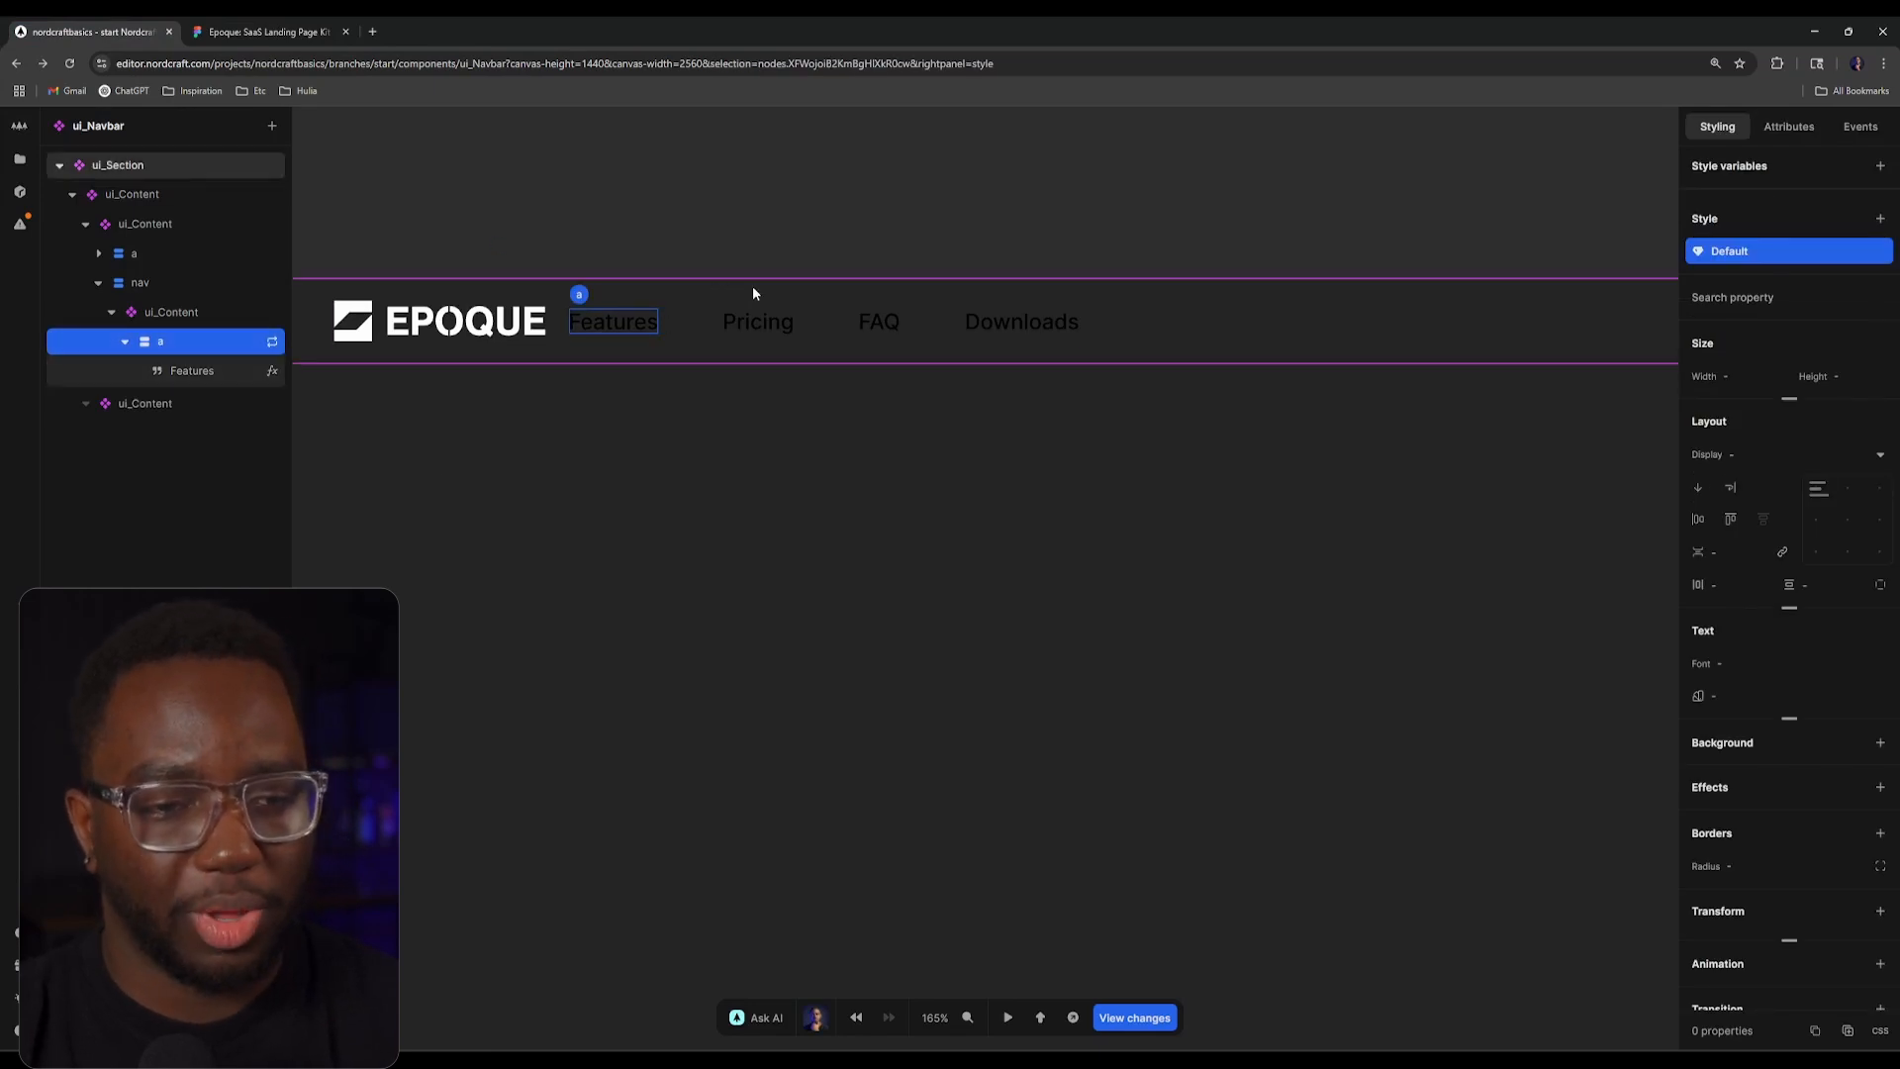
left_click(222, 24)
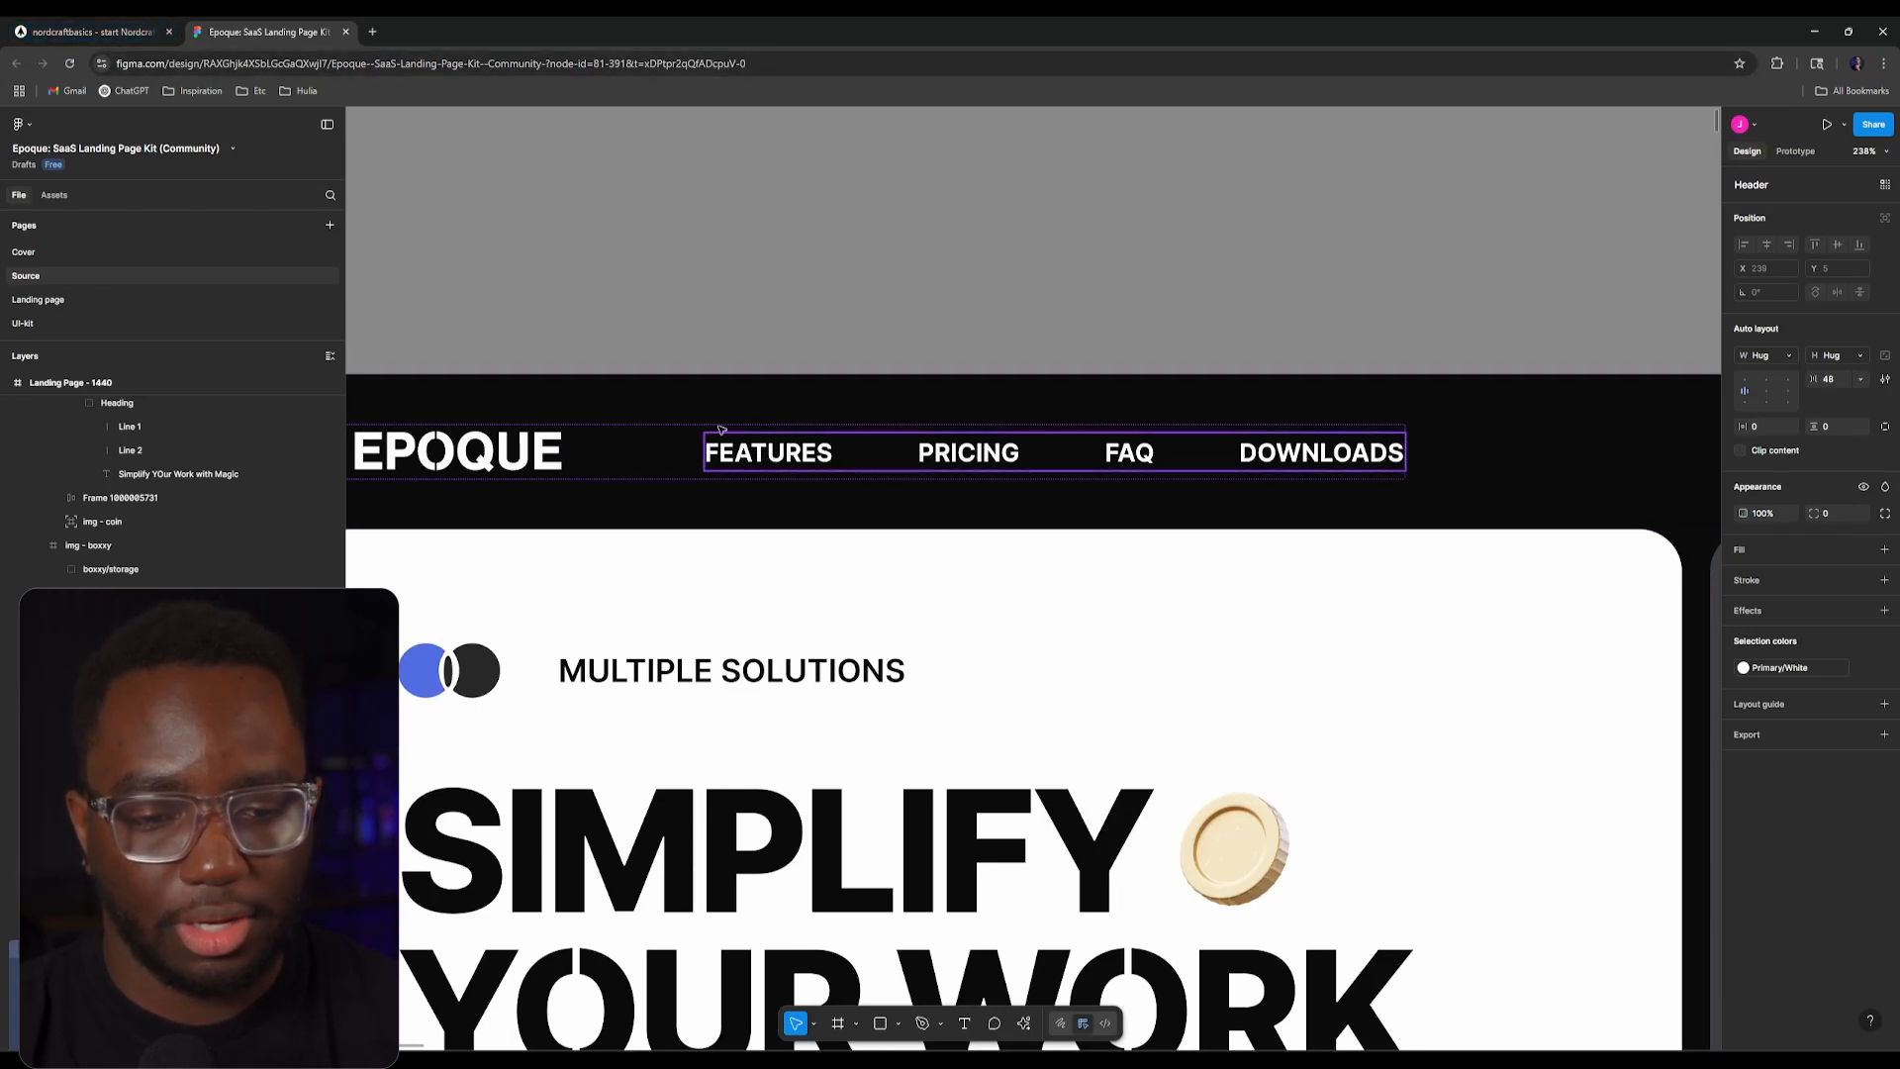
left_click(89, 31)
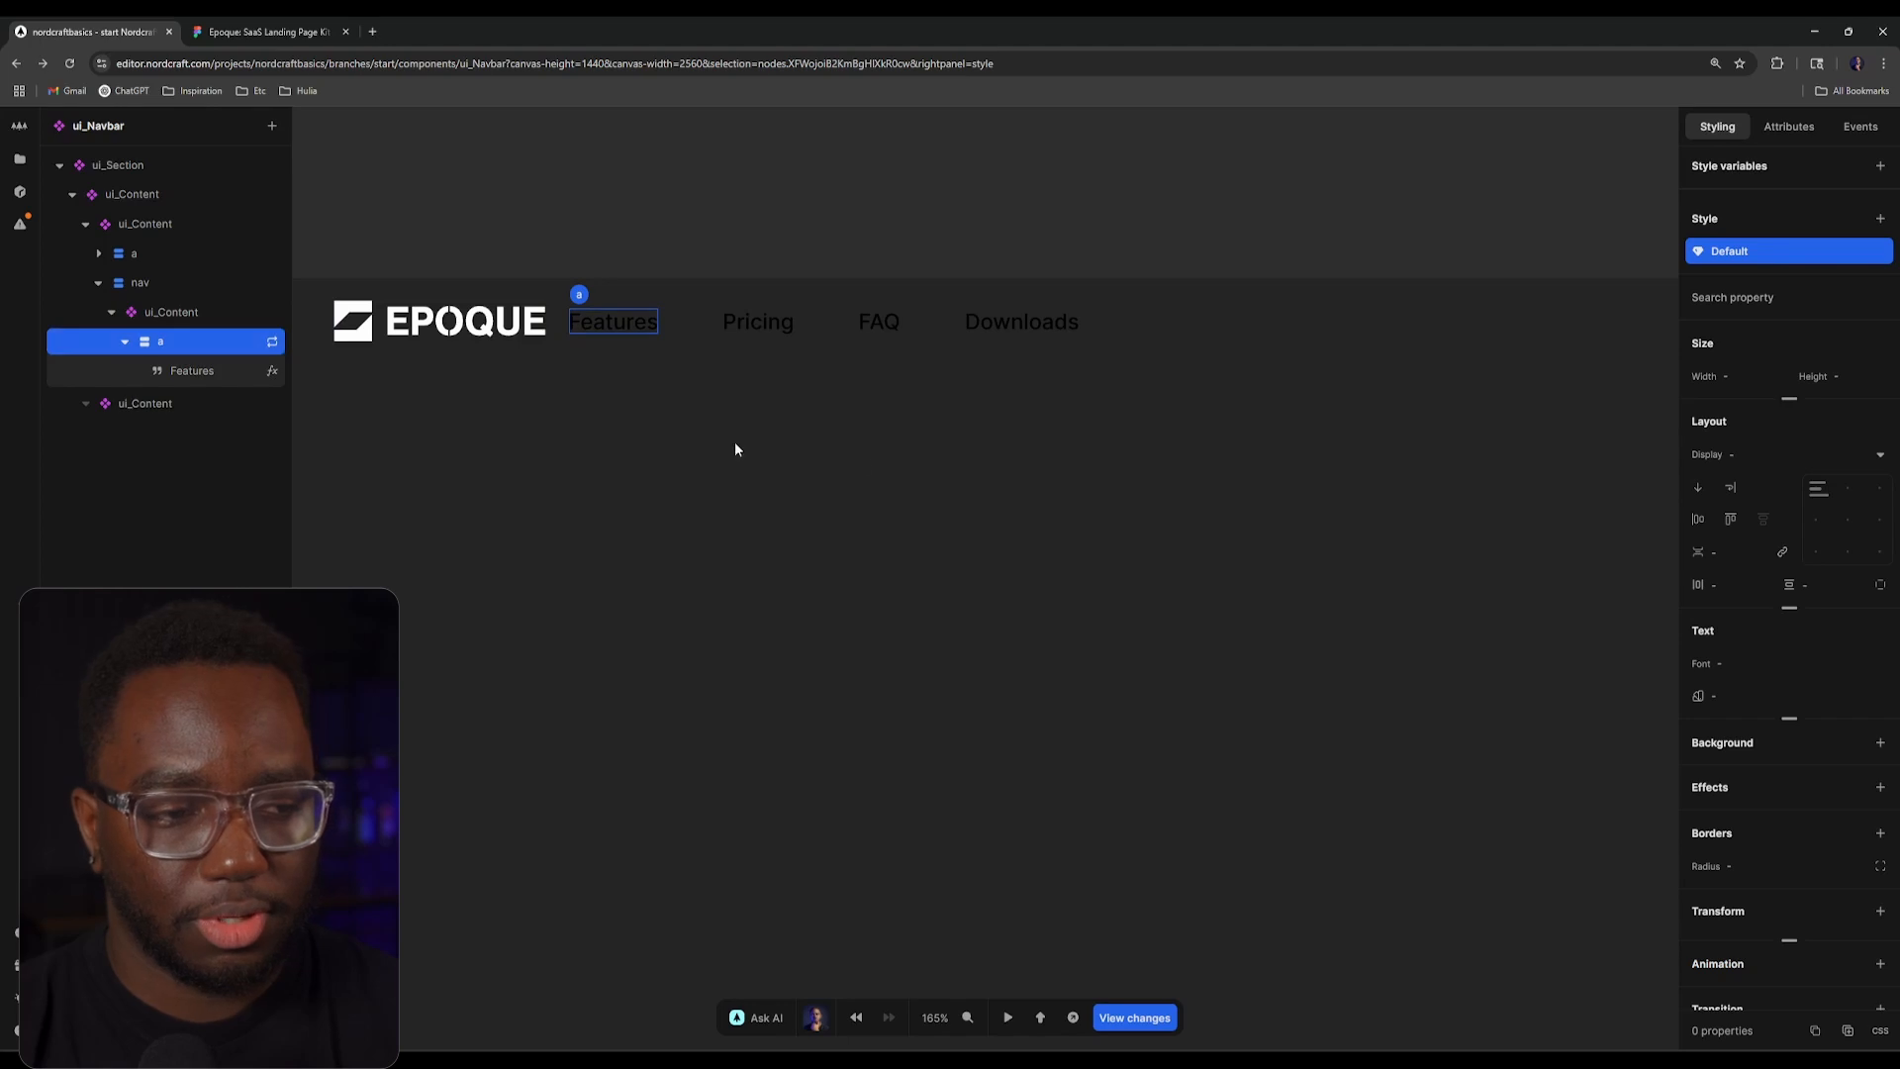
Step: Set the repeated nav link's font weight to the font-weight-semi-bold variable
left_click(1769, 663)
left_click(1547, 547)
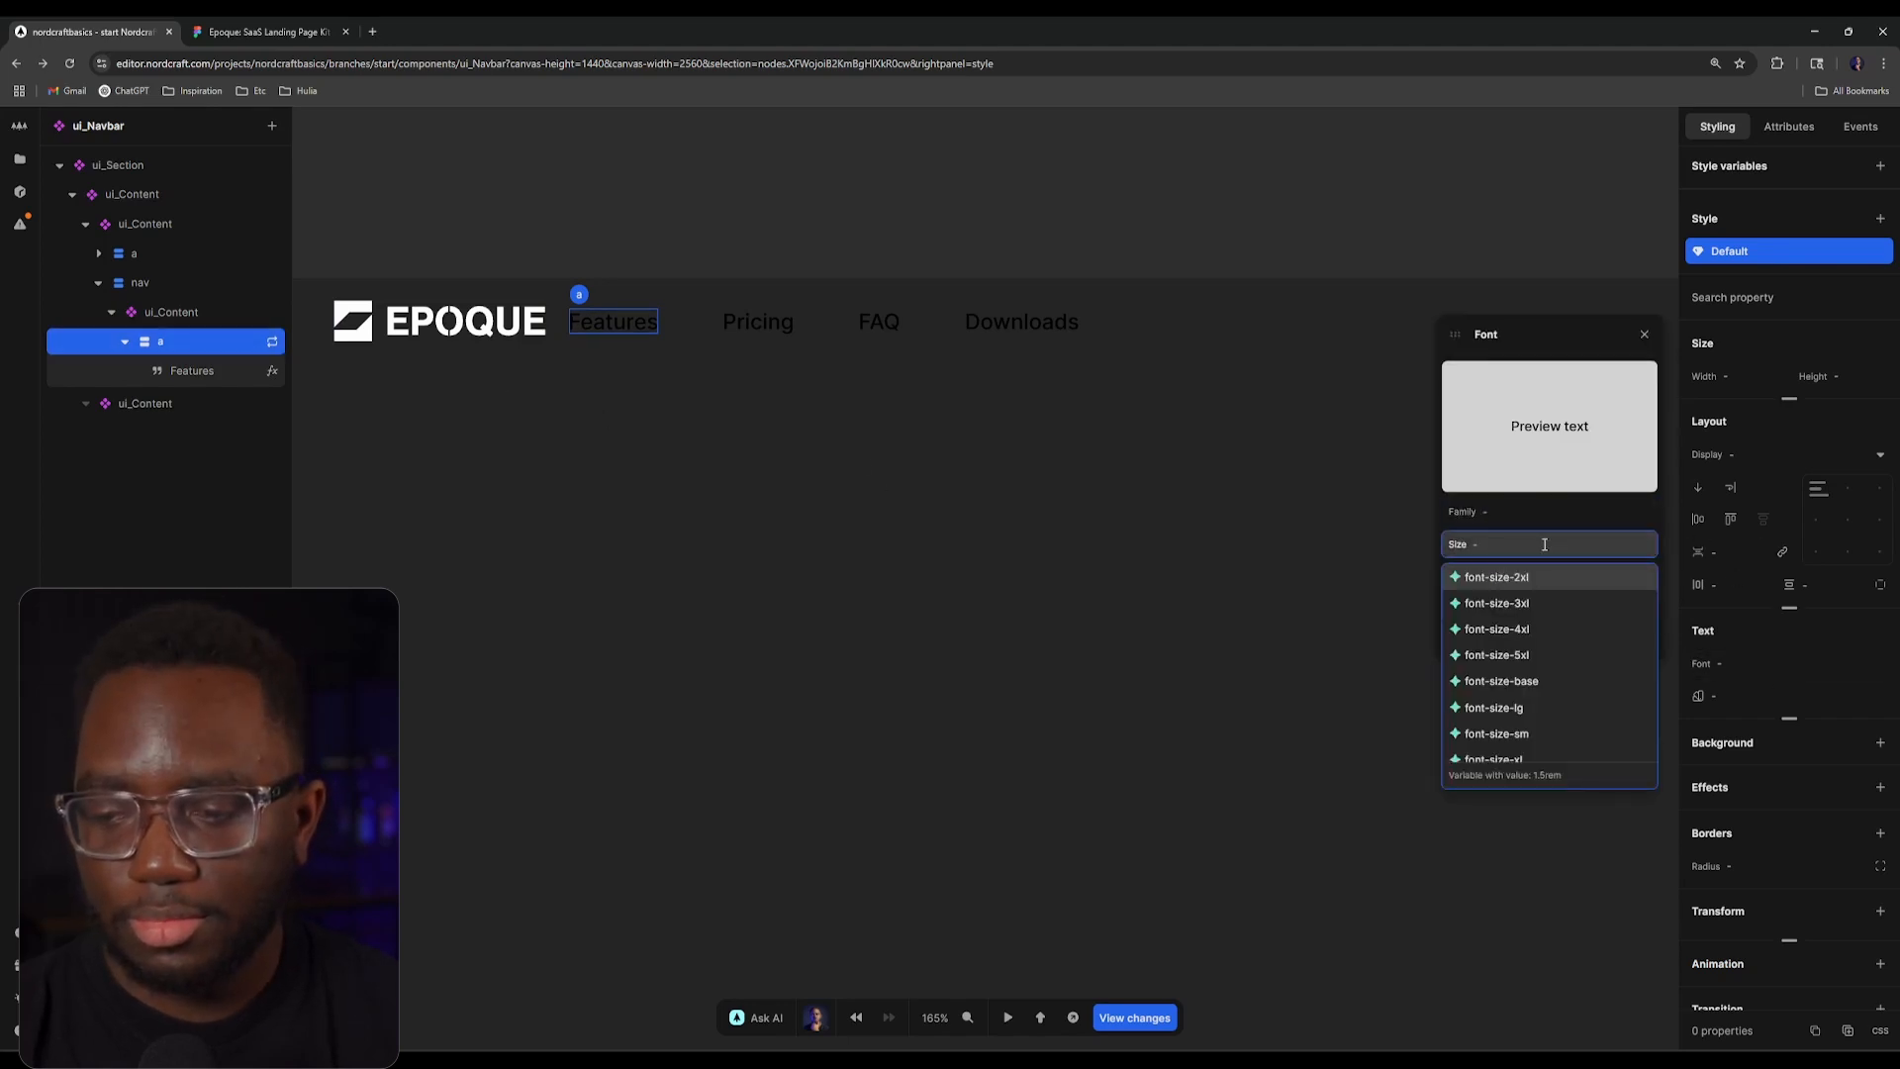
left_click(1535, 511)
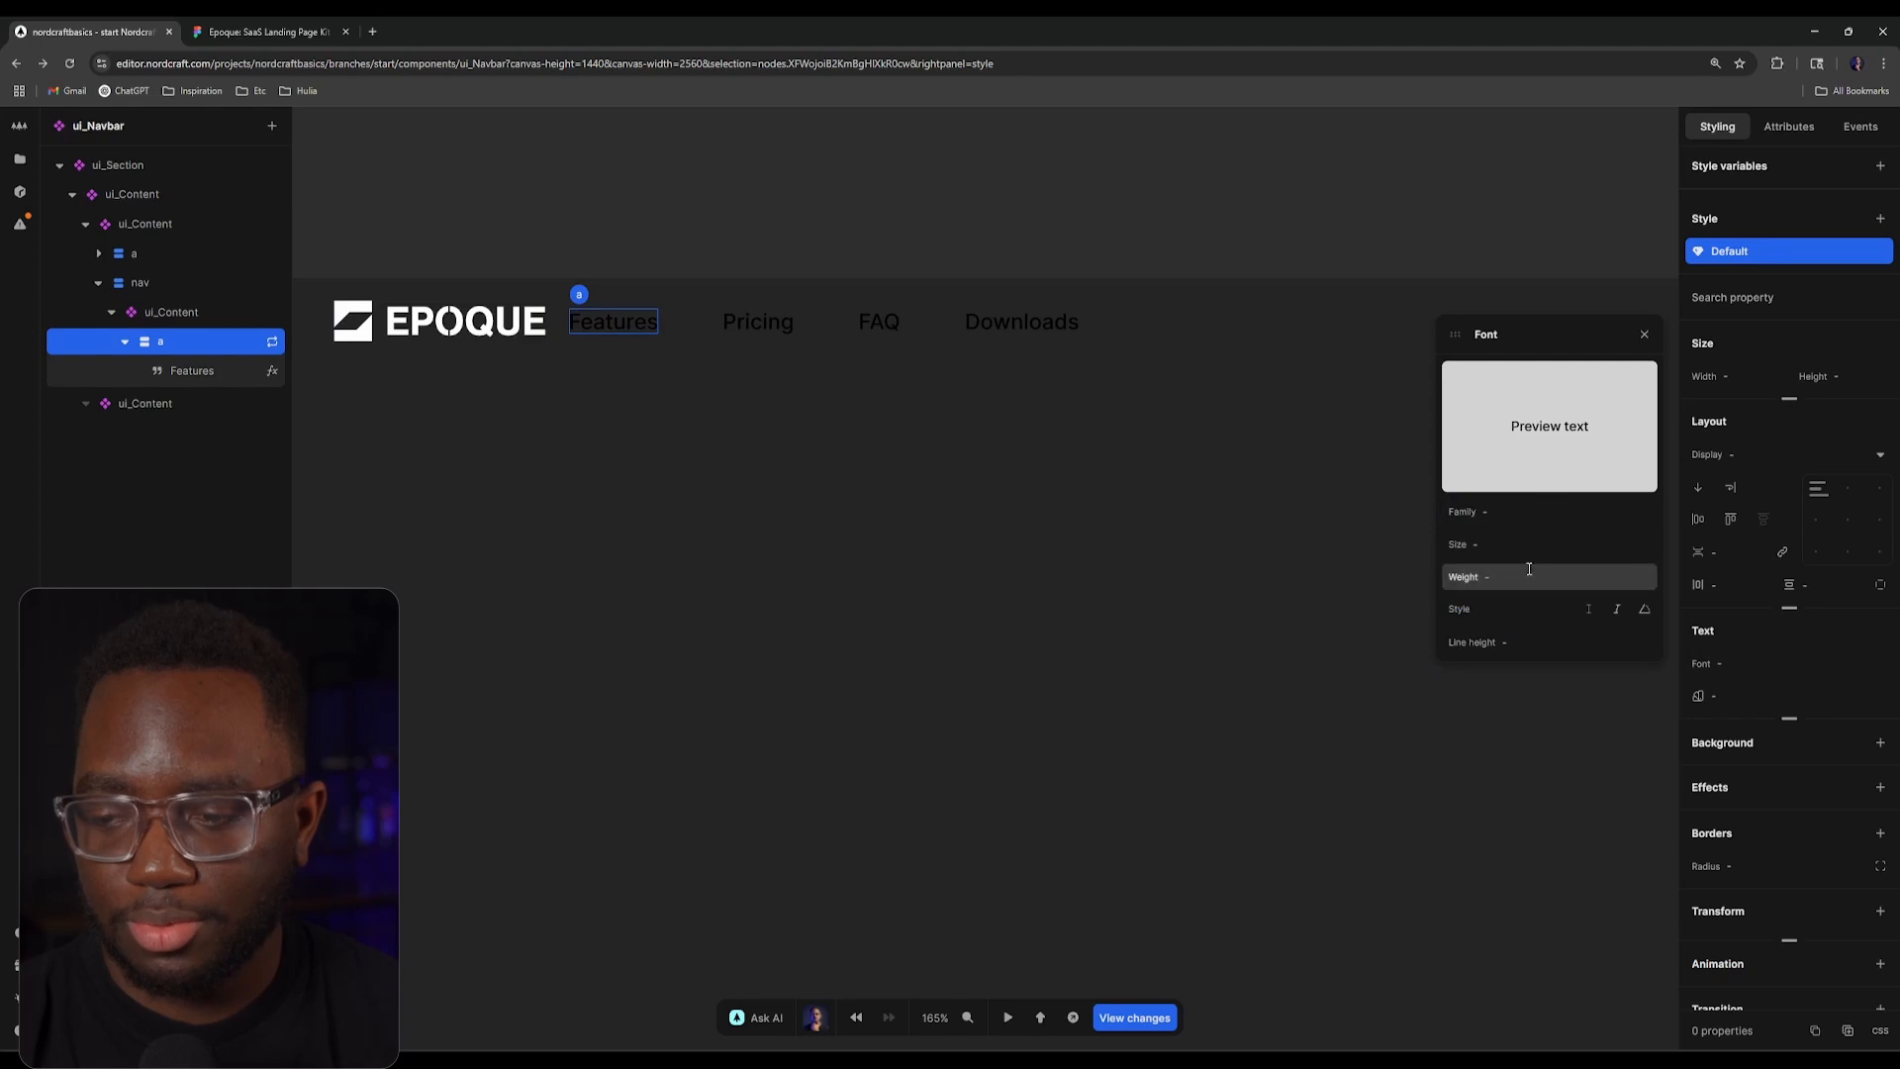
left_click(1529, 574)
key("Down")
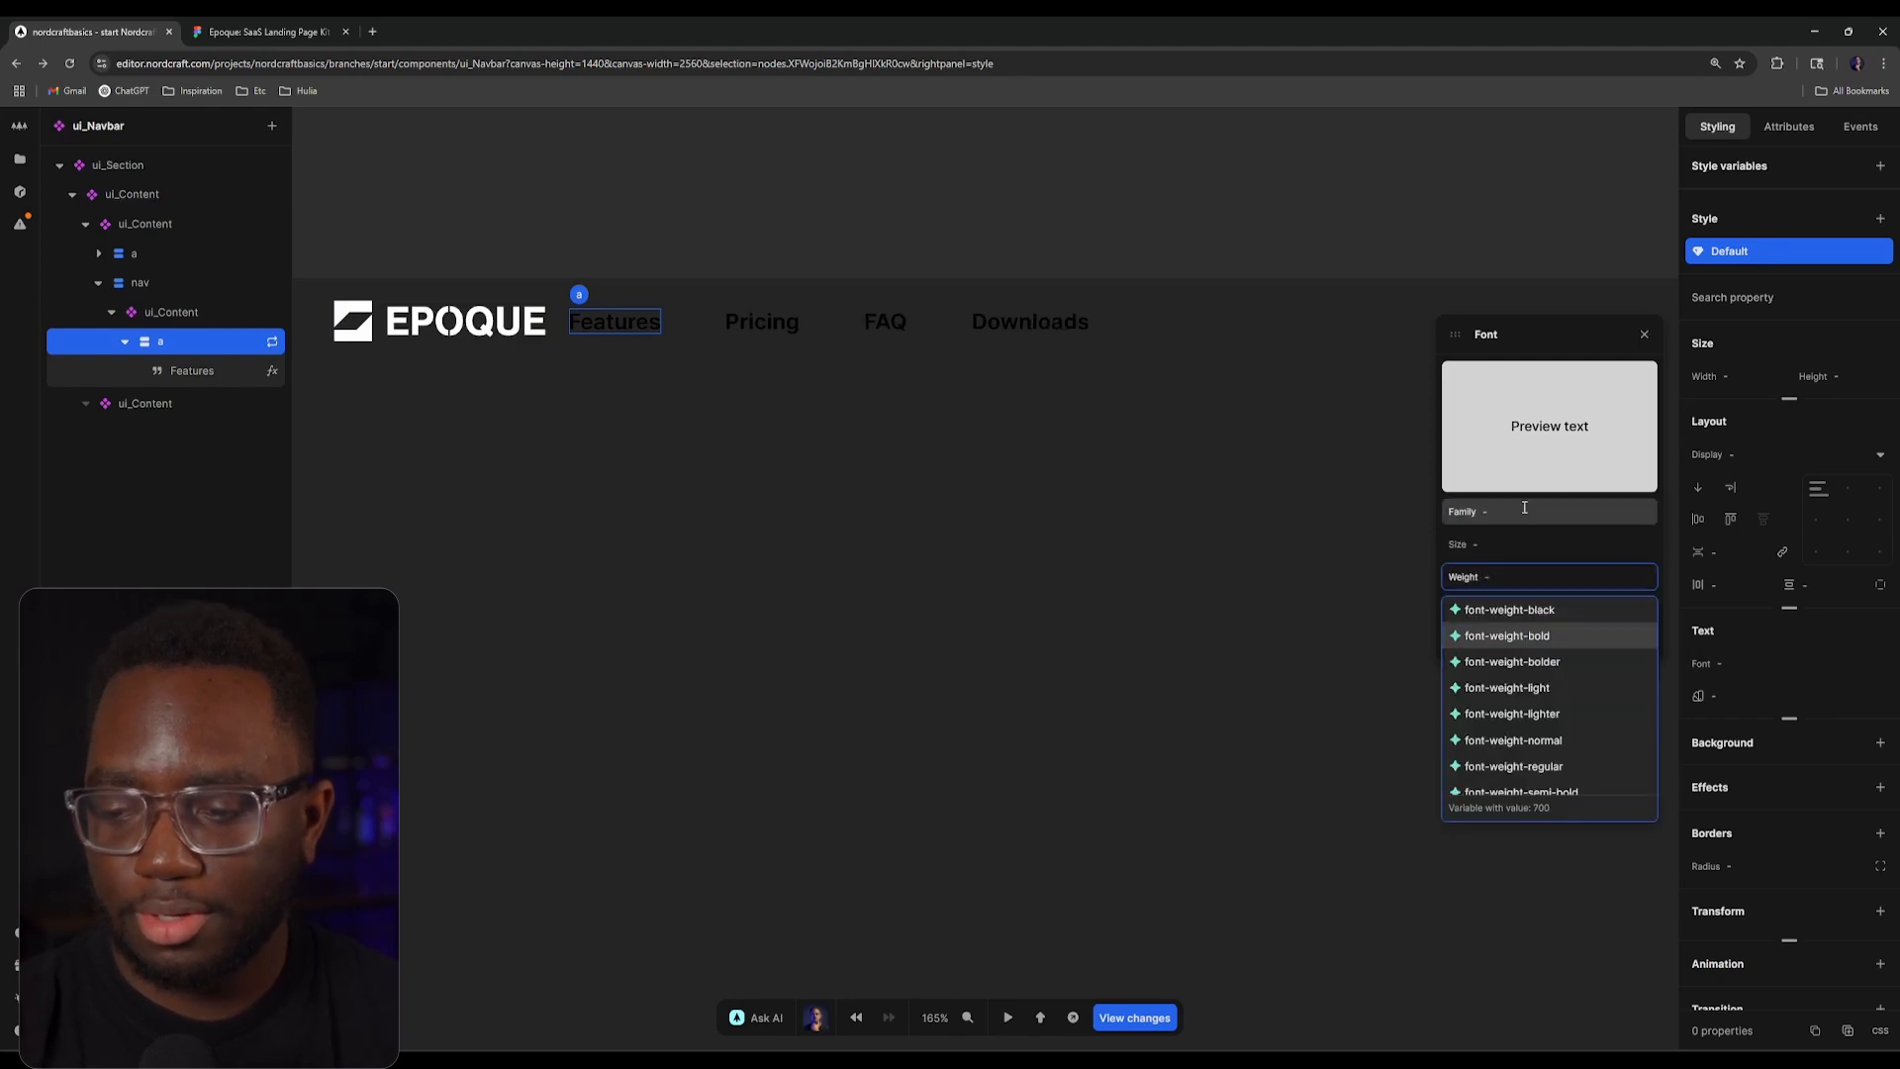
key("Down")
key("Down")
key("Down")
key("Down")
key("Down")
key("Down")
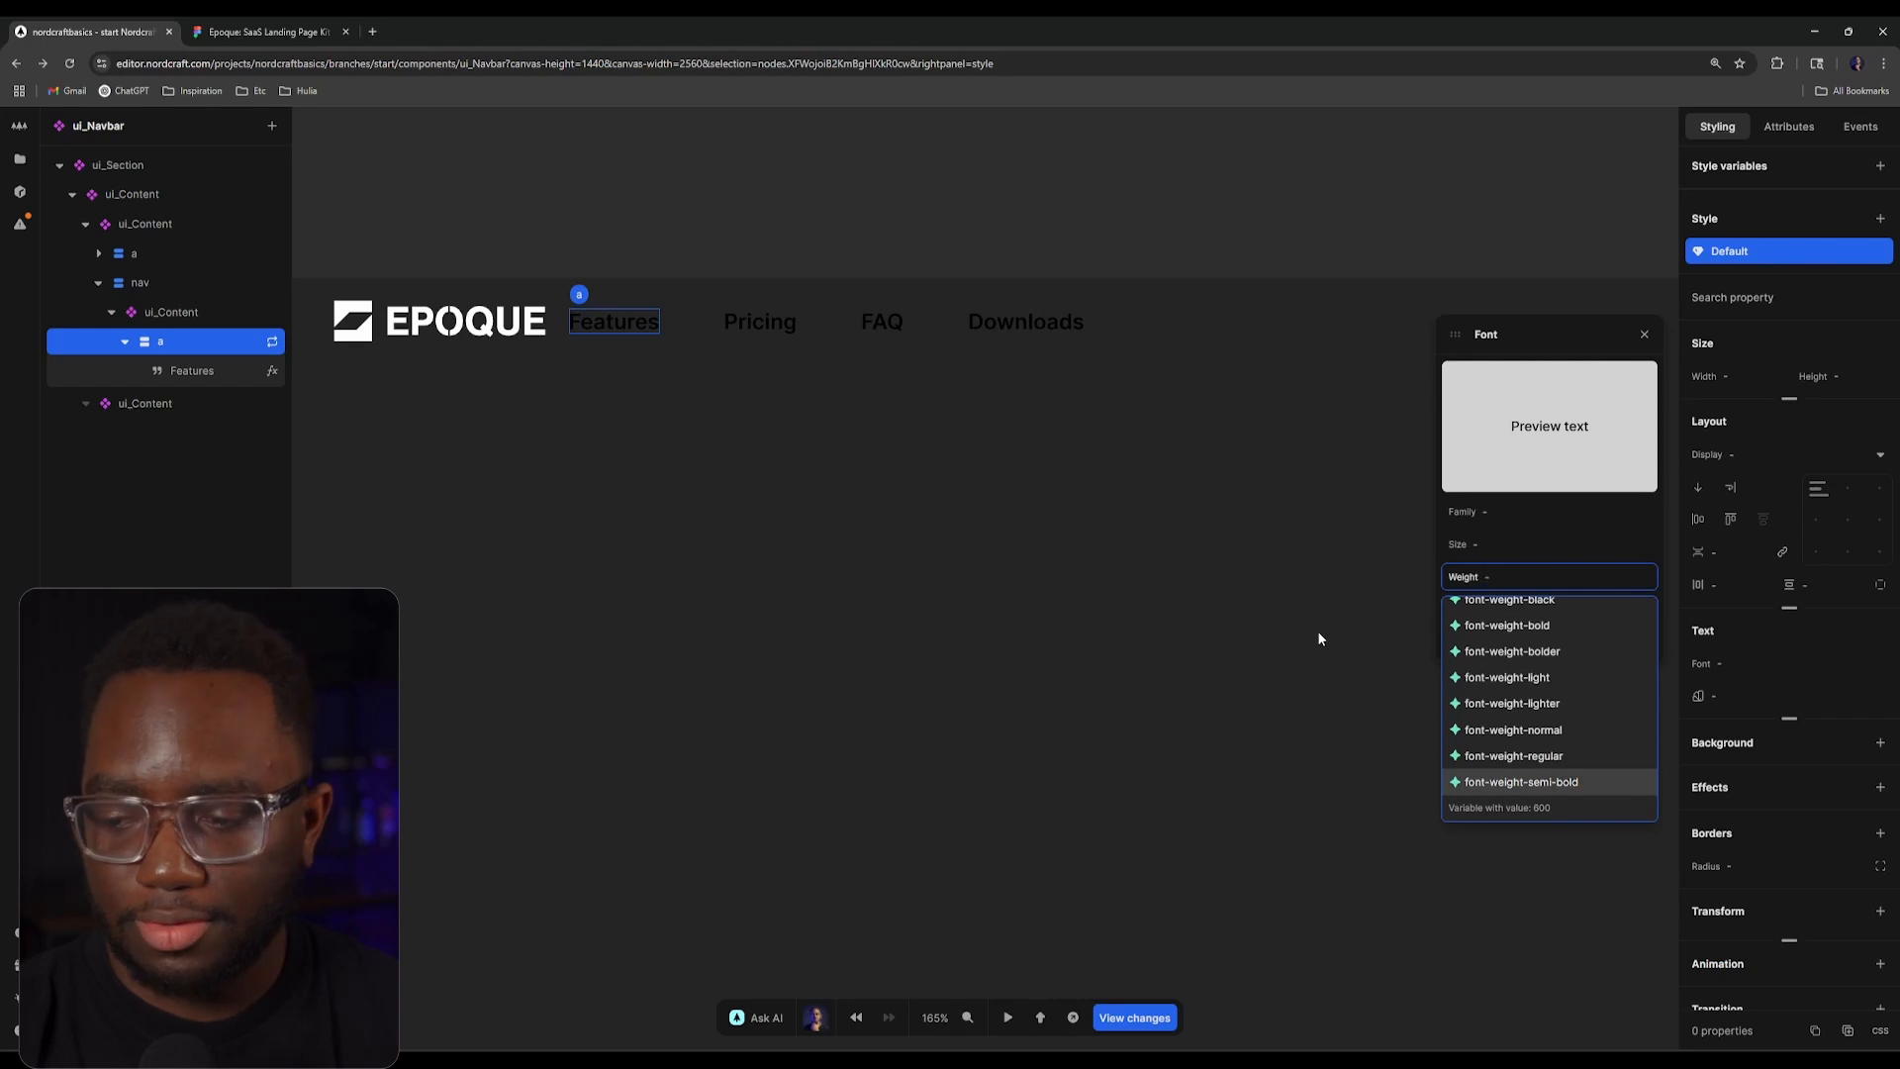
key("Return")
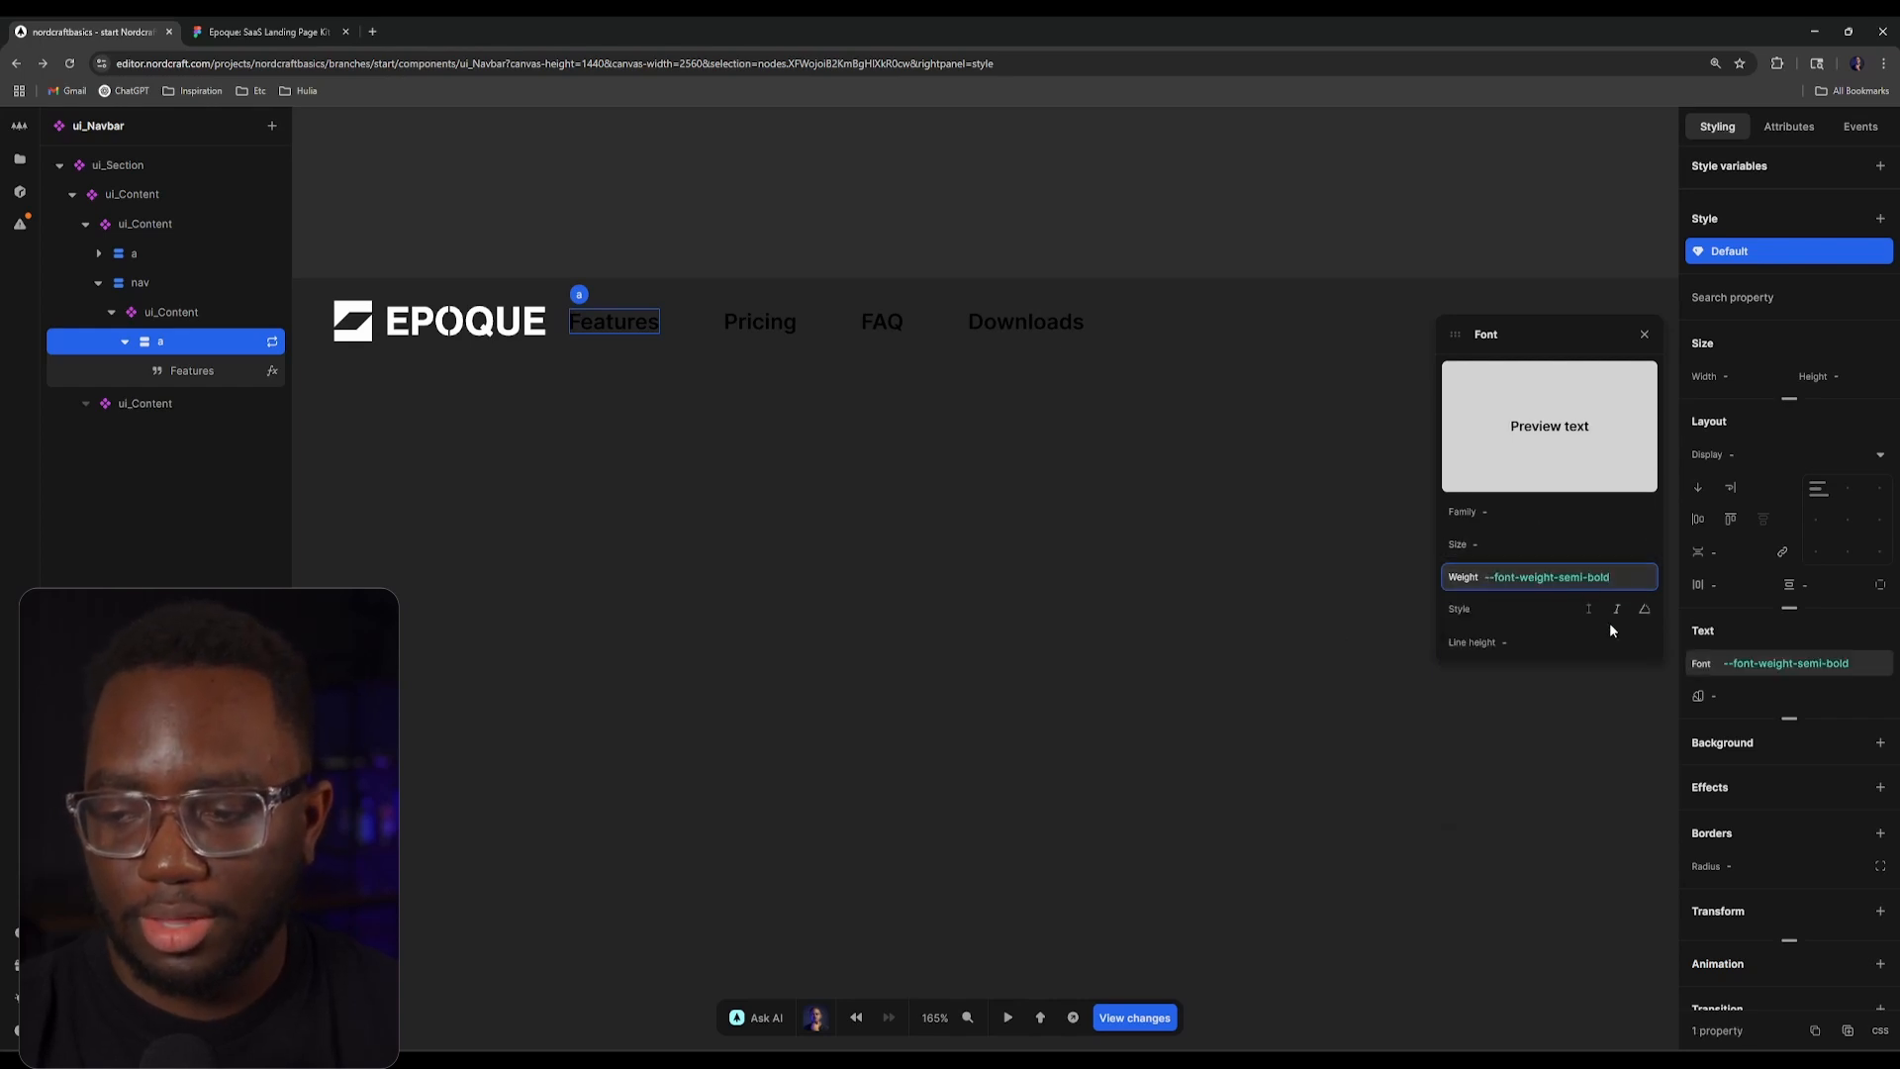
left_click(1644, 333)
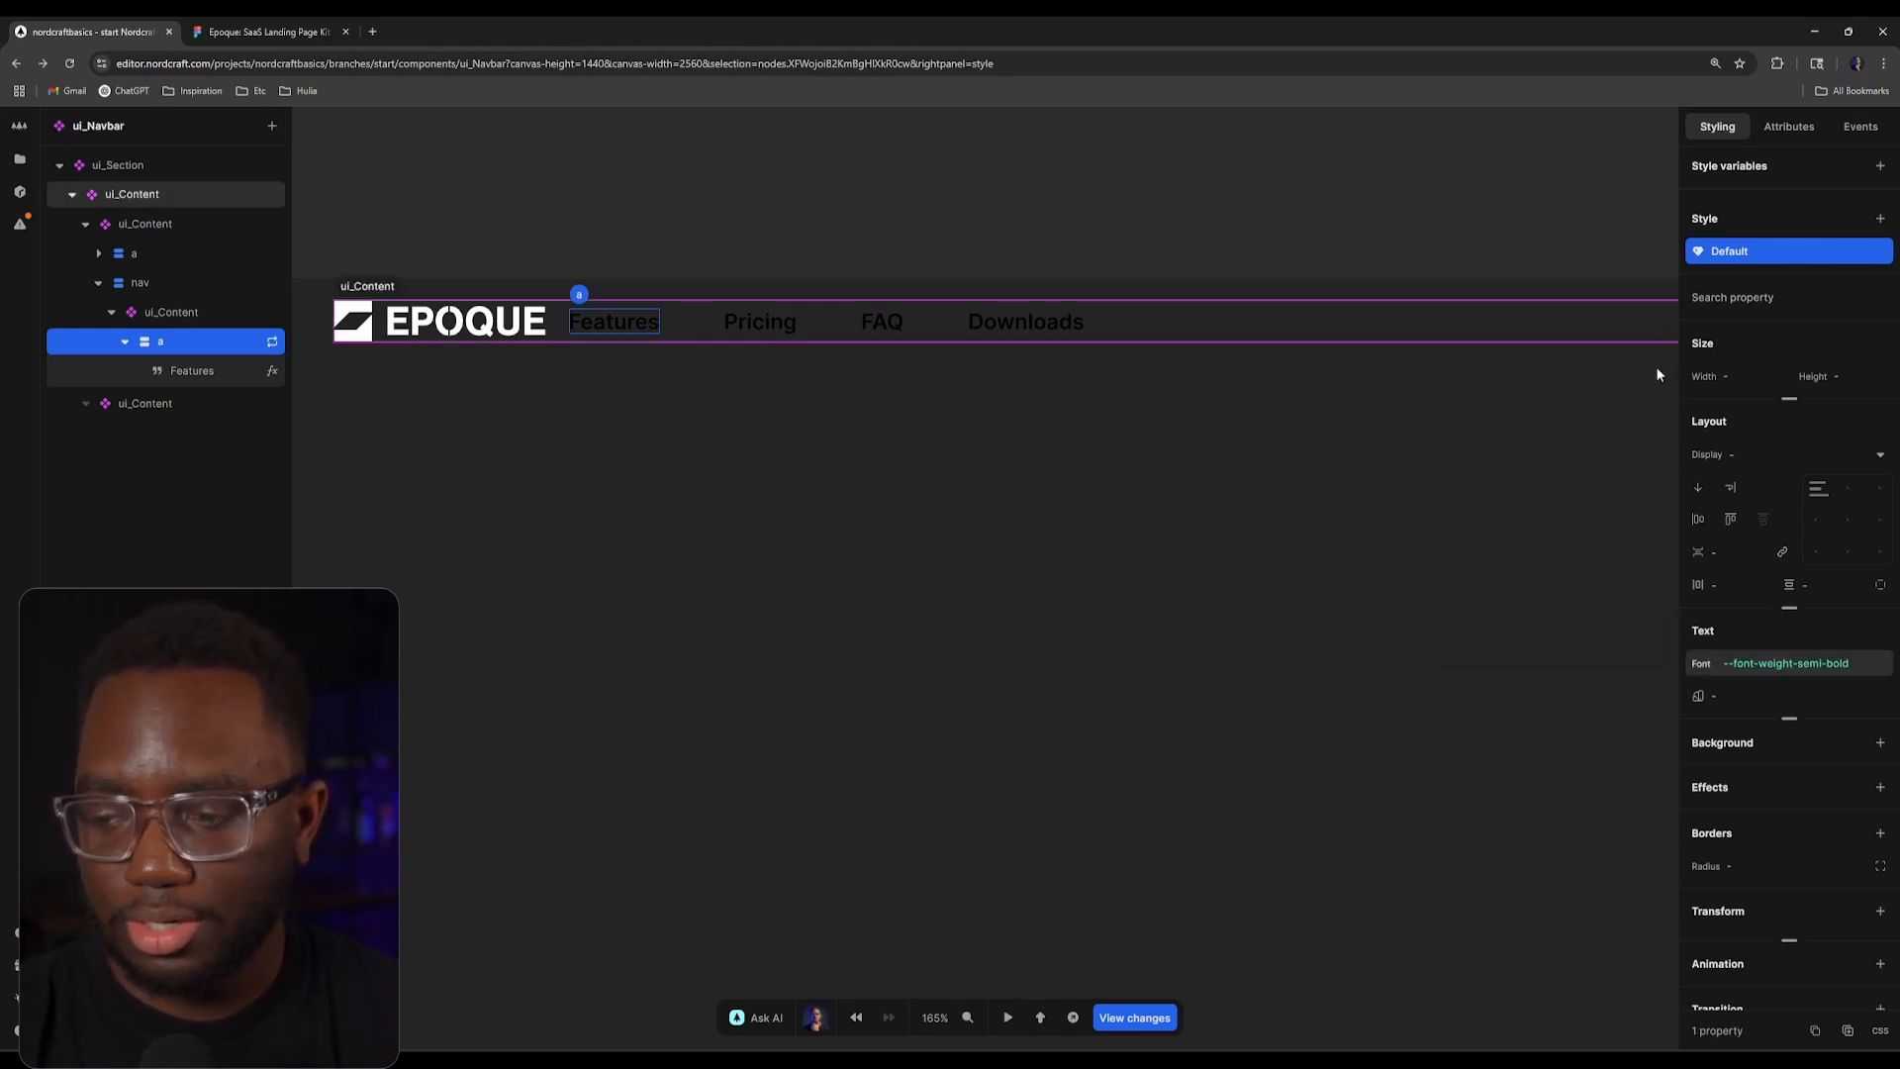
Step: Add a text-transform: uppercase declaration to the repeated nav link's CSS
left_click(1789, 718)
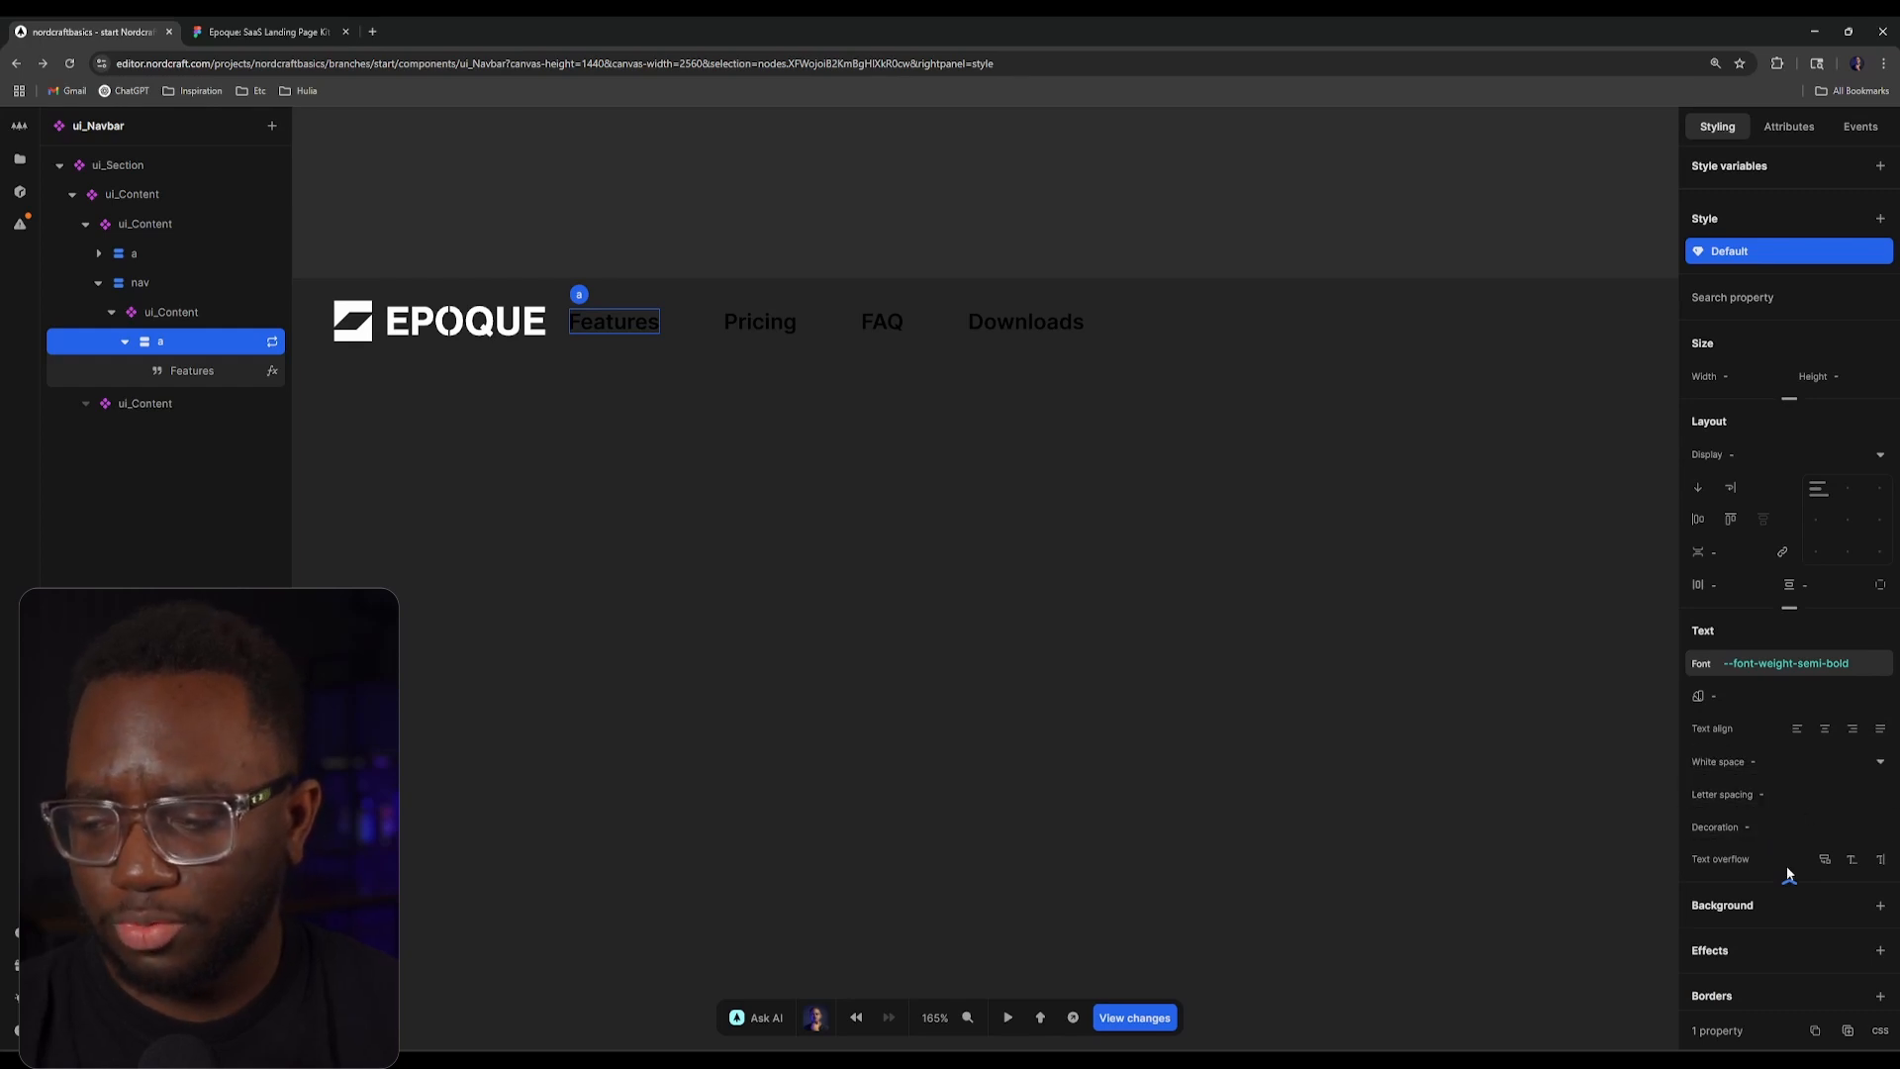
left_click(1880, 1030)
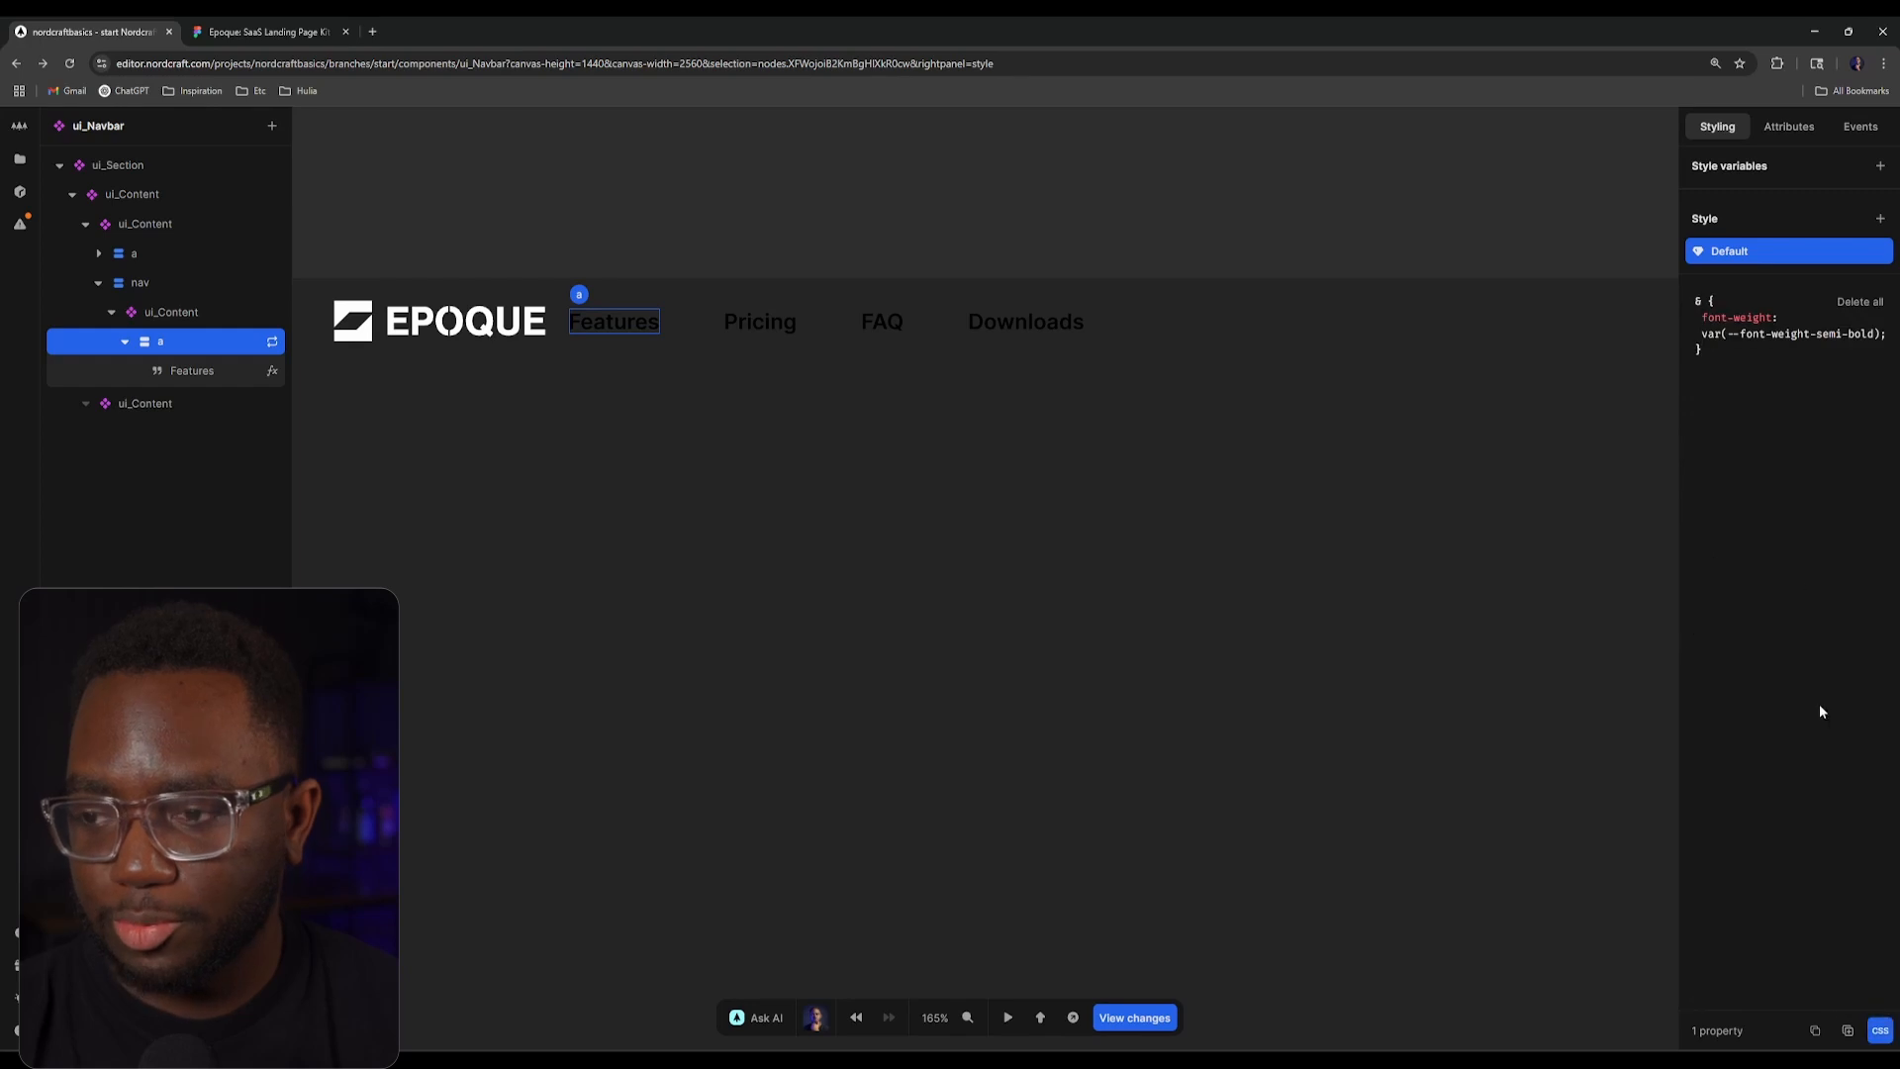
left_click(1872, 335)
left_click(1877, 338)
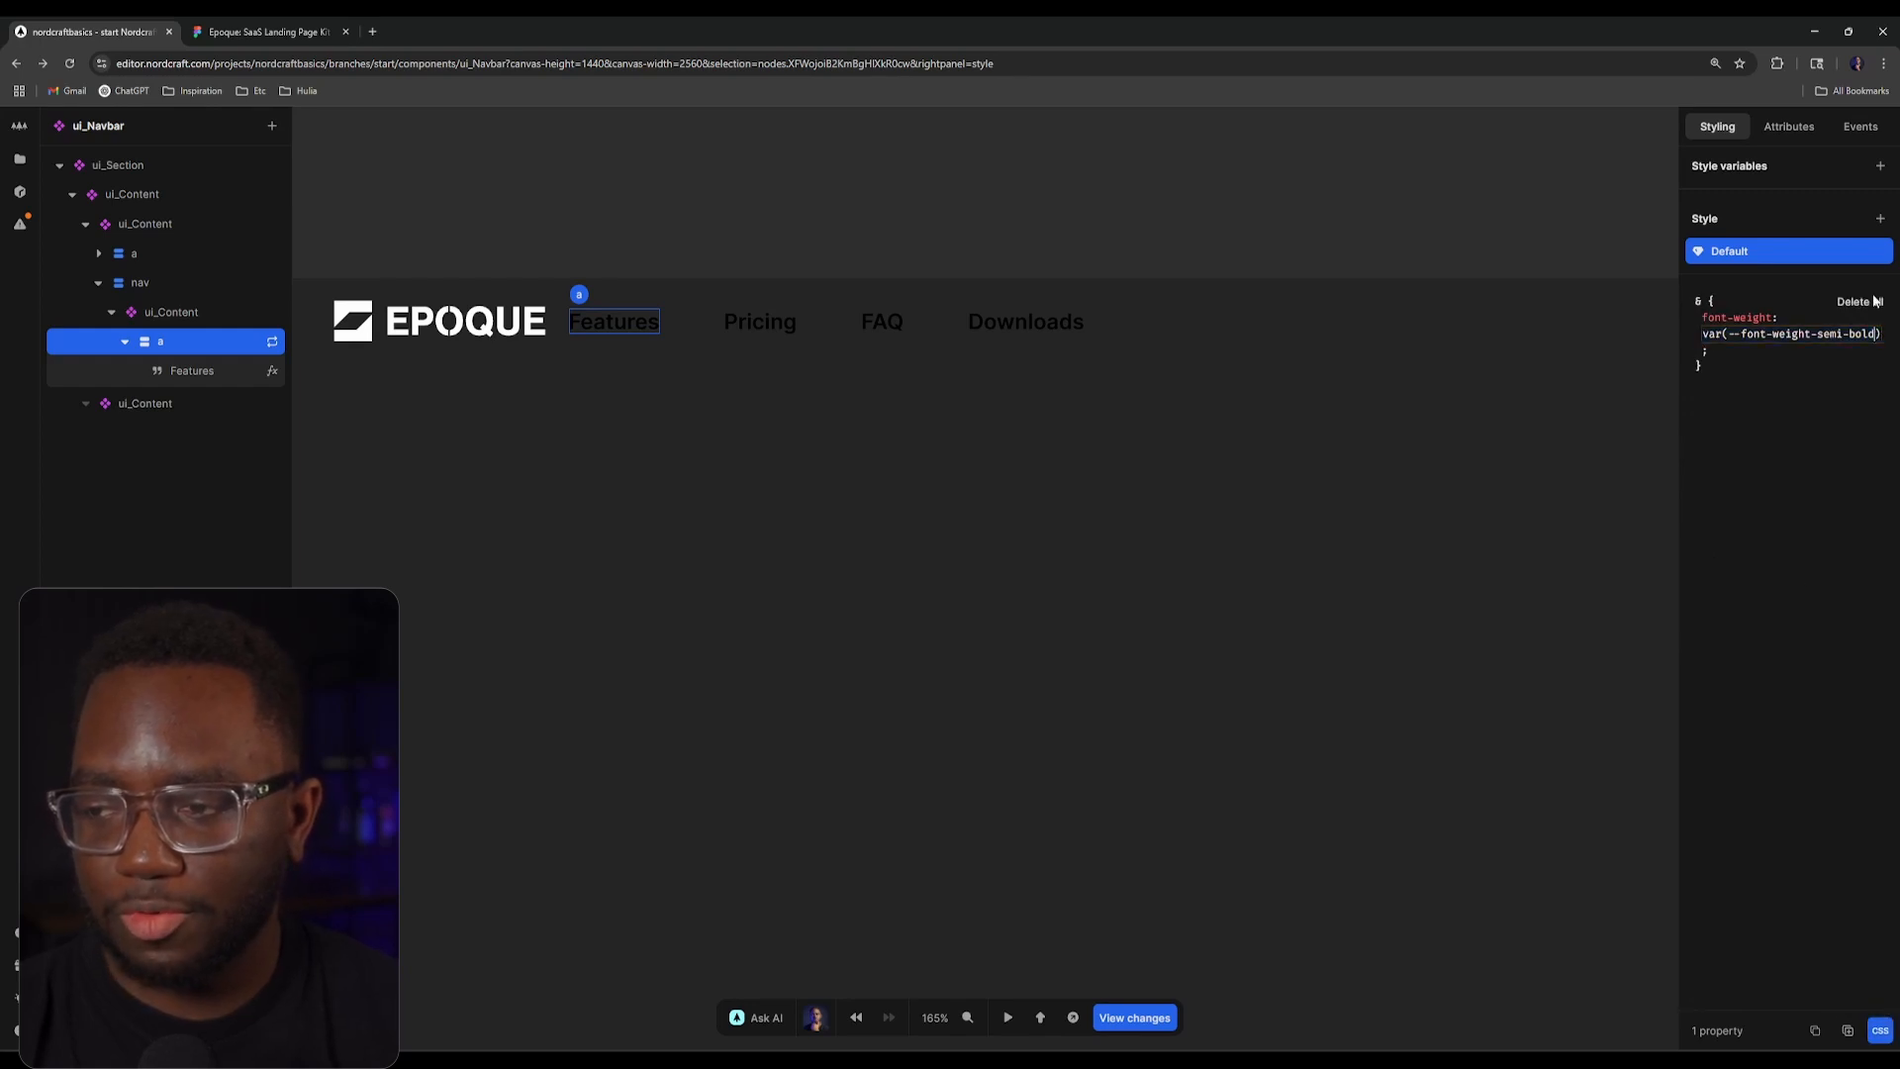
key("Return")
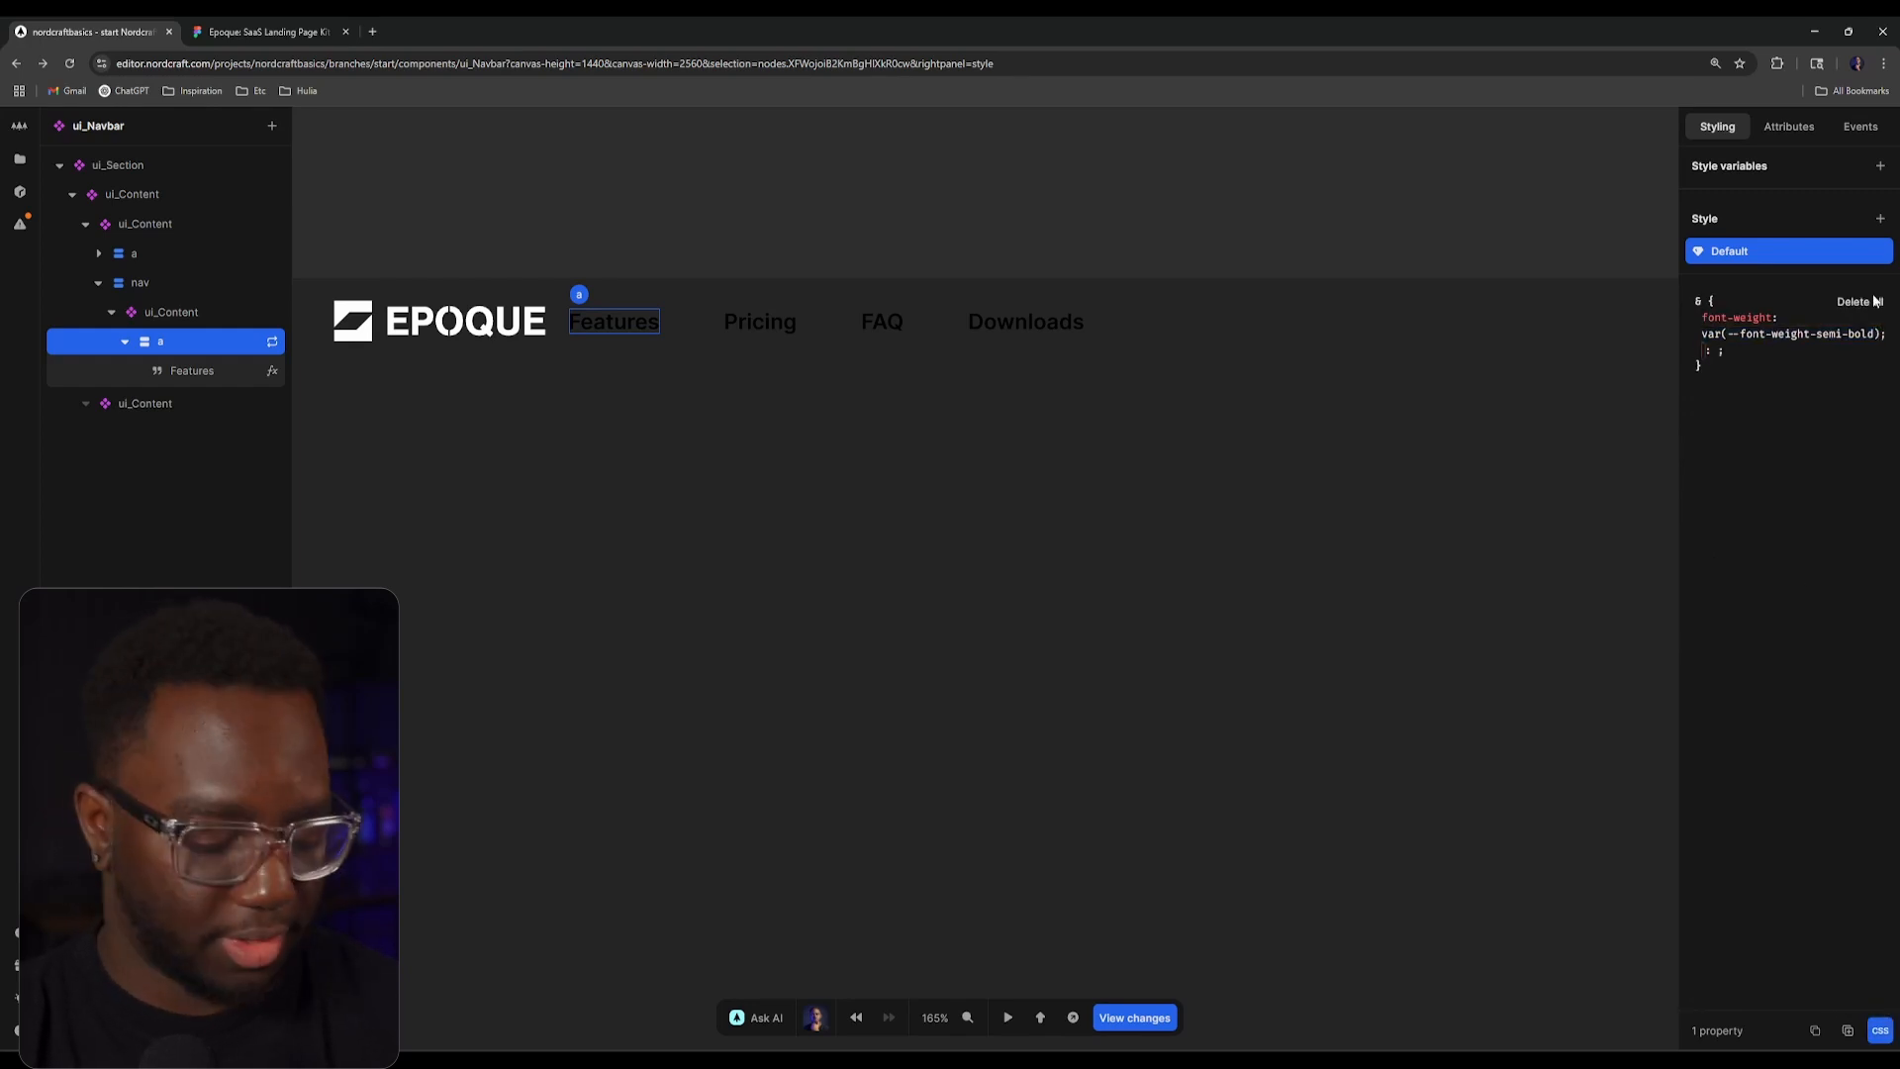
type("tex")
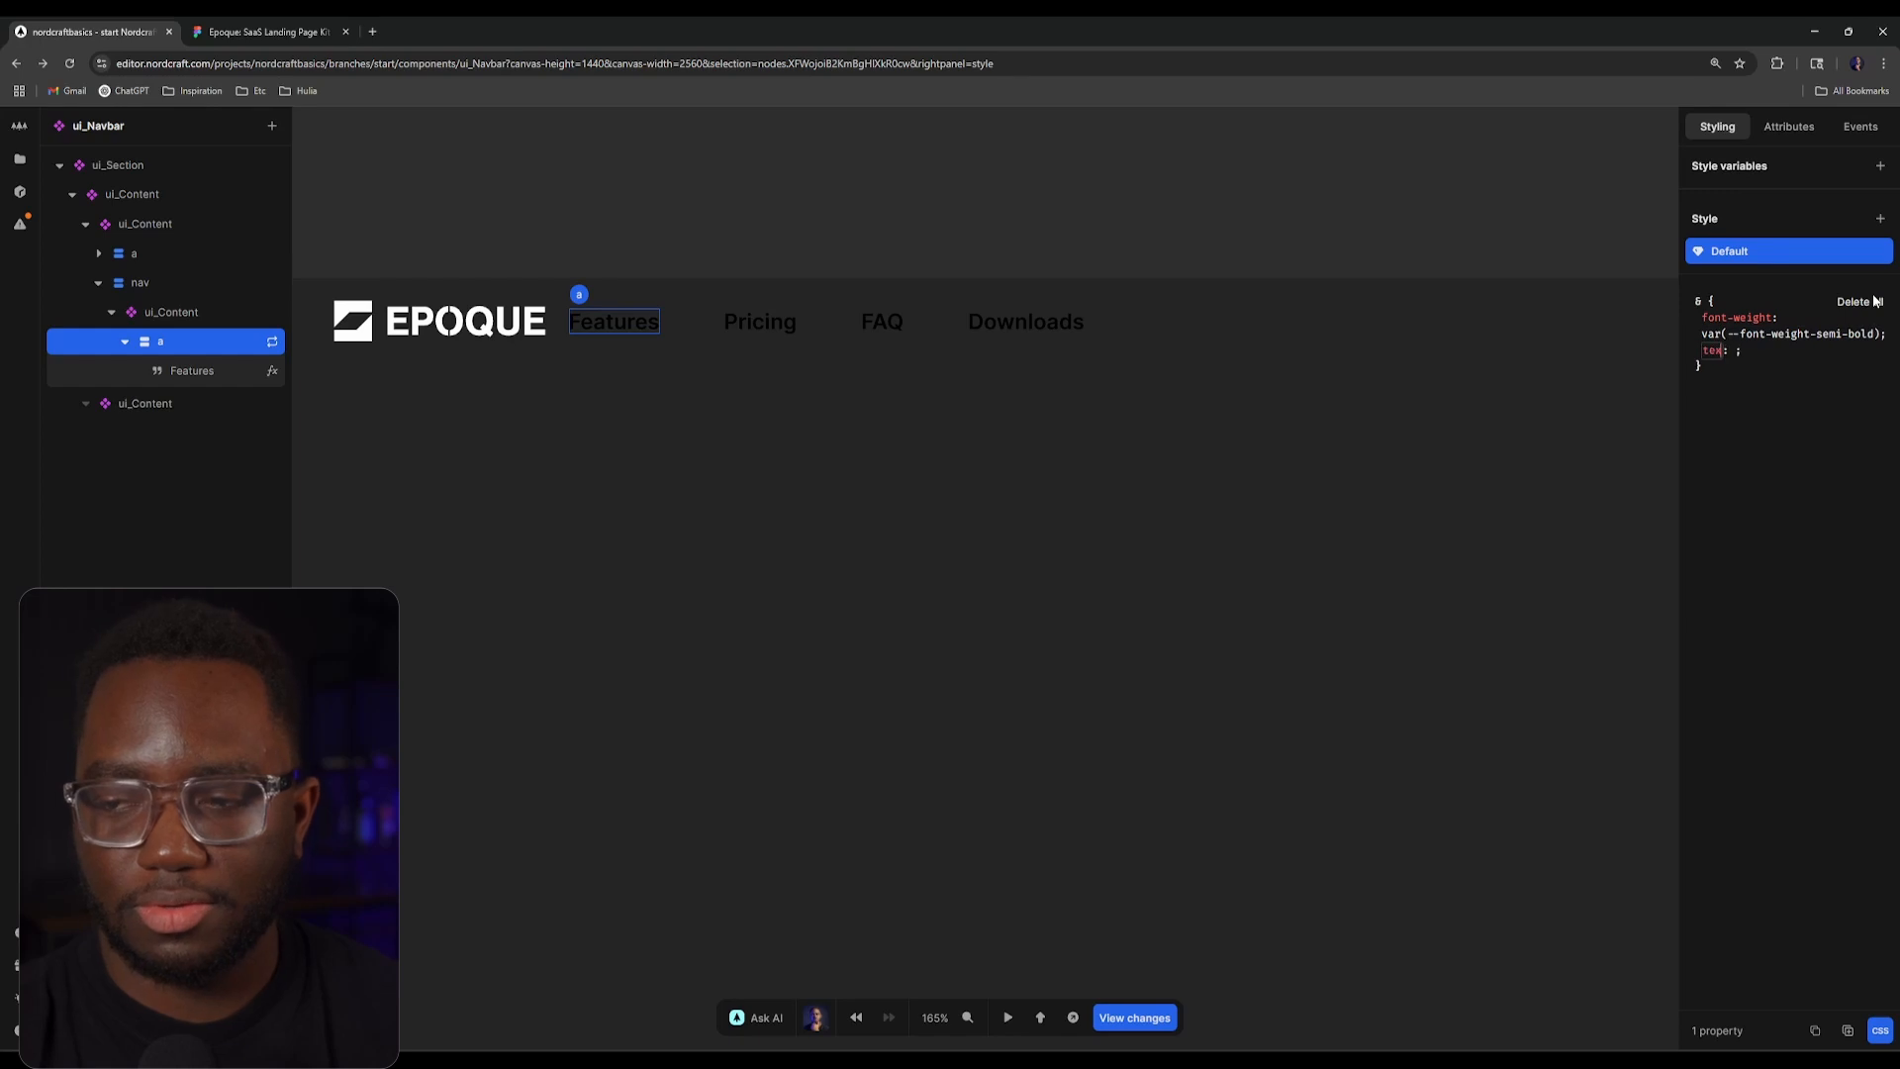
type("t-transform")
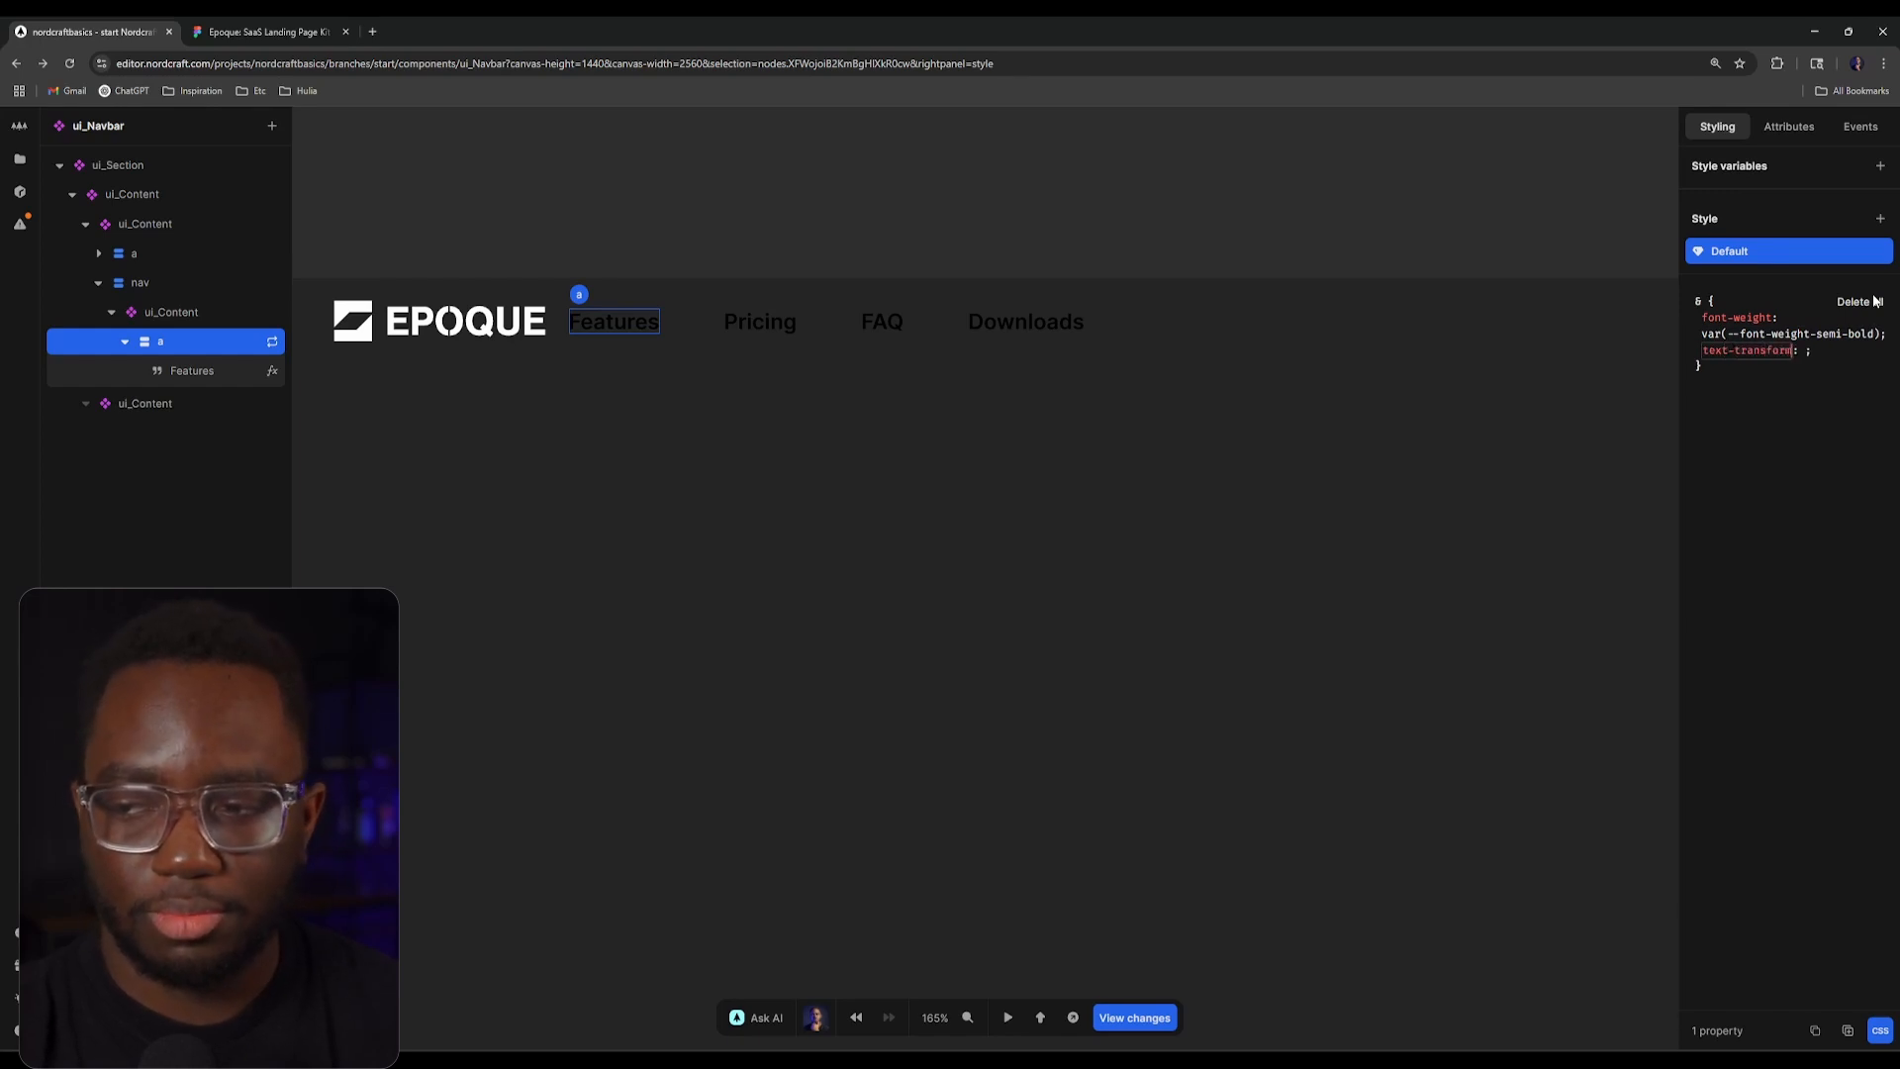
key("Tab")
type("u")
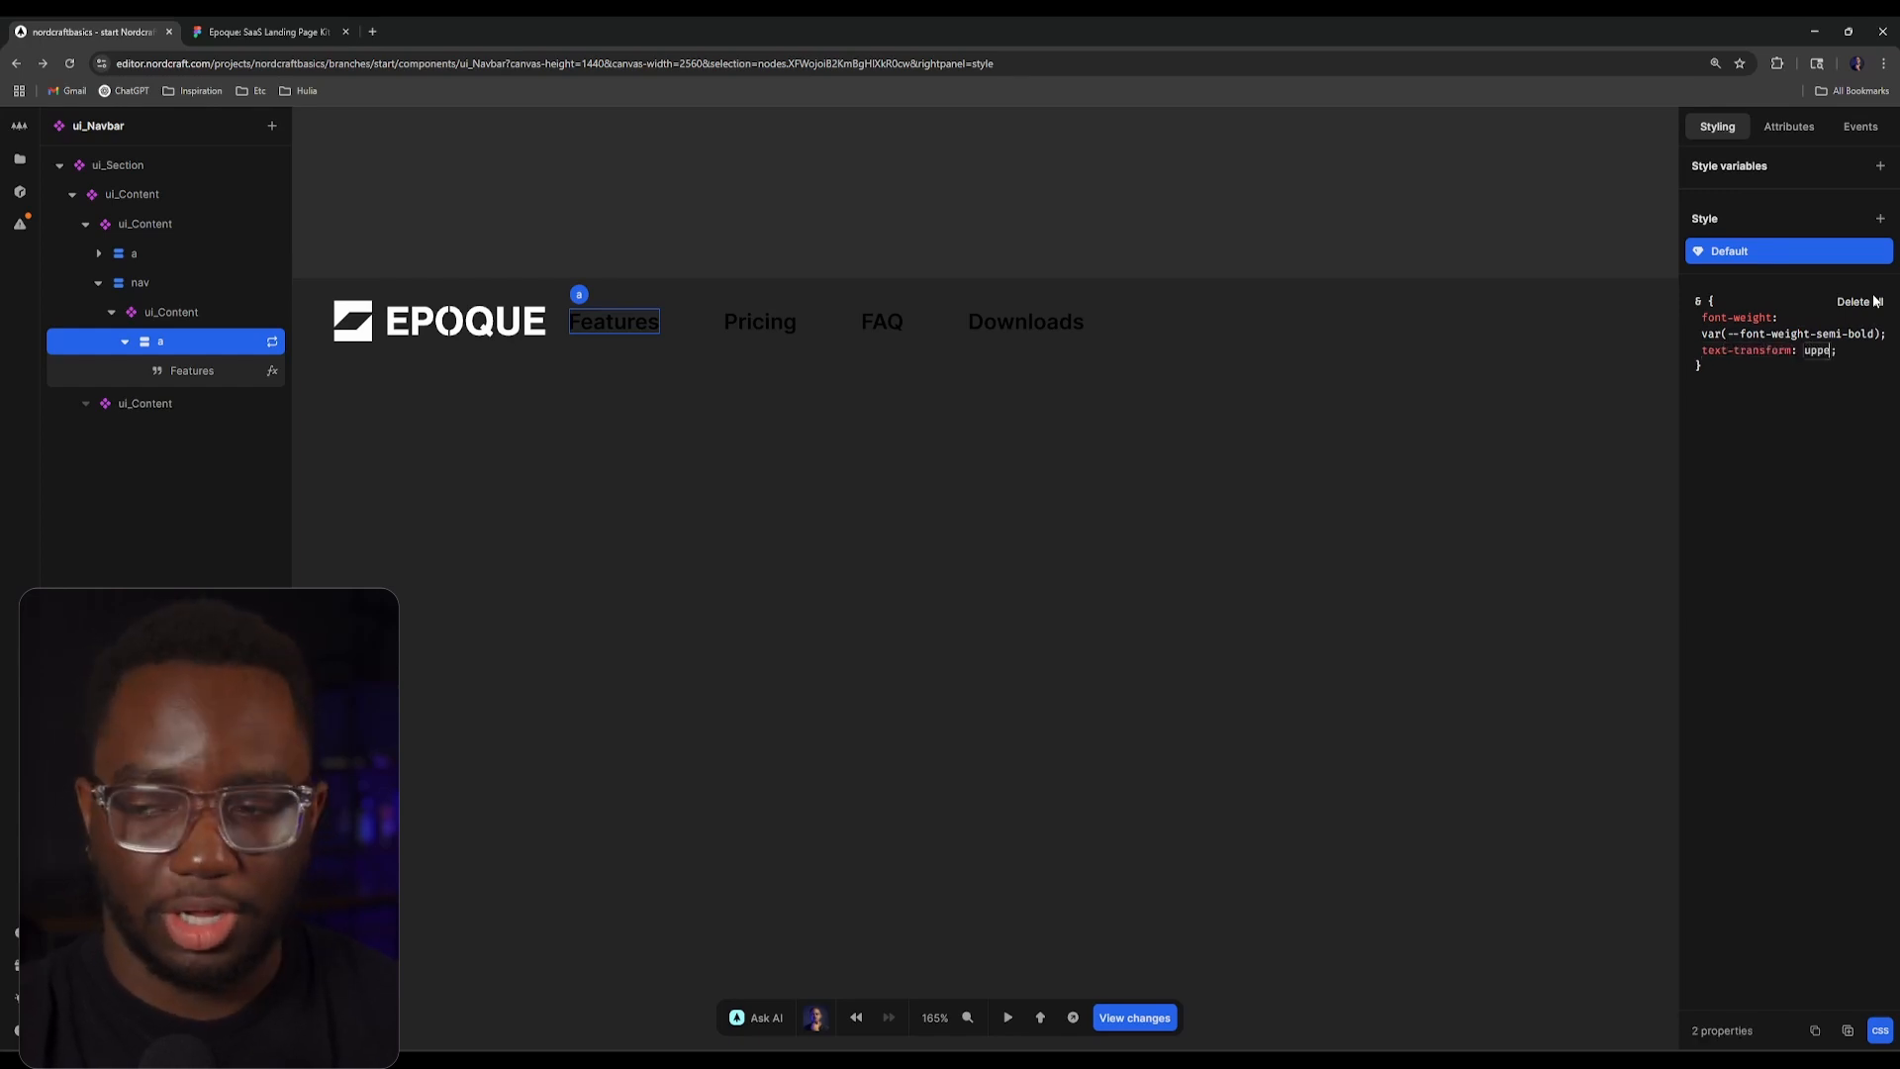
type("ppercase")
key("Return")
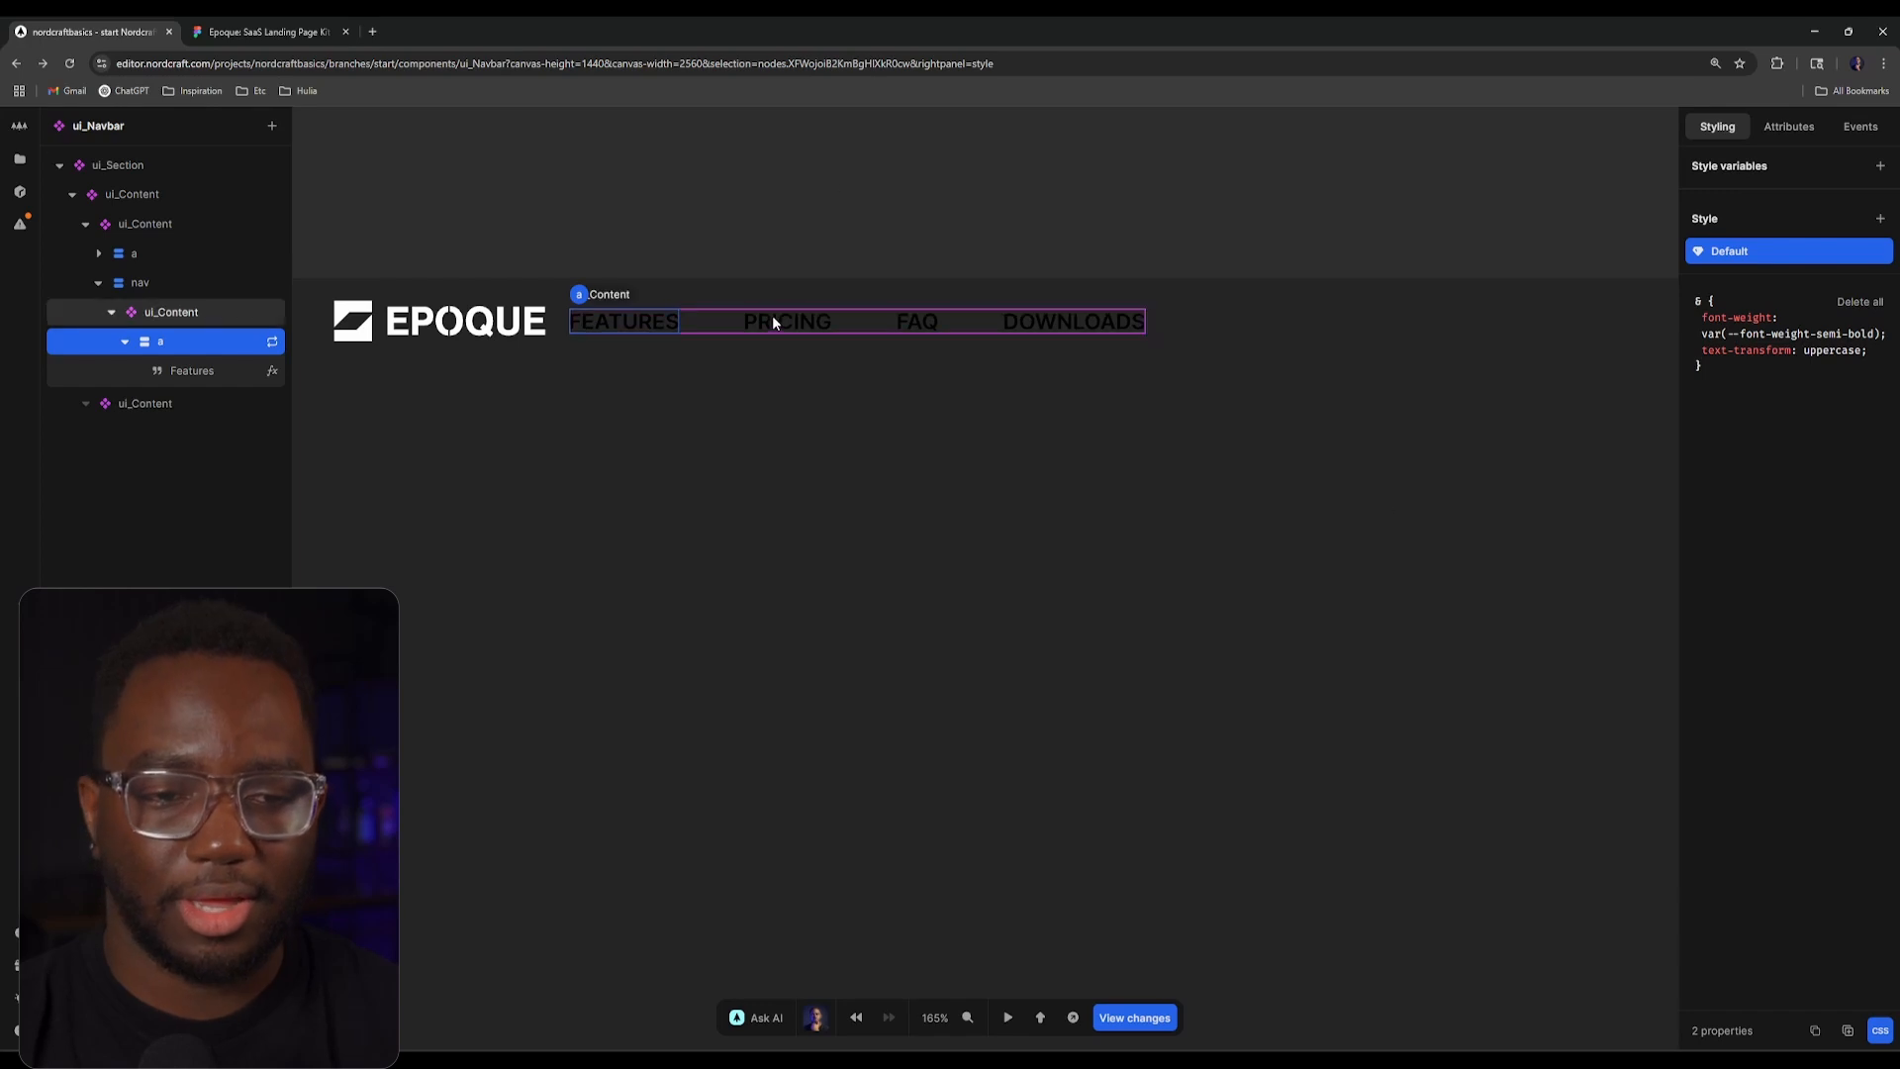
Step: Set the text color of the repeated nav link to inherit
left_click(496, 173)
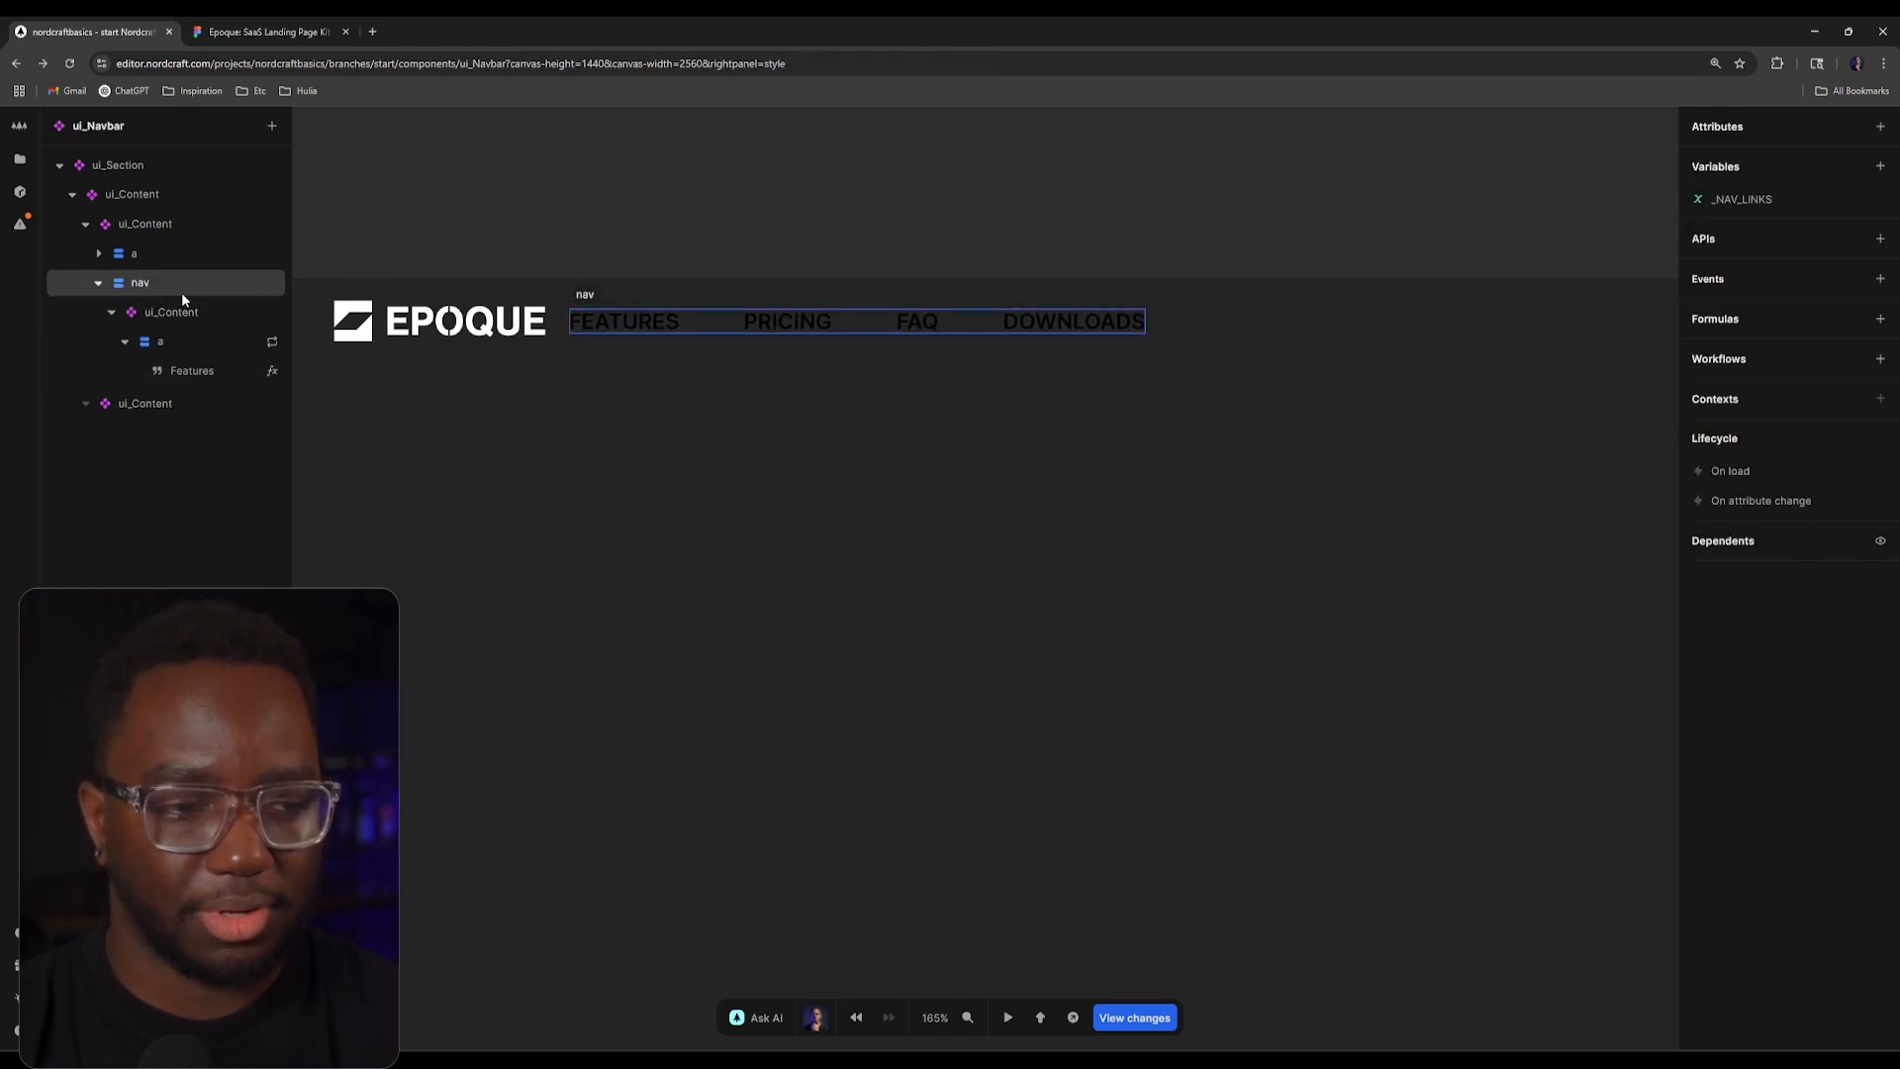
left_click(153, 341)
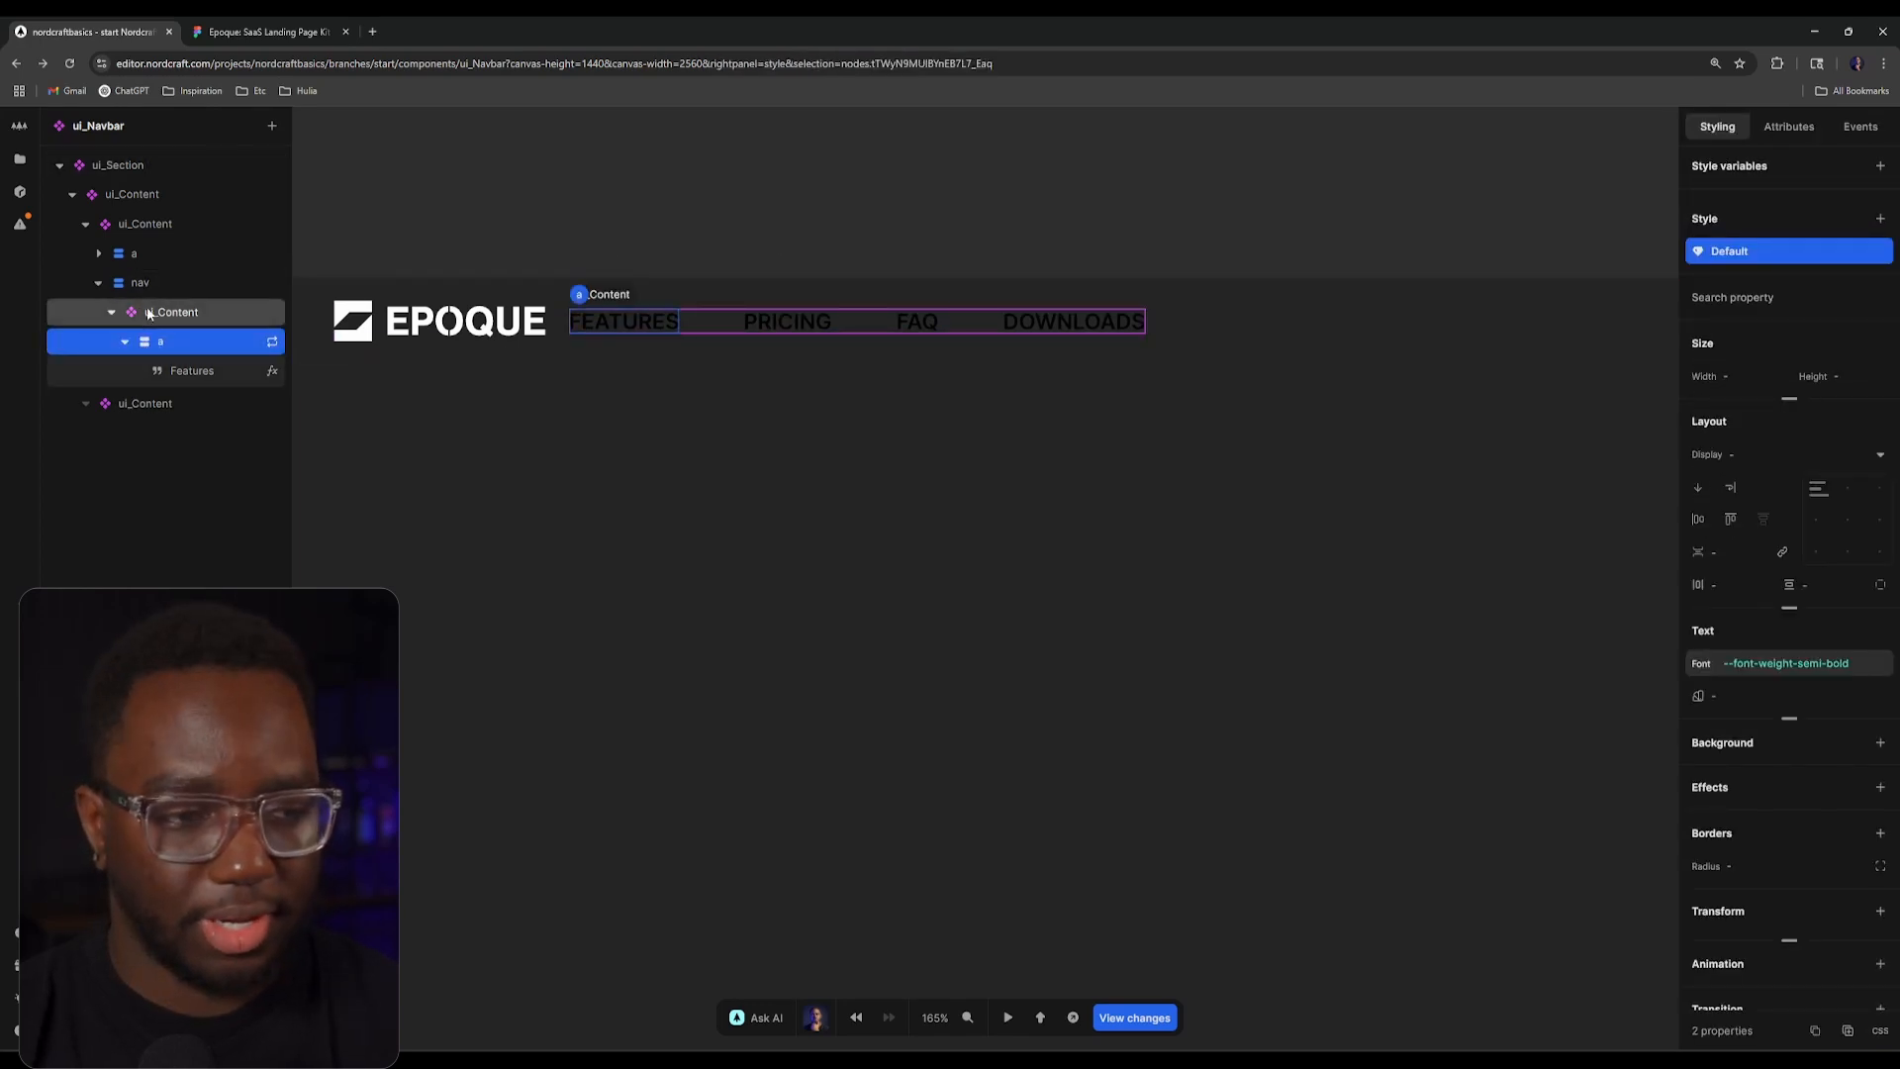
left_click(153, 285)
left_click(175, 352)
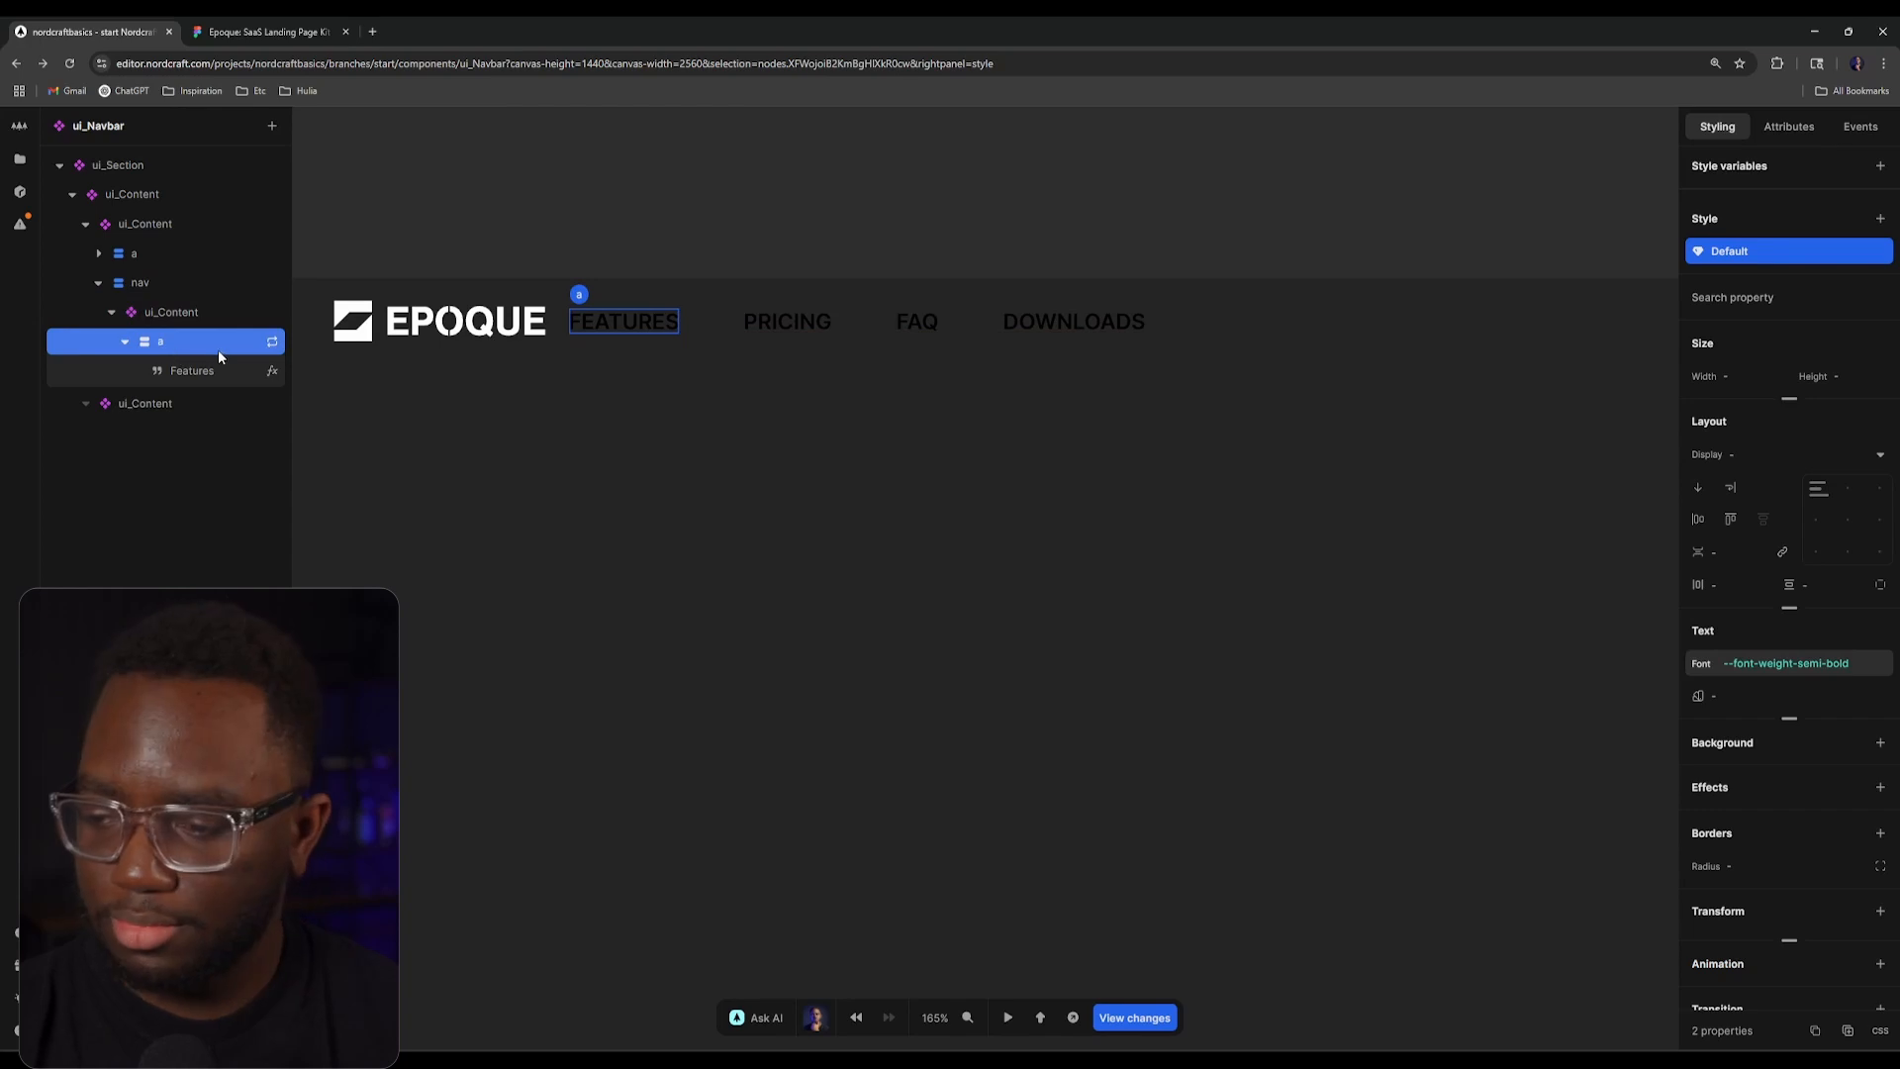
left_click(1801, 692)
type("inherit")
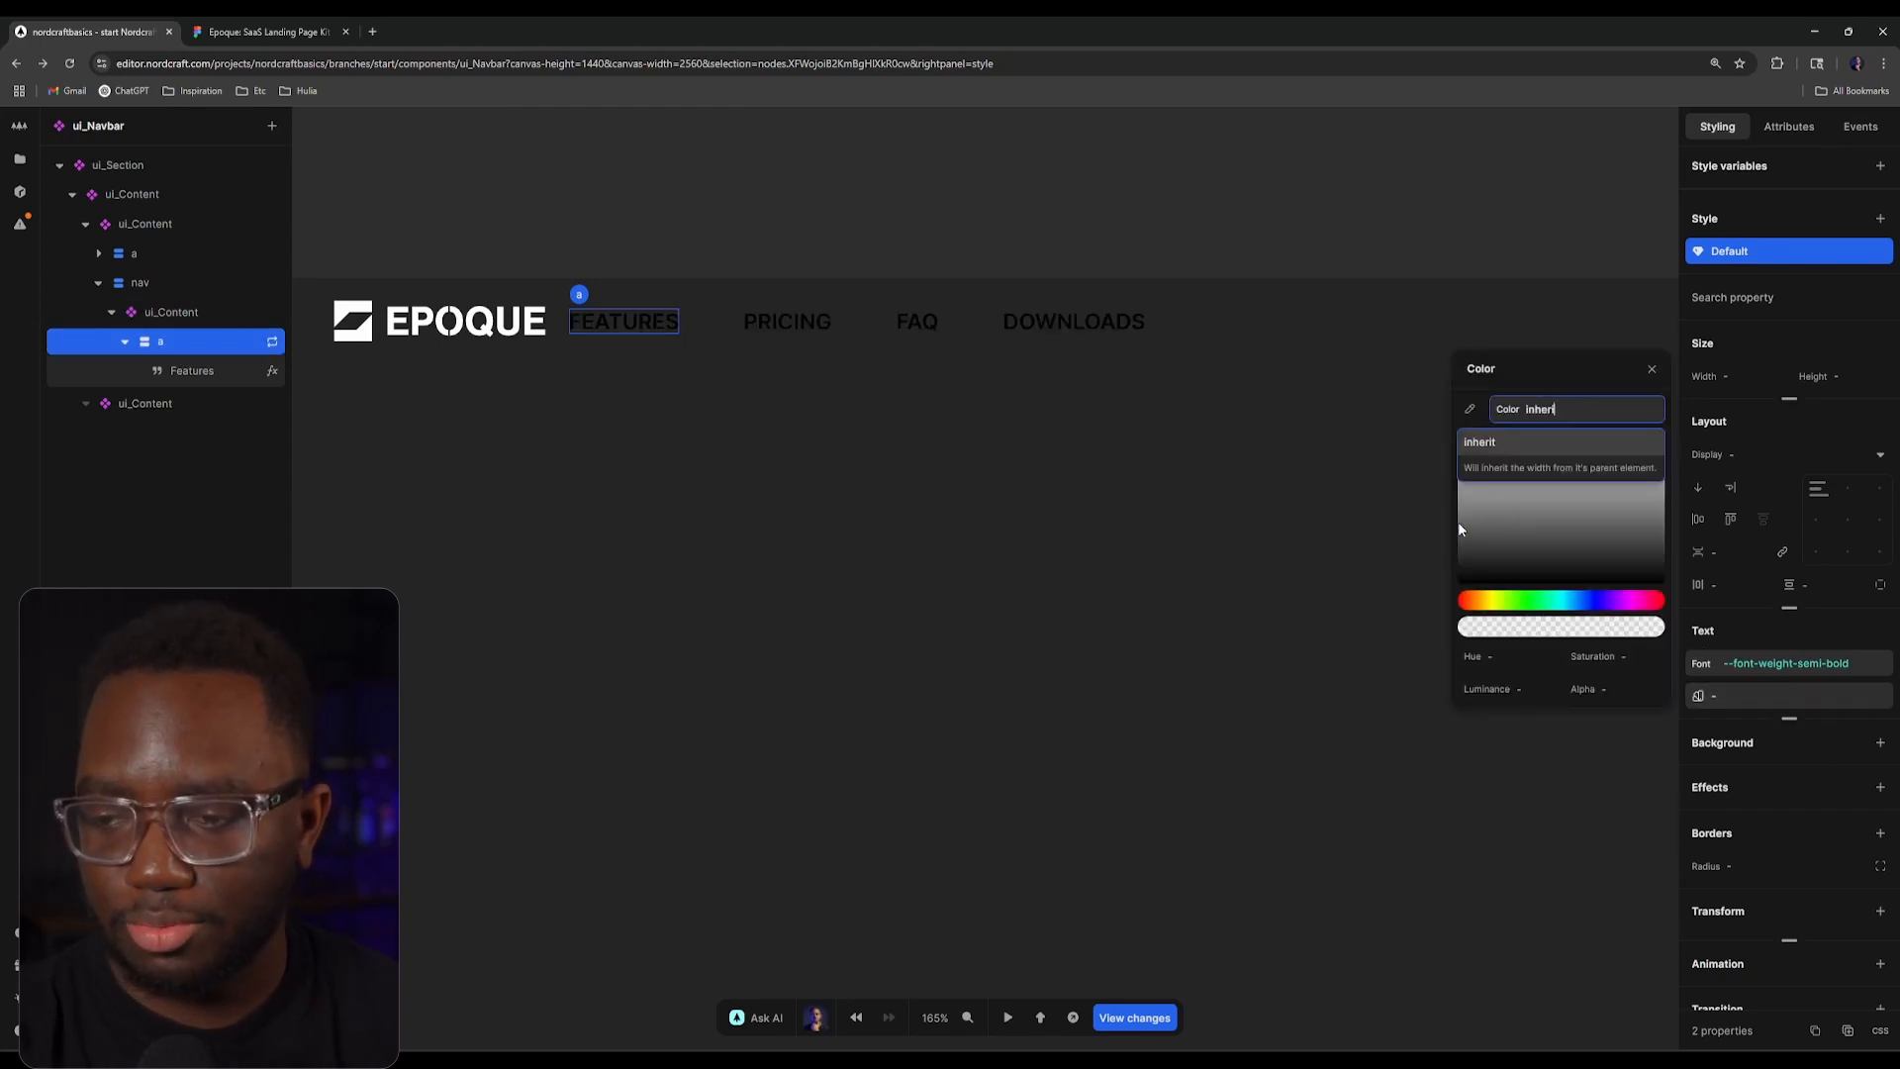
left_click(1534, 441)
left_click(1371, 230)
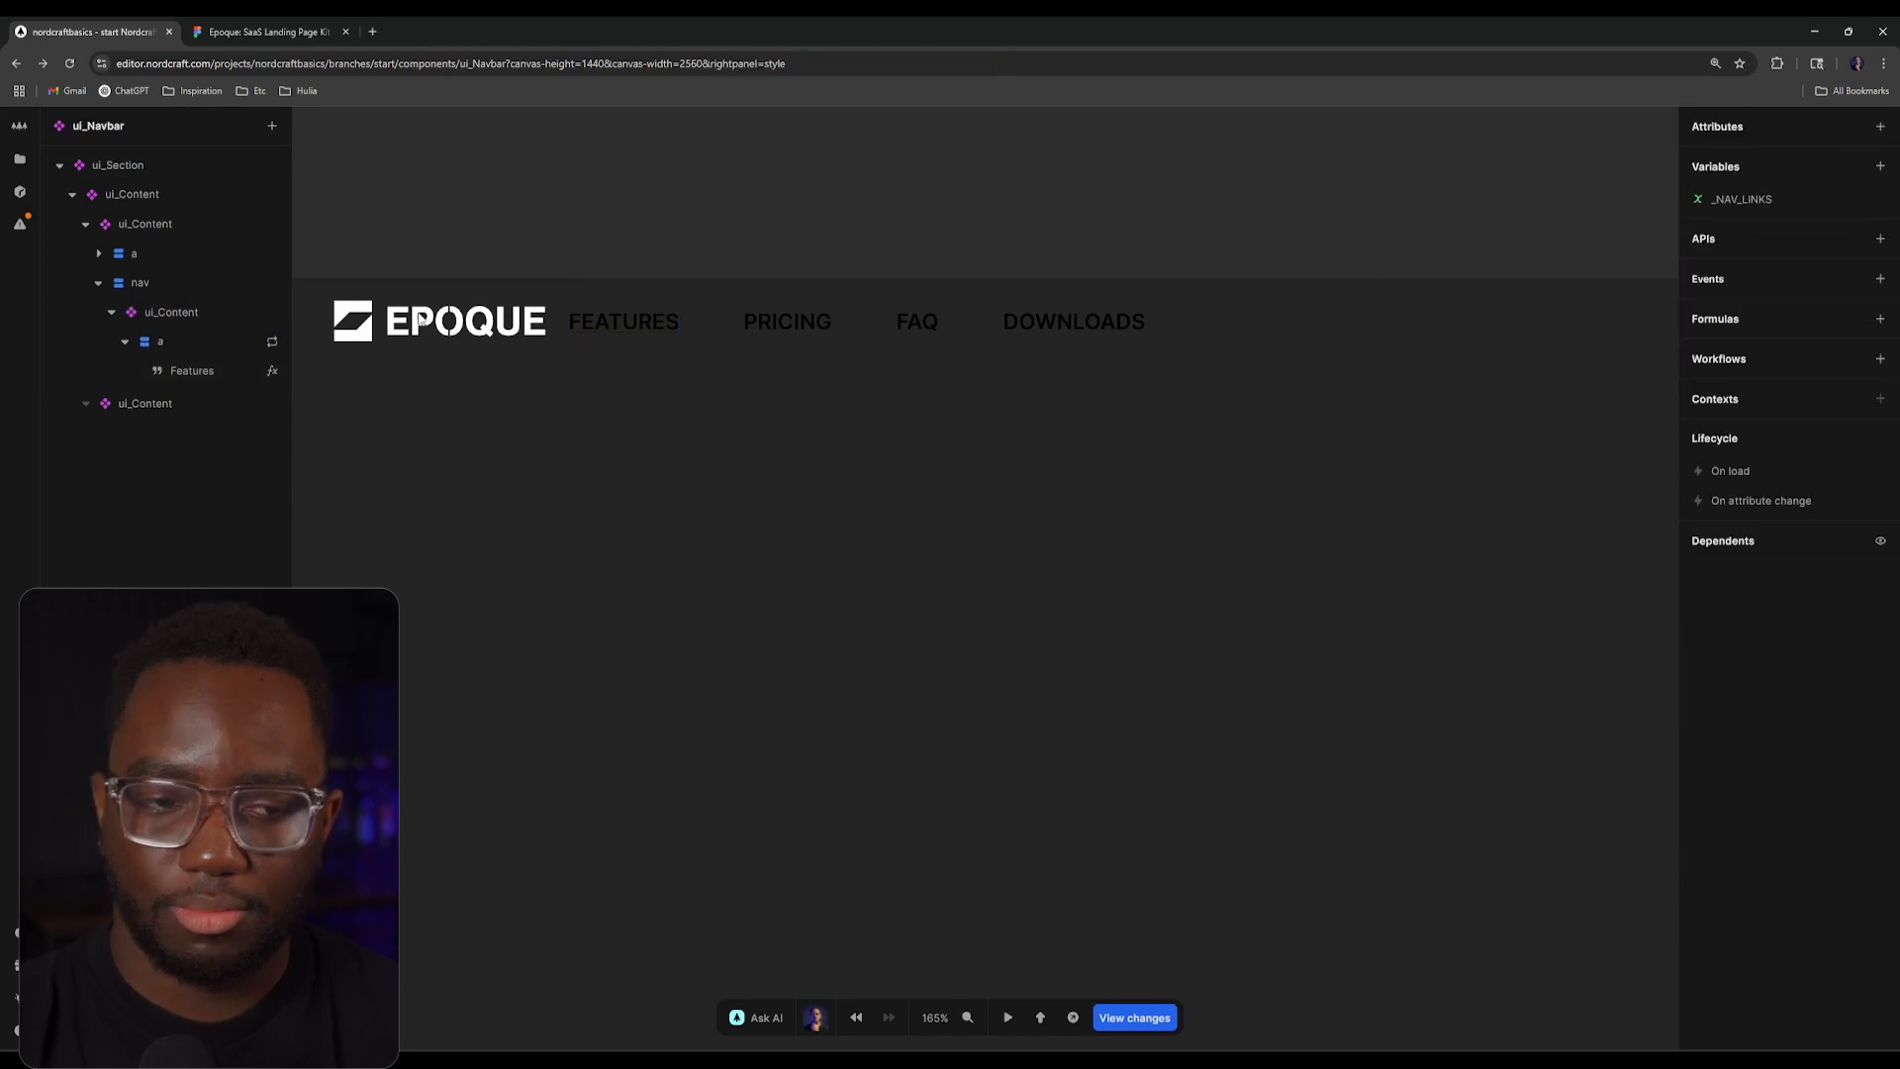
Step: Open the Homepage and add the ui_Navbar component inside app_PublicPage
left_click(23, 164)
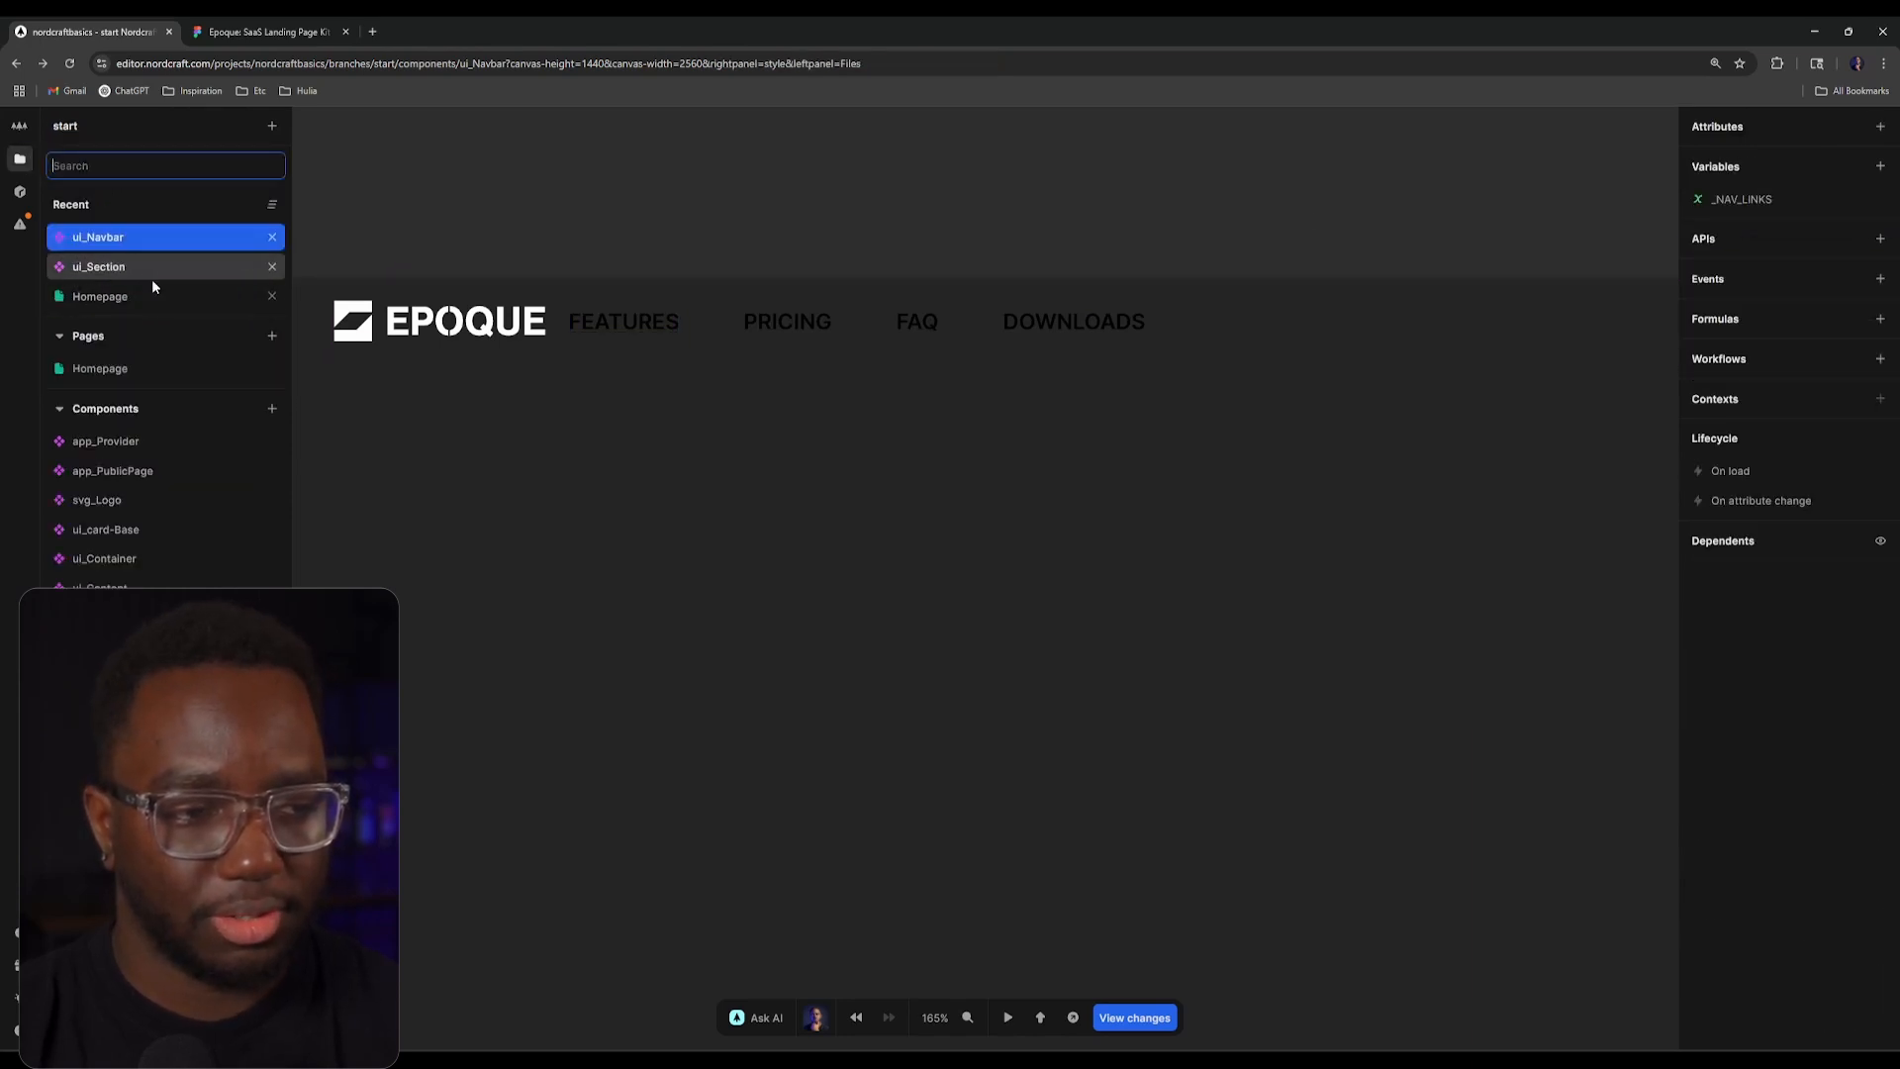
left_click(127, 298)
left_click(147, 175)
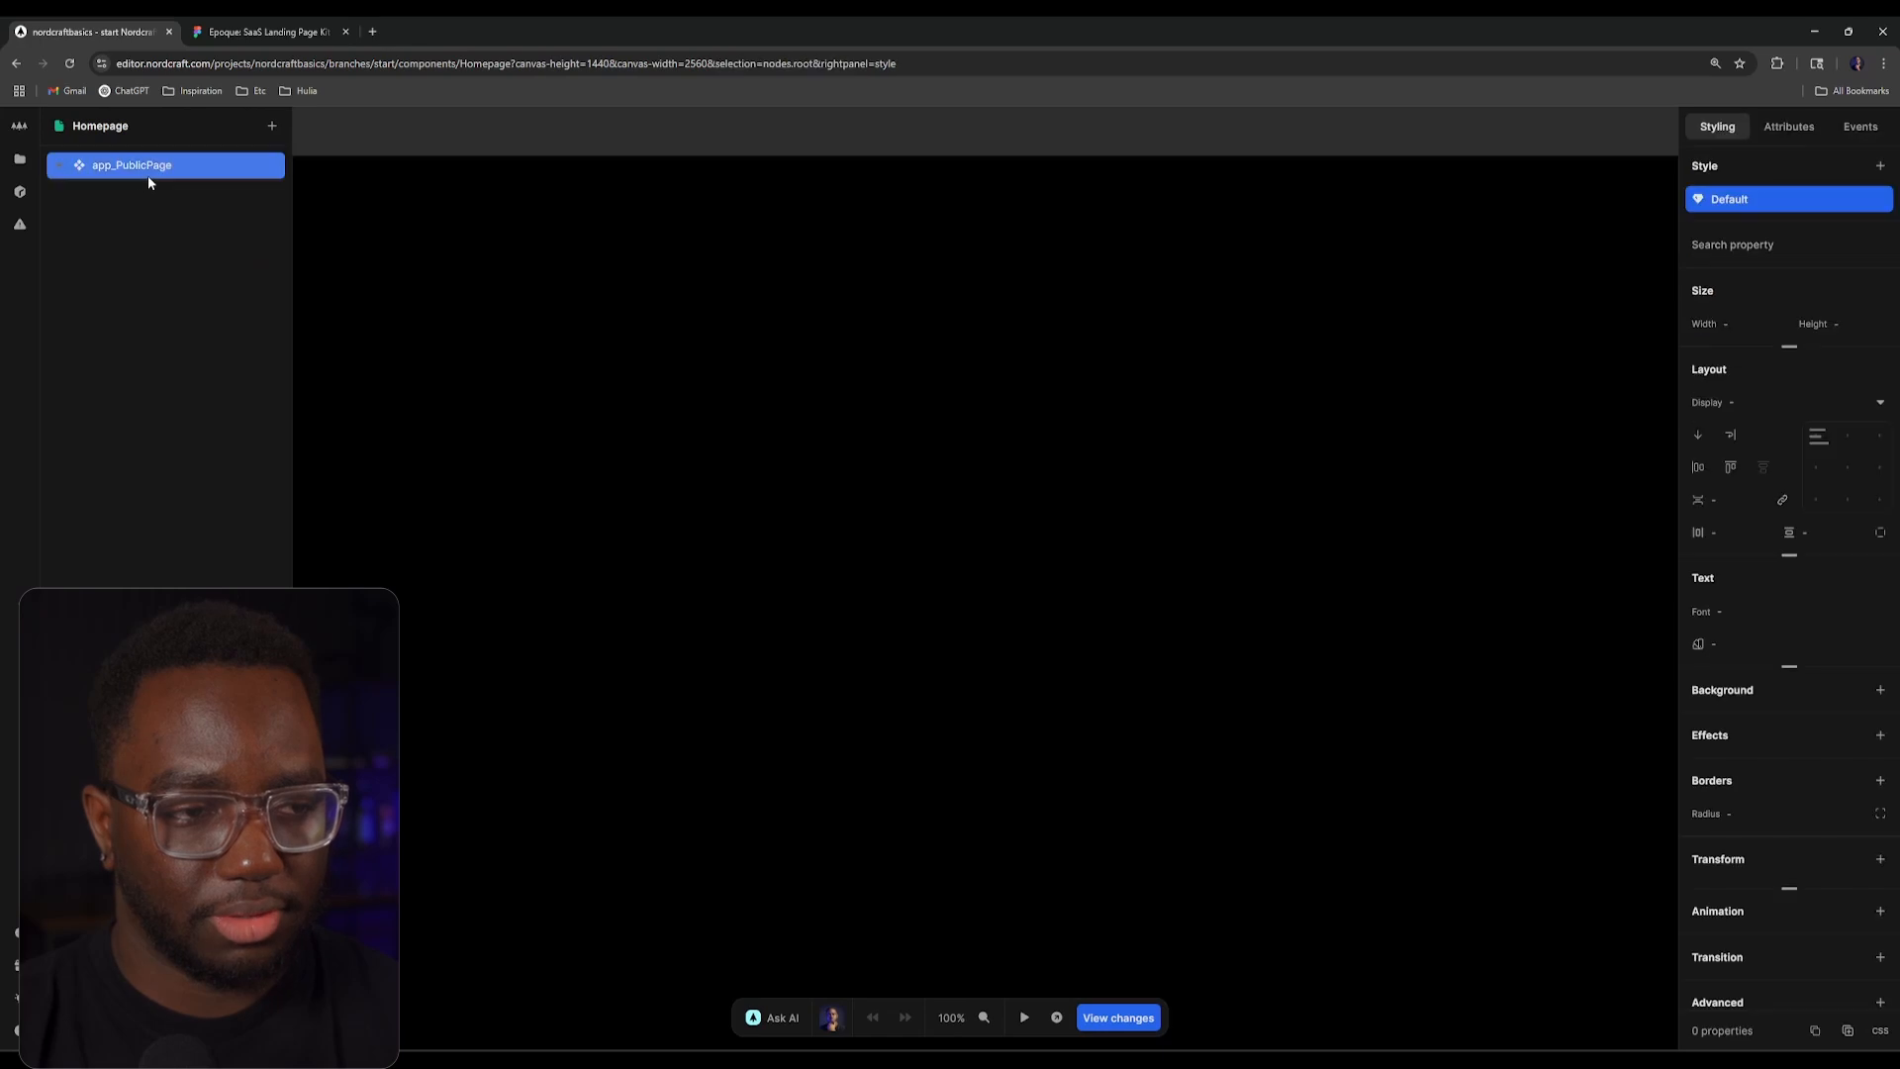
type("kap")
key("BackSpace")
key("BackSpace")
type("navbar")
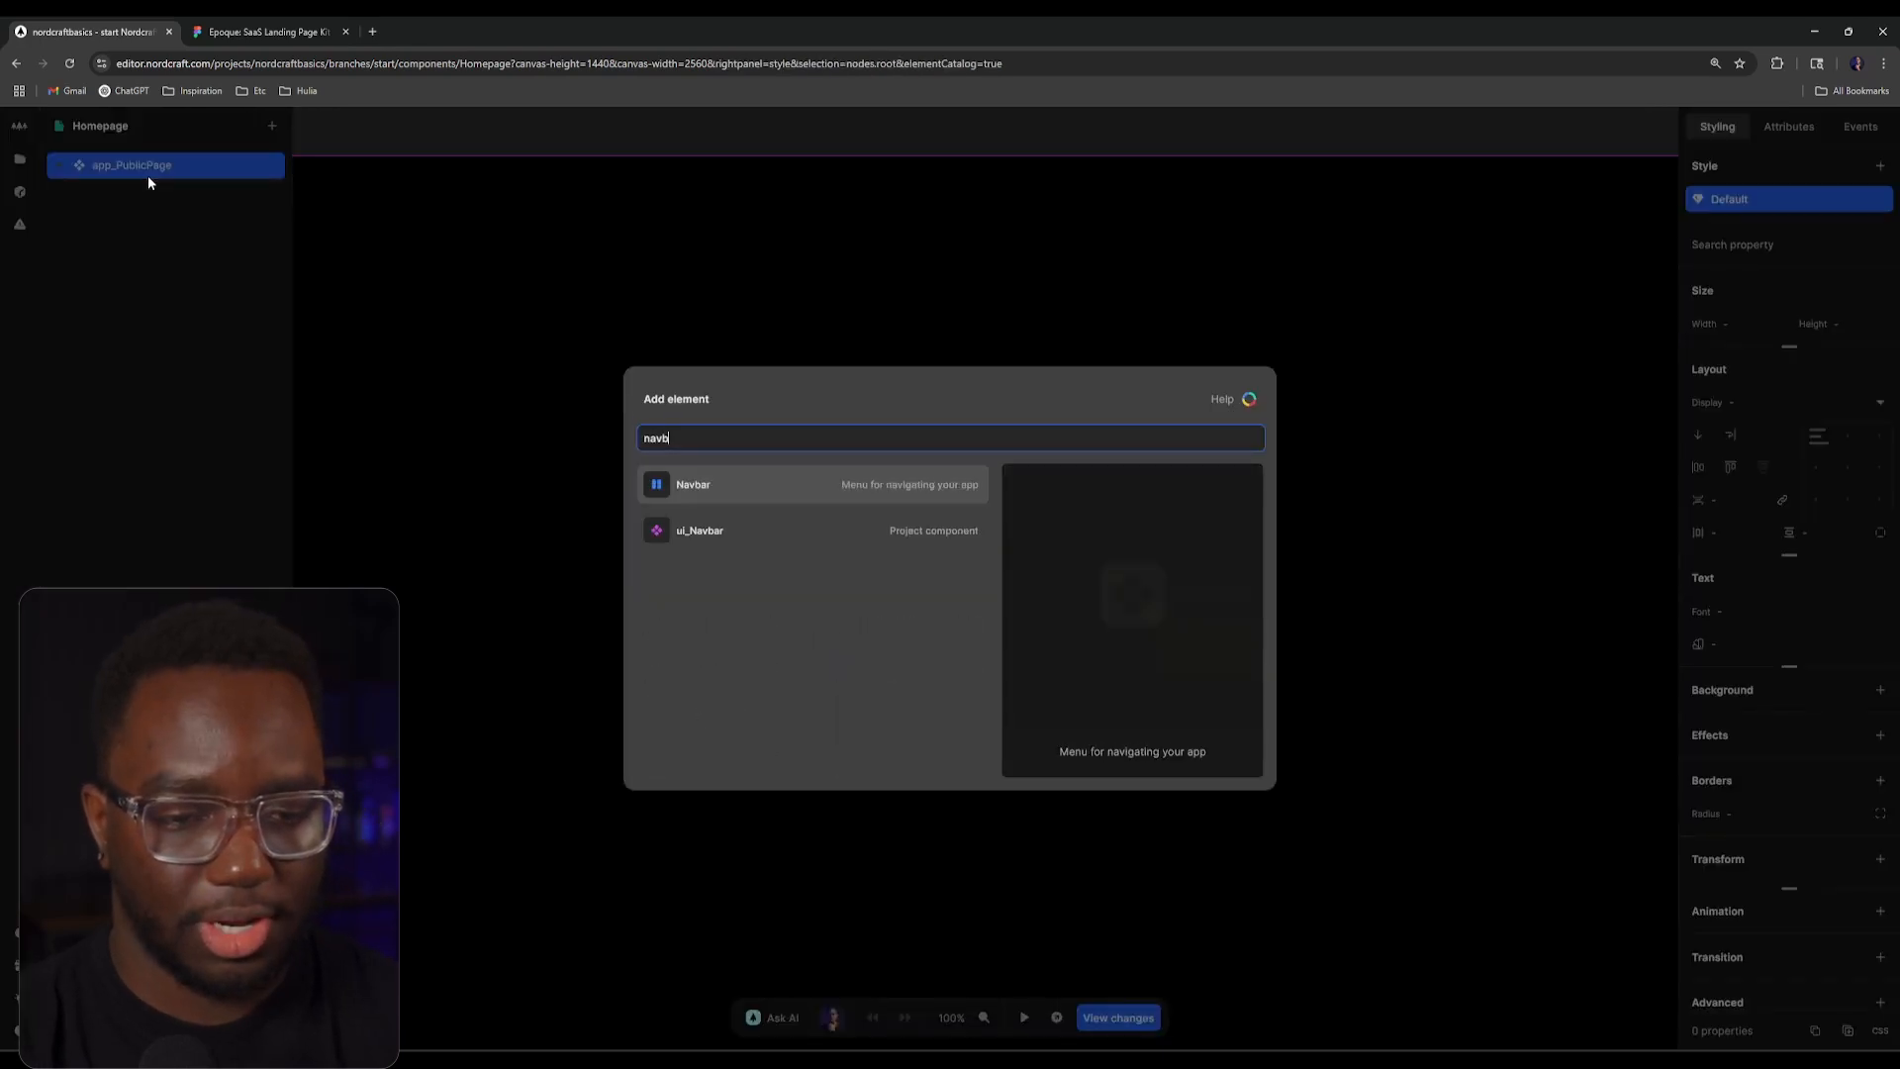
key("Down")
key("Return")
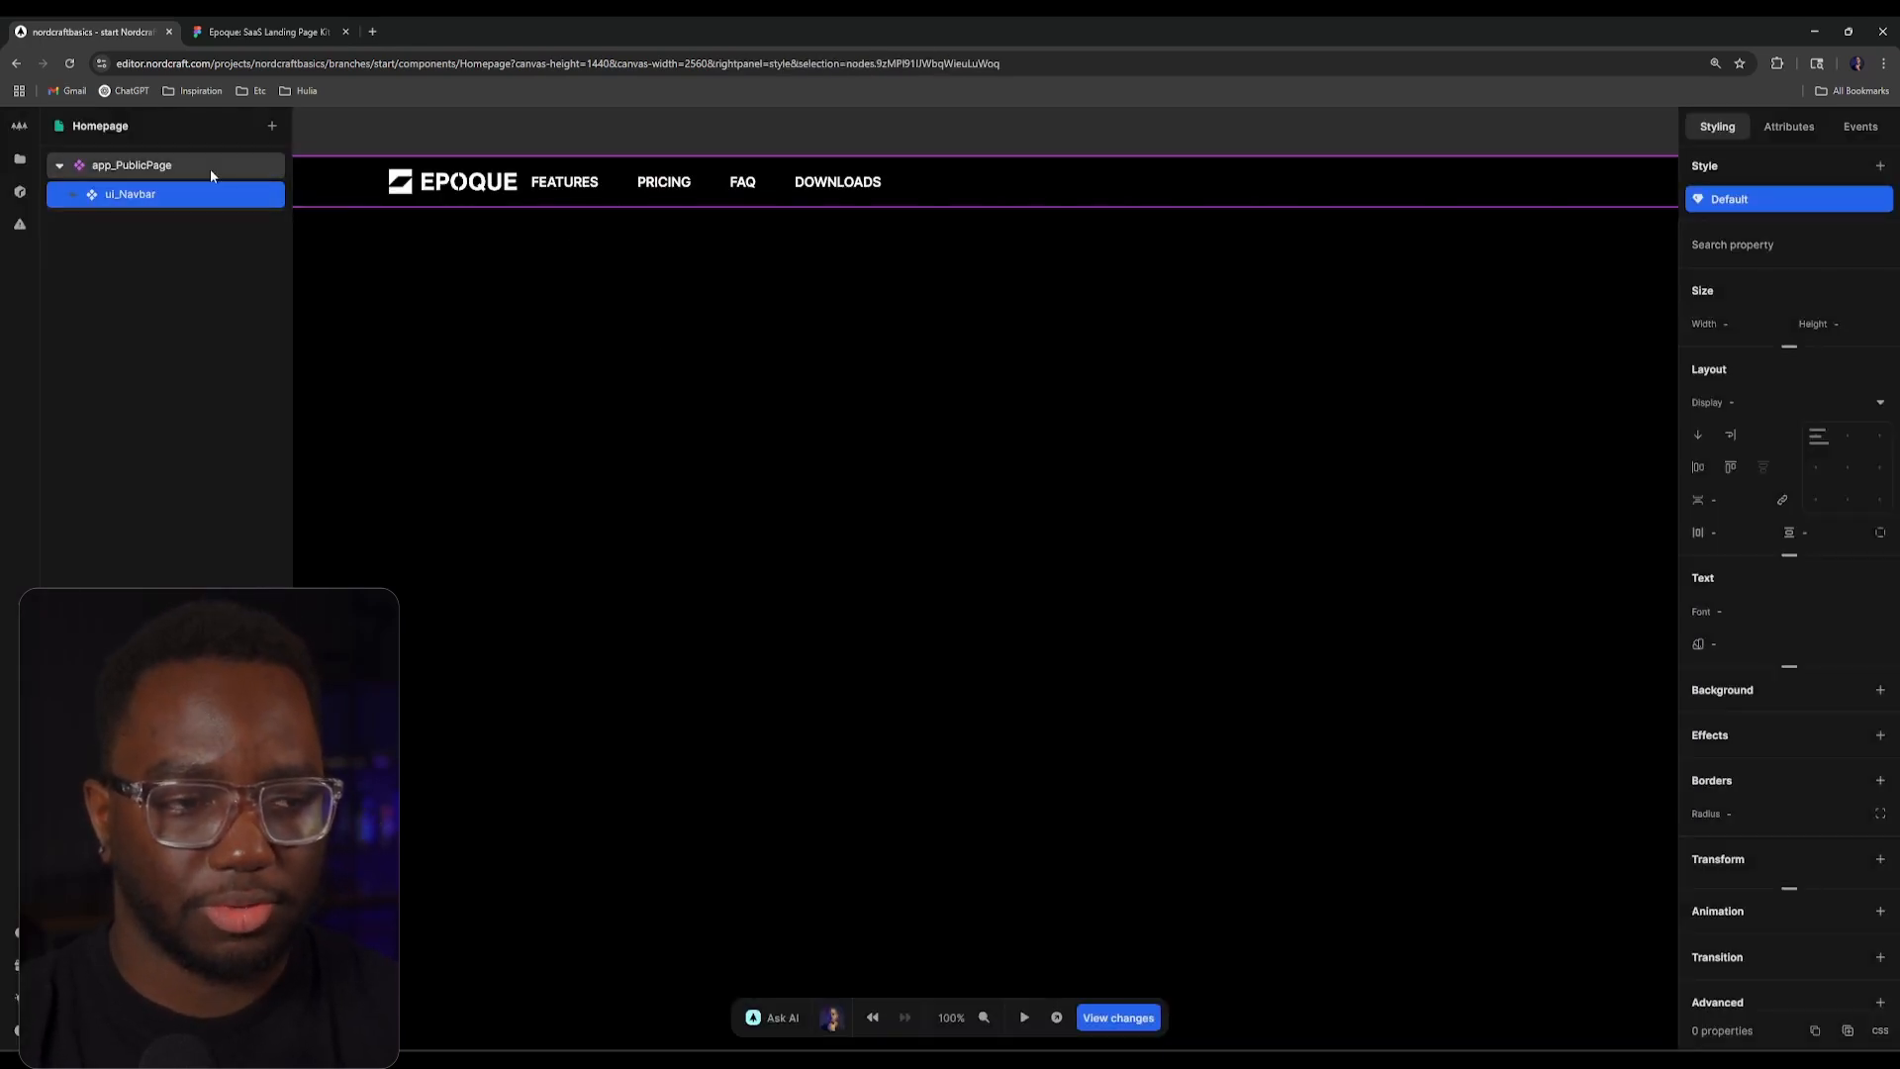
Step: Delete the ui_Navbar instance from the Homepage and reopen the ui_Navbar component
right_click(198, 194)
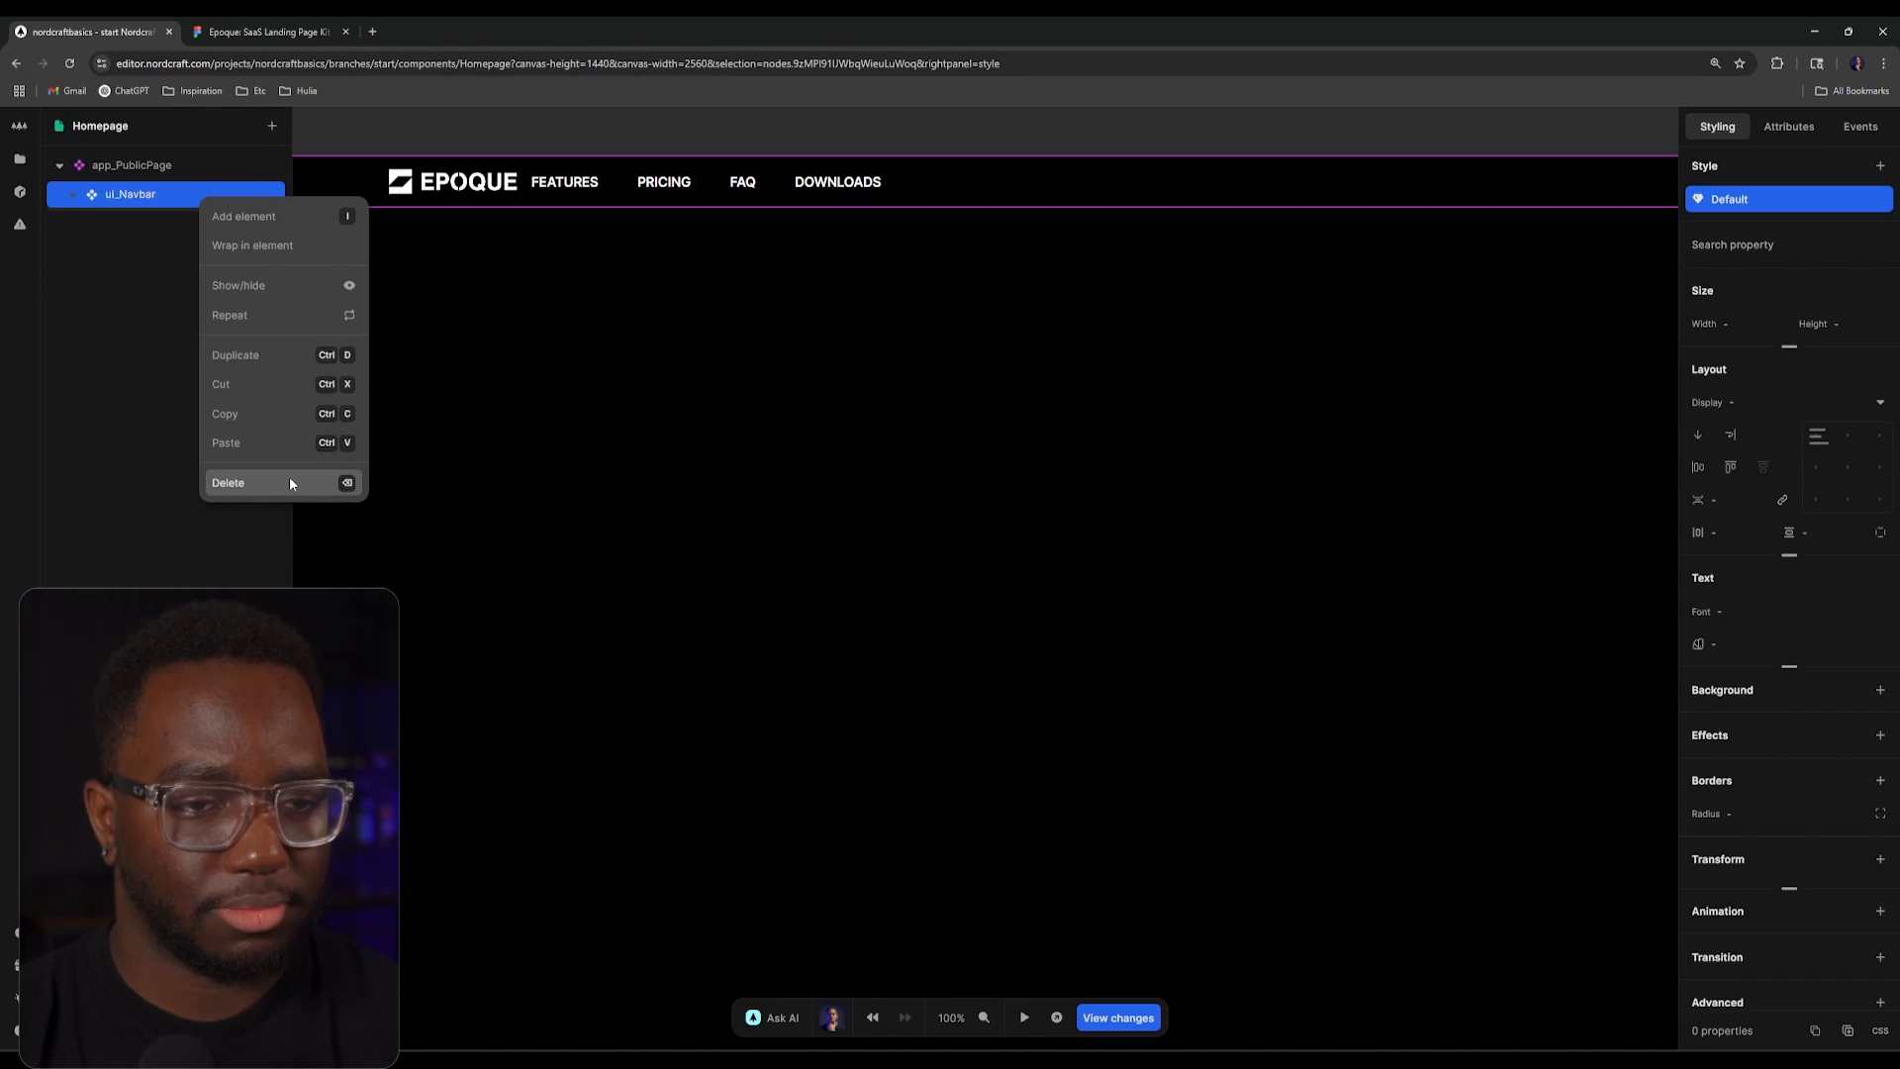
left_click(290, 483)
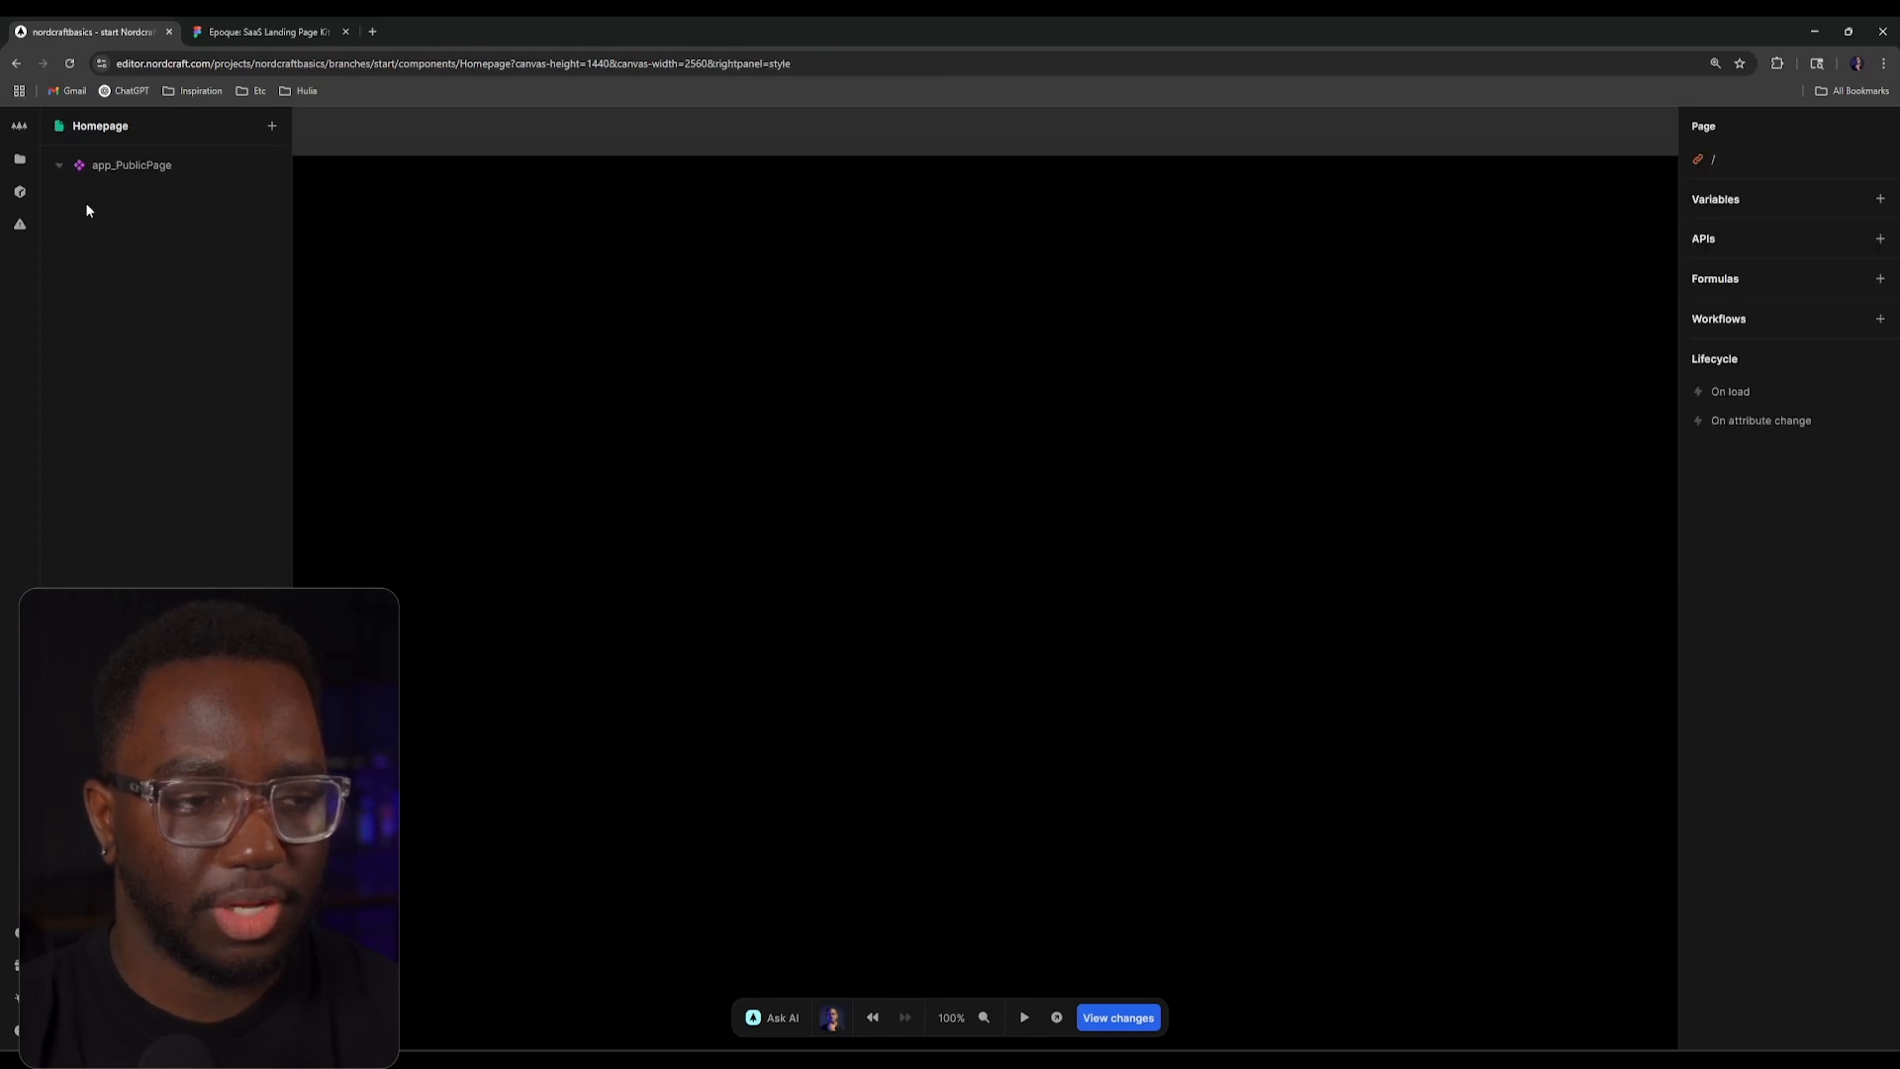
left_click(20, 158)
left_click(147, 268)
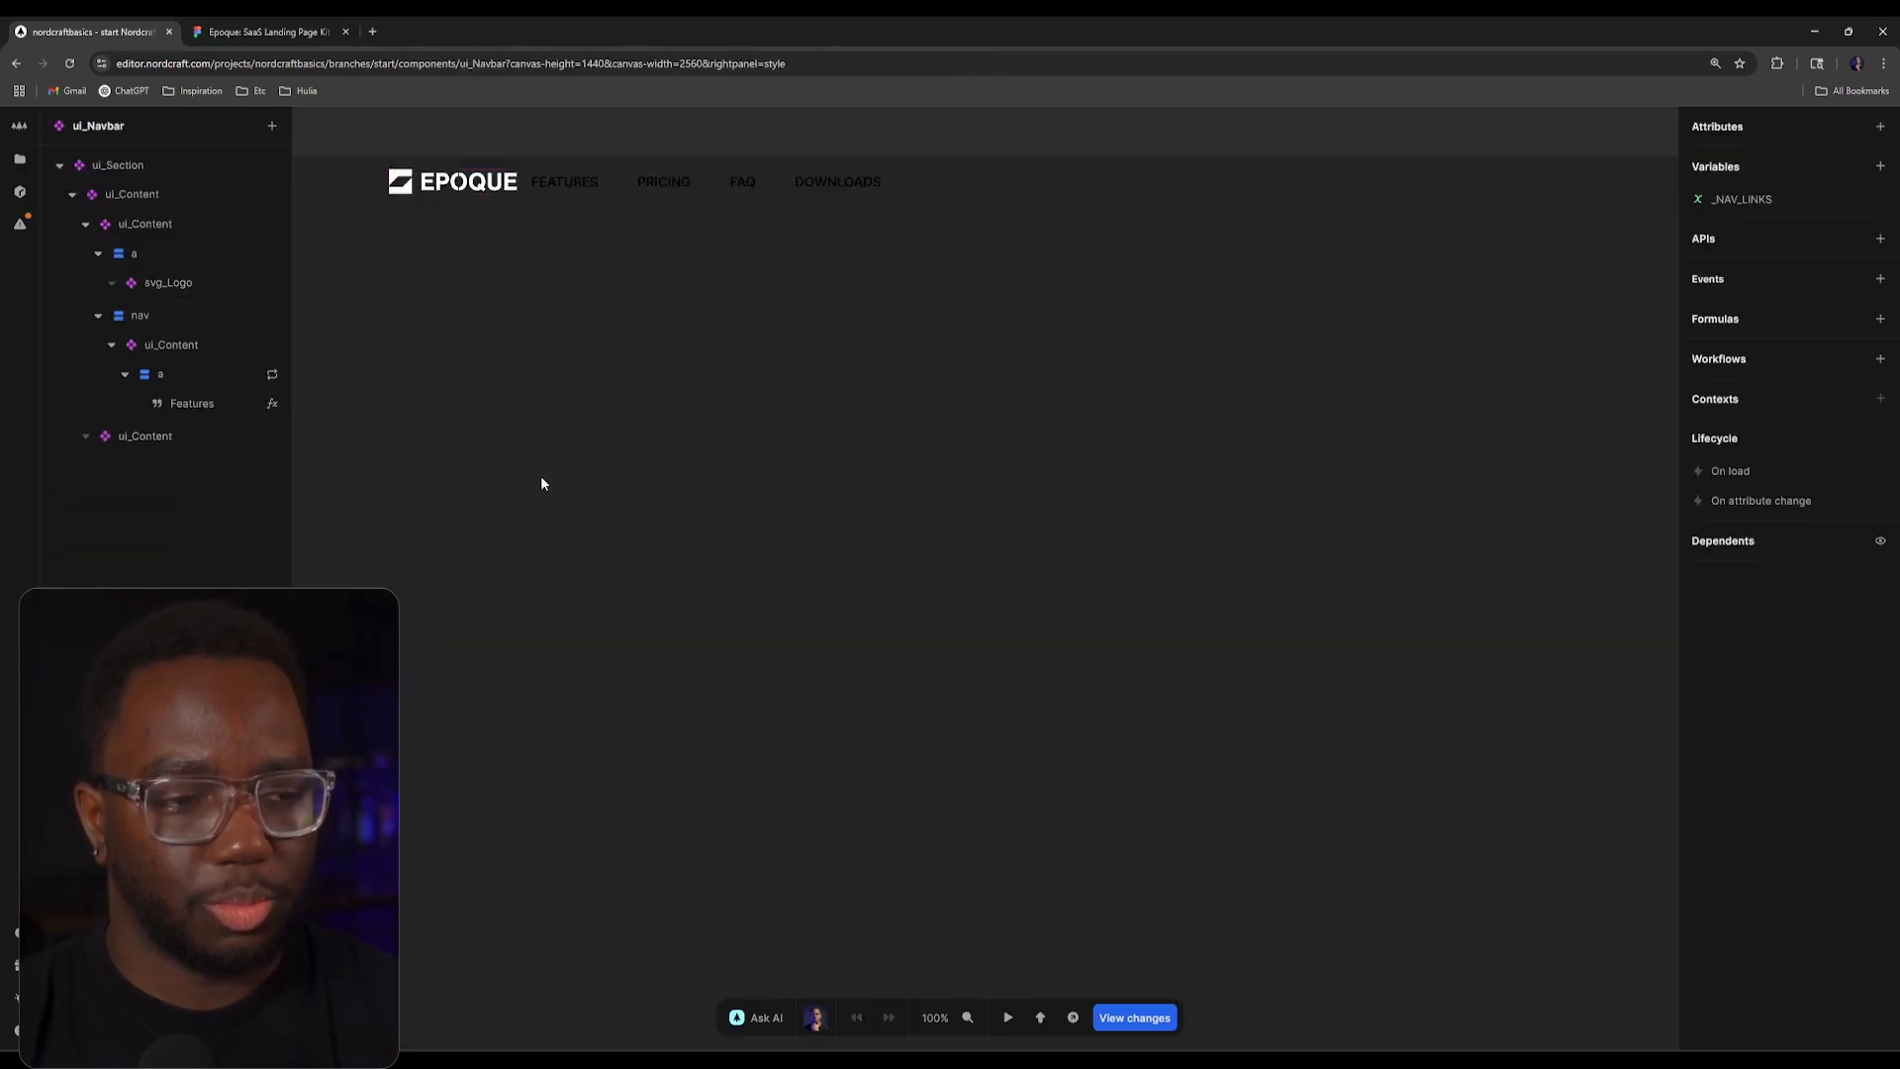
Step: Switch to the Figma design and inspect the spacing between the header's EPOQUE logo and its nav links
left_click(675, 428)
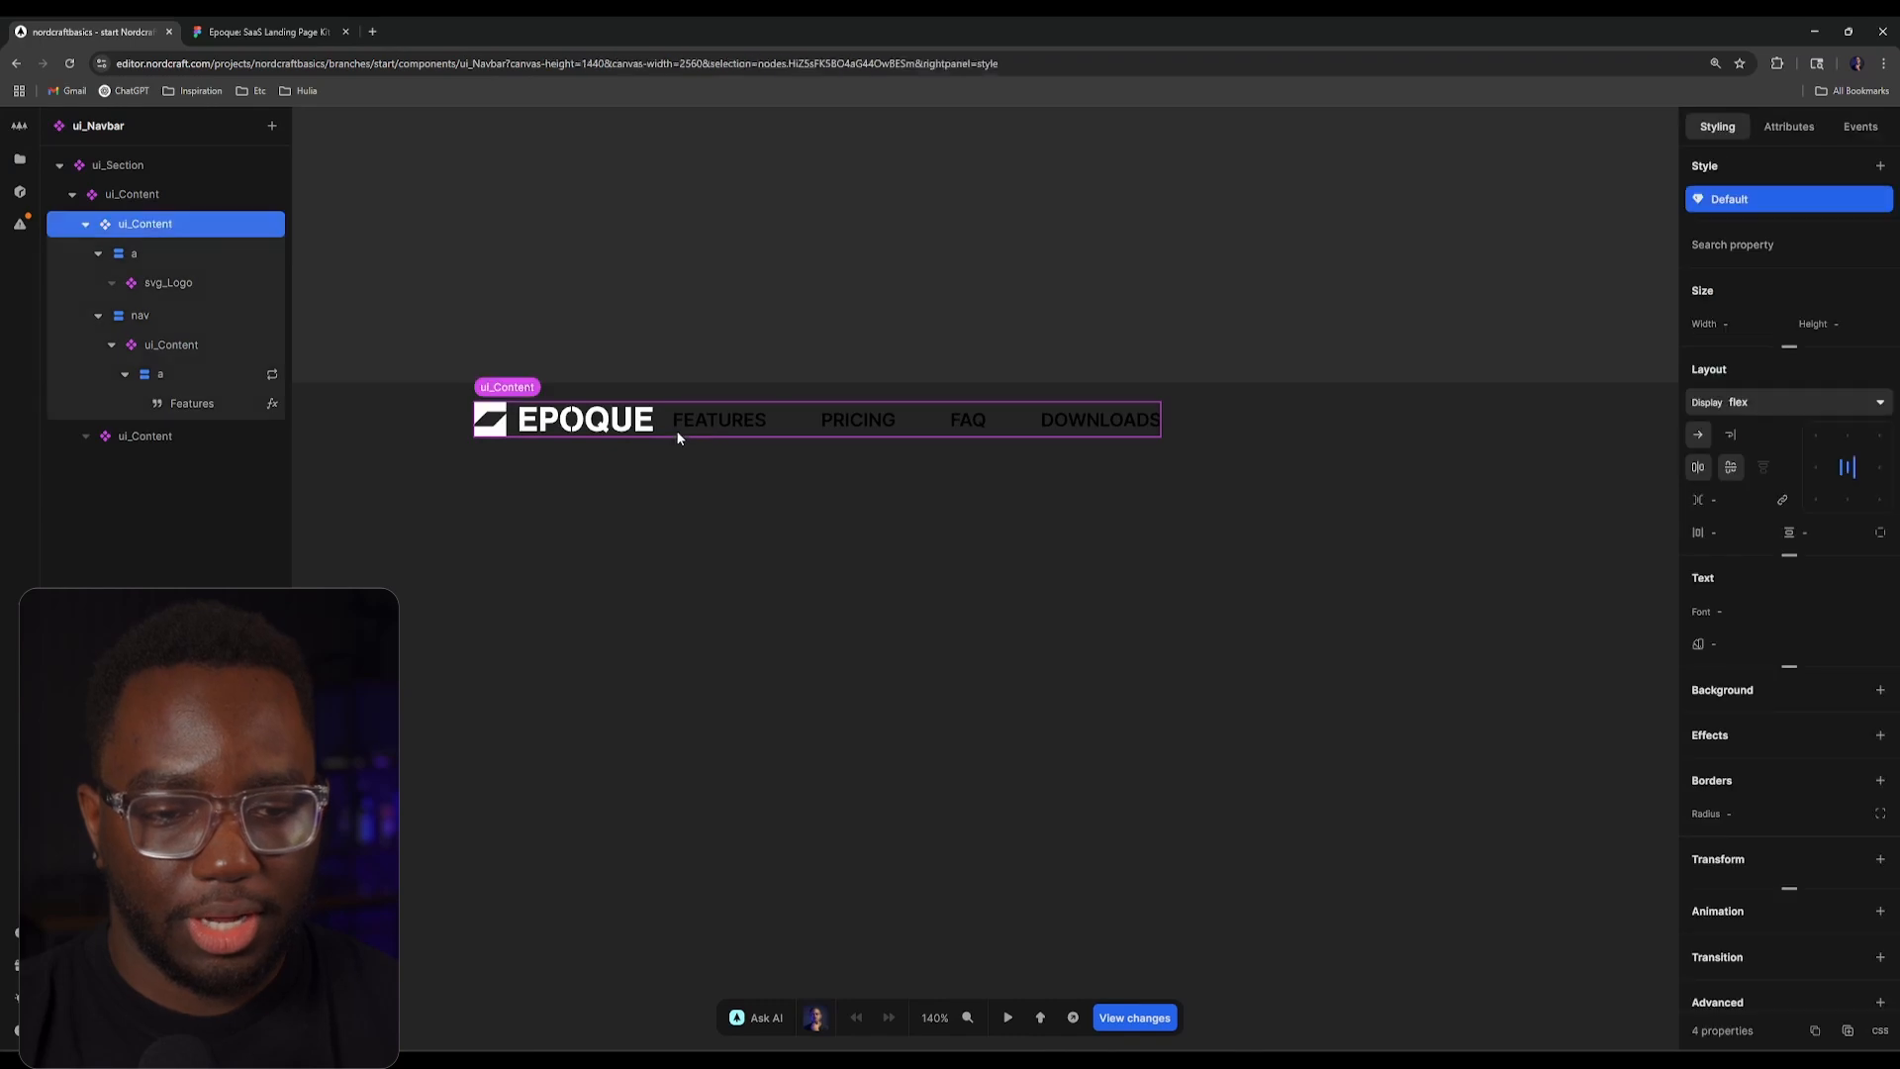
left_click(186, 317)
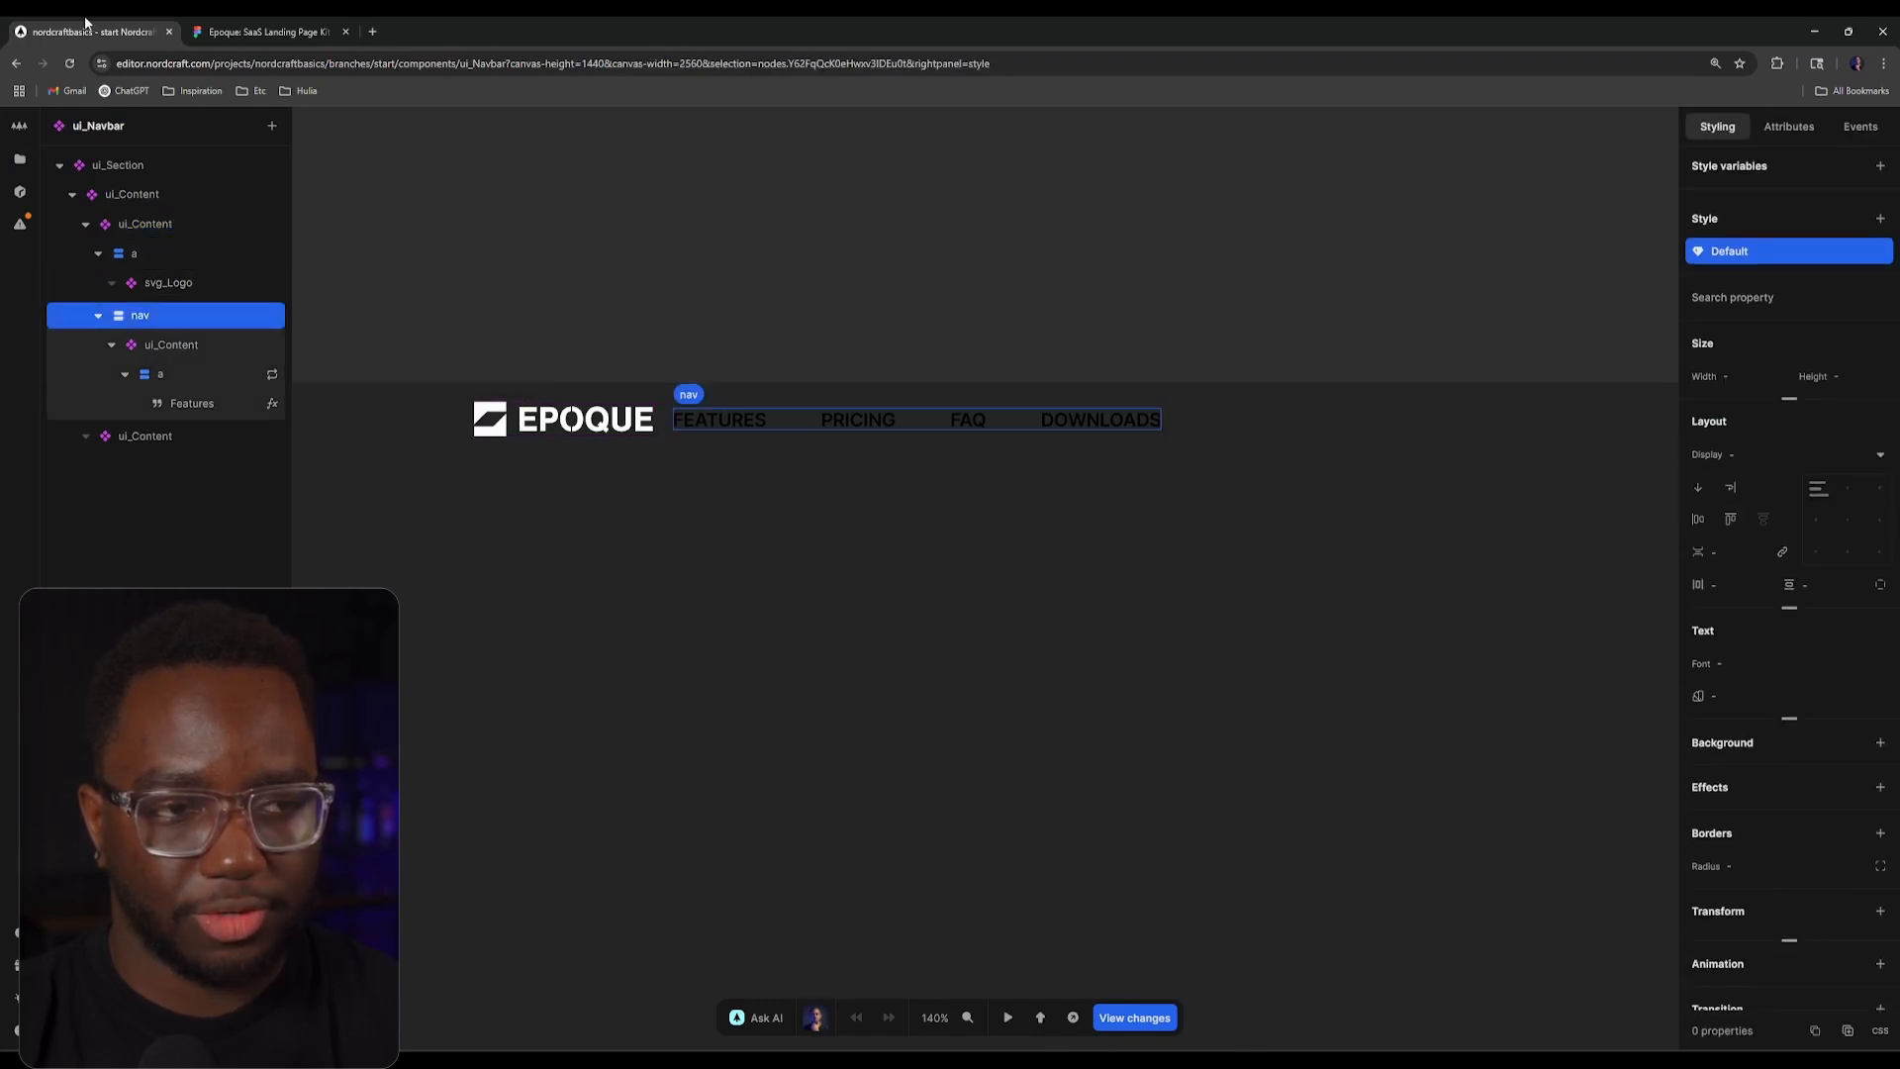
key("ctrl+Tab")
scroll(557, 389, "up", 3)
left_click_drag(634, 415, 867, 386)
left_click(653, 443)
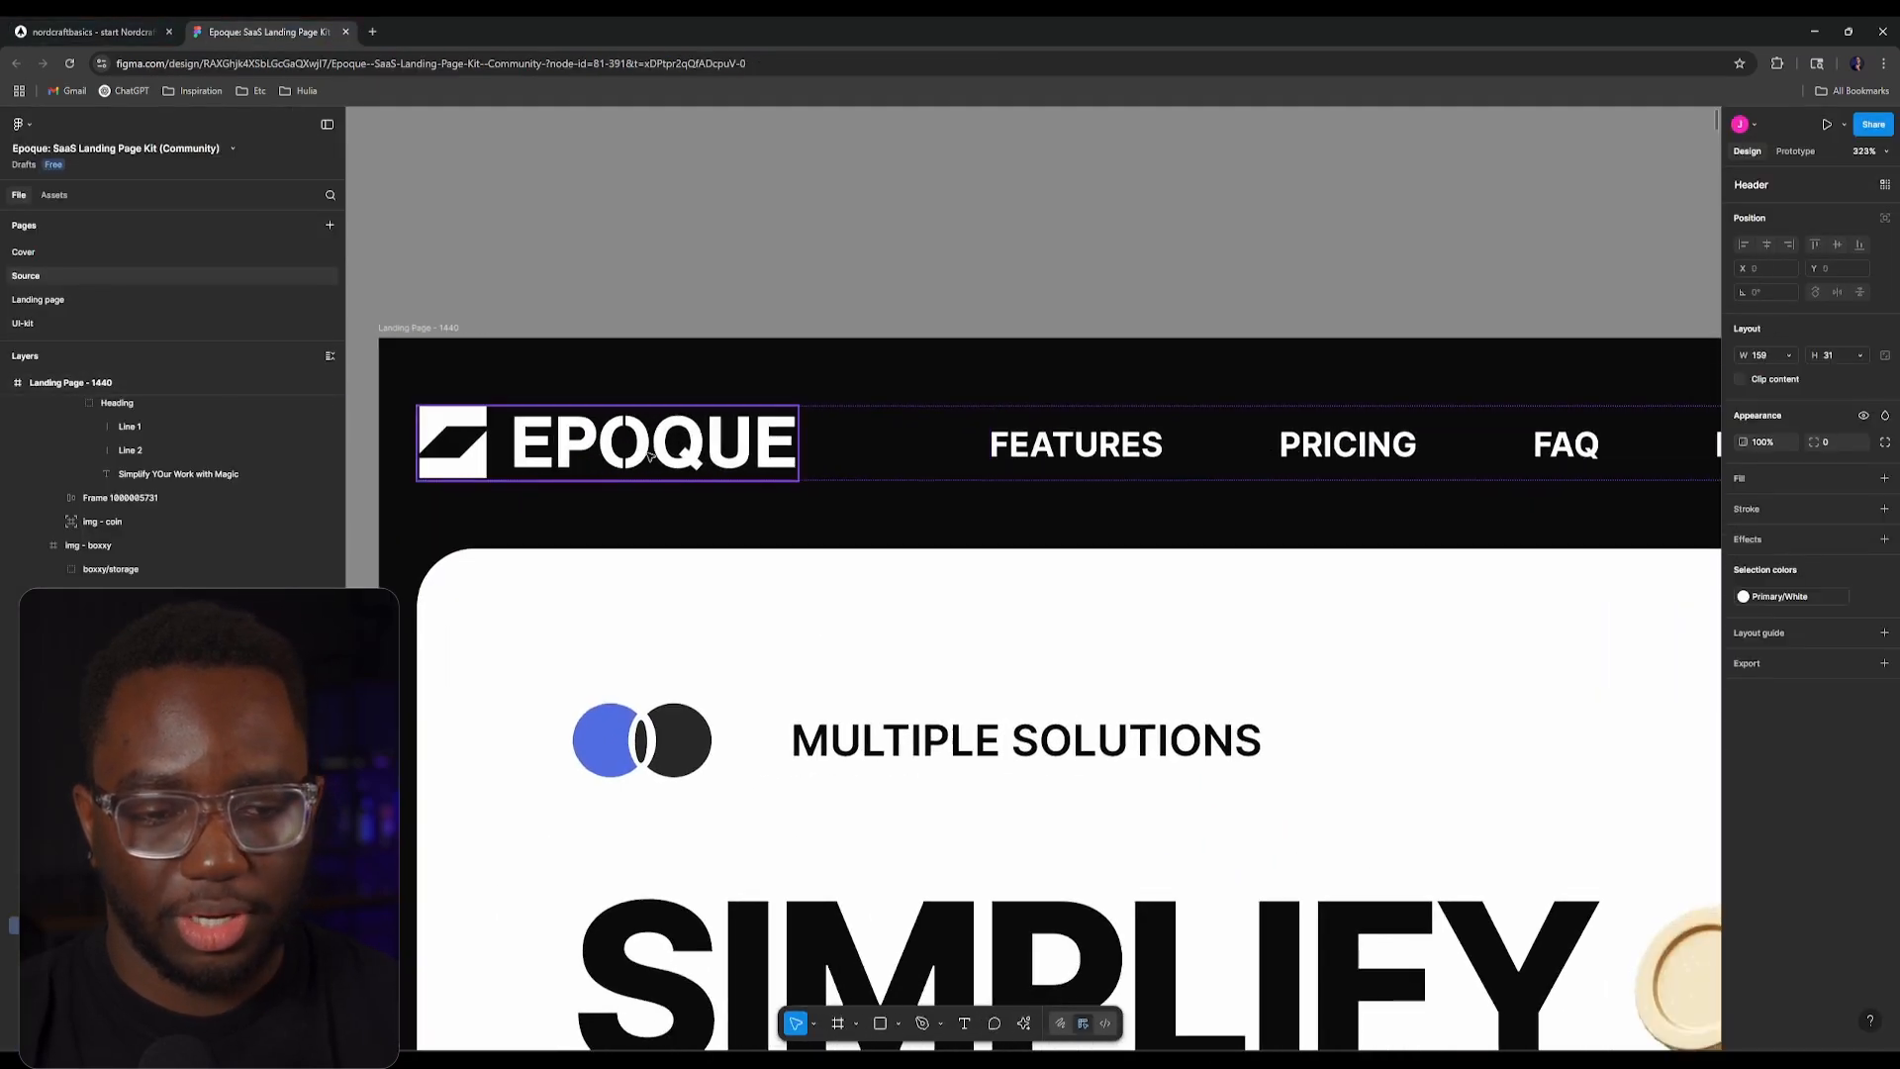
left_click(909, 438)
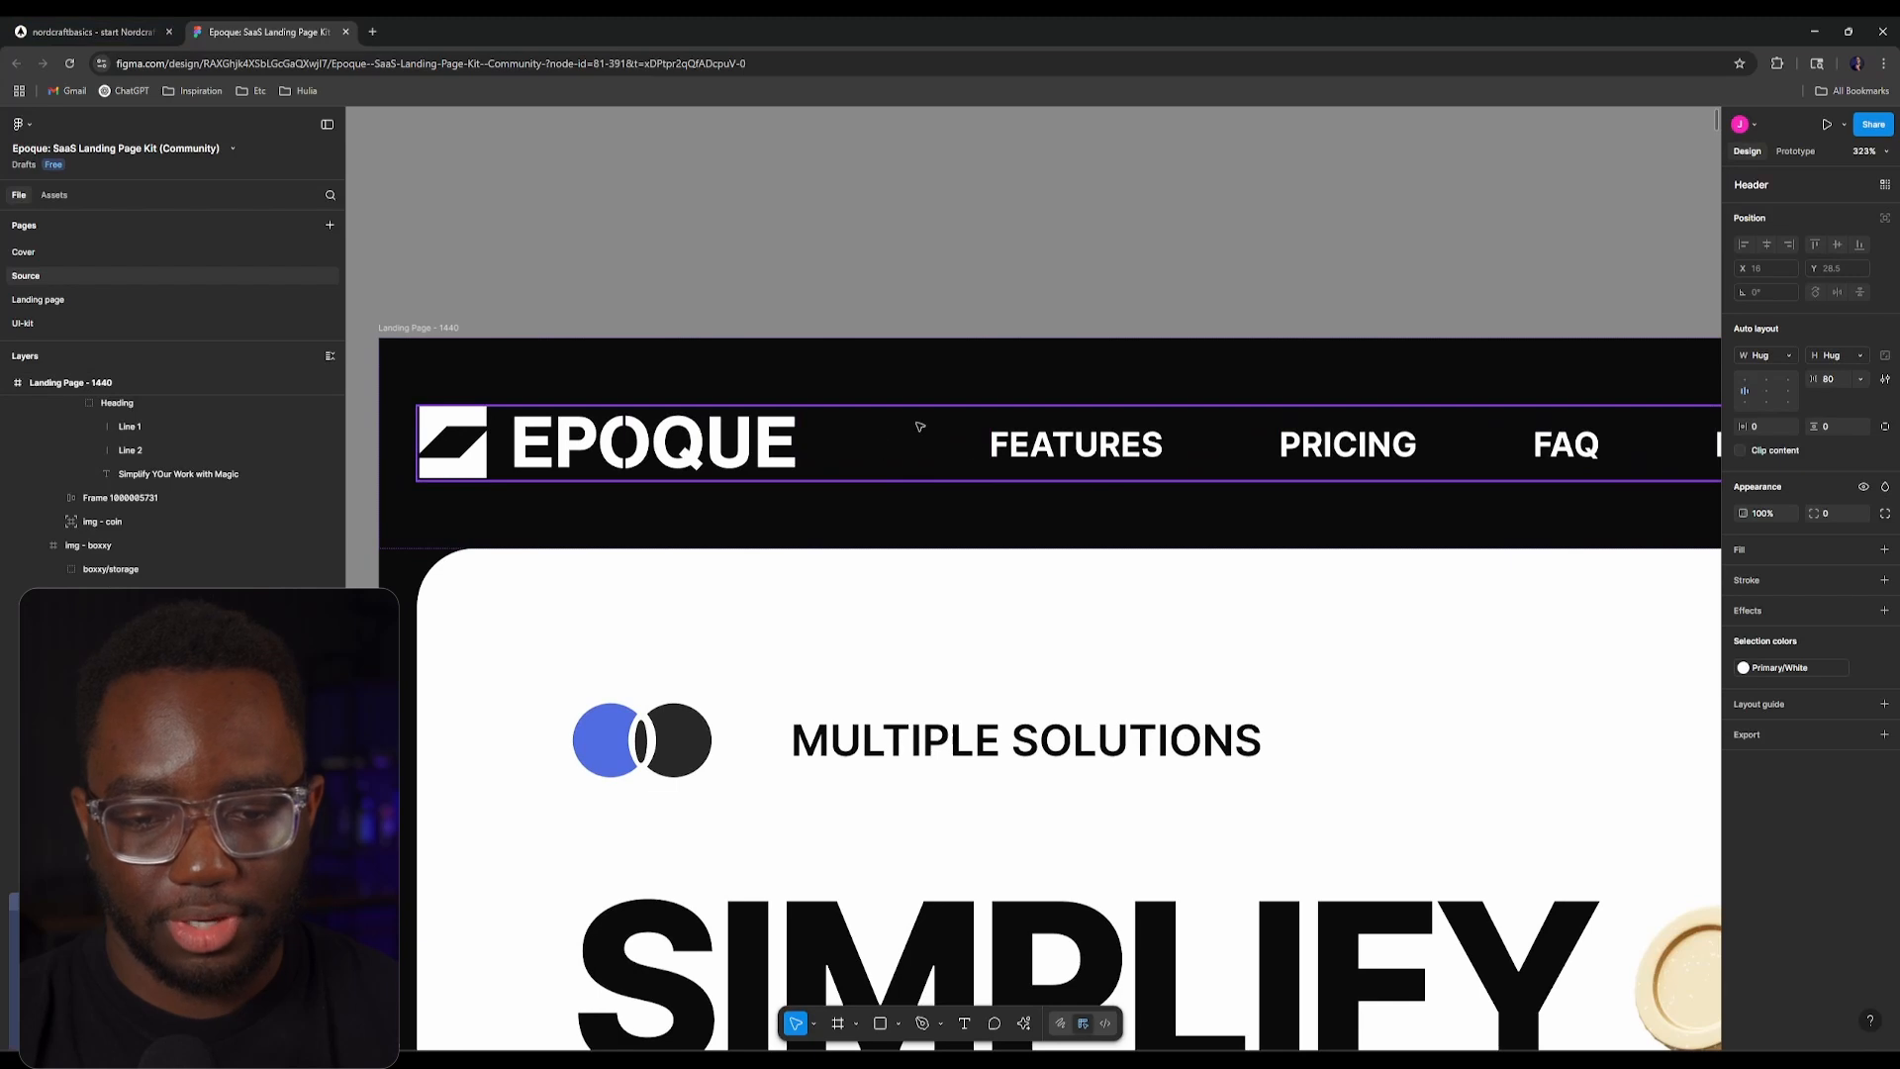
Step: Switch back to Nordcraft and set the gap of the ui_Content component holding the logo and nav to 3rem
left_click(89, 31)
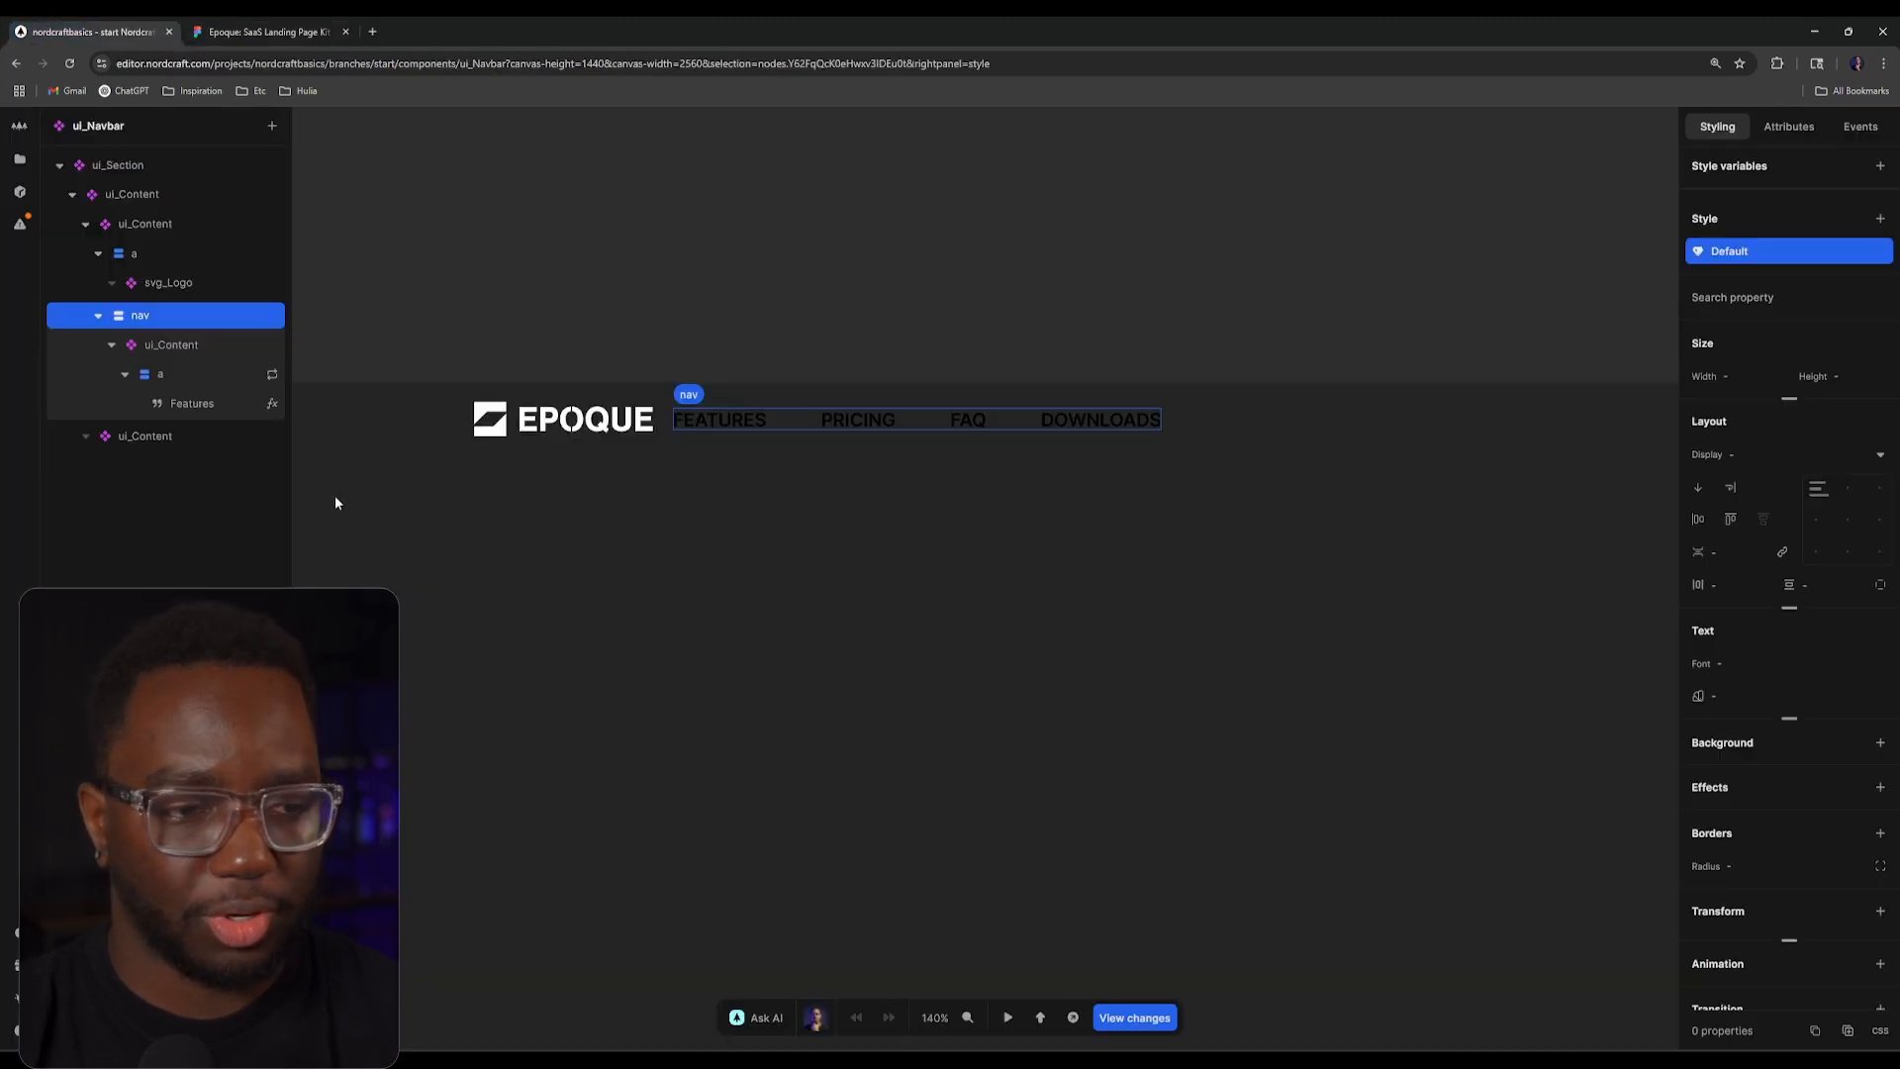
left_click(144, 224)
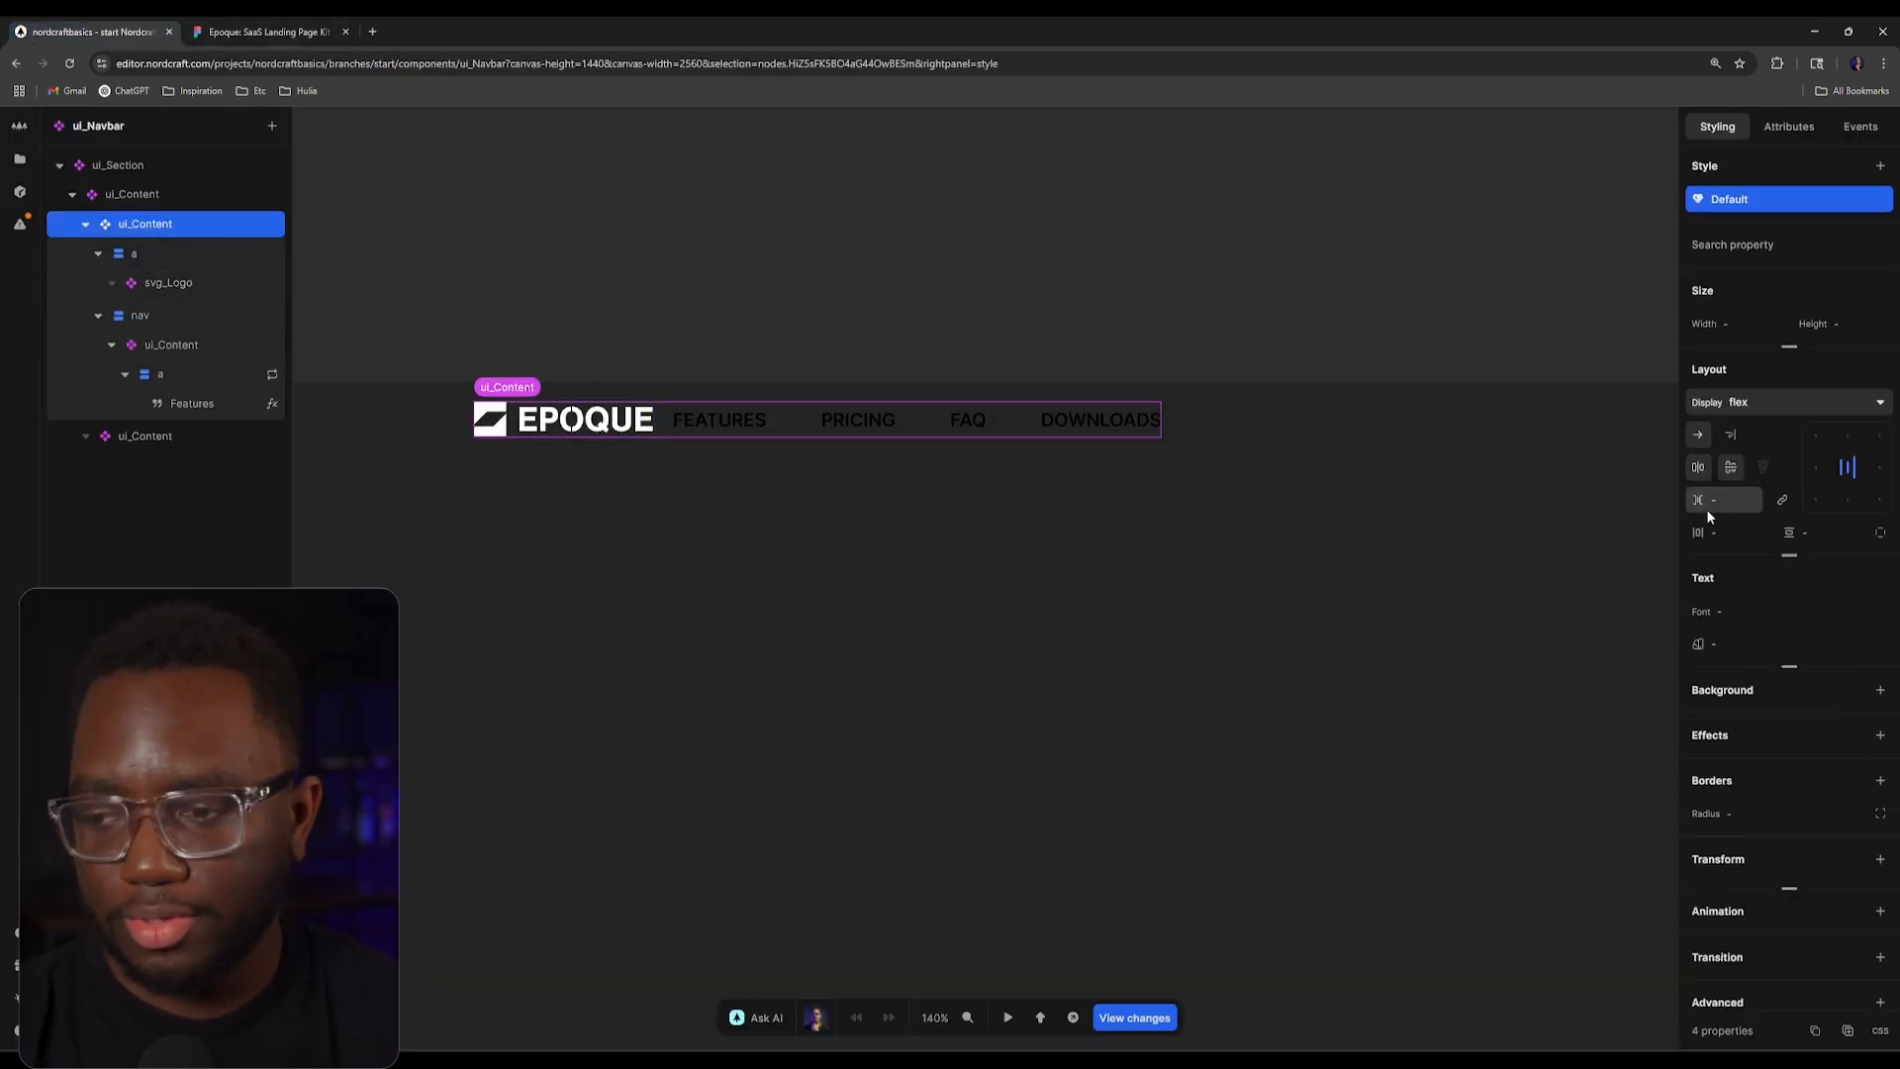
left_click(1757, 503)
type("3rem")
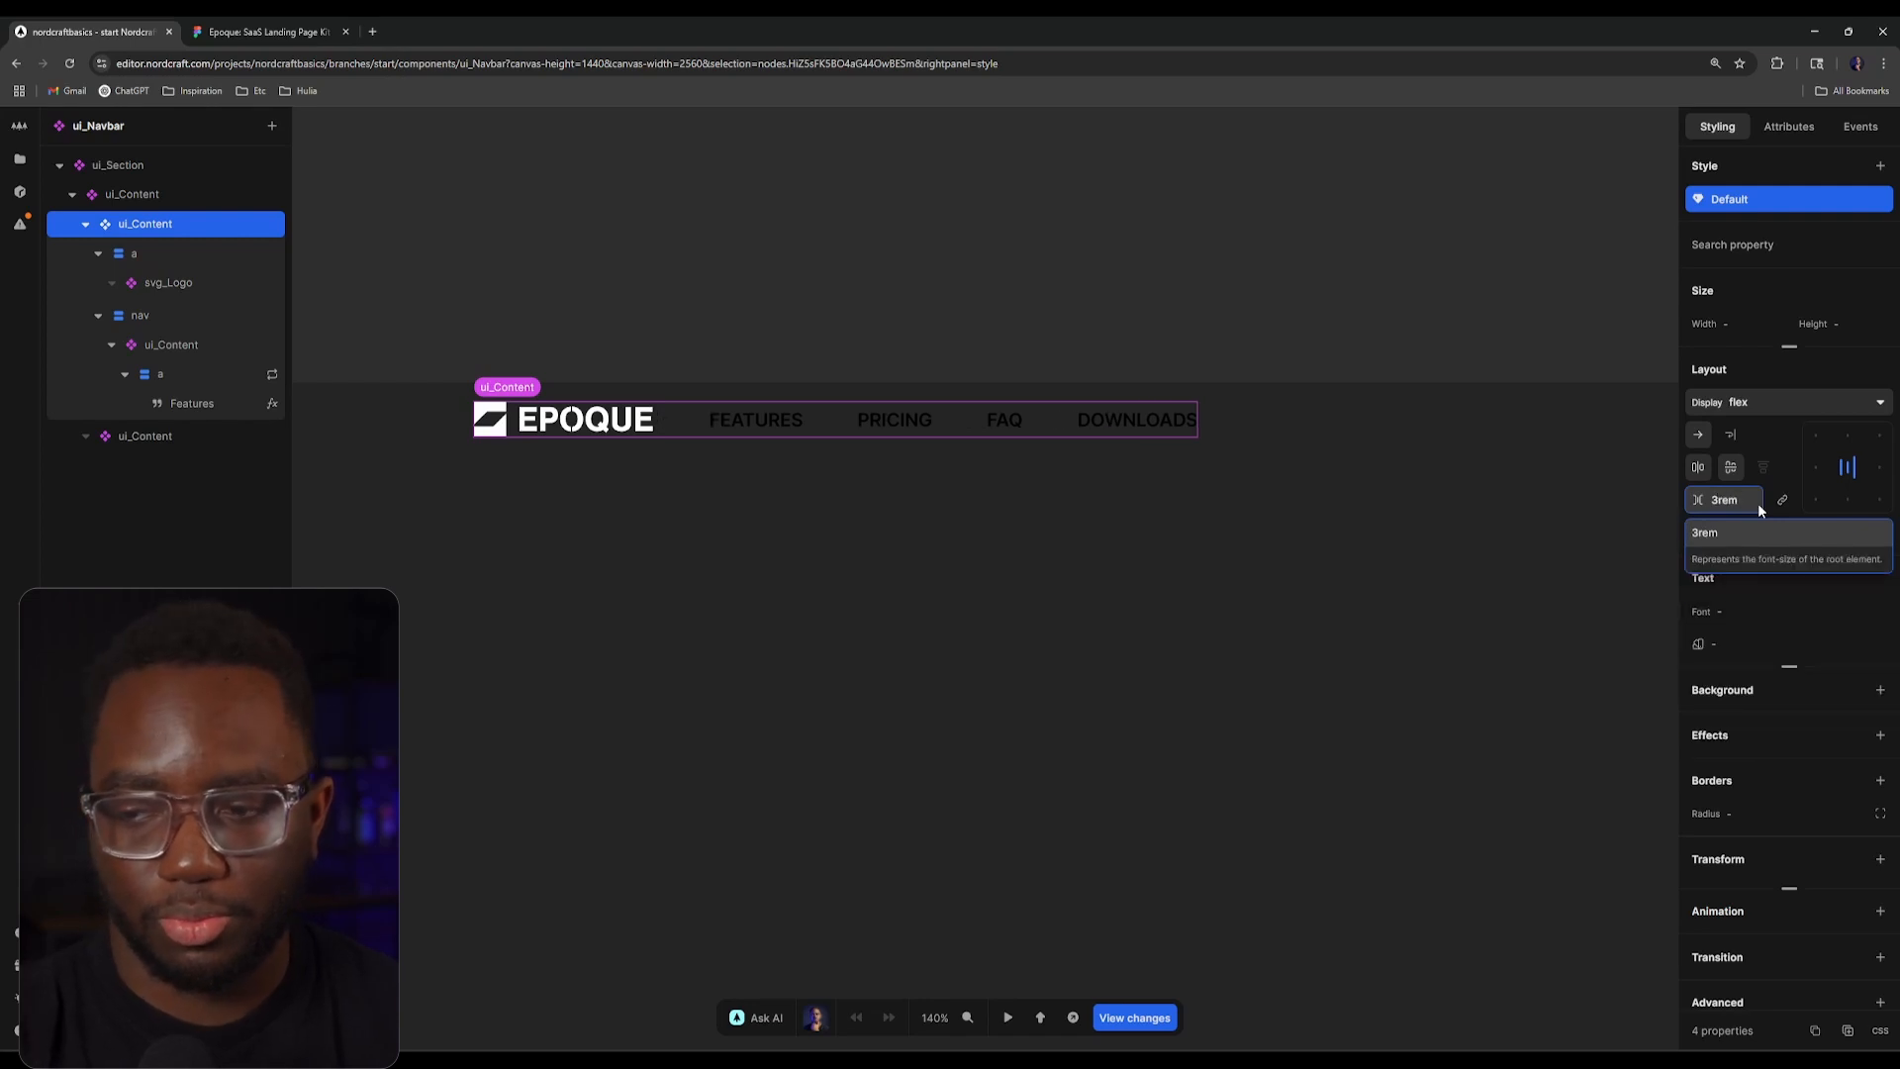
key("Return")
Step: Compare the logo and link layout of the Figma header with the navbar in Nordcraft
key("ctrl+Tab")
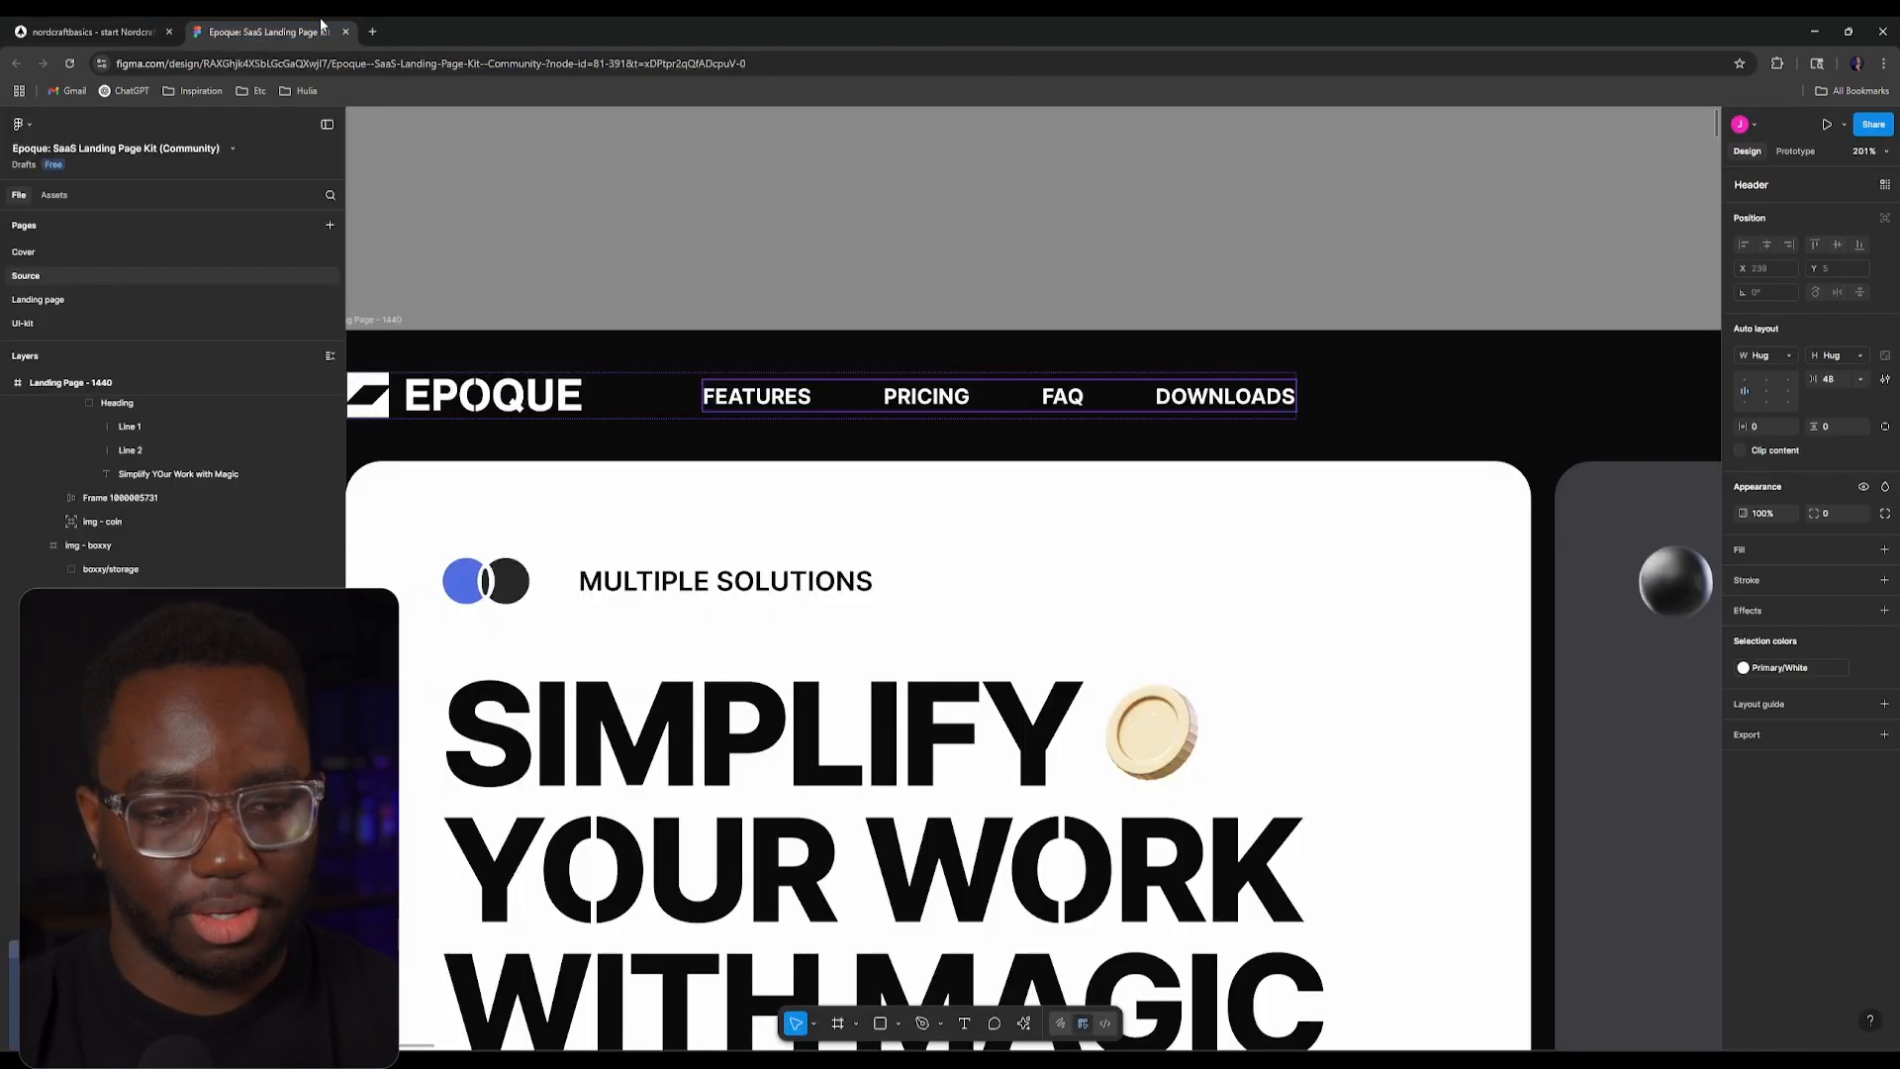
left_click_drag(1189, 386, 1114, 417)
scroll(1073, 479, "down", 1)
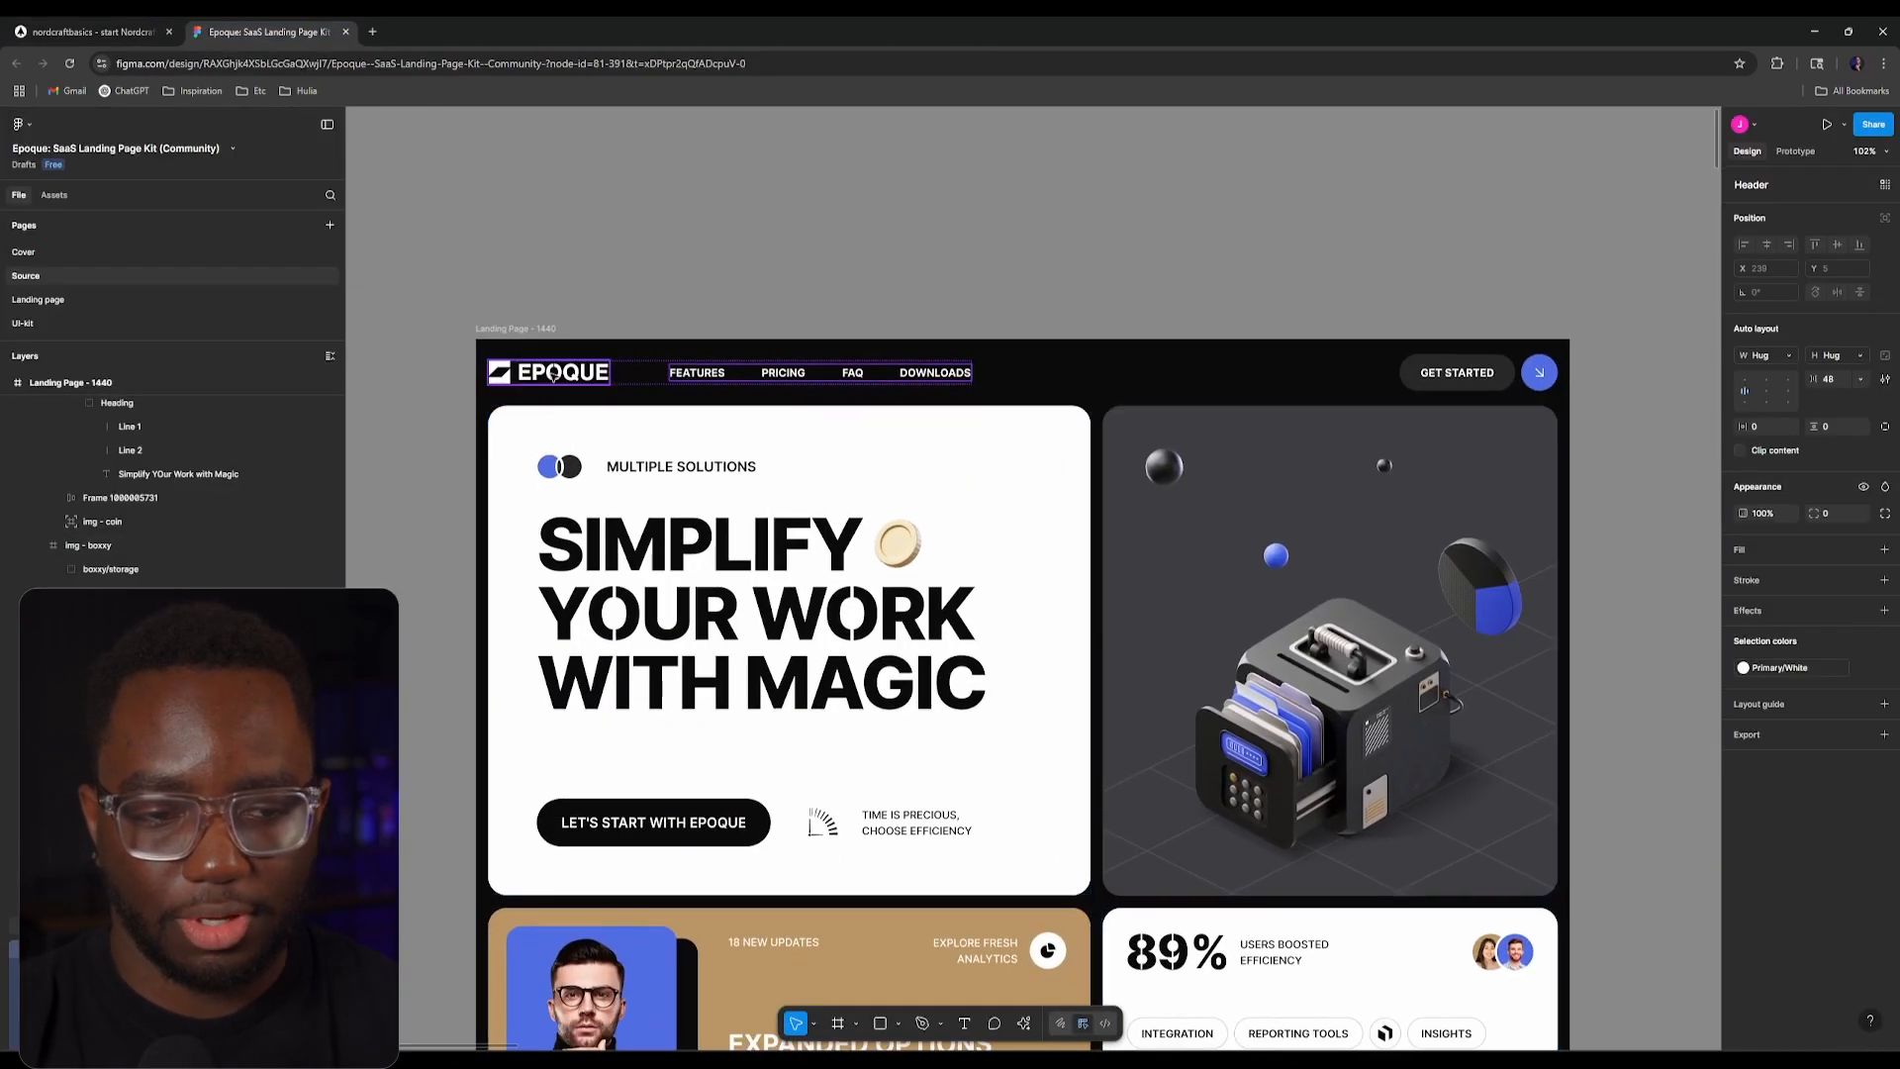
scroll(886, 423, "up", 1)
key("ctrl+Tab")
key("ctrl+Tab")
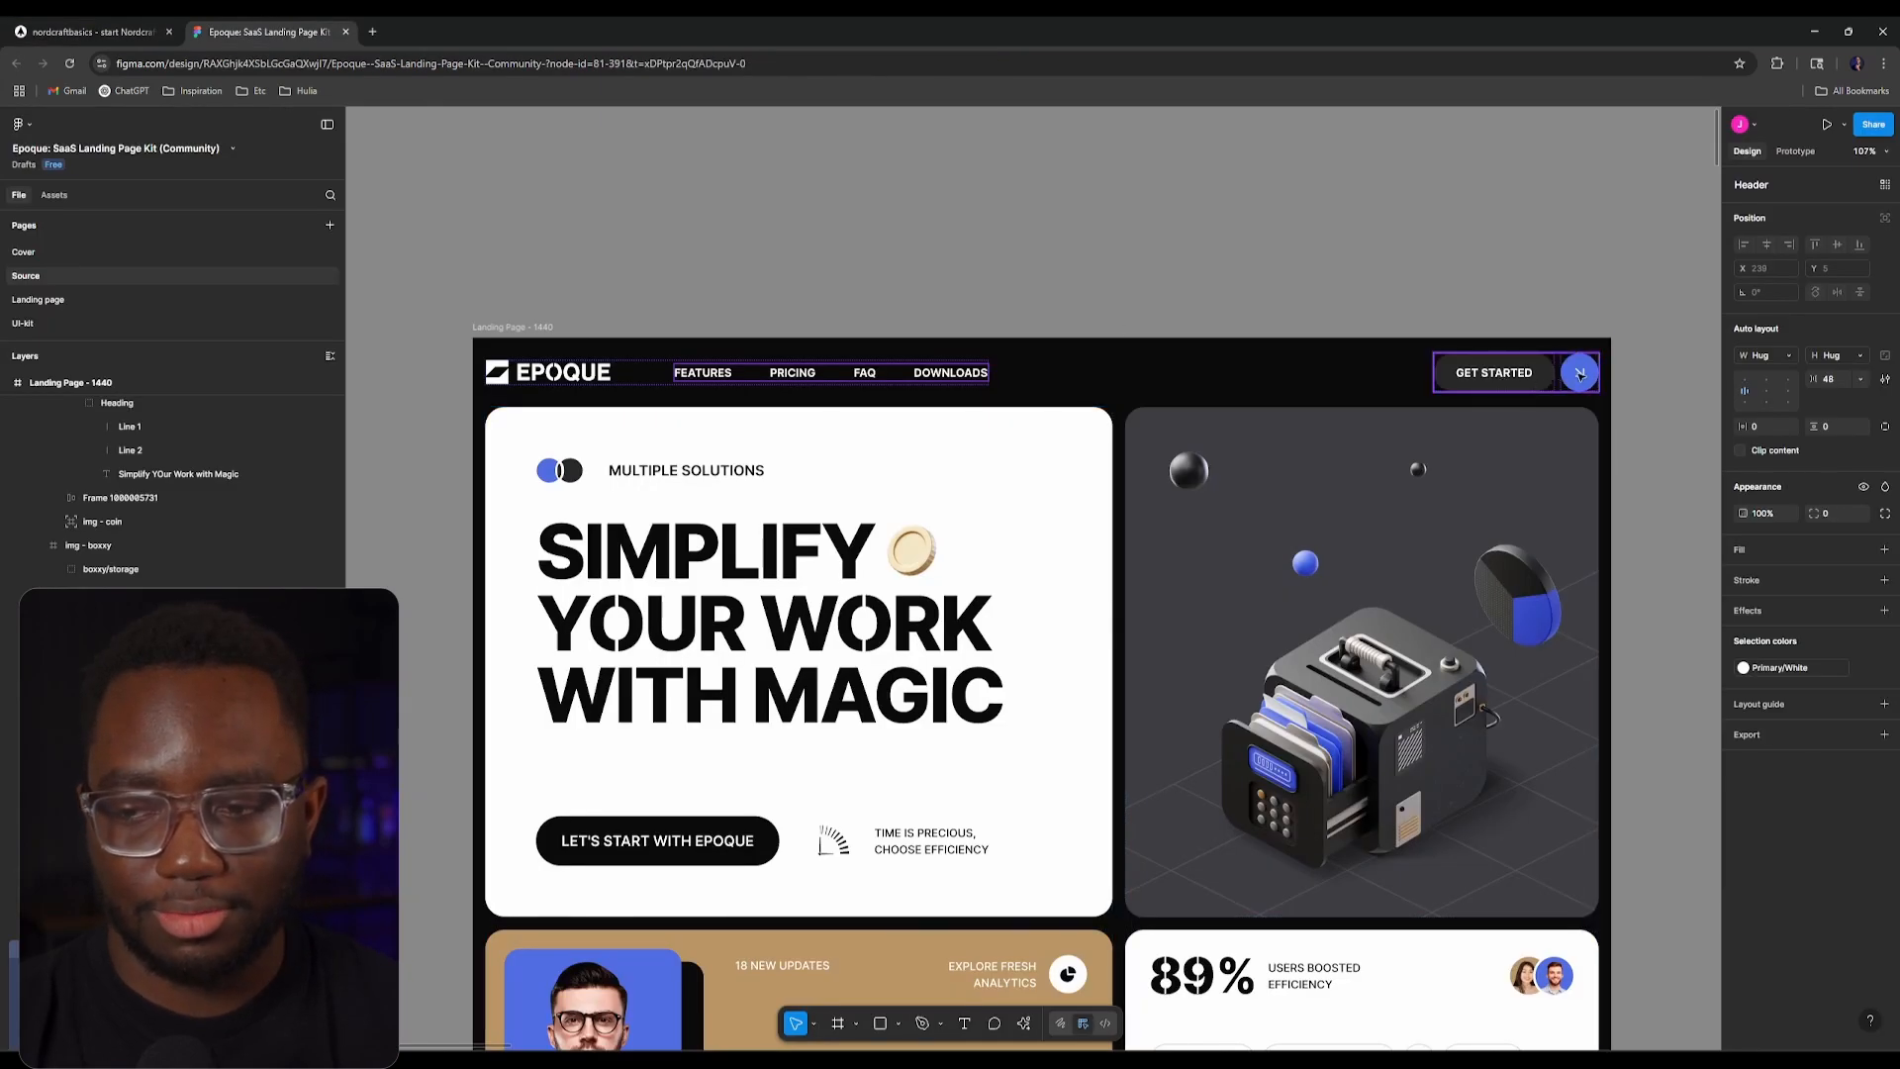
Step: Examine the Get Started button and its round arrow icon in the Figma header, including its layout properties
scroll(1580, 374, "down", 2)
scroll(1214, 289, "down", 5)
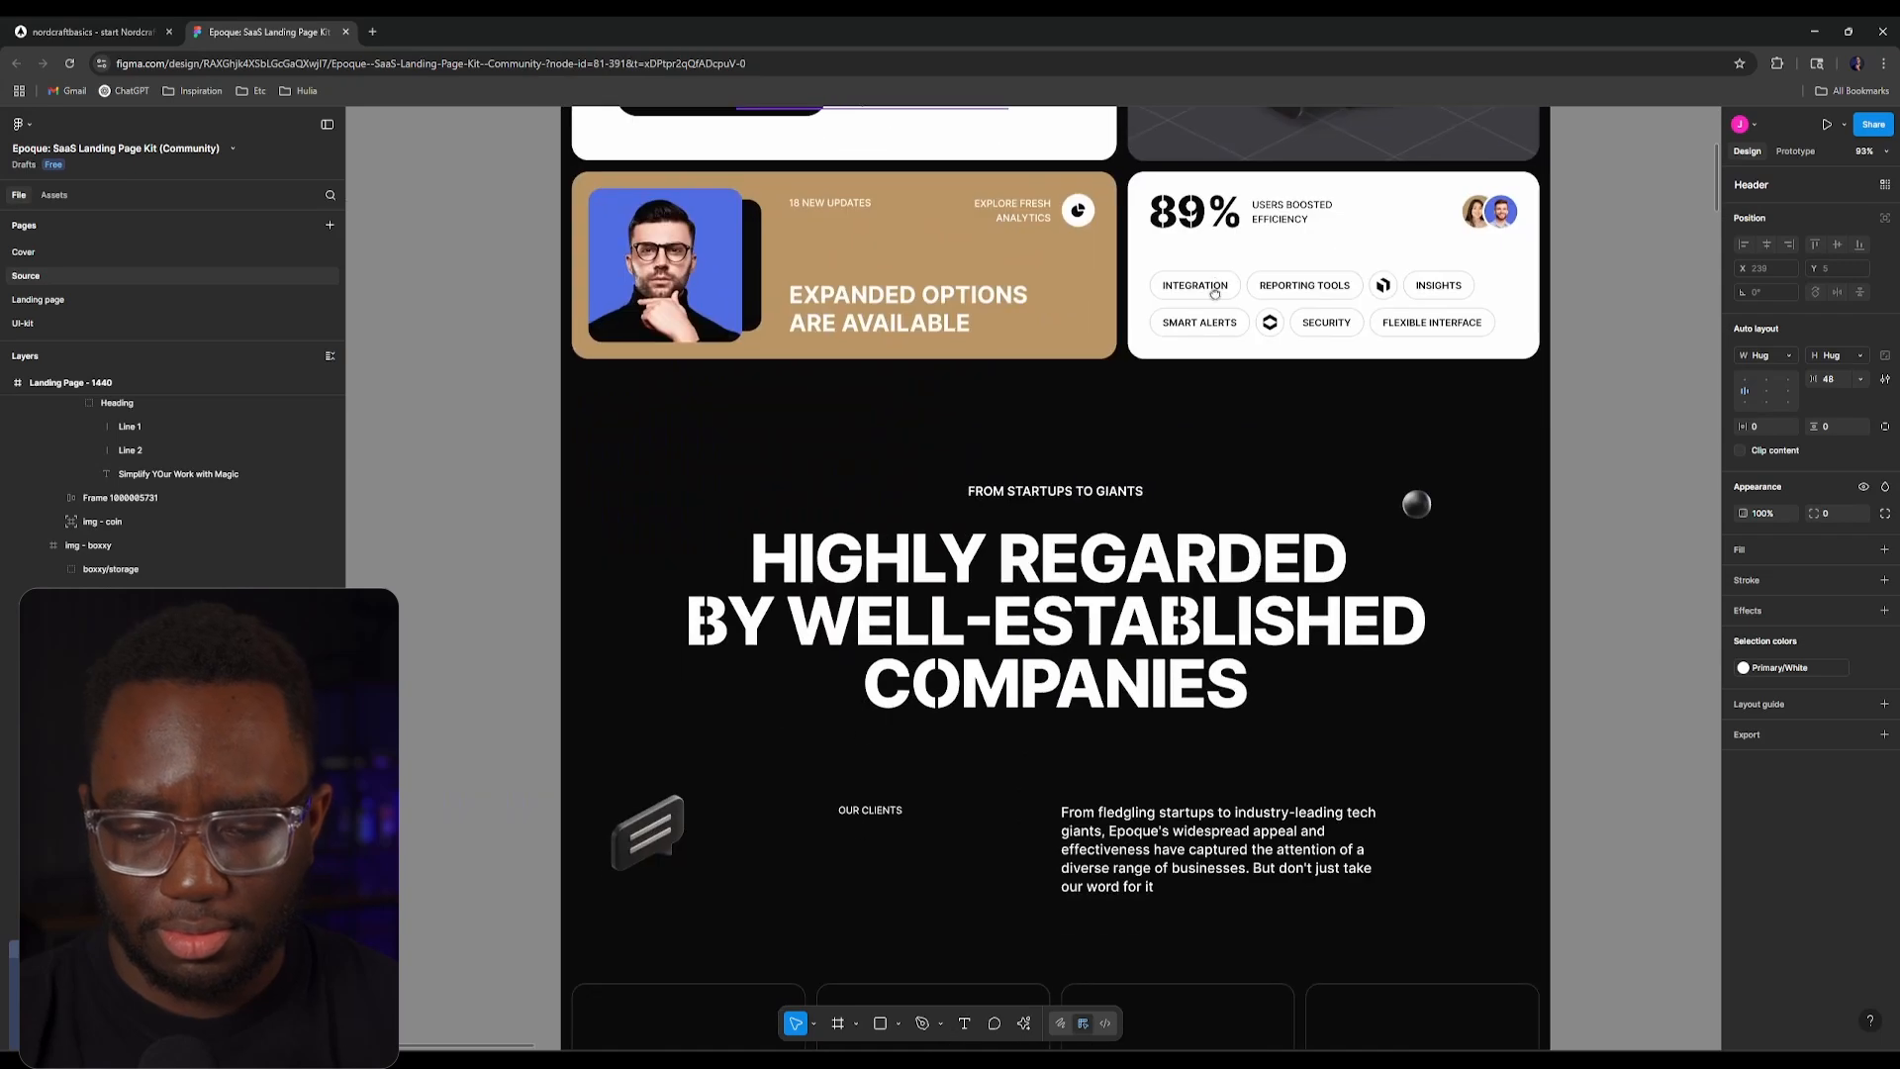
scroll(1214, 290, "up", 5)
scroll(902, 493, "up", 5)
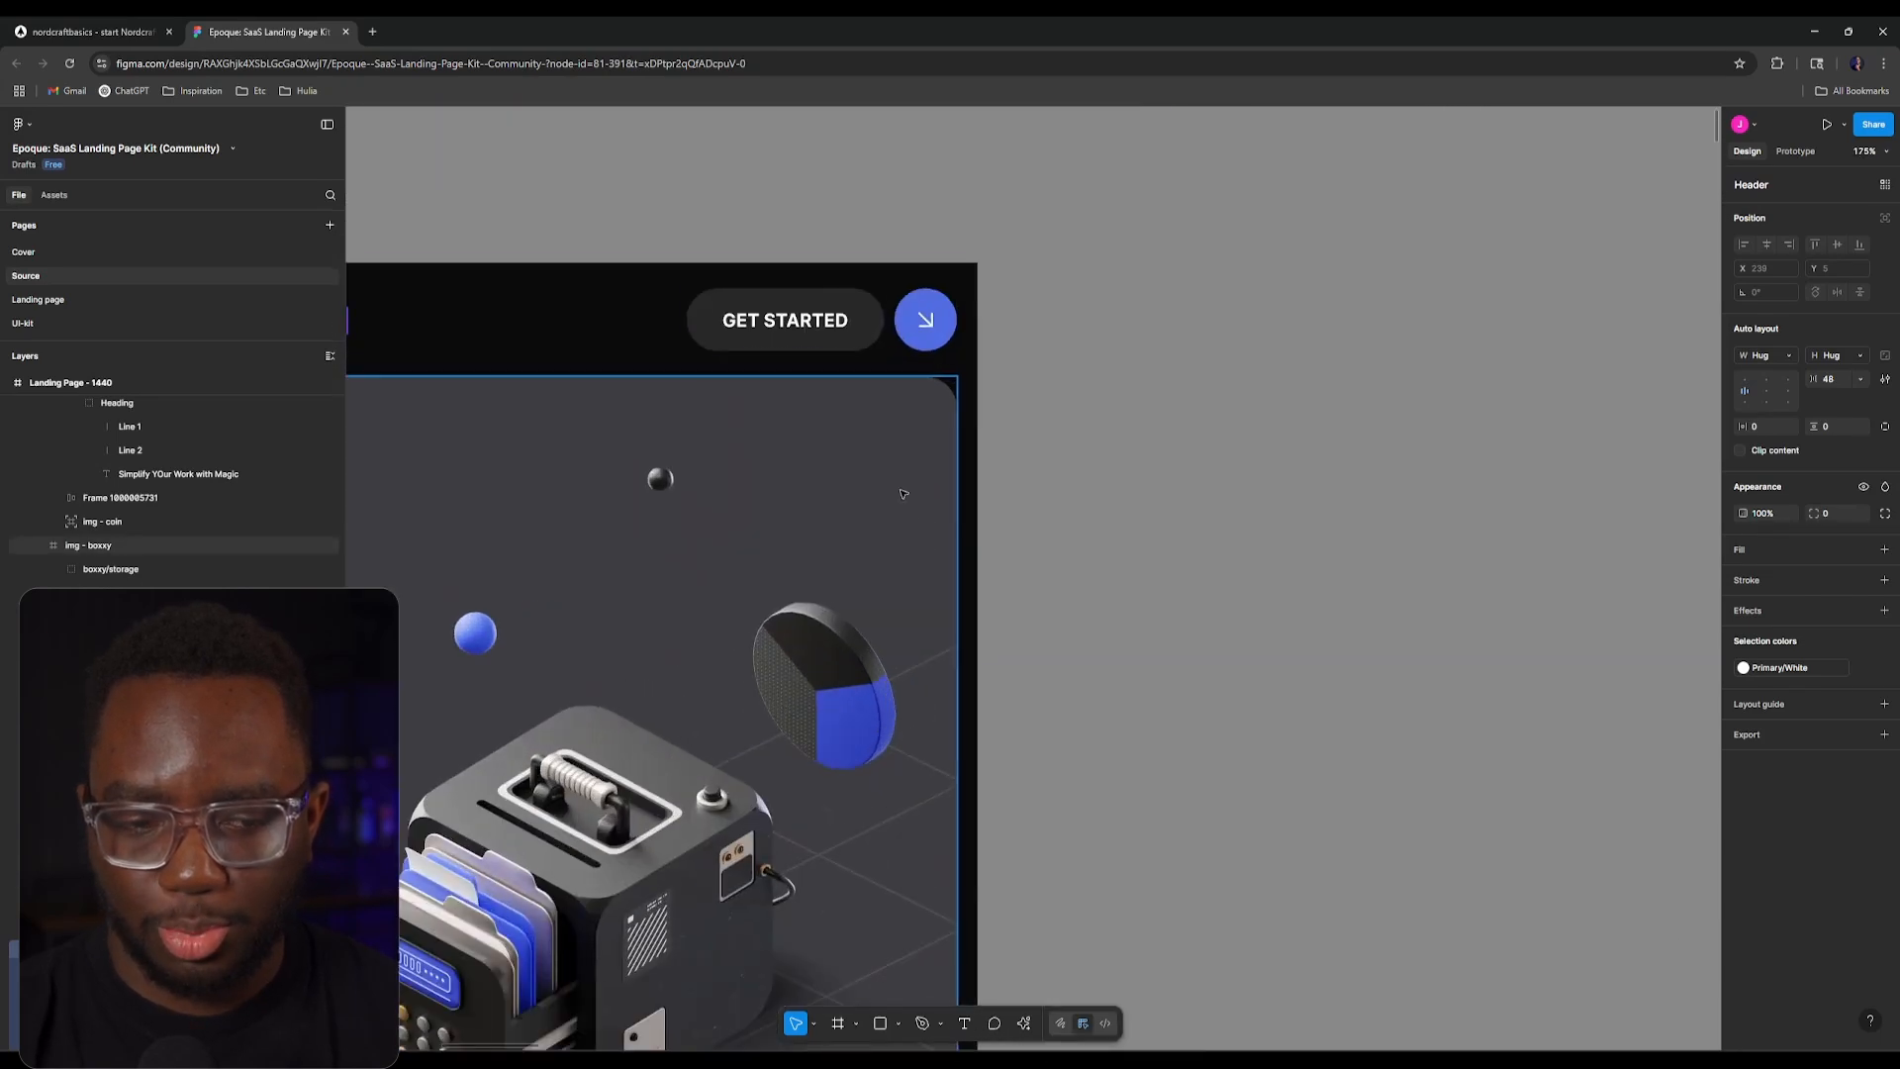
scroll(930, 339, "left", 1)
scroll(863, 364, "down", 2)
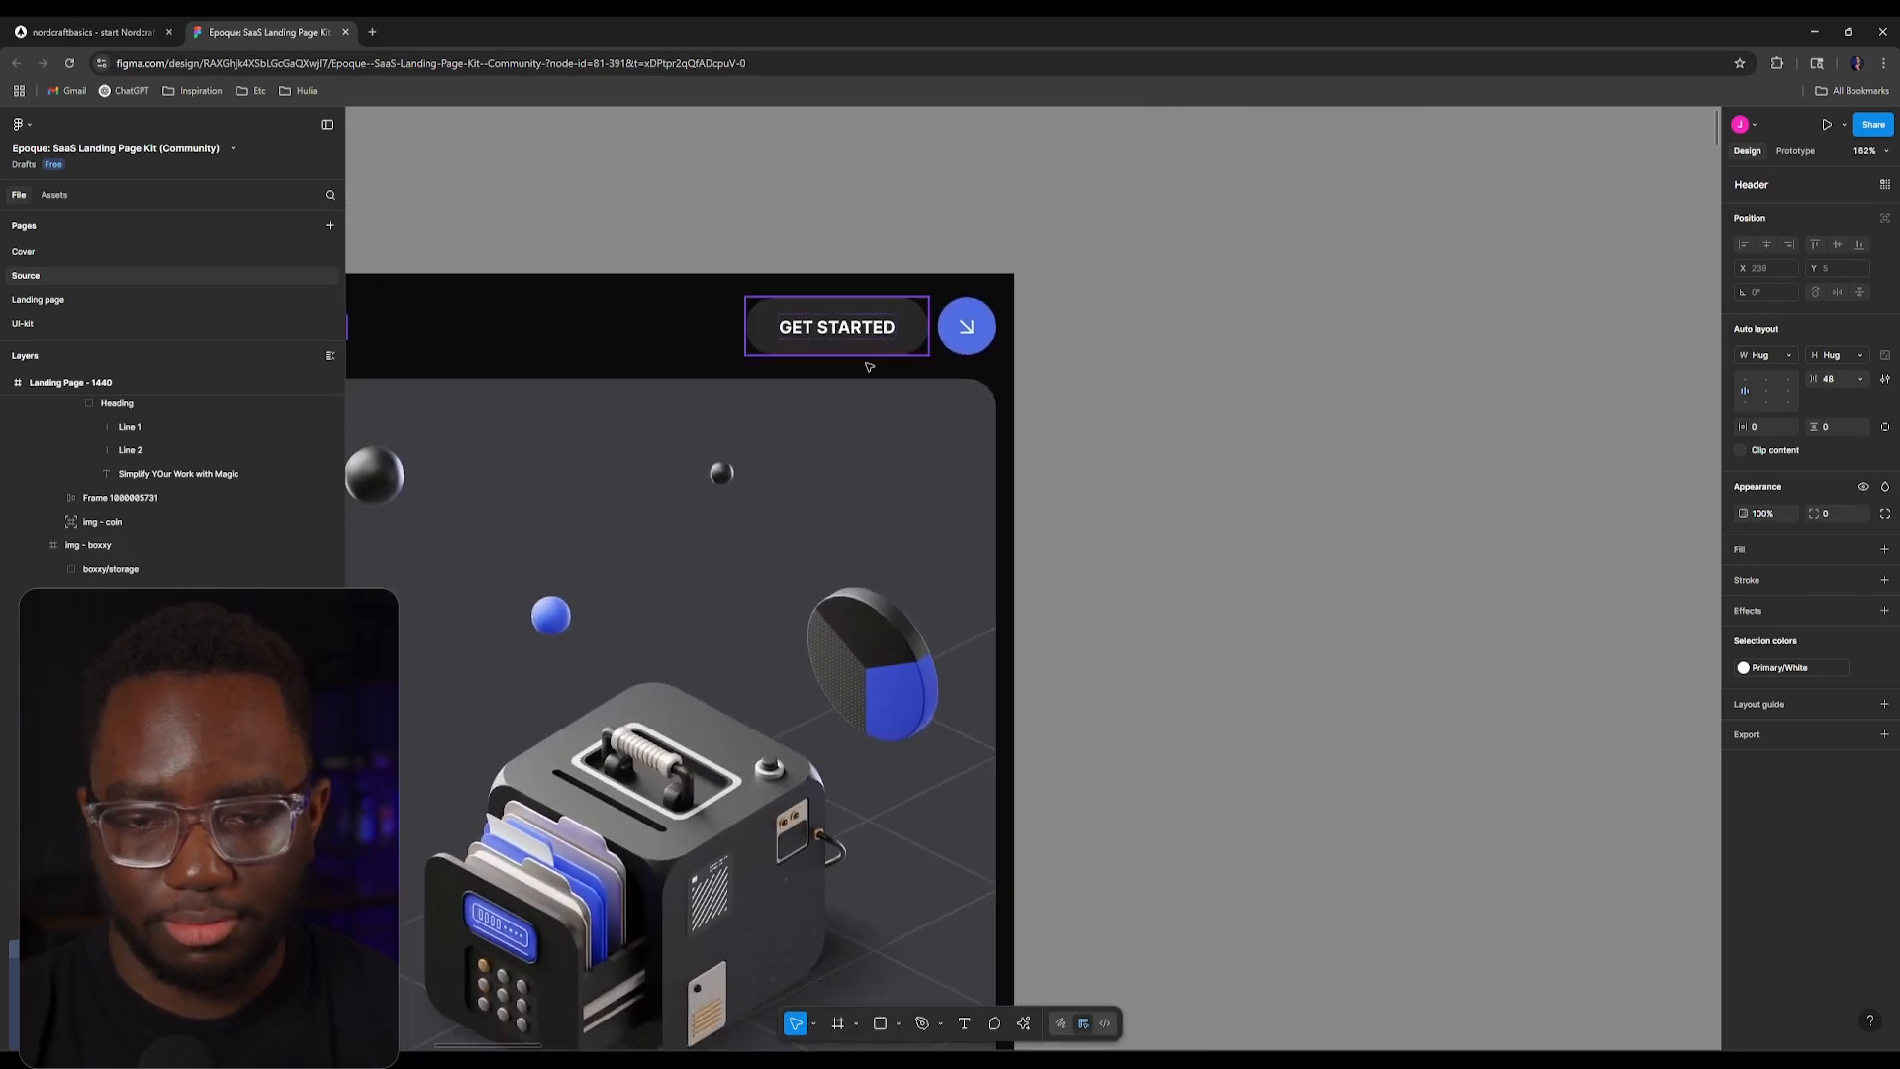
left_click(930, 346)
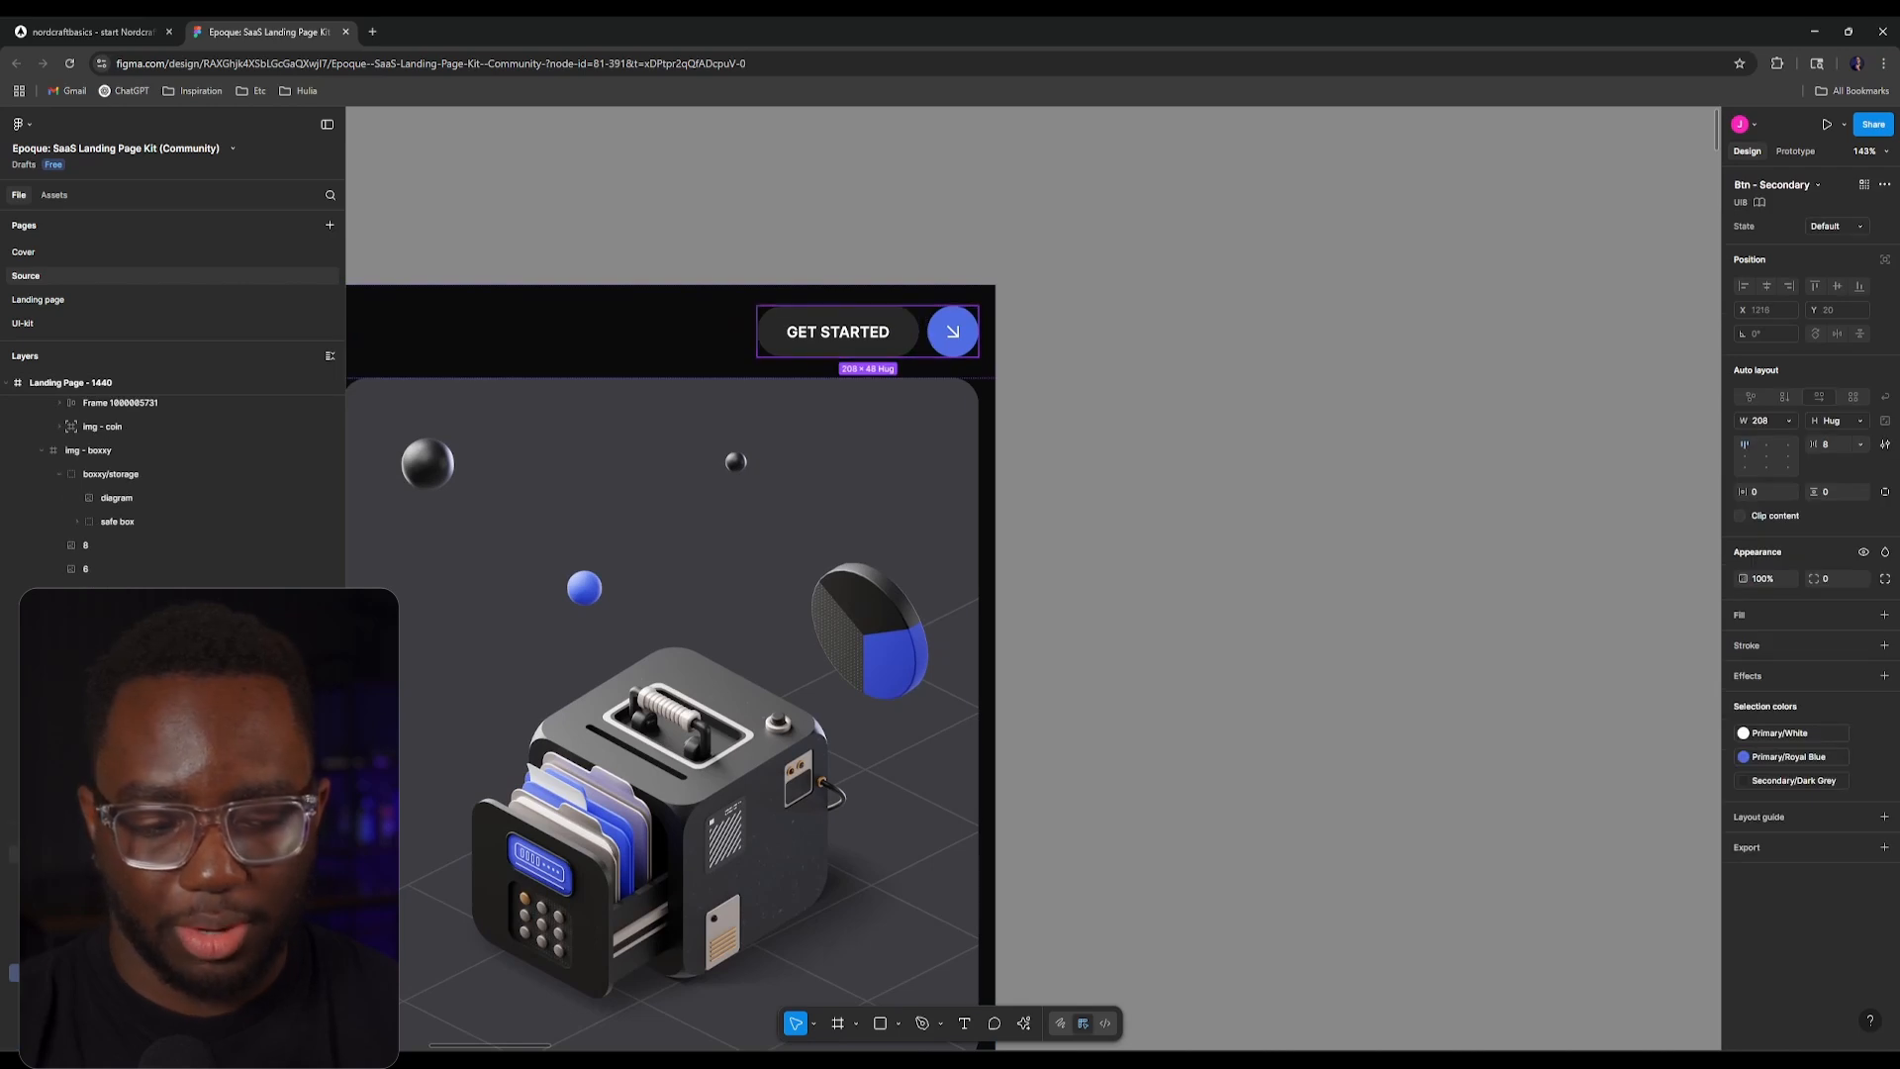
scroll(880, 334, "down", 1)
scroll(880, 334, "down", 2)
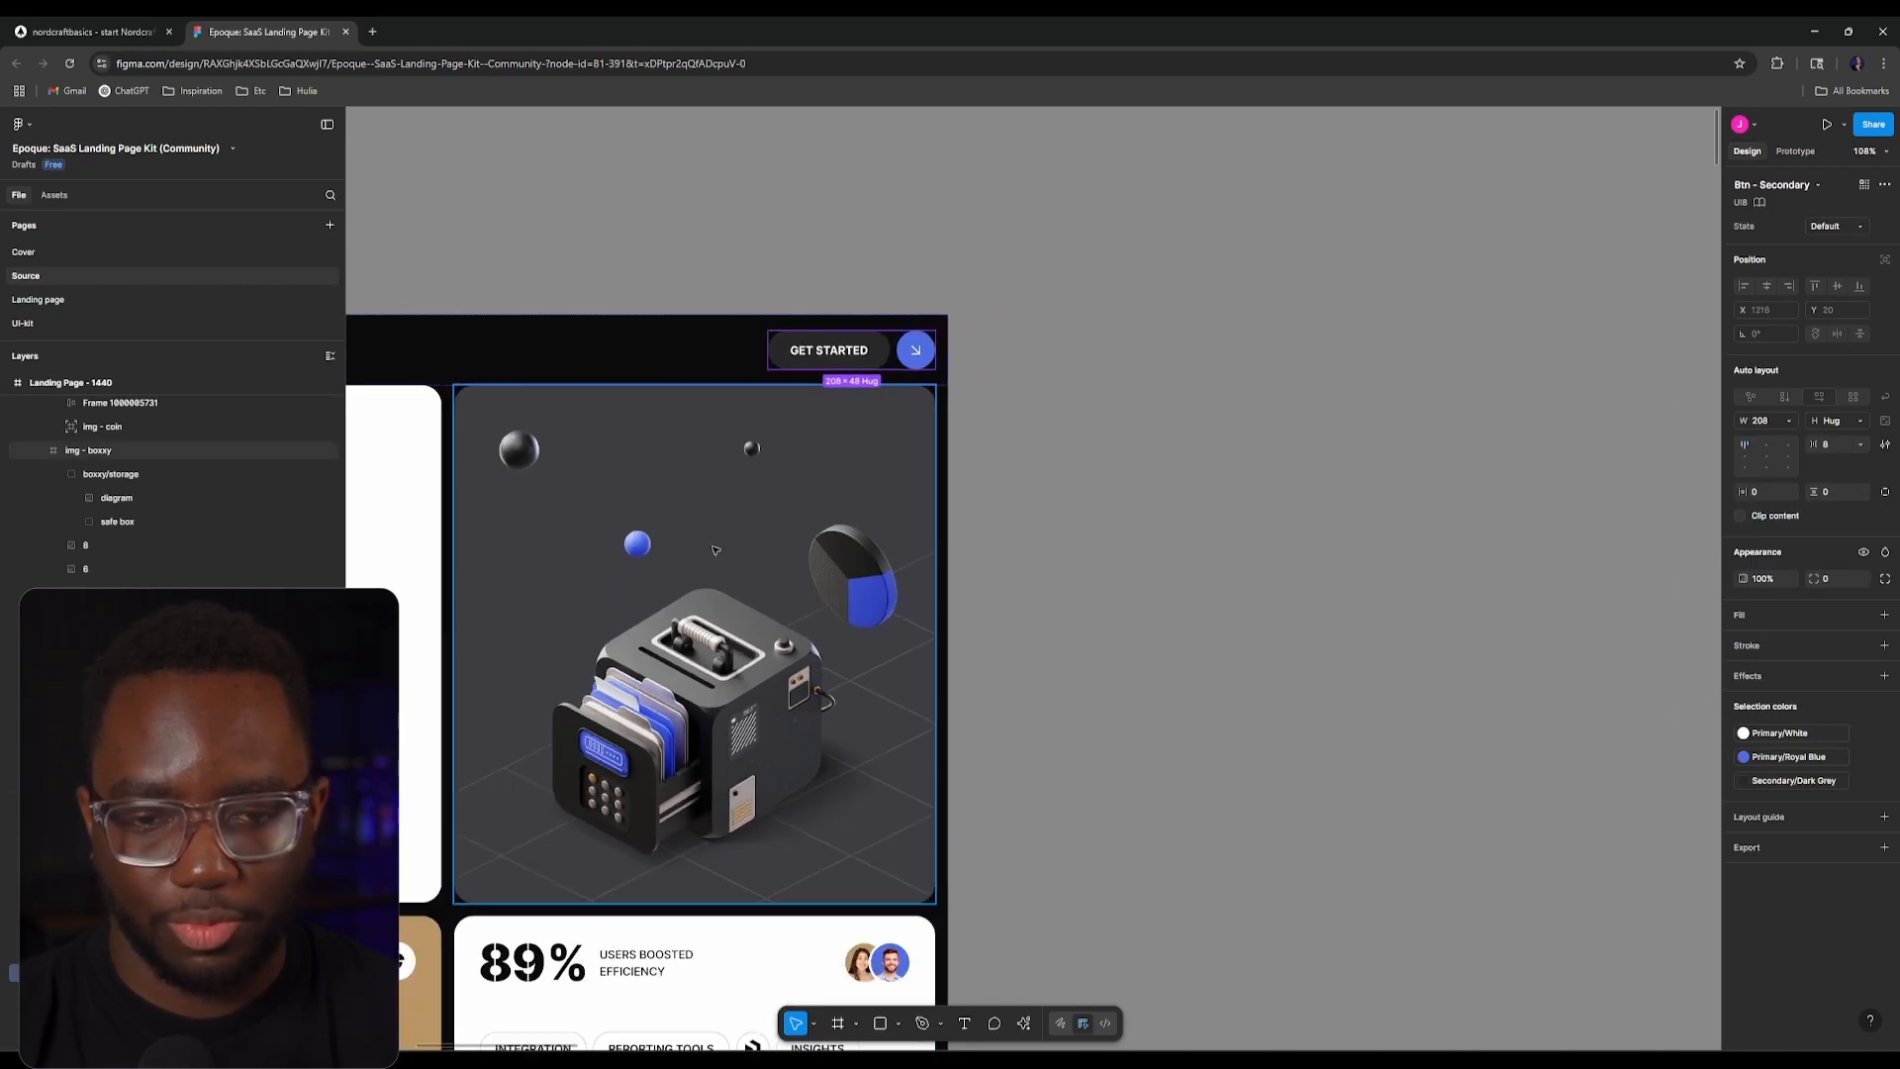
scroll(813, 506, "left", 2)
scroll(814, 506, "left", 2)
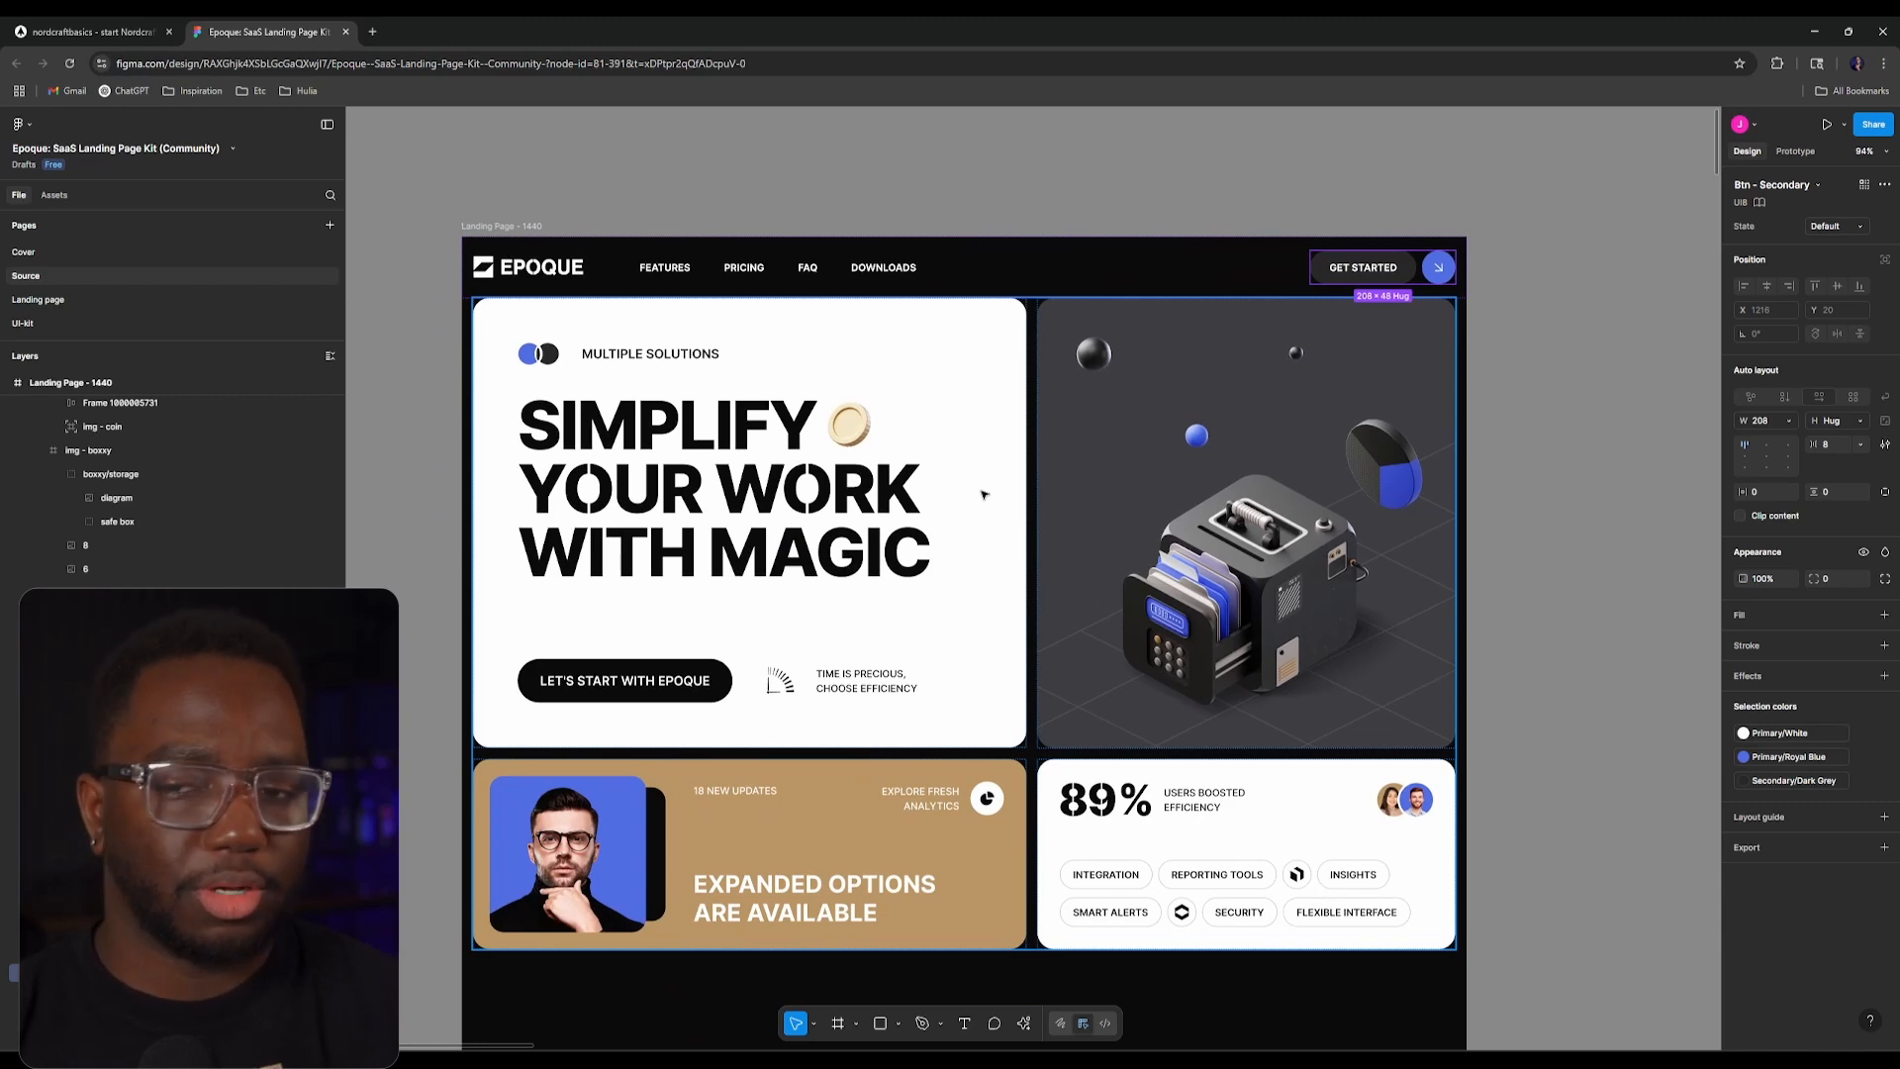
scroll(982, 495, "up", 5)
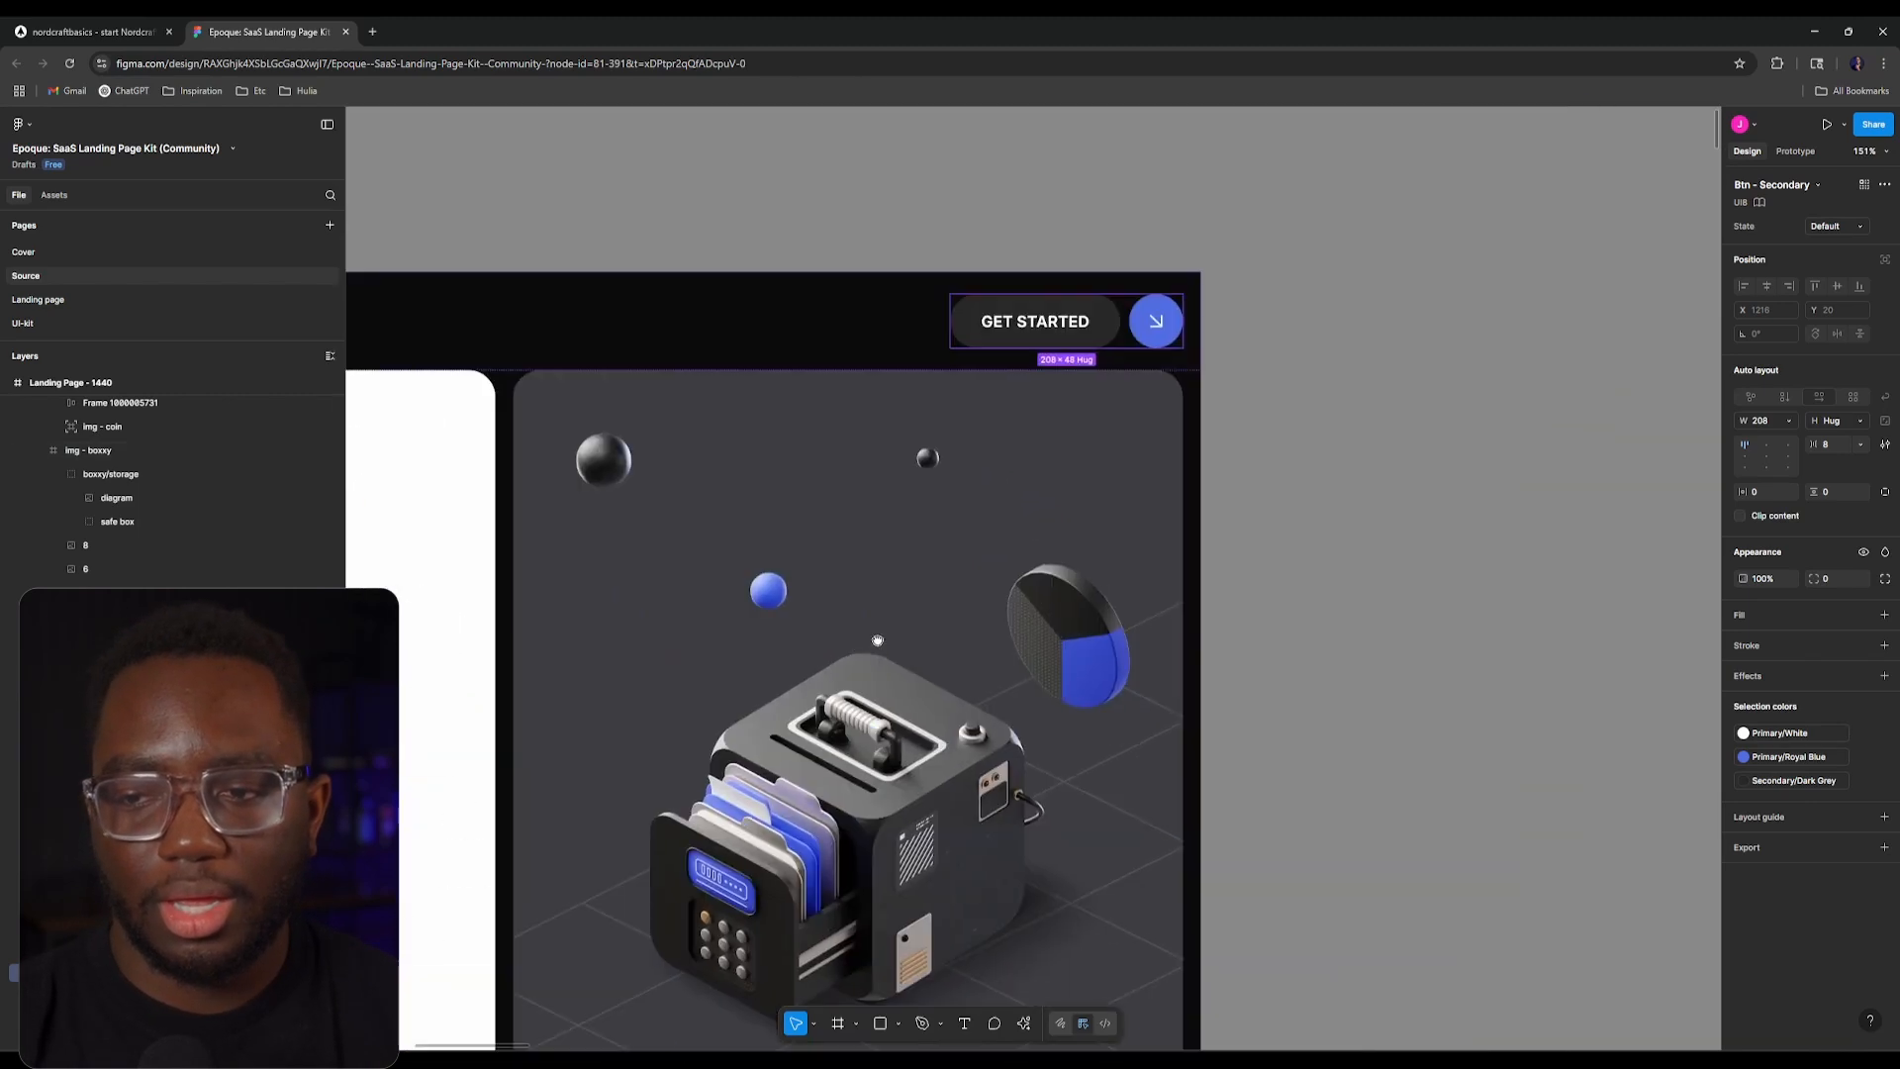
scroll(1051, 693, "up", 2)
left_click(1413, 440)
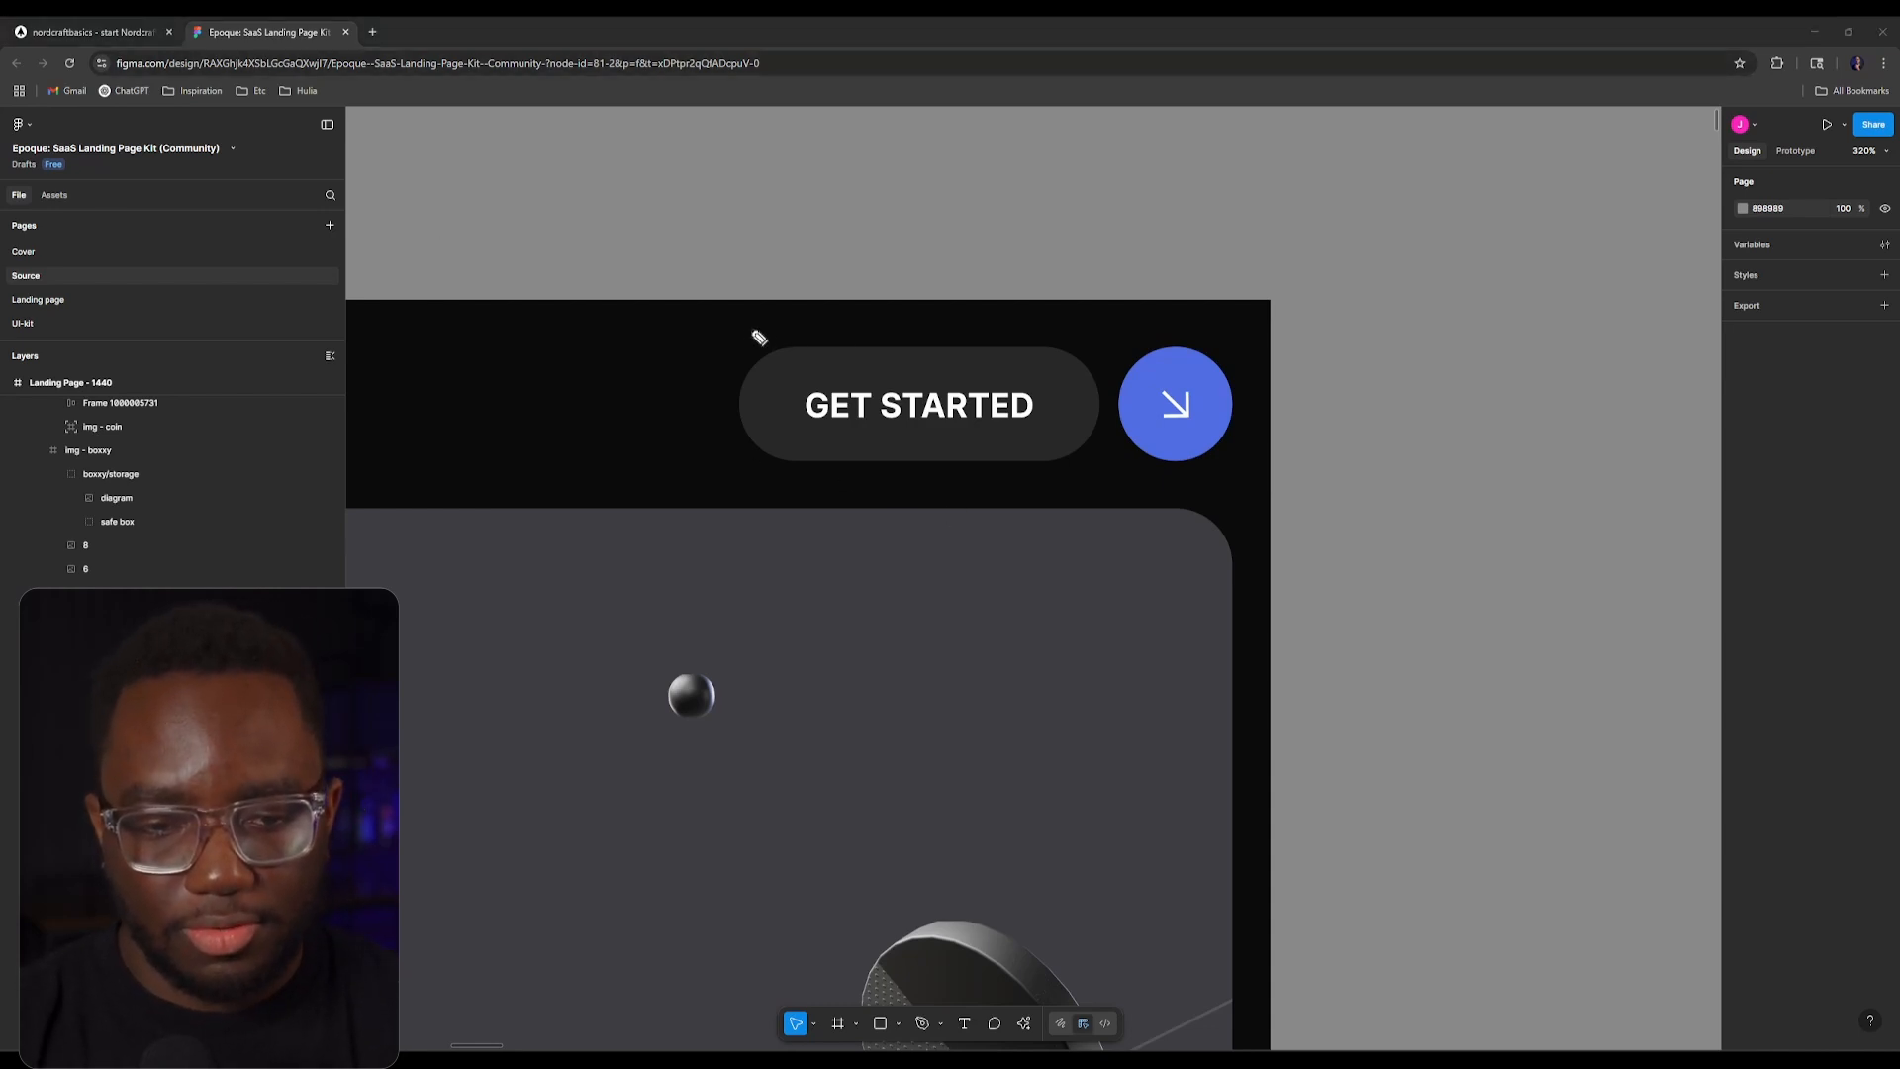
mouse_move(768, 334)
left_mouse_down()
mouse_move(698, 353)
mouse_move(716, 479)
mouse_move(1225, 507)
mouse_move(1256, 415)
mouse_move(1227, 327)
mouse_move(774, 334)
left_mouse_up()
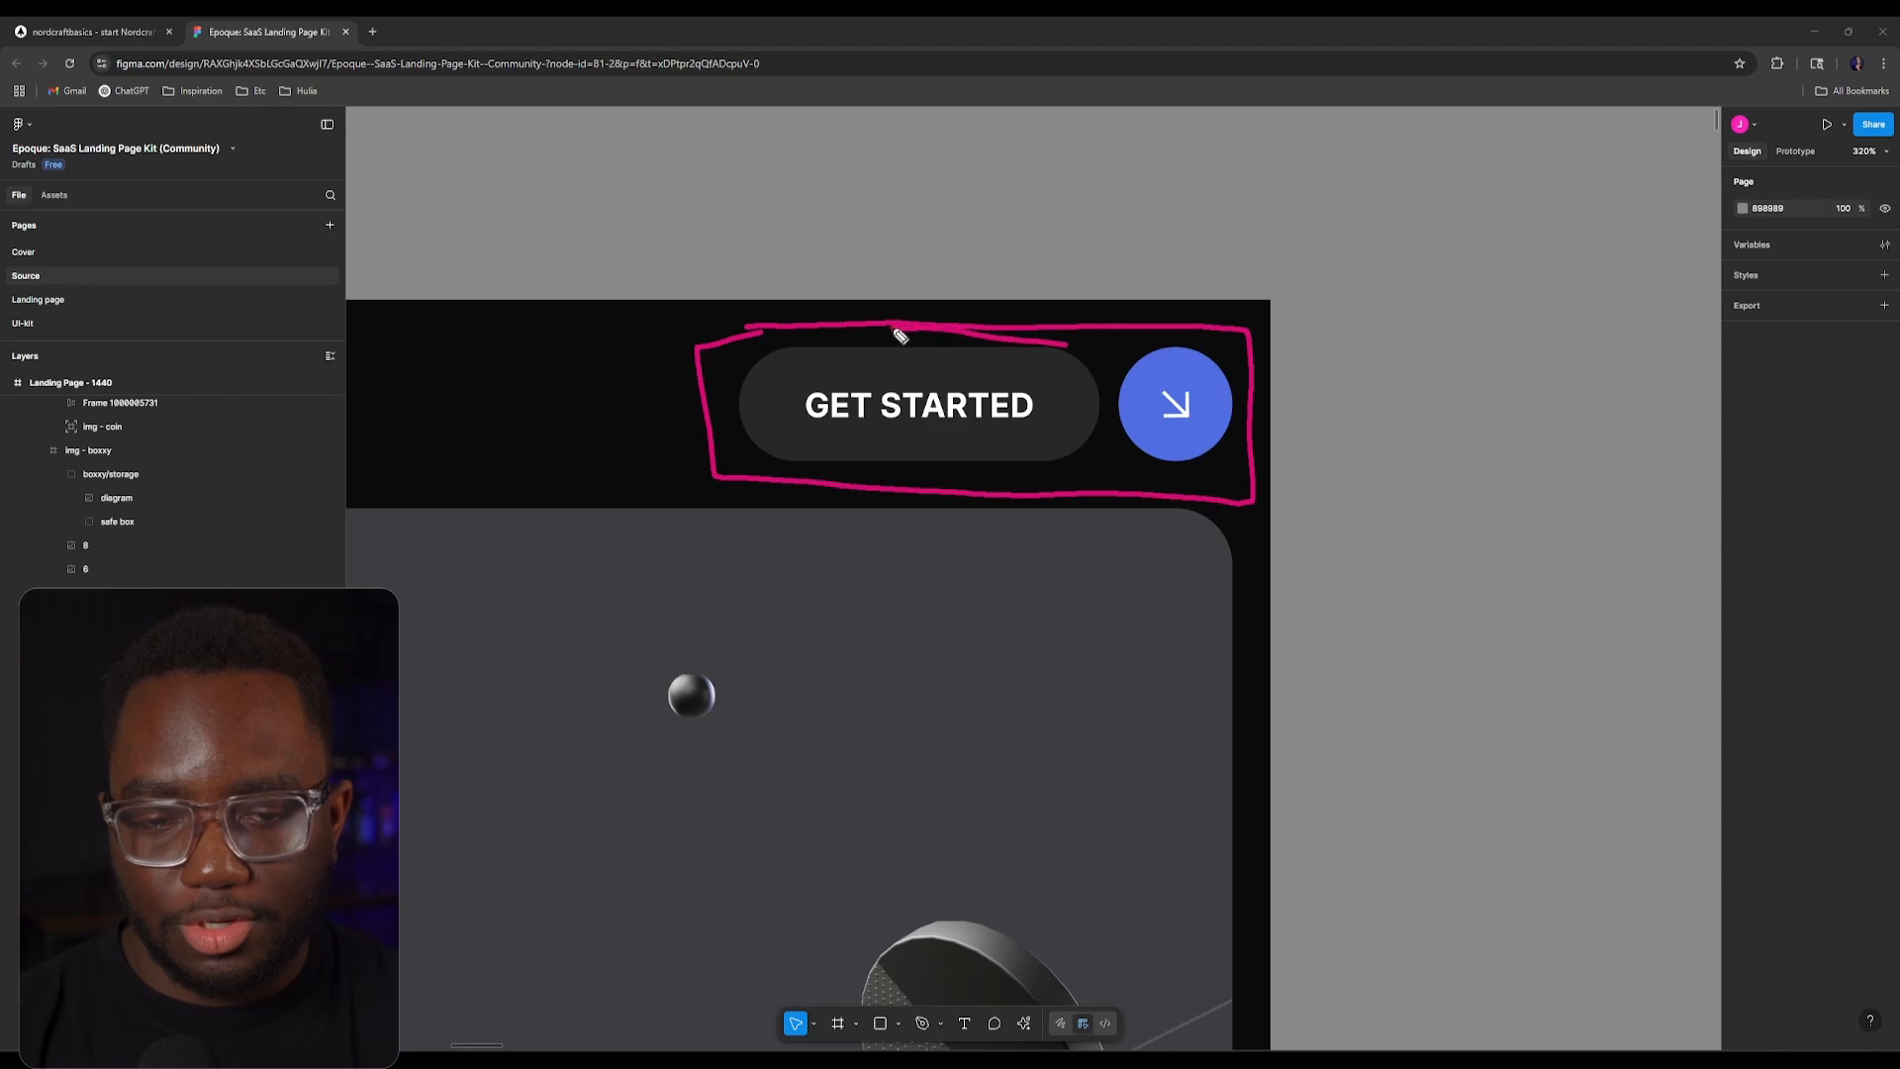
left_click_drag(773, 354, 890, 336)
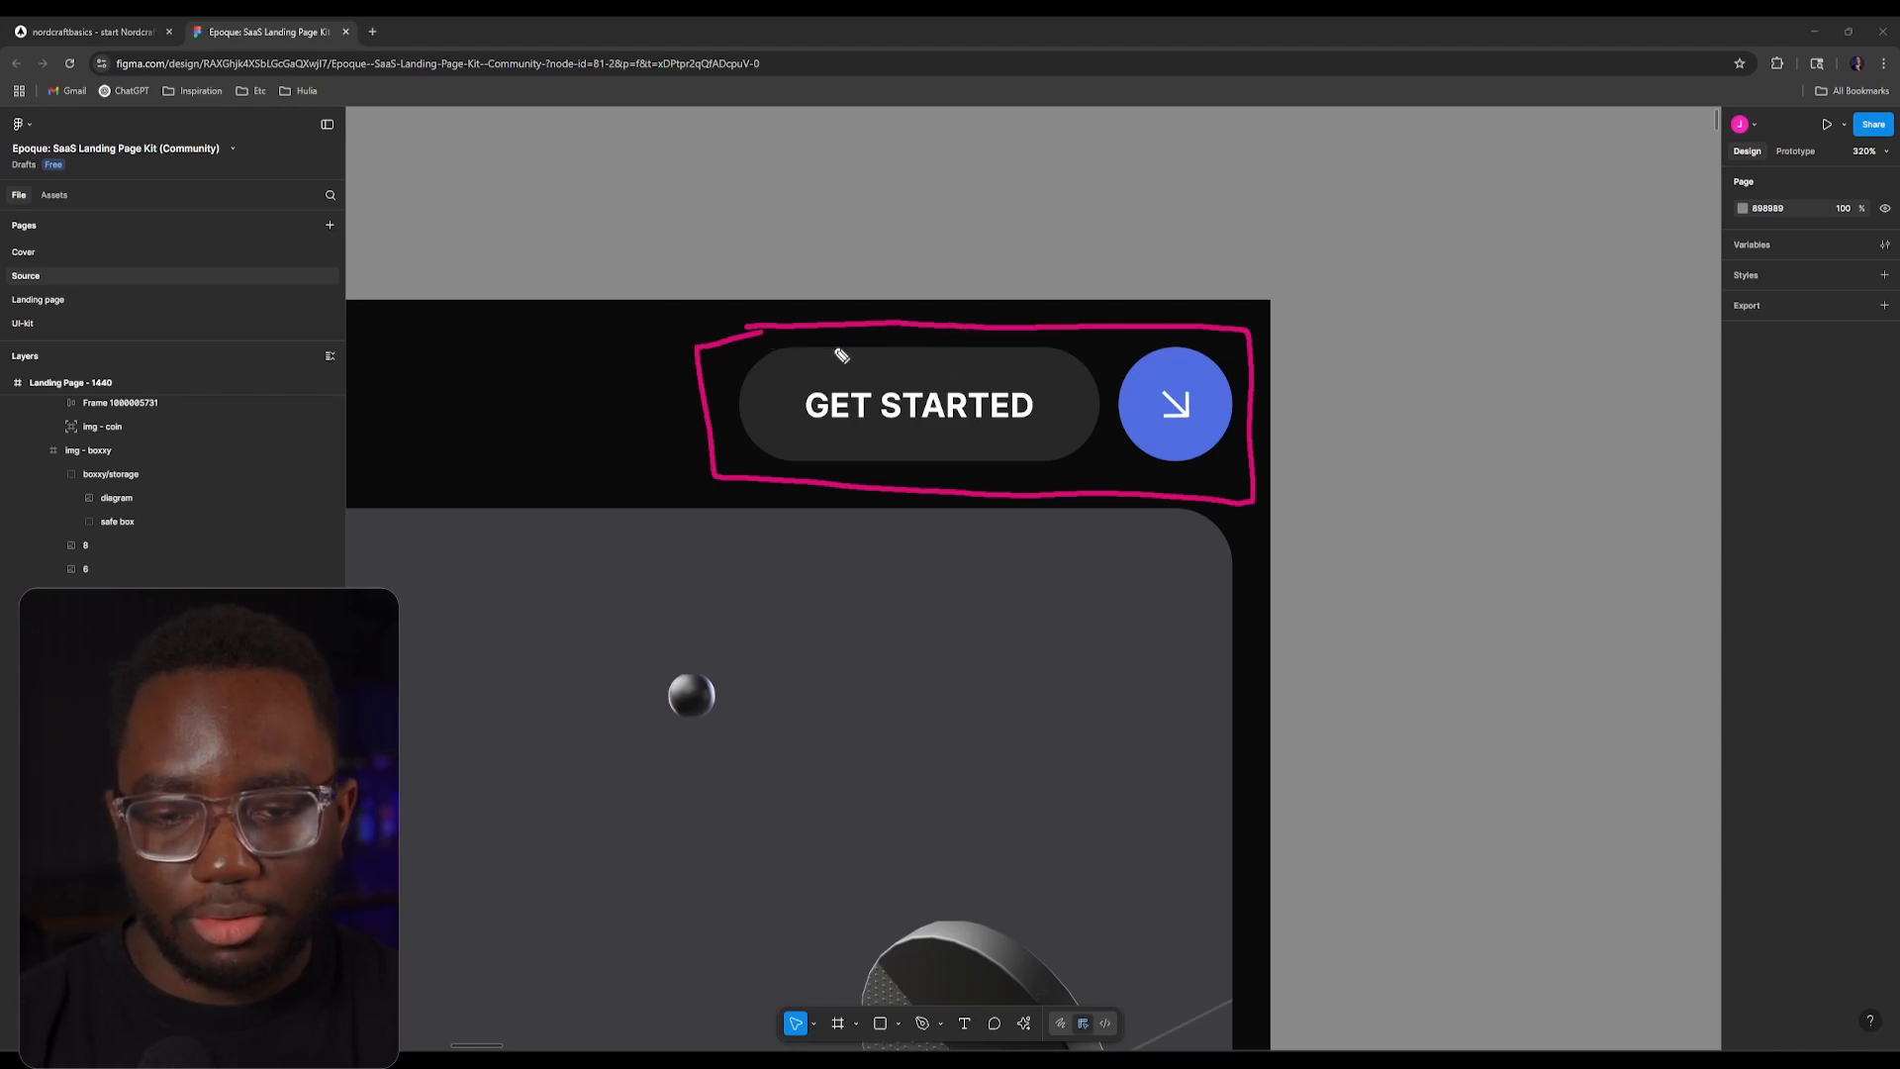
mouse_move(770, 348)
left_mouse_down()
mouse_move(1069, 364)
mouse_move(1116, 459)
mouse_move(788, 461)
mouse_move(744, 431)
mouse_move(789, 352)
left_mouse_up()
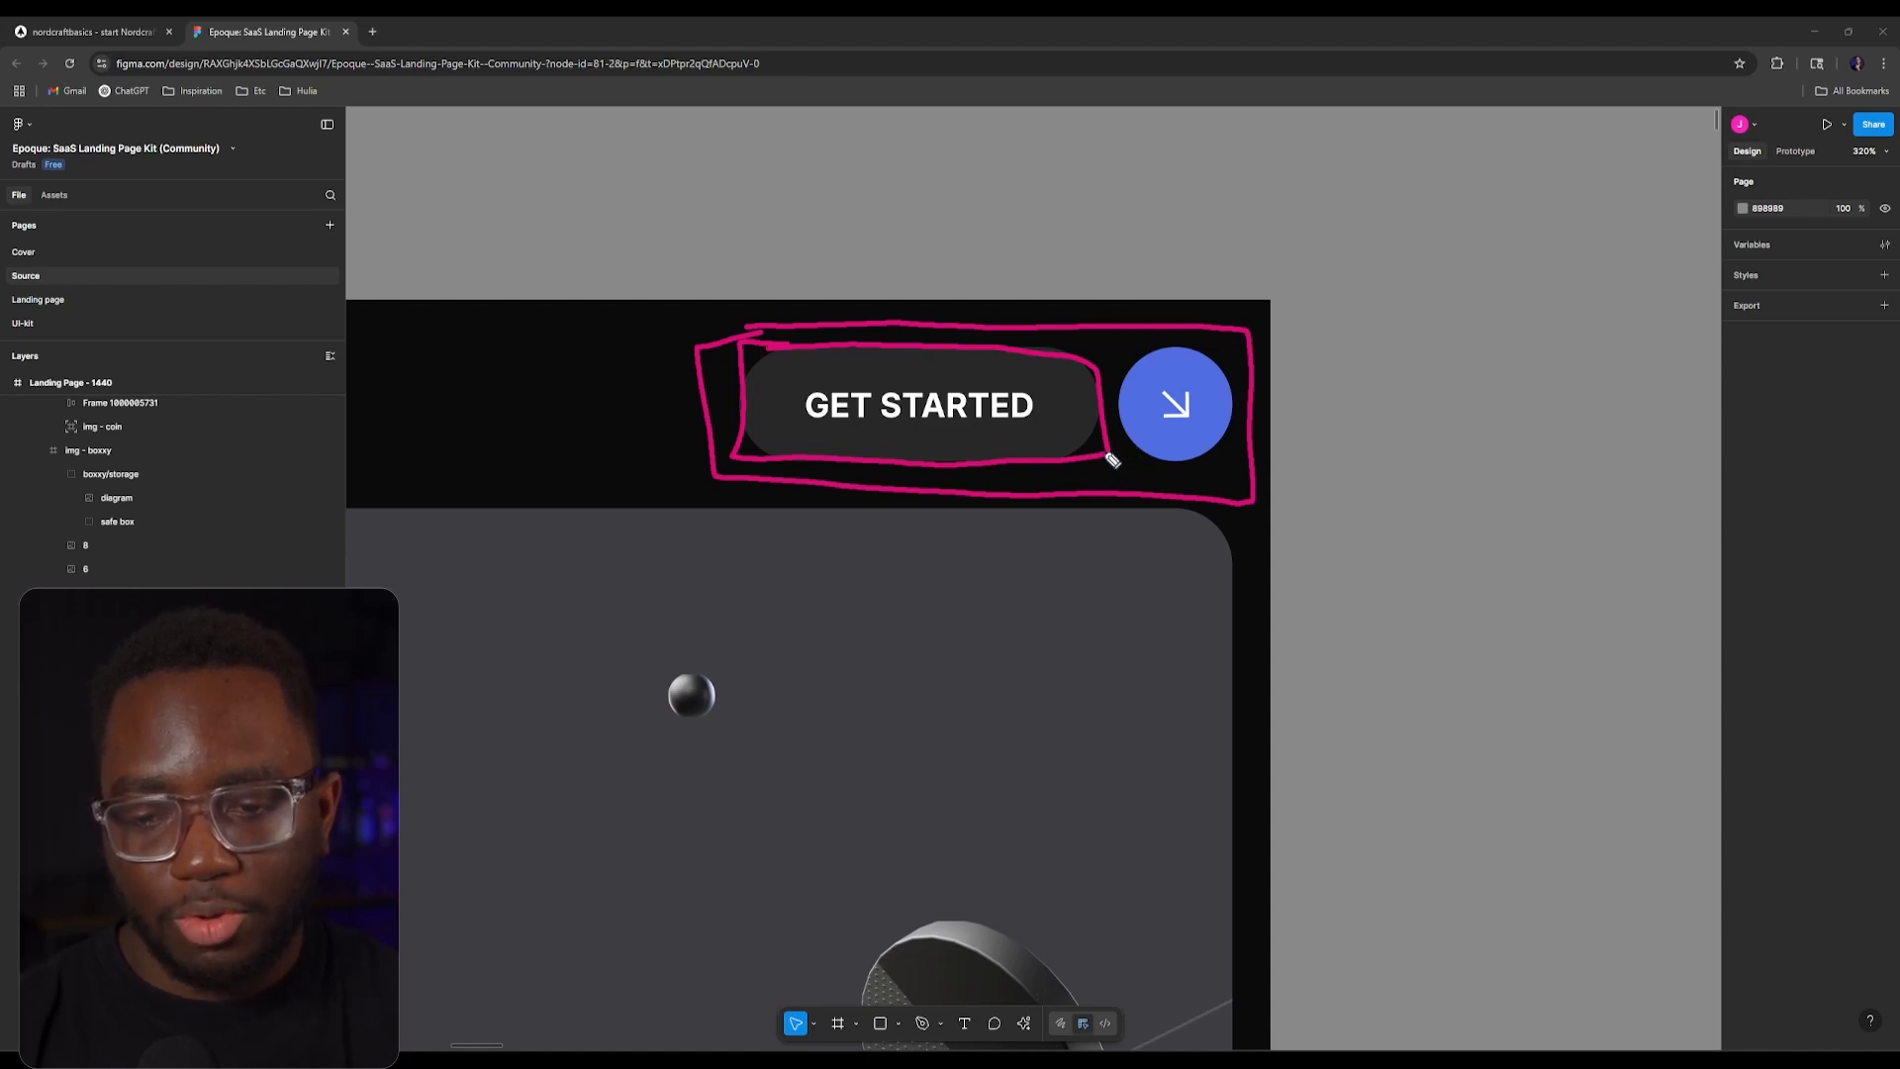
mouse_move(1109, 457)
left_mouse_down()
mouse_move(1231, 470)
mouse_move(1236, 357)
mouse_move(1078, 364)
left_mouse_up()
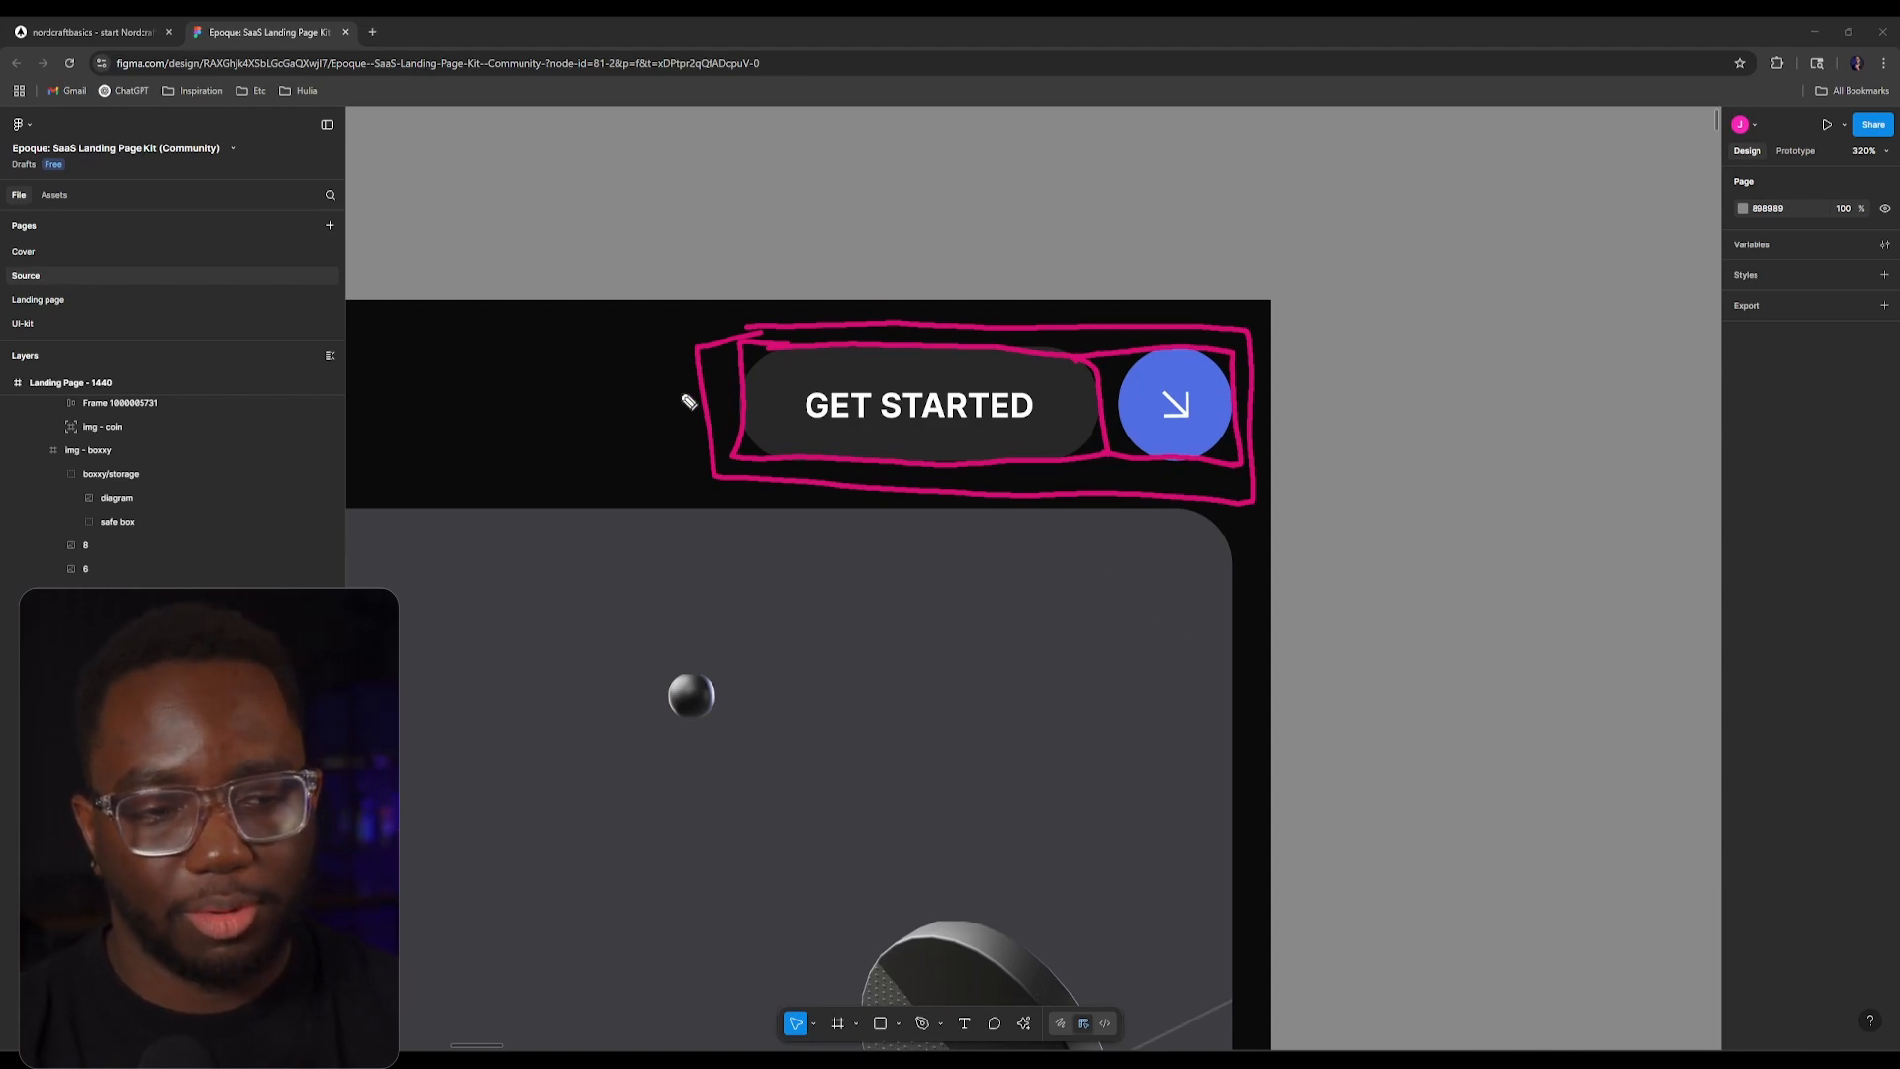
key("Escape")
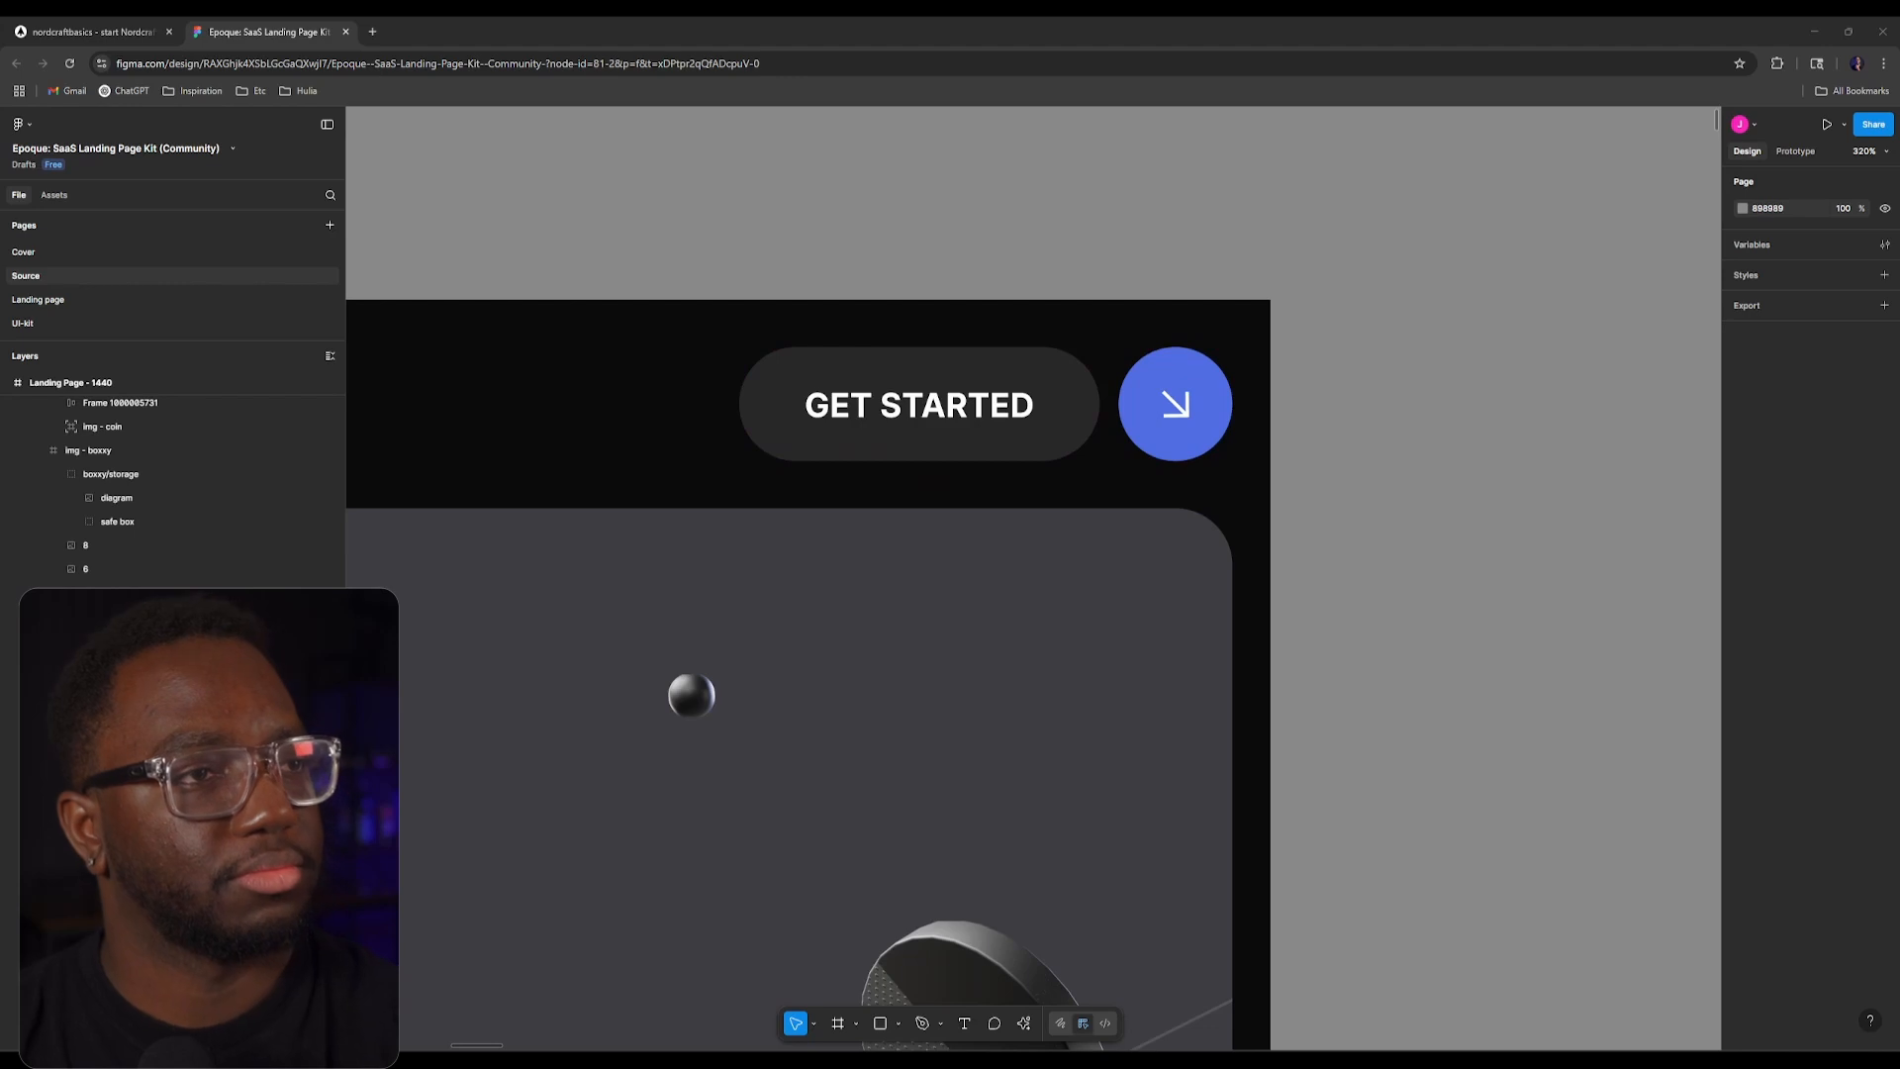
Step: Switch back to Nordcraft and delete the empty second ui_Content component from the navbar
left_click(119, 28)
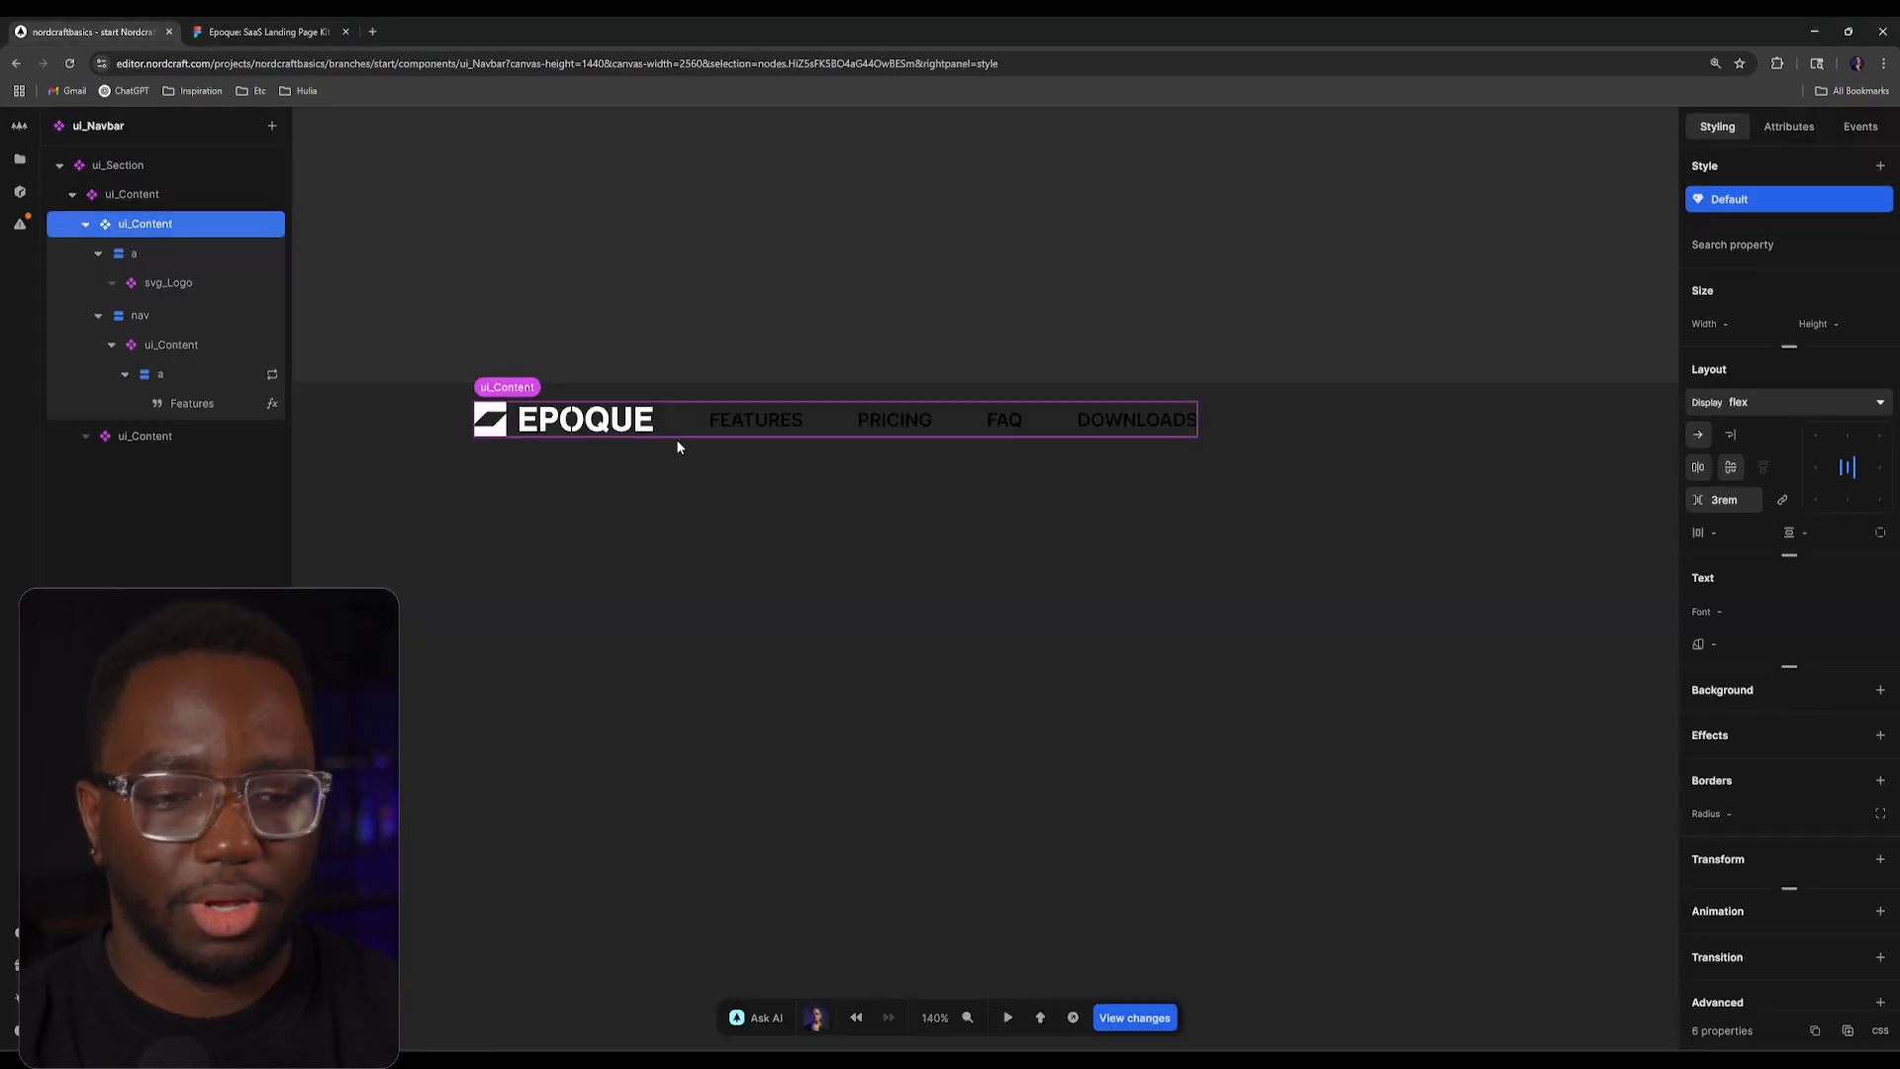
scroll(539, 364, "down", 3)
left_click(87, 223)
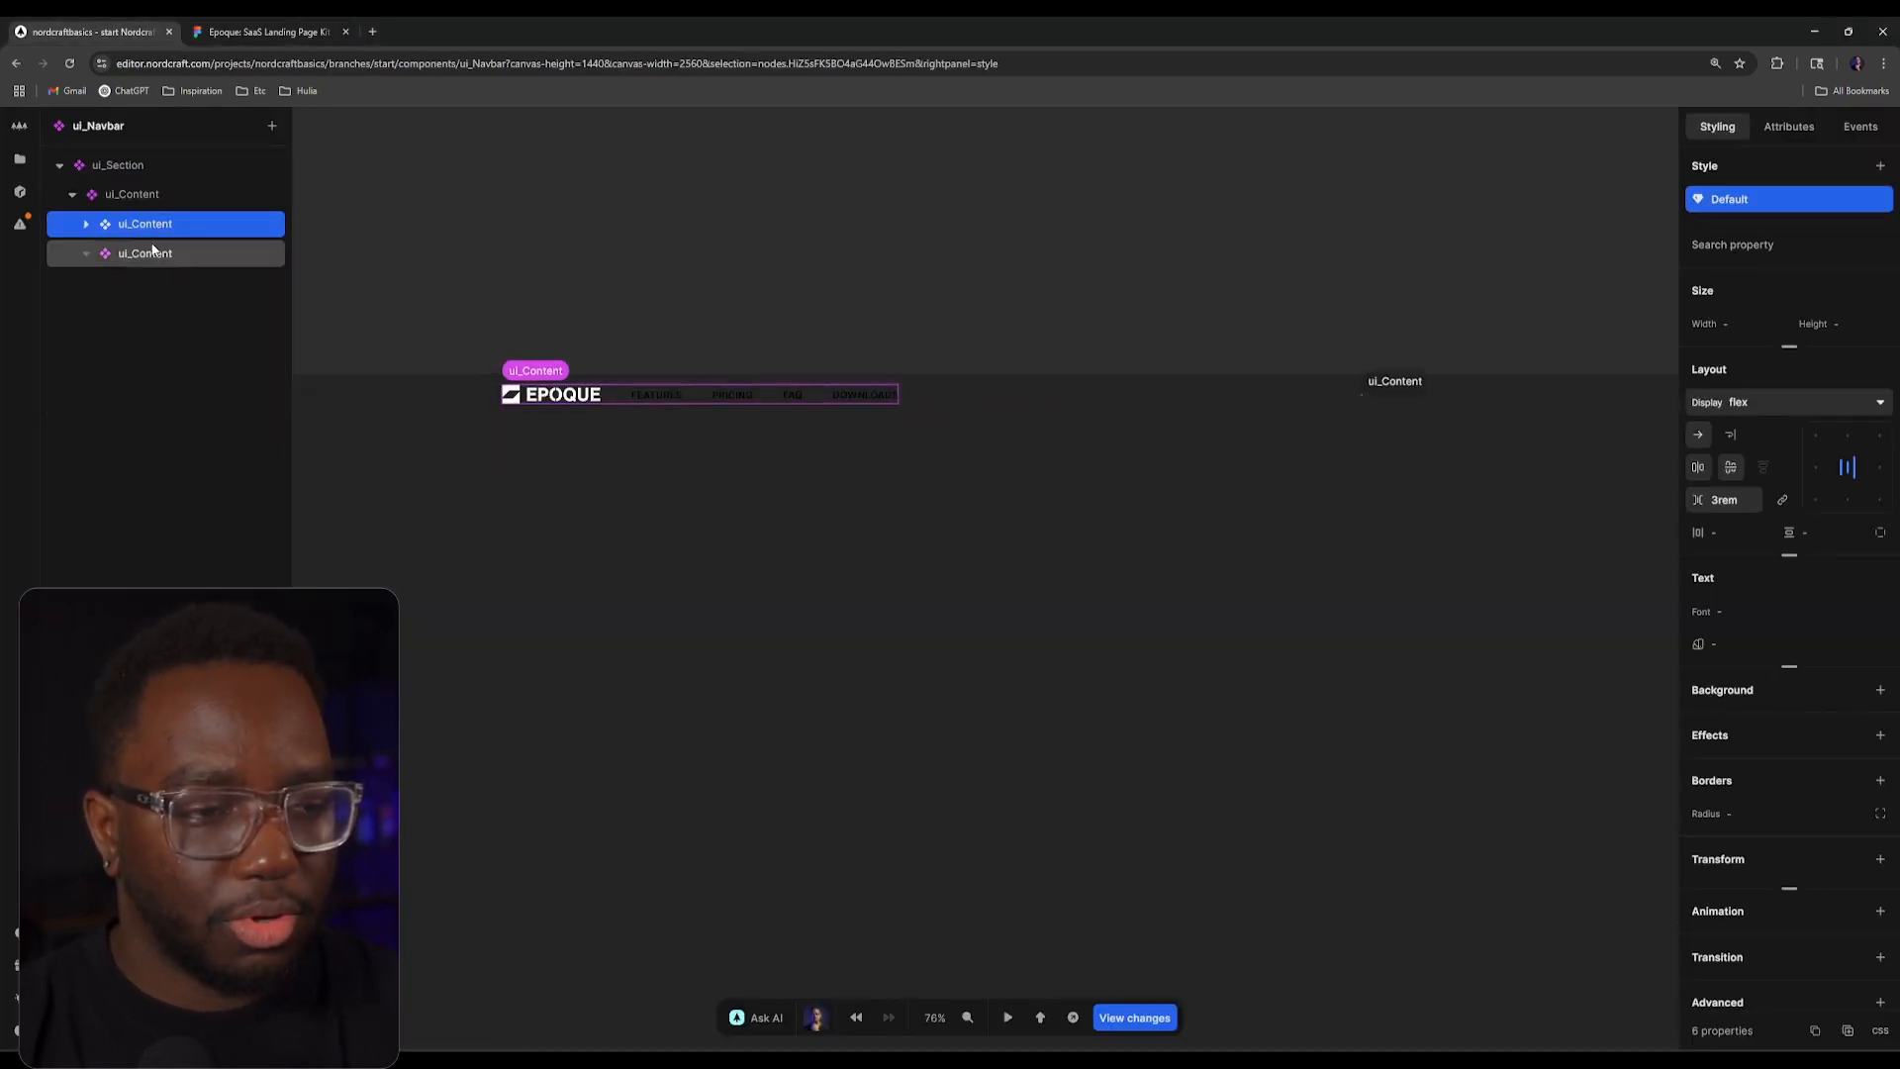
left_click(153, 252)
right_click(161, 255)
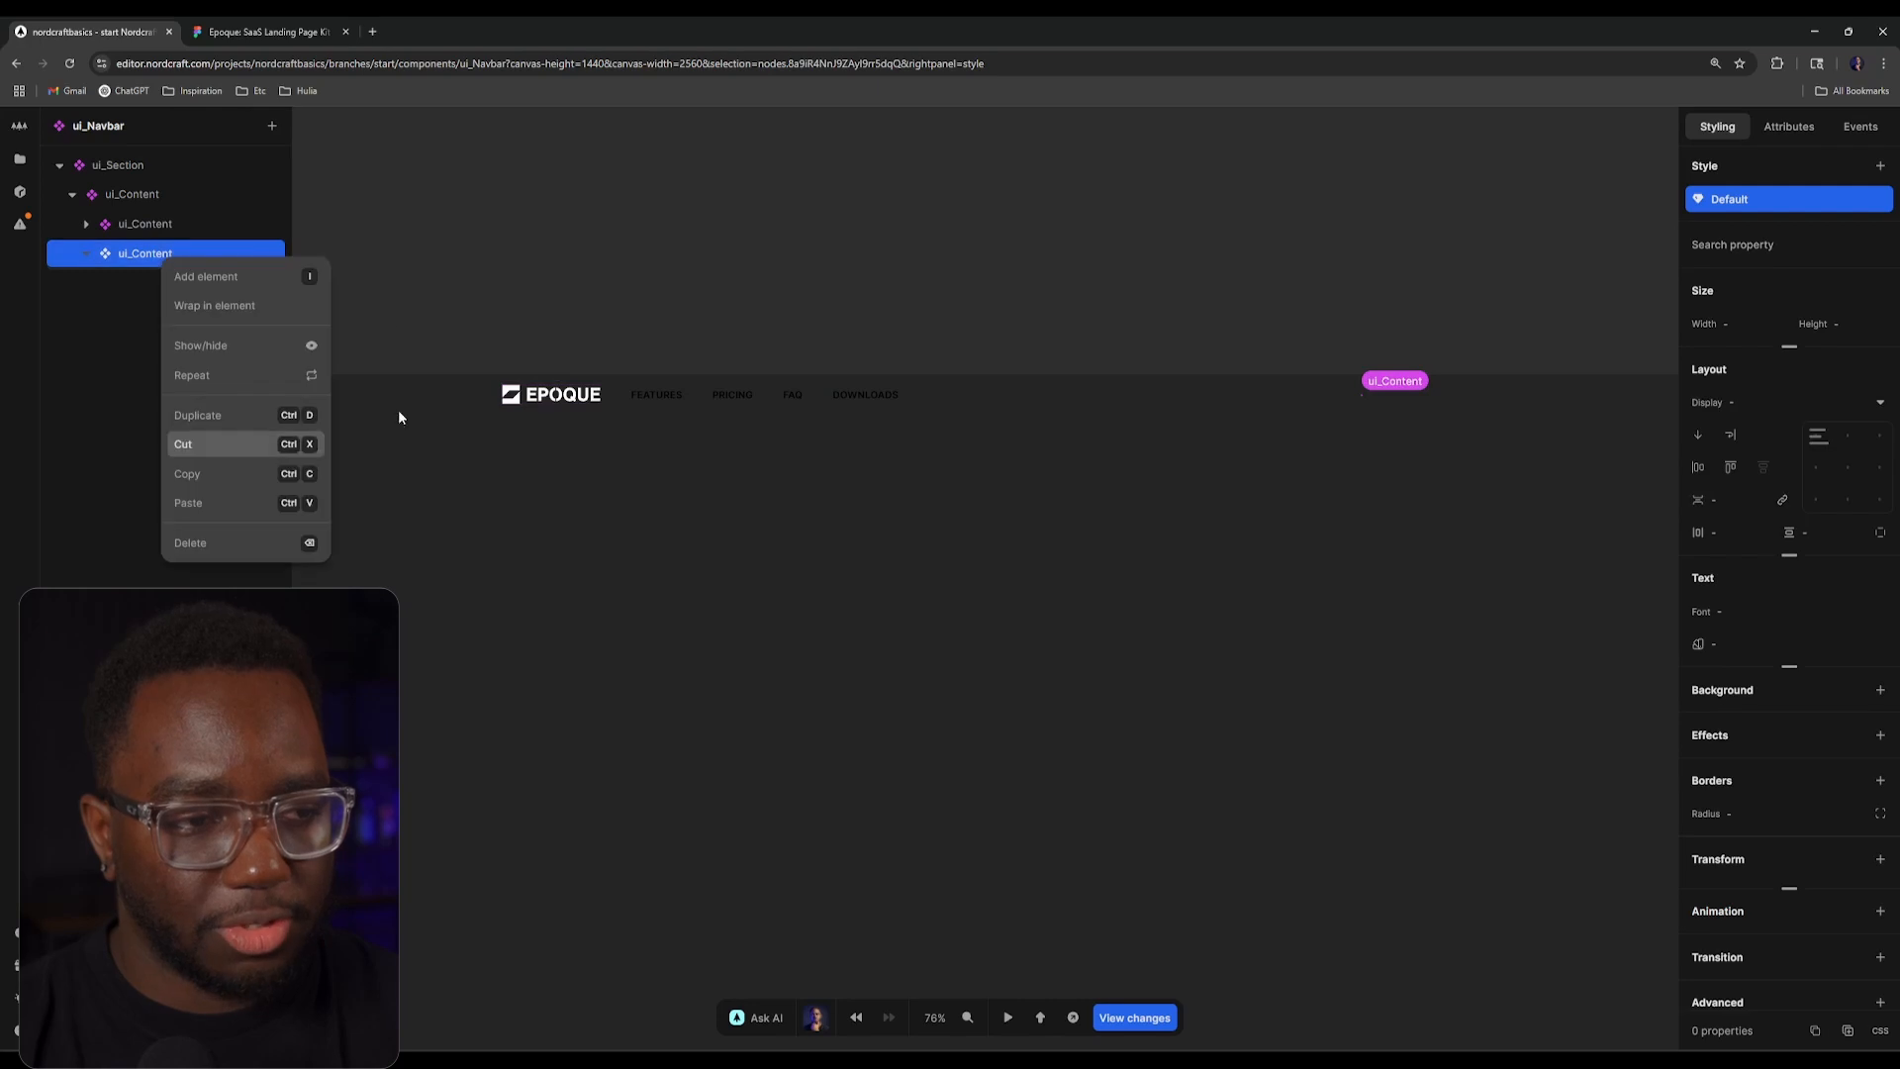
left_click(250, 545)
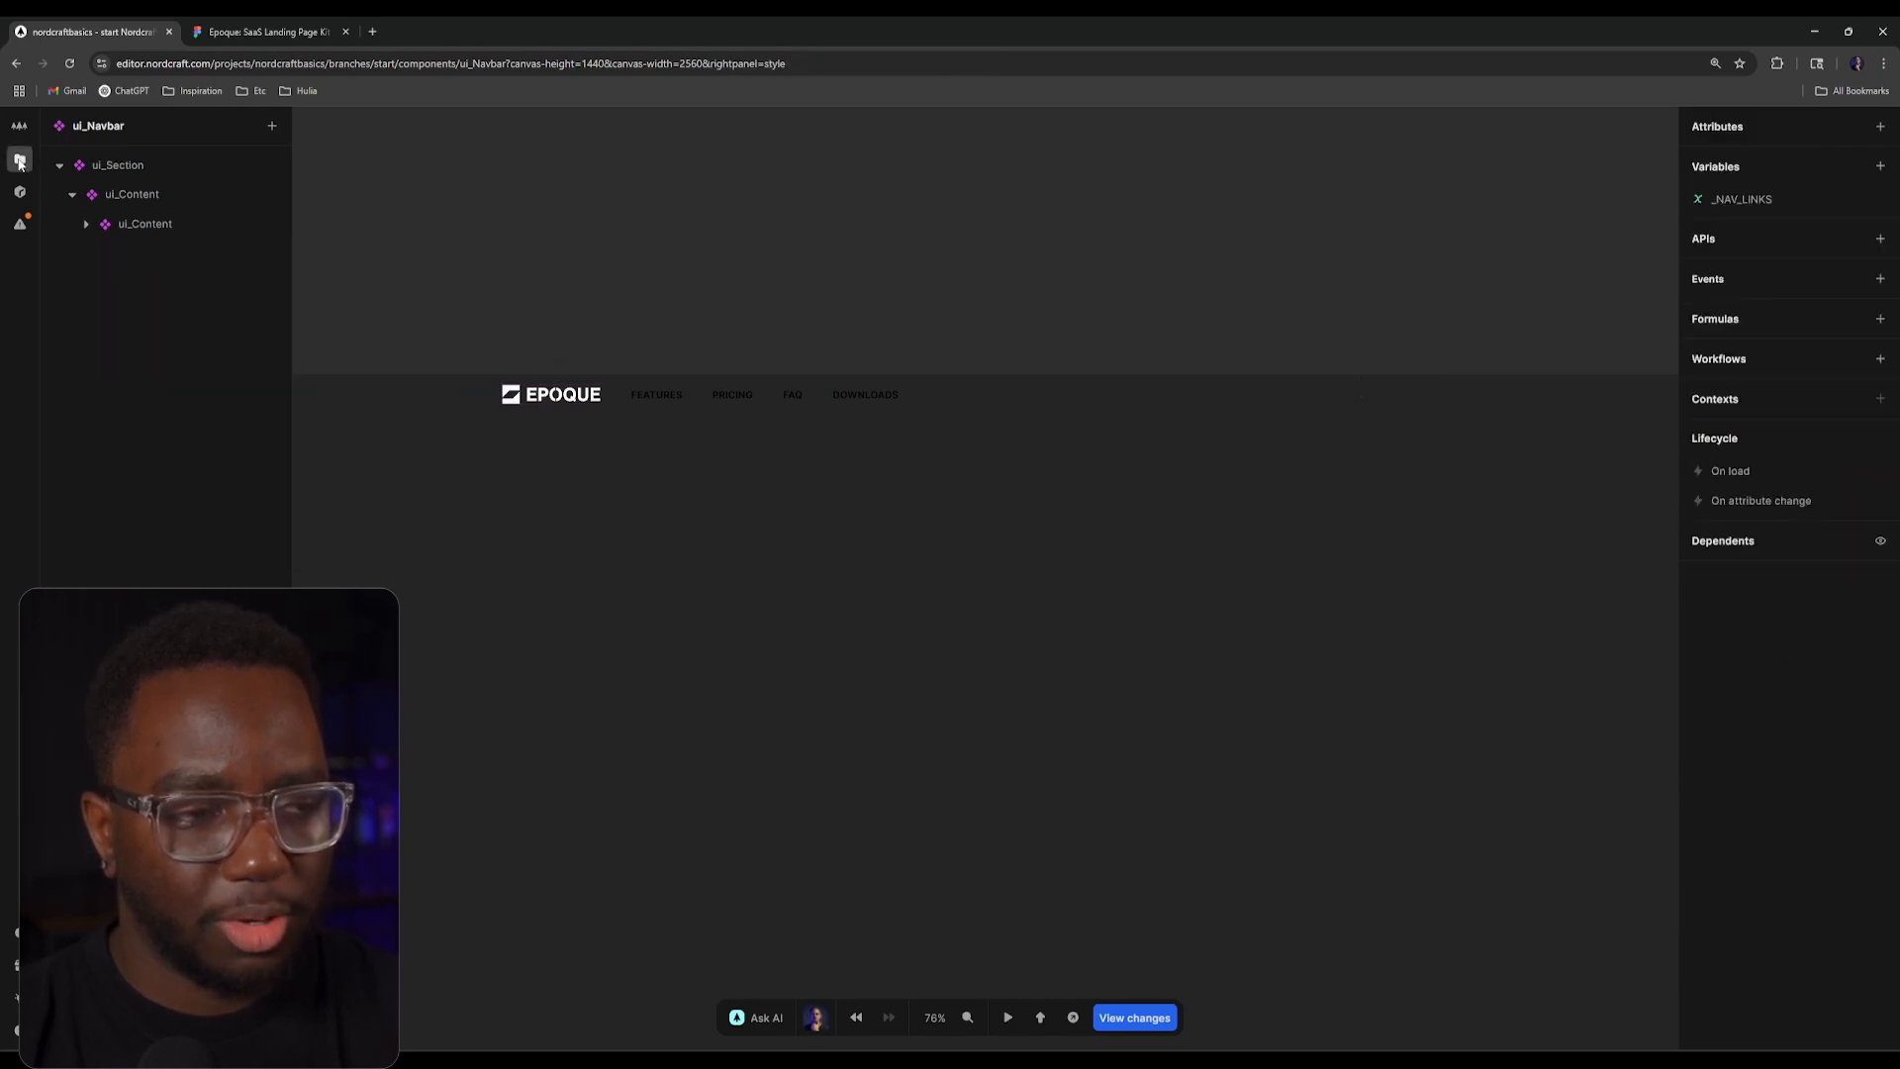
Step: Create a new component named ui_button-Base
left_click(19, 158)
left_click(272, 407)
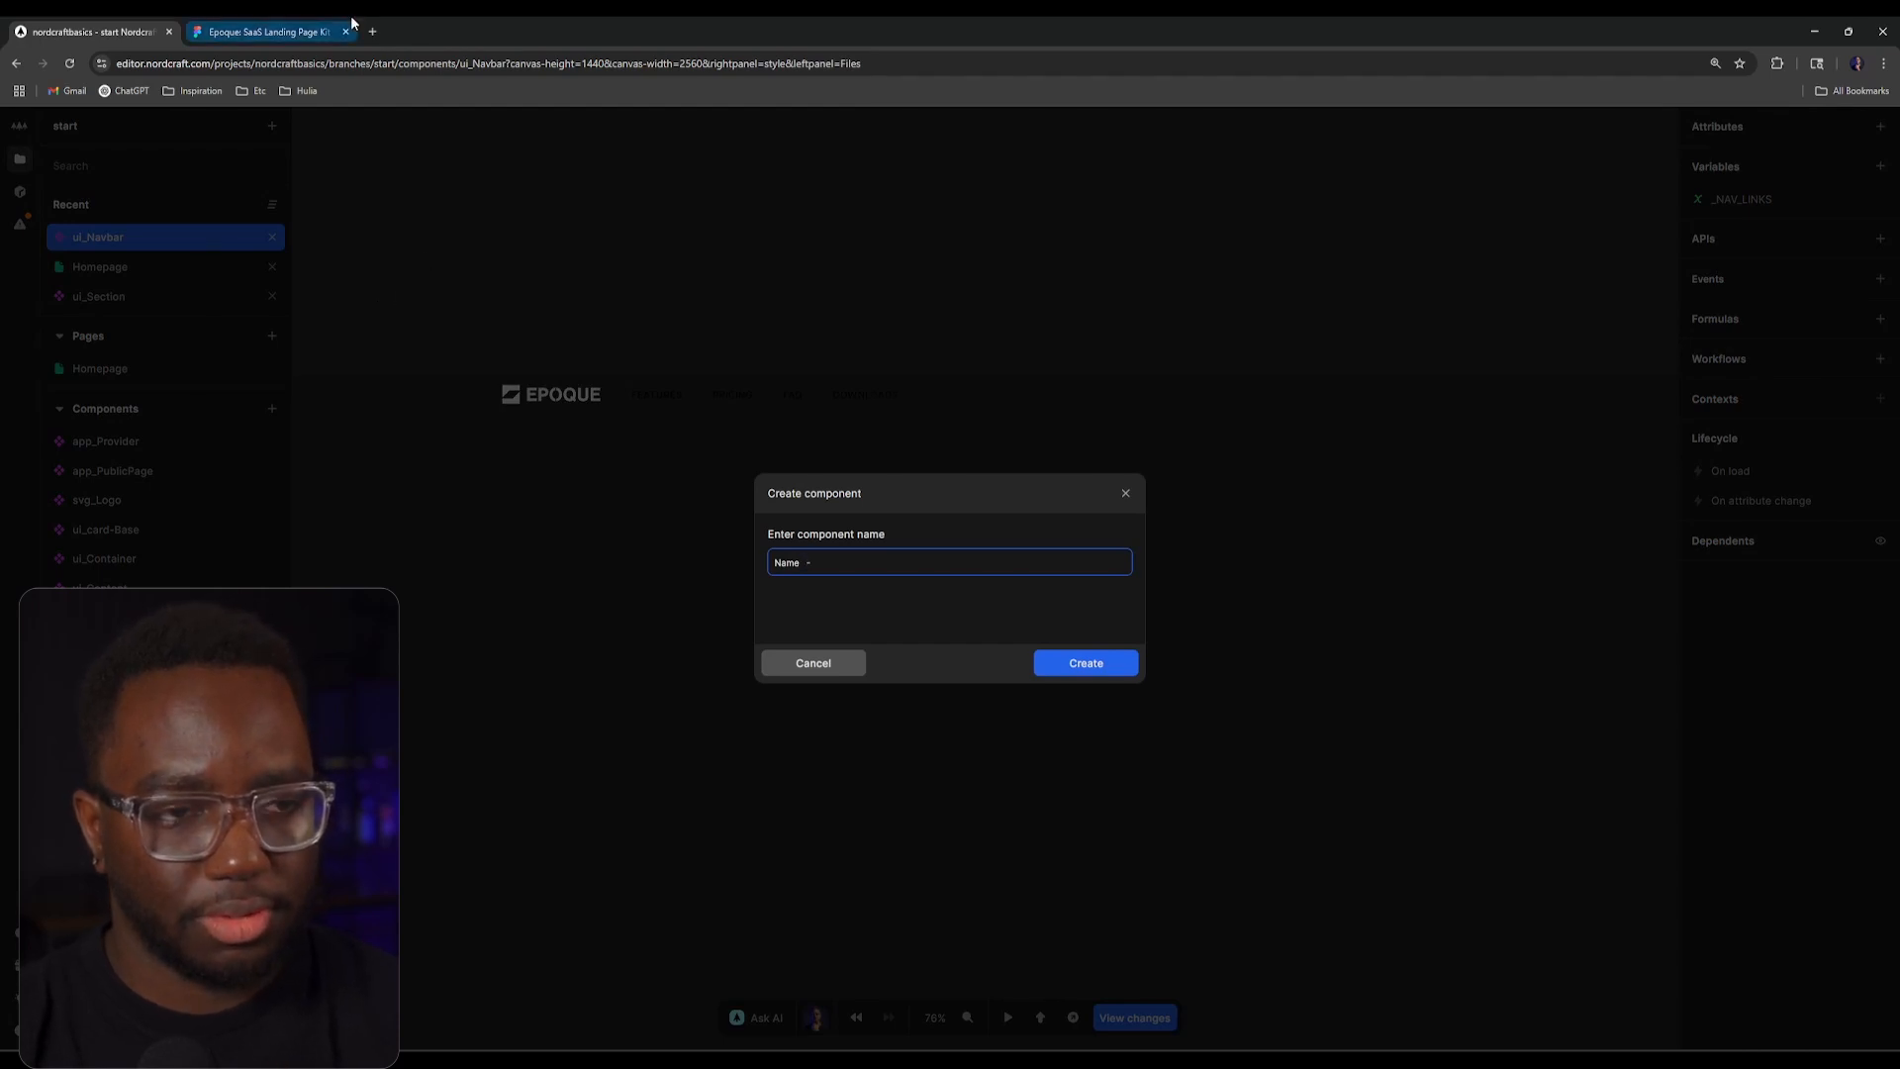
type("ui_")
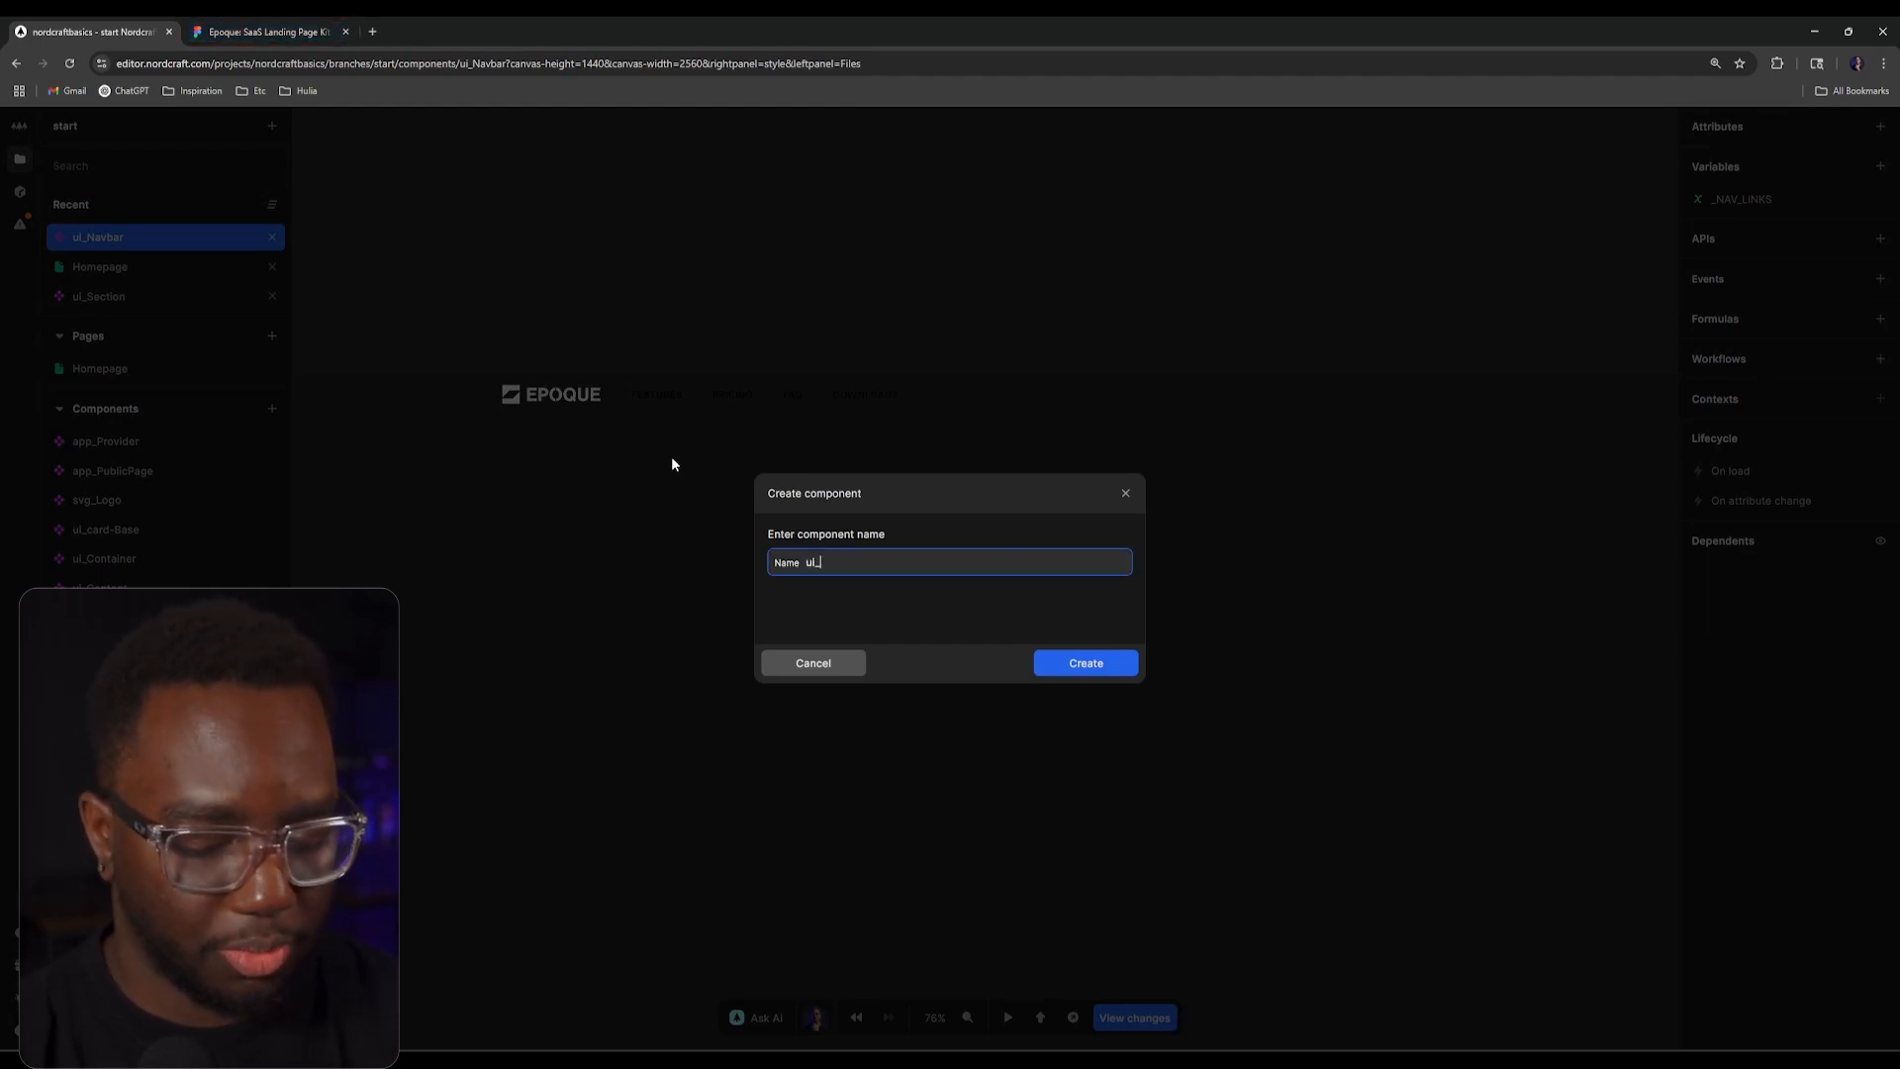
type("button-Base")
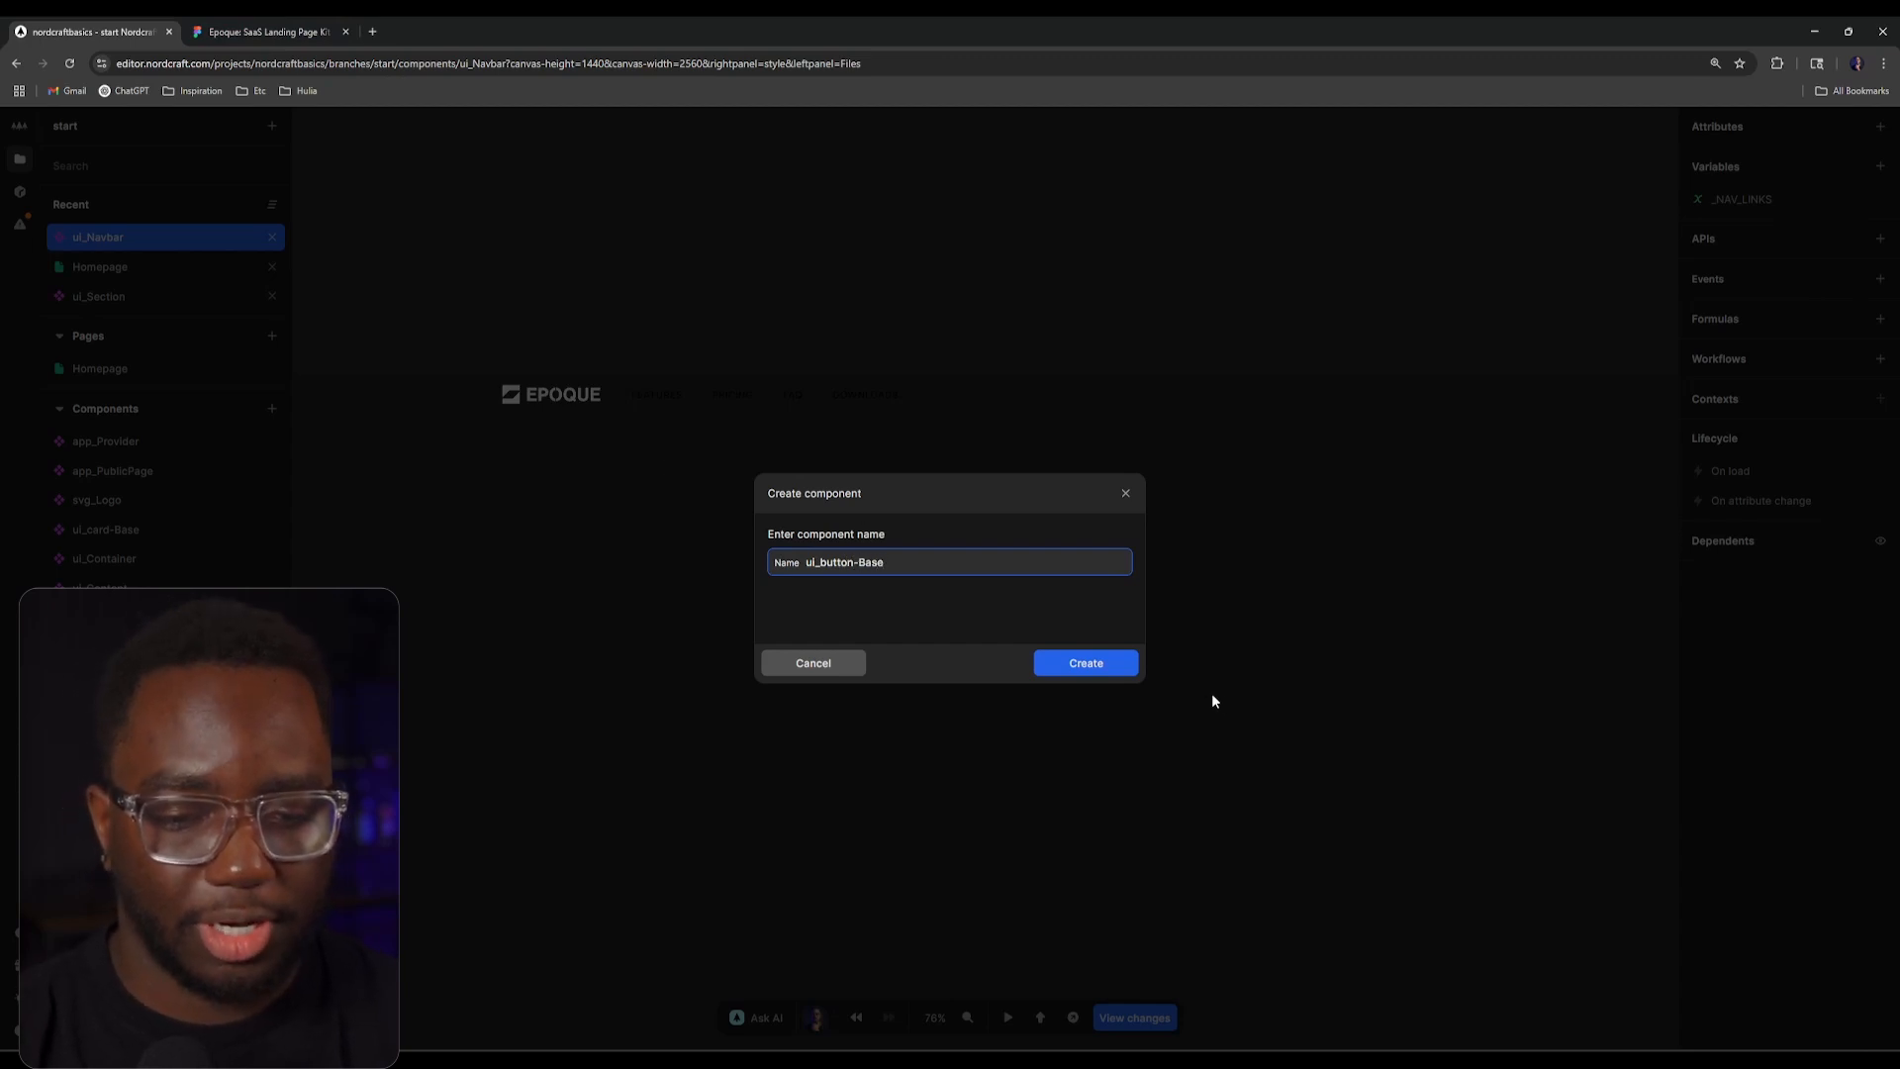
left_click(1103, 663)
Step: Add a slot inside the root div of ui_button-Base, checking the Get Started button in the Figma design along the way
left_click(161, 165)
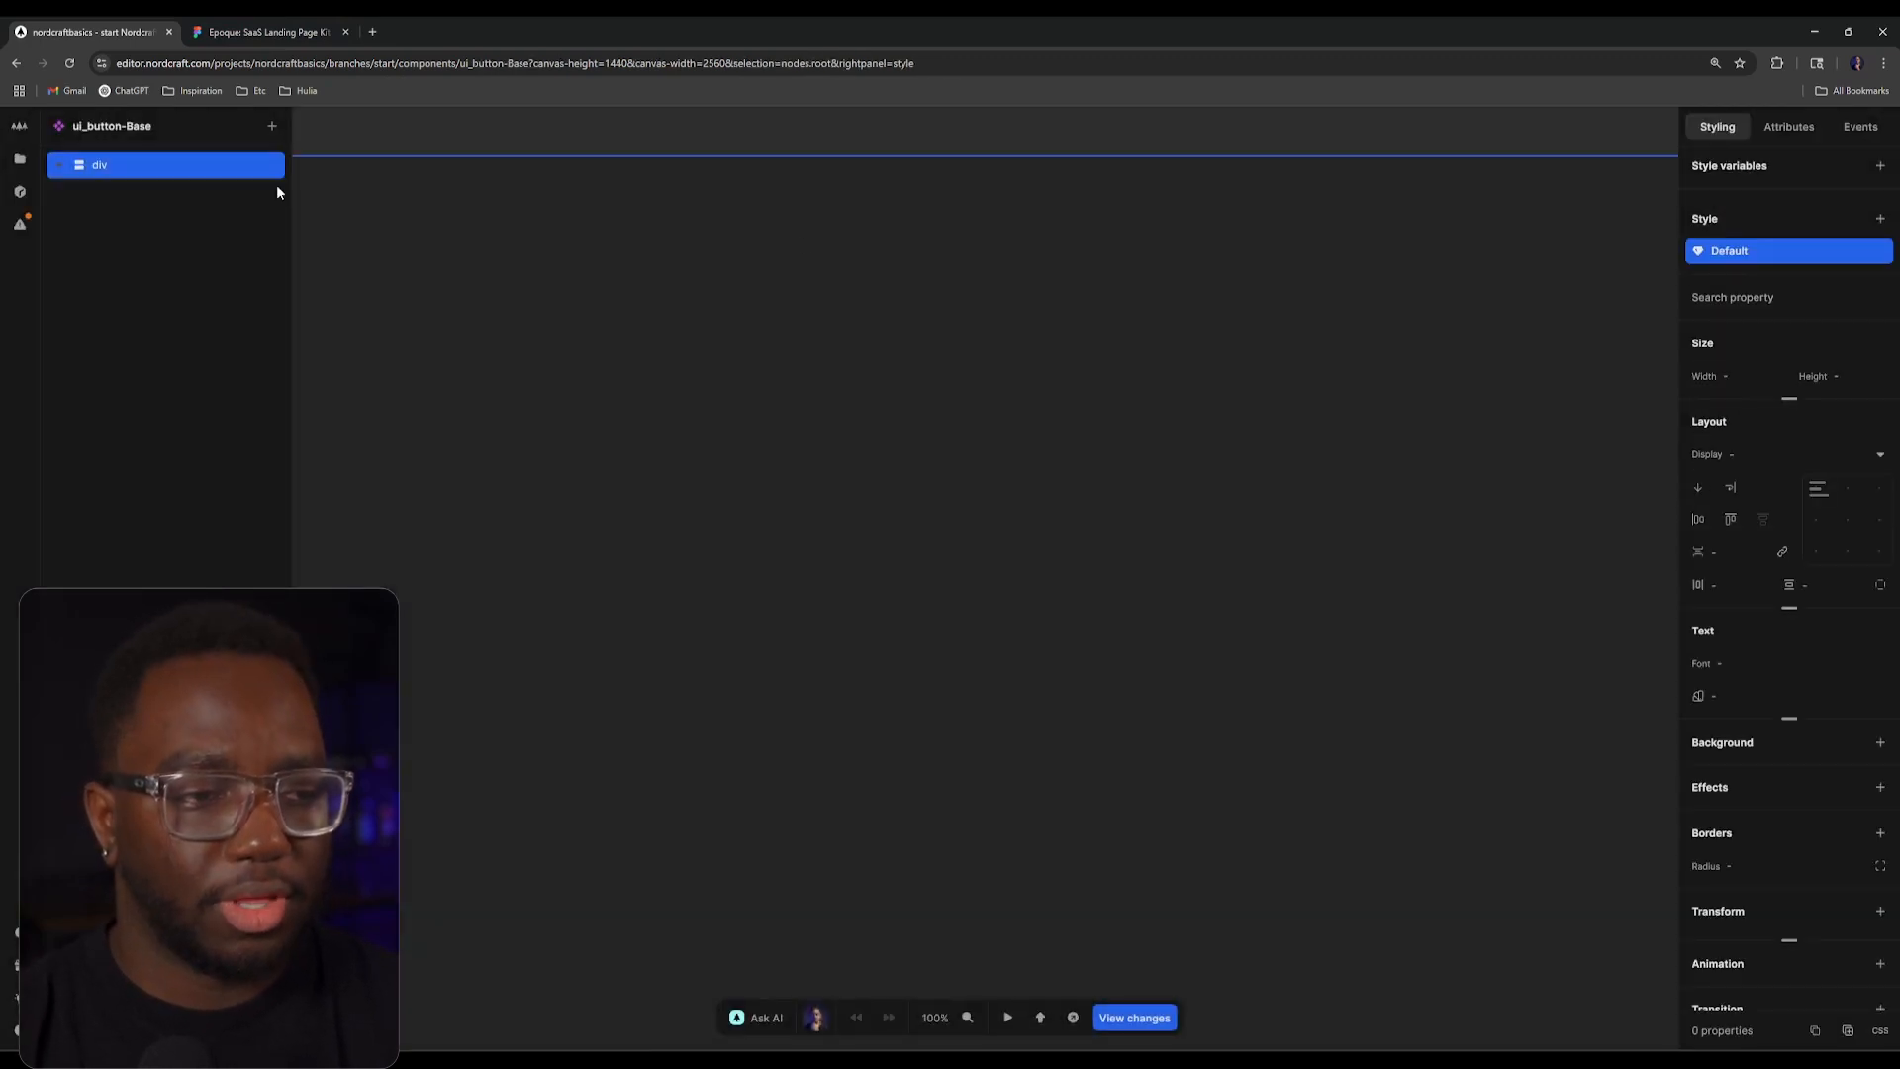
left_click(237, 32)
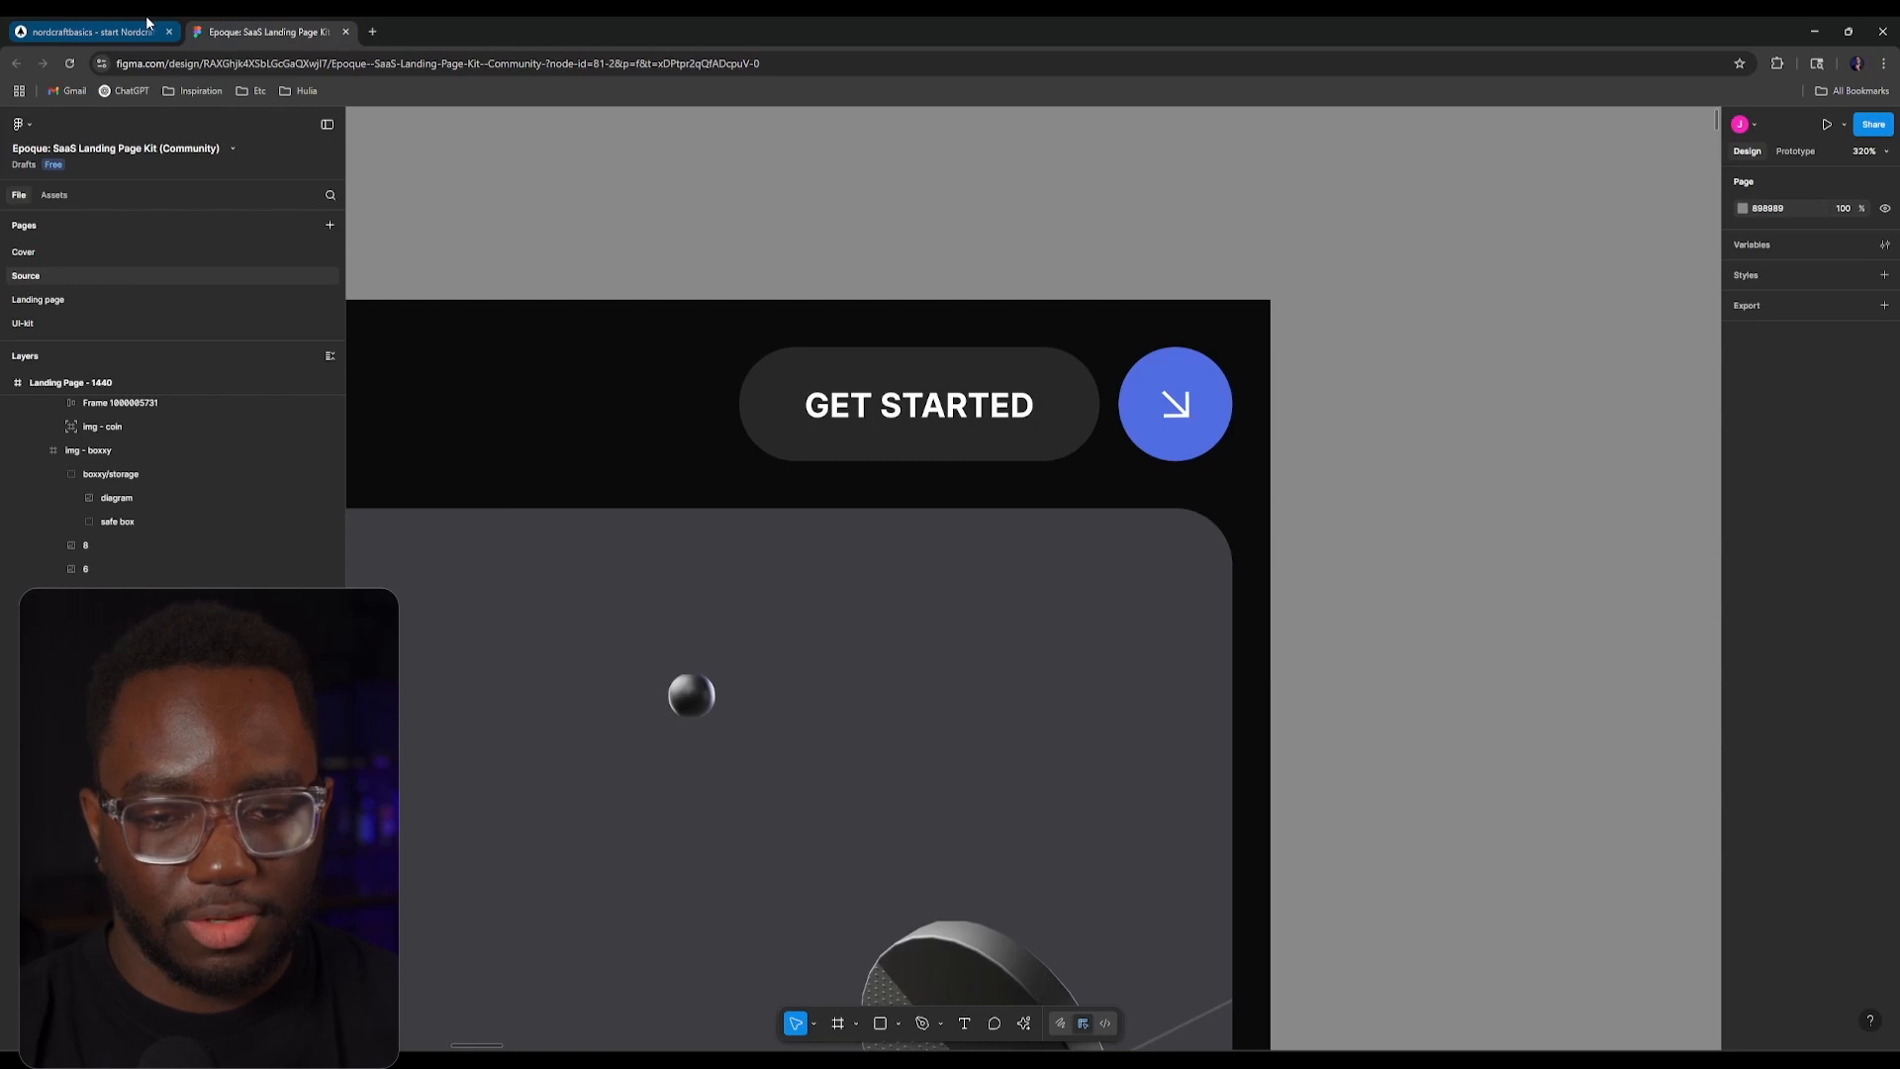
left_click(147, 22)
key("ctrl+k")
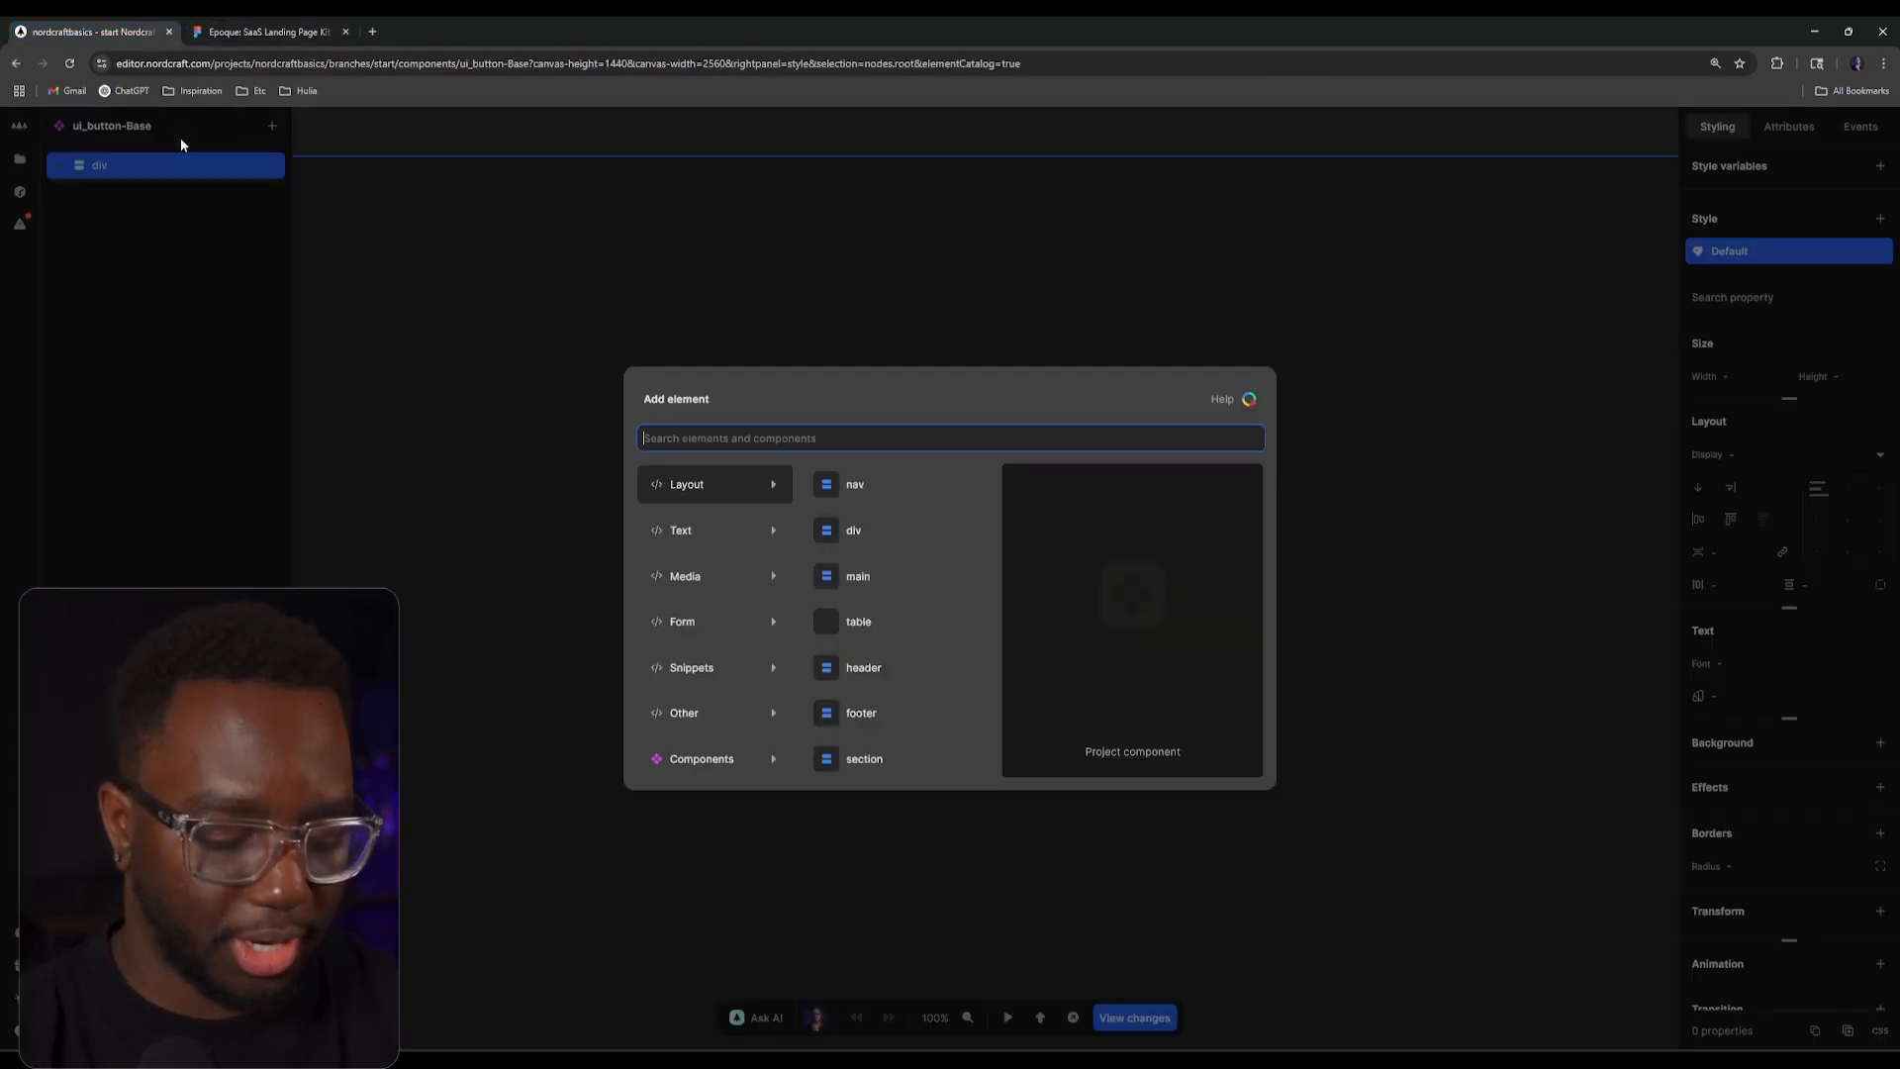
type("div")
key("Return")
key("ctrl+Tab")
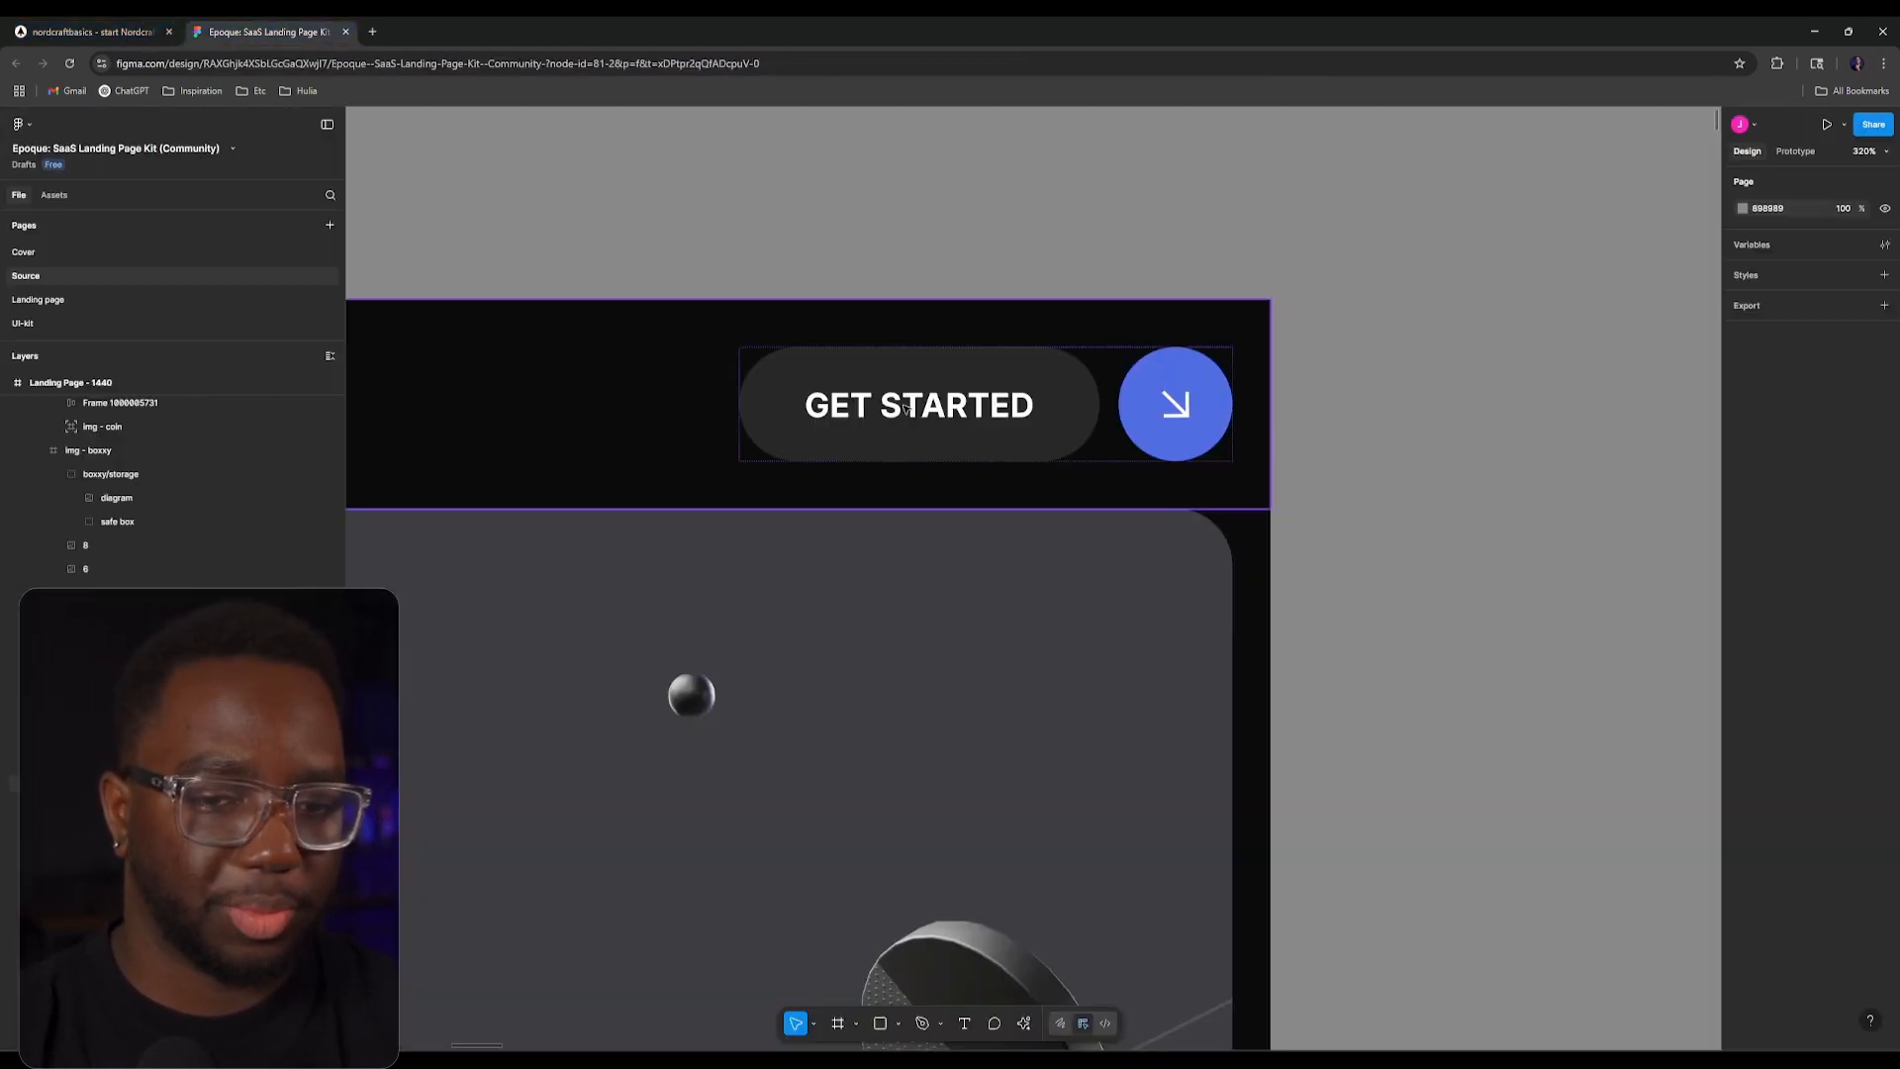
left_click(4, 24)
left_click(169, 203)
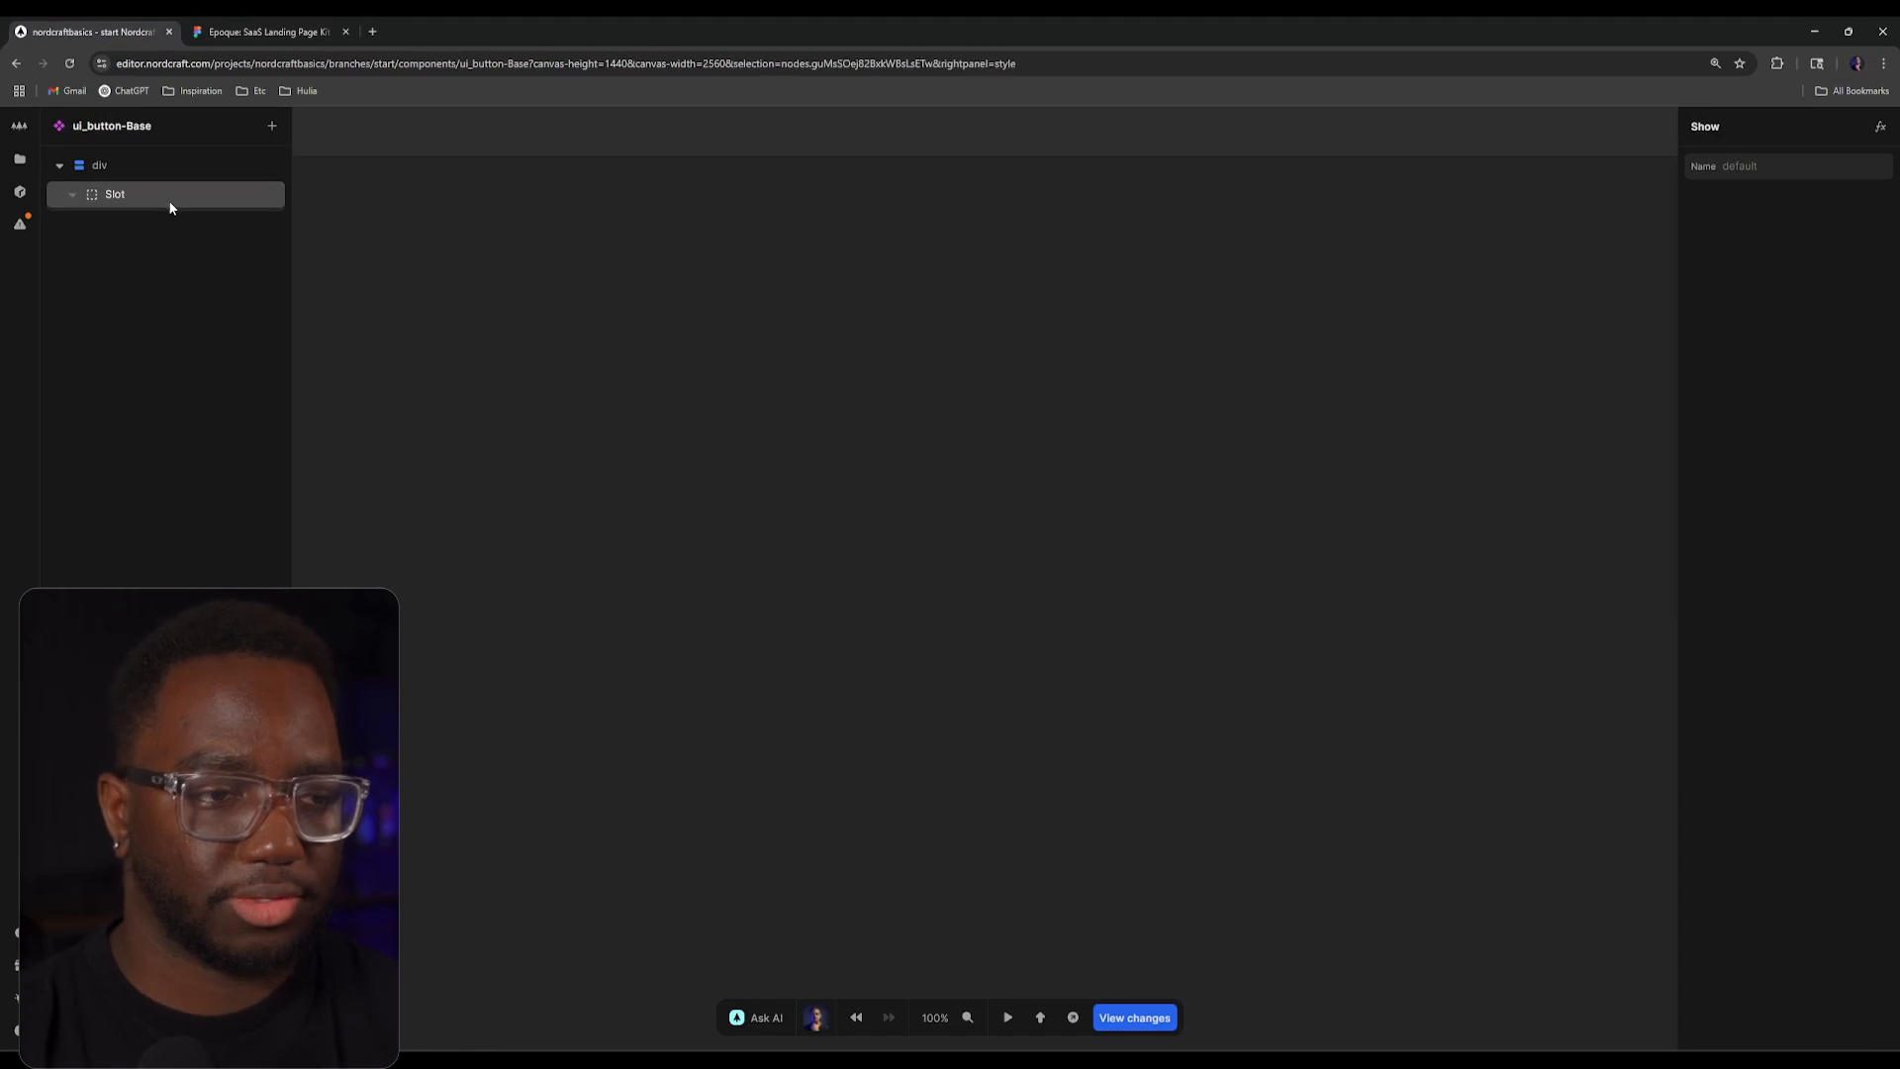
Step: Add a text element inside the slot and set its text to "Button"
key("ctrl+k")
type("text")
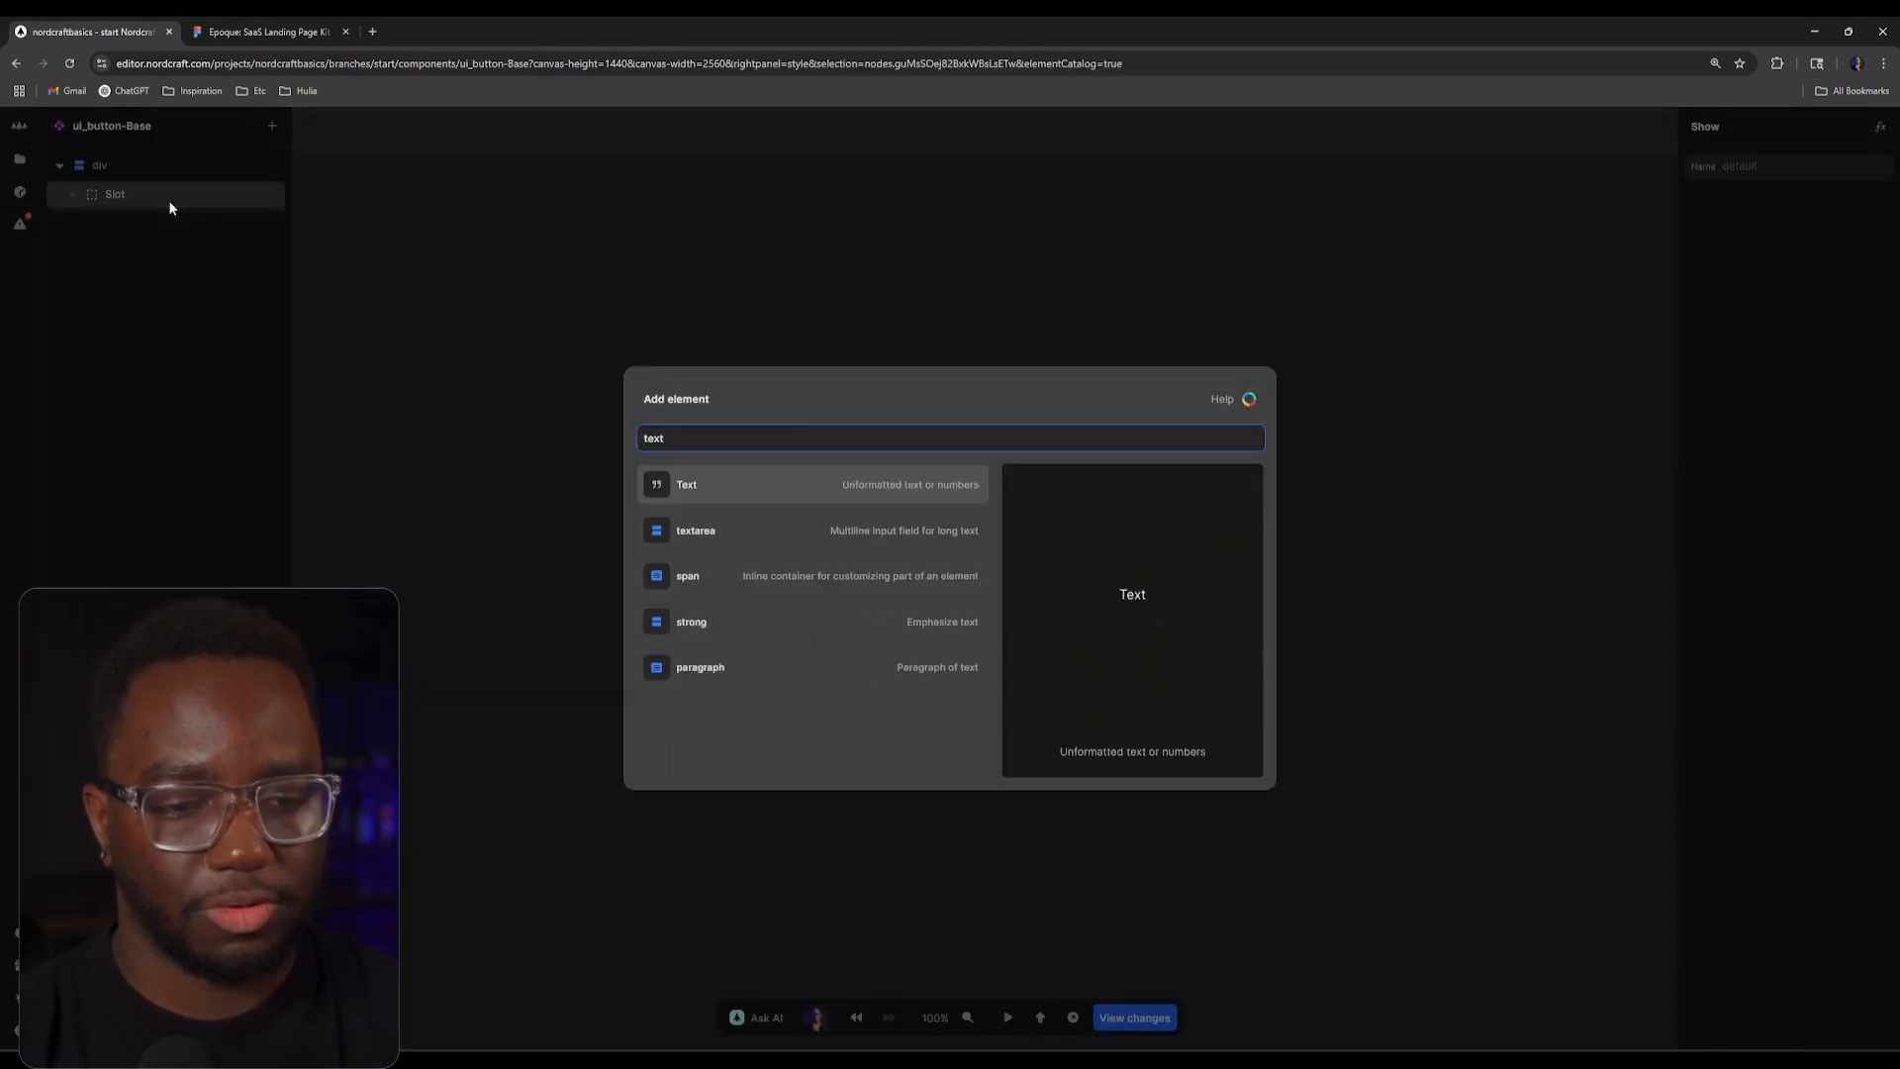
key("Return")
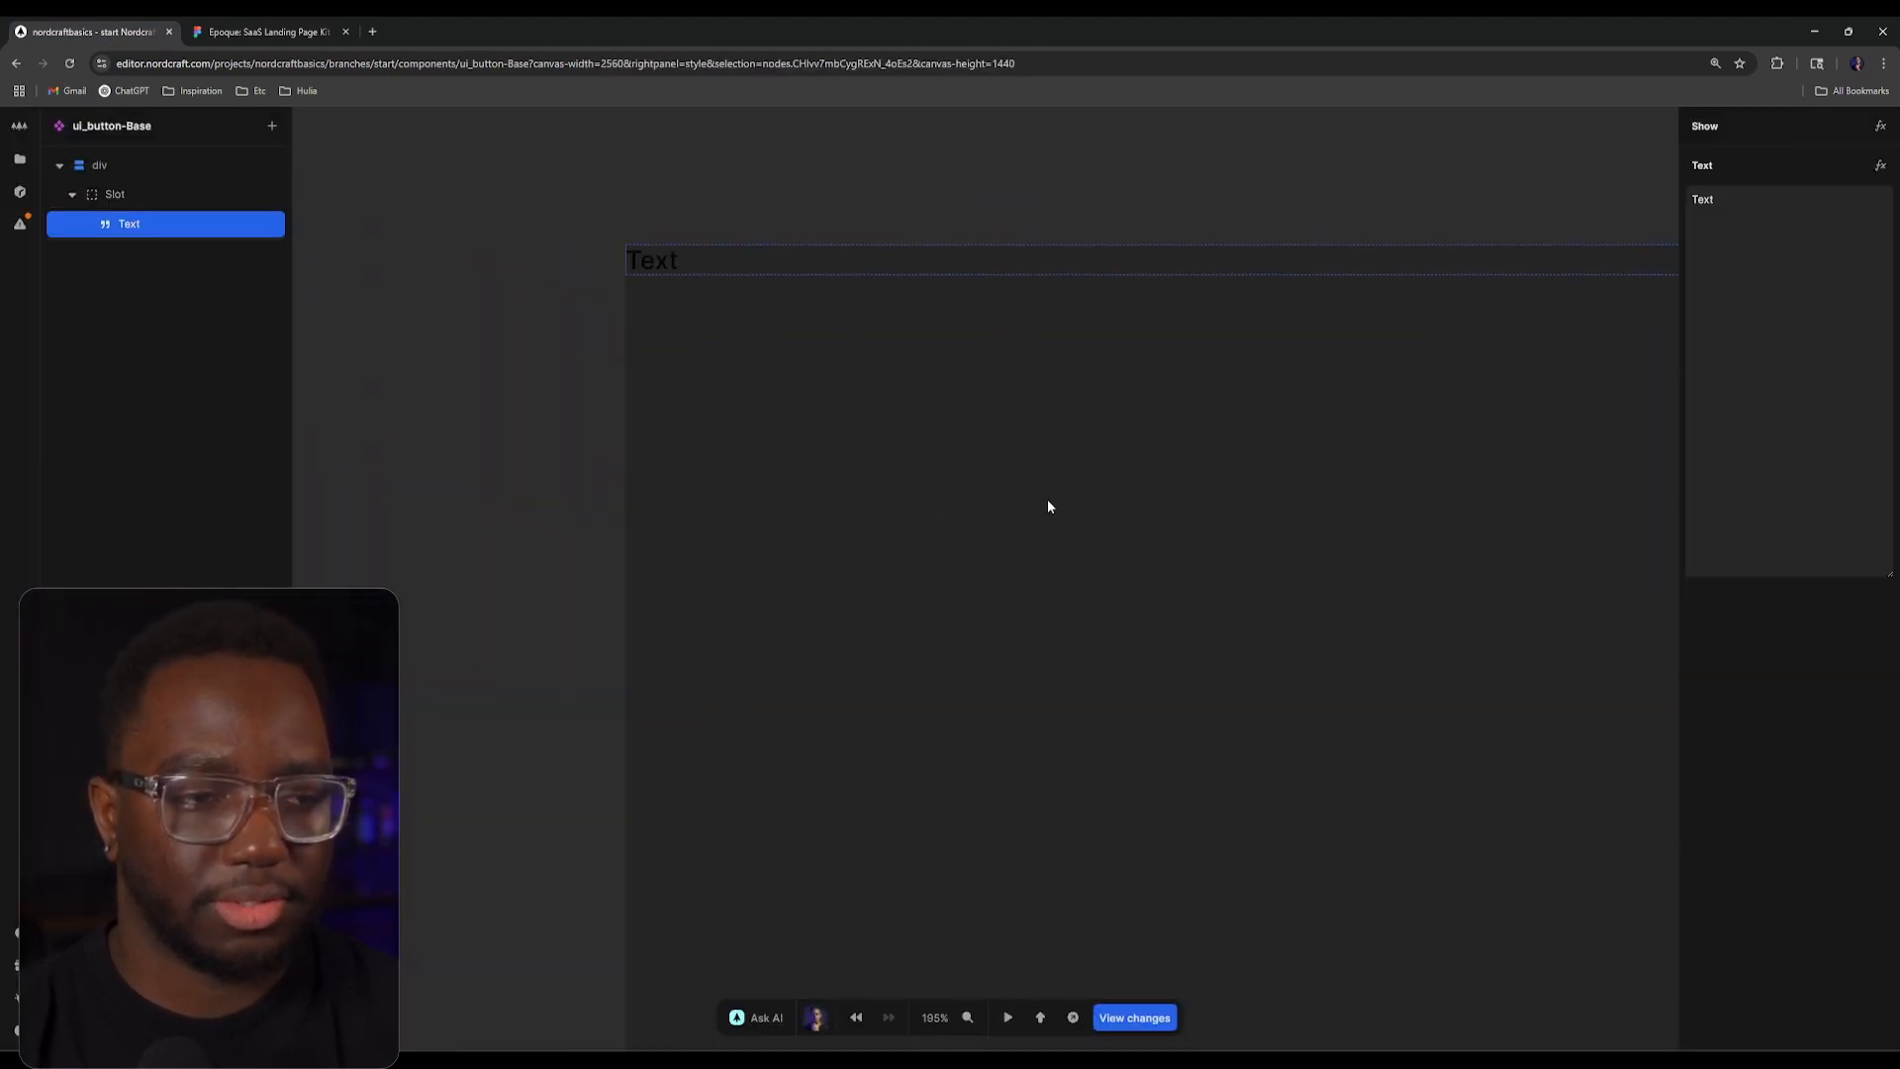
double_click(1702, 202)
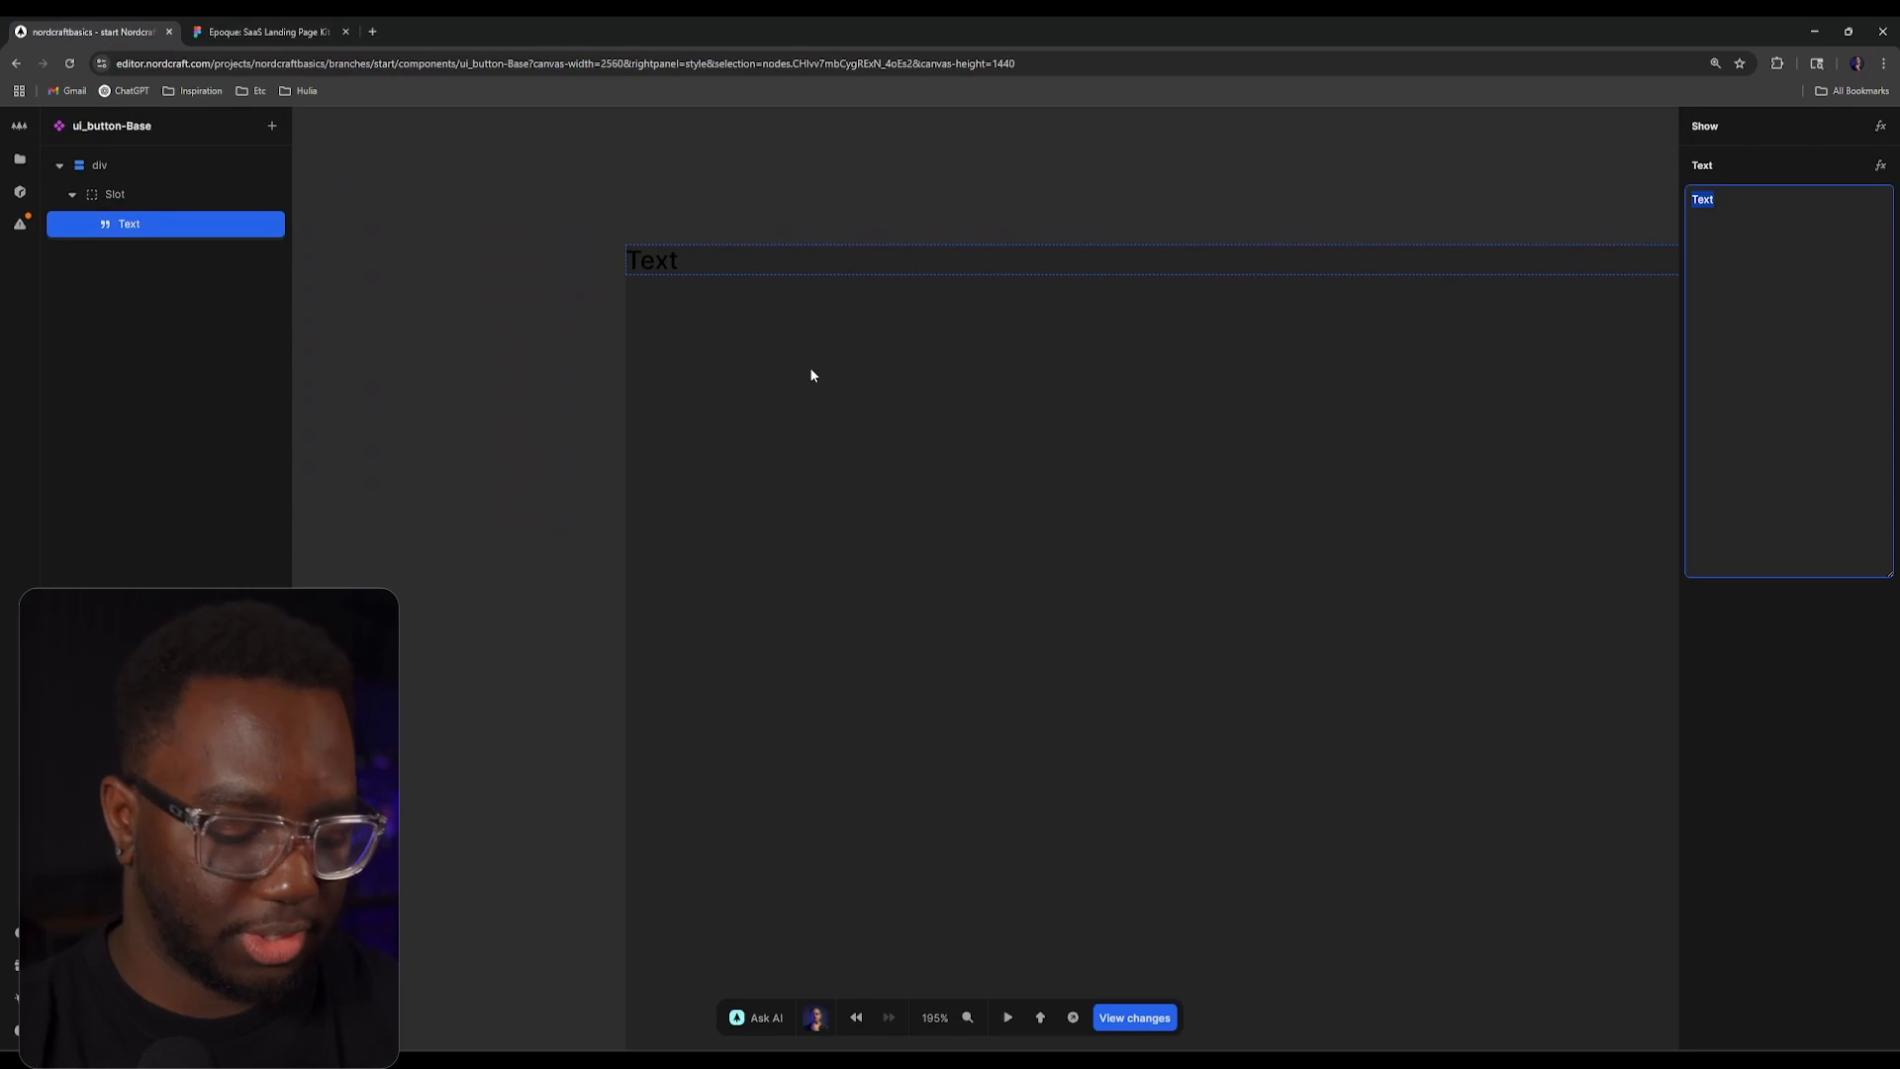
type("Button")
left_click(758, 221)
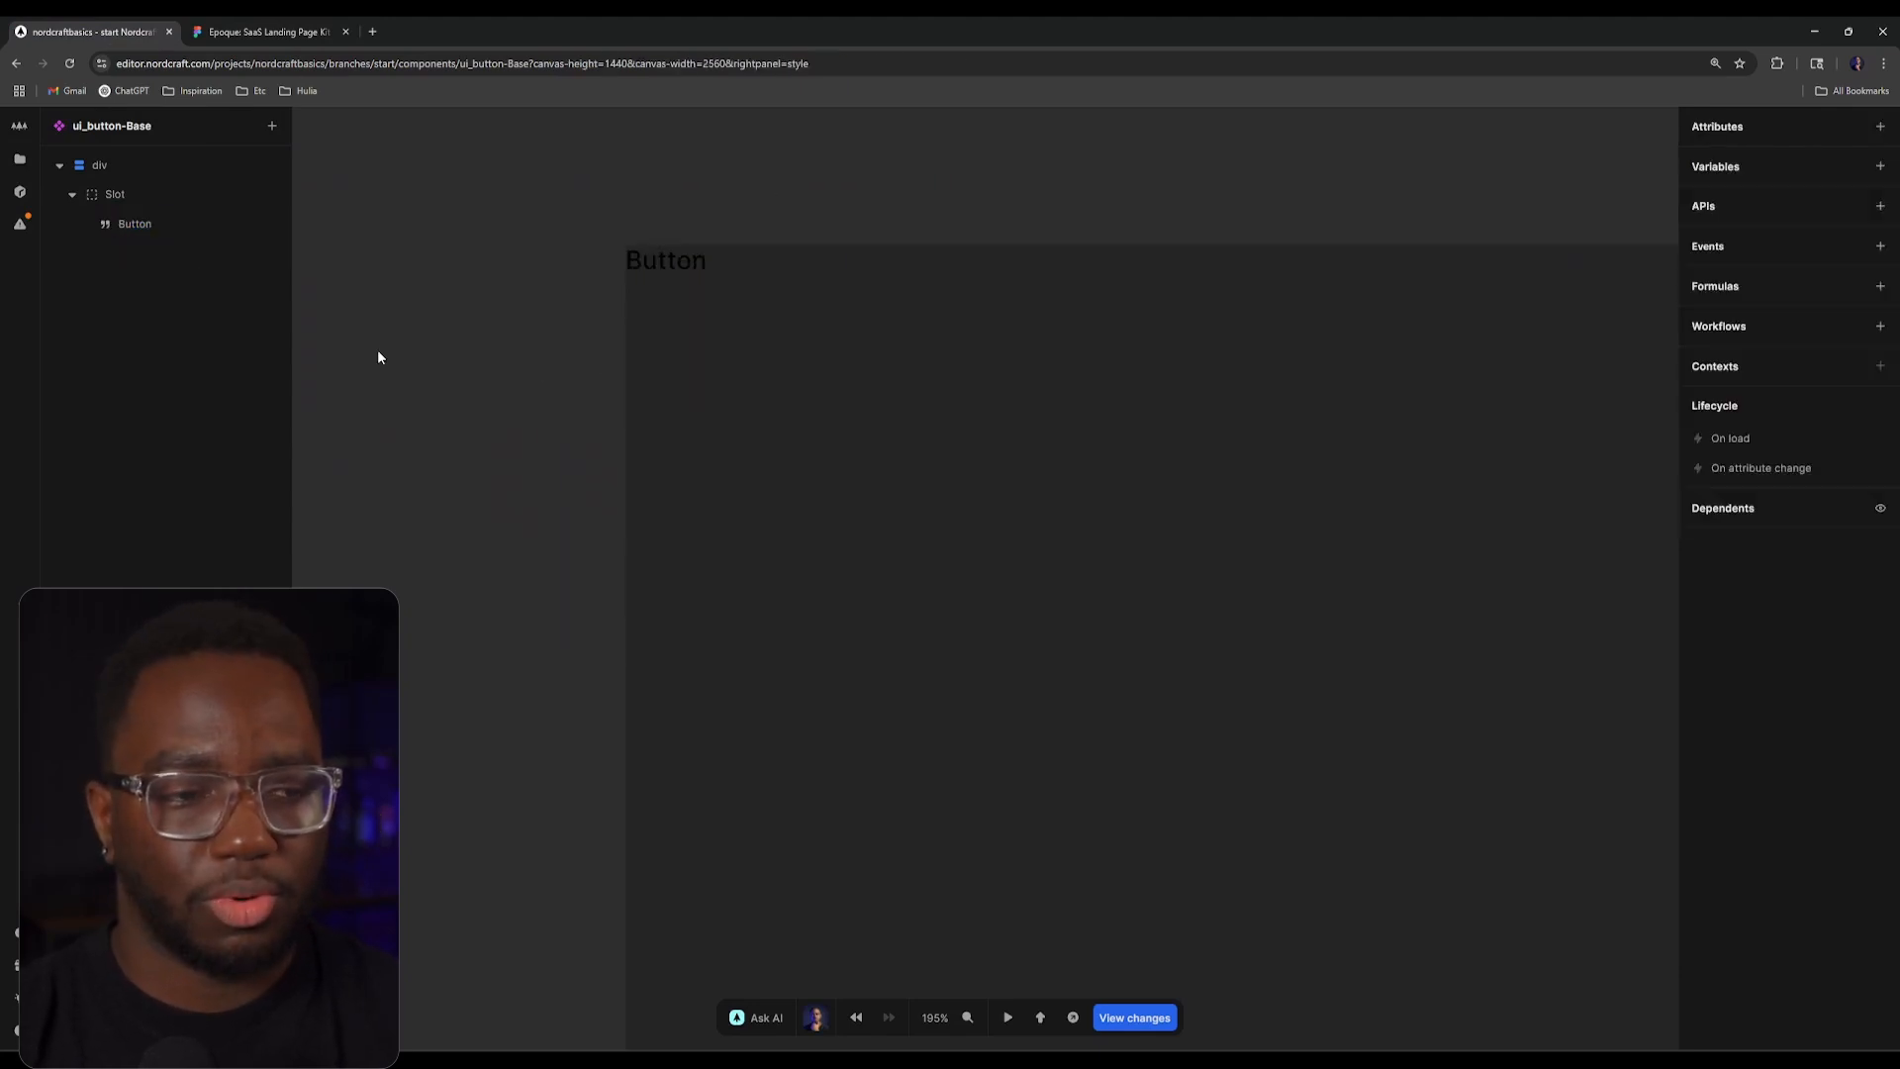
left_click(200, 188)
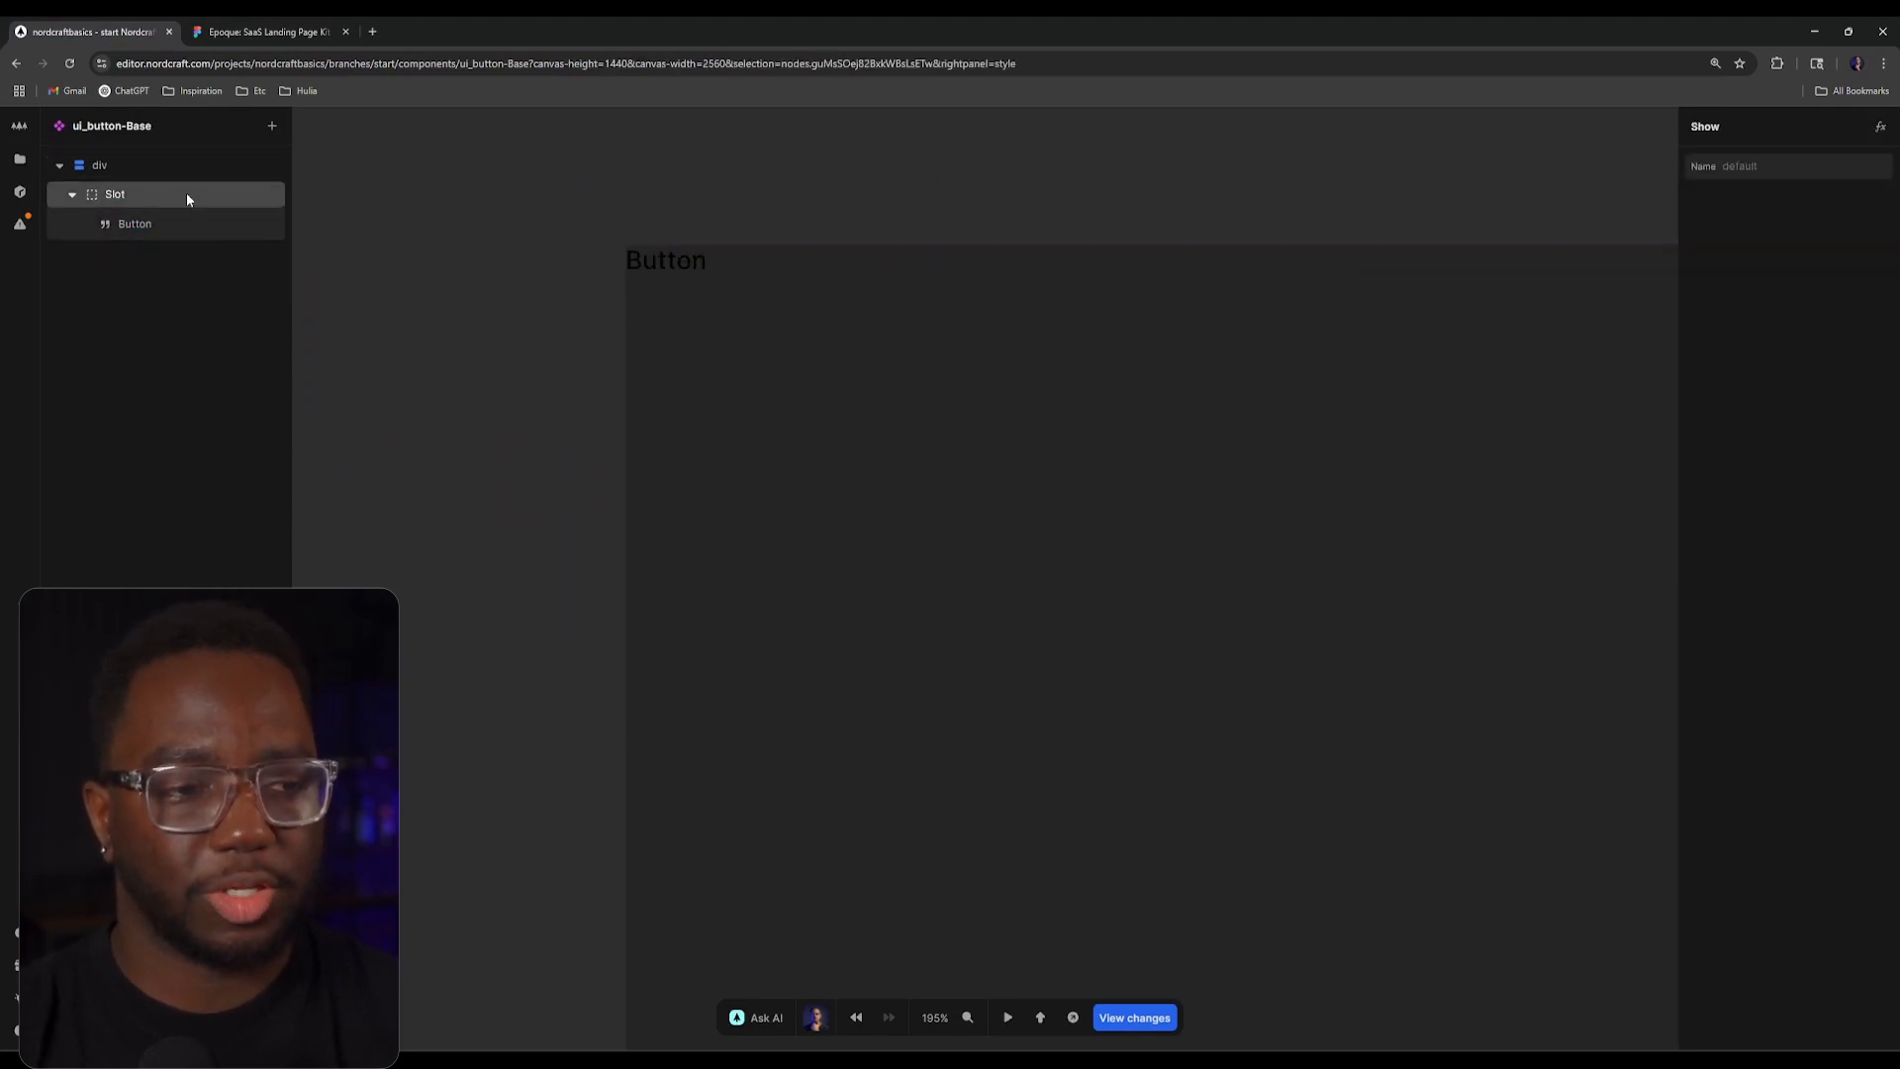
left_click(188, 224)
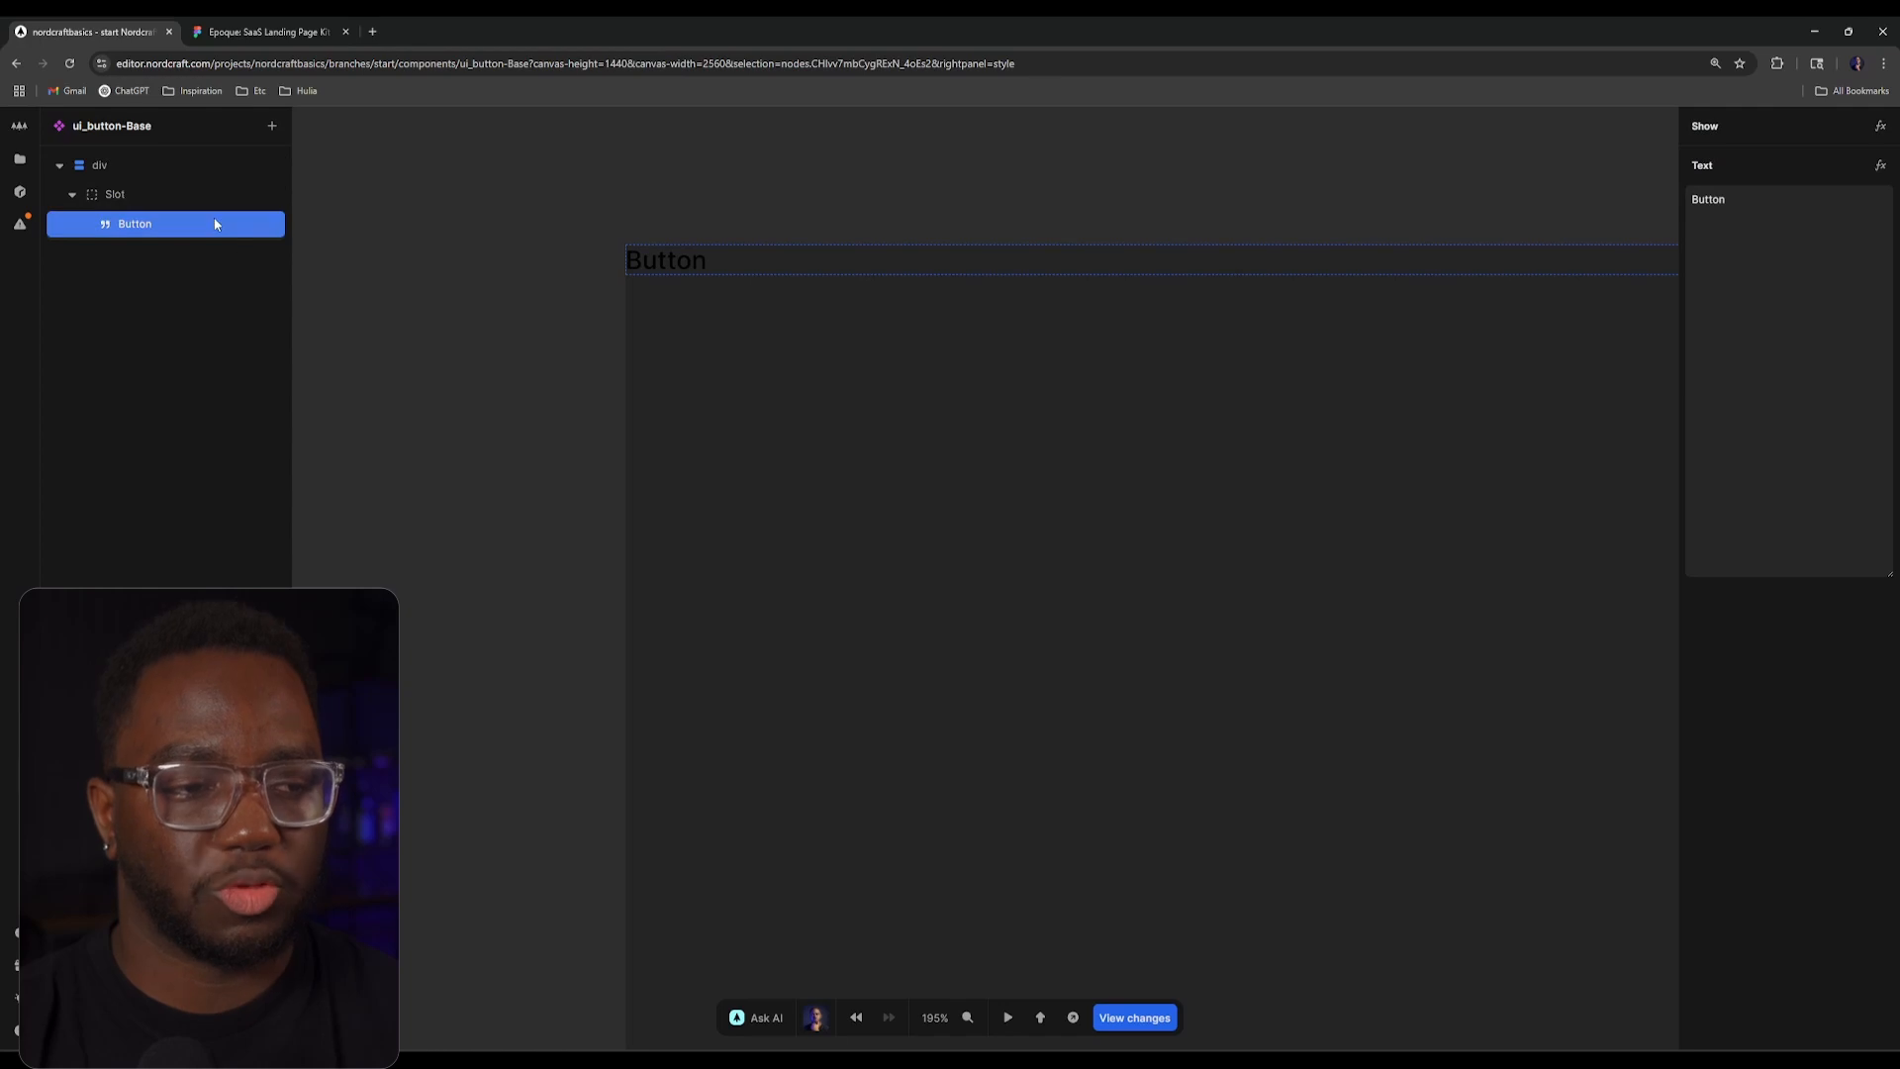
left_click(203, 193)
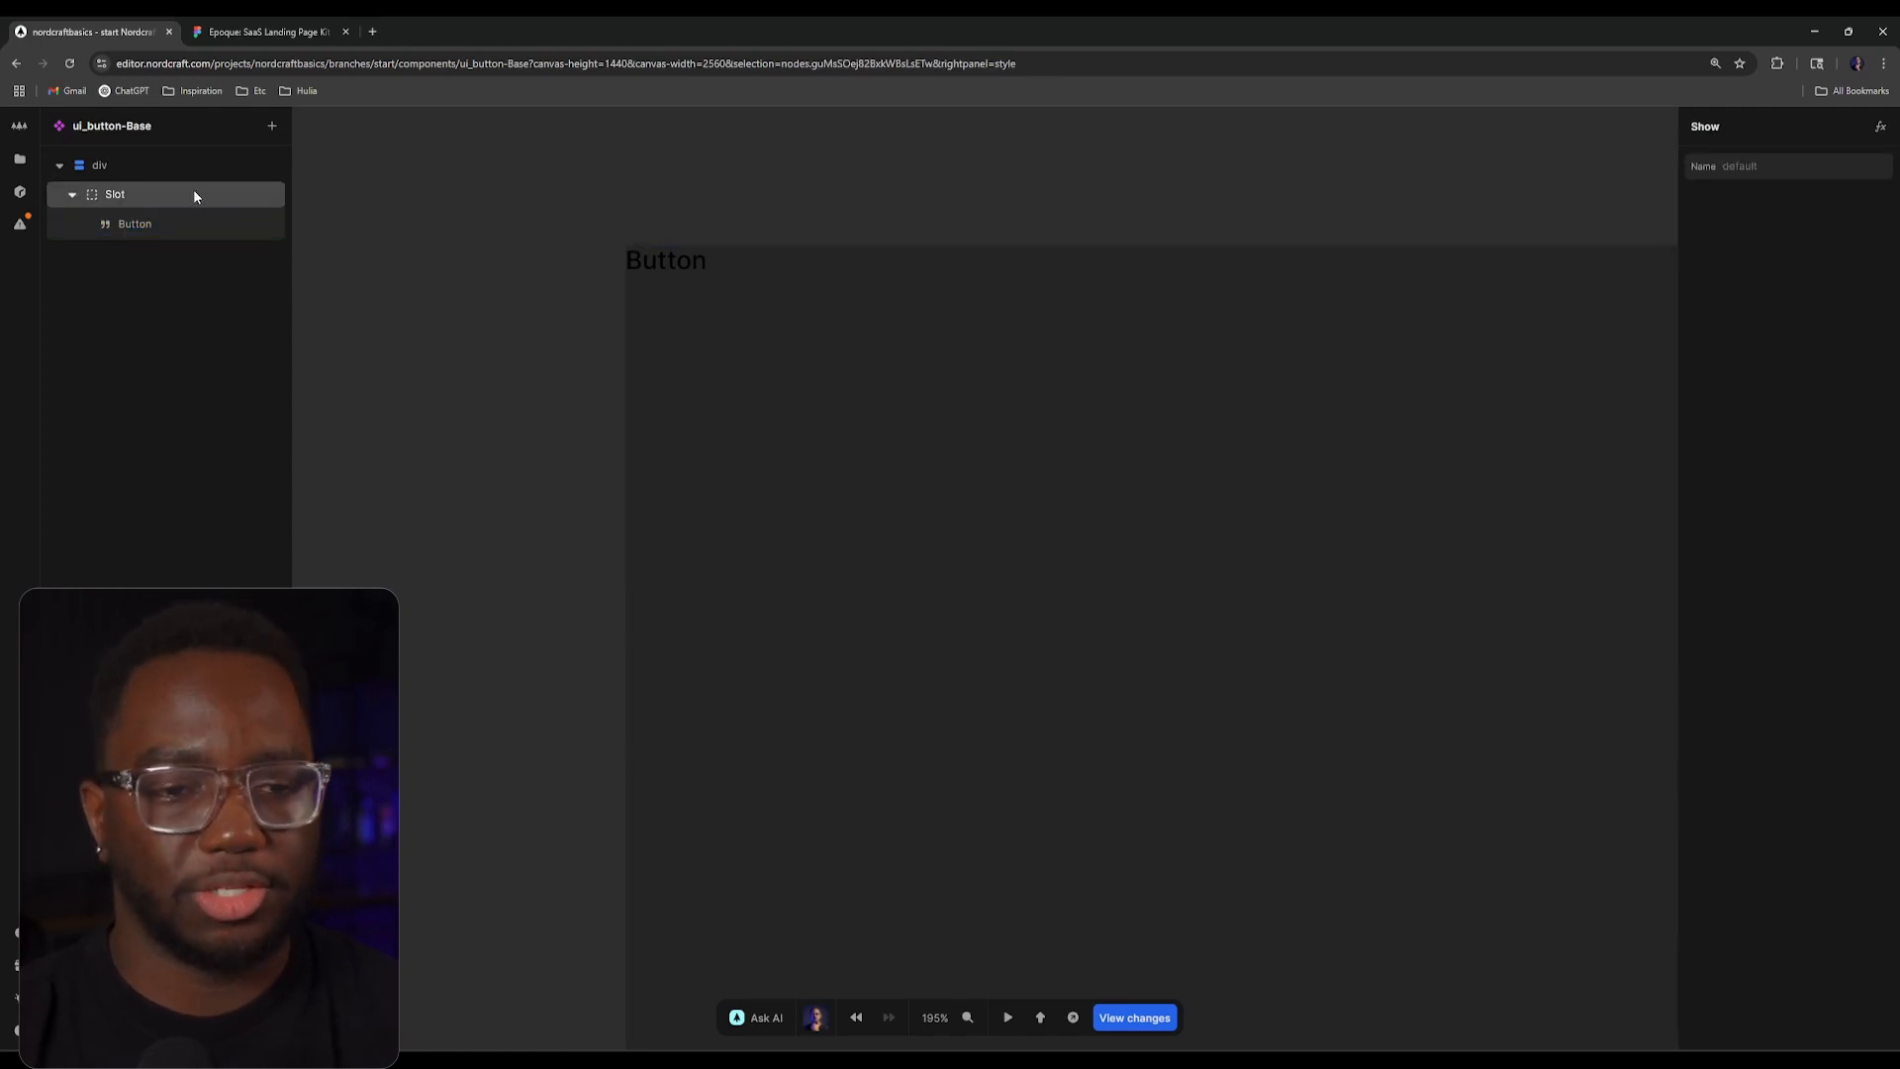
left_click(194, 226)
Step: Switch to the Figma design and inspect the Get Started button's padding, corner radius and fill
key("ctrl+Tab")
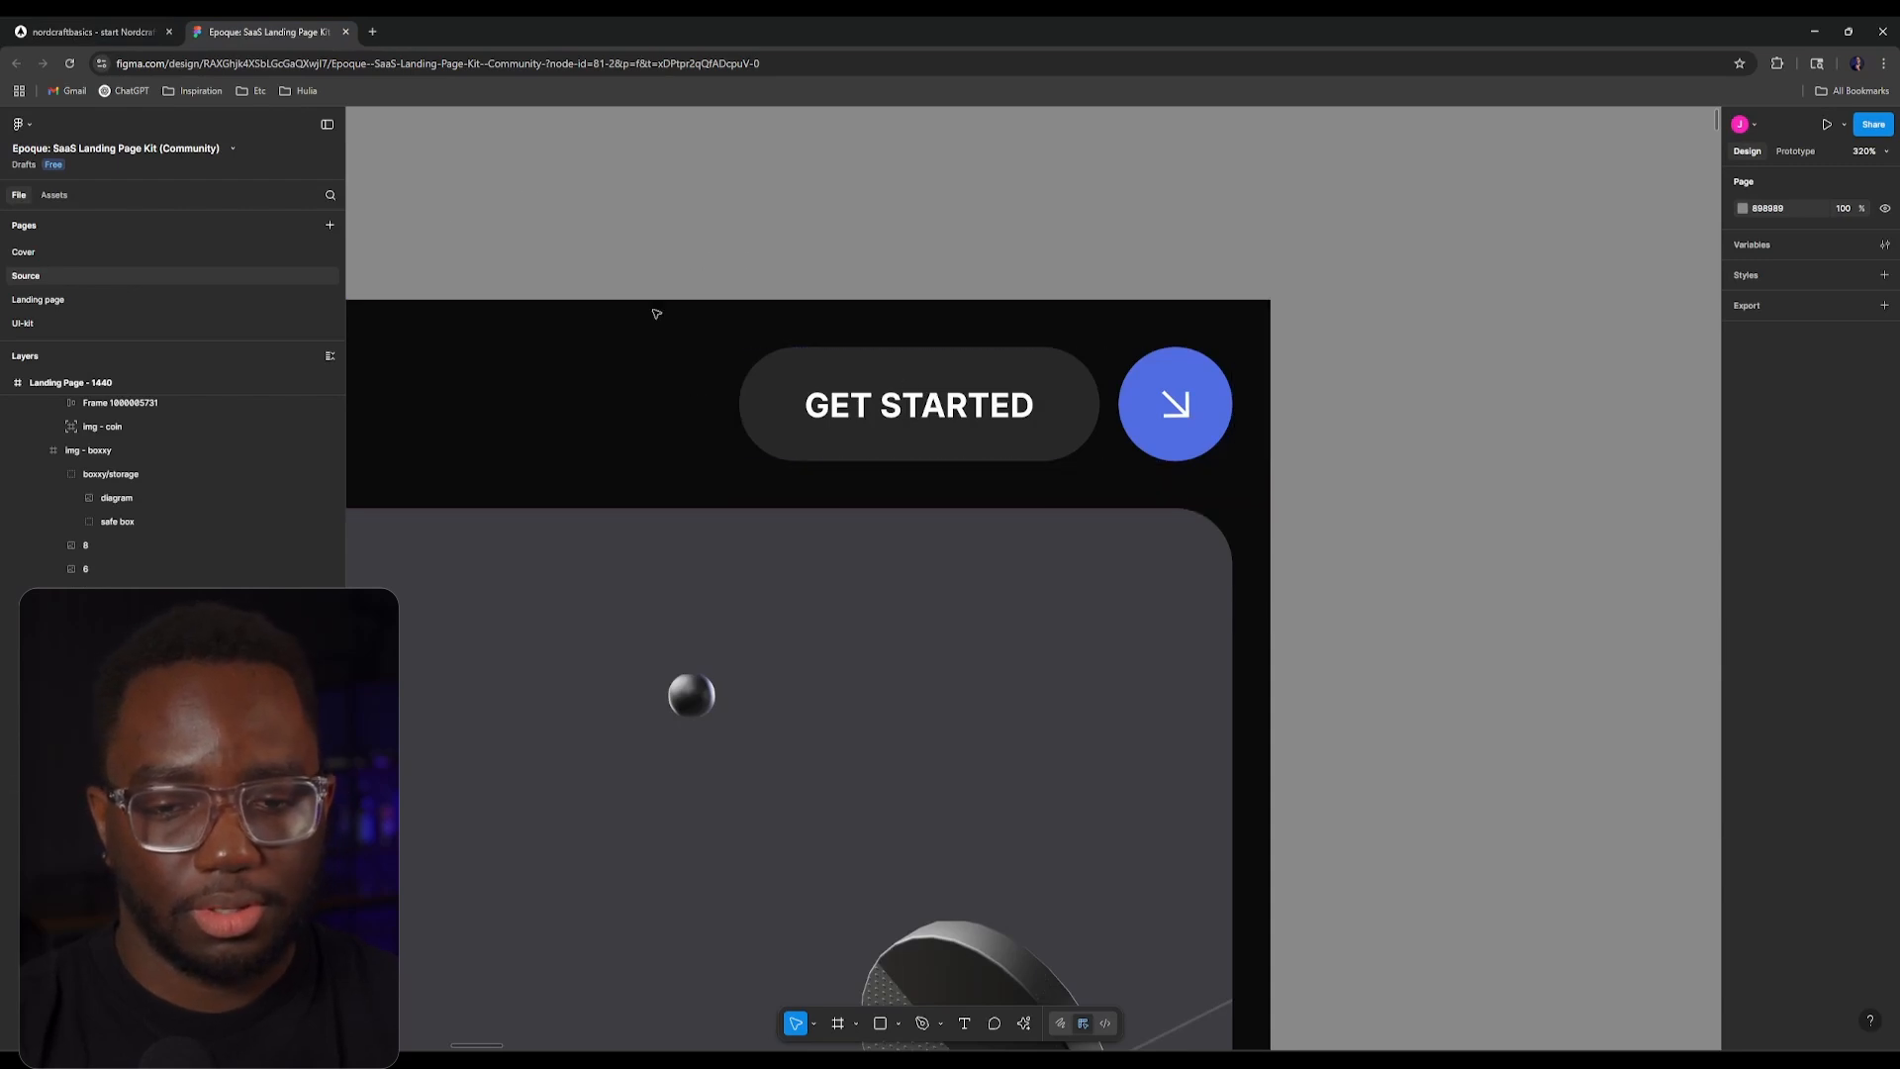
double_click(878, 385)
double_click(880, 385)
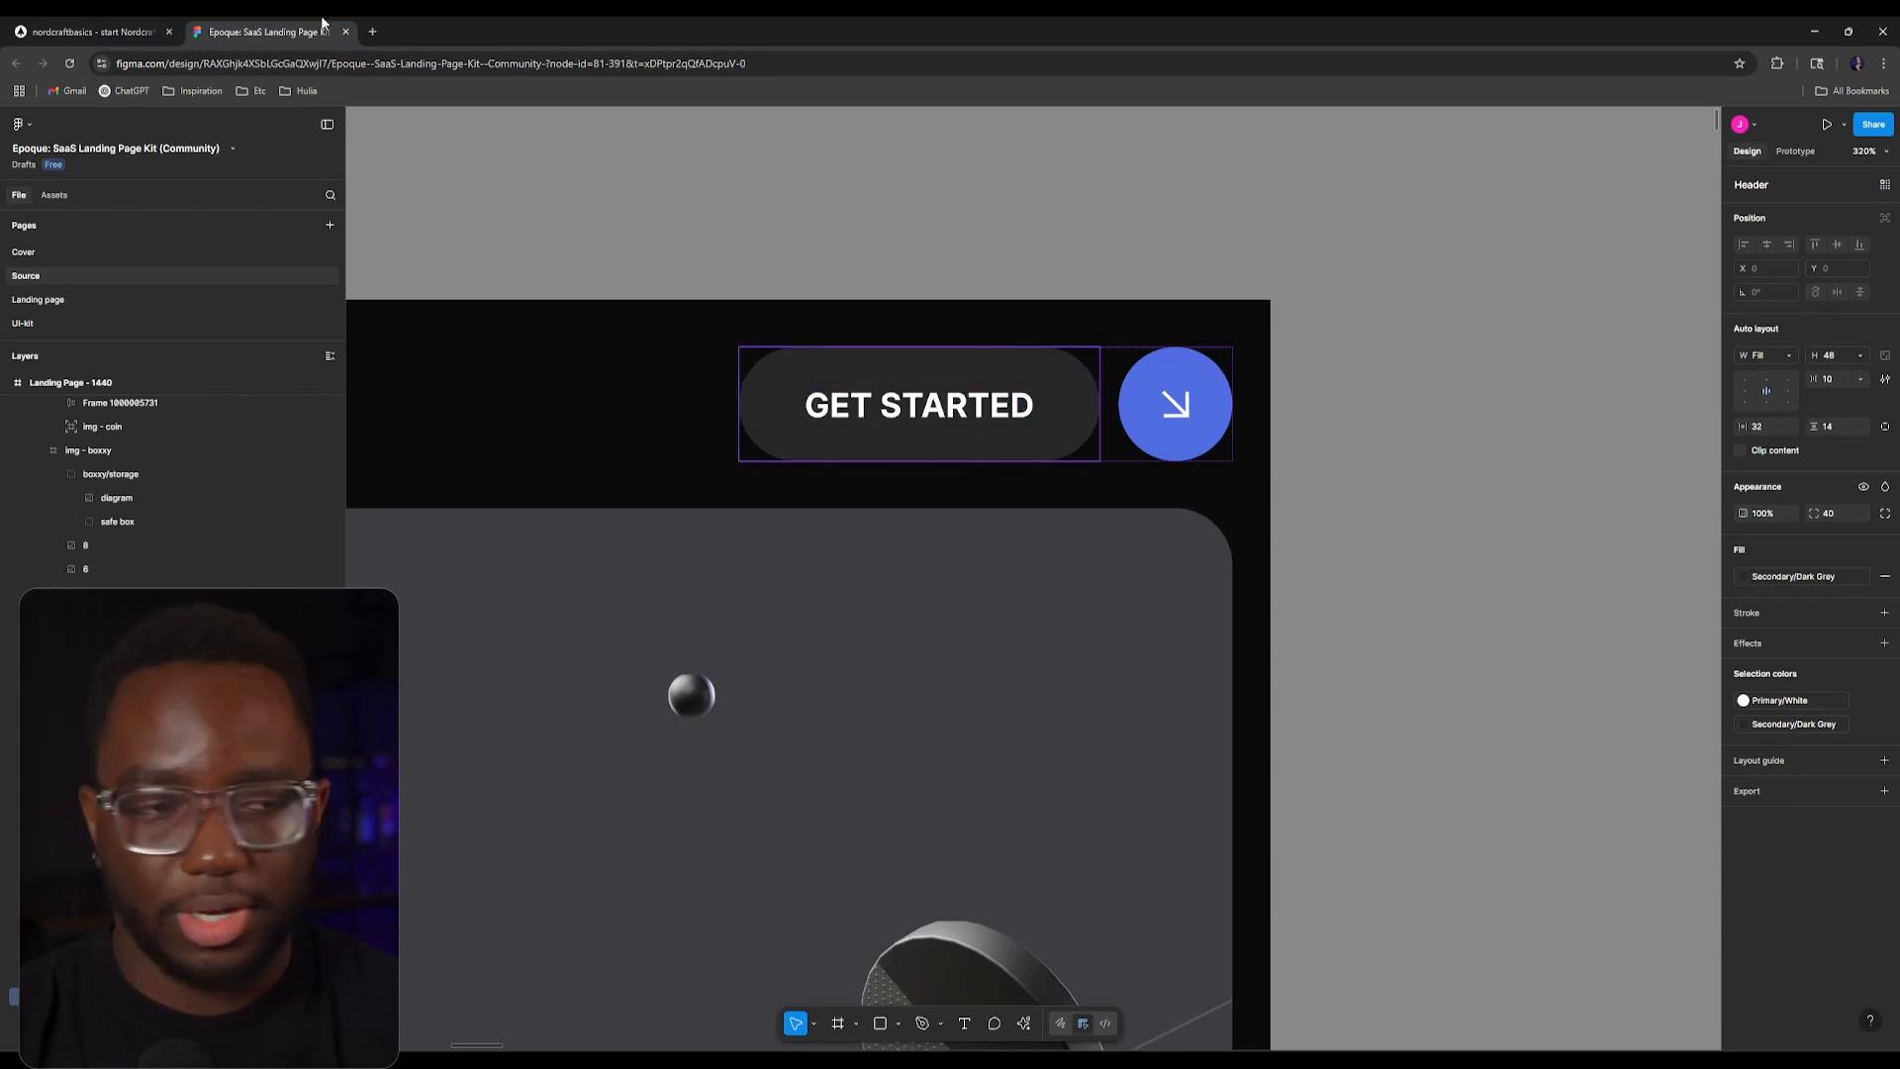
Step: Switch back to Nordcraft and give the ui_button-Base root div 2rem horizontal and 1rem vertical padding
left_click(94, 32)
left_click(152, 168)
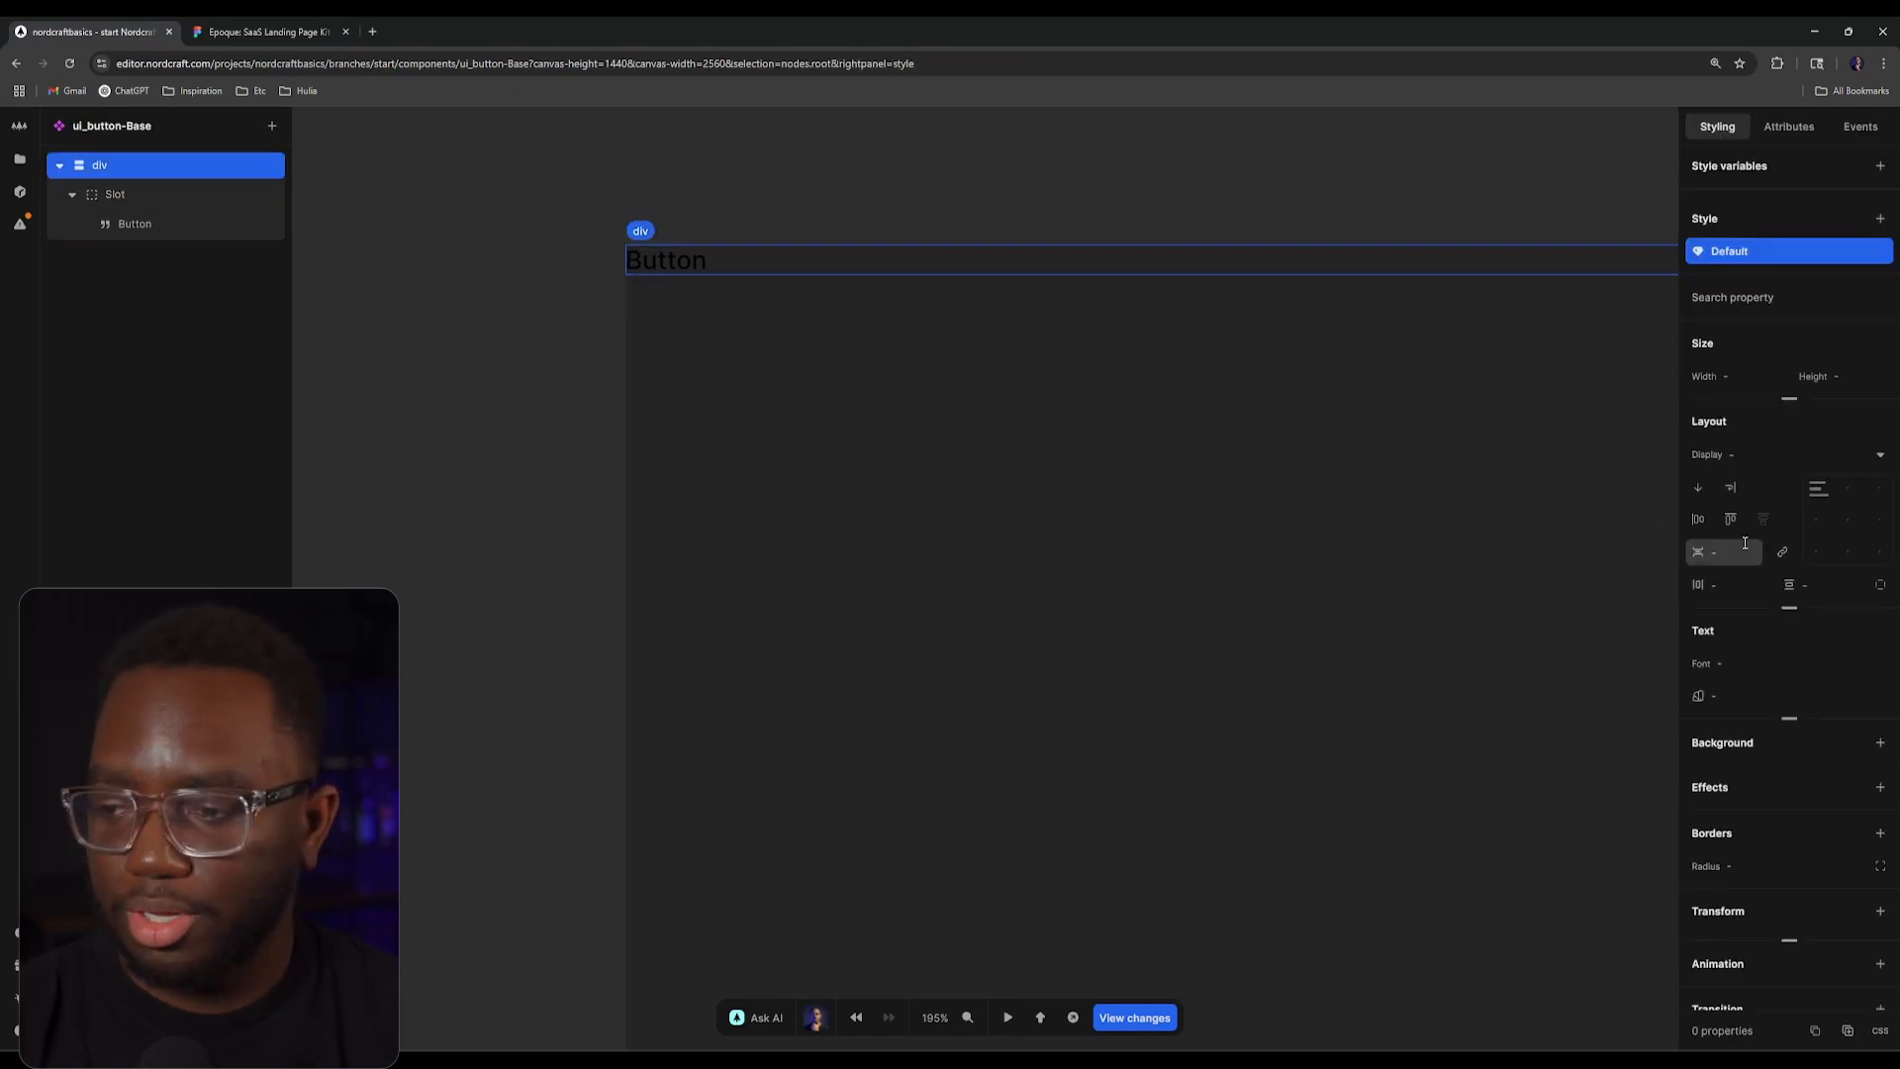
left_click(1740, 585)
type("2rem")
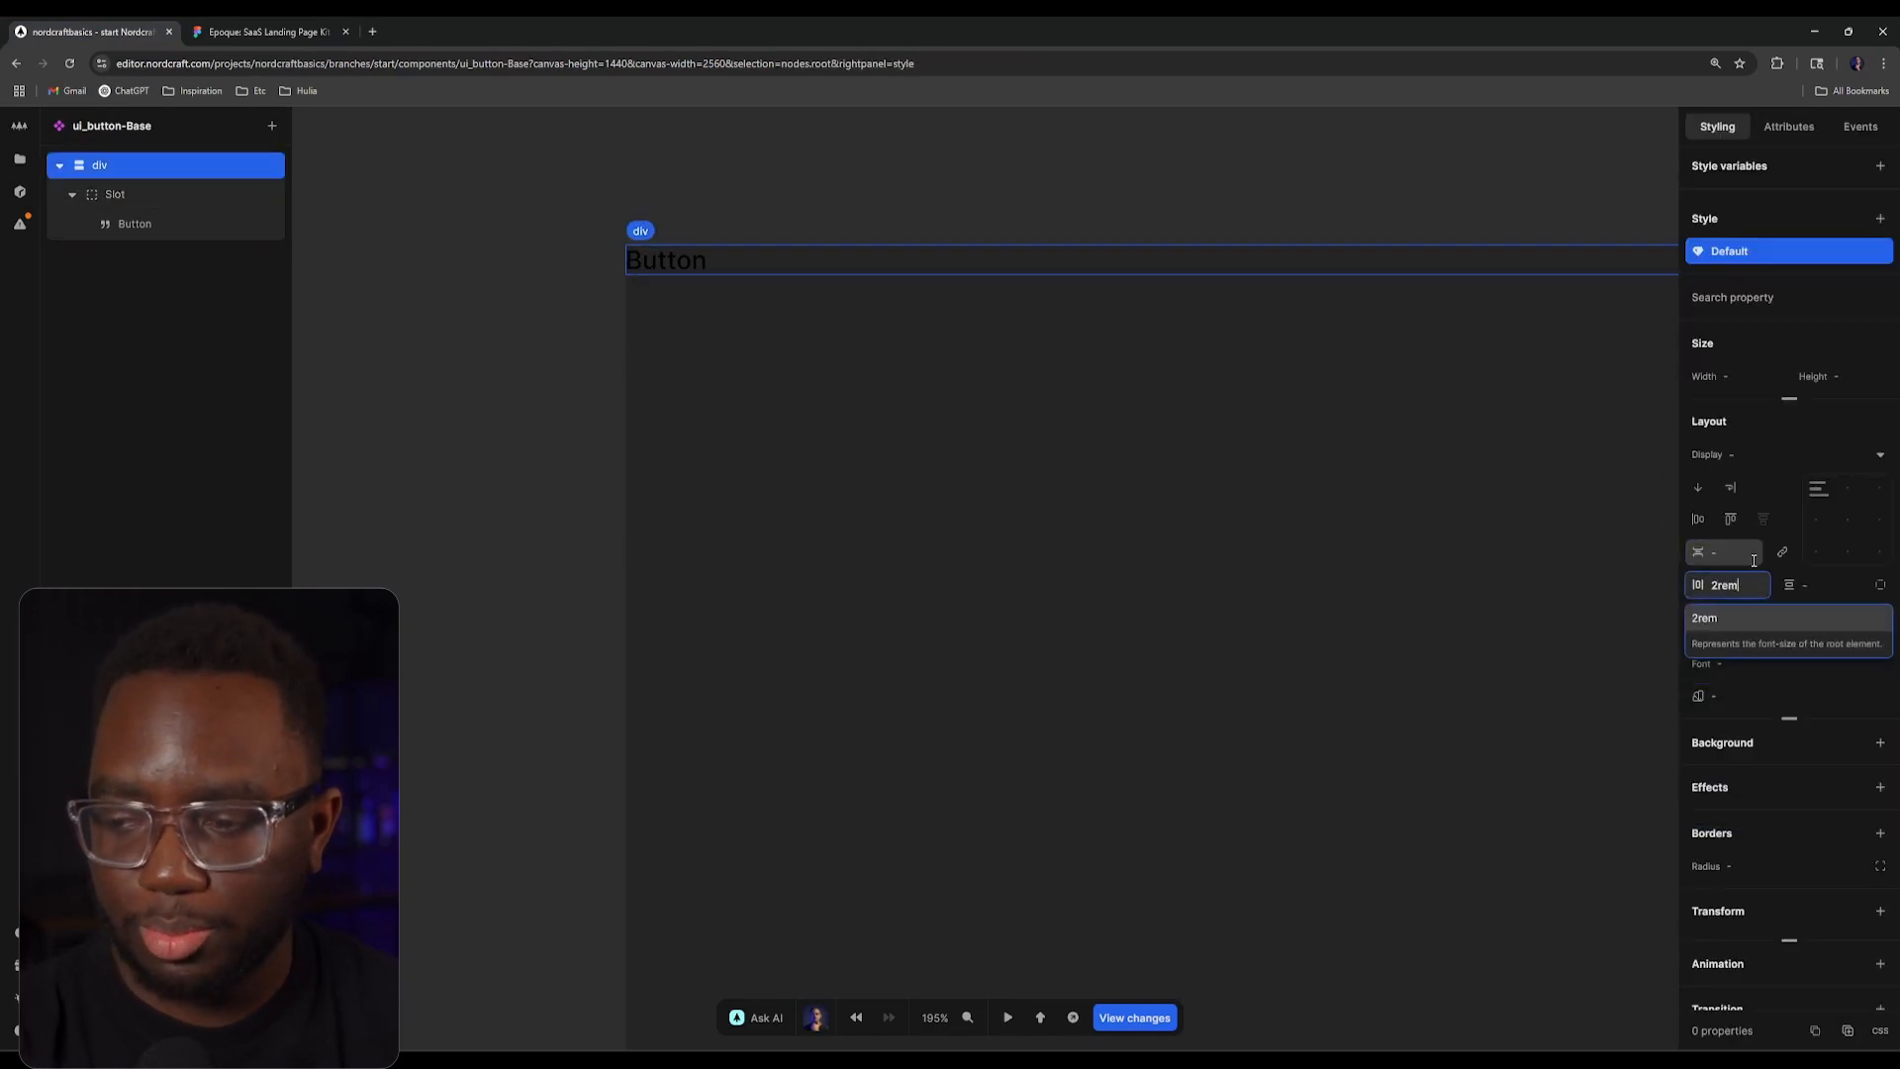
left_click(1806, 586)
type("1rem")
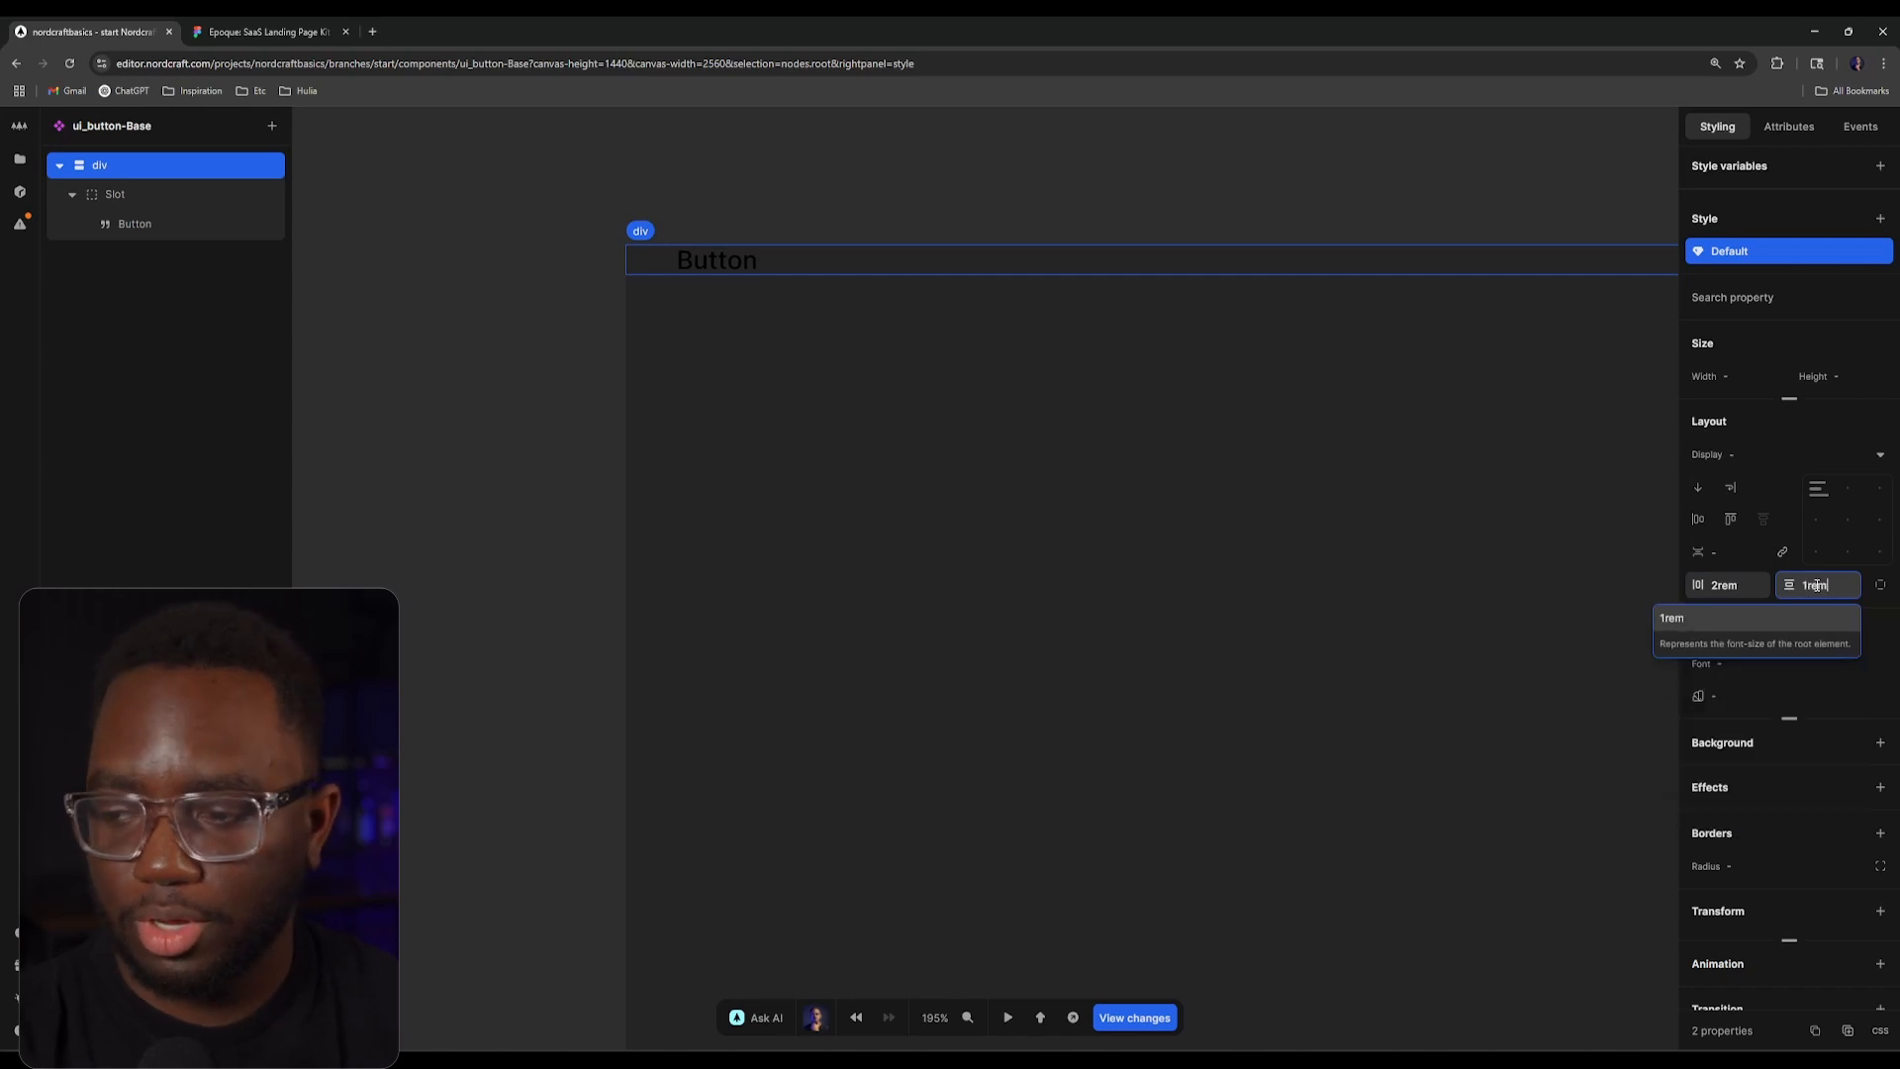
key("Return")
Step: In Figma, detach the Secondary/Dark Grey fill style from the Get Started button and pick up its hex colour value
left_click(262, 32)
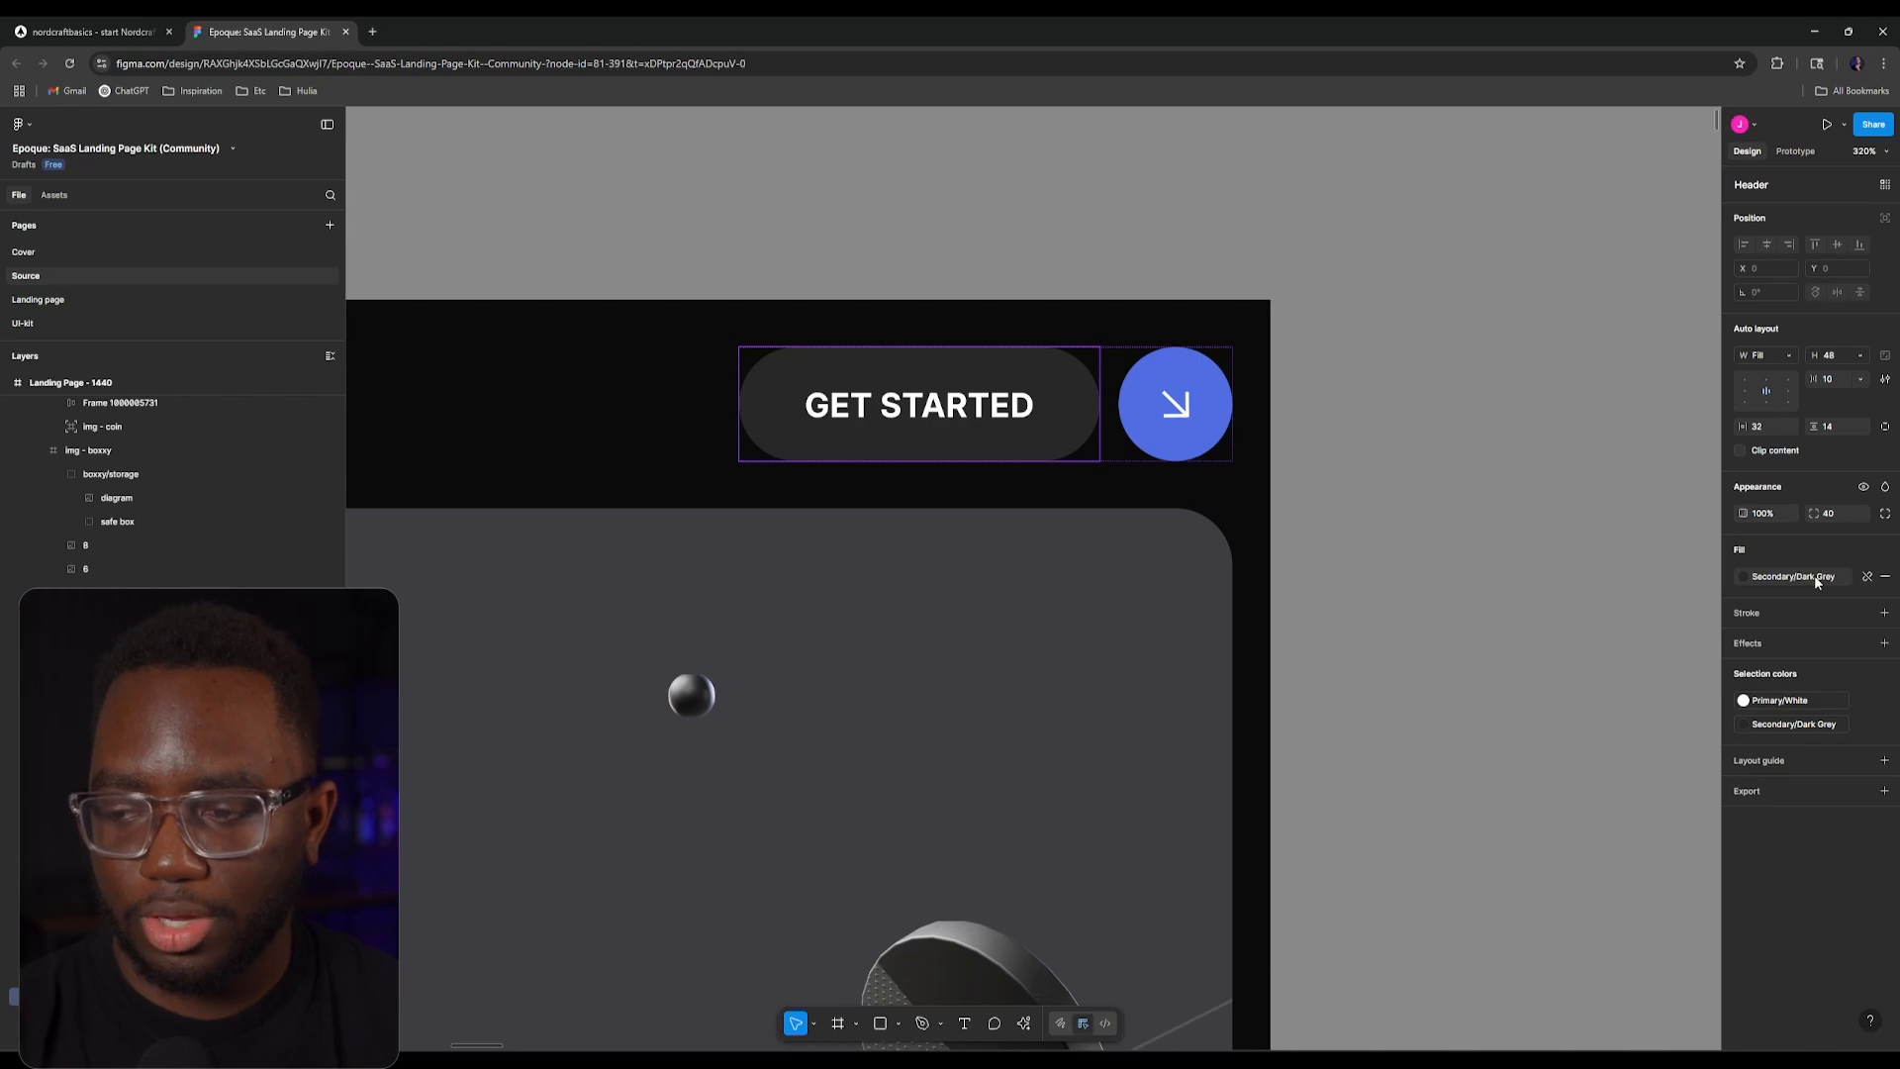
scroll(980, 510, "down", 6)
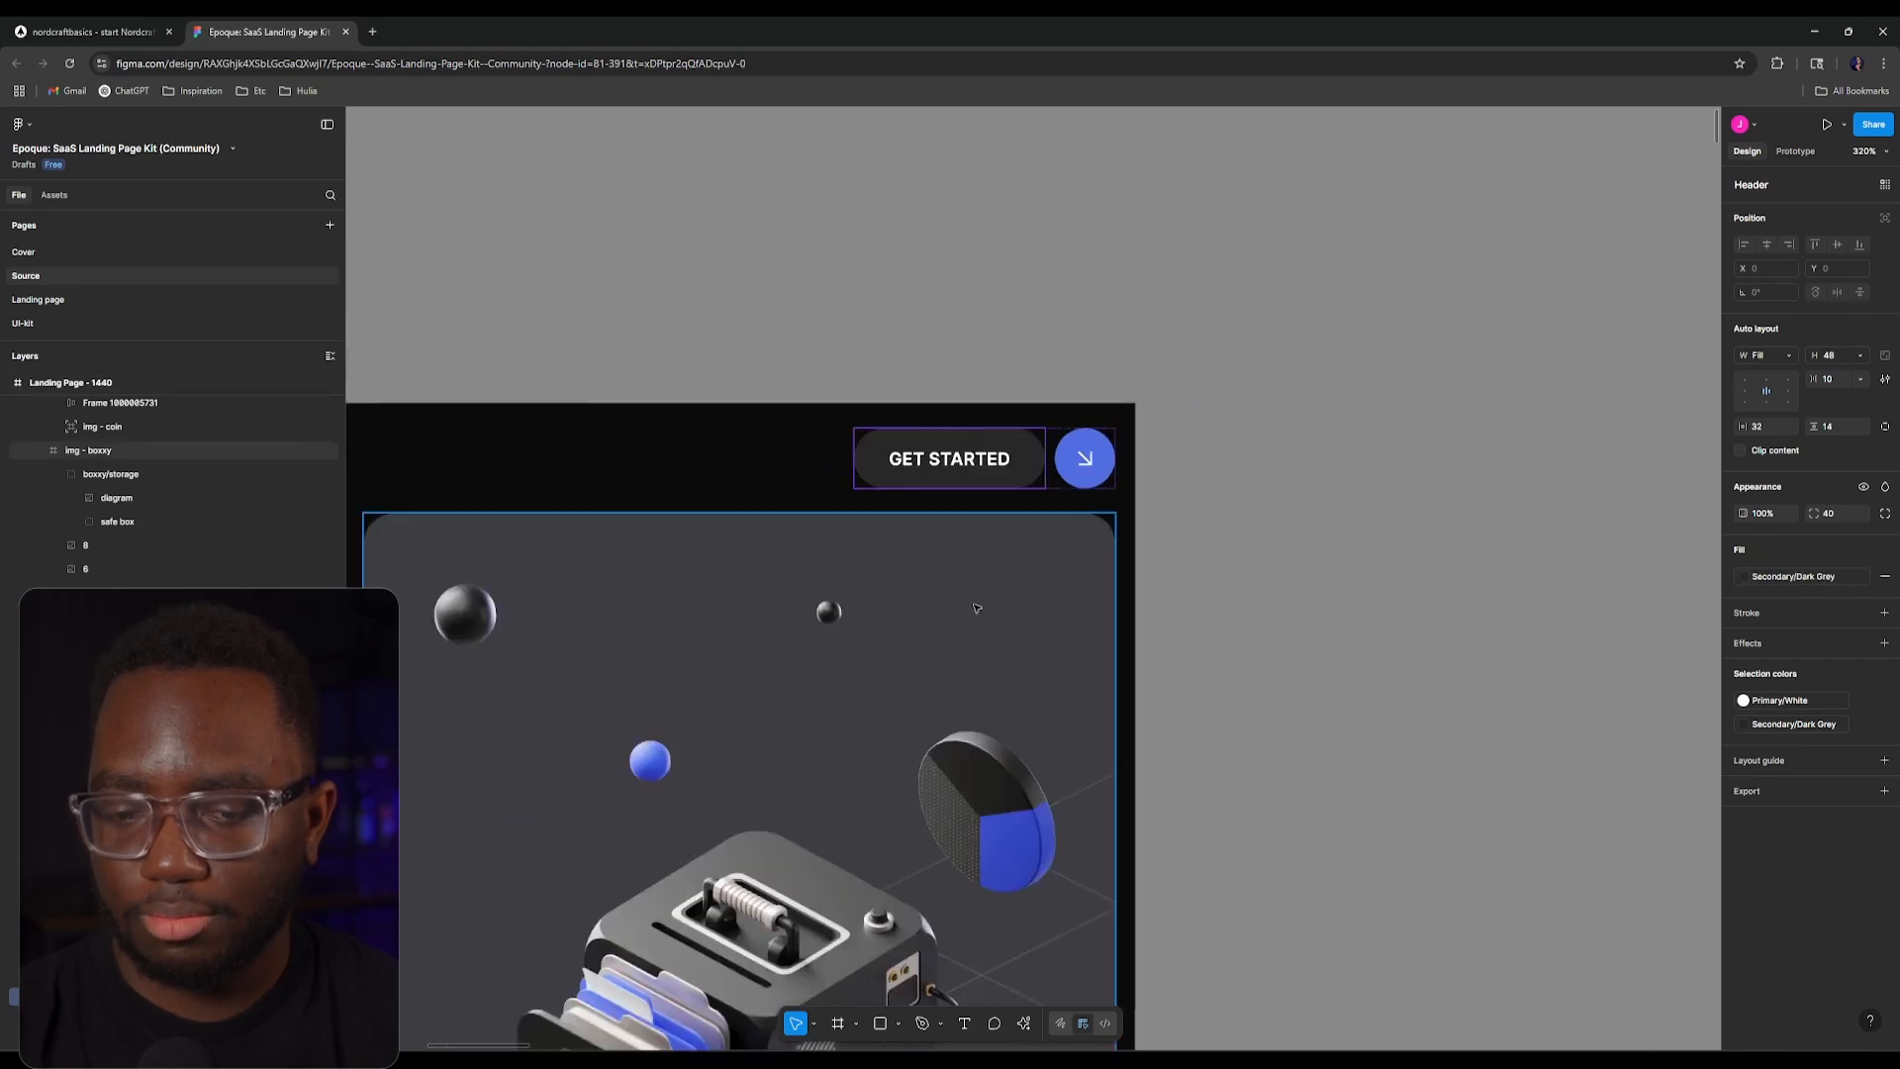
left_click_drag(925, 756, 1295, 215)
left_click_drag(1161, 731, 1213, 136)
left_click_drag(1110, 607, 983, 755)
left_click_drag(1141, 300, 1046, 841)
left_click_drag(1088, 279, 852, 769)
scroll(1047, 638, "up", 4)
scroll(1047, 638, "up", 1)
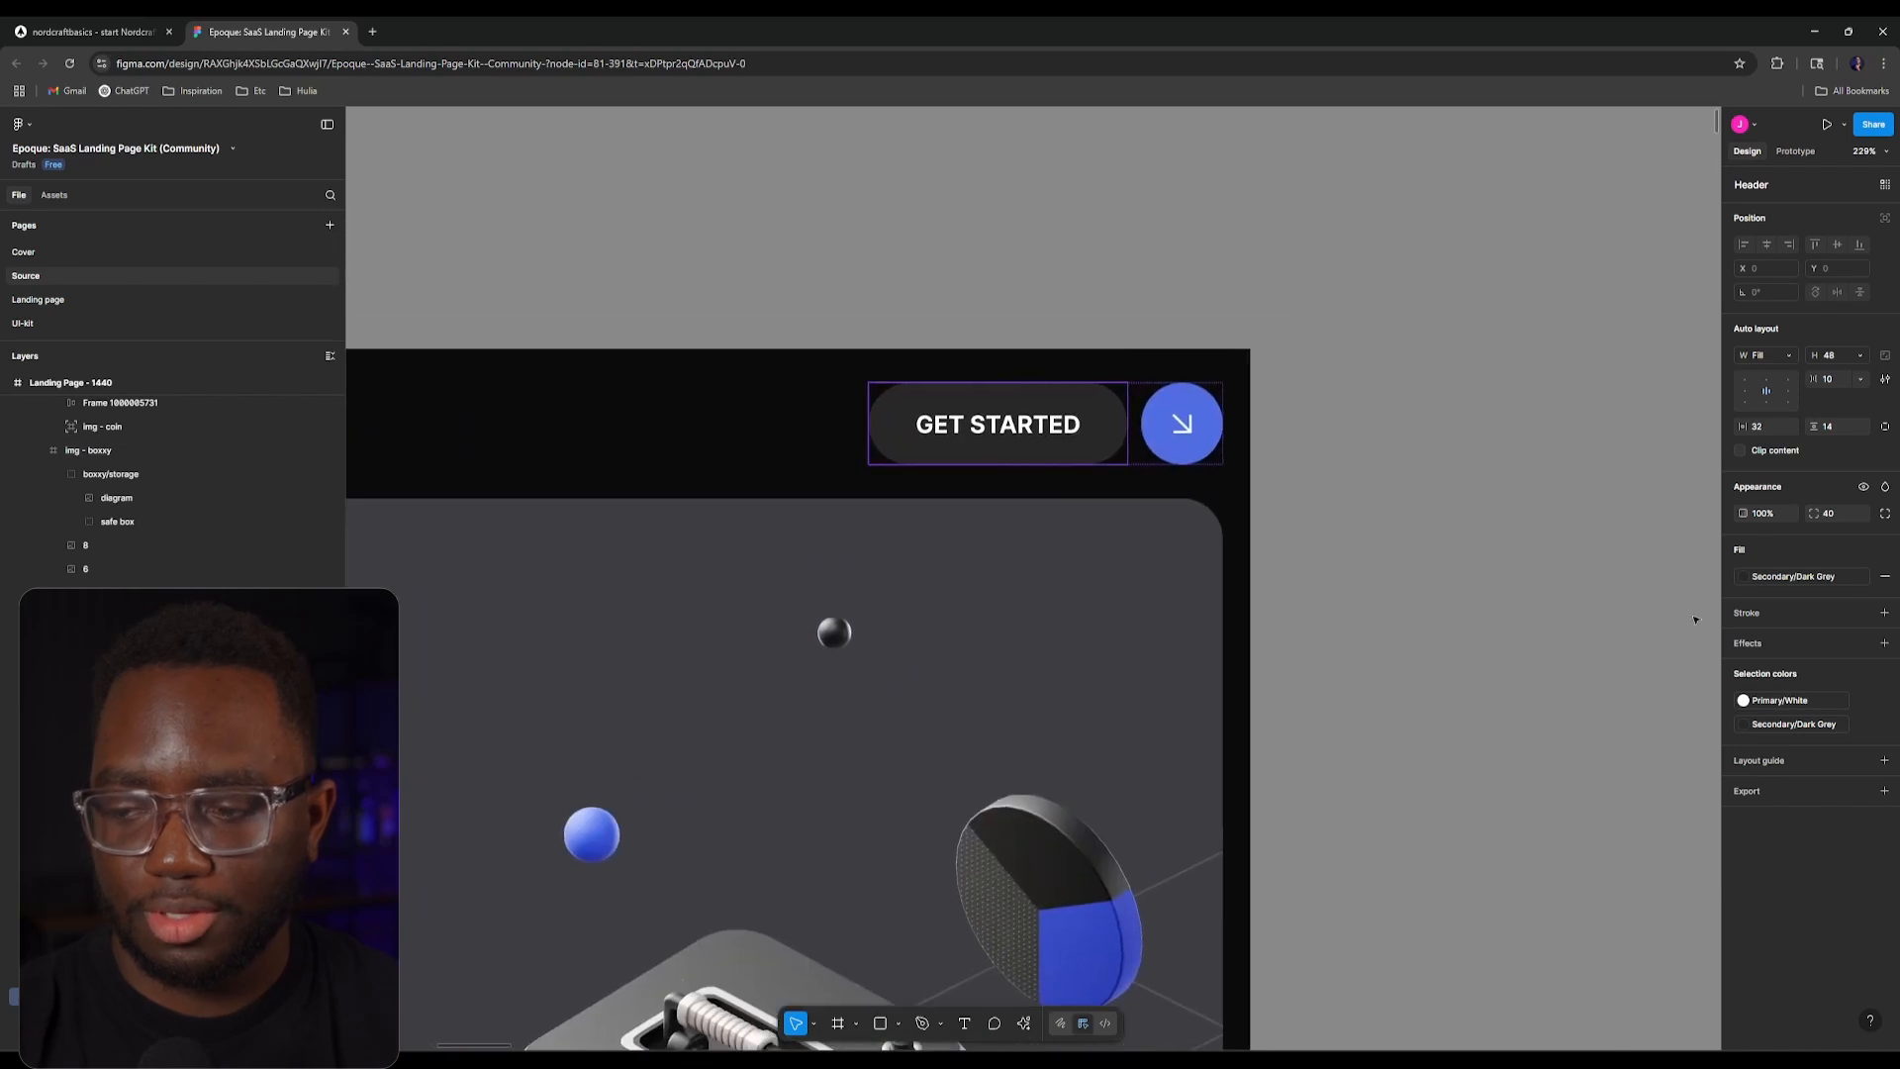
left_click(1867, 577)
left_click(1768, 577)
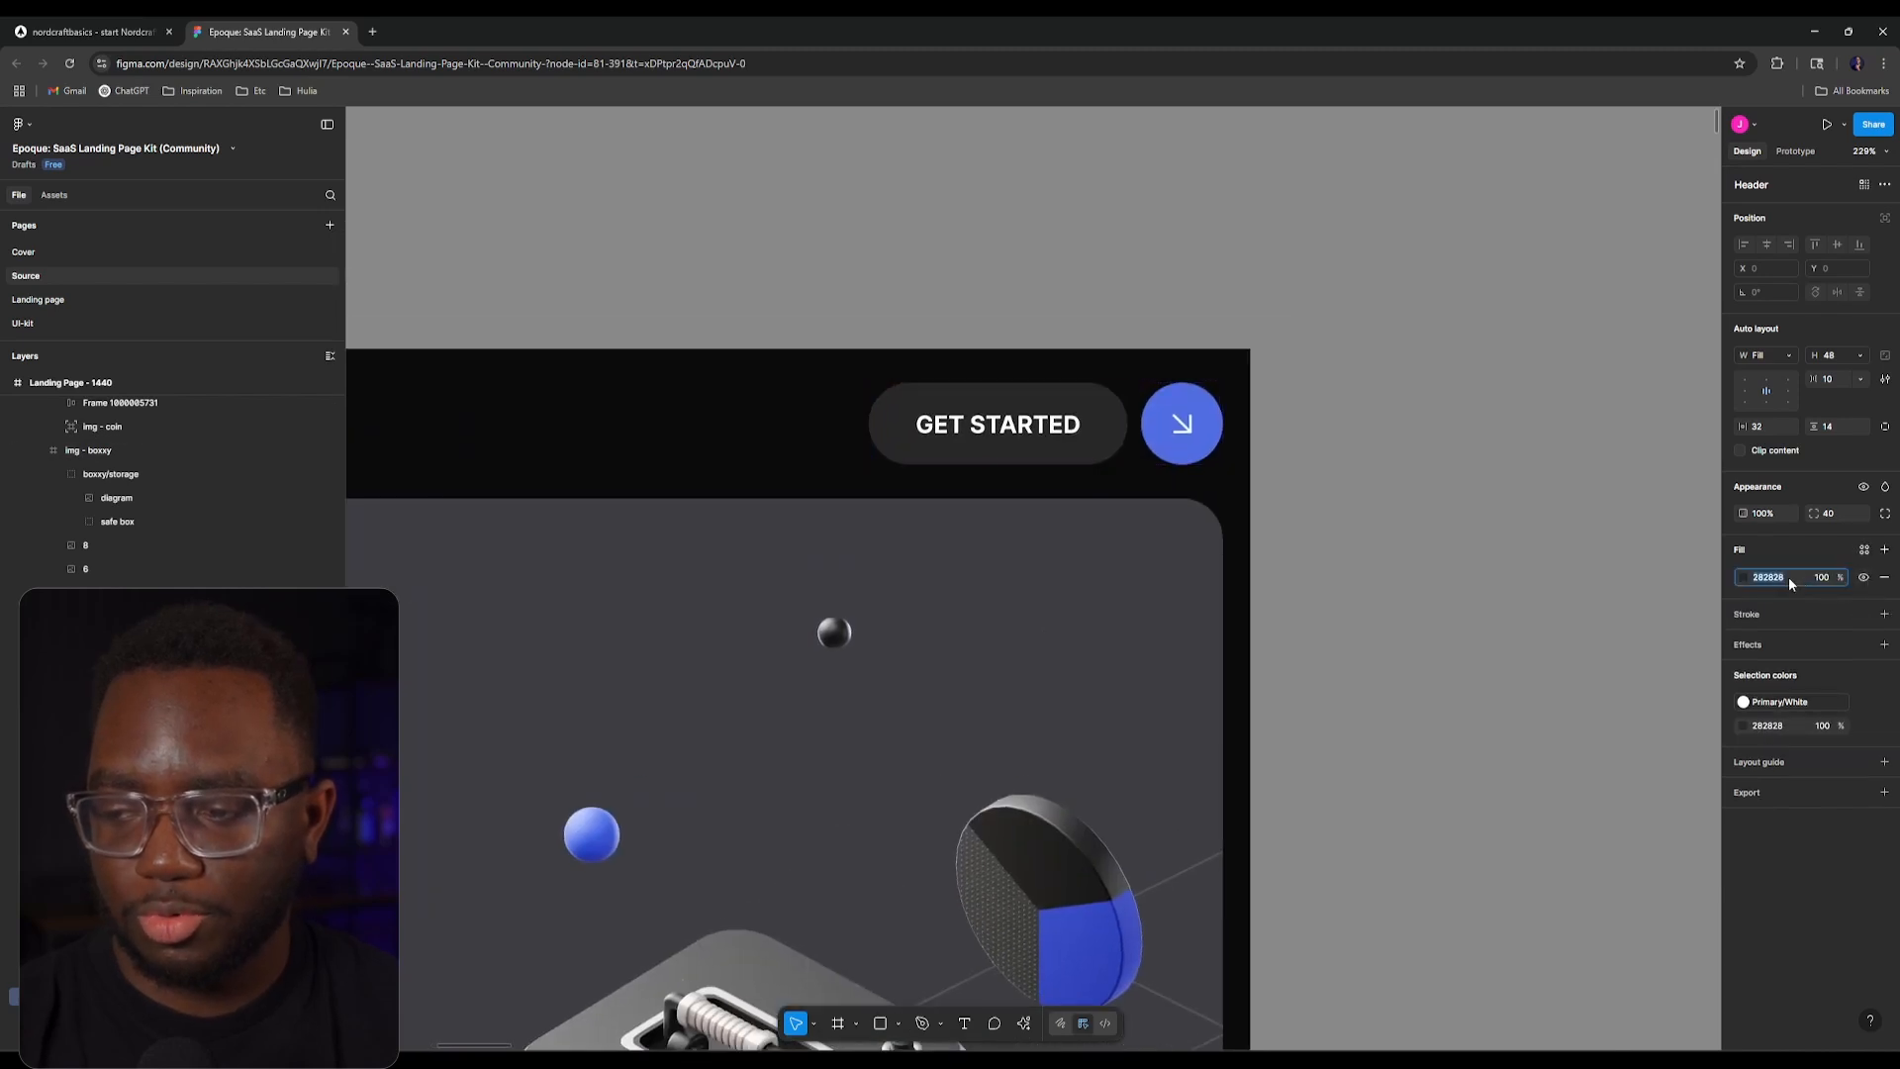
left_click(517, 239)
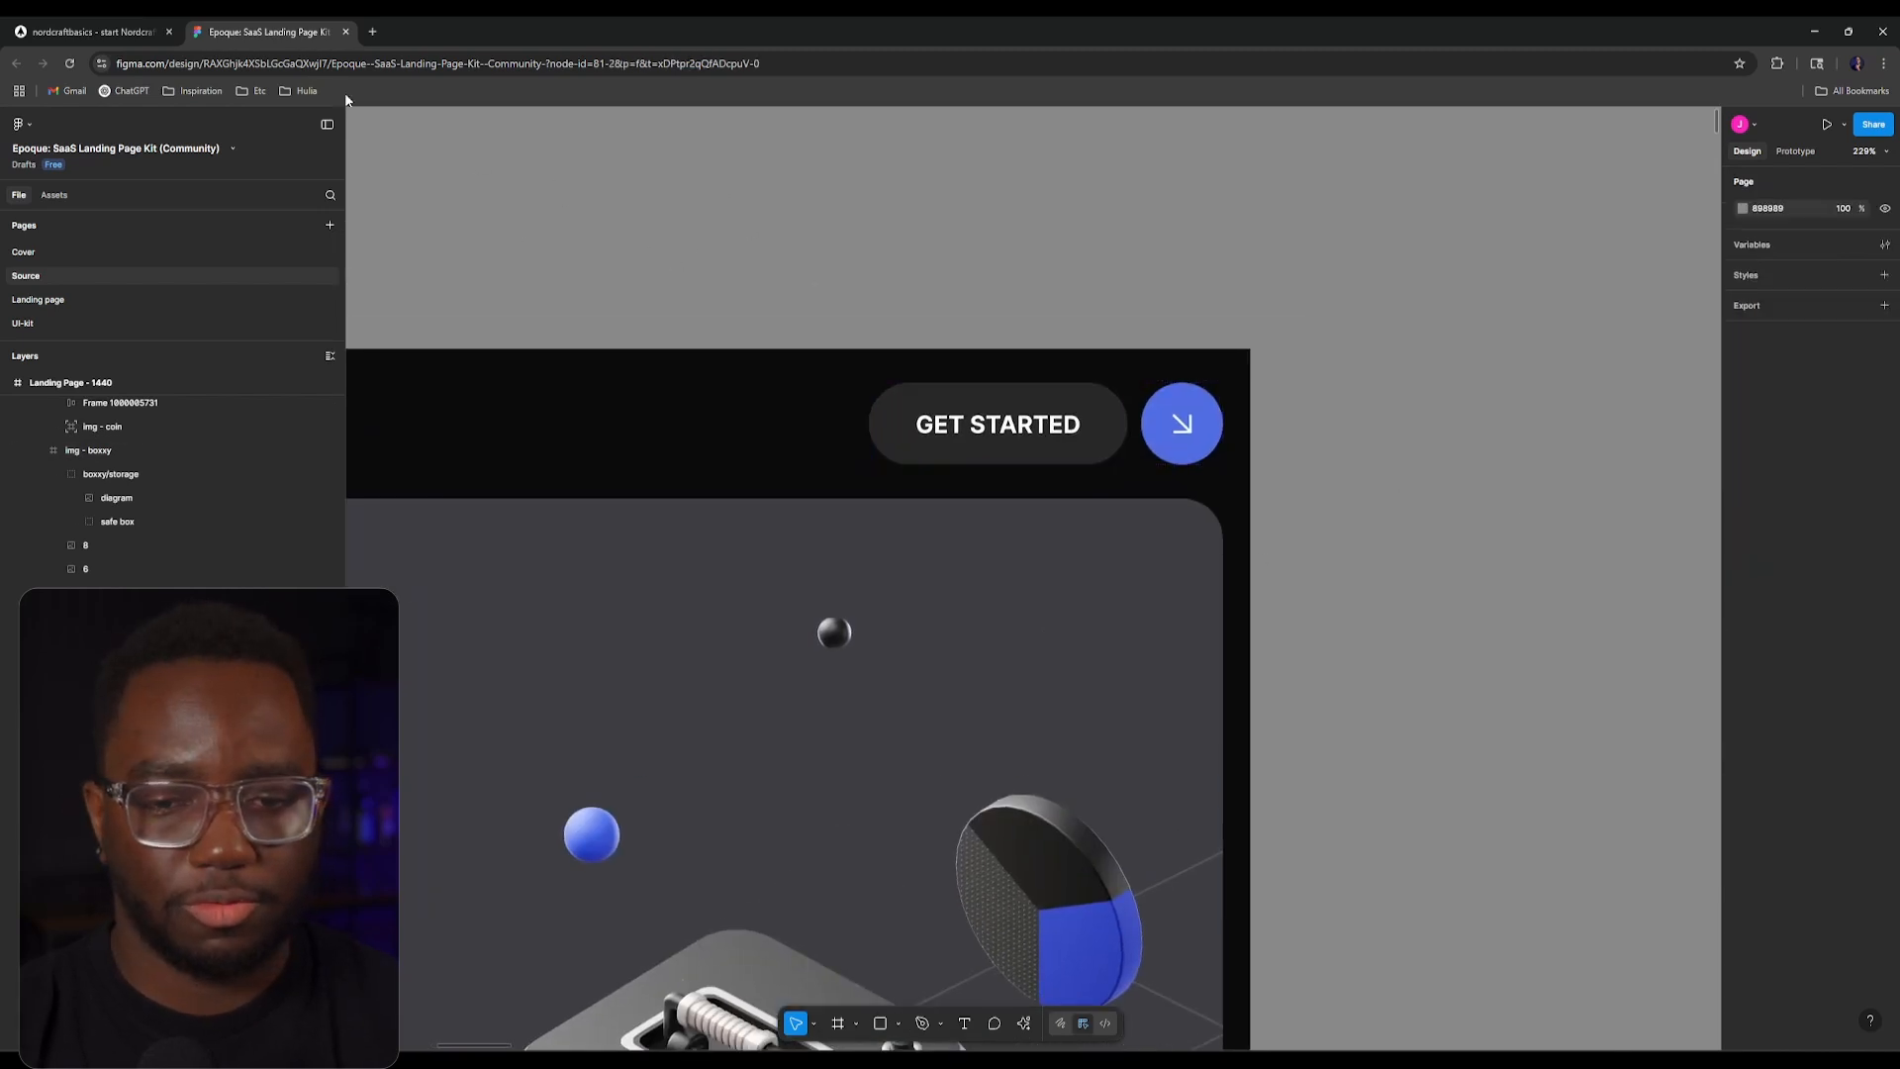
Step: Switch back to Nordcraft, open the Default theme and look through its colour variable groups
left_click(94, 32)
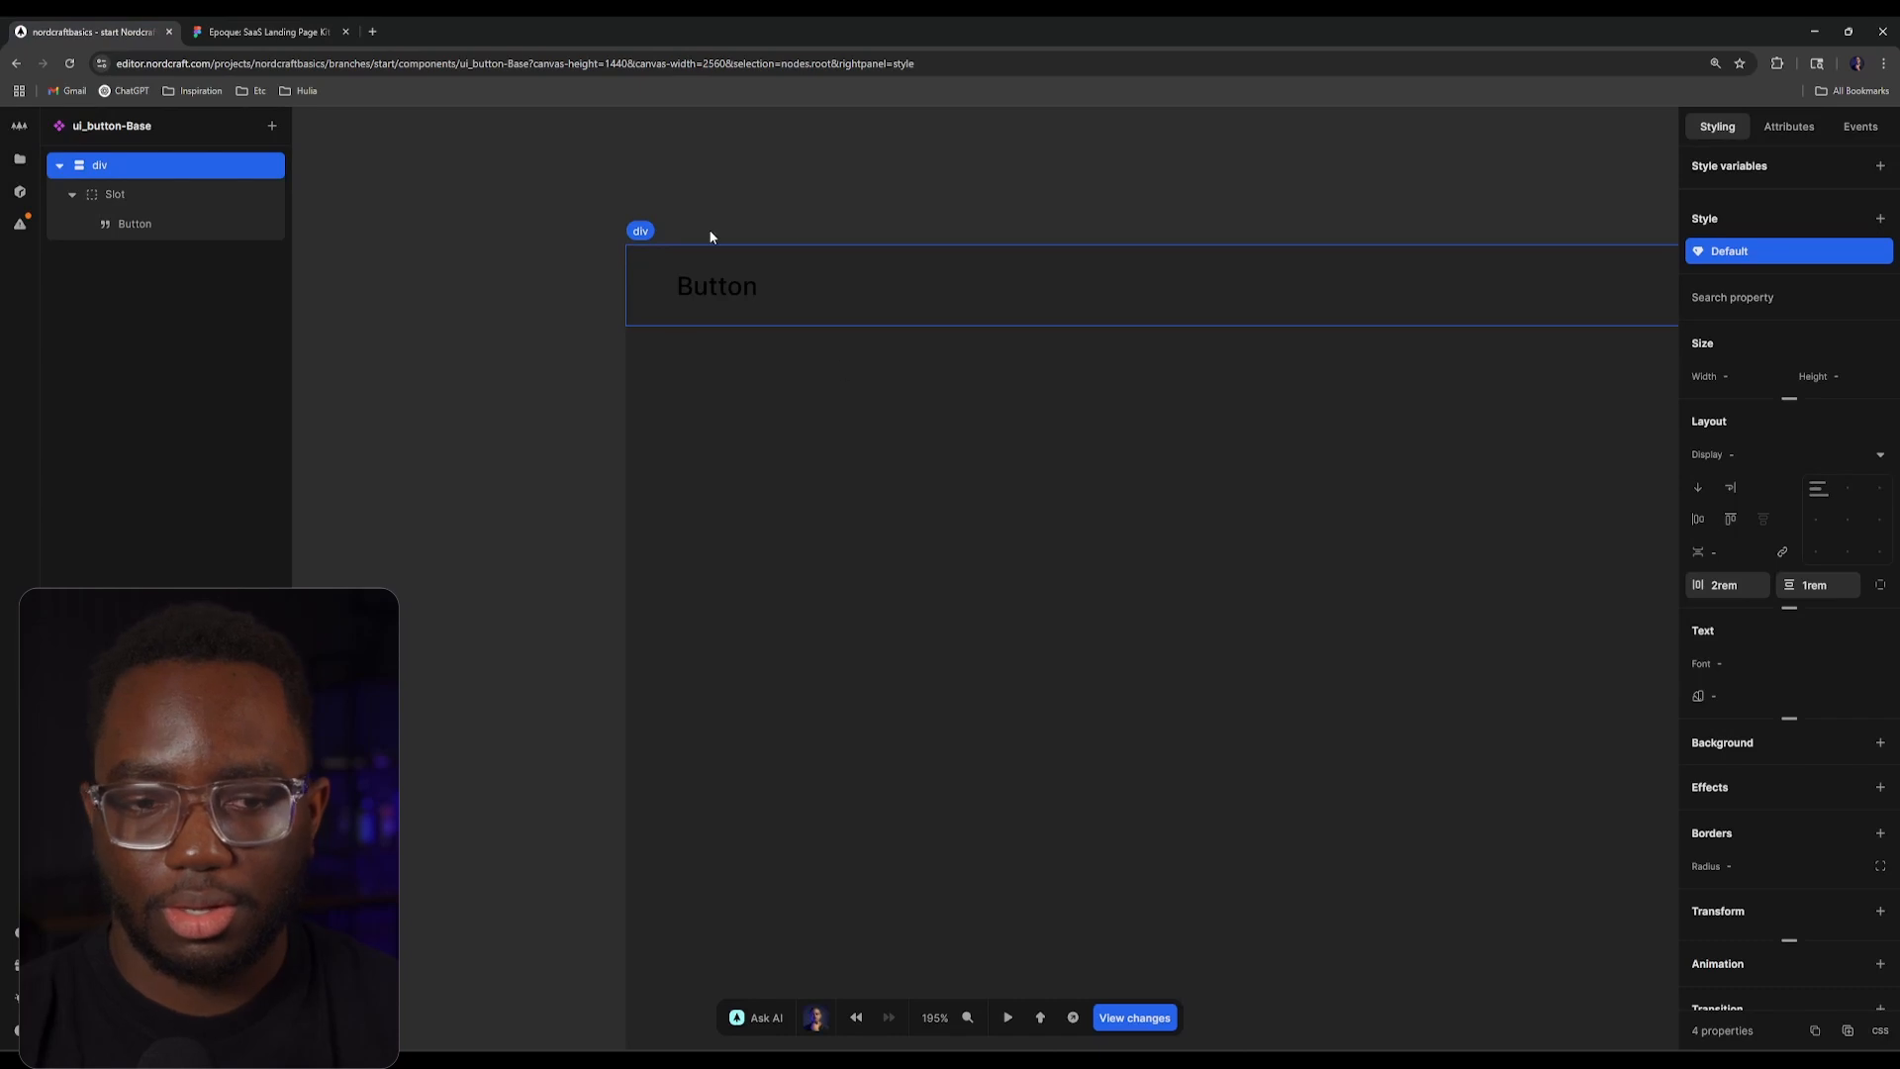
left_click(19, 158)
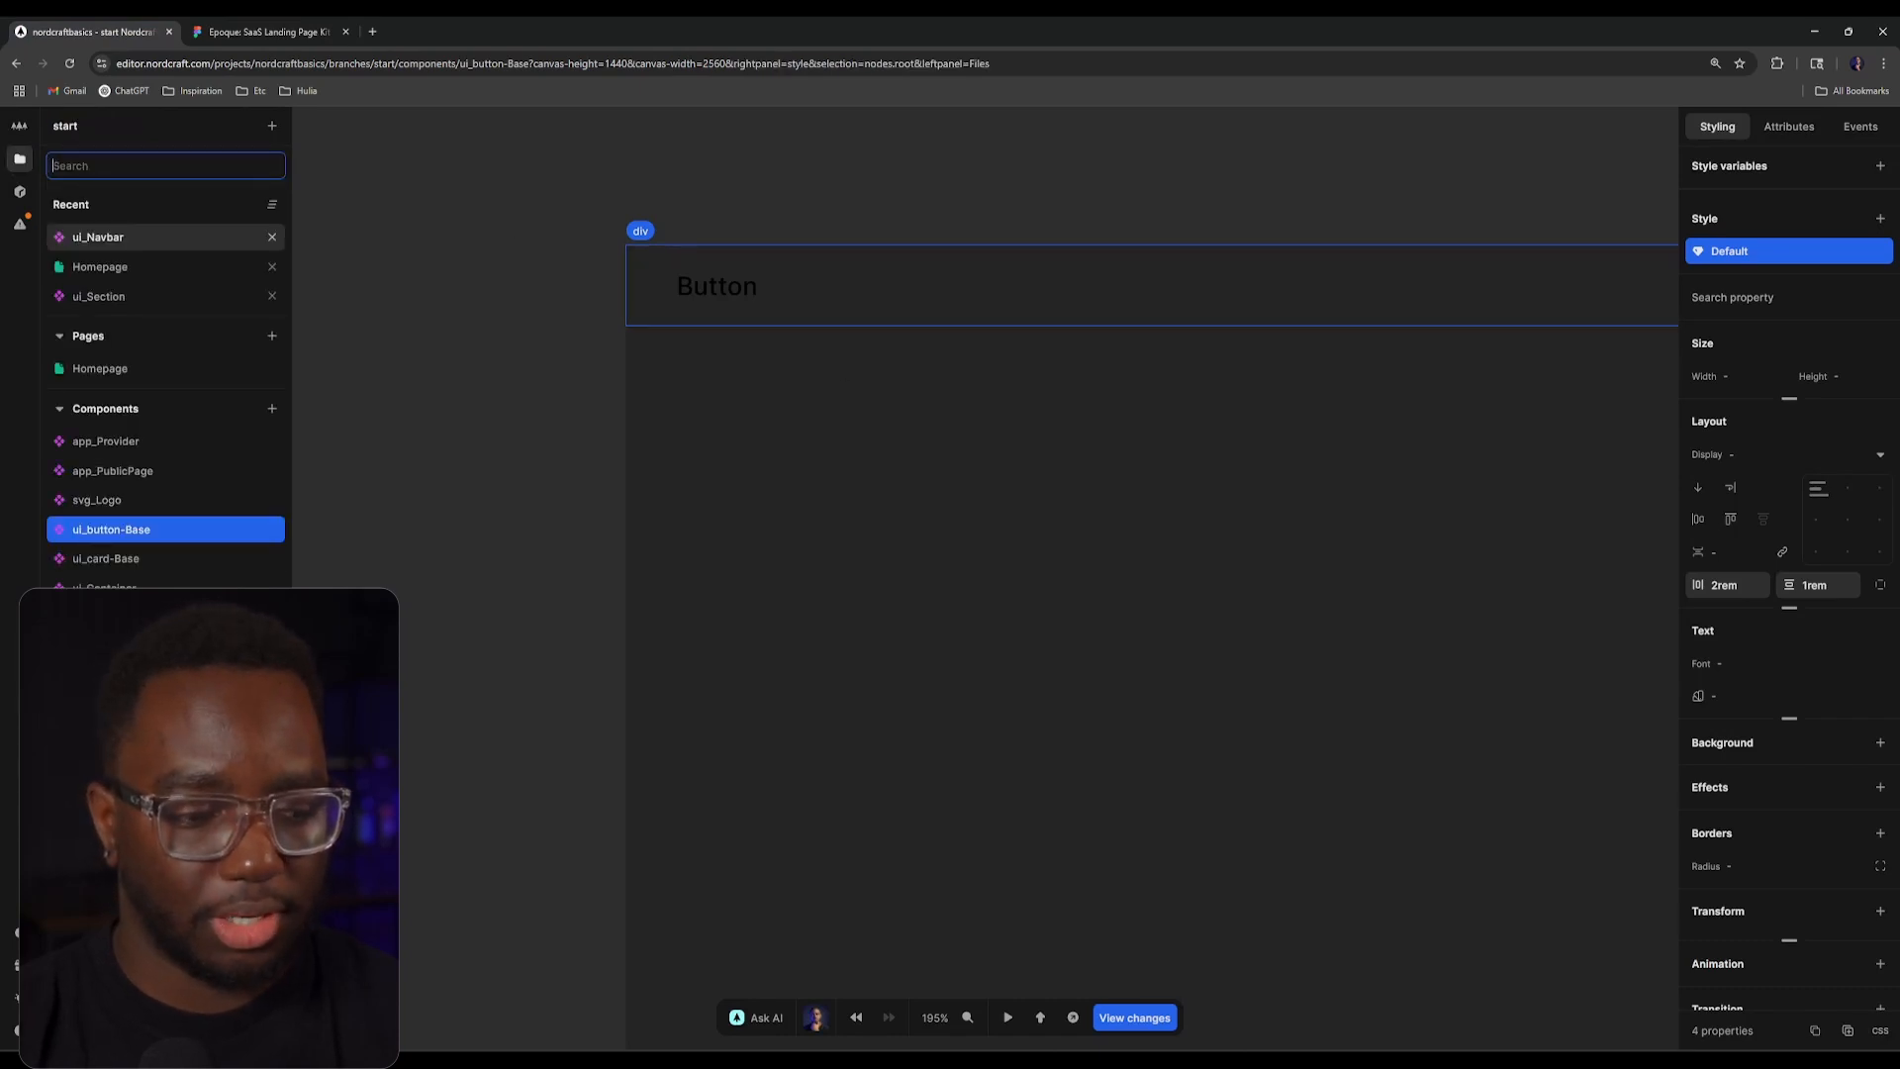
left_click(91, 792)
scroll(791, 435, "down", 10)
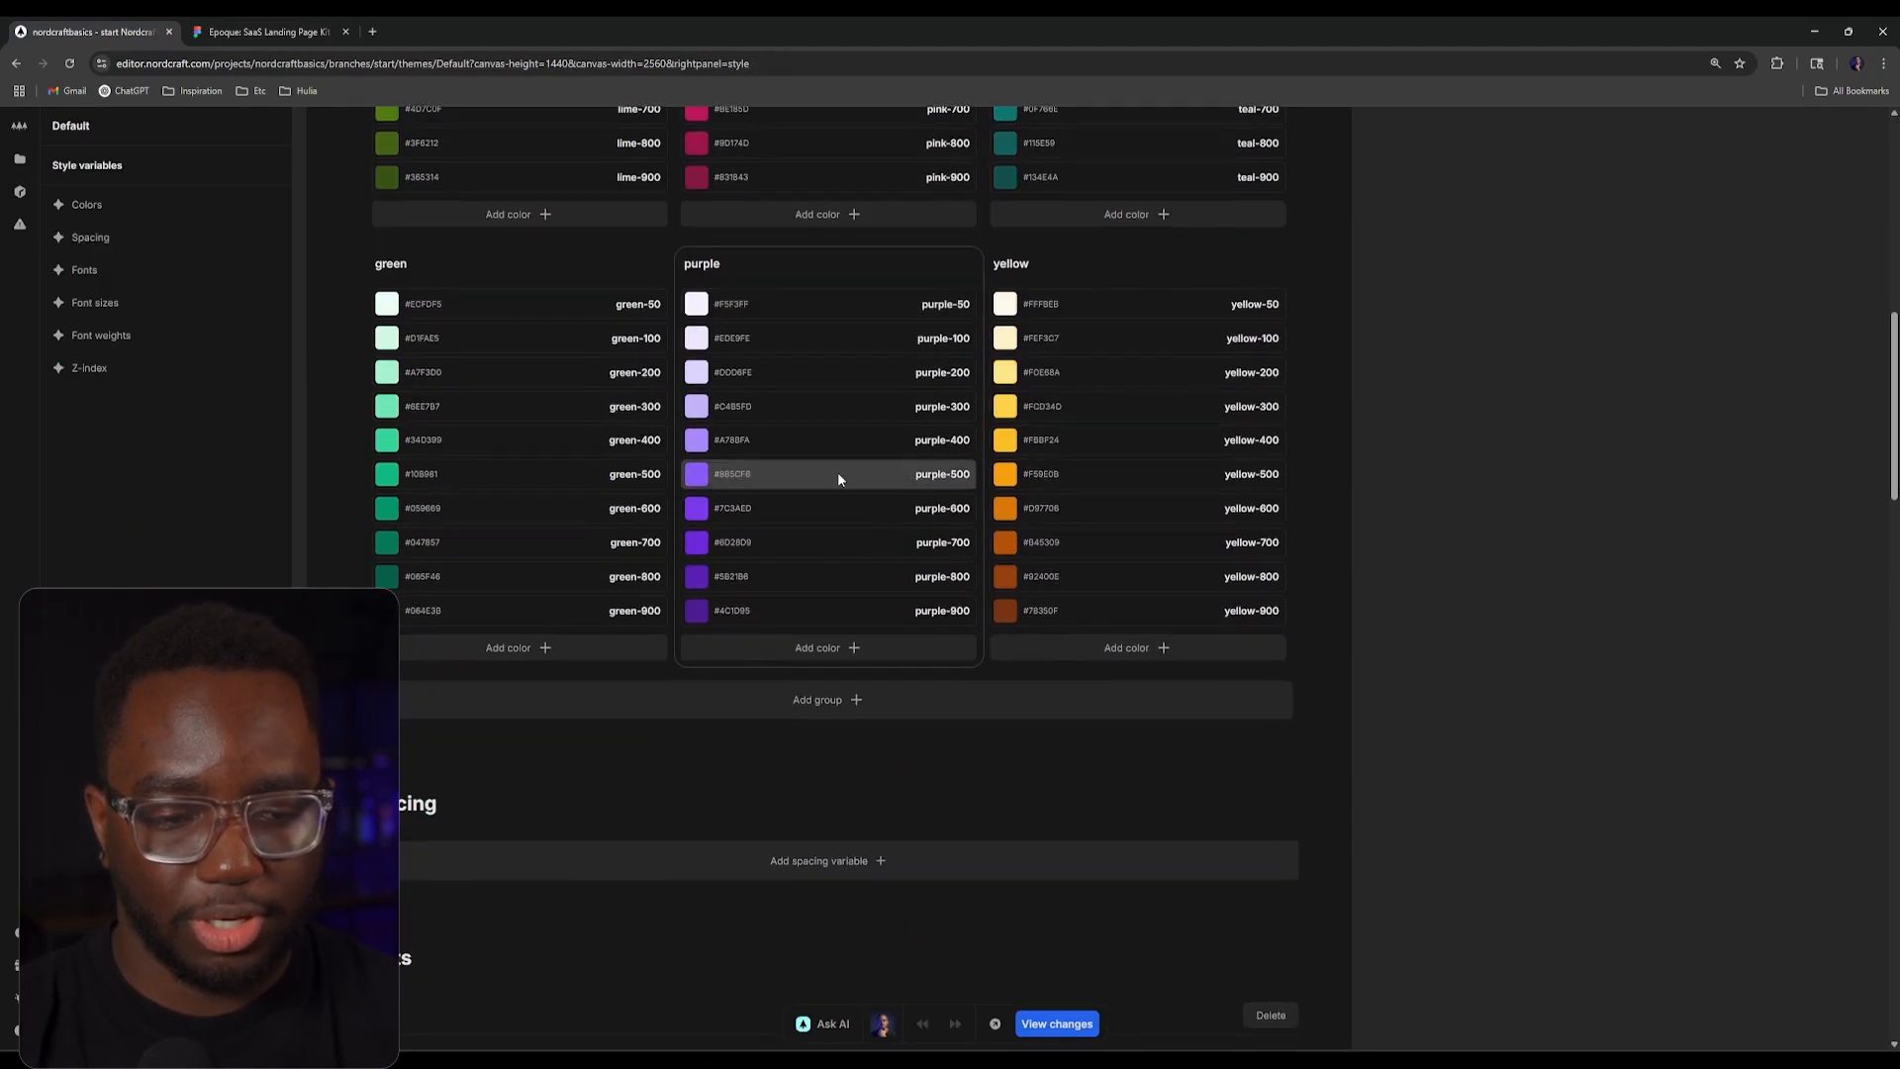
scroll(819, 700, "up", 6)
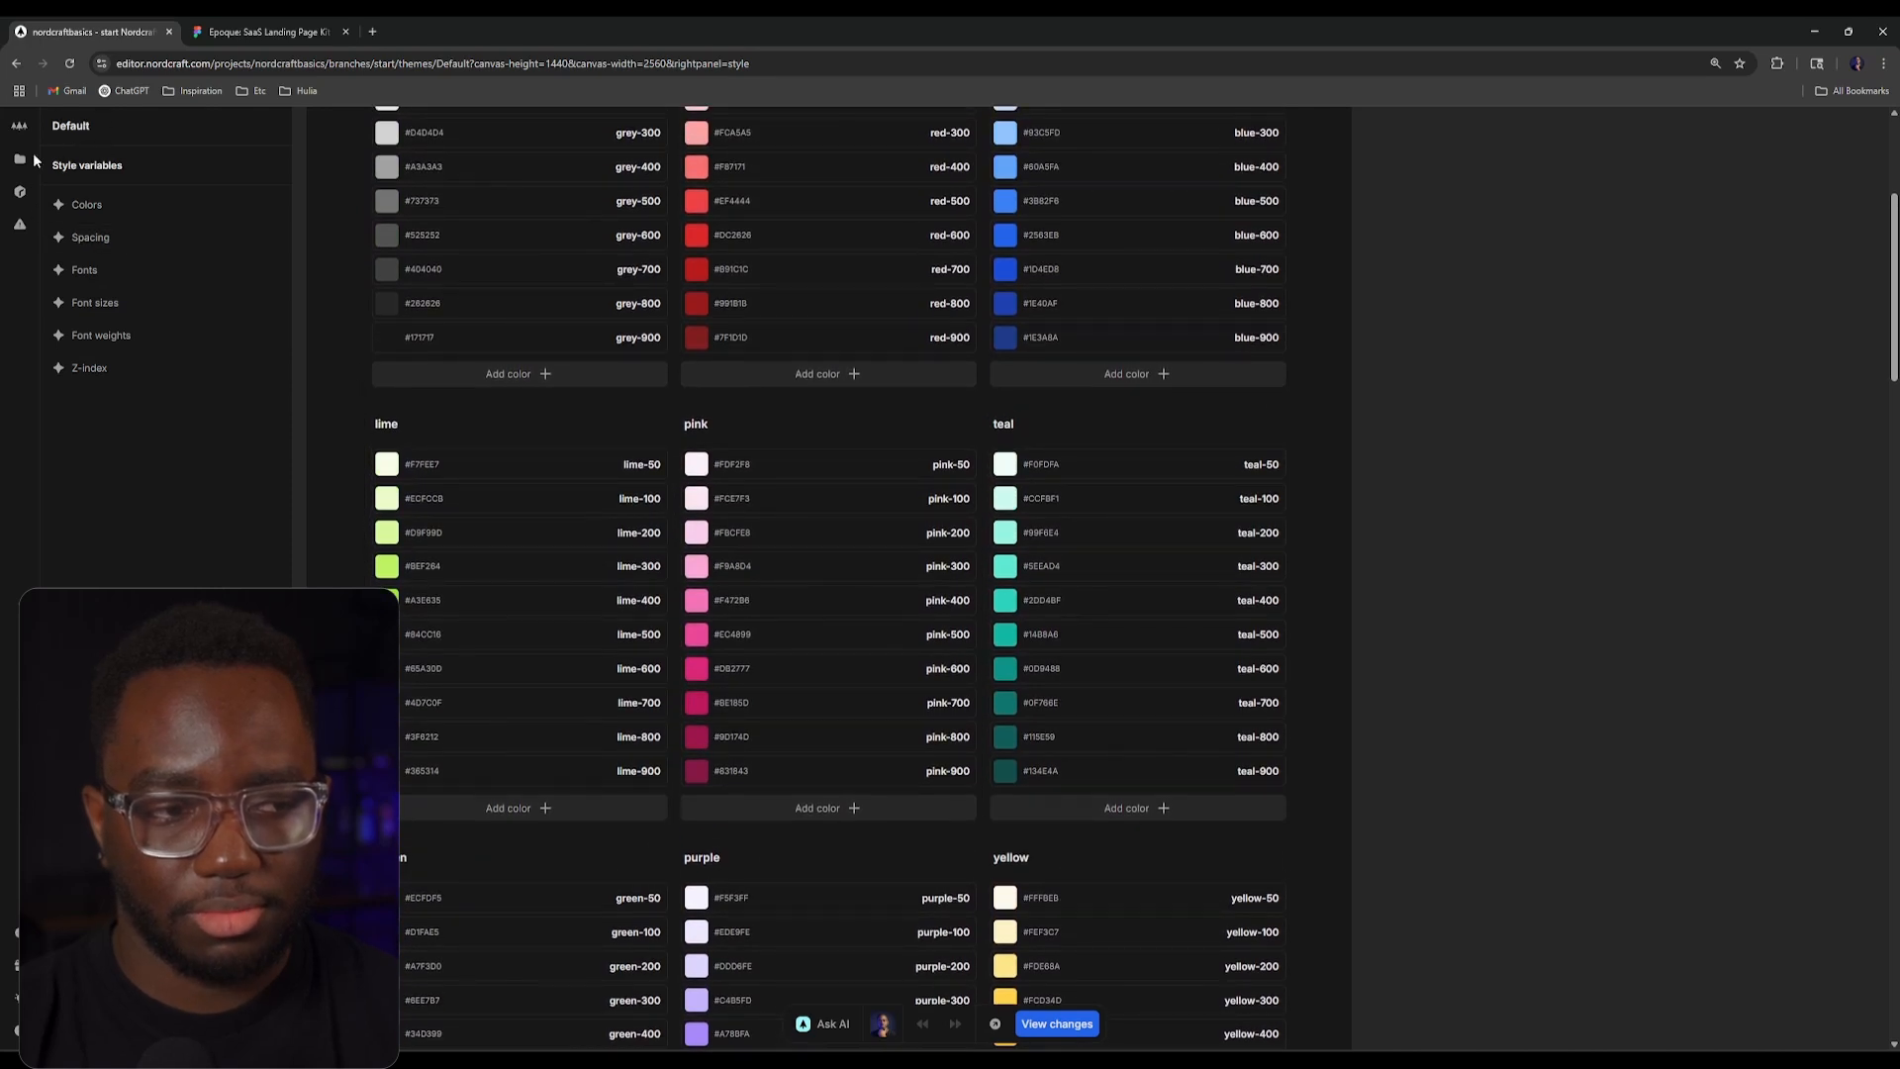
left_click(20, 158)
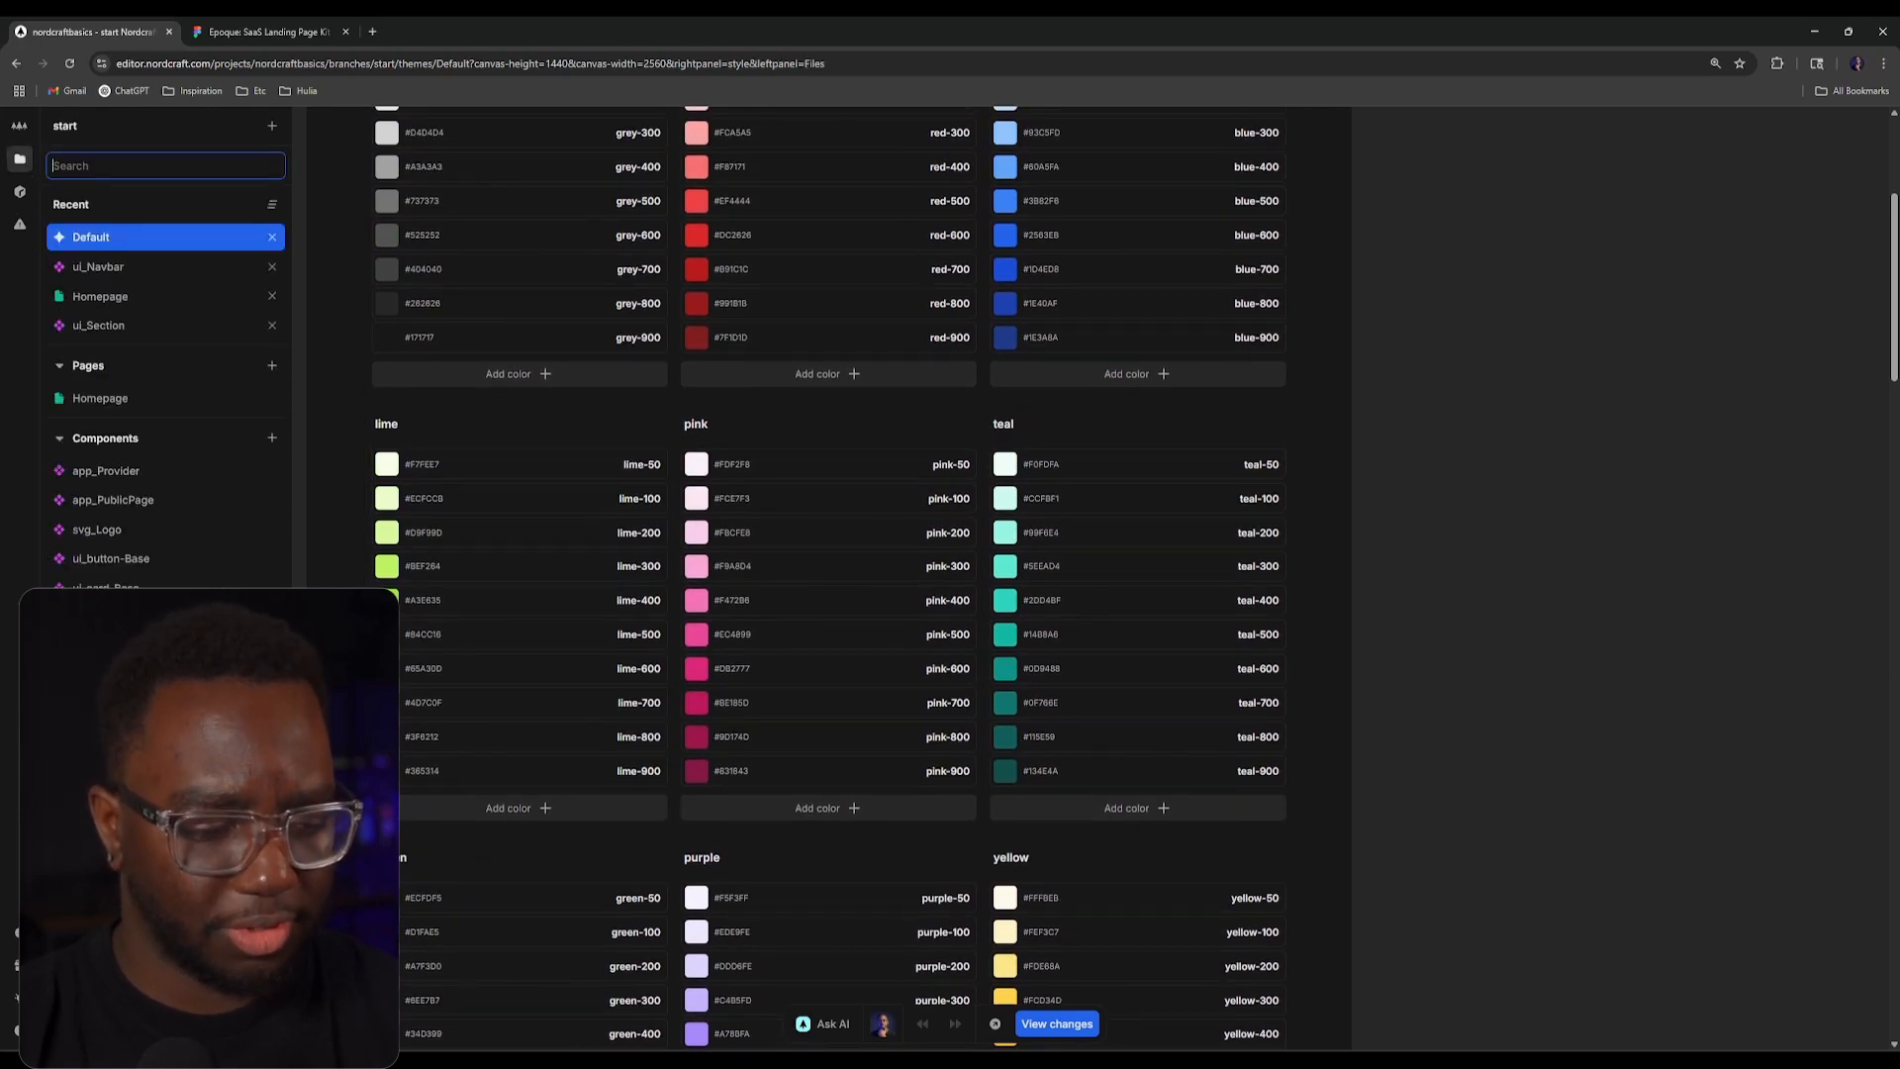
left_click(91, 791)
scroll(1114, 576, "down", 6)
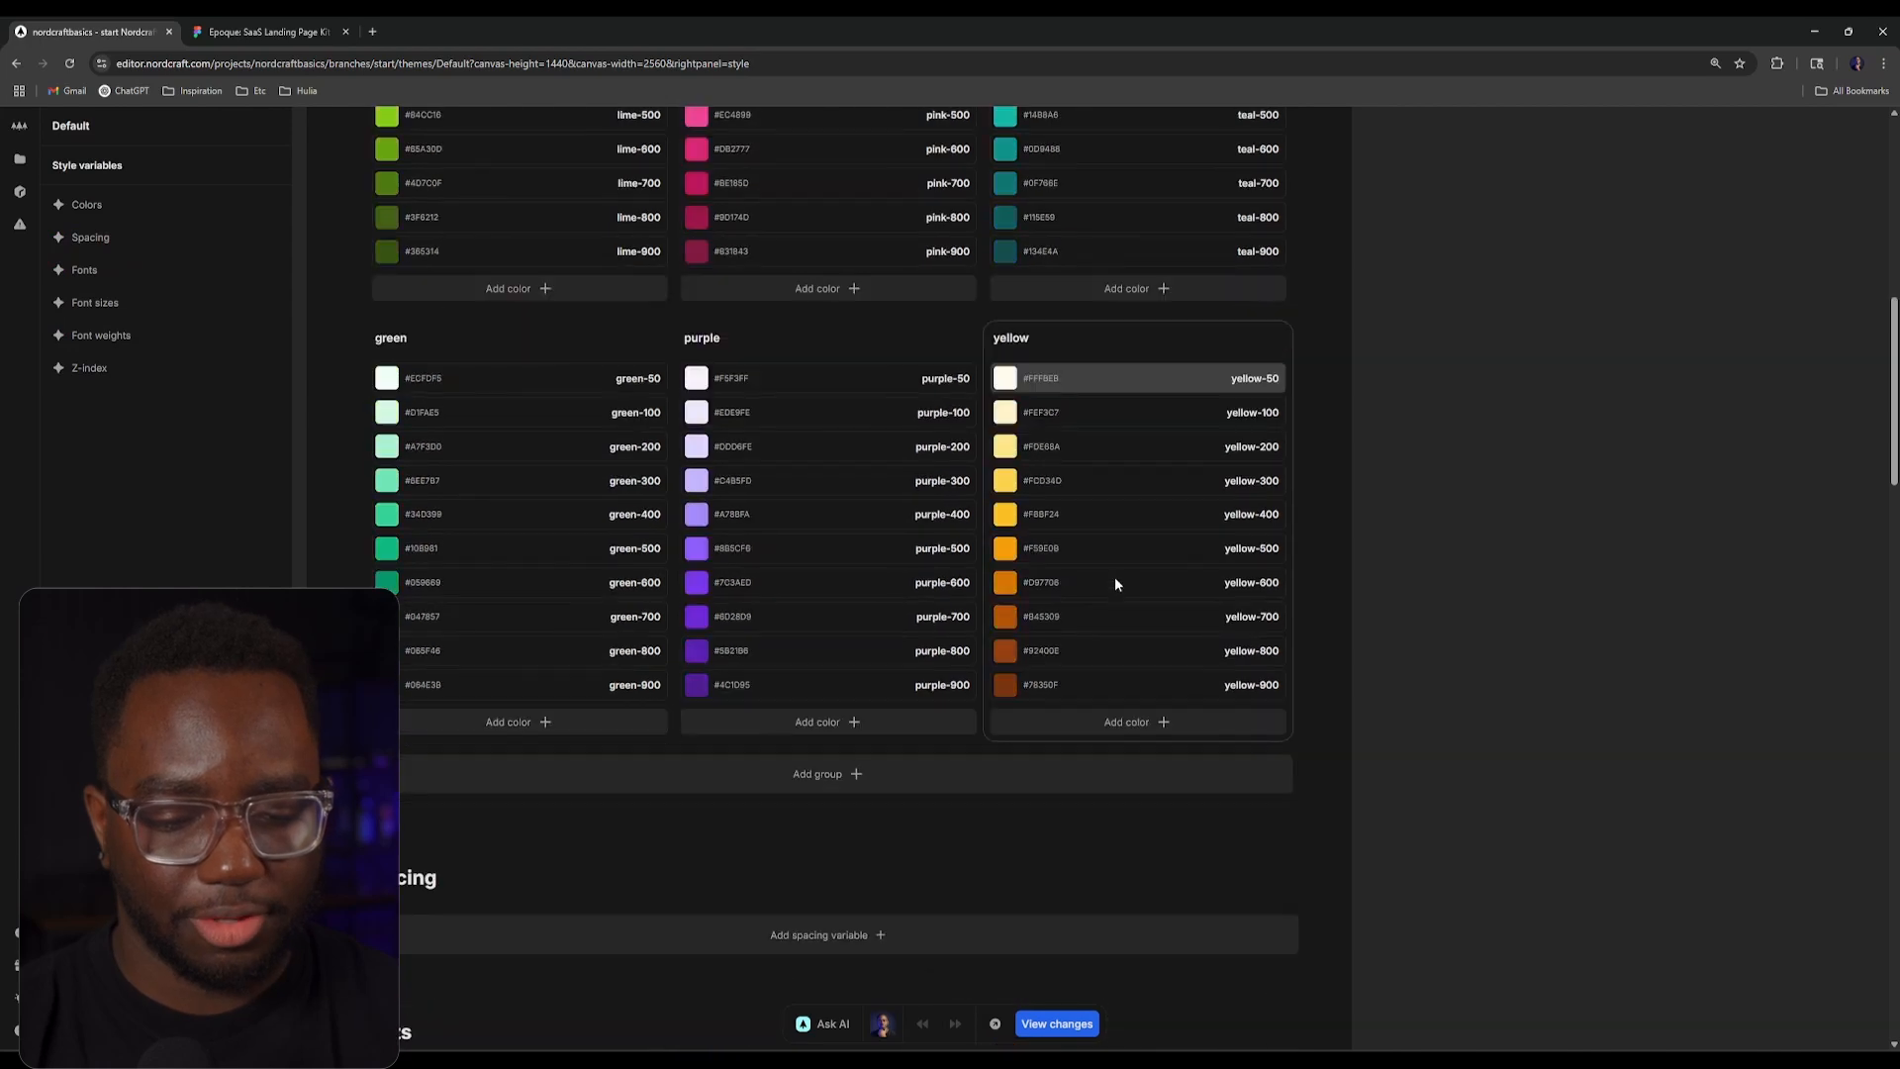
Step: Add a new colour group below the existing ones in the Default theme and name it brand
left_click(801, 737)
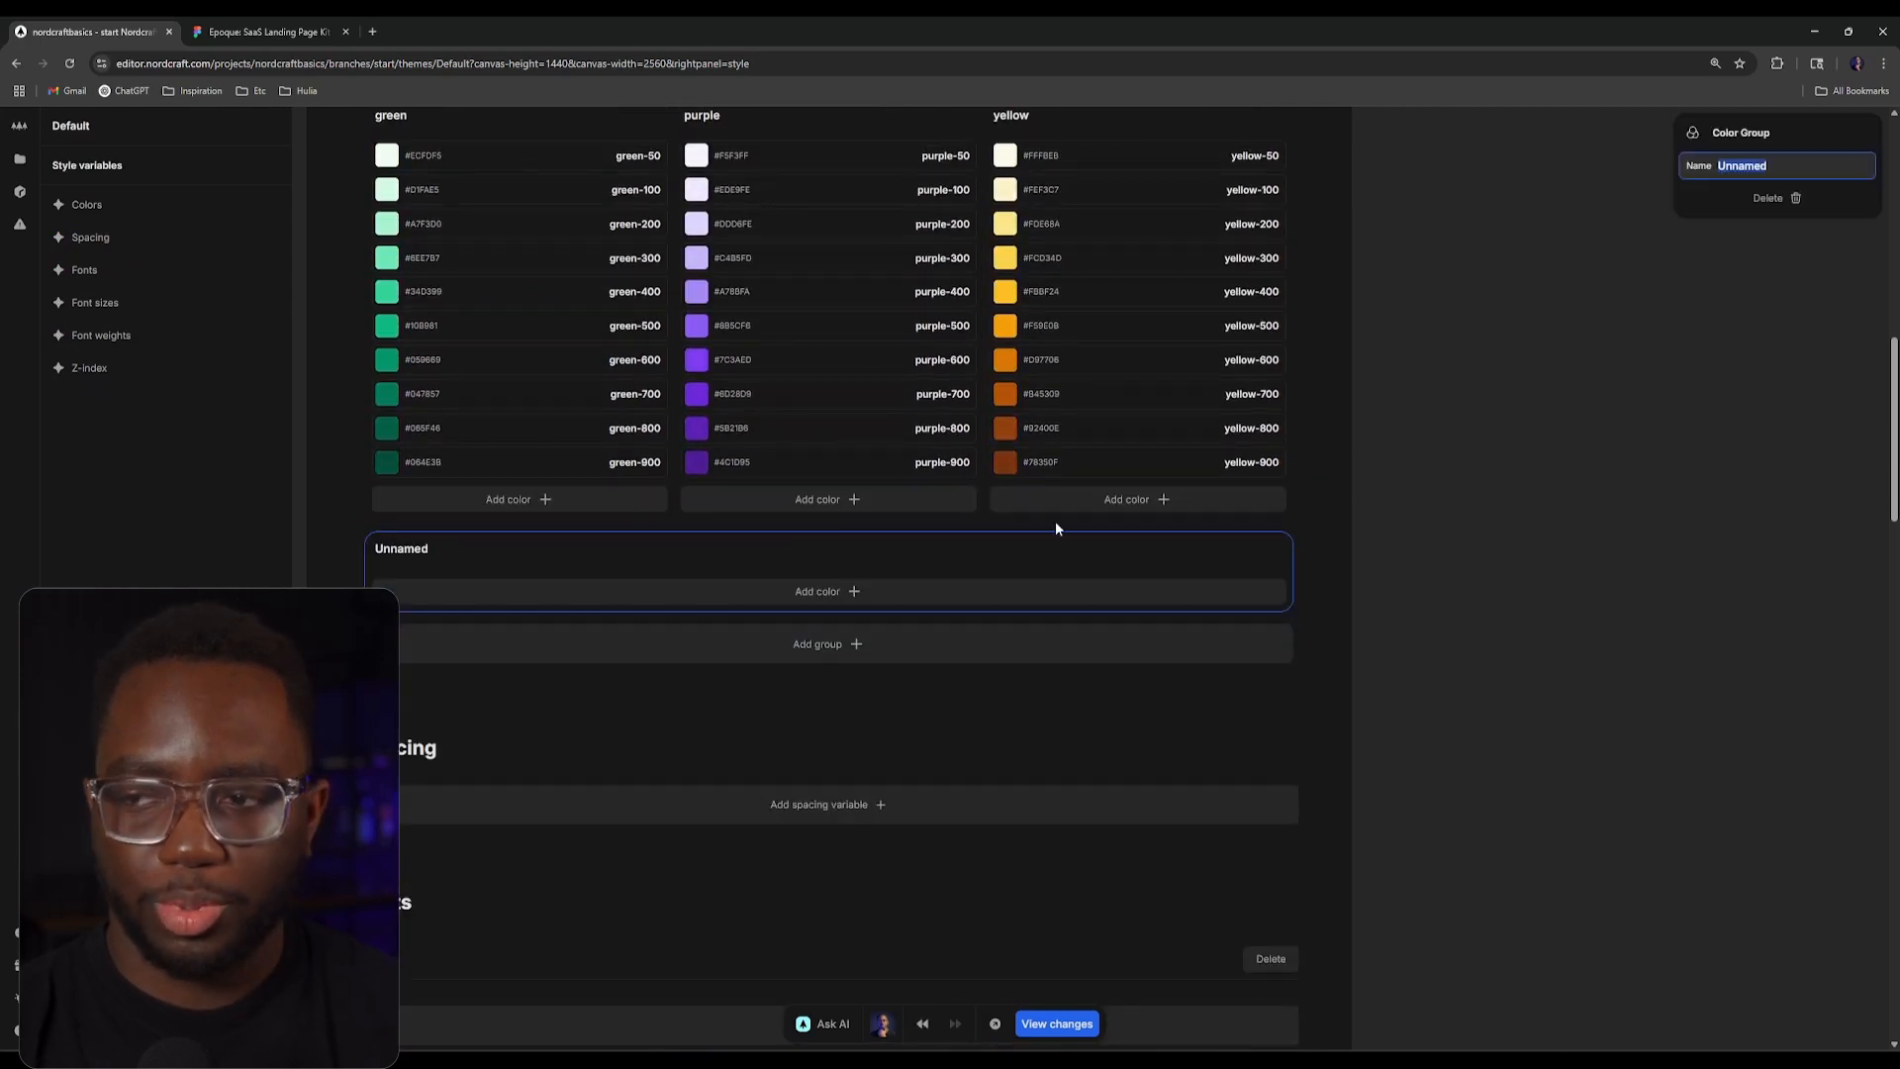
type("brand")
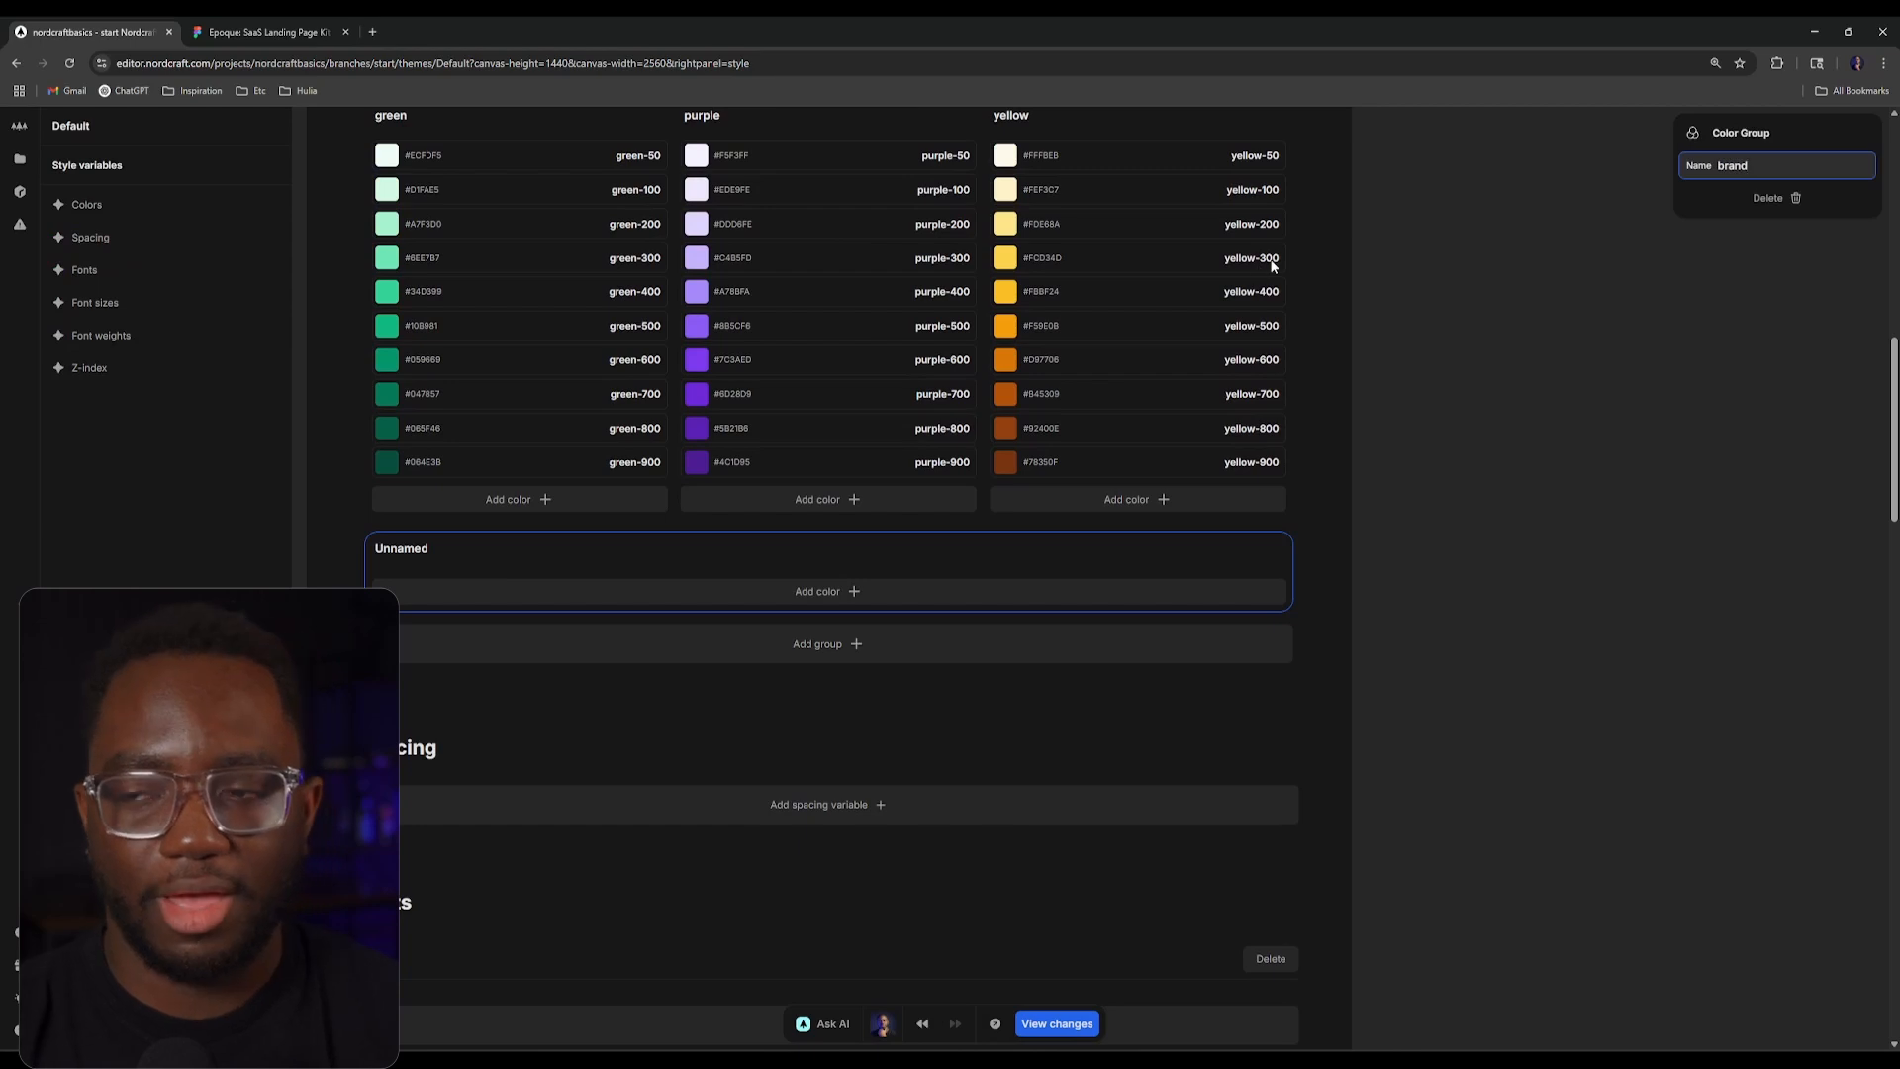
key("Return")
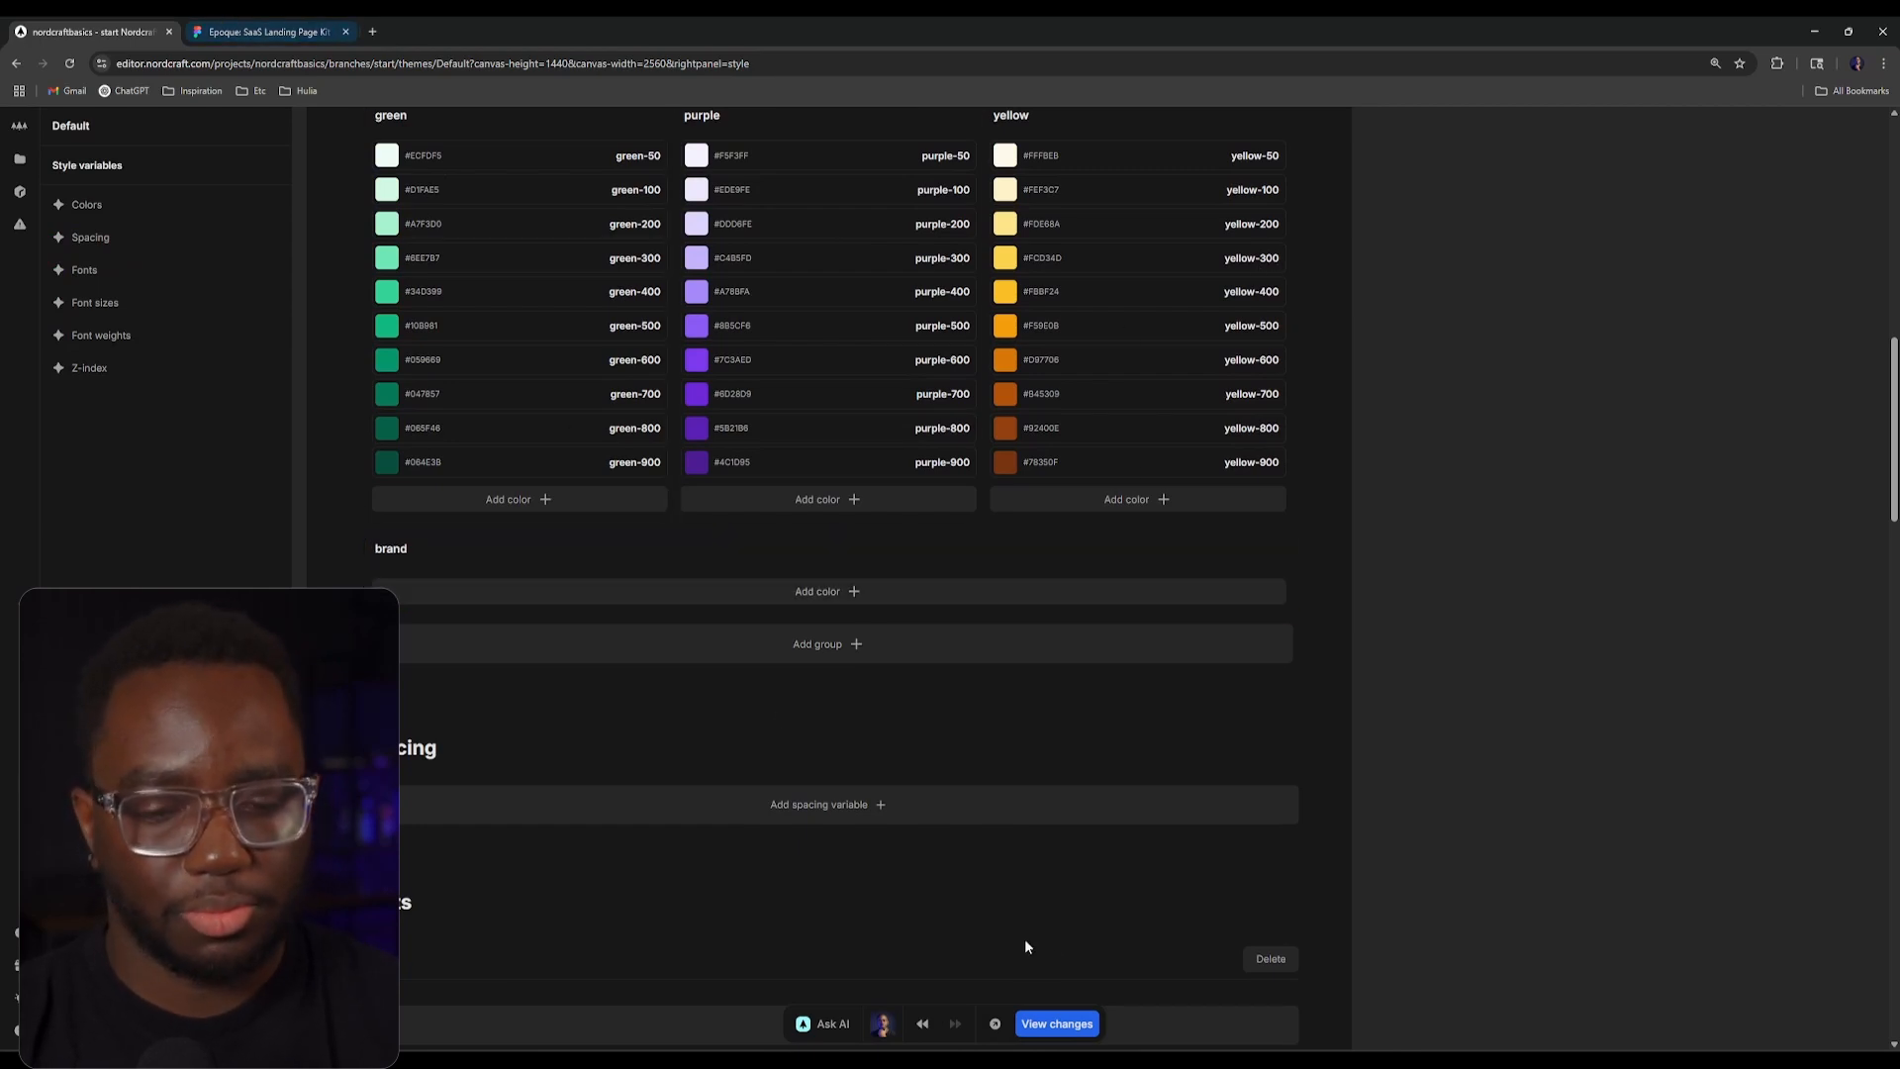
Step: Switch to the Figma design, select the Get Started button and browse the style libraries available for its fill
left_click(287, 32)
left_click(1058, 449)
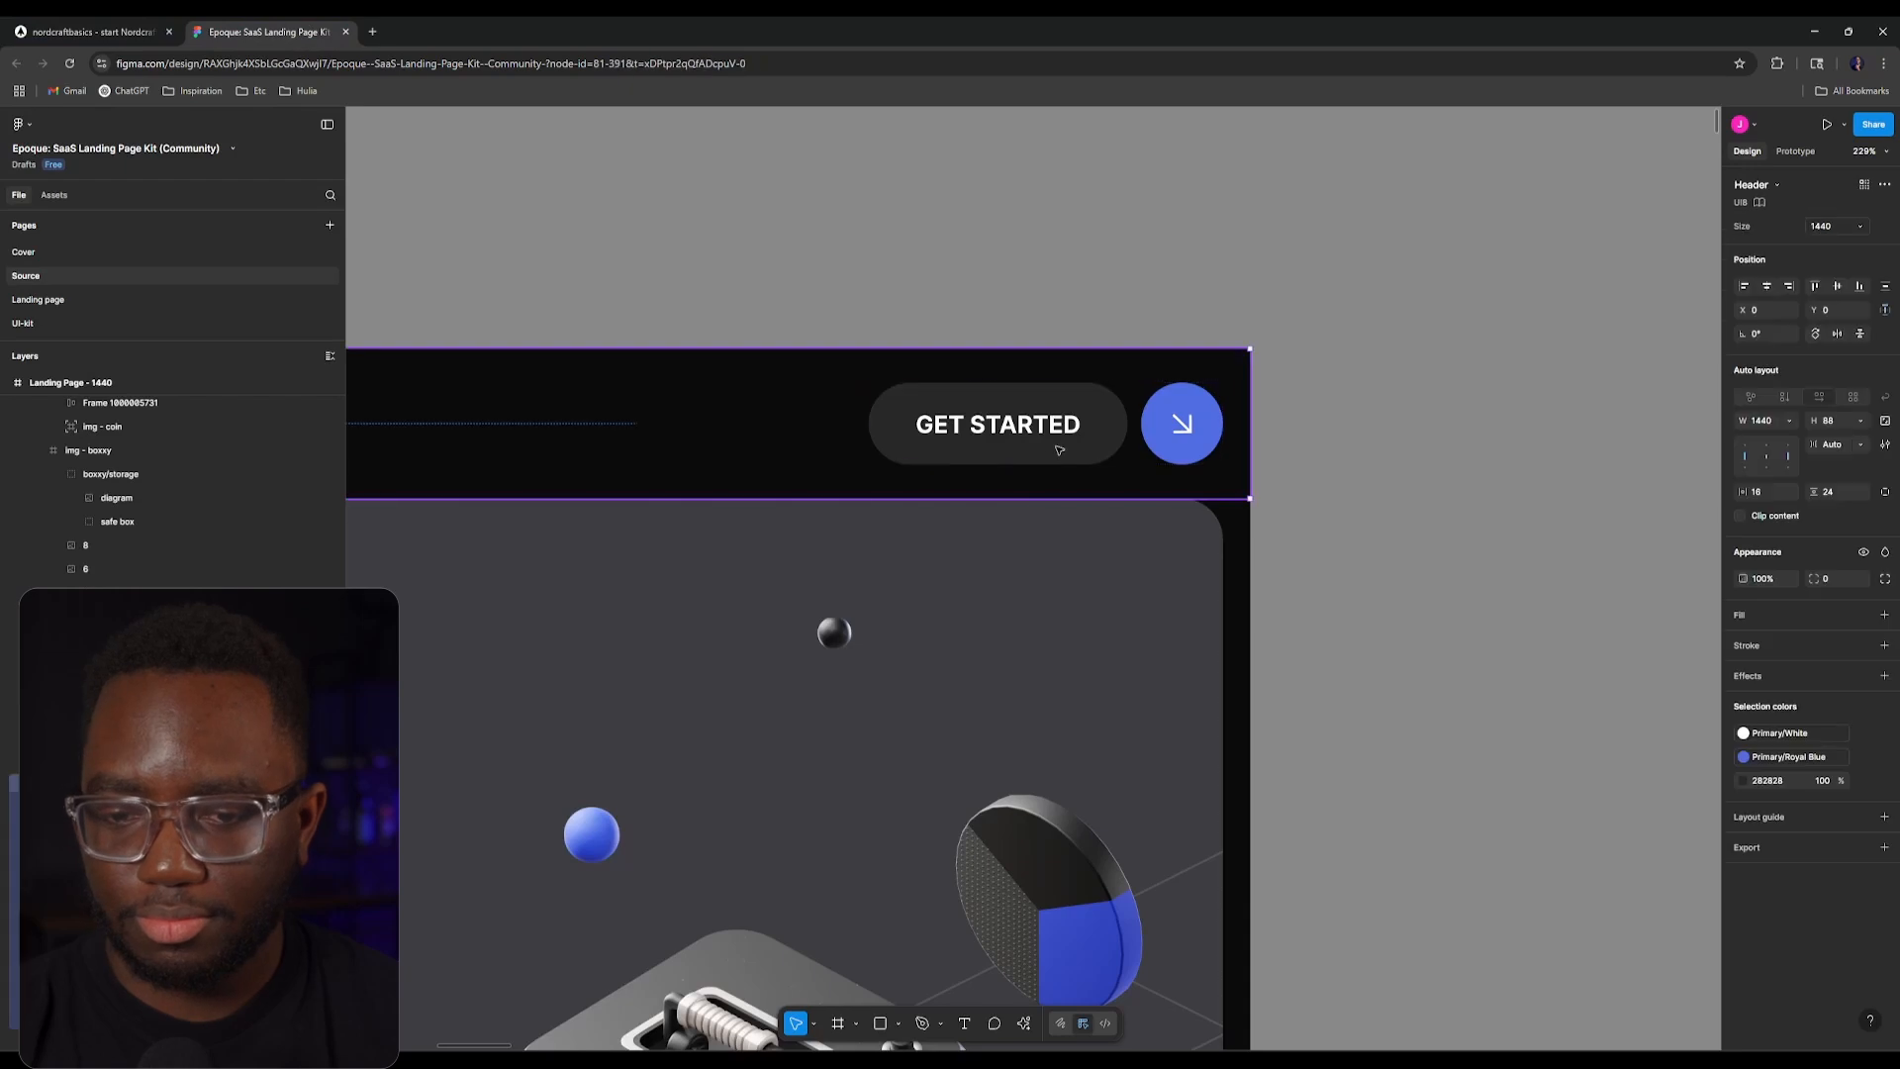
left_click(1058, 449)
left_click(1058, 449)
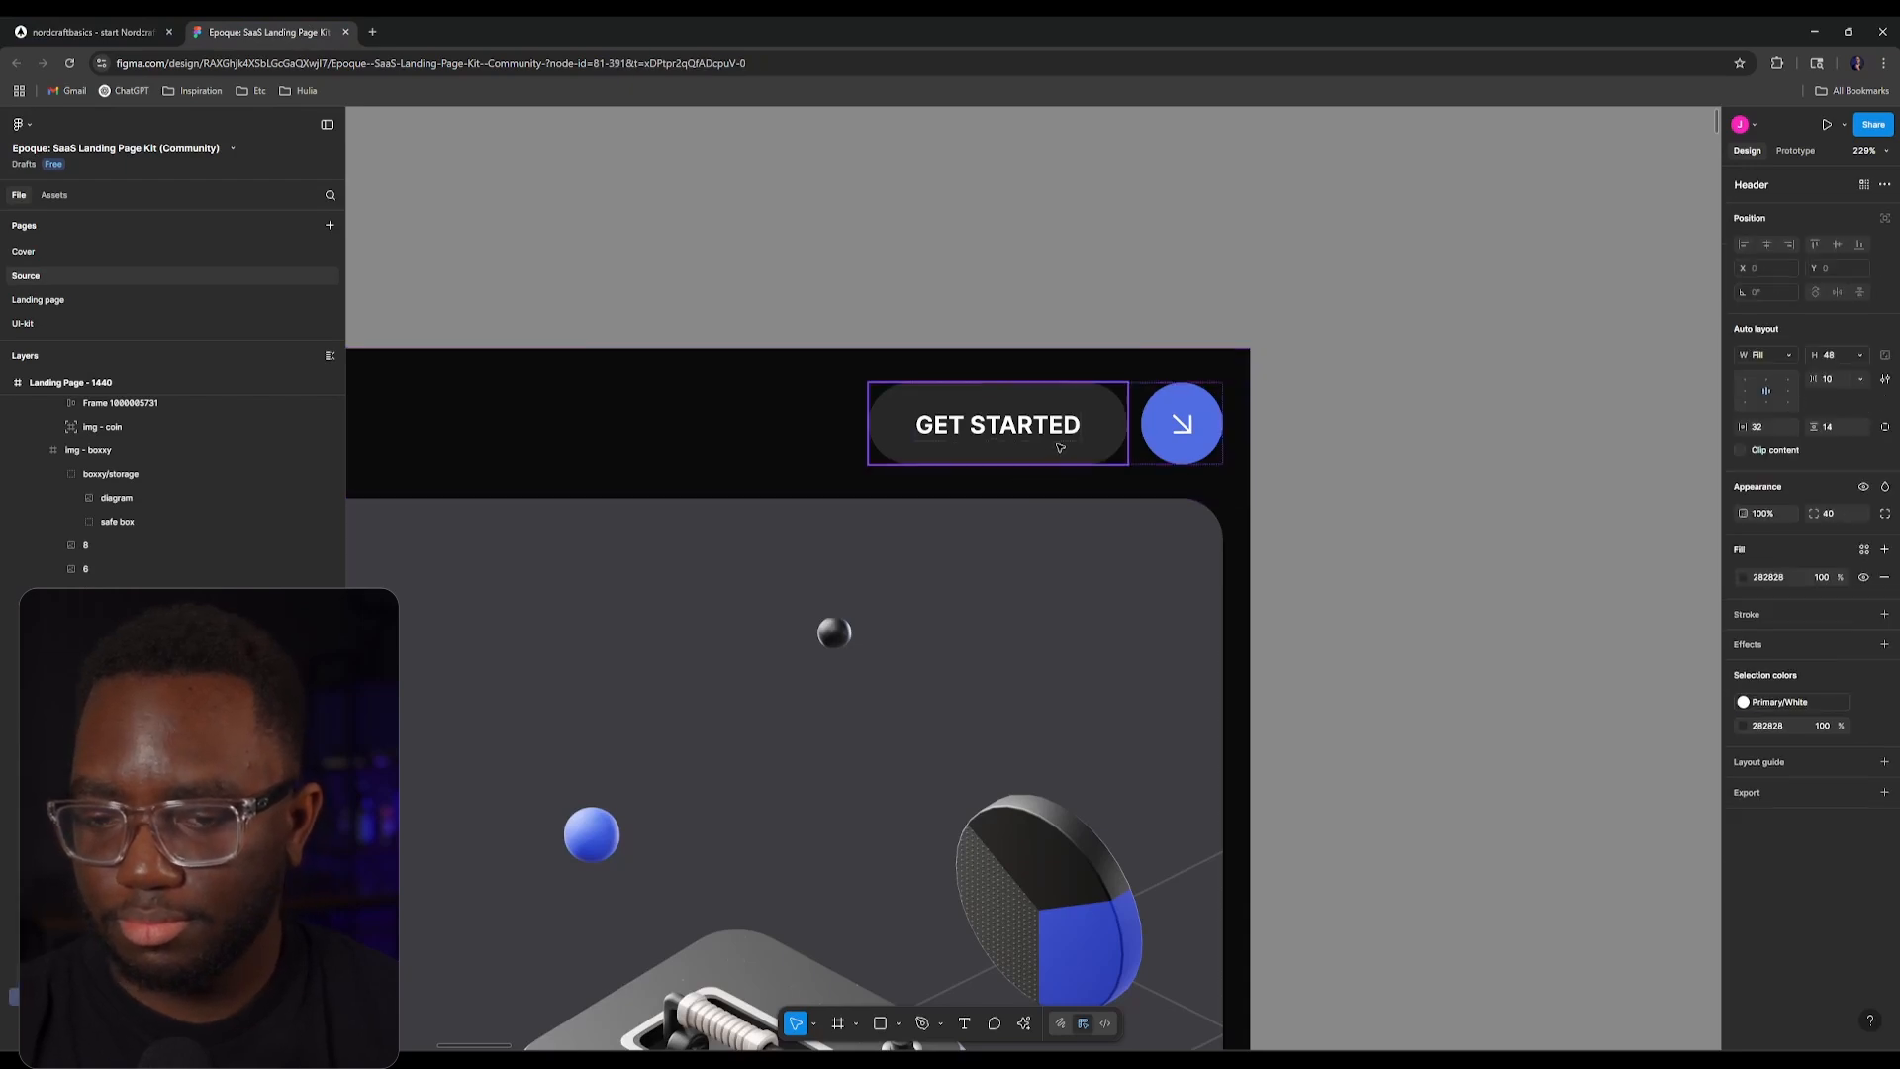
left_click(1863, 549)
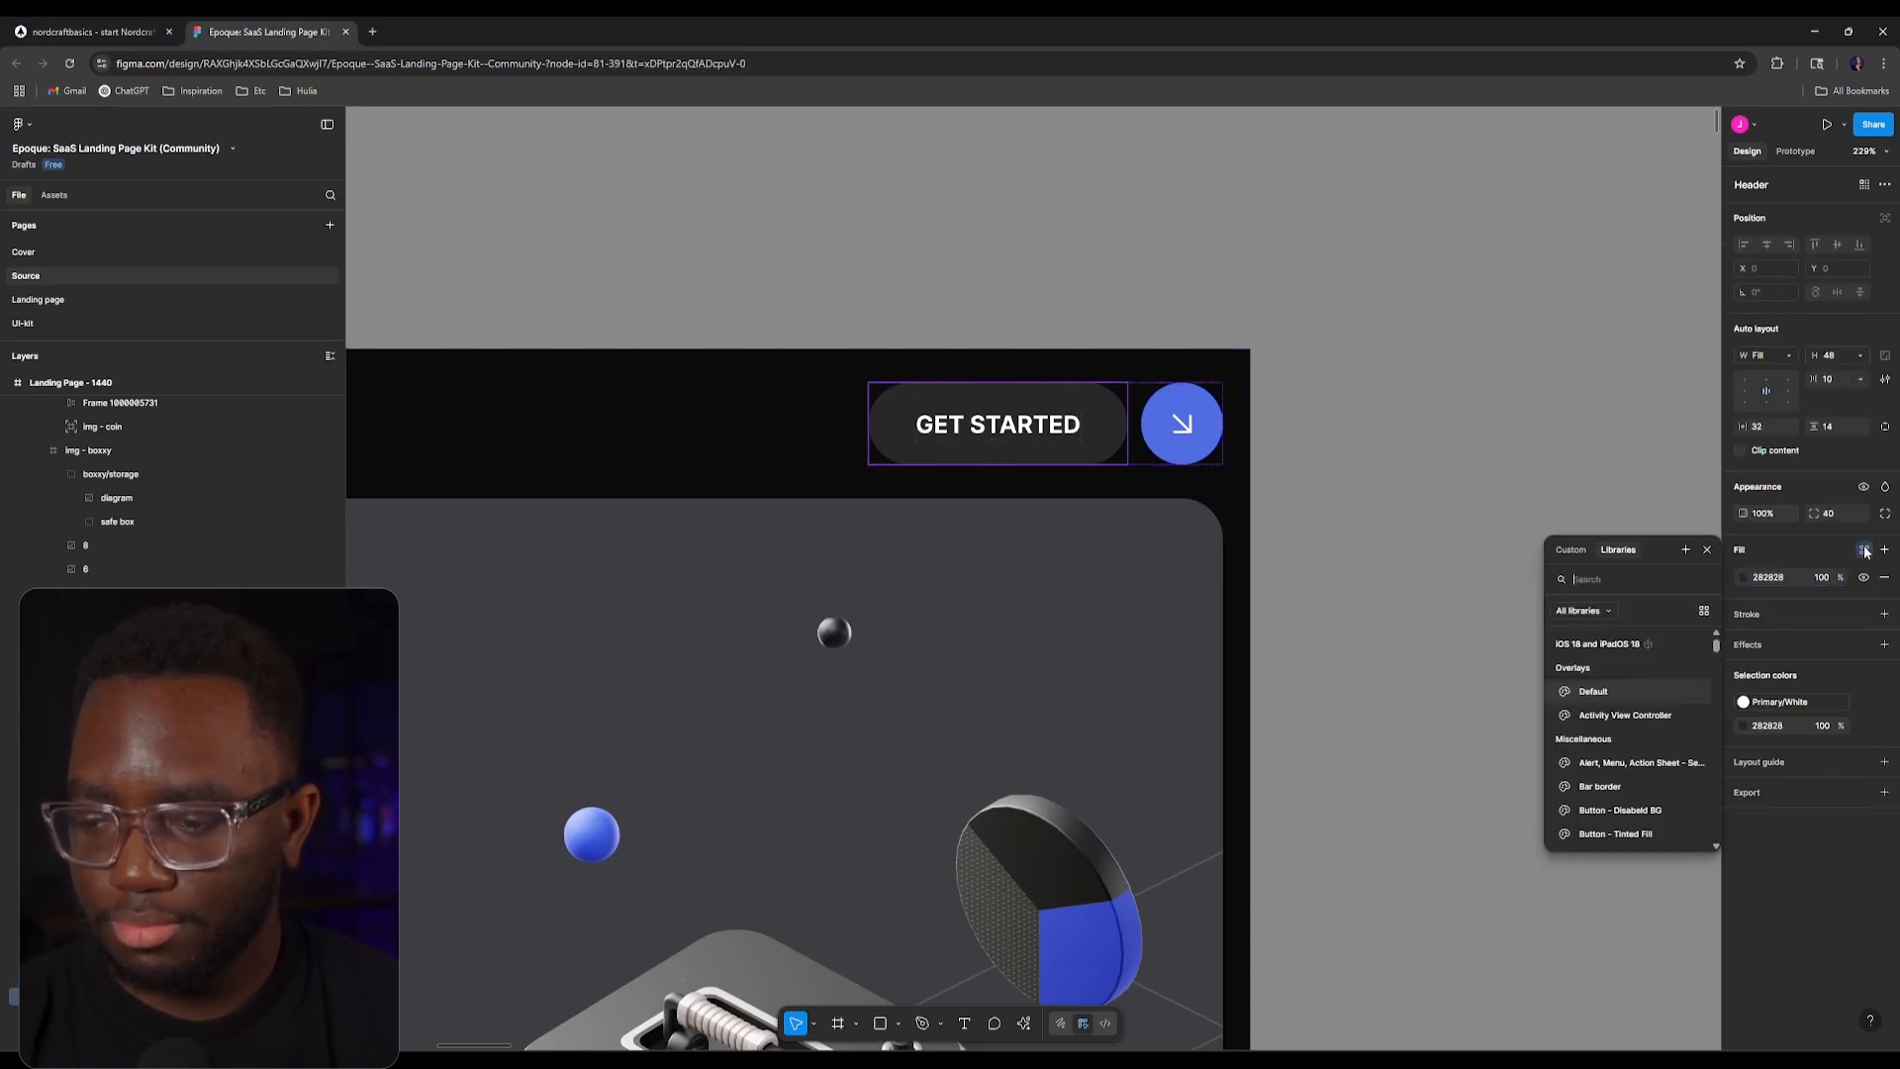
scroll(1626, 740, "down", 3)
left_click(1567, 600)
Step: Undo the recent changes in the Figma file to restore the Get Started button's Secondary/Dark Grey fill style
key("ctrl+z")
key("ctrl+z")
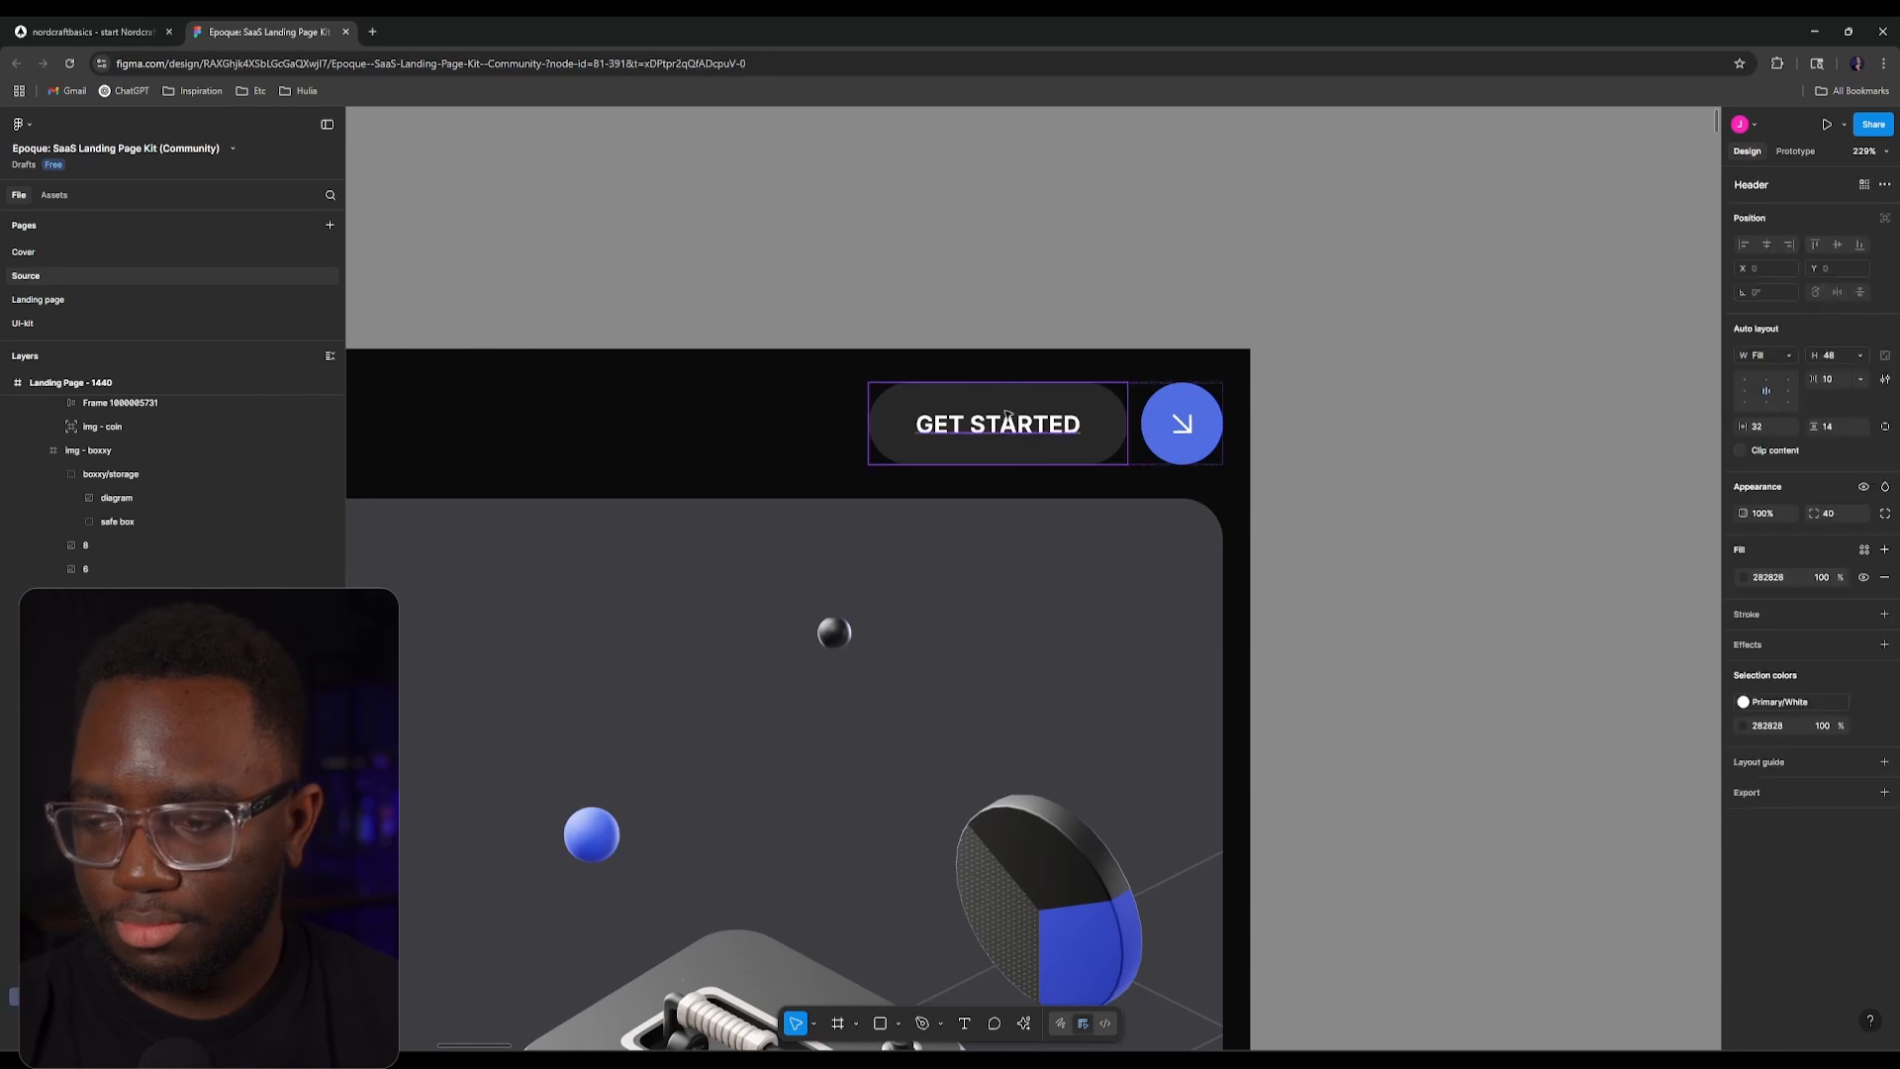
key("ctrl+z")
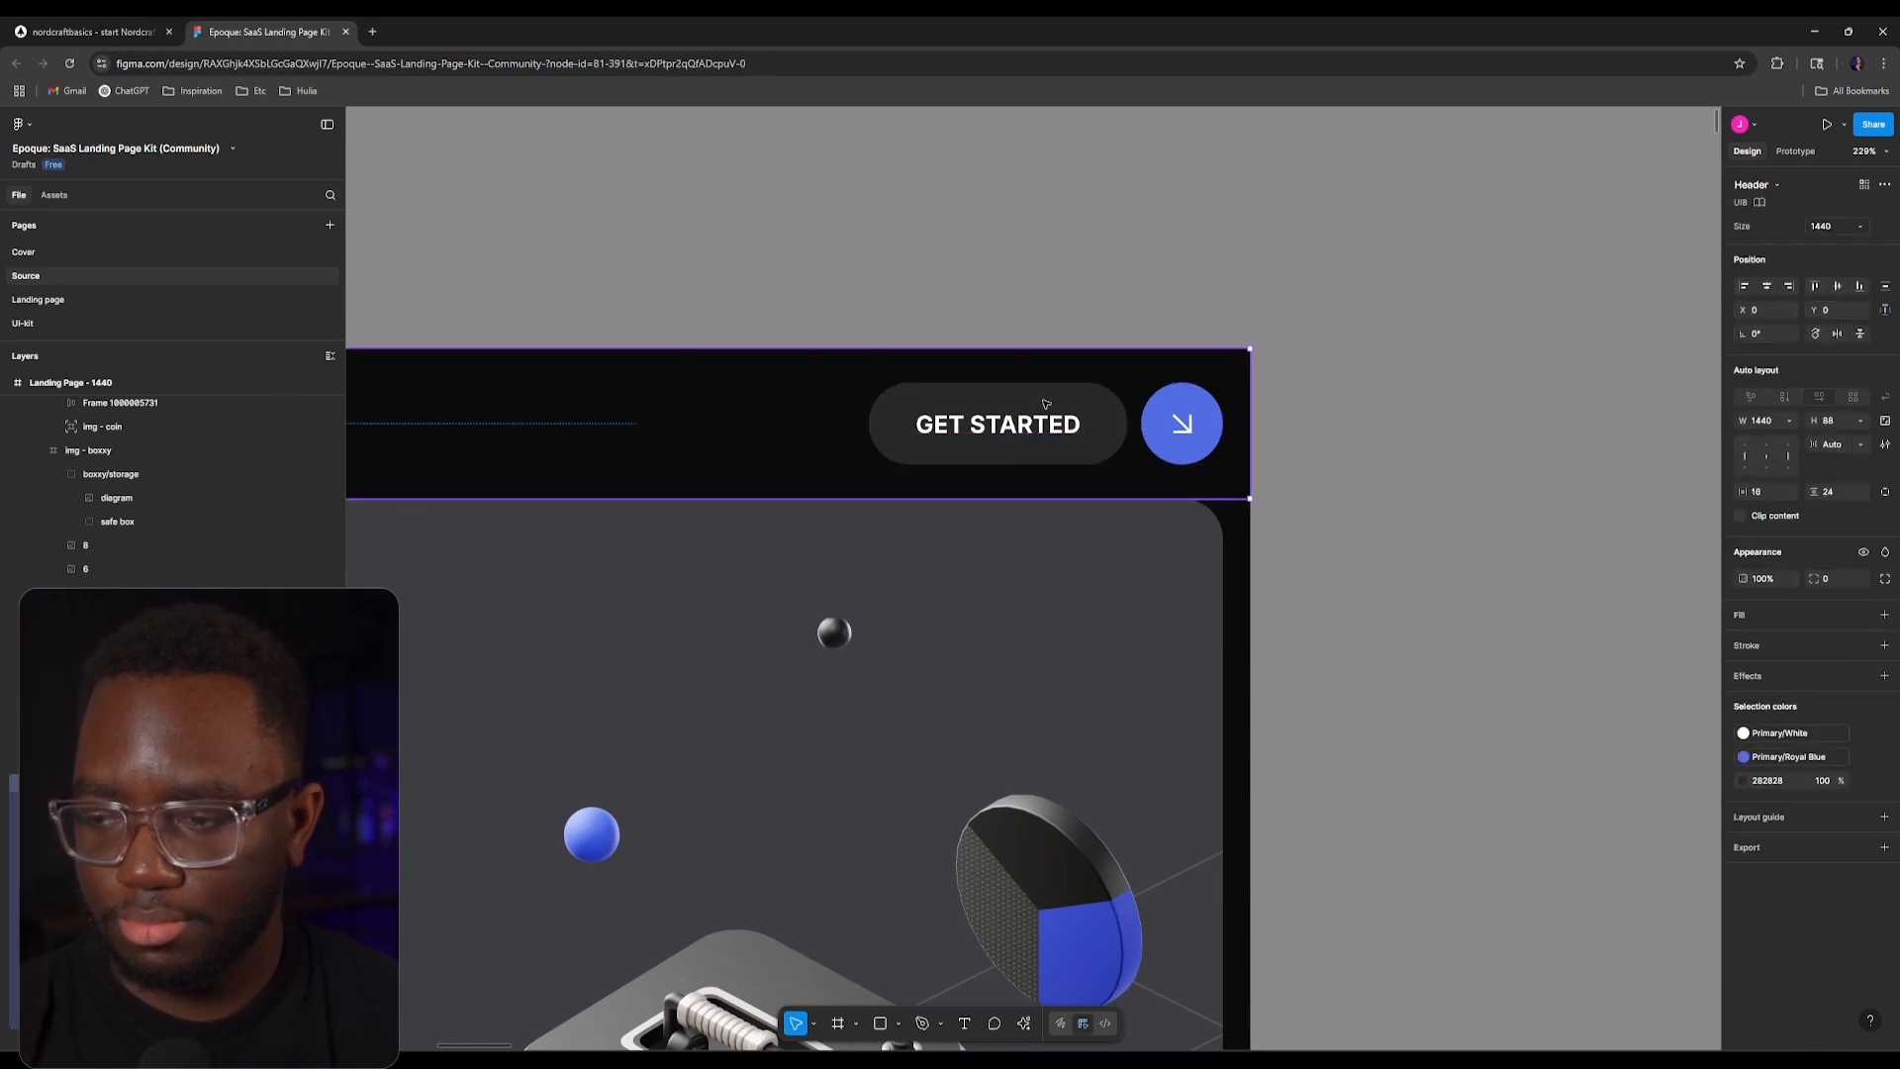
left_click(1045, 404)
key("ctrl+z")
key("ctrl+z")
key("ctrl+z")
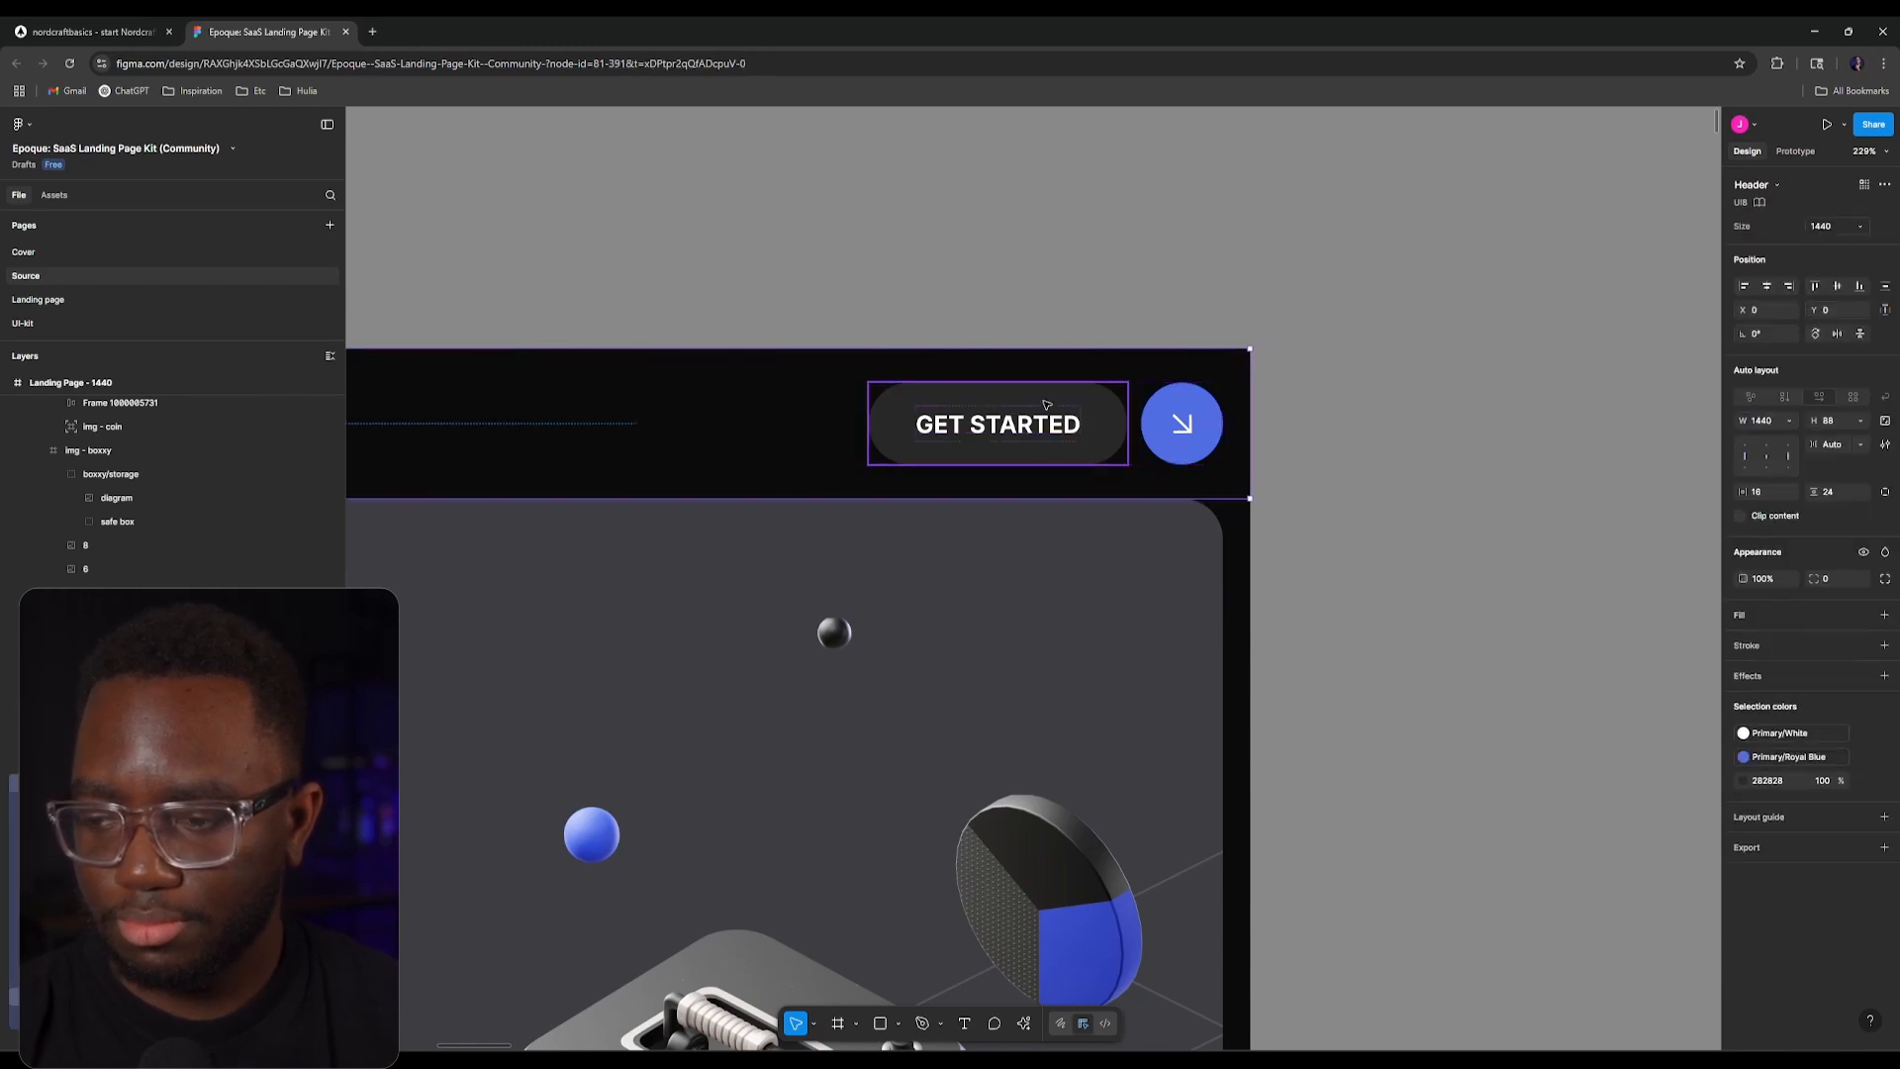
double_click(1047, 405)
double_click(1047, 405)
key("ctrl+z")
key("ctrl+z")
key("ctrl+z")
key("ctrl+z")
key("ctrl+z")
key("ctrl+z")
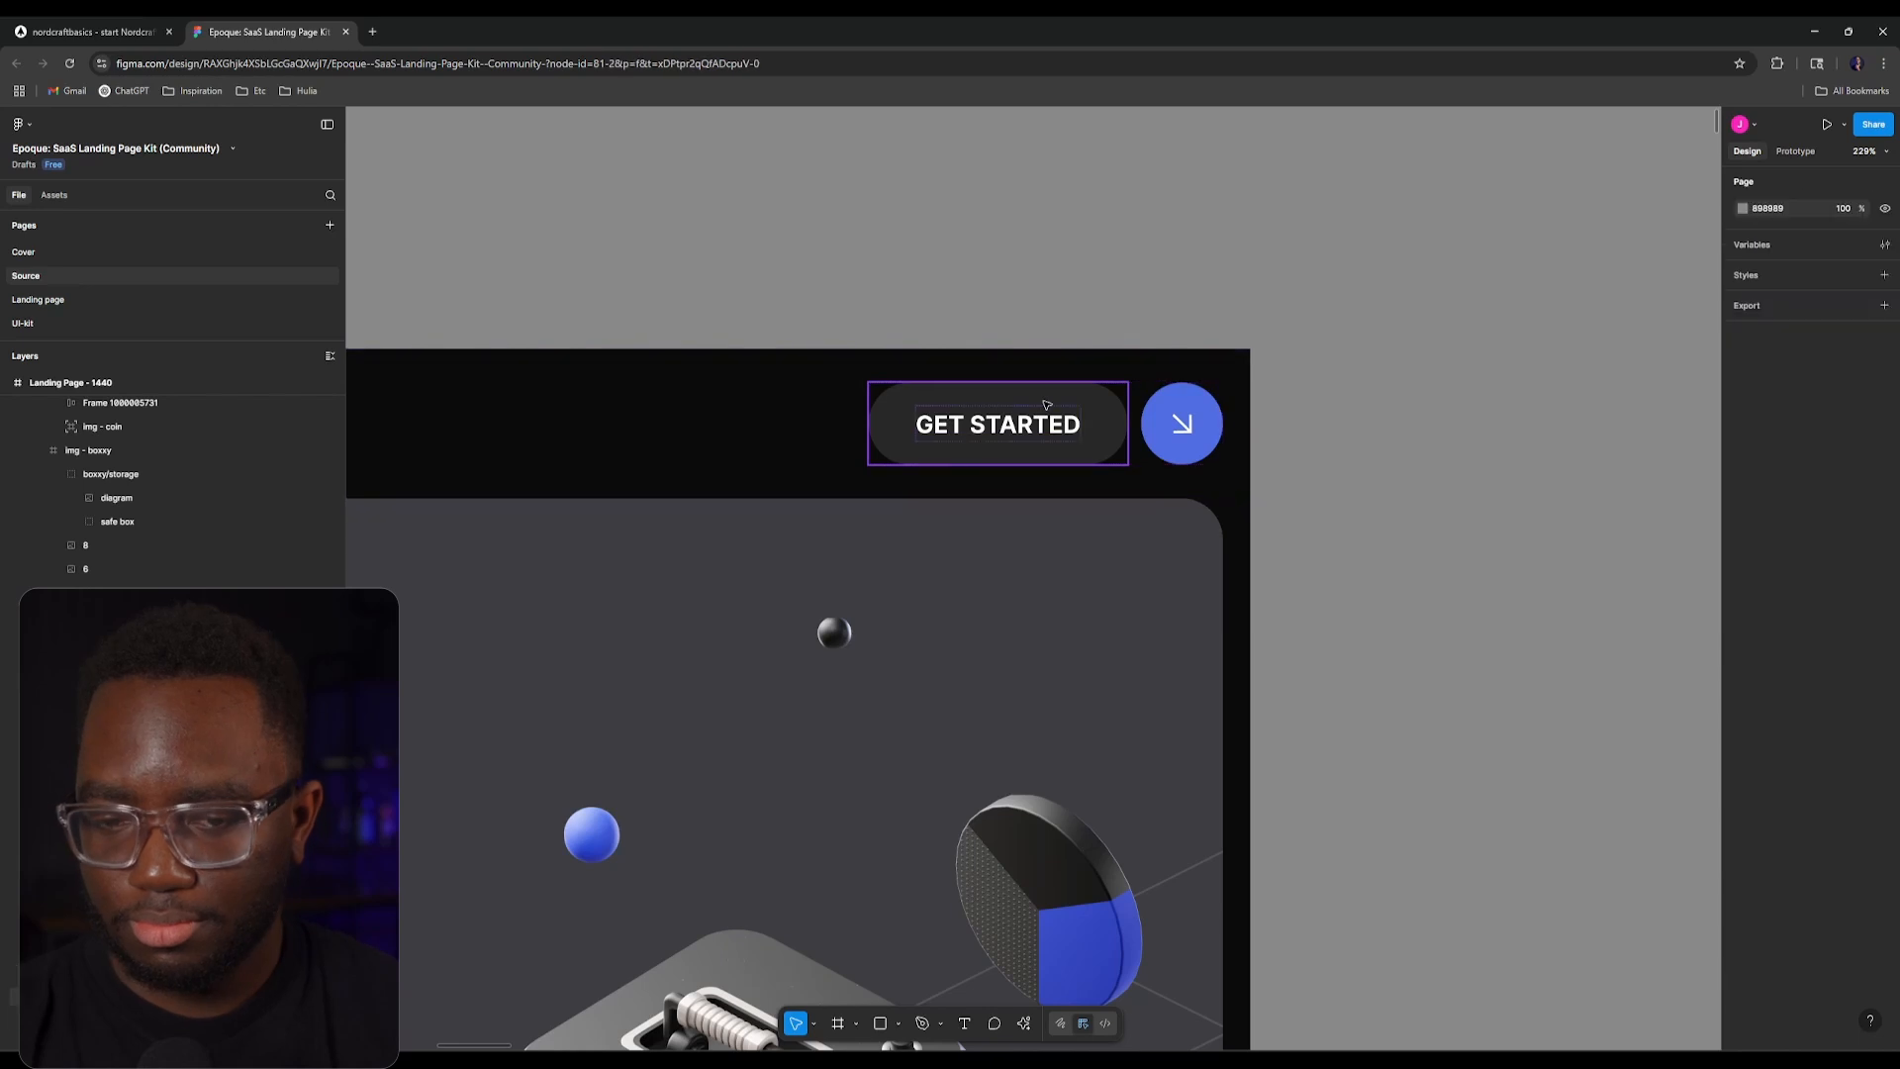
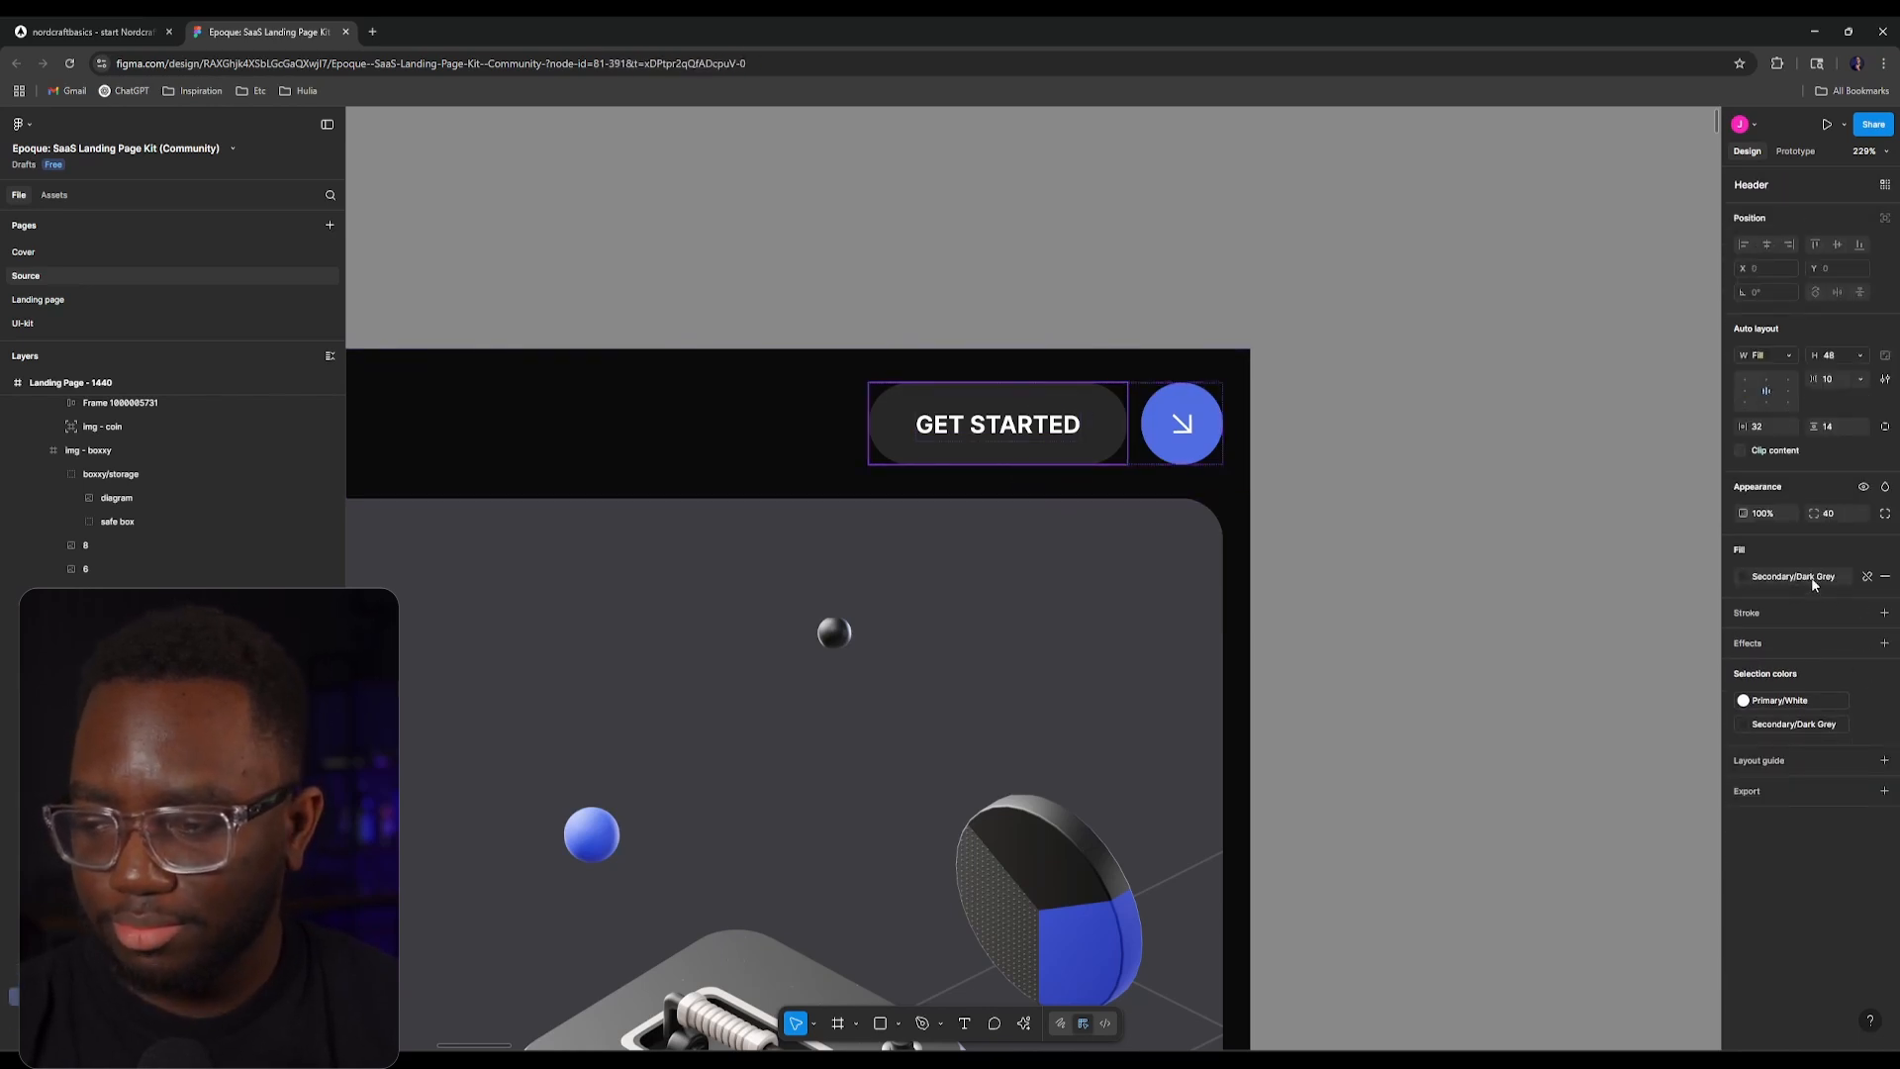
Step: Deselect the button and check the Figma file's variables
left_click(1642, 385)
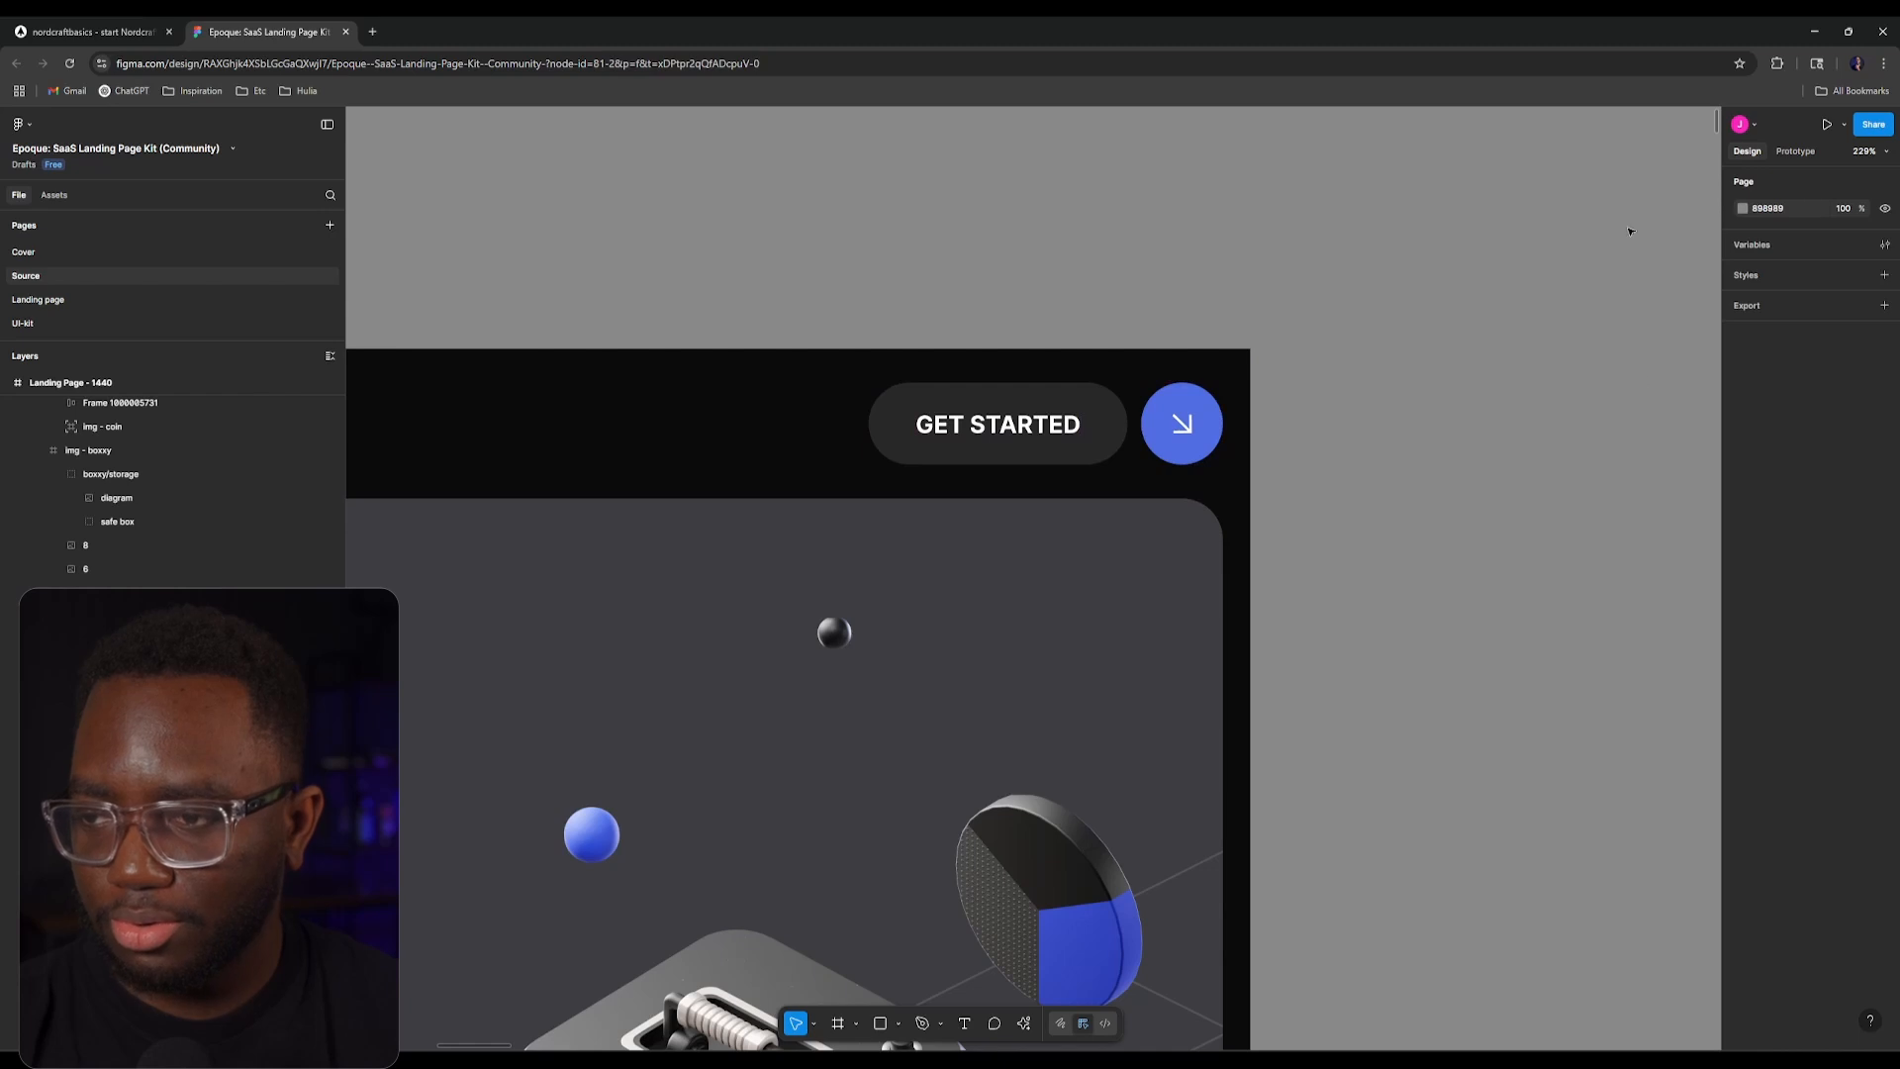
left_click(1883, 244)
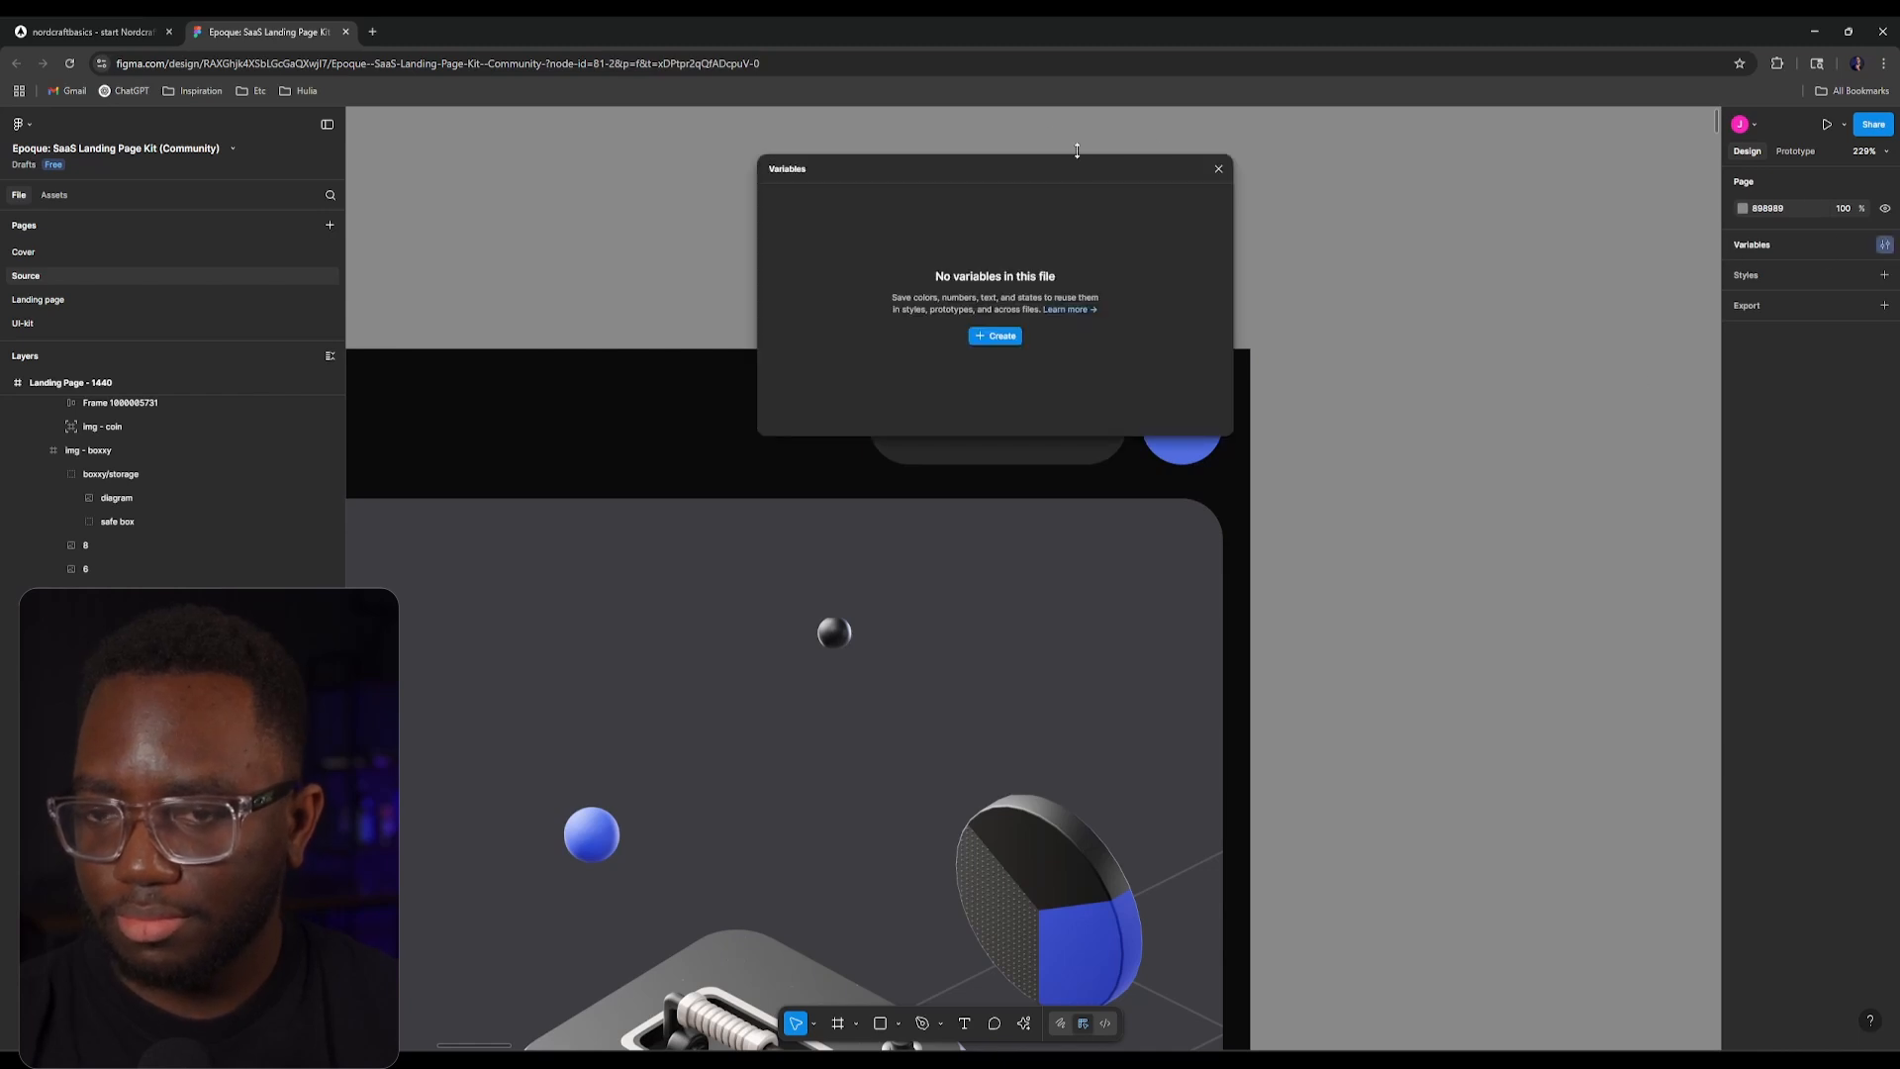
left_click(1218, 171)
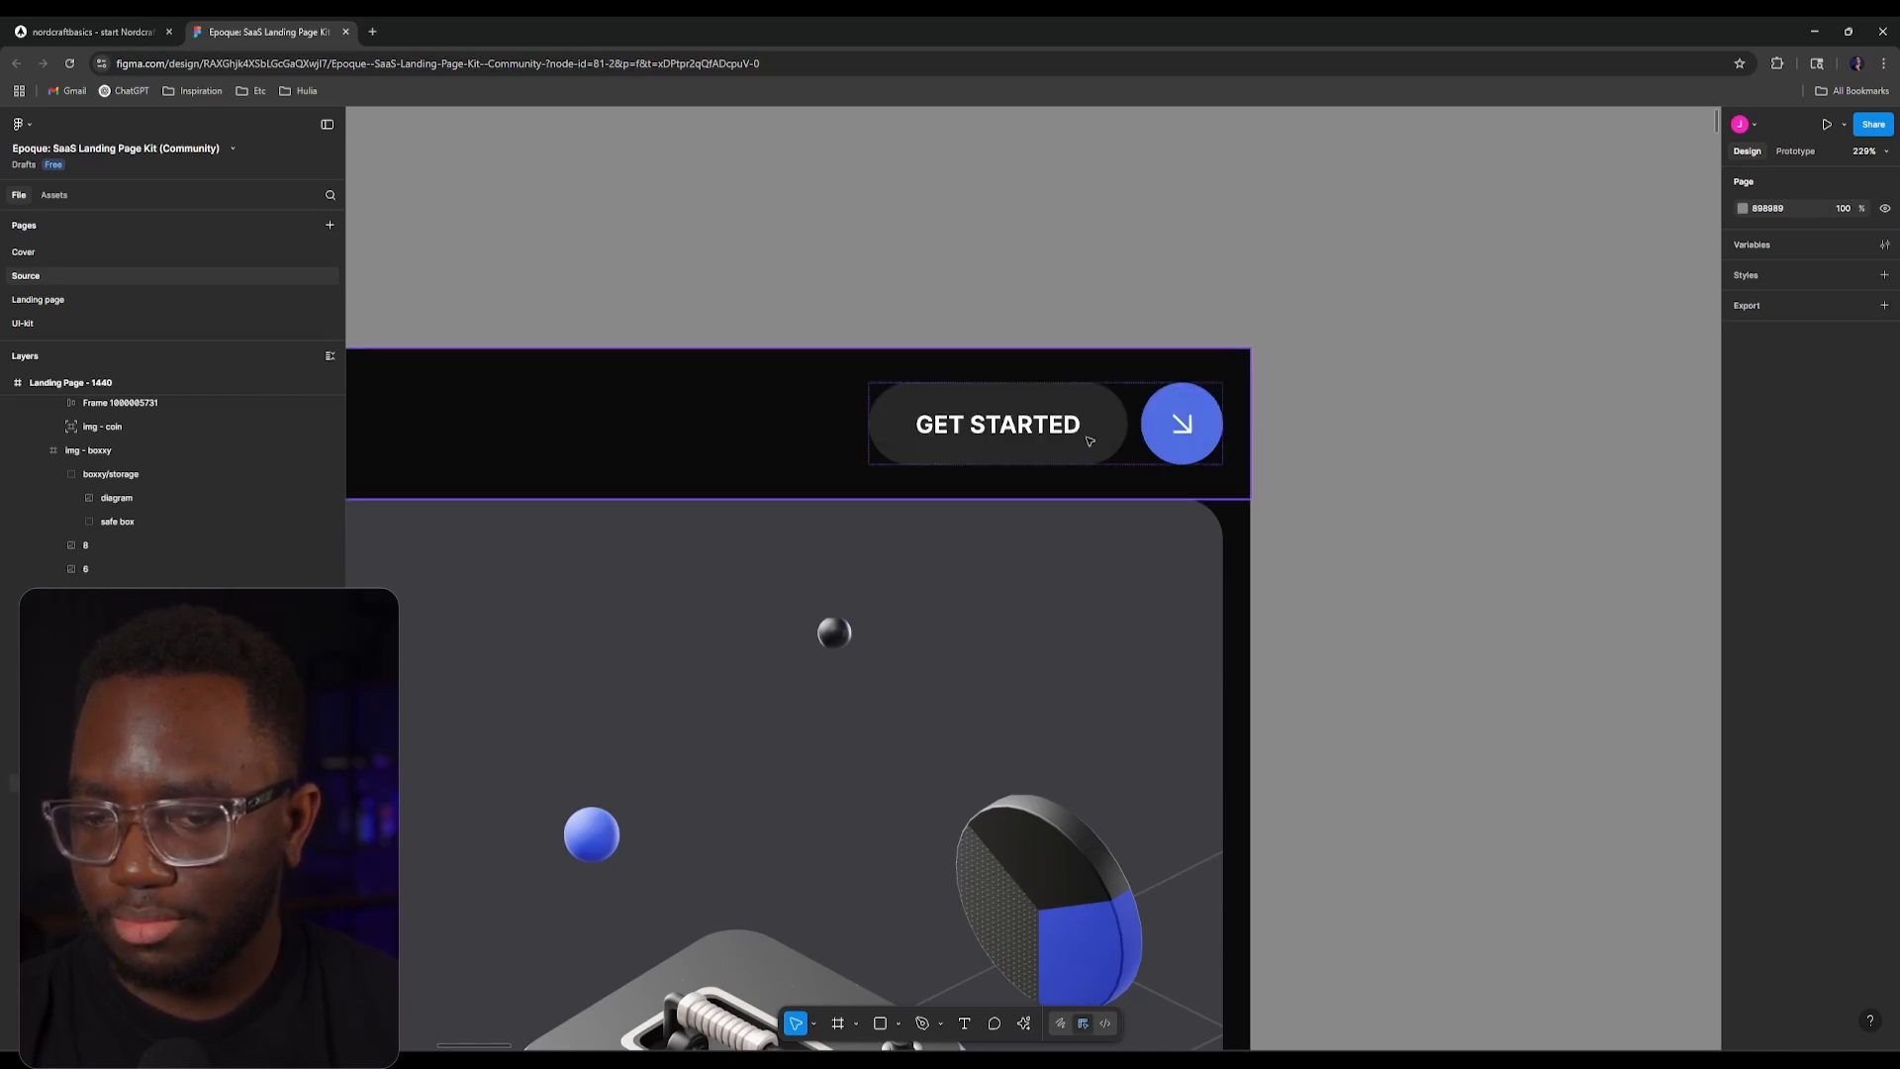
left_click(777, 429)
Step: Switch back to Nordcraft and add a colour named brand-dark-gray to the brand group
left_click(101, 29)
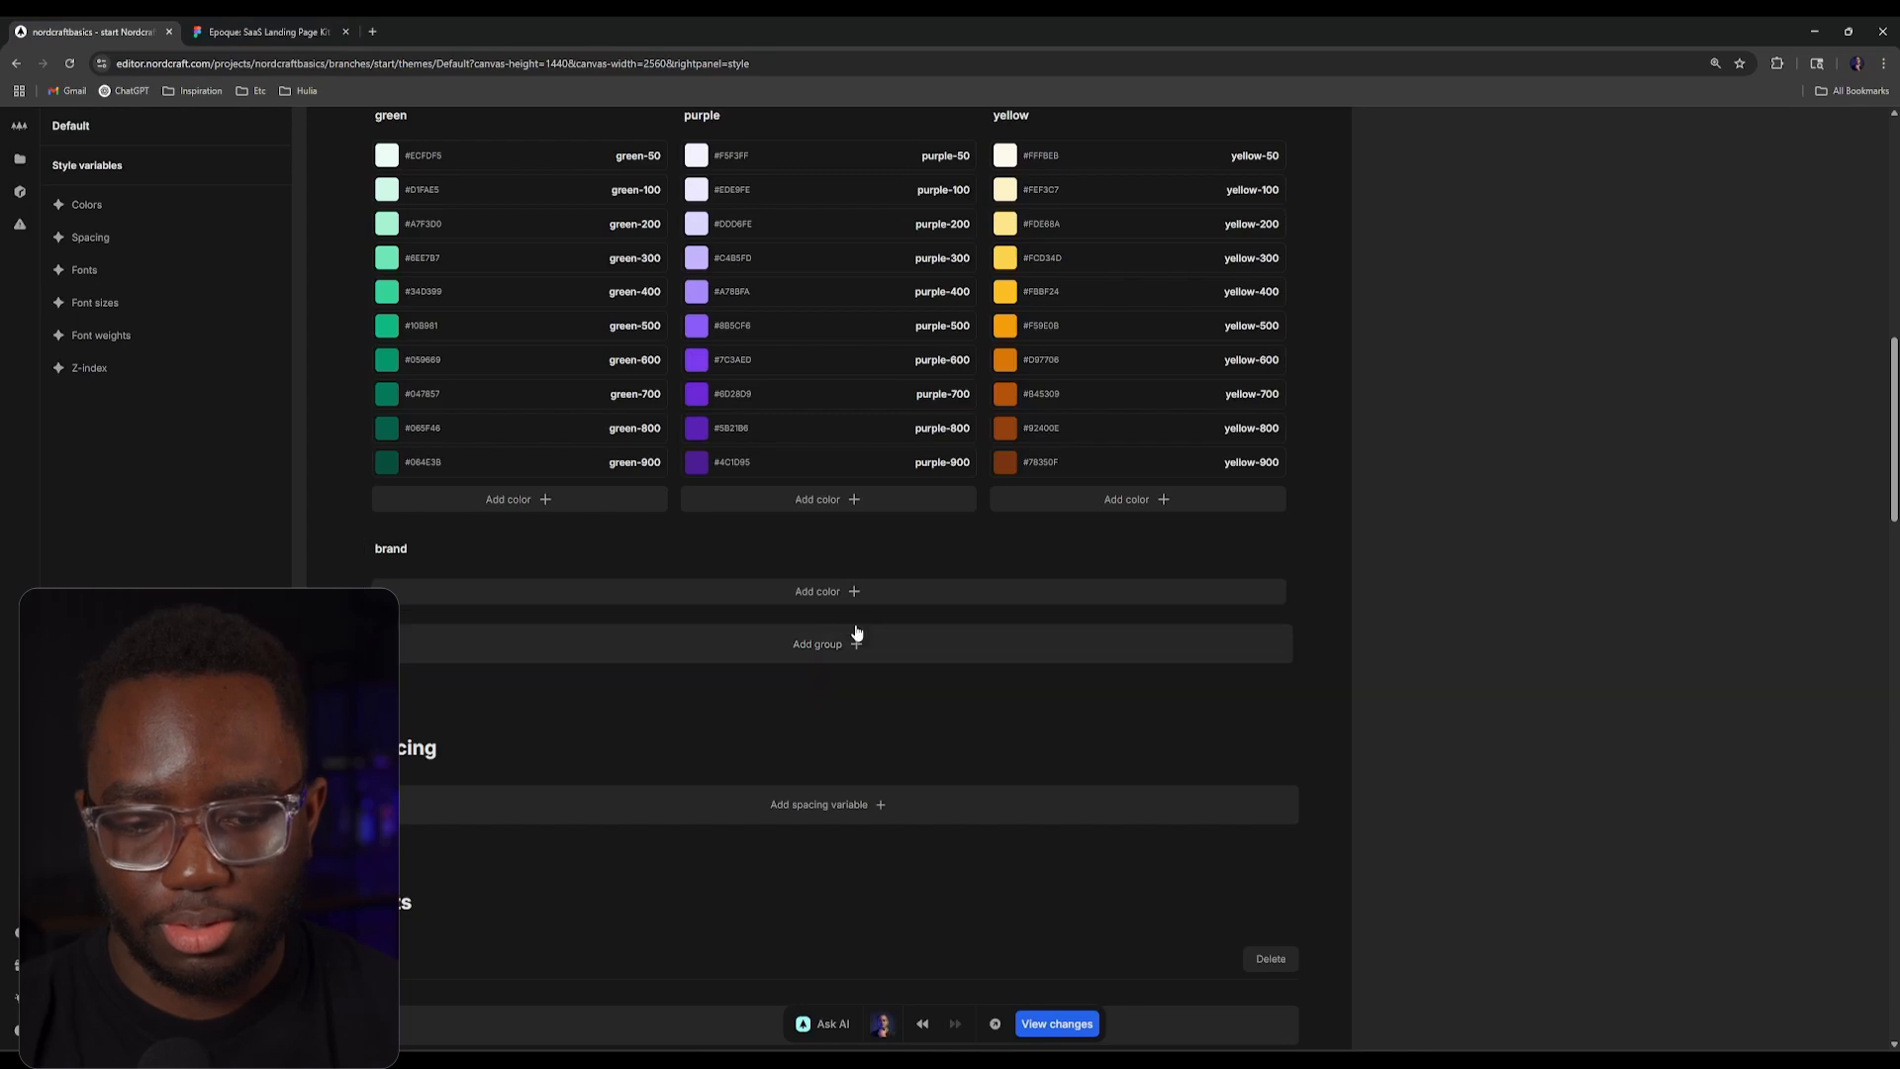
left_click(857, 593)
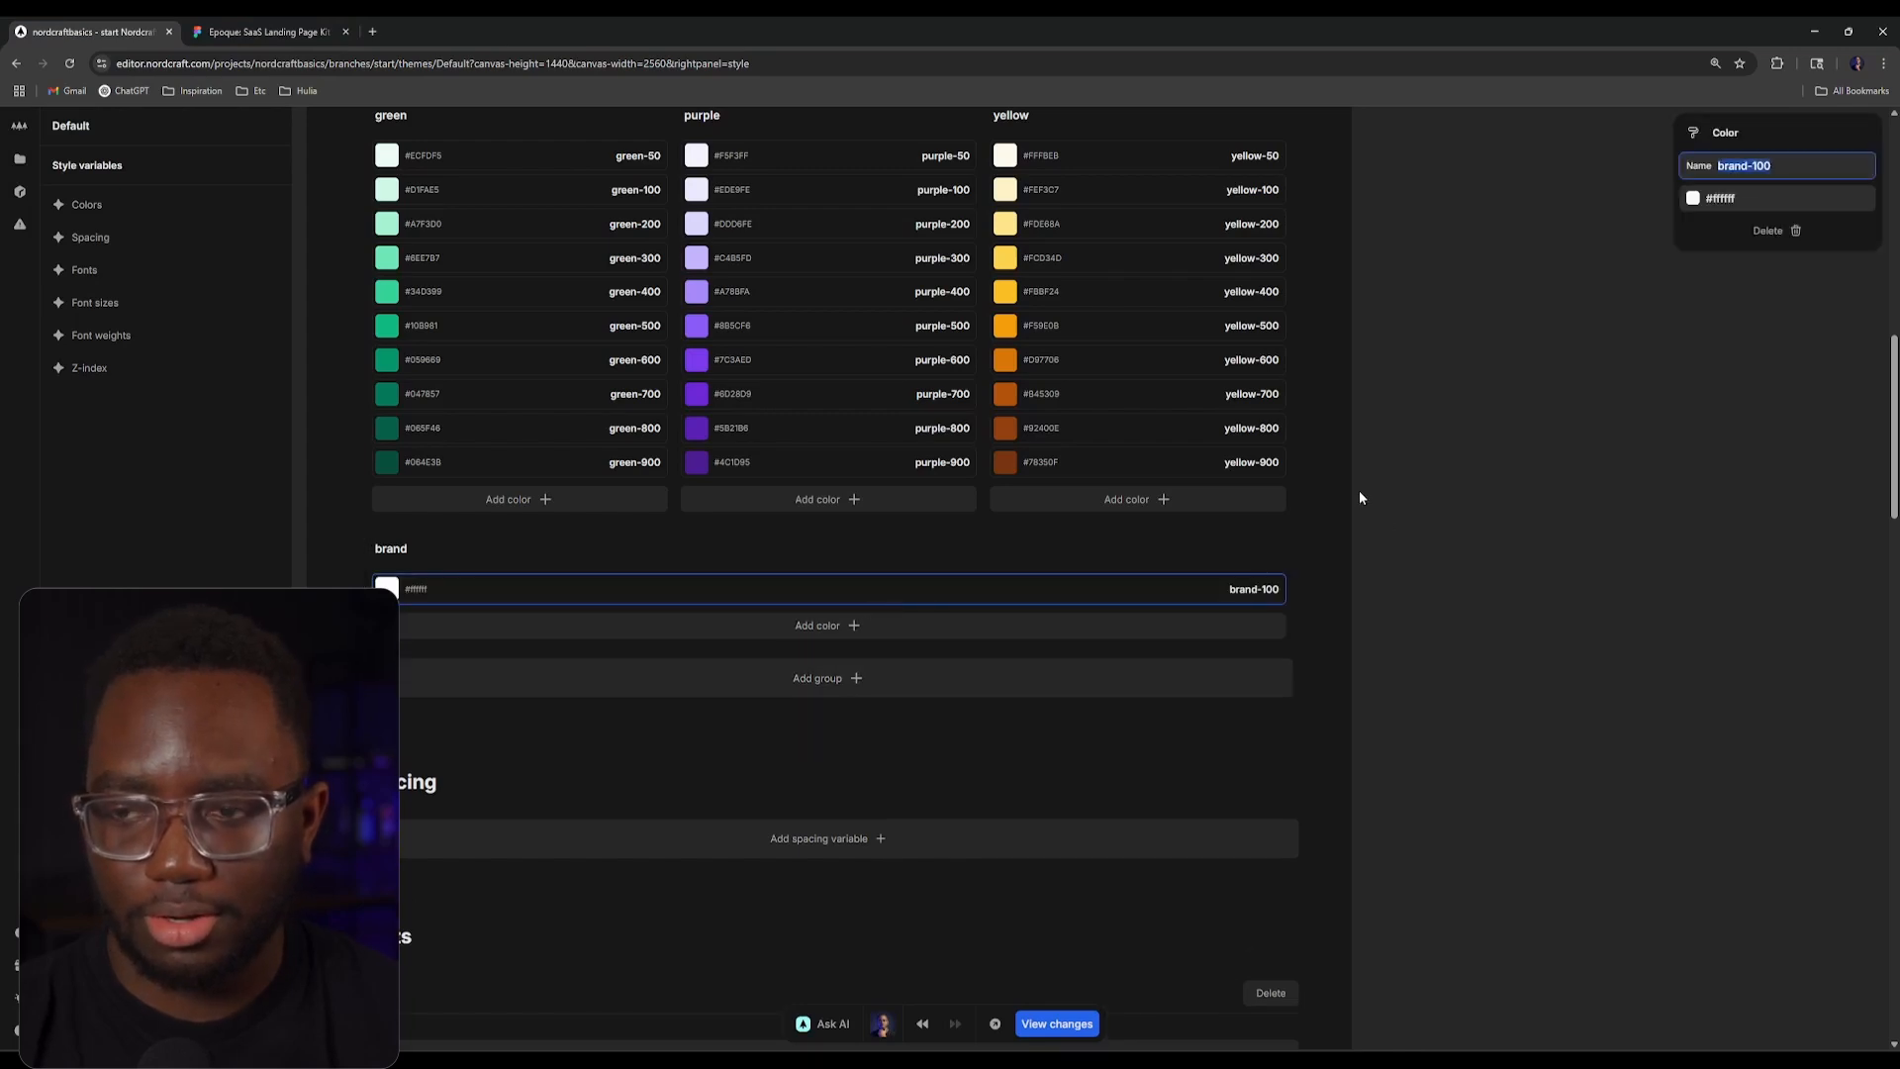
key("Right")
key("BackSpace")
key("BackSpace")
key("BackSpace")
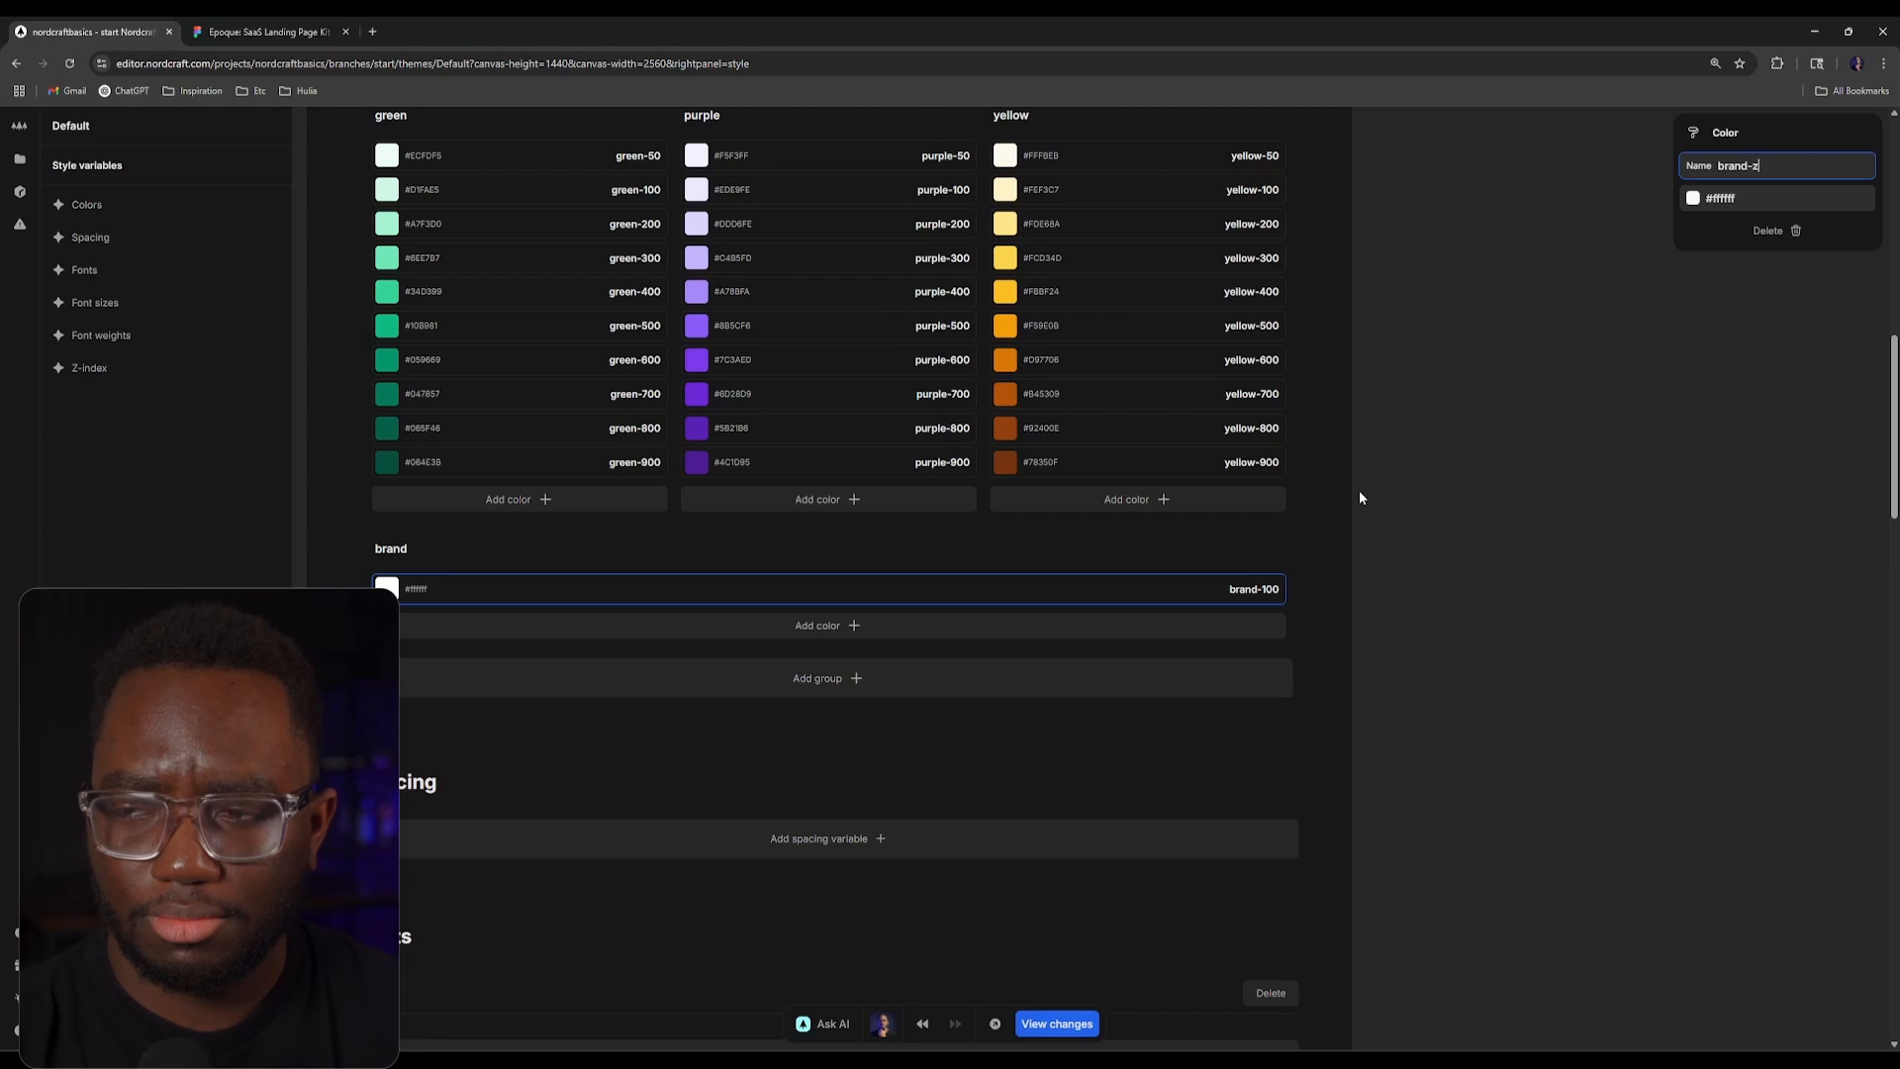
type("secondar")
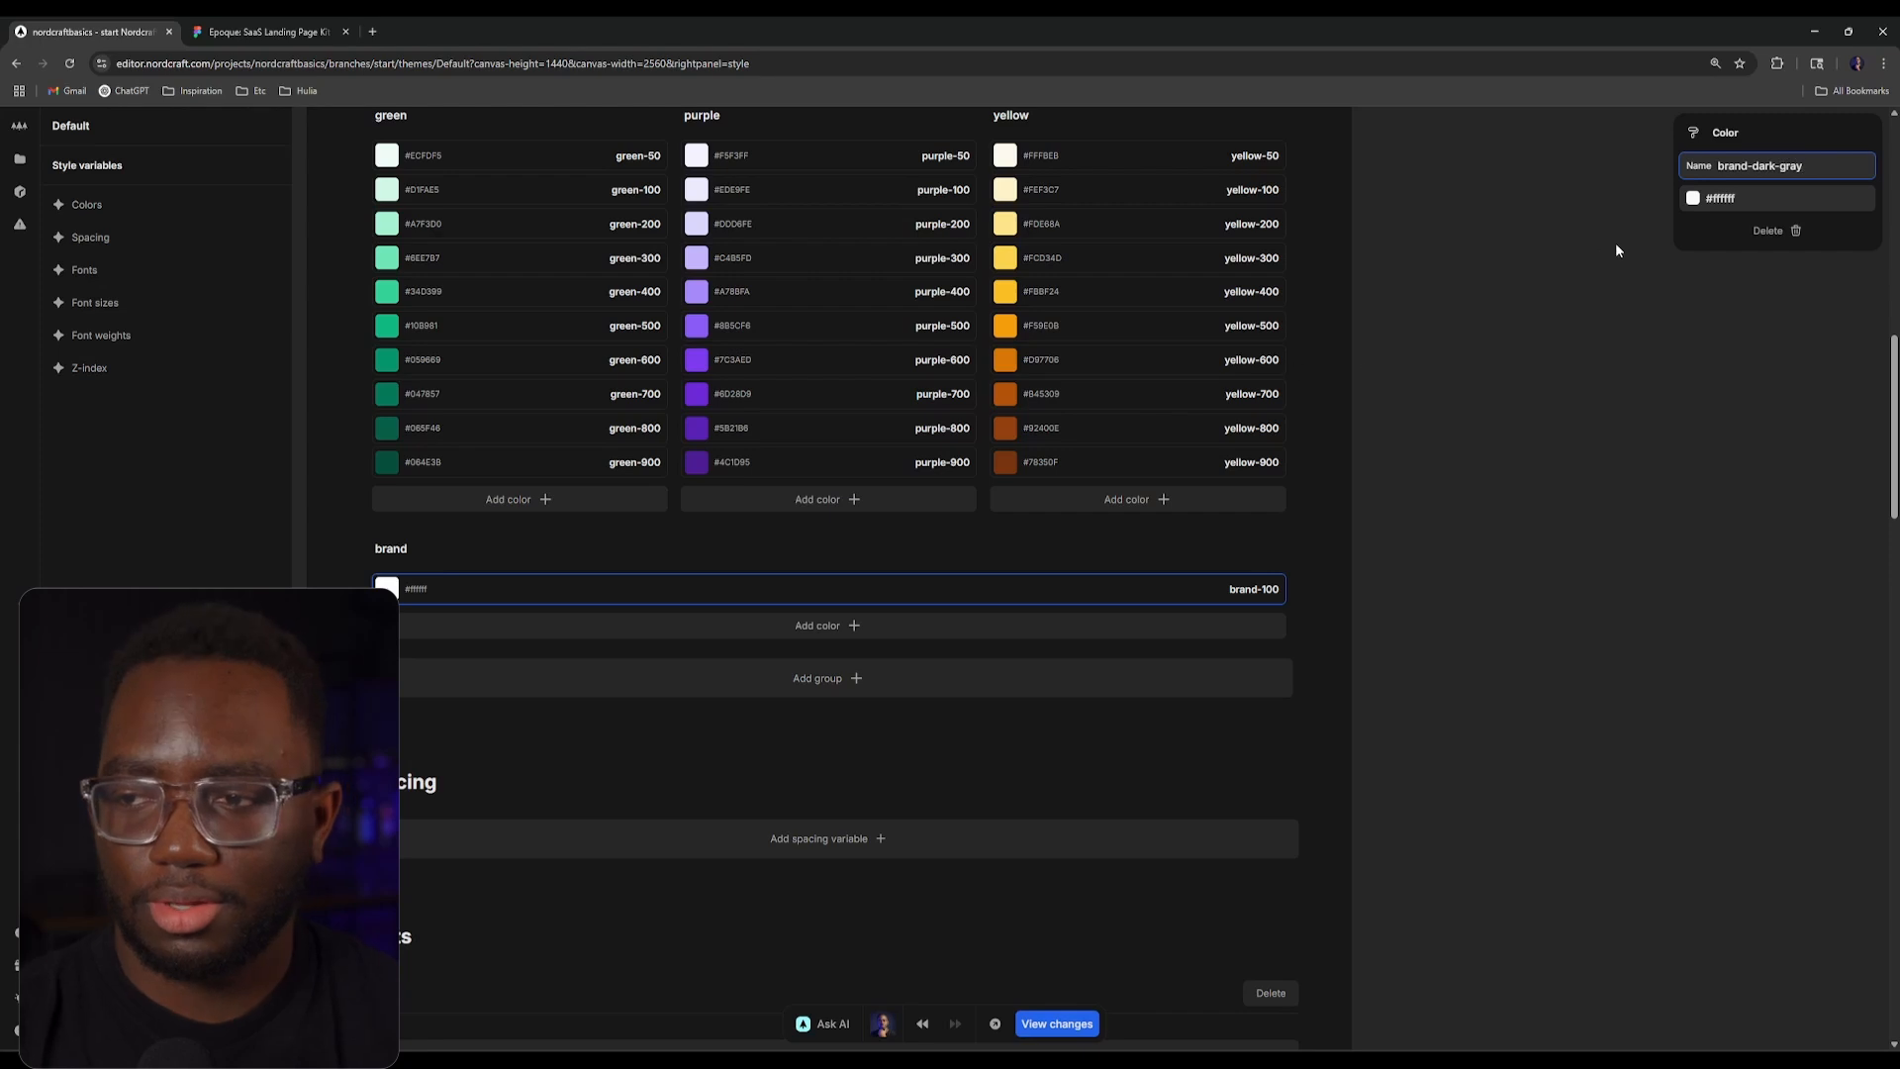
Step: Set the brand-dark-gray colour value to #282828
left_click(1737, 200)
left_click(1738, 200)
left_click(1571, 244)
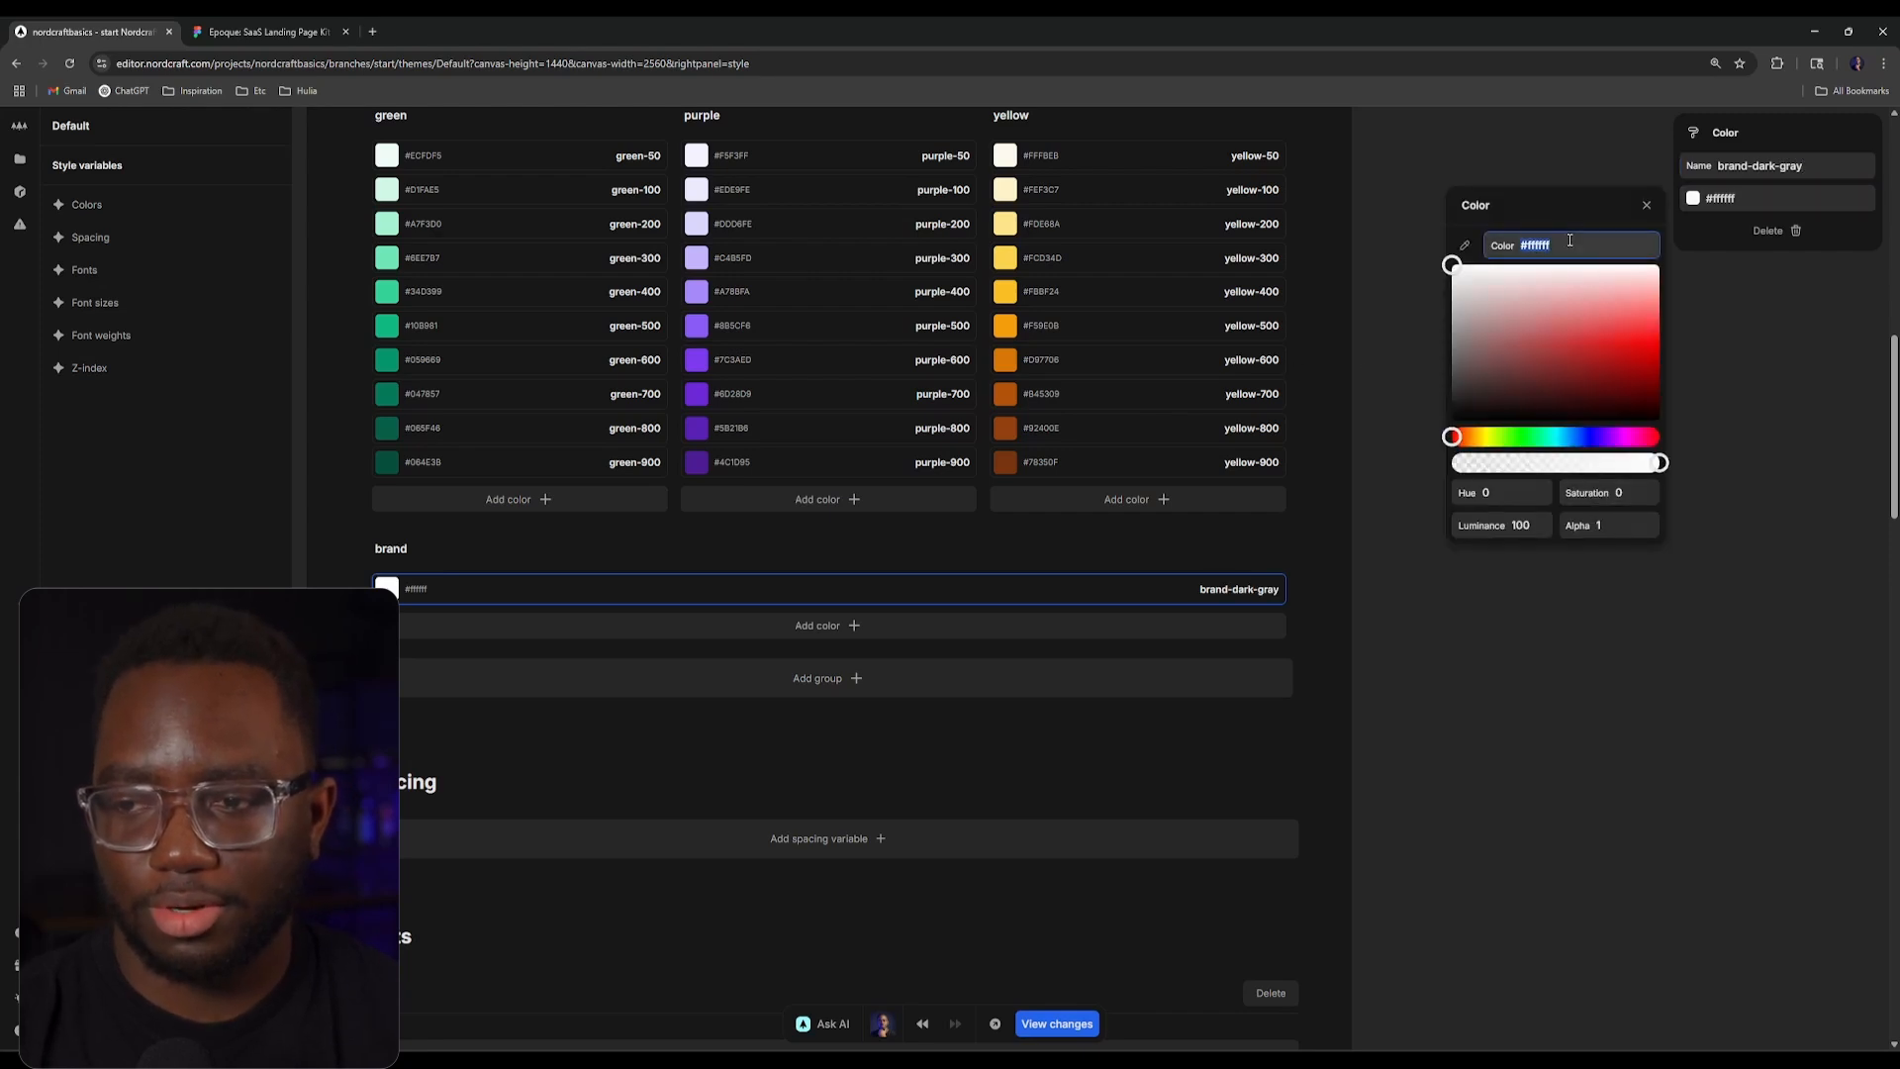
type("282828")
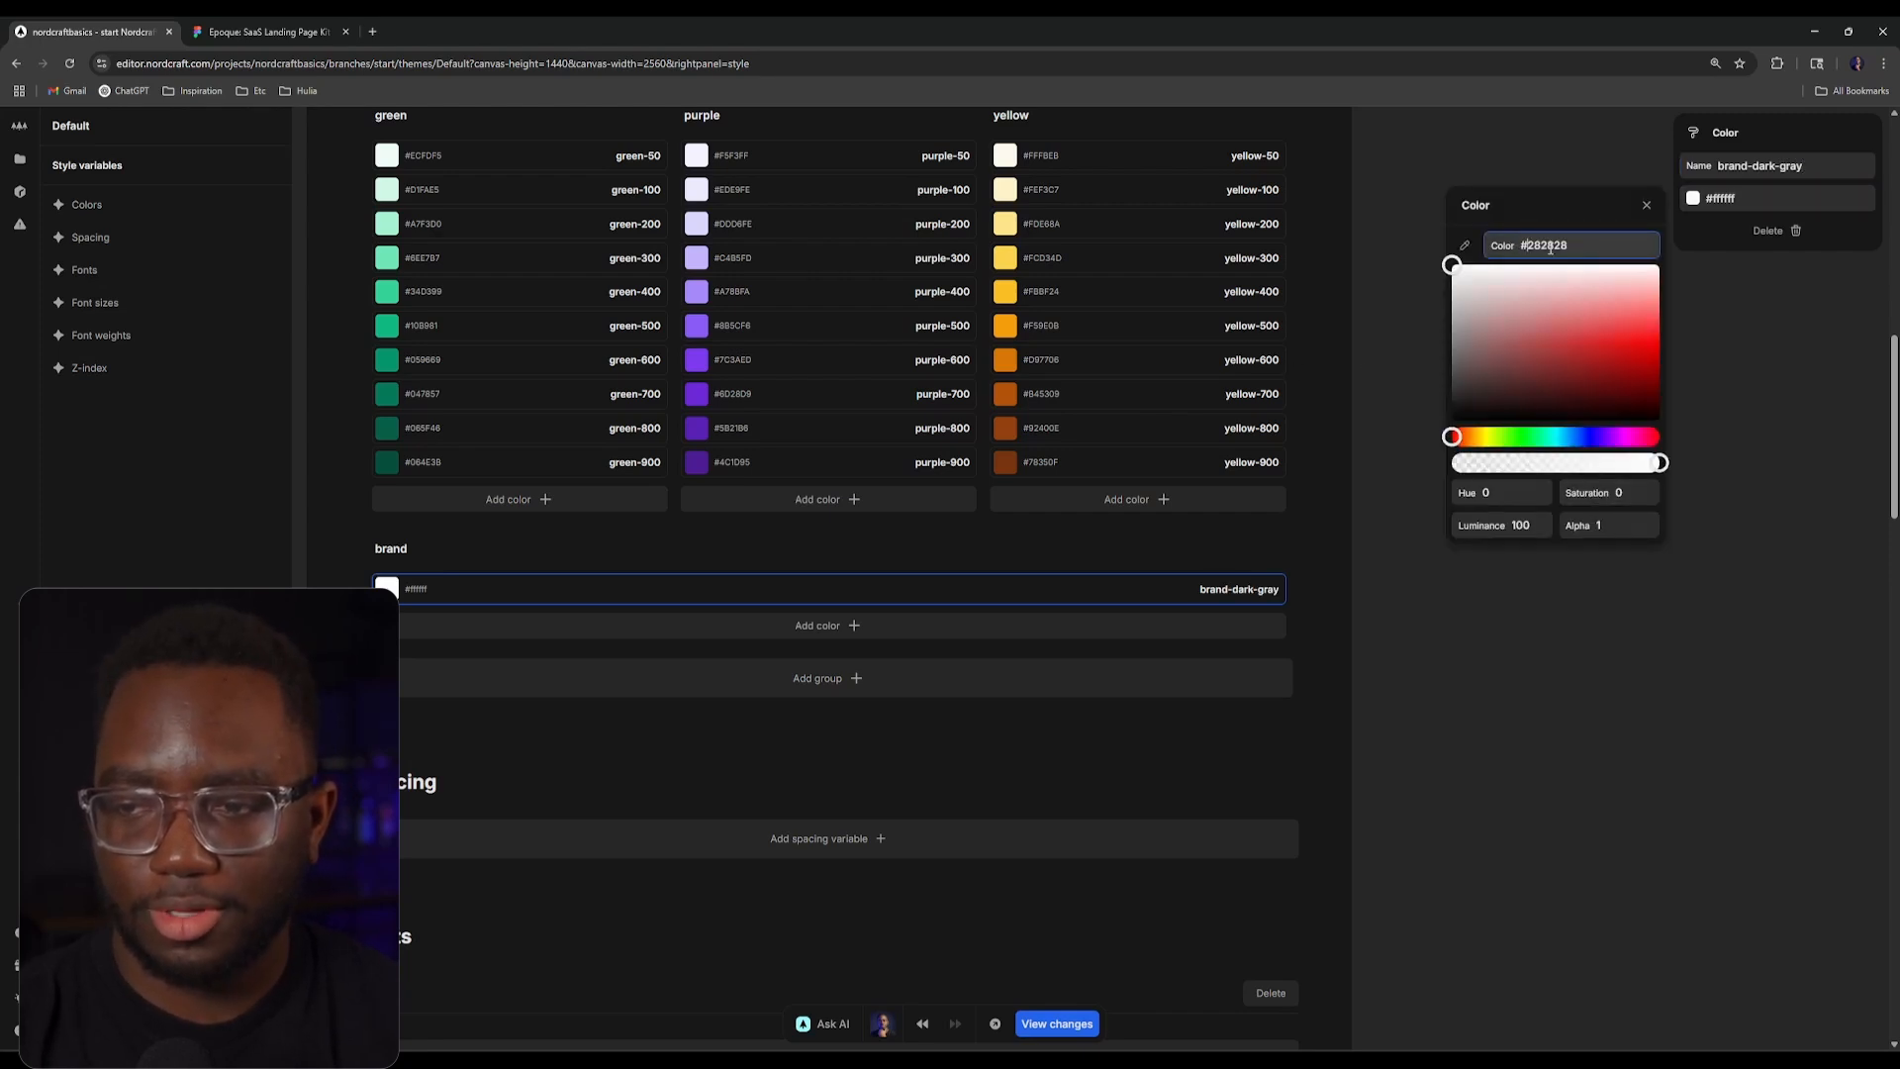
left_click(1515, 170)
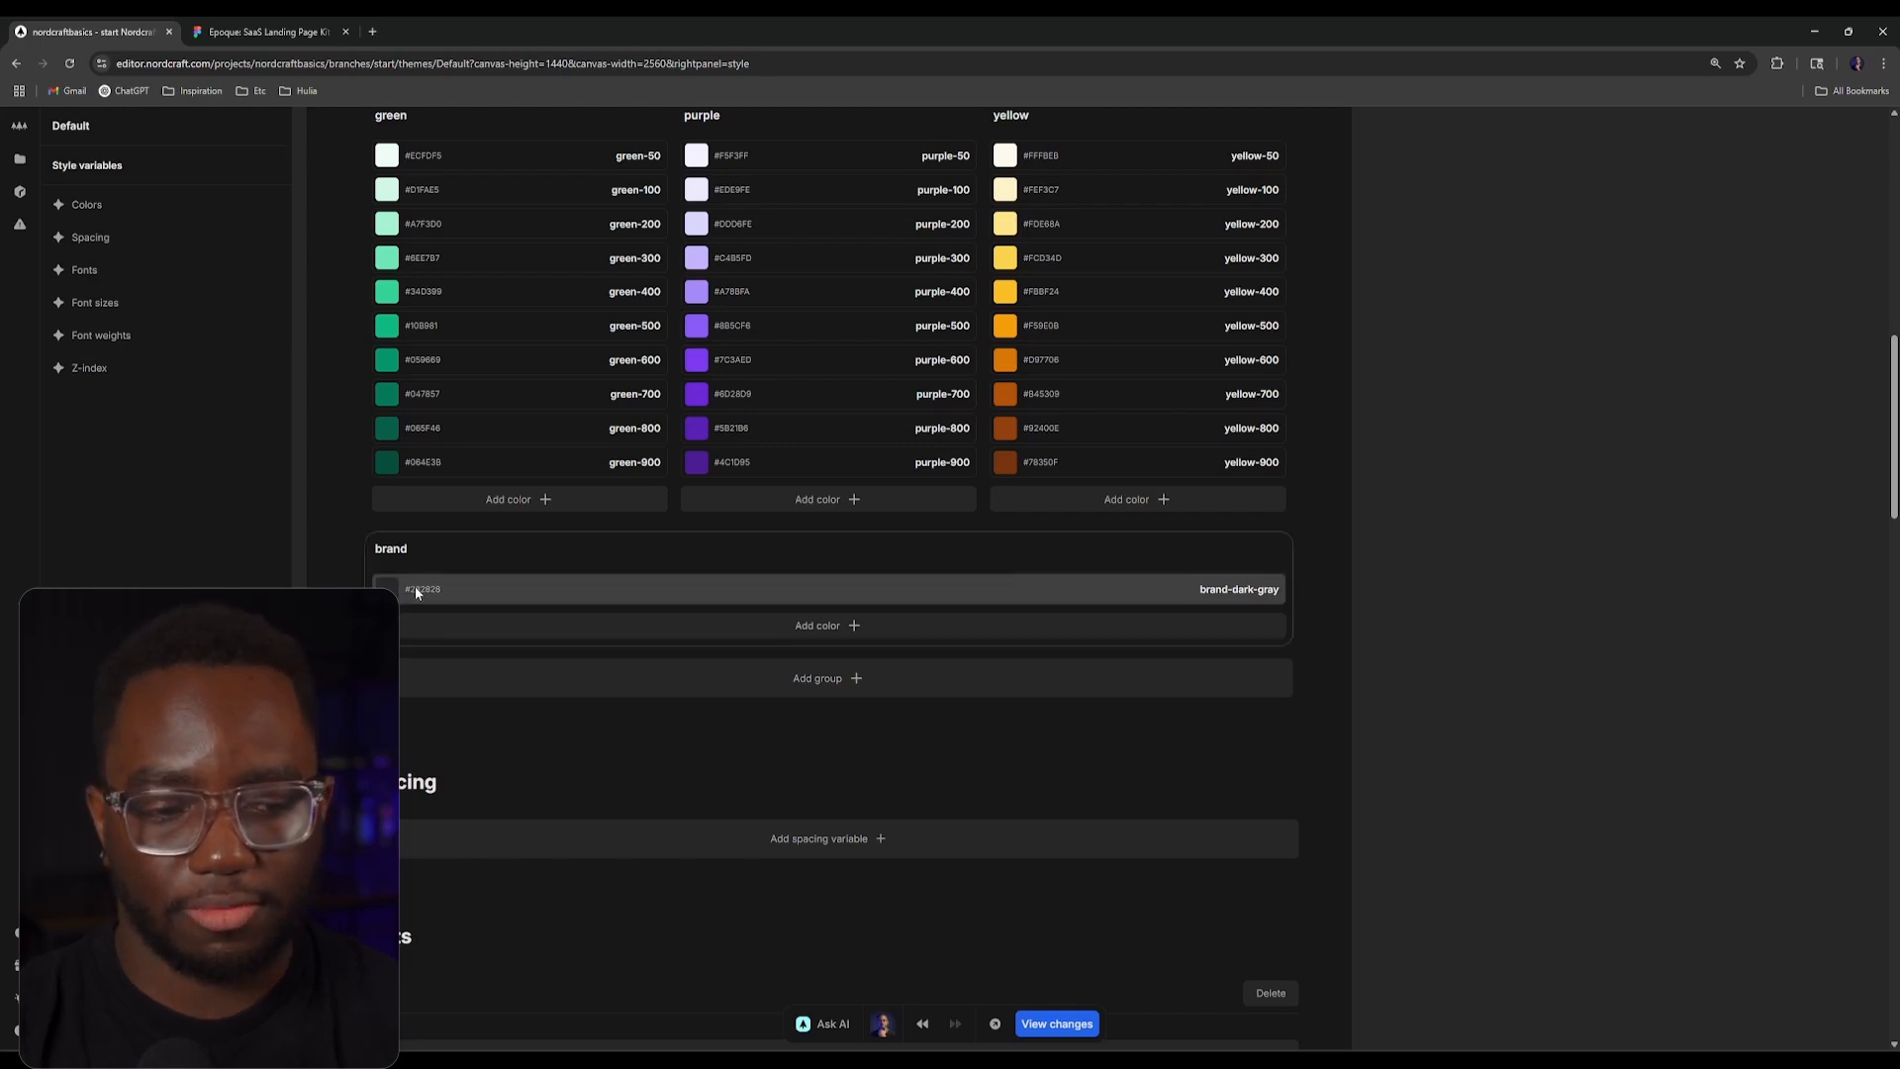
Step: Search the project files for "base" and open the ui_button-Base component
left_click(19, 158)
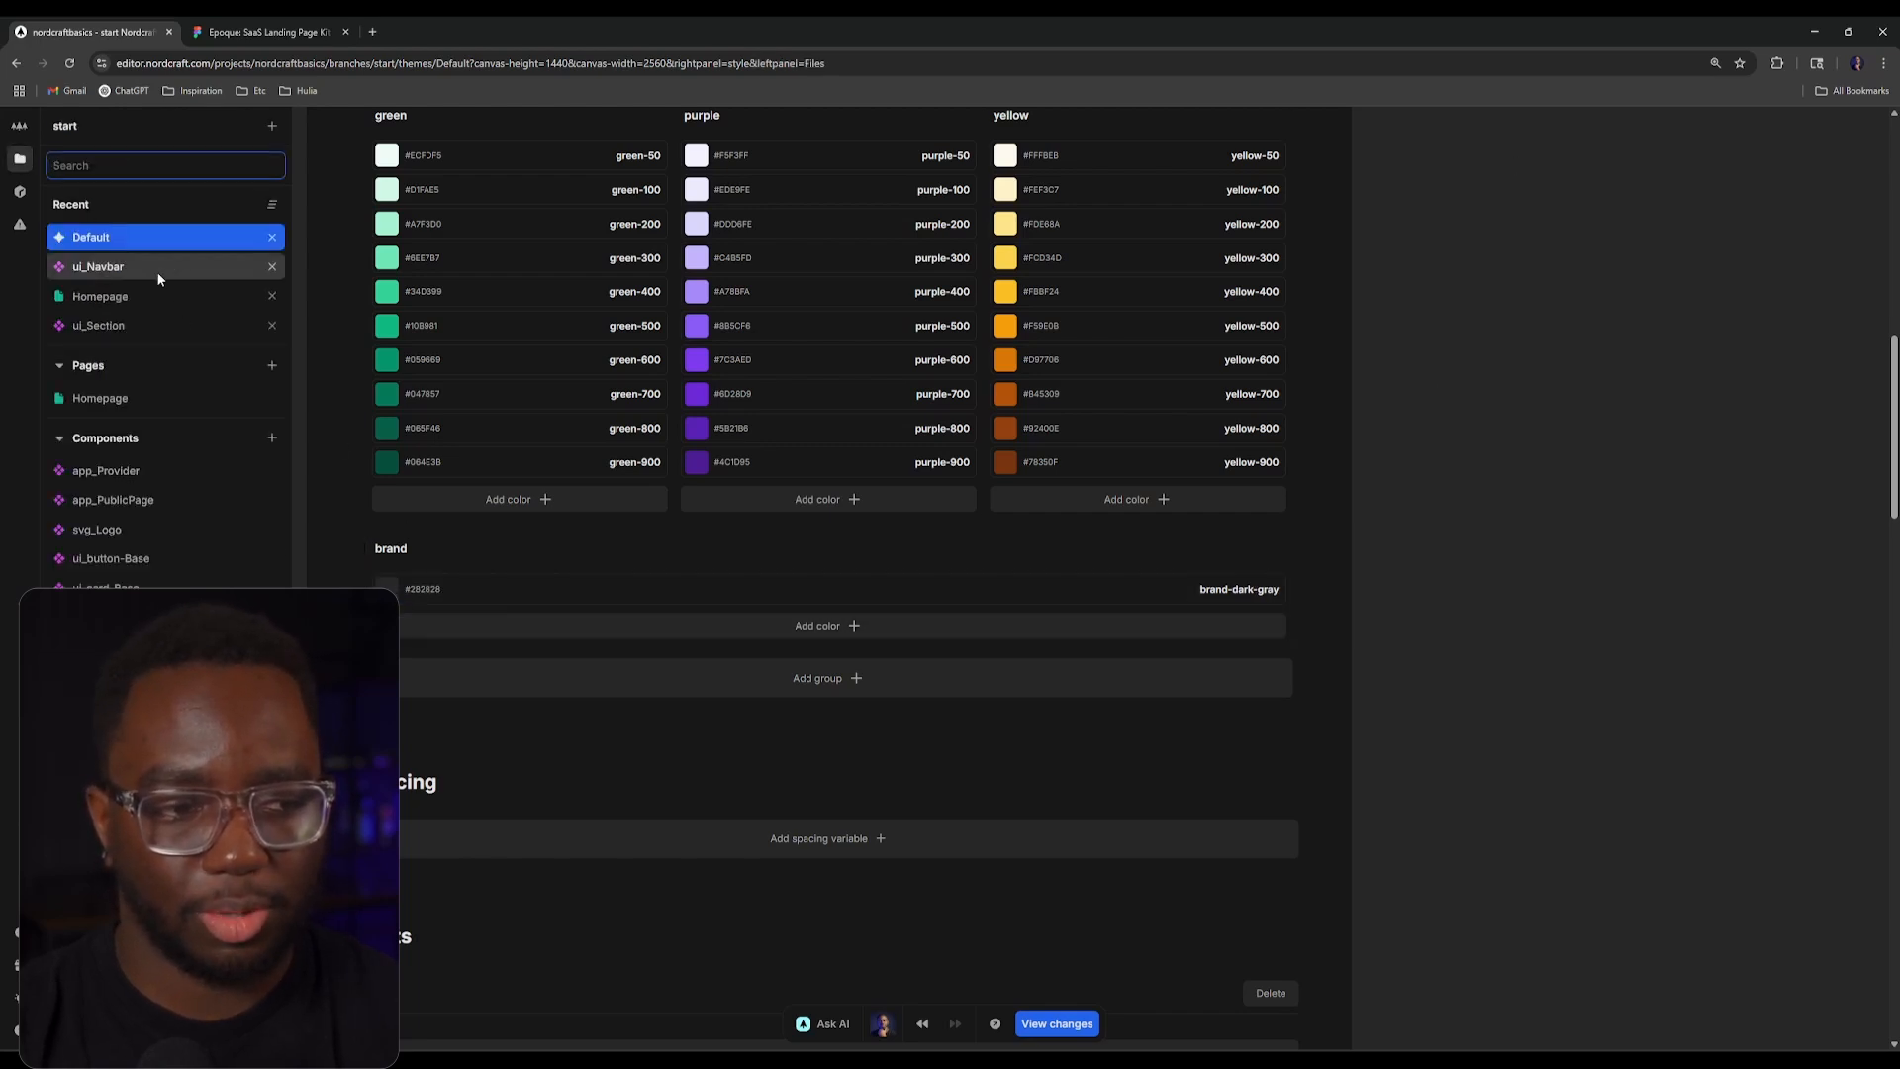
type("base")
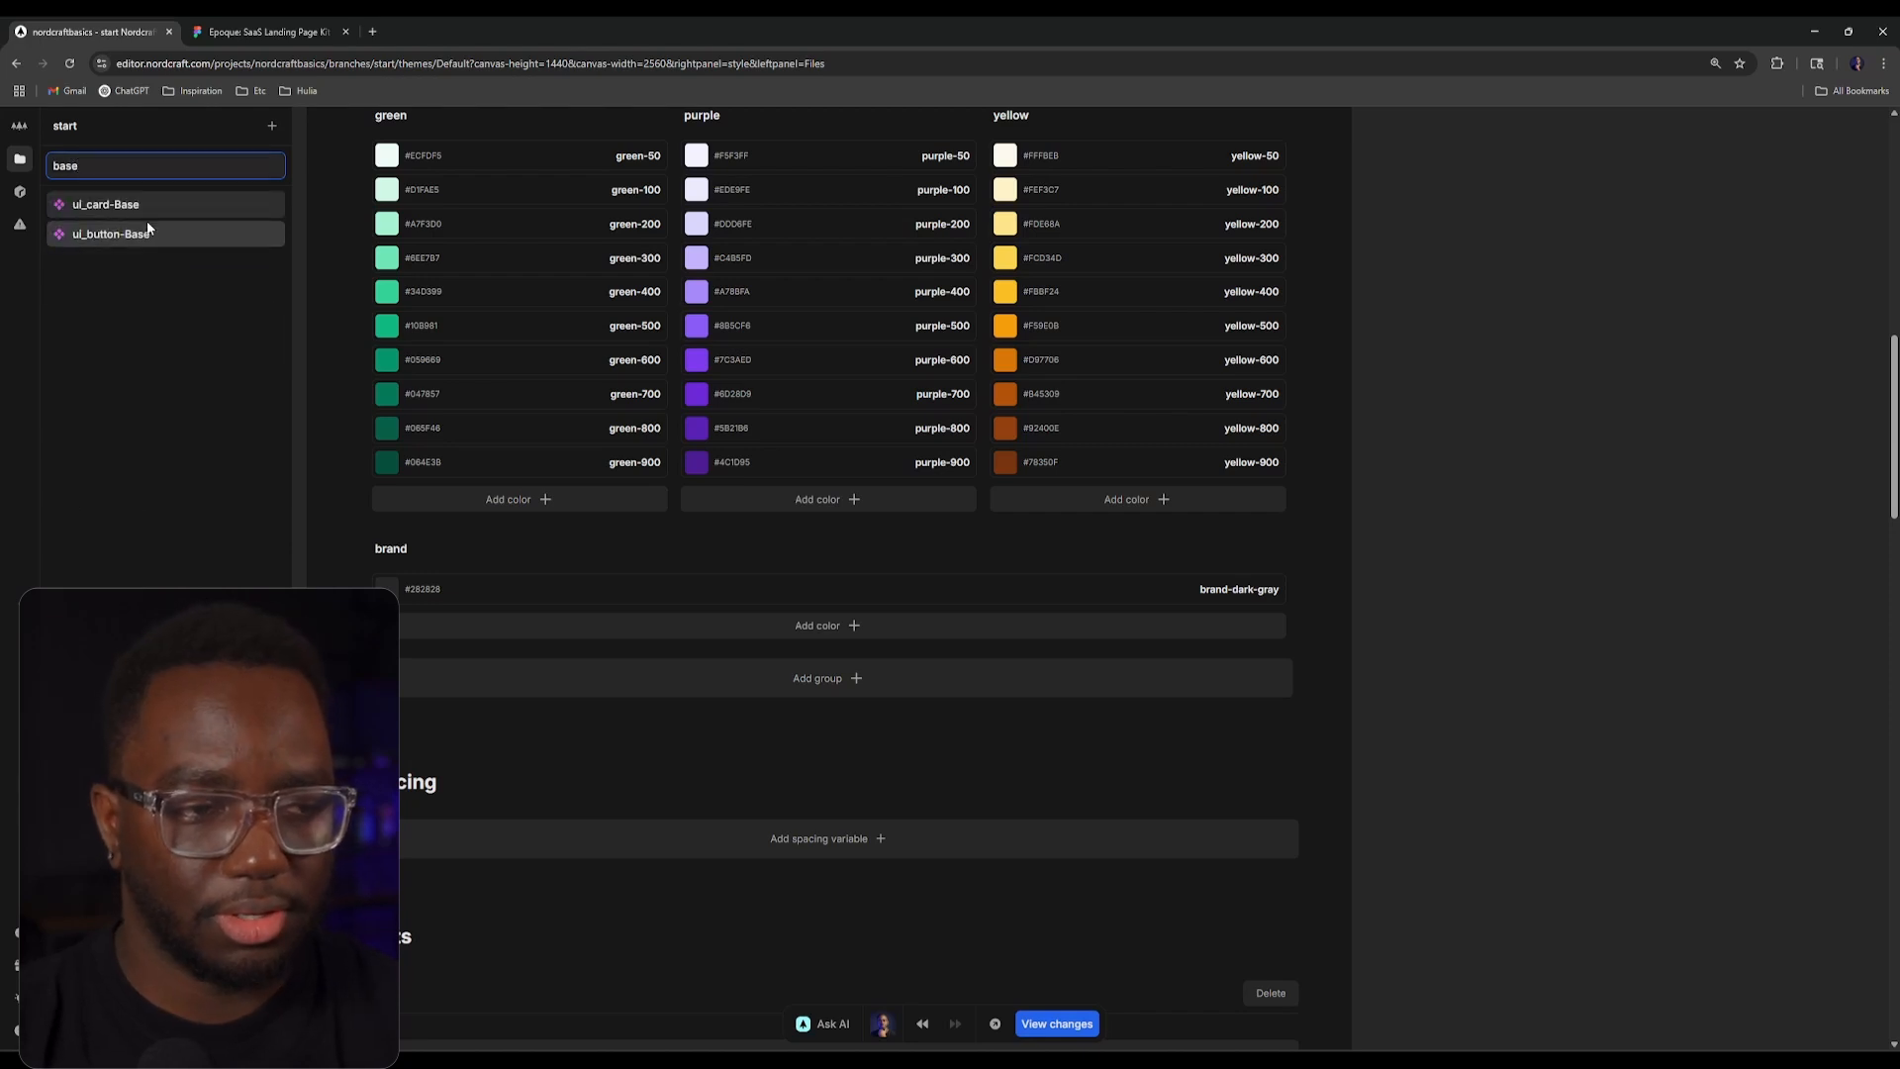
left_click(175, 234)
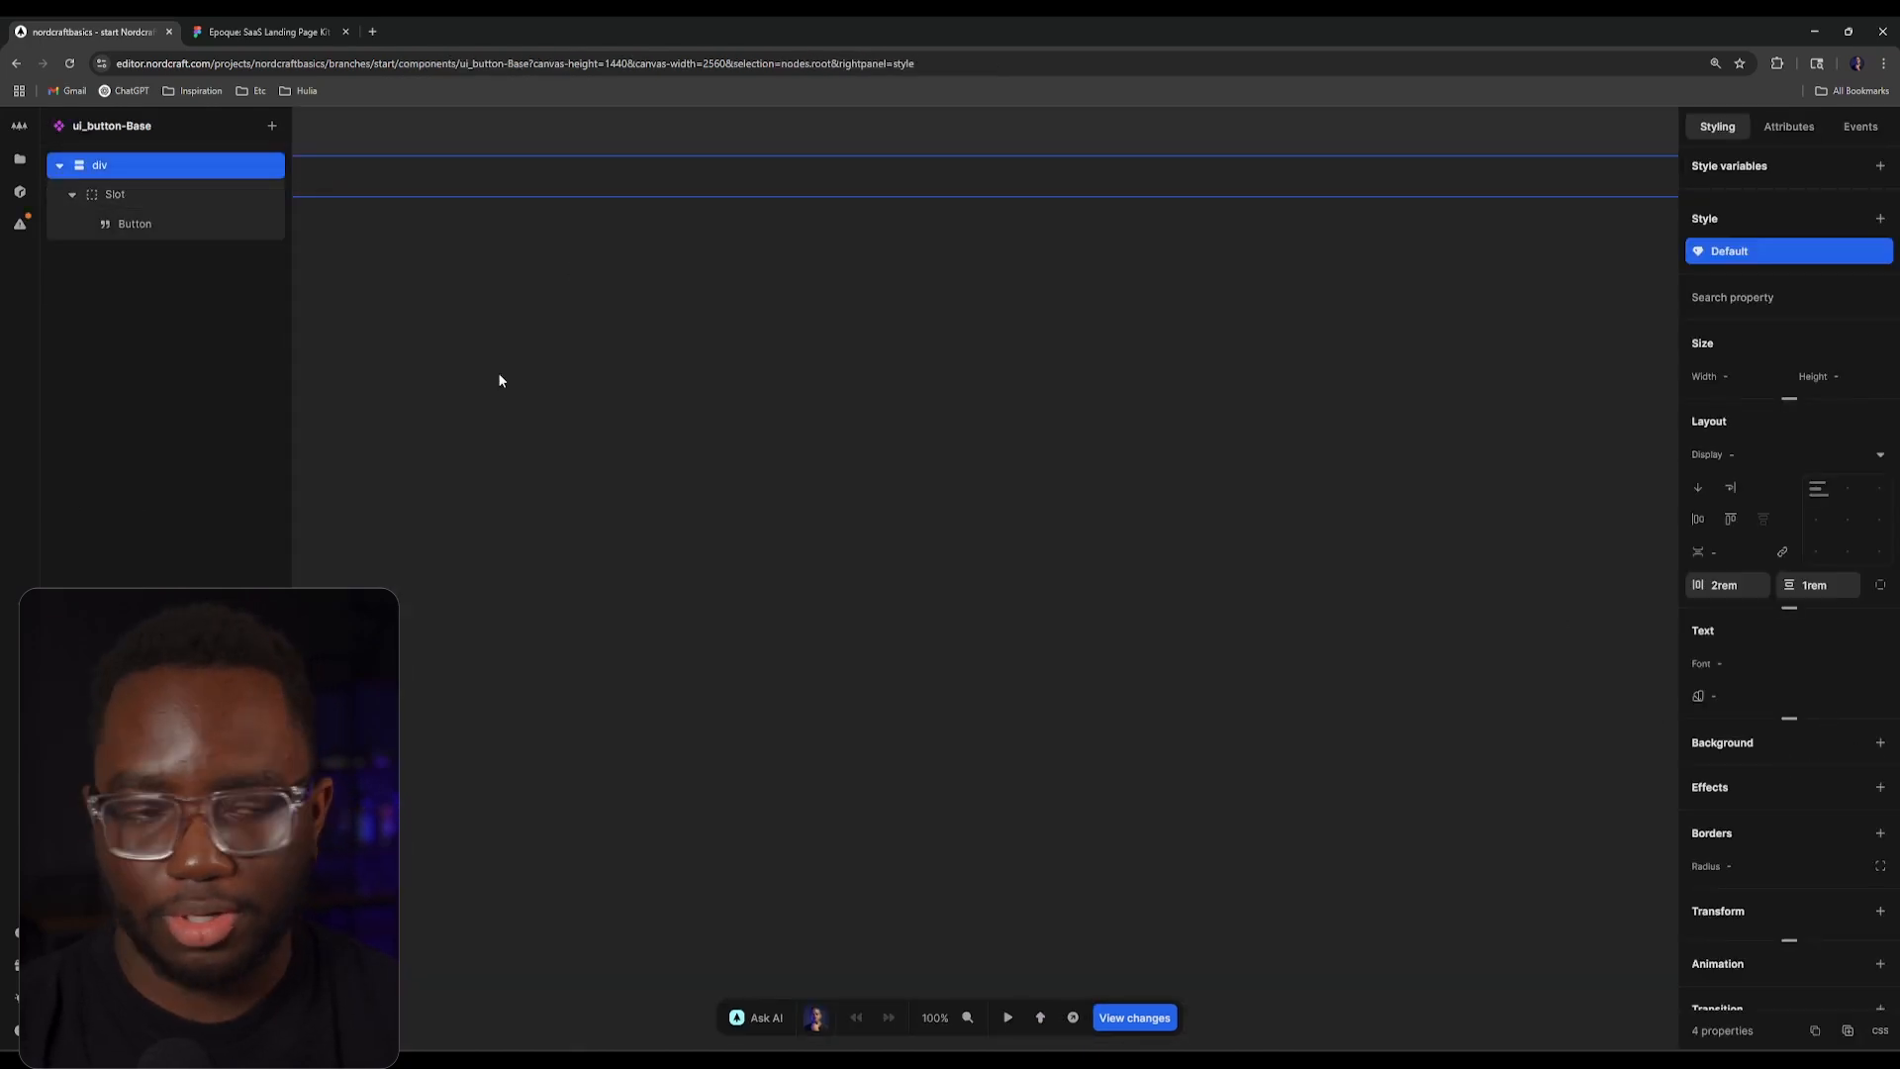
Step: Wrap the component's root div in a button element
left_click(151, 187)
left_click(153, 163)
right_click(175, 172)
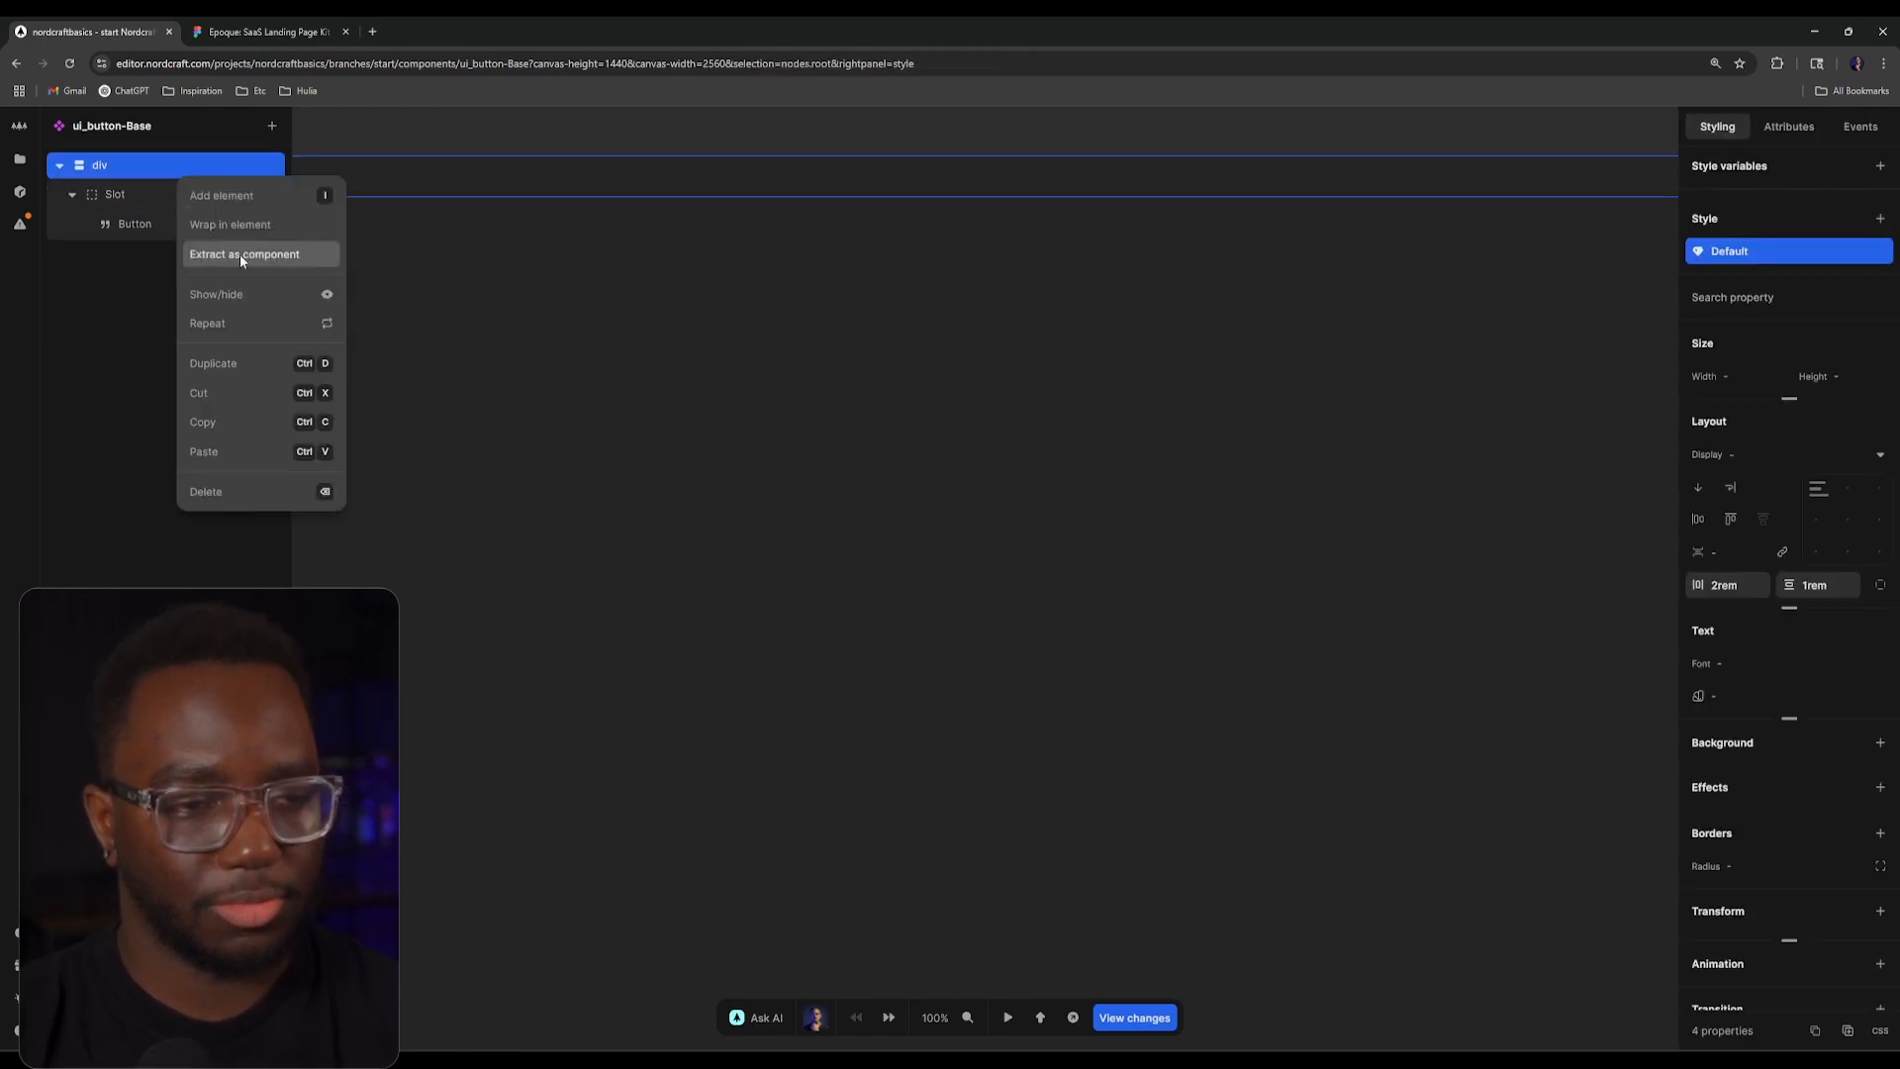
left_click(249, 218)
type("button")
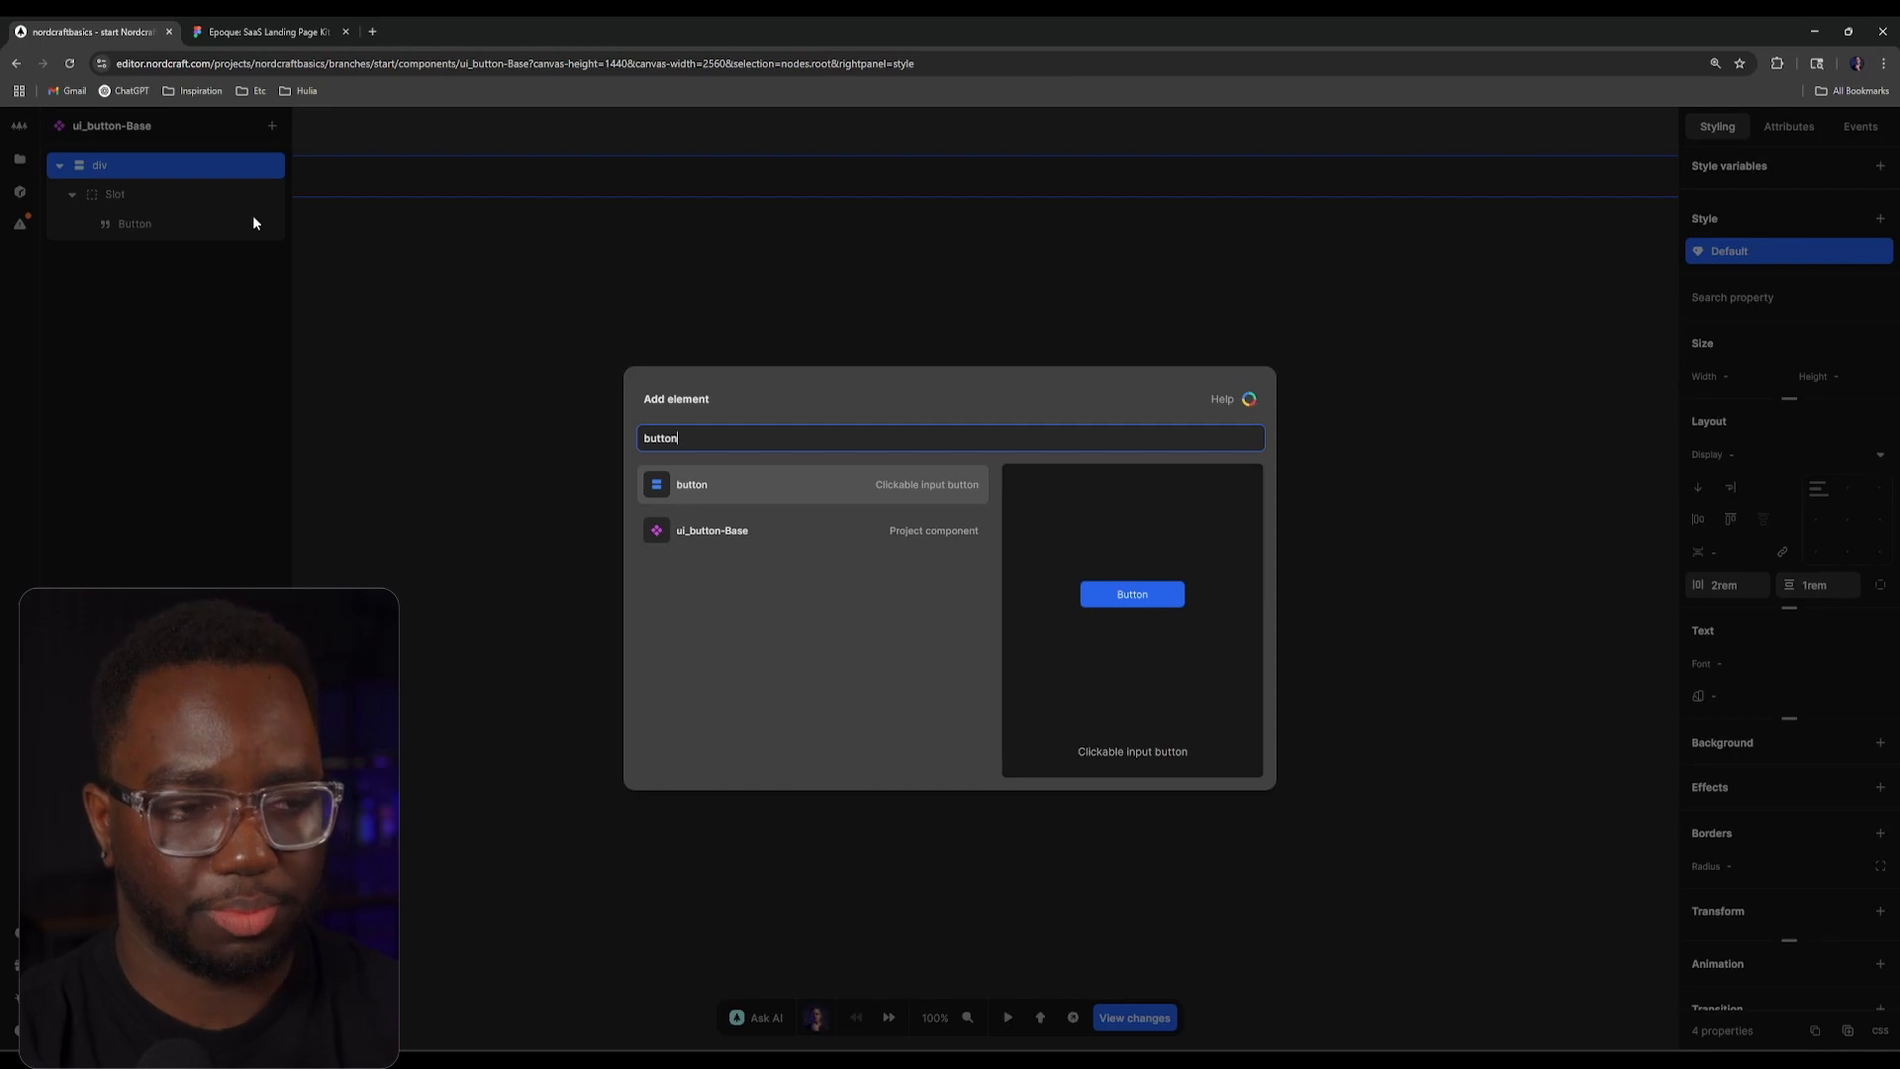
key("Return")
Step: Copy the inner div's padding styles and paste them onto the root button element
left_click(254, 188)
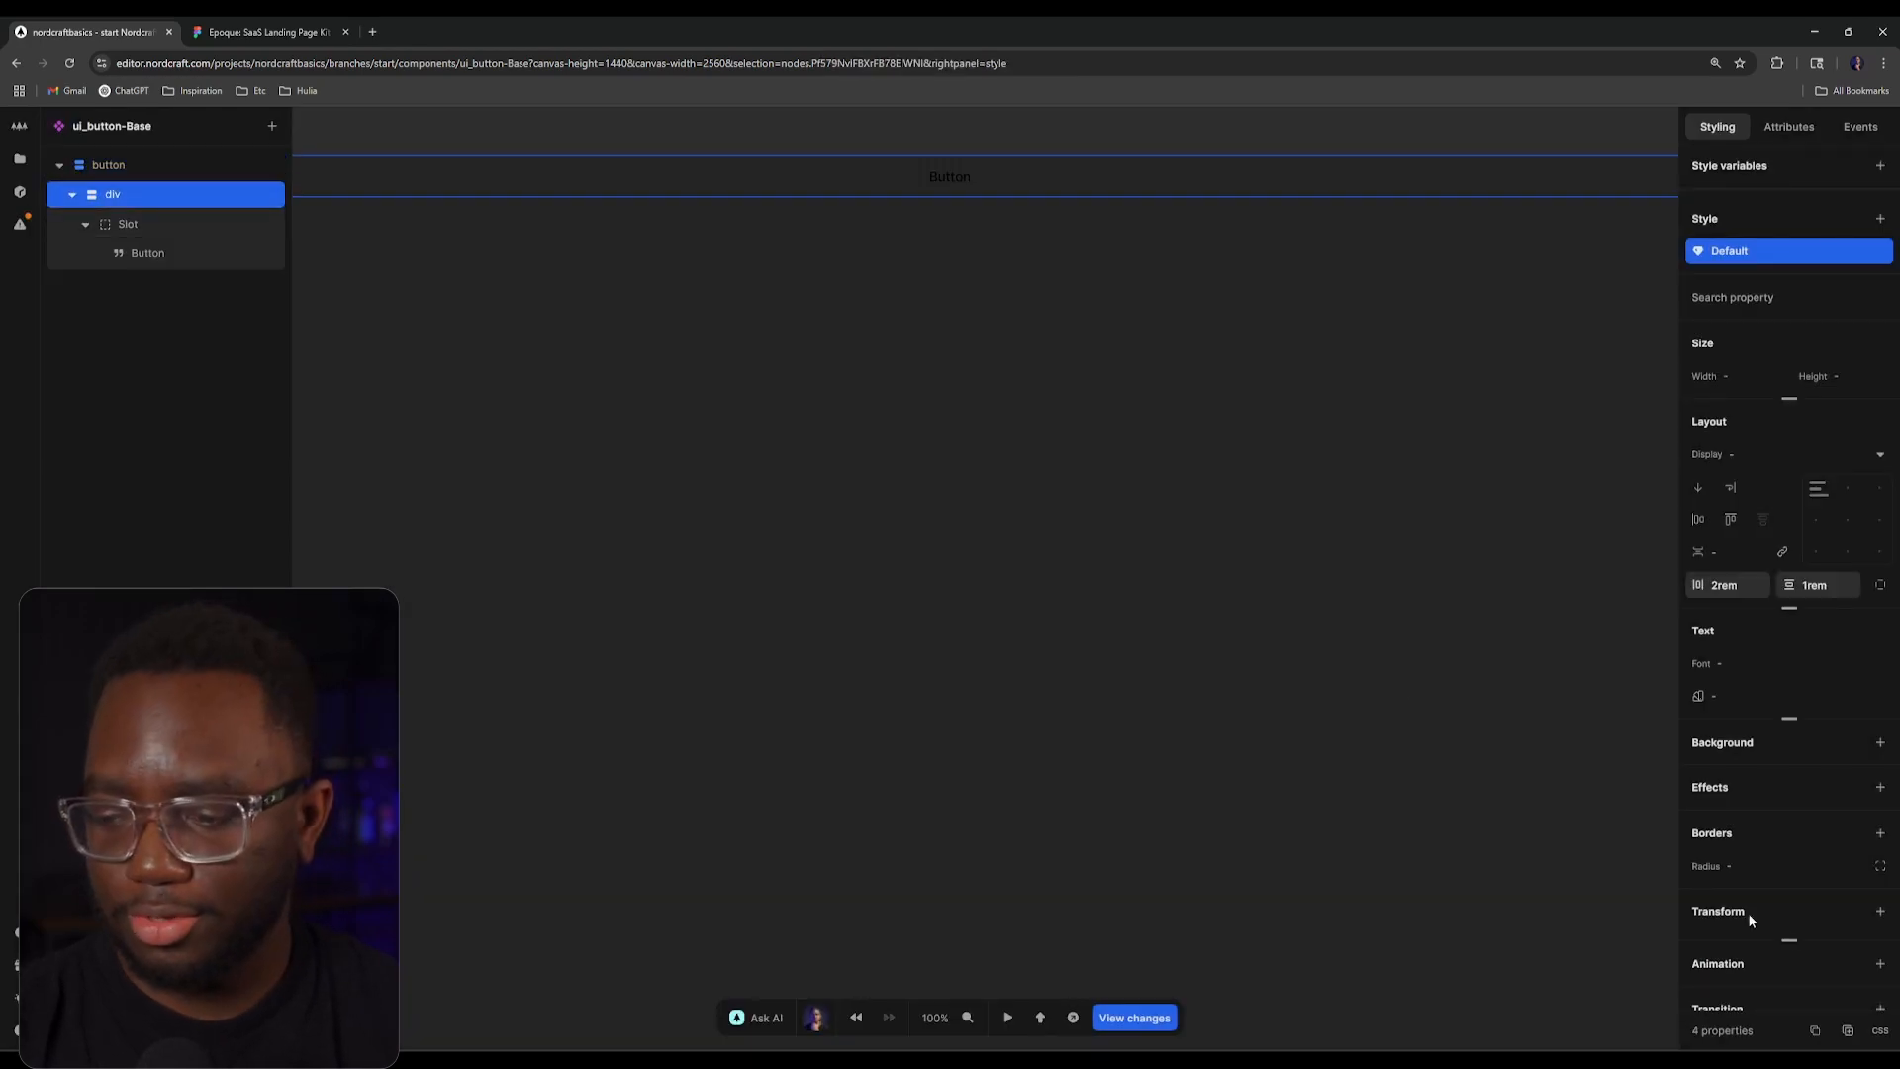
left_click(1880, 1030)
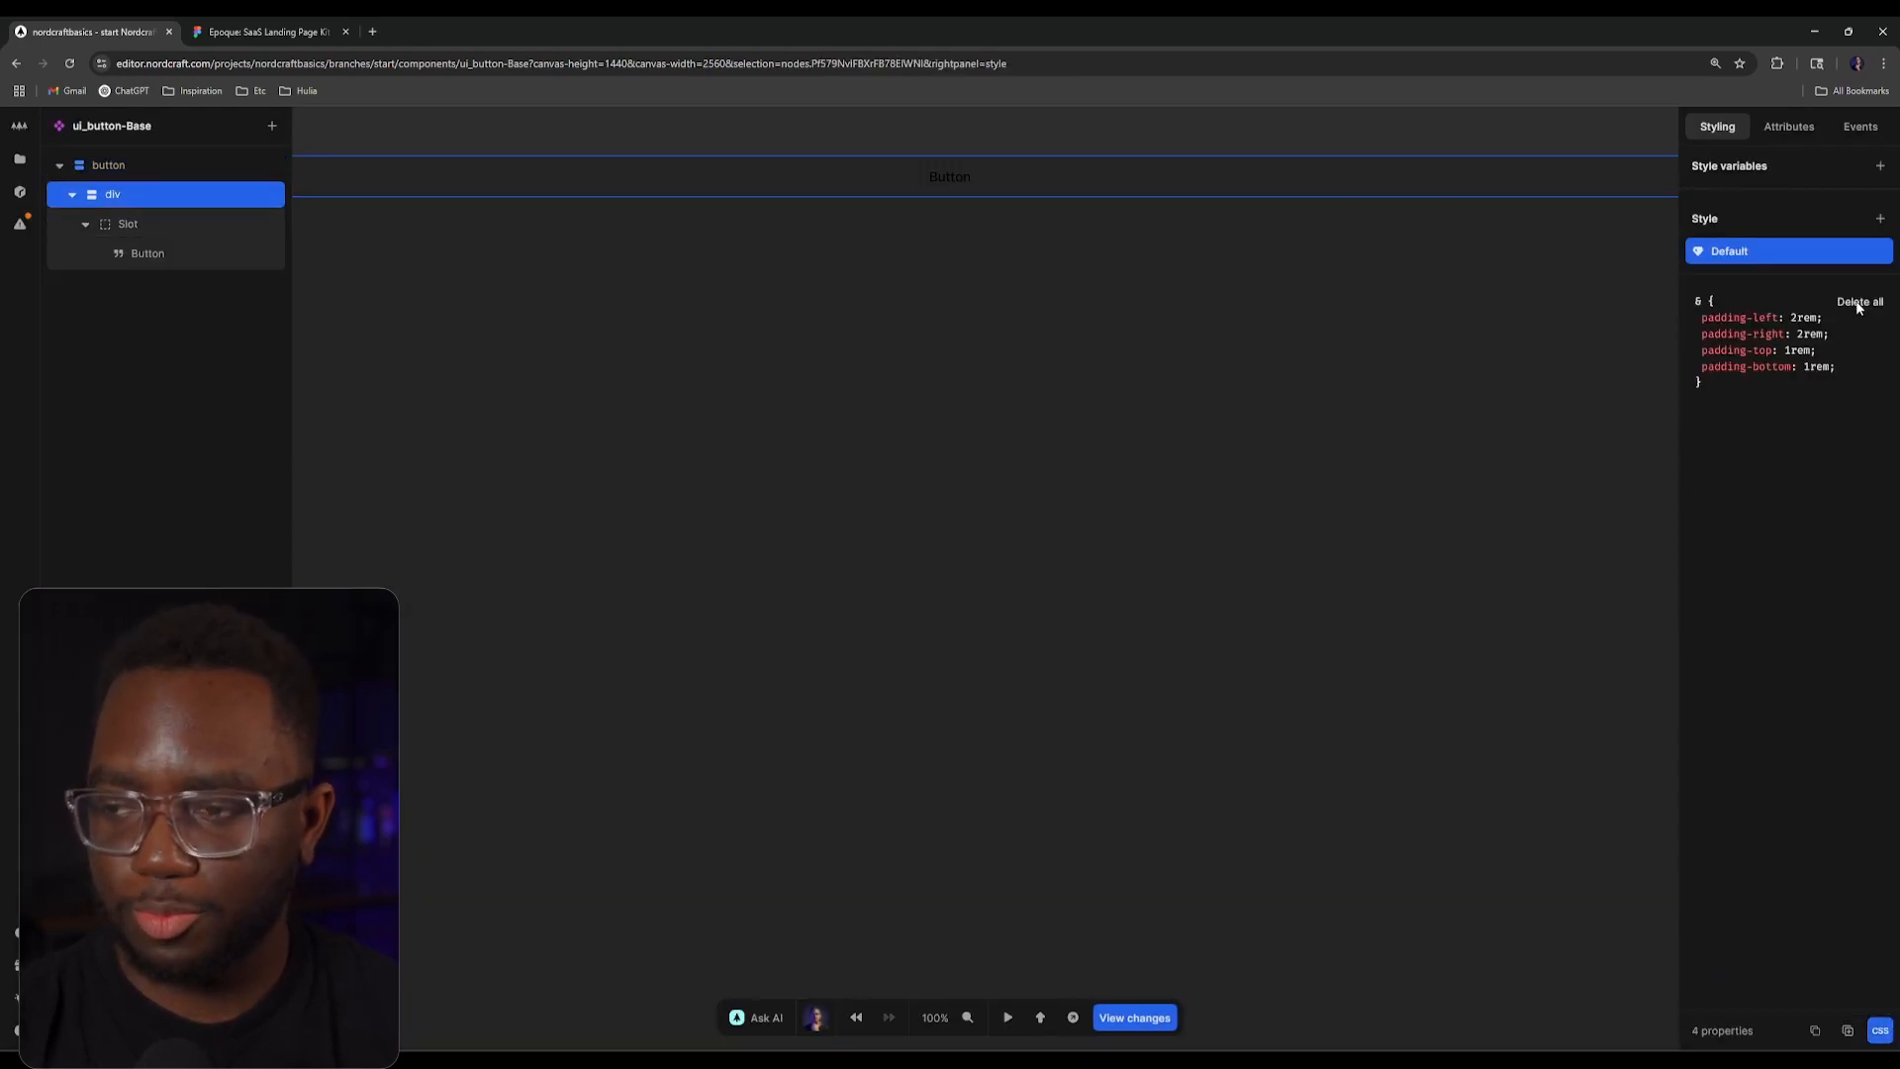
left_click(1814, 1031)
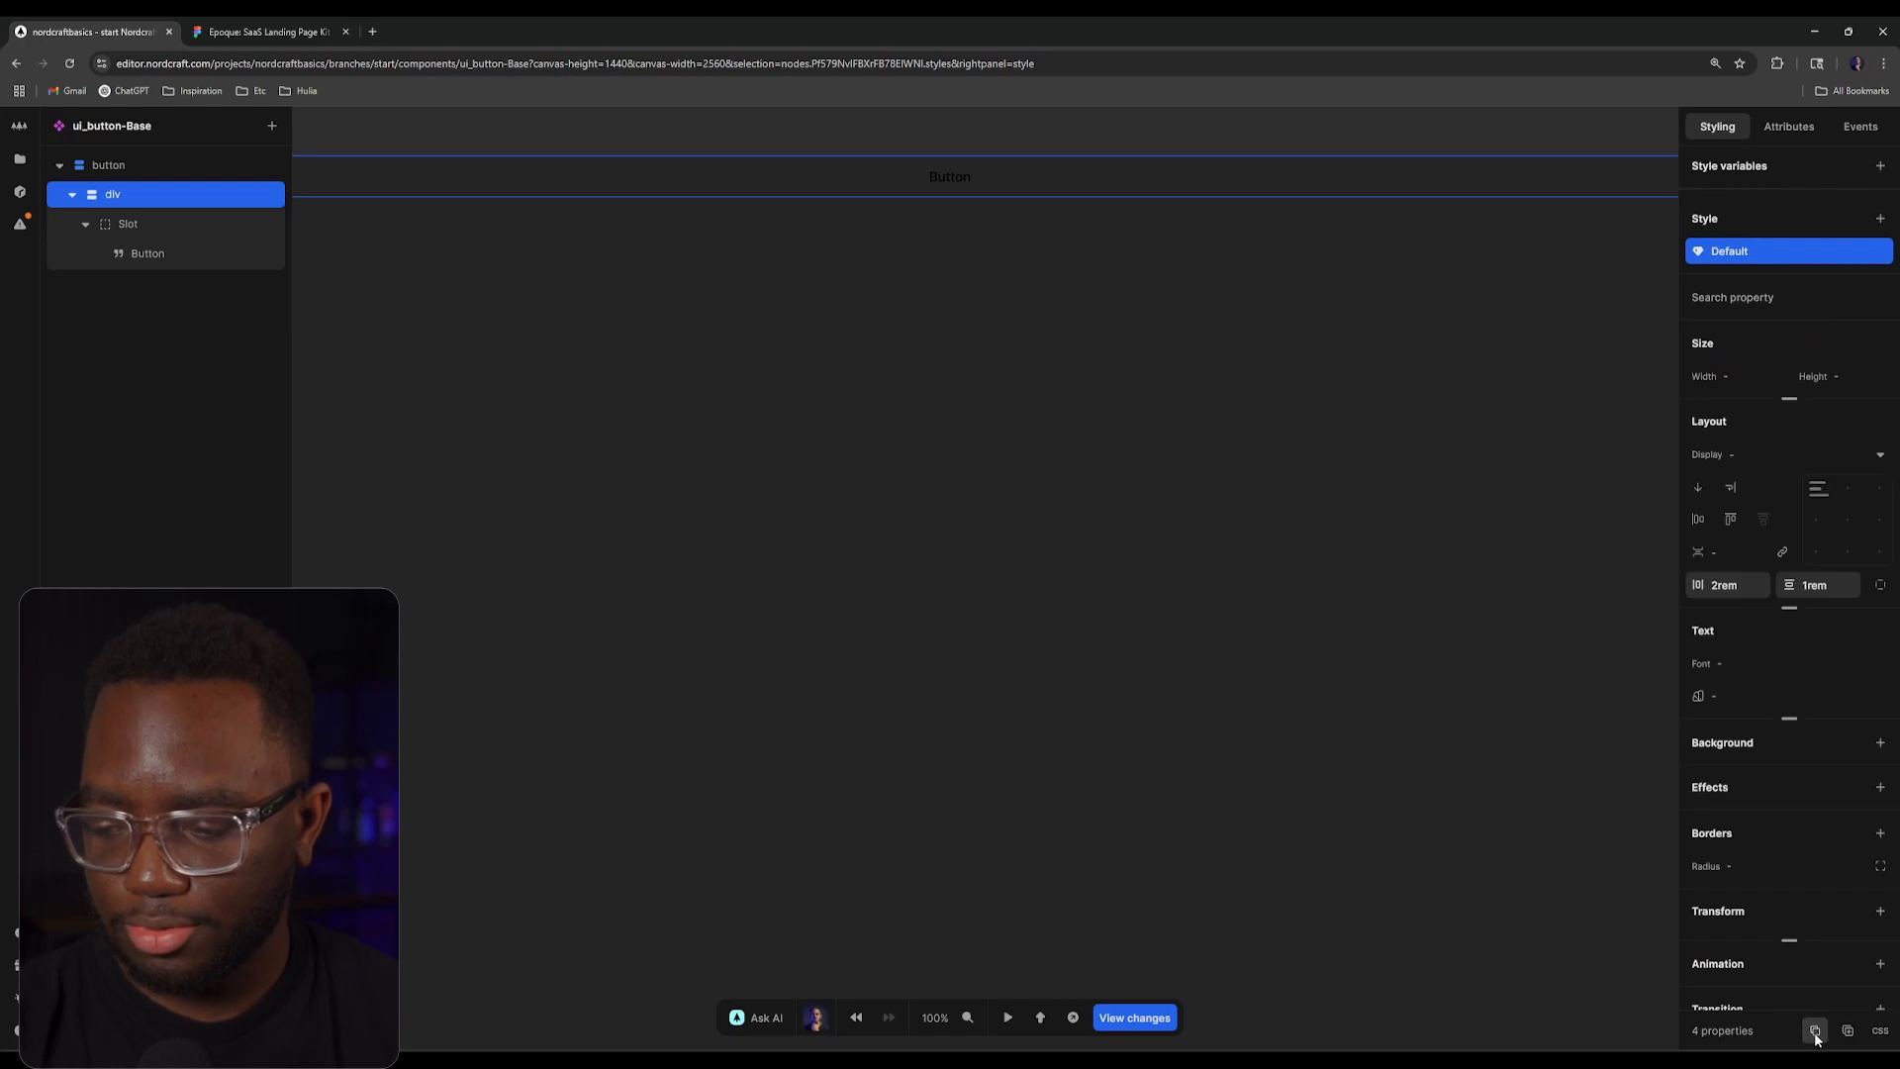
left_click(1815, 1034)
left_click(106, 166)
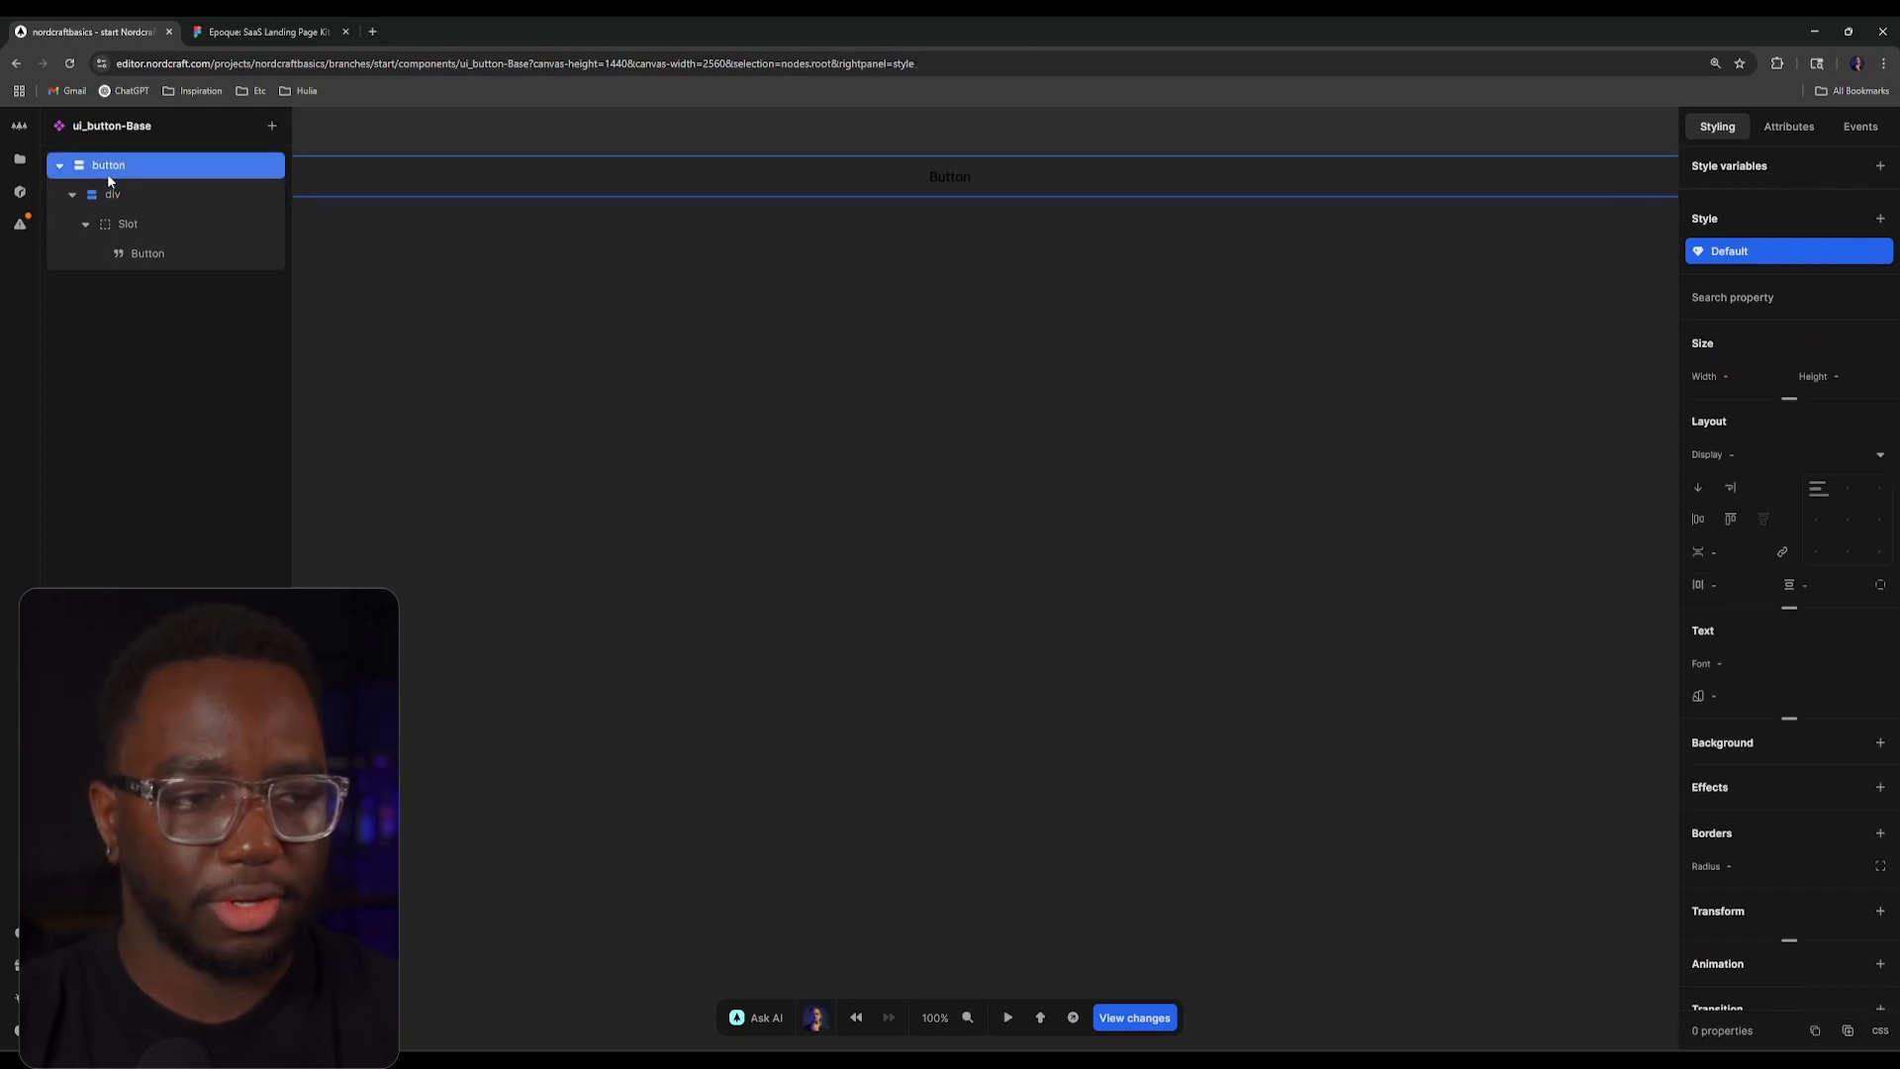
left_click(1851, 1030)
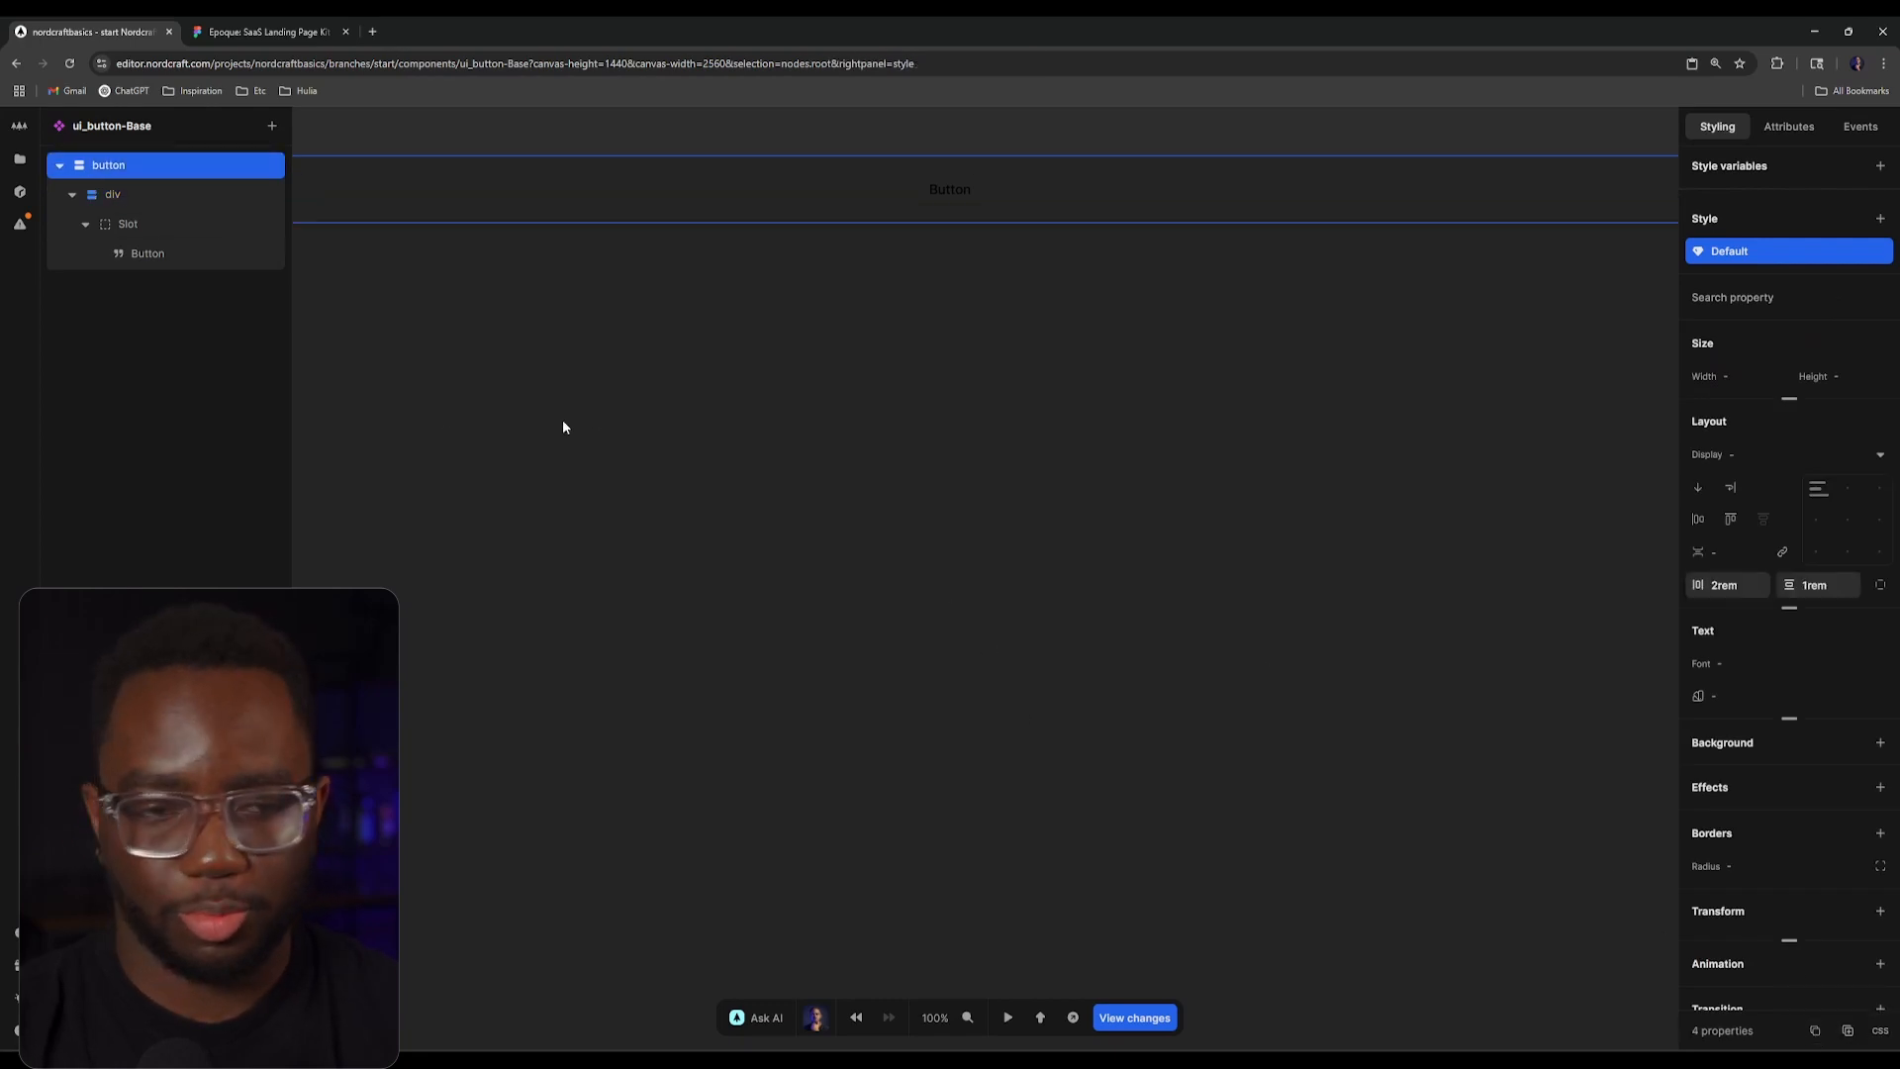
Step: Move the Slot with its Button text directly under the button element and delete the leftover div
left_click(193, 196)
left_click_drag(139, 227, 161, 164)
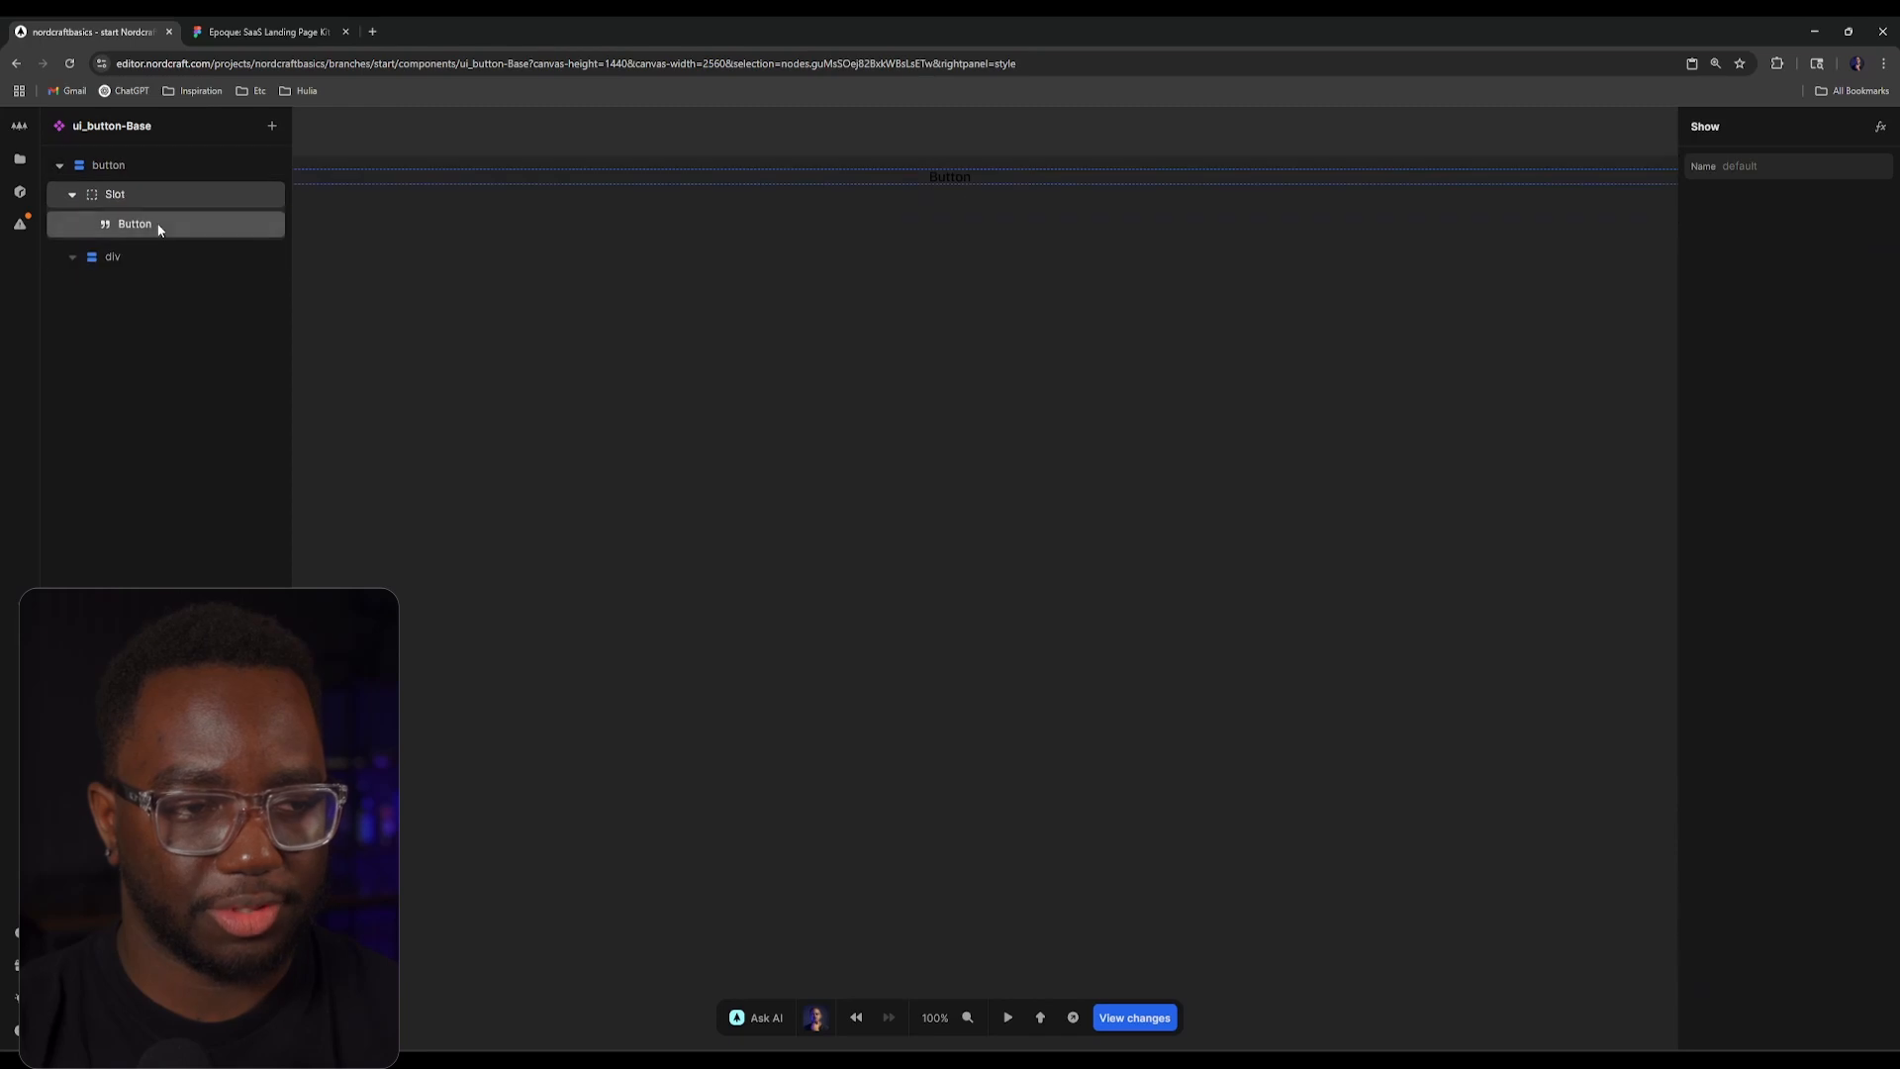
left_click(161, 228)
left_click(166, 260)
key("Delete")
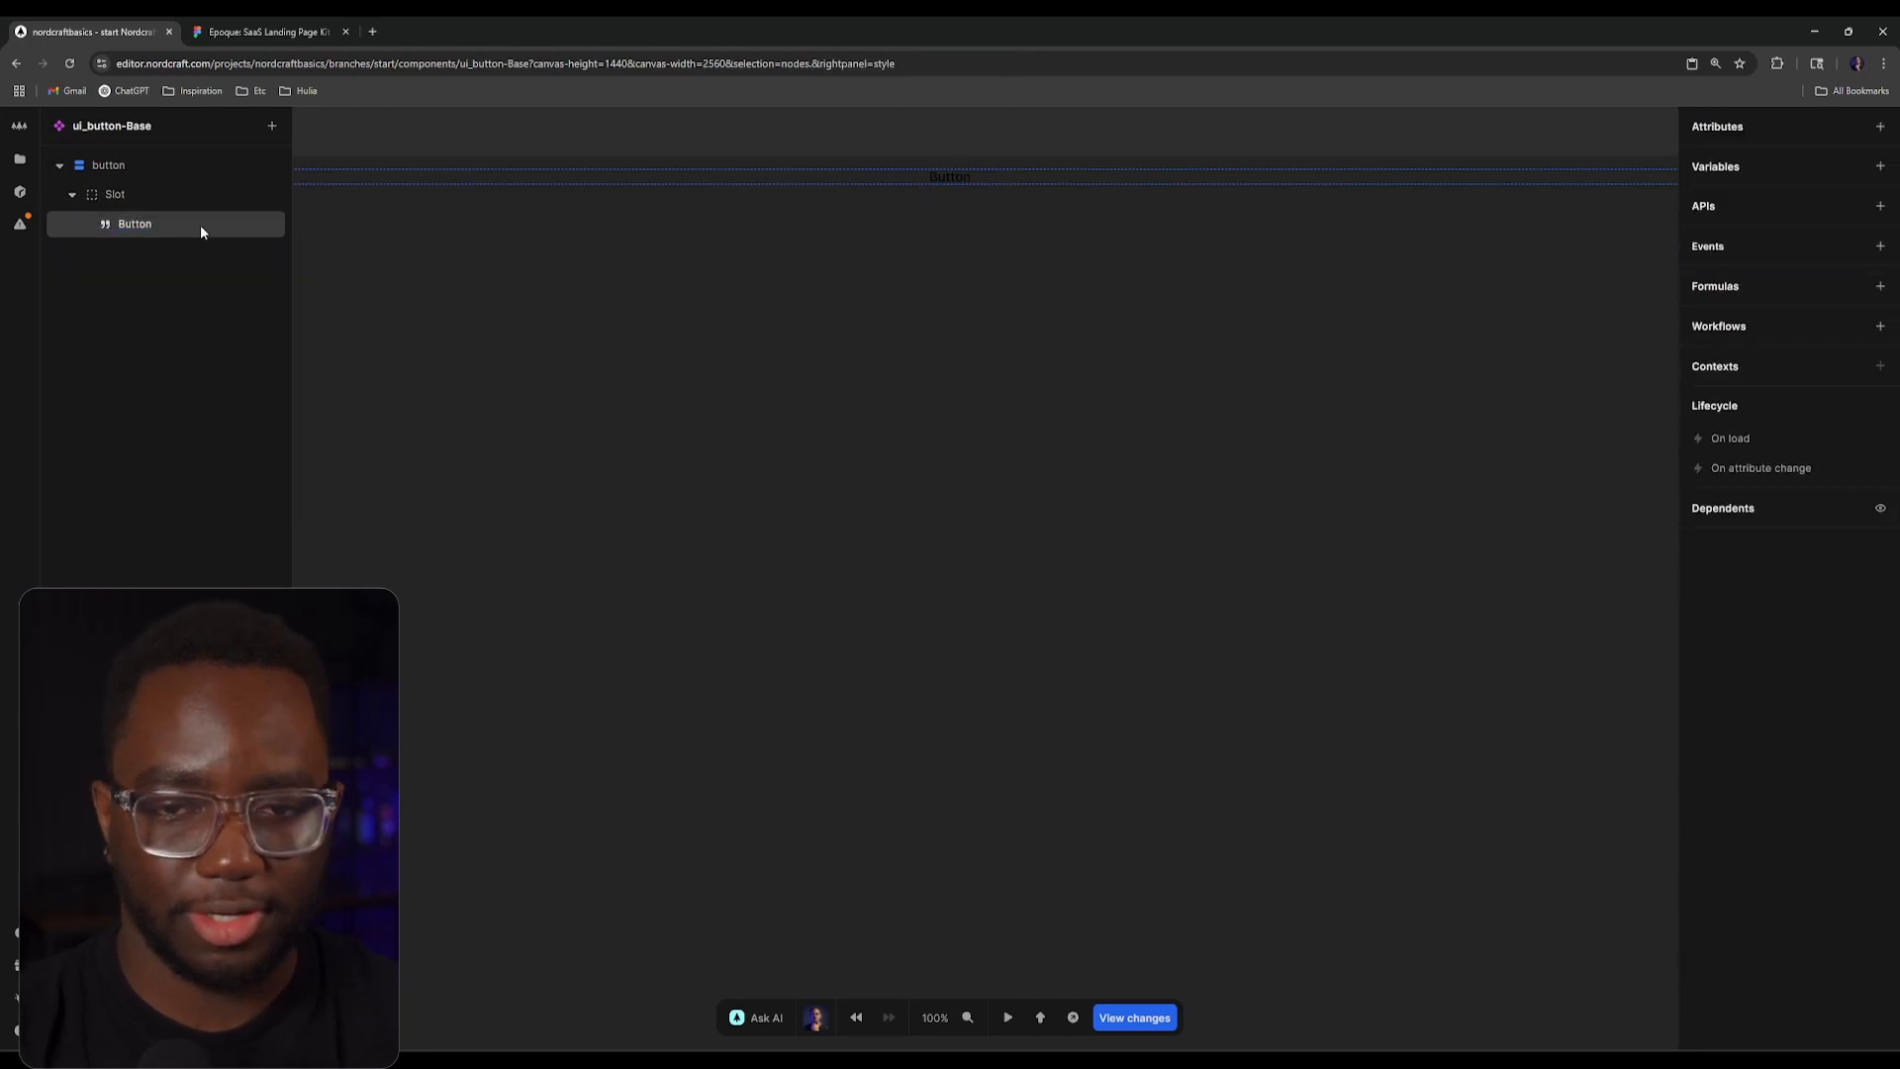
Step: Add a background colour to the root button element using the --brand-dark-gray variable
left_click(188, 204)
left_click(260, 31)
left_click(130, 23)
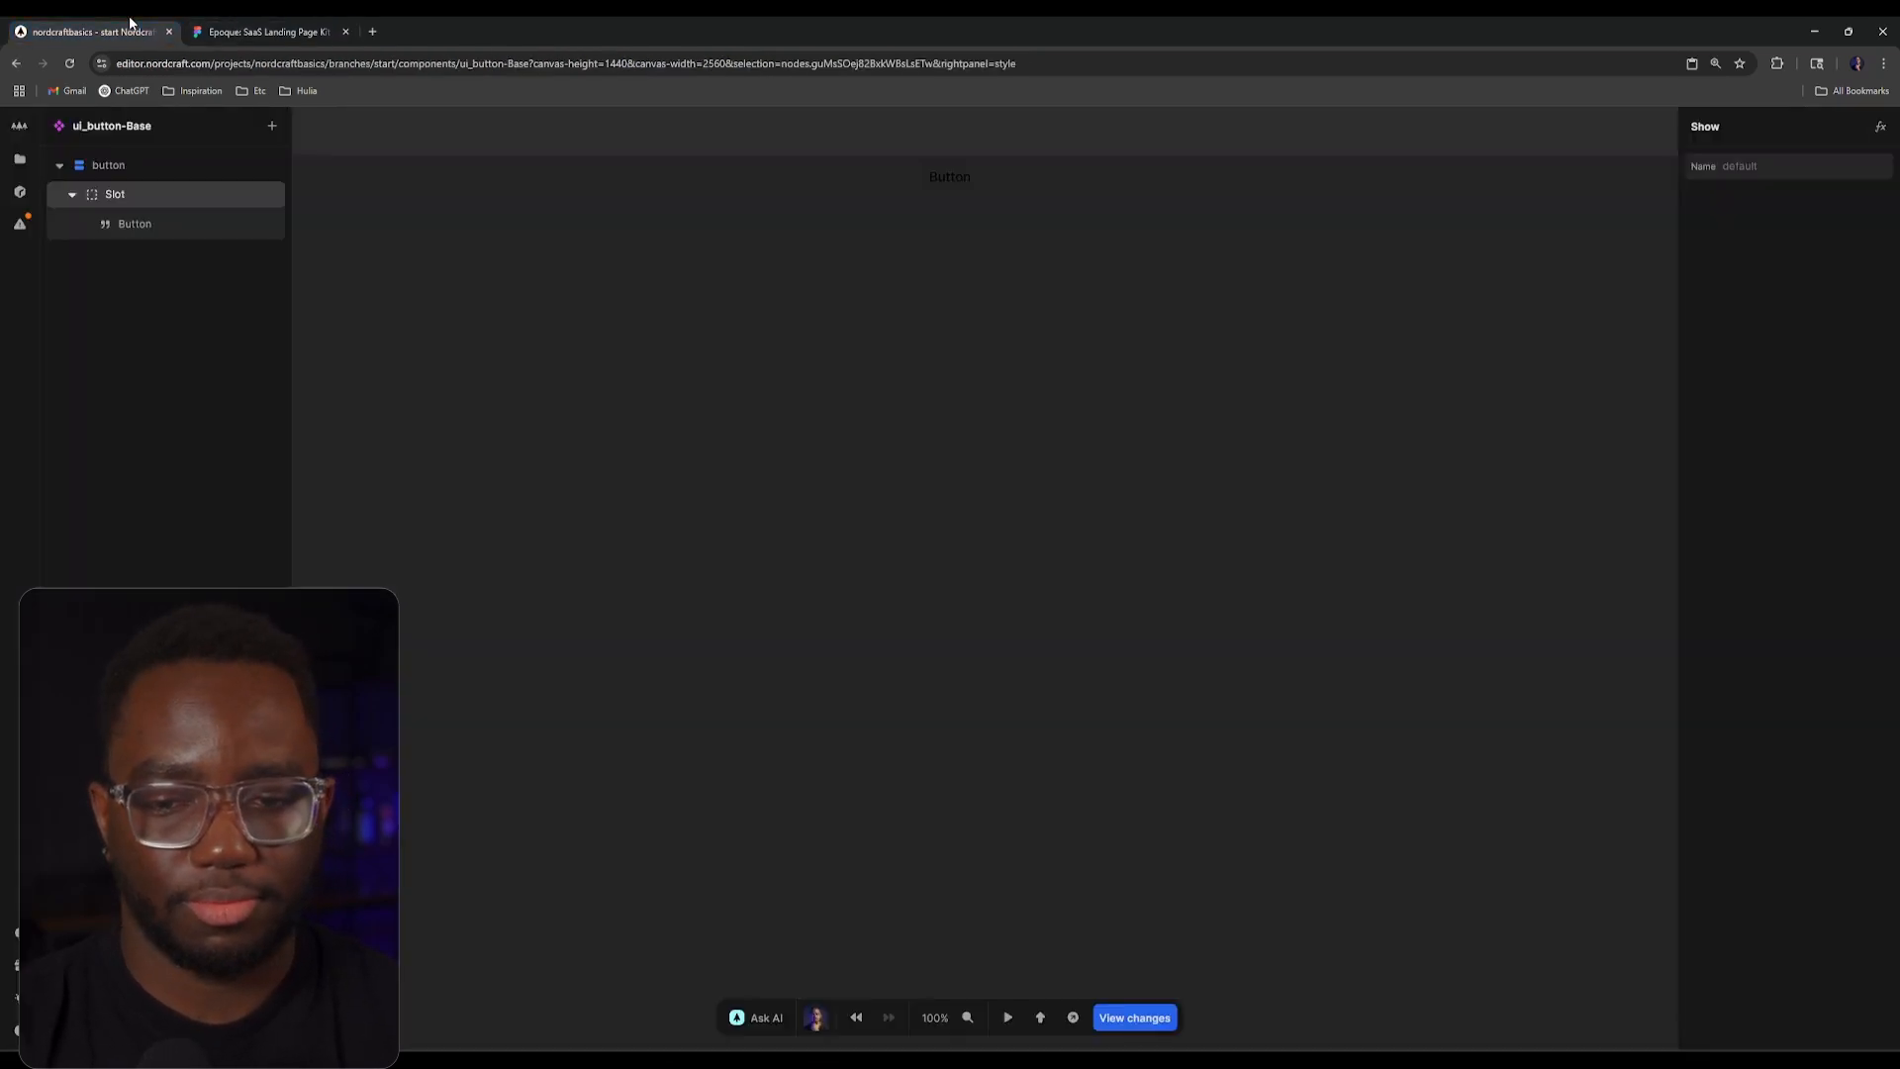
left_click(186, 163)
left_click(1879, 742)
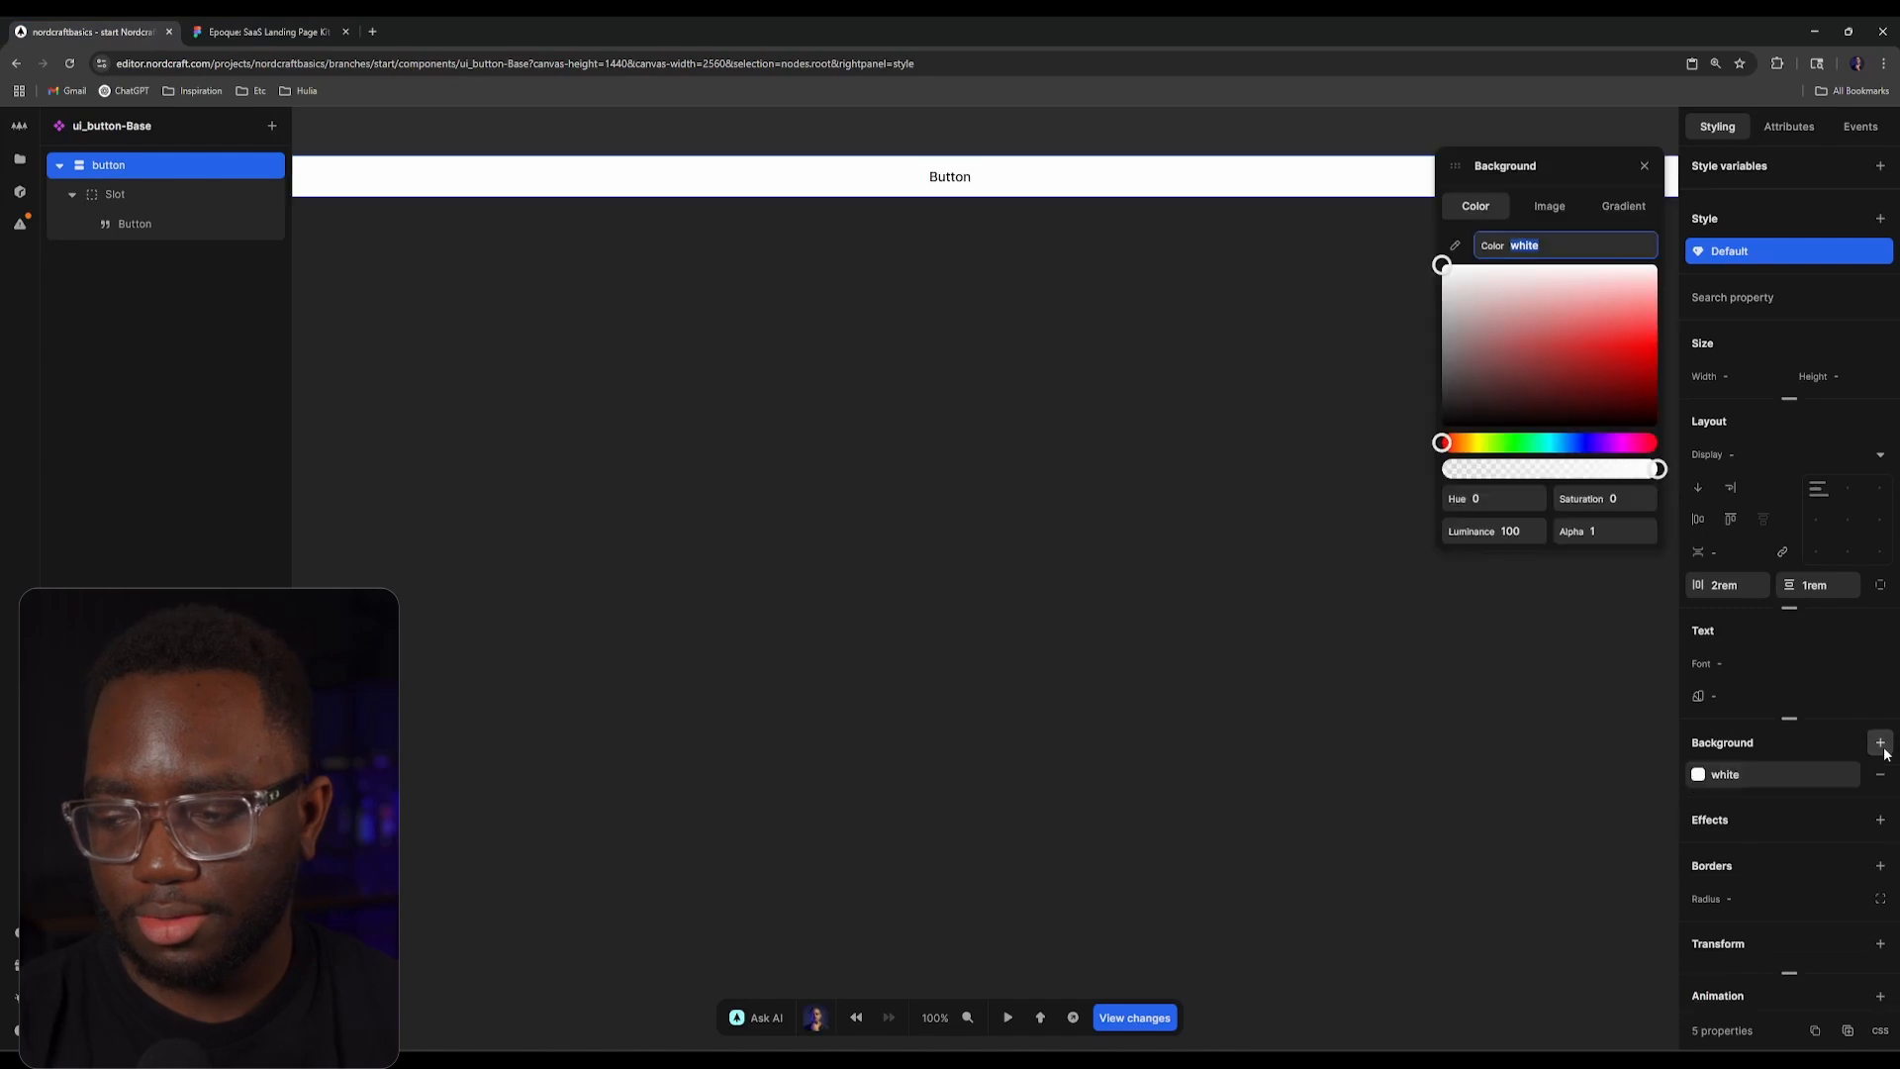
type("--bran")
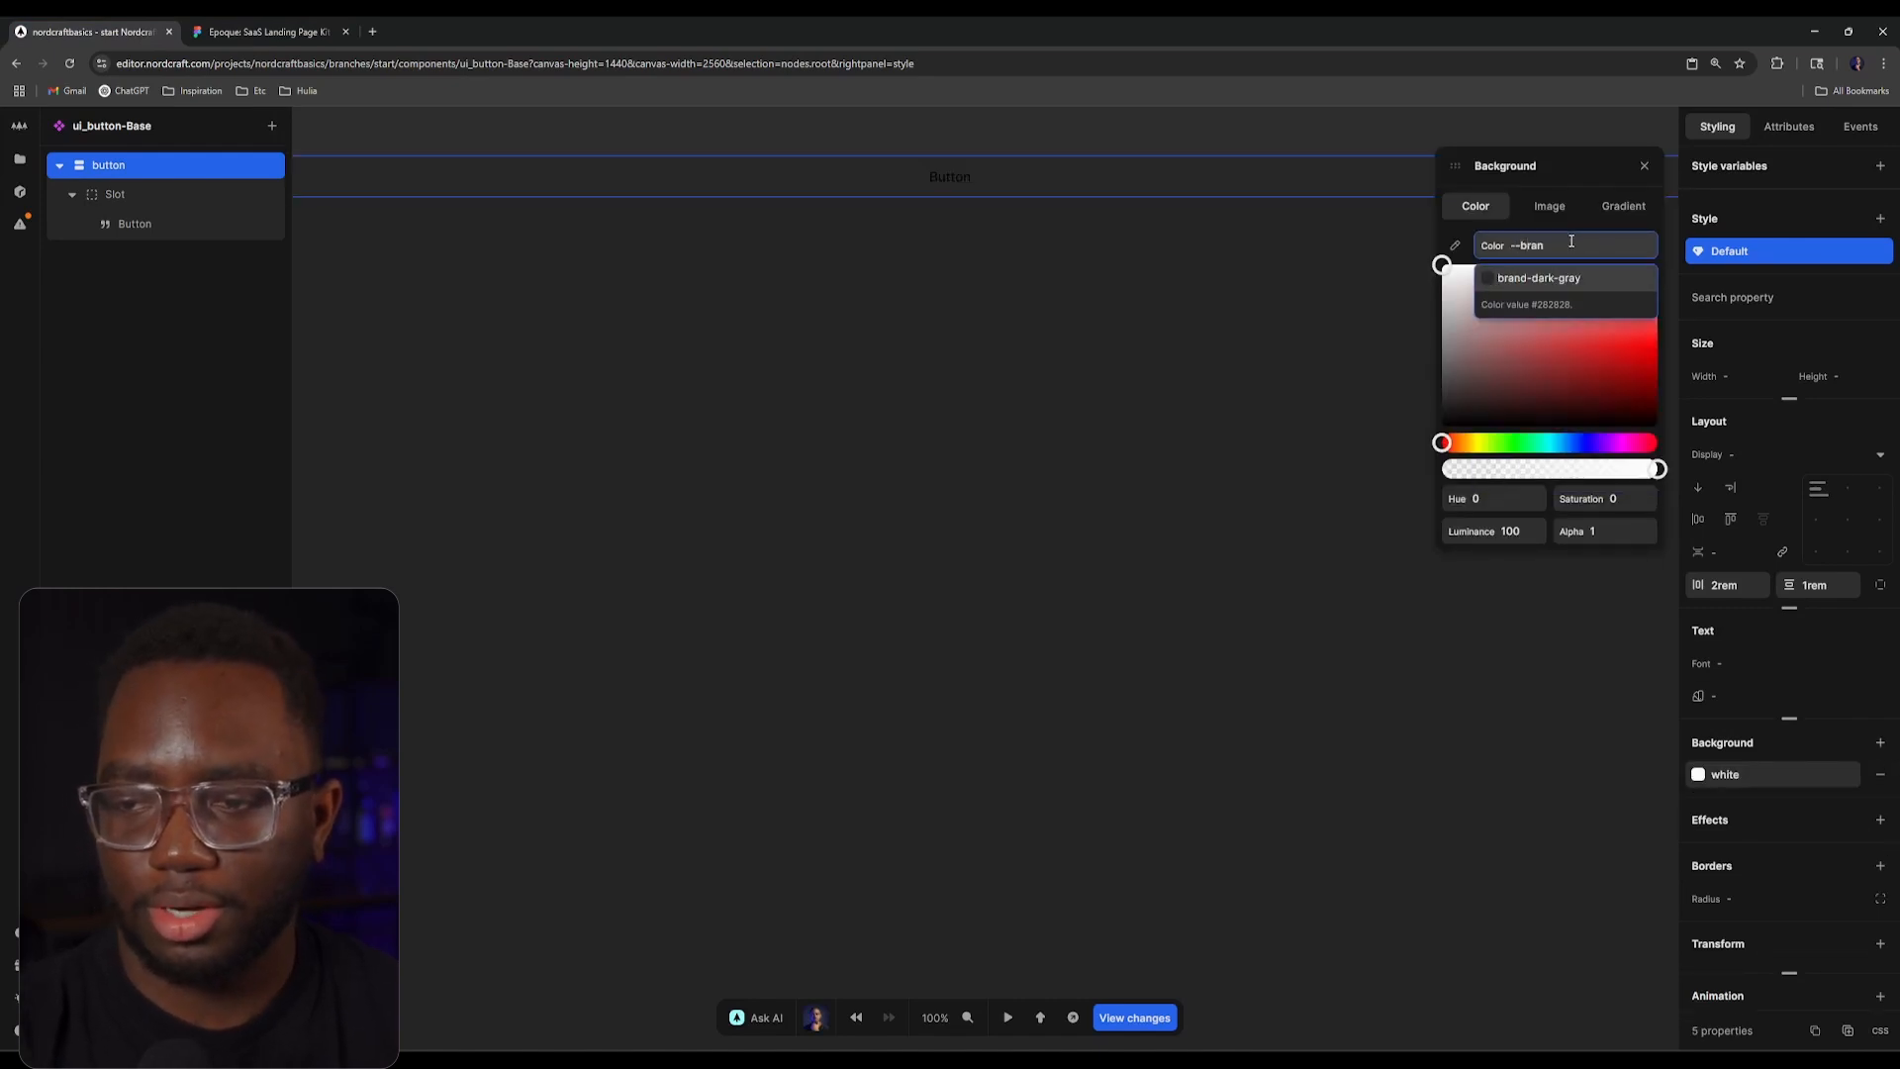
key("Return")
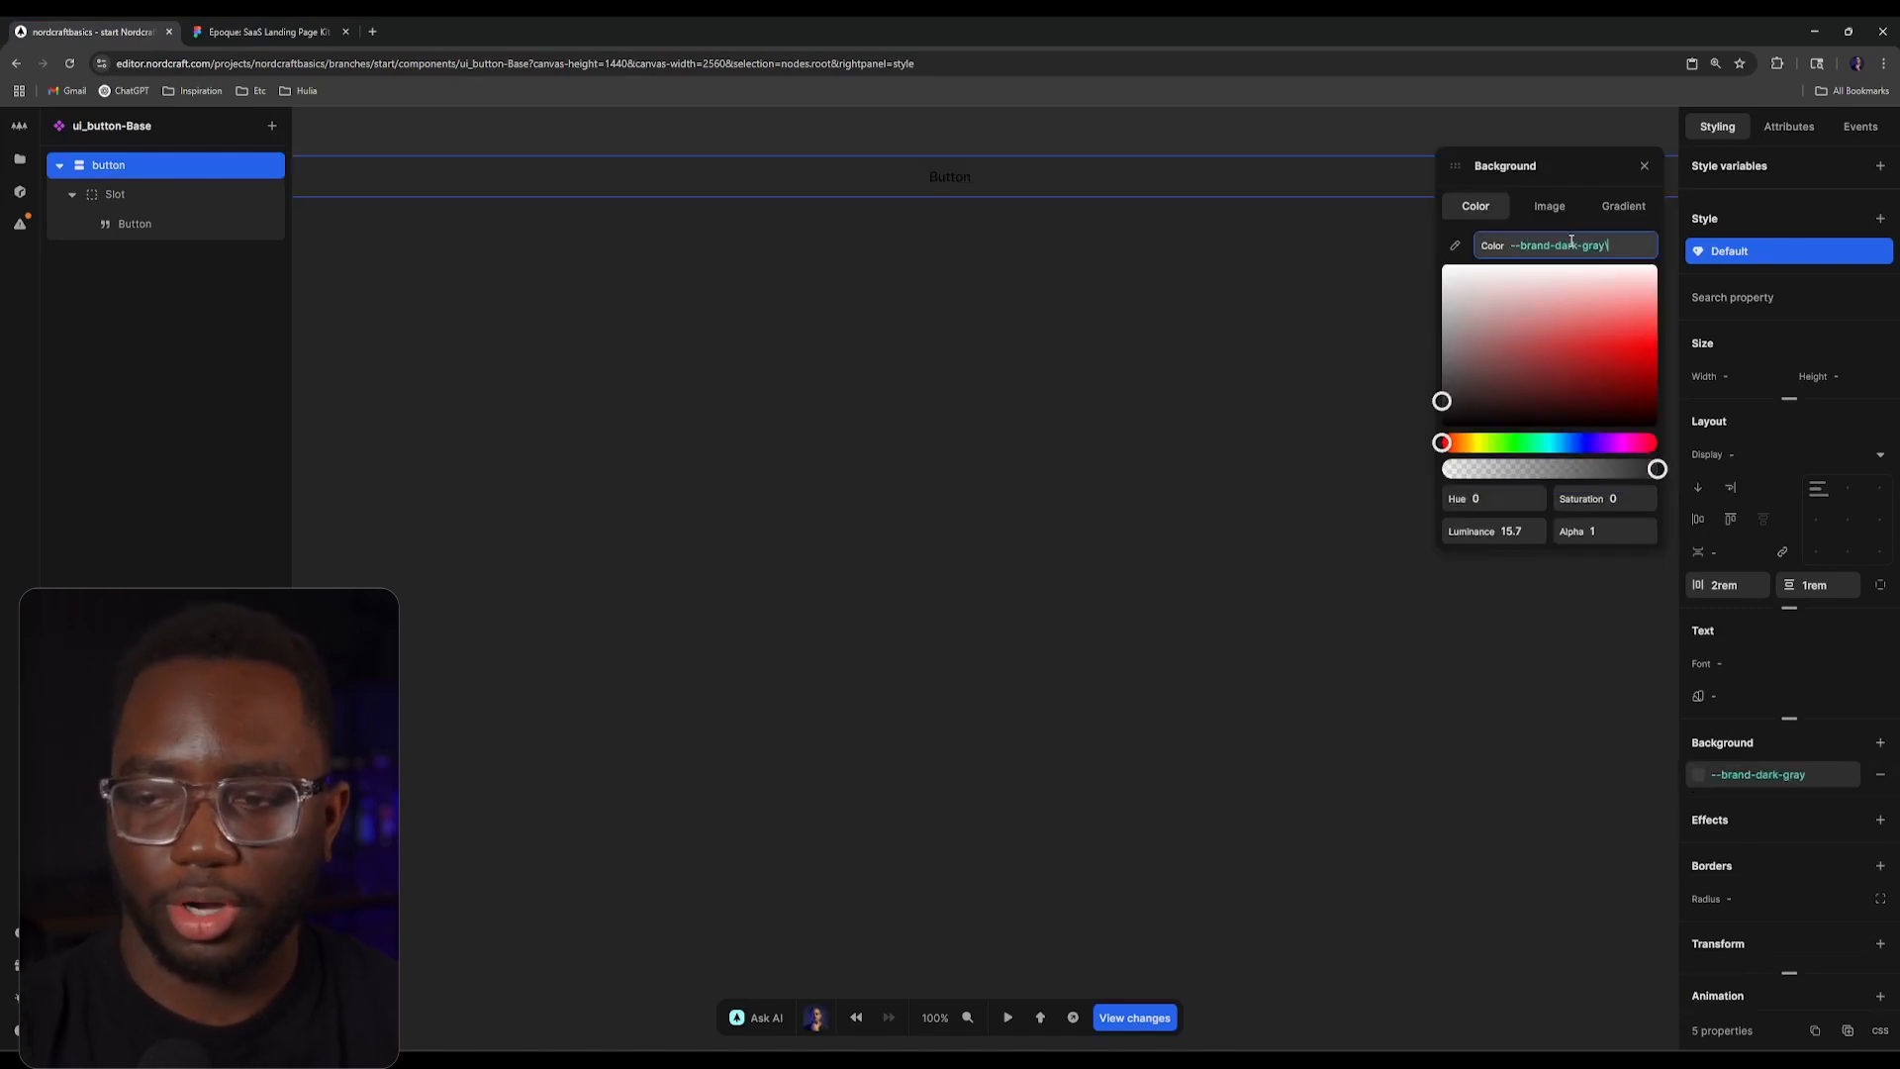
left_click(1635, 170)
Step: Compare the component with the Get Started button in Figma and inspect that button's padding, corner radius and fill
left_click(327, 23)
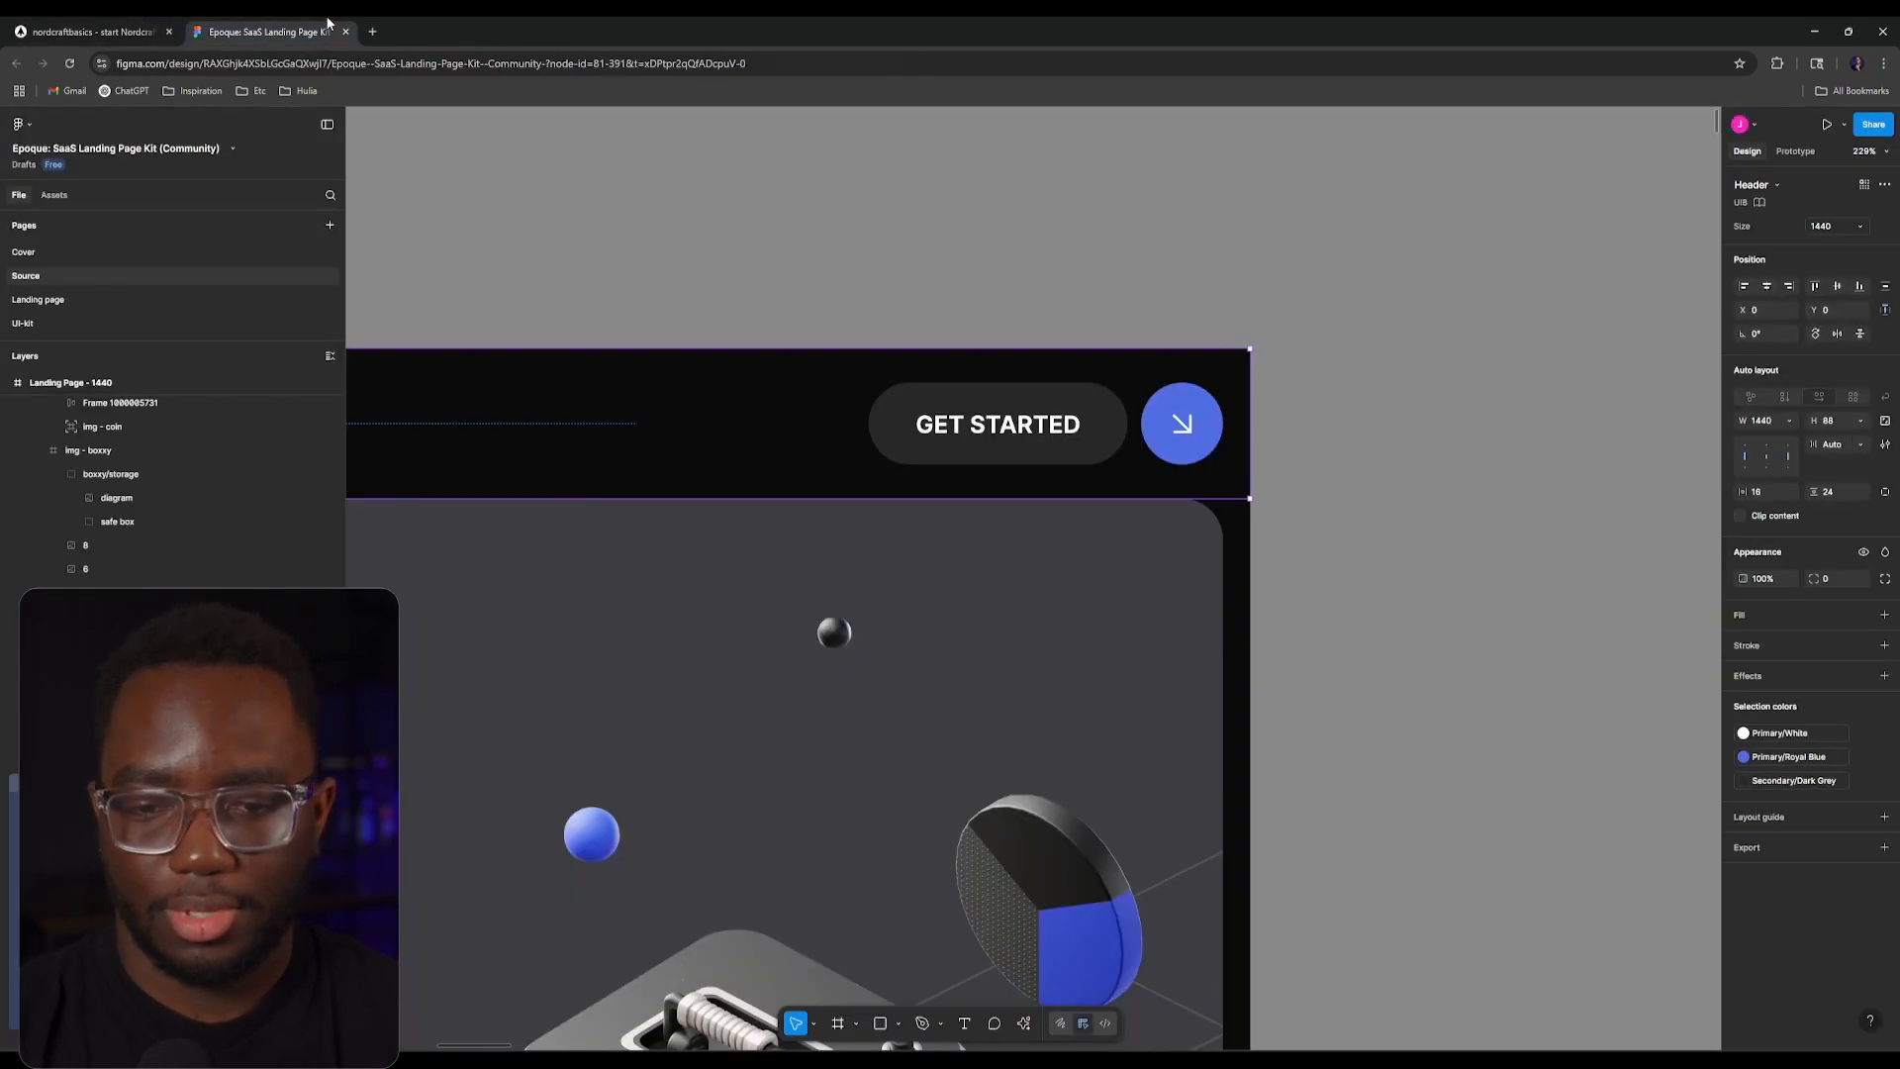
left_click(163, 20)
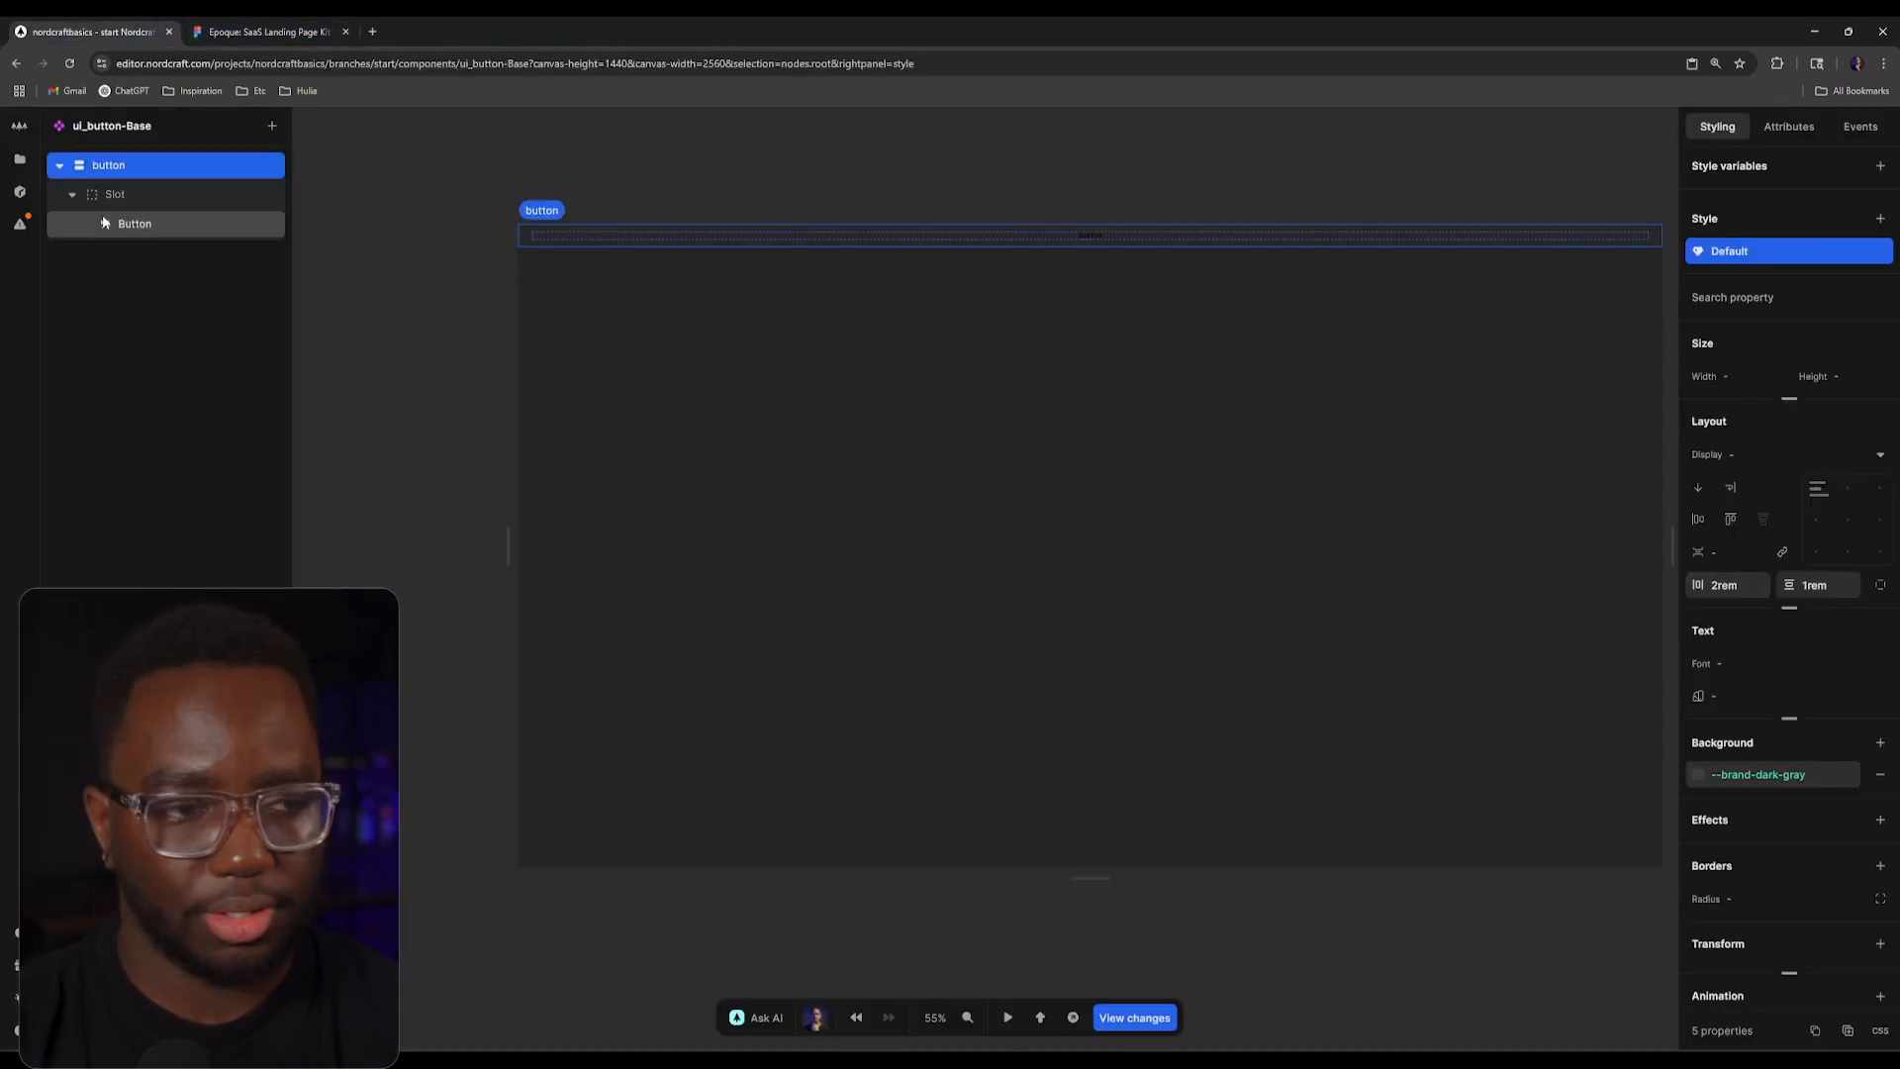
left_click(274, 24)
left_click(154, 23)
left_click(250, 24)
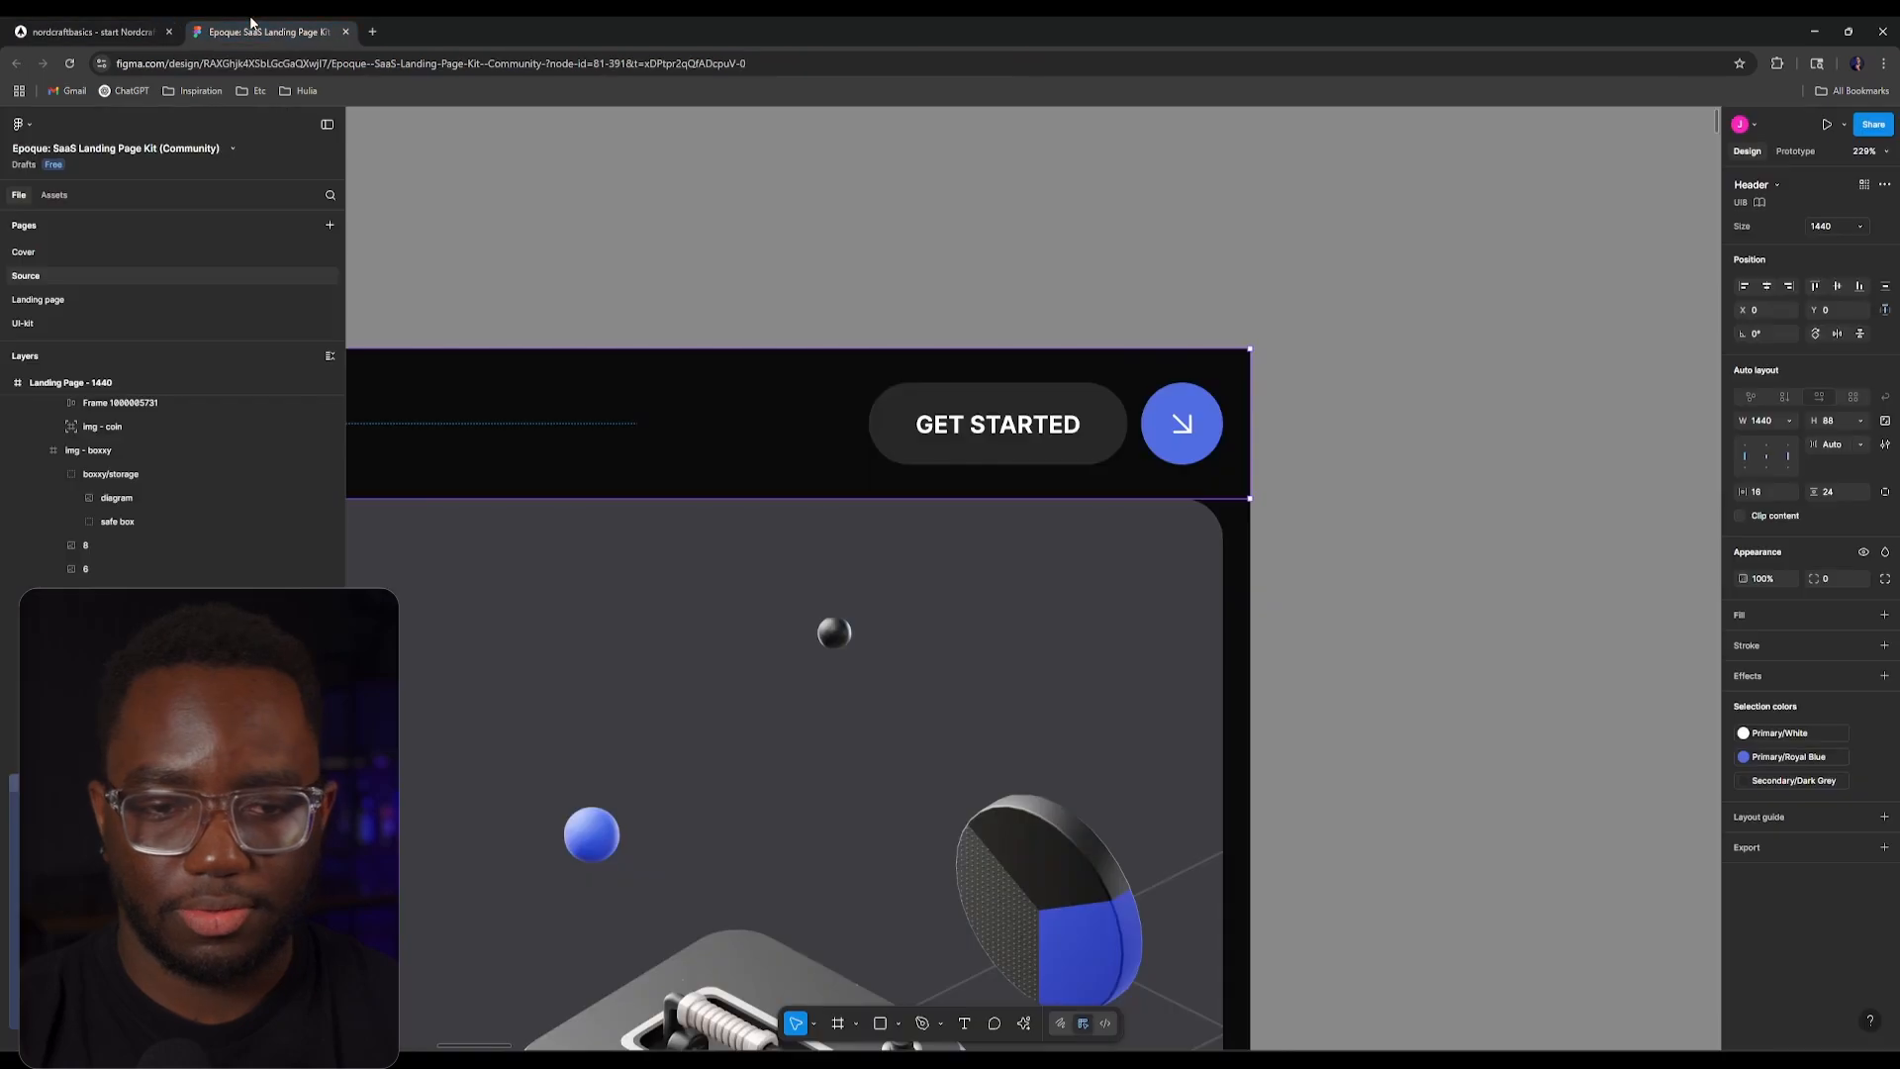
left_click(115, 25)
left_click(255, 24)
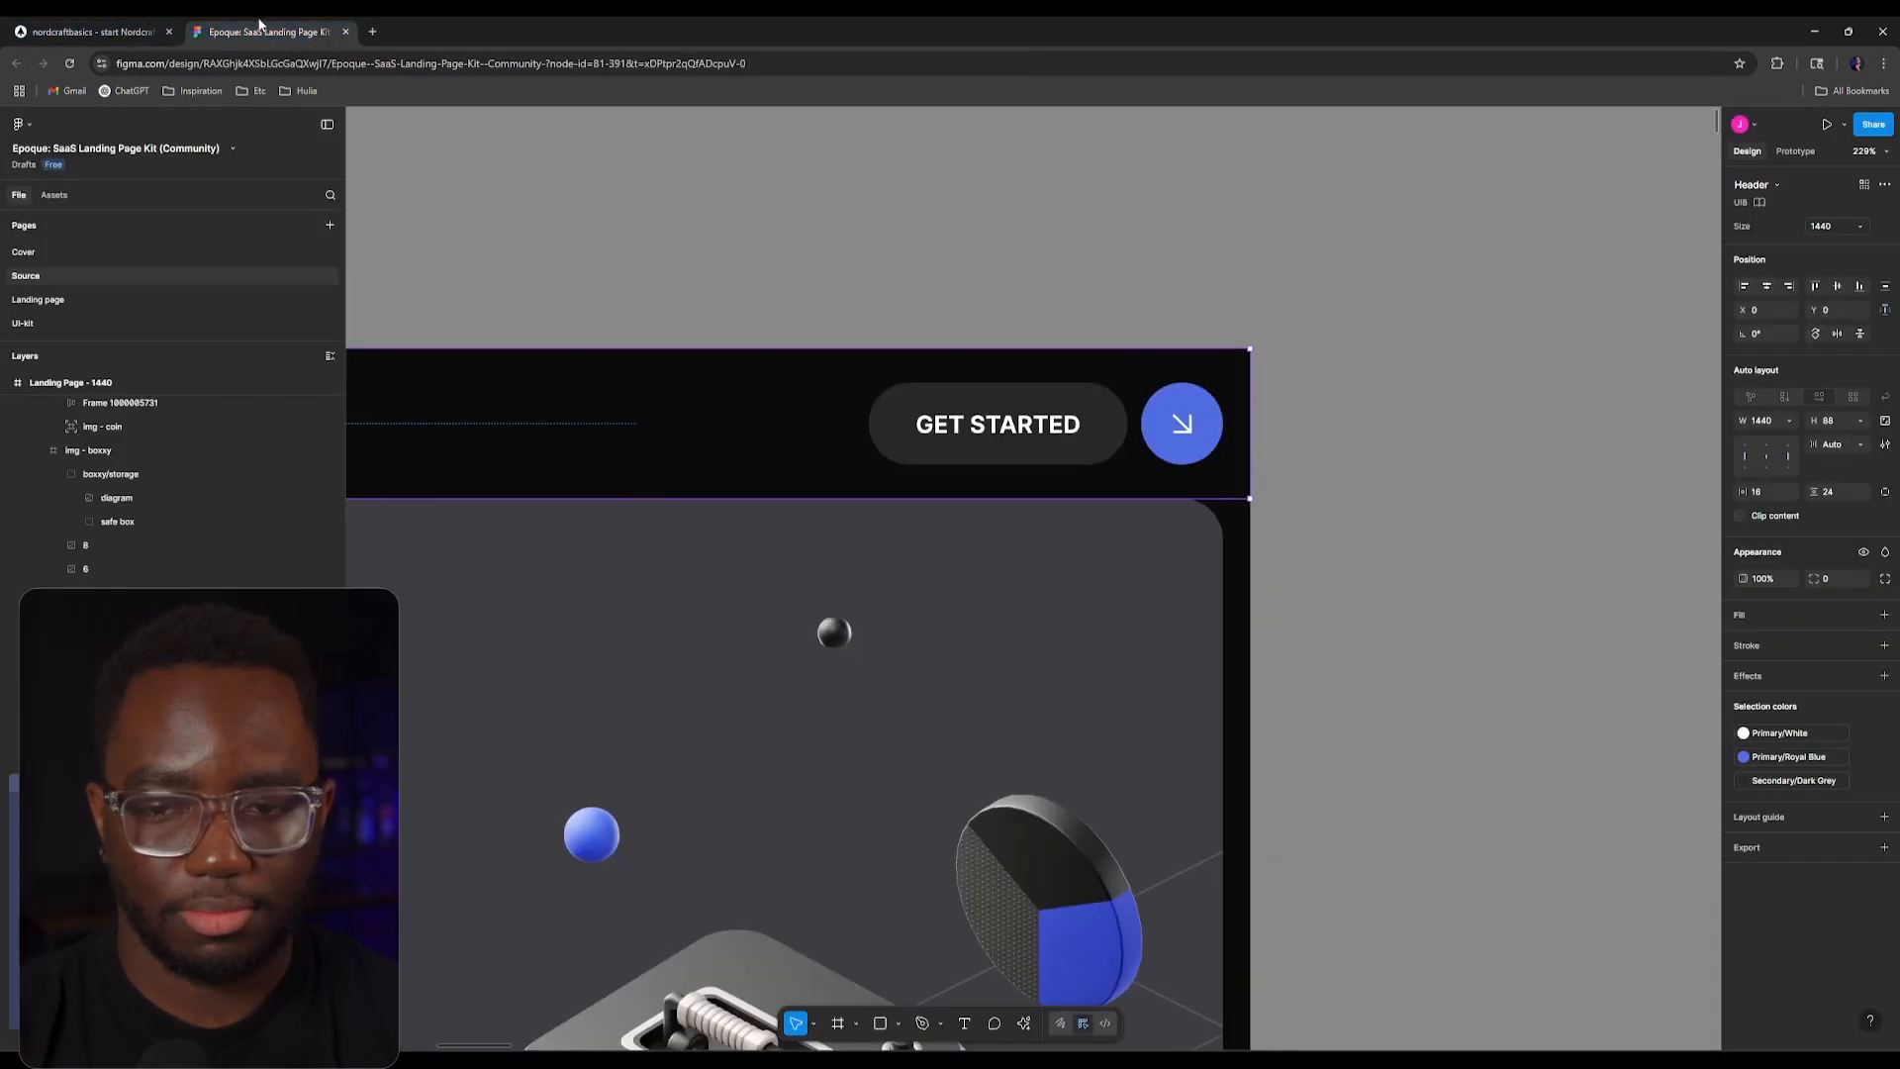
left_click(96, 25)
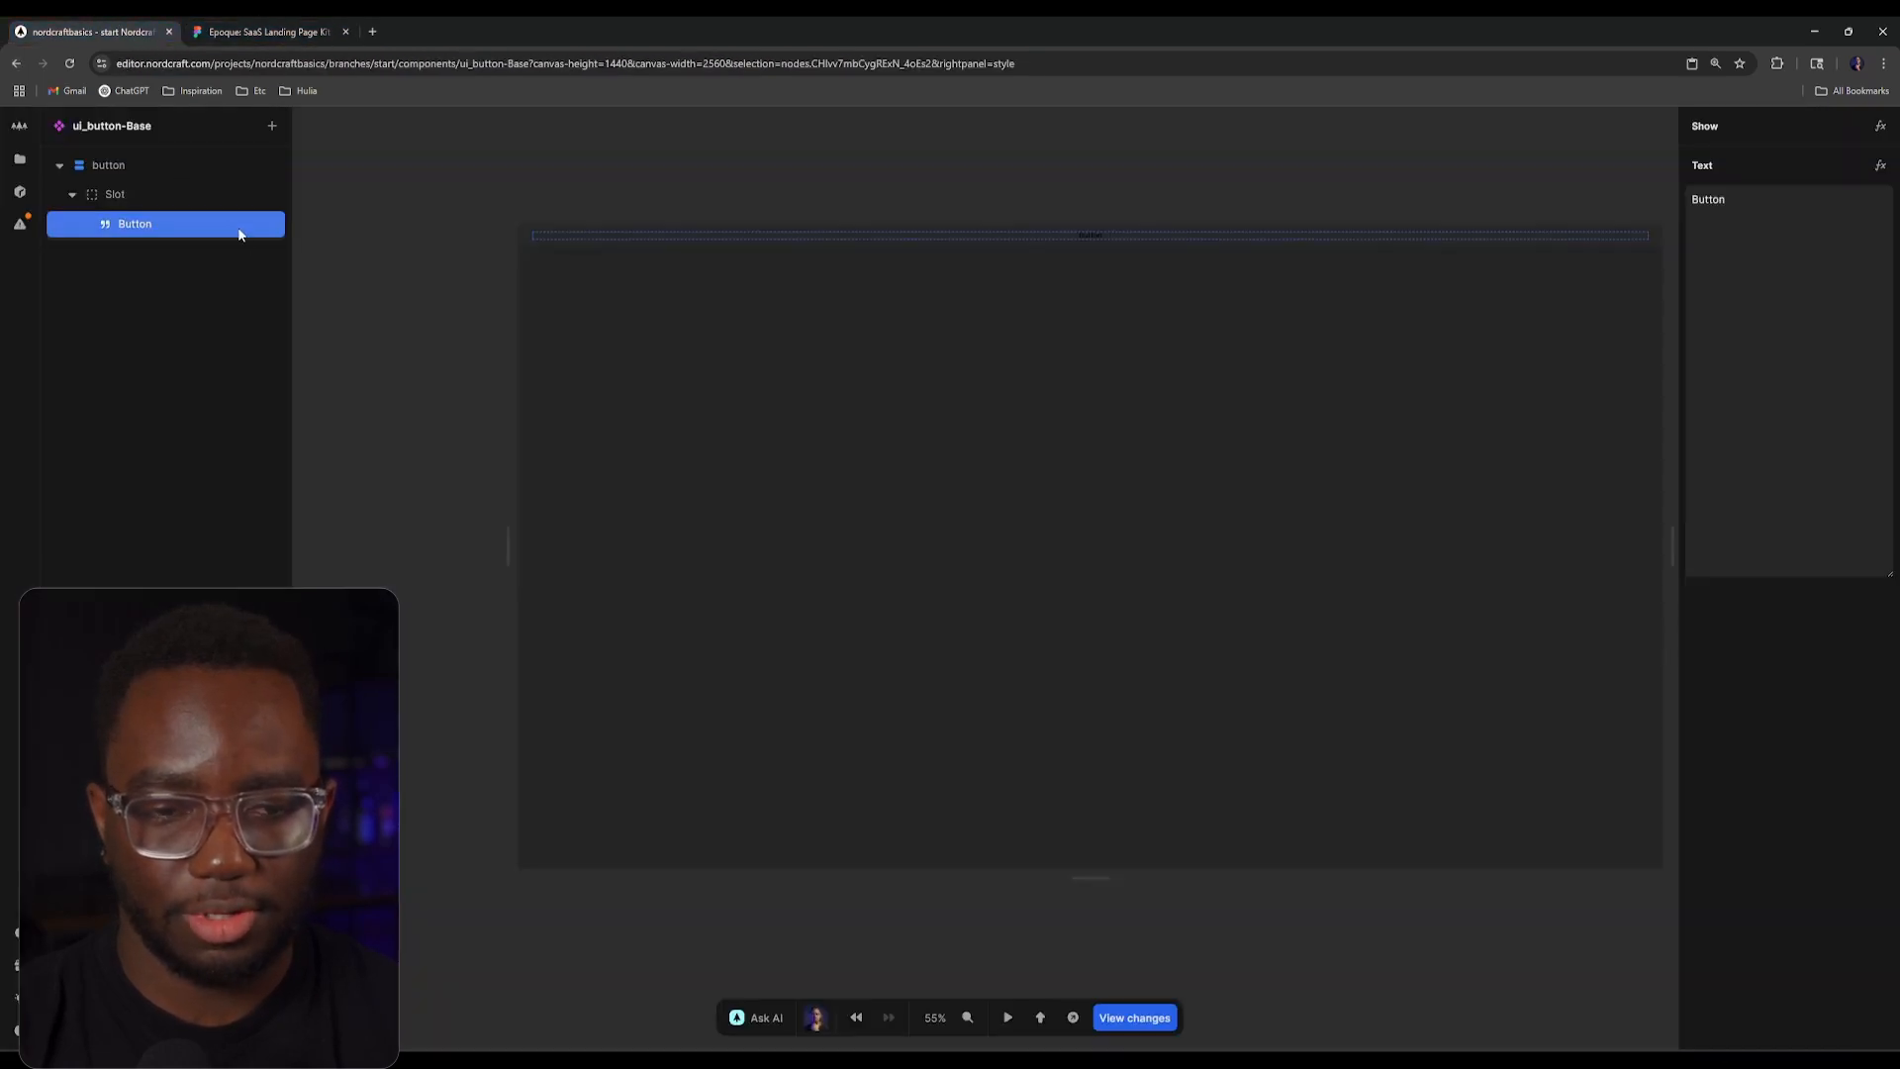
left_click(150, 168)
key("ctrl+Tab")
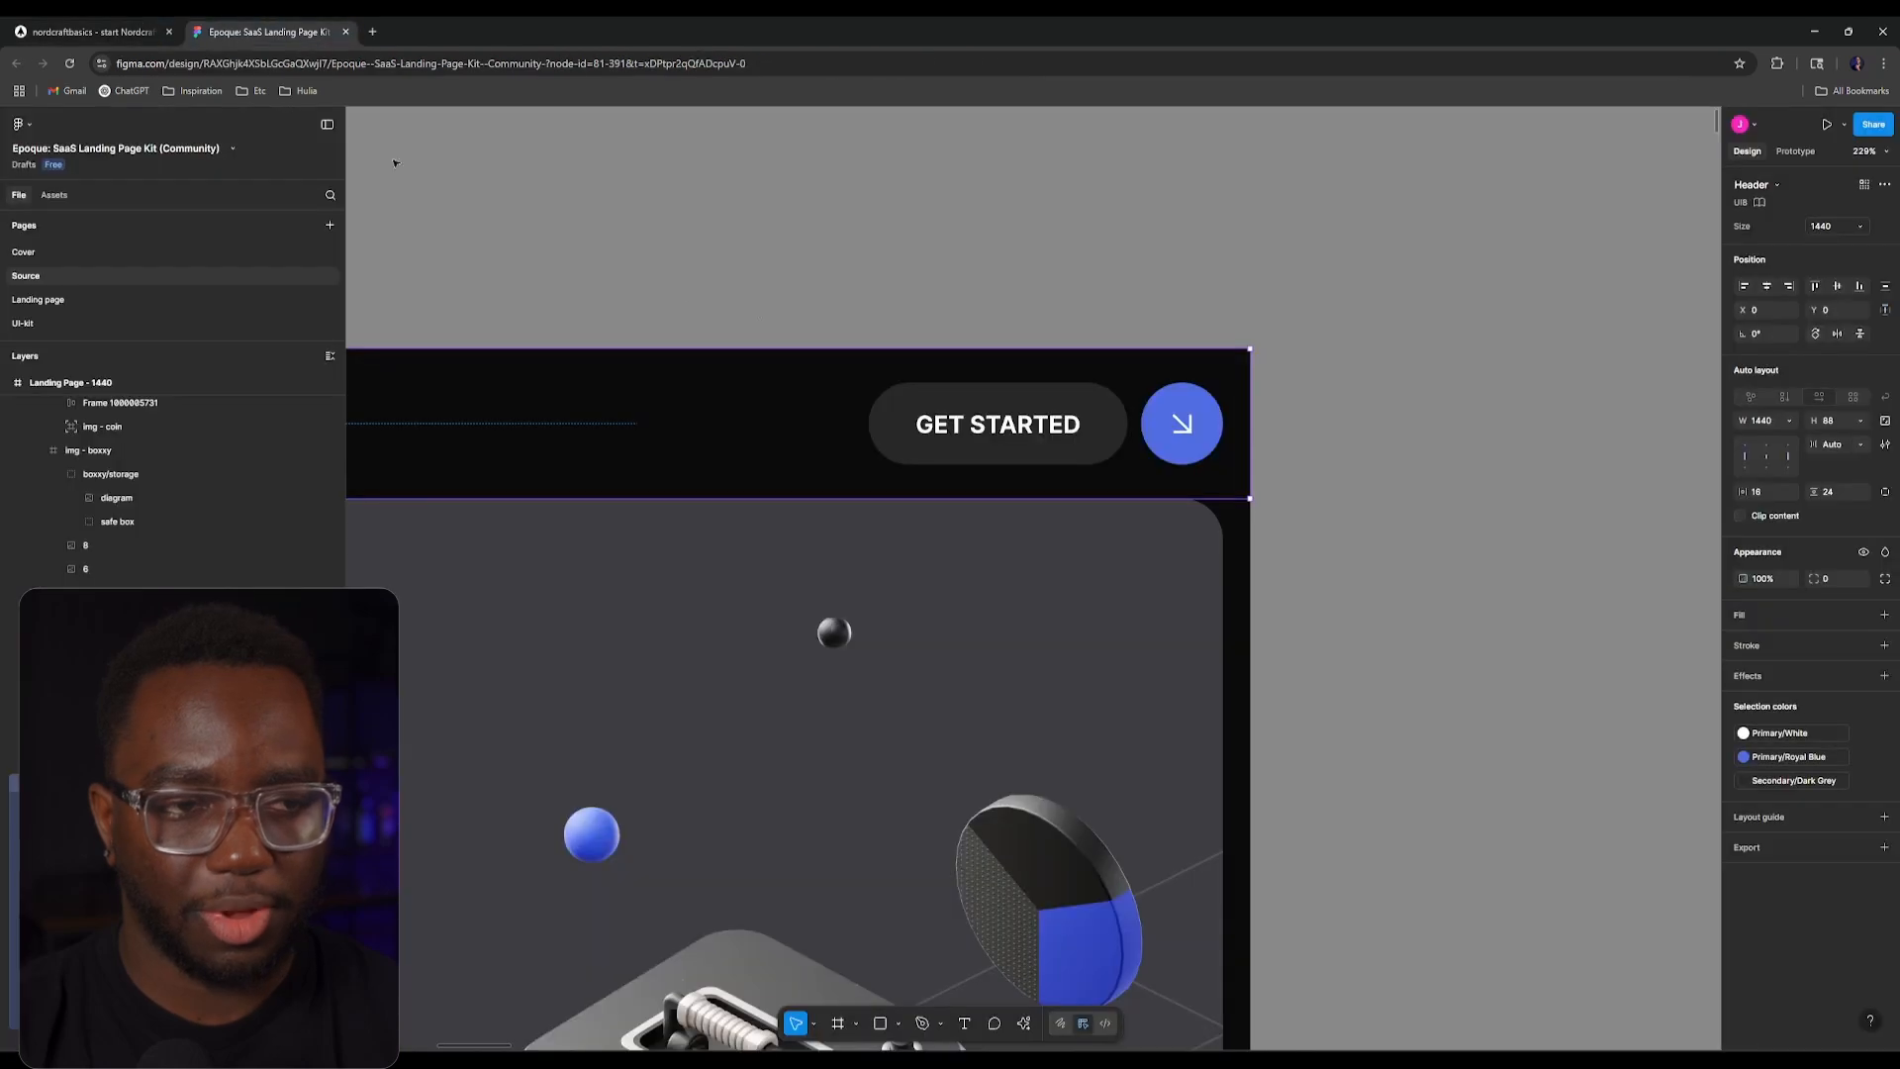
double_click(964, 405)
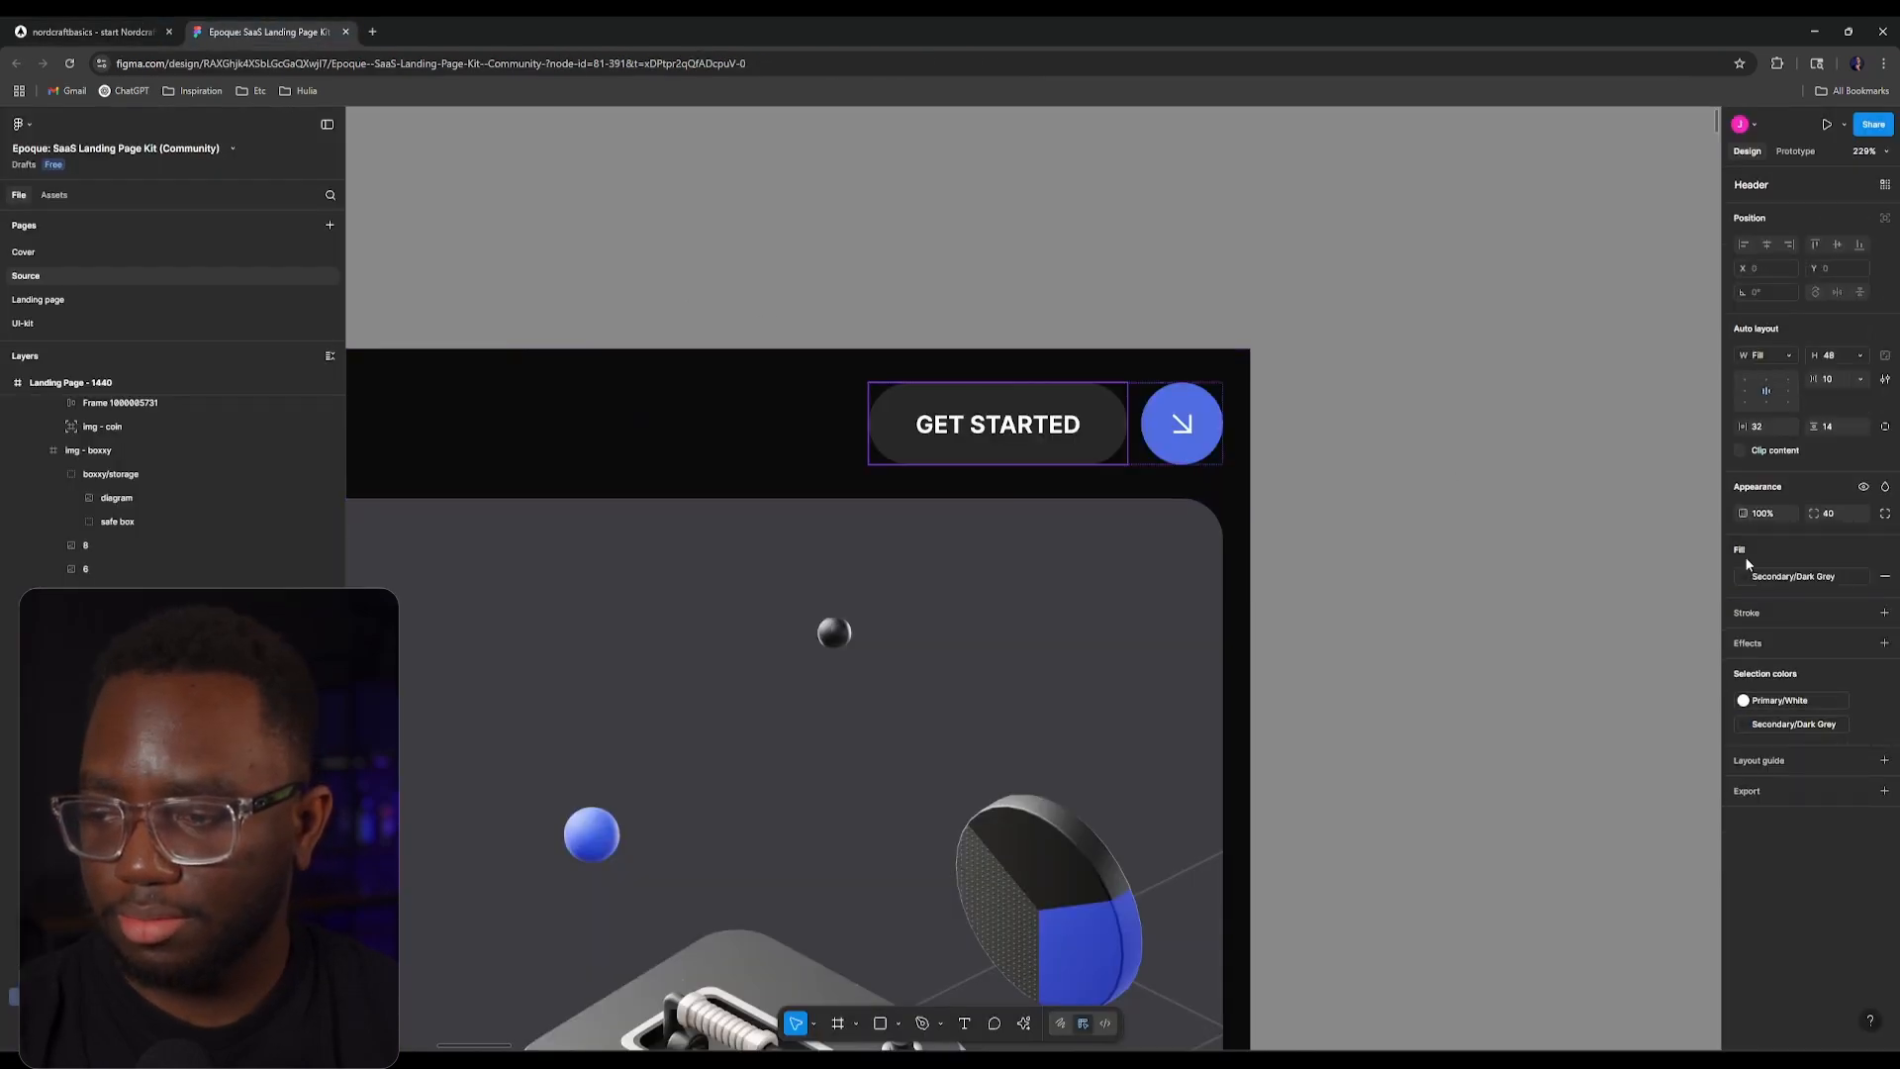
key("ctrl+shift+Tab")
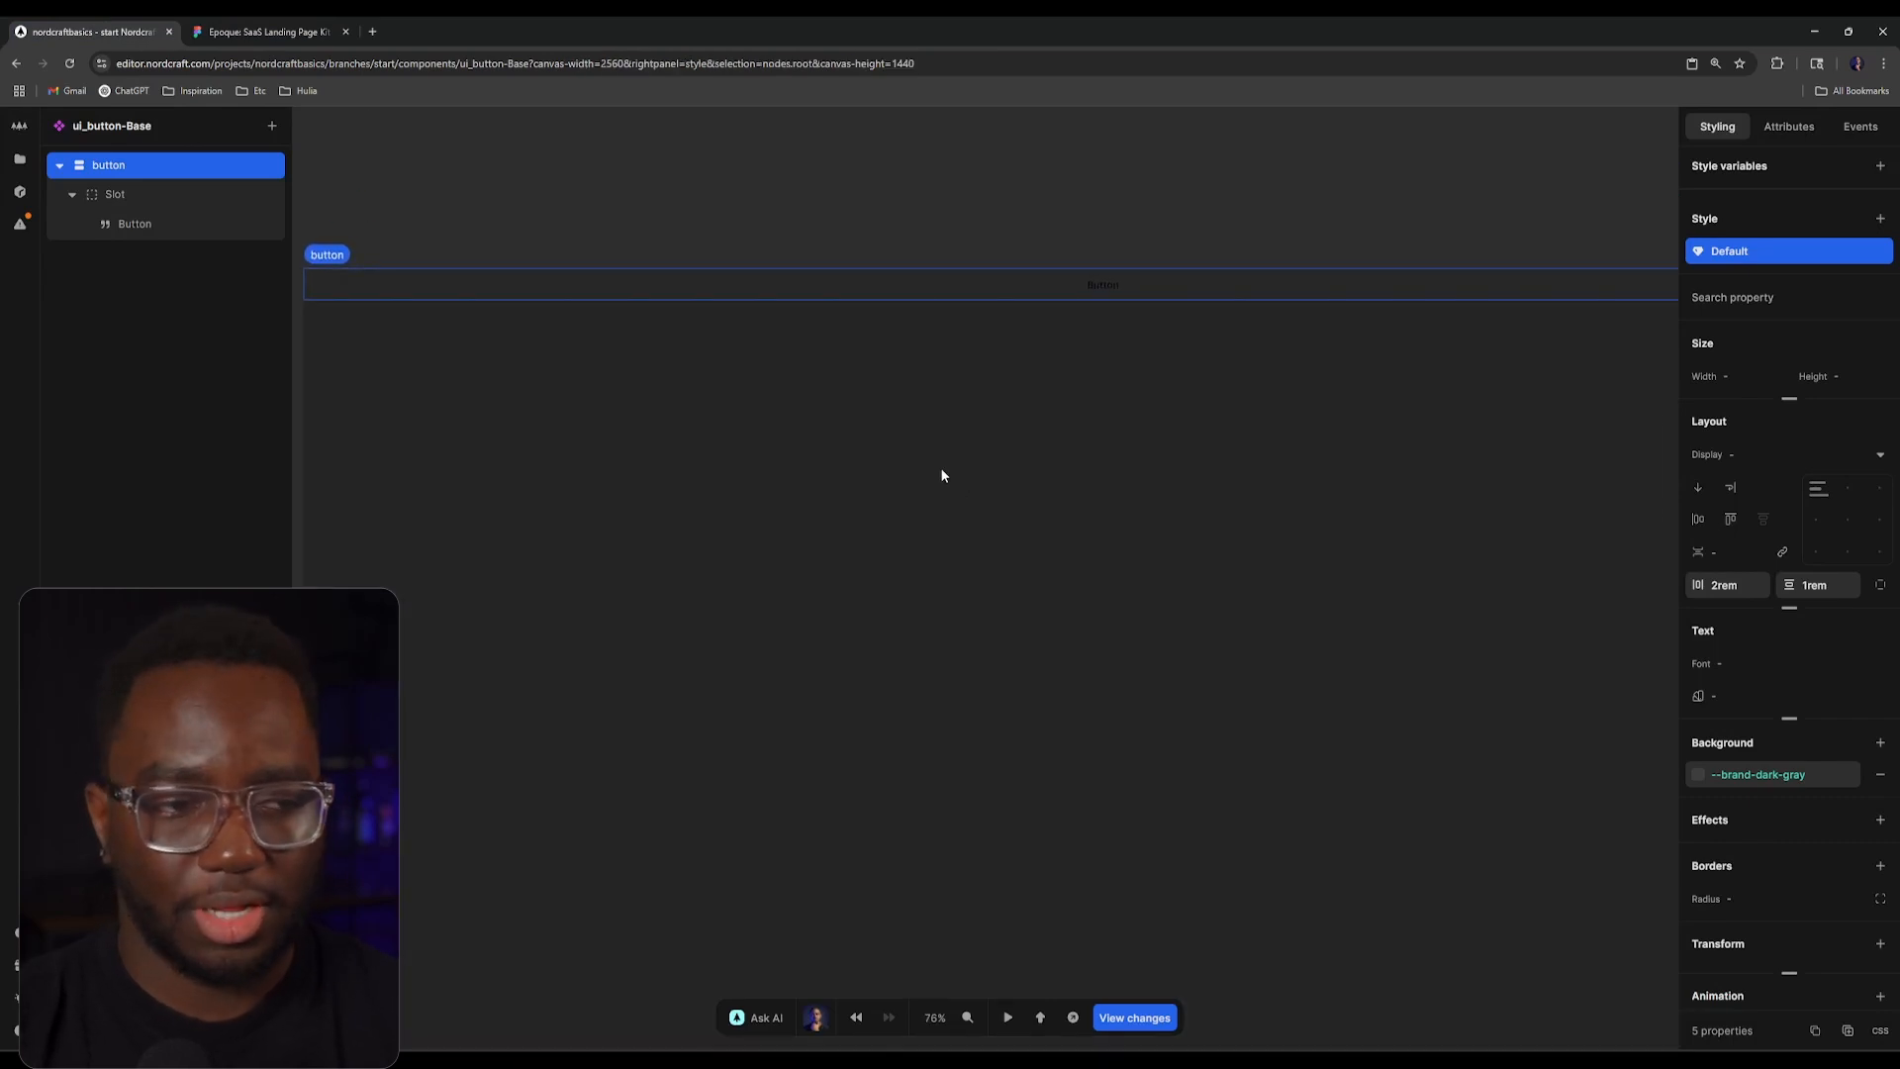
Step: Give the root button element a border radius of 2.5rem
left_click(203, 169)
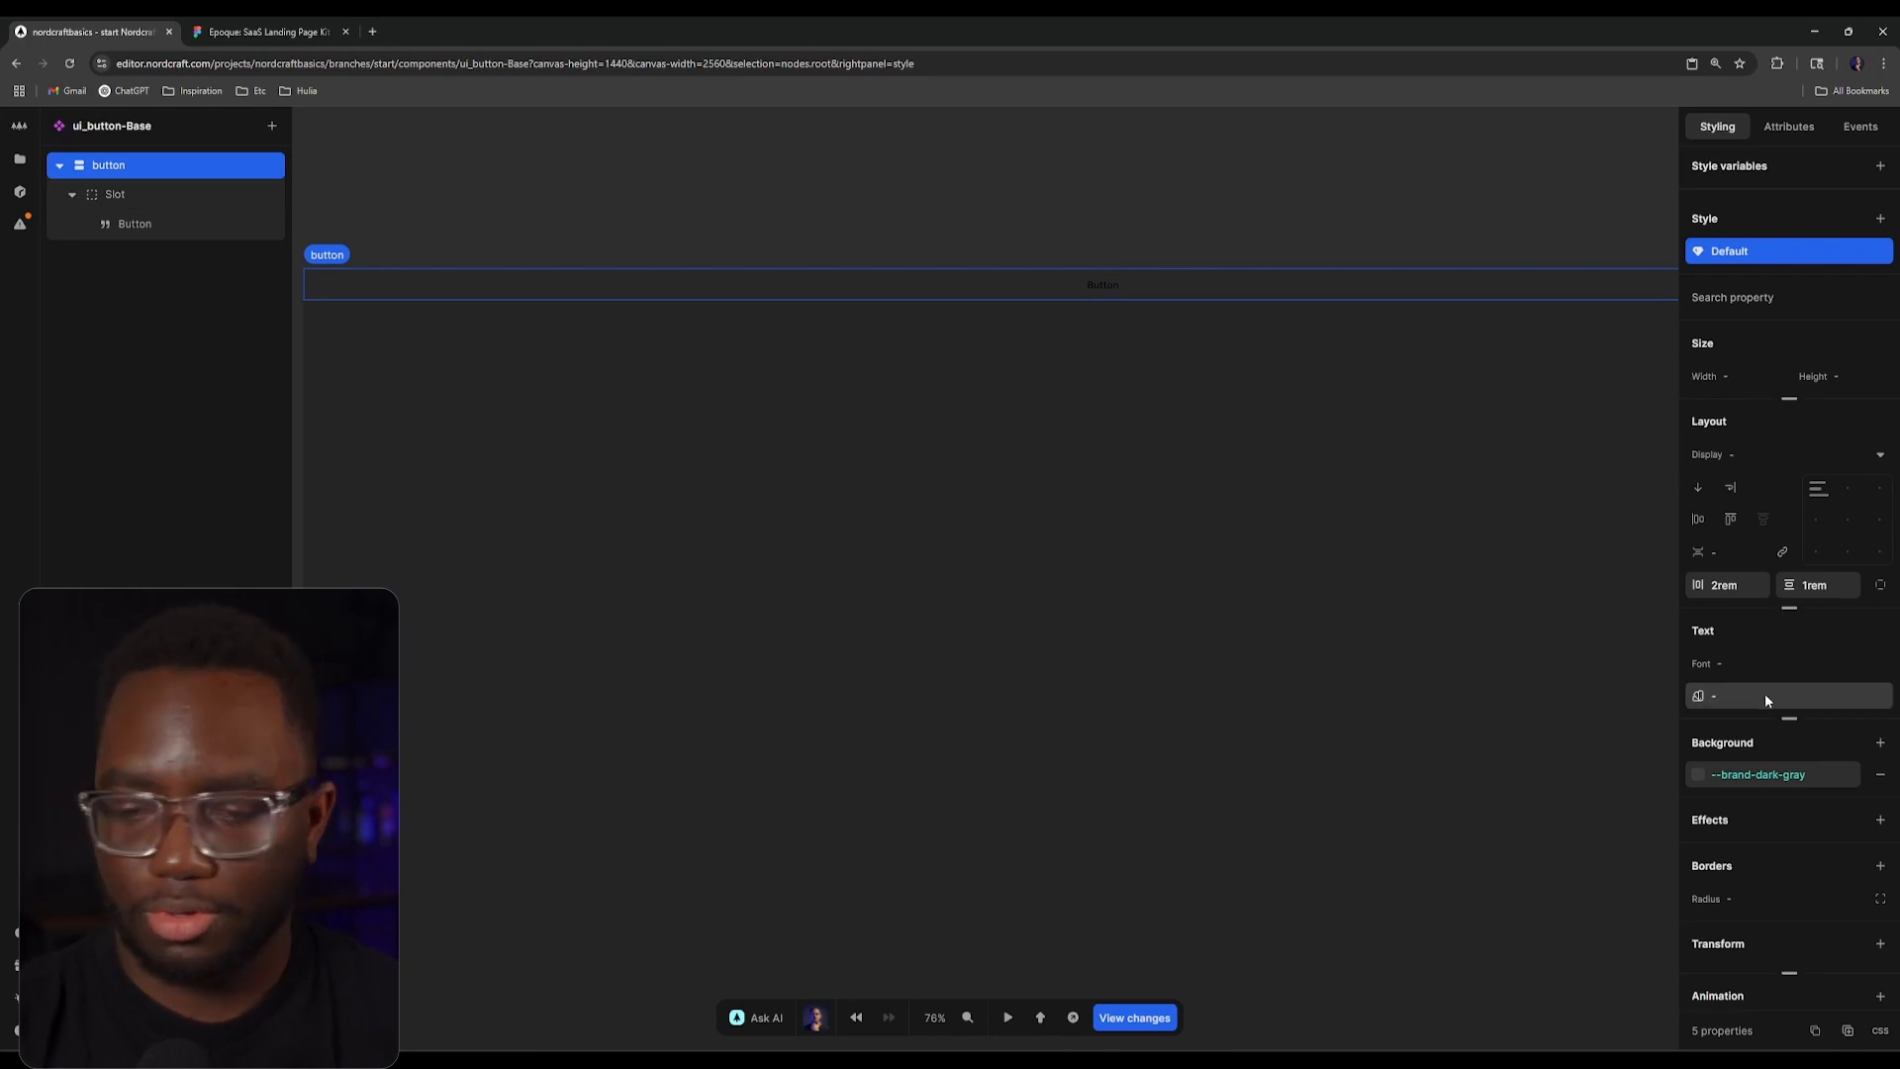
scroll(1760, 699, "down", 1)
left_click(1839, 802)
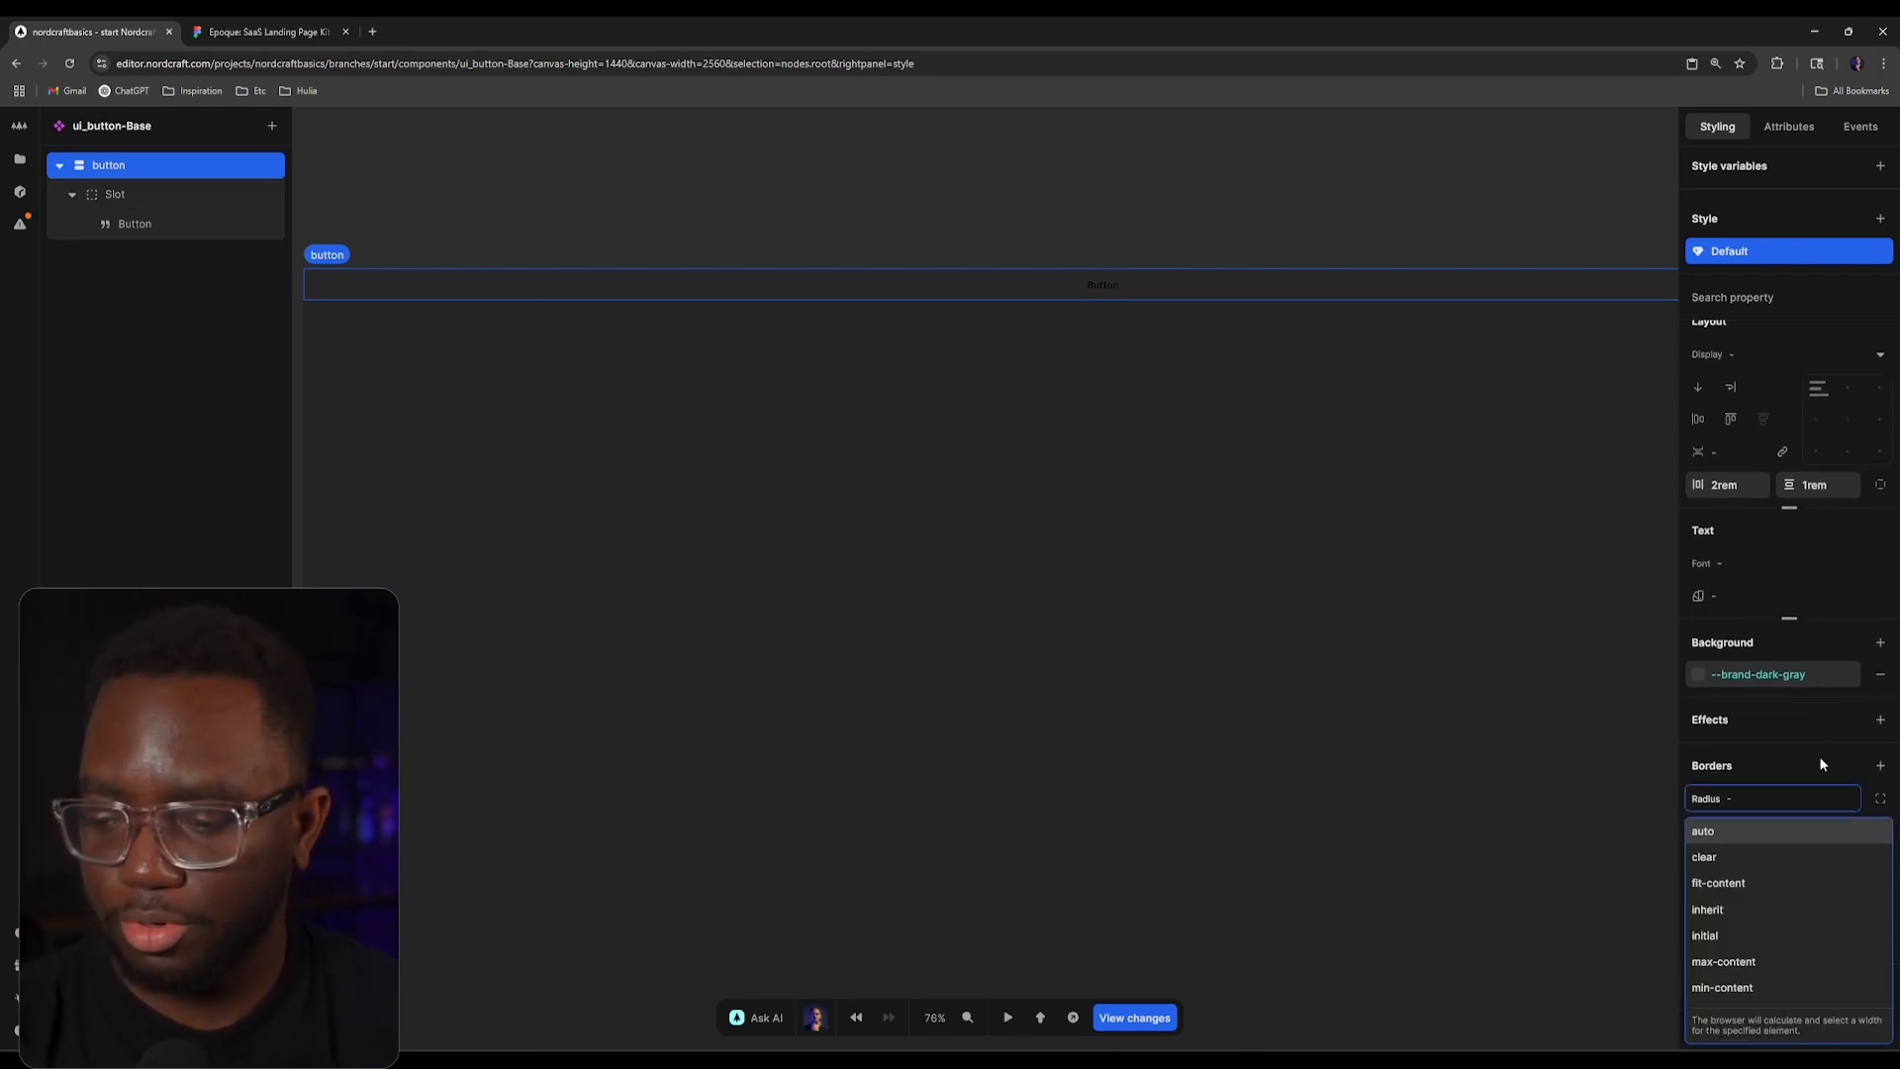
type("2.5rem")
key("Return")
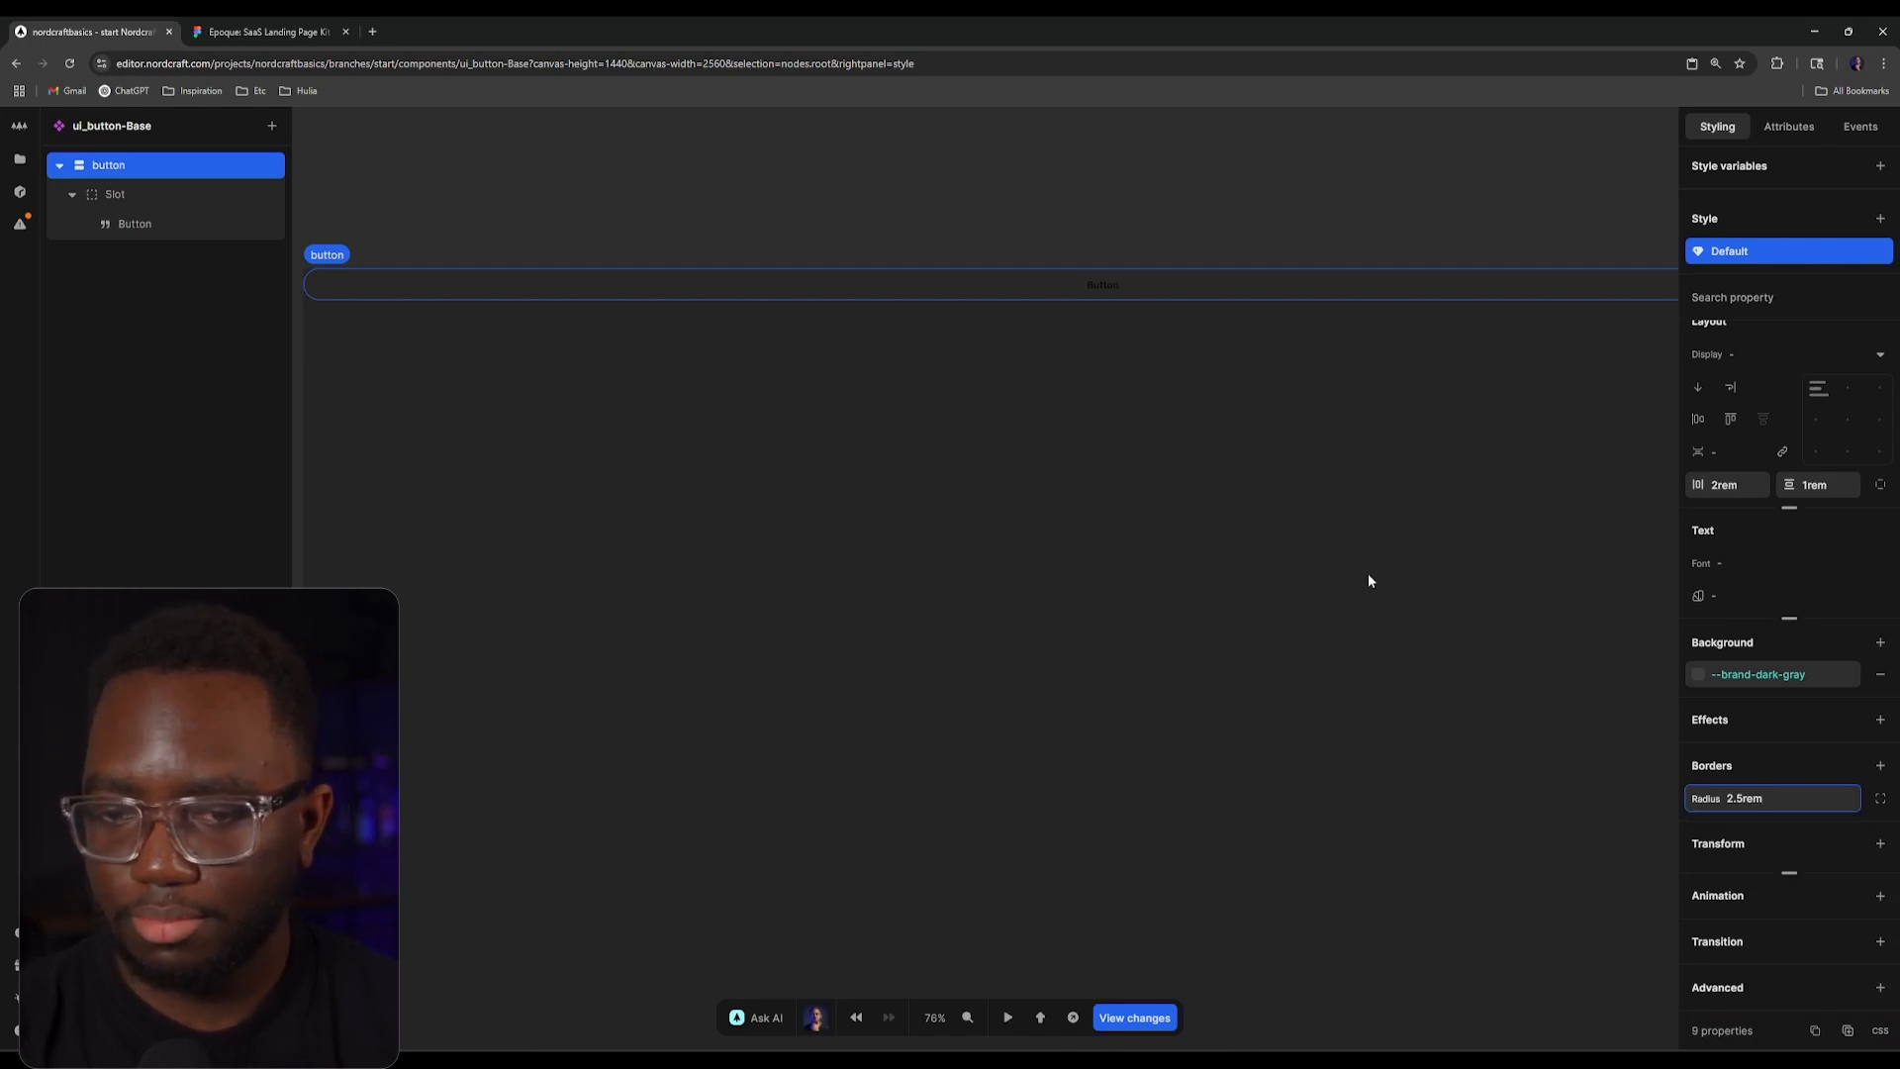
left_click_drag(1369, 580, 1054, 560)
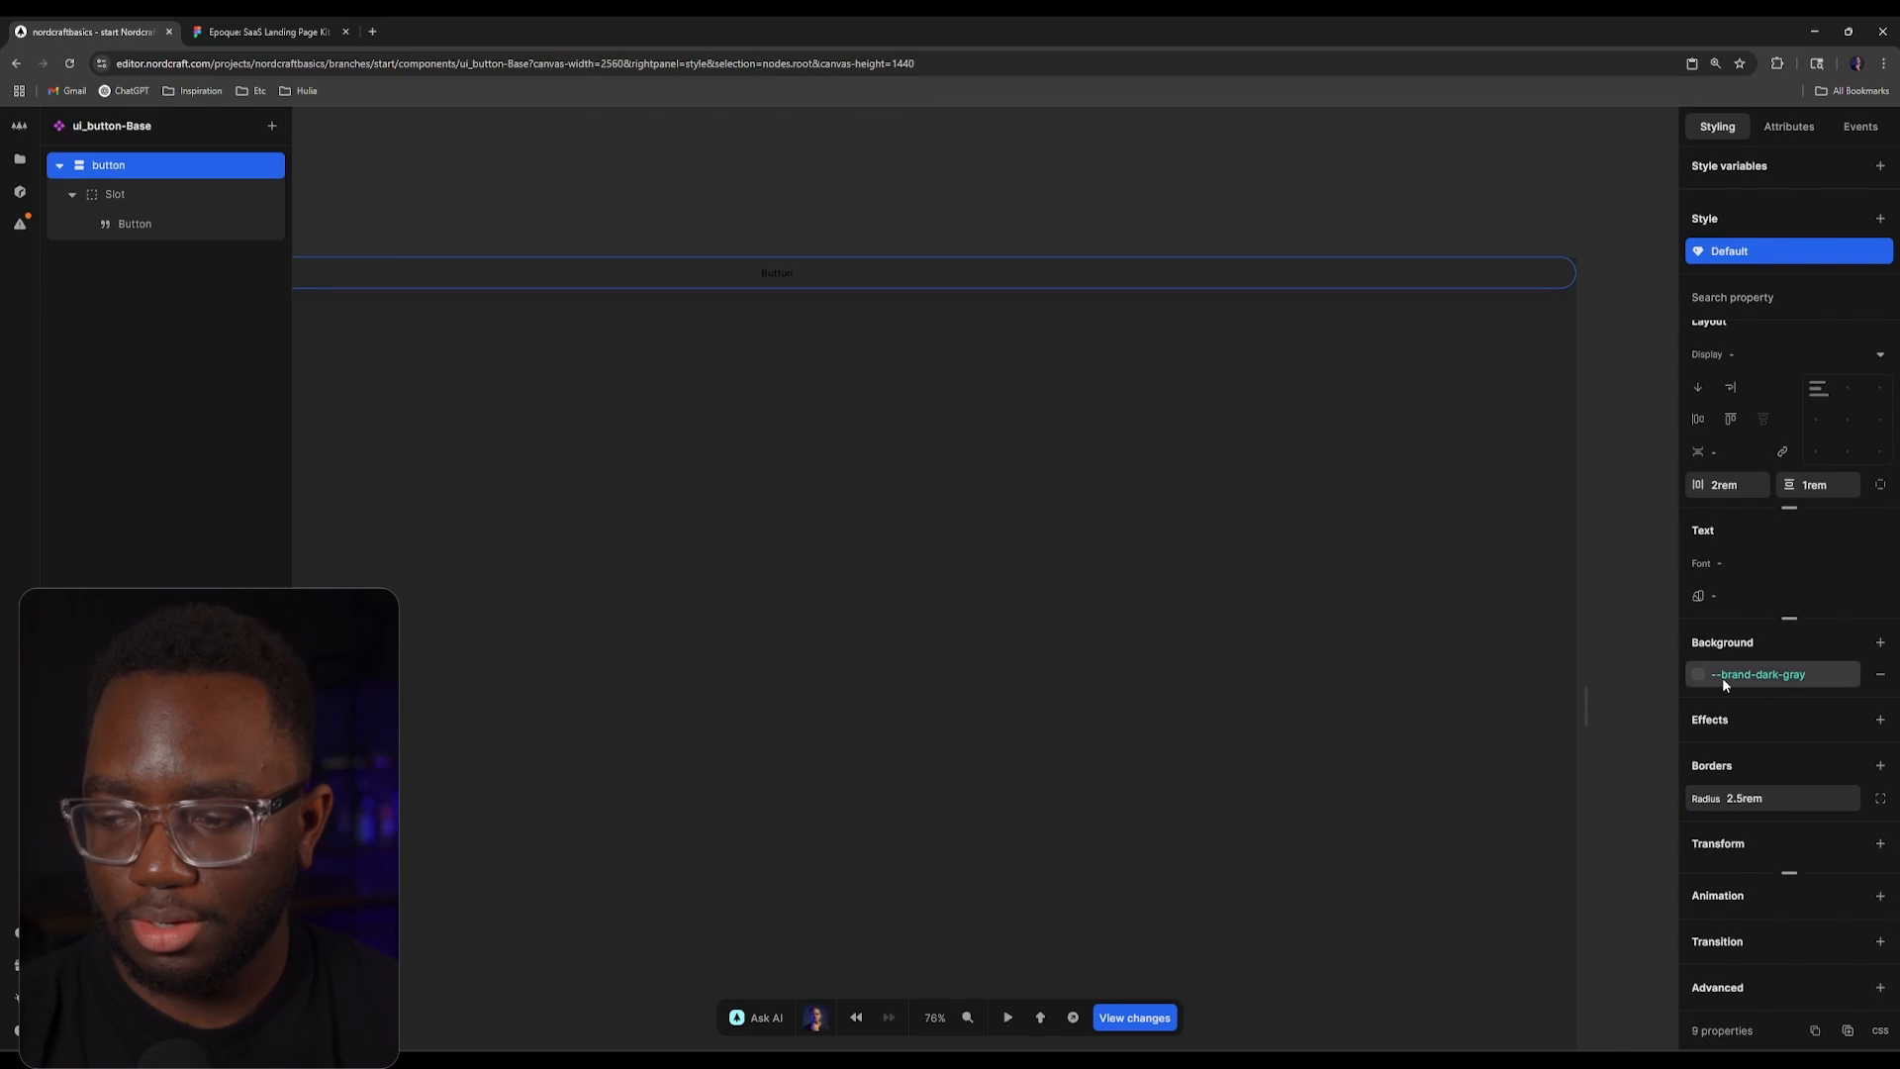
Step: Try max-width and max-content as the root button element's width
scroll(1726, 416, "up", 1)
left_click(1732, 377)
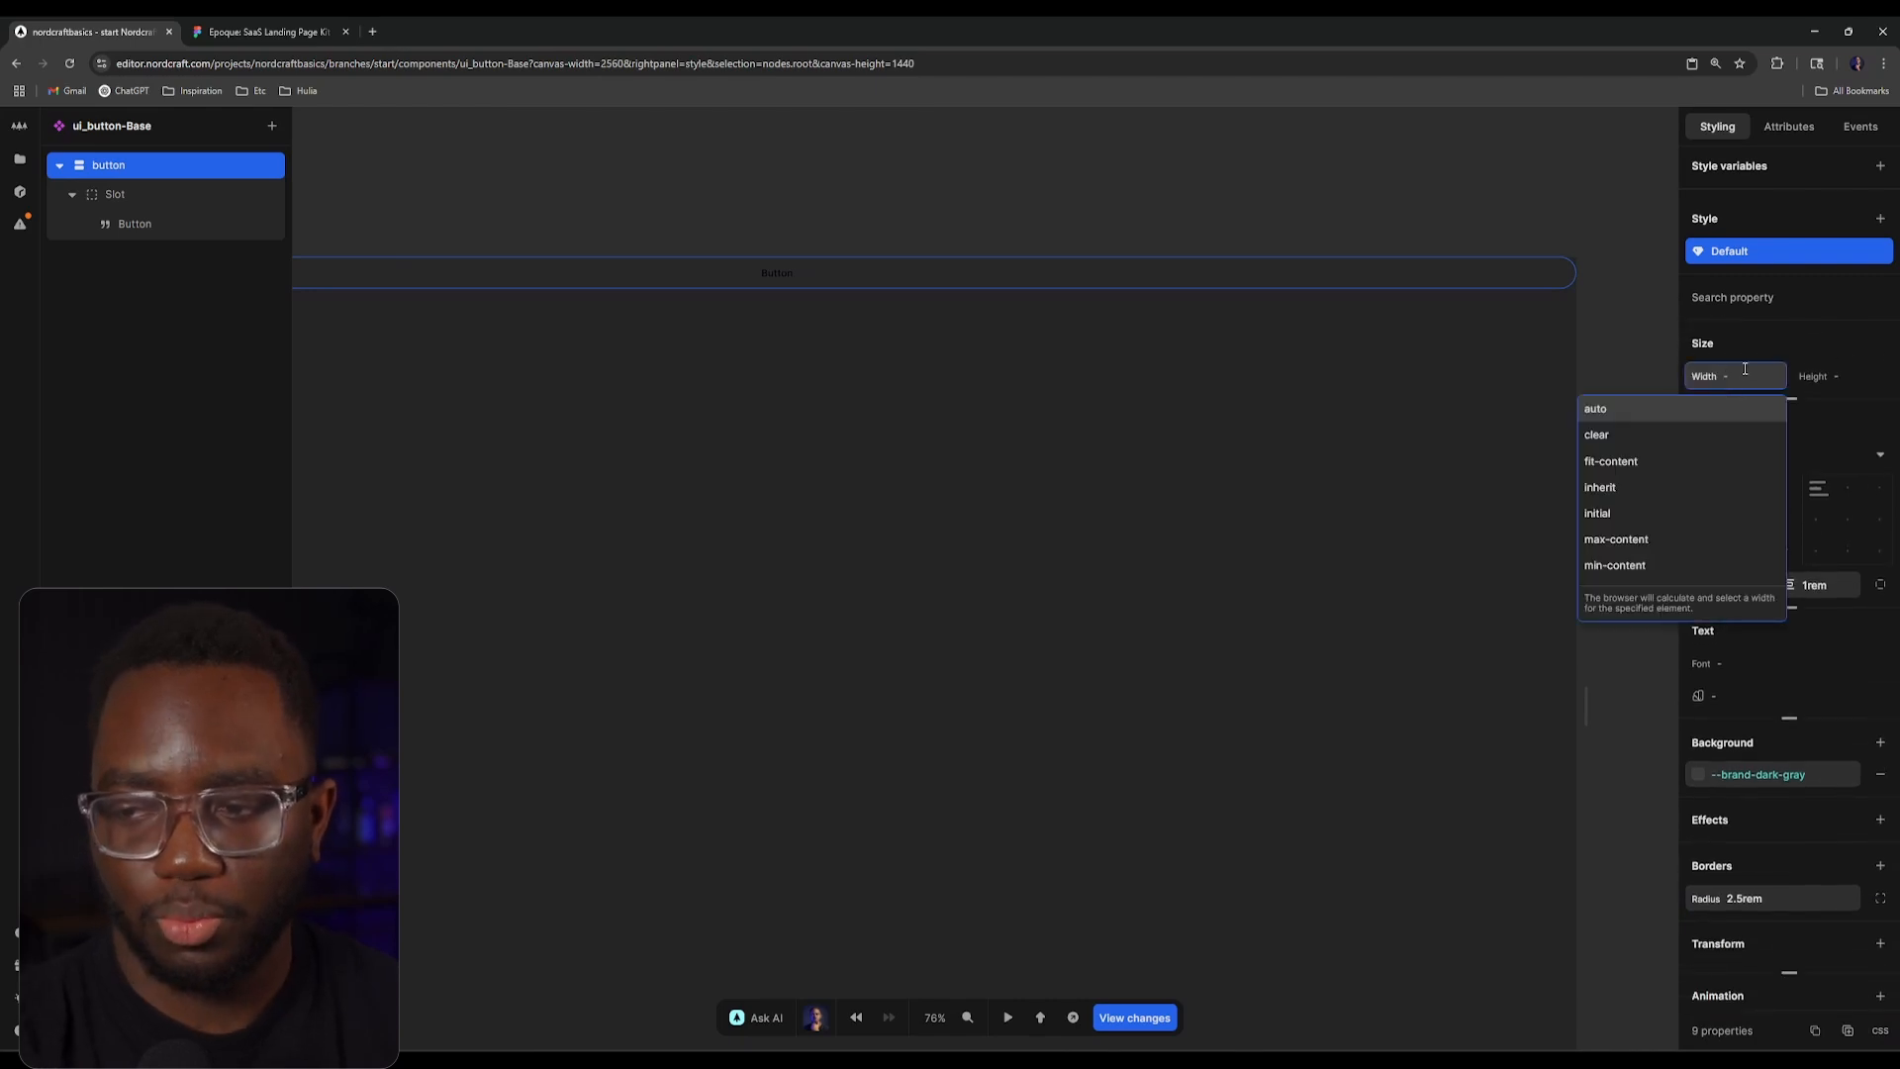
type("max-width")
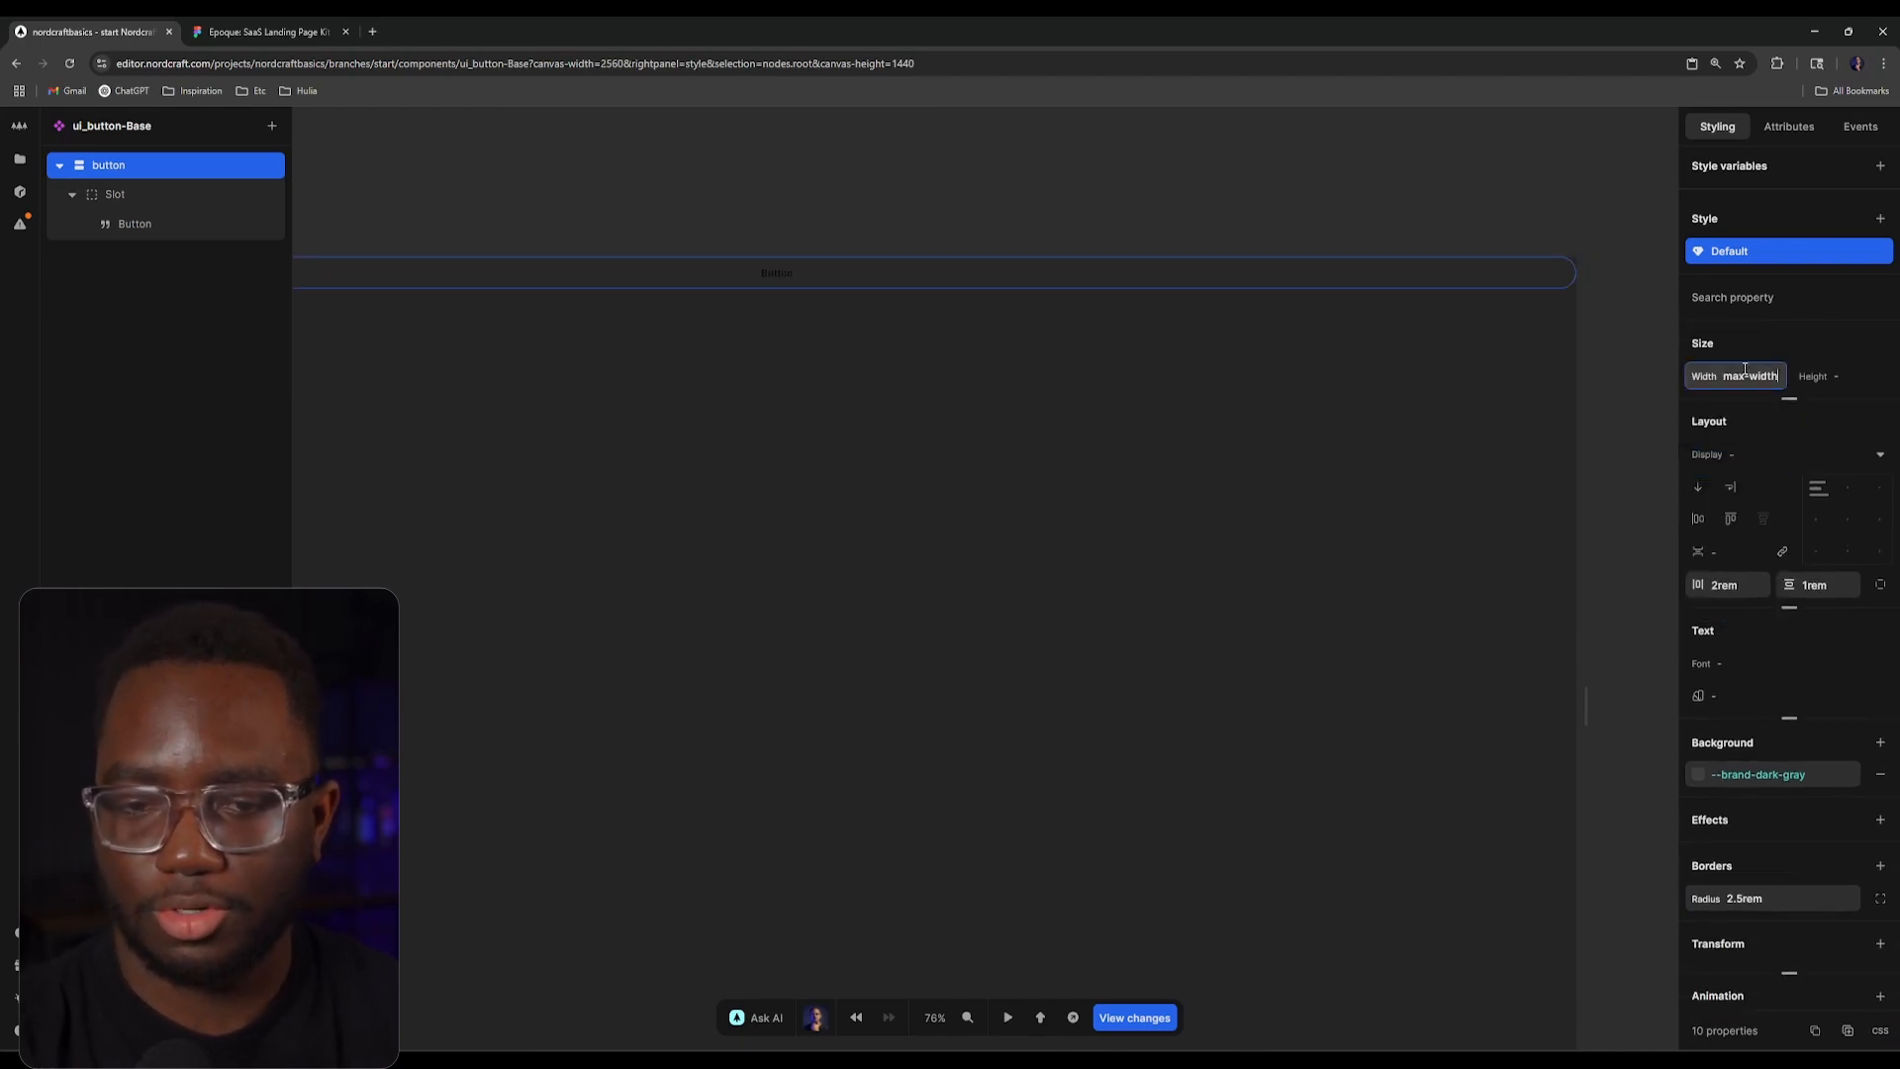
key("ctrl+a")
key("BackSpace")
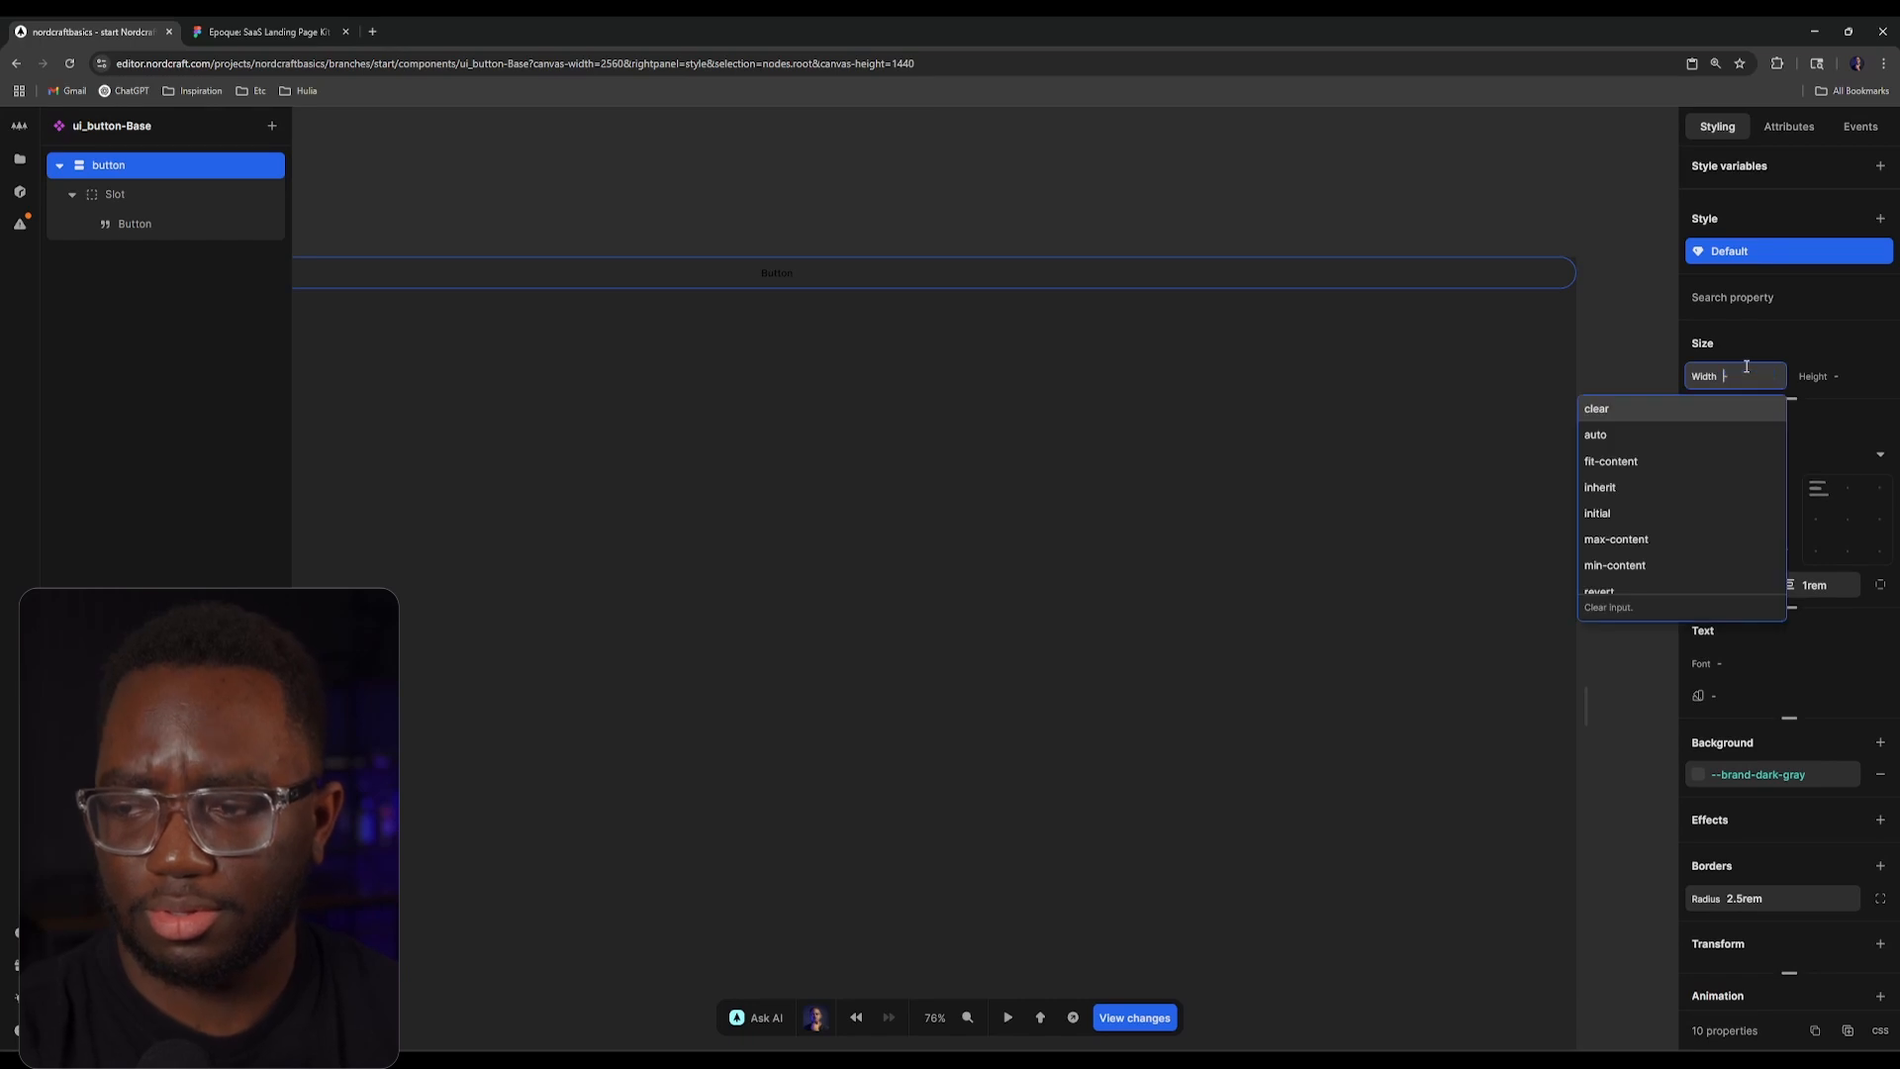
type("max-content")
key("Return")
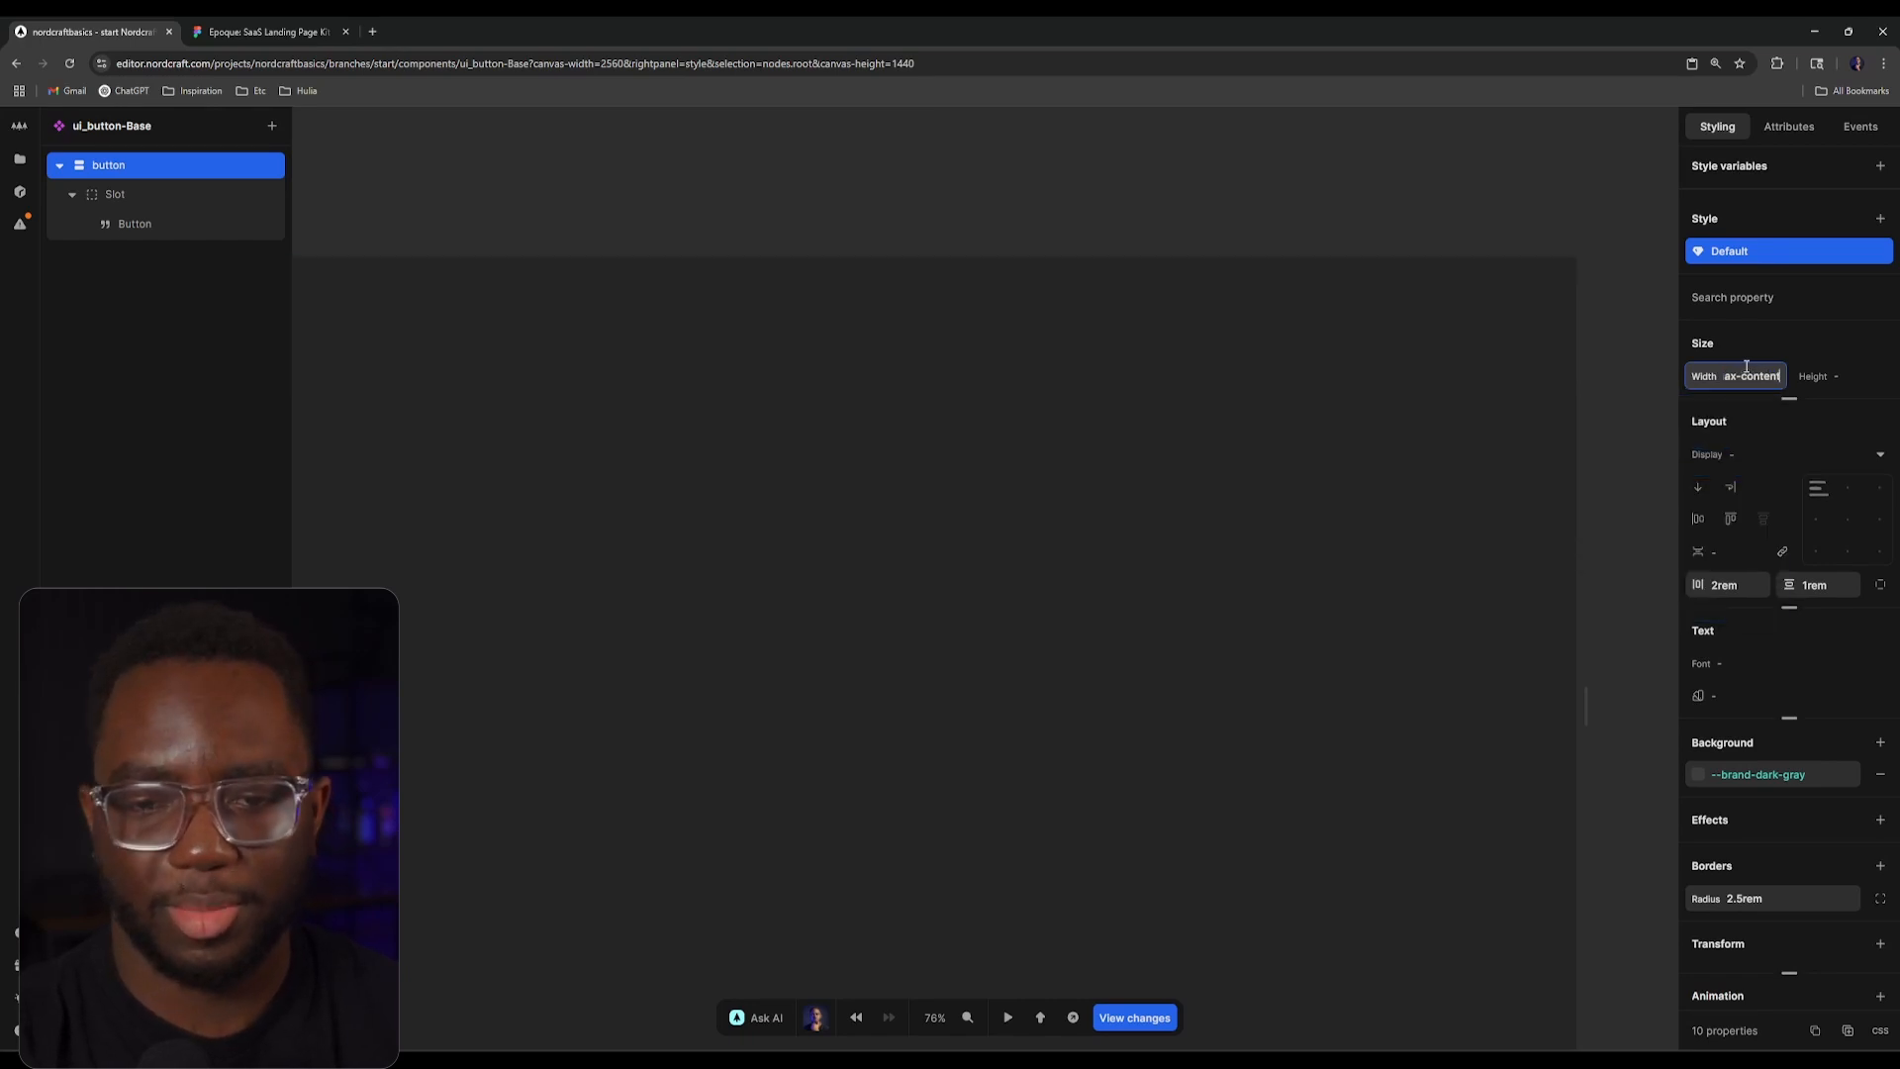
scroll(875, 508, "up", 5)
scroll(972, 435, "left", 5)
scroll(911, 631, "up", 5)
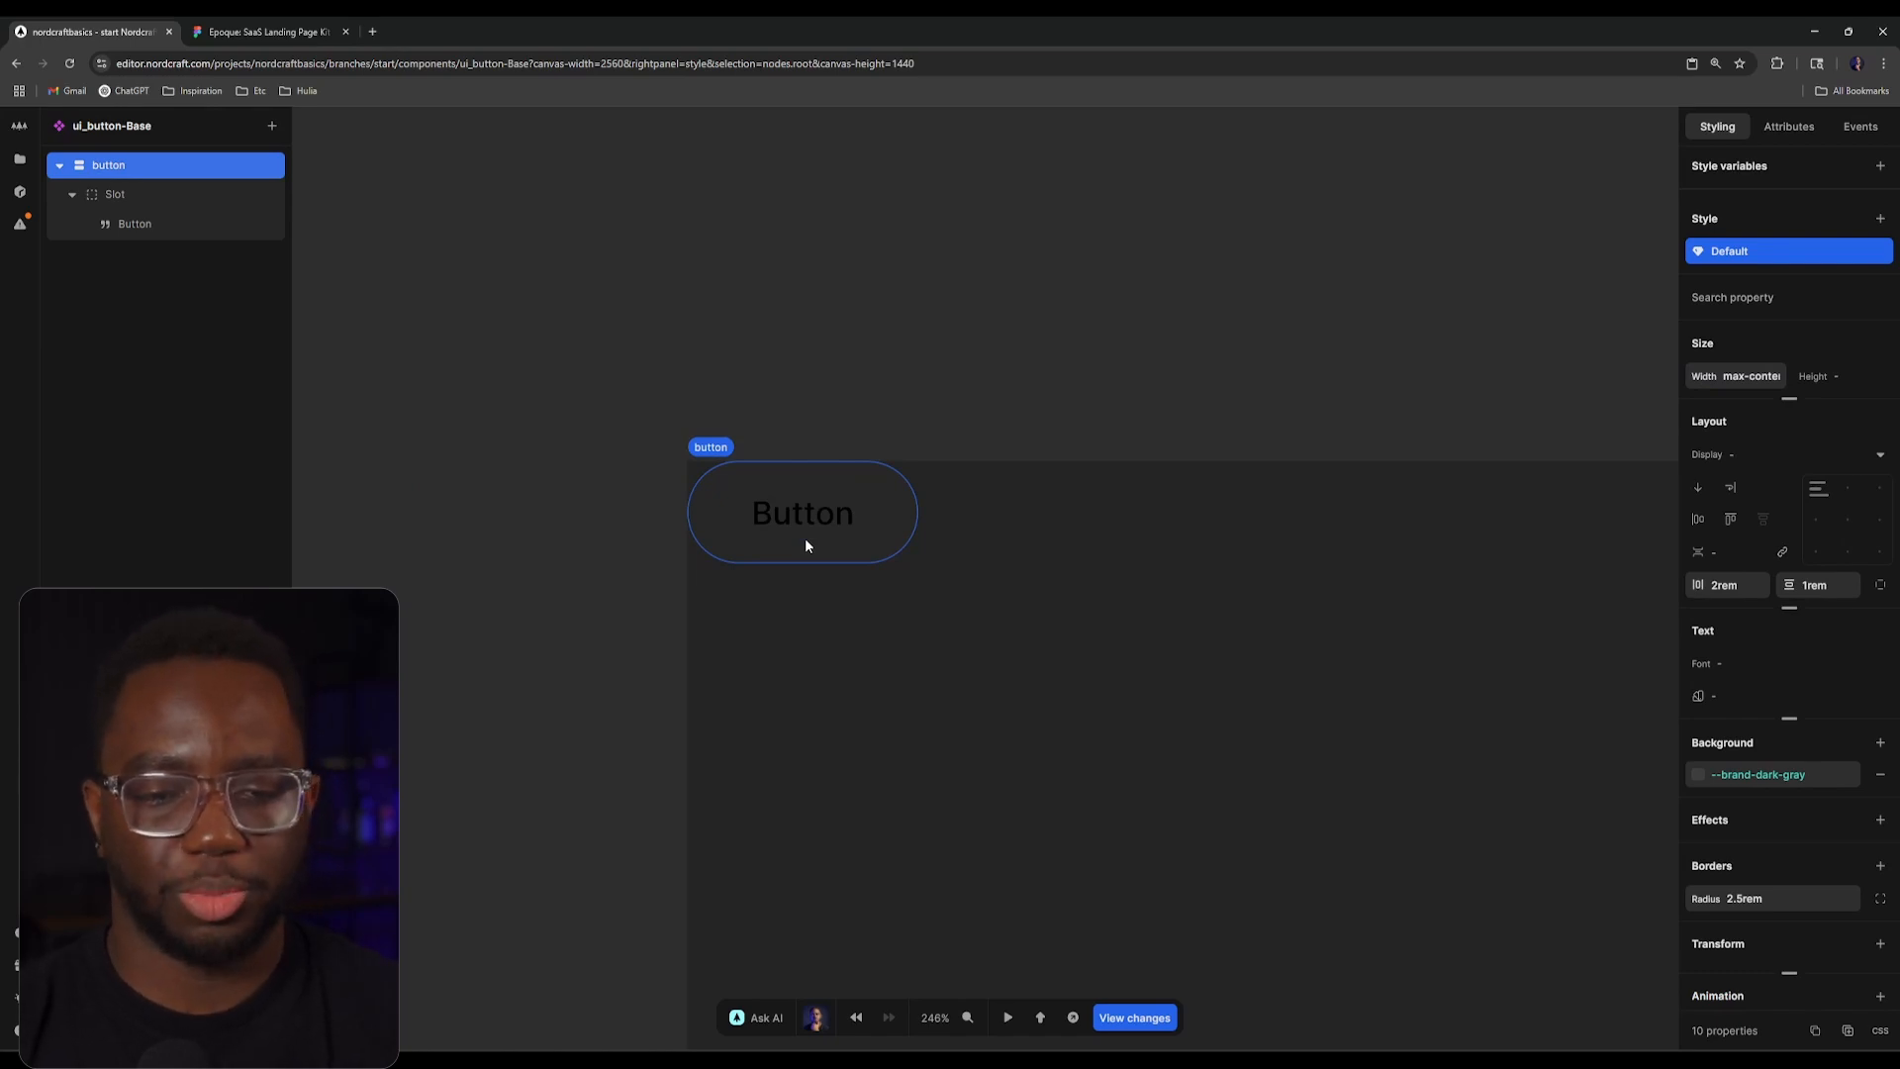
Step: Undo the button's width changes and its border radius
left_click(902, 401)
key("ctrl+z")
scroll(999, 386, "down", 7)
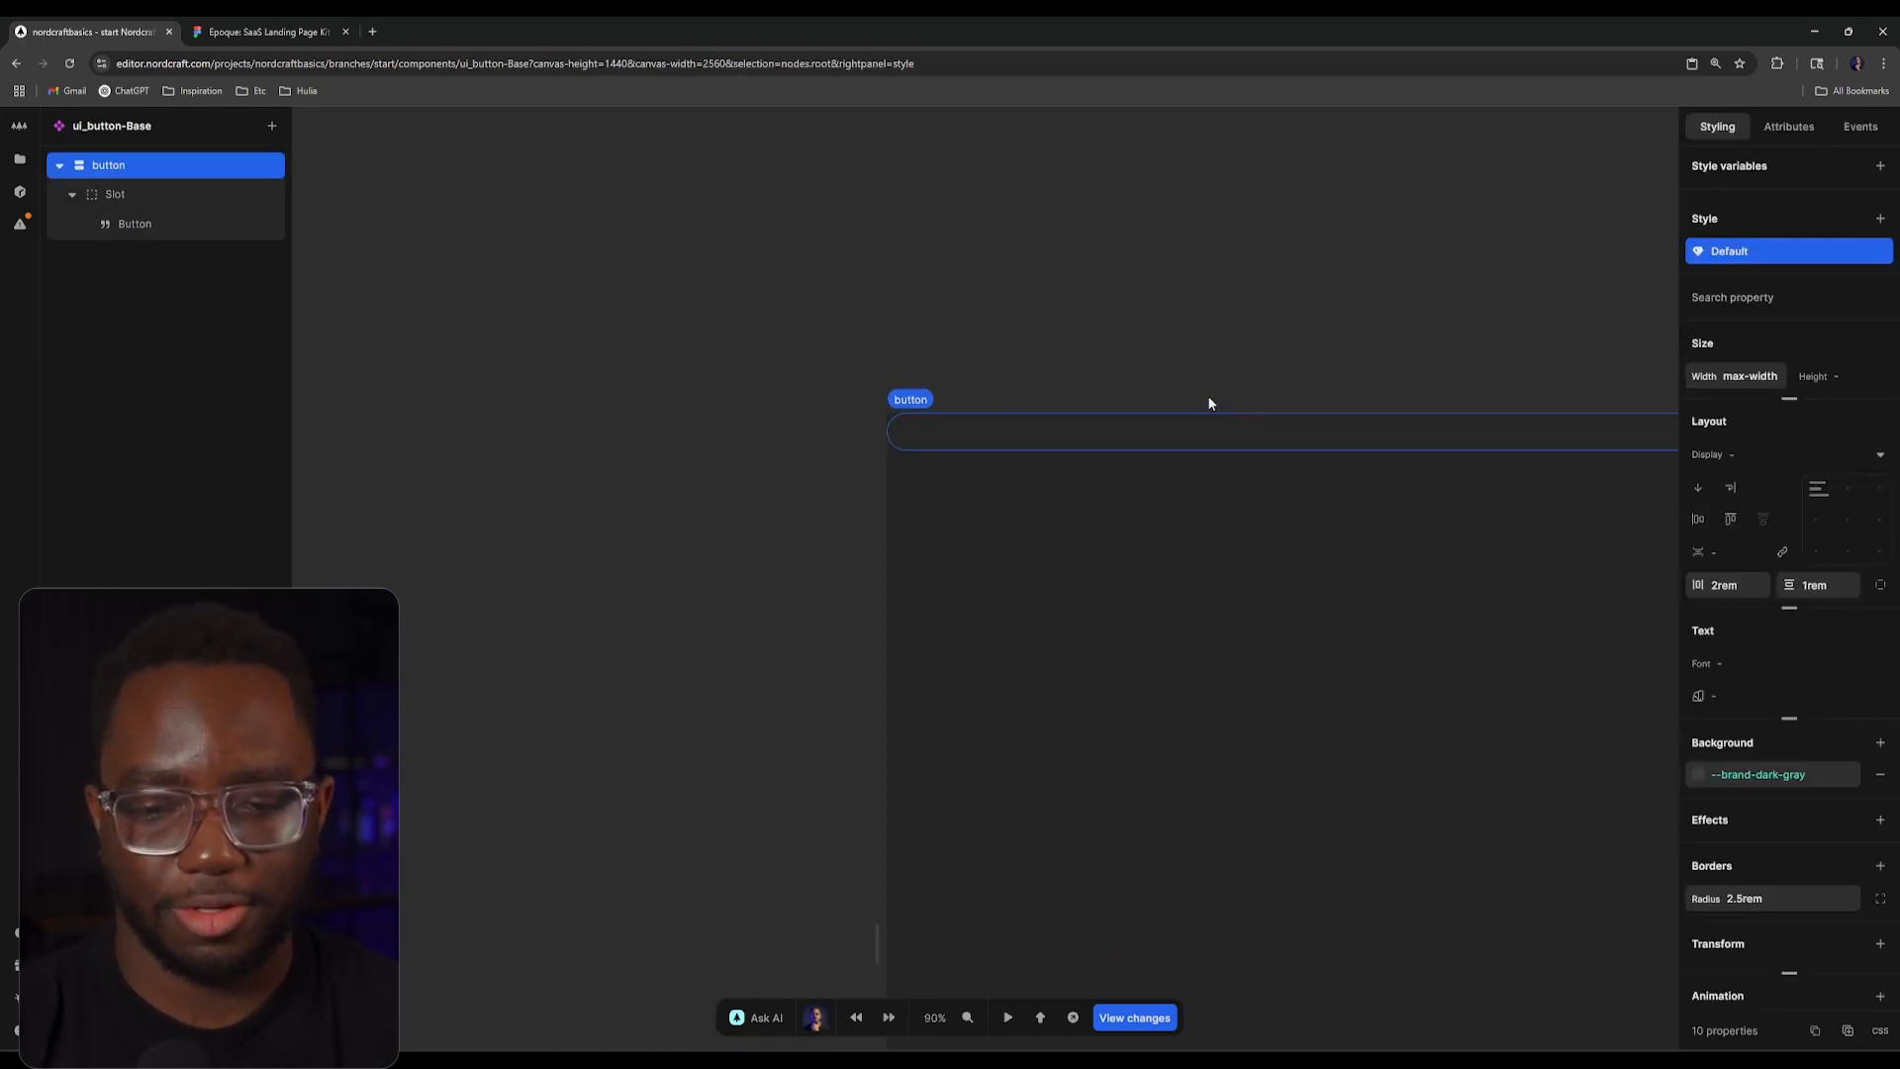
scroll(1129, 451, "down", 4)
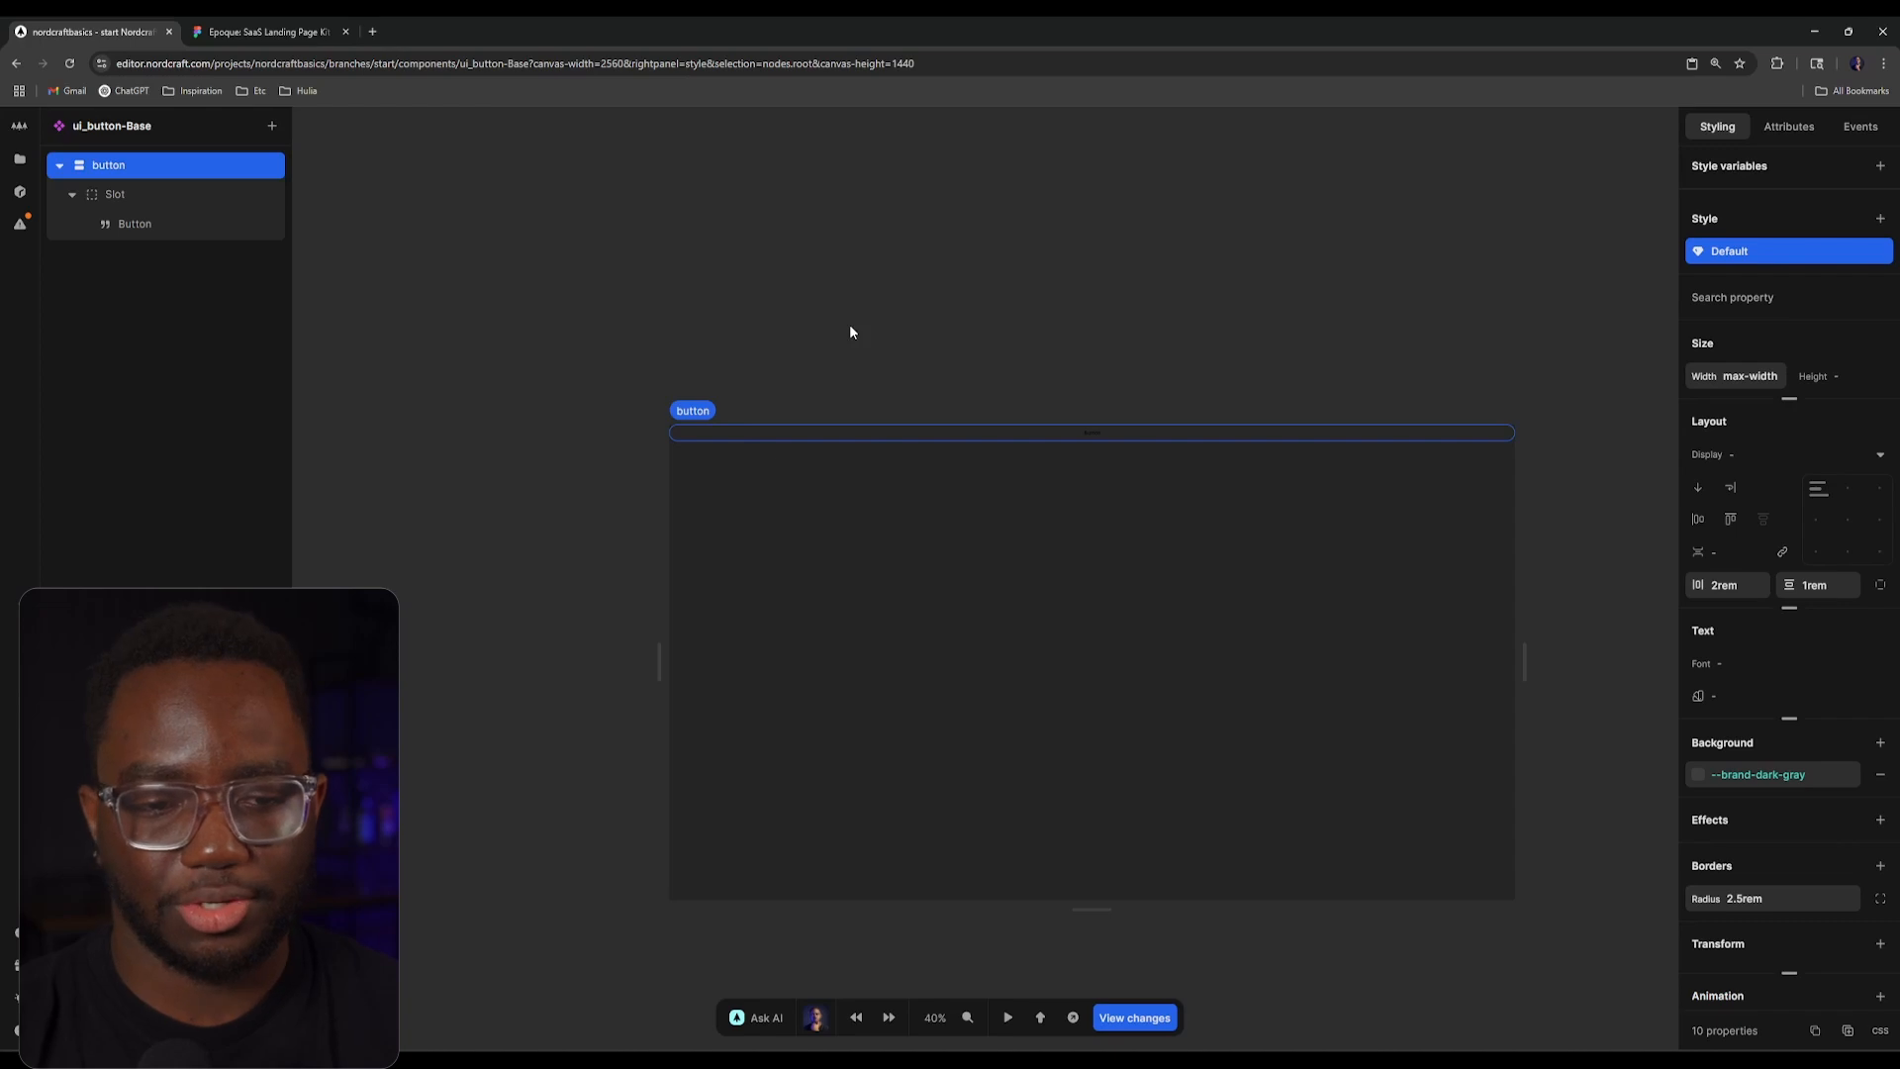
key("ctrl+z")
key("ctrl+z")
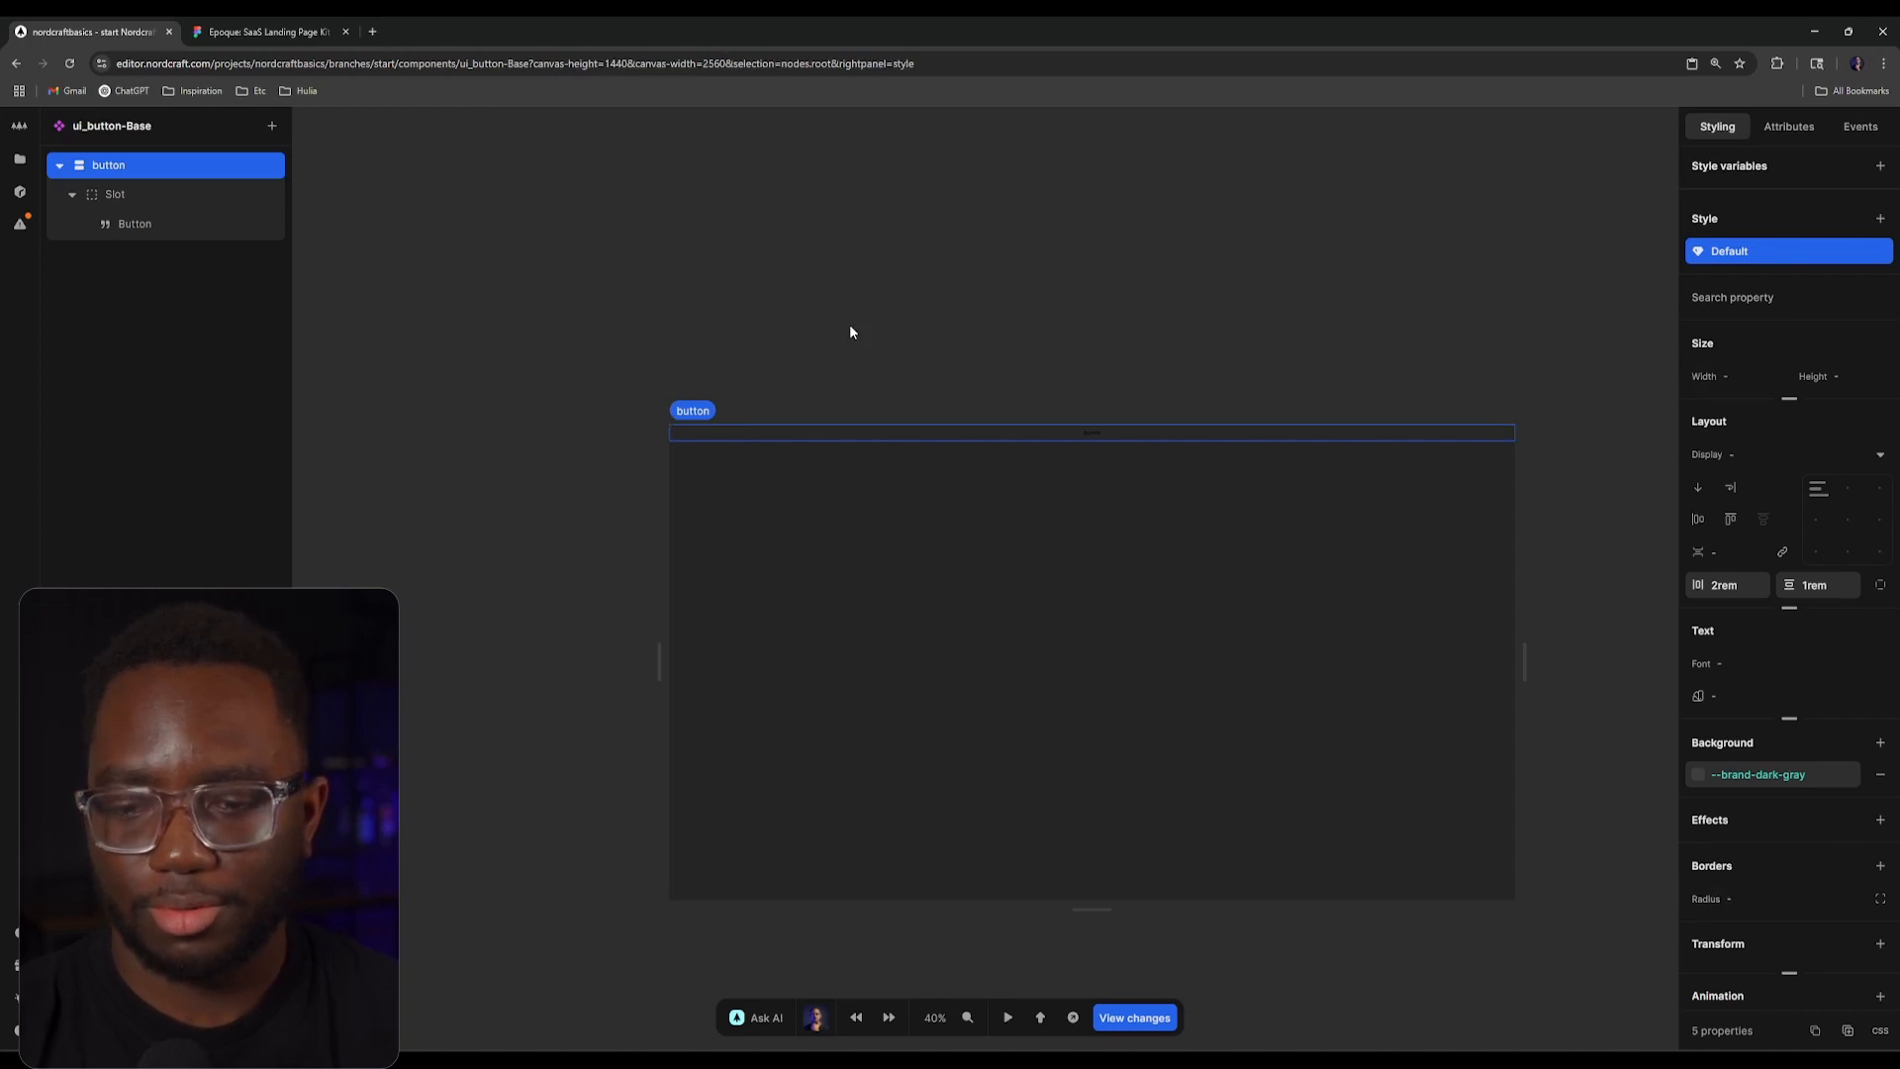
Step: Set the root button element's width to max-content
left_click(1736, 376)
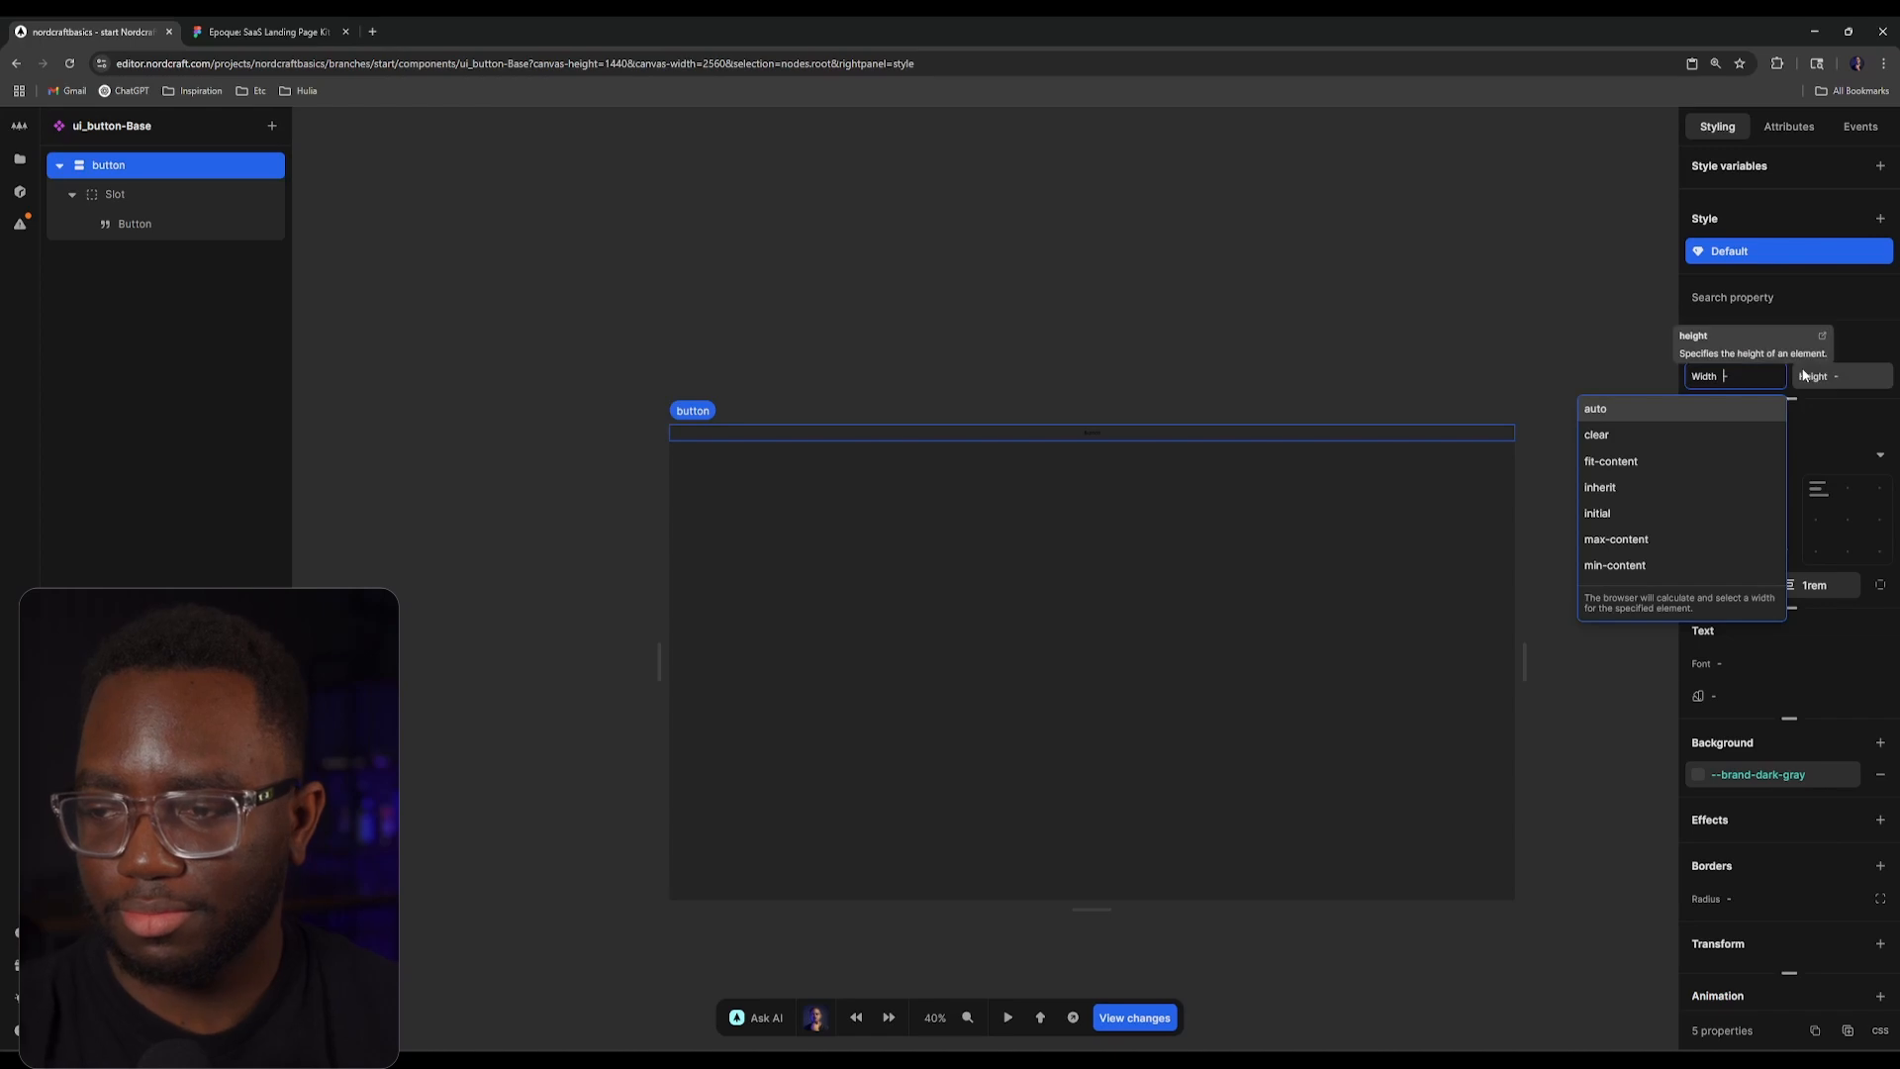
type("max-conm")
key("BackSpace")
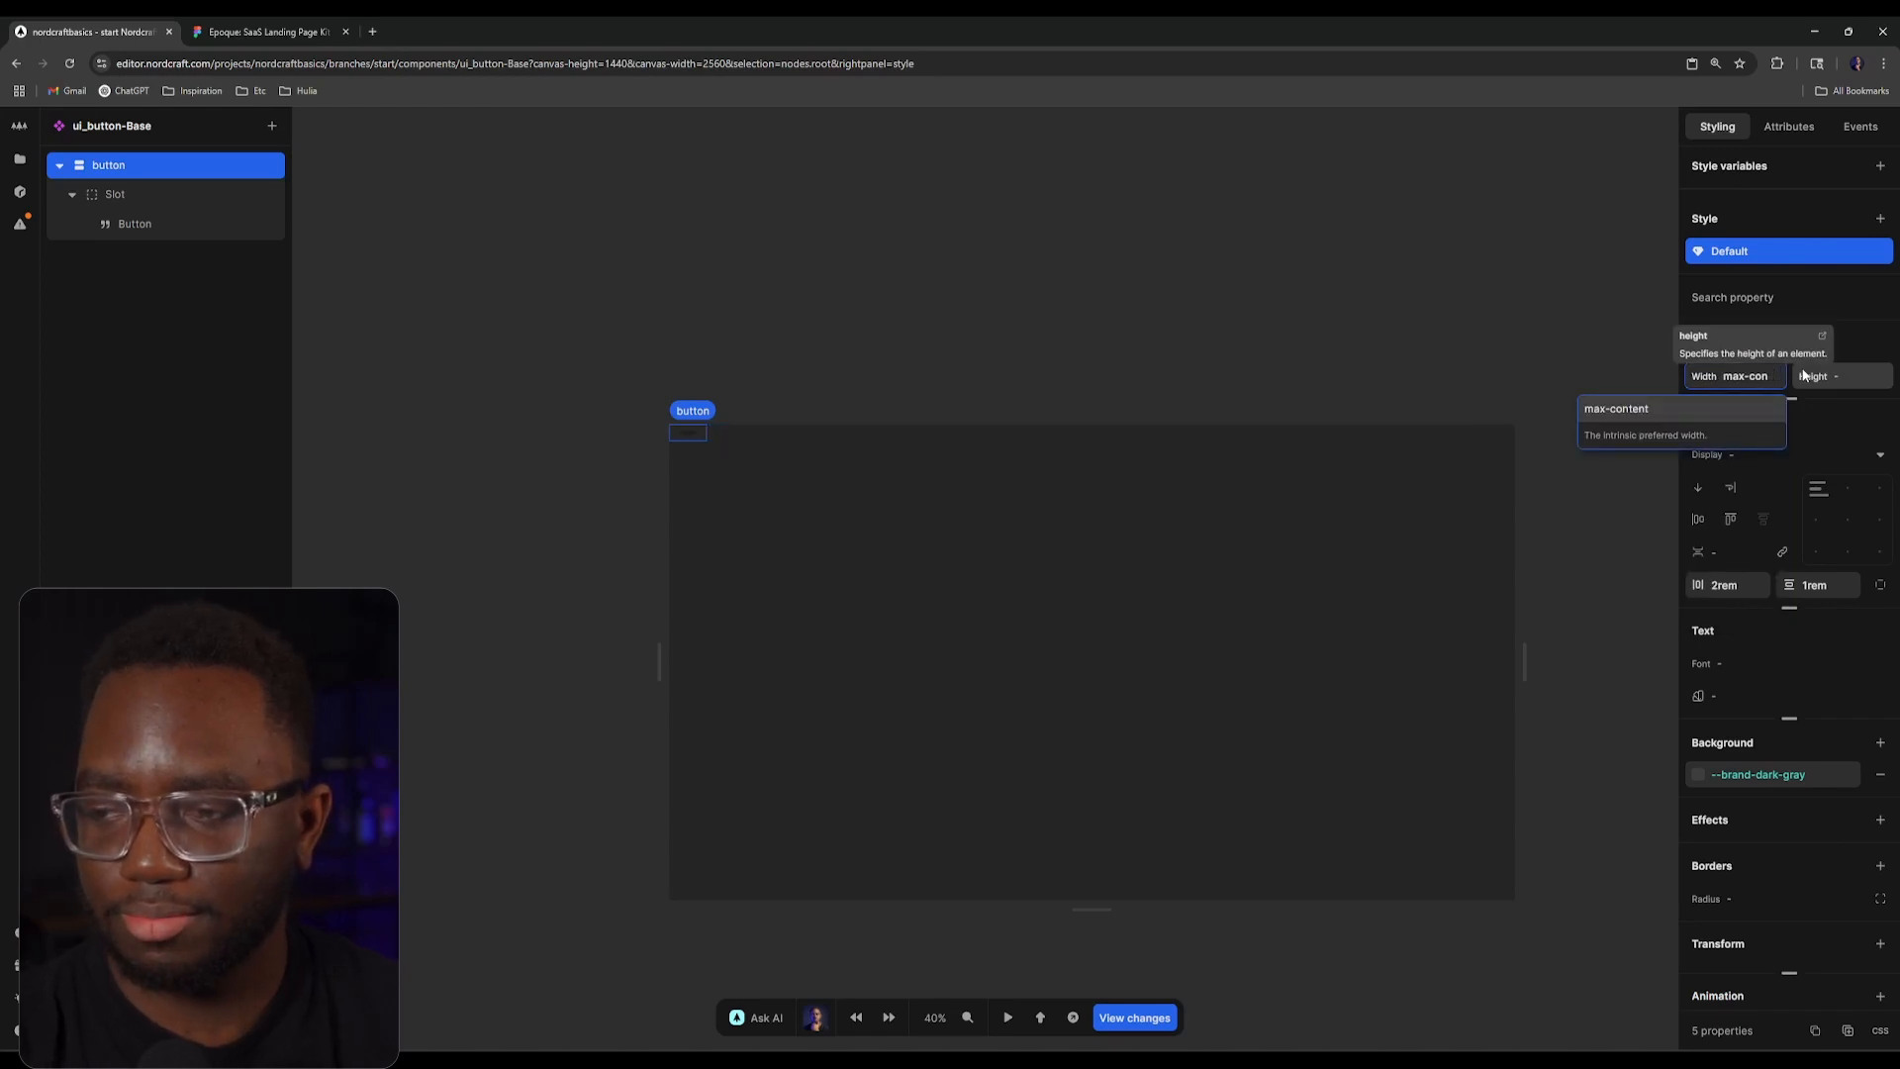
type("tent")
key("Return")
left_click(1097, 319)
scroll(796, 439, "up", 6)
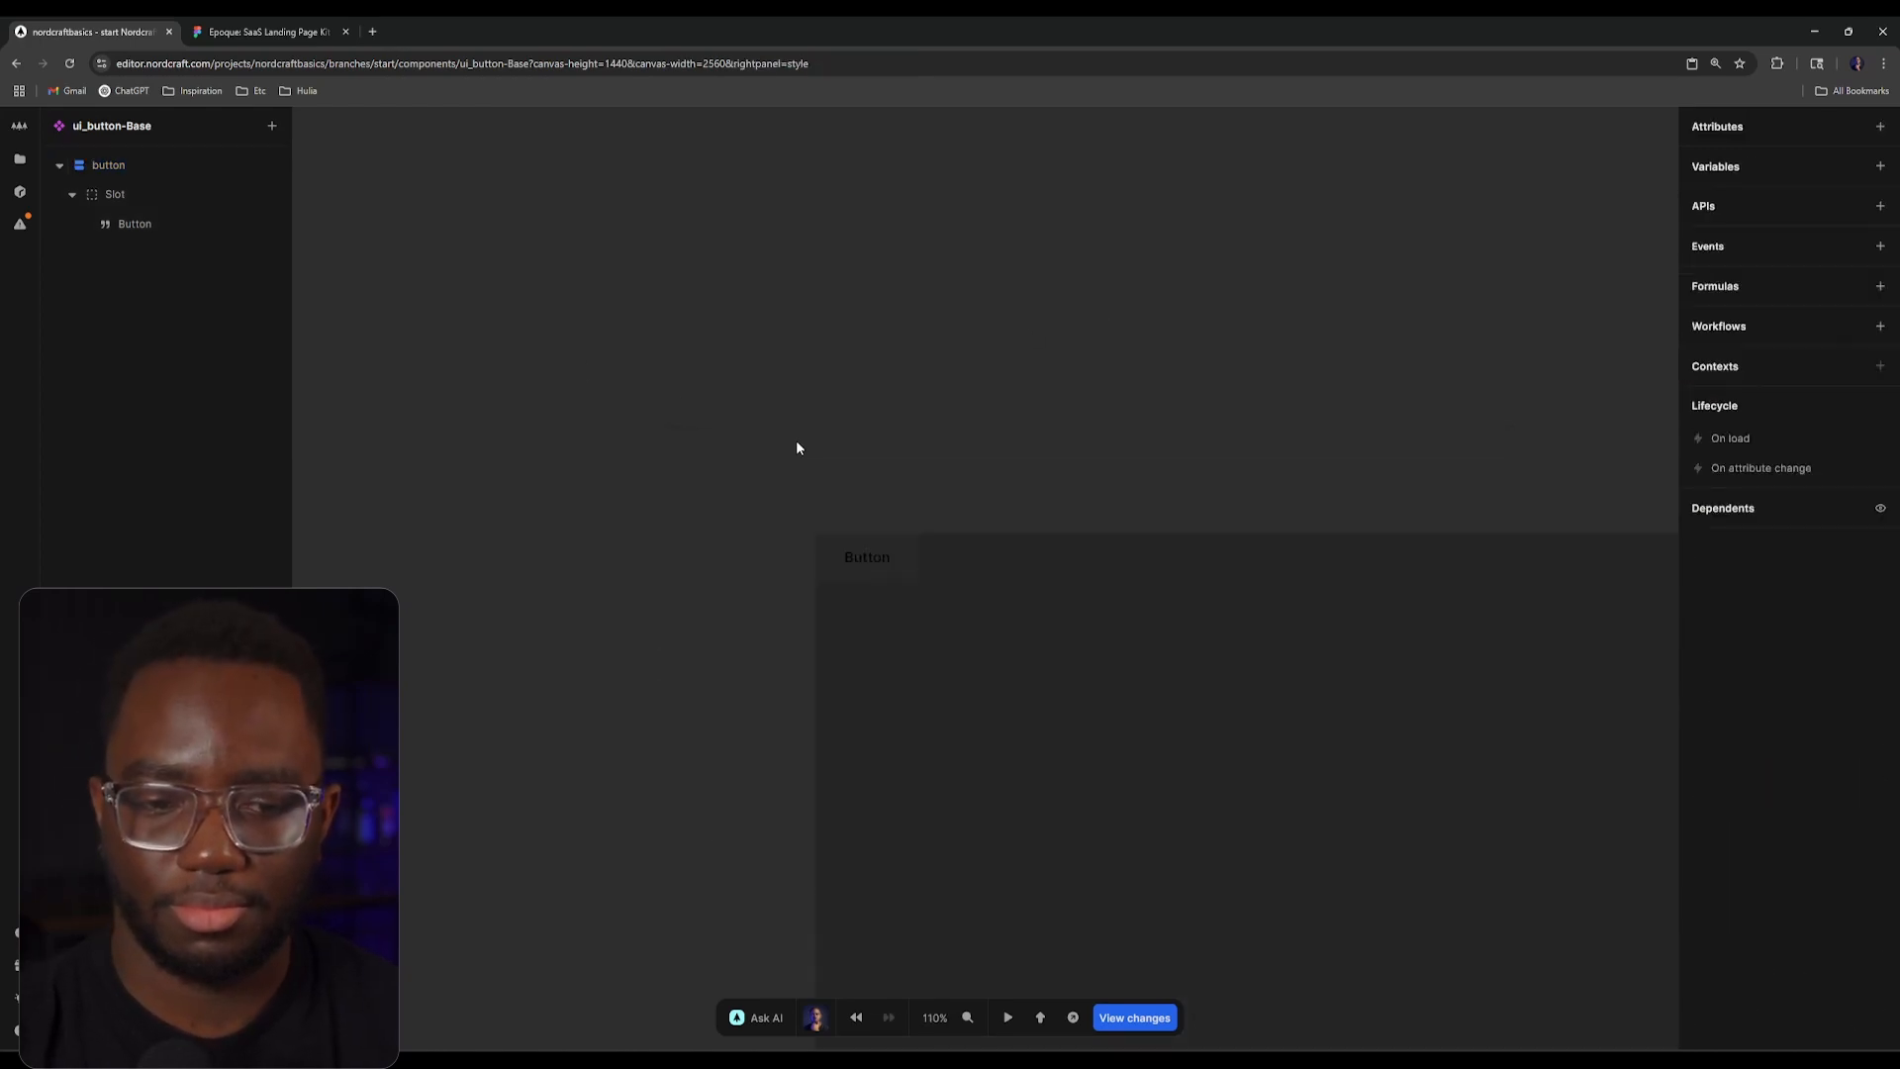
Step: Set the root button element's border radius to 2.5rem
left_click(1110, 689)
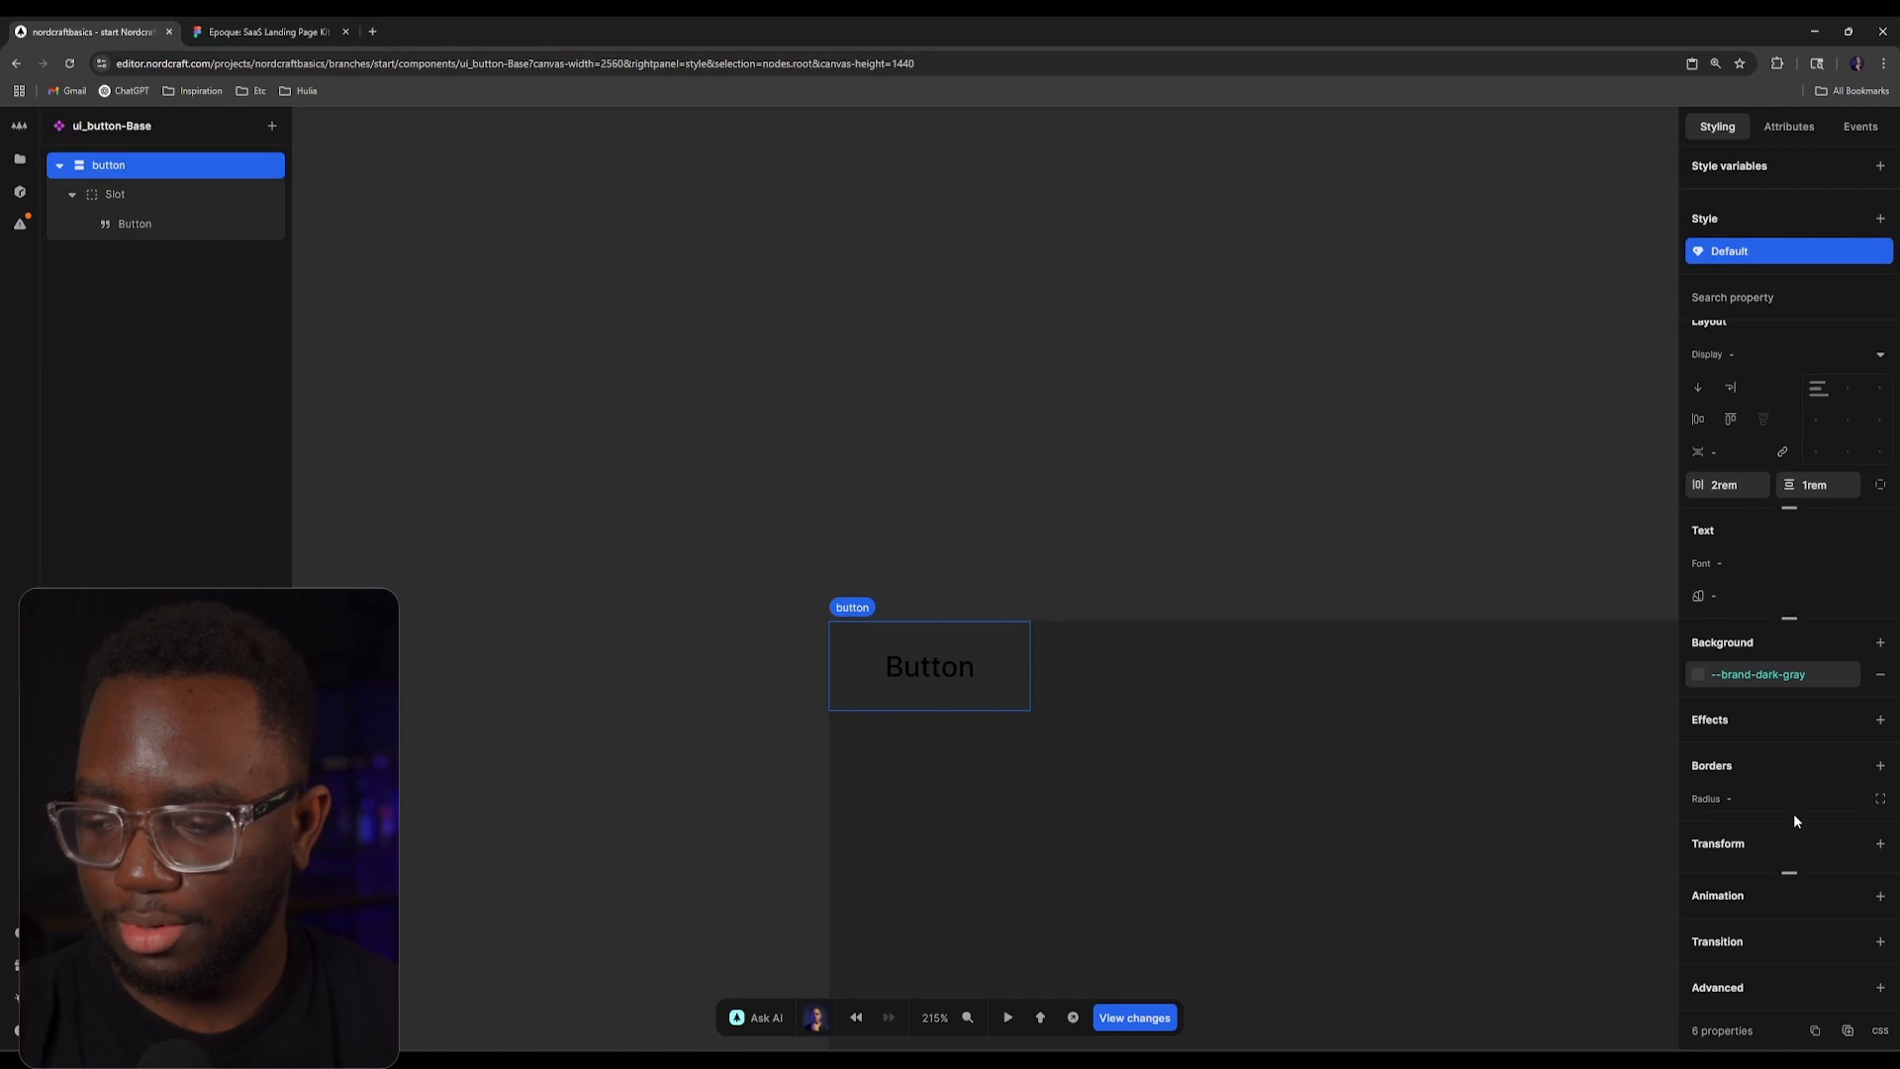
left_click(1771, 798)
type("2.5rem")
key("Return")
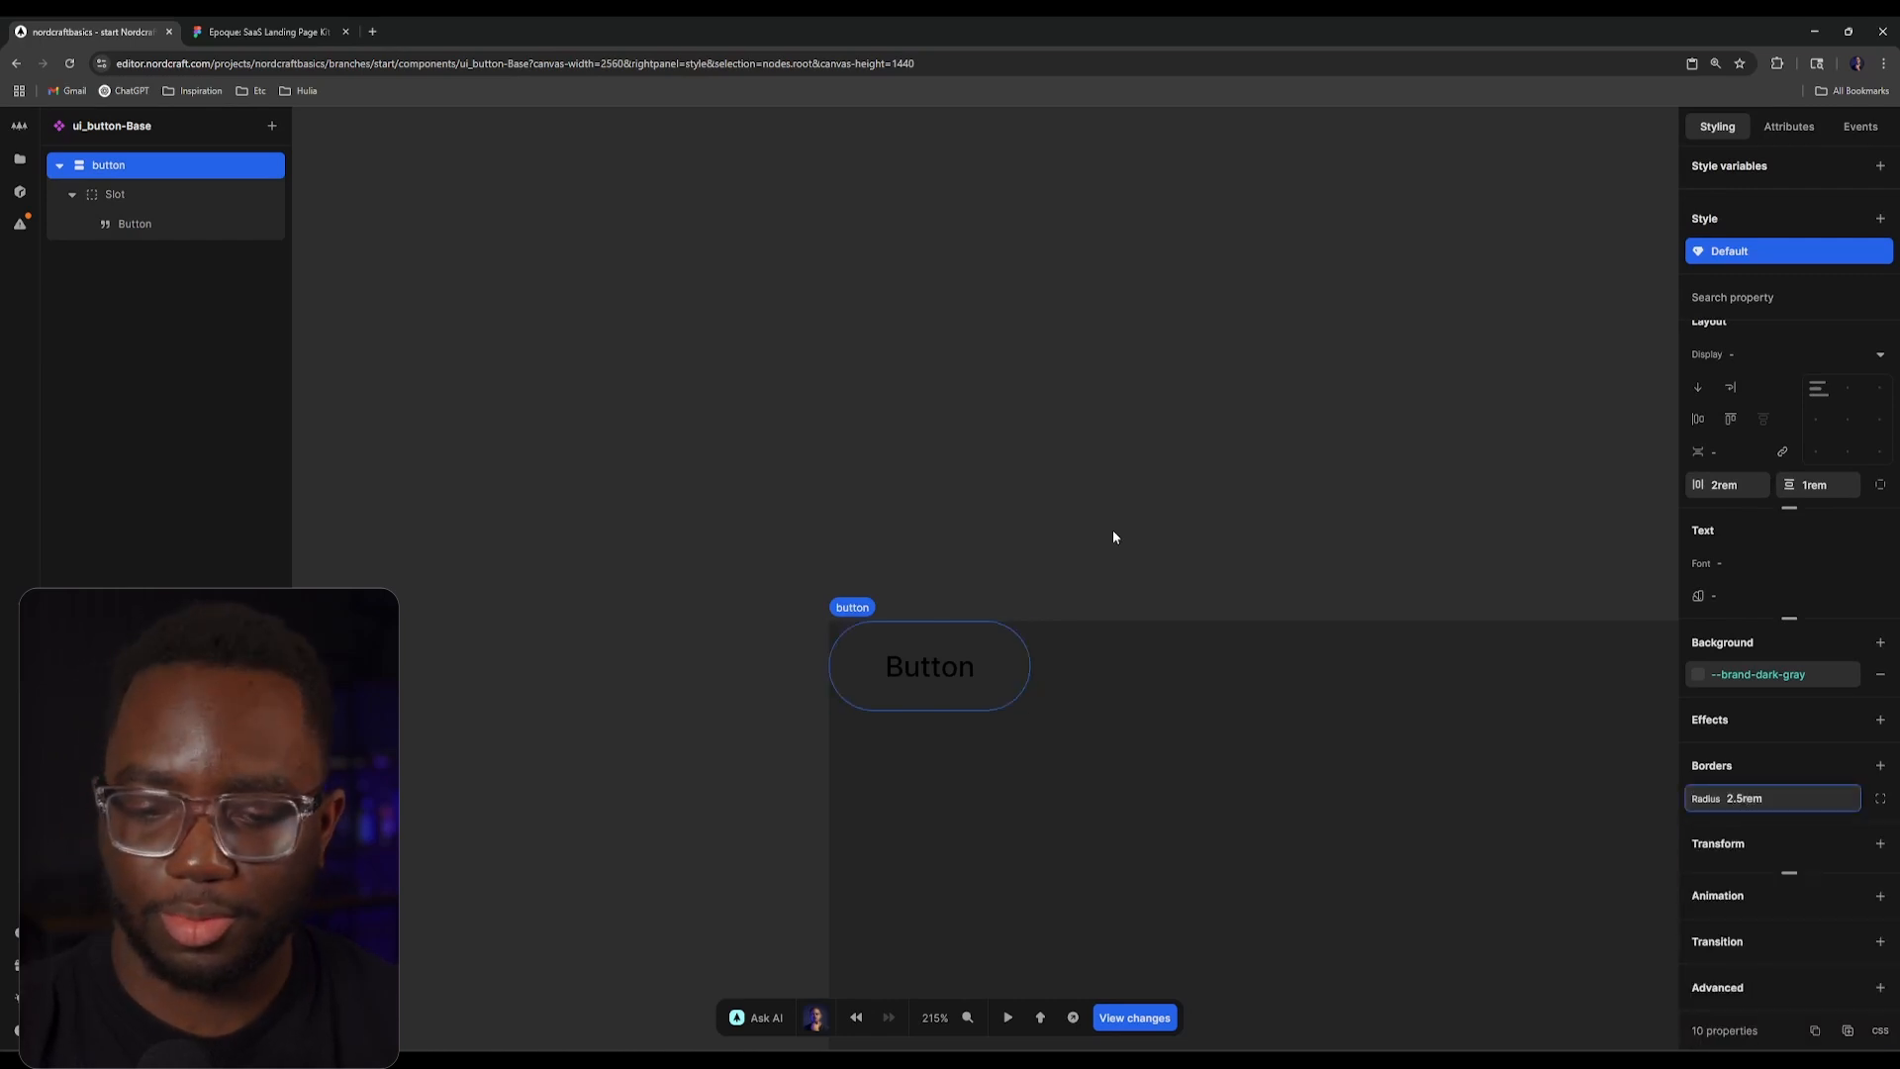
left_click(1242, 469)
left_click_drag(1243, 469, 930, 389)
left_click(704, 566)
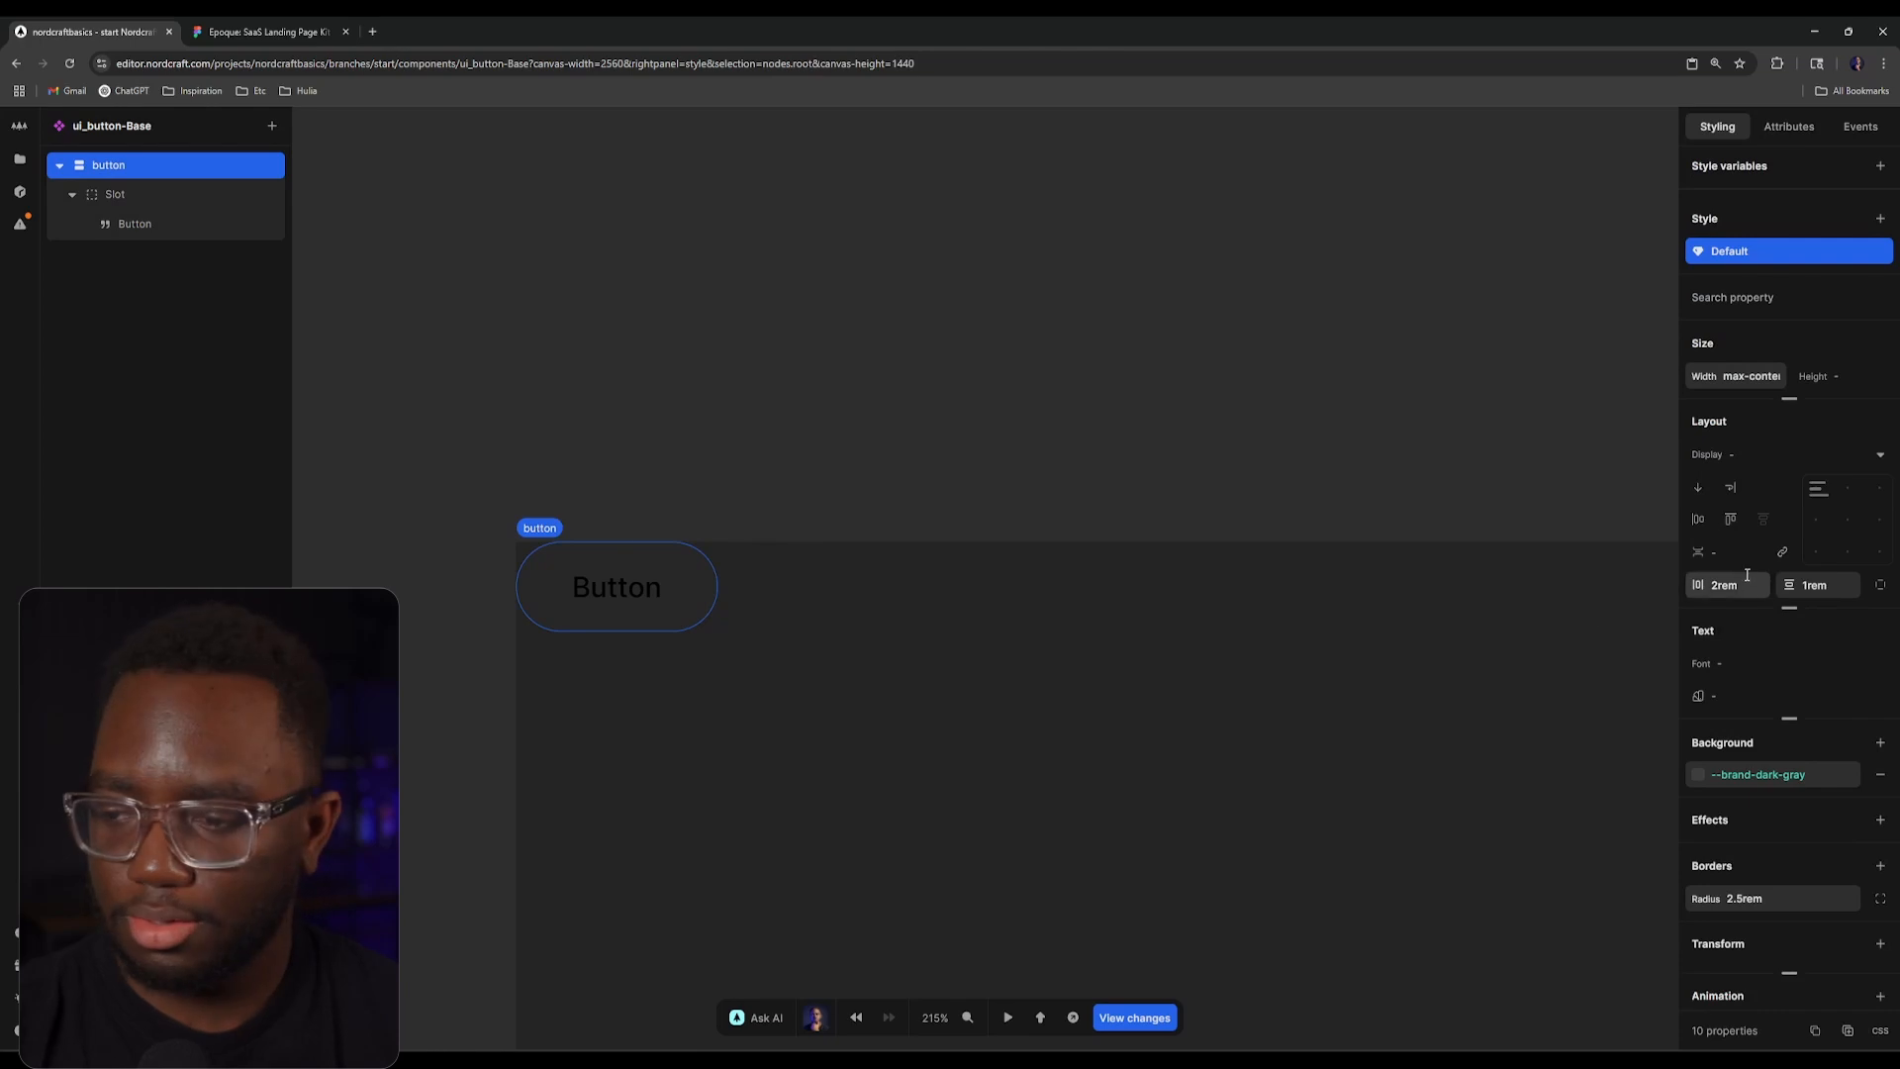
Step: Set the root button element's font size to the --font-size-2xl variable
left_click(1767, 698)
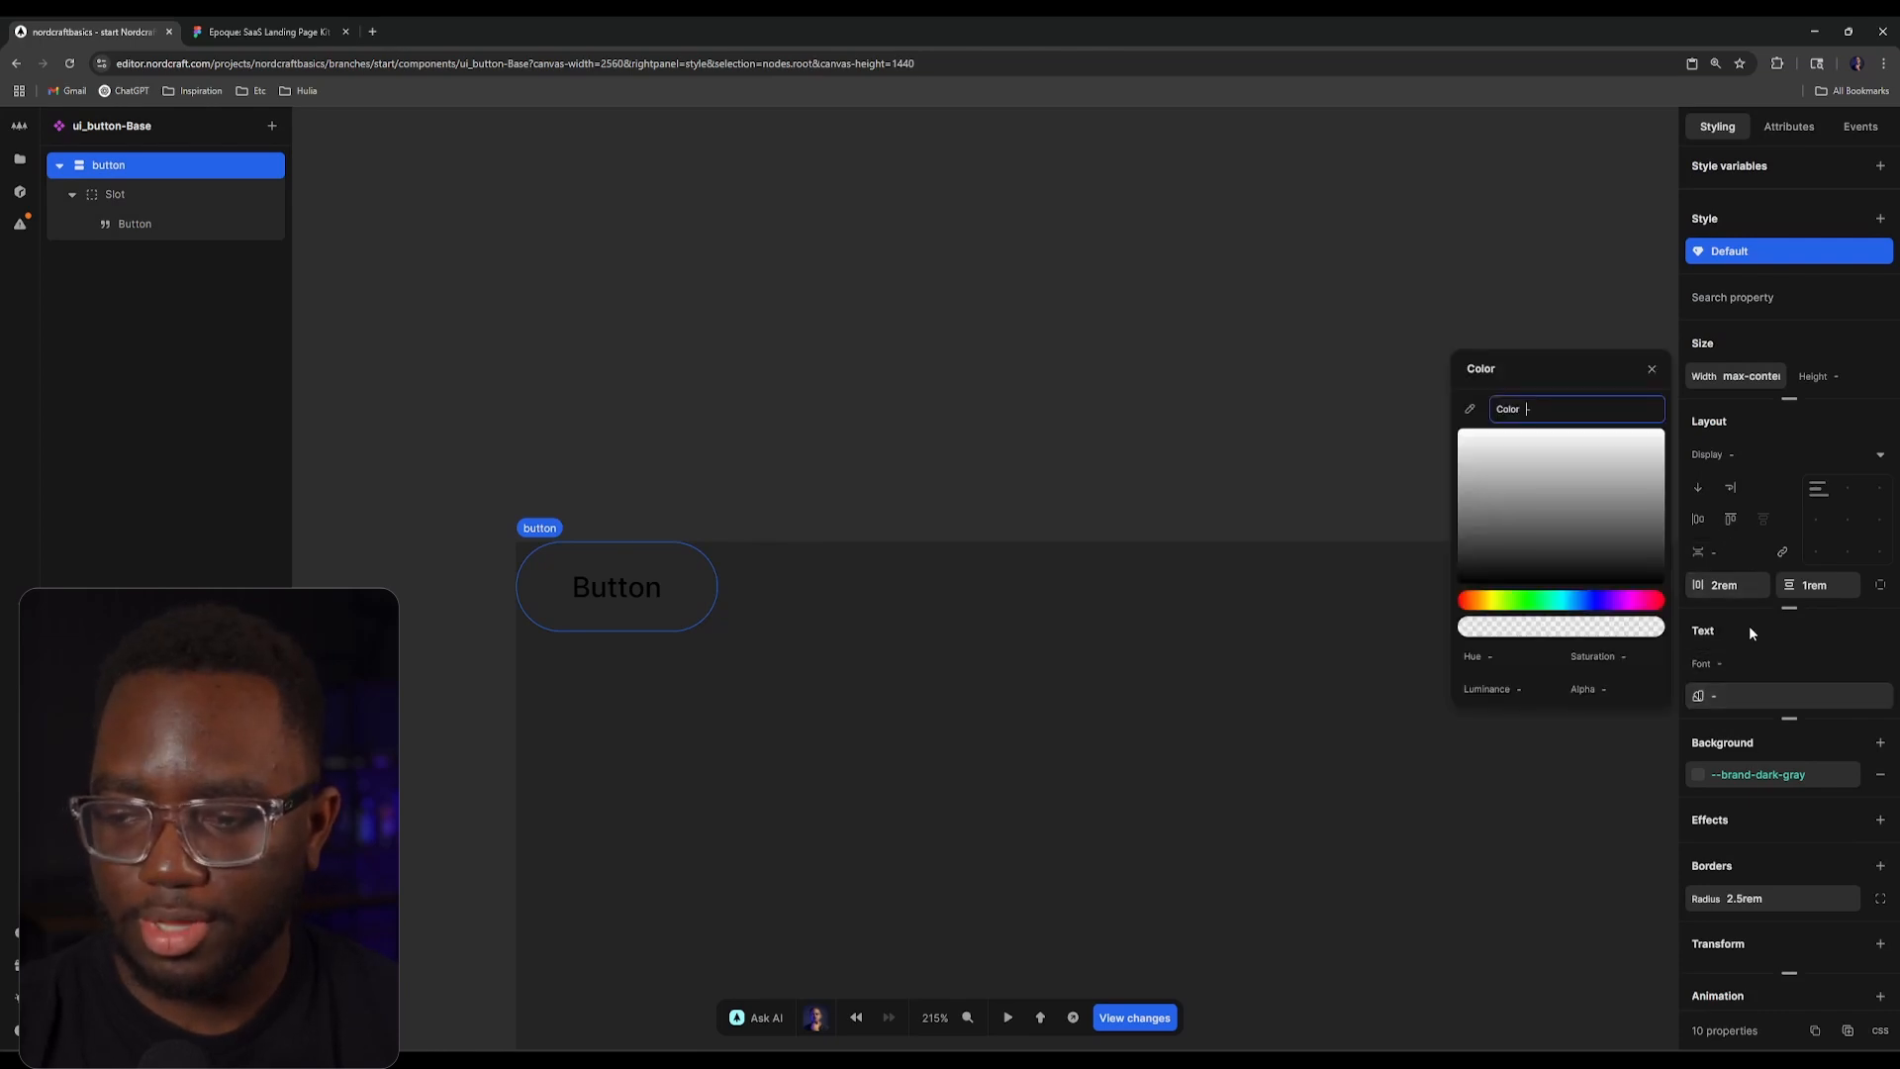
left_click(1730, 663)
left_click(1548, 584)
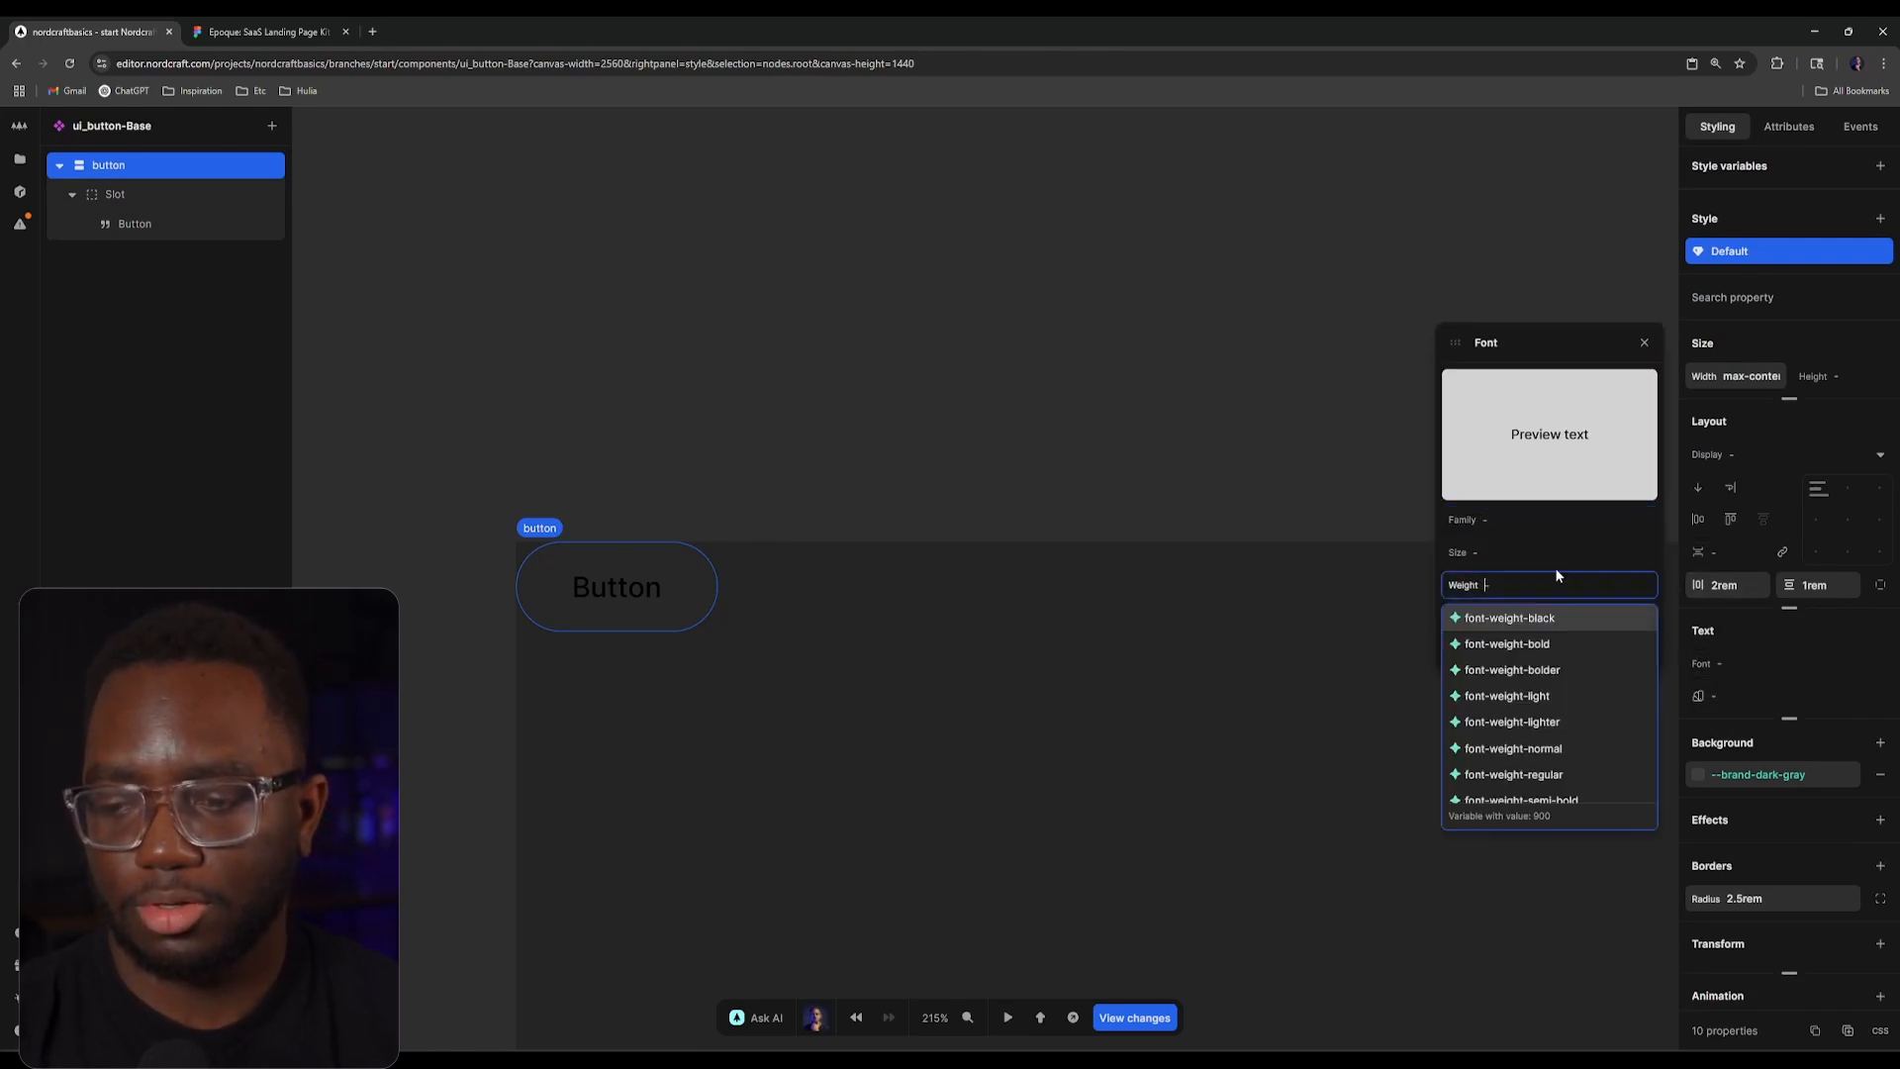
key("Up")
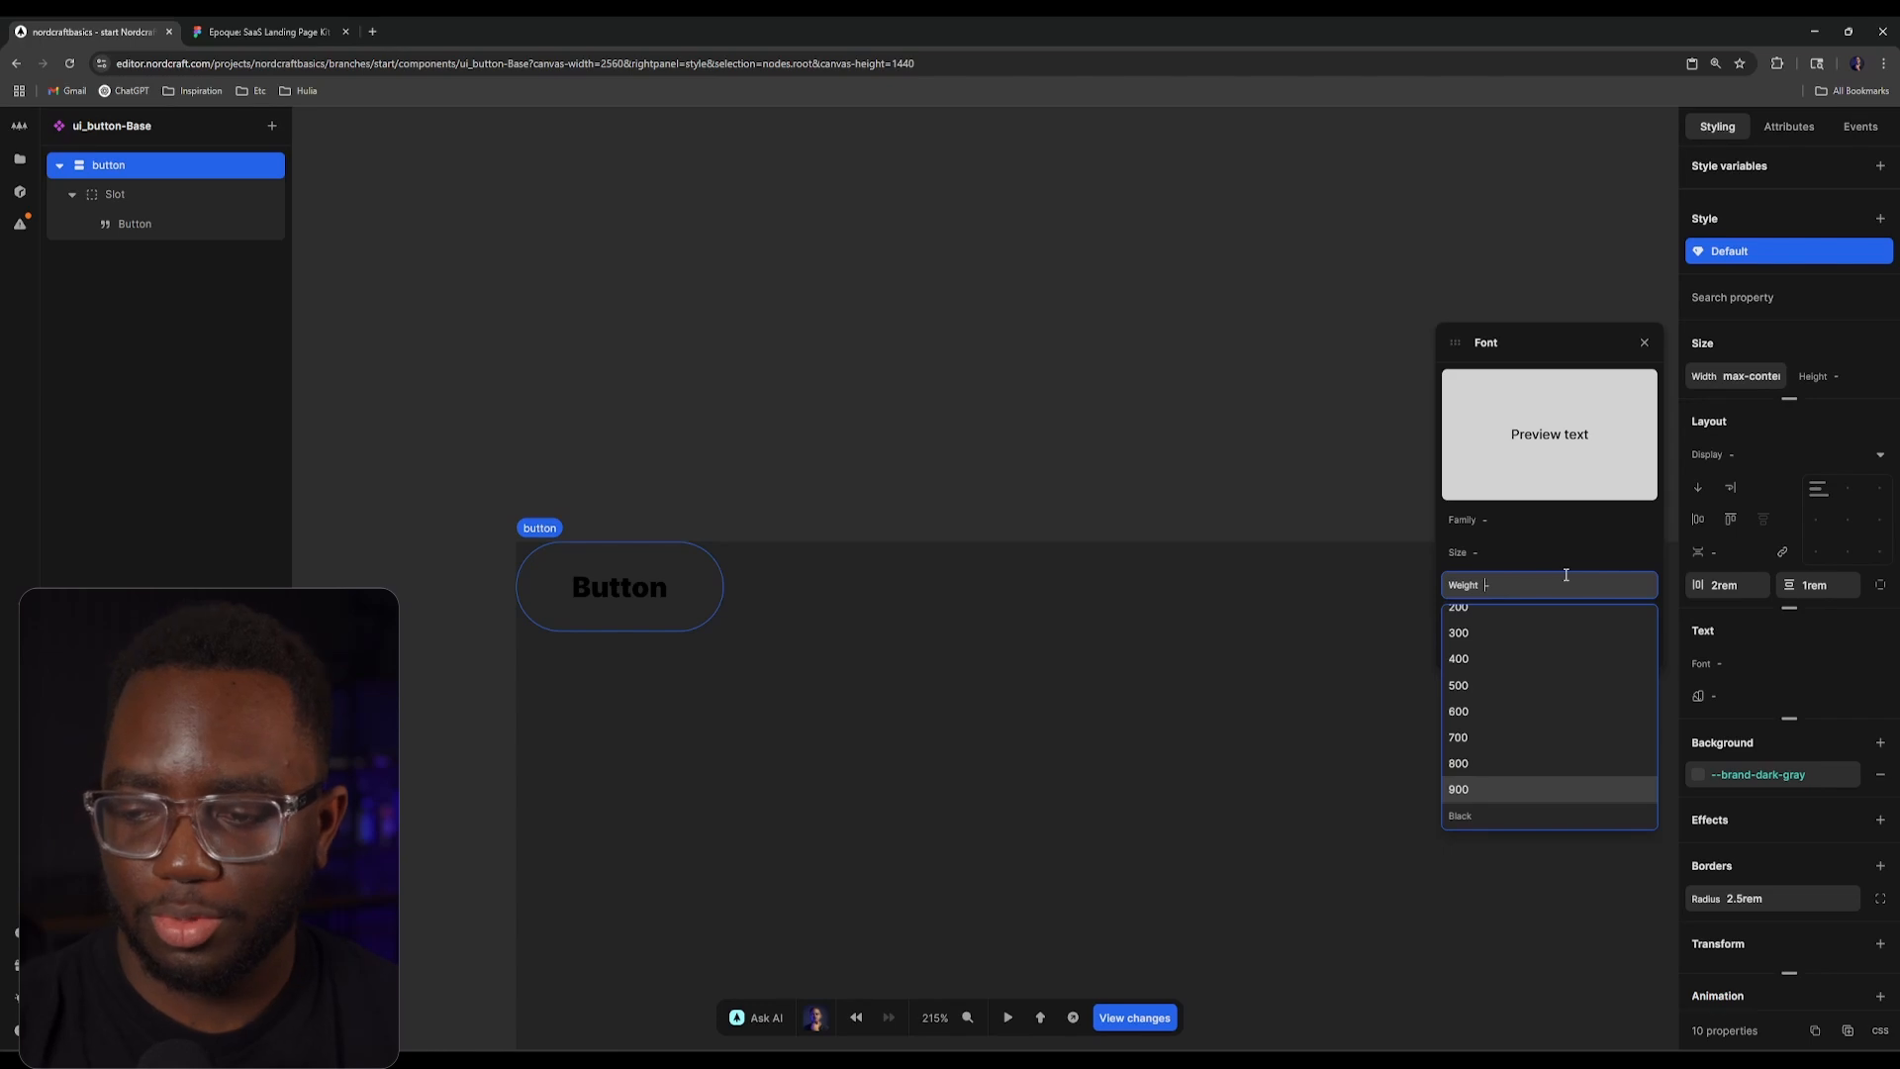
left_click(1563, 554)
key("Return")
left_click(1564, 556)
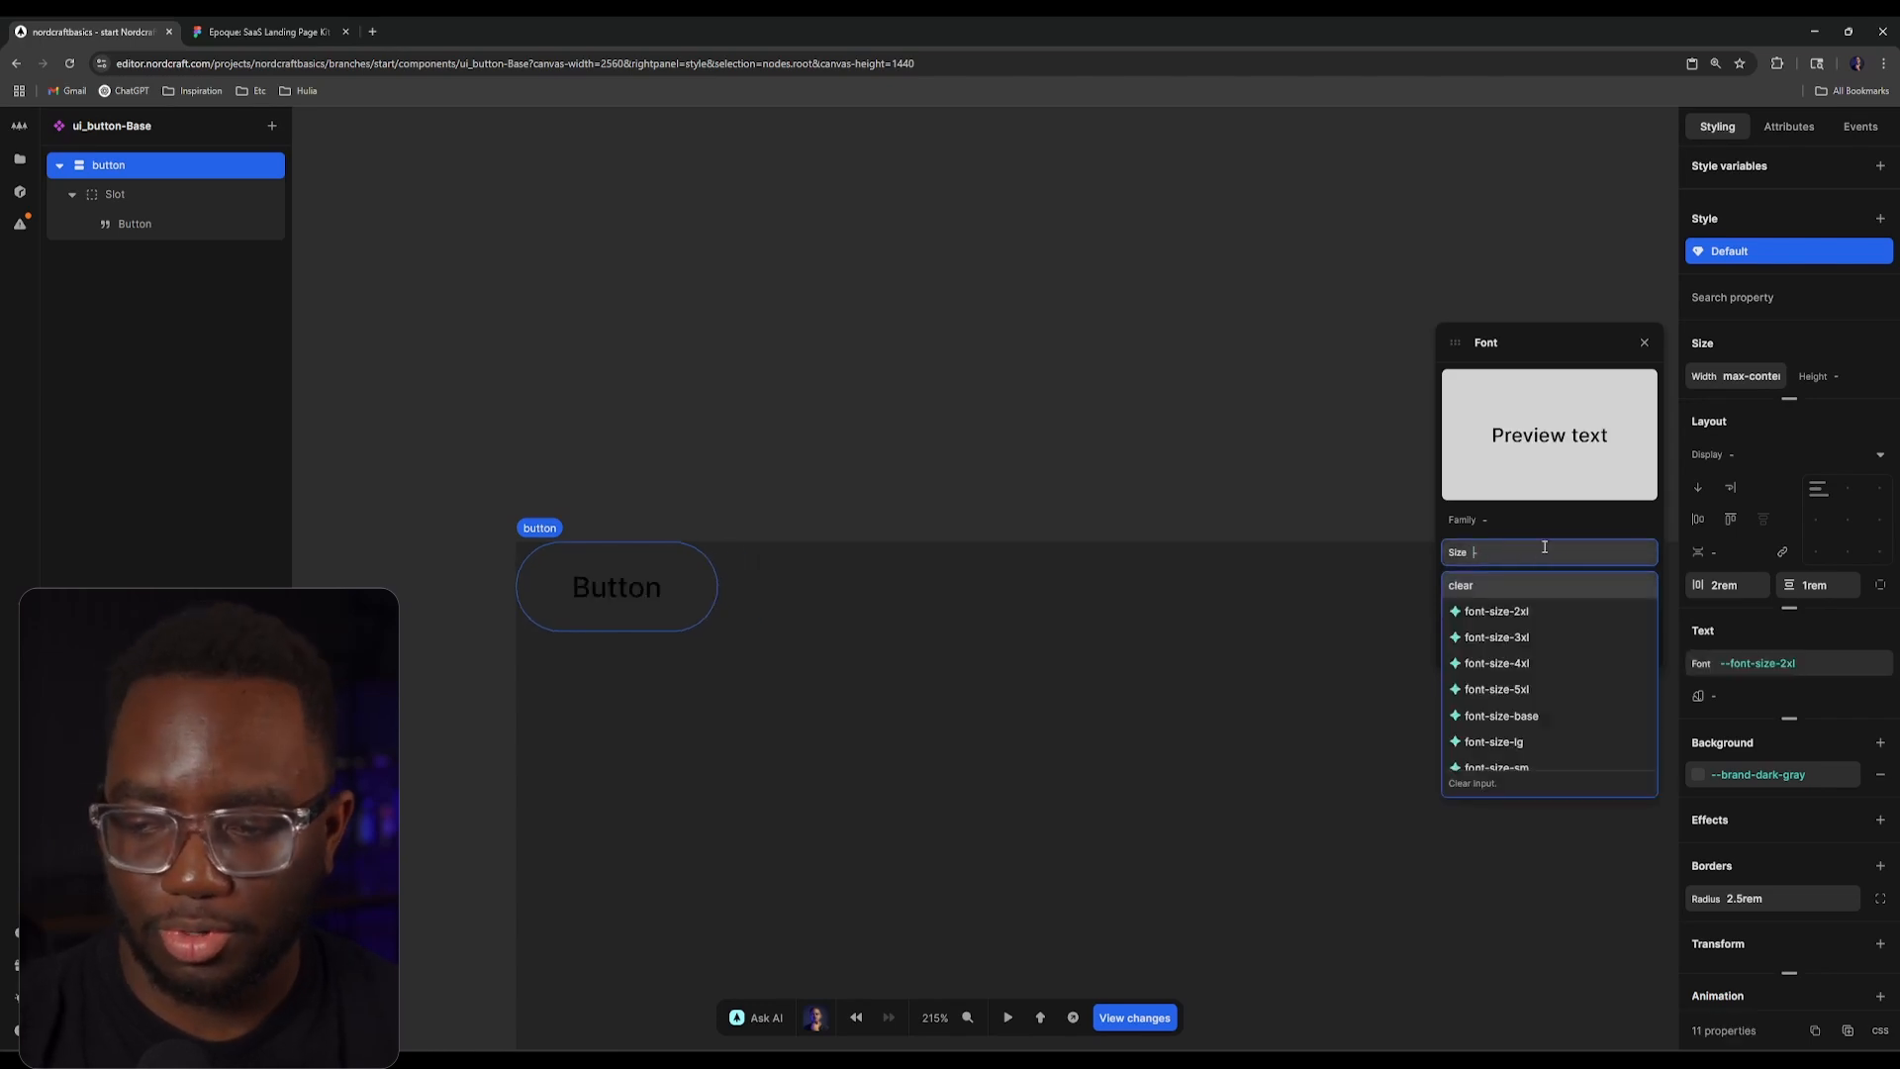
left_click(1545, 521)
key("Escape")
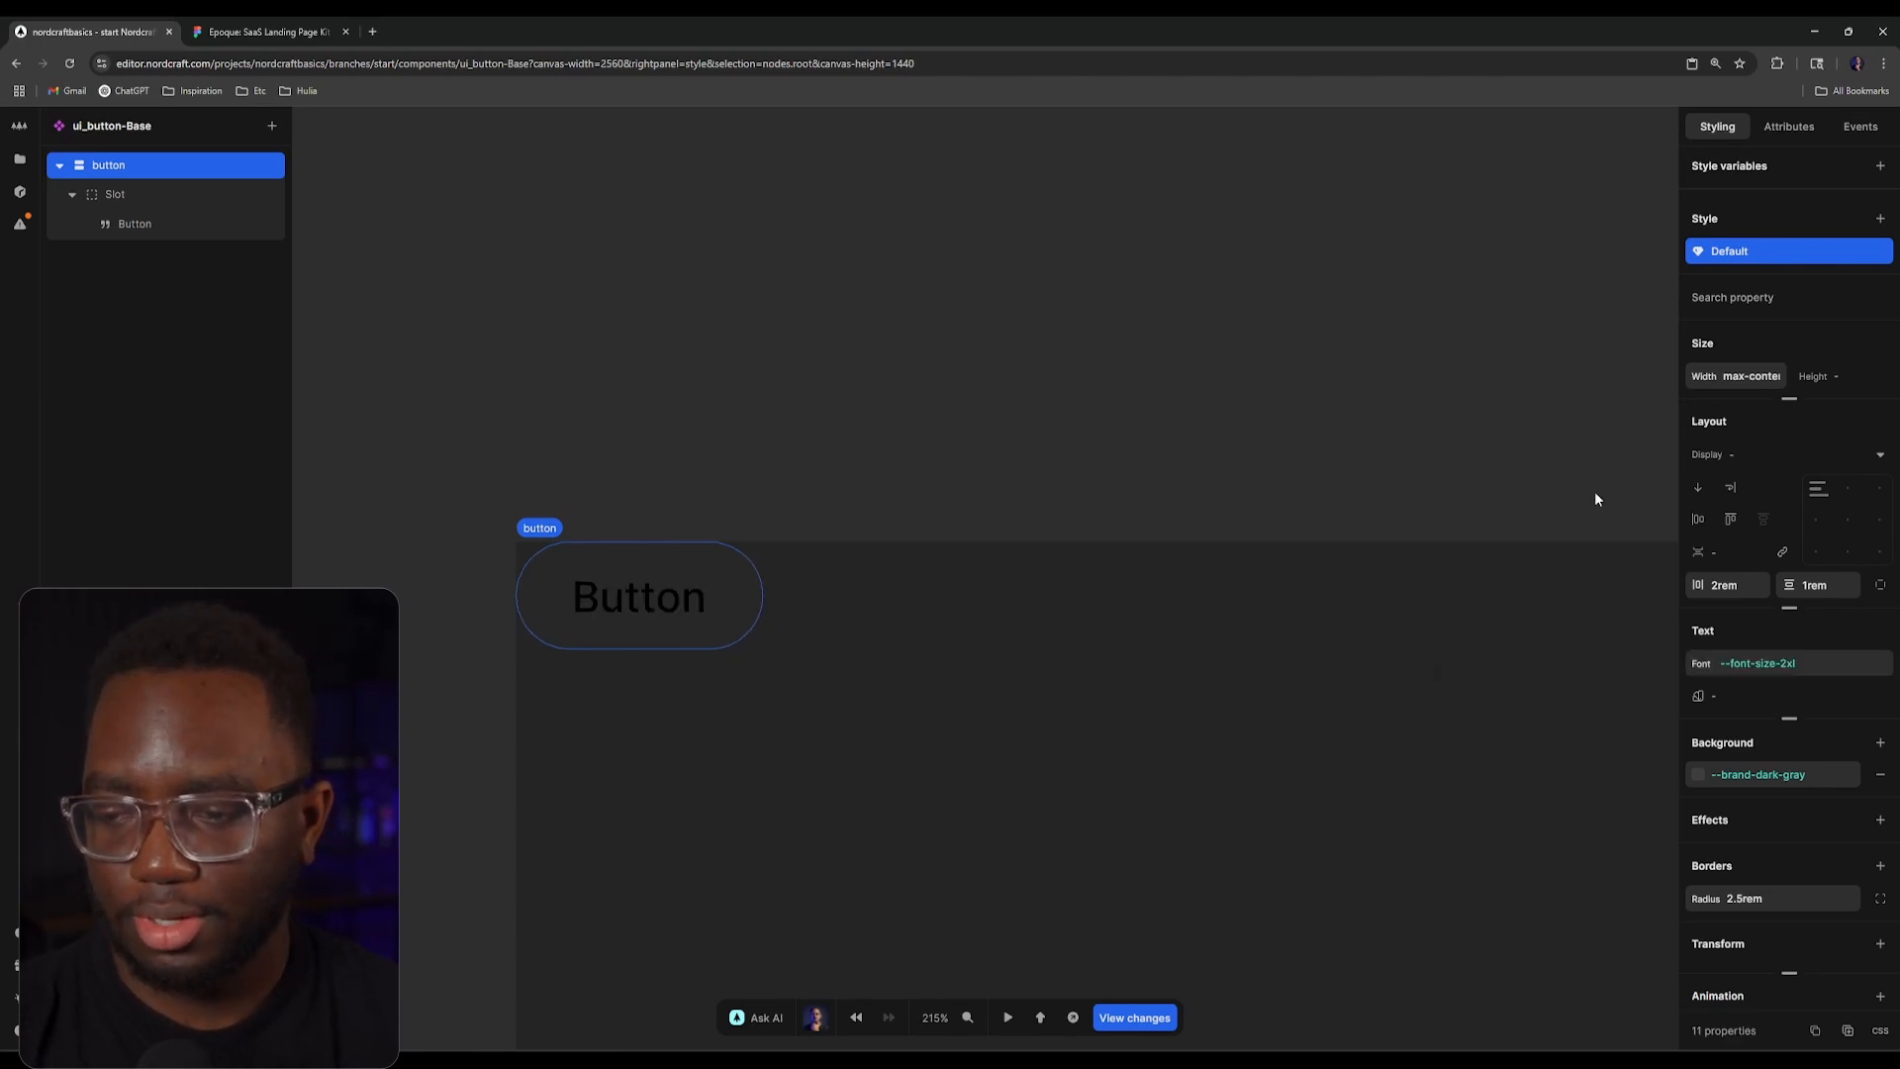
Step: Clear the root button element's font size
left_click(1778, 668)
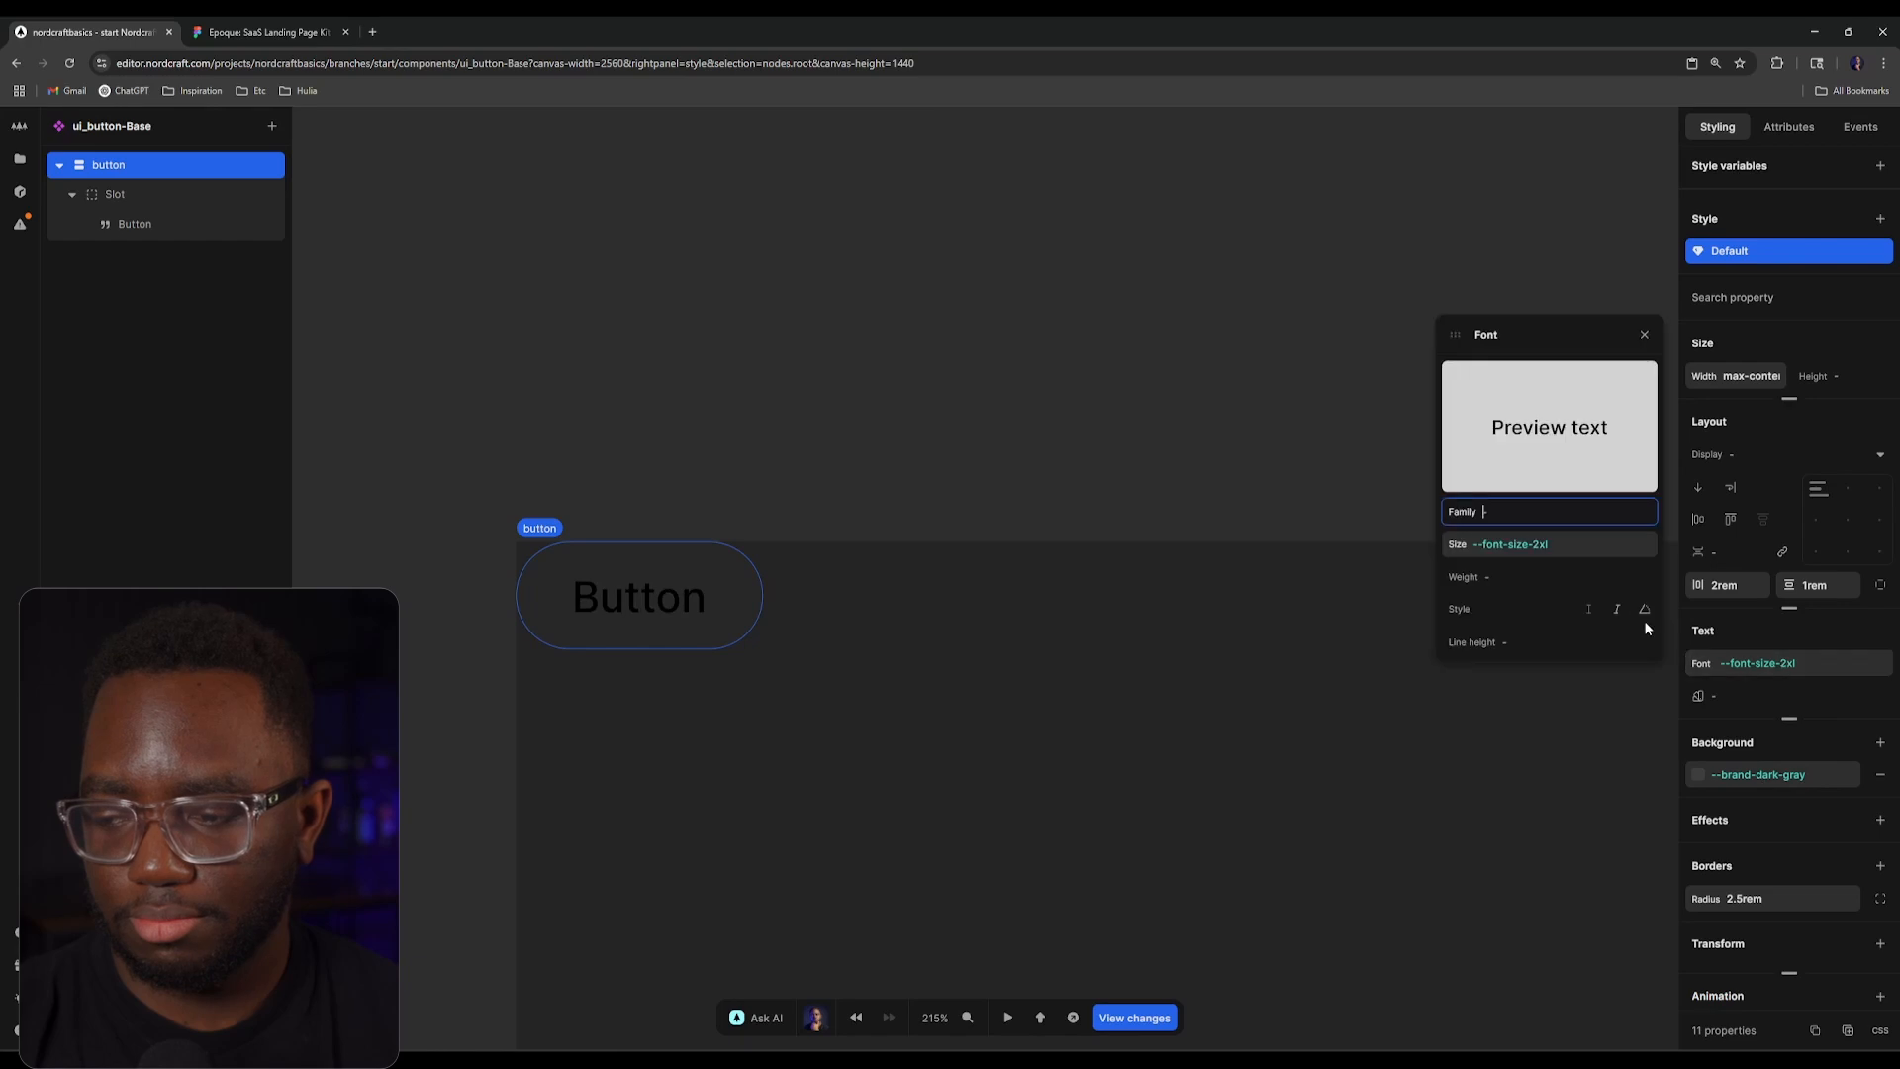
left_click(1606, 545)
key("BackSpace")
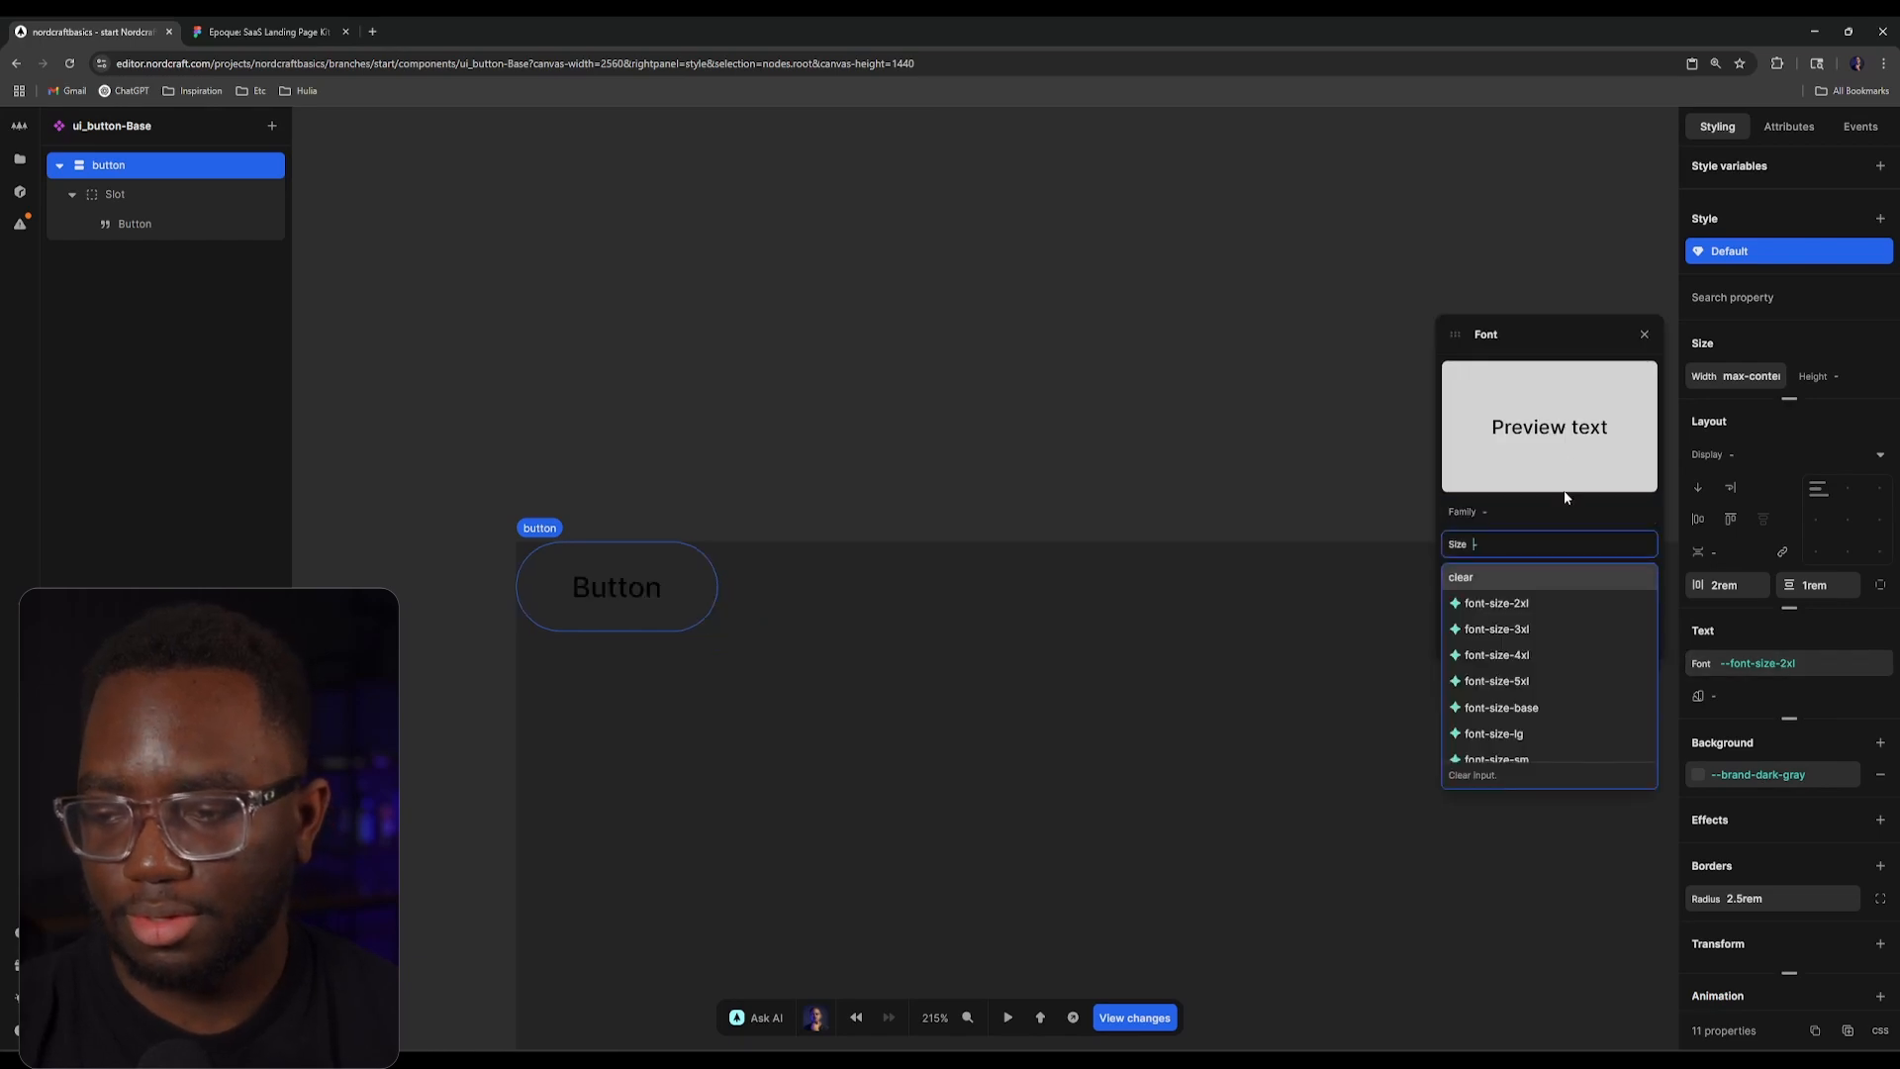
left_click(1565, 498)
left_click(1560, 547)
key("BackSpace")
key("Return")
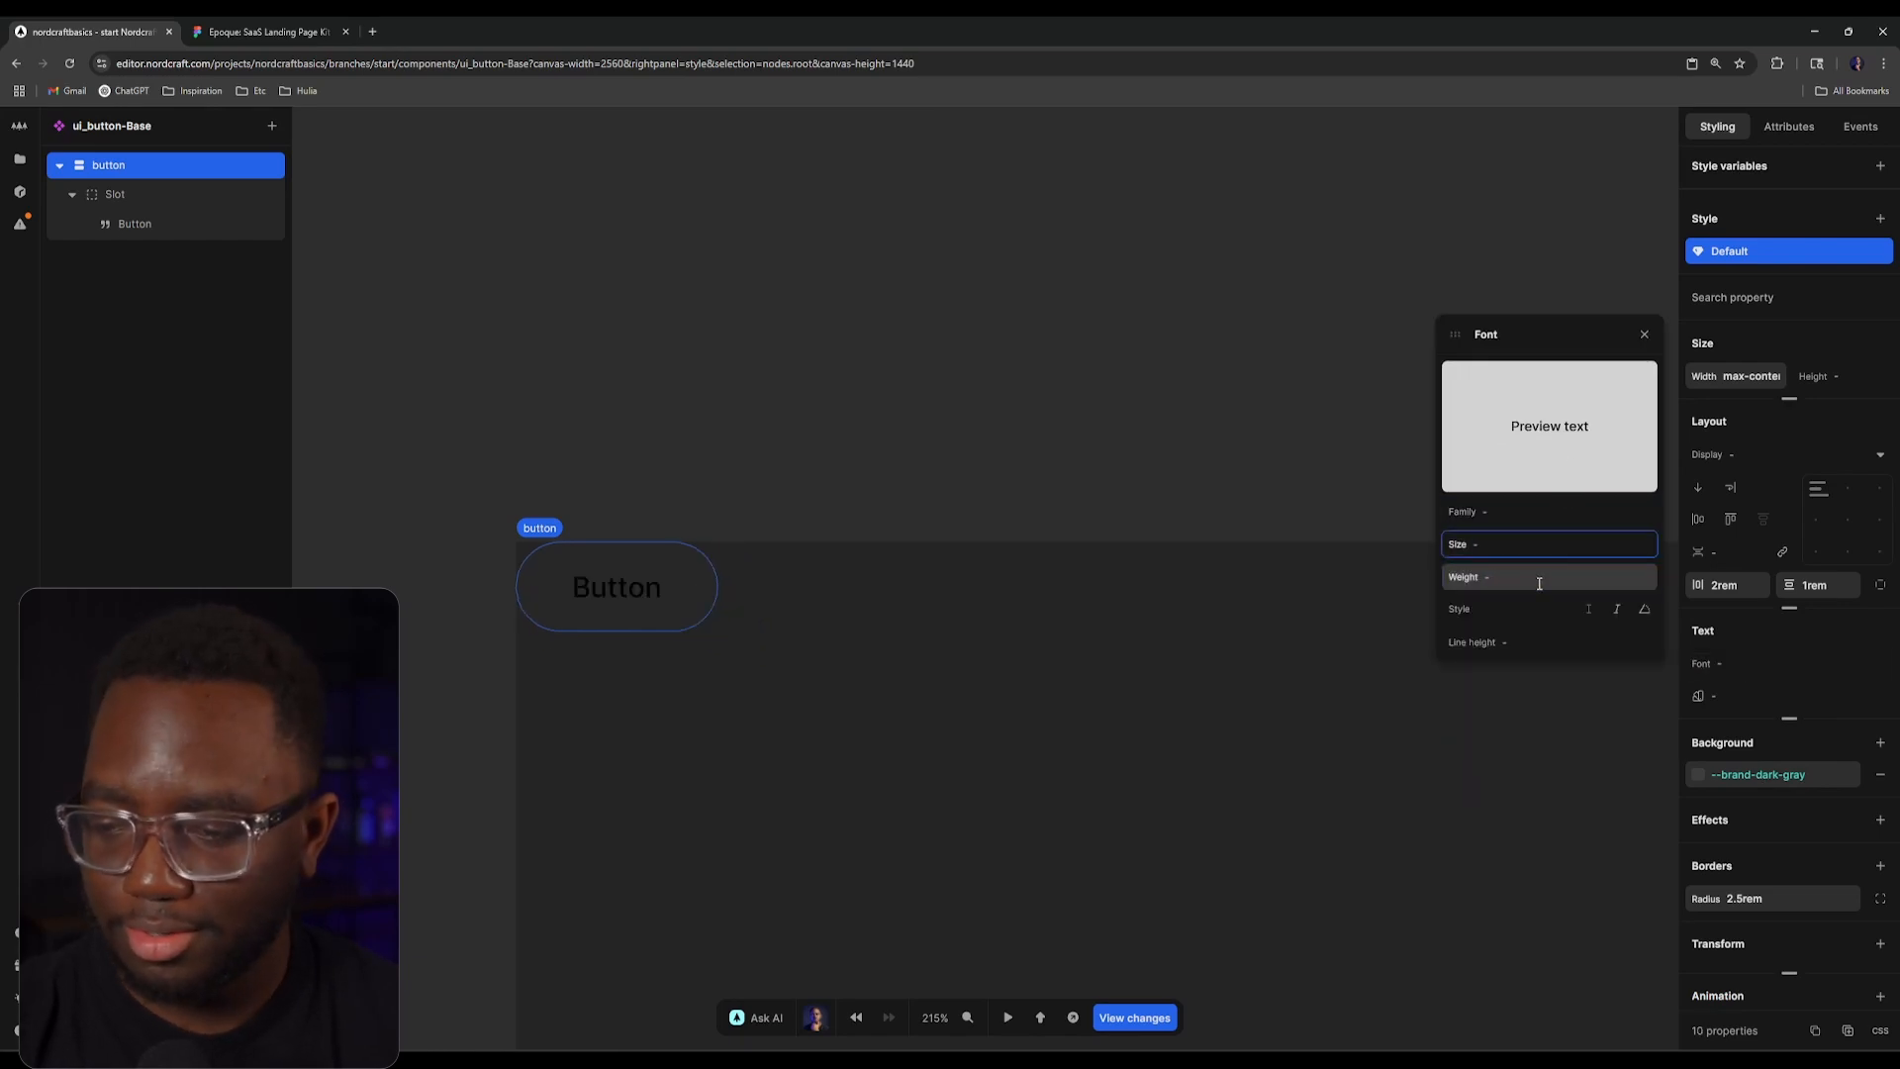
Step: Set the root button element's font weight to the --font-weight-semi-bold variable
left_click(1538, 577)
key("Down")
key("Down")
key("Down")
key("Down")
key("Down")
key("Down")
key("Down")
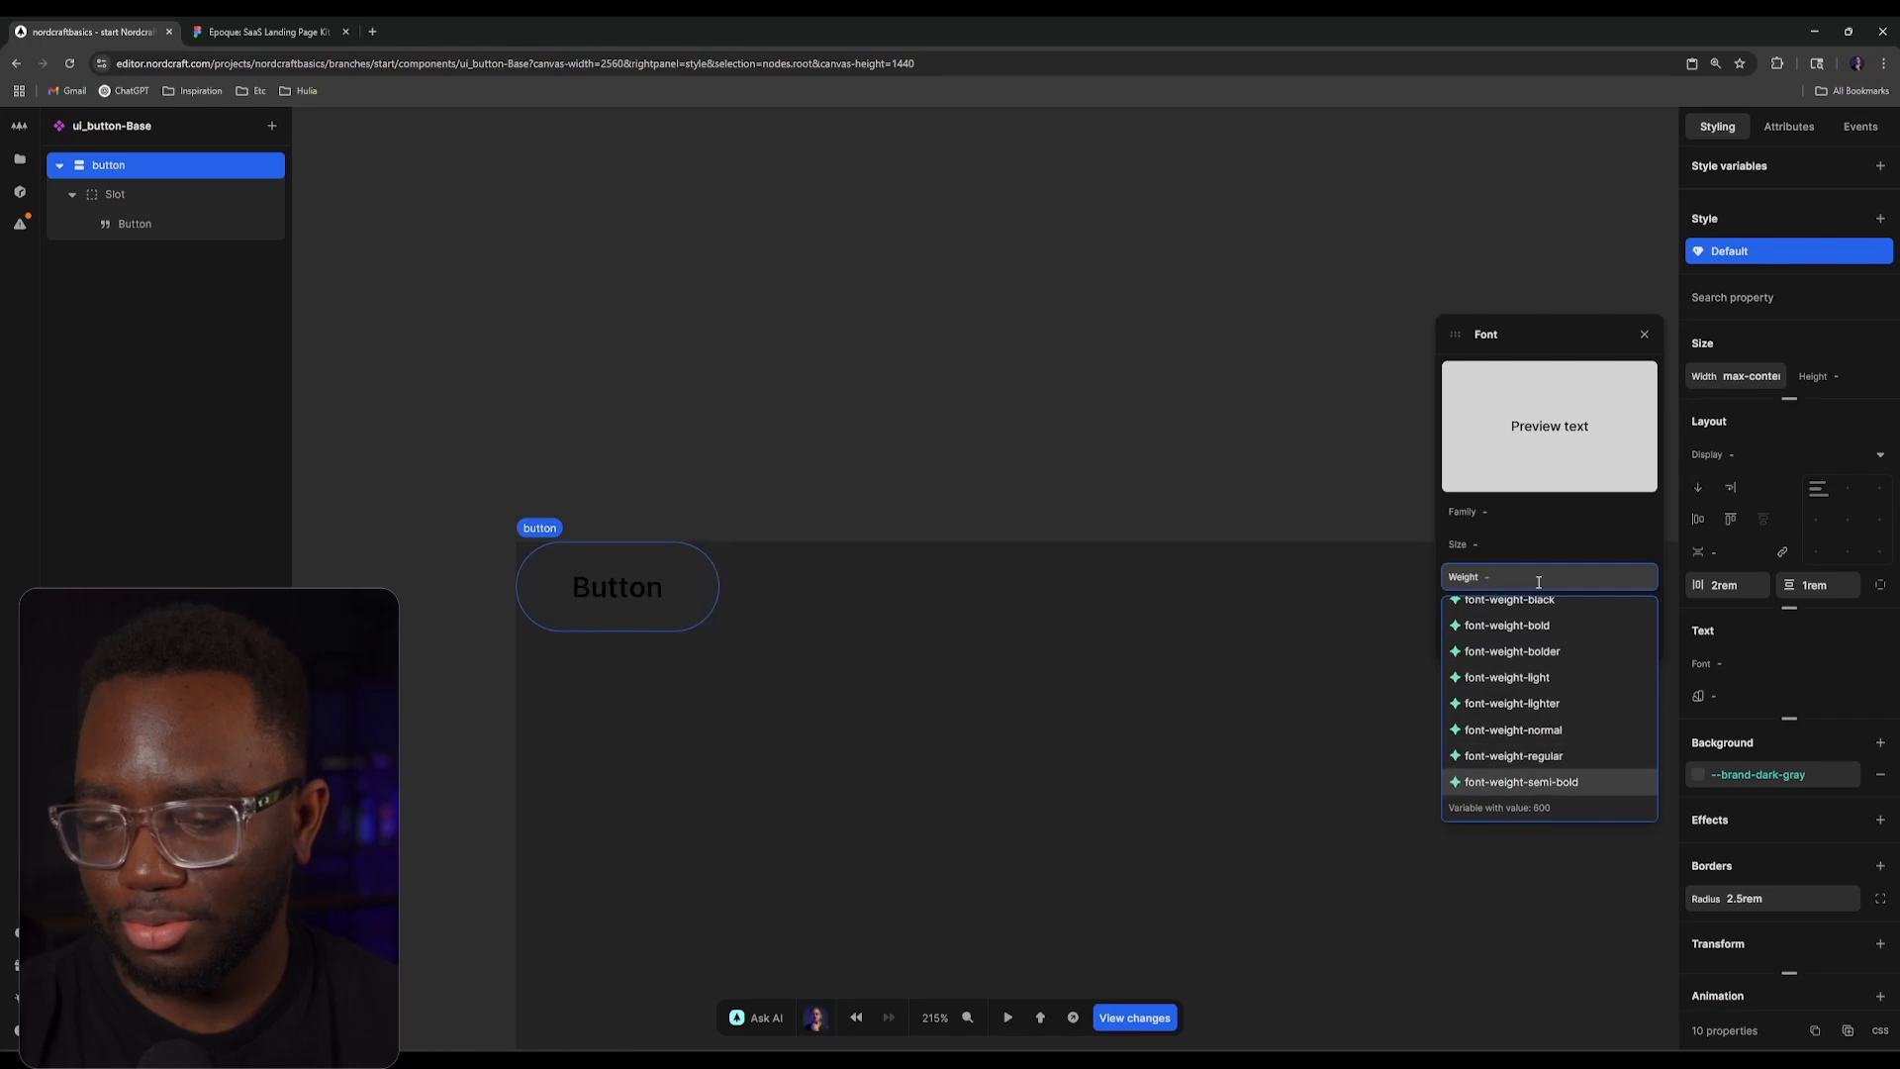
key("Return")
key("Escape")
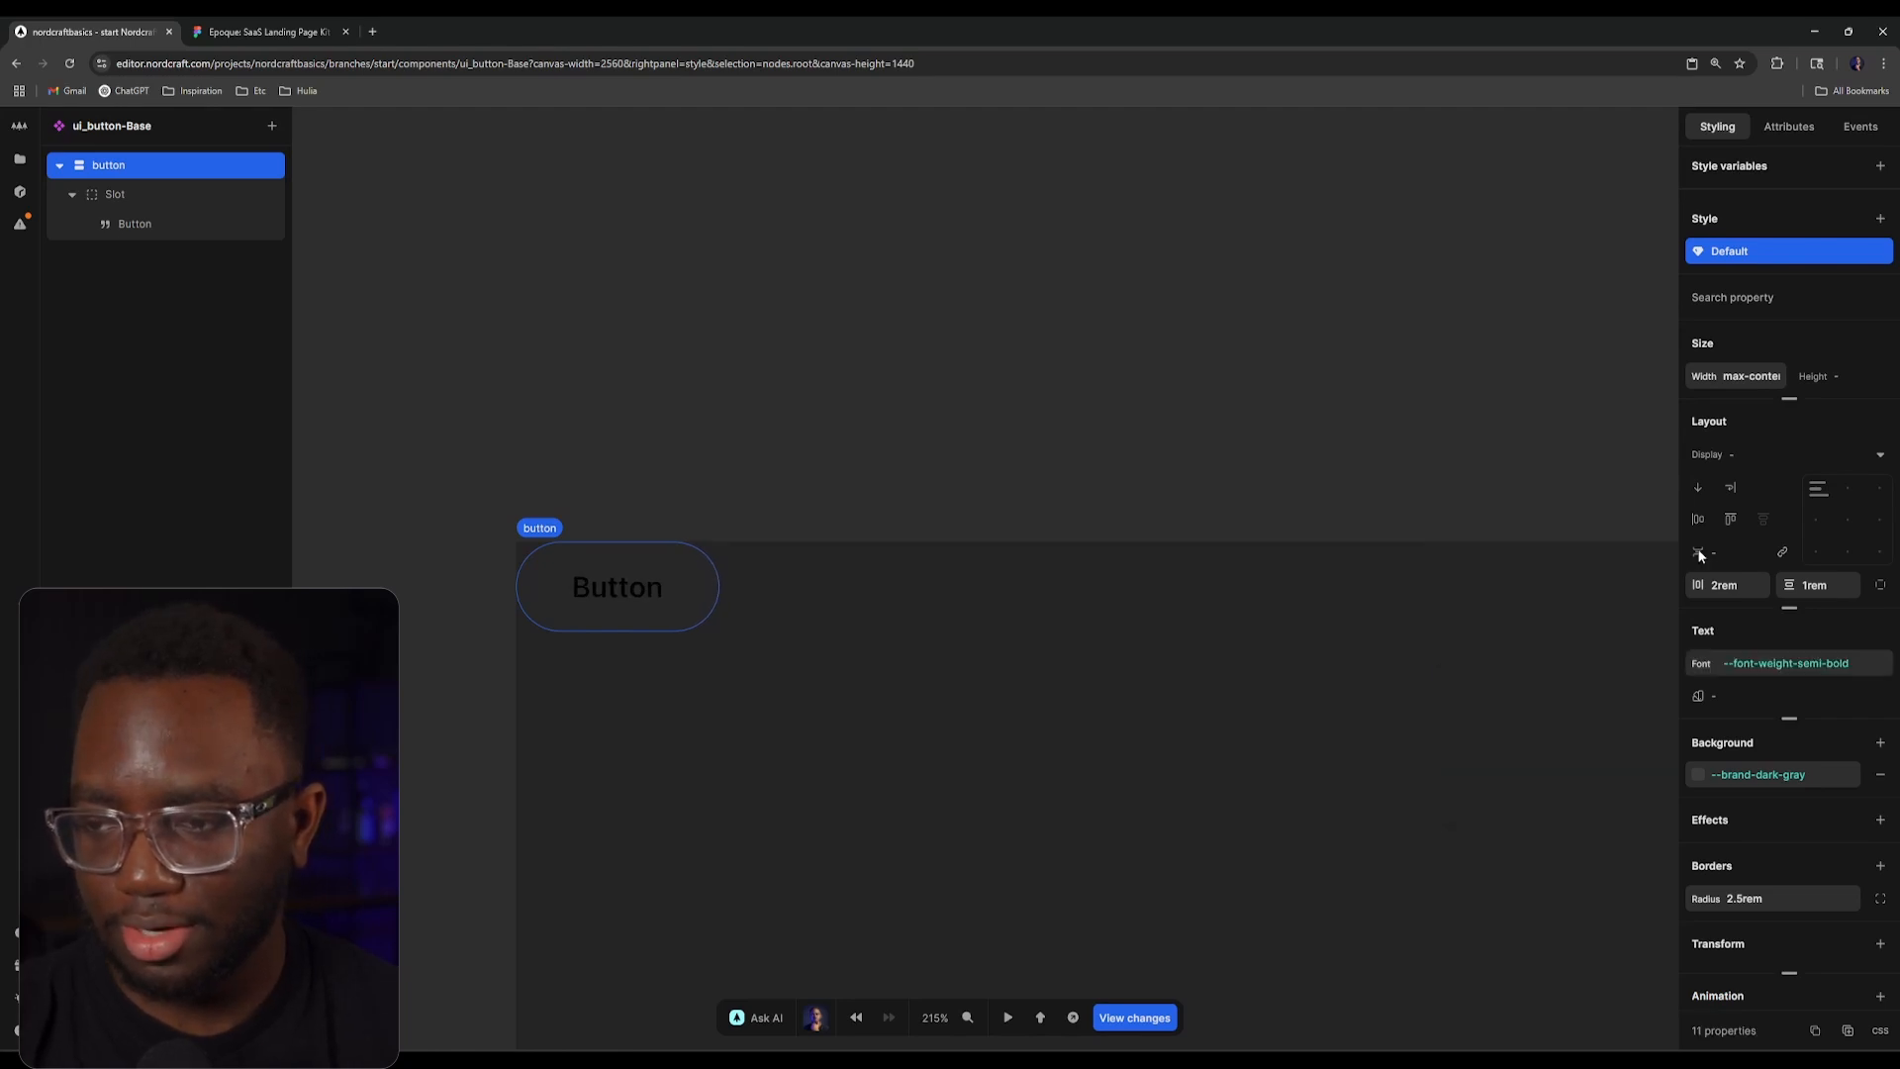
Step: Add text-transform: uppercase to the root button element's CSS
left_click(1879, 1032)
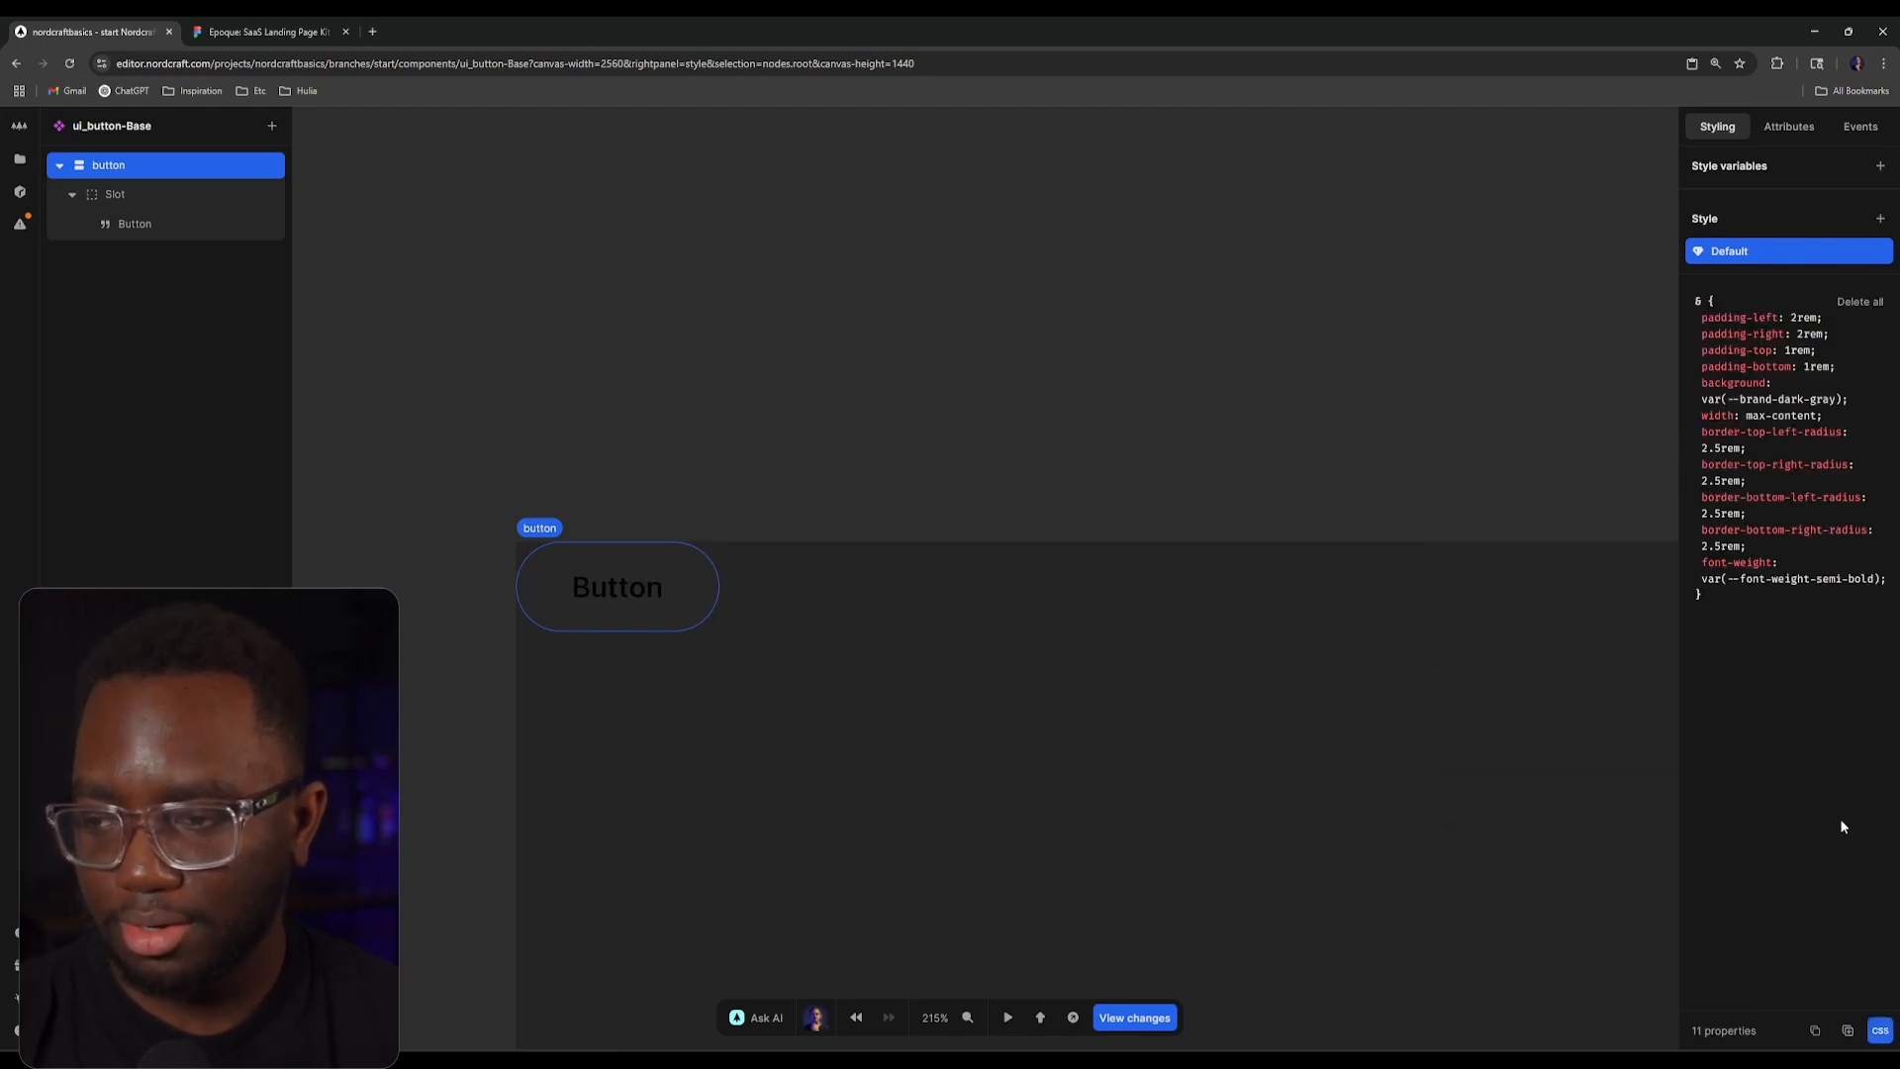
left_click(1753, 593)
type("text-transf")
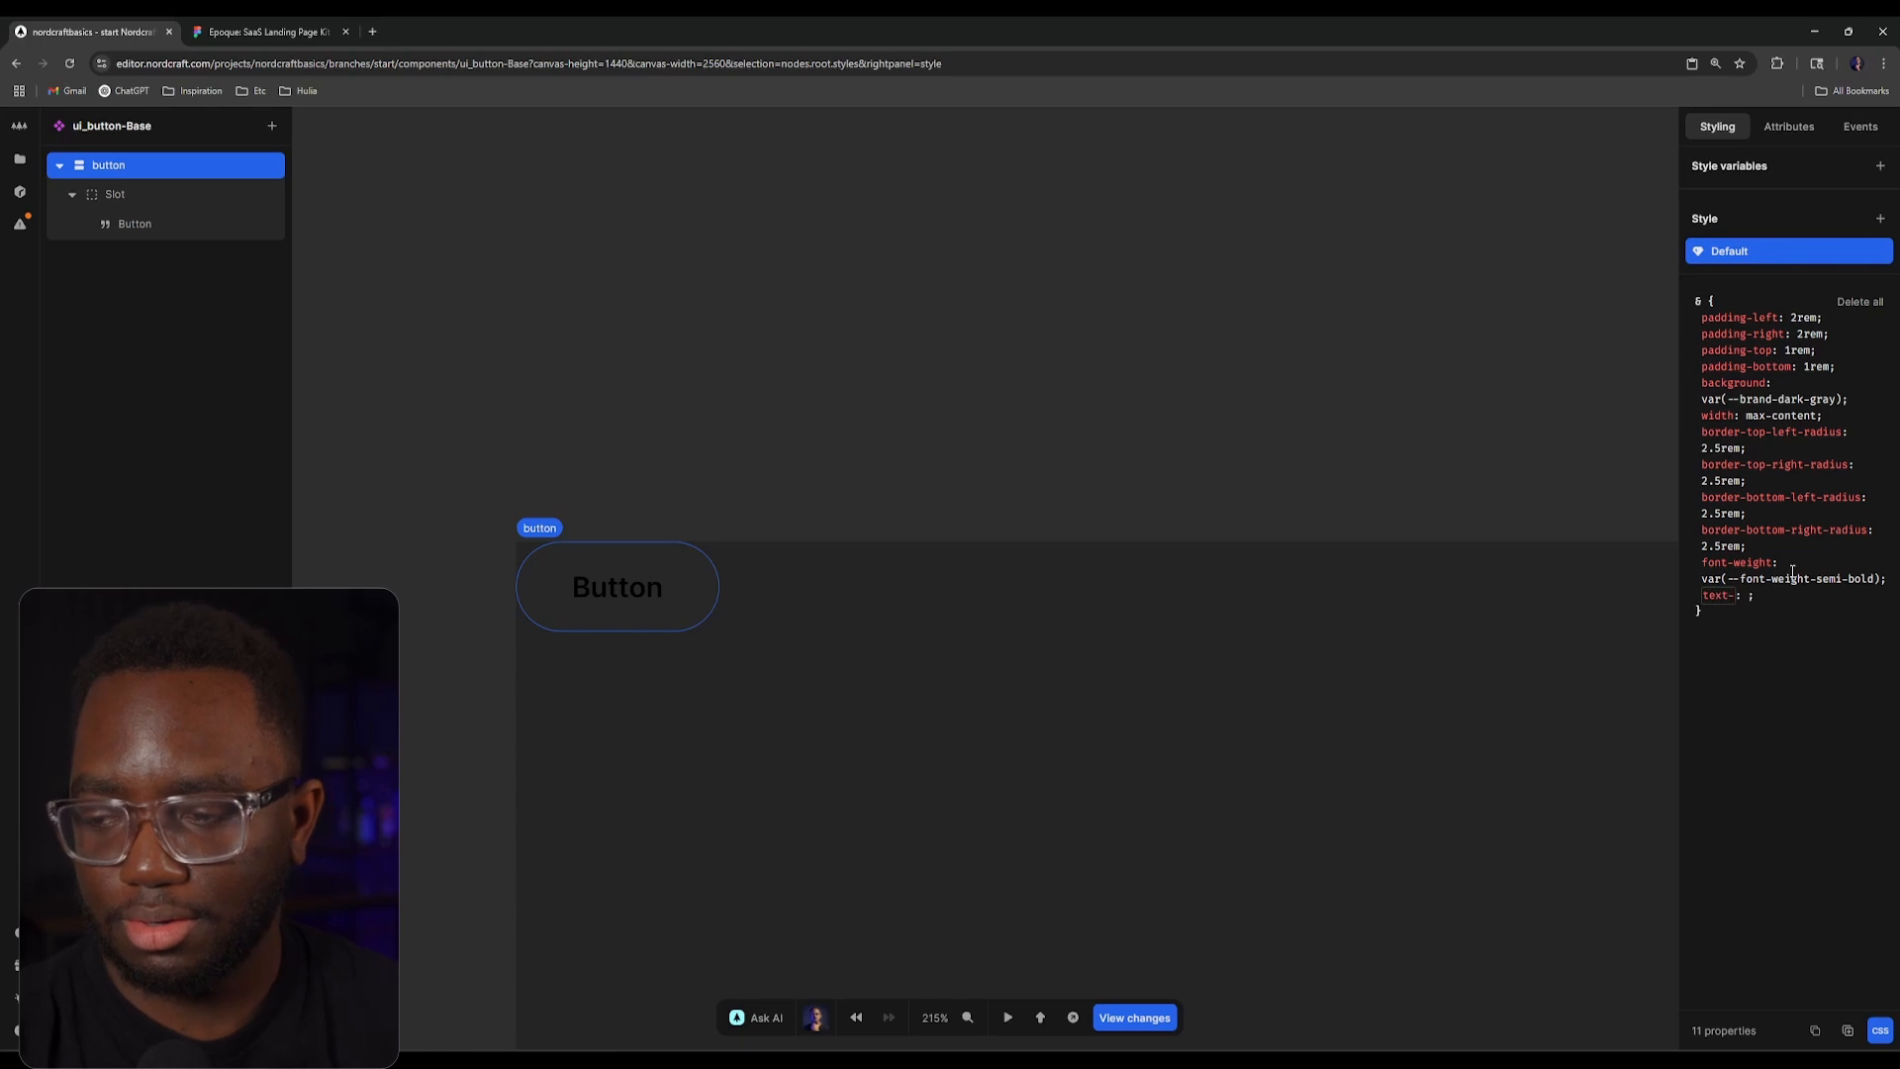
type("orm")
key("Tab")
type("uppercase")
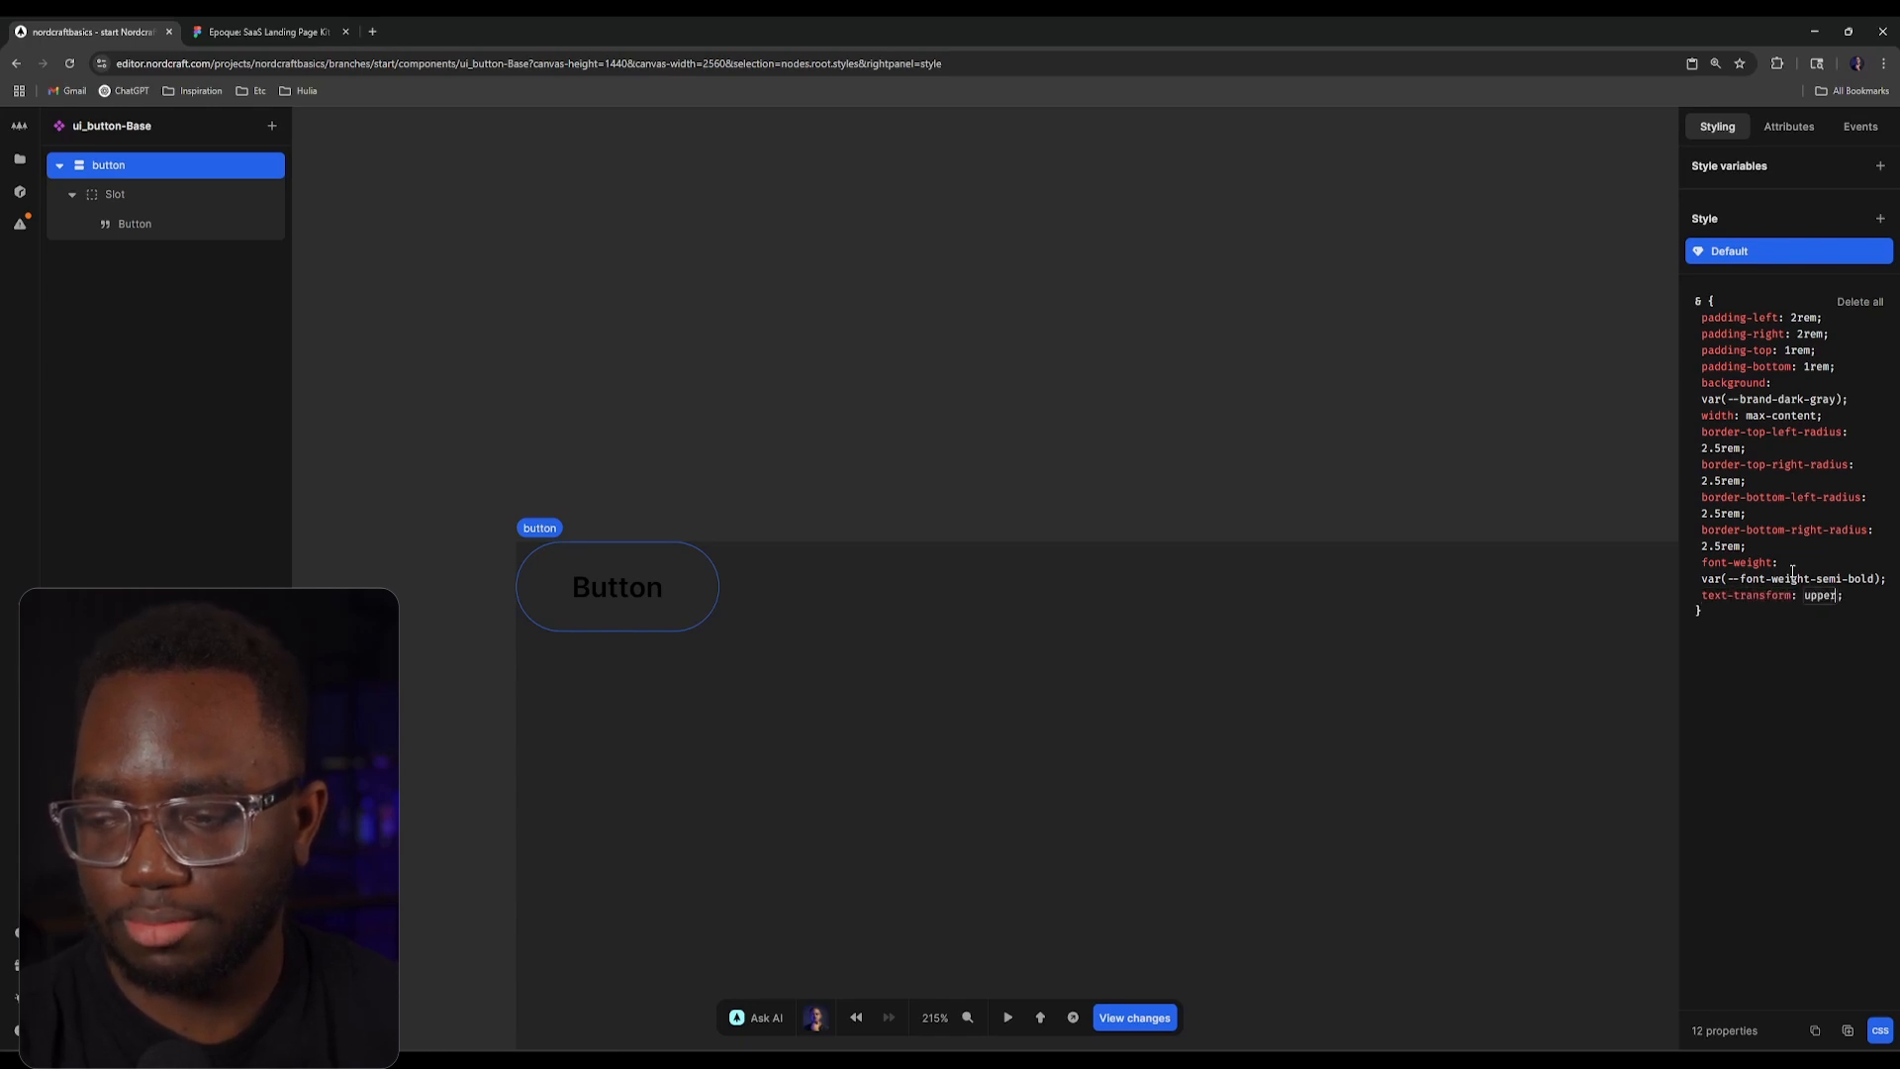
left_click(1549, 426)
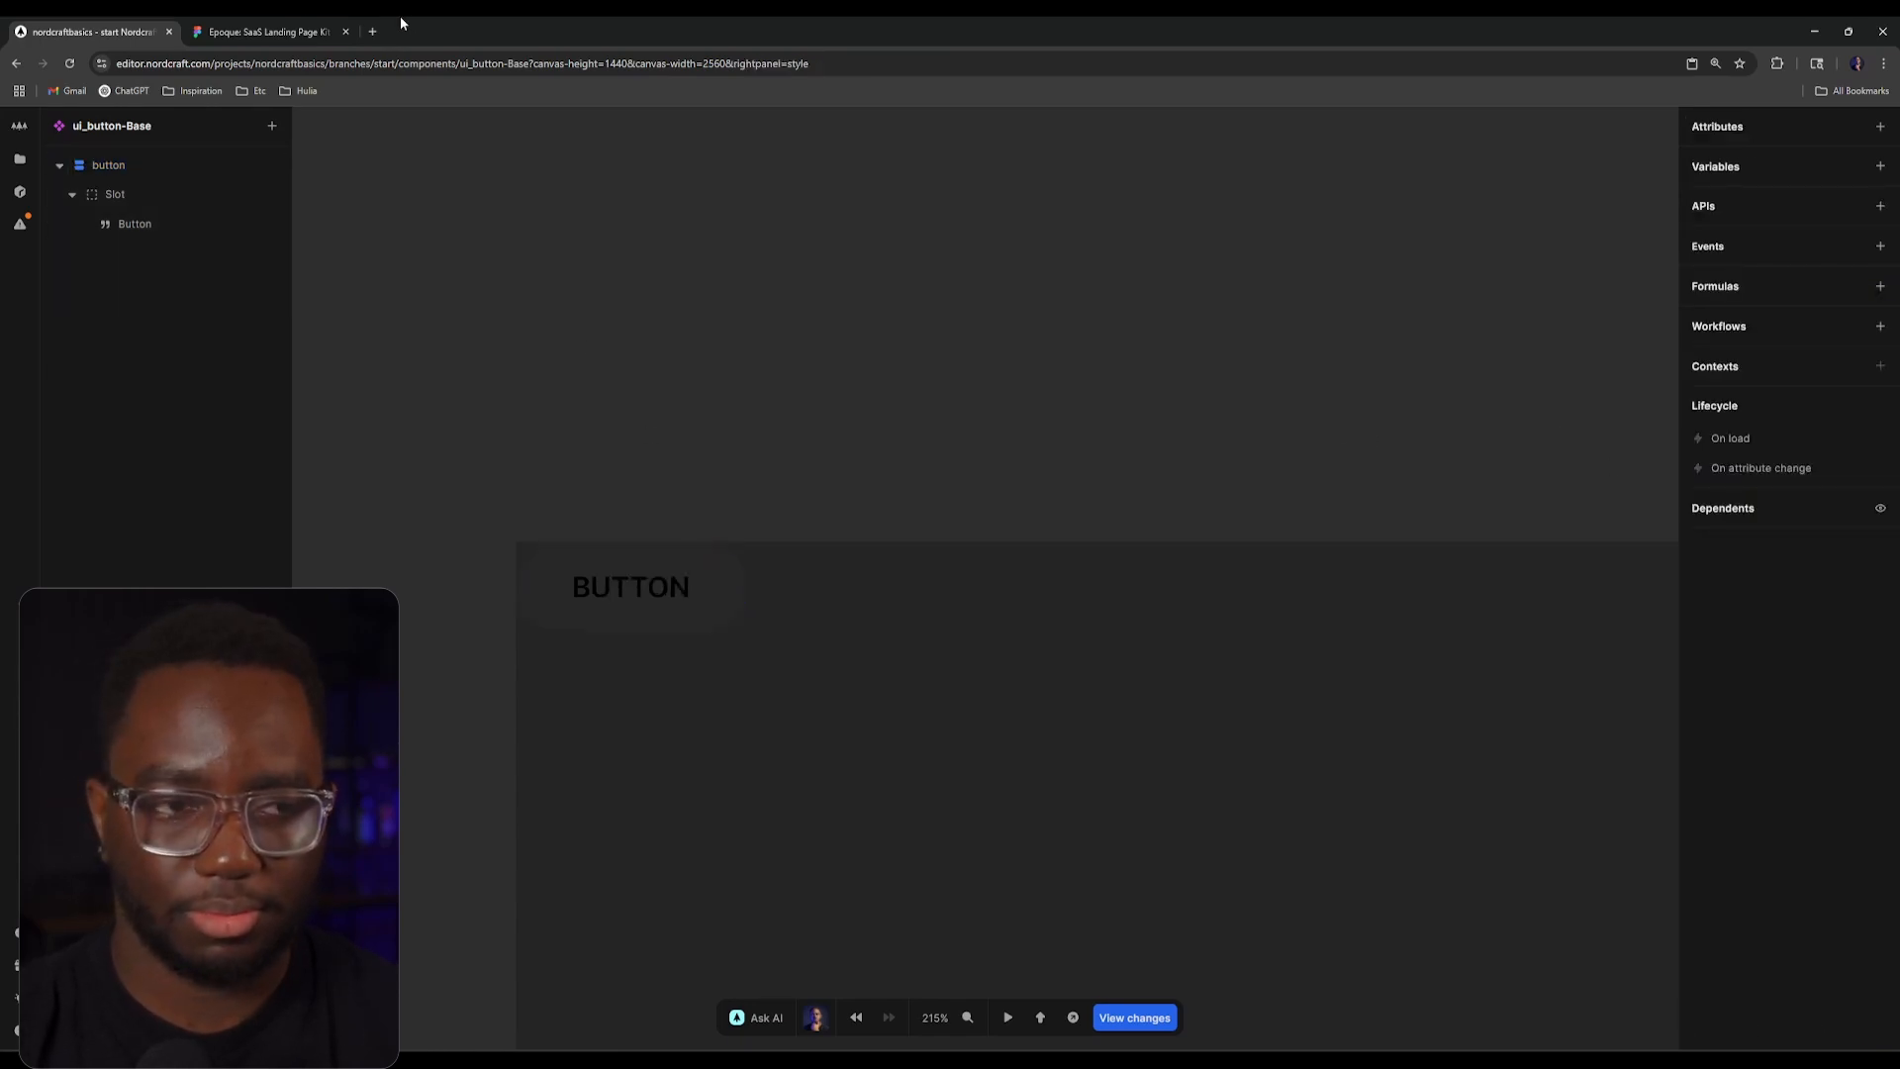
Step: Compare the styled button with the Get Started button in the Figma design
left_click(266, 32)
left_click(163, 24)
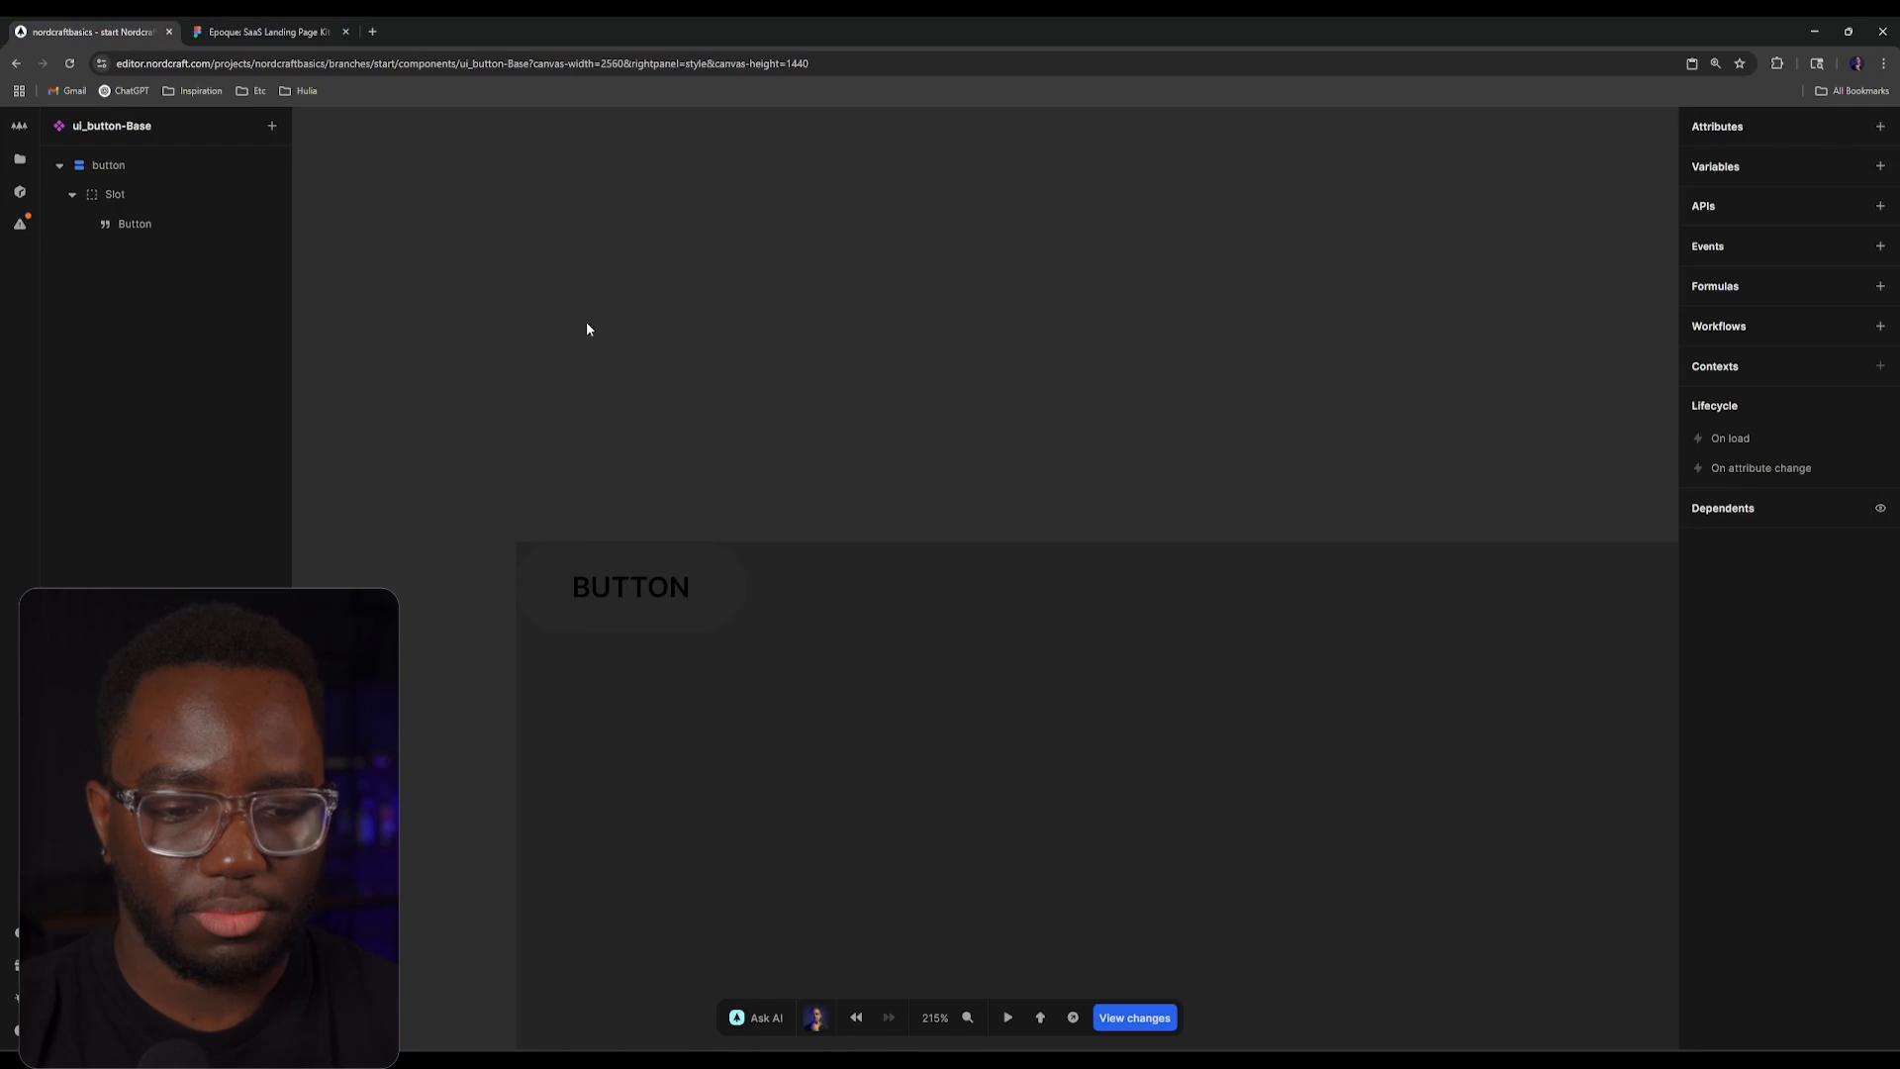
left_click(265, 32)
left_click(135, 22)
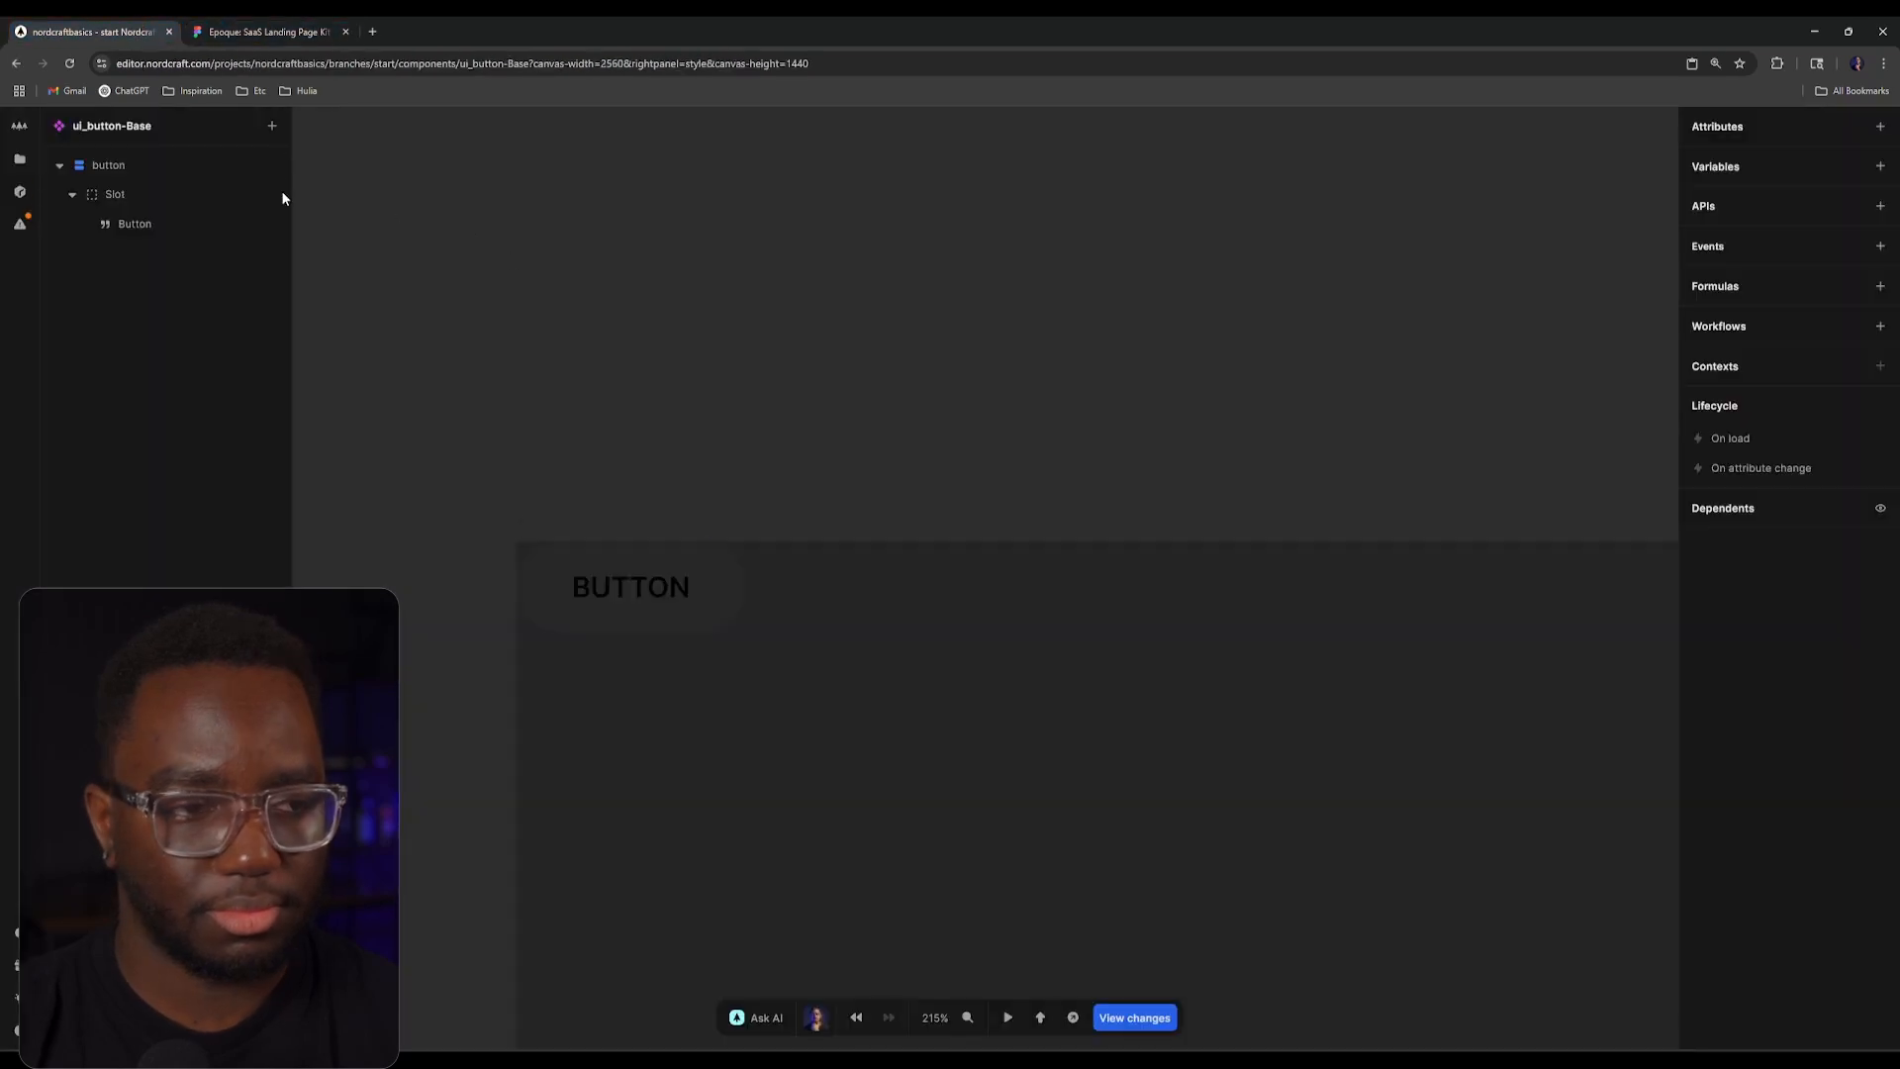
Step: Create a new component named ui_Button
left_click(174, 166)
left_click(20, 158)
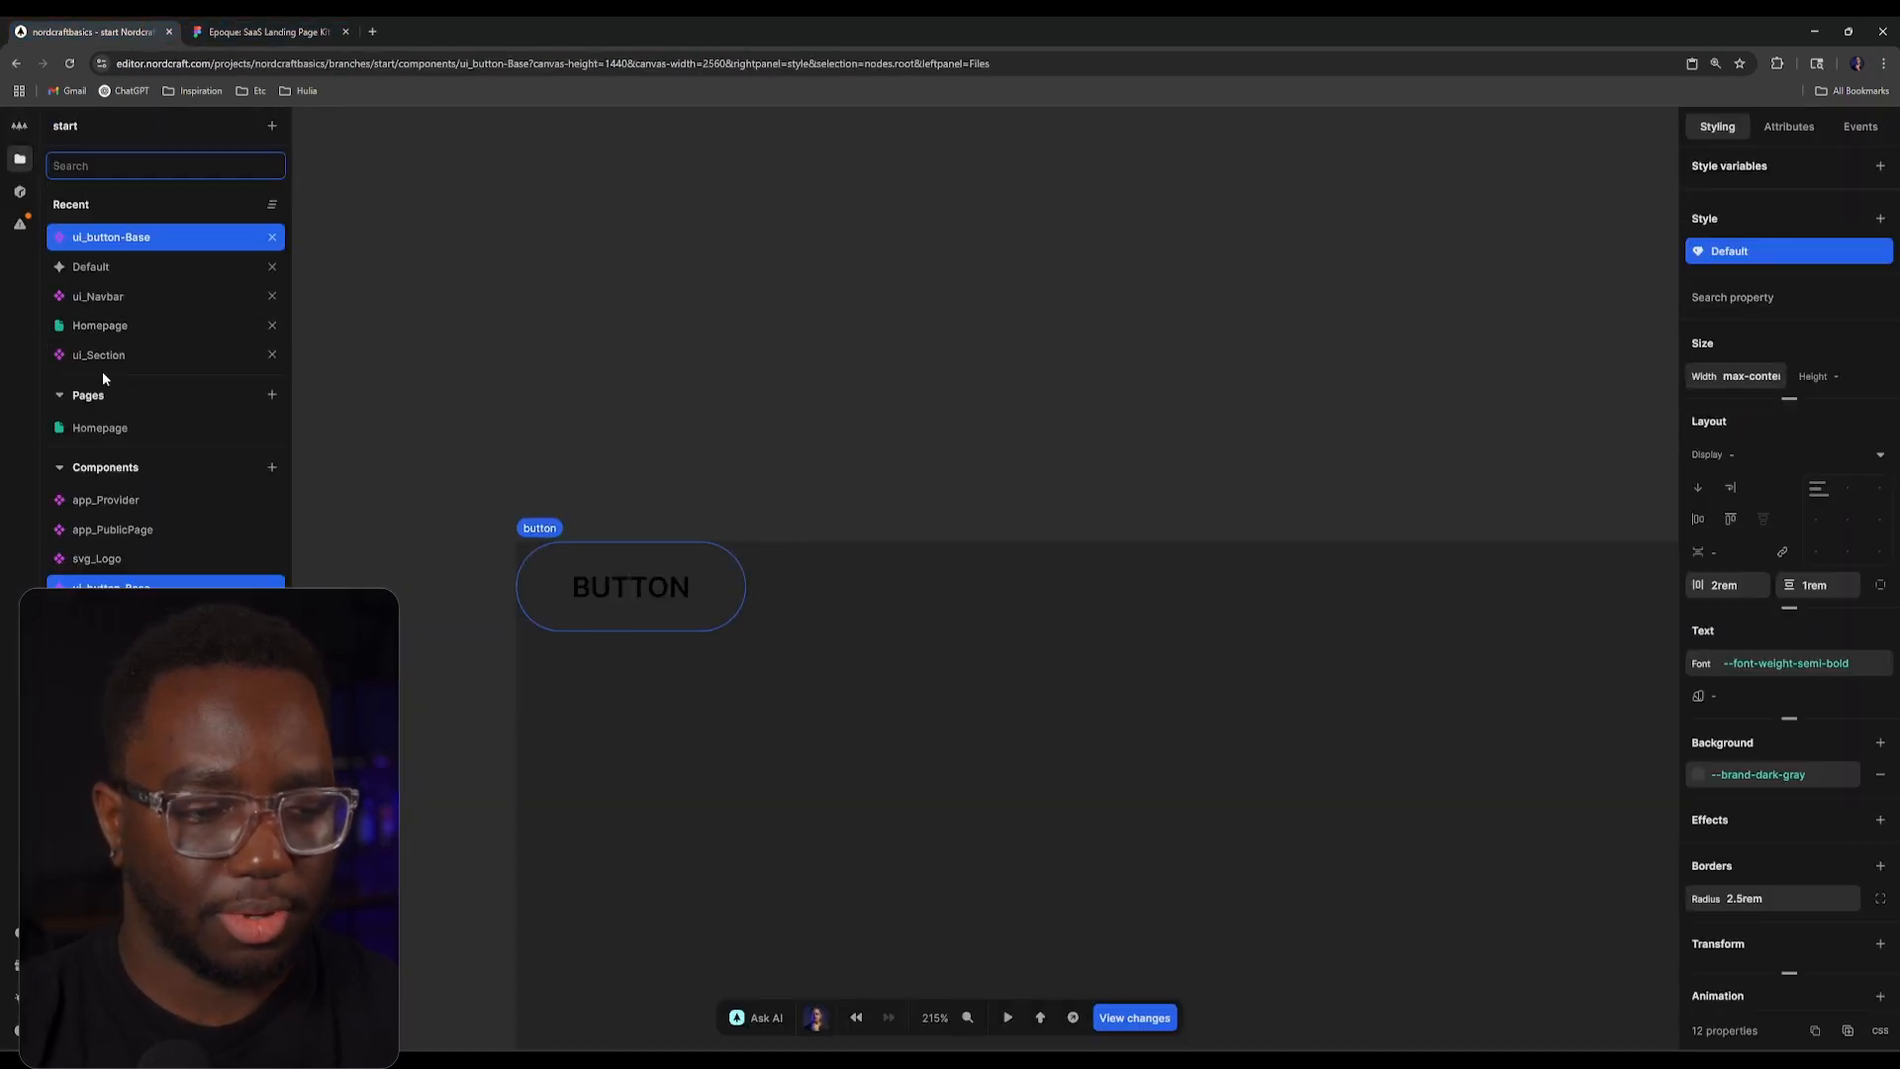
left_click(270, 204)
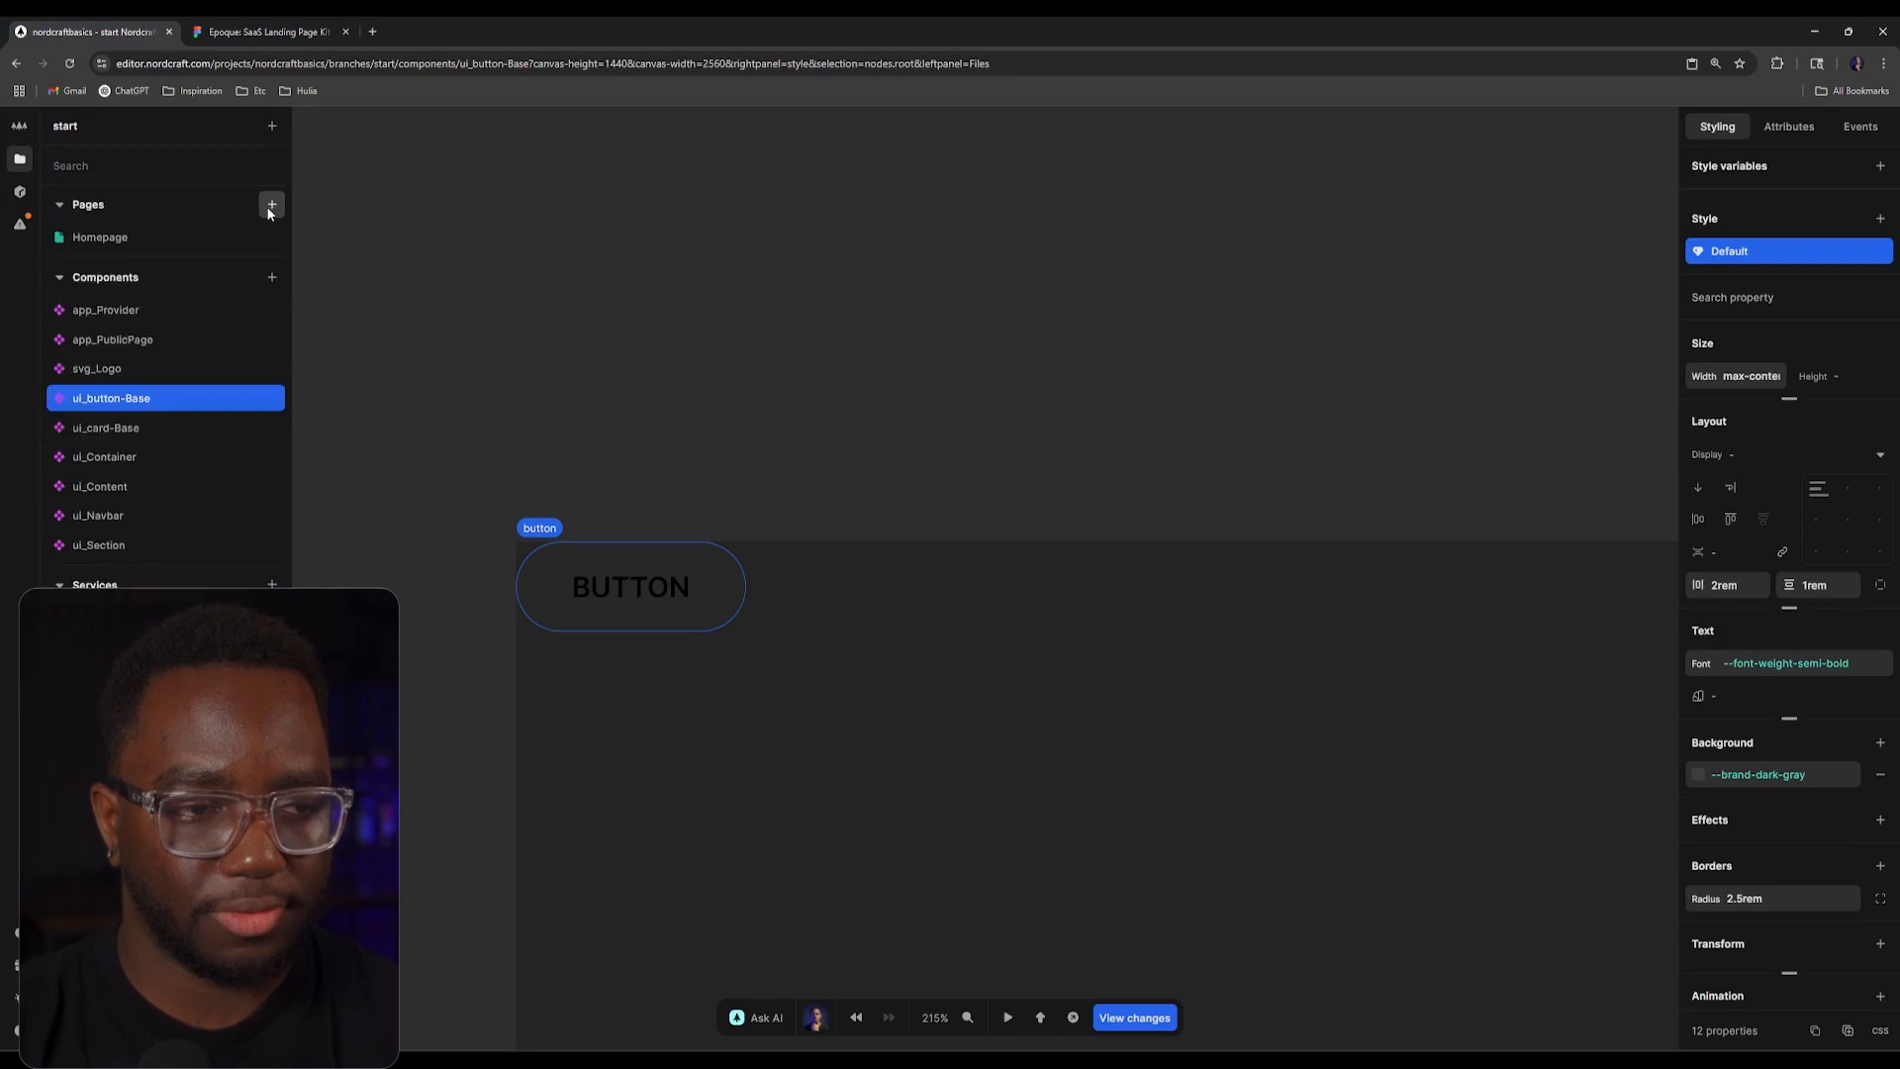
left_click(276, 278)
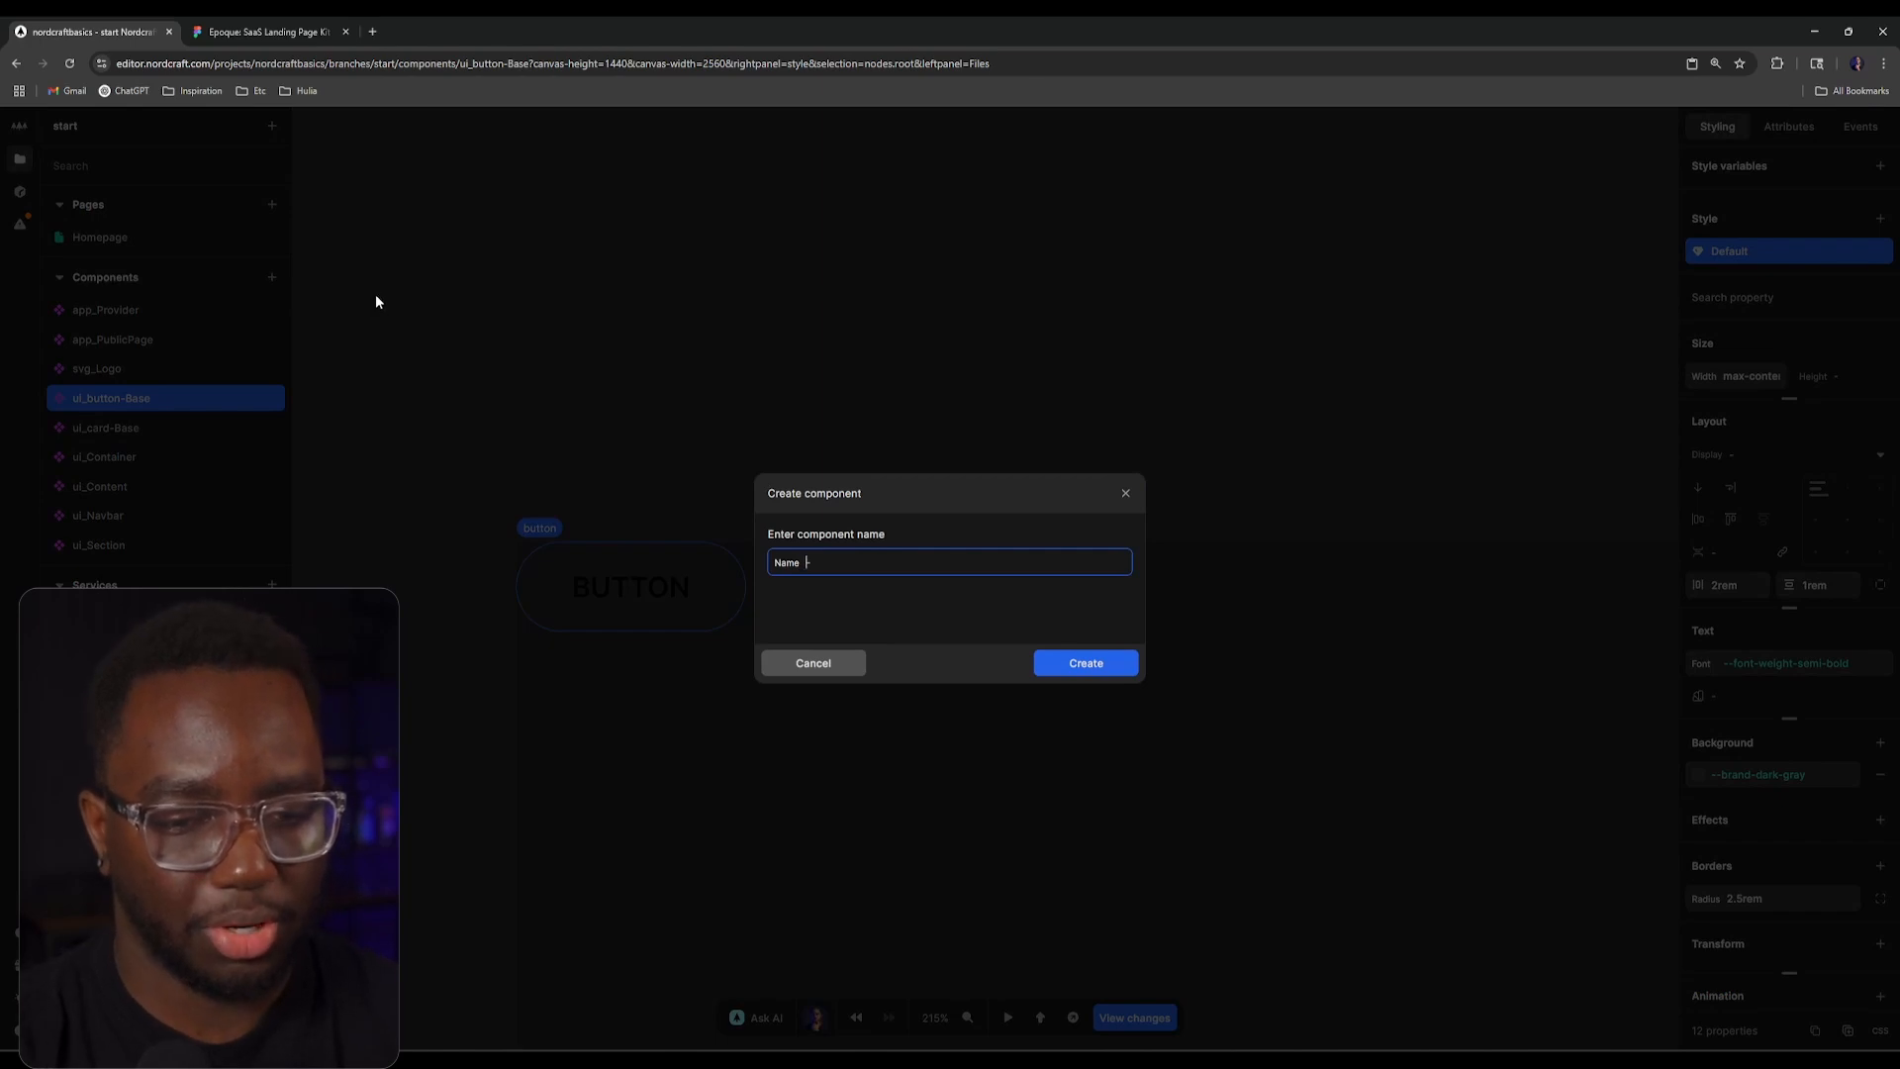
type("ui_")
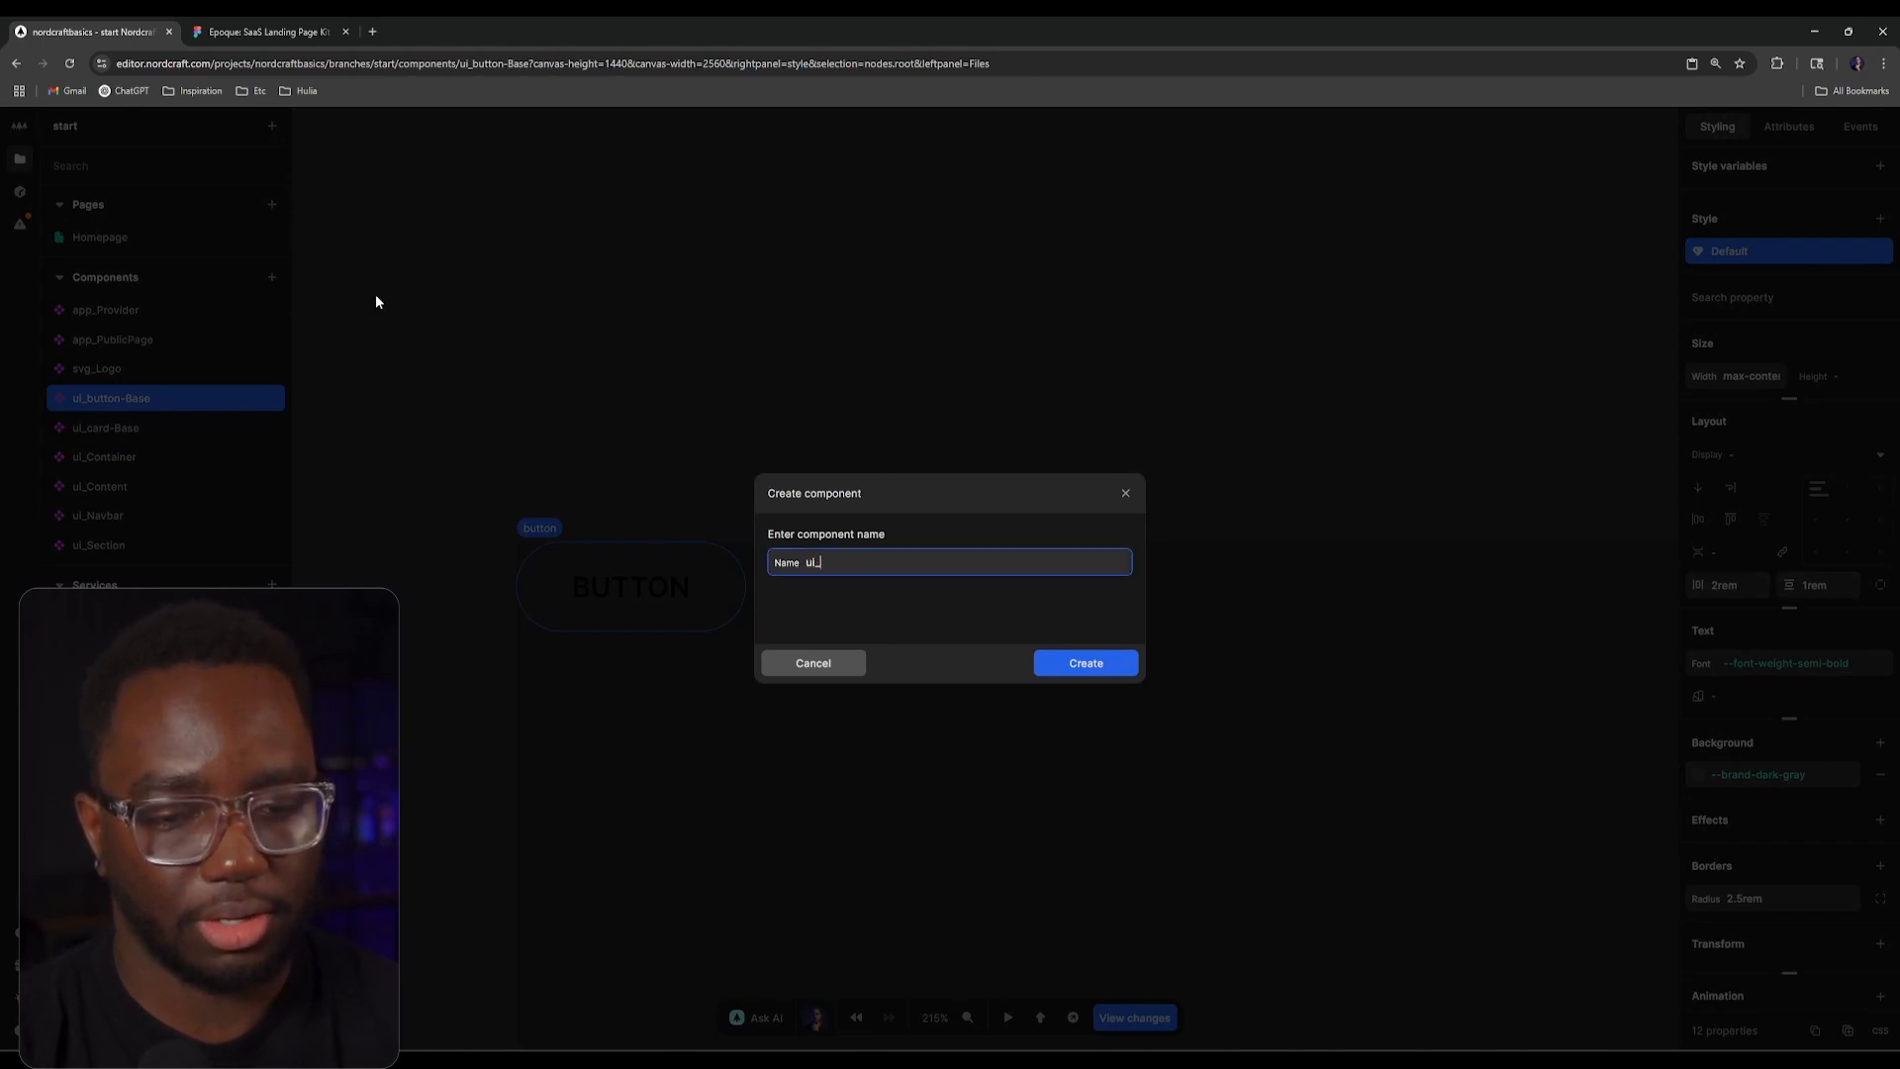
type("Button")
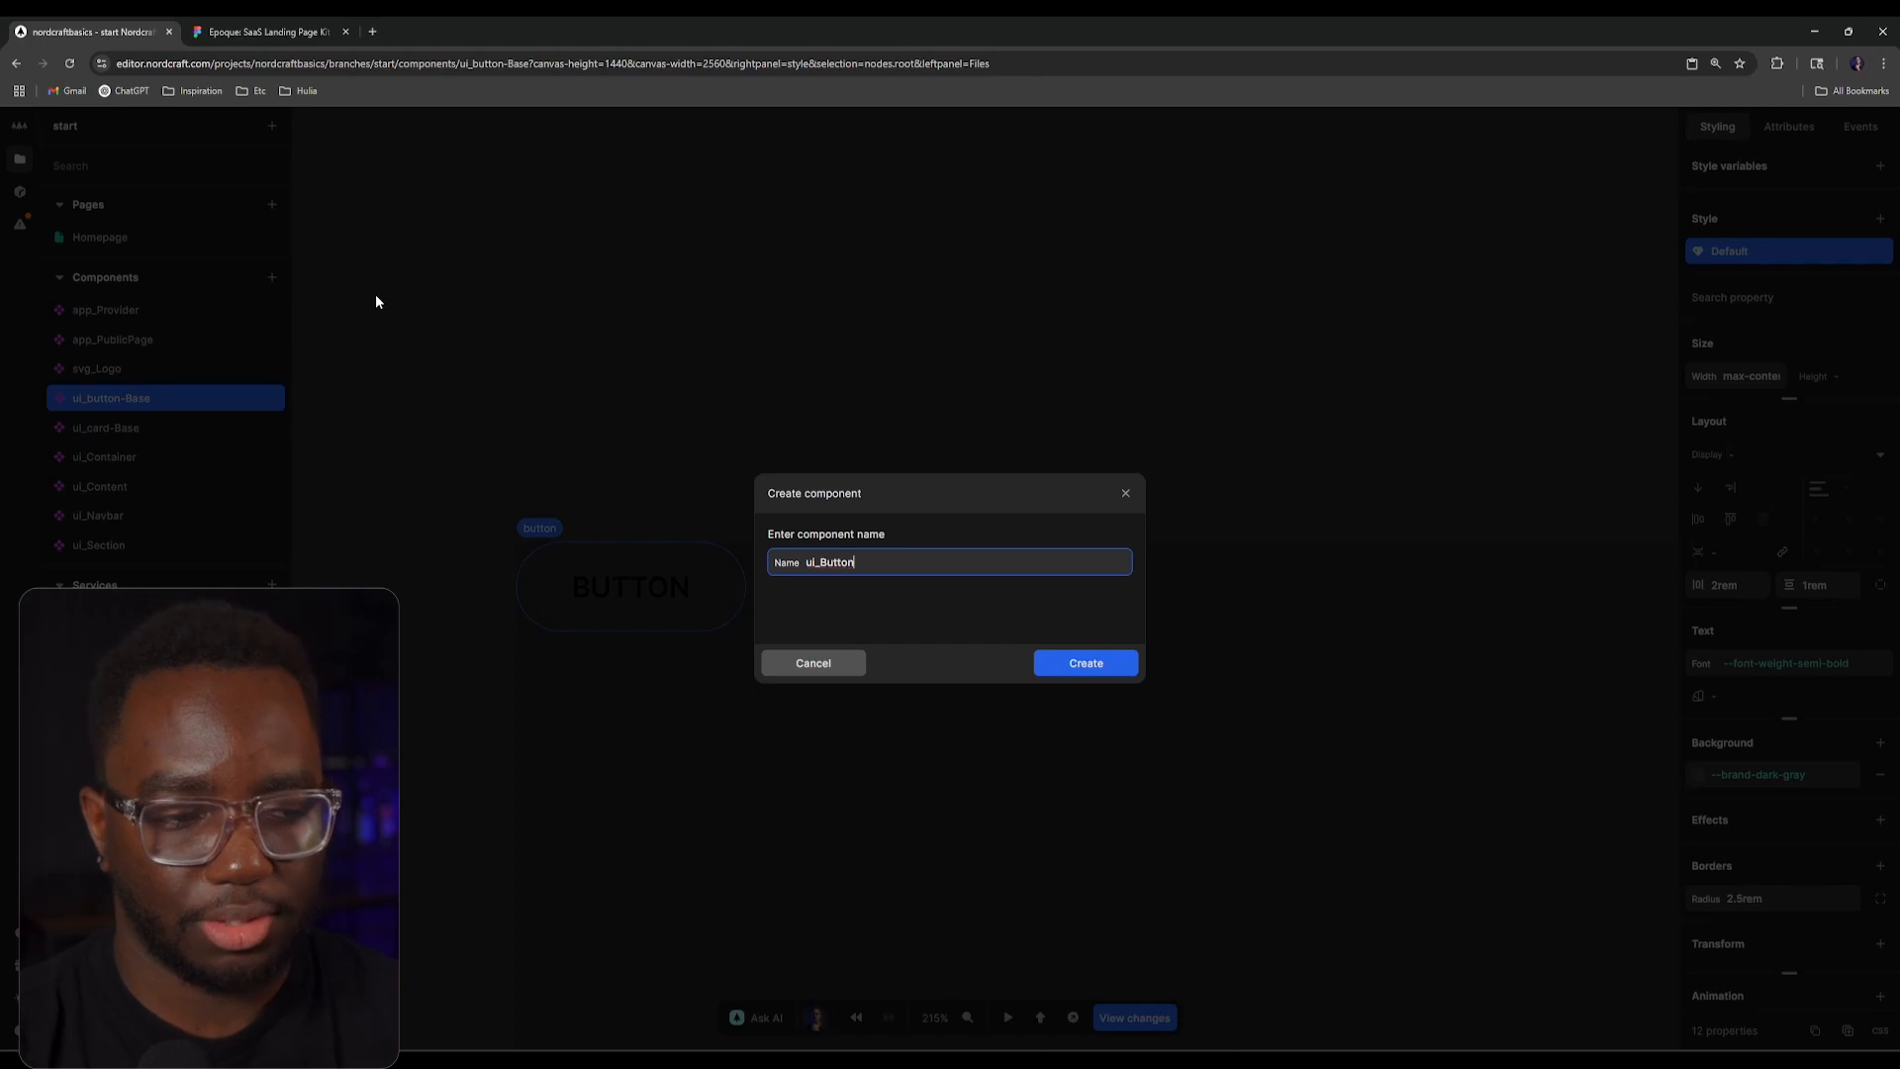
key("Return")
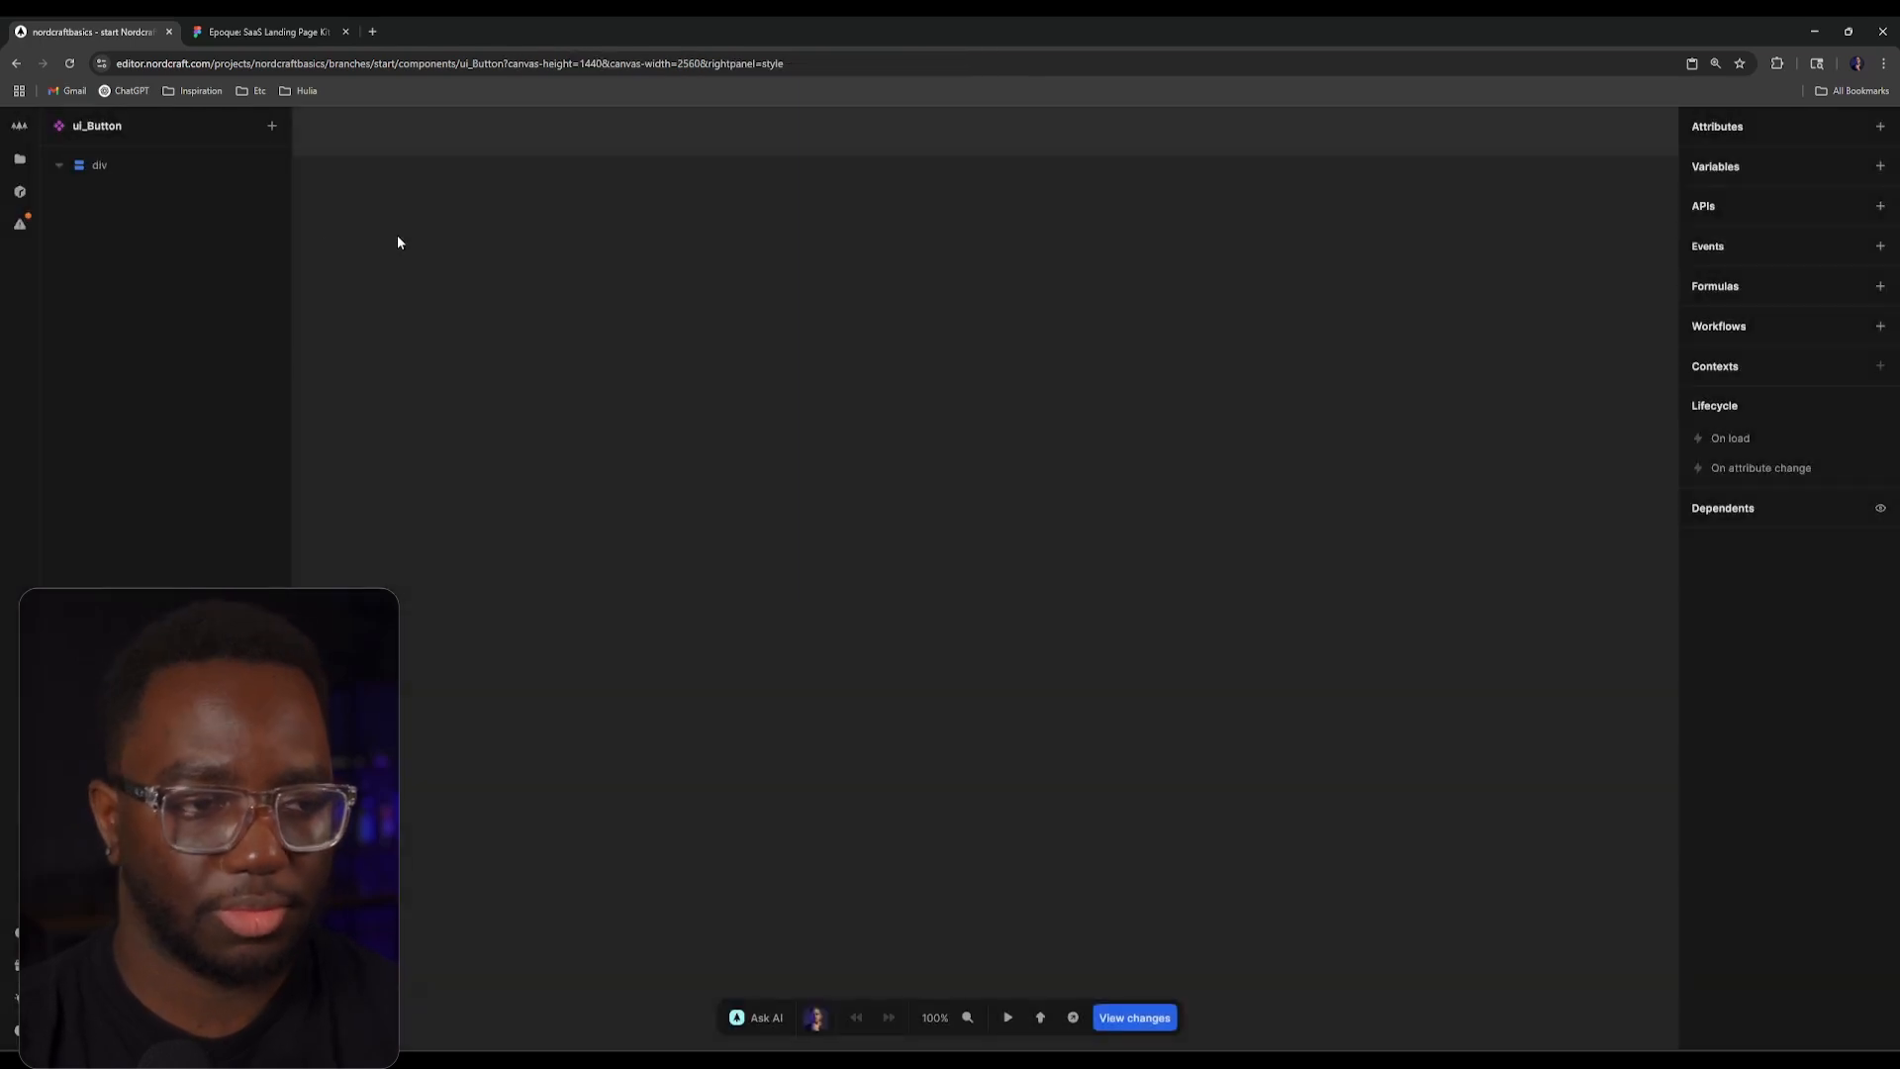
Step: Replace the root div of ui_Button with the ui_Content component
key("Delete")
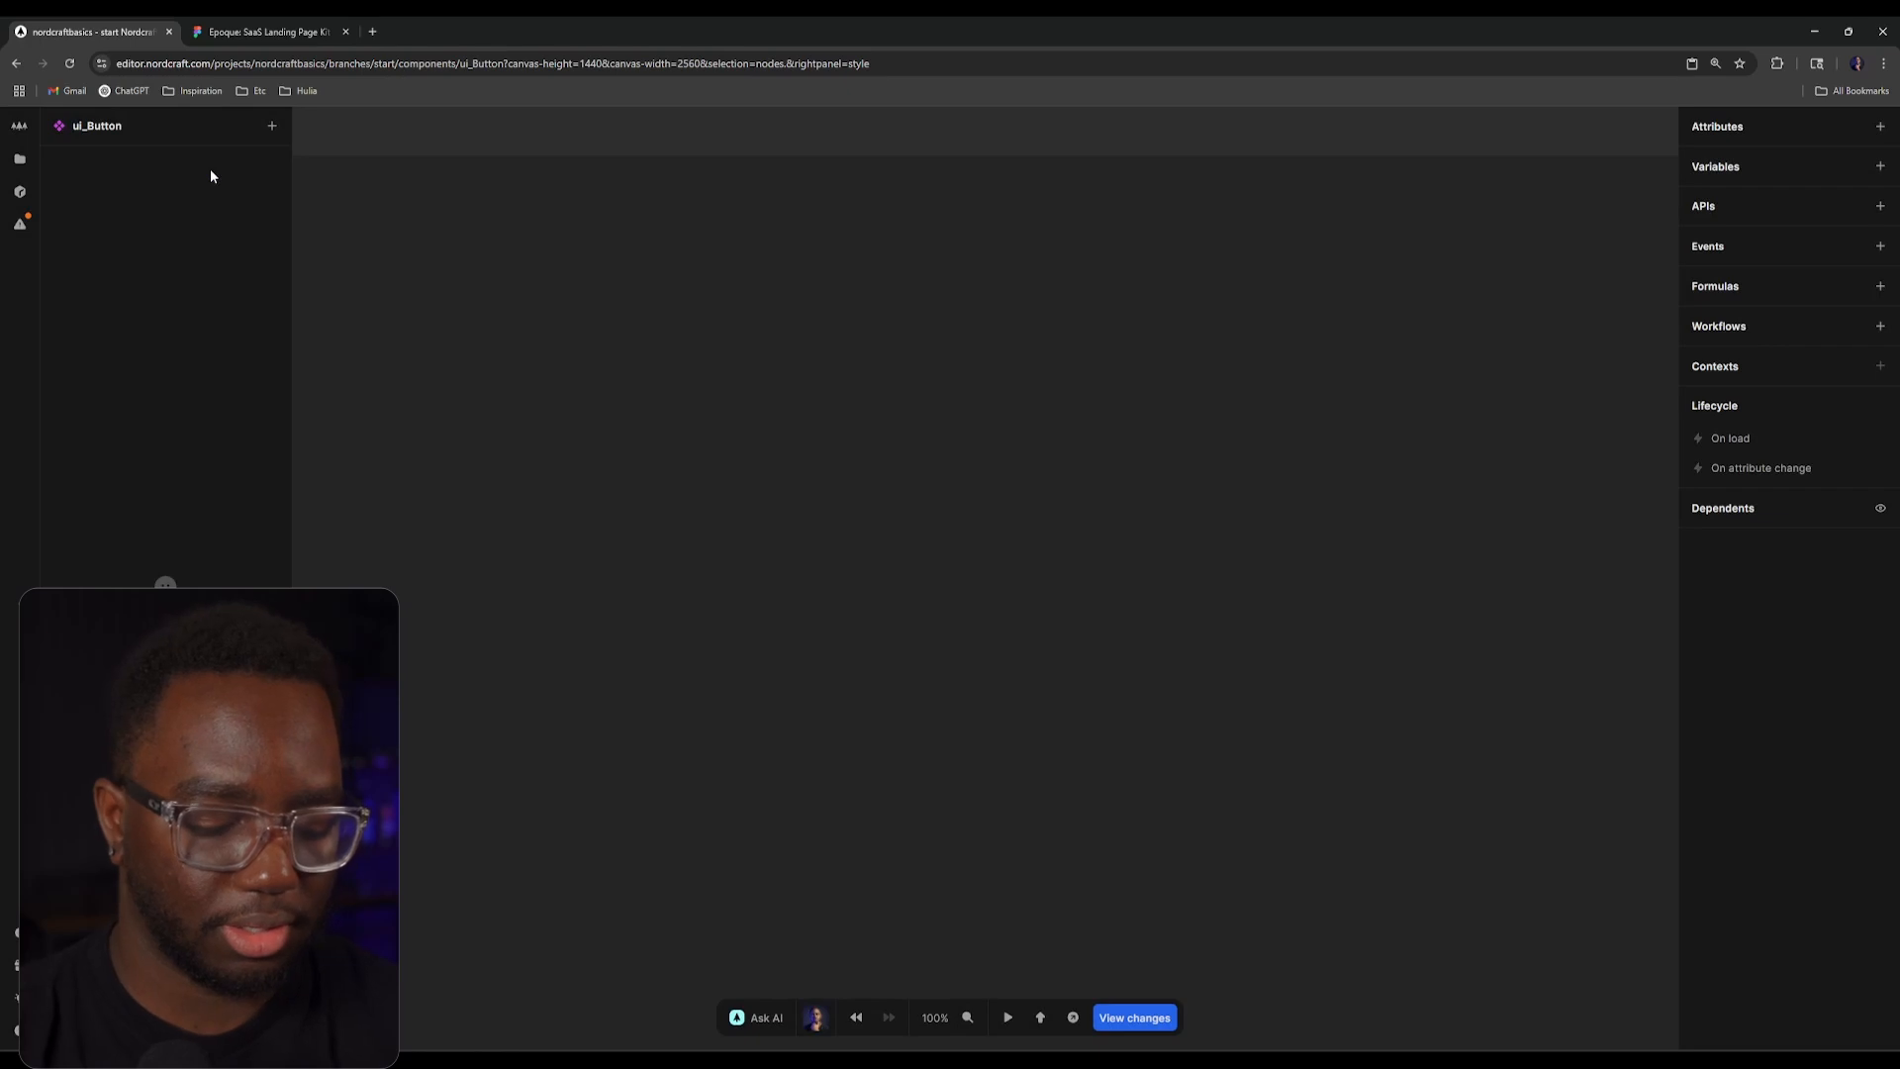
type("e")
type("content")
key("Return")
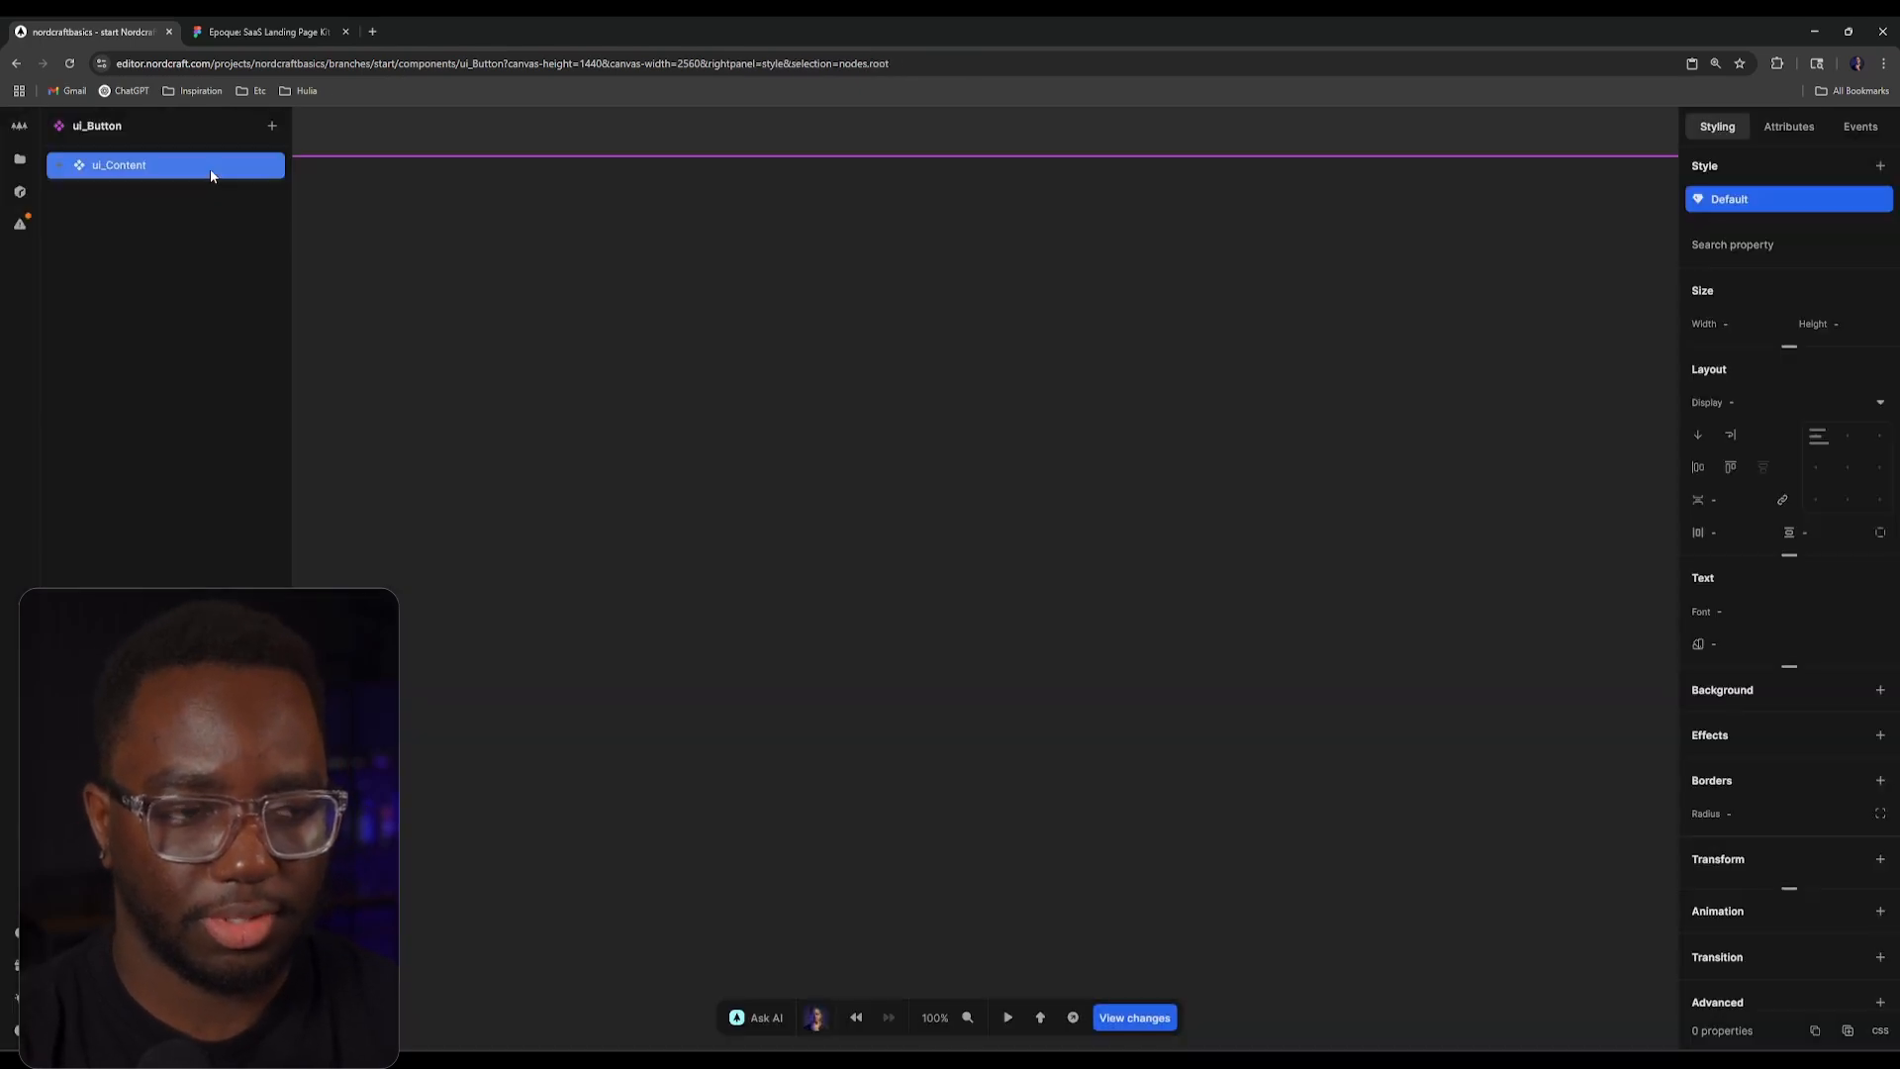
Step: Add the ui_button-Base component inside ui_Content
key("e")
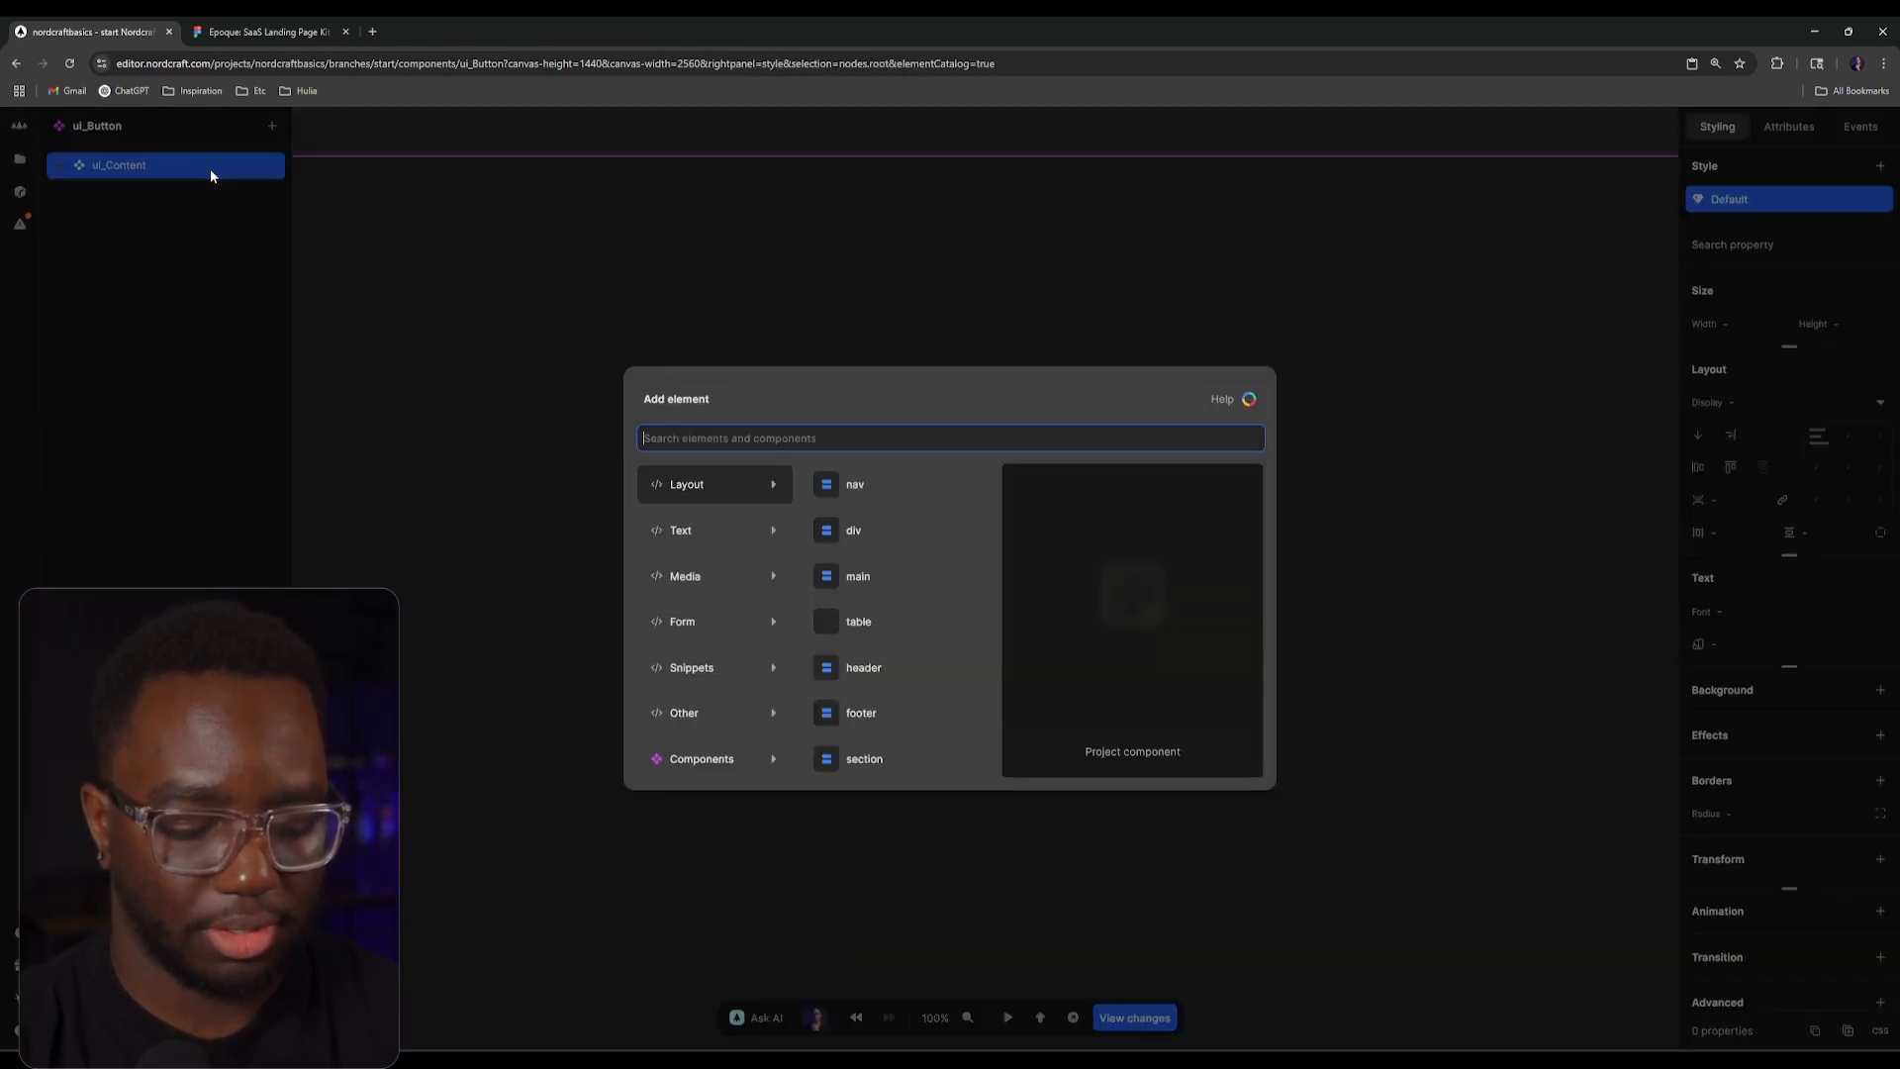
type("base")
key("Down")
key("Down")
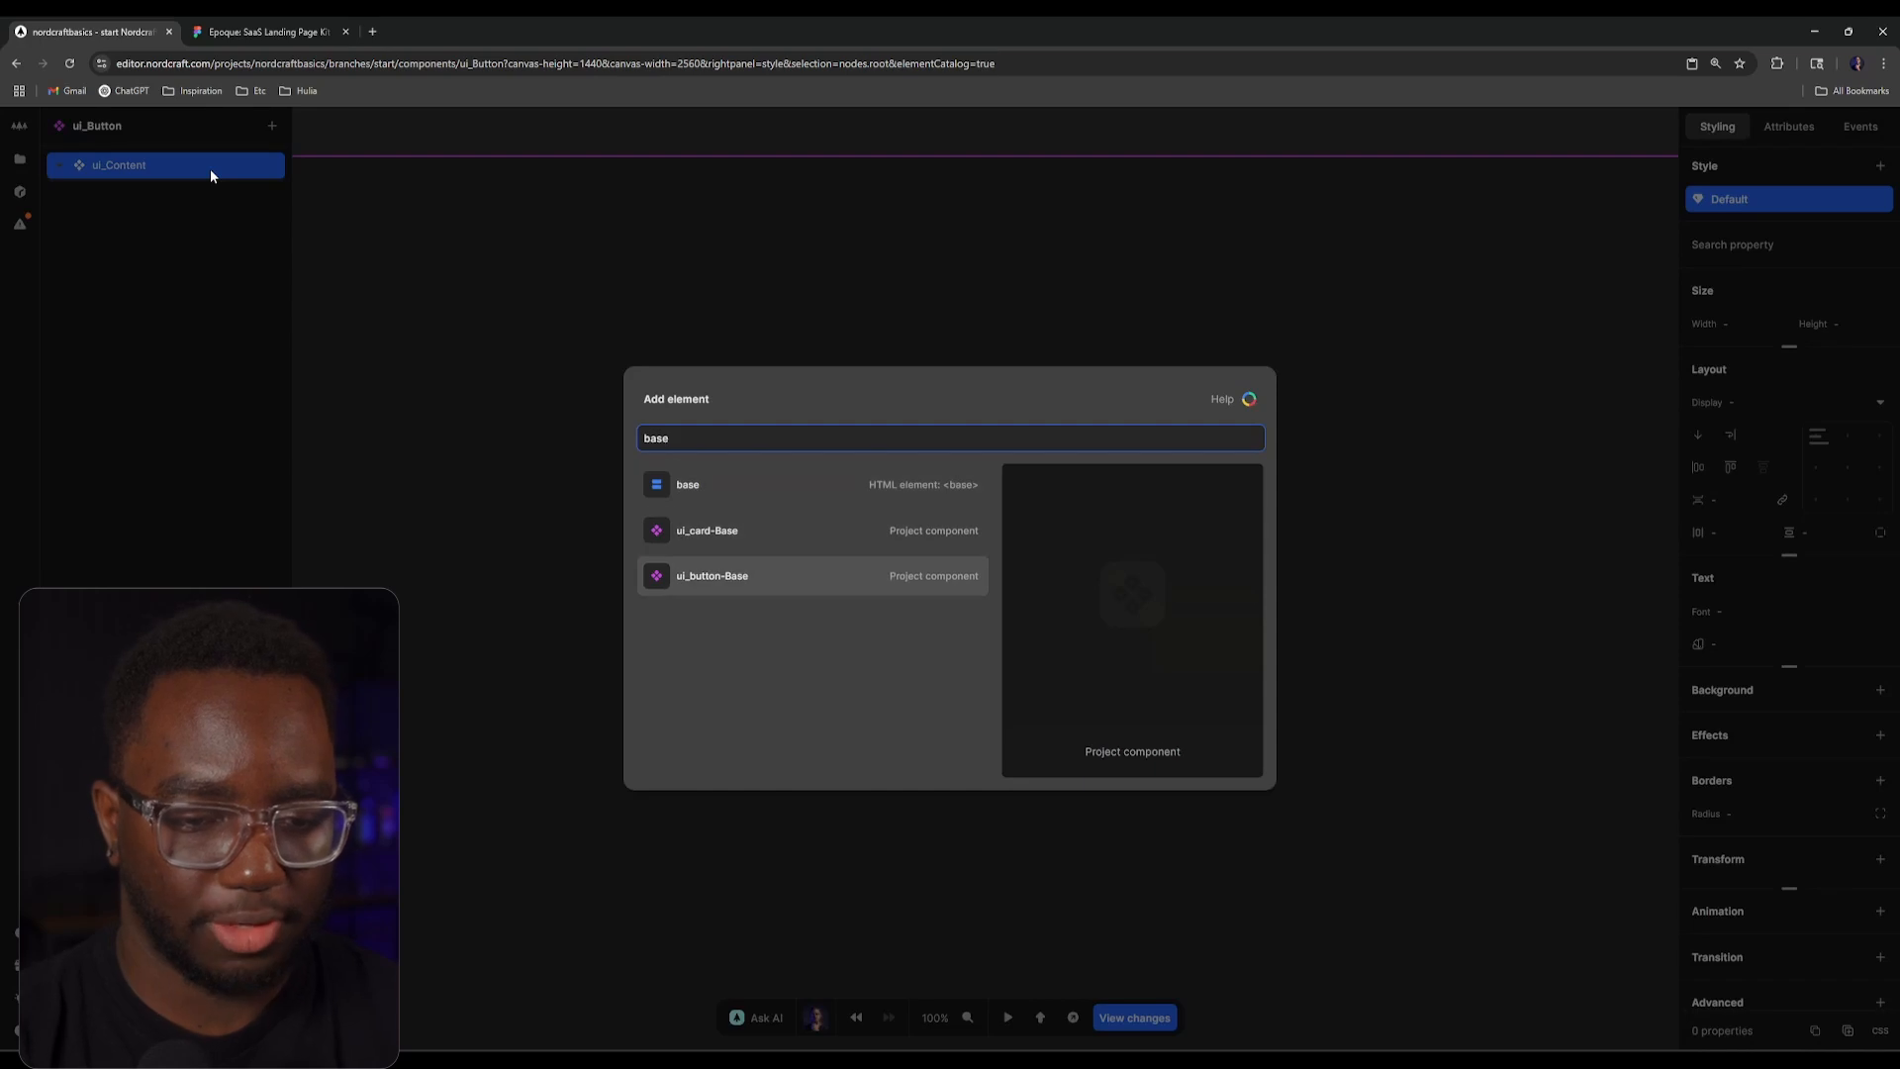
key("Return")
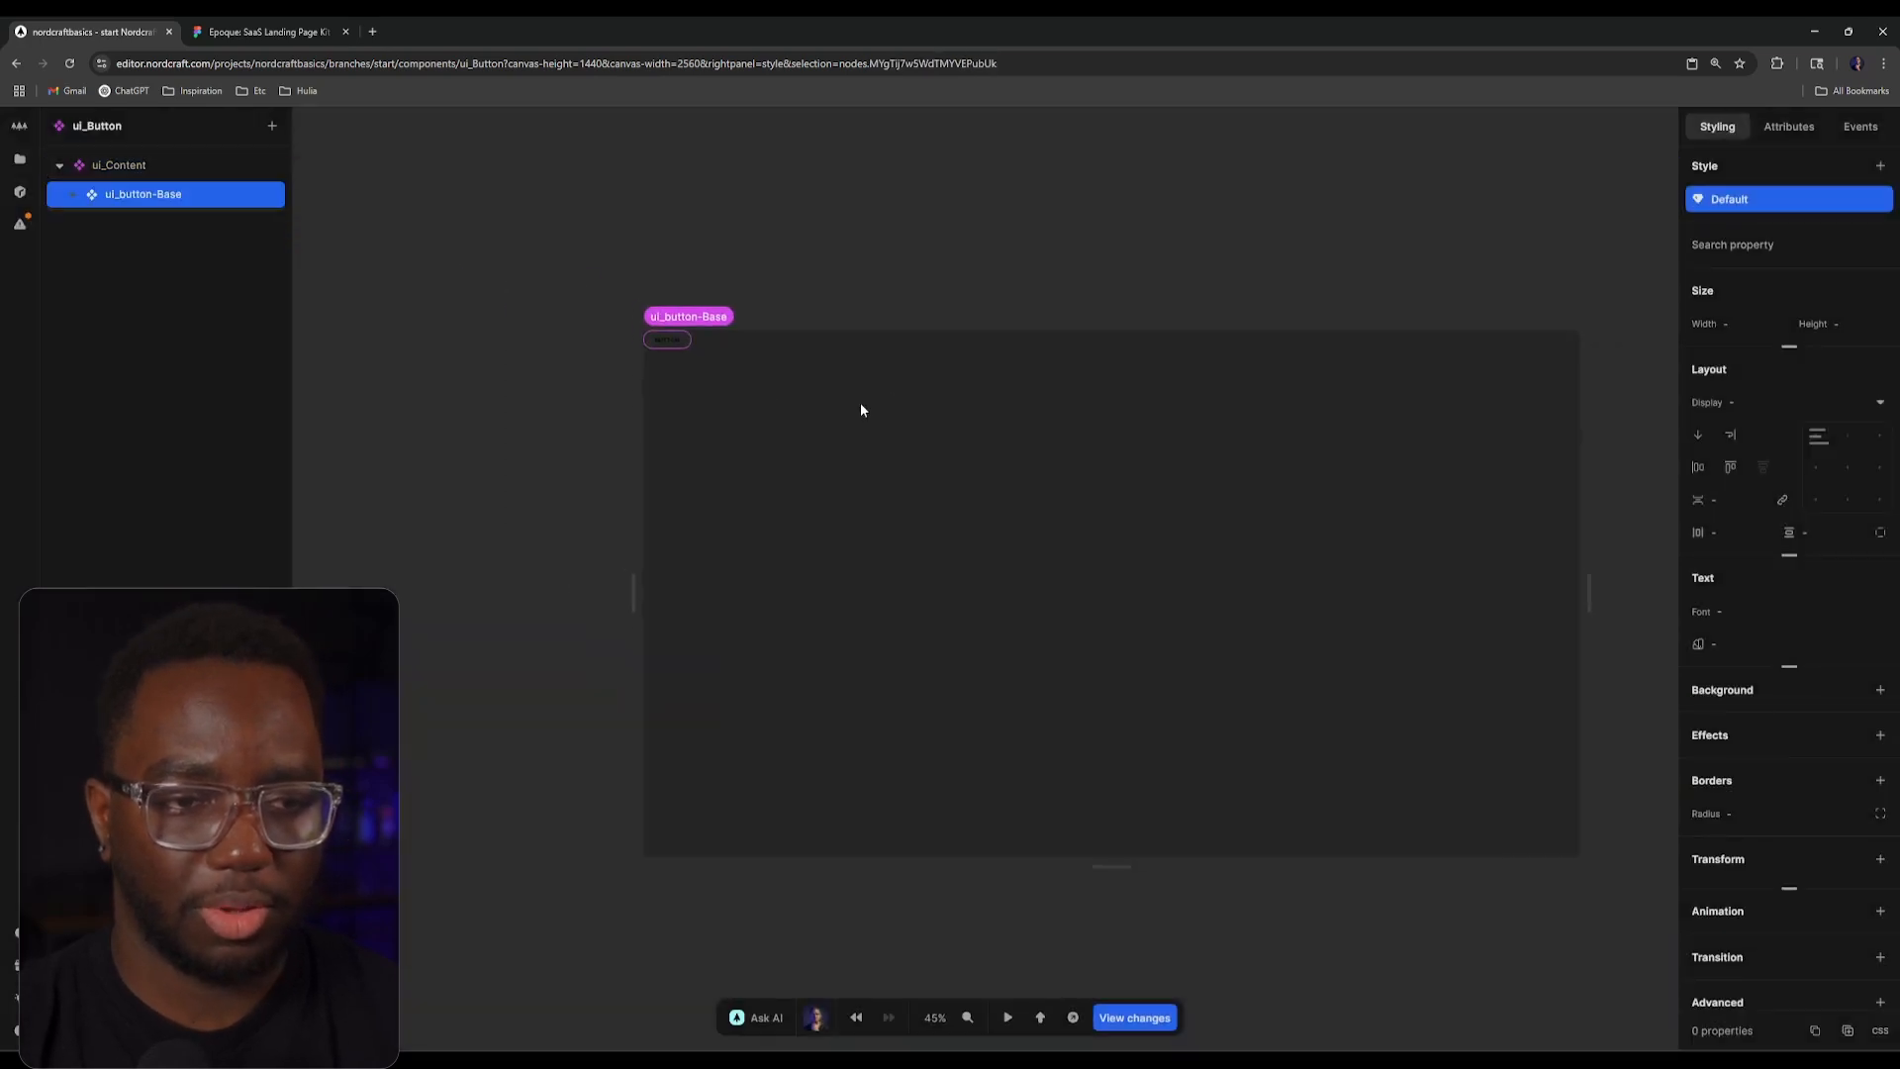
Step: Inspect the properties of the round blue arrow button beside Get Started in the Figma design
key("ctrl+Tab")
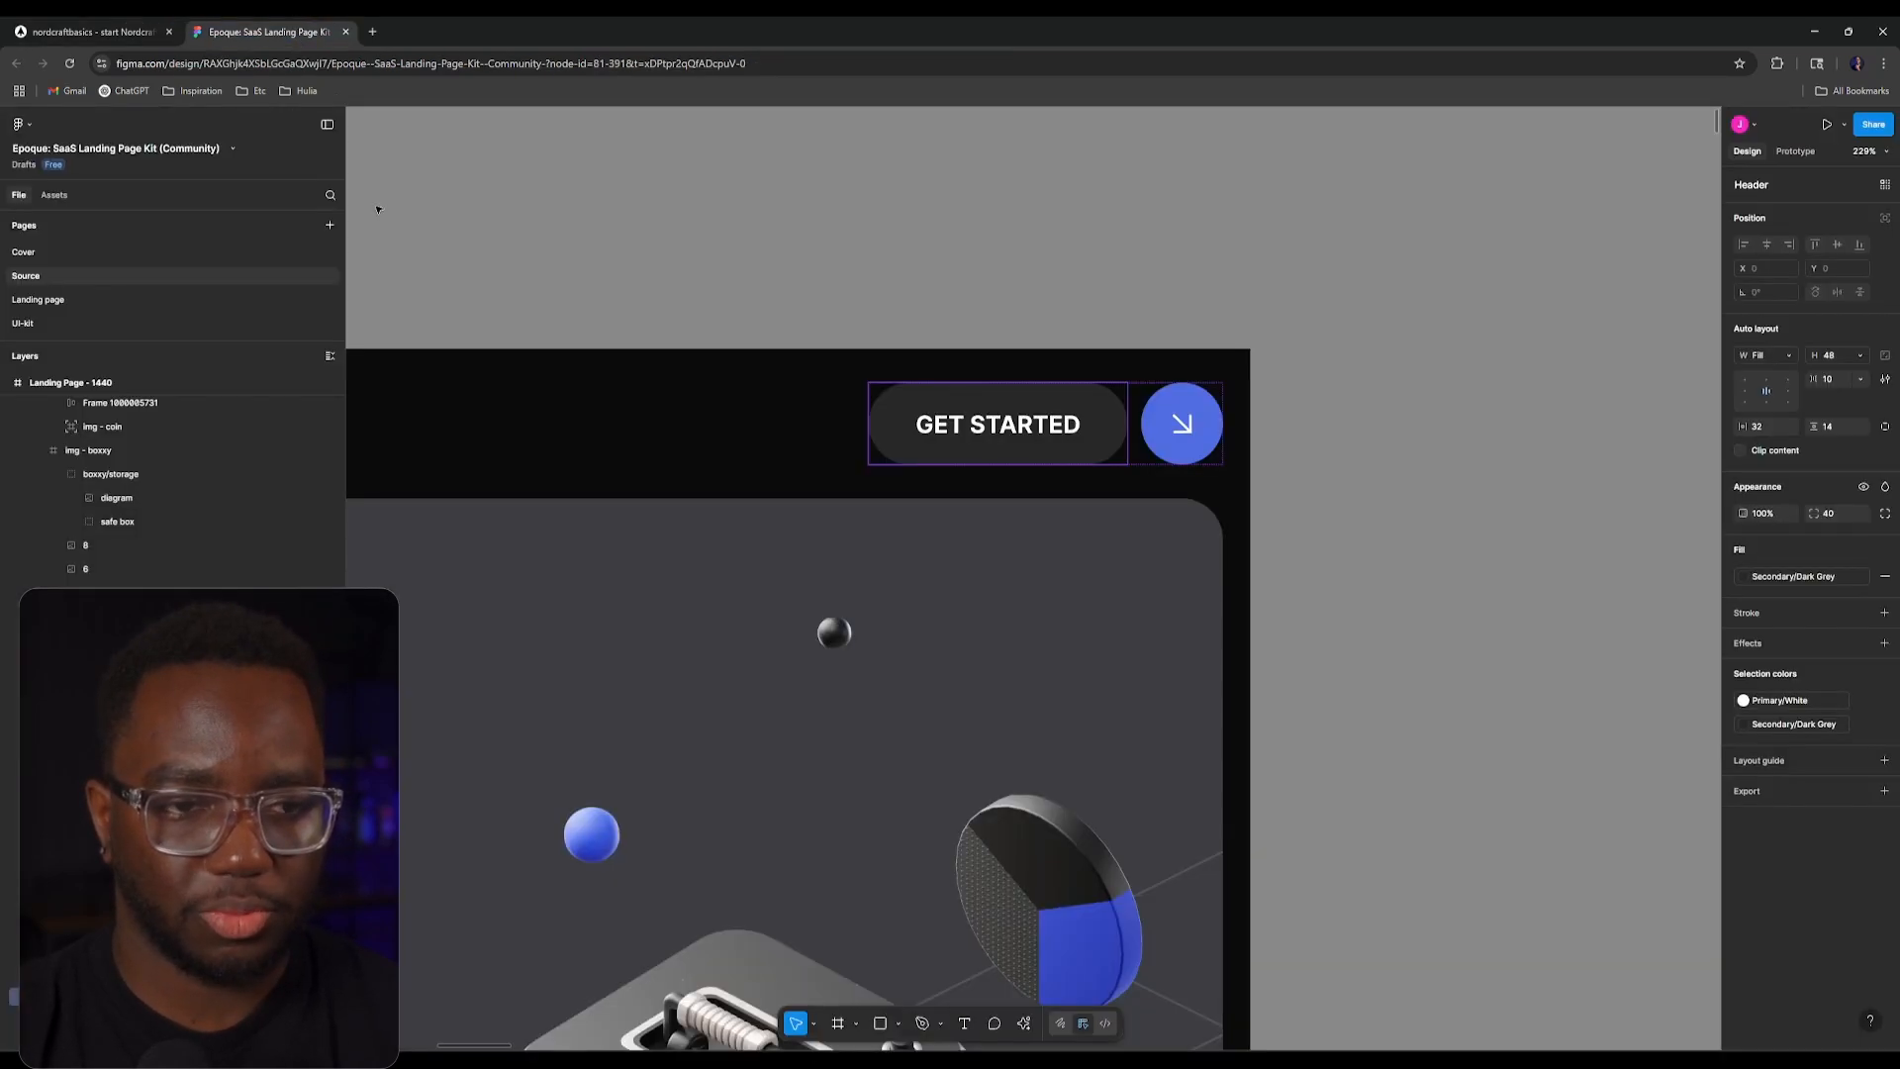
left_click(1193, 403)
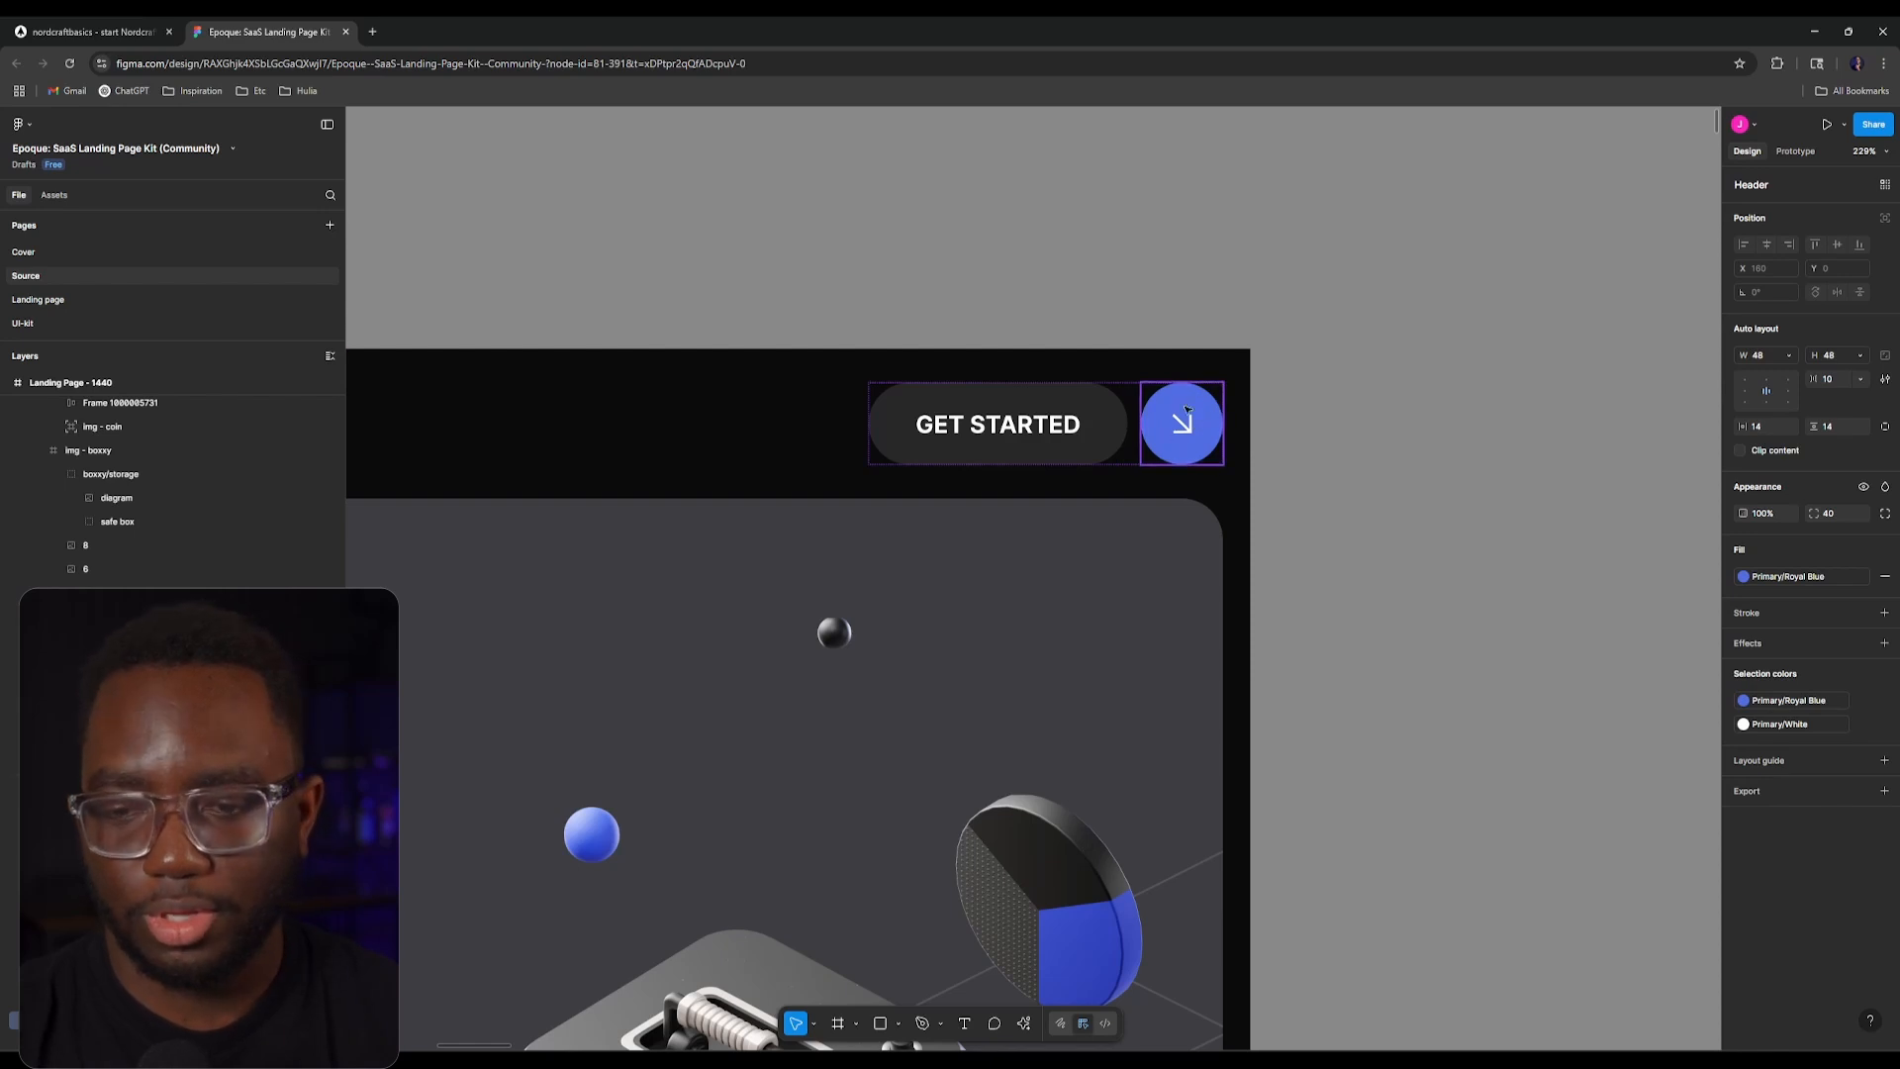
left_click(133, 30)
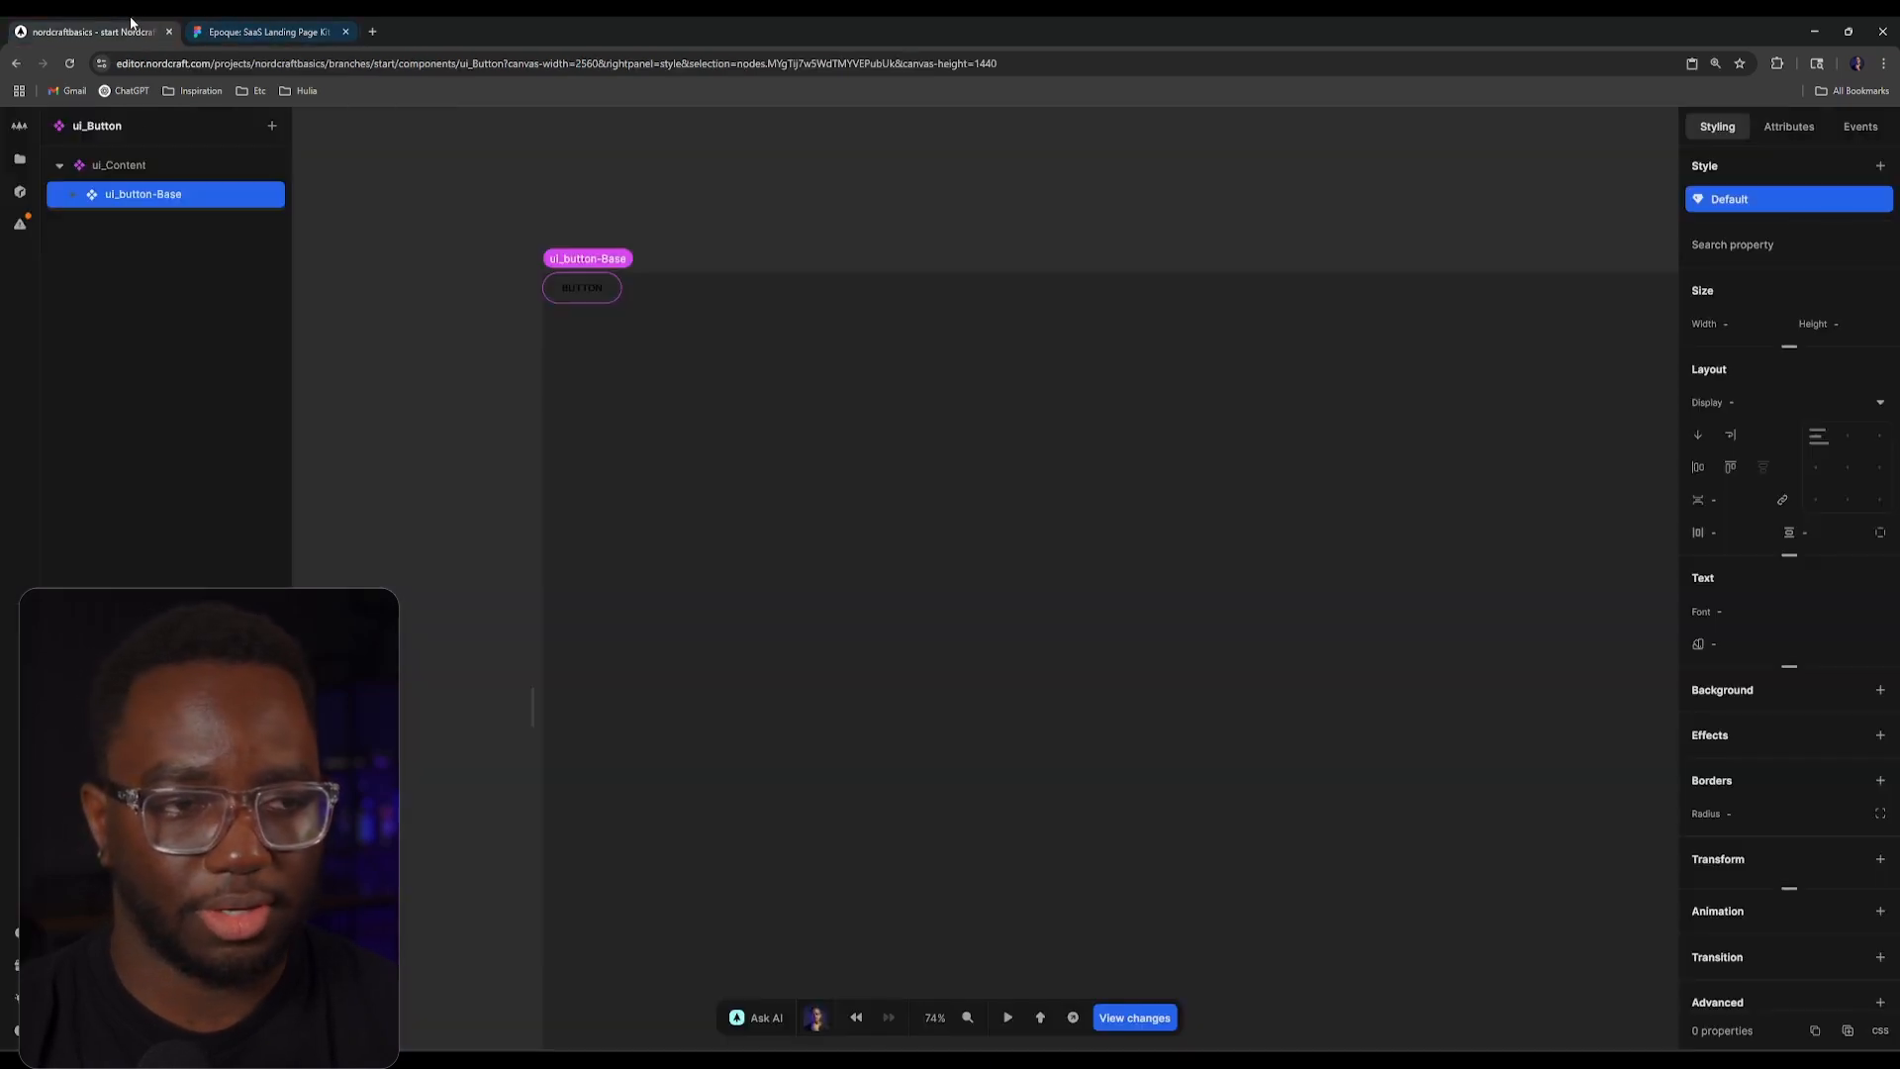
Step: Check the structure of ui_button-Base and add a slot inside its instance in ui_Button
double_click(179, 199)
key("alt+Left")
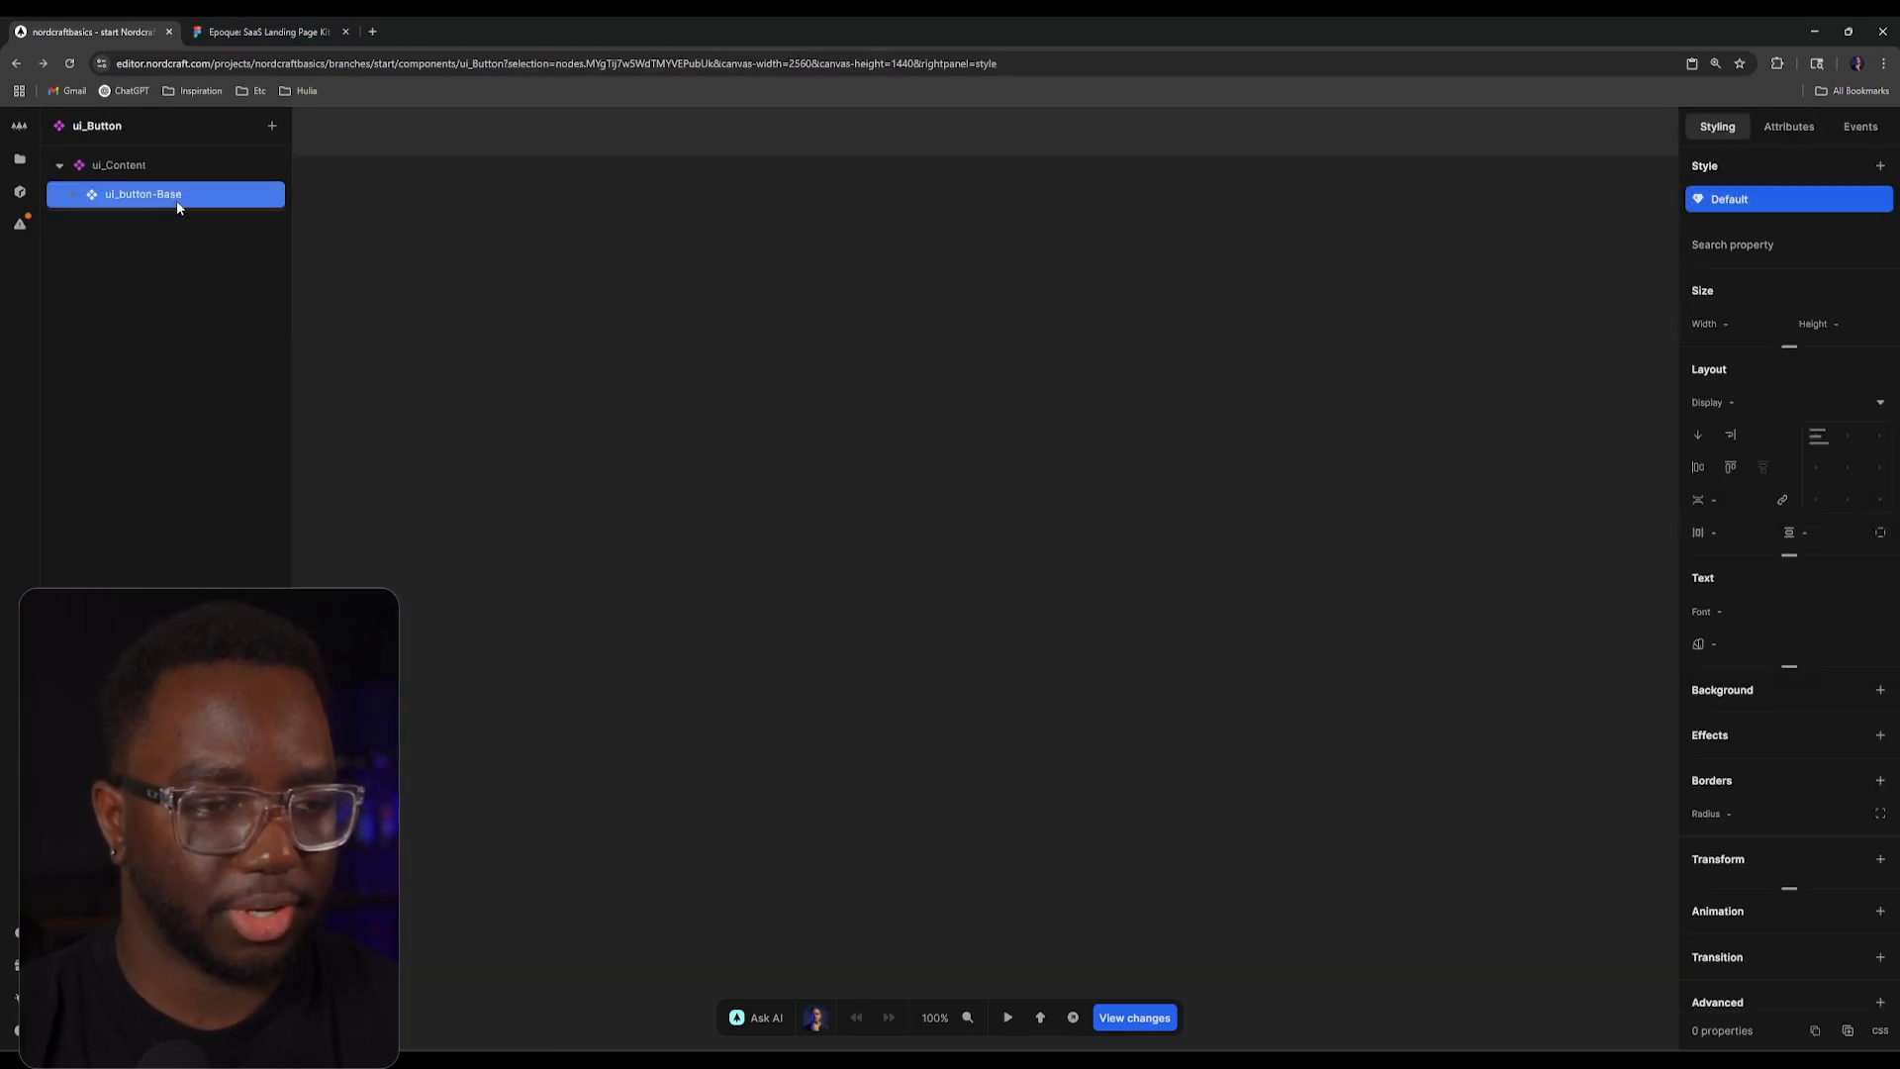
type("aslot")
key("Return")
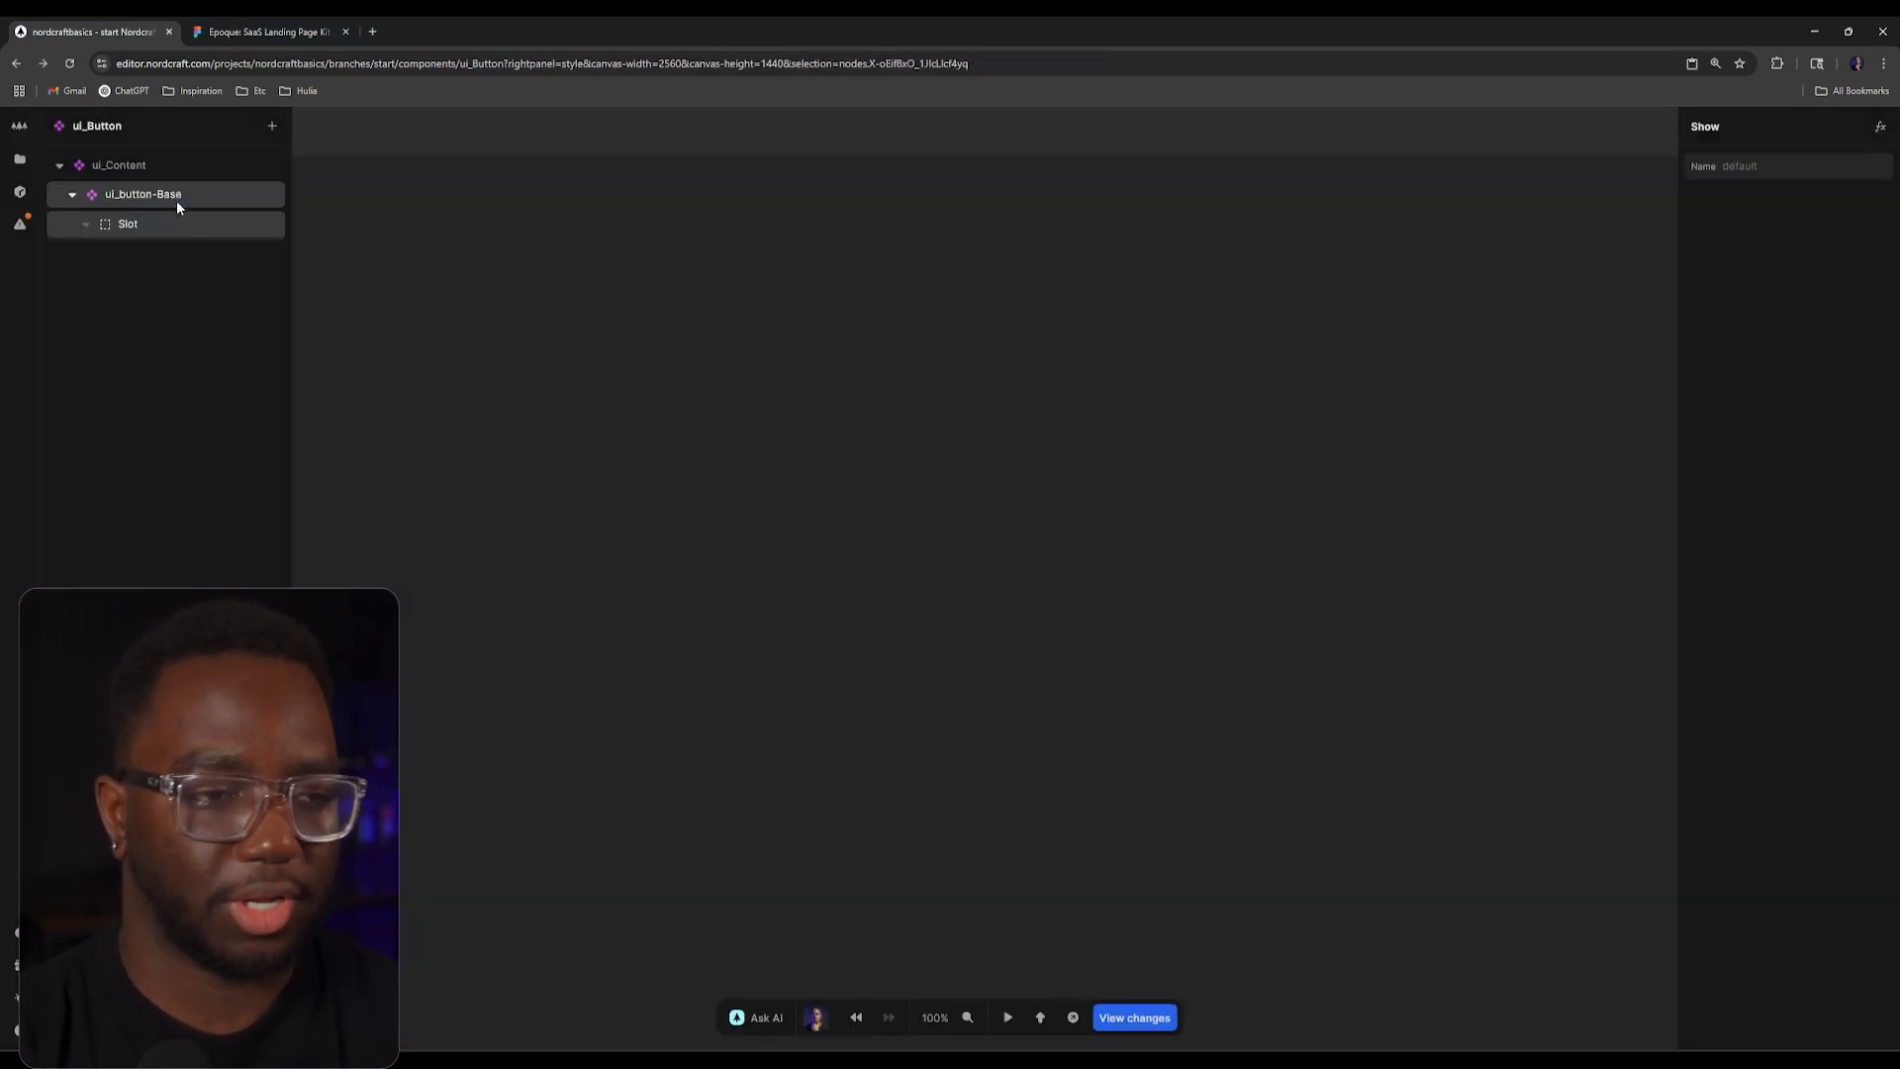
Step: Add a text element reading "Button" inside the slot
type("atext")
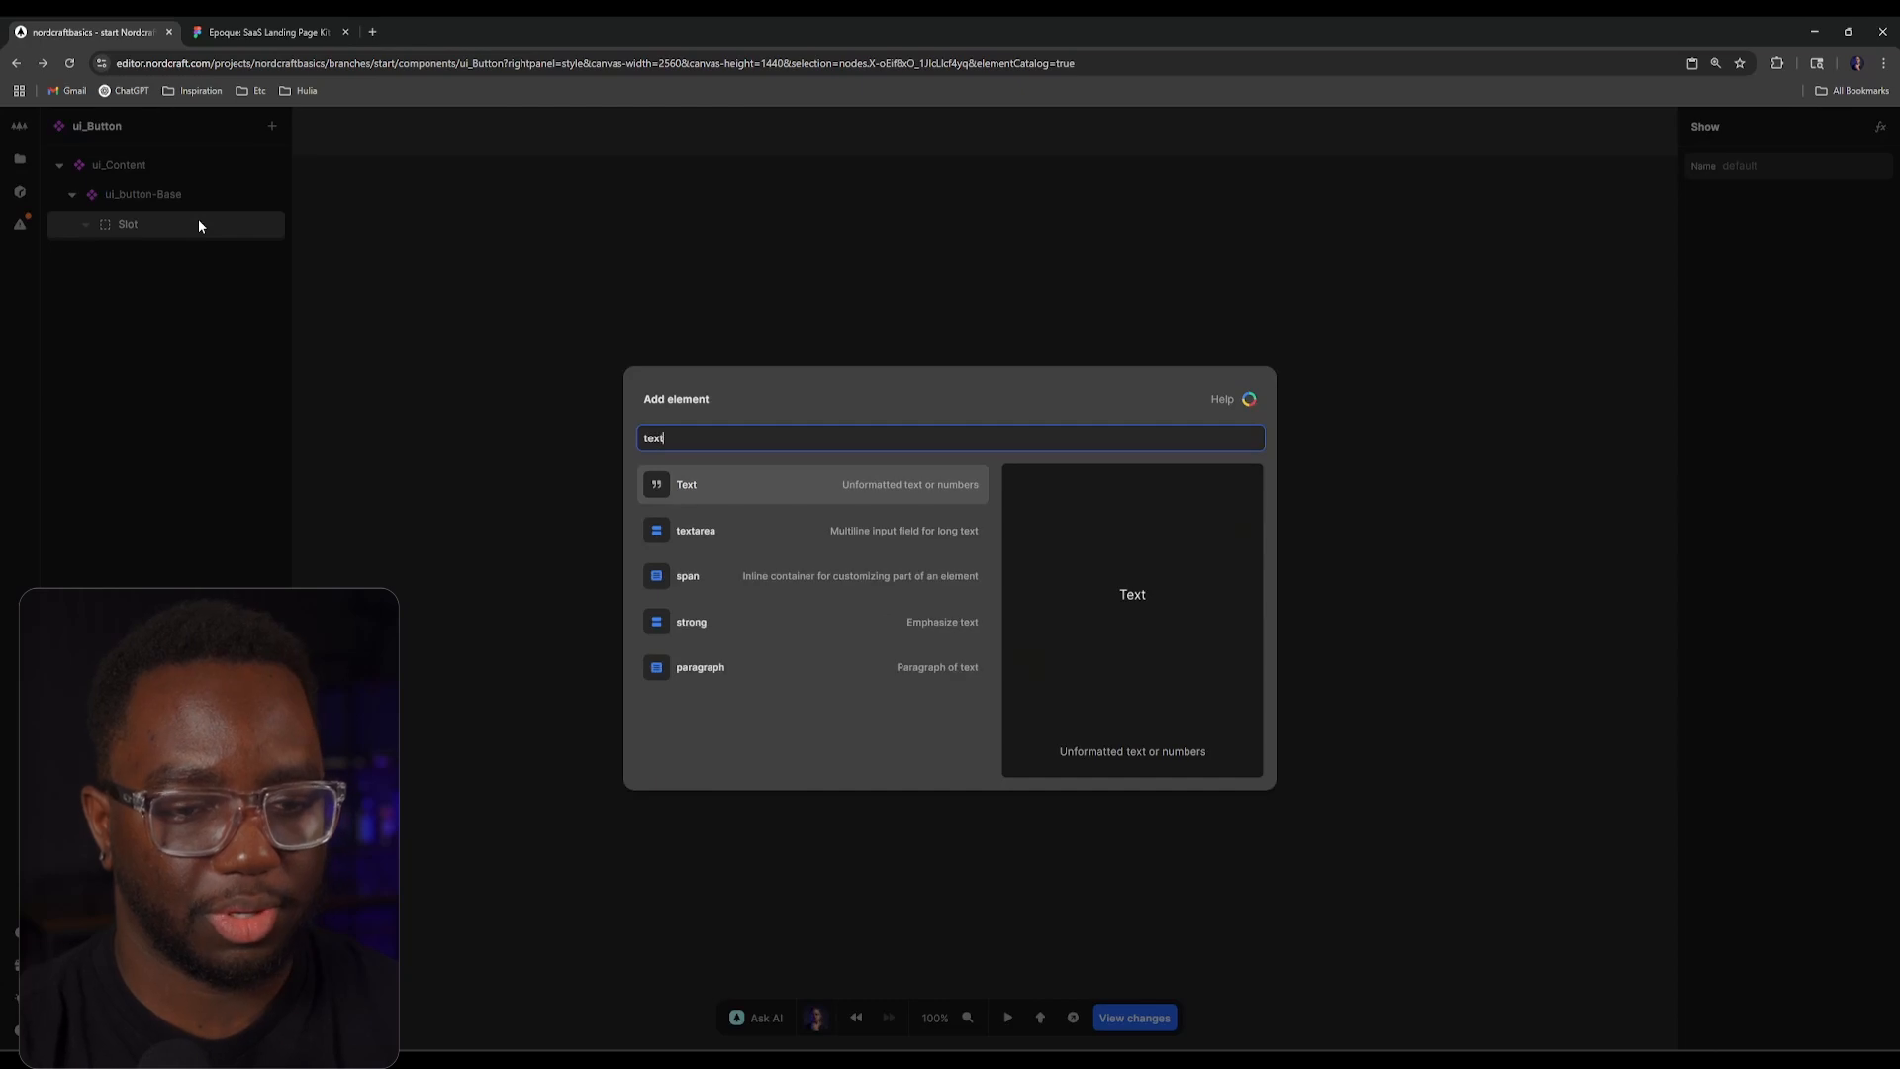
key("Return")
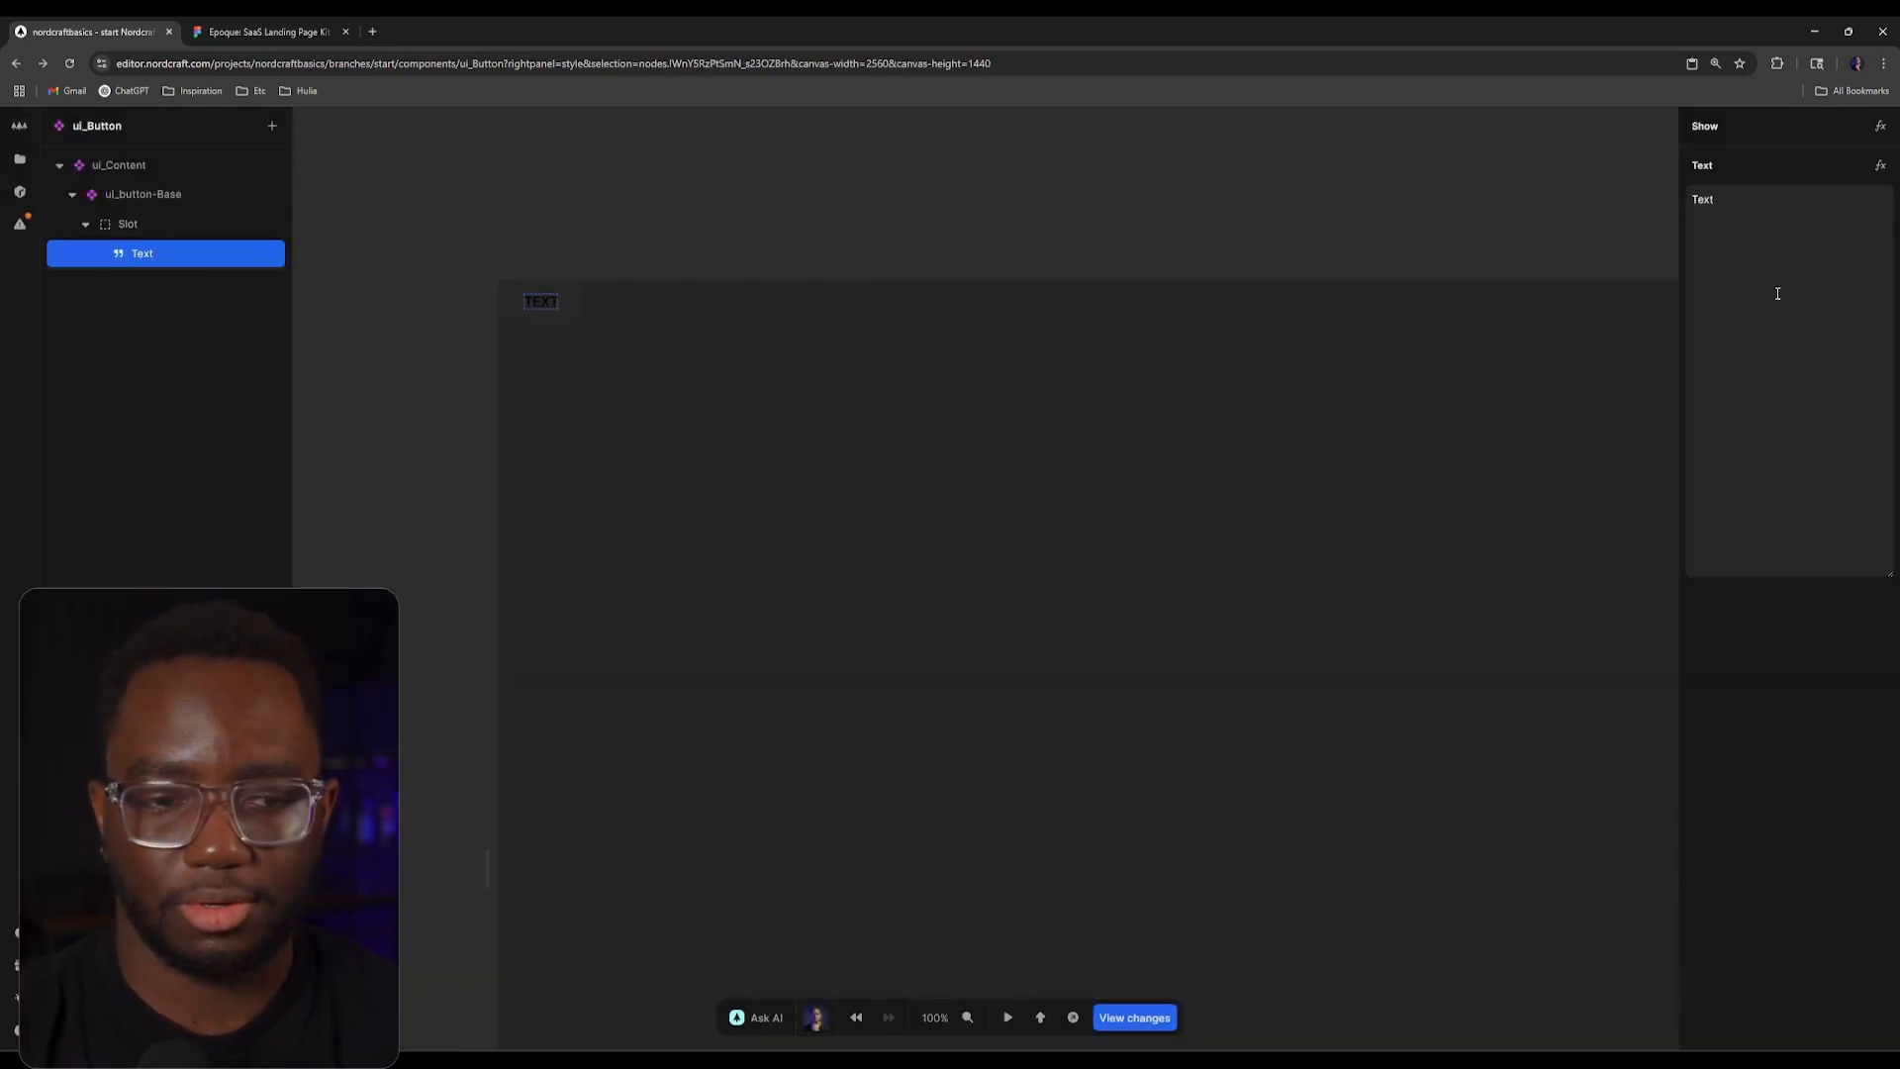
left_click(1776, 290)
type("Button")
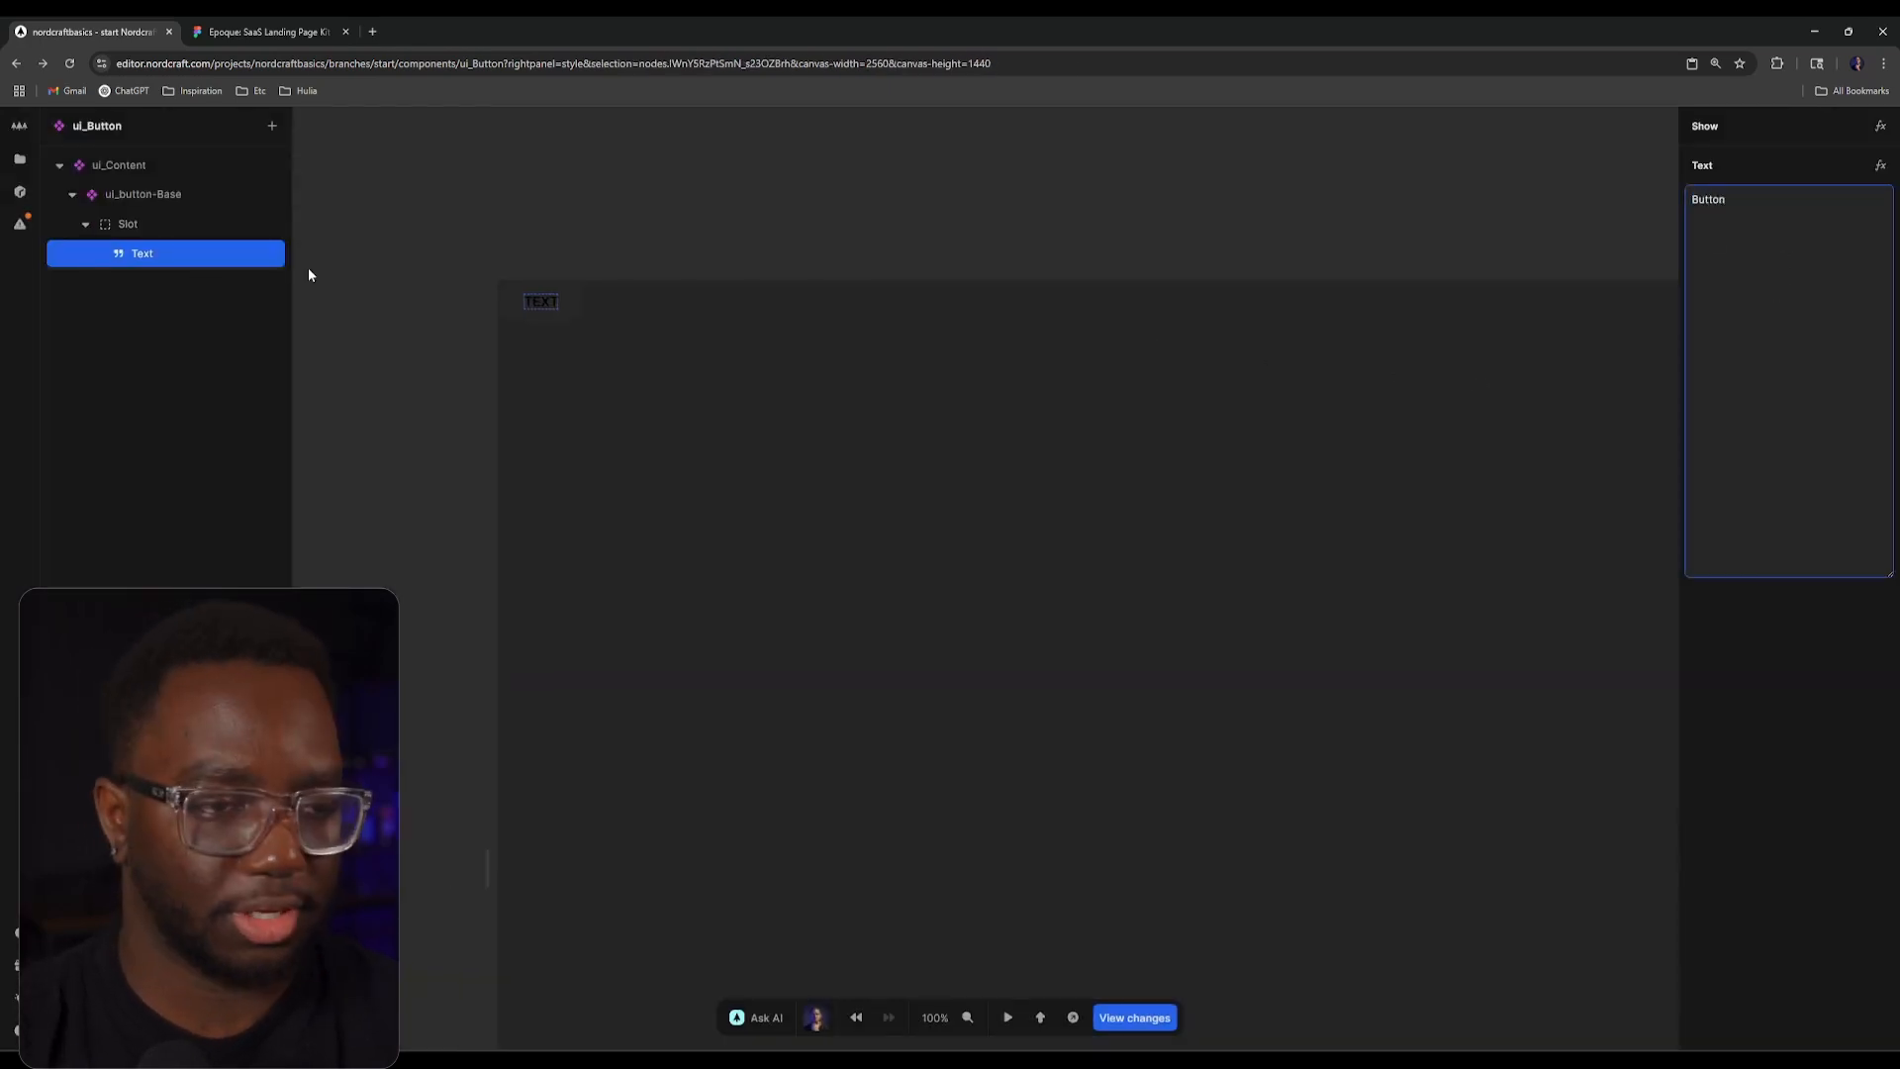
Step: Add a div to ui_Content below the collapsed ui_button-Base instance
left_click(84, 226)
left_click(72, 194)
left_click(162, 198)
left_click(162, 165)
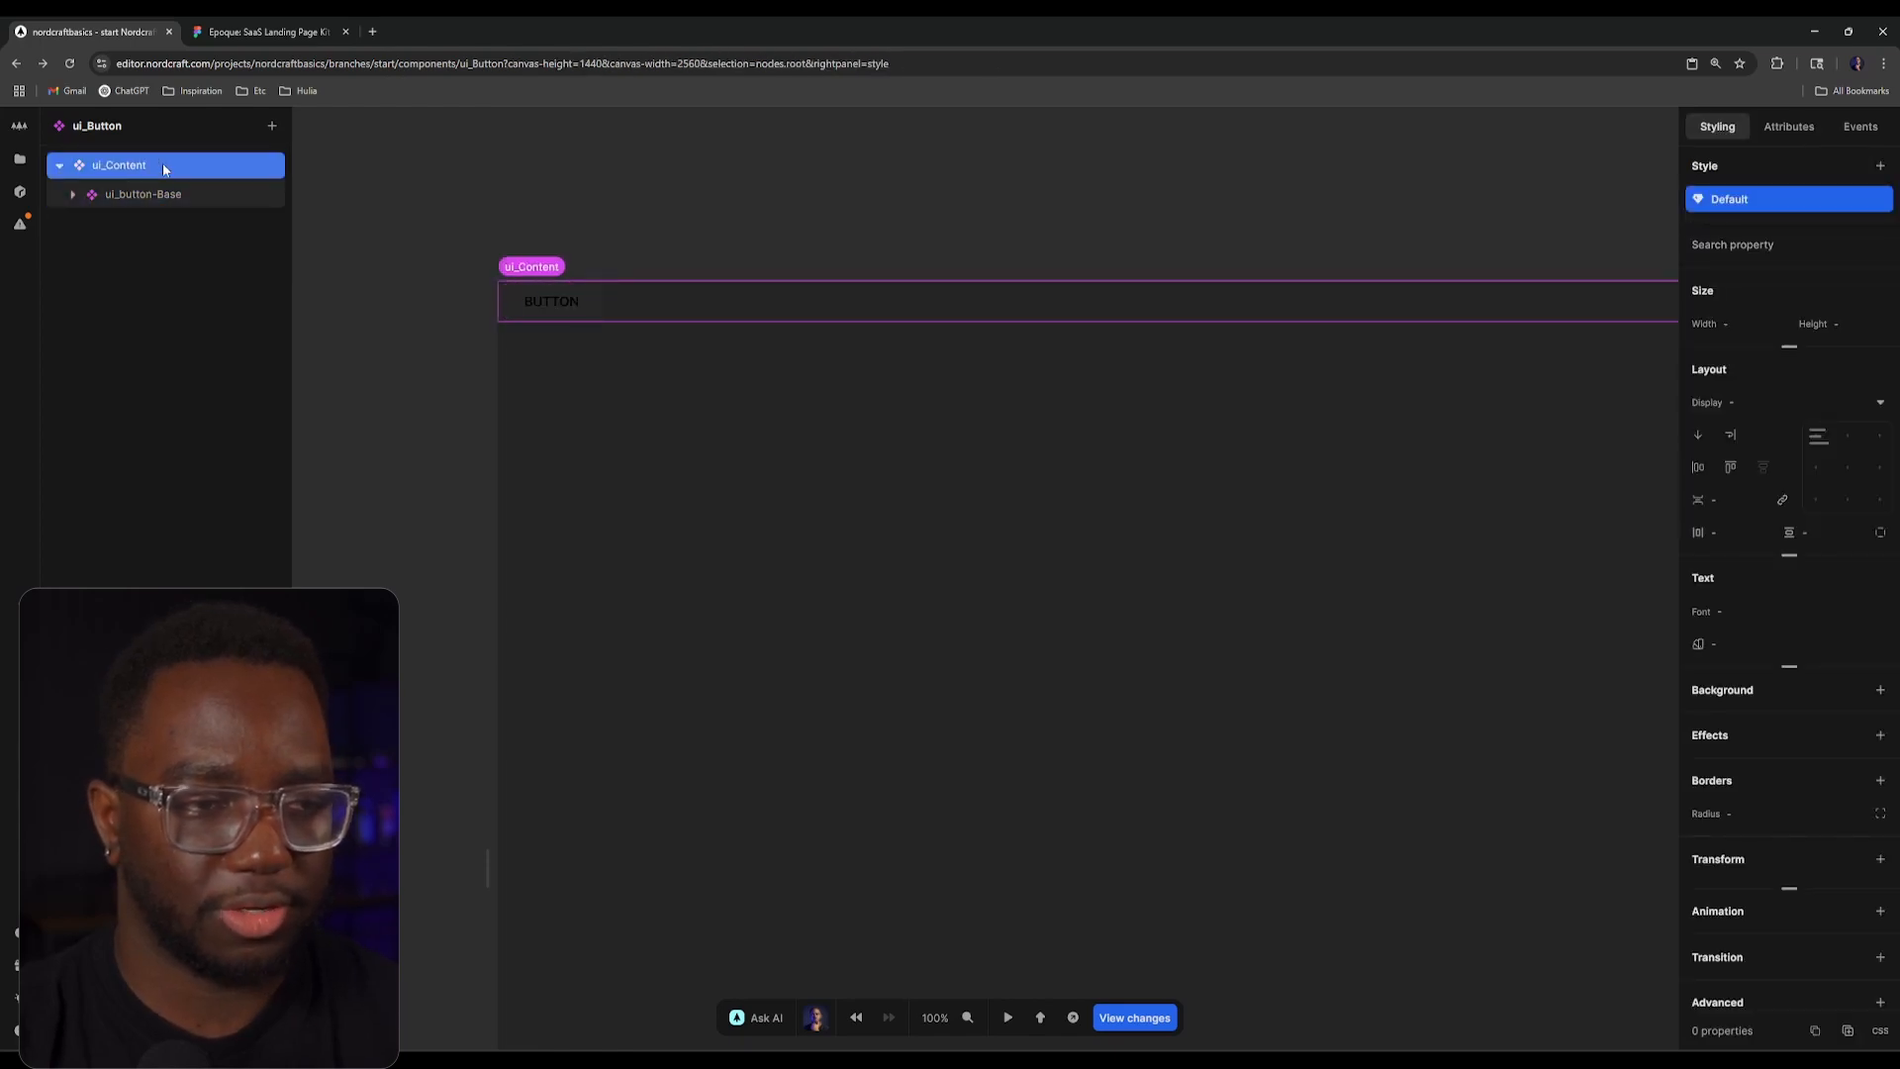
type("ediv")
key("Return")
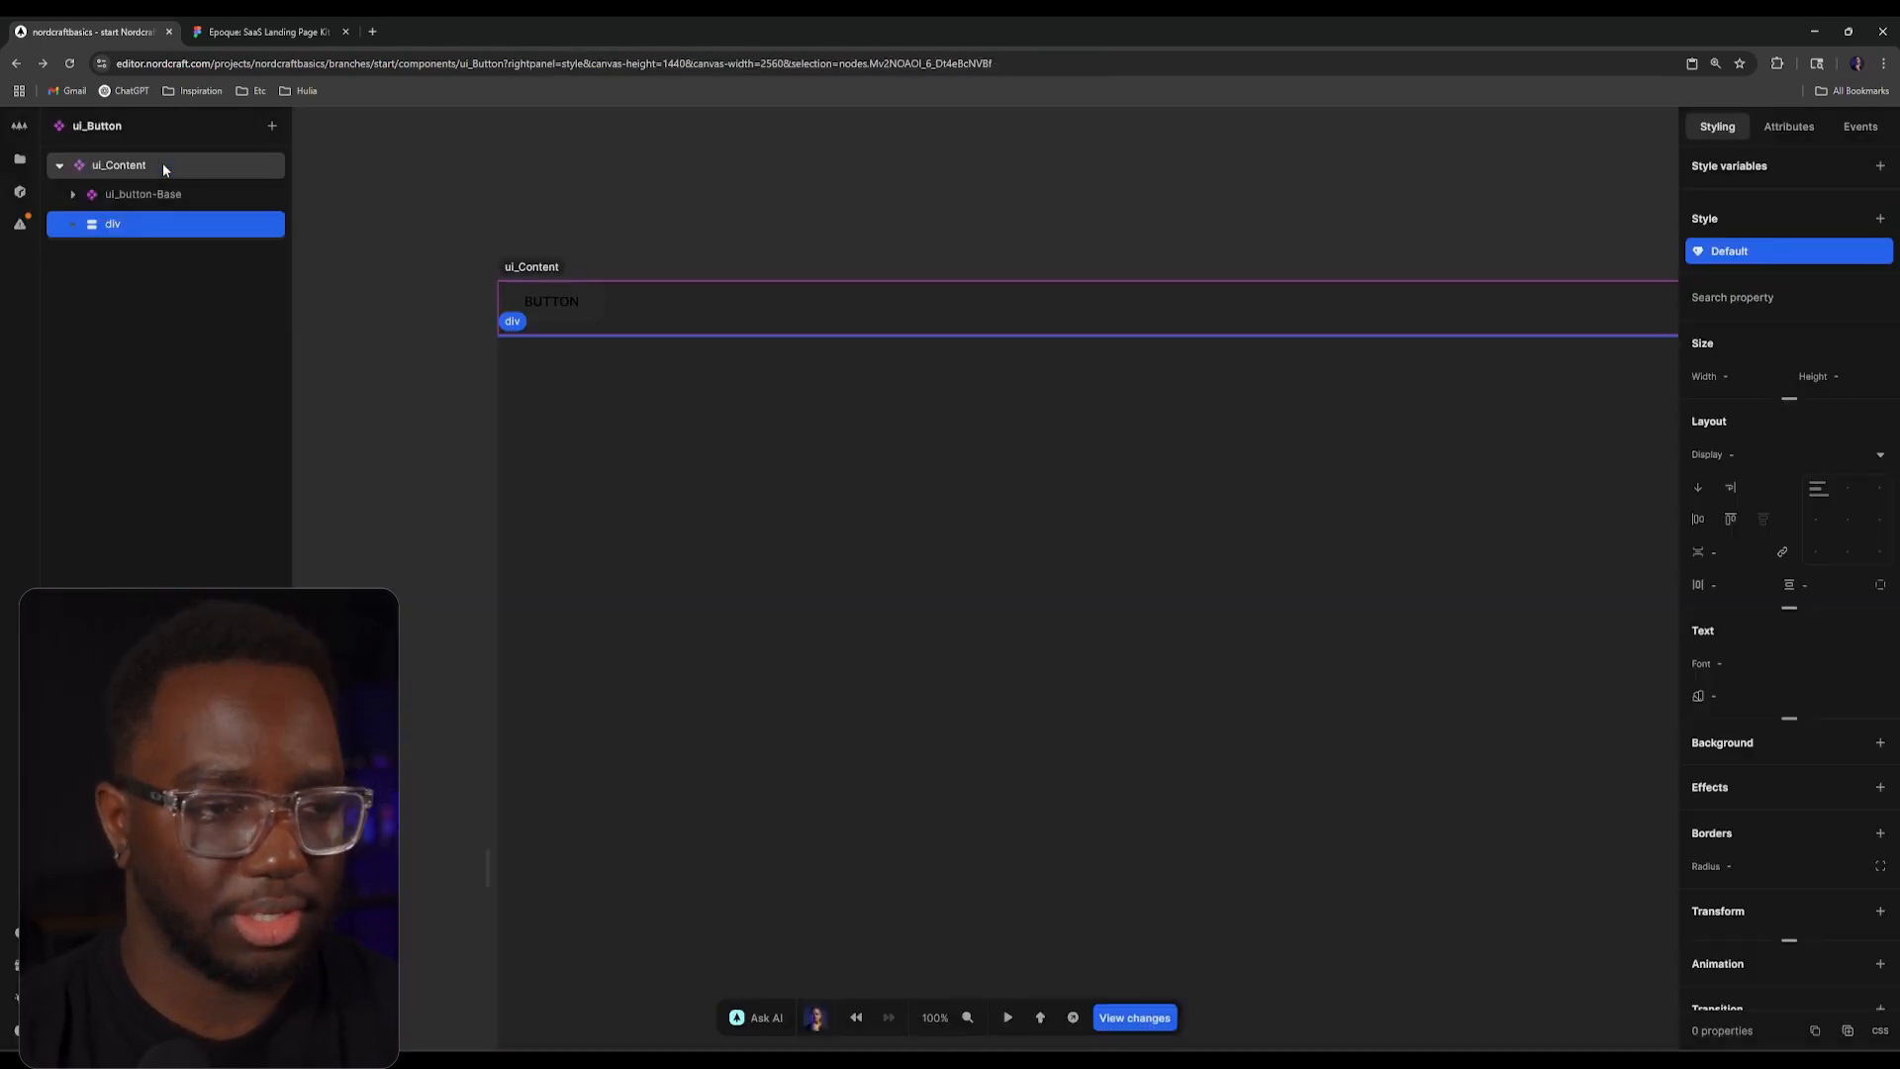
Step: Review the styles of the ui_button-Base component and return to the new div in ui_Button
left_click(548, 298)
left_click(225, 225)
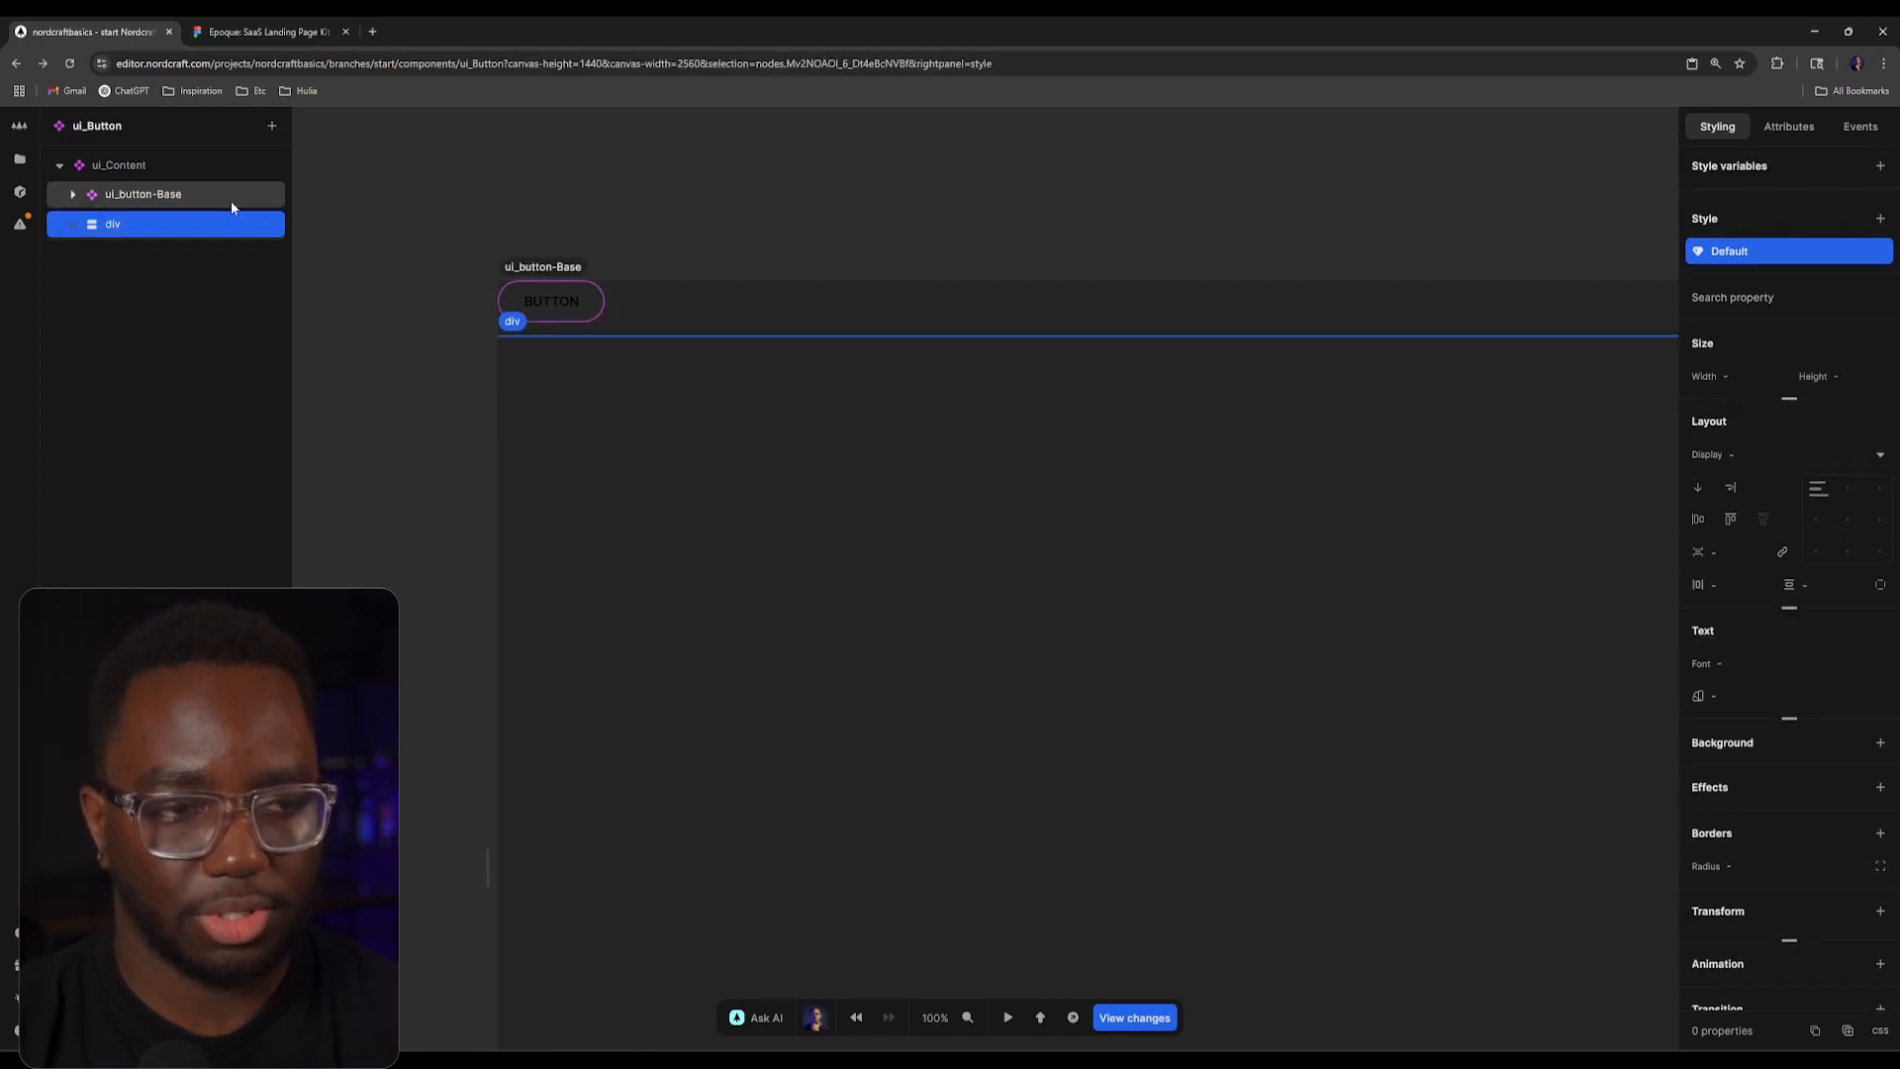
double_click(230, 198)
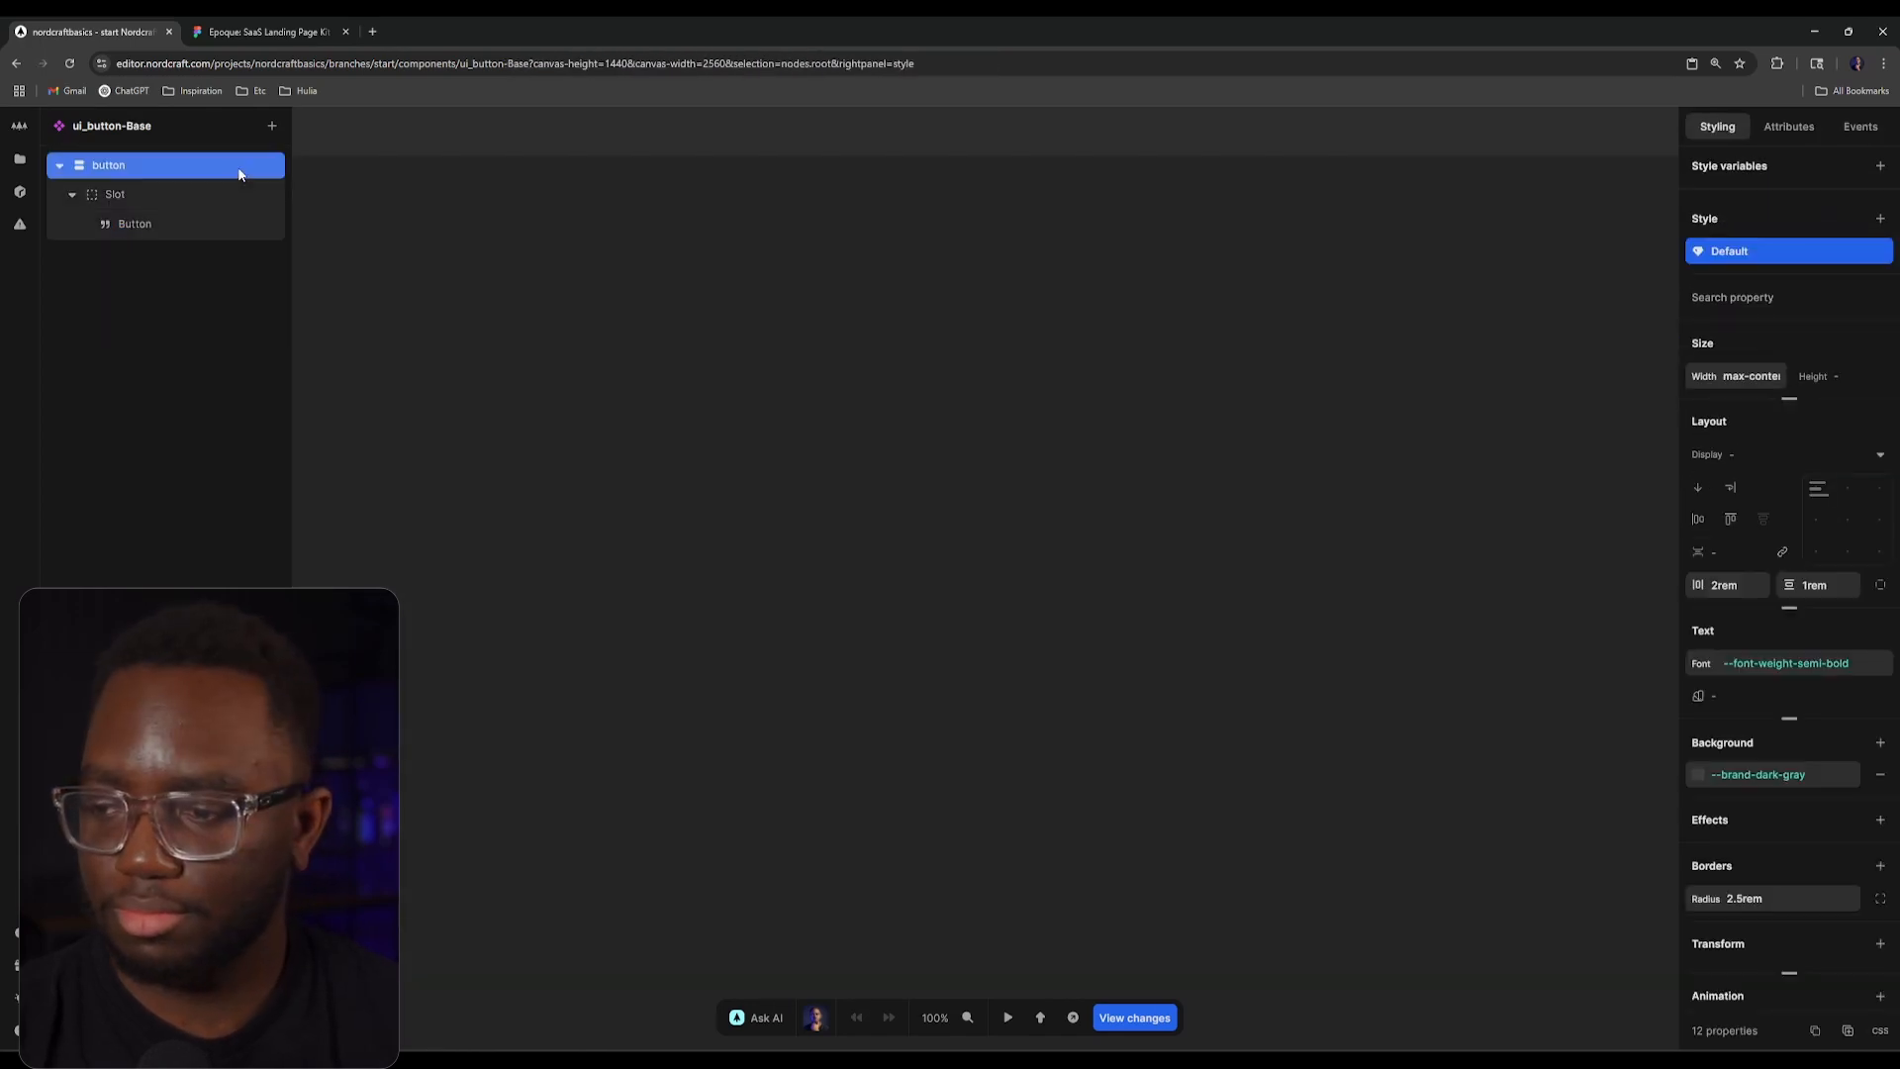
key("alt+Left")
left_click(154, 277)
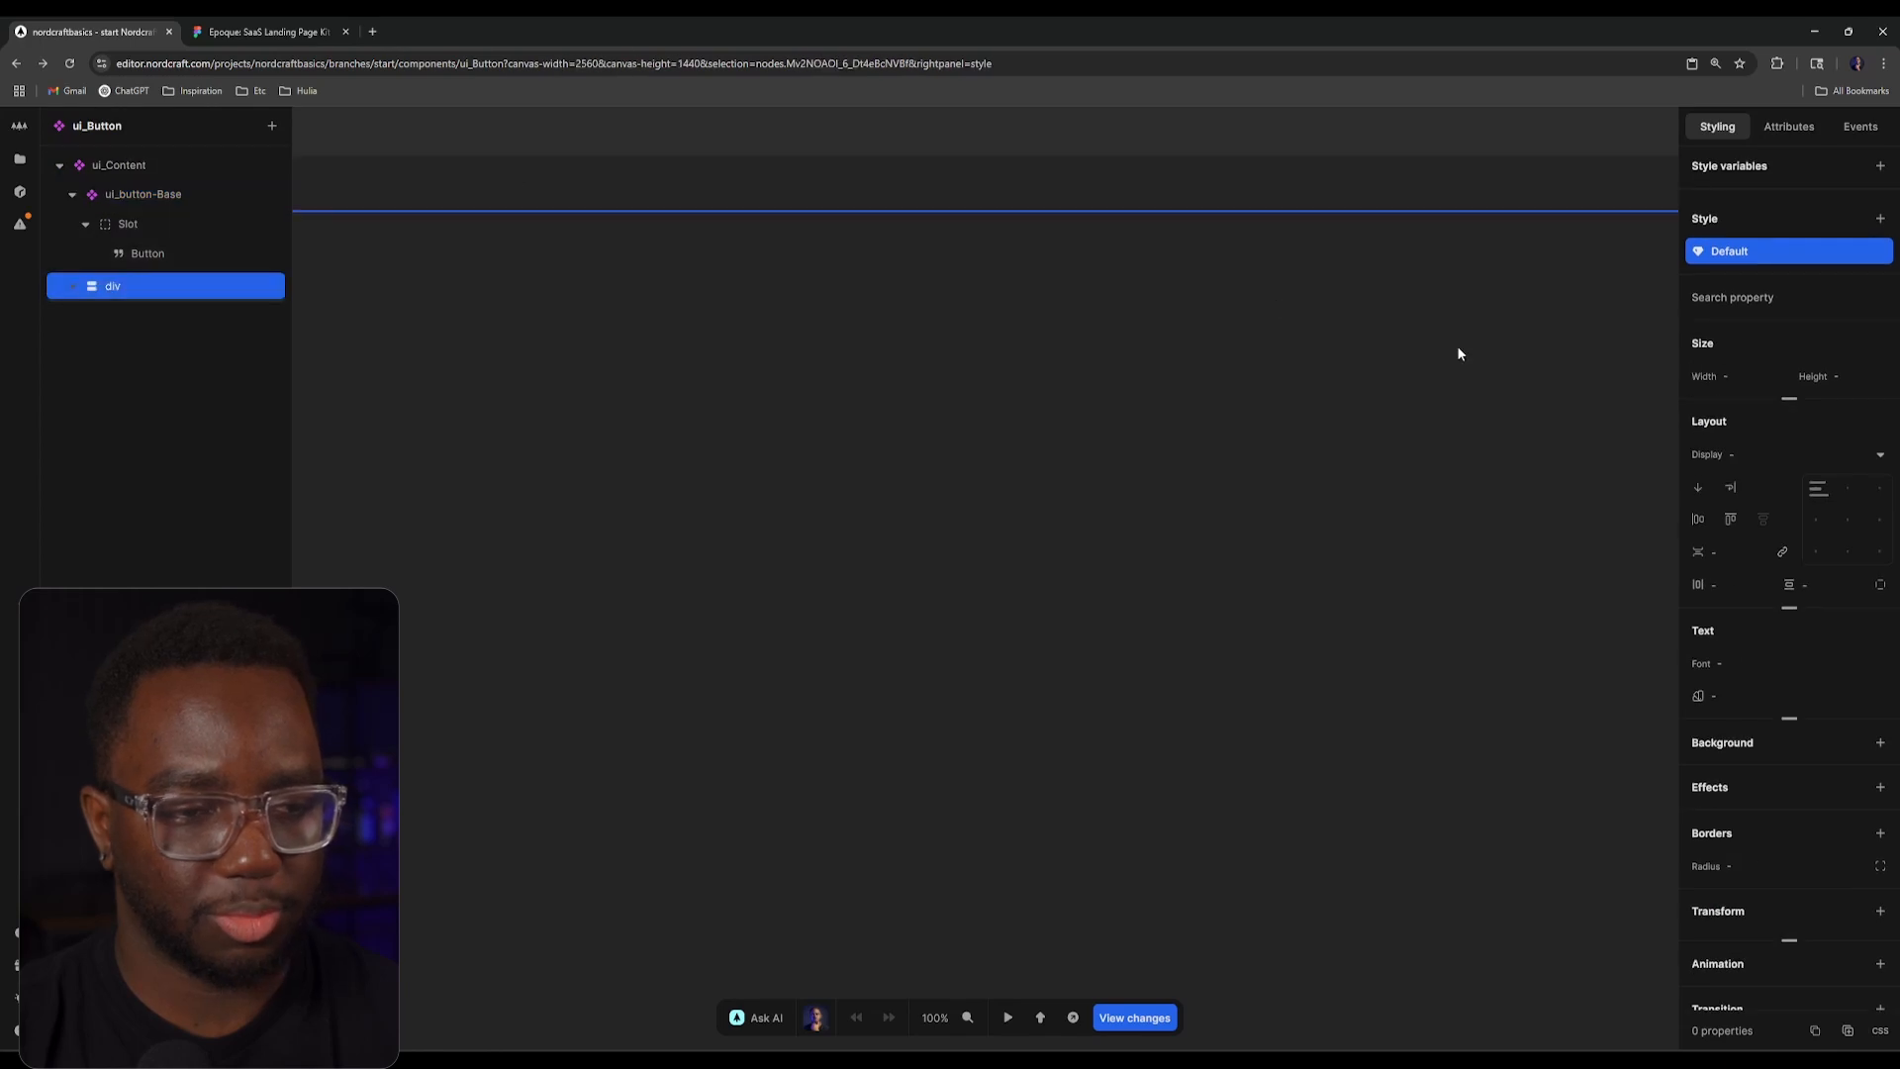
Step: Set the new div's width to 100% and its aspect ratio to 1:1
left_click(1740, 369)
type("100%")
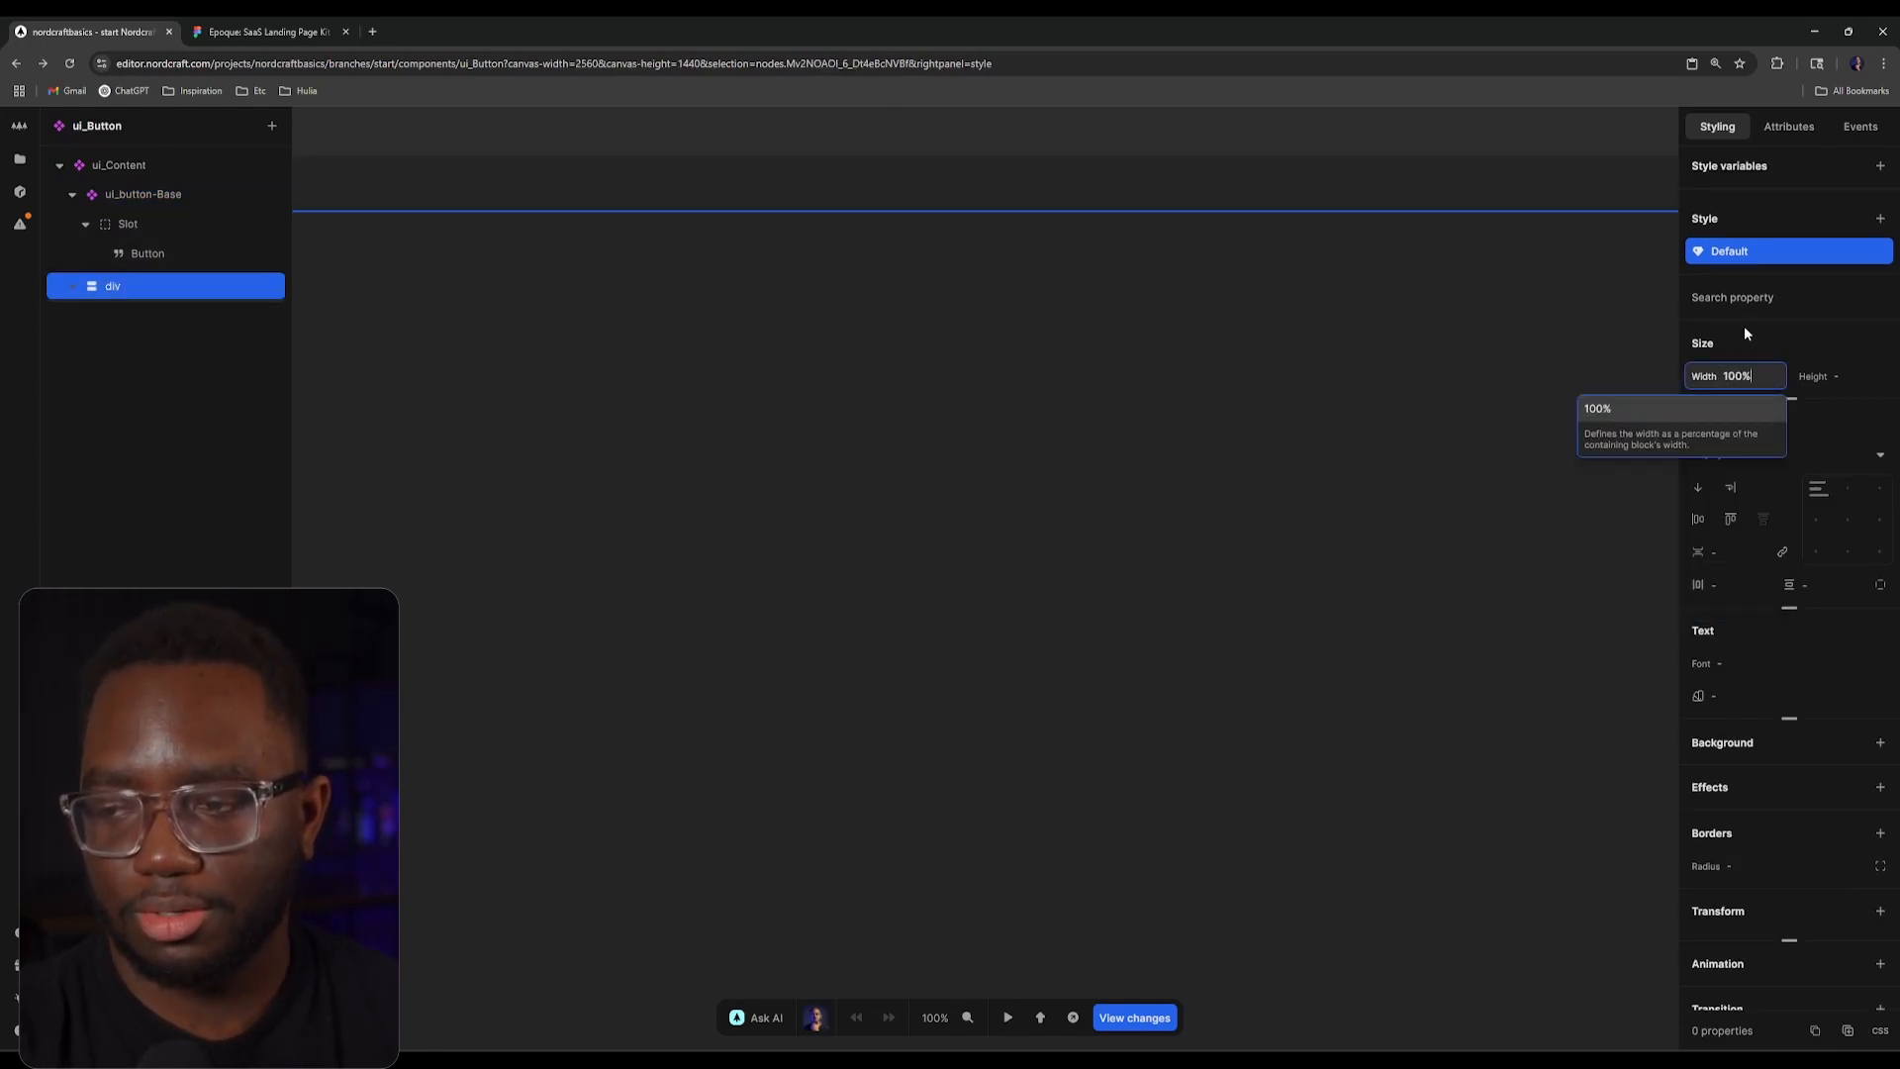
key("Return")
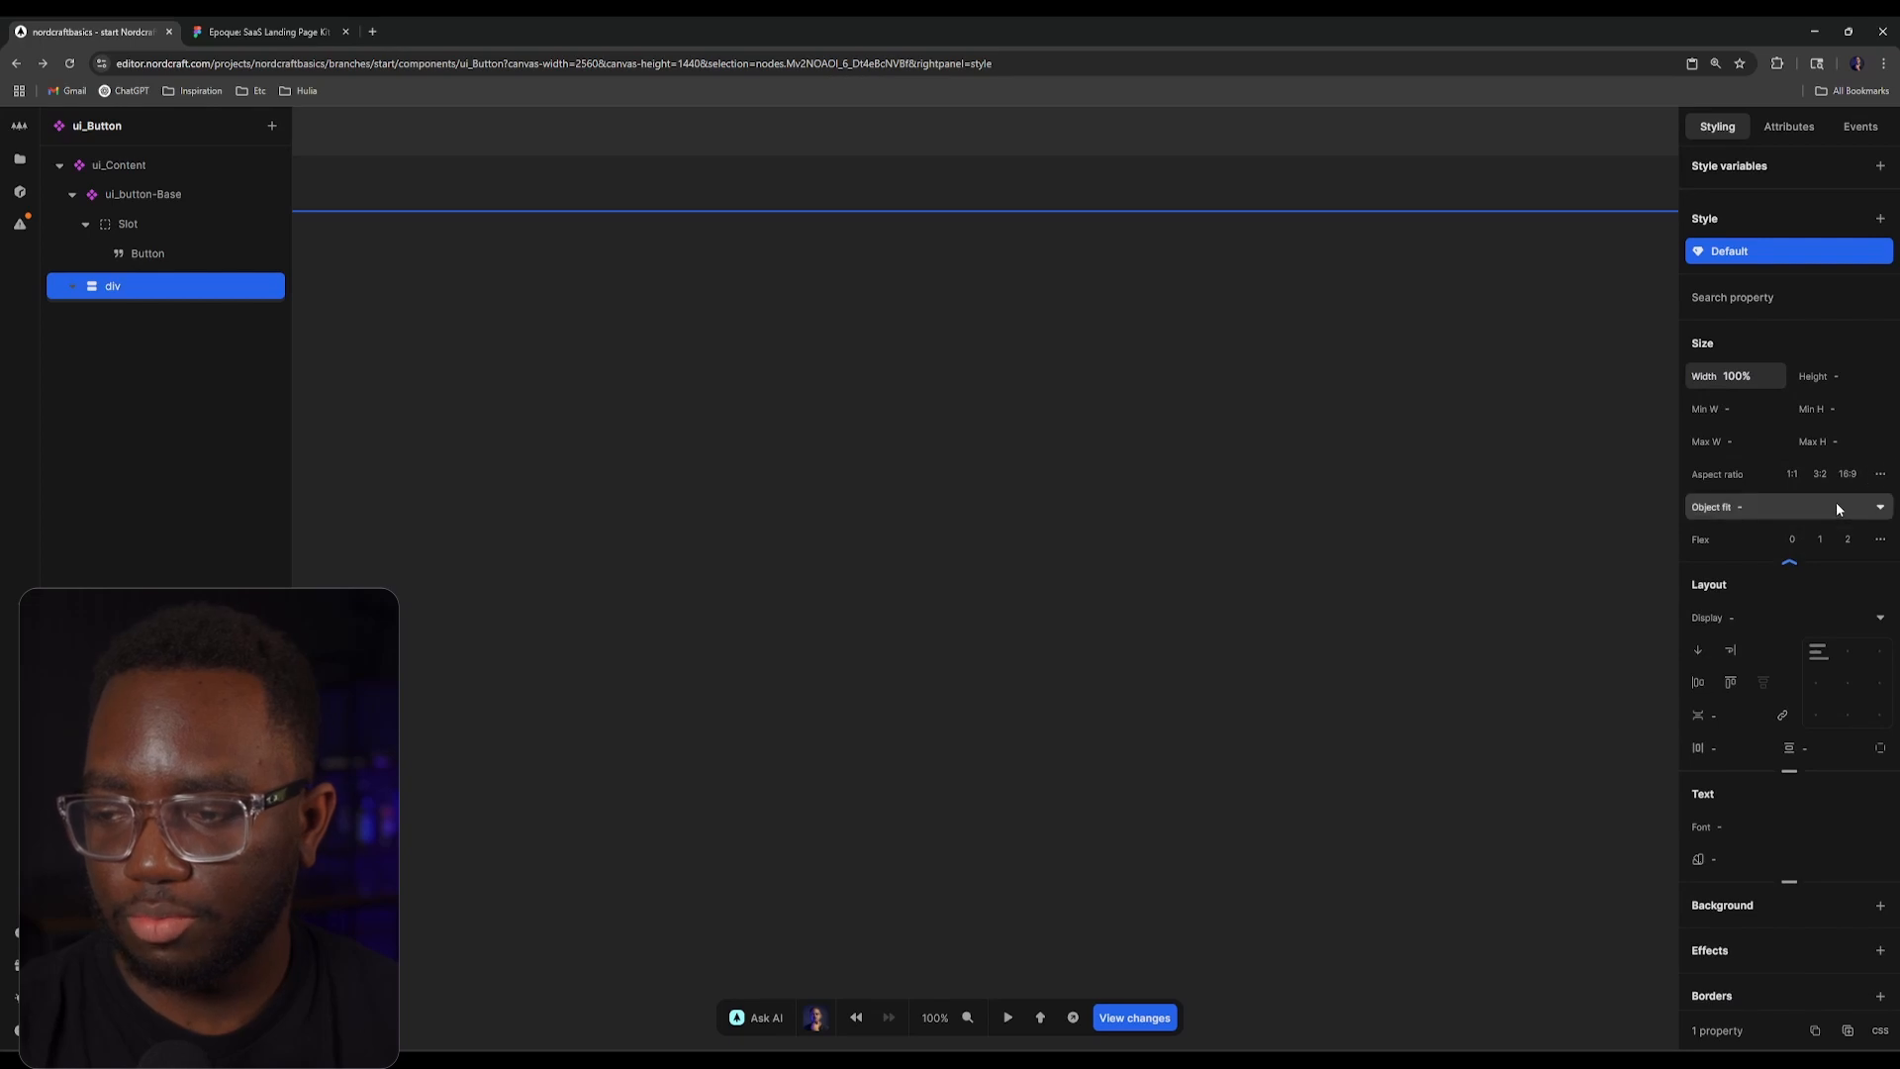
left_click(1792, 474)
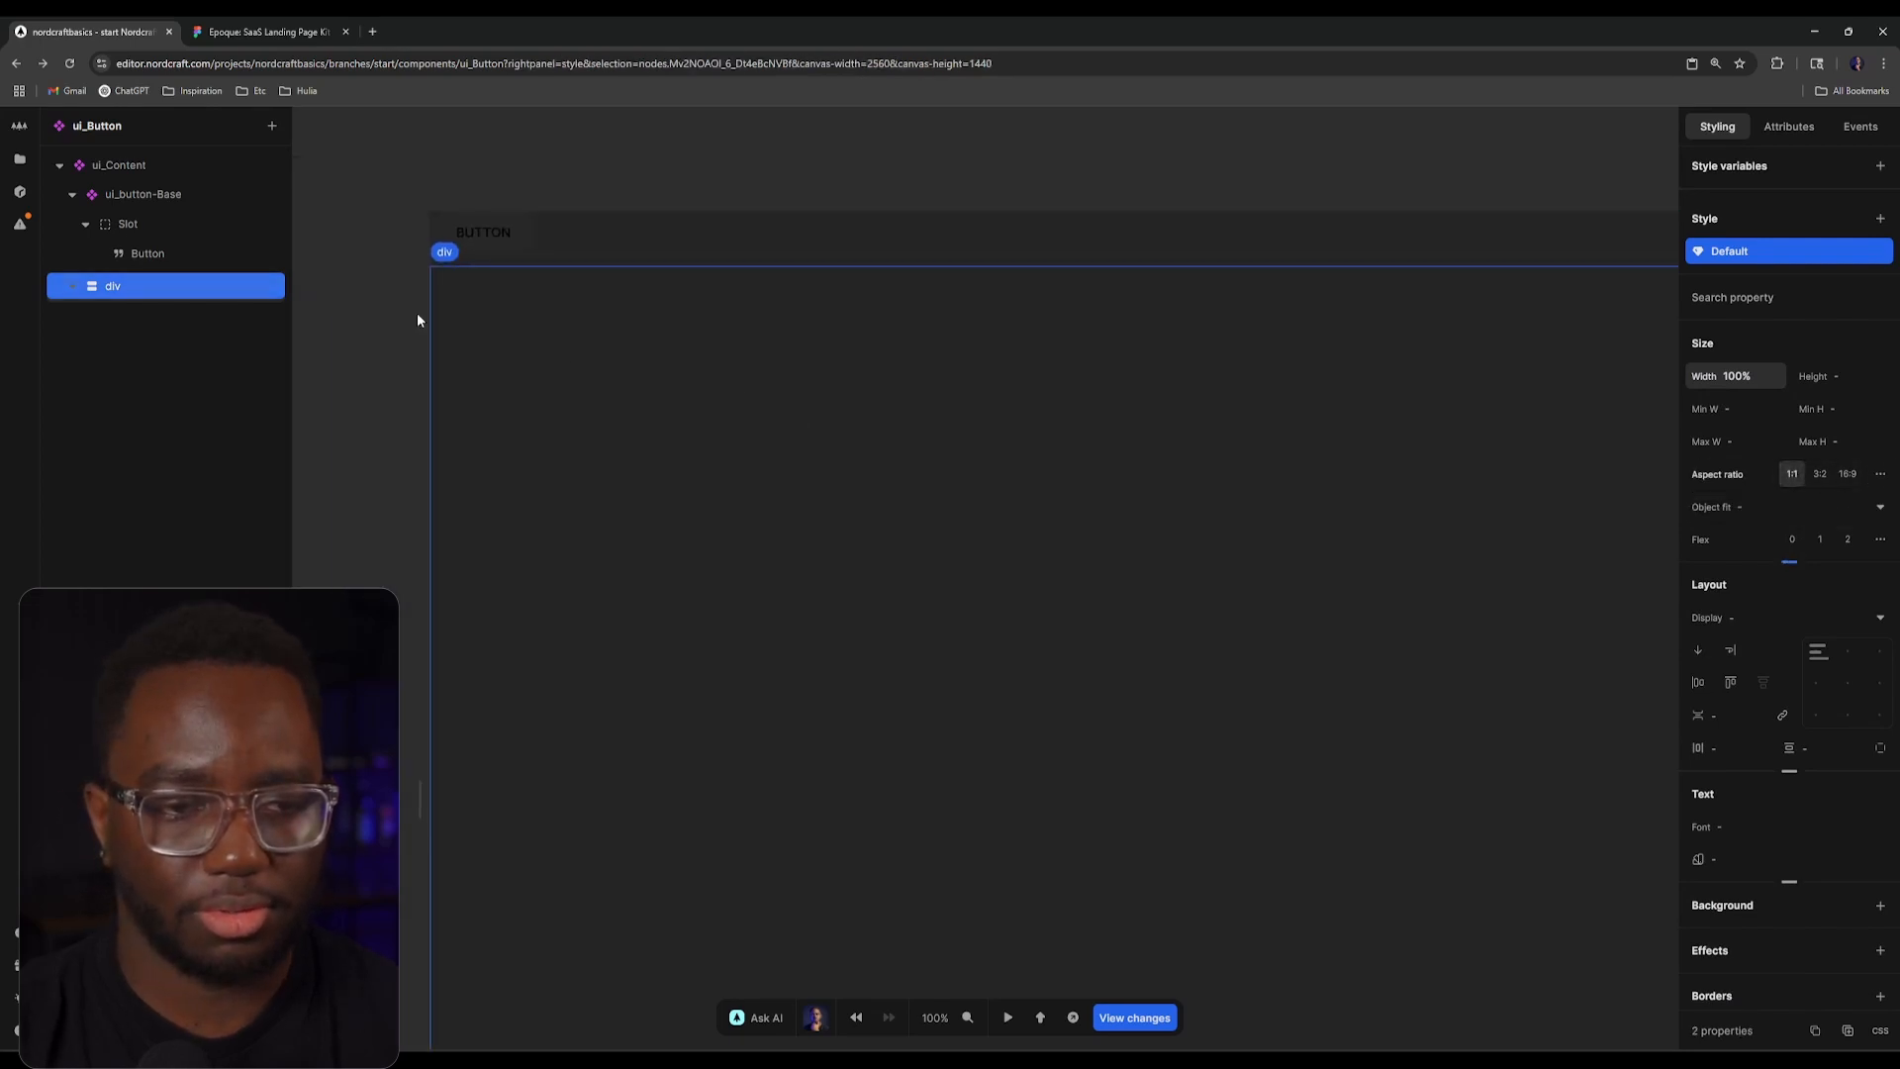
Step: Lay out ui_Content's children in a row
left_click(208, 165)
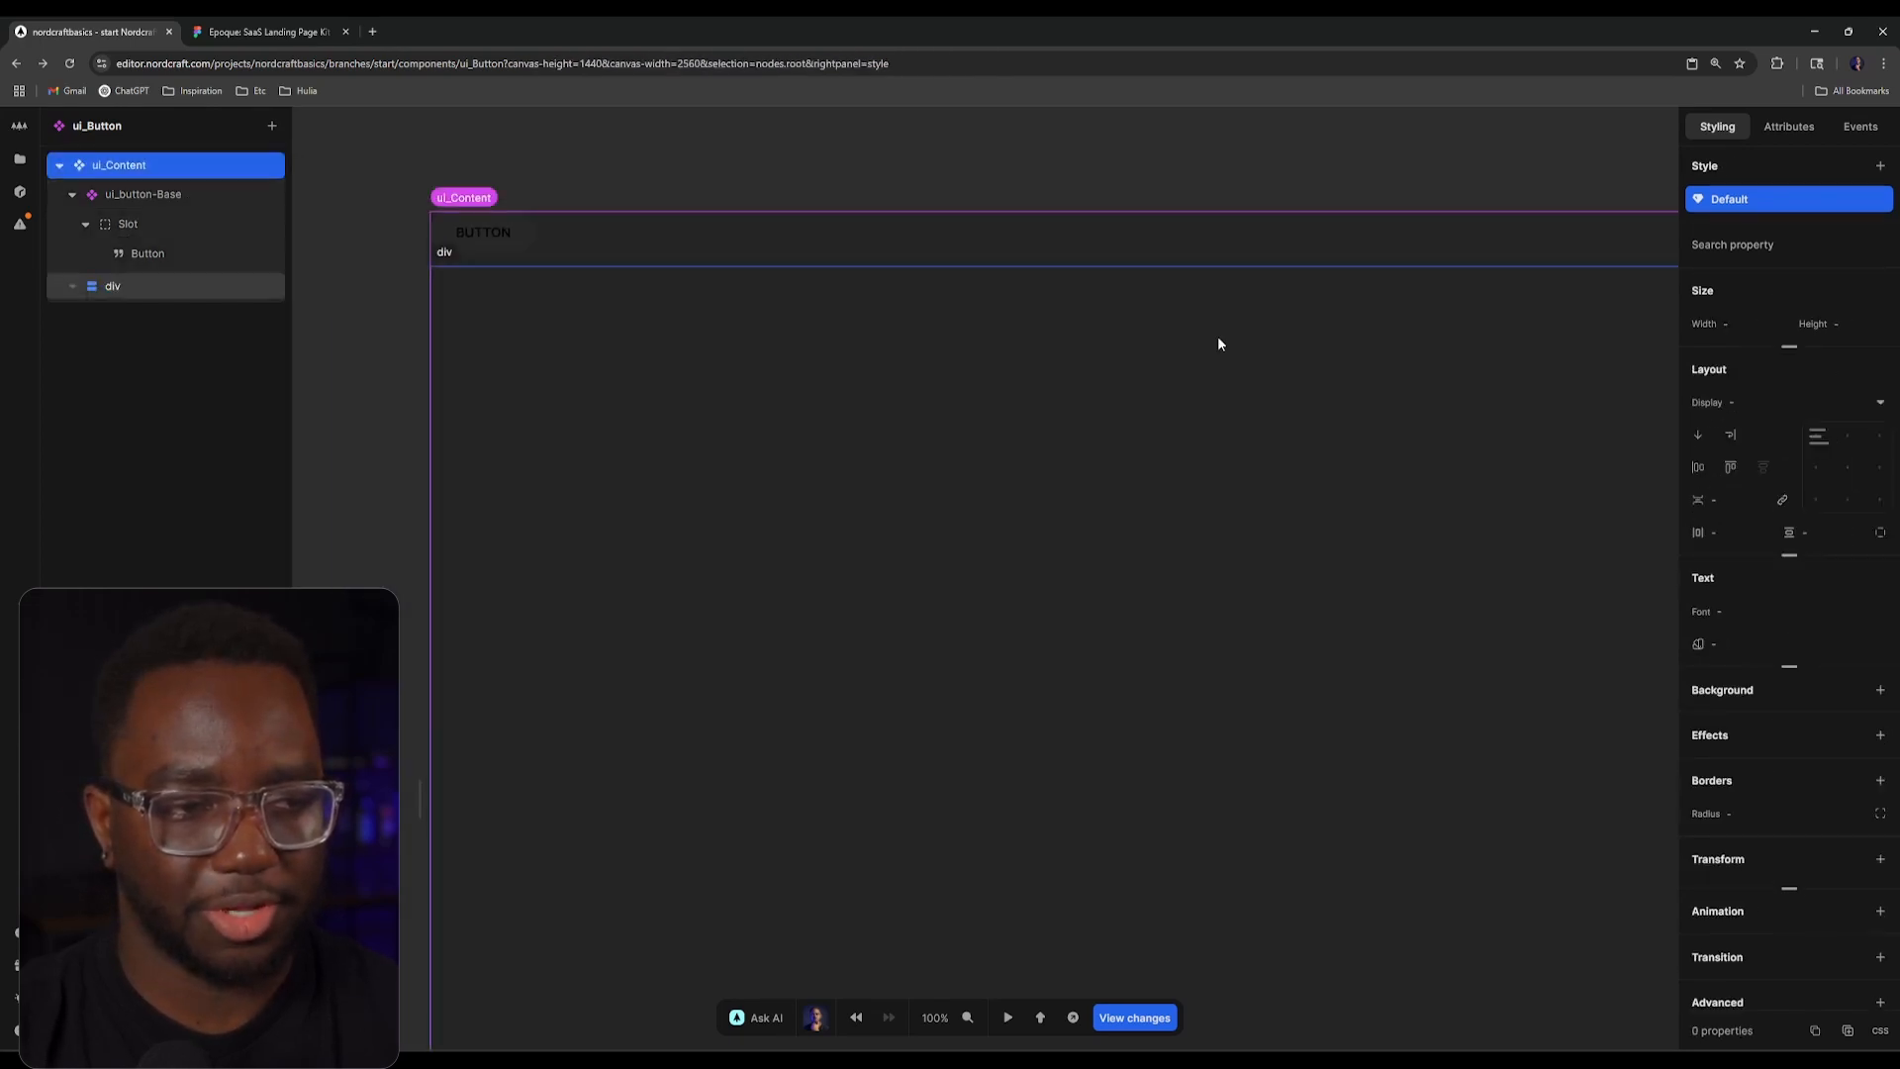
left_click(1697, 435)
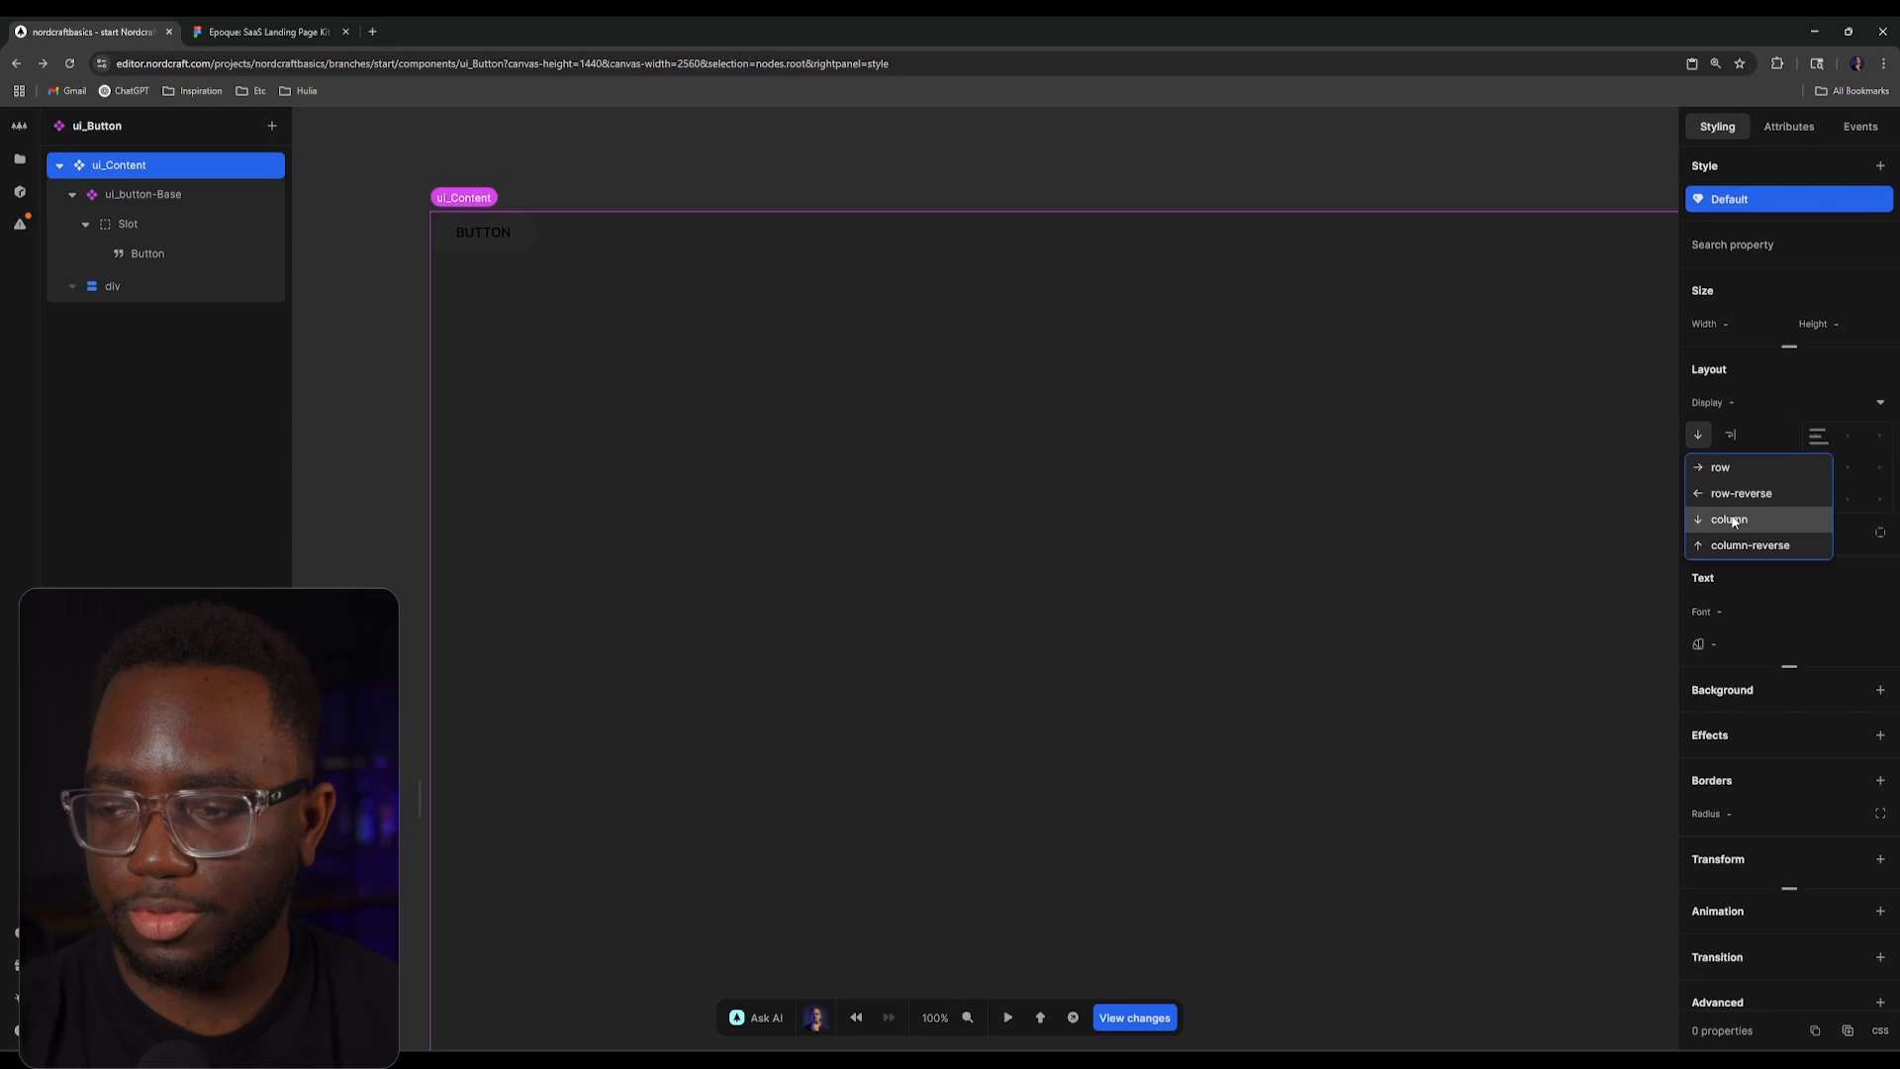
left_click(1733, 467)
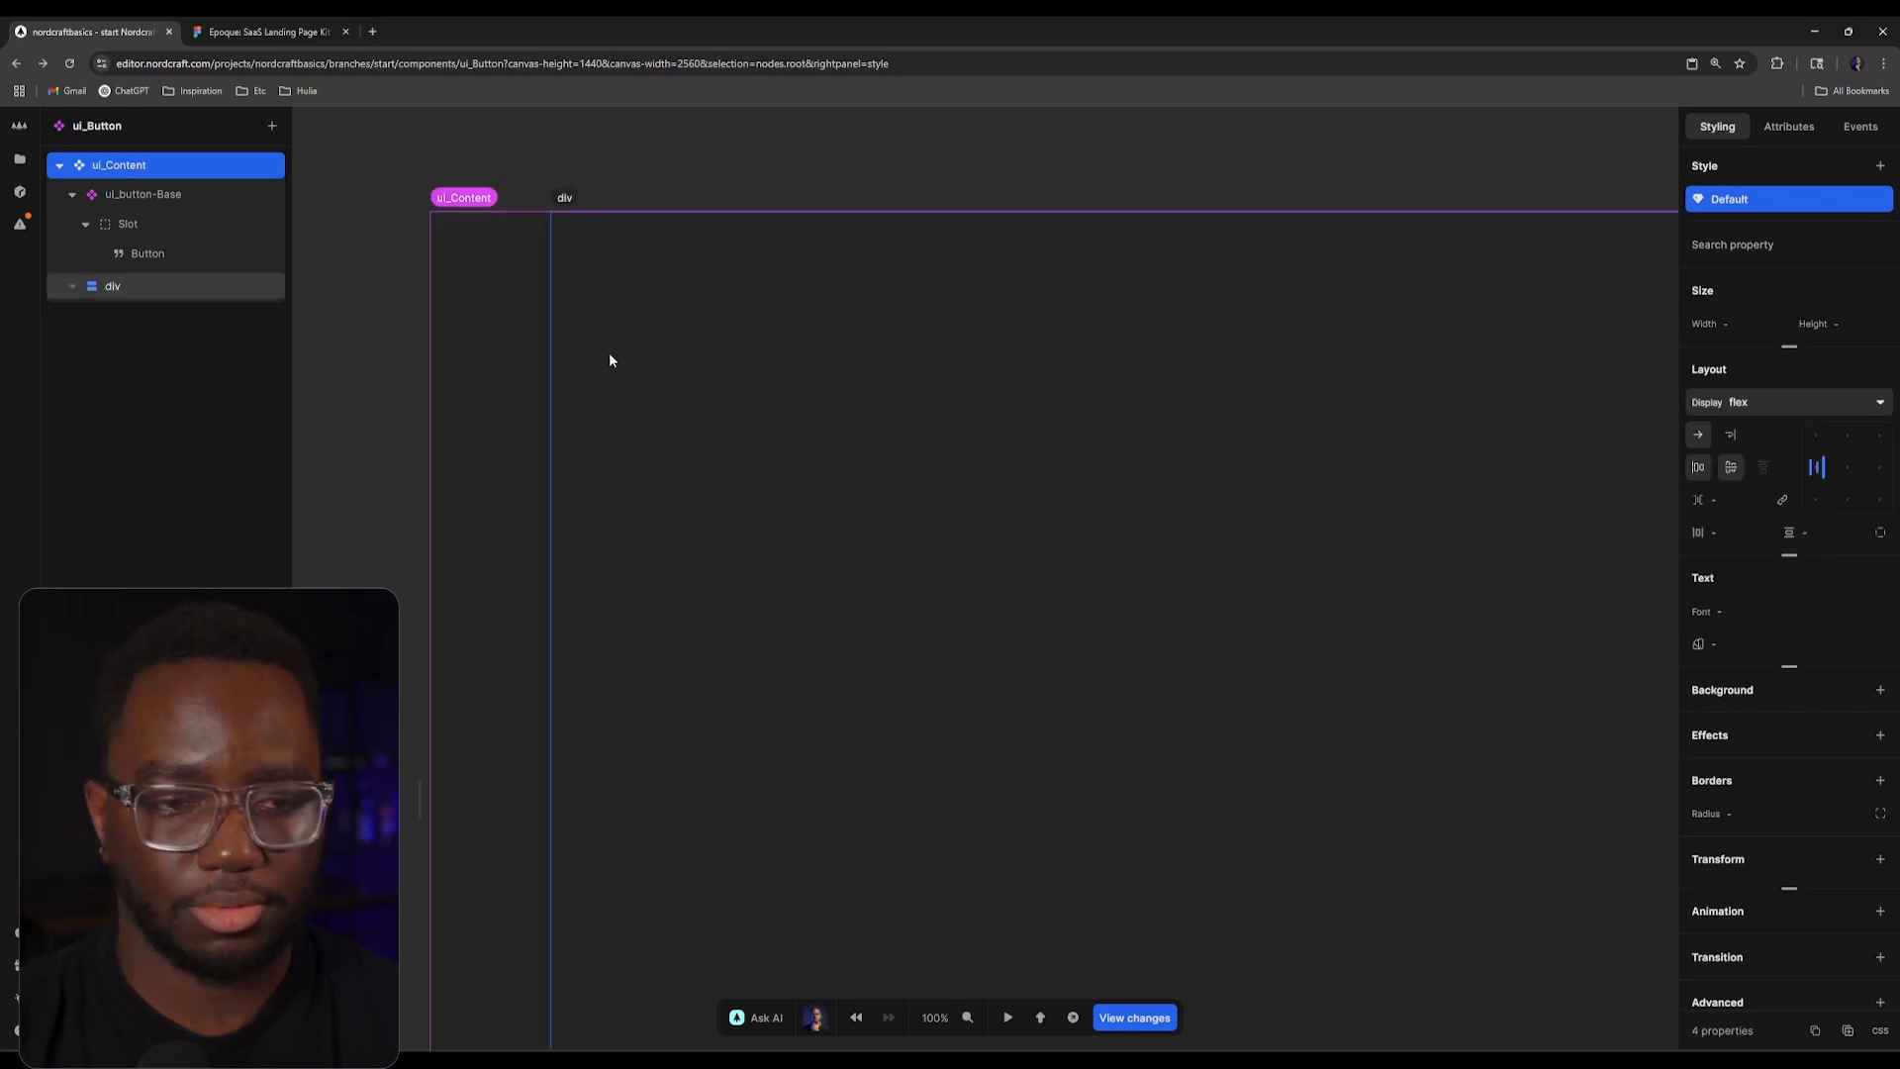
Step: Clear the div's width and set its height to 100% instead
scroll(609, 360, "down", 5)
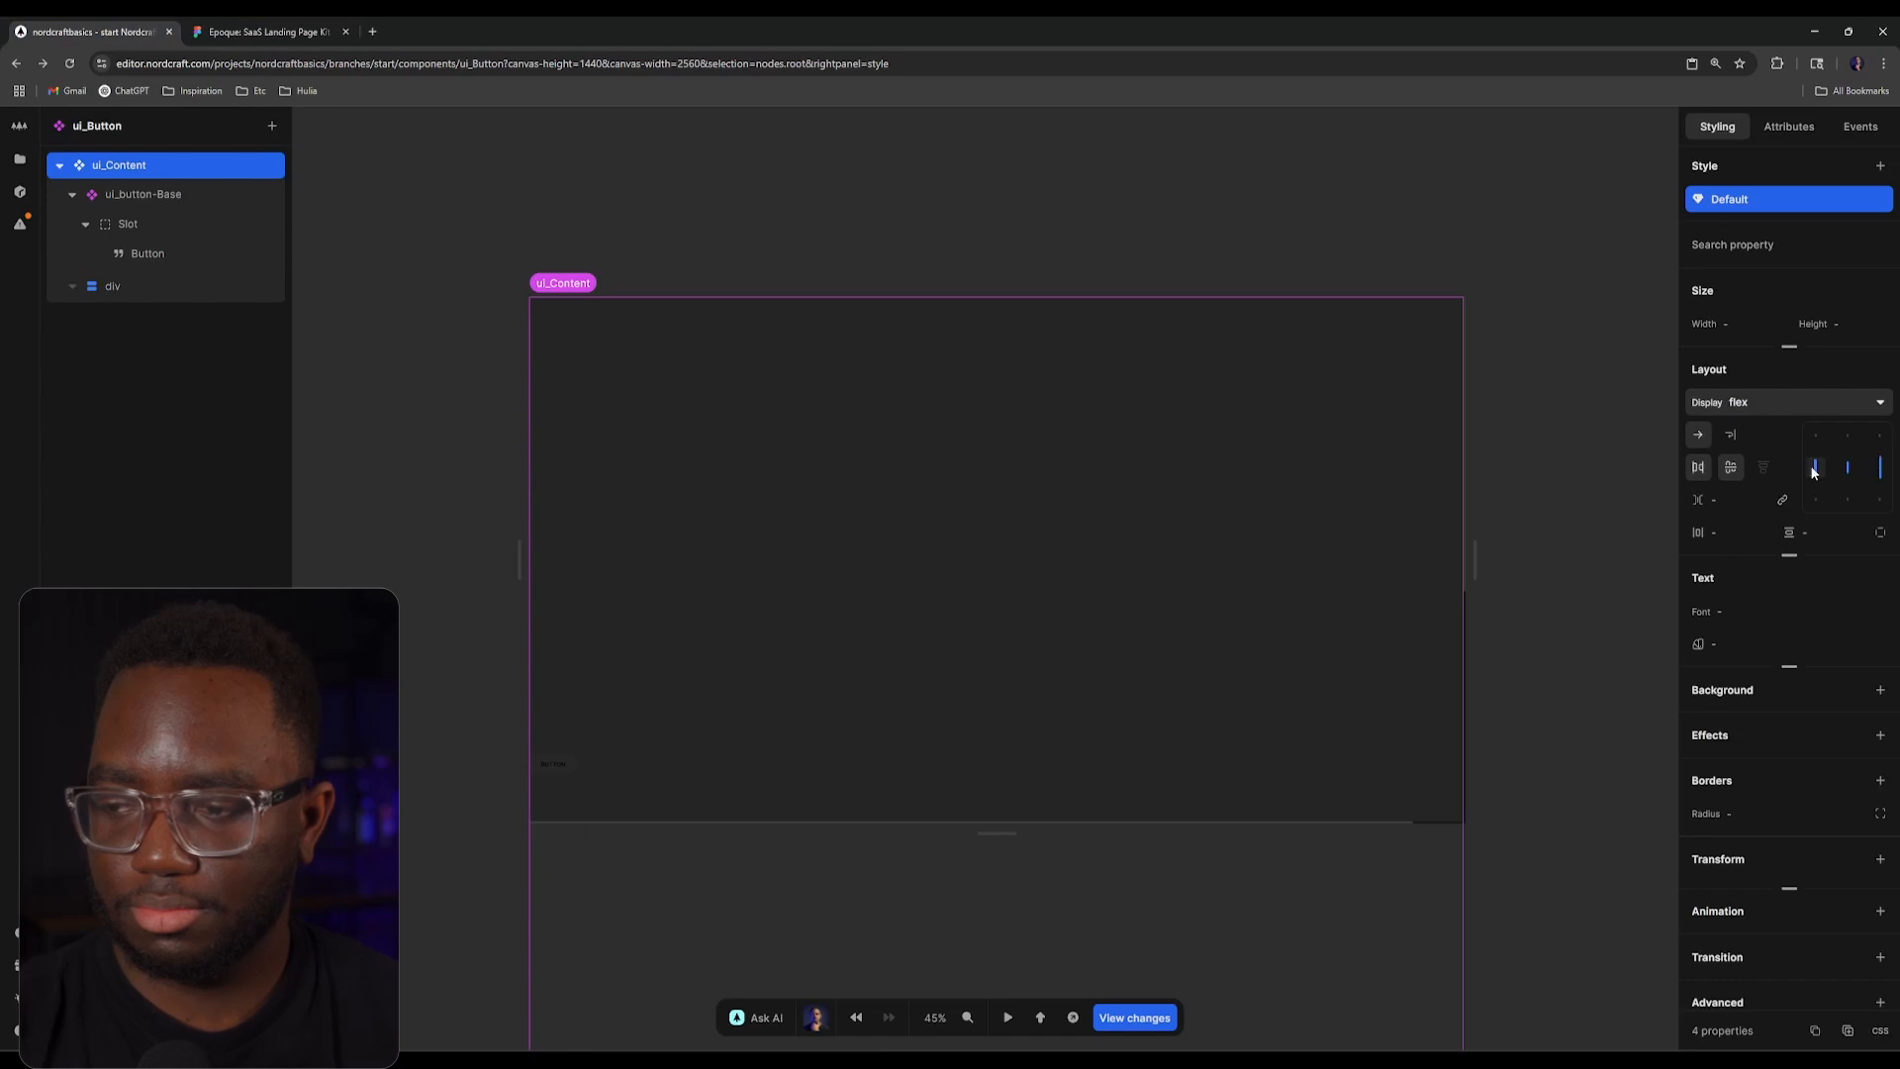
scroll(902, 667, "down", 3)
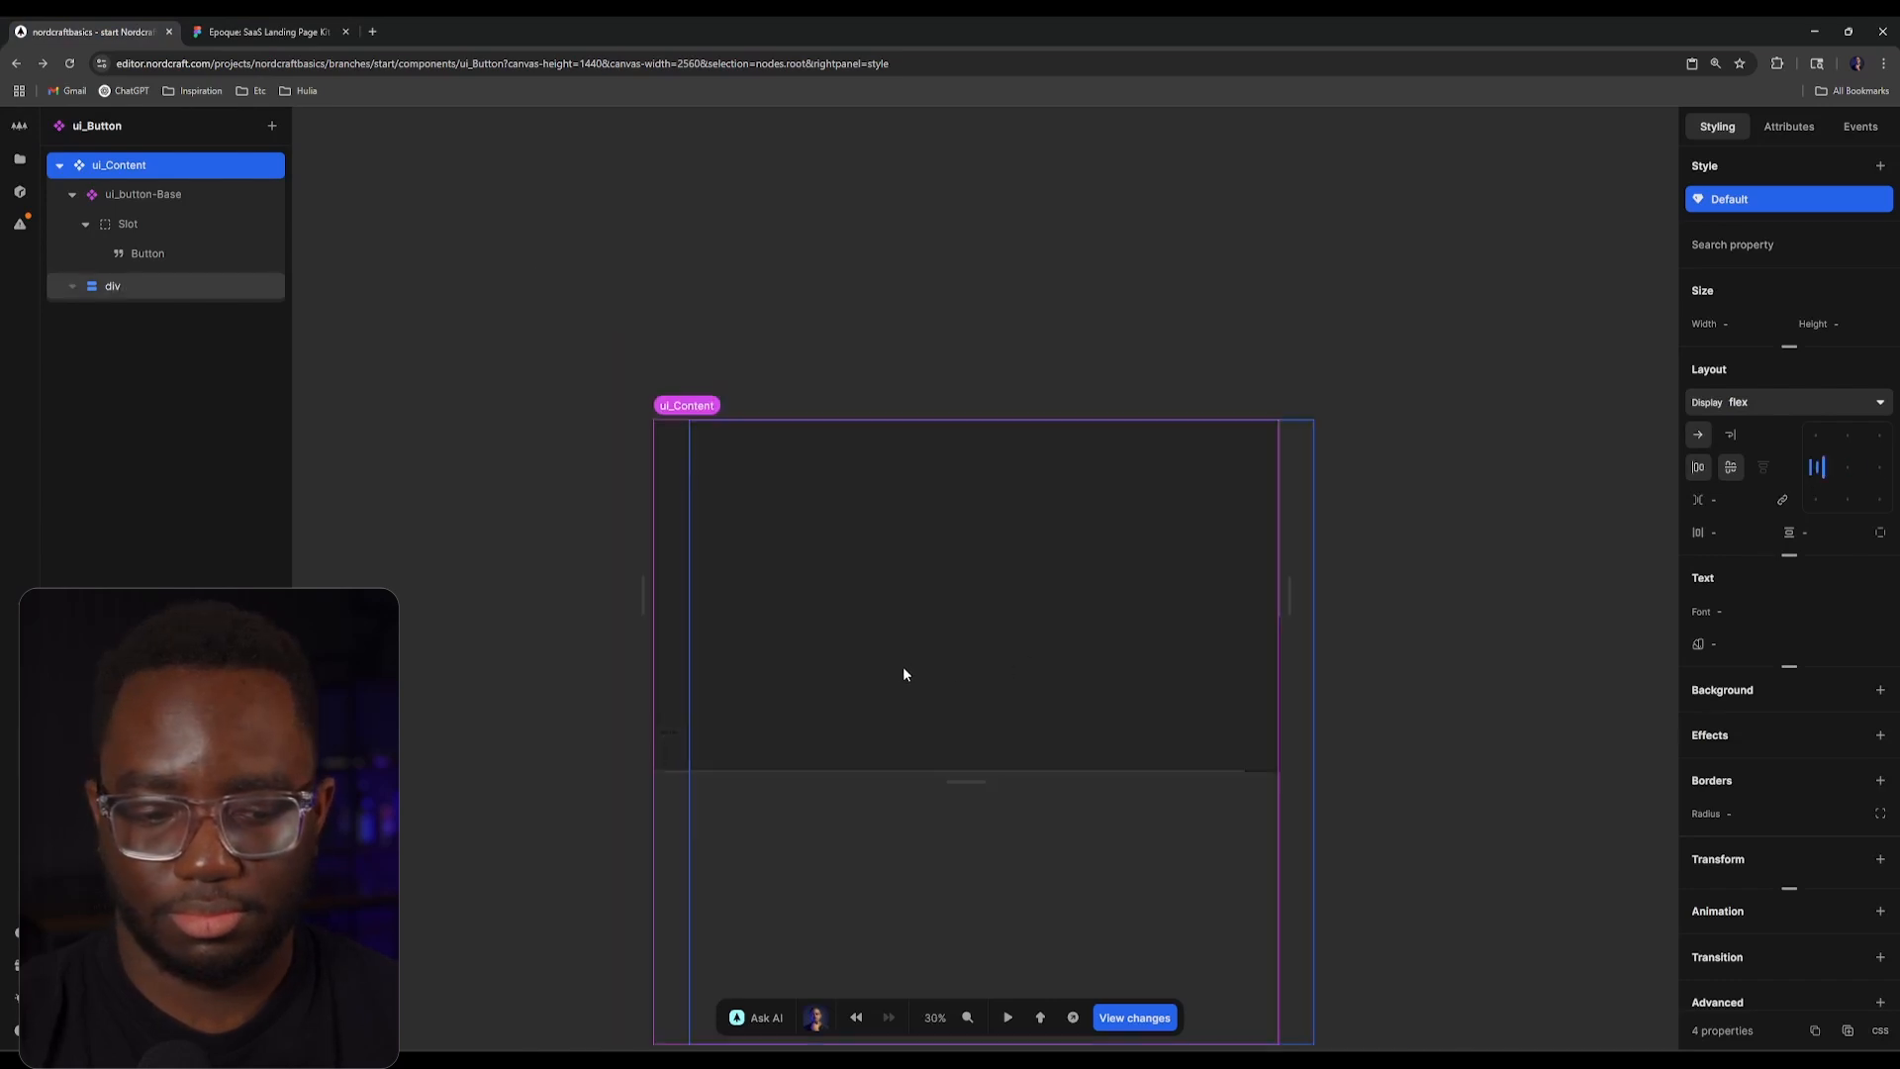
scroll(891, 539, "down", 3)
left_click(911, 471)
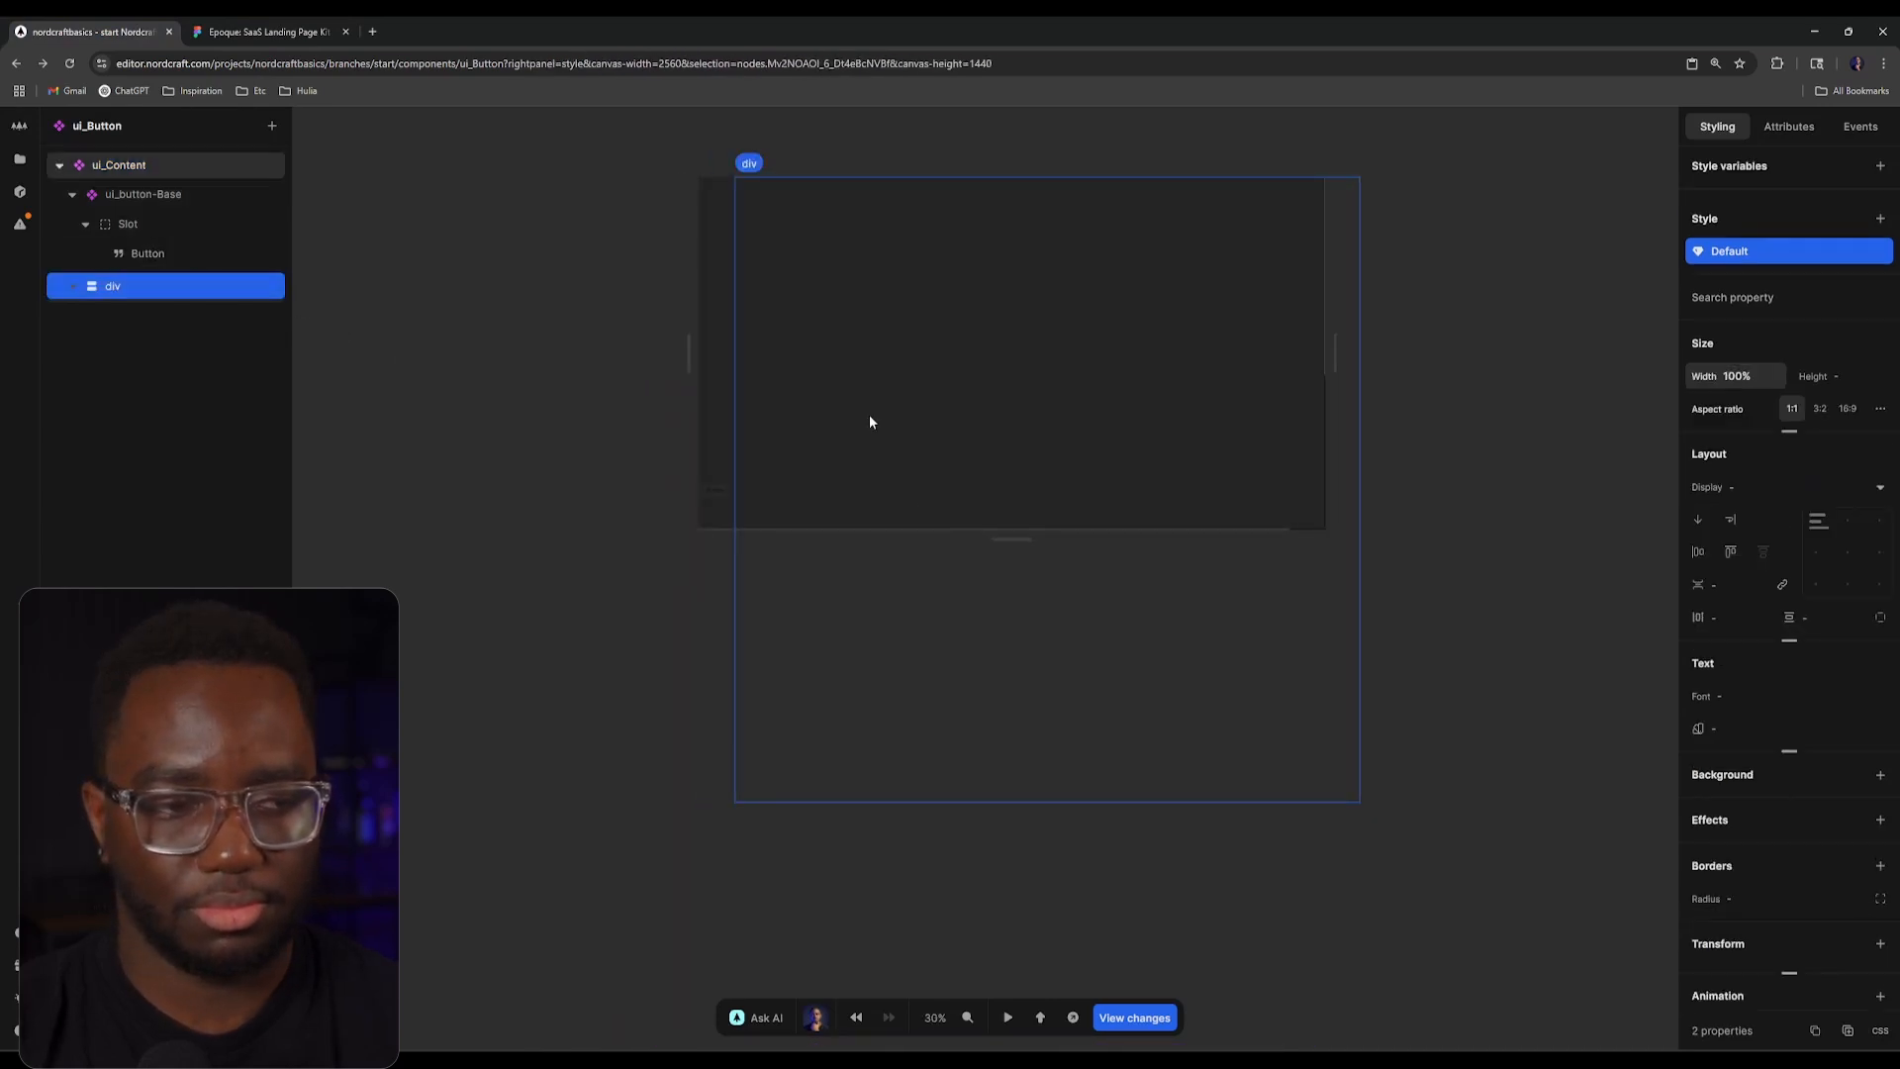
key("BackSpace")
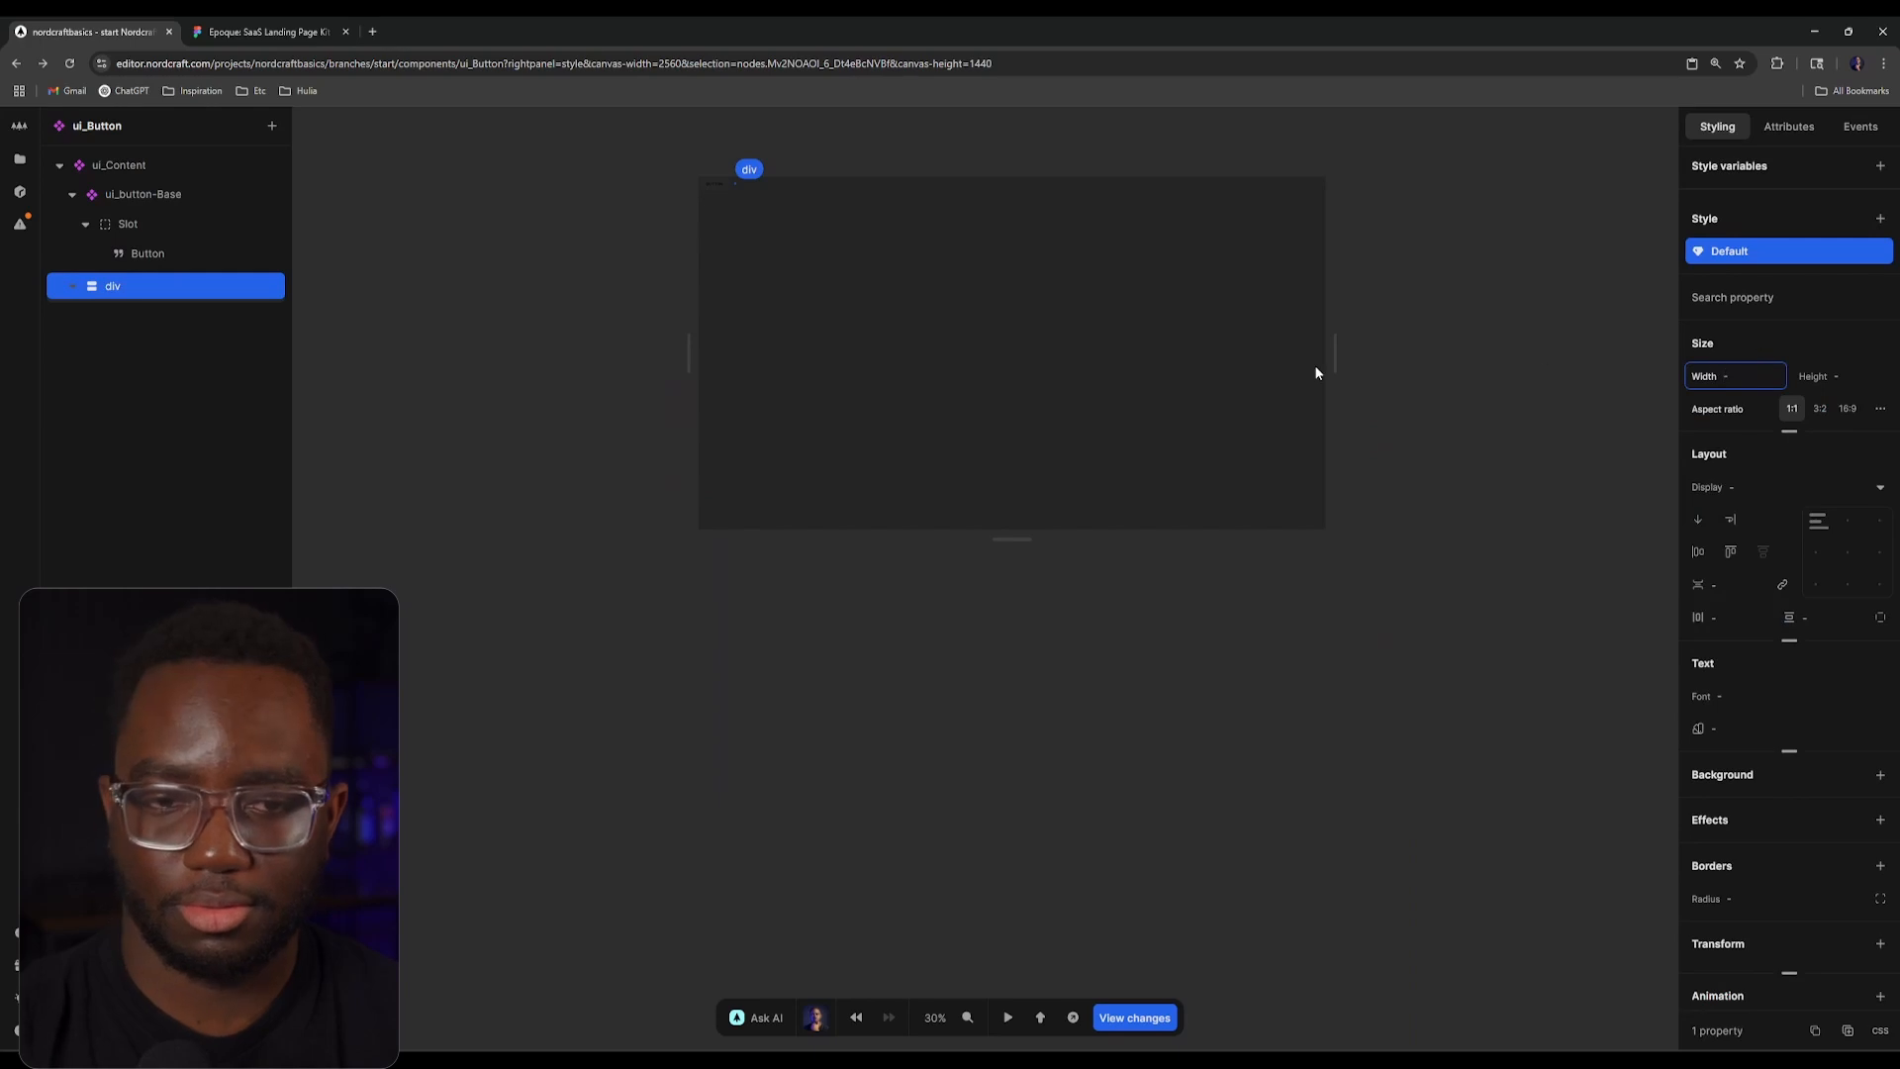
scroll(1310, 370, "up", 5)
left_click(1862, 374)
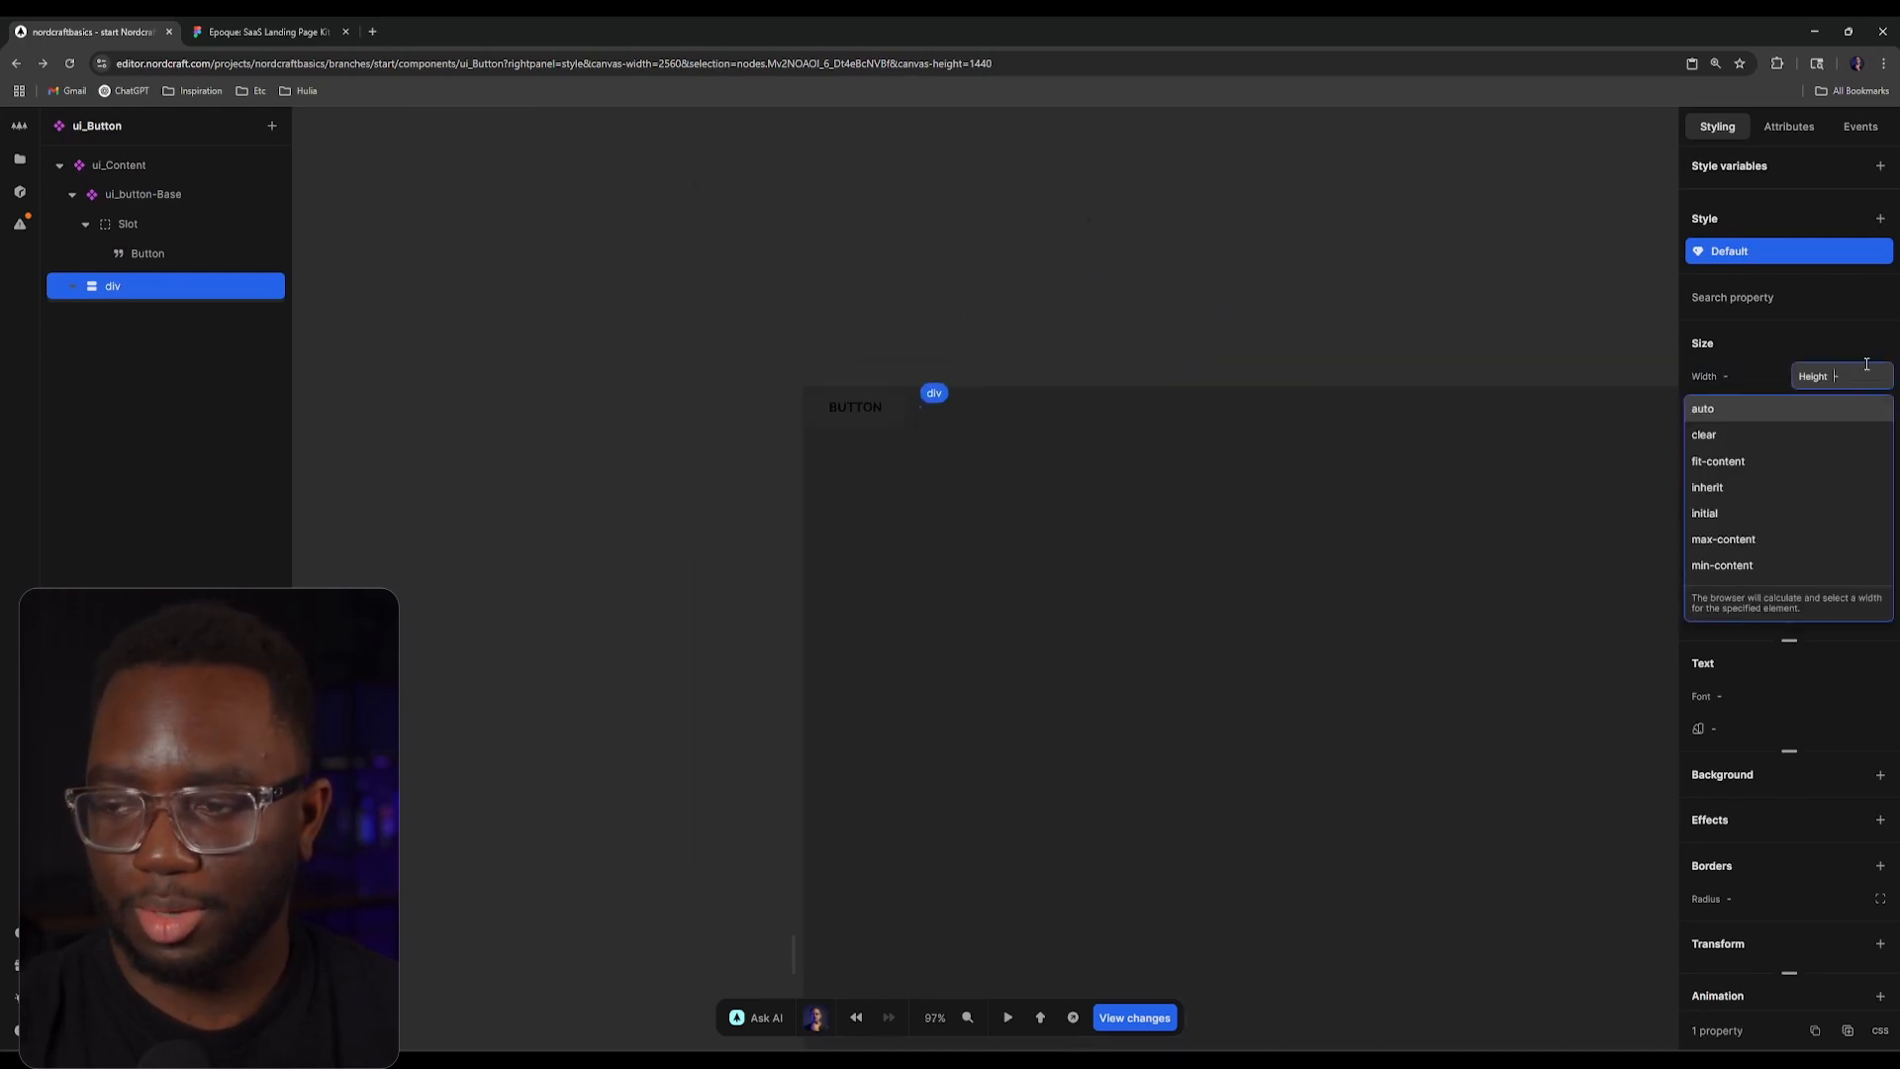
type("100%")
key("Return")
left_click(1036, 578)
scroll(1037, 578, "up", 3)
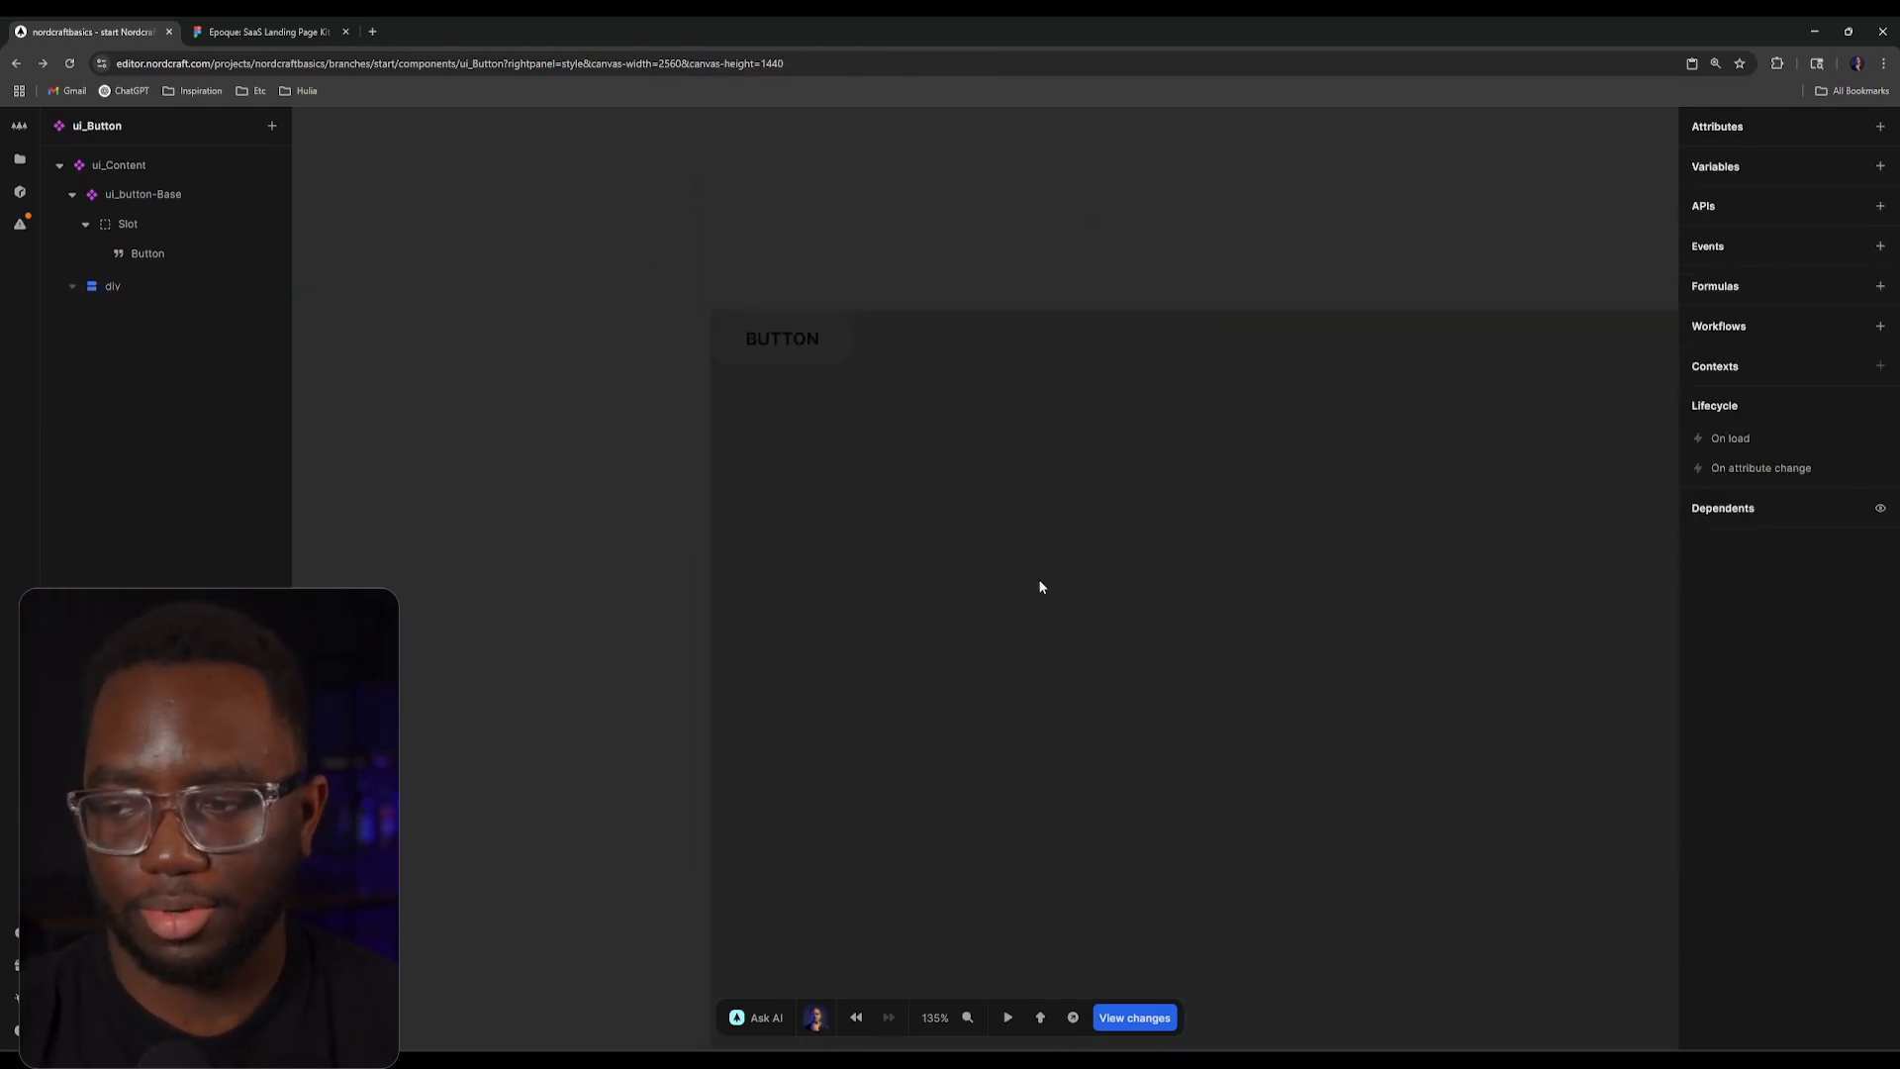
left_click(744, 312)
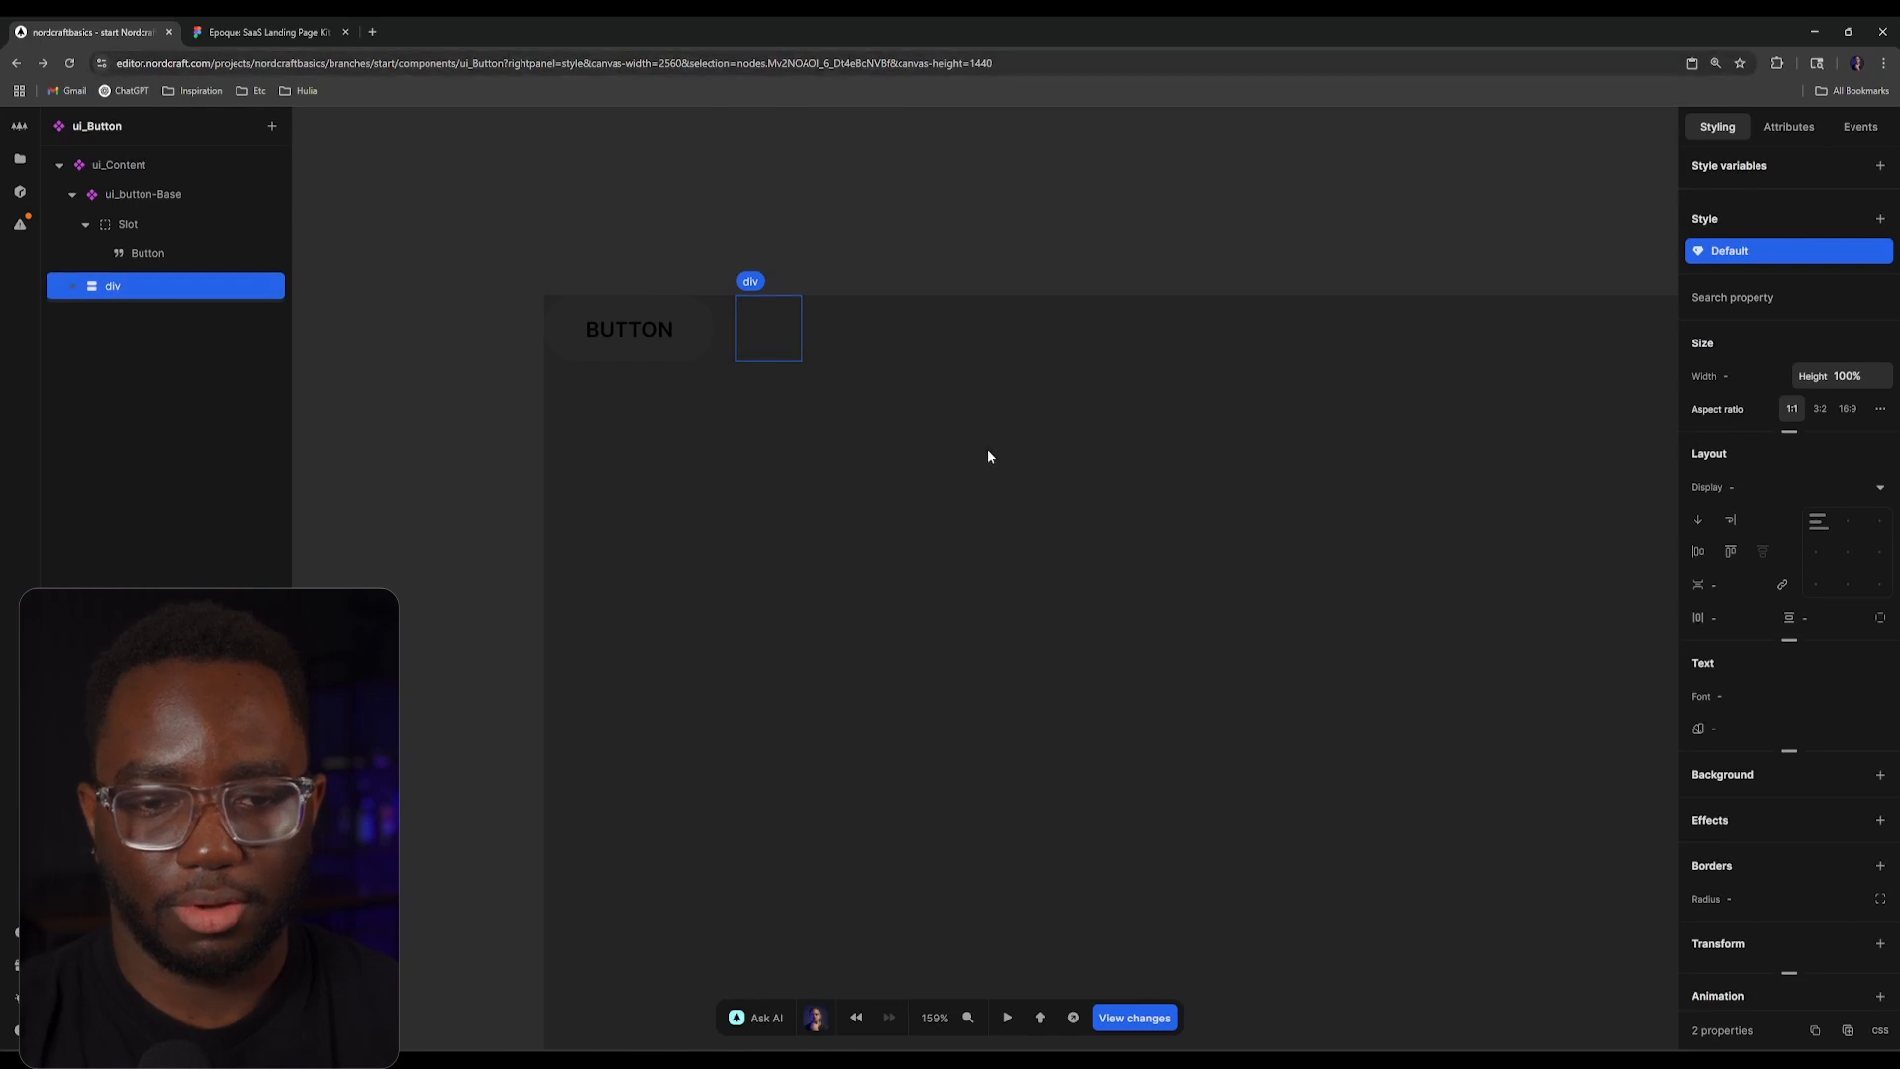
Step: Switch to Figma, detach the Primary/Royal Blue variable from the round arrow element's fill to get its hex code, and return to Nordcraft
key("ctrl+Tab")
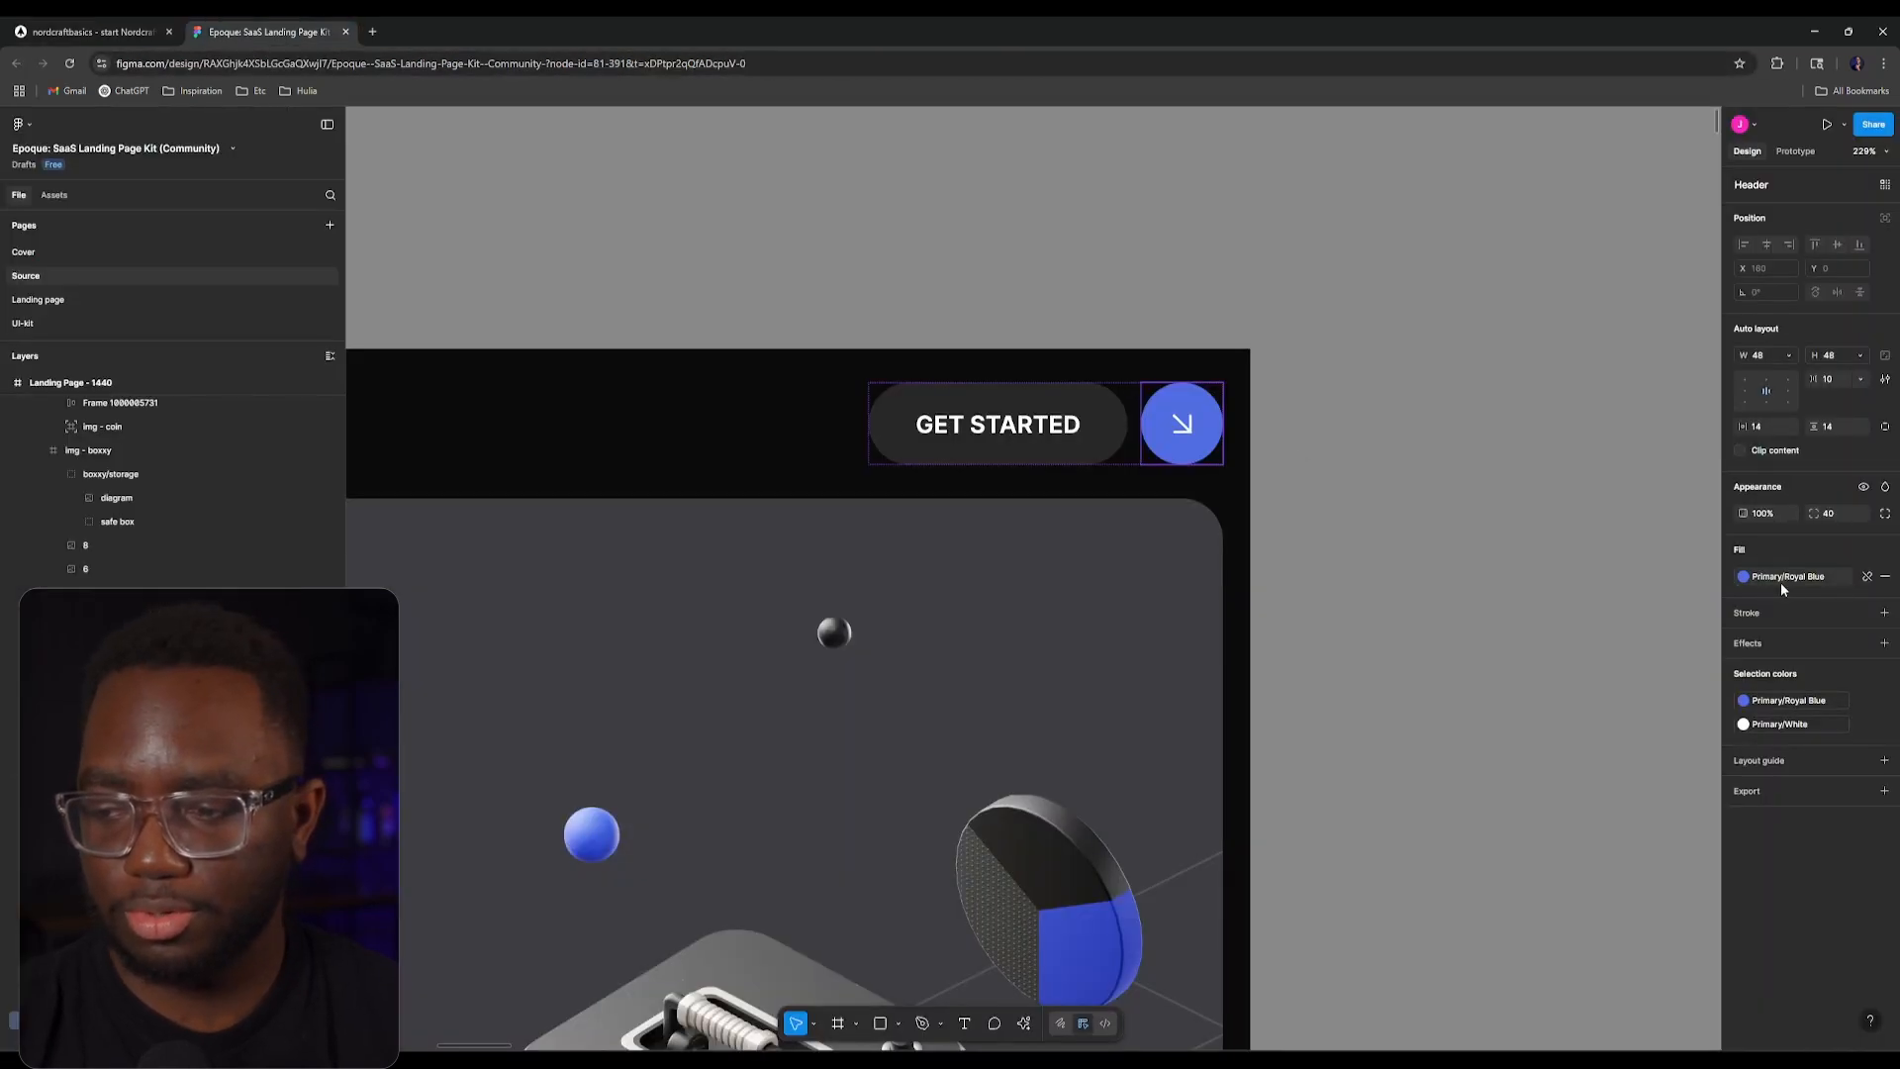
left_click(1866, 581)
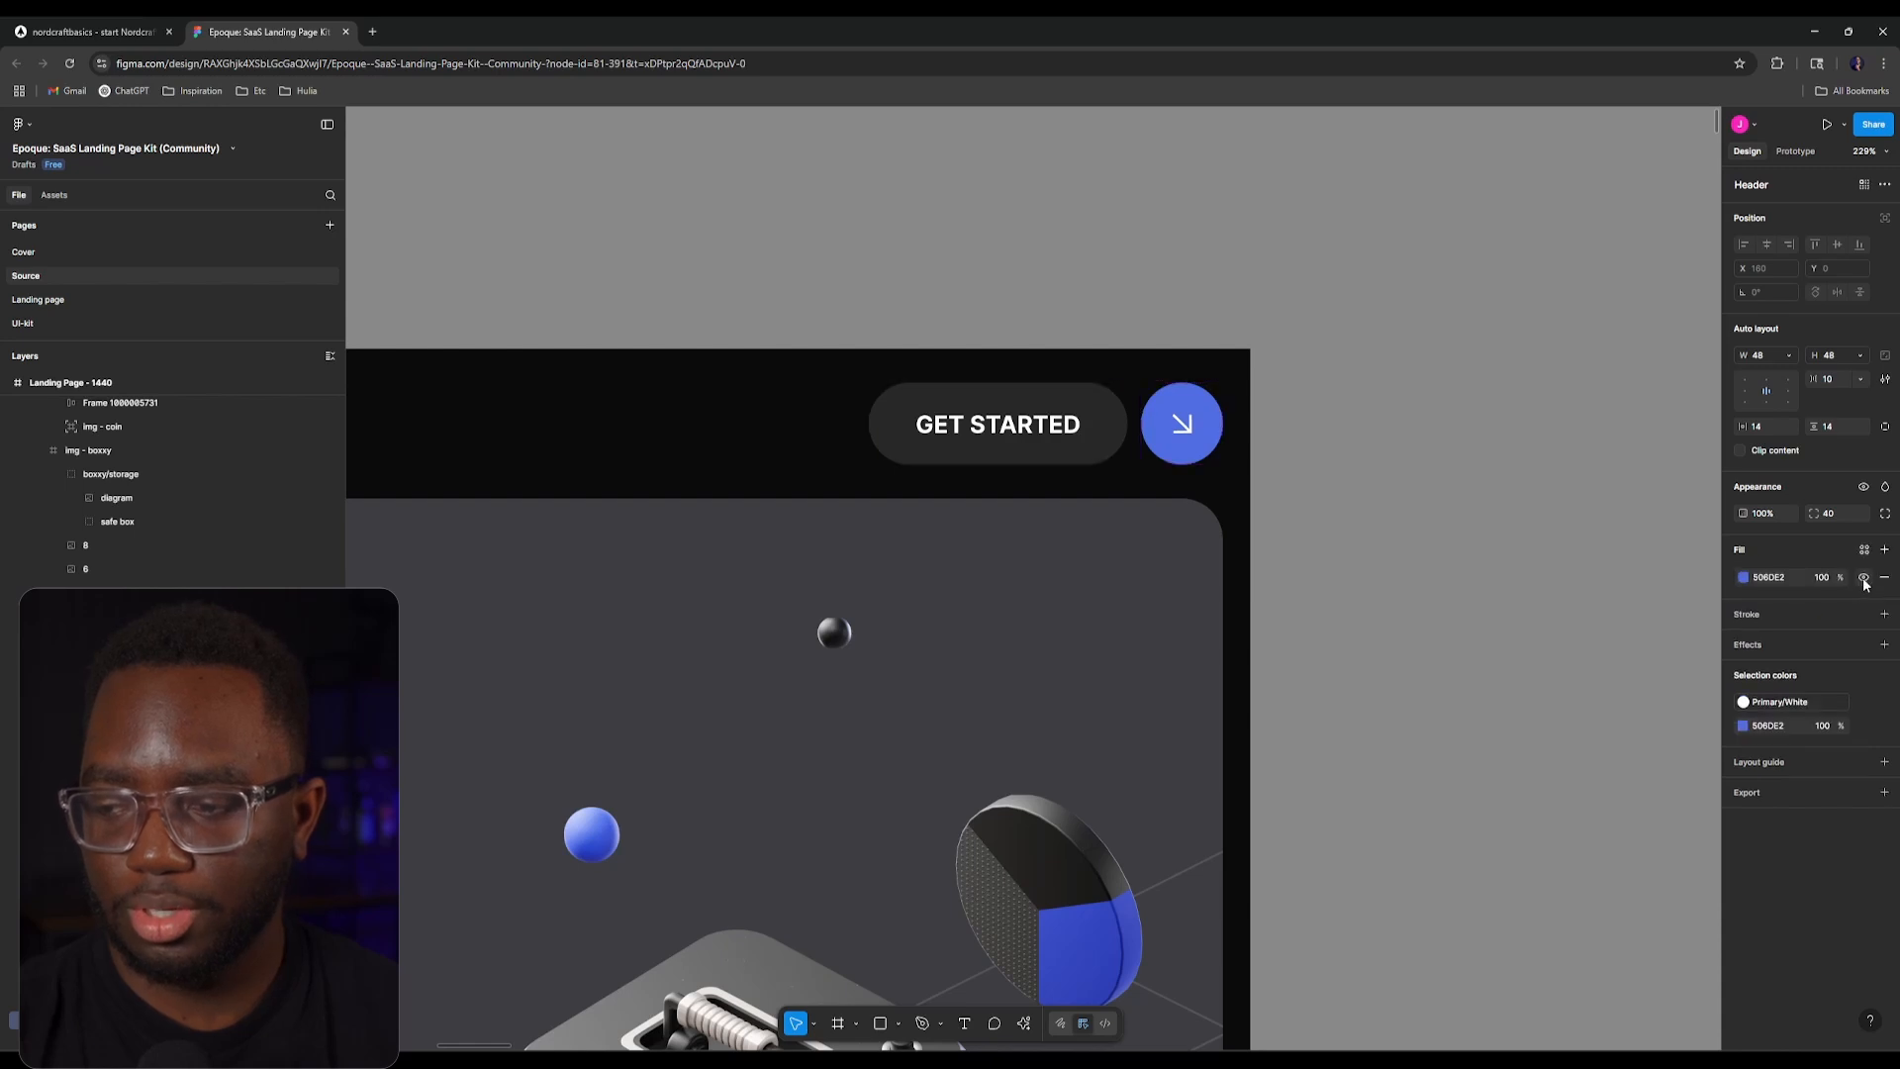
left_click(88, 31)
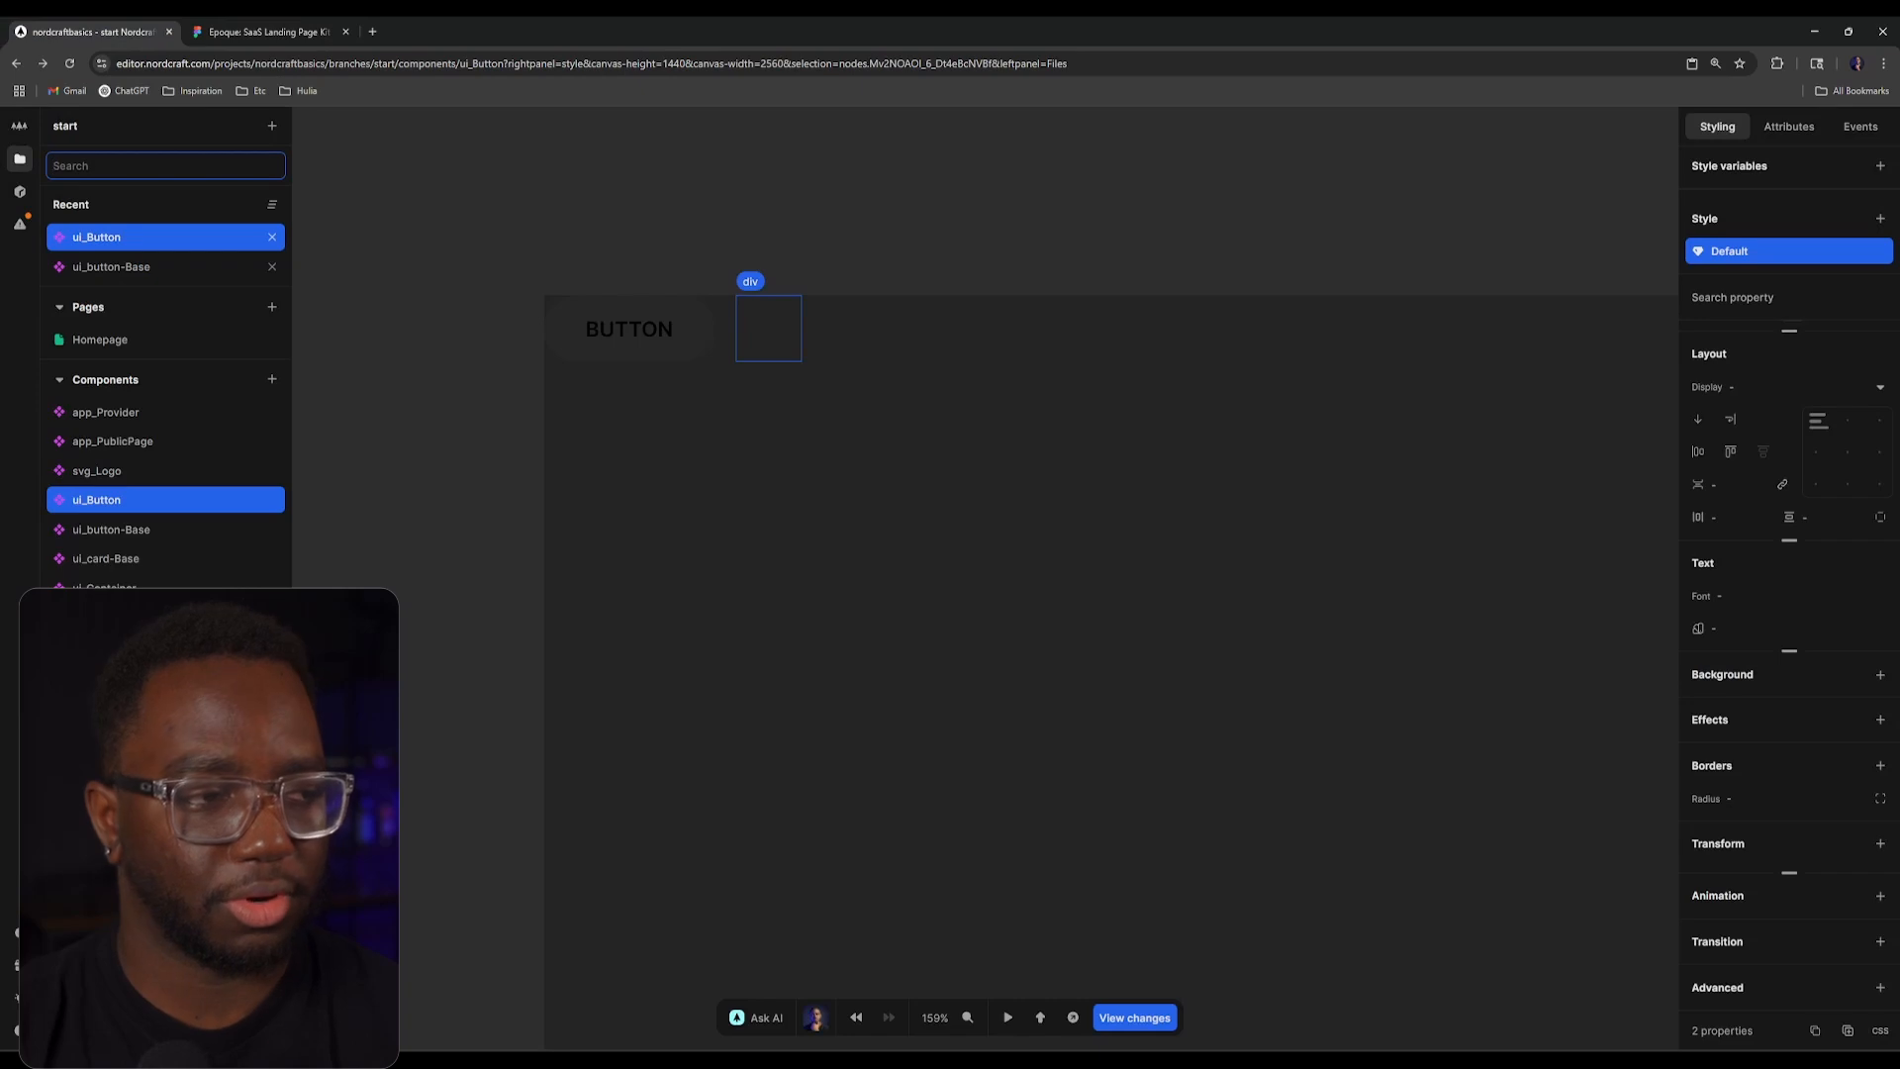
Step: Add a color named brand-primary to the brand group of the Default theme
left_click(109, 841)
scroll(777, 623, "down", 10)
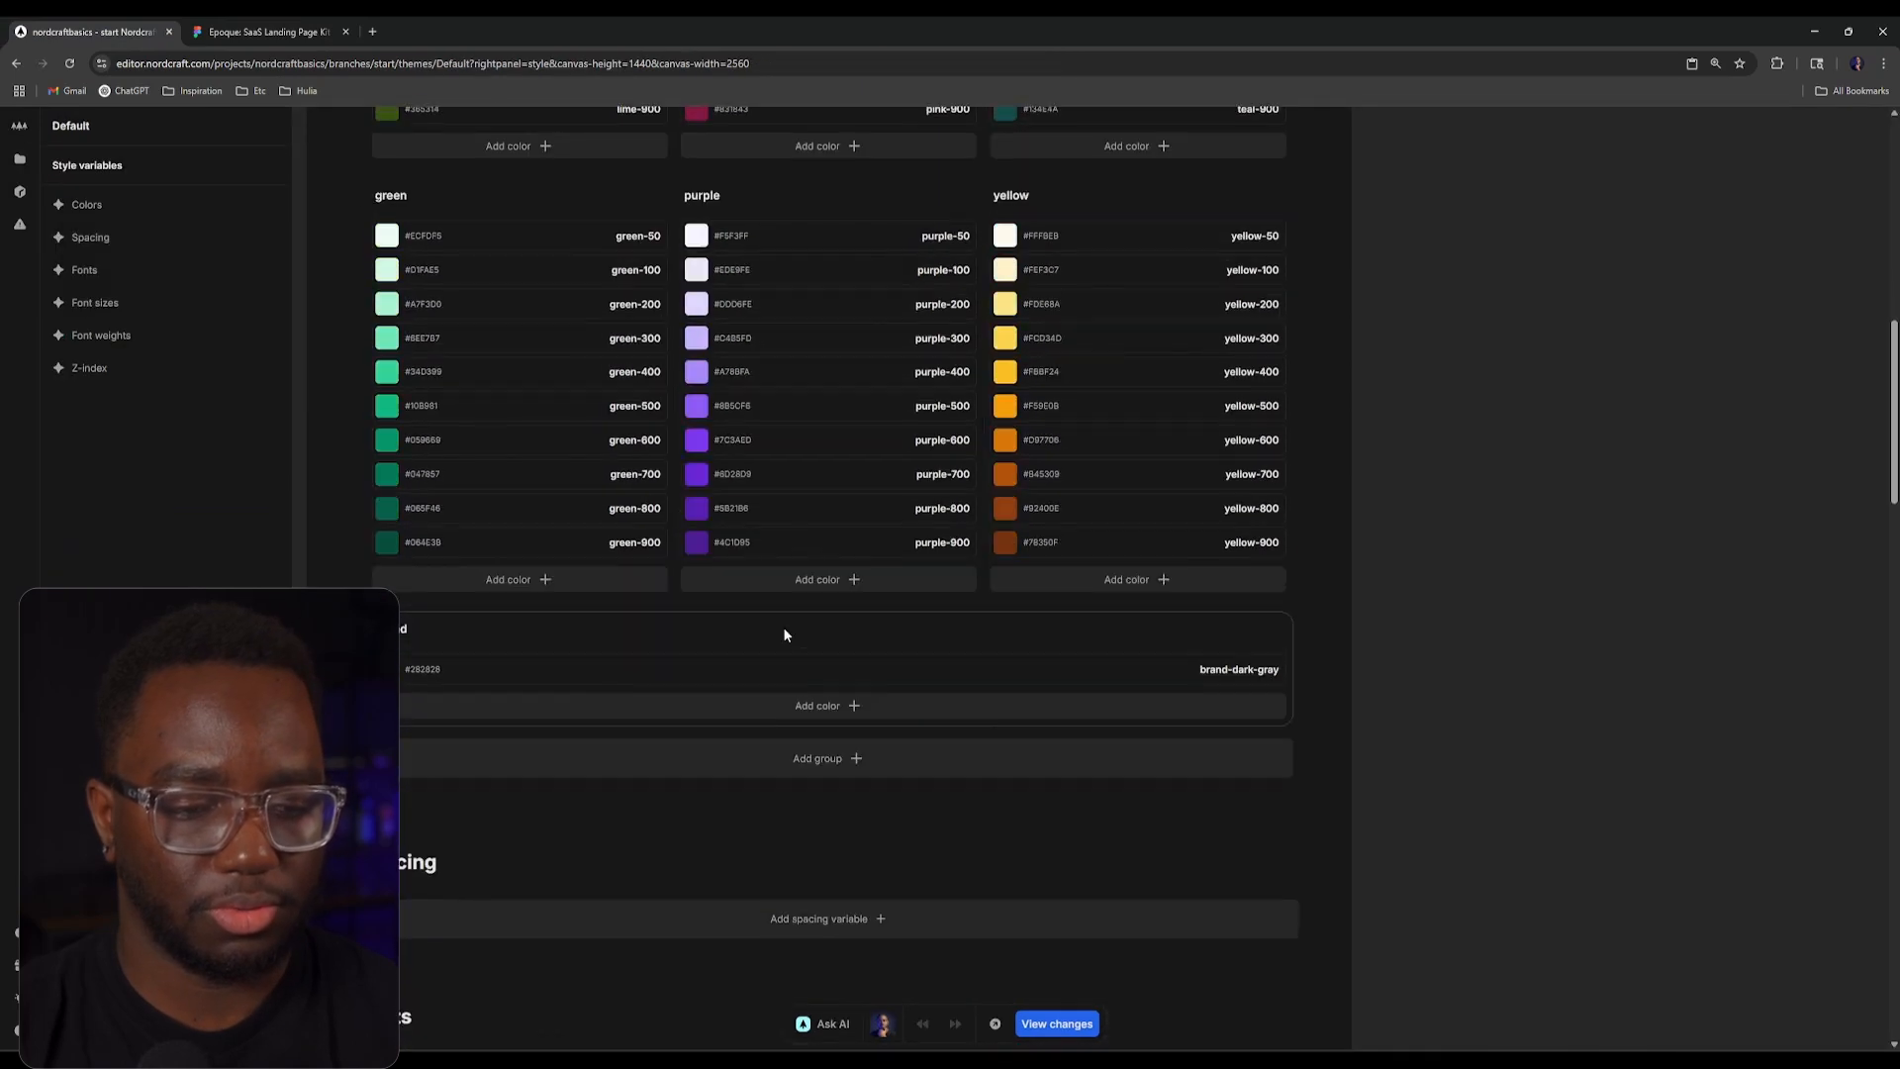
left_click(744, 699)
type("brand-primary")
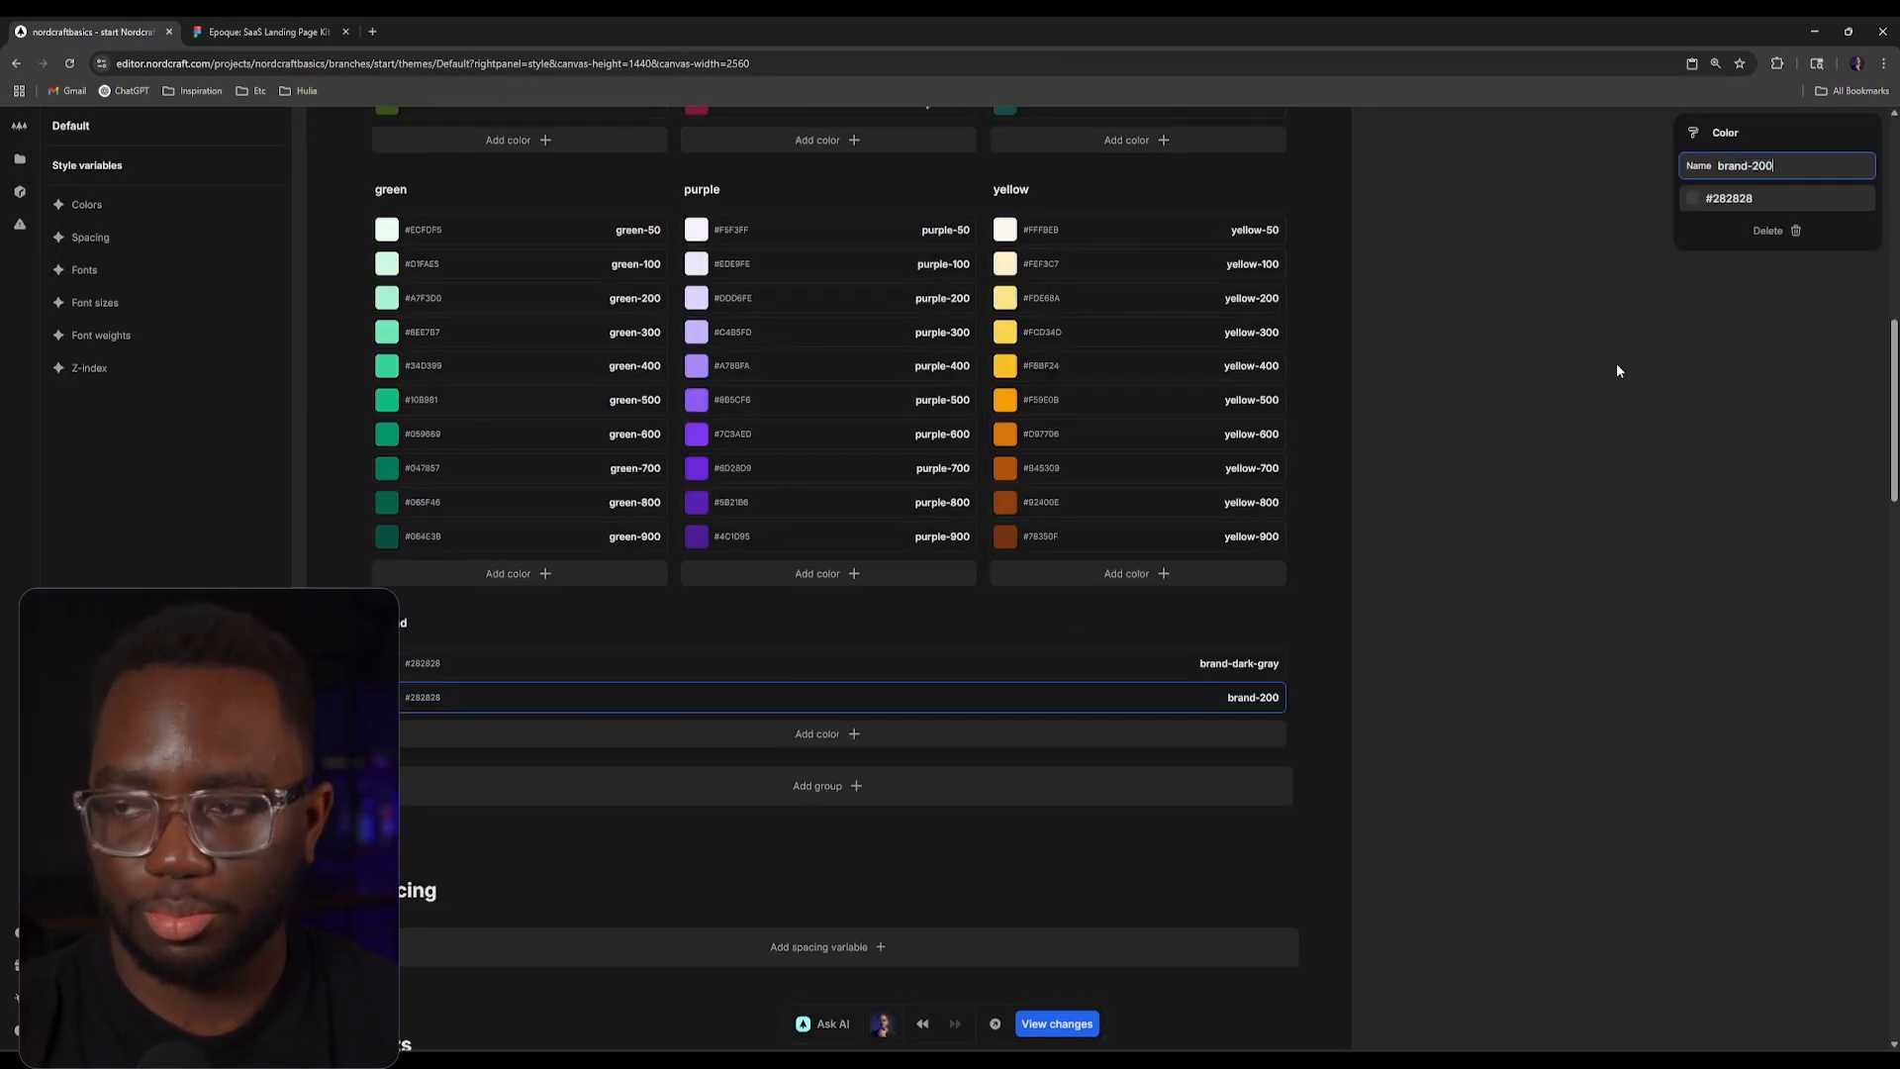
Step: Set the brand-primary color value to #506DE2
left_click(1734, 201)
left_click(1729, 201)
left_click(1597, 245)
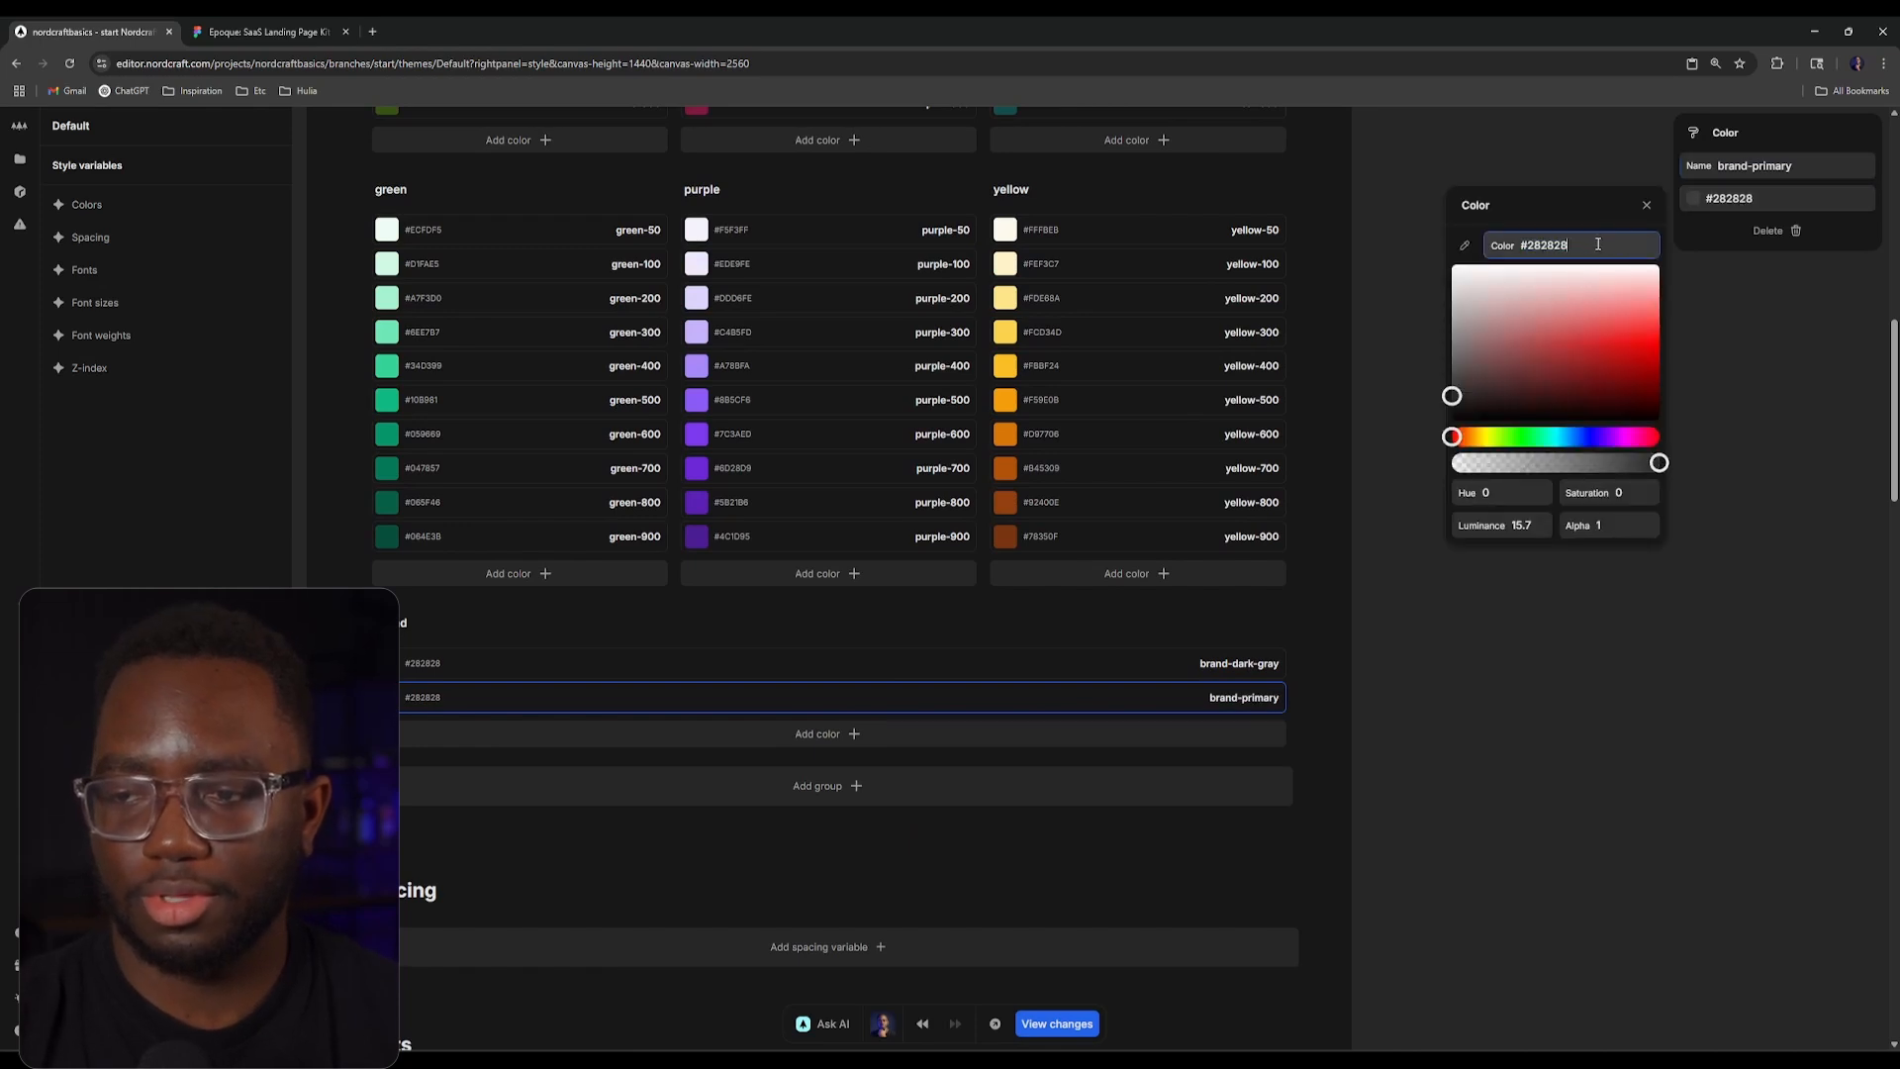
double_click(1546, 247)
type("506DE2")
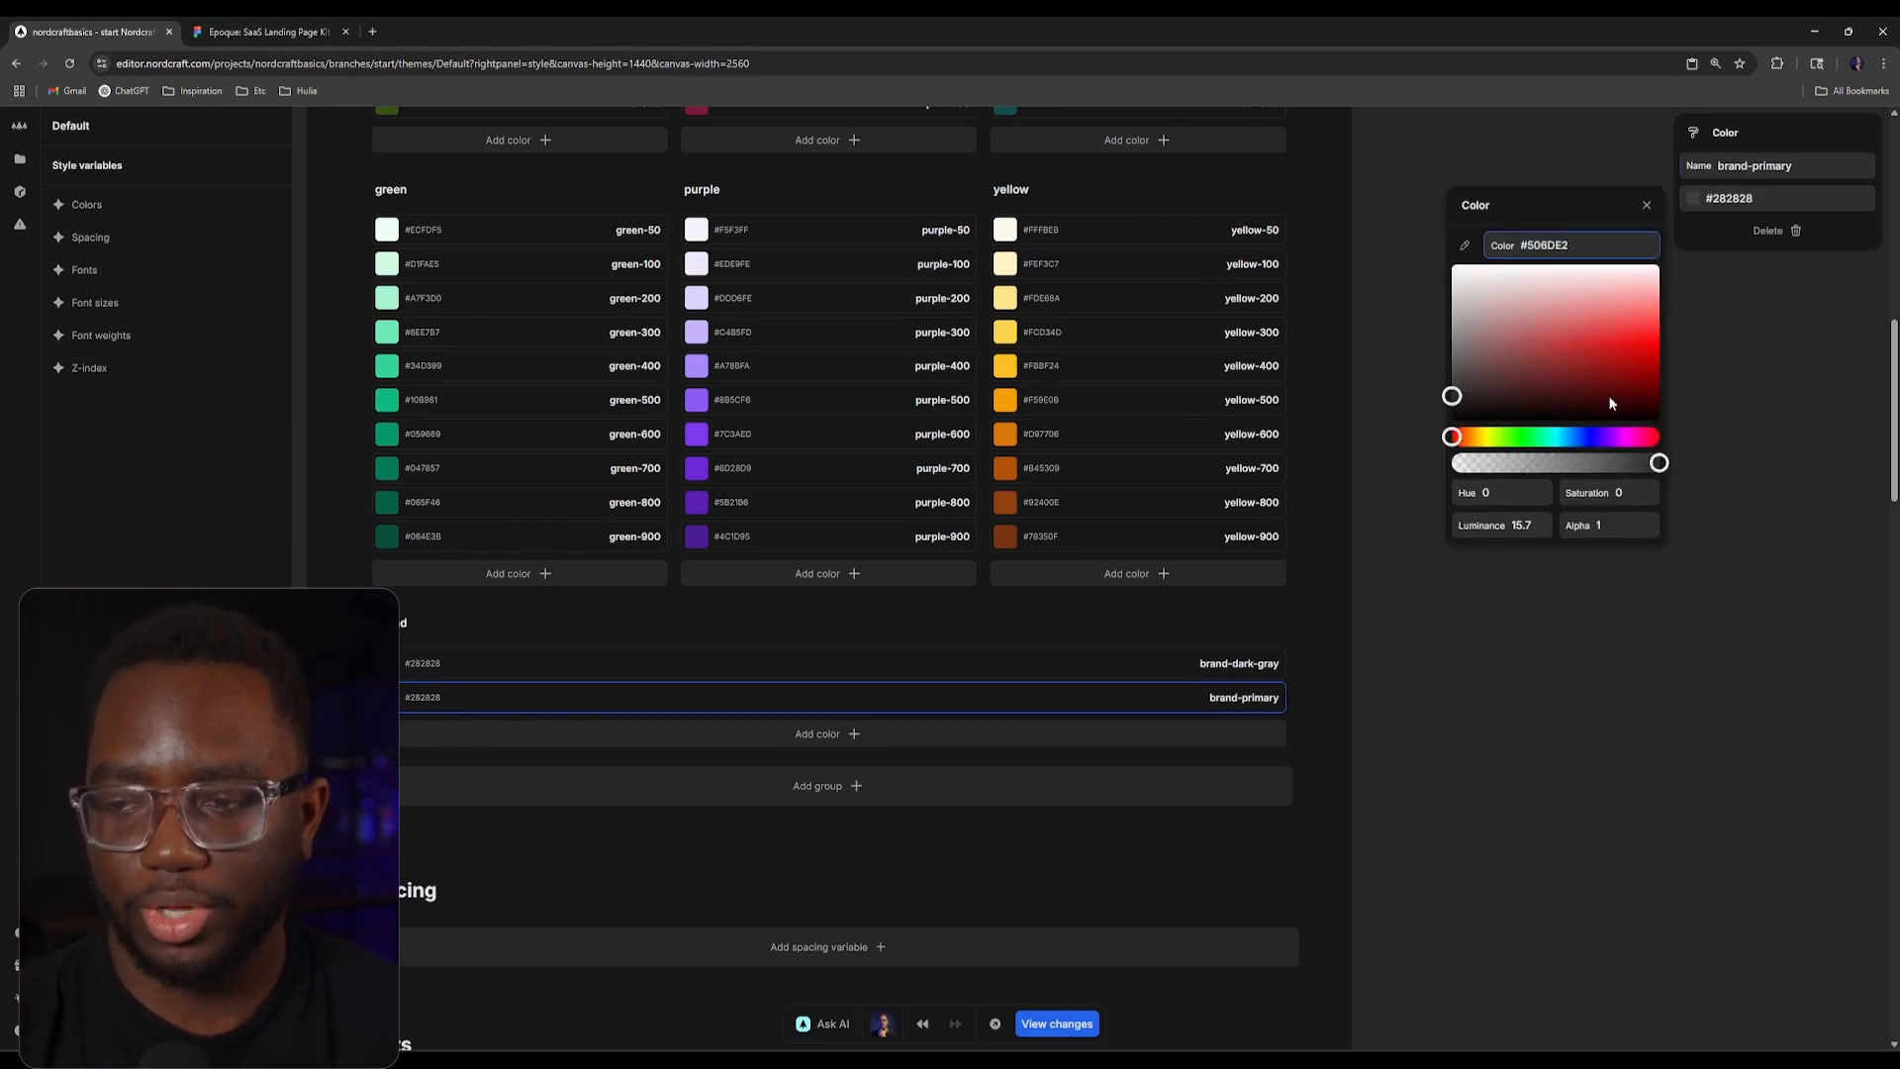
key("Return")
left_click(1645, 205)
left_click(1589, 243)
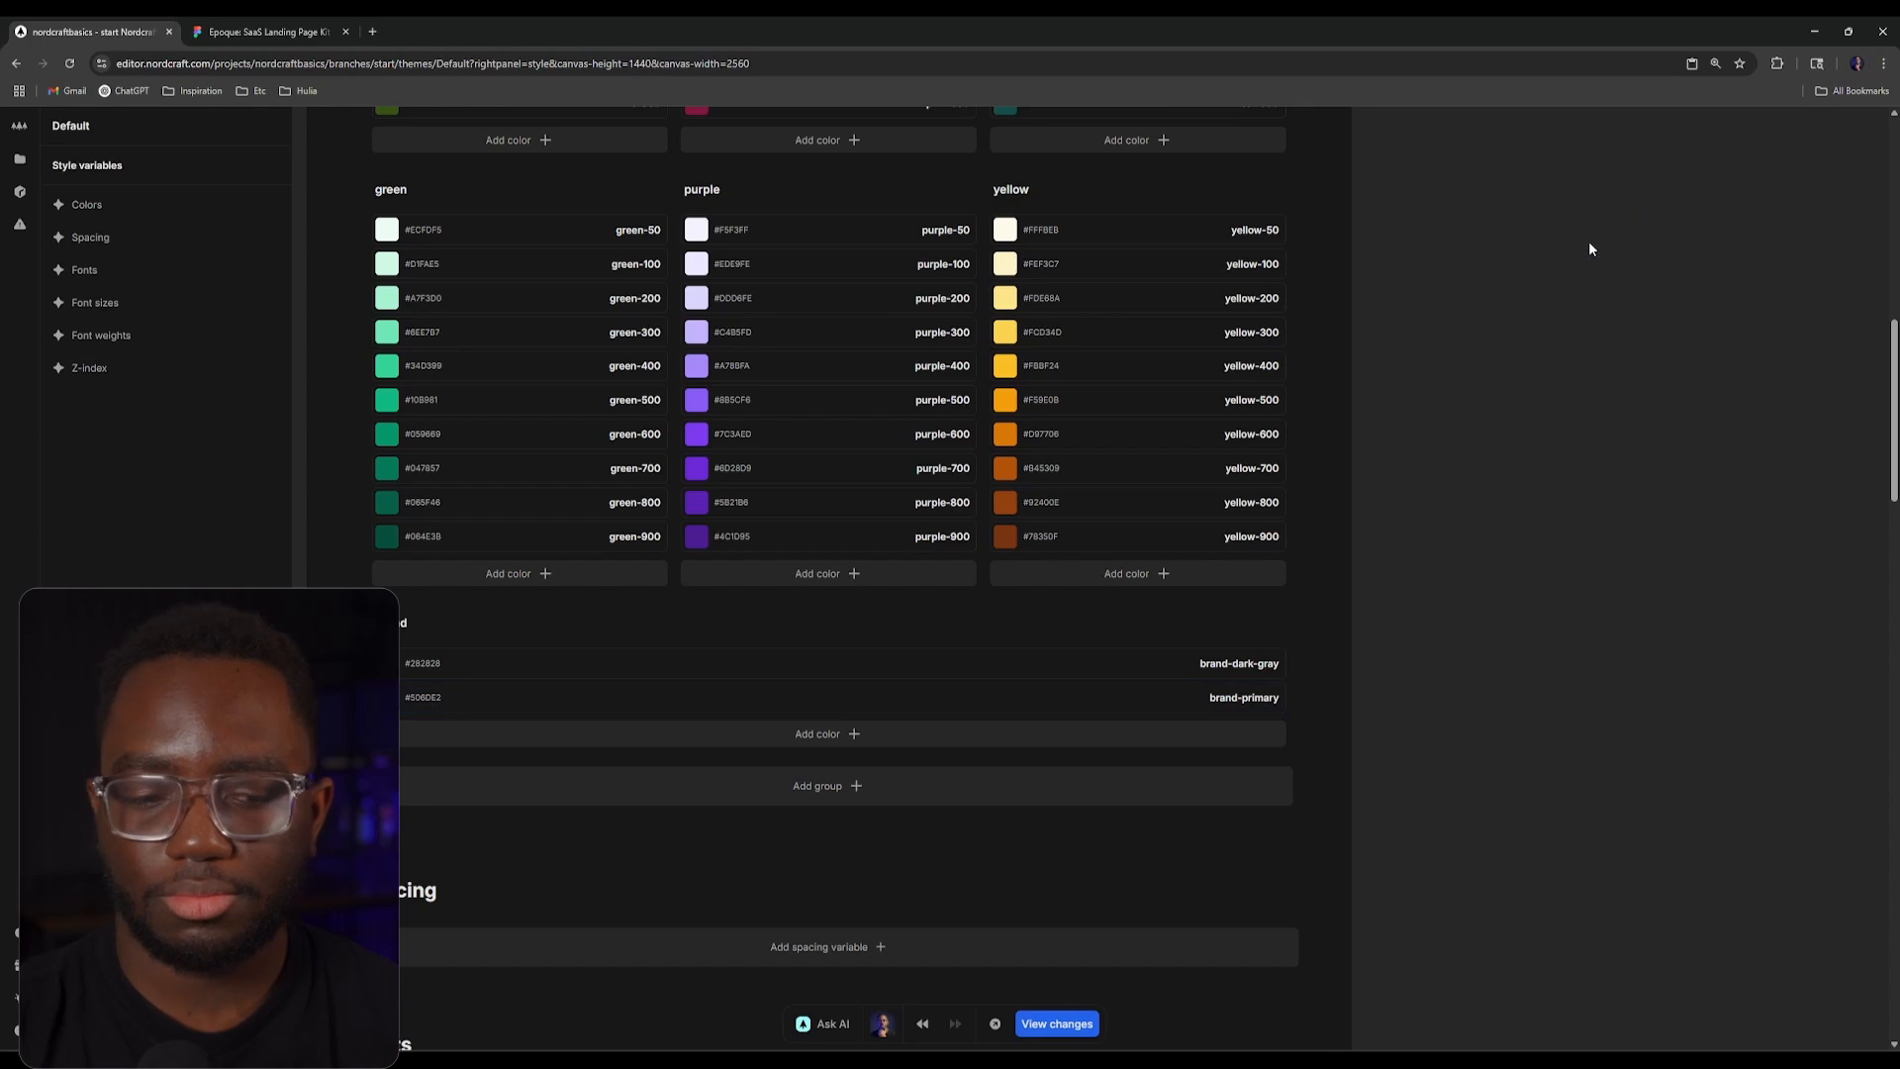
Step: Reopen ui_Button and give the div a --brand-primary background color
left_click(20, 158)
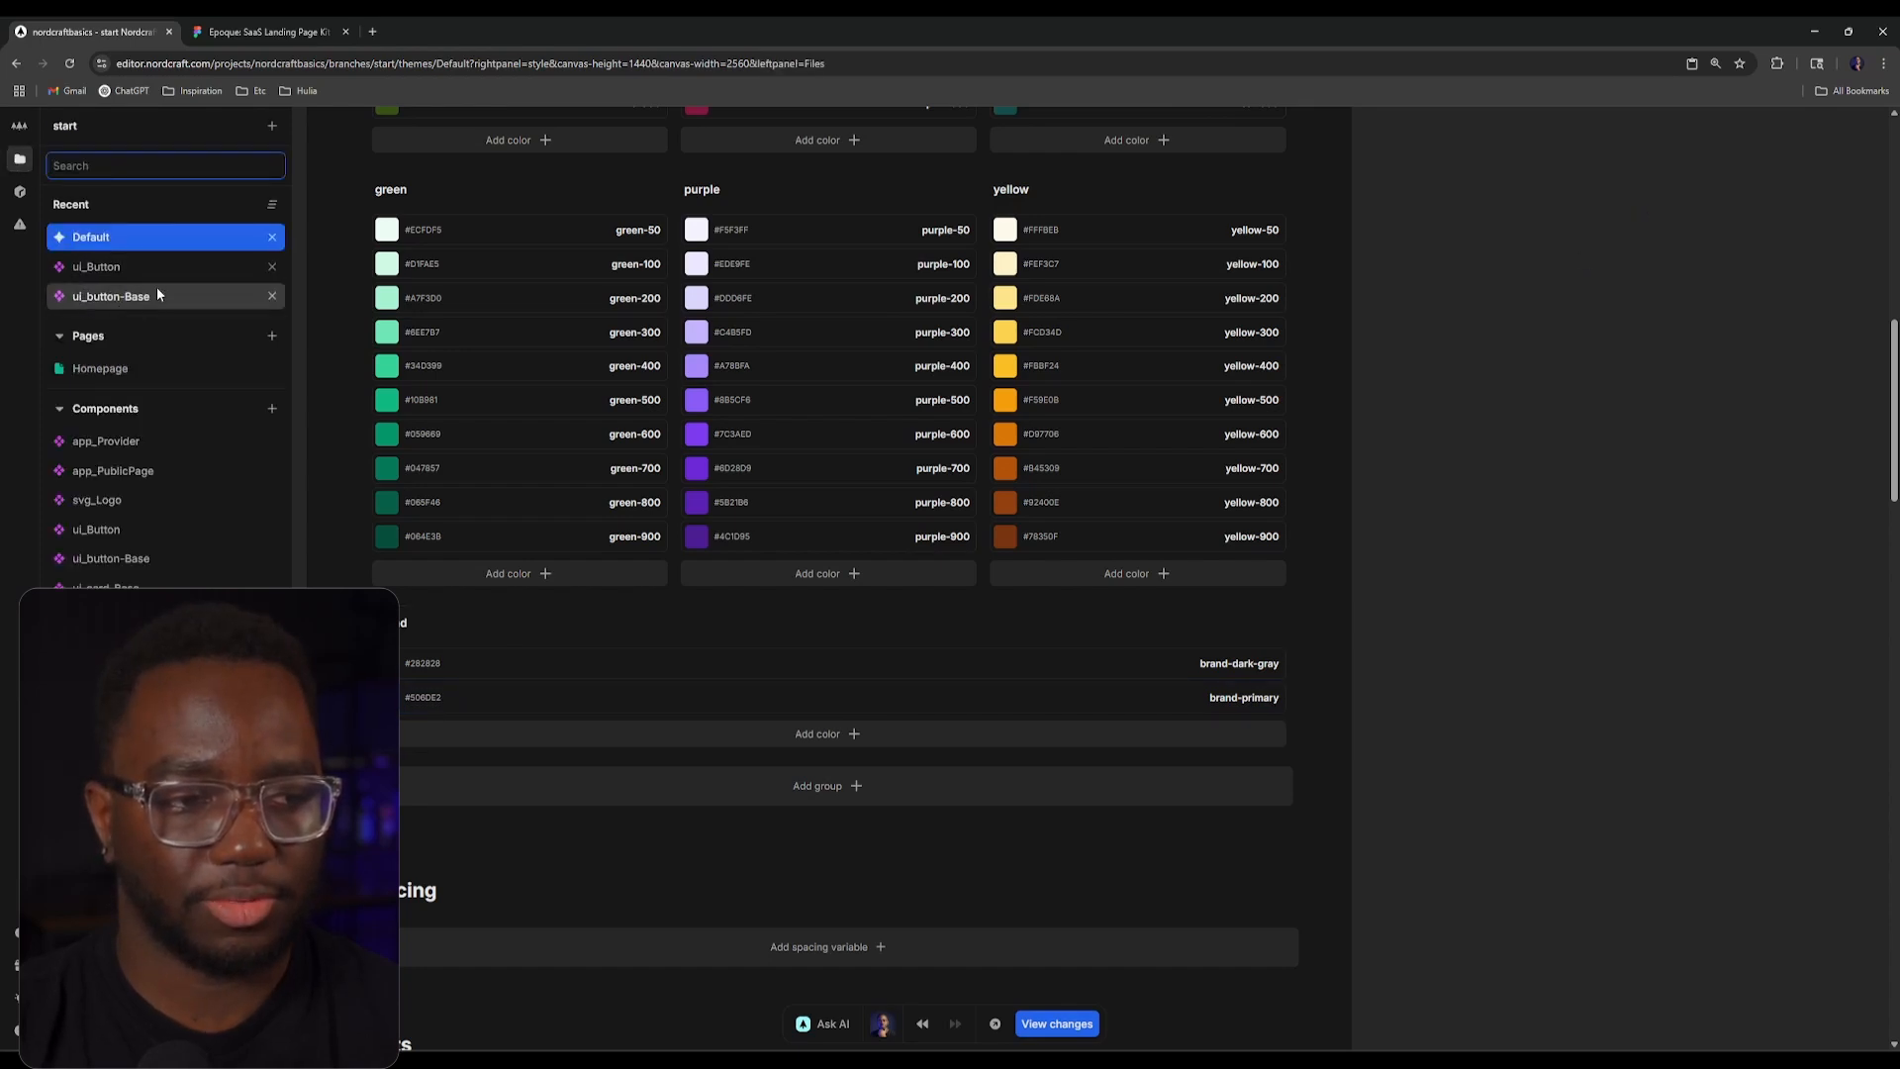
left_click(156, 268)
left_click(172, 284)
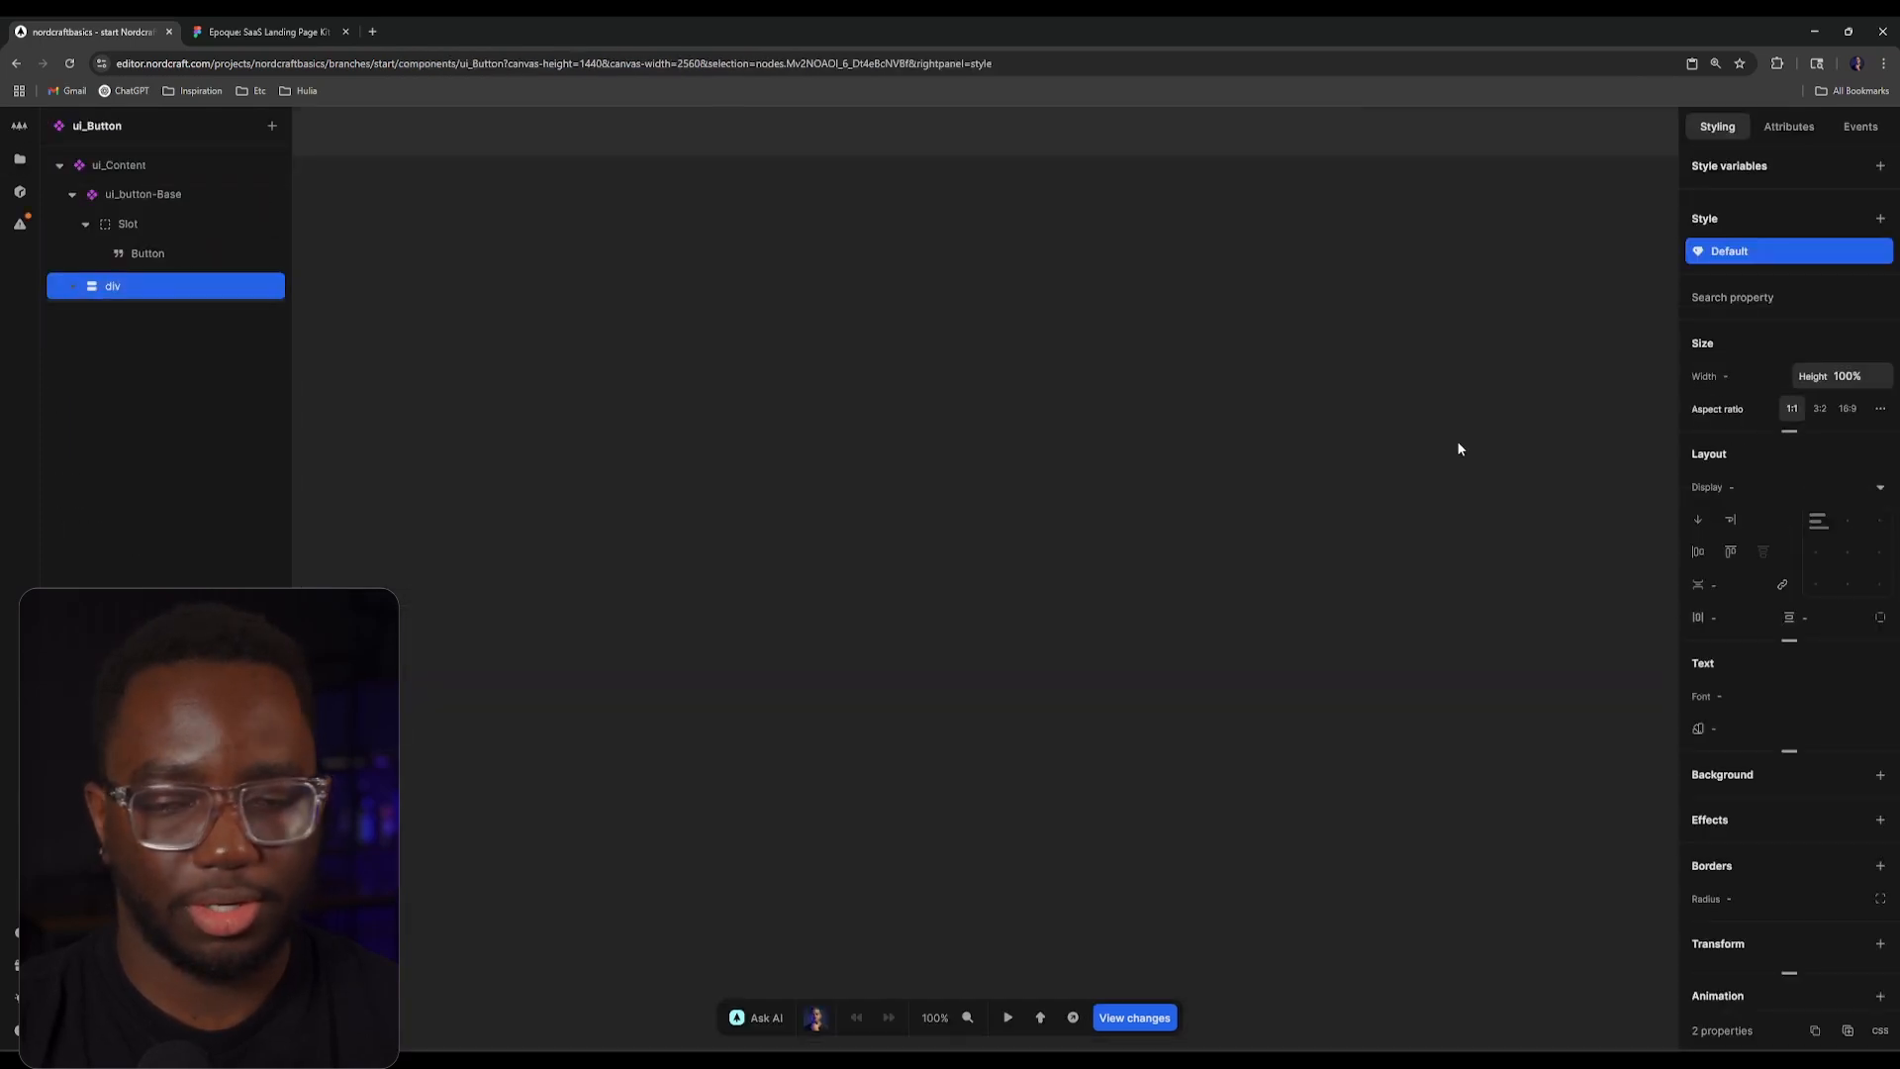
left_click(1879, 774)
type("b")
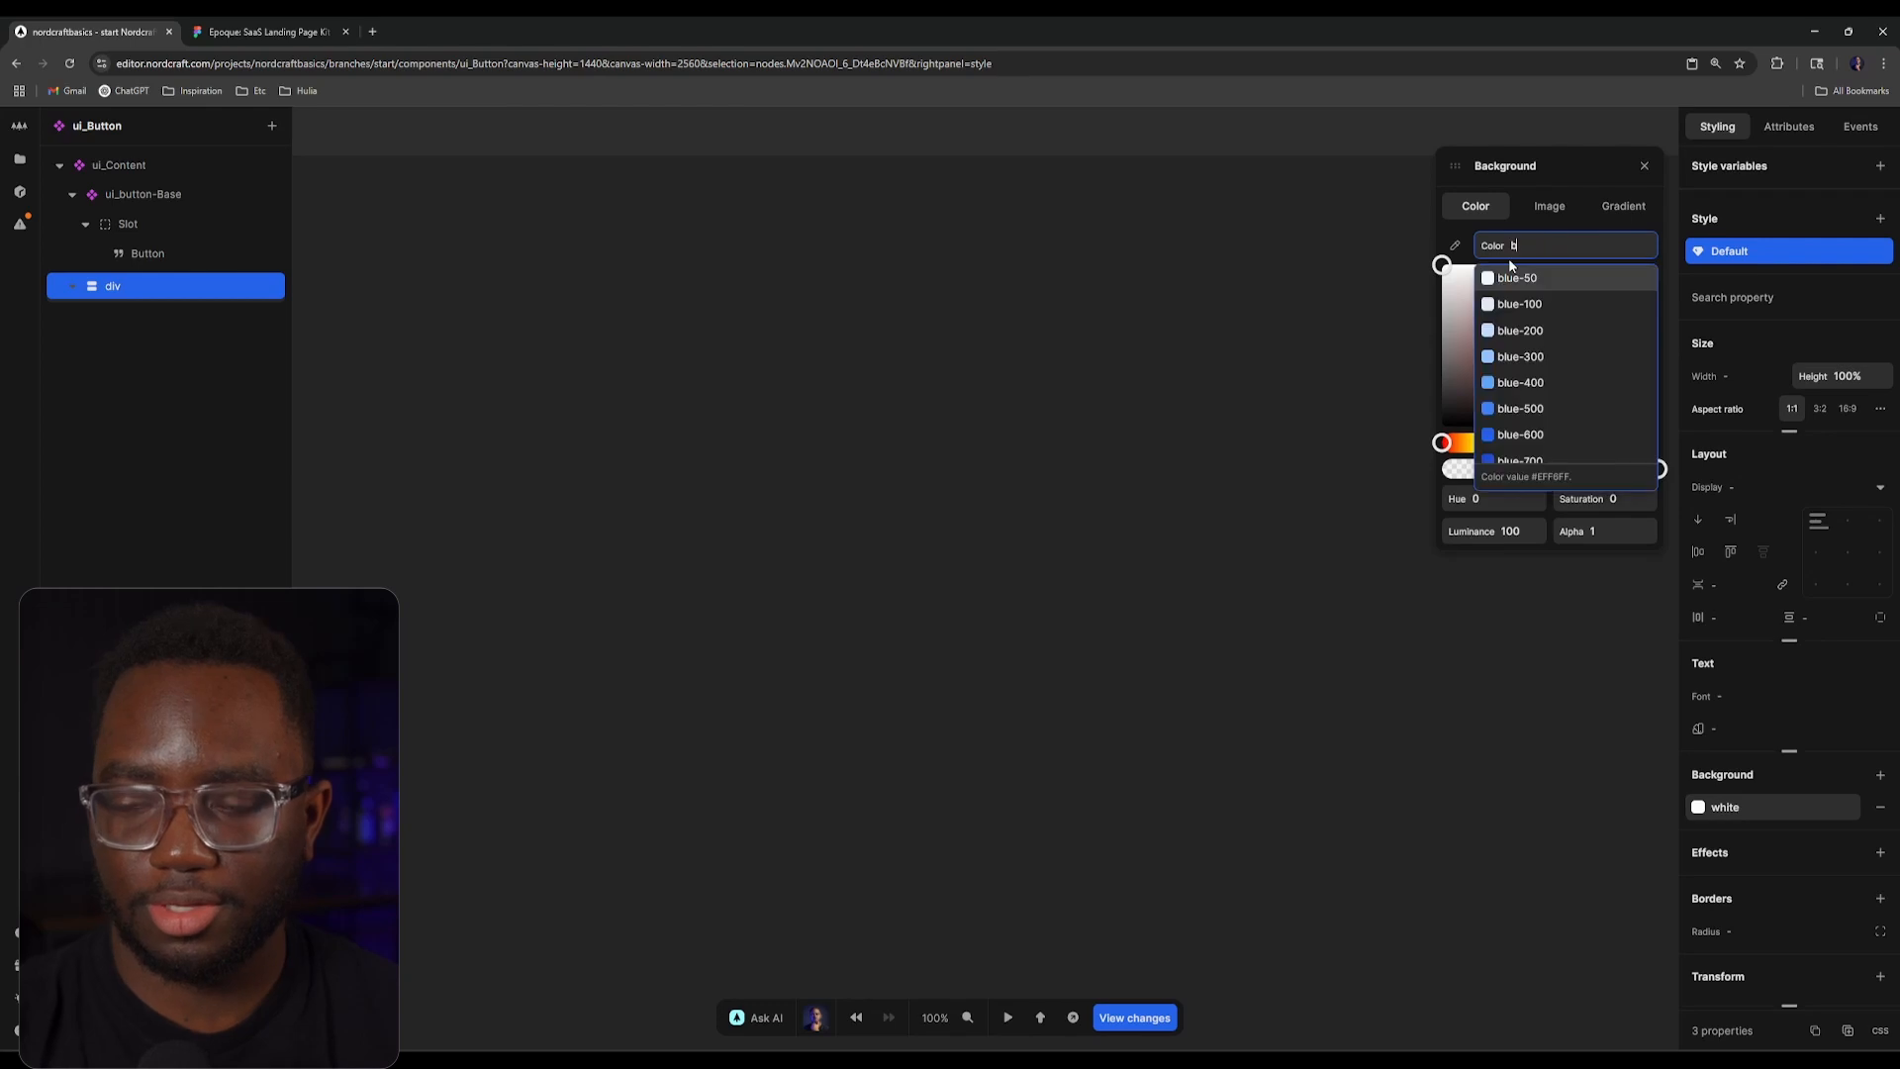
type("rand")
left_click(1571, 299)
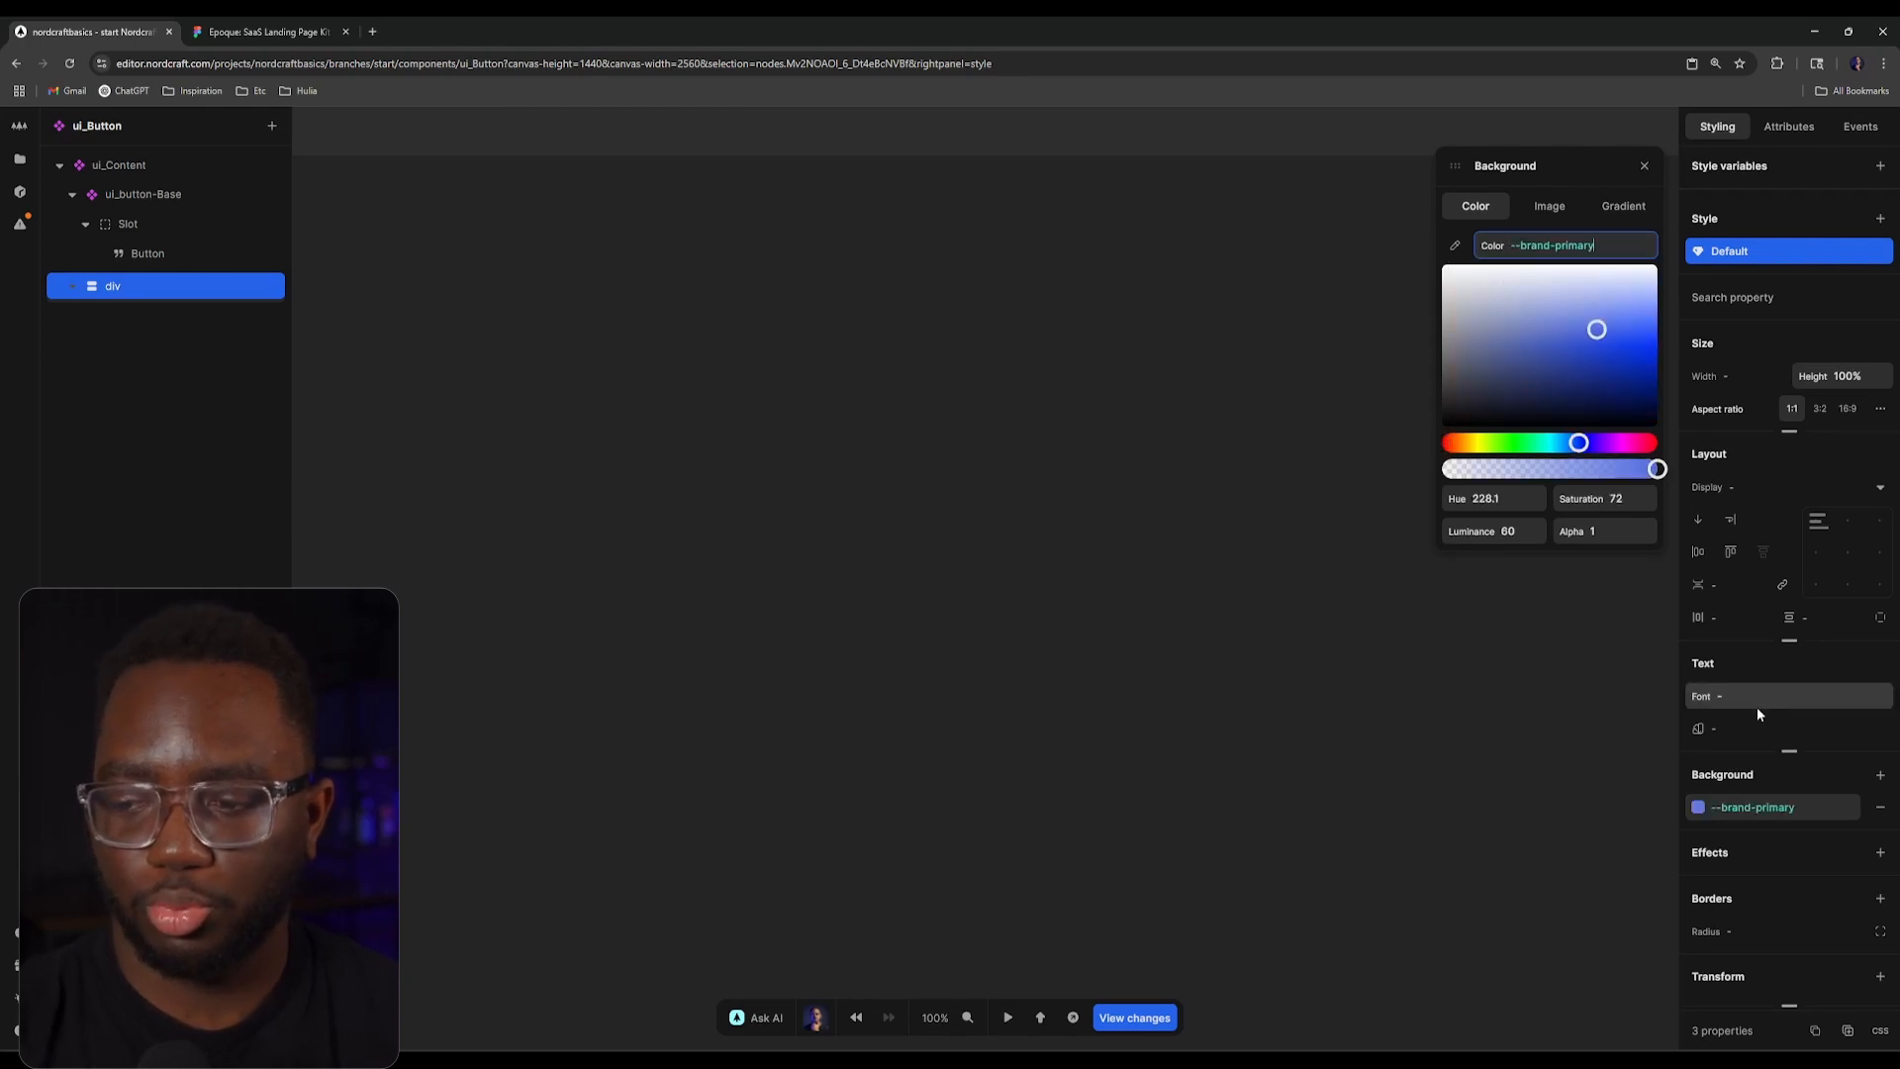
Step: Set the div's border radius to 100% and center its content in both directions with flex
left_click(1780, 931)
type("100%")
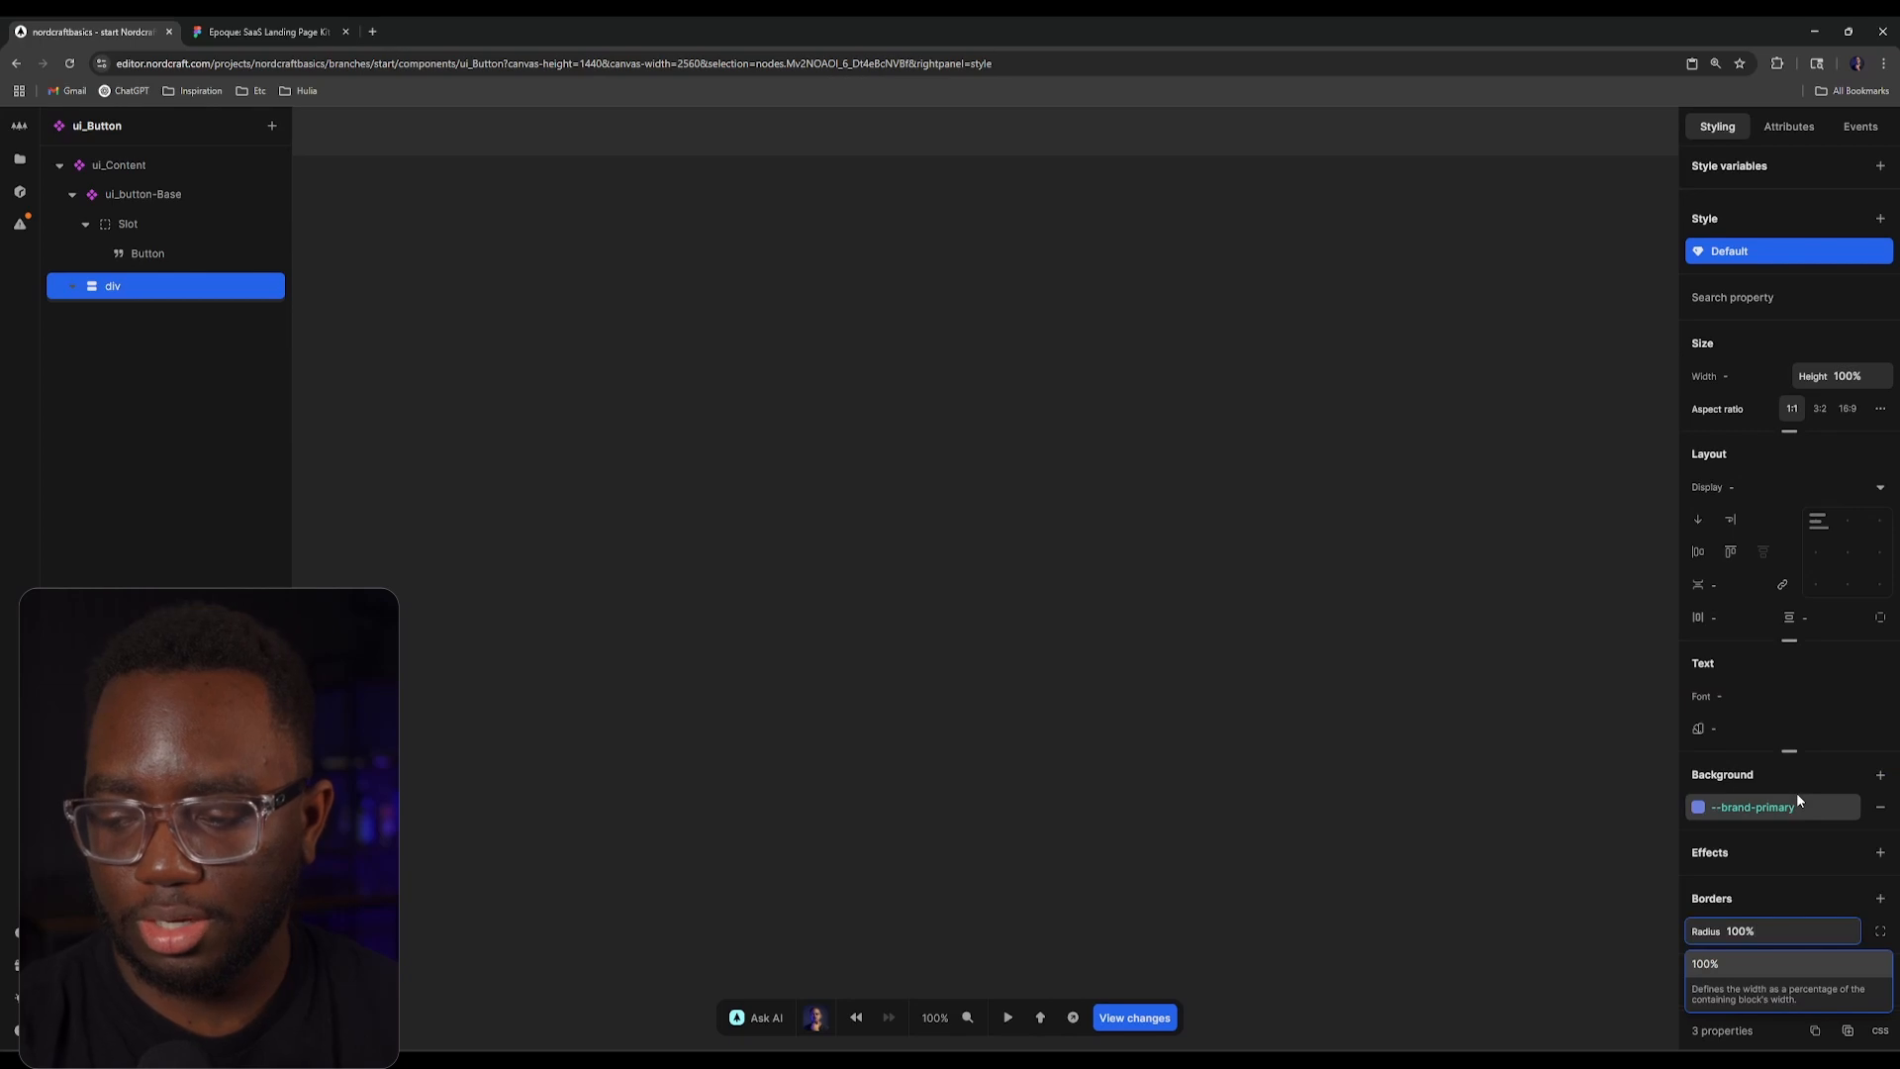
key("Return")
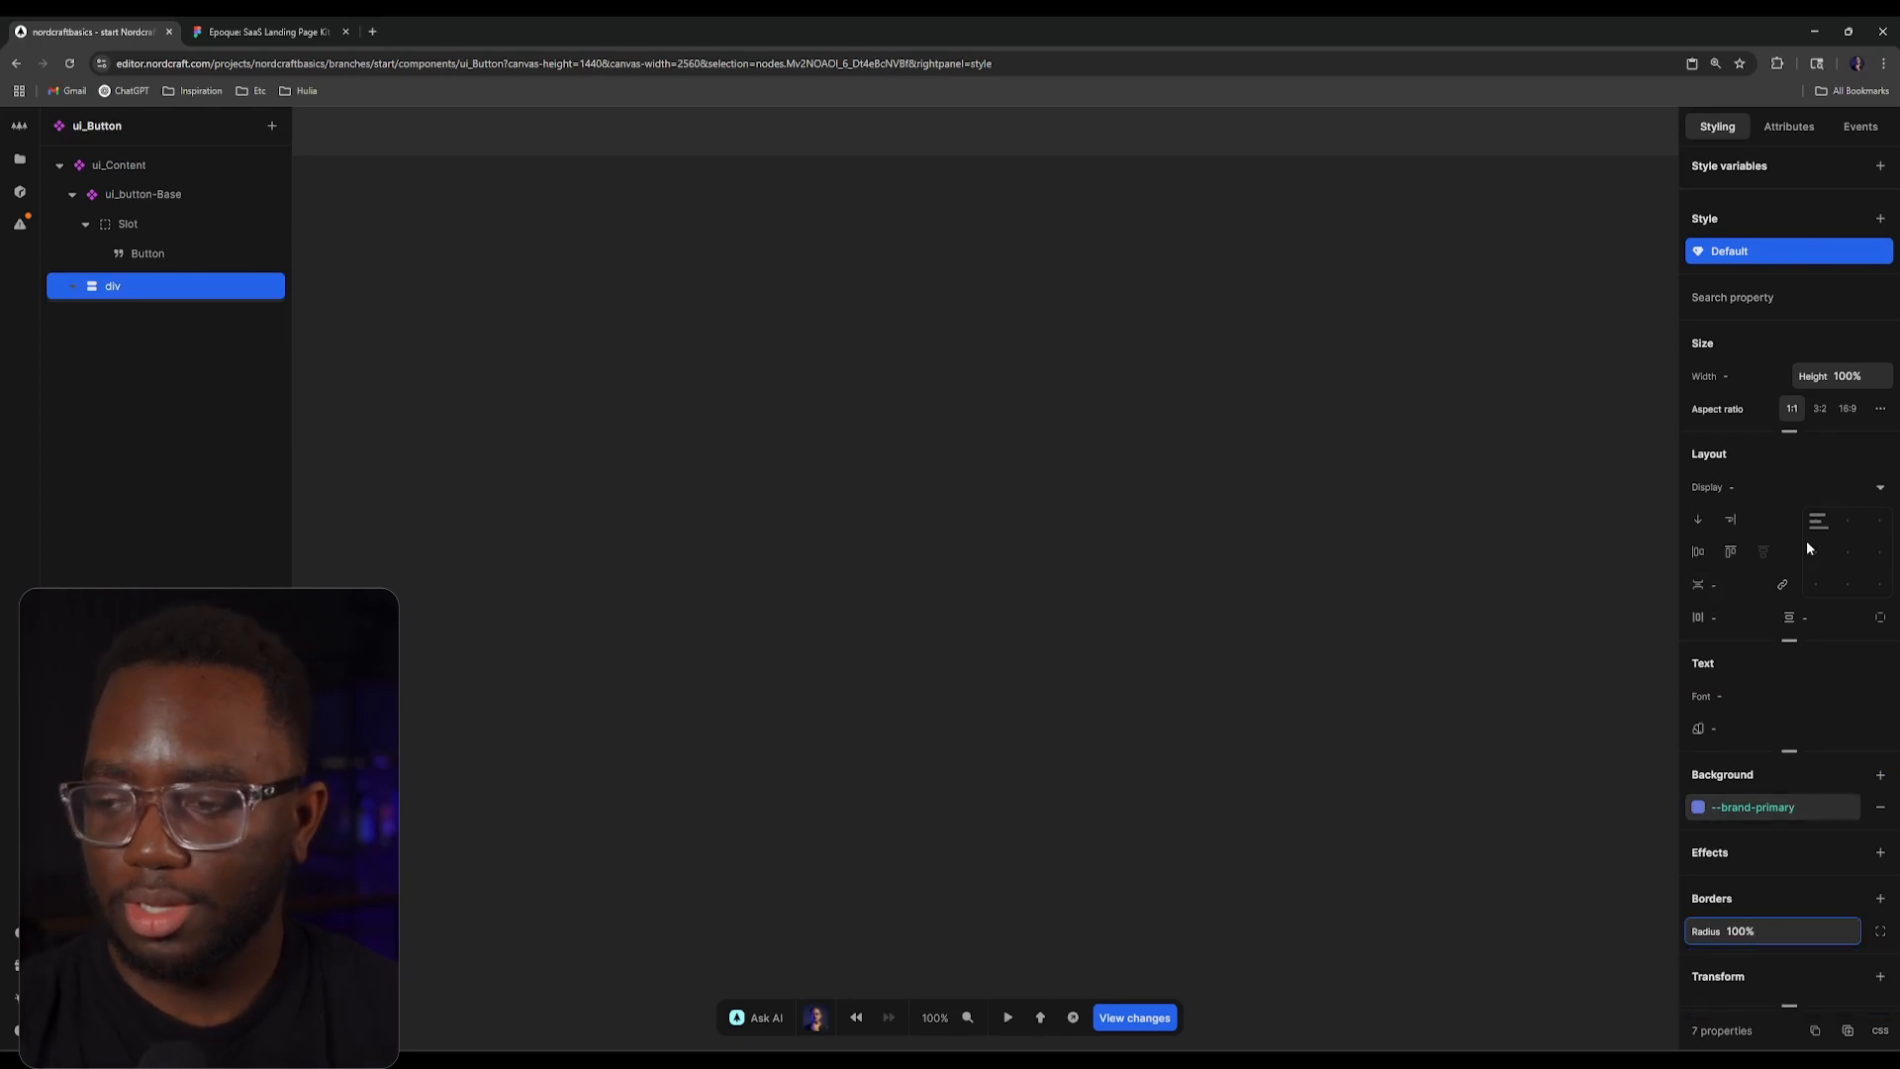
left_click(1848, 552)
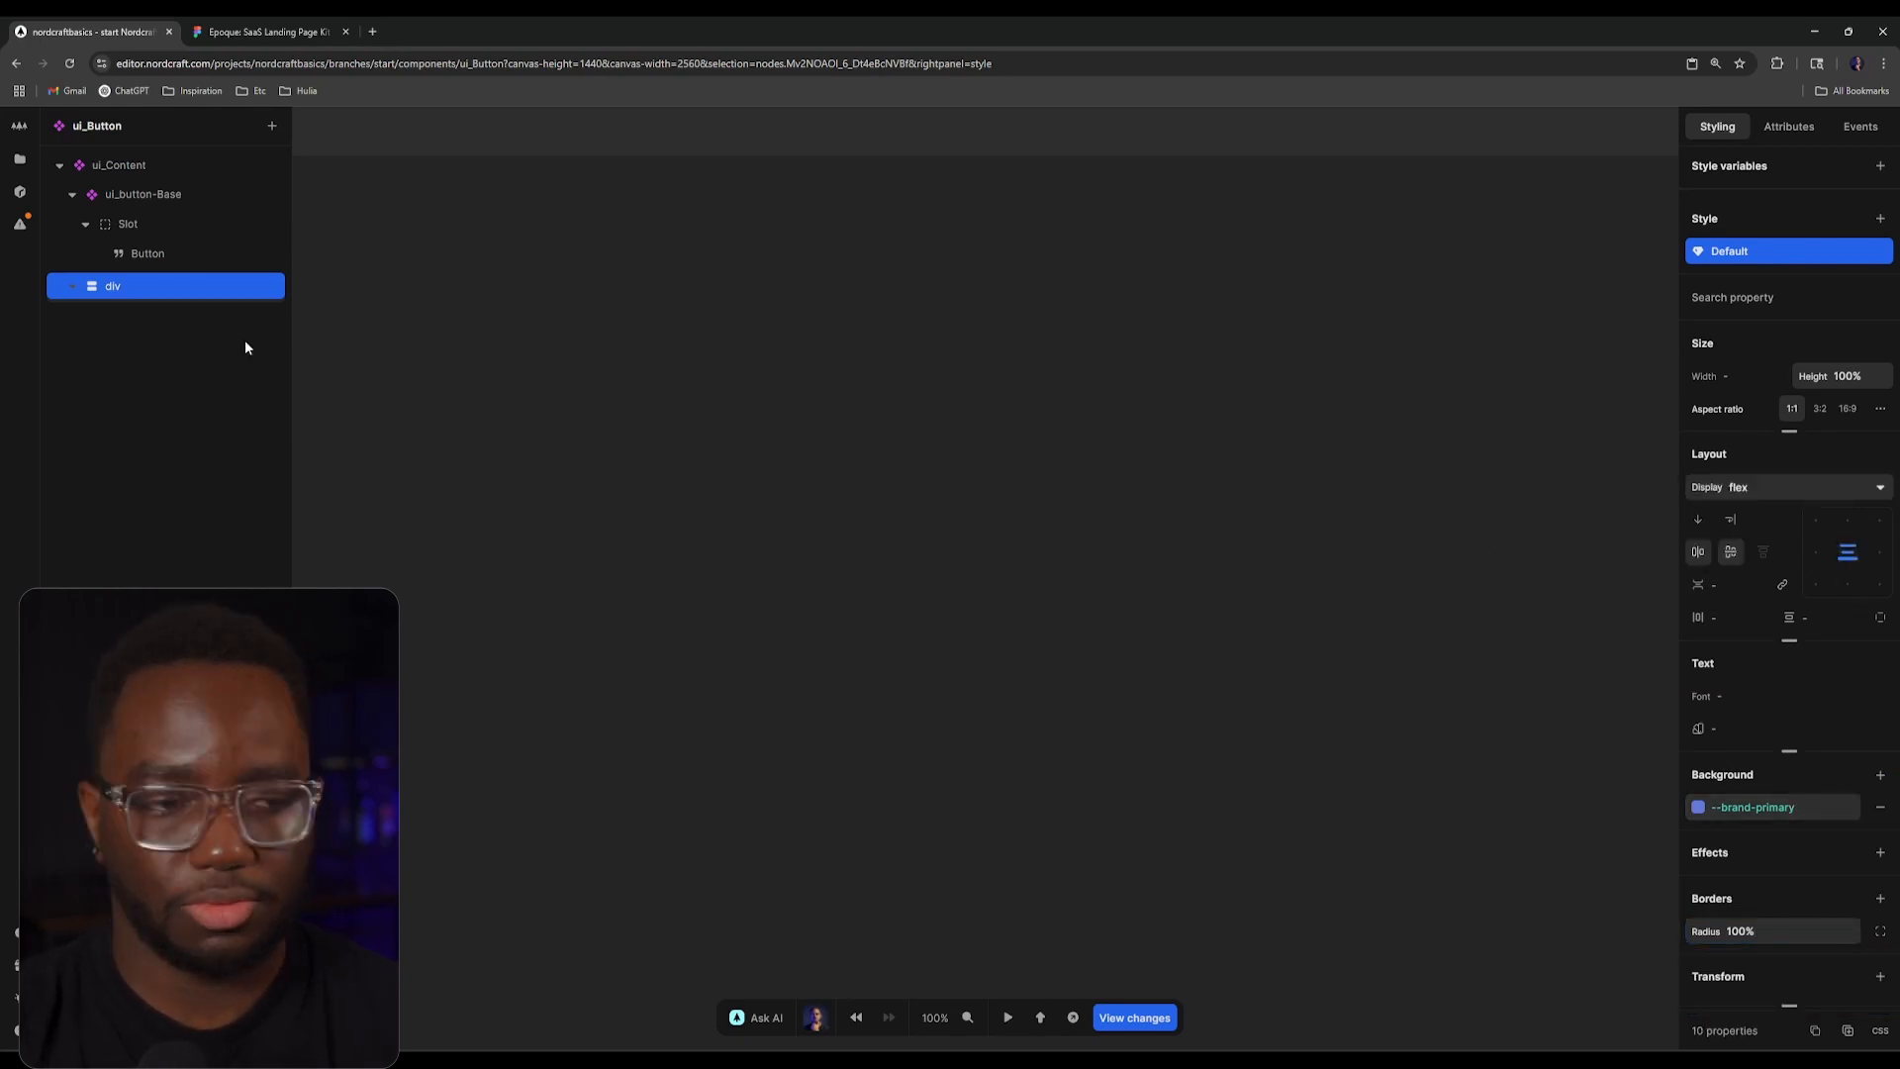
Step: Add a slot inside the round div
type("aslot")
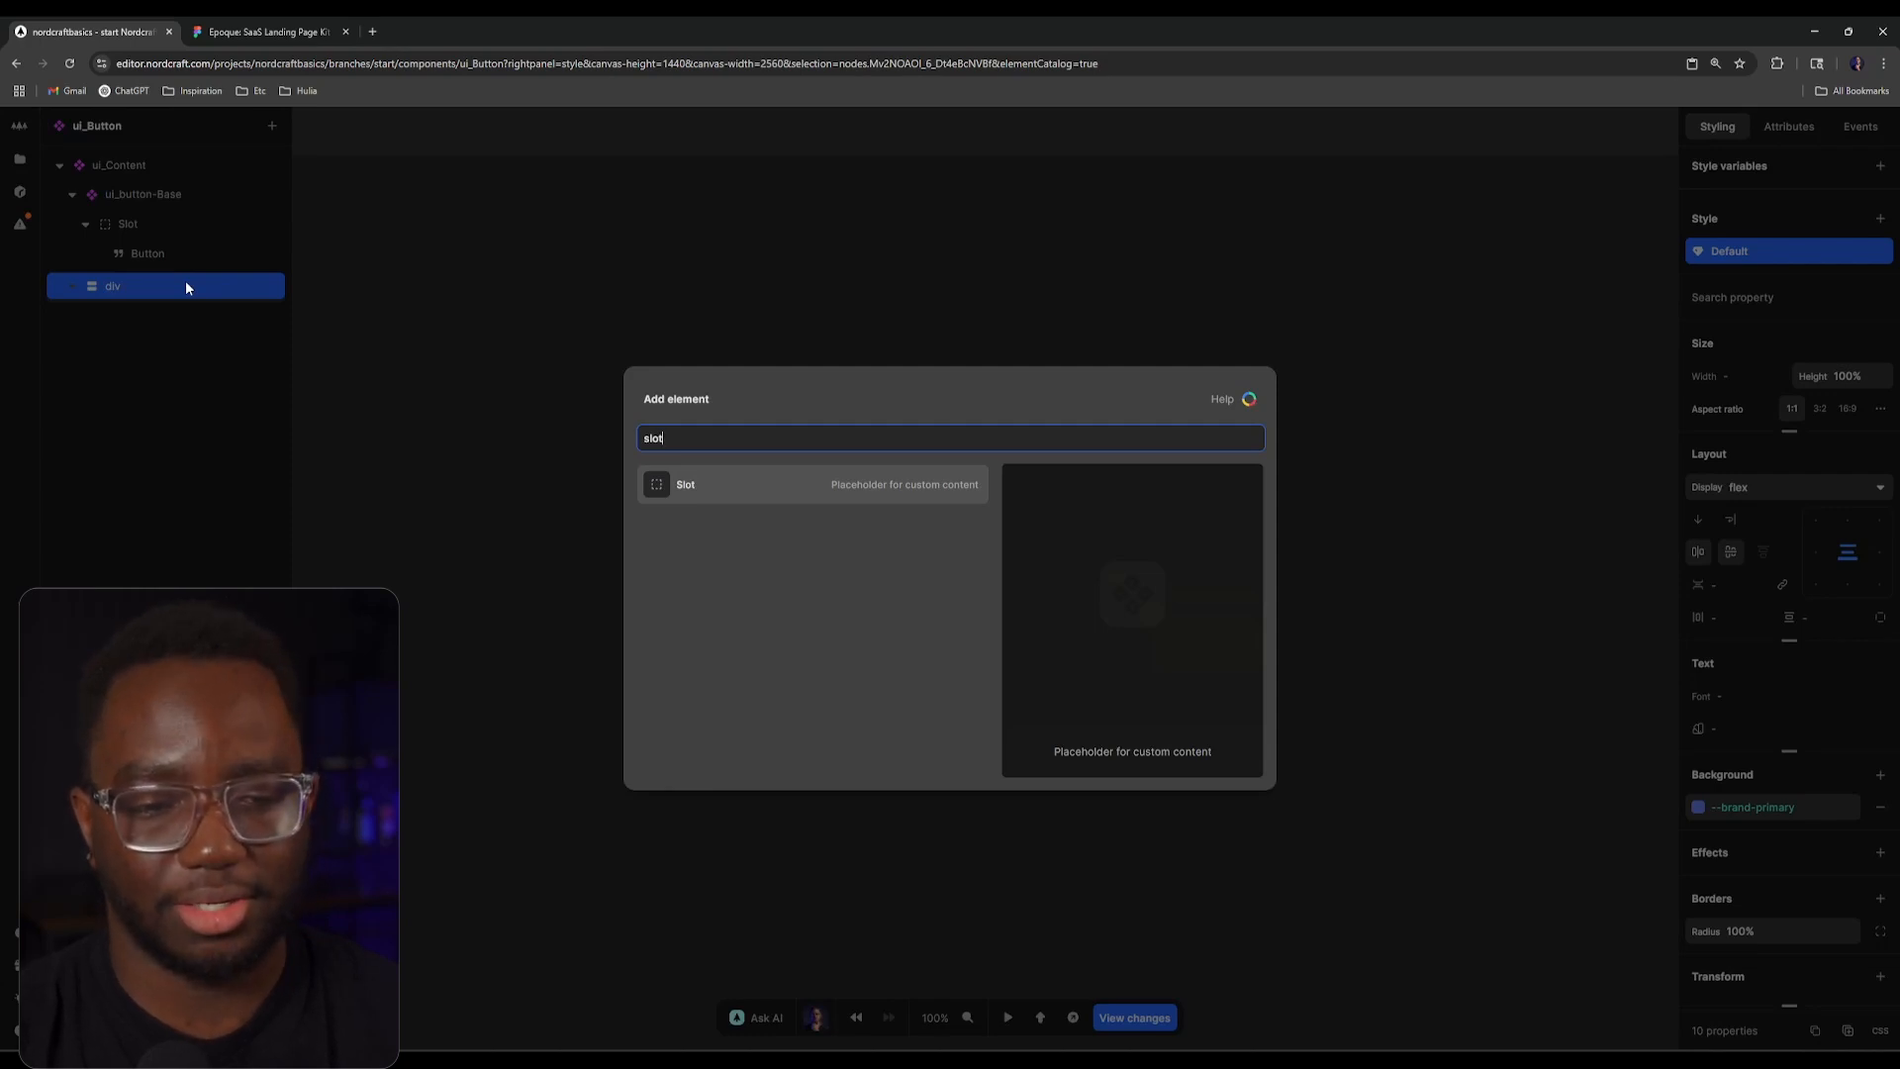
key("Return")
scroll(1095, 326, "up", 10)
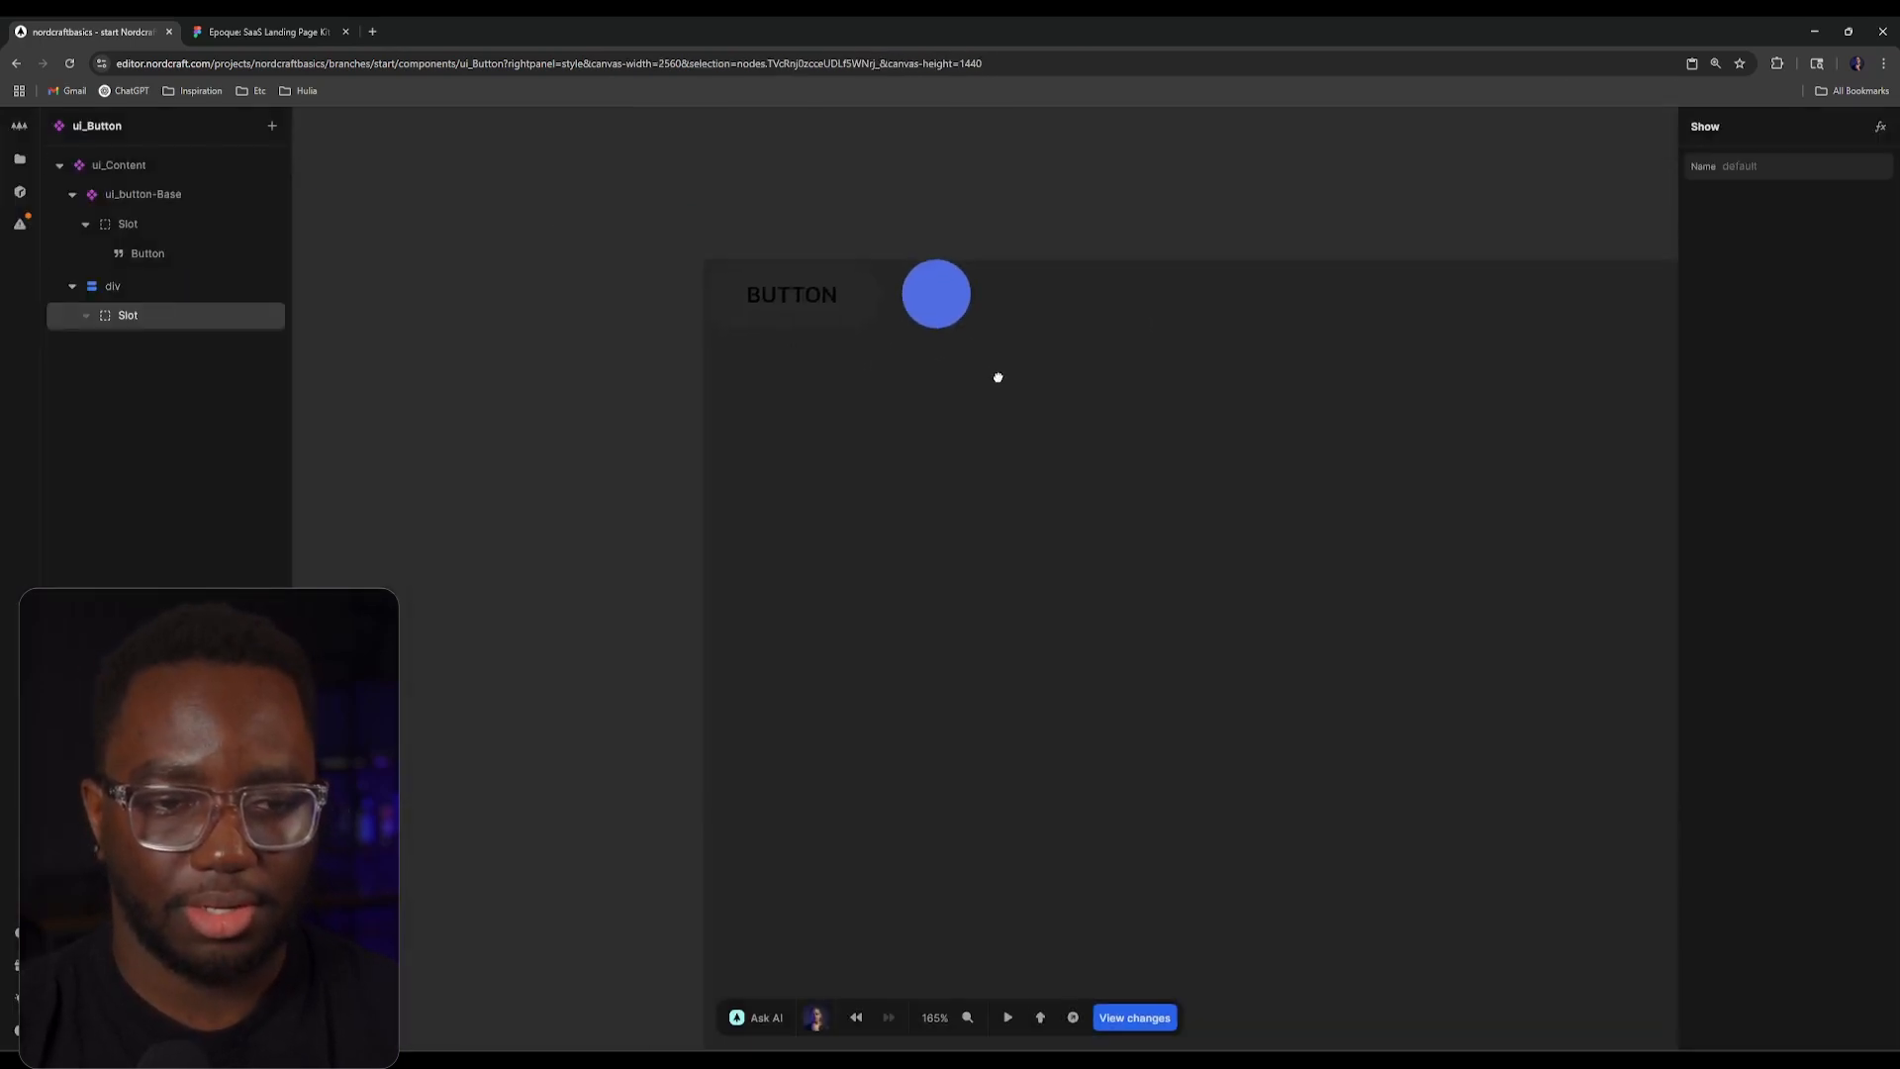
scroll(1020, 410, "down", 3)
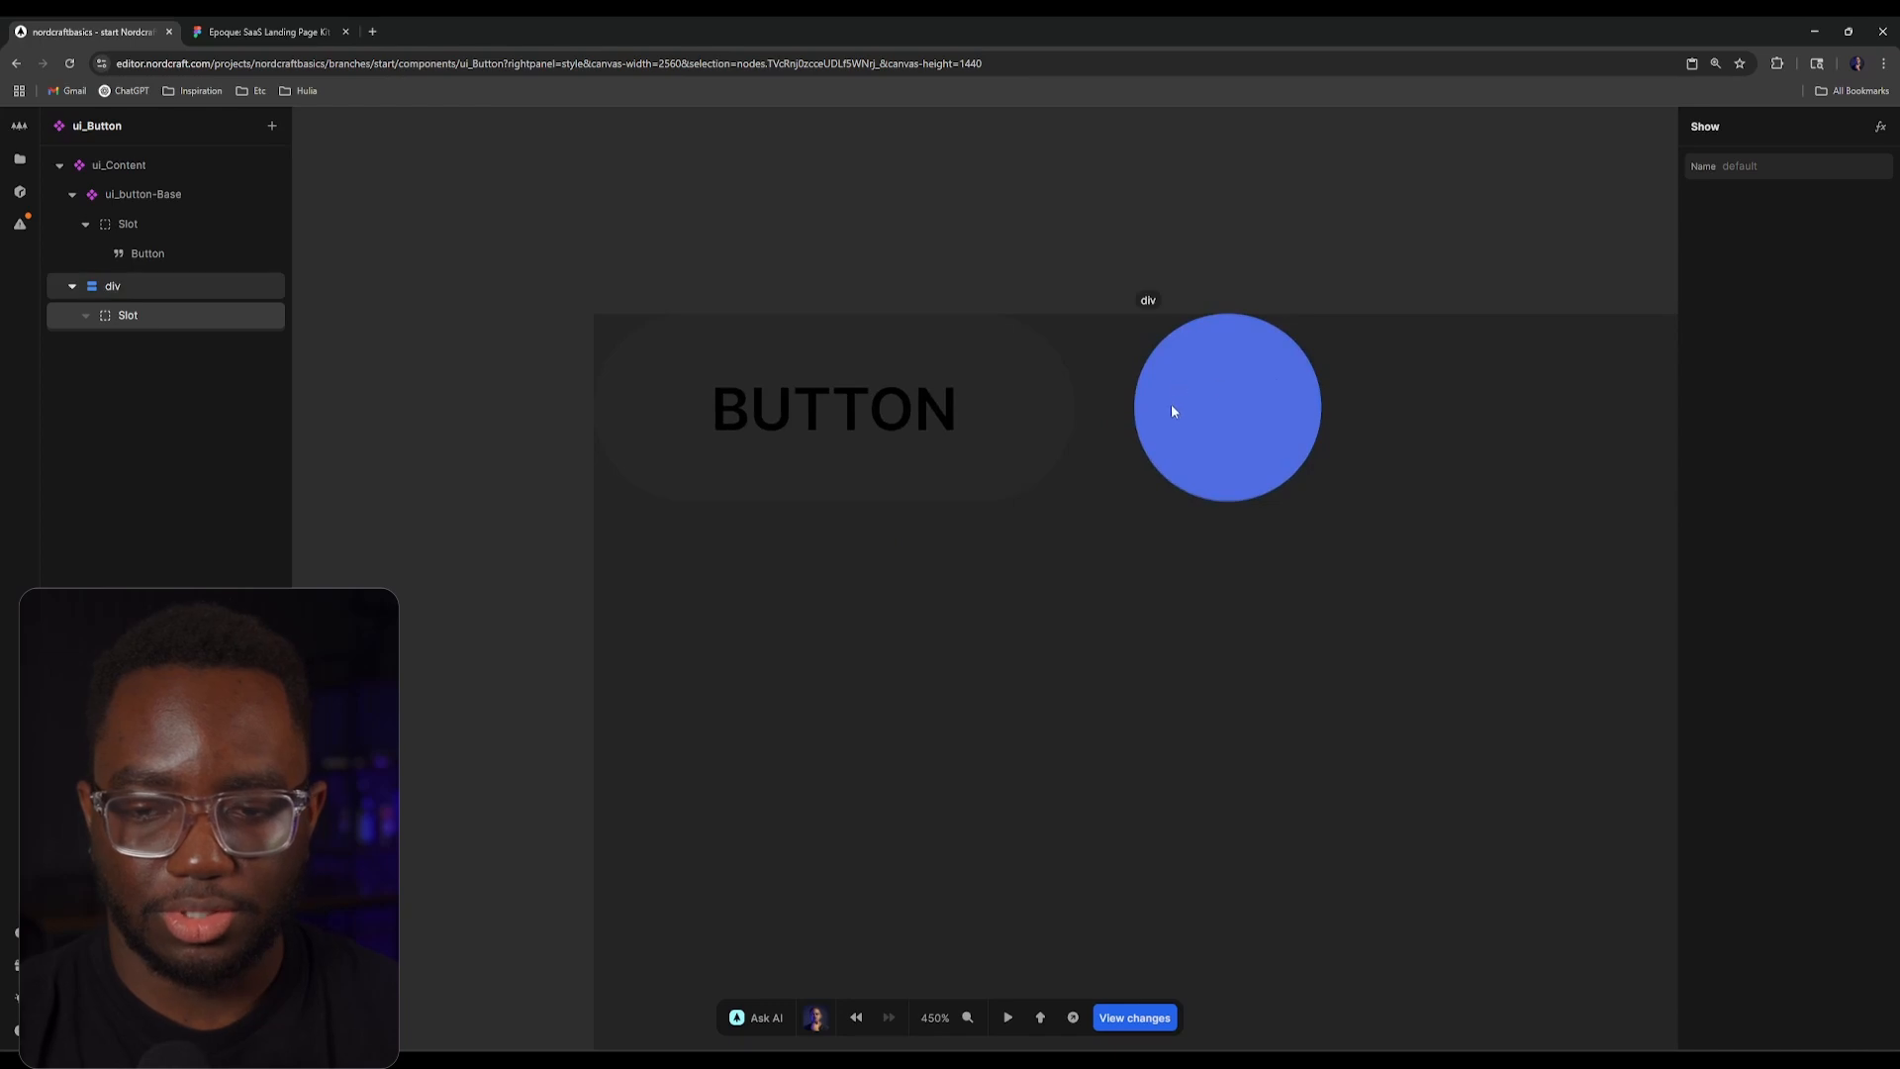
scroll(1172, 404, "right", 2)
Step: Check the secondary button's layout spacing in the Figma header and compare it with ui_Content in Nordcraft
left_click(280, 22)
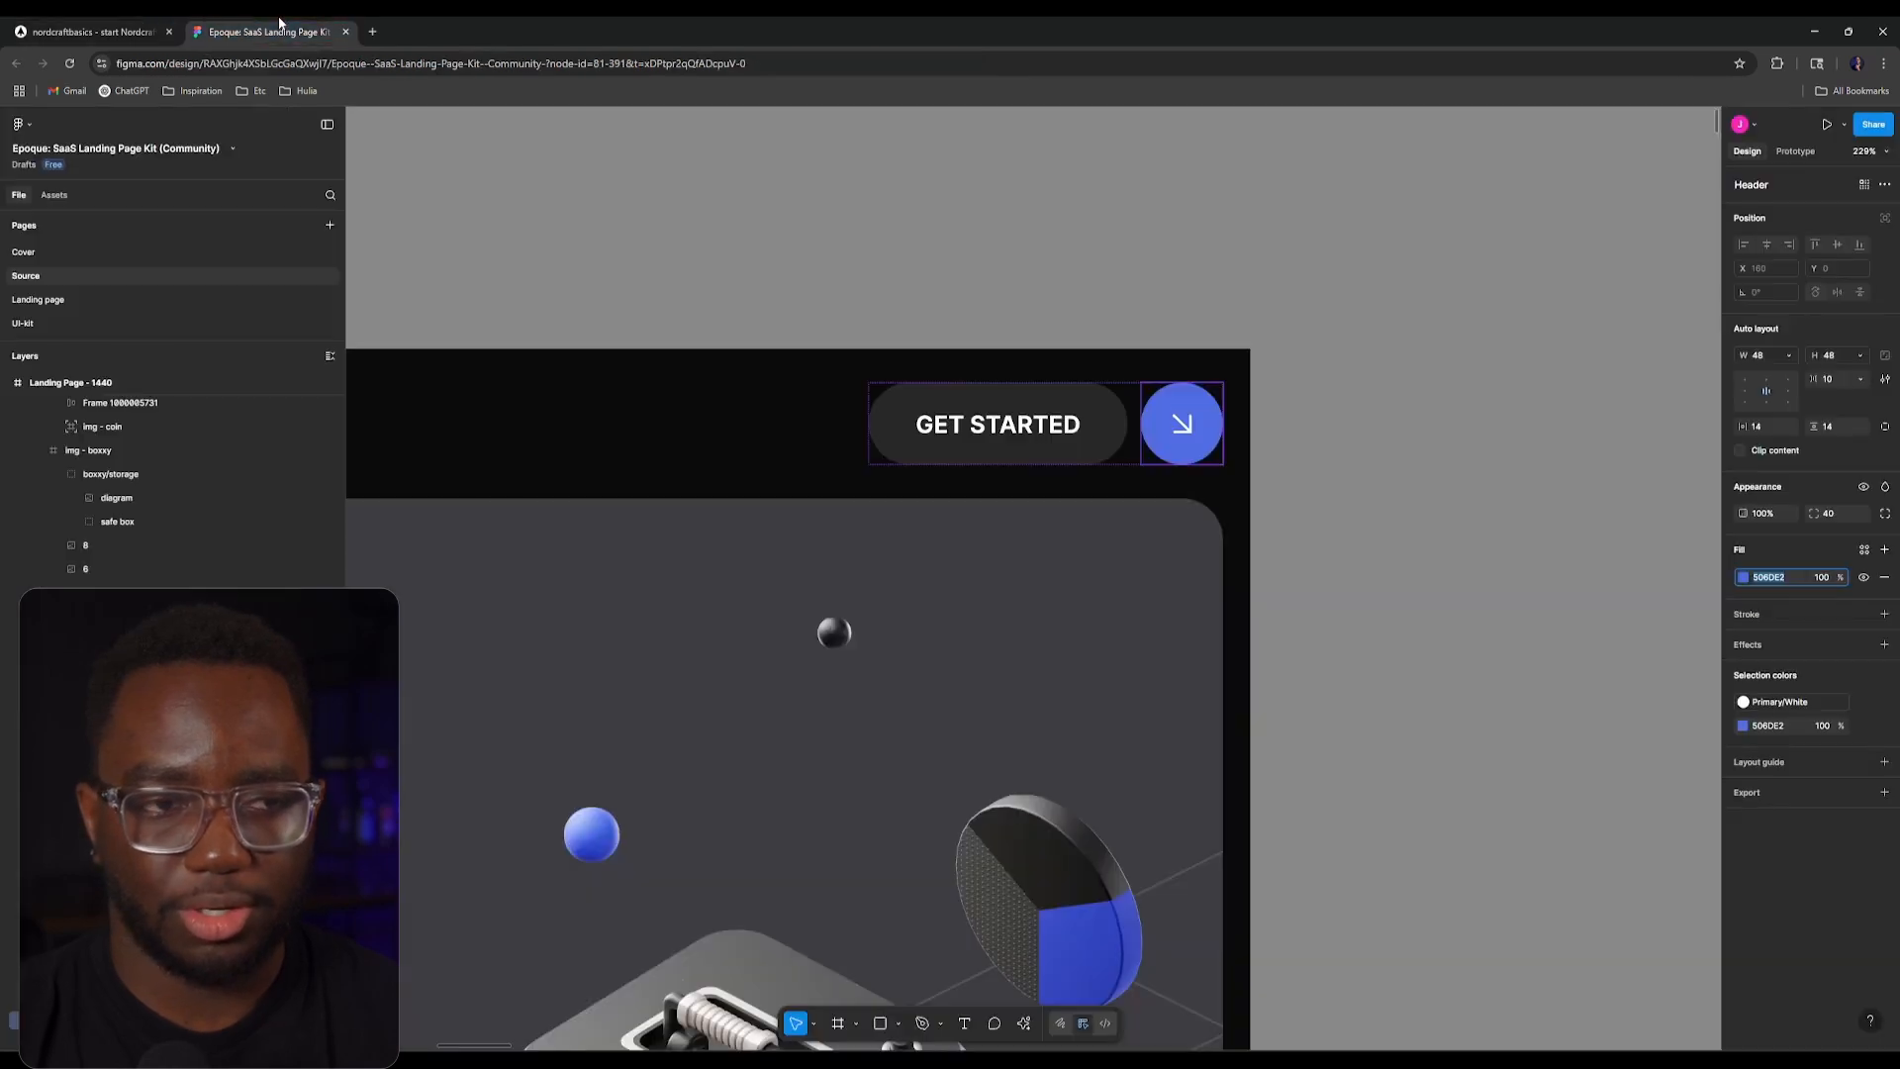
left_click(1135, 396)
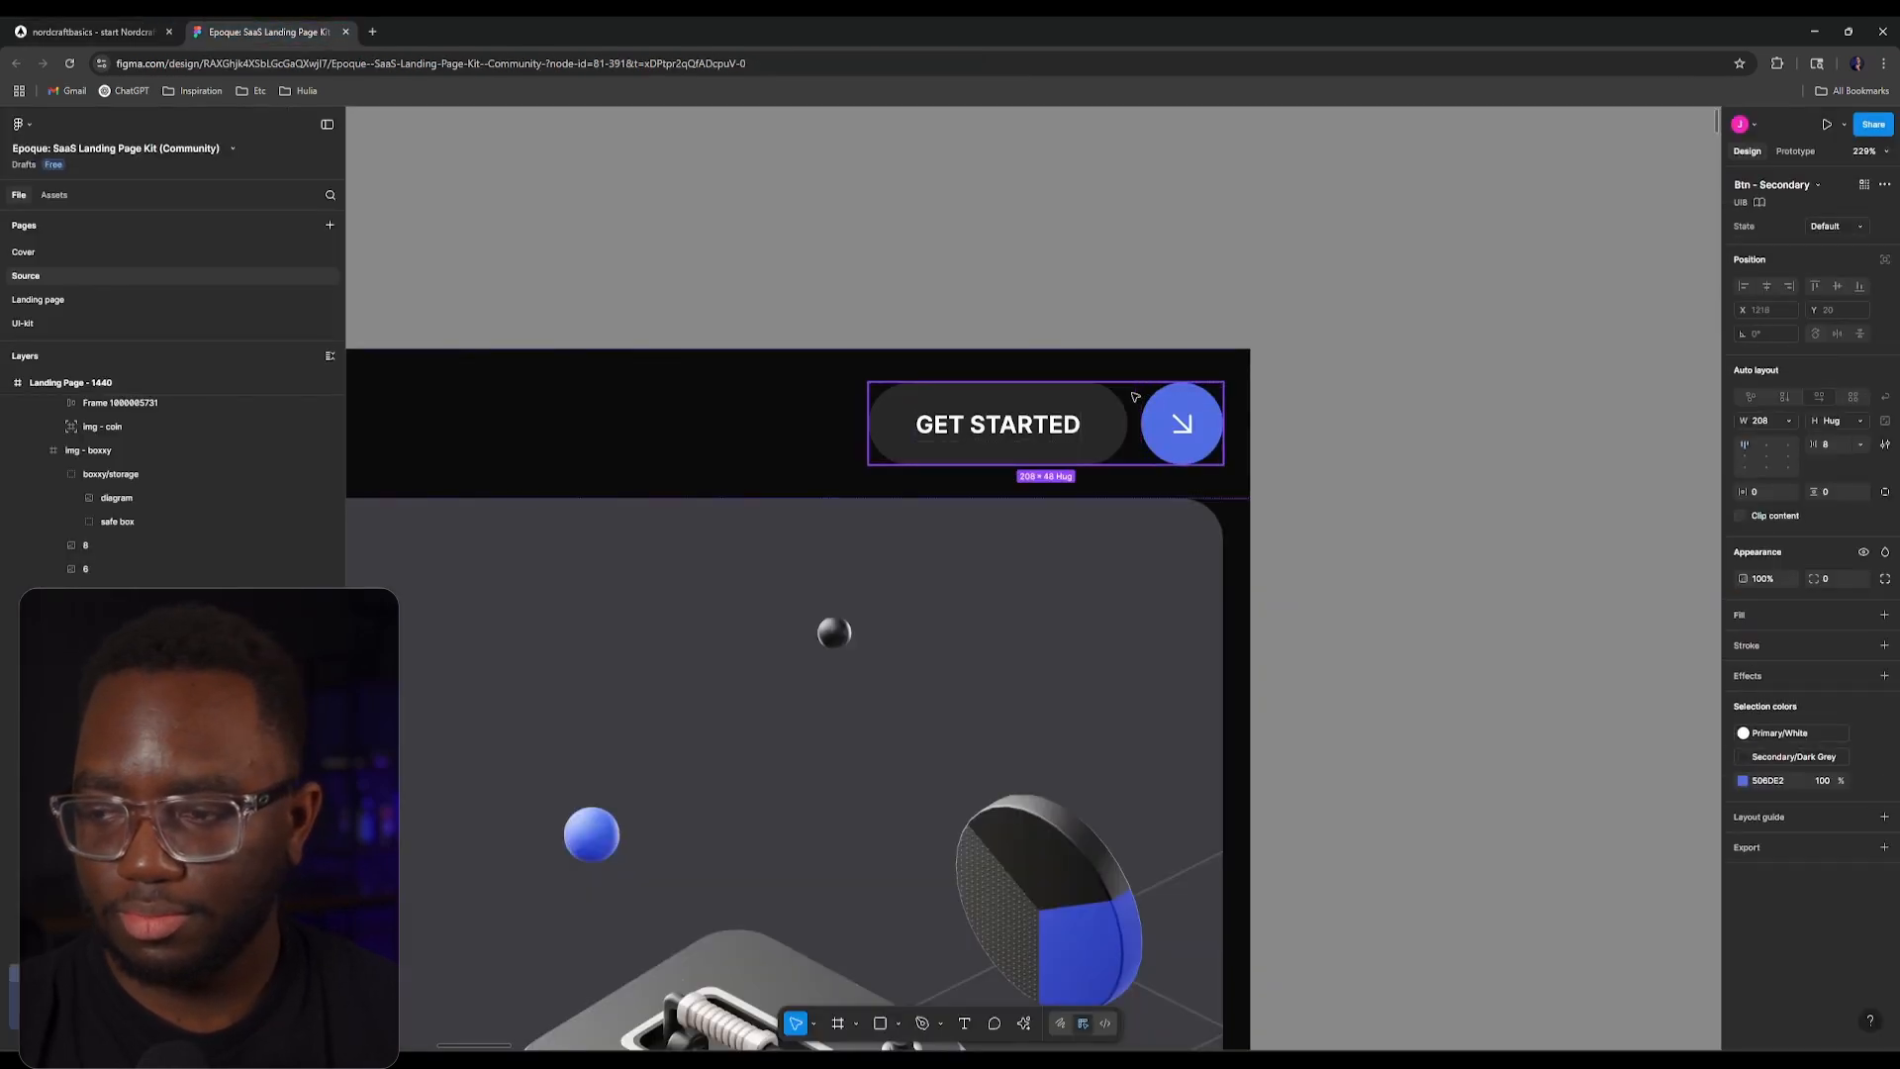
left_click(156, 25)
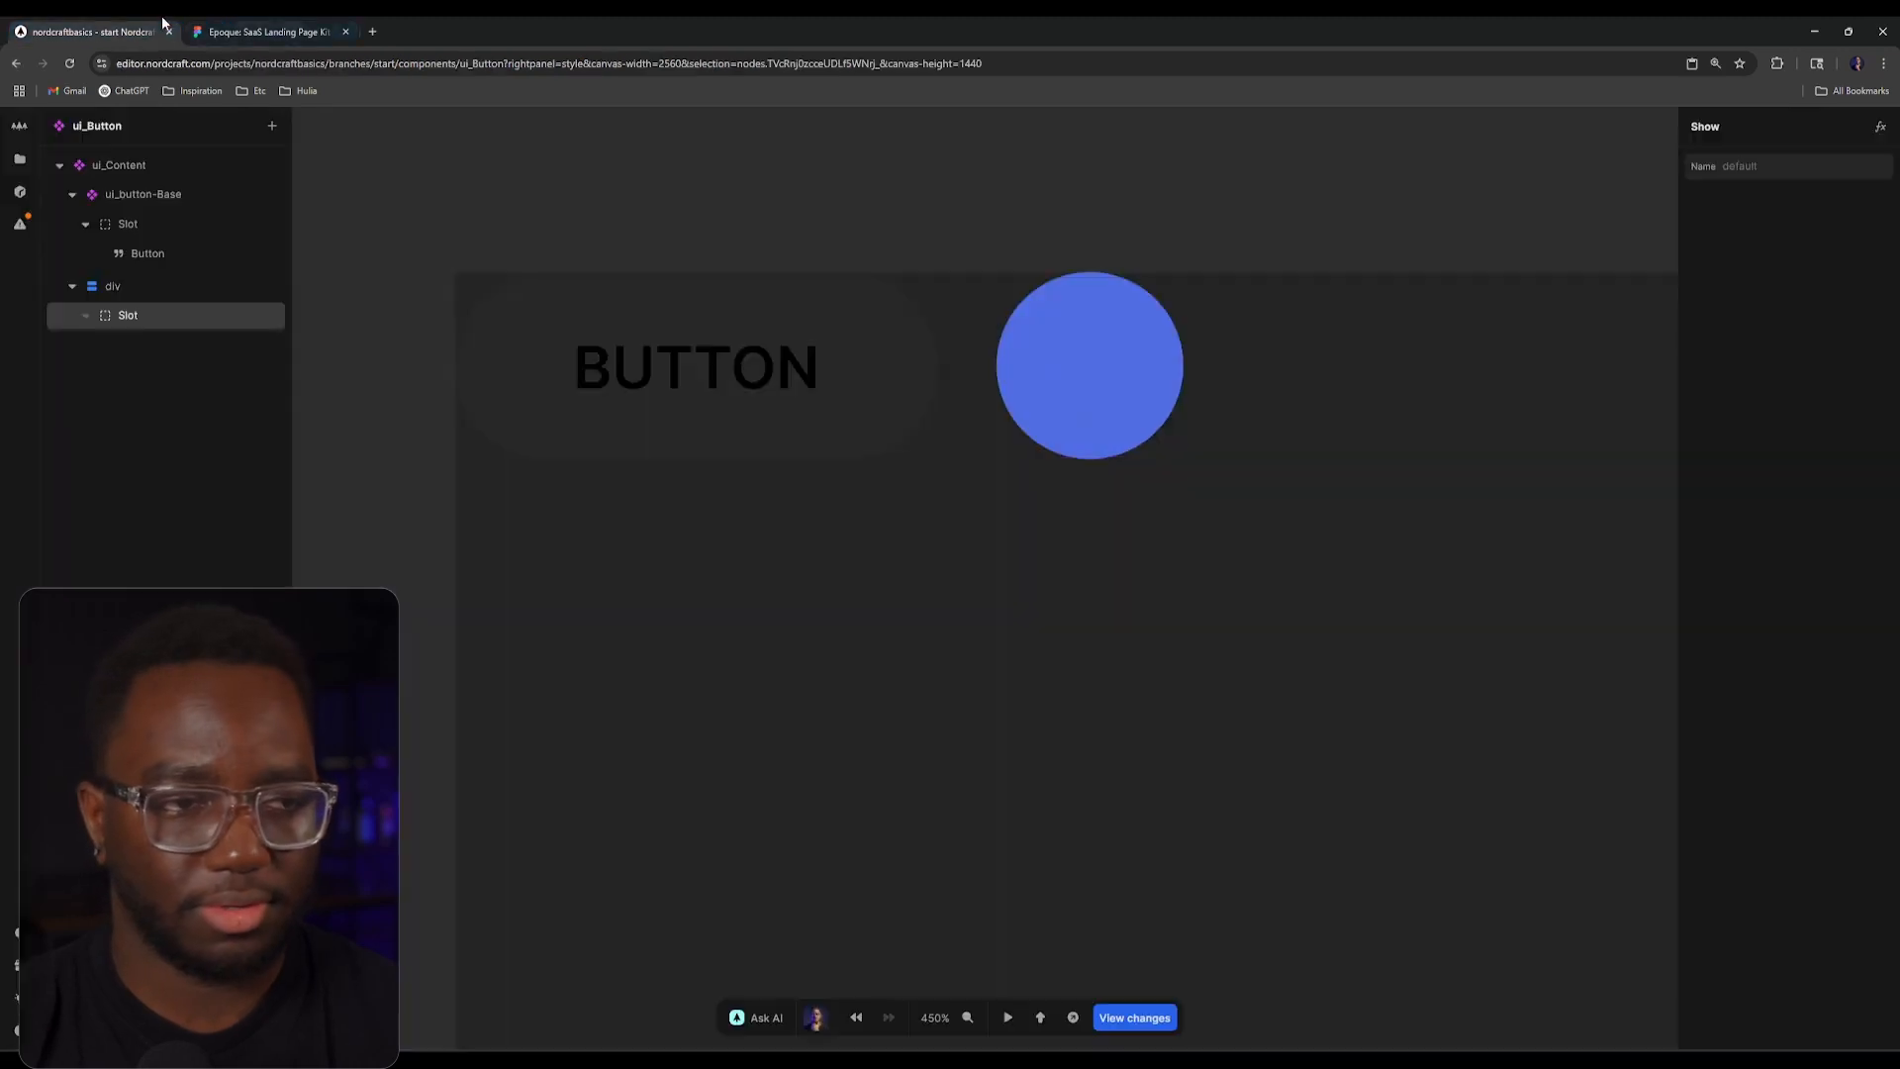
left_click(908, 348)
left_click(946, 305)
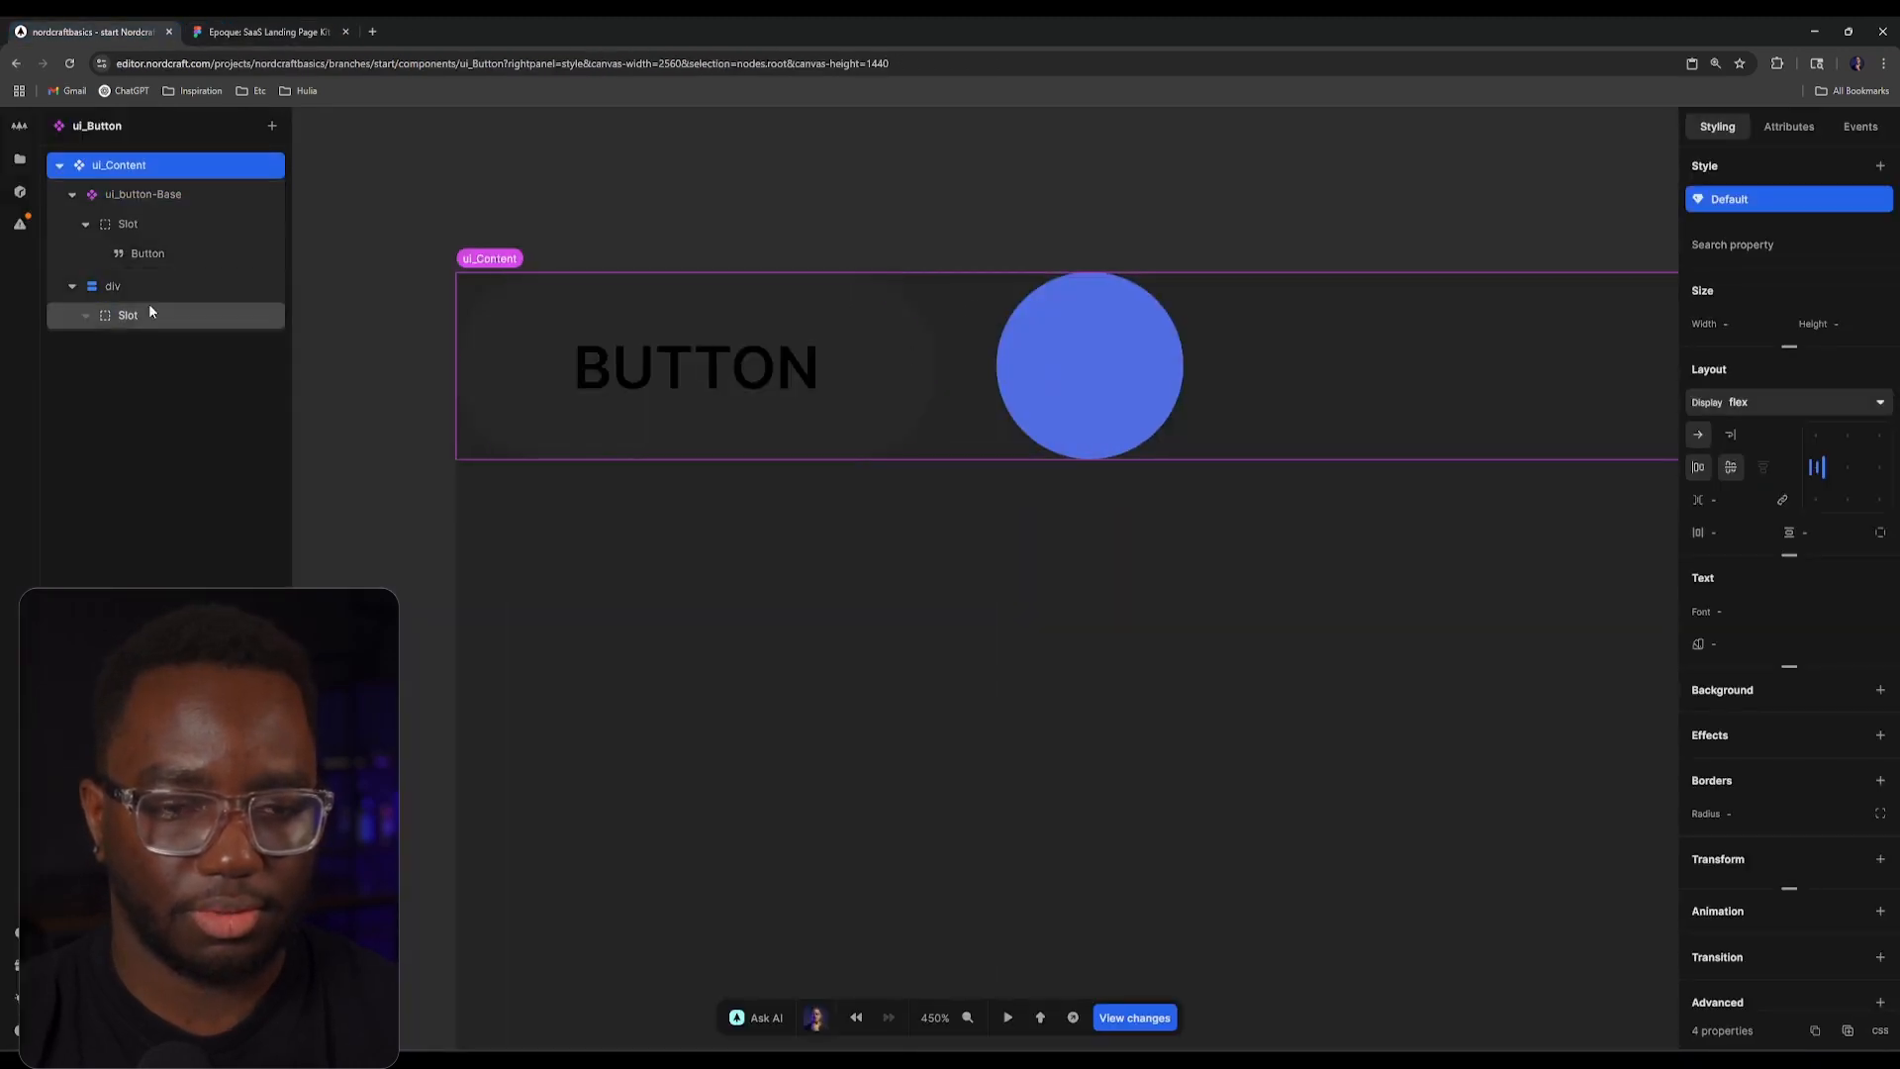
Step: Set the gap between the children of ui_Content to 0.5rem
left_click(1740, 501)
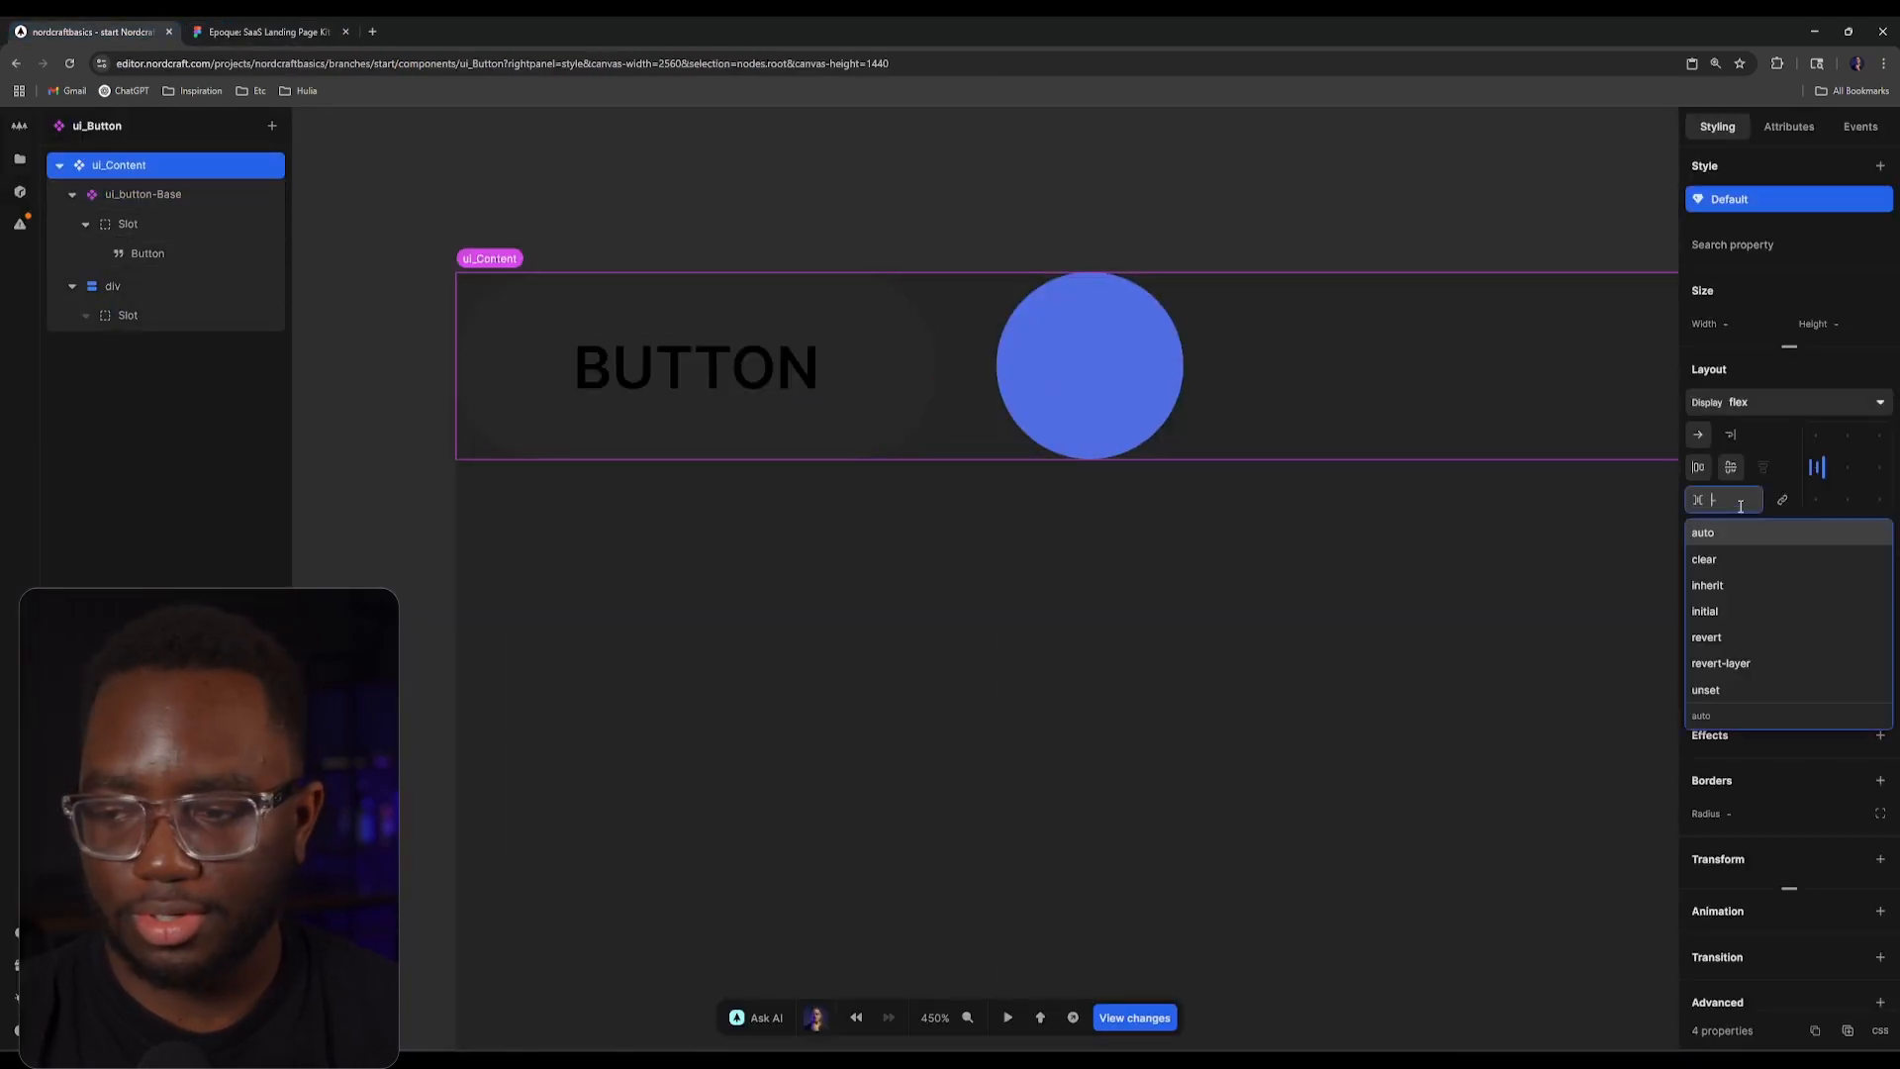
type("0.5rem")
key("Return")
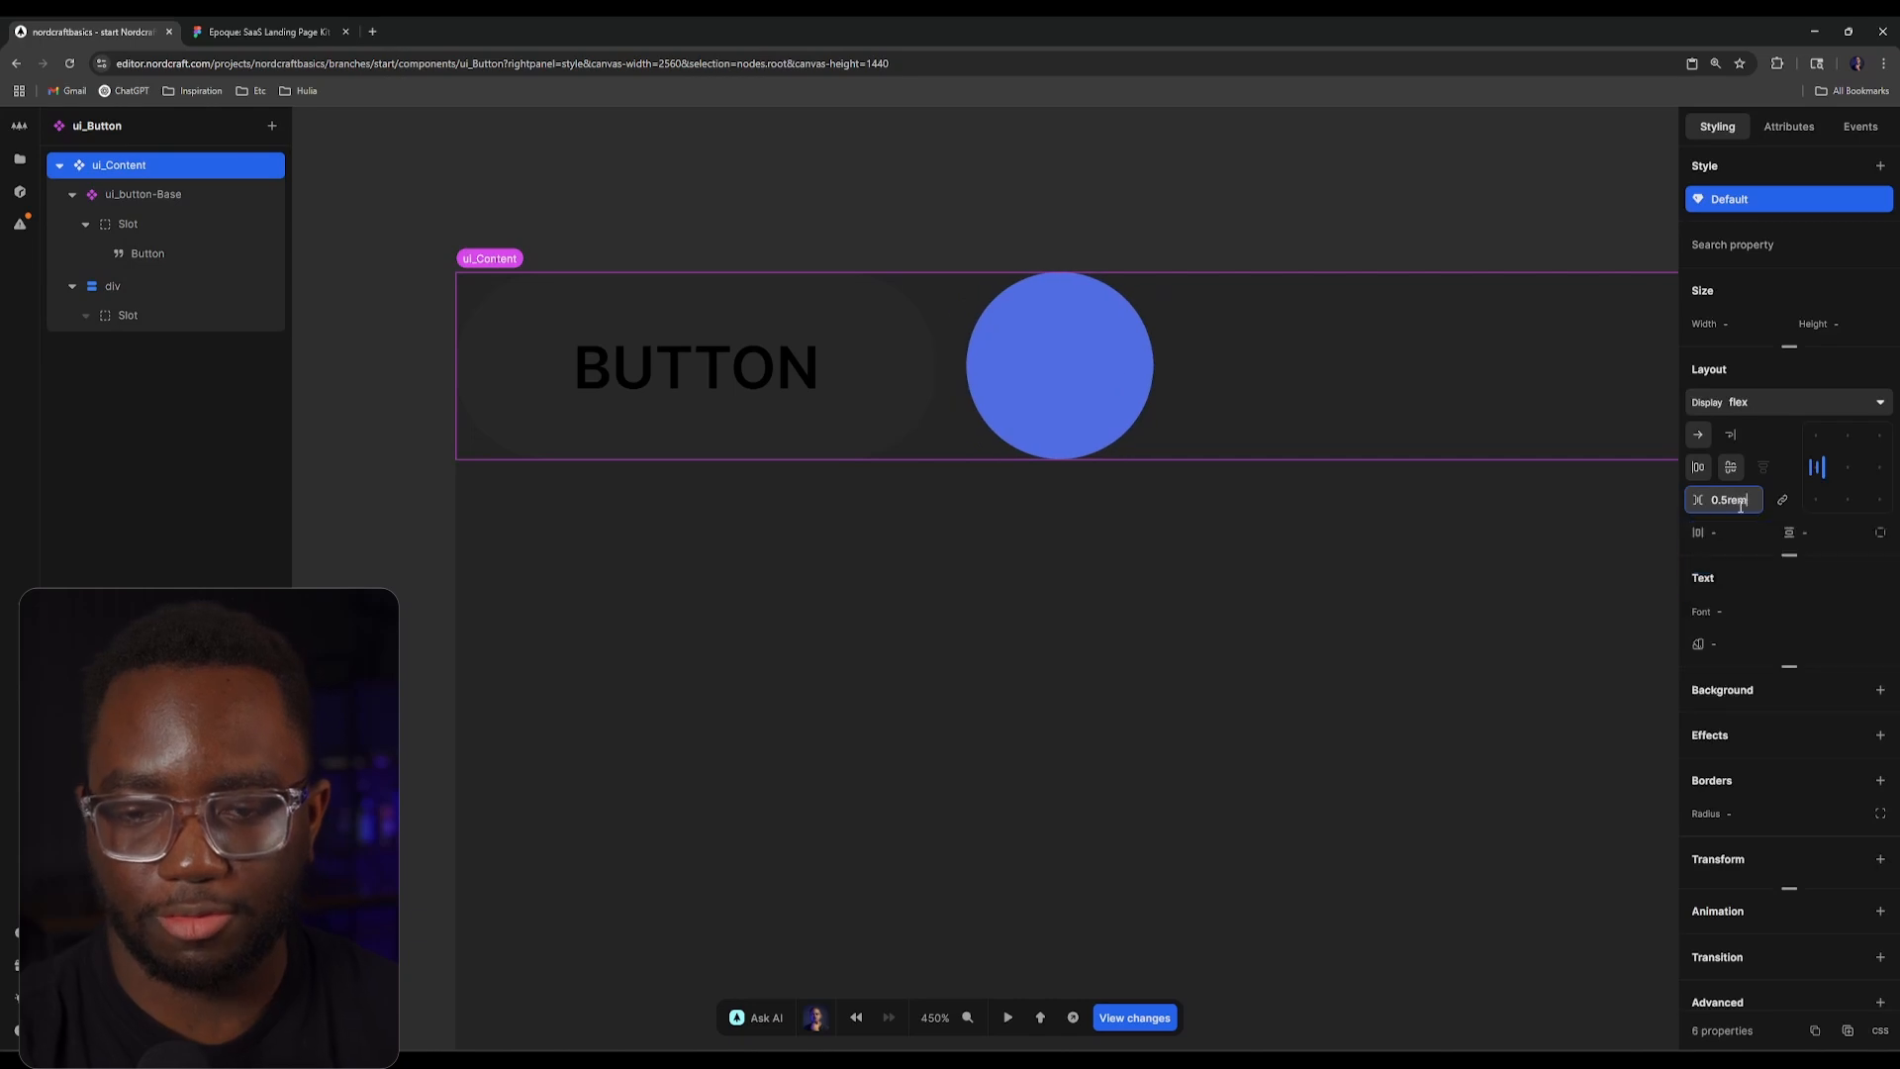
left_click(730, 170)
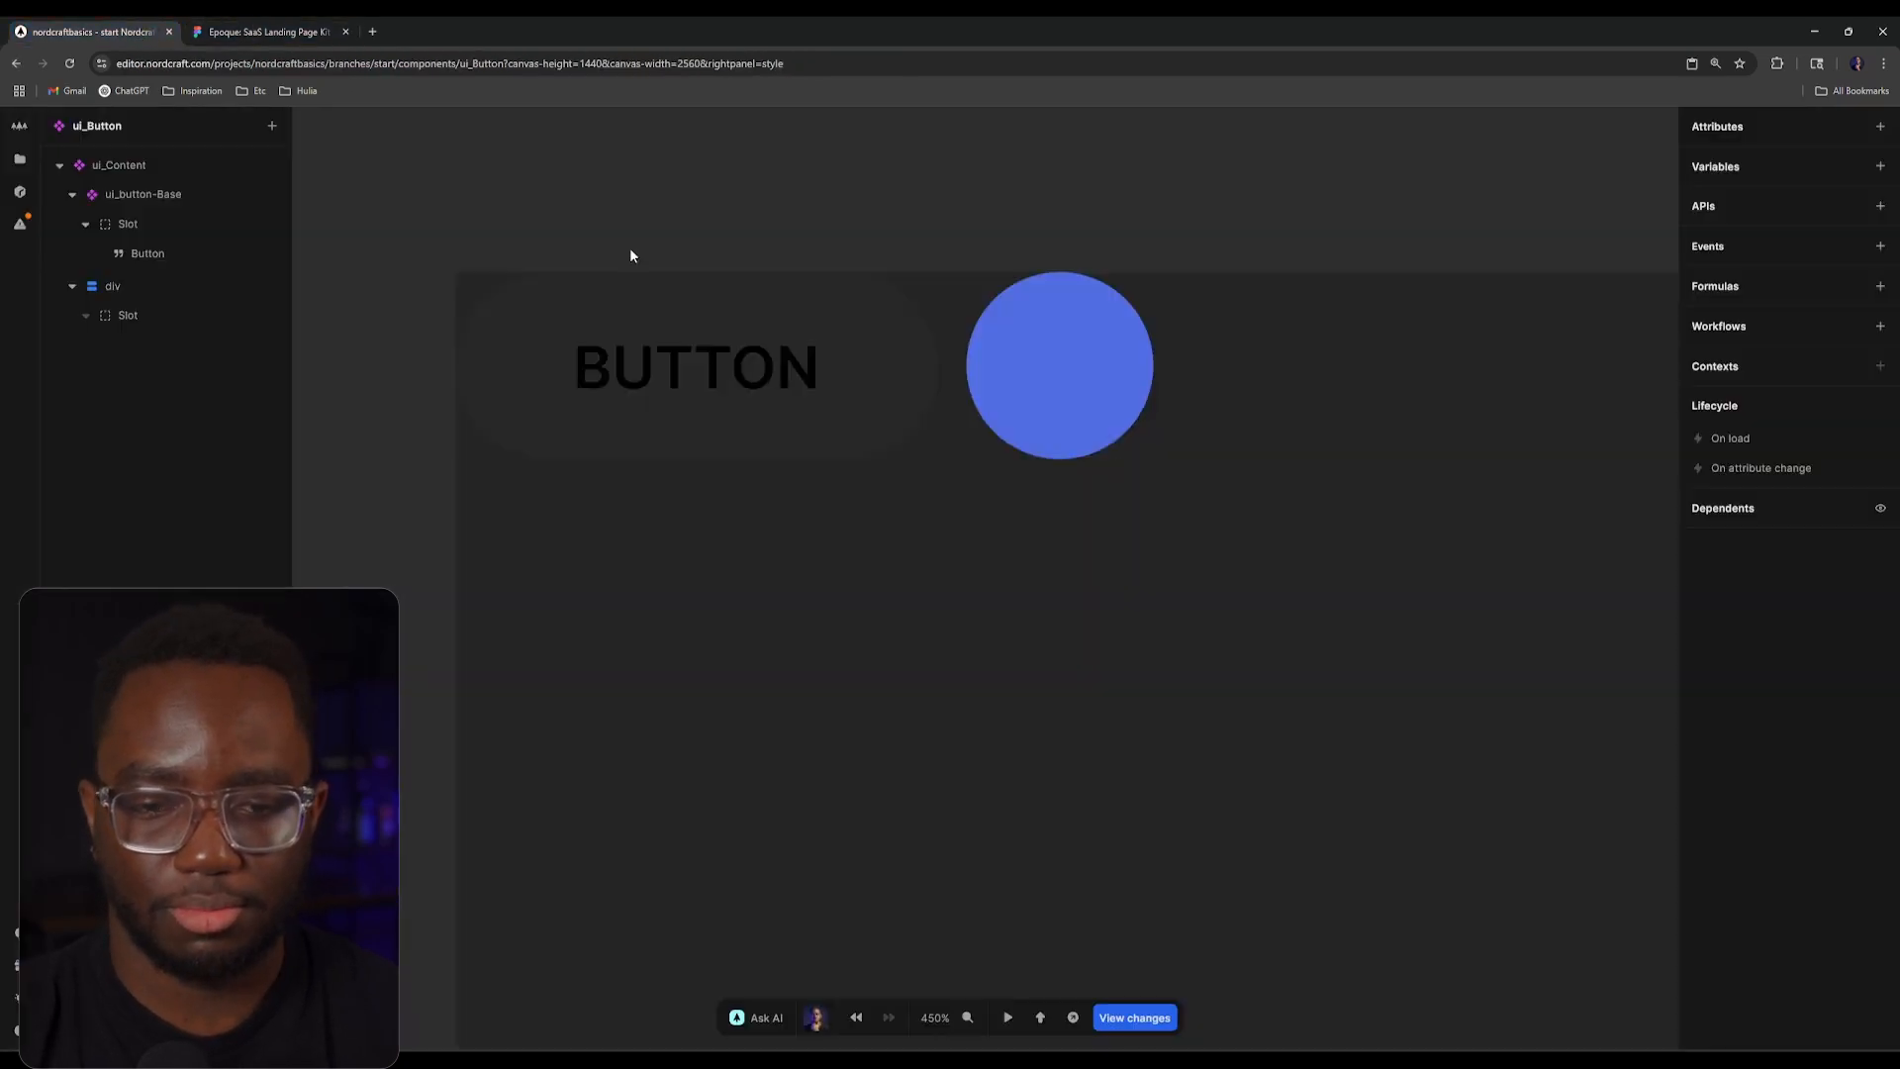
left_click(216, 224)
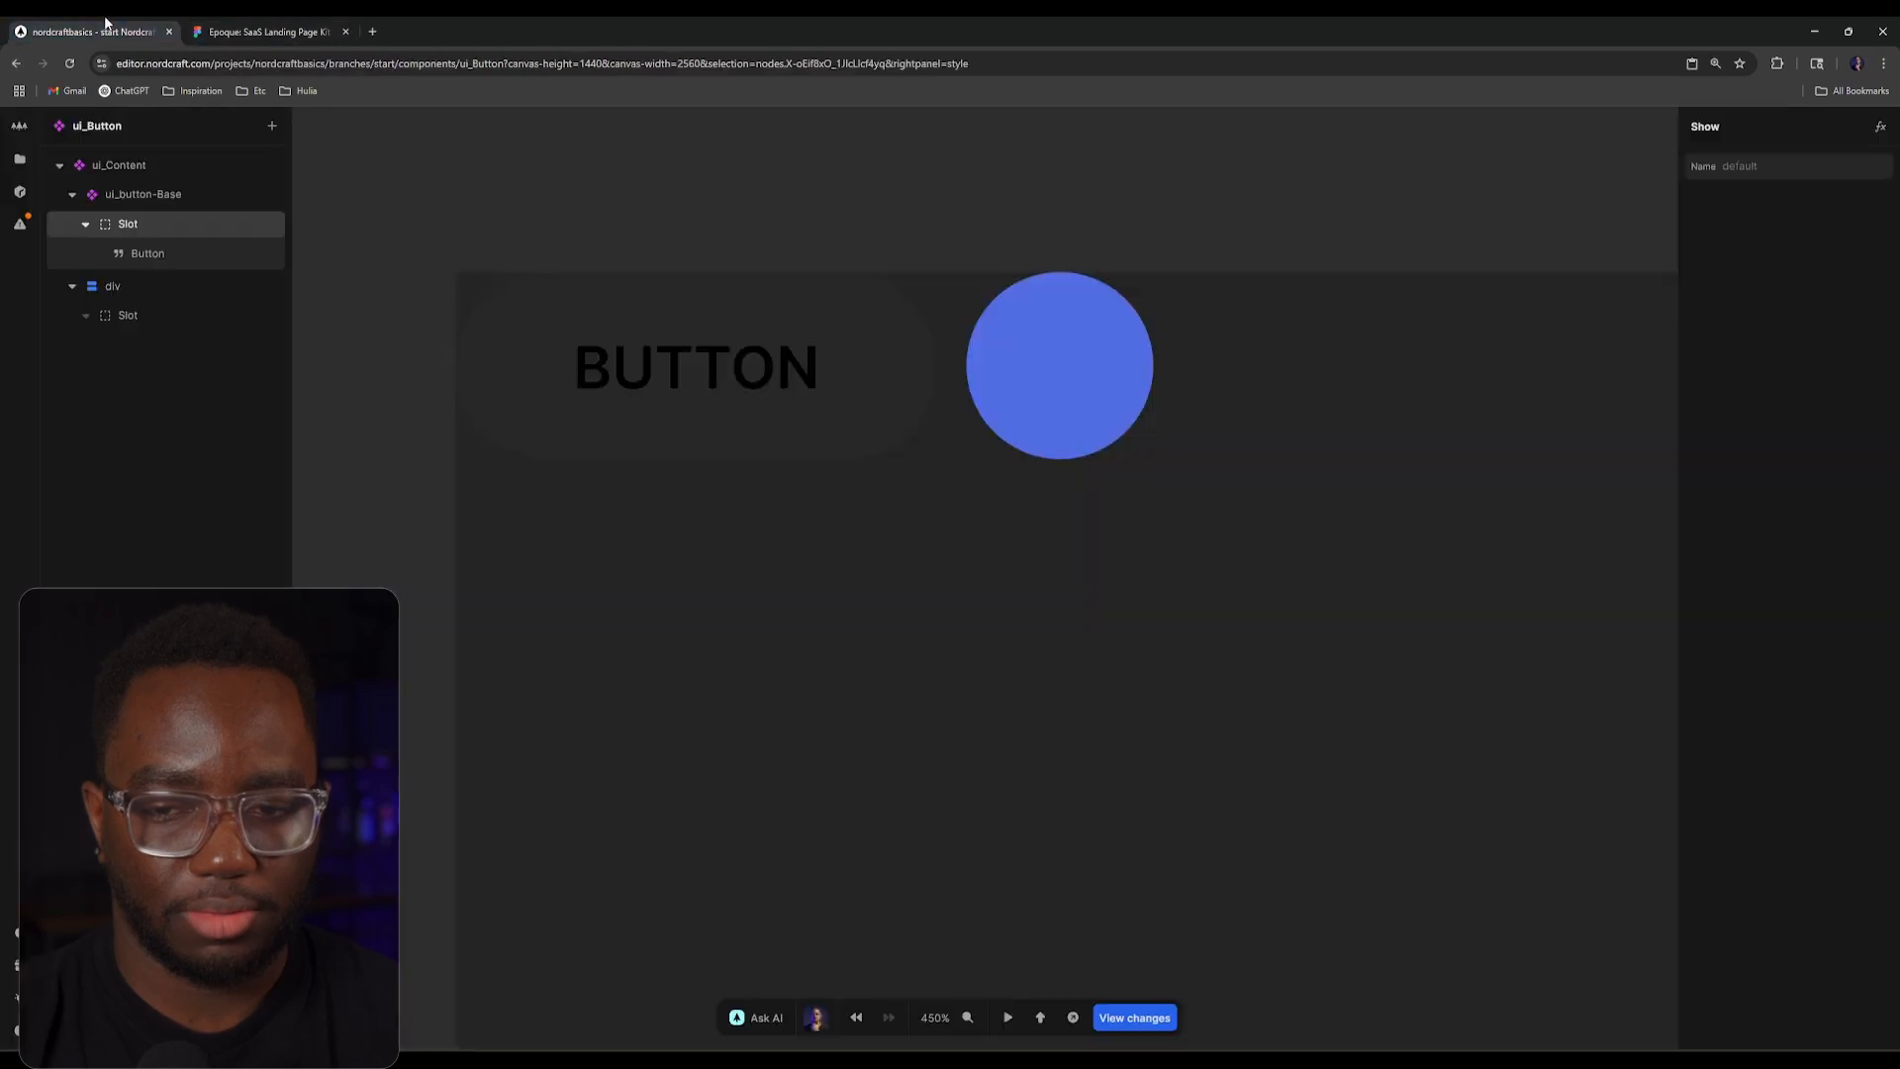
left_click(514, 274)
scroll(683, 310, "down", 3)
left_click(209, 223)
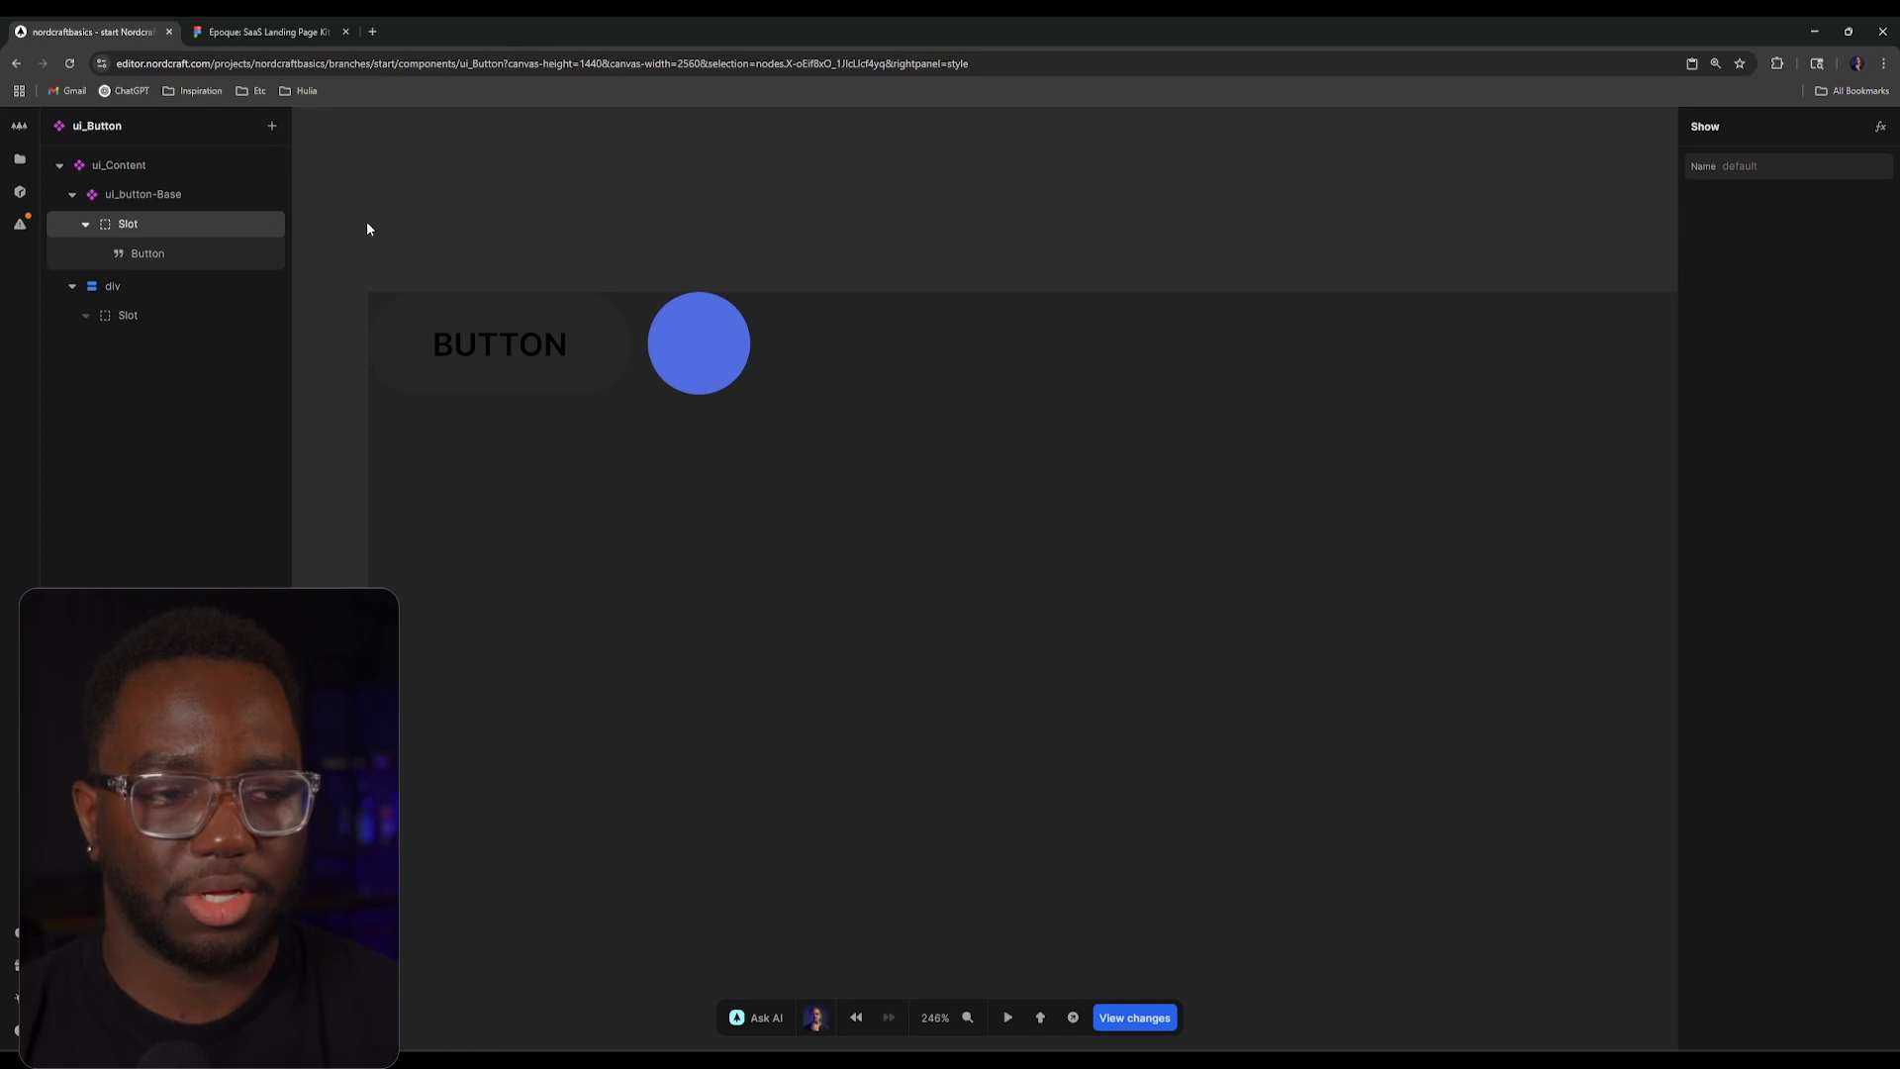
left_click(216, 191)
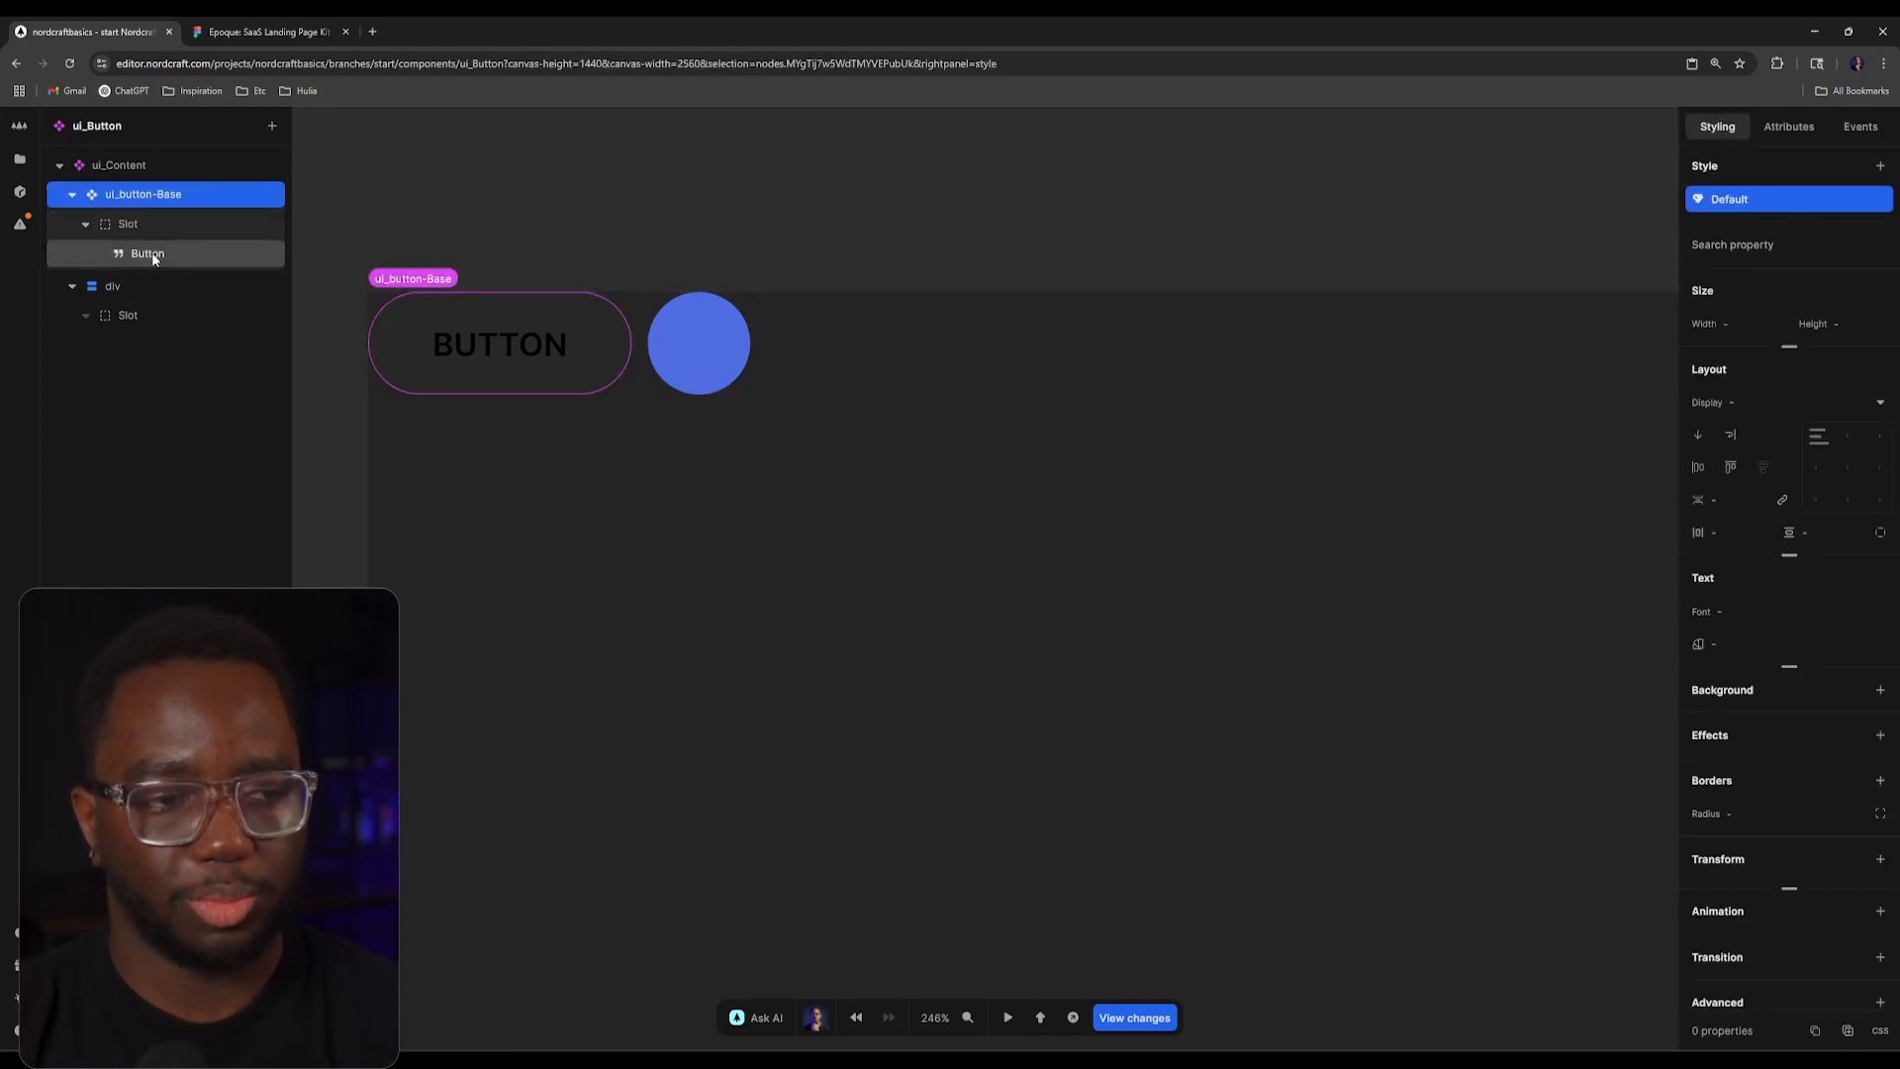
left_click(162, 287)
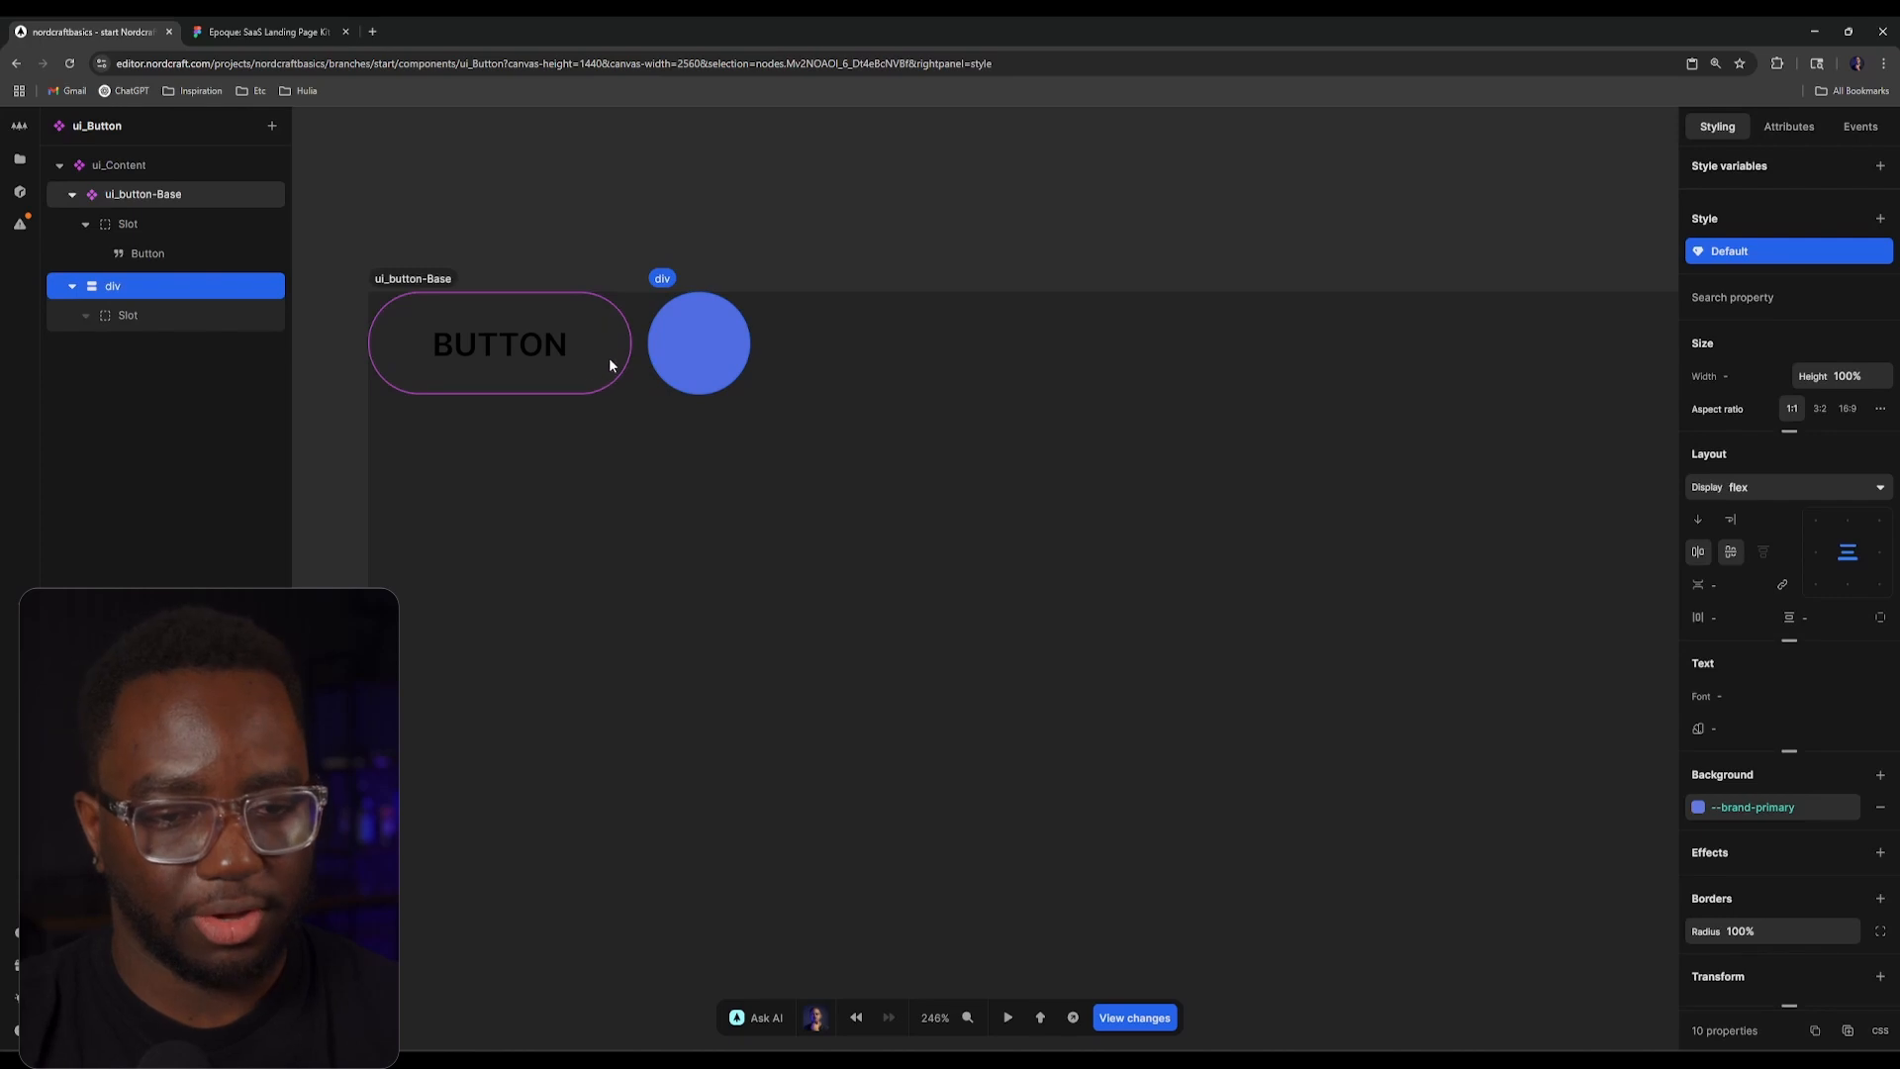
scroll(699, 353, "up", 5)
Step: Copy the arrow icon beside GET STARTED in Figma as SVG and paste it into the round div's slot in Nordcraft
key("ctrl+Tab")
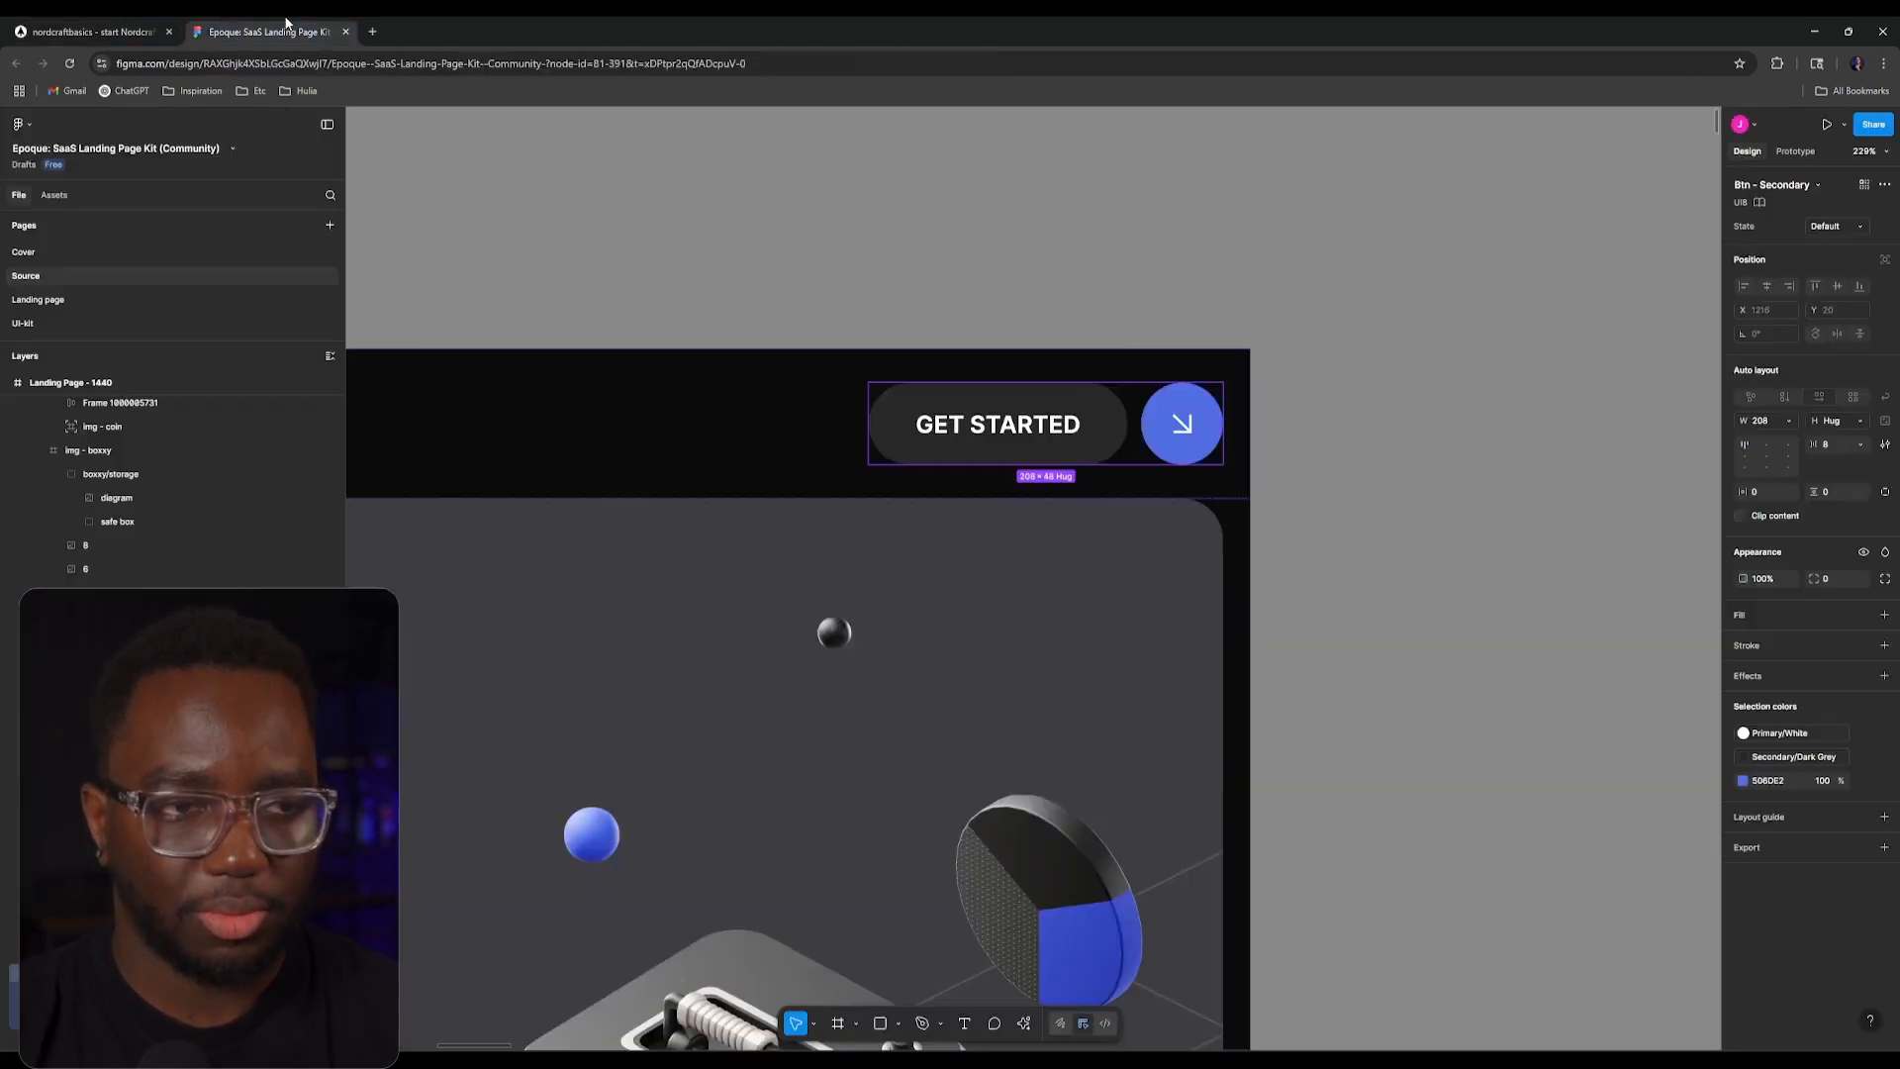
double_click(1189, 425)
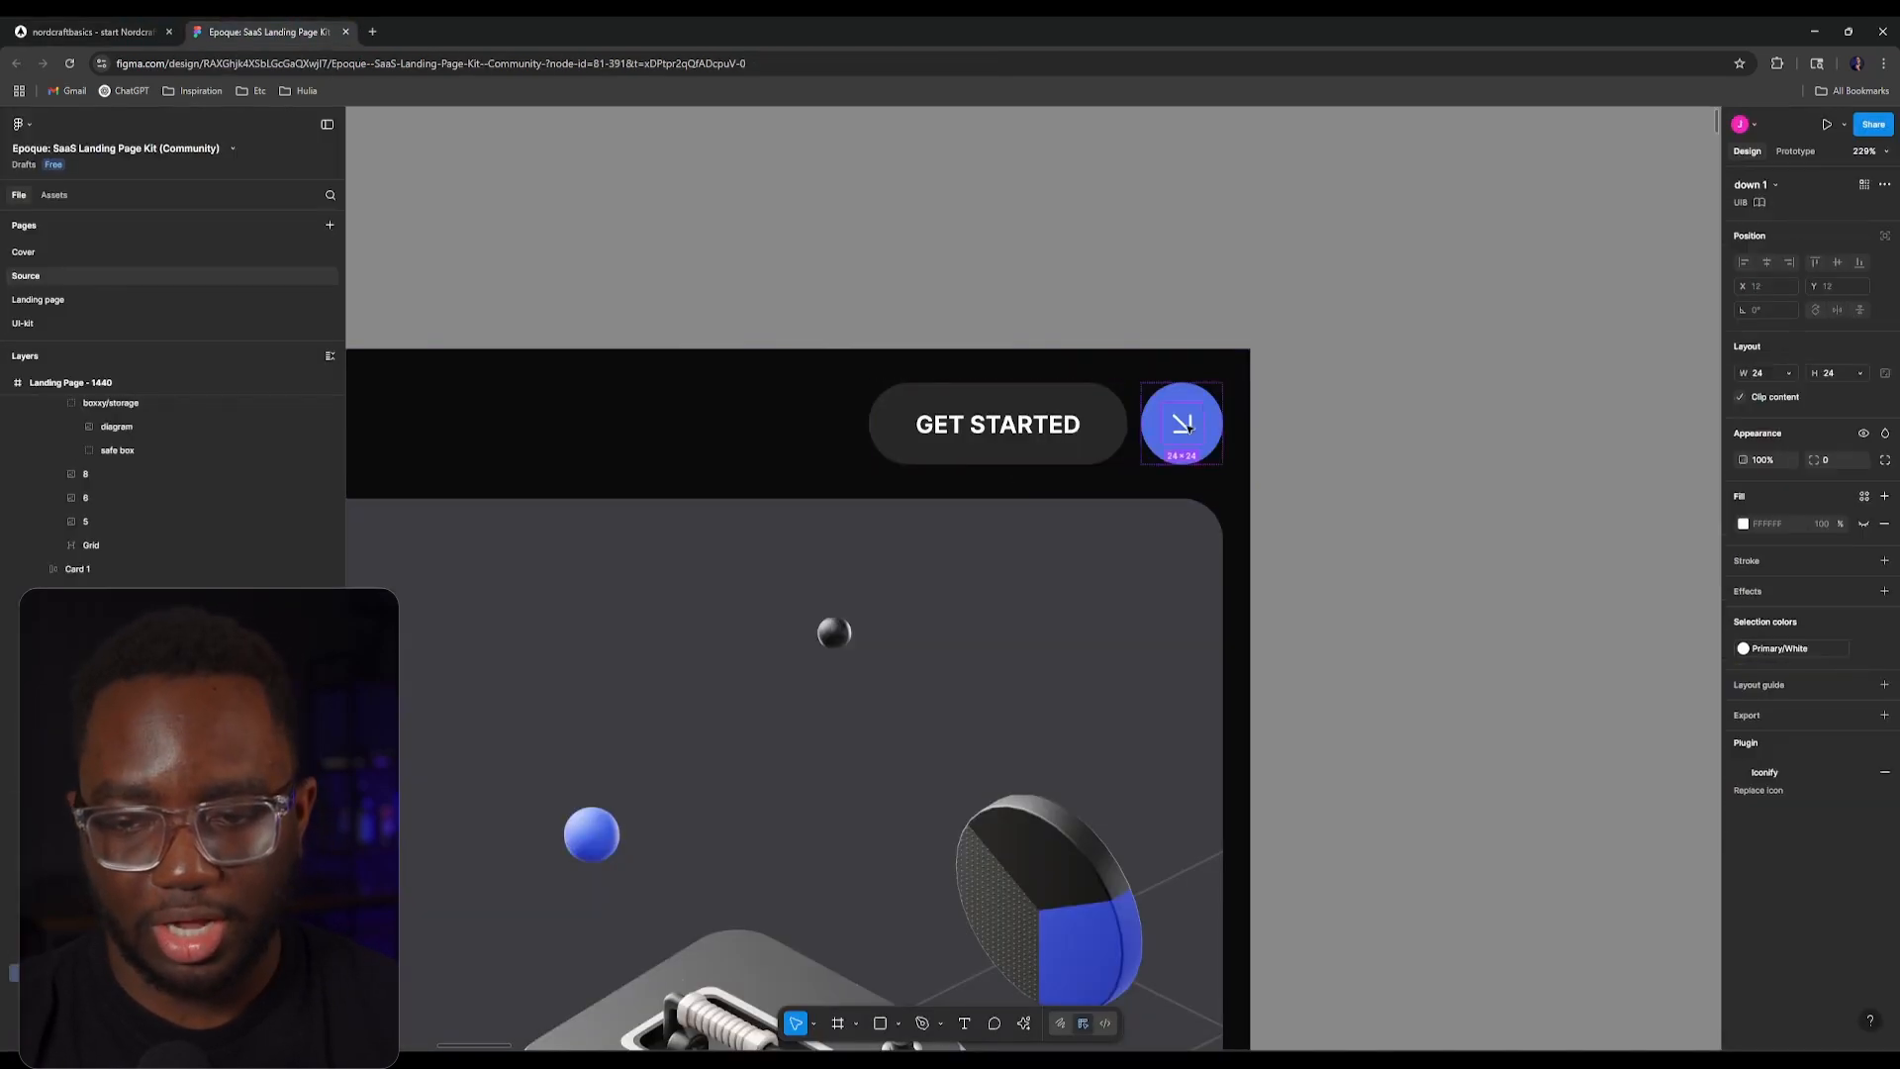
double_click(1180, 425)
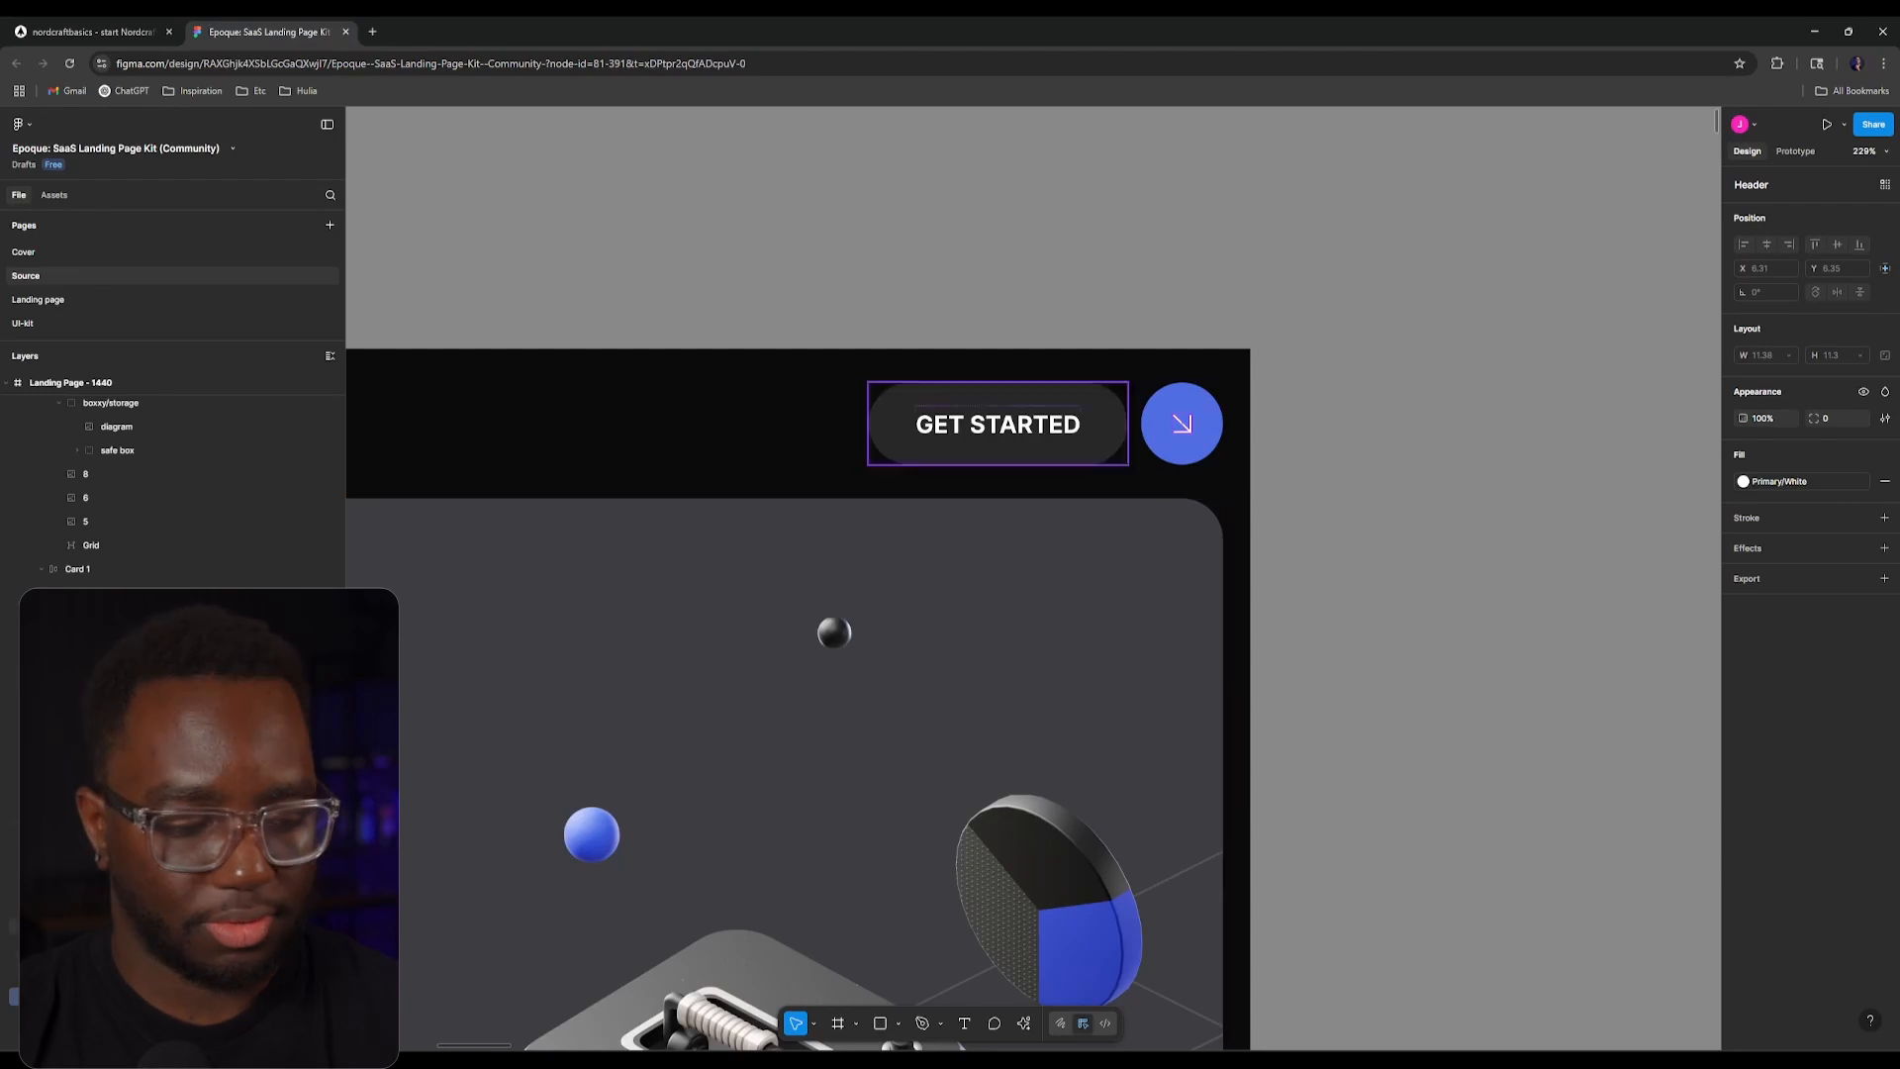
mouse_move(296, 699)
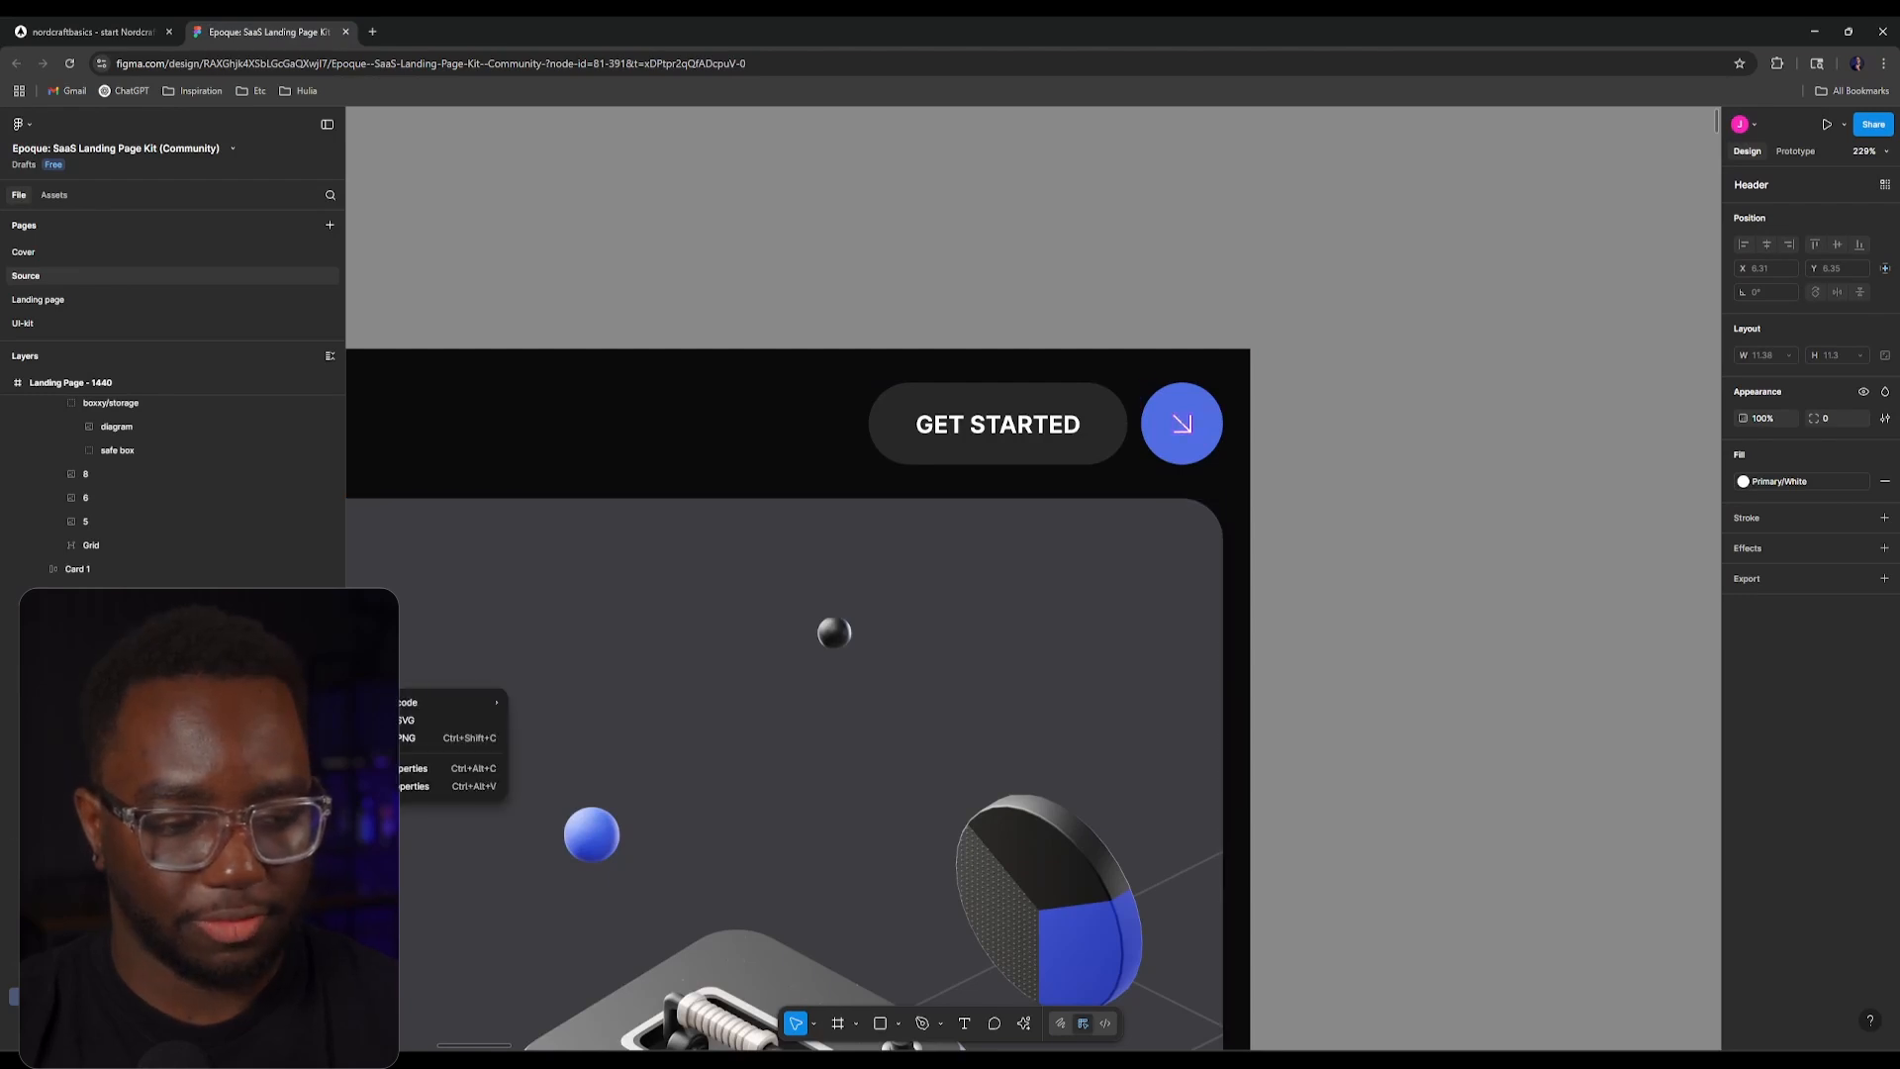
left_click(410, 727)
left_click(109, 32)
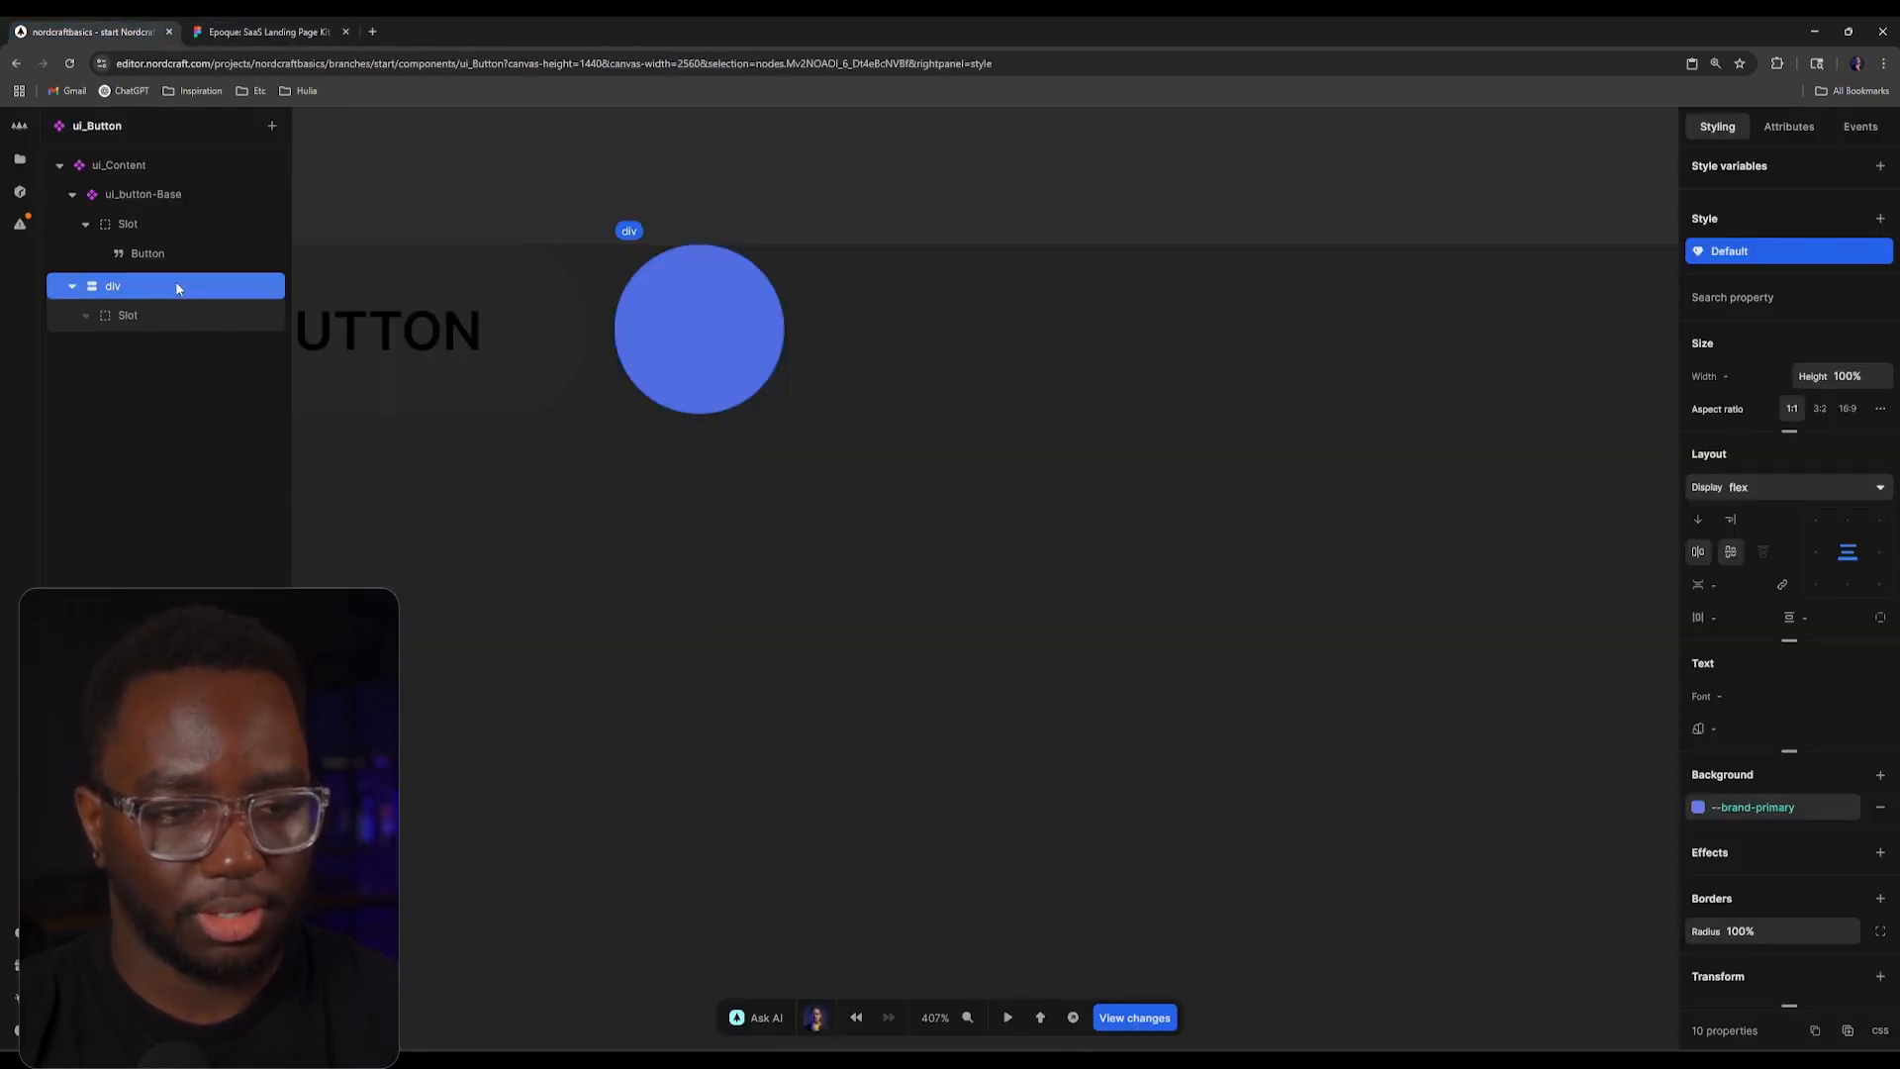
left_click(168, 309)
key("ctrl+v")
Step: Extract the pasted svg as a component named svg_DownRightArrow
left_click(111, 346)
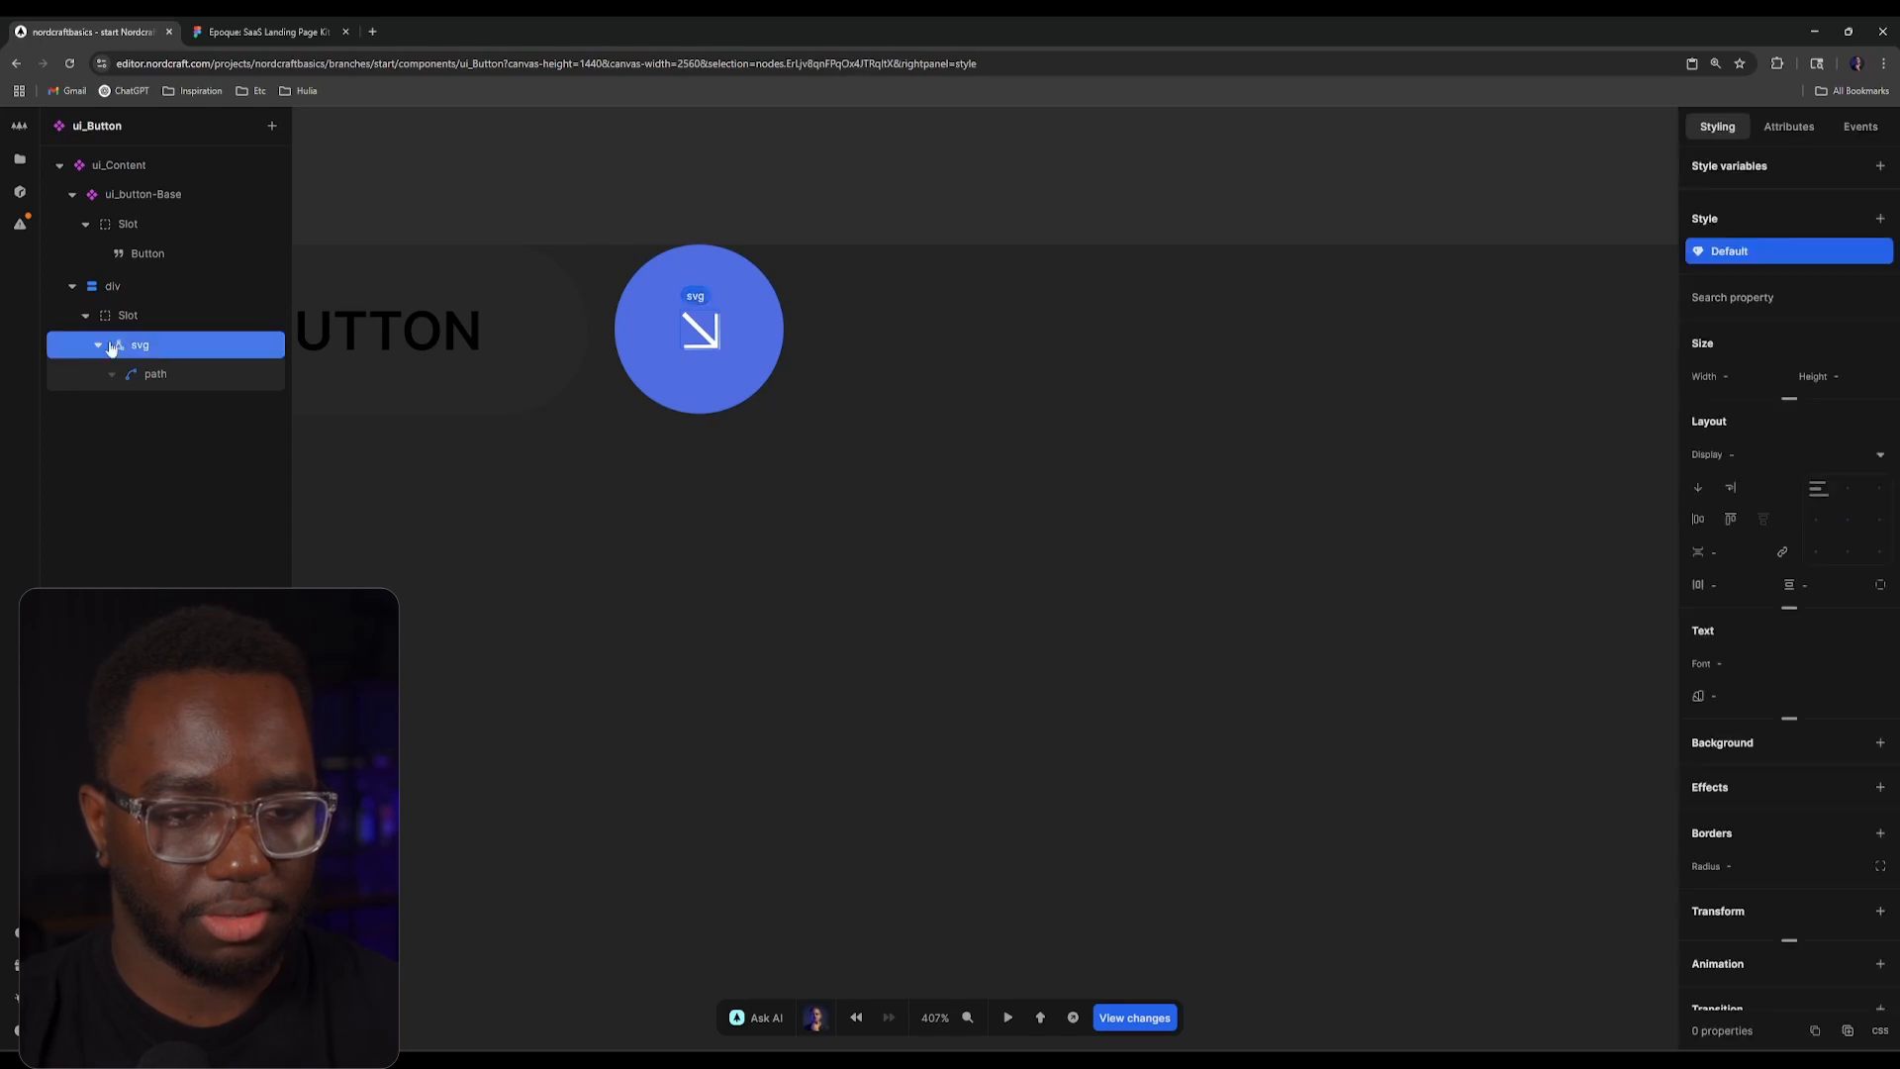
left_click(109, 345)
right_click(174, 341)
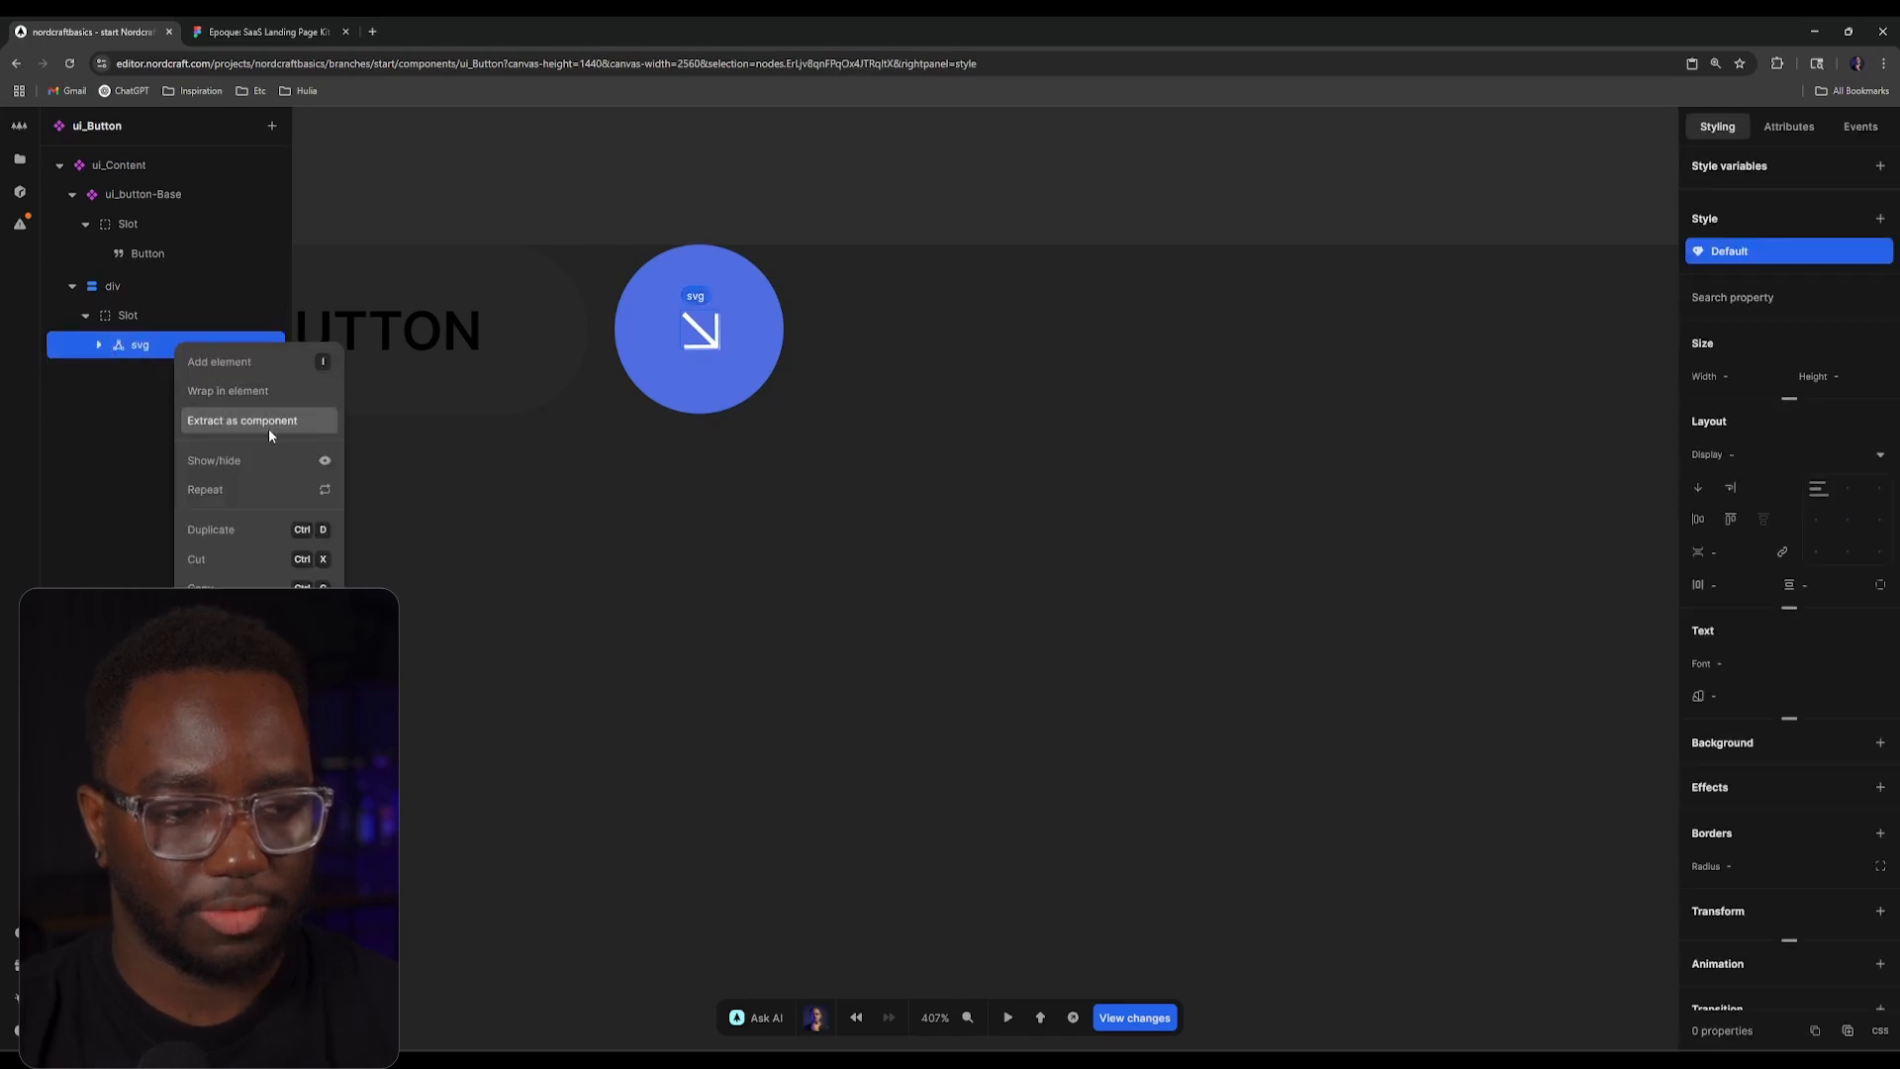
left_click(269, 429)
type("sv")
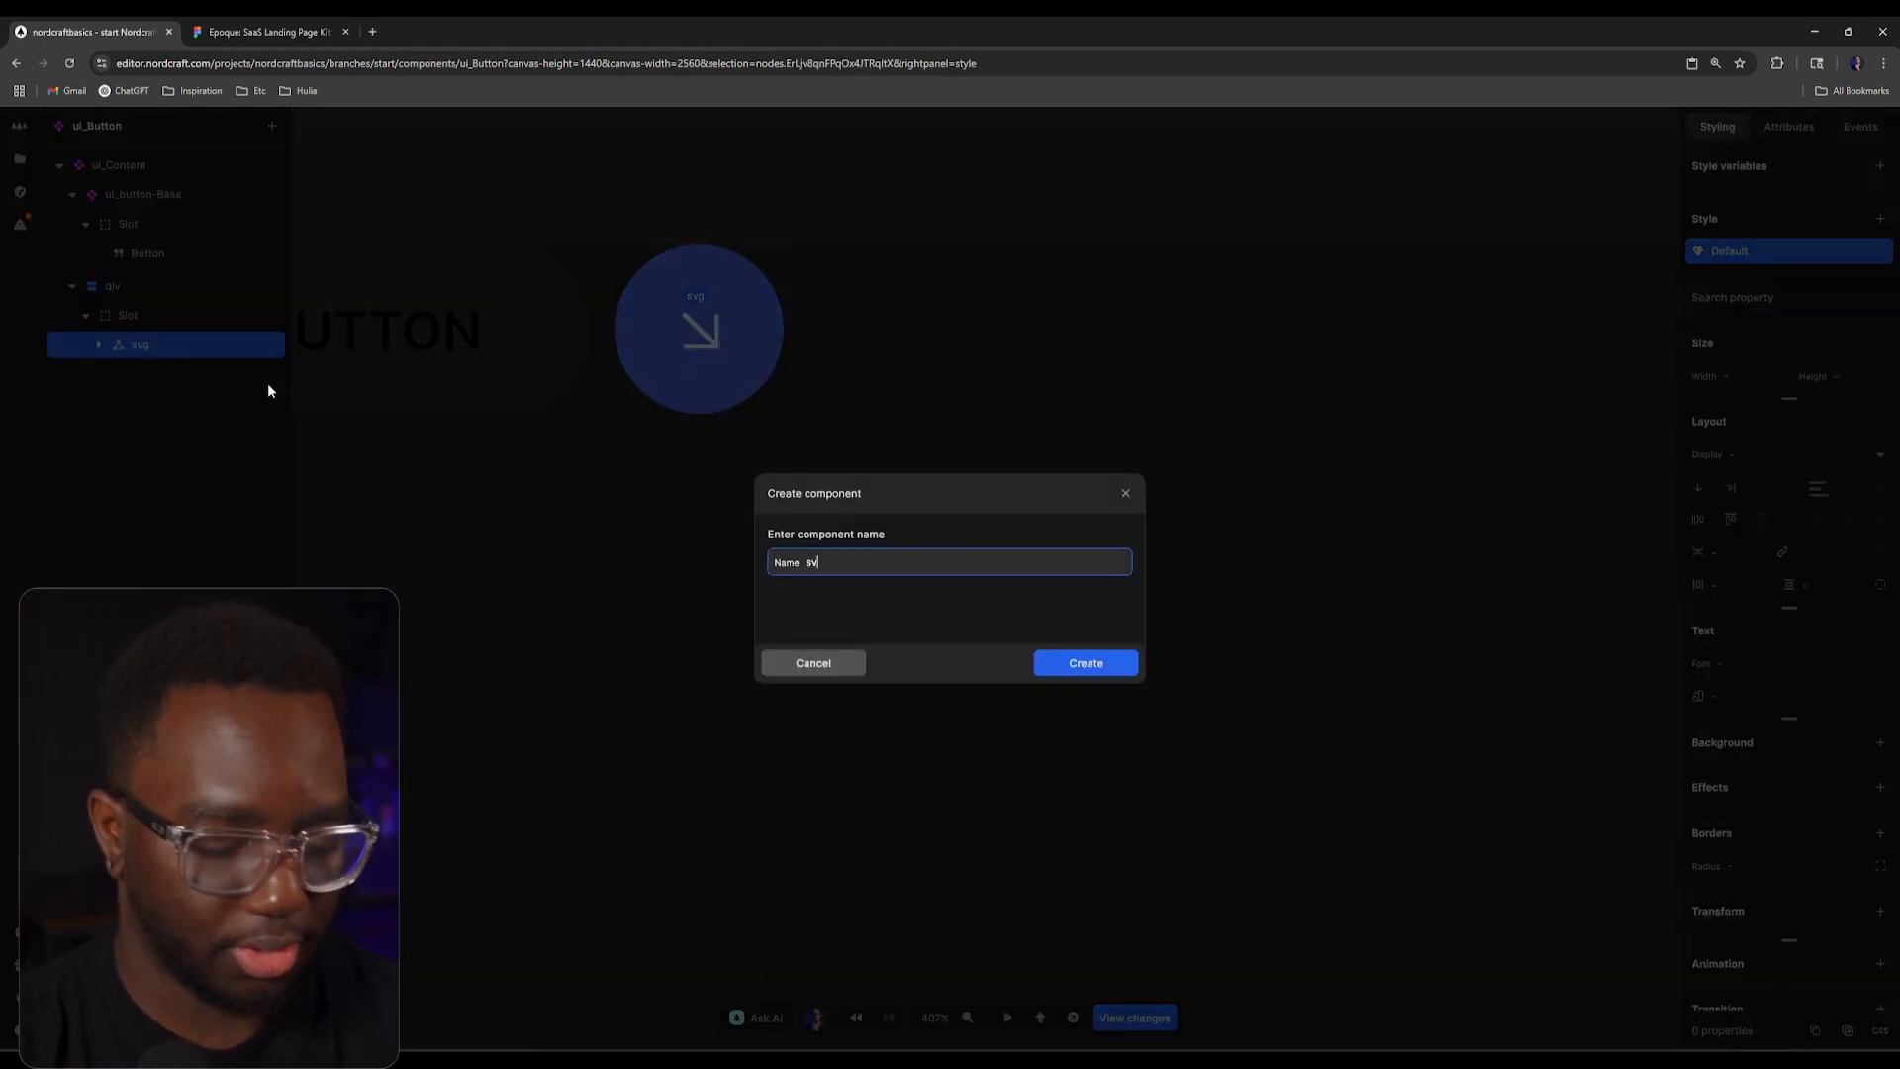
key("BackSpace")
type("vg_D")
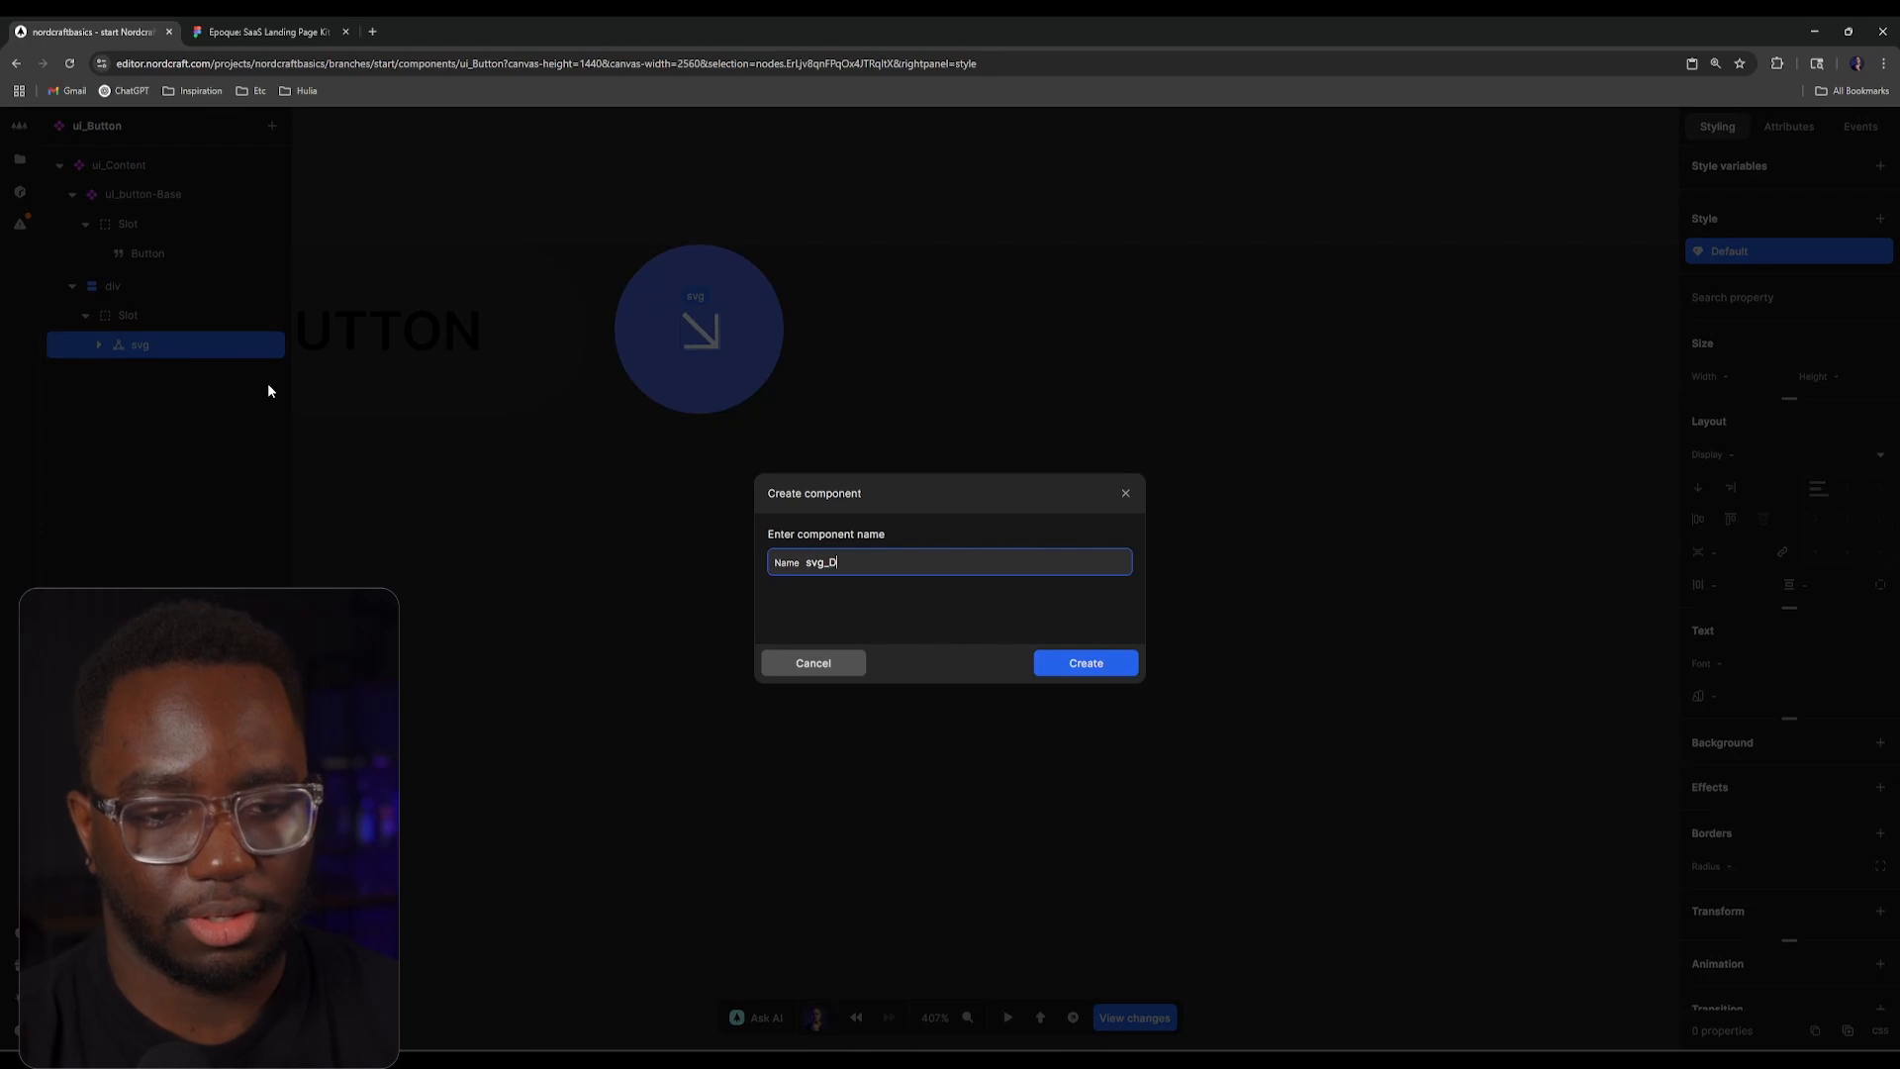
type("ownRight")
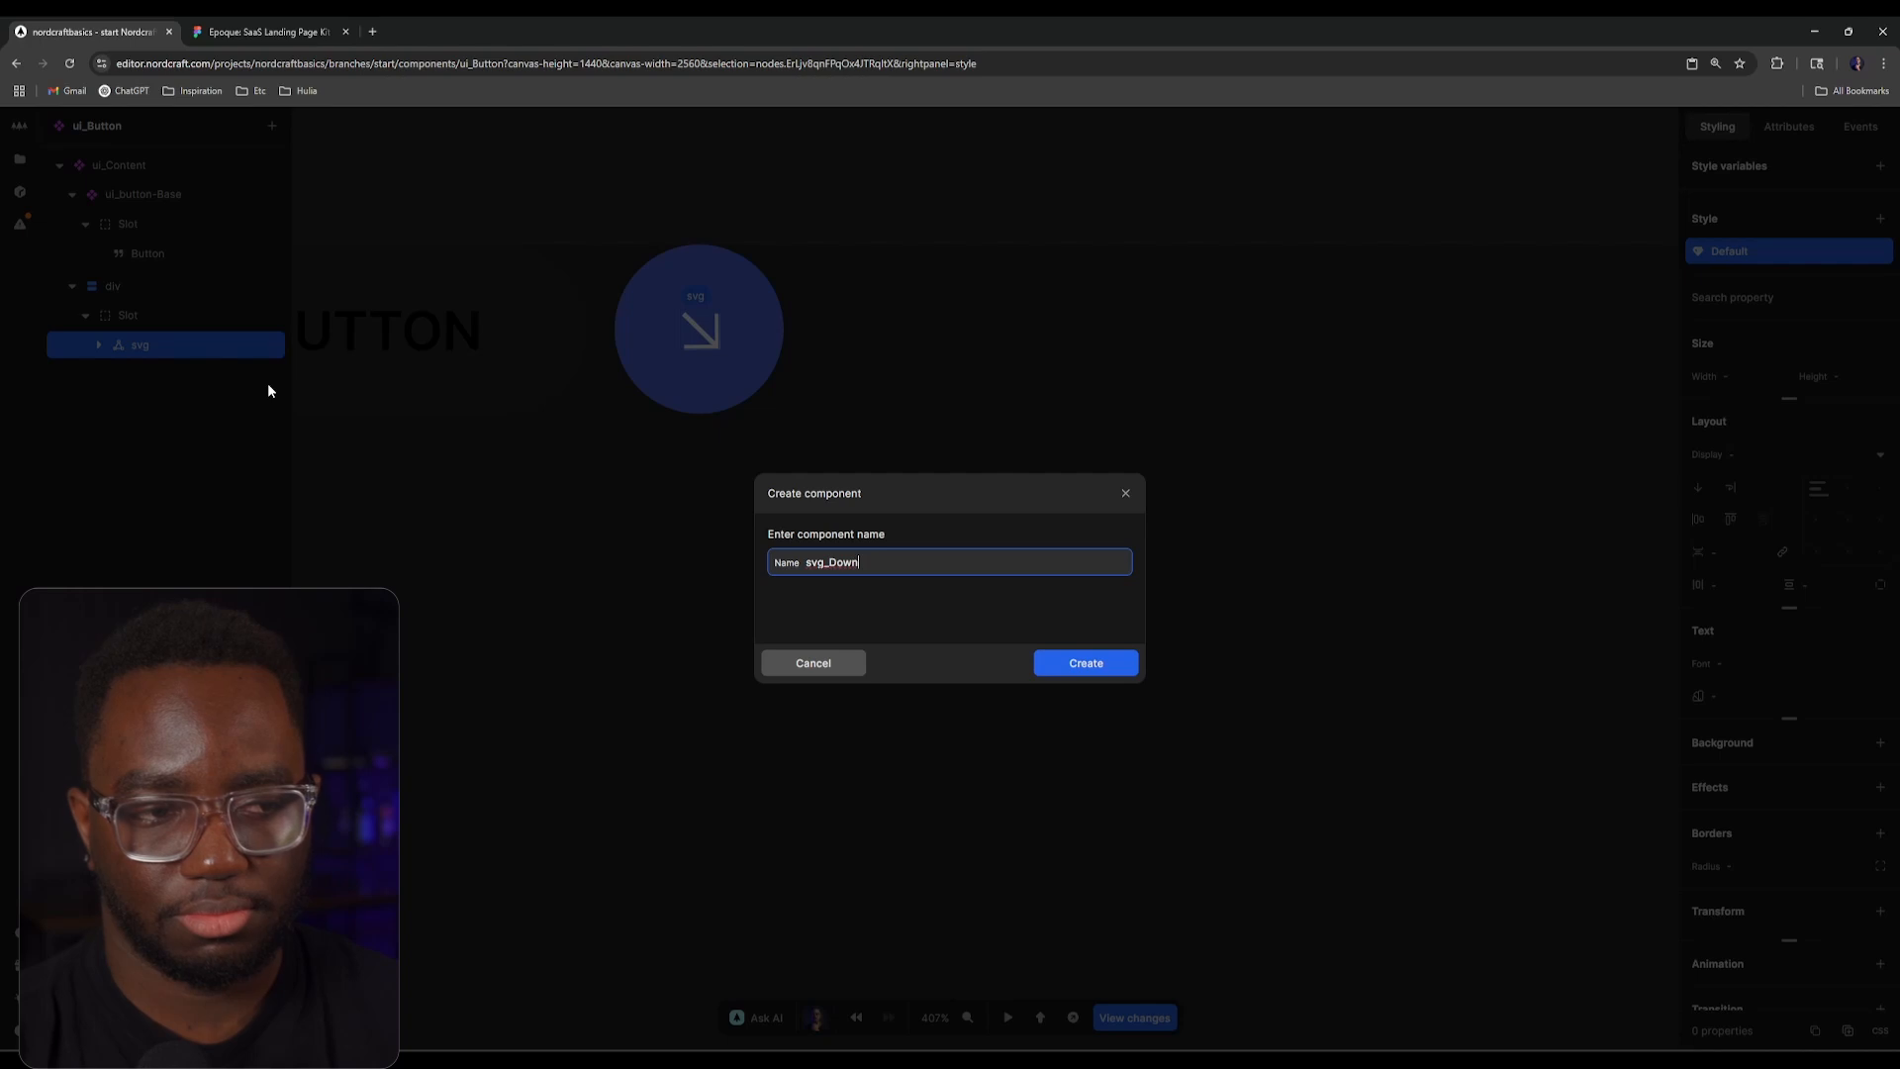
type("ght-")
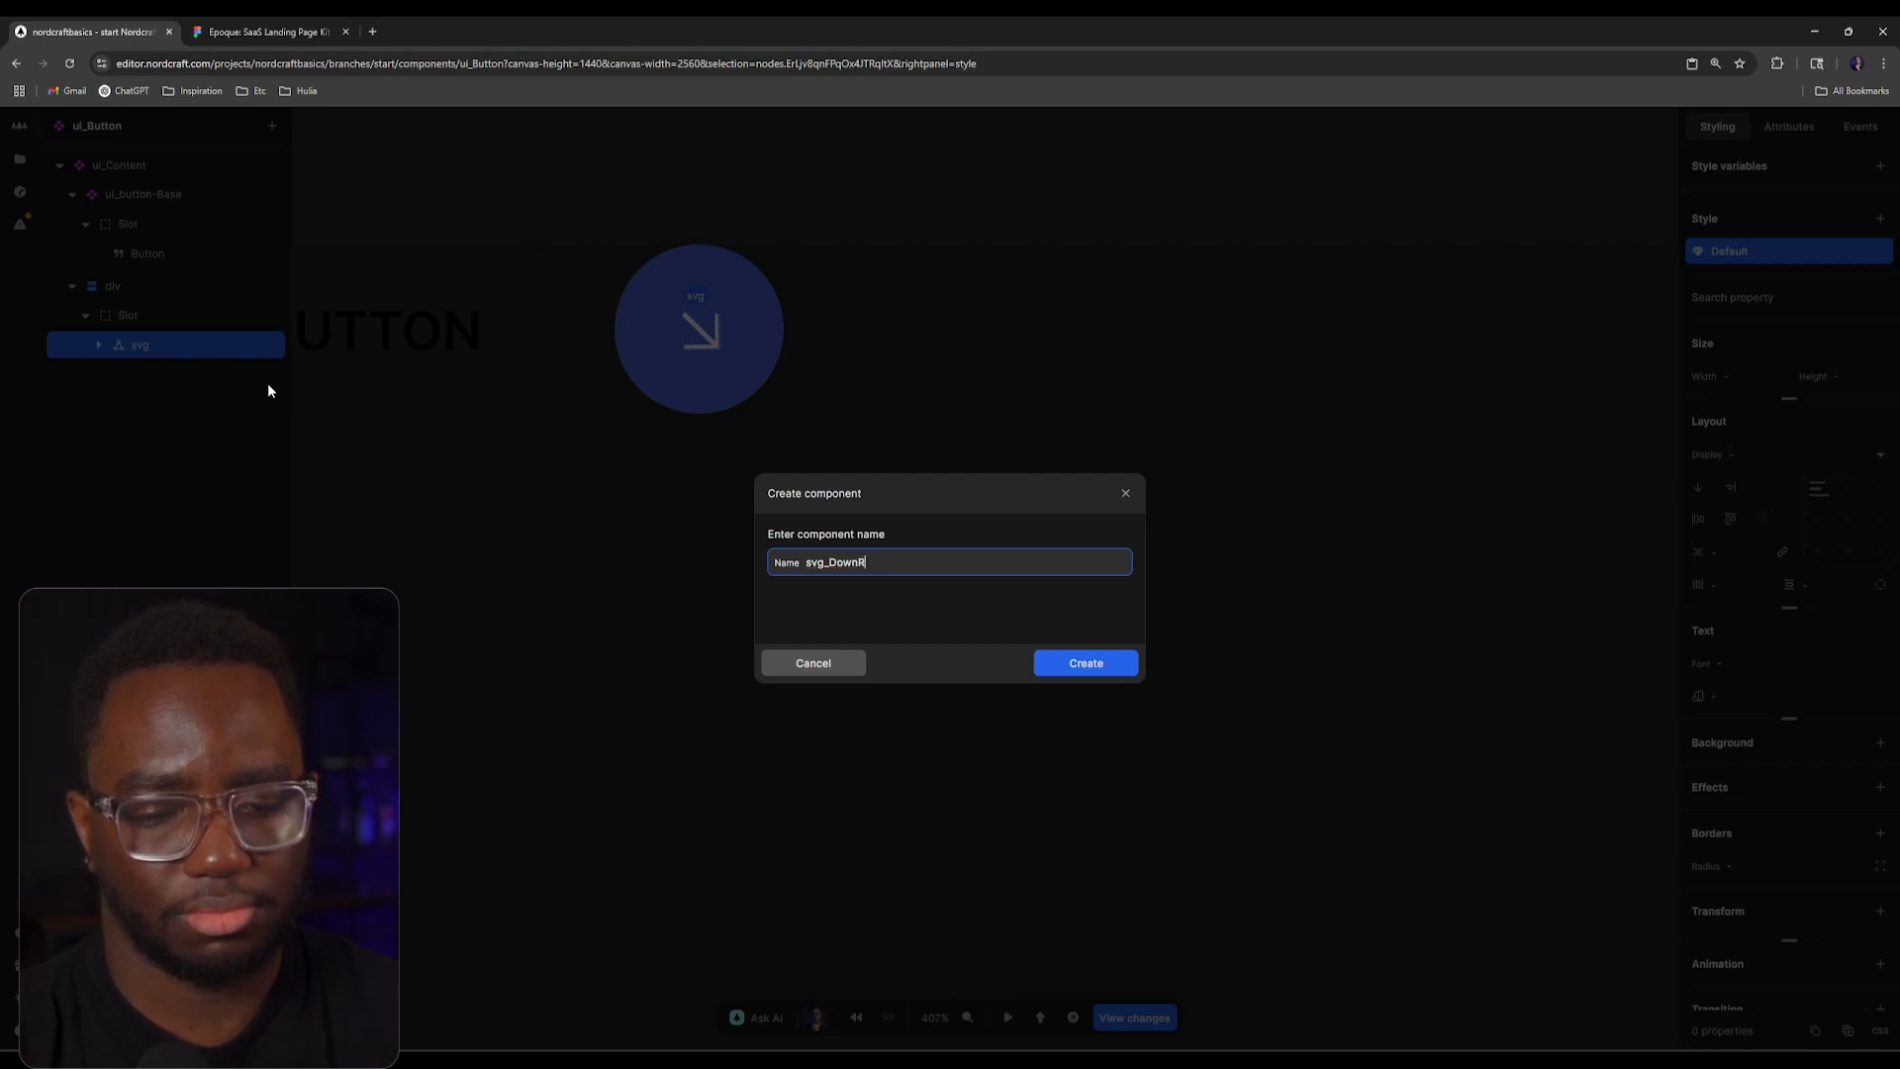
type("w")
key("Return")
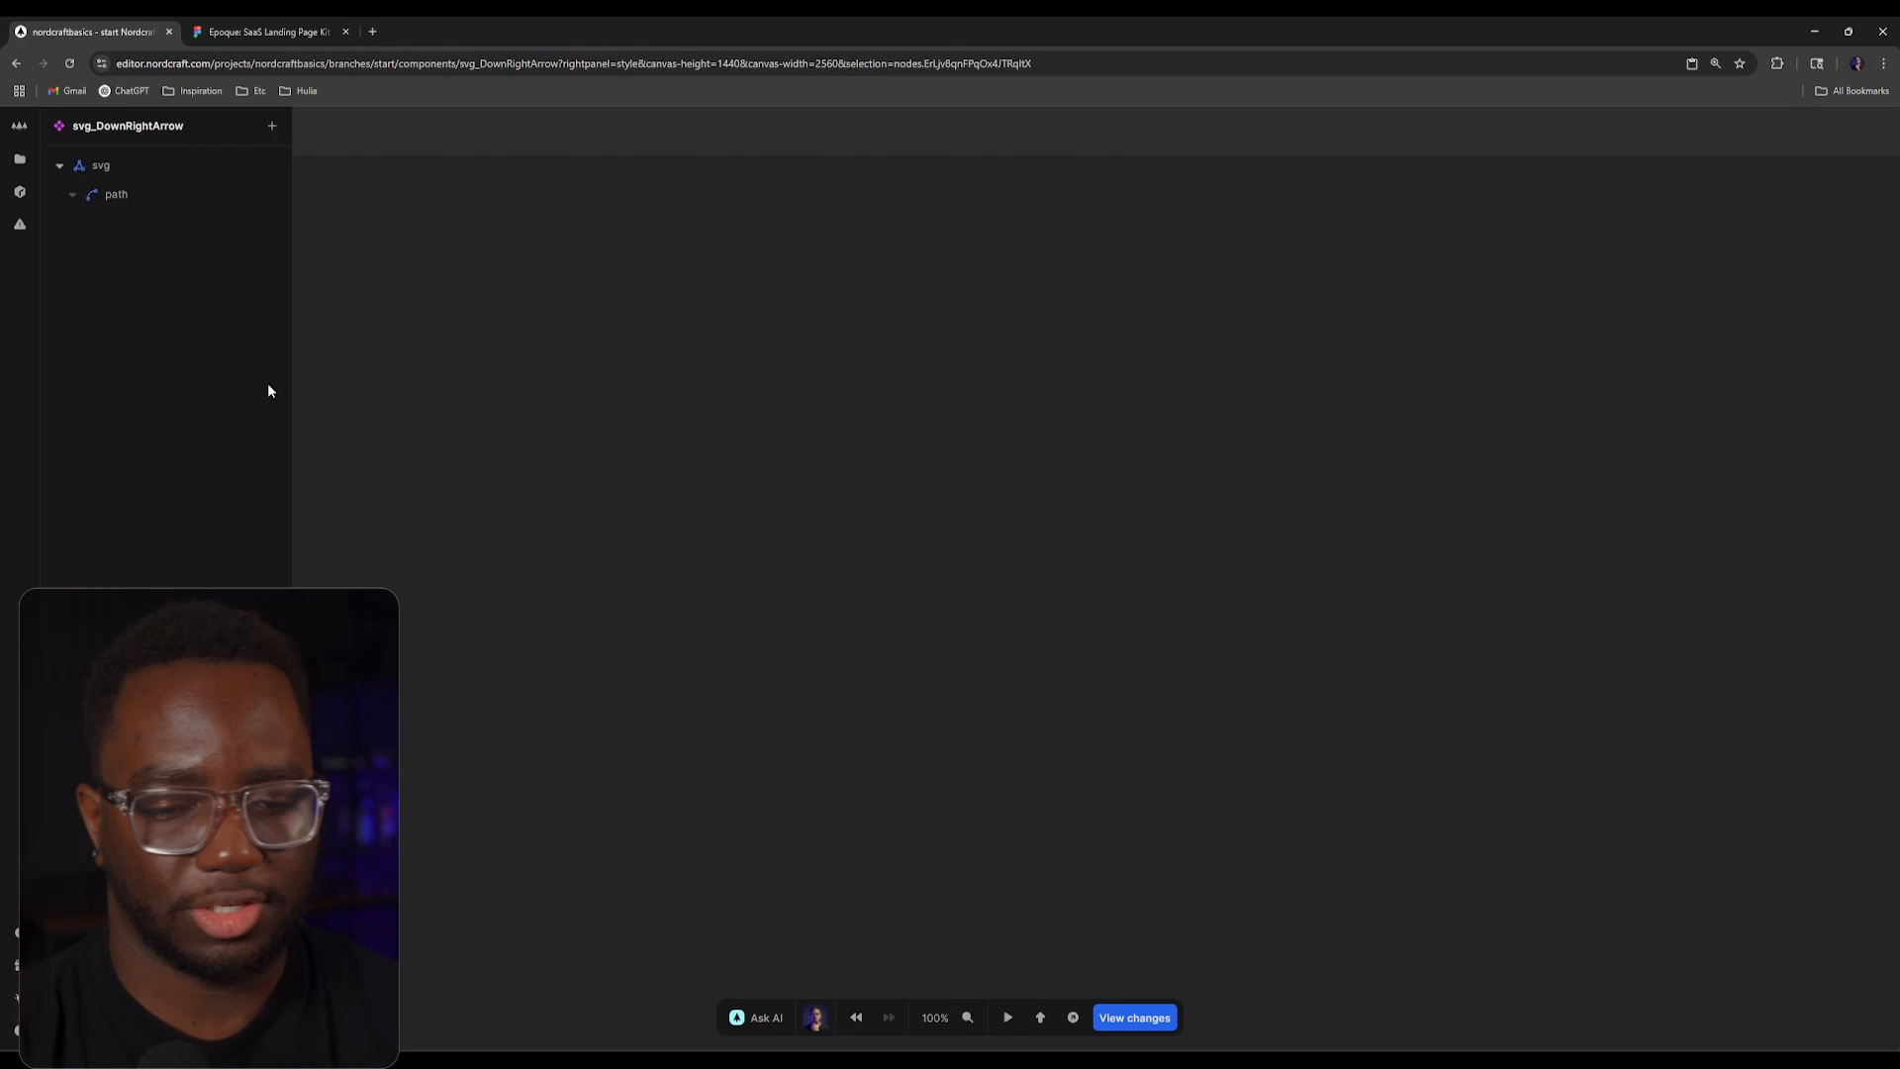
Step: Set the width and height of the svg root in svg_DownRightArrow to 100%
left_click(204, 176)
left_click(435, 198)
double_click(203, 344)
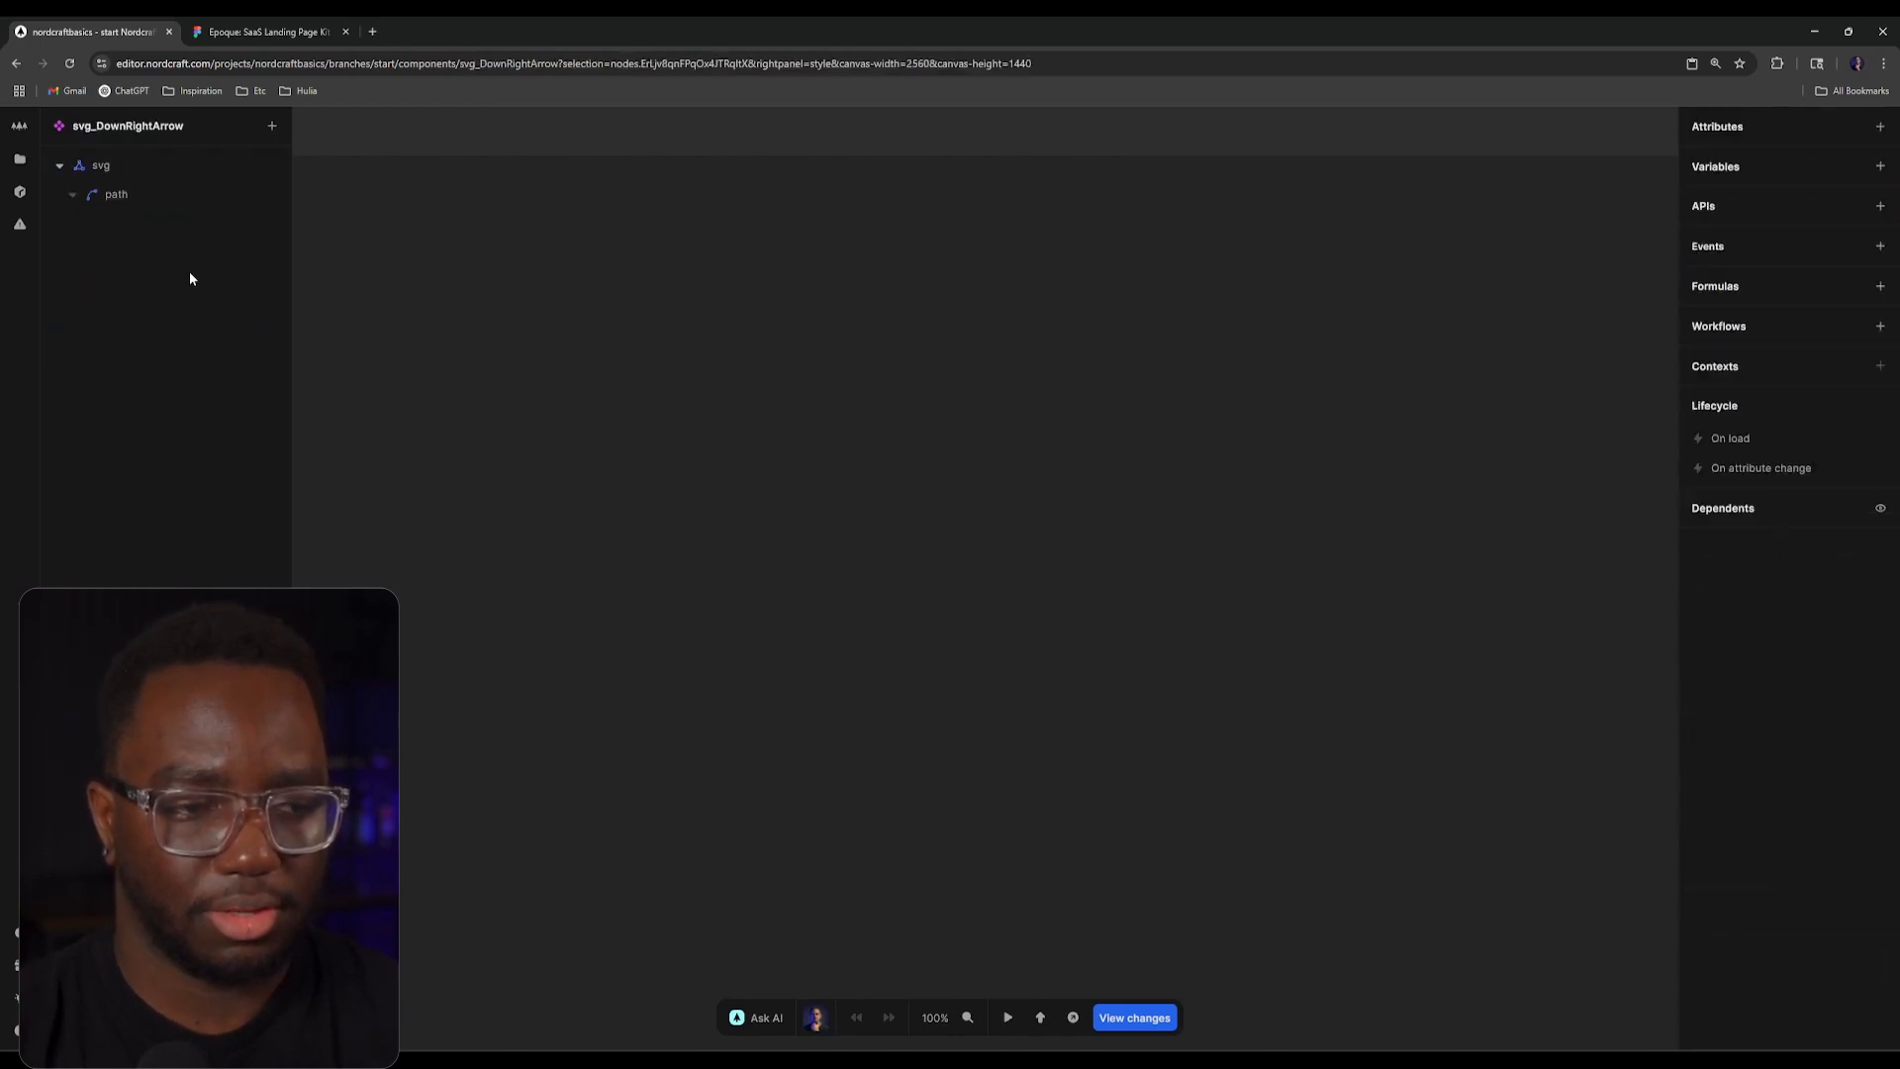
left_click(188, 166)
left_click(1751, 376)
type("100%")
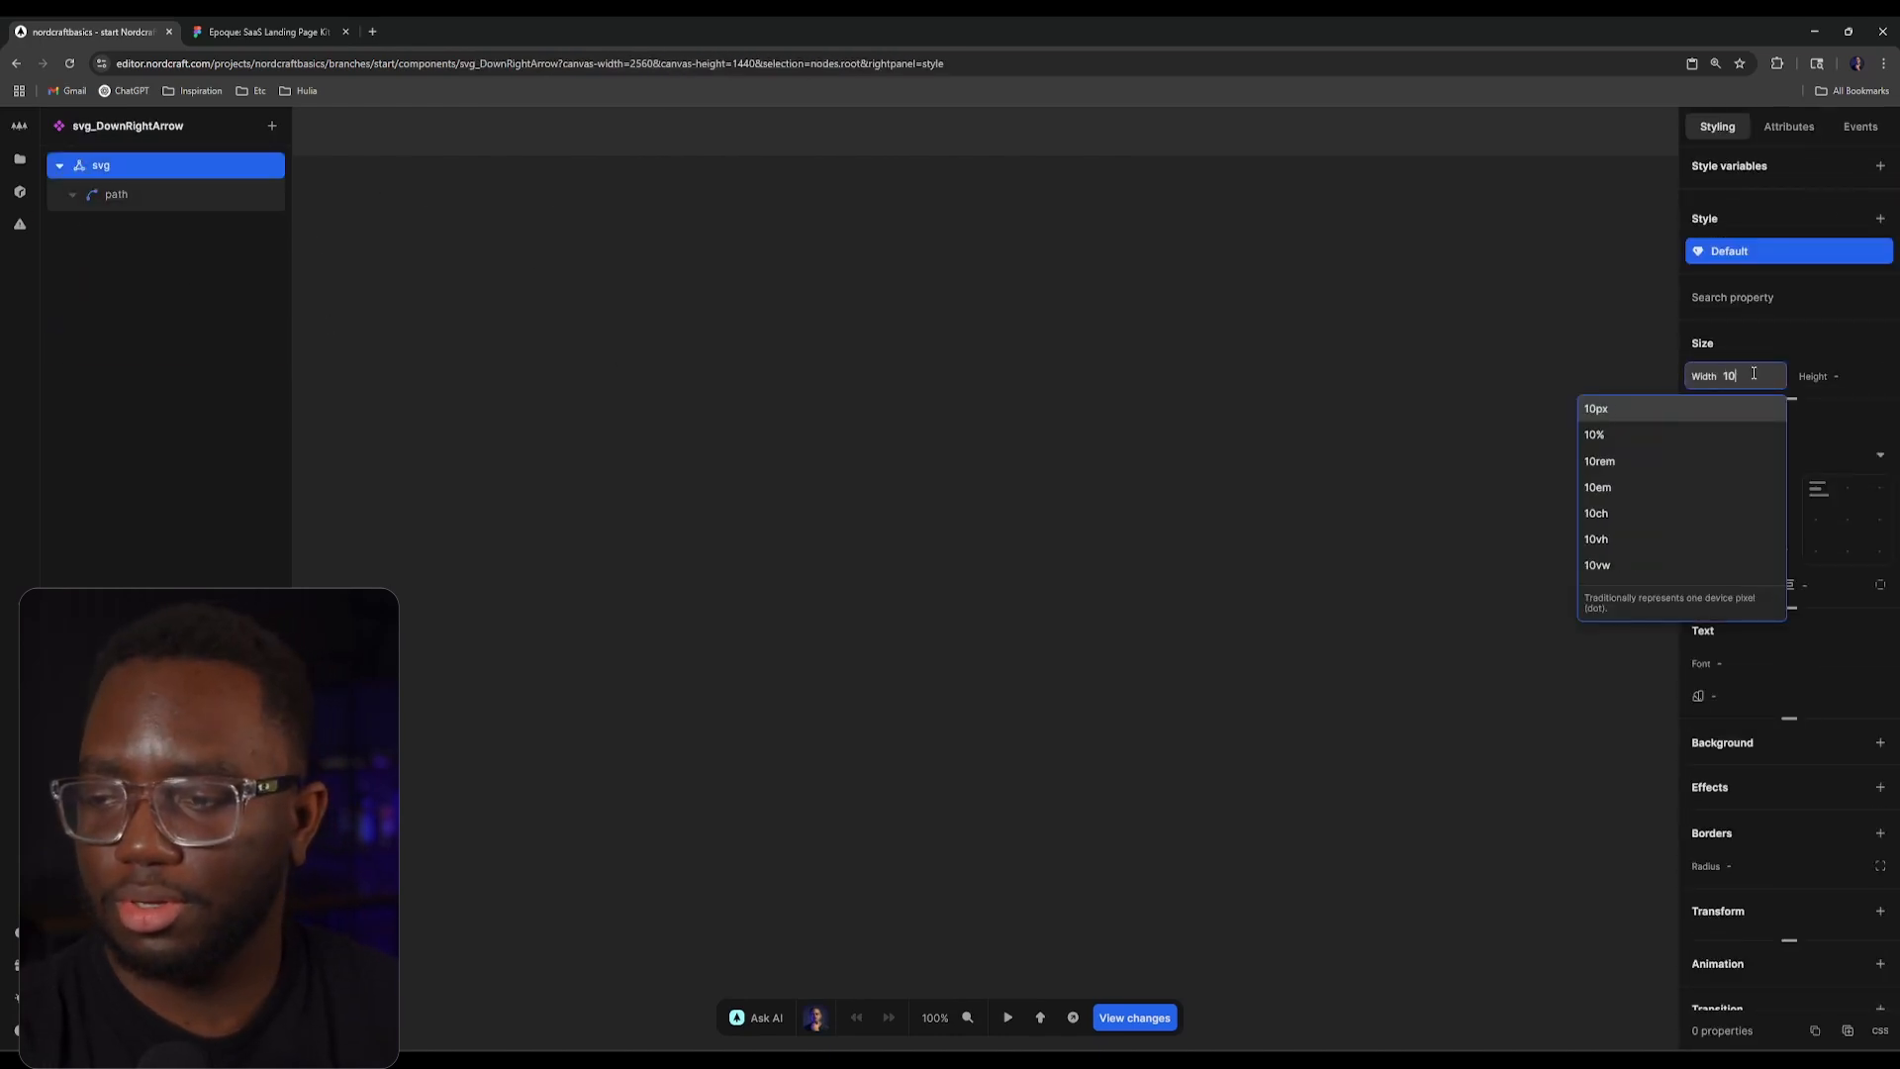
key("Tab")
type("100%")
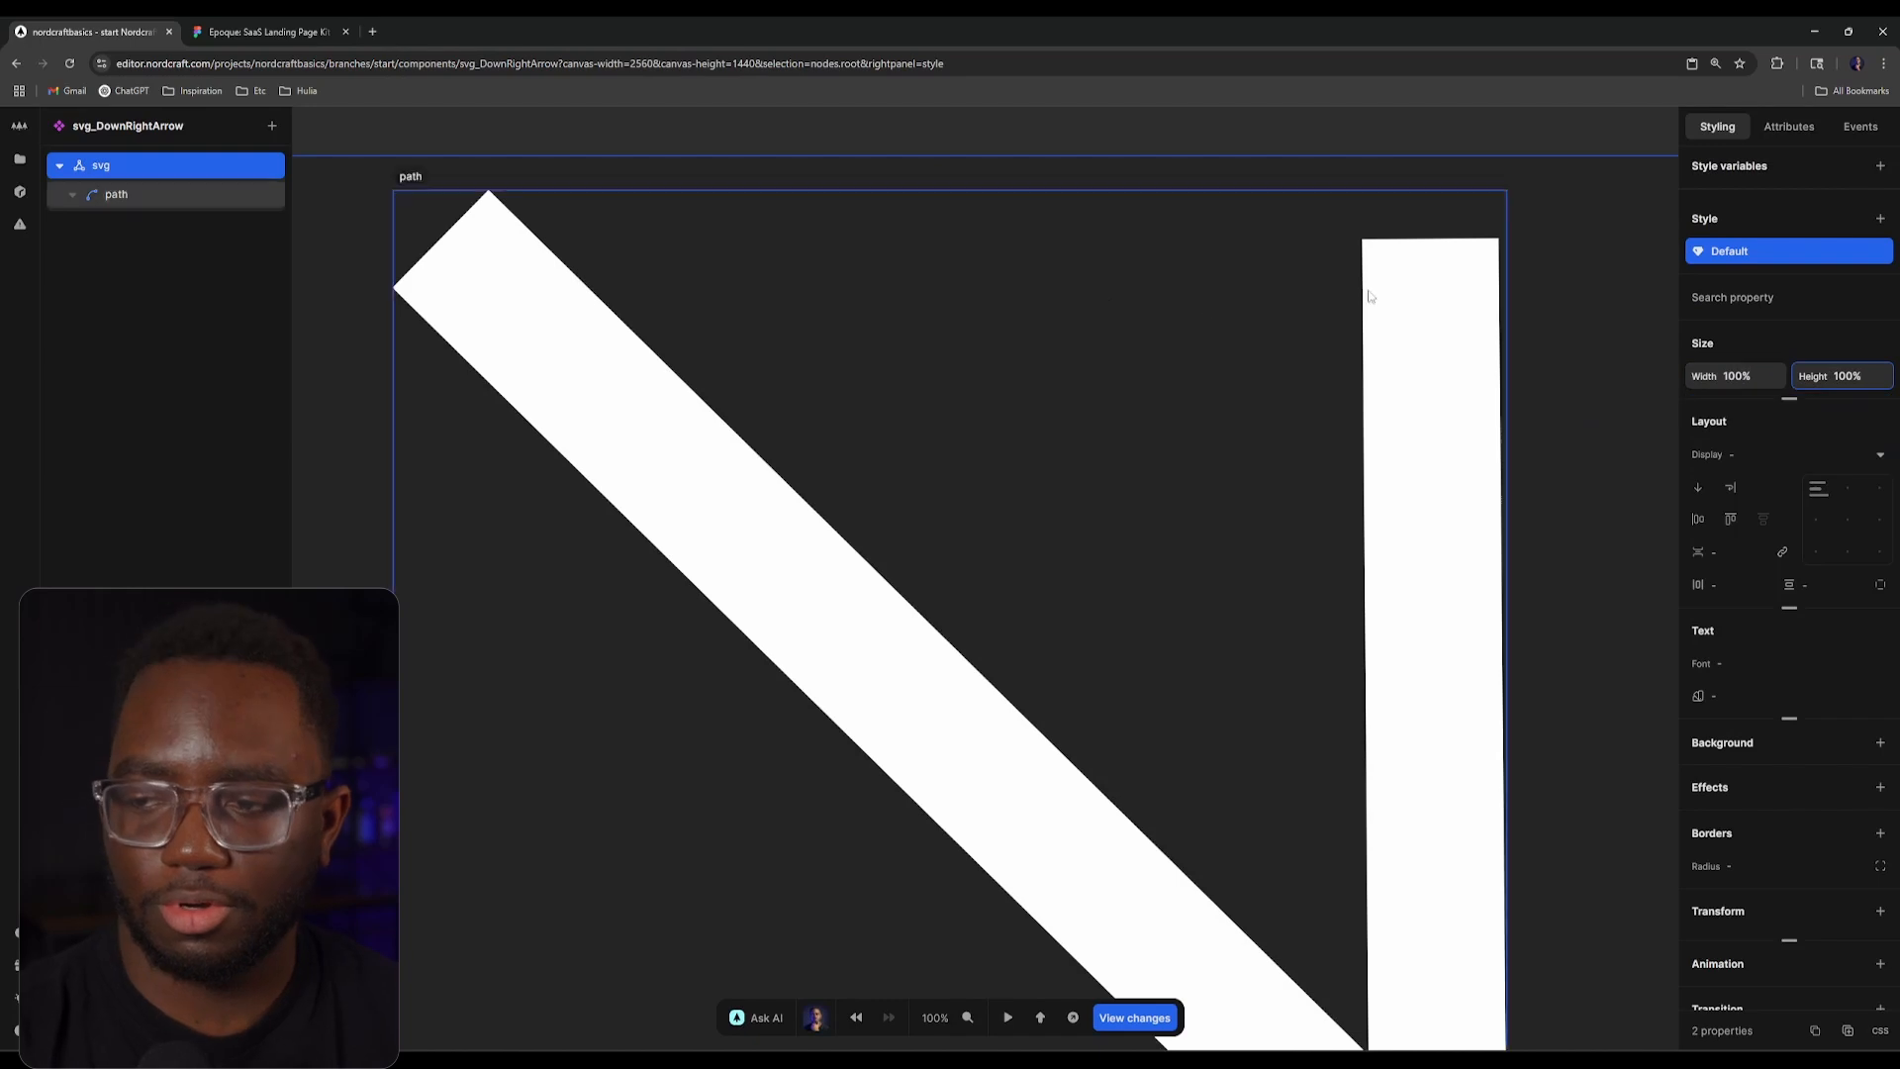
scroll(1074, 337, "down", 5)
left_click(1138, 241)
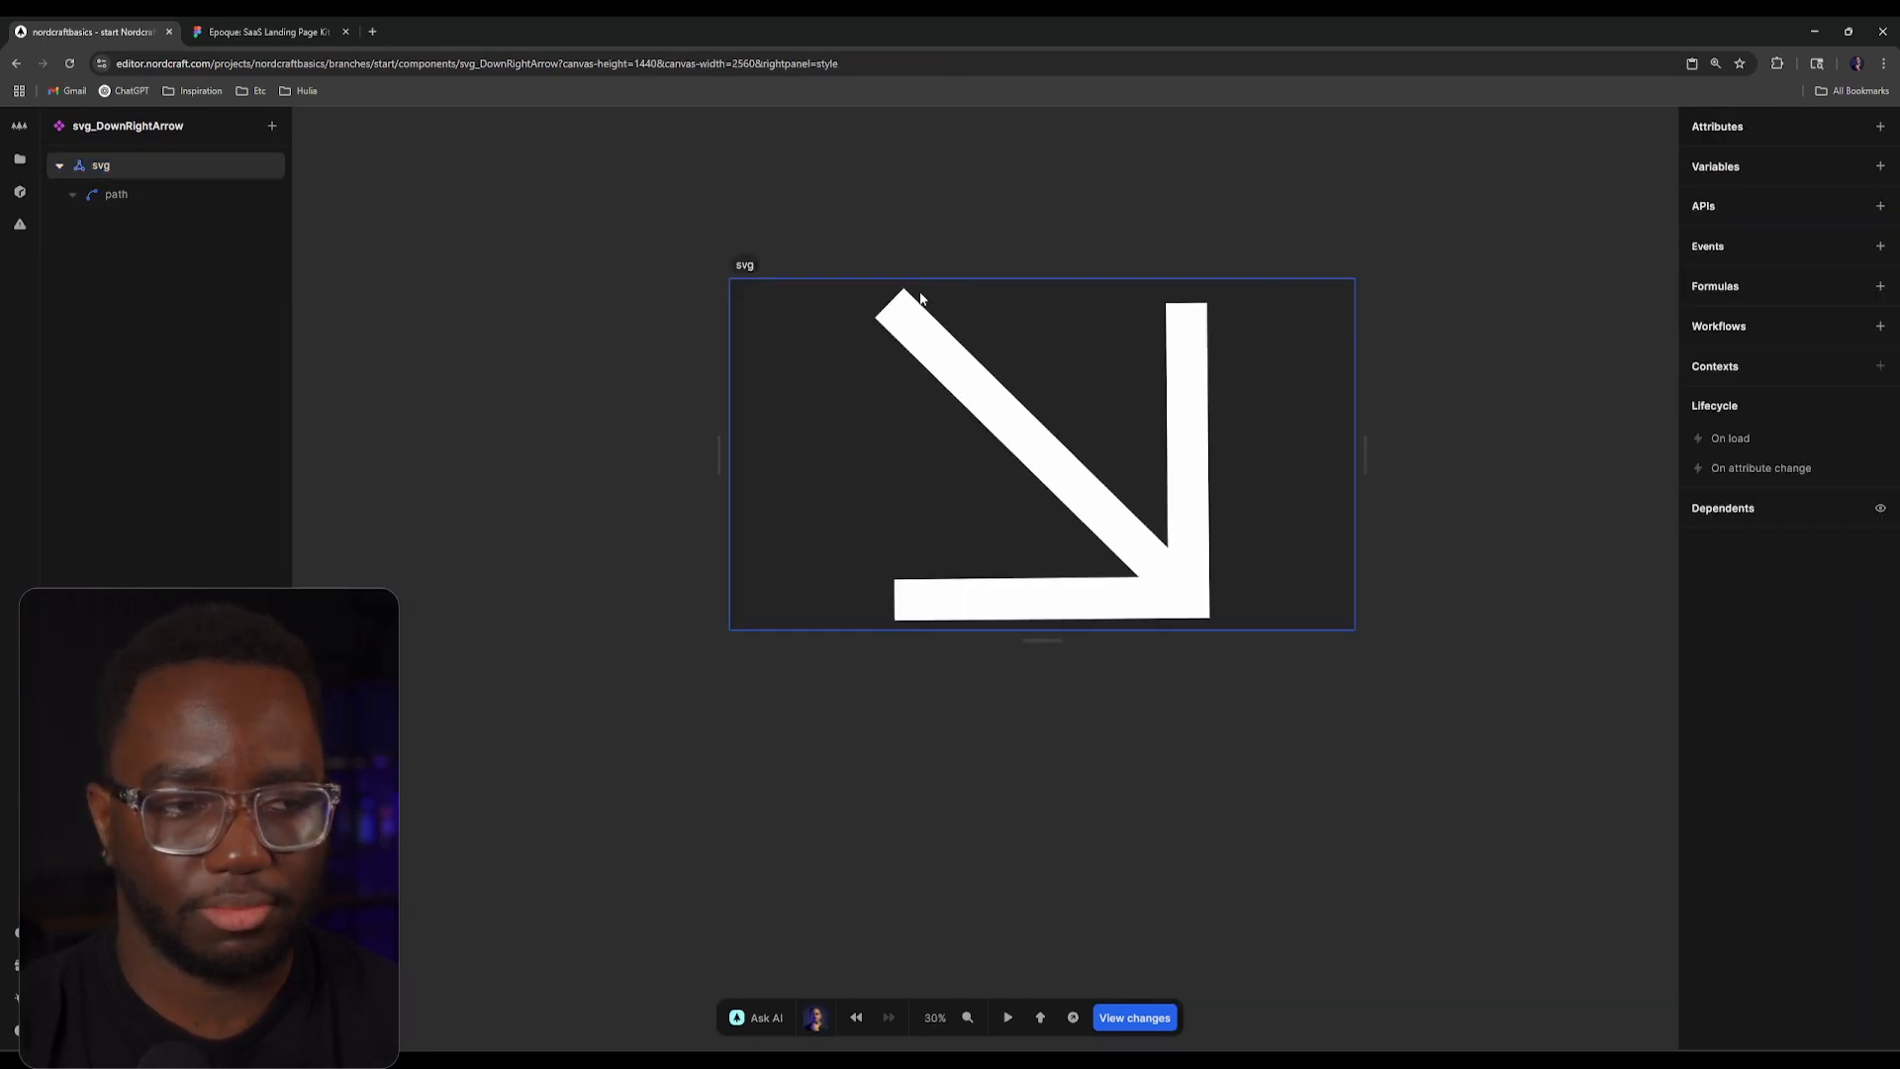
Step: Set the svg root's width to max-content
left_click(1066, 341)
left_click(1761, 382)
type("max-")
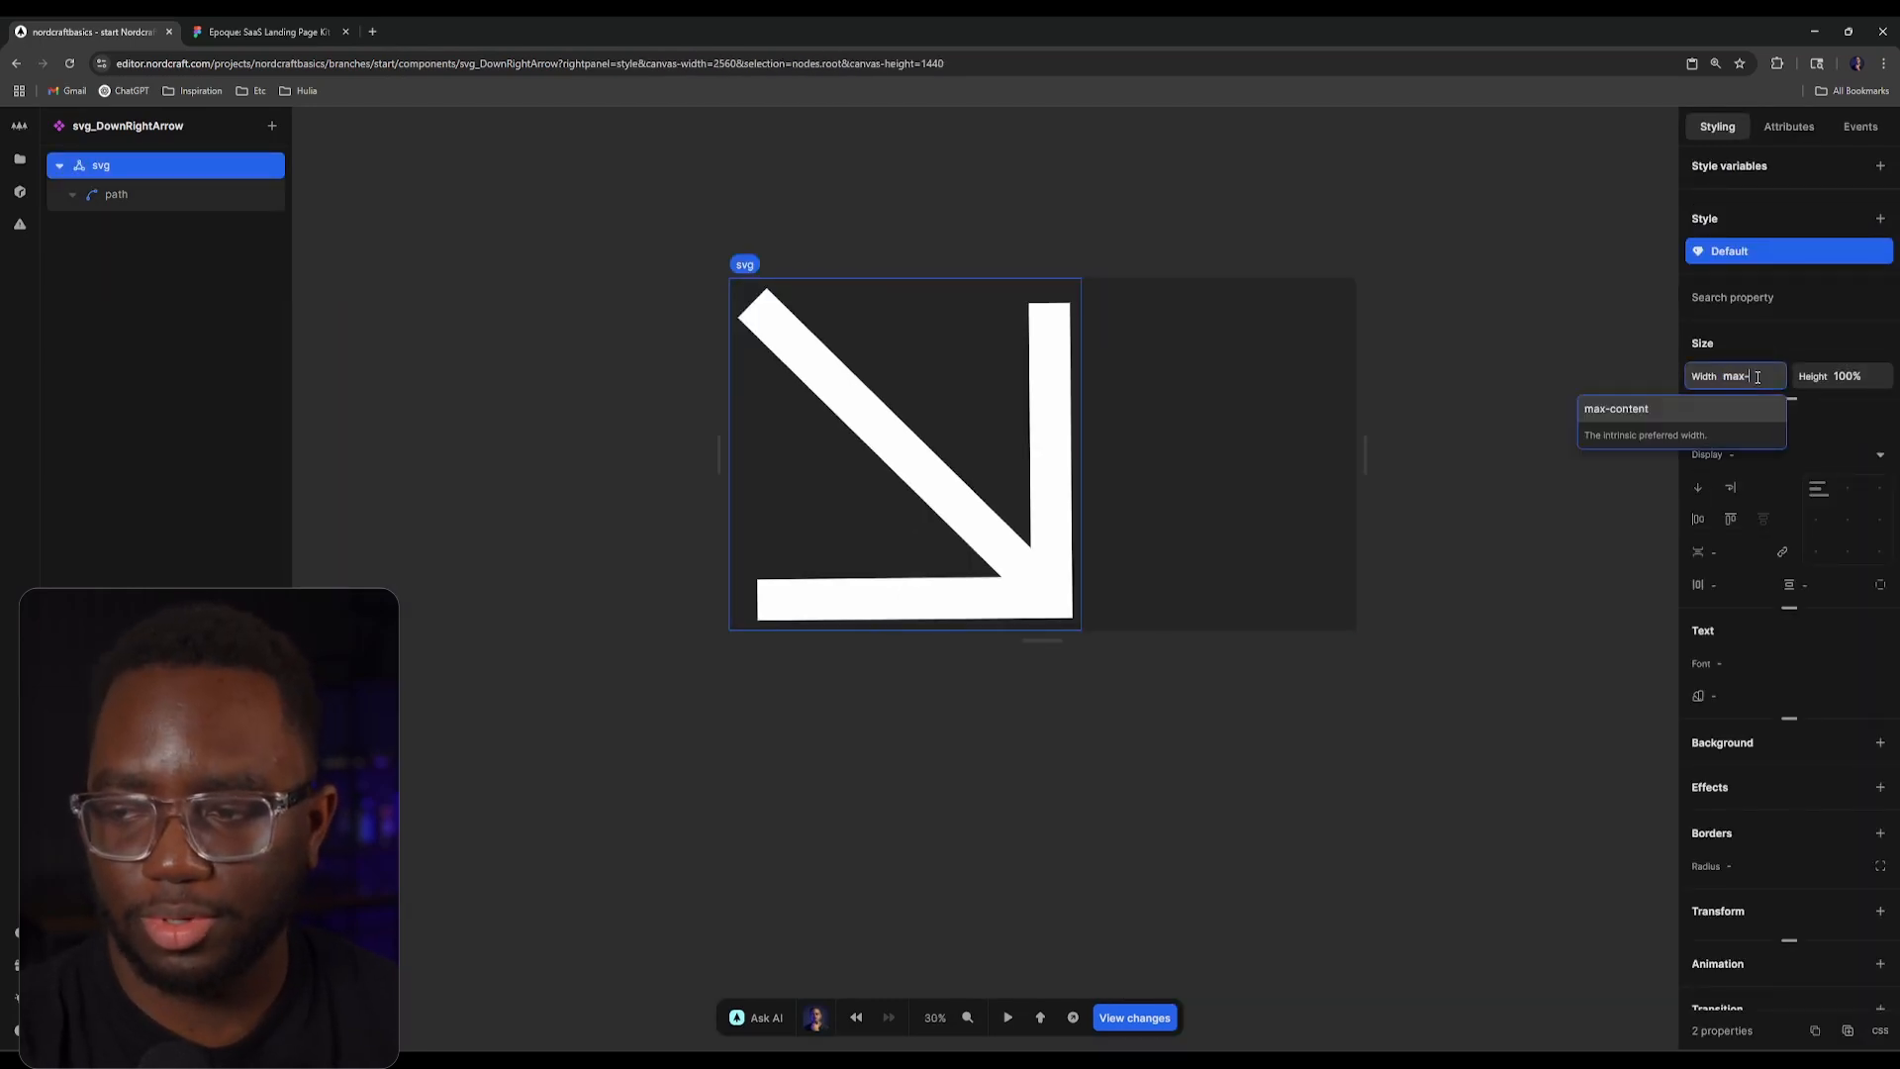
type("content")
key("Return")
left_click(865, 245)
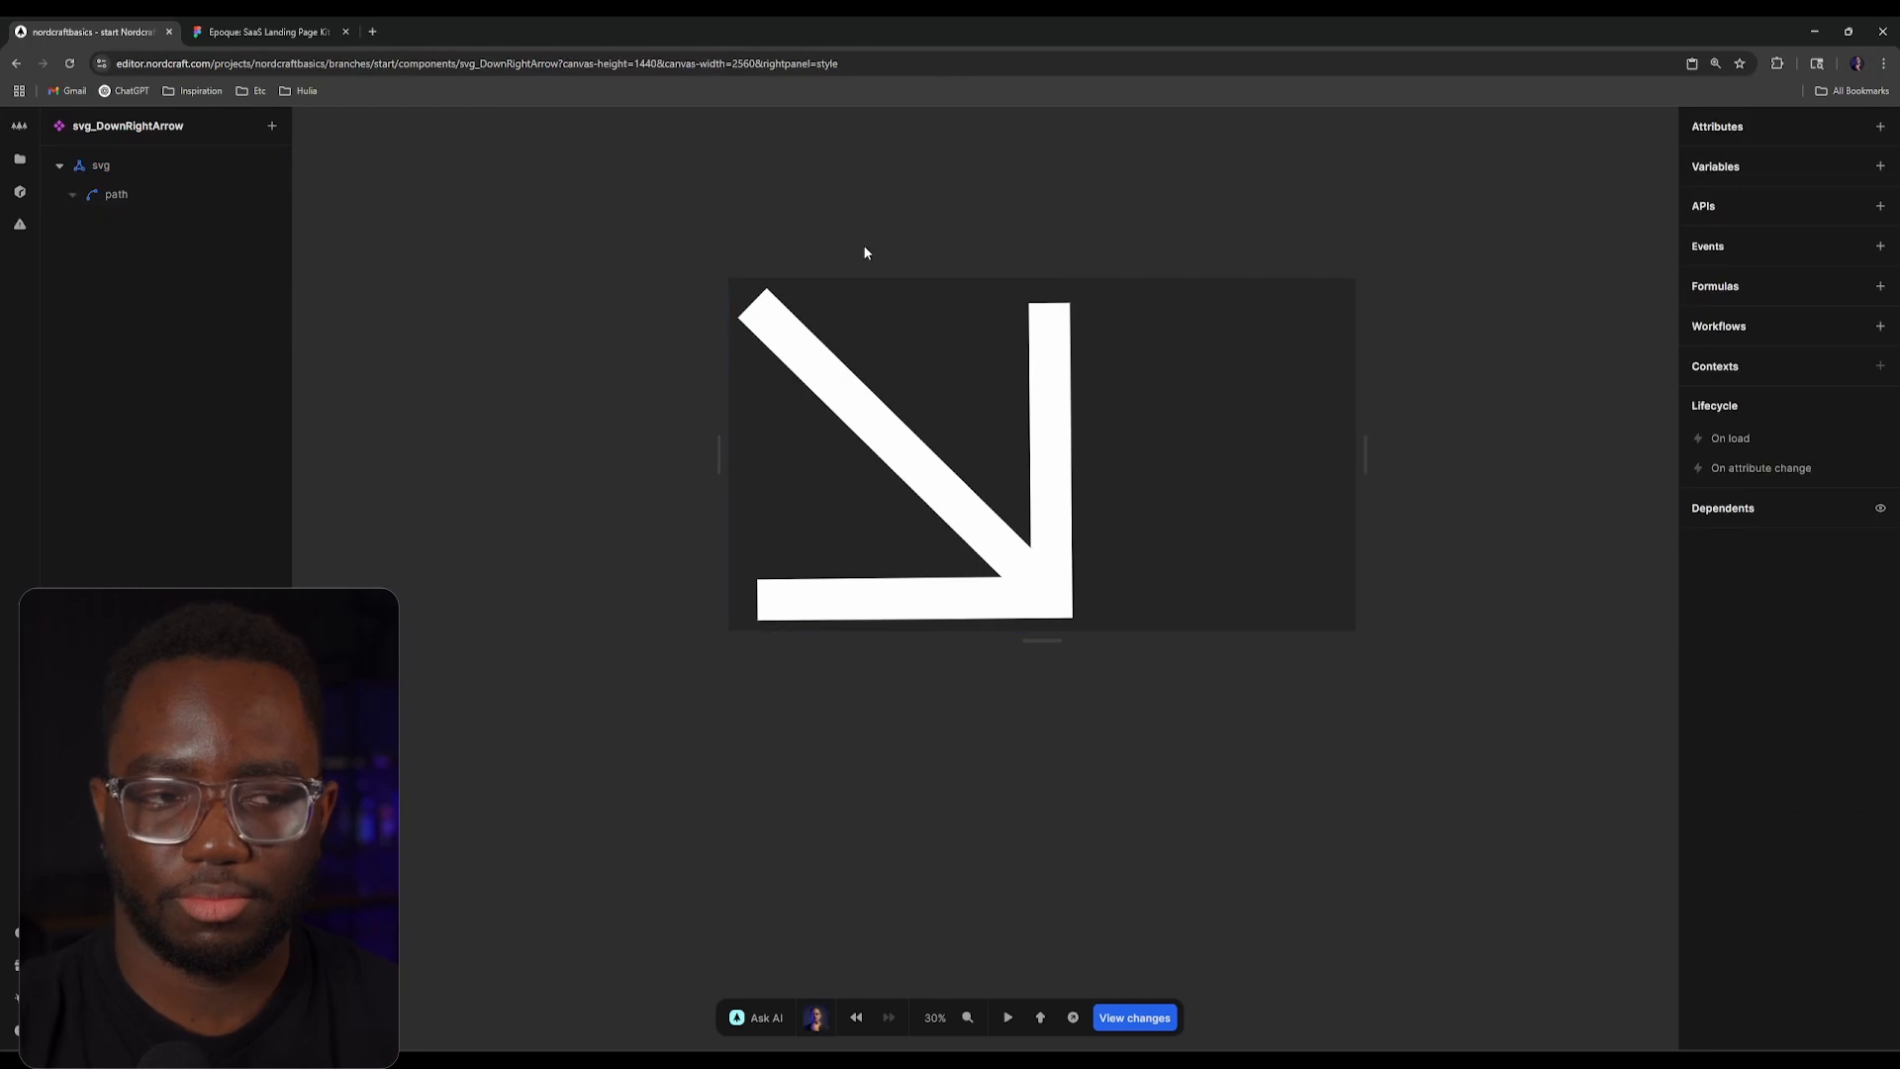
Step: Return to ui_Button and wrap the slot holding svg_DownRightArrow in a div
key("alt+Left")
scroll(572, 443, "down", 2)
left_click_drag(572, 444, 815, 544)
scroll(609, 627, "up", 2)
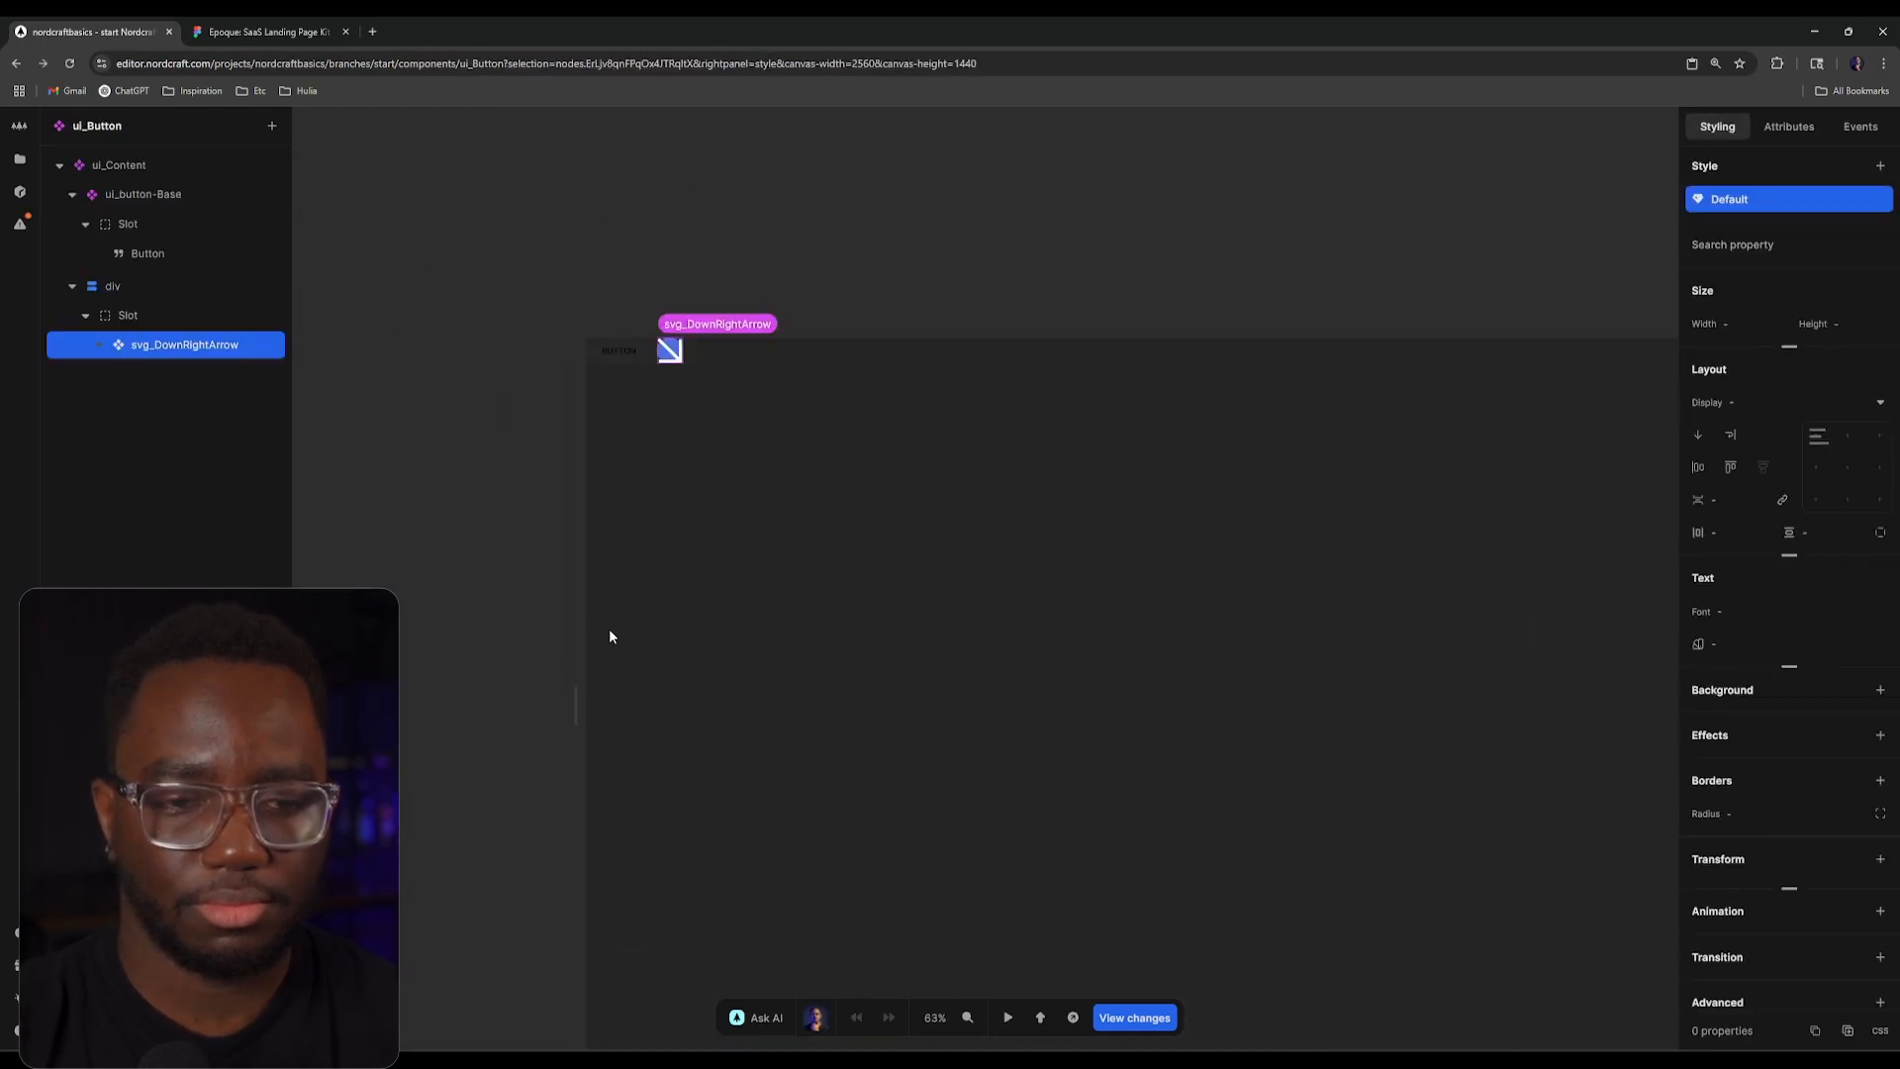
left_click_drag(595, 527, 772, 626)
scroll(835, 639, "up", 5)
left_click(113, 286)
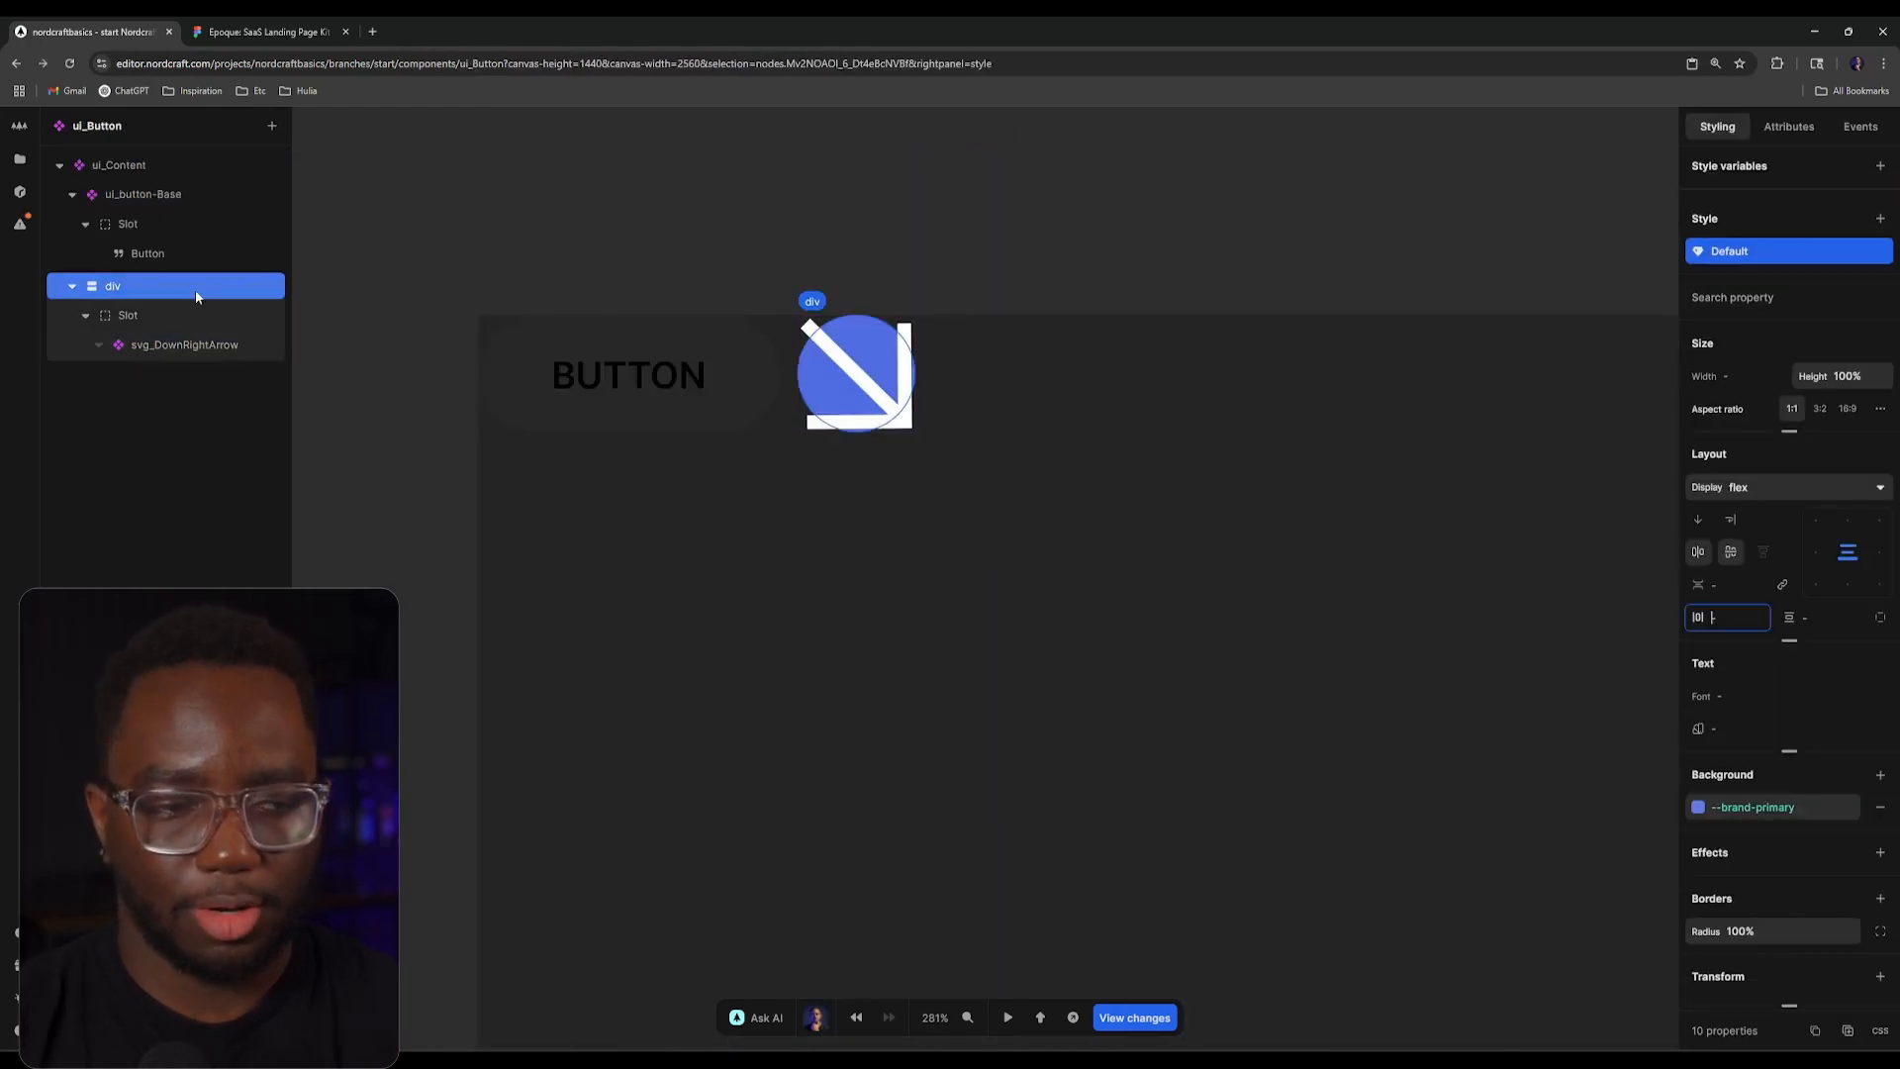
left_click(117, 311)
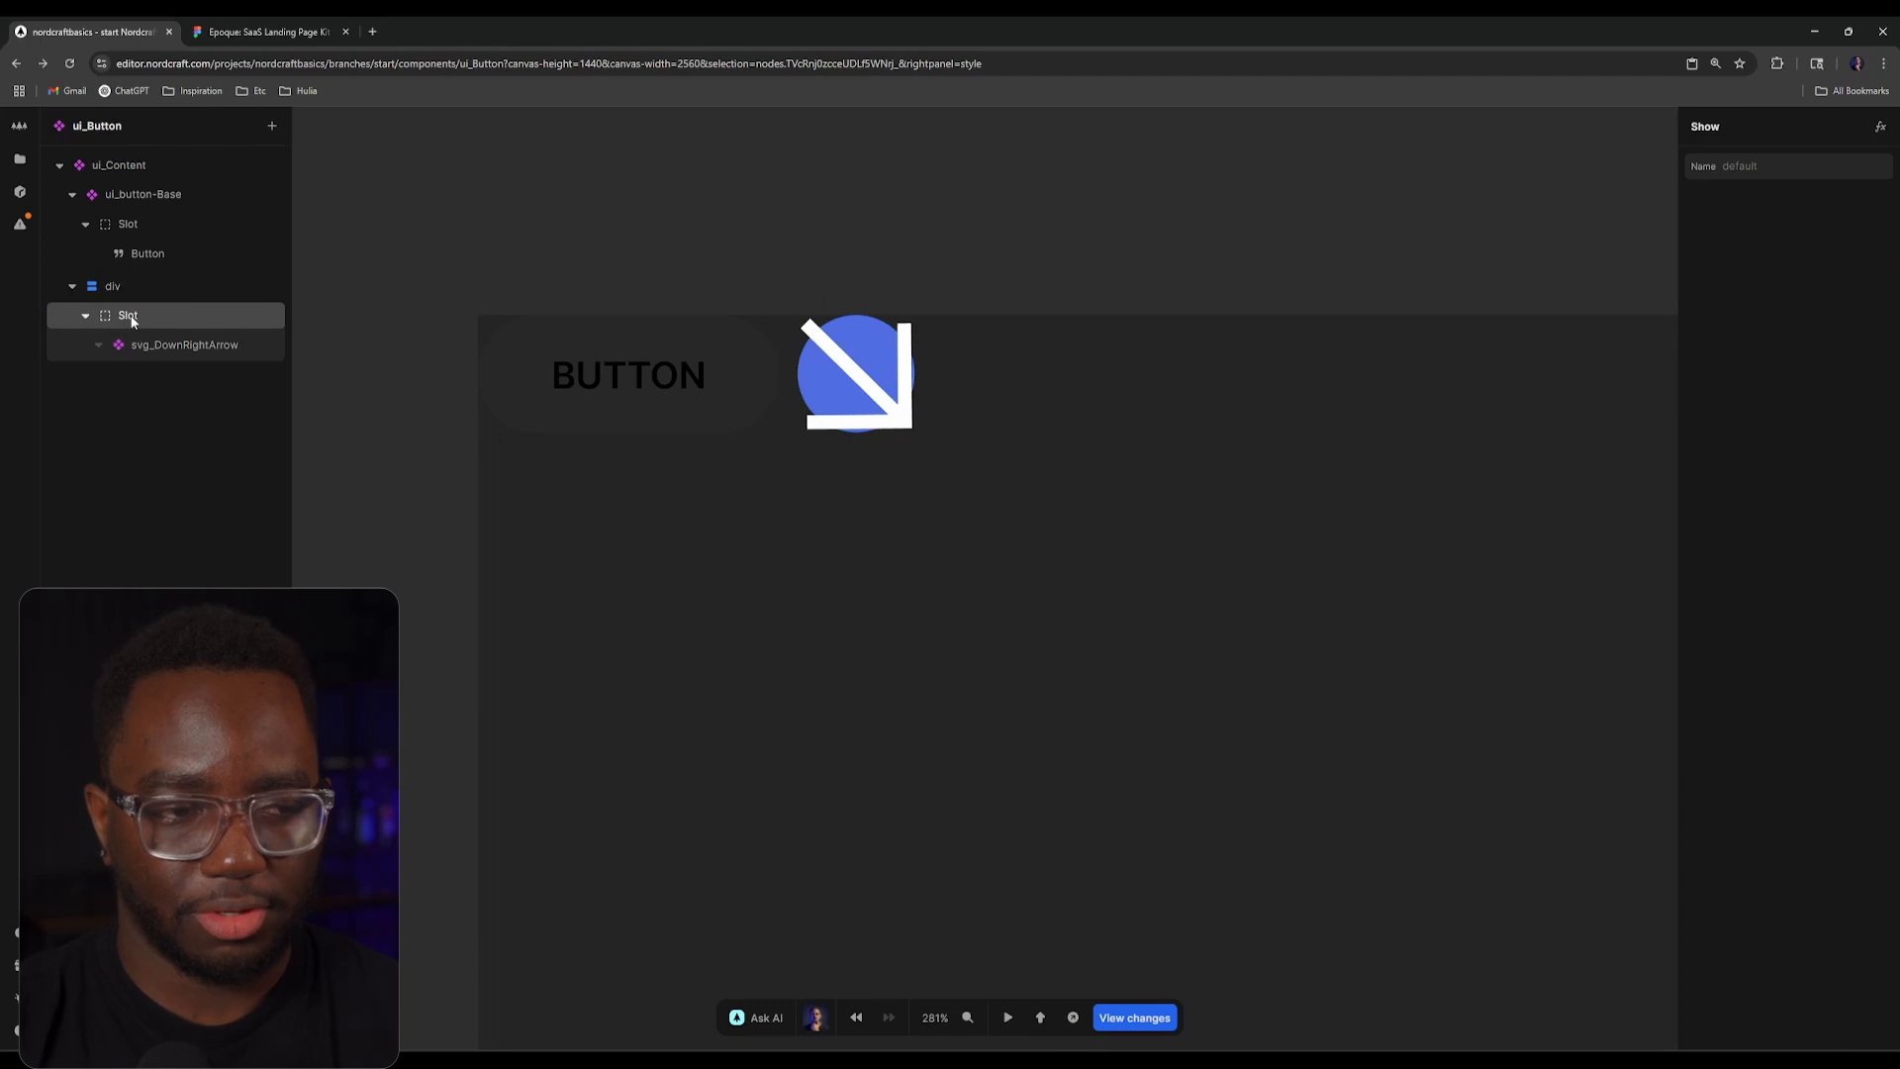
right_click(132, 319)
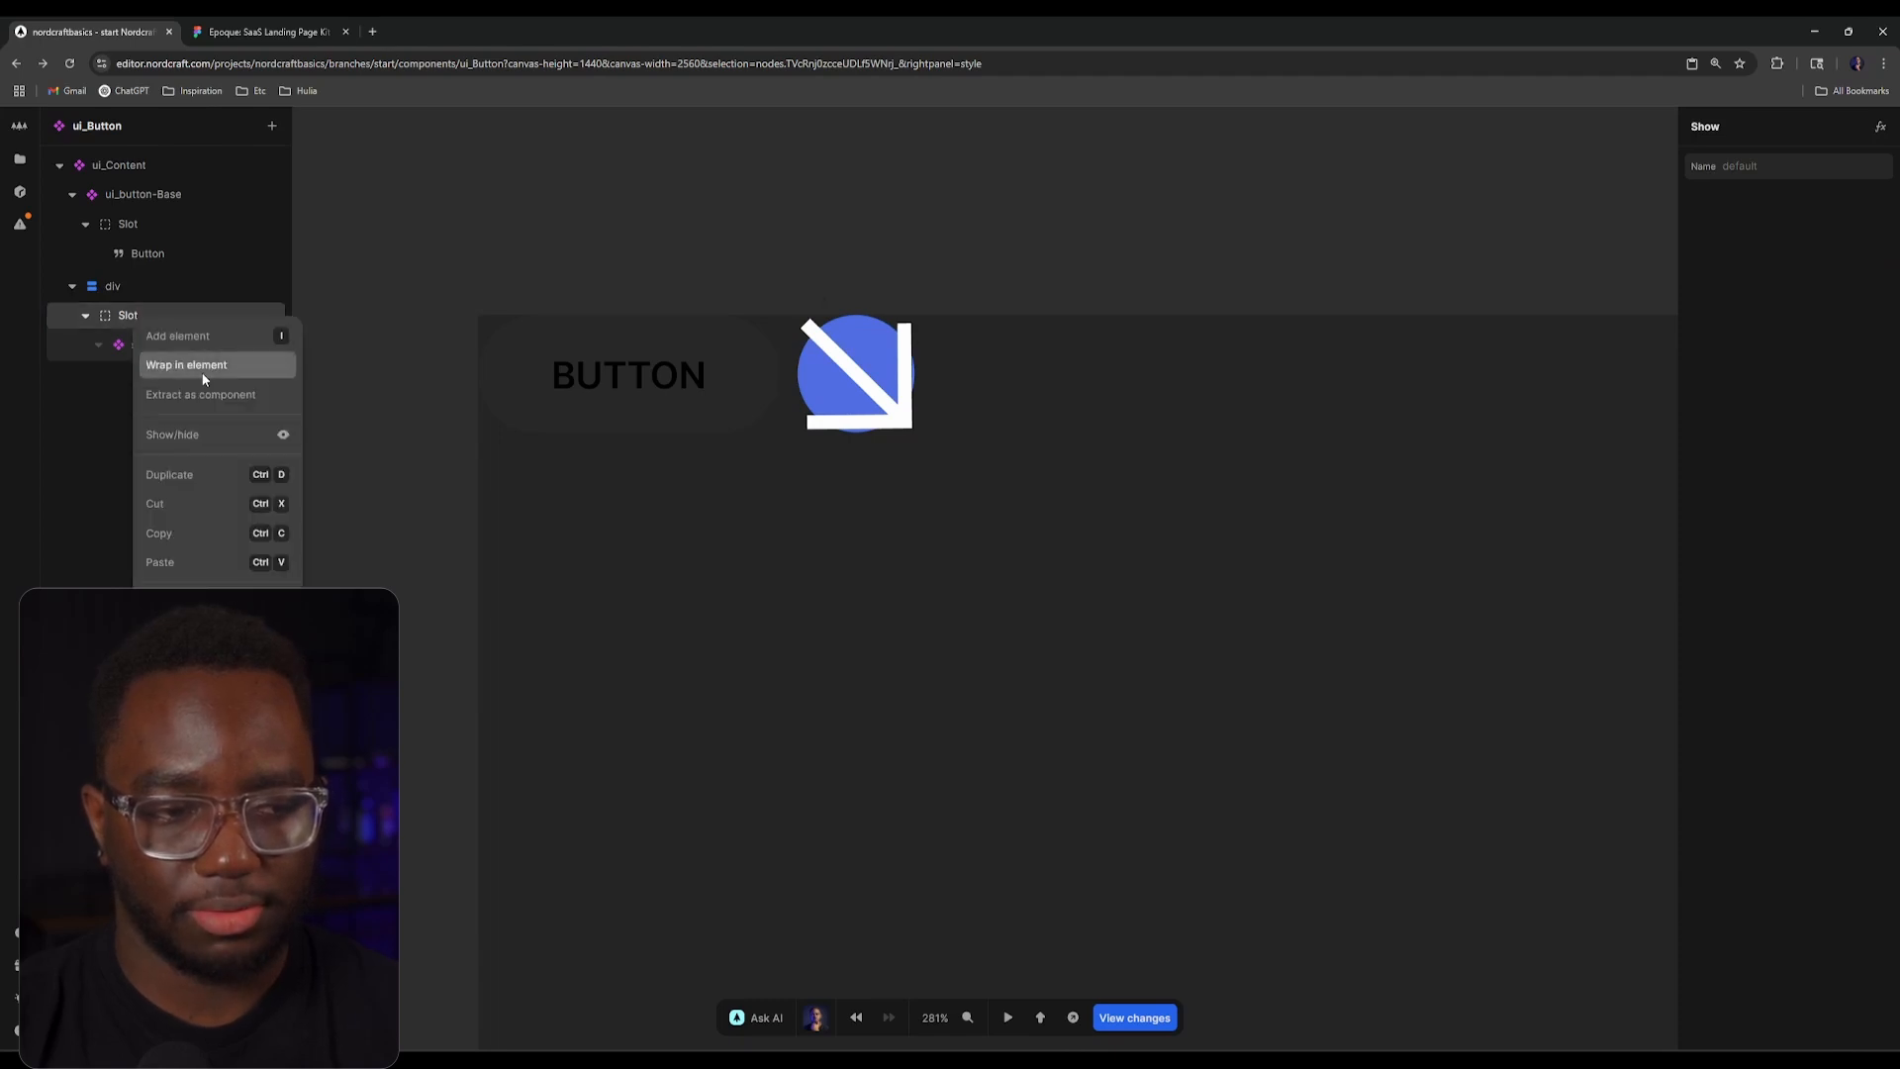
left_click(200, 366)
type("div")
key("Return")
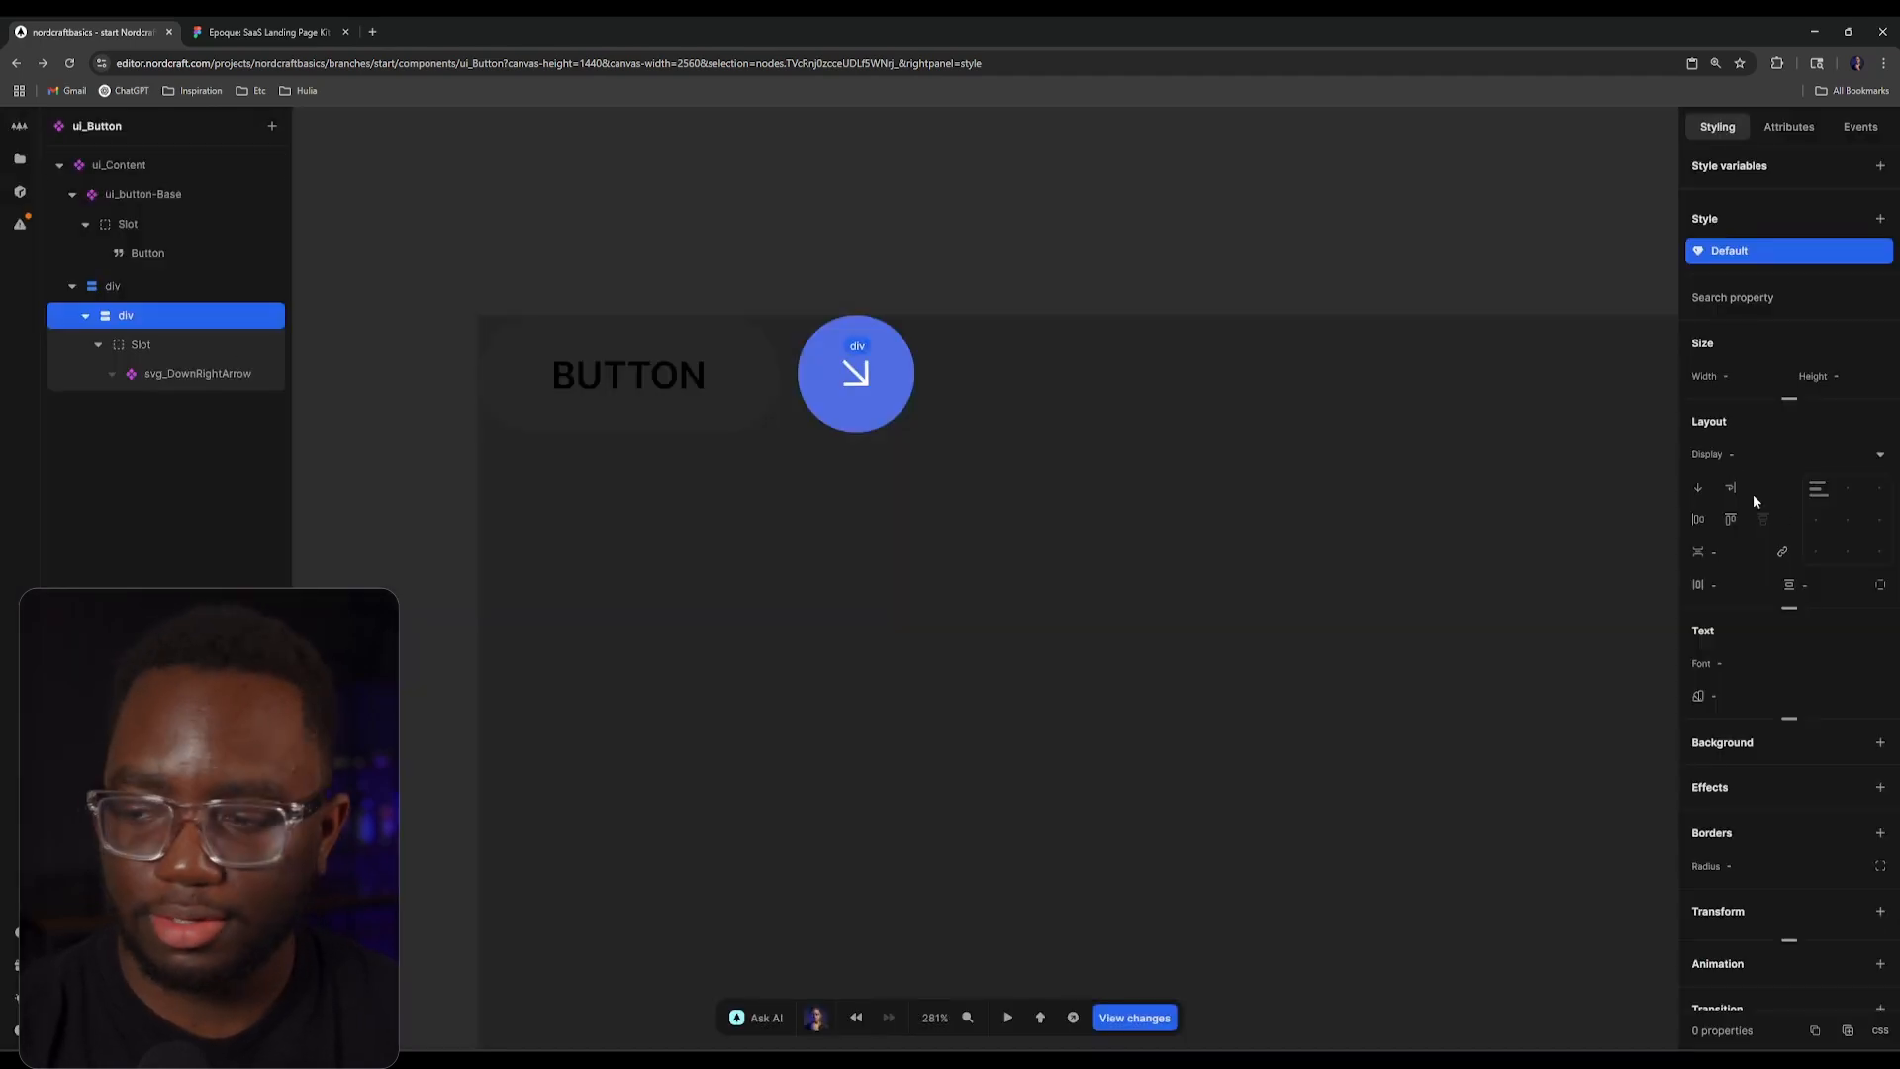
Step: Set the width and height of the div around the arrow slot to 1rem
left_click(1749, 379)
type("1rem")
key("Tab")
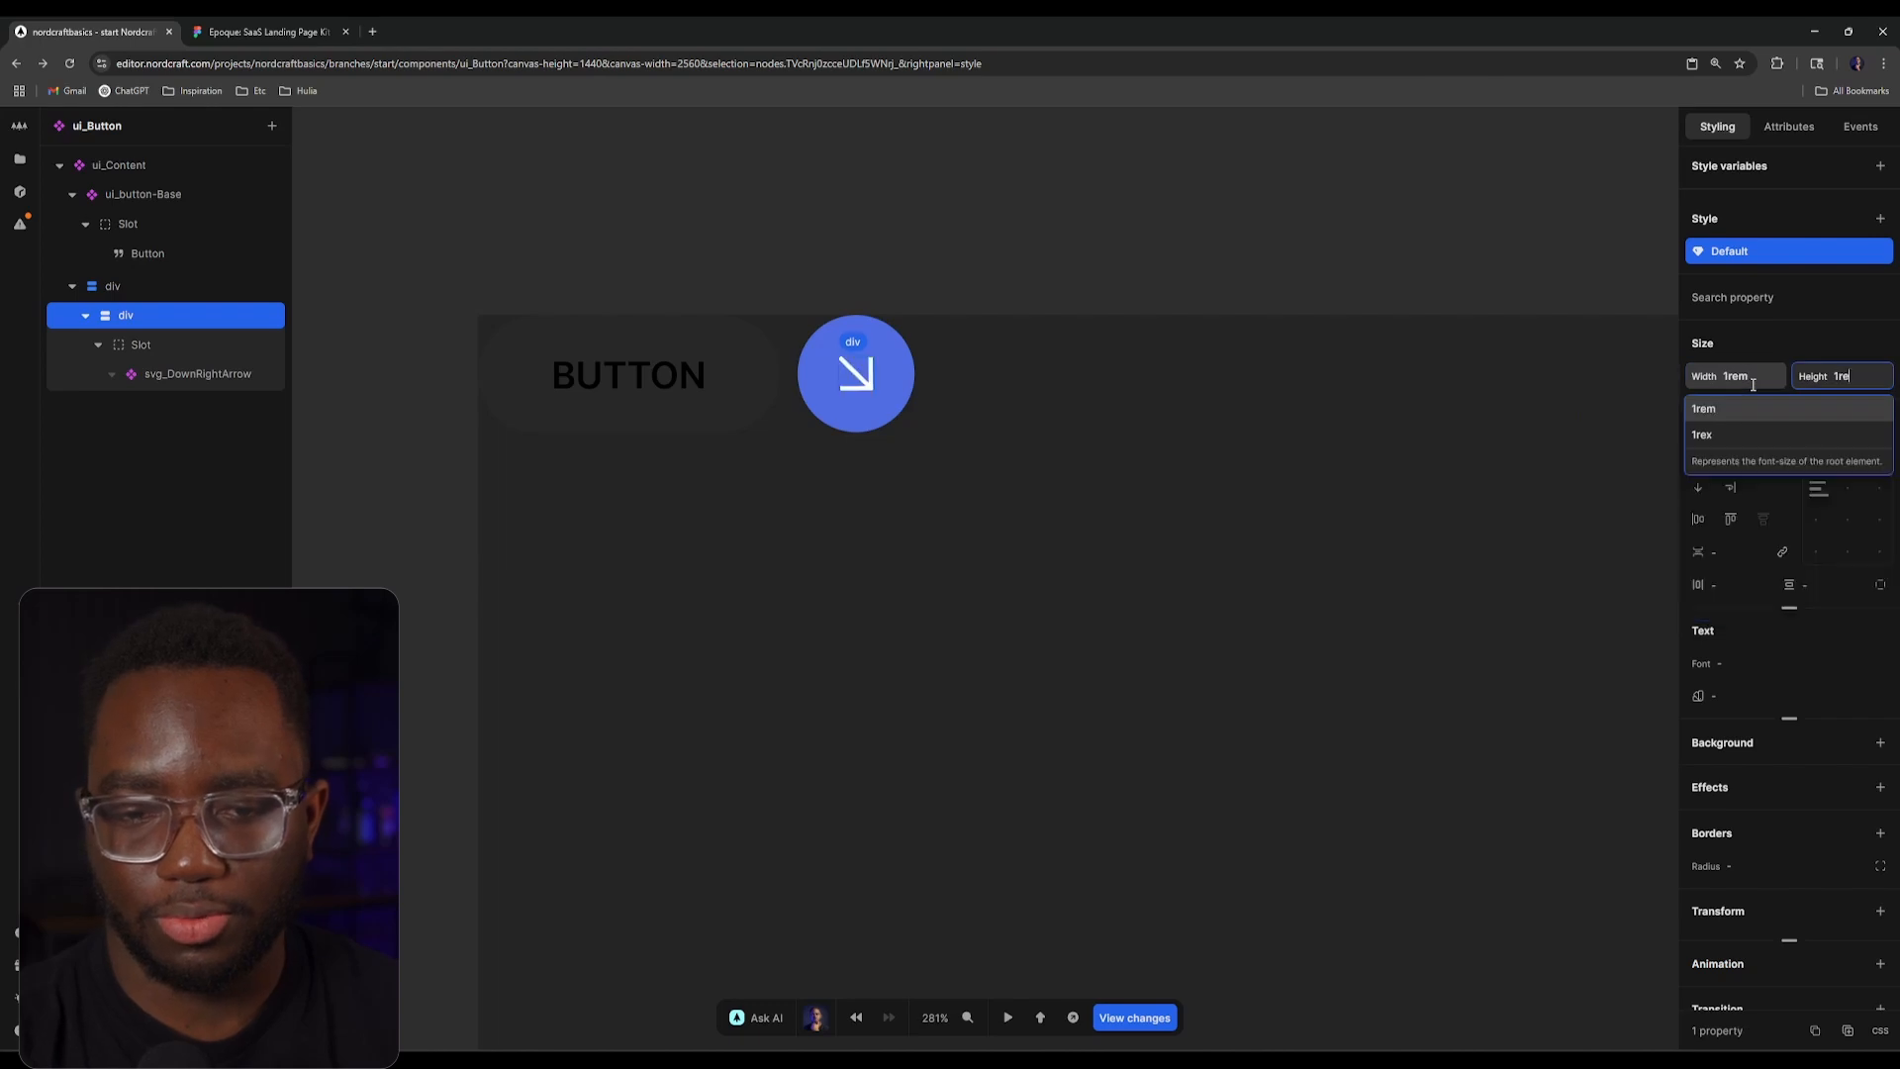
type("1rem")
key("Return")
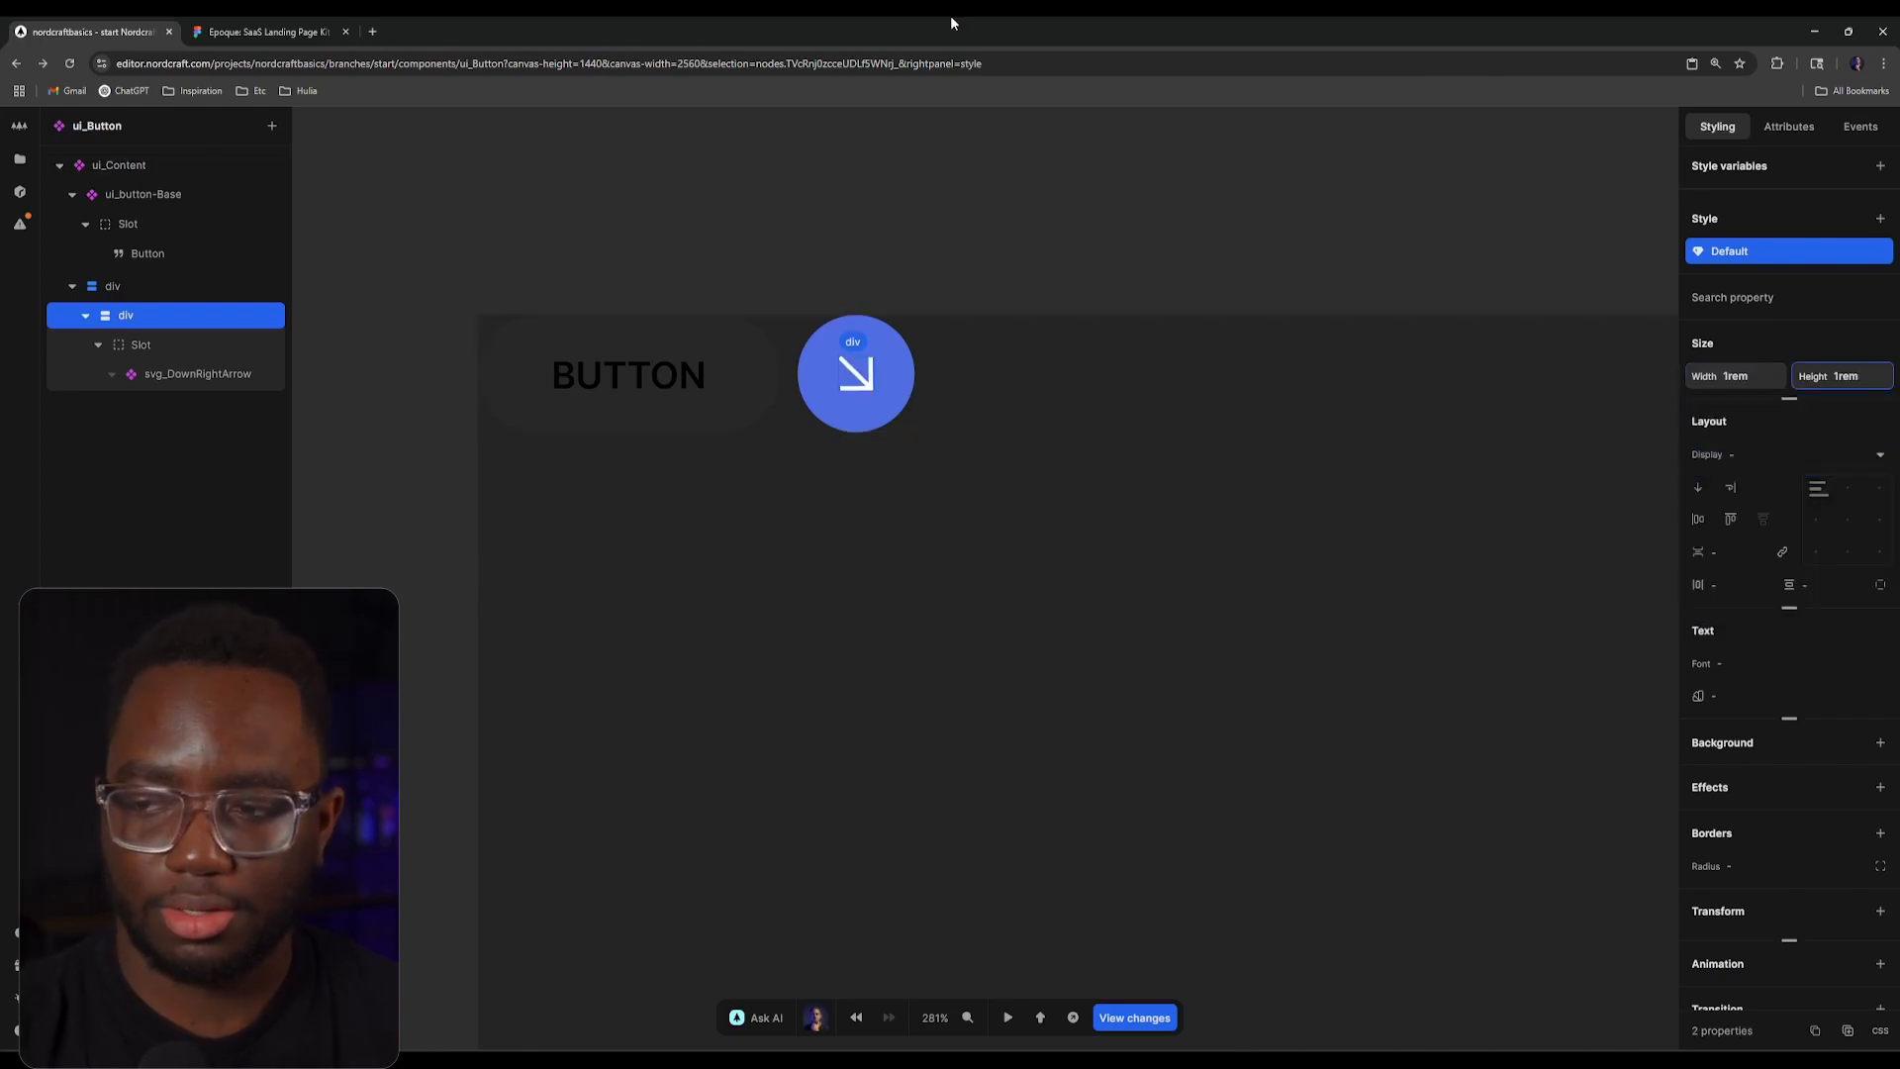
Step: Check the arrow's proportions in the Figma button, and set the Nordcraft slot wrapper div's width and height to 0.75rem
key("ctrl+Tab")
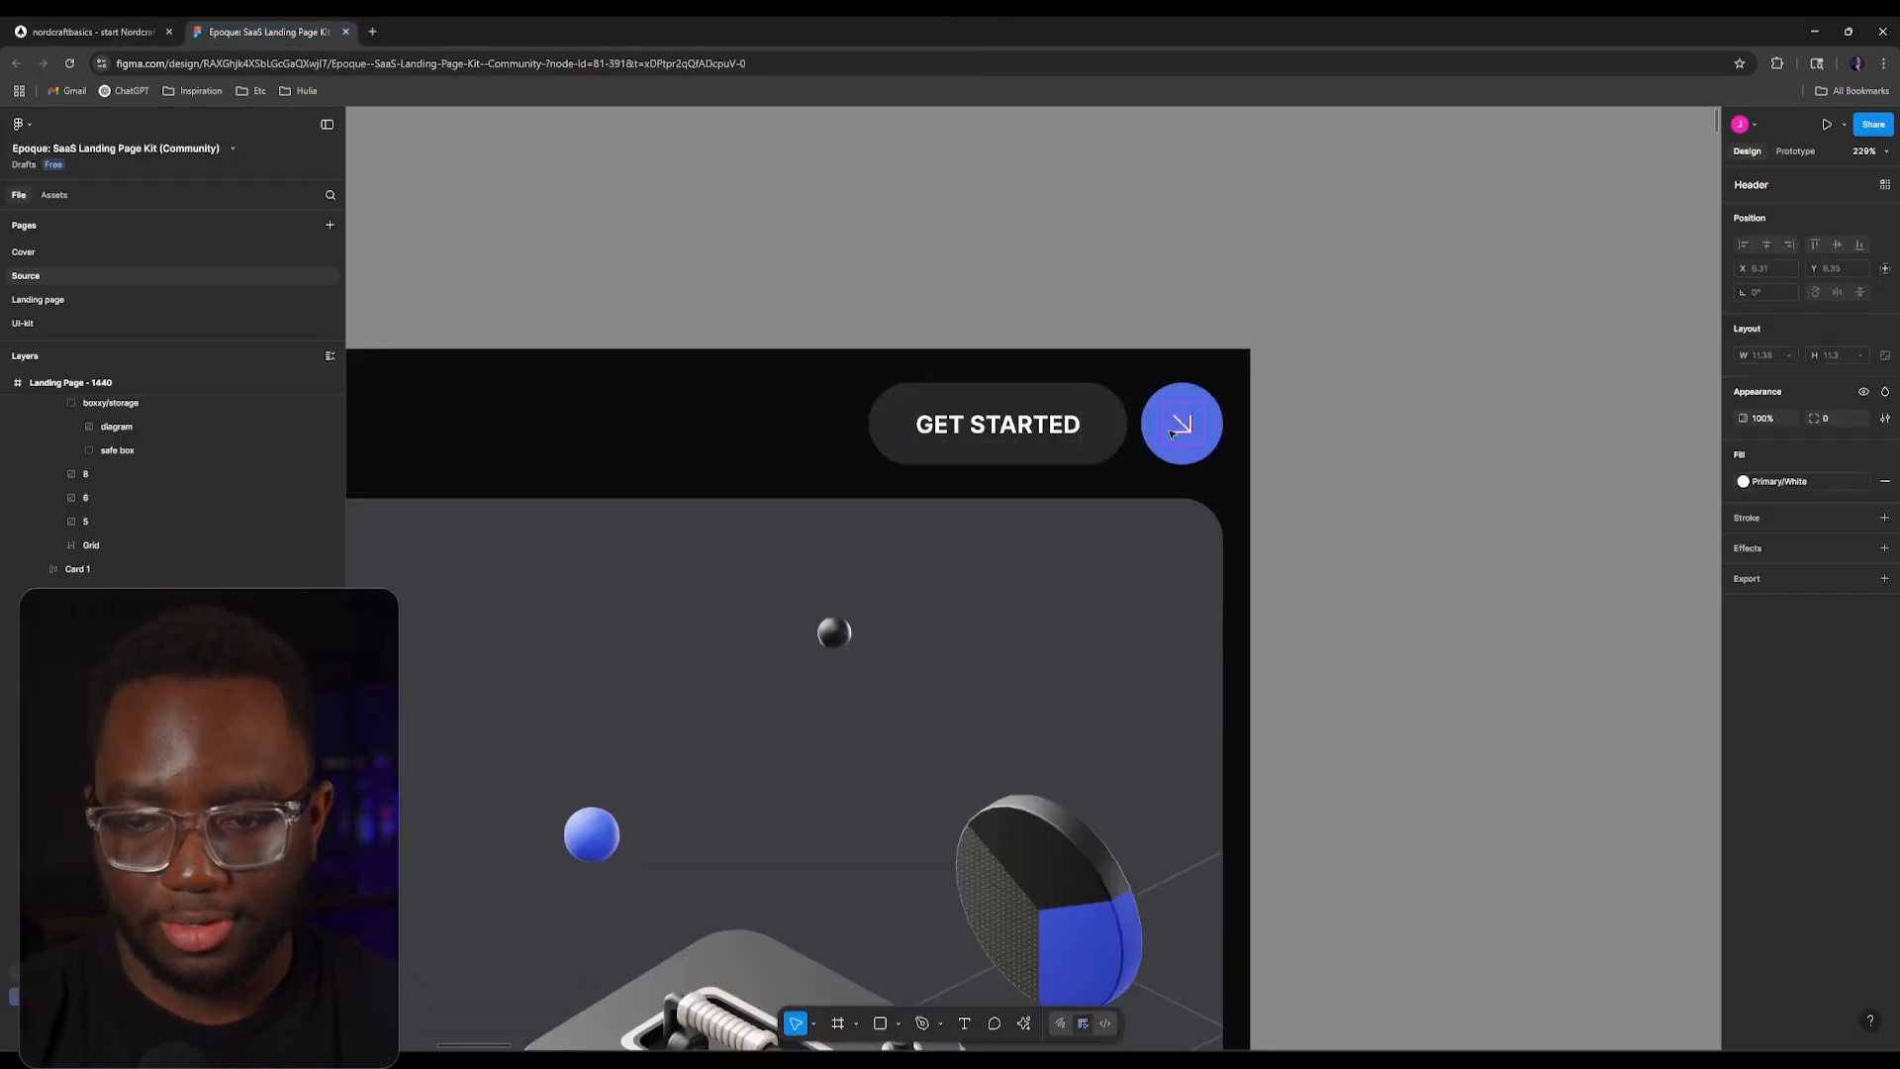
scroll(1183, 425, "up", 5)
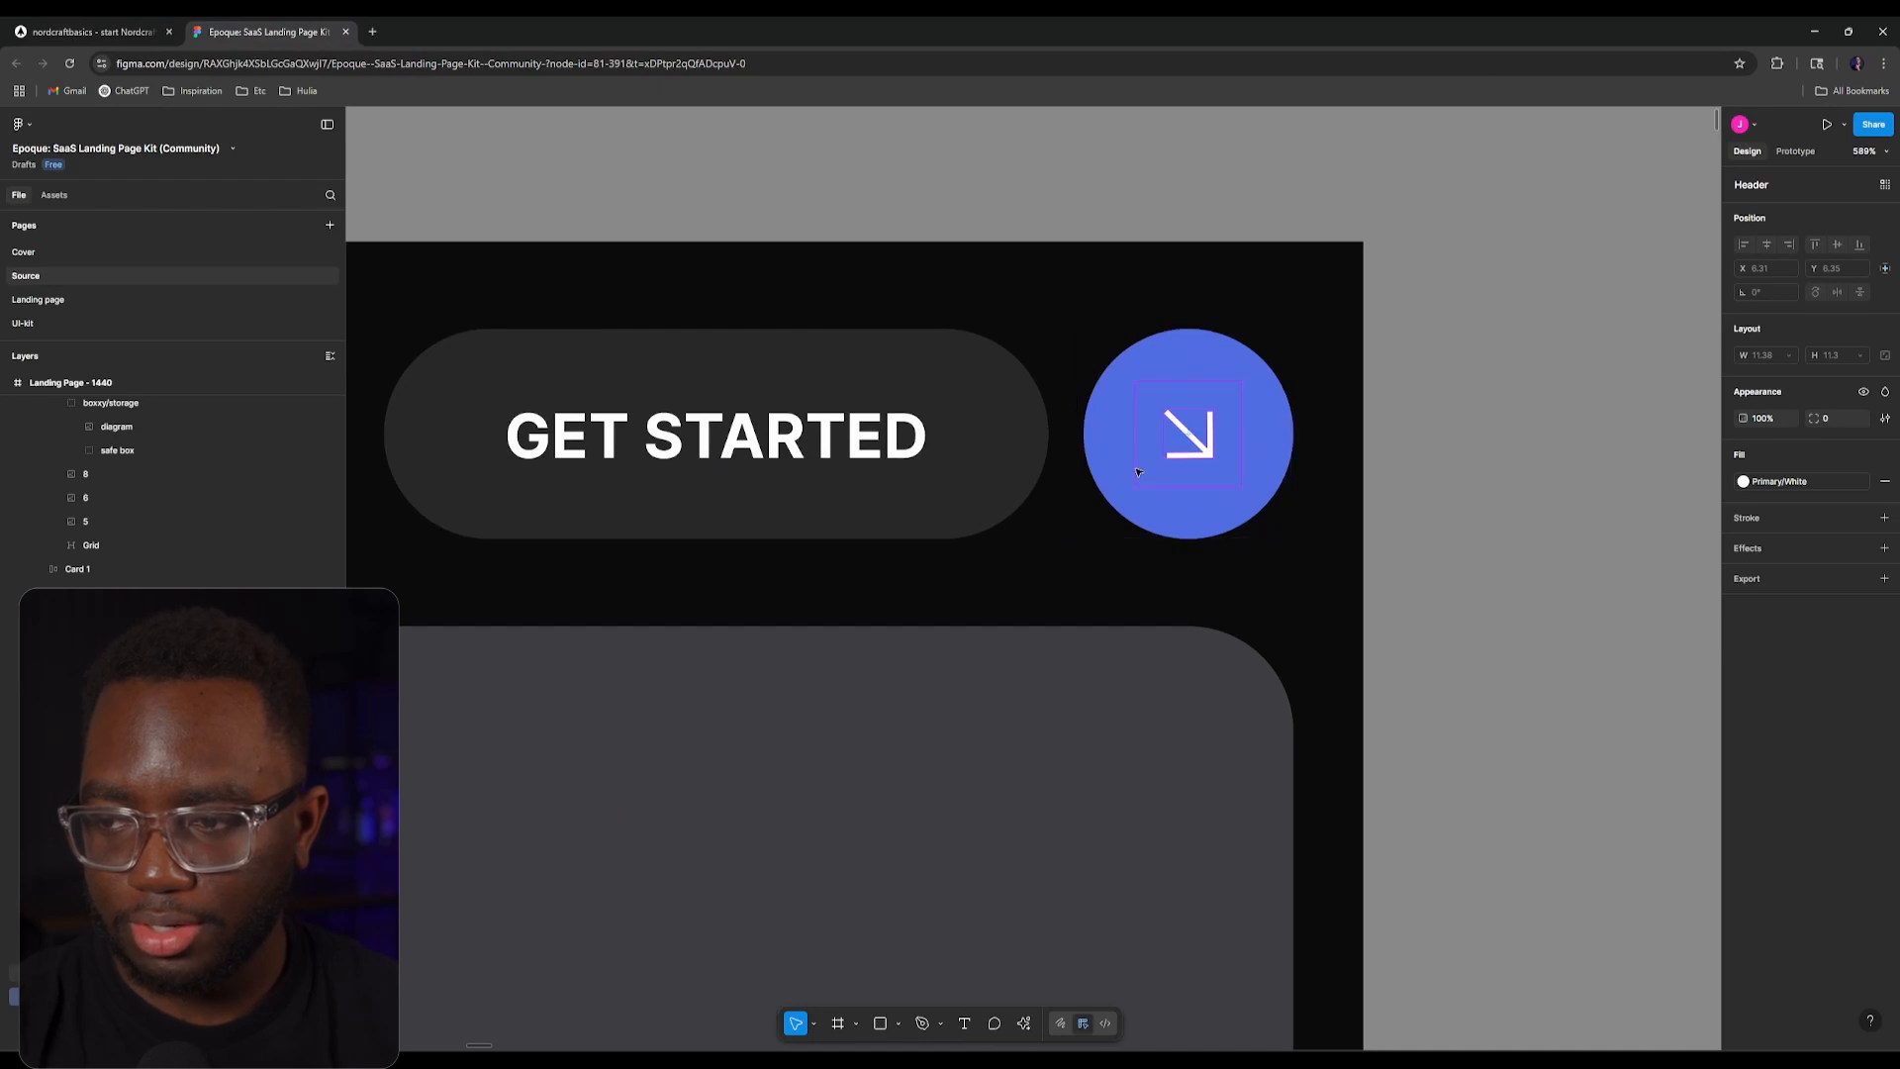
left_click(94, 32)
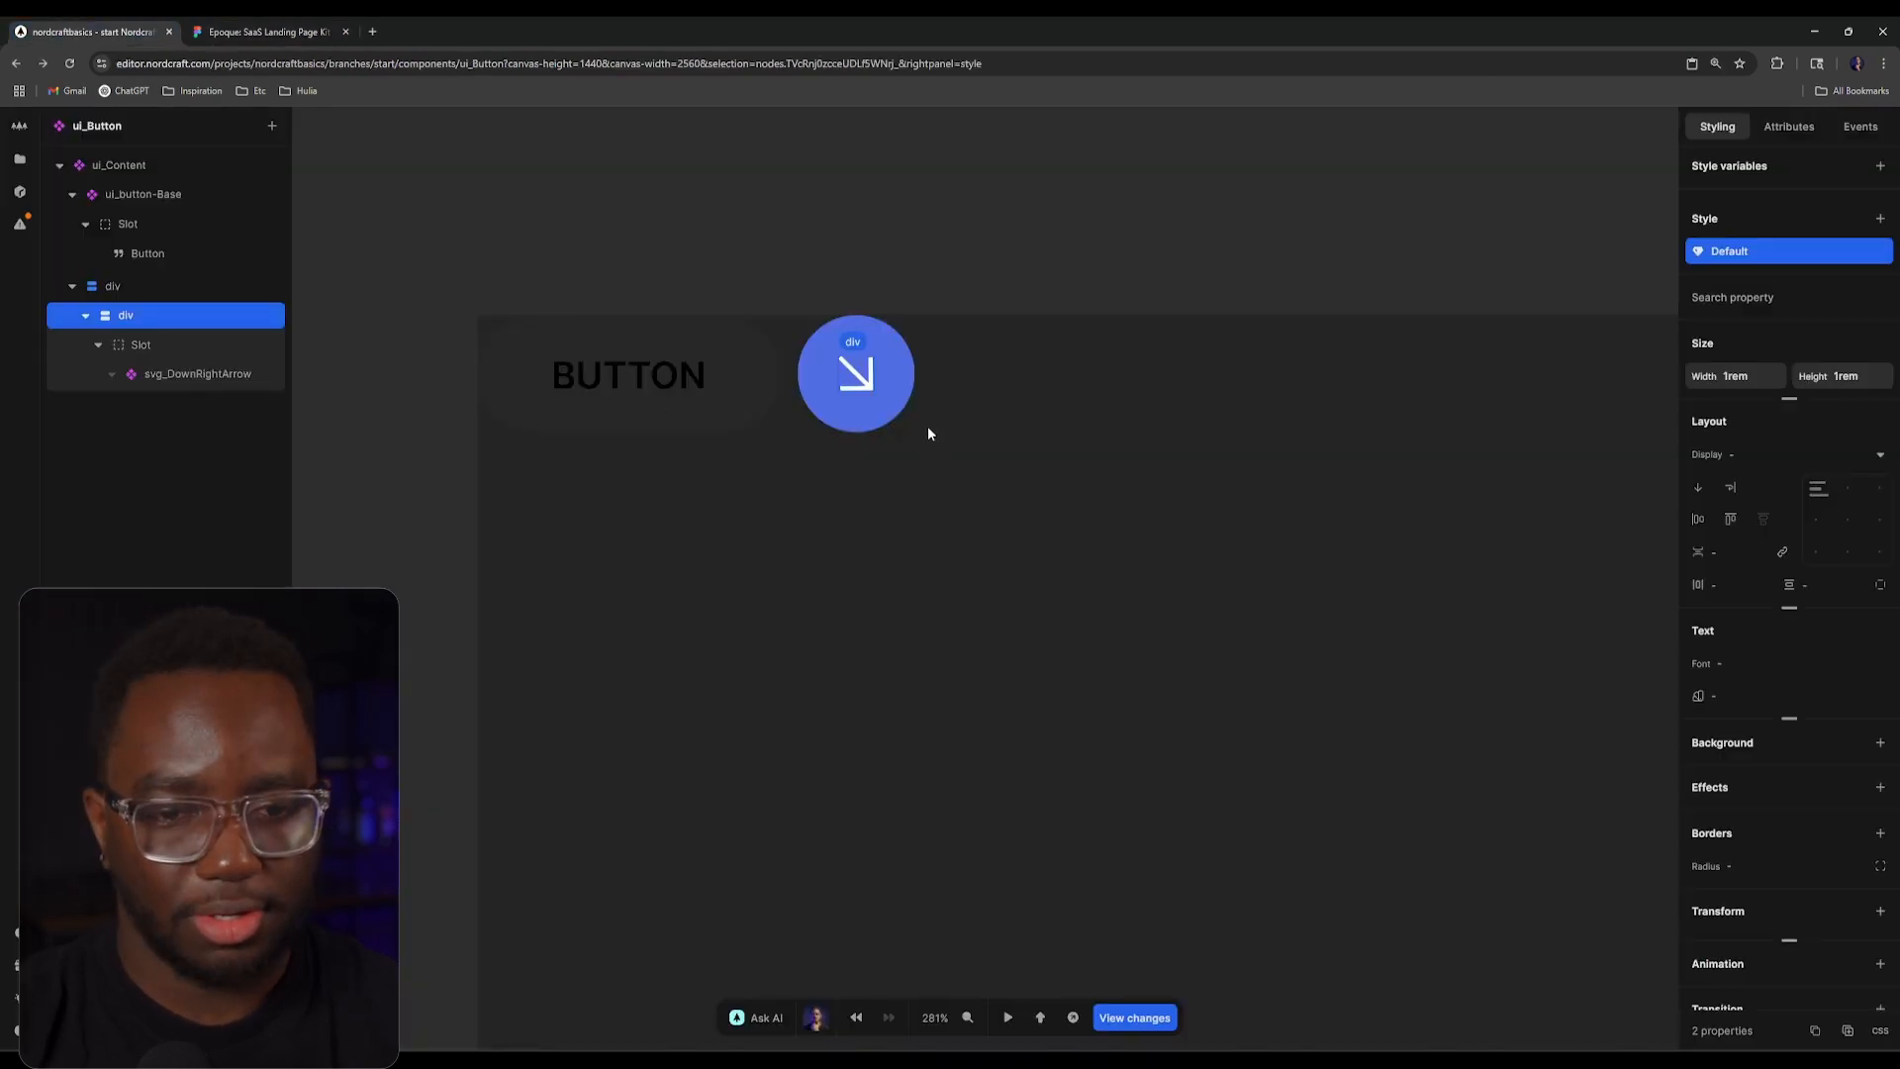
left_click(1759, 381)
type("0.75")
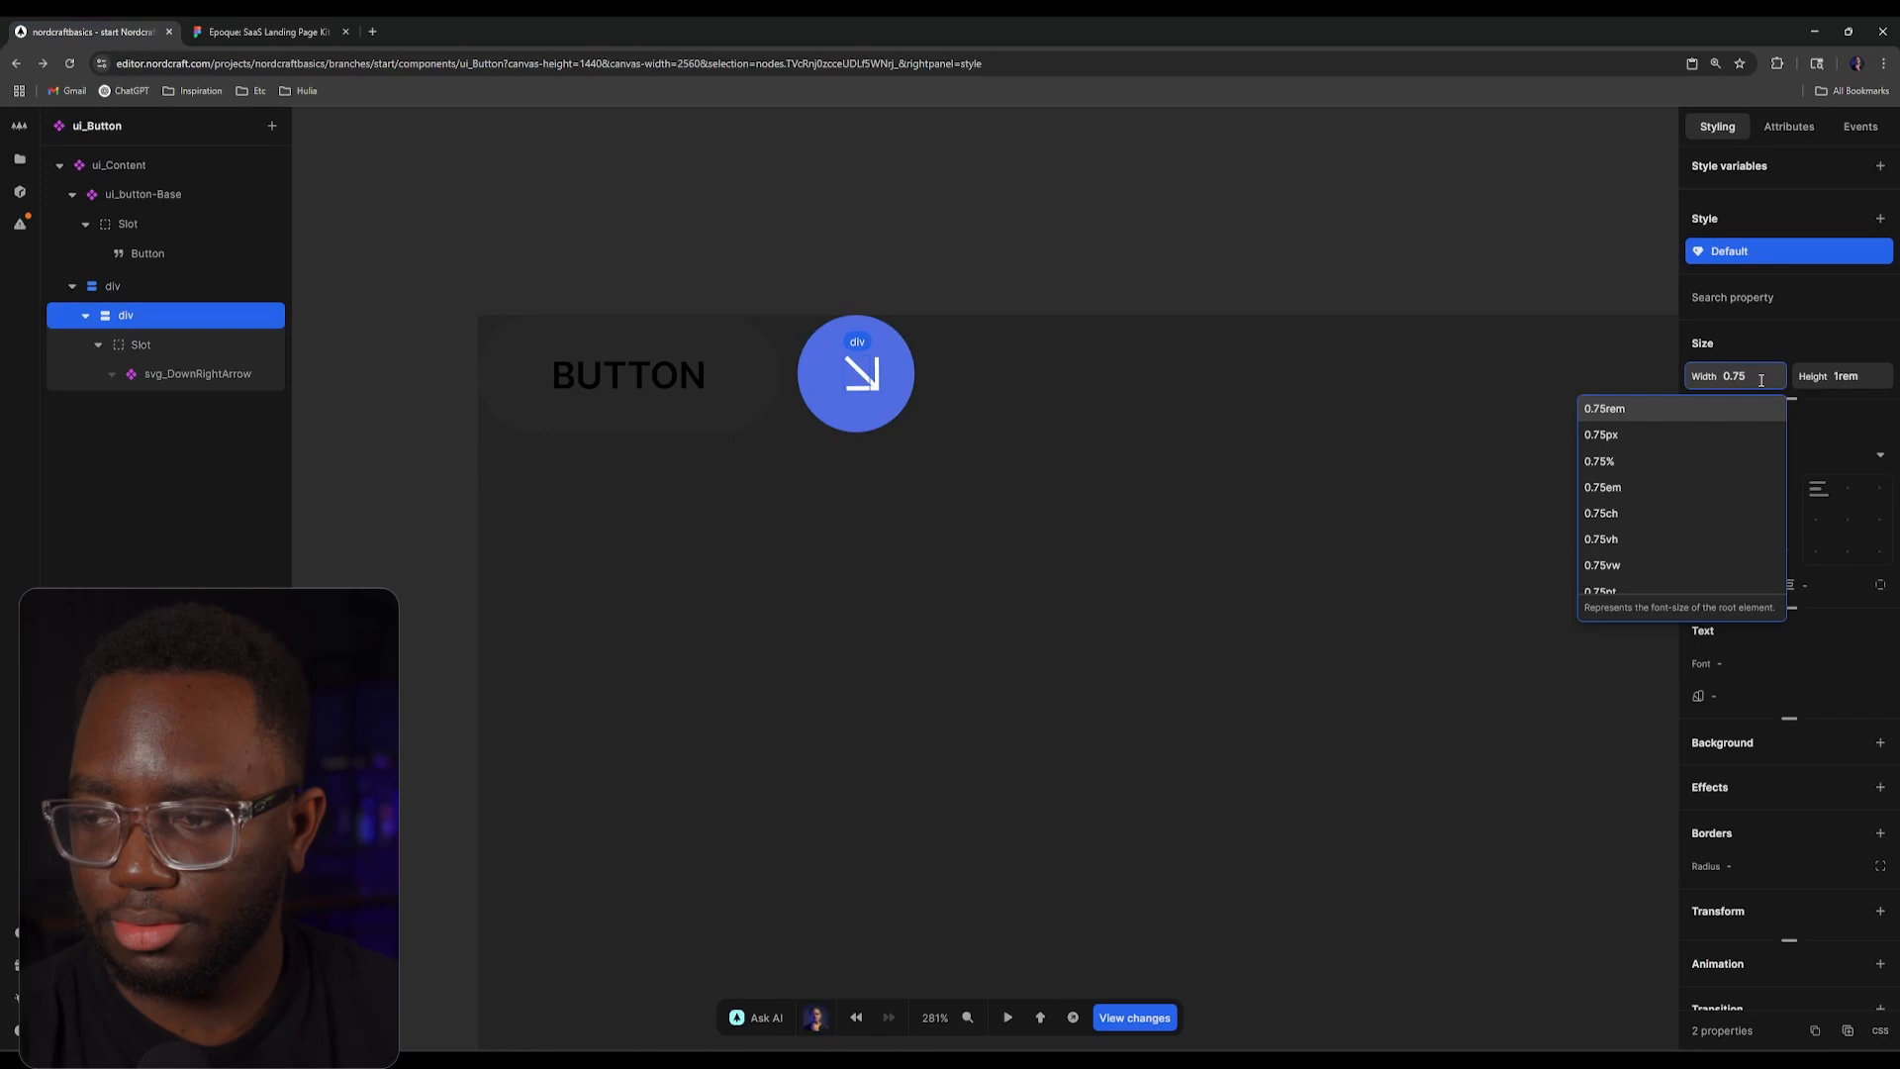
key("Tab")
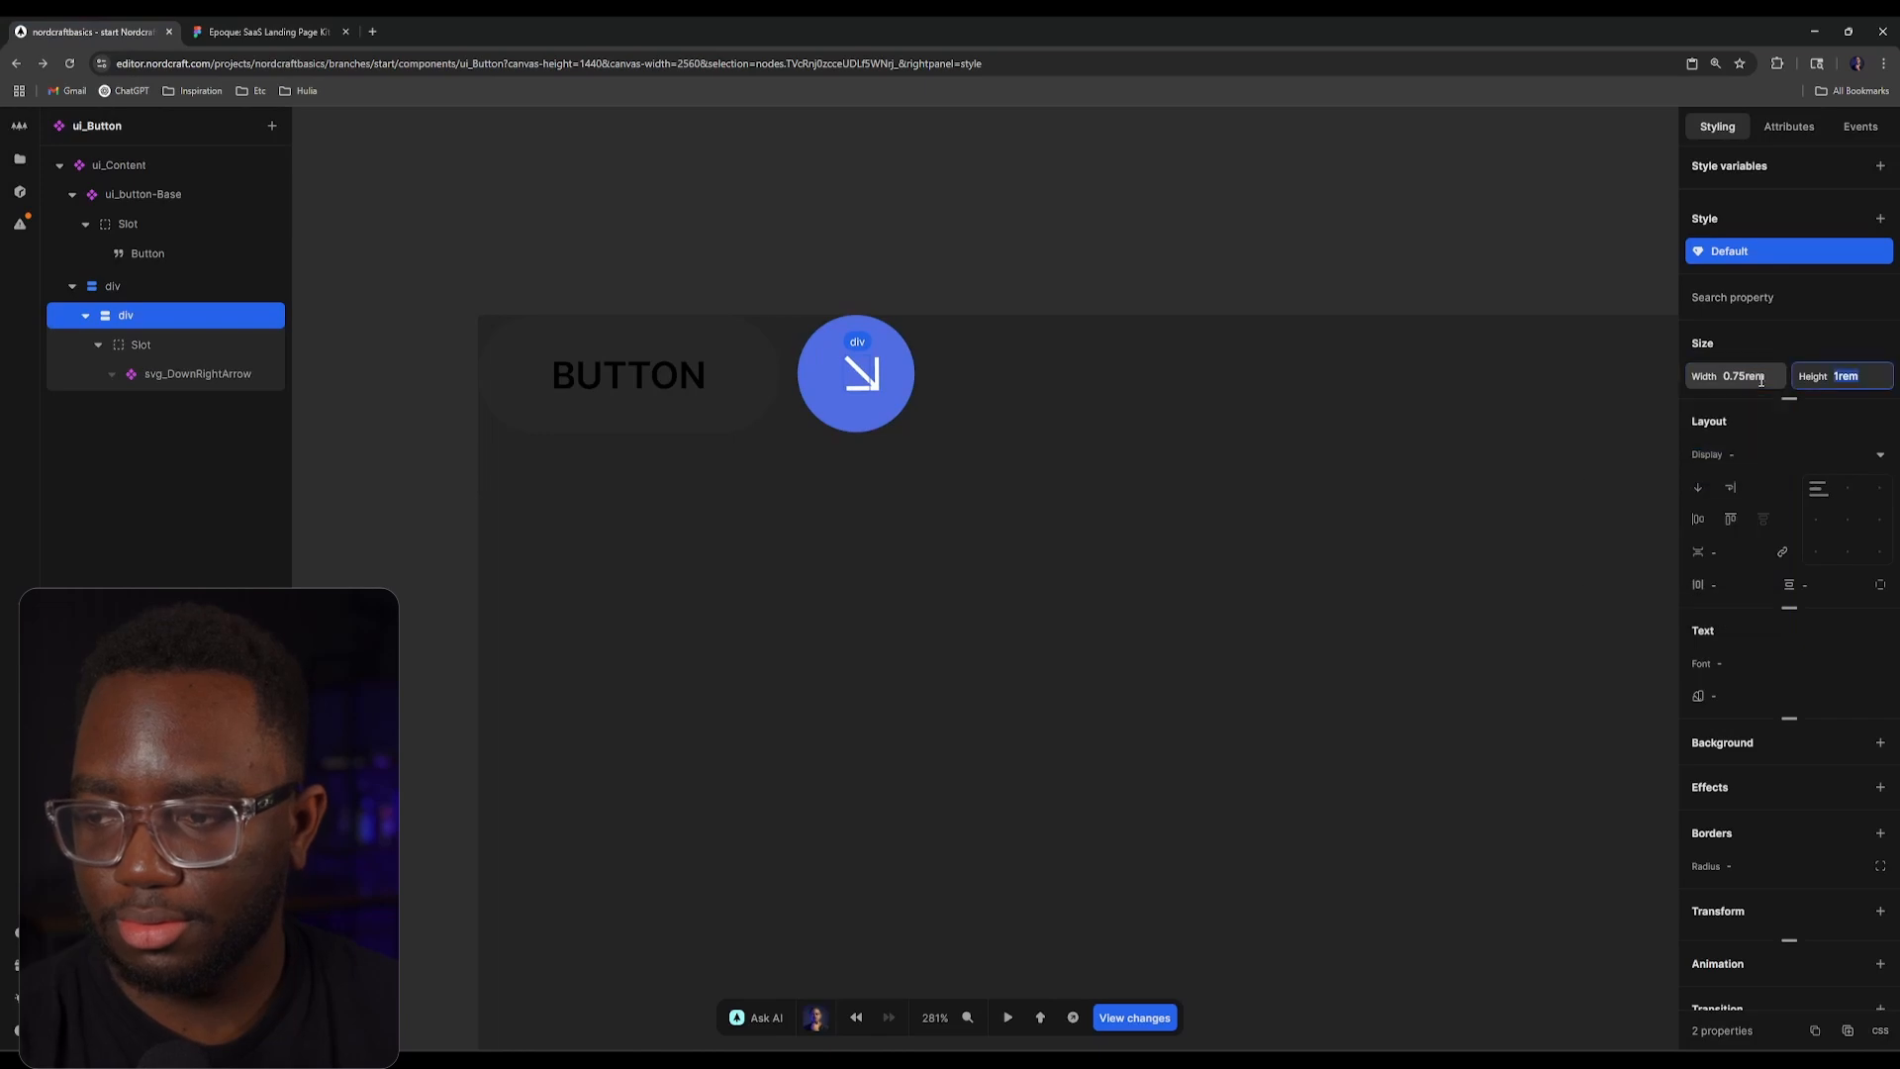
type("0.75rem")
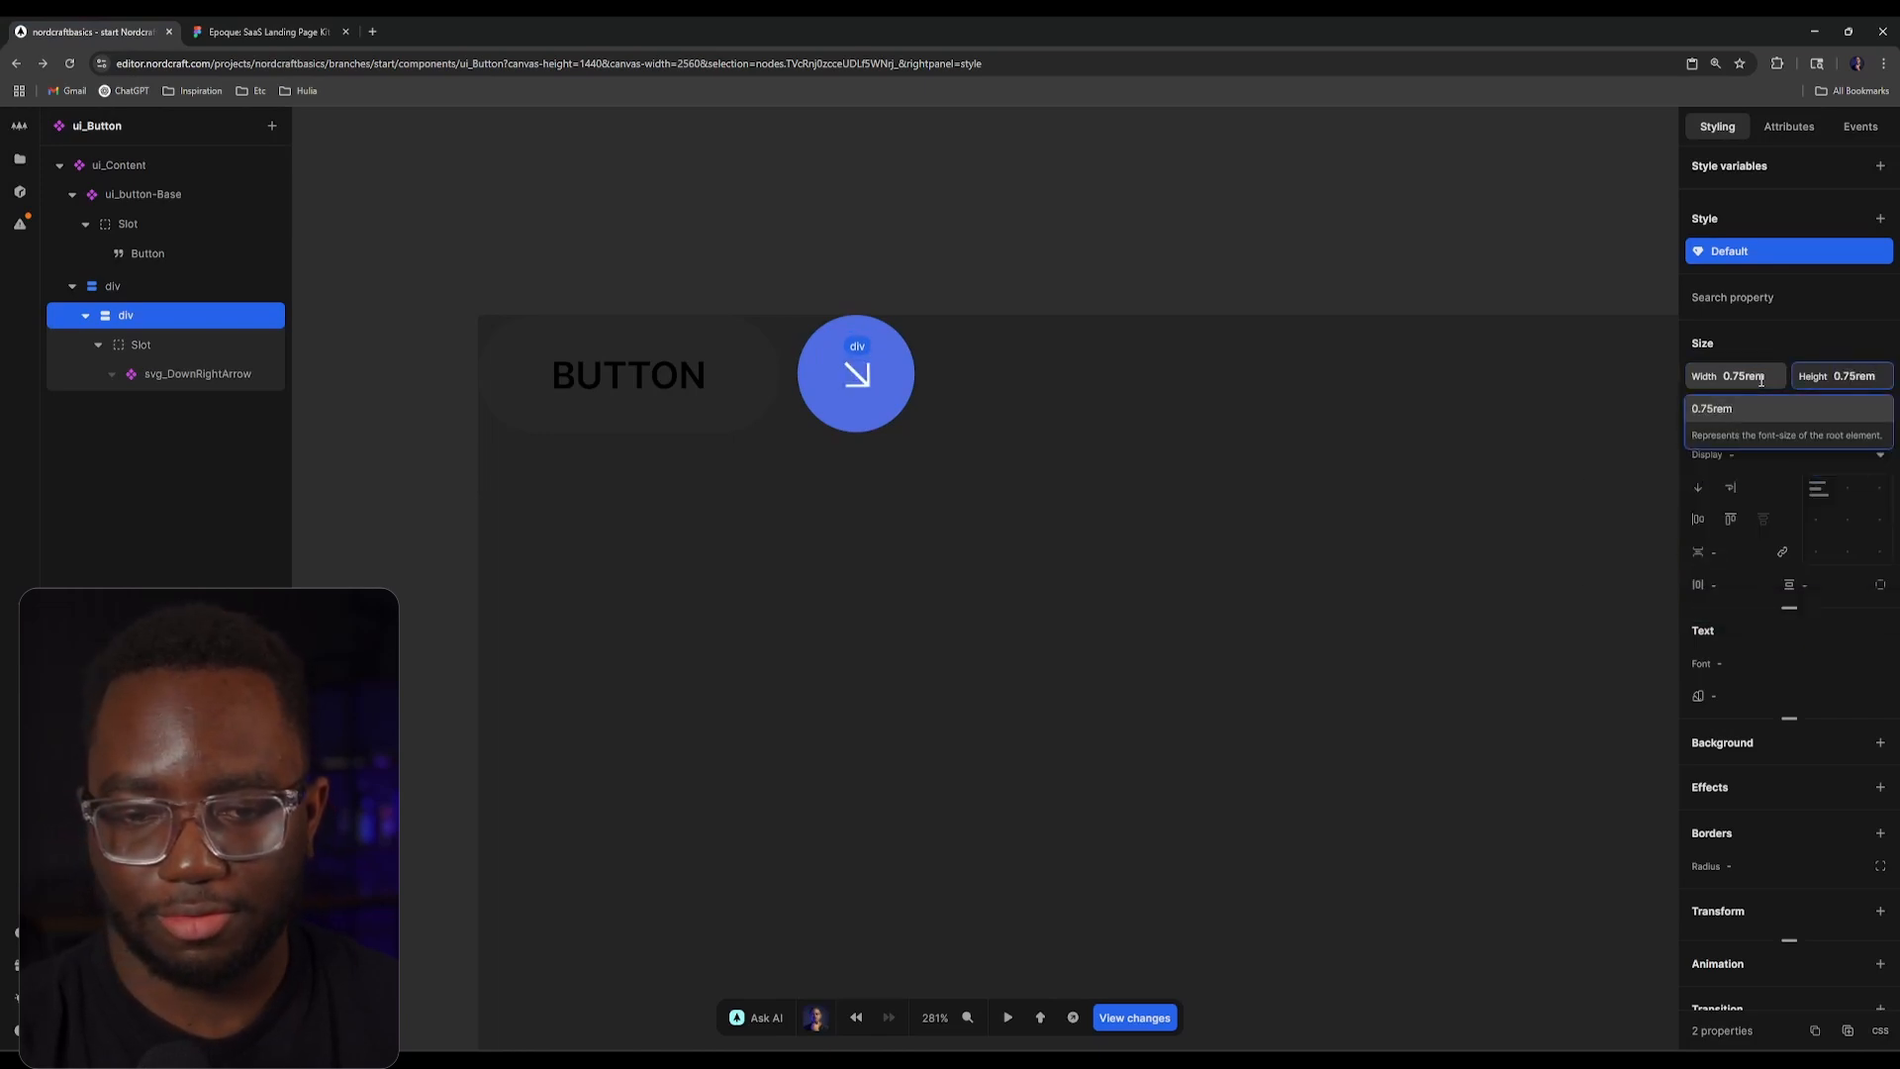
Step: Set the height of the div around the arrow icon to 0.75rem
key("Return")
left_click(958, 230)
scroll(733, 326, "up", 5)
left_click_drag(863, 377, 1001, 358)
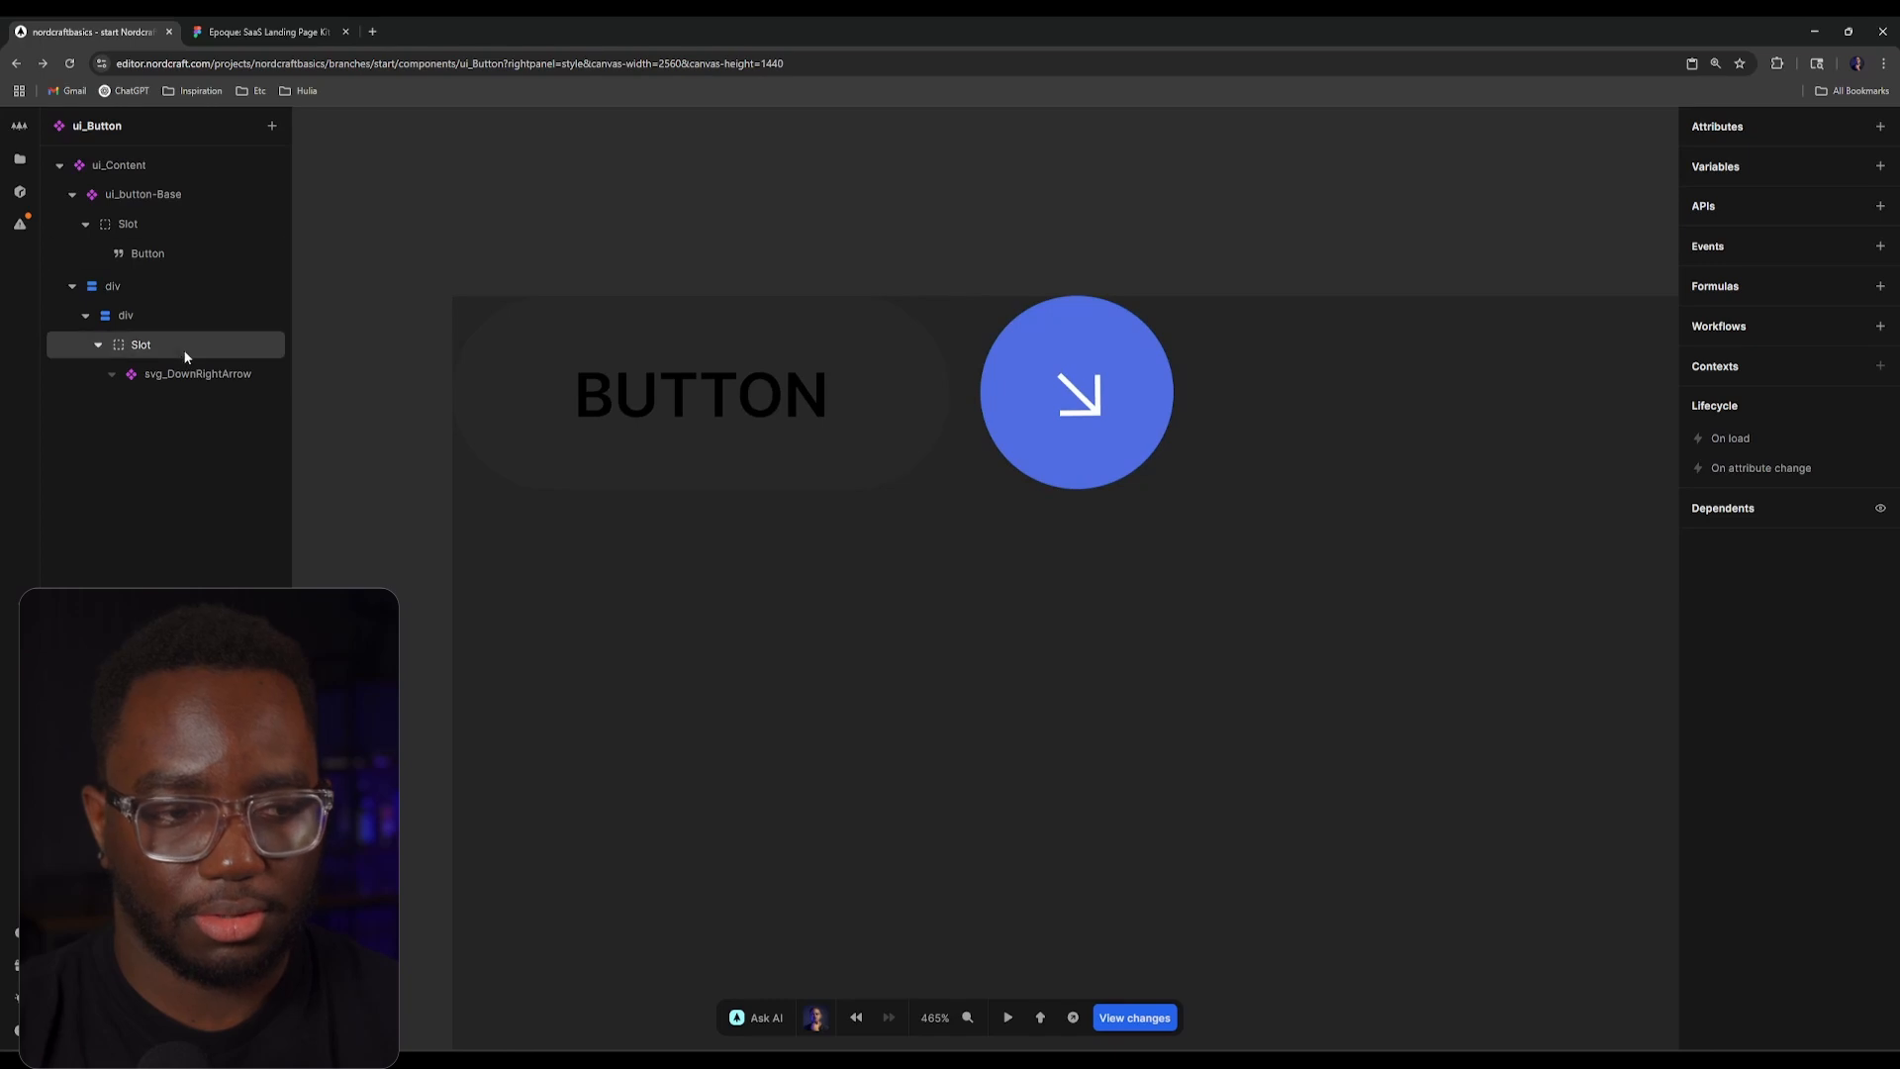
Step: Collapse the blue circle's div with its nested slot in the element tree and look over the assembled button
left_click(99, 346)
left_click(130, 318)
left_click(143, 289)
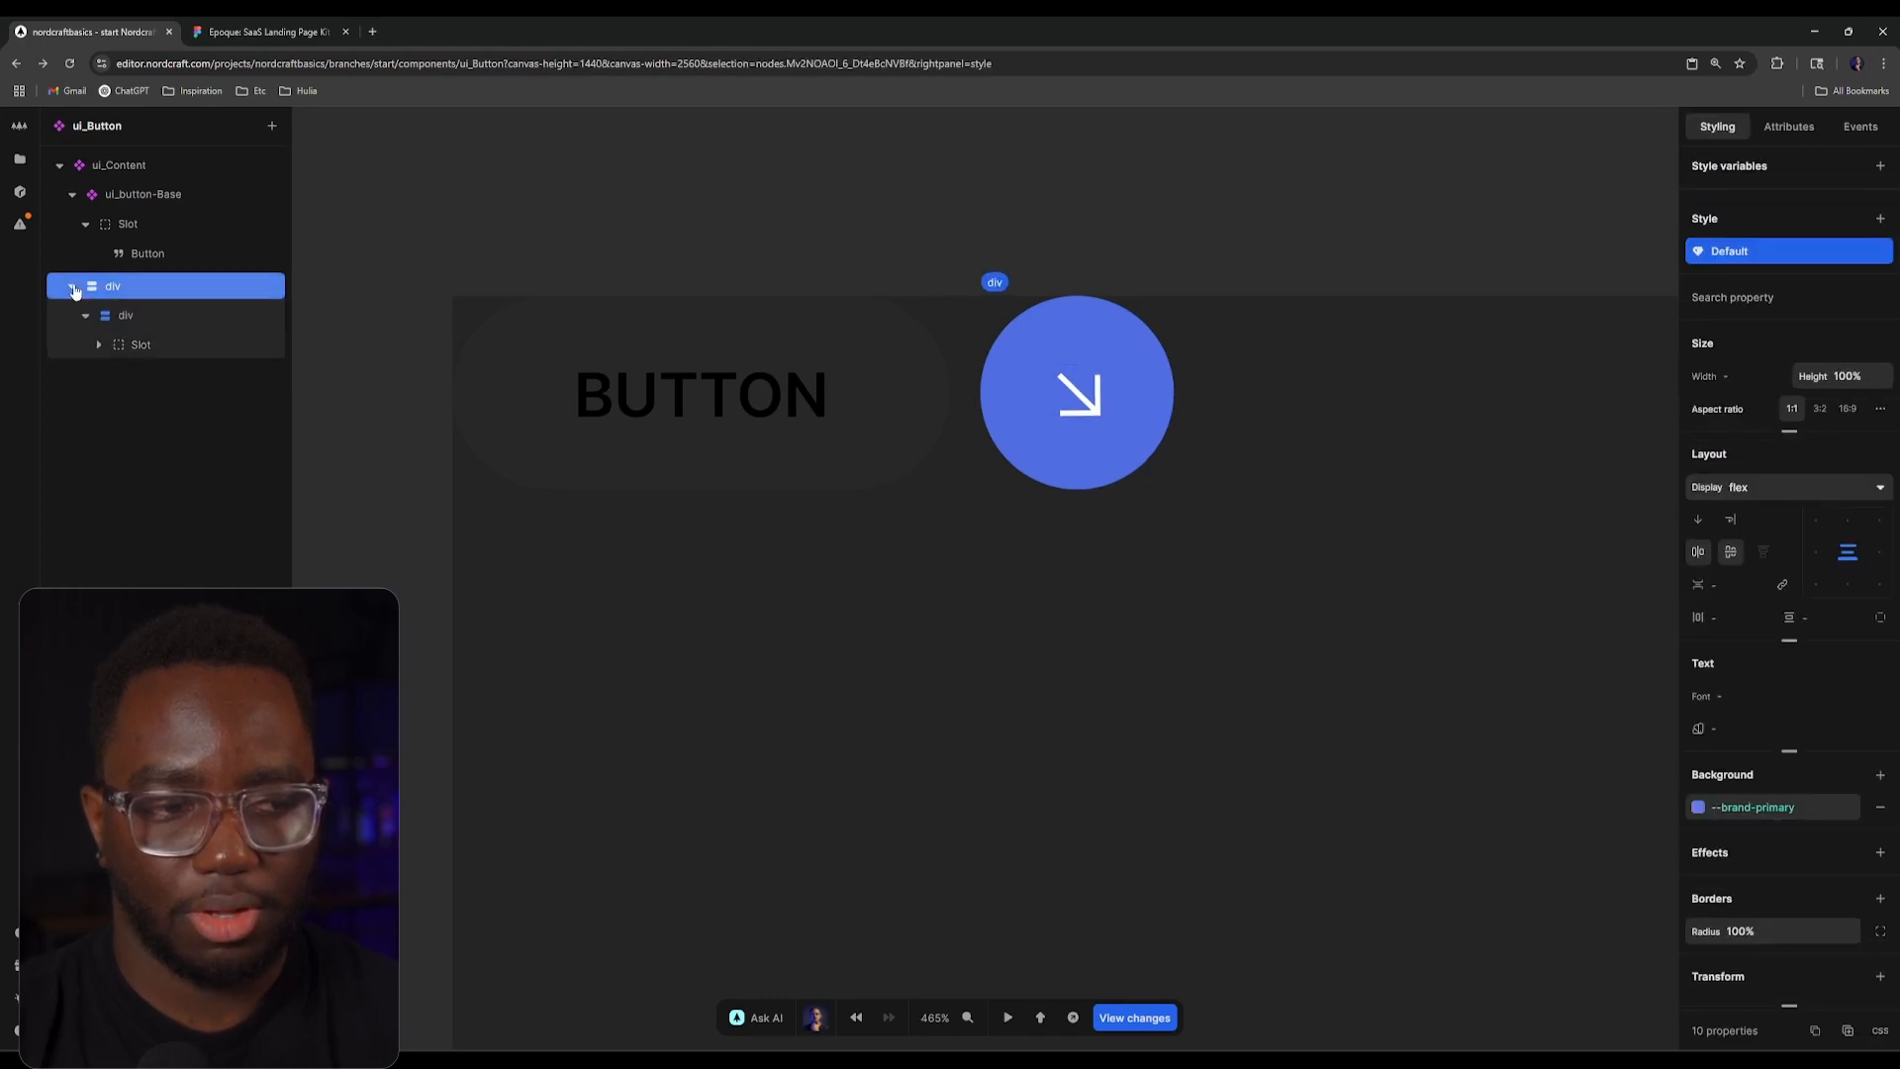
left_click(72, 286)
left_click(671, 178)
scroll(668, 265, "down", 3)
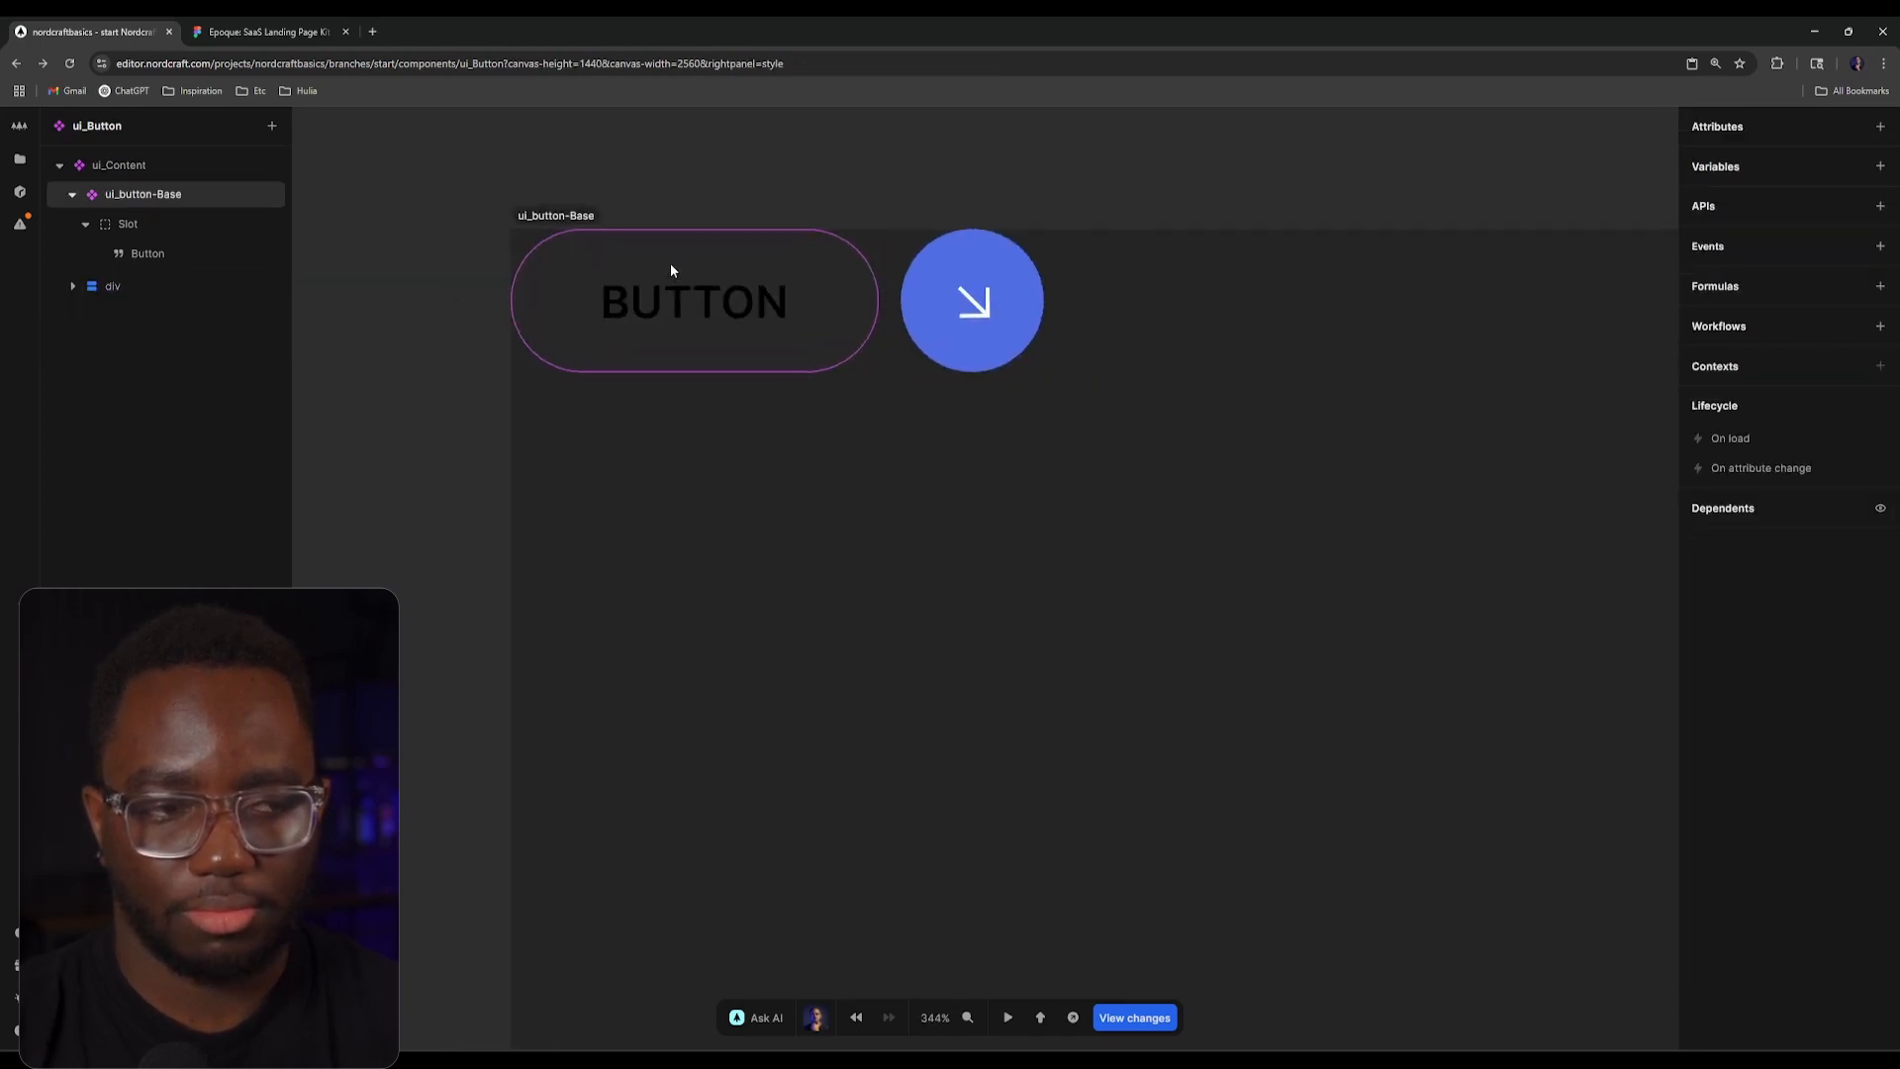
scroll(670, 270, "down", 2)
scroll(669, 270, "up", 4)
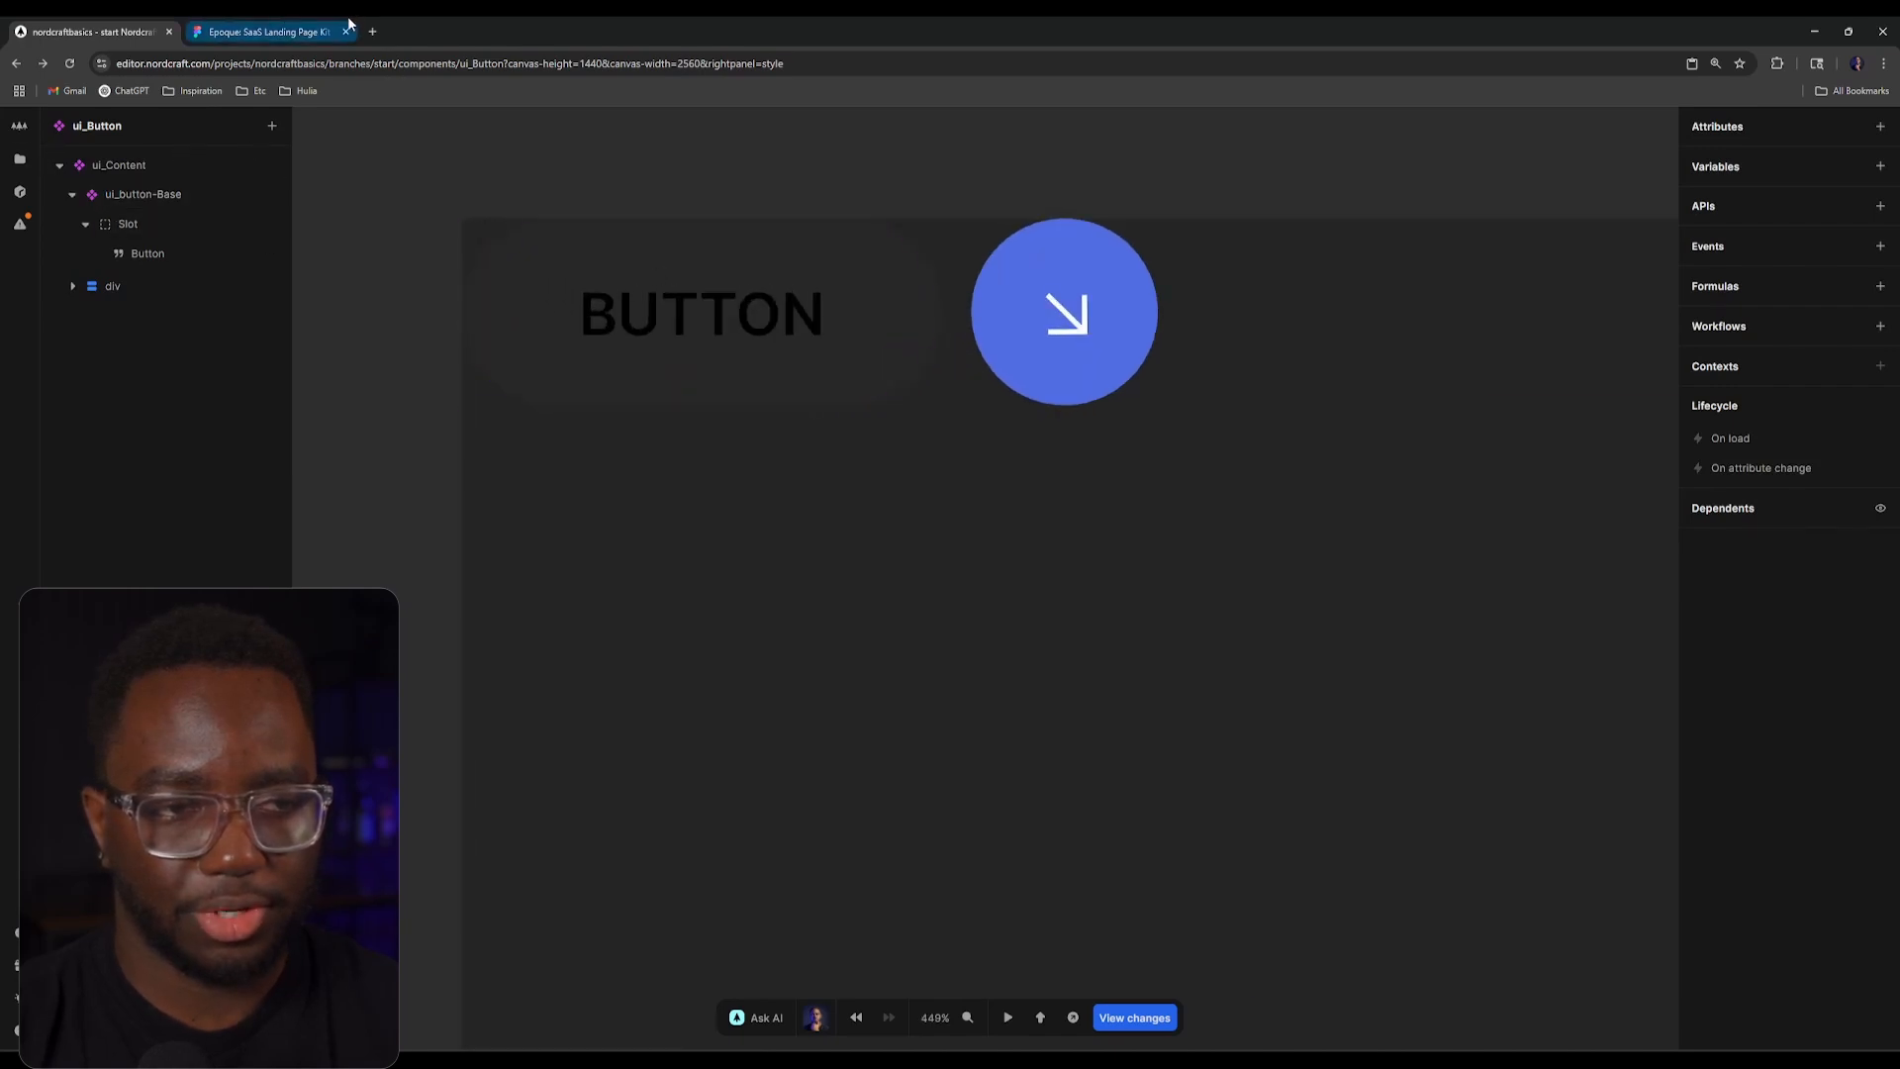
Step: Open the ui_Navbar component and collapse its nested ui_Content element
left_click(20, 159)
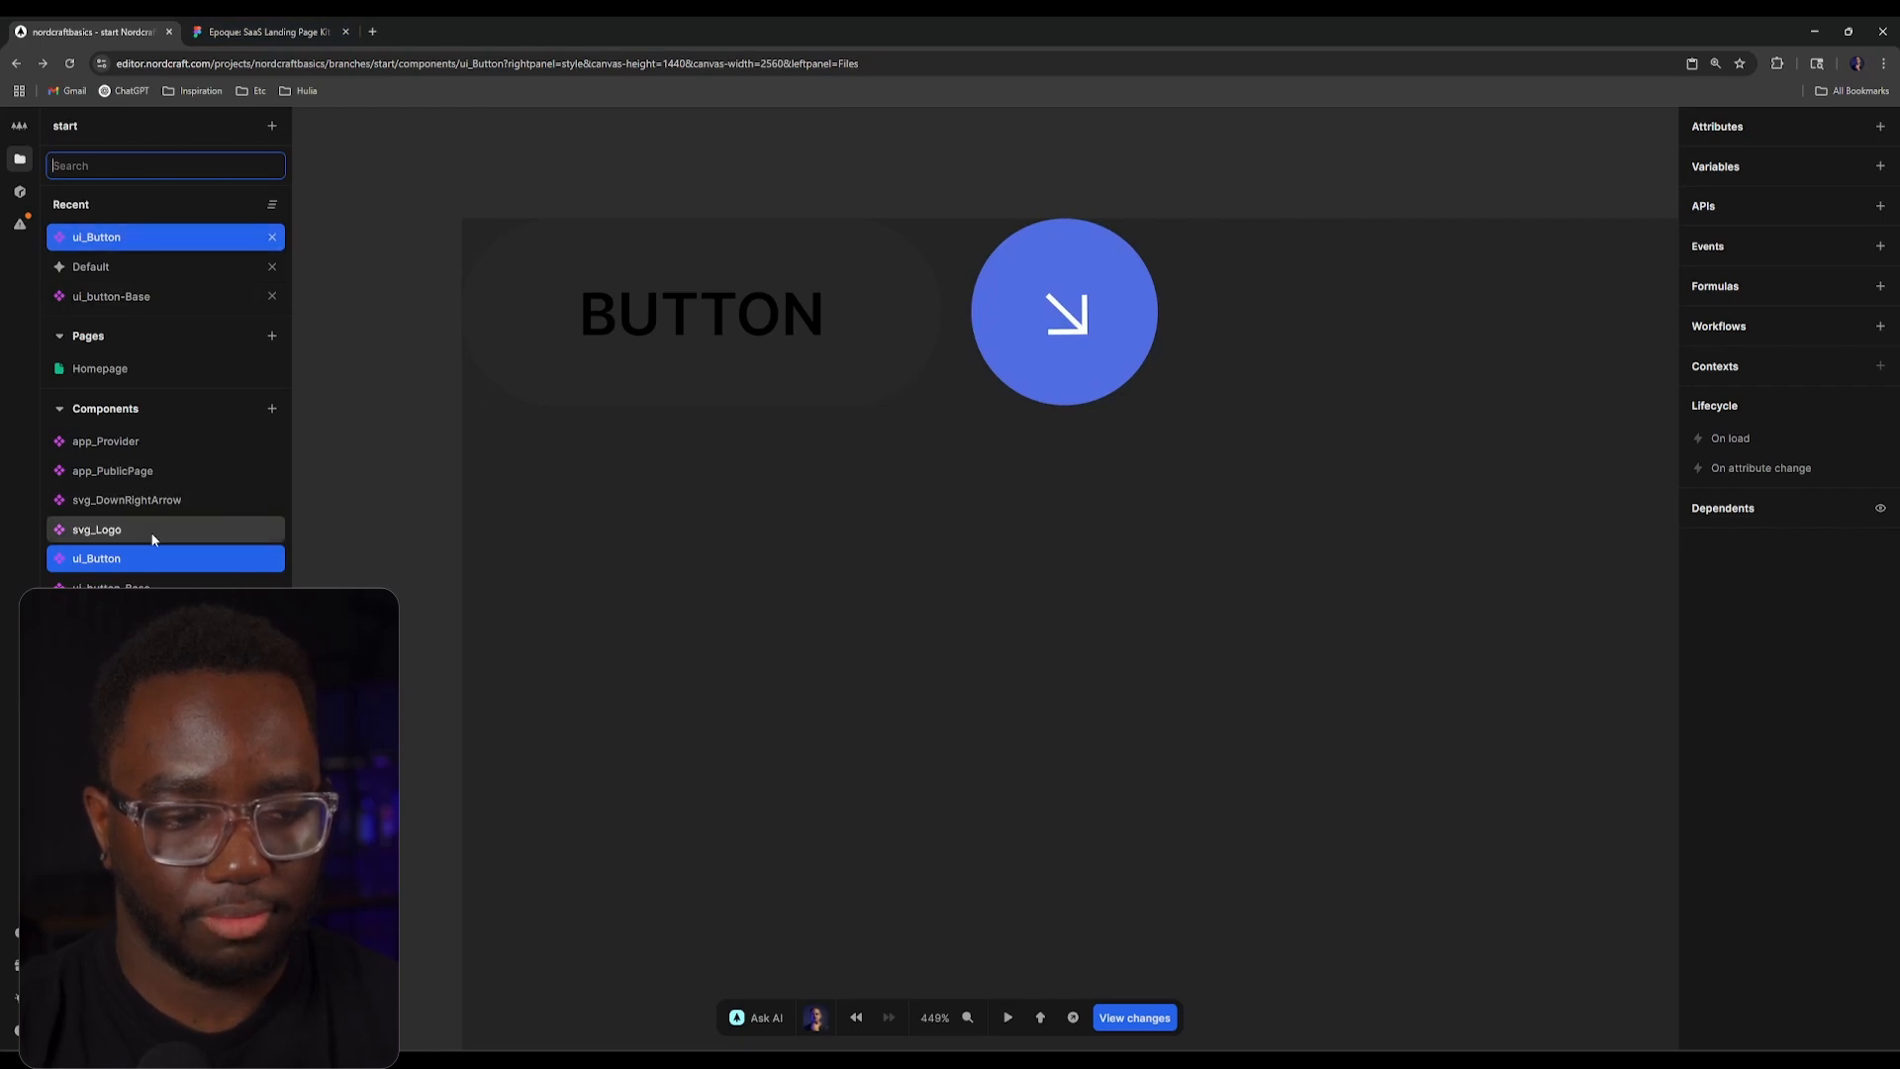
left_click(111, 646)
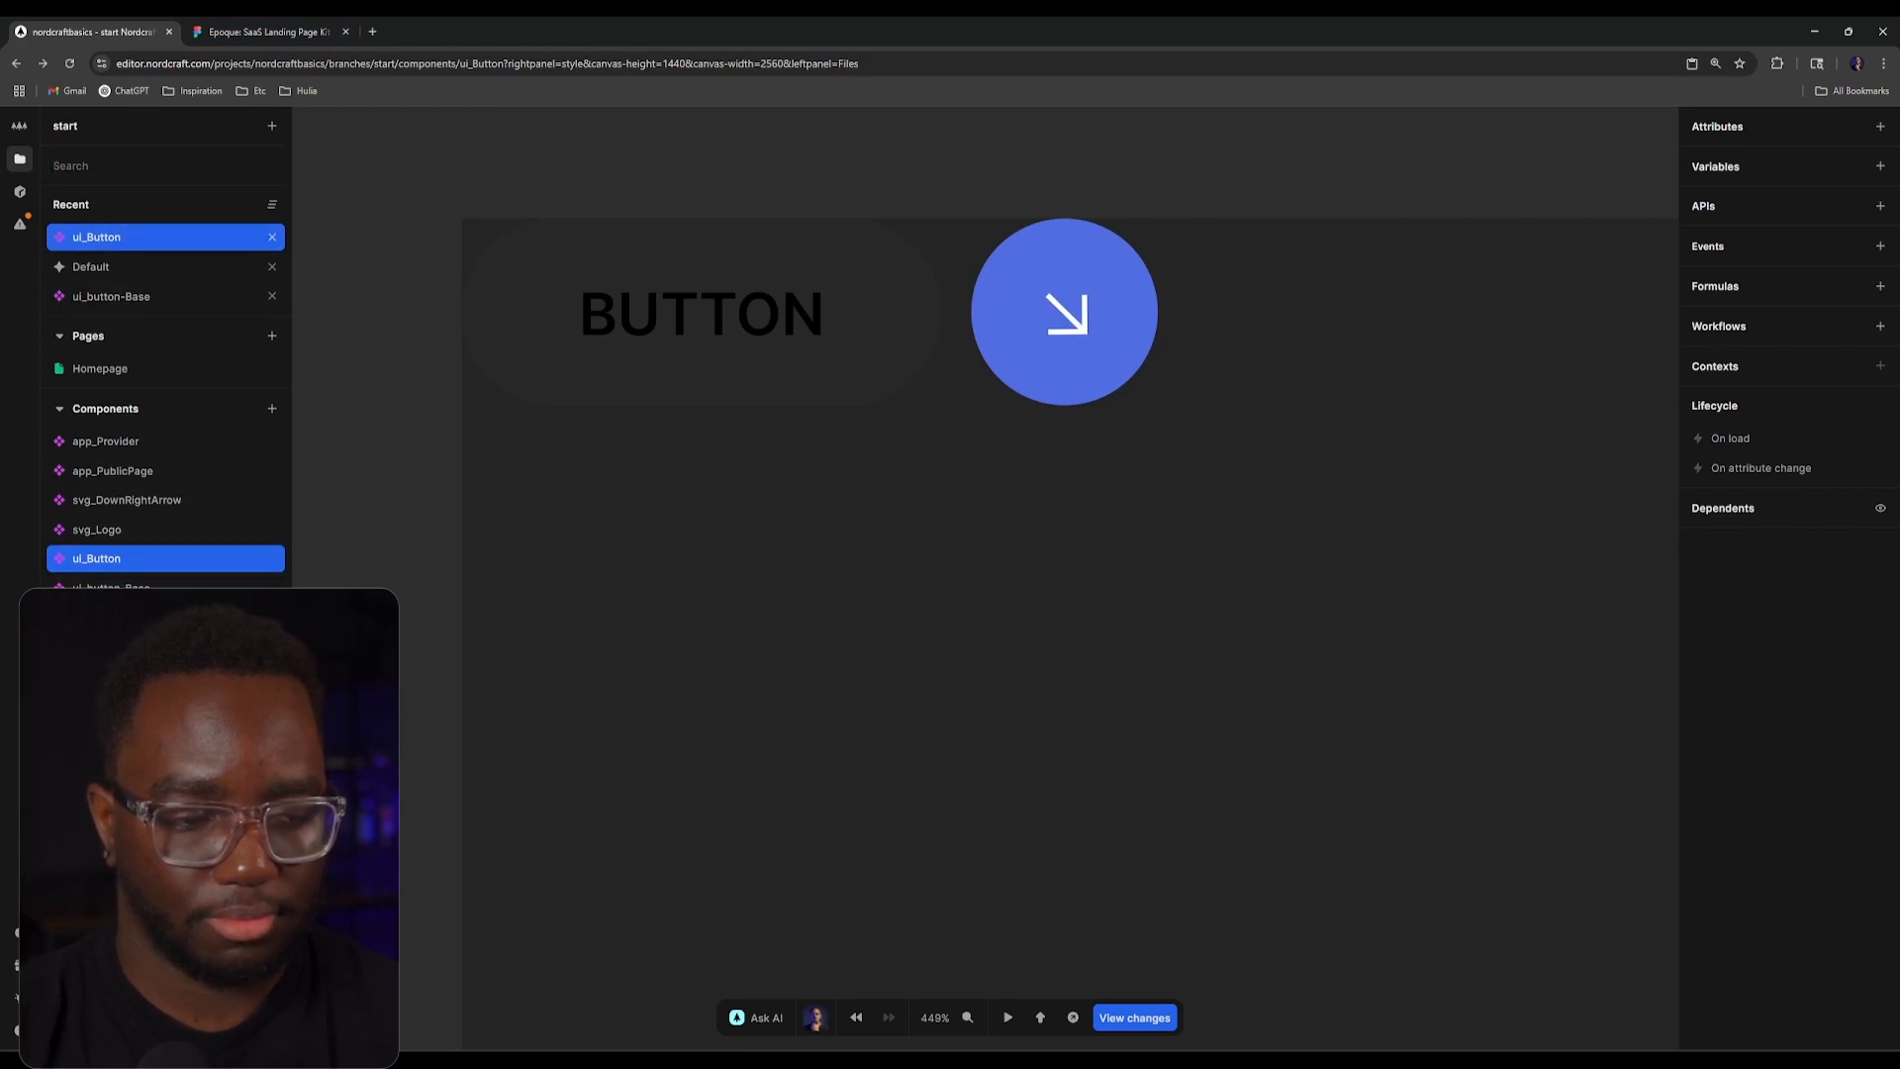
left_click(85, 223)
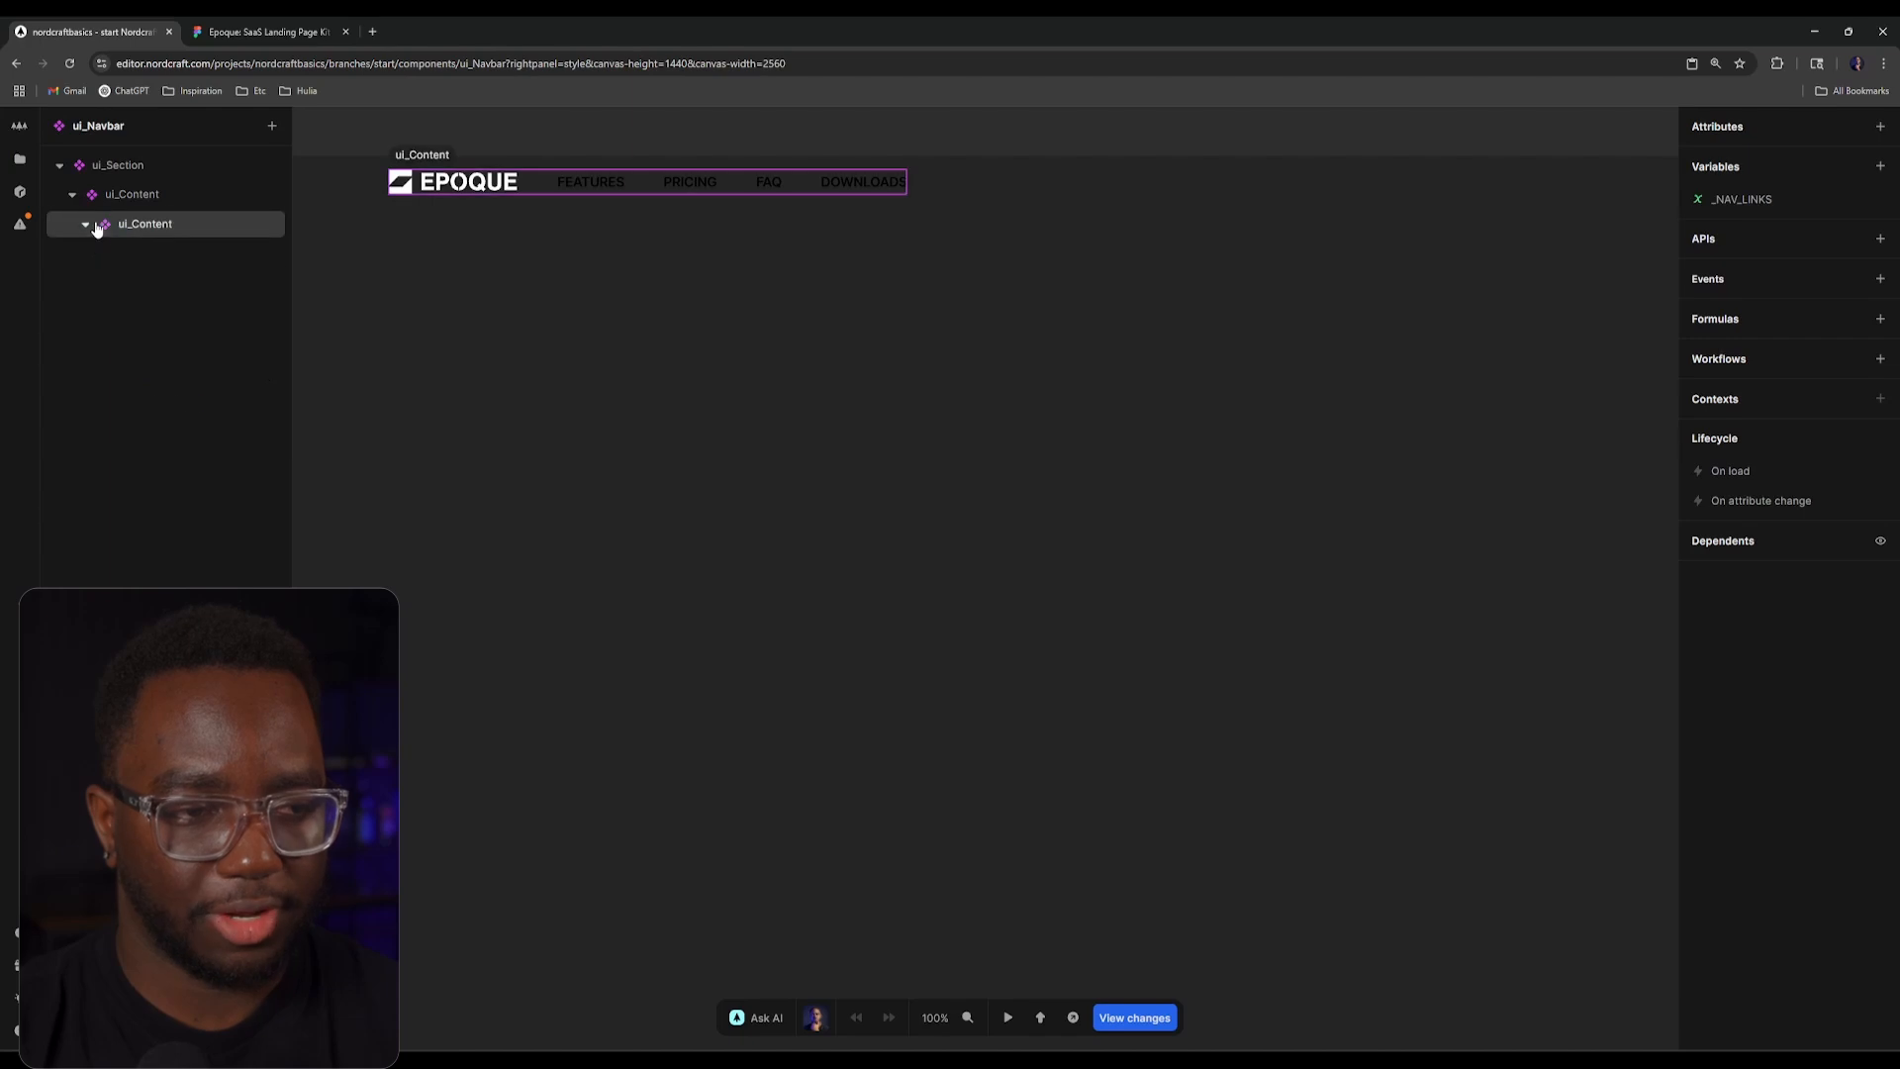
Step: Insert the ui_Button component into the navbar's outer ui_Content, after the nested ui_Content
left_click(135, 226)
left_click(220, 196)
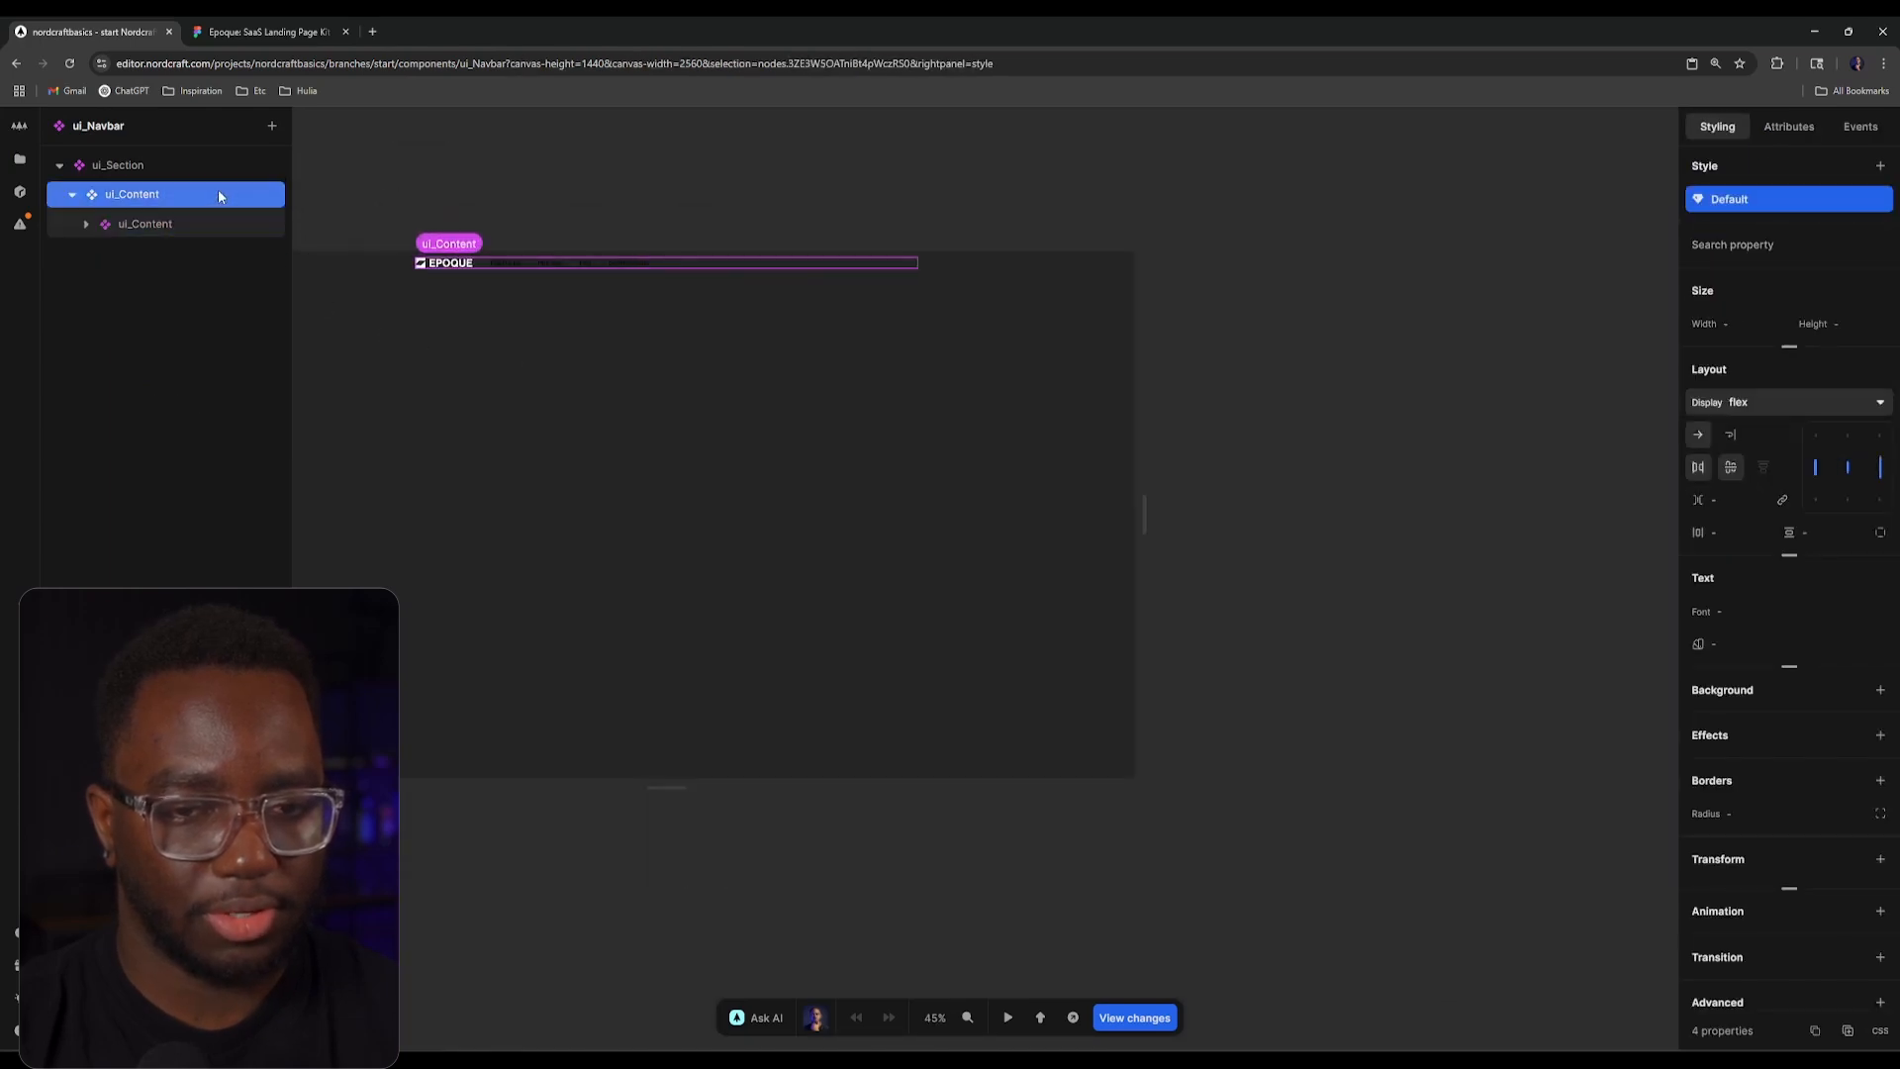
key("e")
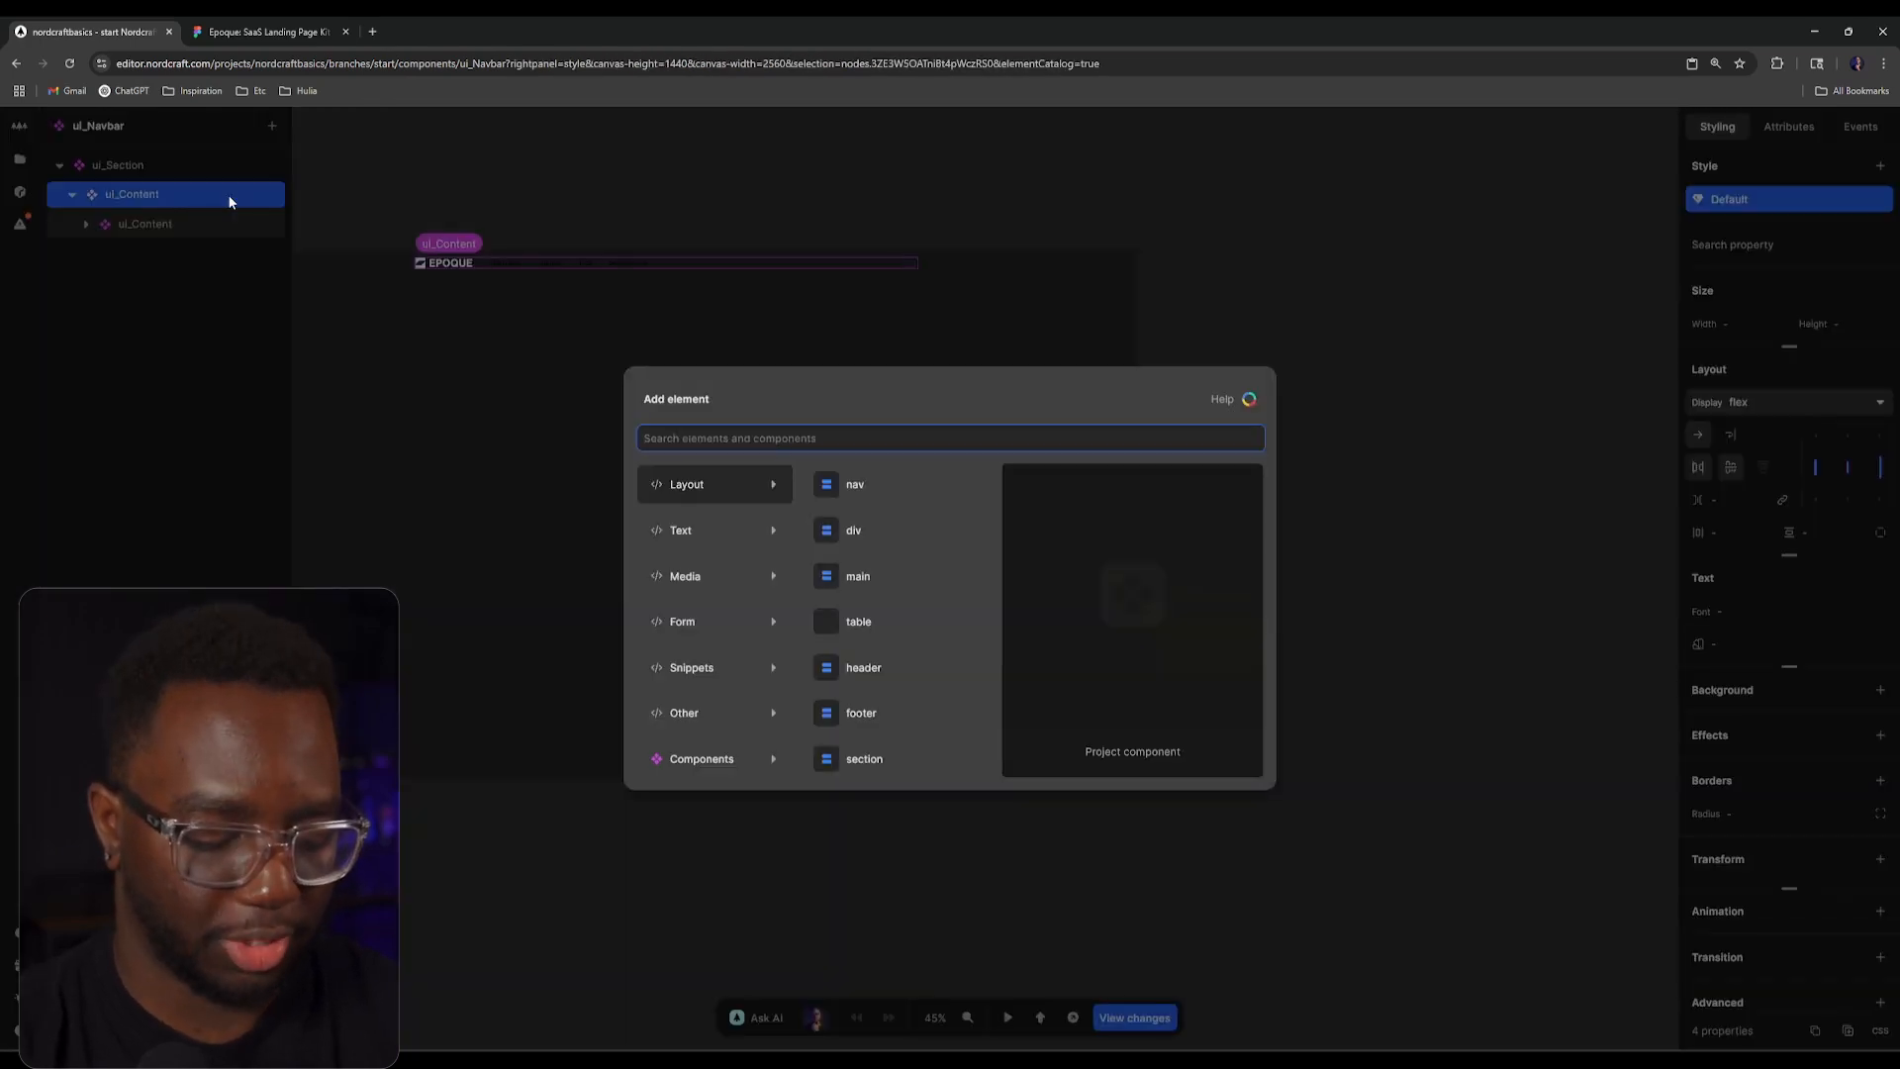
type("button")
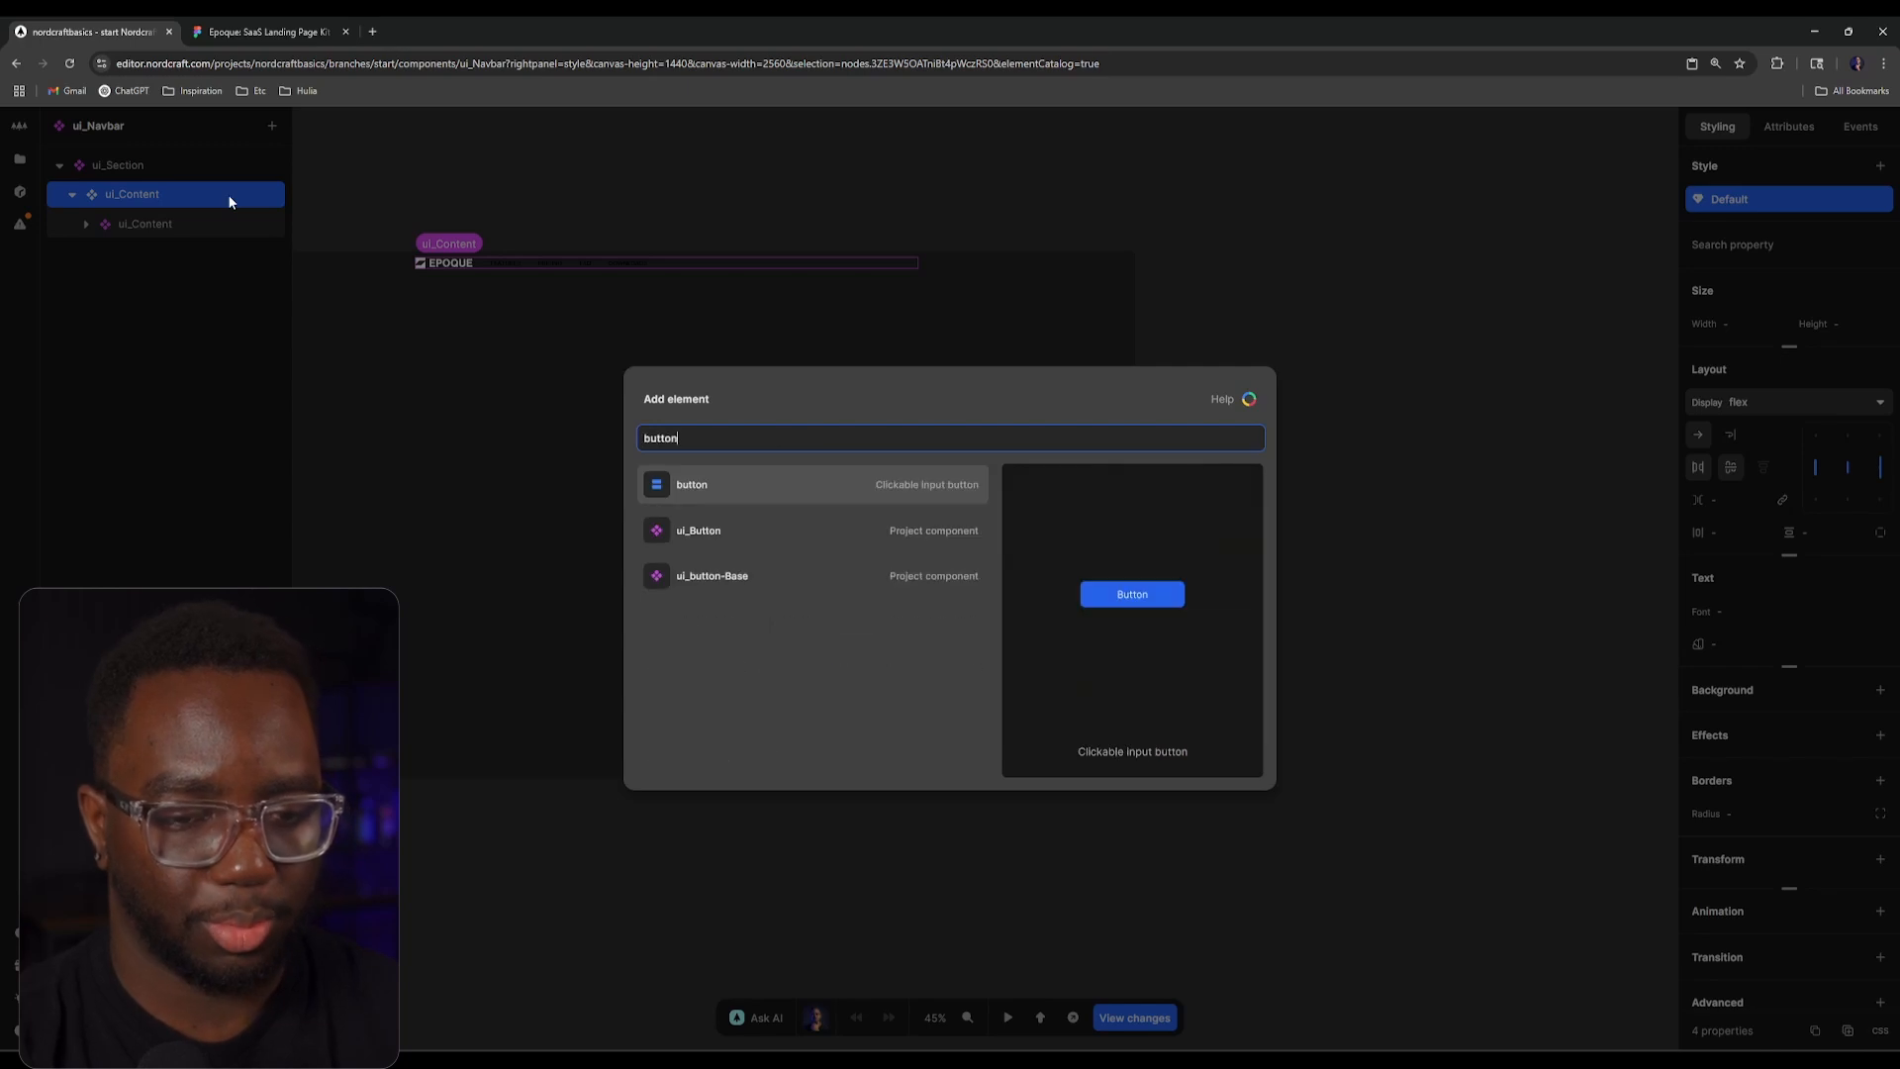
key("Down")
key("Return")
scroll(857, 453, "up", 5)
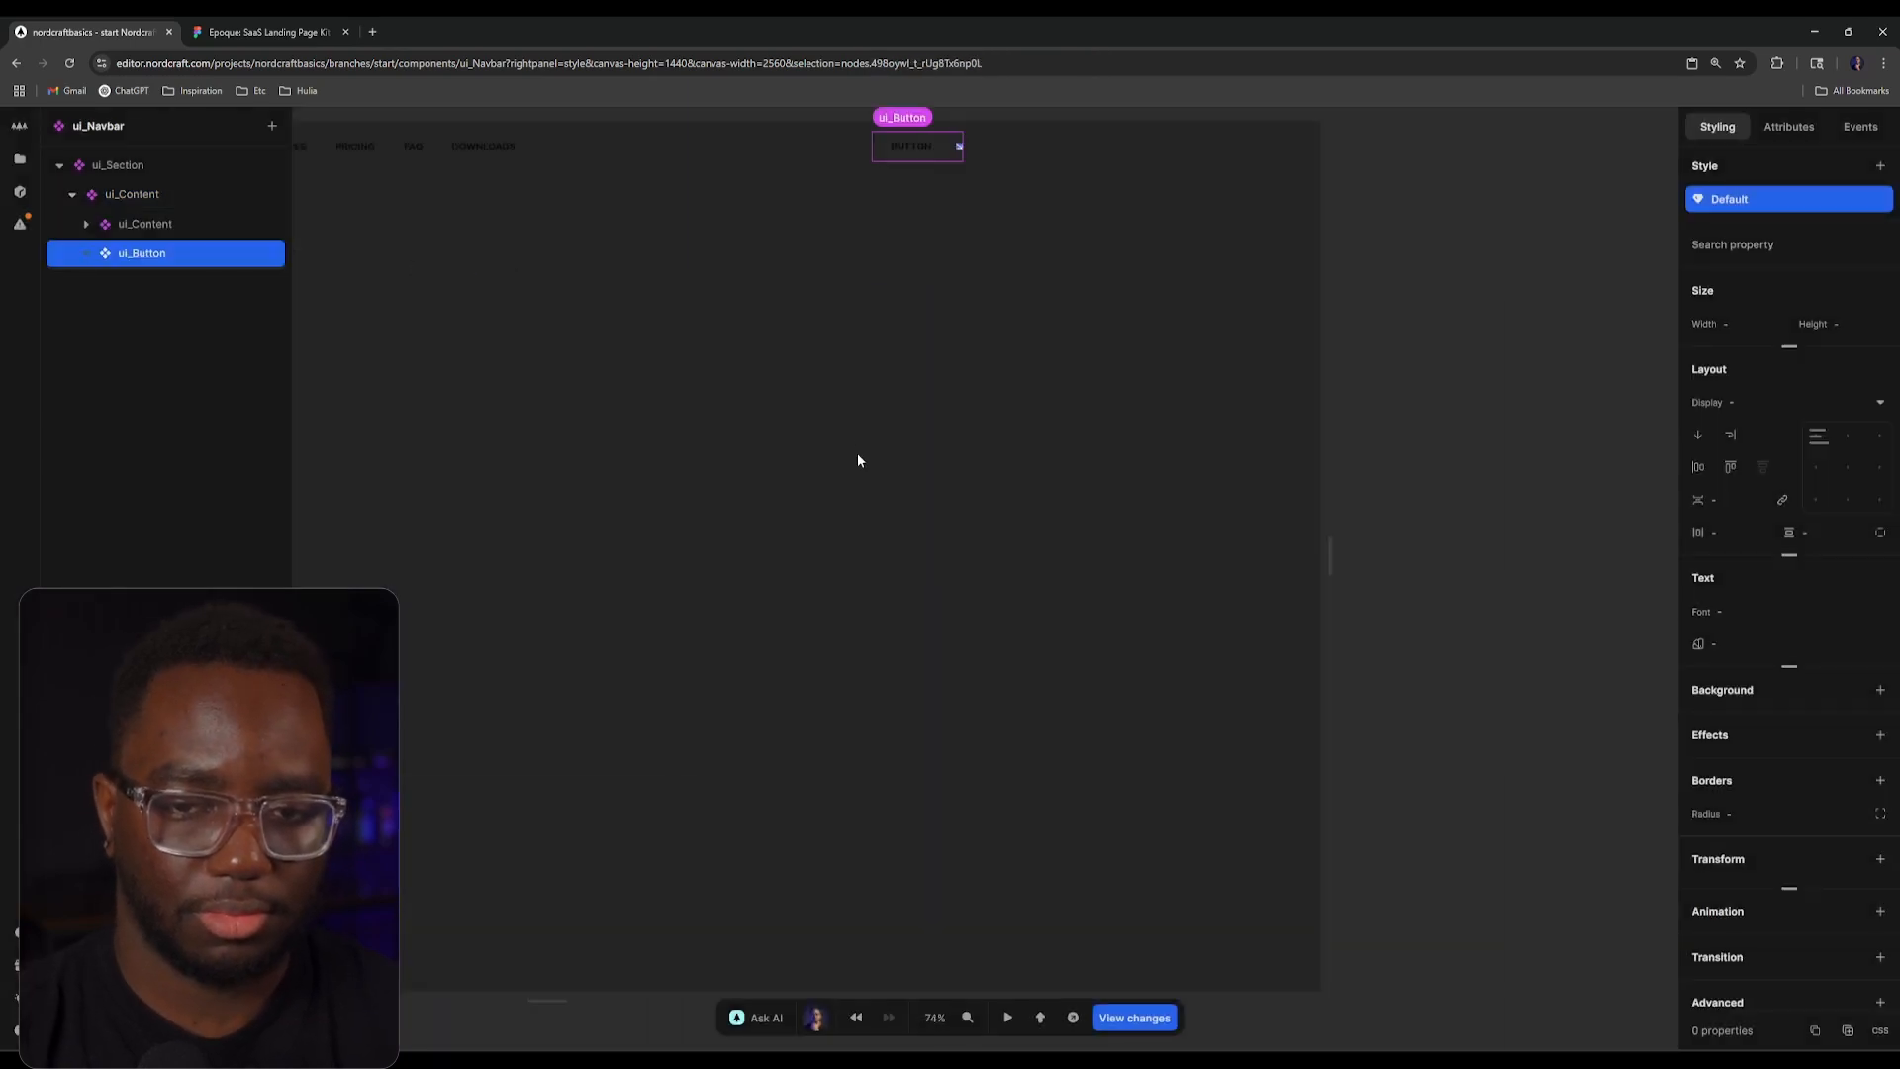
left_click_drag(855, 395, 974, 777)
scroll(1096, 458, "up", 3)
scroll(1196, 508, "up", 3)
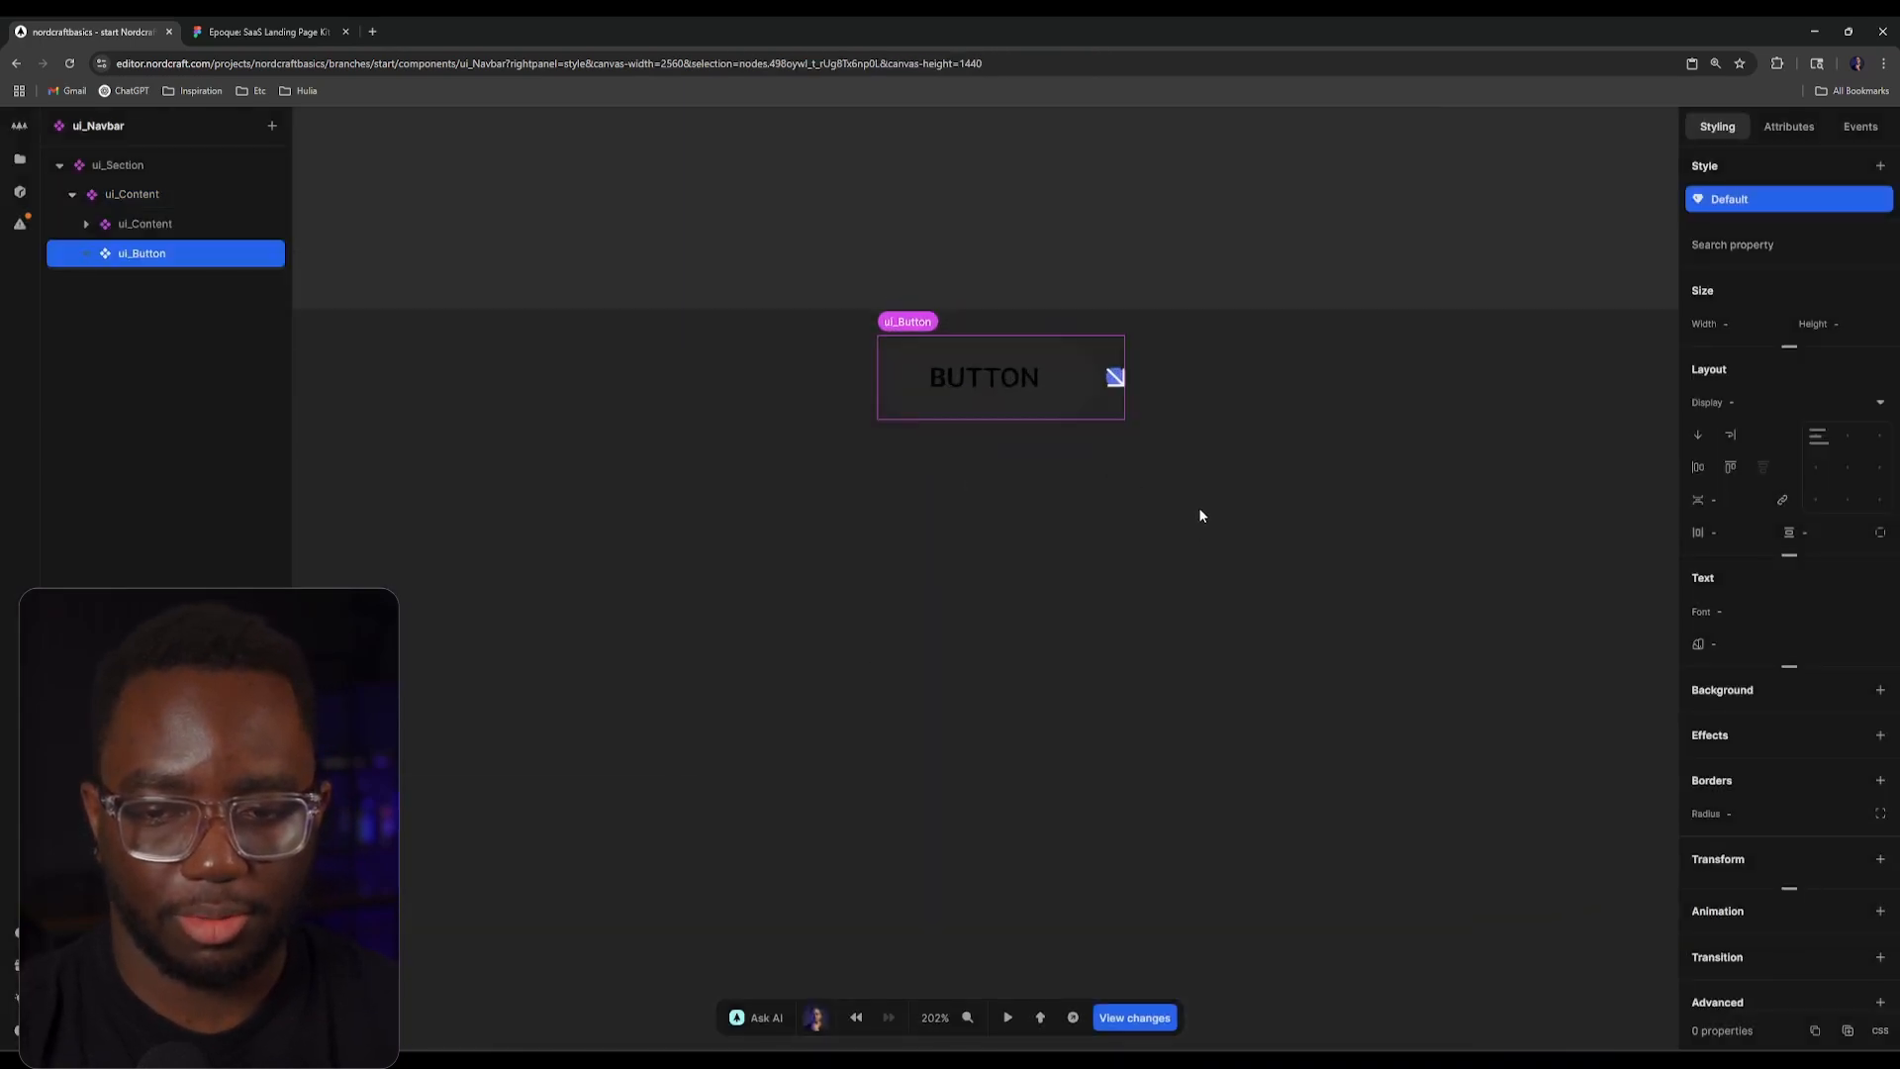
Step: Examine the navbar's button and compare it with the header of the landing page design in Figma
double_click(153, 259)
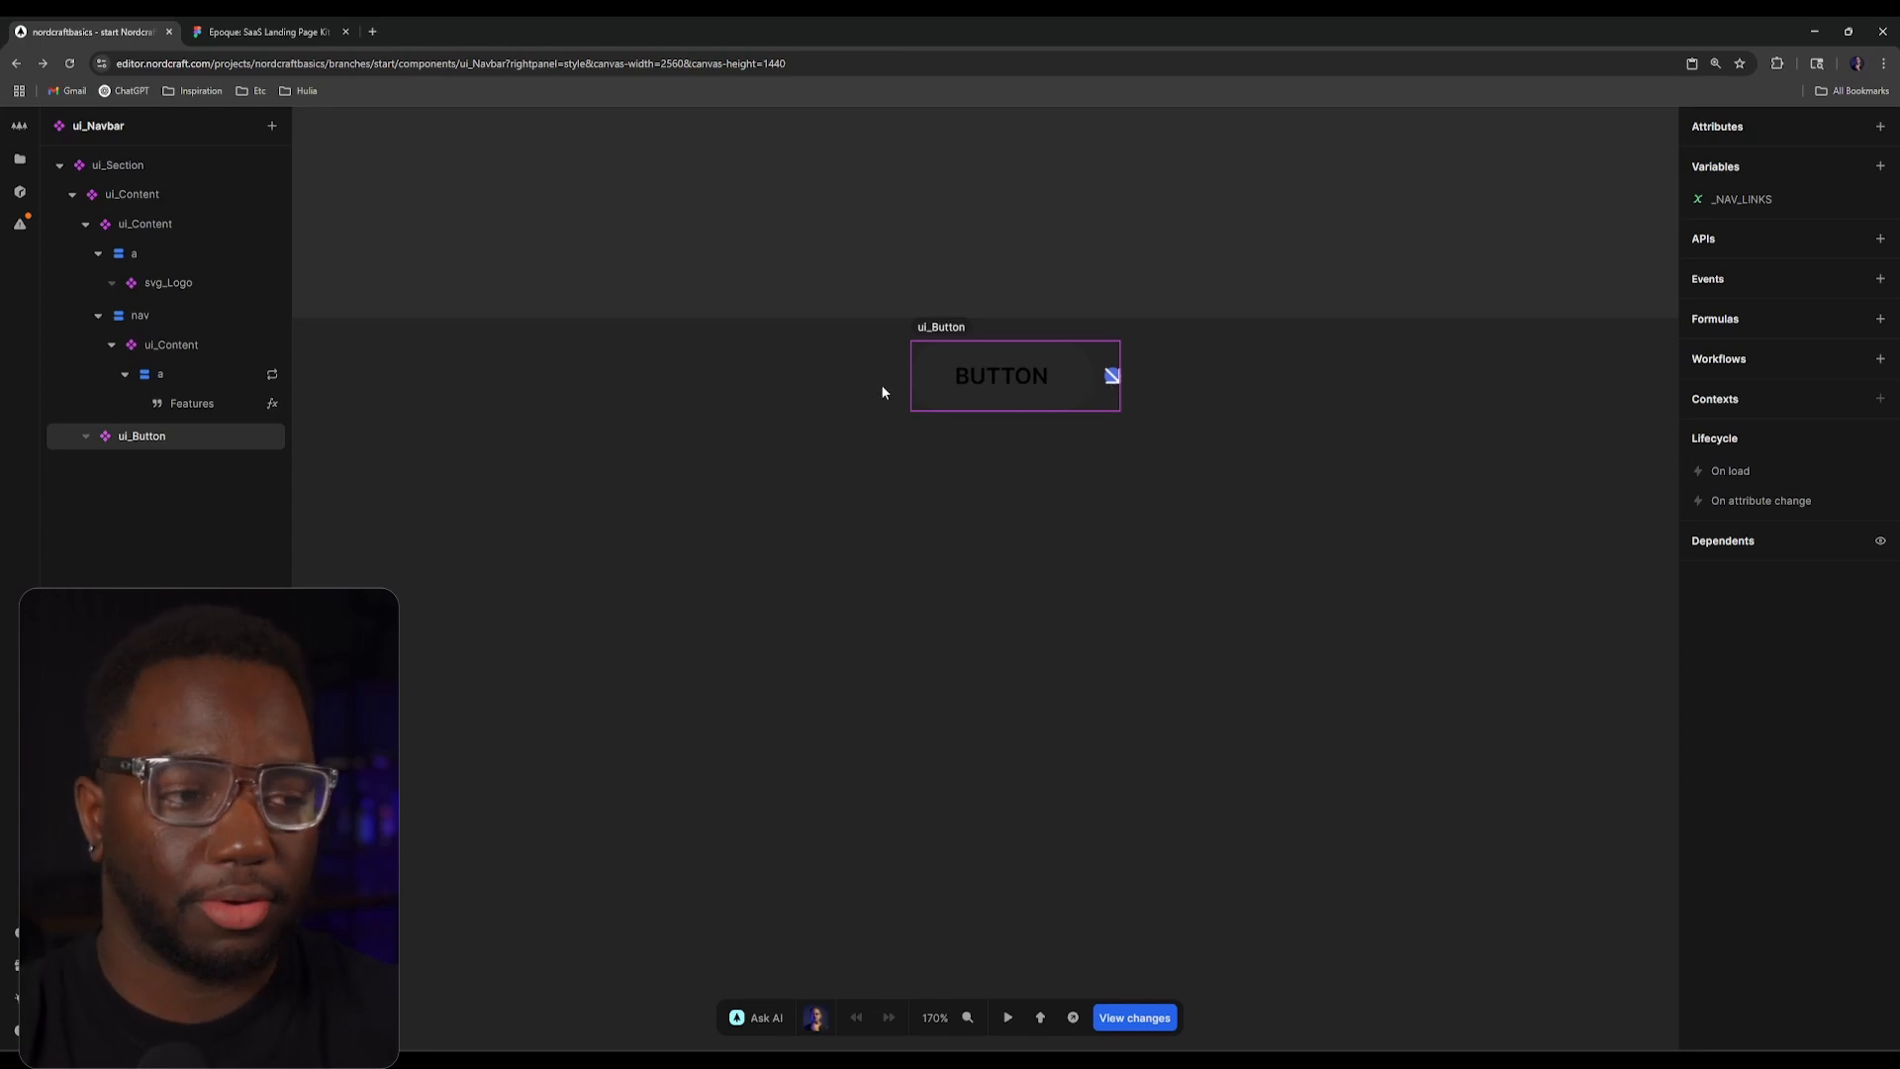
left_click(1014, 314)
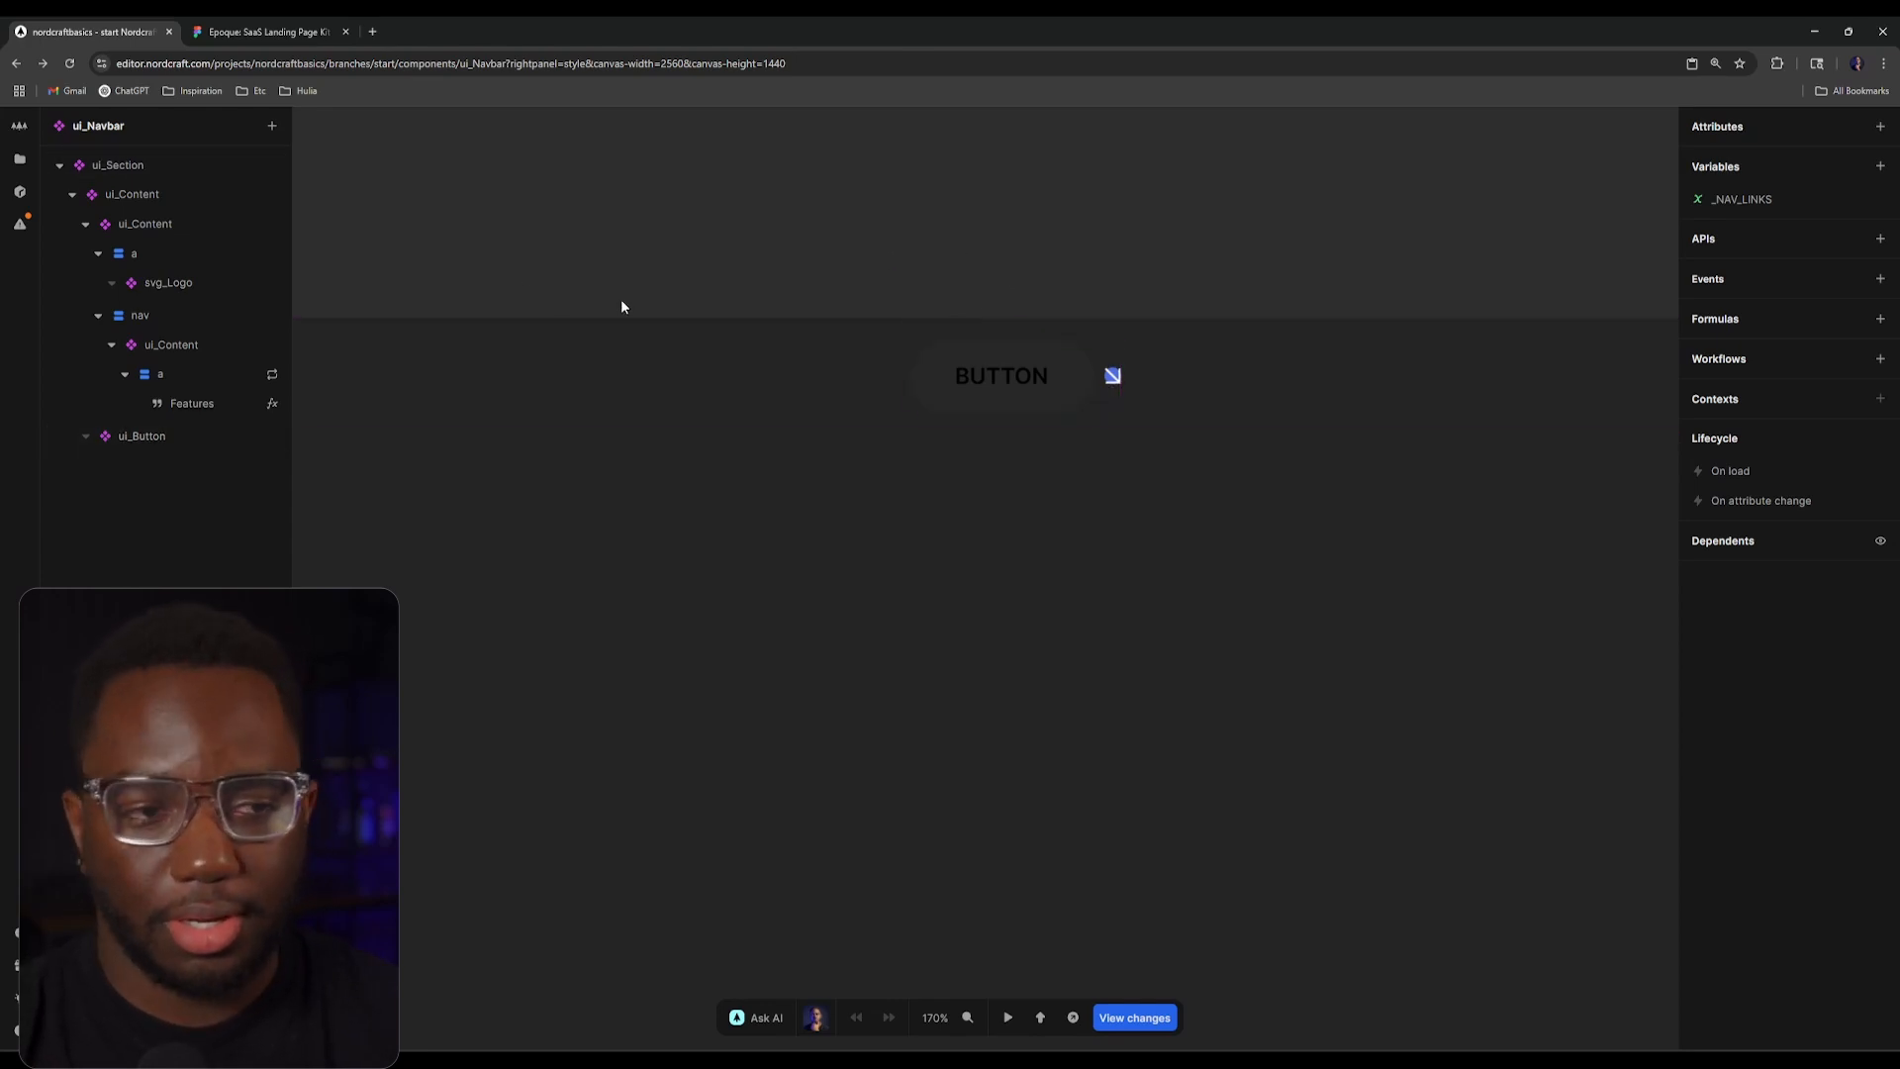
scroll(747, 270, "down", 5)
left_click_drag(744, 263, 970, 265)
left_click(248, 22)
scroll(811, 544, "down", 5)
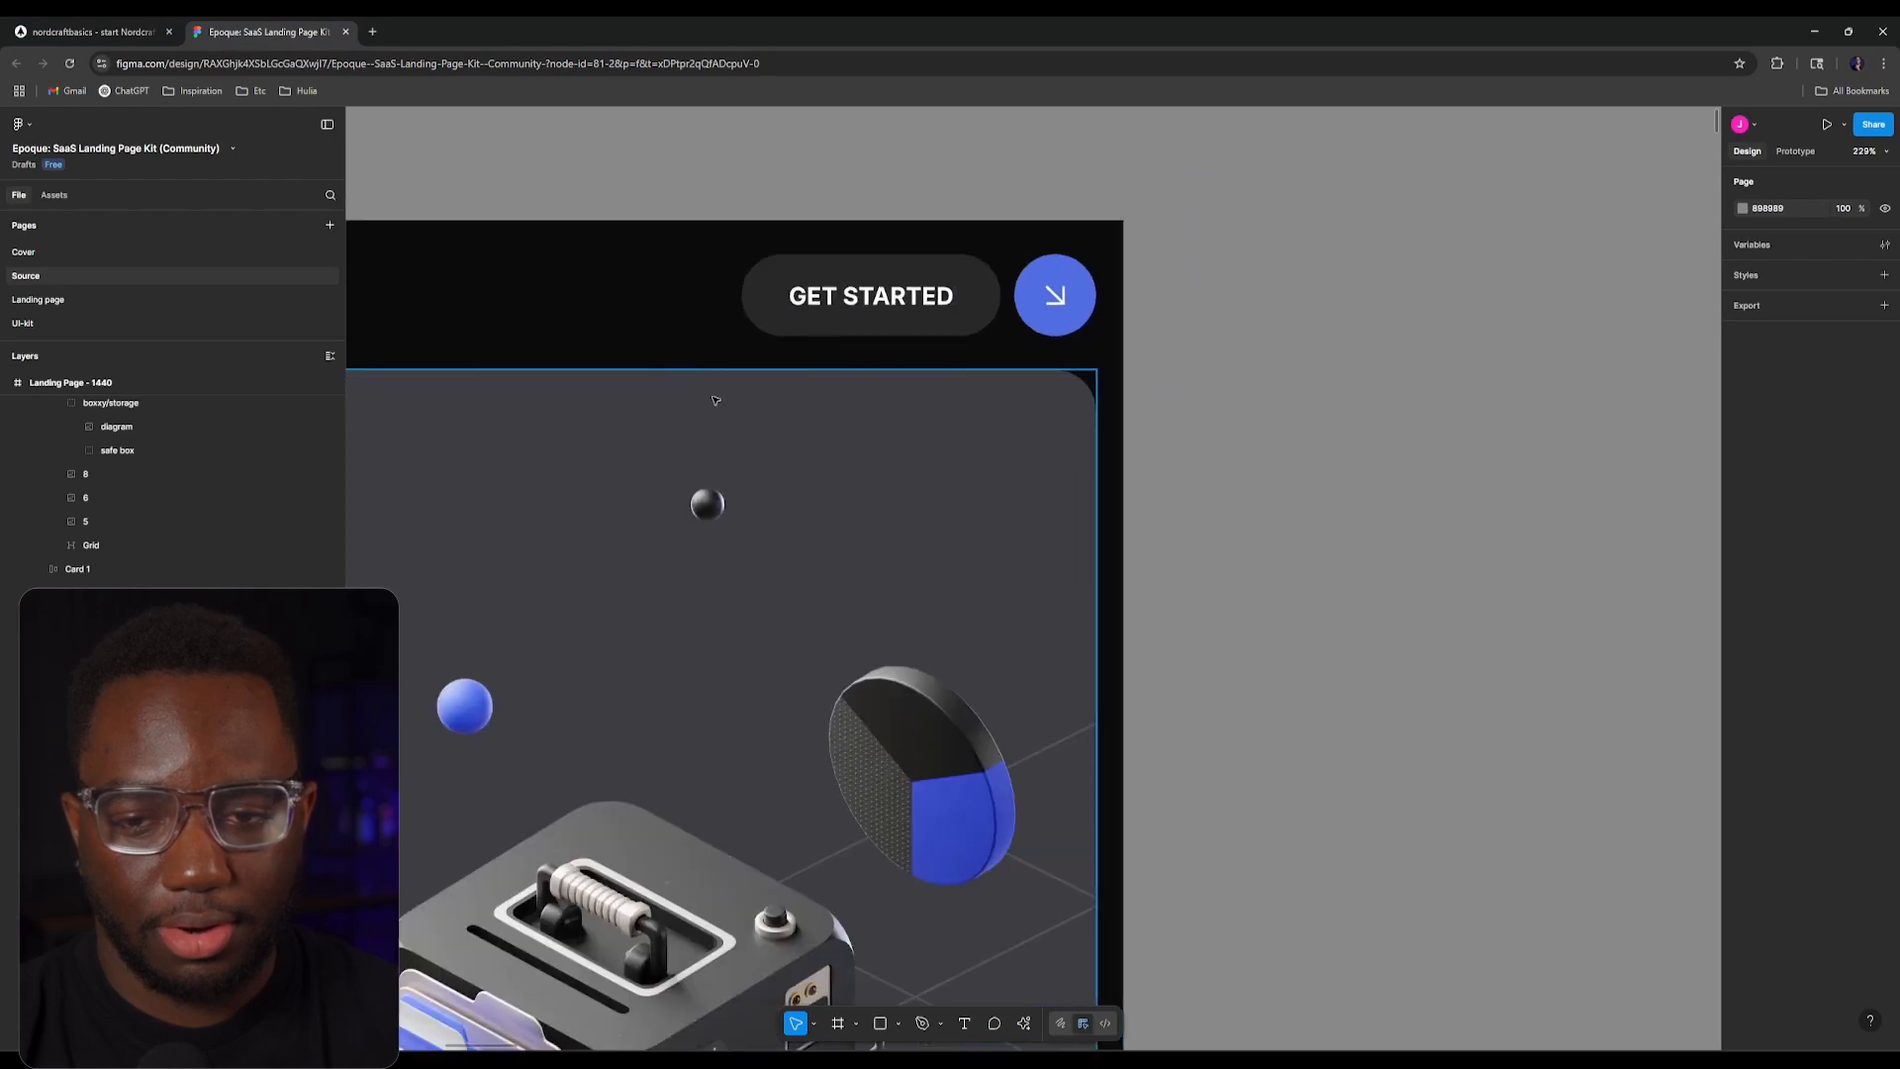
scroll(811, 544, "left", 3)
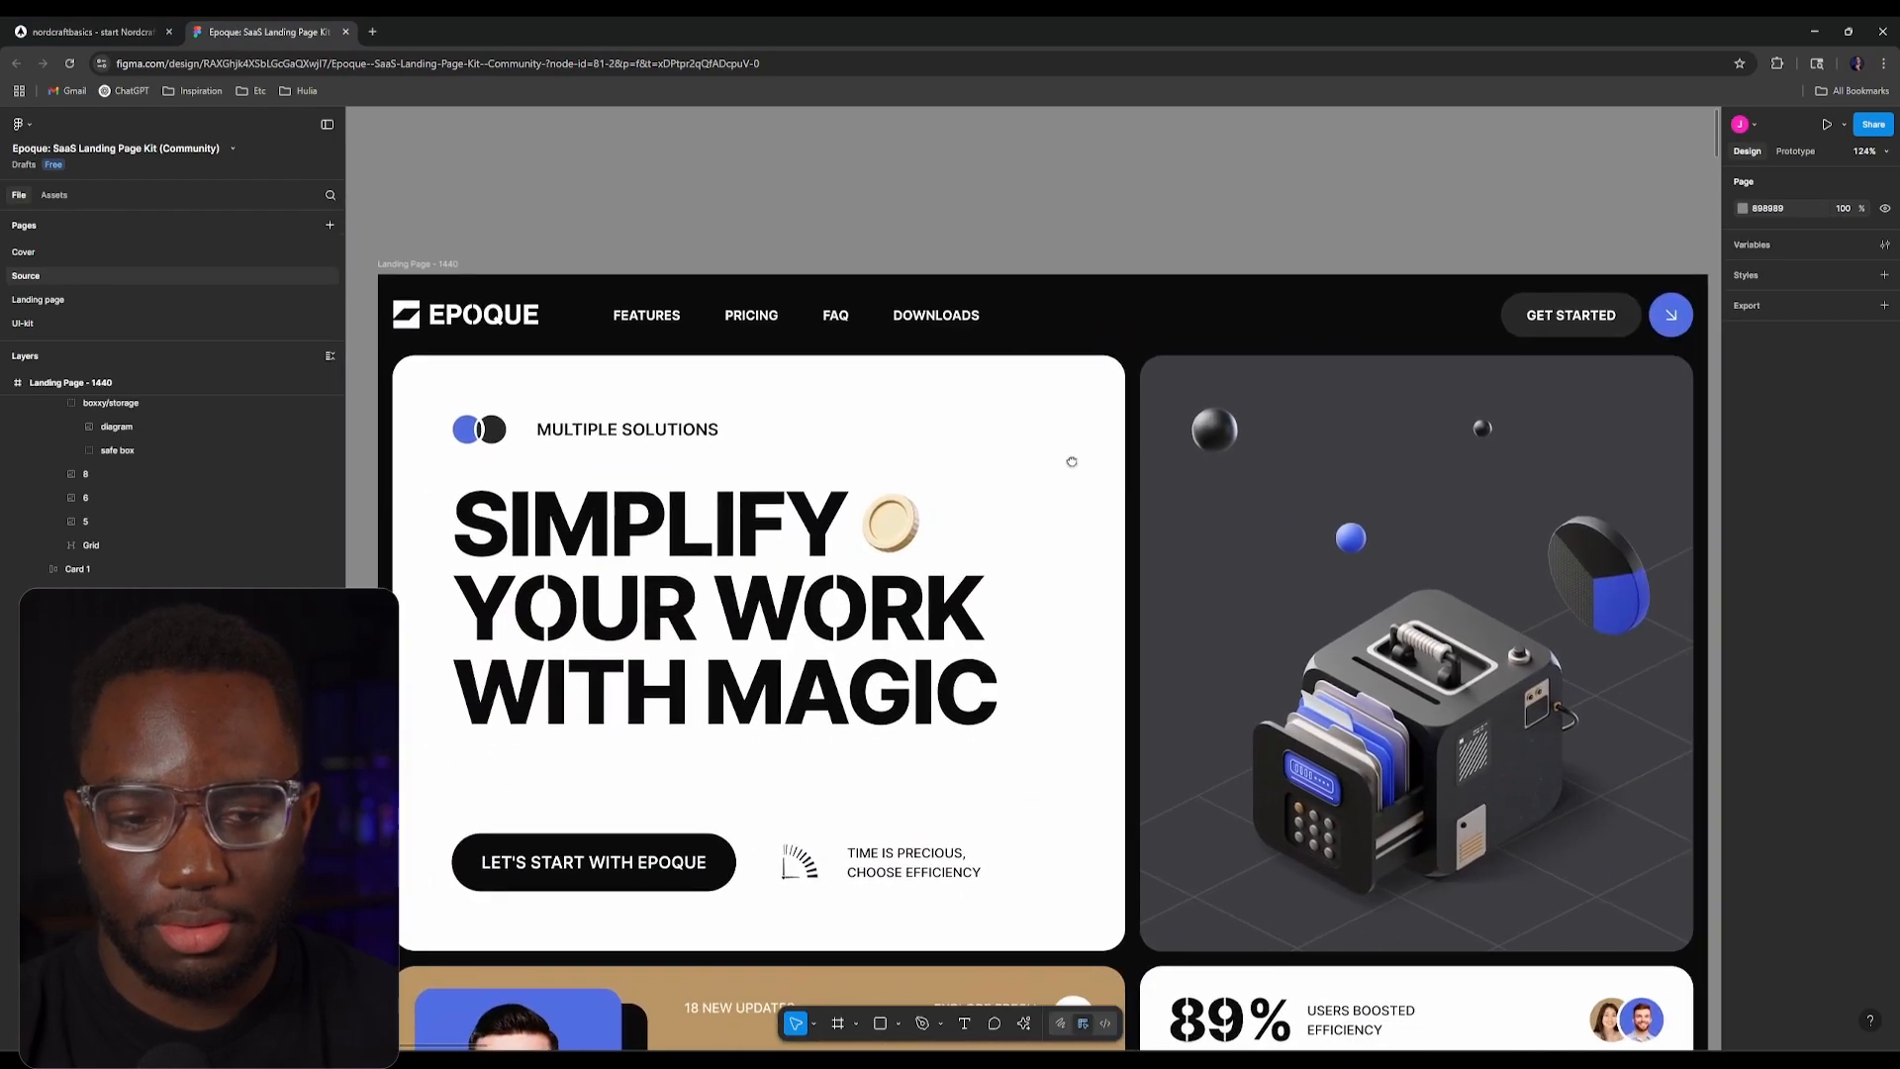
Step: Back in Nordcraft, insert the ui_Navbar component into the main element of app_Provider and place it above the Slot
left_click(141, 22)
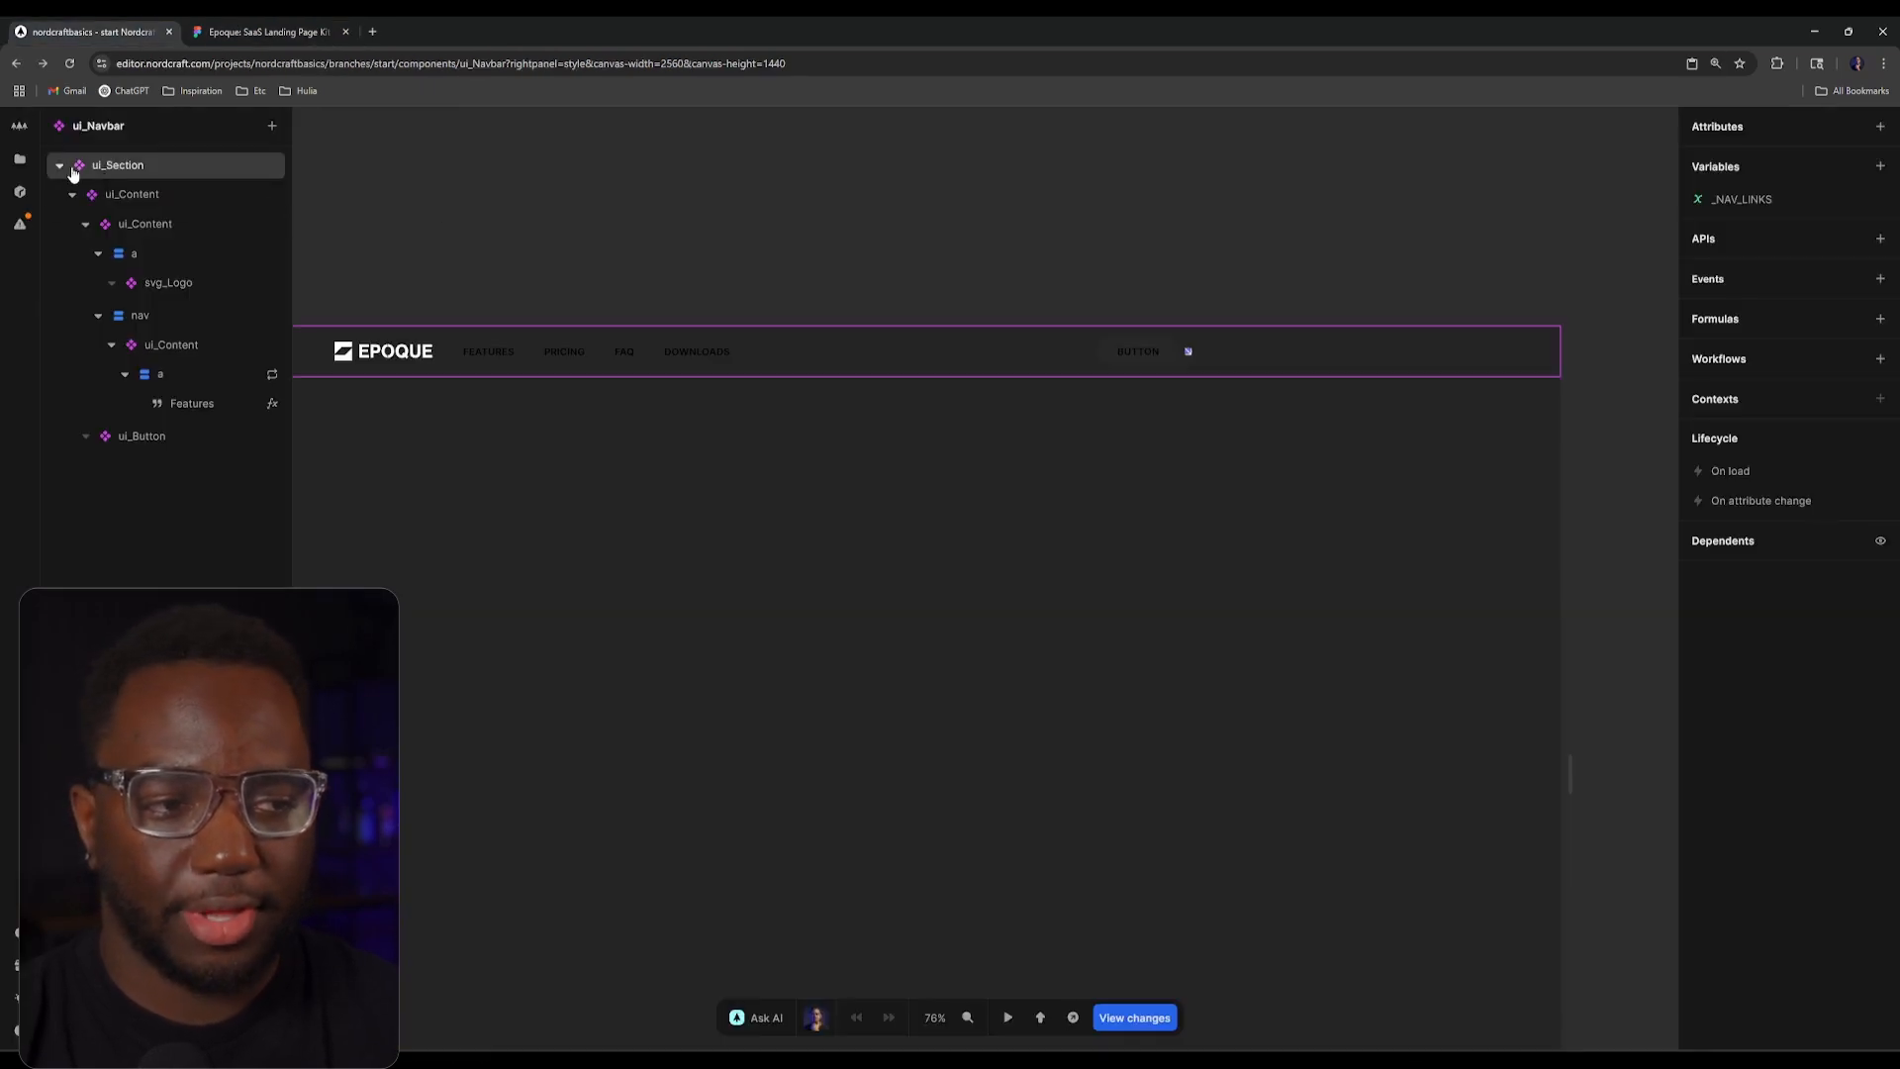
left_click(20, 158)
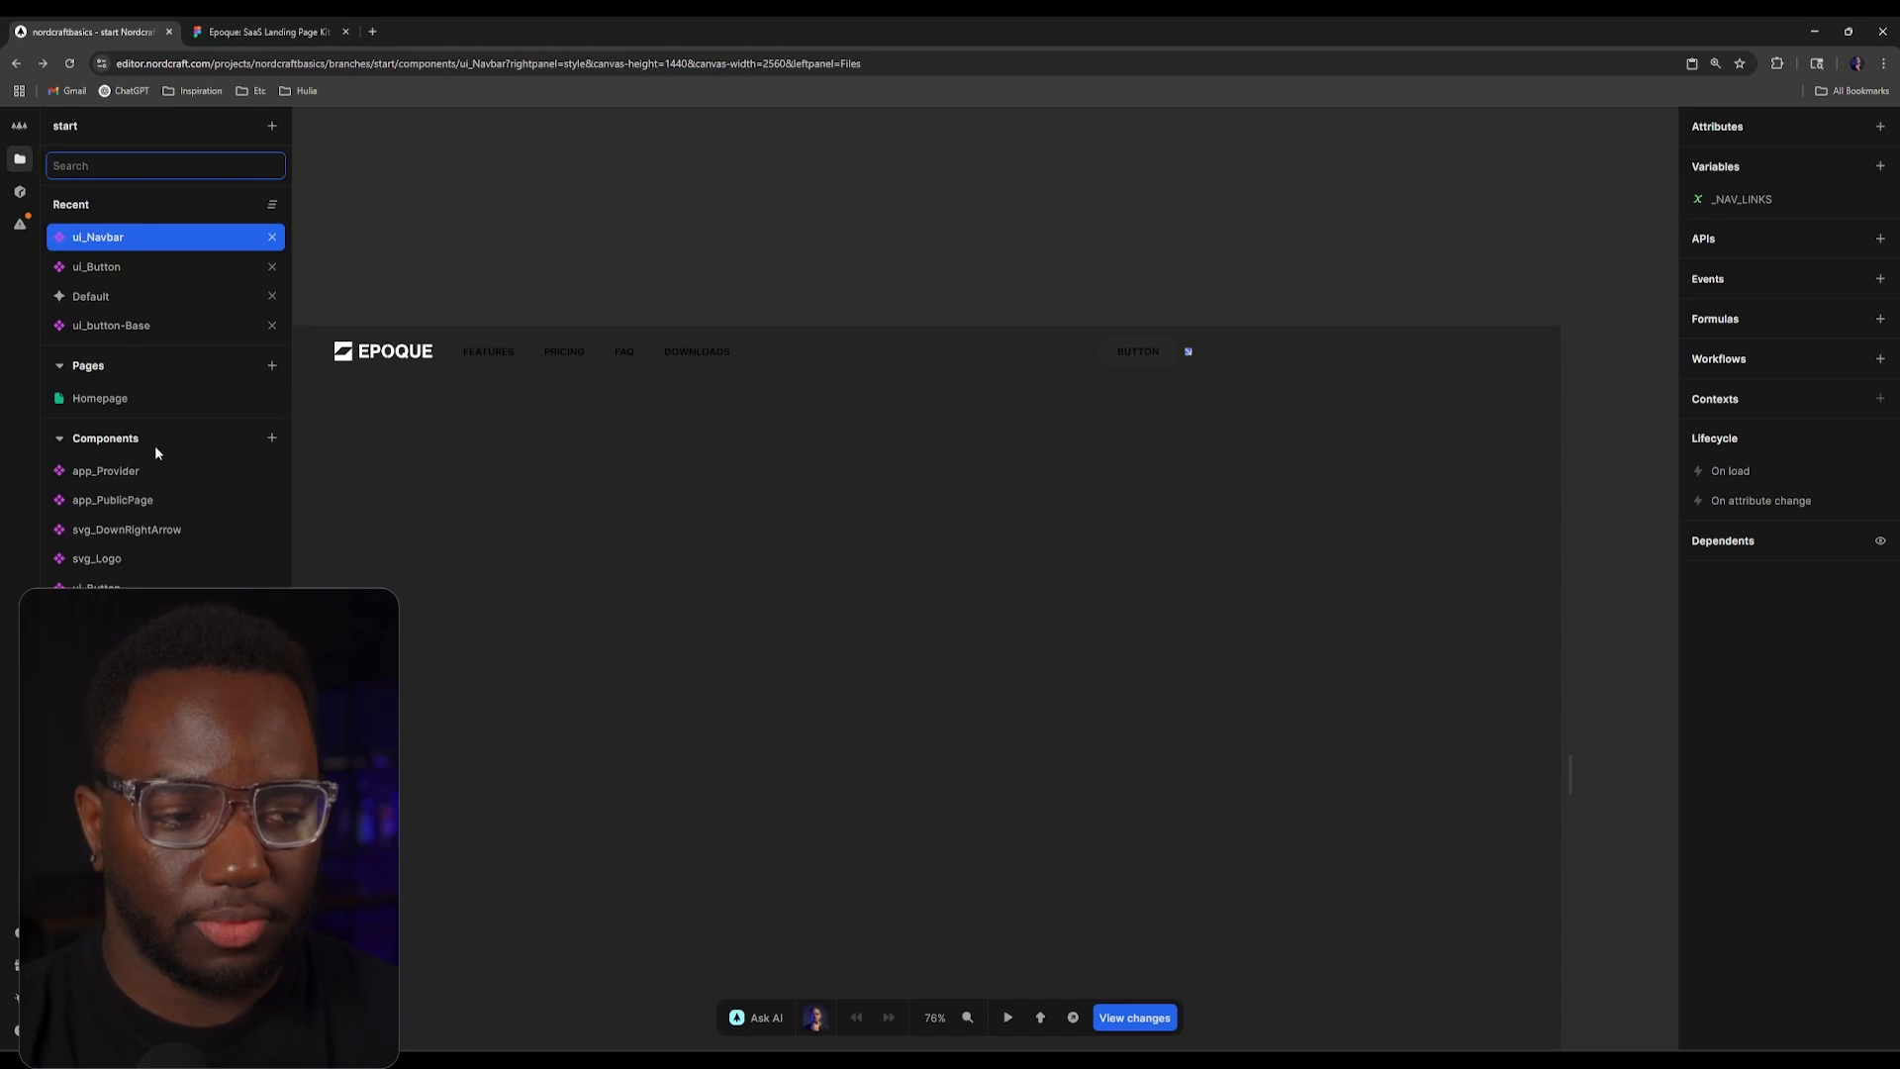
left_click(146, 471)
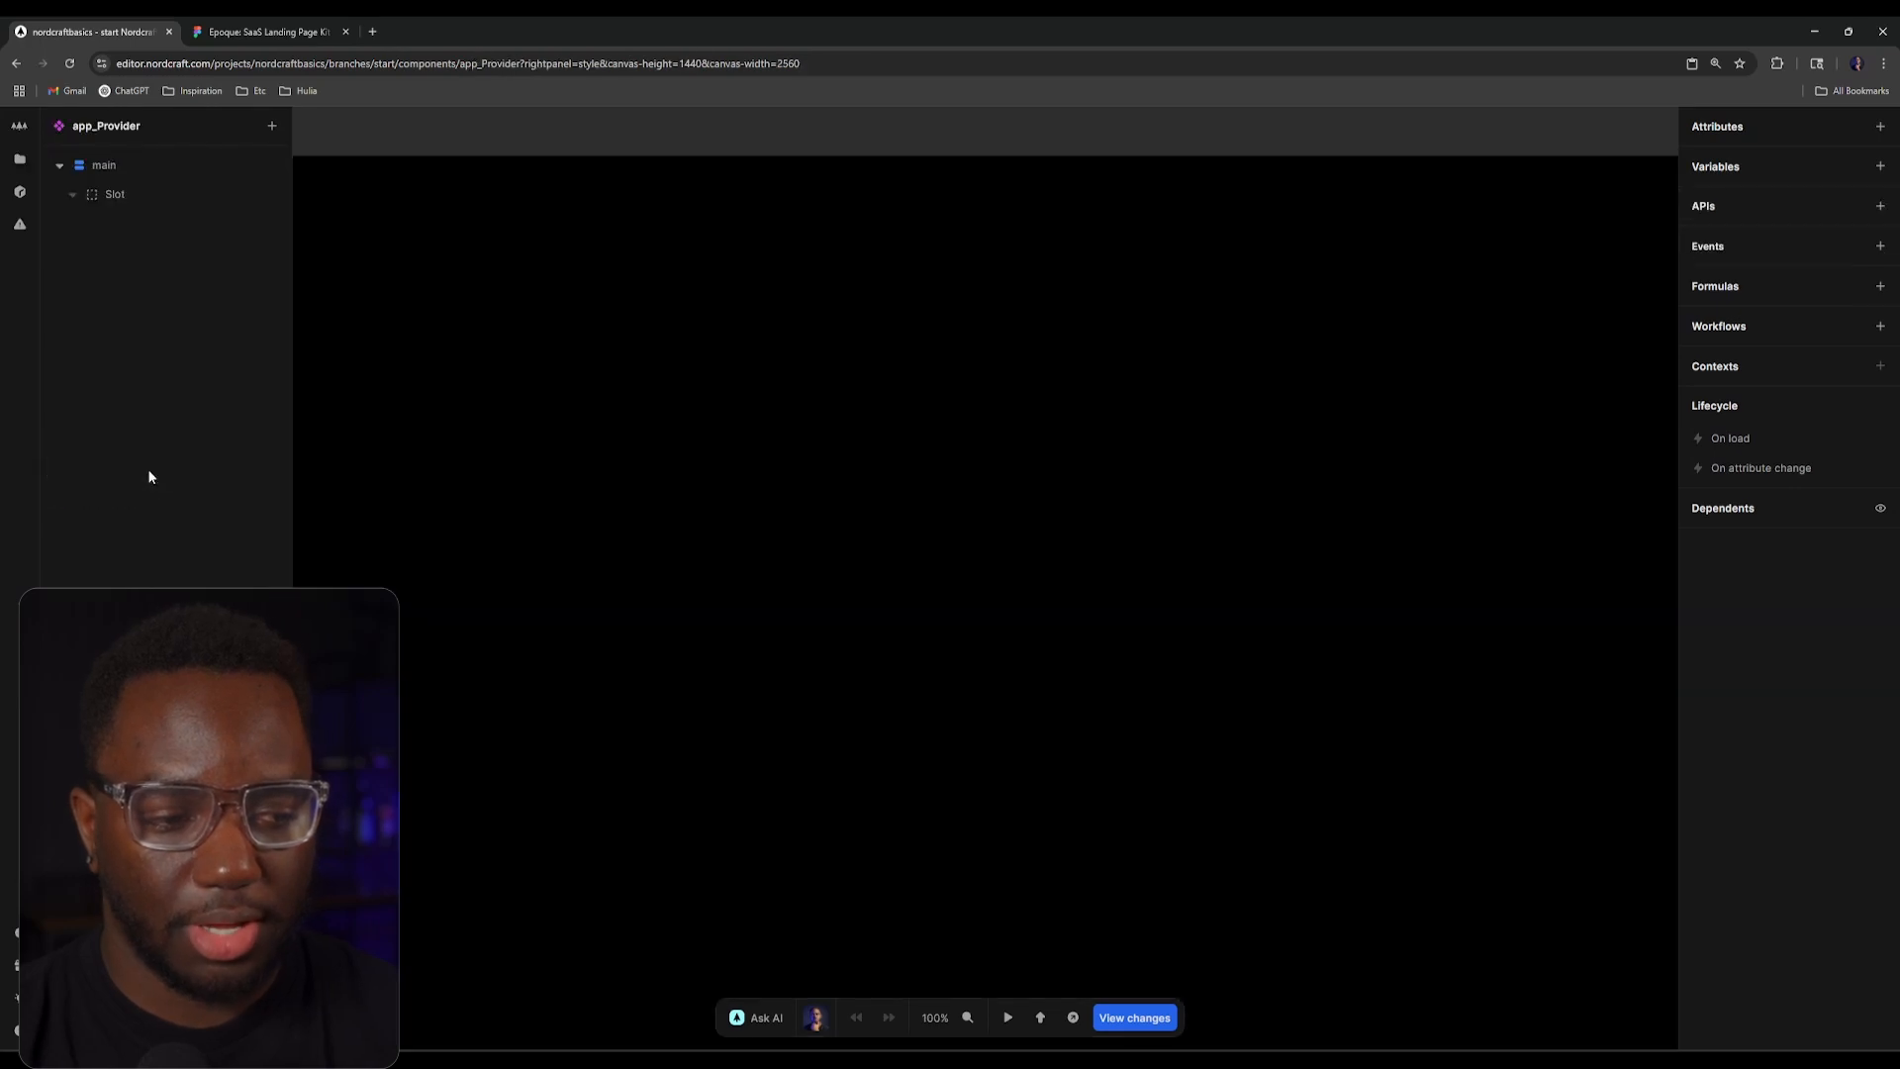
left_click(140, 166)
type("e")
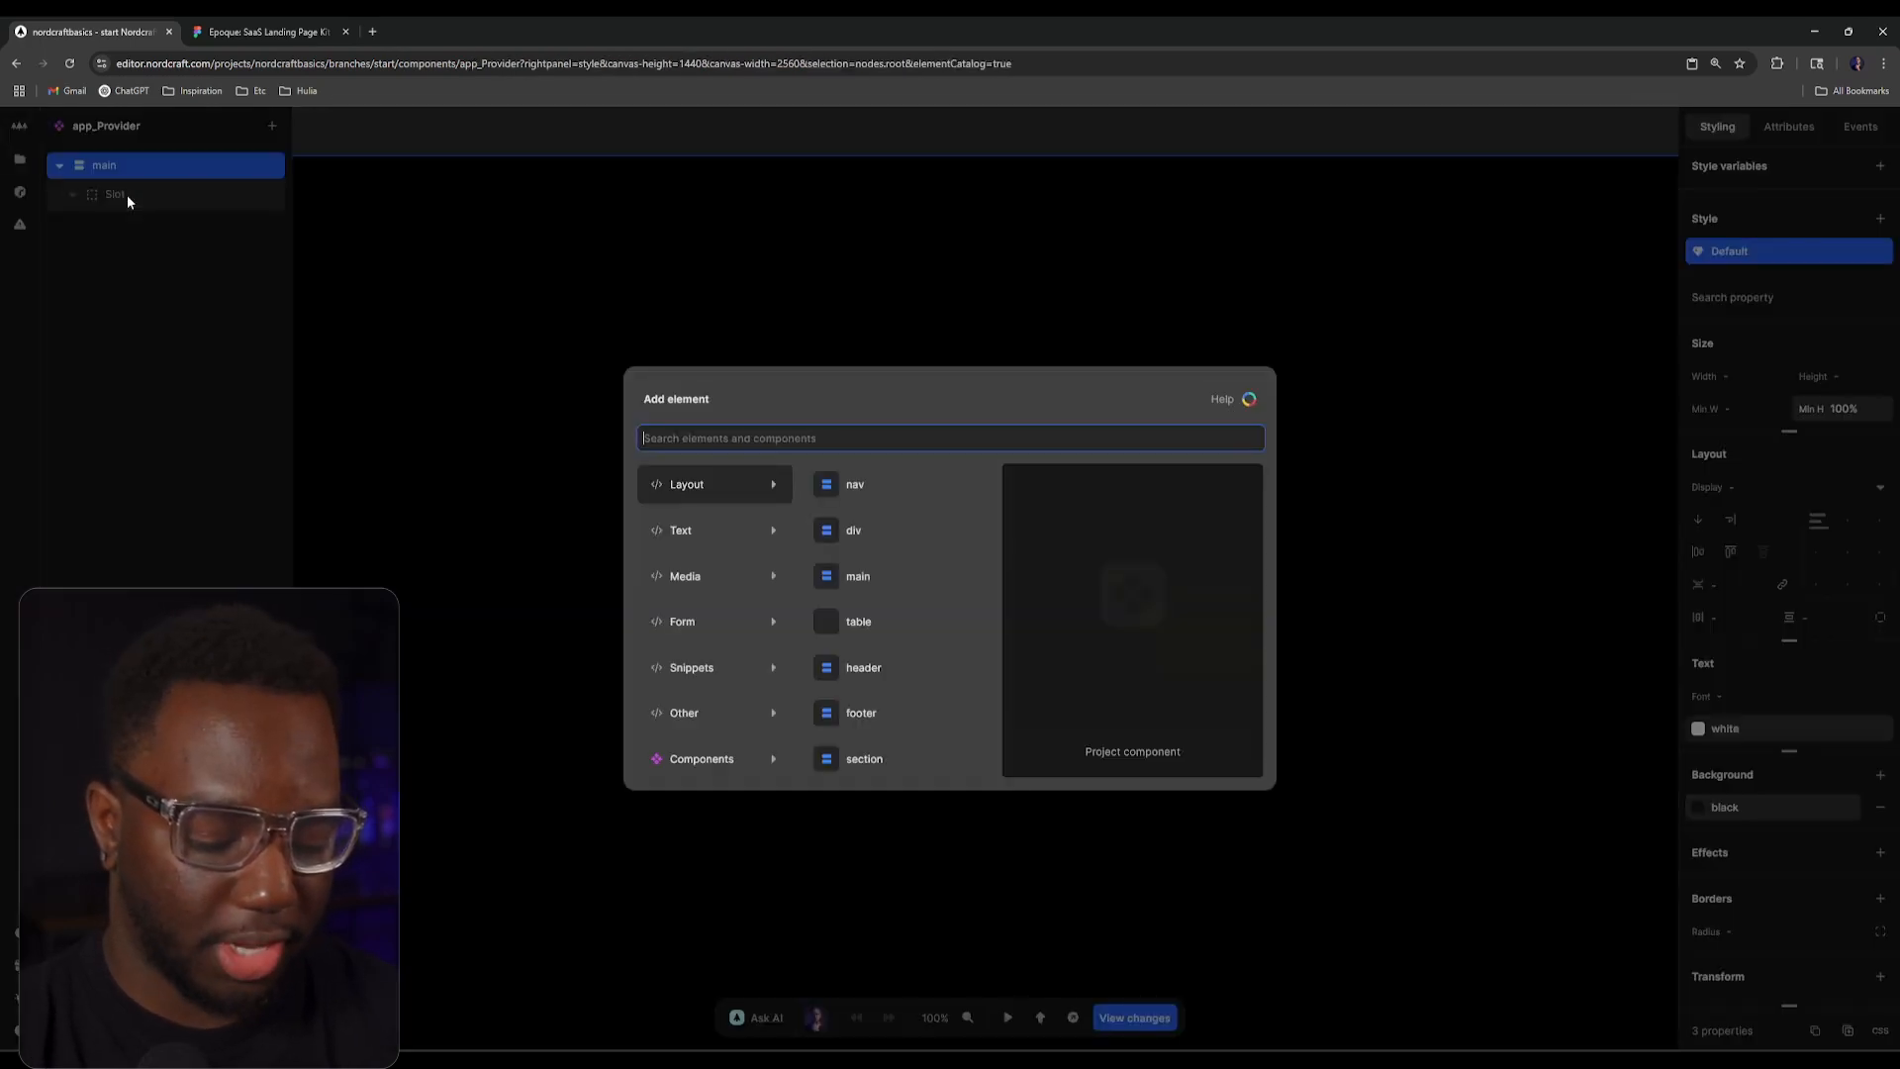
type("navb")
key("Down")
key("Return")
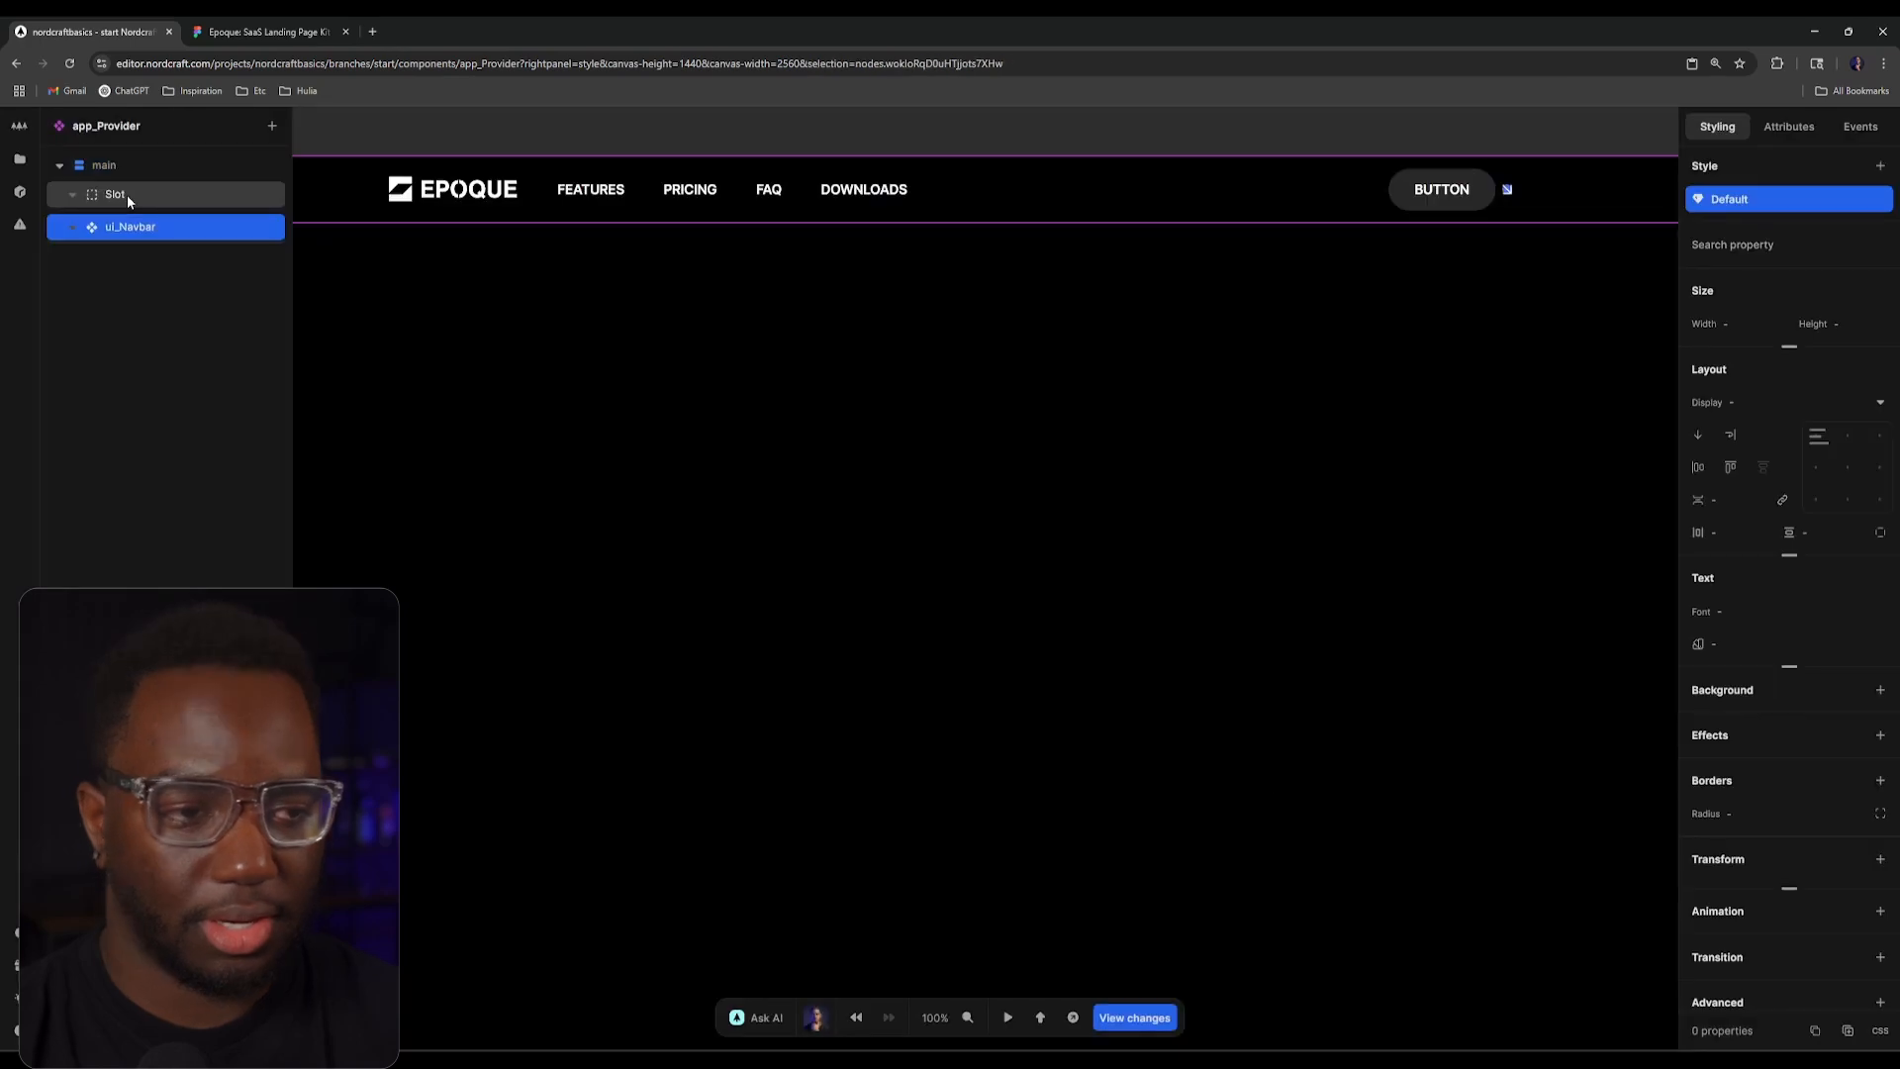
left_click_drag(198, 224, 169, 178)
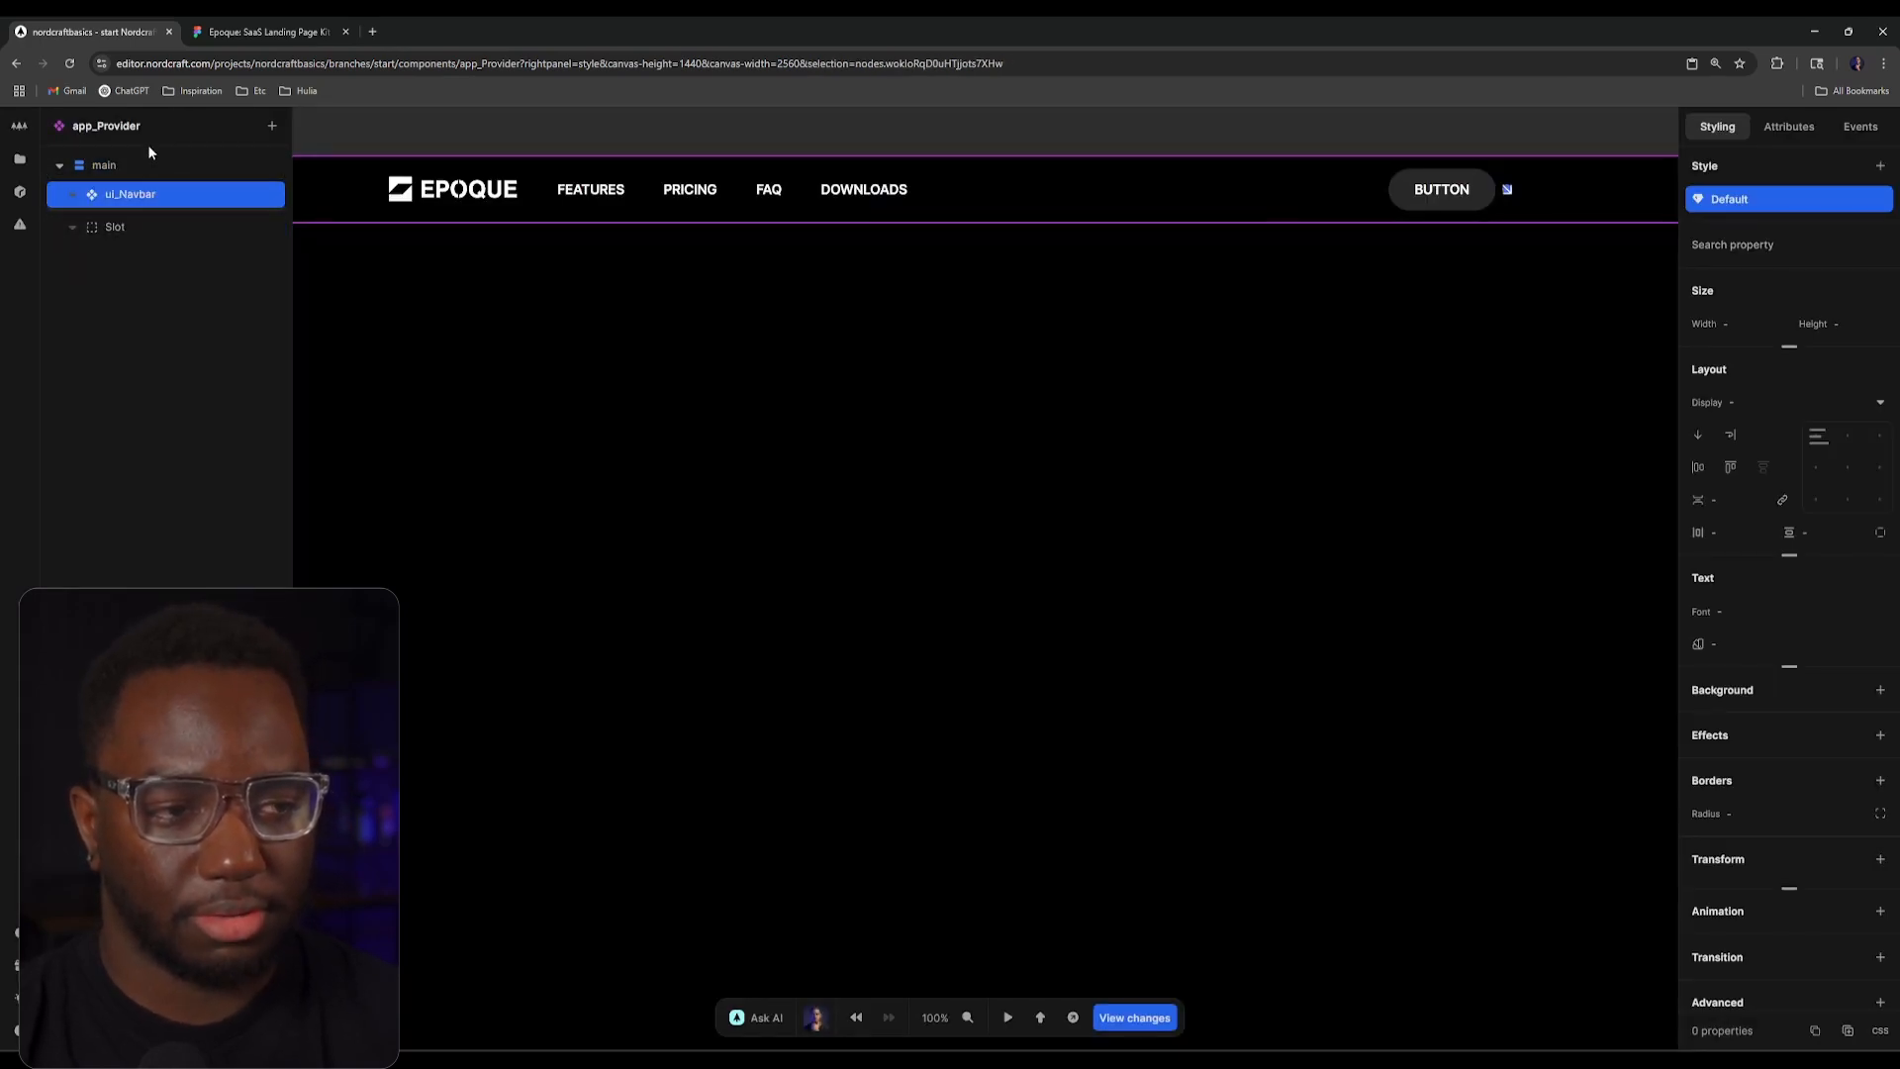
Step: Switch to the Figma design and review how the navbar sits above the landing page's hero sections
left_click(198, 26)
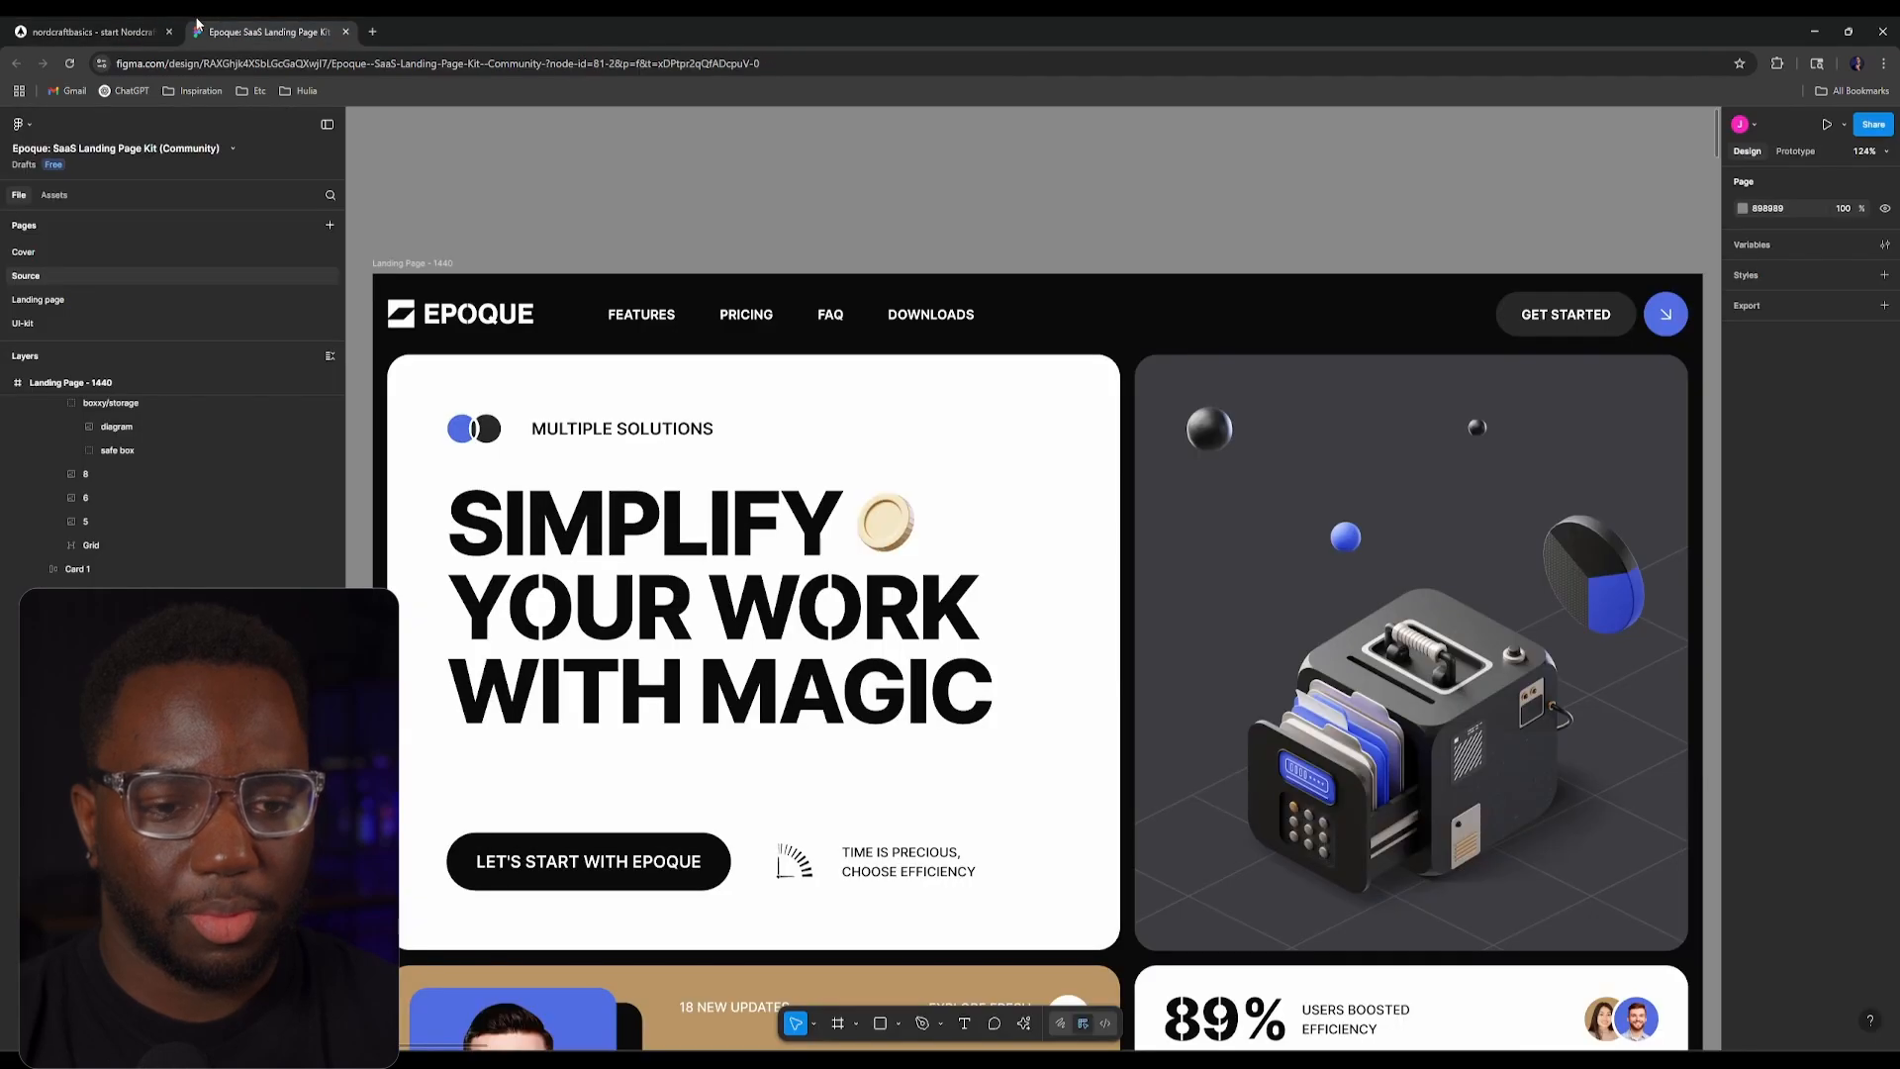
scroll(725, 441, "down", 10)
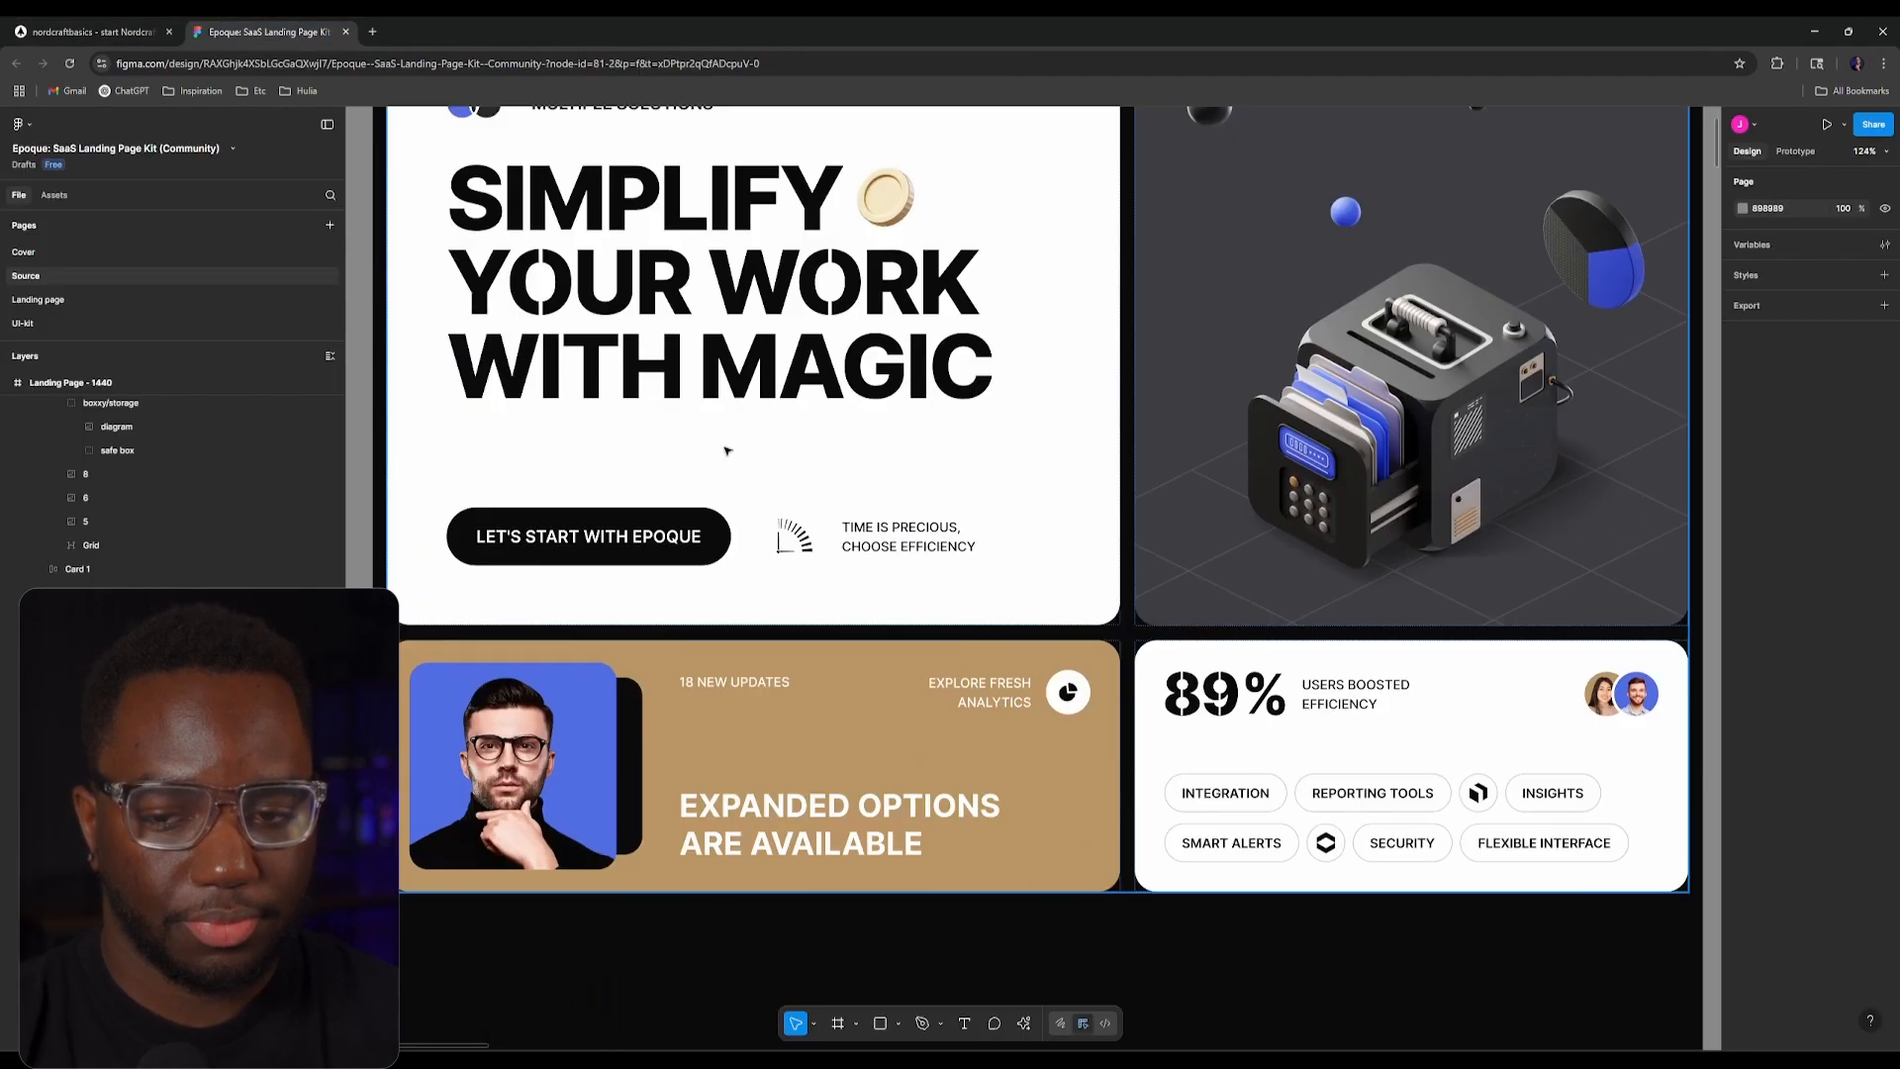
scroll(742, 432, "down", 5)
scroll(754, 719, "up", 5)
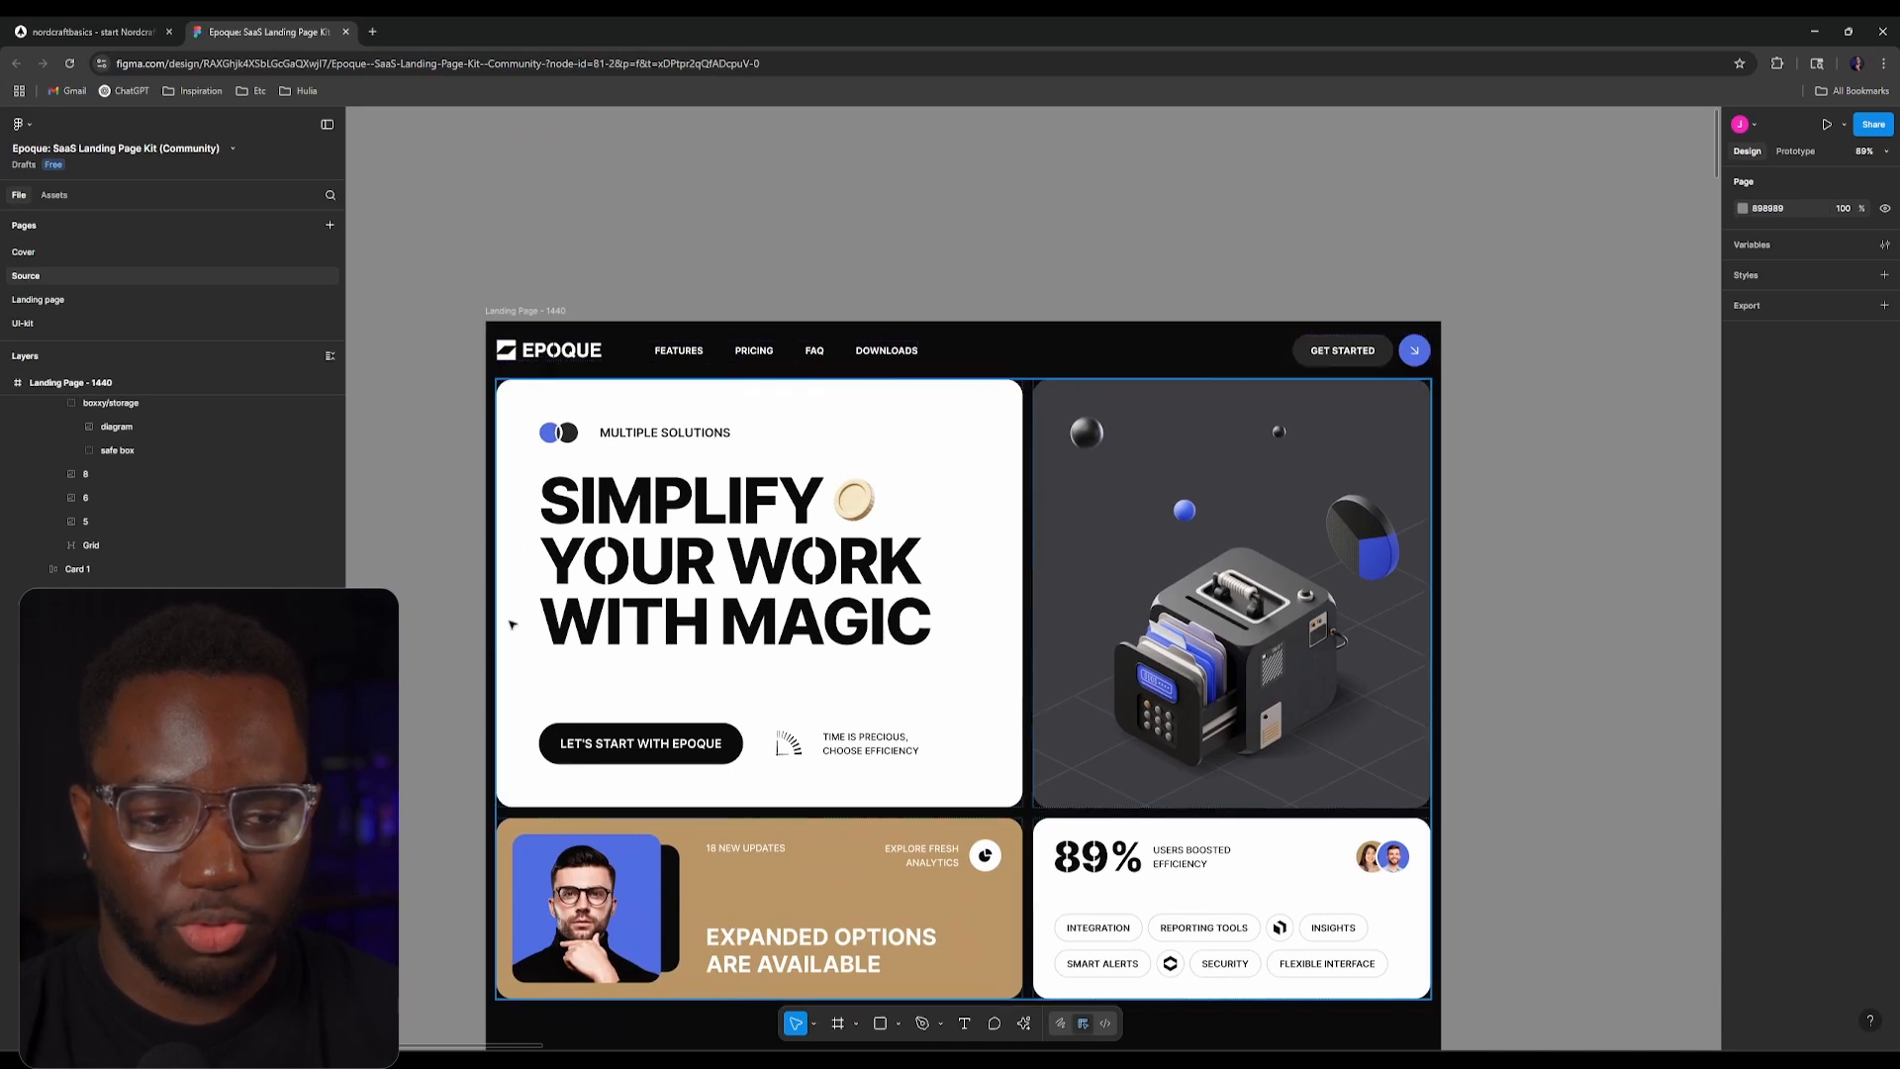
Step: Back in Nordcraft, open ui_Navbar and try to take its ui_Section out of the normal flow with the position property
left_click(158, 23)
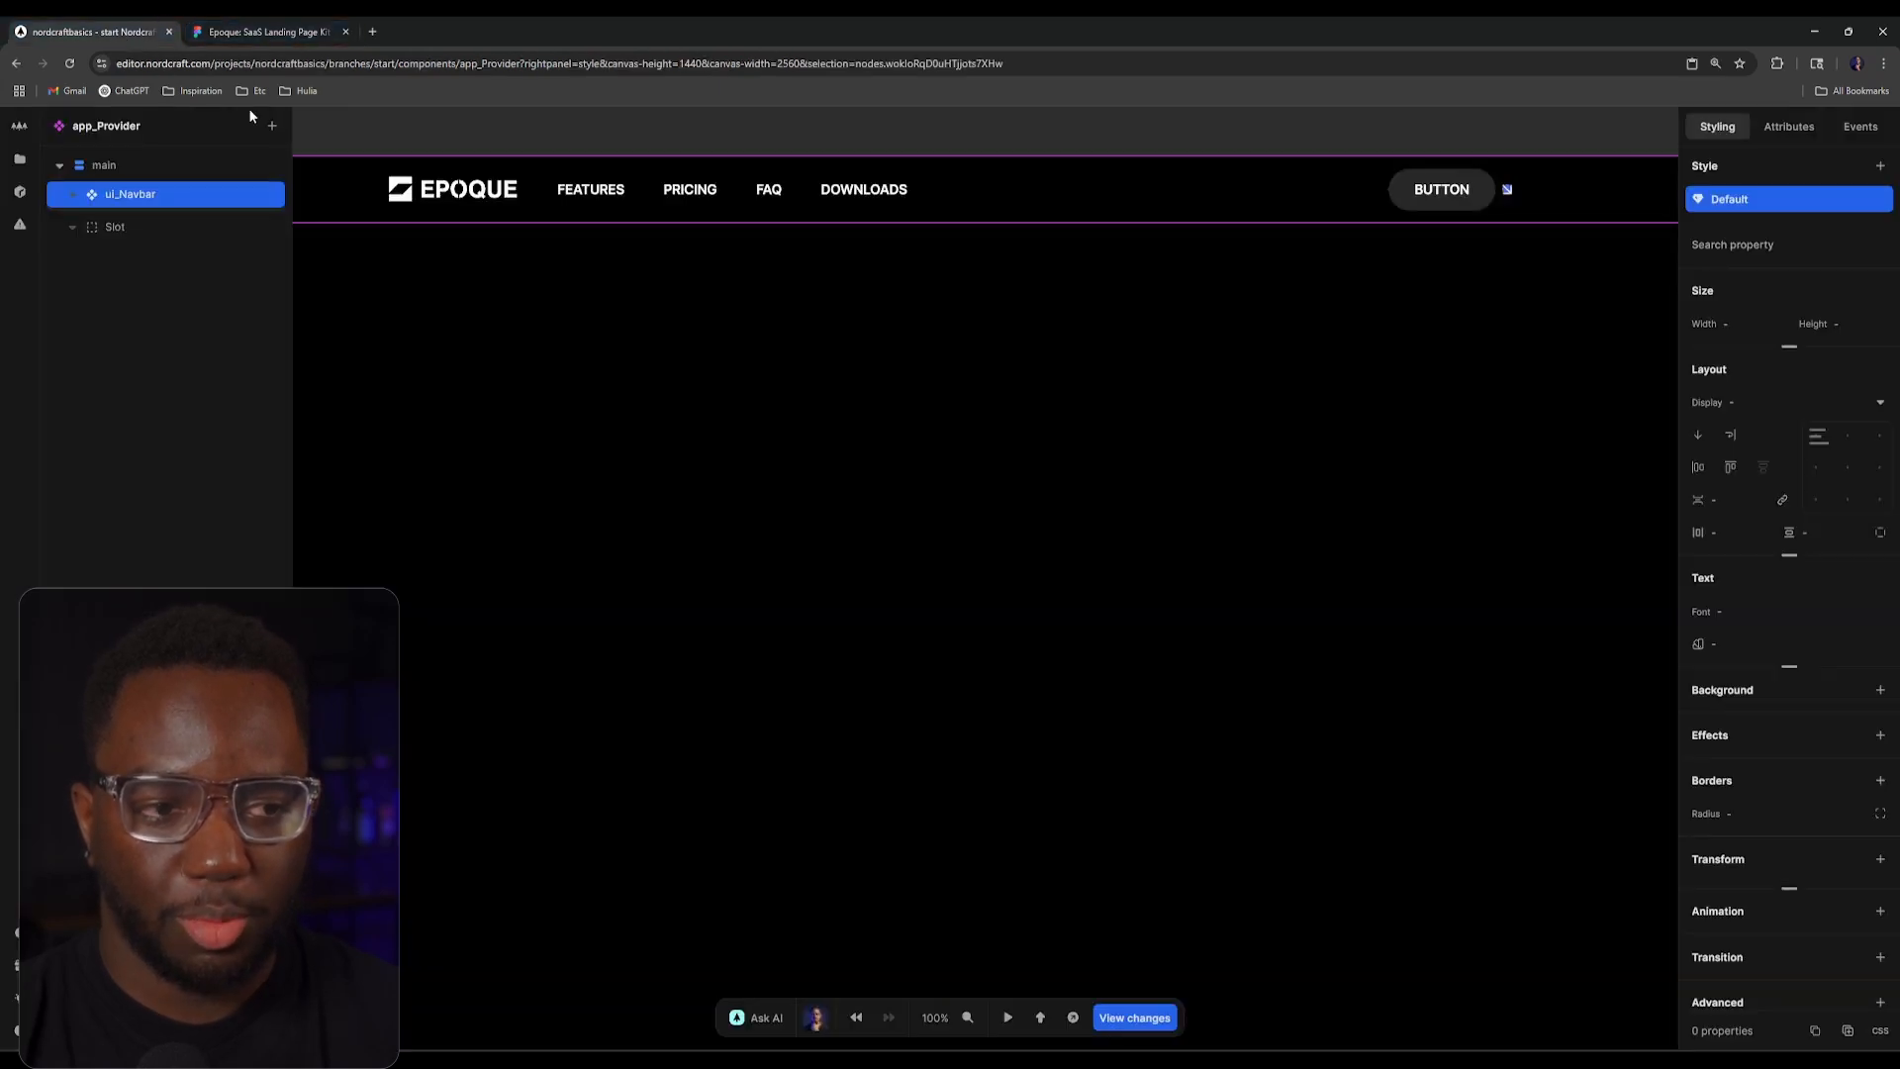
double_click(149, 194)
left_click(146, 164)
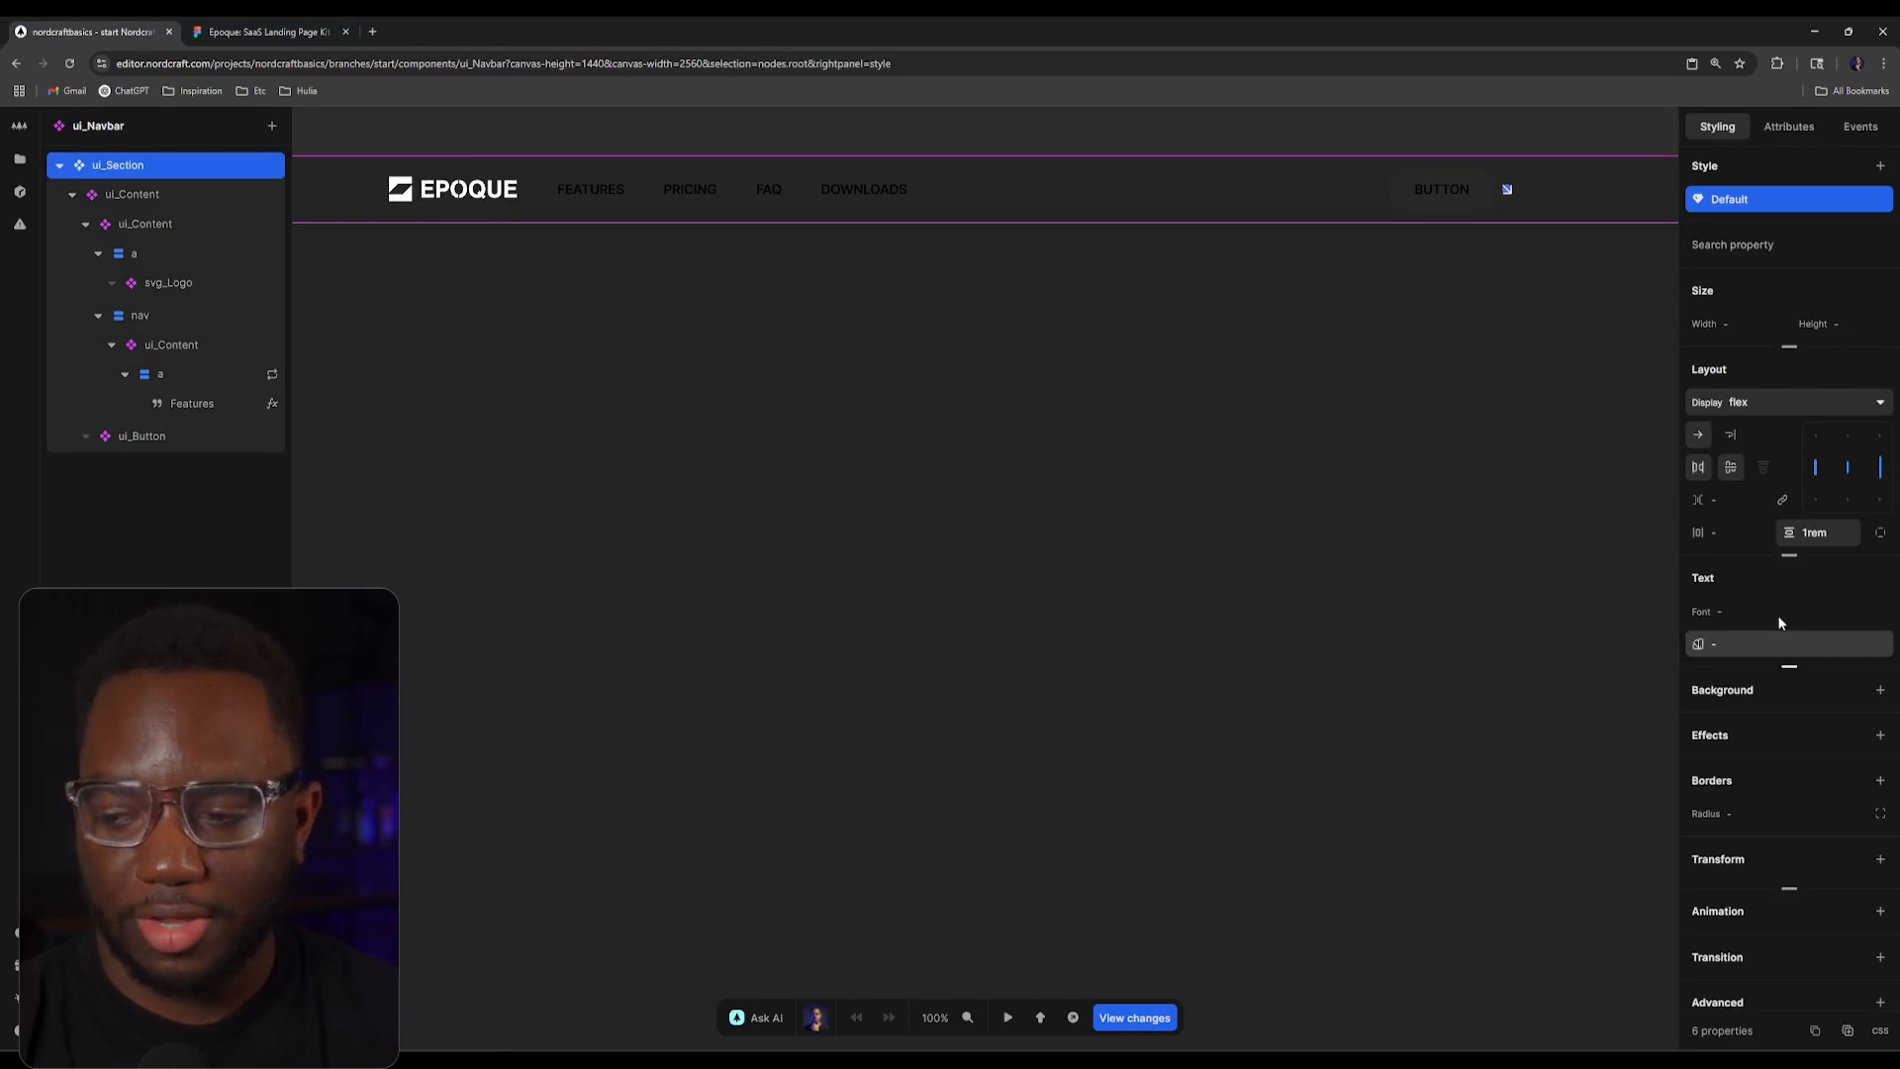
left_click(1751, 252)
type("pos")
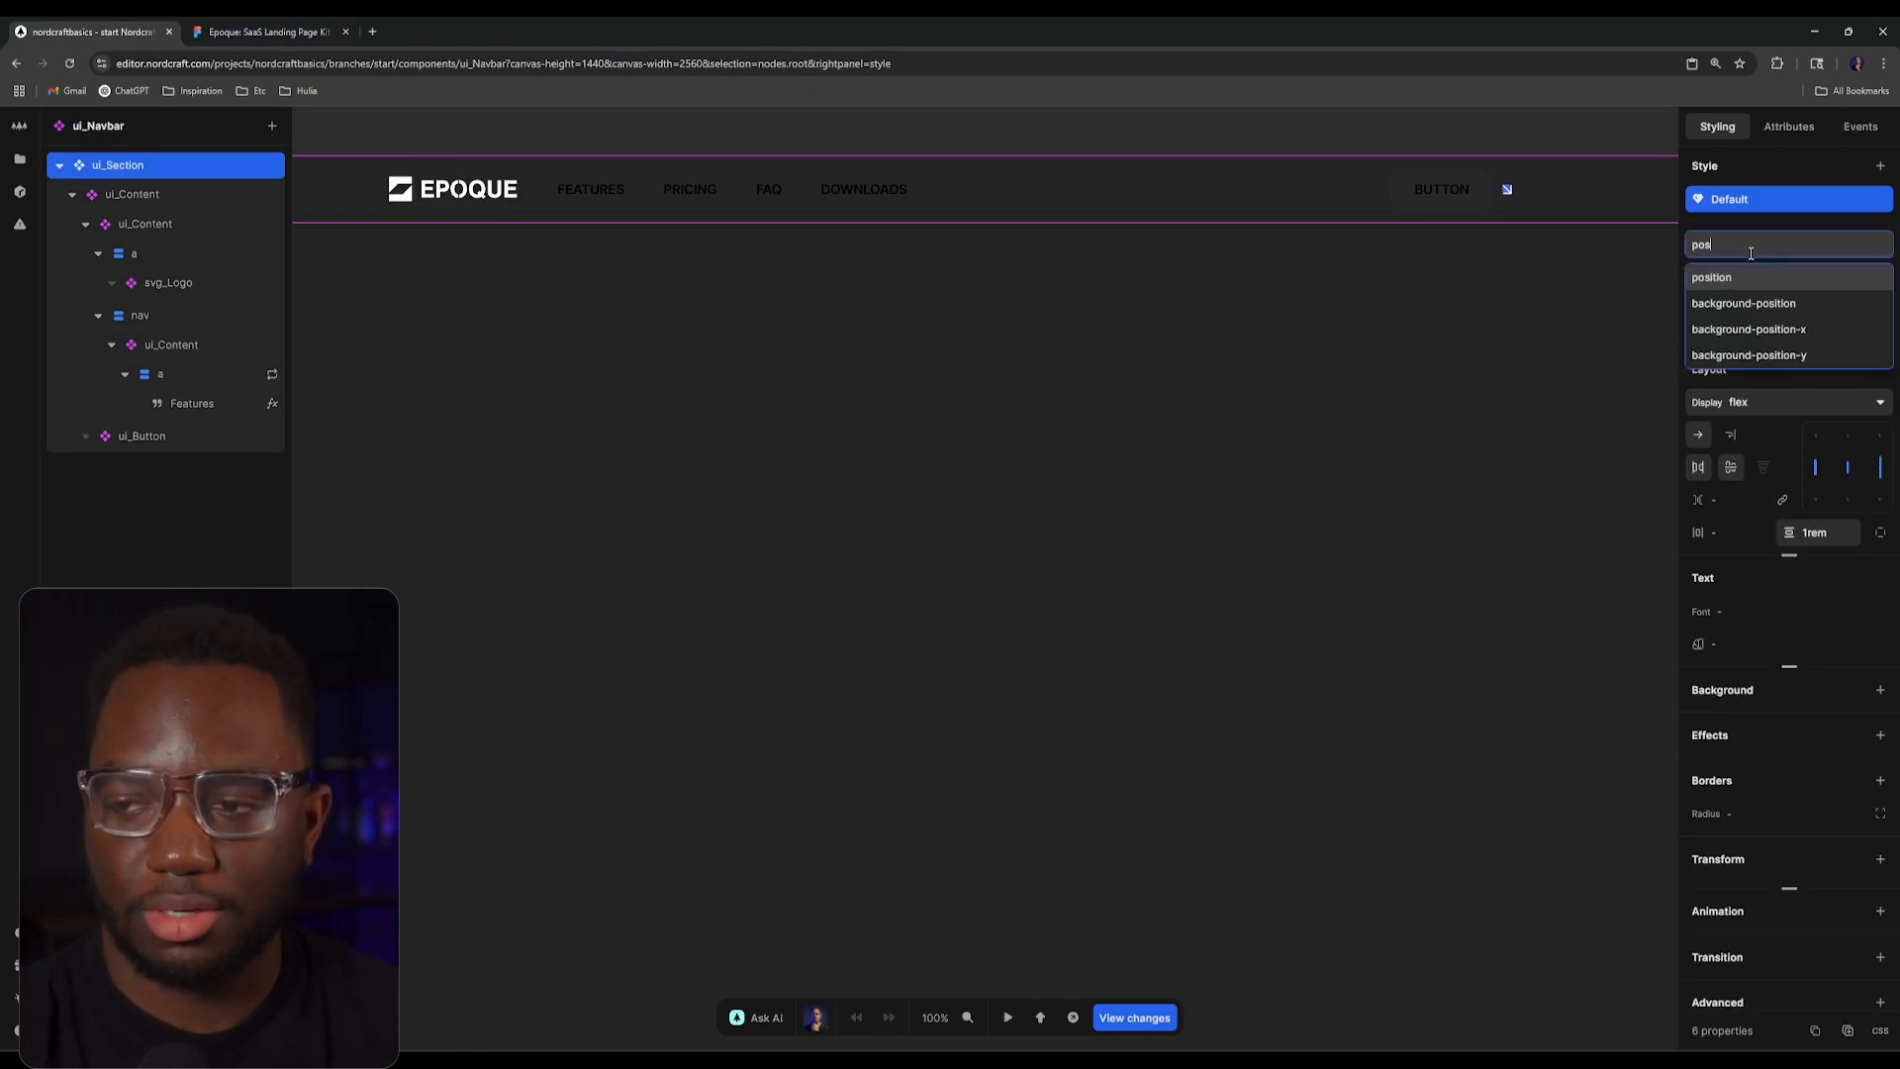
key("Return")
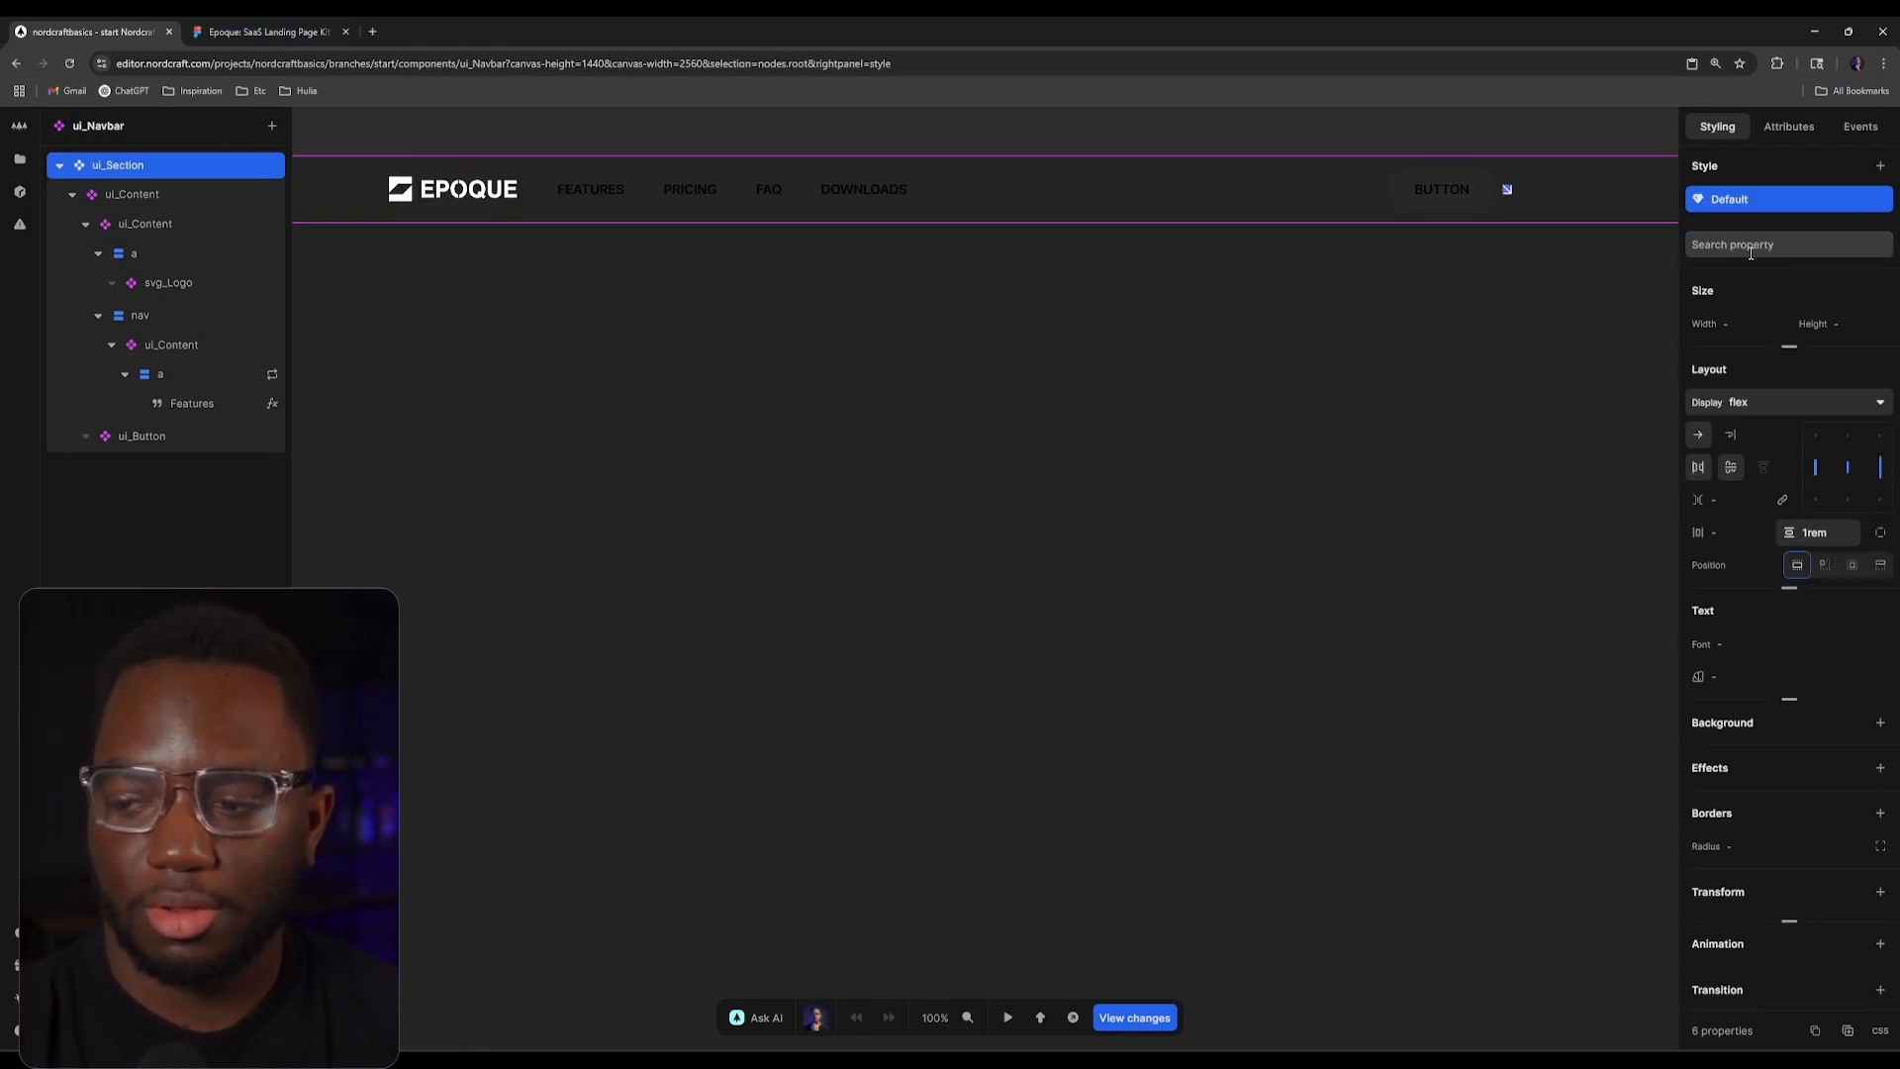
left_click(1851, 565)
Step: Set the width of the navbar's ui_Section to 100%
left_click(1731, 324)
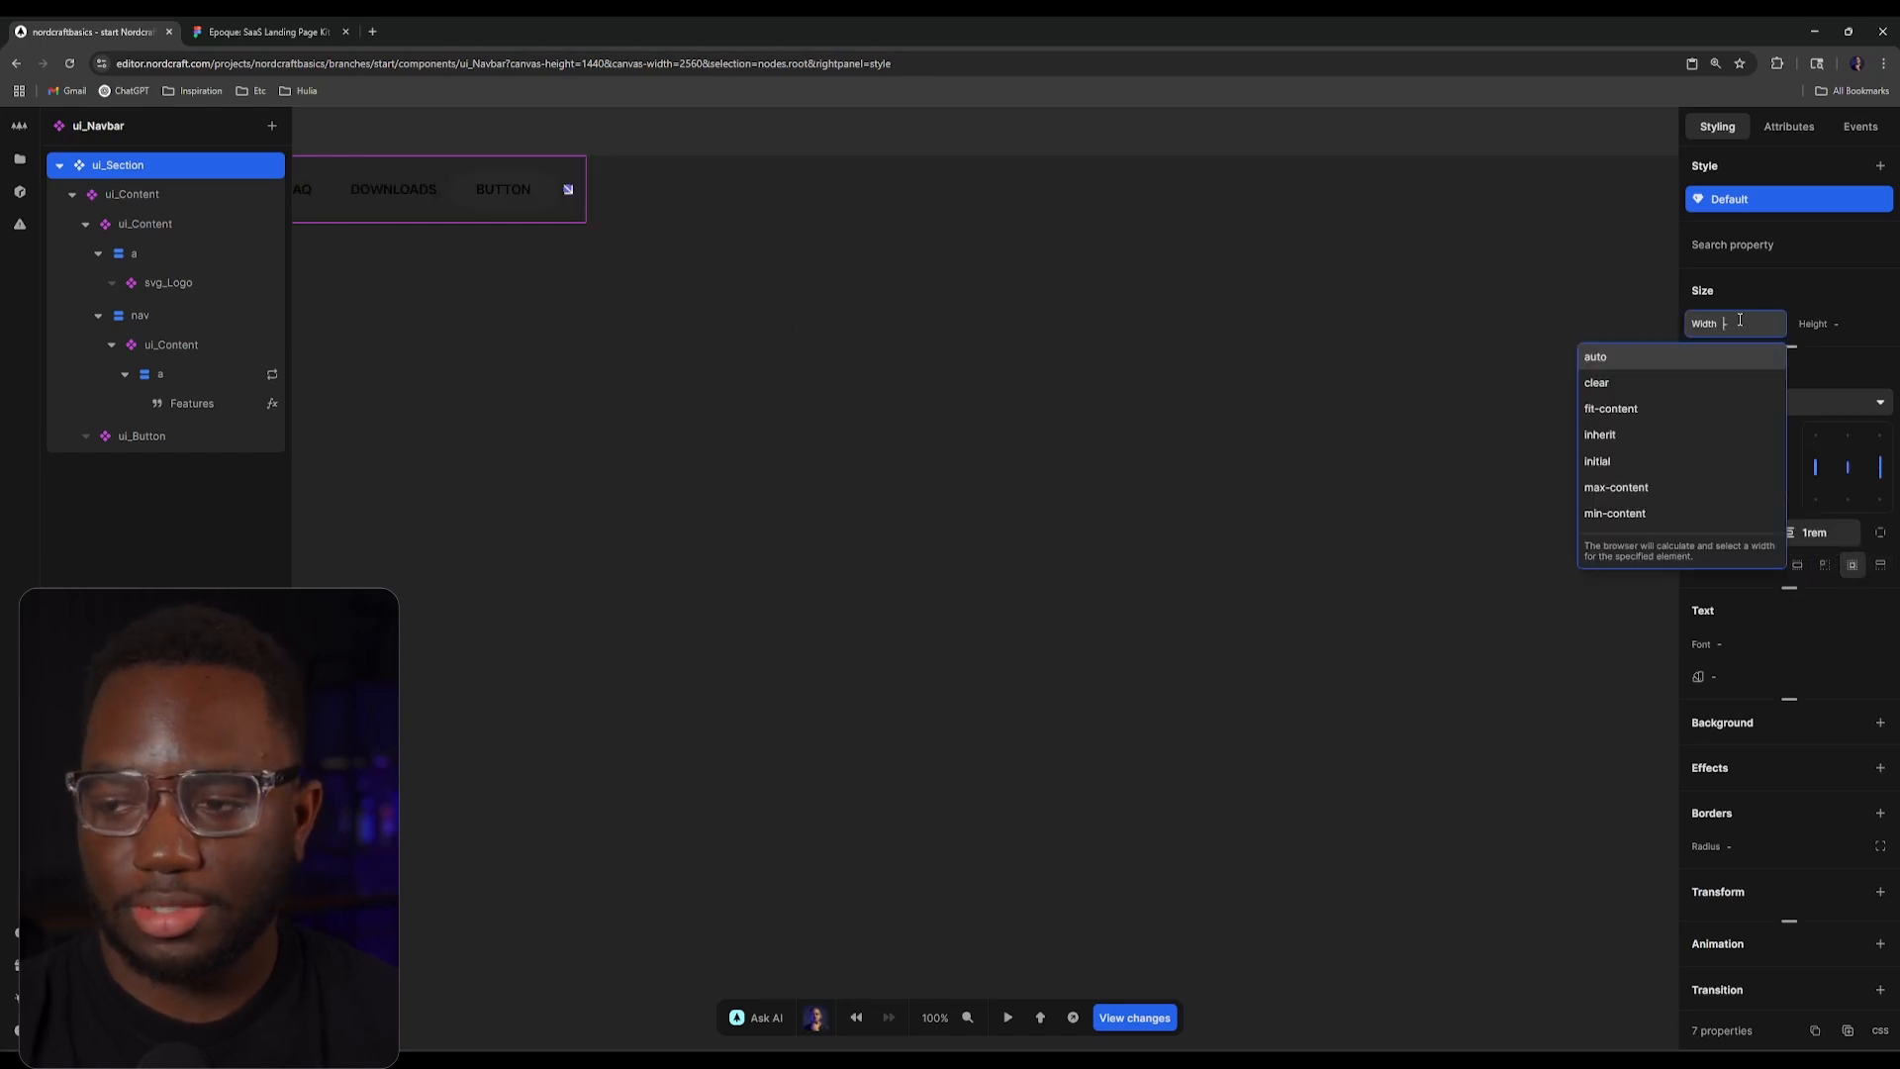
type("100%")
key("Return")
left_click(1141, 362)
scroll(1069, 292, "down", 5)
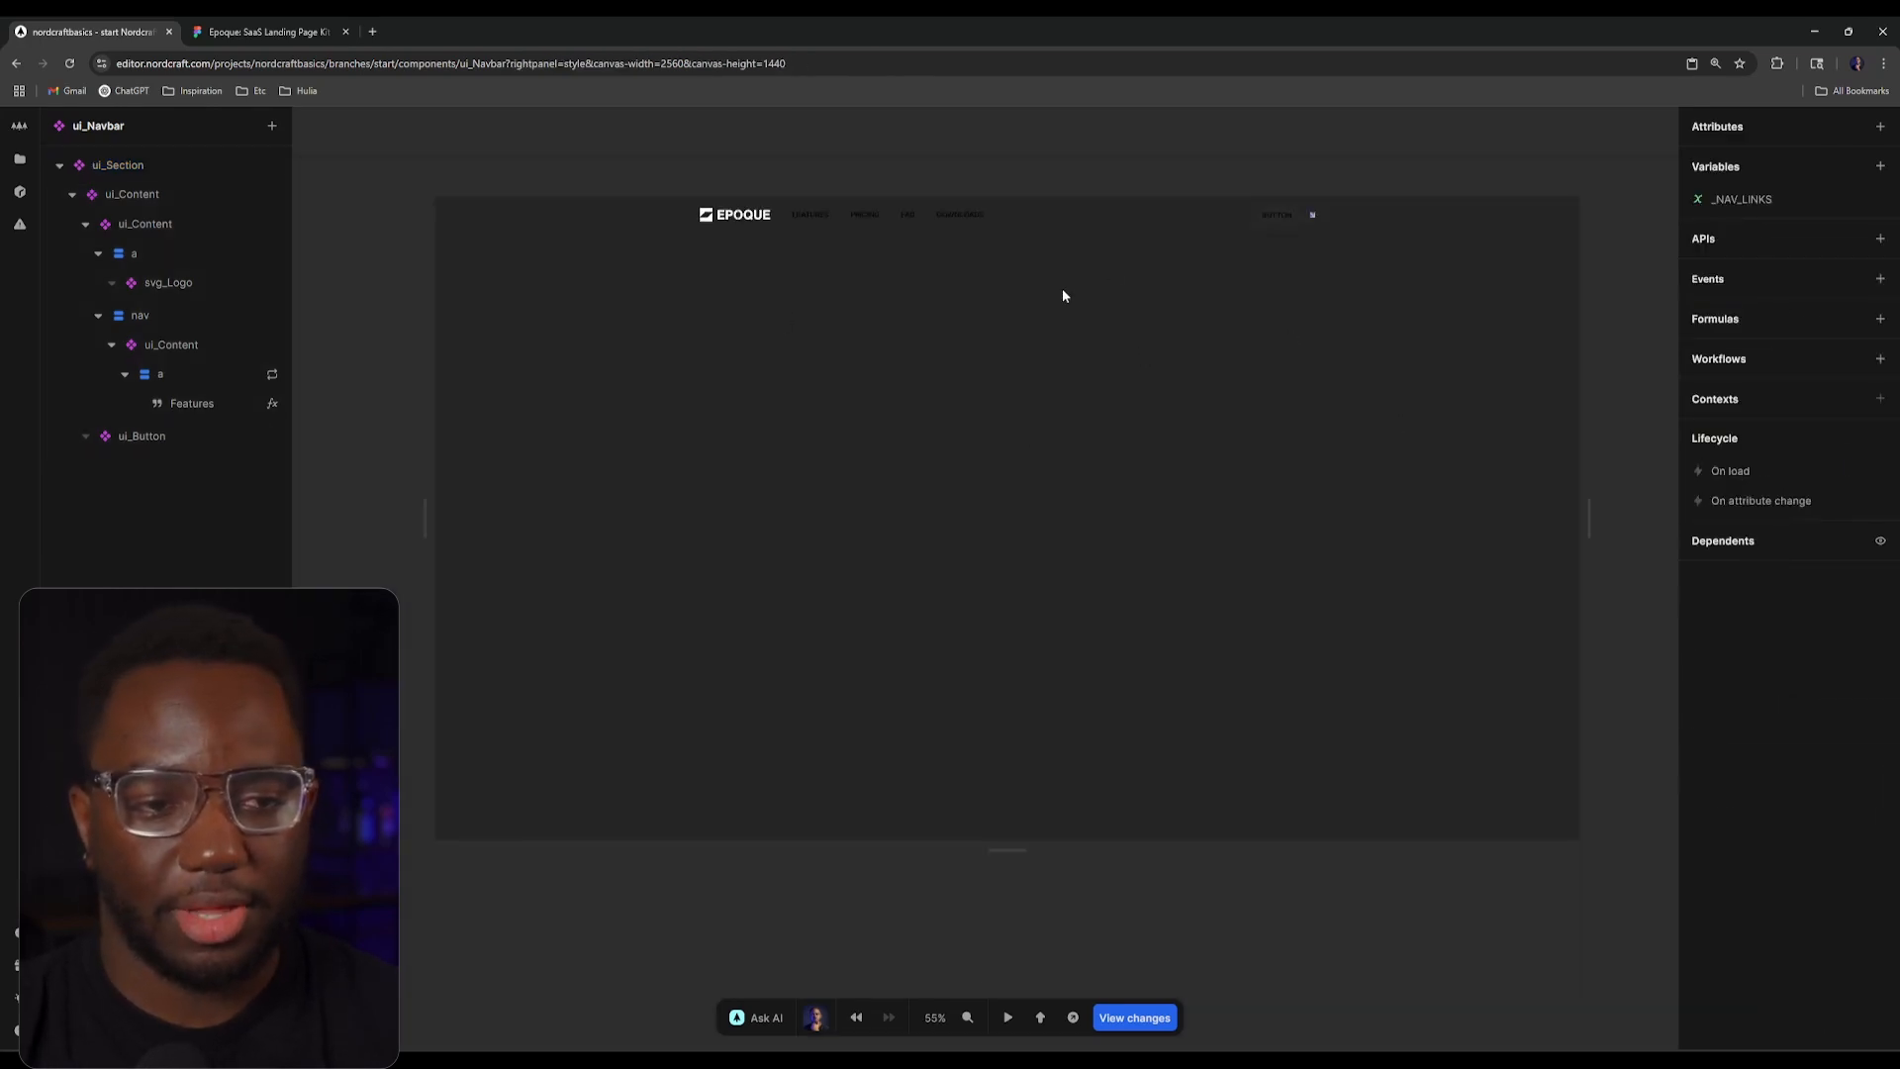
scroll(716, 206, "up", 1)
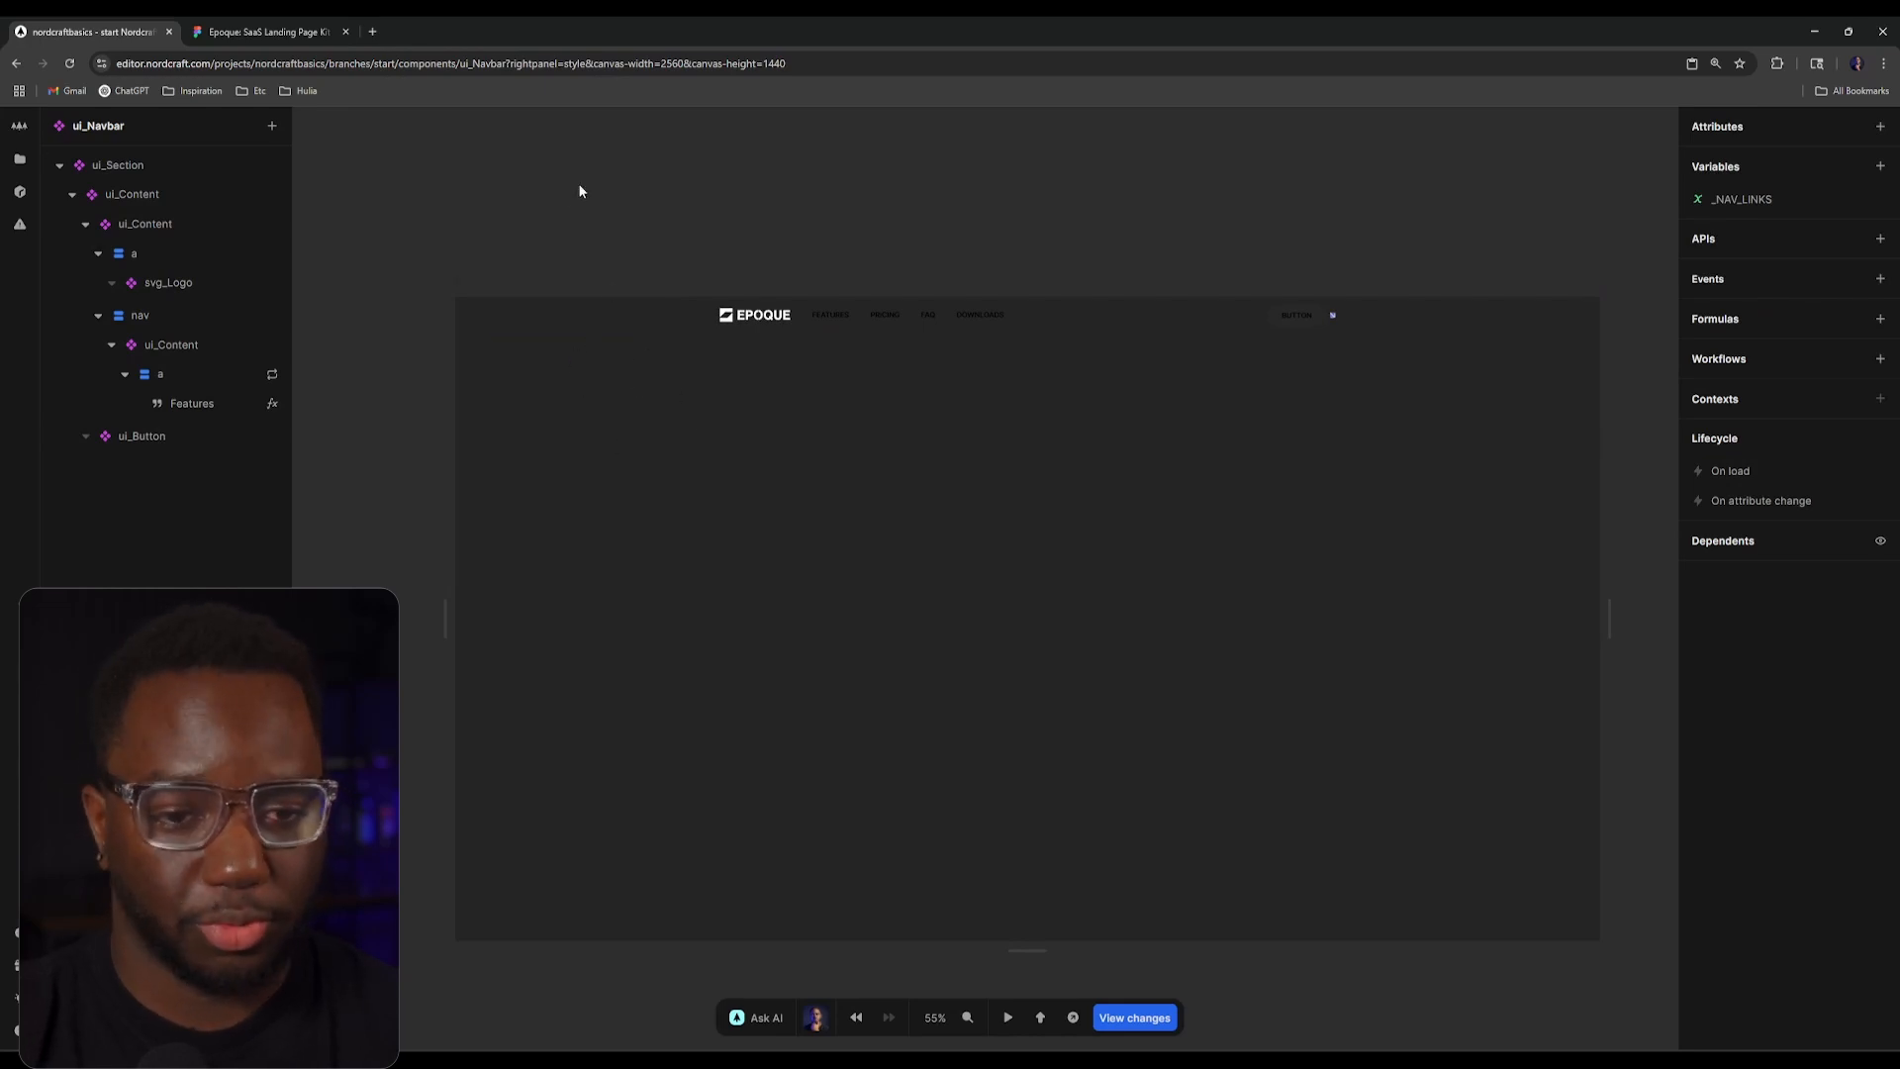
Step: Undo the position and width changes on the navbar's ui_Section and deselect it
key("ctrl+z")
key("ctrl+shift+z")
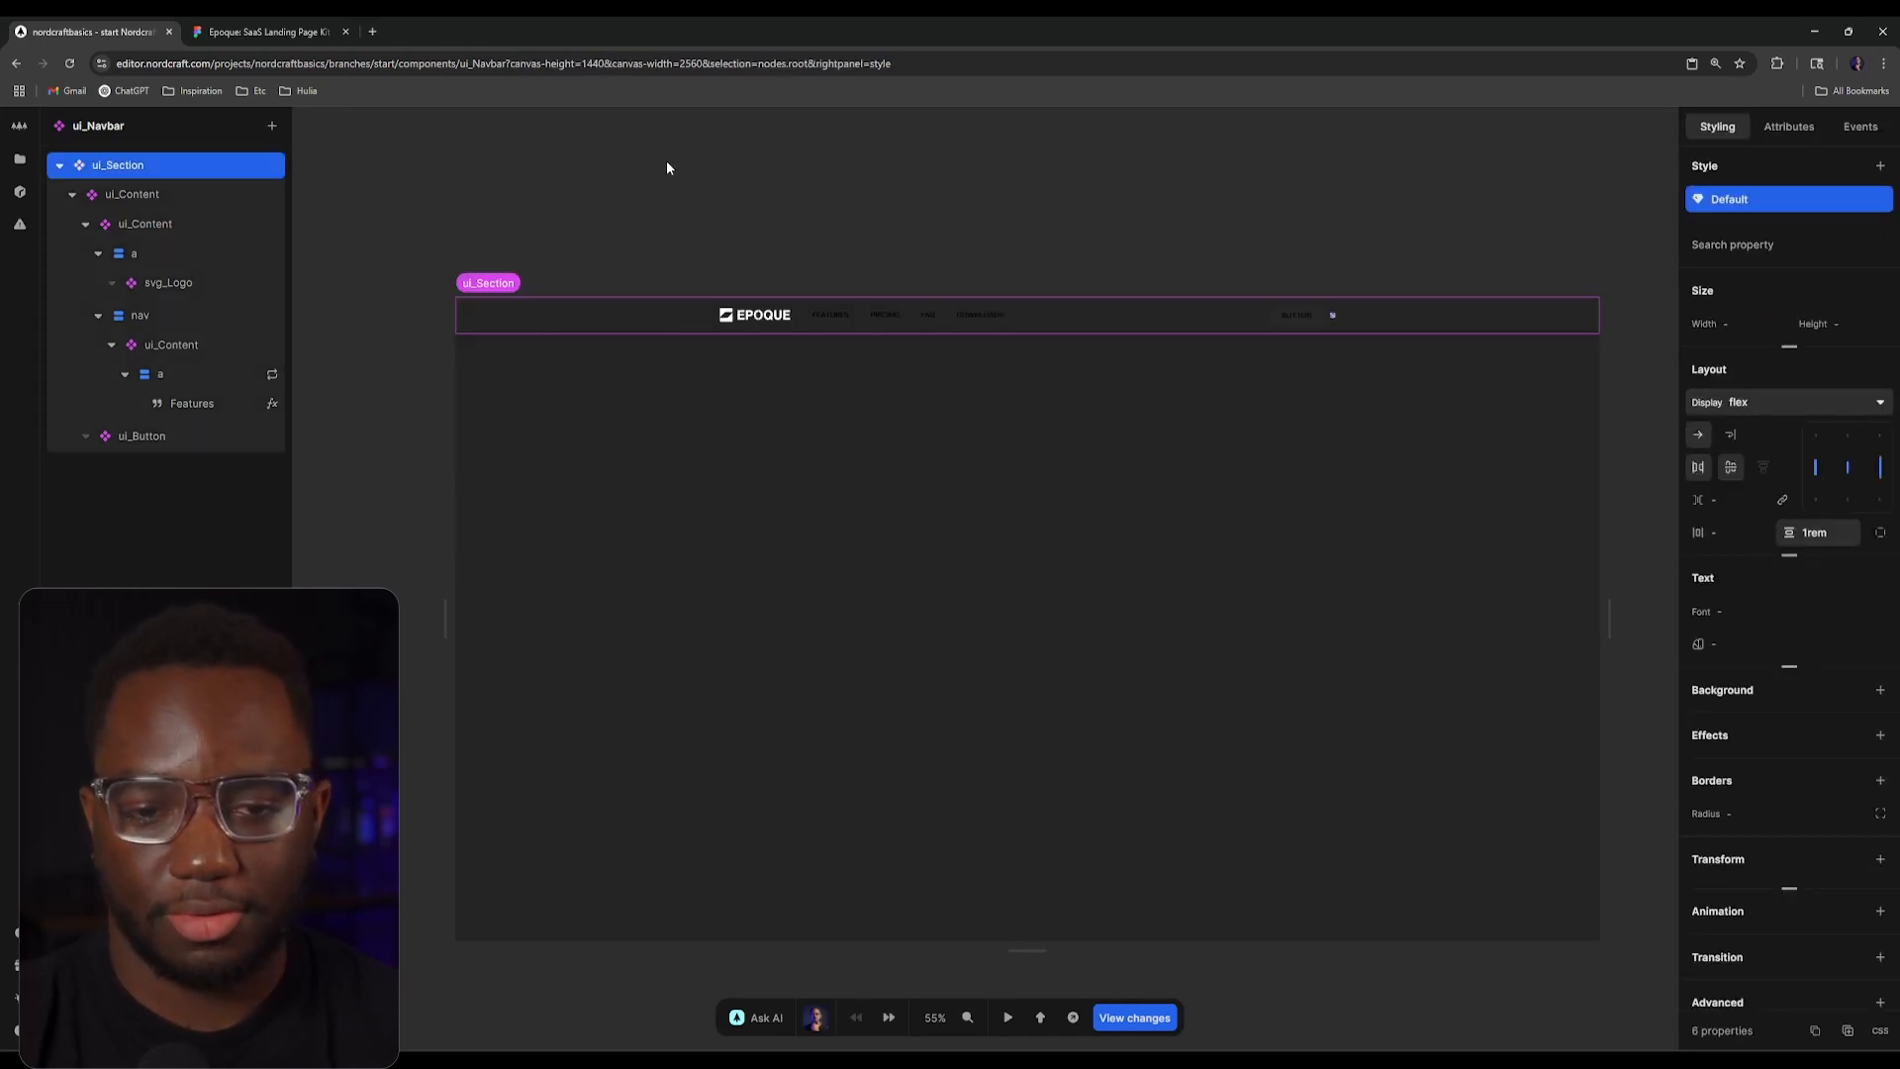
left_click(667, 162)
Step: Open the Homepage and compare its navbar with the navbar of the landing page design in Figma
left_click(313, 29)
left_click(92, 31)
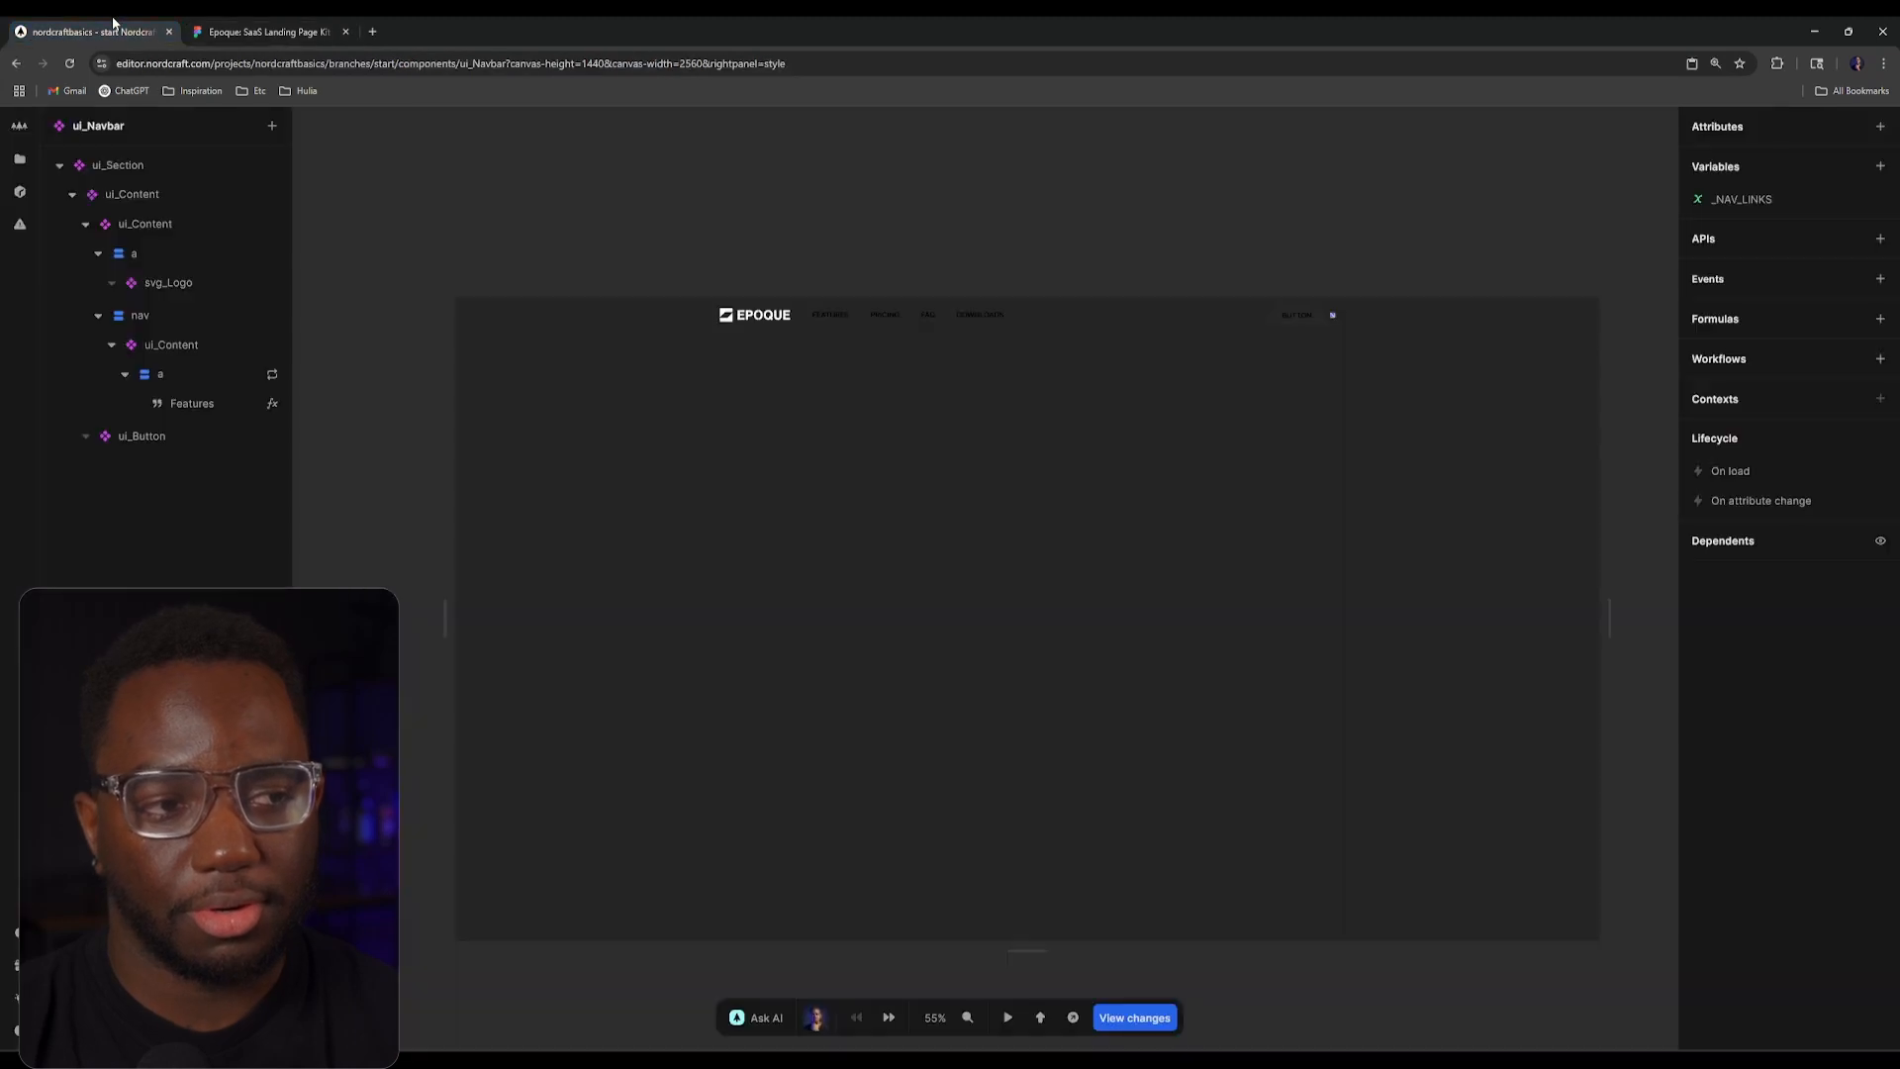
left_click(18, 160)
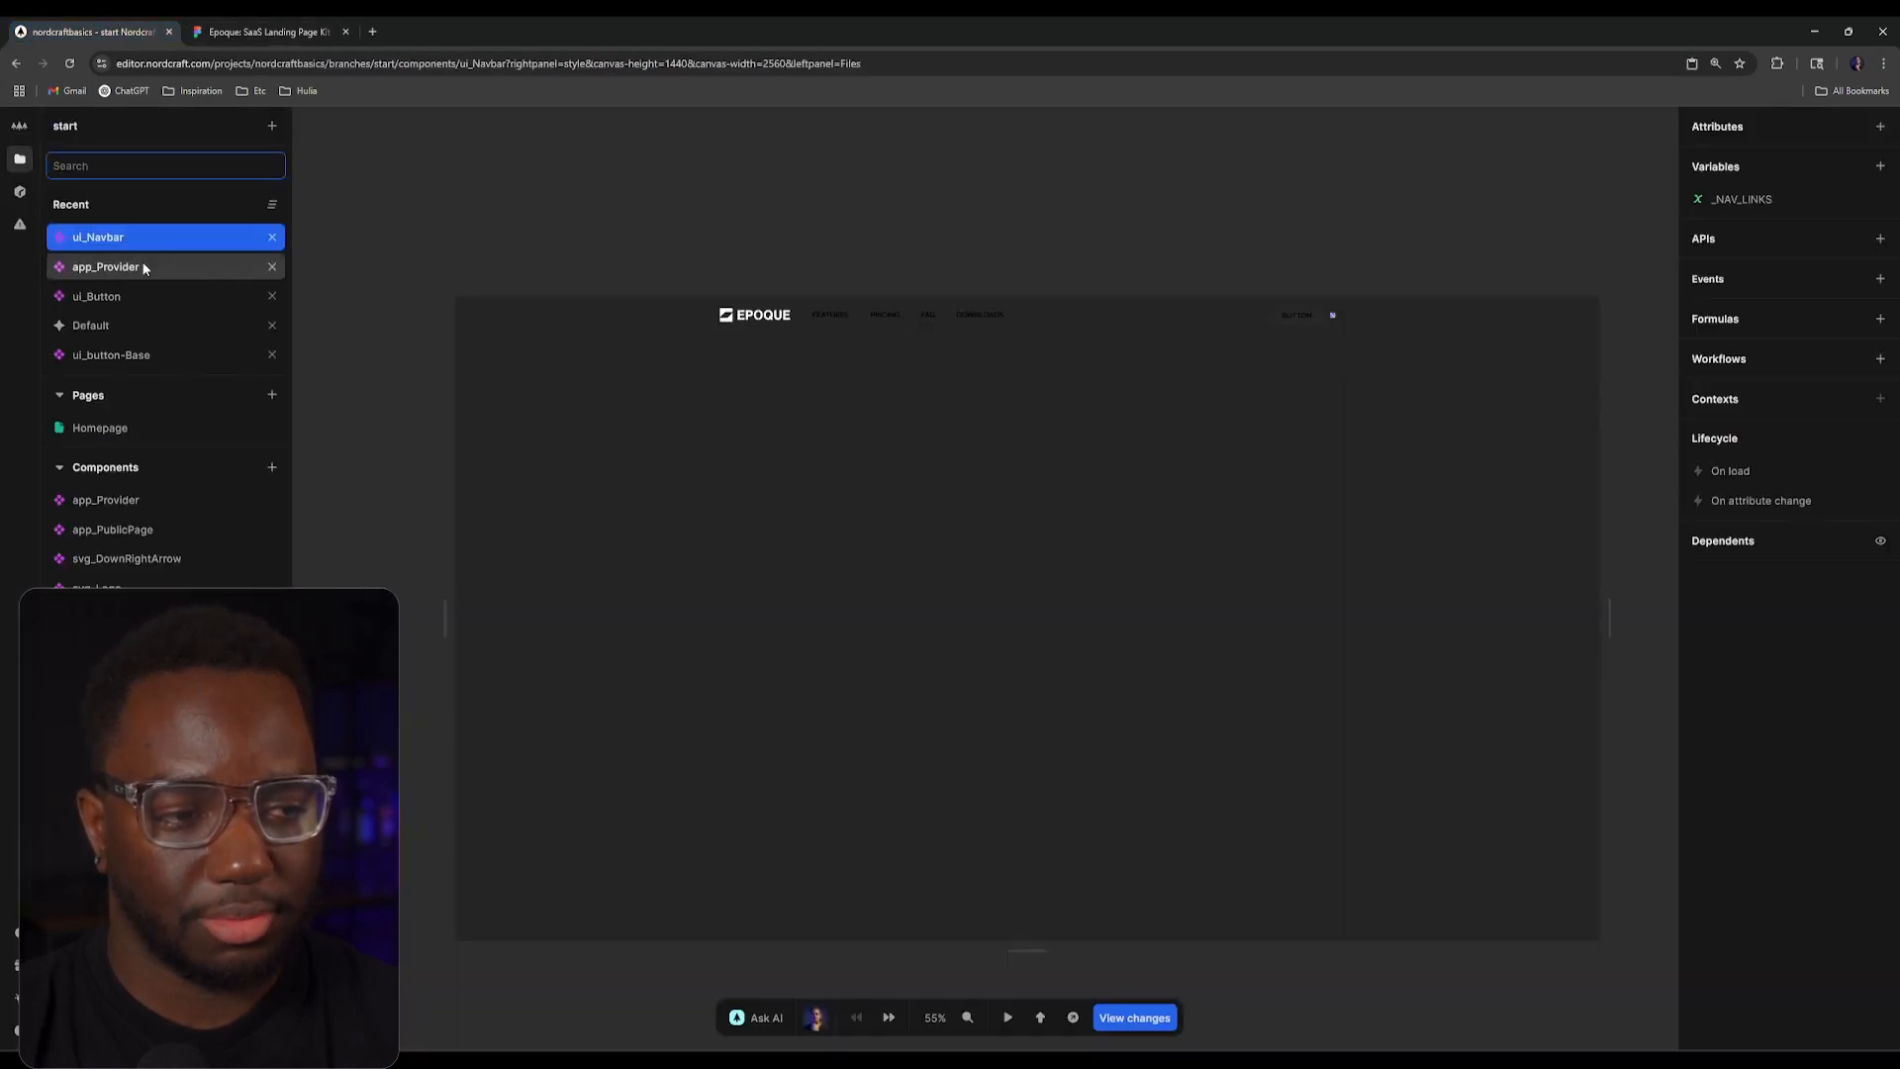
left_click(99, 427)
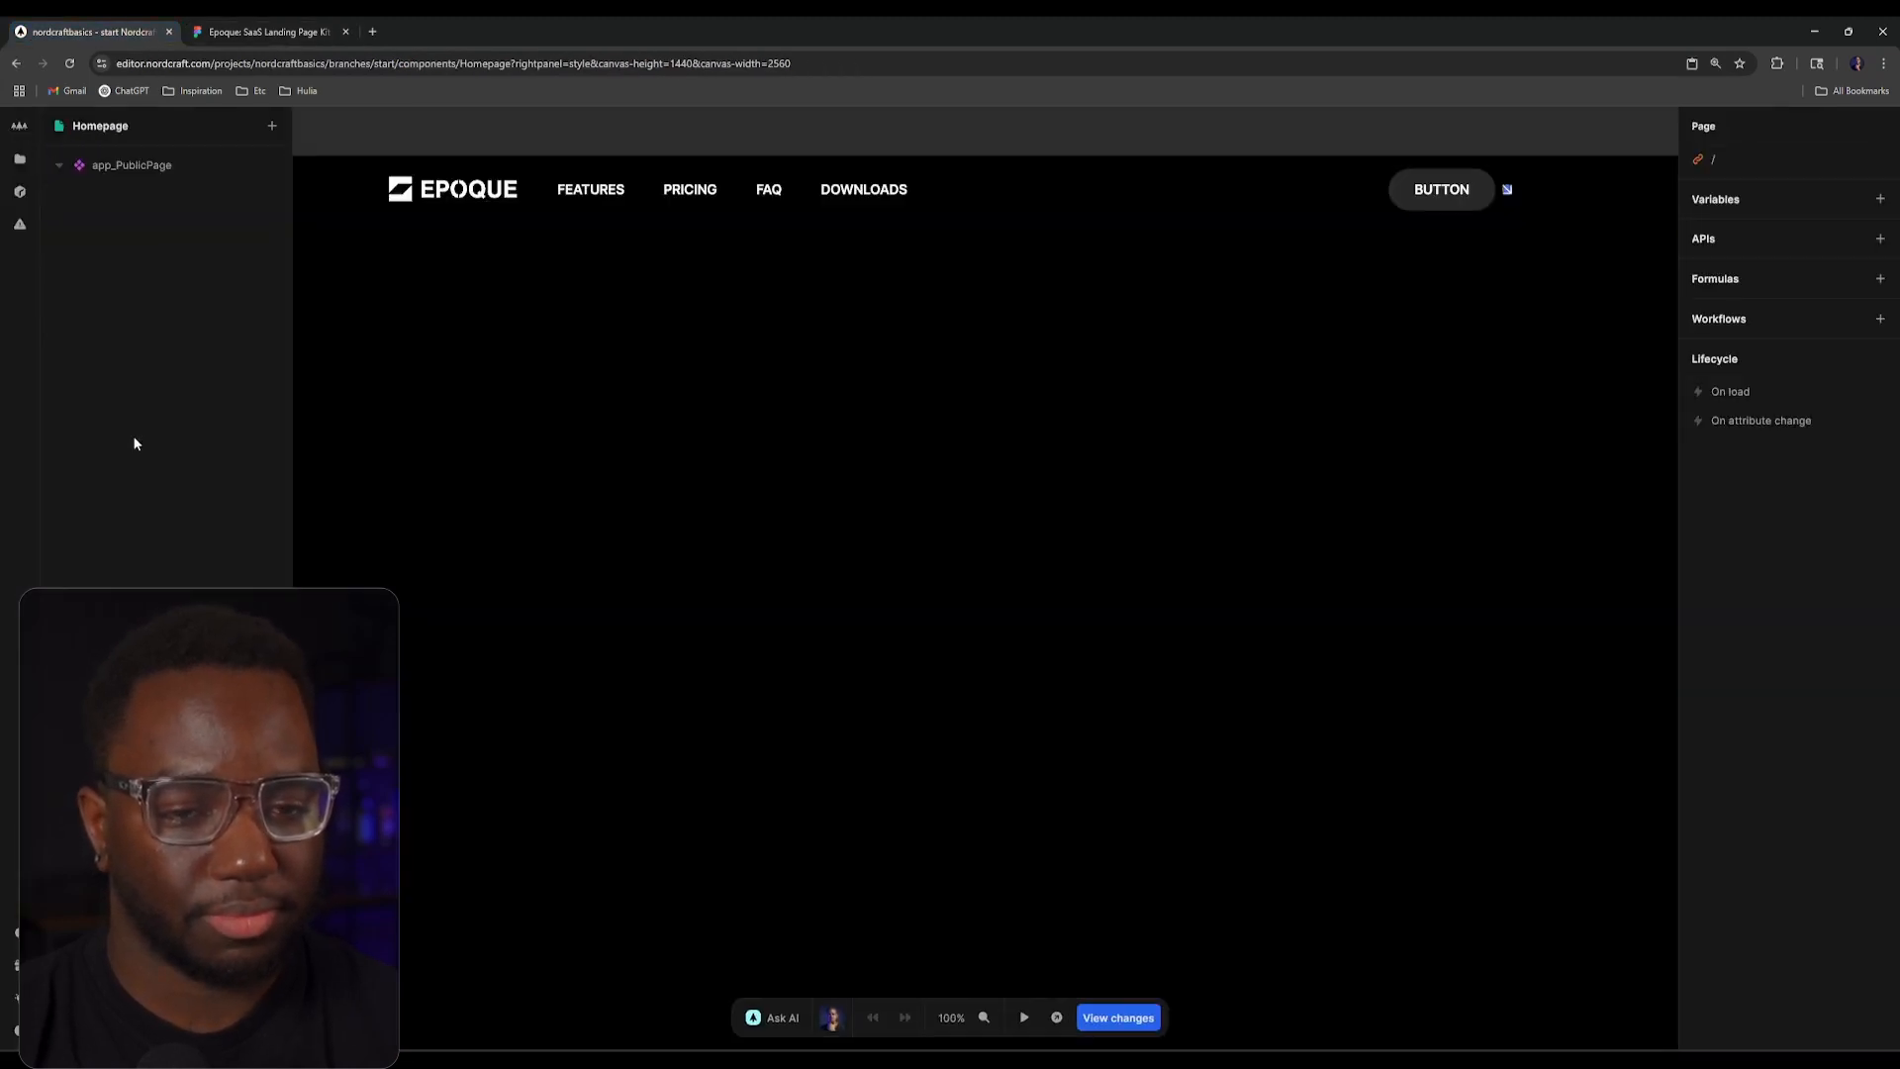
scroll(638, 423, "down", 3)
scroll(721, 451, "up", 3)
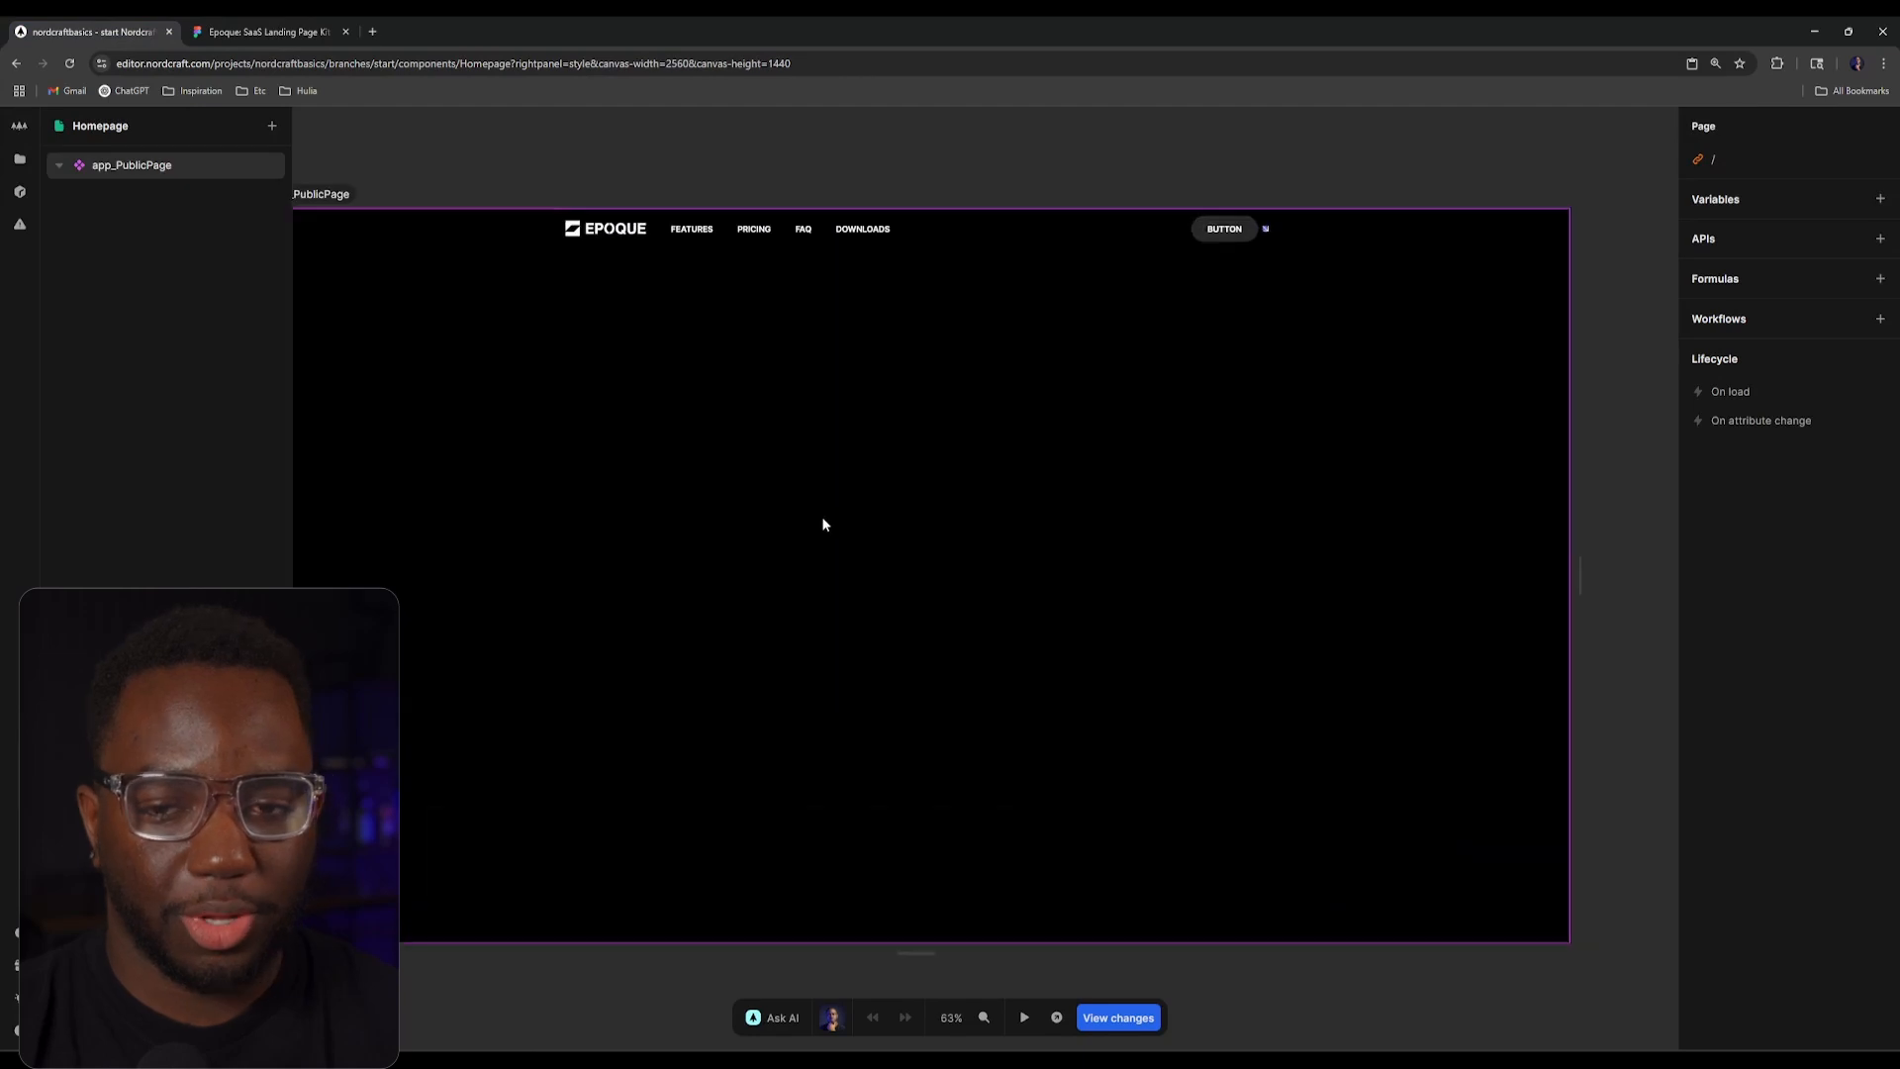
left_click(259, 32)
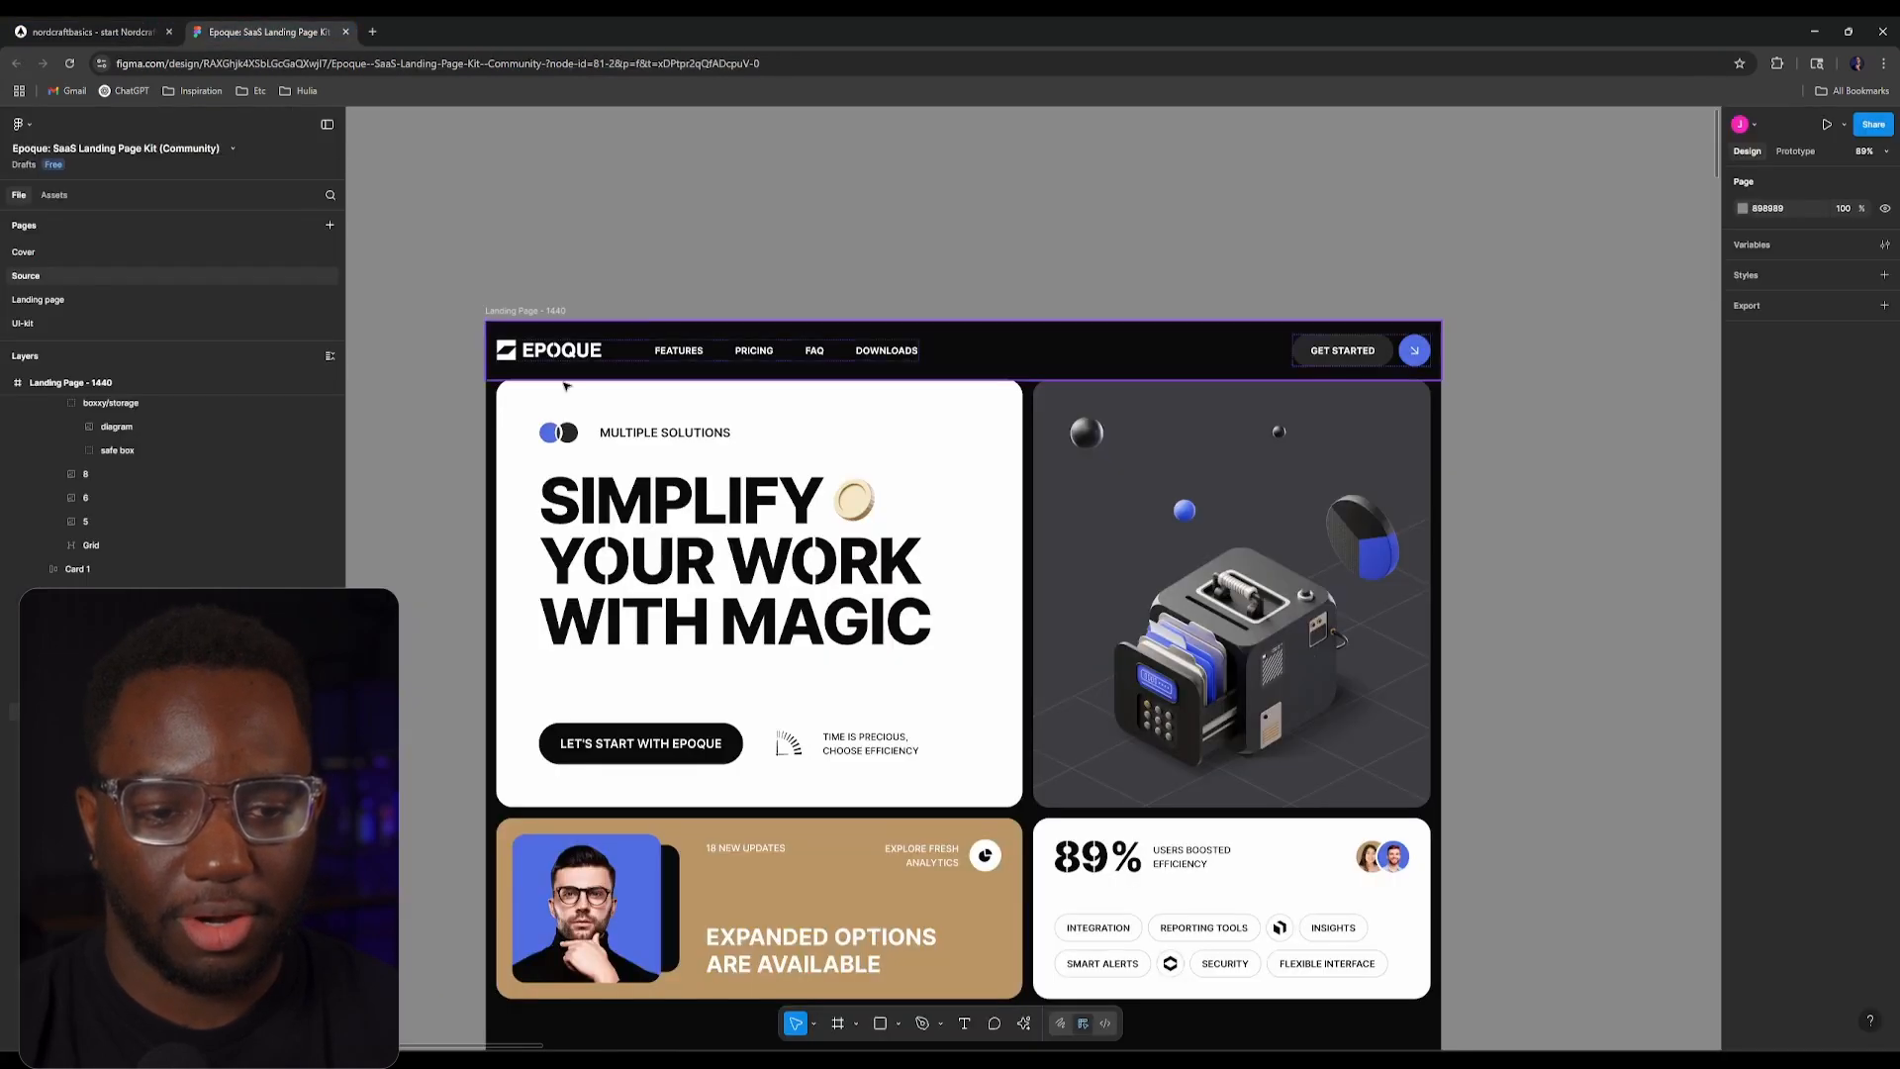
left_click(94, 32)
Step: Open app_PublicPage from the Homepage, return to ui_Navbar and inspect the attributes of the logo's link element
left_click(746, 251)
double_click(739, 254)
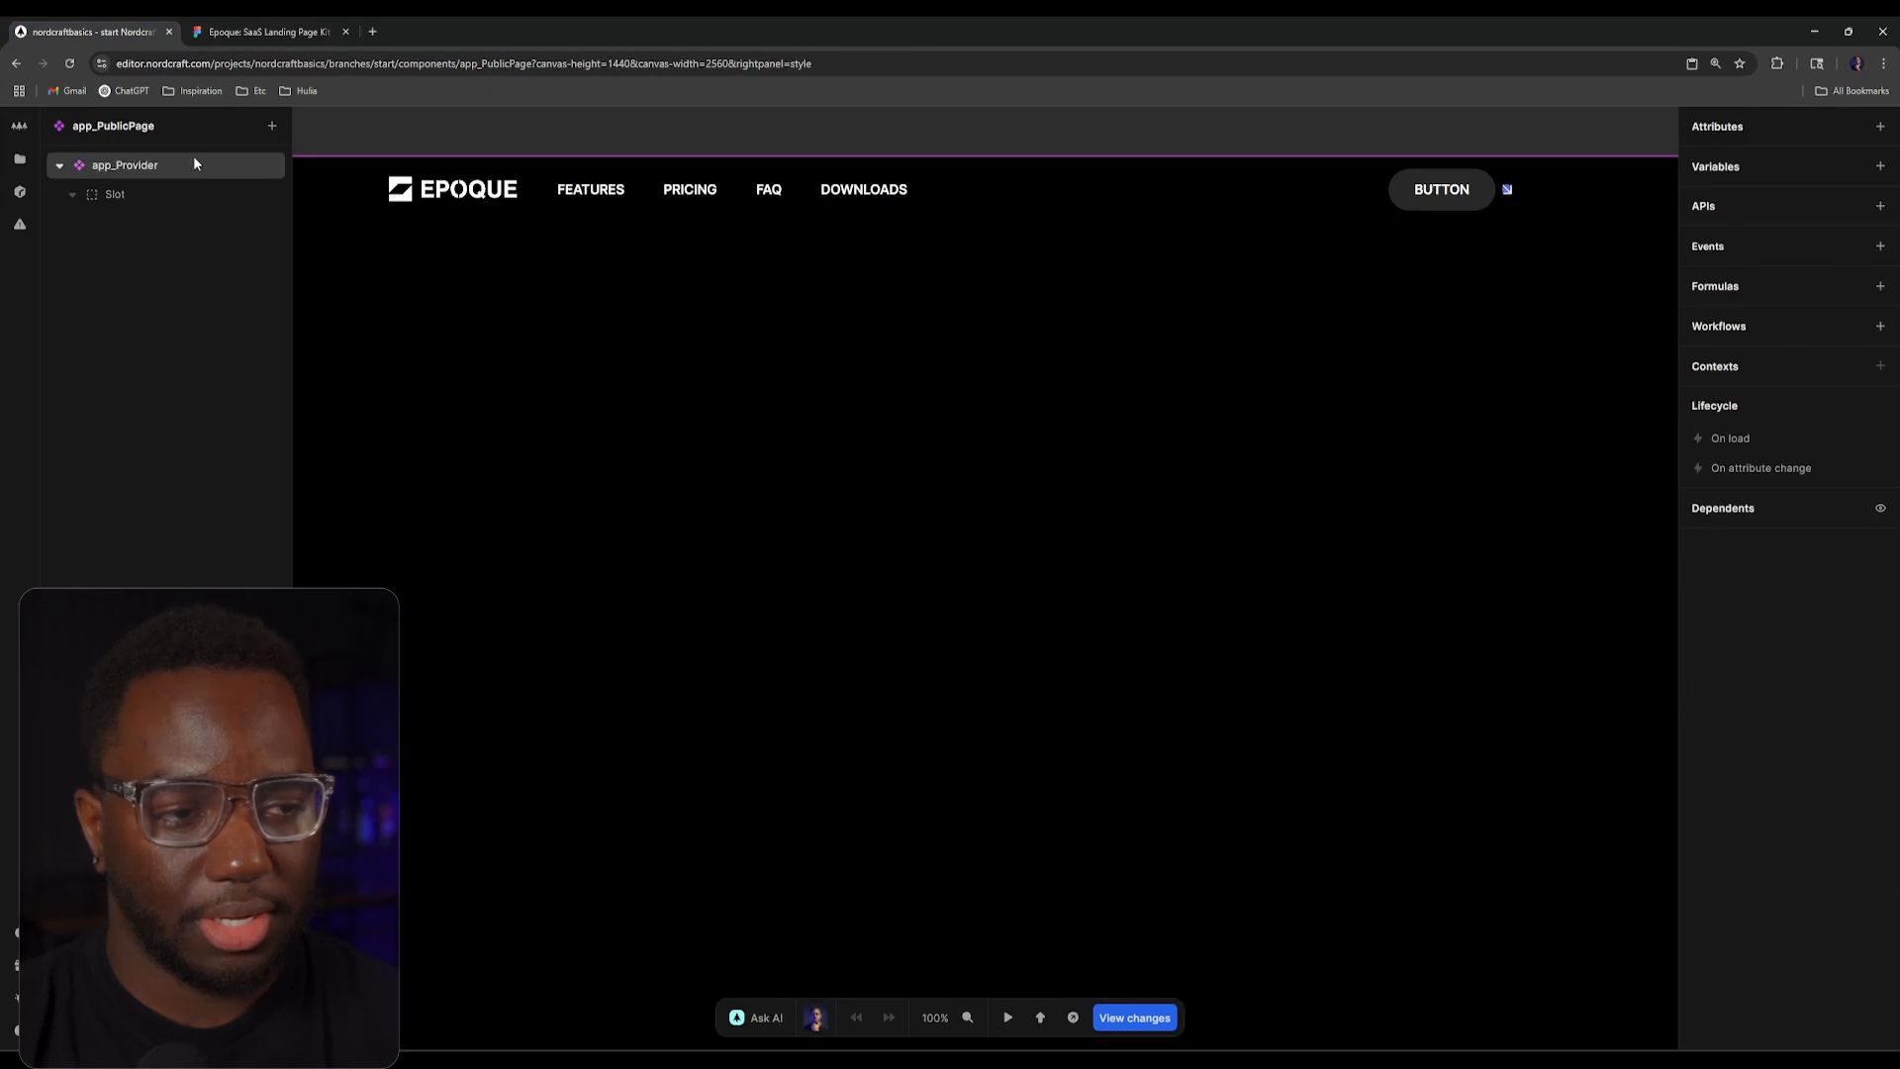
left_click(20, 160)
left_click(124, 300)
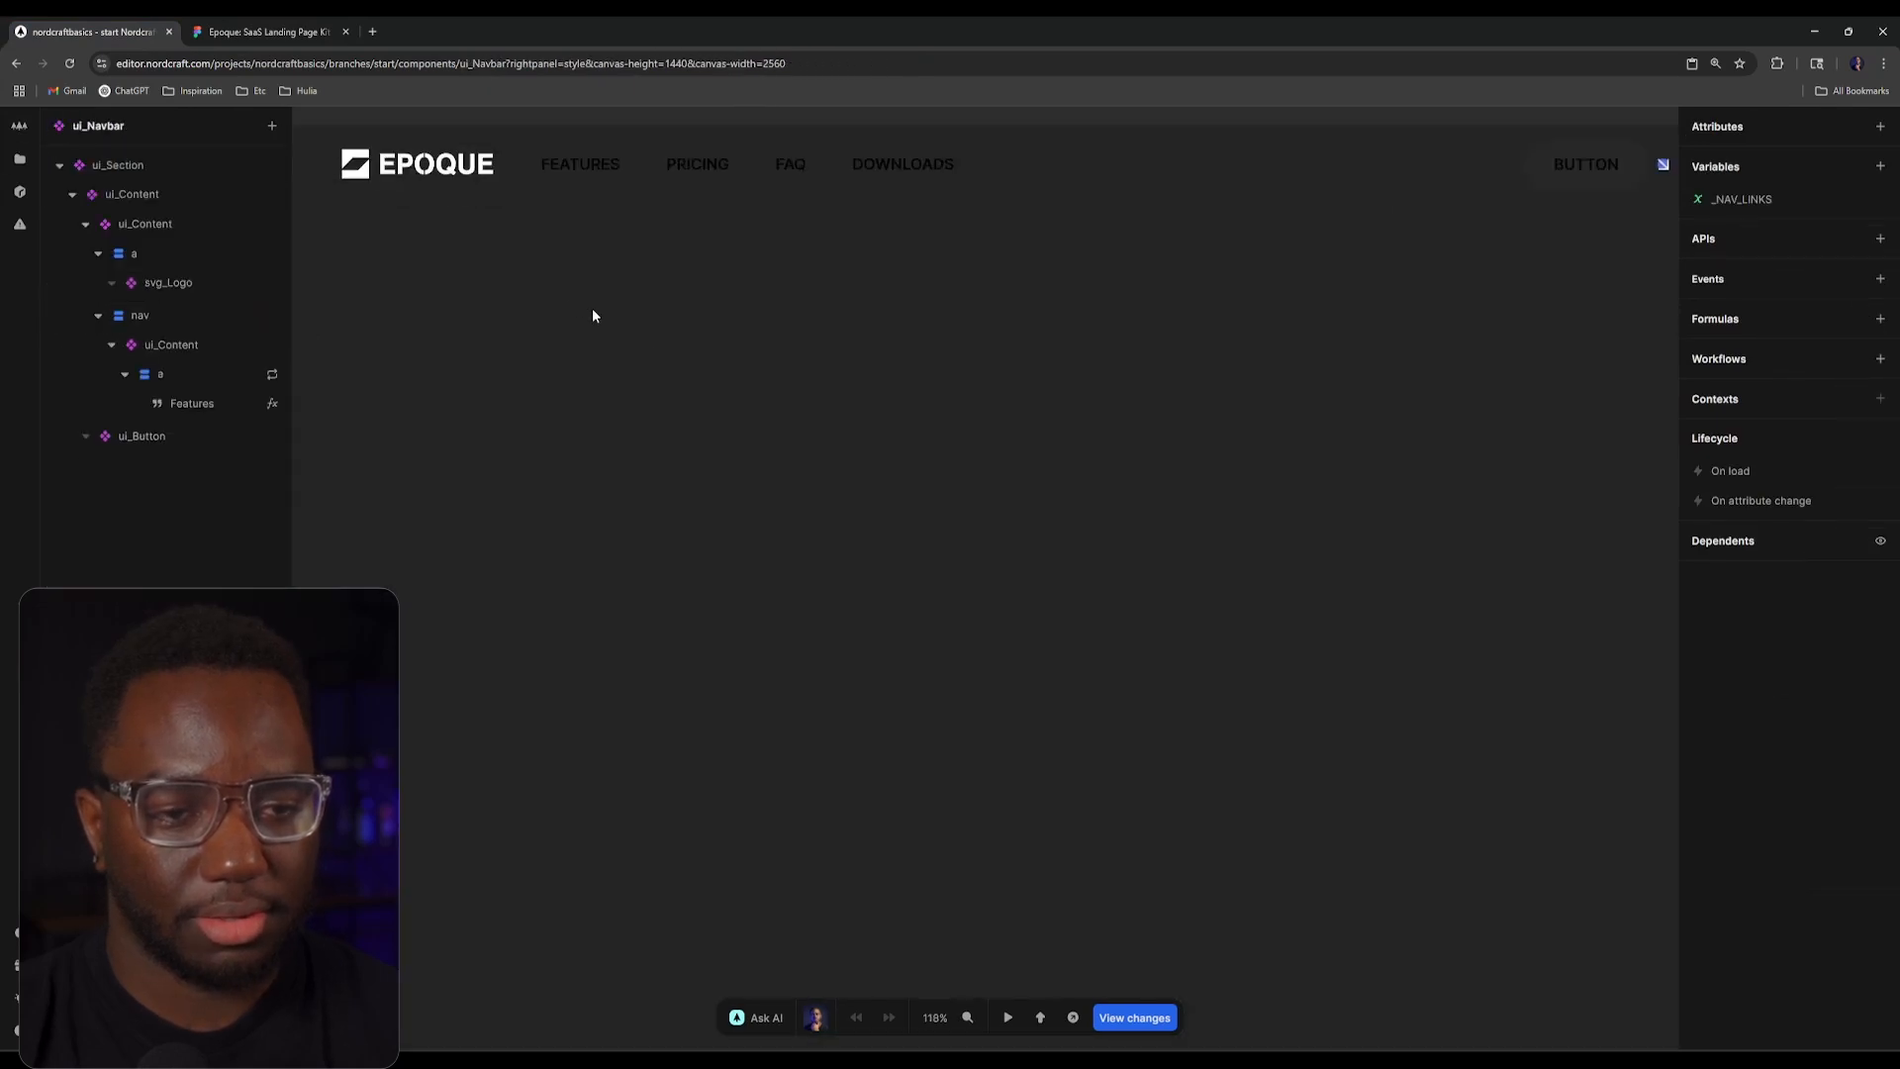
left_click(684, 341)
left_click(216, 259)
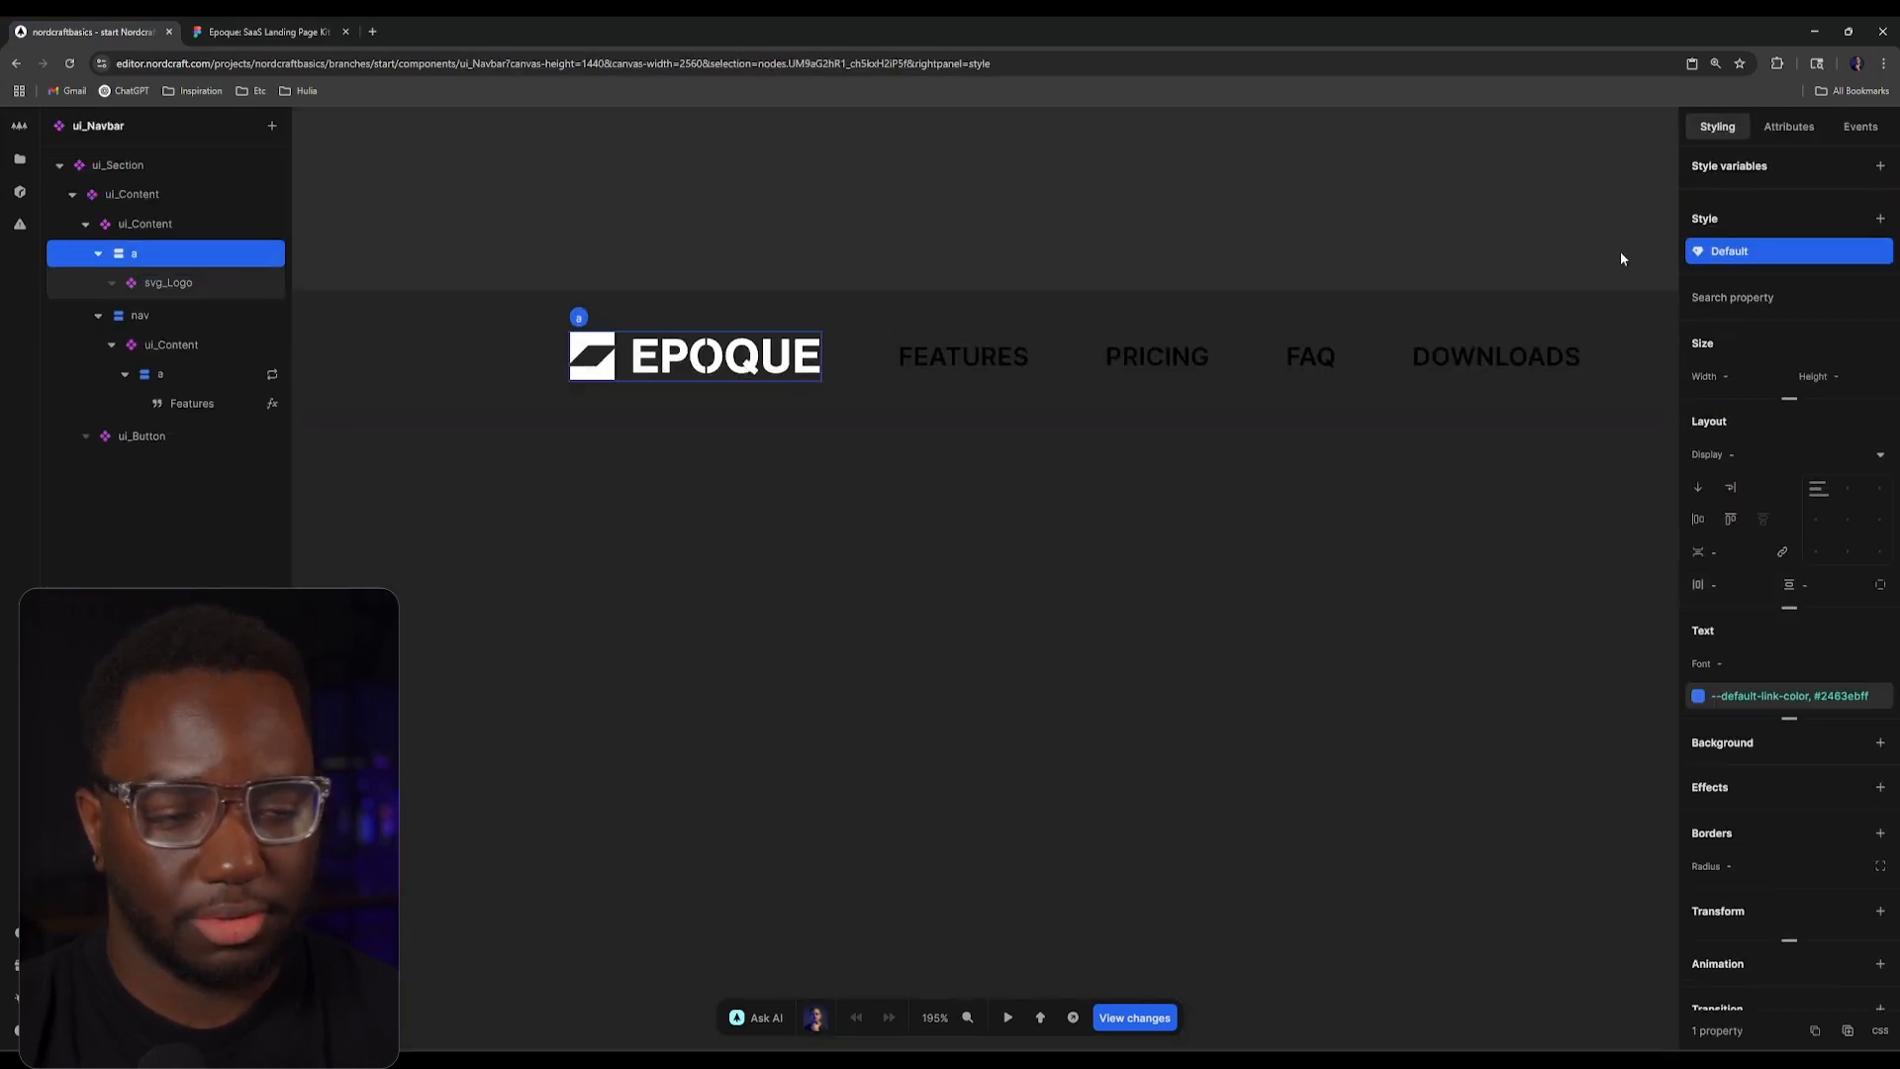
left_click(1770, 136)
scroll(803, 390, "down", 8)
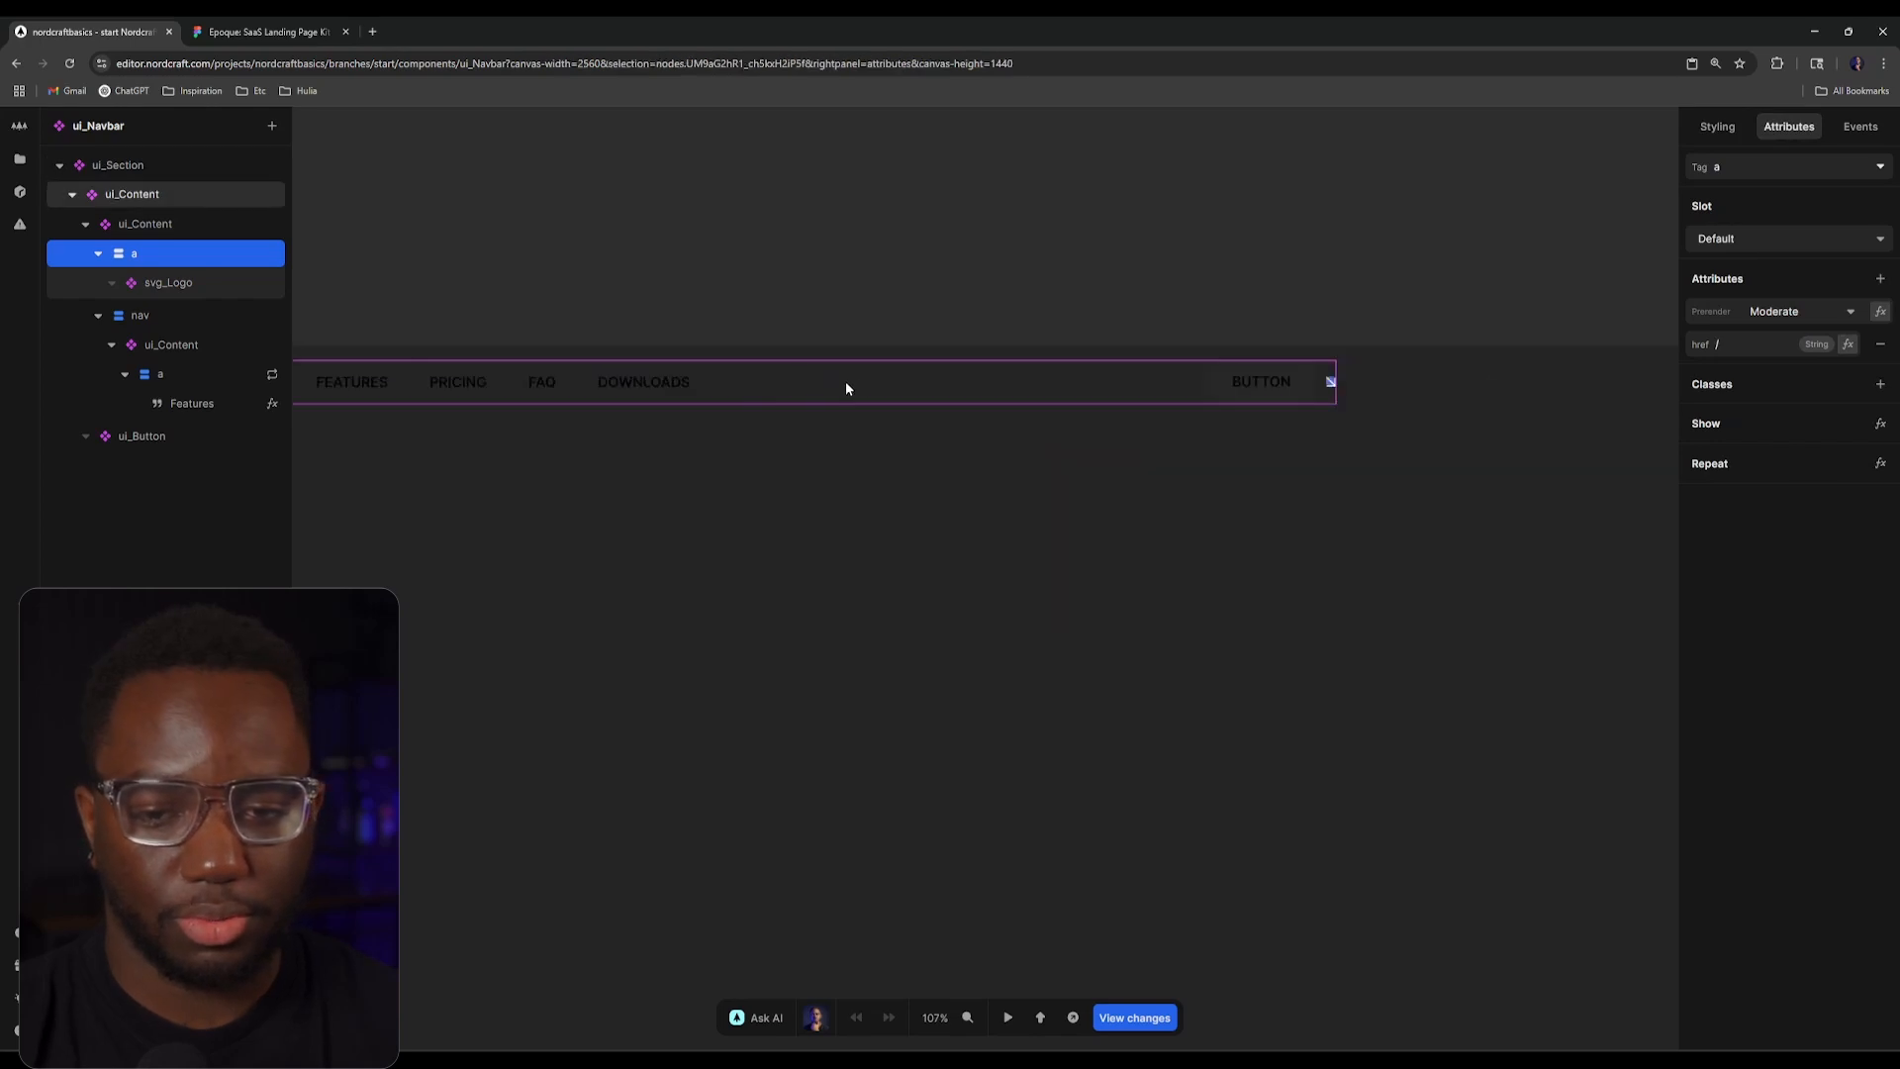
Step: Select the button in the navbar and open its ui_Button component for editing
left_click_drag(1135, 414, 618, 421)
scroll(1192, 366, "up", 5)
scroll(614, 418, "up", 5)
mouse_move(864, 429)
left_mouse_down()
mouse_move(1043, 413)
mouse_move(860, 449)
left_mouse_up()
scroll(1002, 417, "up", 3)
left_click(952, 390)
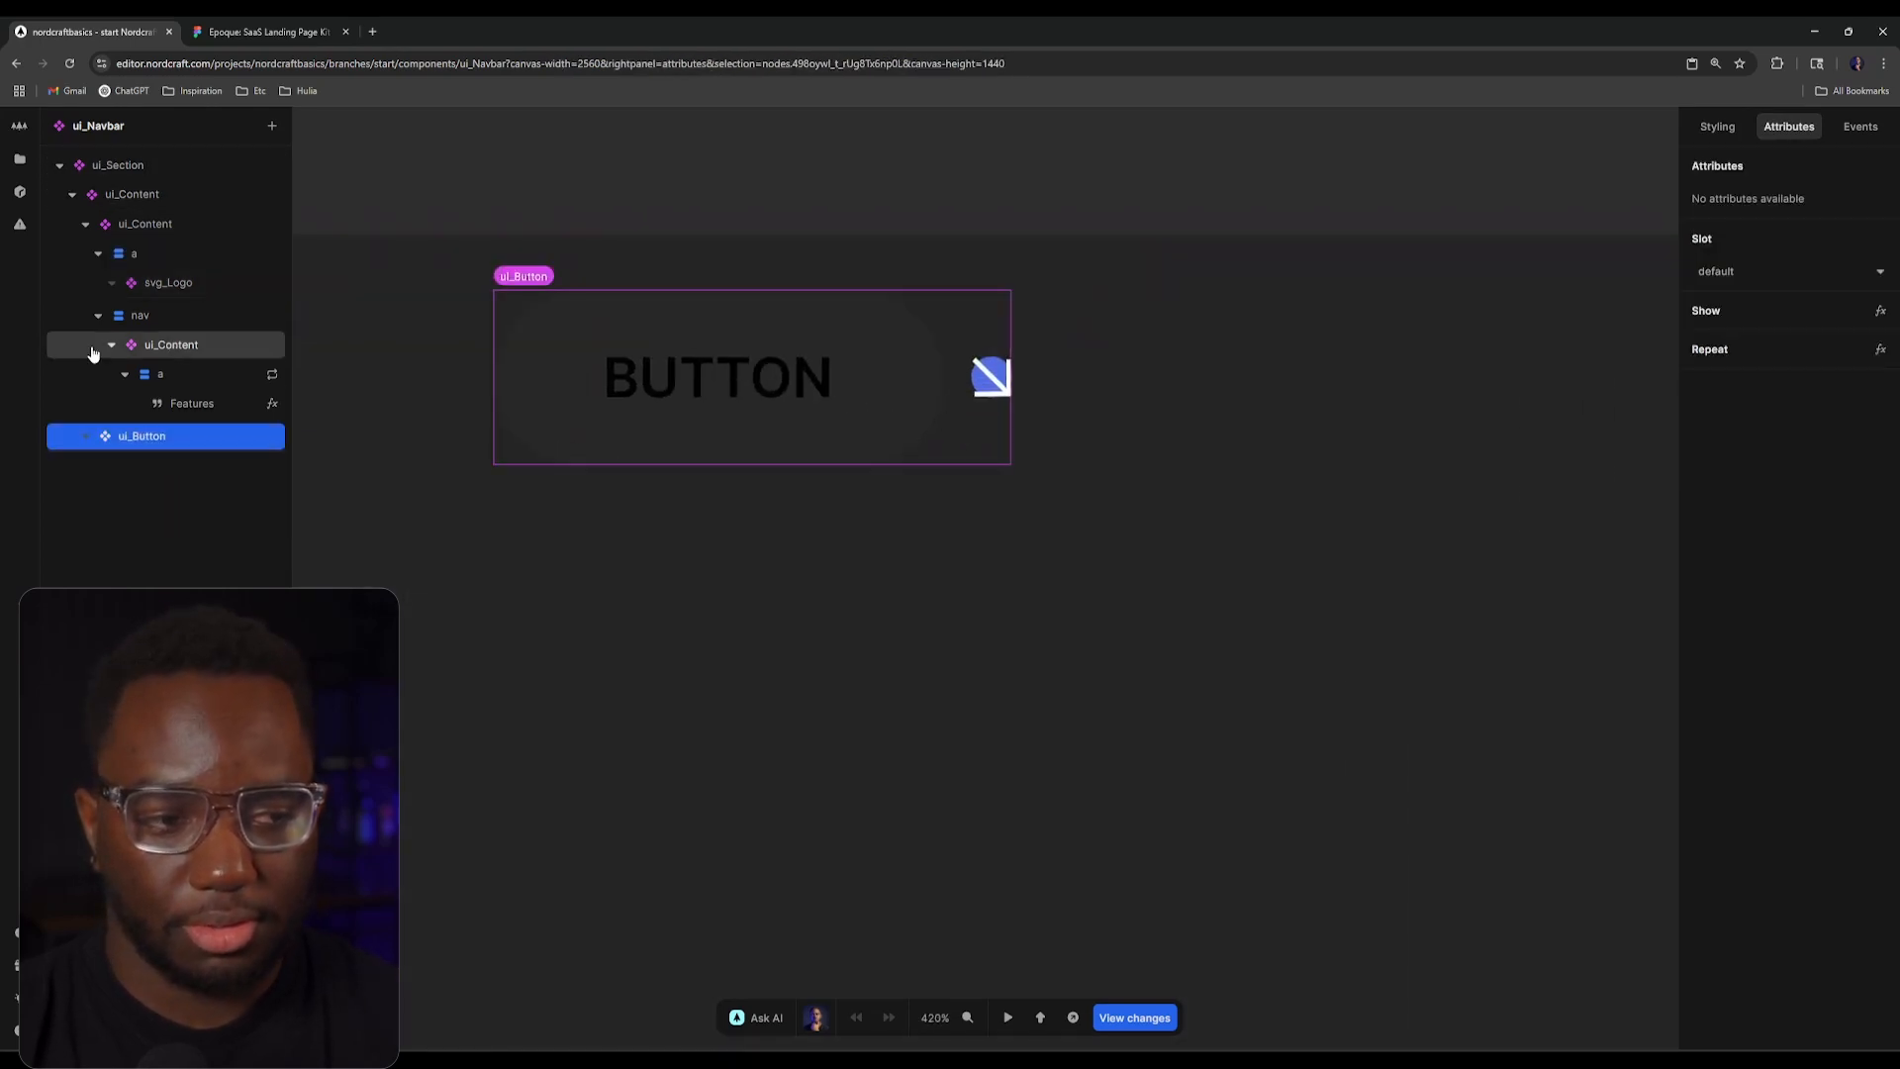
double_click(144, 436)
Step: Set the width of ui_Button's root ui_Content to max-content and deselect it
left_click(170, 163)
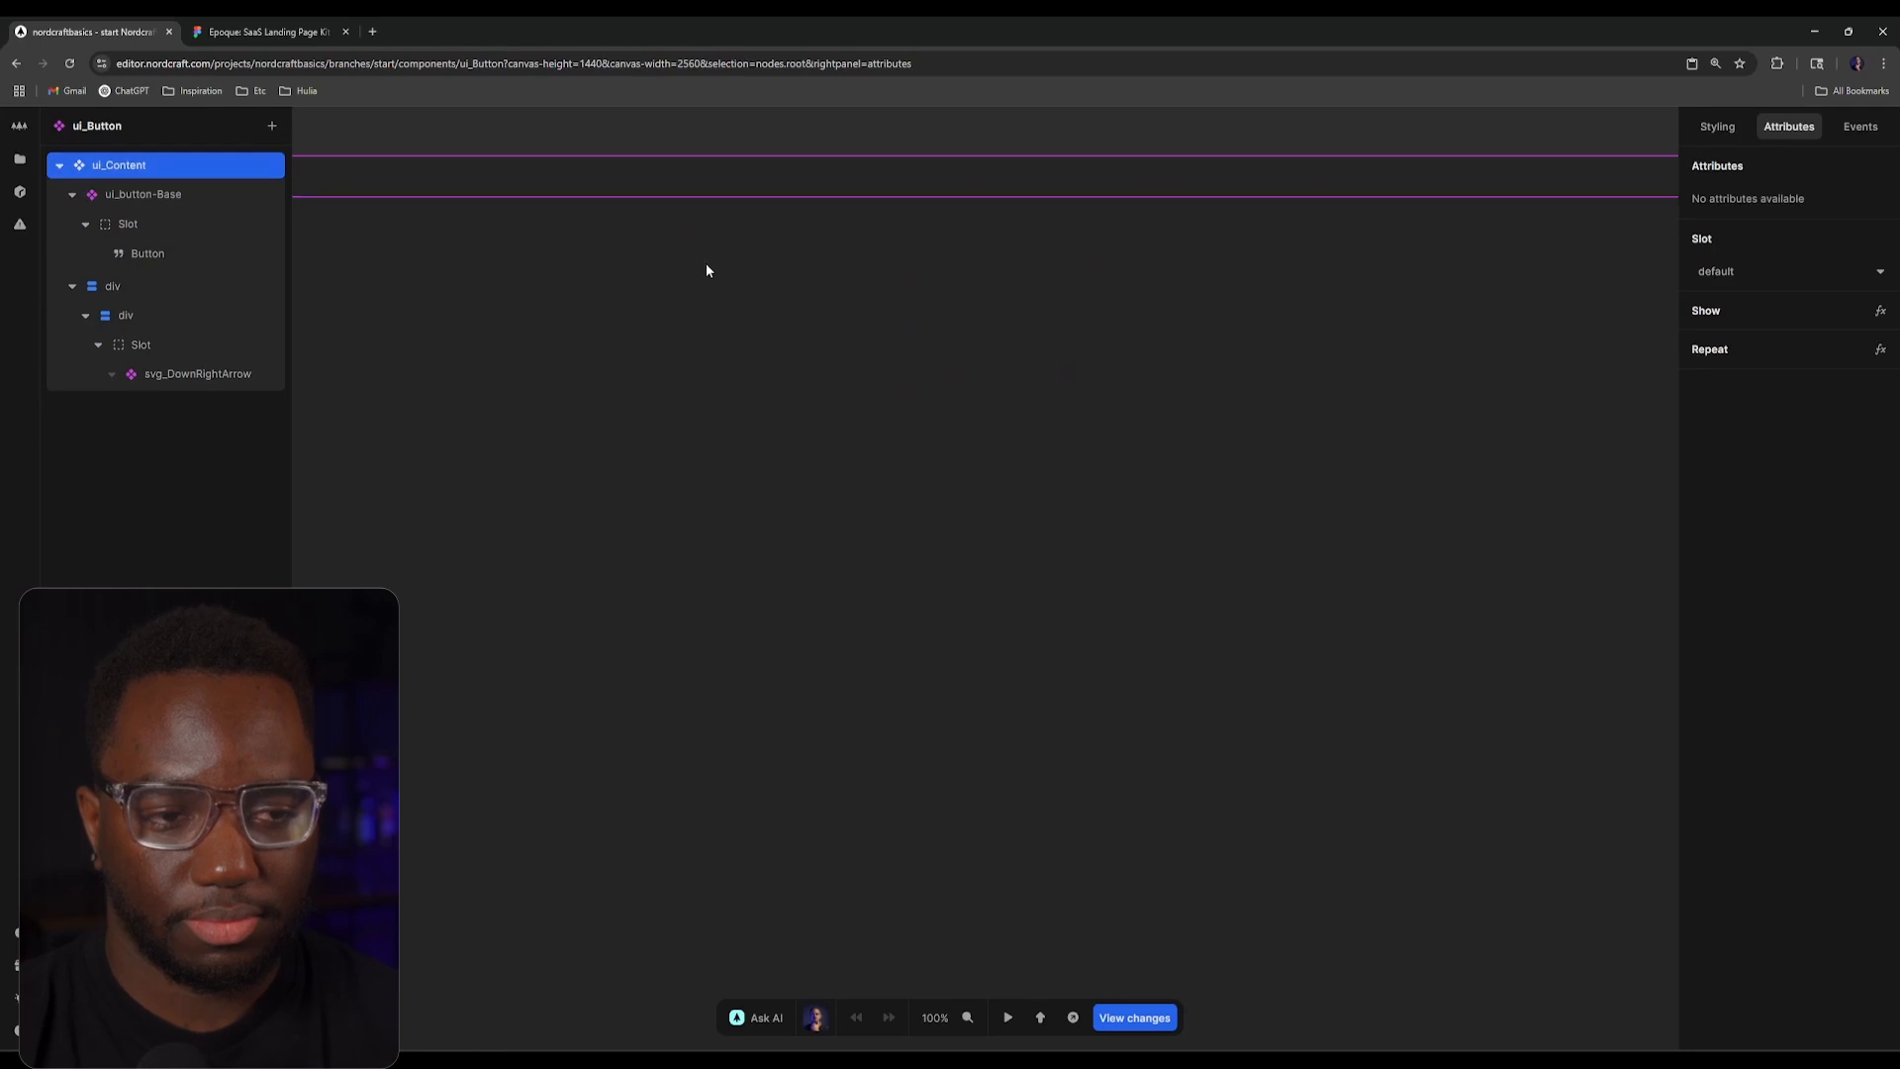
scroll(734, 388, "up", 5)
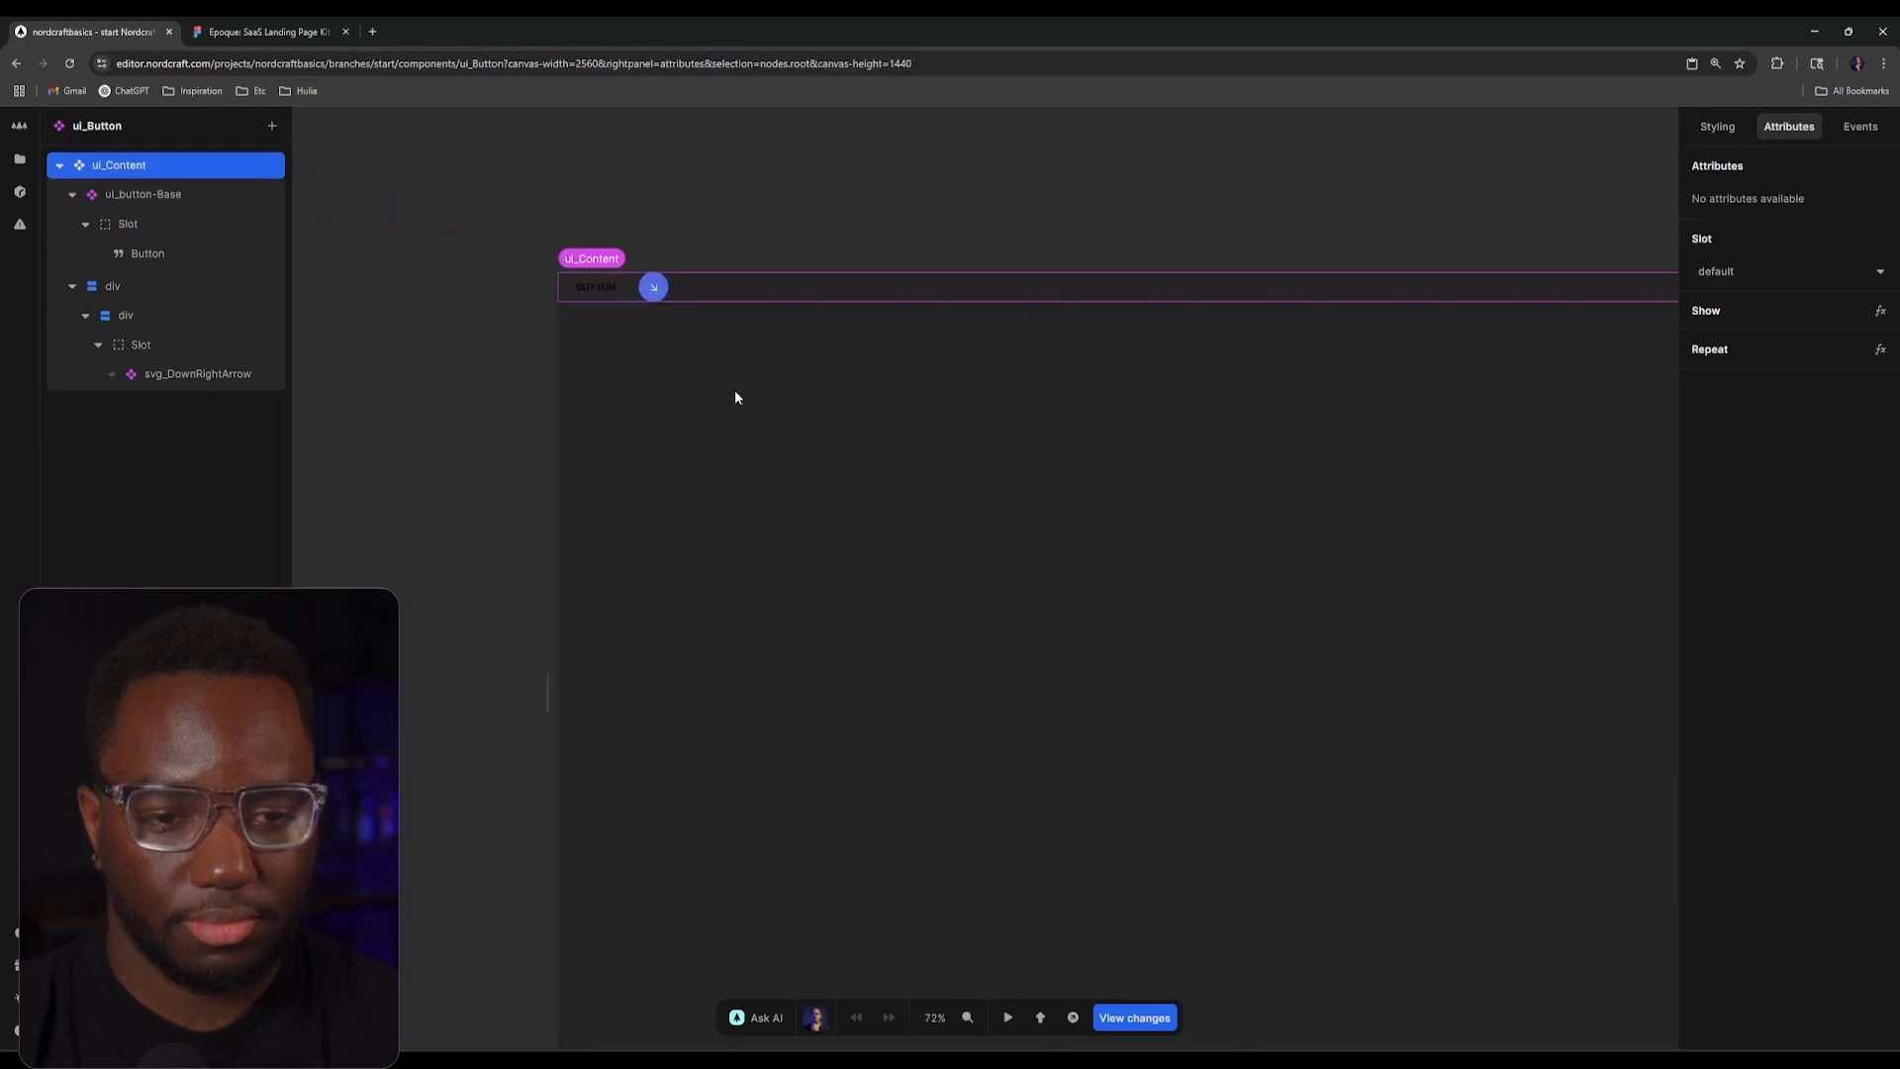
left_click(1717, 127)
left_click(1724, 323)
type("max-co")
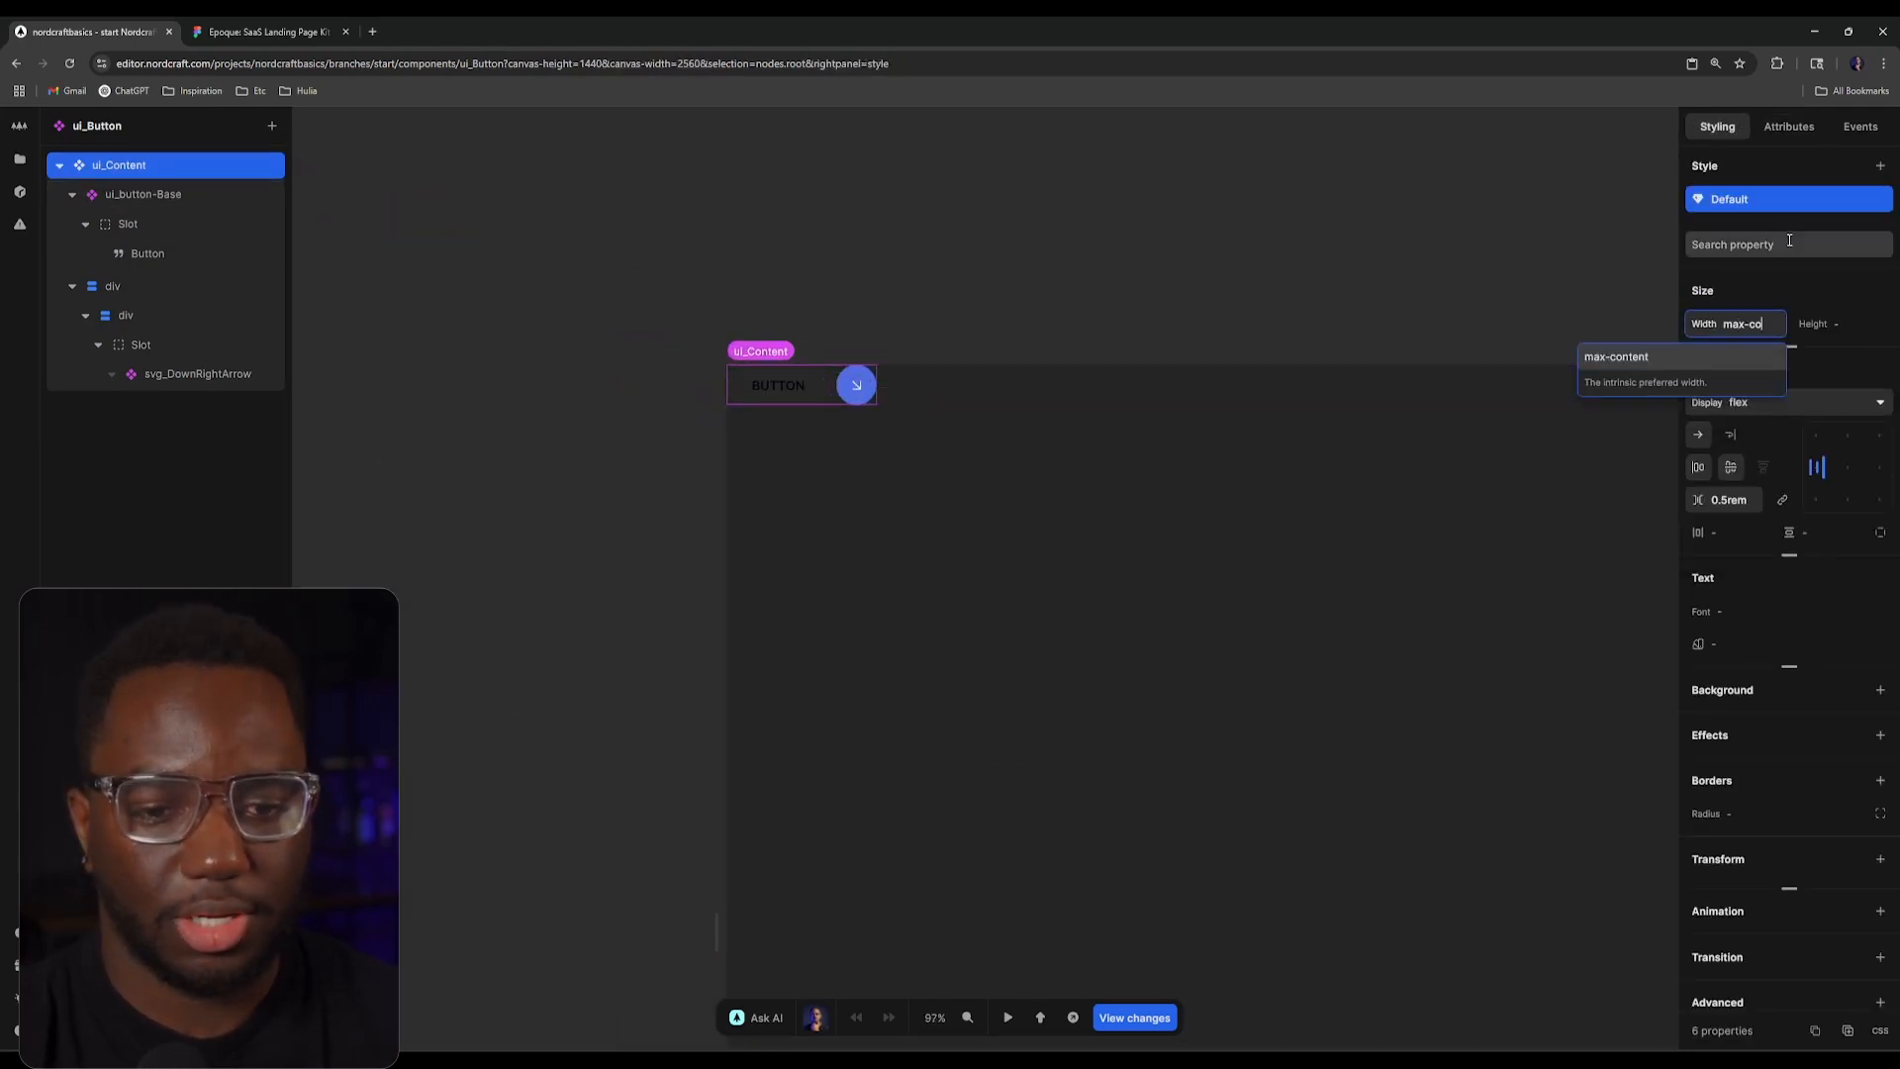
key("Return")
scroll(999, 297, "up", 3)
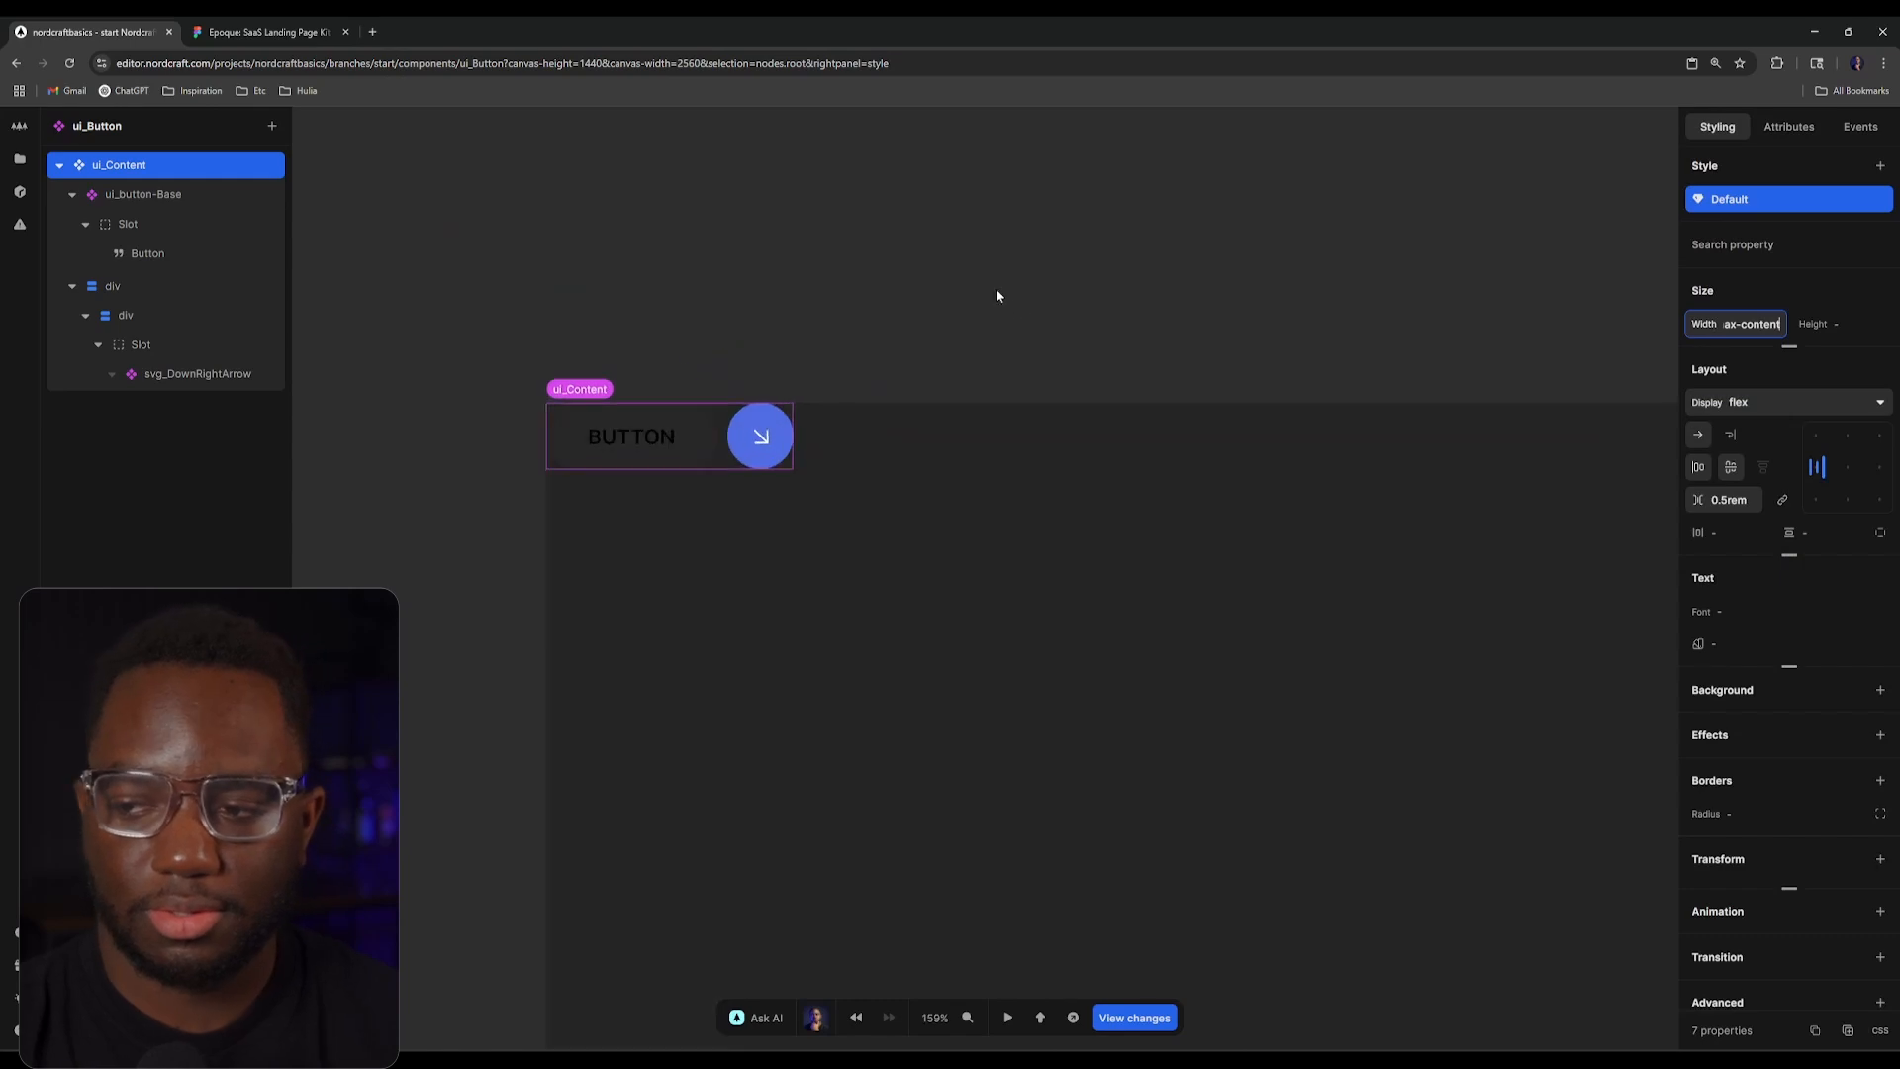
left_click(993, 283)
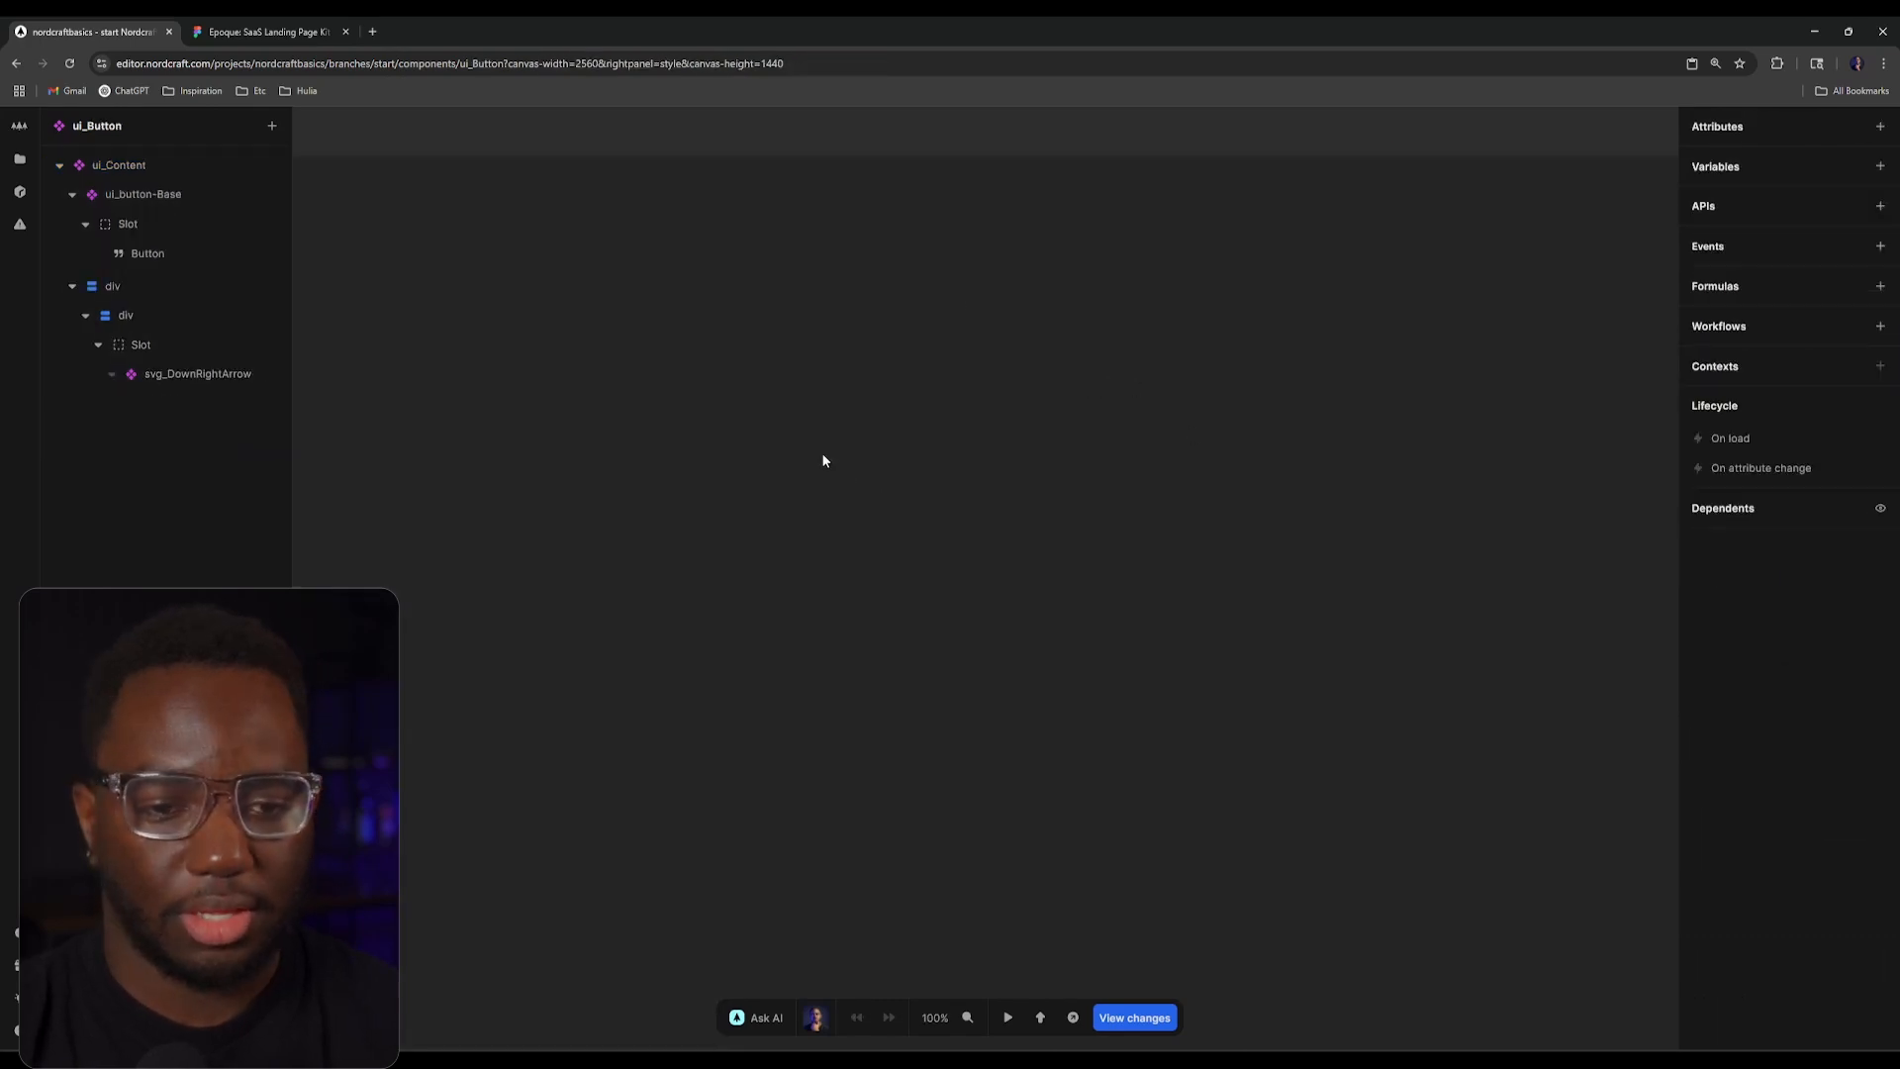
Step: Inspect the arrow circle's div in ui_Button and the styling of the root button element in ui_button-Base
scroll(551, 428, "up", 10)
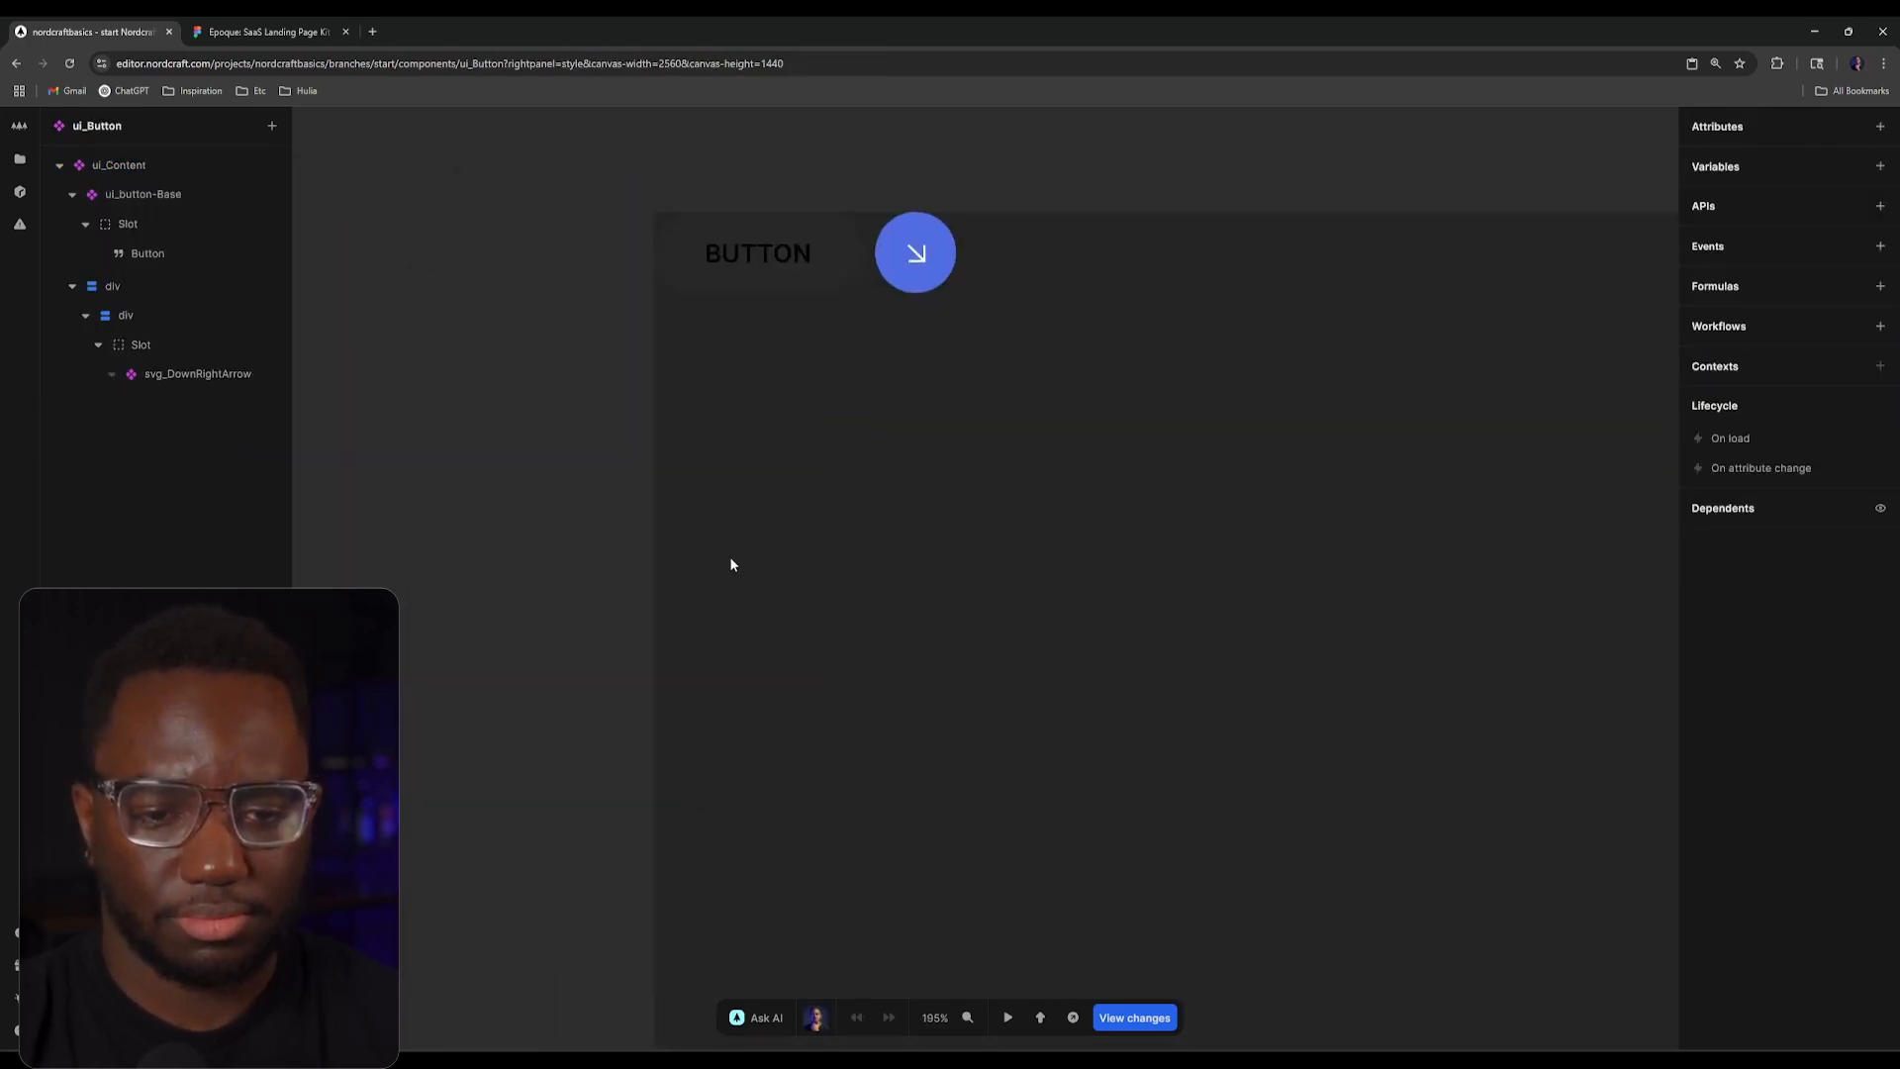
left_click(843, 477)
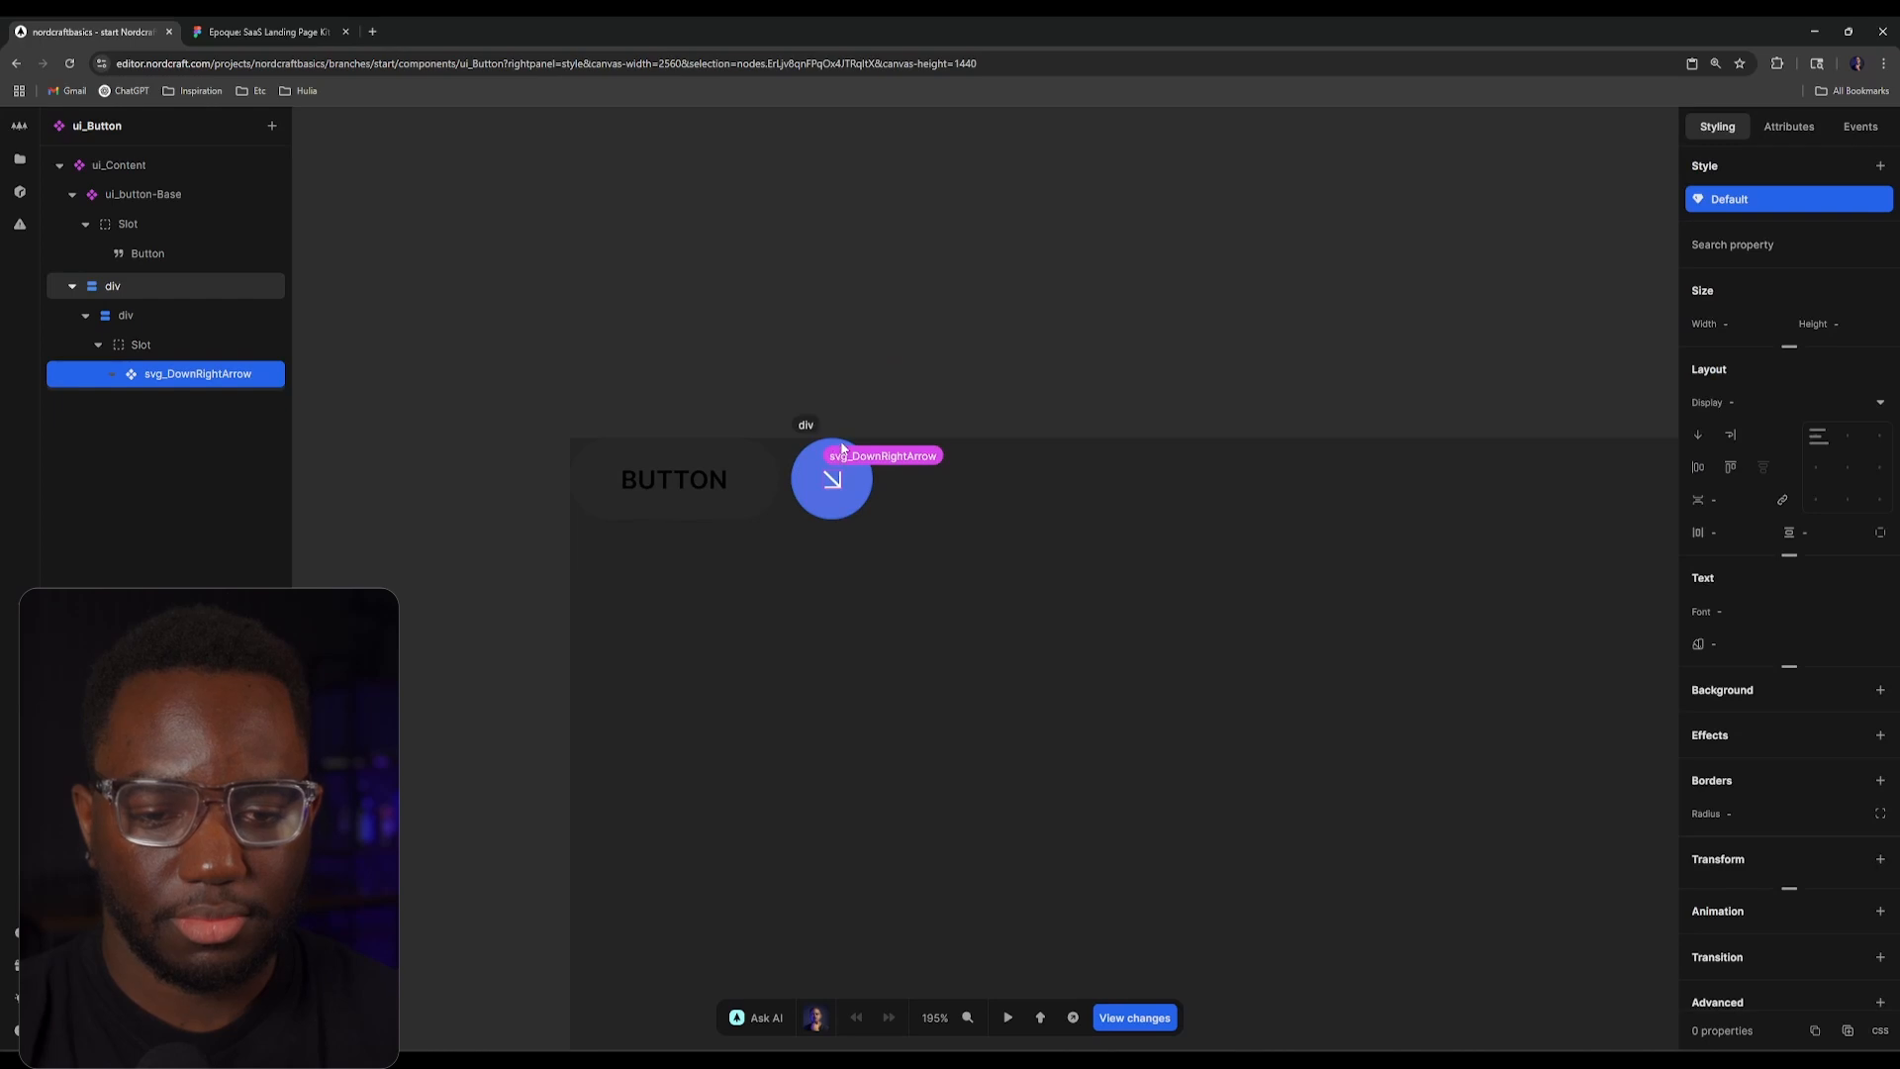
left_click(843, 448)
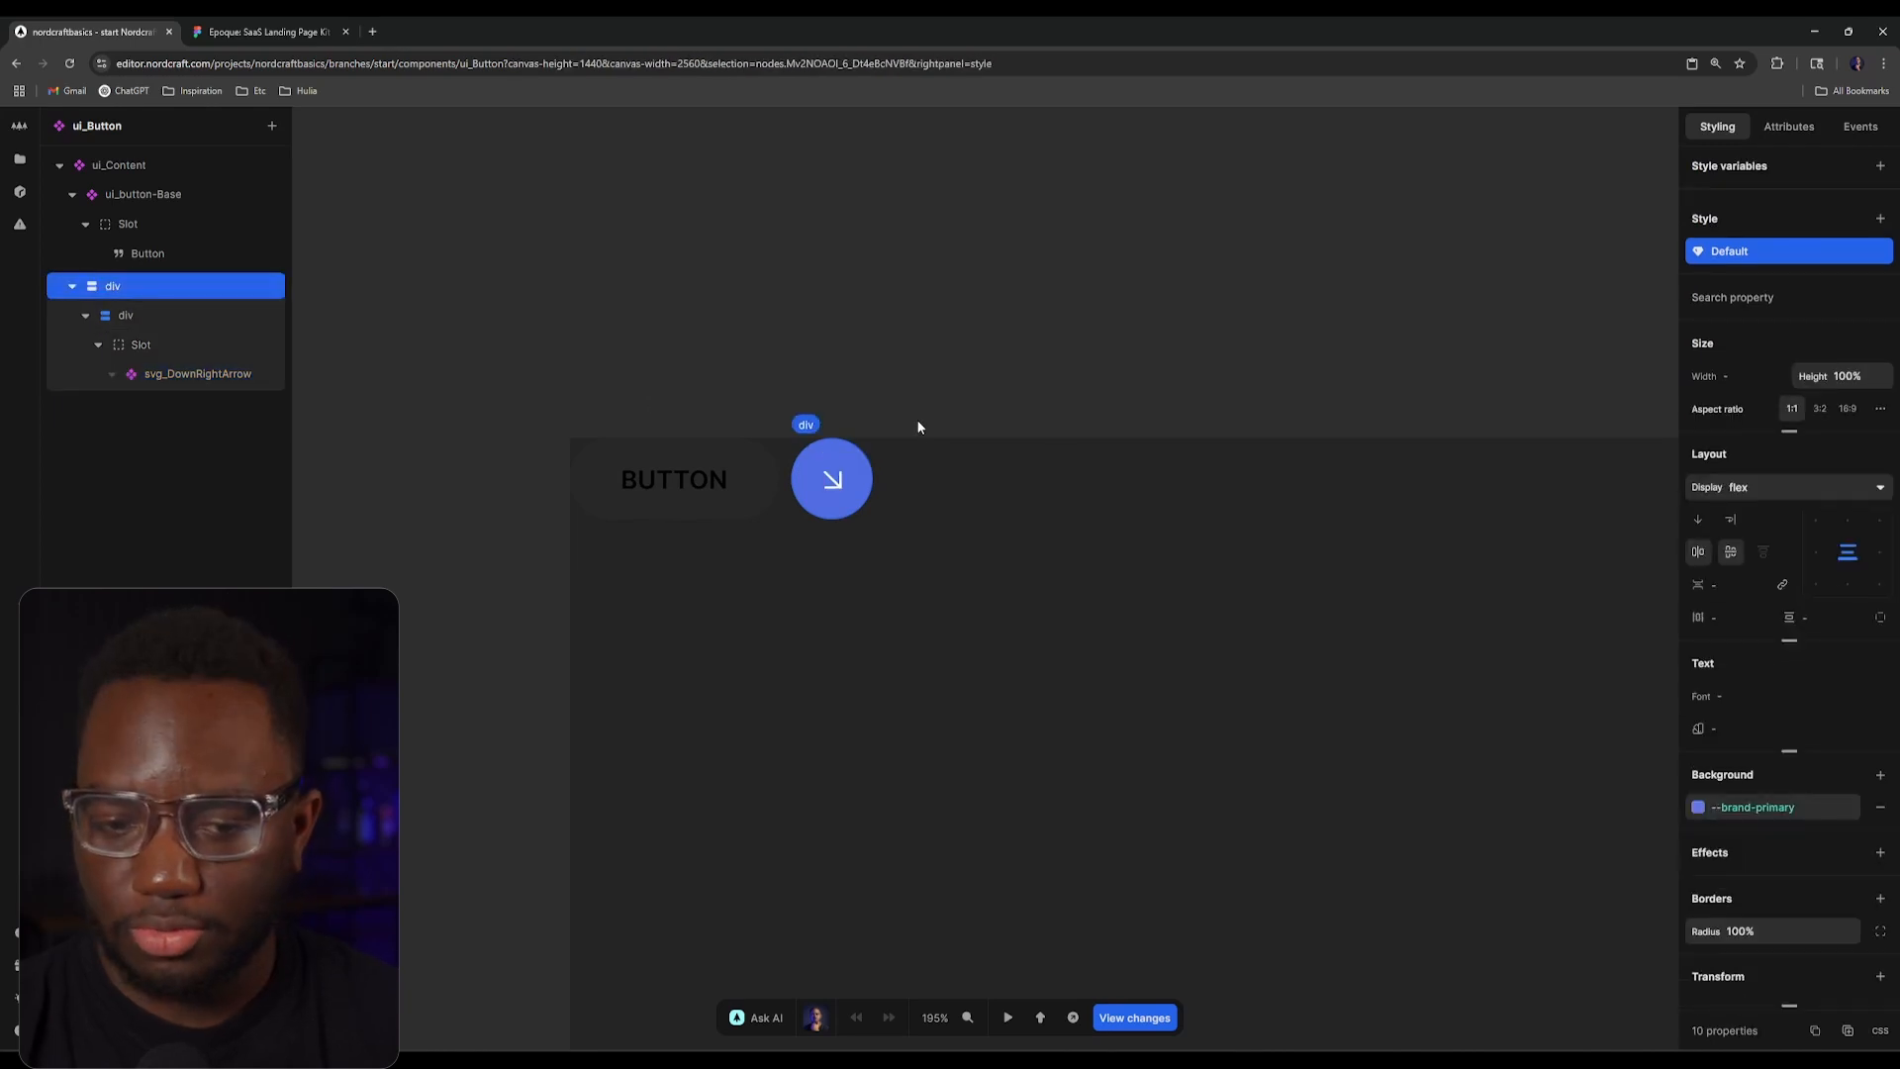
double_click(754, 451)
left_click(139, 164)
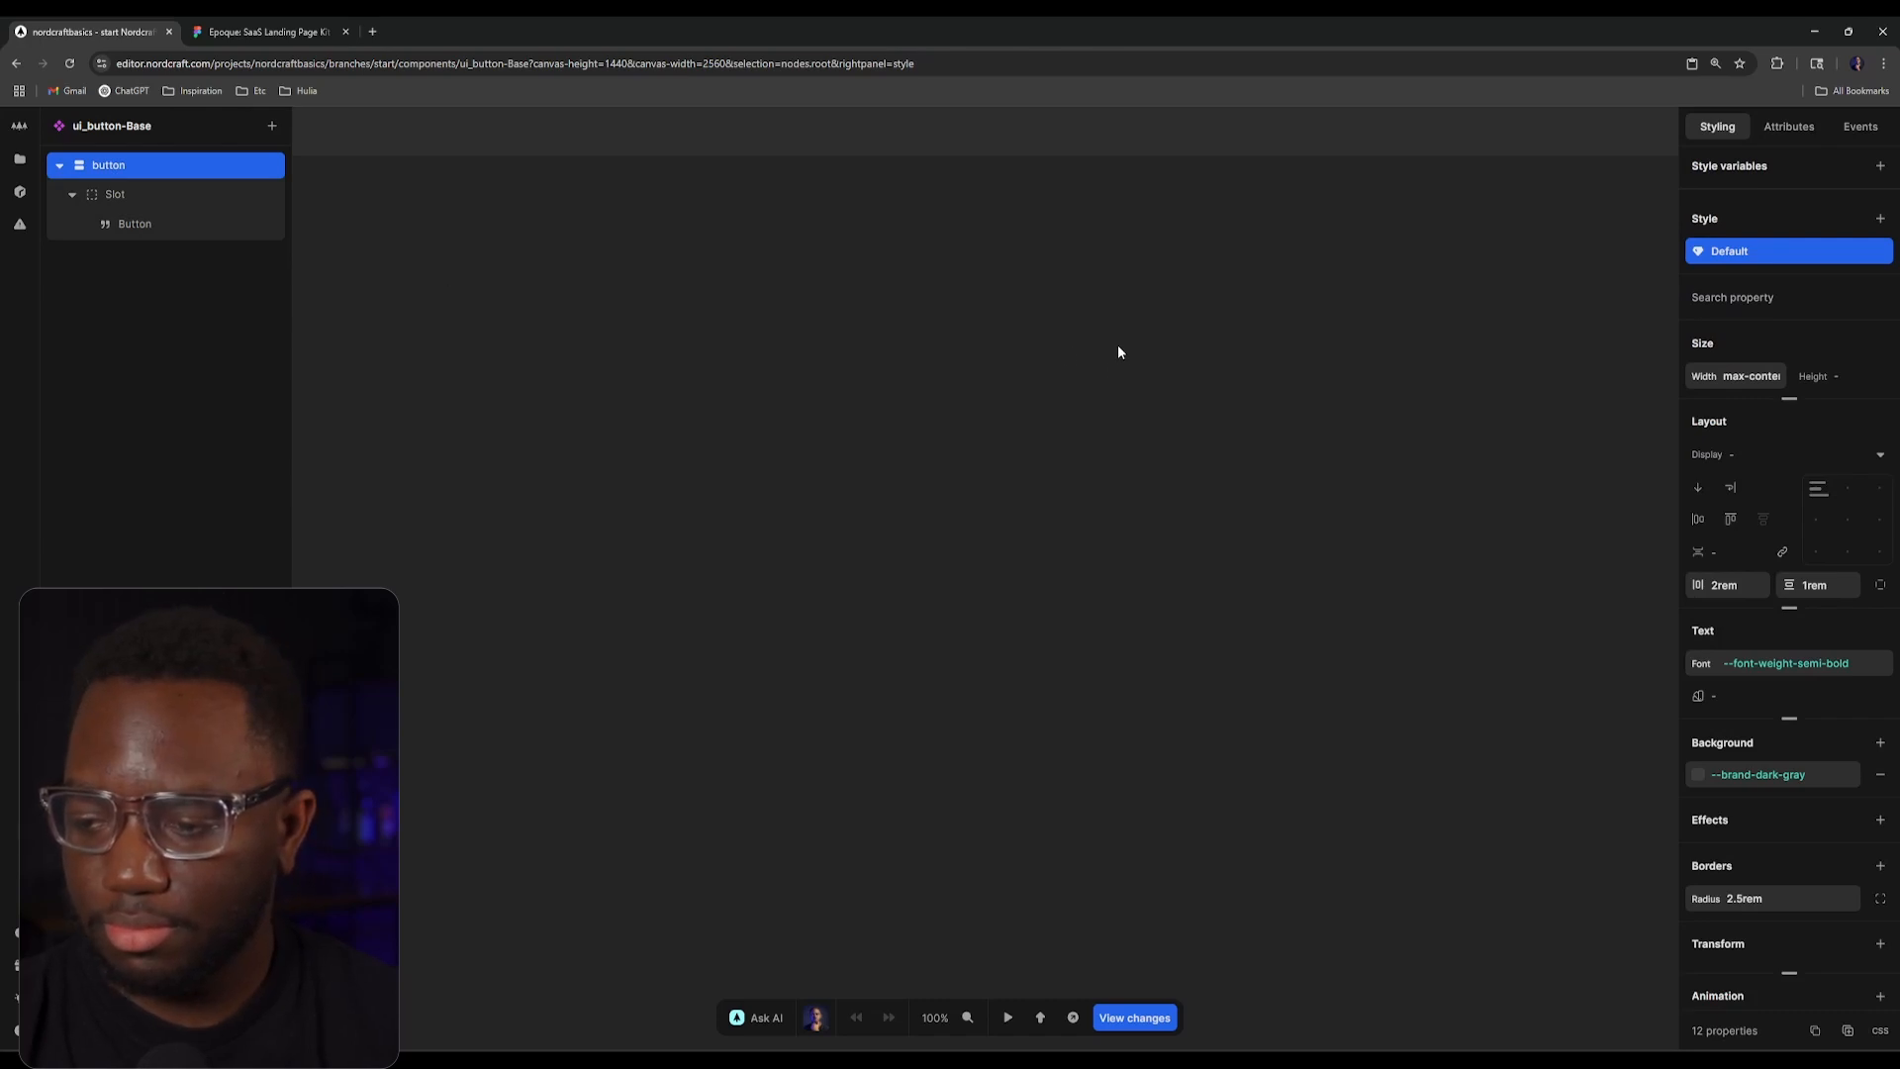
scroll(1119, 351, "down", 5)
left_click_drag(997, 418, 1035, 424)
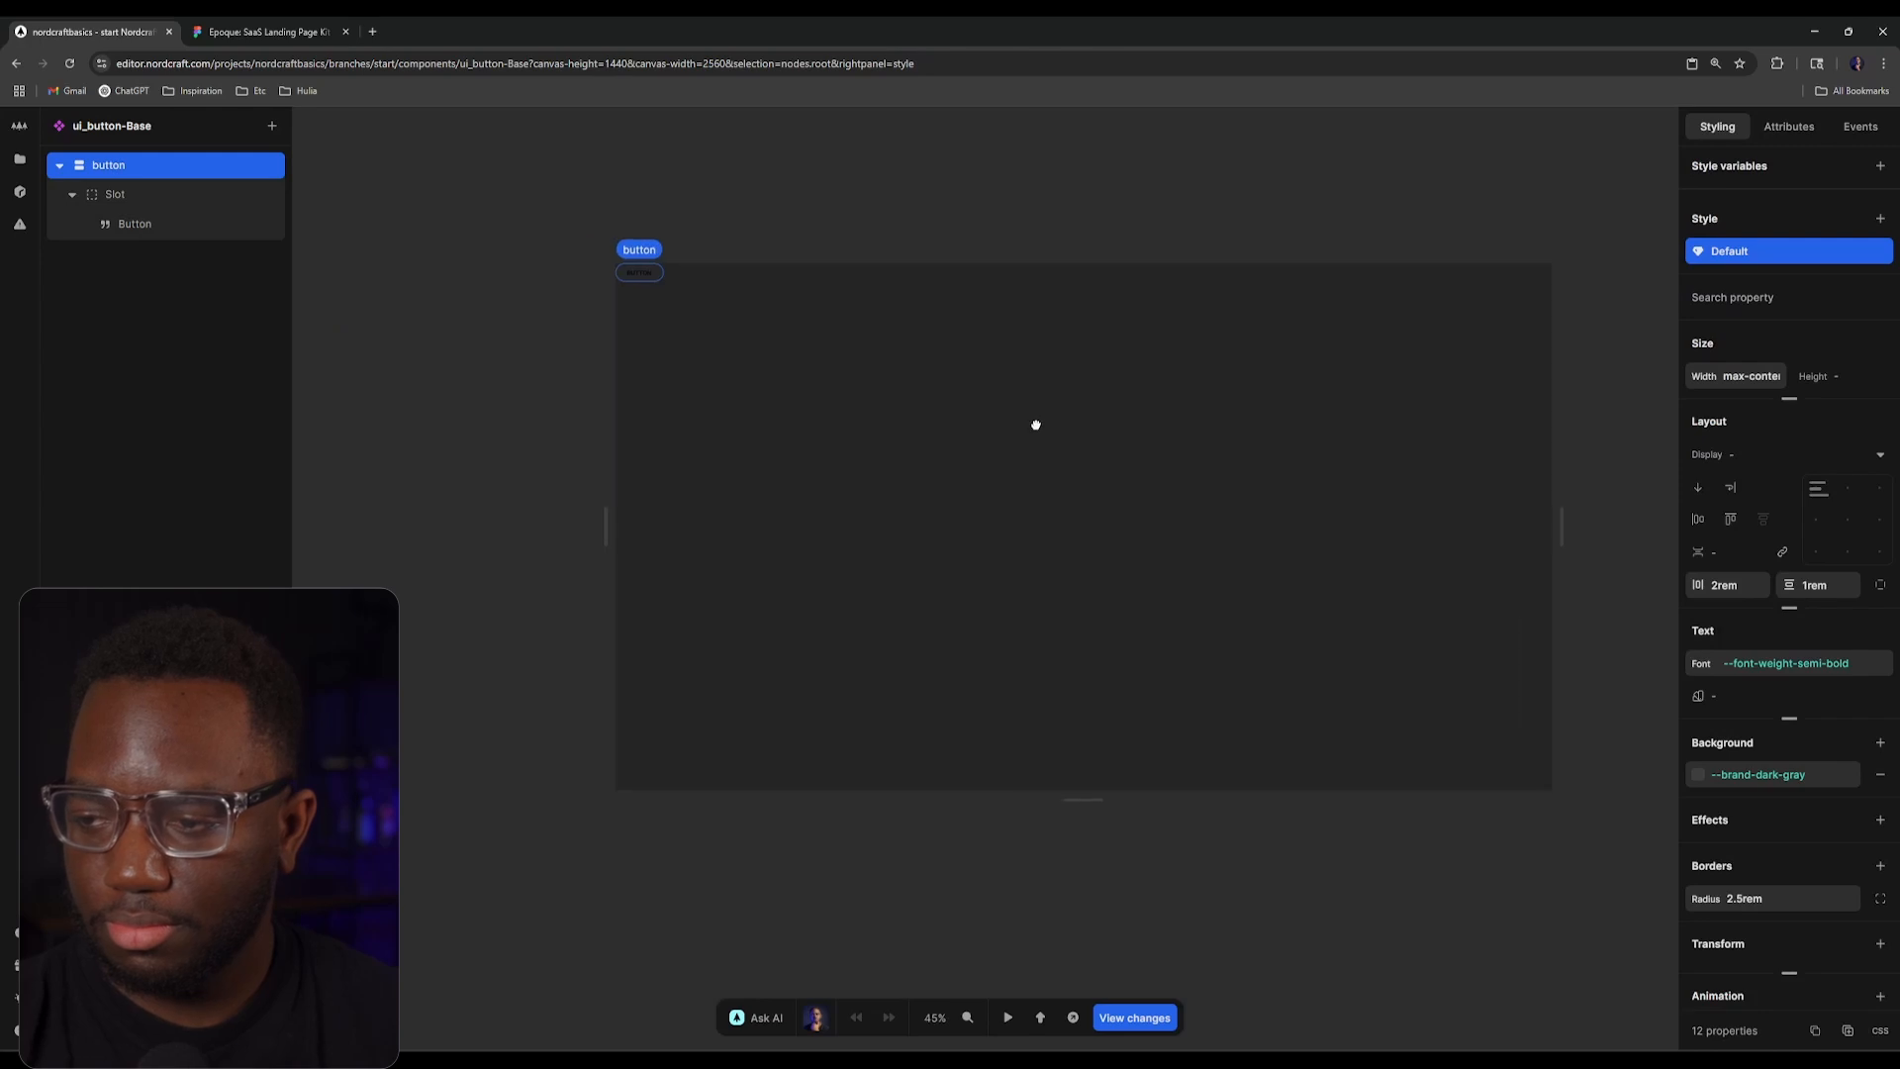
scroll(968, 420, "up", 4)
left_click_drag(907, 427, 1193, 536)
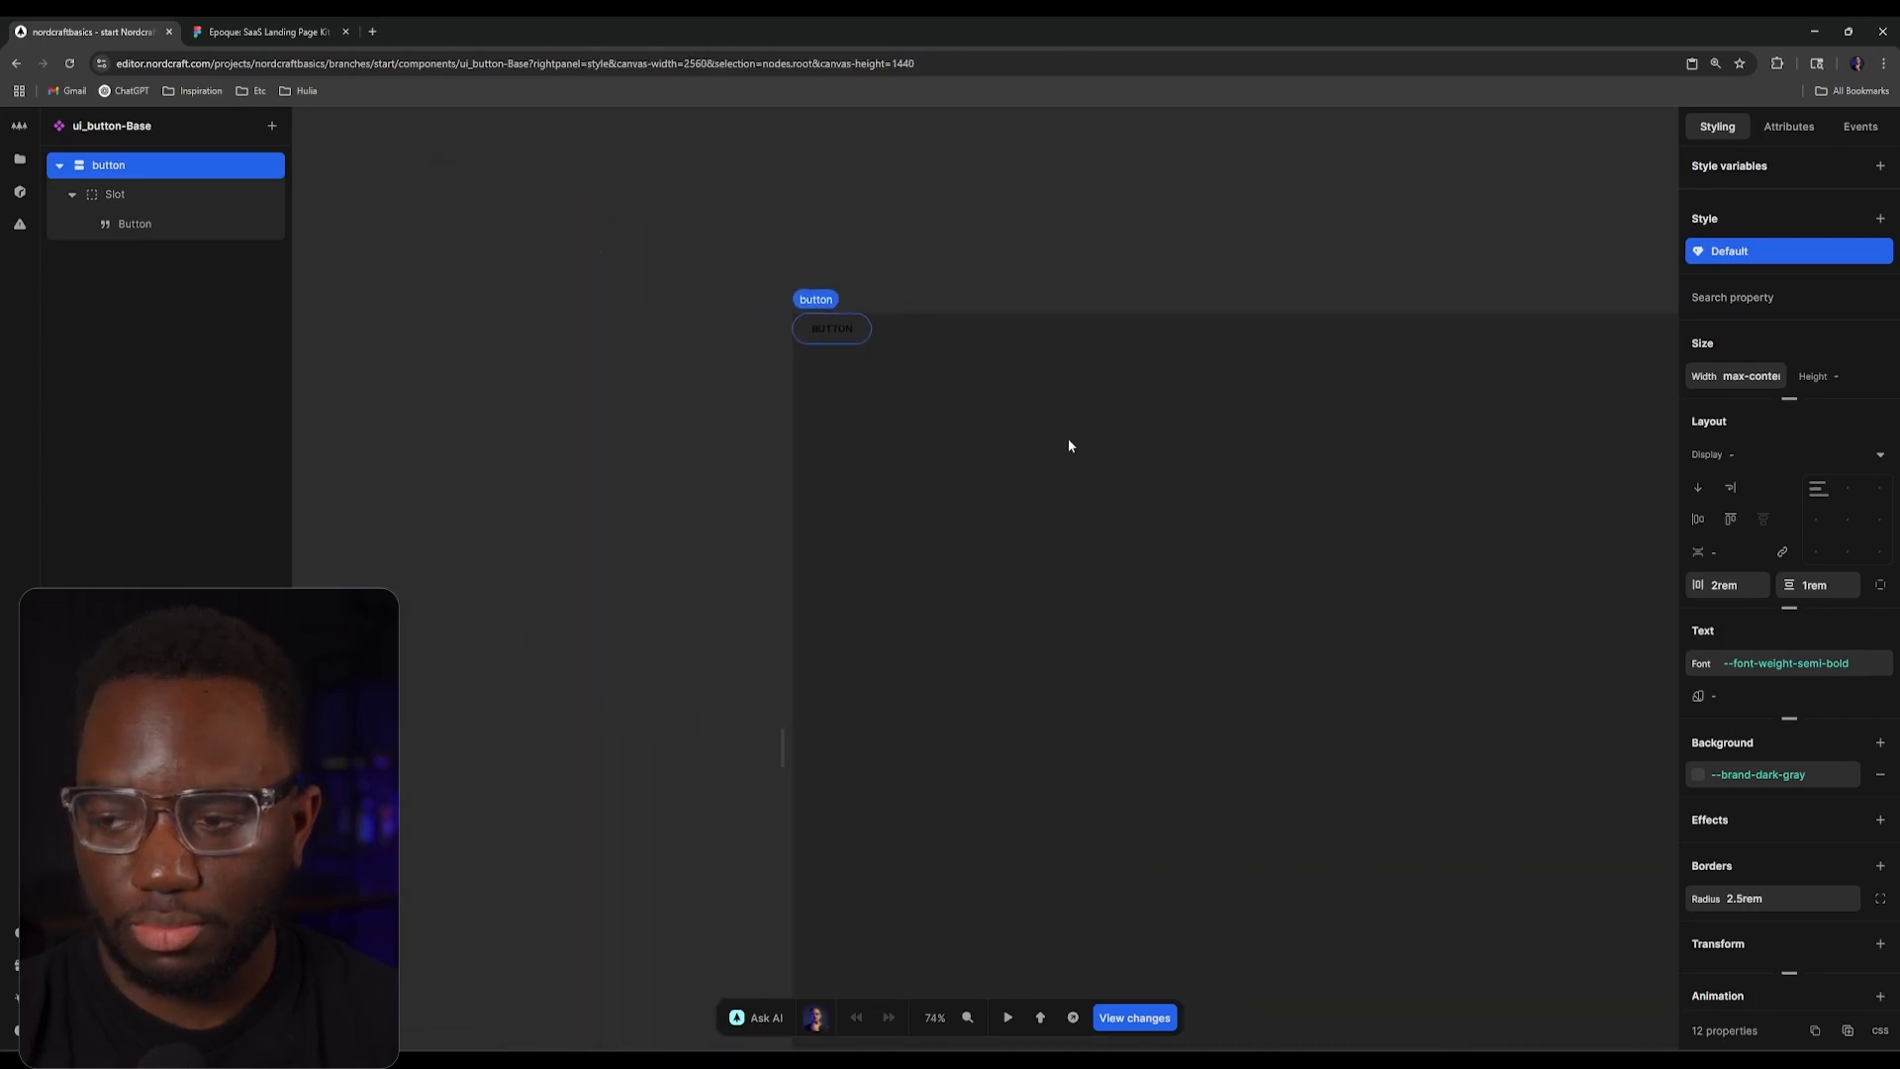
Step: Back in ui_Button, set the height of the blue arrow circle's outer div to 3rem
key("alt+Left")
left_click(148, 313)
left_click(223, 291)
scroll(628, 355, "down", 5)
left_click_drag(627, 355, 1188, 535)
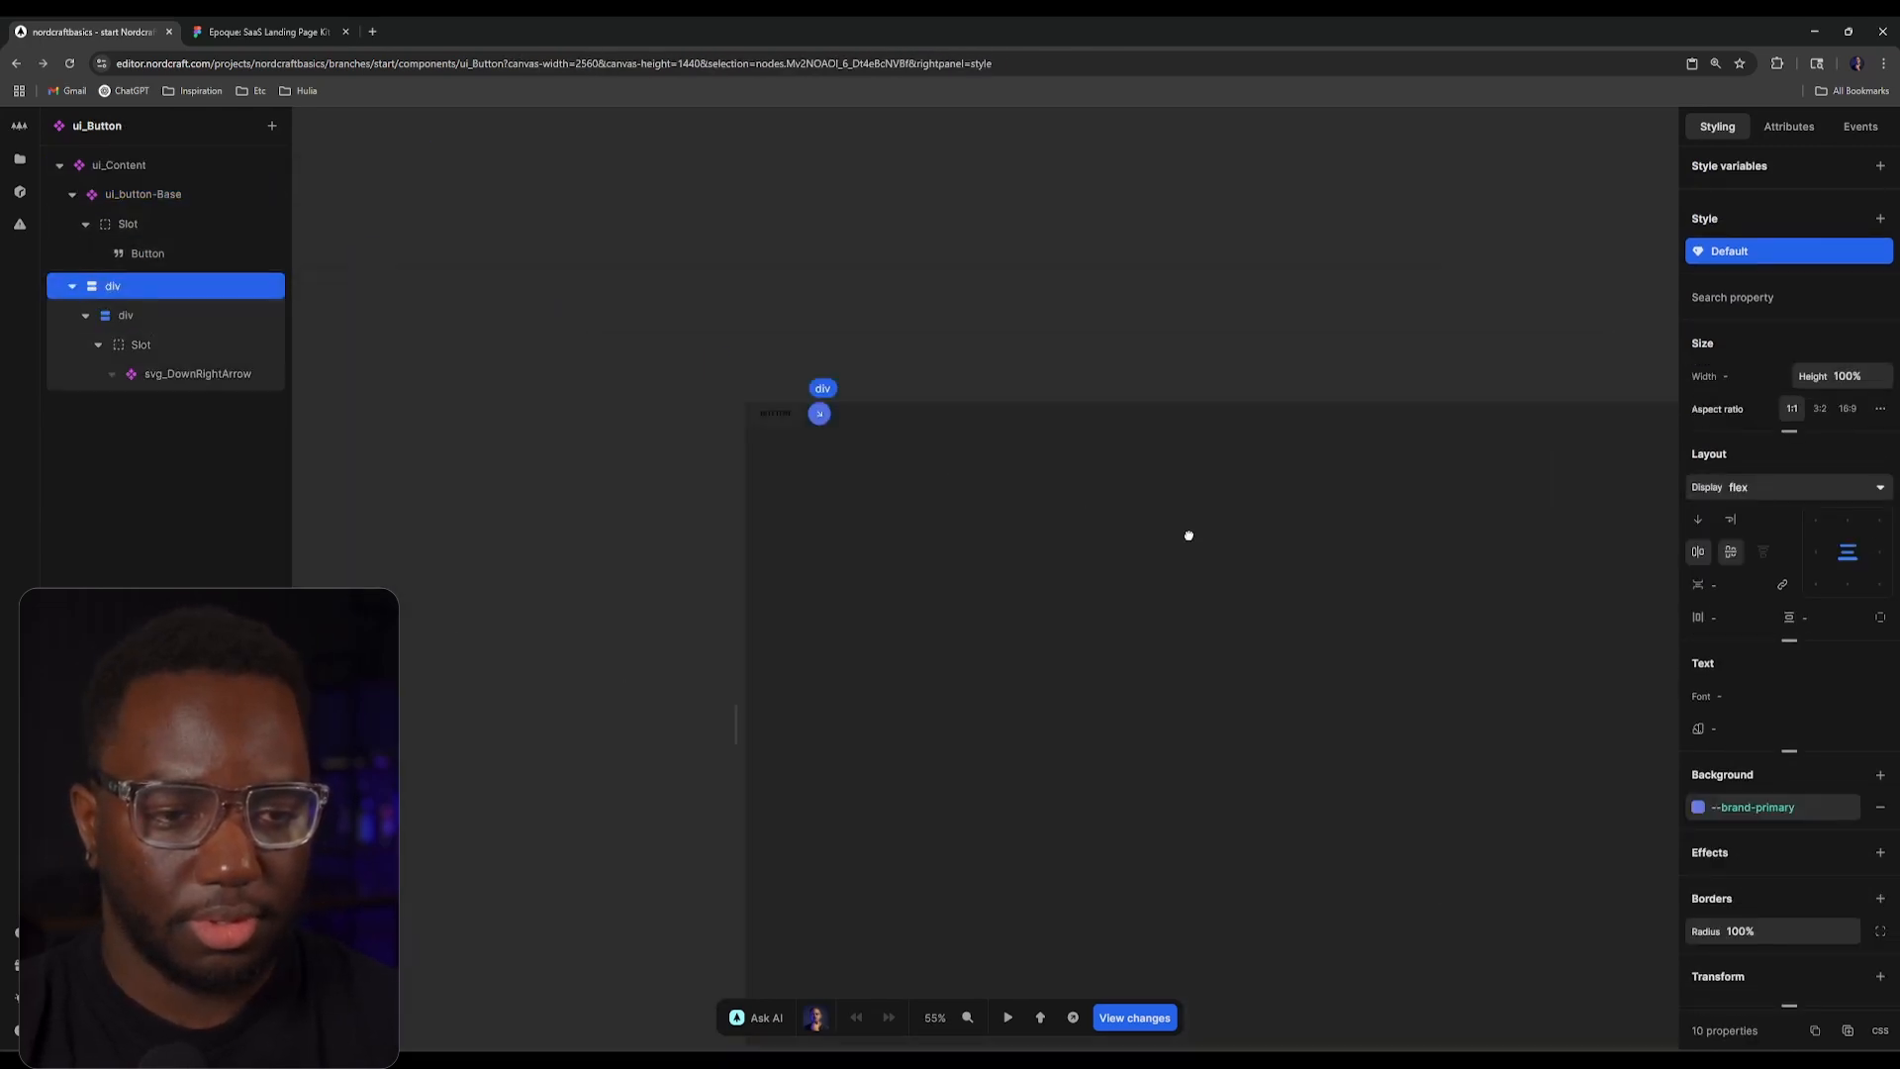
scroll(894, 438, "up", 5)
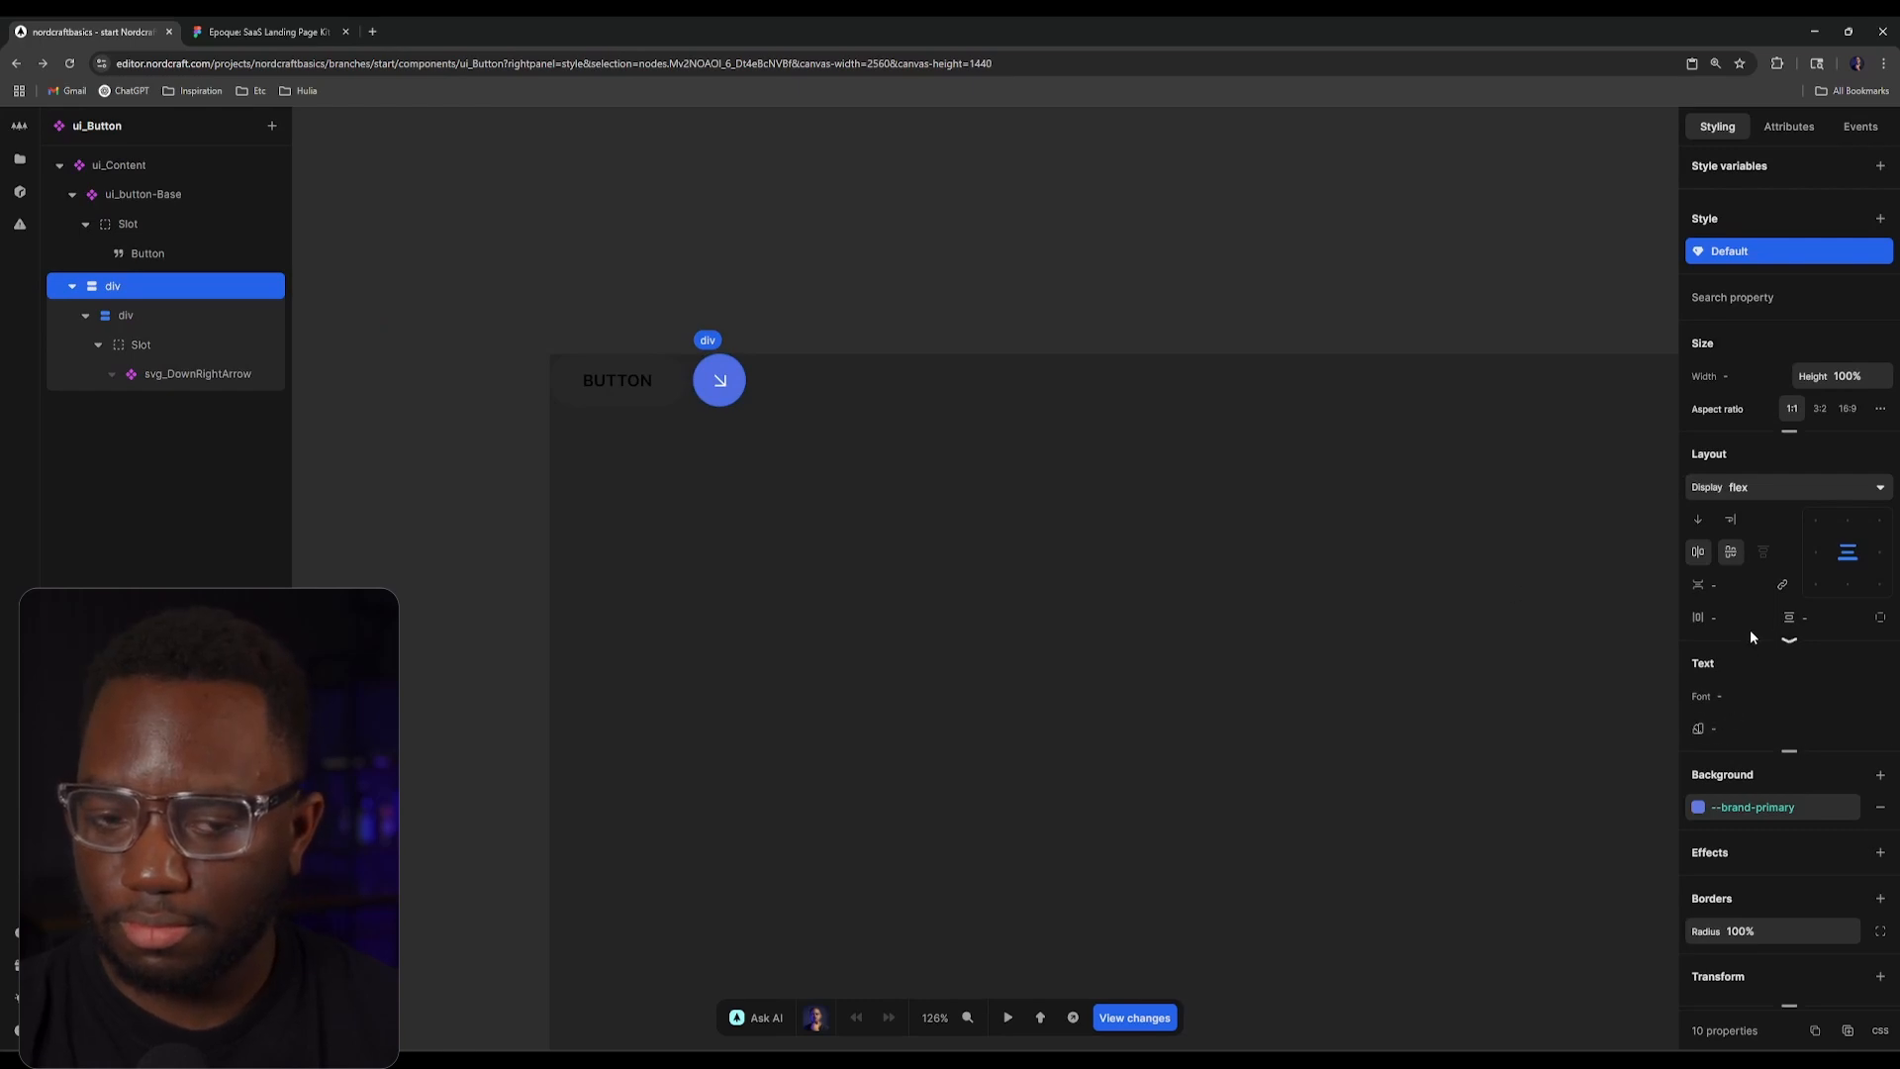
left_click(1846, 371)
type("1")
key("BackSpace")
type("2rem")
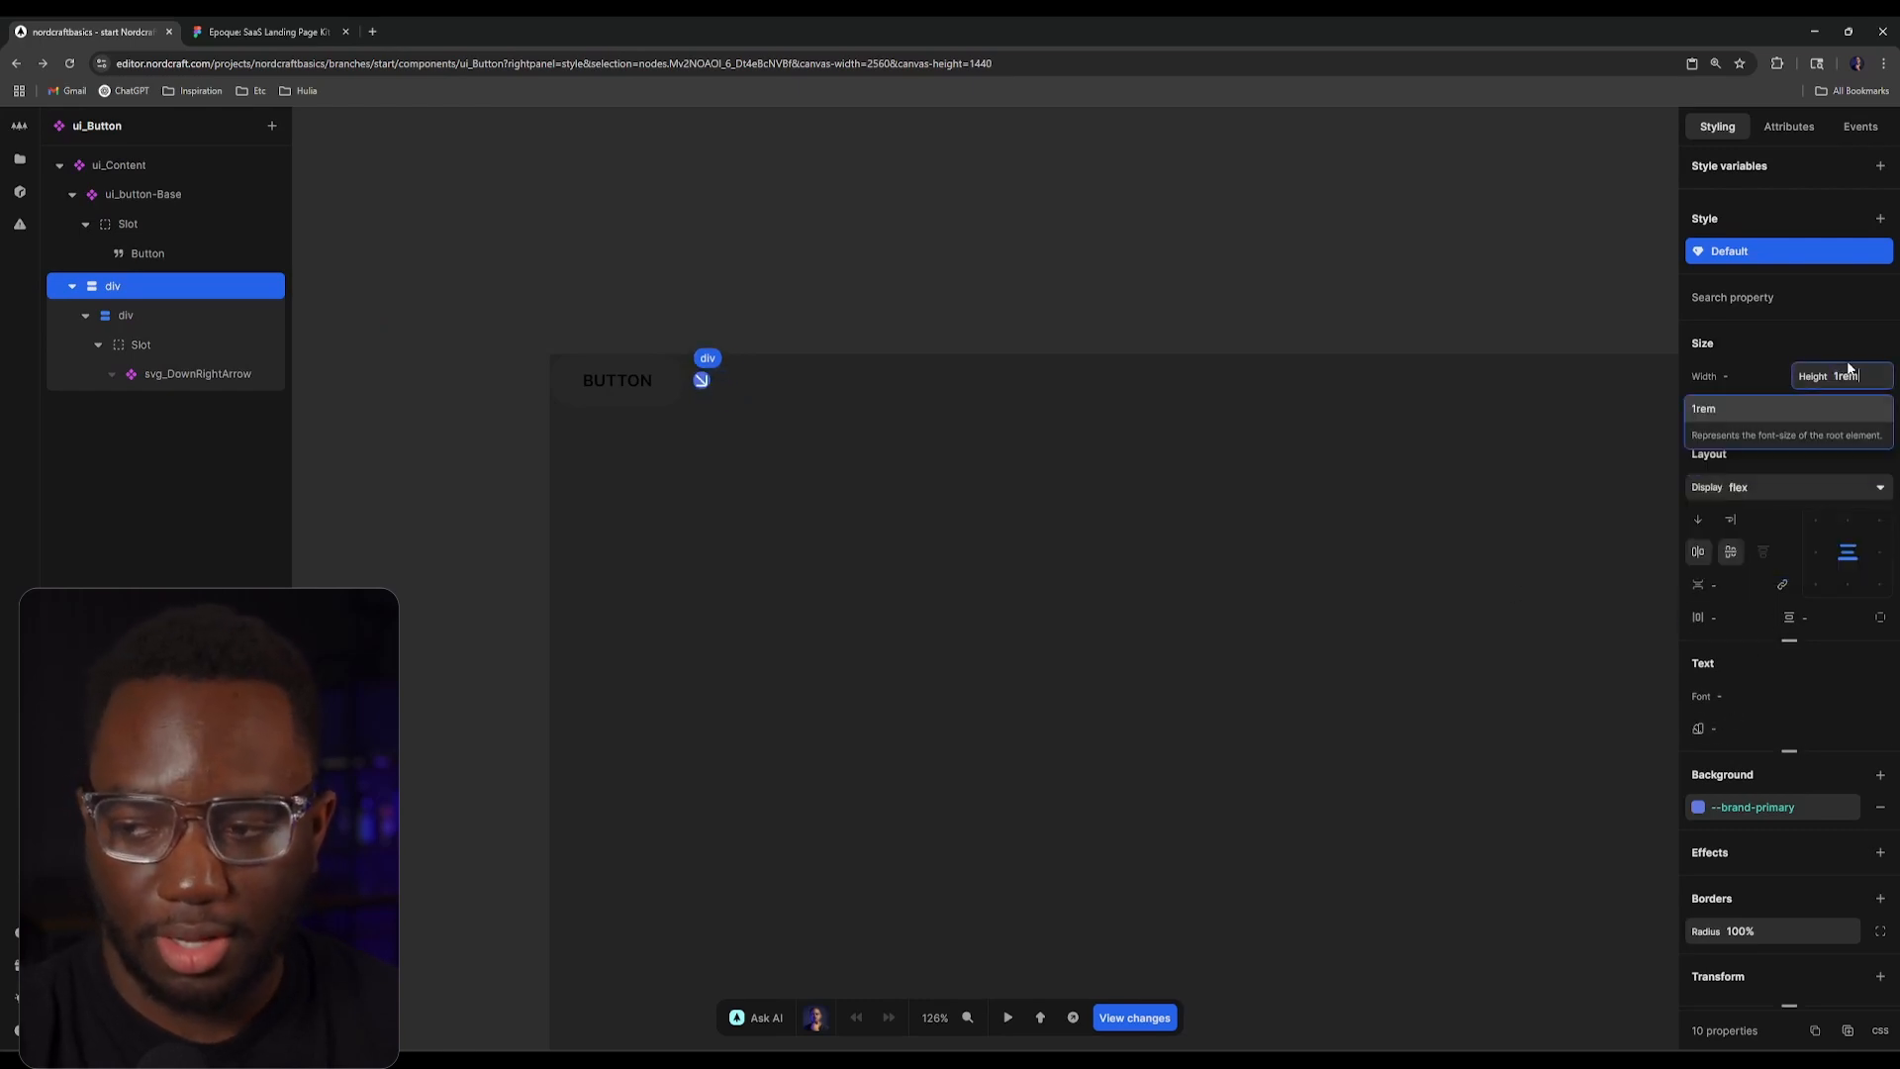
key("Return")
key("Up")
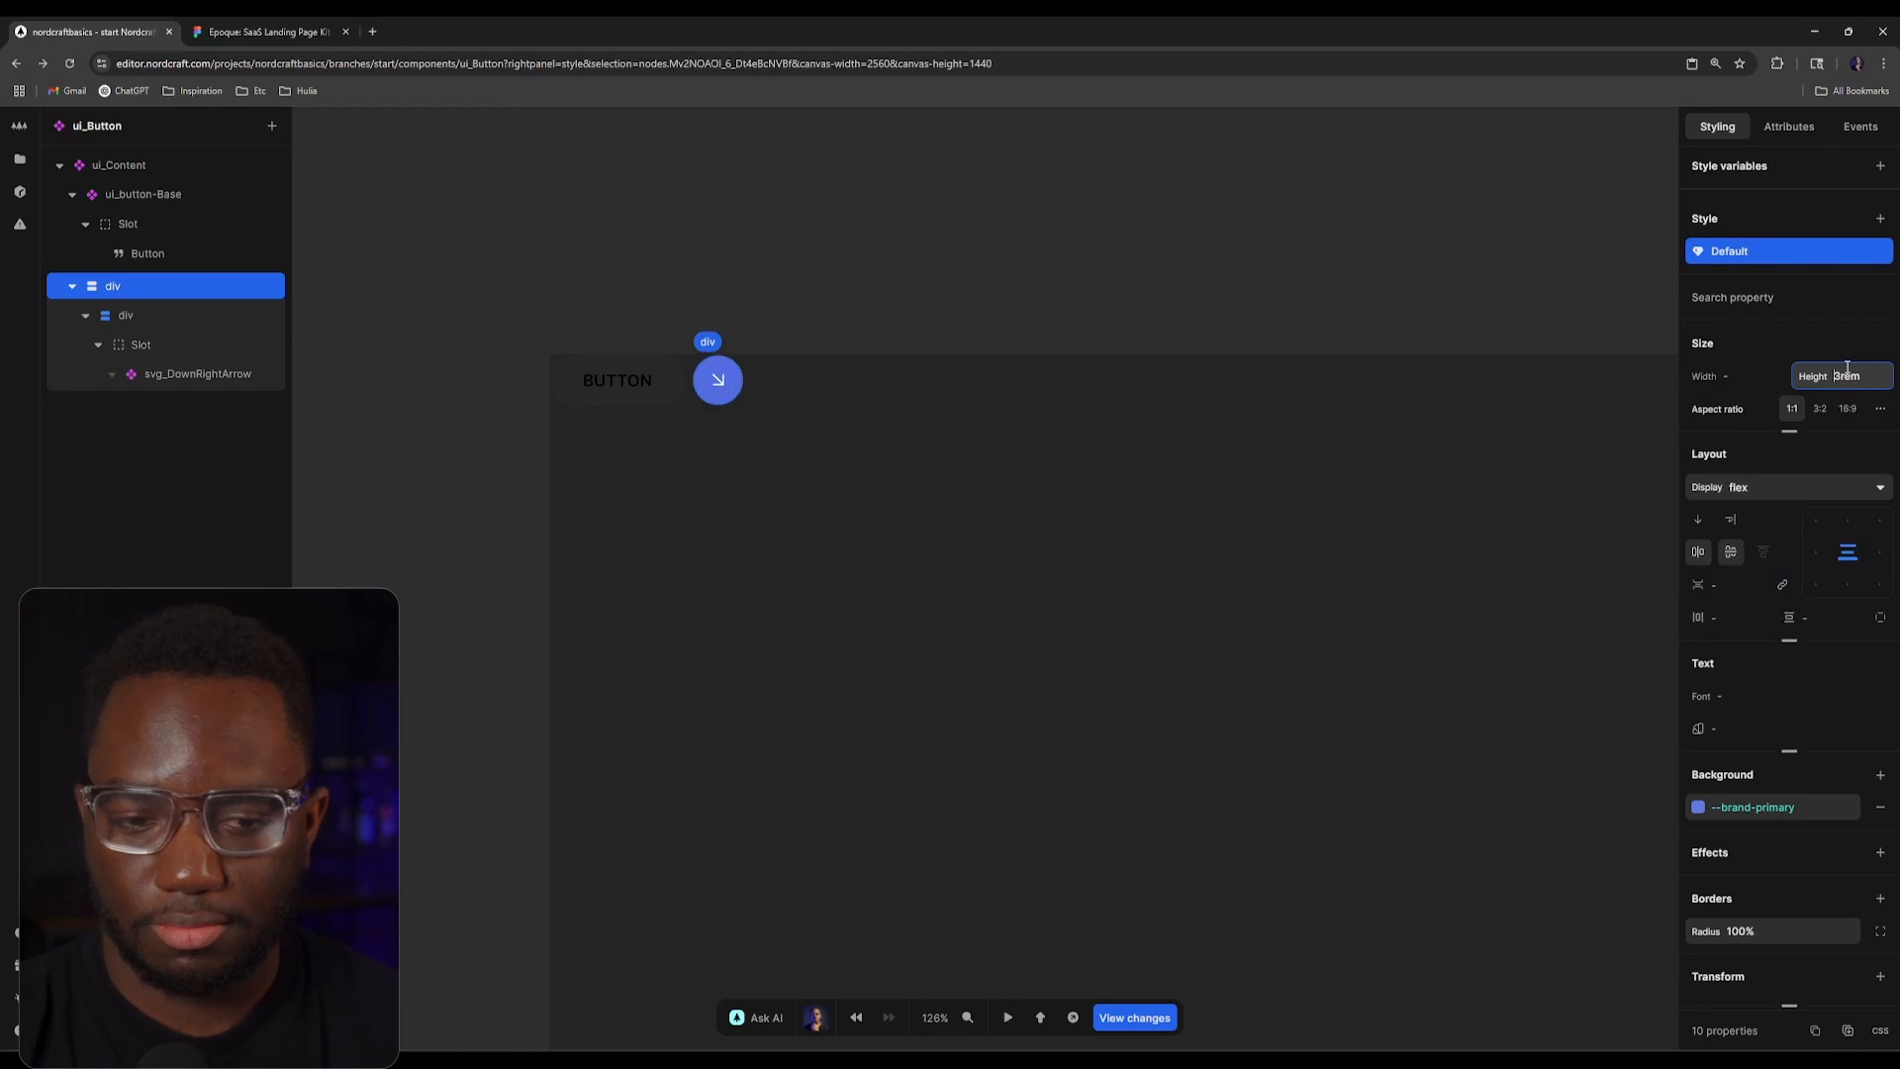
Step: Set the width of the arrow circle's outer div to 3rem
left_click(1769, 368)
type("3rem")
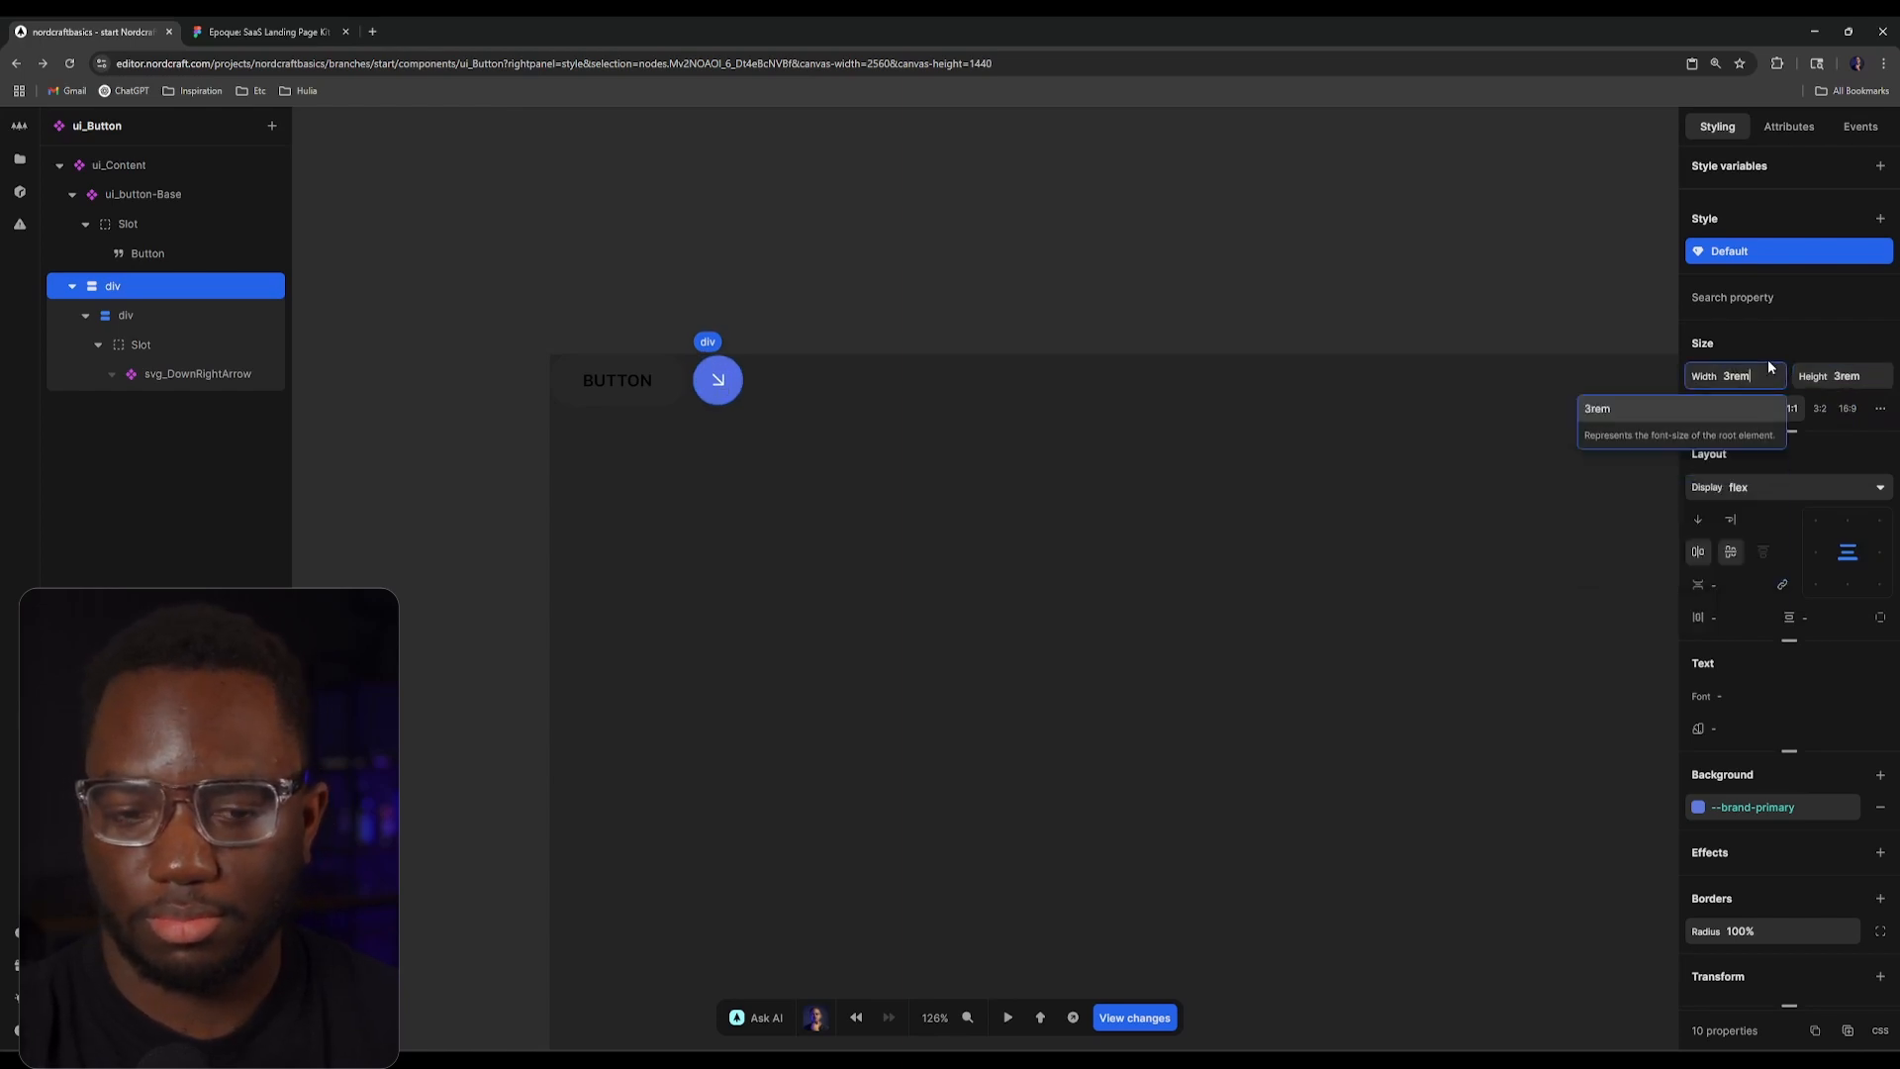
key("Return")
Step: Check the resized arrow circle in ui_Navbar and inspect the spacing in ui_Button's root ui_Content
key("alt+Left")
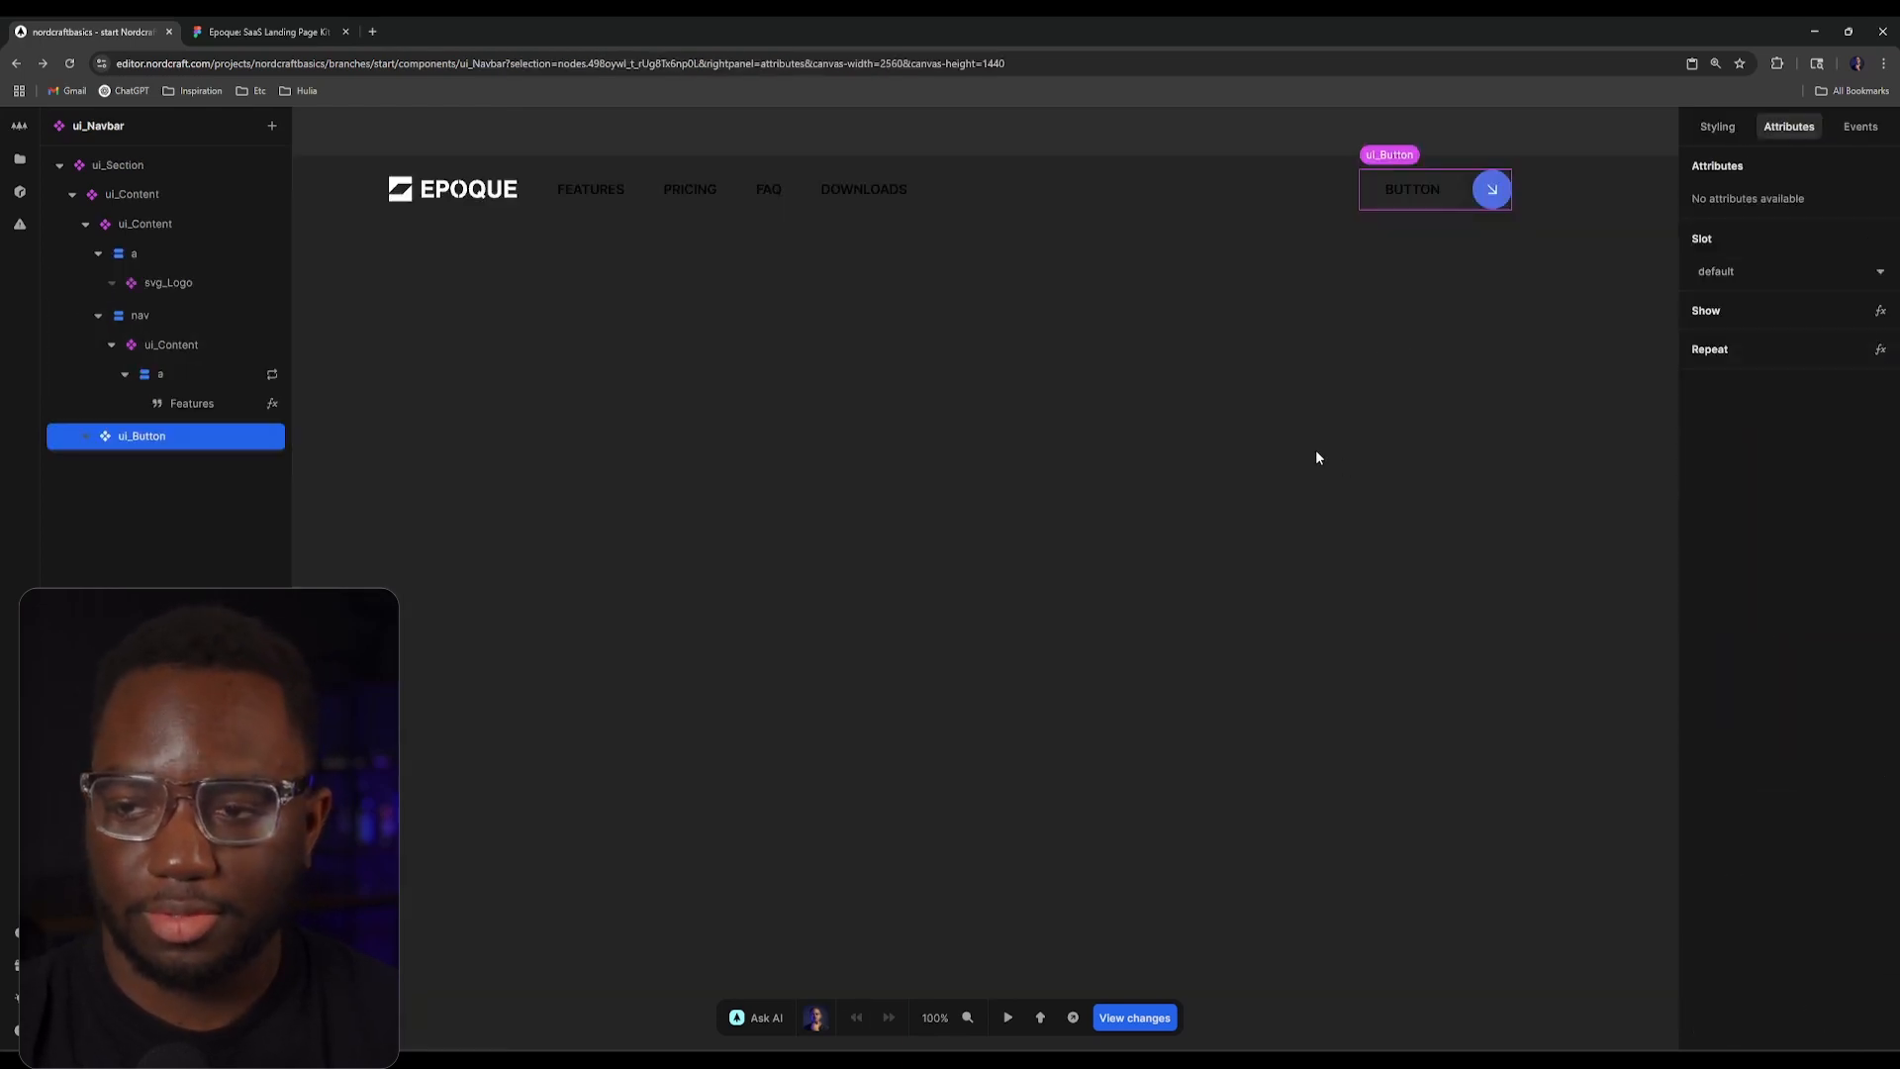
key("alt+Right")
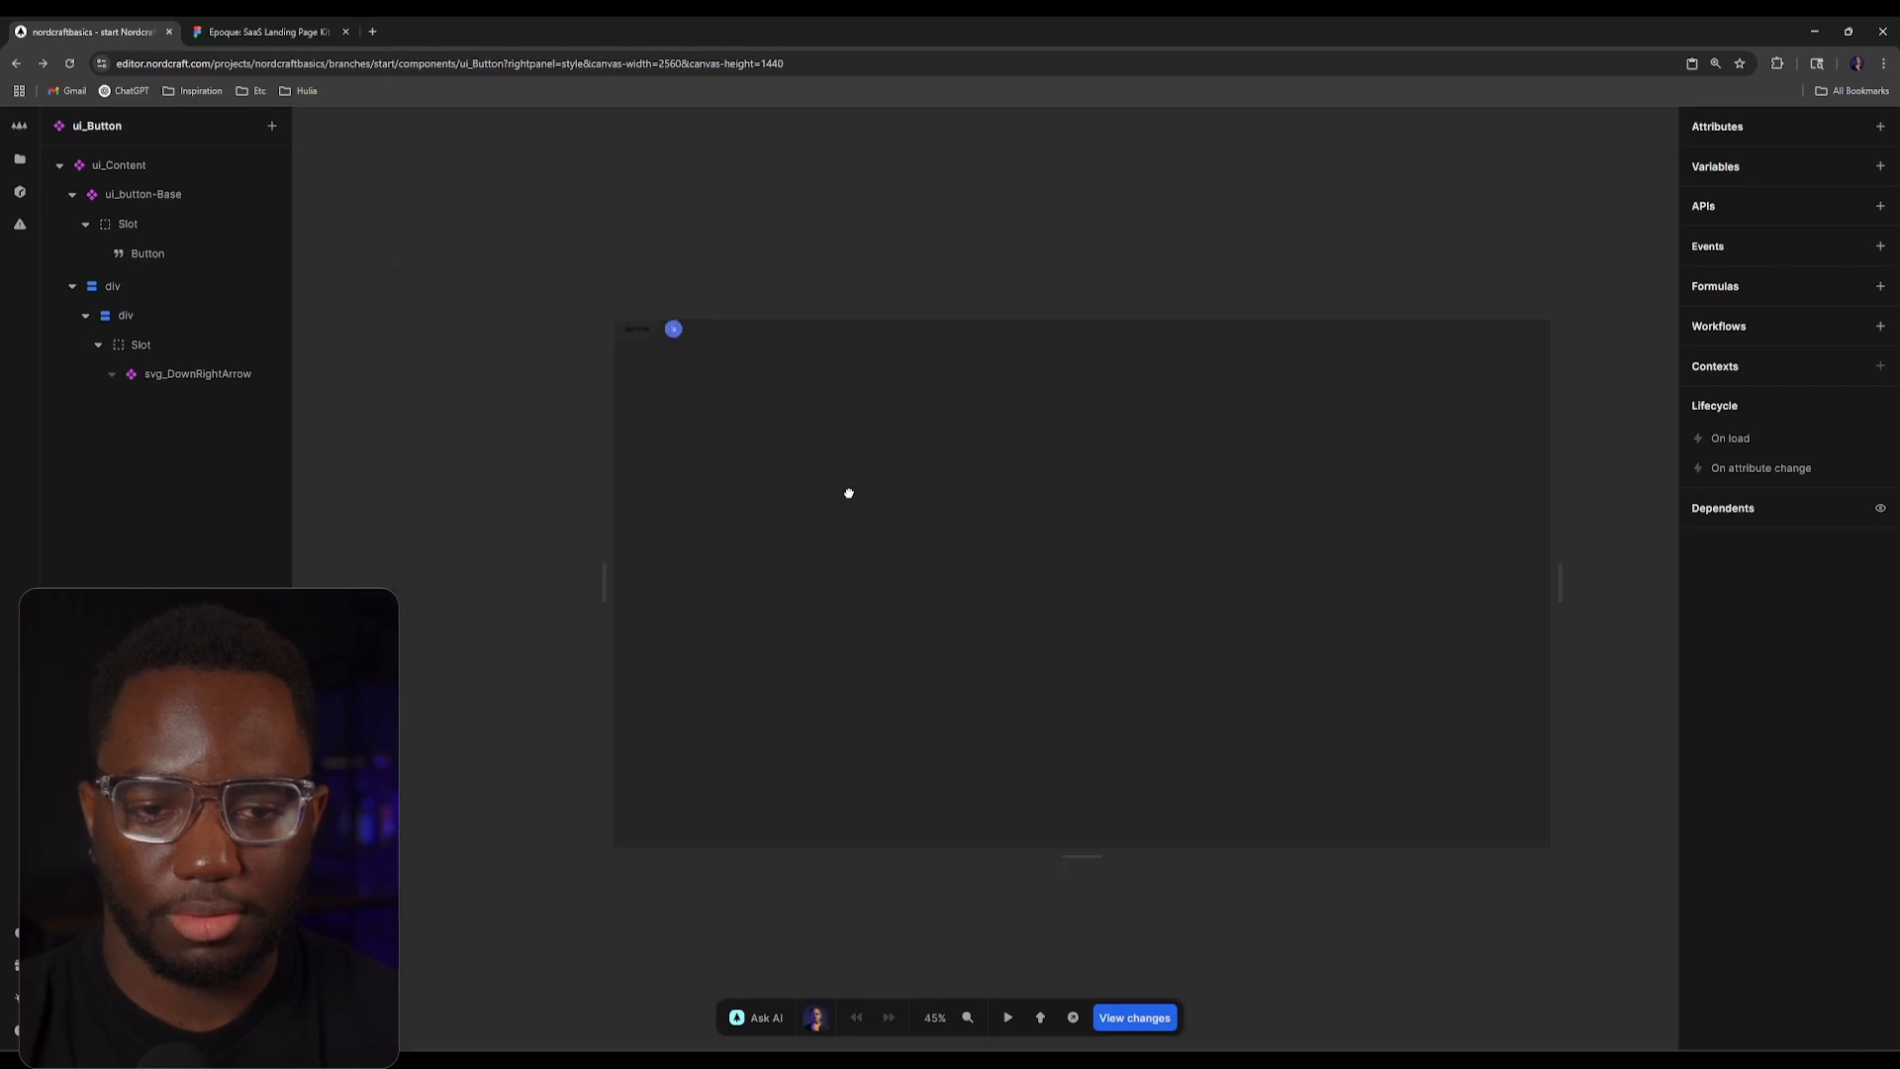
scroll(843, 447, "up", 5)
left_click_drag(950, 487, 892, 564)
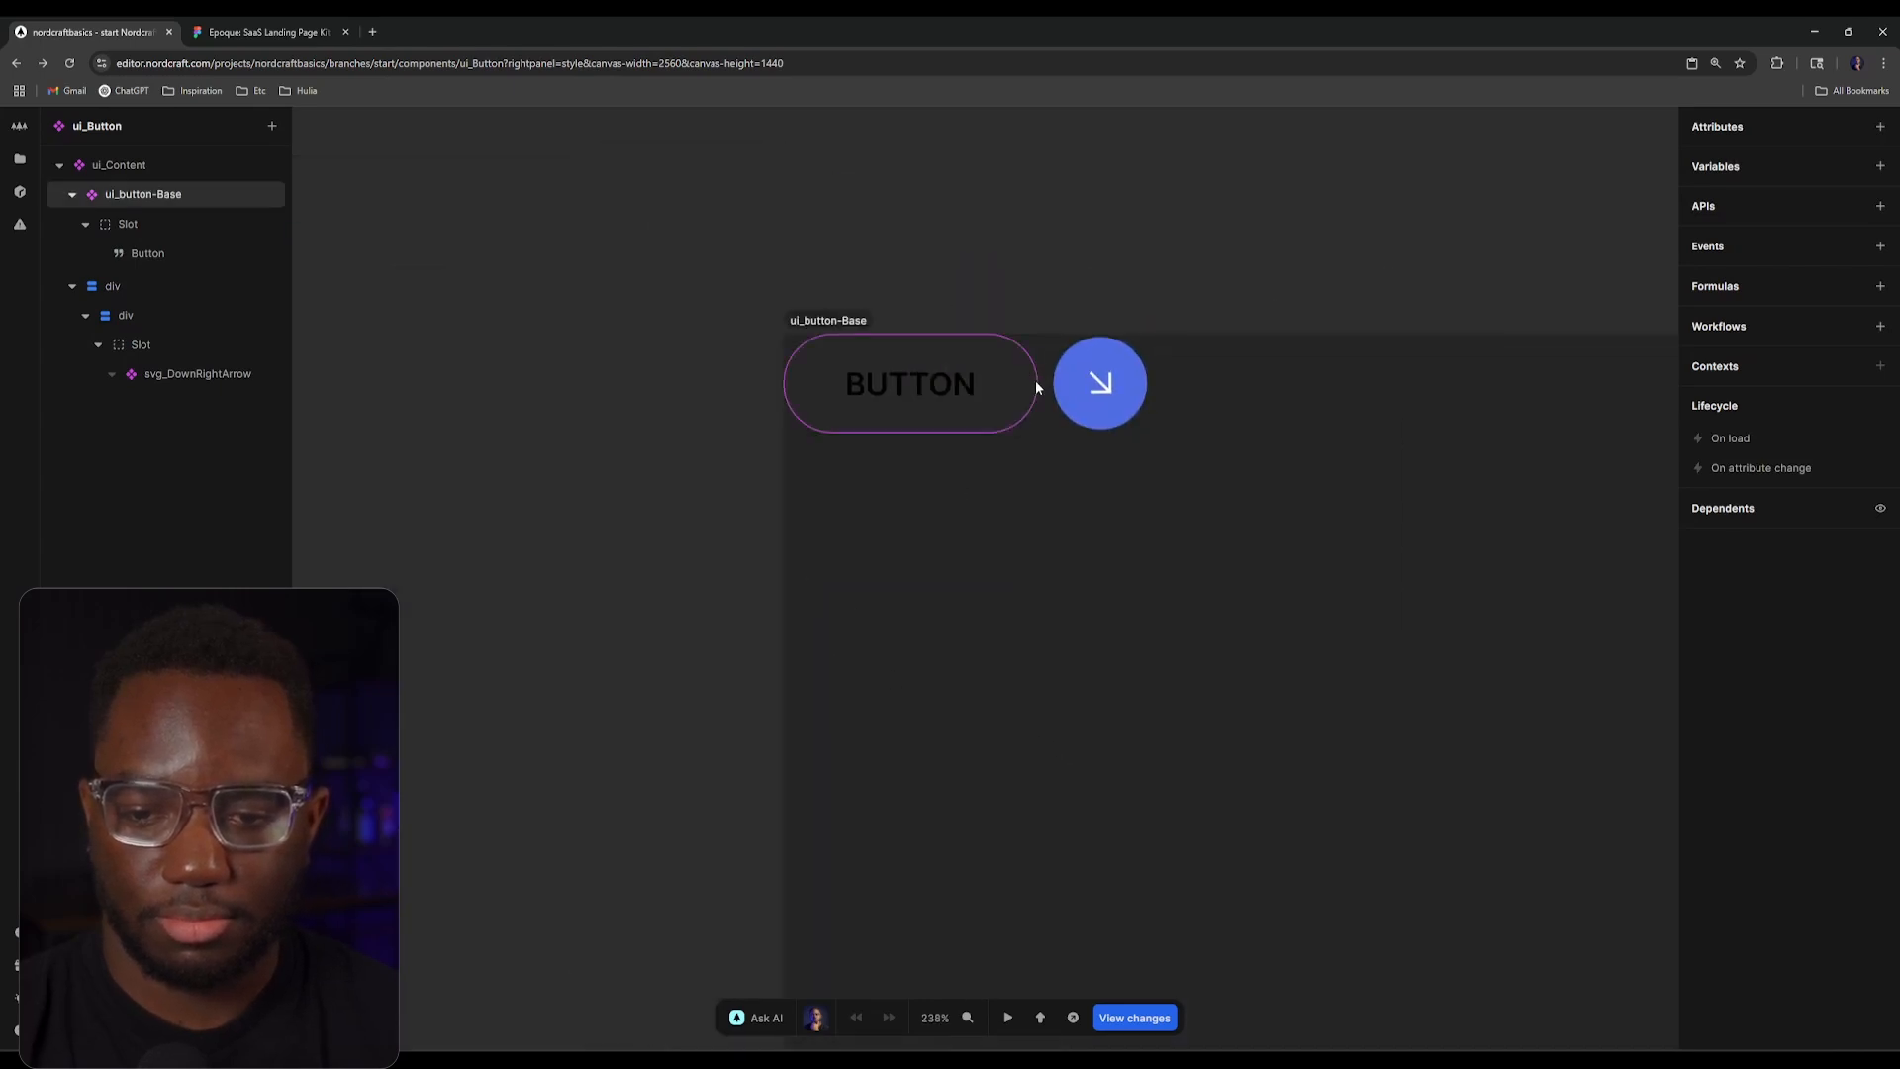
left_click(1045, 387)
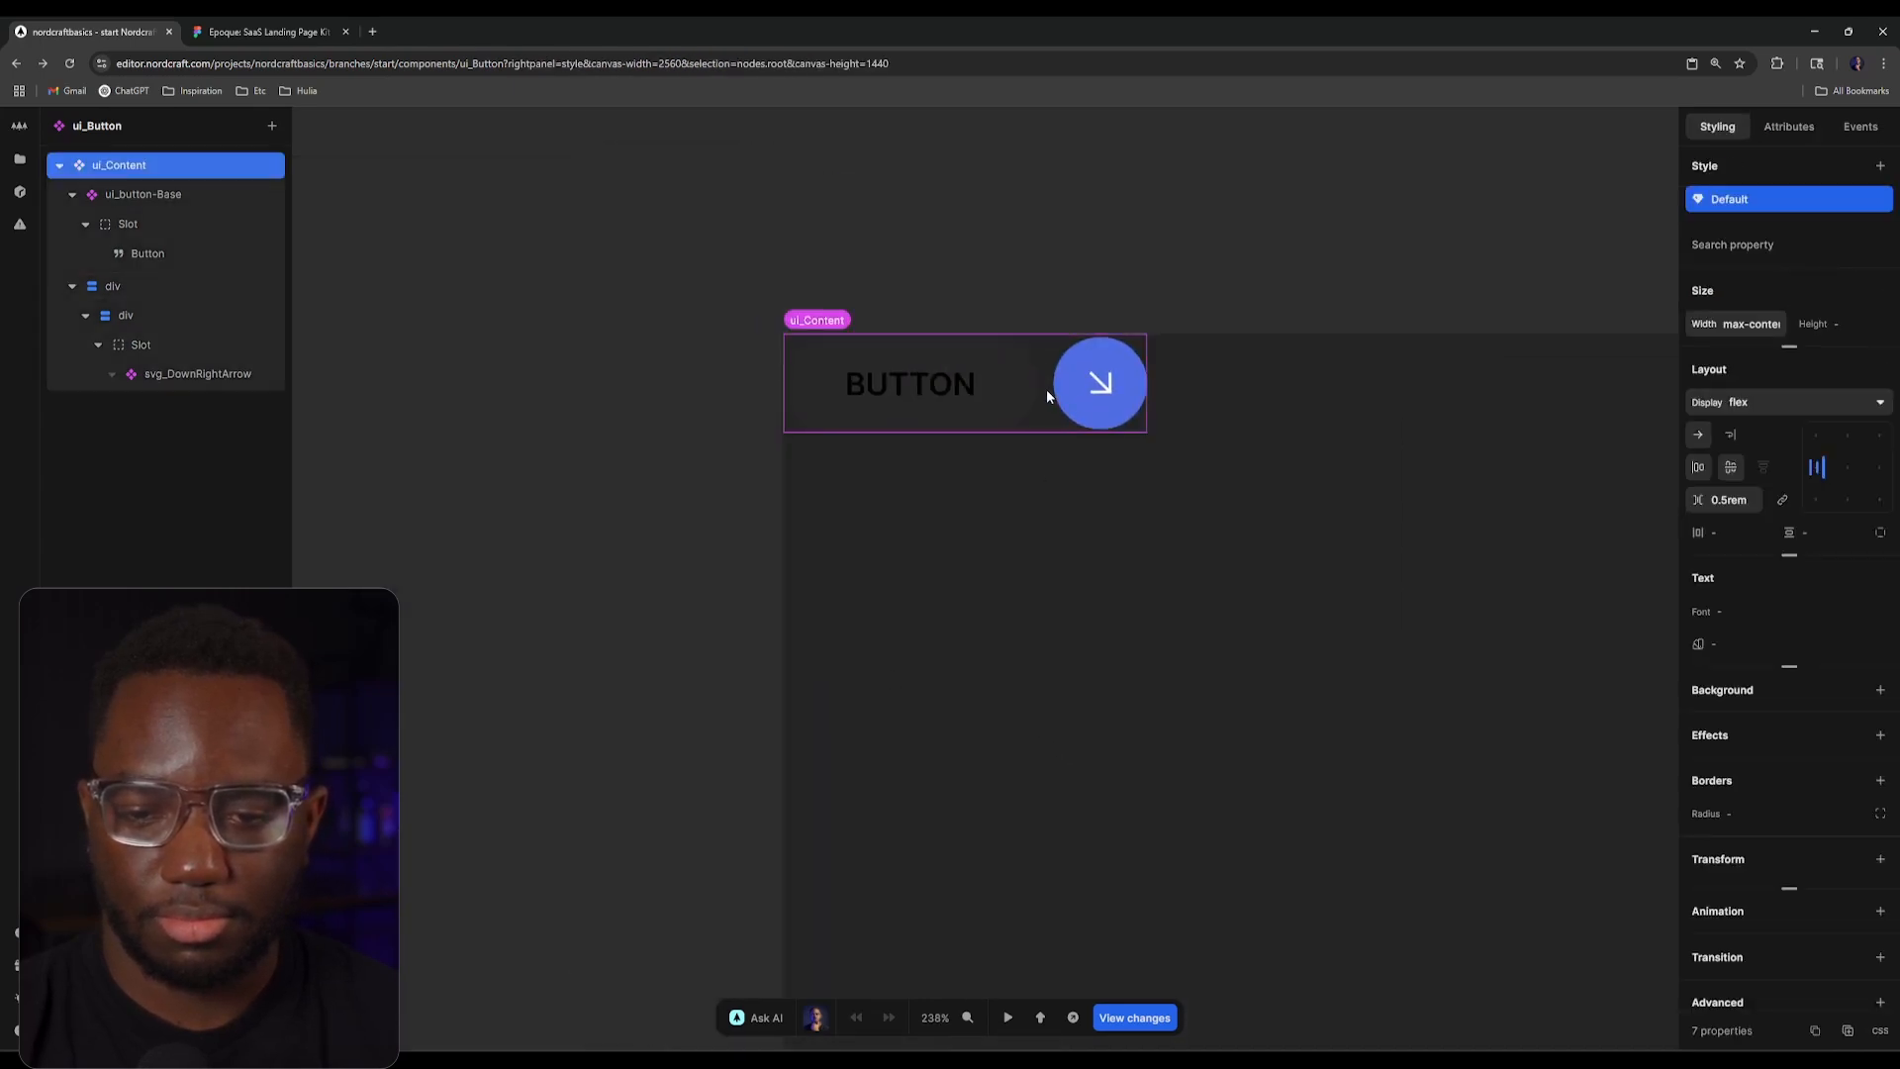
key("alt+Left")
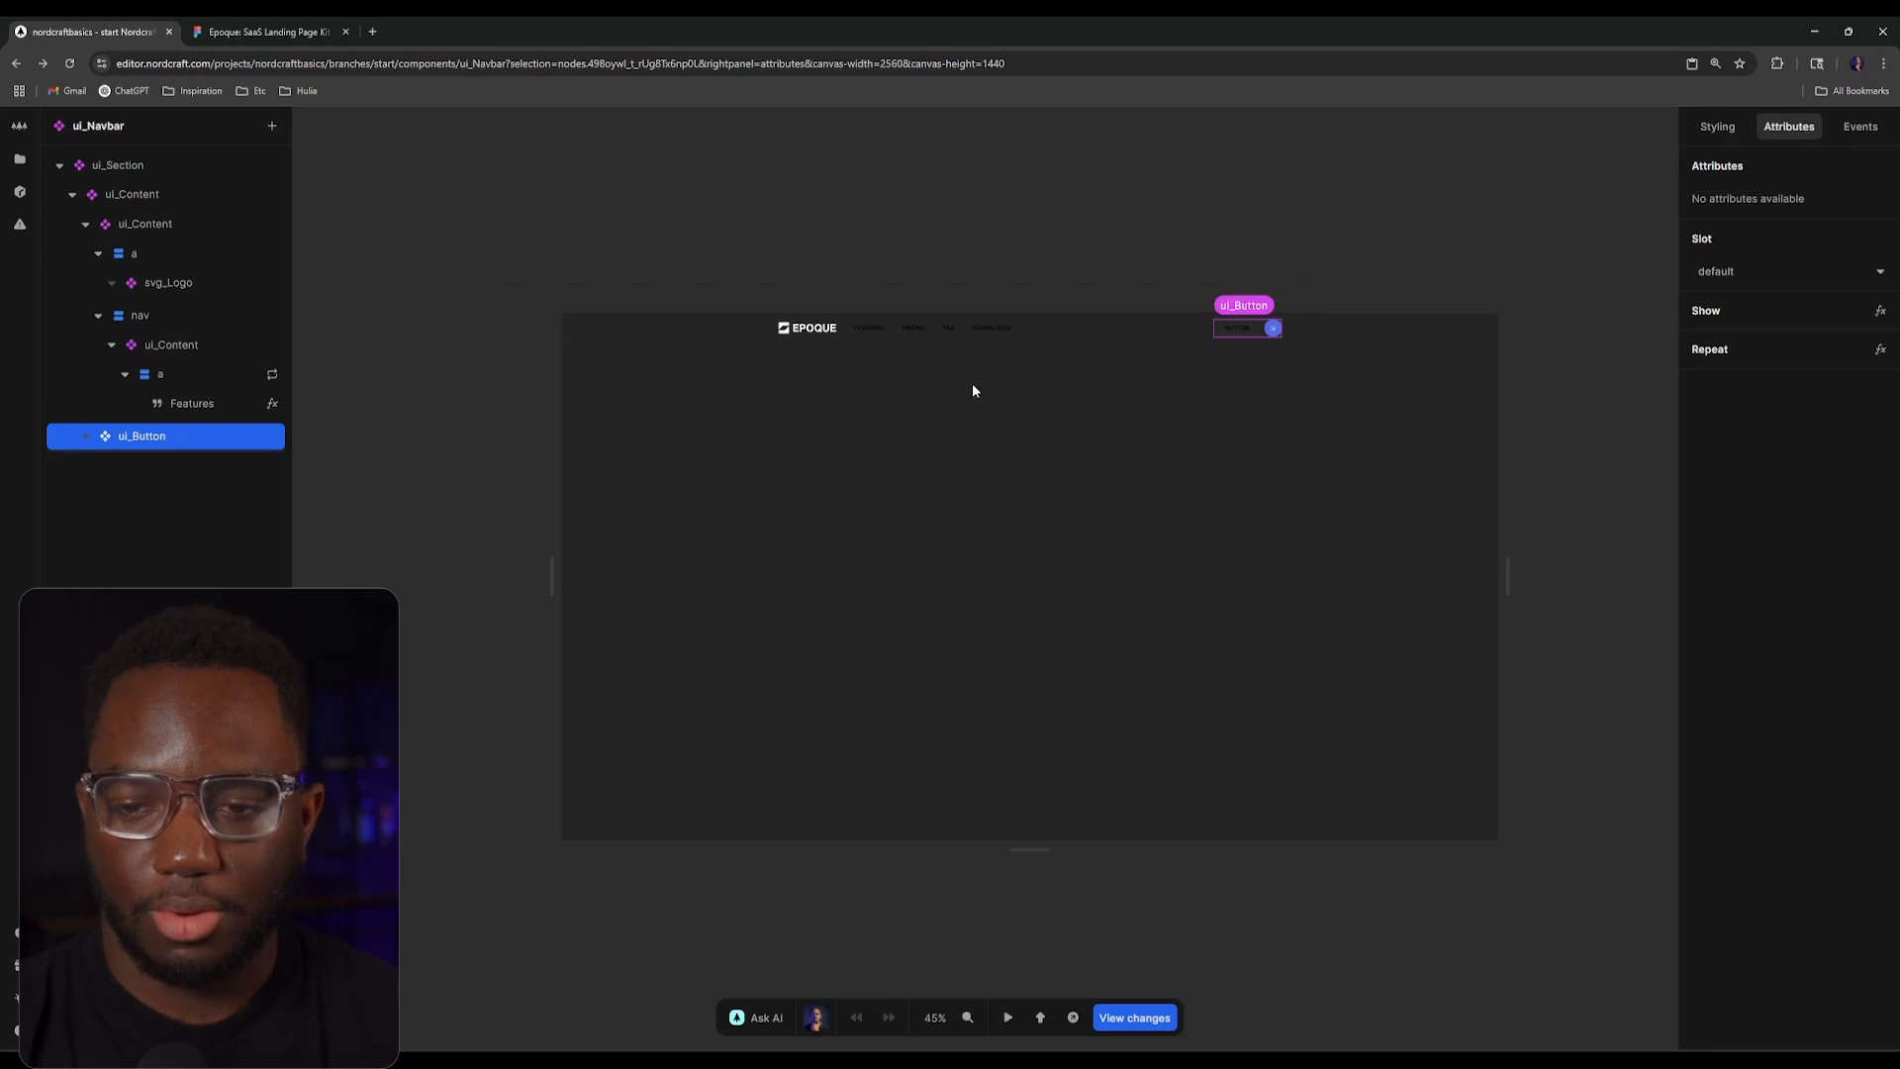
Step: Open the site's live preview and compare its navbar with the Figma landing page design
left_click(205, 25)
left_click(91, 26)
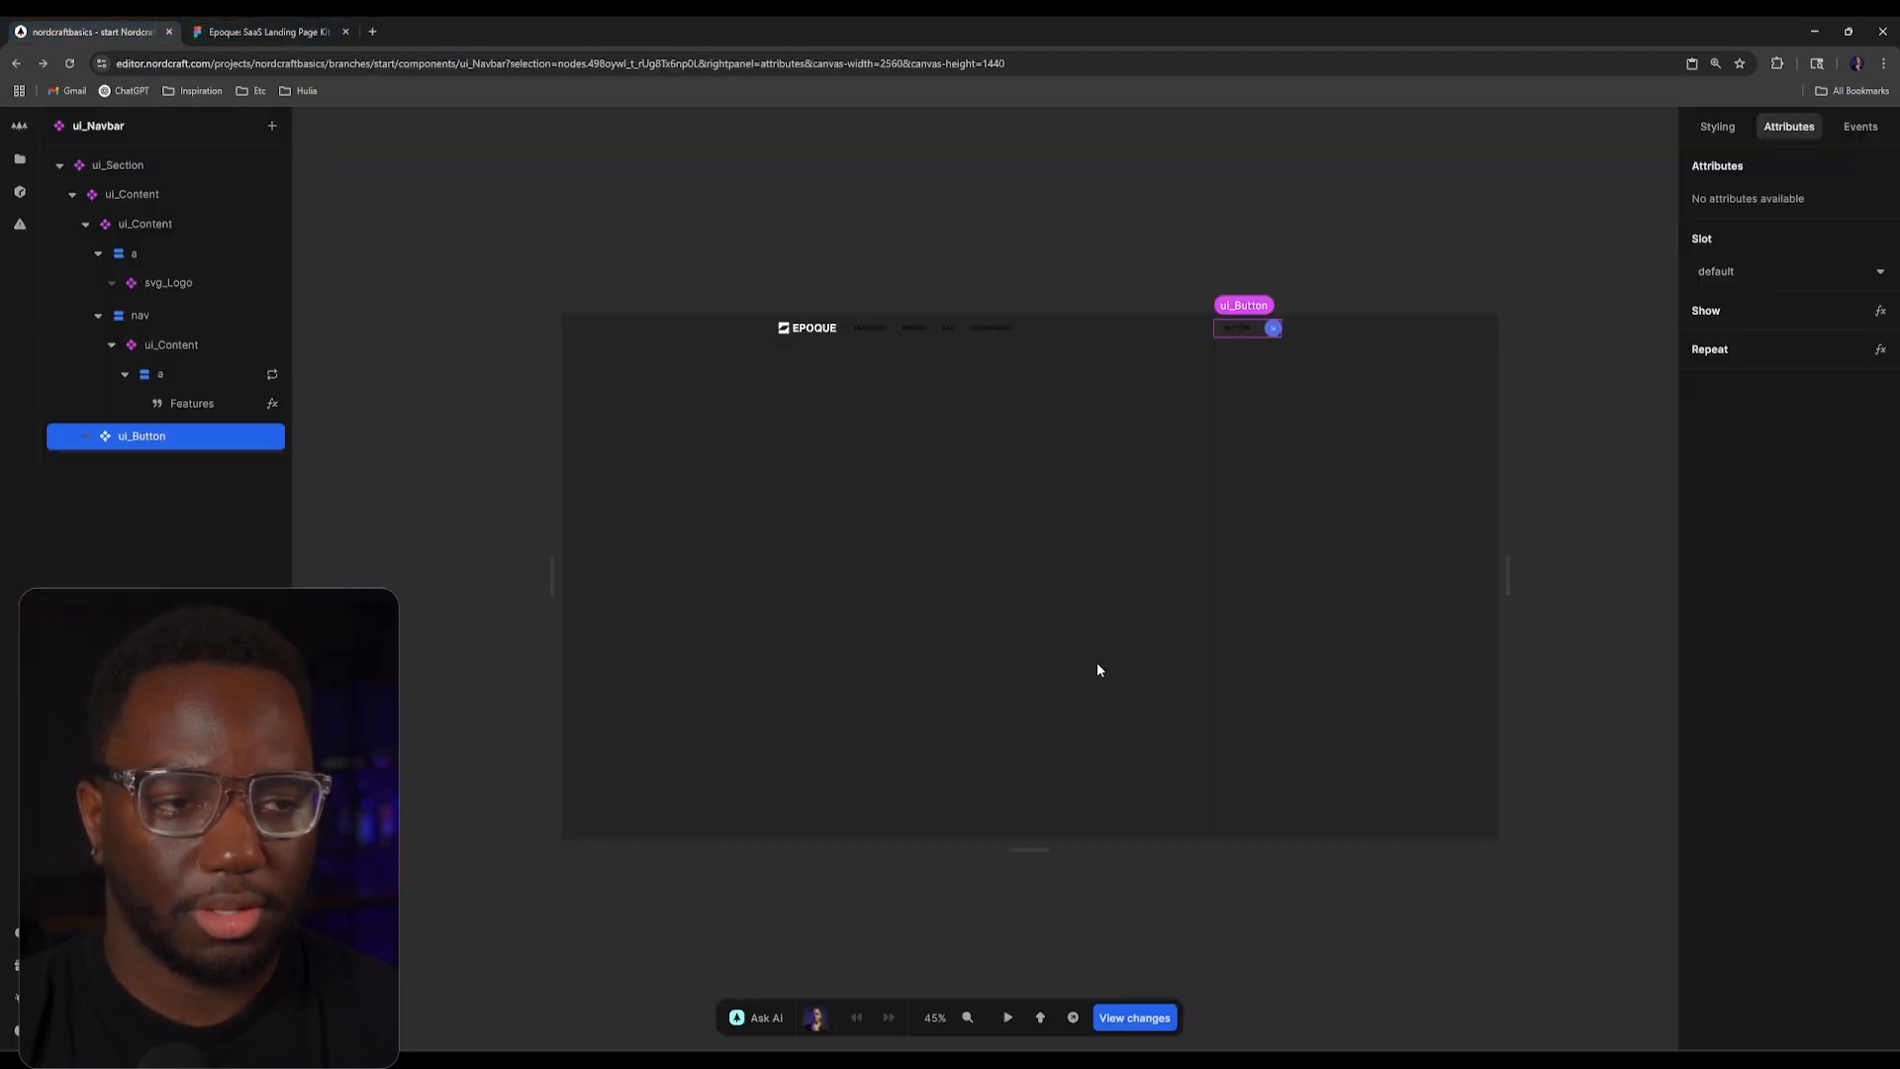
left_click(1072, 1018)
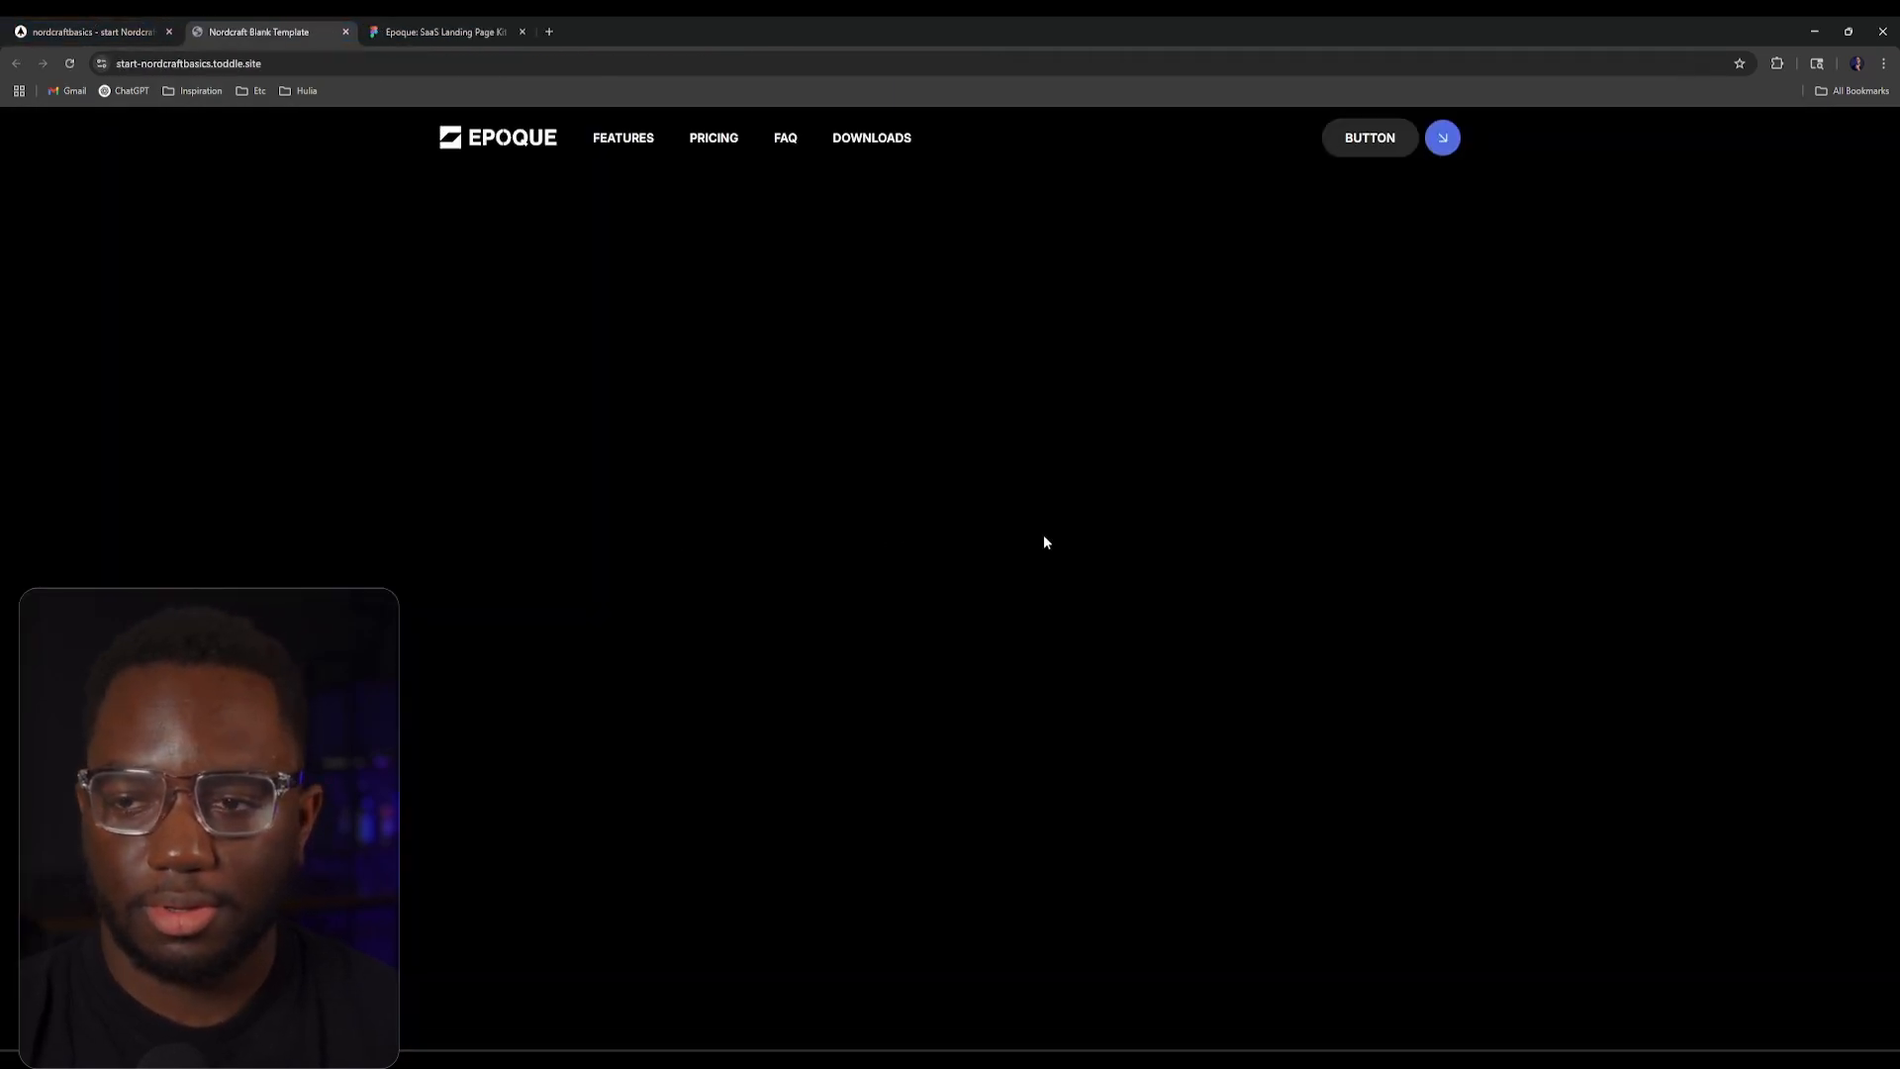
left_click(92, 31)
left_click(443, 27)
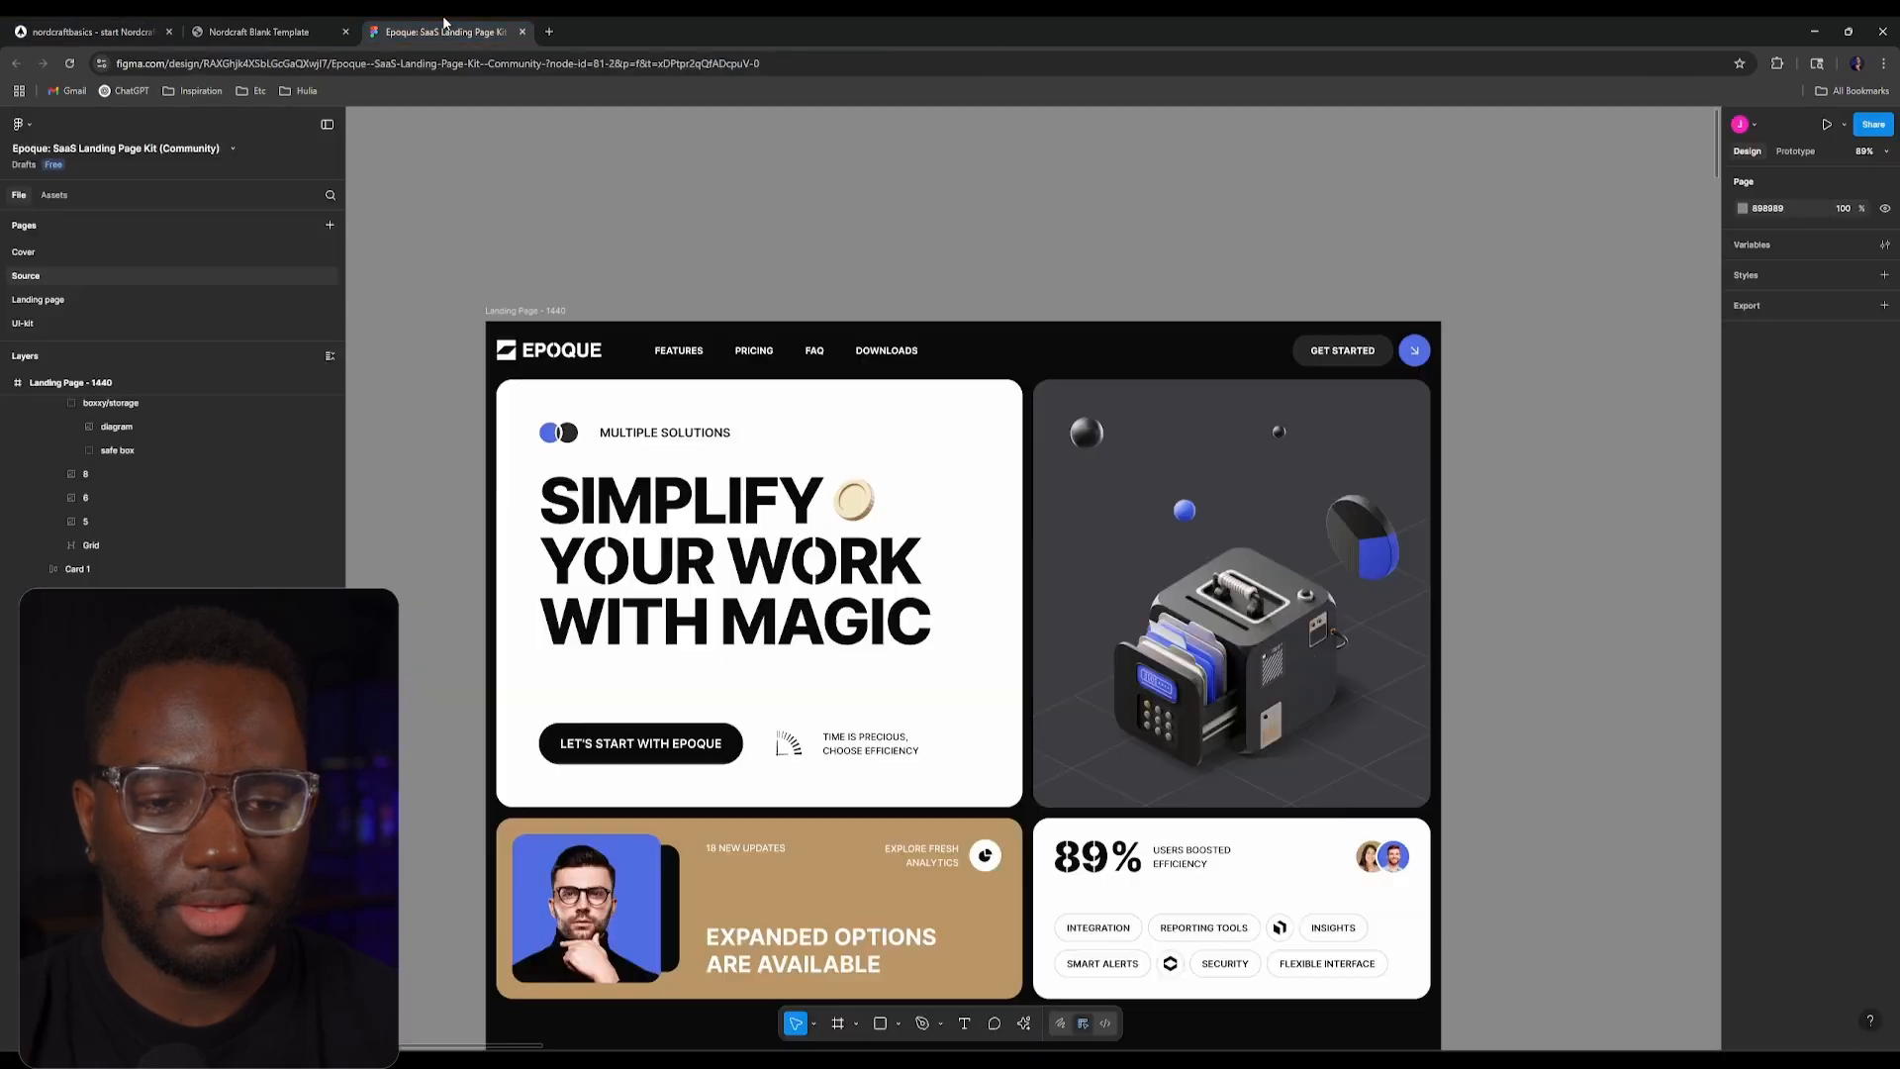
left_click(233, 28)
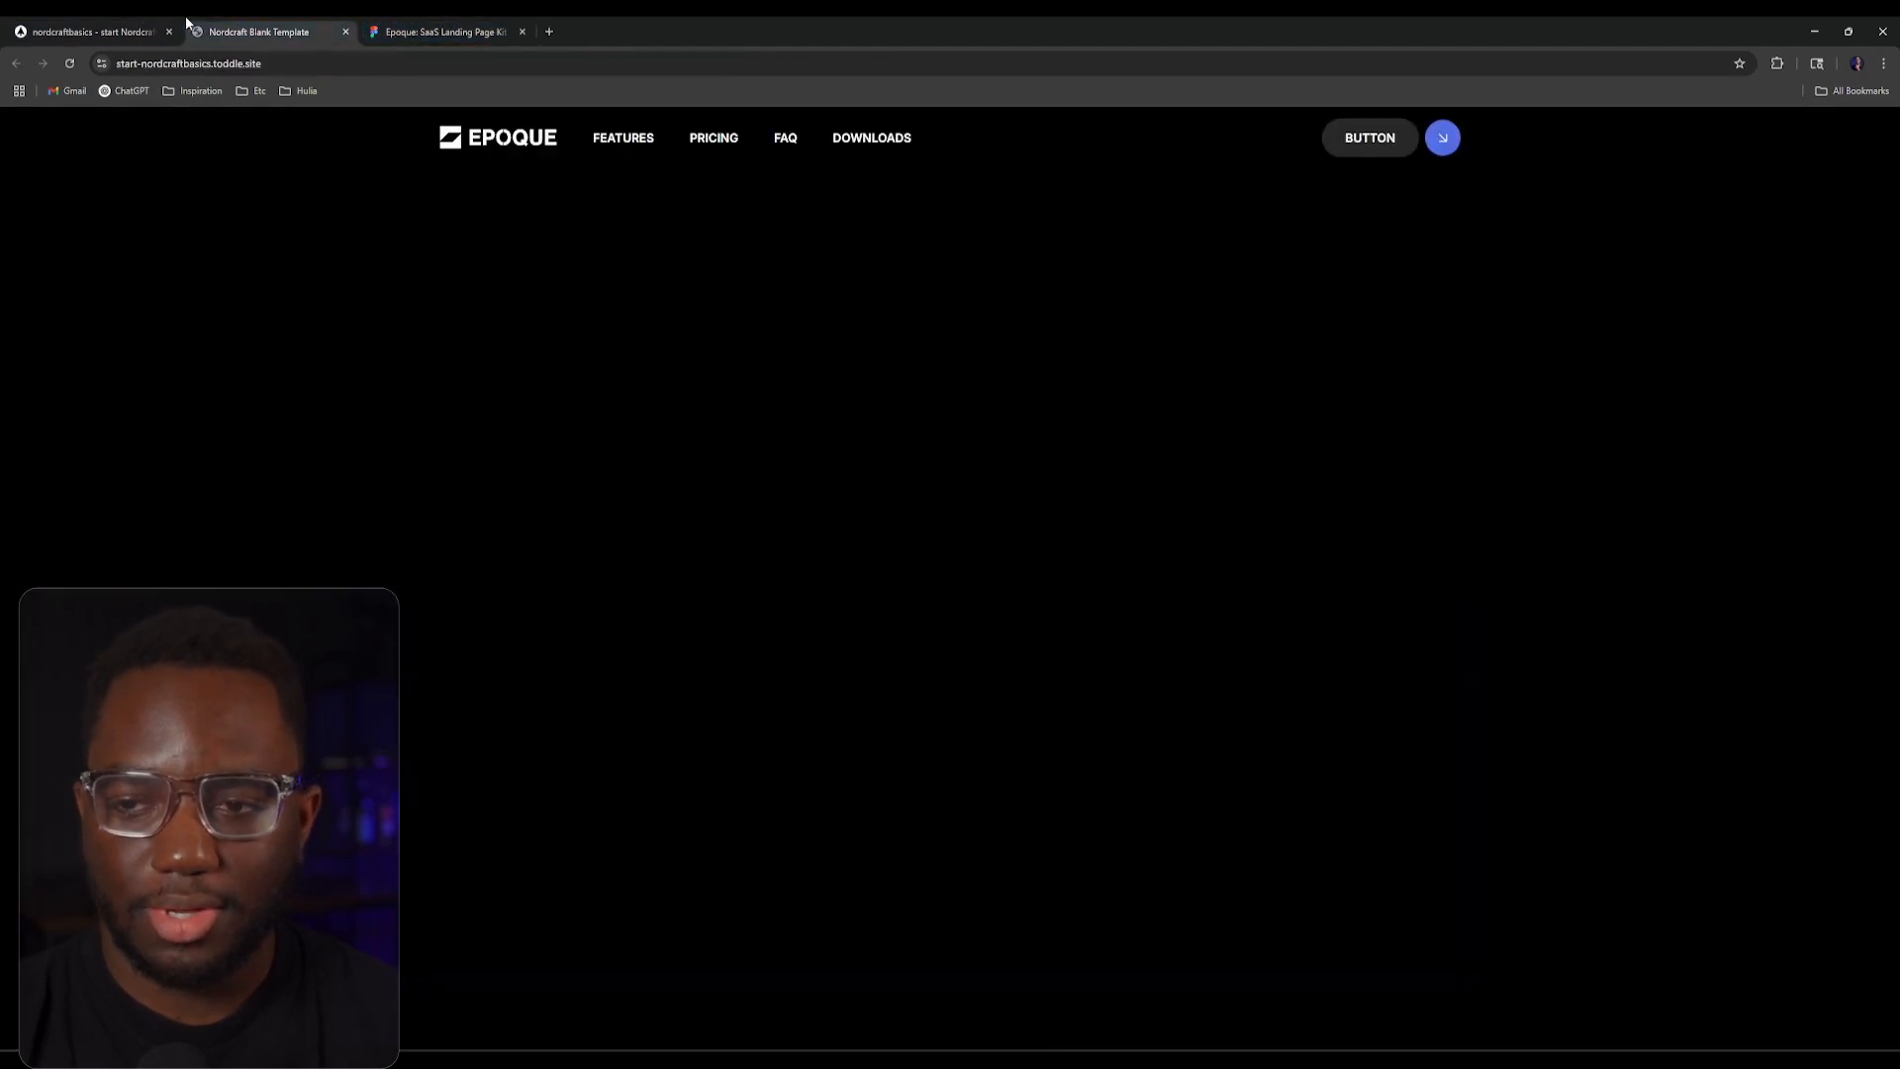
Step: Return to the Nordcraft editor, open the ui_Button component from ui_Navbar and inspect its text and icon slots
left_click(159, 26)
left_click(209, 450)
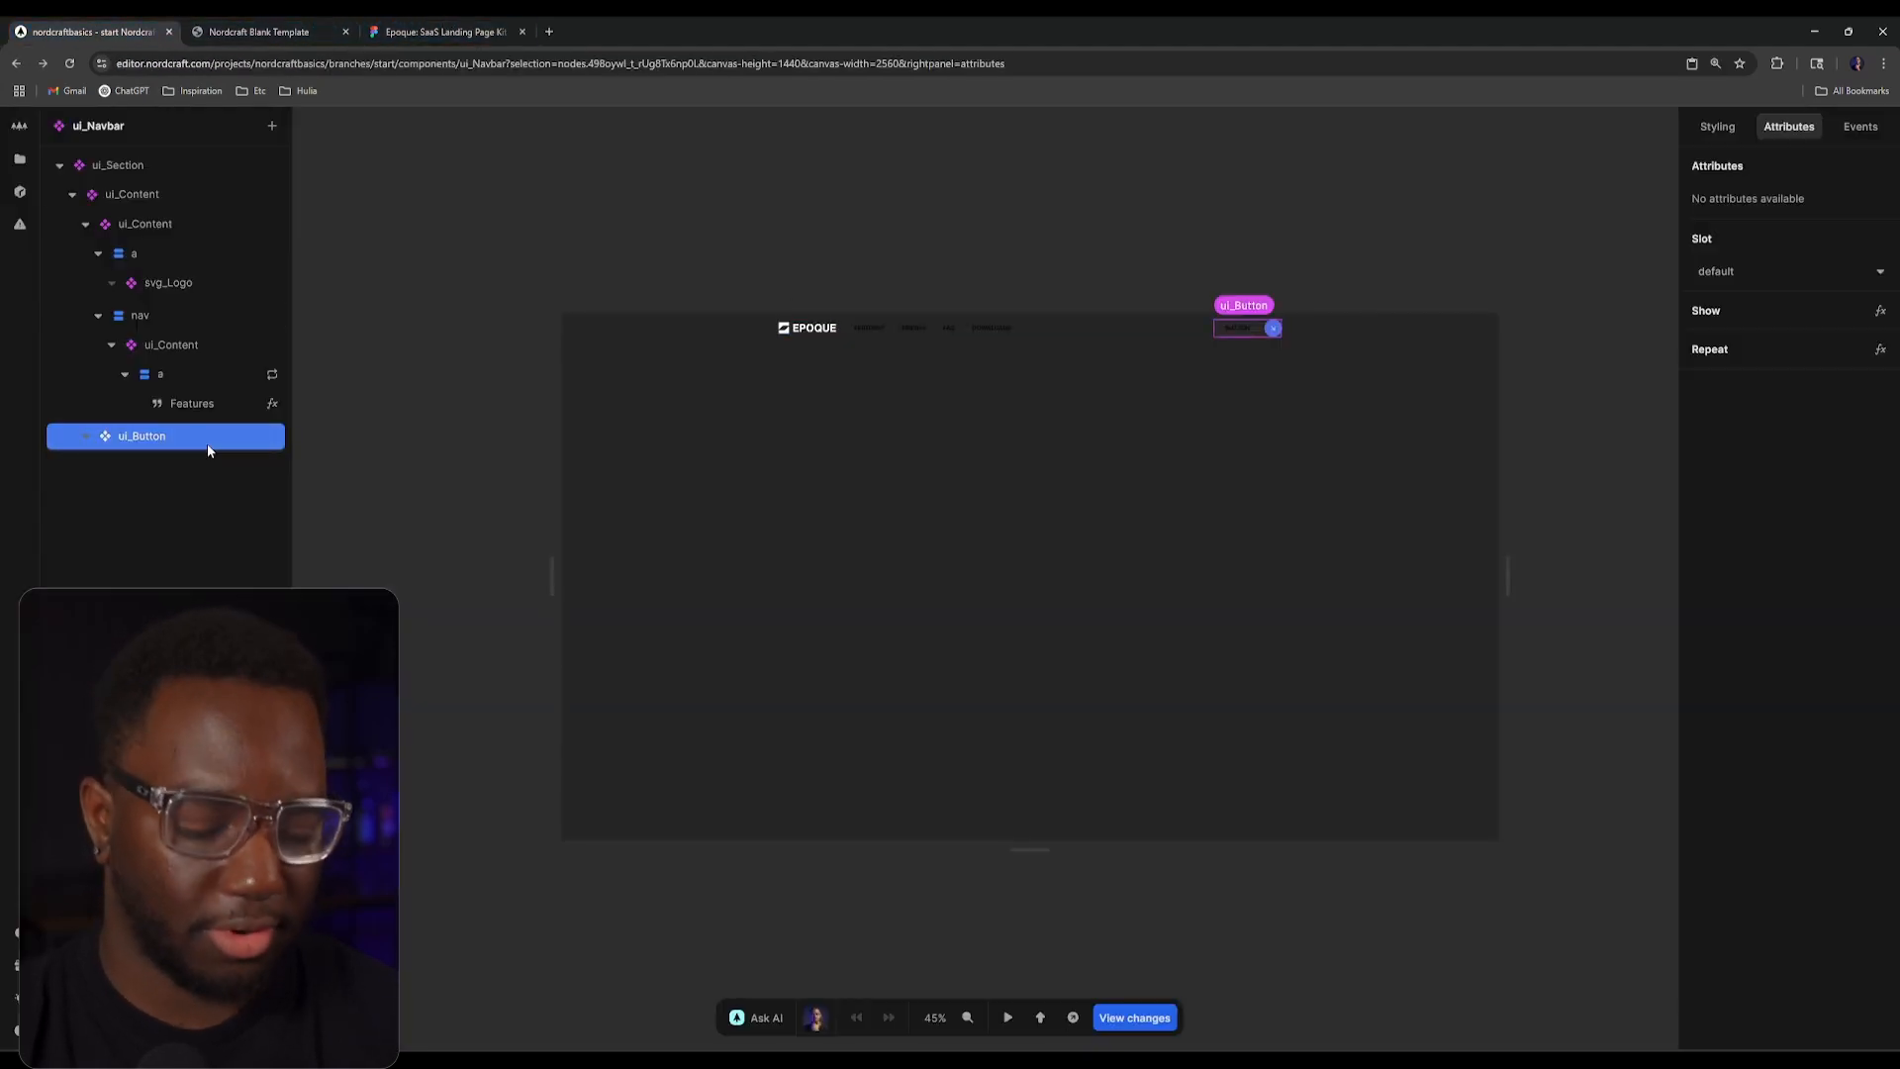
key("ctrl+Return")
key("Escape")
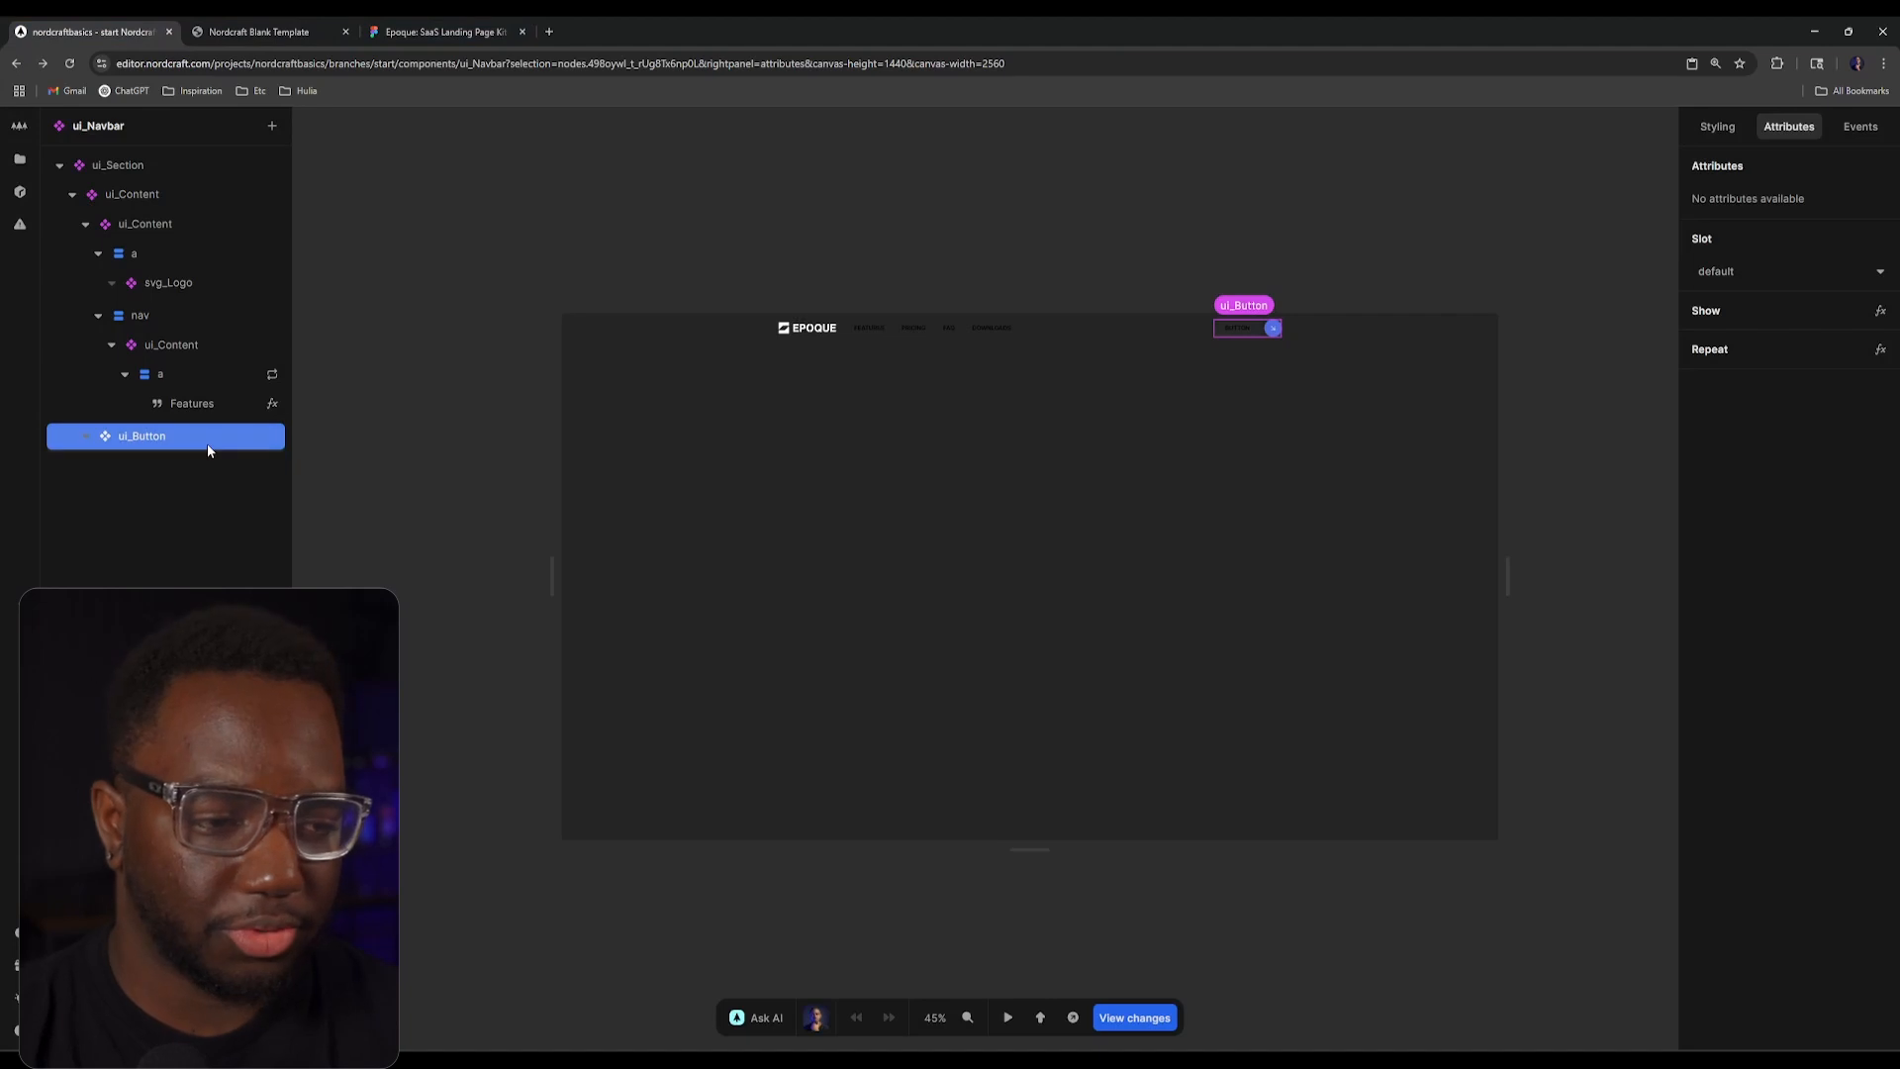
double_click(208, 445)
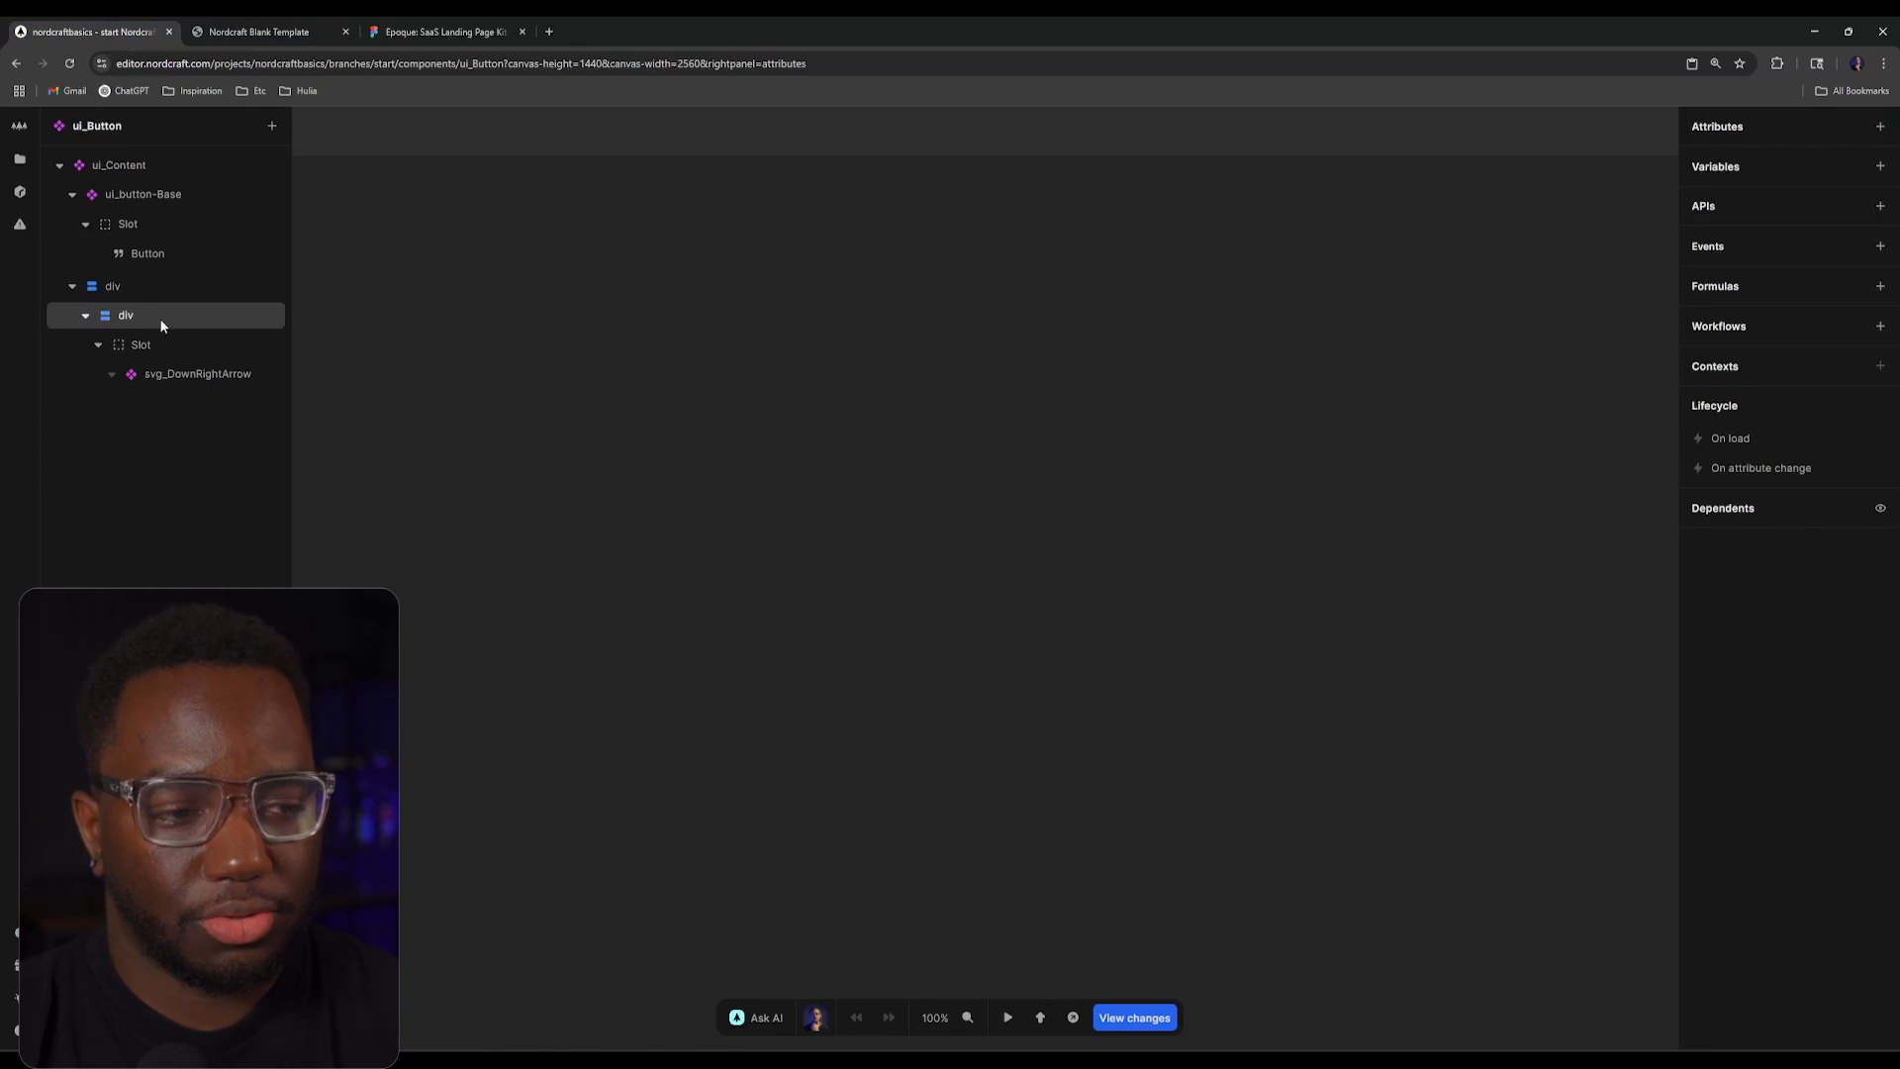
left_click(155, 220)
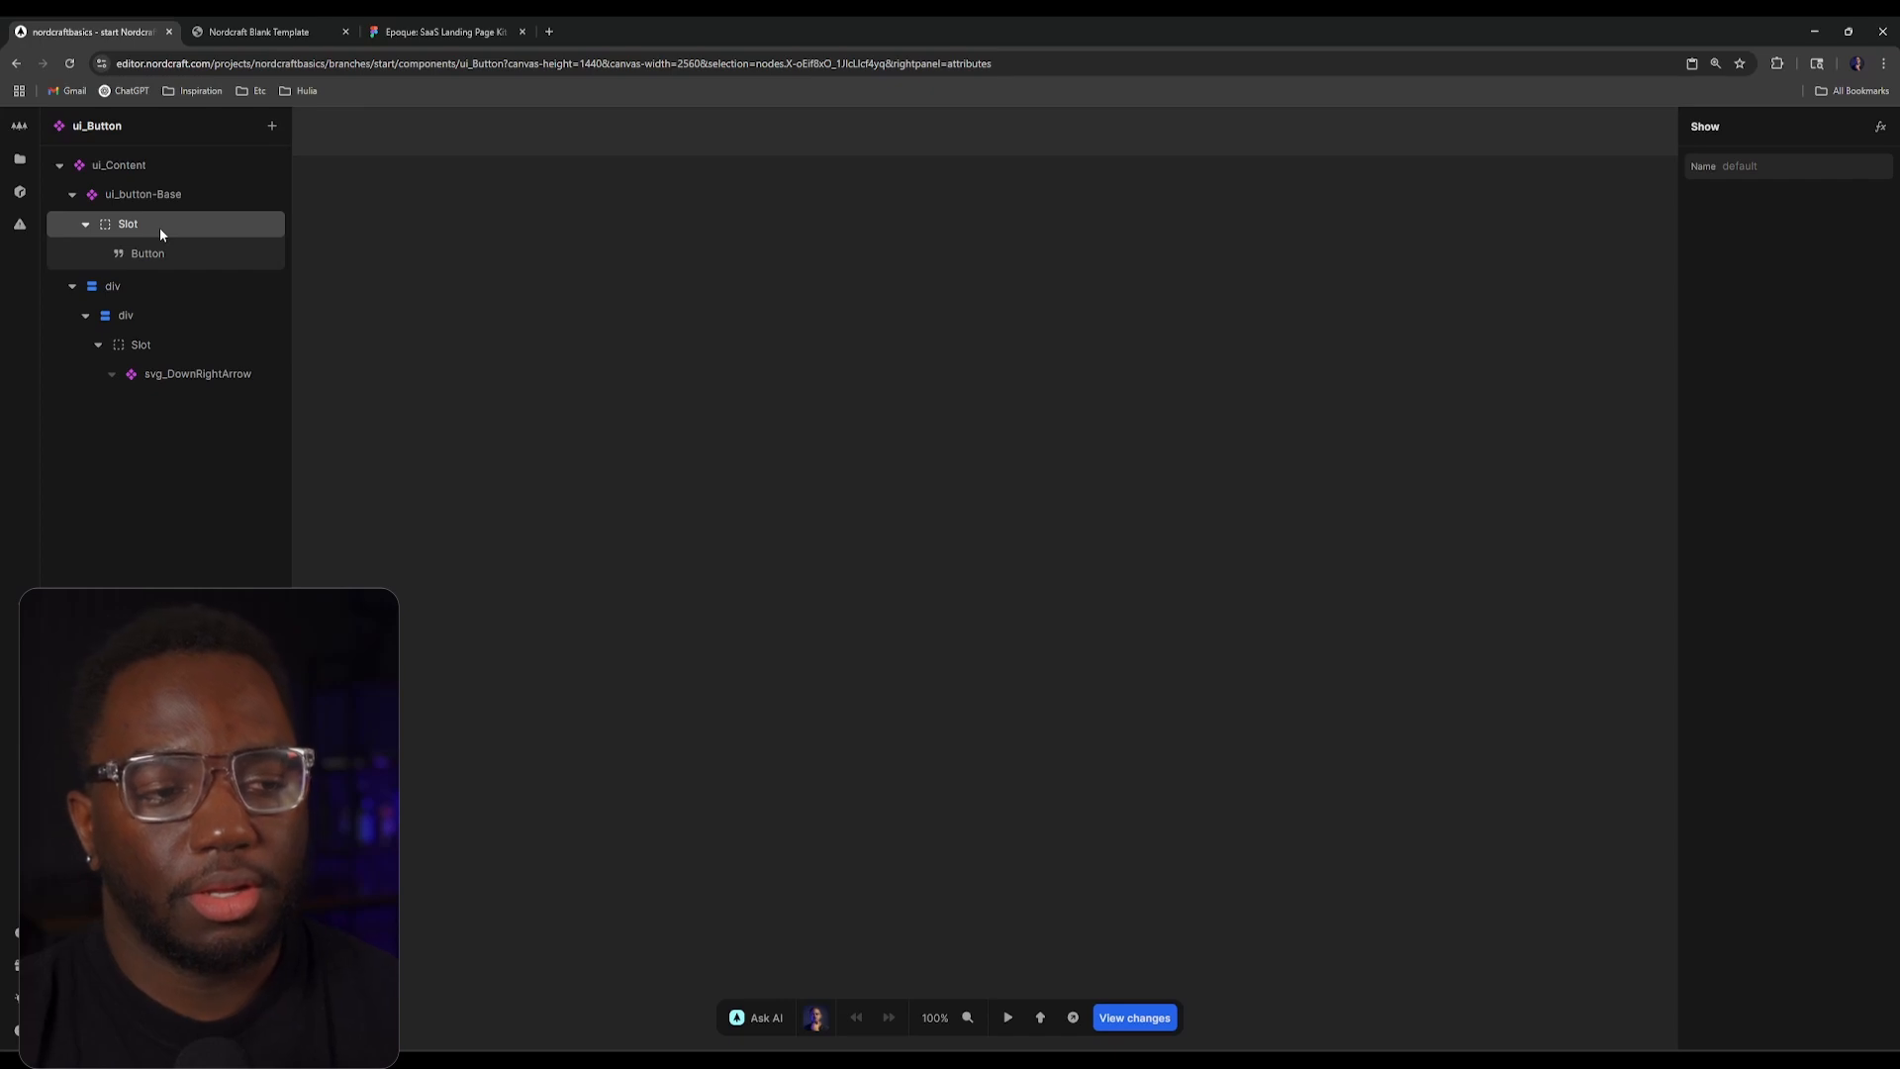
left_click(185, 344)
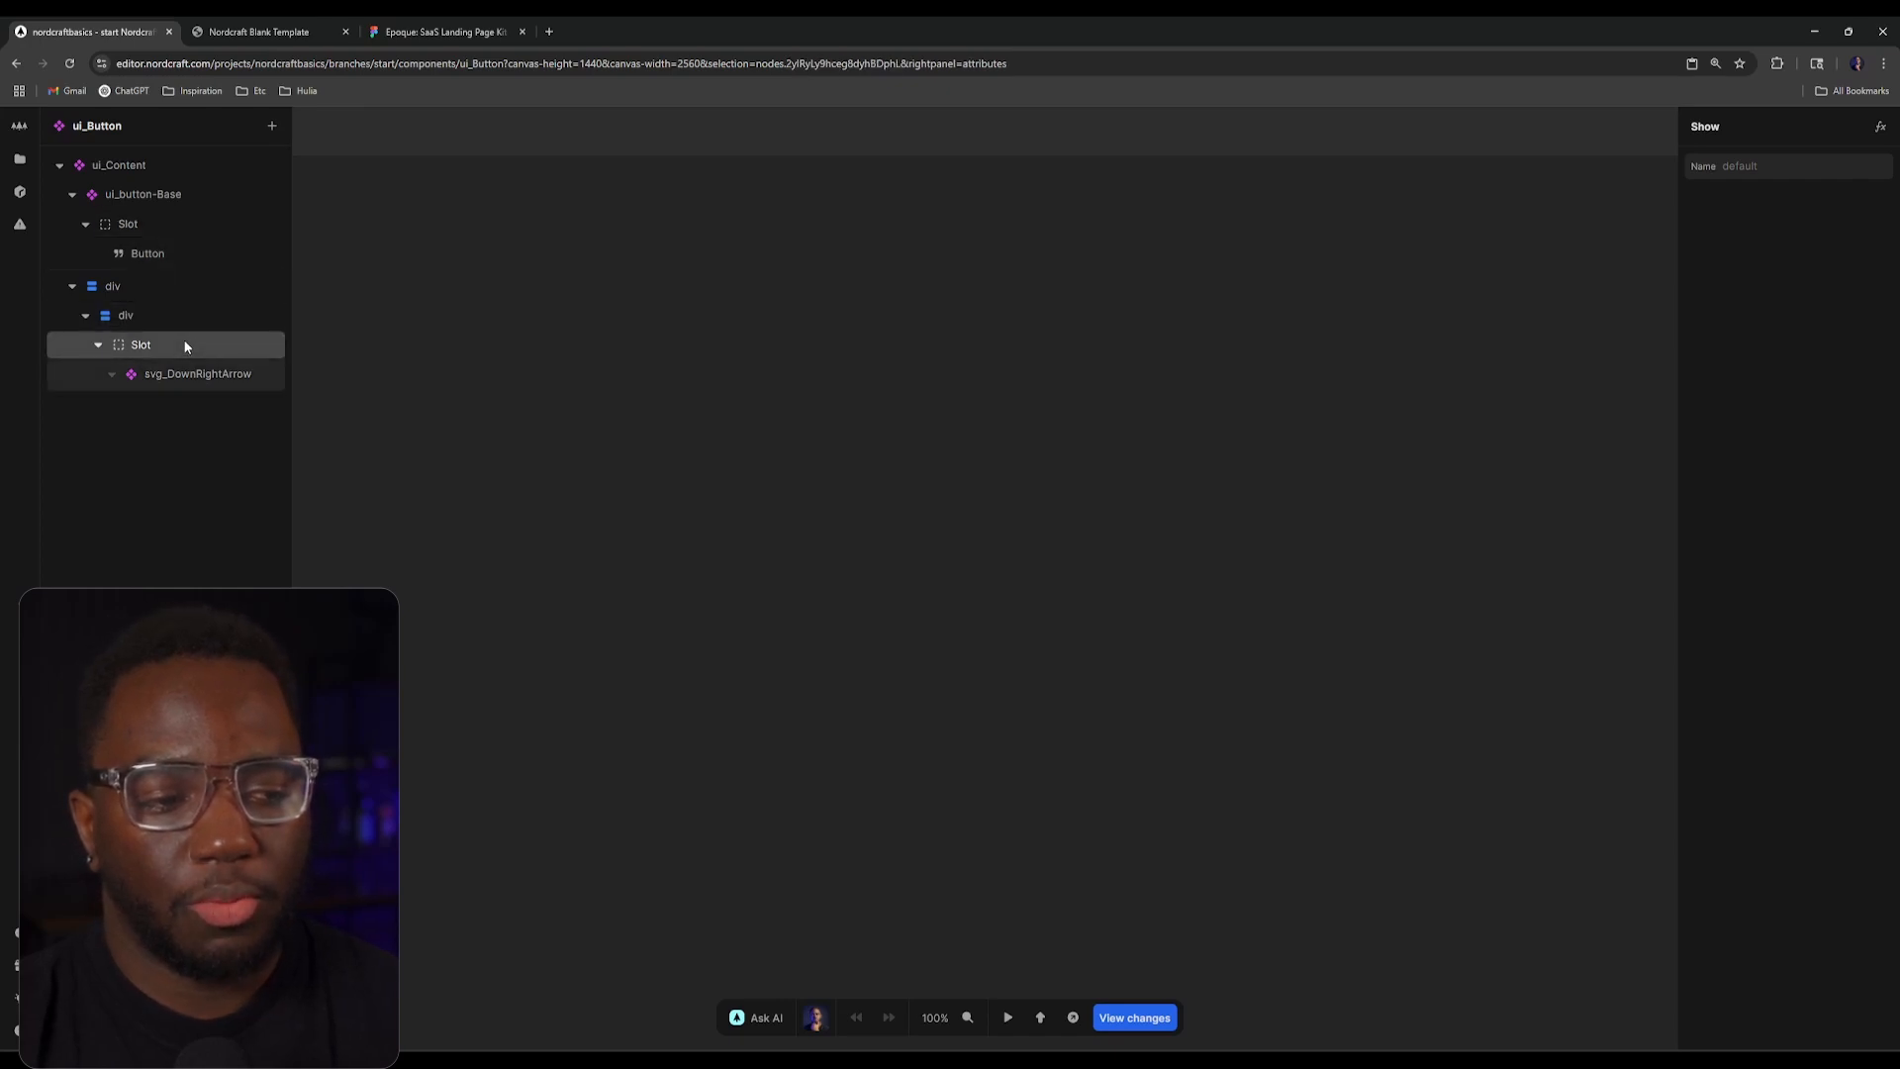
left_click(209, 216)
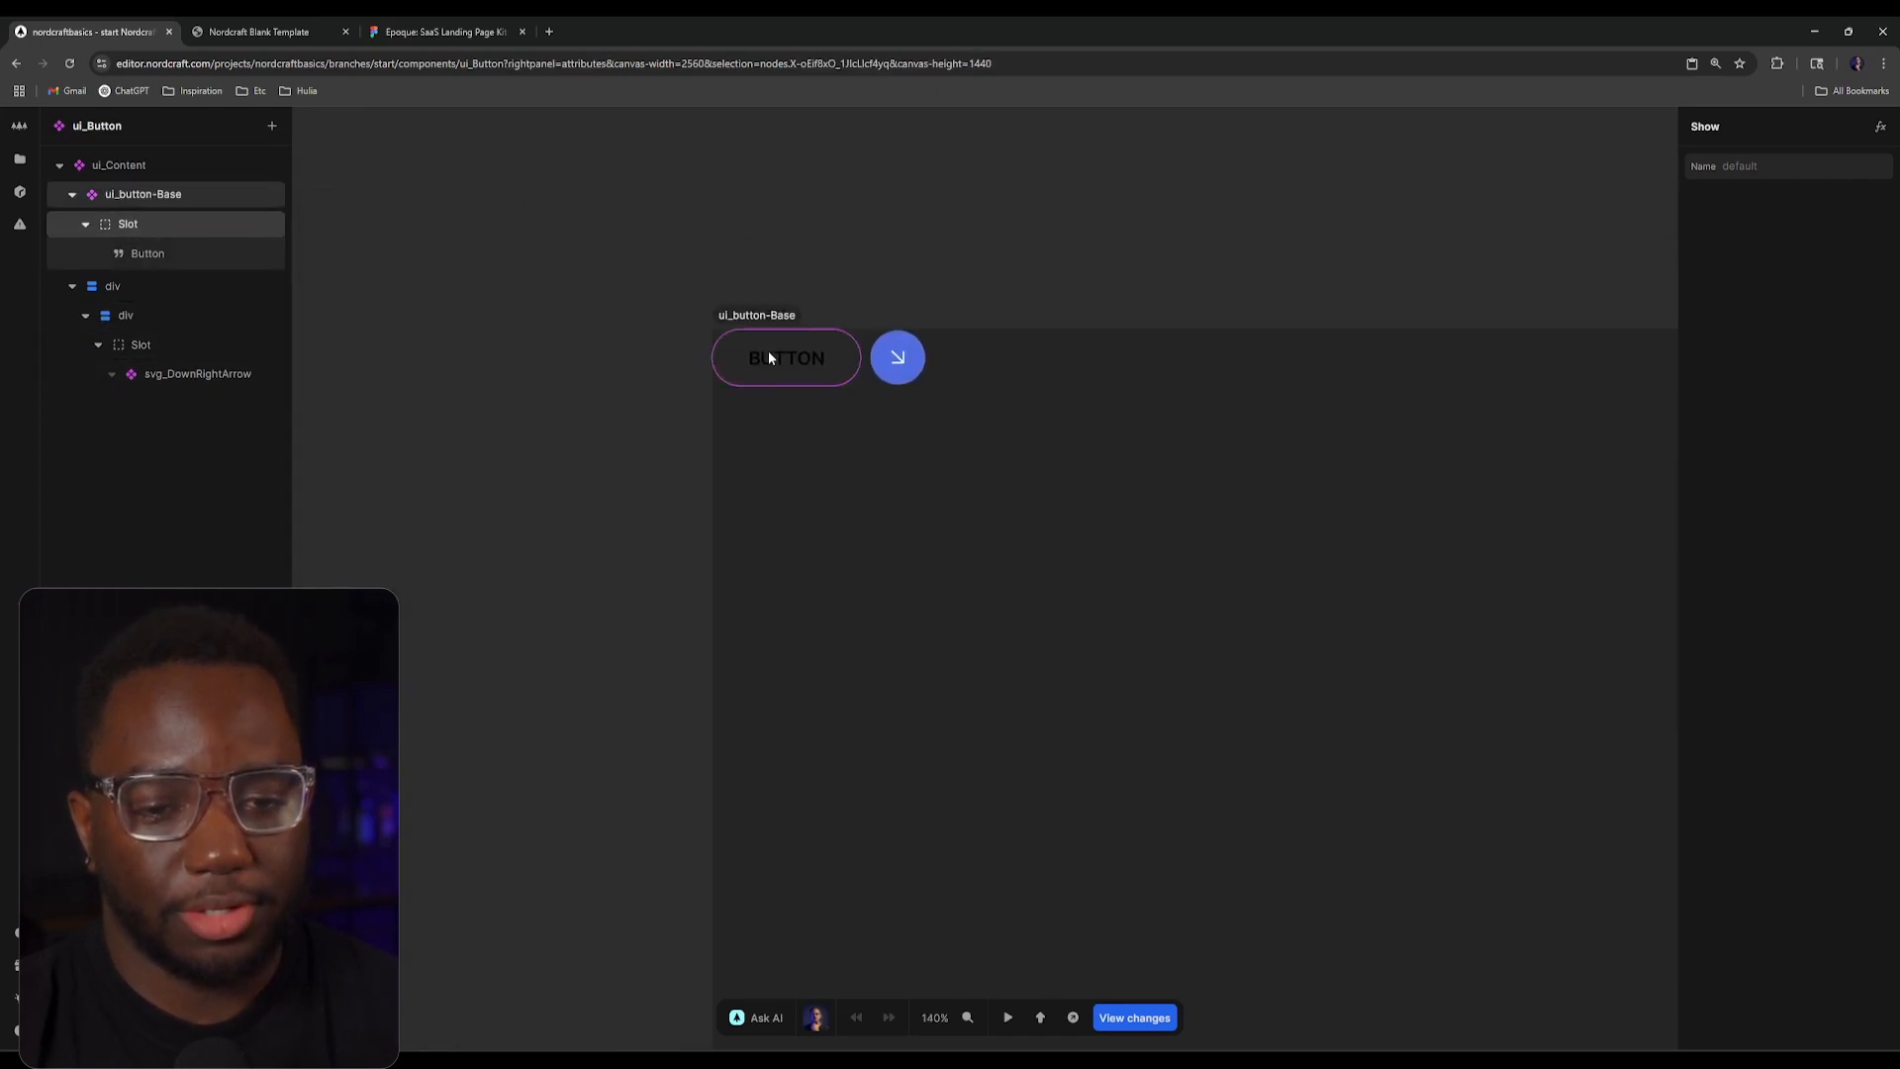
Step: Name the slot inside ui_button-Base "*Button Text"
left_click(141, 226)
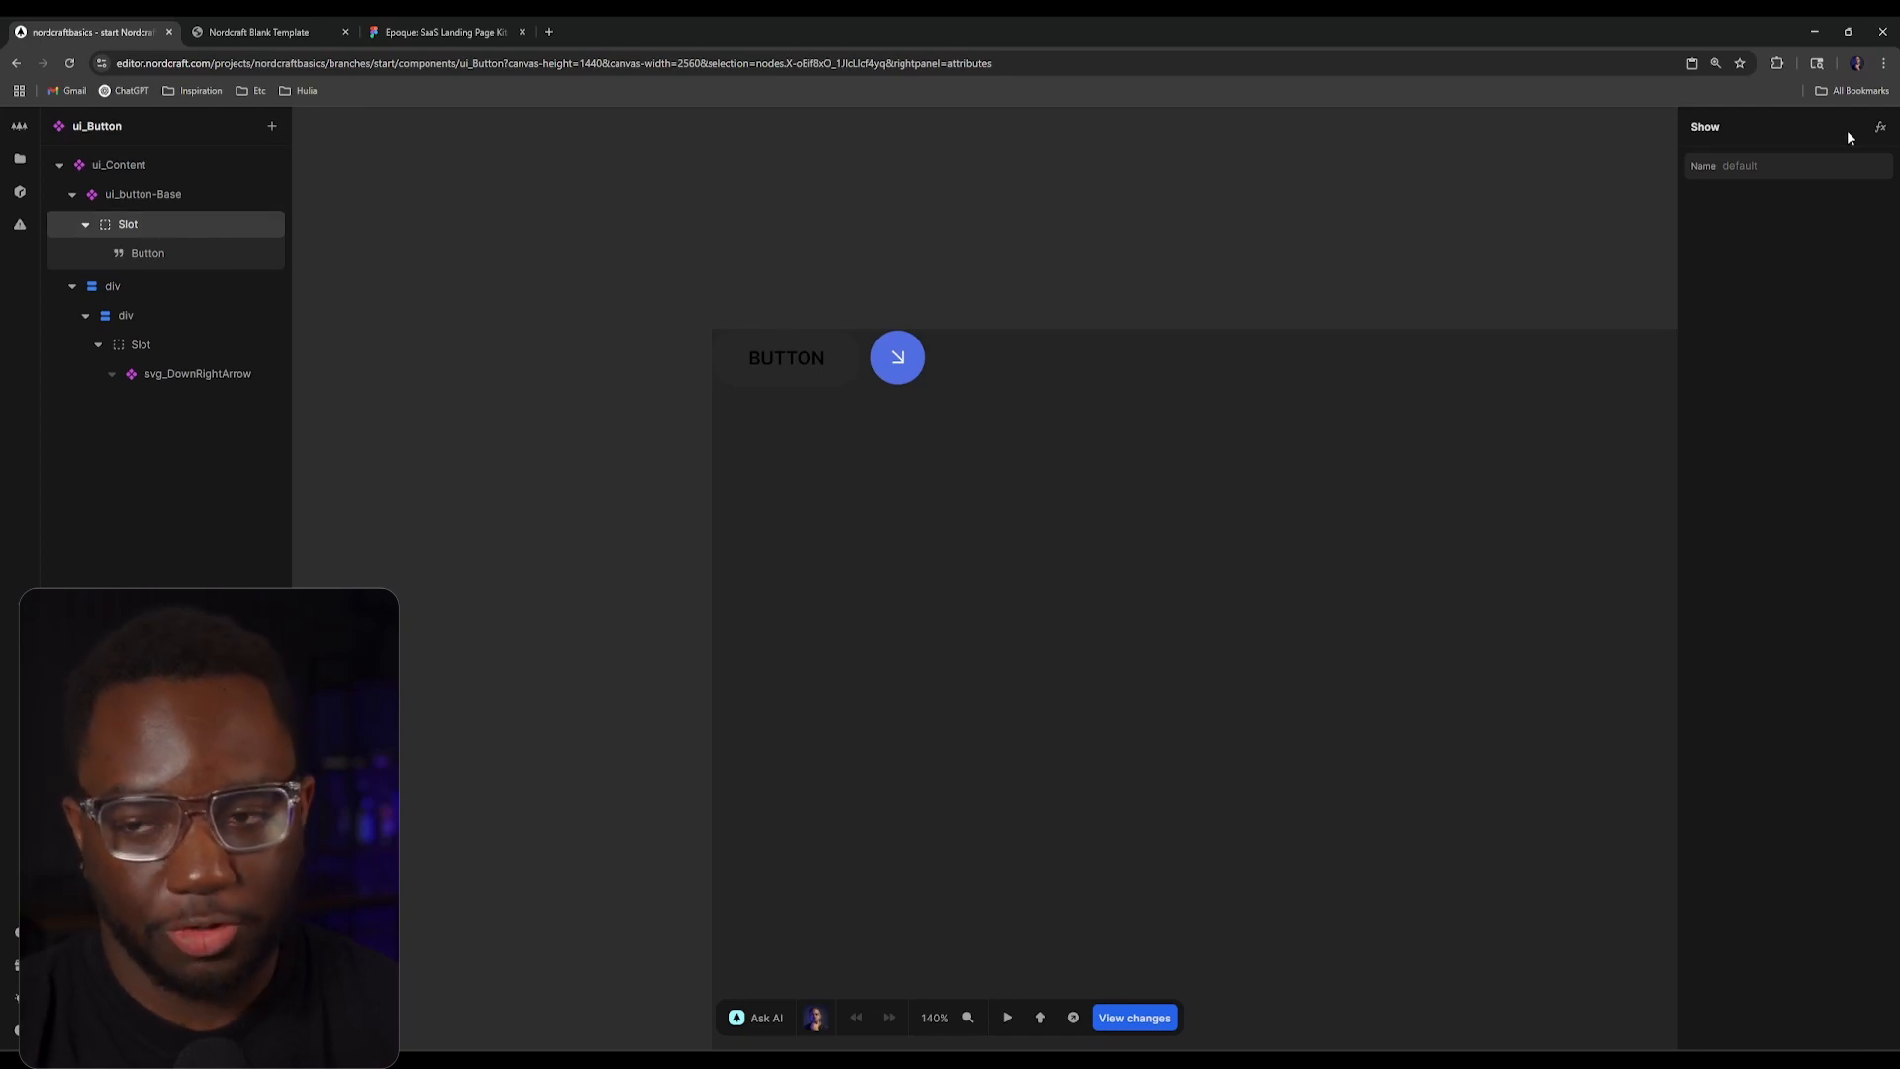
left_click(1846, 164)
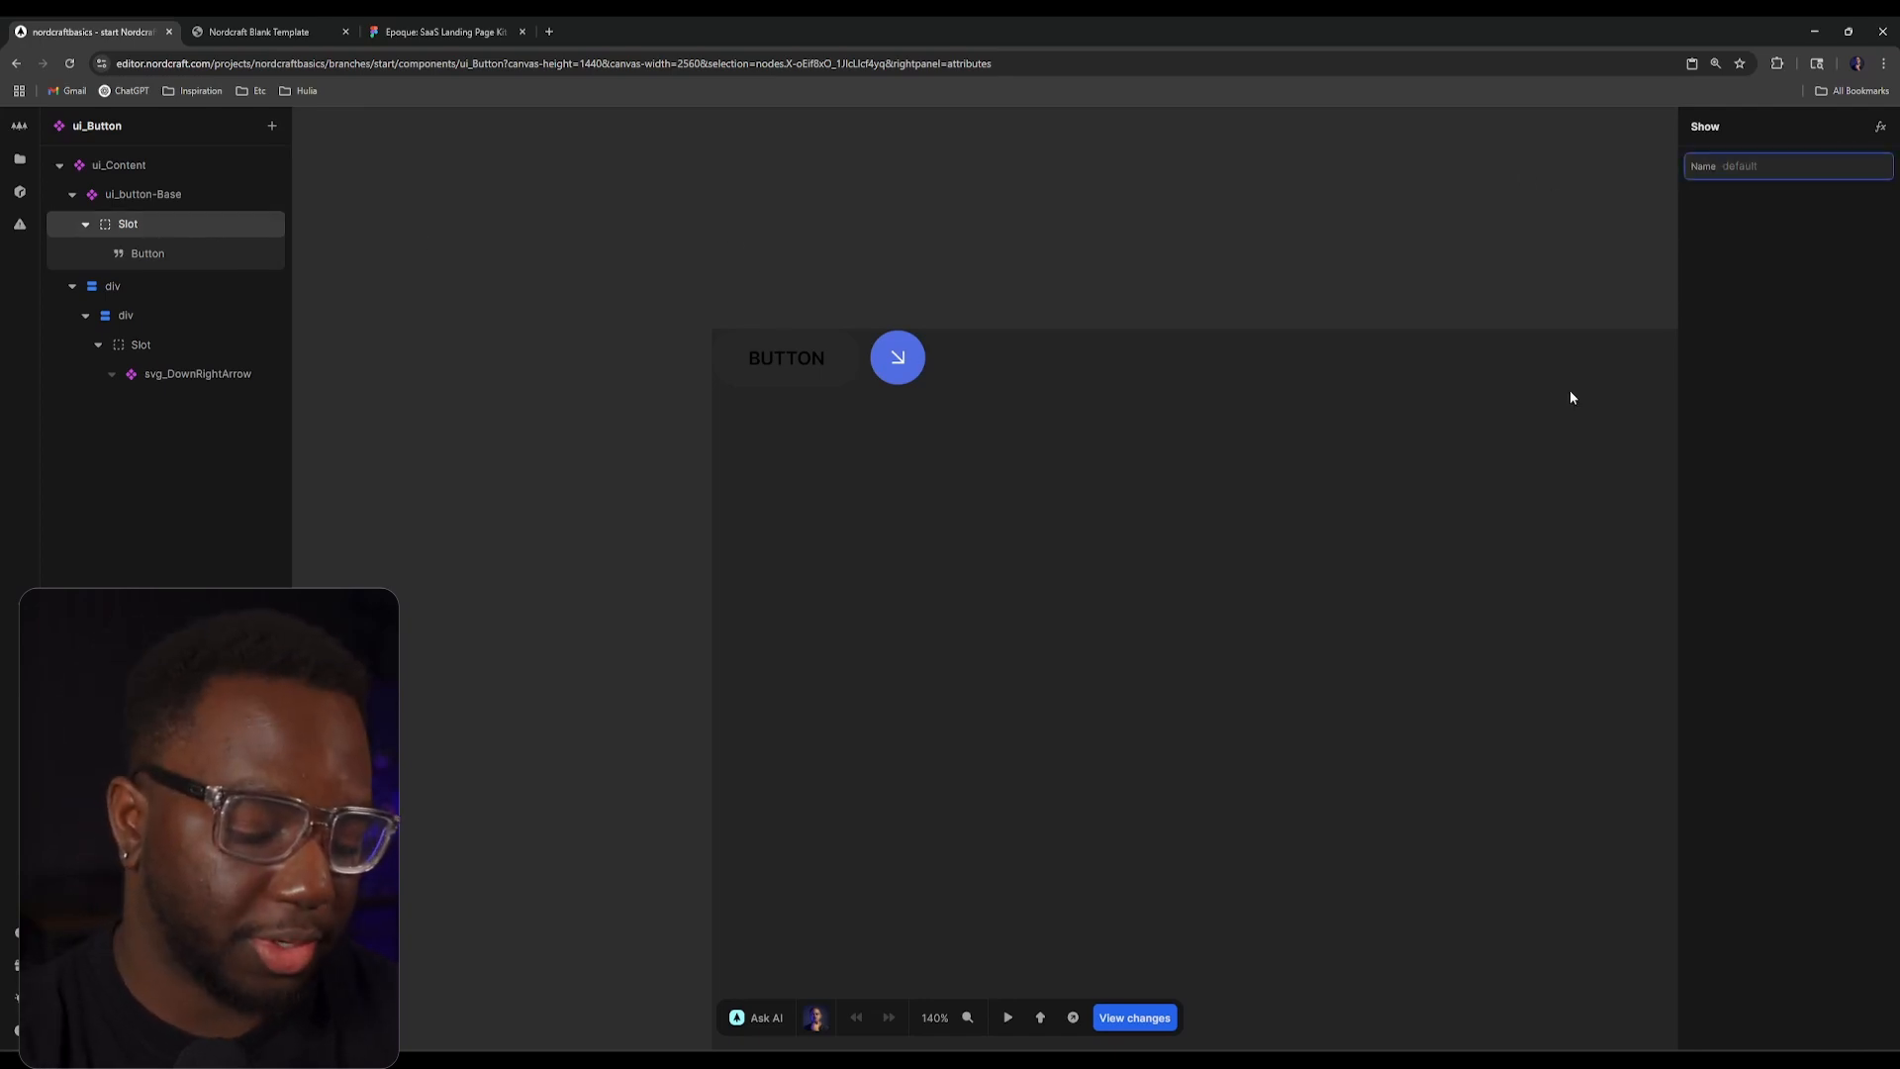
type("*")
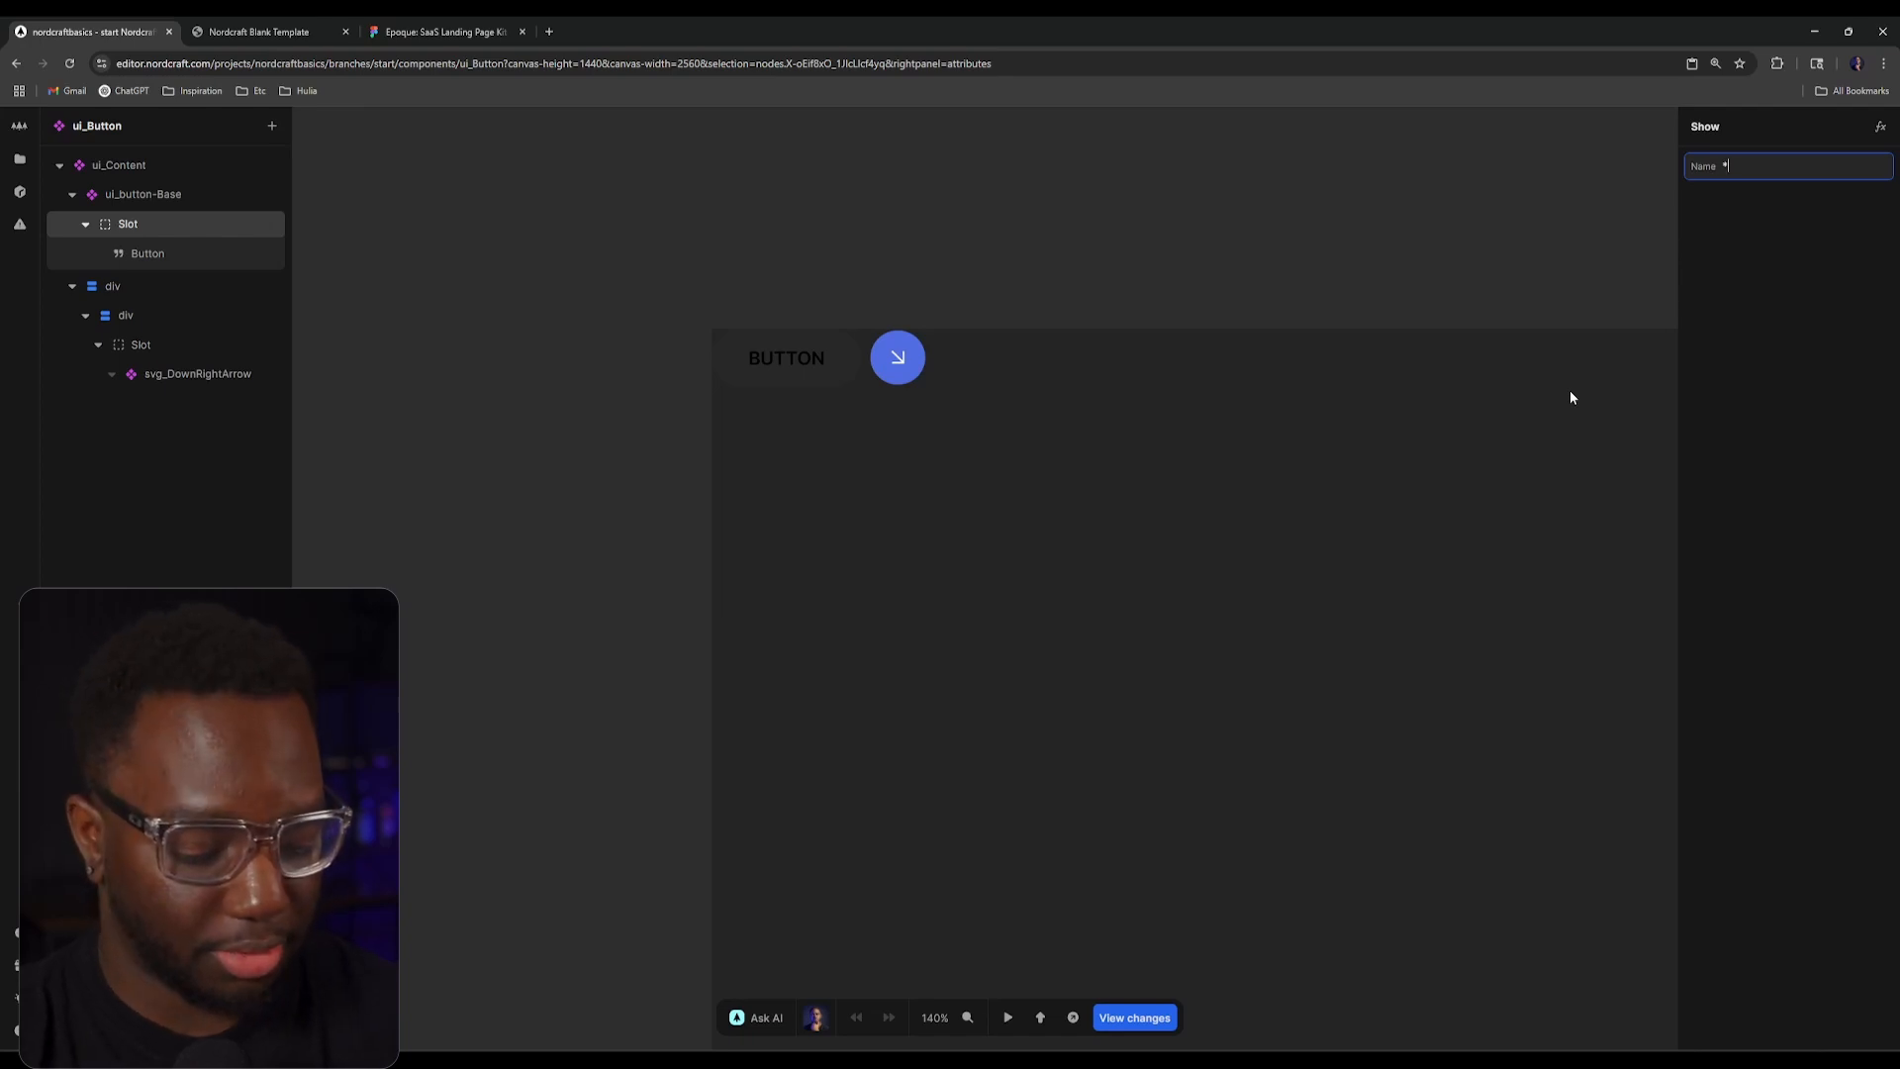
type("Bu")
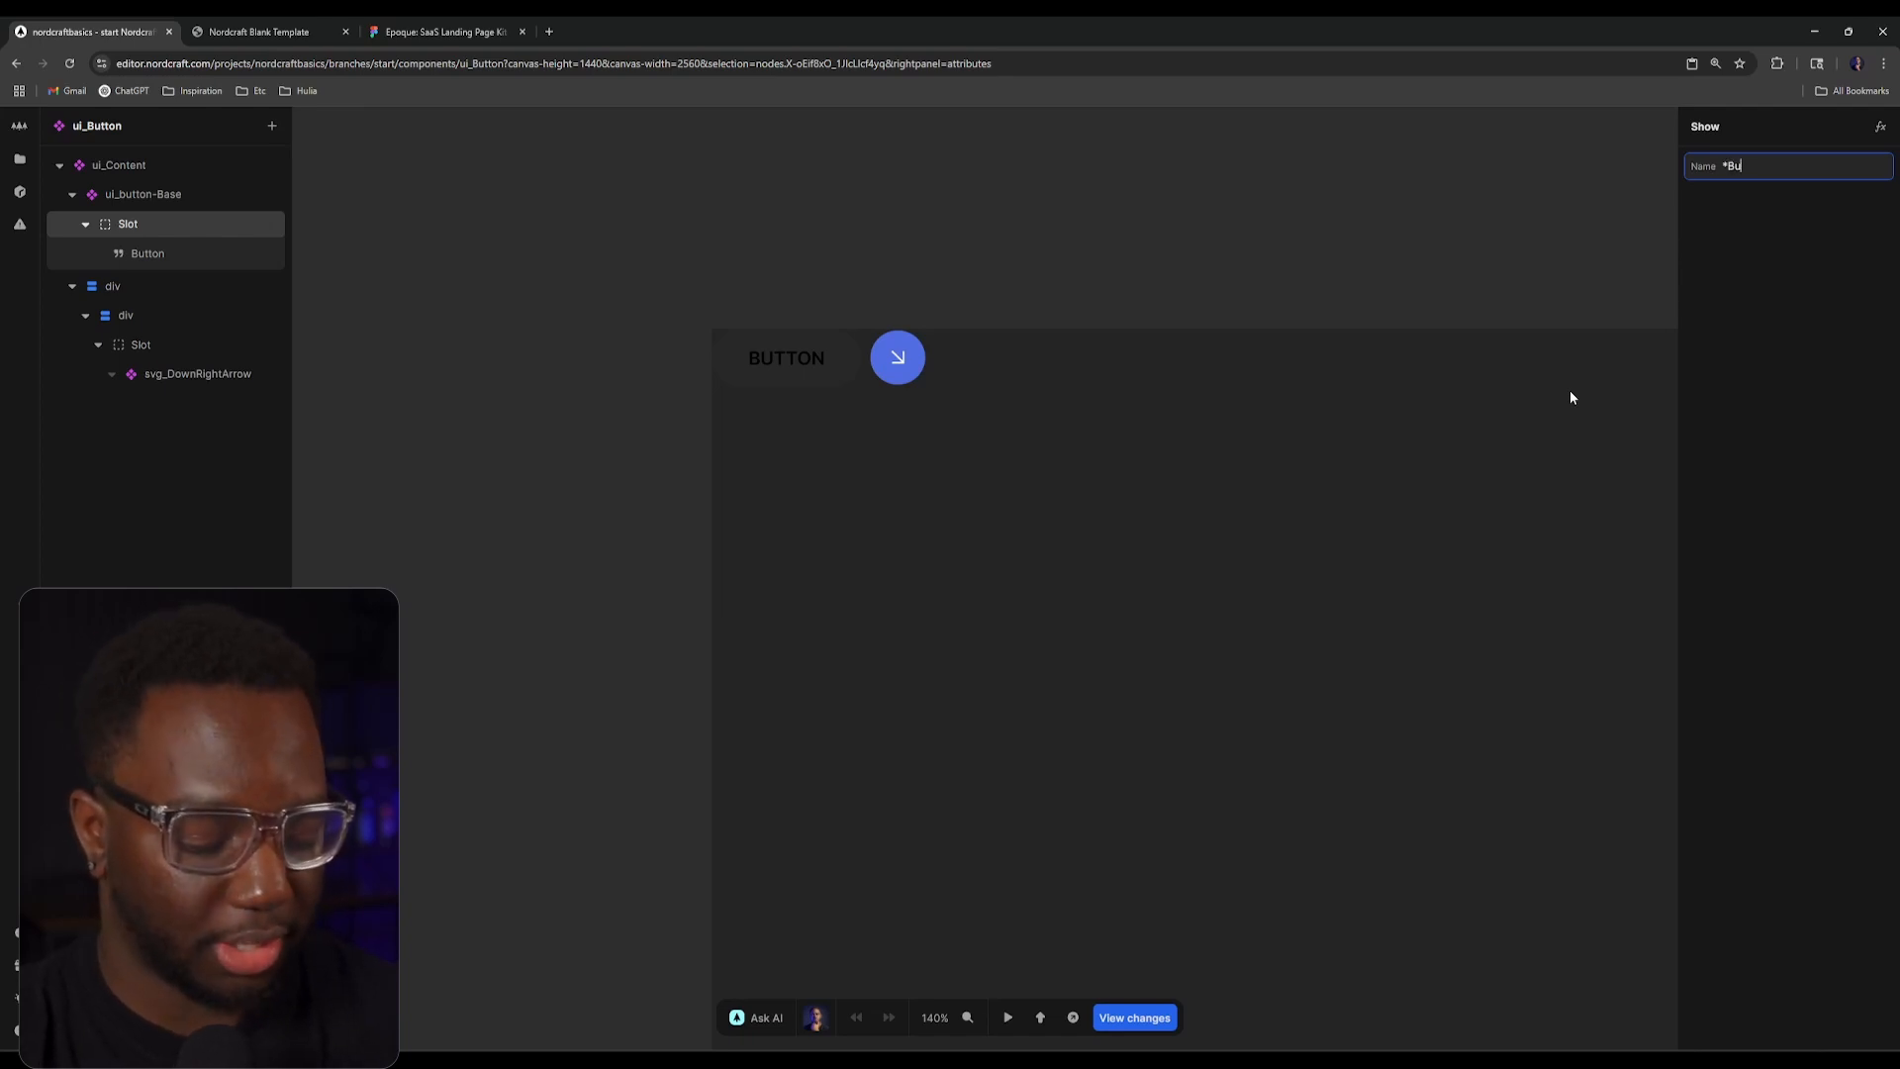
type("tton Te")
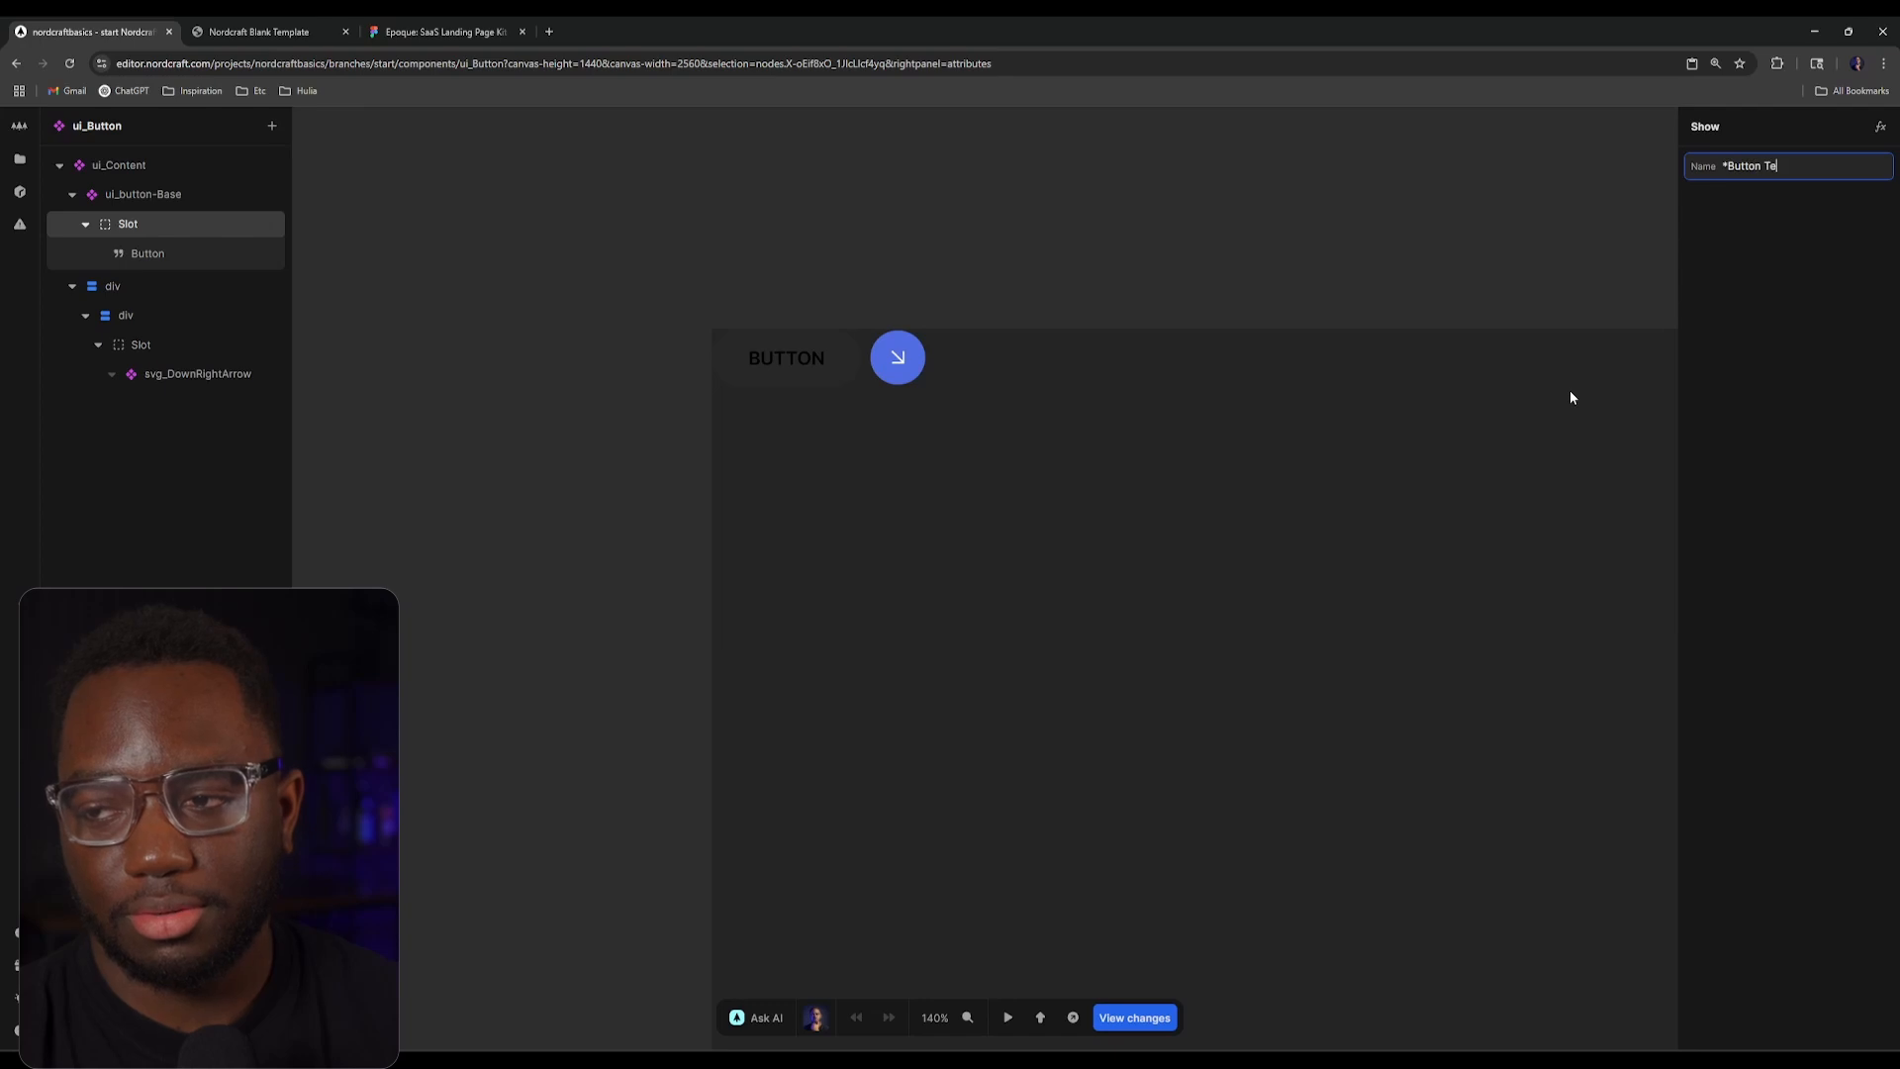
type("xt")
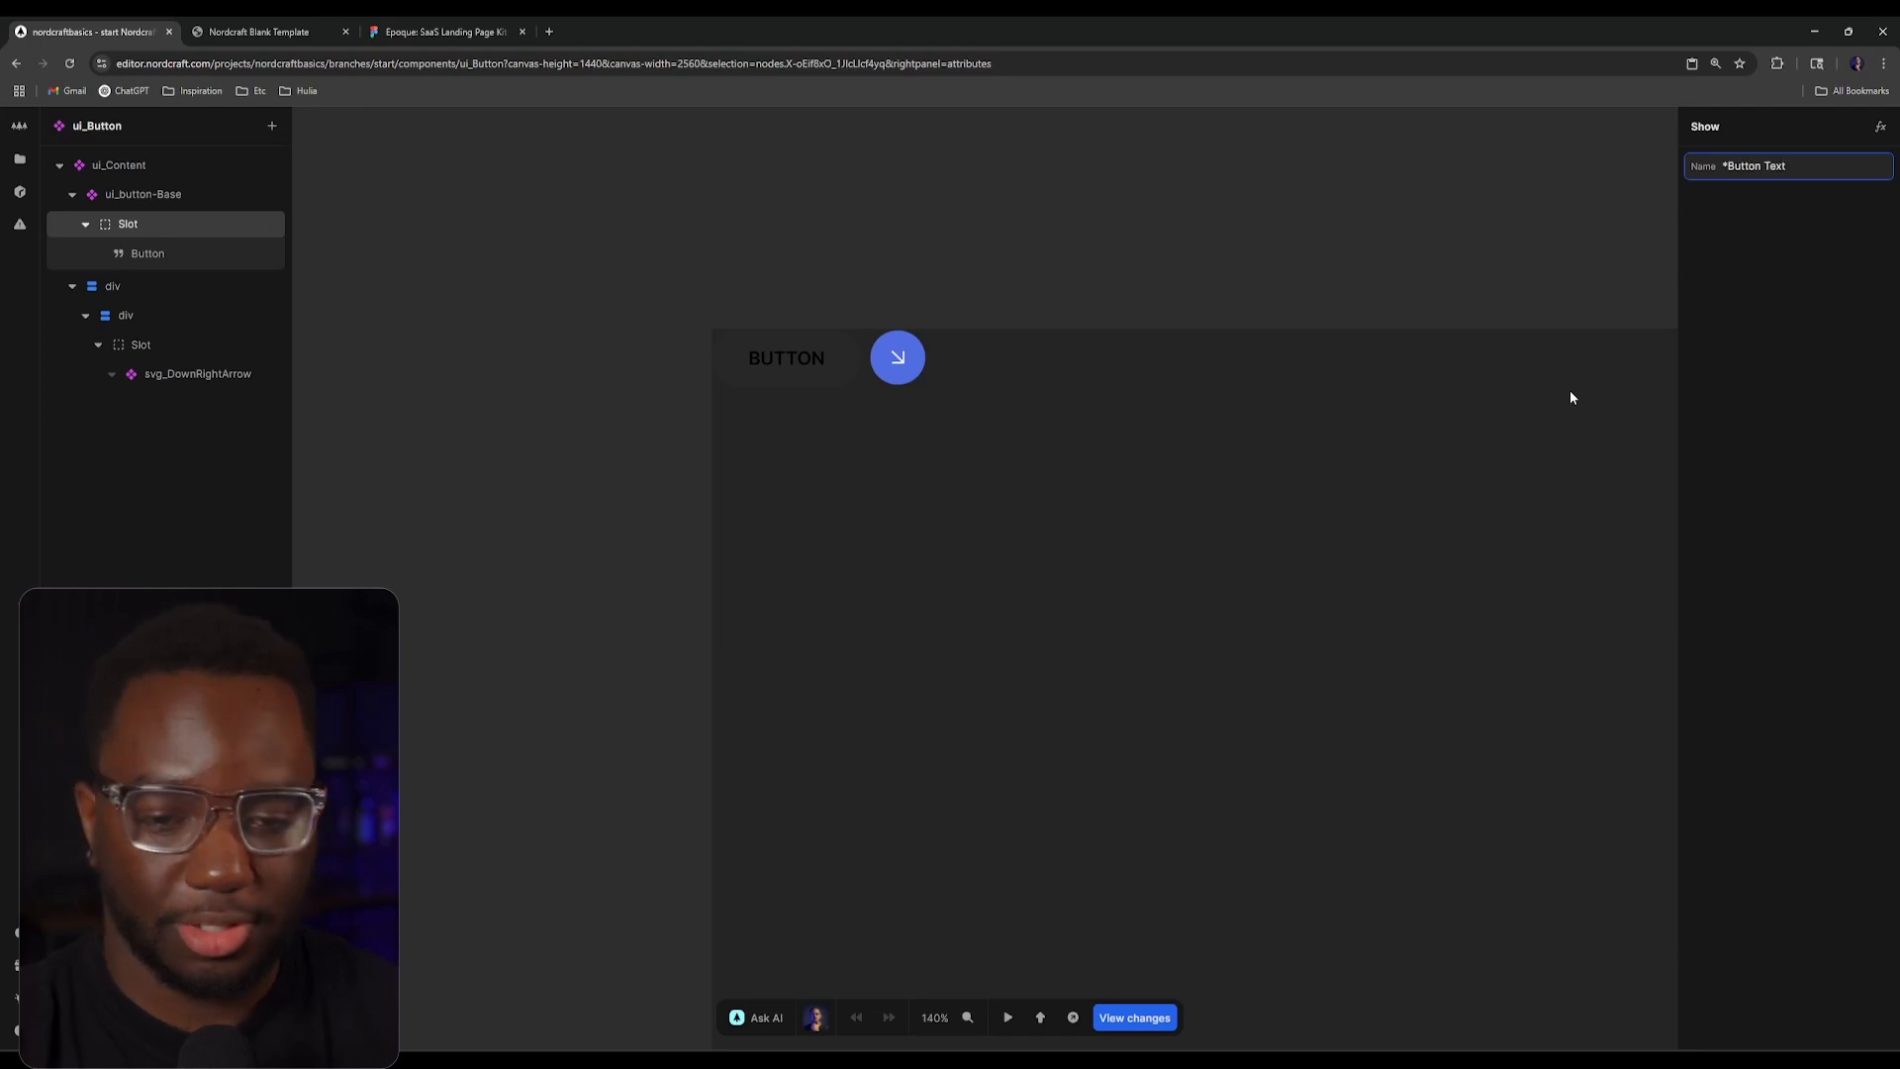
left_click(1268, 175)
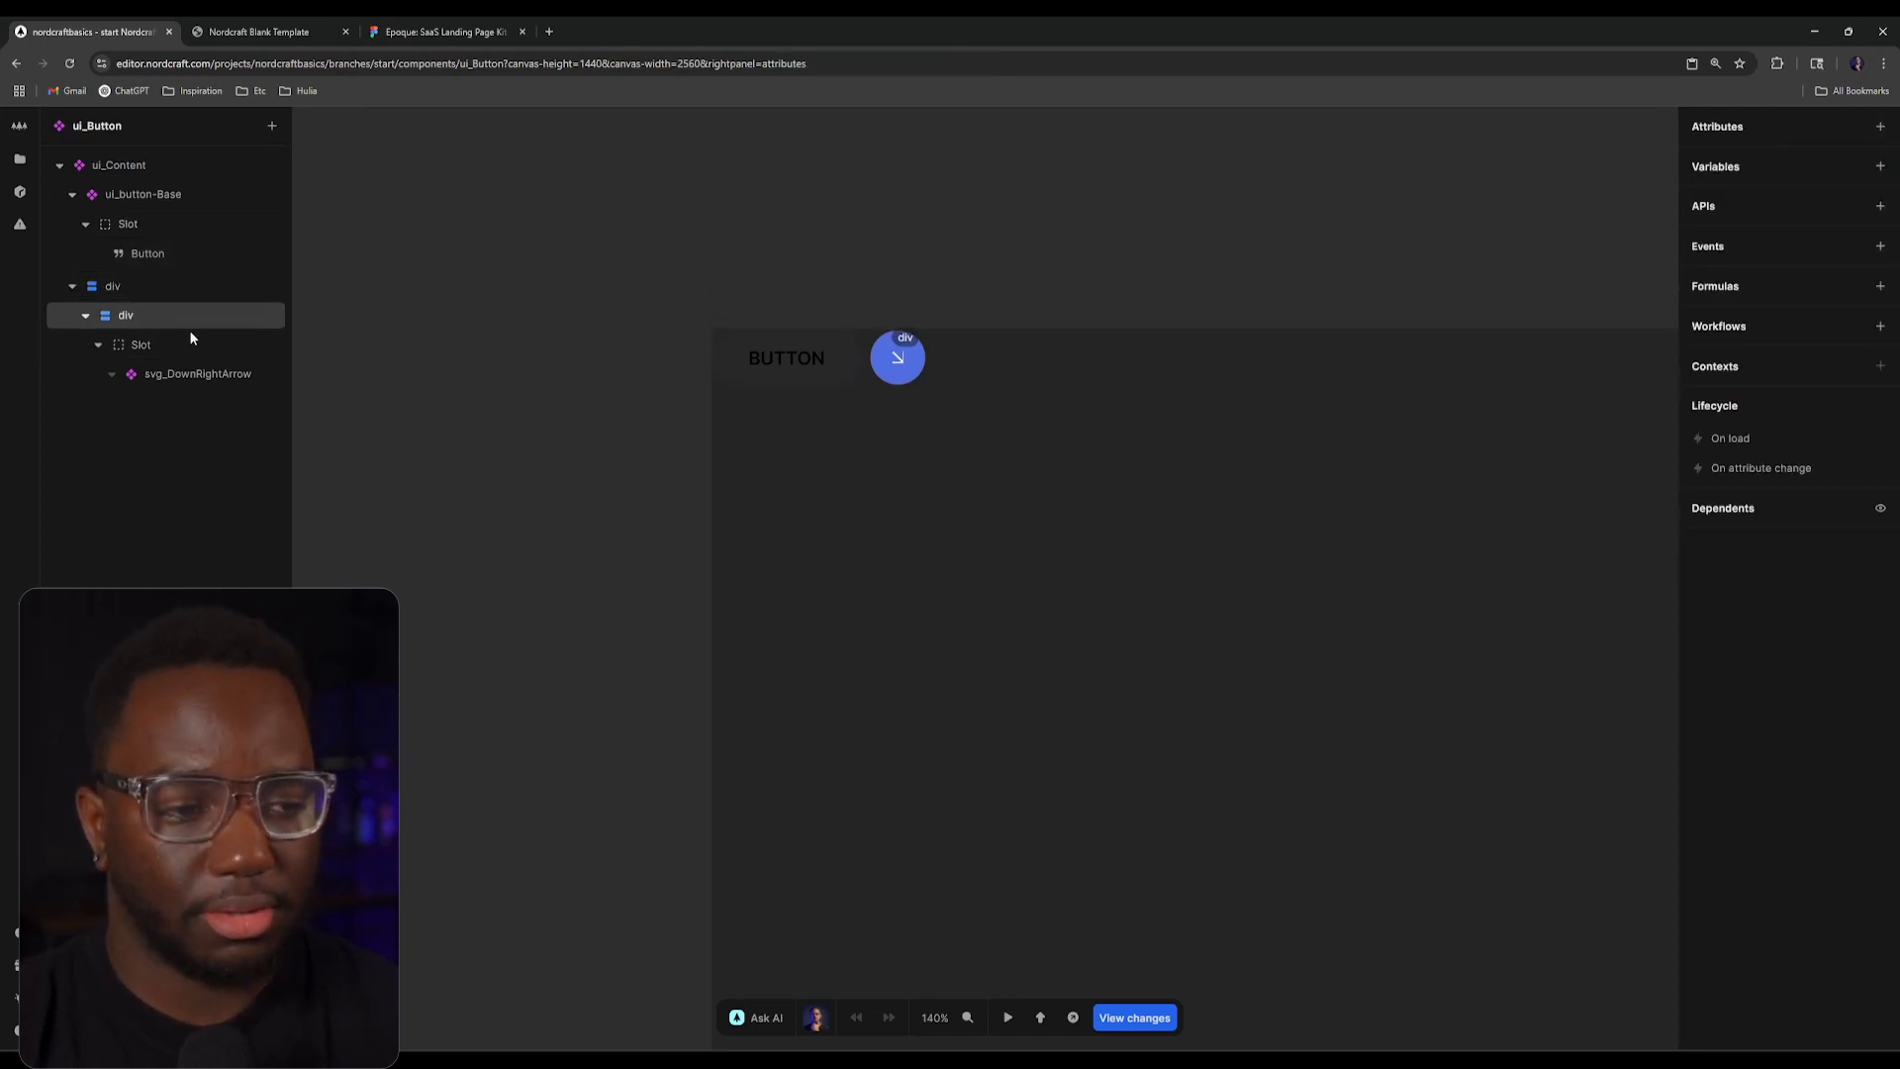
Step: Name the slot that holds svg_DownRightArrow "*Icon"
left_click(158, 341)
left_click(1772, 168)
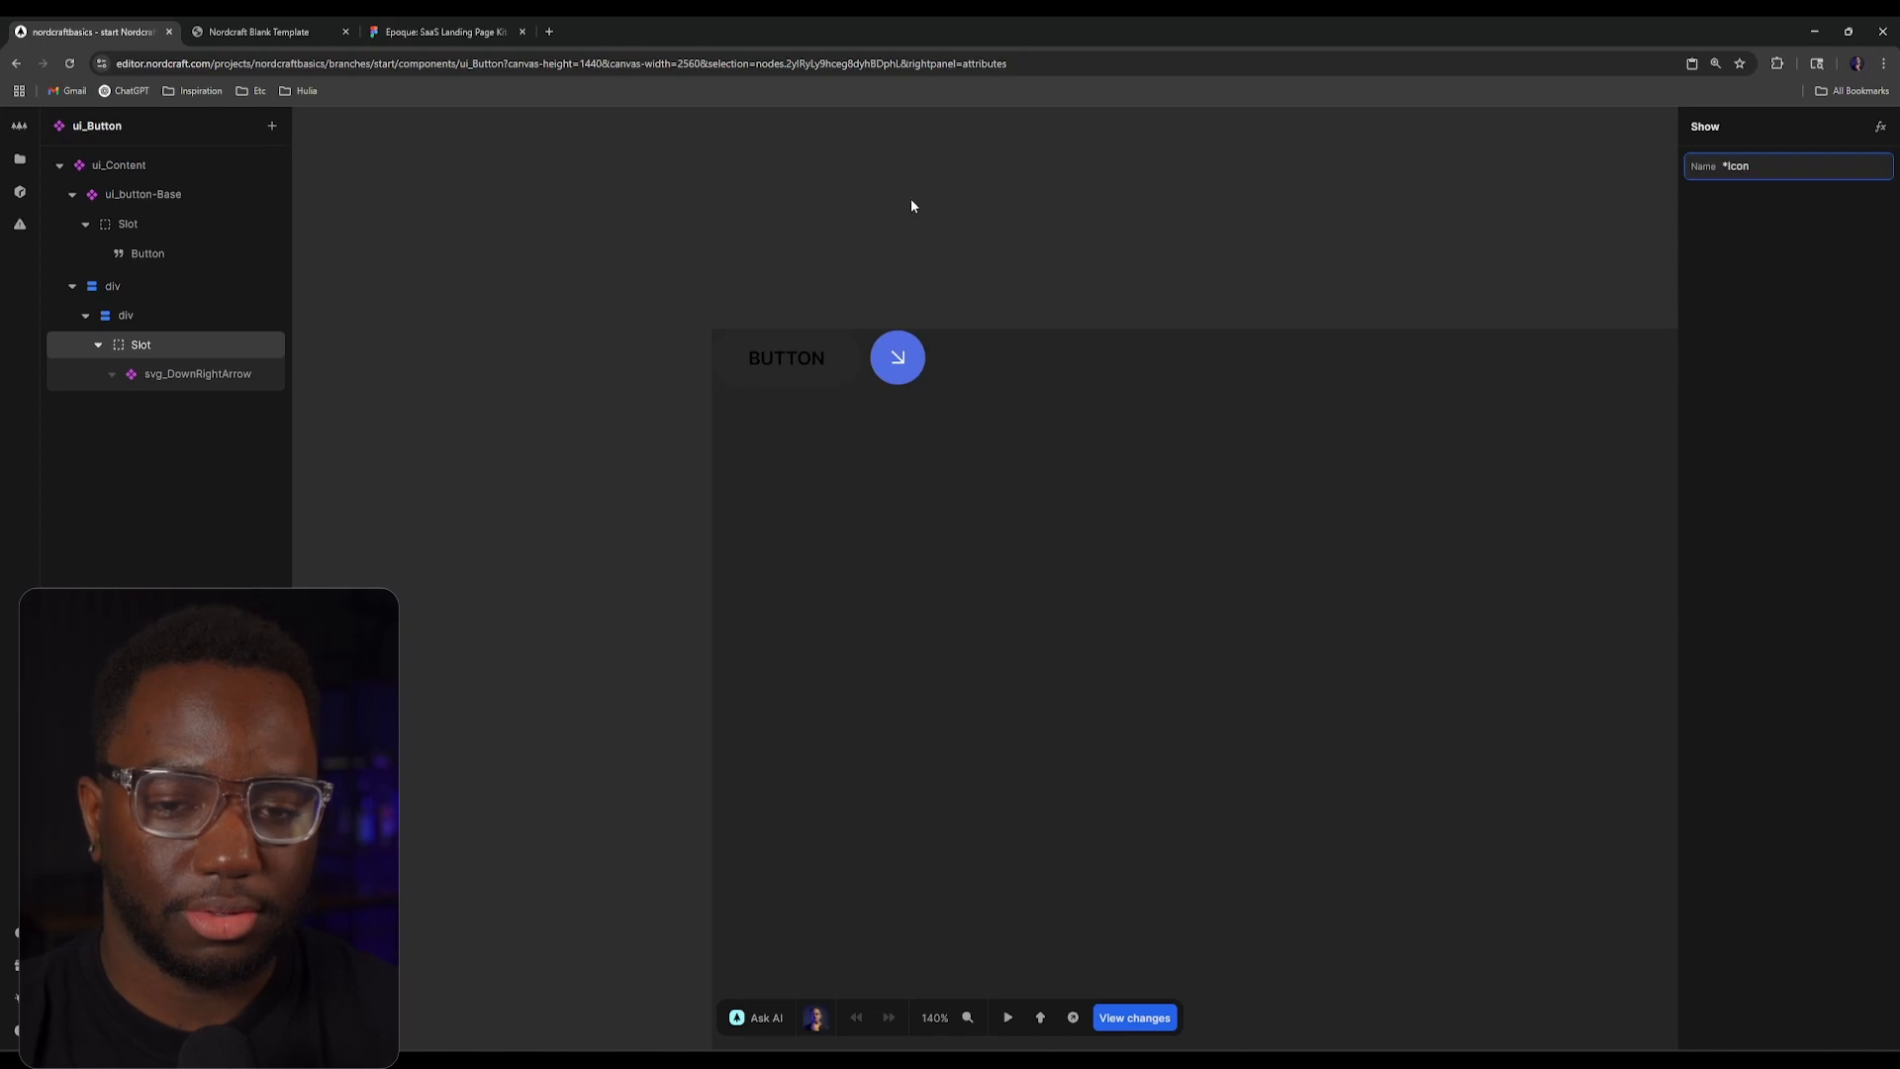
left_click(956, 235)
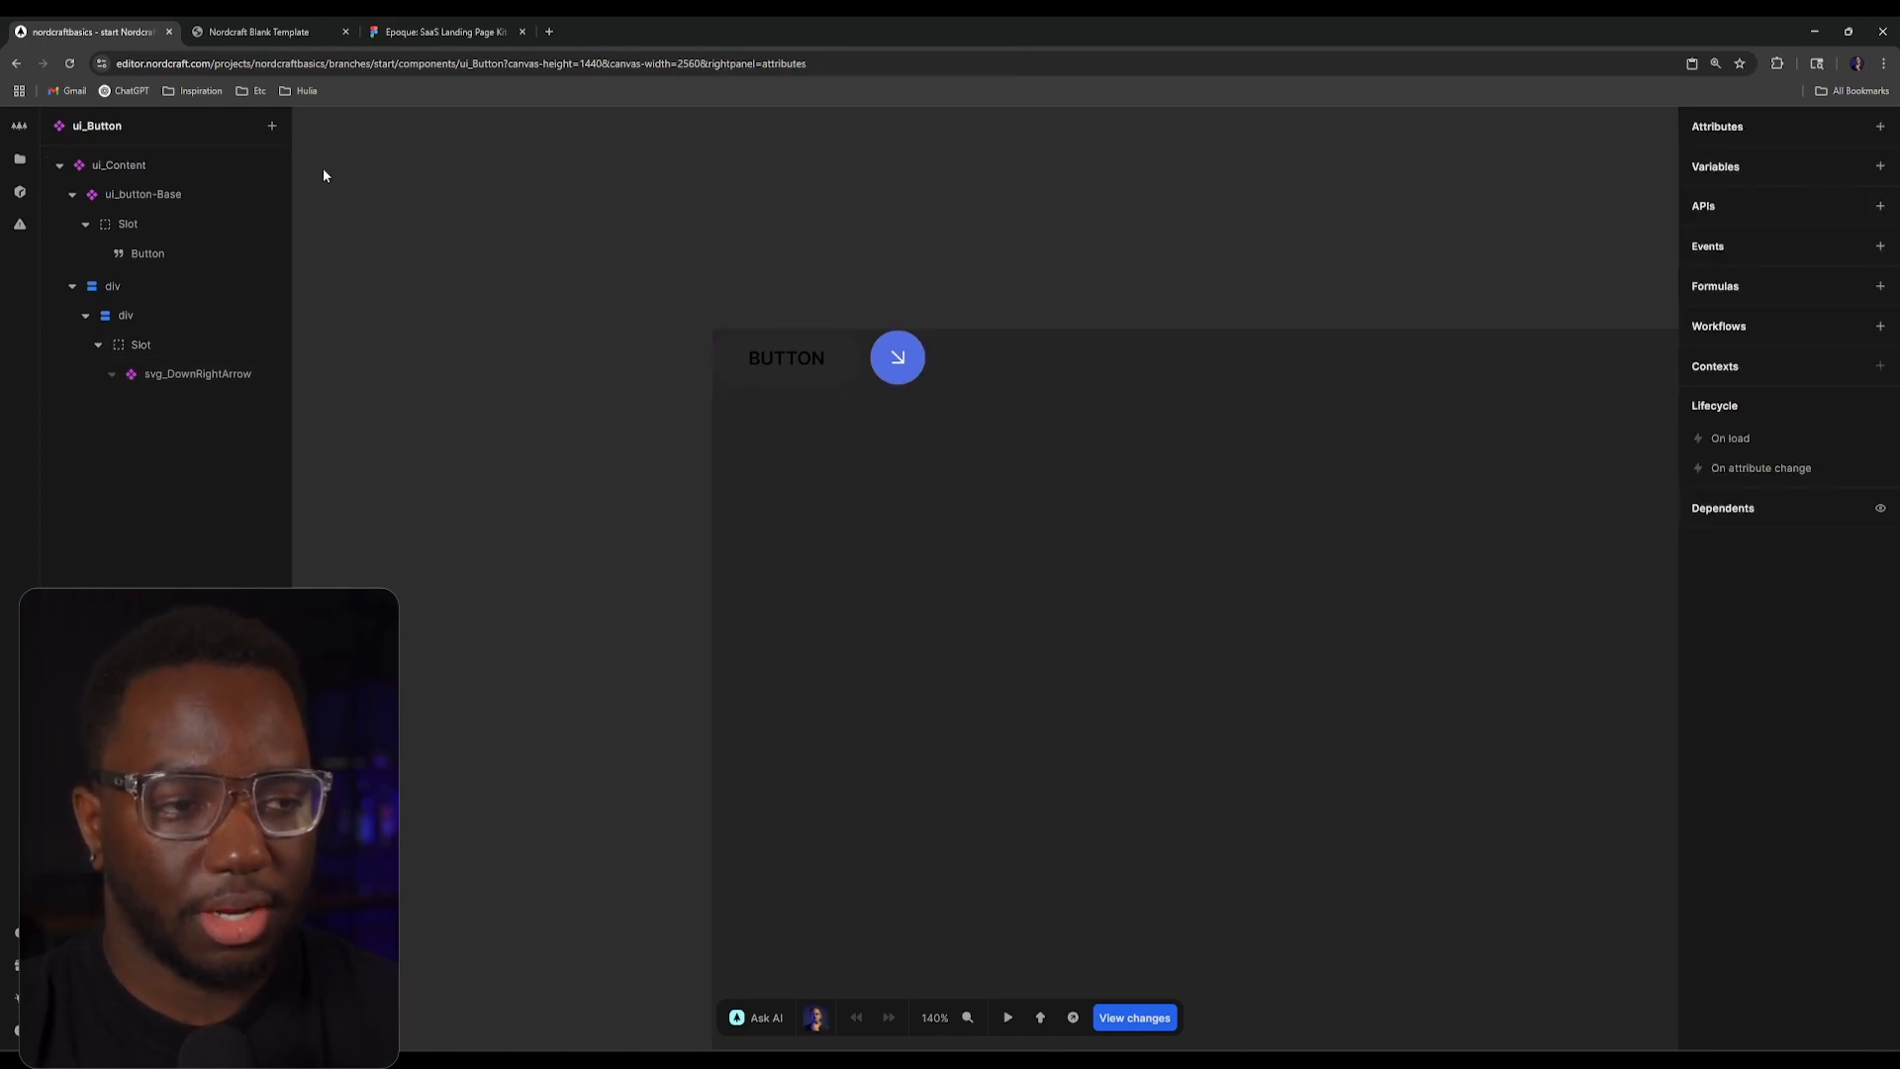
Step: Go back to ui_Navbar, add a paragraph inside ui_Button and assign it to the *Button Text slot
key("alt+Left")
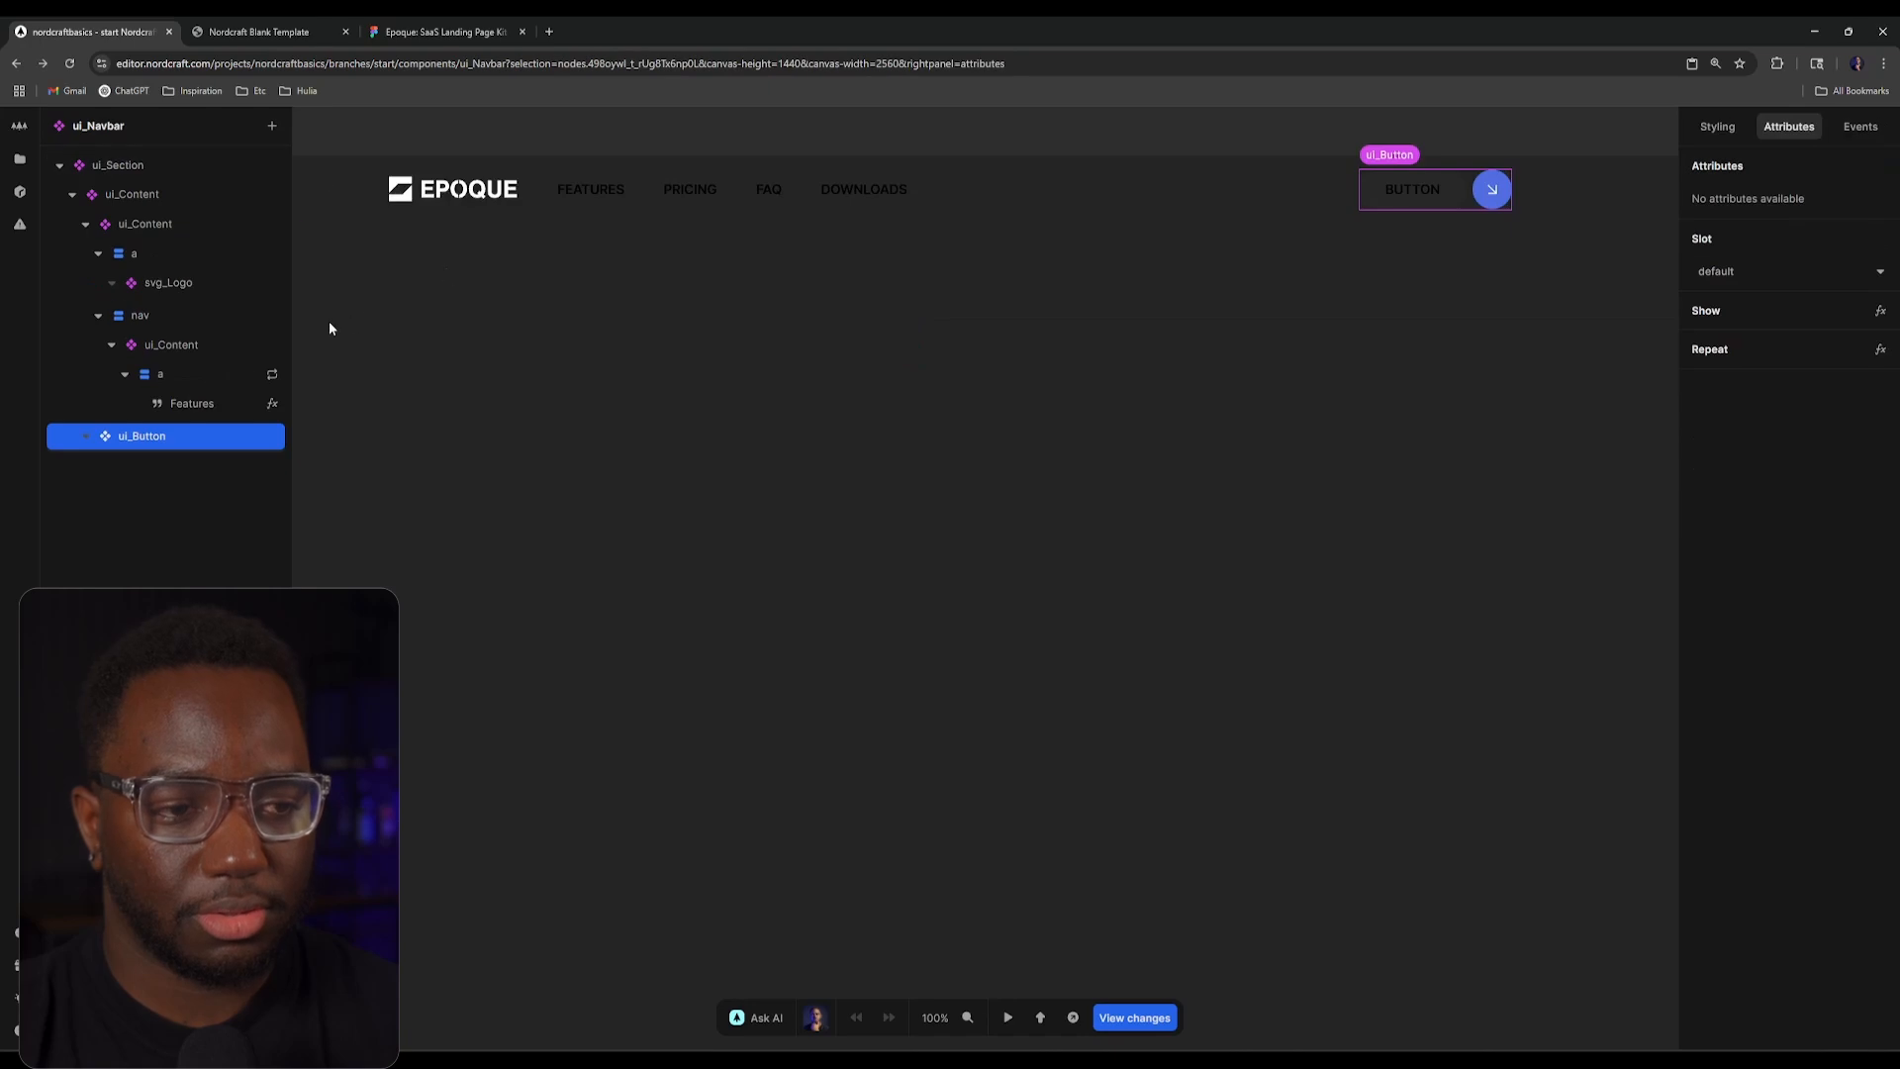
scroll(1351, 242, "up", 4)
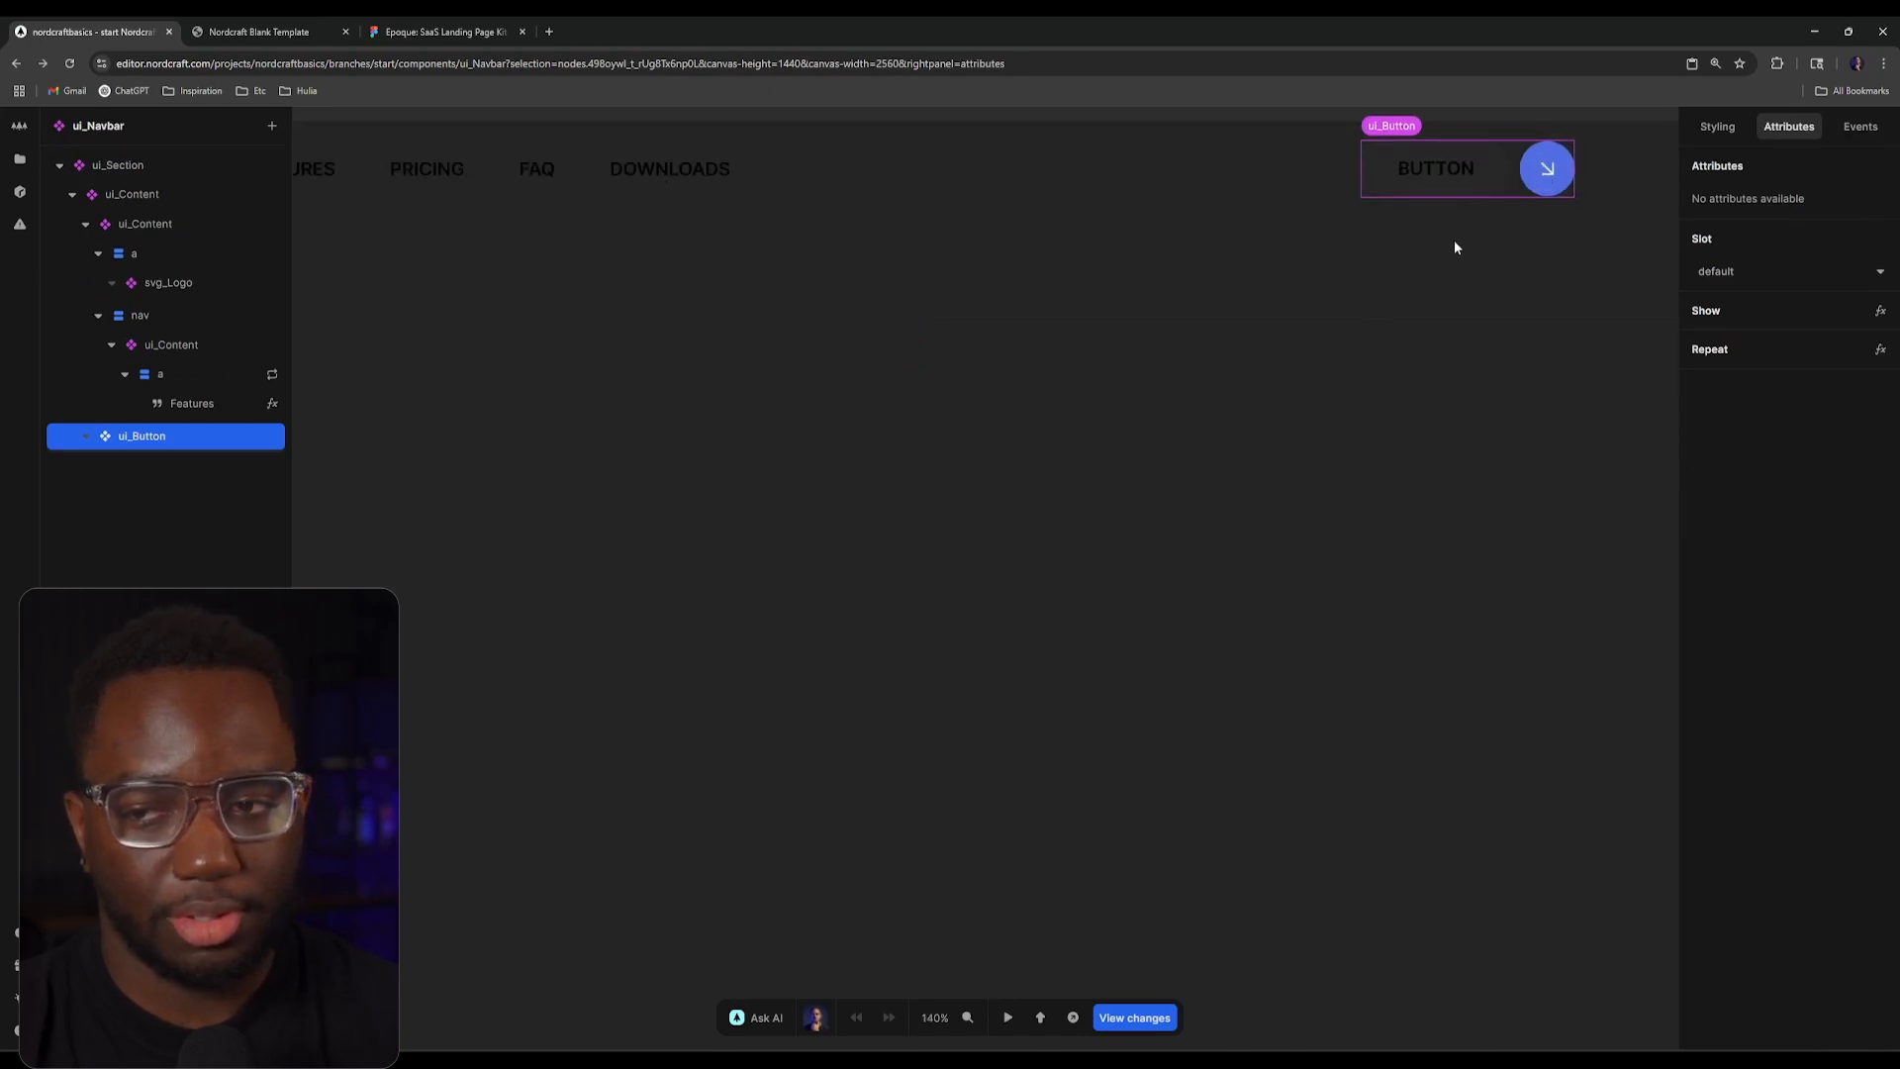
left_click_drag(1453, 240, 952, 362)
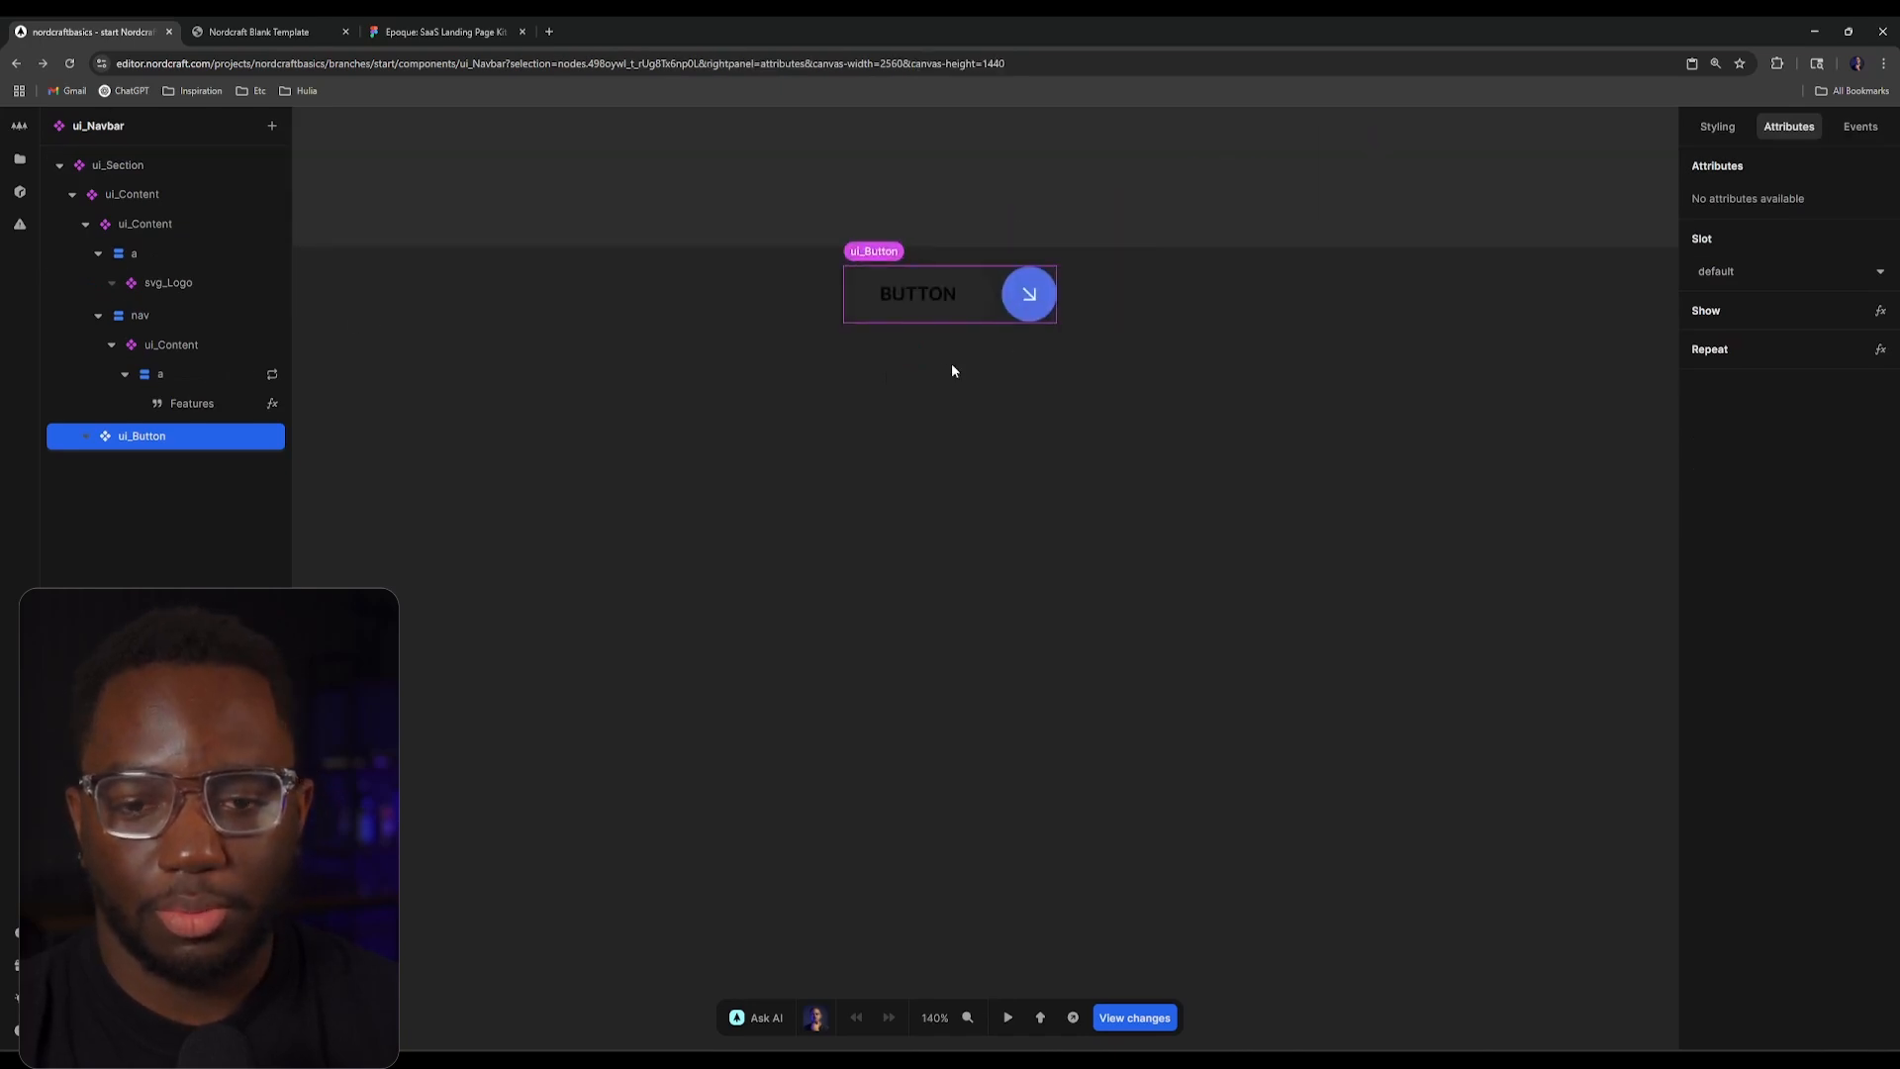
left_click(168, 416)
type("para")
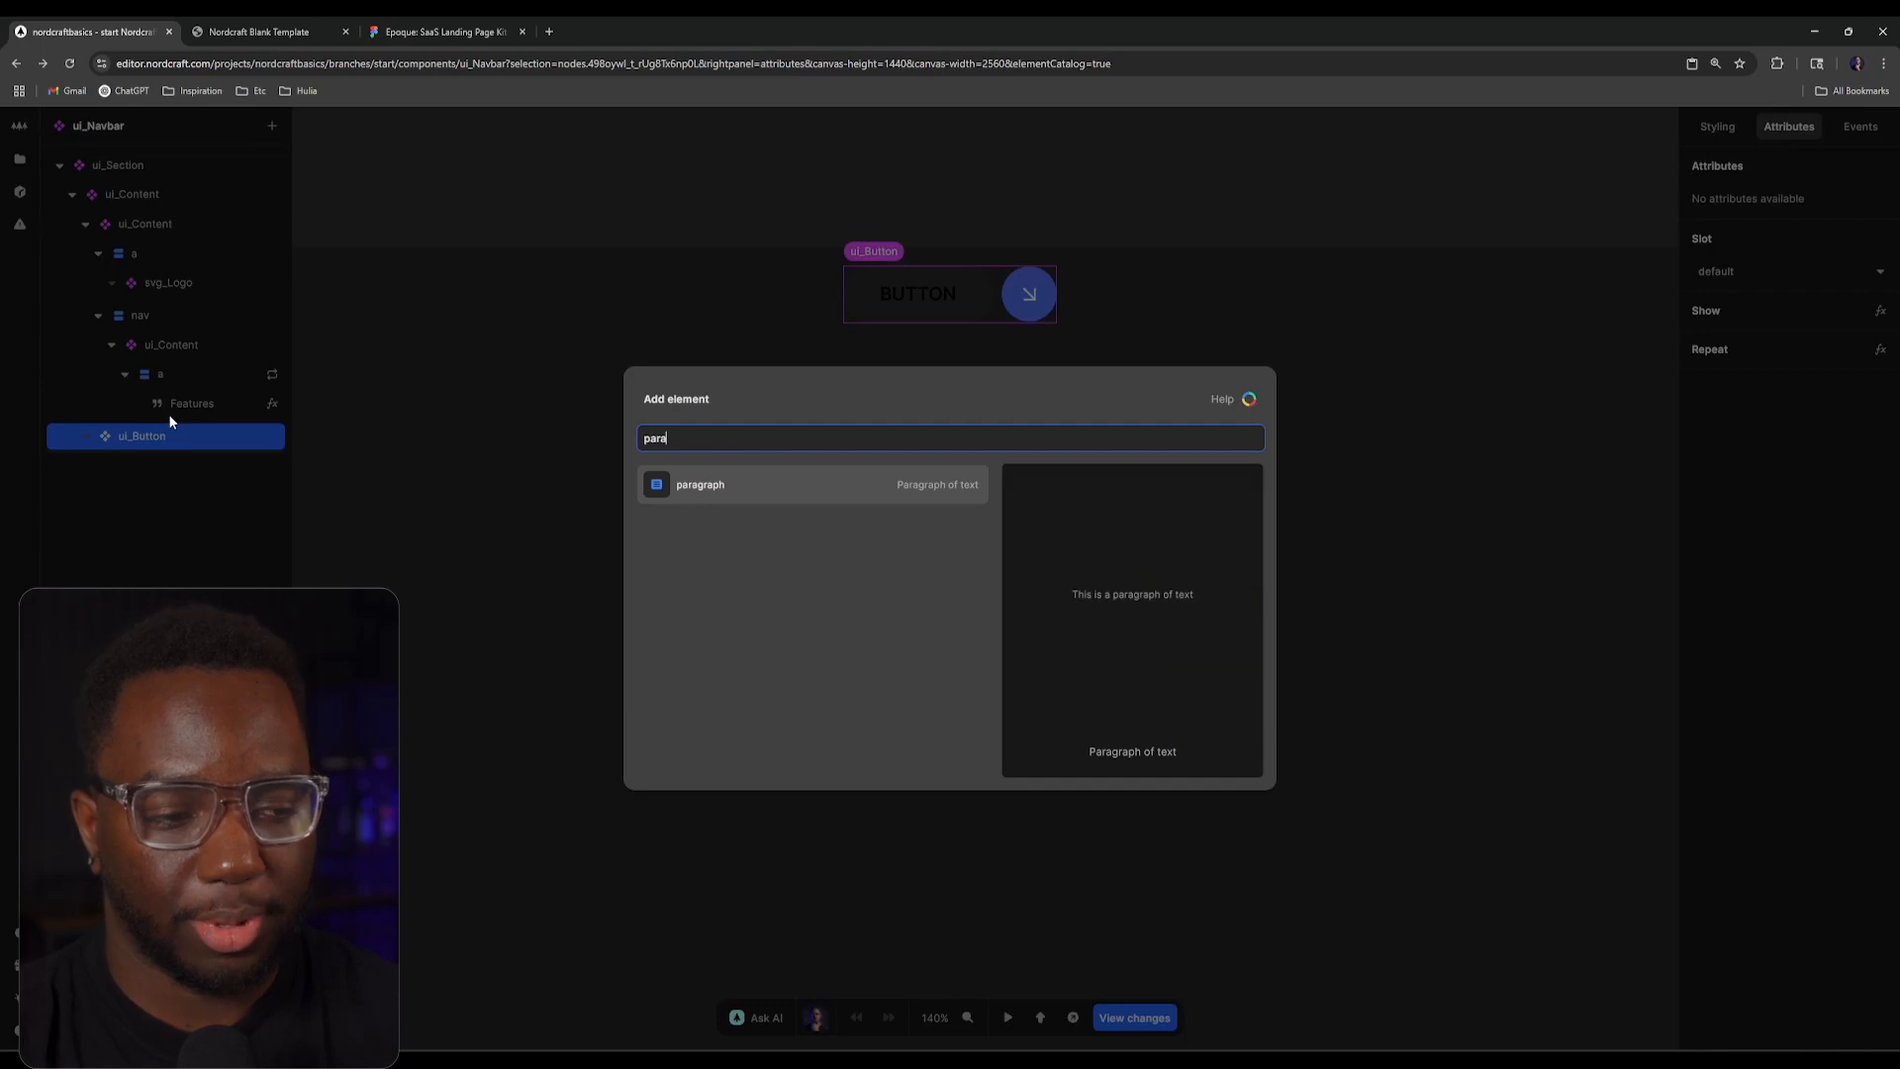
key("Return")
mouse_move(275, 474)
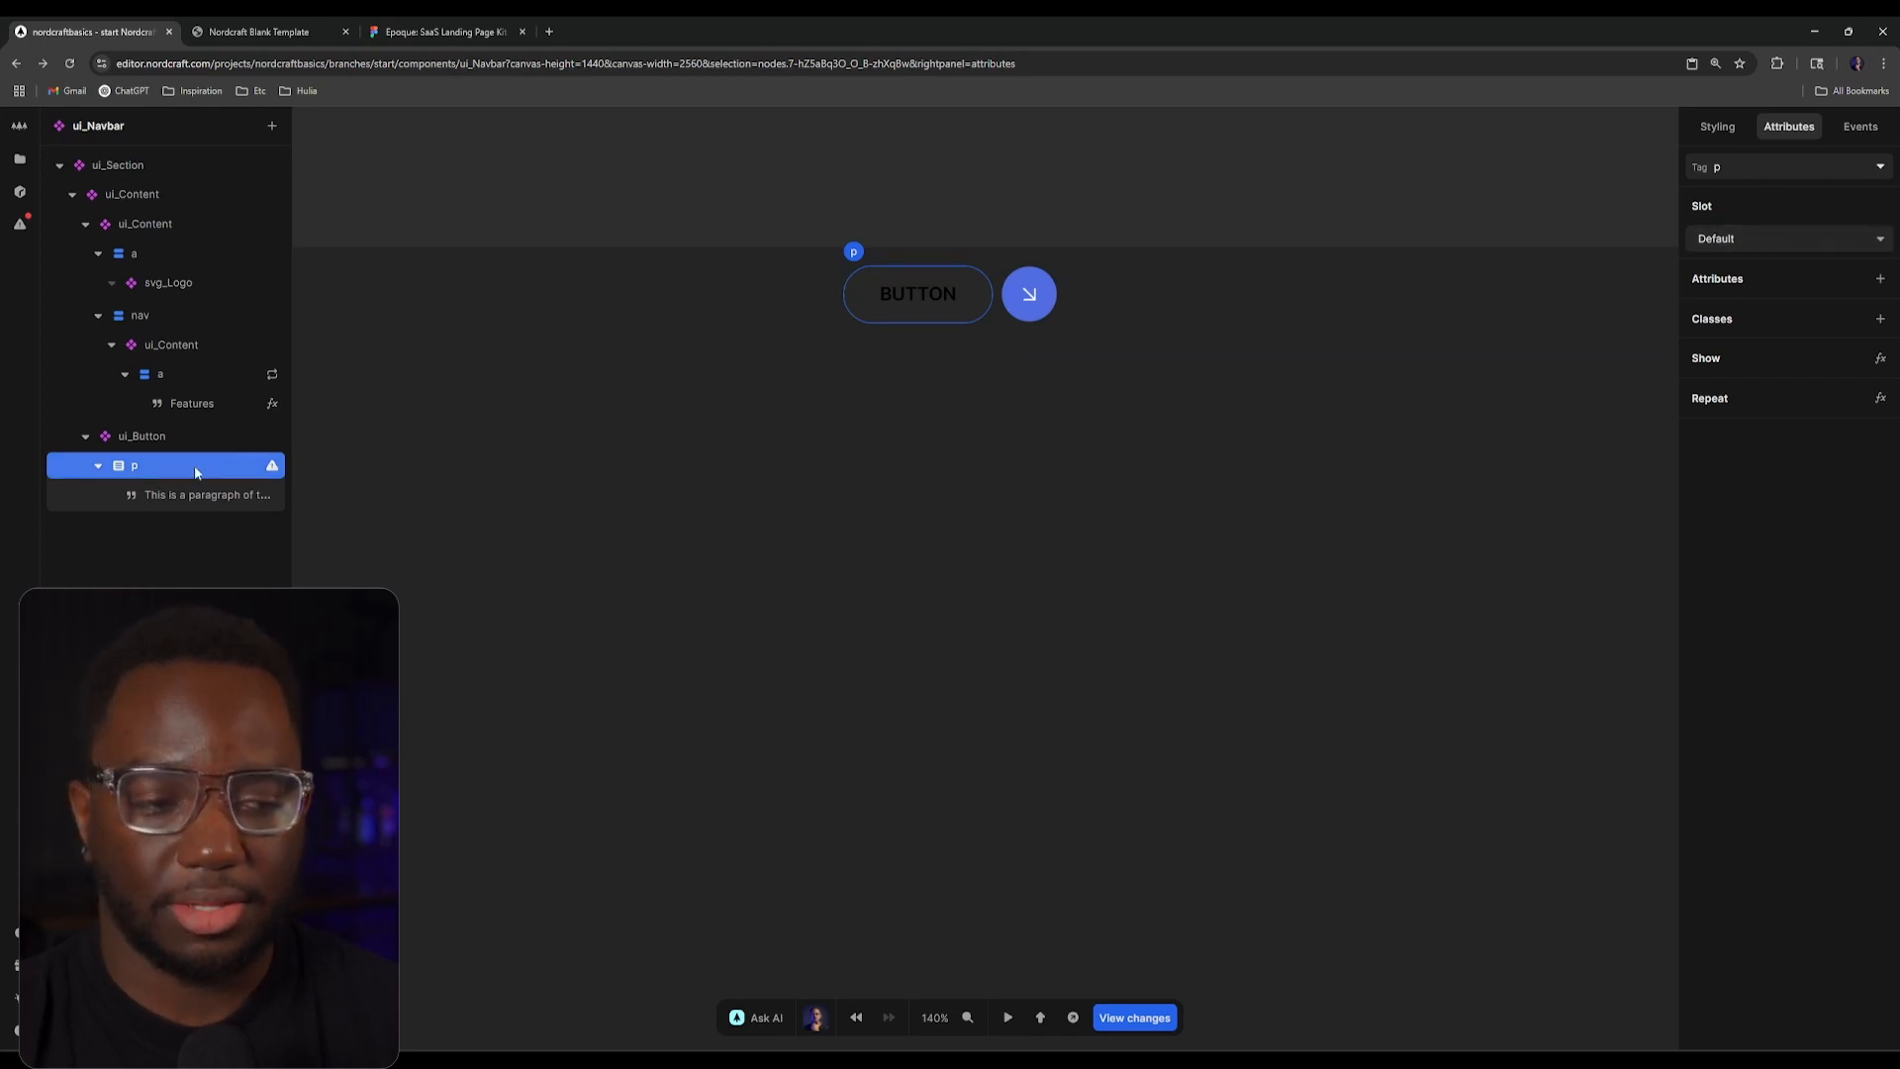
left_click(1759, 235)
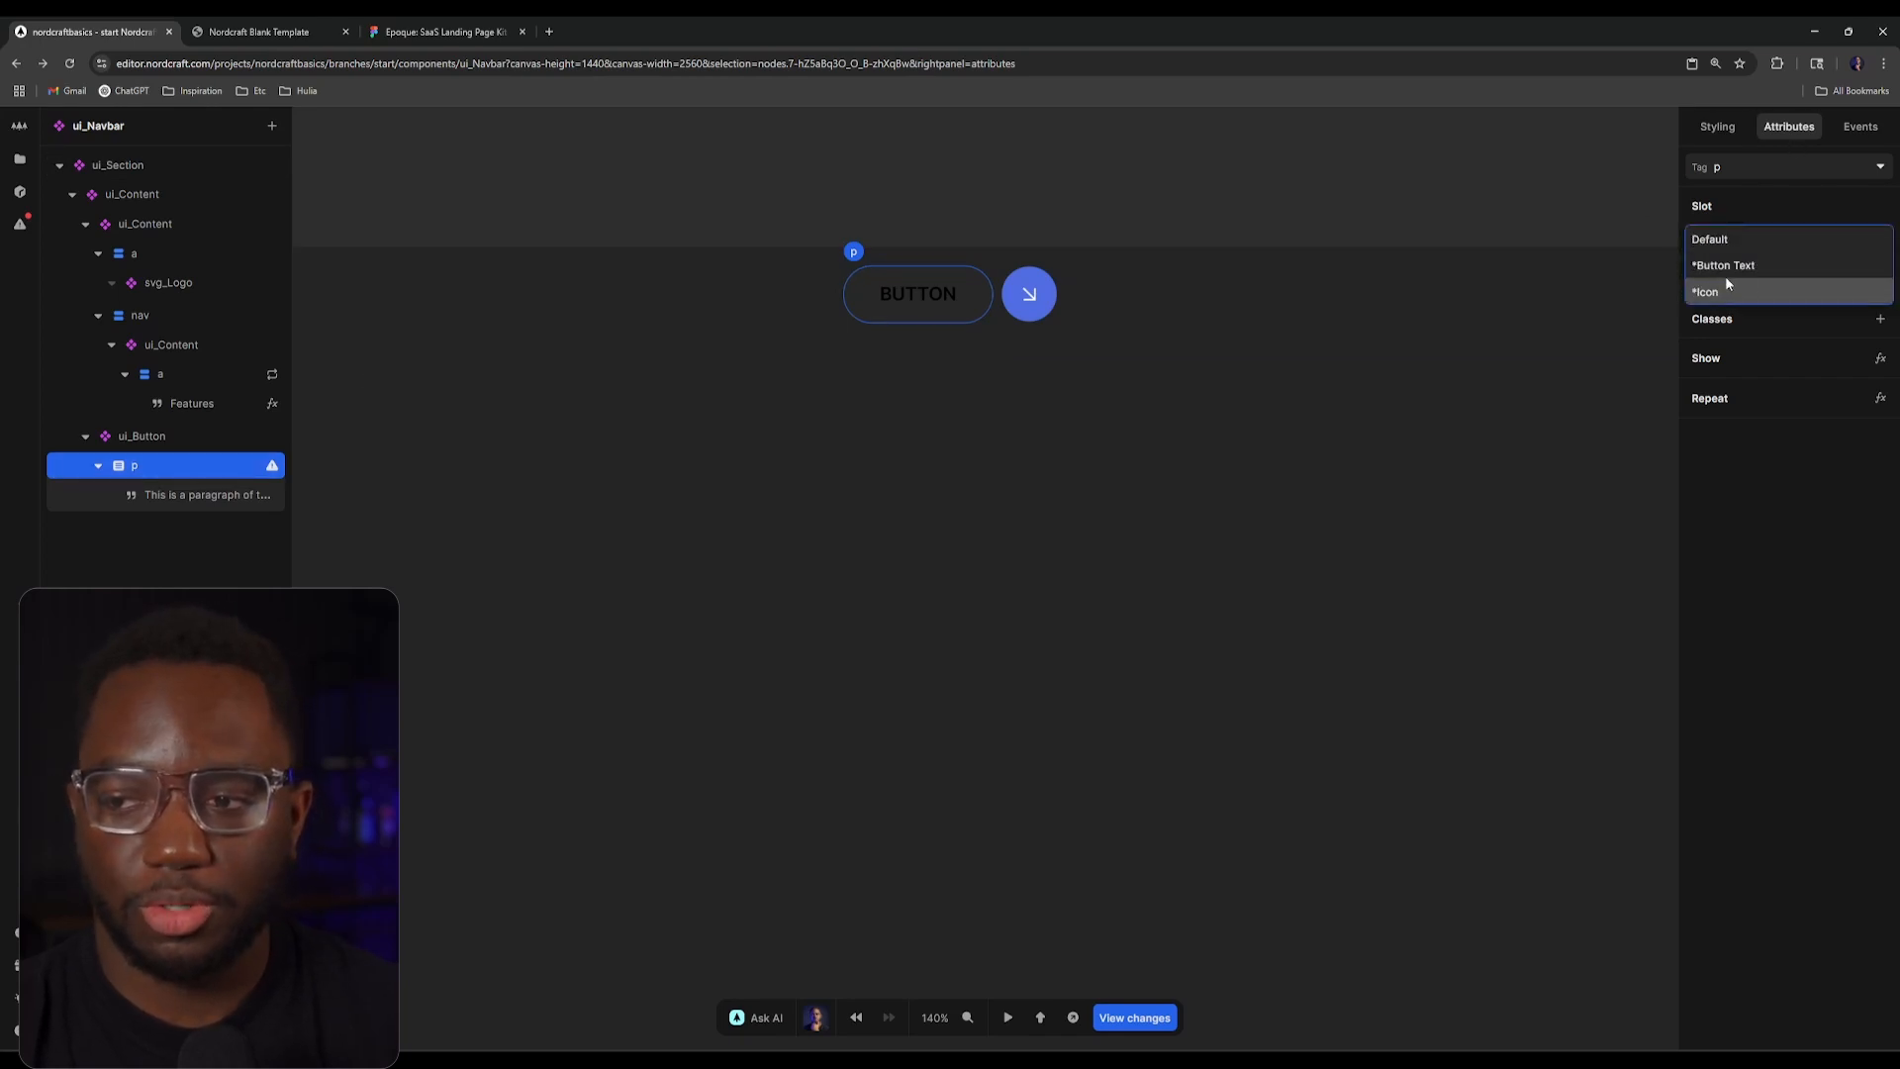
left_click(1731, 266)
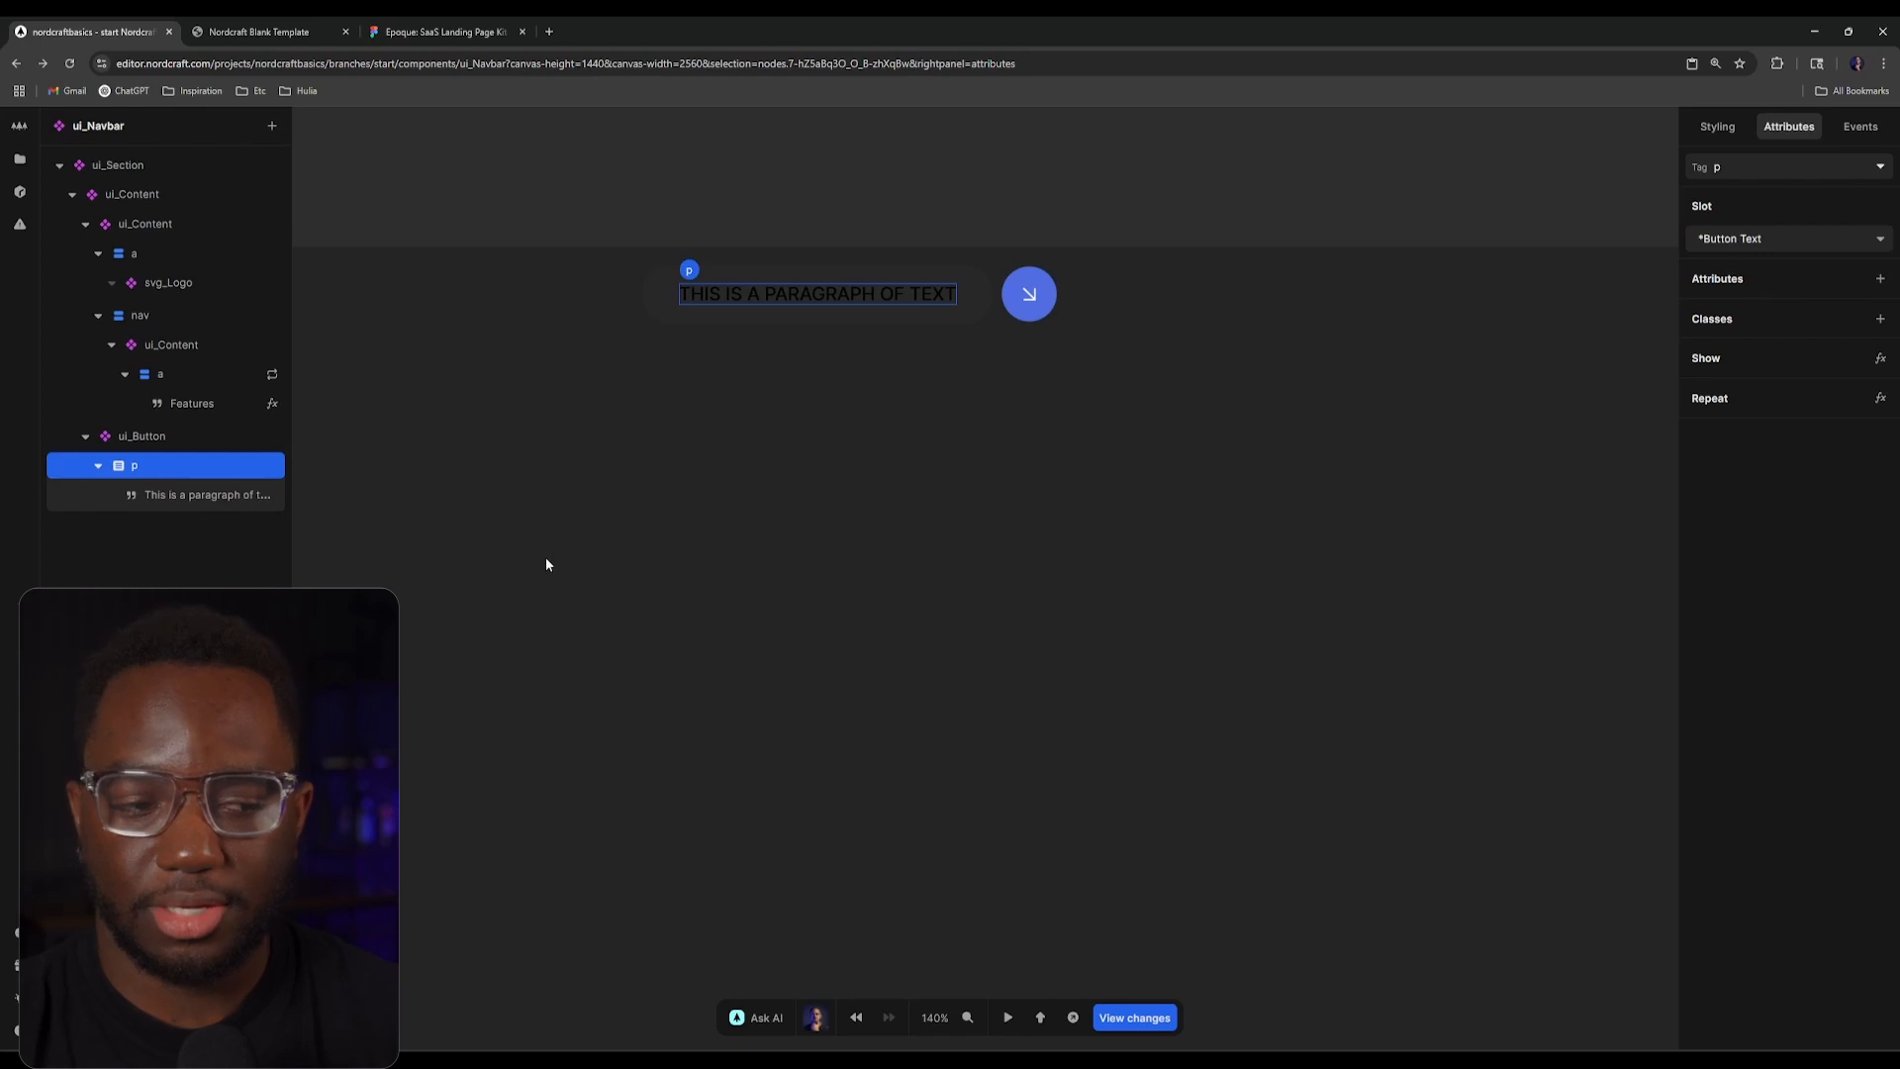
Step: Add the svg_Logo component inside ui_Button and assign it to the *Icon slot
left_click(163, 435)
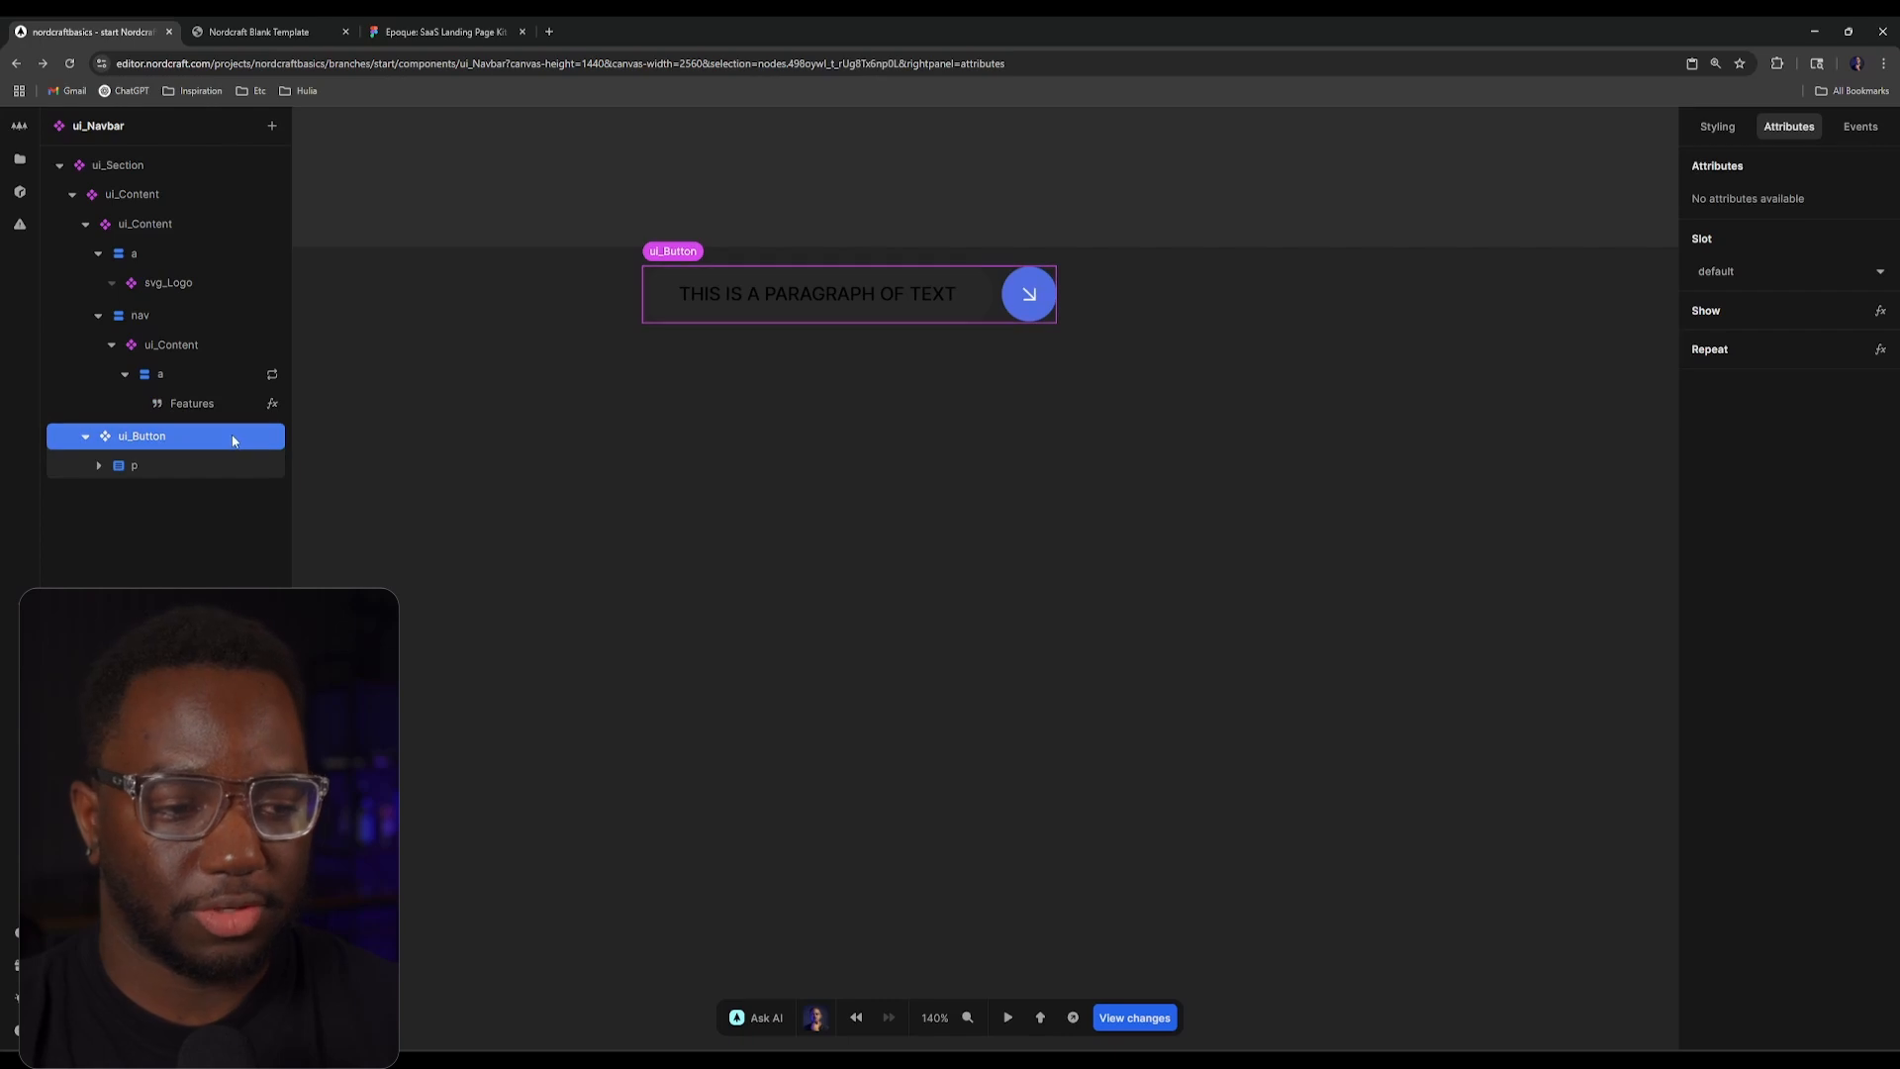
type("a")
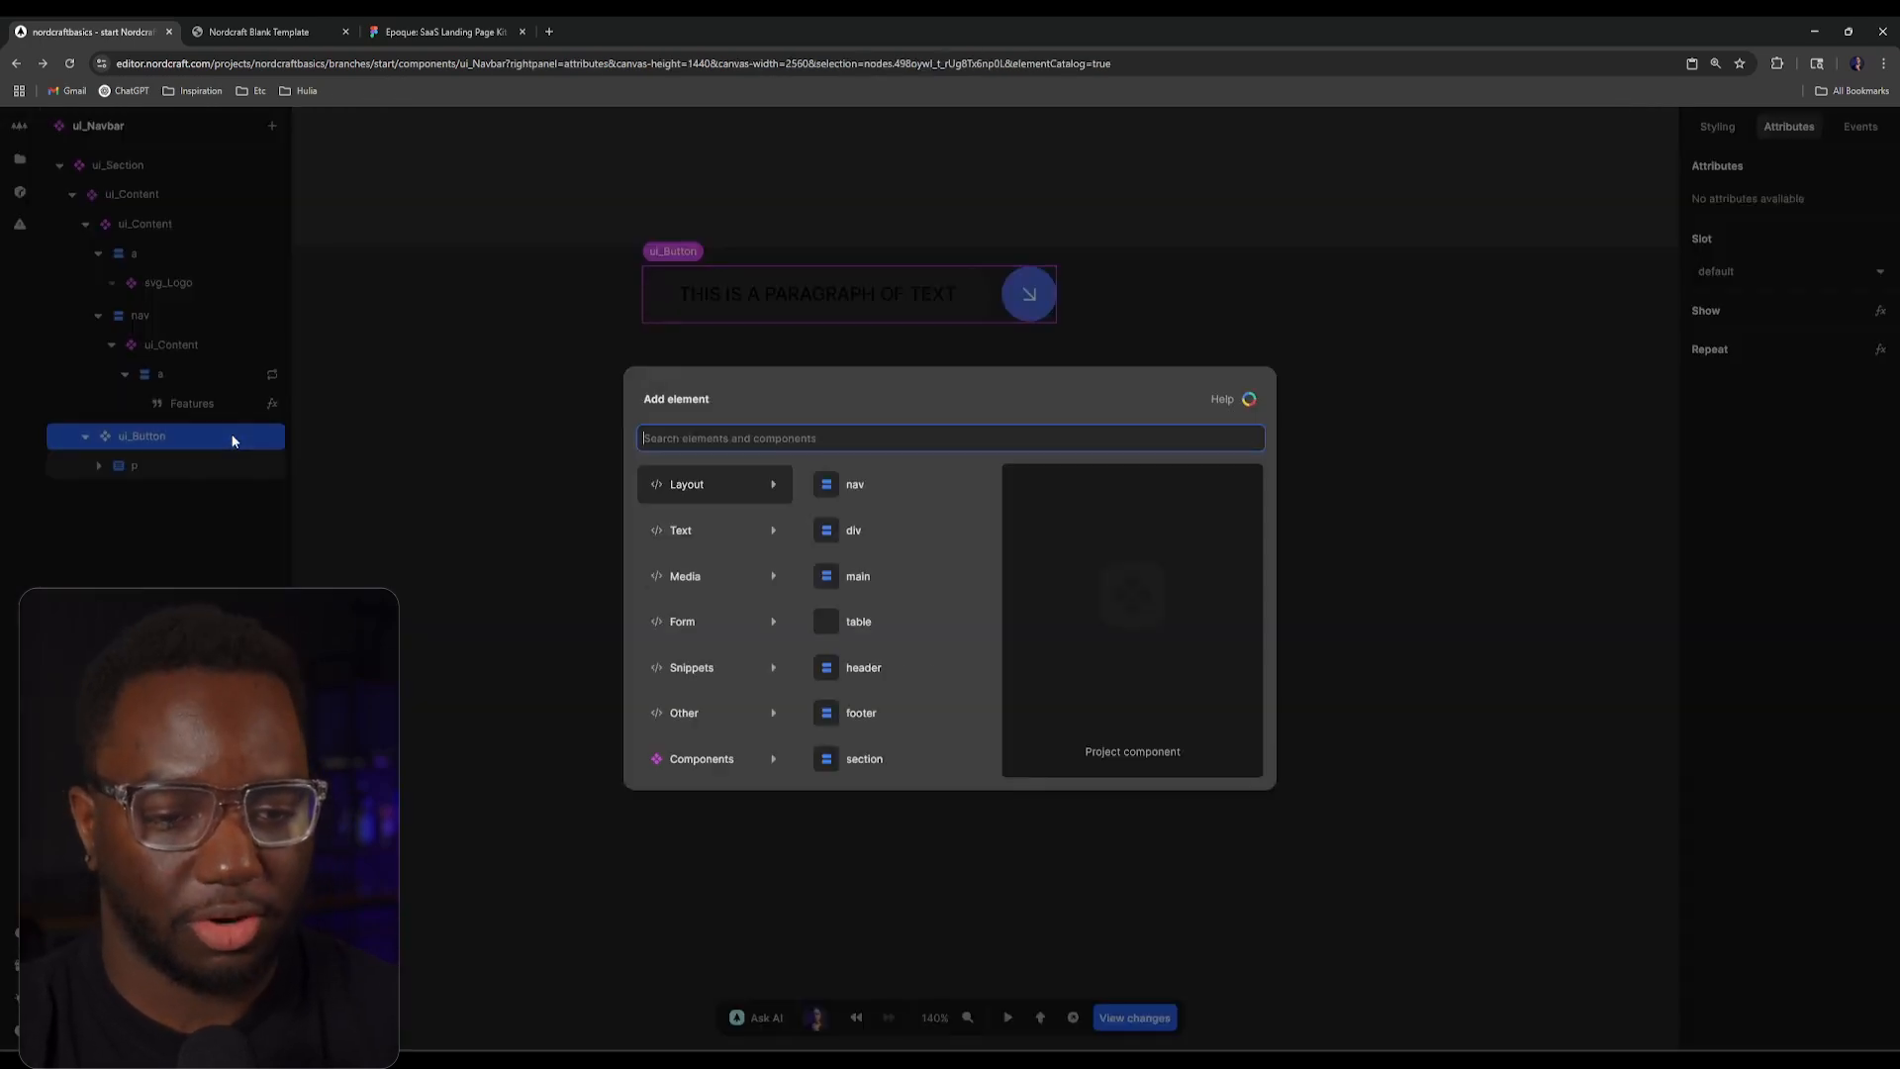
type("svg")
key("Return")
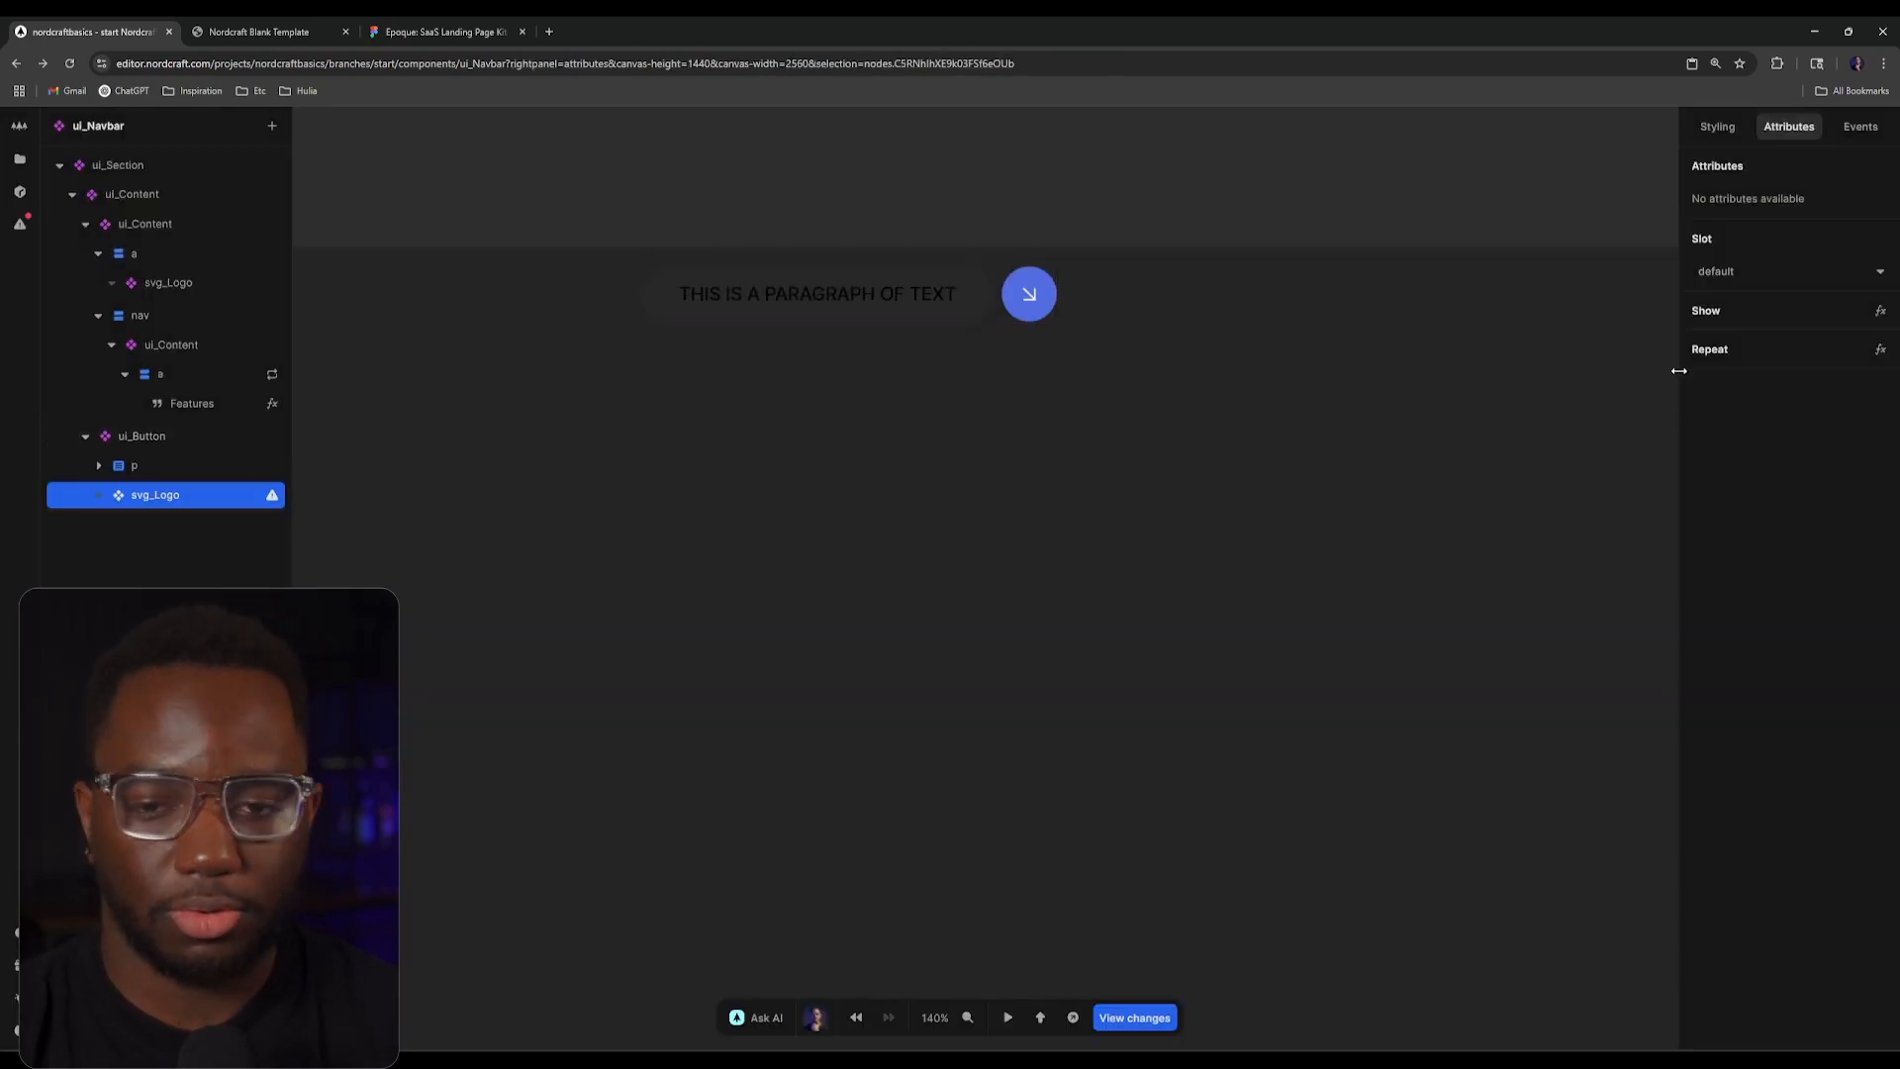
left_click(1771, 270)
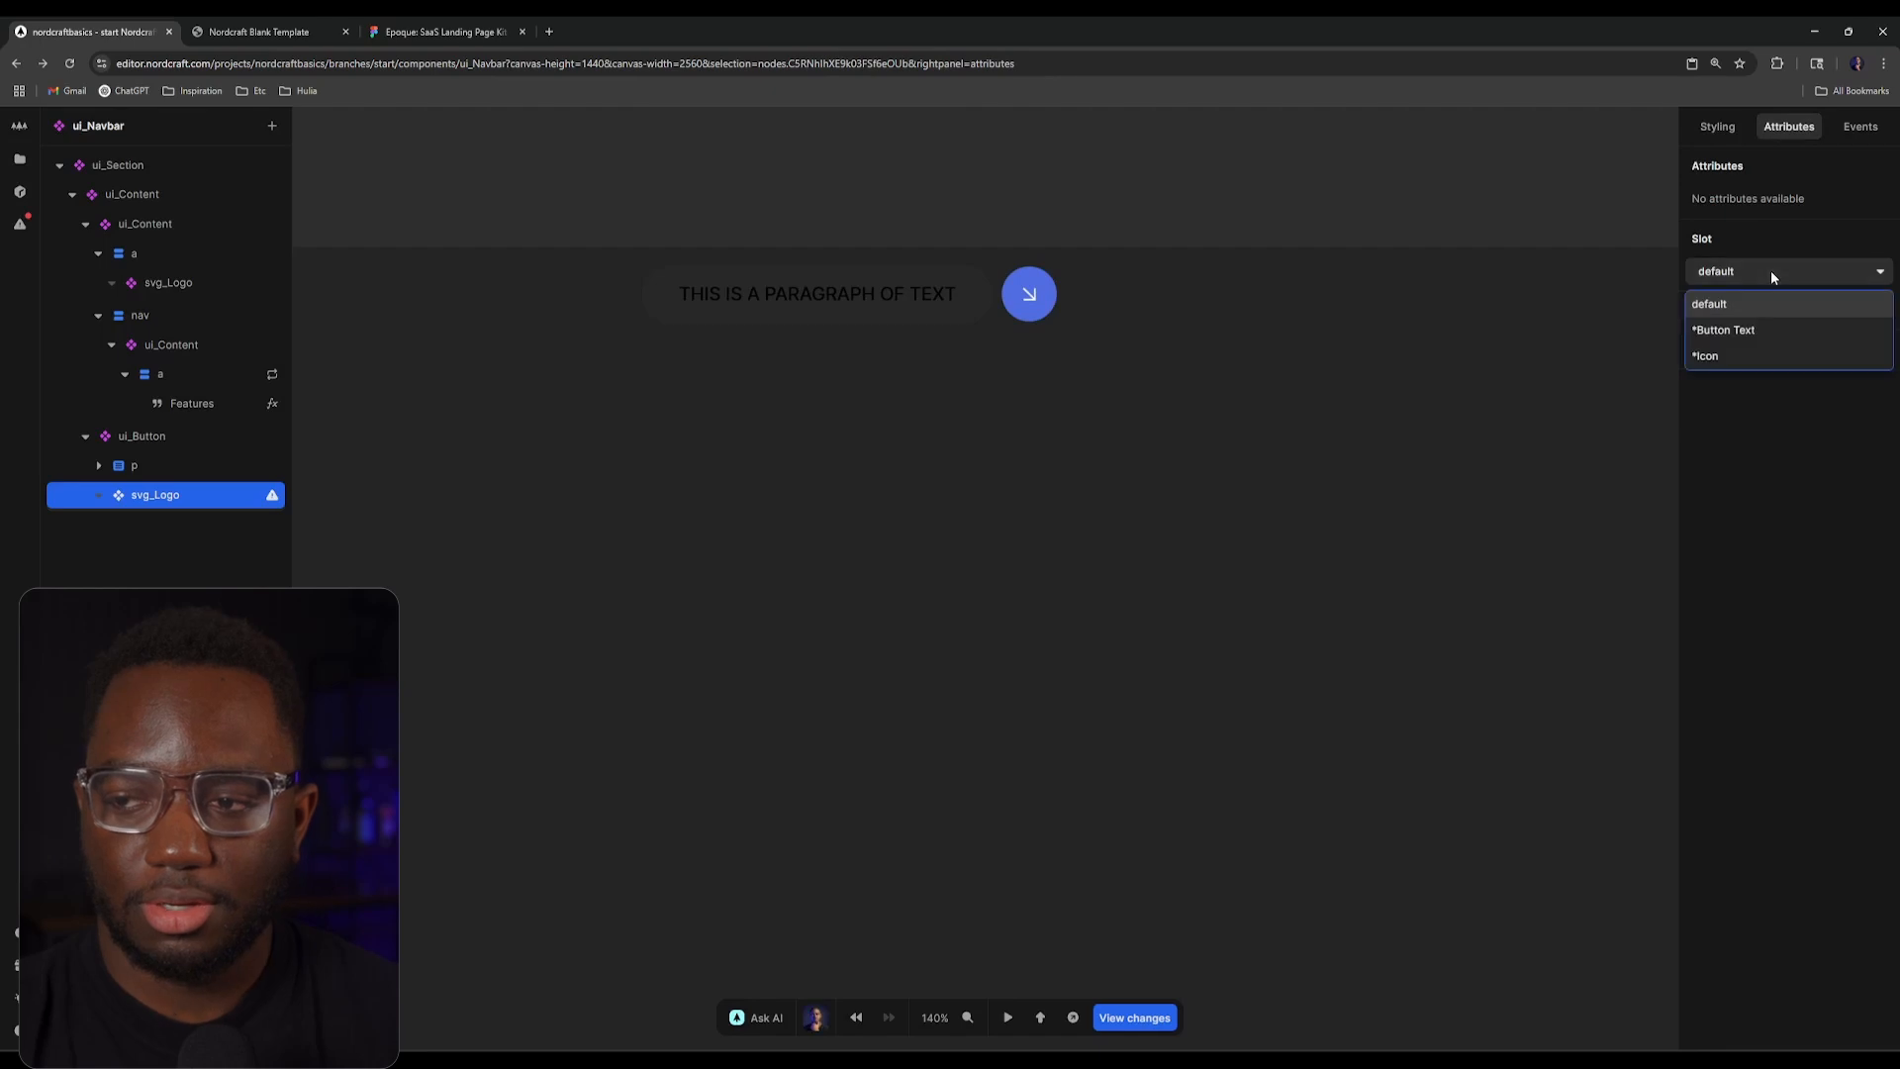
left_click(1754, 357)
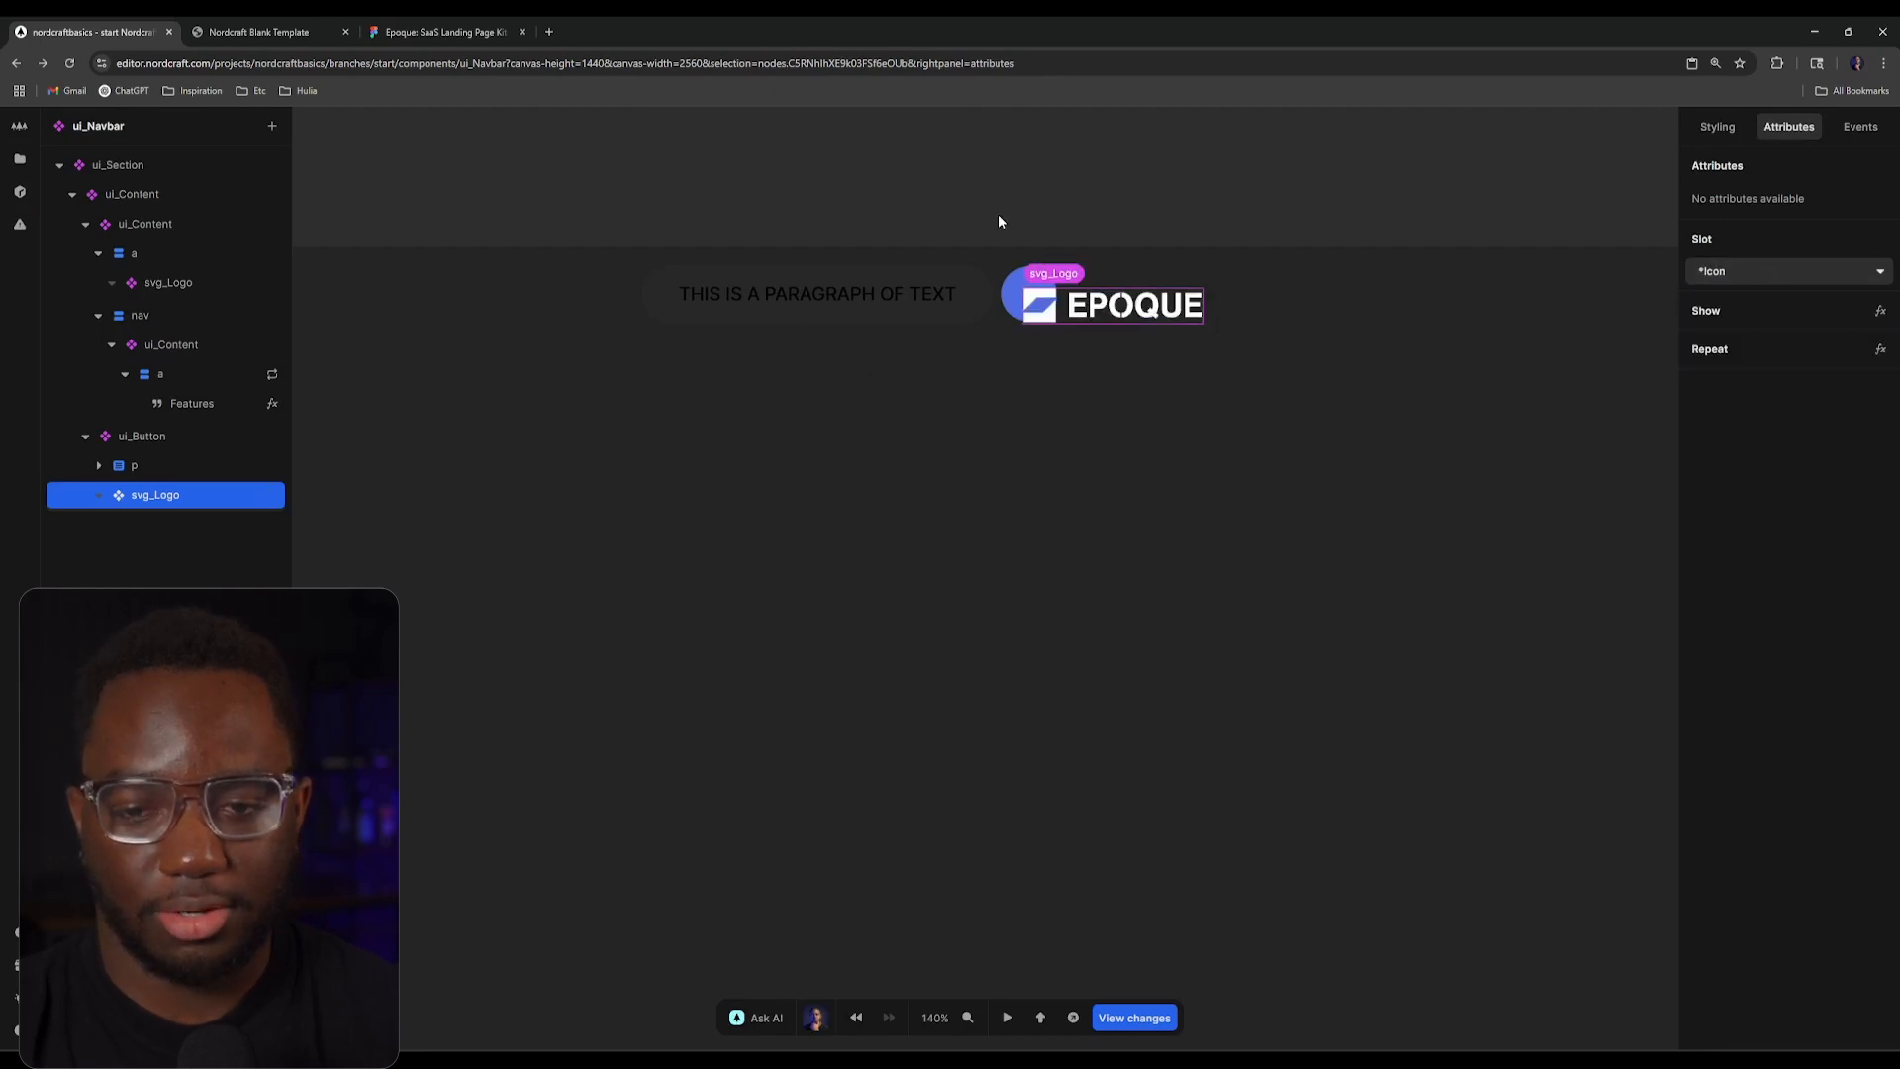
Step: Delete the svg_Logo placed inside ui_Button
left_click(1696, 273)
left_click(141, 492)
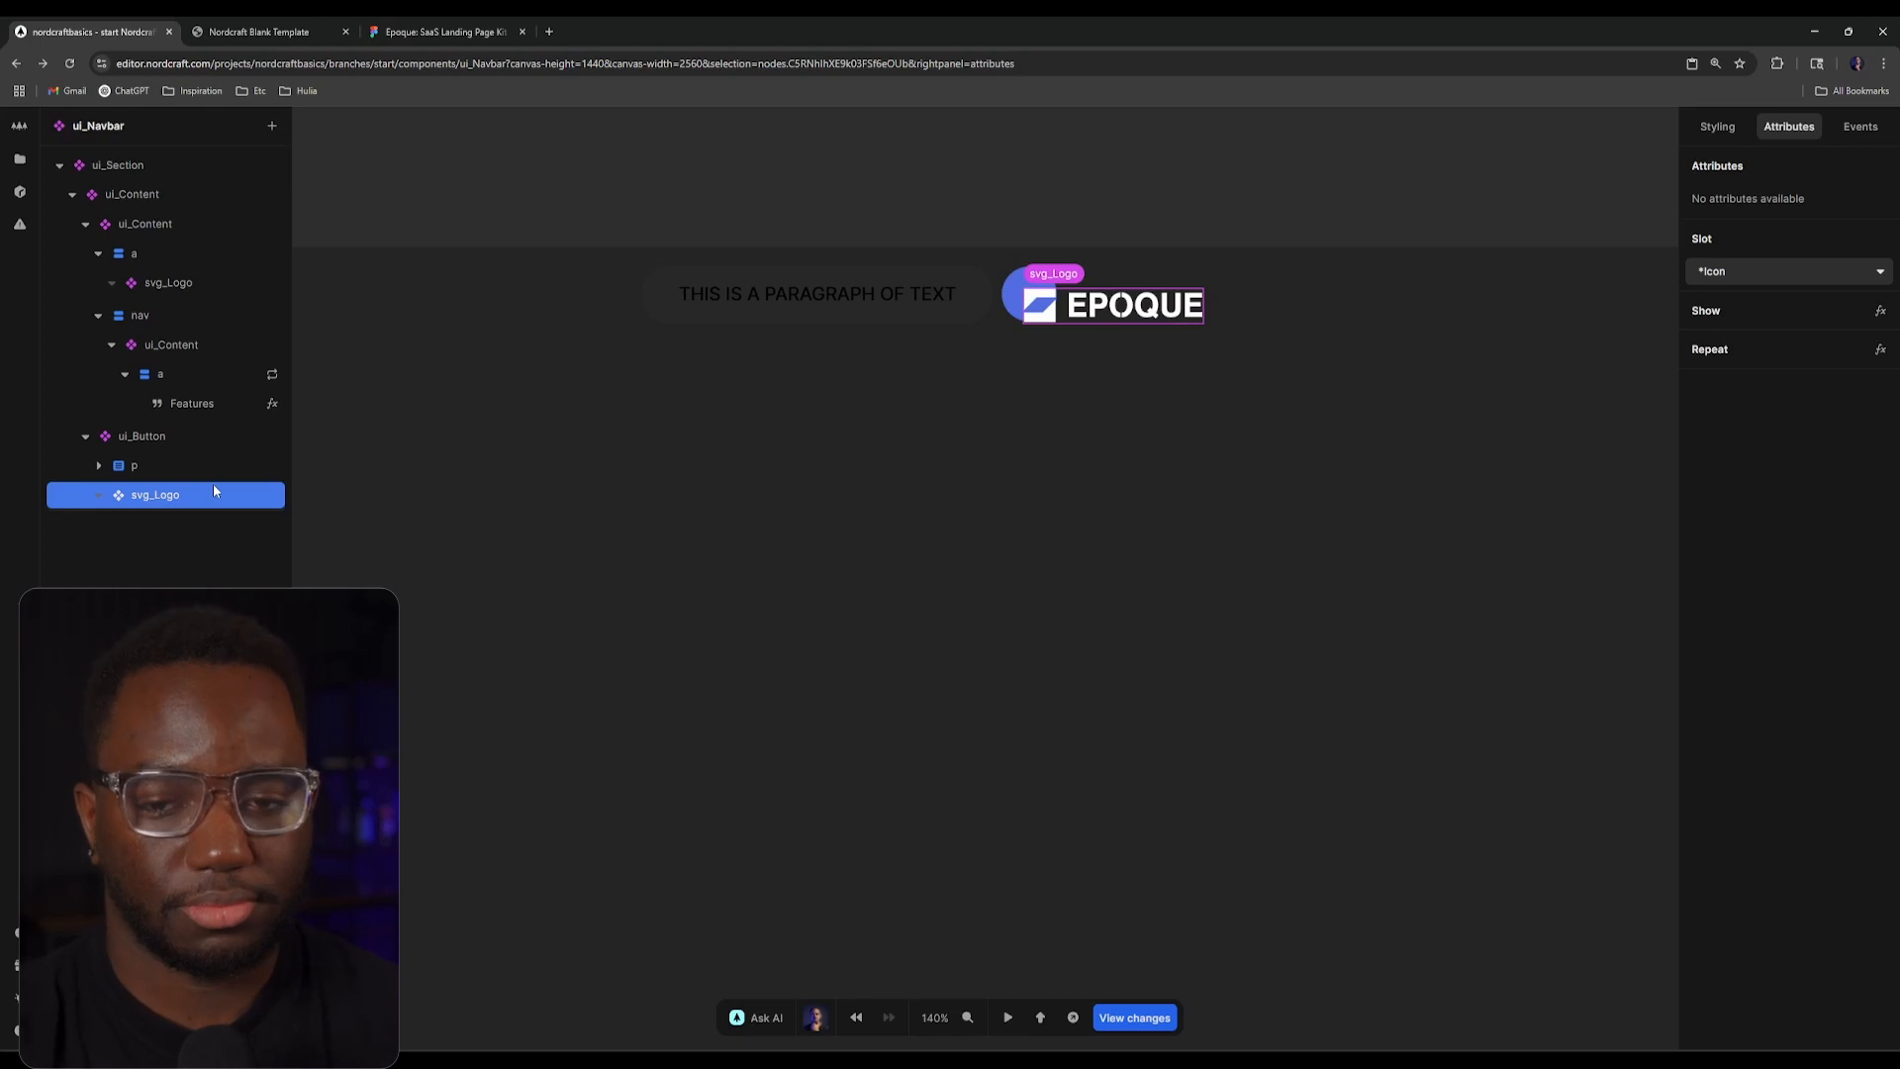
left_click(229, 478)
left_click(225, 488)
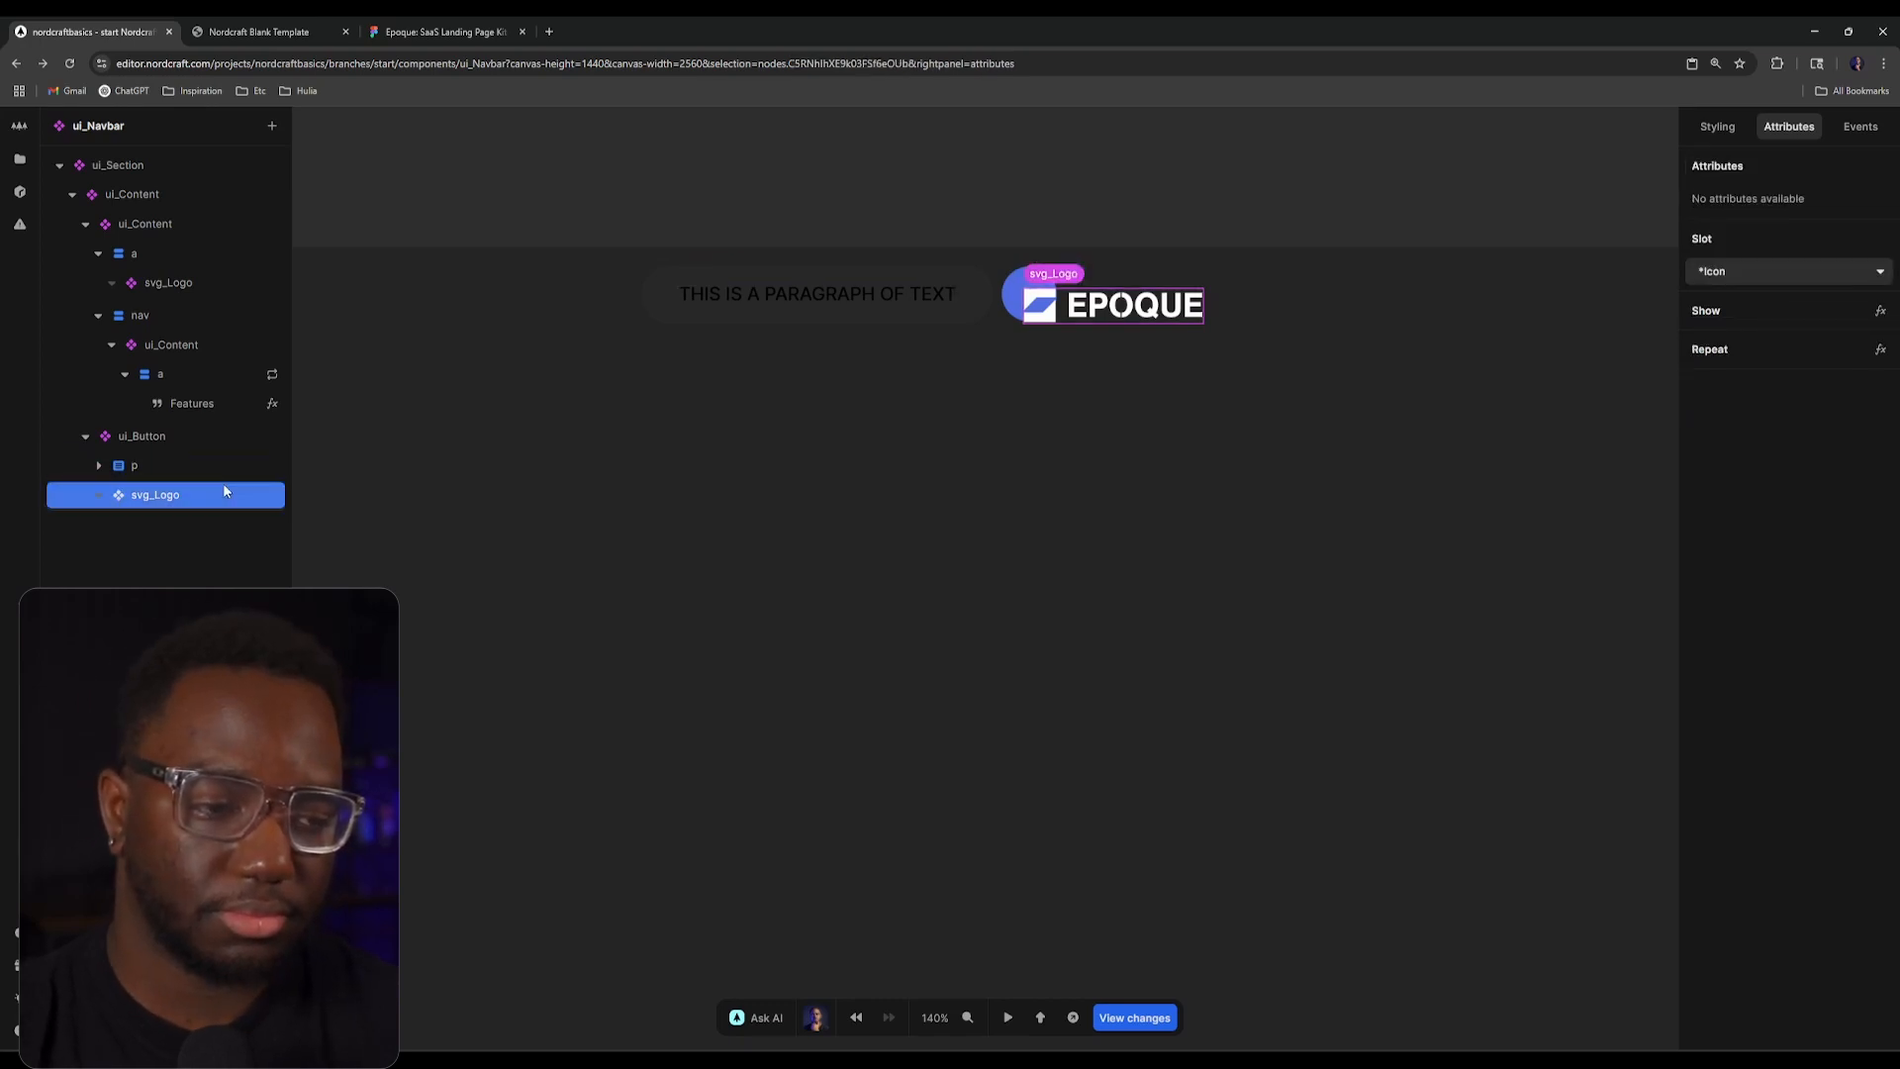
key("Delete")
Step: Check the Figma design, then add a text element reading "GET STARTED" inside the paragraph of ui_Button
left_click(200, 463)
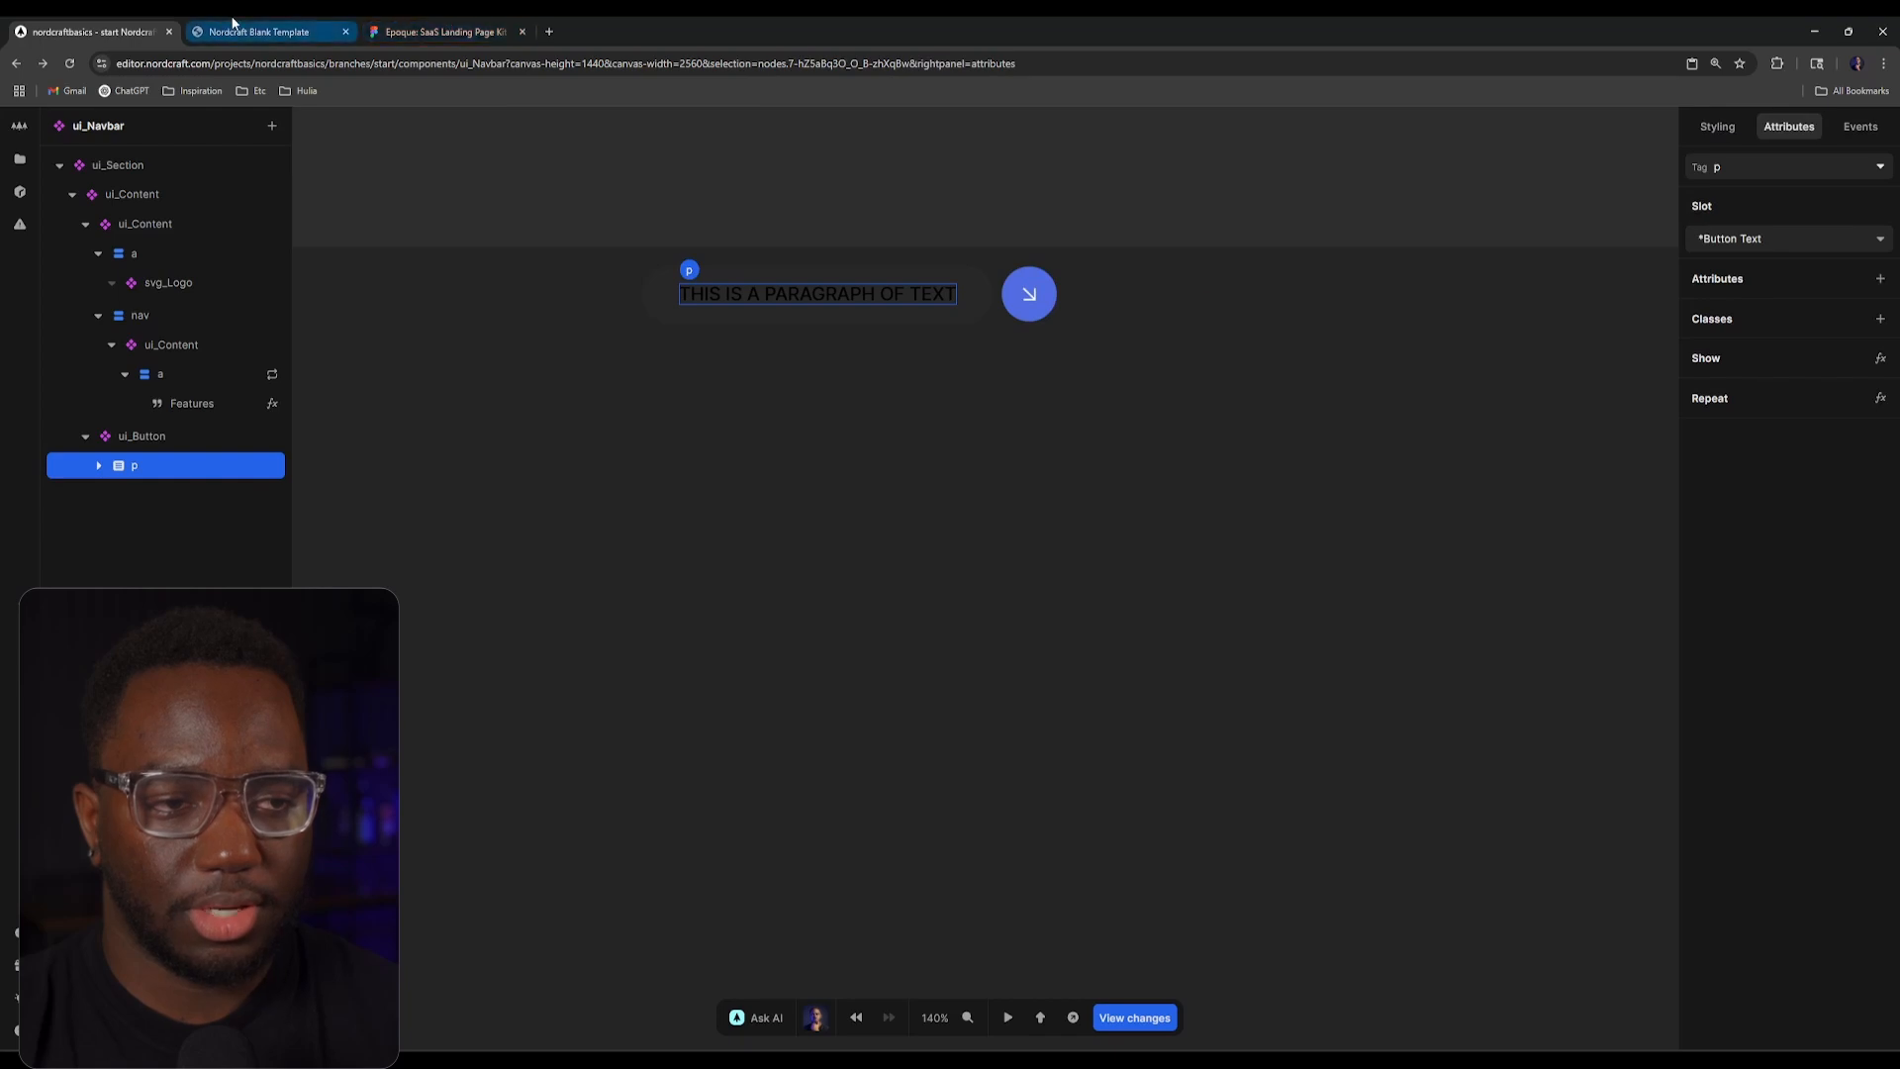
left_click(386, 26)
left_click(131, 25)
left_click(226, 468)
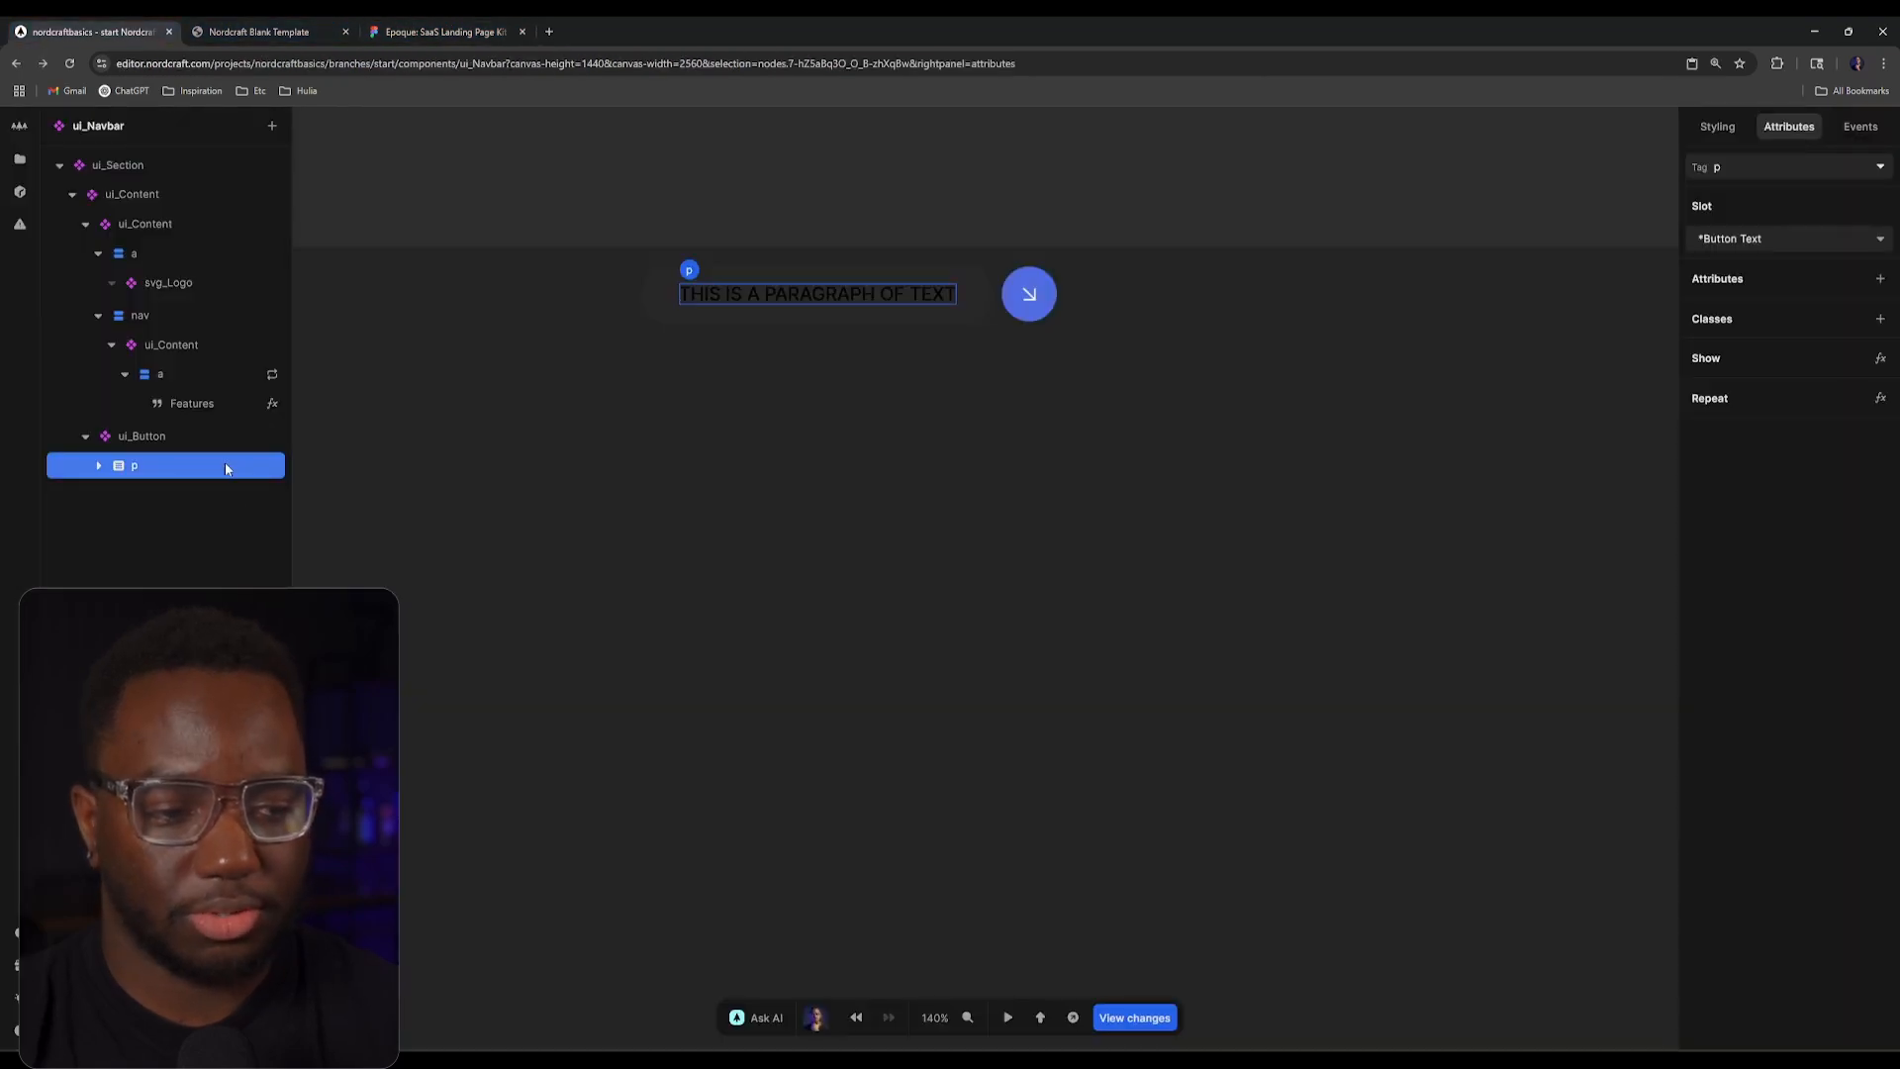
type("atext")
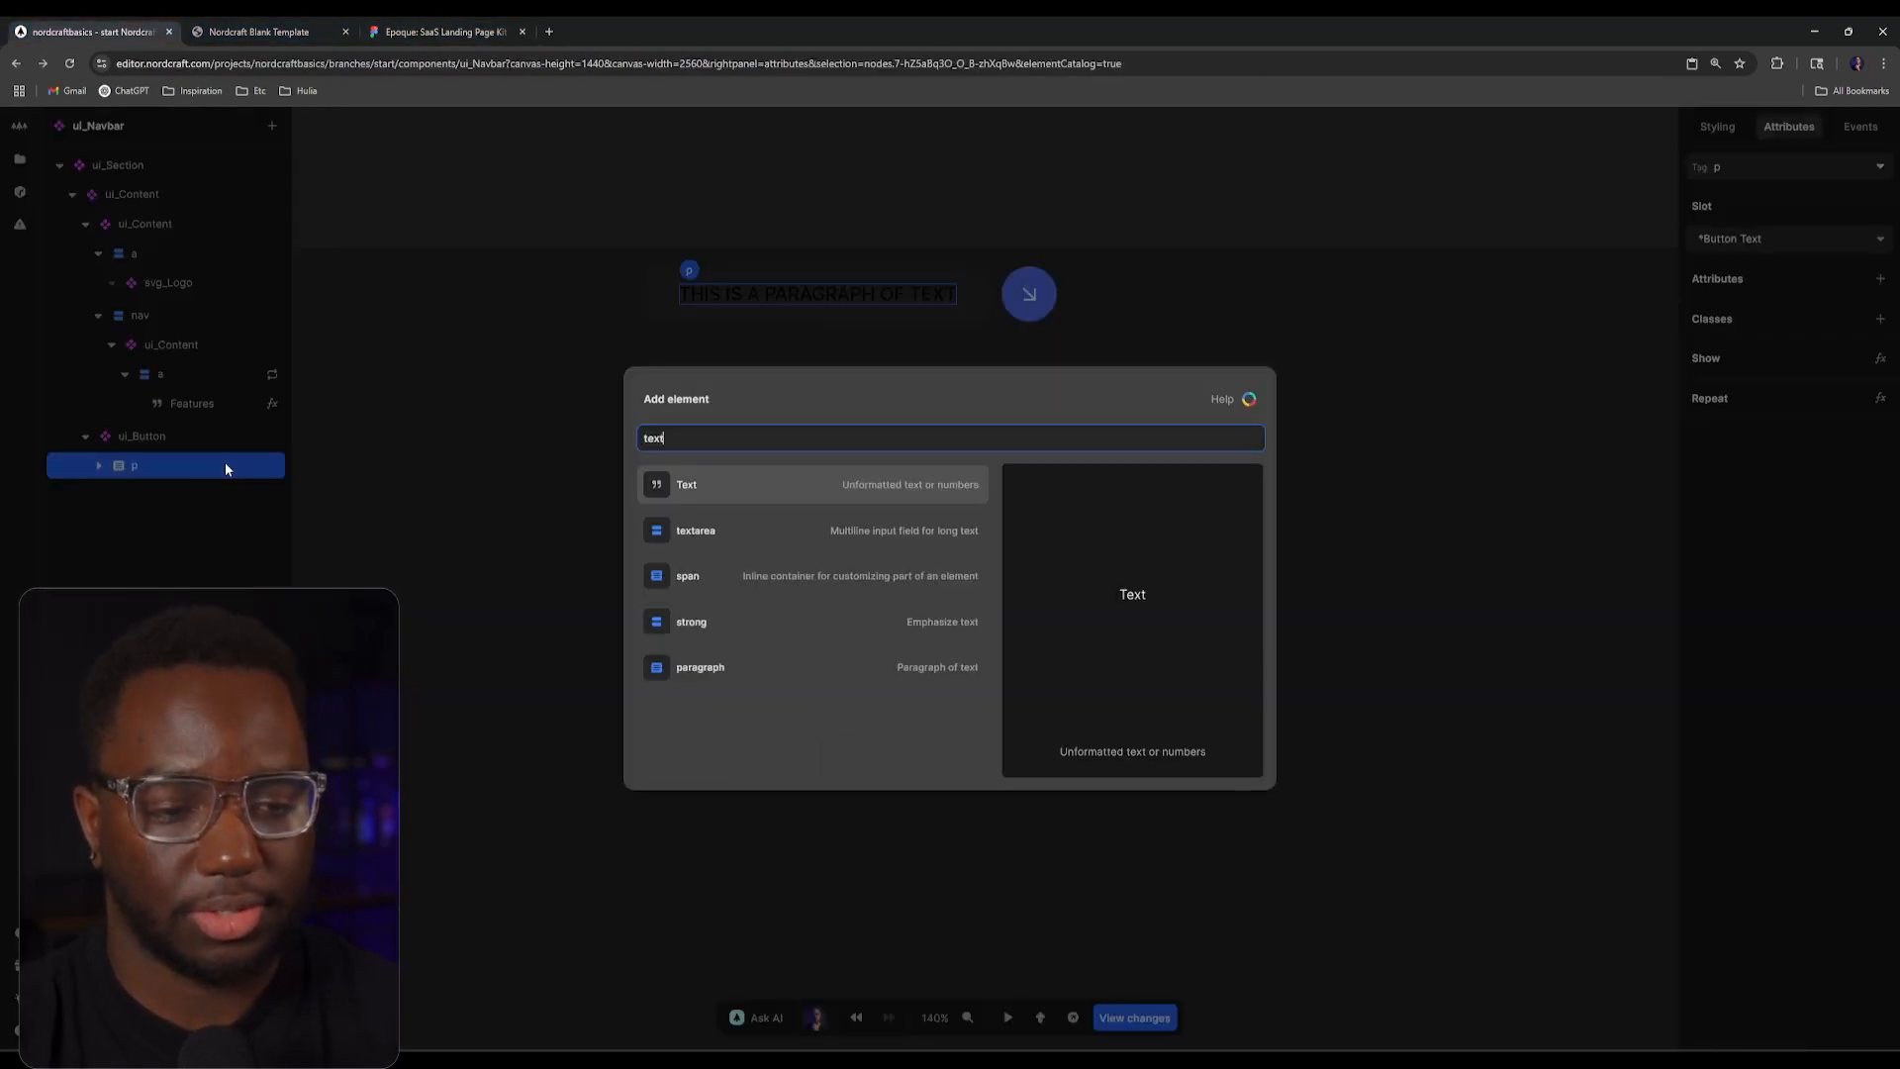
key("Return")
left_click(1744, 249)
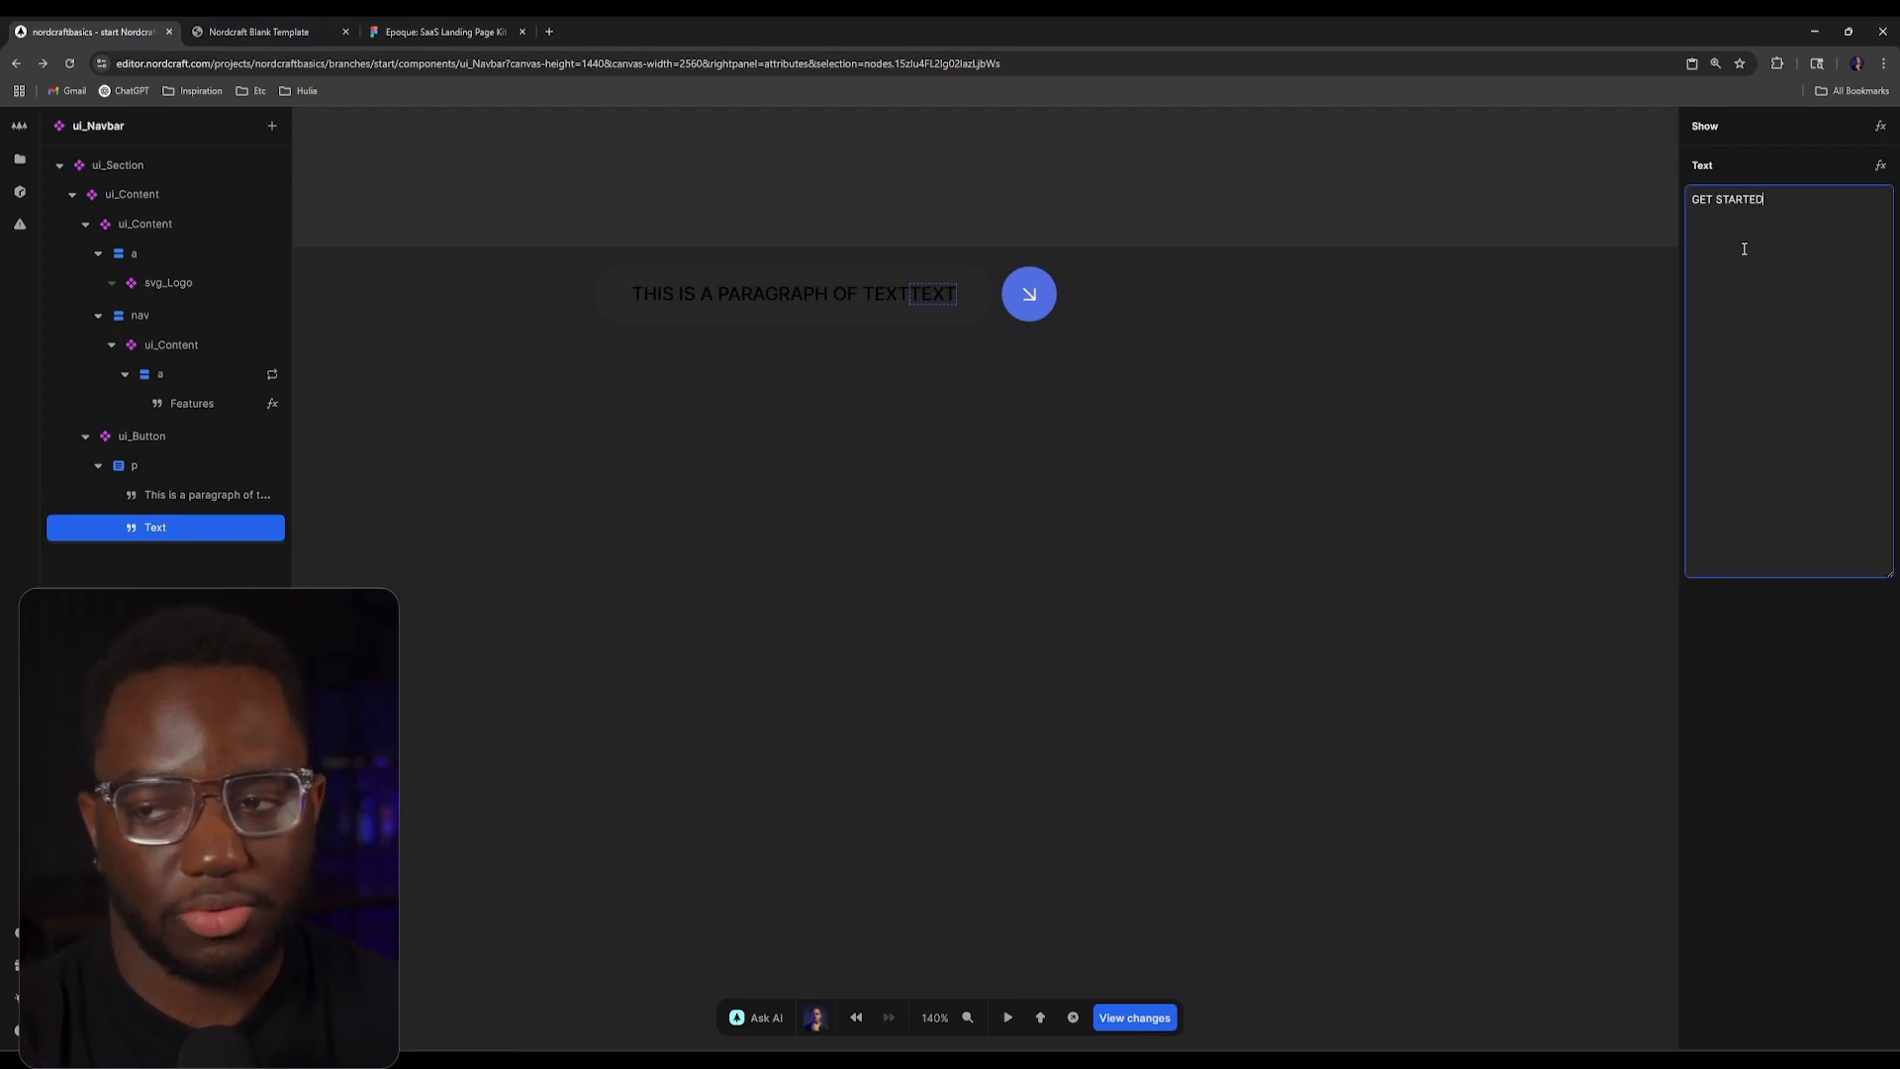
left_click(1027, 382)
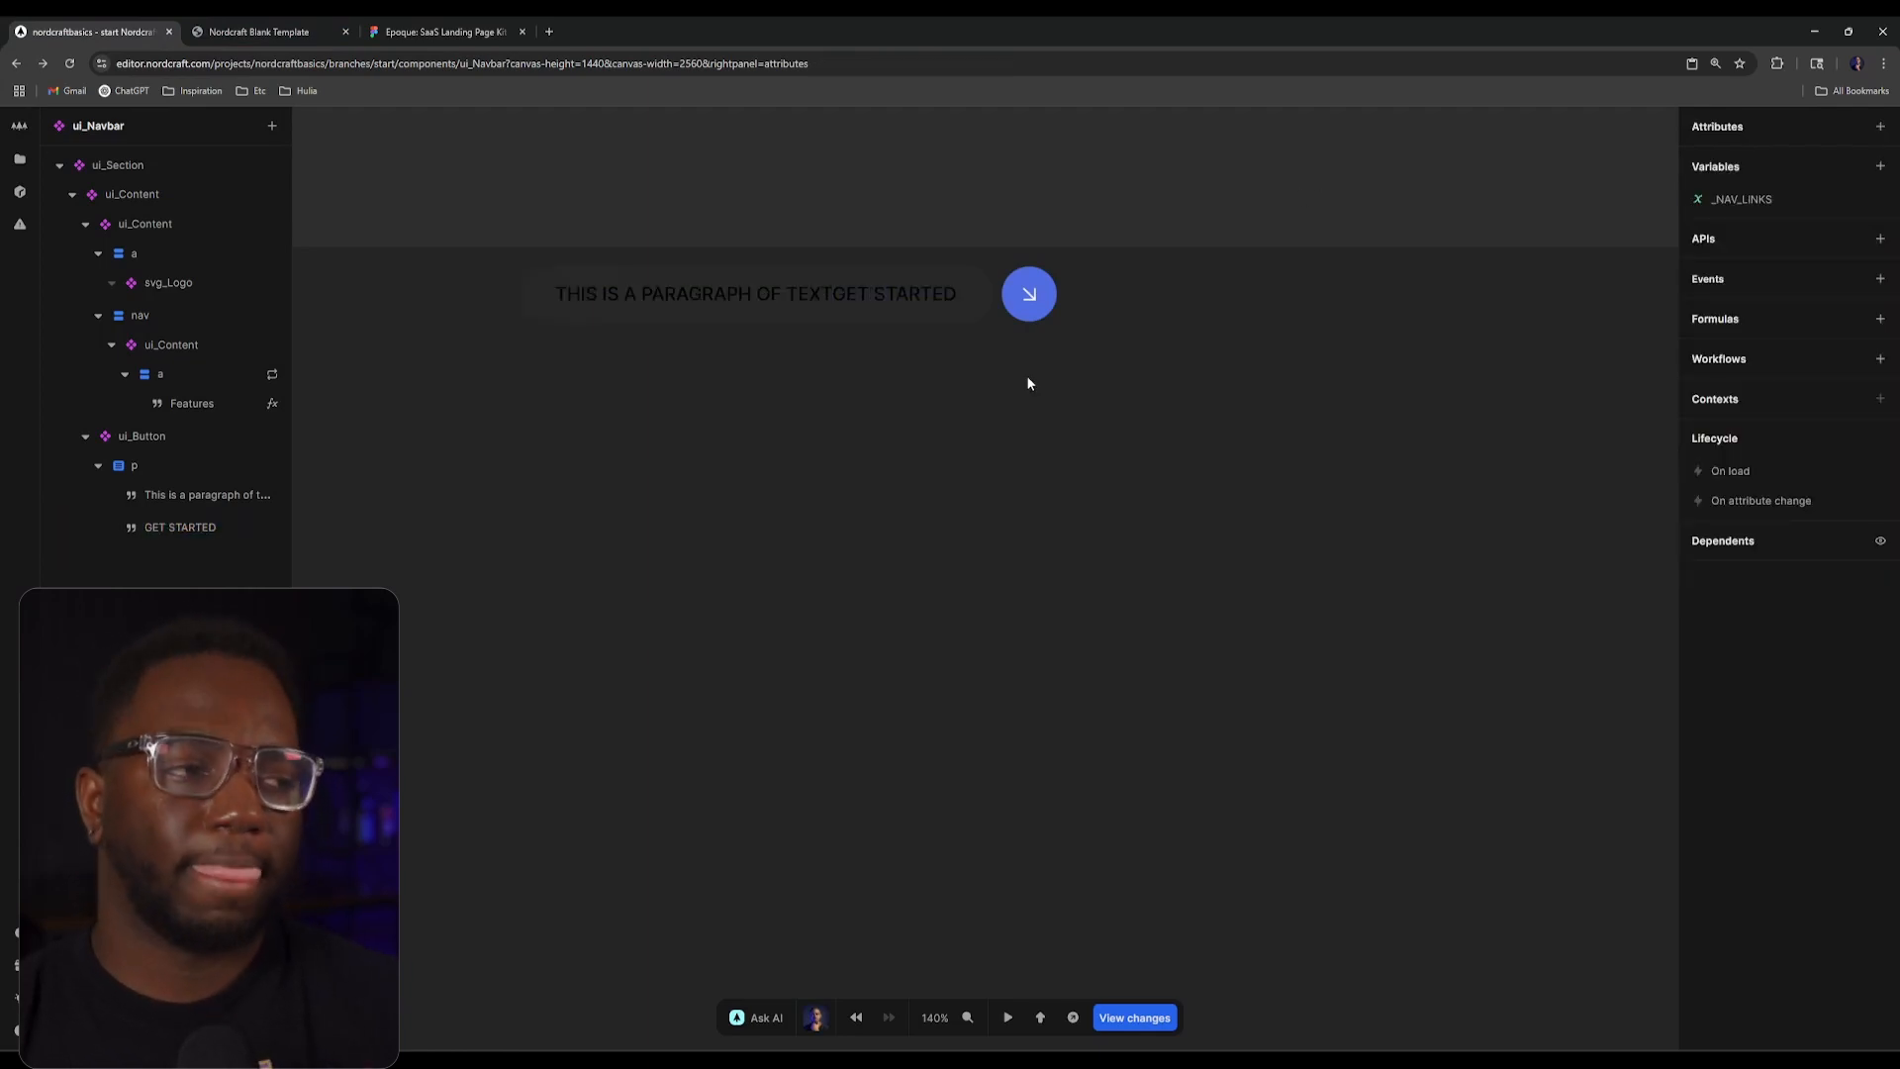
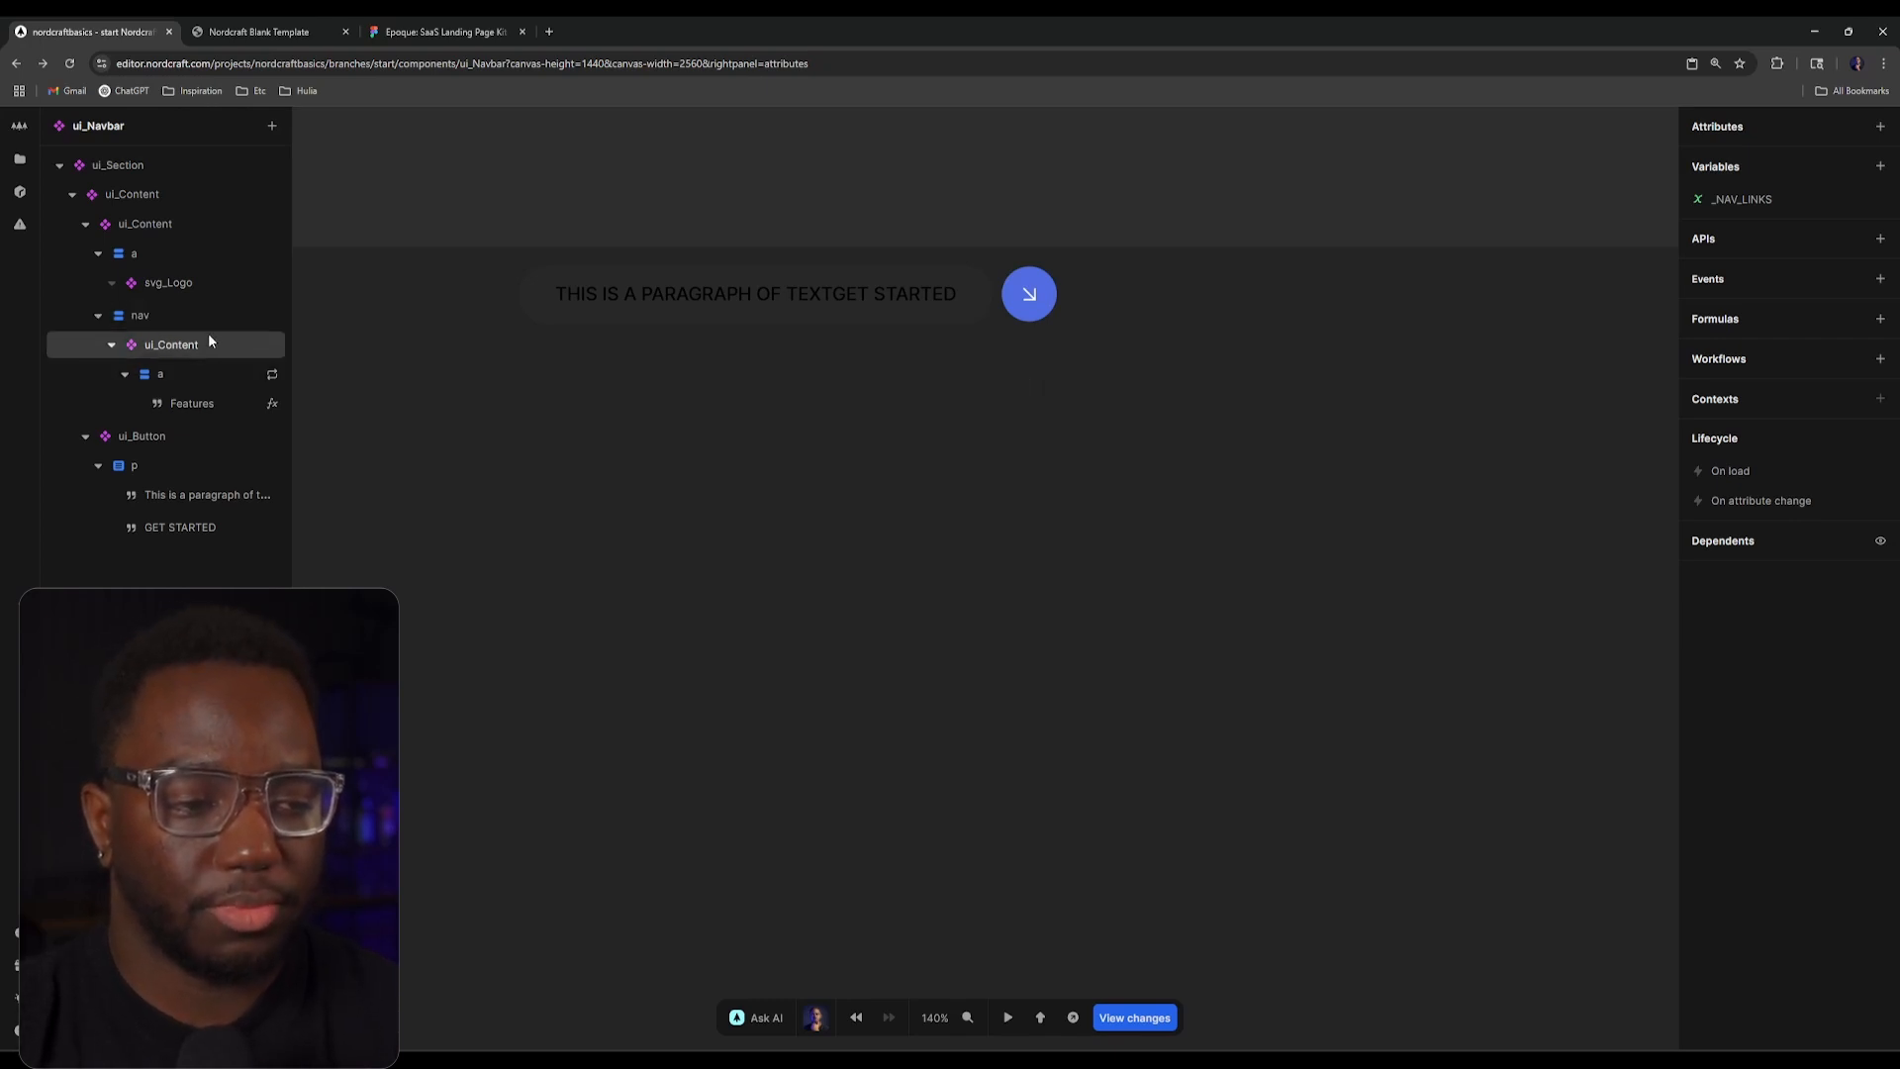
Step: Delete the paragraph element, with its texts, from inside ui_Button
left_click(179, 467)
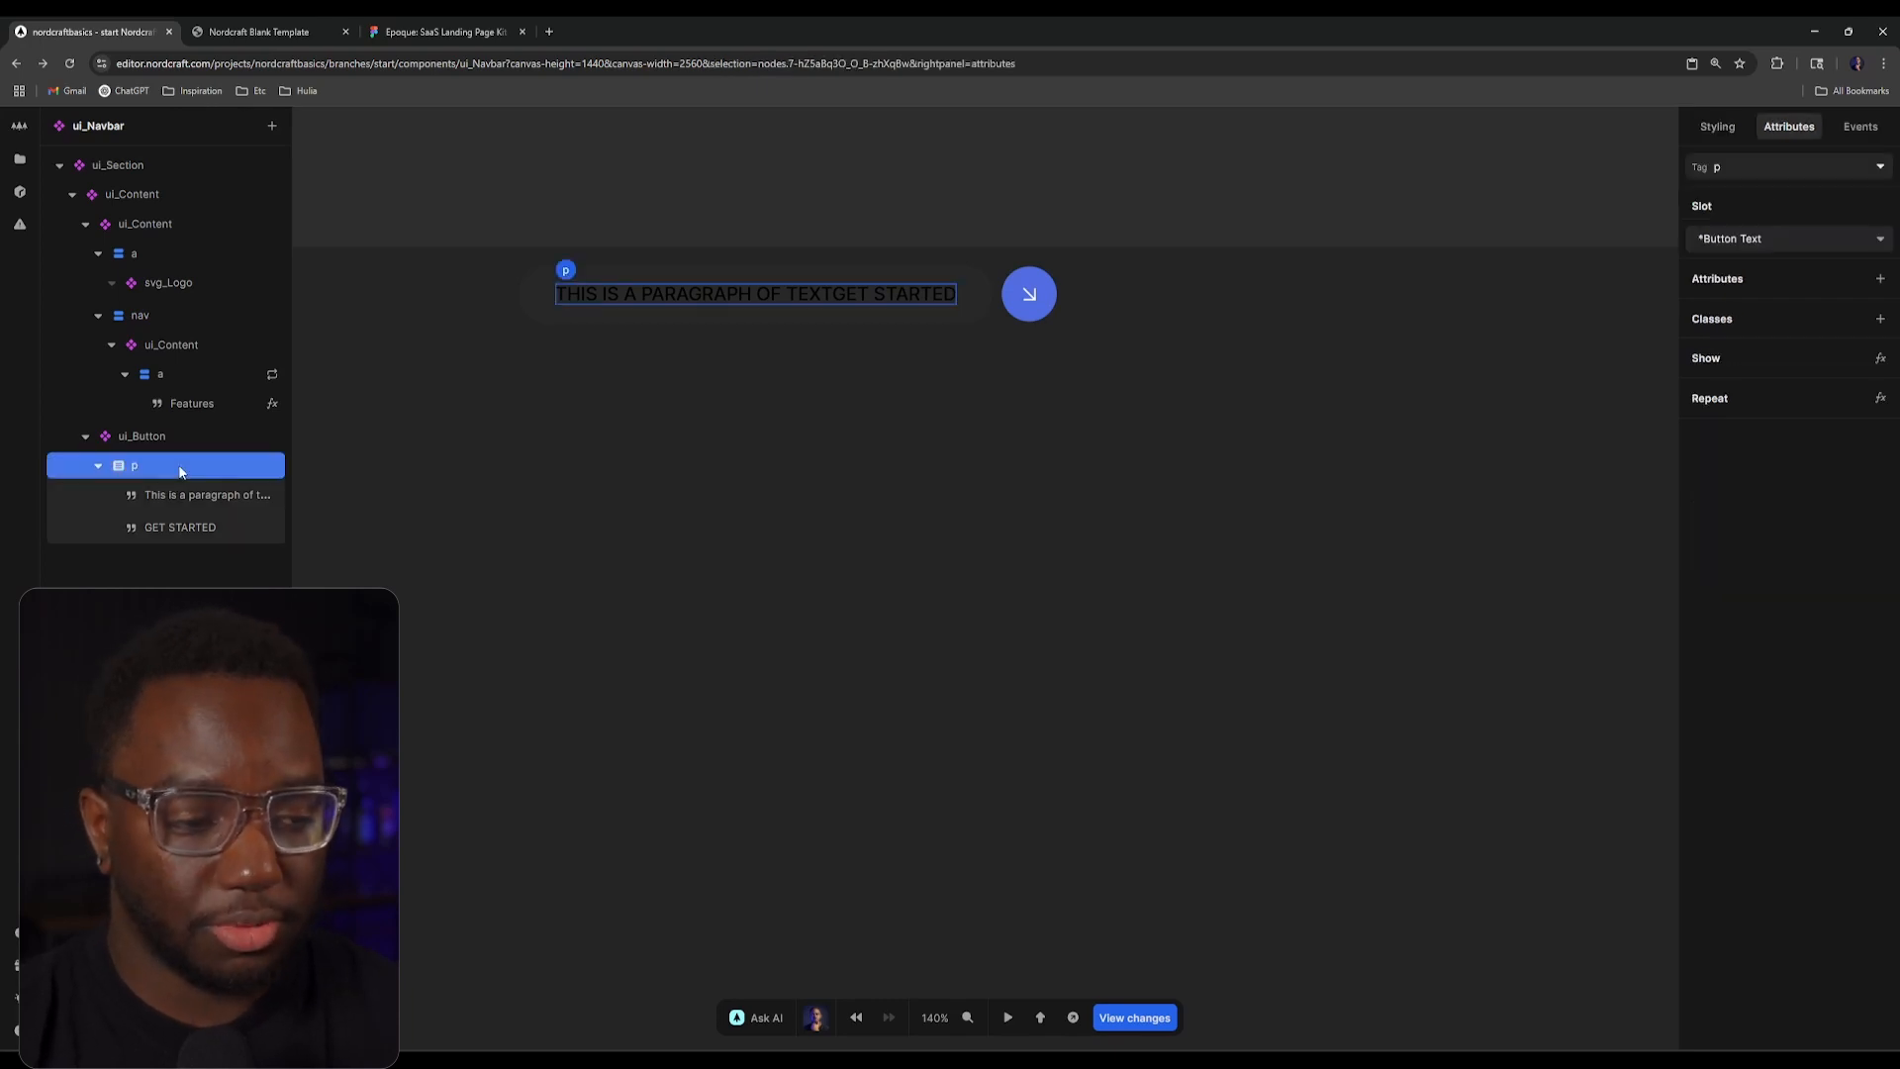
right_click(181, 469)
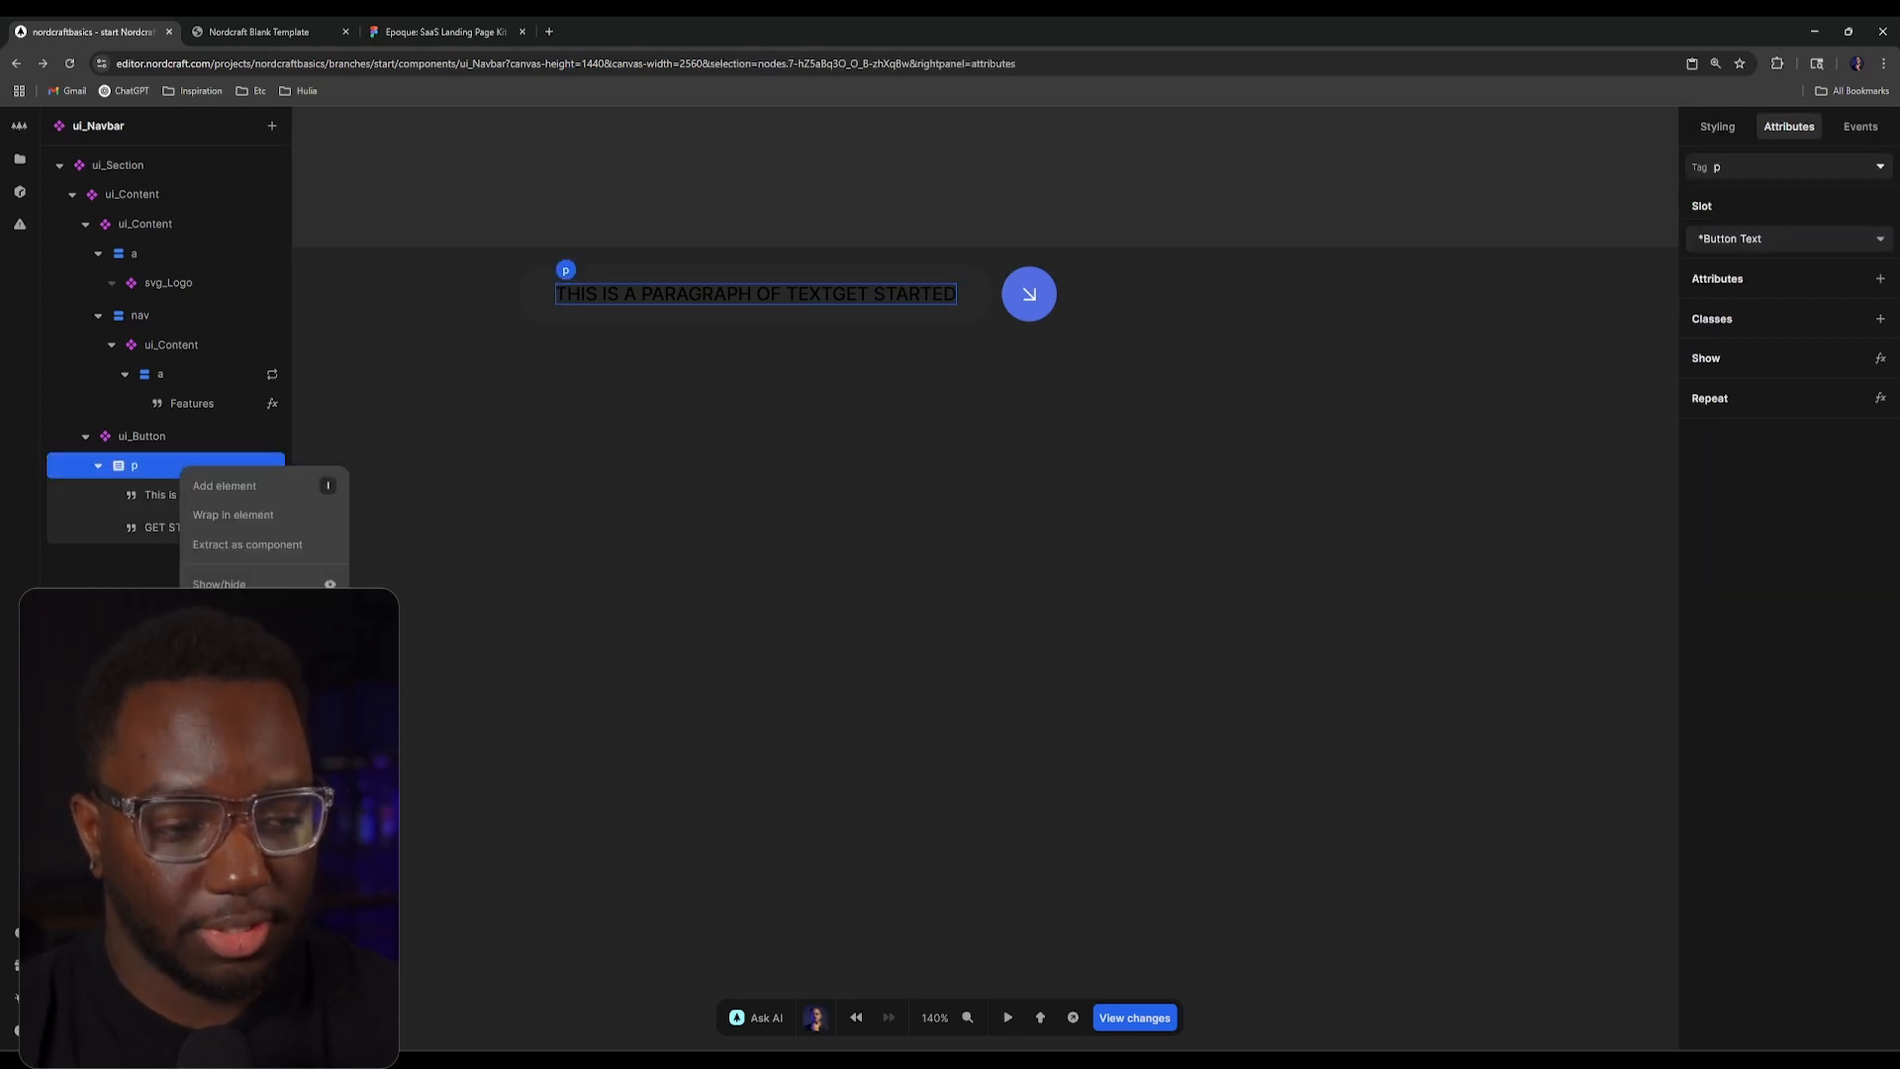
left_click(223, 703)
Step: Create a new component named ui_Paragraph
left_click(20, 160)
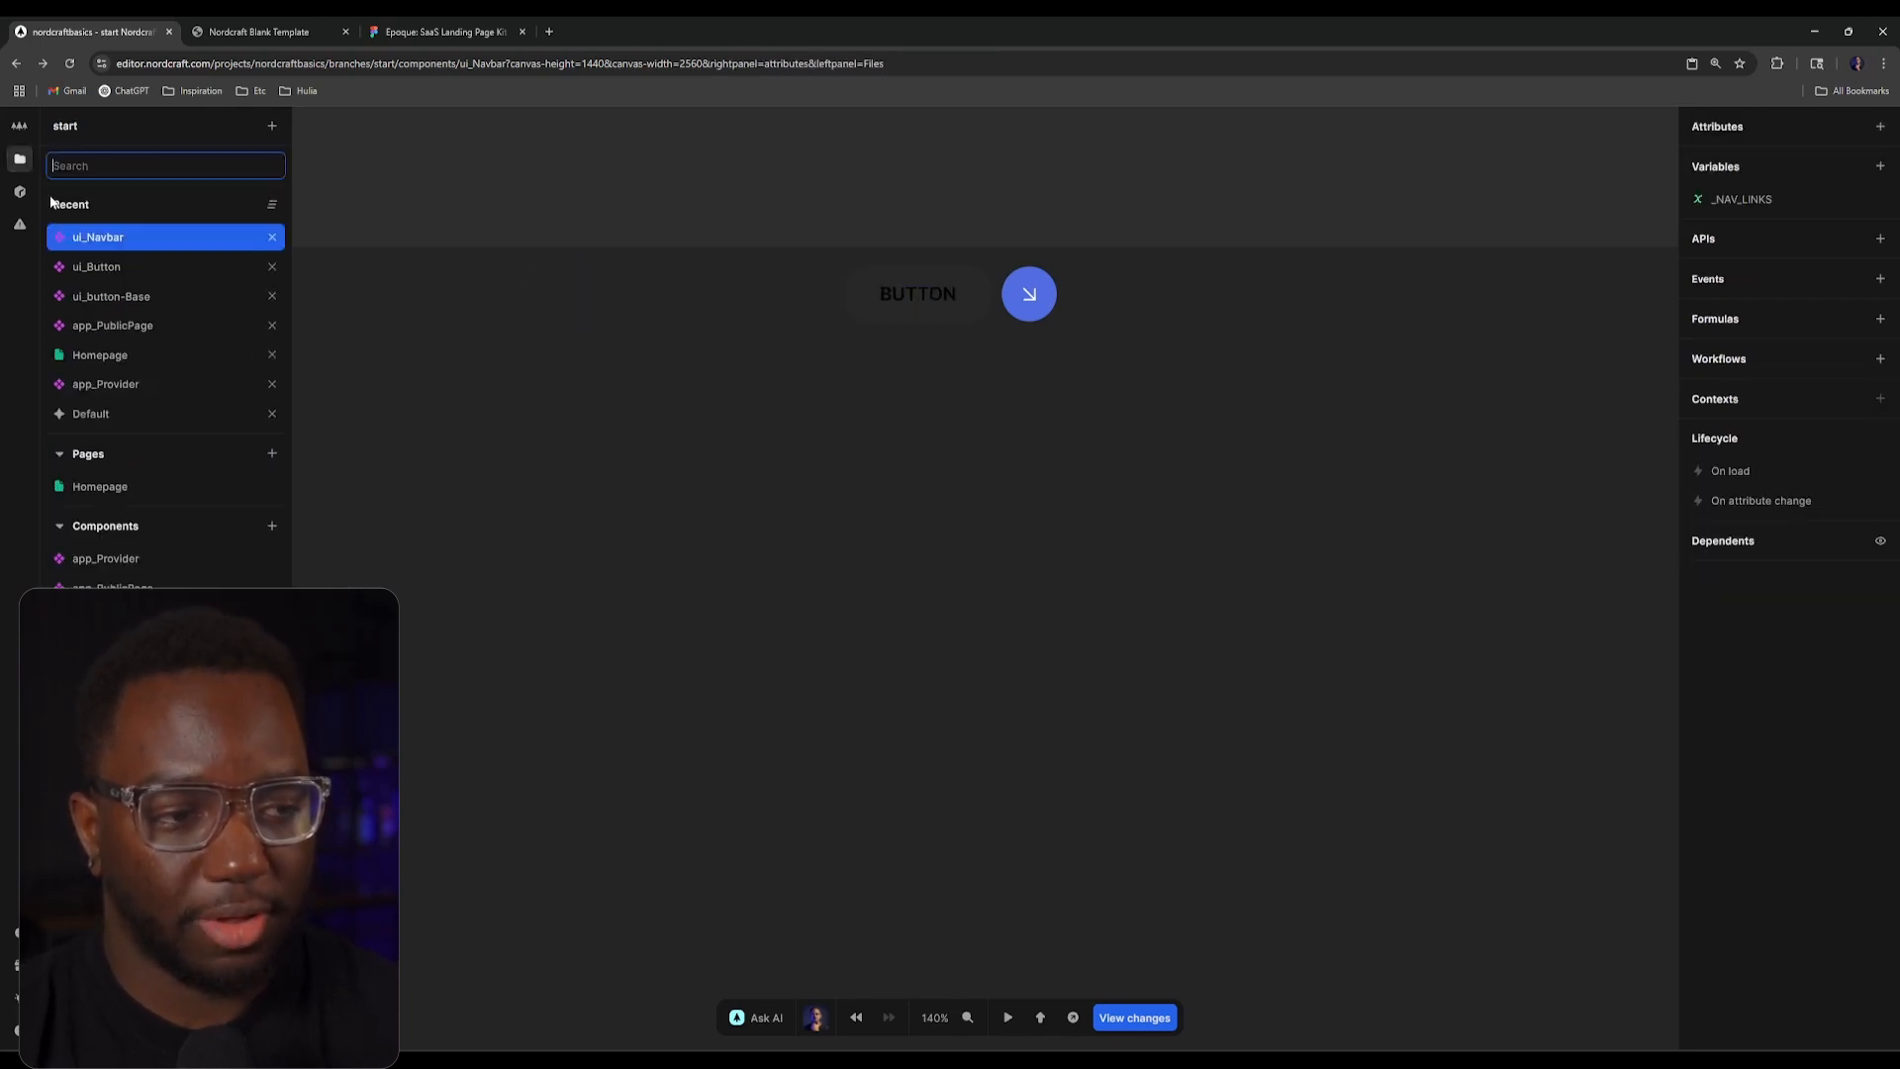
left_click(270, 526)
type("ui_")
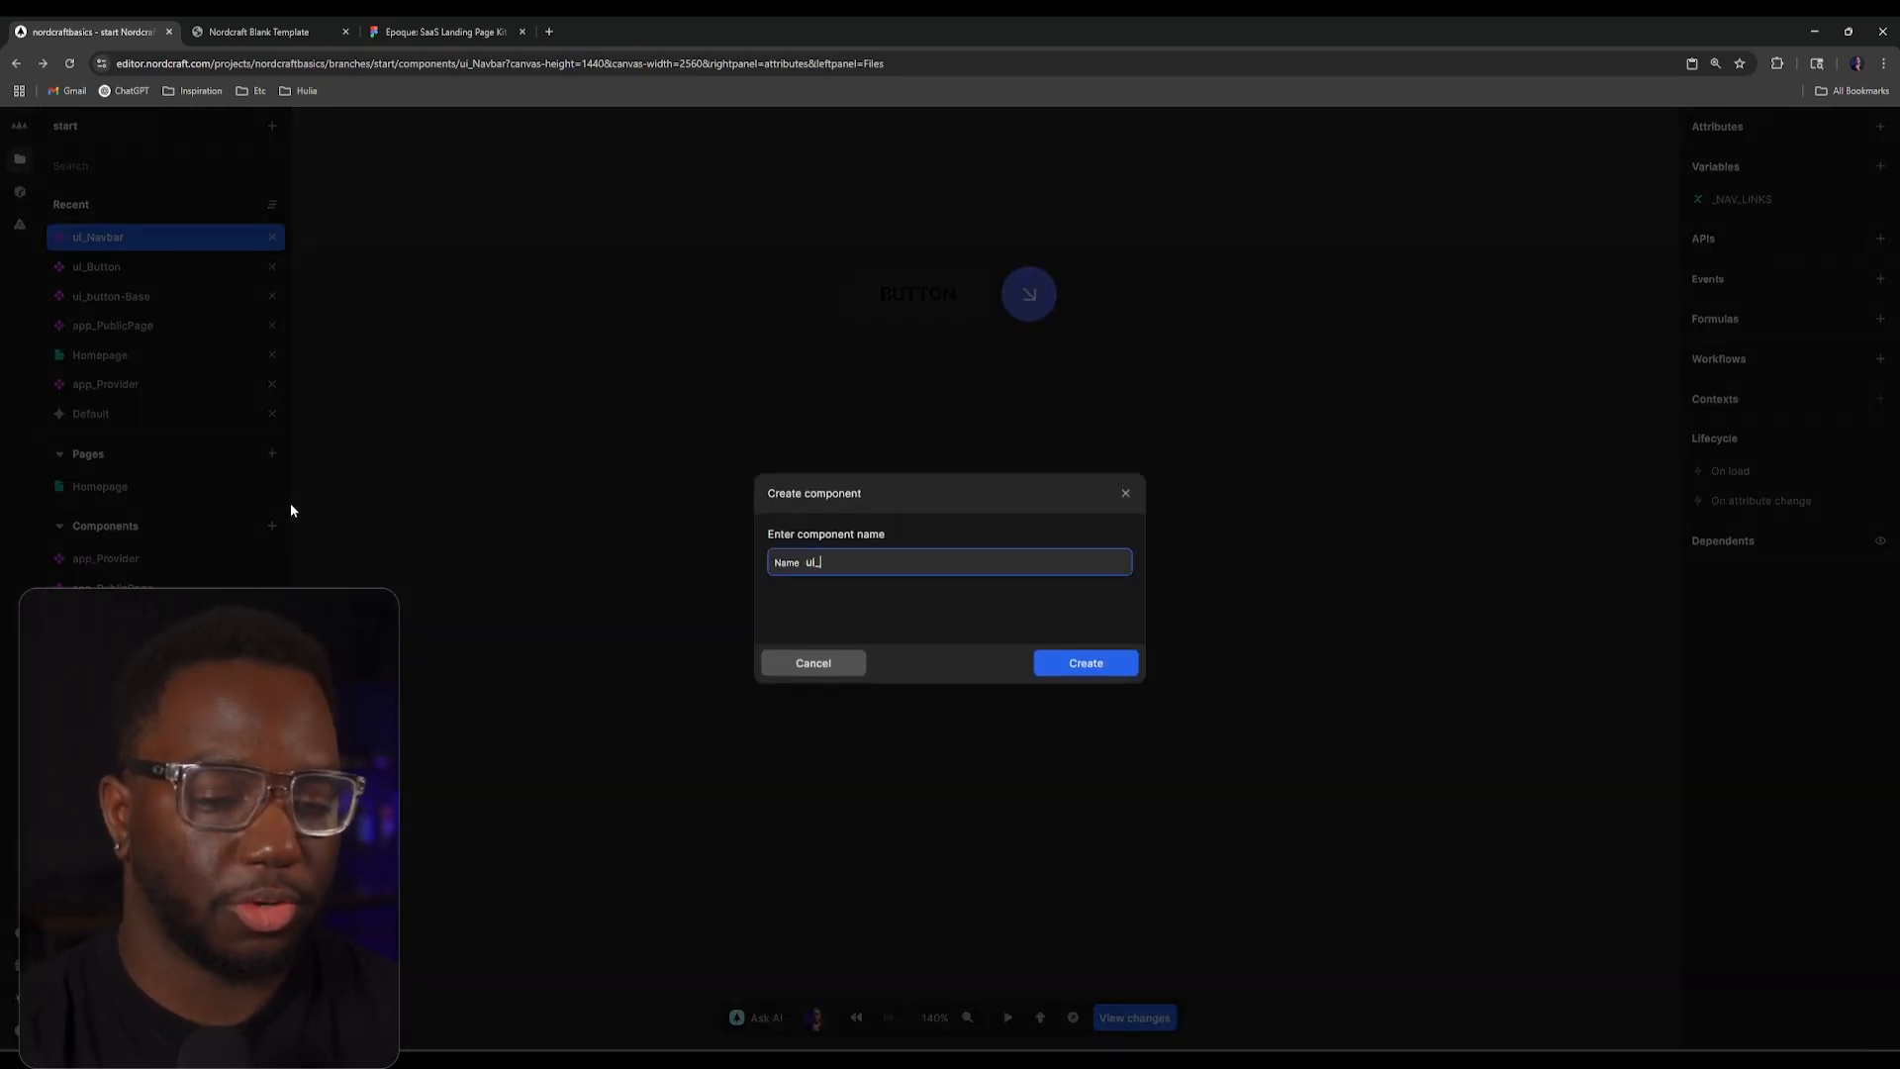
type("Pargraph")
key("BackSpace")
key("BackSpace")
key("BackSpace")
key("BackSpace")
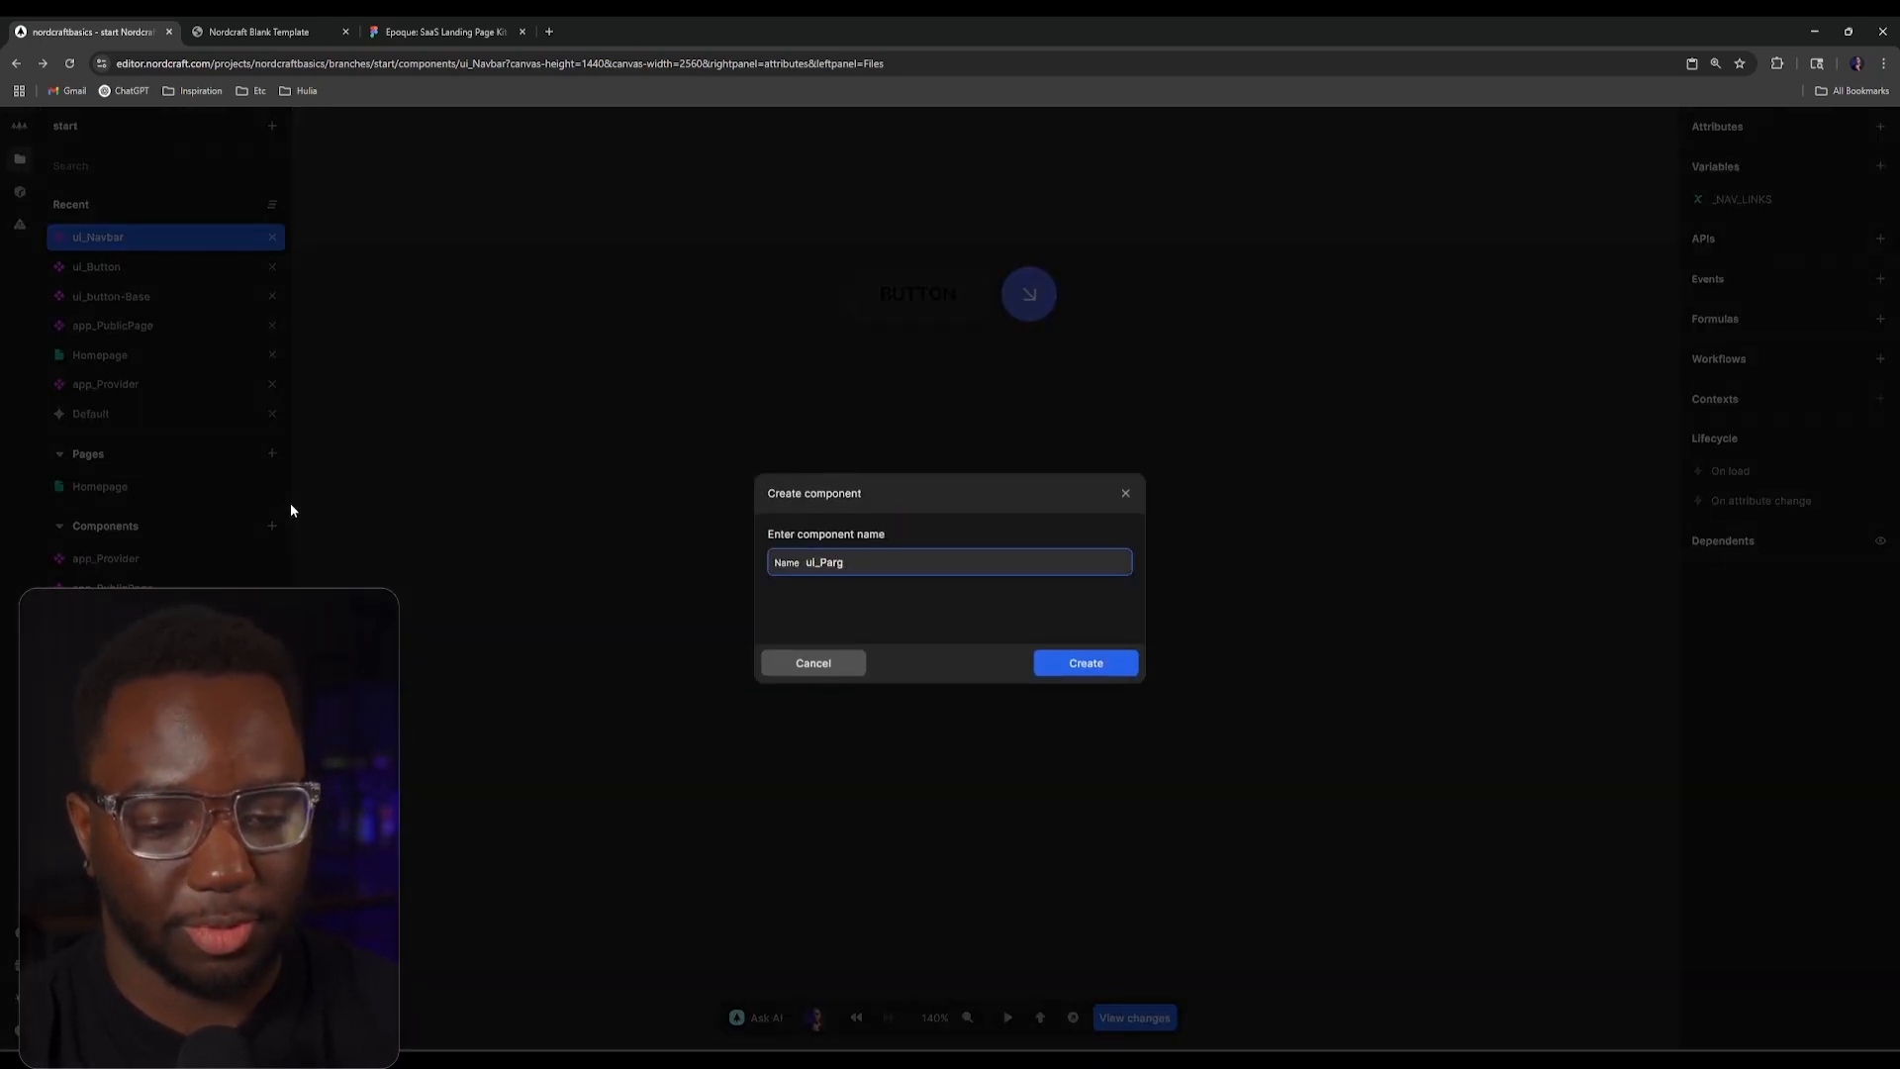
key("BackSpace")
type("agraph")
key("Return")
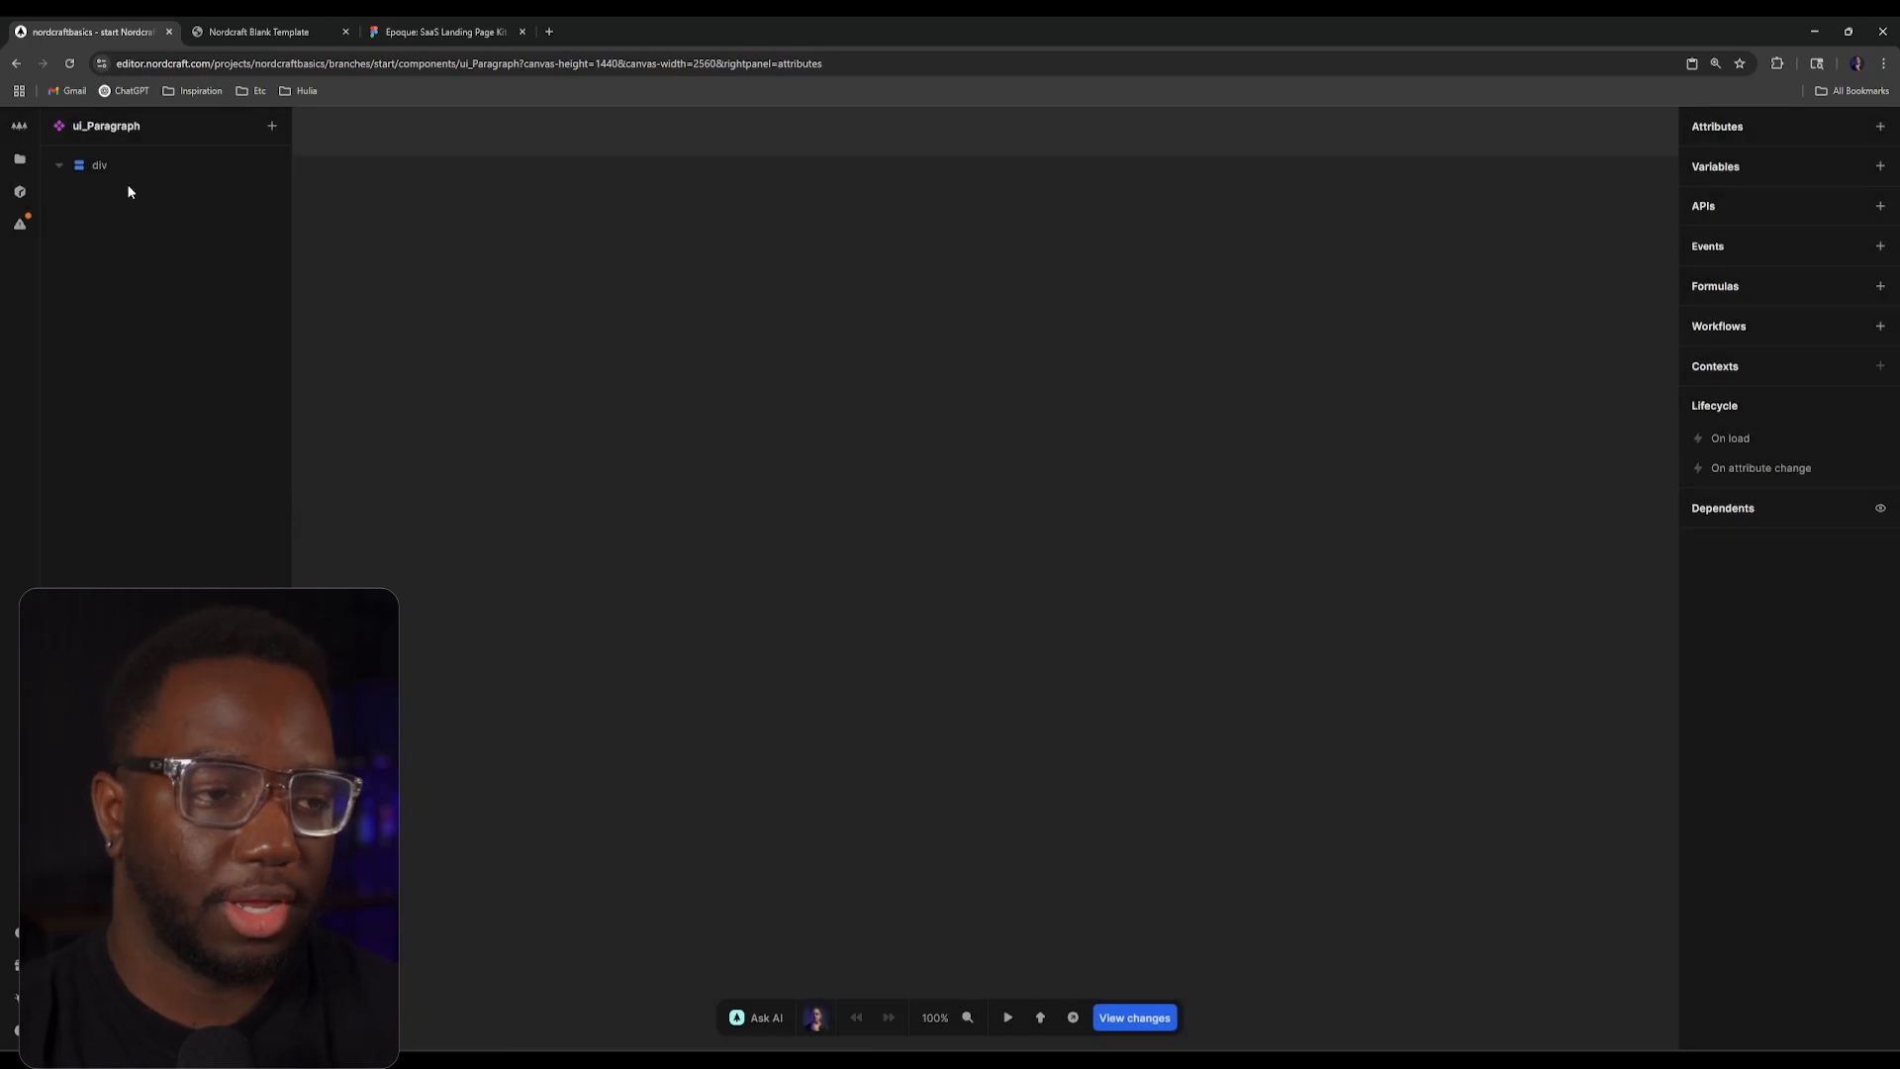
Step: Replace the root div of ui_Paragraph with a paragraph element
left_click(132, 165)
right_click(132, 166)
left_click(212, 475)
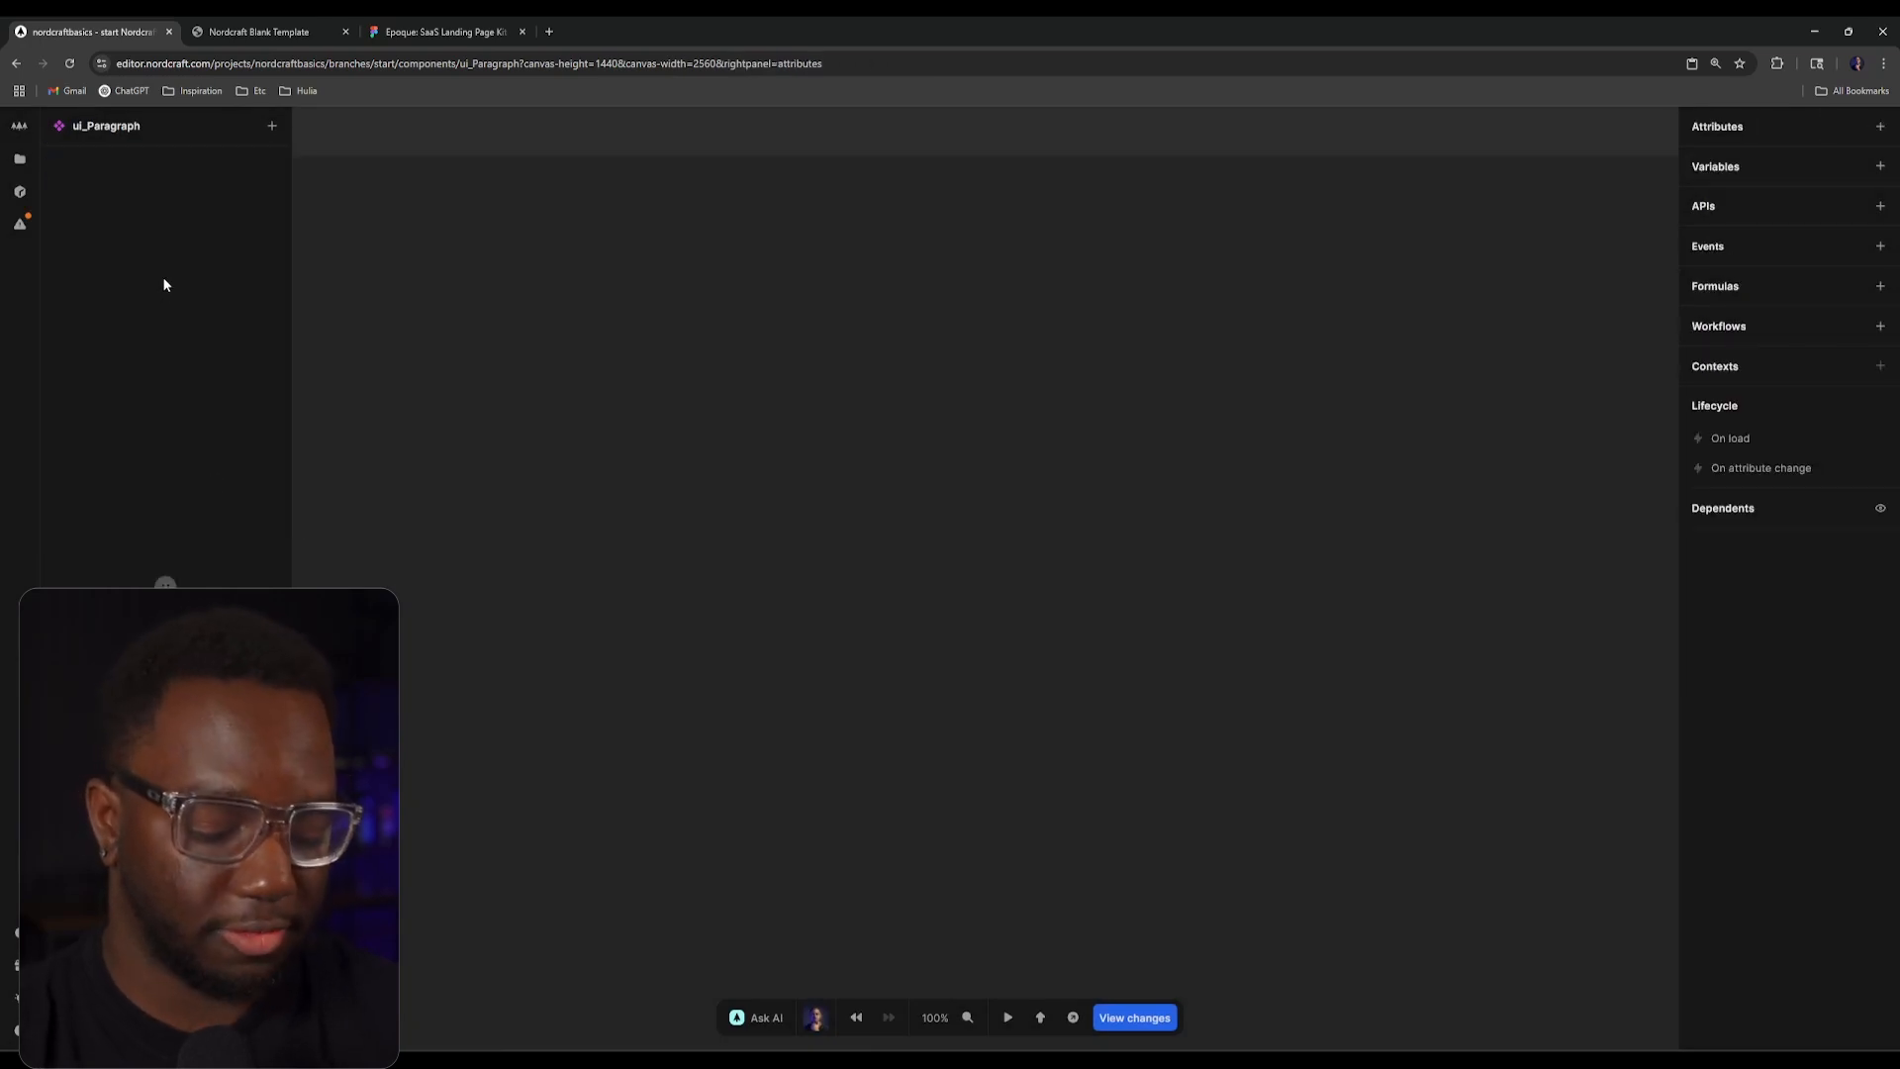
type("a para")
key("Return")
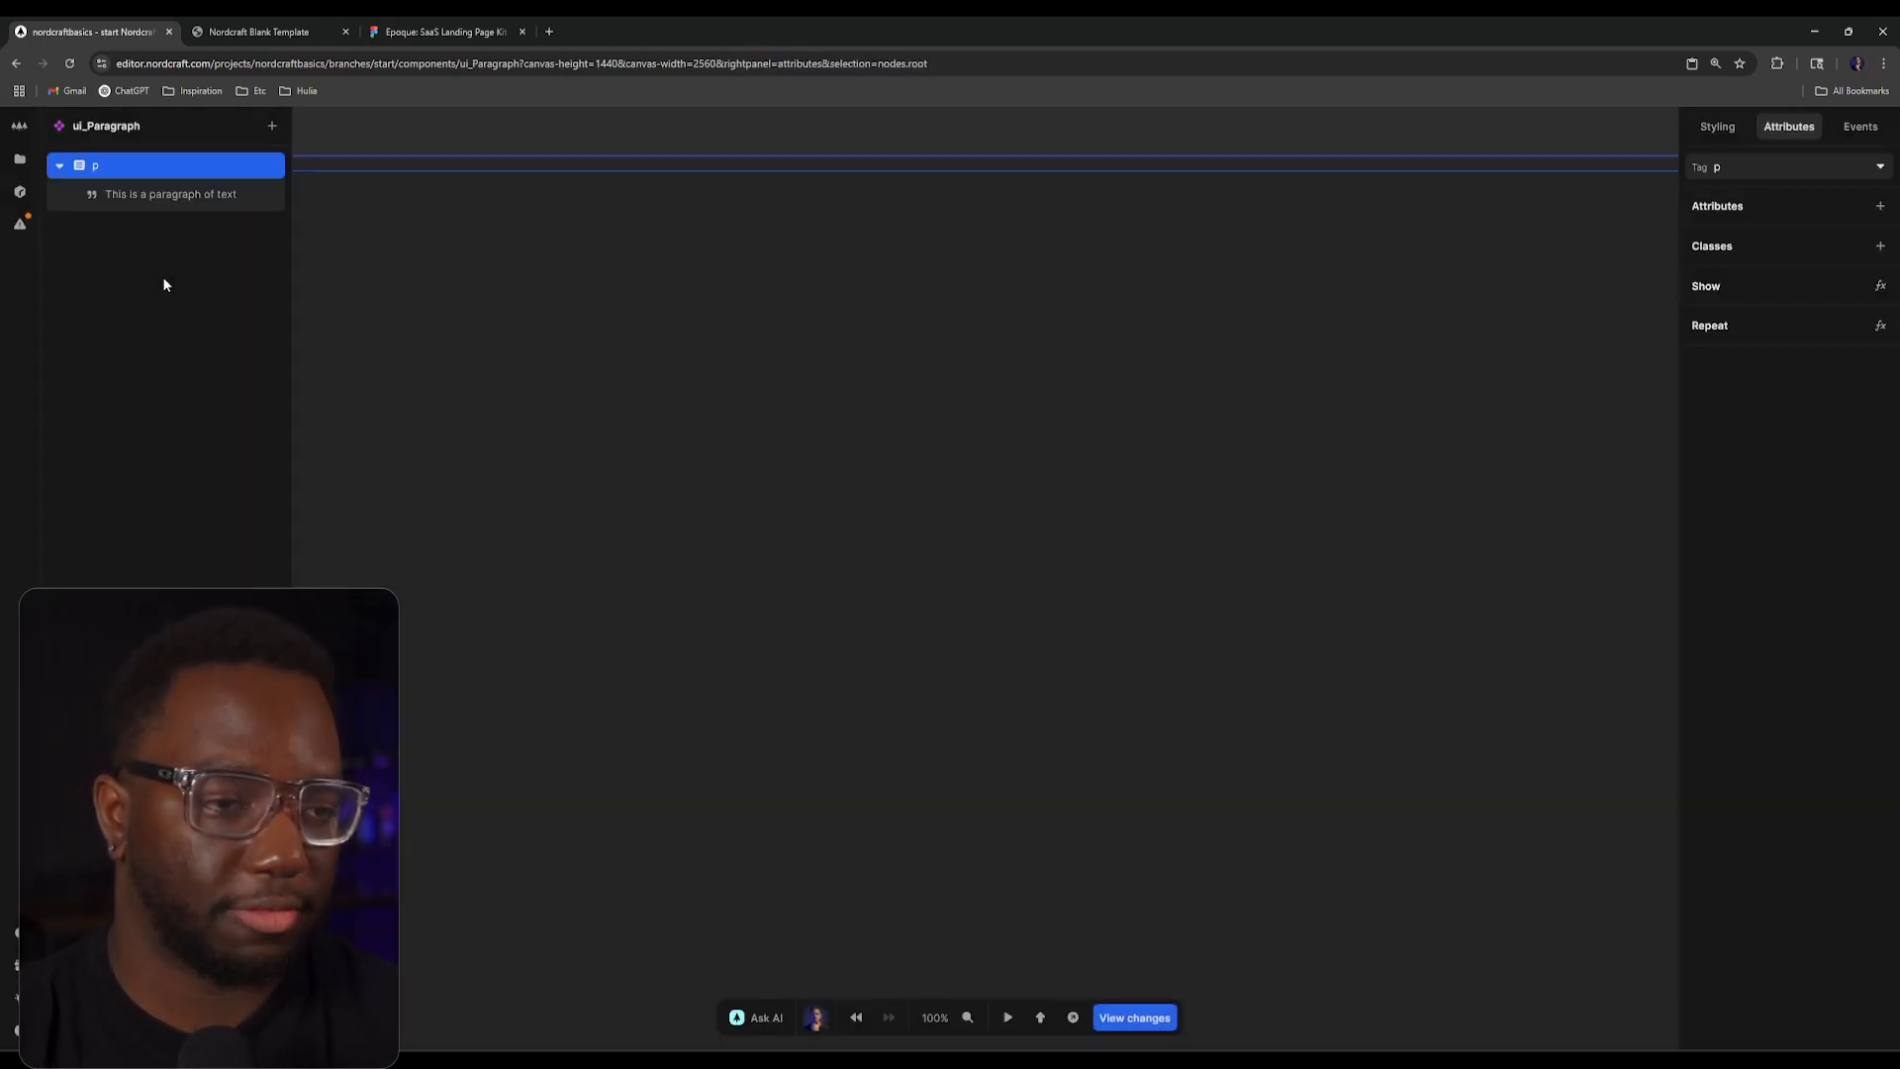
Step: Replace the default text inside the root paragraph with a new Text element
left_click(220, 194)
key("Delete")
left_click(199, 170)
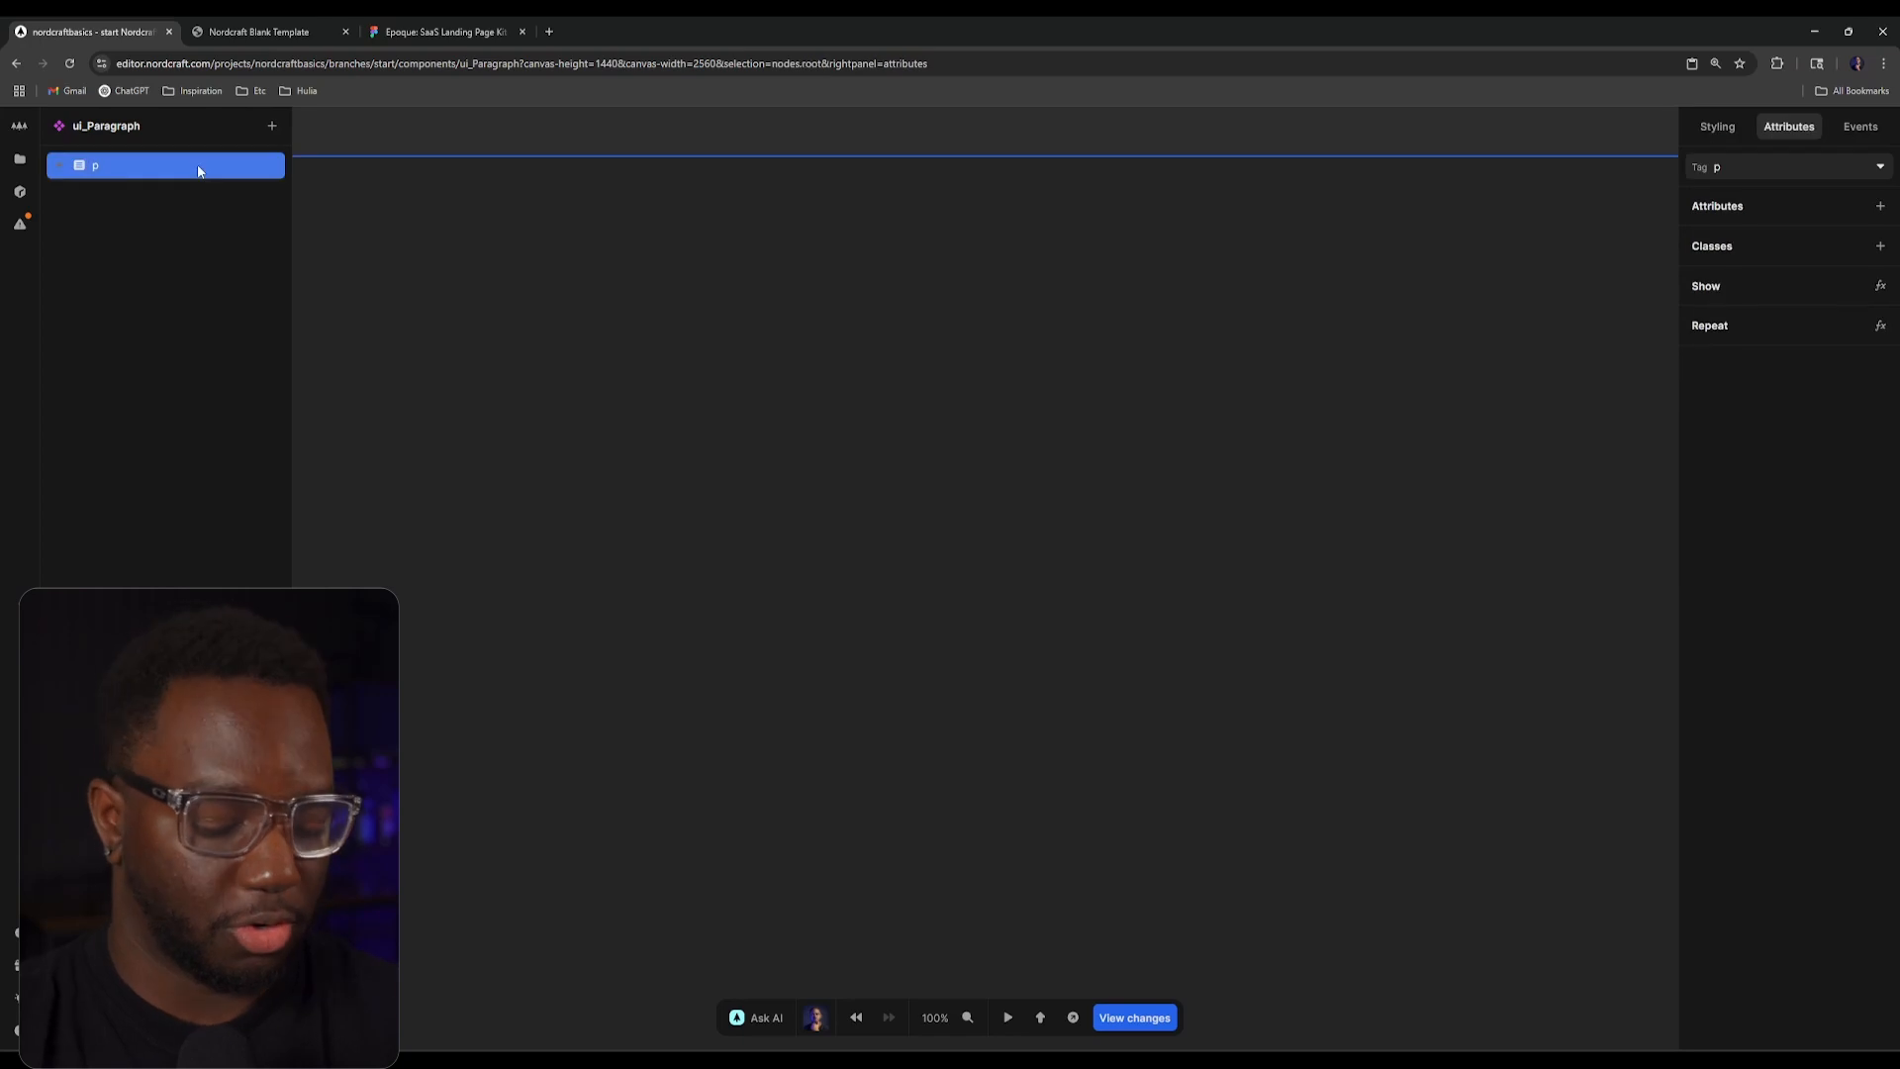
type("atext")
key("Return")
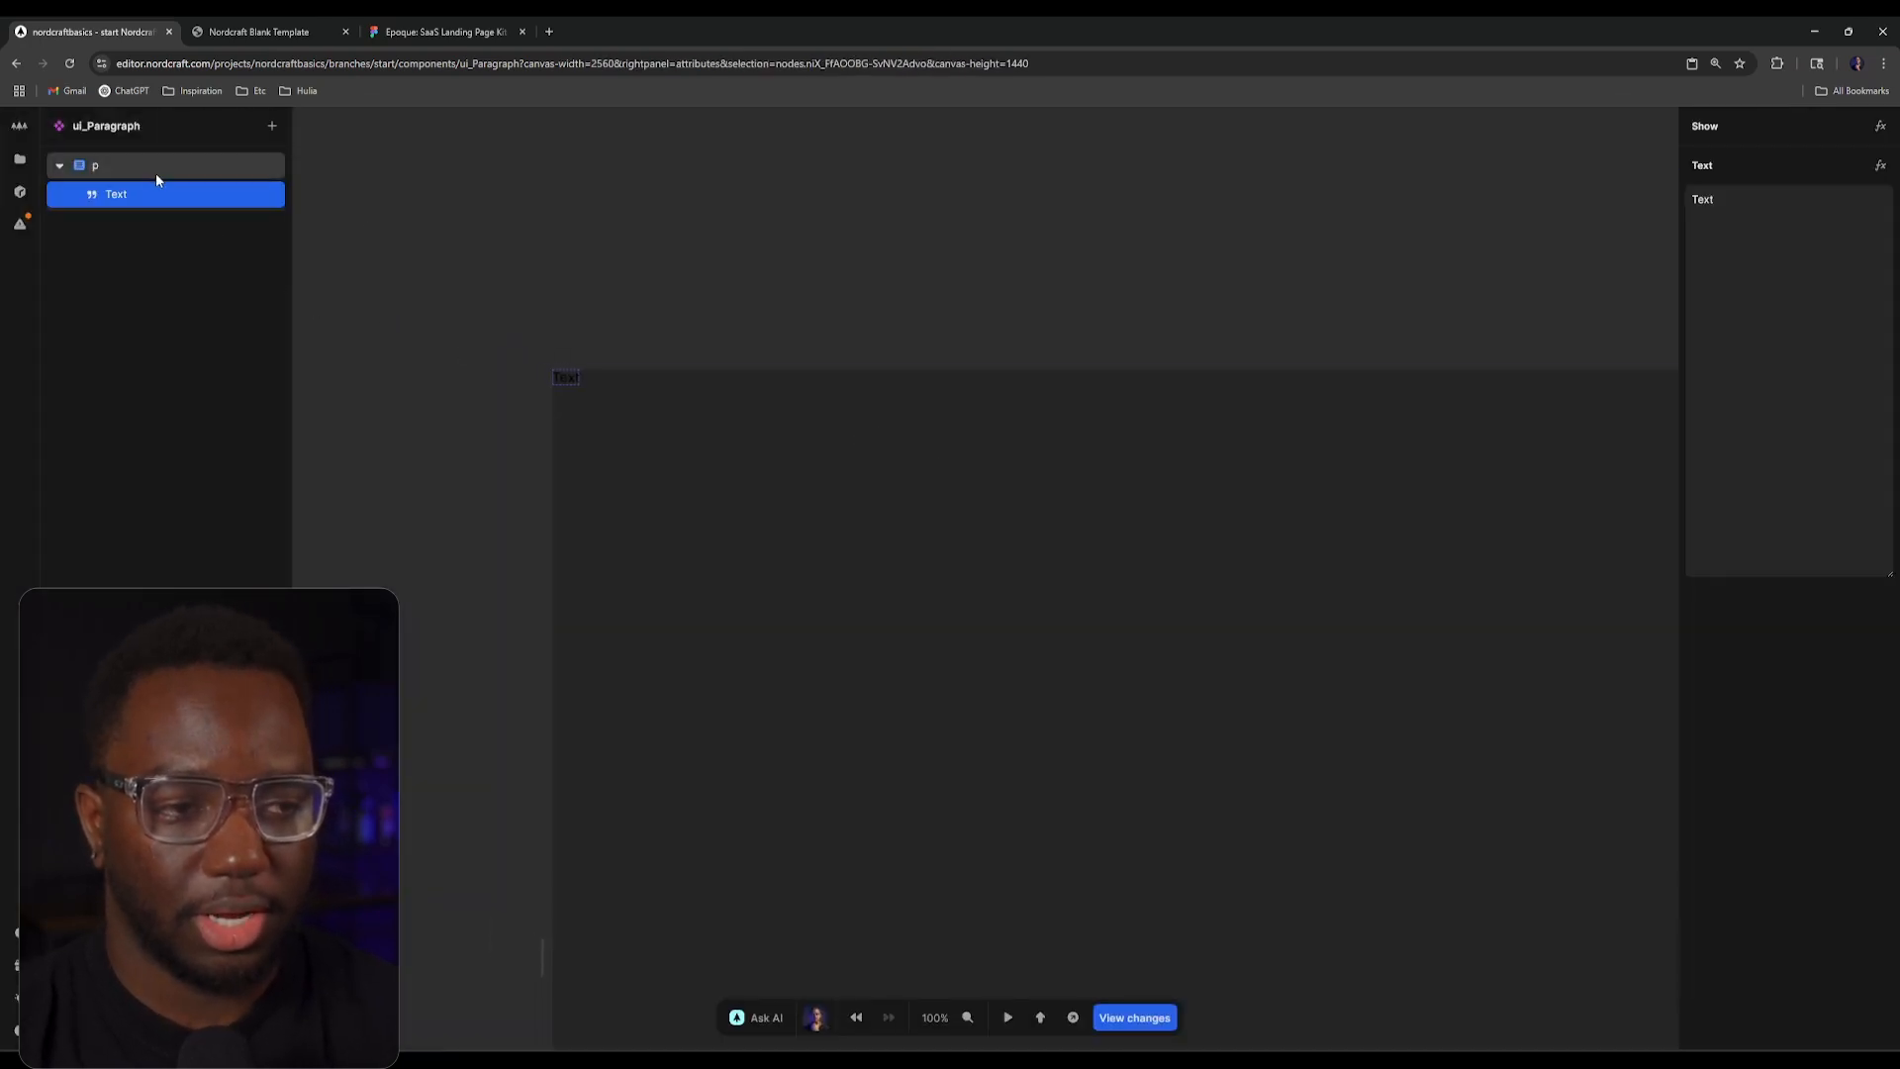
Step: Wrap the Text element of ui_Paragraph in a Slot element
right_click(161, 192)
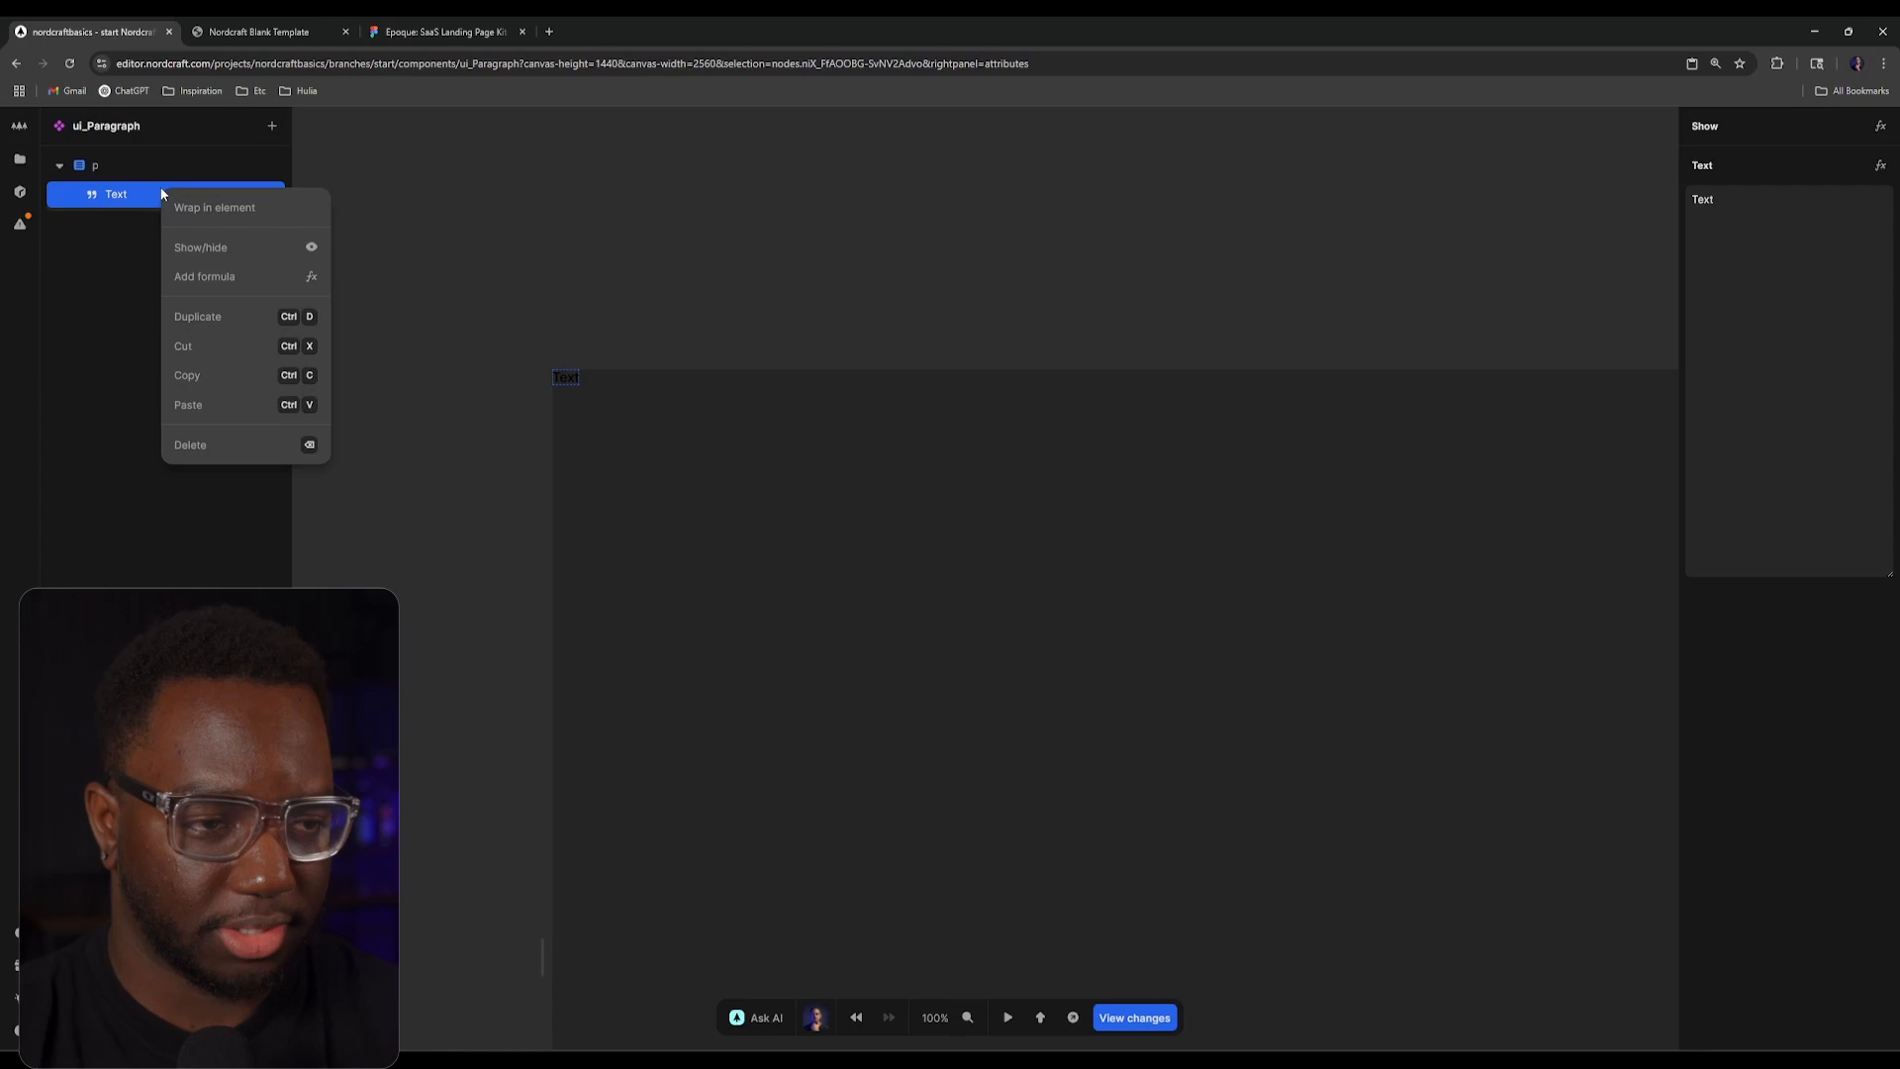
left_click(226, 208)
type("slot")
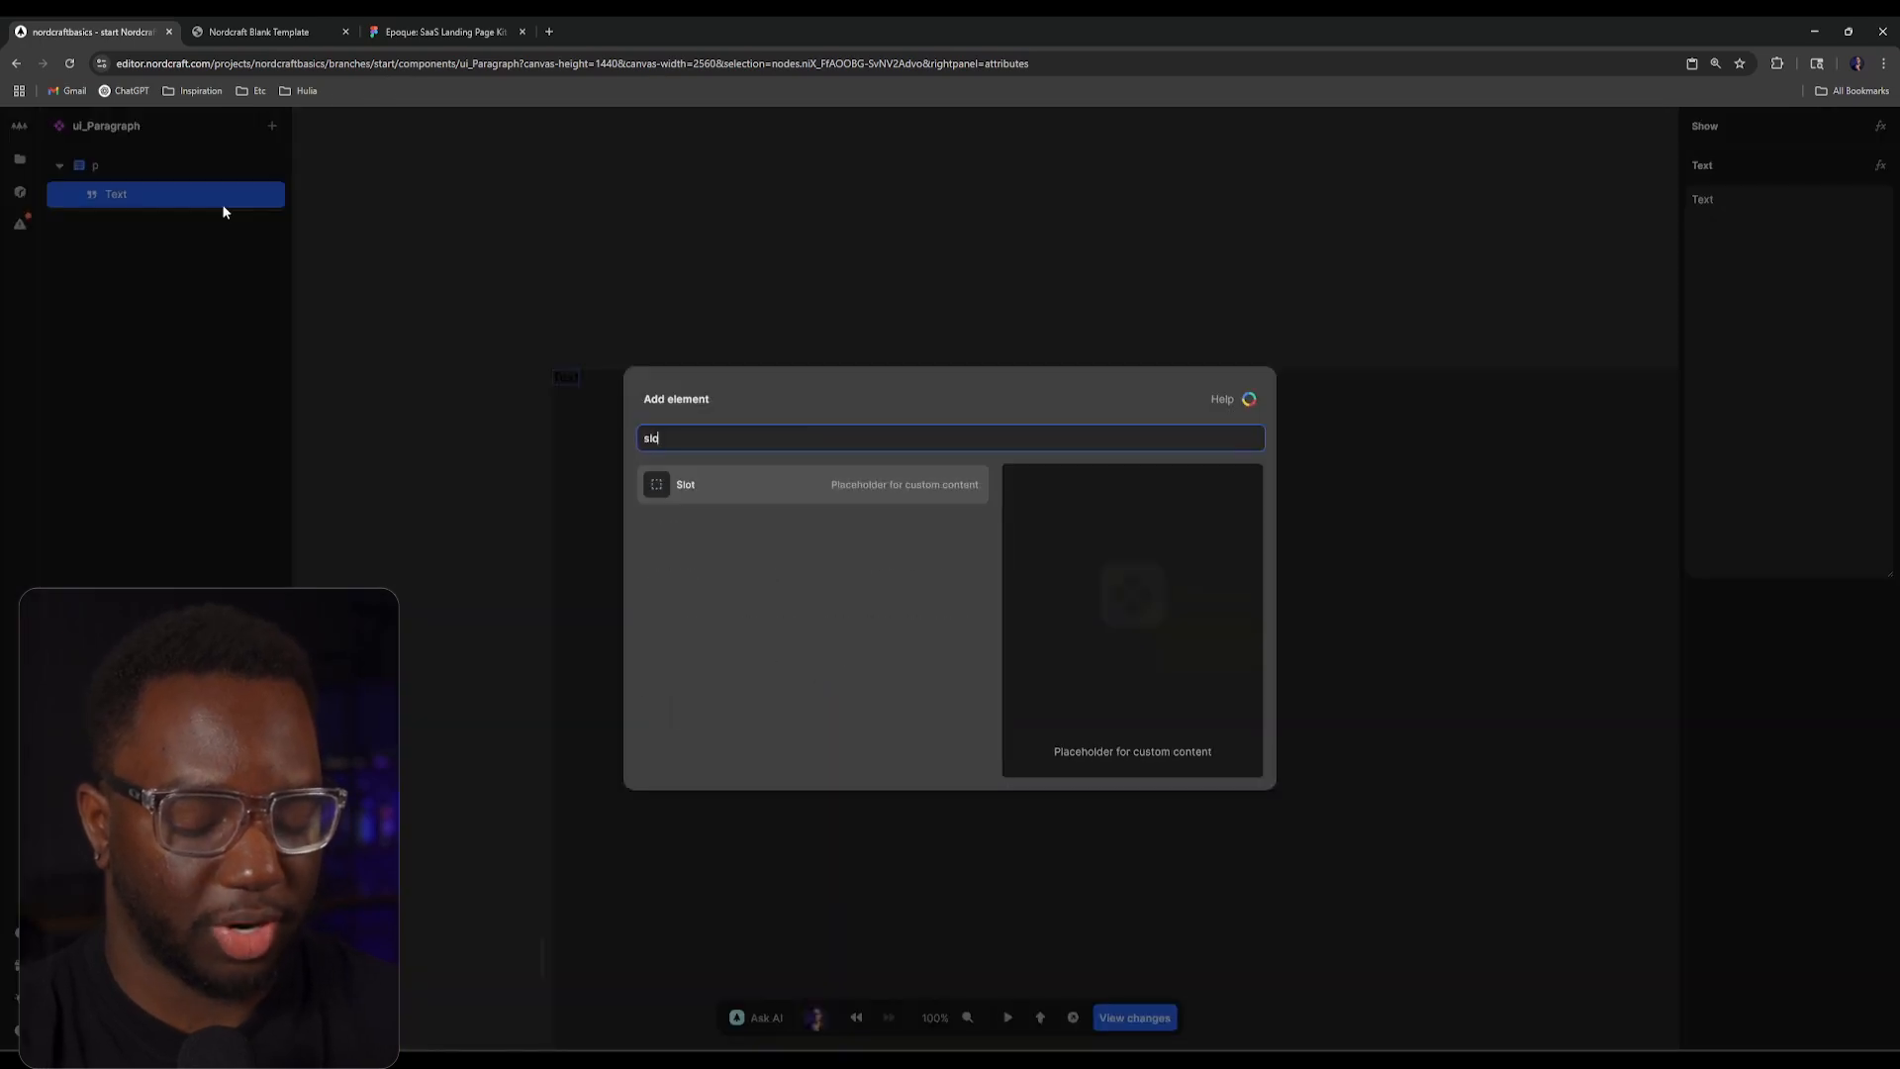
key("Return")
Step: Set the text inside the slot of ui_Paragraph to "This is a paragraph."
left_click(148, 224)
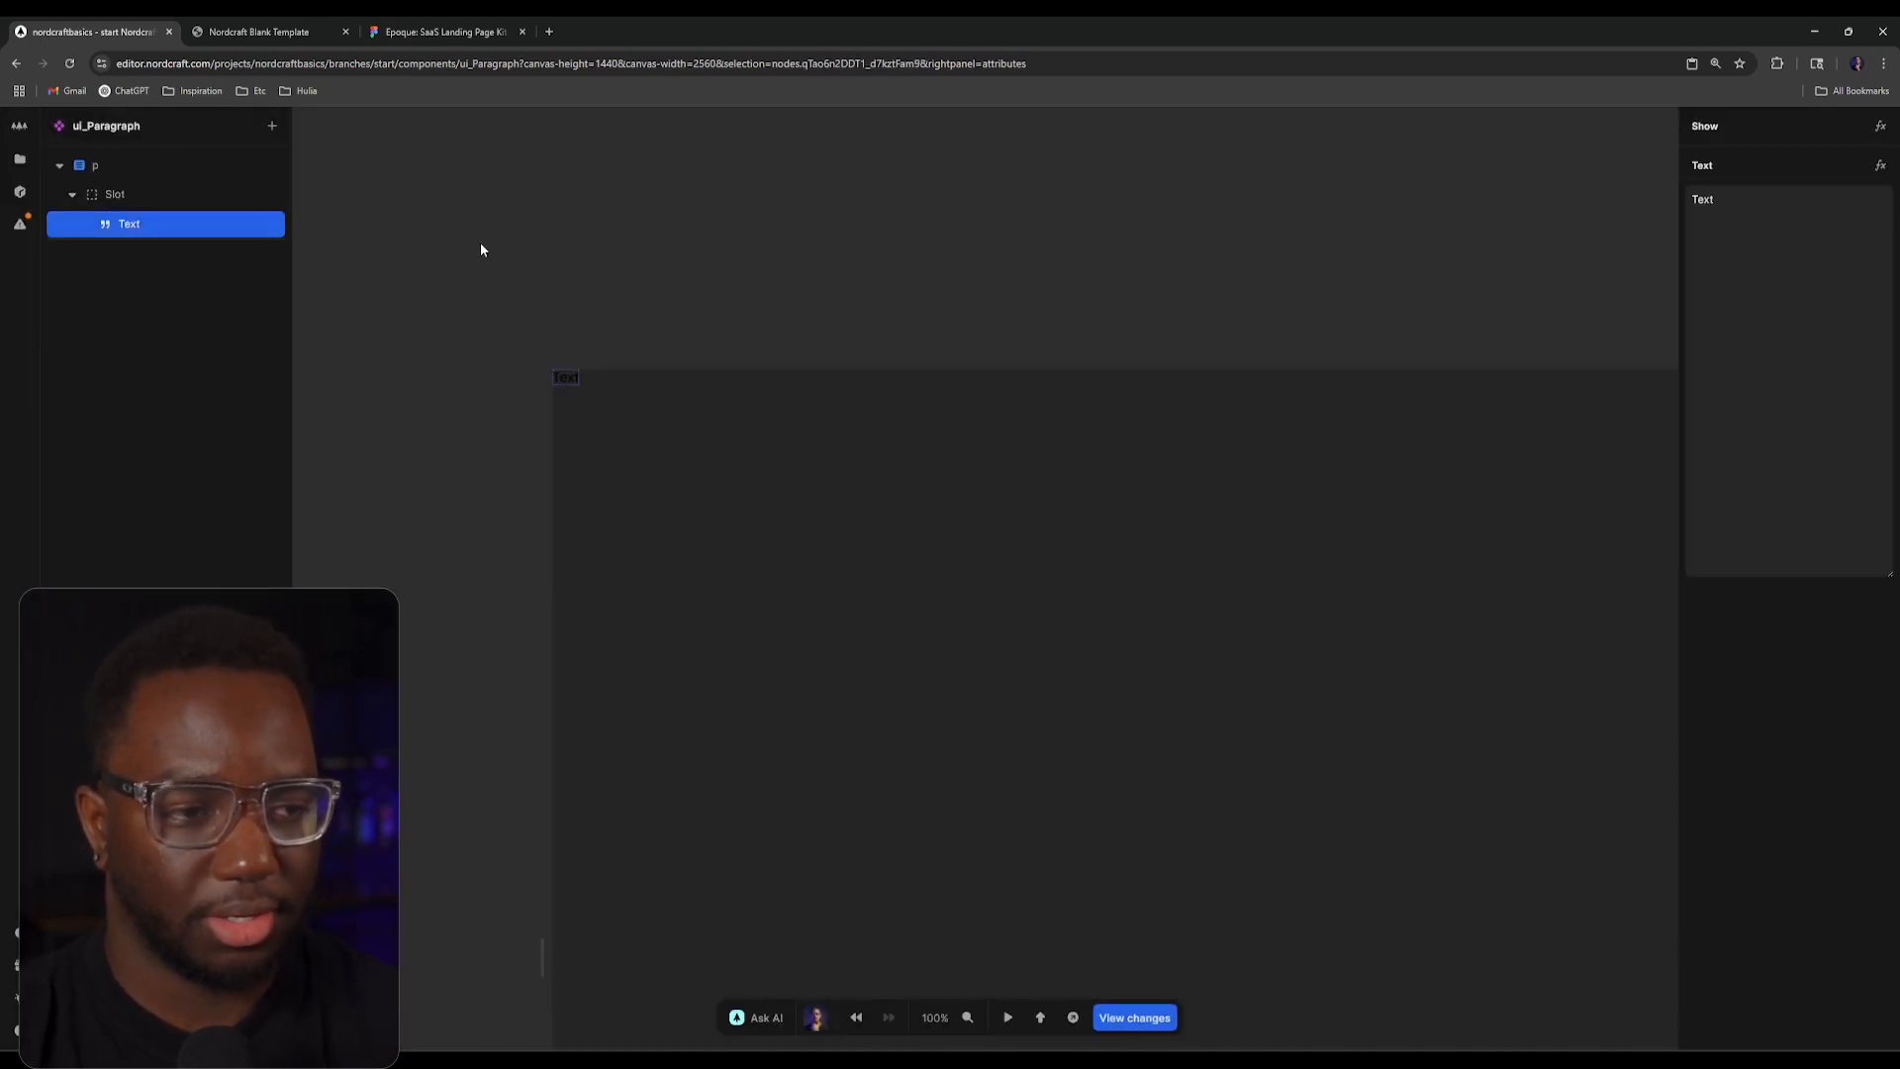
left_click(1726, 229)
type("T")
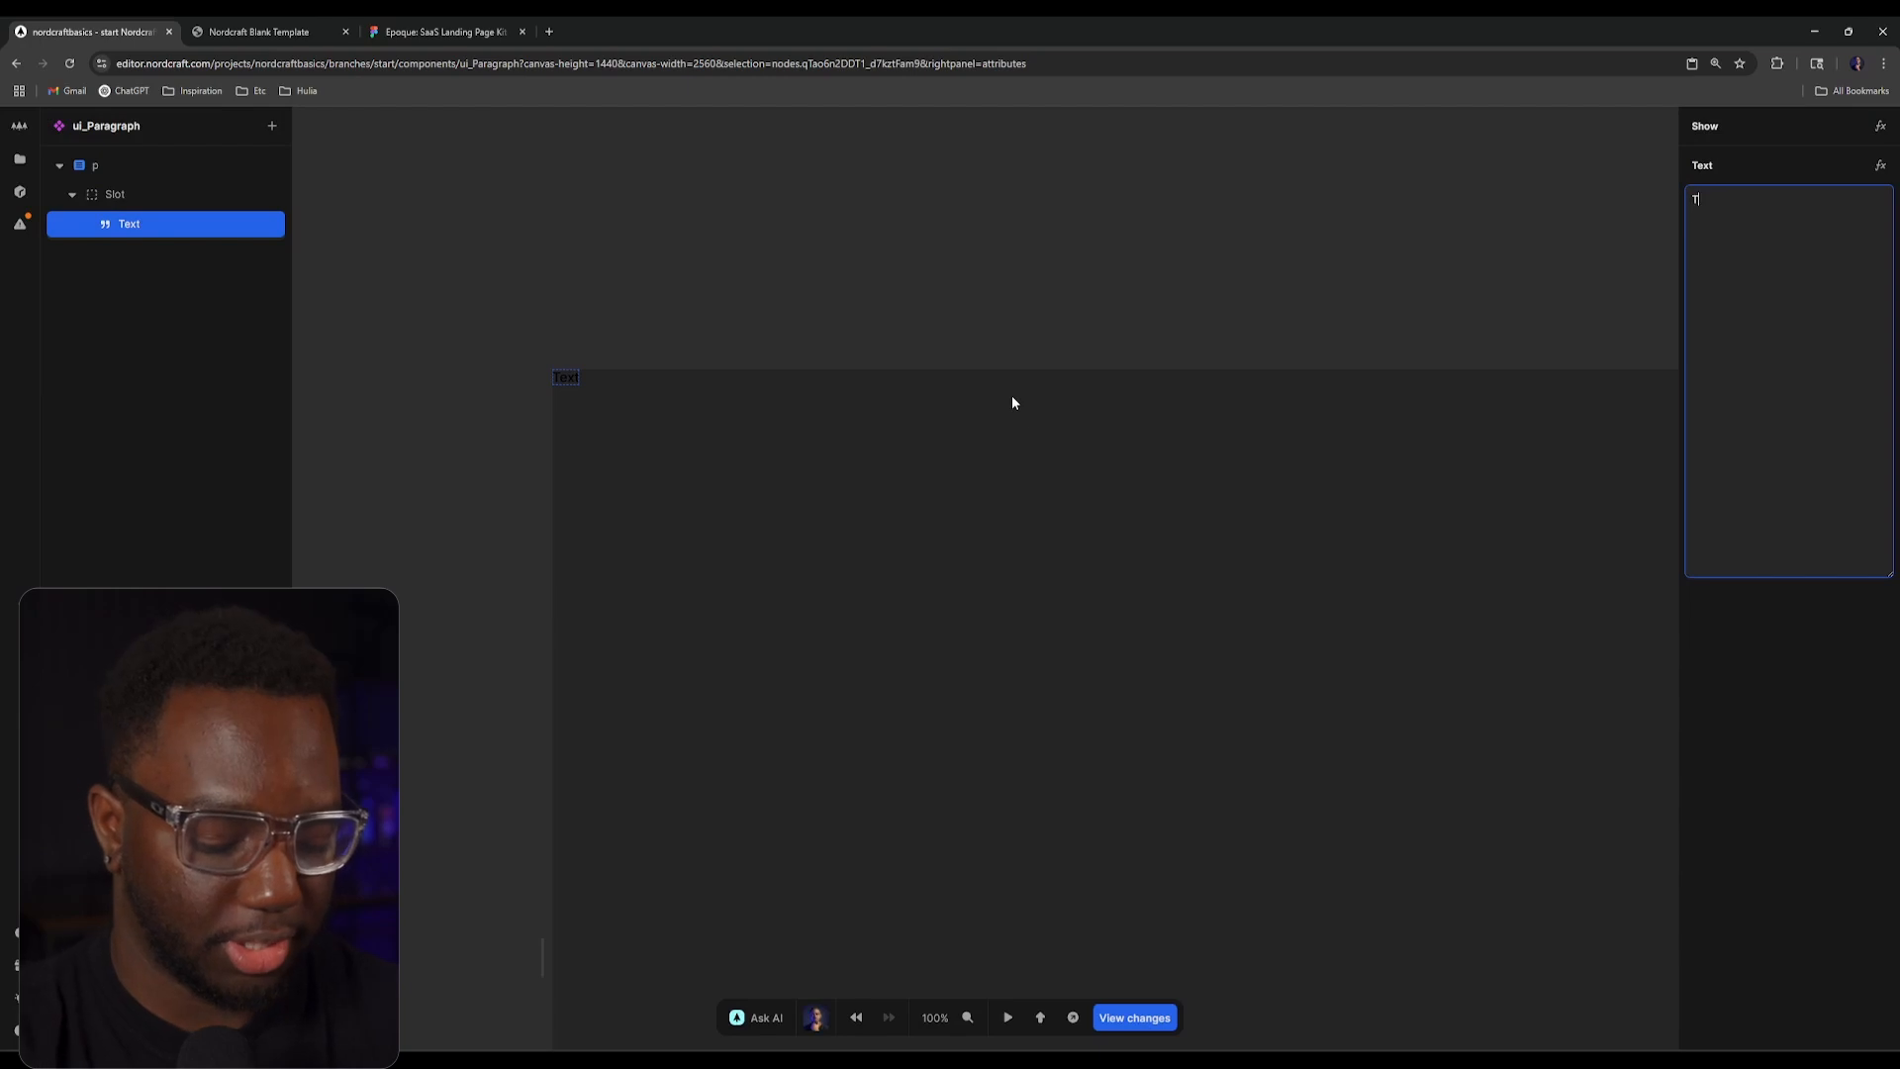
type("his is a paragra")
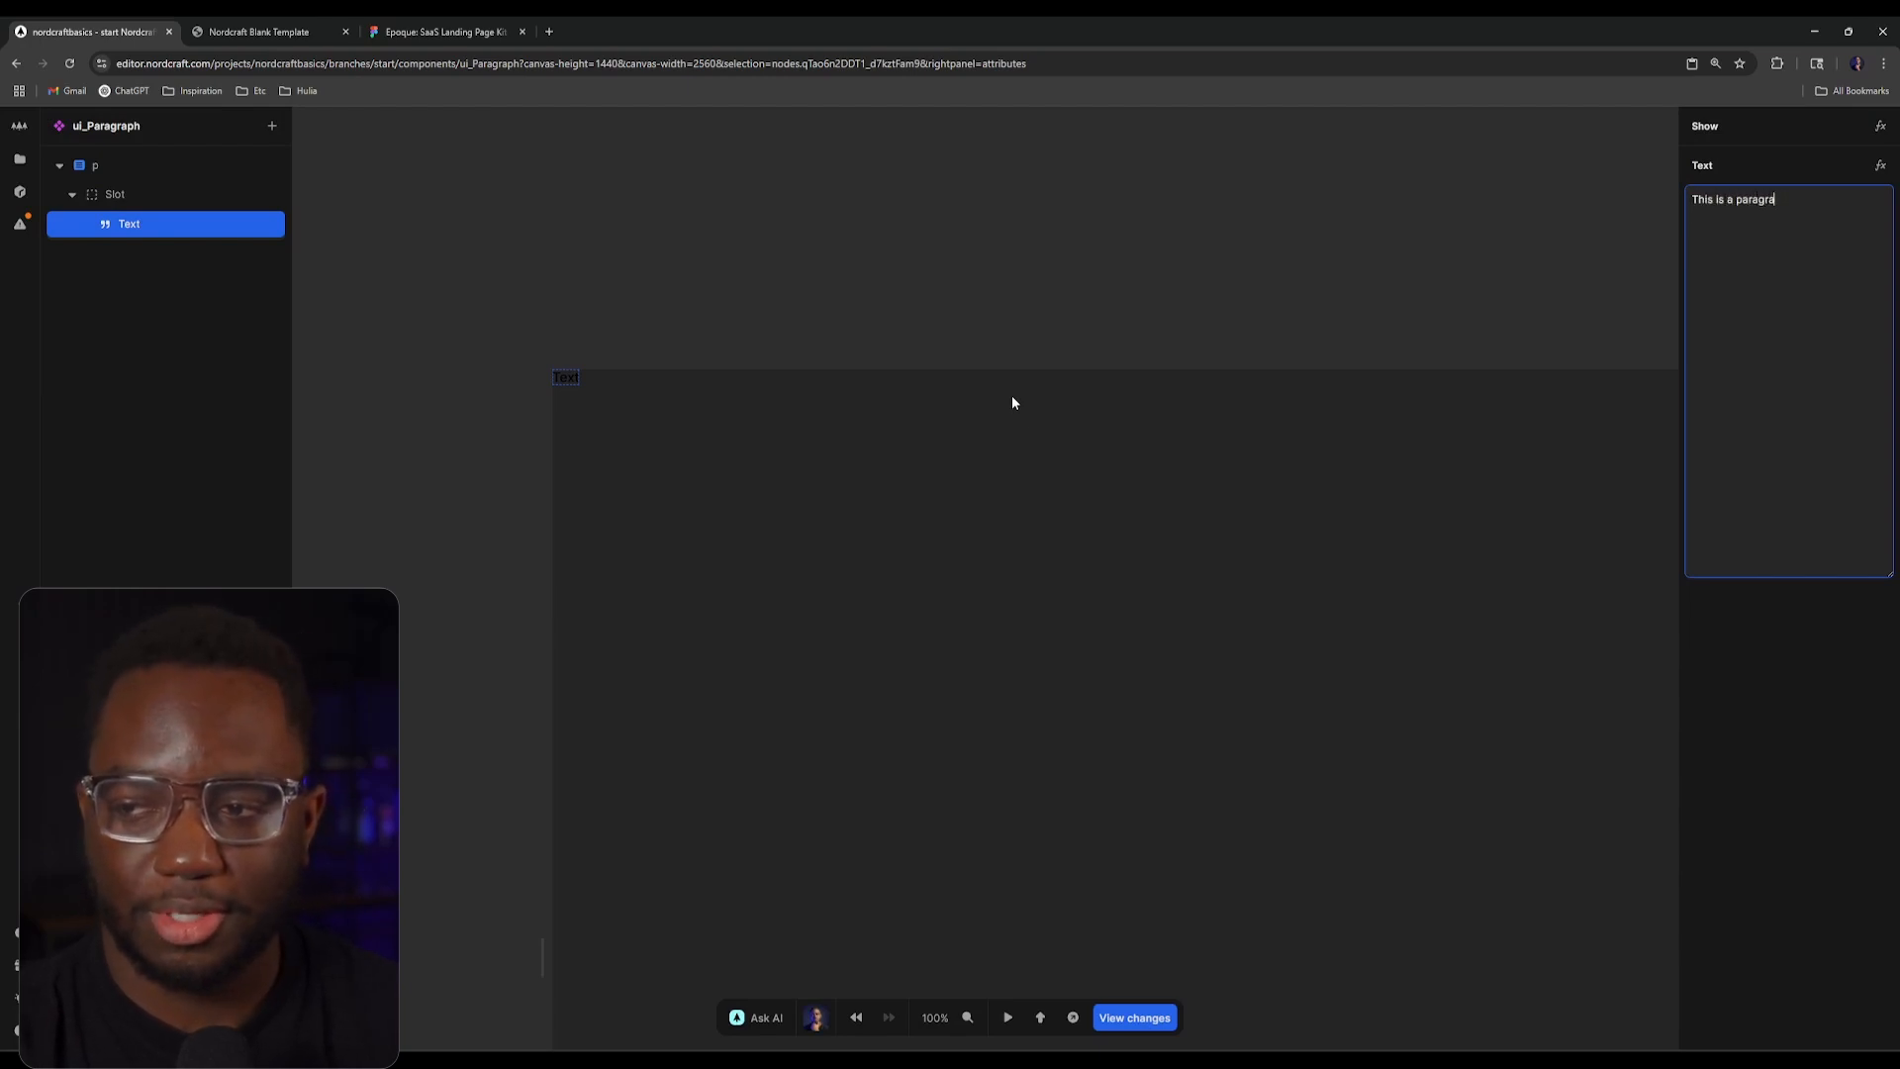
type("ph.")
left_click(770, 364)
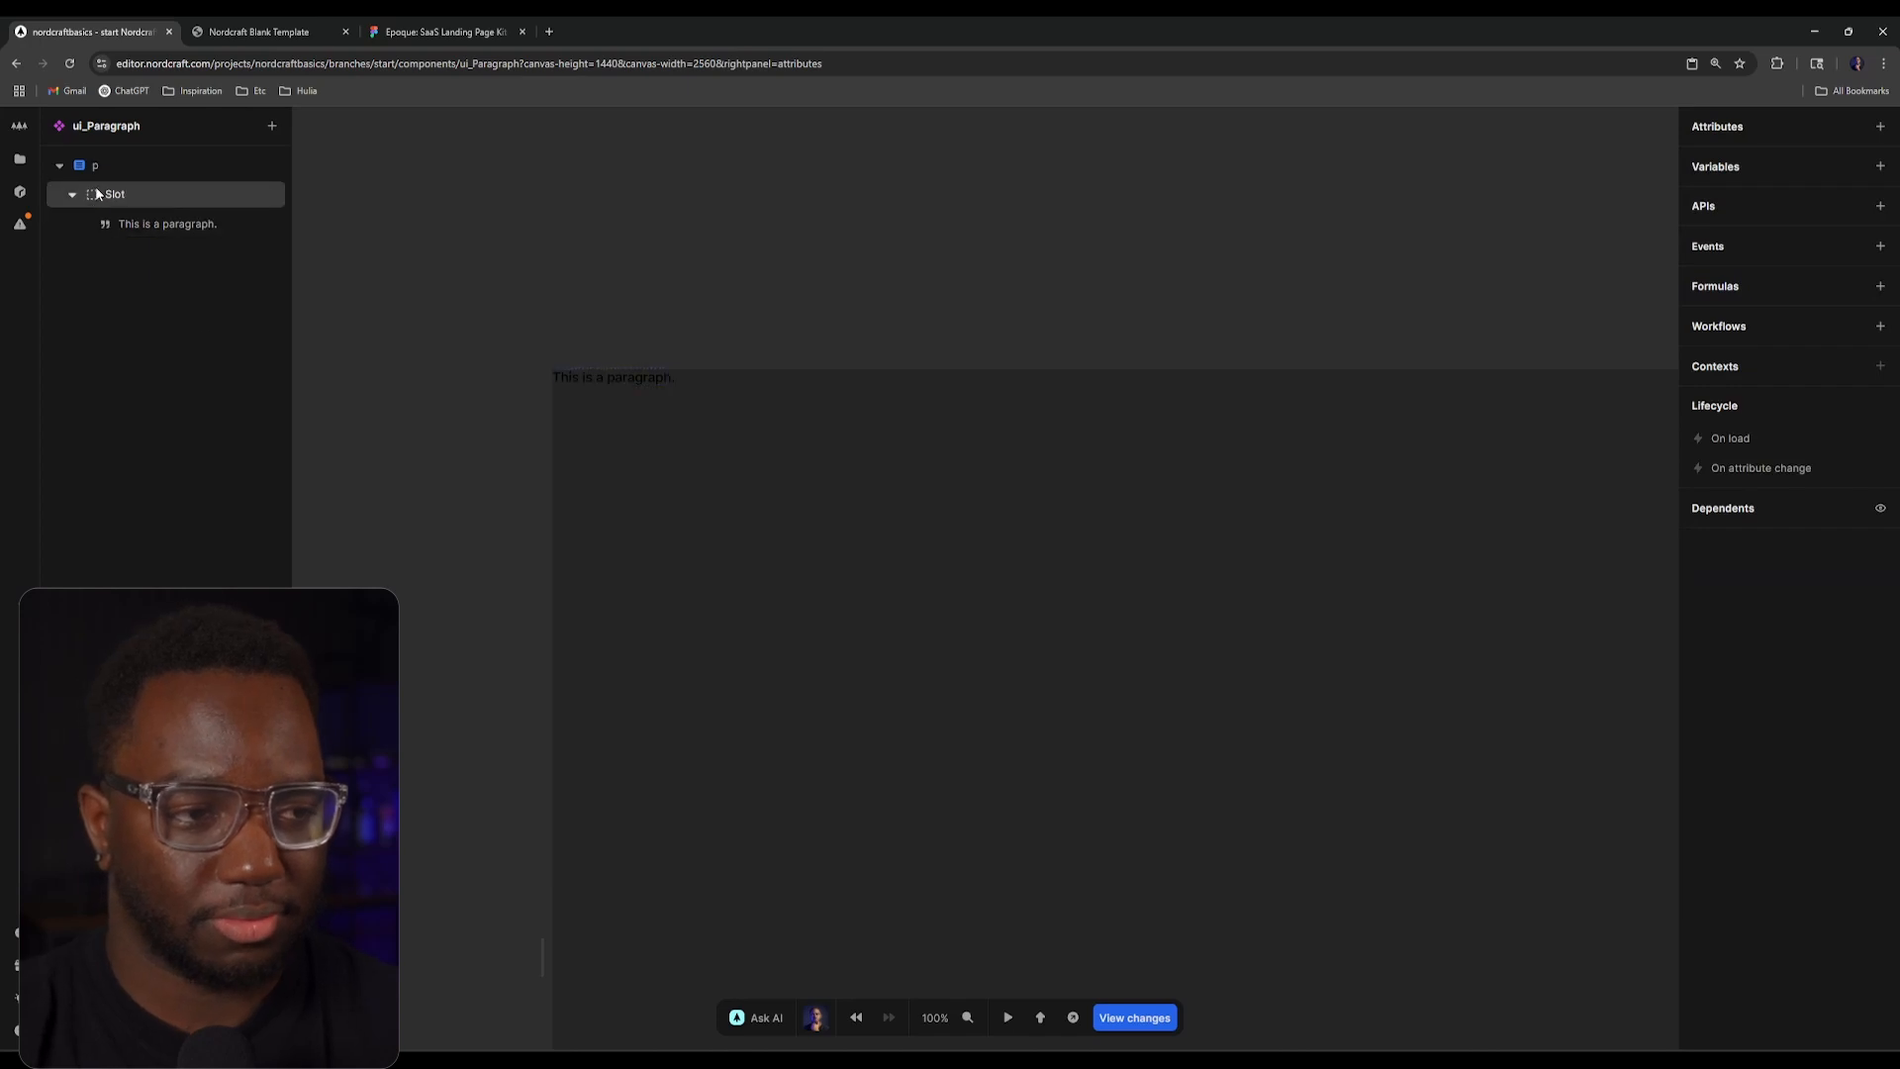
Step: Open the Homepage and compare its navbar button with the Figma landing page design
left_click(20, 159)
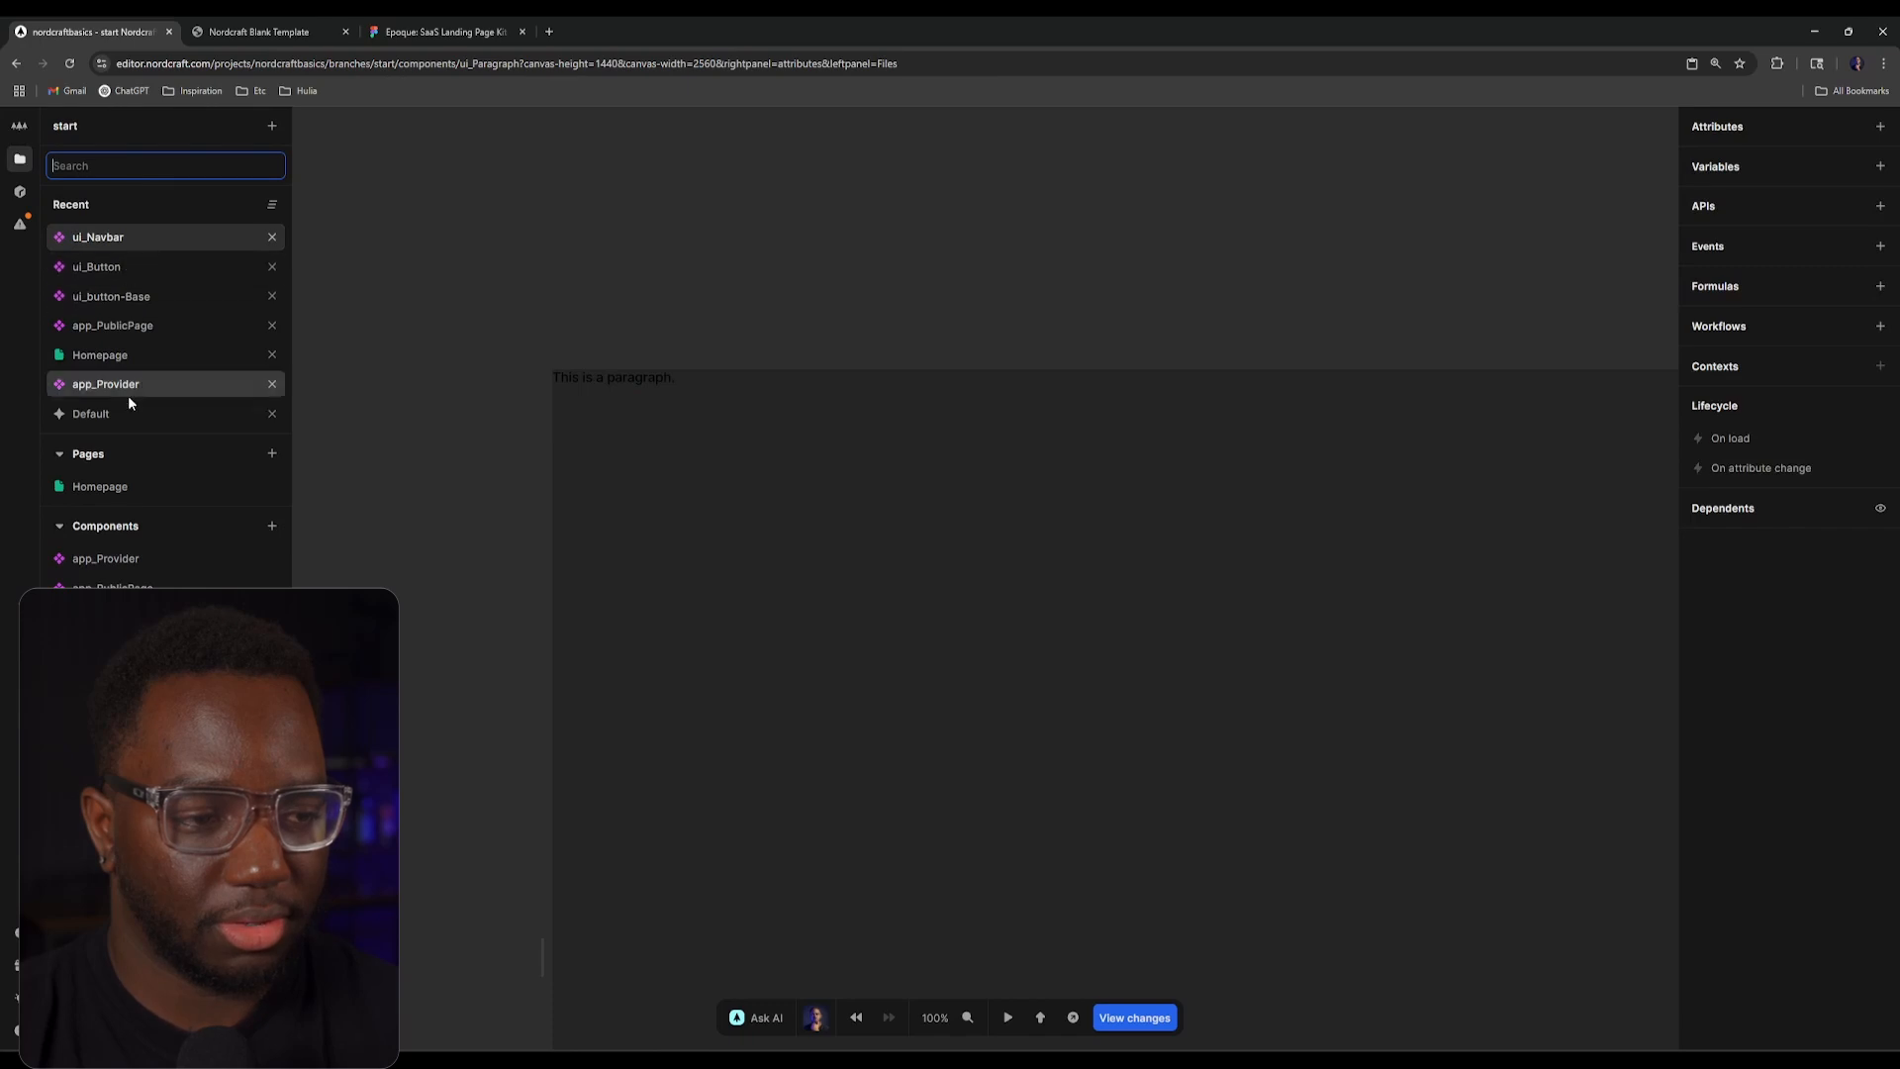
left_click(134, 350)
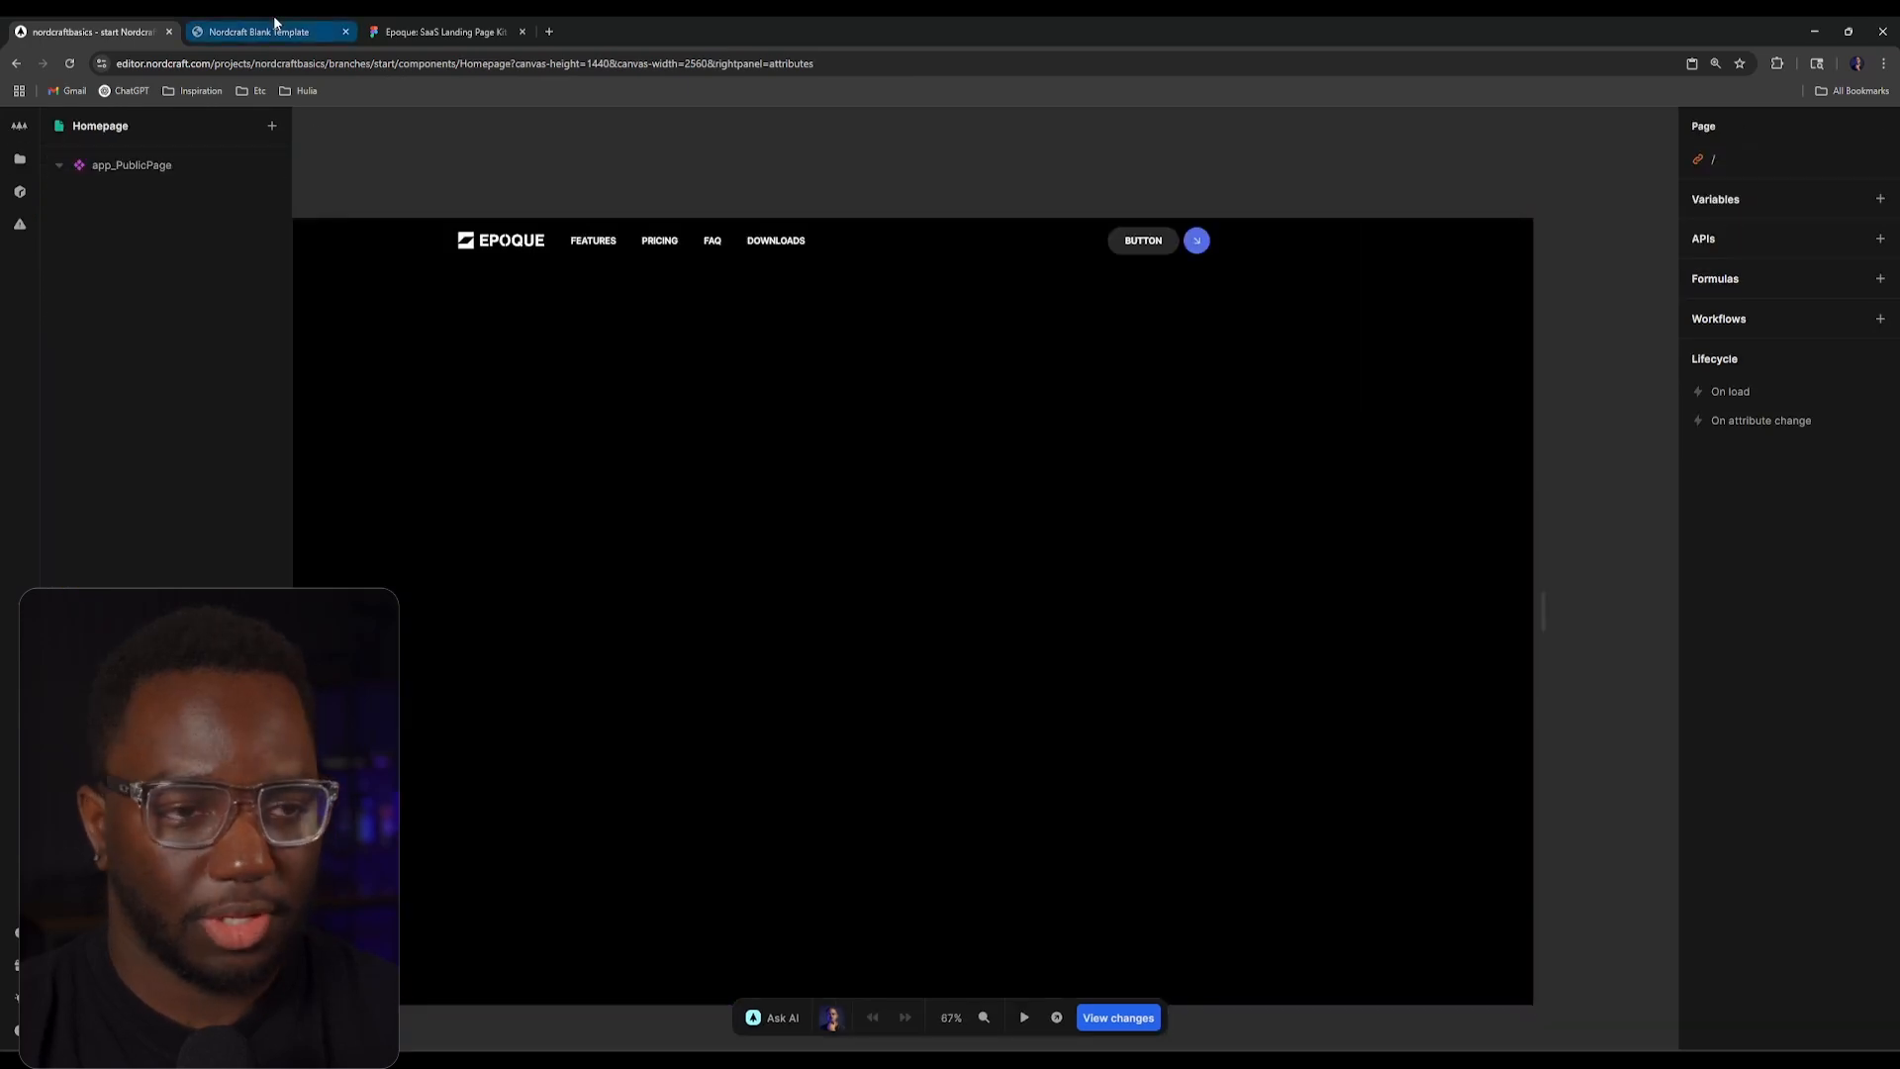
left_click(405, 22)
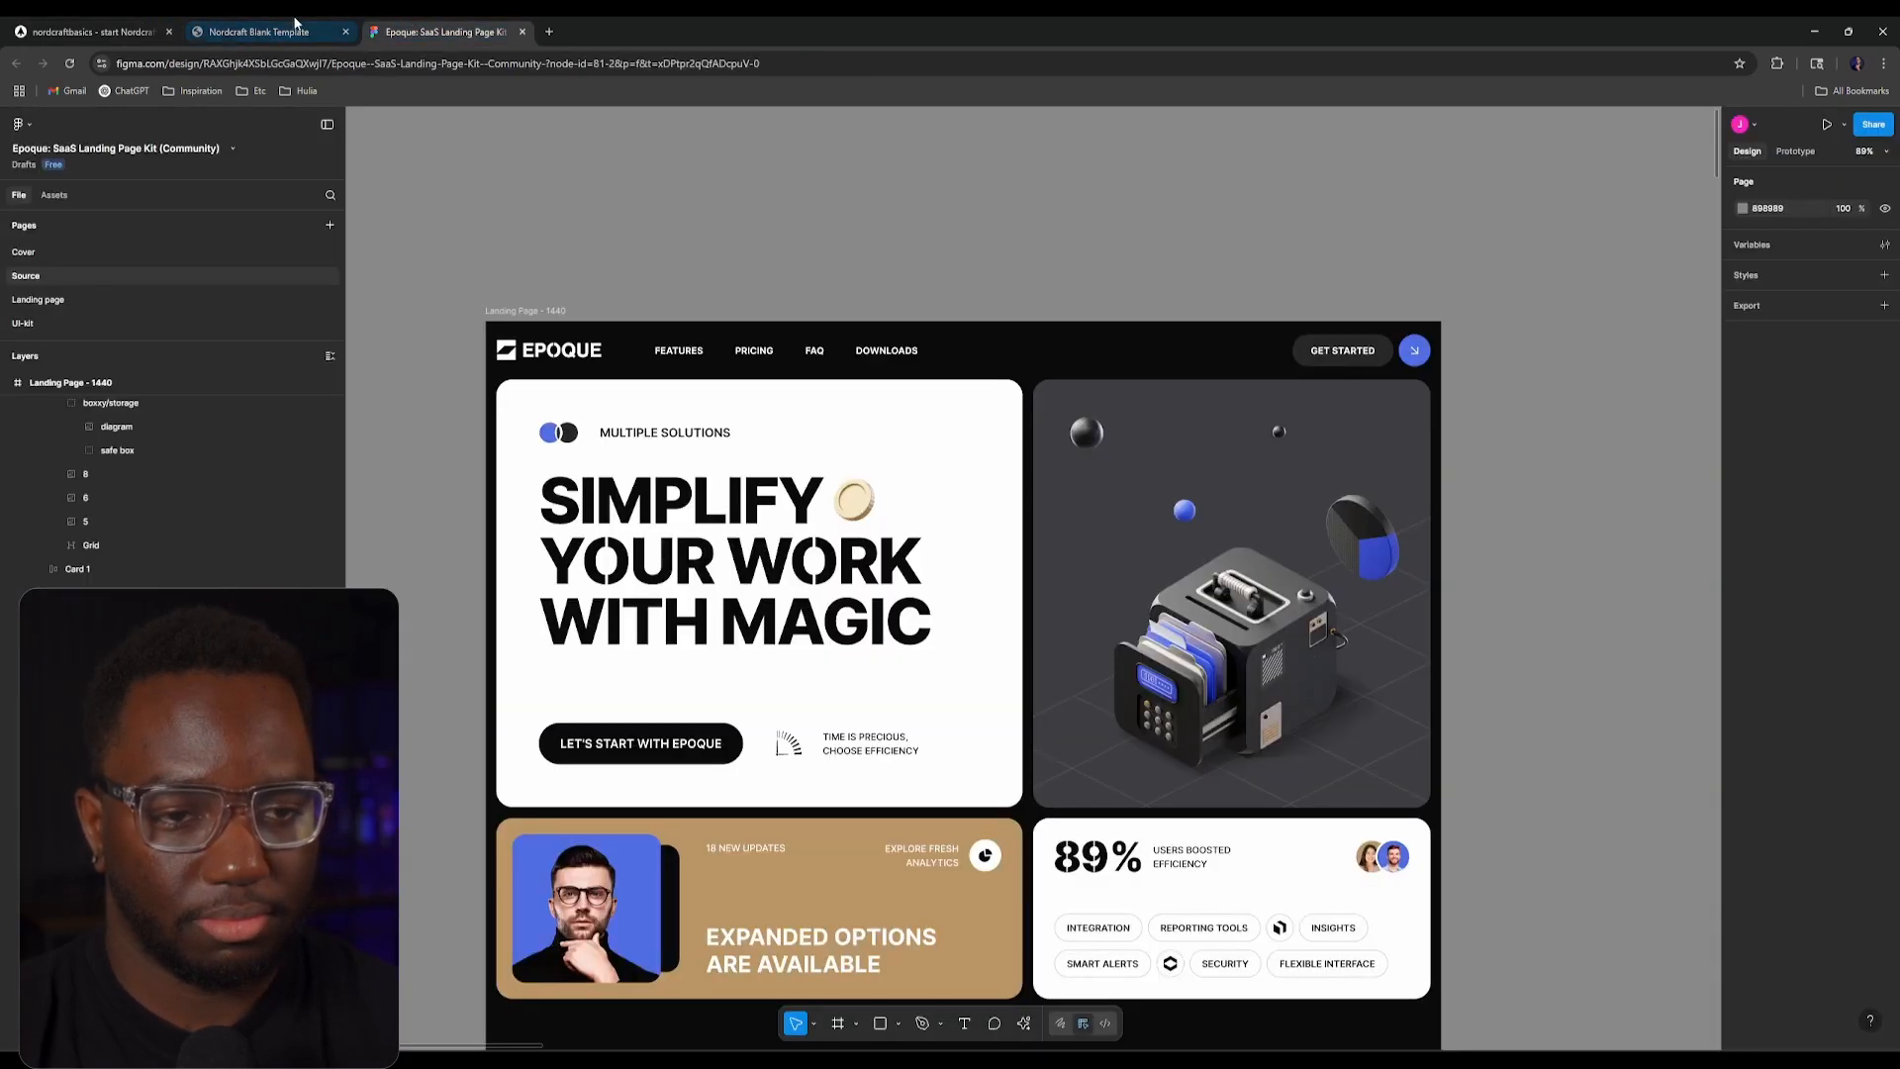
left_click(125, 23)
Step: Open ui_Navbar and add the ui_Paragraph component inside ui_Button
left_click(19, 158)
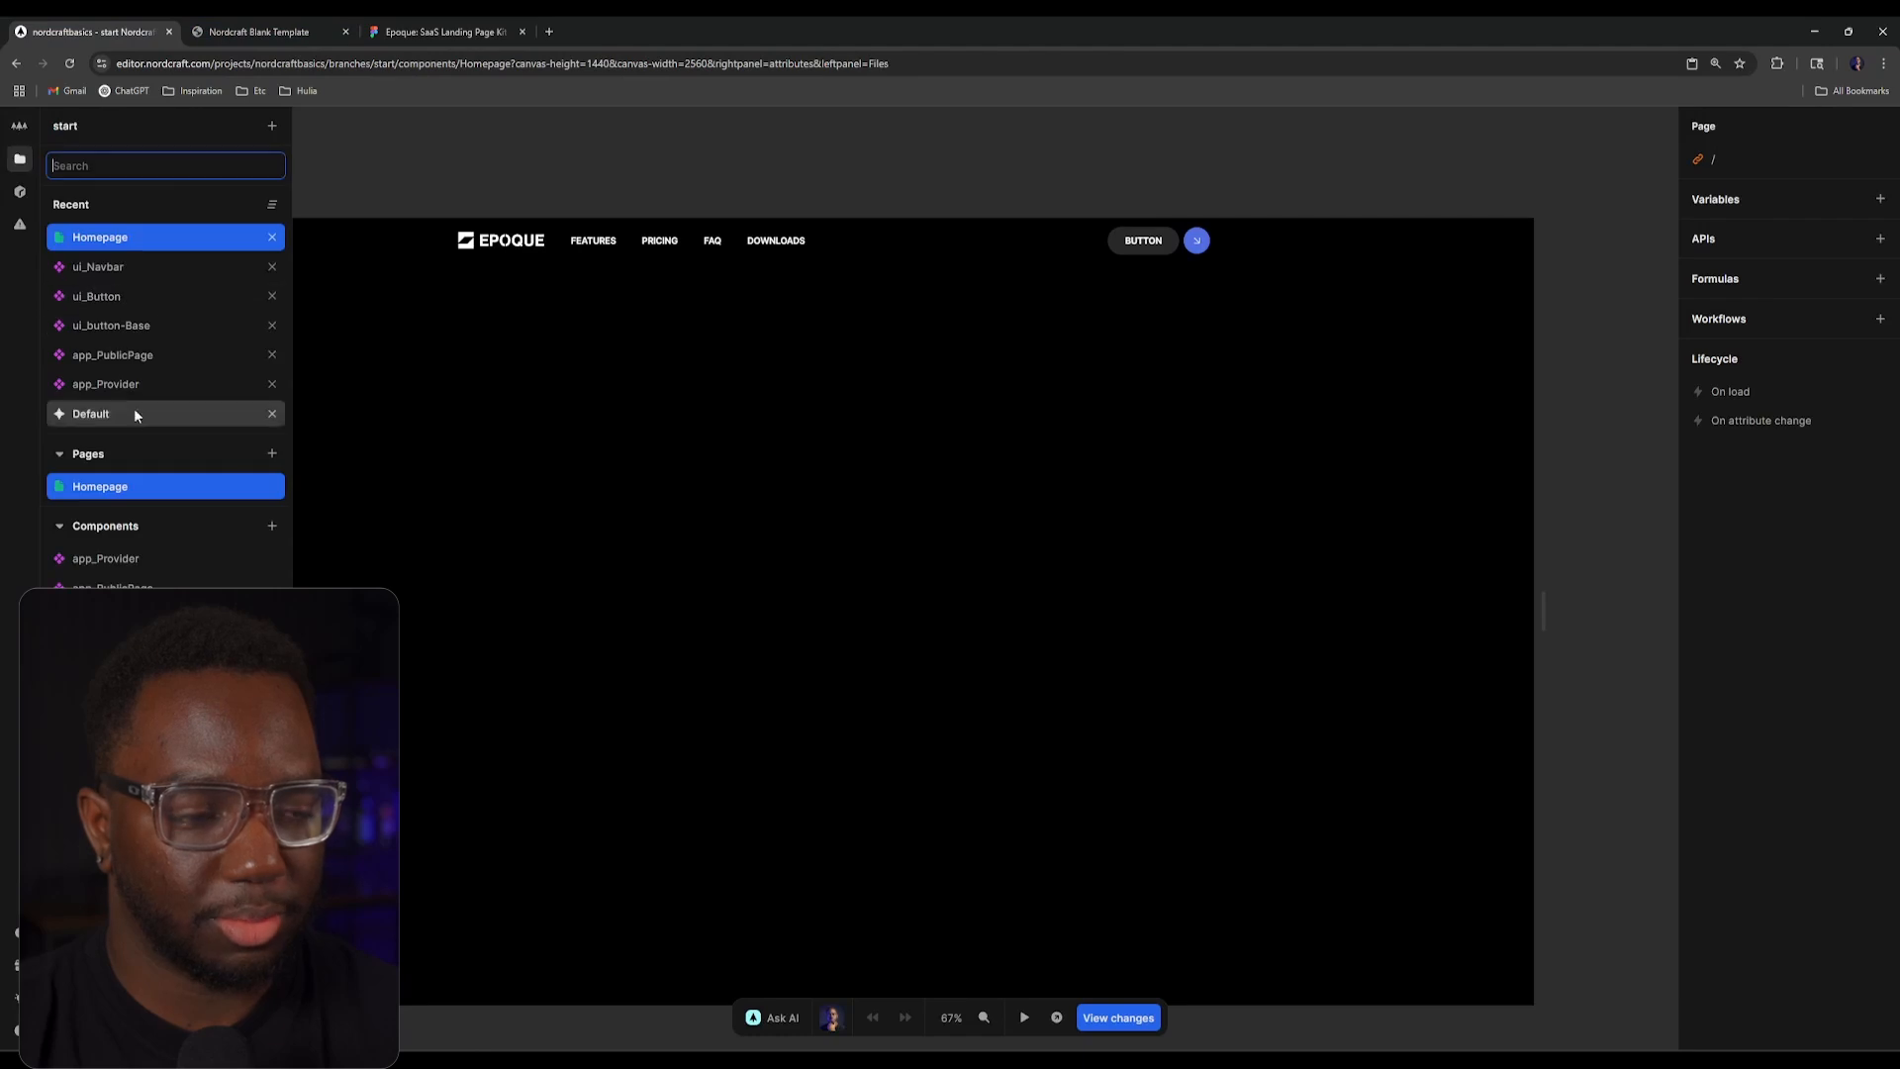
type("nav")
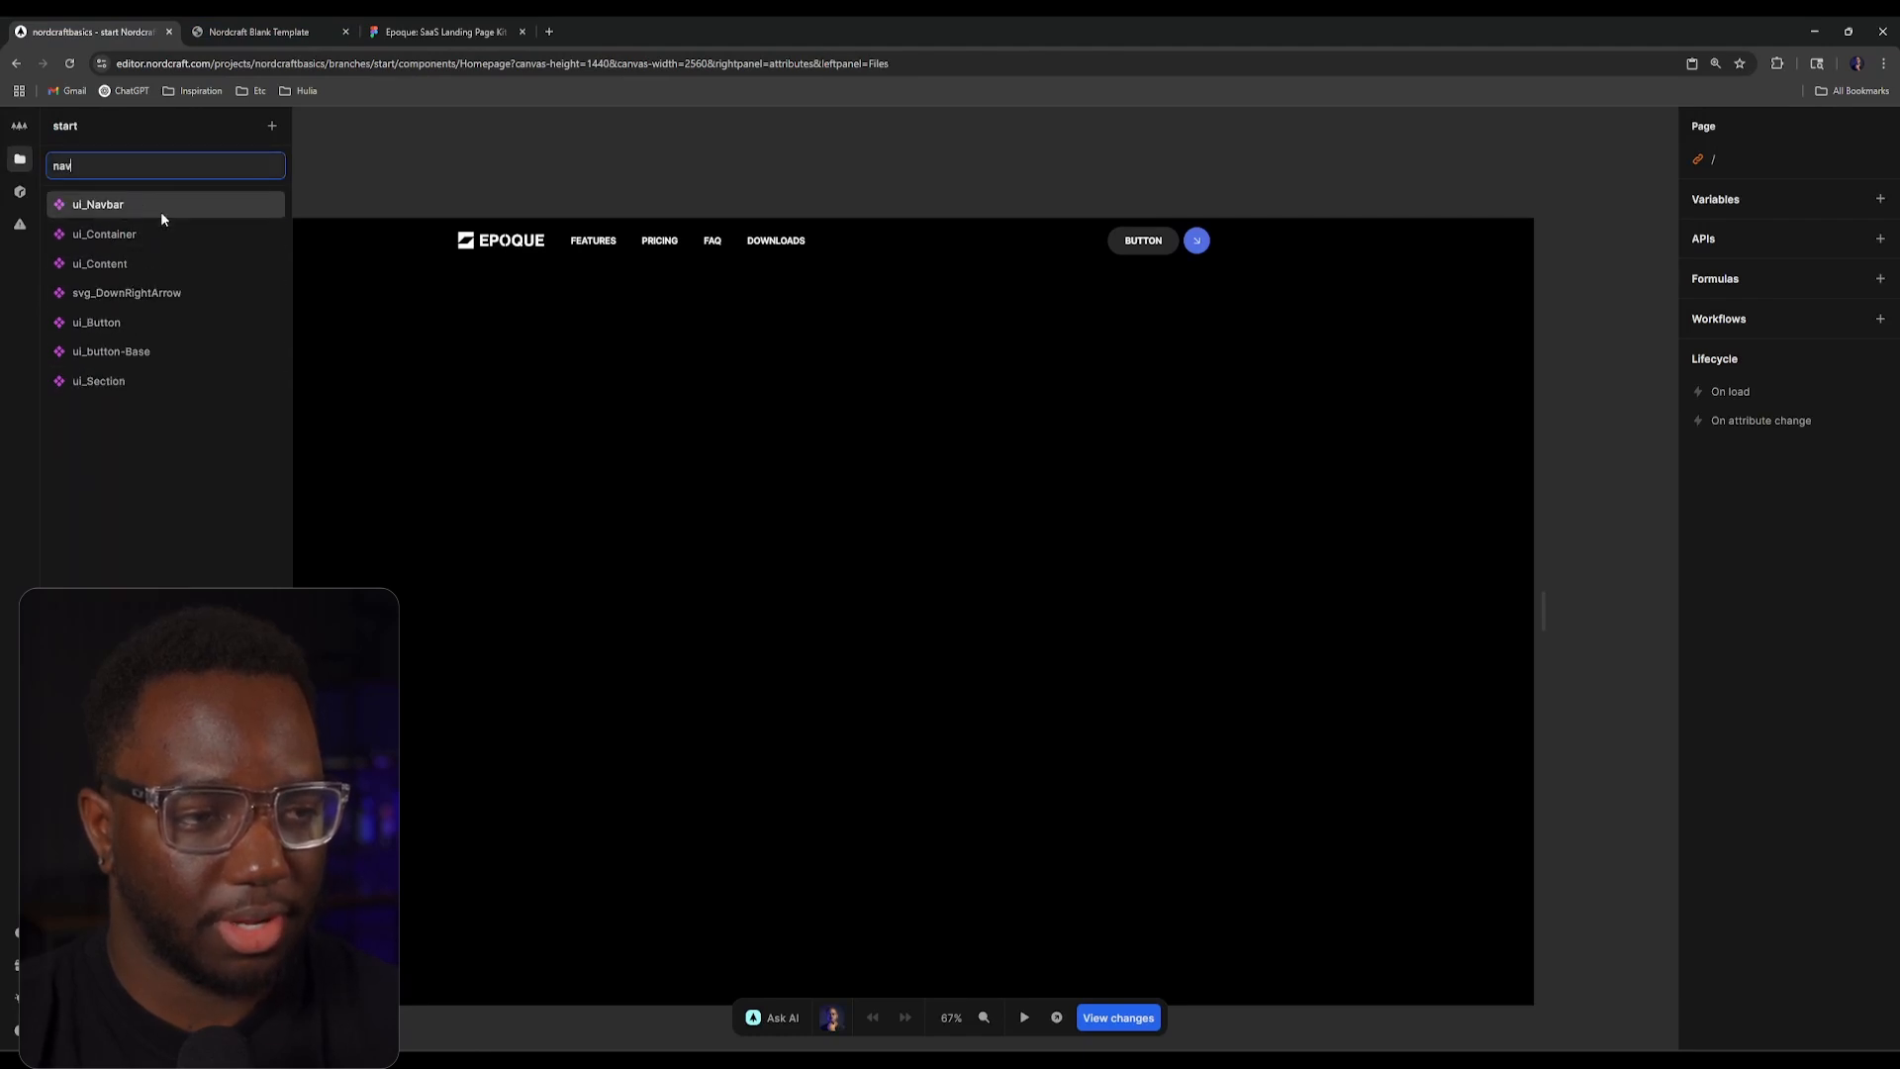
left_click(135, 199)
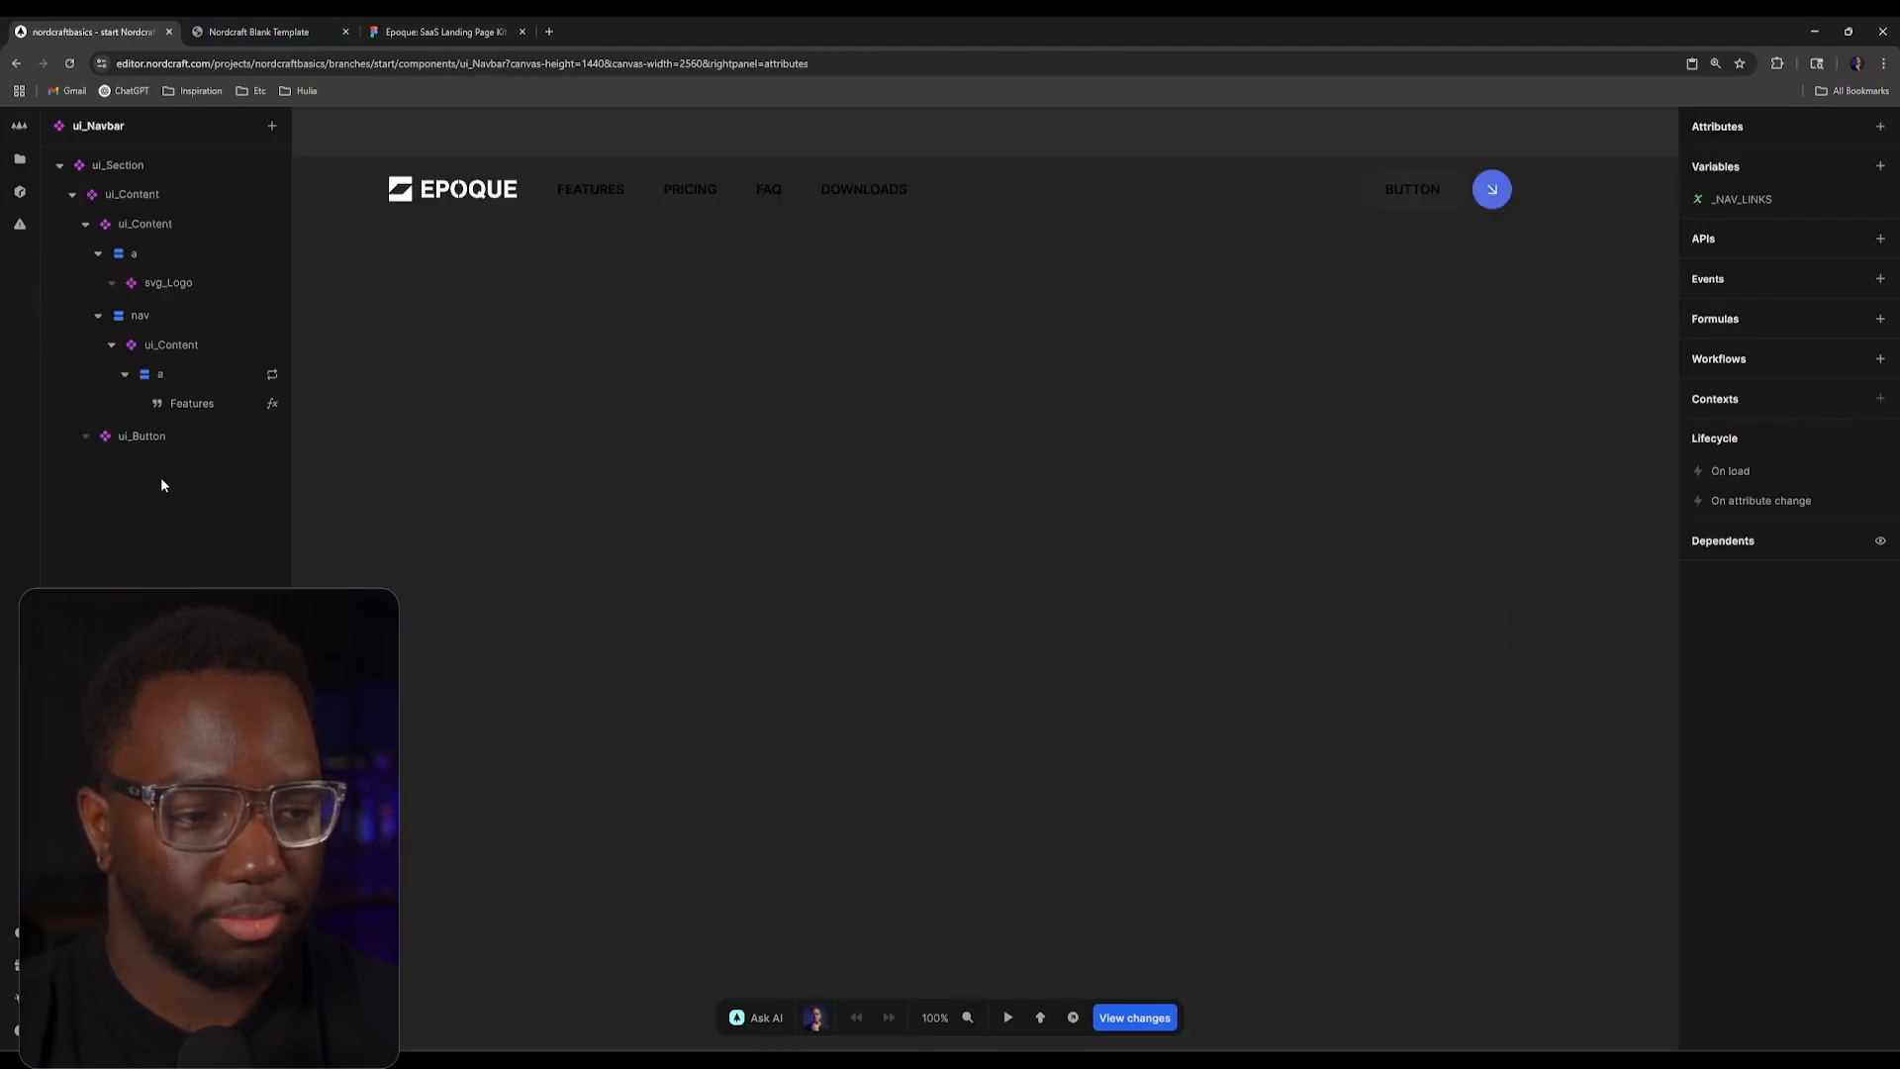
left_click(158, 442)
type("eupa")
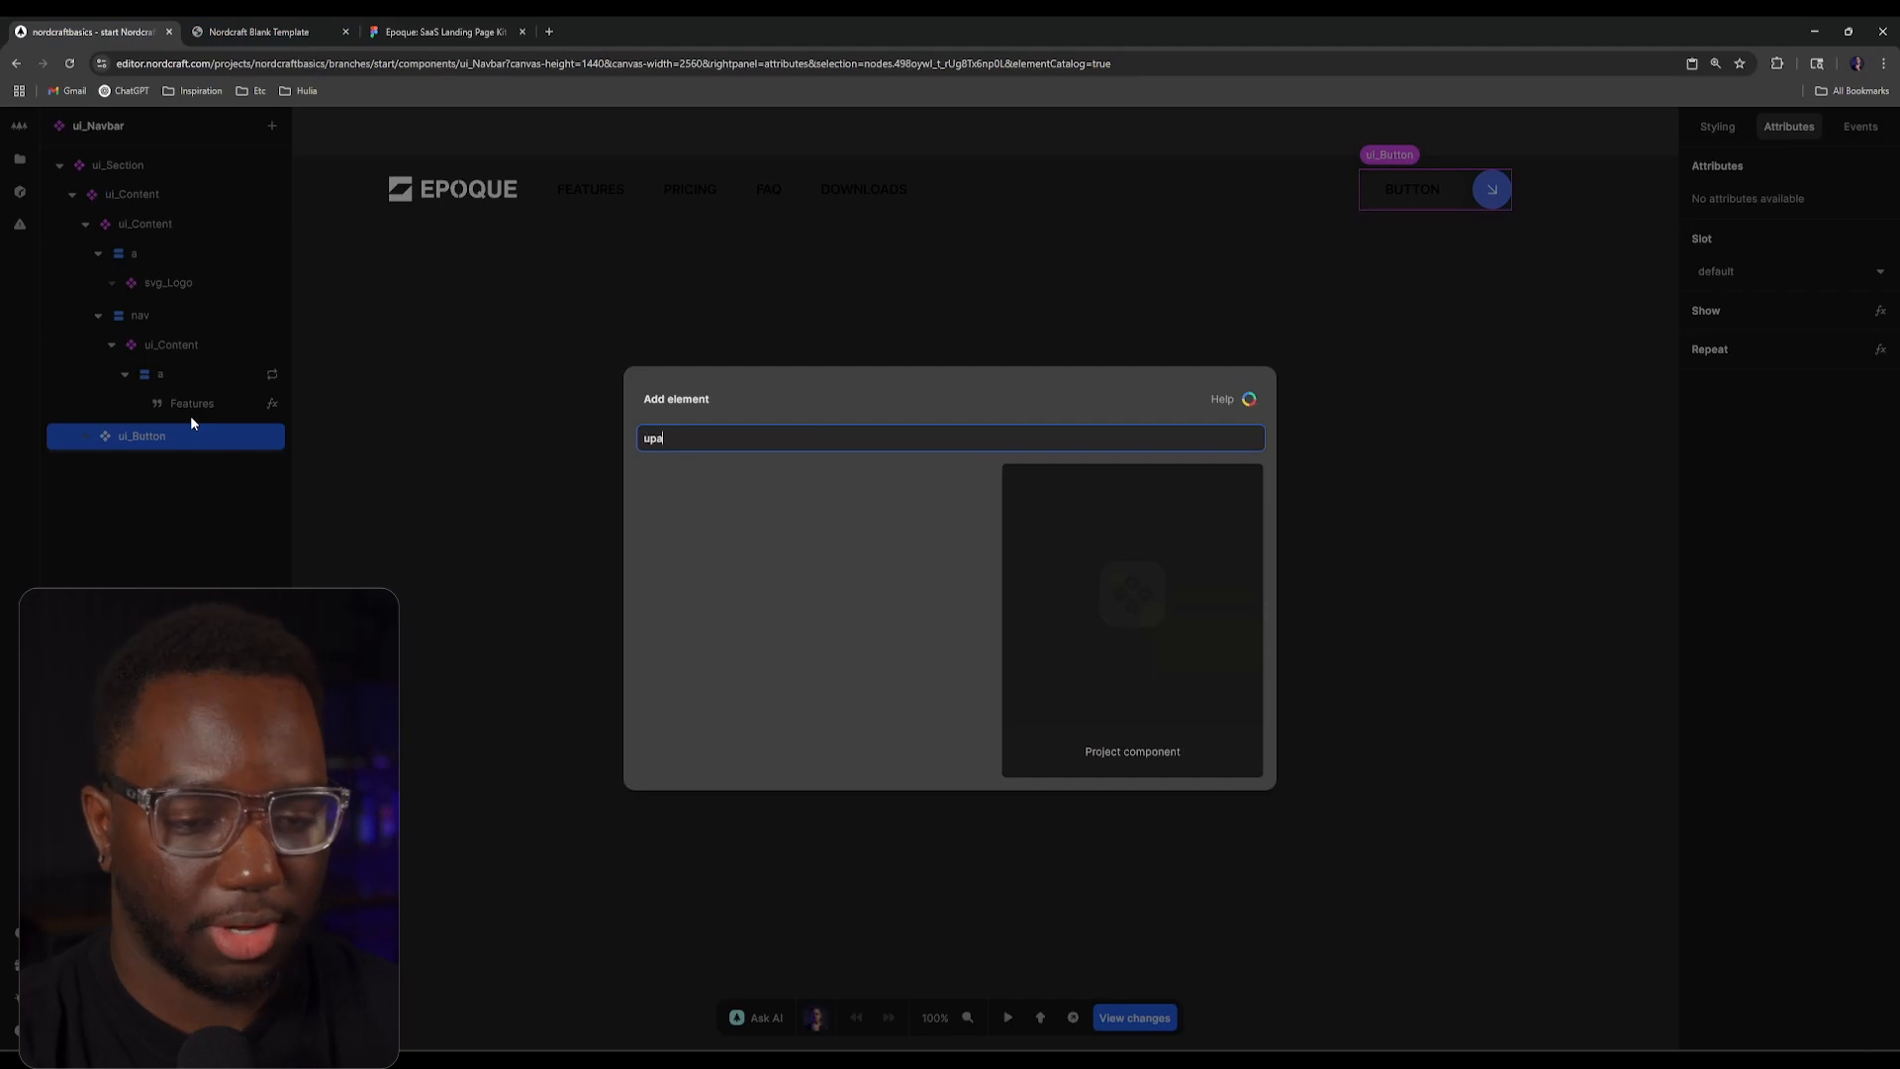
key("BackSpace")
key("BackSpace")
key("BackSpace")
type("para")
key("Down")
key("Return")
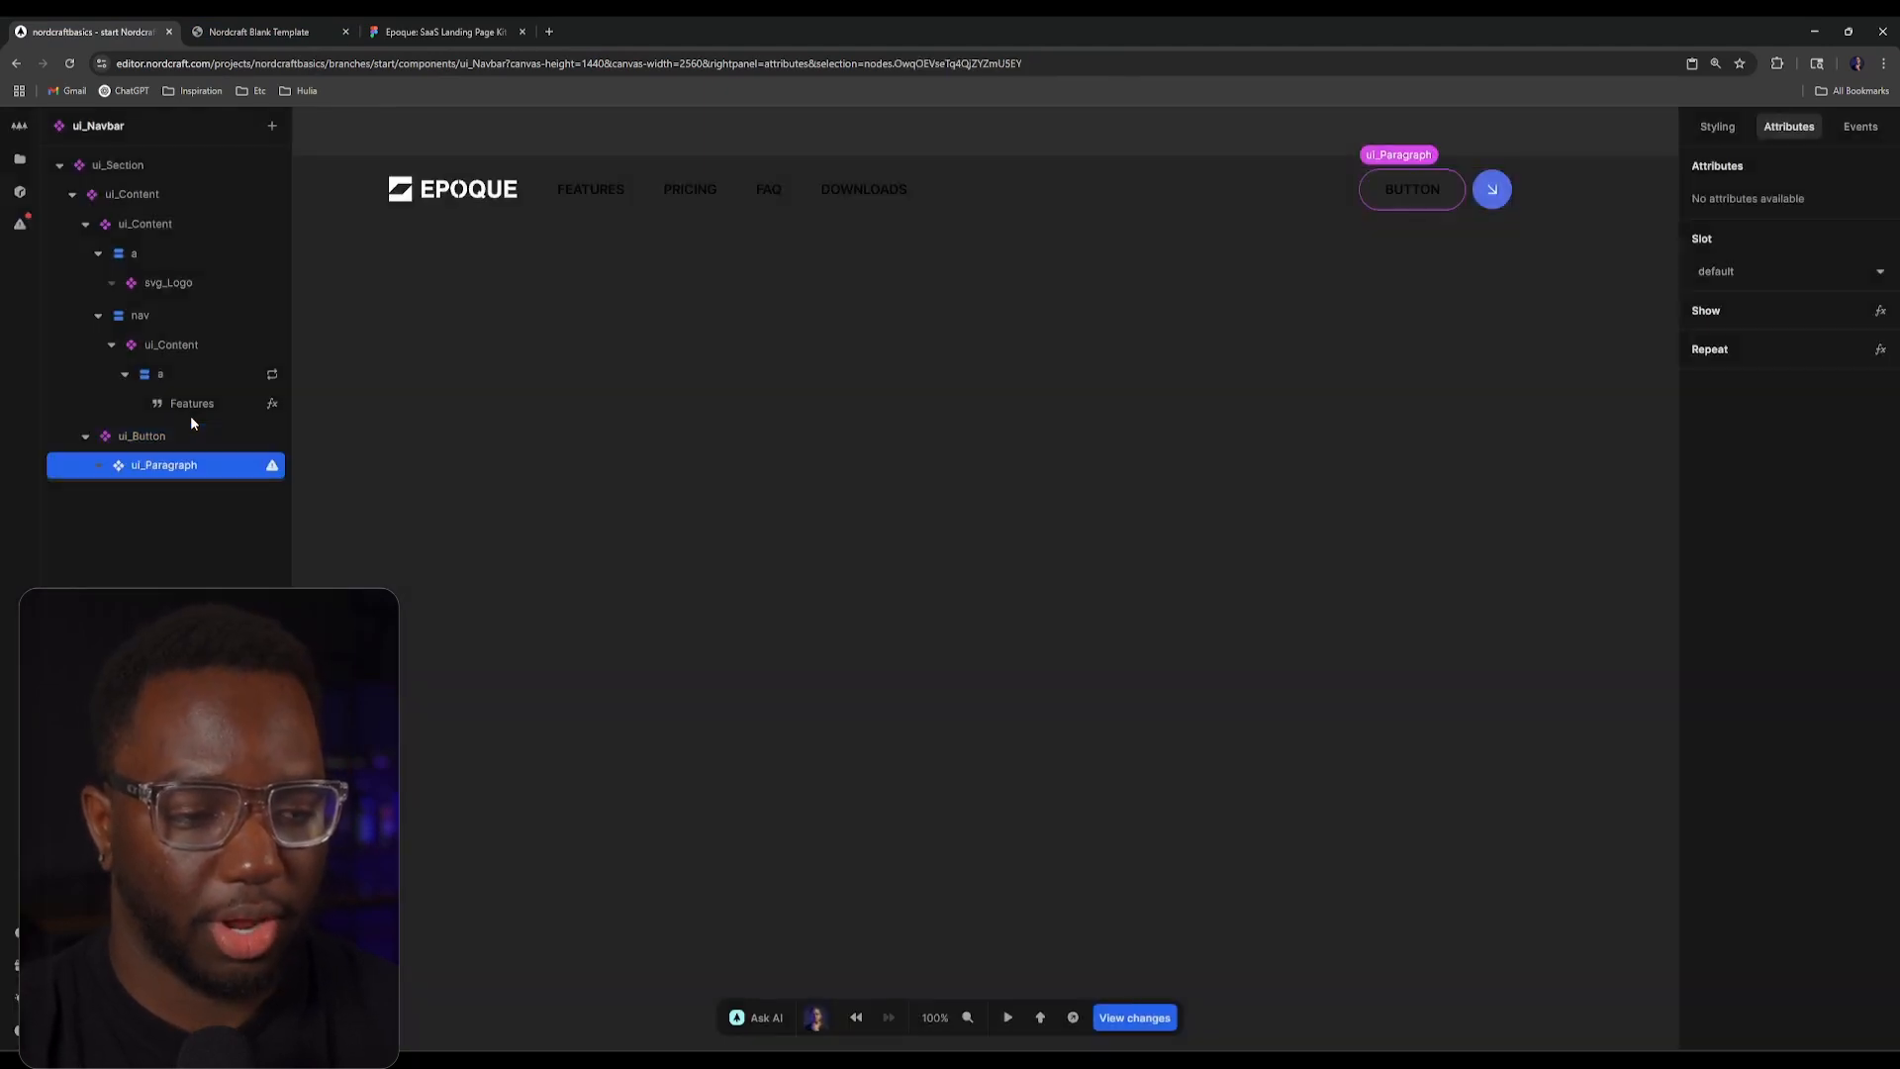
Step: Add a Text element inside ui_Paragraph and assign ui_Paragraph to the *Button Text slot
type("etext")
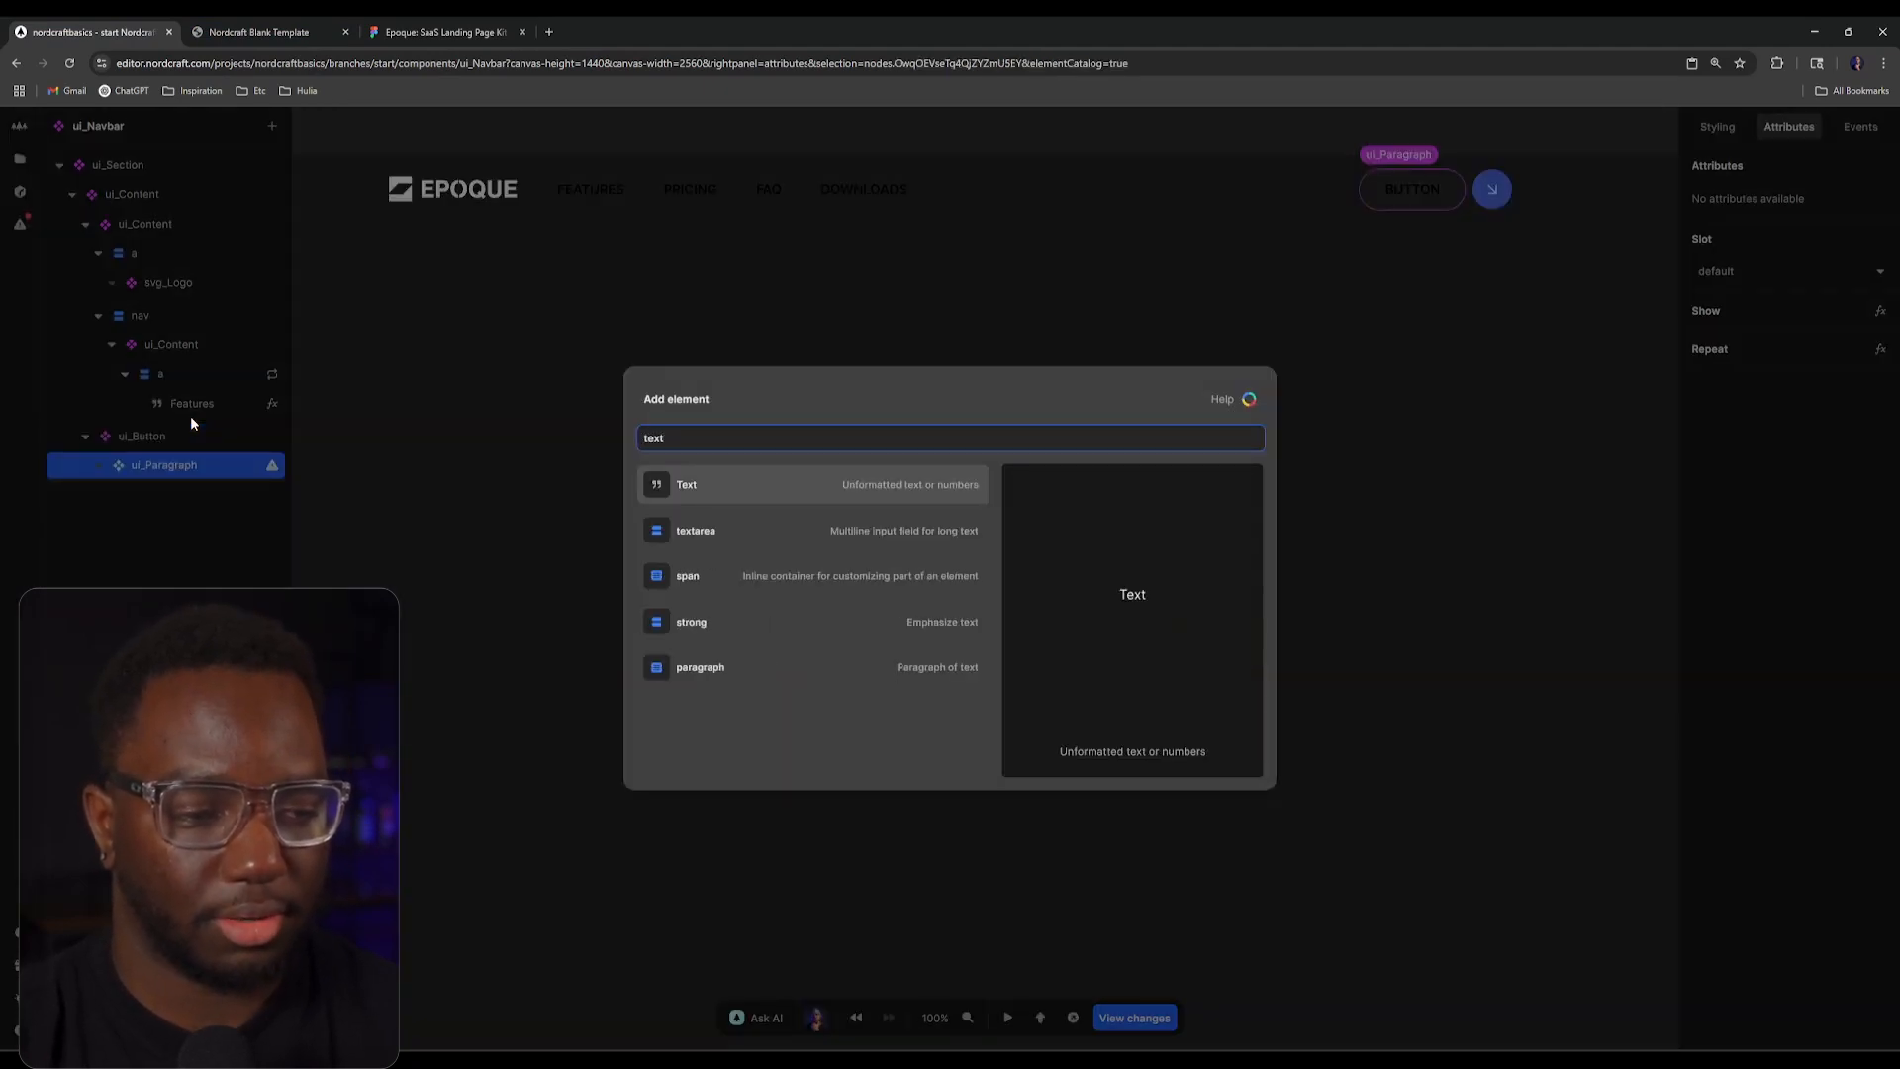
key("Return")
left_click(188, 465)
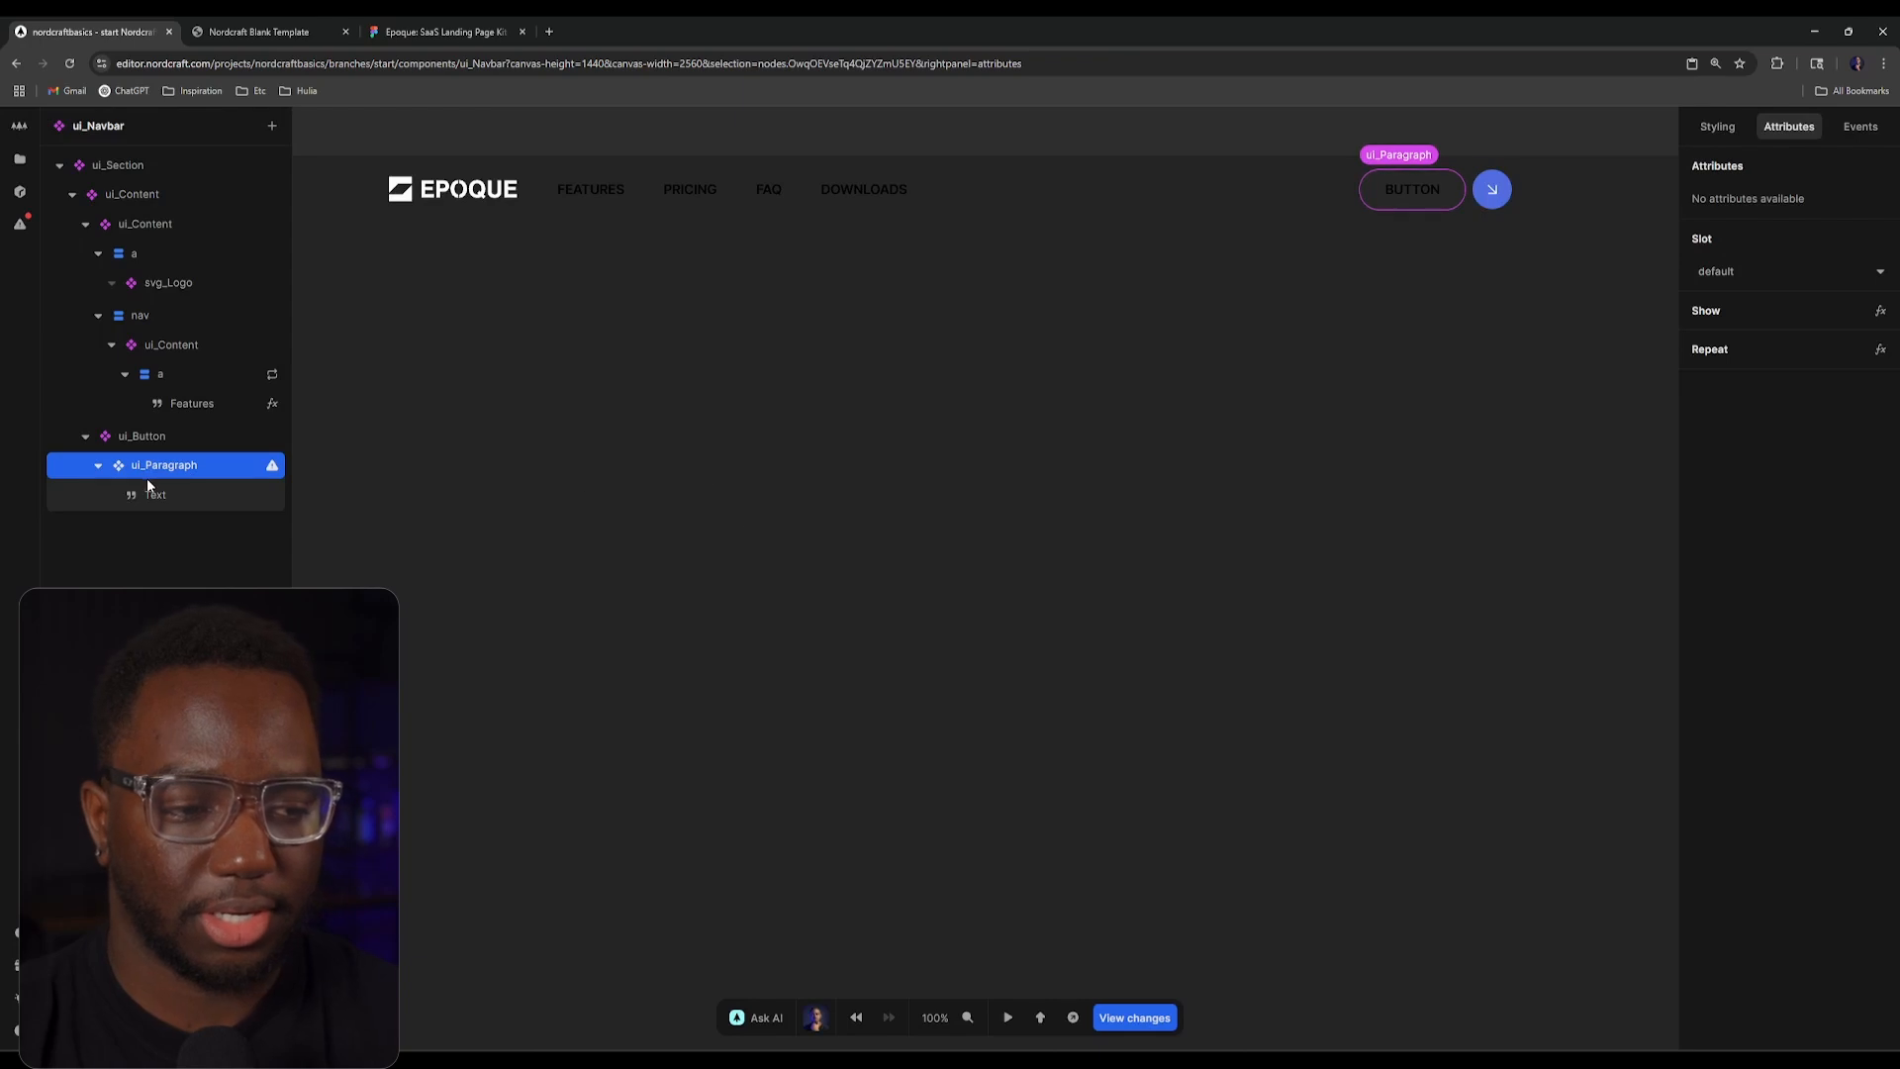
left_click(1787, 267)
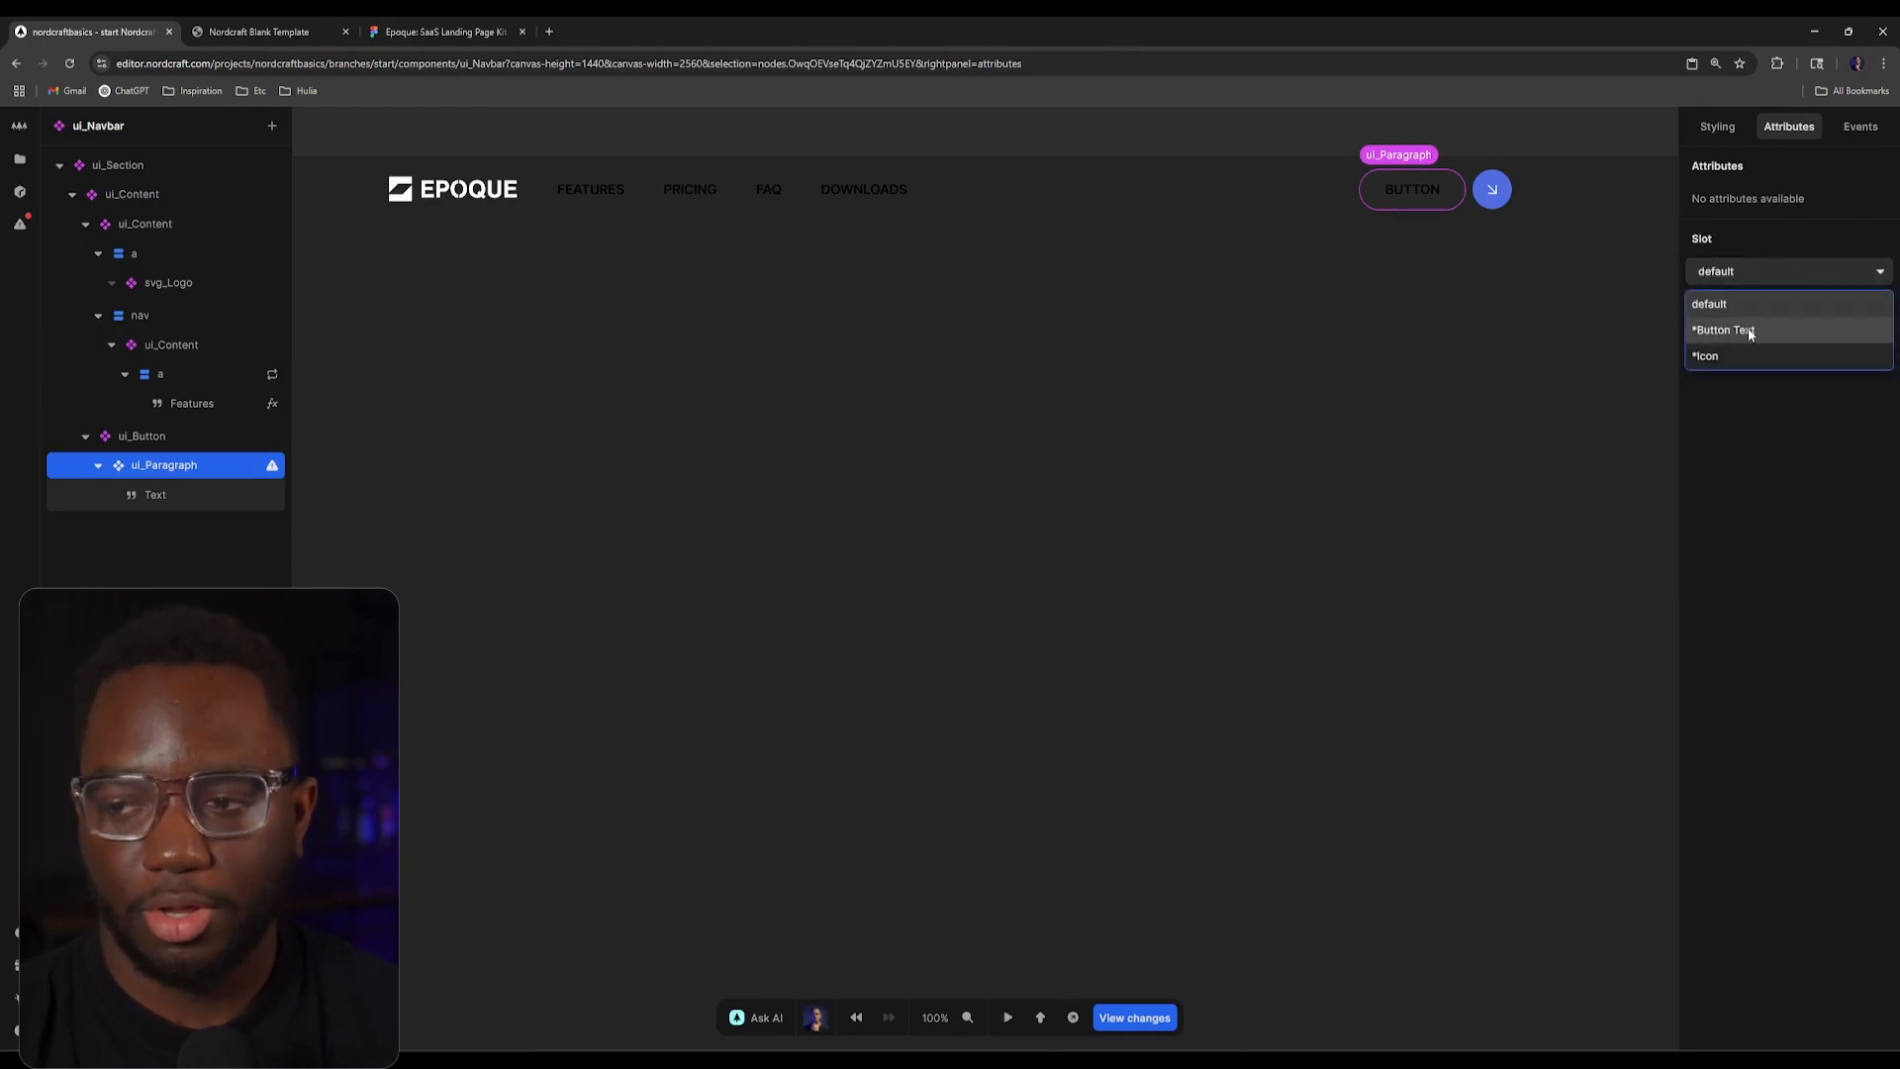
left_click(1738, 328)
Step: Set the text inside ui_Paragraph to "Get Started"
left_click(237, 494)
left_click(1770, 257)
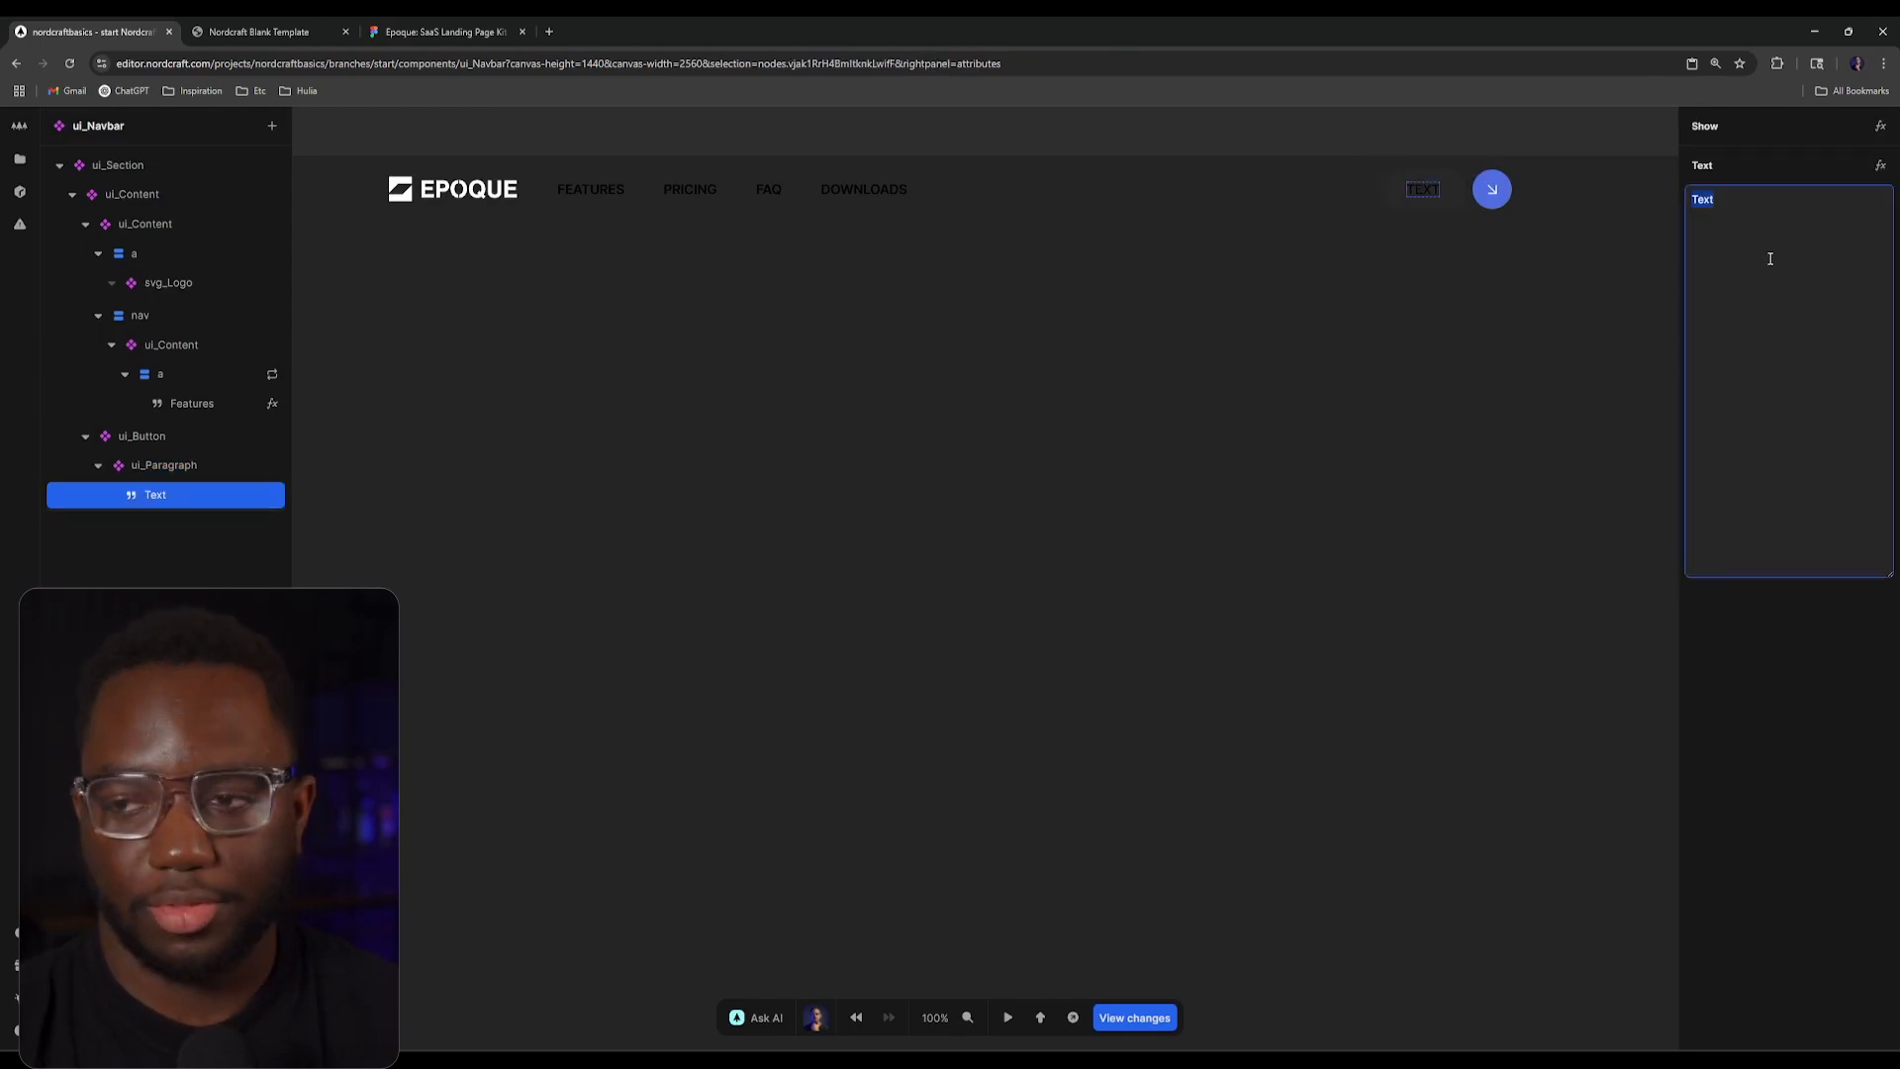
type("Get")
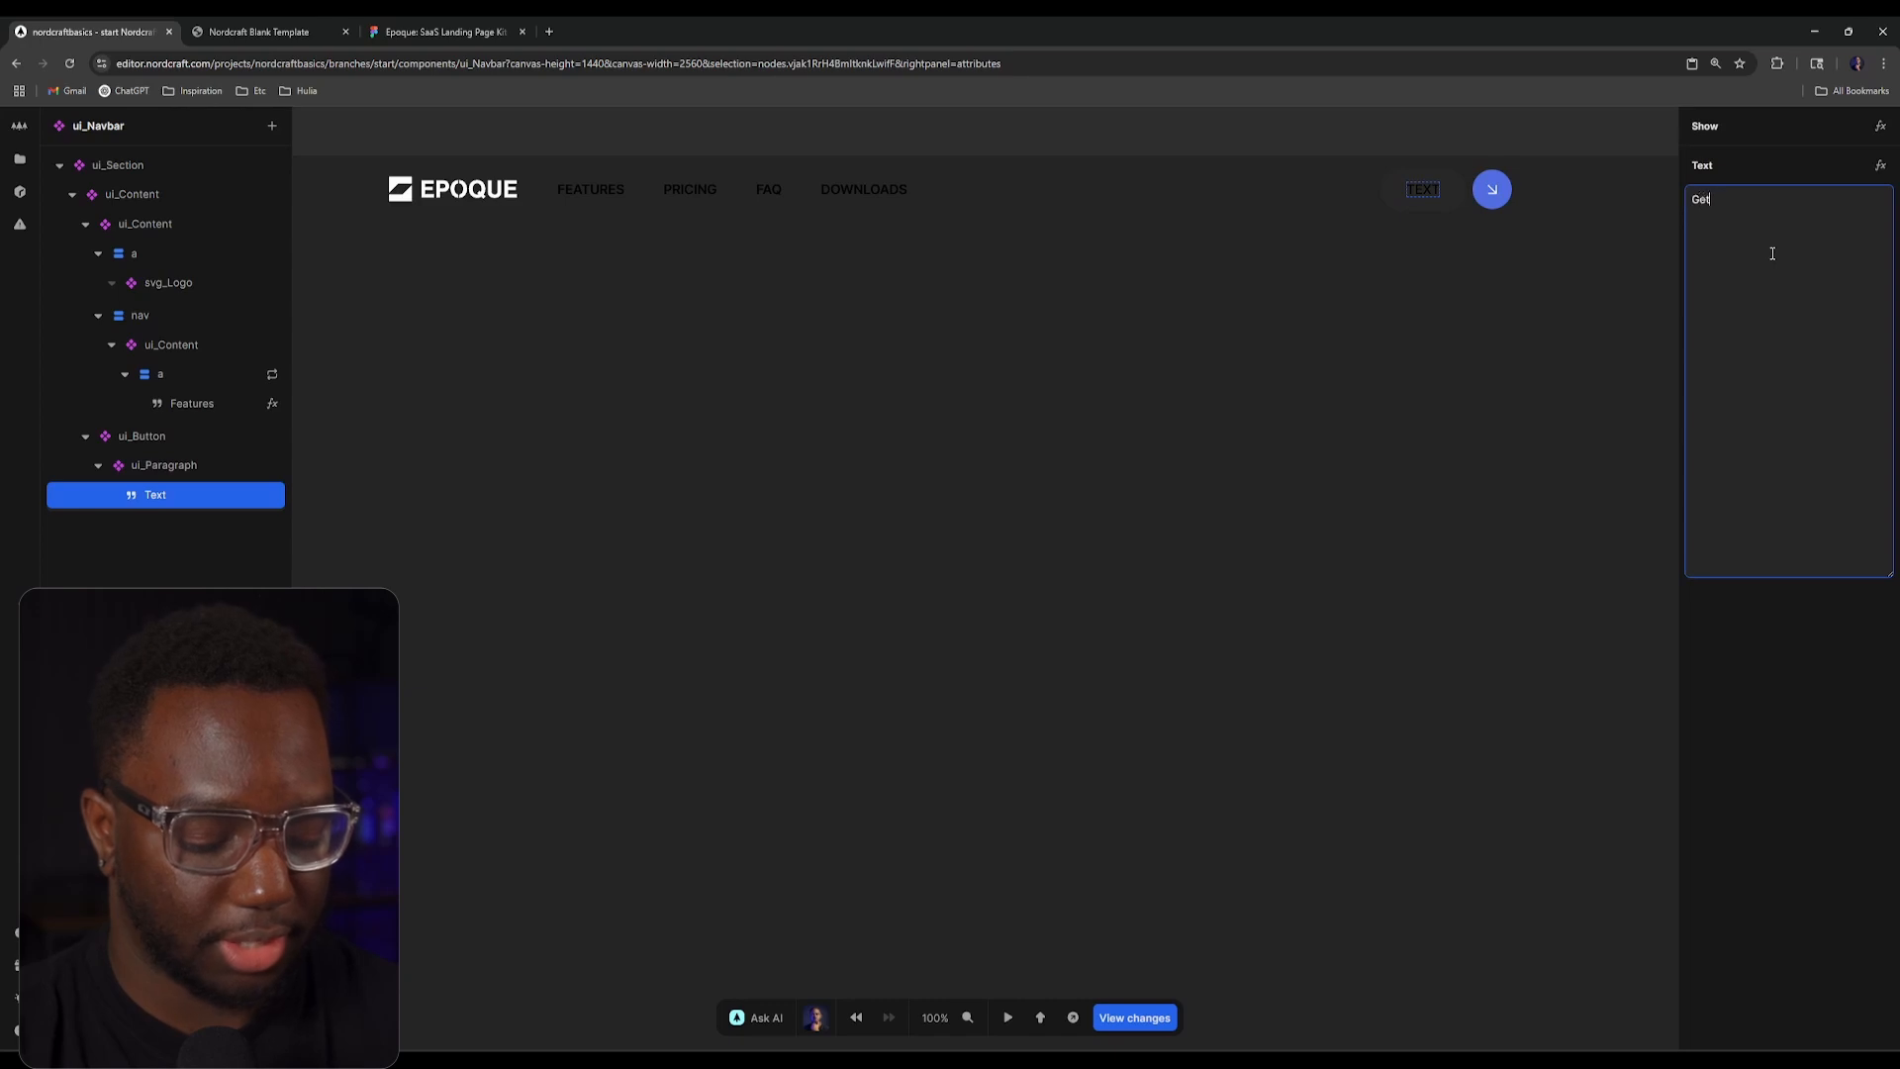
type(" Started")
left_click(1338, 407)
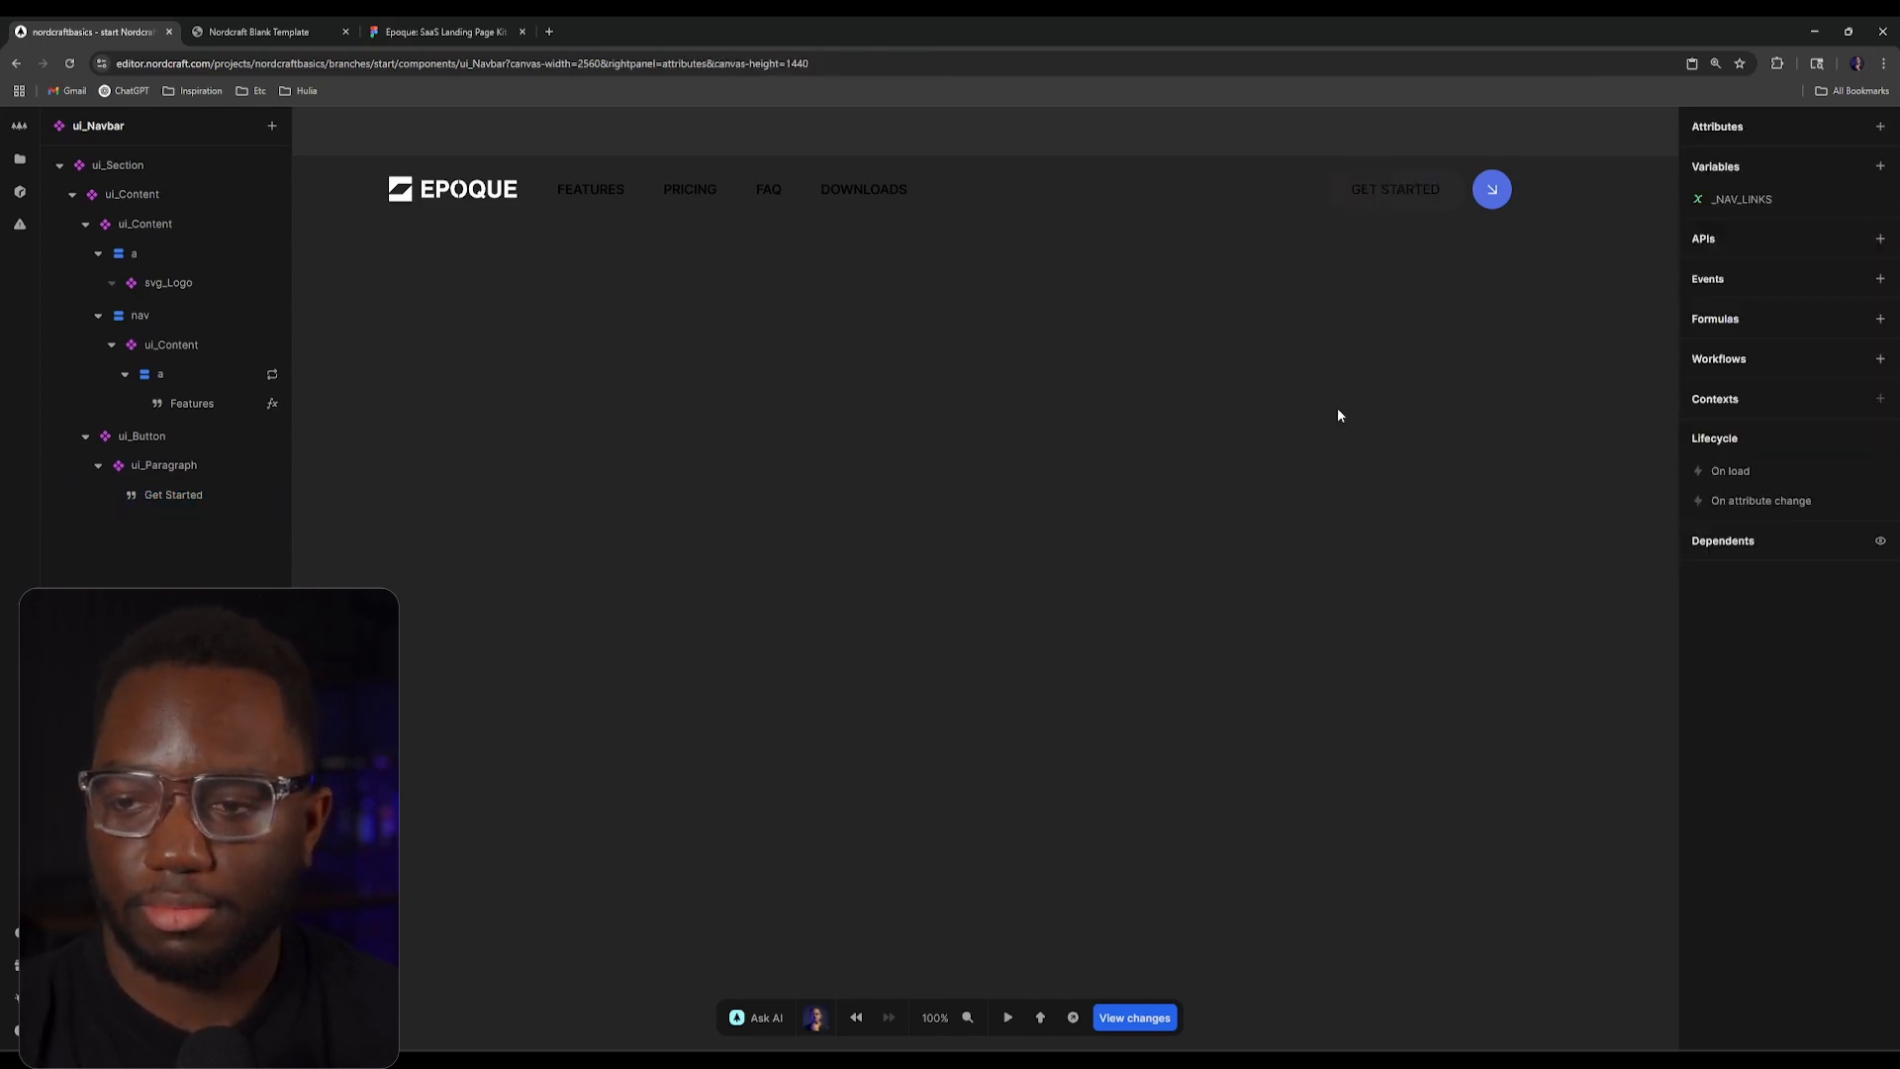
Step: Inspect the navbar on the canvas and check the slot assignment of the ui_Paragraph in ui_Button
scroll(1298, 360, "down", 2)
left_click_drag(1294, 356, 1062, 424)
scroll(1062, 425, "up", 2)
left_click_drag(1080, 507, 1238, 542)
scroll(984, 552, "down", 2)
left_click(100, 465)
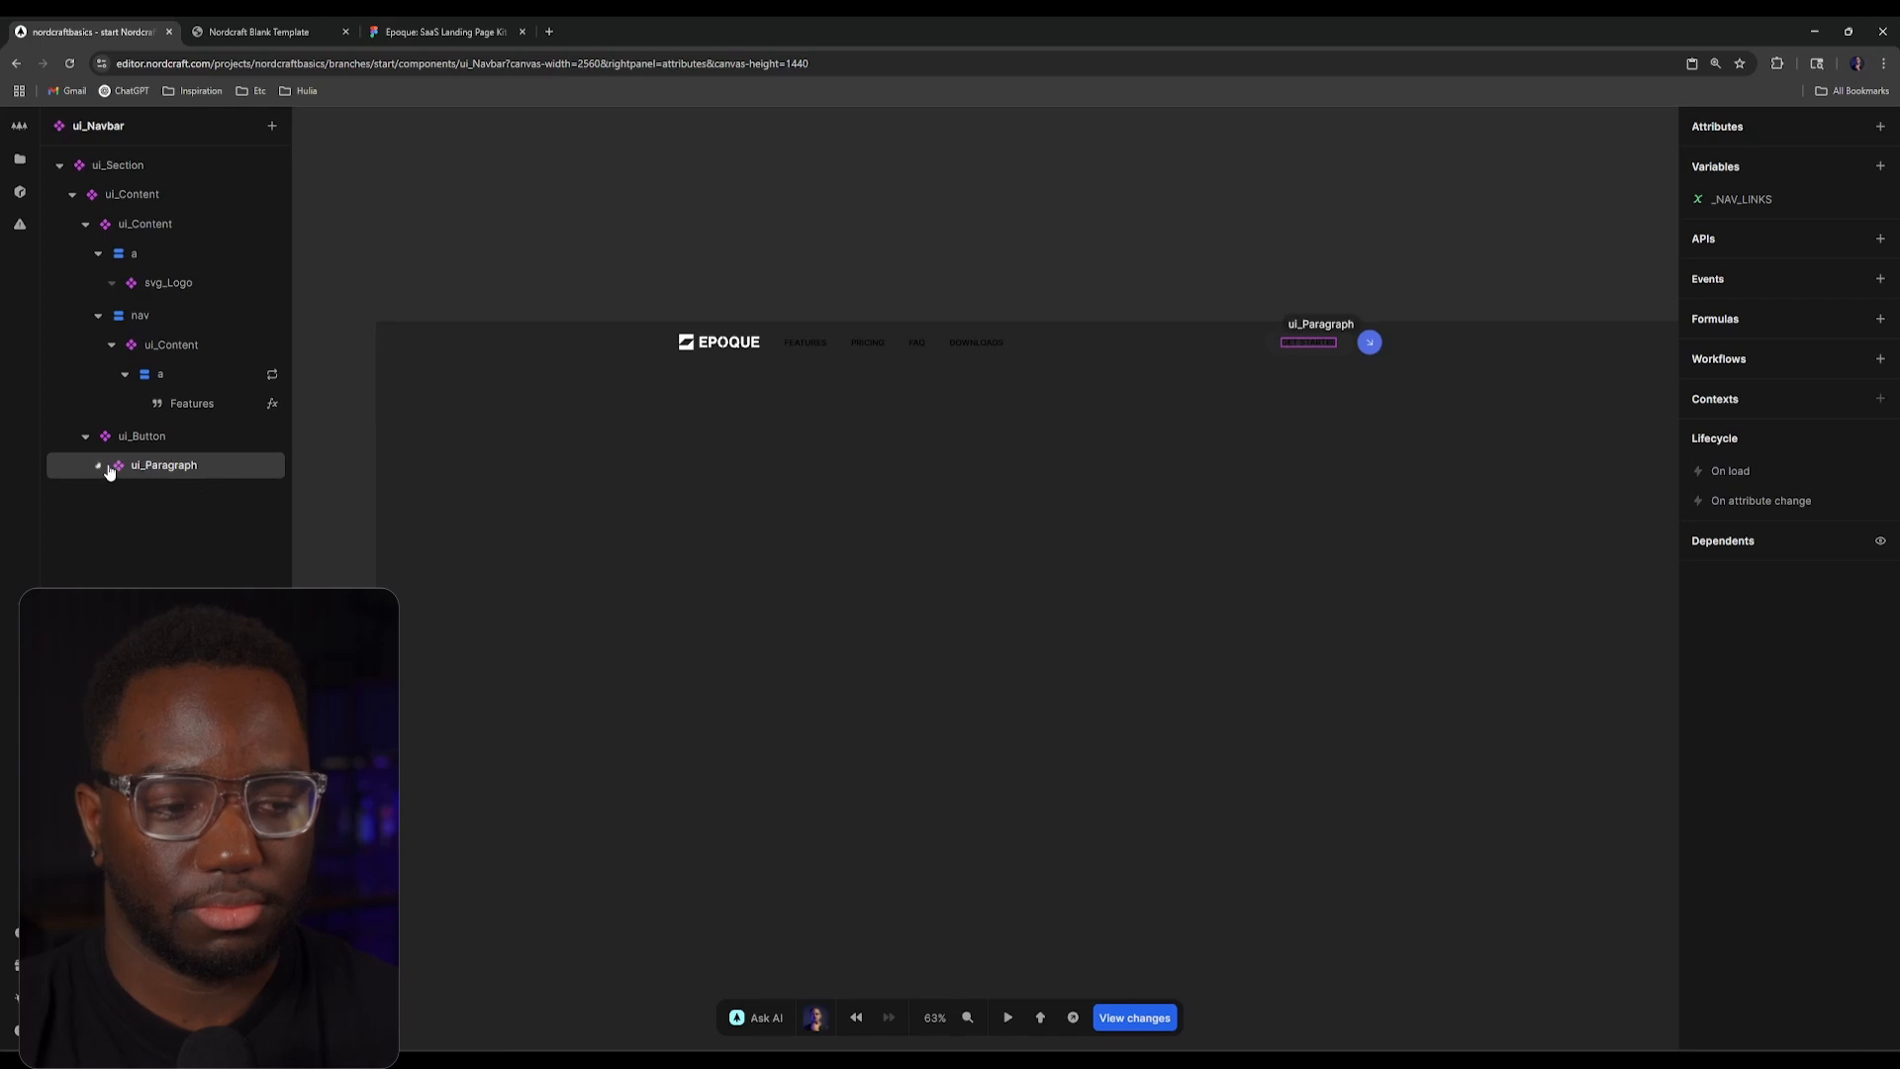
left_click(182, 469)
scroll(990, 442, "up", 2)
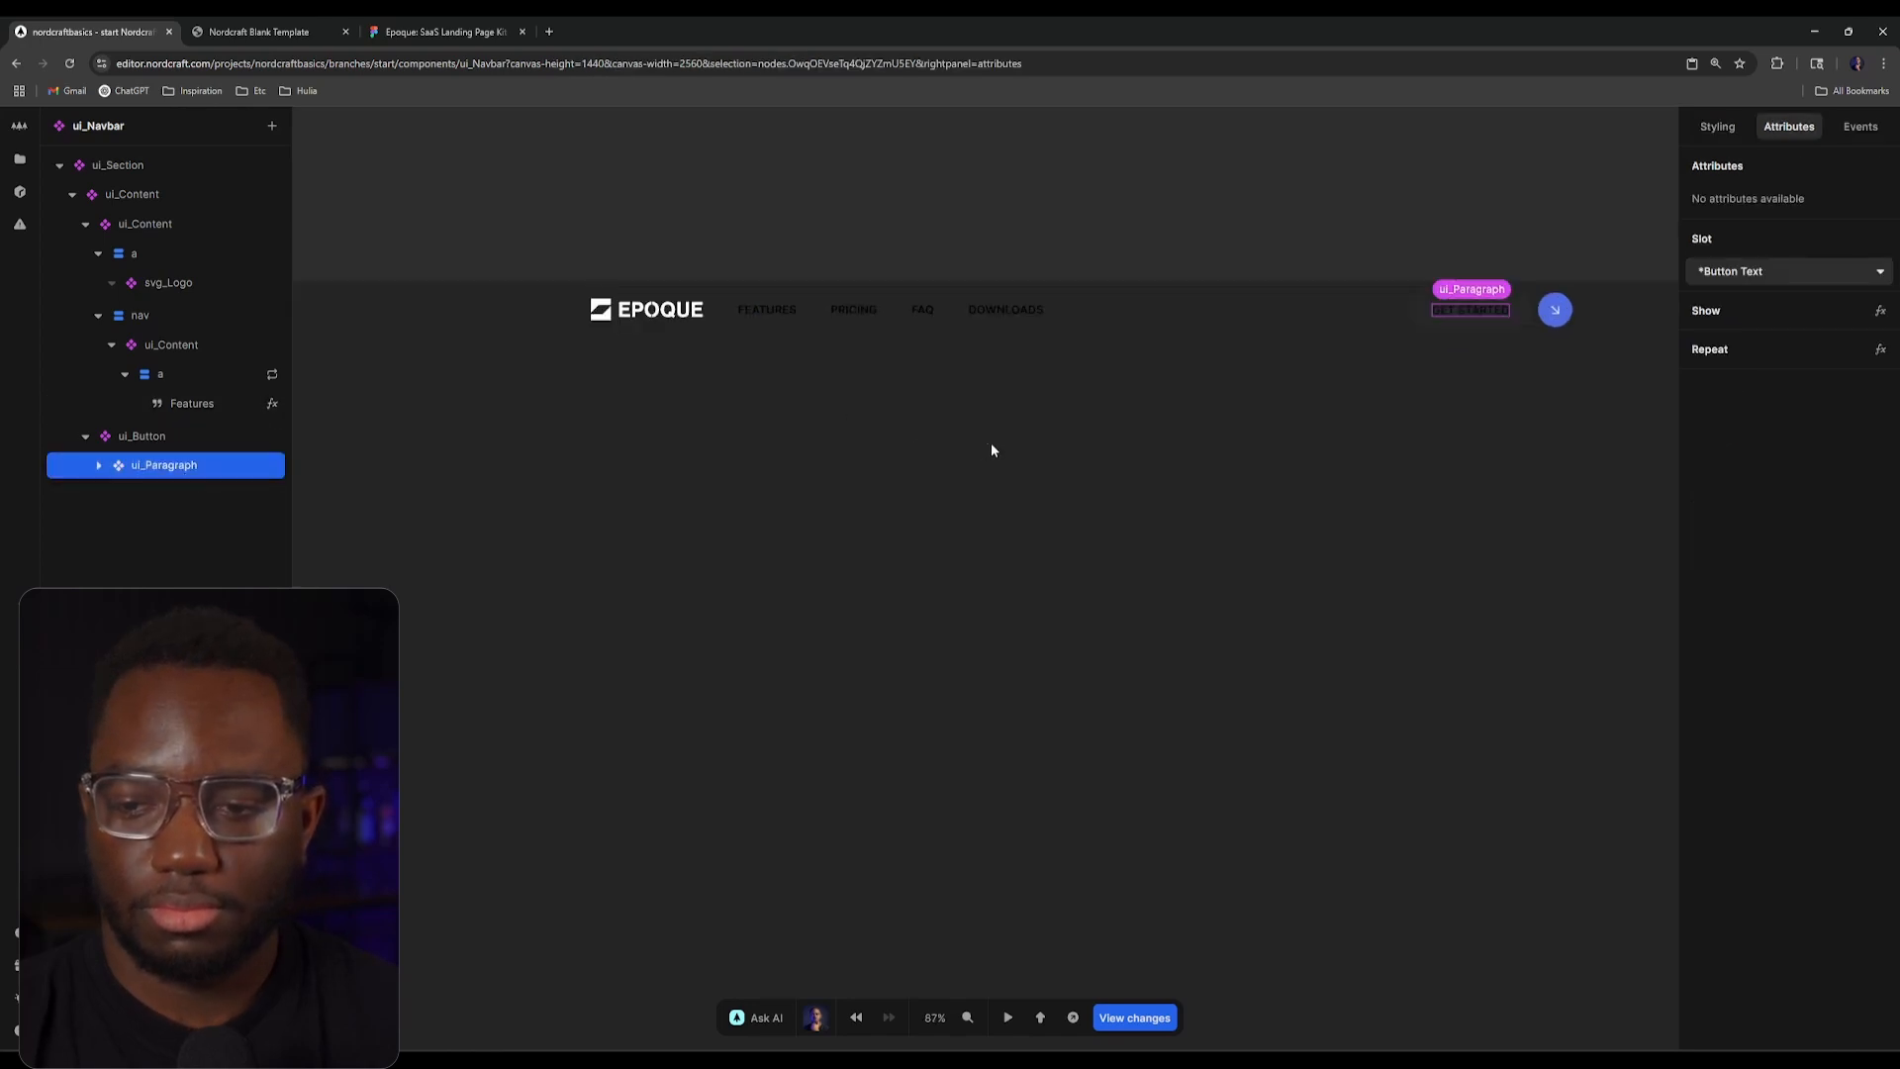
mouse_move(992, 449)
left_mouse_down()
mouse_move(687, 433)
mouse_move(1019, 454)
mouse_move(789, 462)
mouse_move(973, 444)
left_mouse_up()
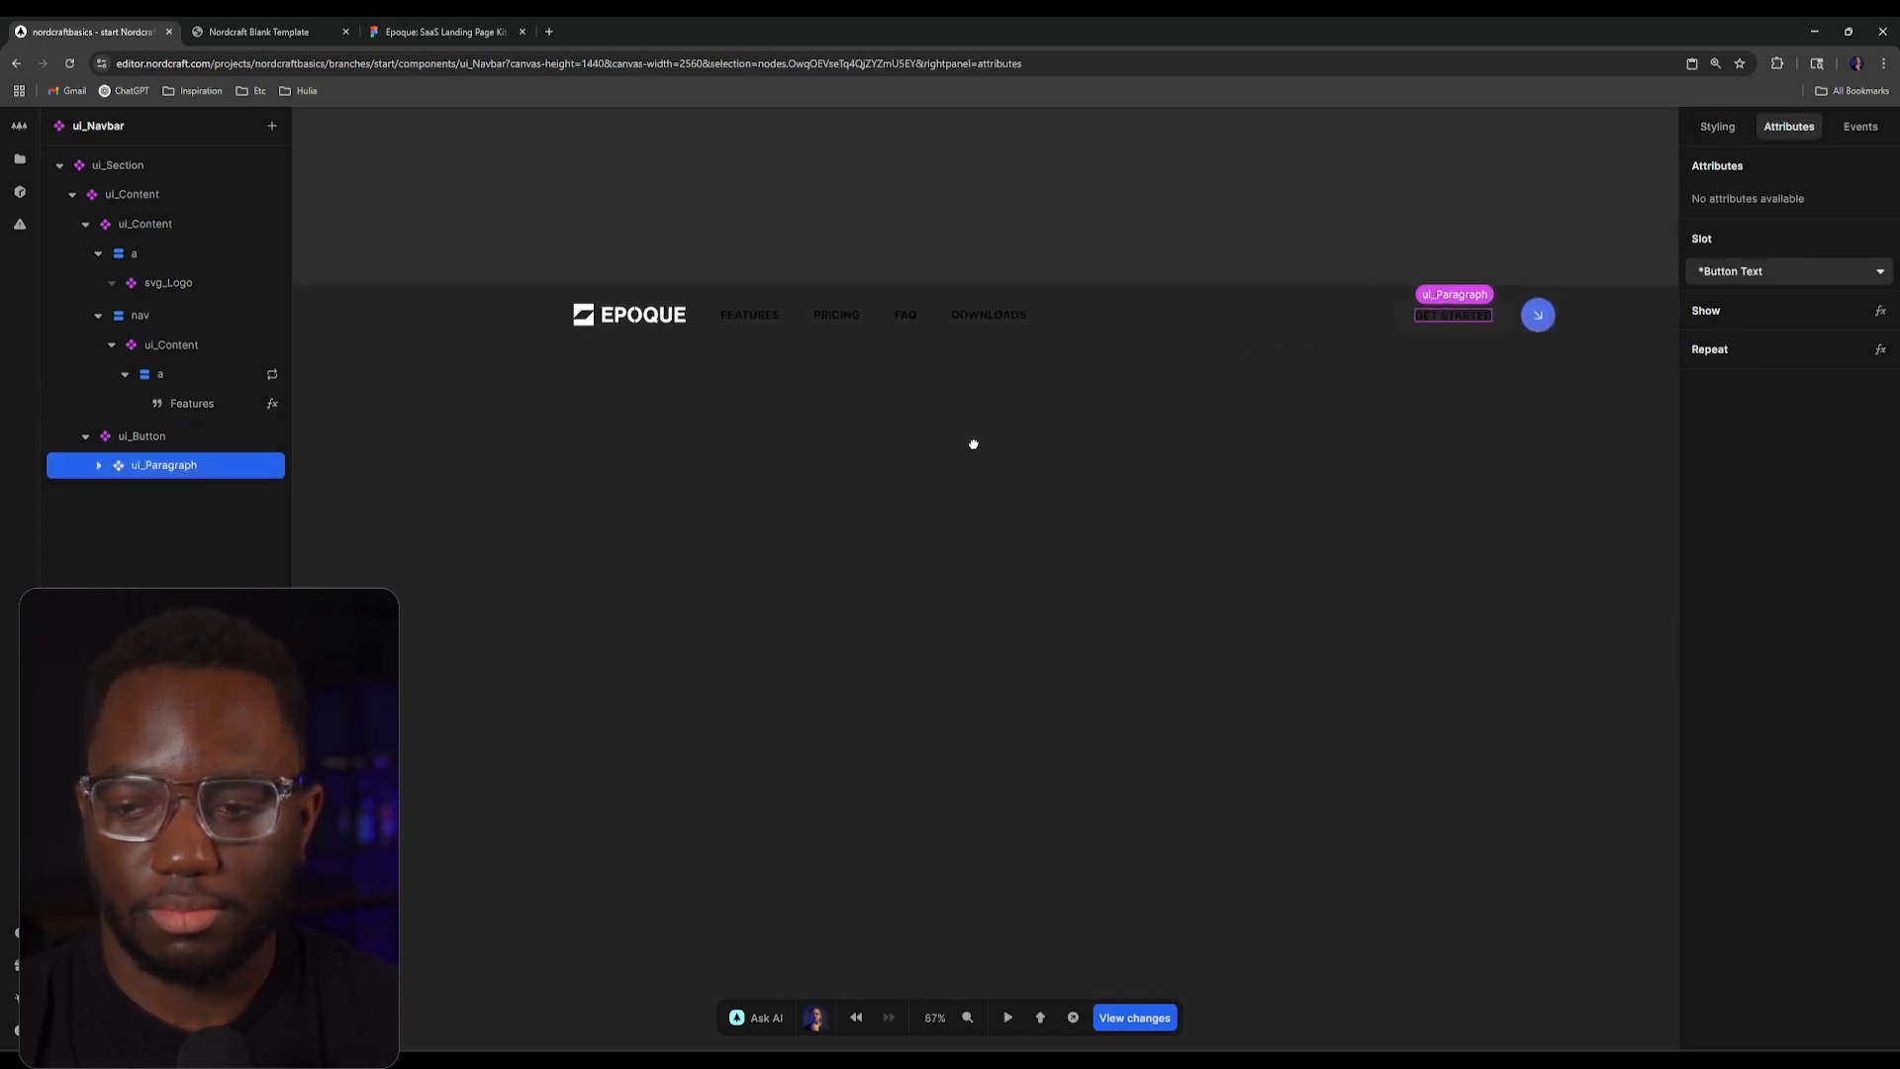
Step: Open ui_Button and rename the slot holding its label text to "*Button"
double_click(179, 435)
left_click(143, 219)
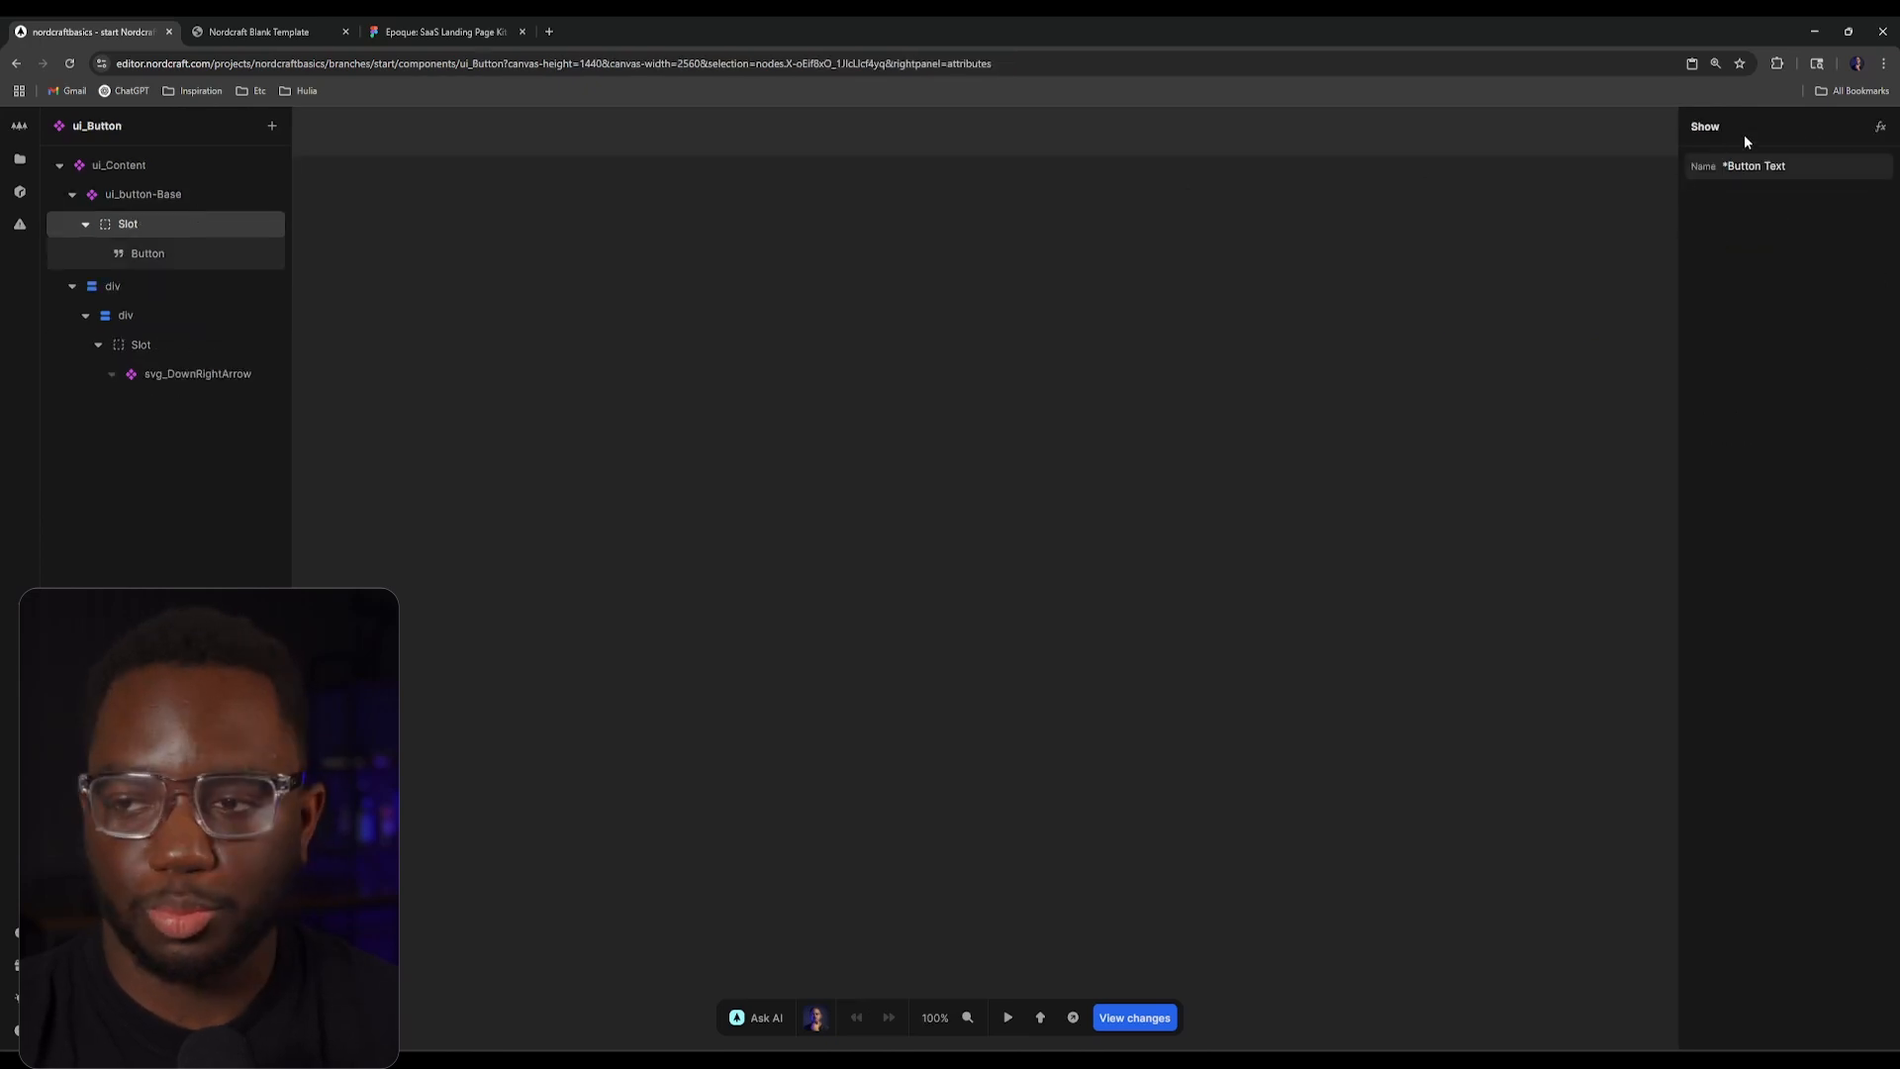
left_click(1771, 166)
key("BackSpace")
key("BackSpace")
key("BackSpace")
key("BackSpace")
key("BackSpace")
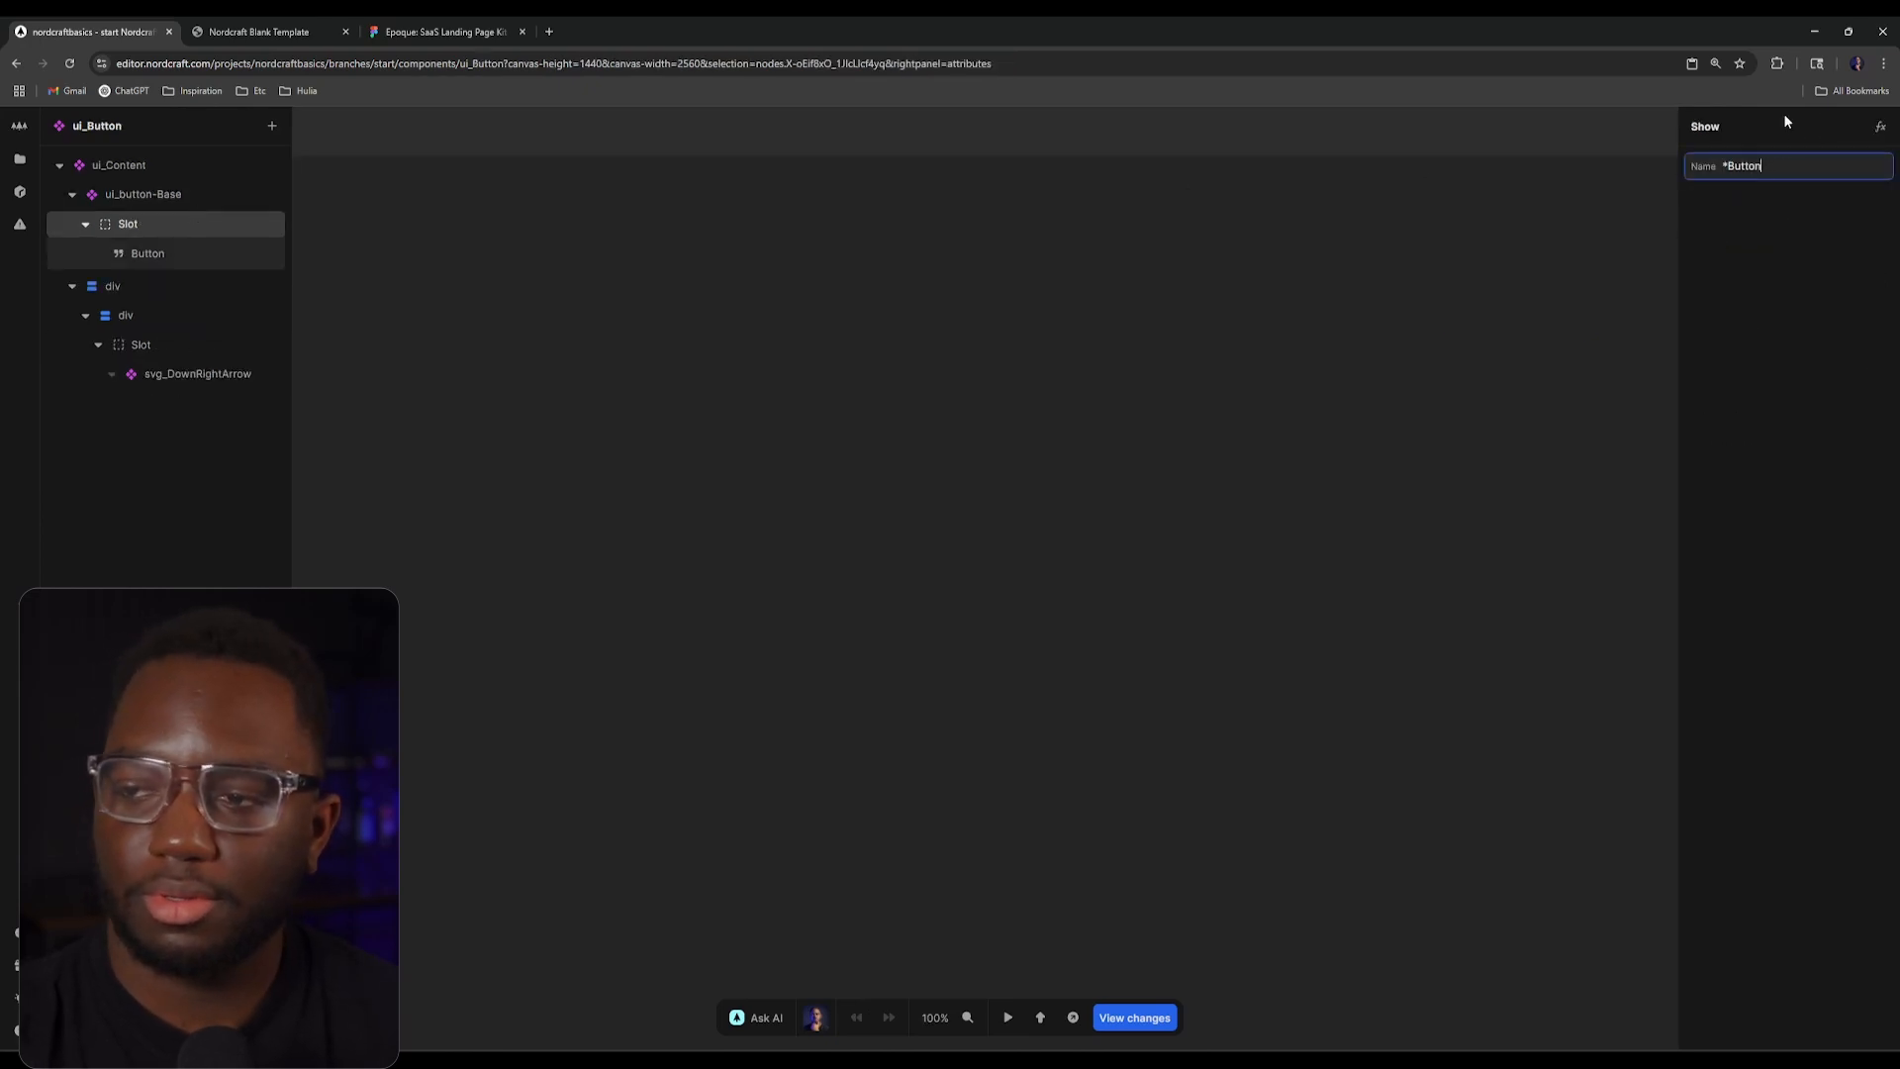
left_click(1262, 193)
Step: Return to ui_Navbar, inspect the navbar on the canvas, and reload the live preview site to check it
key("alt+Left")
scroll(1167, 457, "down", 2)
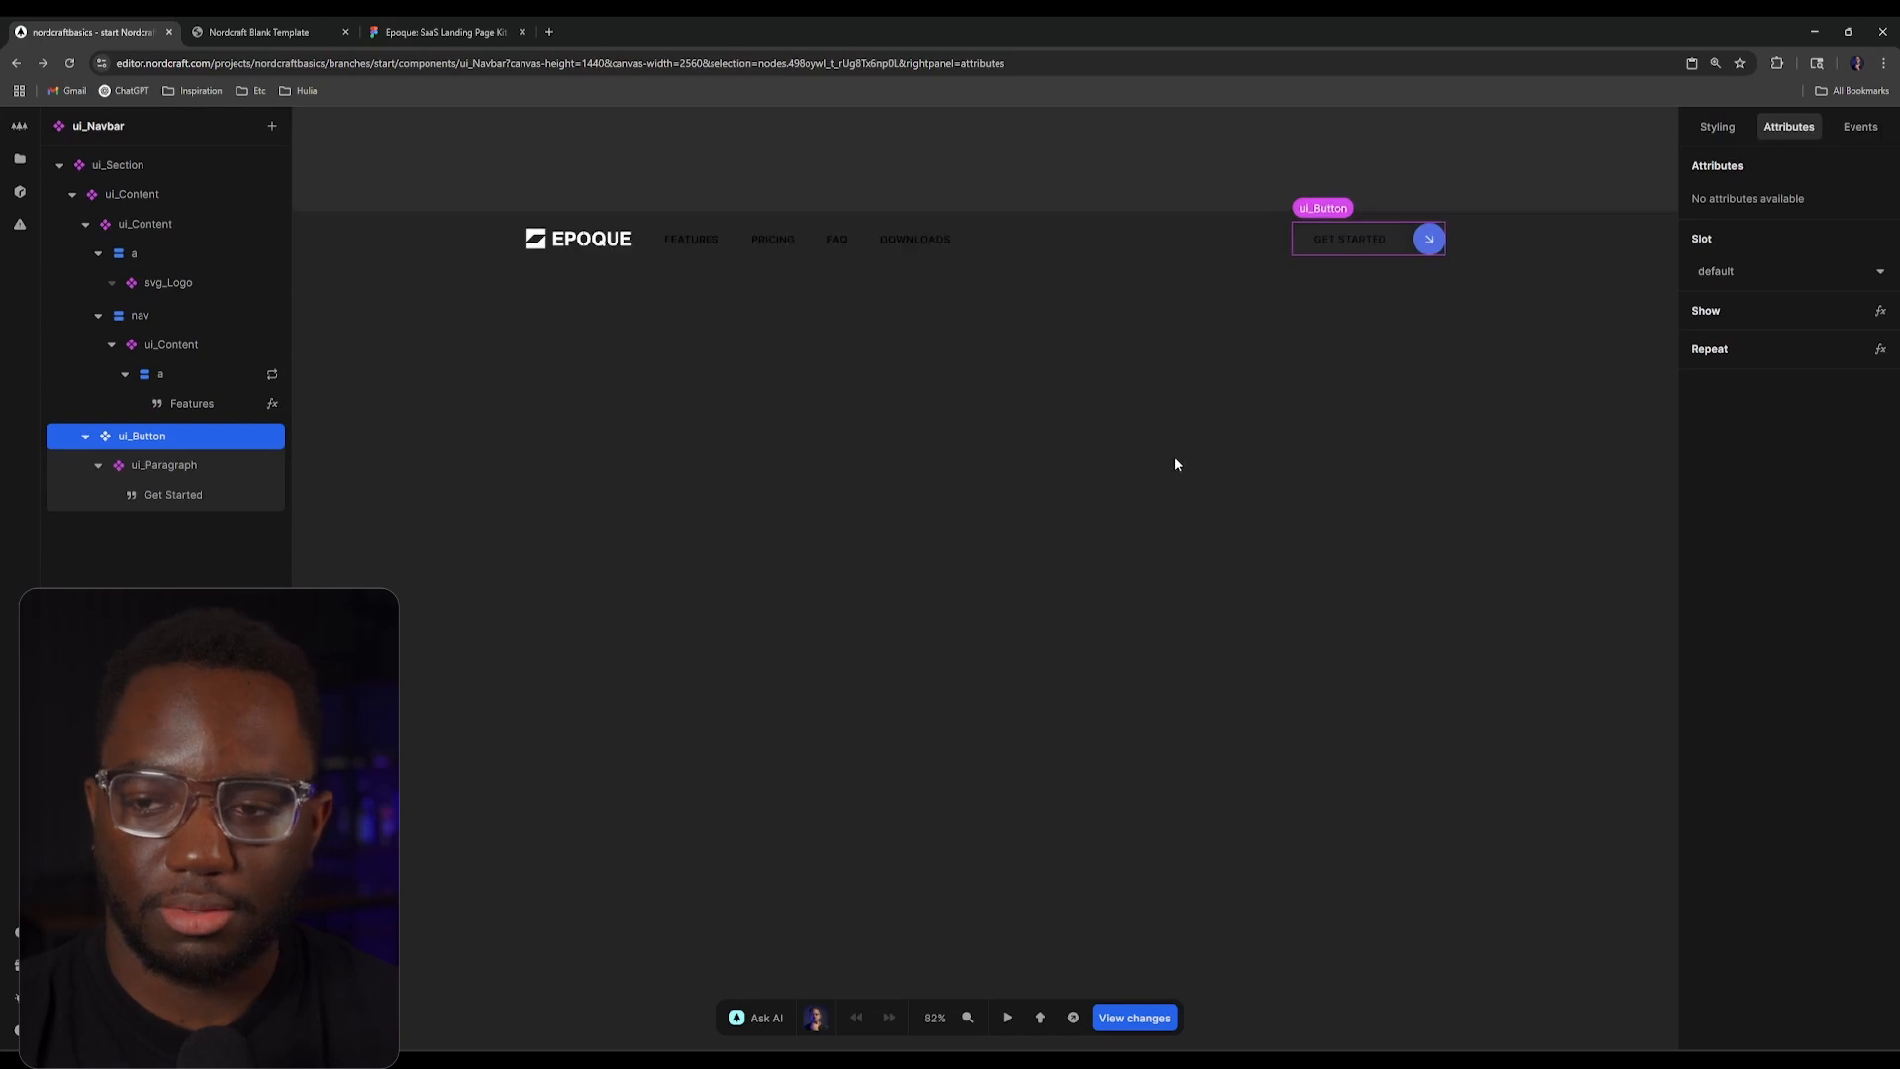
scroll(845, 539, "up", 3)
scroll(1098, 440, "down", 2)
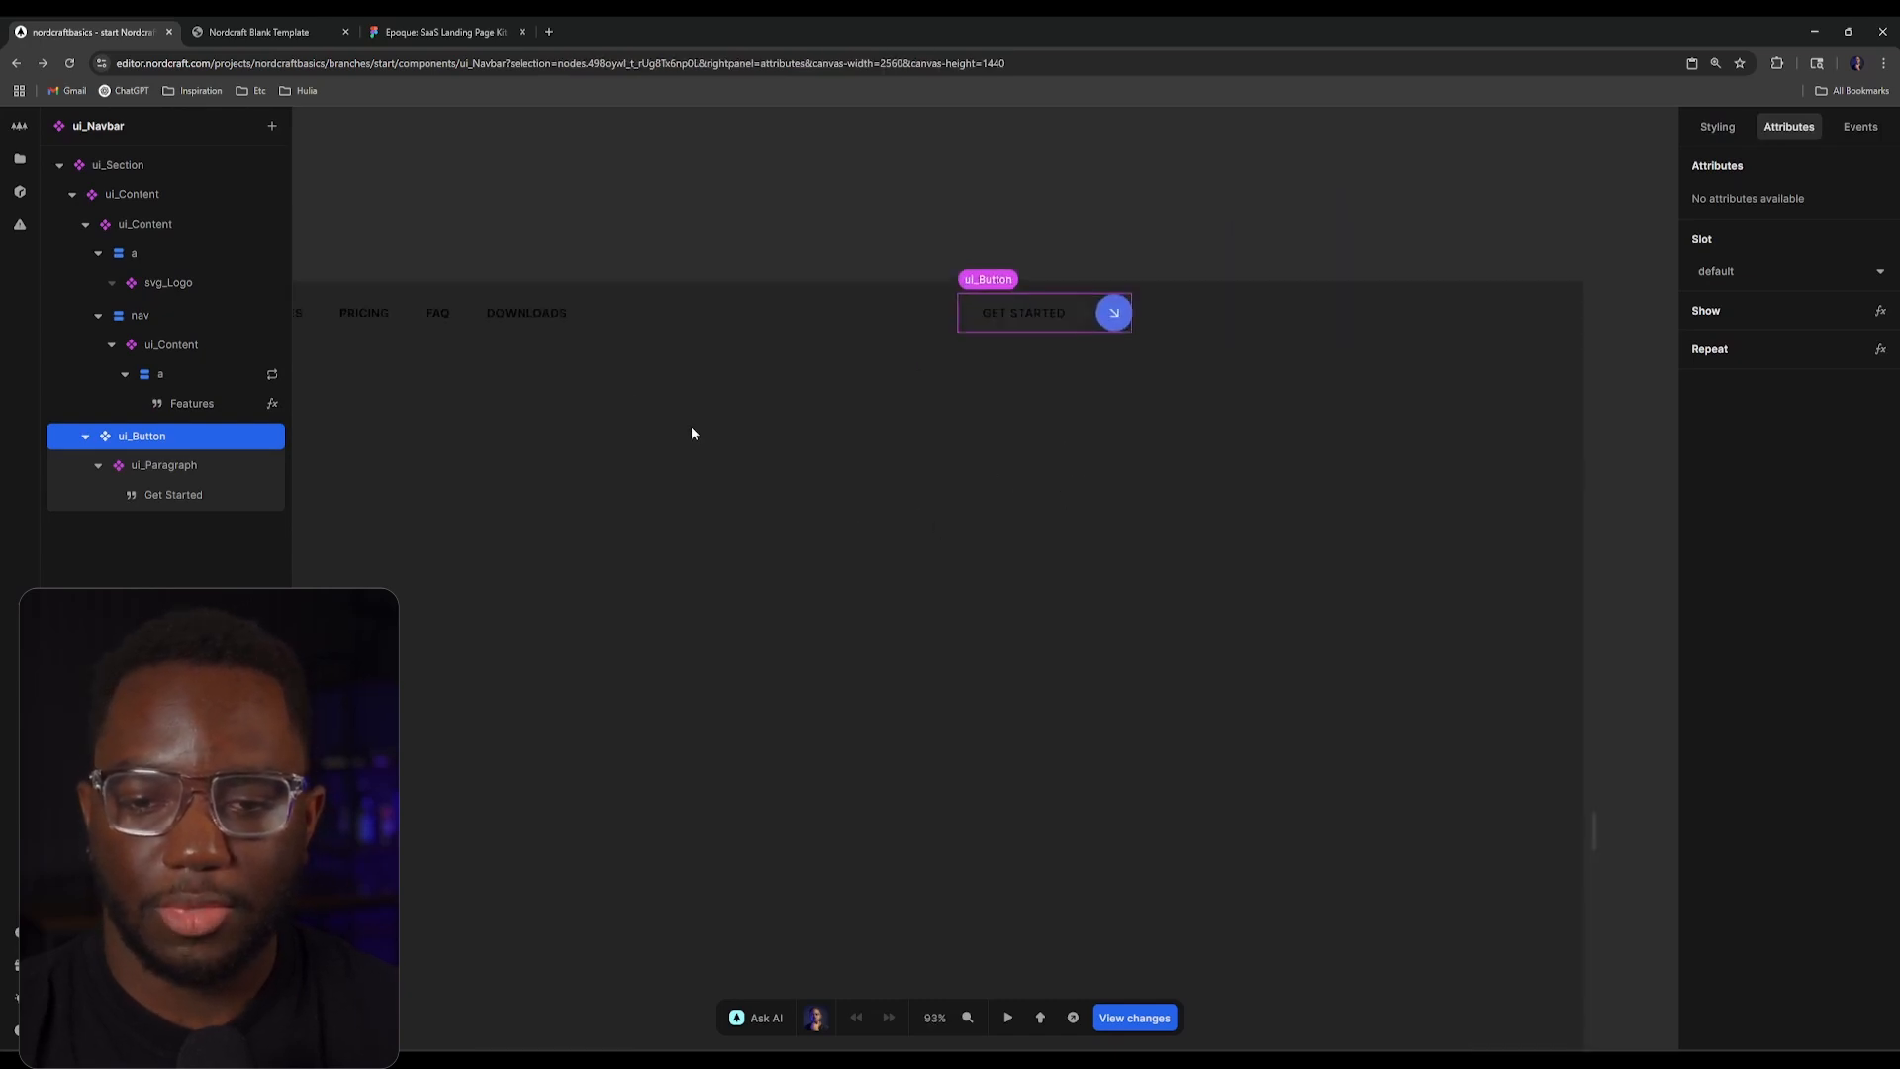
left_click_drag(479, 329, 515, 322)
left_click_drag(452, 408, 663, 445)
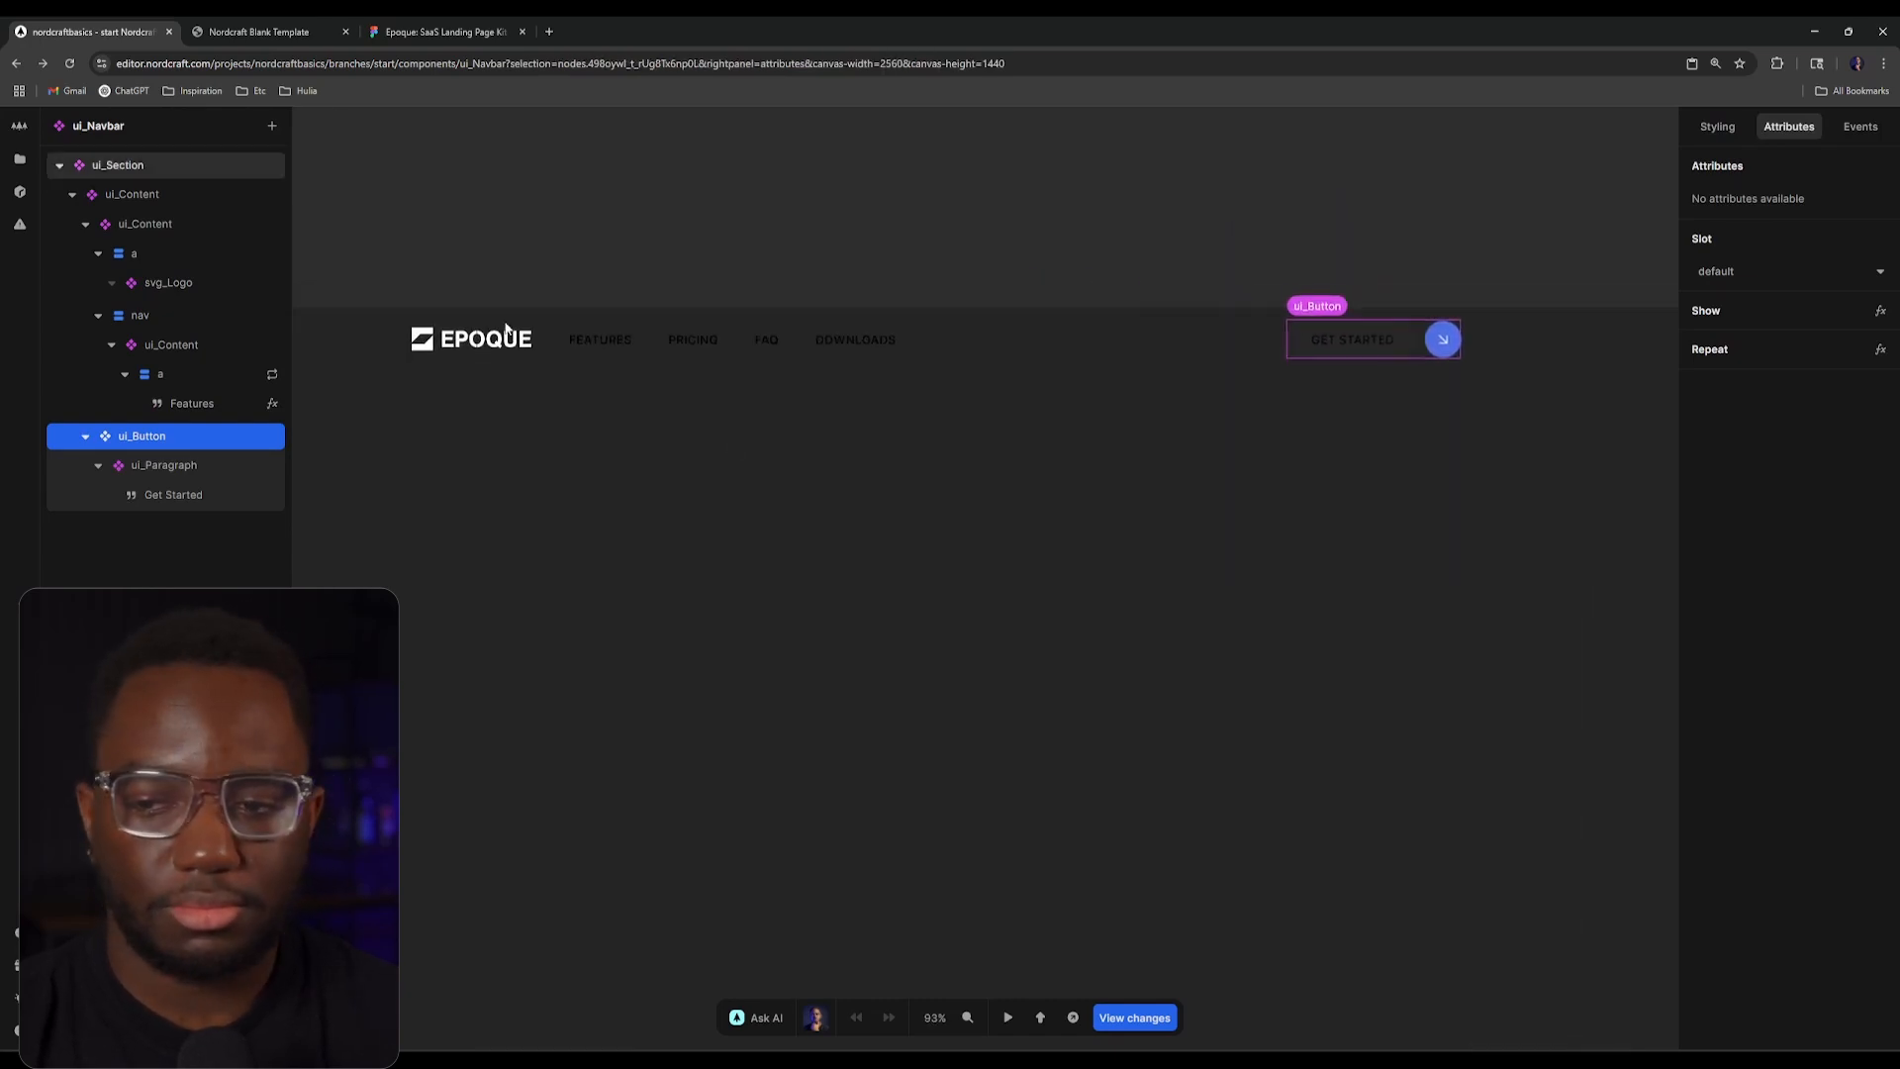
left_click(259, 32)
left_click(69, 63)
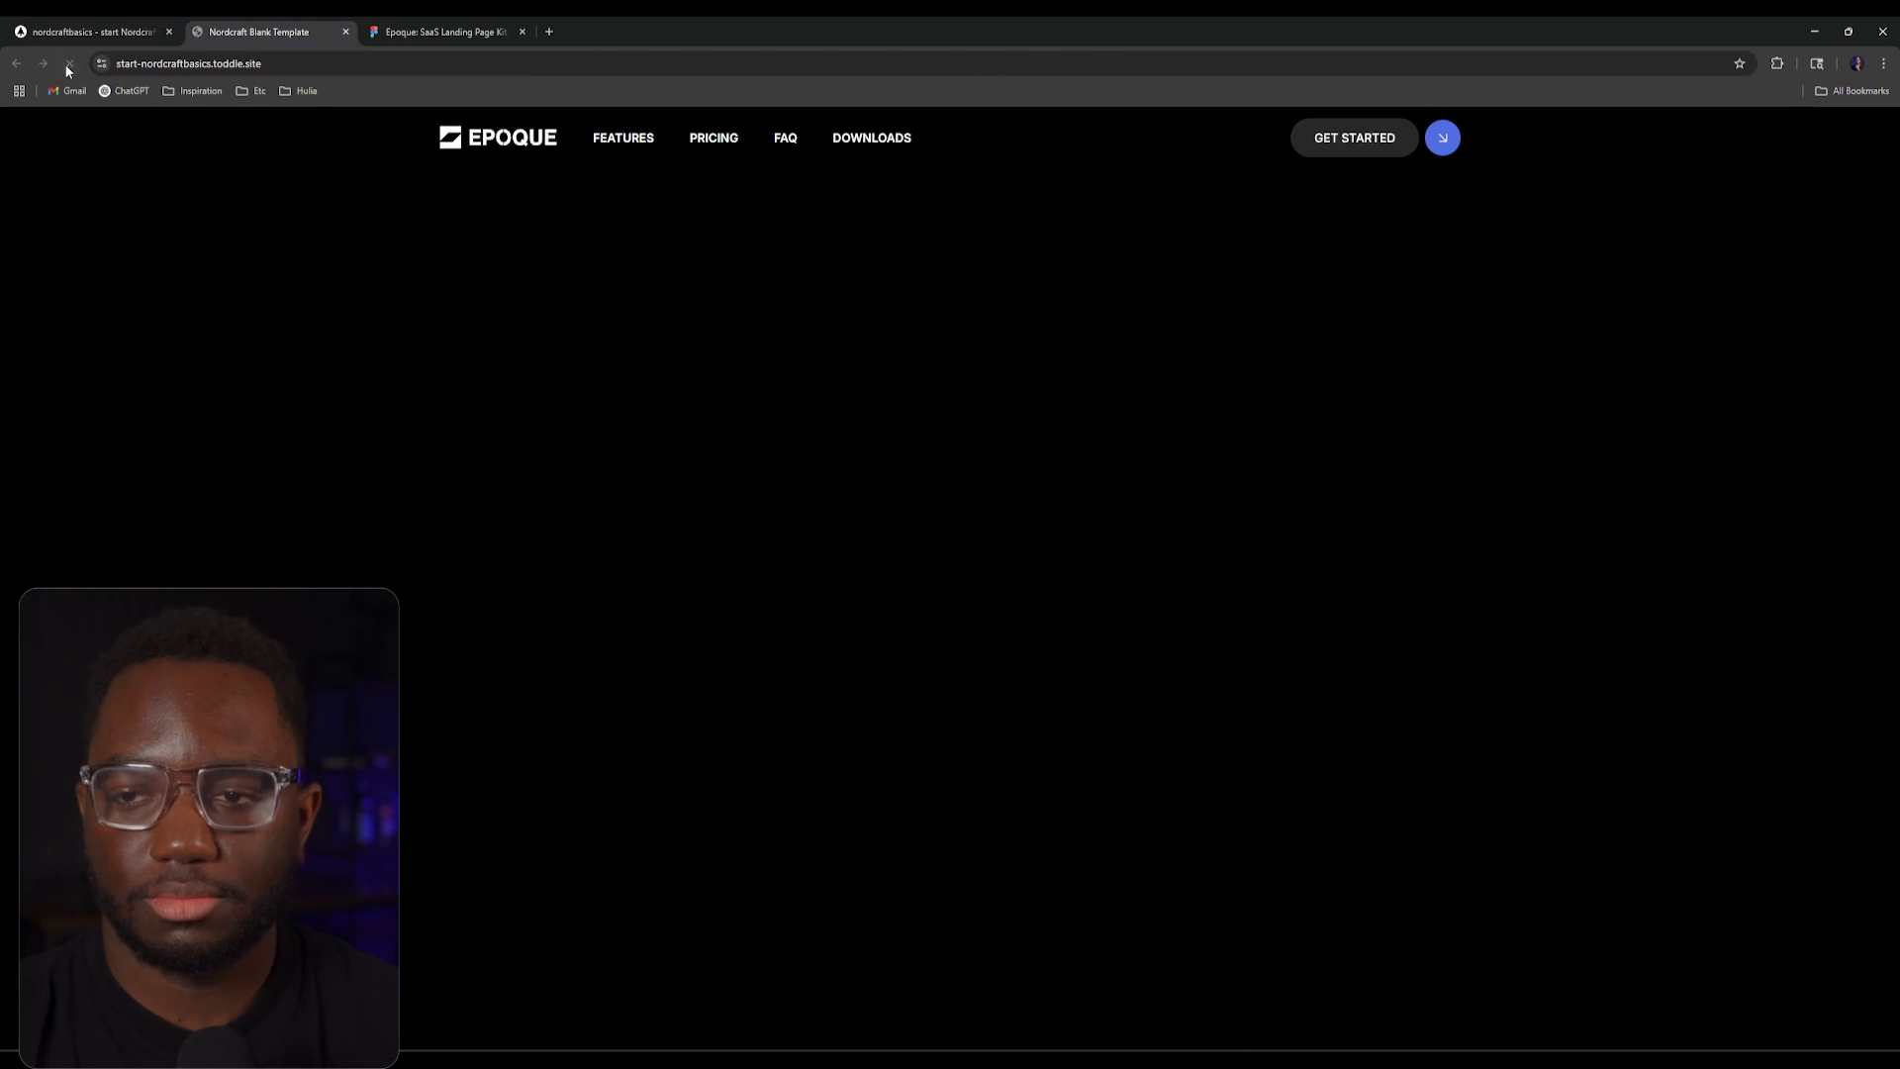
Step: Switch to the Figma design and examine the hero section beneath the navbar
left_click(445, 32)
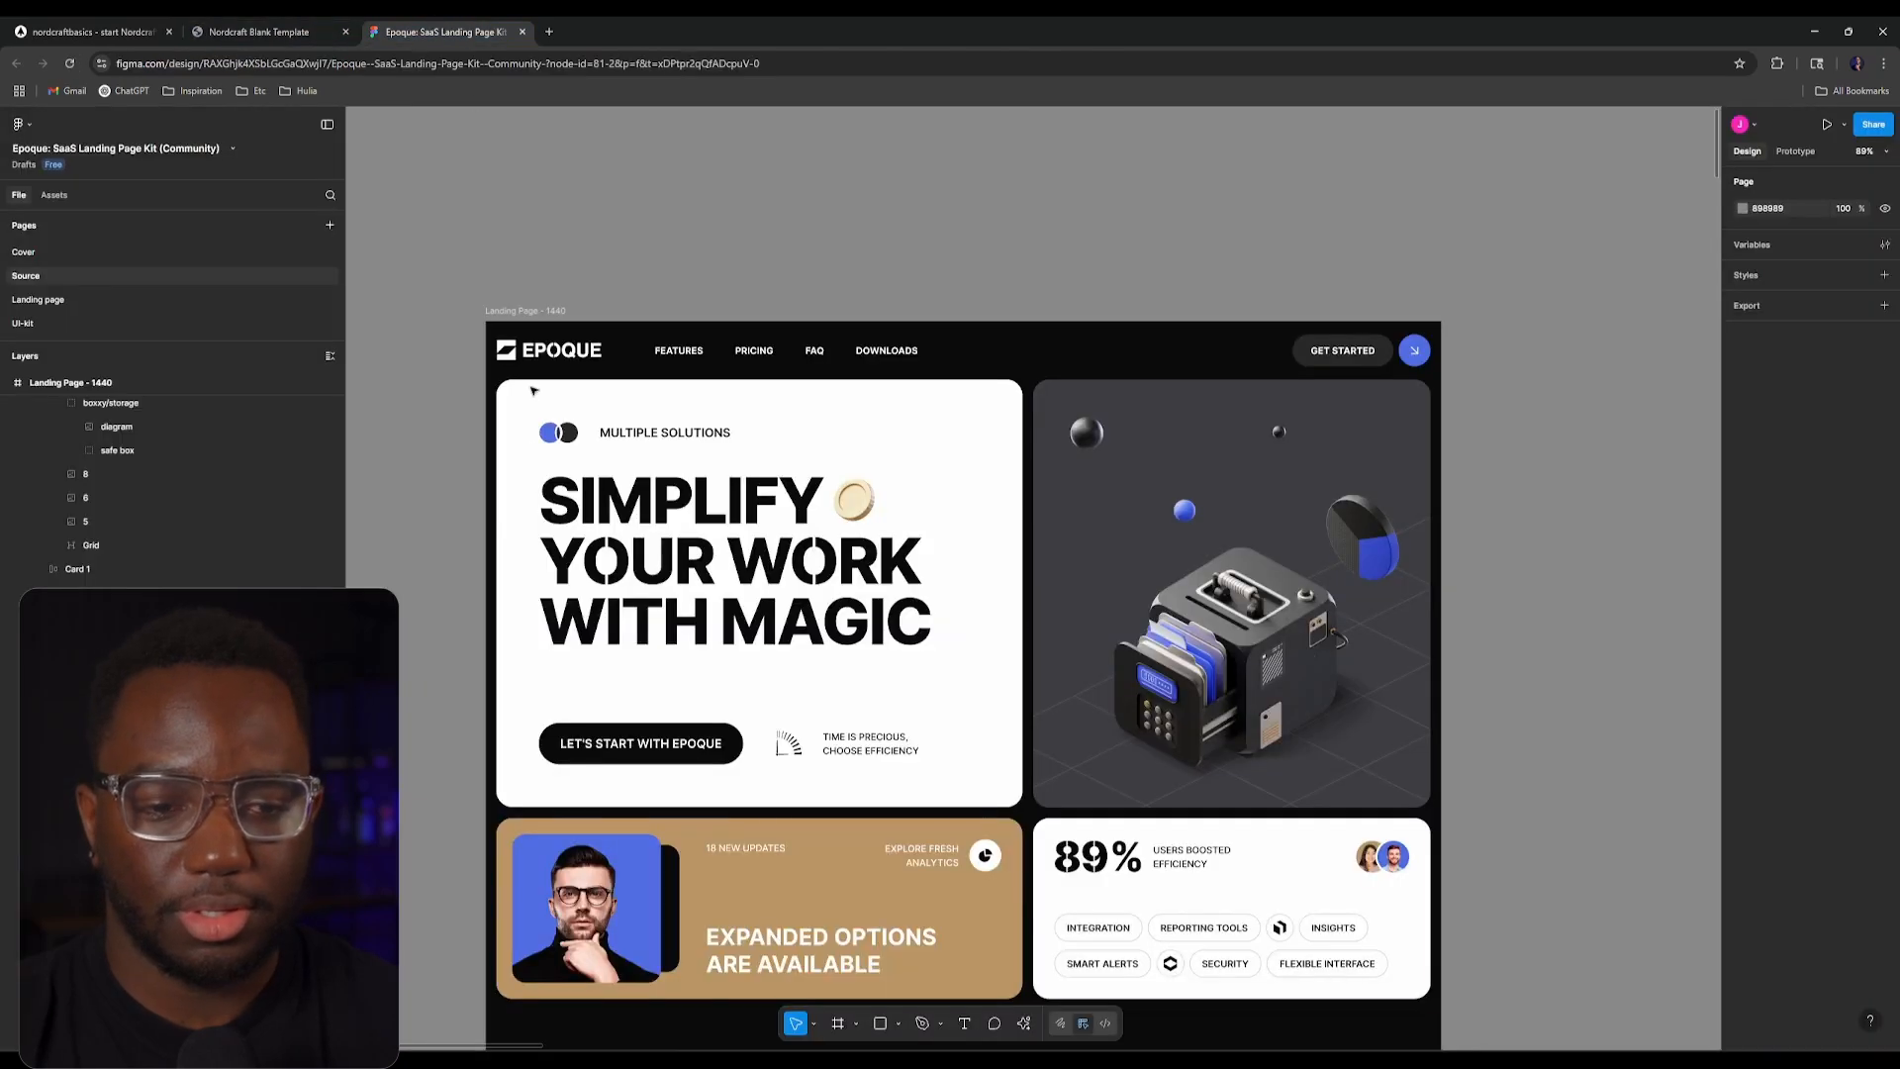
scroll(983, 476, "down", 1)
scroll(778, 367, "down", 3)
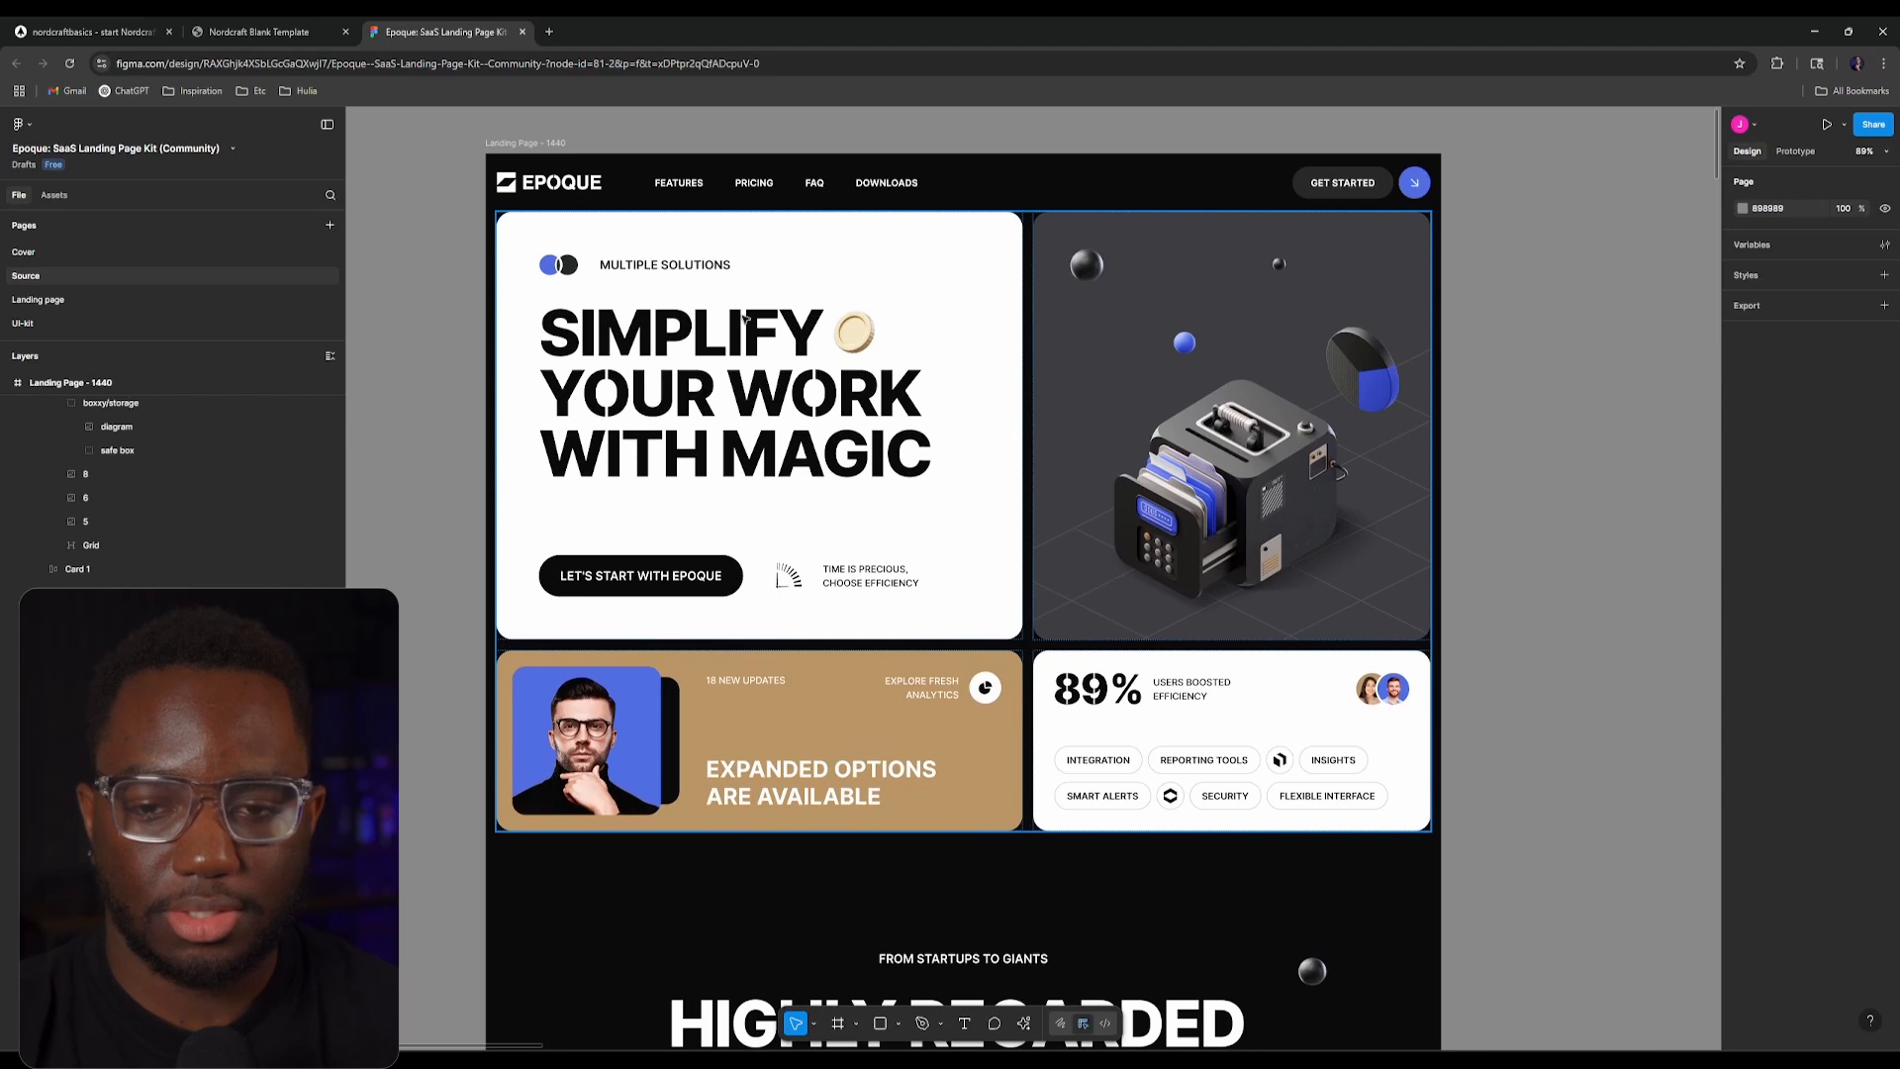
Step: Switch back to Nordcraft, open the Homepage and add a ui_Section component inside app_PublicPage
left_click(94, 31)
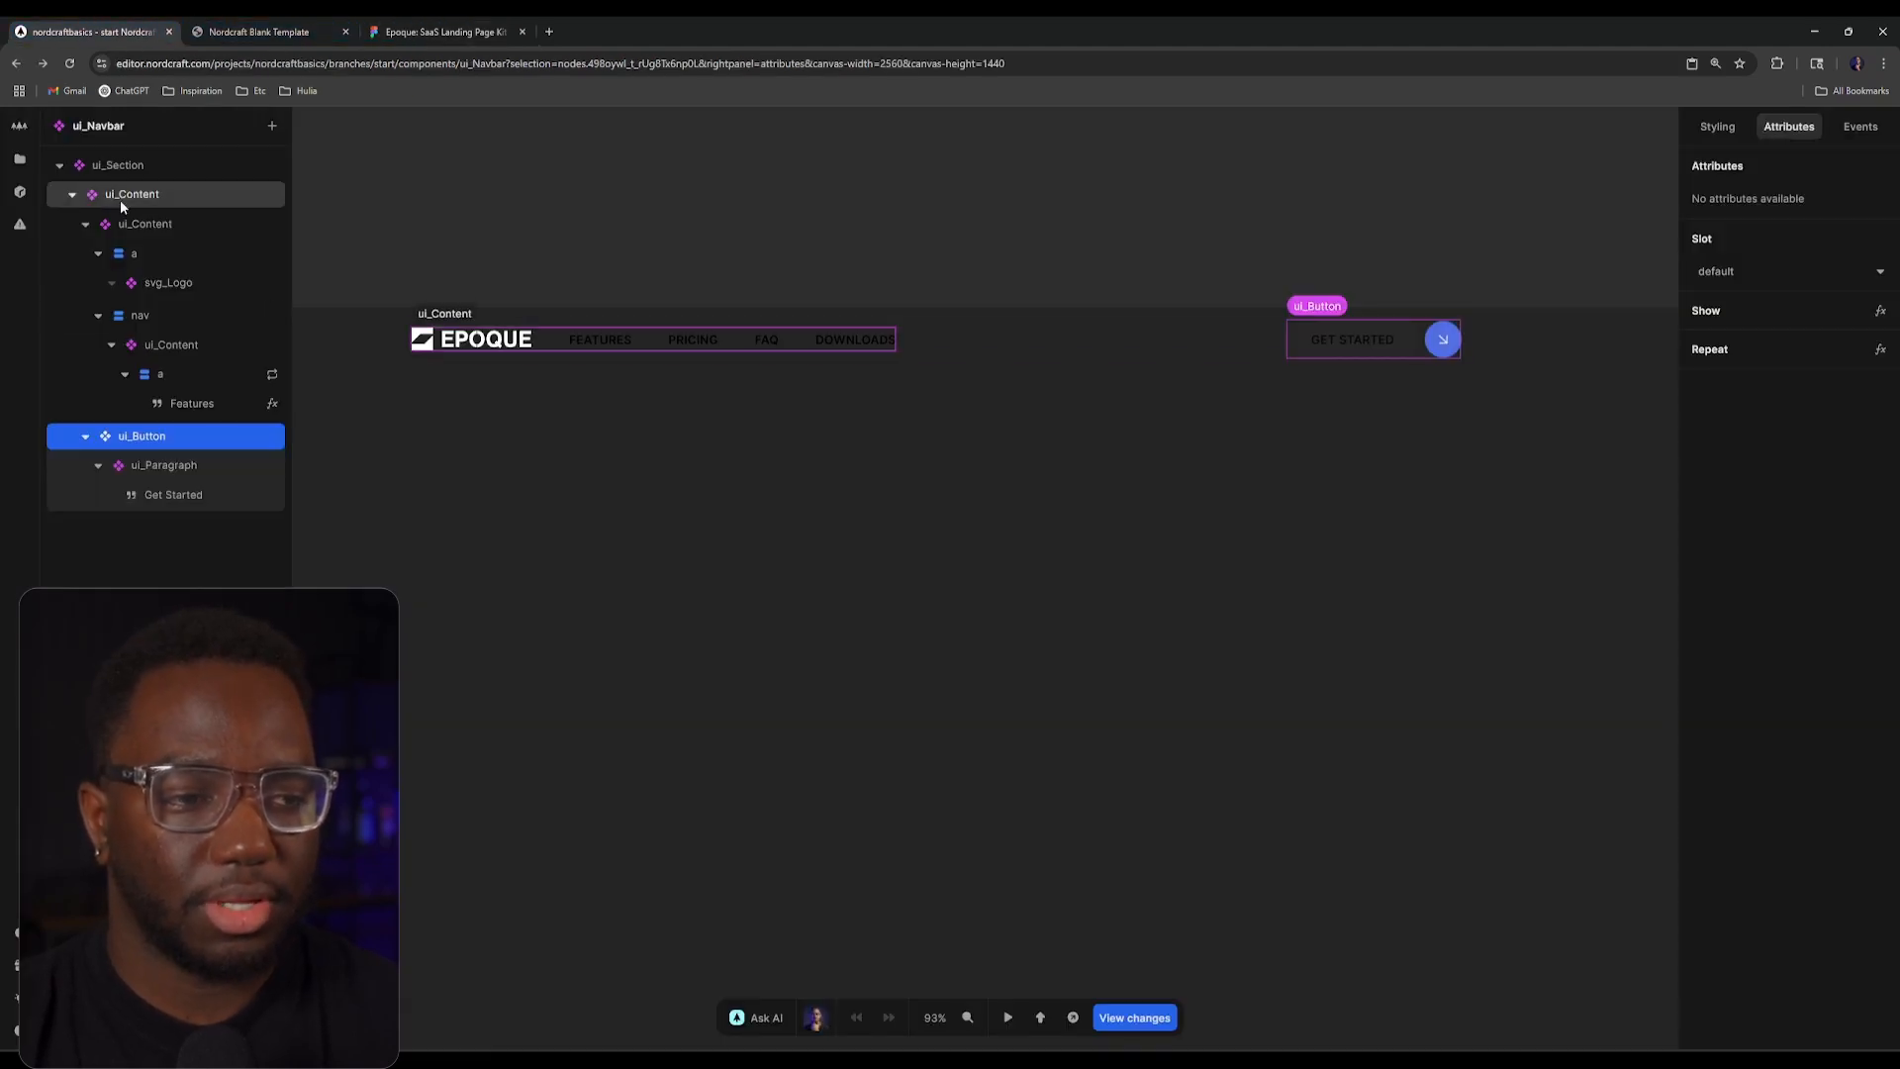
left_click(20, 158)
left_click(100, 297)
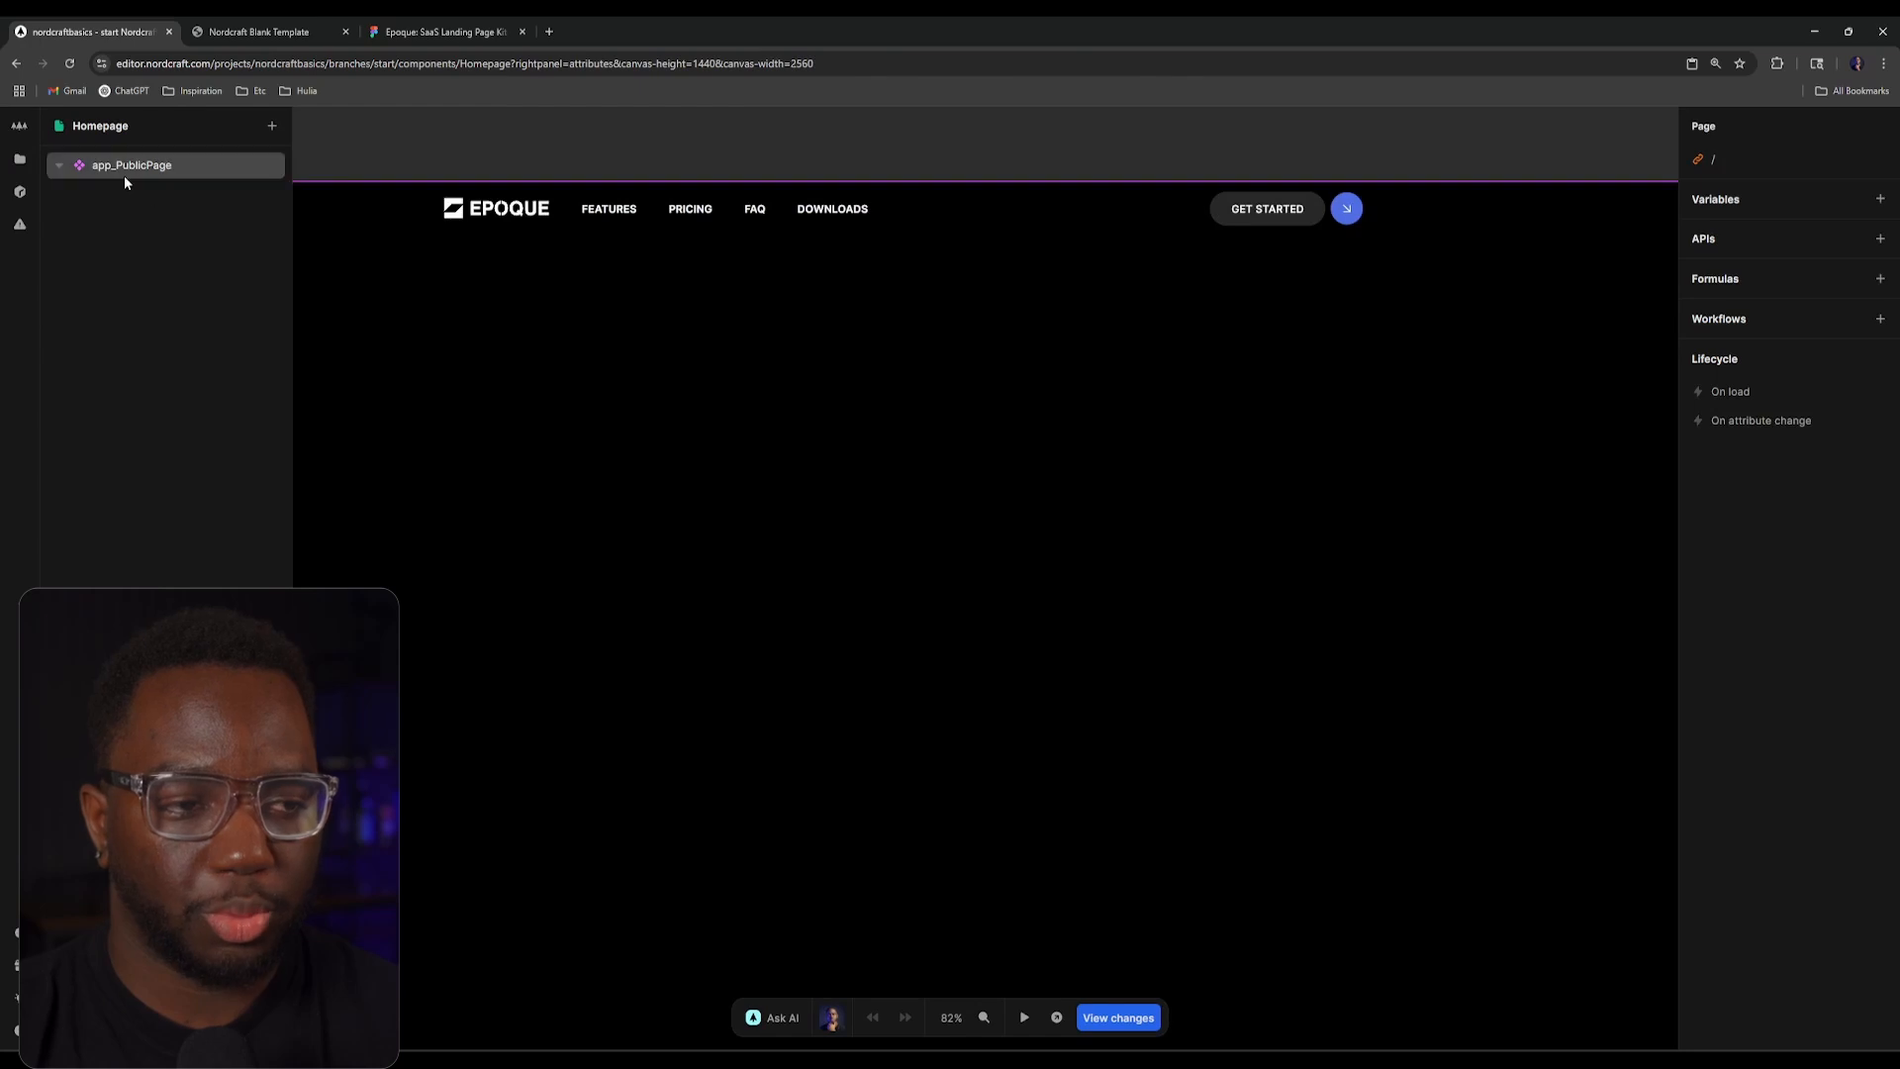
left_click(144, 171)
type("asecti")
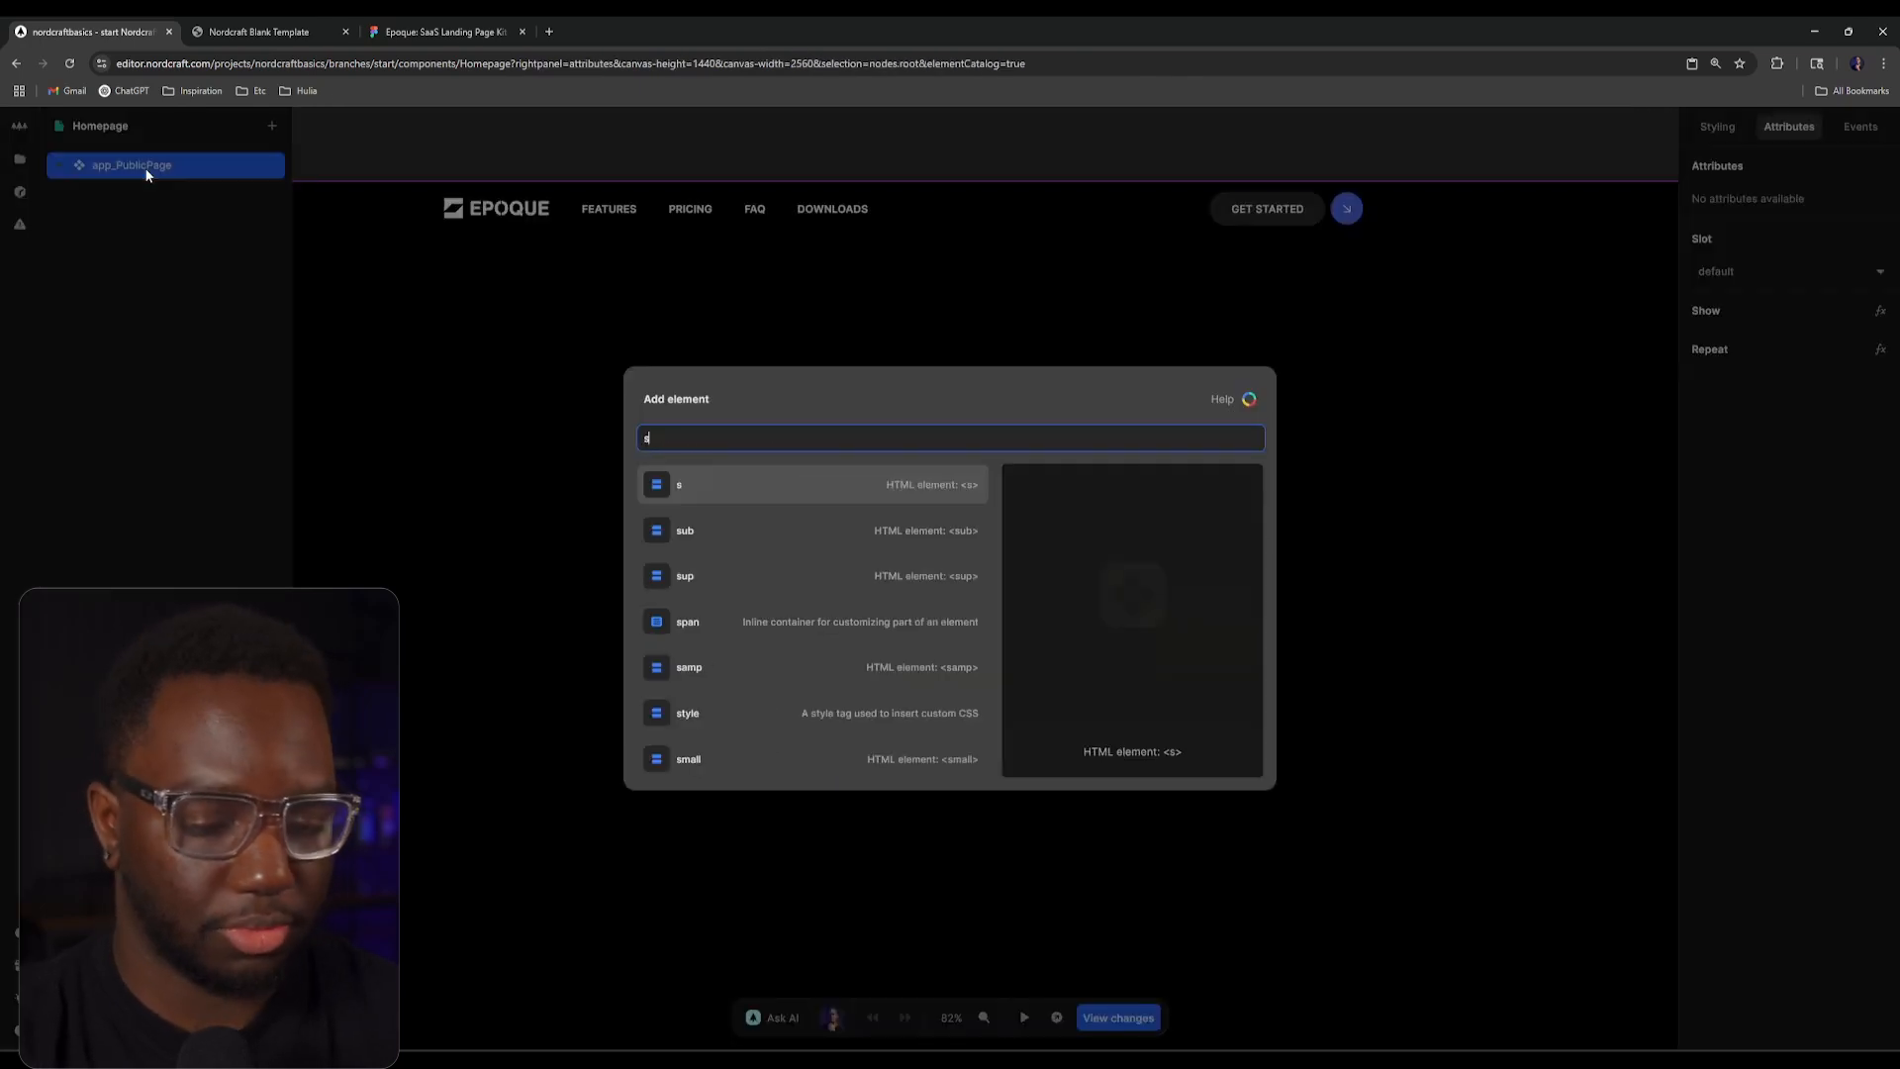
type("on")
key("Down")
key("Return")
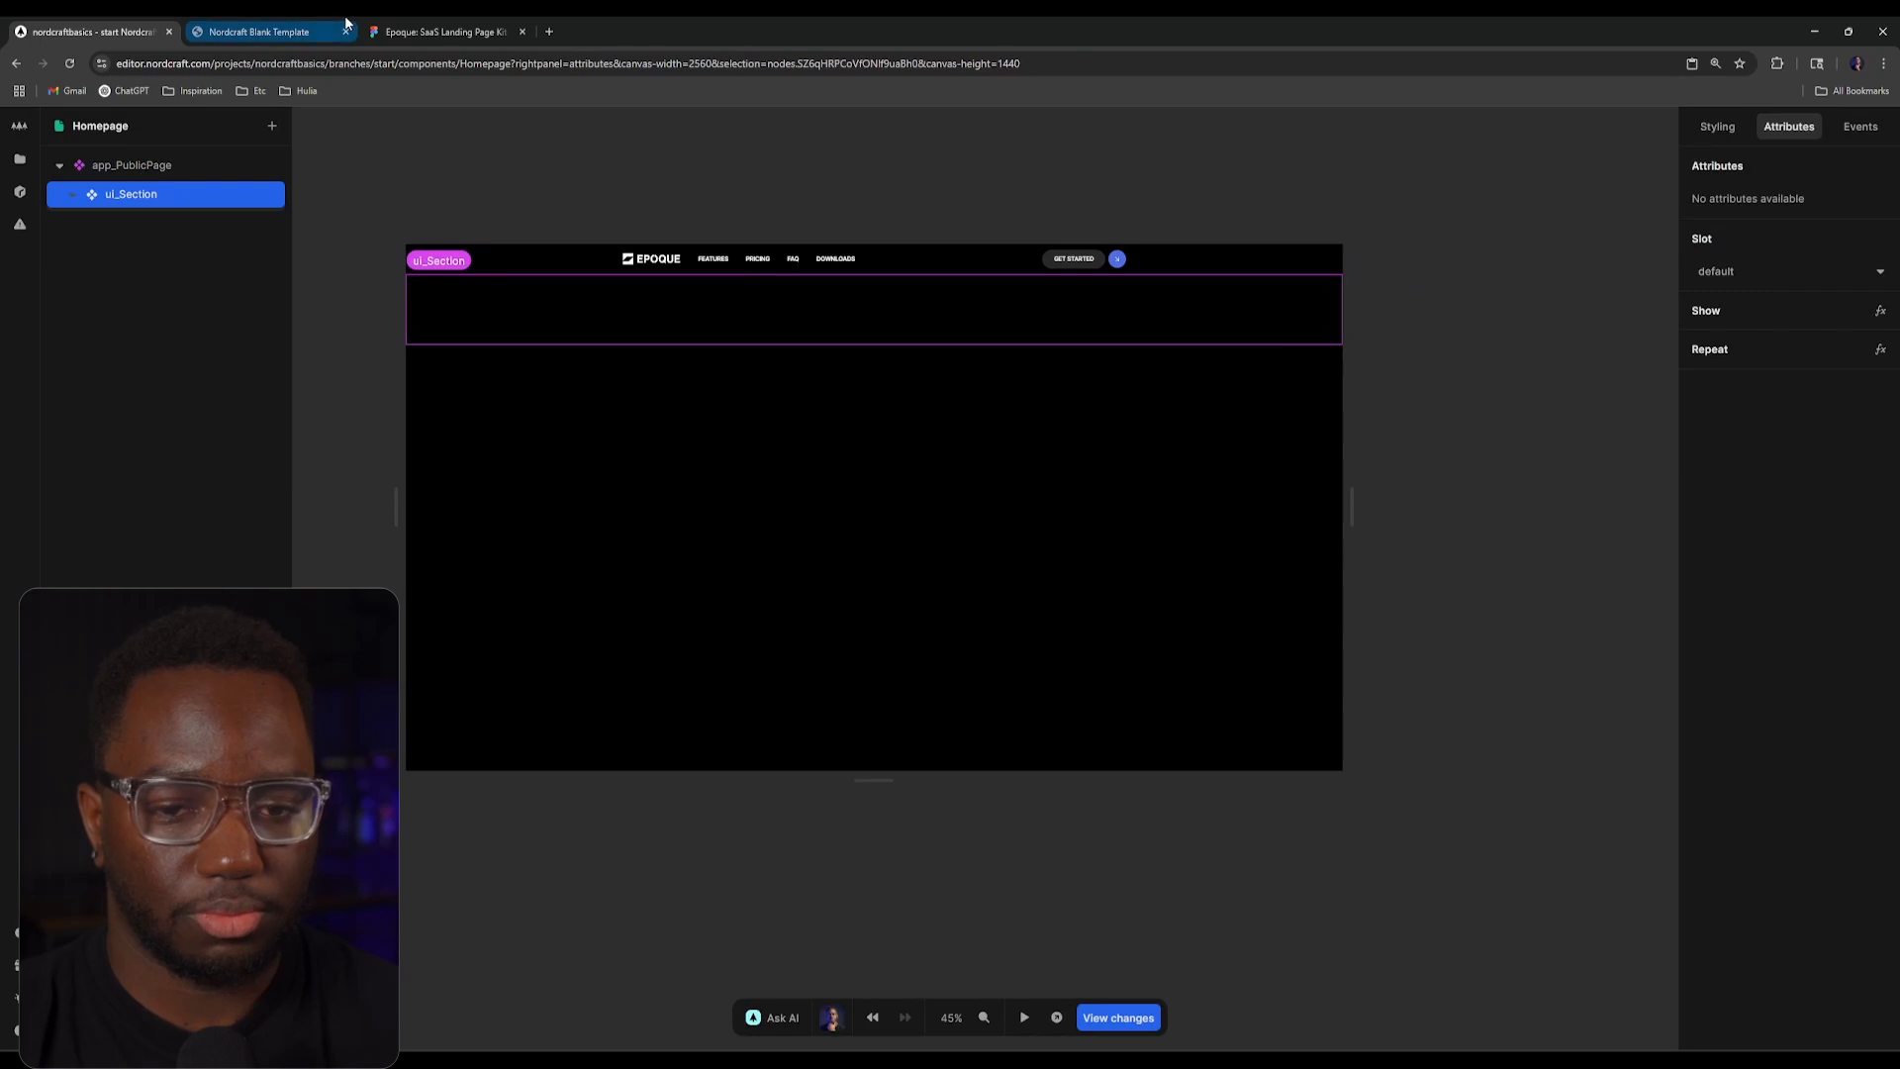
Step: Check the hero in the Figma design and set the Homepage ui_Section's height to 100vh
left_click(342, 27)
left_click(377, 25)
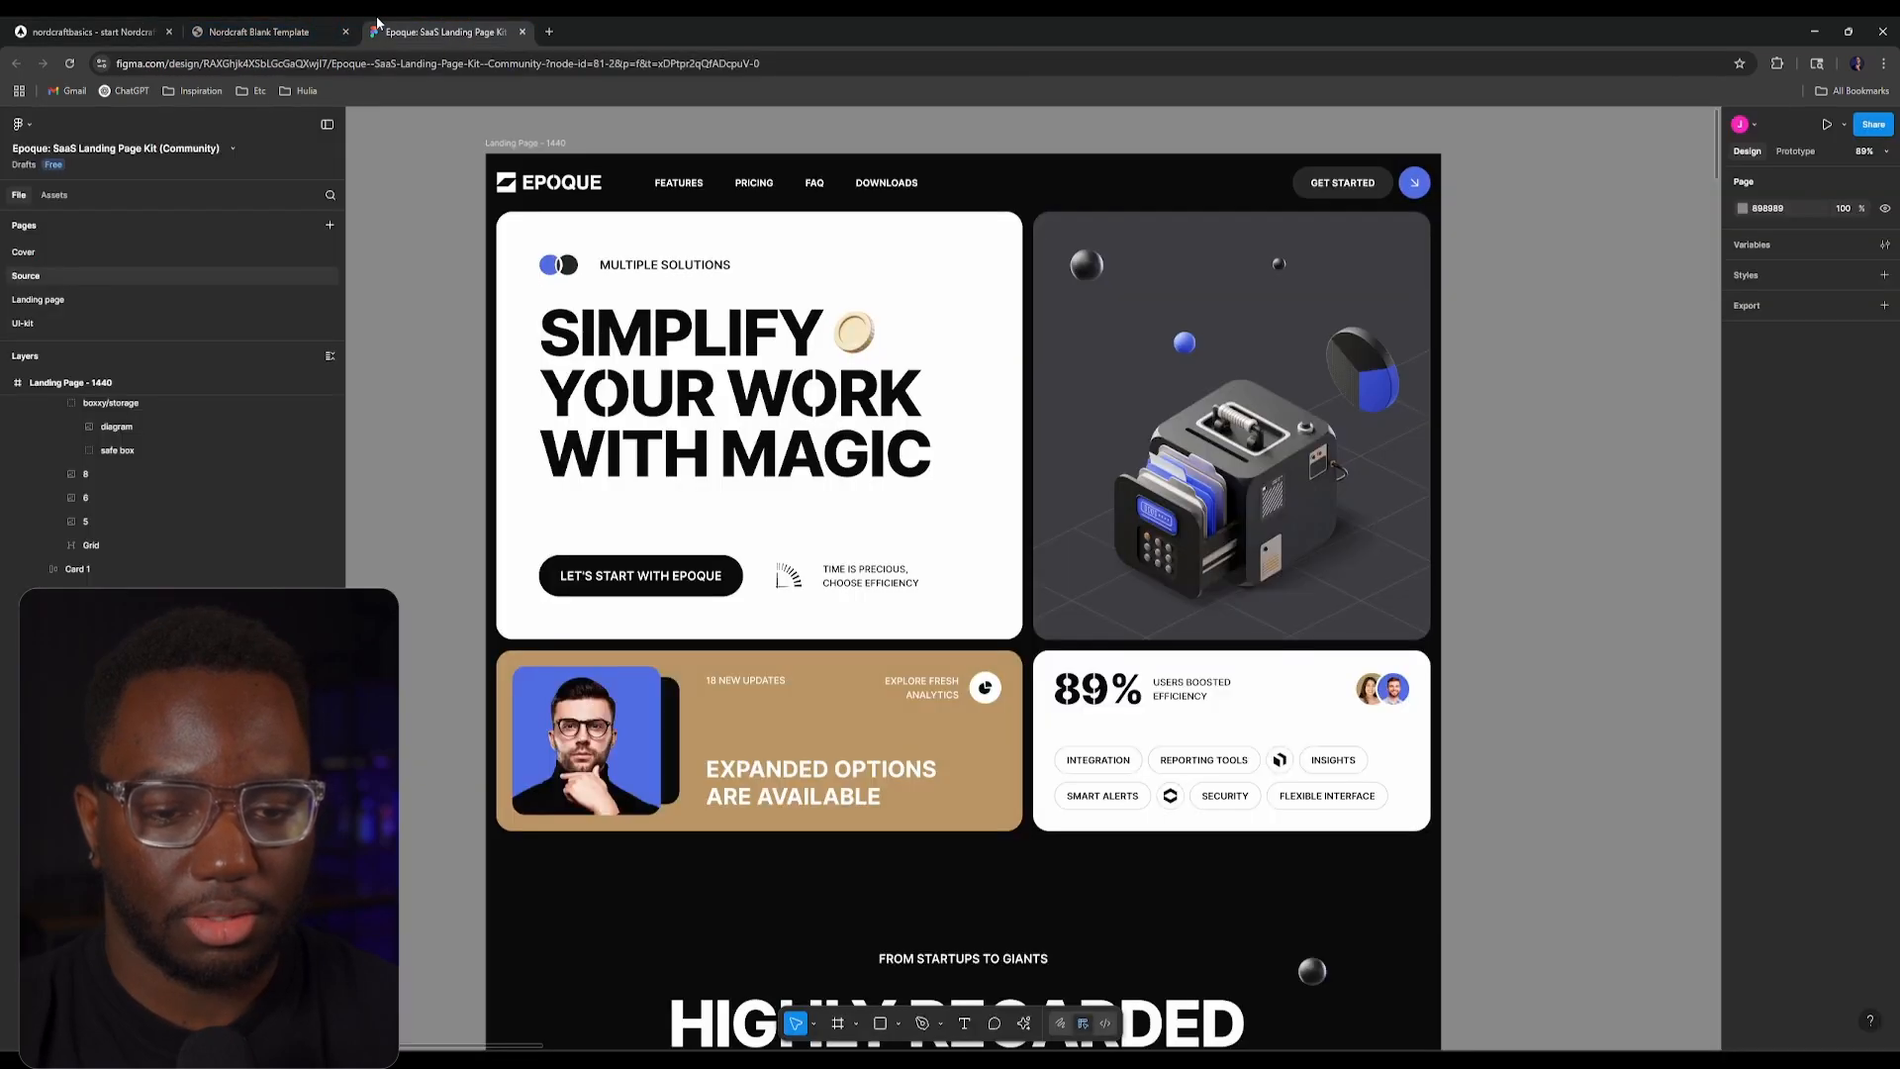
left_click(89, 31)
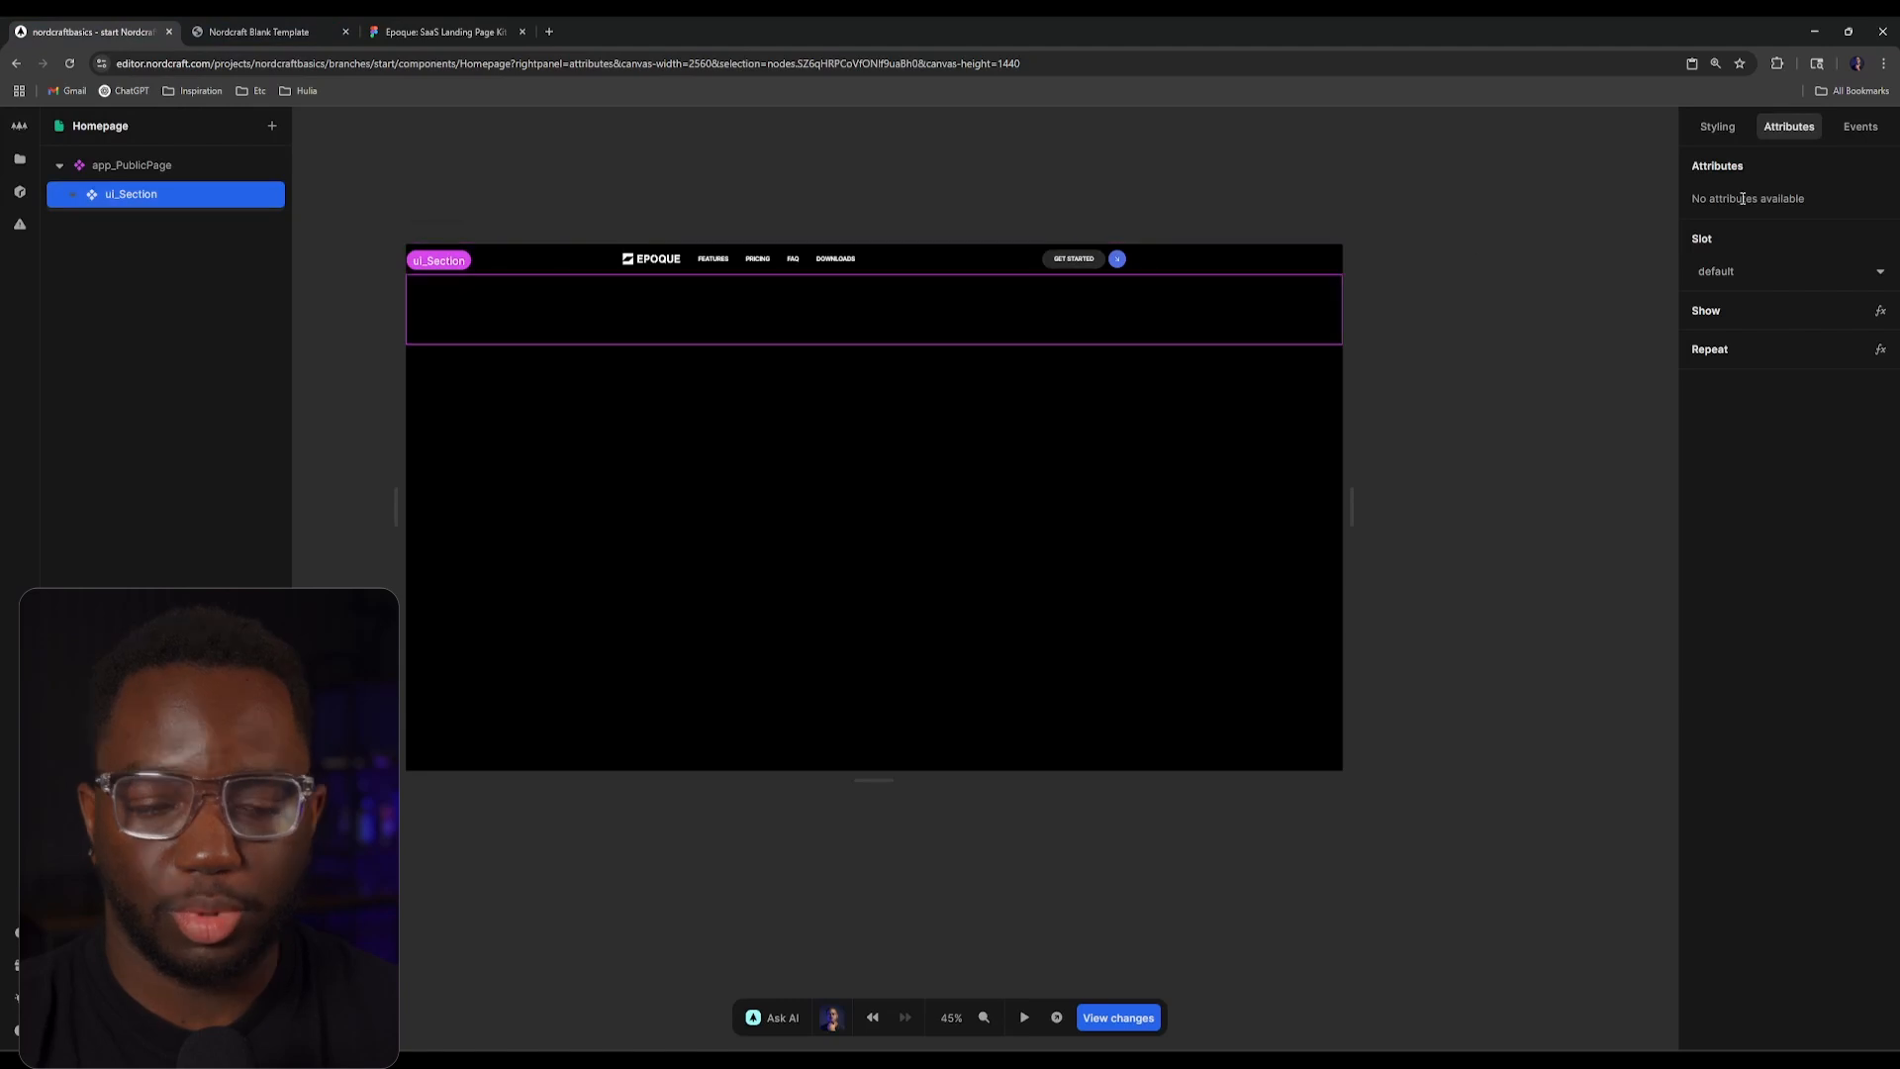
left_click(1709, 126)
left_click(1858, 321)
type("100vh")
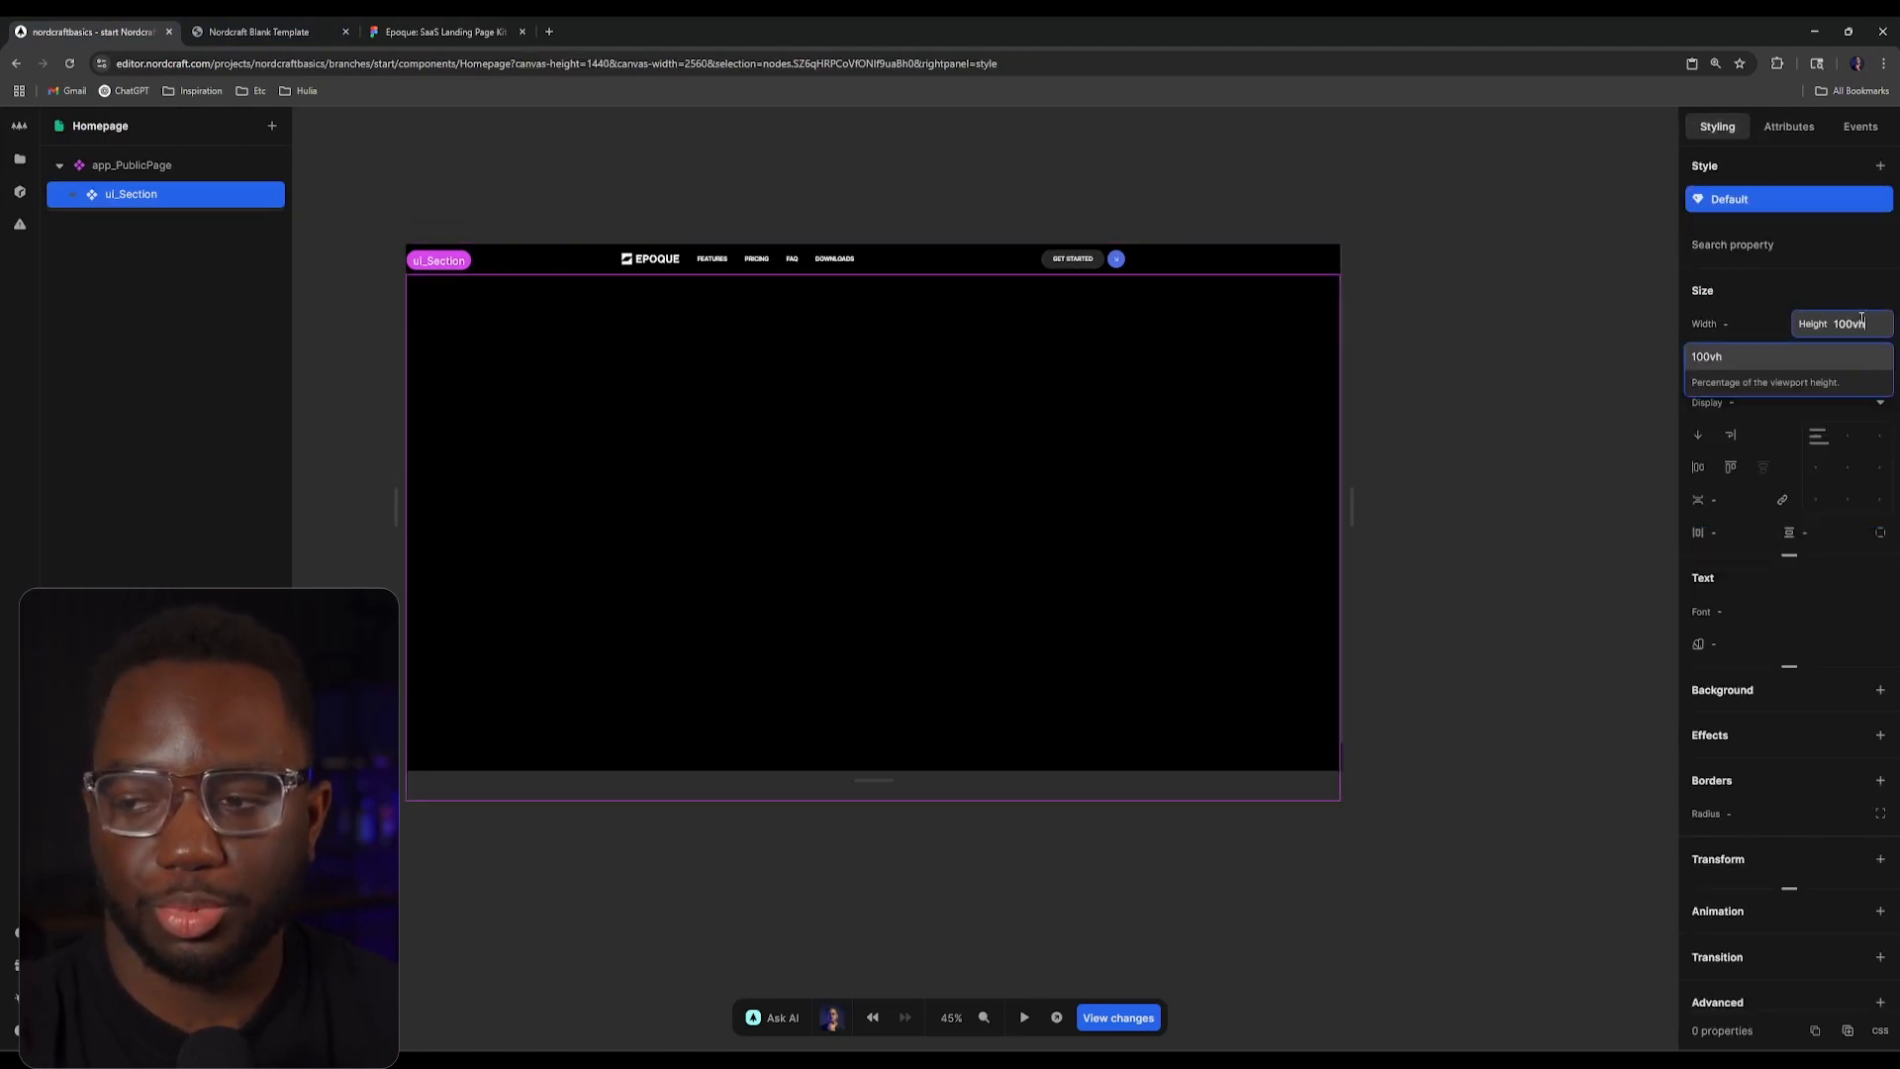
key("Return")
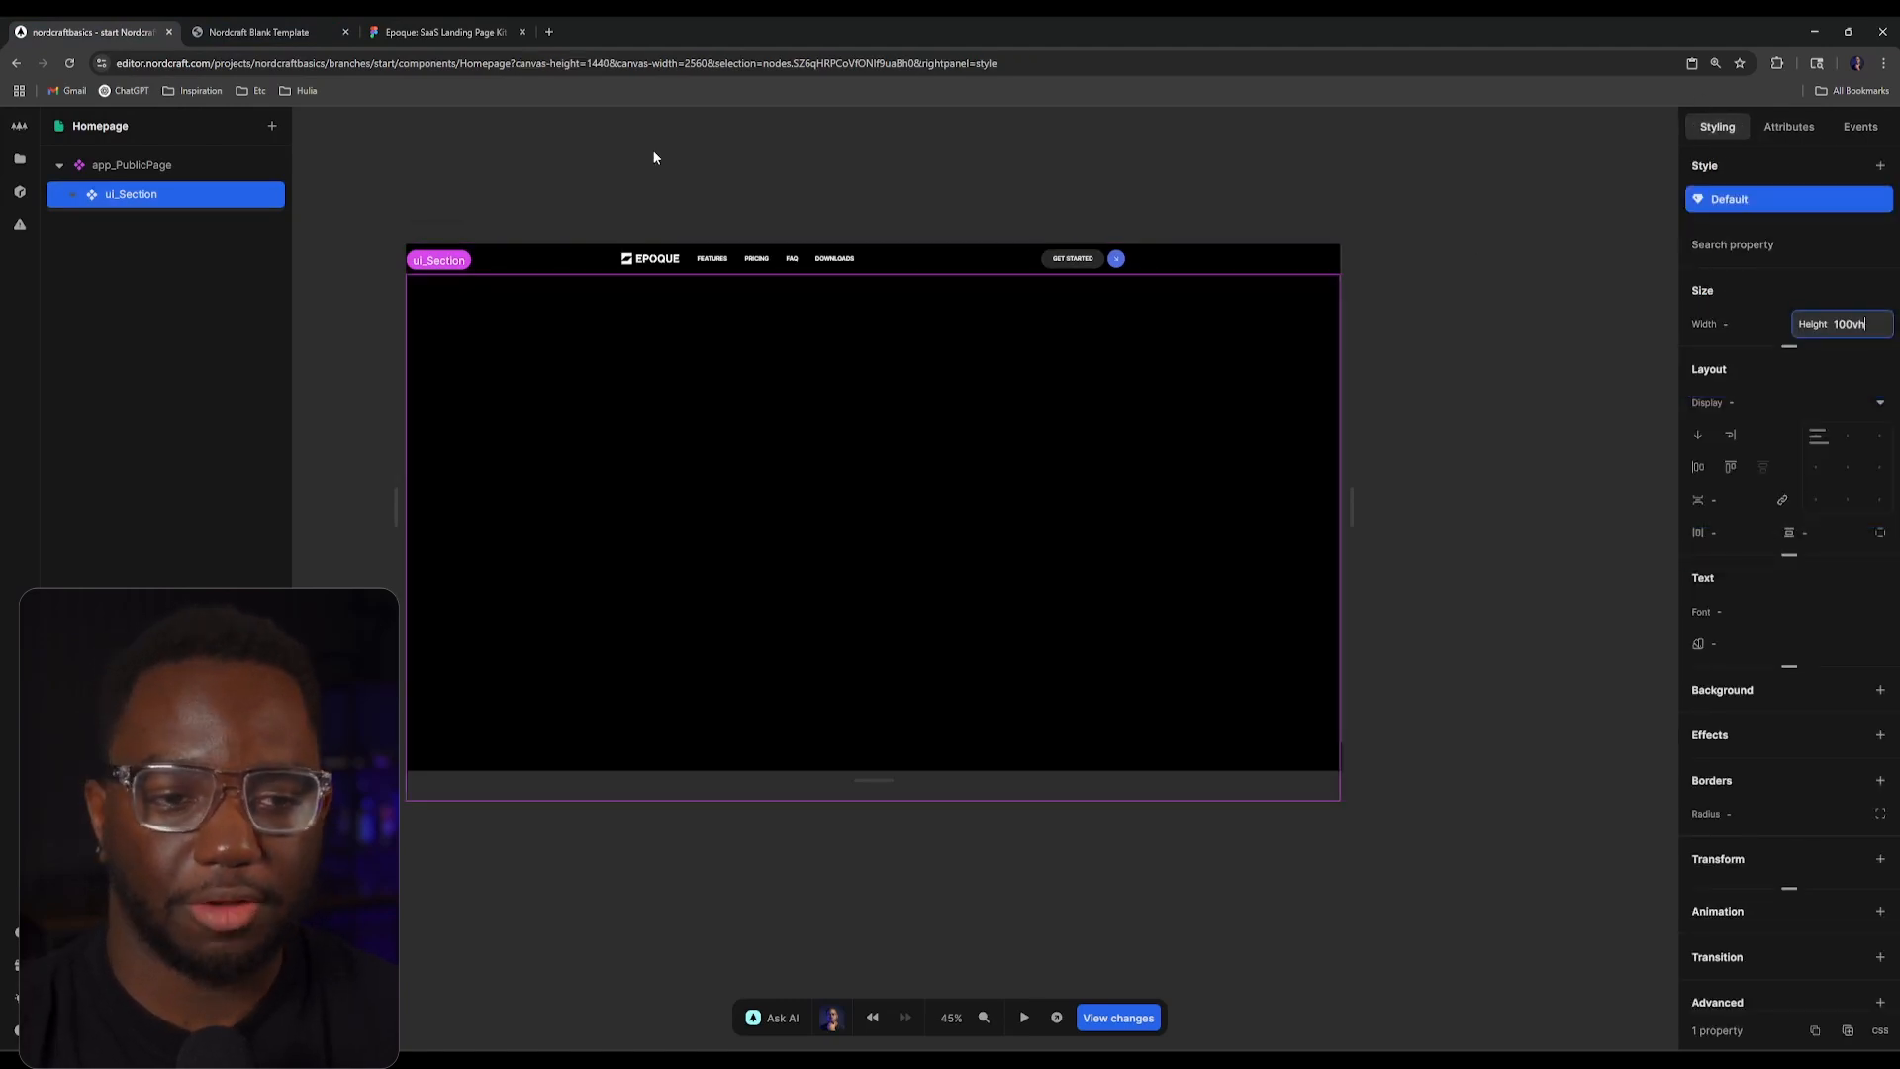
left_click(645, 174)
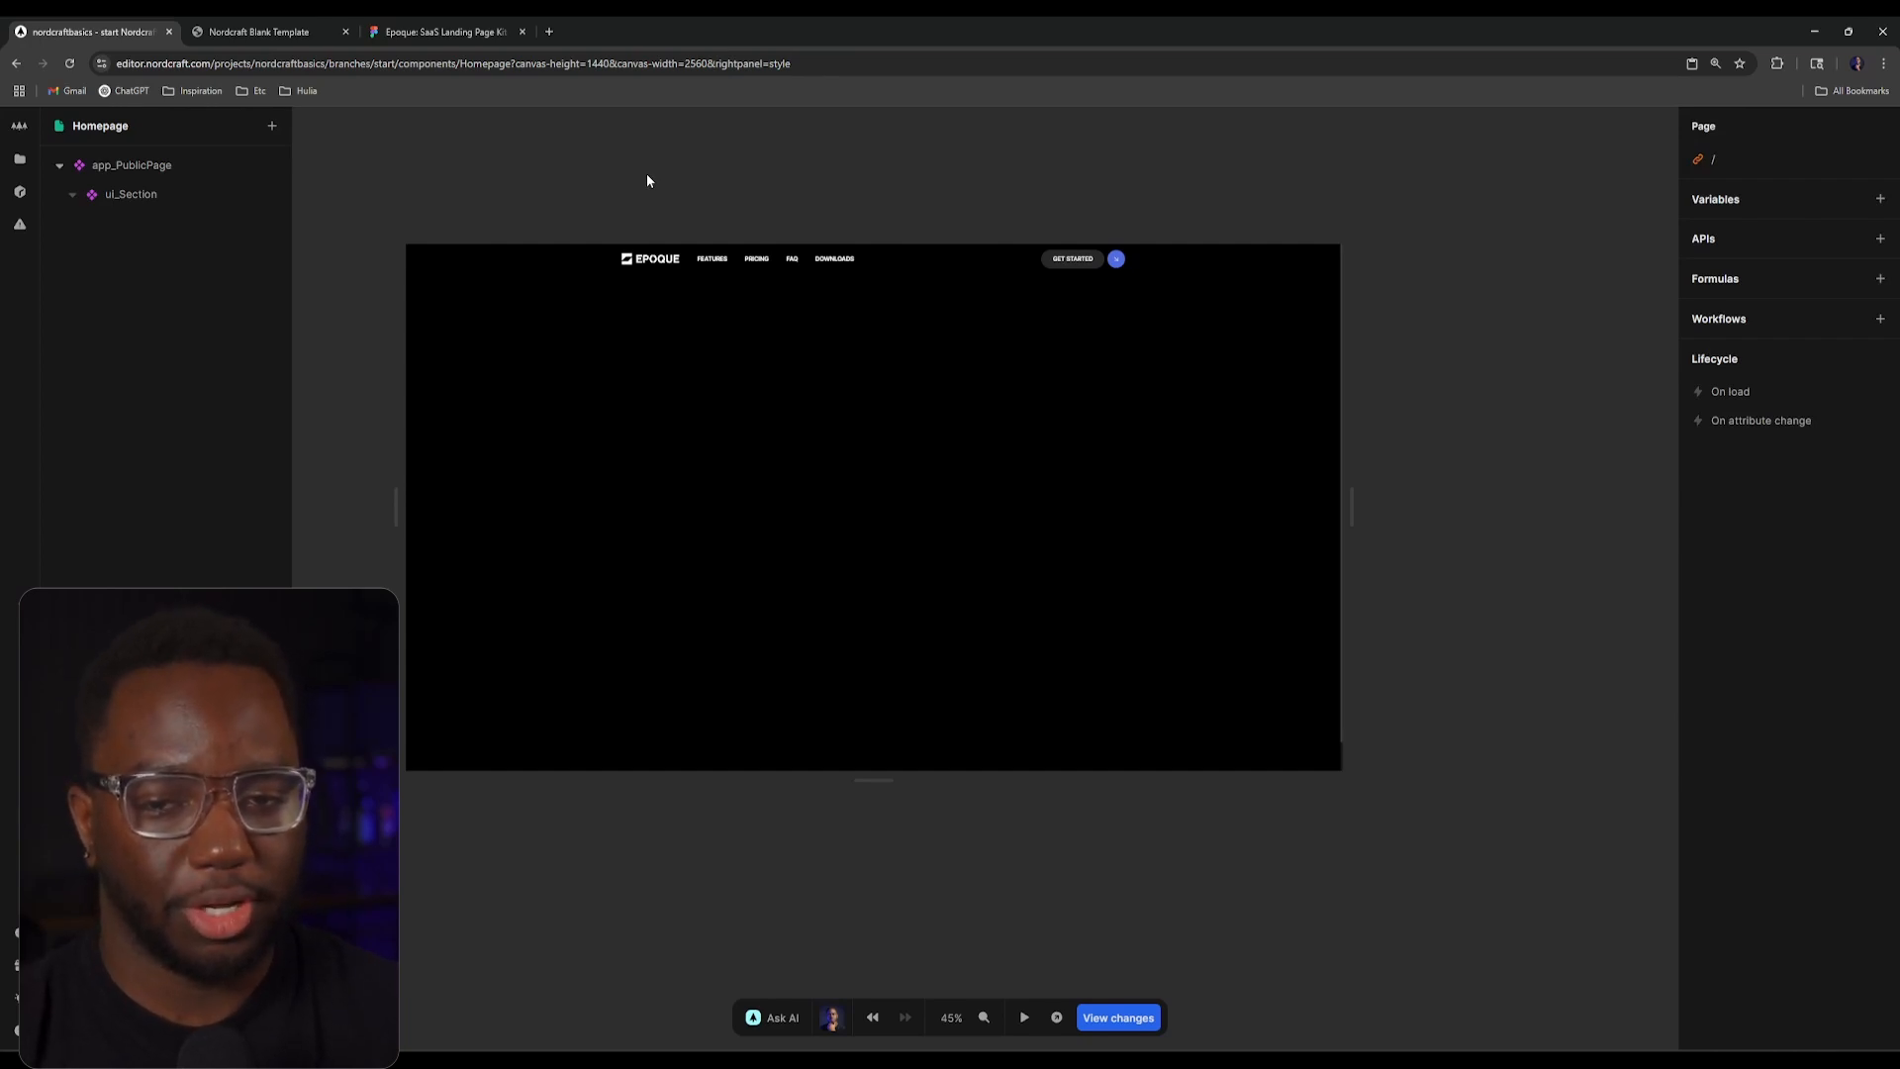
Step: Open ui_Navbar and add a Position property set to absolute on its root ui_Section
left_click(546, 256)
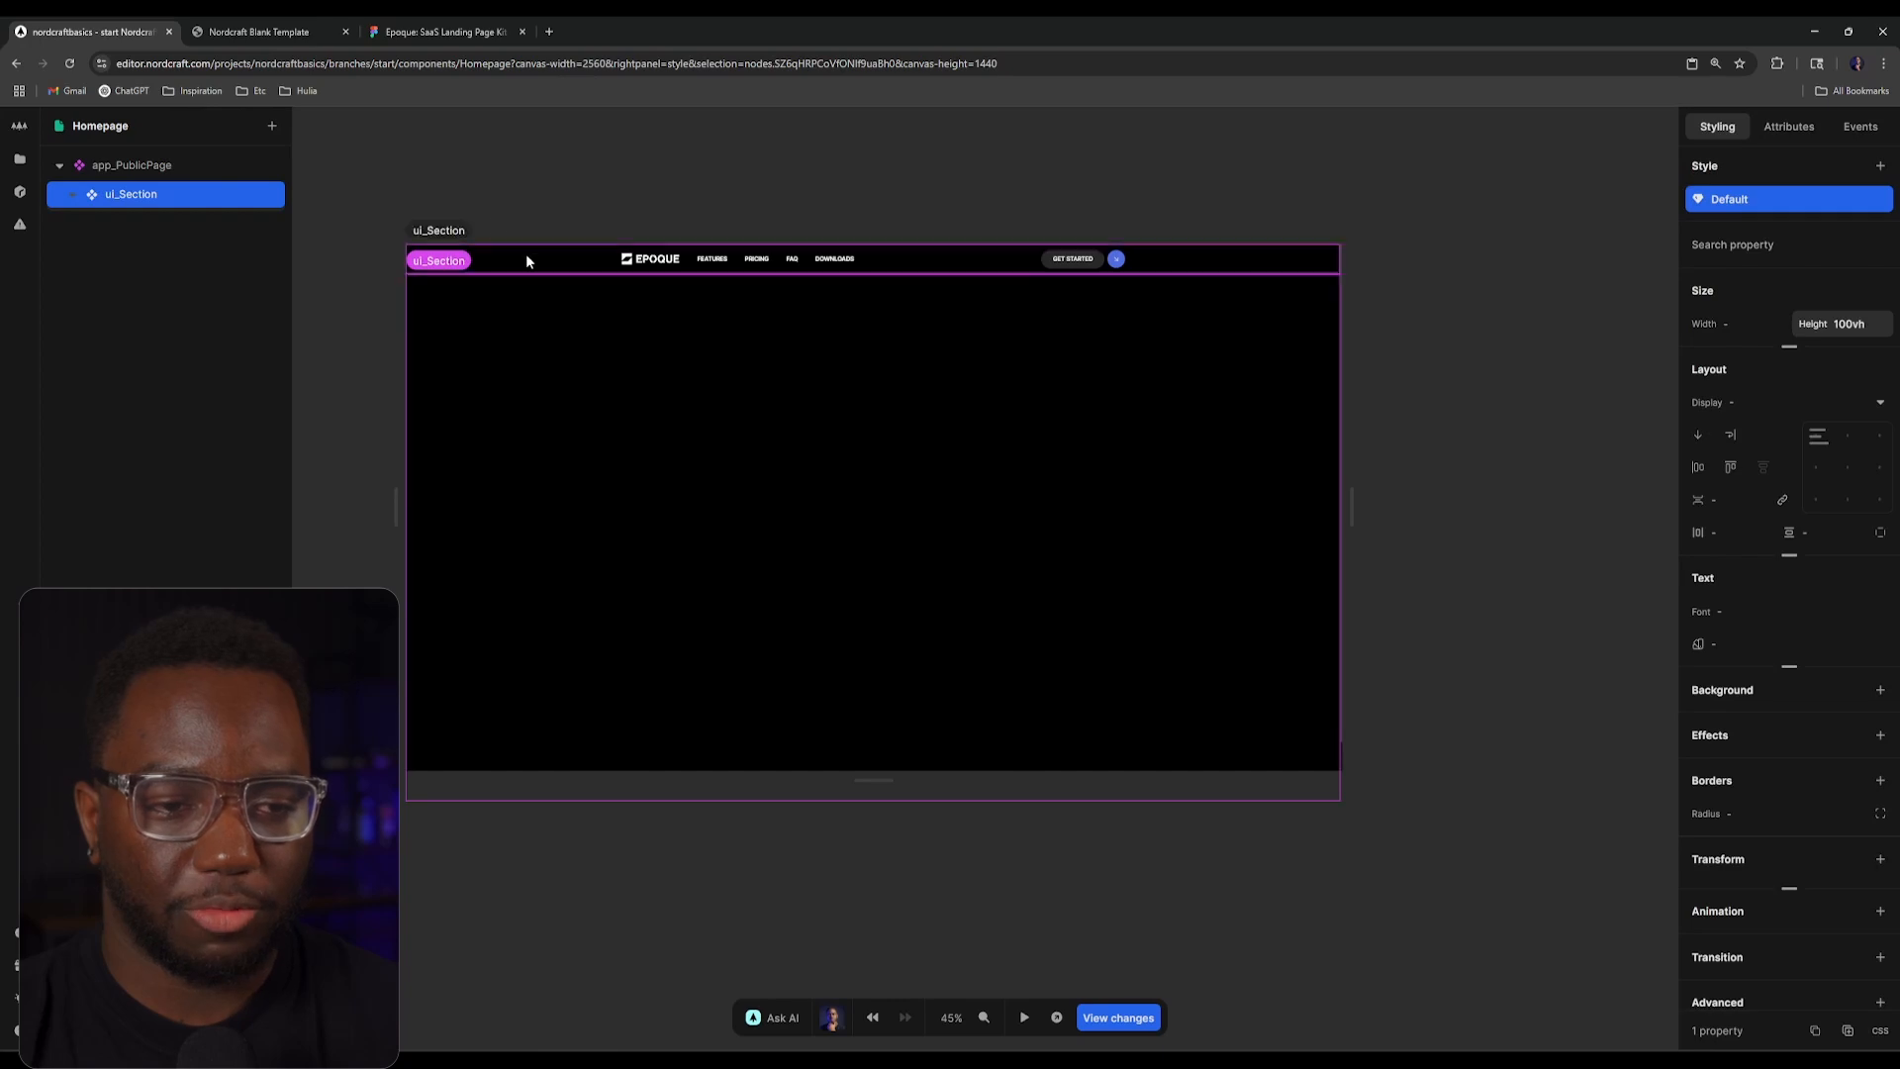
left_click(18, 159)
type("na")
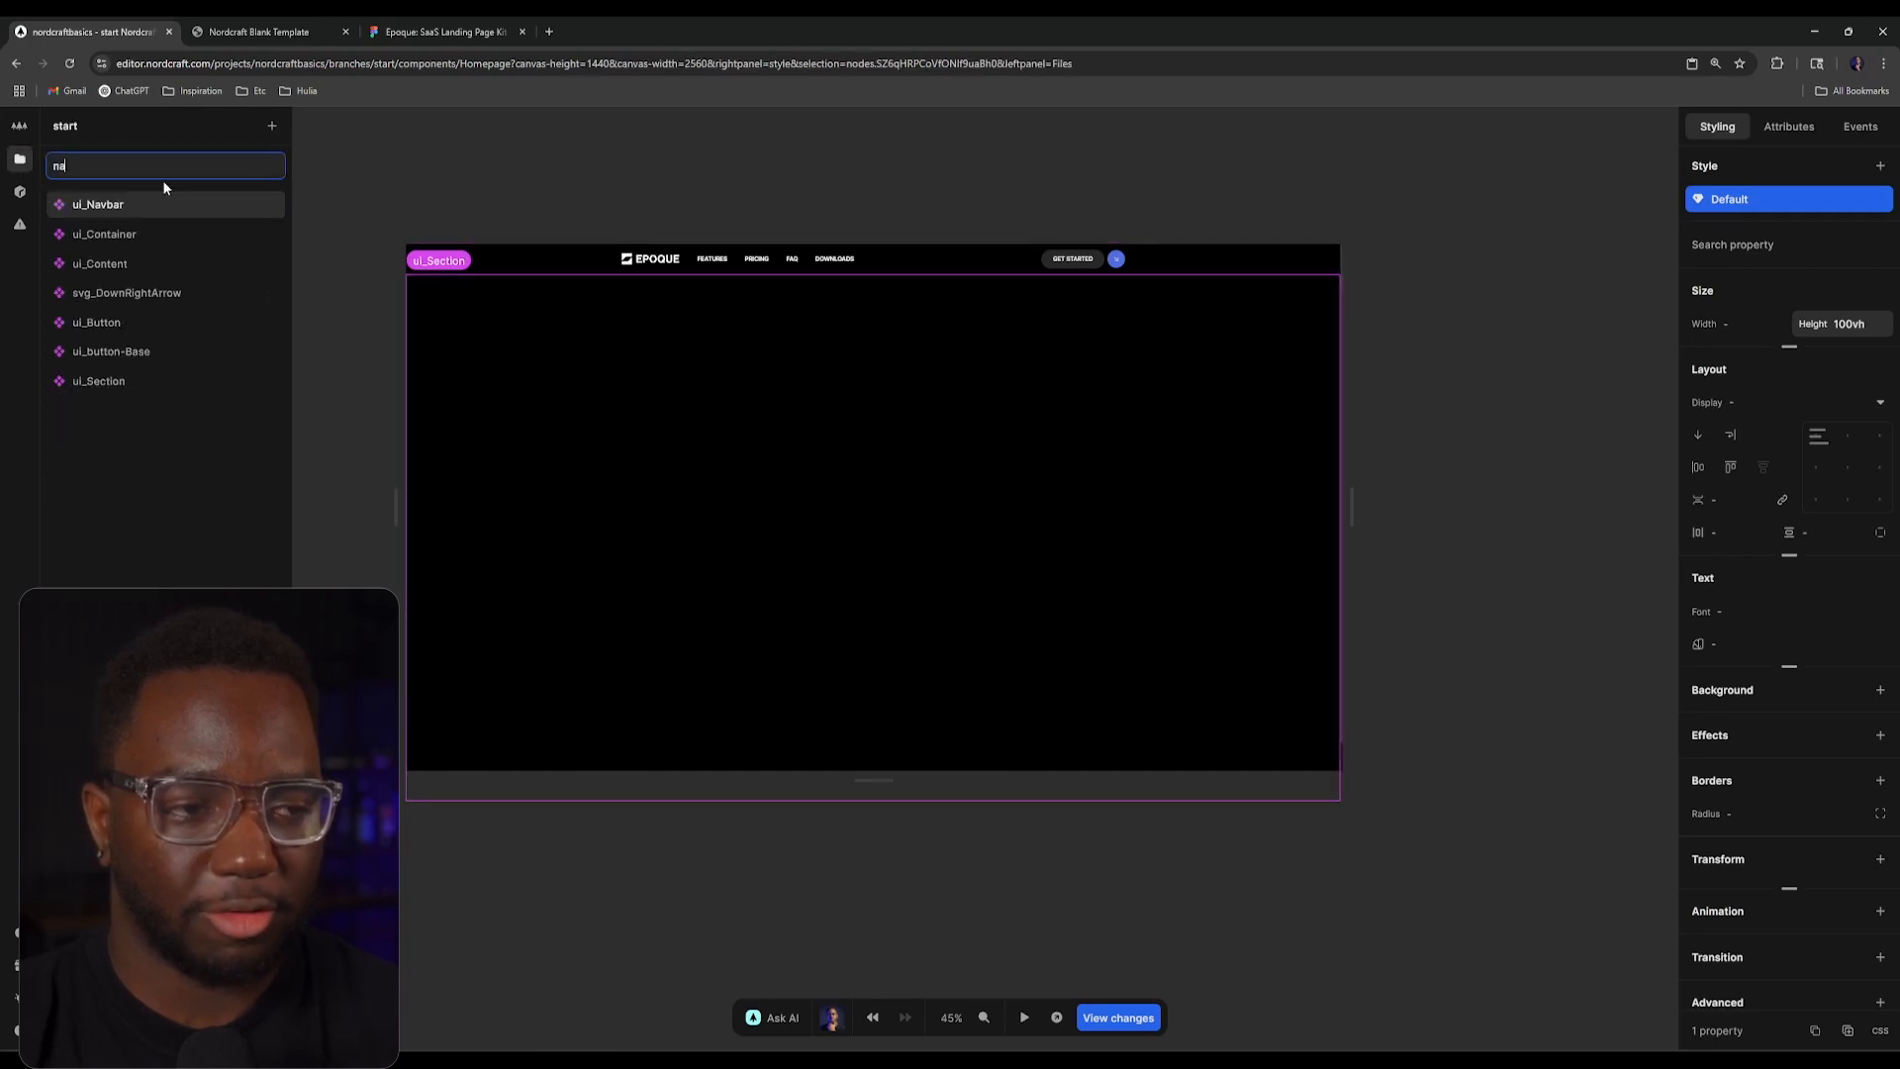
type("v")
left_click(169, 204)
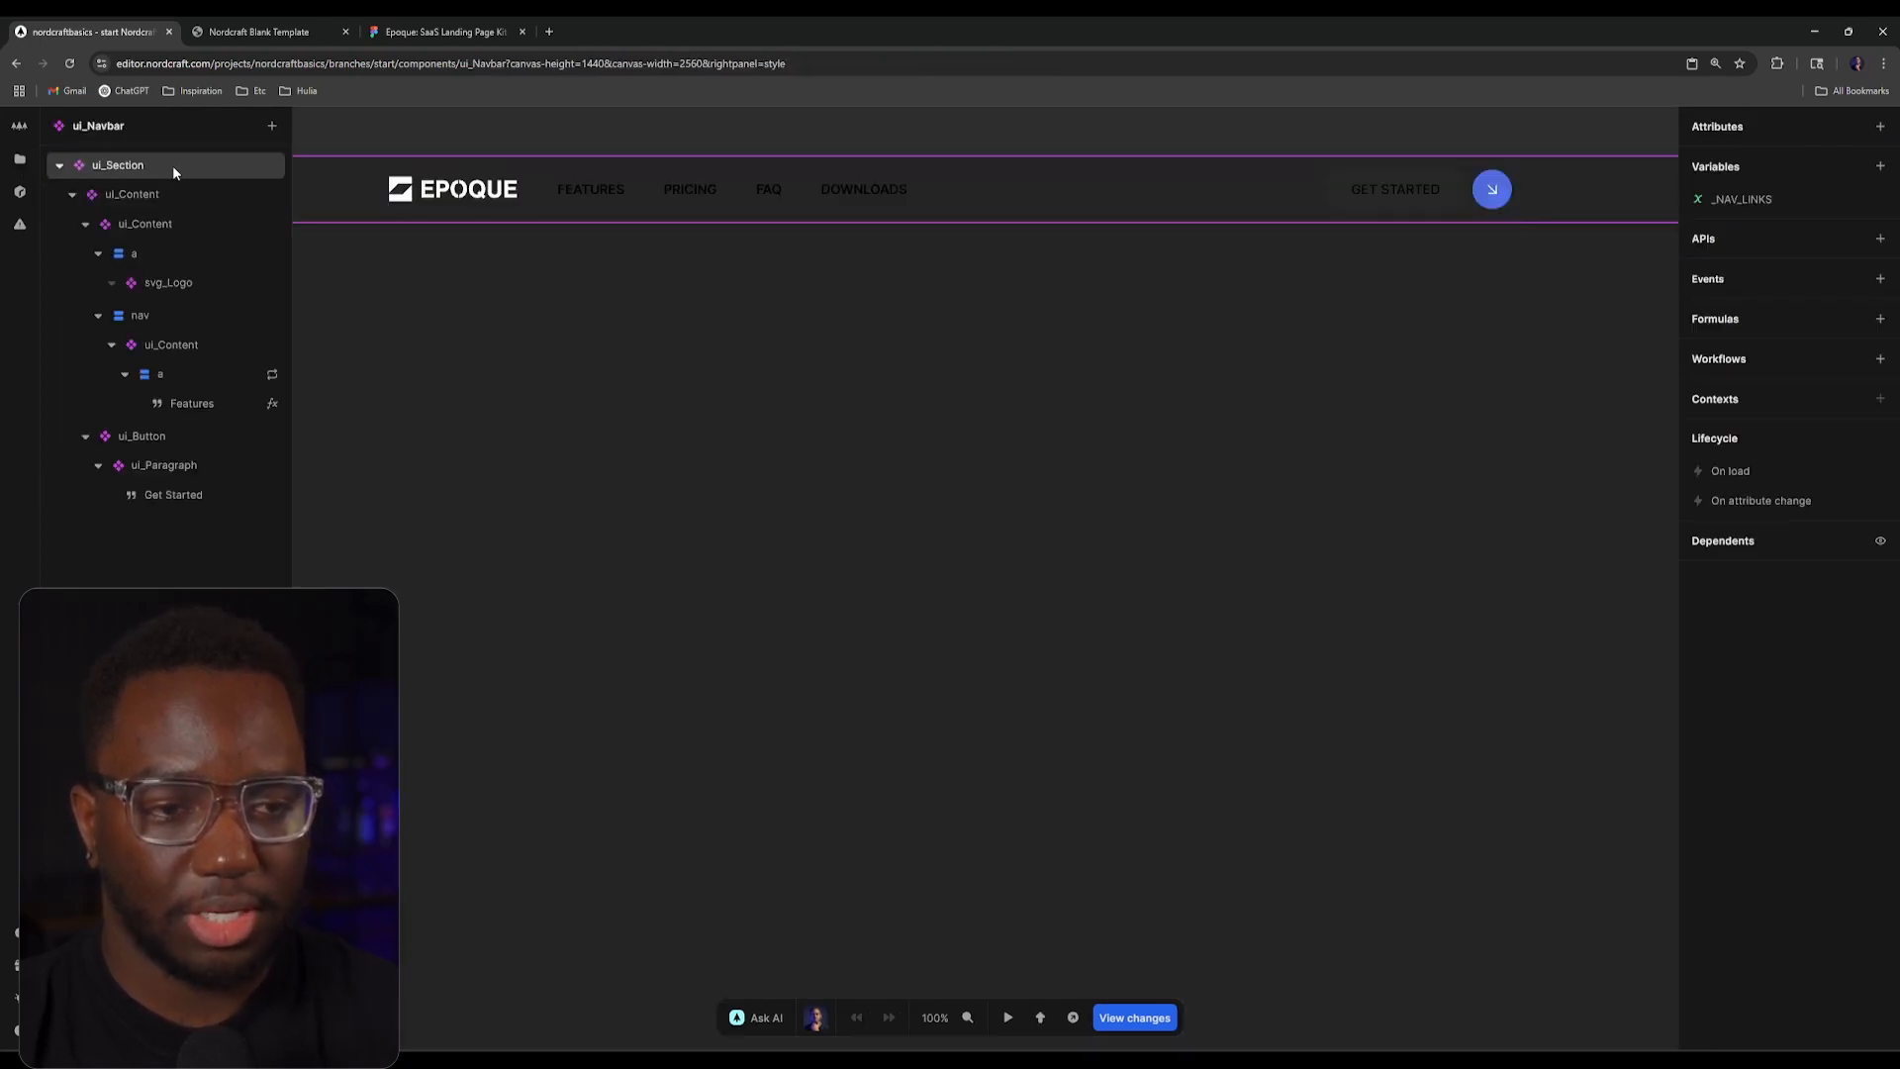
left_click(174, 170)
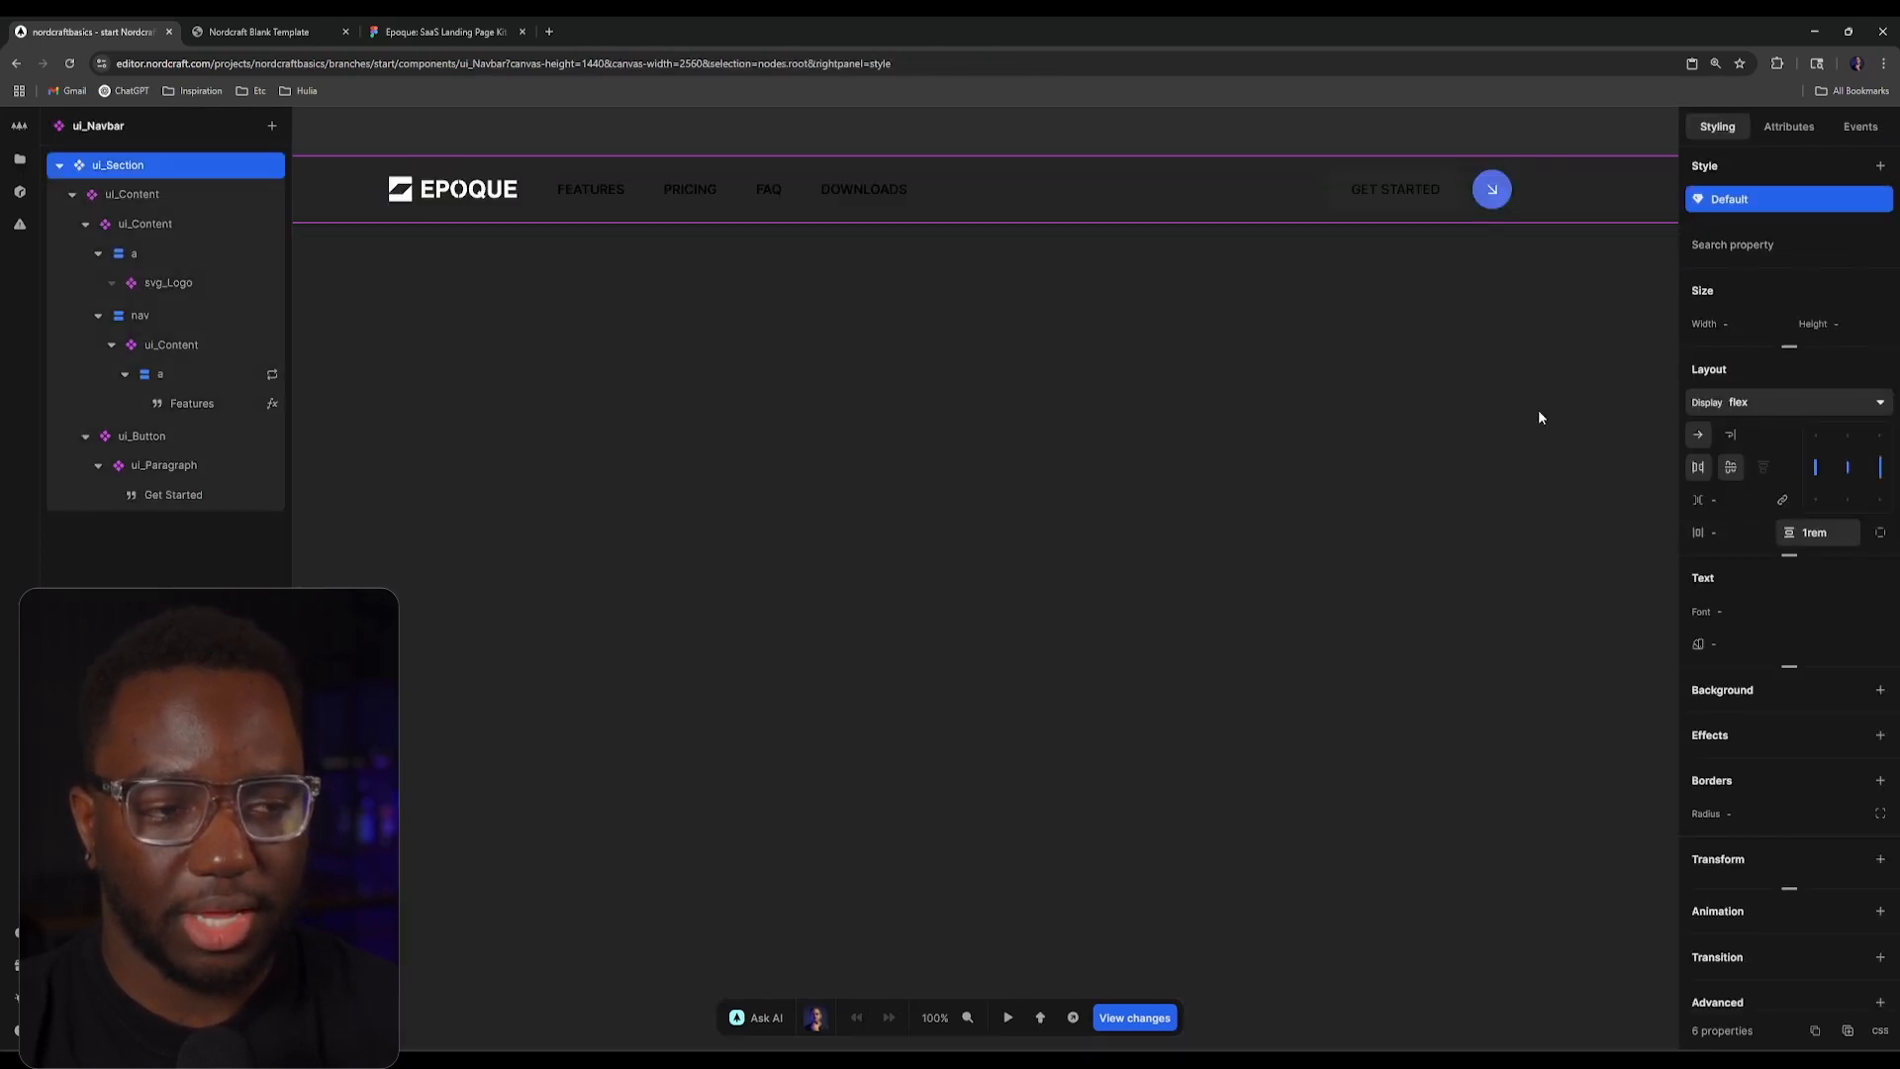
left_click(1880, 689)
left_click(1880, 721)
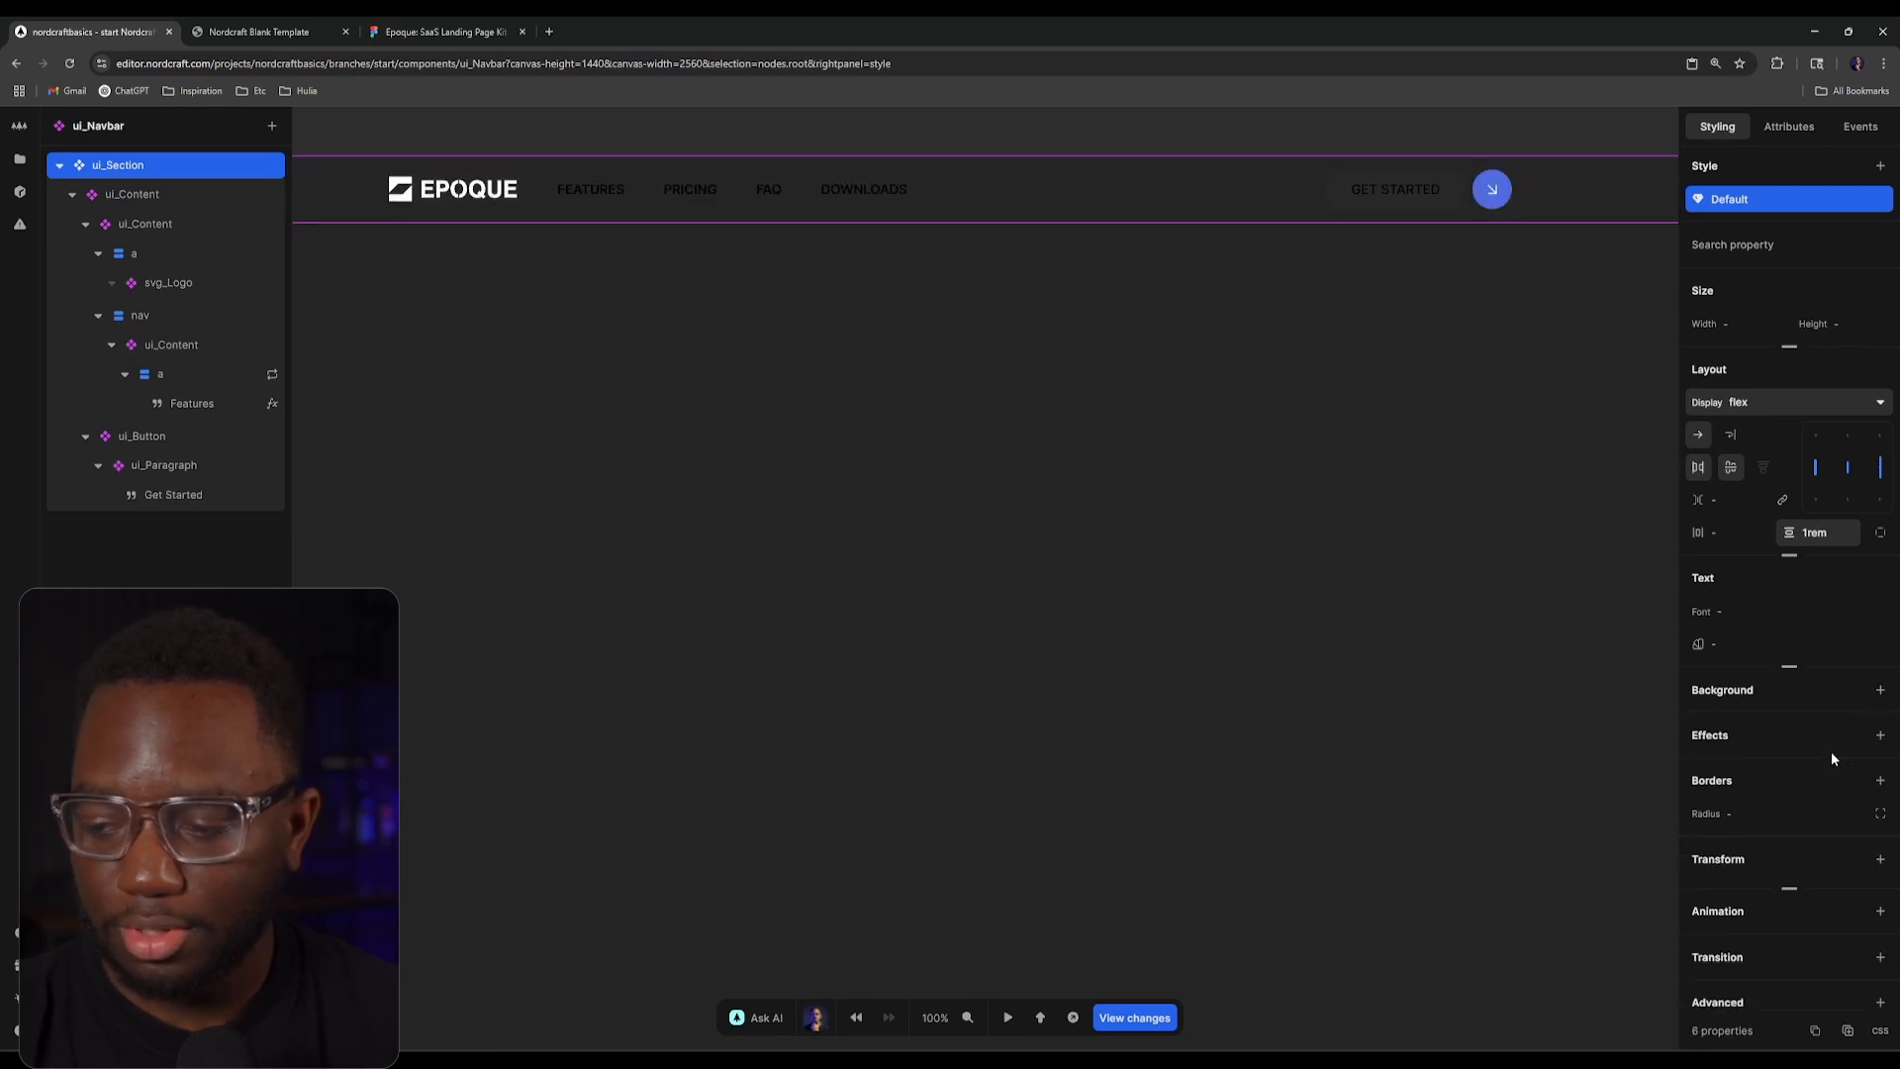
left_click(1744, 253)
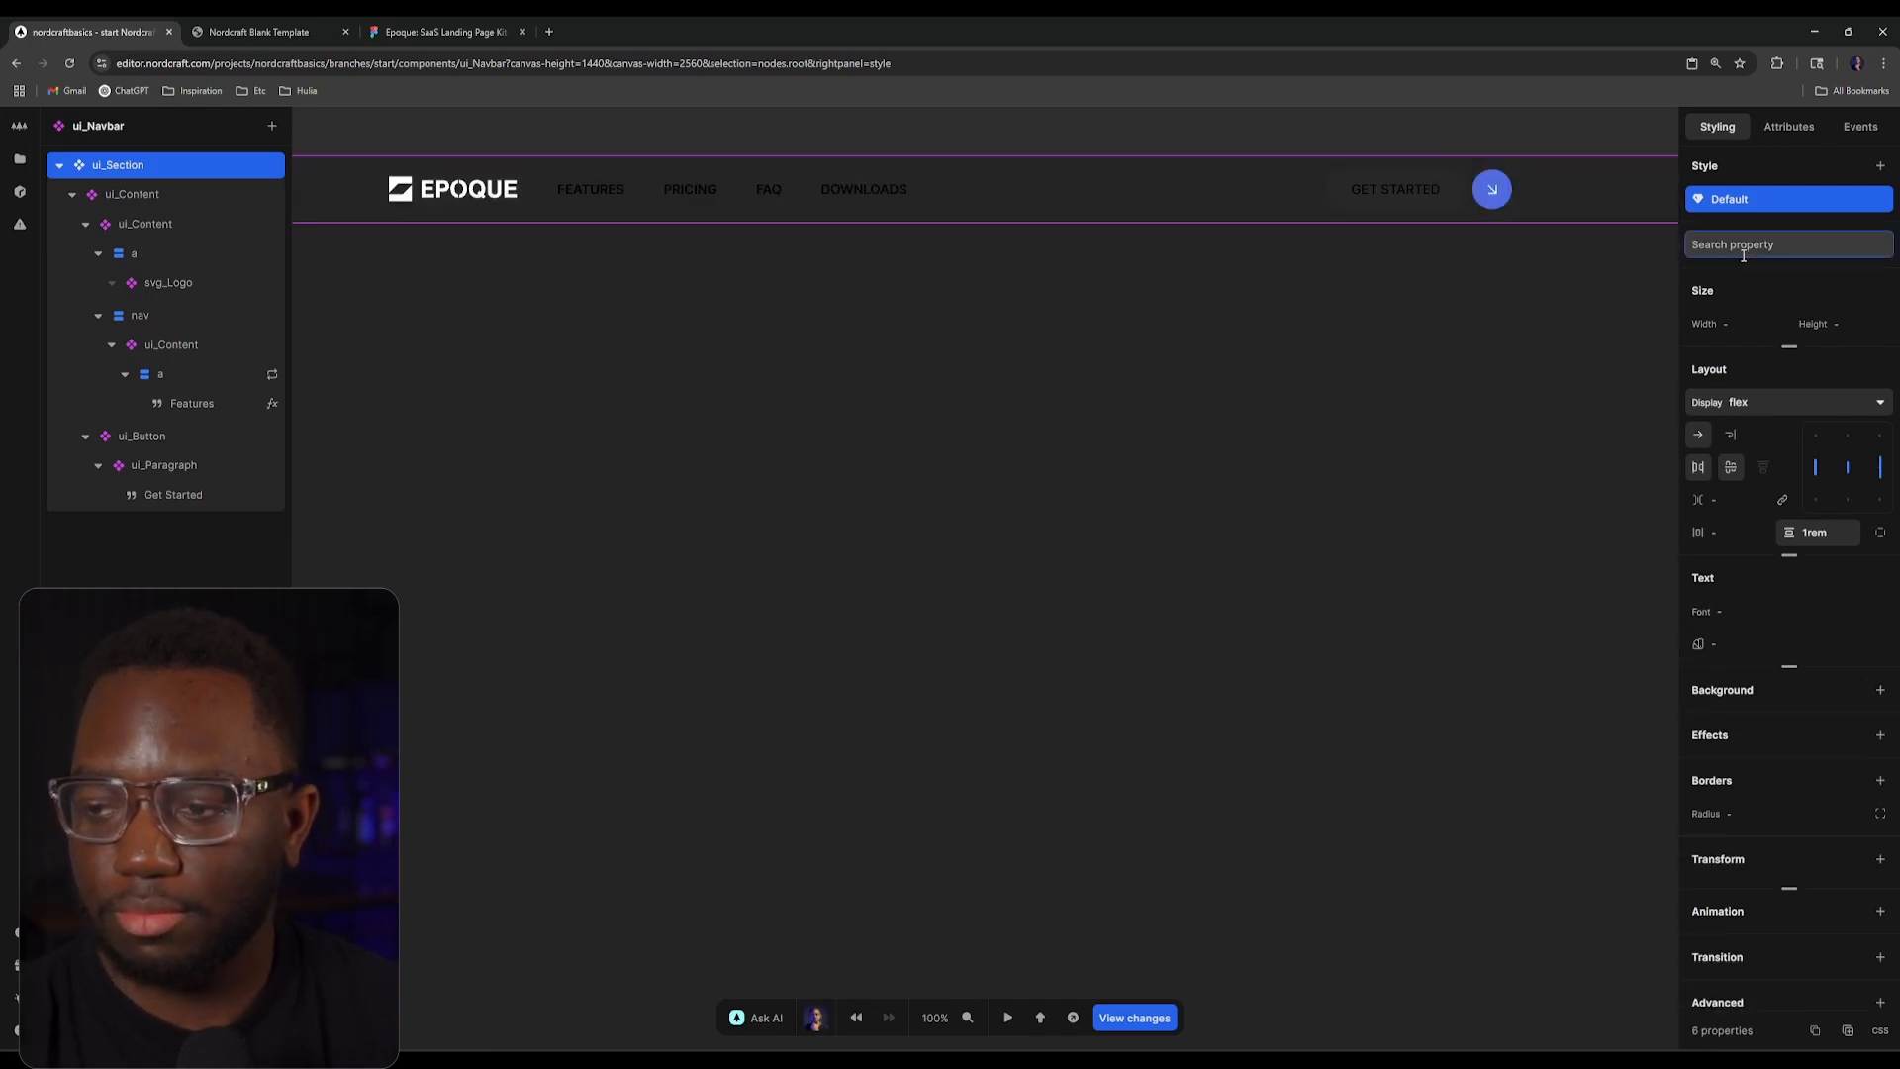
type("pos")
key("Return")
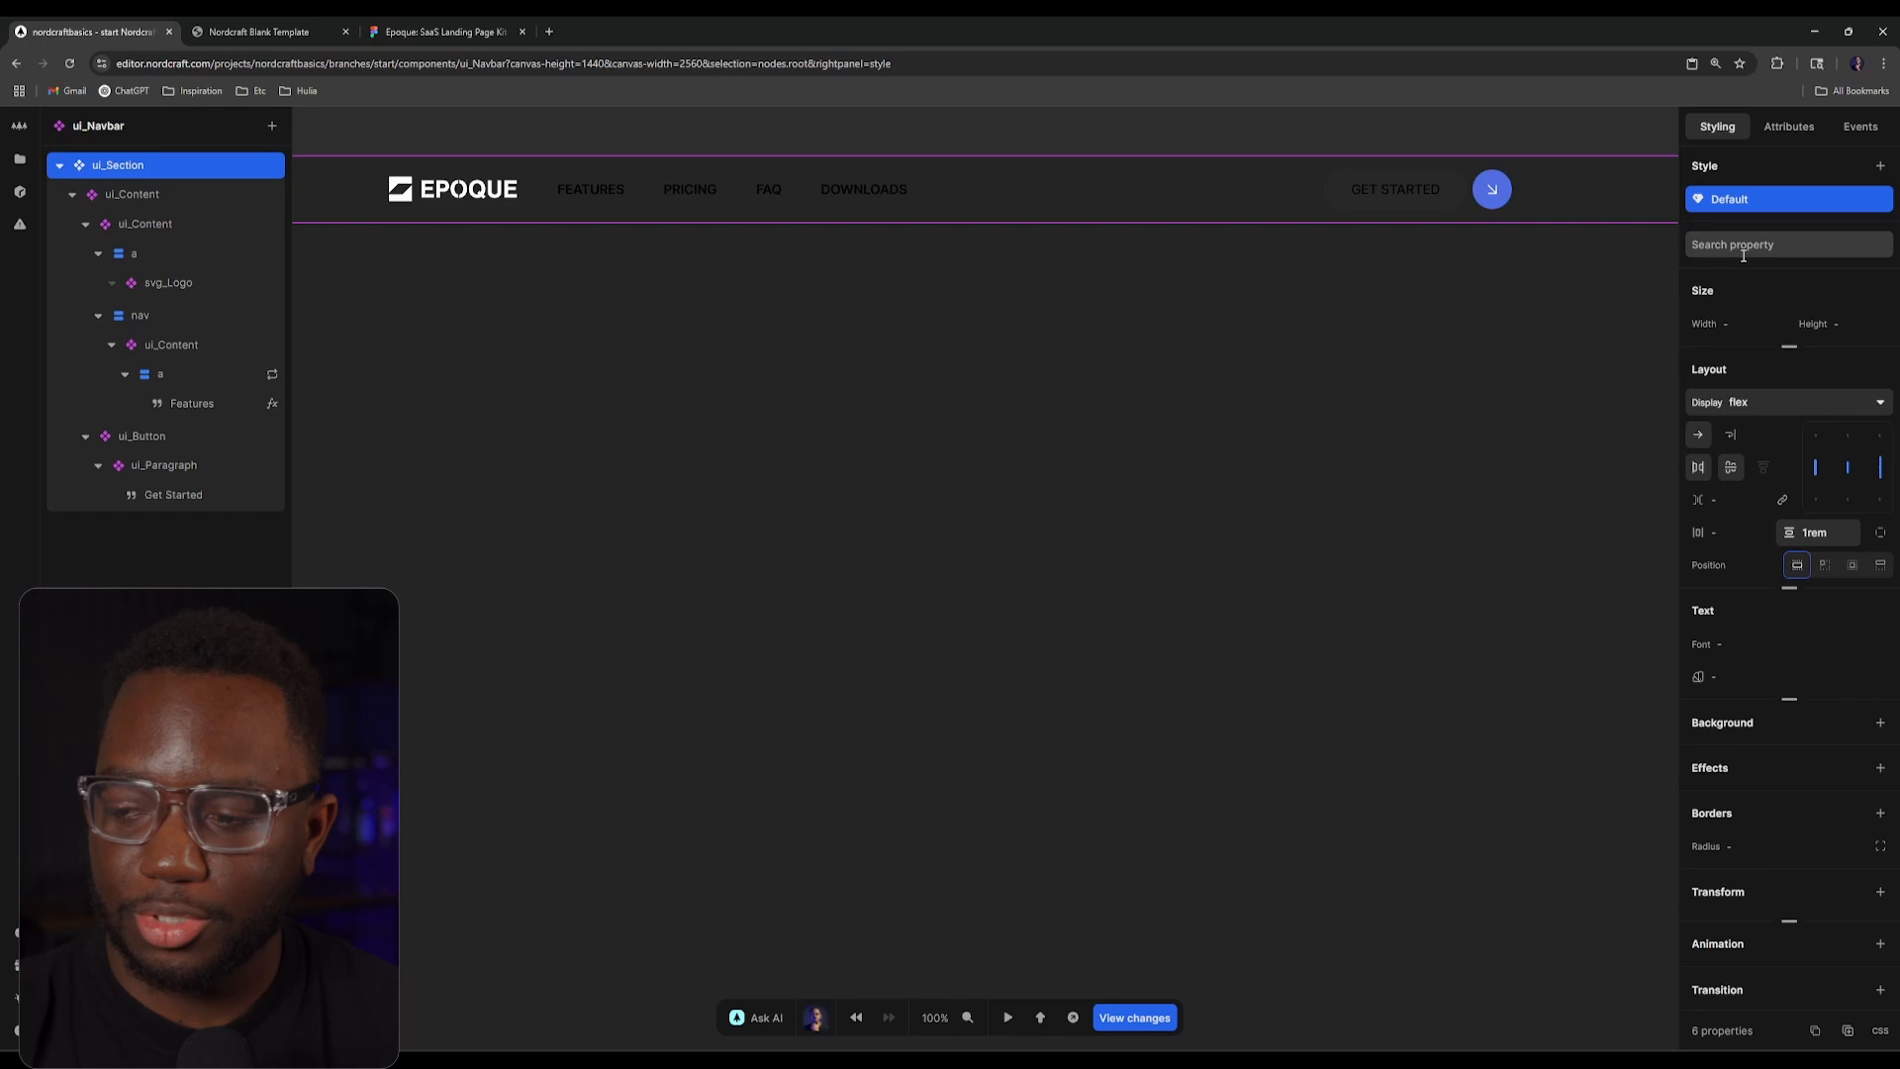
left_click(1846, 568)
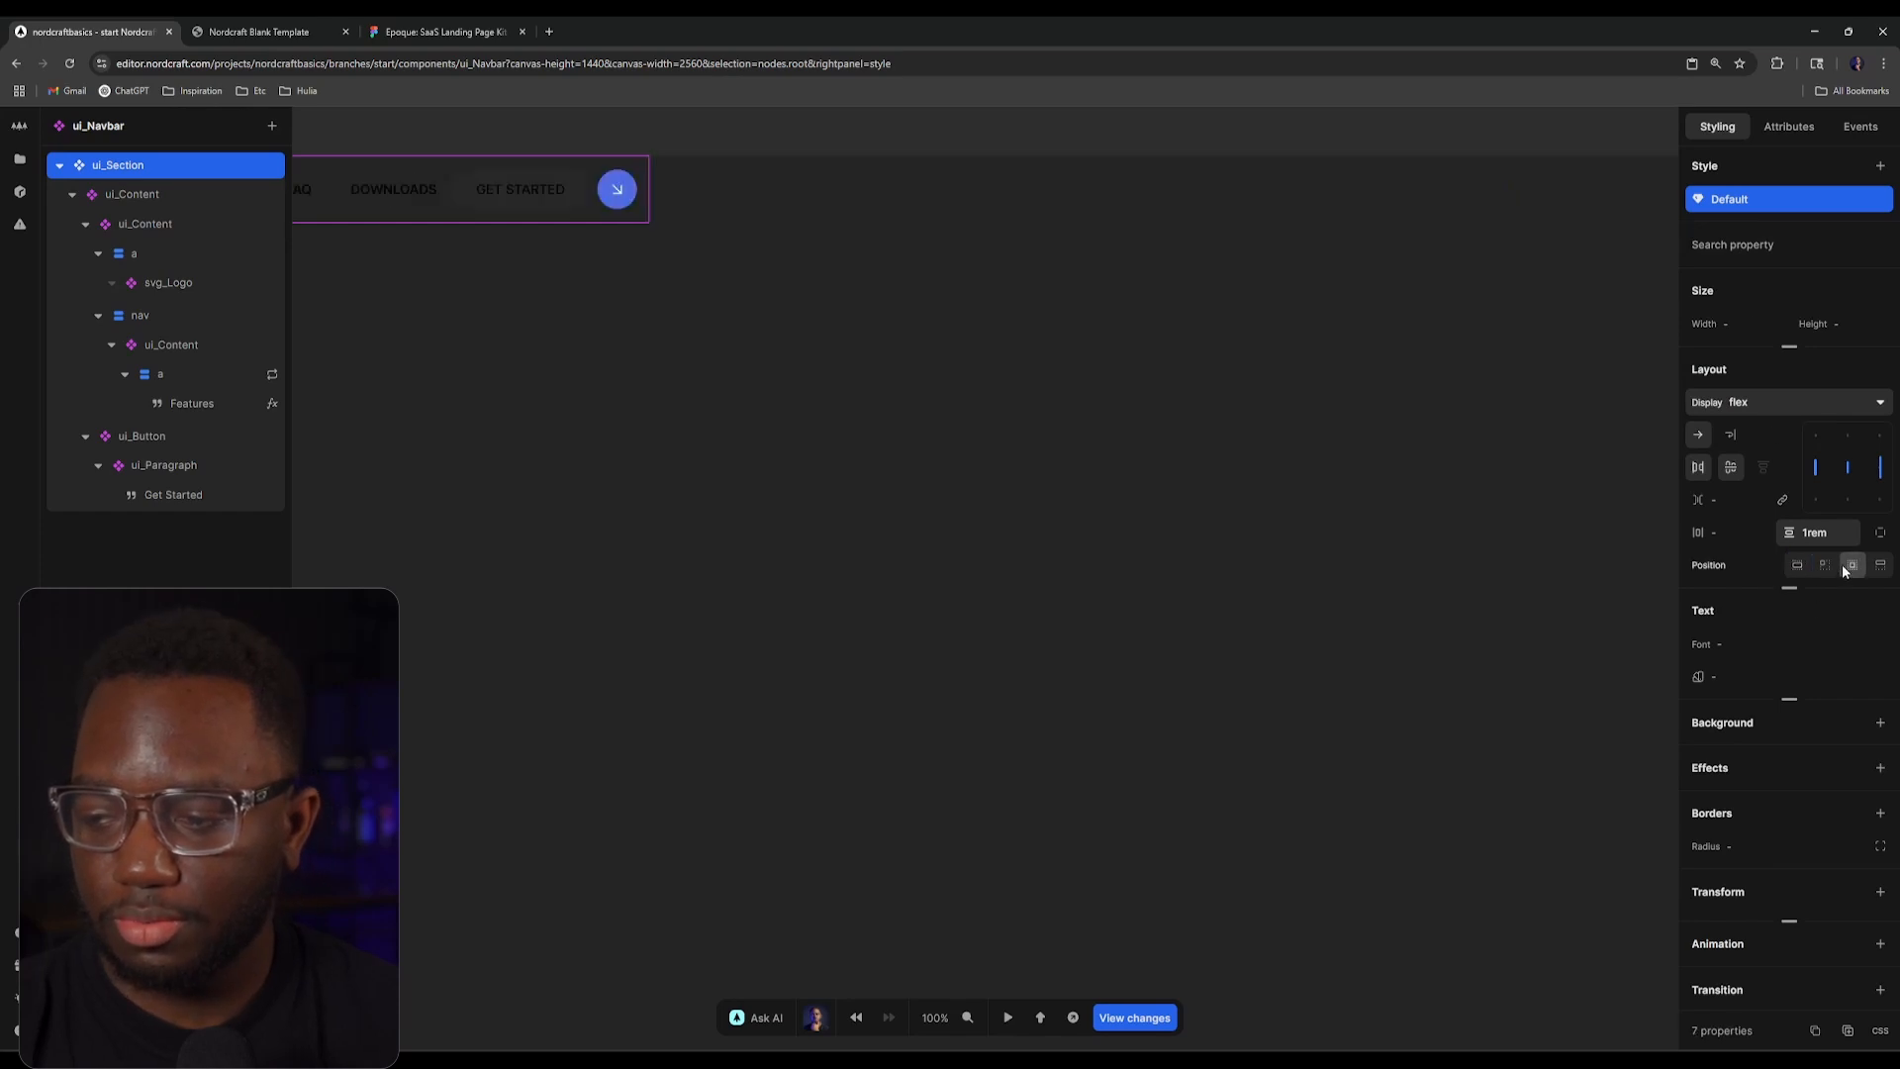
Step: Set the width of the navbar's root ui_Section to 100%
left_click(1741, 323)
type("100%")
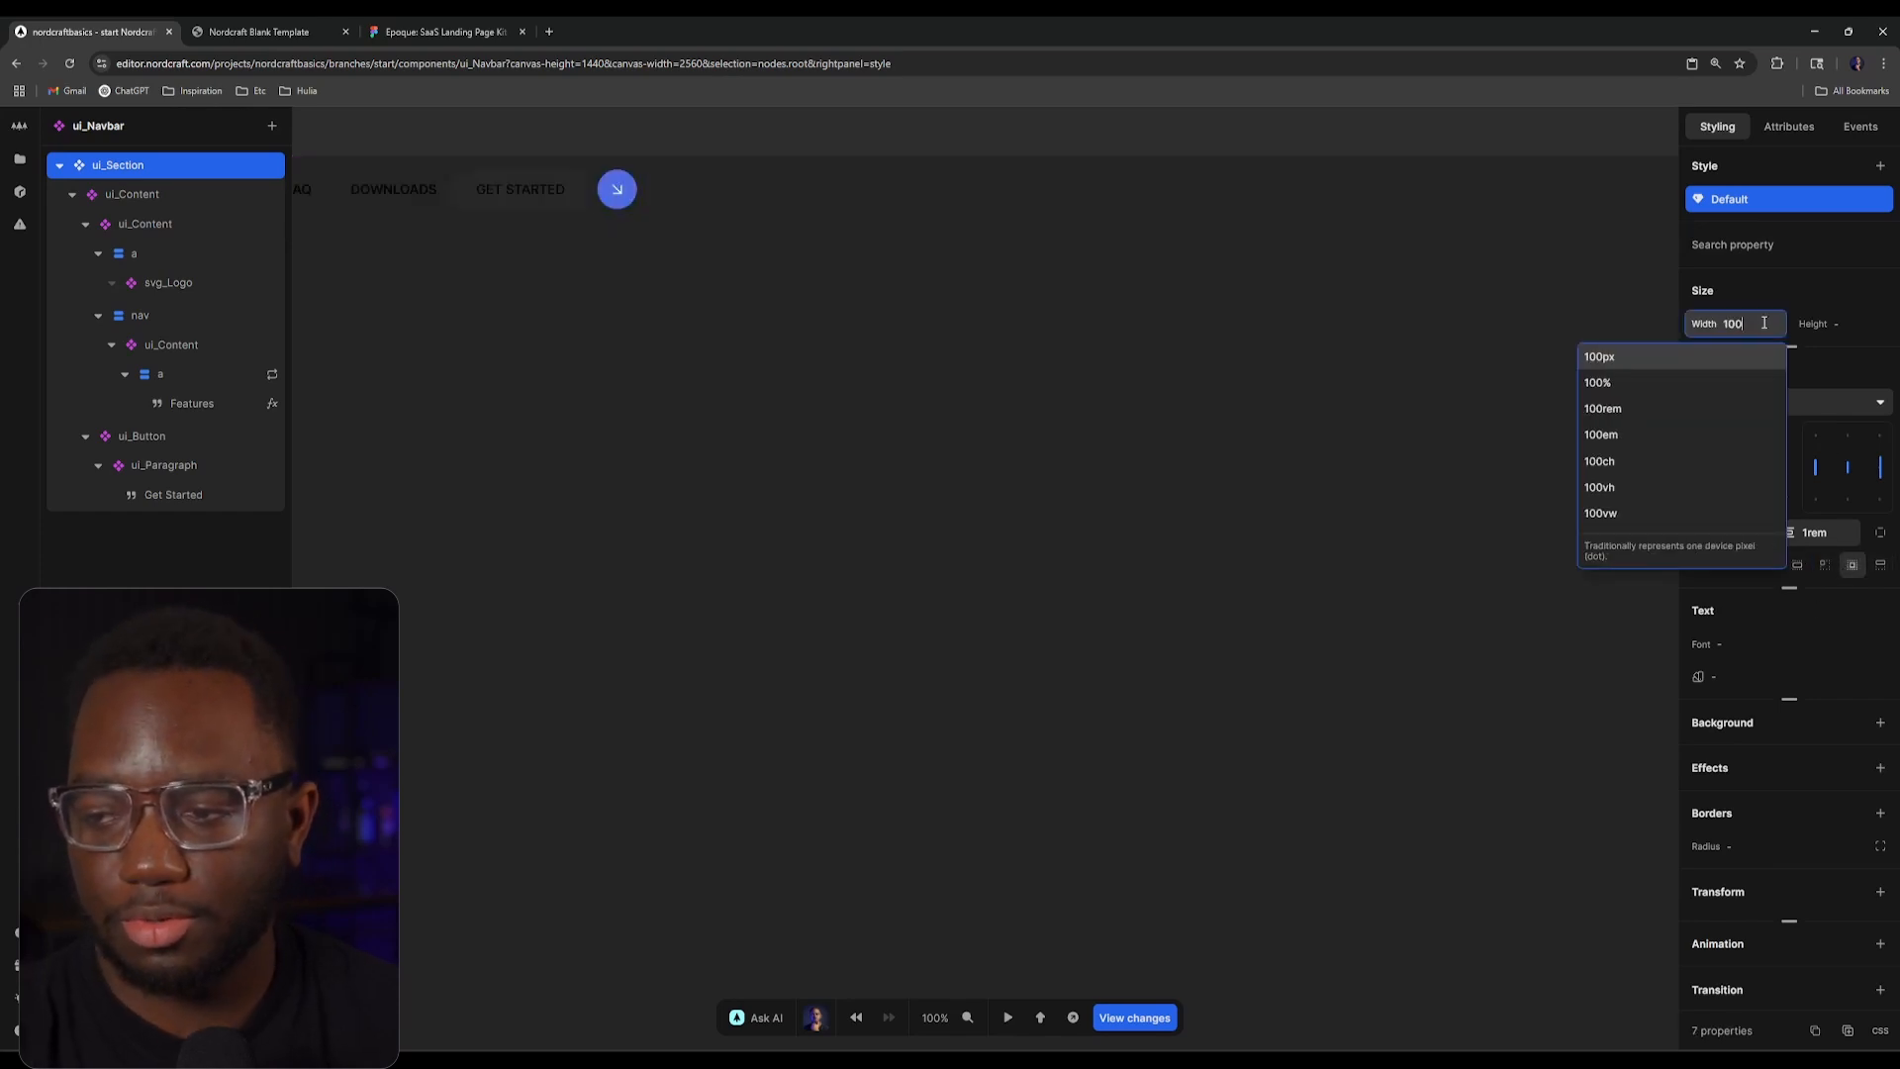
key("Return")
left_click(1319, 433)
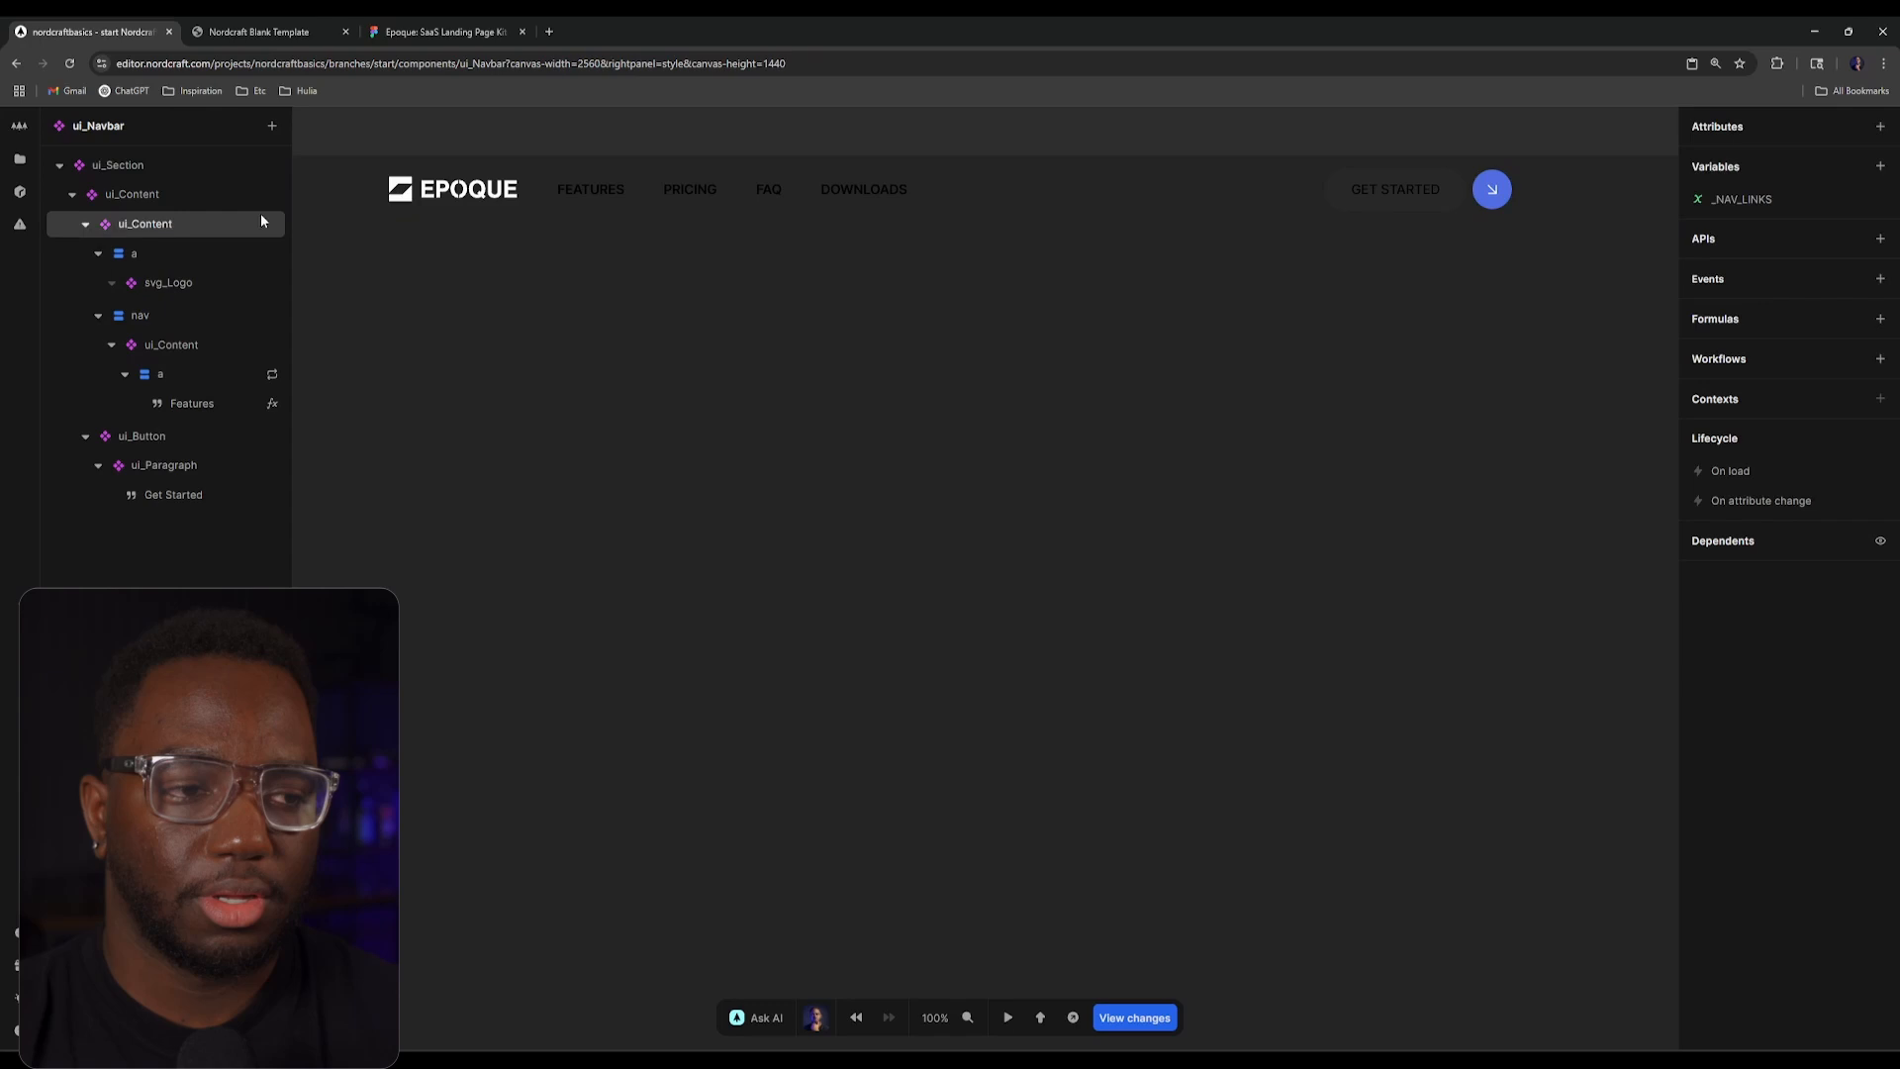
Step: Reopen the Homepage, inspect how the navbar sits over the new section, and reload the live preview site
left_click(20, 160)
left_click(170, 266)
left_click(577, 364)
scroll(576, 364, "down", 5)
left_click_drag(813, 509, 933, 543)
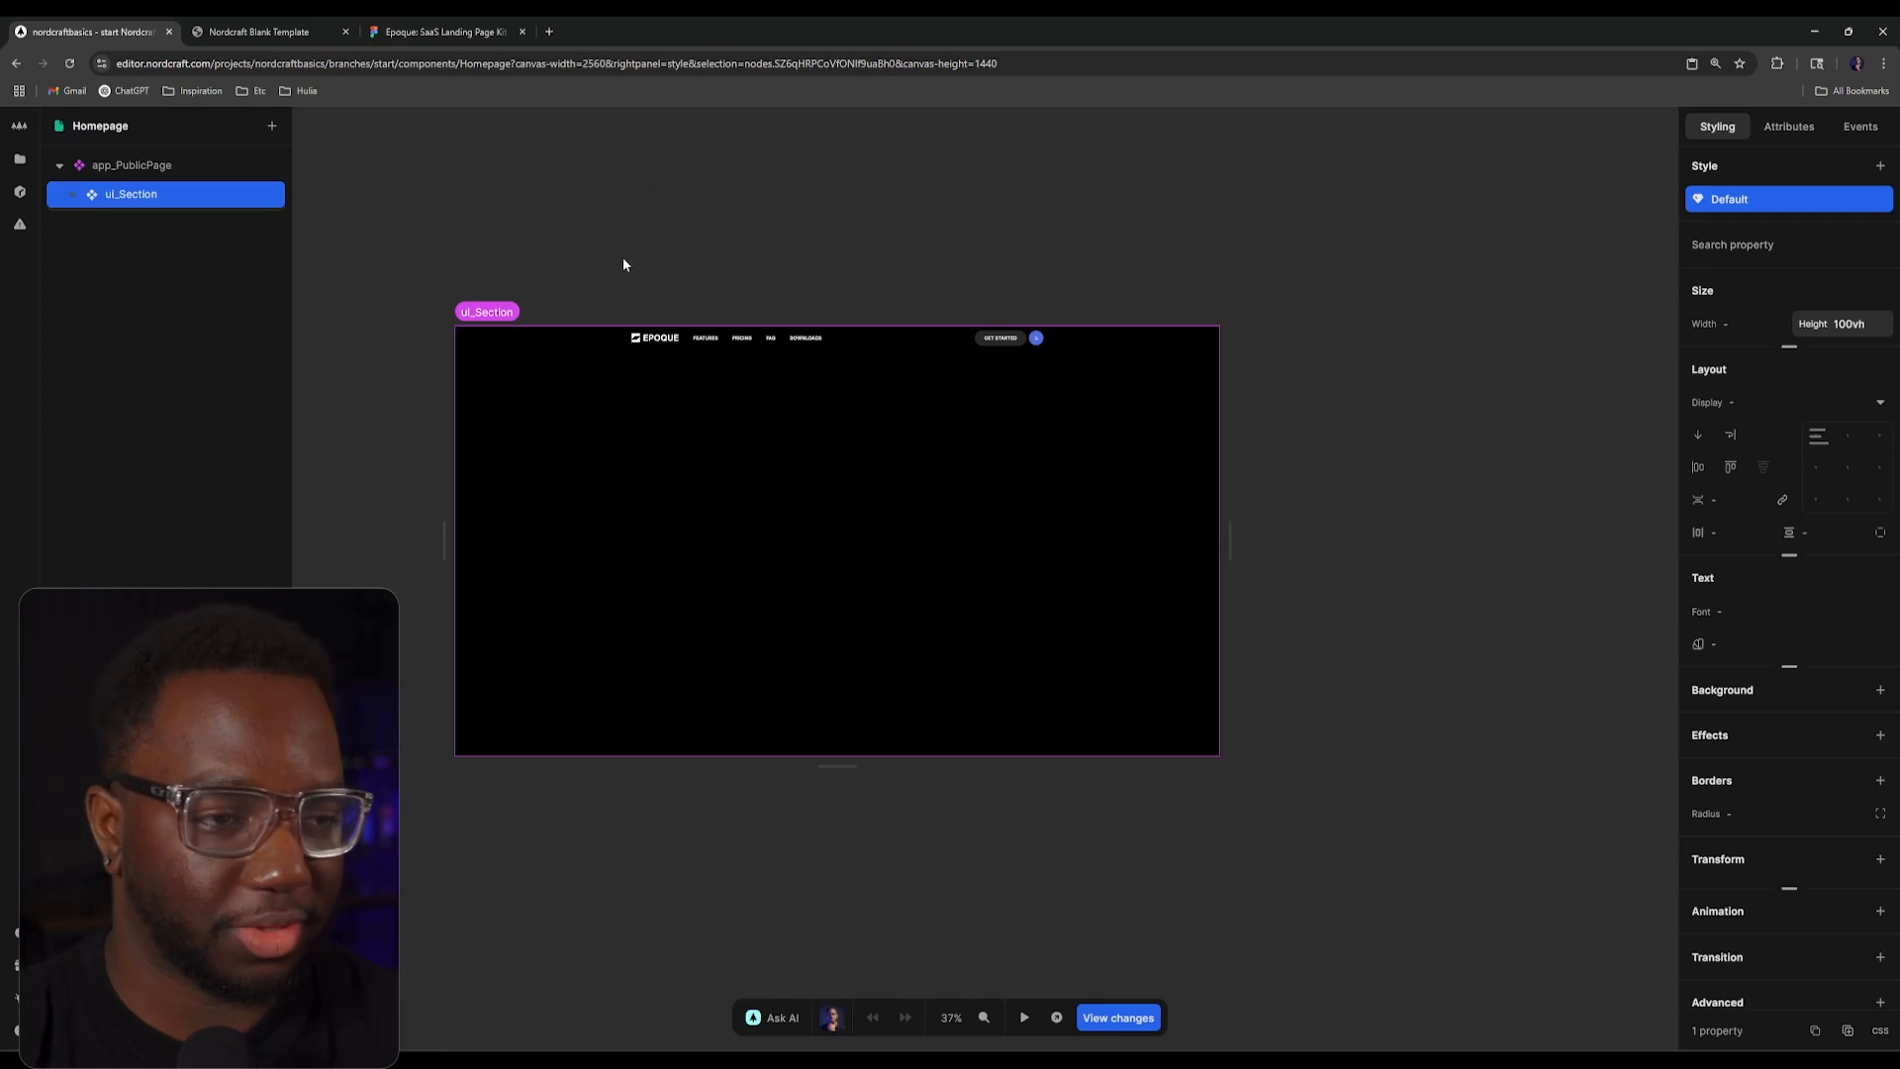
left_click(278, 24)
left_click(90, 53)
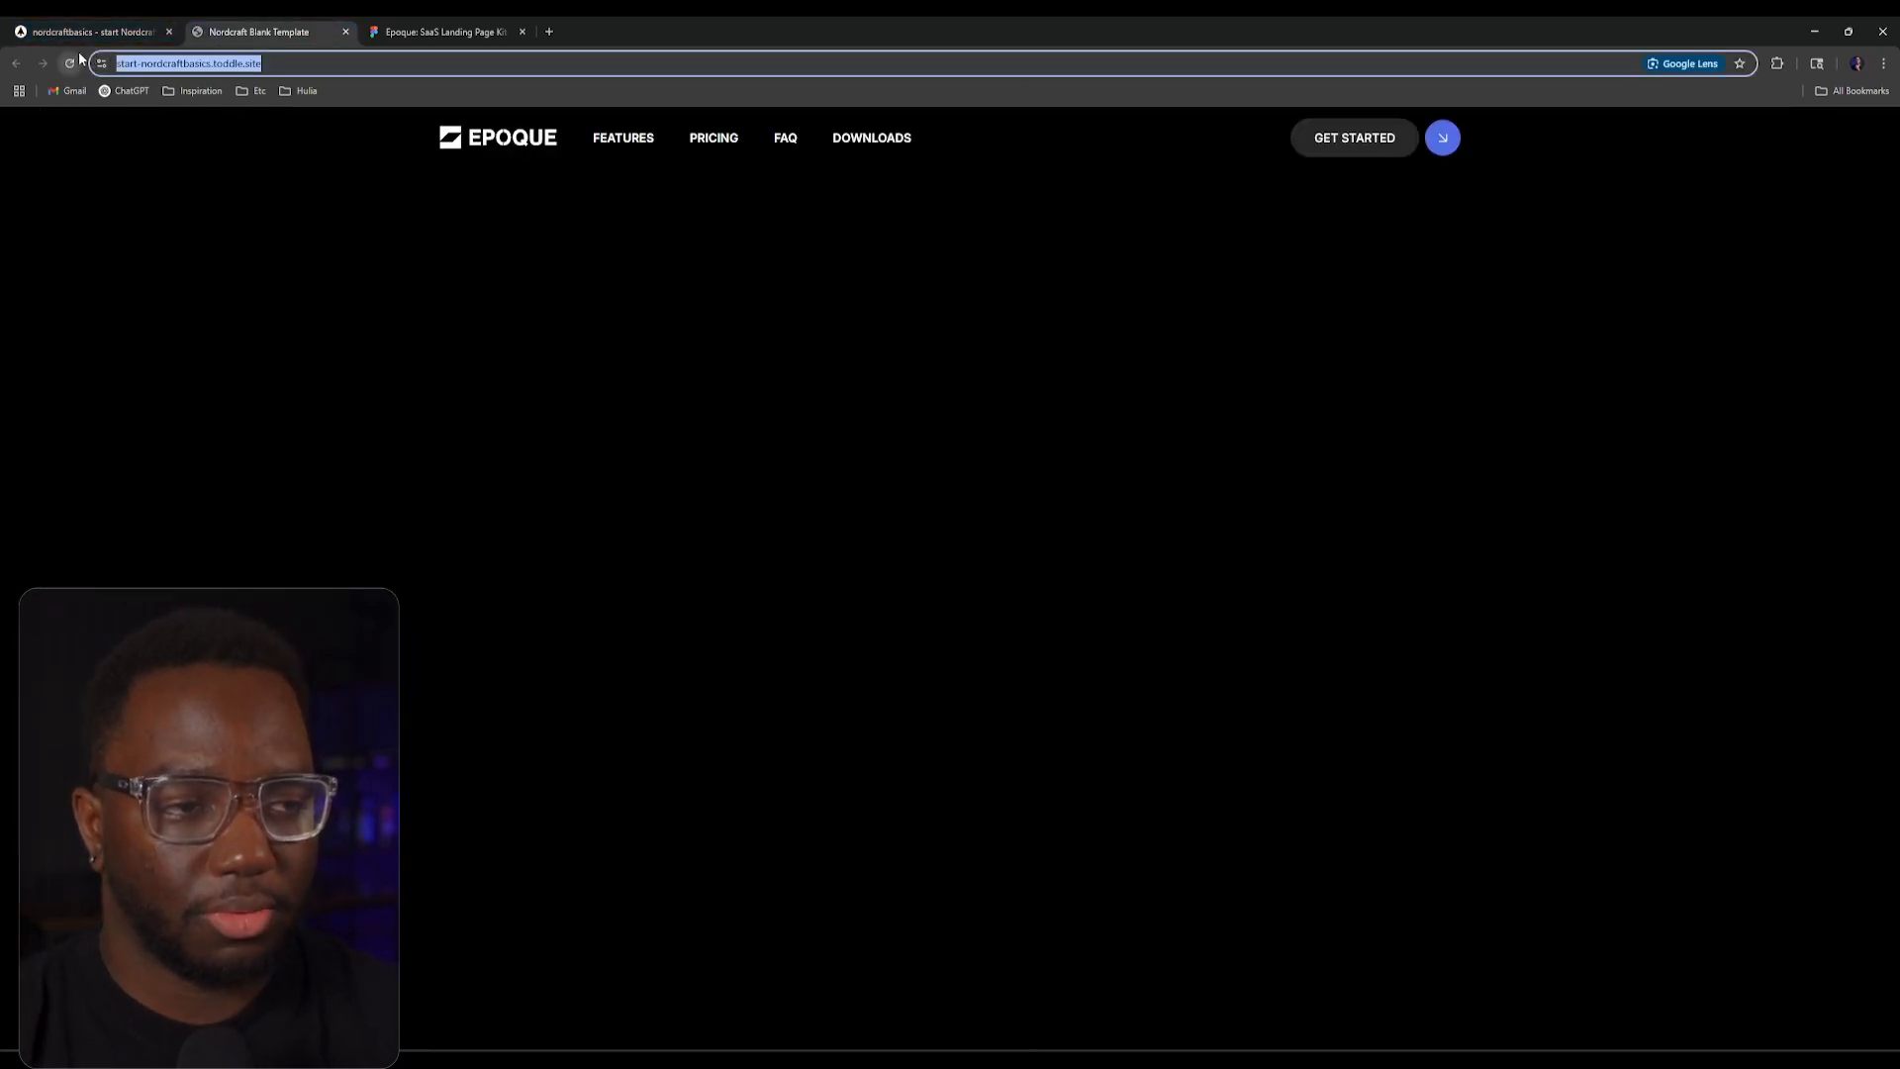
left_click(79, 54)
Step: Switch to the Figma design and temporarily mark the hero's two-by-two card grid with freehand lines
key("ctrl+Tab")
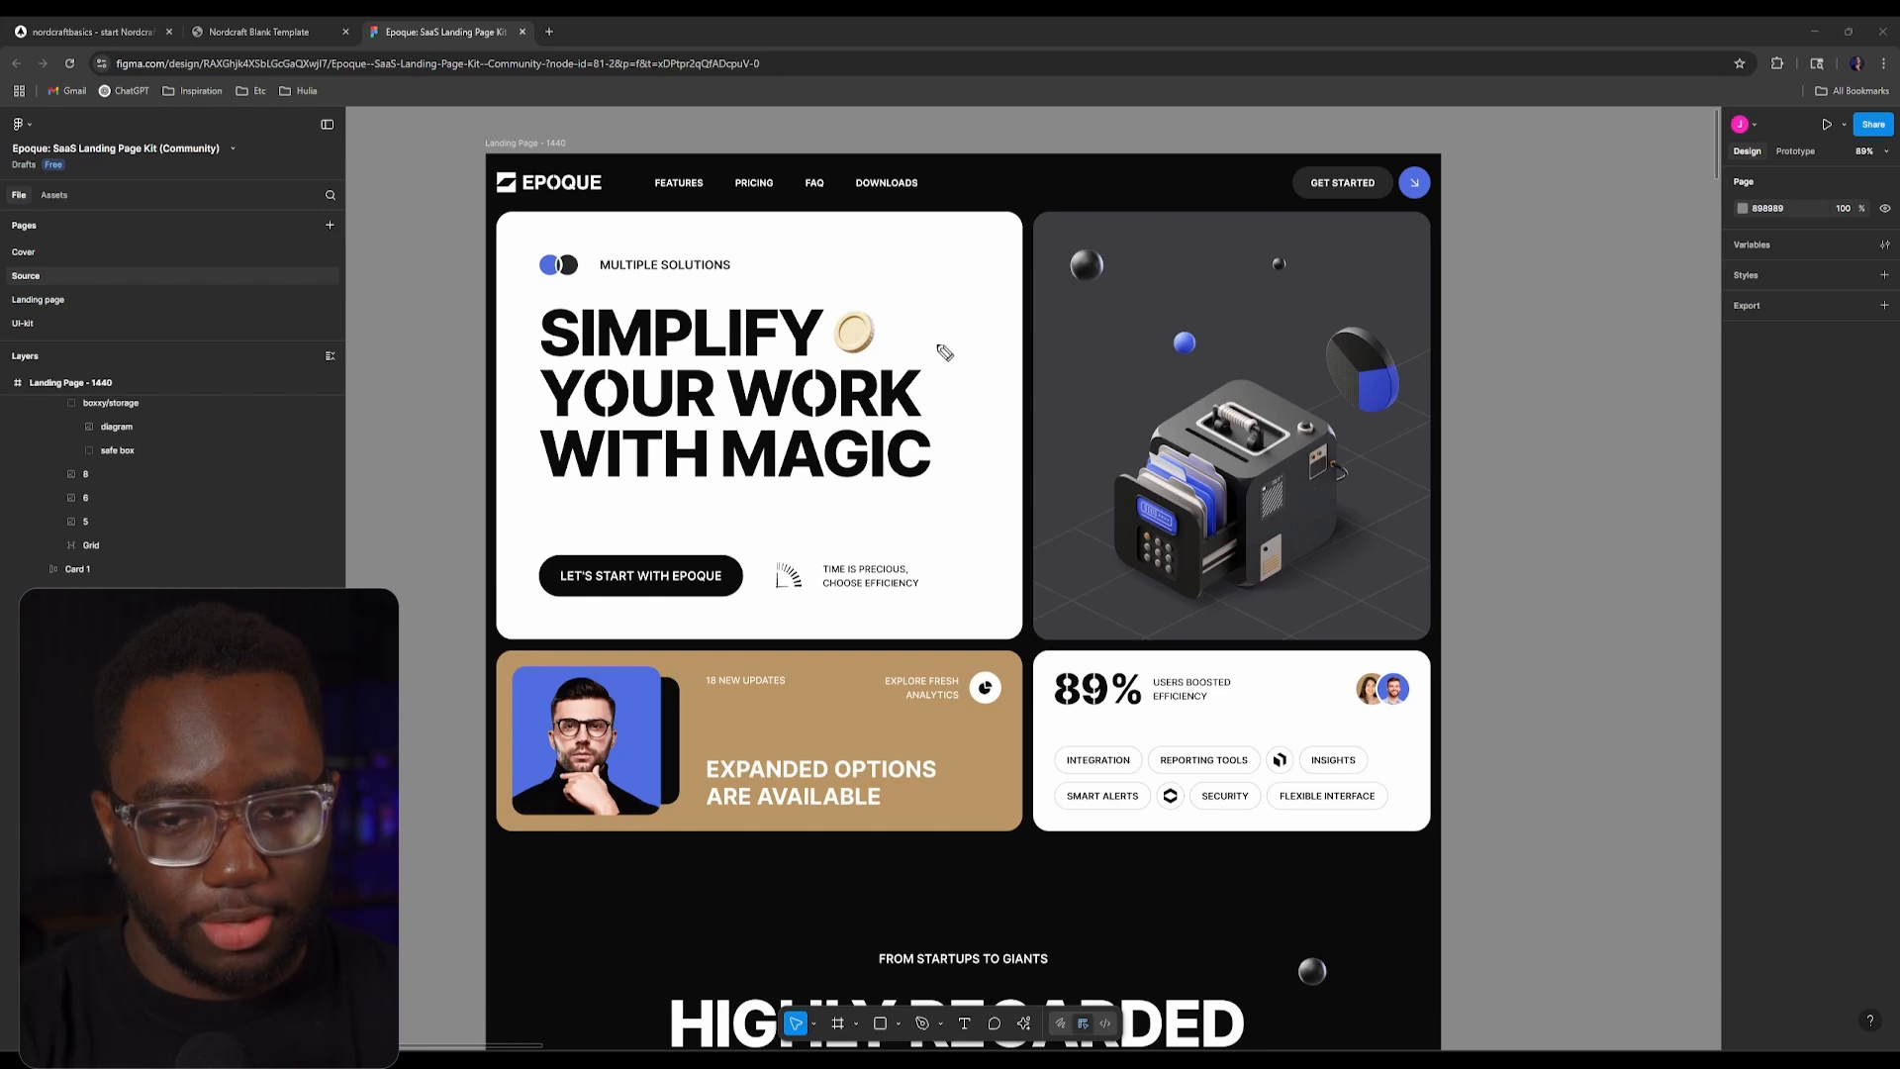
left_click_drag(1023, 229, 1032, 841)
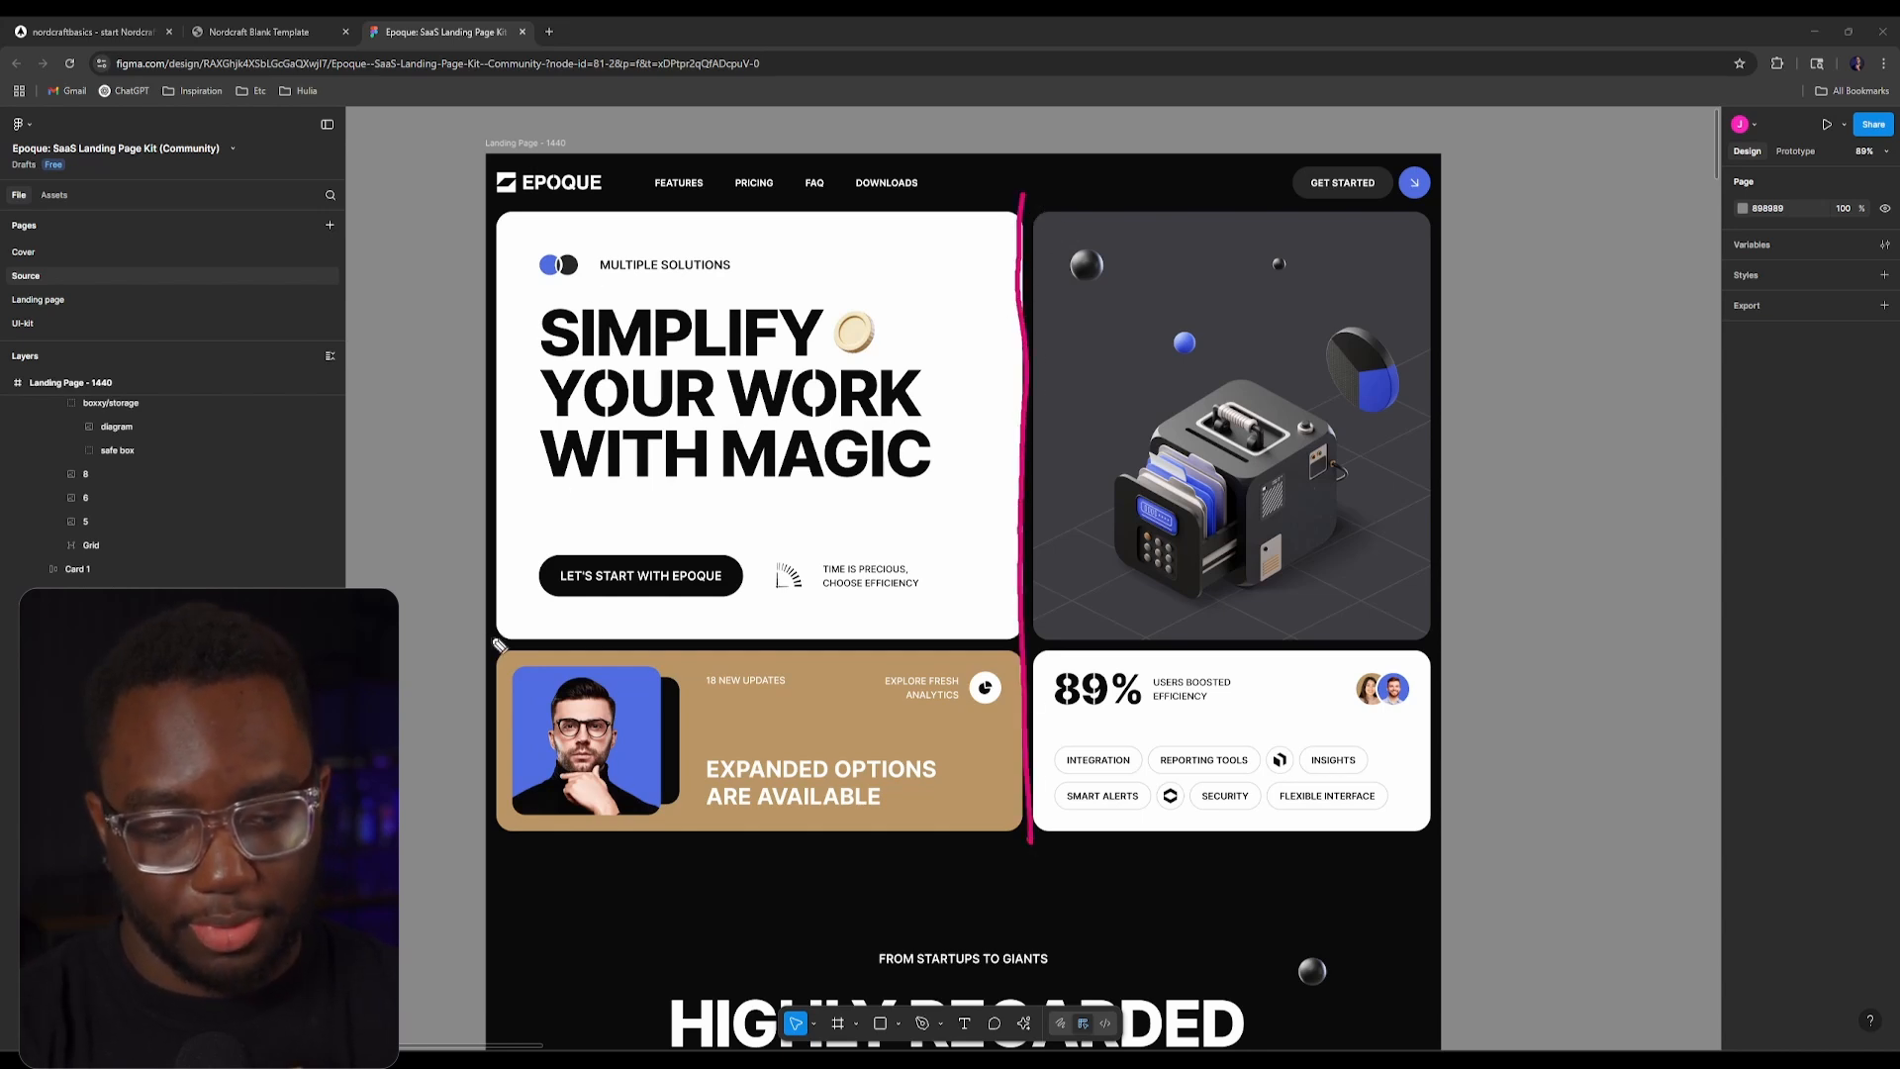
left_click_drag(491, 643, 1443, 646)
mouse_move(485, 642)
left_mouse_down()
mouse_move(495, 253)
mouse_move(762, 190)
mouse_move(1056, 206)
mouse_move(1400, 178)
mouse_move(1437, 769)
mouse_move(1315, 869)
mouse_move(1014, 851)
left_mouse_up()
mouse_move(488, 641)
left_mouse_down()
mouse_move(501, 874)
mouse_move(1057, 863)
left_mouse_up()
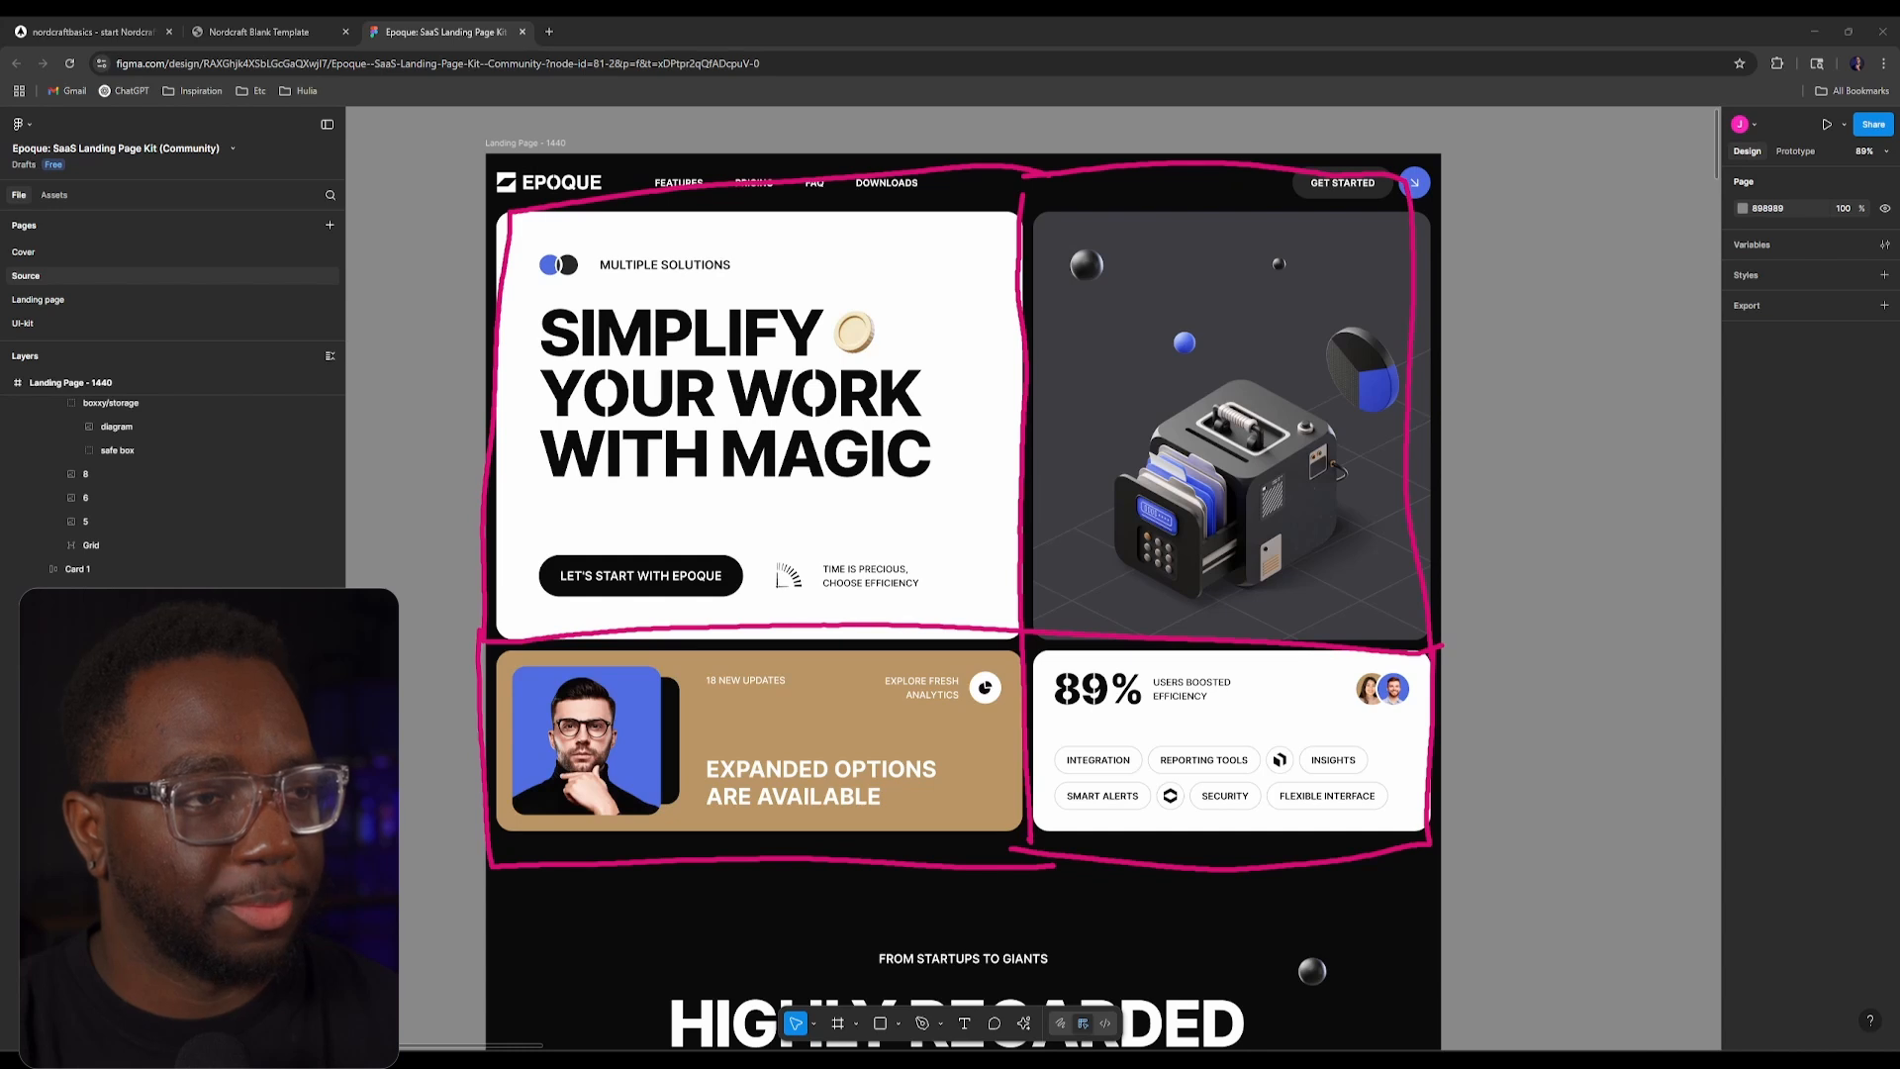
key("Escape")
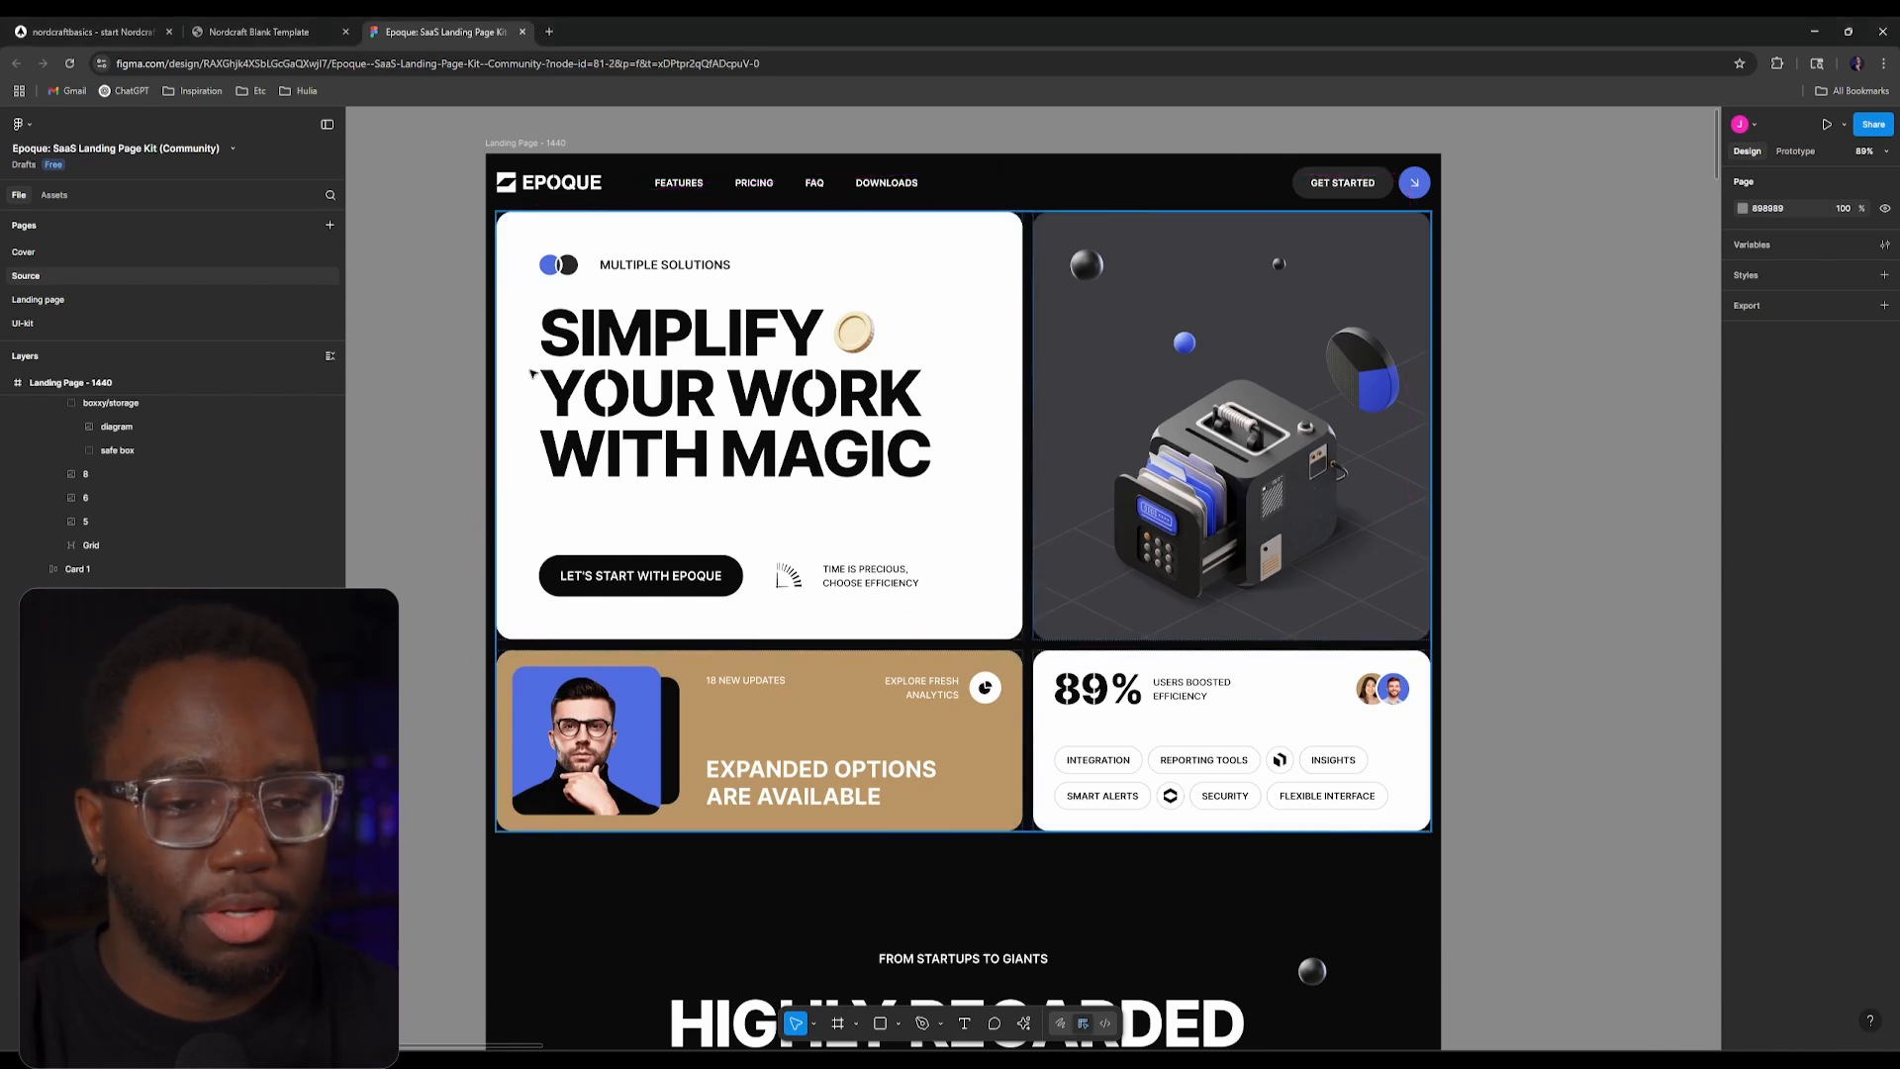
Step: Switch to the Nordcraft Homepage and open element insertion for the selected ui_Section
left_click(122, 23)
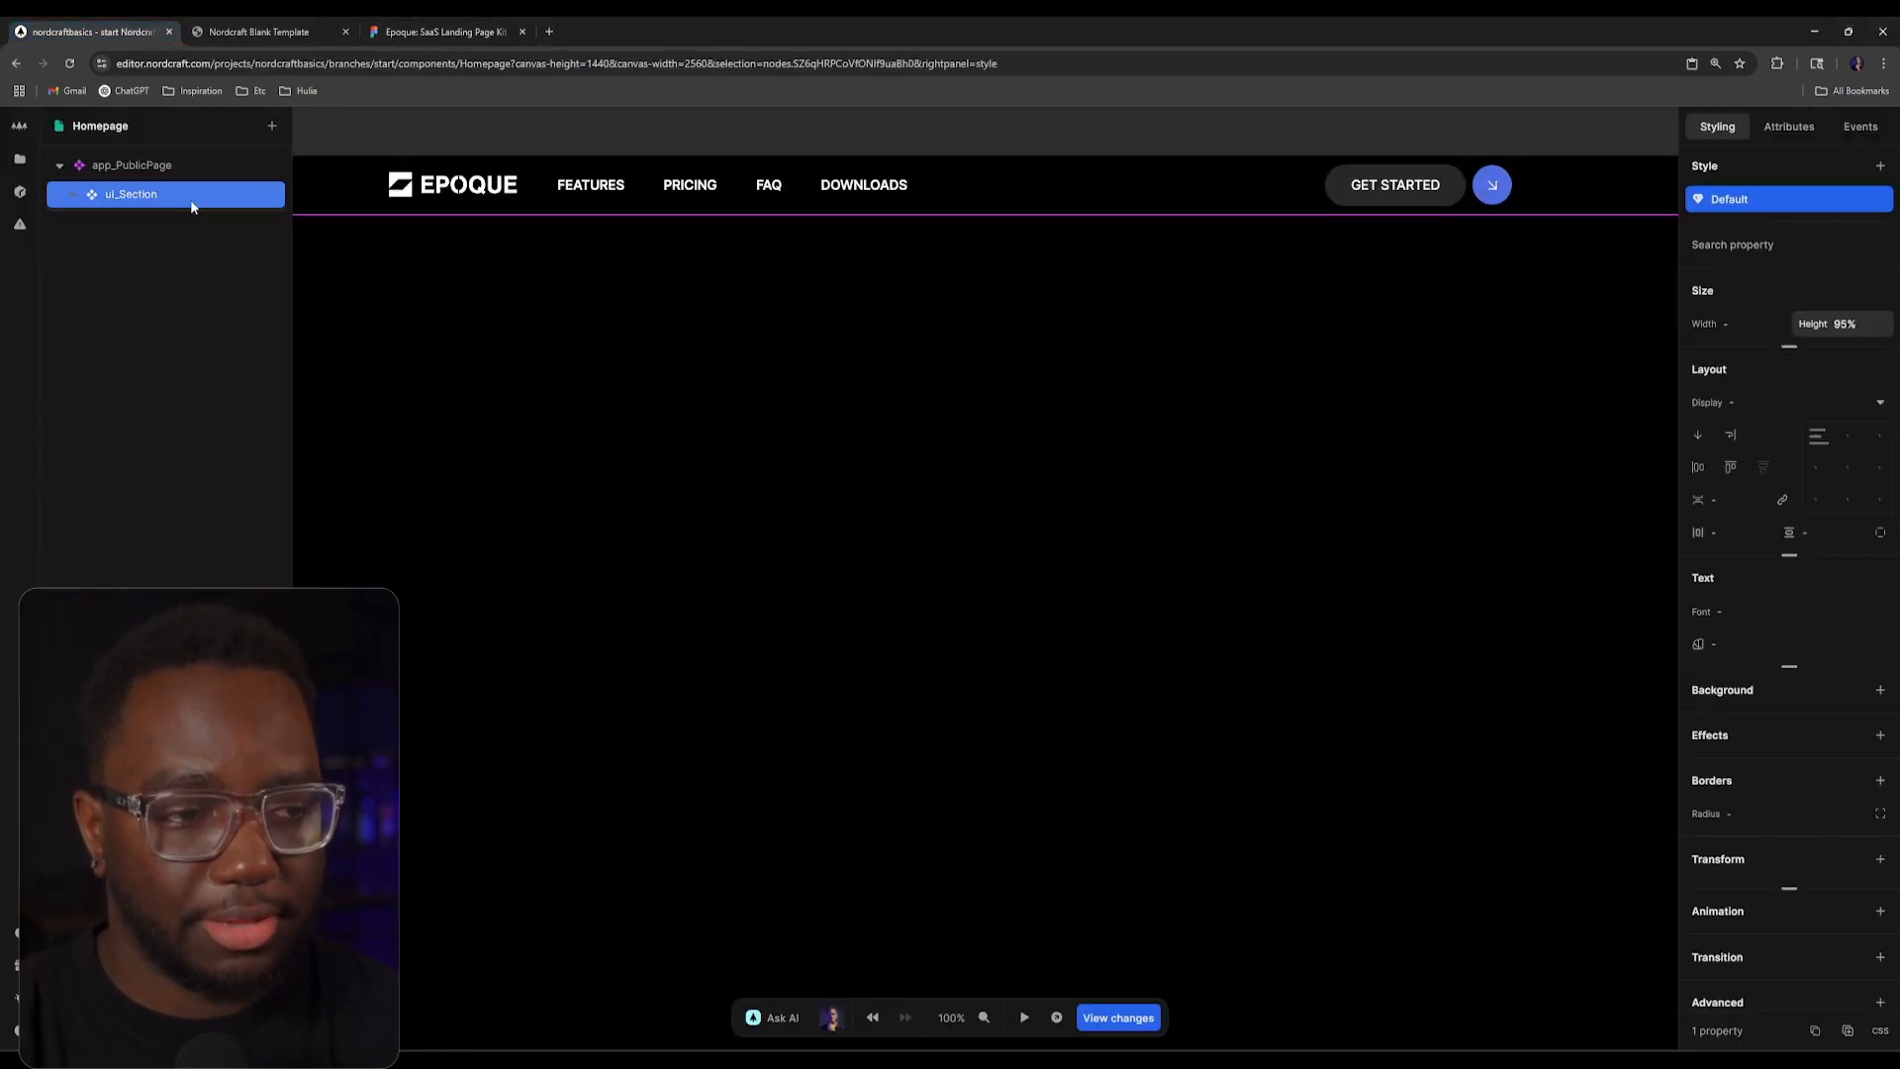
key("a")
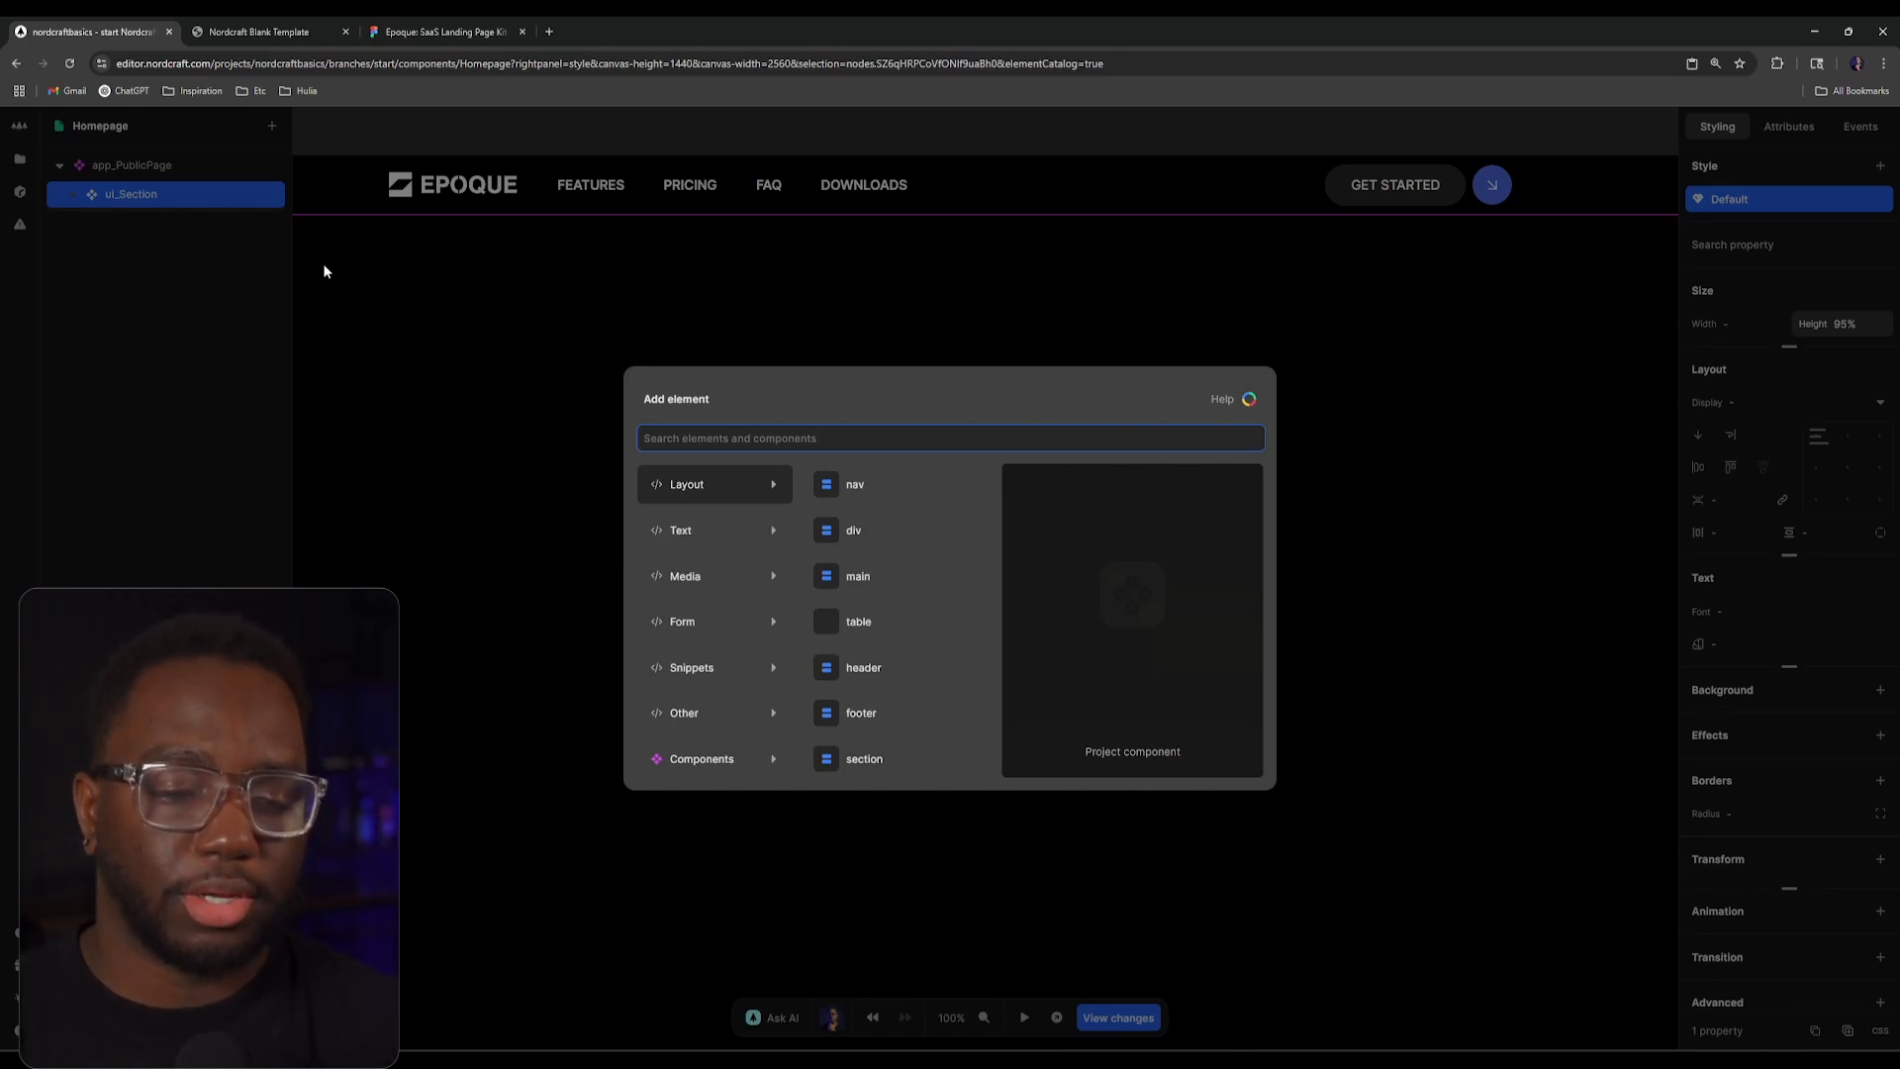
Step: Glance at the live preview, then examine the hero card grid and the sections below it in the Figma design
left_click(220, 30)
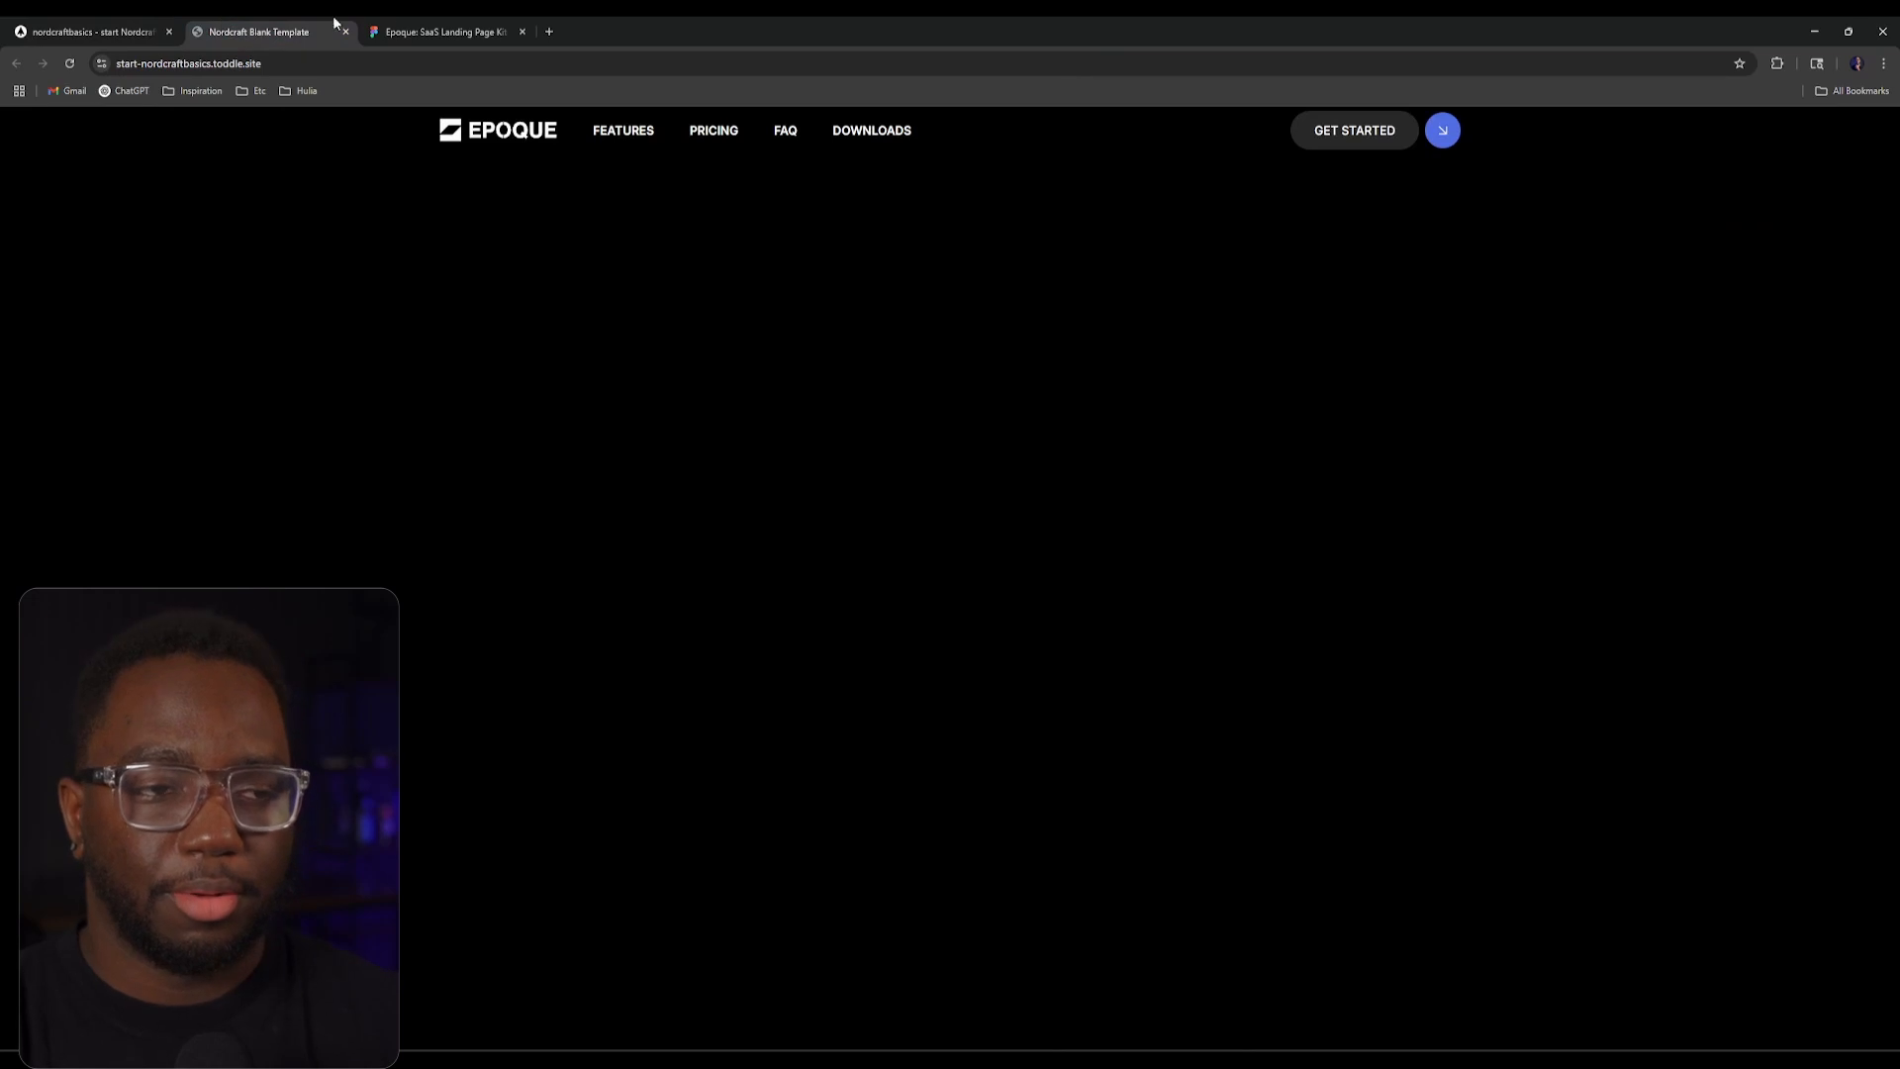
left_click(412, 22)
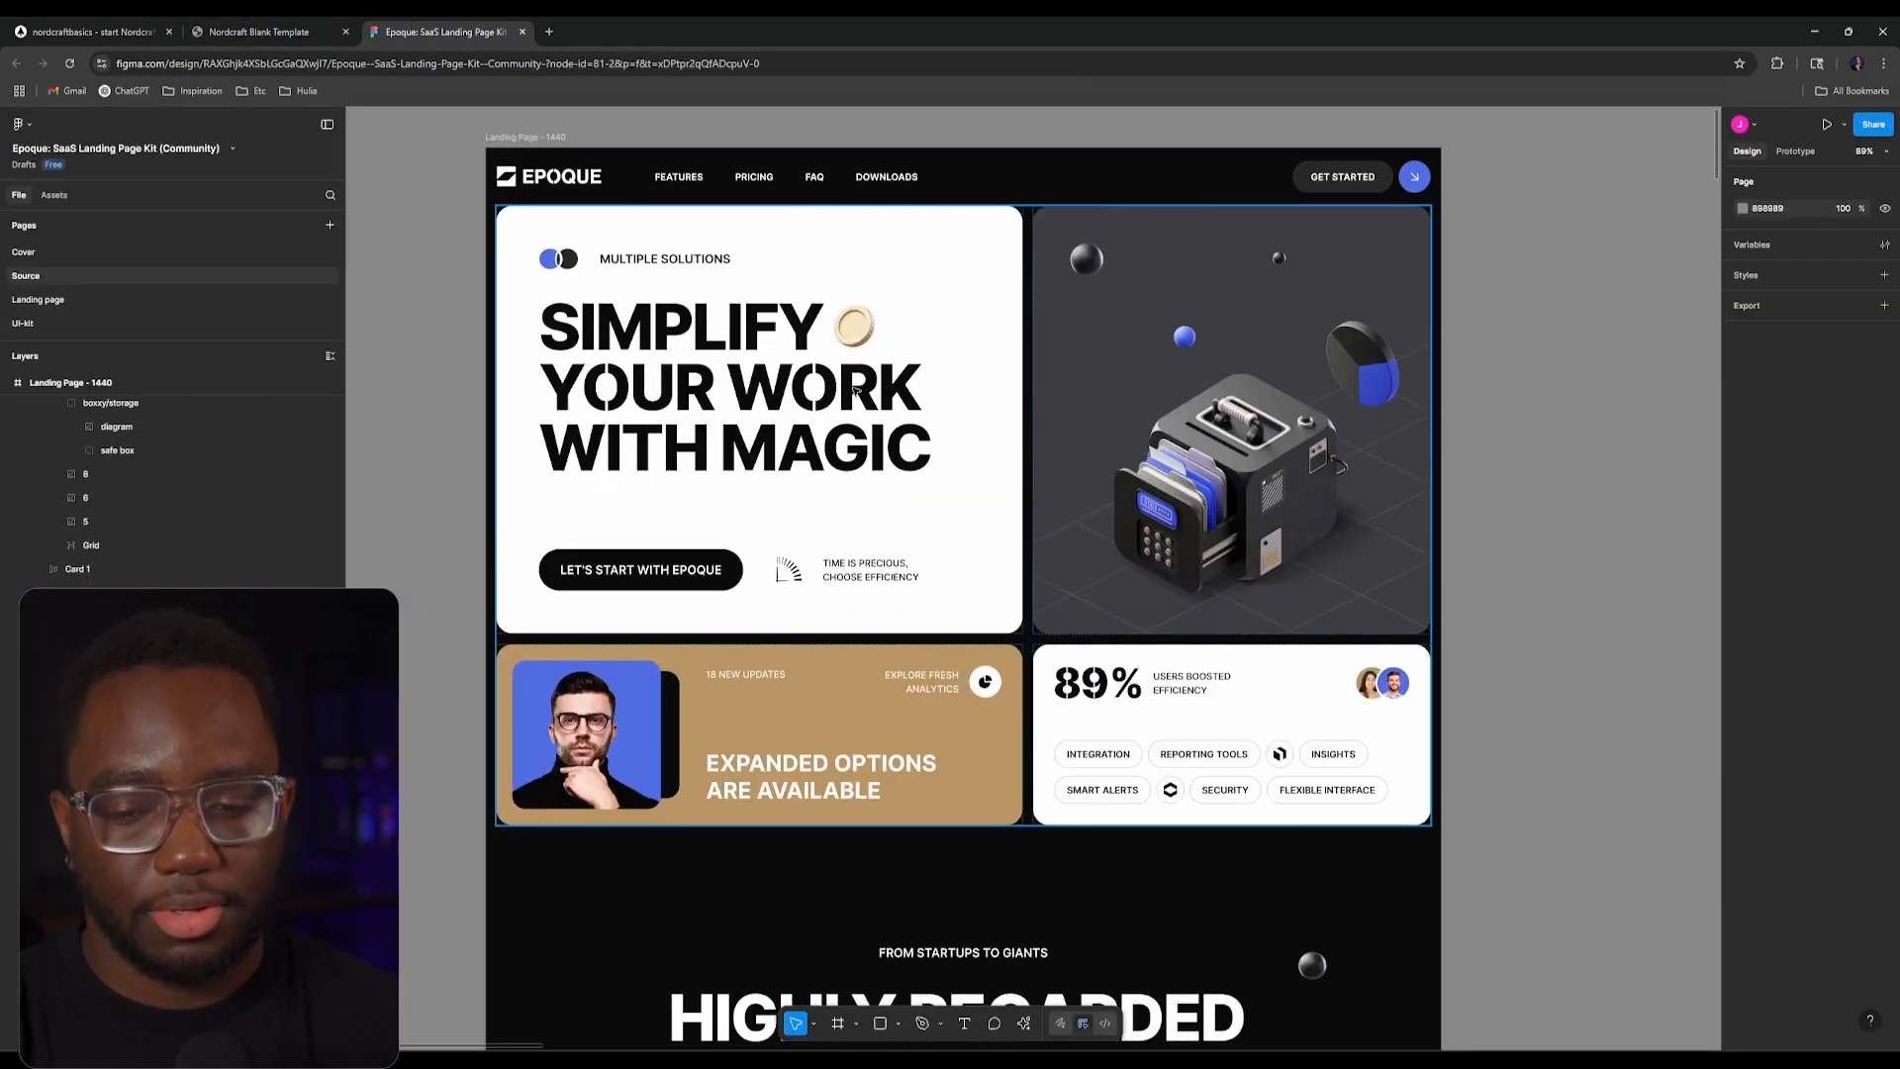
scroll(855, 391, "down", 1)
scroll(948, 393, "down", 5)
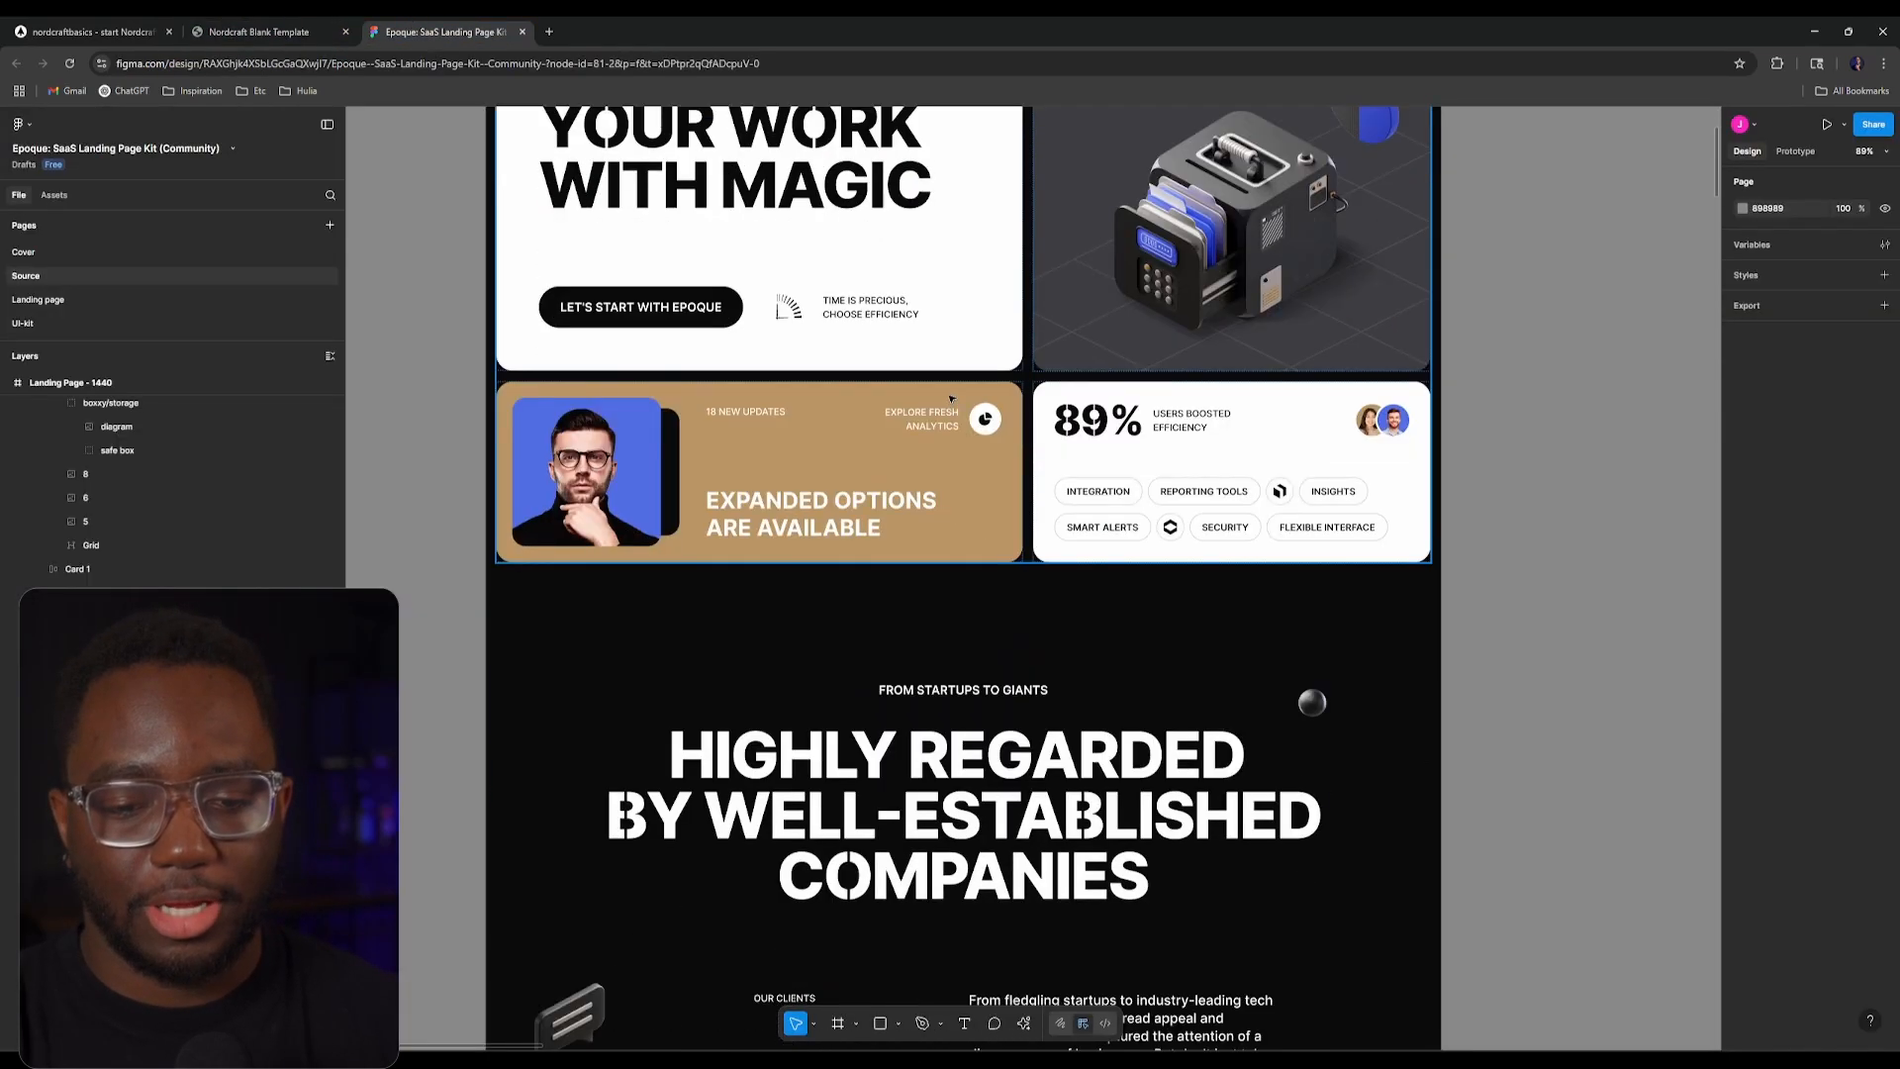
scroll(983, 441, "up", 6)
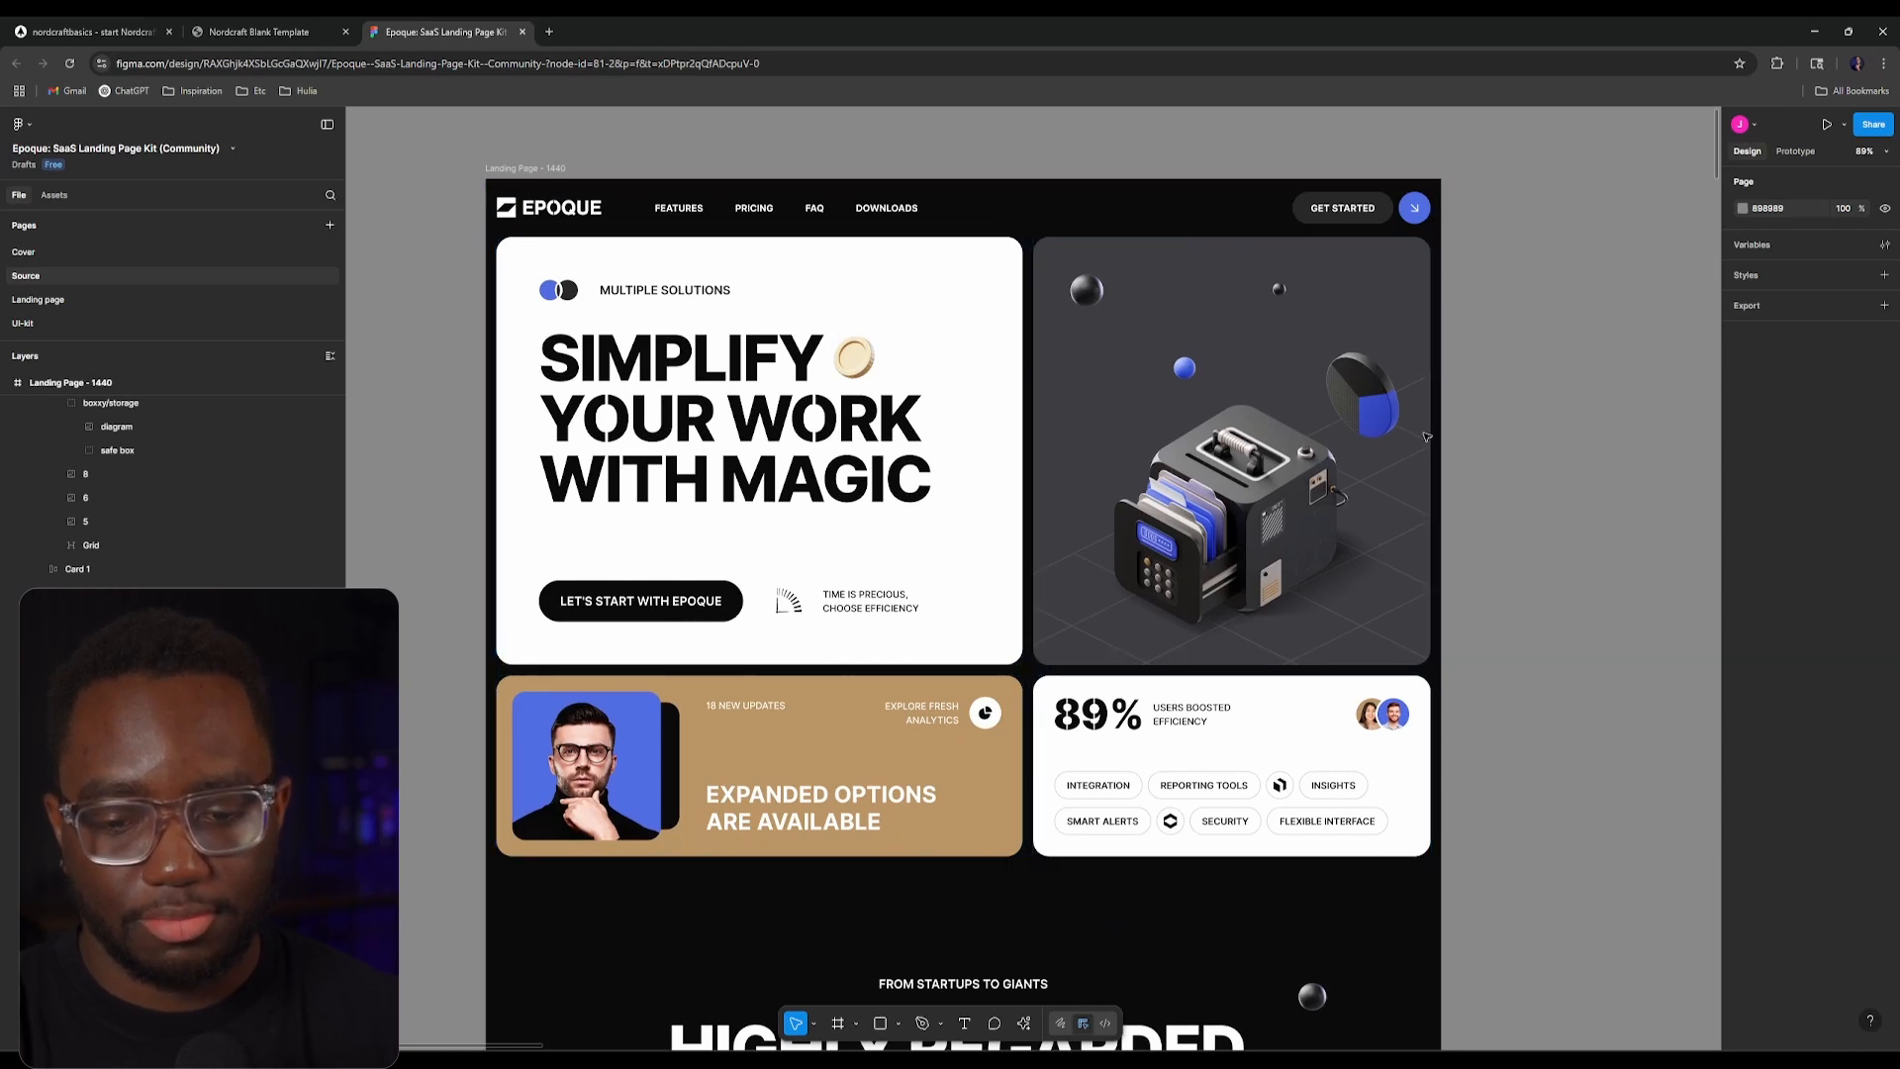
scroll(1039, 554, "up", 2)
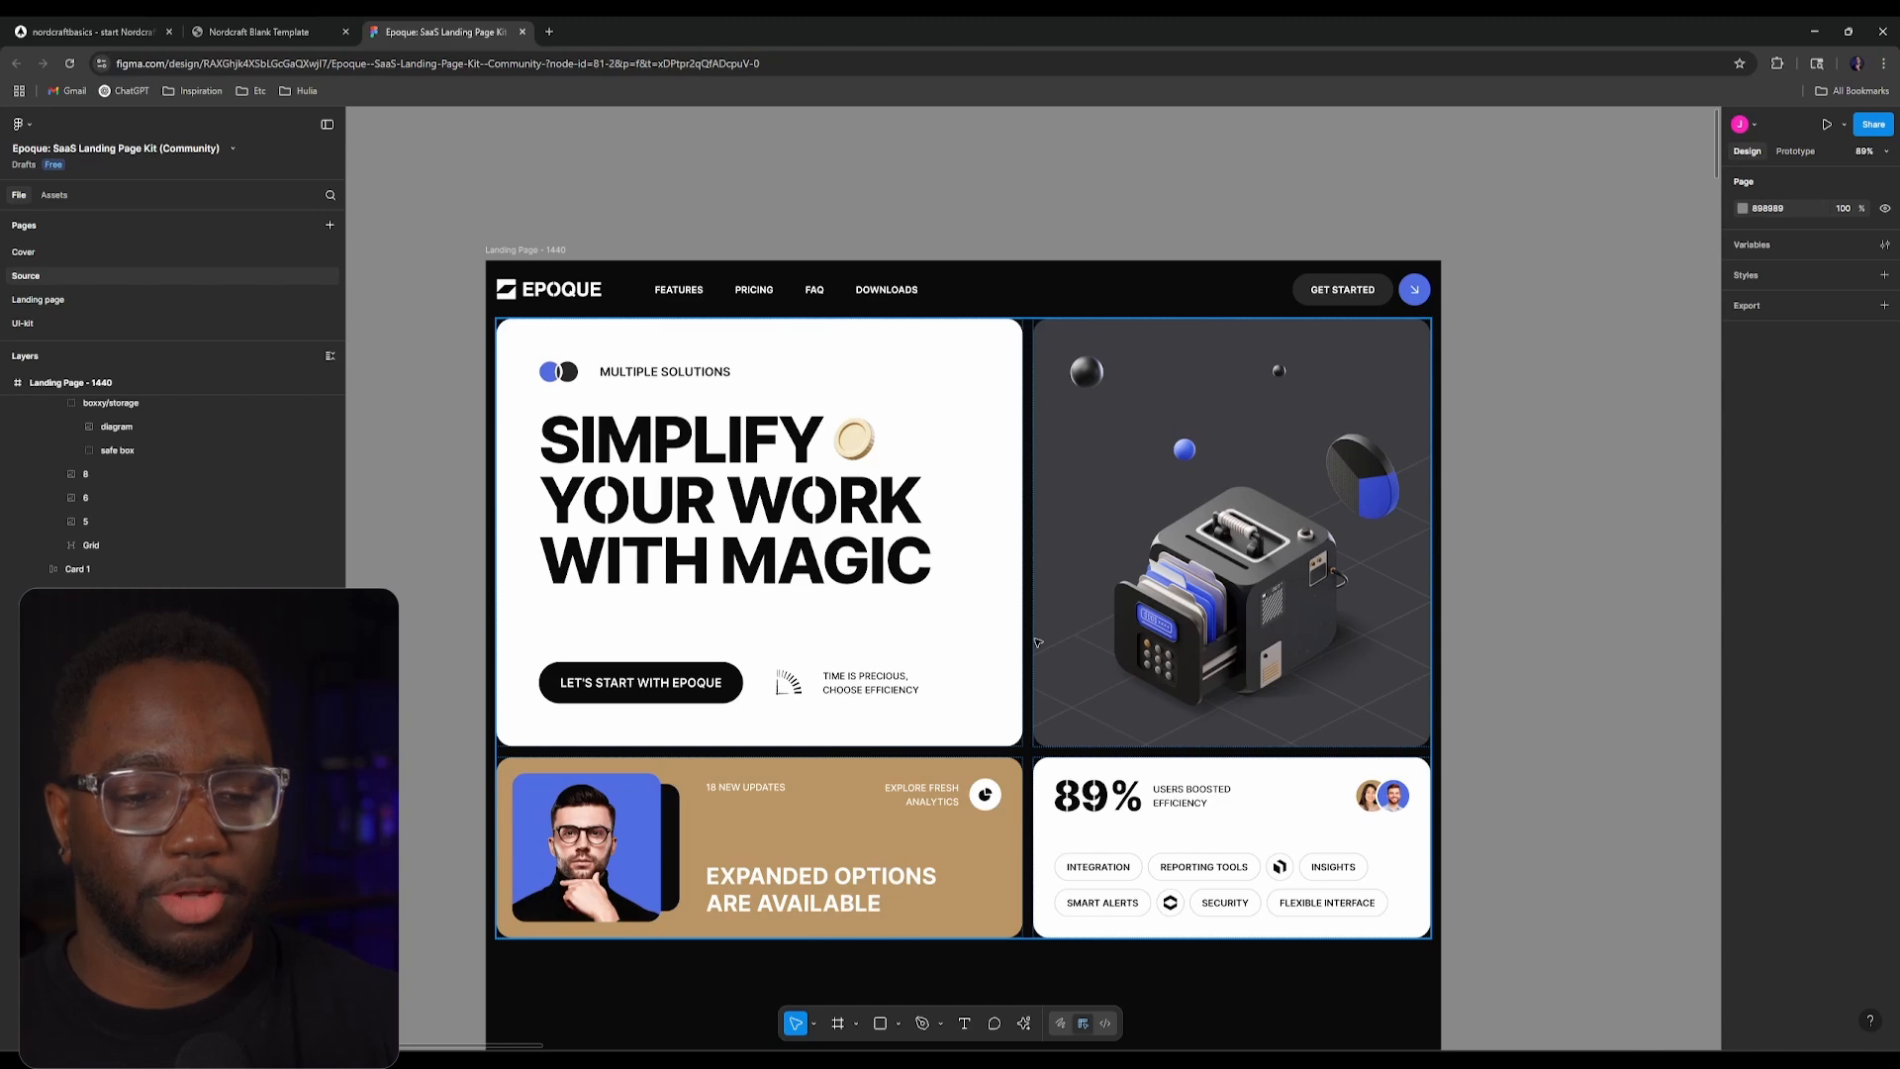
scroll(1037, 642, "down", 3)
scroll(715, 715, "down", 7)
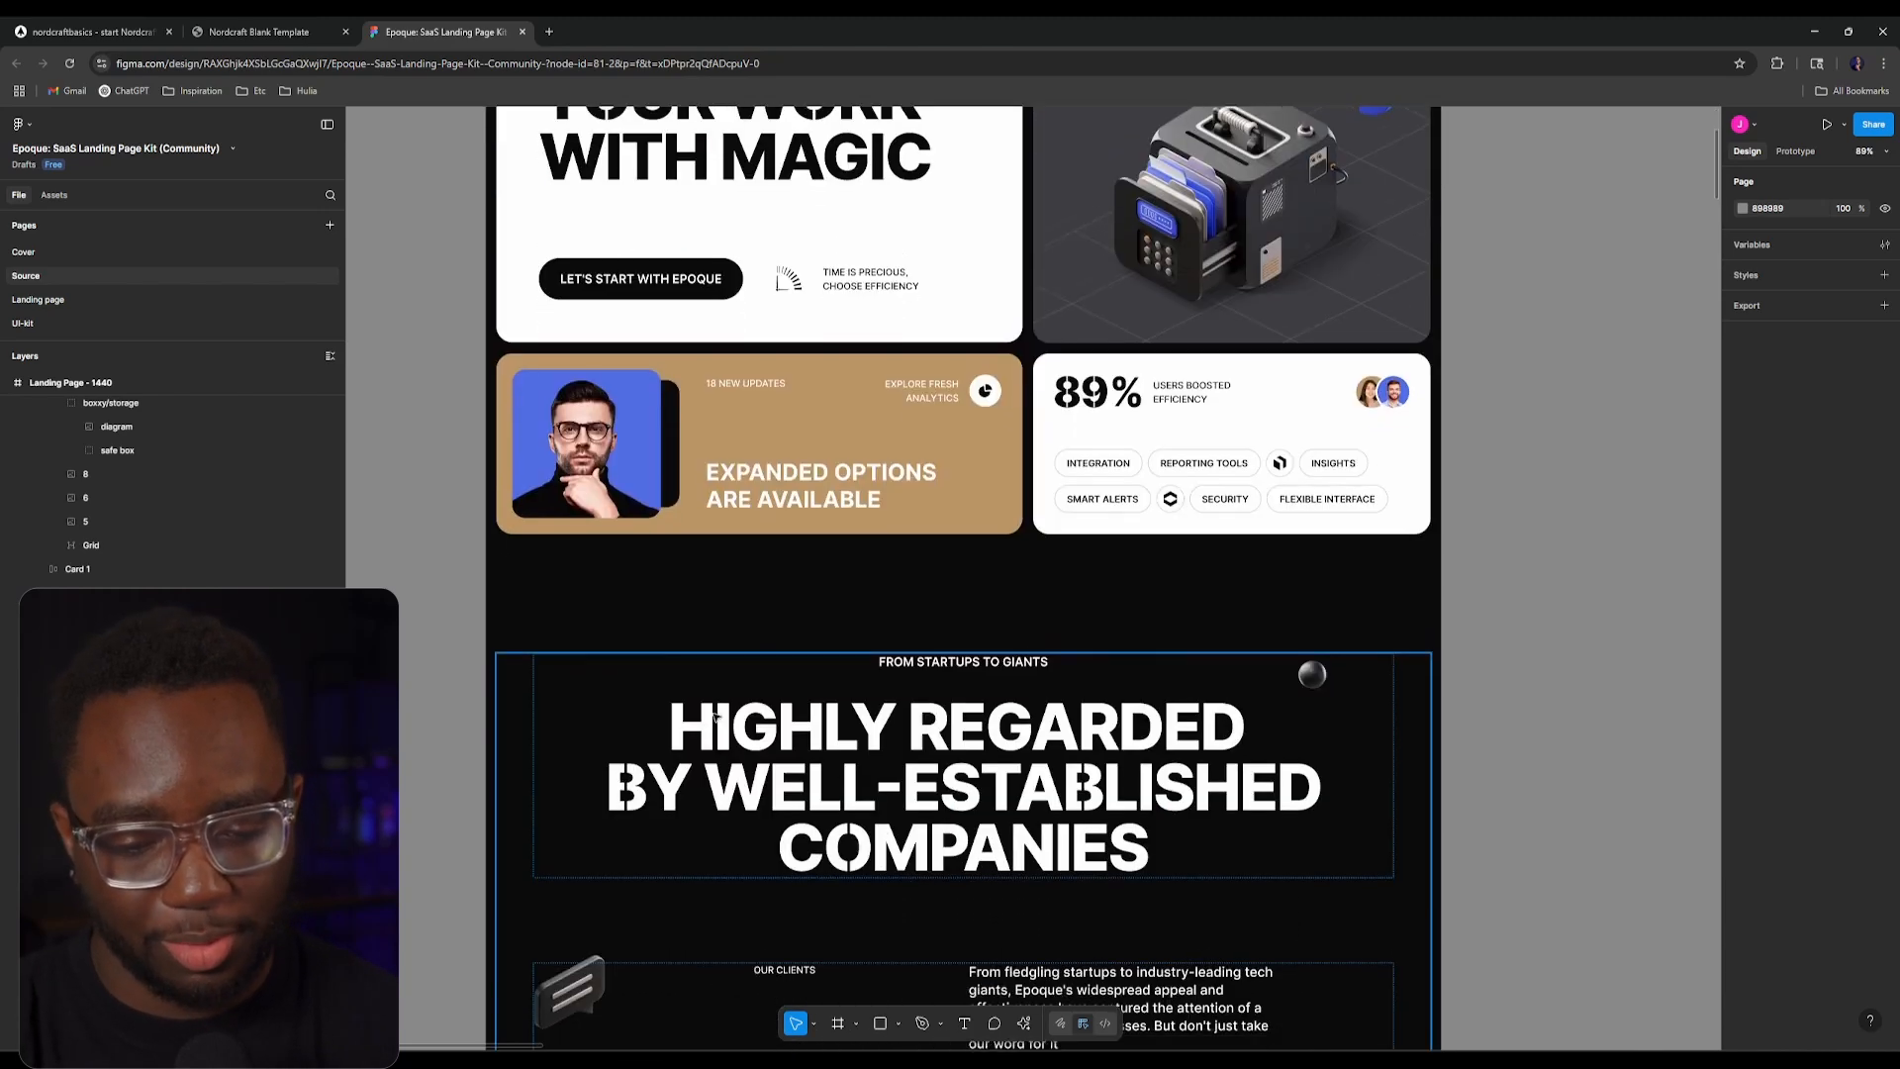
scroll(716, 715, "down", 15)
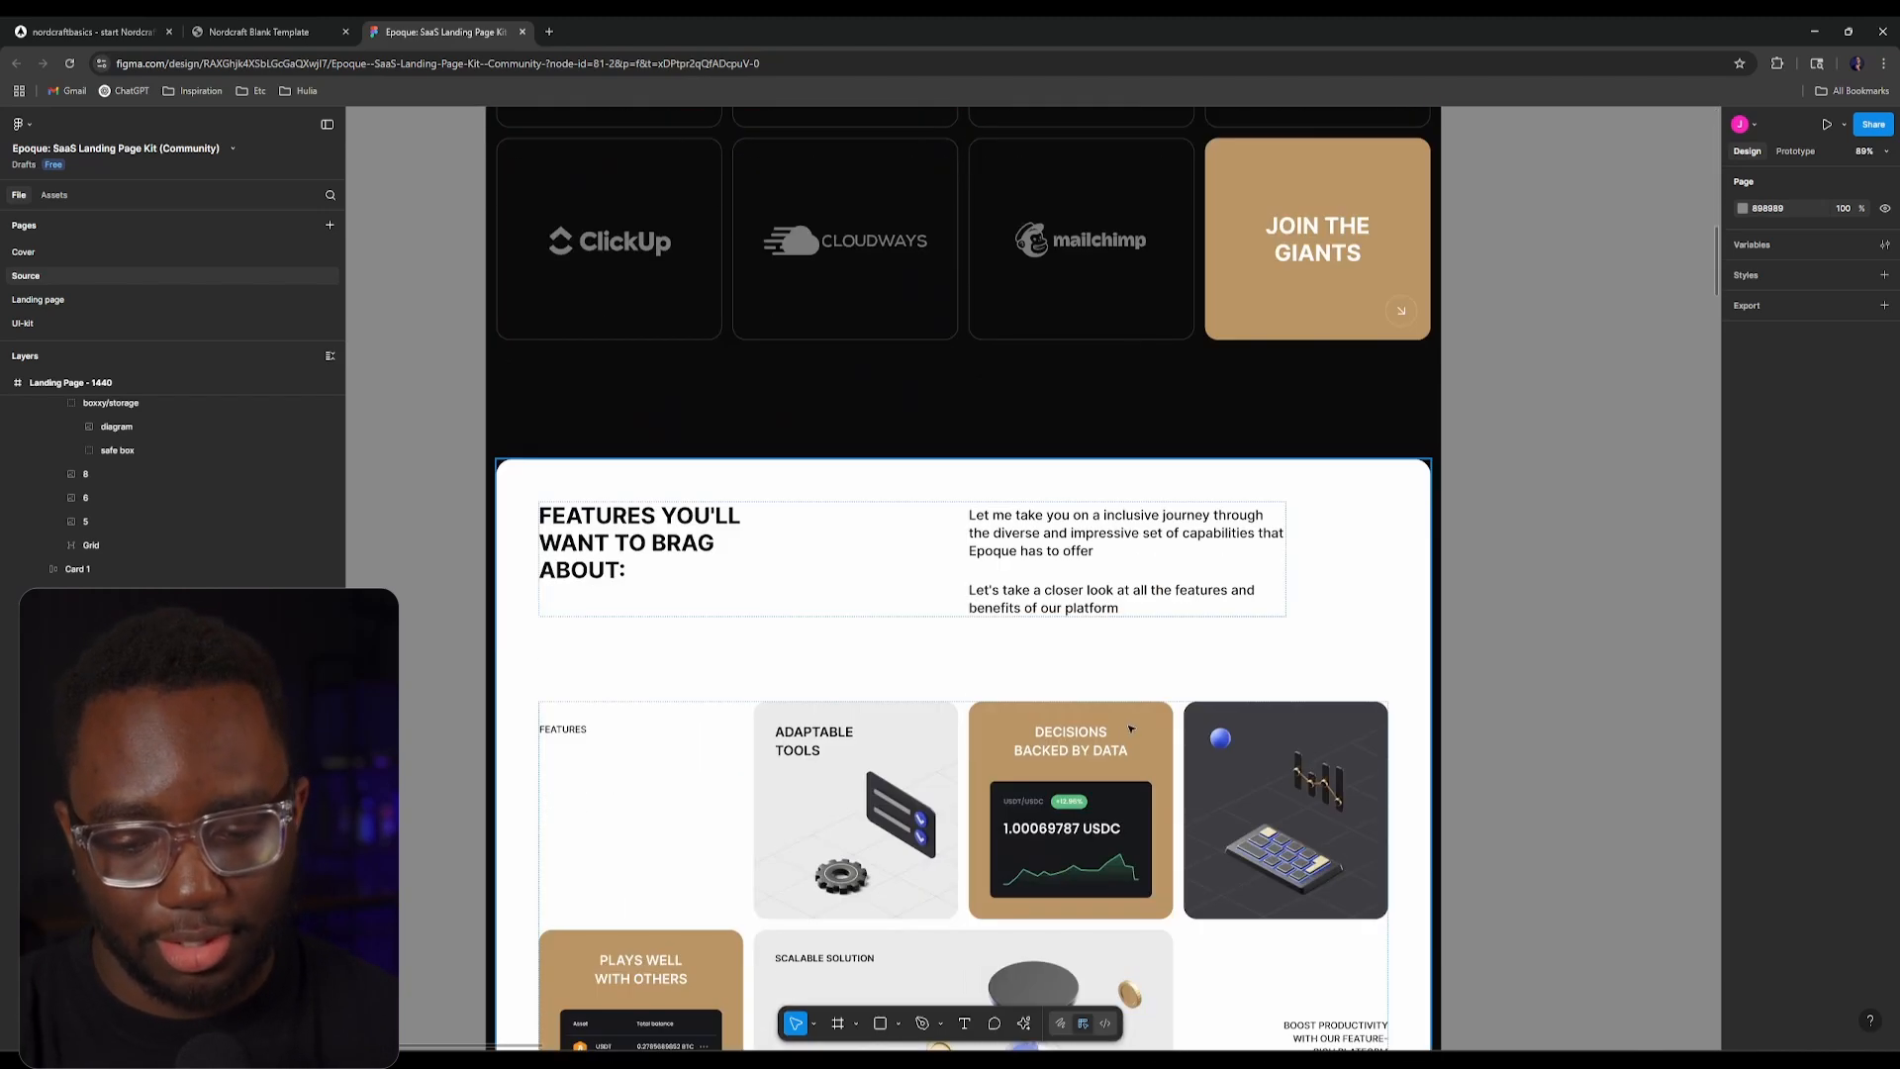
scroll(1129, 728, "up", 20)
scroll(1119, 674, "down", 10)
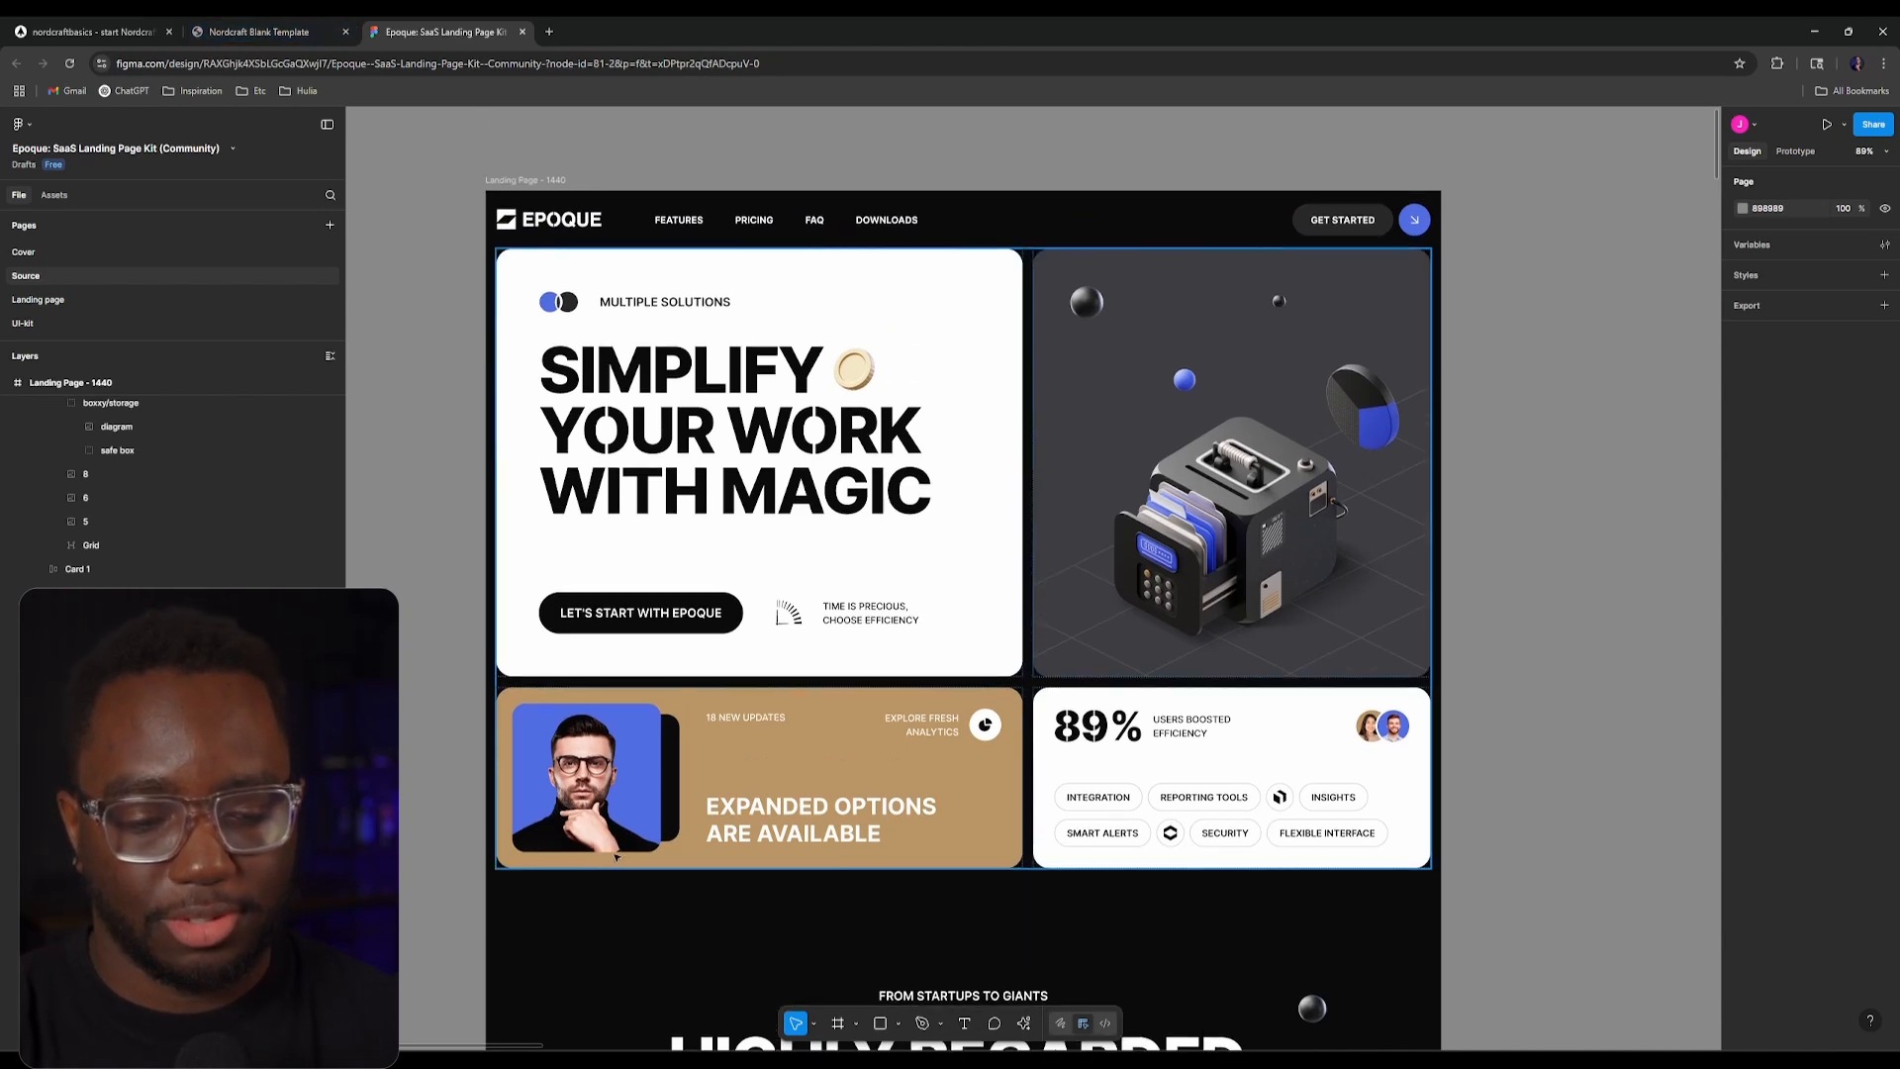
Step: Return to the Nordcraft editor and add a div inside the Homepage's ui_Section
left_click(90, 32)
left_click(221, 30)
left_click(87, 32)
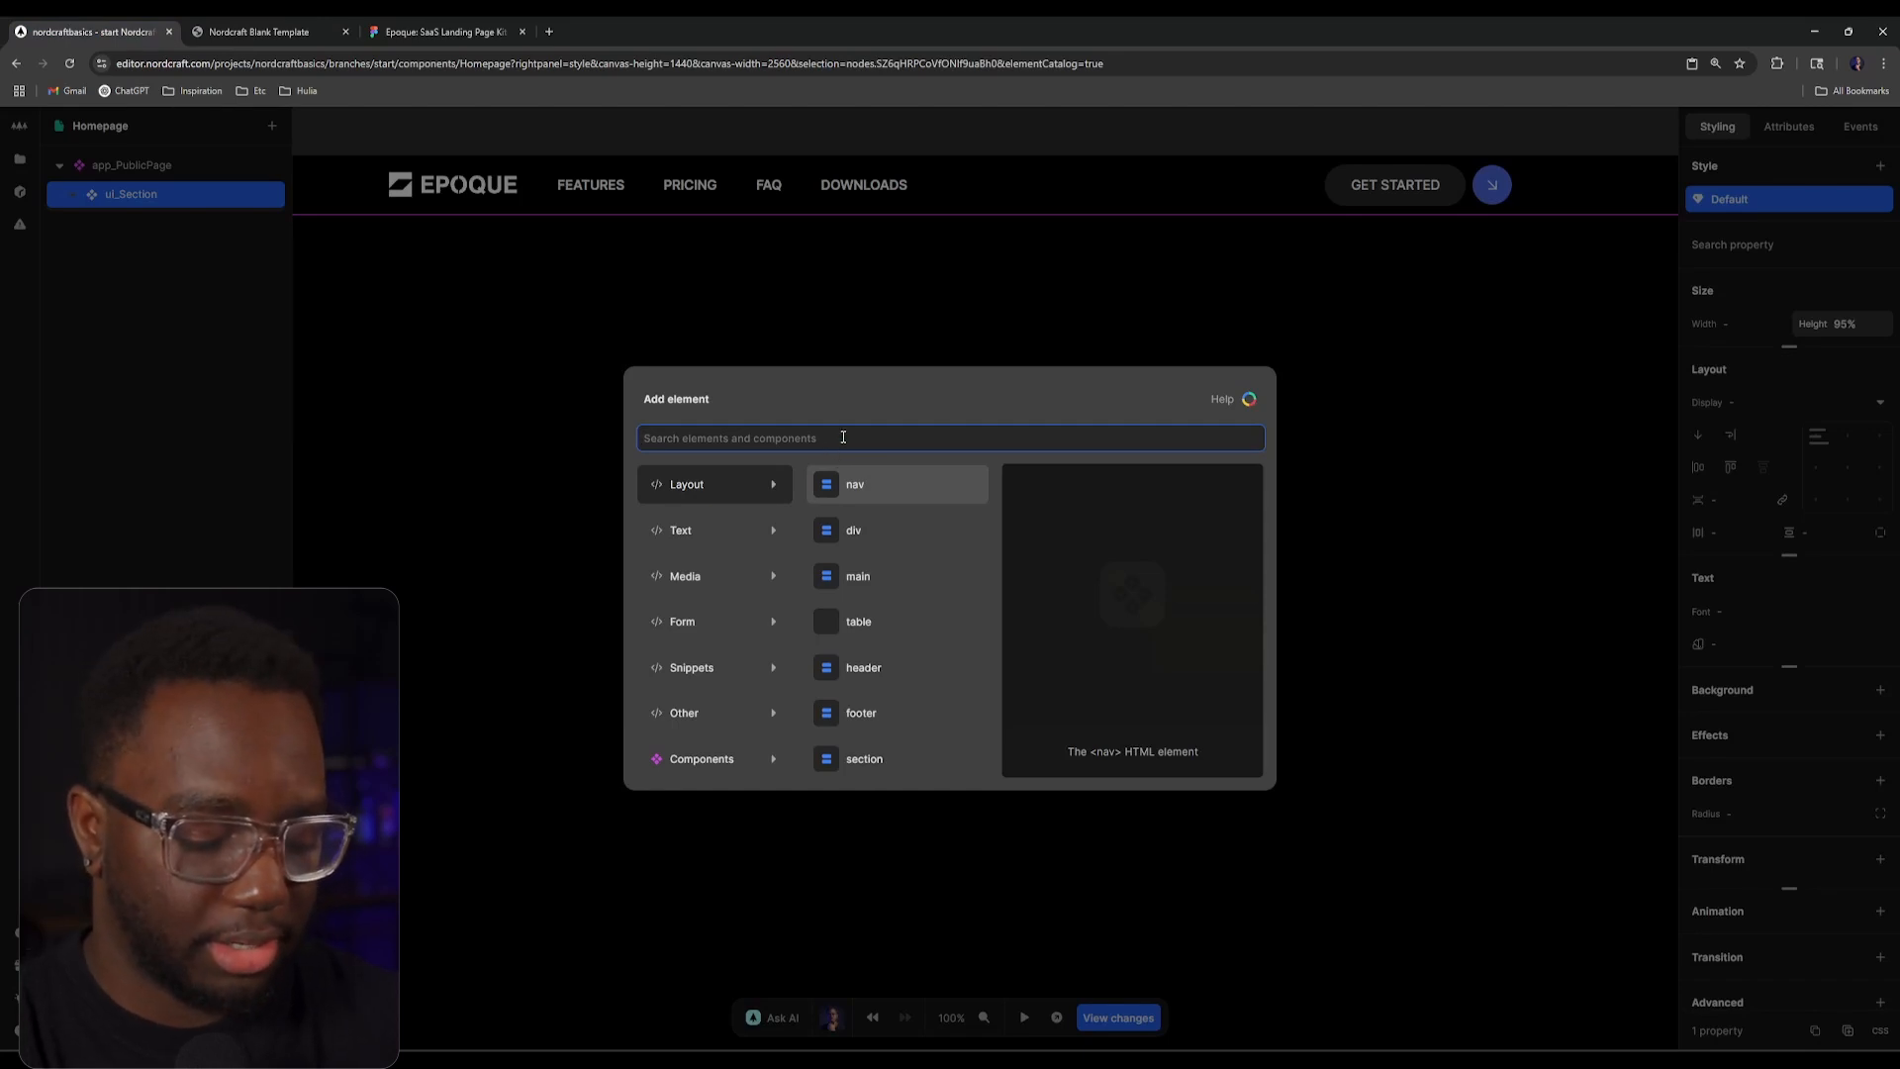
type("div")
key("Return")
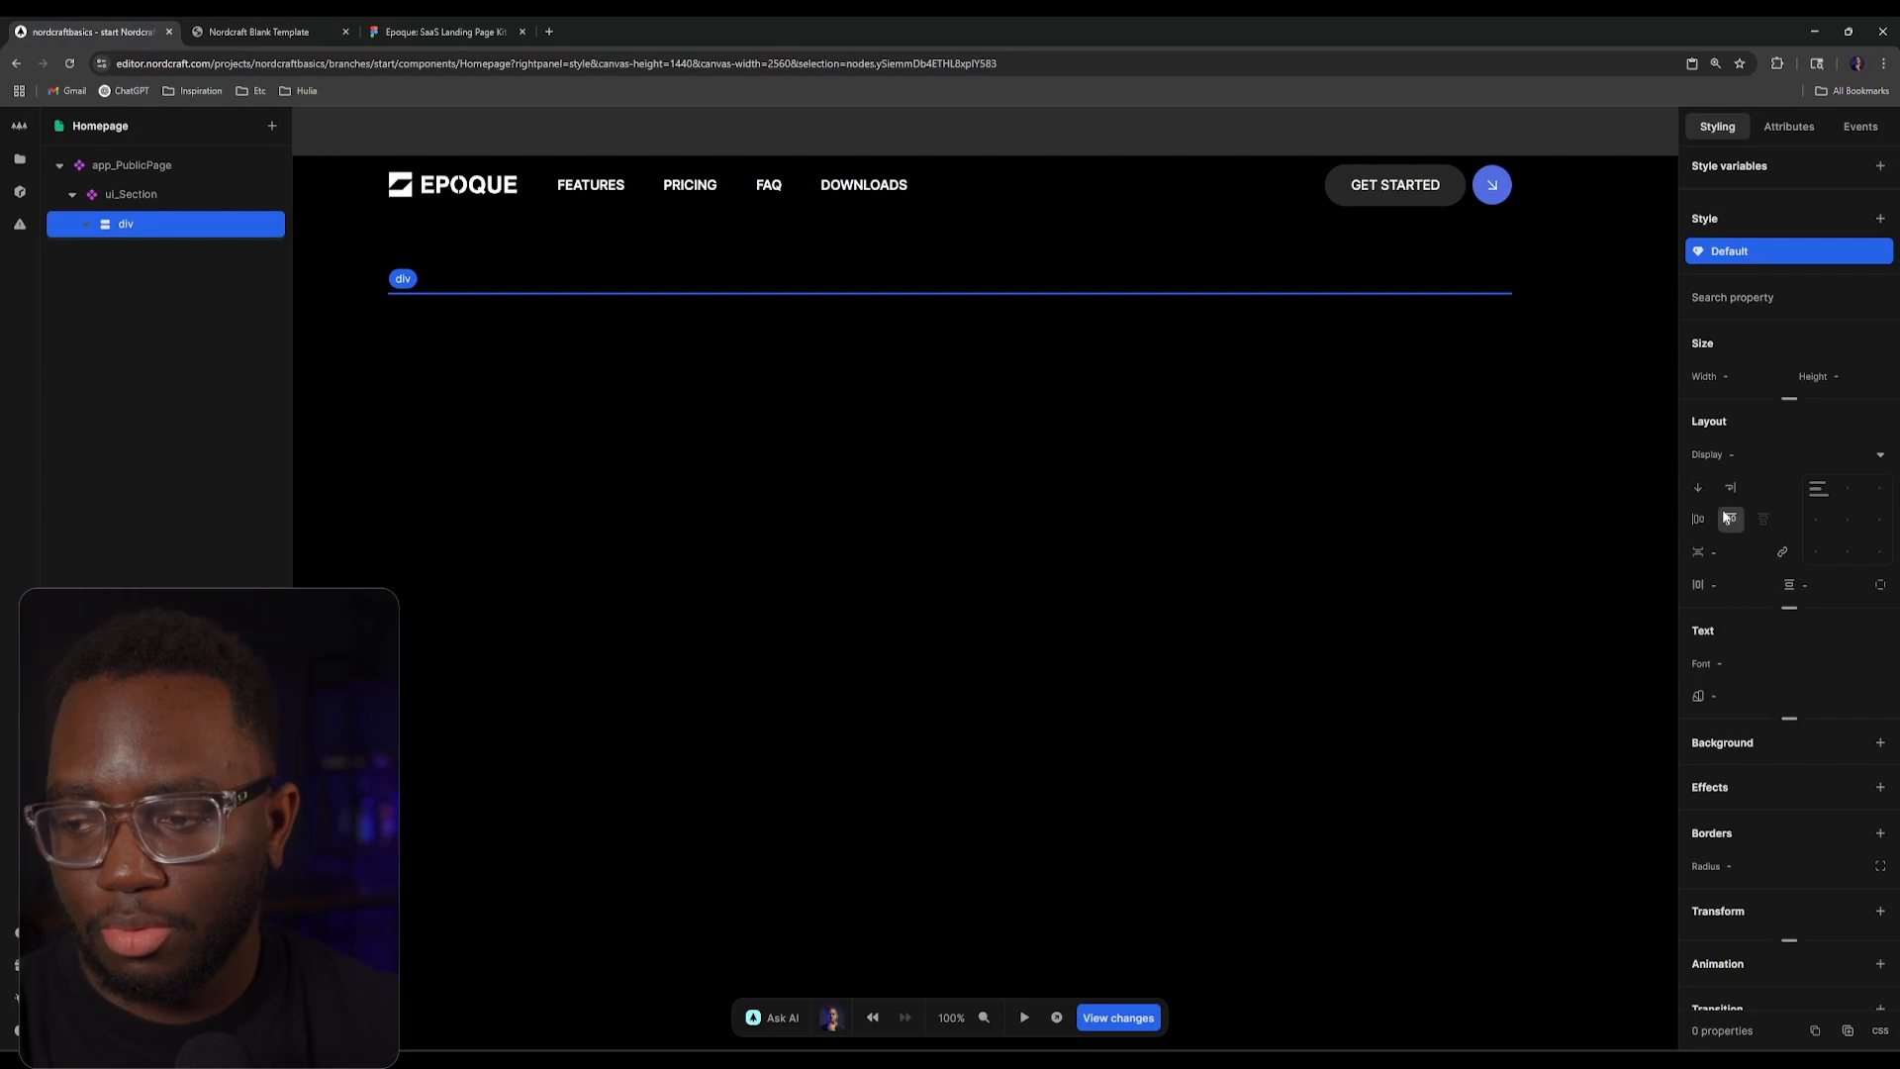
Step: Check the Hero frame's card spacing in Figma and set the new div's row and column gaps to 1rem
left_click(1724, 551)
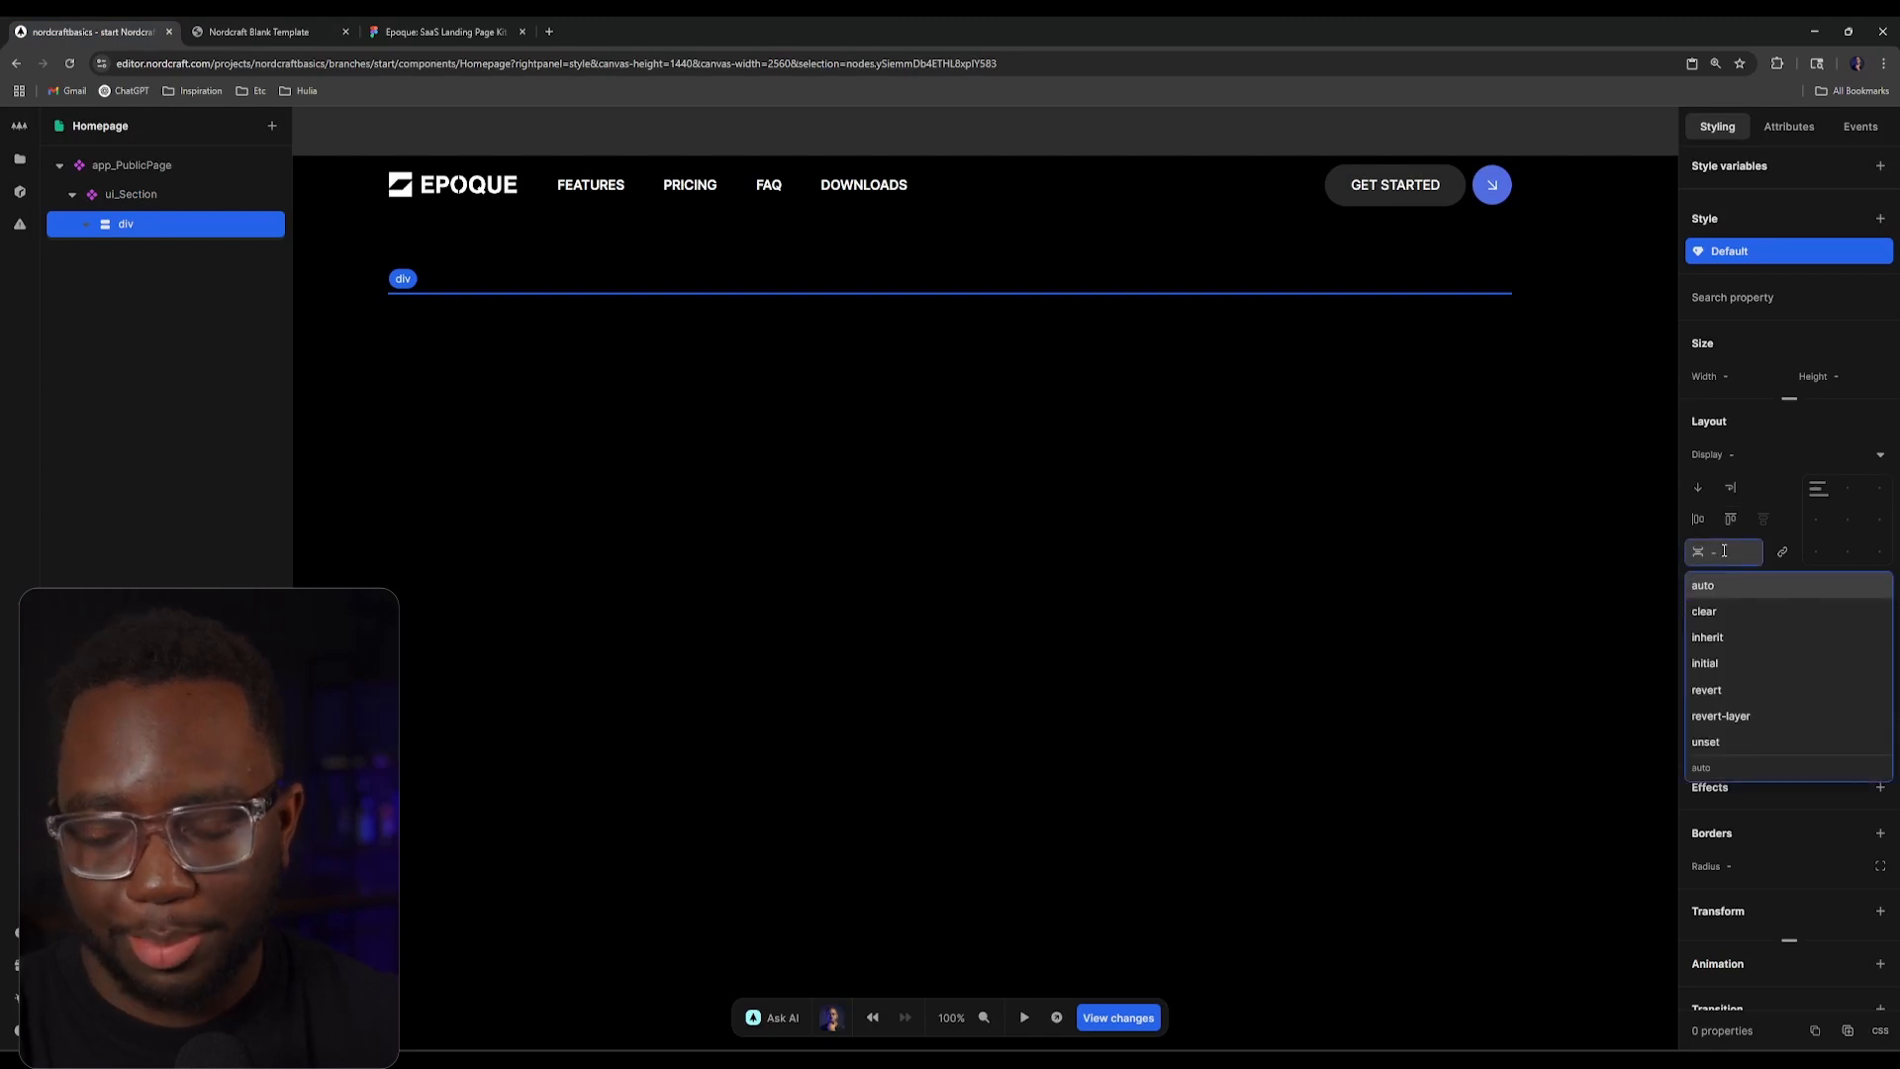
left_click(205, 26)
left_click(445, 32)
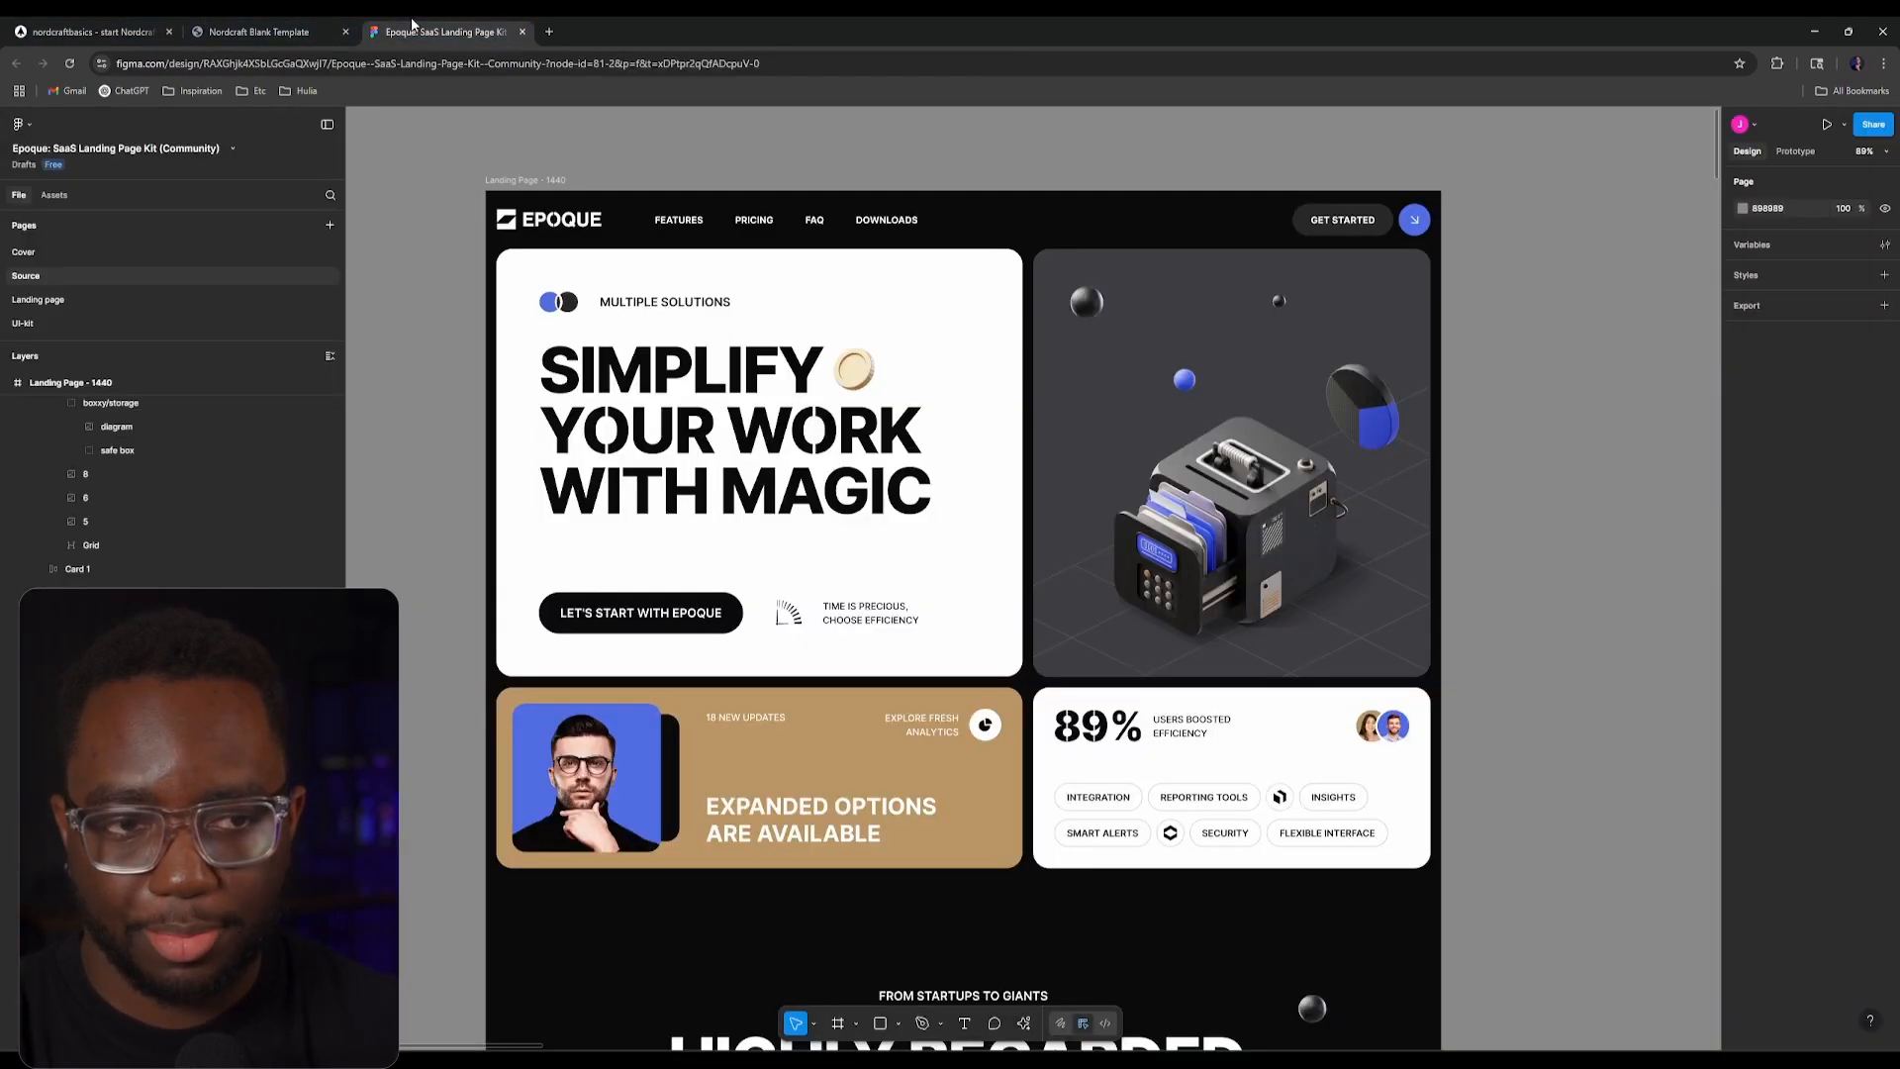
left_click(1038, 685)
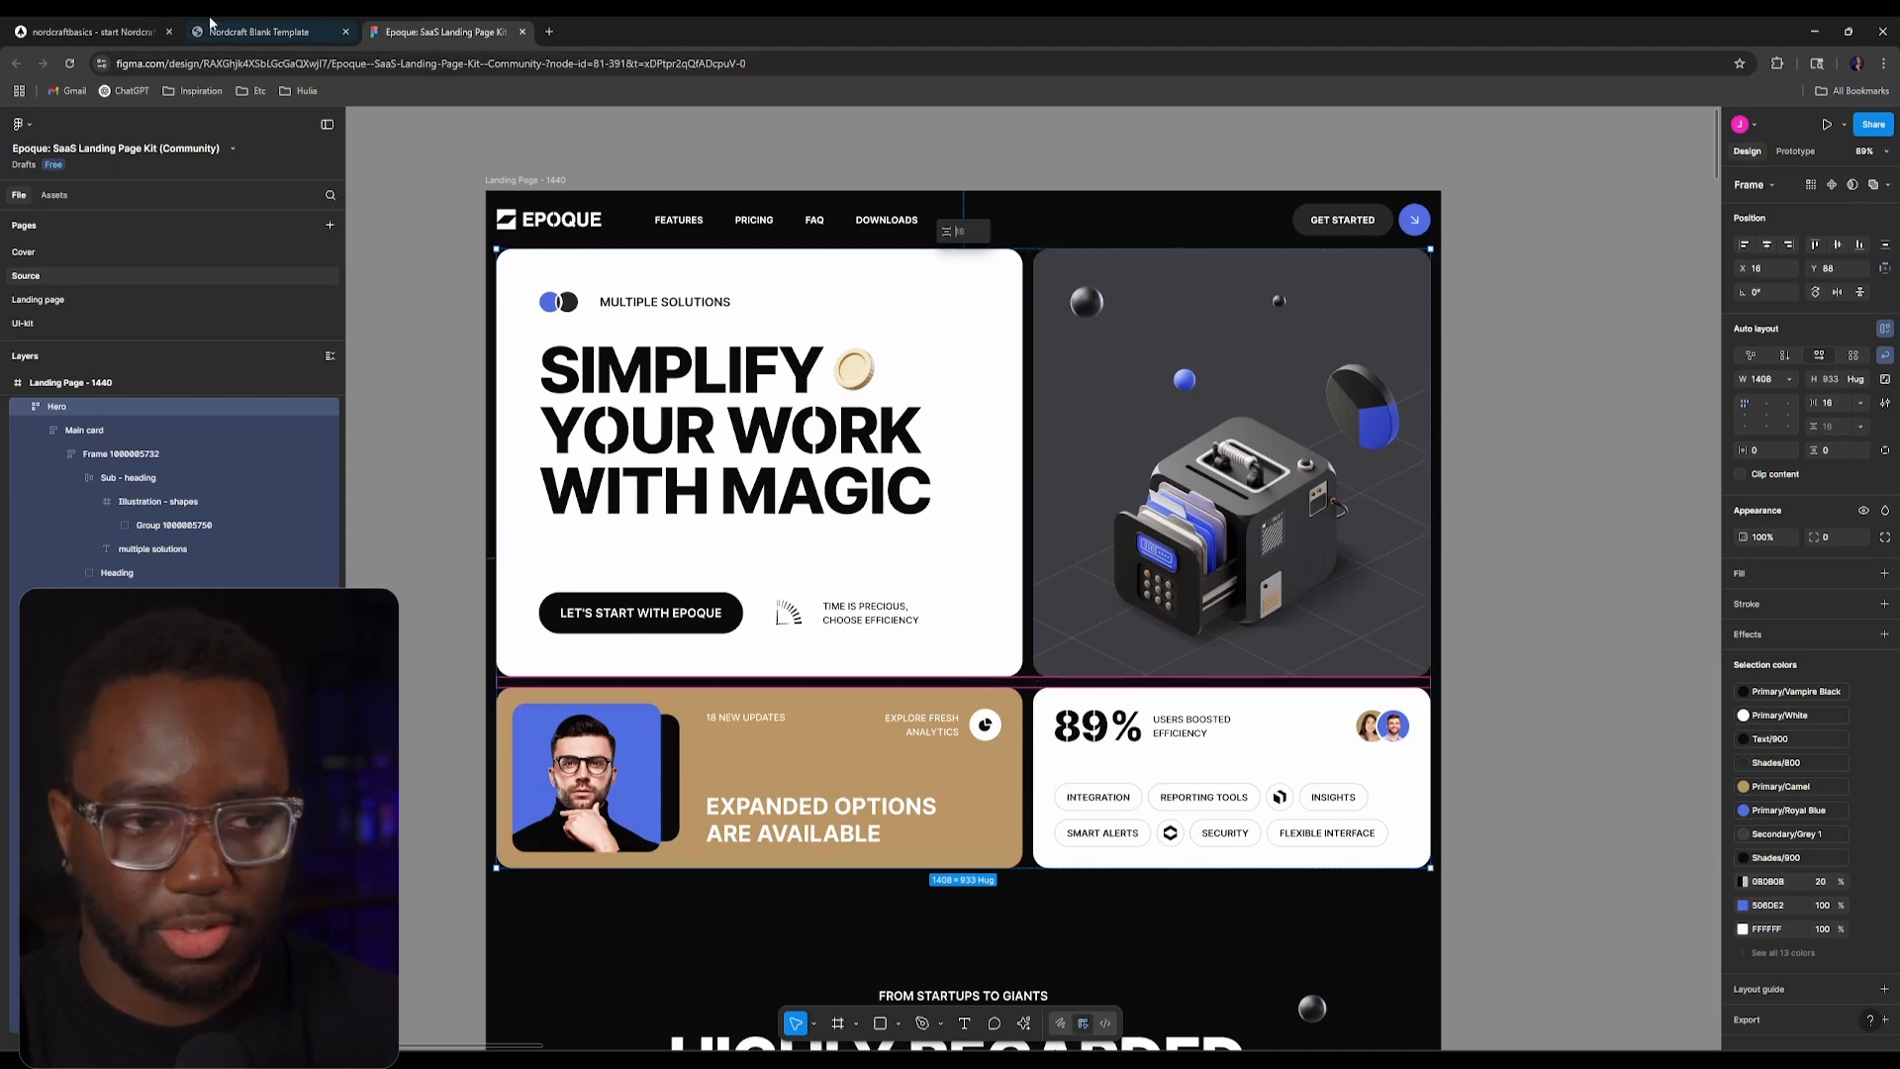
left_click(94, 32)
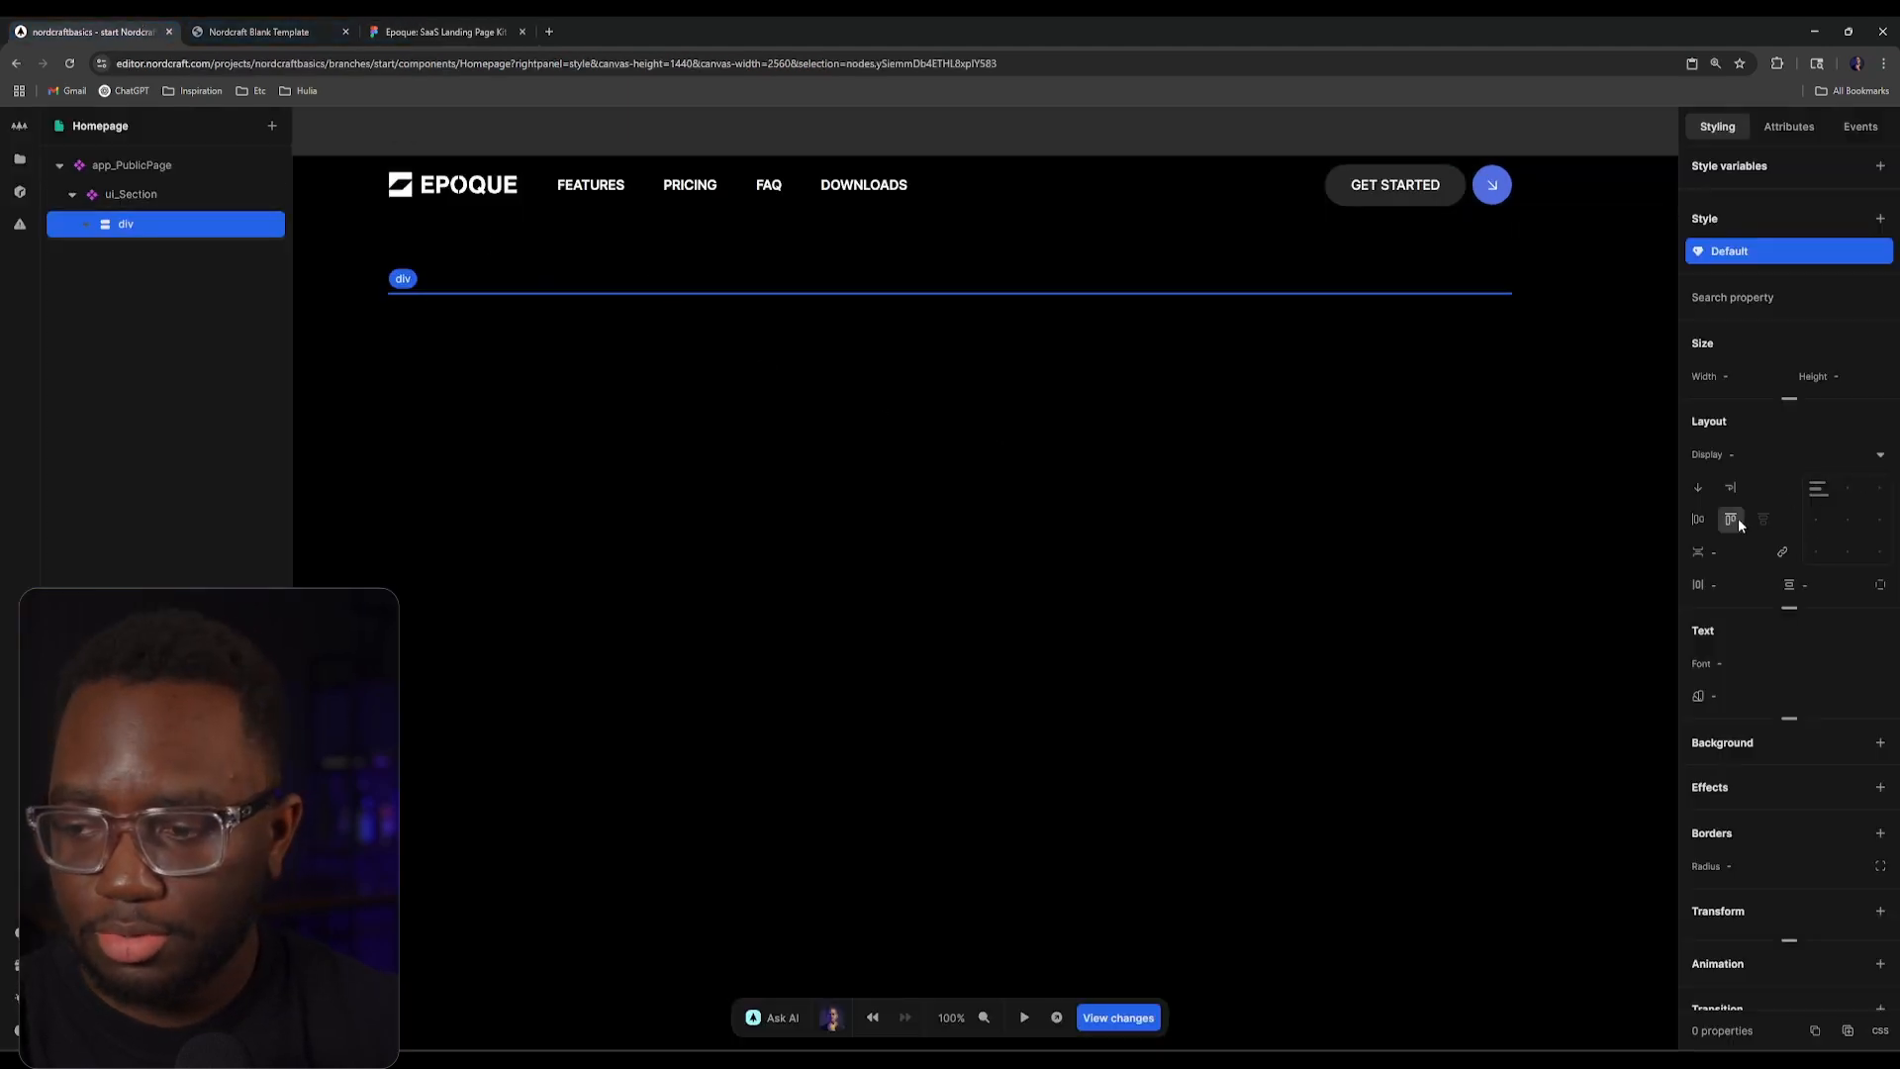
left_click(1720, 551)
type("1rem")
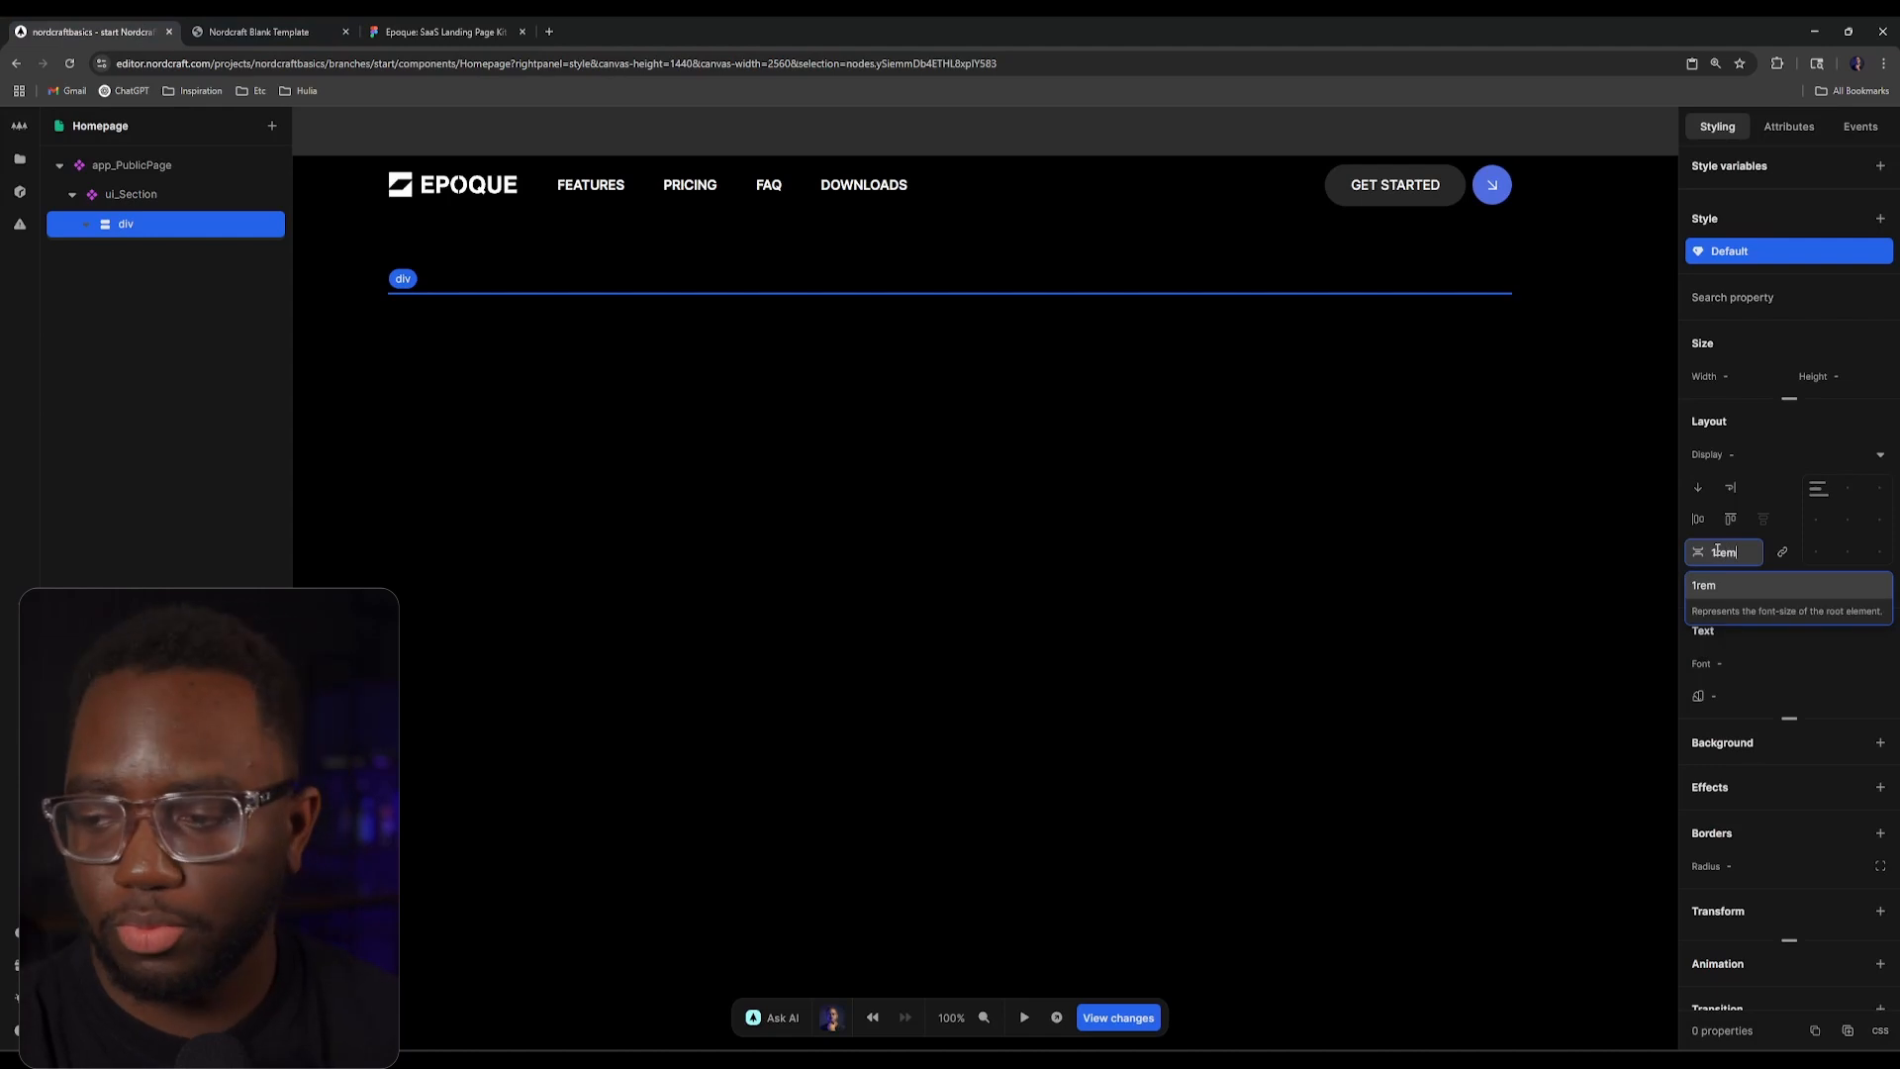
key("Return")
Step: Switch the div's styling to the CSS code view and add display: grid
left_click(1749, 447)
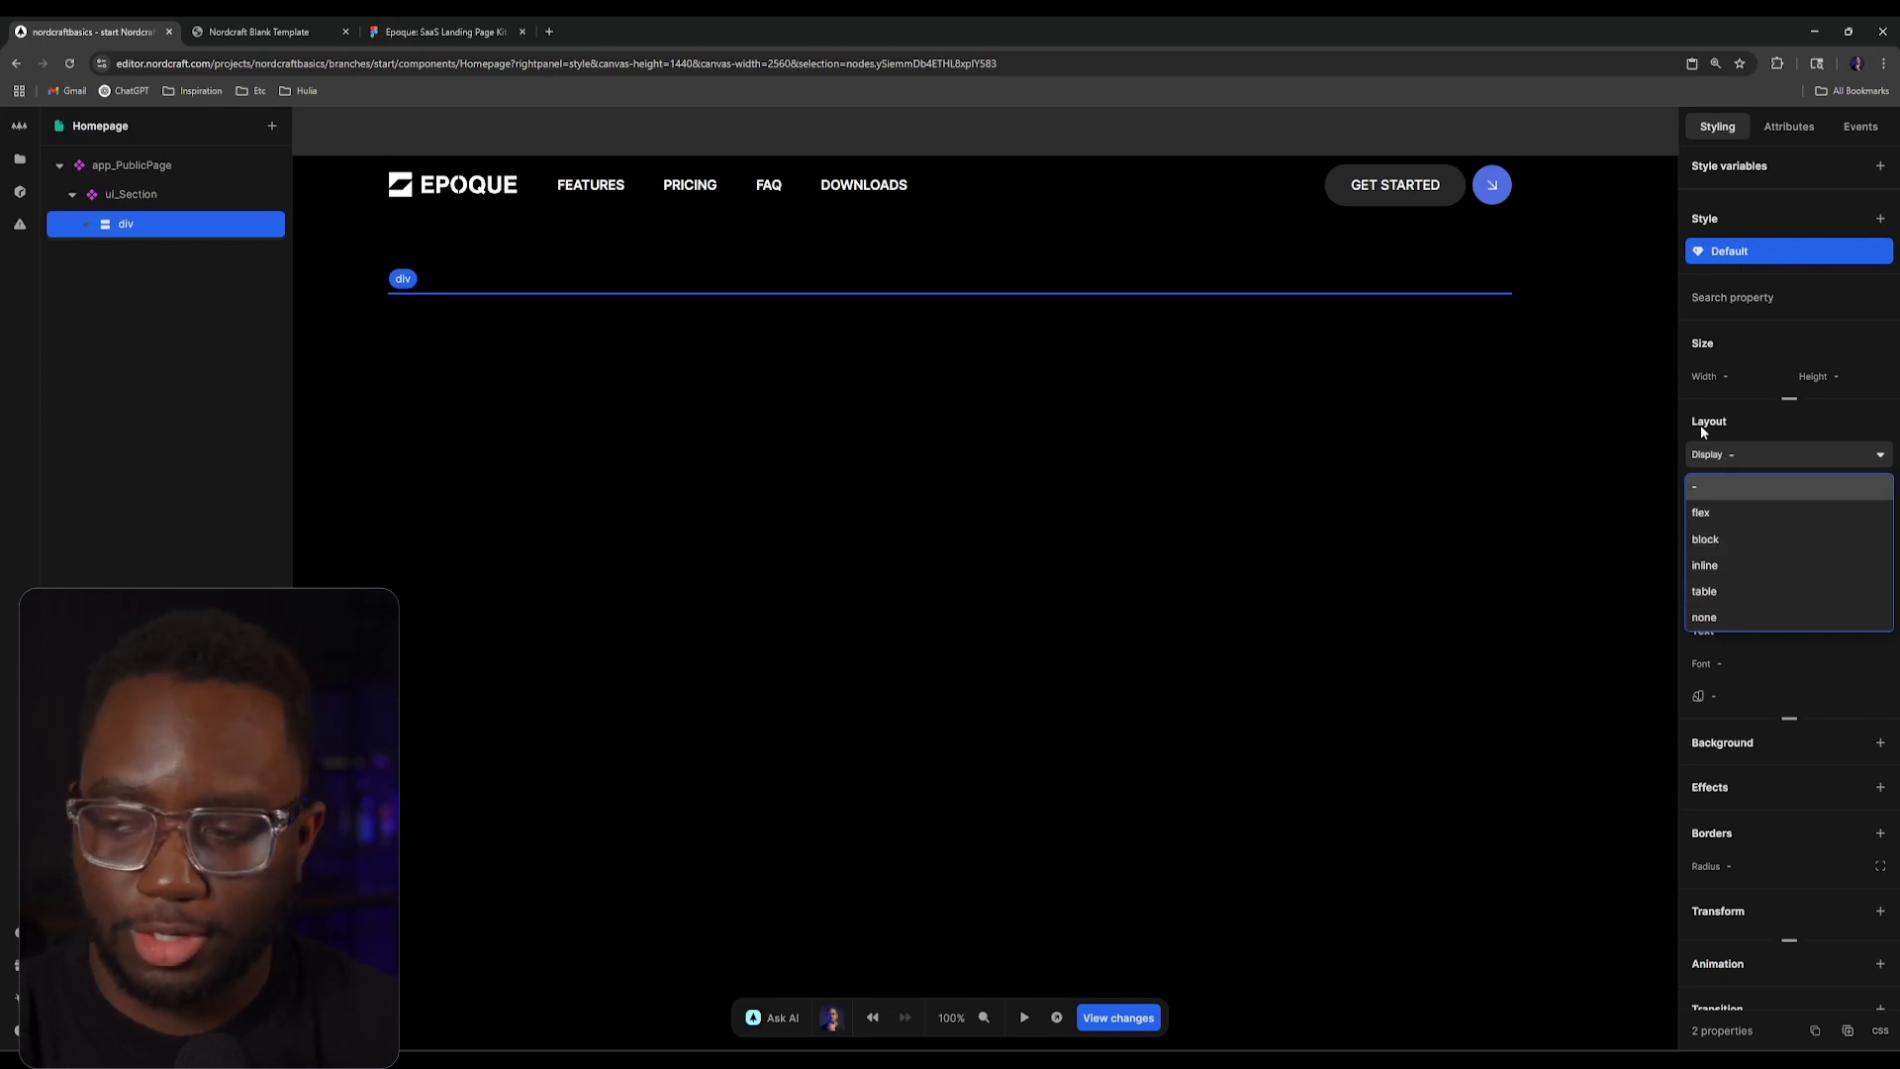
left_click(1754, 455)
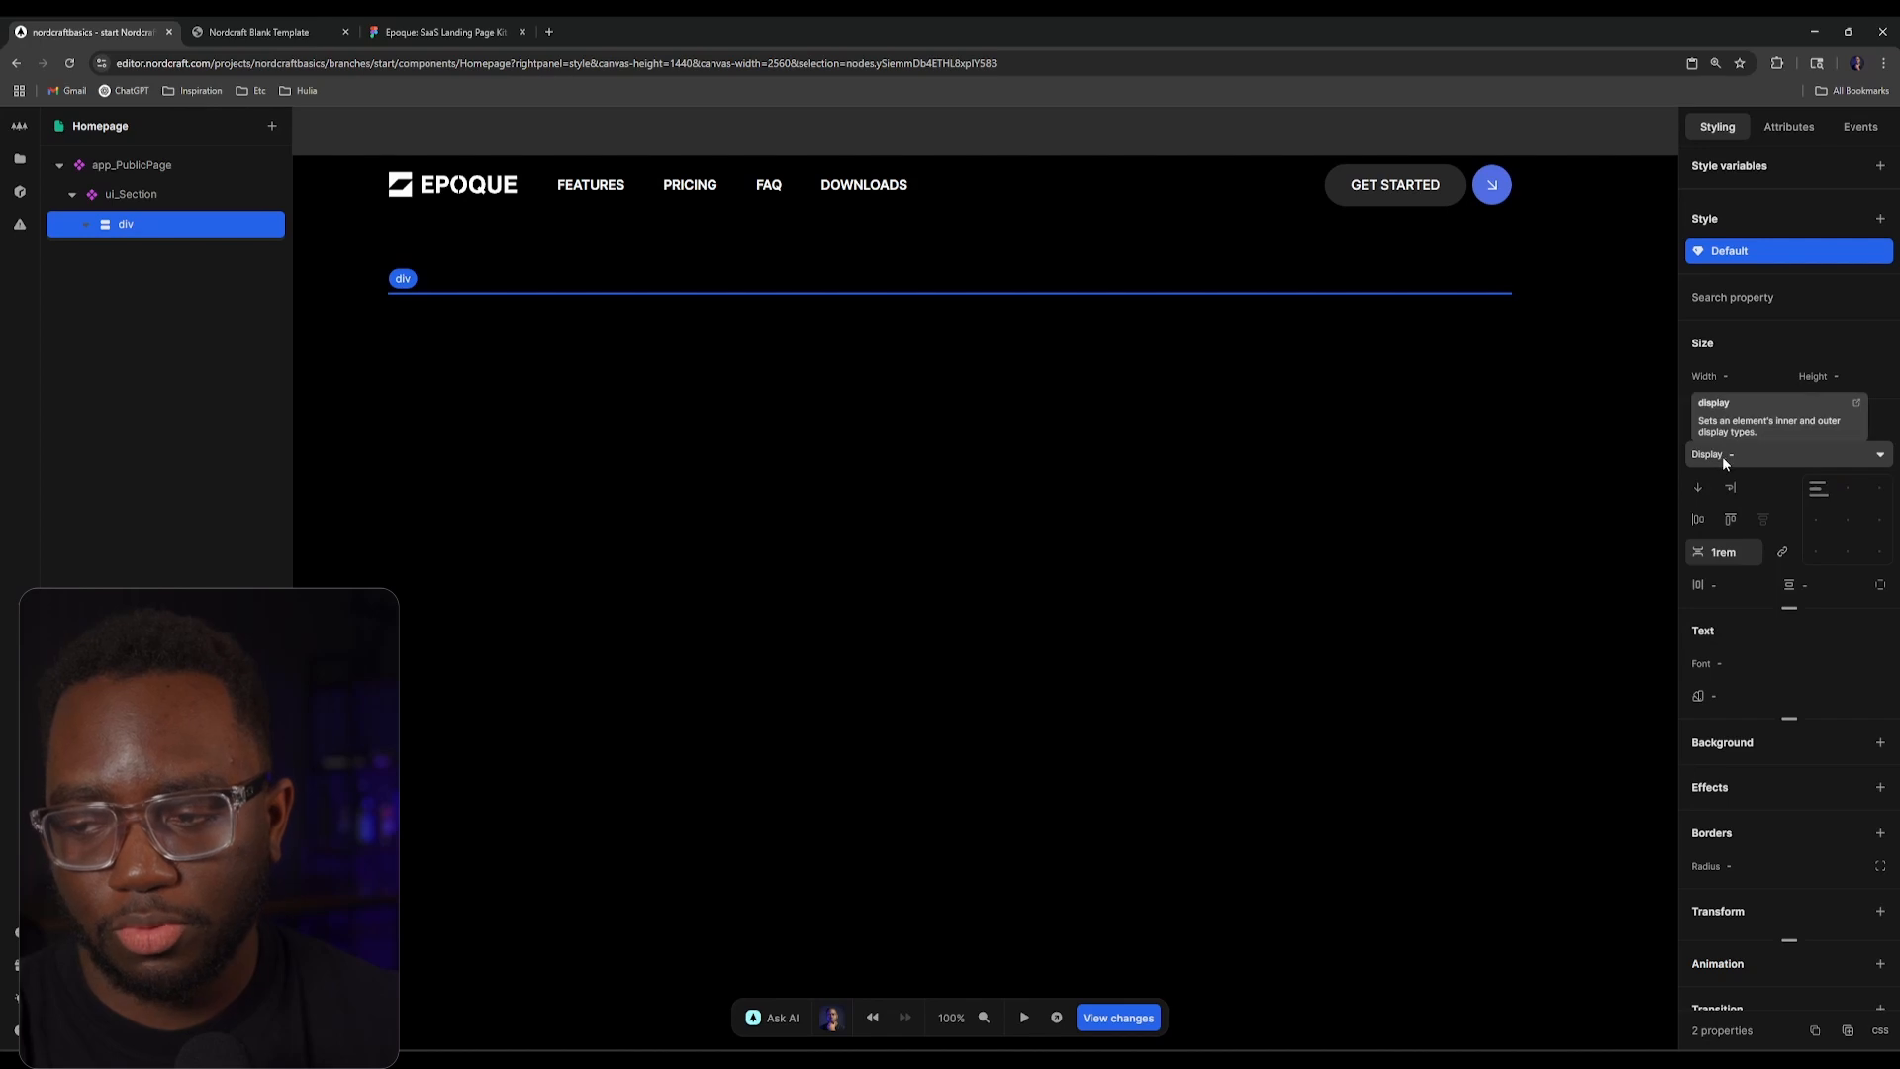
left_click(1880, 1030)
left_click(1809, 333)
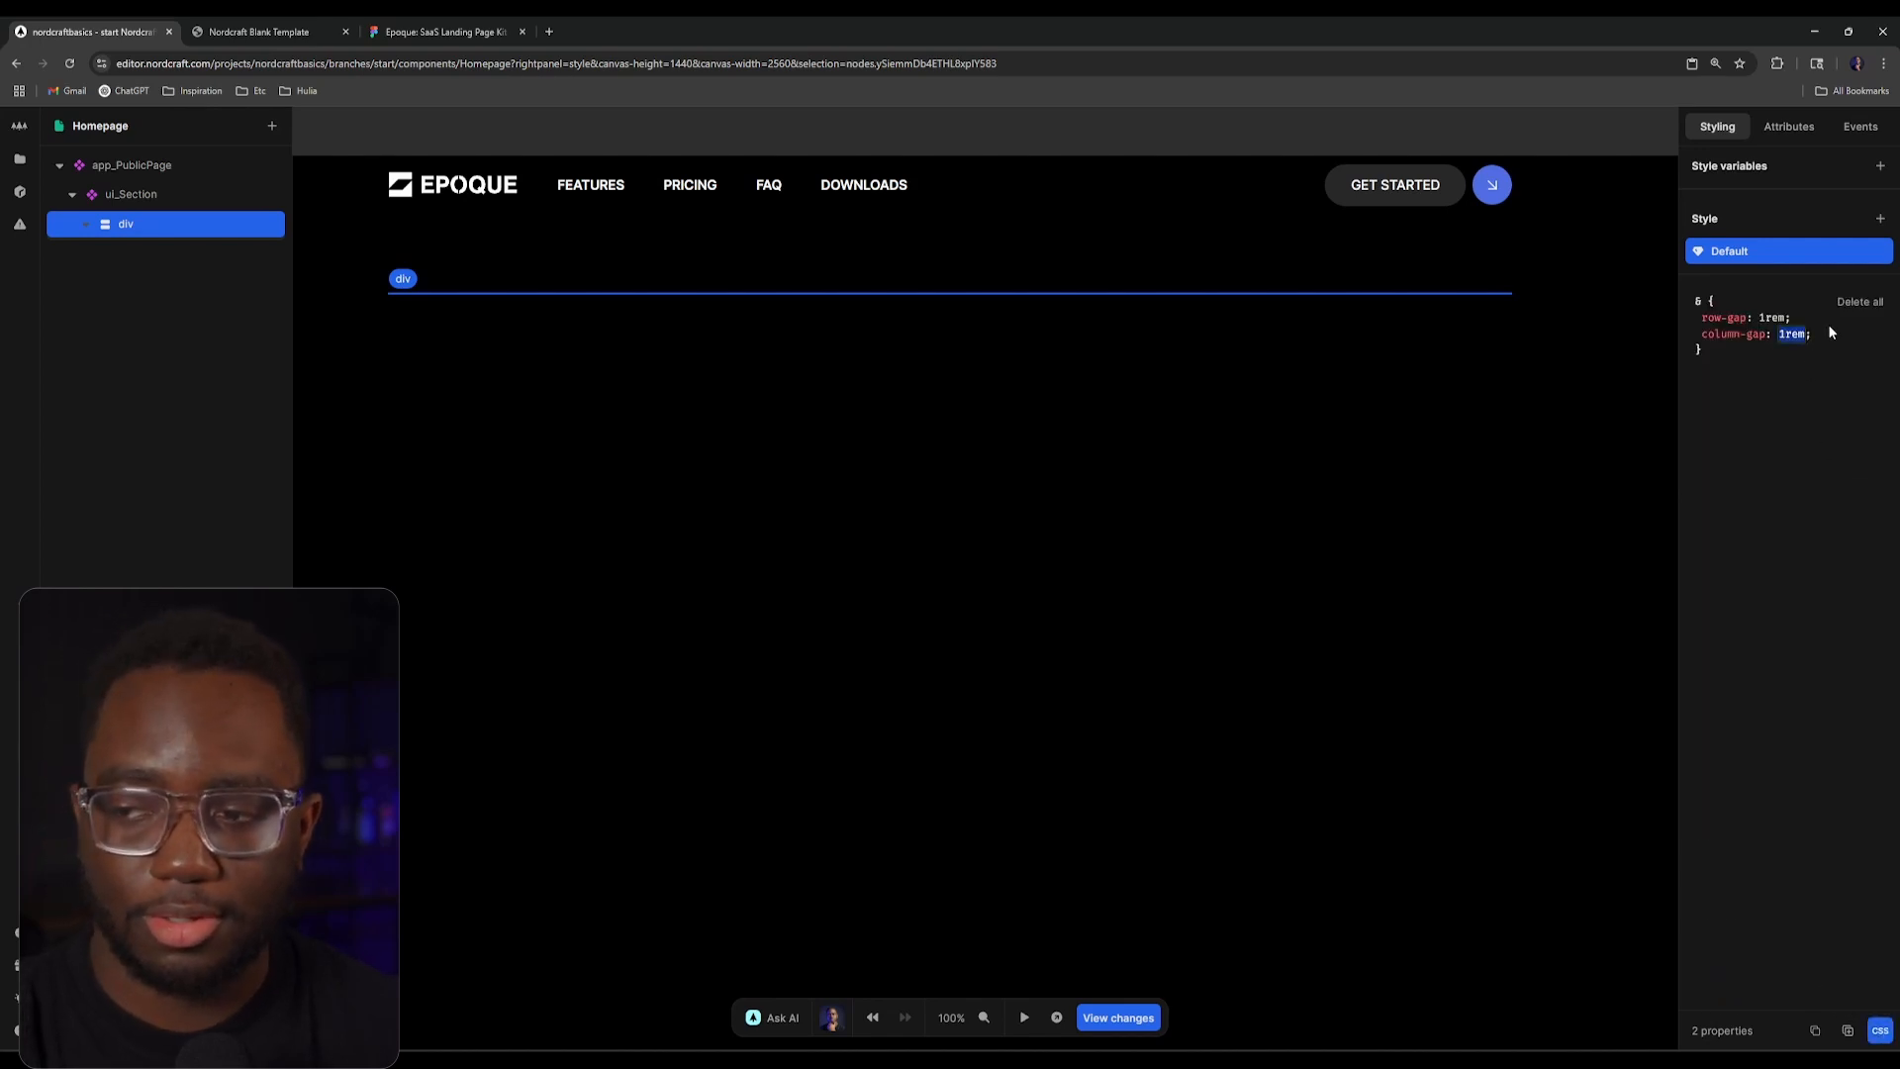
key("Return")
type("displ")
type("ay")
key("Tab")
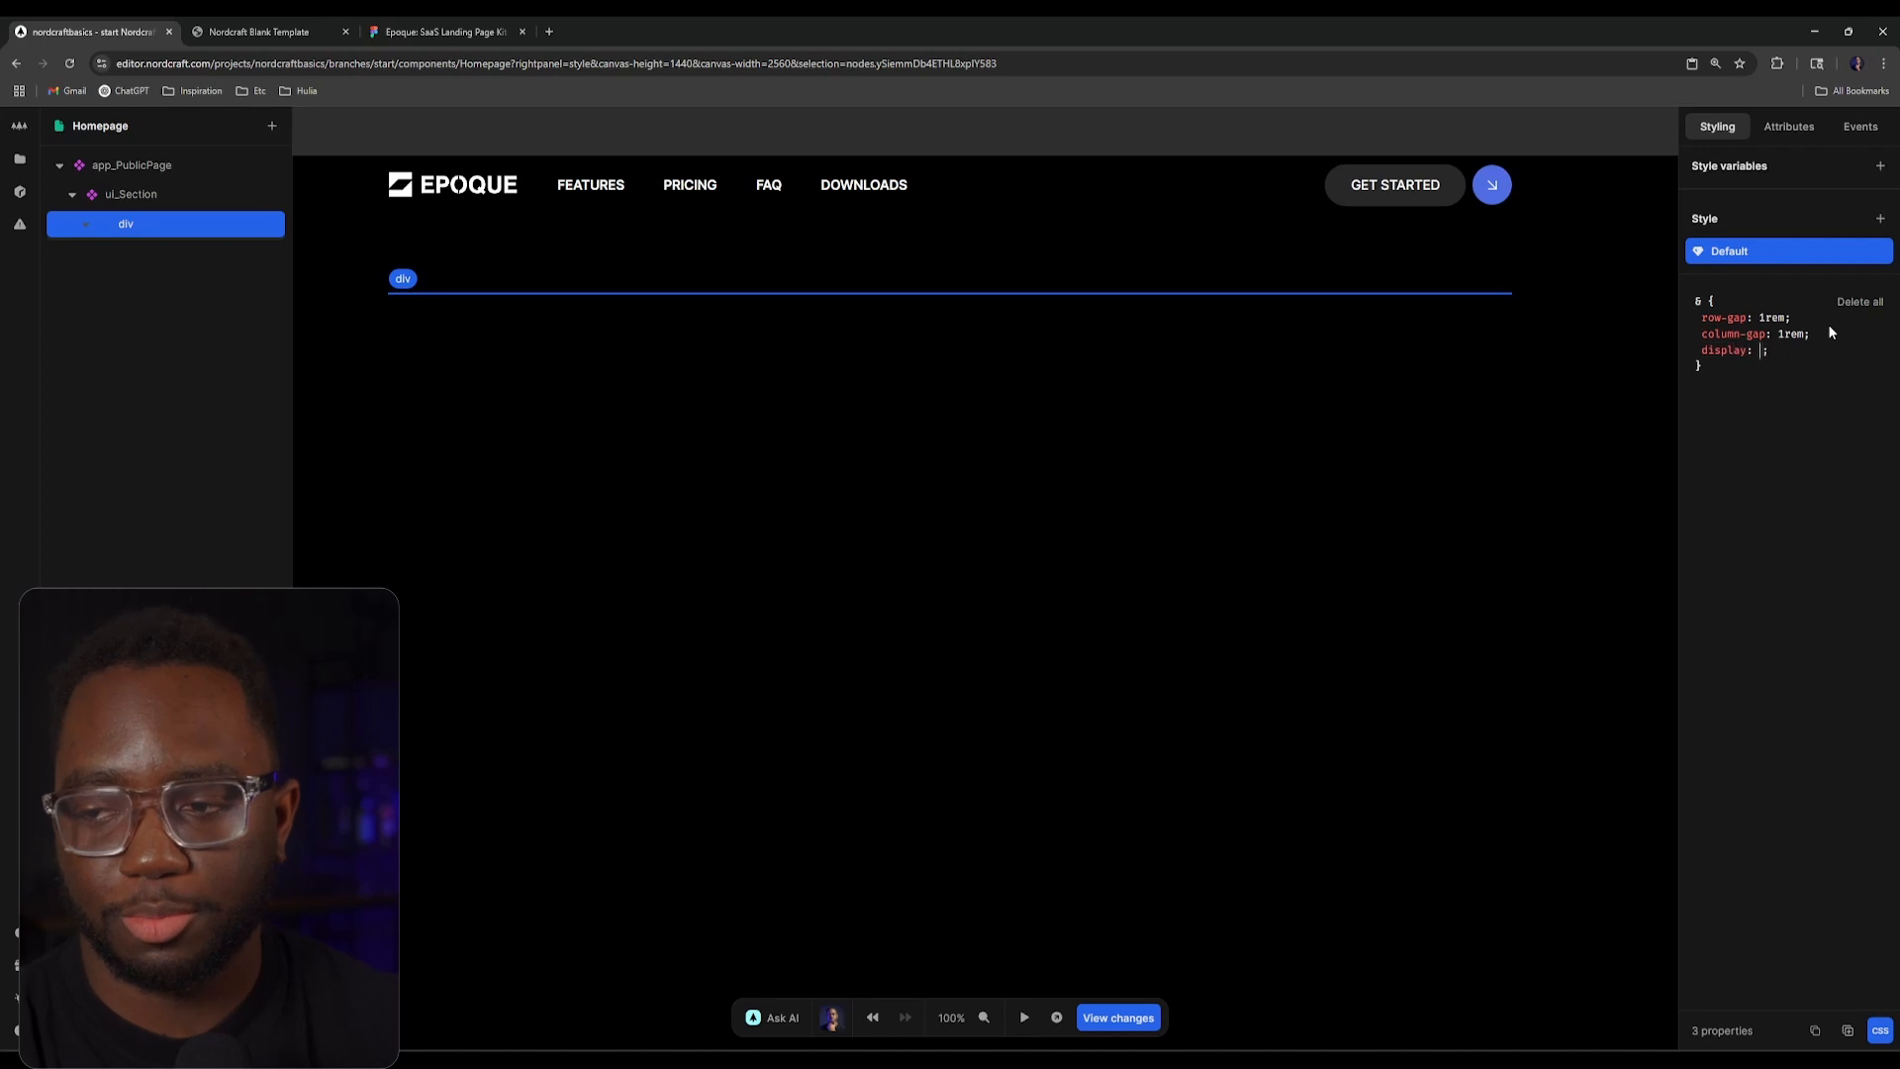
type("grid")
left_click(1815, 445)
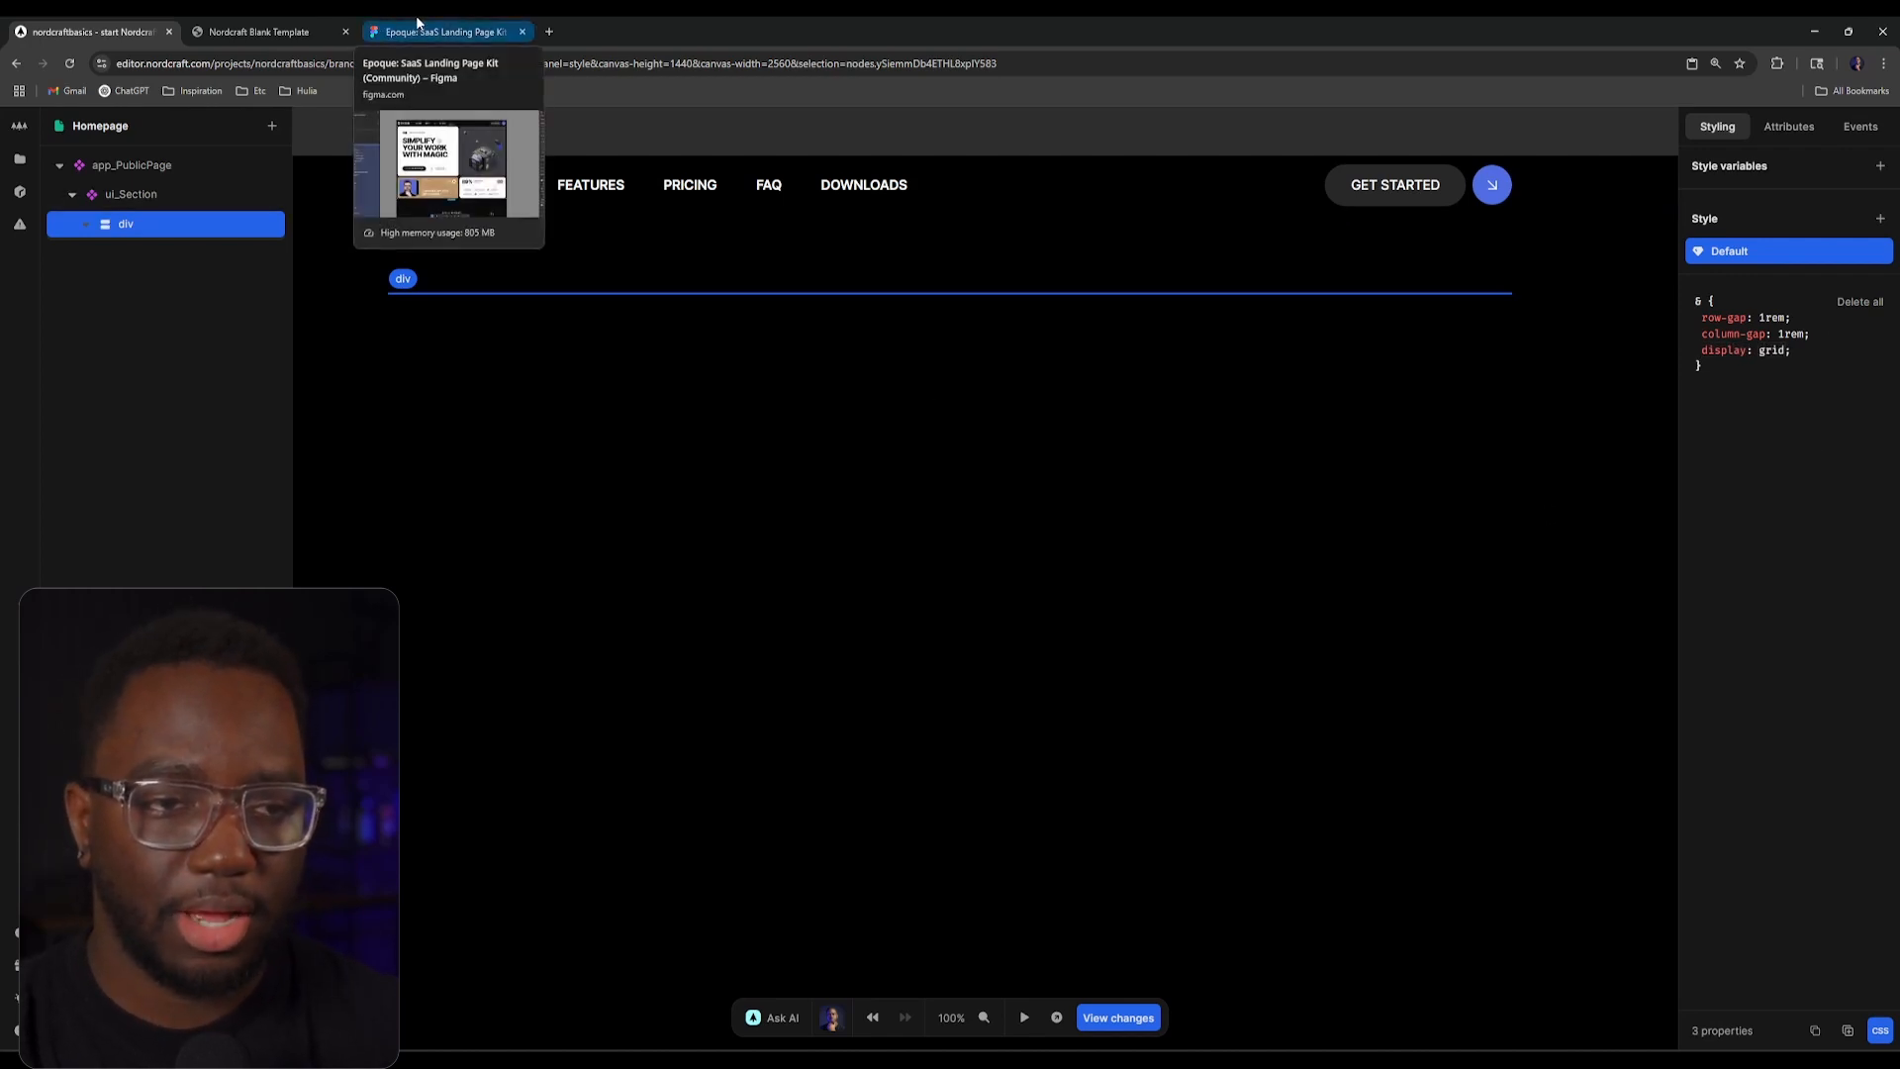
Step: Examine the relative column widths of the hero cards in Figma, then go back to the Nordcraft editor
left_click(309, 25)
left_click(420, 25)
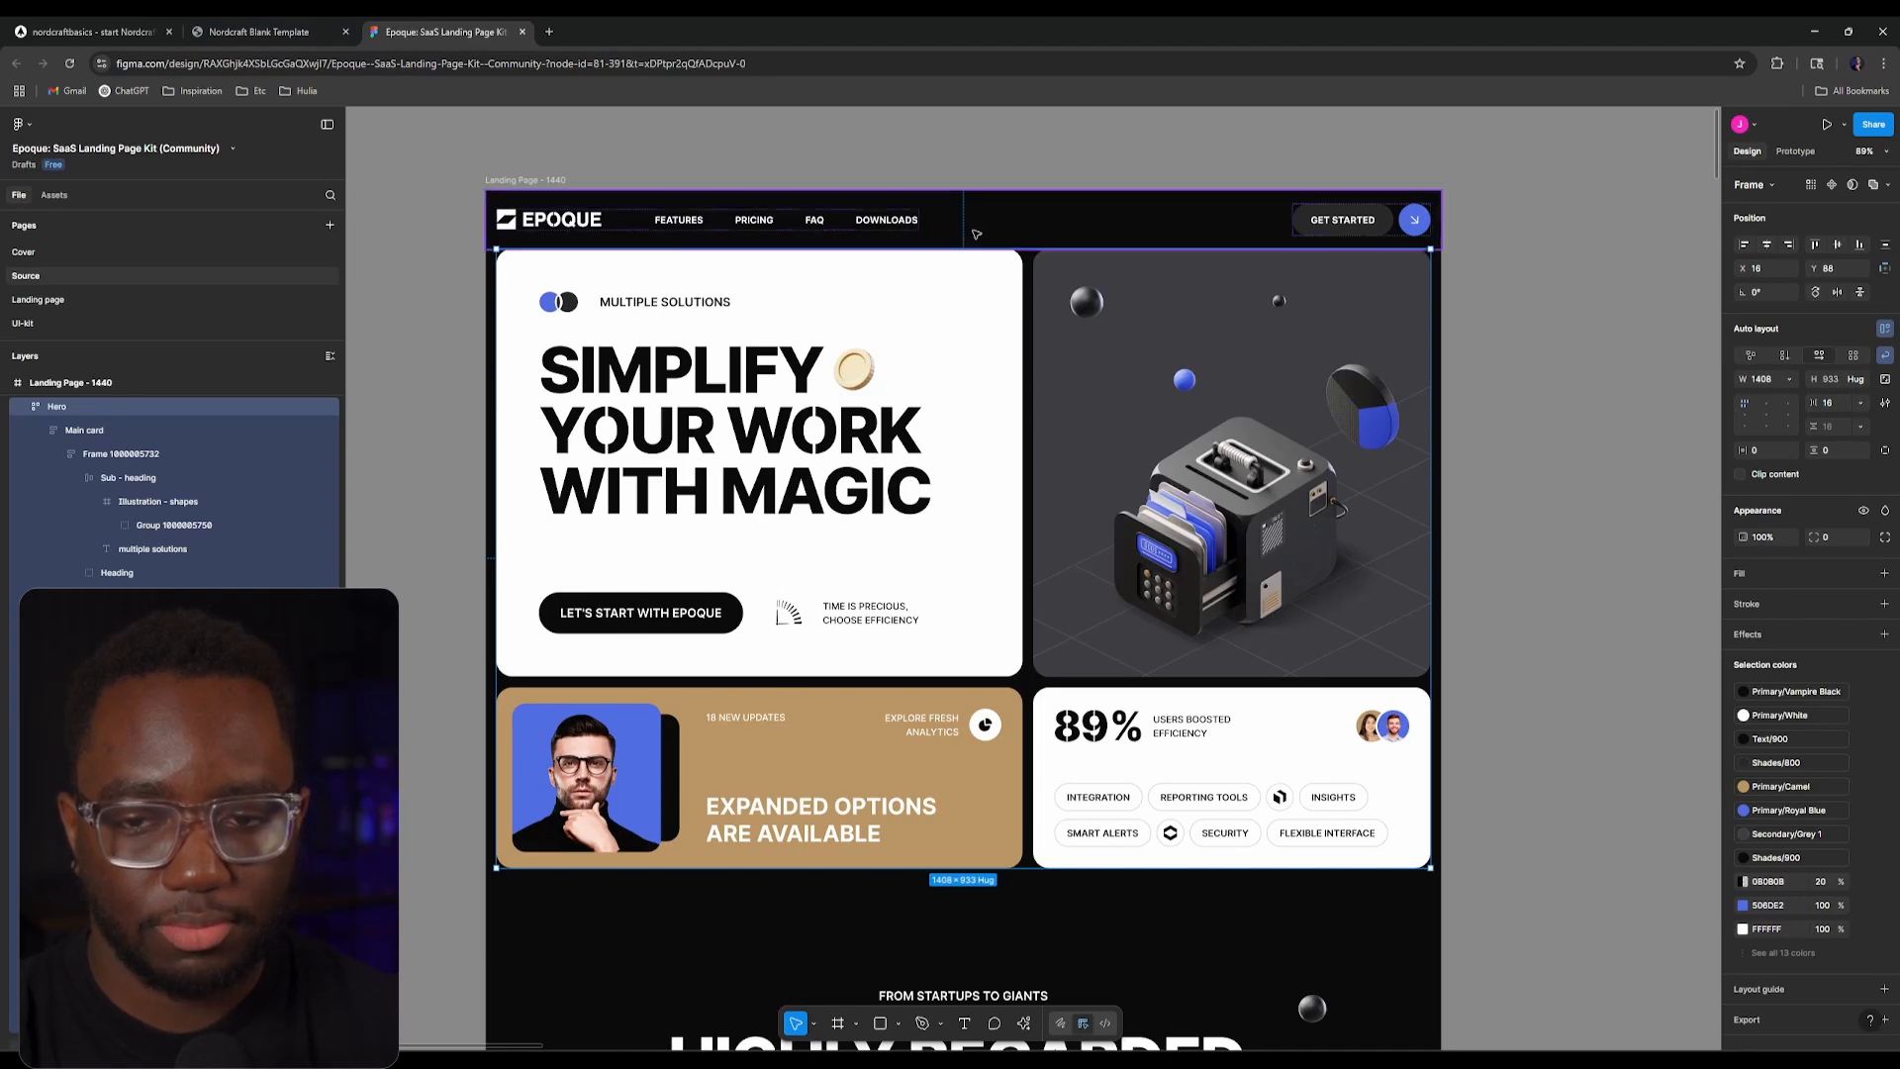
scroll(923, 588, "up", 2)
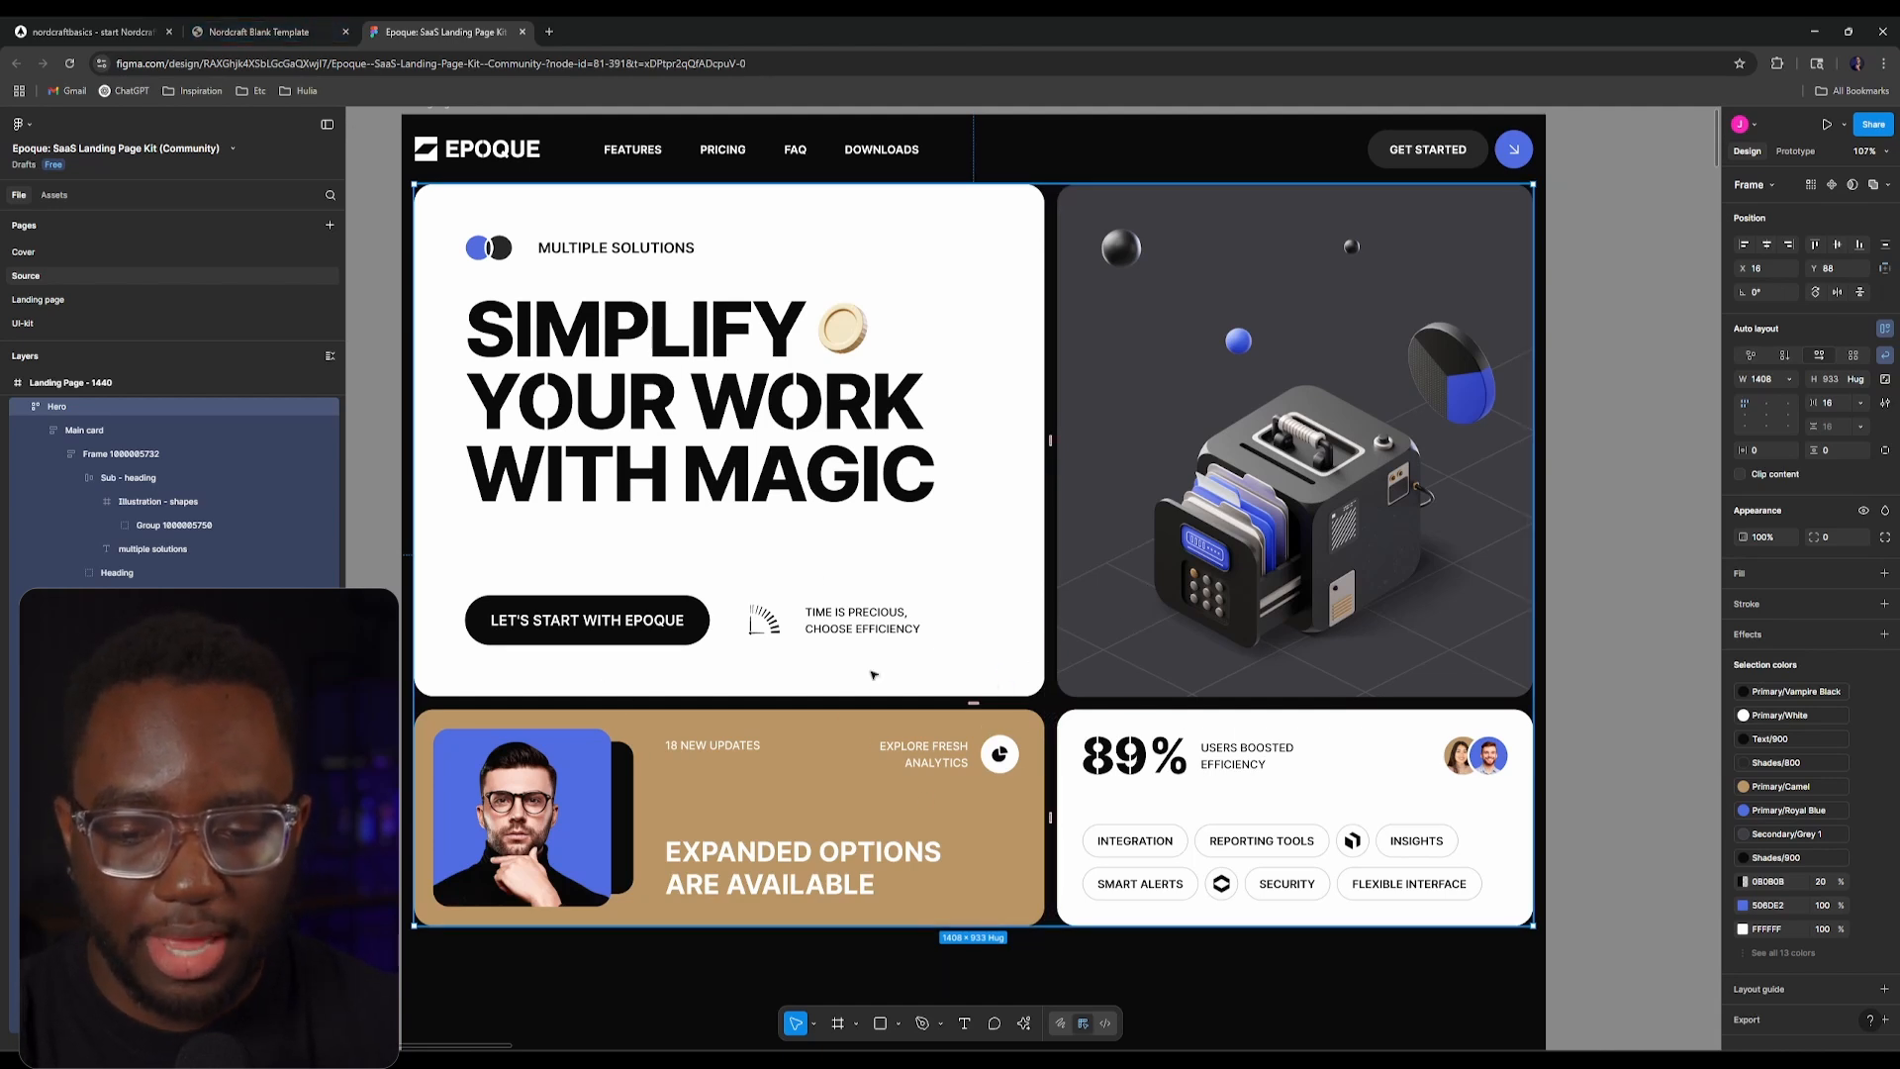
mouse_move(259, 22)
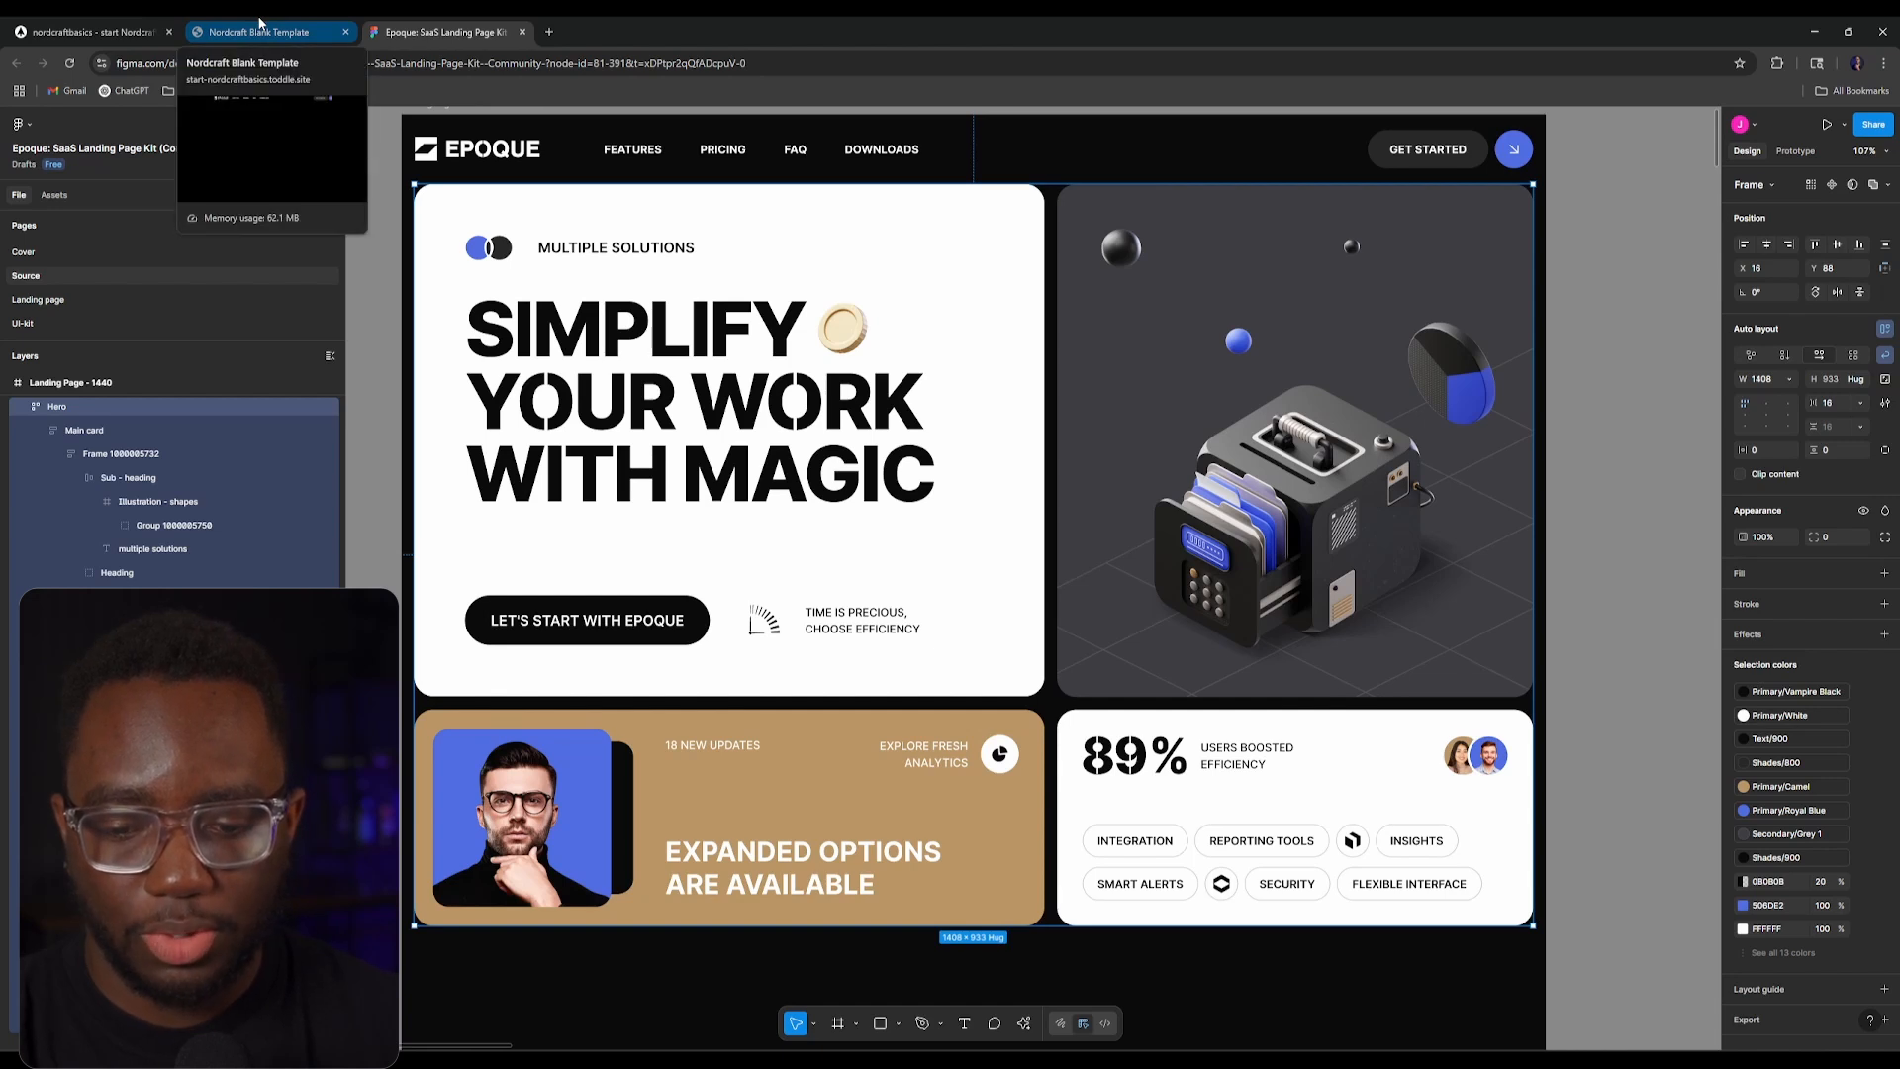
left_click(259, 22)
left_click(138, 21)
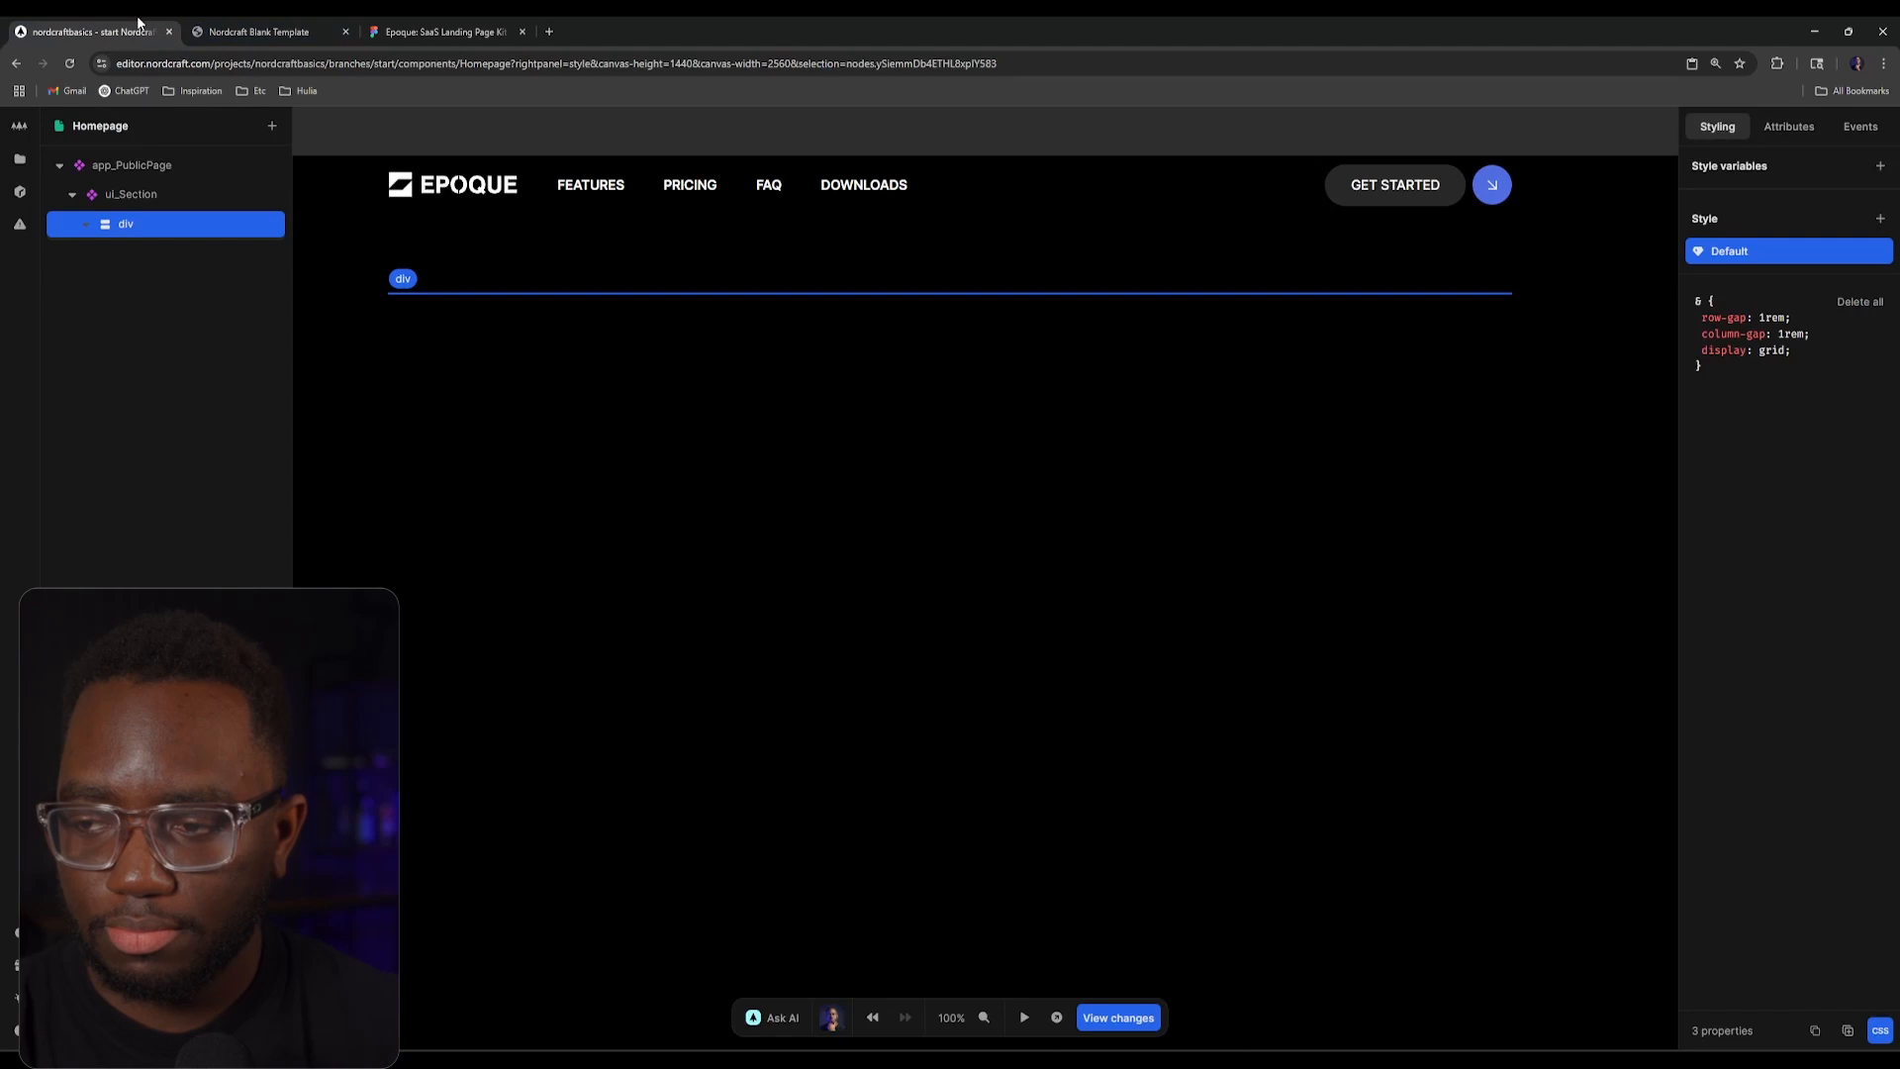
Step: Add a grid-template-columns property with the value 1.5fr 1fr to the div's CSS
left_click(1798, 346)
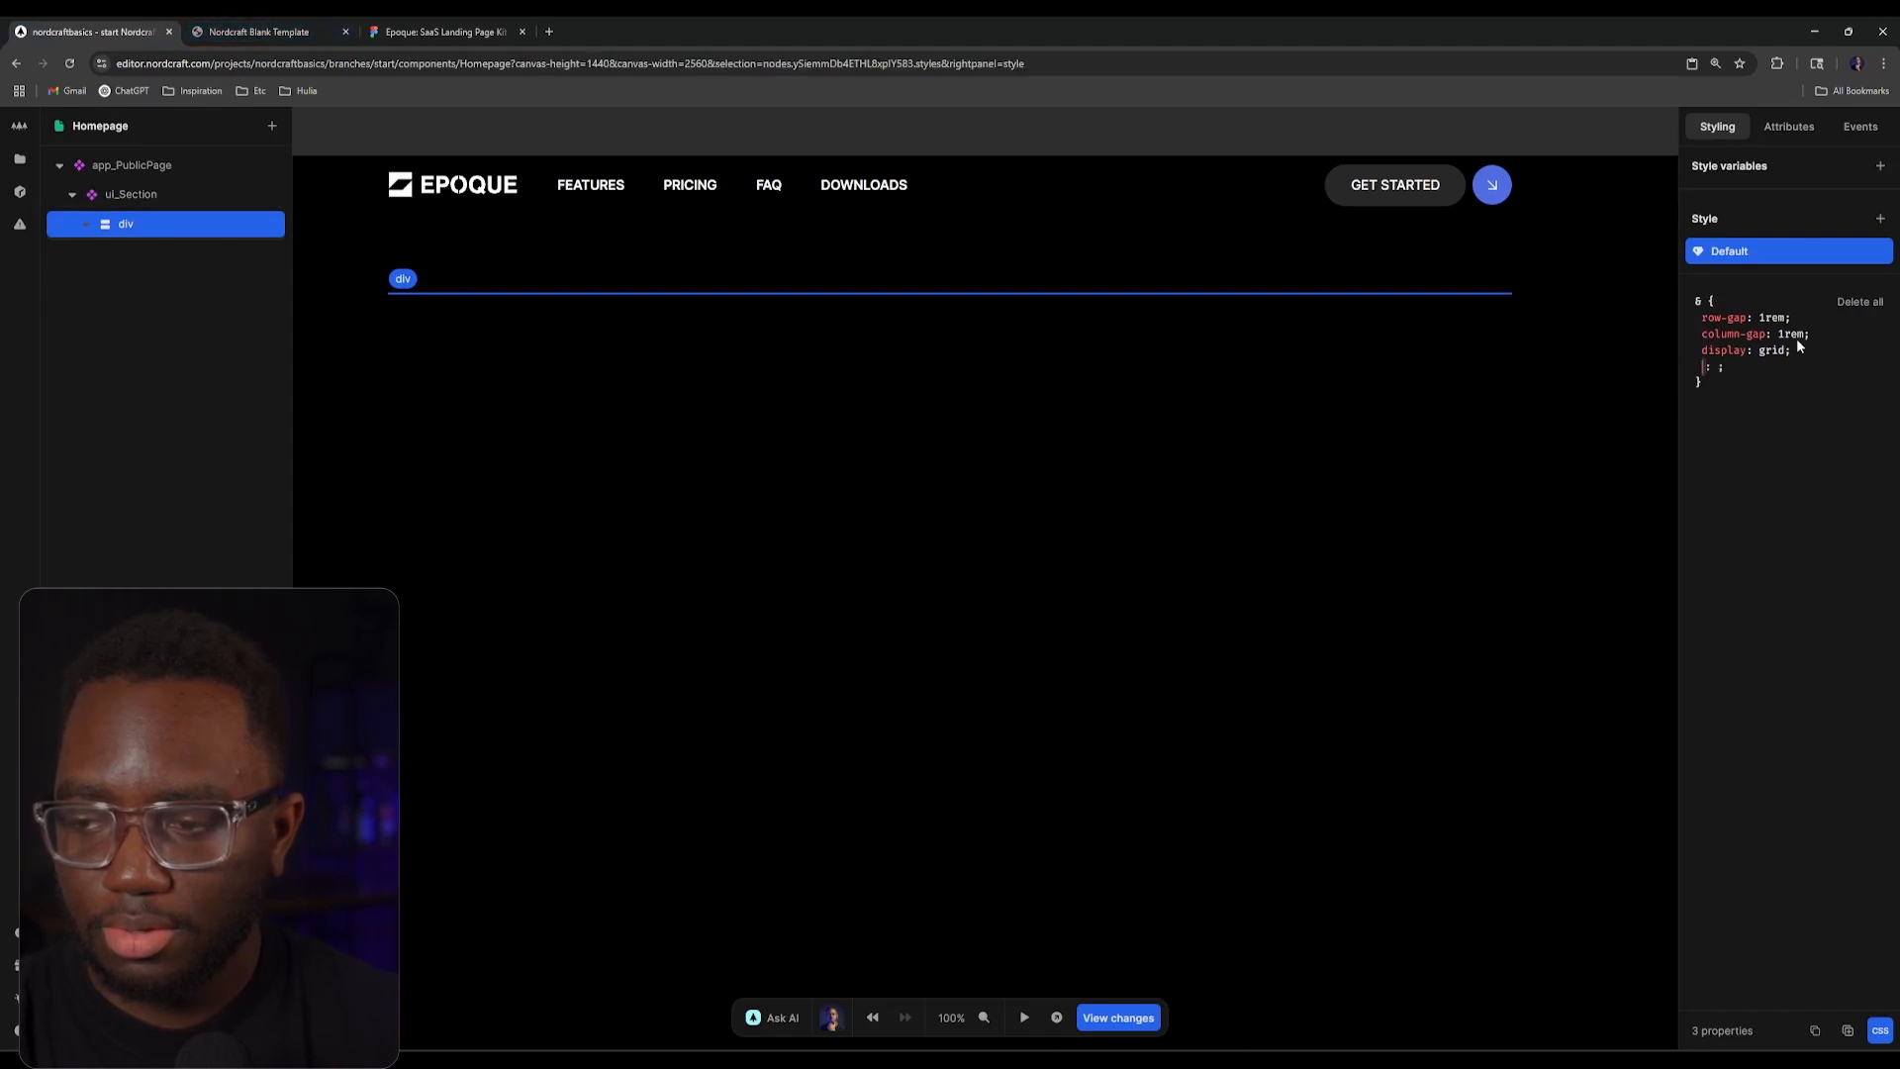
type("grid-temp")
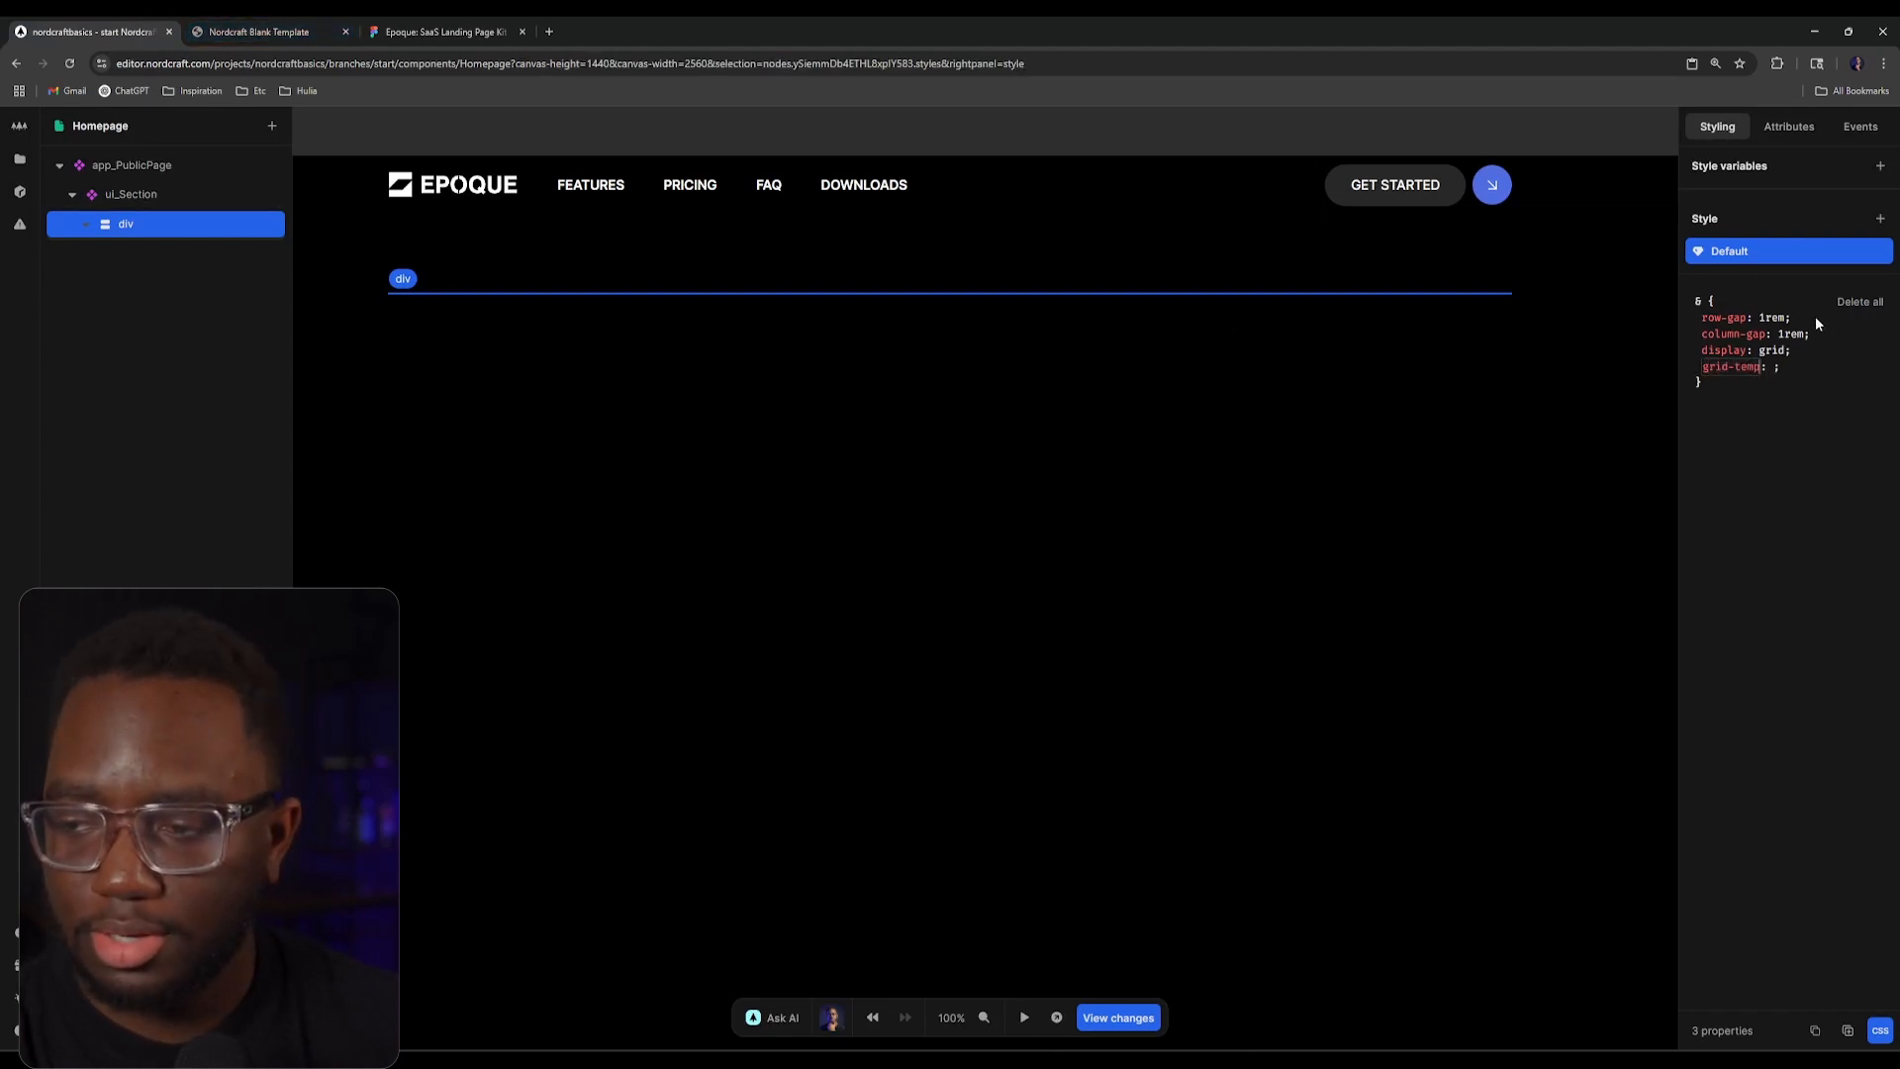
type("late-colu")
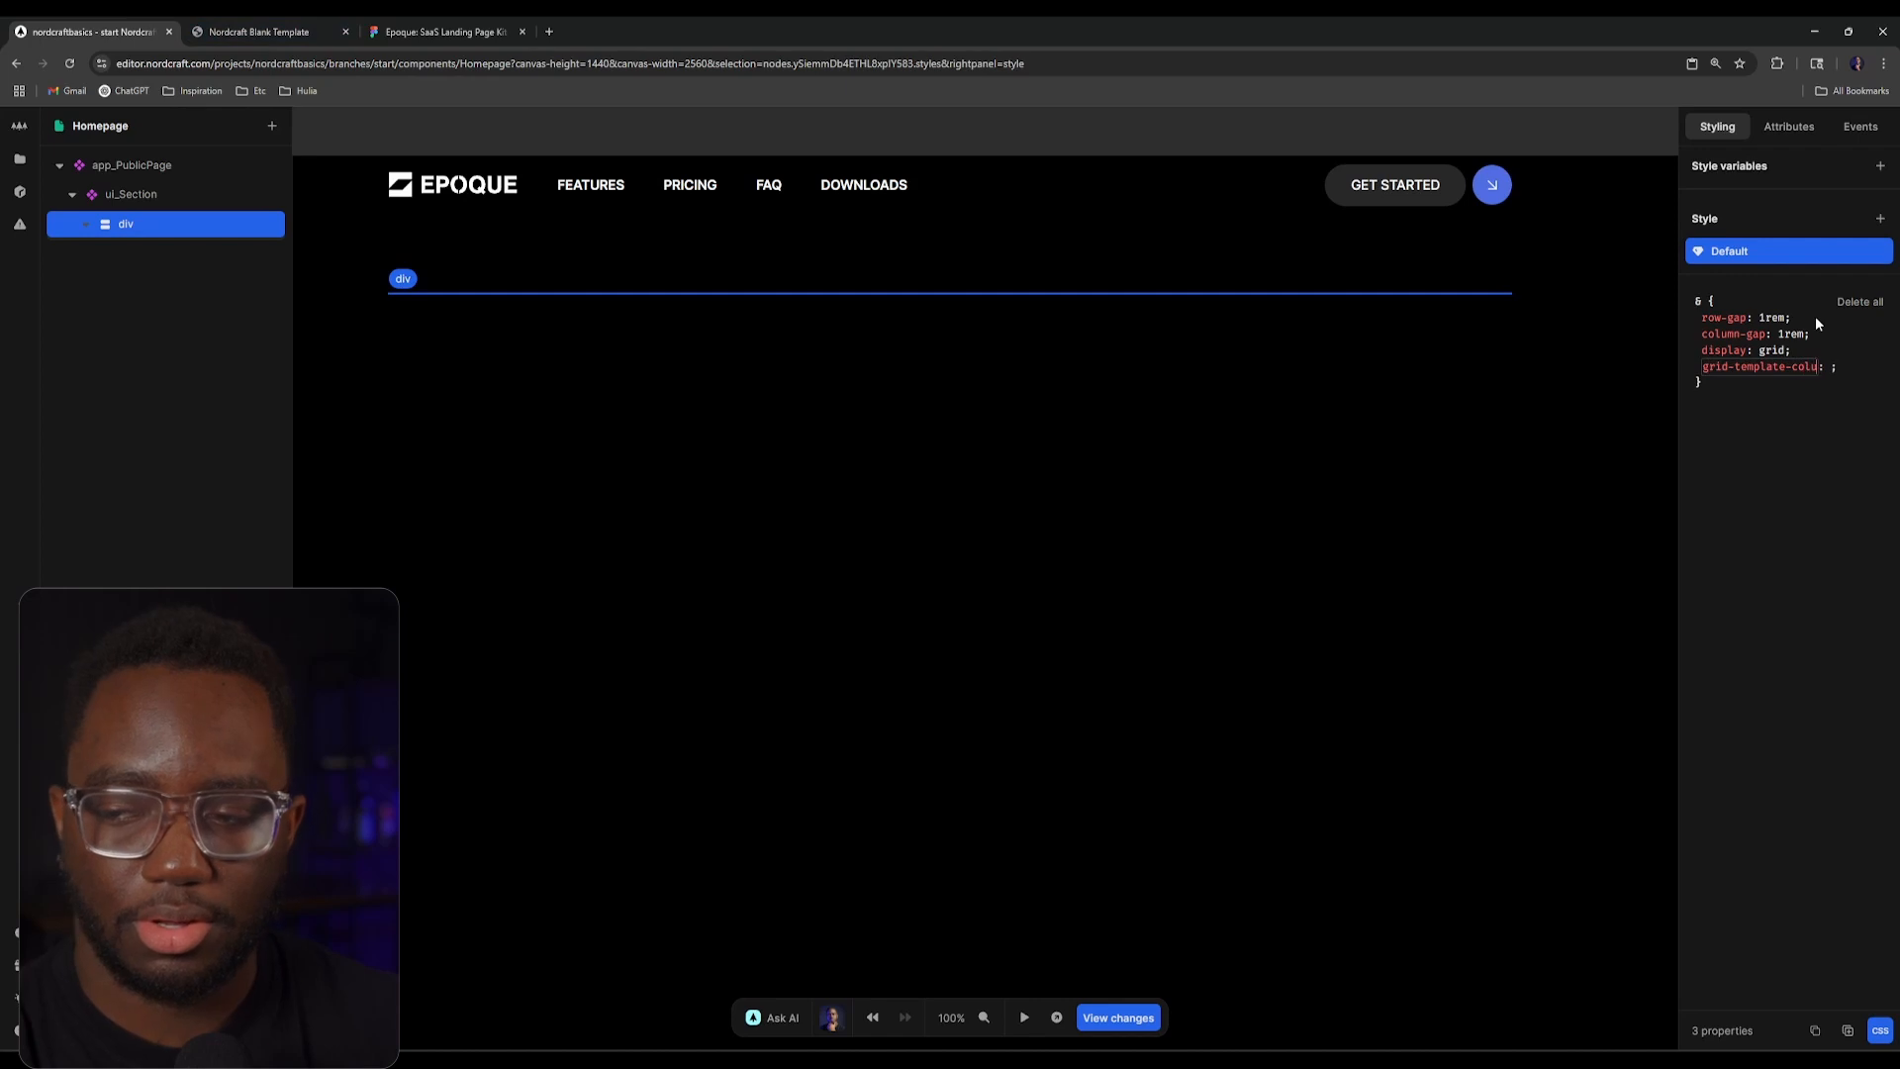
type("mns")
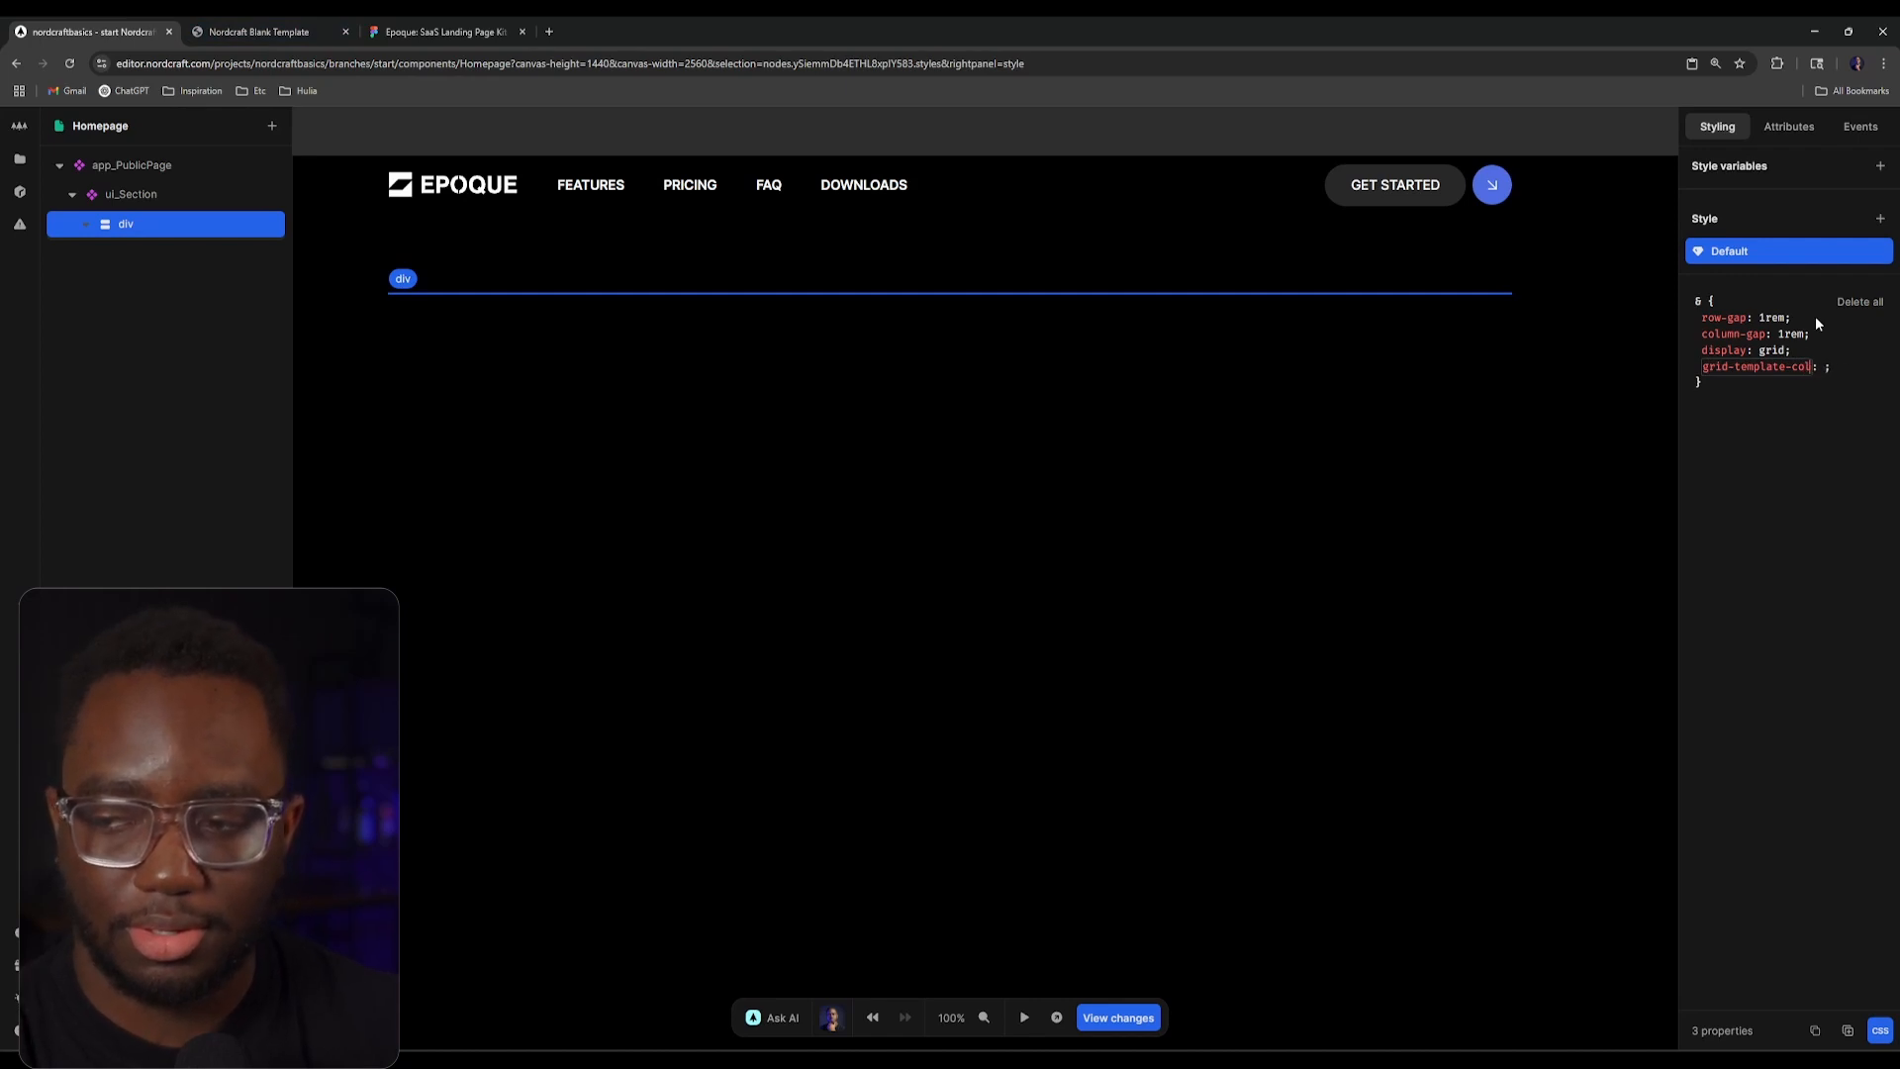
key("Tab")
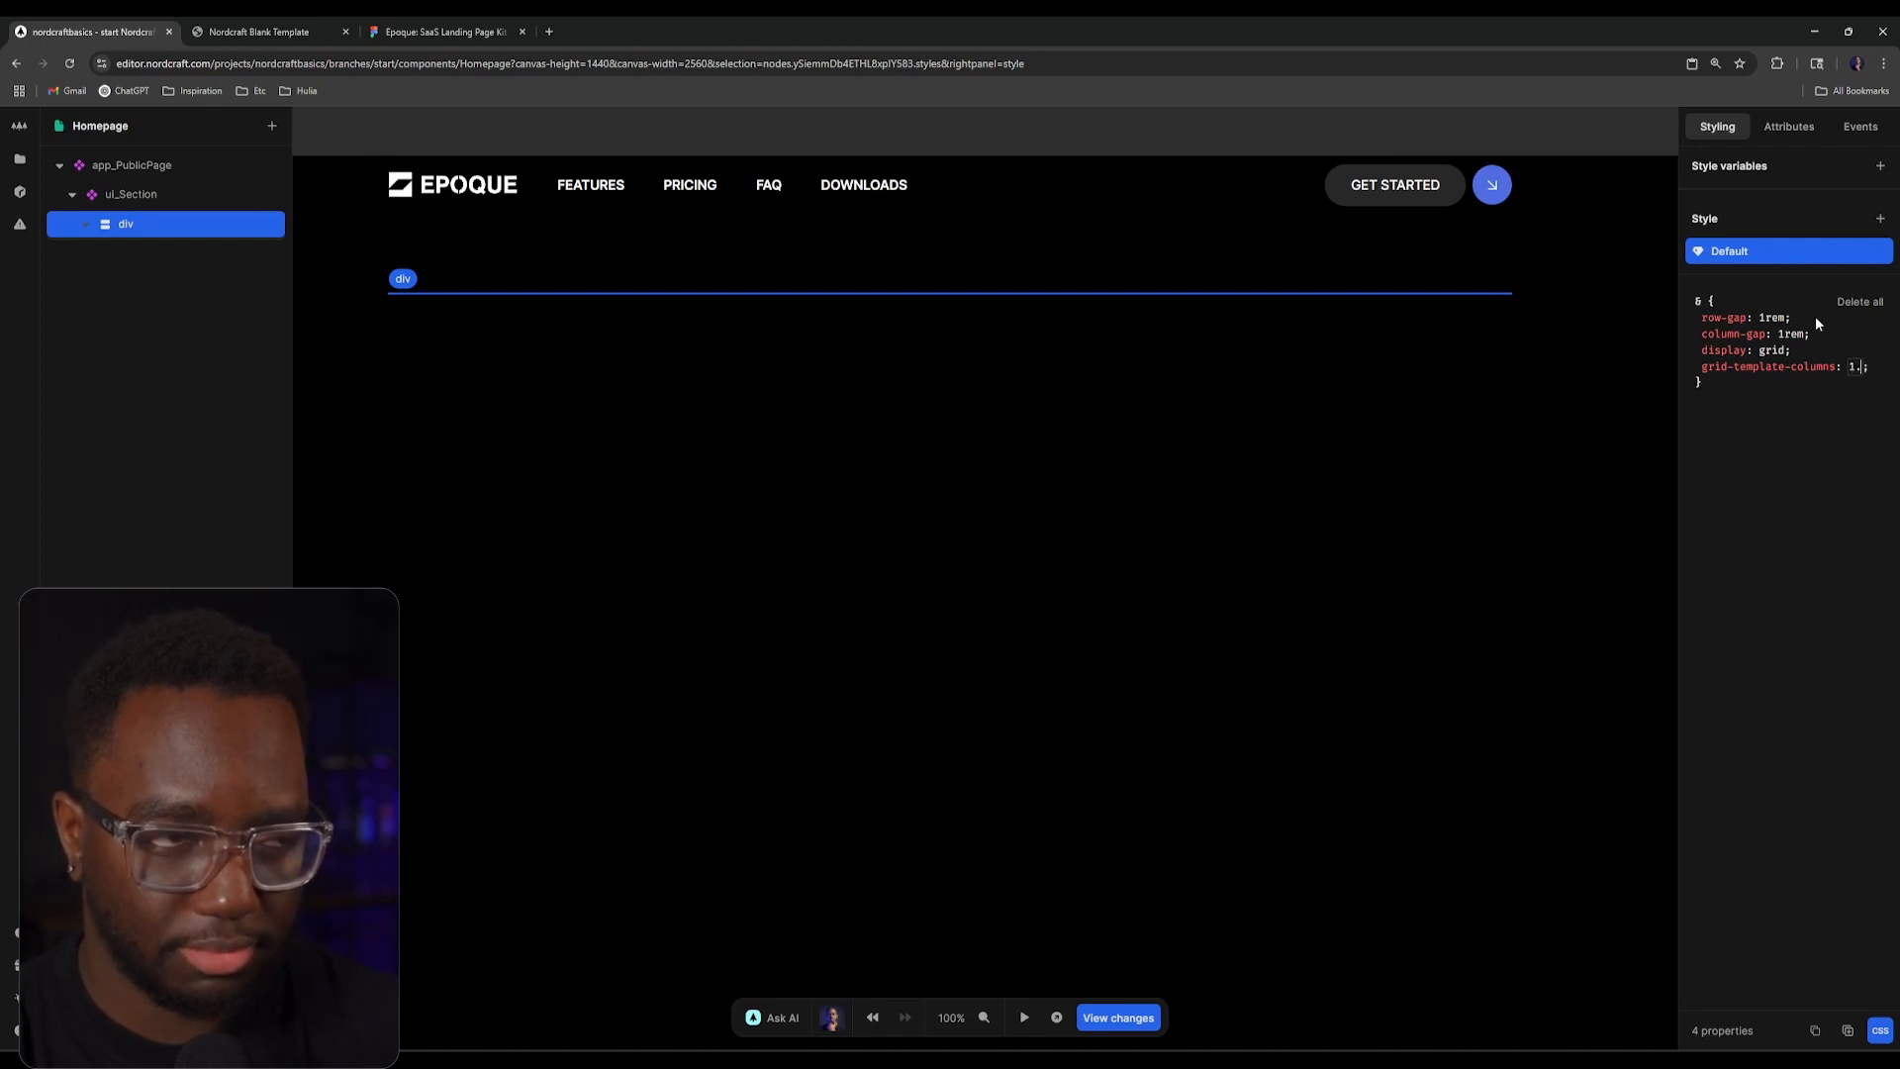
type("1.5fr ")
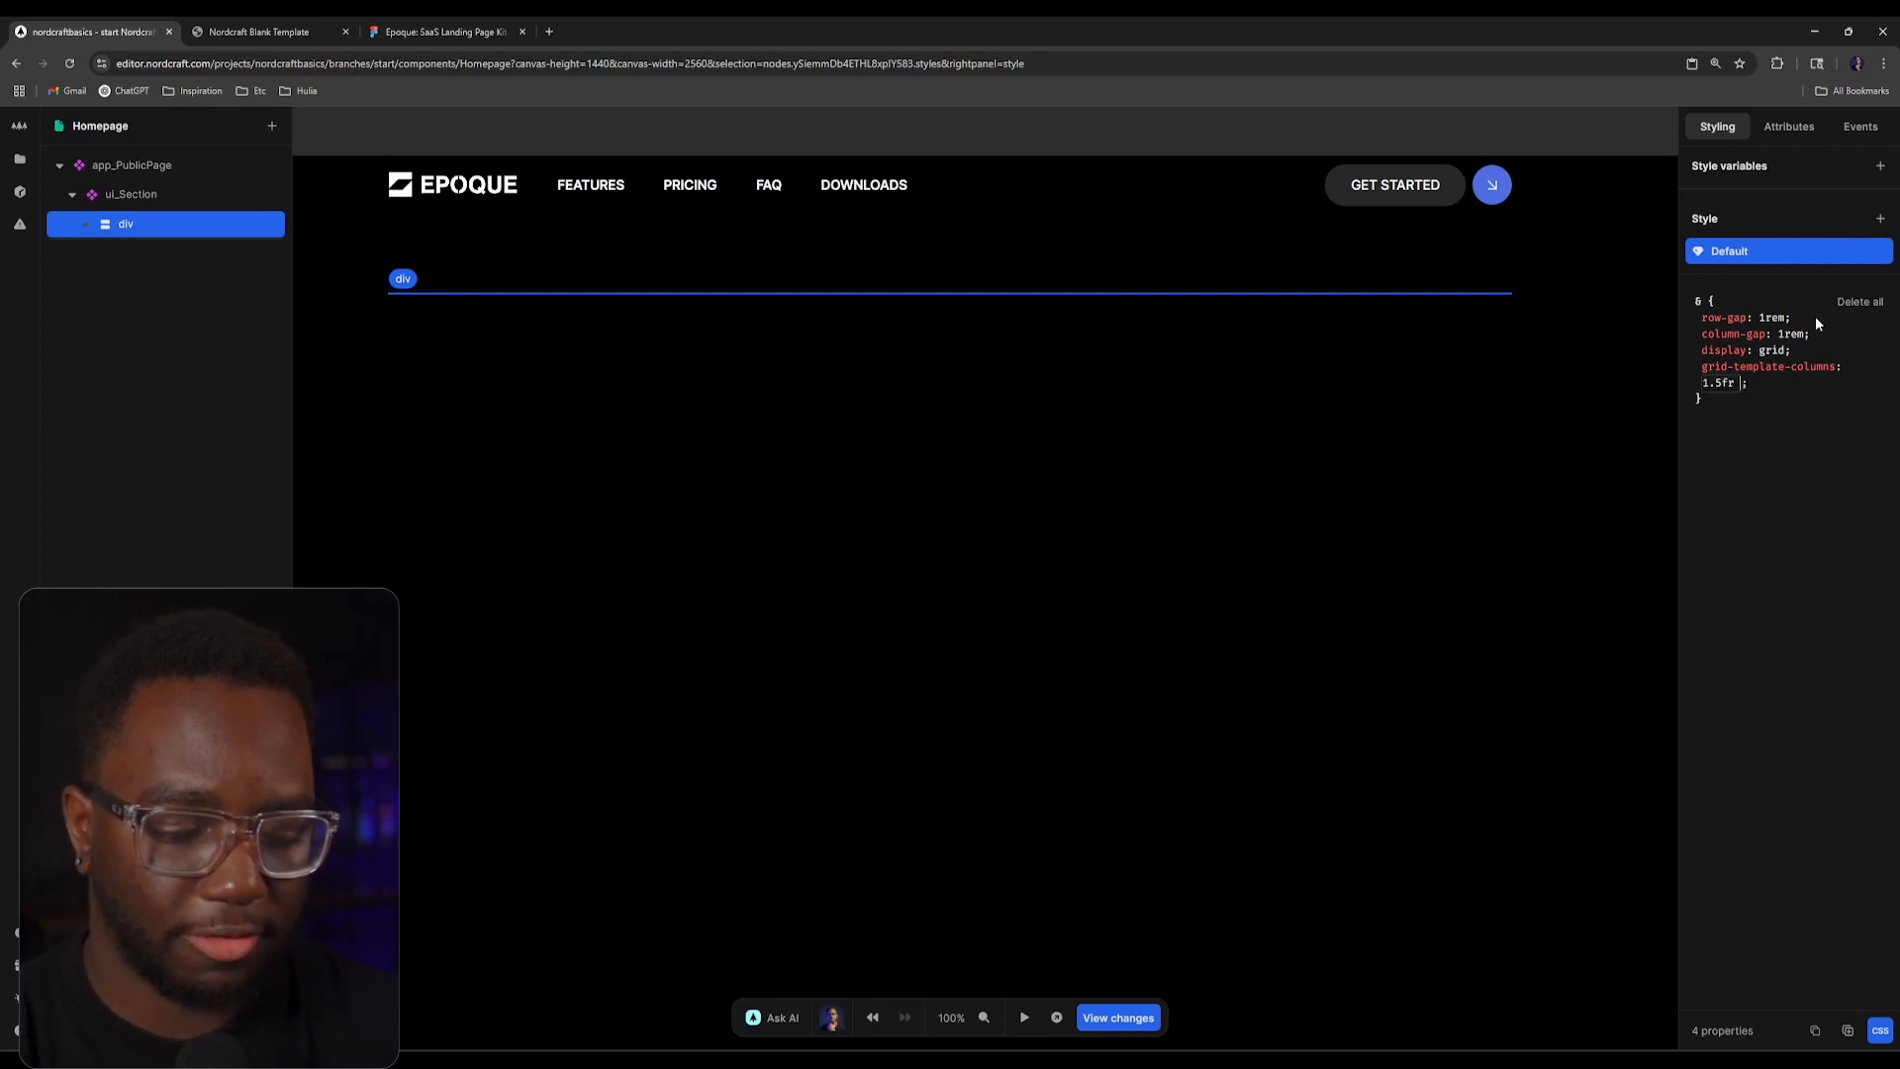
type("1fr")
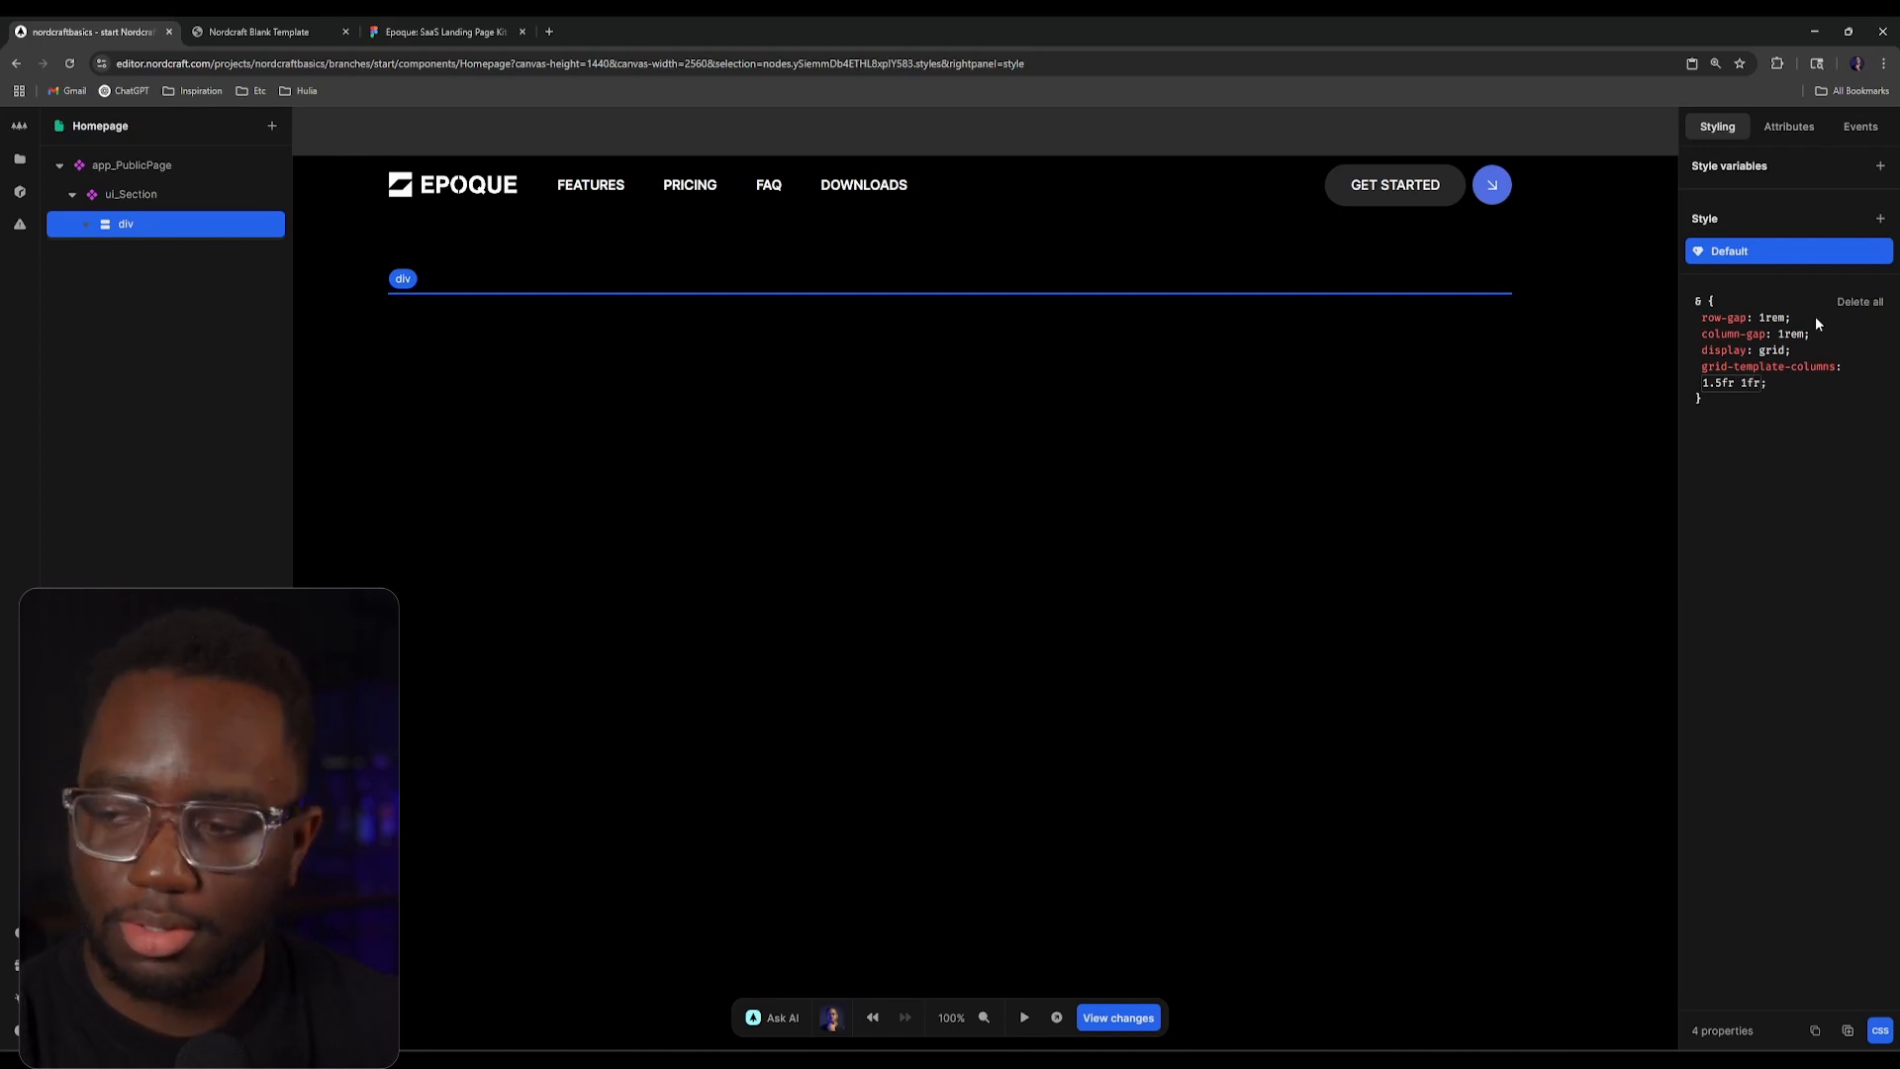
Step: Change the div's grid-template-columns value to 2fr 1fr and reselect the div
key("BackSpace")
key("BackSpace")
key("BackSpace")
key("BackSpace")
key("BackSpace")
type("2fr")
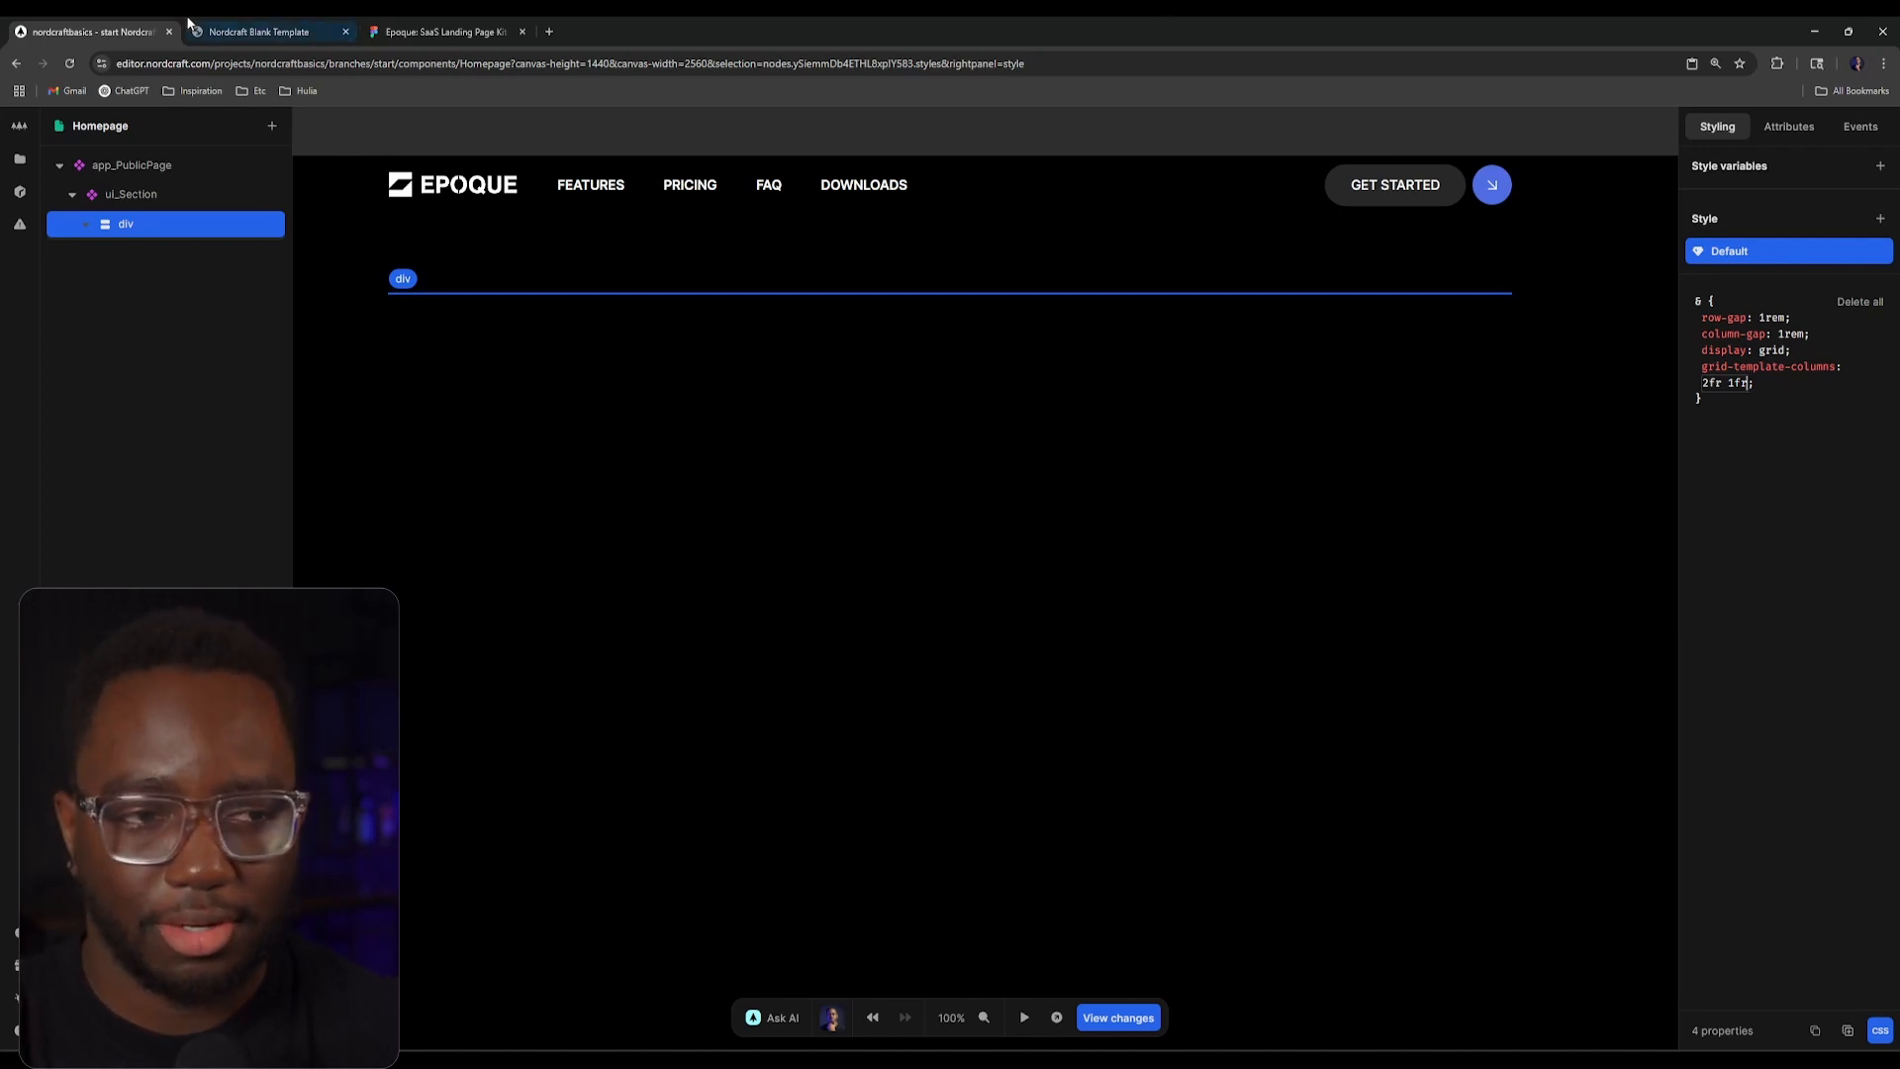
left_click(127, 224)
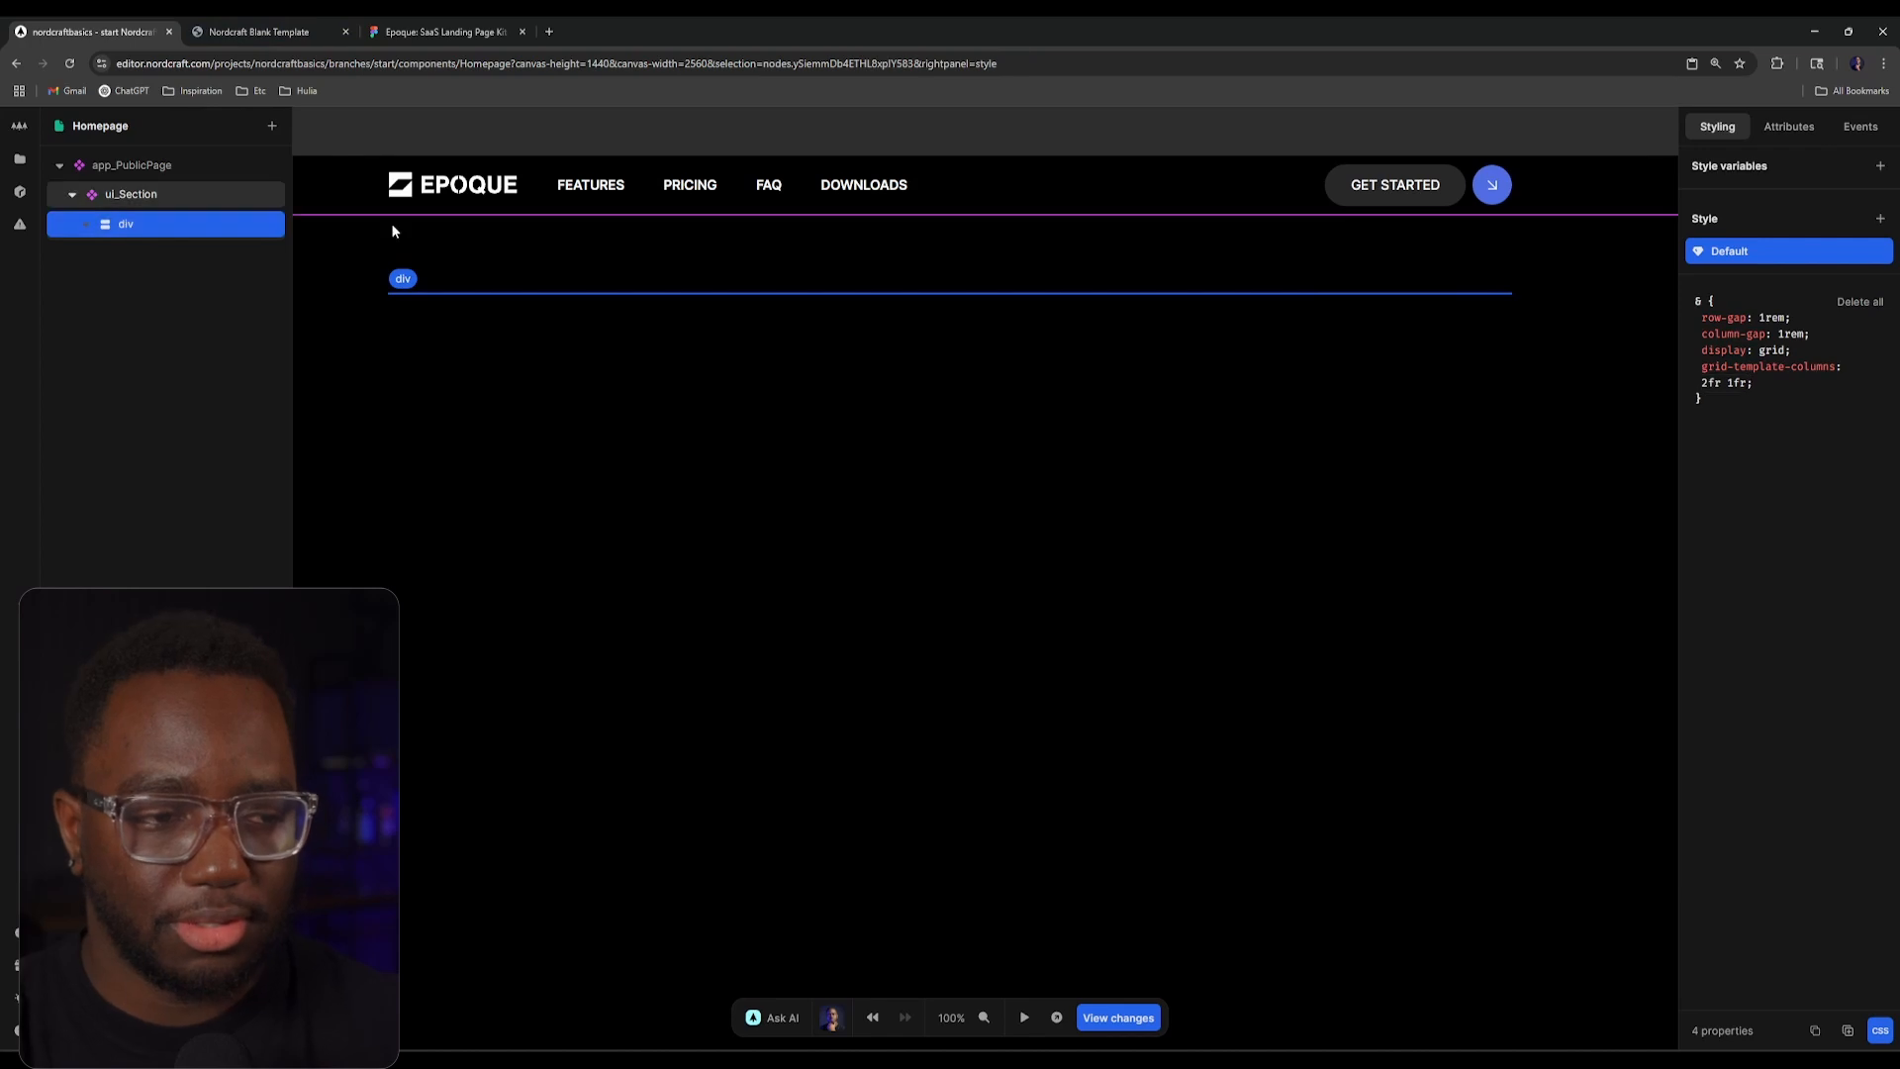
Step: Add a div inside the section's grid div and duplicate it to fill both columns
left_click(928, 493)
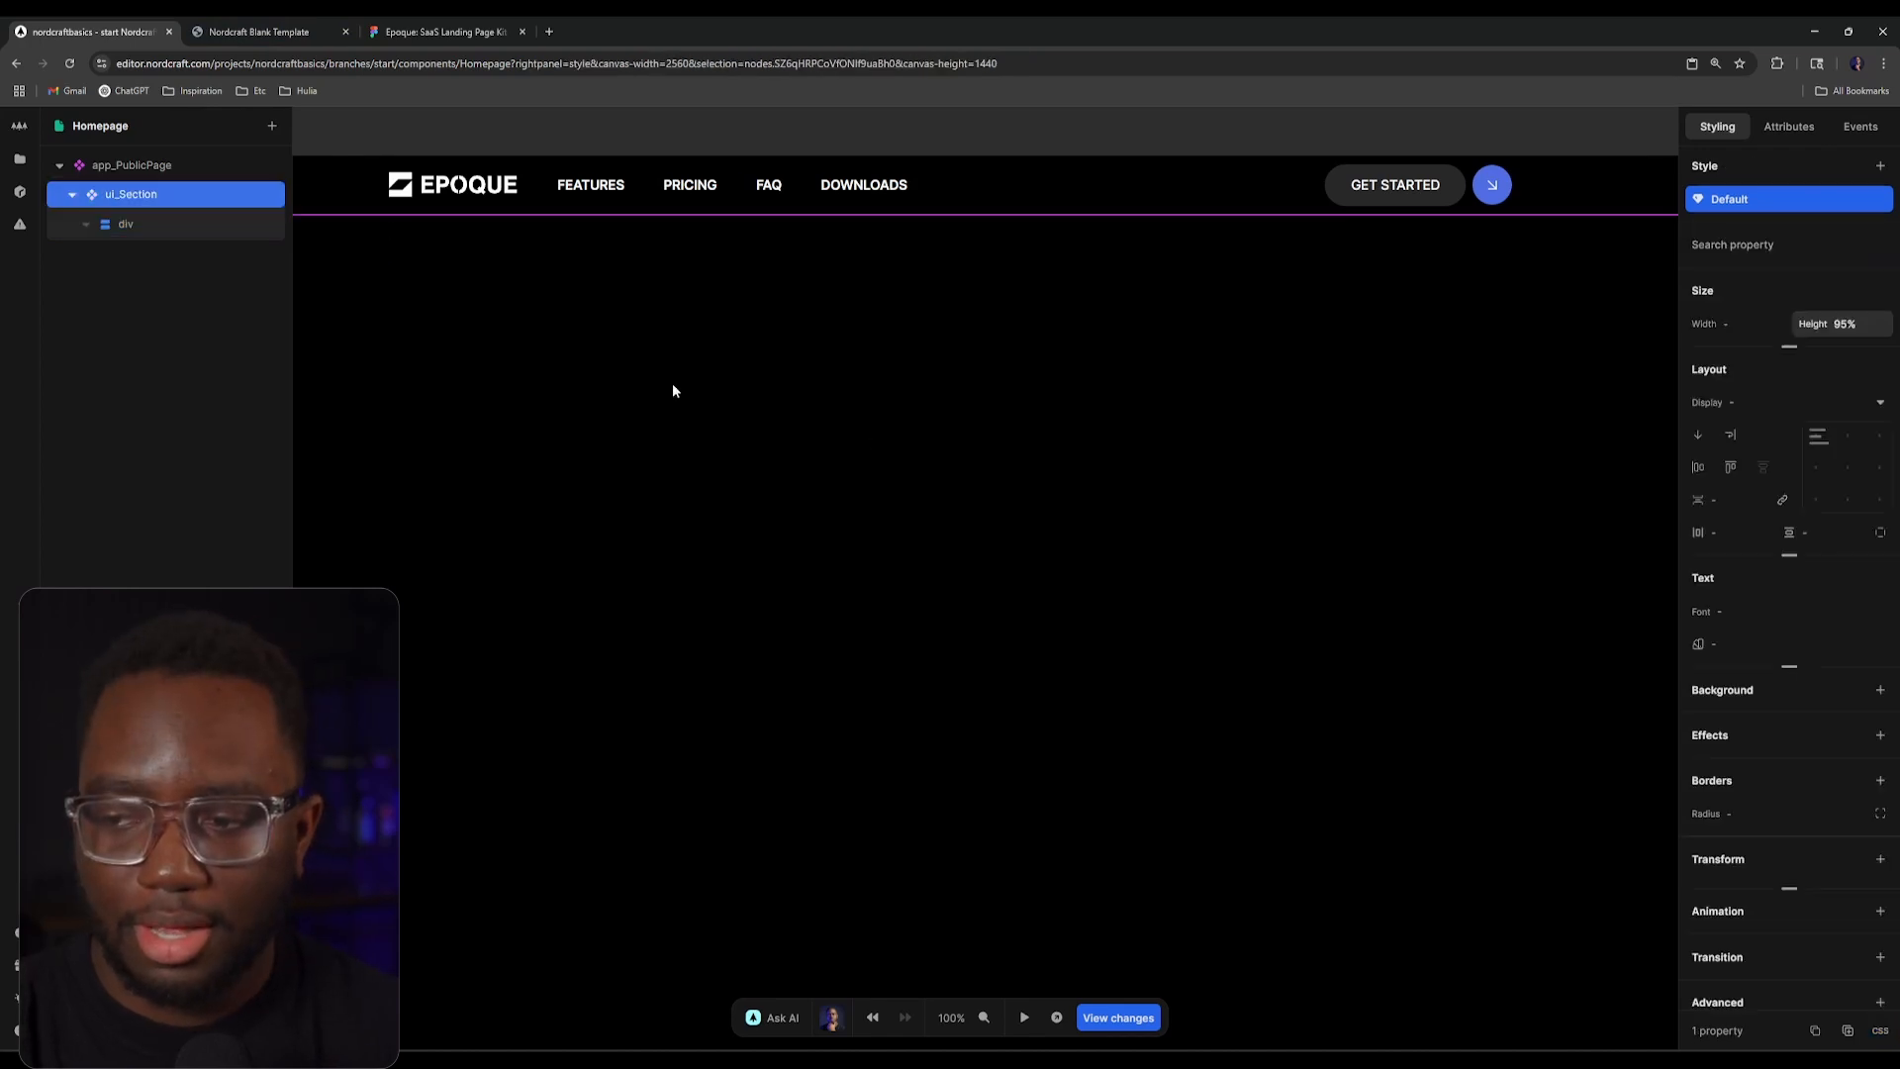
left_click(157, 224)
type("adiv")
key("Return")
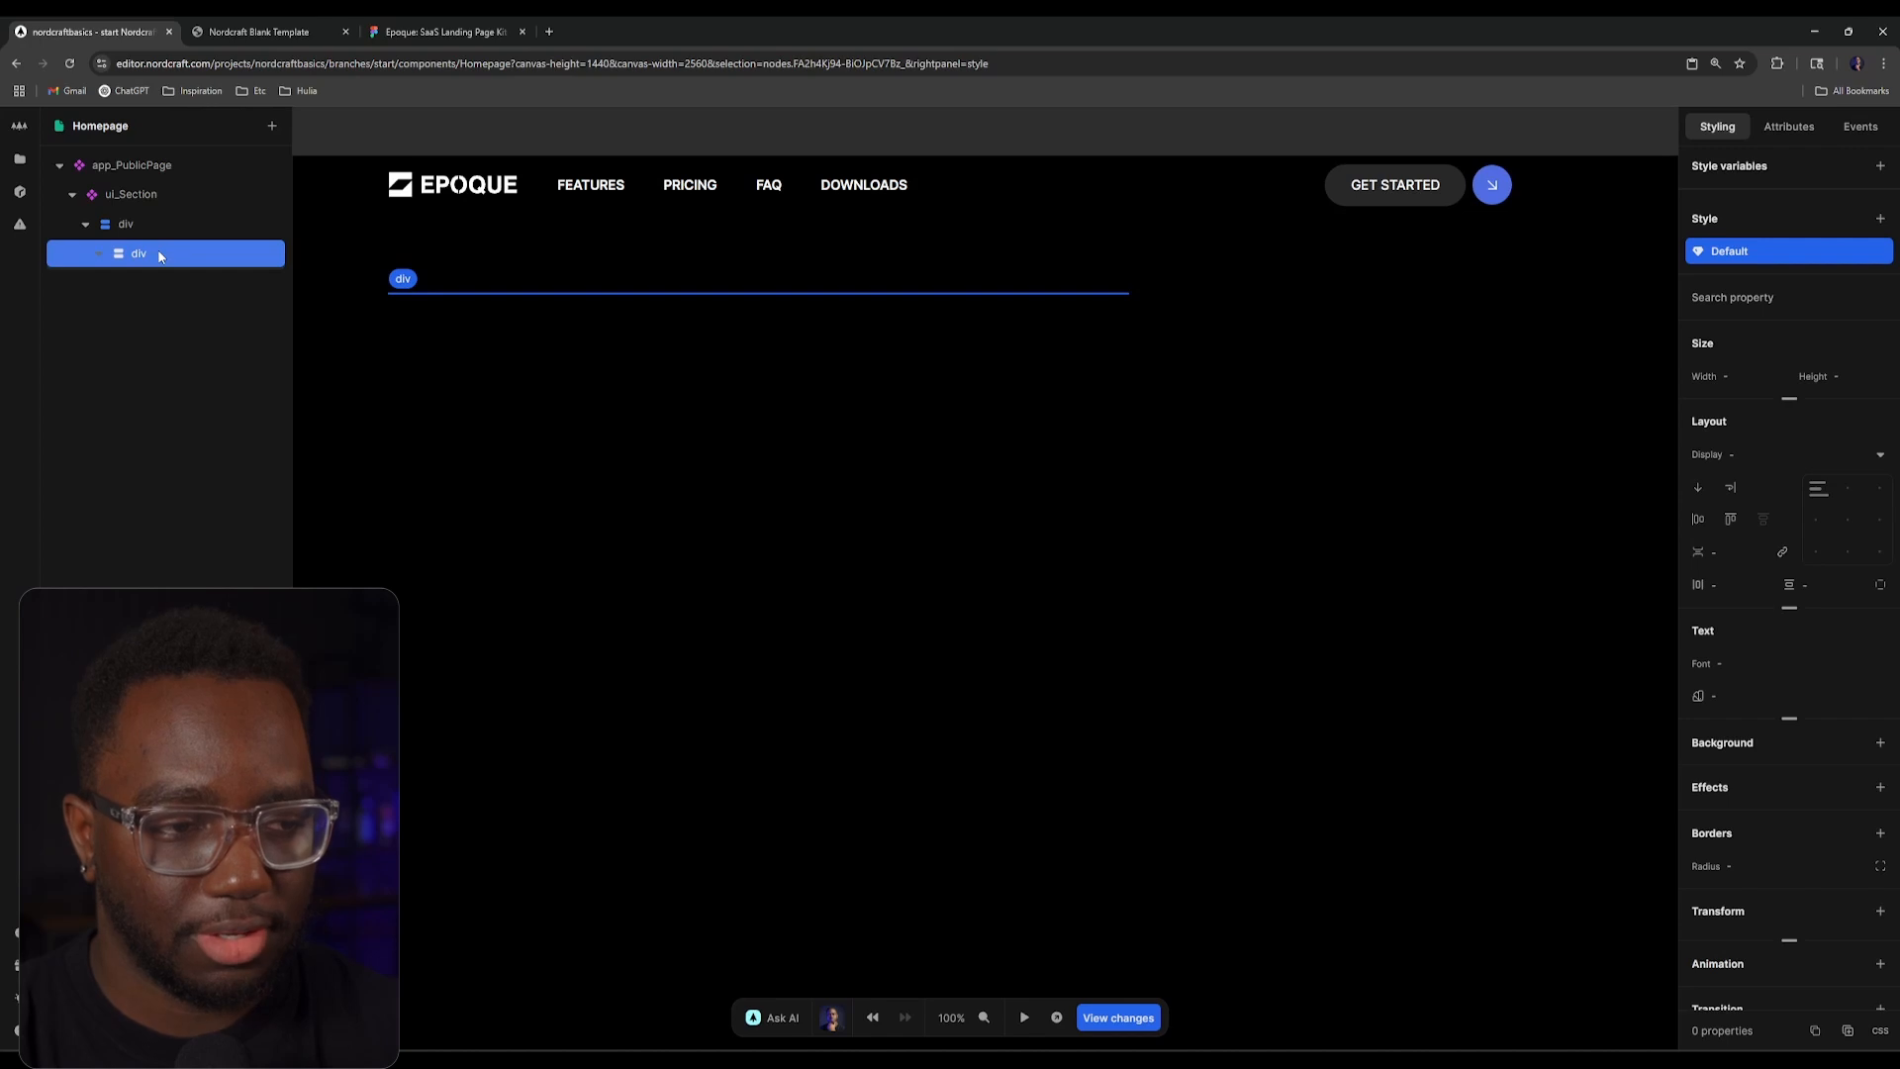
key("ctrl+d")
left_click(169, 226)
left_click(173, 253)
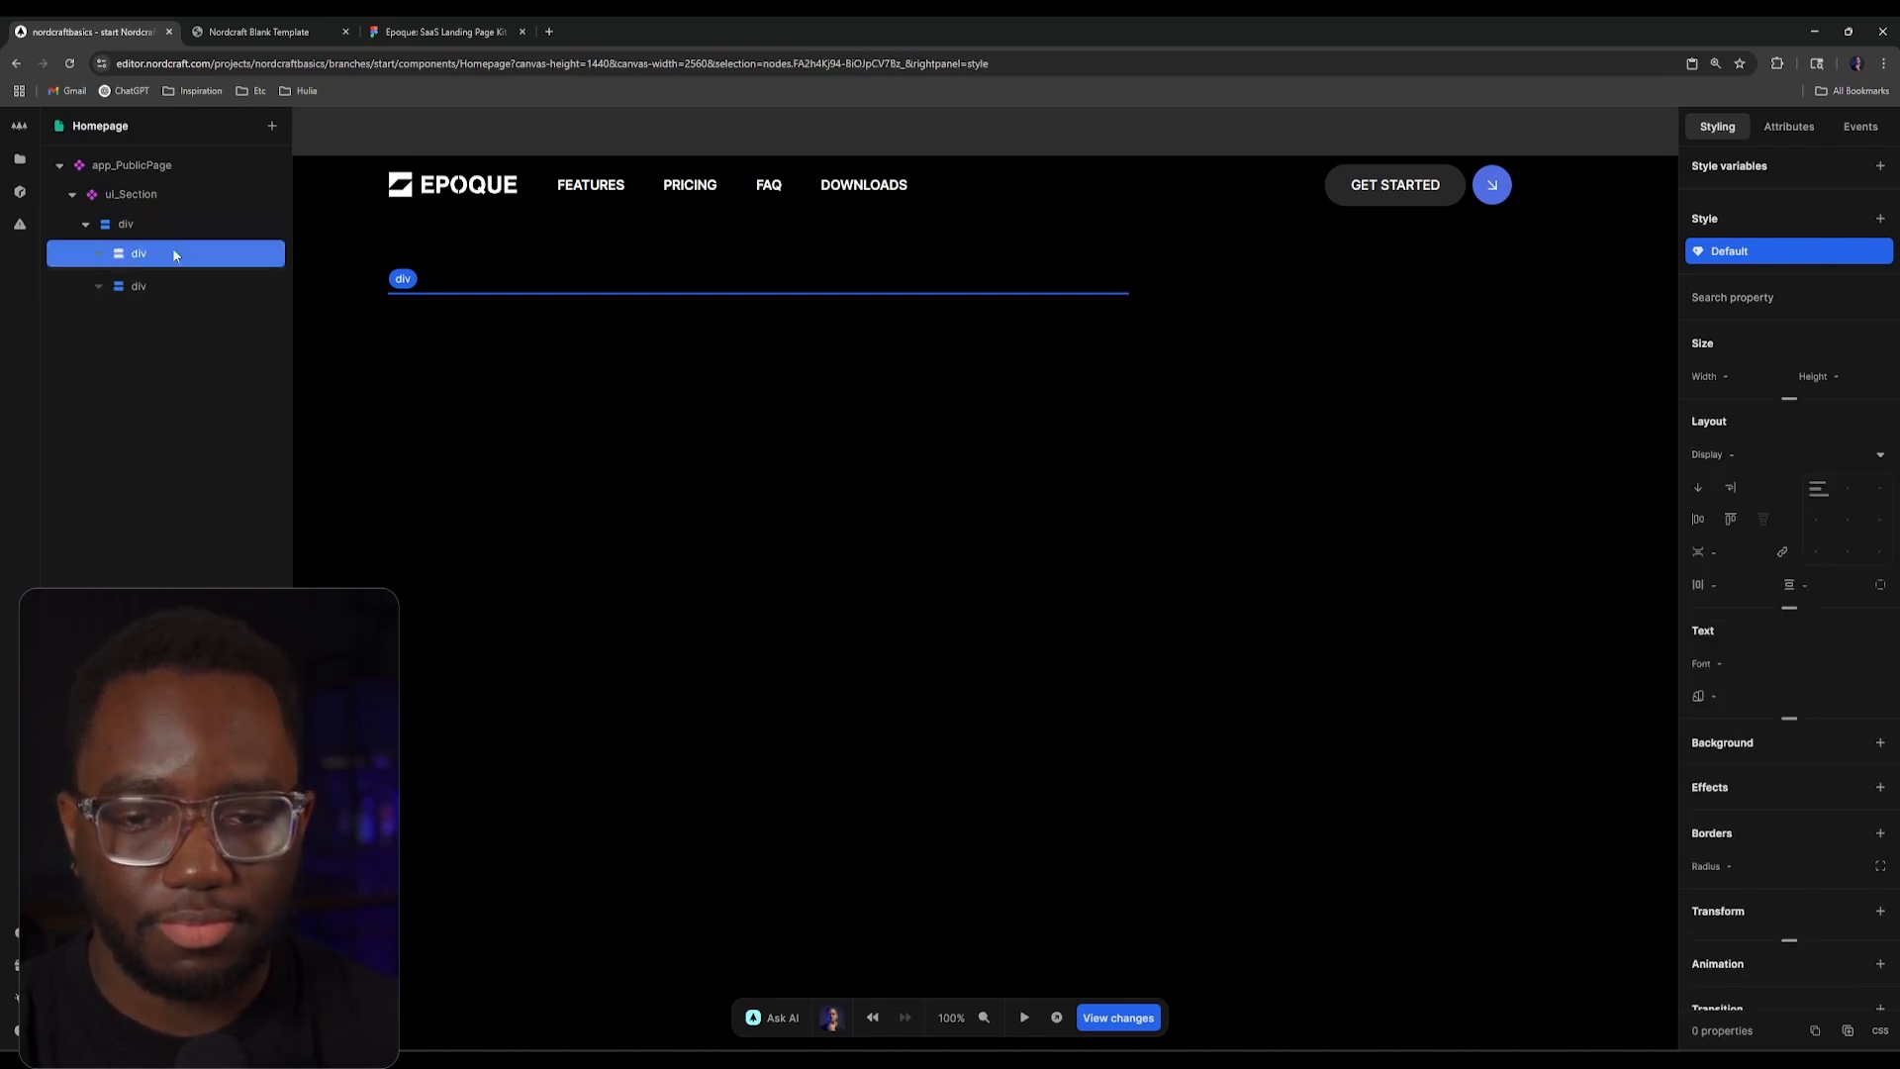
Step: Compare the widths of the grid's two child divs with the hero card columns in the Figma design
scroll(792, 574, "down", 3)
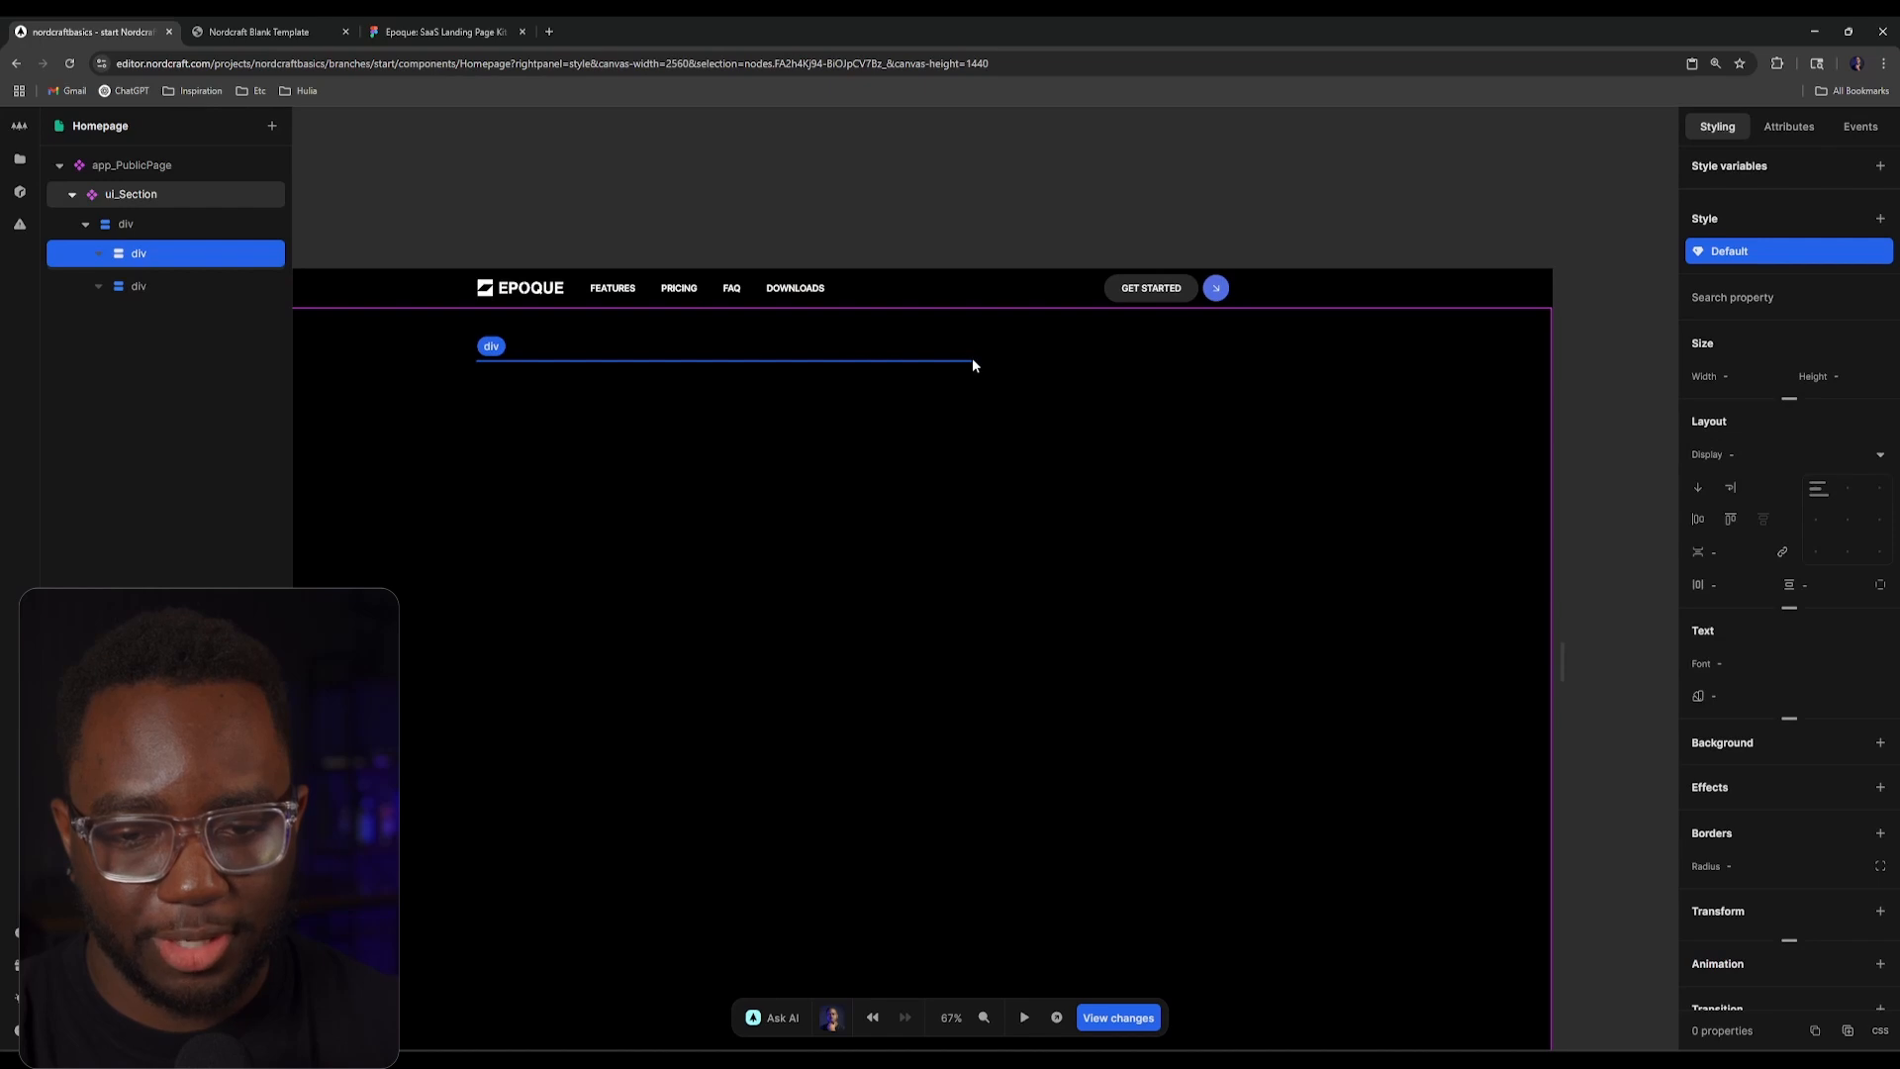
left_click(204, 285)
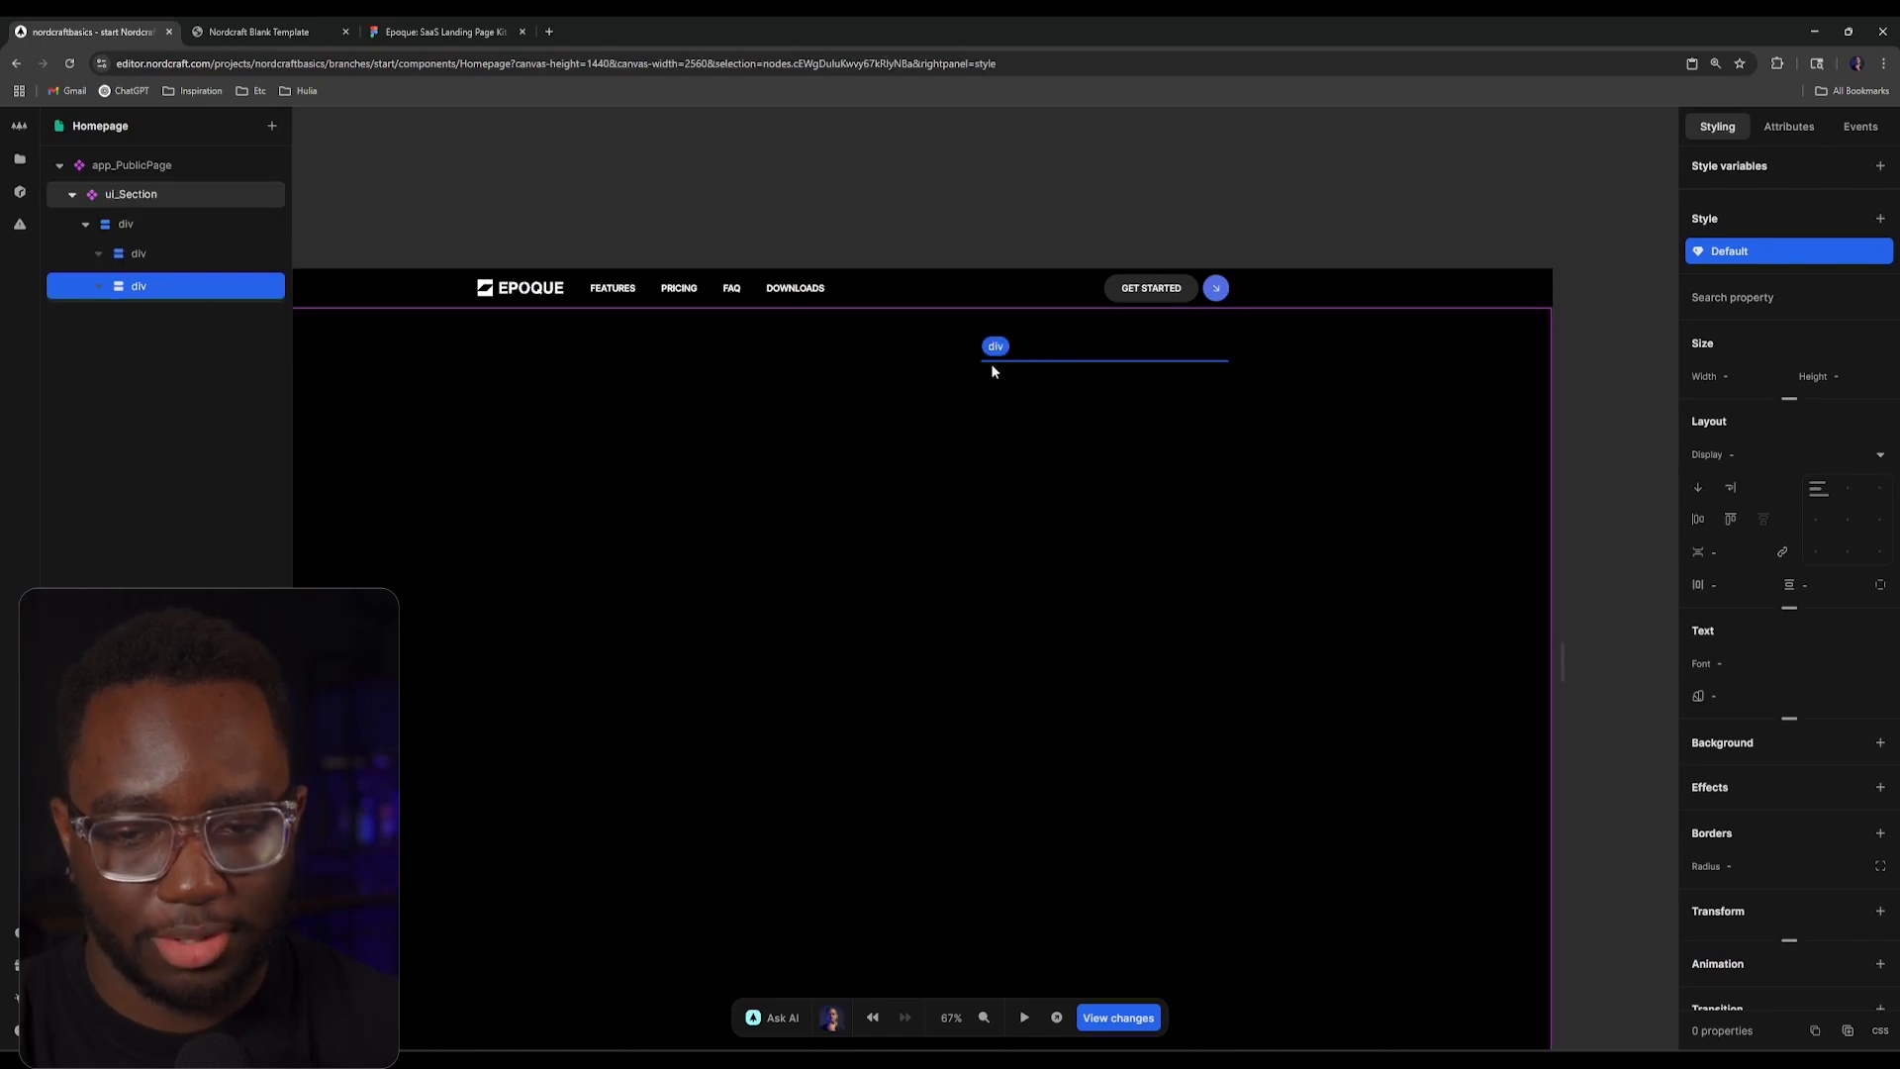
left_click(428, 31)
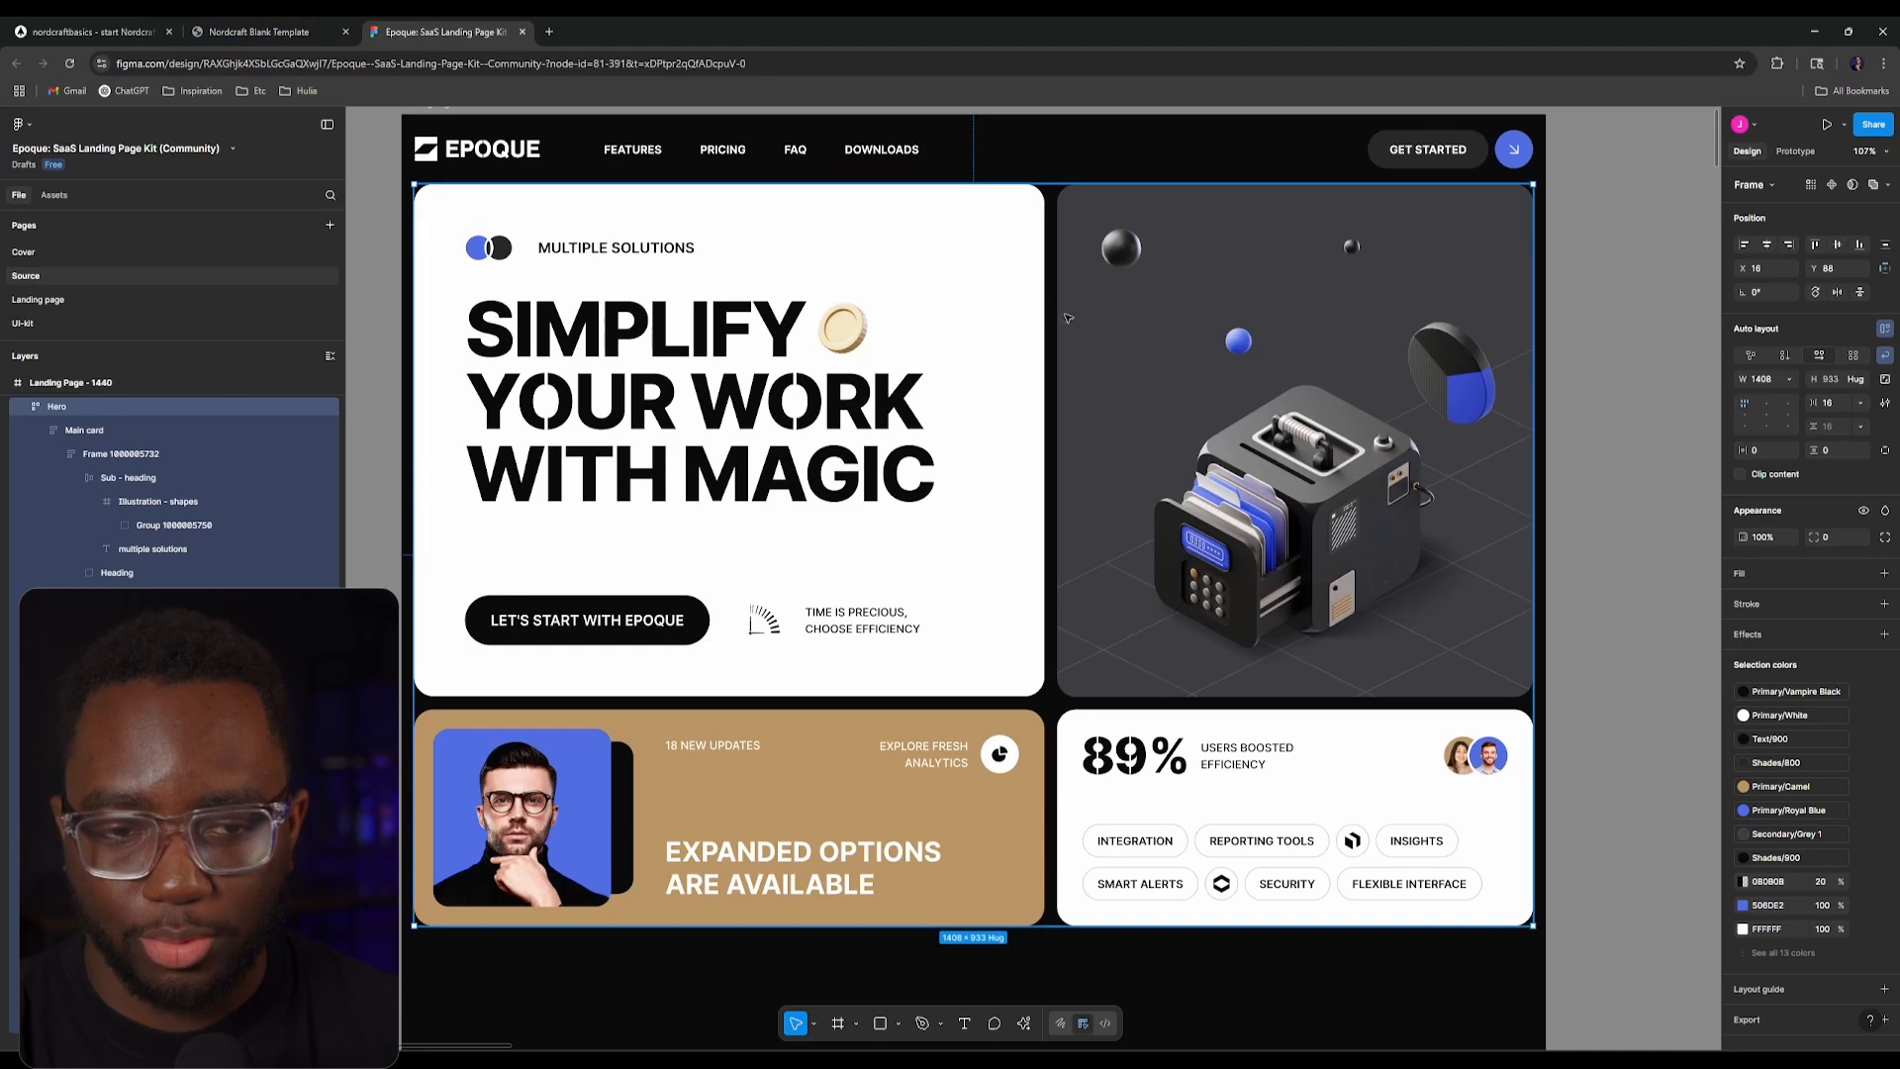
key("ctrl+1")
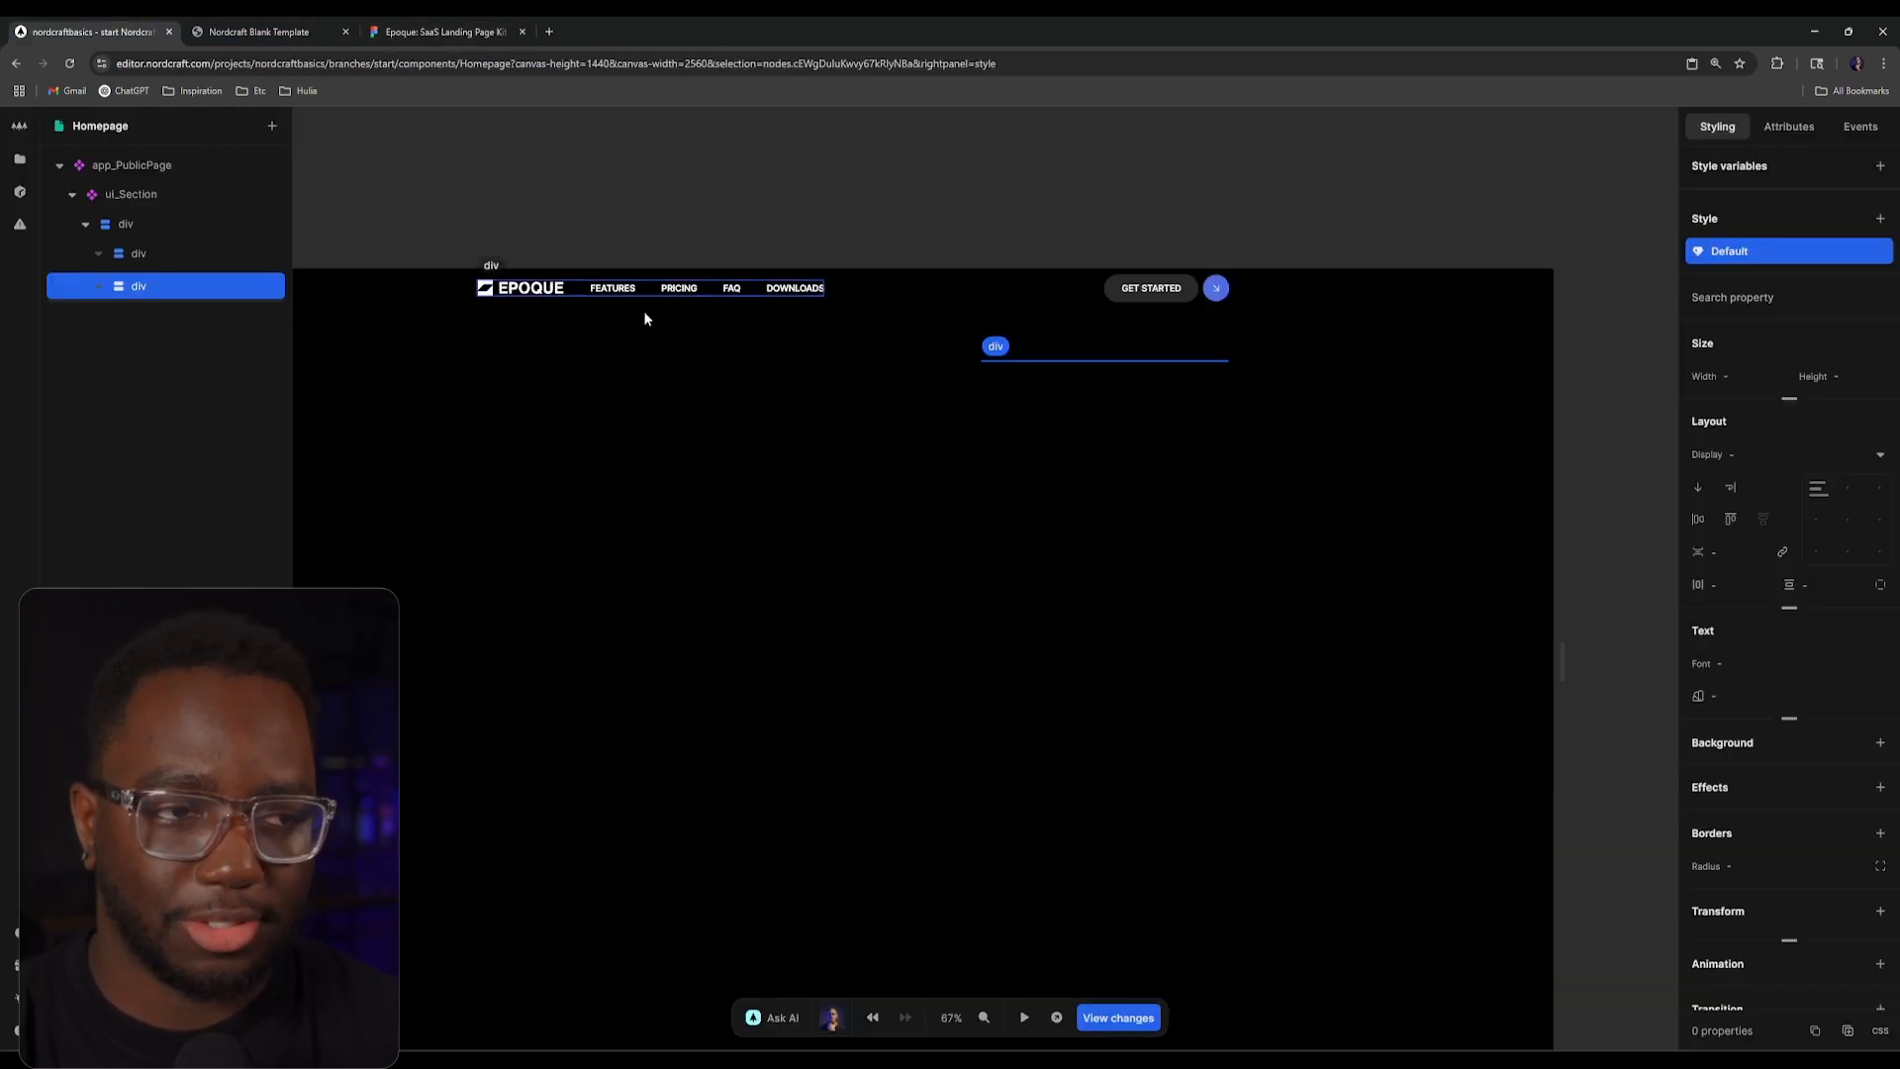
left_click(148, 255)
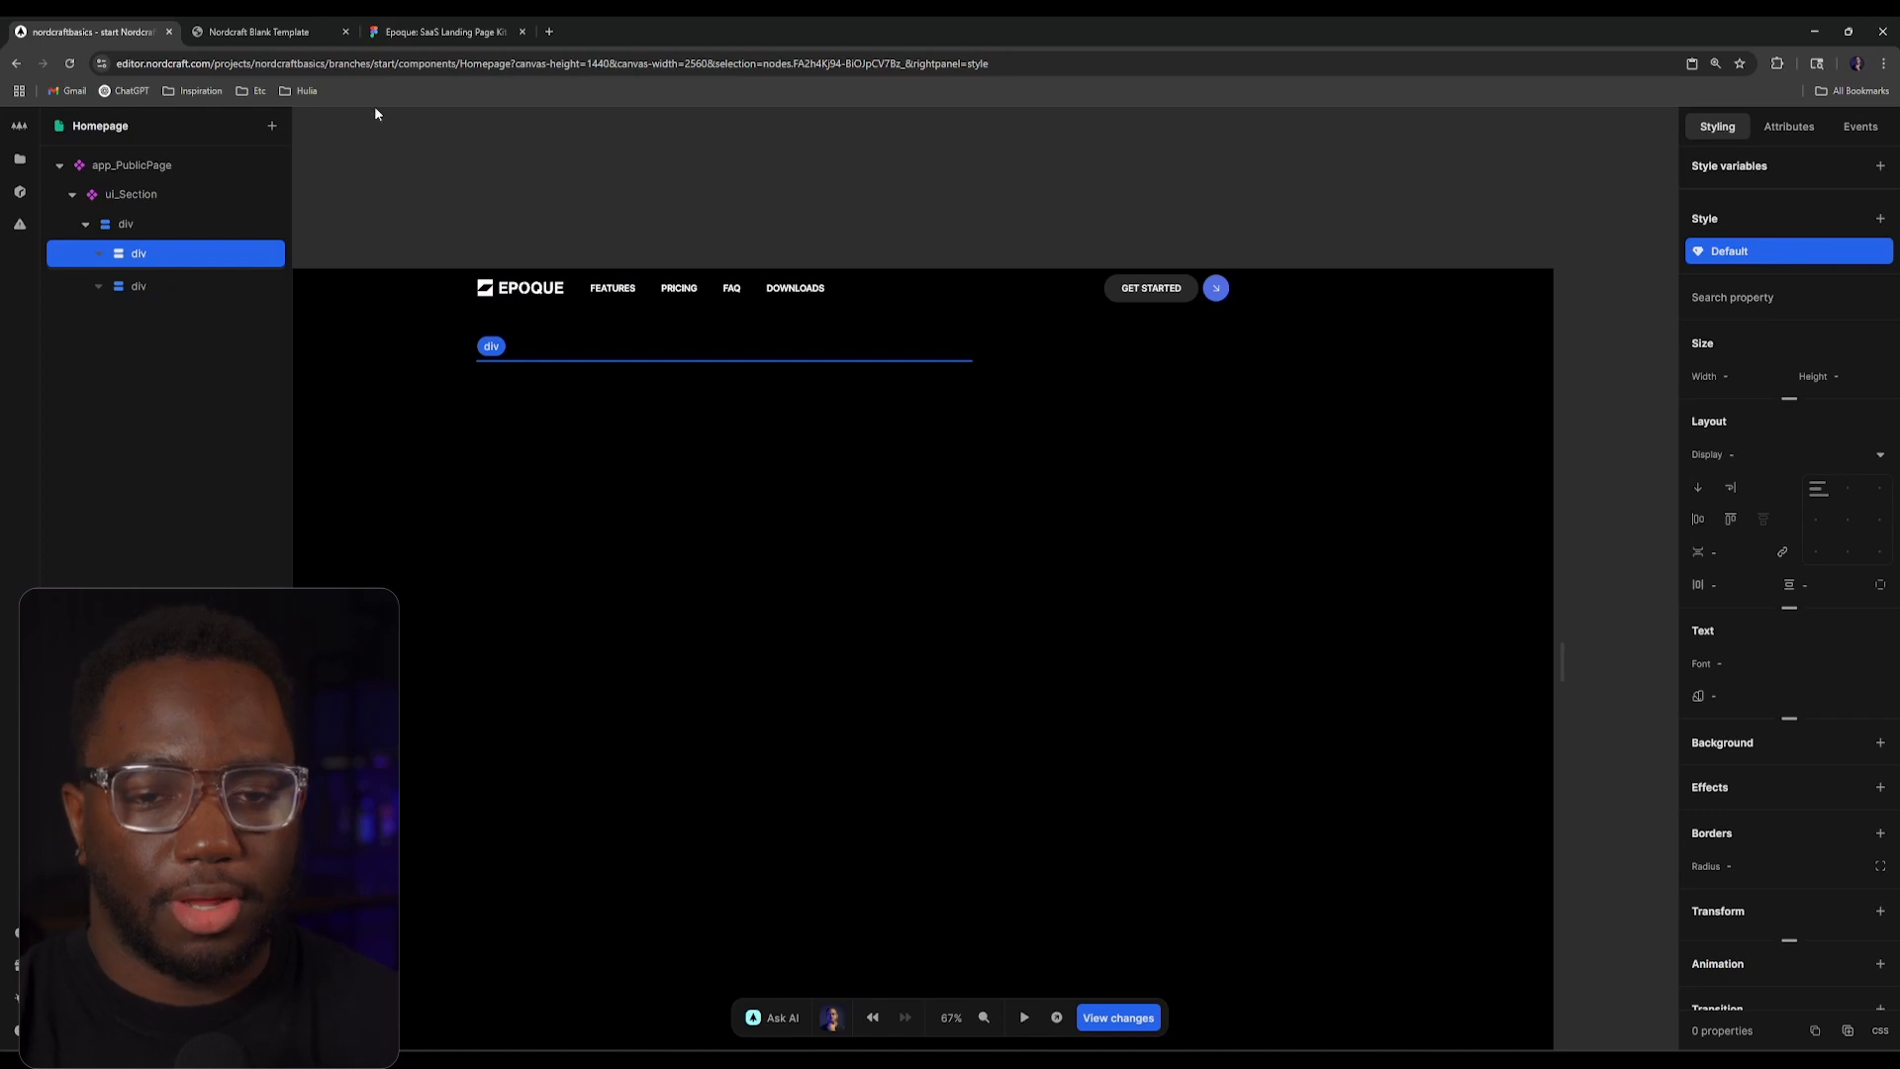
Step: Examine the arrangement and spacing of the four hero cards in Figma, and return to the Nordcraft editor
left_click(445, 32)
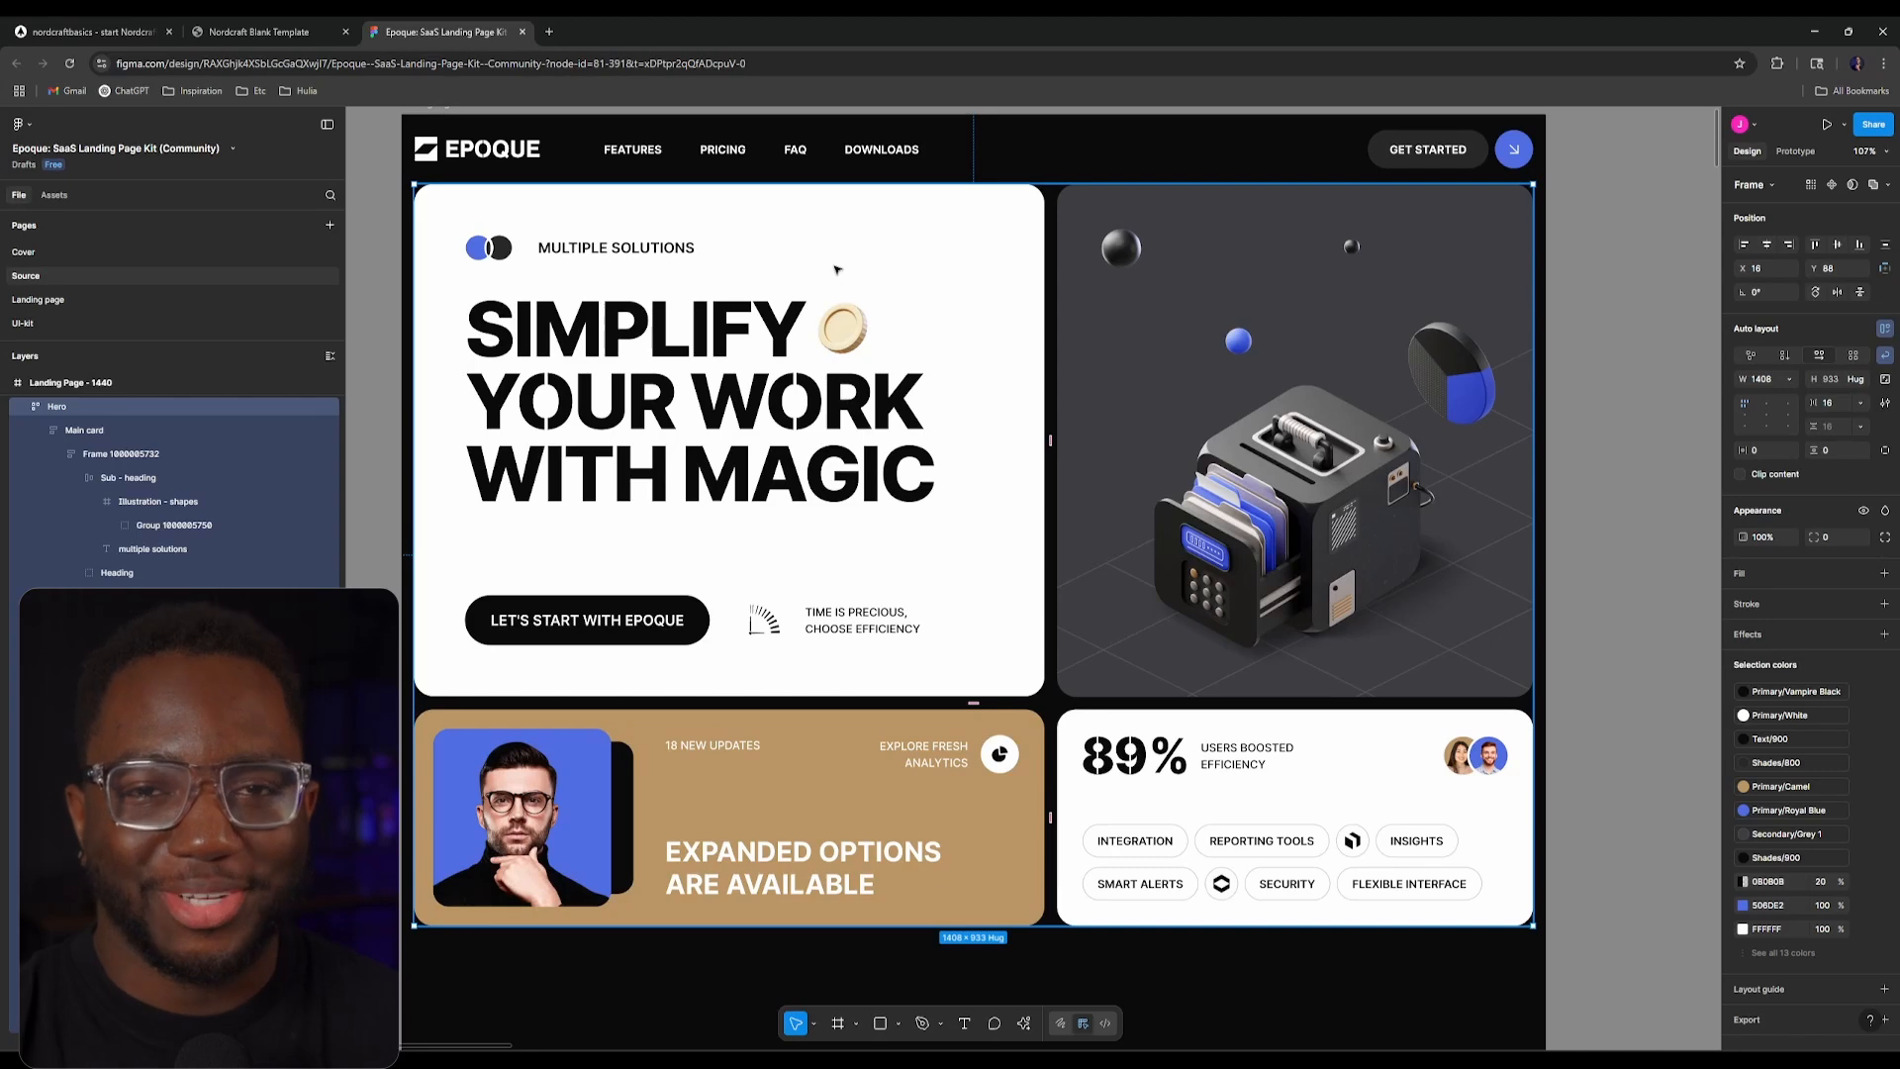
scroll(801, 242, "up", 3)
scroll(1069, 436, "down", 3)
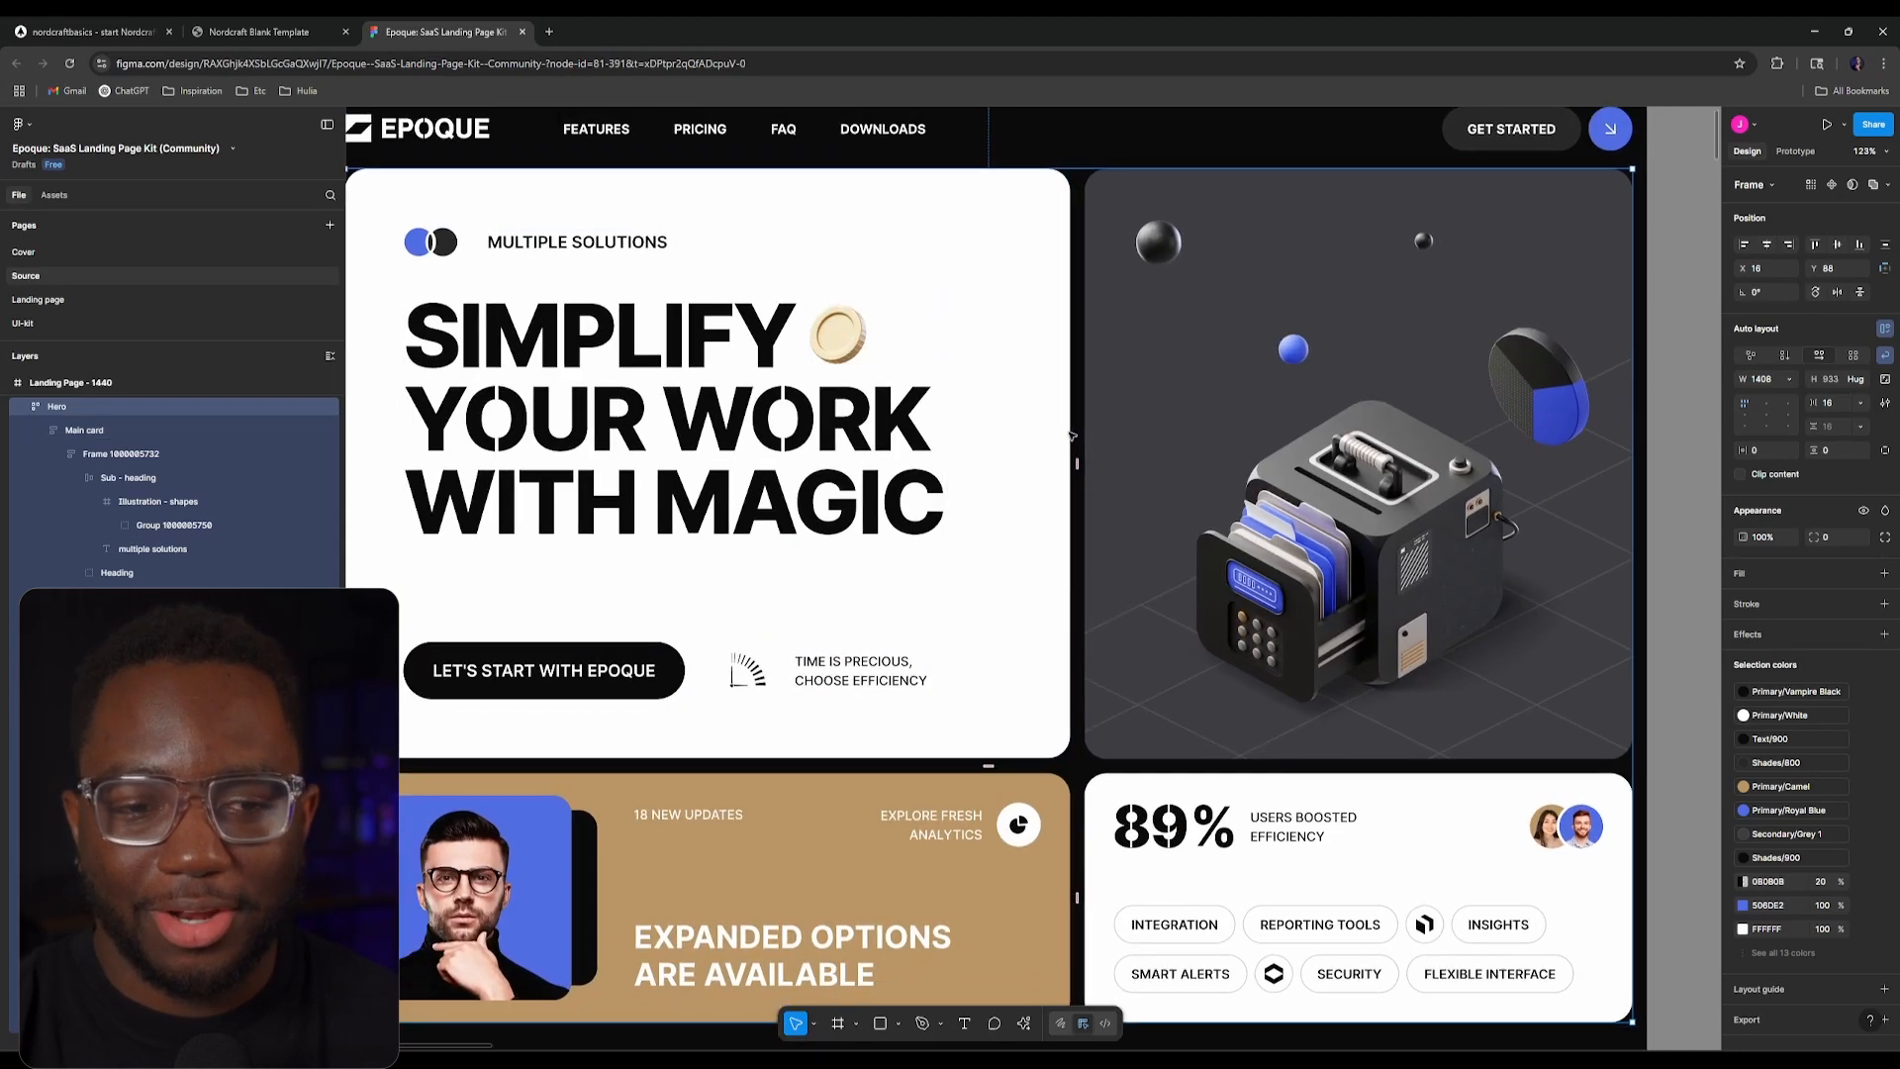
scroll(1049, 475, "up", 2)
scroll(1037, 513, "up", 3)
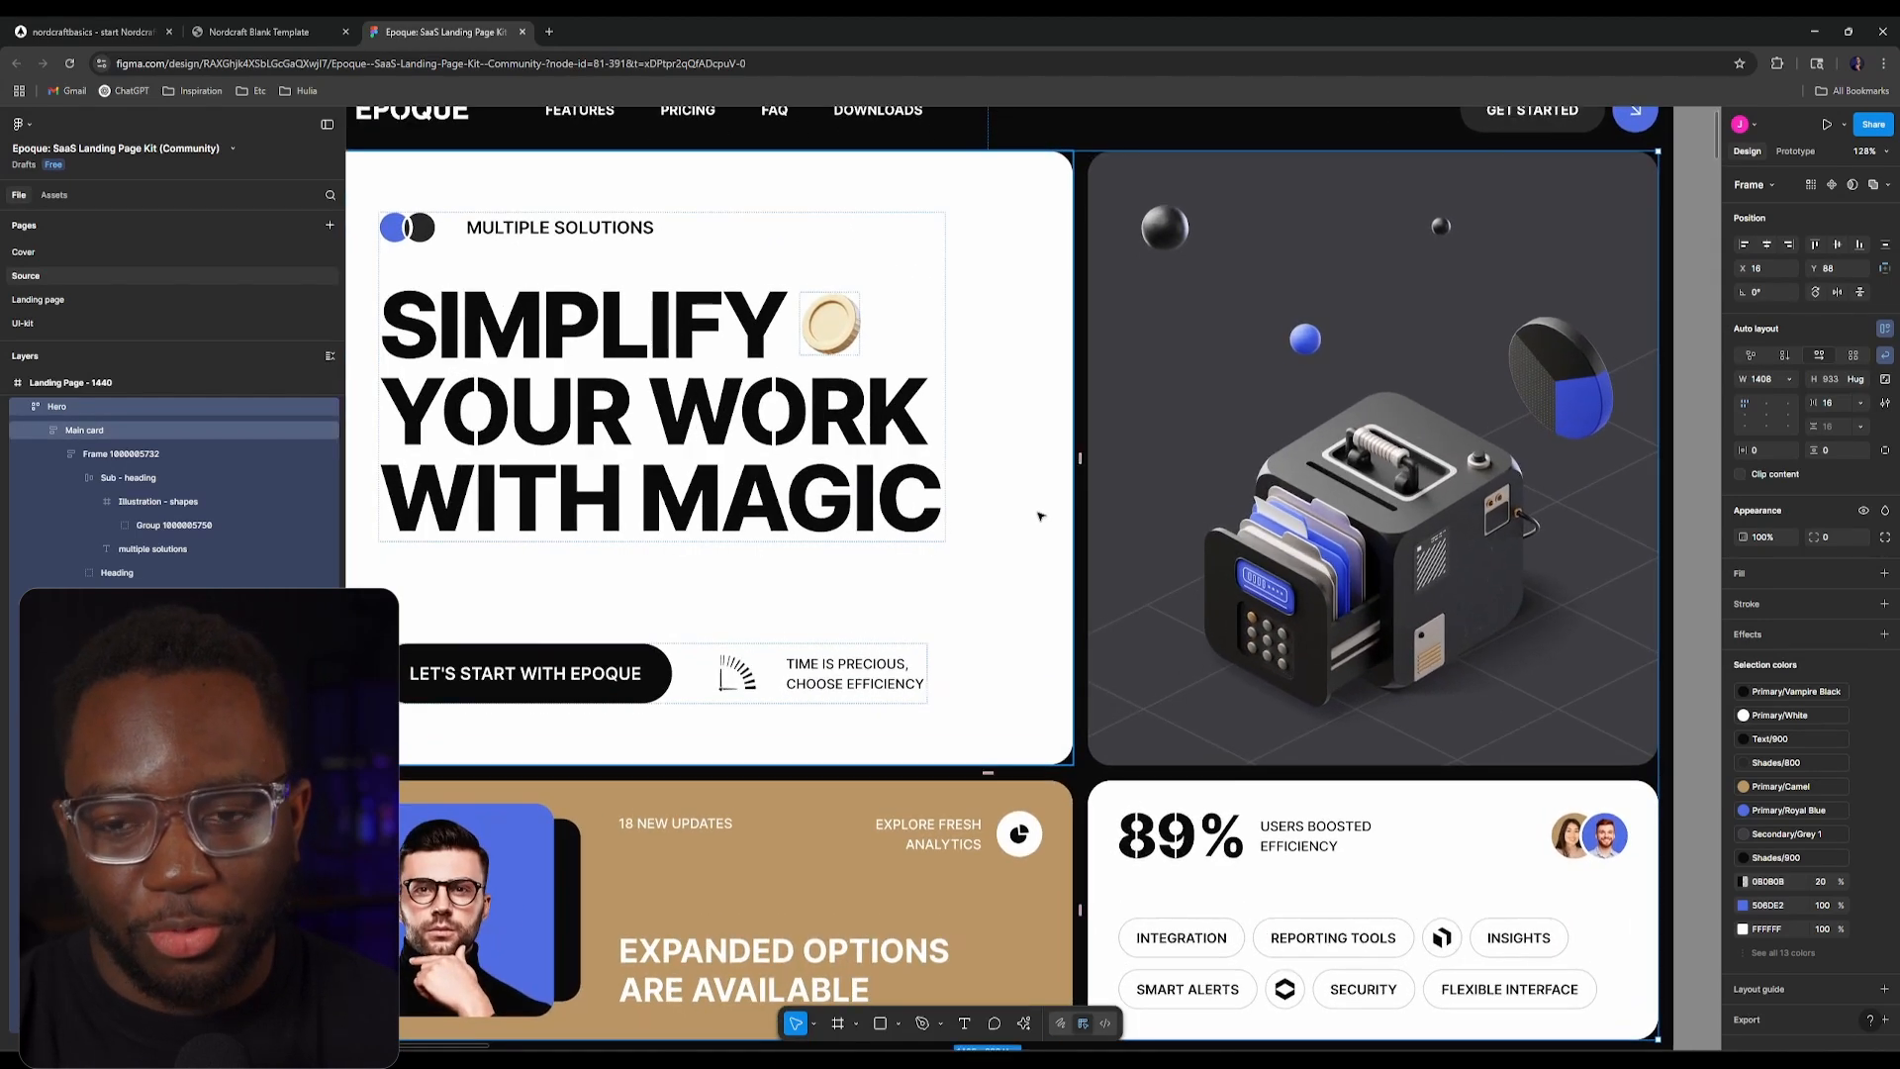
scroll(1165, 740, "down", 3)
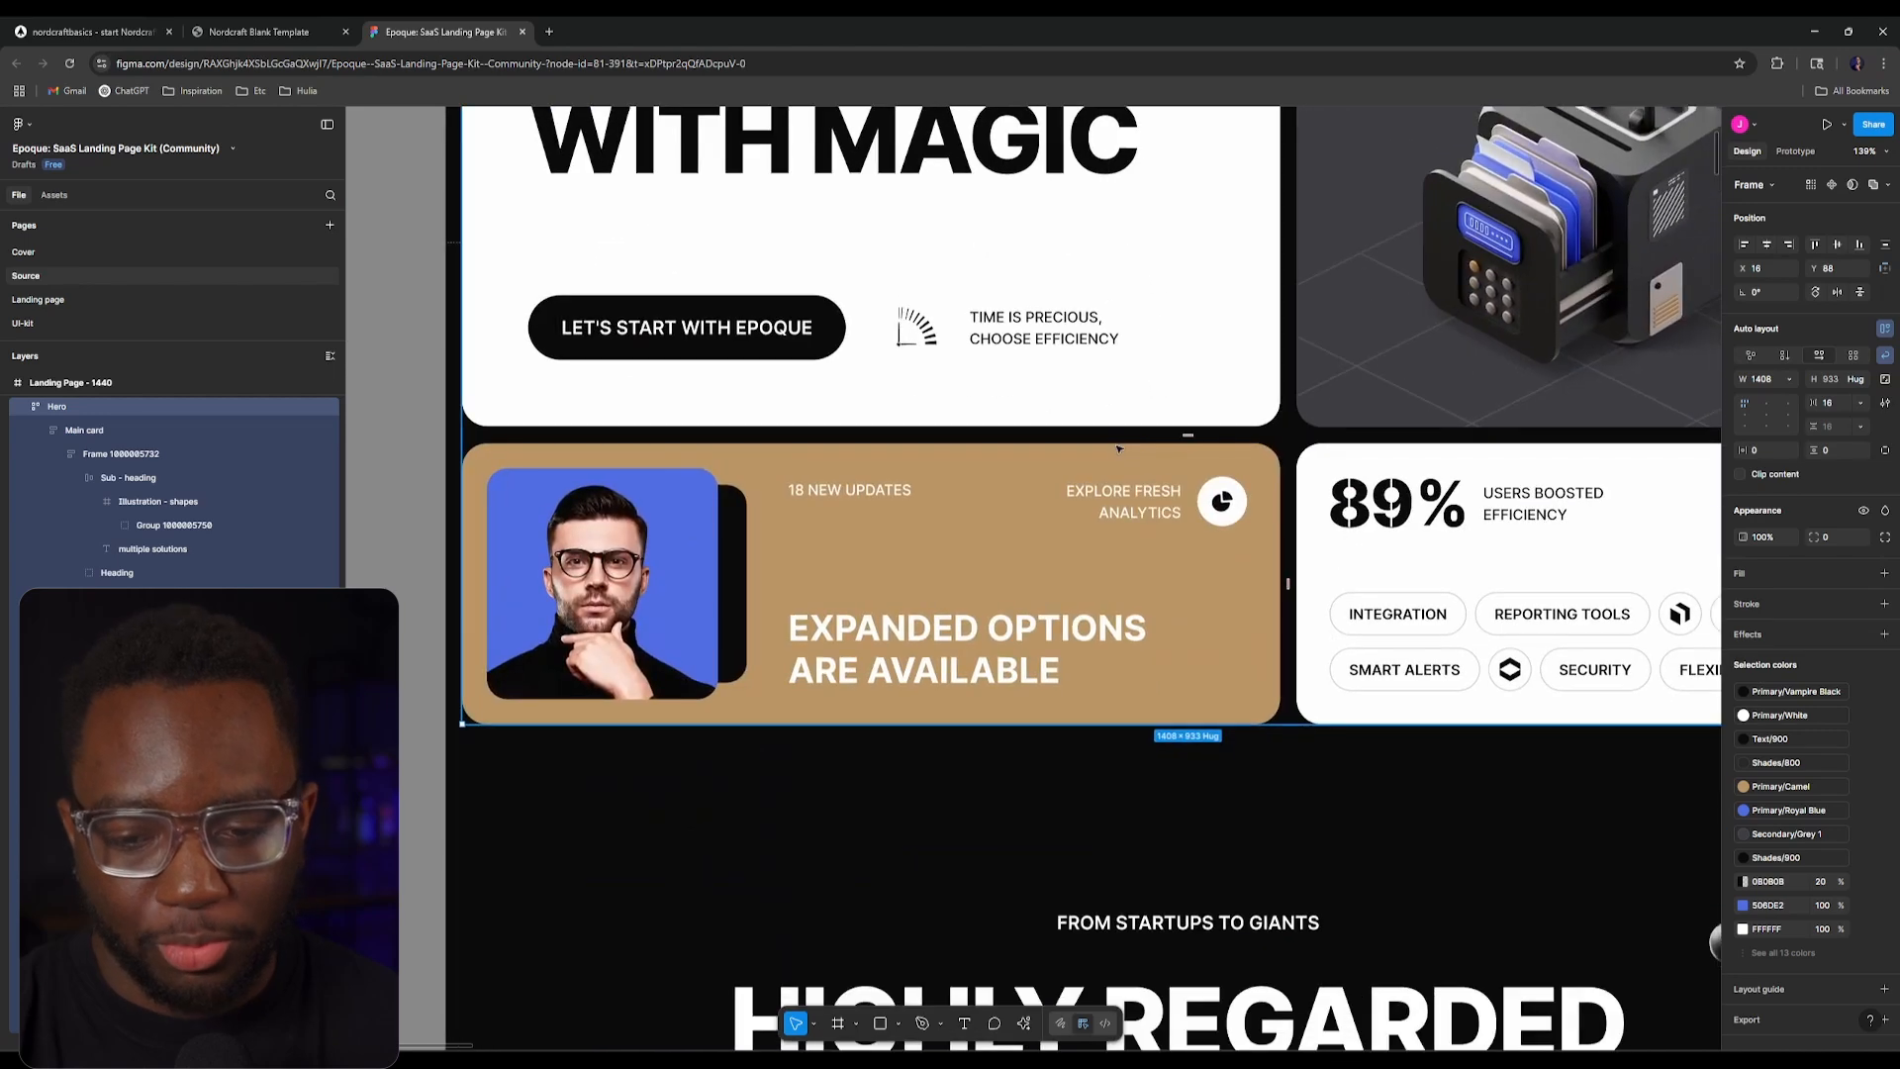
scroll(1089, 722, "right", 3)
scroll(948, 695, "up", 2)
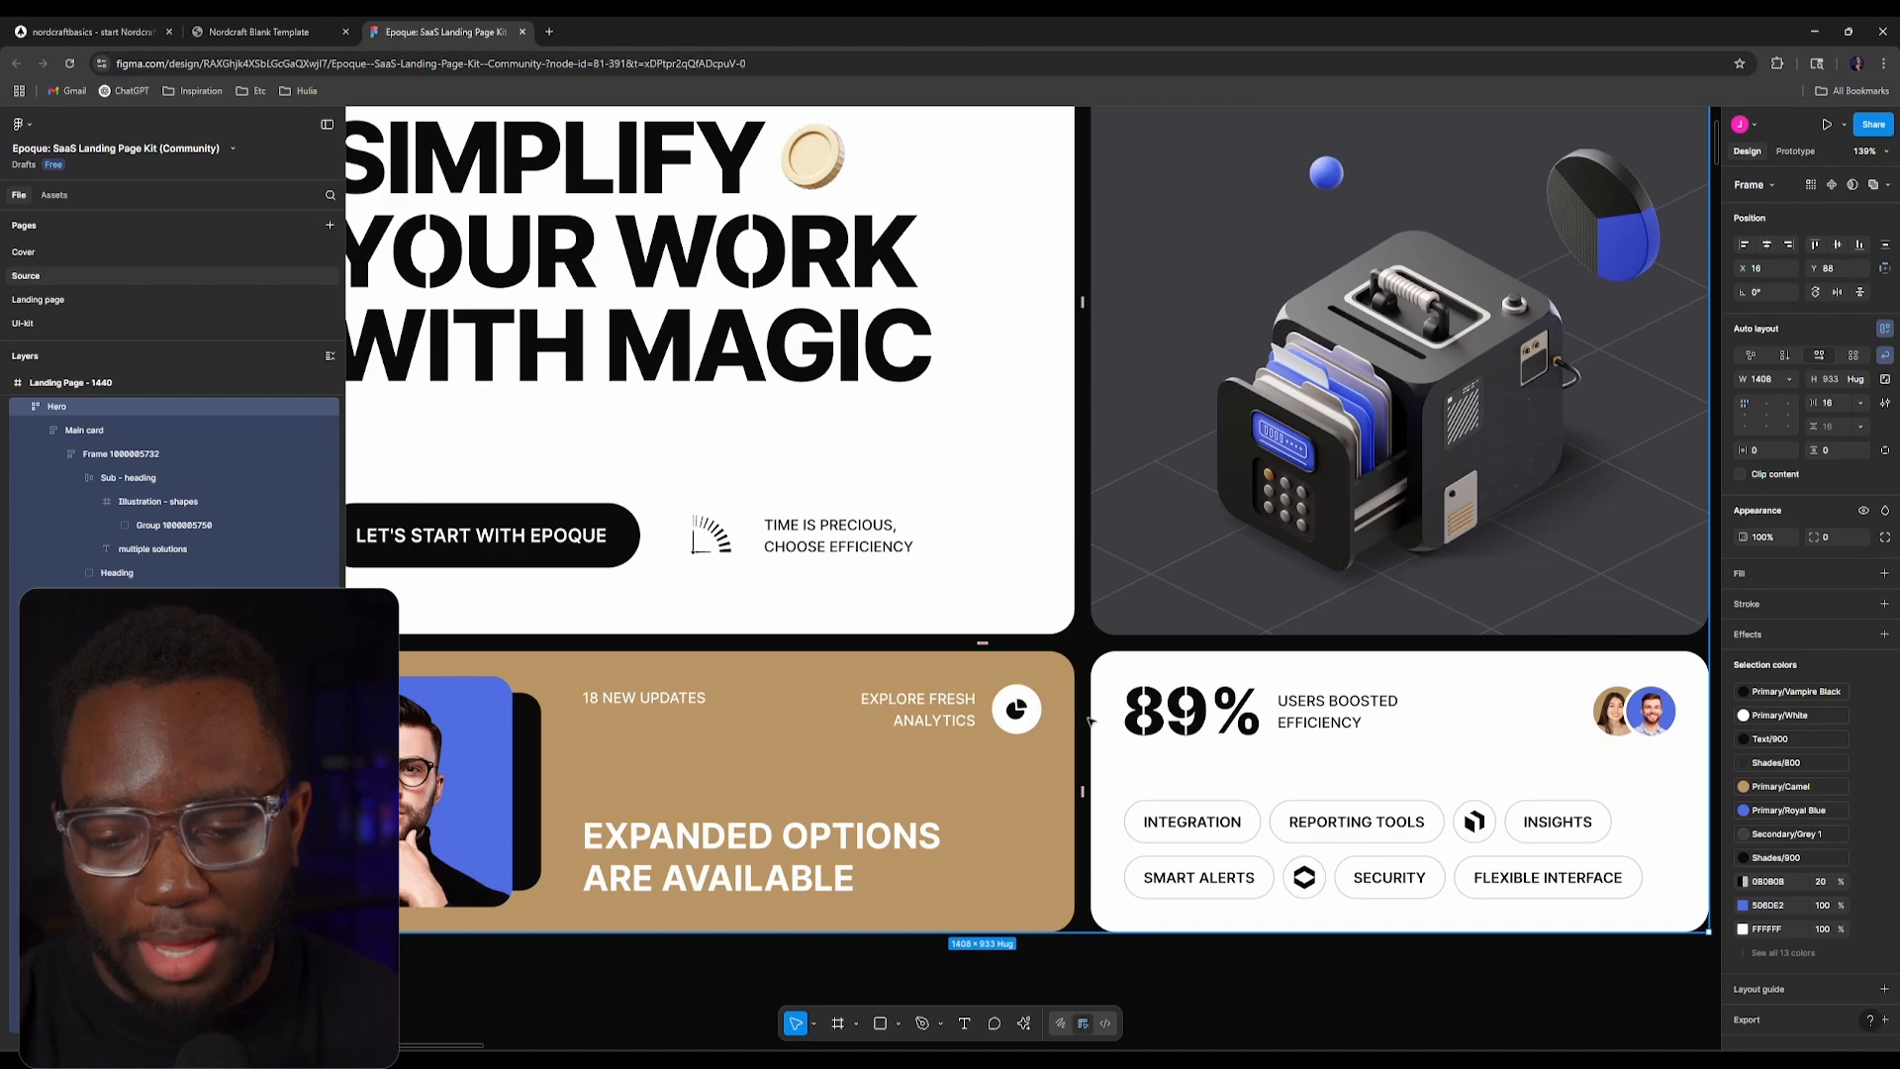
scroll(1088, 721, "up", 3)
scroll(1089, 721, "left", 2)
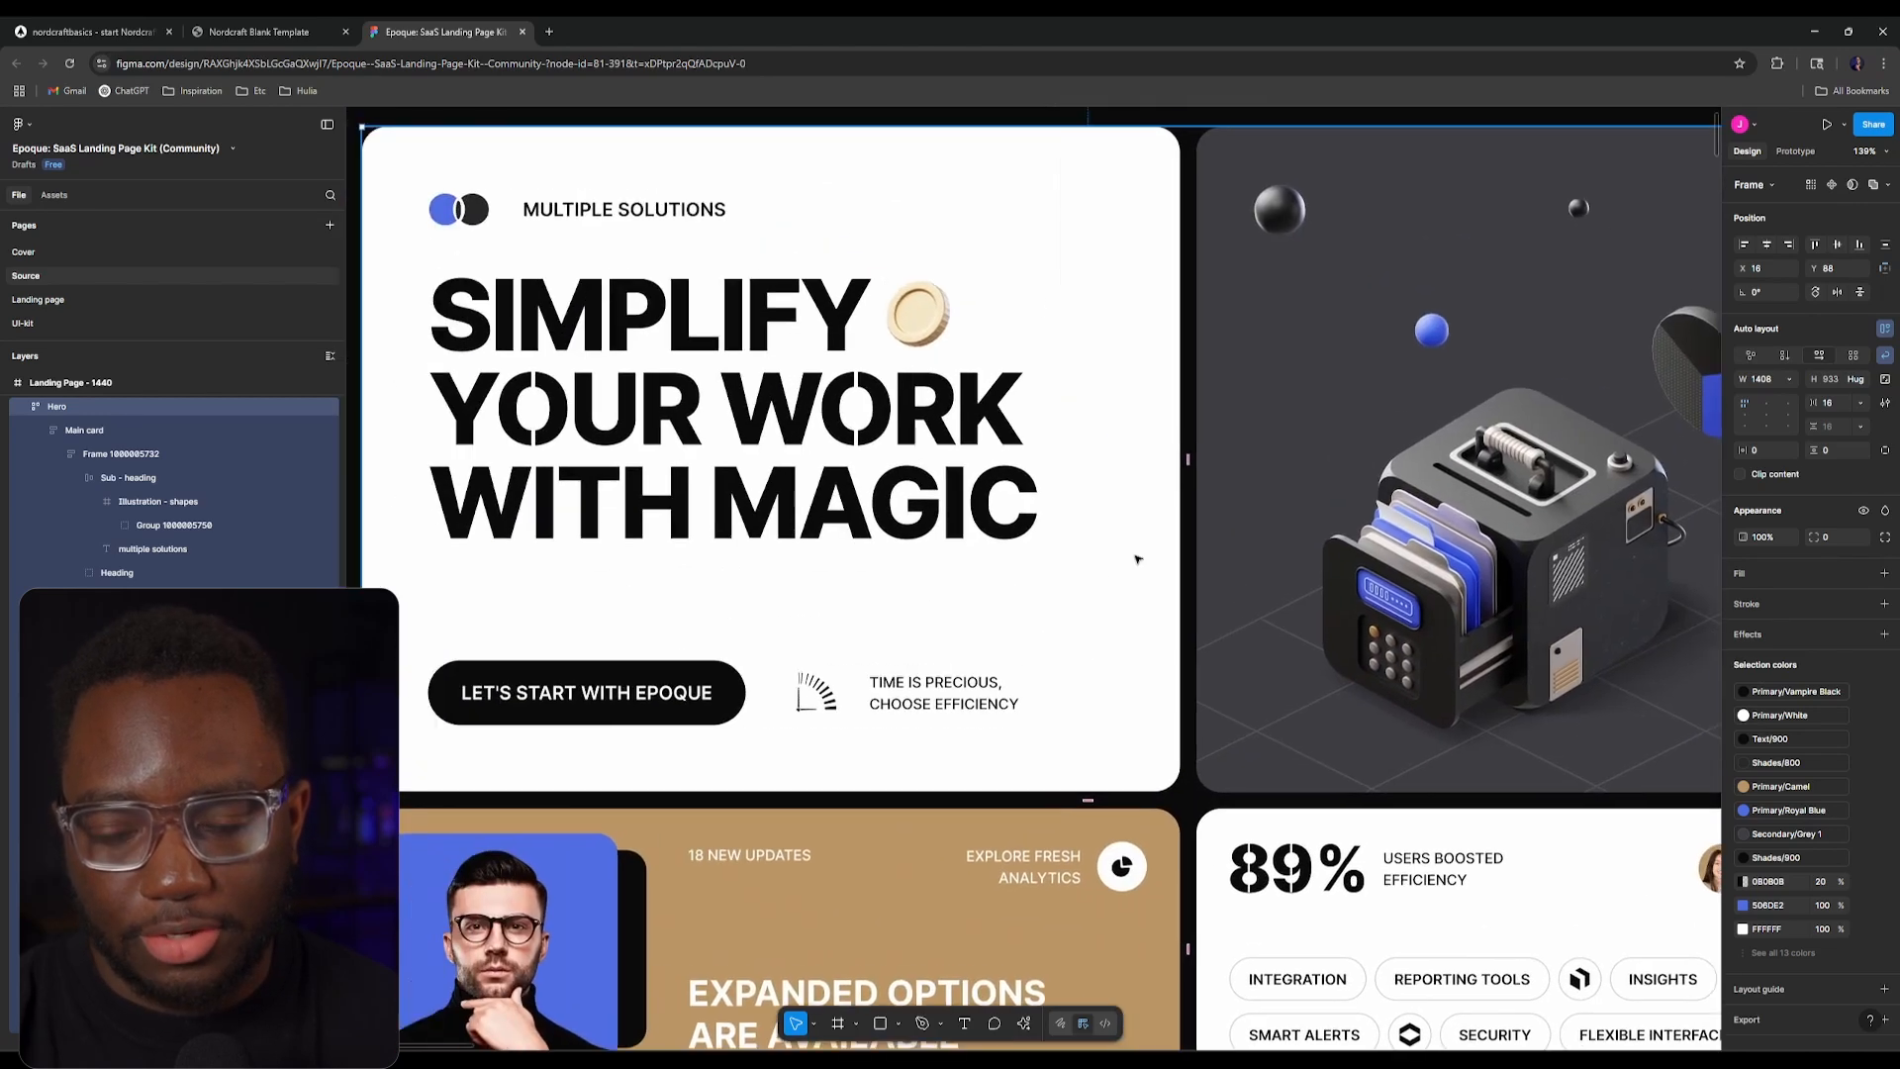
scroll(1137, 559, "down", 5)
scroll(1098, 534, "down", 1)
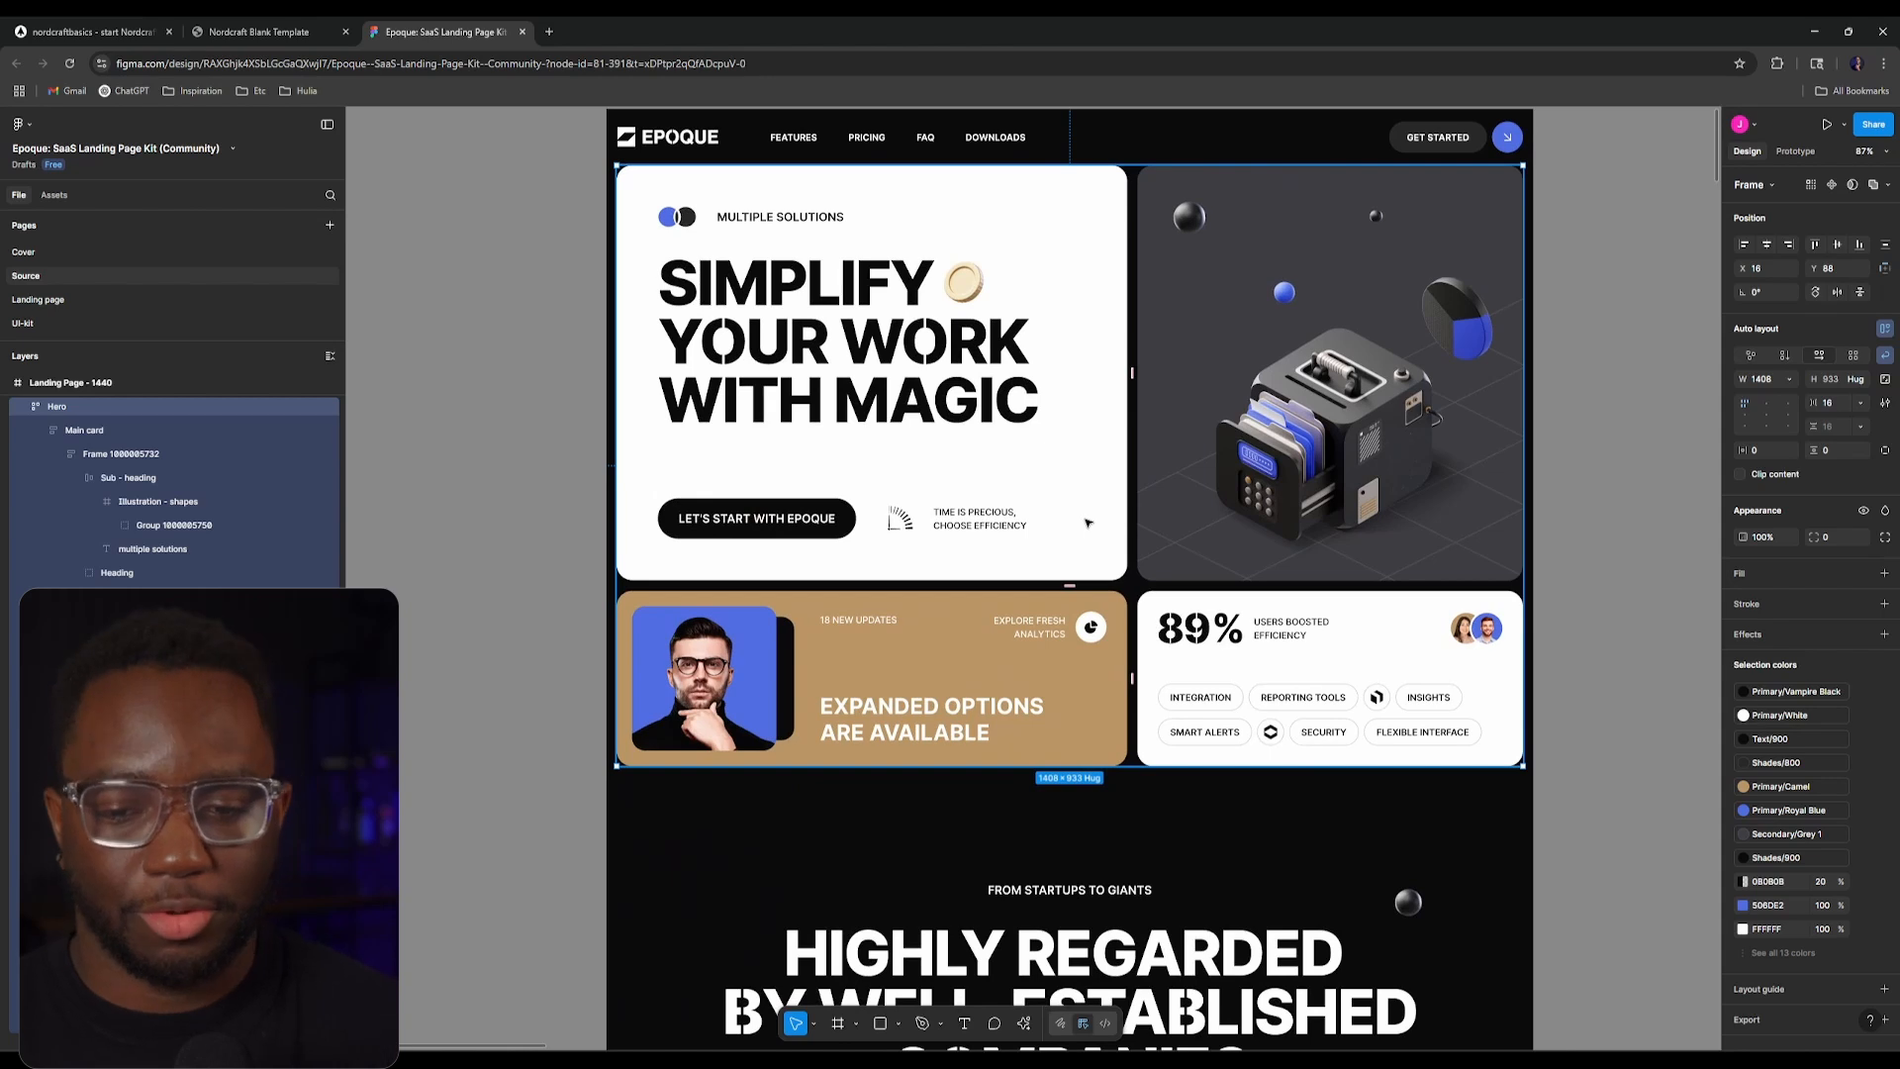
left_click(116, 26)
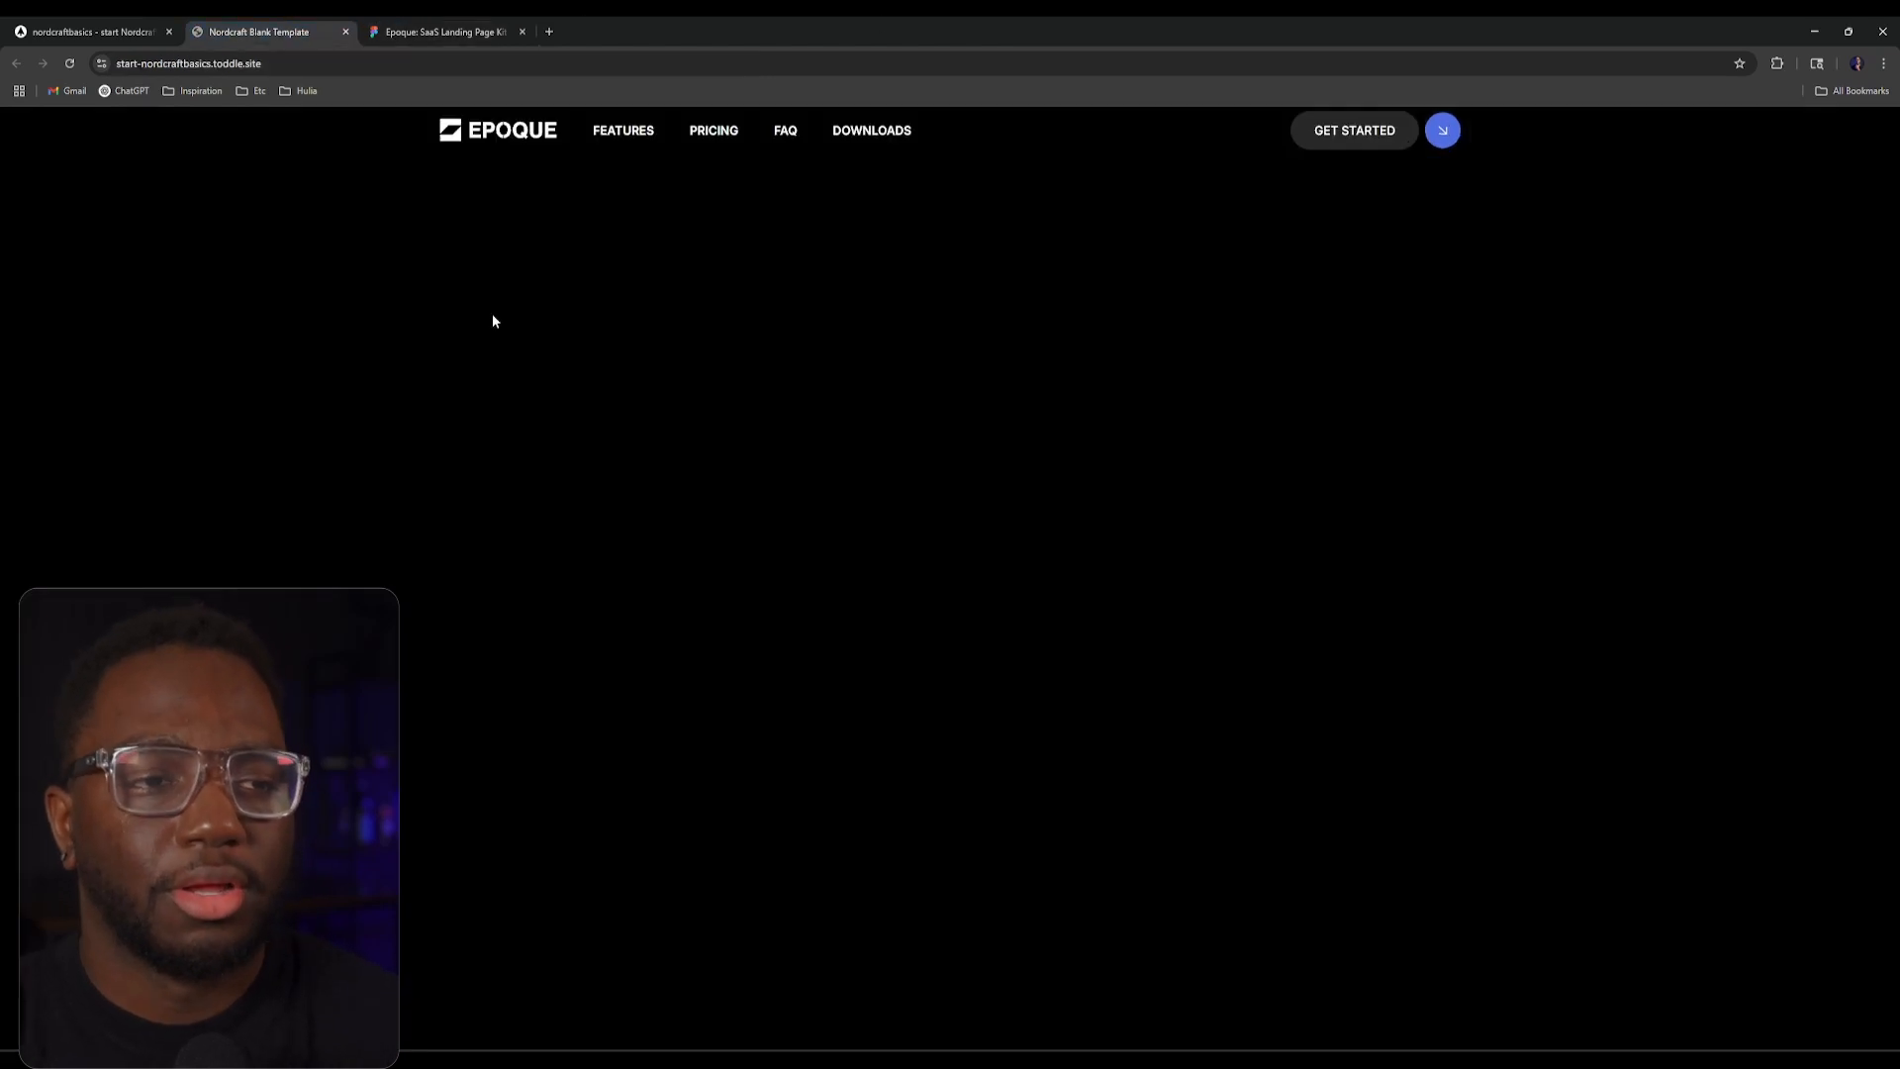
left_click(115, 26)
scroll(633, 364, "left", 3)
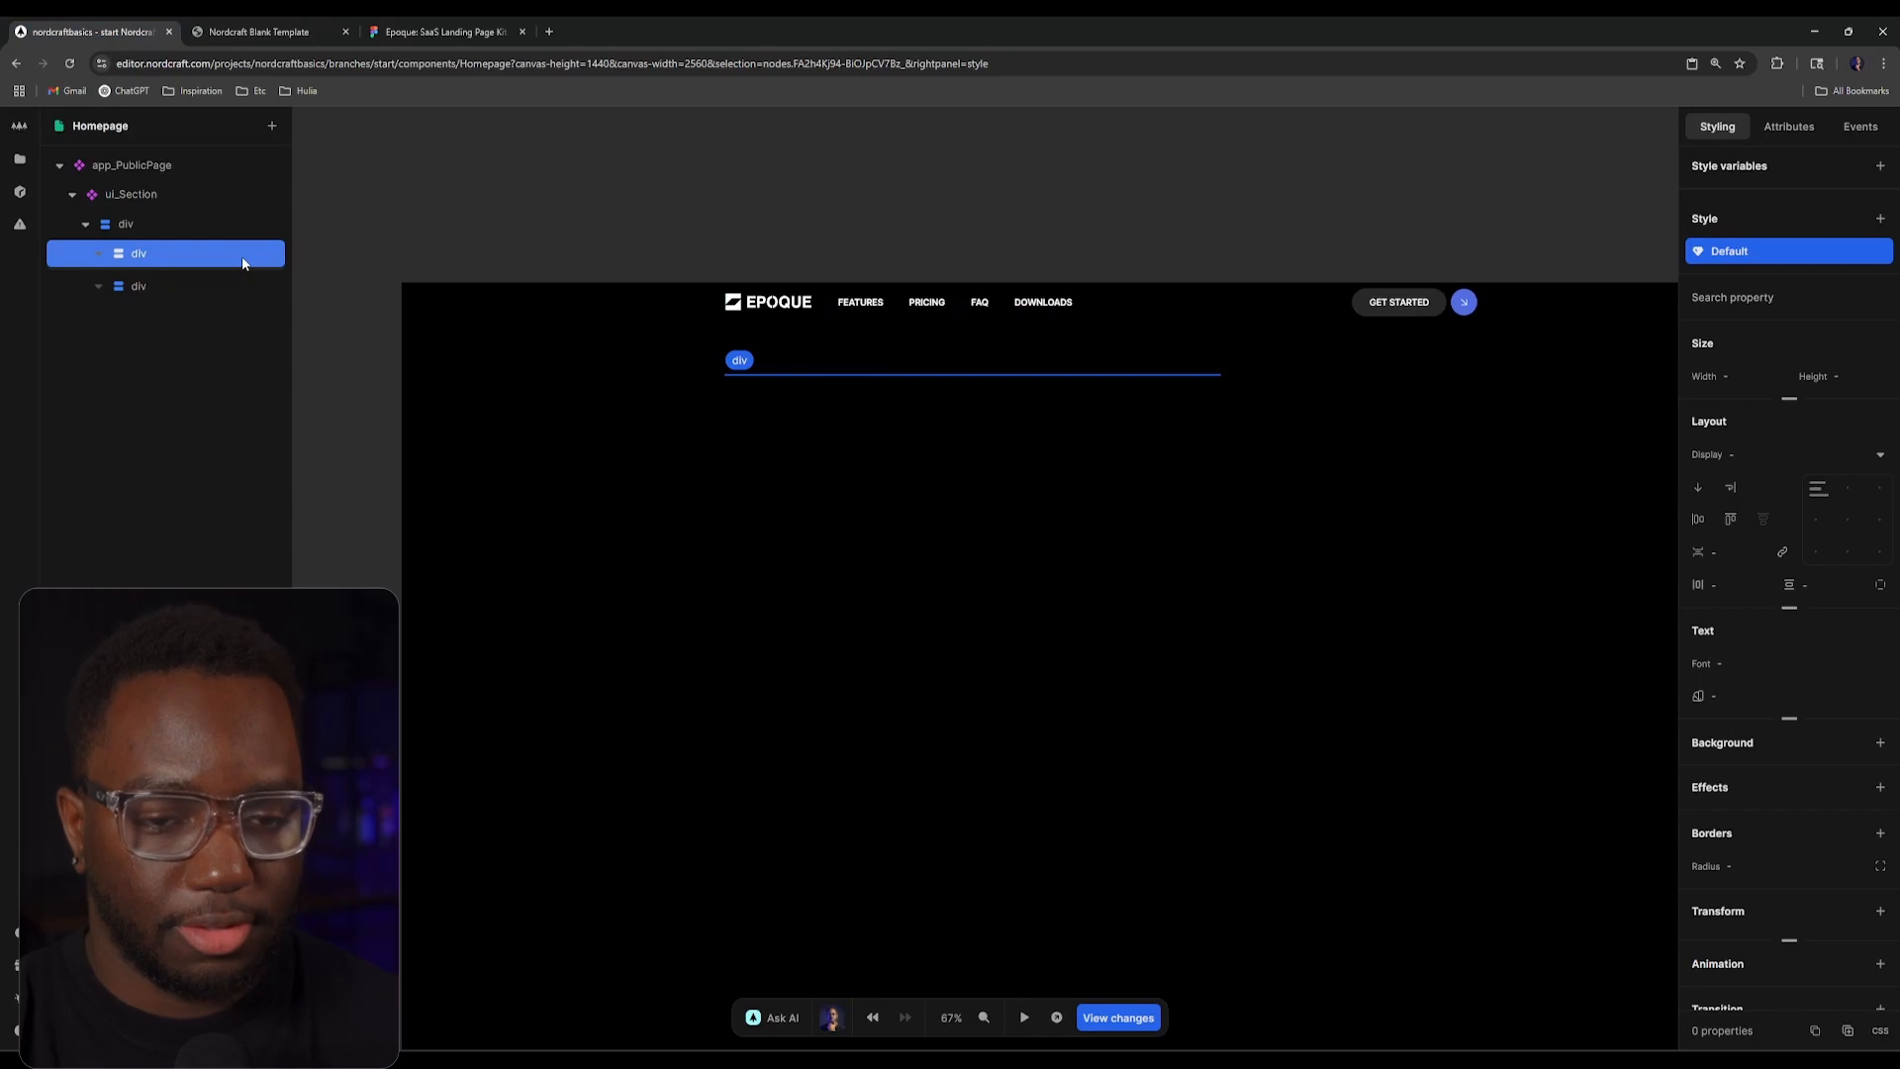
Step: Delete the first of the two child divs inside the grid div
key("Delete")
left_click(203, 25)
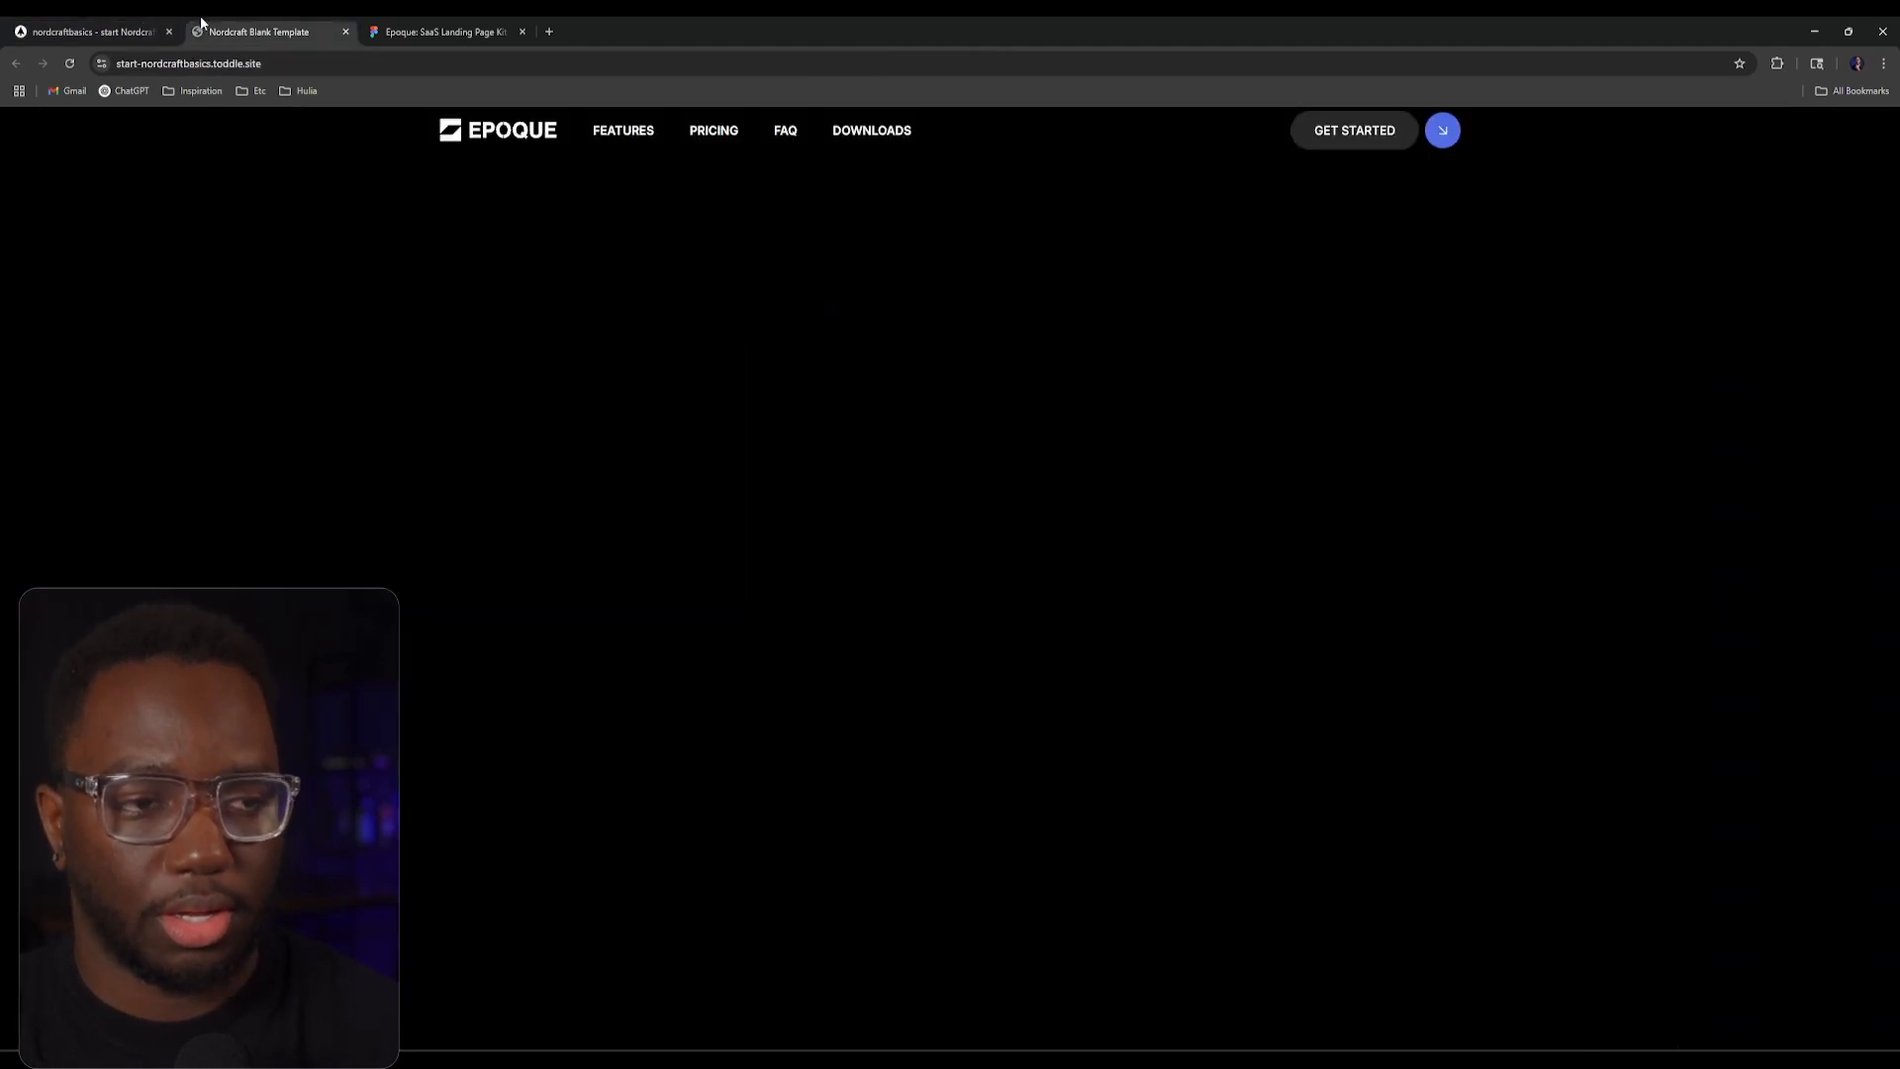
left_click(135, 32)
Step: Insert a ui_card-Base component inside the remaining child div
left_click(182, 245)
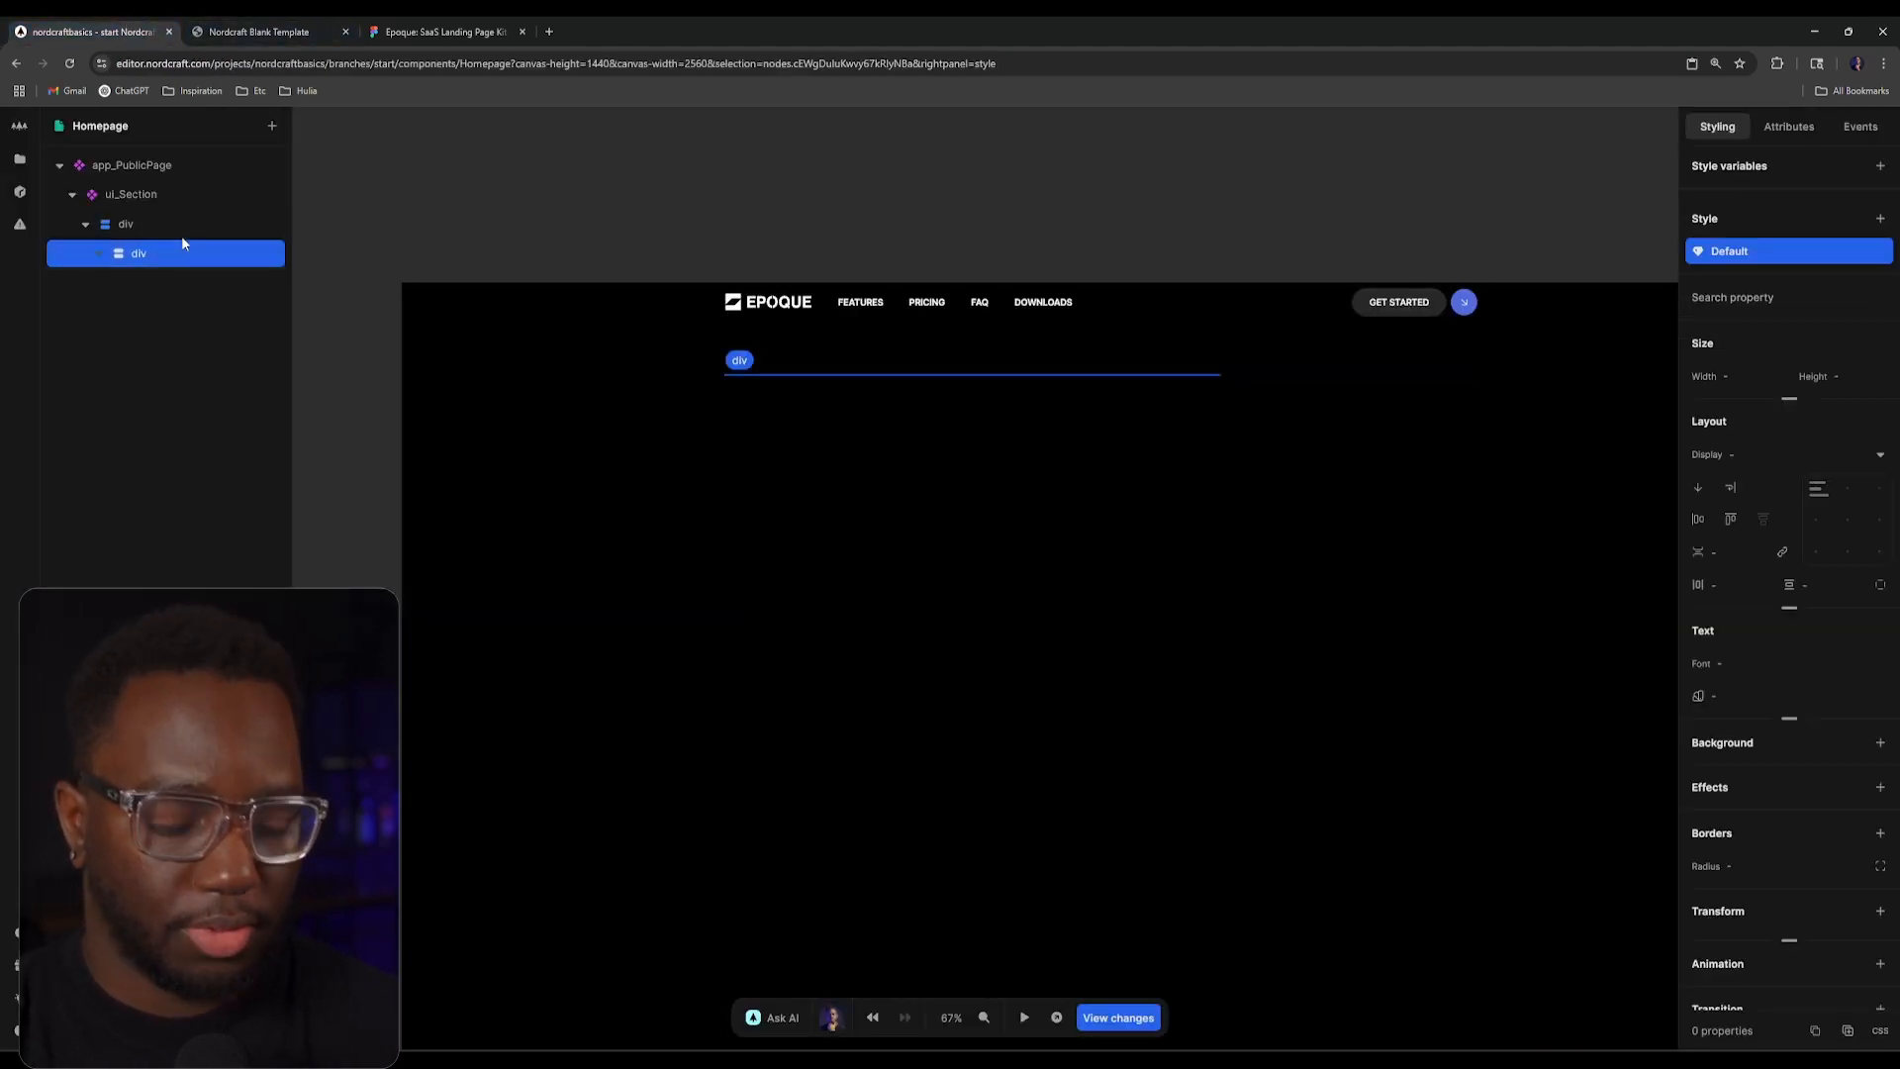
type("kcard")
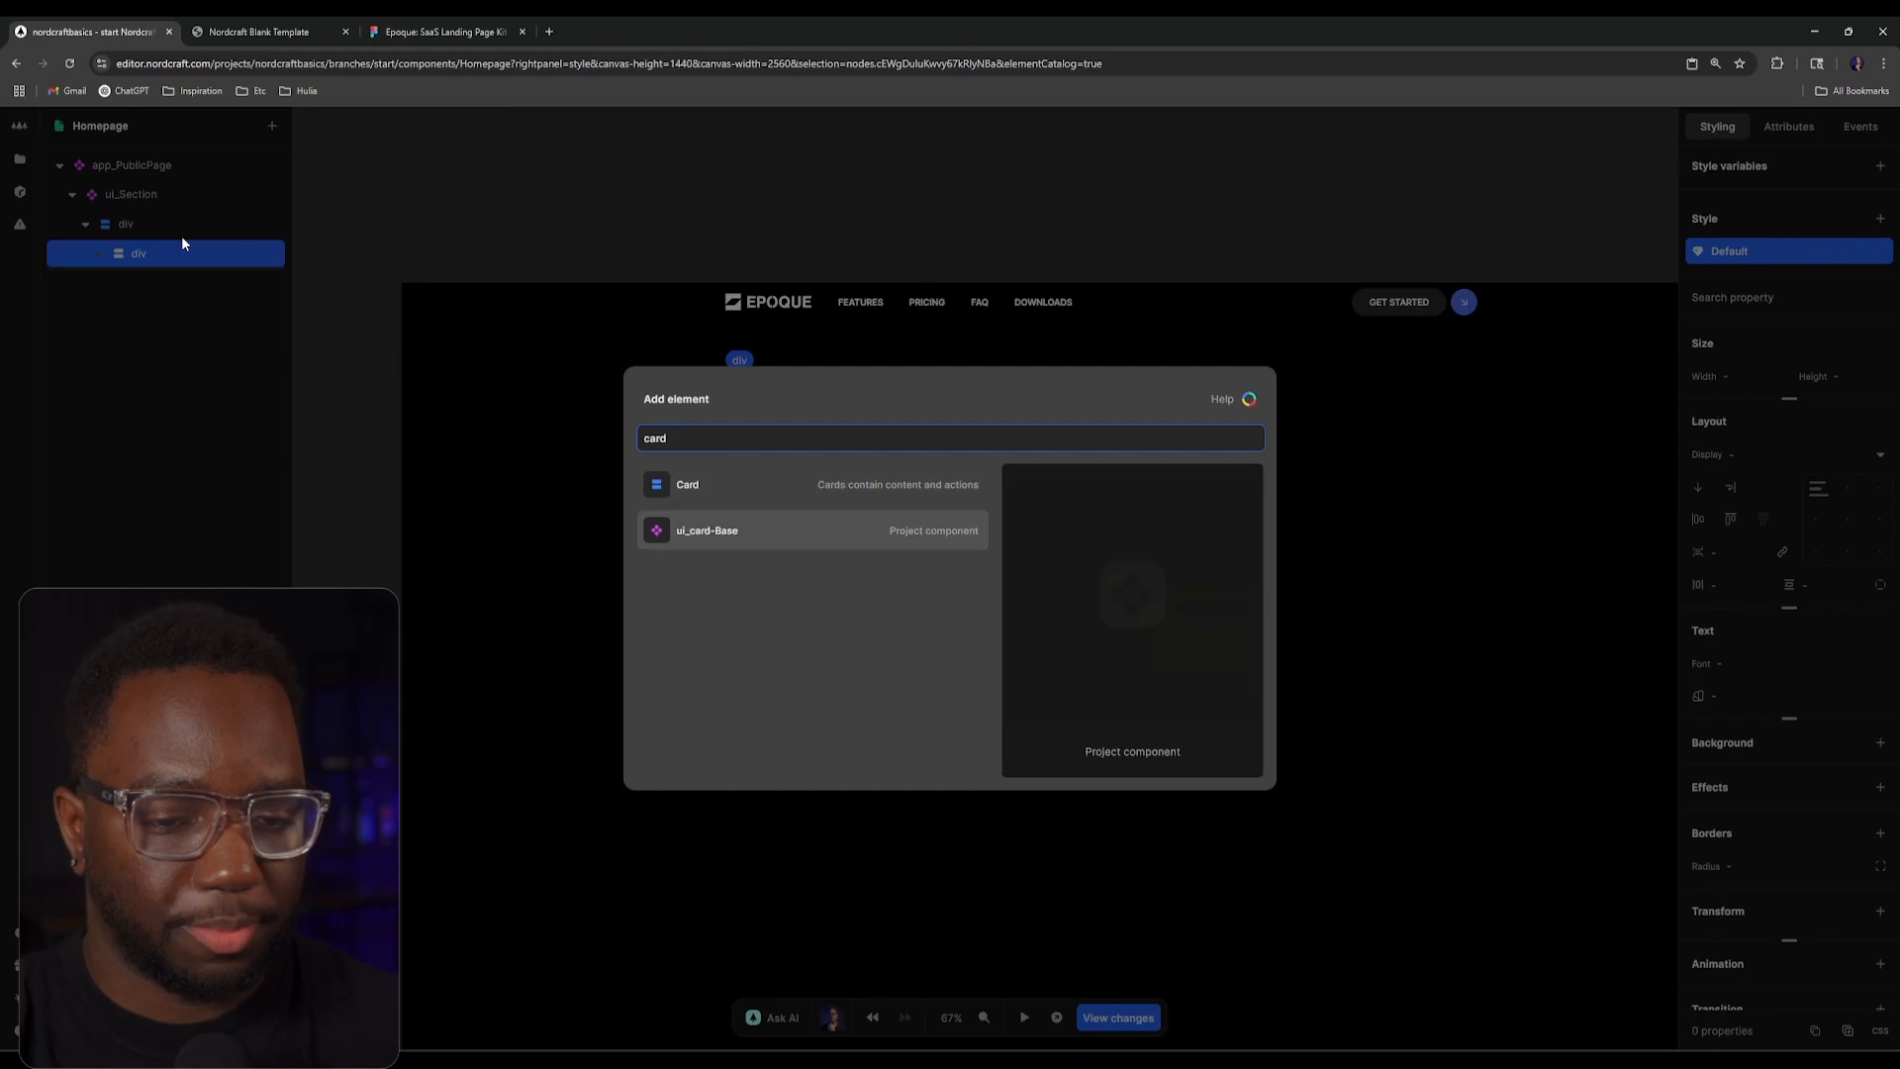
key("Return")
left_click(259, 28)
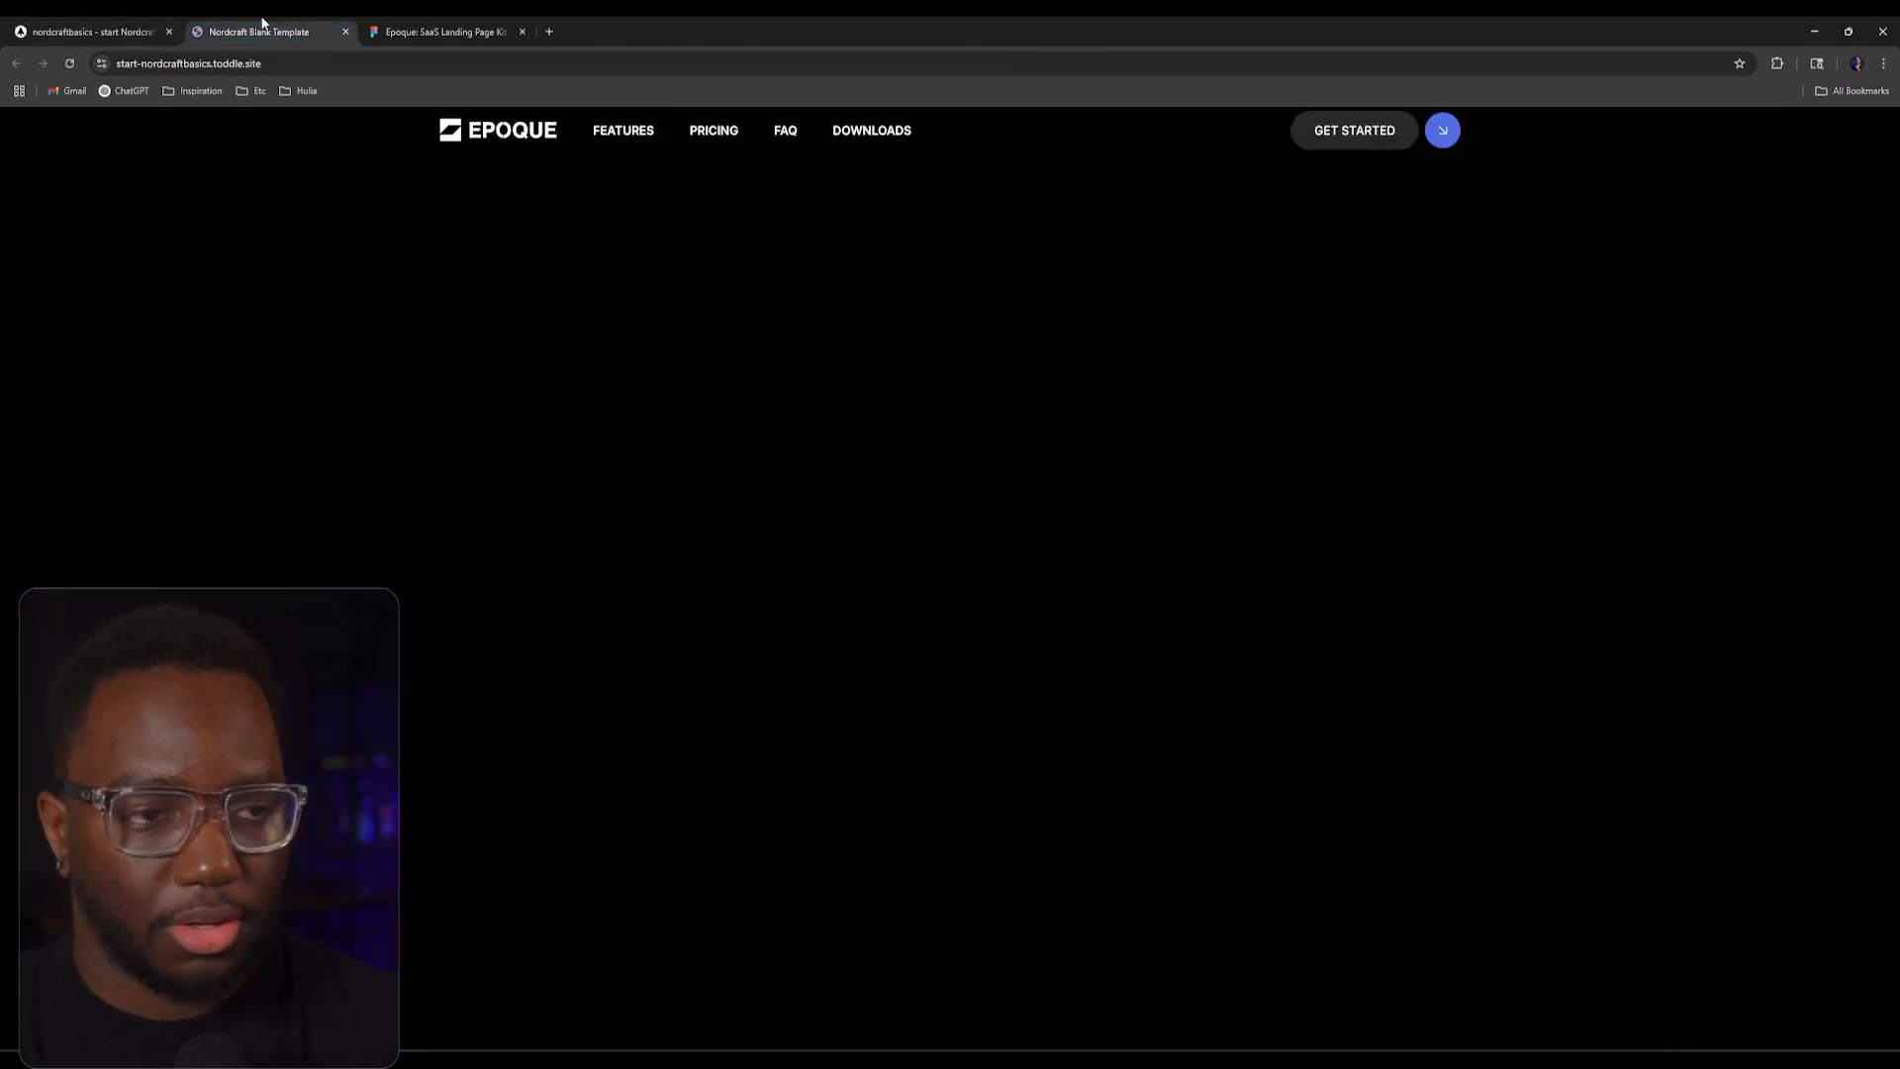
left_click(142, 32)
left_click(135, 254)
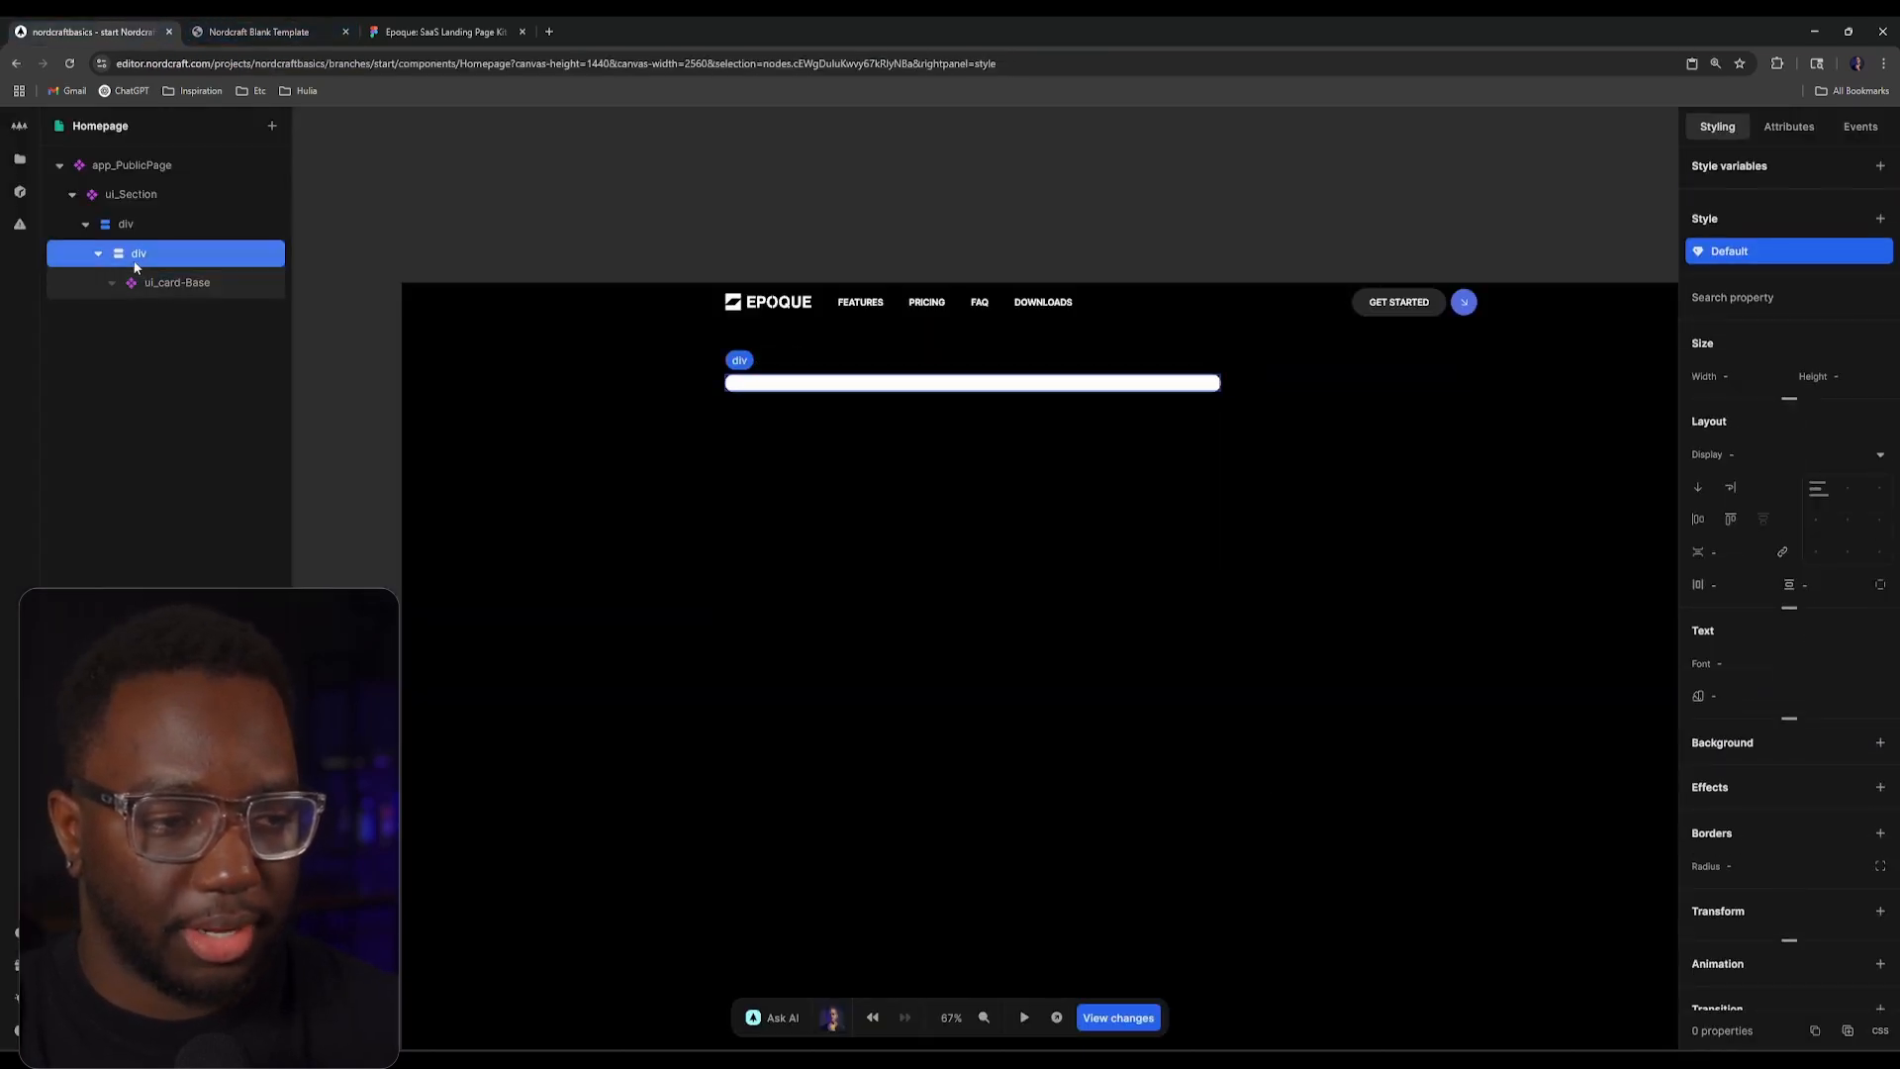
left_click(135, 227)
left_click(158, 254)
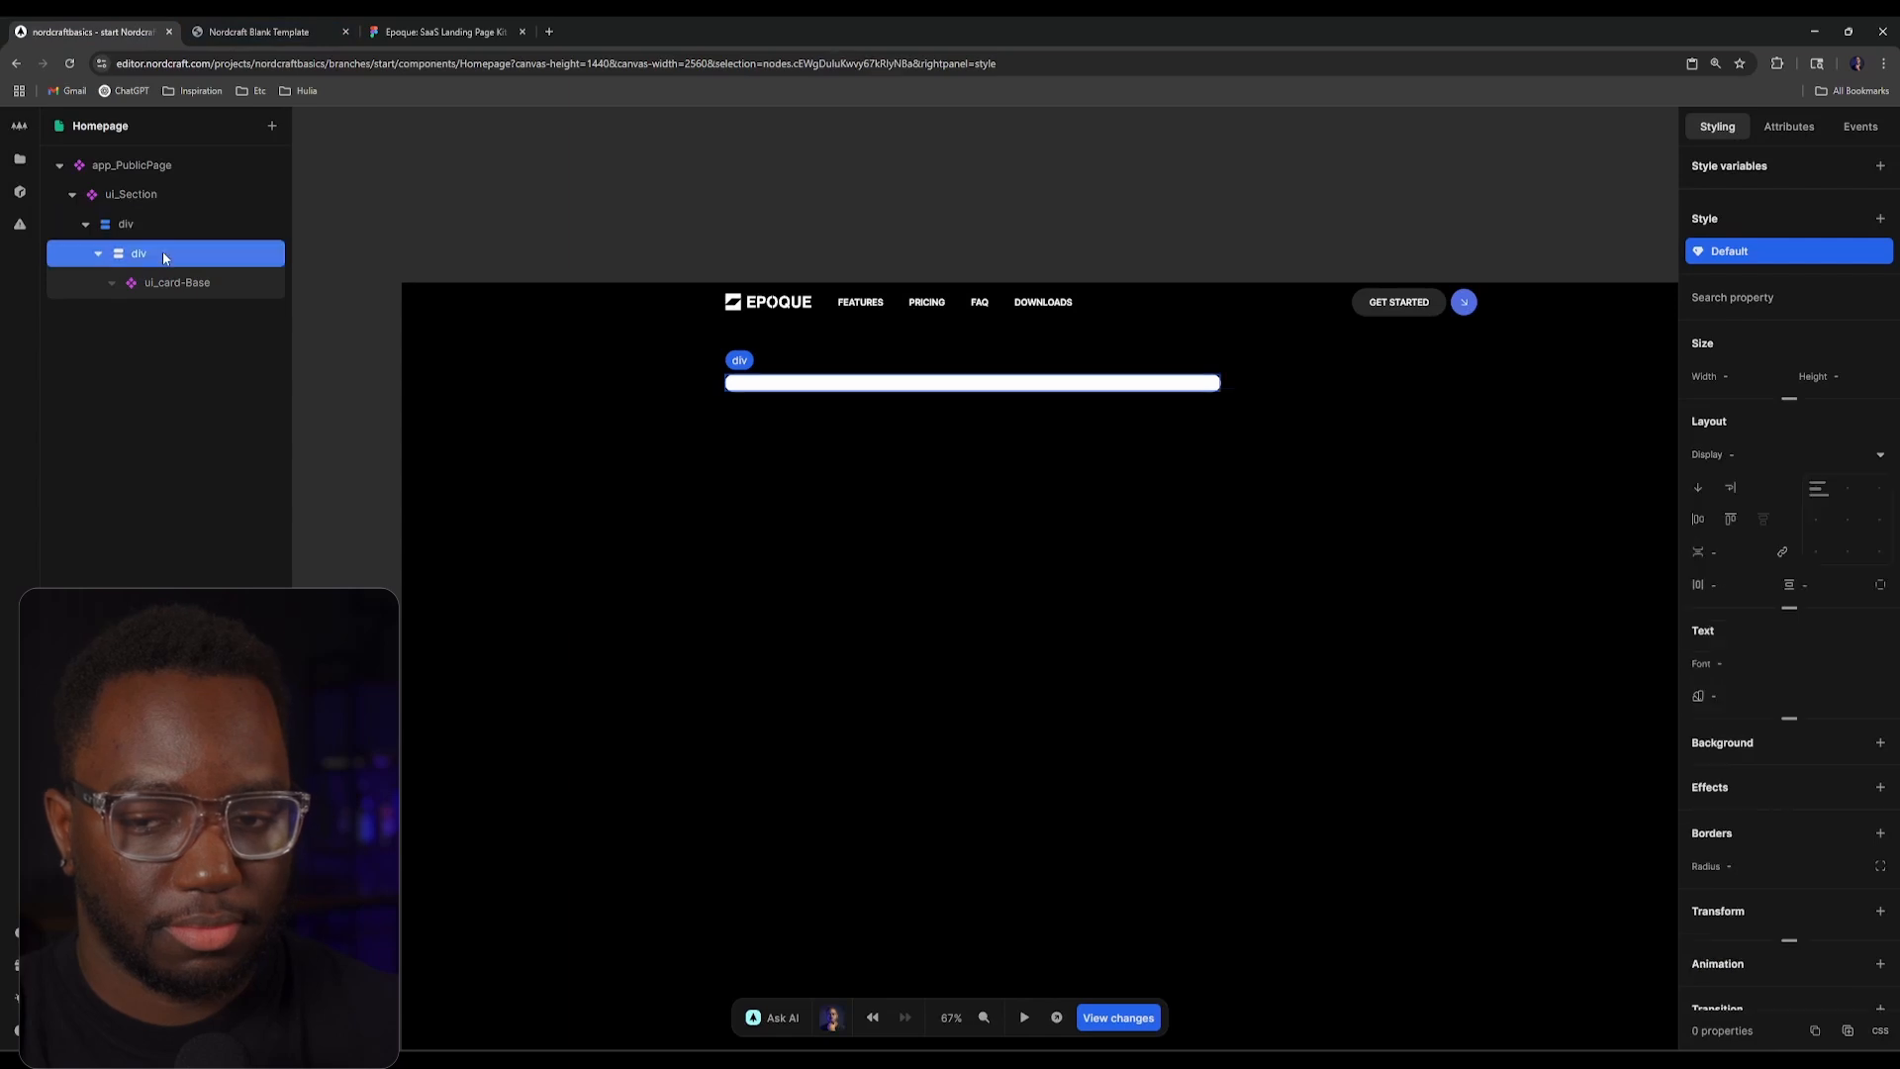
Step: Move the ui_card-Base component directly into the grid div and delete the emptied child div
left_click(168, 284)
left_click_drag(168, 284, 163, 235)
left_click(182, 283)
key("Delete")
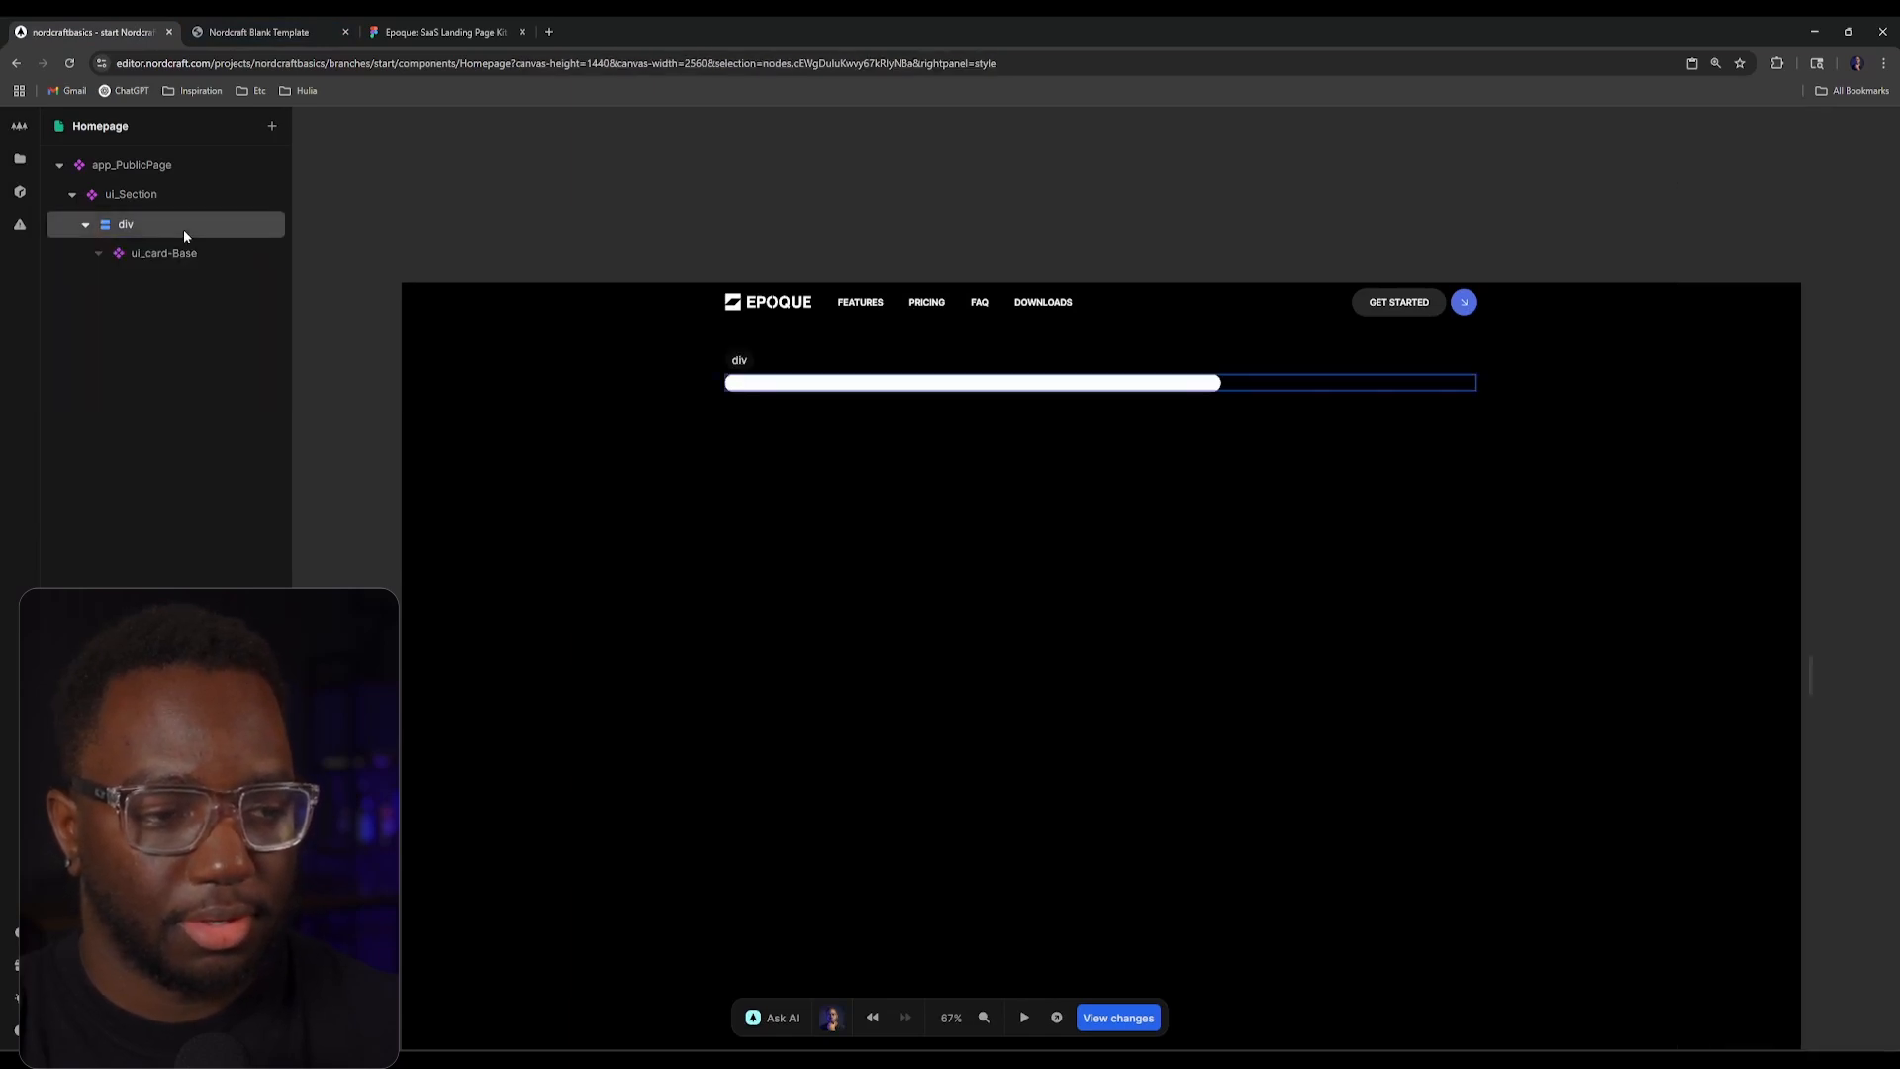
Step: Add a second ui_card-Base component to the grid div for the narrower column
left_click(184, 228)
type("adiv")
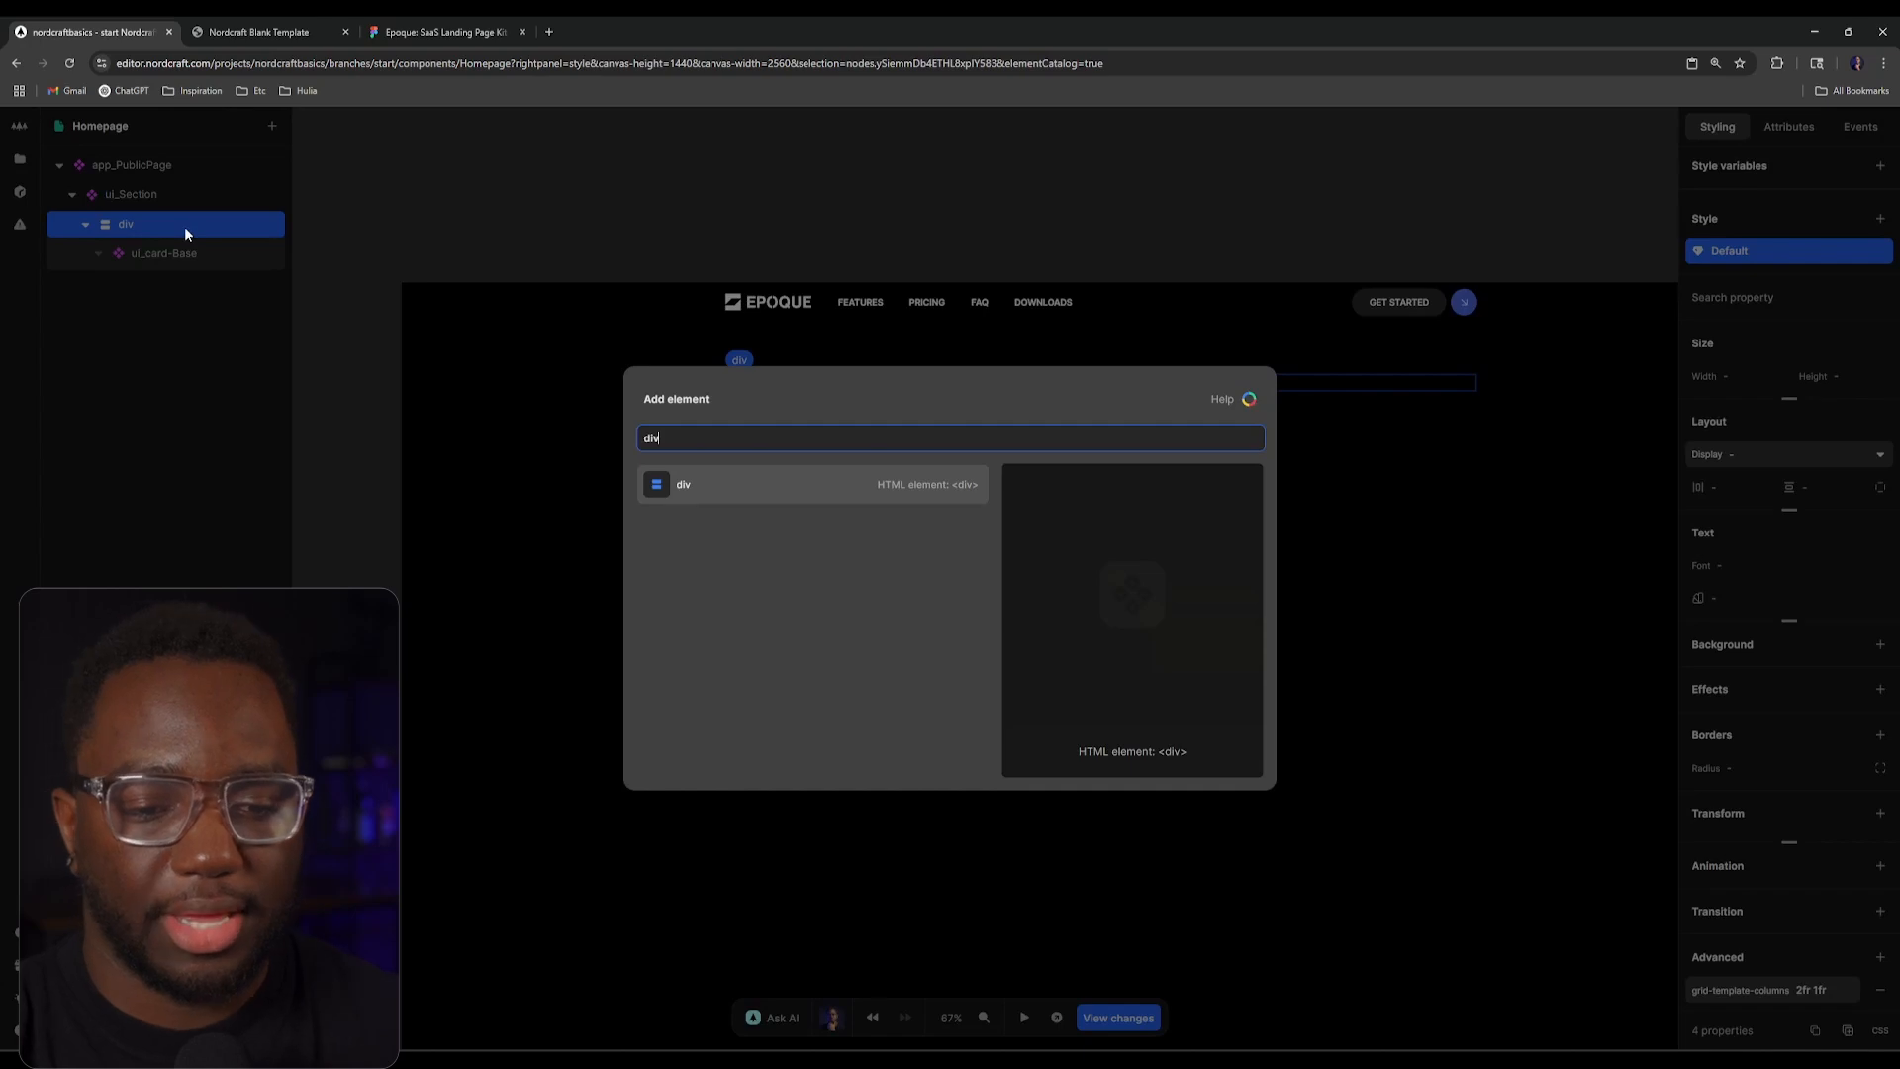
key("BackSpace")
key("BackSpace")
key("BackSpace")
type("card")
key("Return")
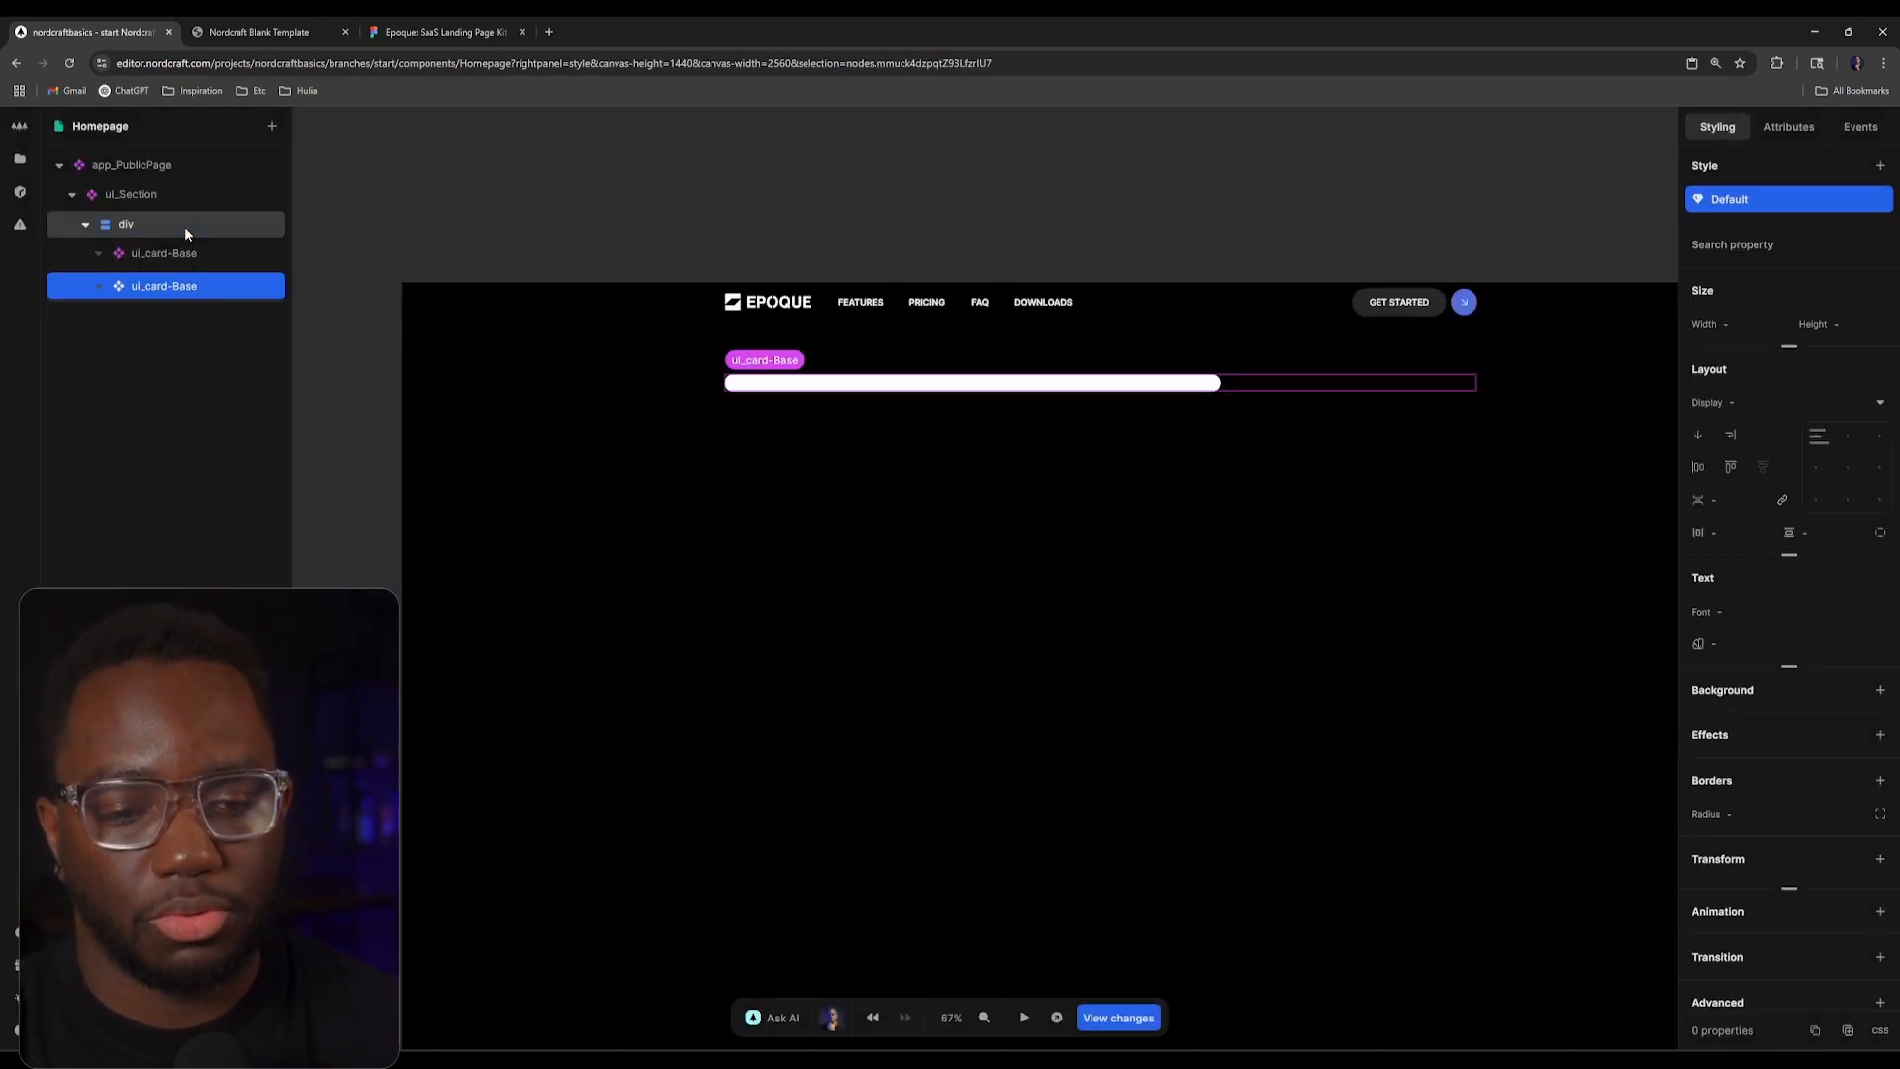
scroll(852, 443, "down", 2)
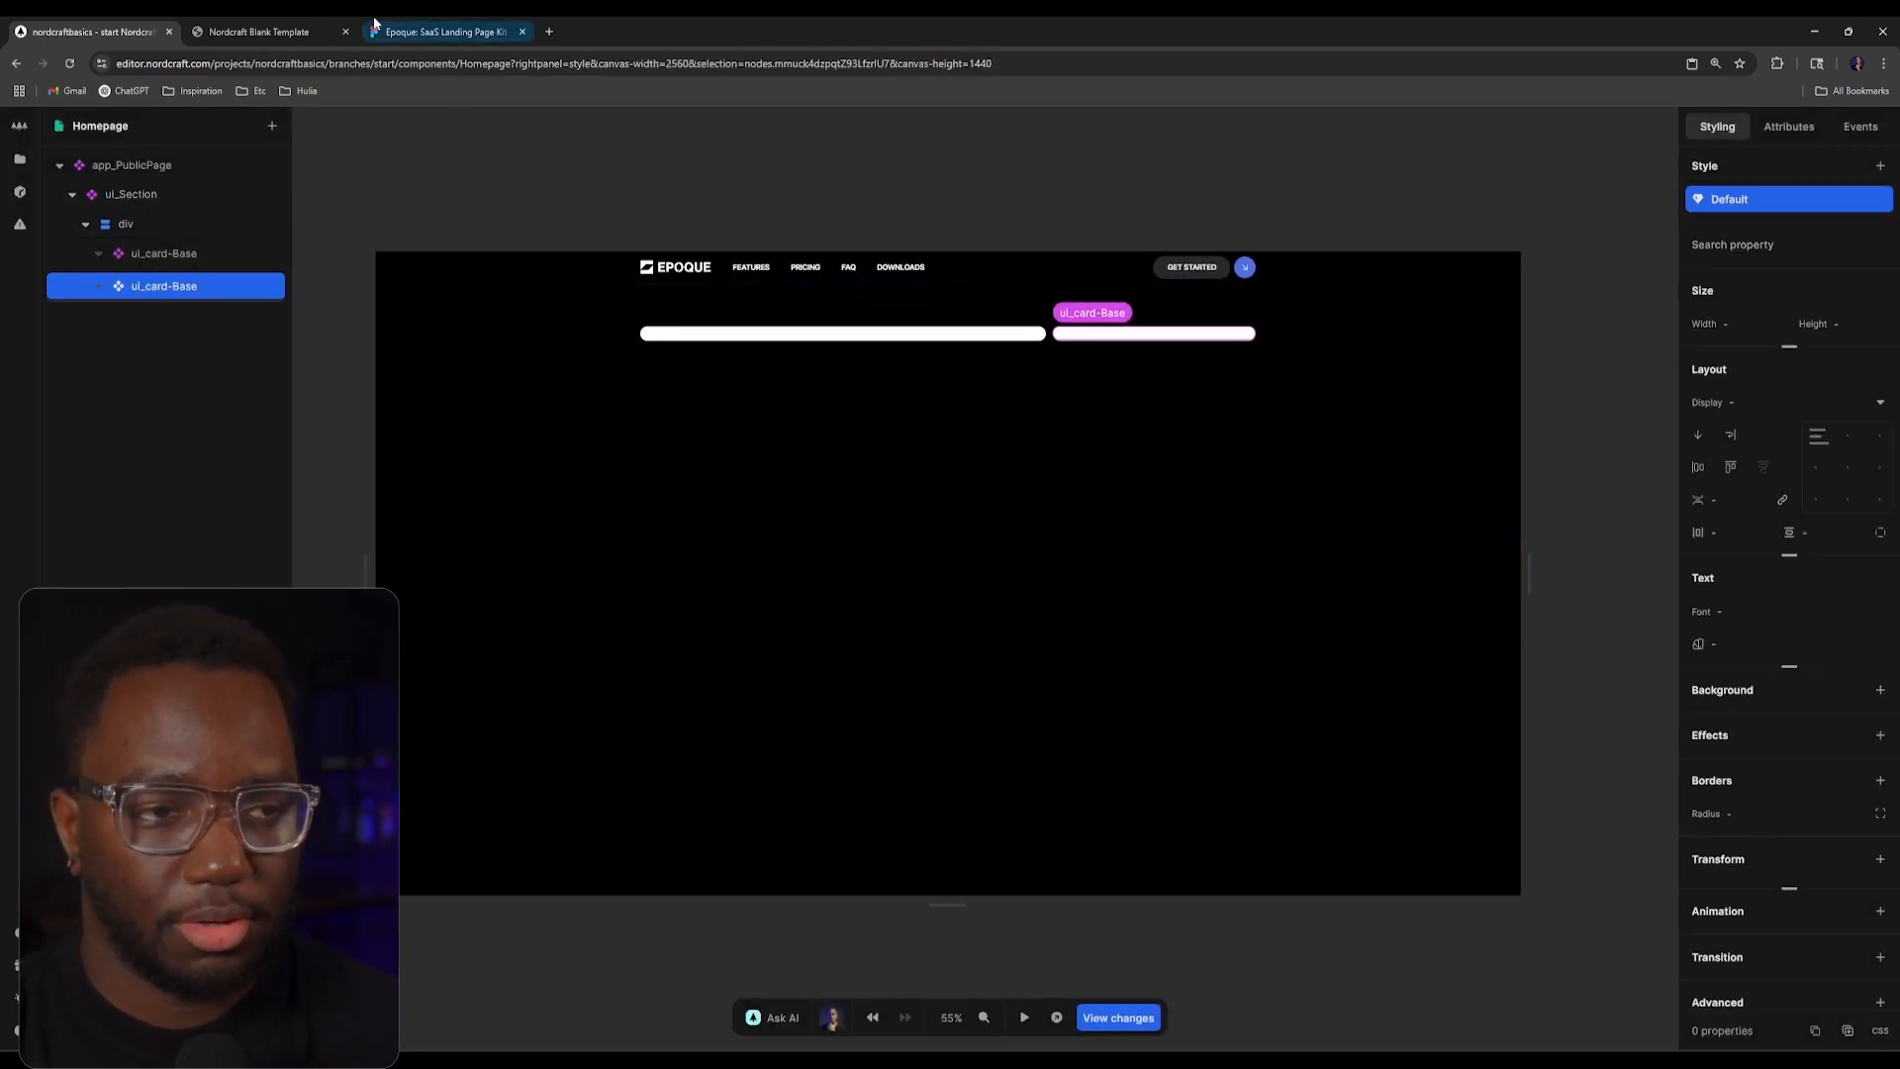
Step: Switch to Figma and inspect the padding and layout of the camel-coloured "Expanded options are available" card
left_click(443, 32)
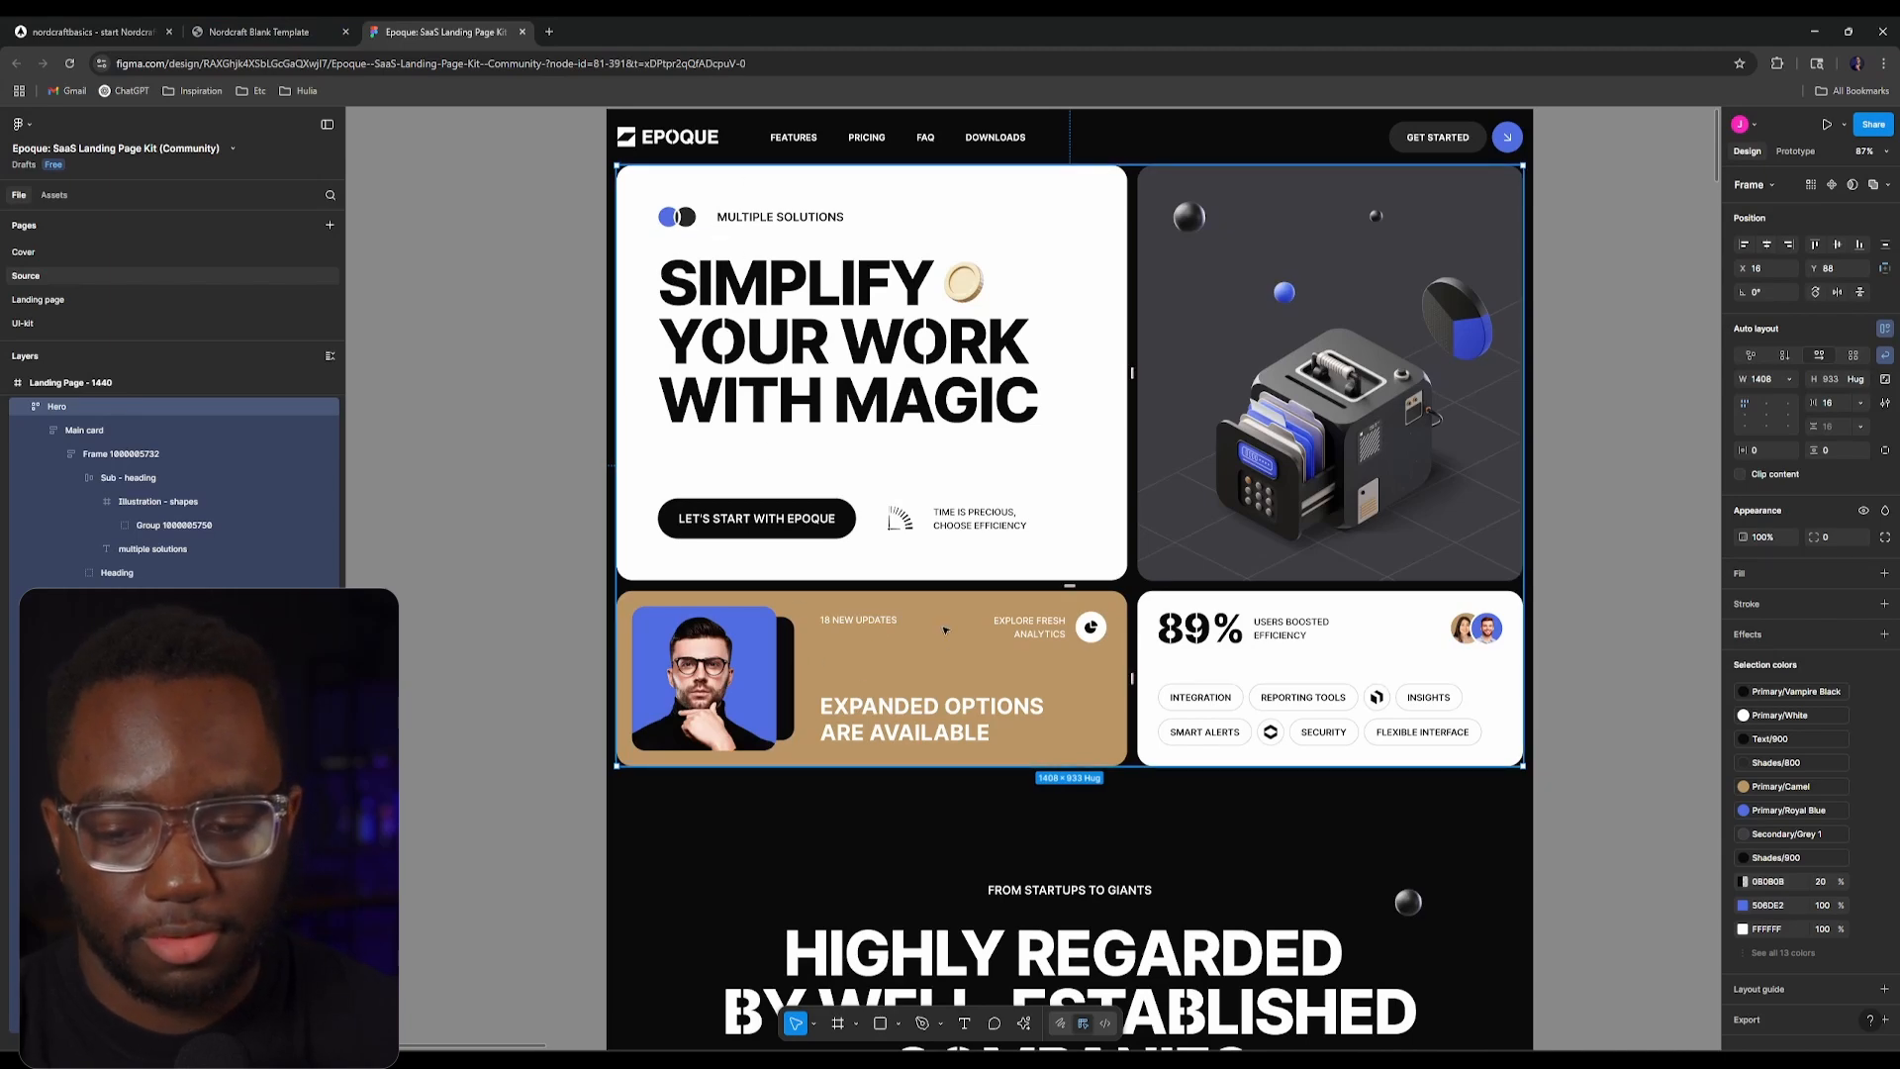
scroll(820, 649, "up", 4)
left_click(631, 628)
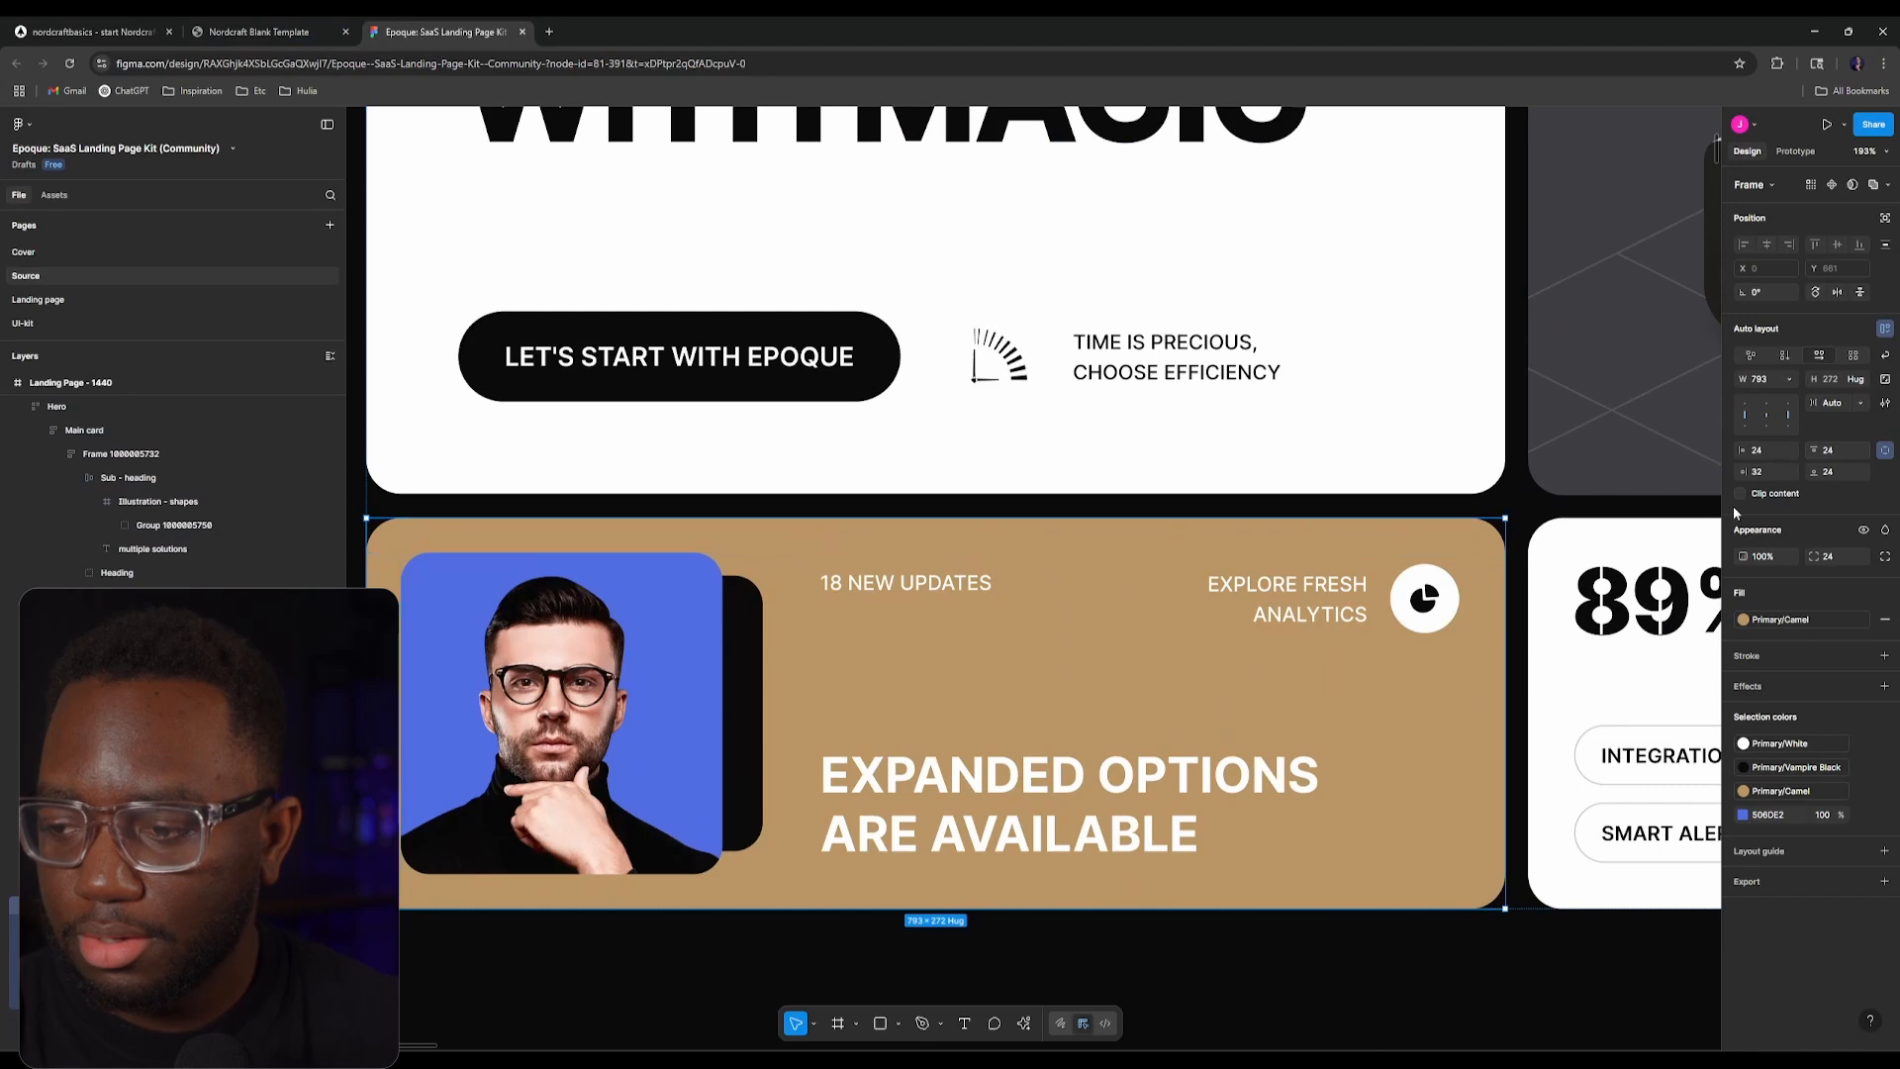
scroll(1114, 669, "down", 3)
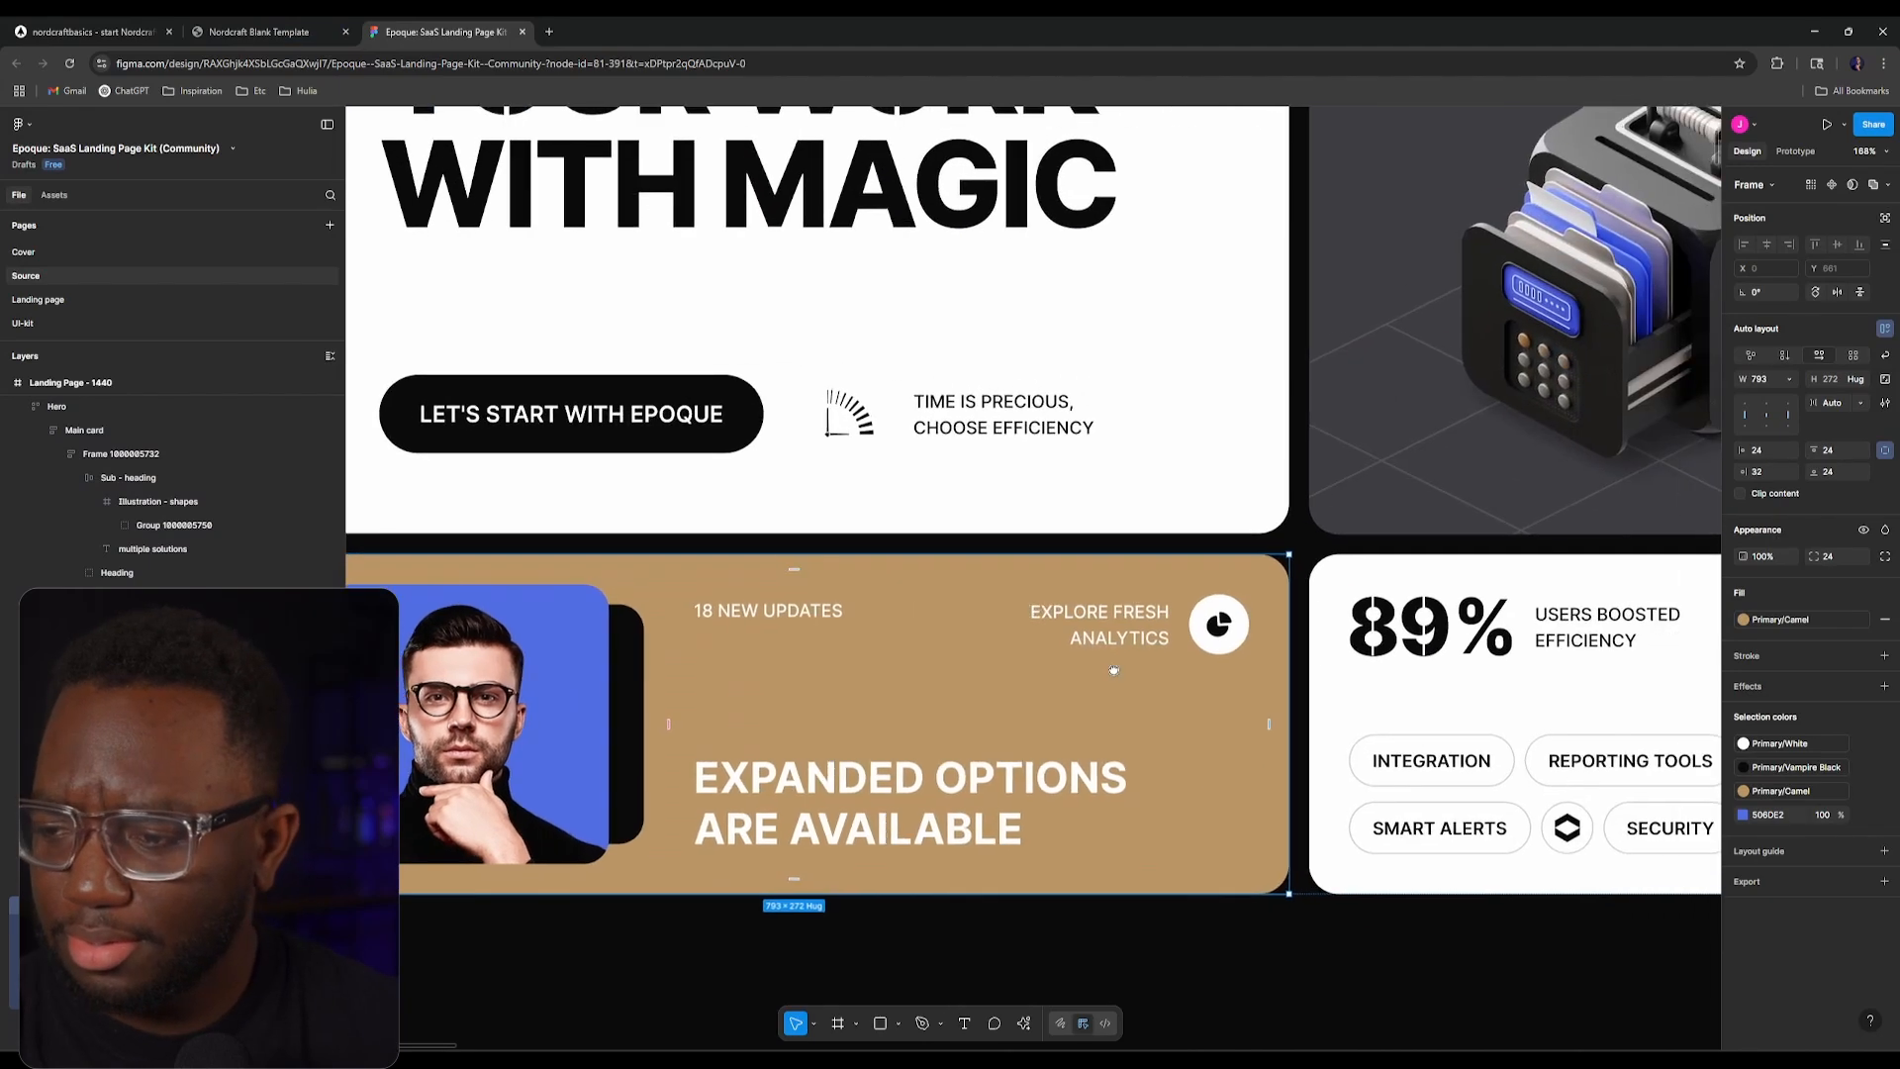
left_click_drag(1114, 670, 1264, 588)
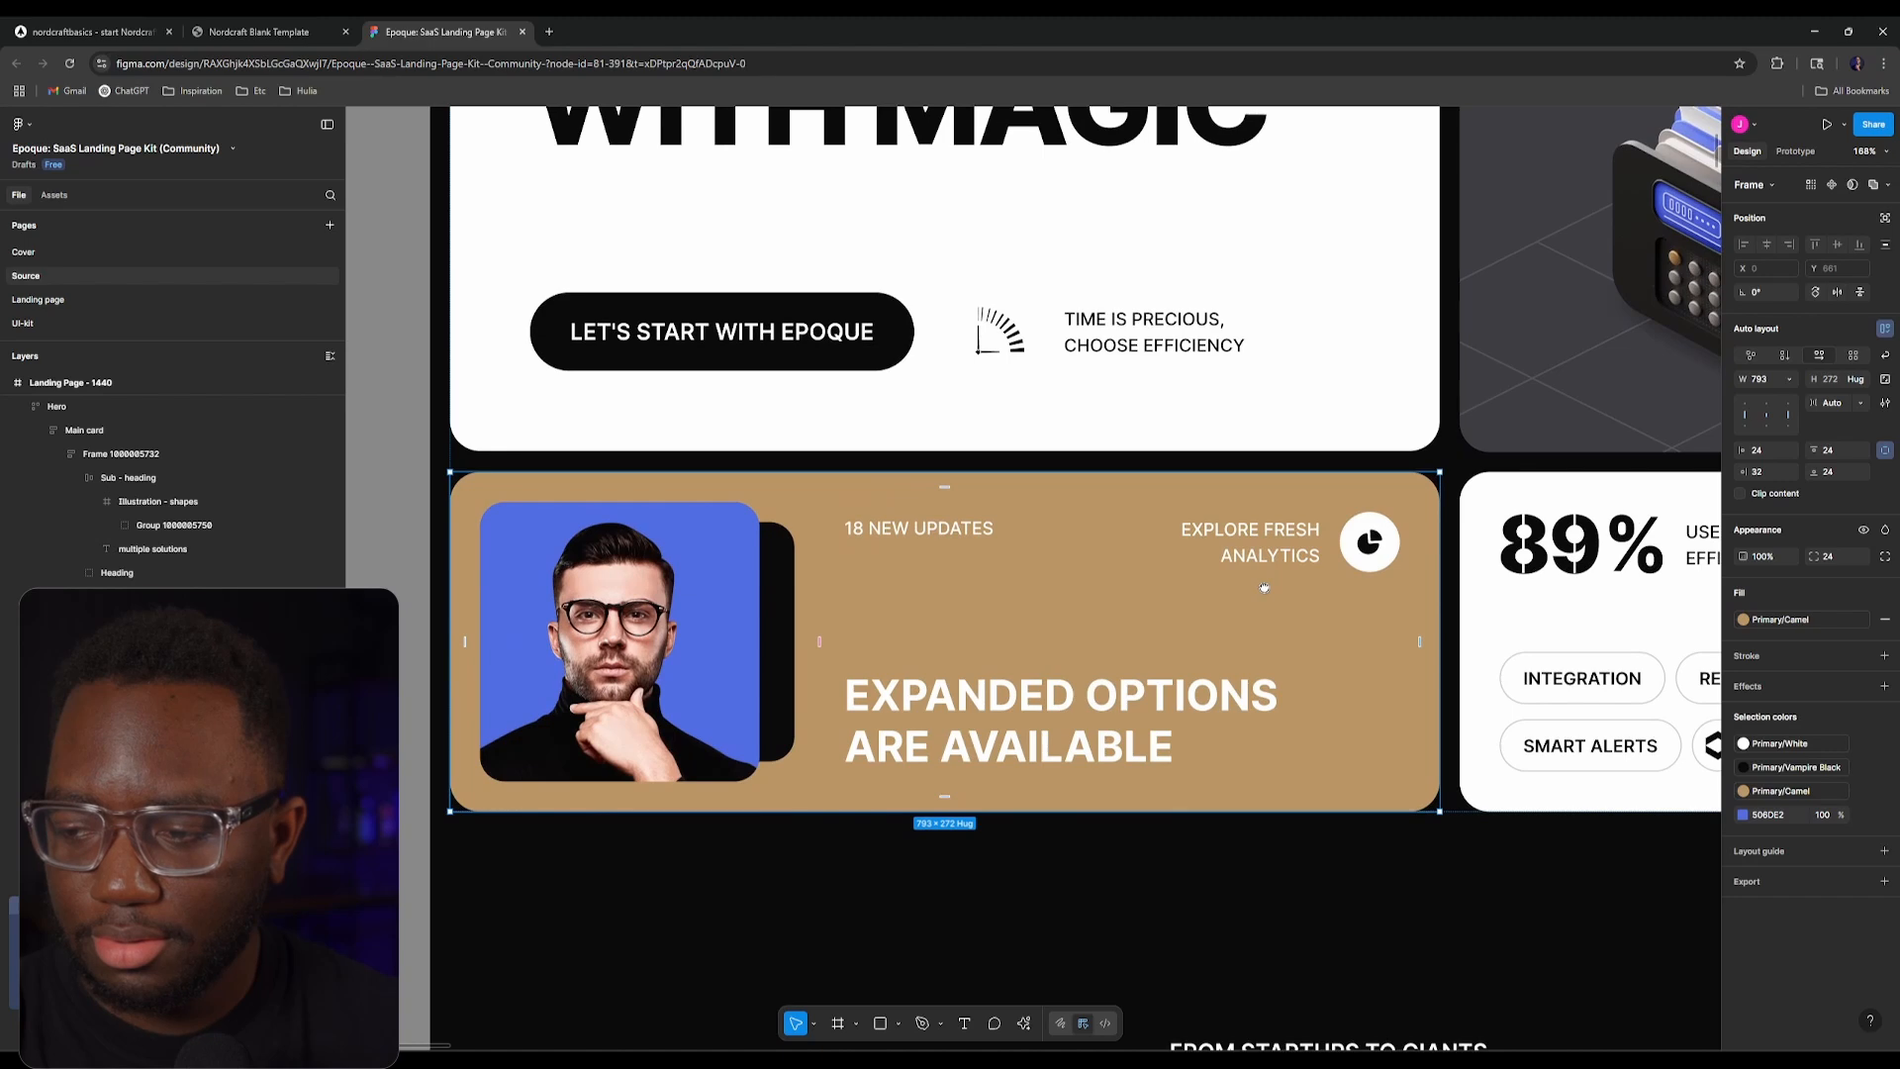
left_click_drag(1183, 598, 788, 636)
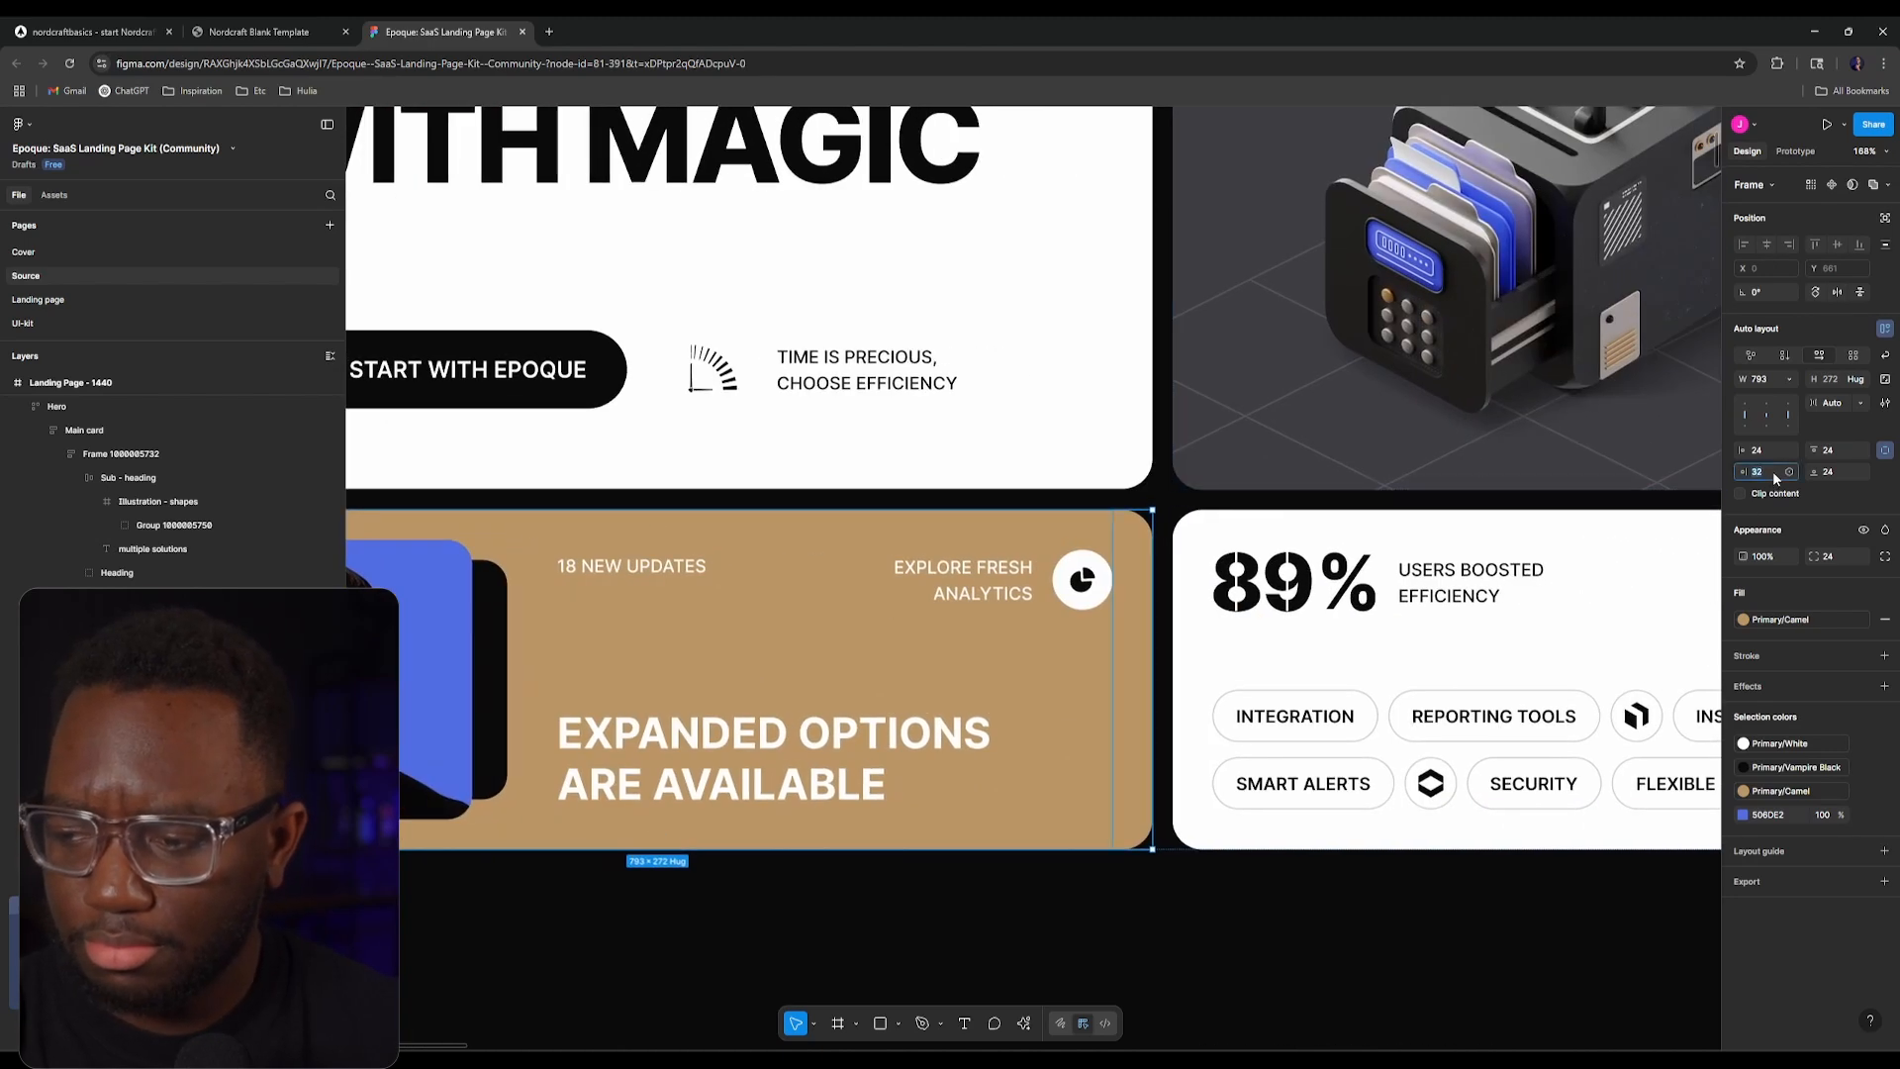
Step: Try a right padding of 0 on the camel-coloured card, and undo the change
type("0")
key("Return")
key("ctrl+z")
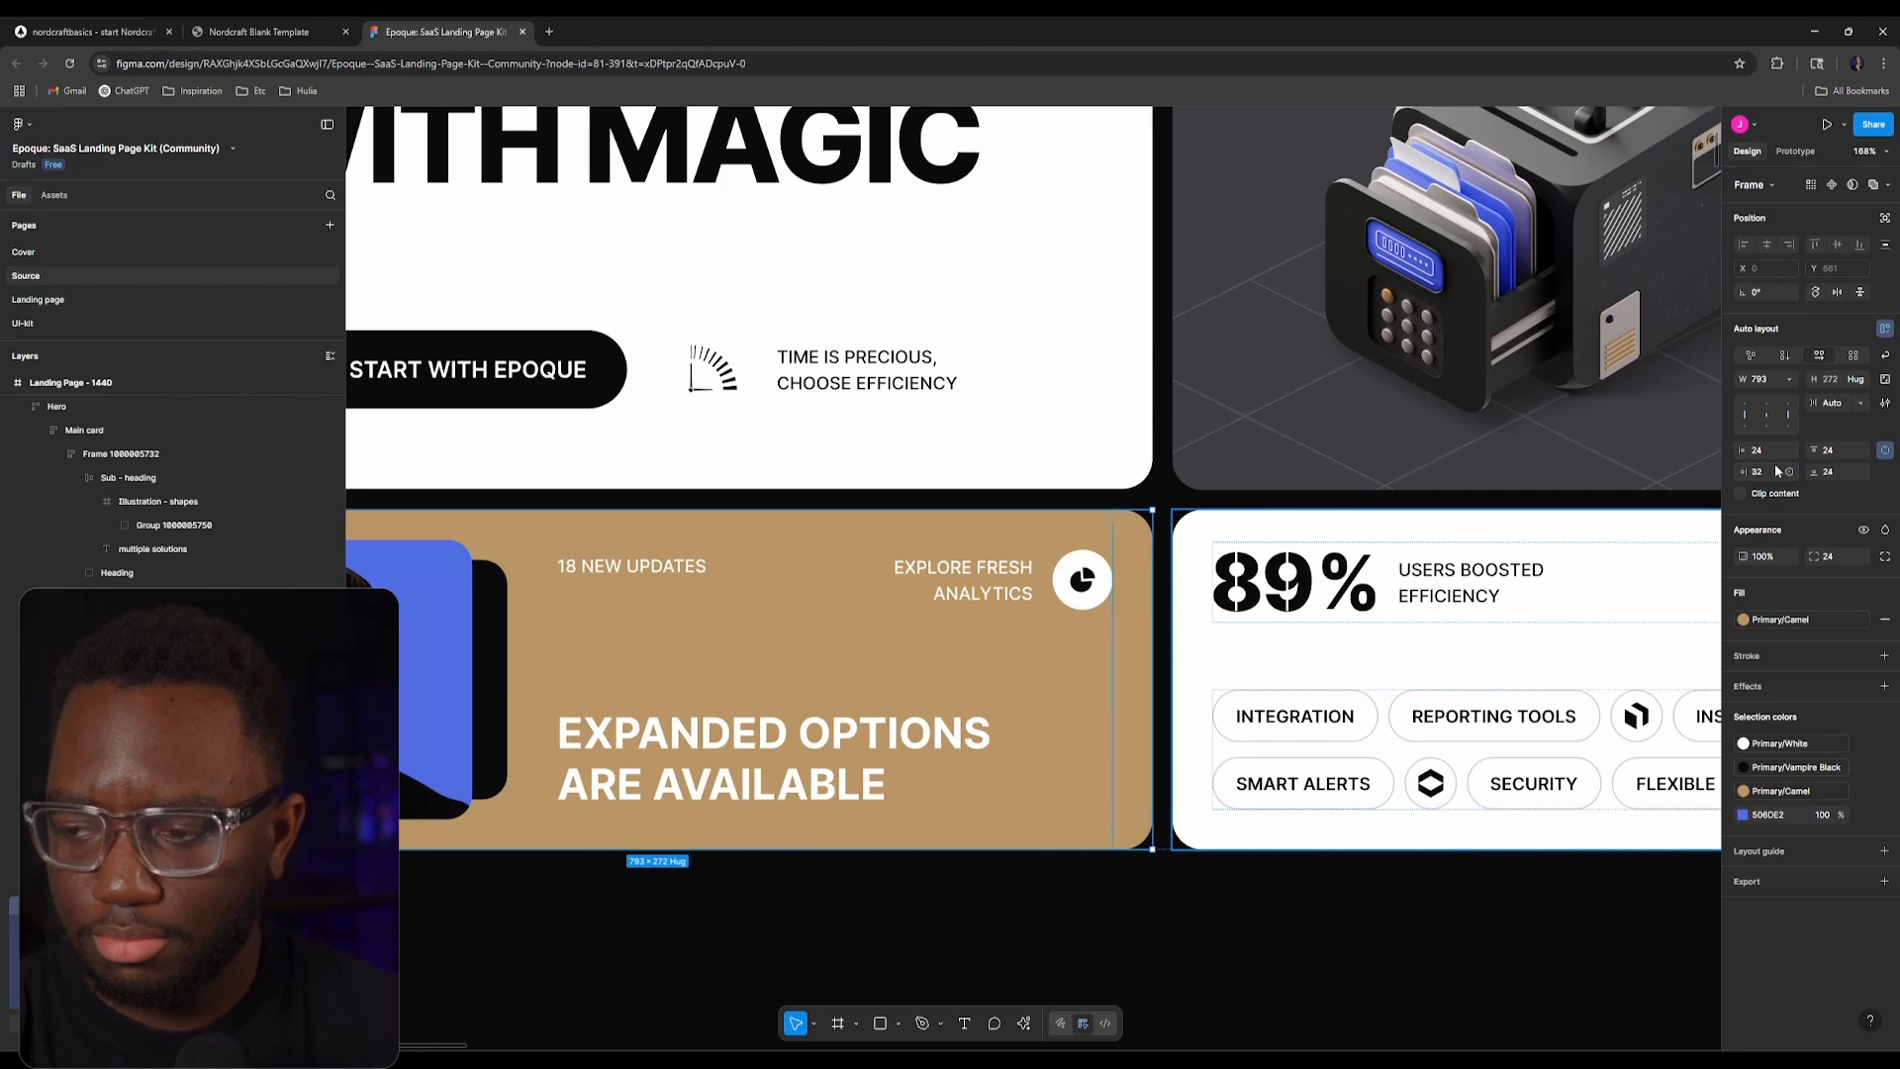
Step: Set the camel-coloured card's right padding to 24
type("24")
key("Return")
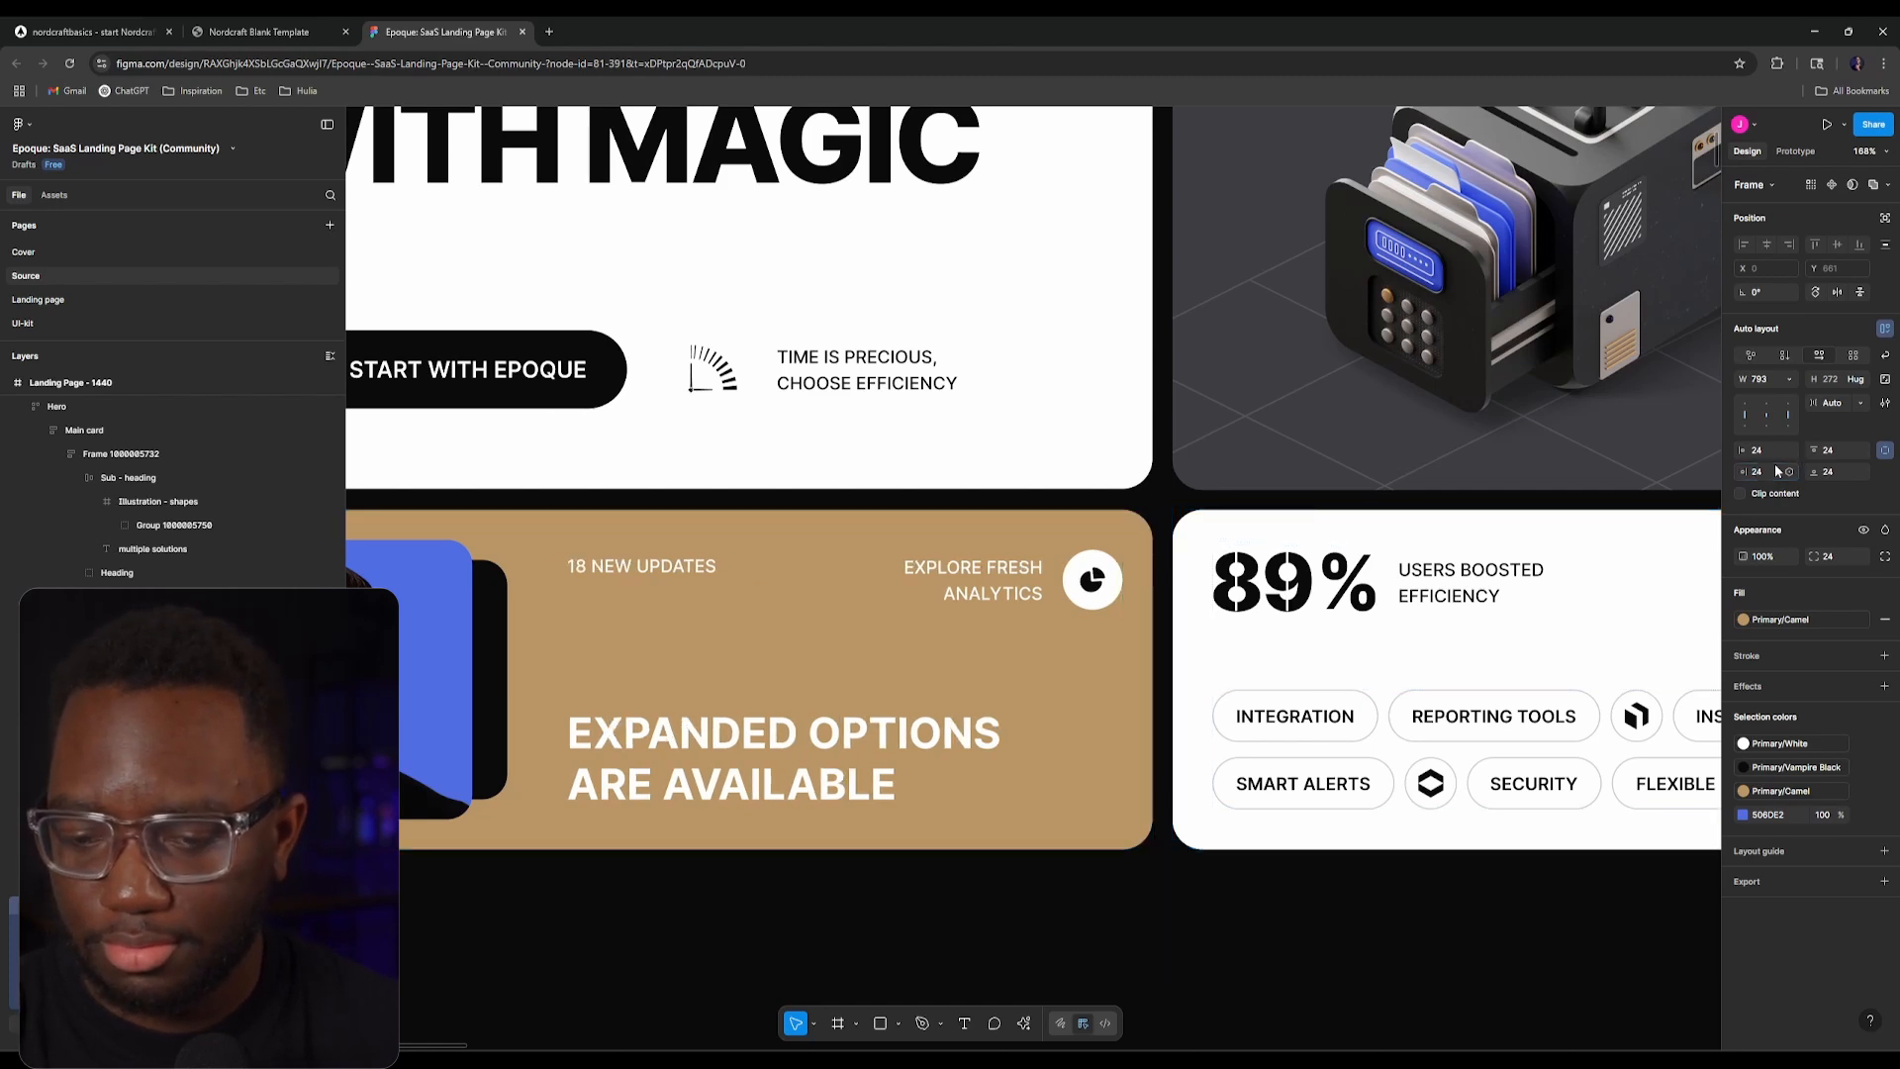
left_click(1773, 467)
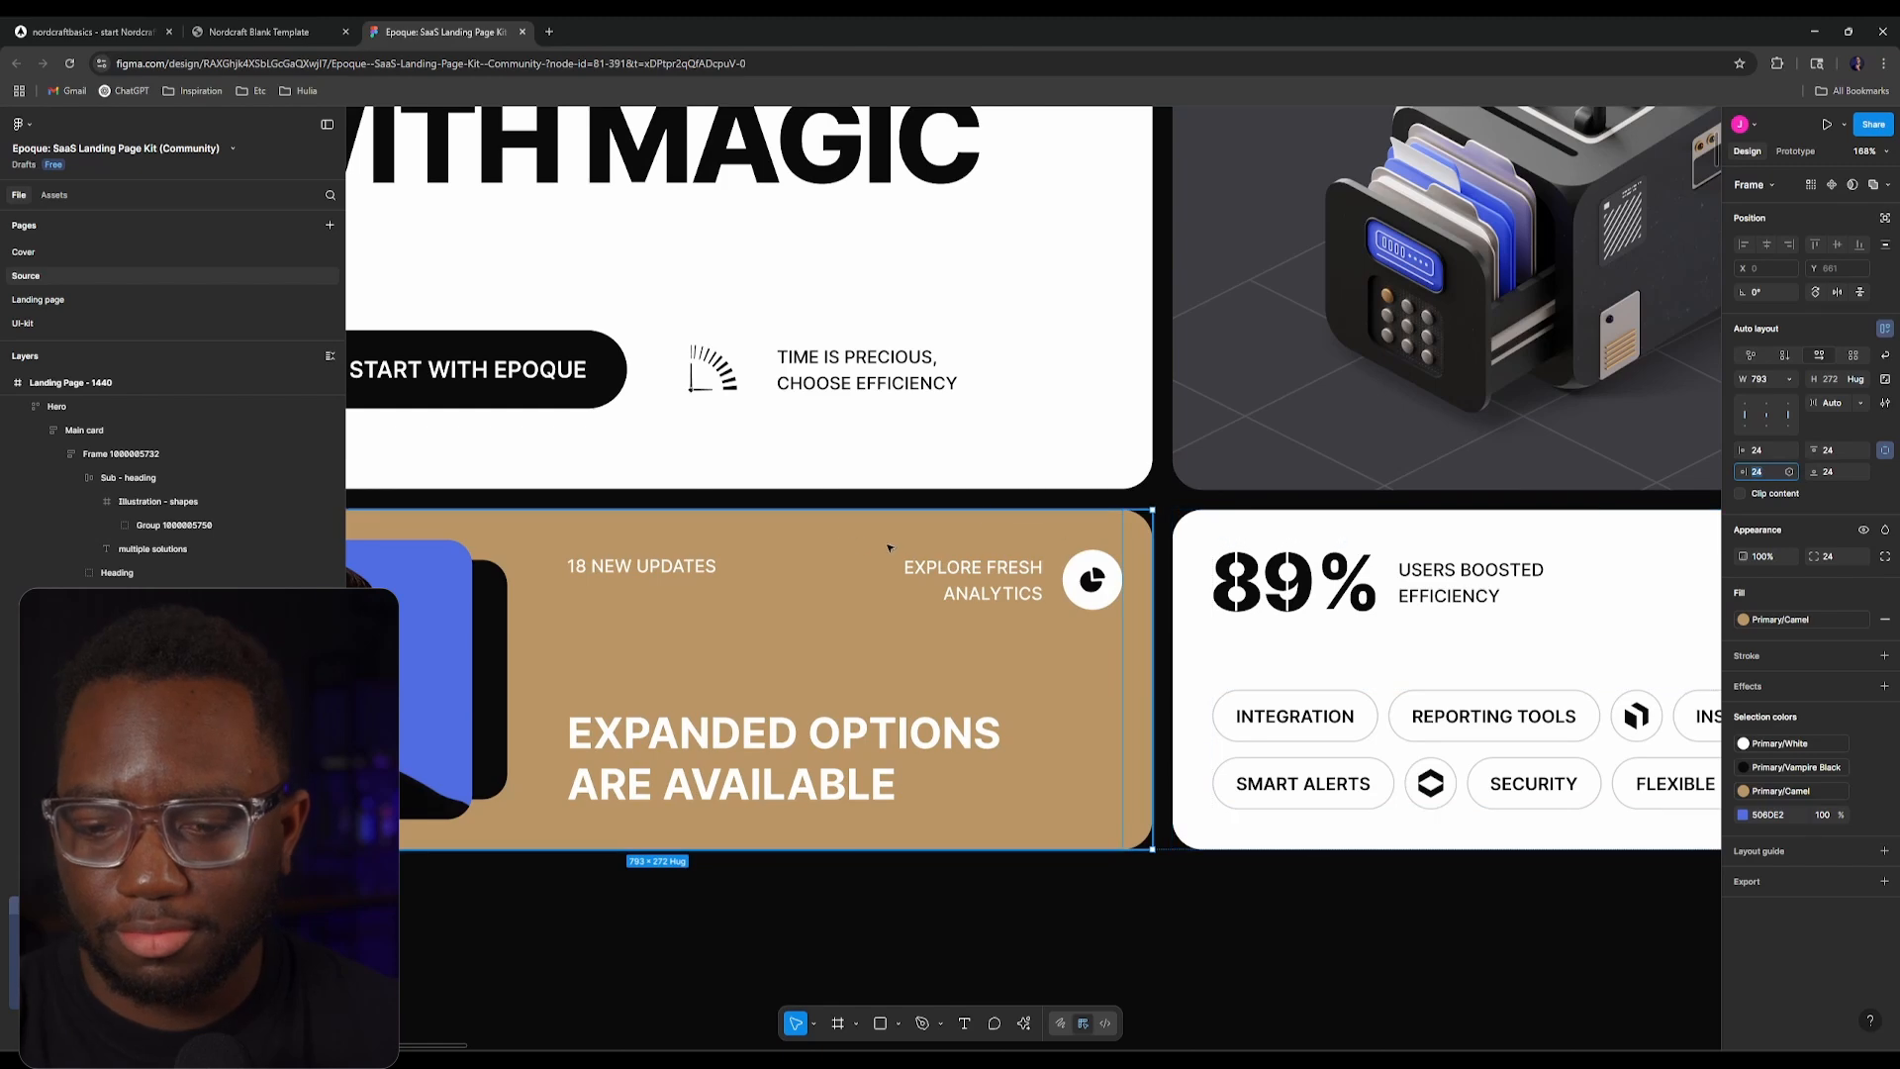
Step: Switch to Nordcraft, set the ui_card-Base component's horizontal and vertical padding to 1.5rem on its root div, and return to the Homepage
scroll(889, 564, "down", 2)
left_click_drag(885, 623, 1035, 643)
left_click(268, 32)
left_click(99, 32)
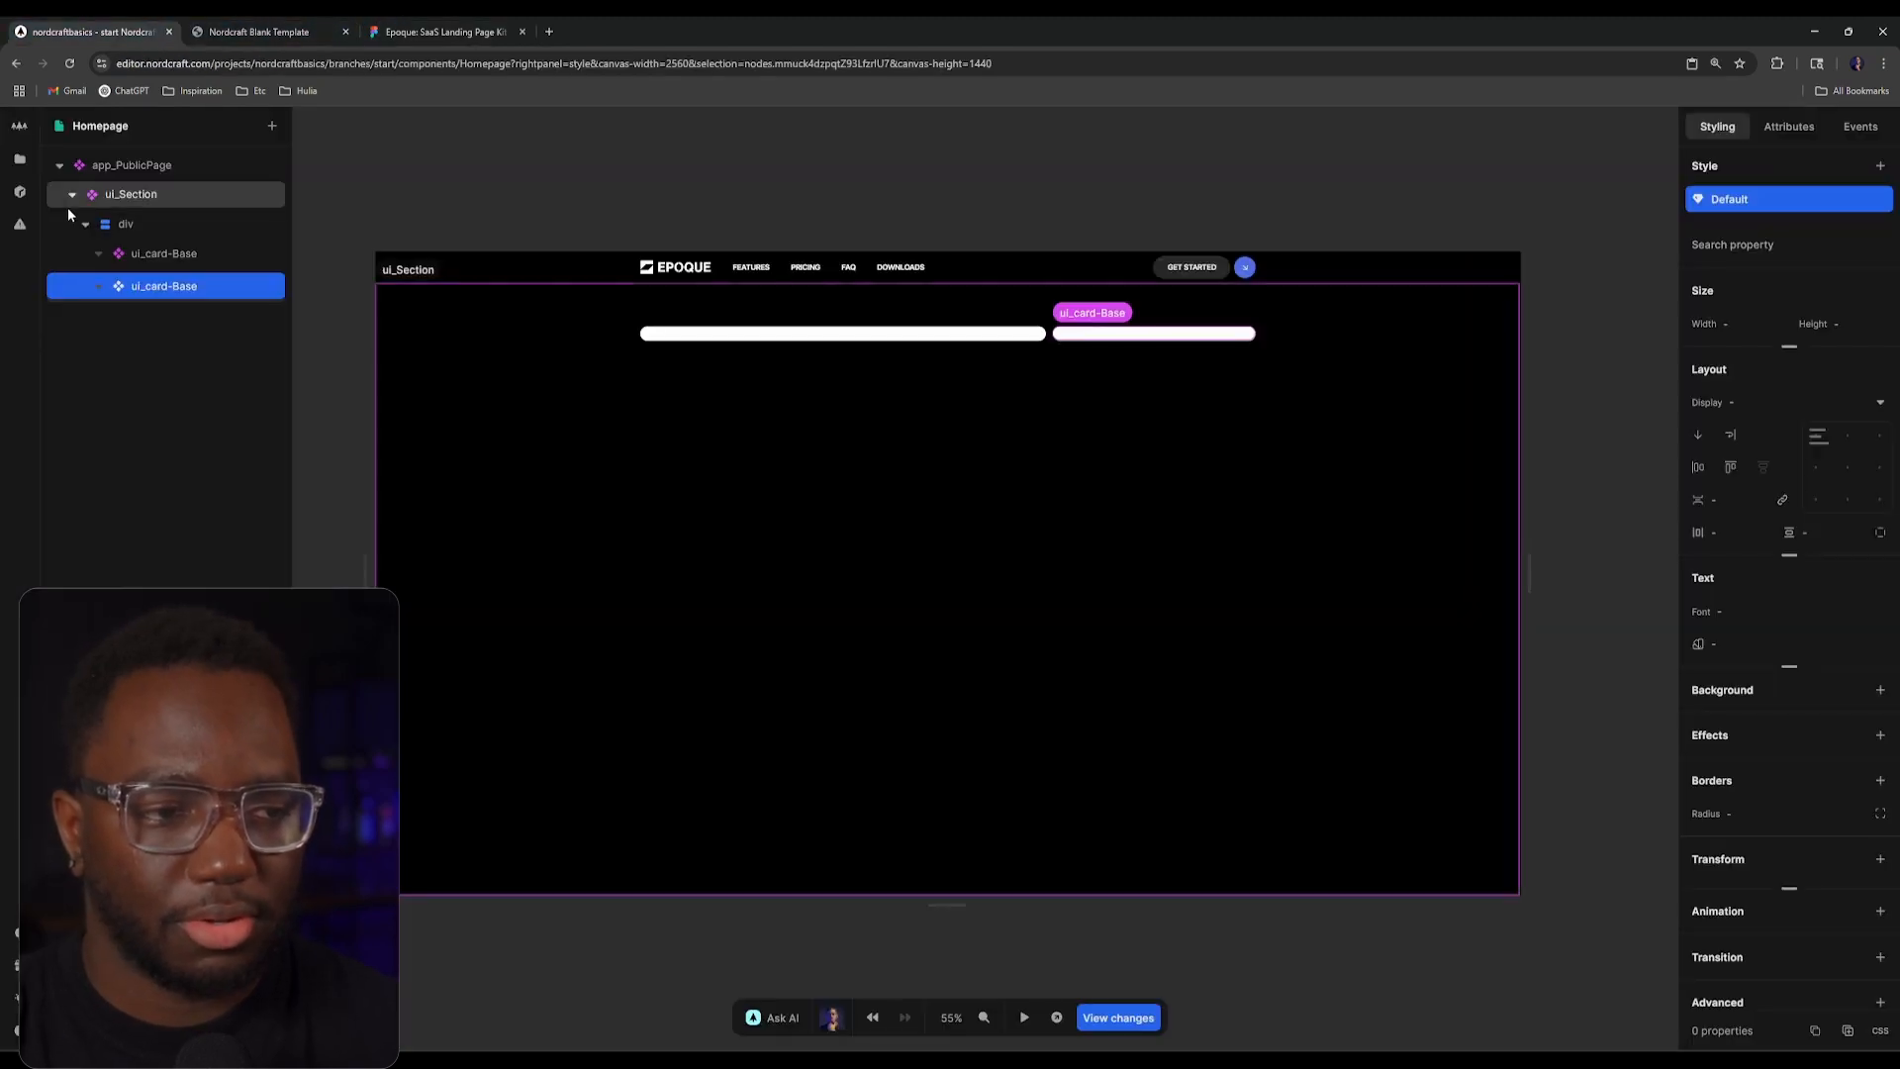
double_click(159, 253)
left_click(163, 164)
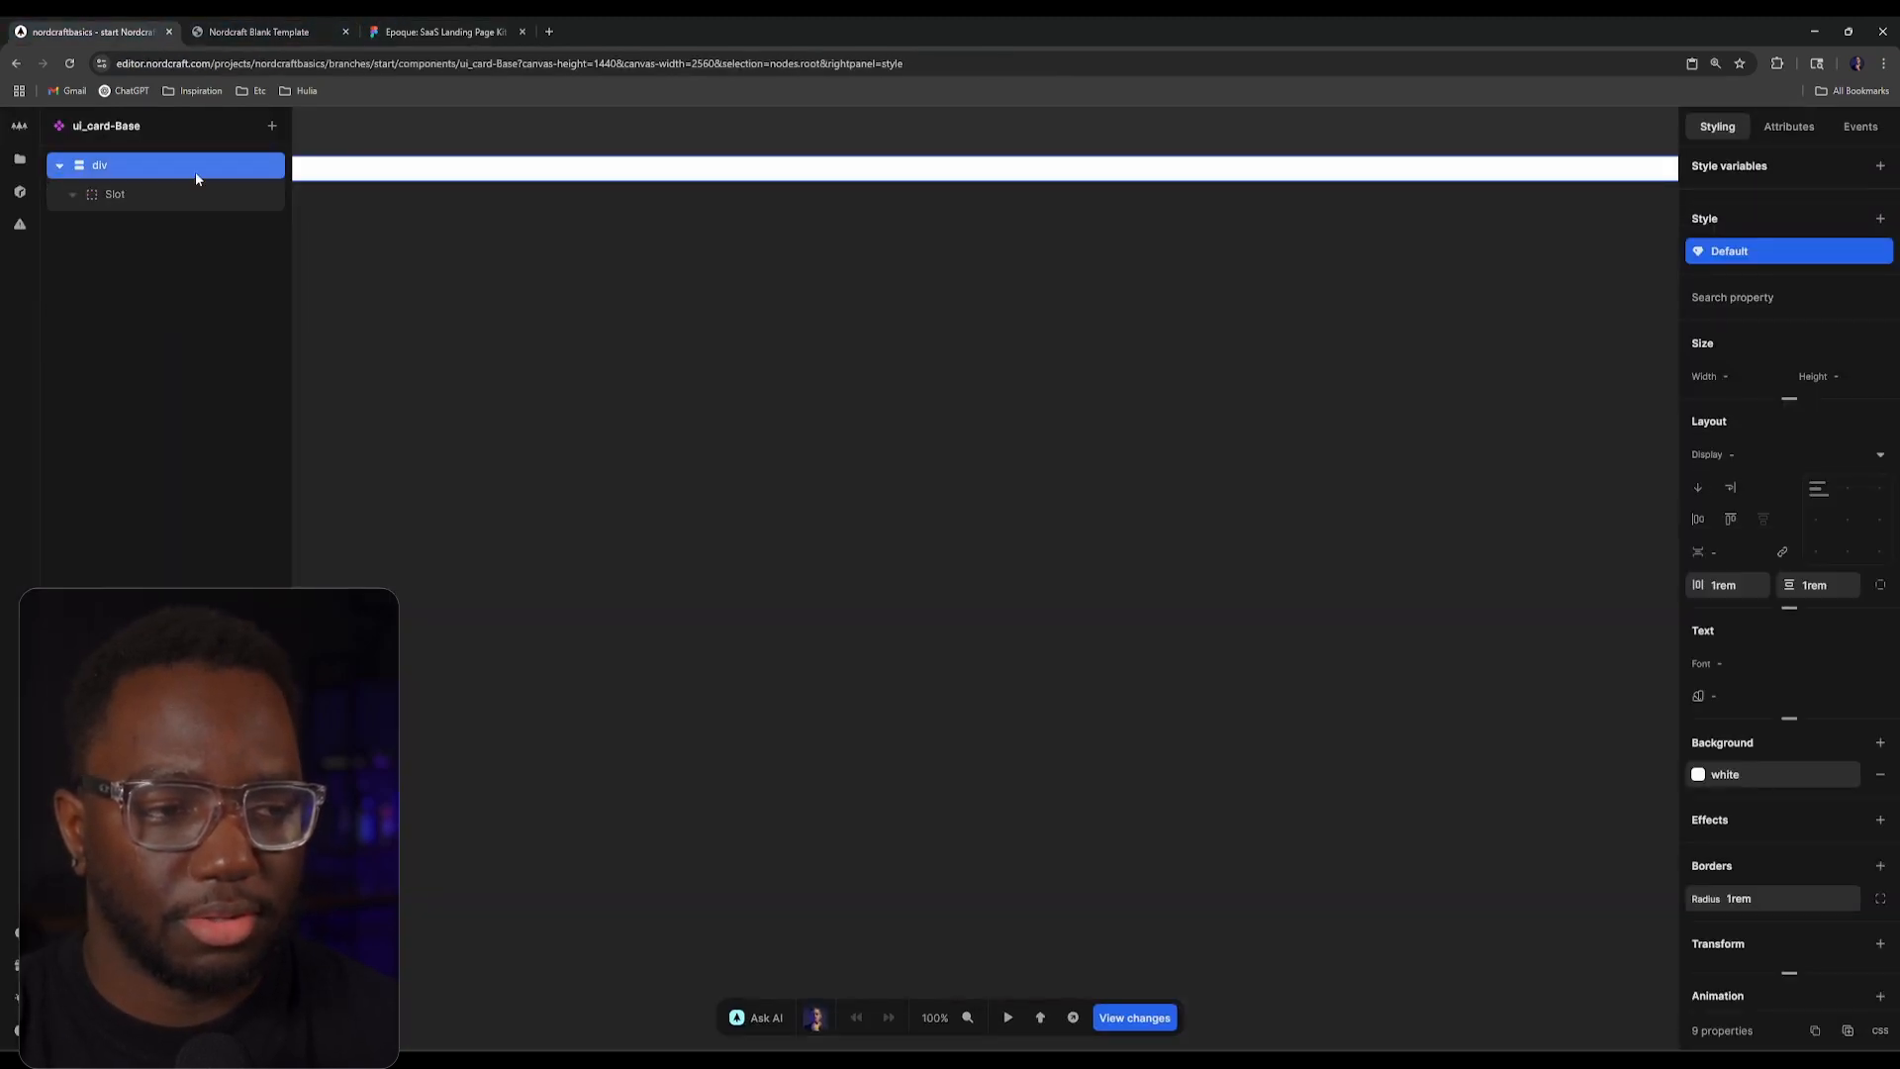
left_click(1727, 585)
type("1/")
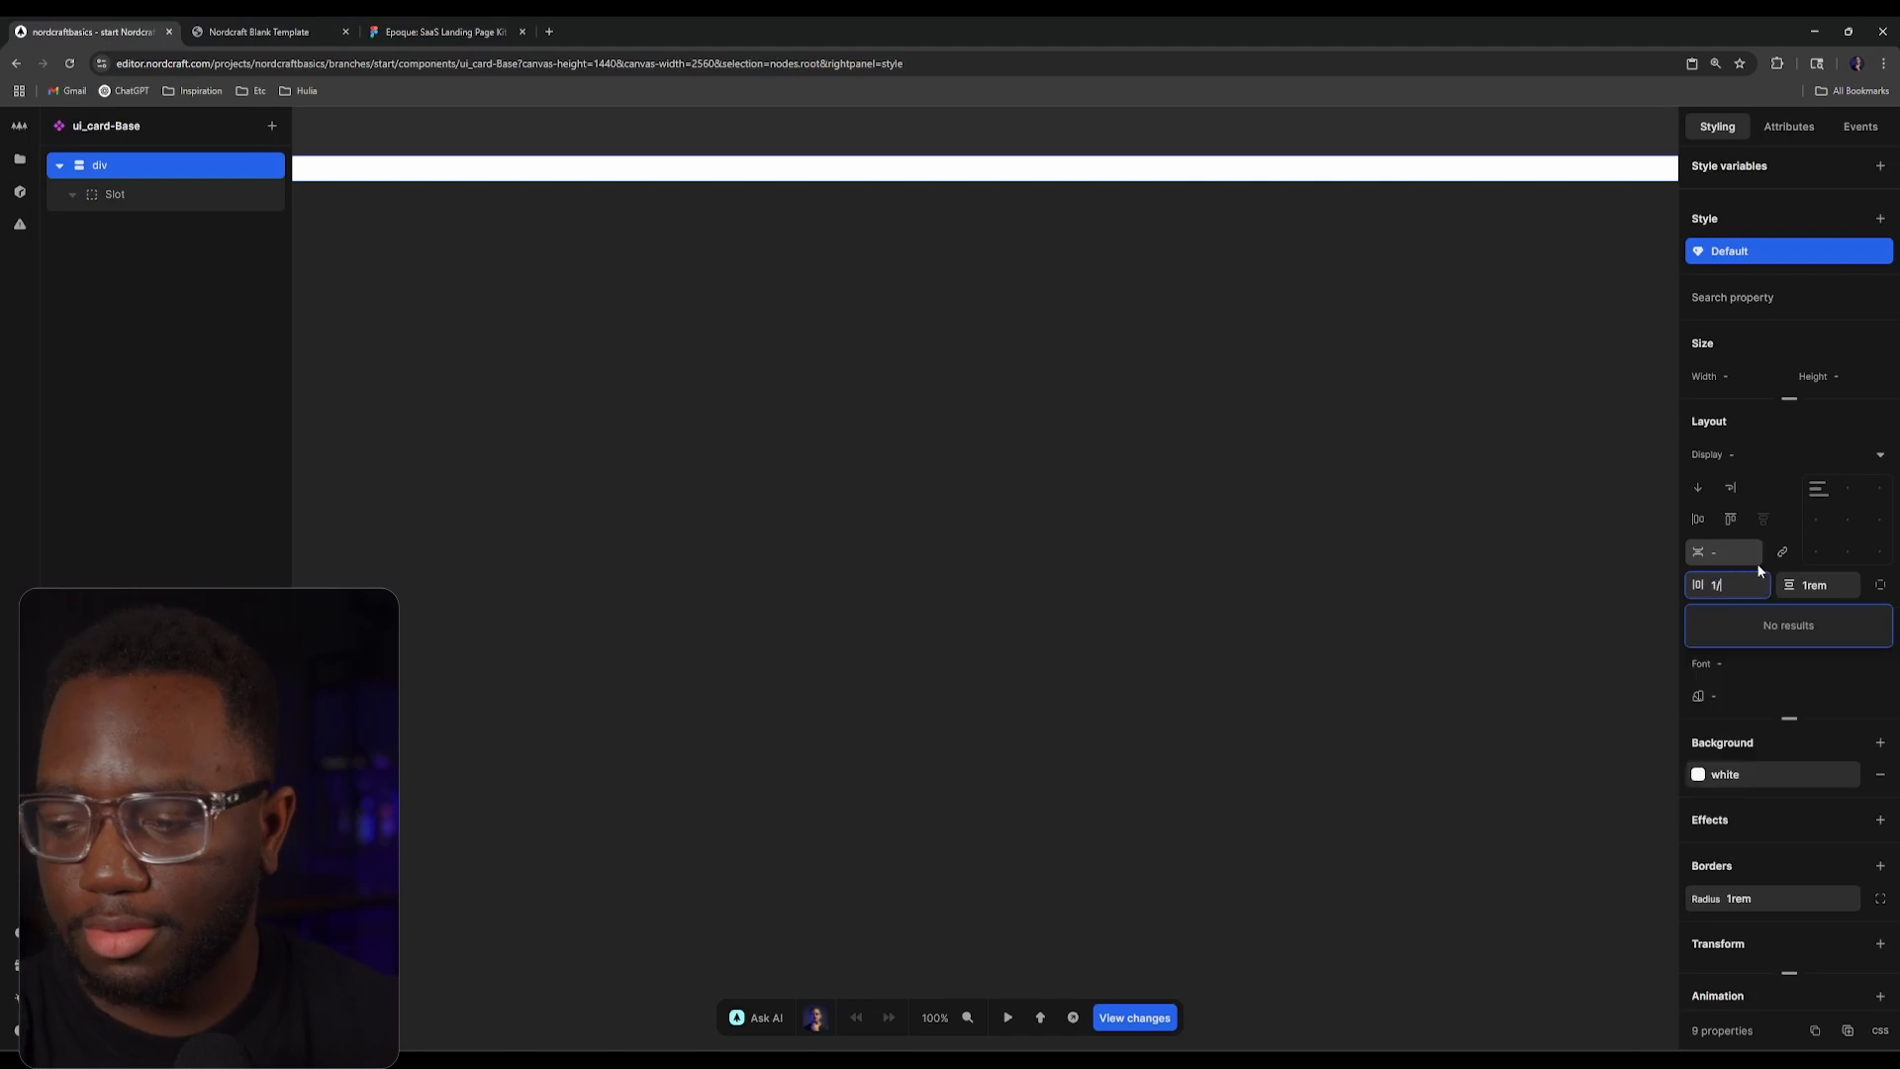
type("5")
key("Tab")
type("1.5rem")
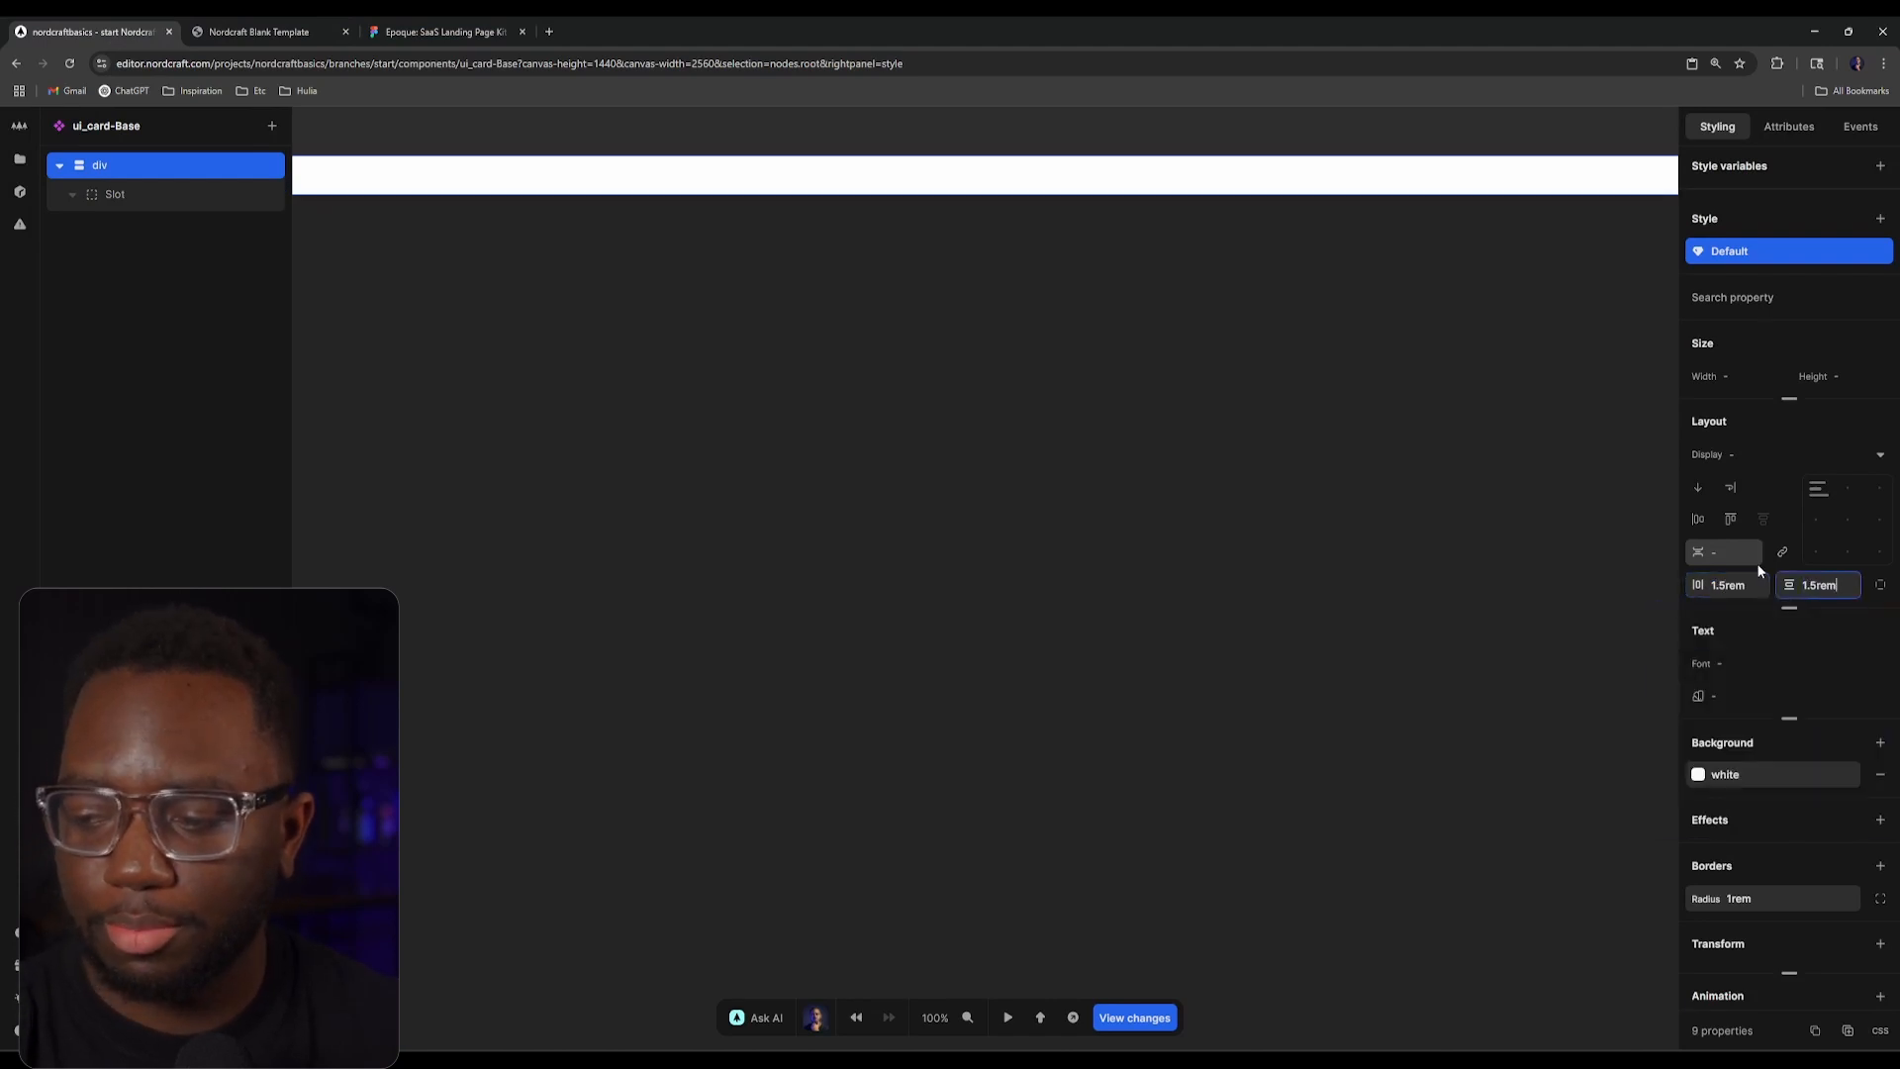
left_click(1147, 256)
key("alt+Left")
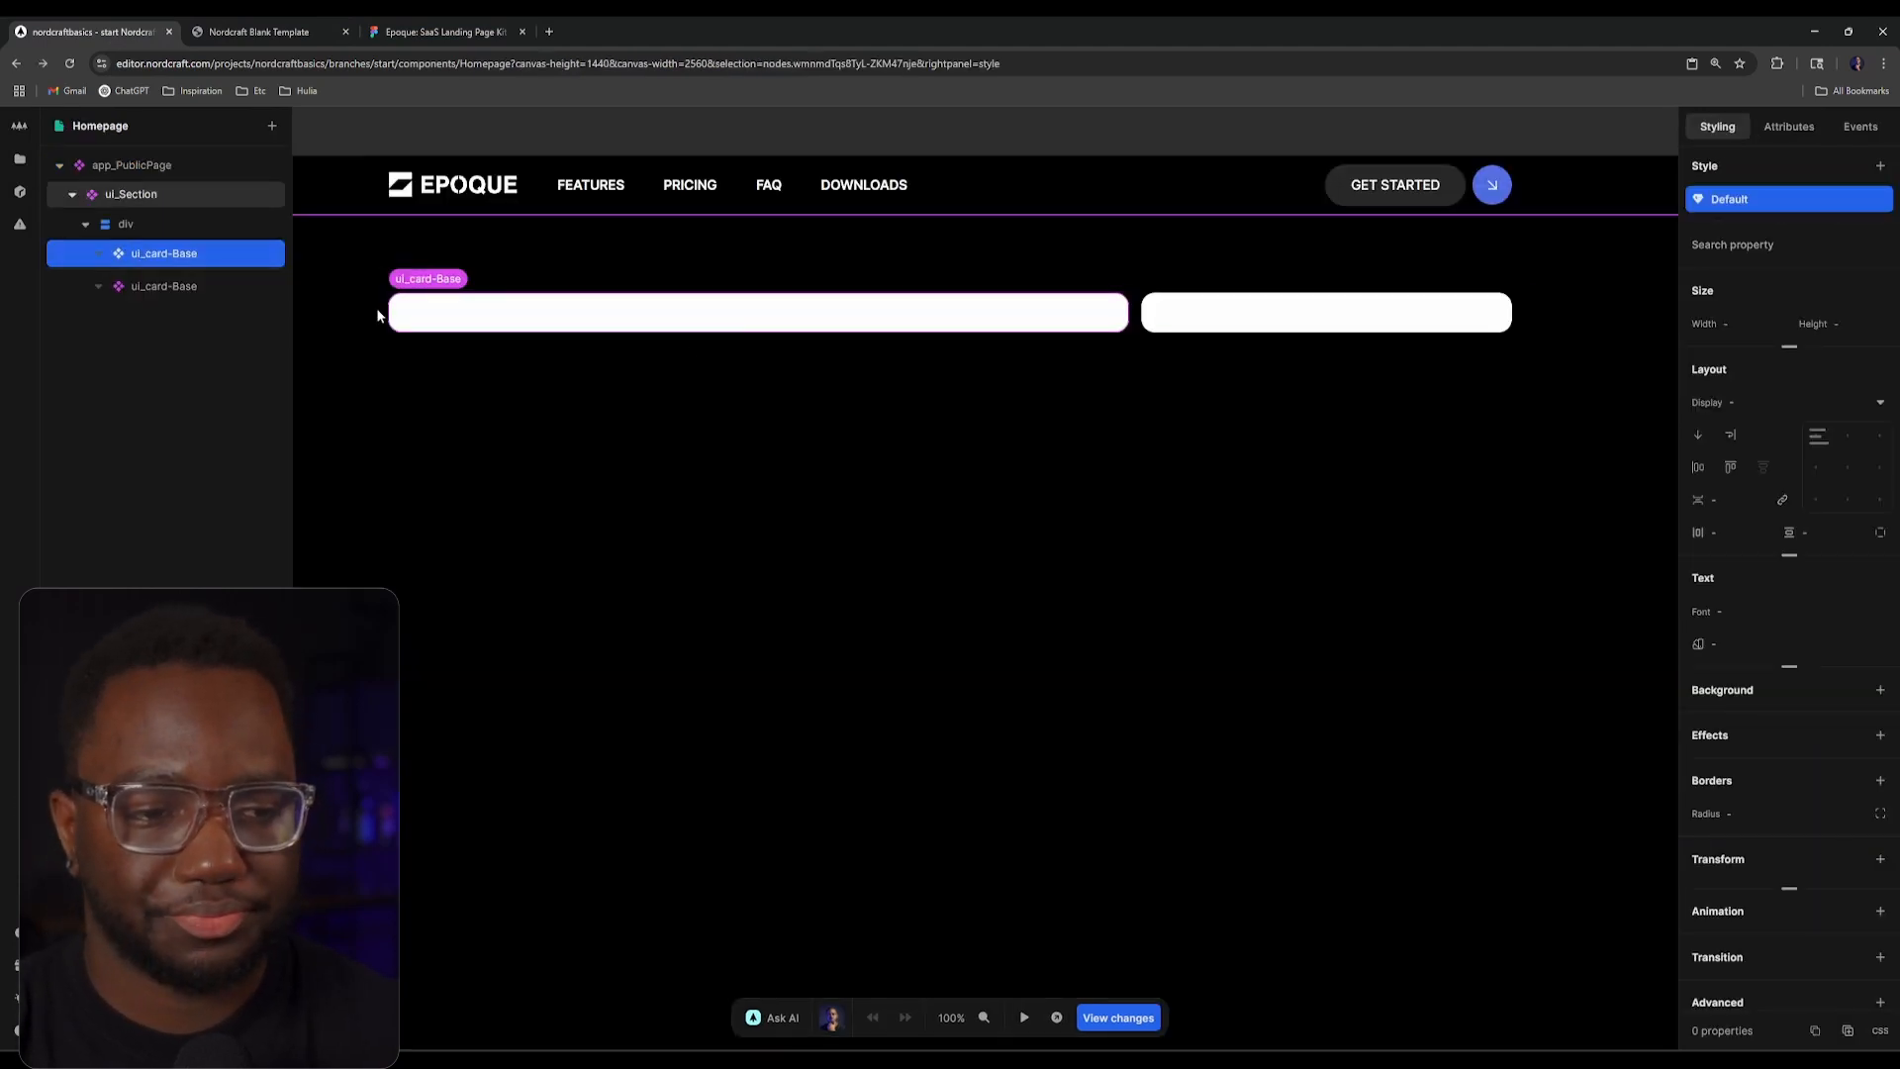
Step: Check the main hero card in Figma, and add a ui_Content component inside the first ui_card-Base in Nordcraft
left_click(445, 32)
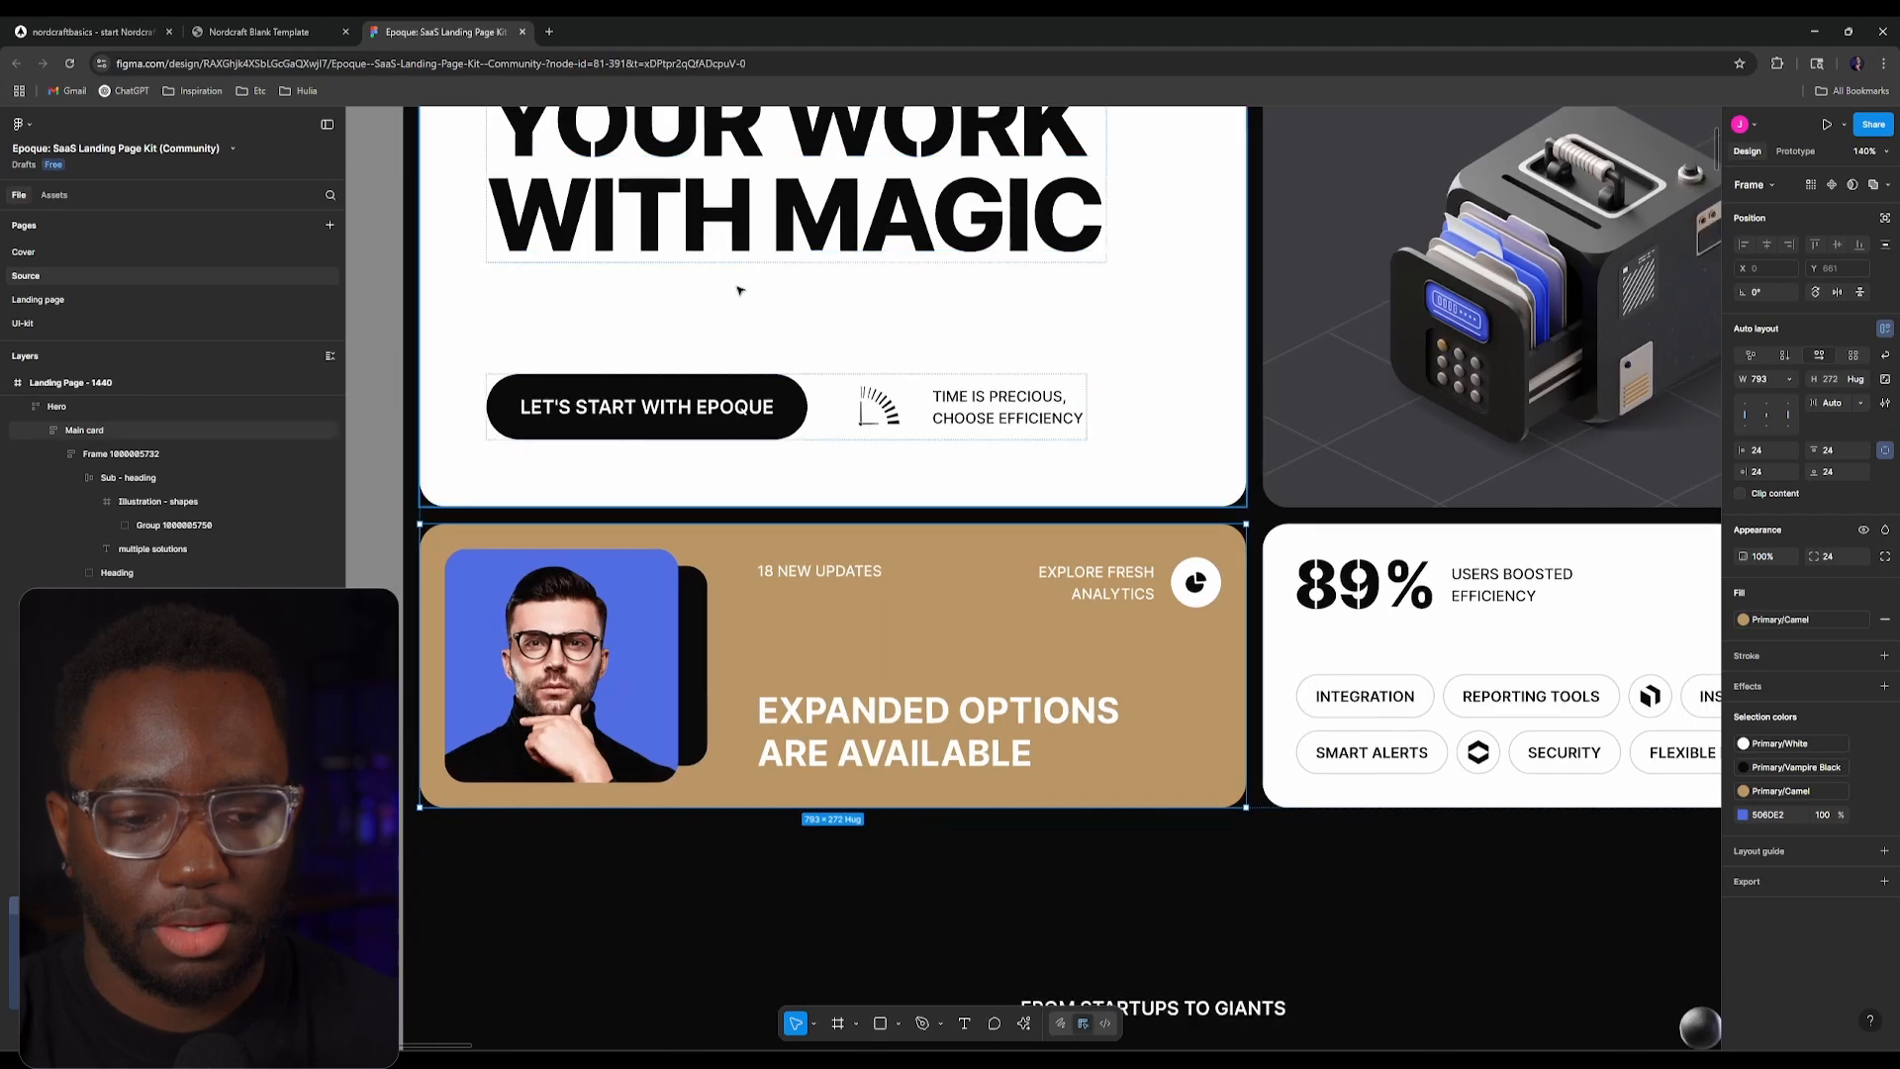
scroll(739, 290, "up", 3)
scroll(792, 439, "up", 1)
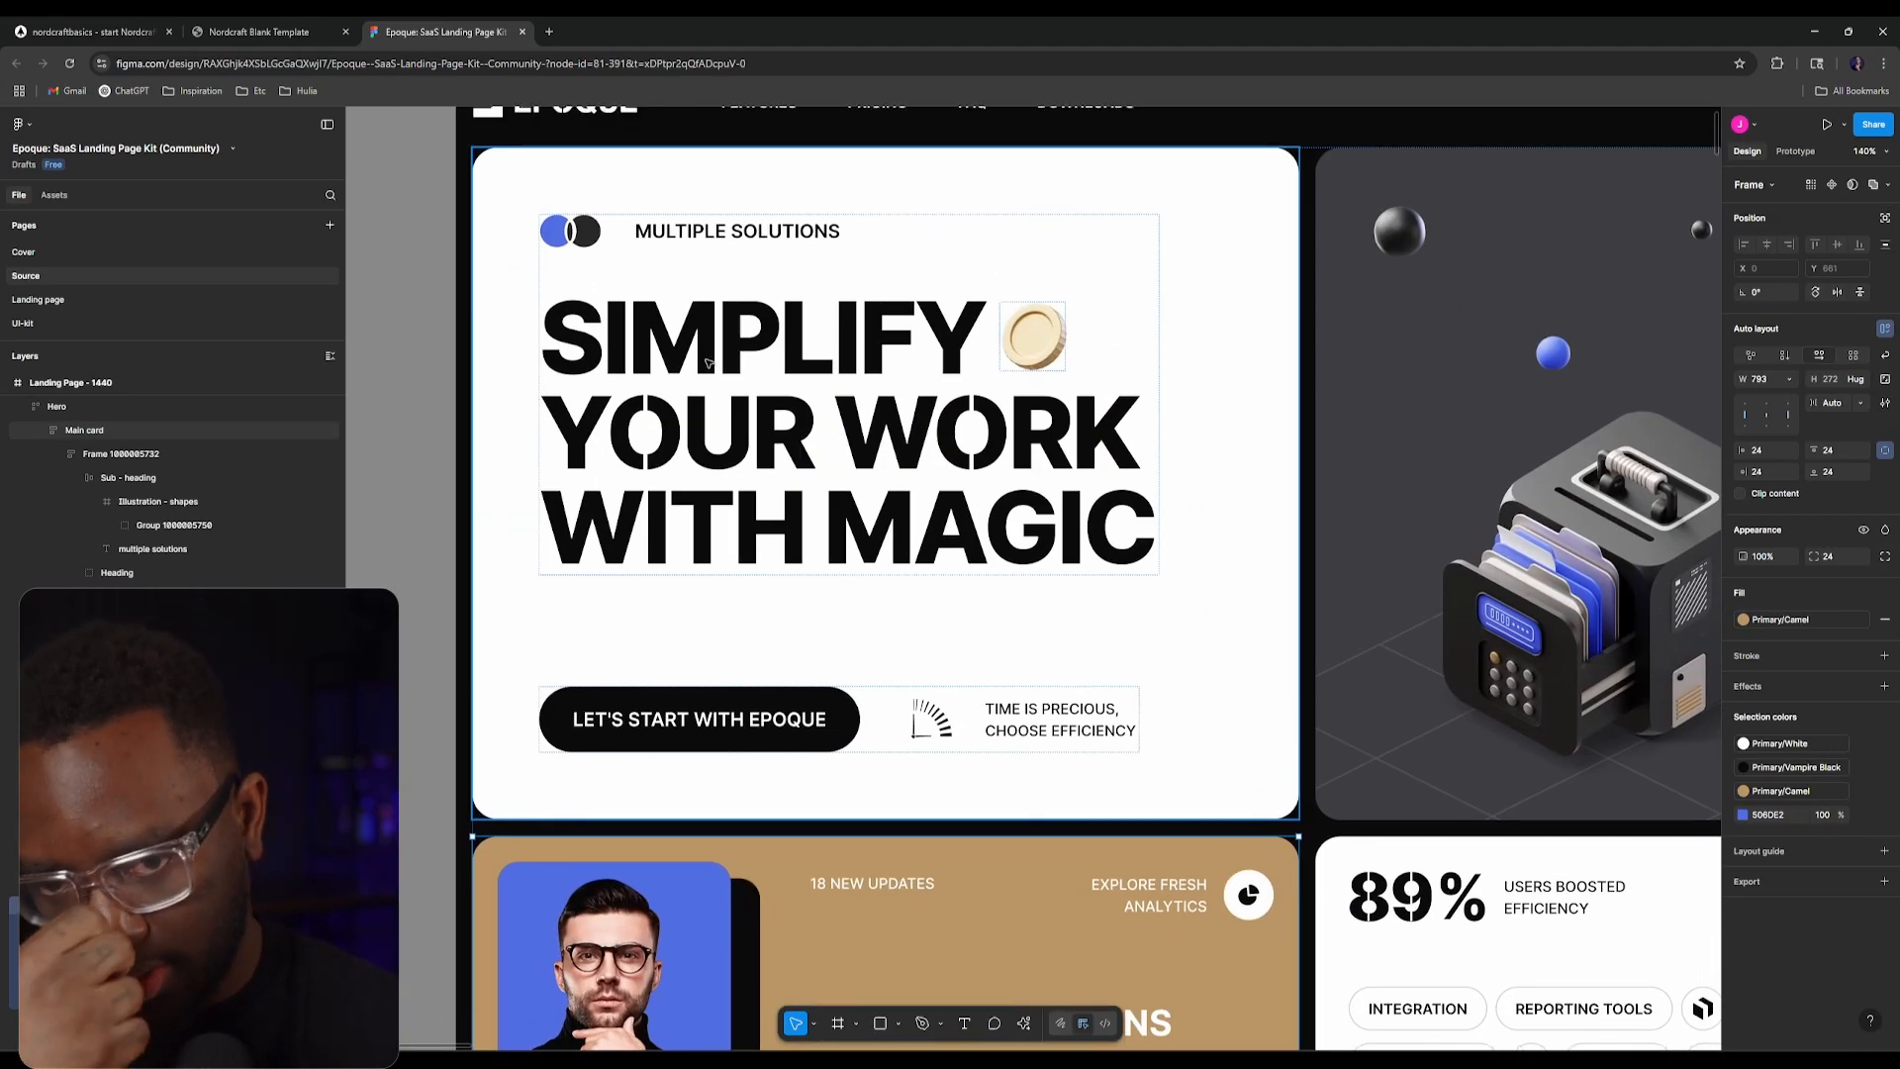
left_click(139, 32)
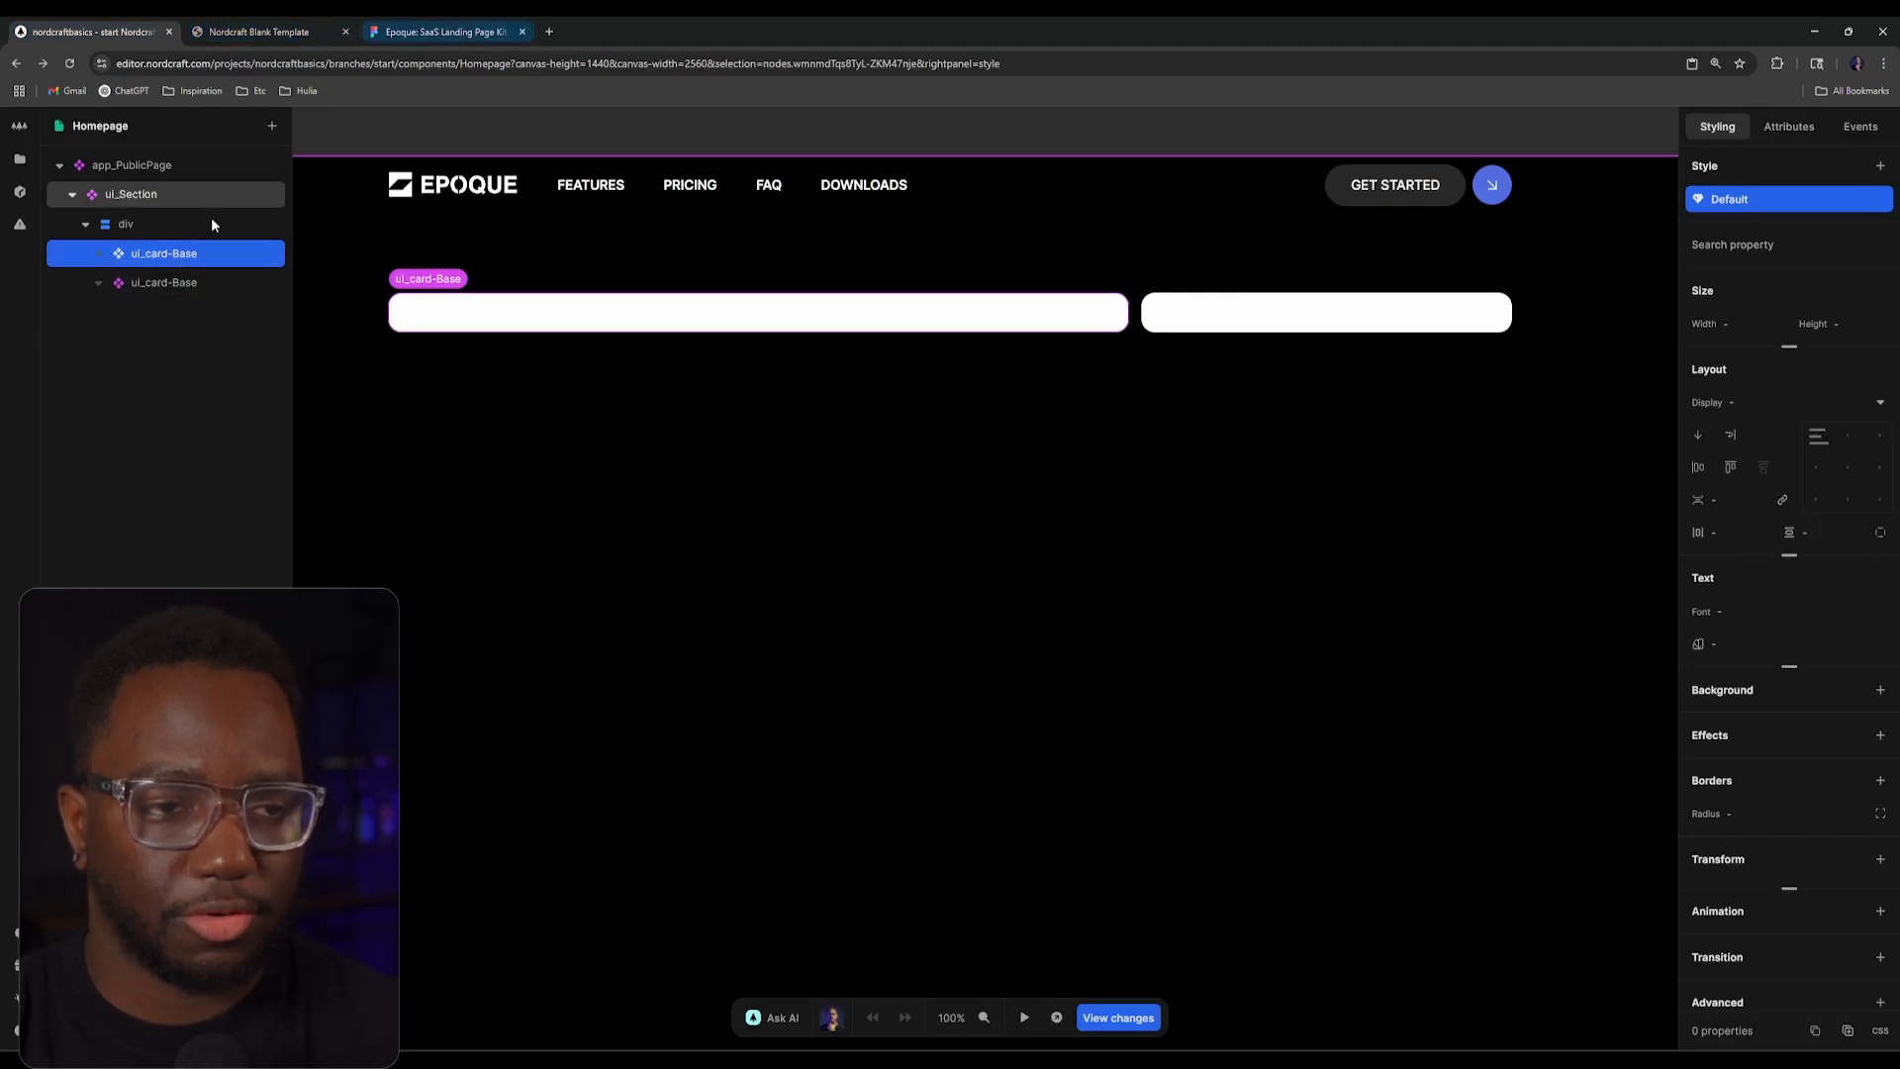
key("ctrl+Return")
type("content")
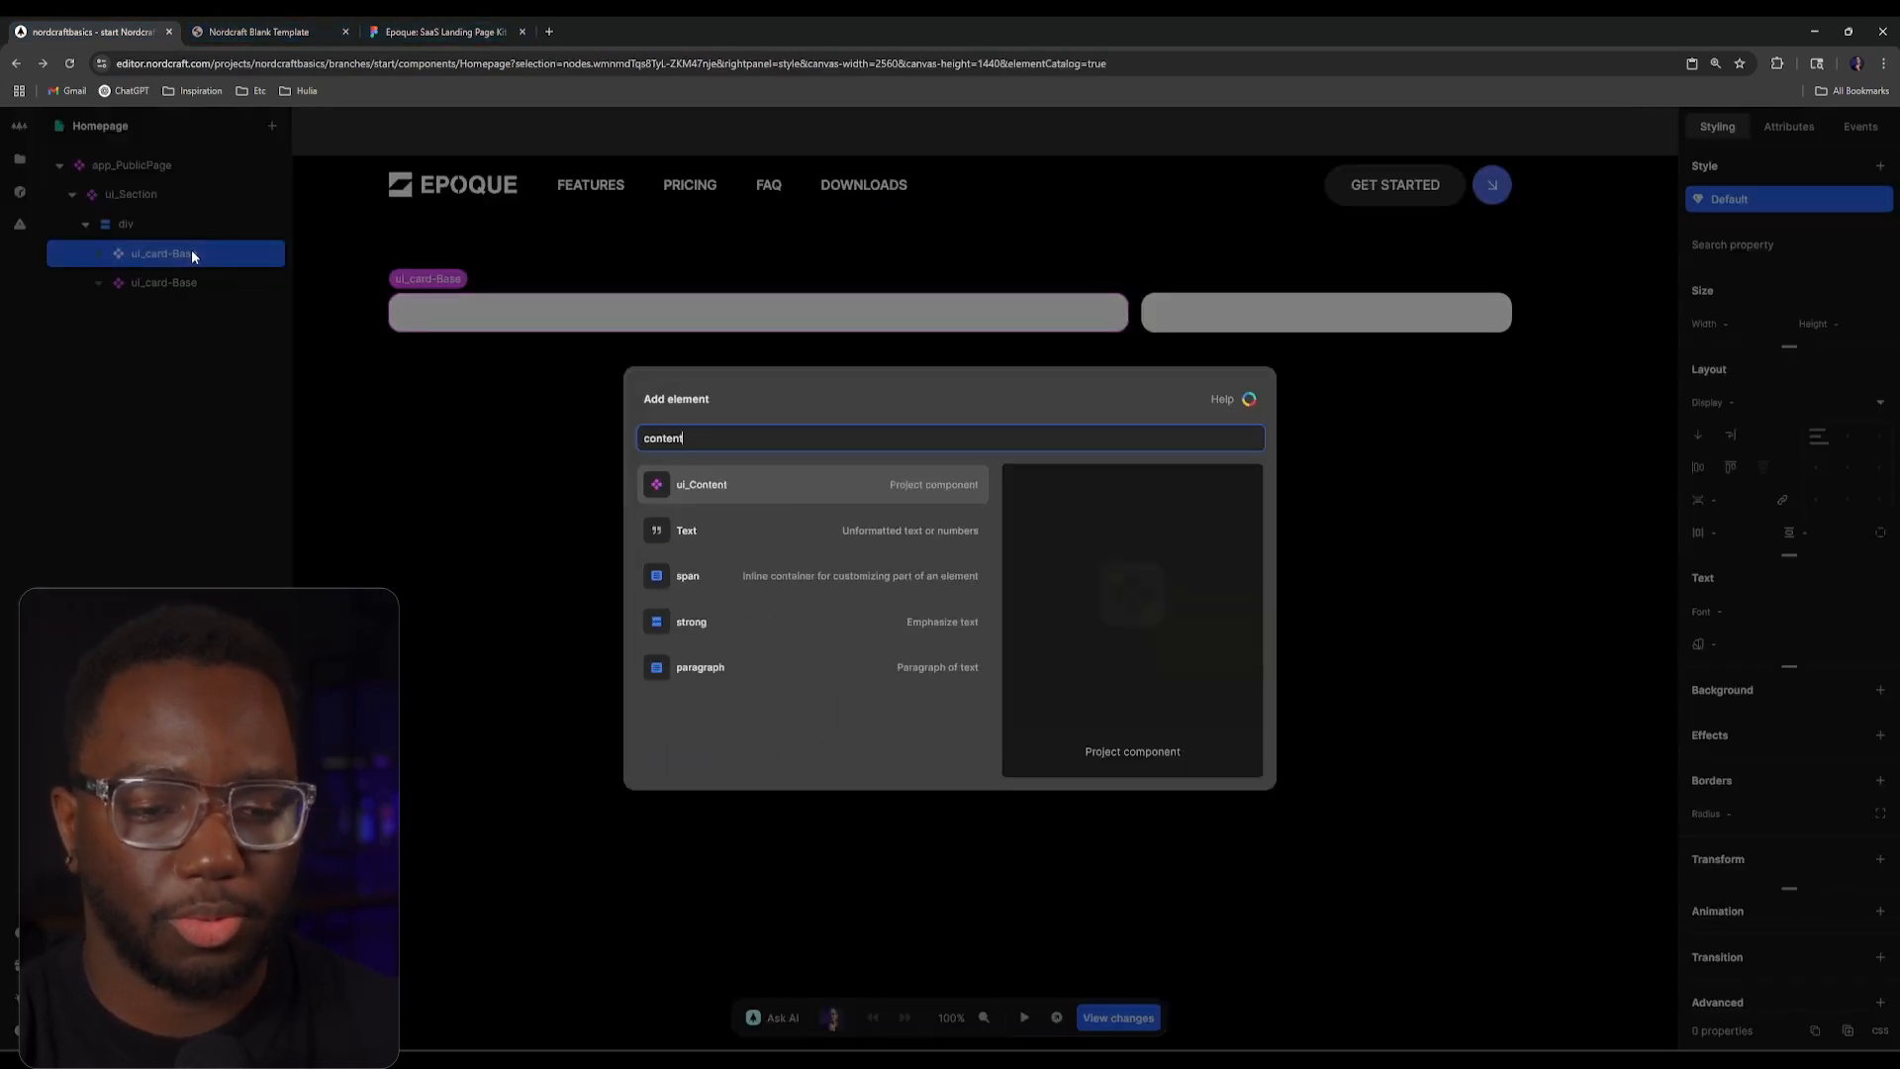
key("Return")
Step: Switch to Figma and inspect the layout of the main card, its heading frame and the "MULTIPLE SOLUTIONS" sub-heading row
left_click(462, 24)
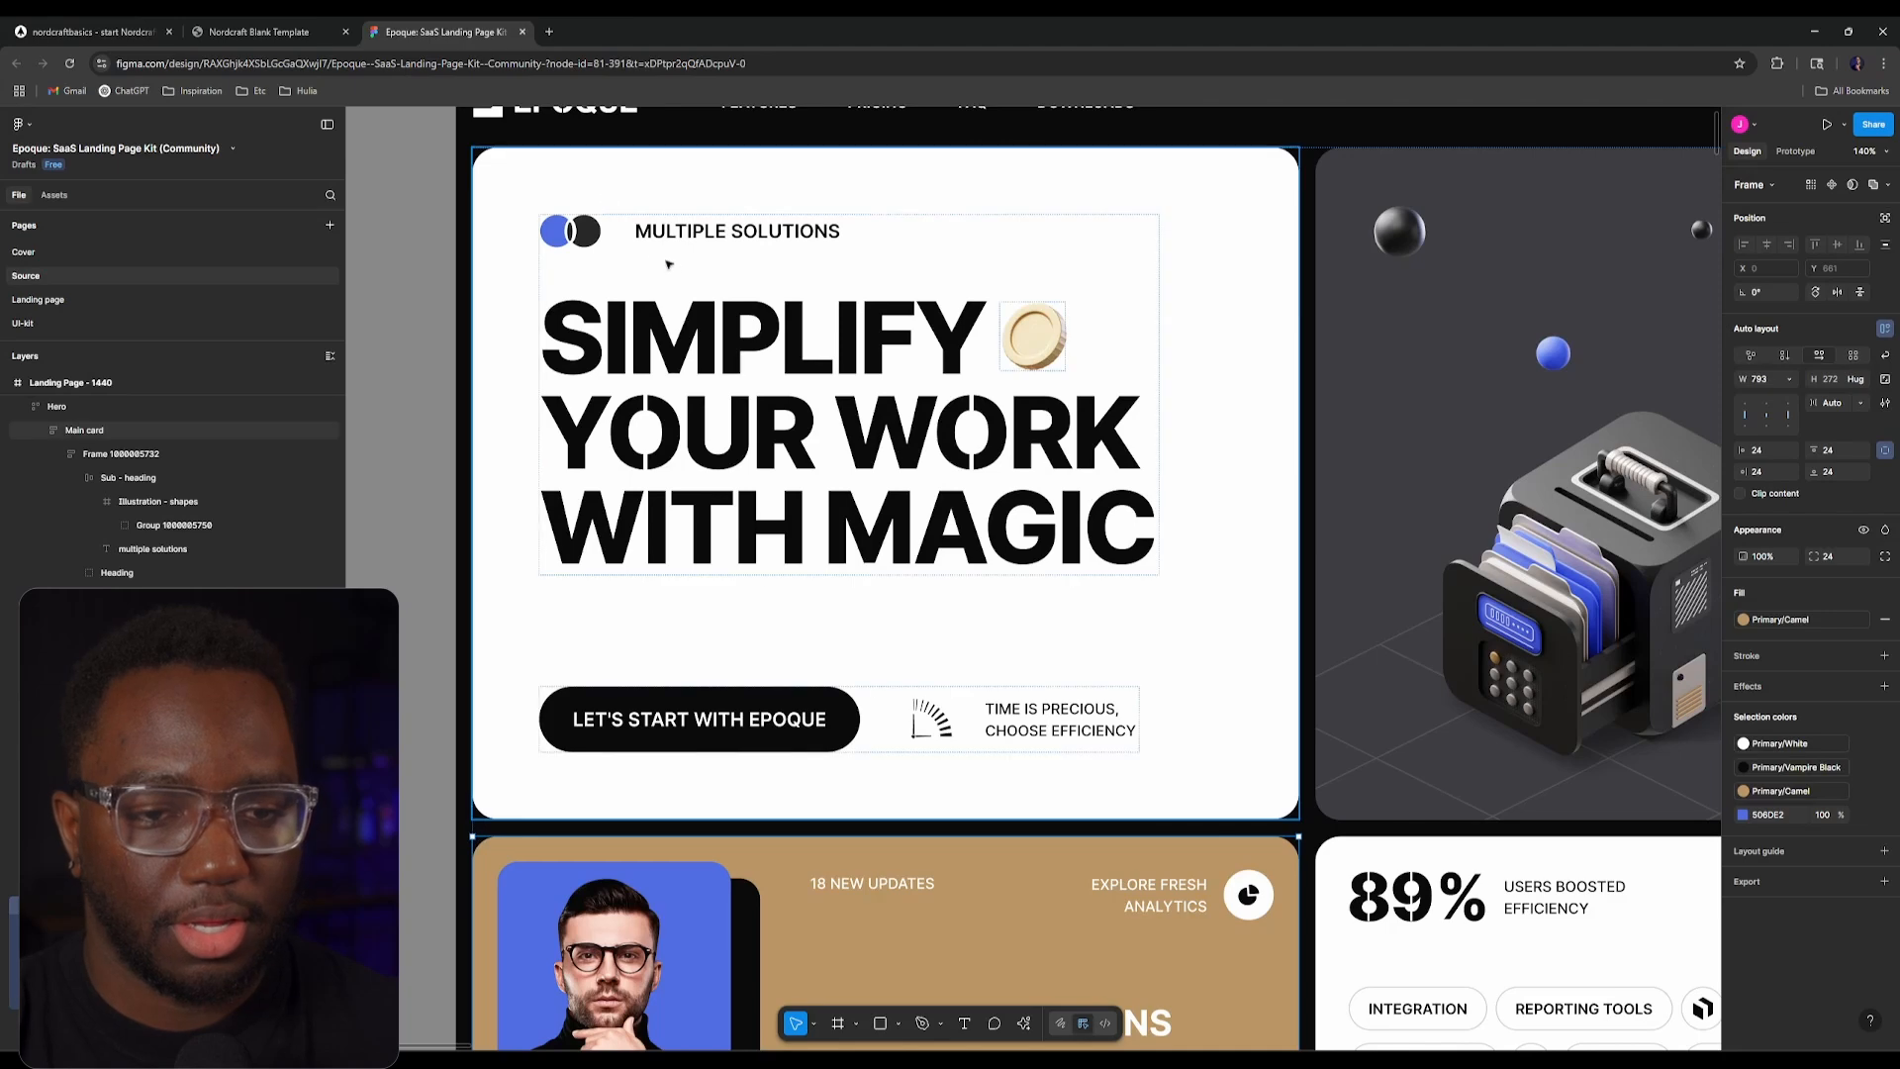
left_click_drag(767, 356, 967, 584)
scroll(967, 584, "up", 4)
left_click(799, 395)
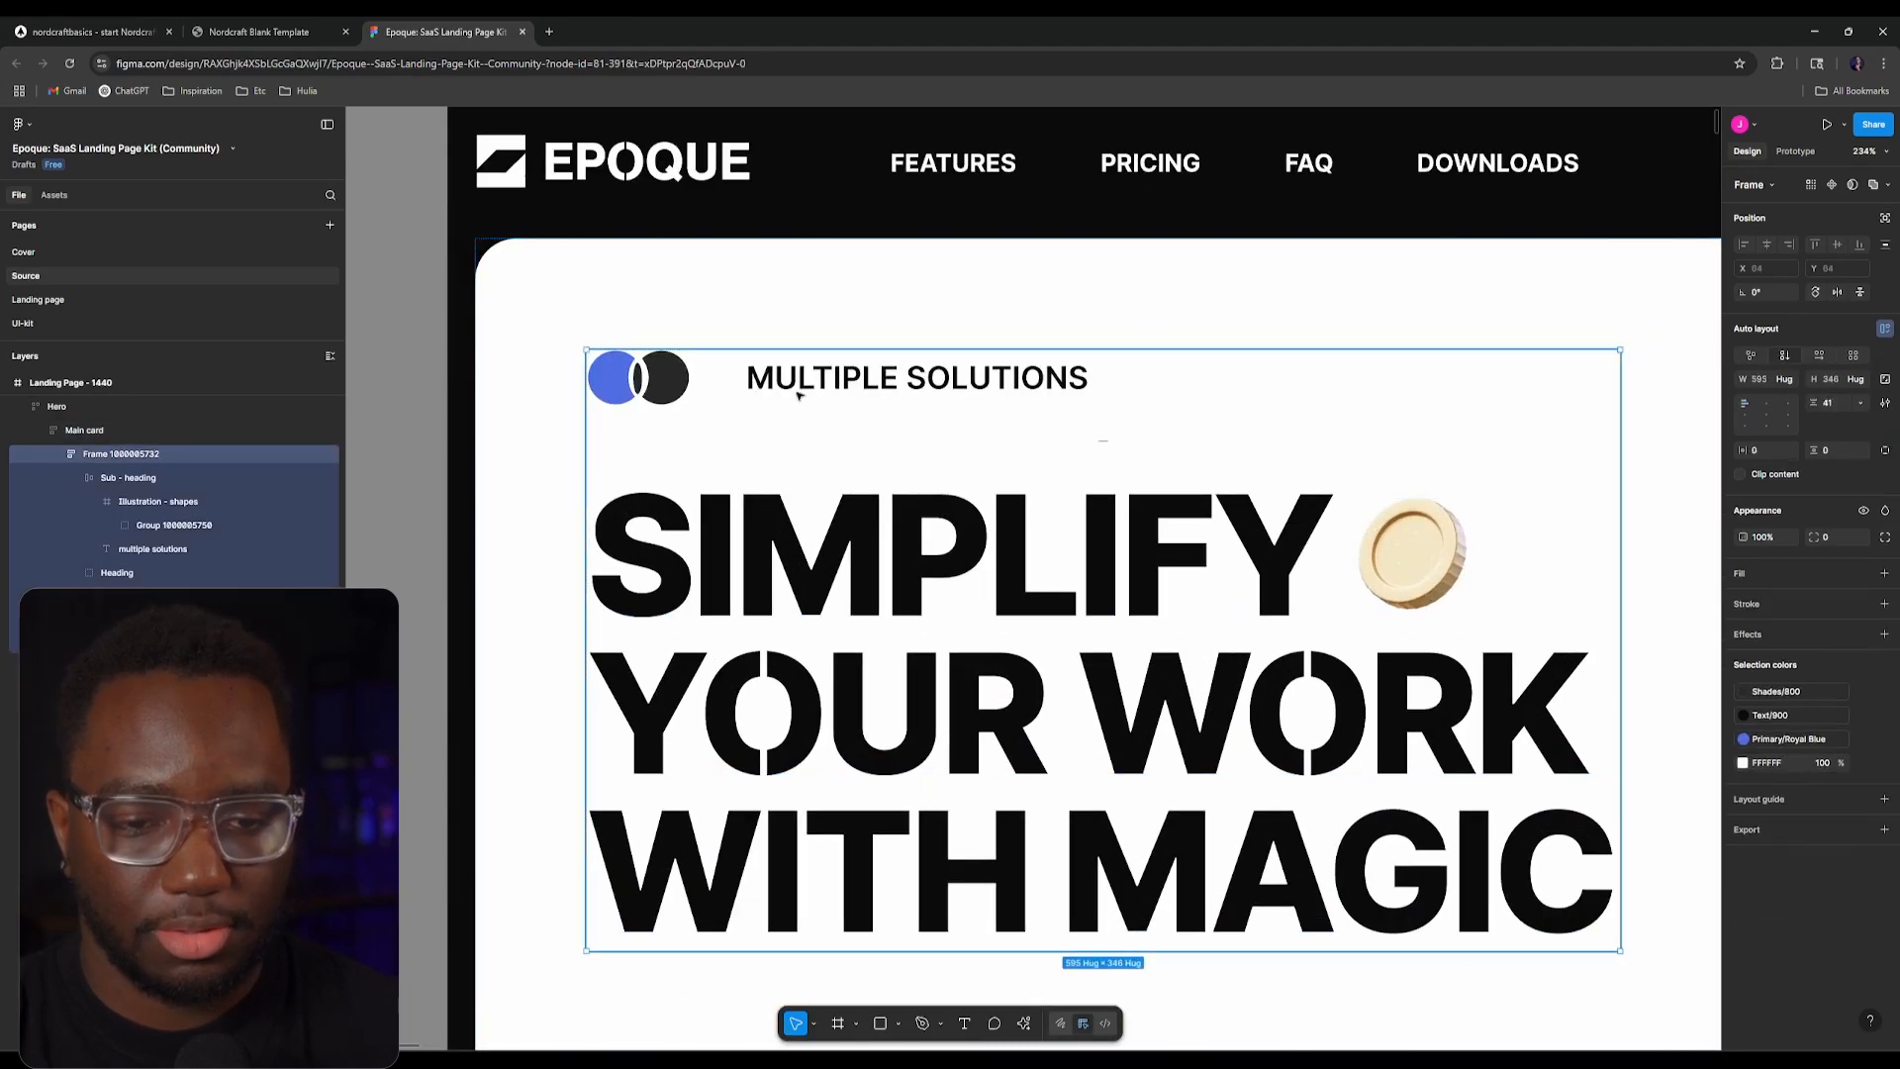
left_click(695, 387)
scroll(695, 386, "down", 3)
scroll(1017, 668, "down", 2)
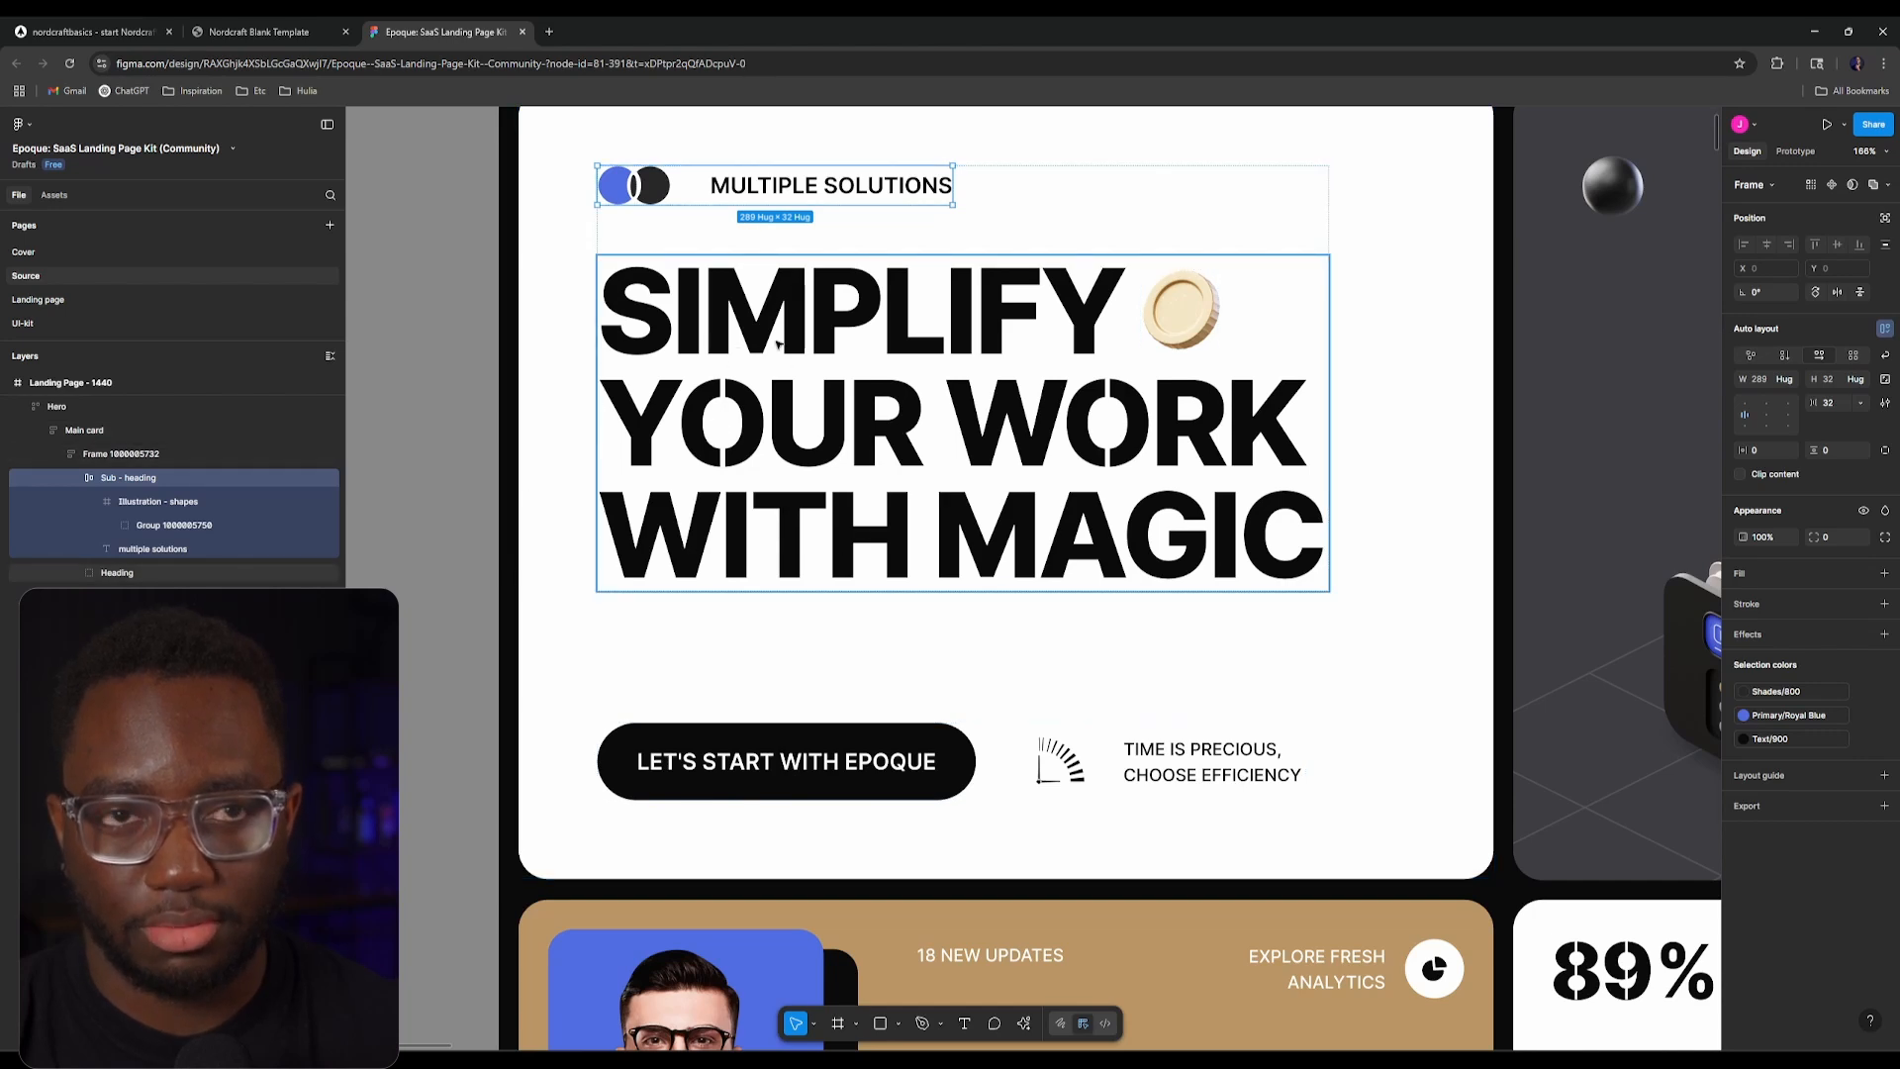
left_click(751, 690)
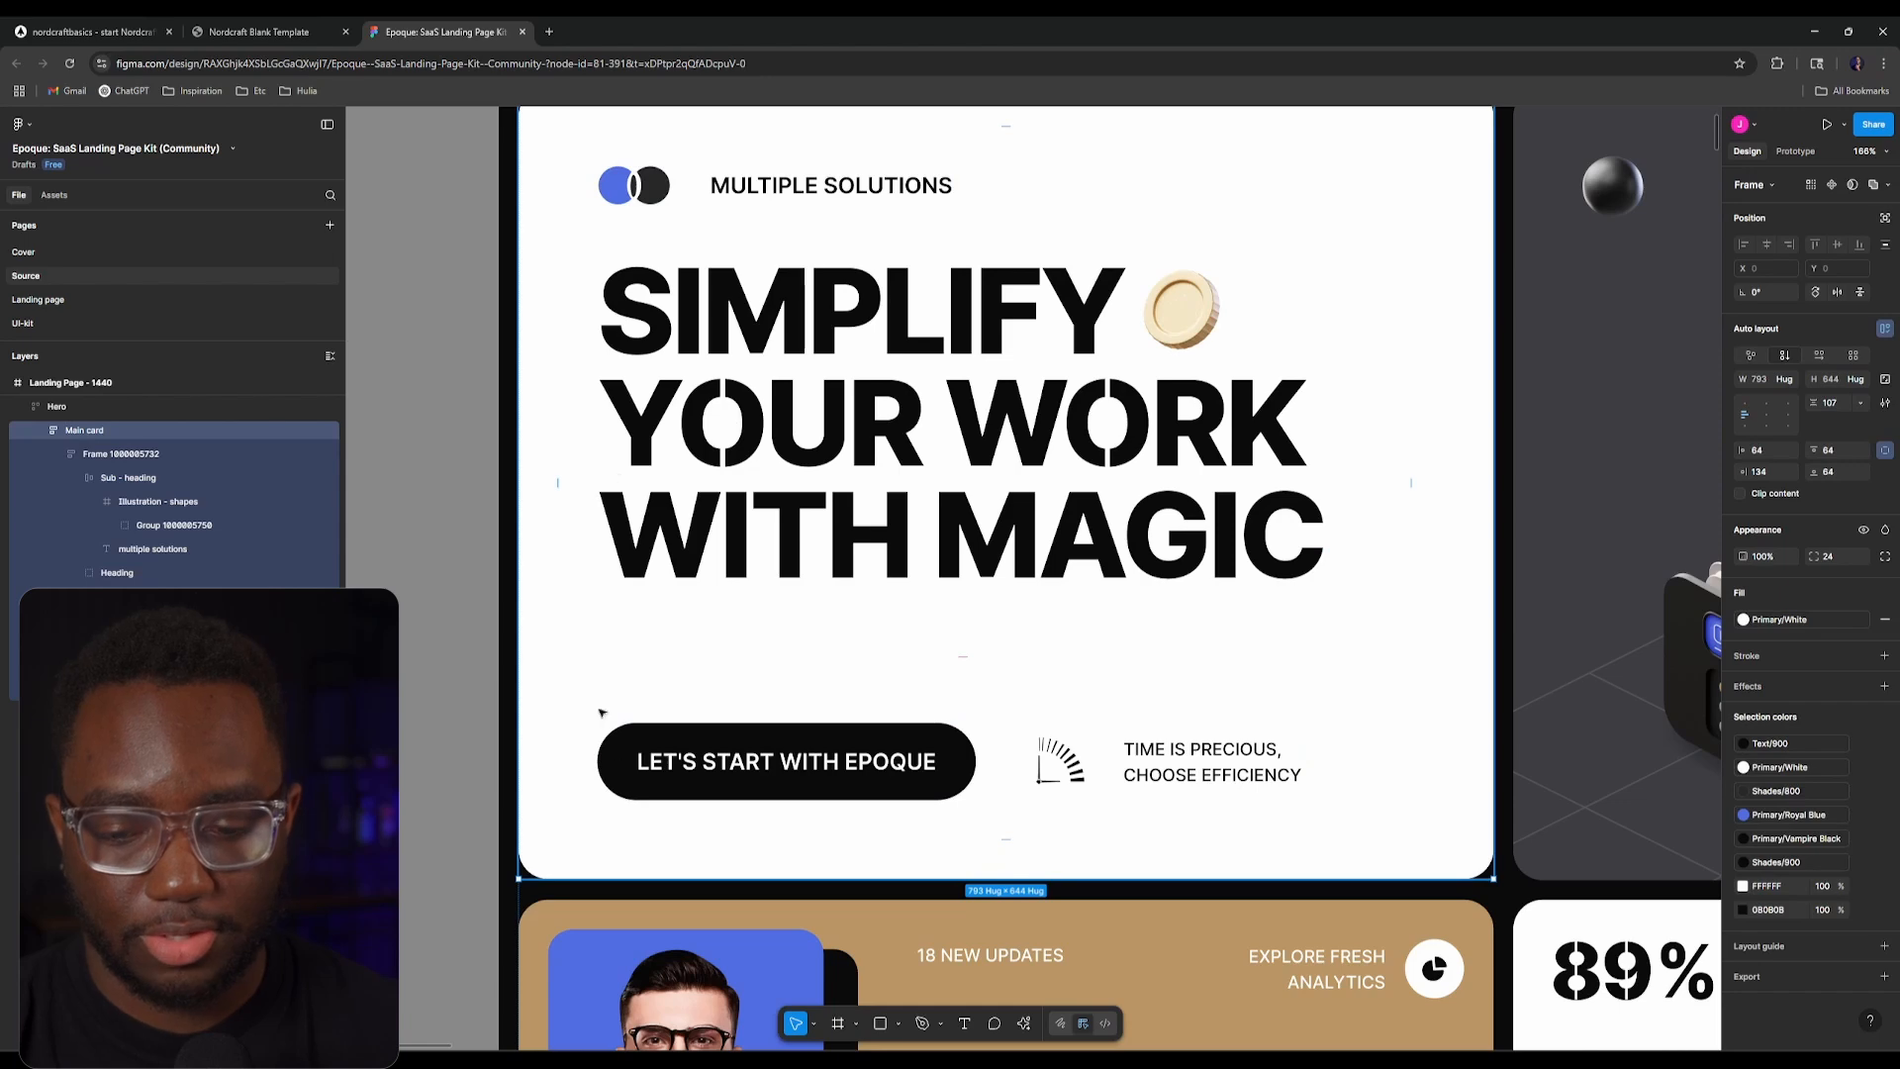
left_click(262, 32)
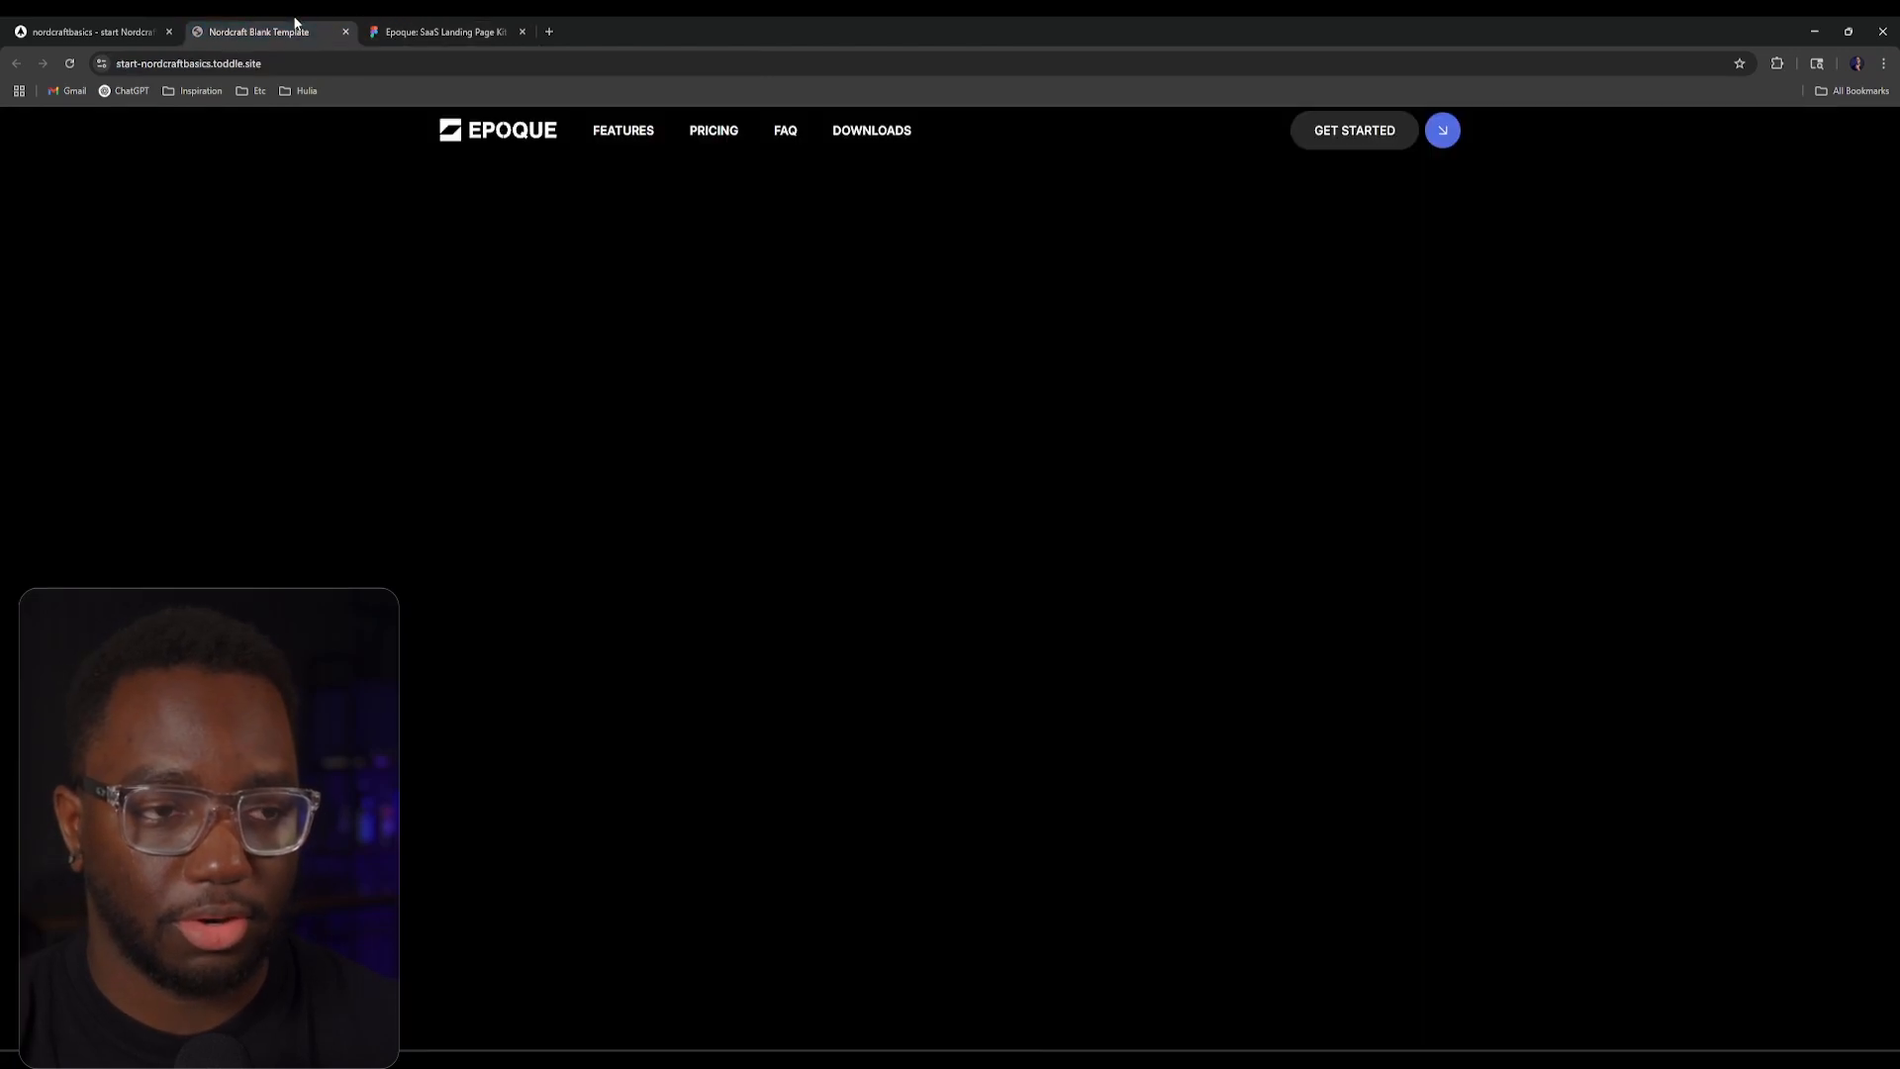
Step: Switch to Nordcraft and nest a second ui_Content component inside the first card's ui_Content
left_click(94, 32)
key("ctrl+Return")
type("content")
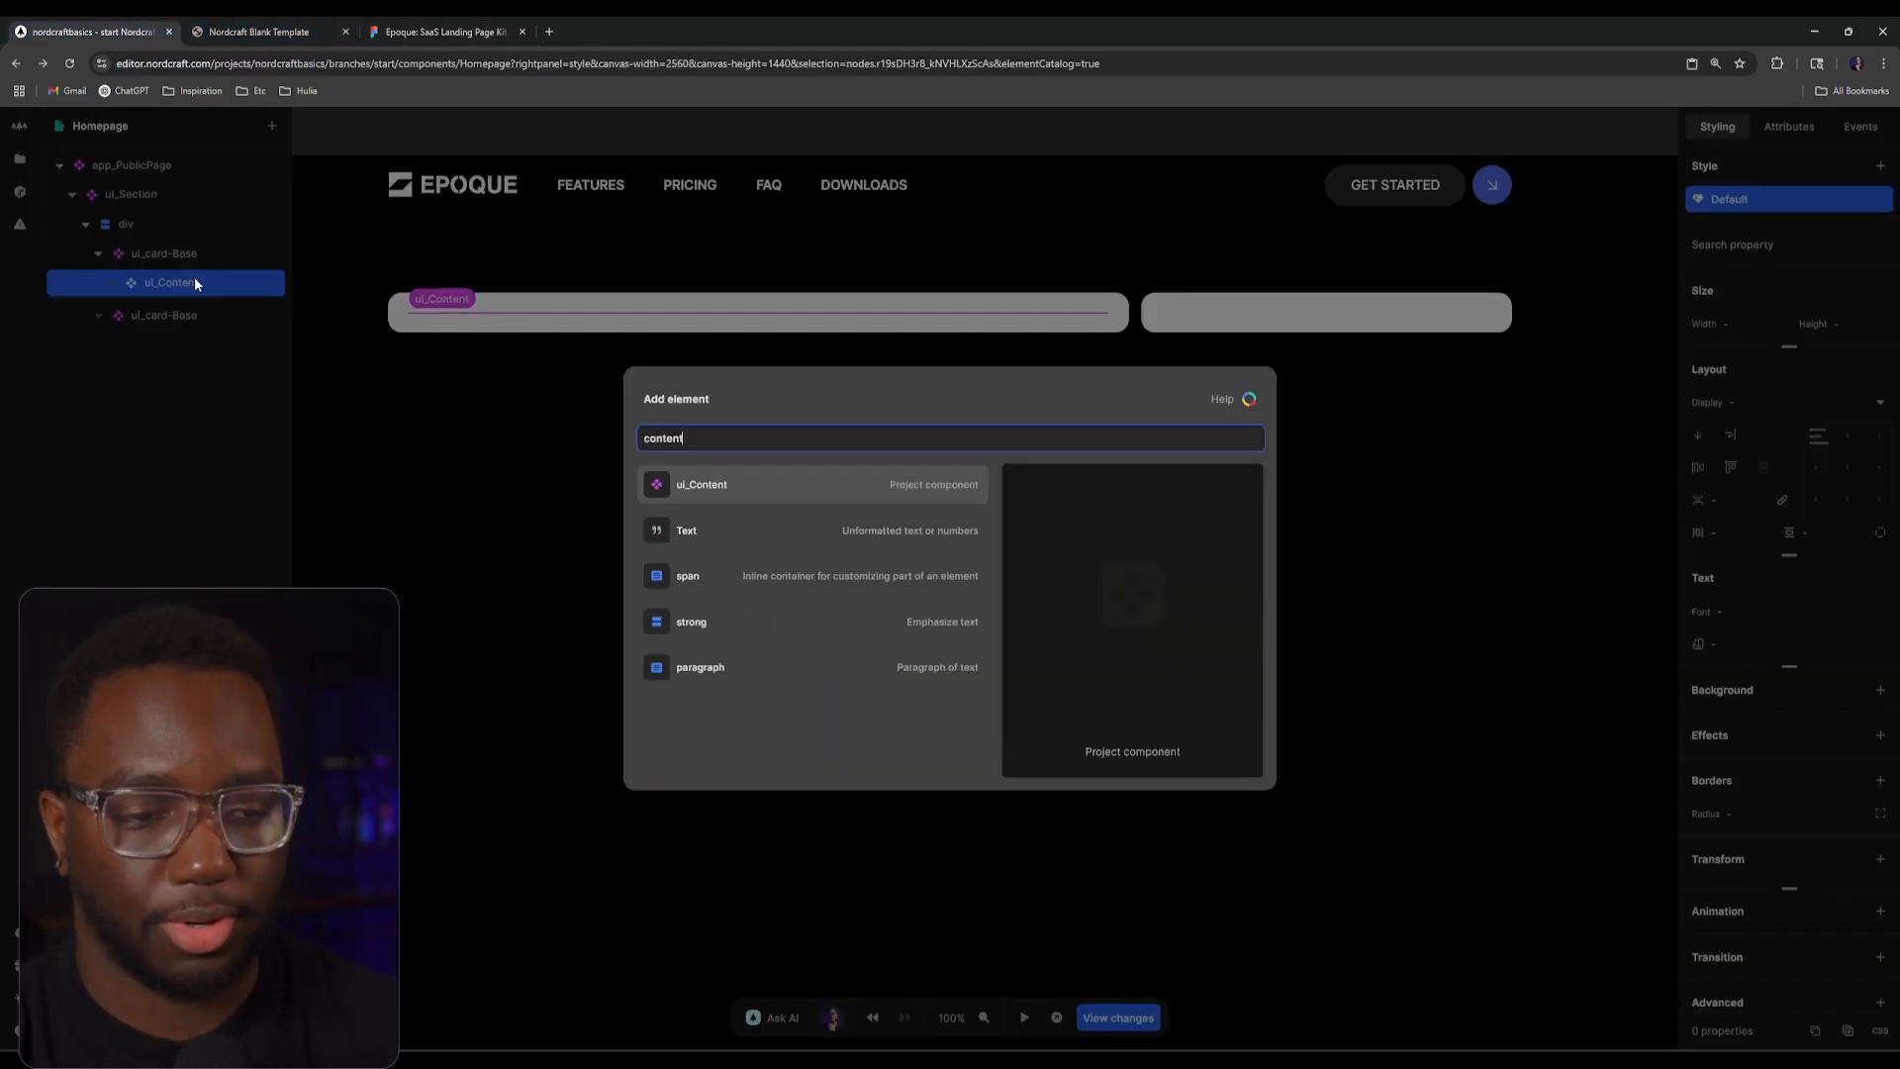
key("Return")
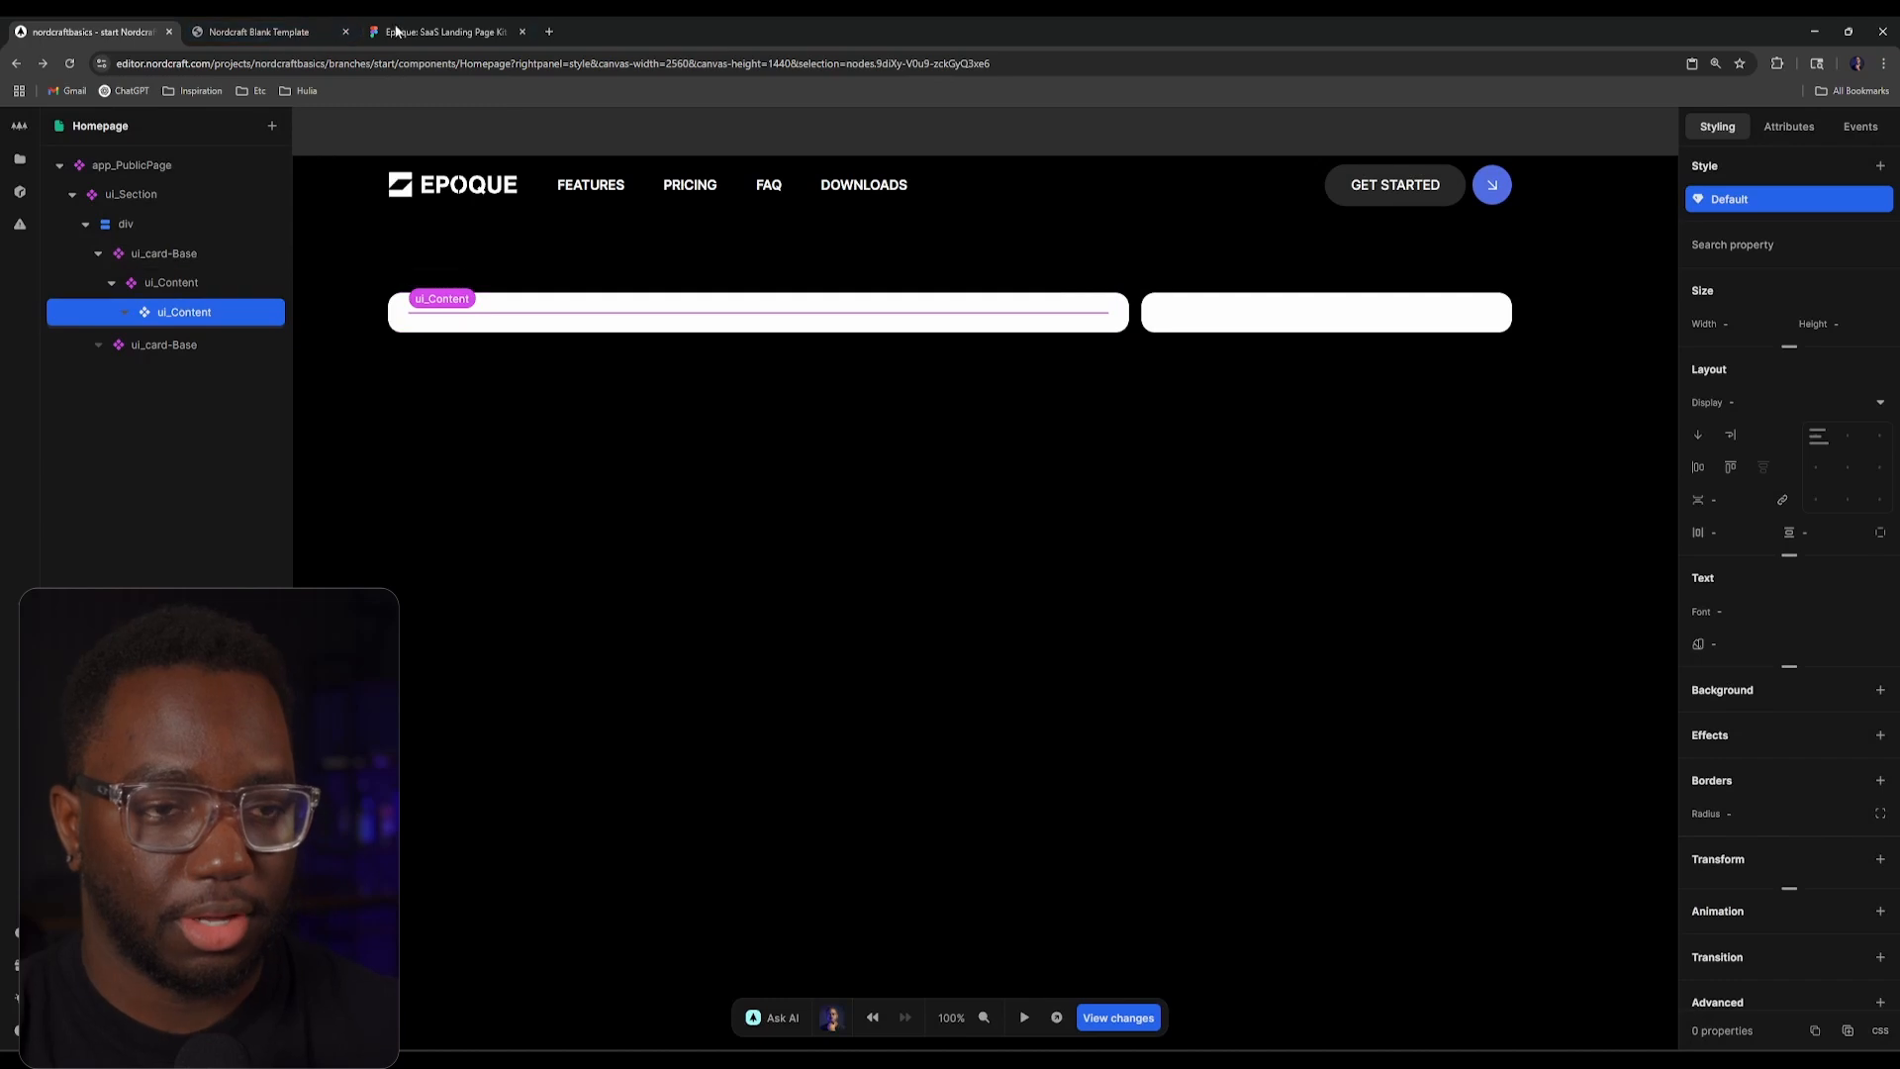
Step: Switch to Figma and examine the frame holding the "MULTIPLE SOLUTIONS" row and the "SIMPLIFY YOUR WORK WITH MAGIC" headline
left_click(435, 32)
left_click(609, 342)
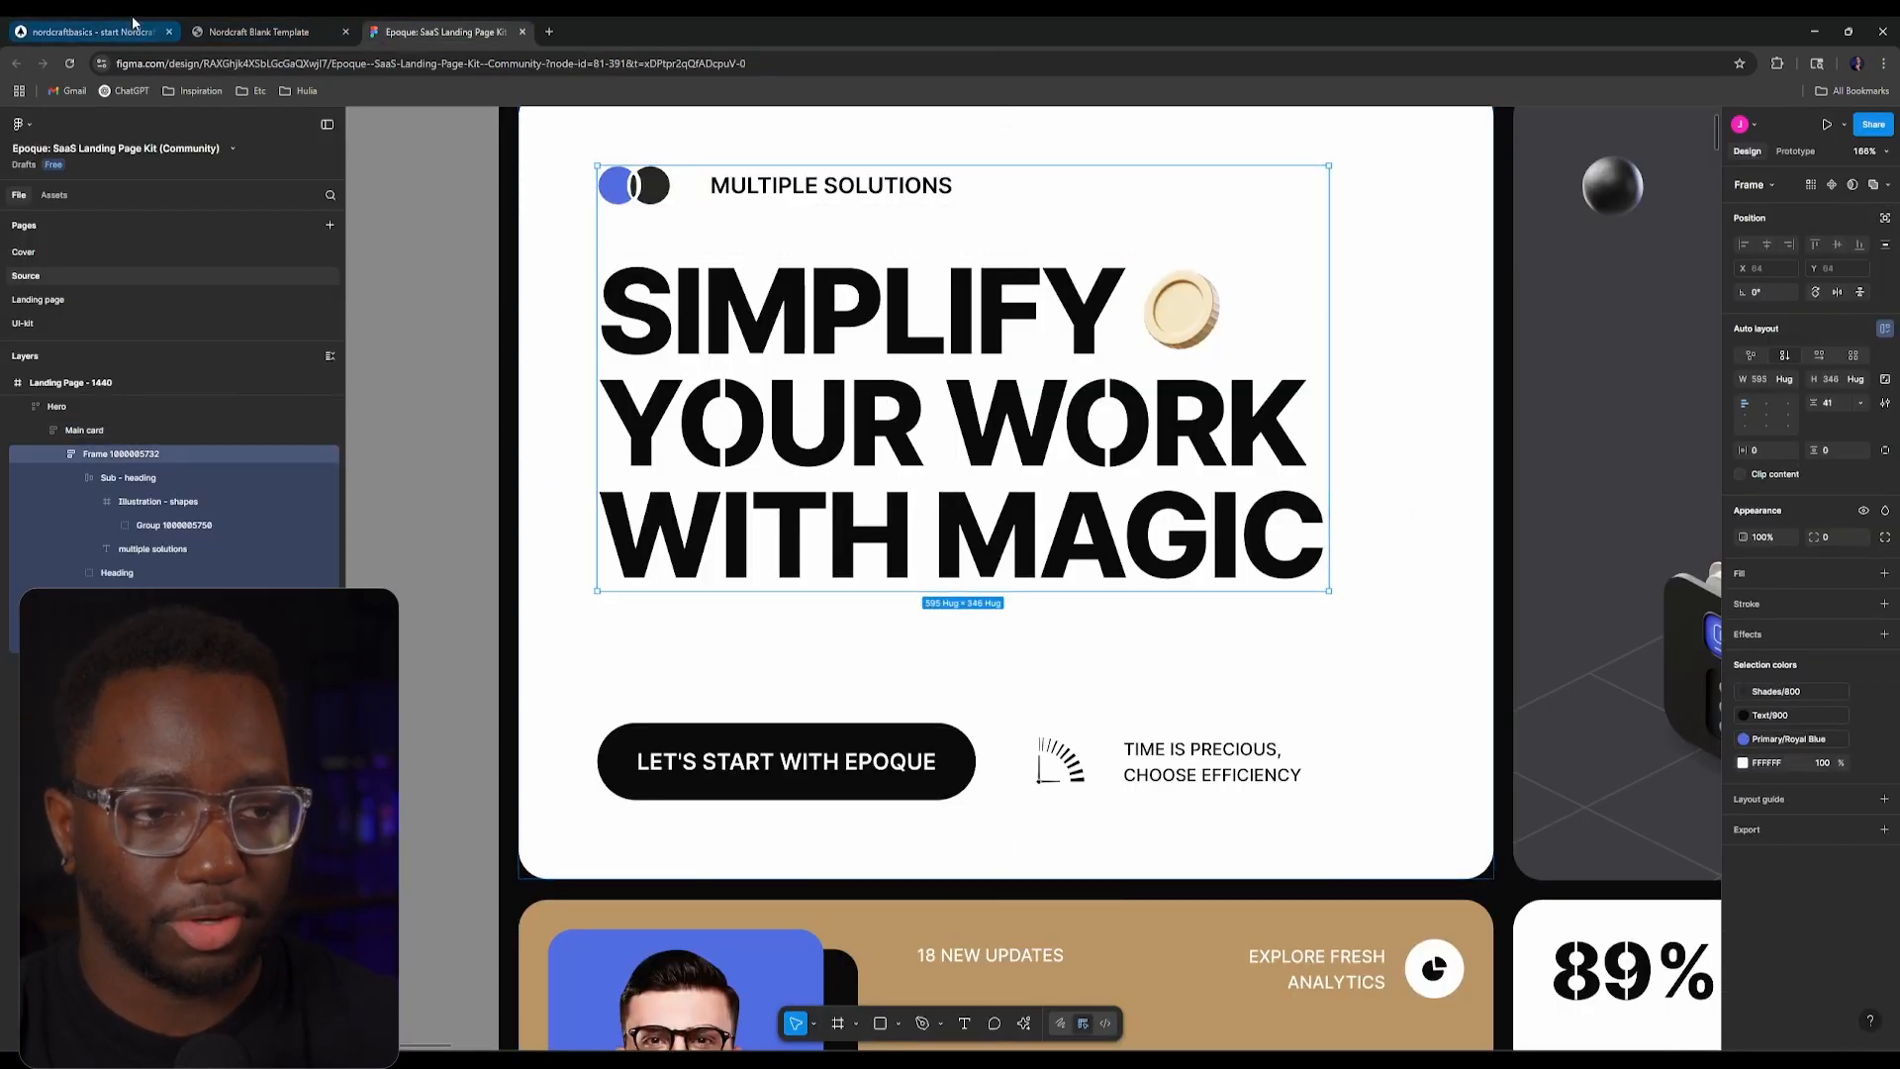
left_click_drag(766, 285, 832, 535)
scroll(837, 549, "up", 3)
scroll(836, 549, "down", 1)
left_click_drag(962, 629, 876, 582)
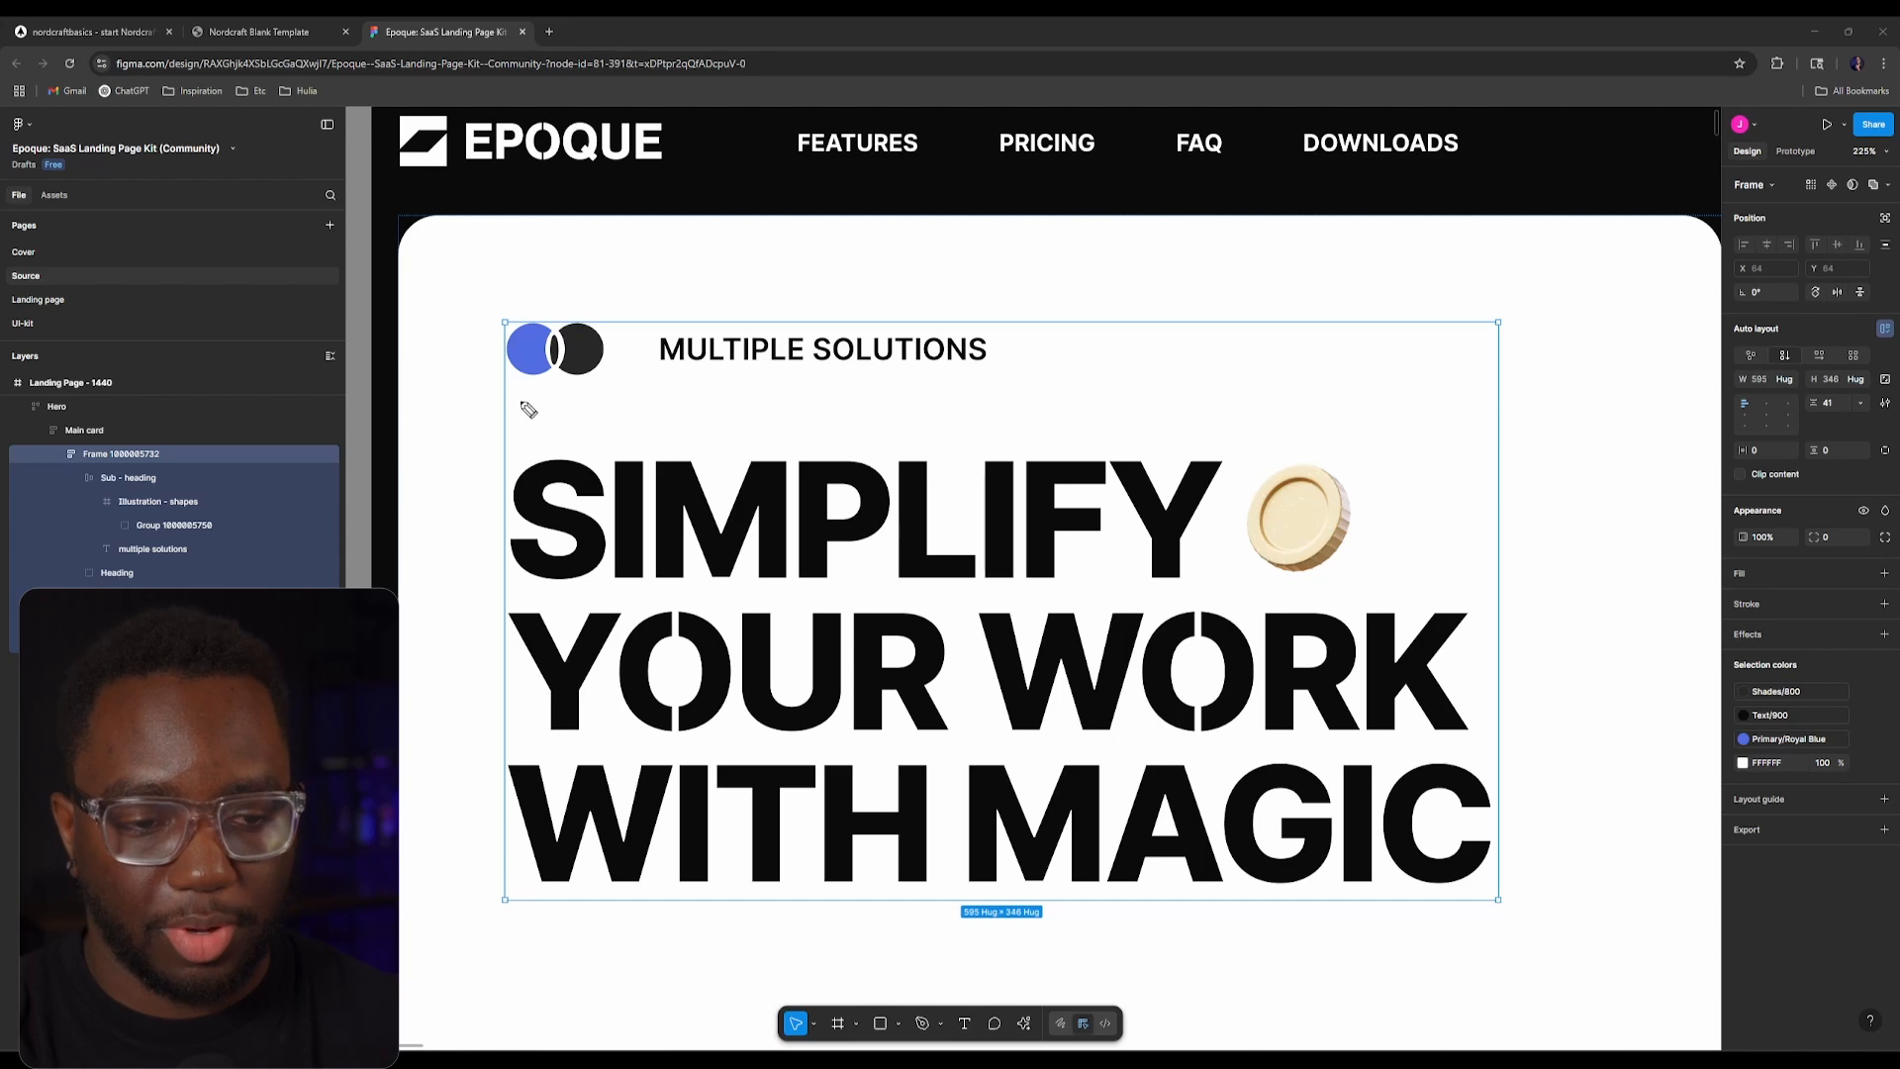
left_click_drag(589, 408, 1501, 432)
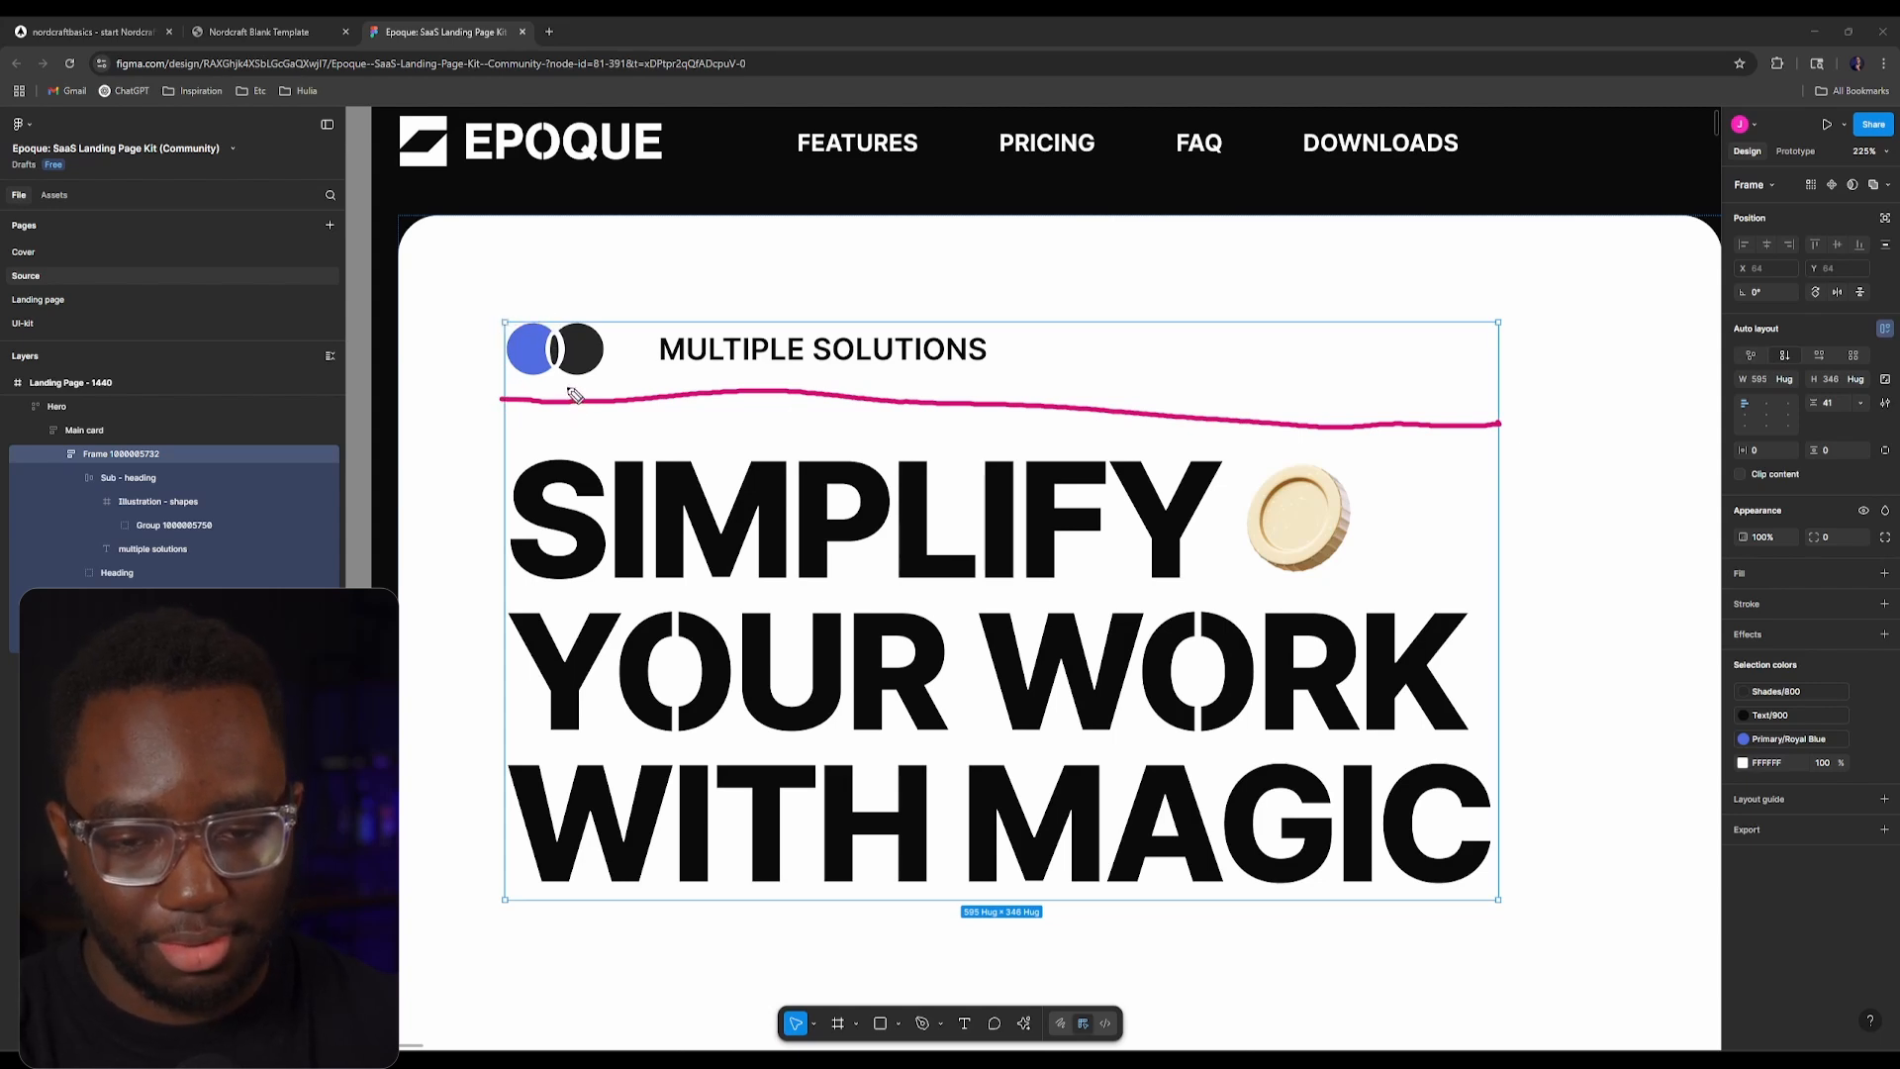
key("ctrl+z")
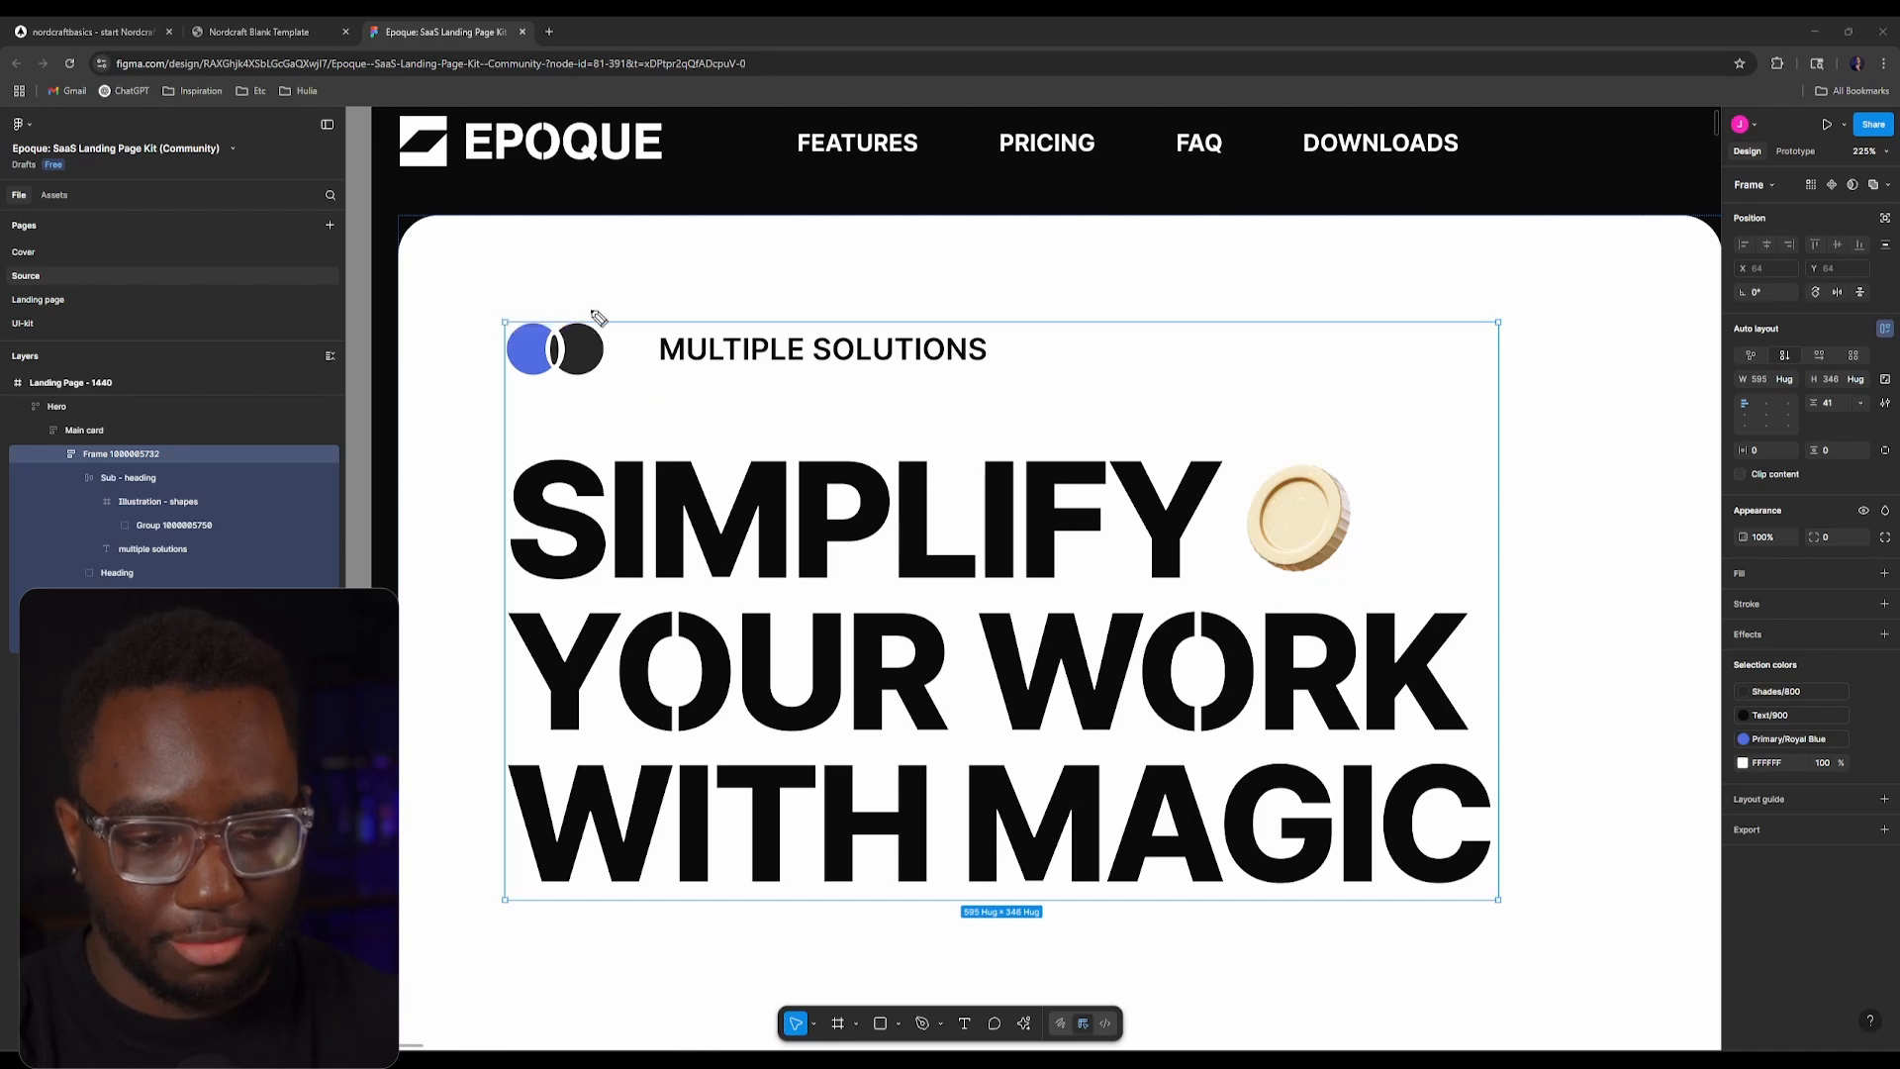
left_click_drag(502, 384, 1001, 408)
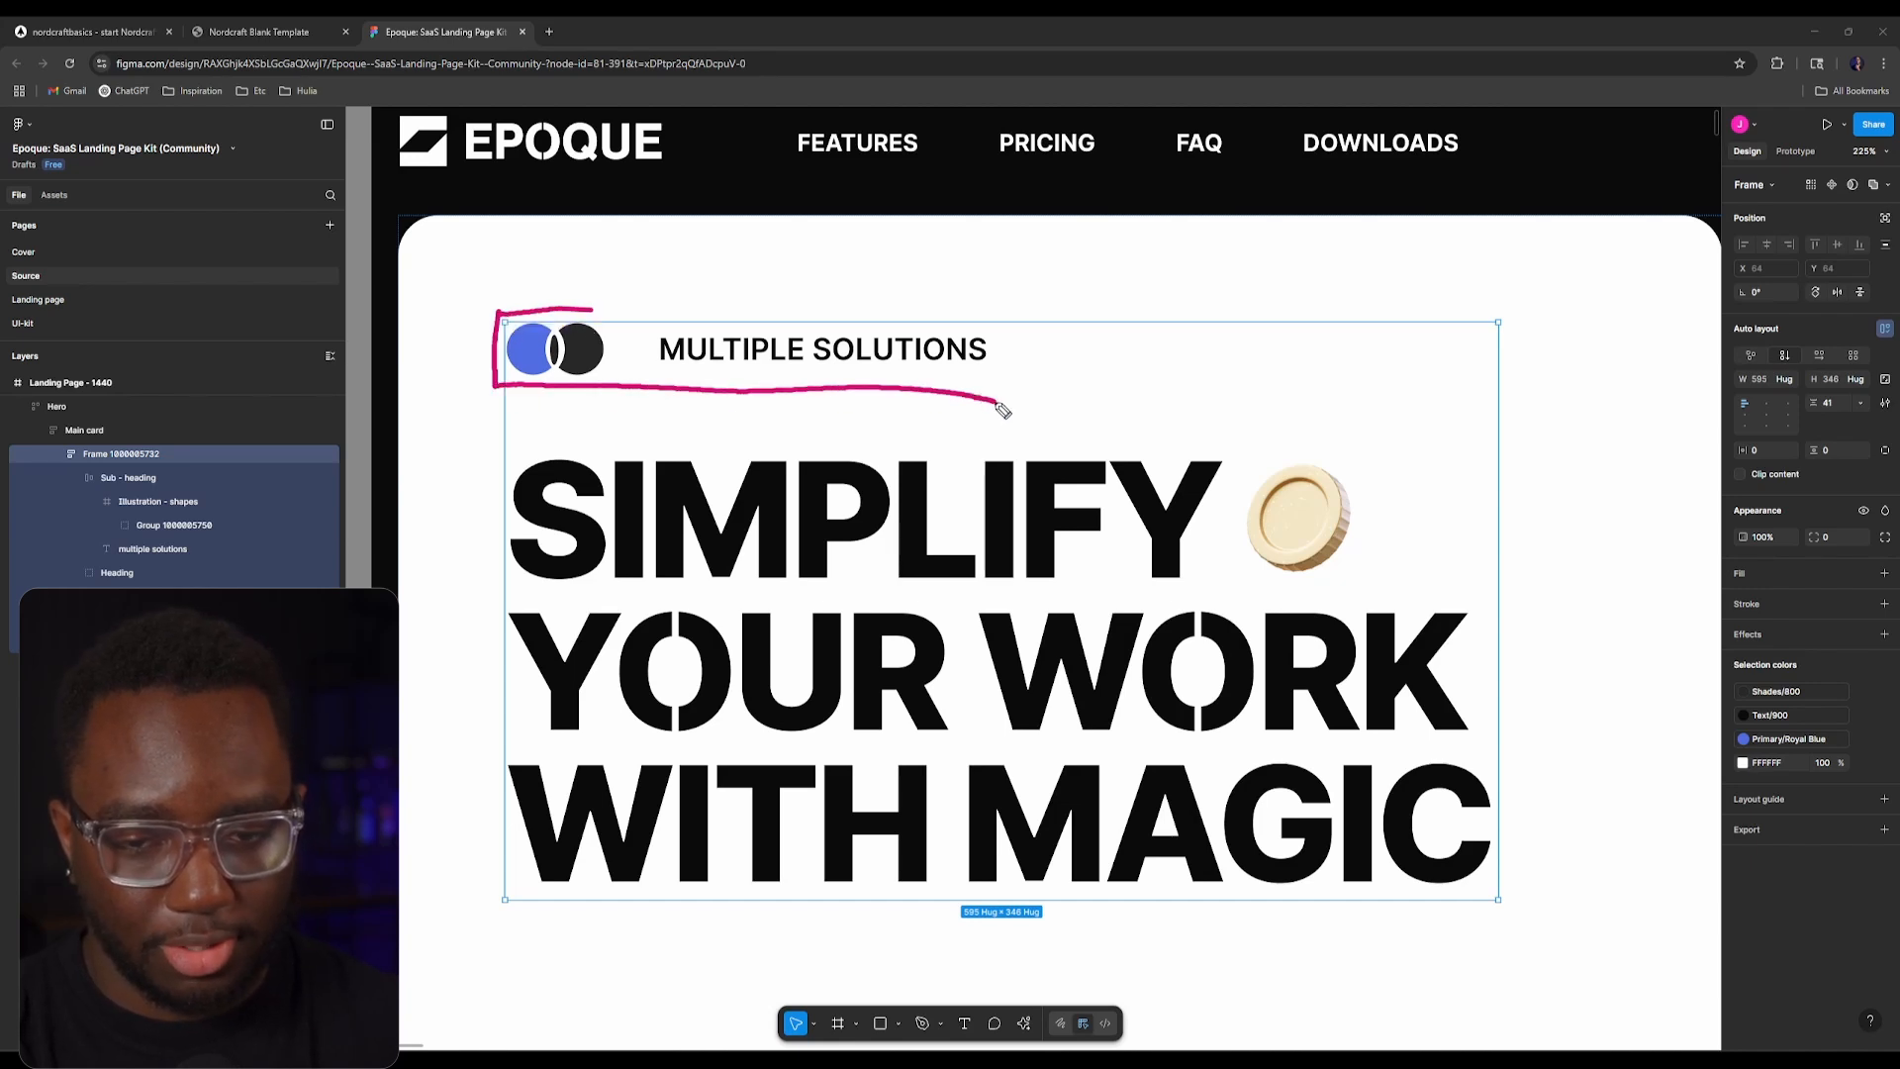
left_click_drag(999, 318, 666, 335)
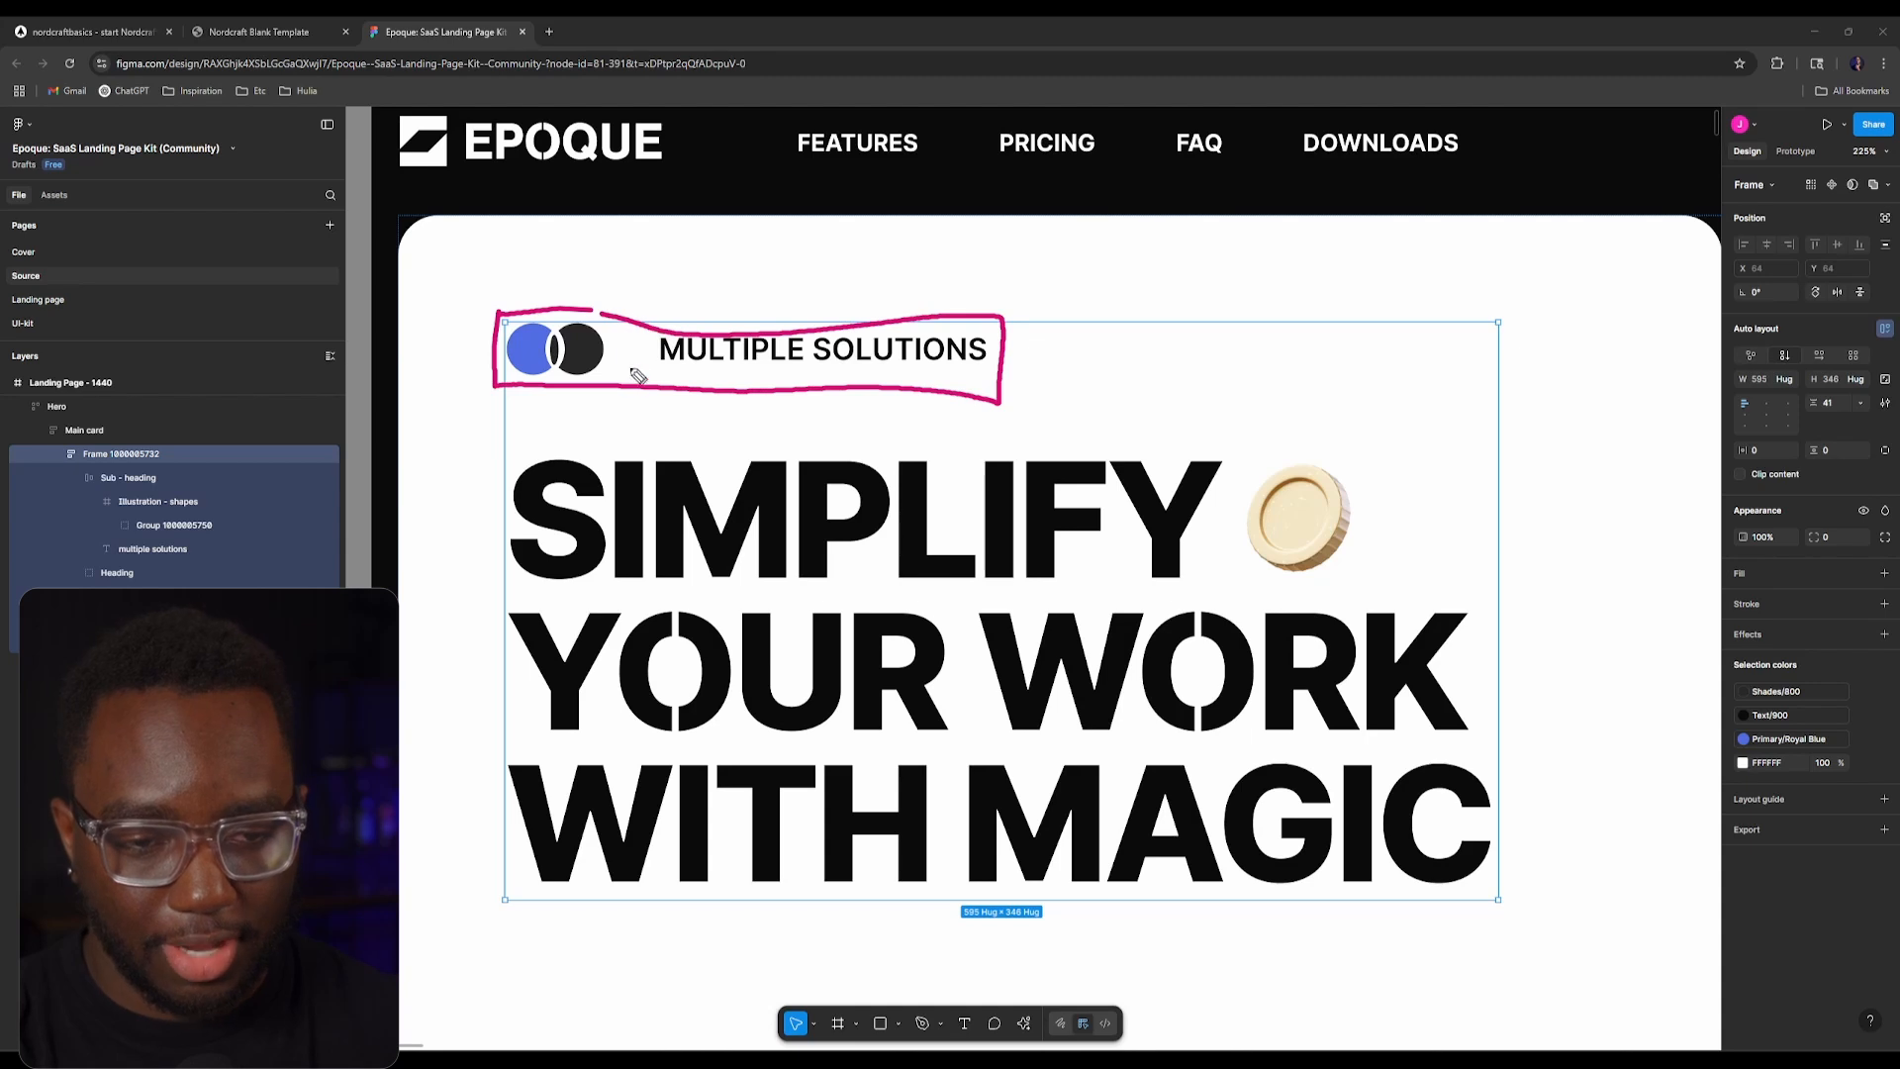
key("ctrl+z")
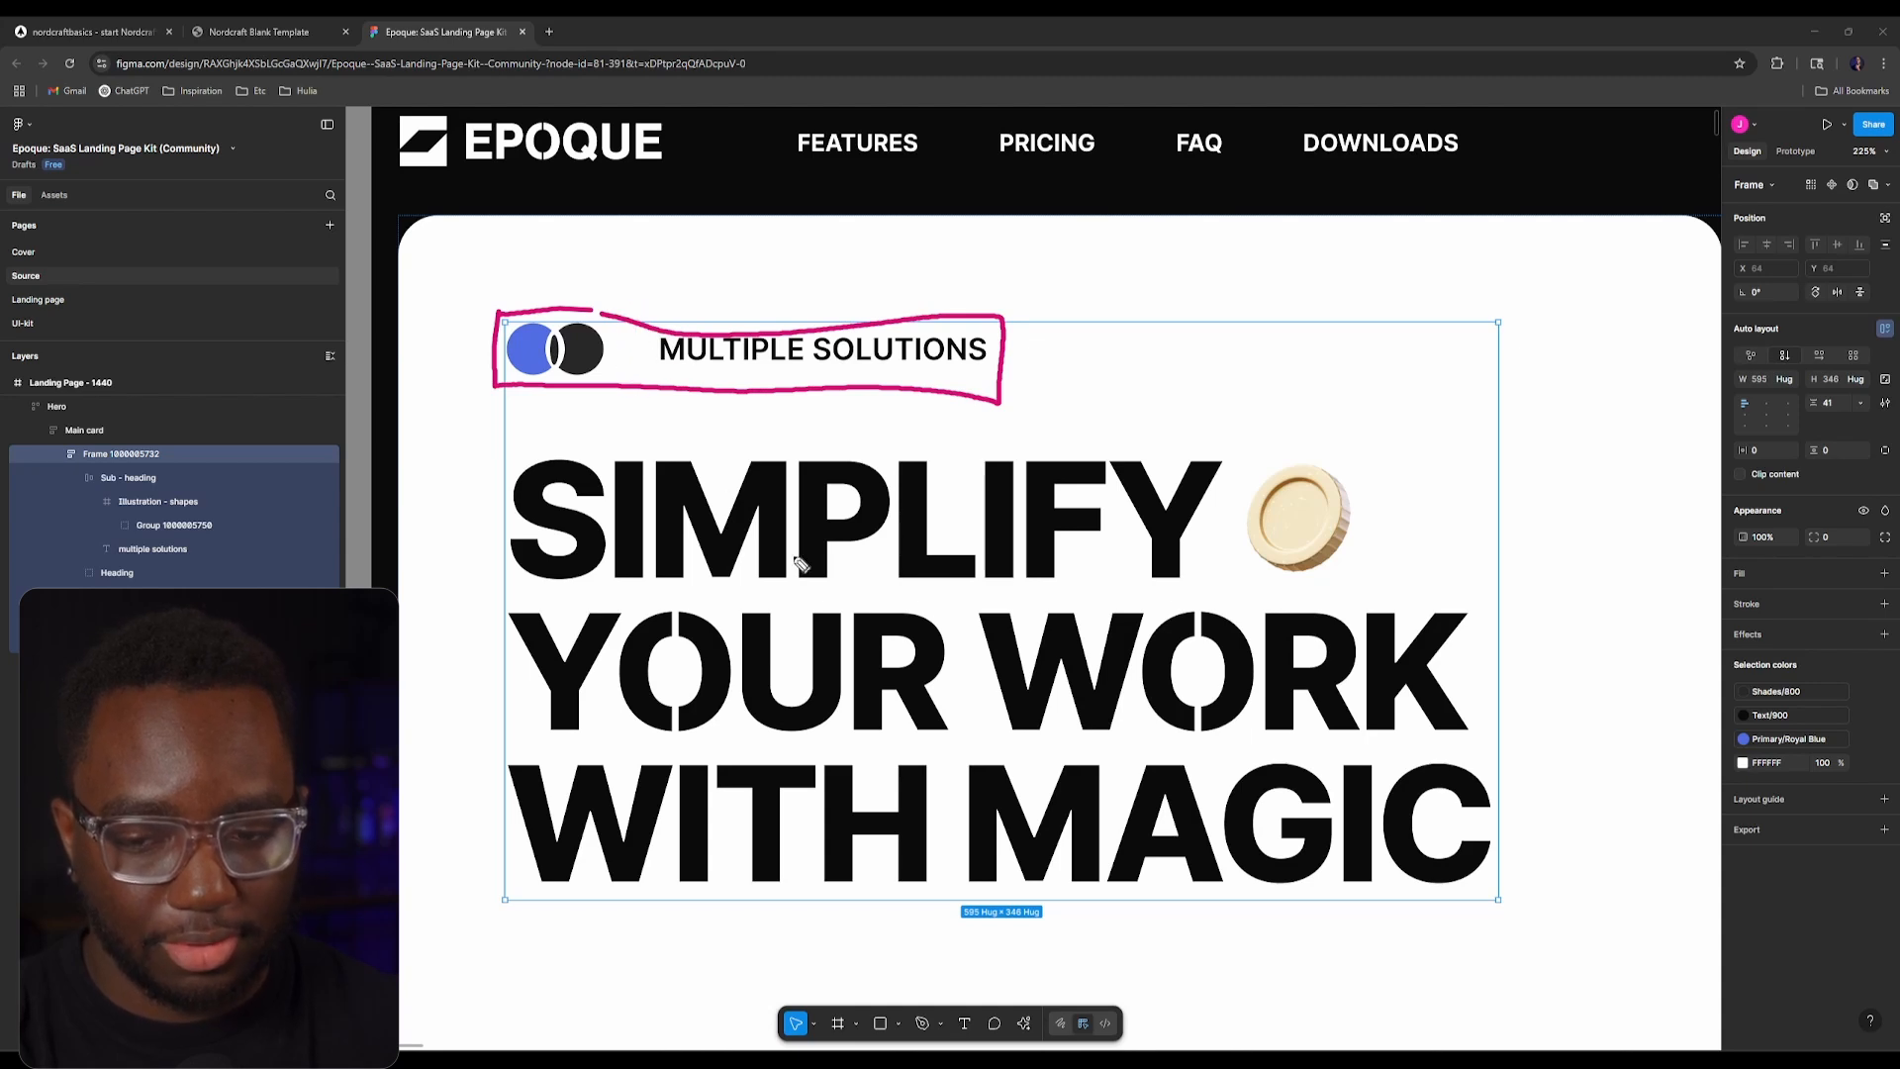
left_click_drag(1004, 578, 881, 391)
key("ctrl+z")
key("ctrl+z")
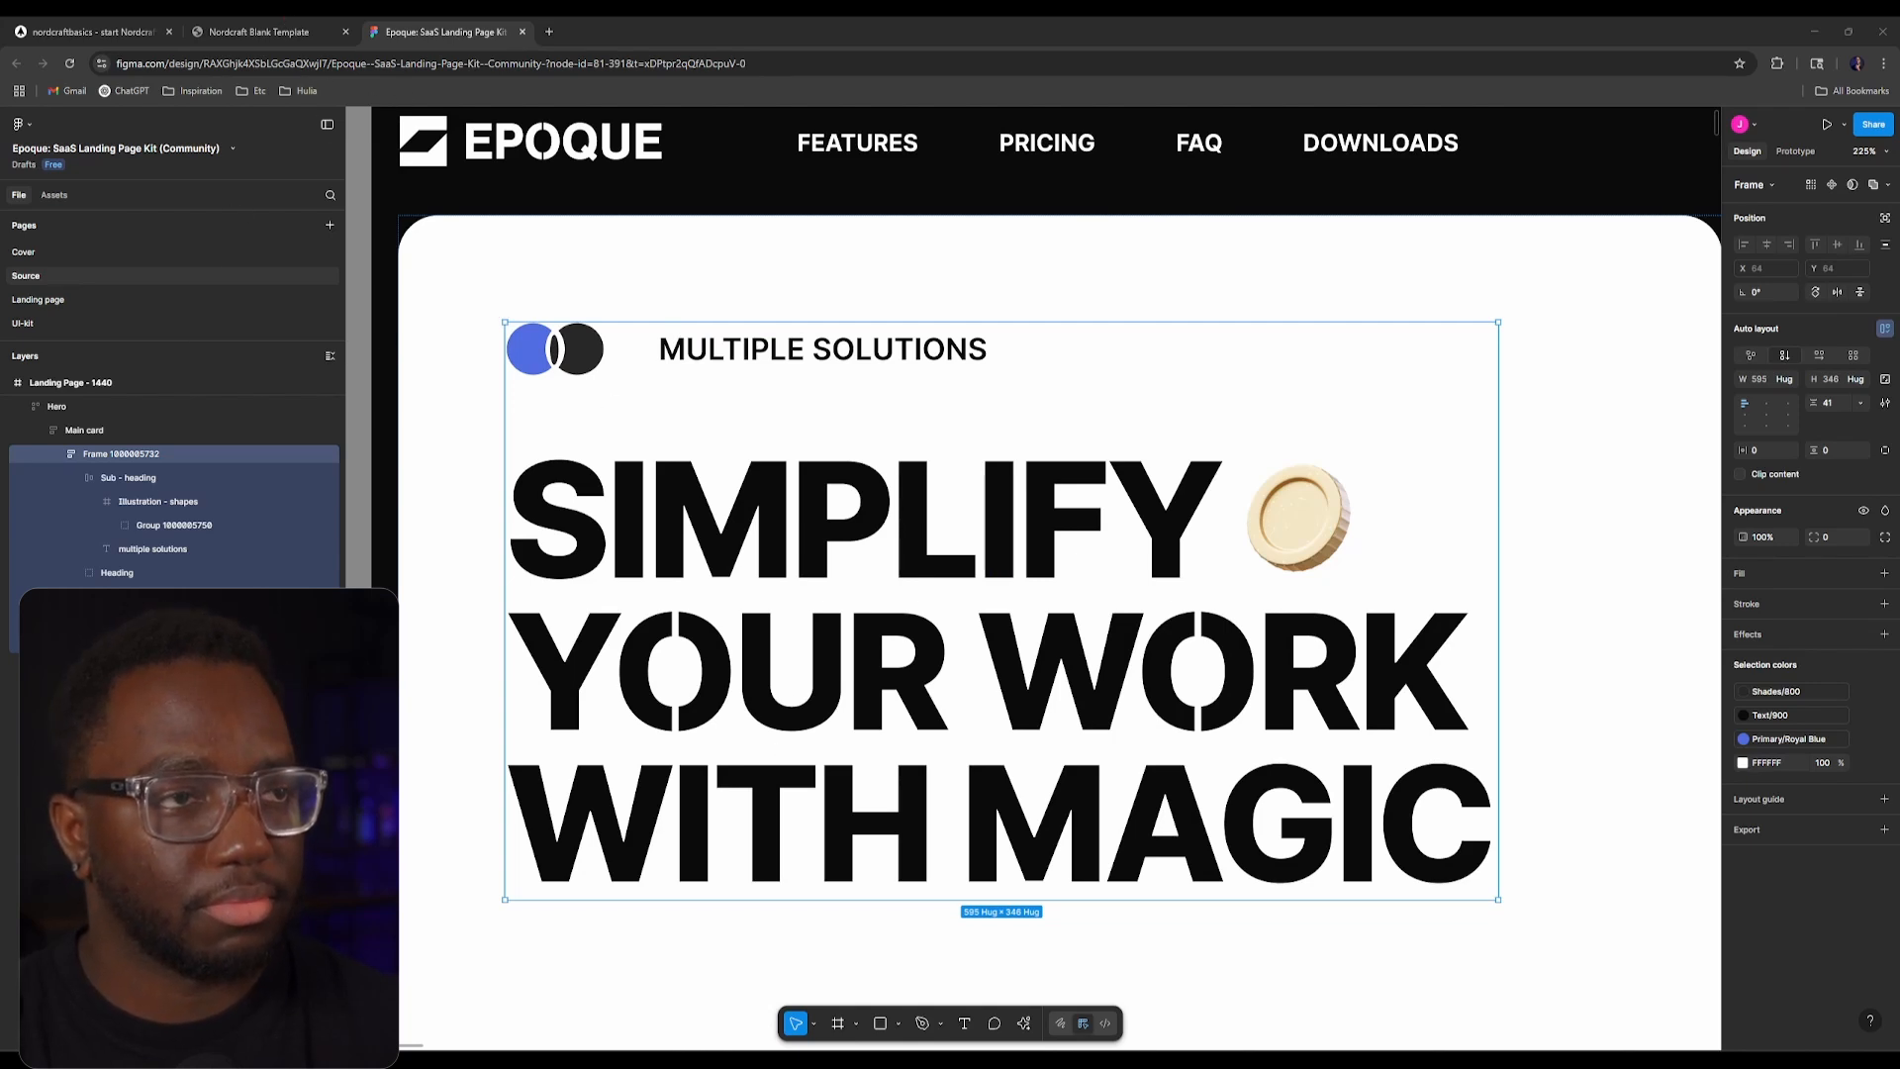
Step: Copy the two-circle "Illustration - shapes" frame from Figma as SVG and paste it into the inner ui_Content in Nordcraft
left_click(89, 32)
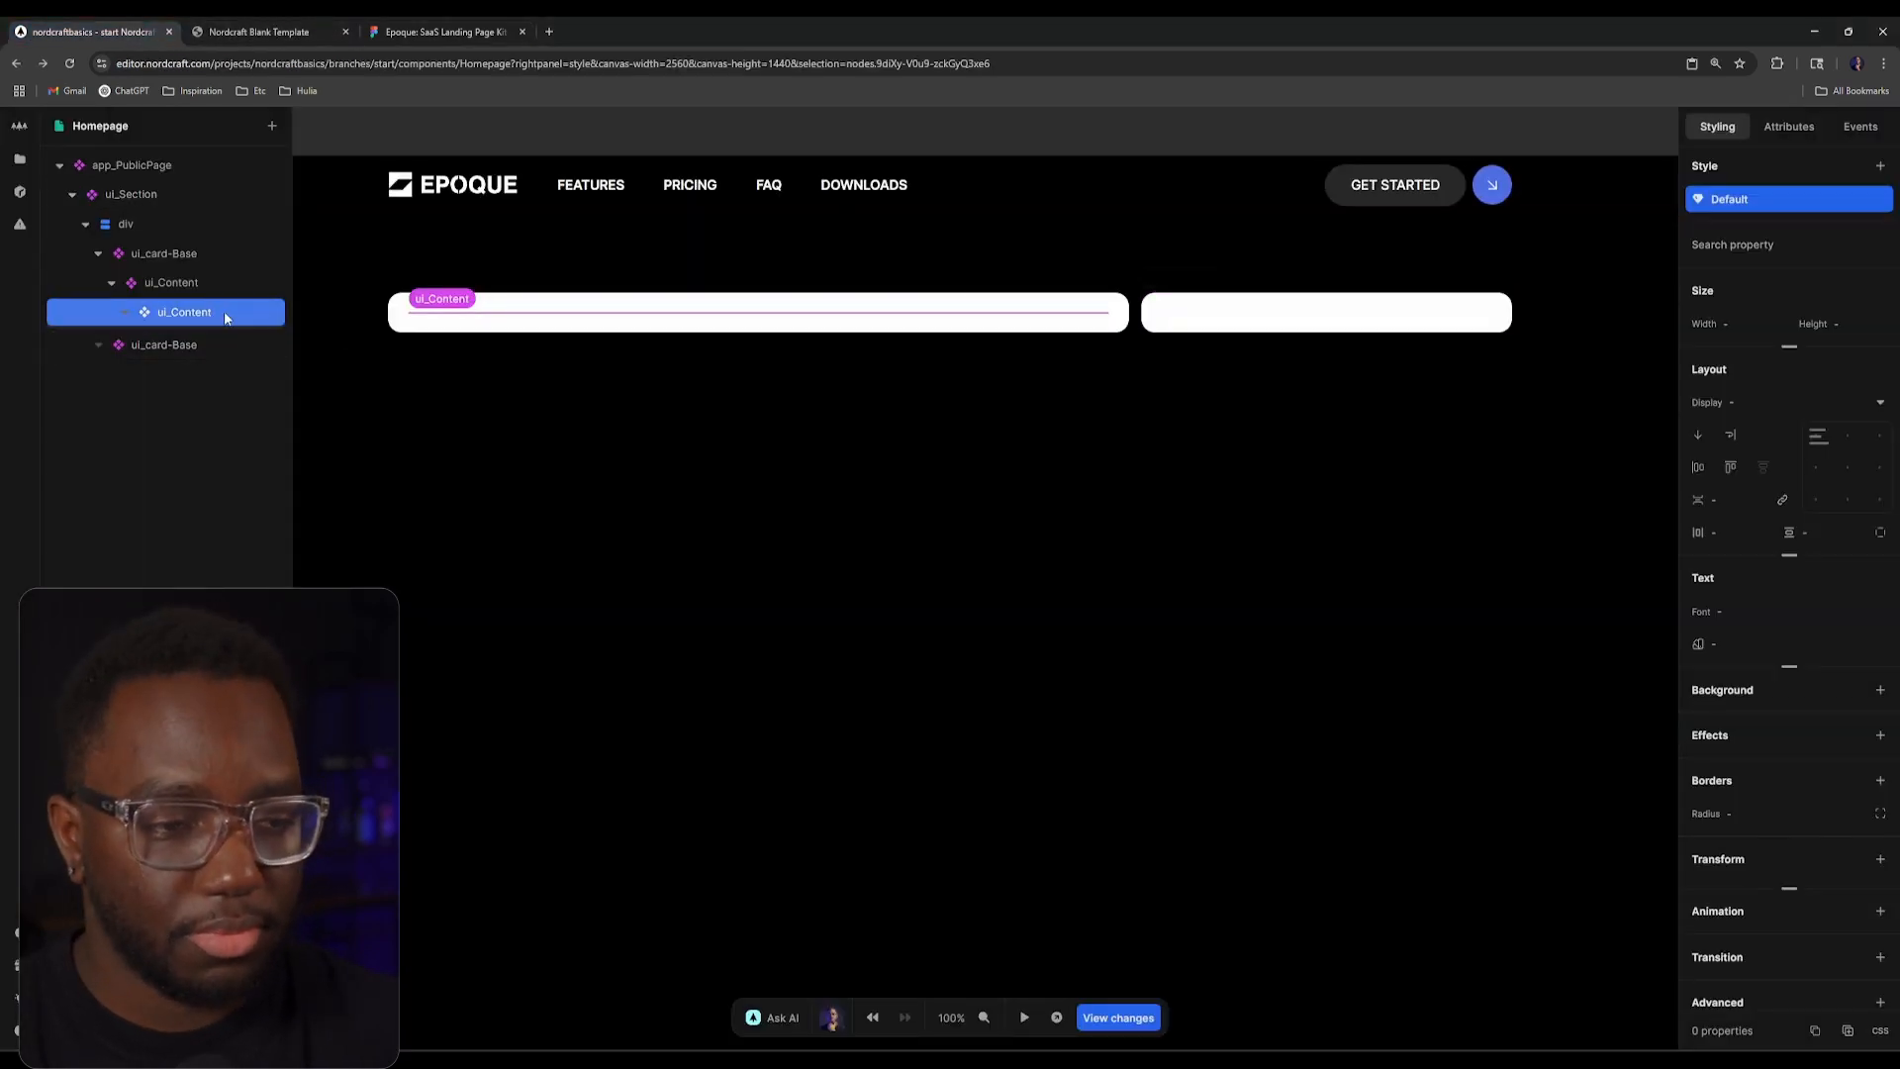
left_click(330, 24)
left_click(432, 32)
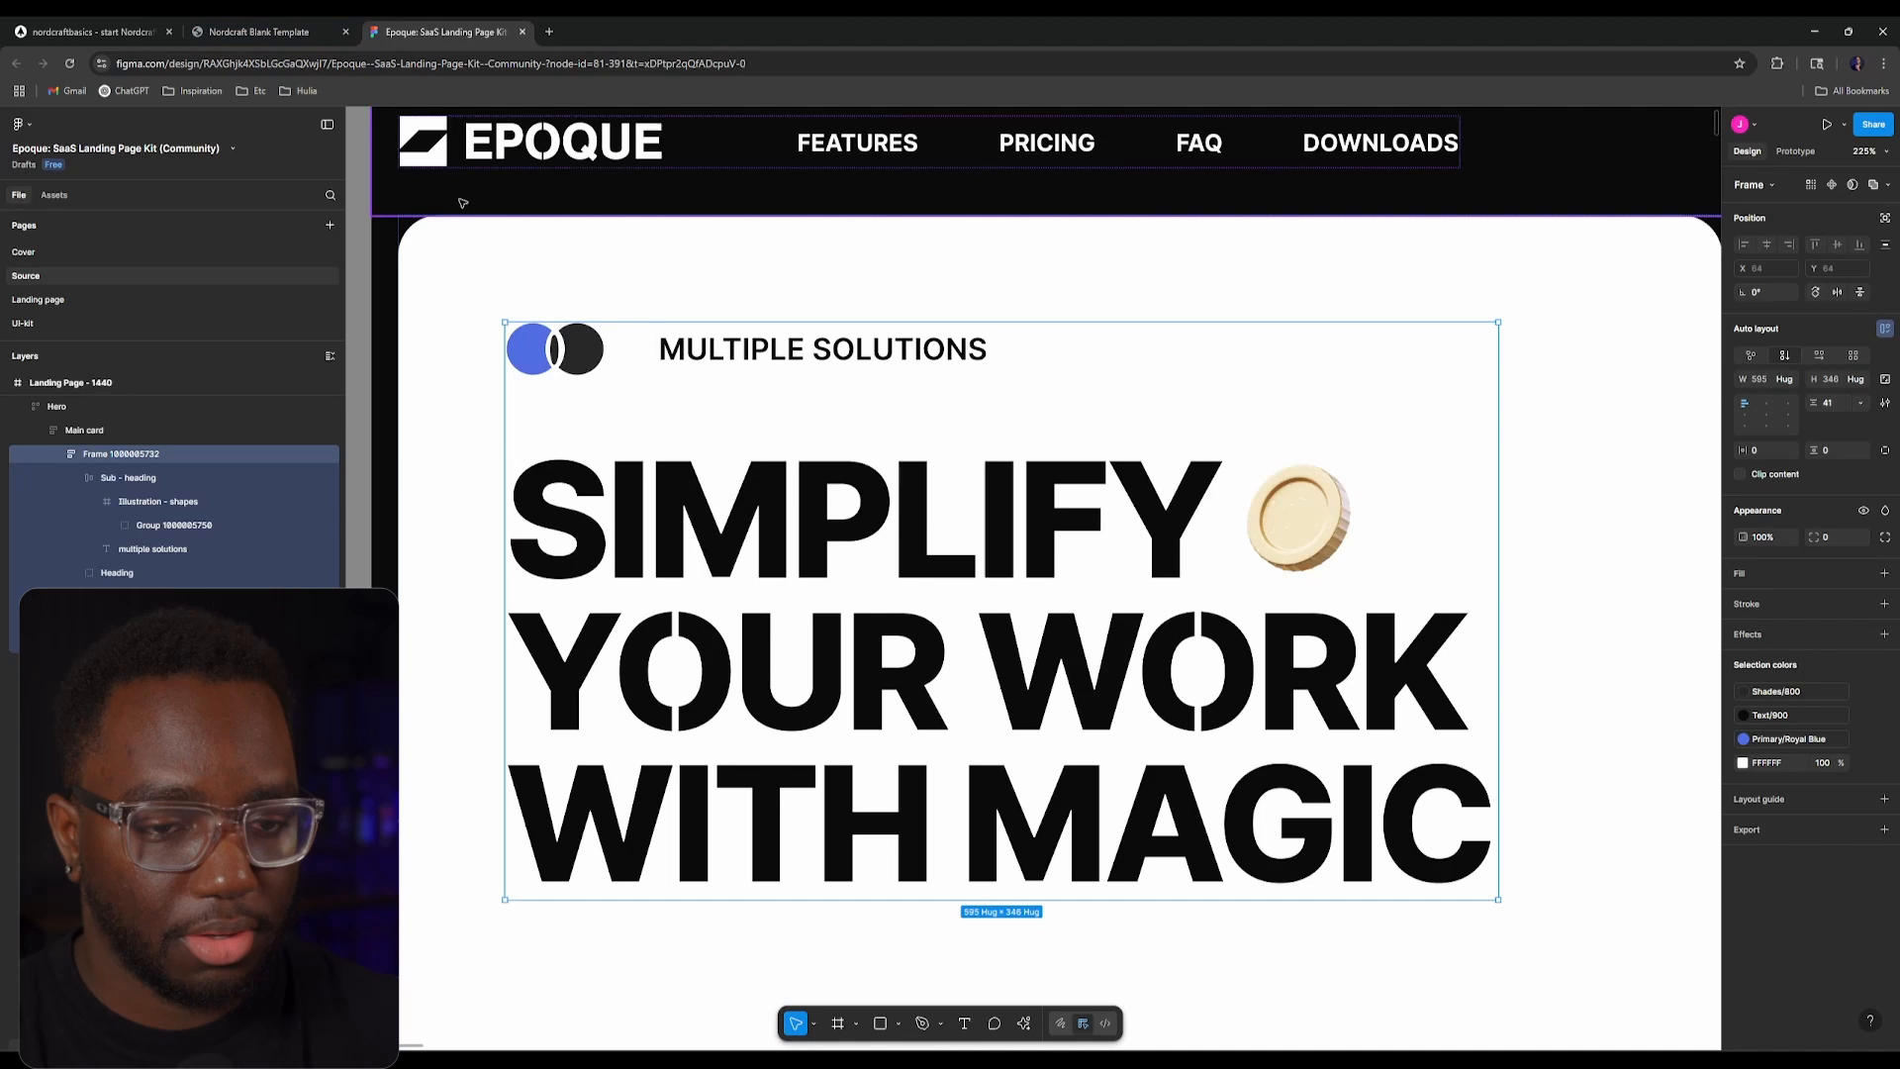
double_click(582, 349)
double_click(582, 349)
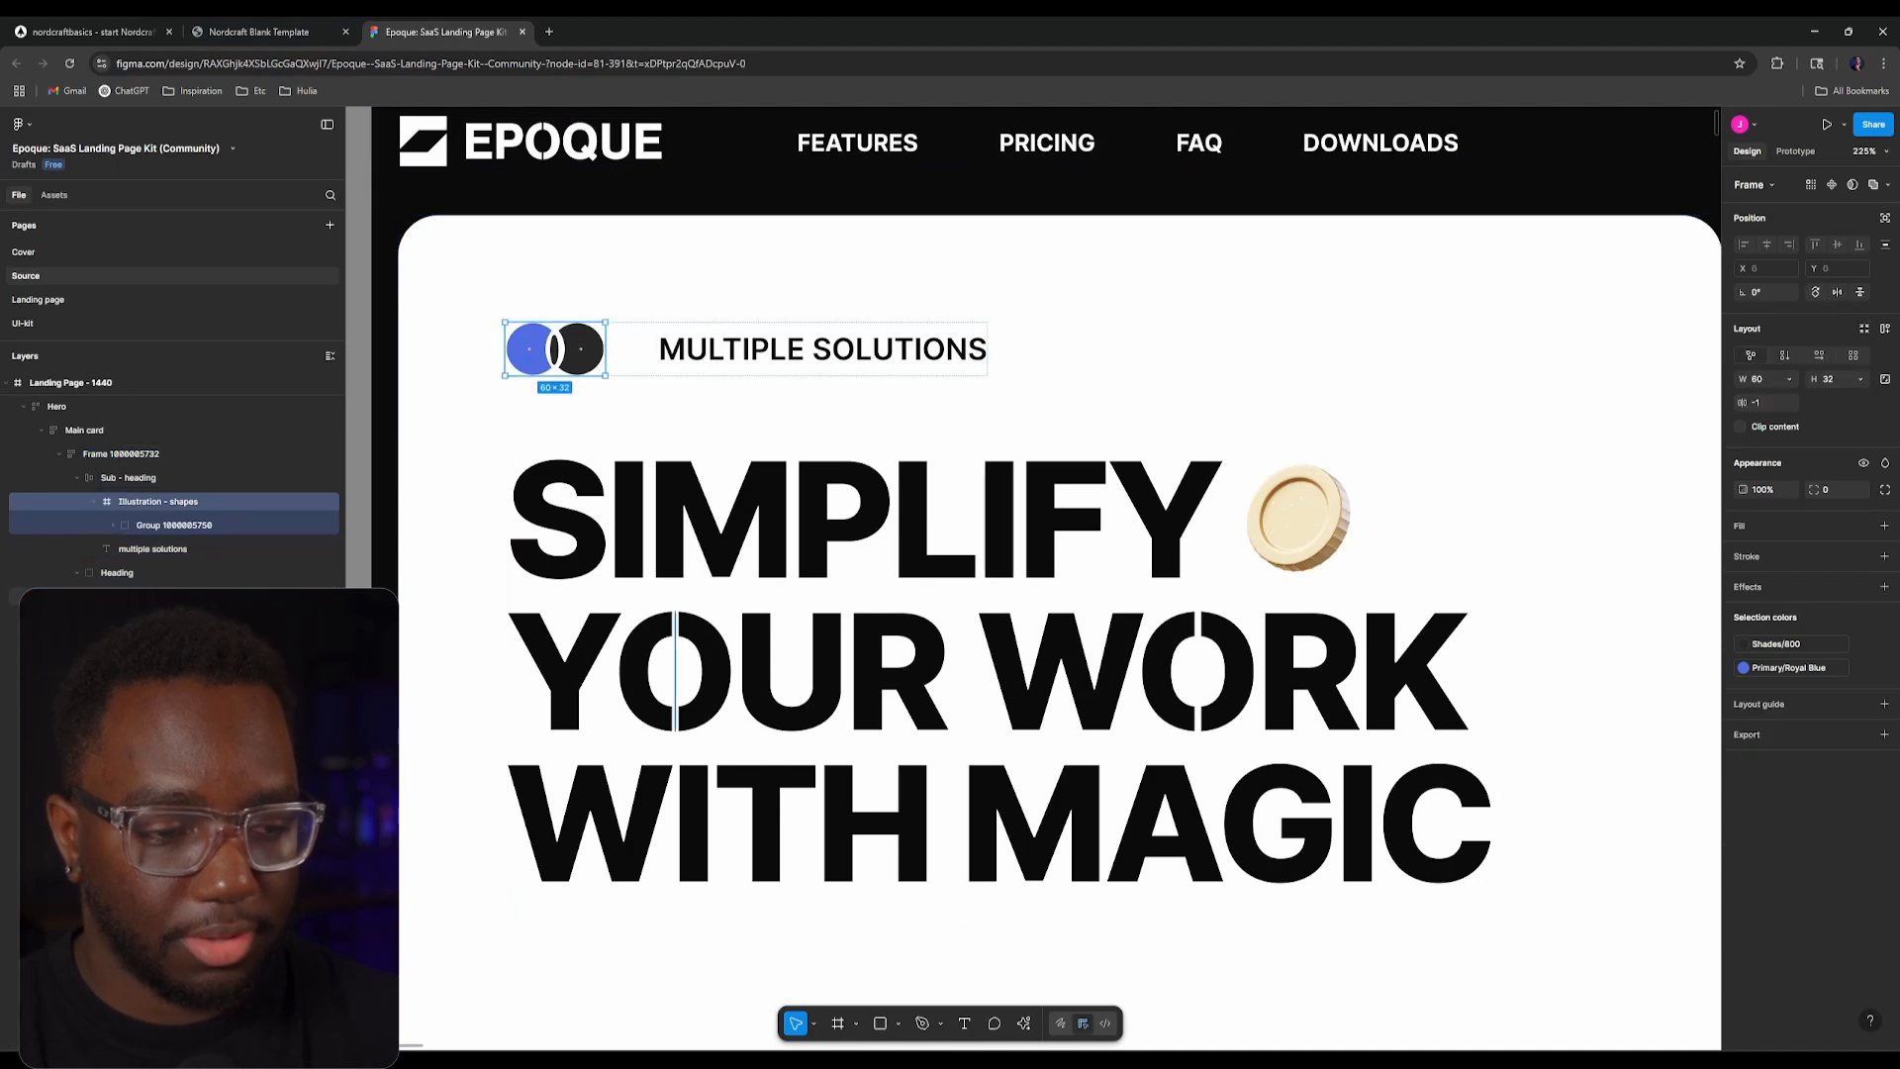
right_click(181, 505)
mouse_move(255, 530)
left_click(404, 551)
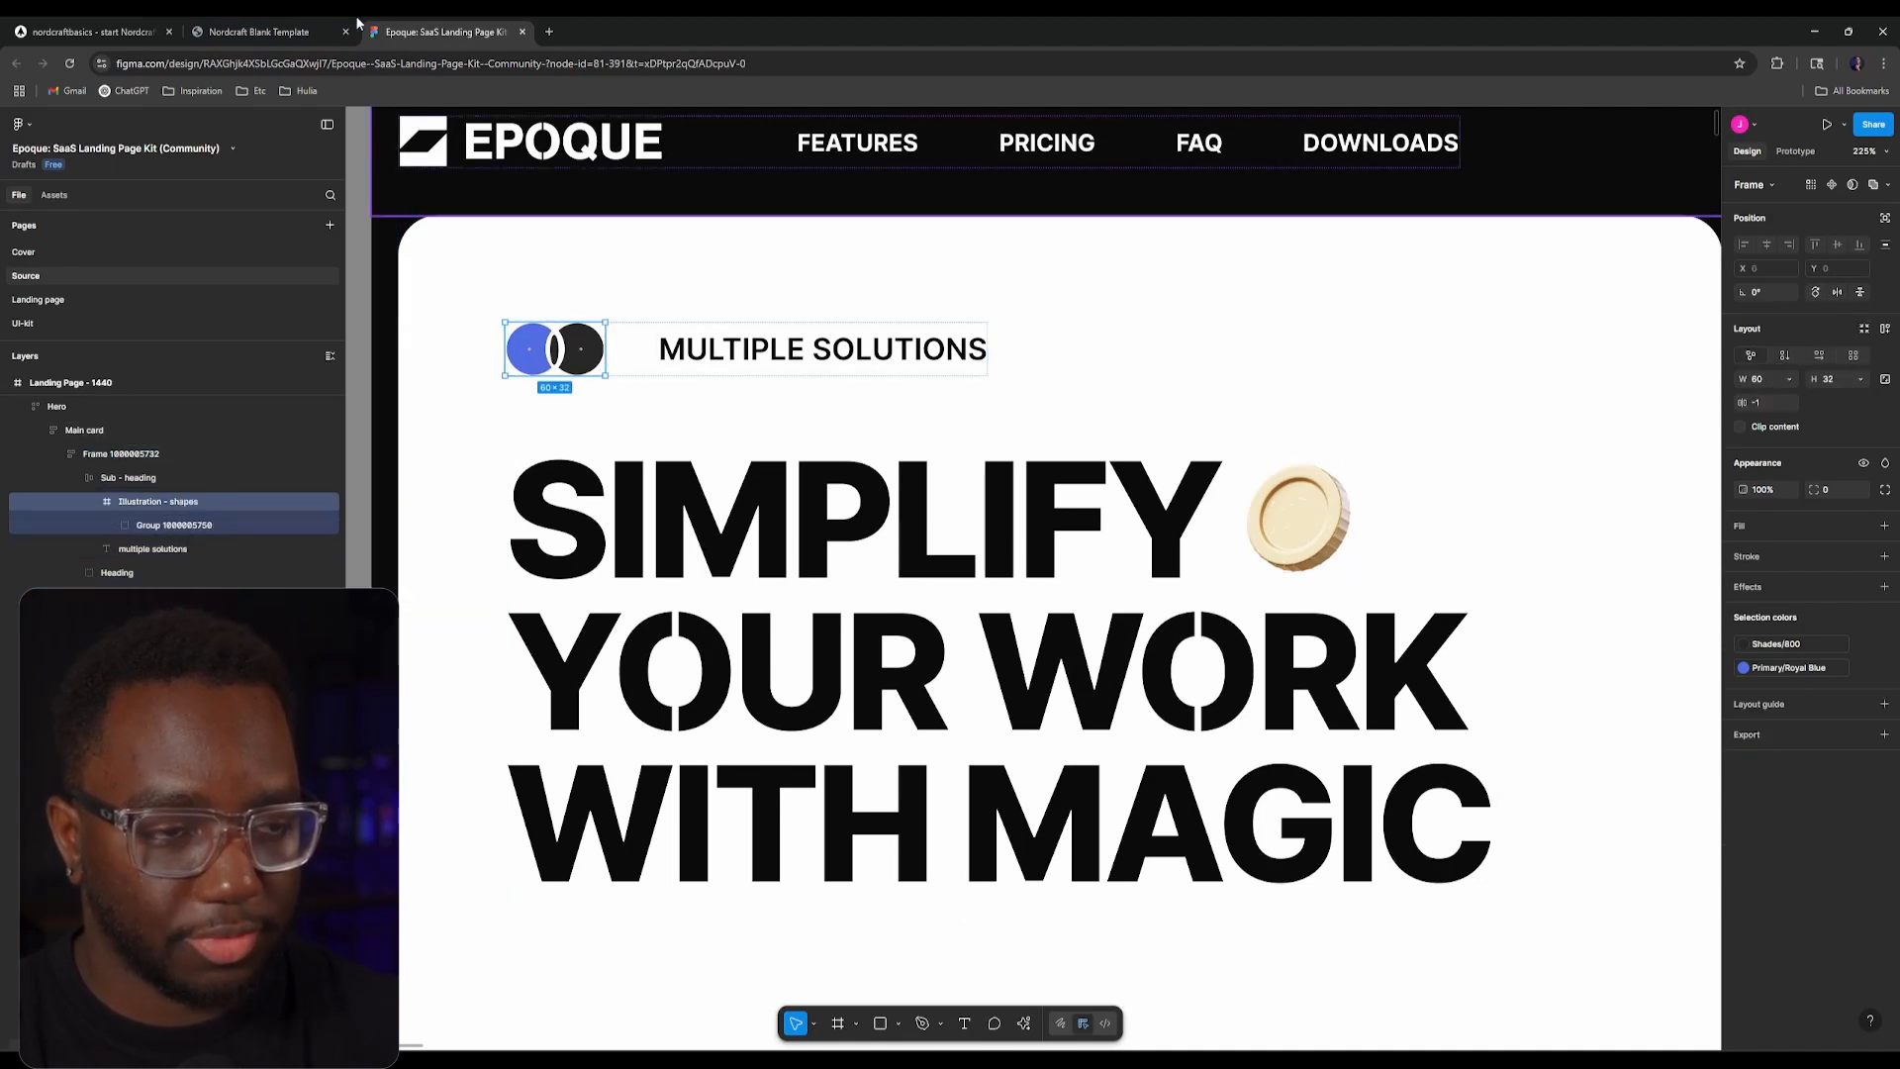
left_click(165, 36)
key("ctrl+v")
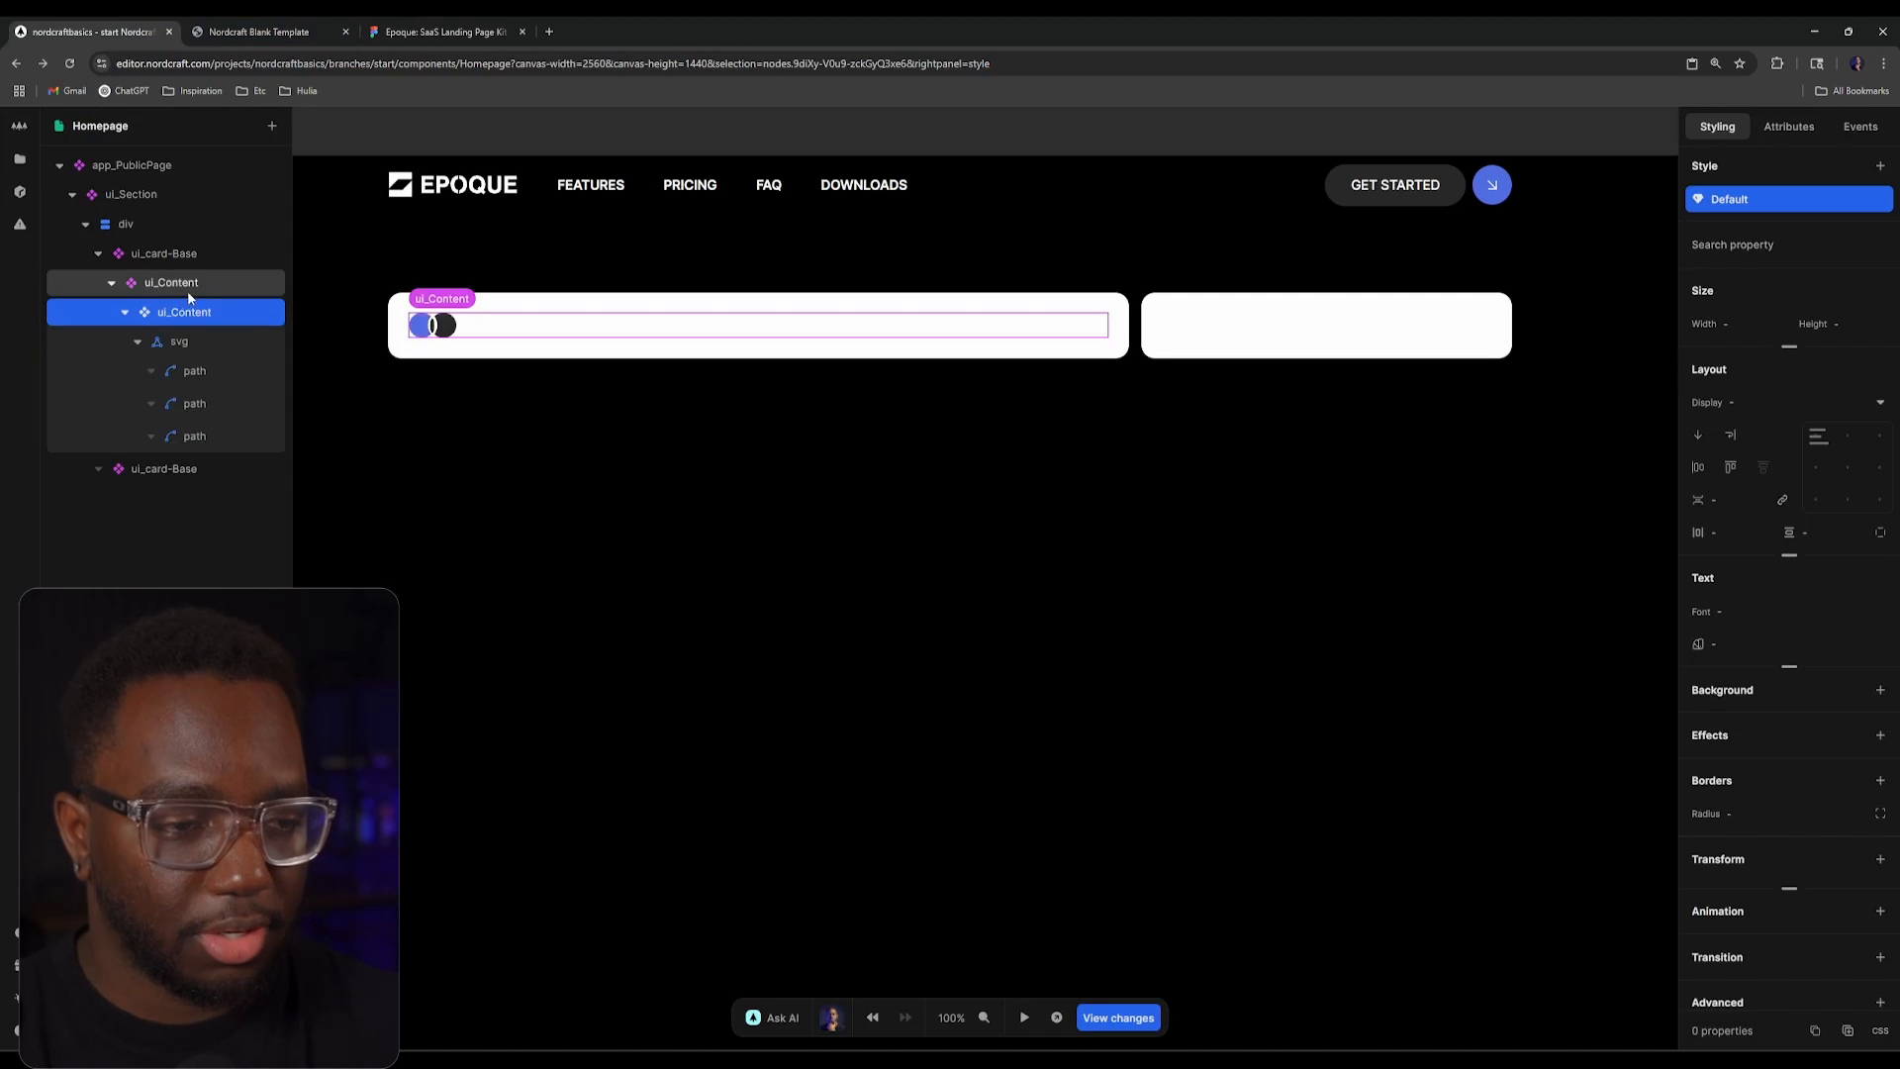
Step: Extract the pasted svg element as a new component named svg_CollidingCircles
left_click(138, 341)
right_click(228, 339)
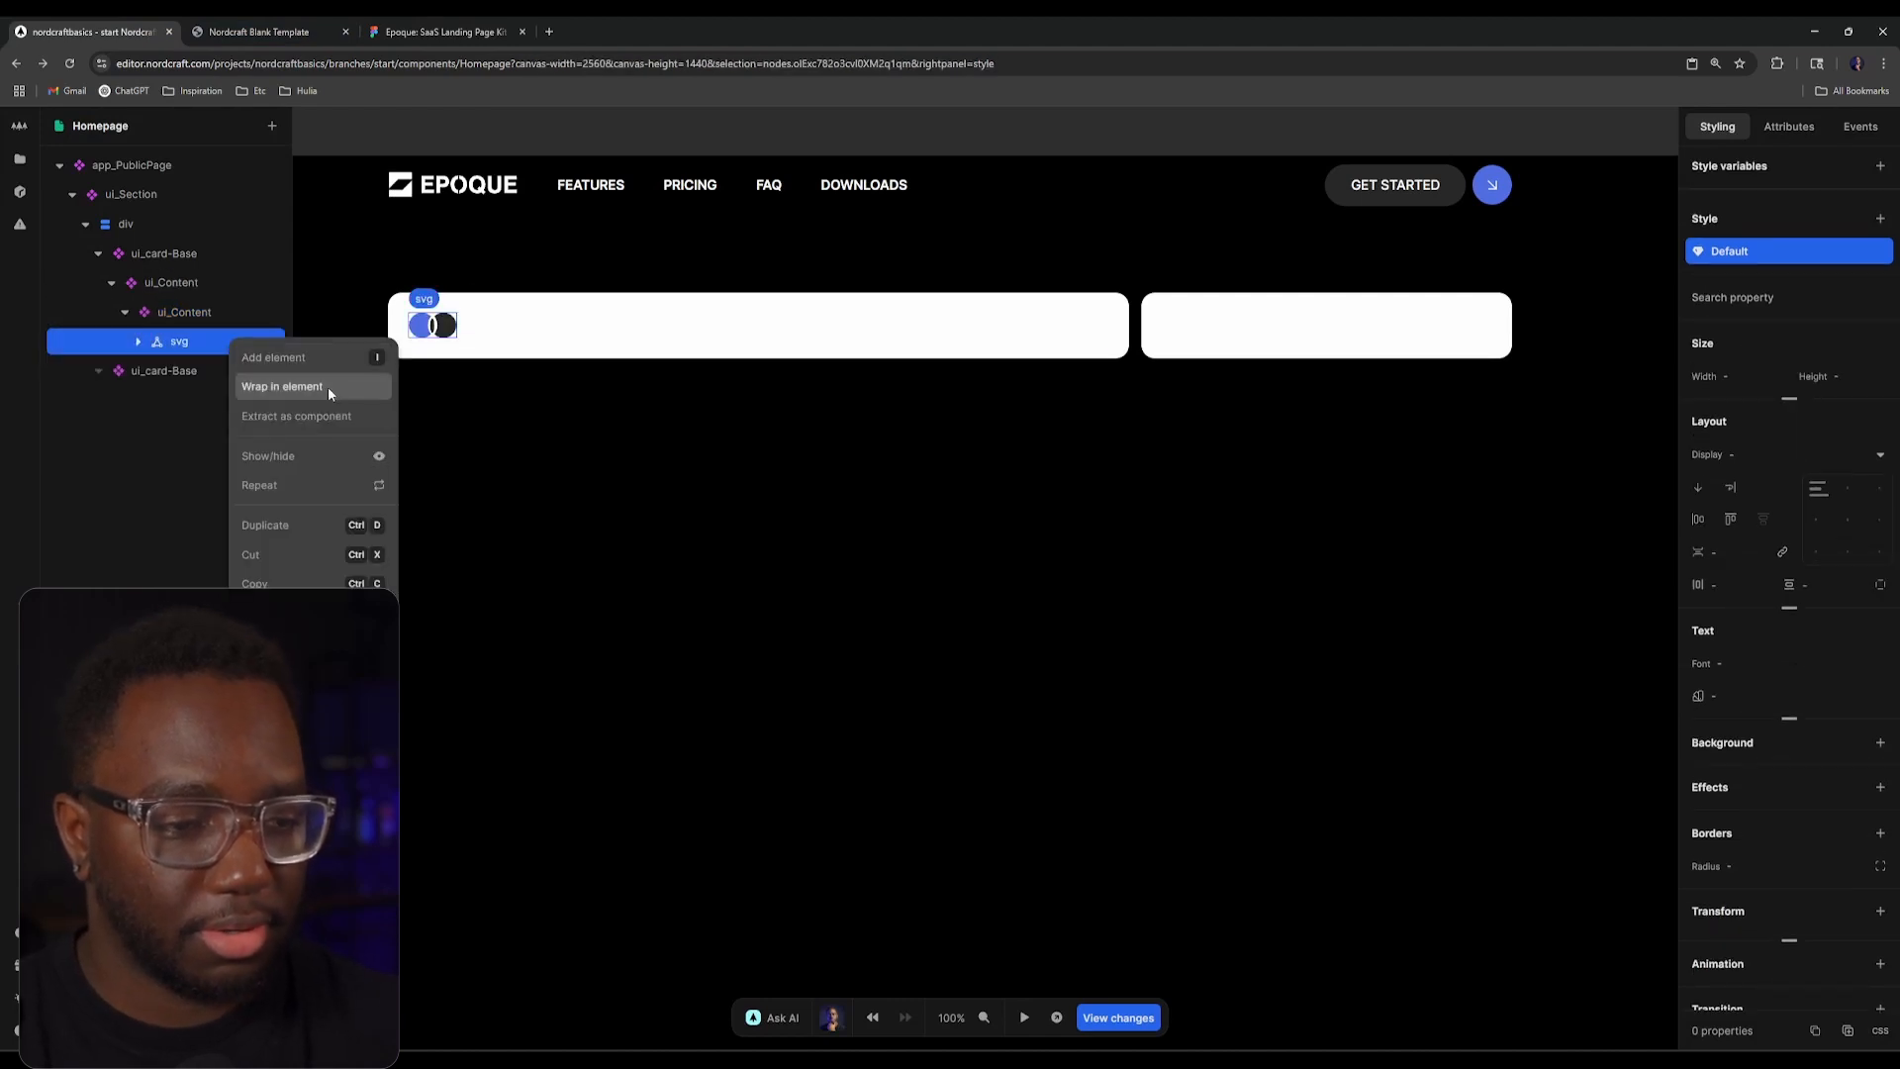
left_click(334, 416)
type("vg_CollidingCircles")
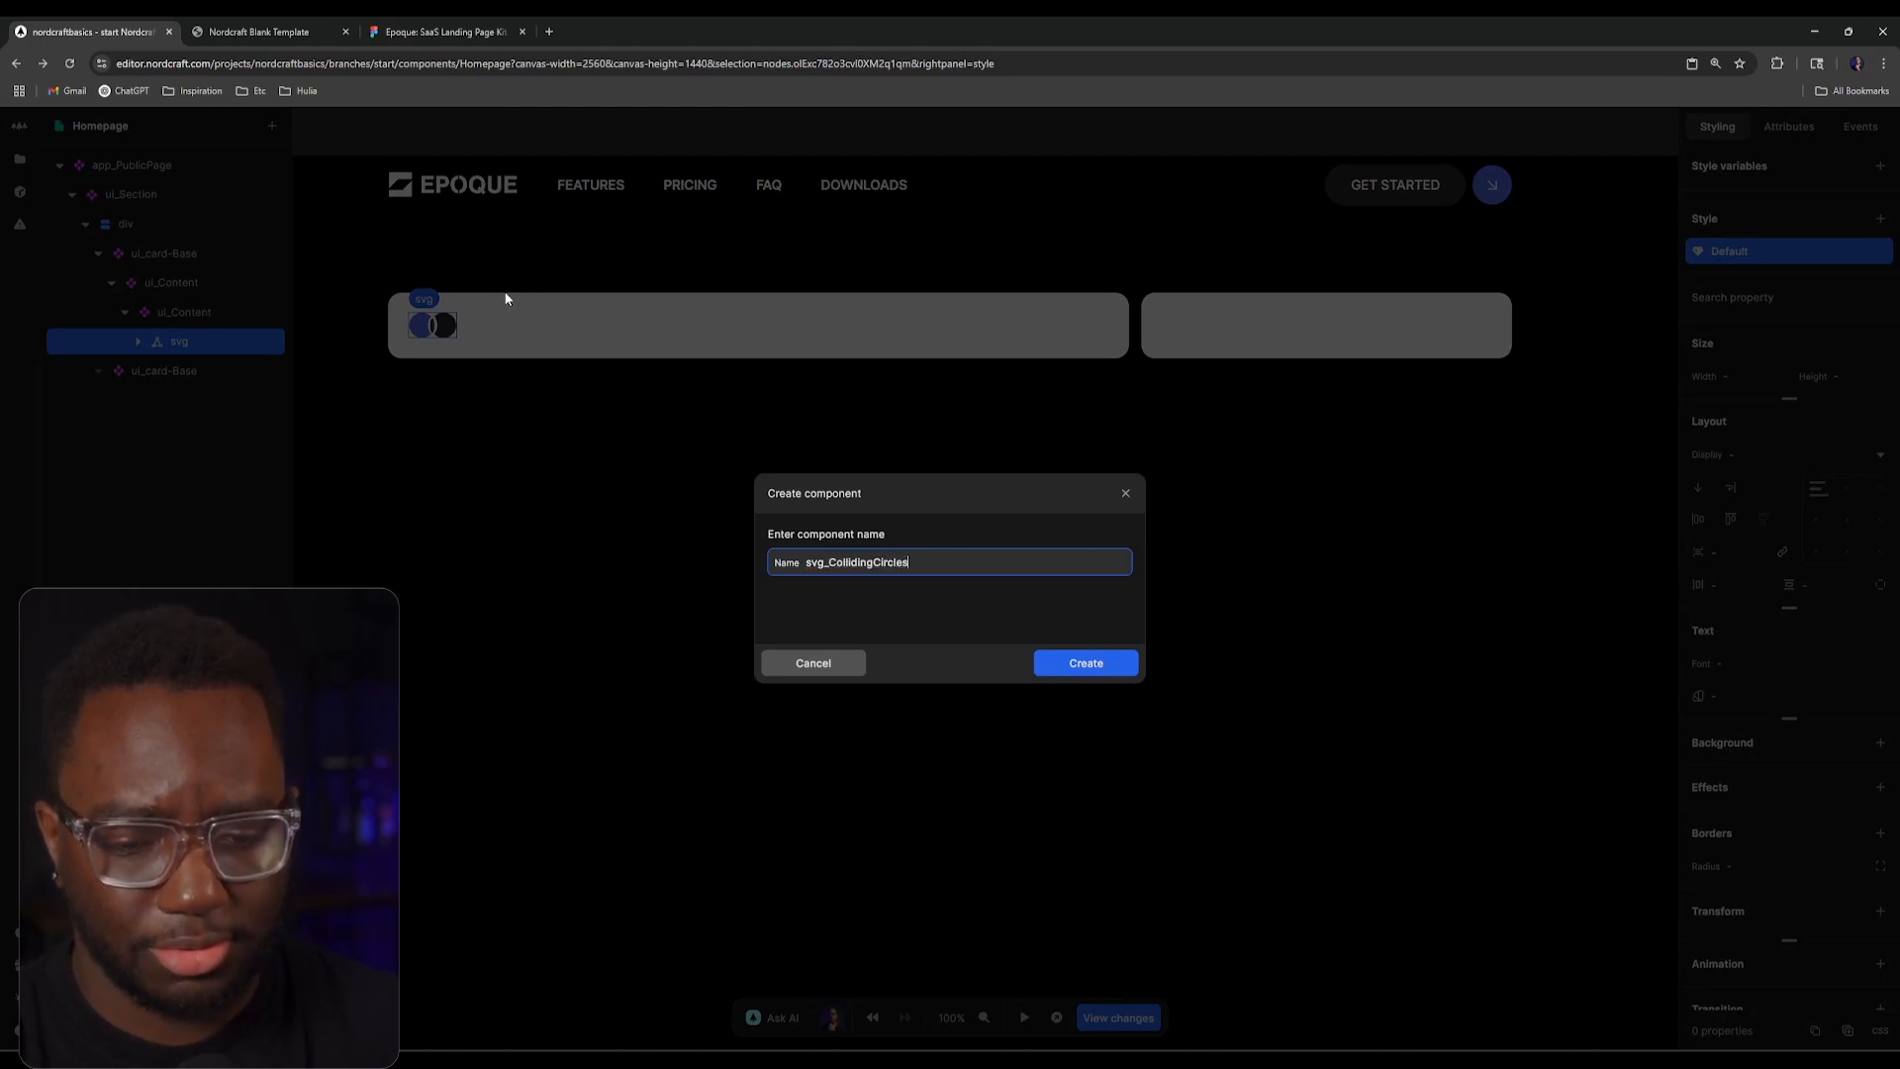
key("Return")
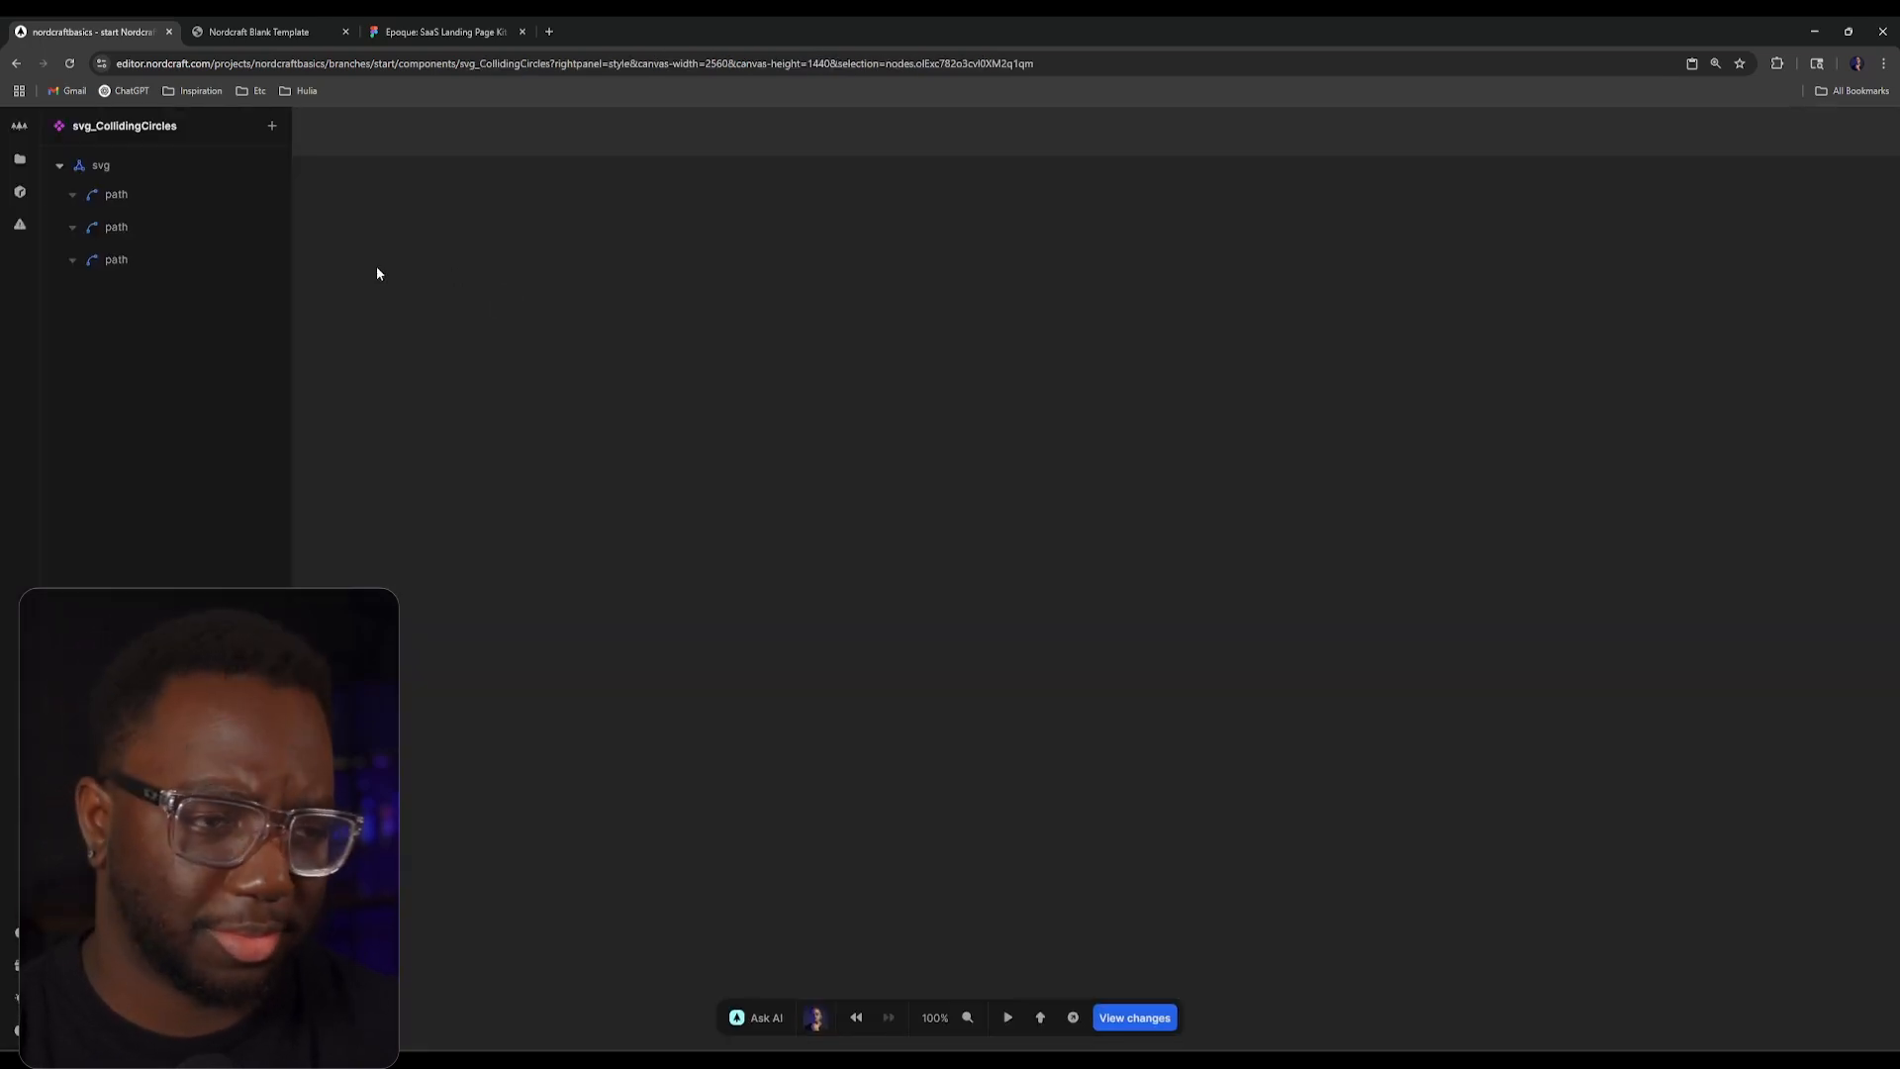
Step: Reopen the Homepage and select the svg_CollidingCircles component in the first card
left_click(33, 155)
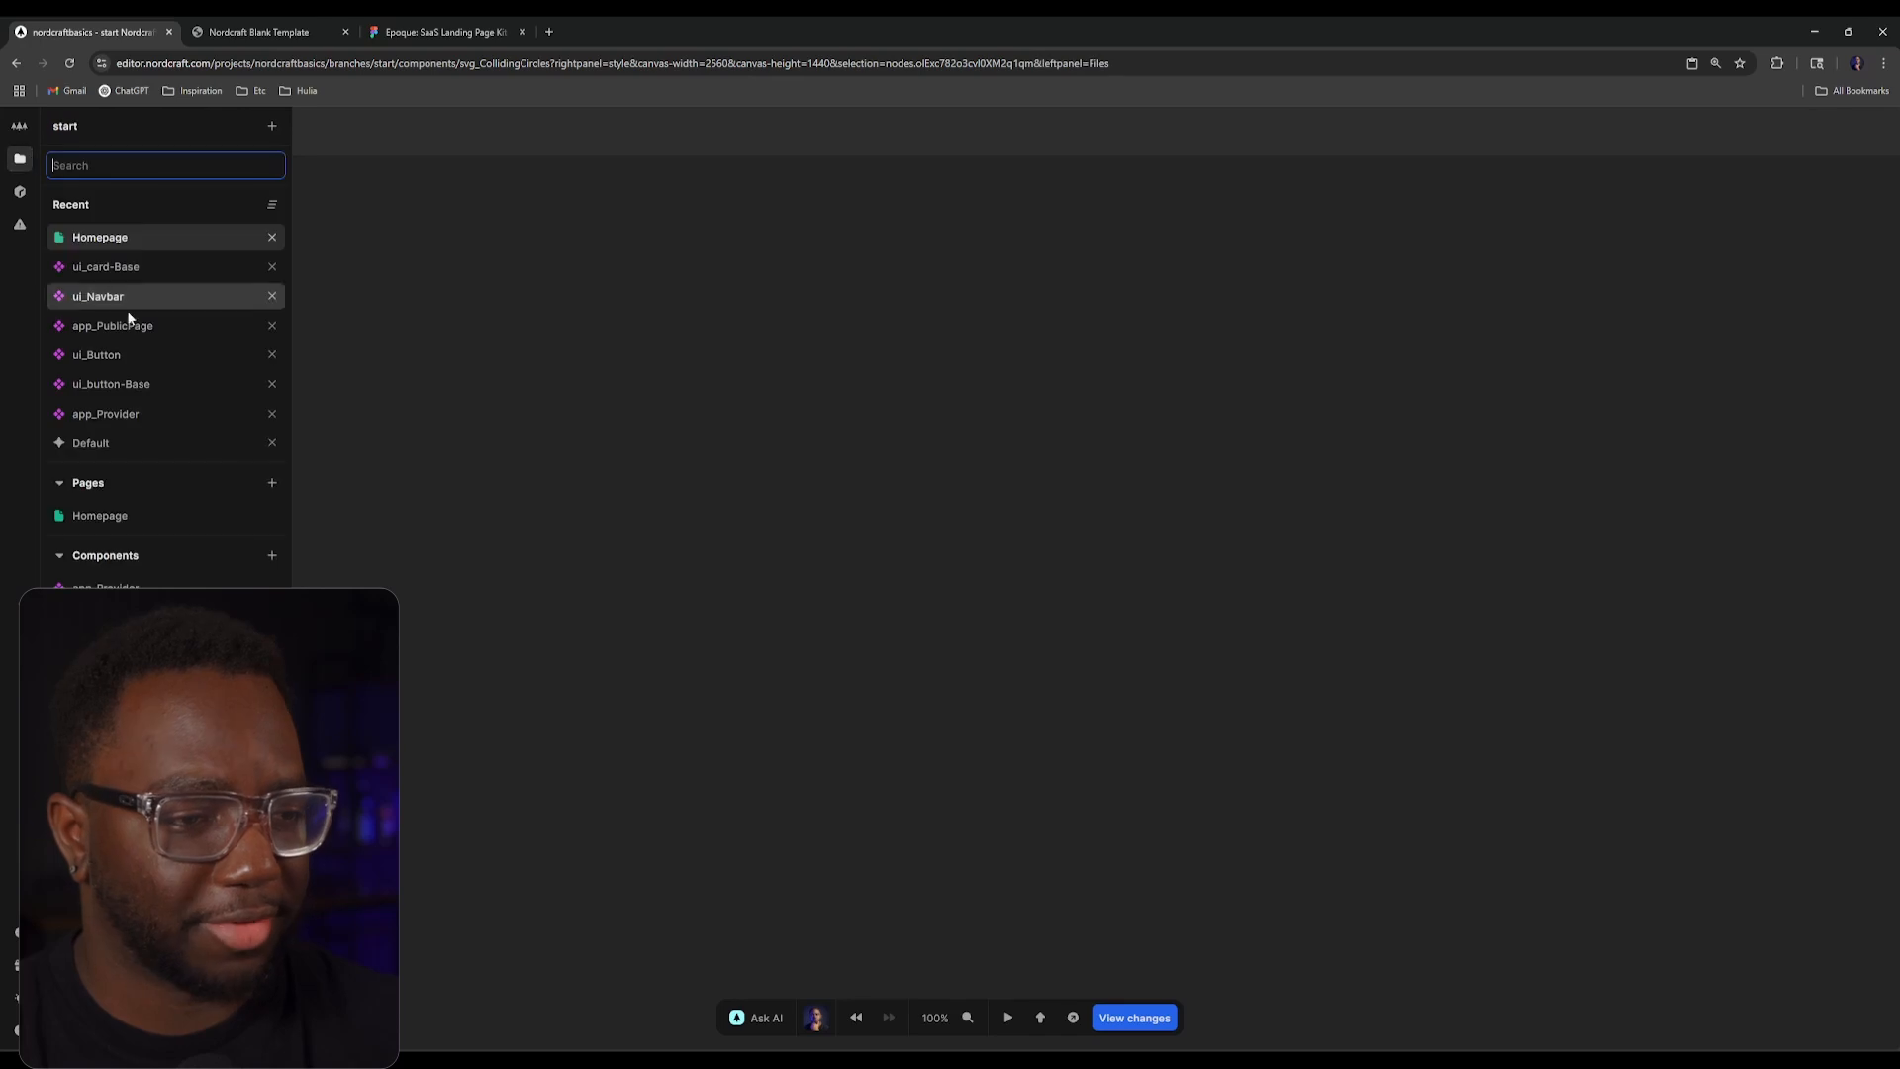
left_click(164, 241)
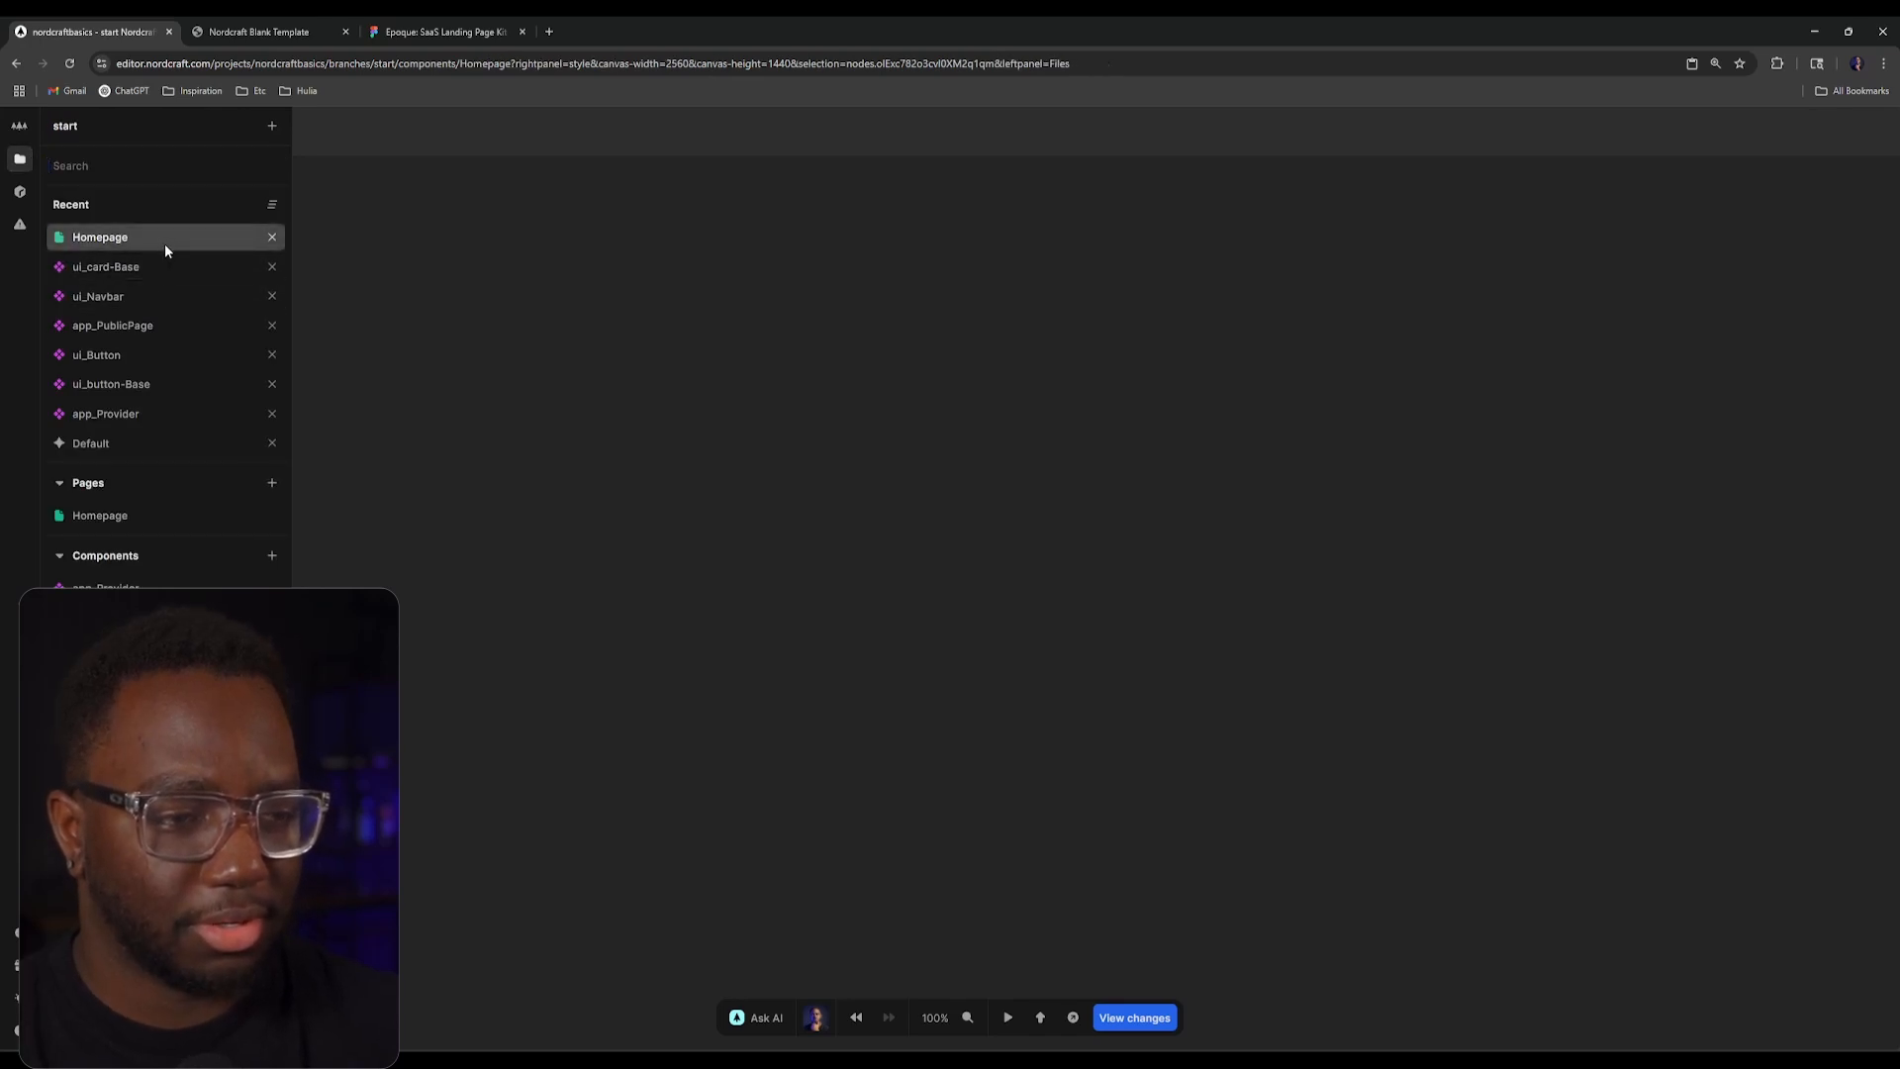
scroll(455, 351, "up", 5)
left_click_drag(461, 352, 638, 481)
left_click(611, 436)
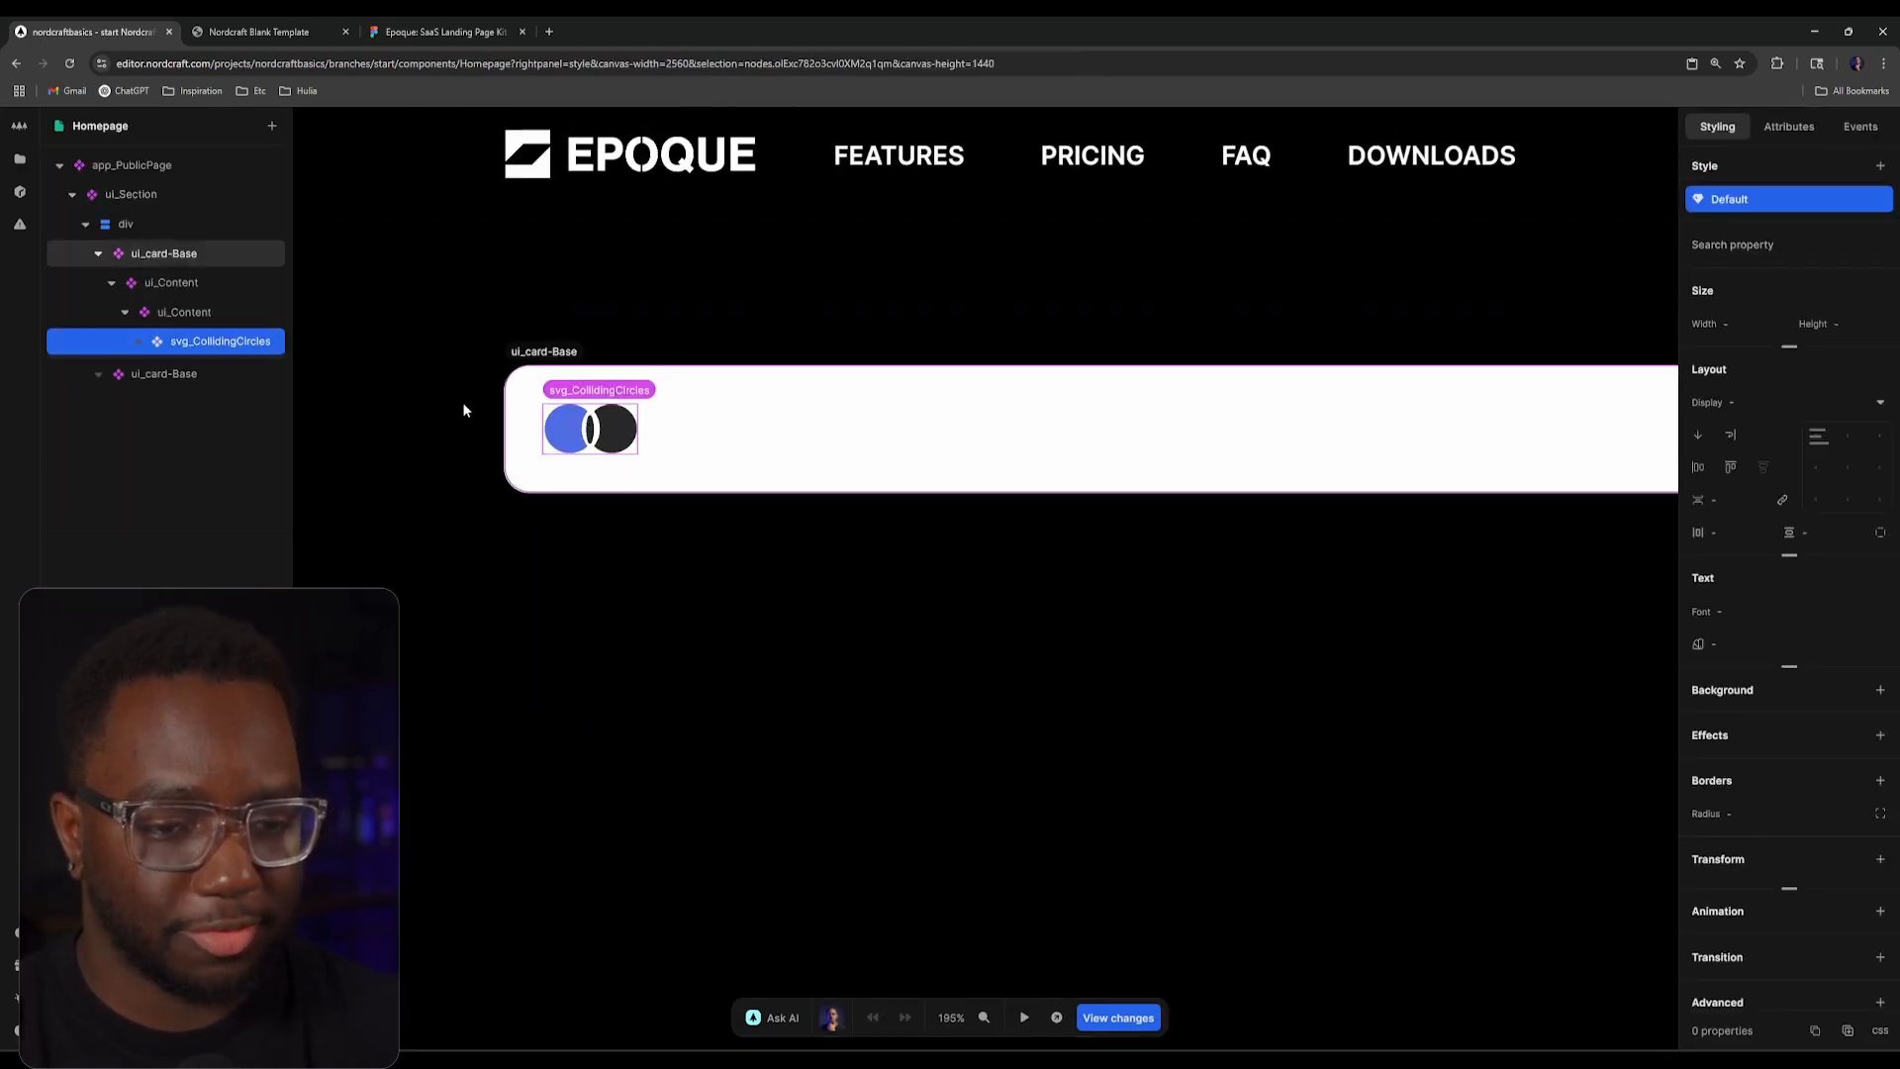
Step: Add a ui_Paragraph component with a text node to the inner ui_Content, beside svg_CollidingCircles
left_click(202, 311)
left_click(284, 24)
left_click(415, 25)
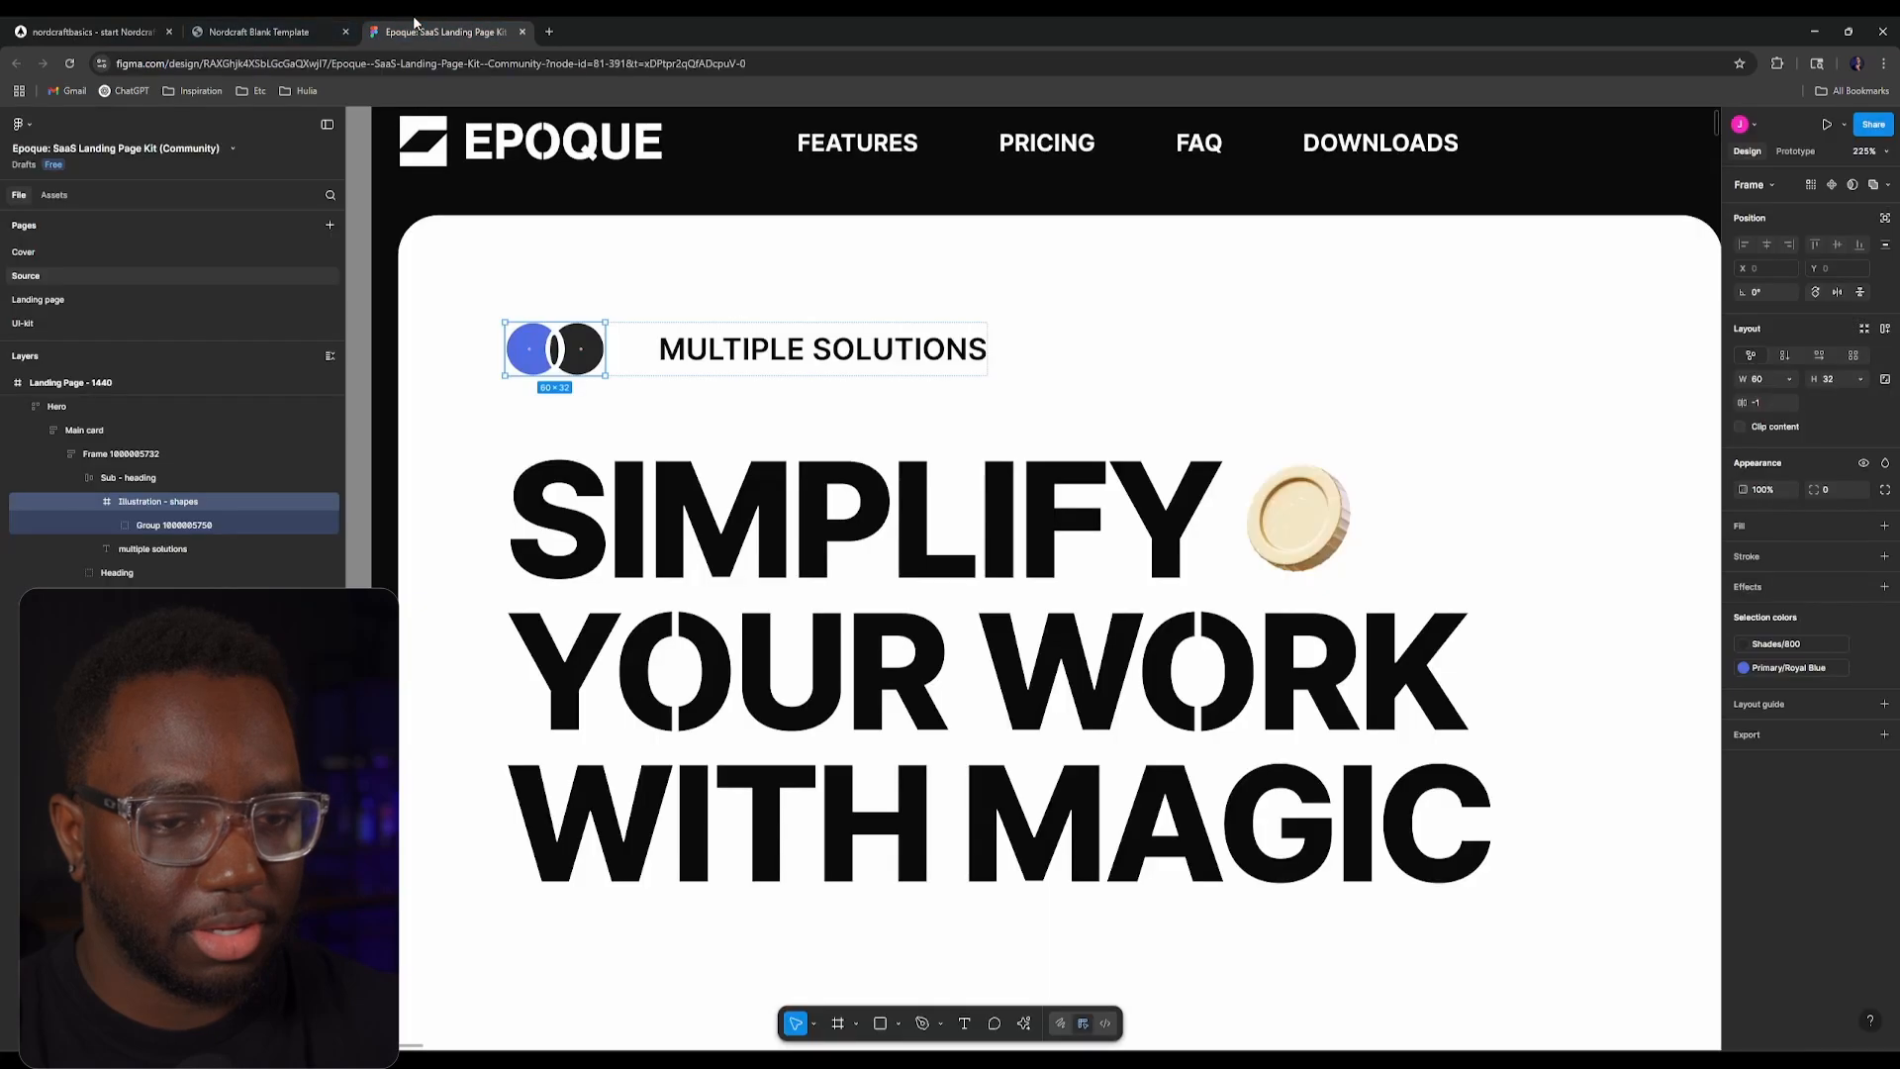
left_click(145, 33)
key("a")
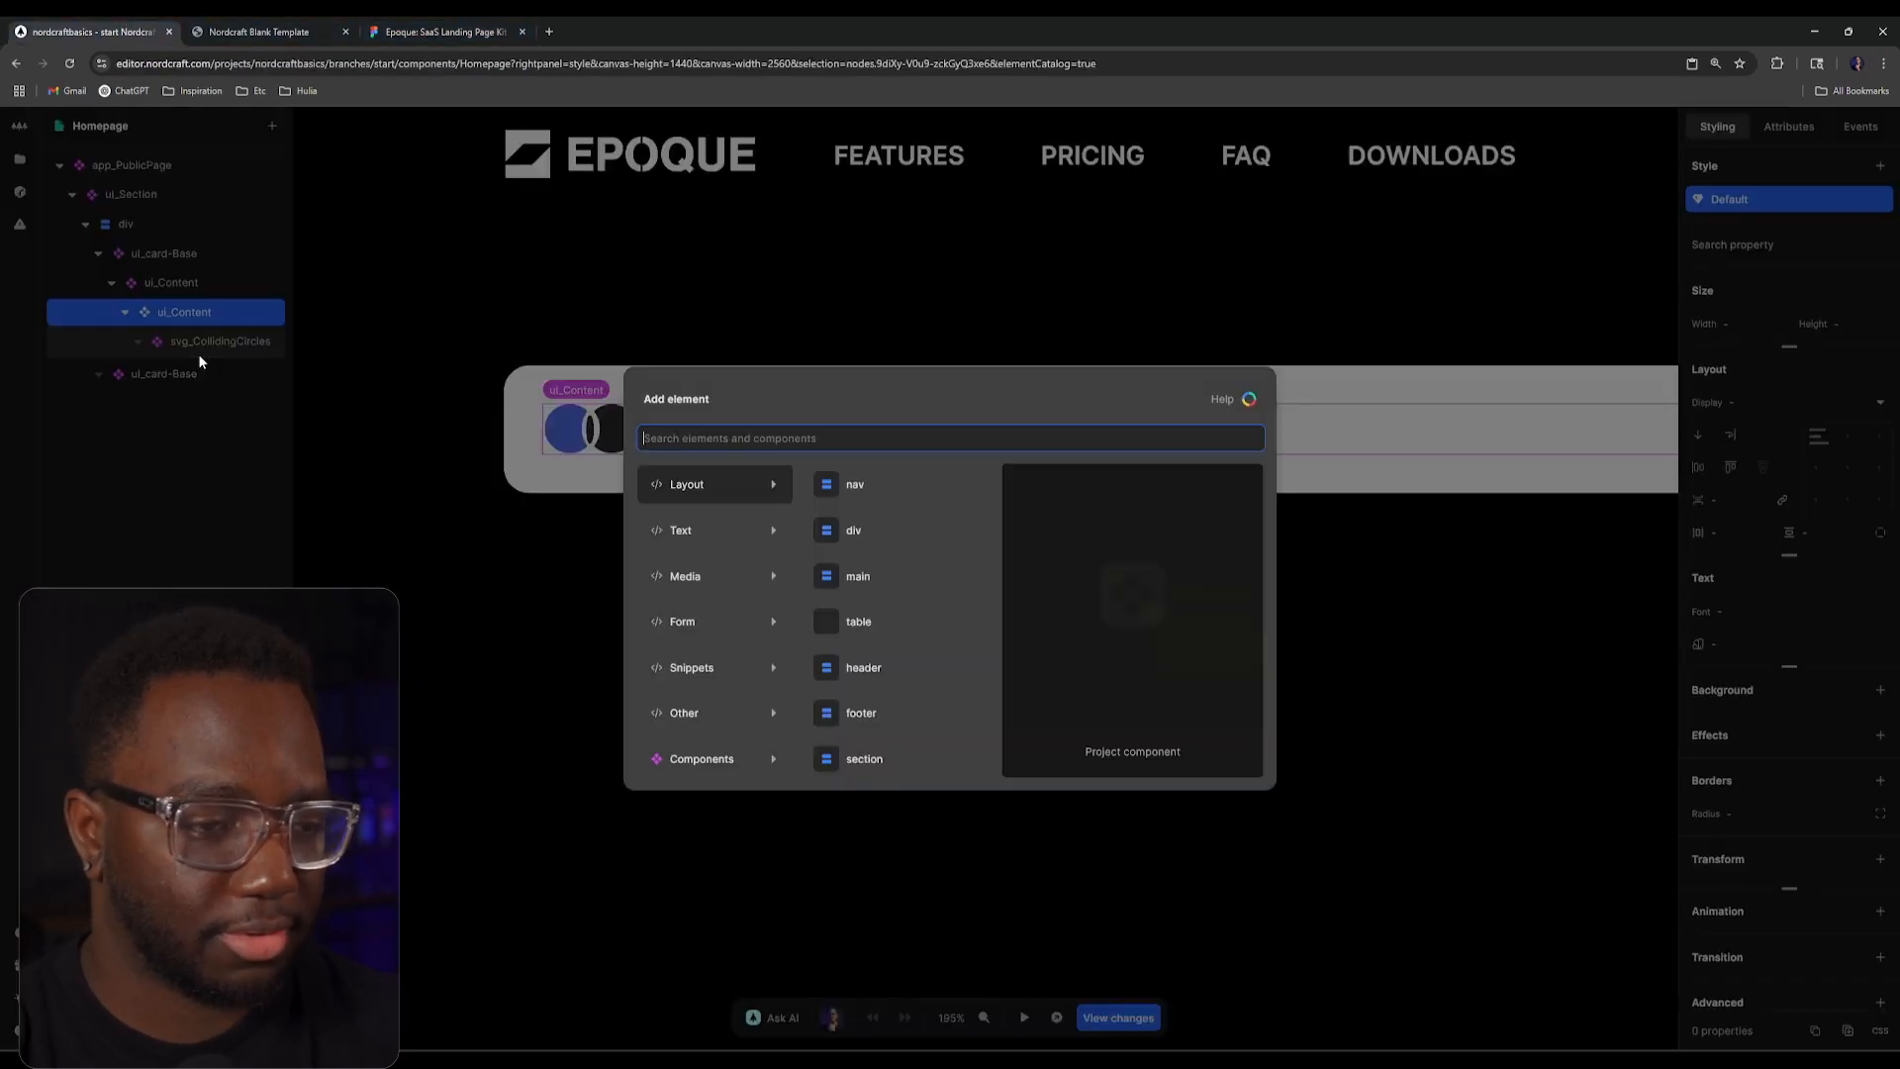
key("Escape")
type("apara")
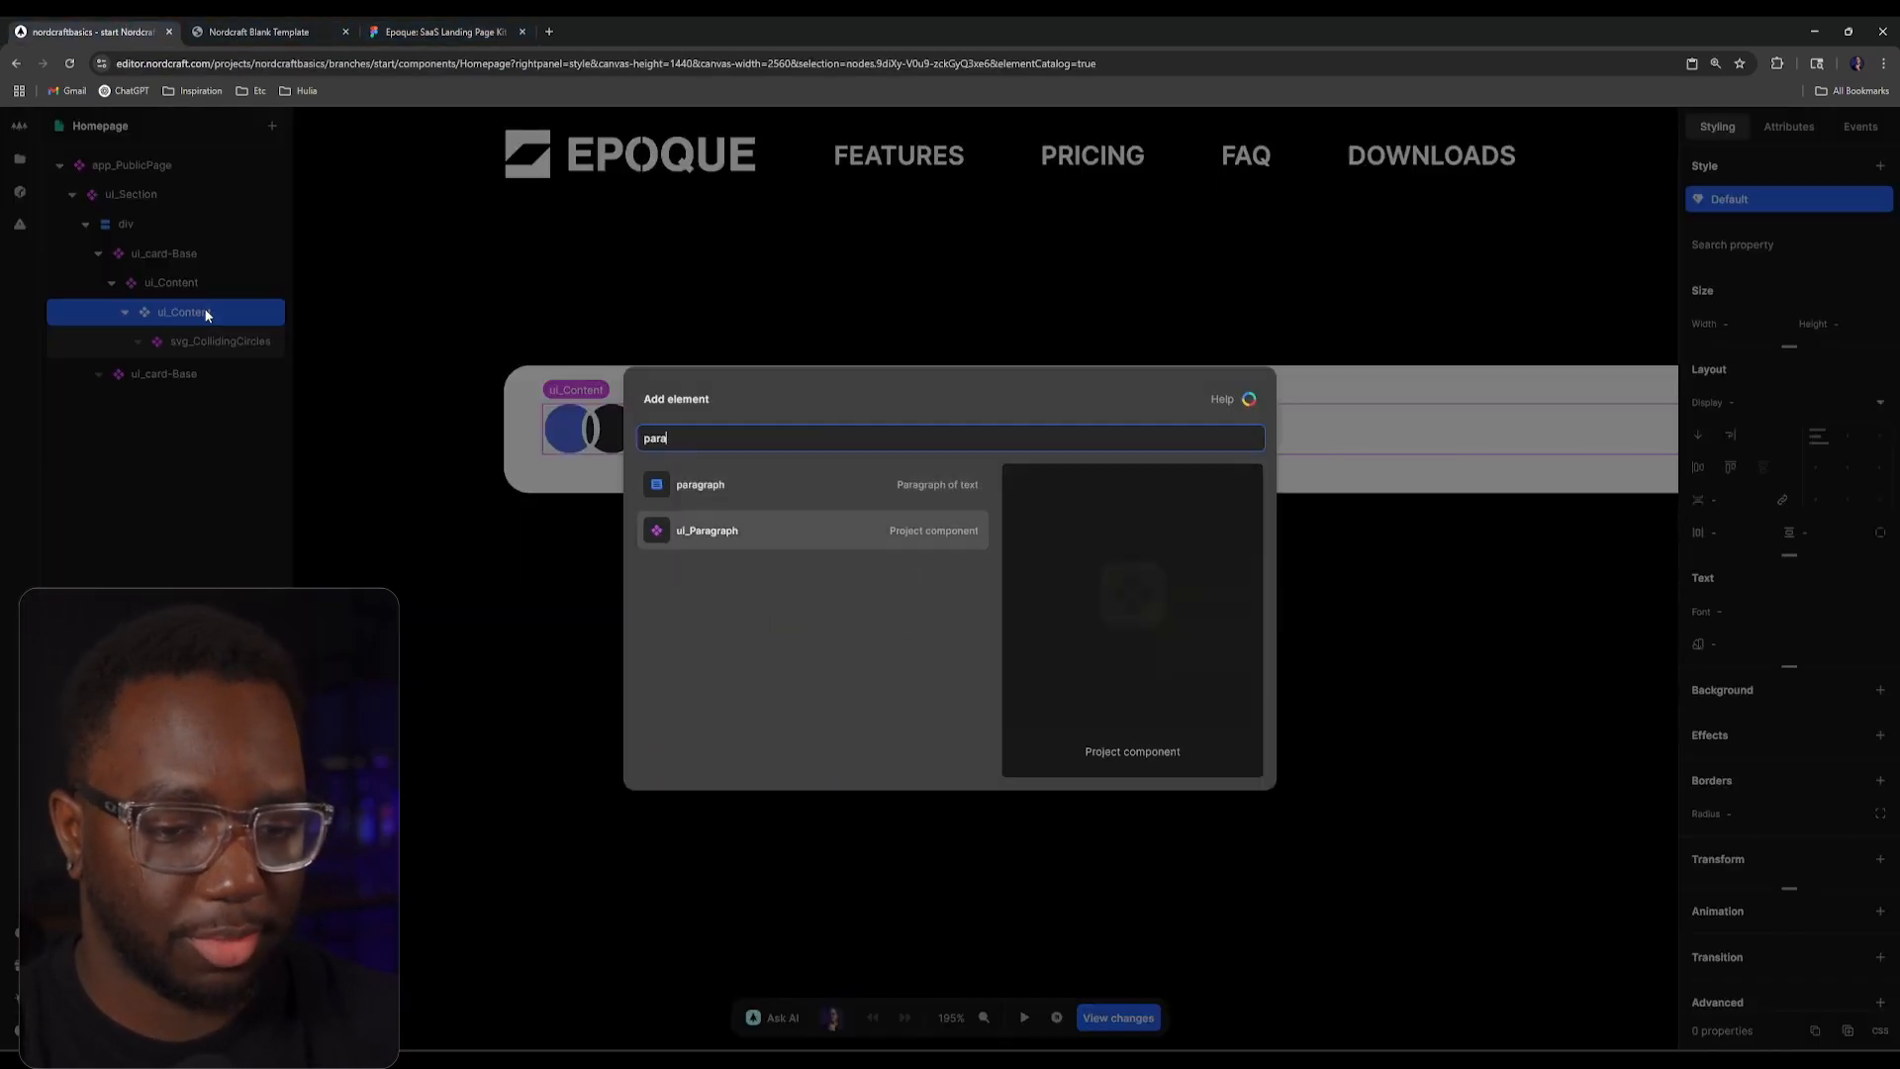
key("Return")
type("ate")
key("Return")
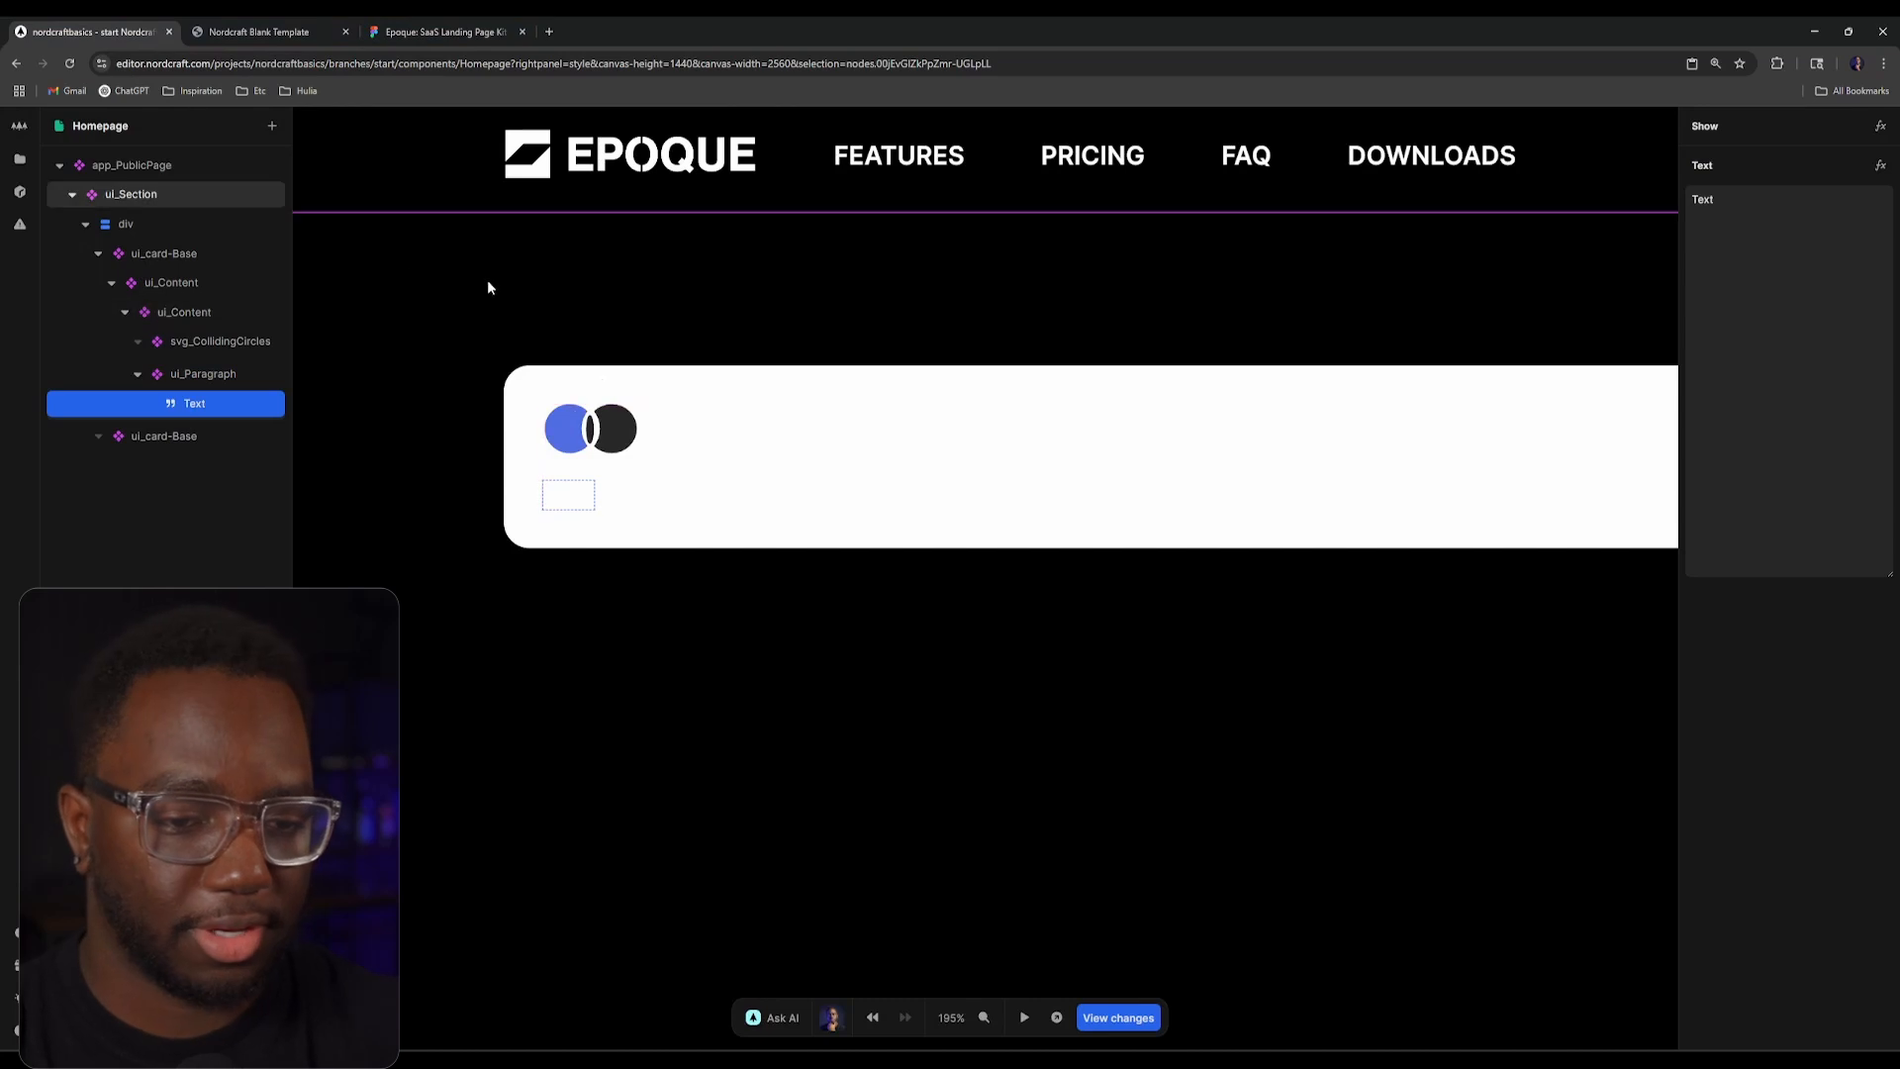
Step: Copy the "multiple solutions" text from the Figma sub-heading and paste it over the placeholder text of the ui_Paragraph in Nordcraft
left_click(445, 30)
left_click(769, 363)
double_click(768, 363)
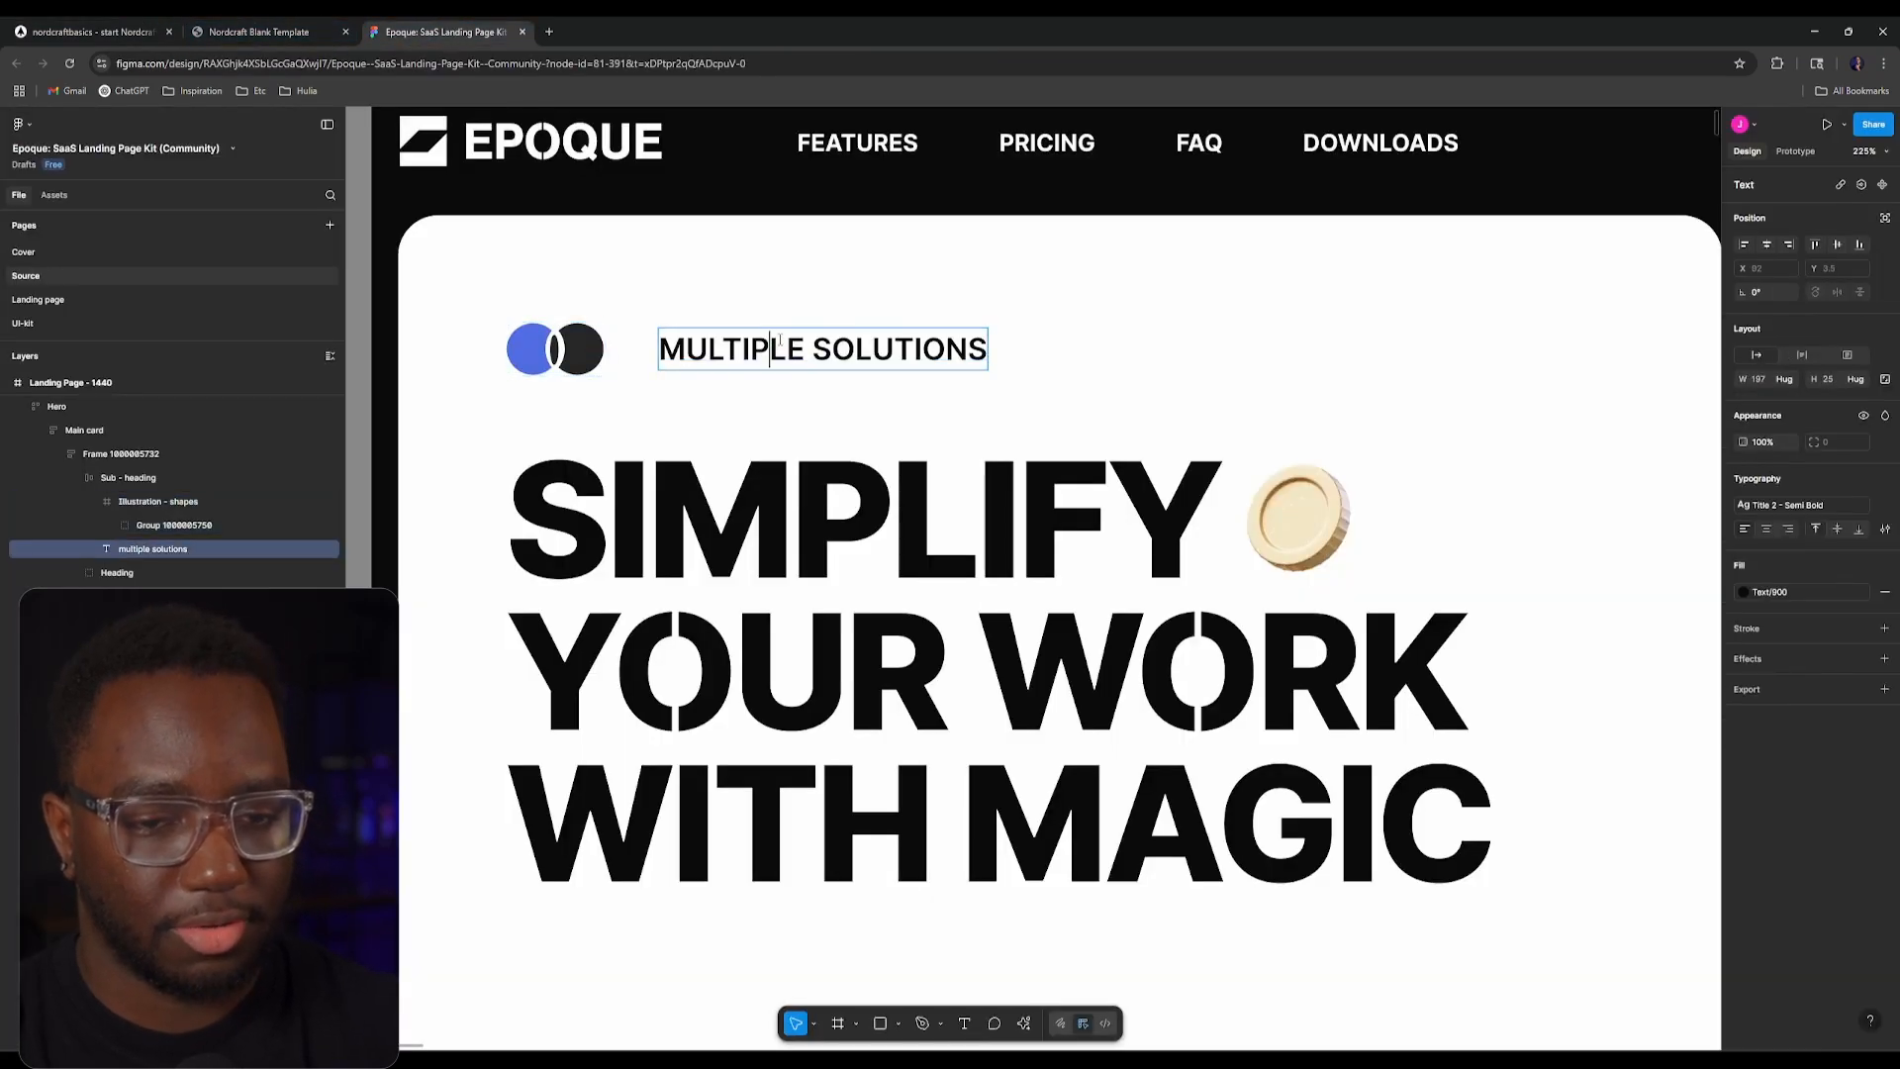
key("ctrl+a")
key("ctrl+c")
left_click(94, 30)
left_click(1744, 264)
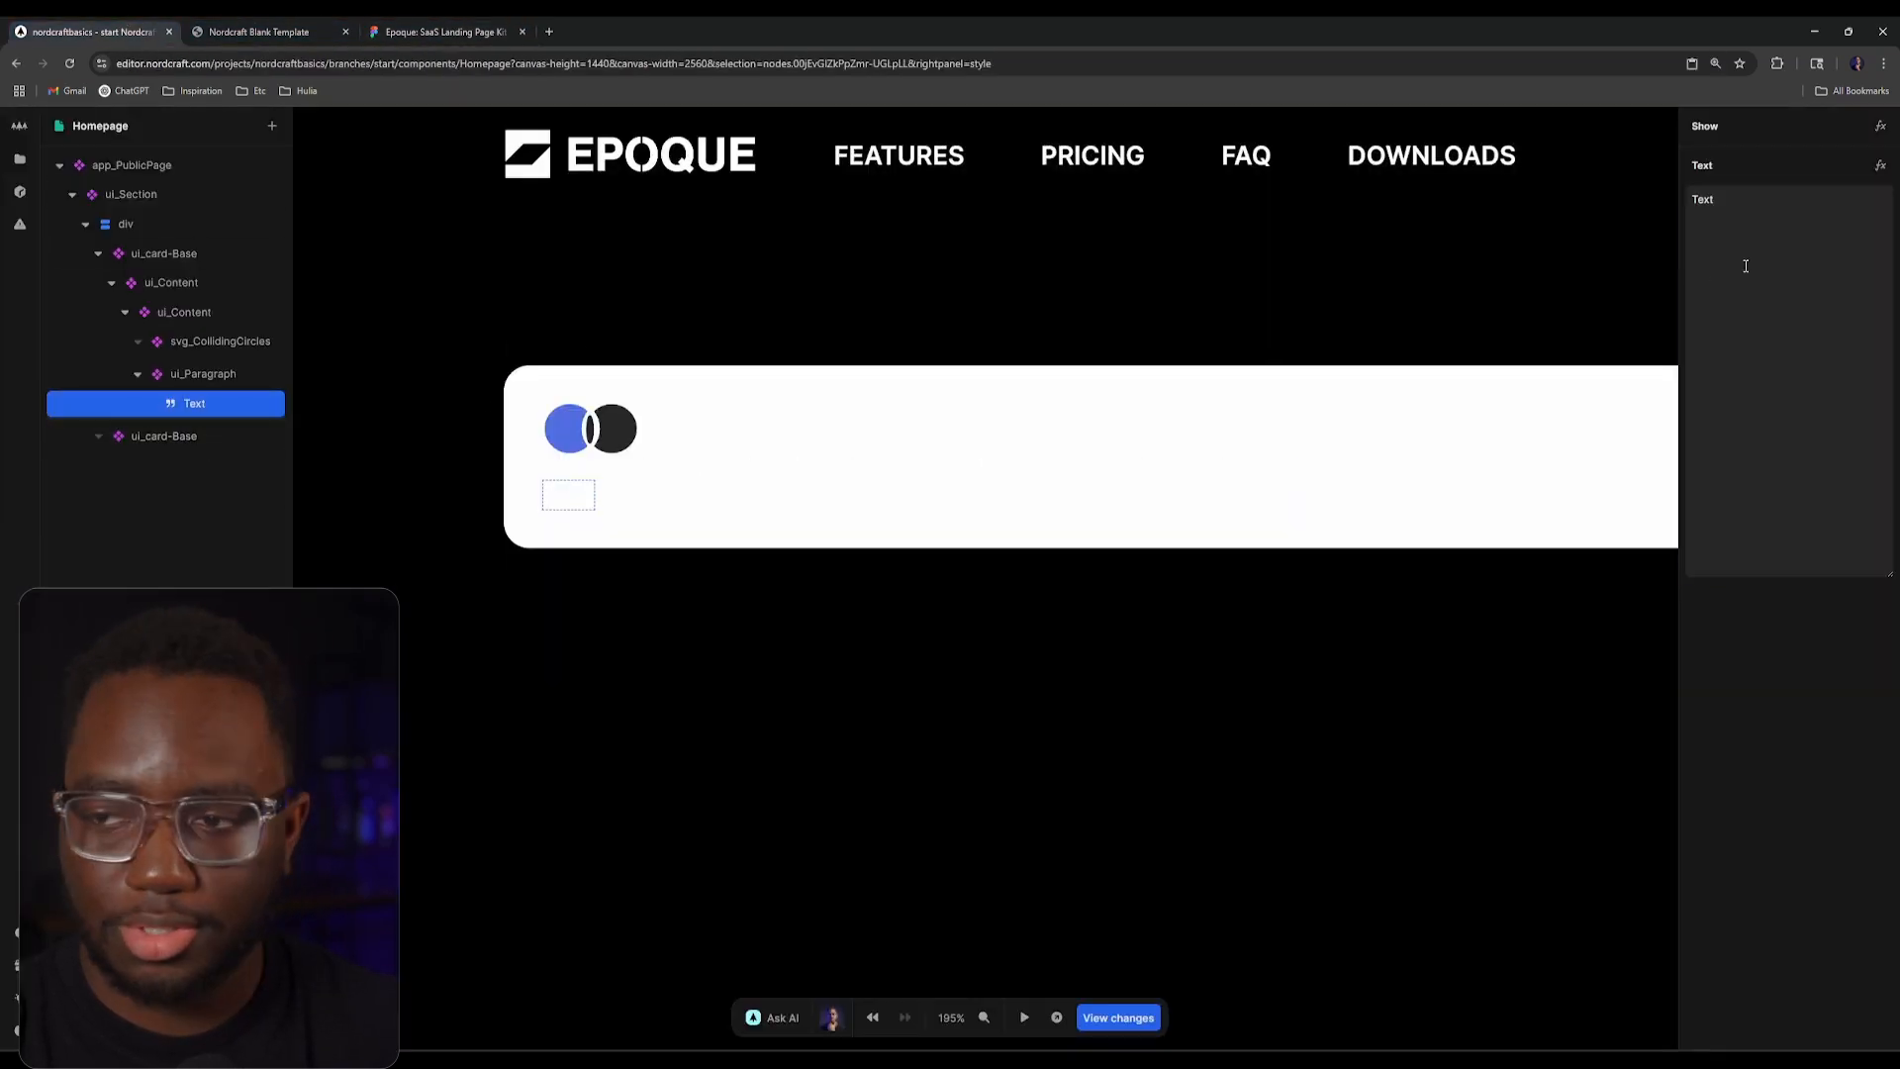
key("ctrl+a")
key("ctrl+v")
left_click(1215, 690)
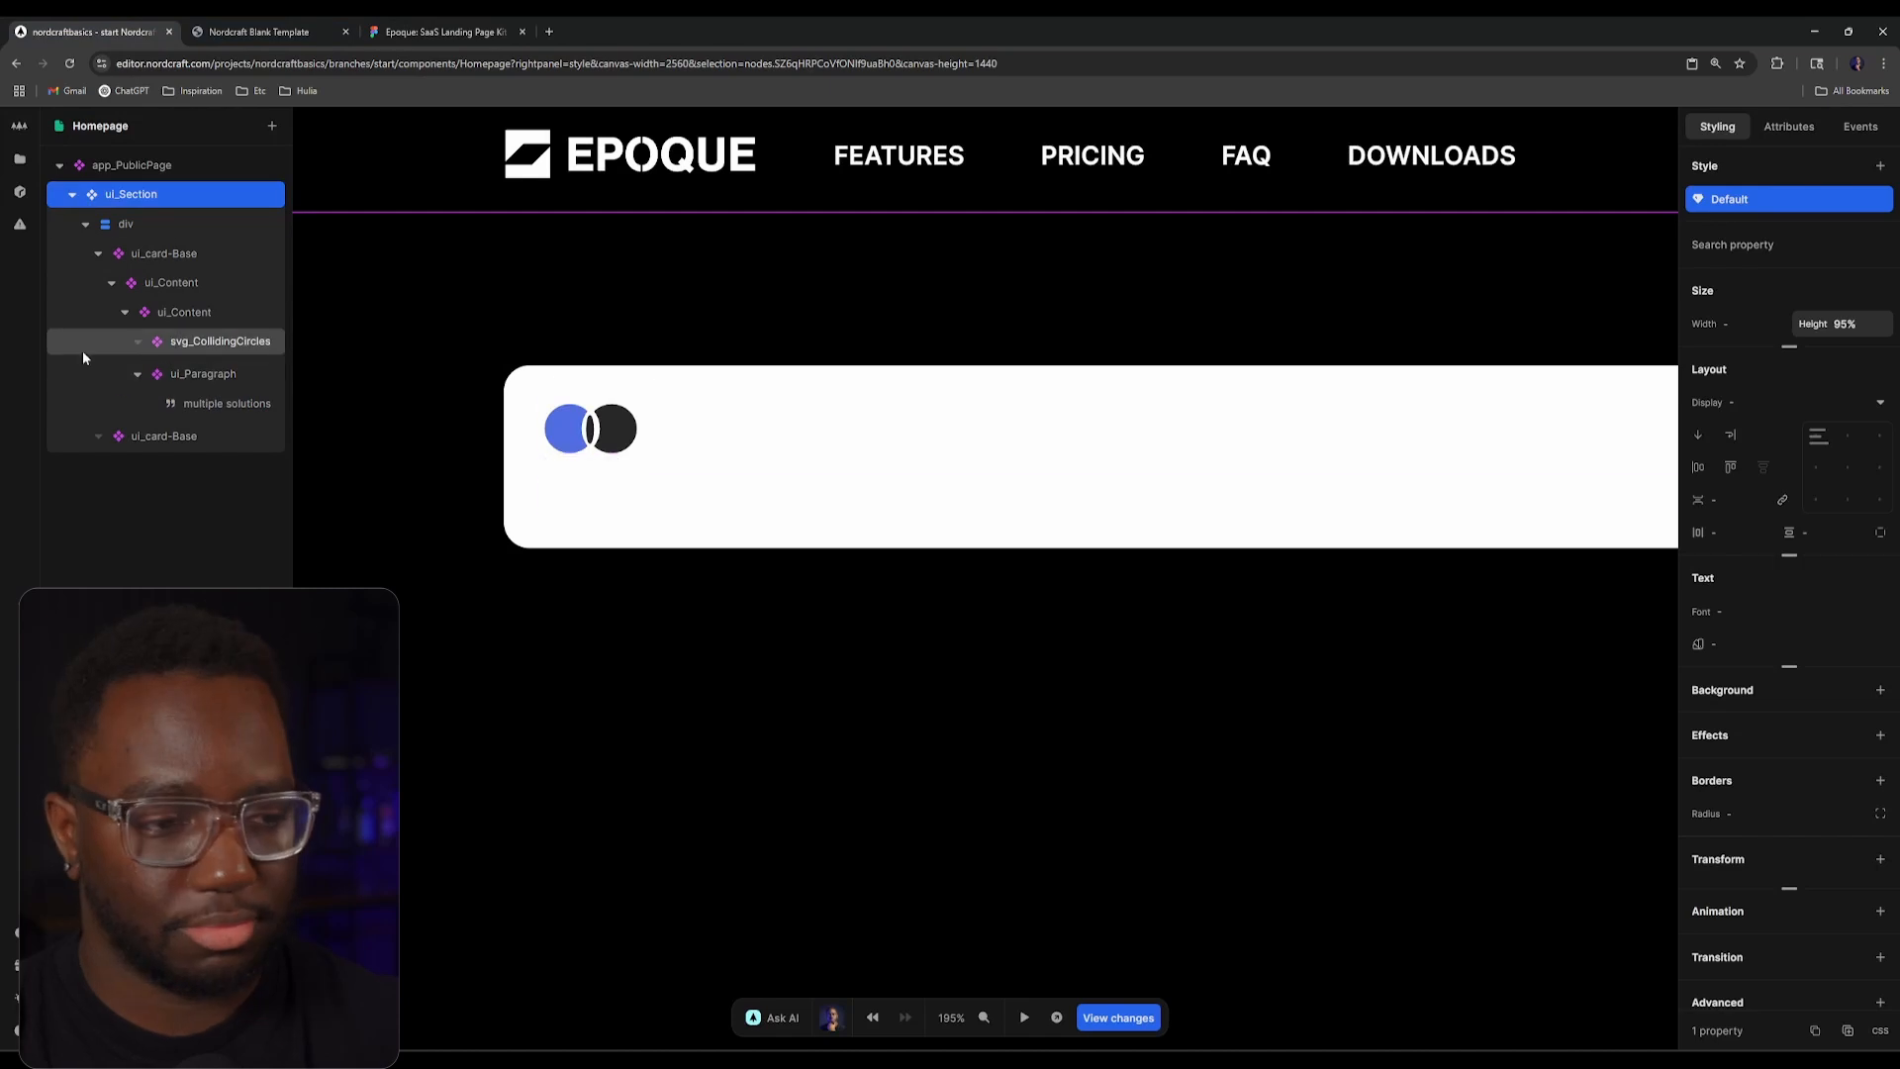
Step: Capitalize the paragraph's text as "Multiple Solutions" and collapse the ui_Paragraph in the element tree
left_click(178, 403)
left_click(1708, 201)
key("ctrl+a")
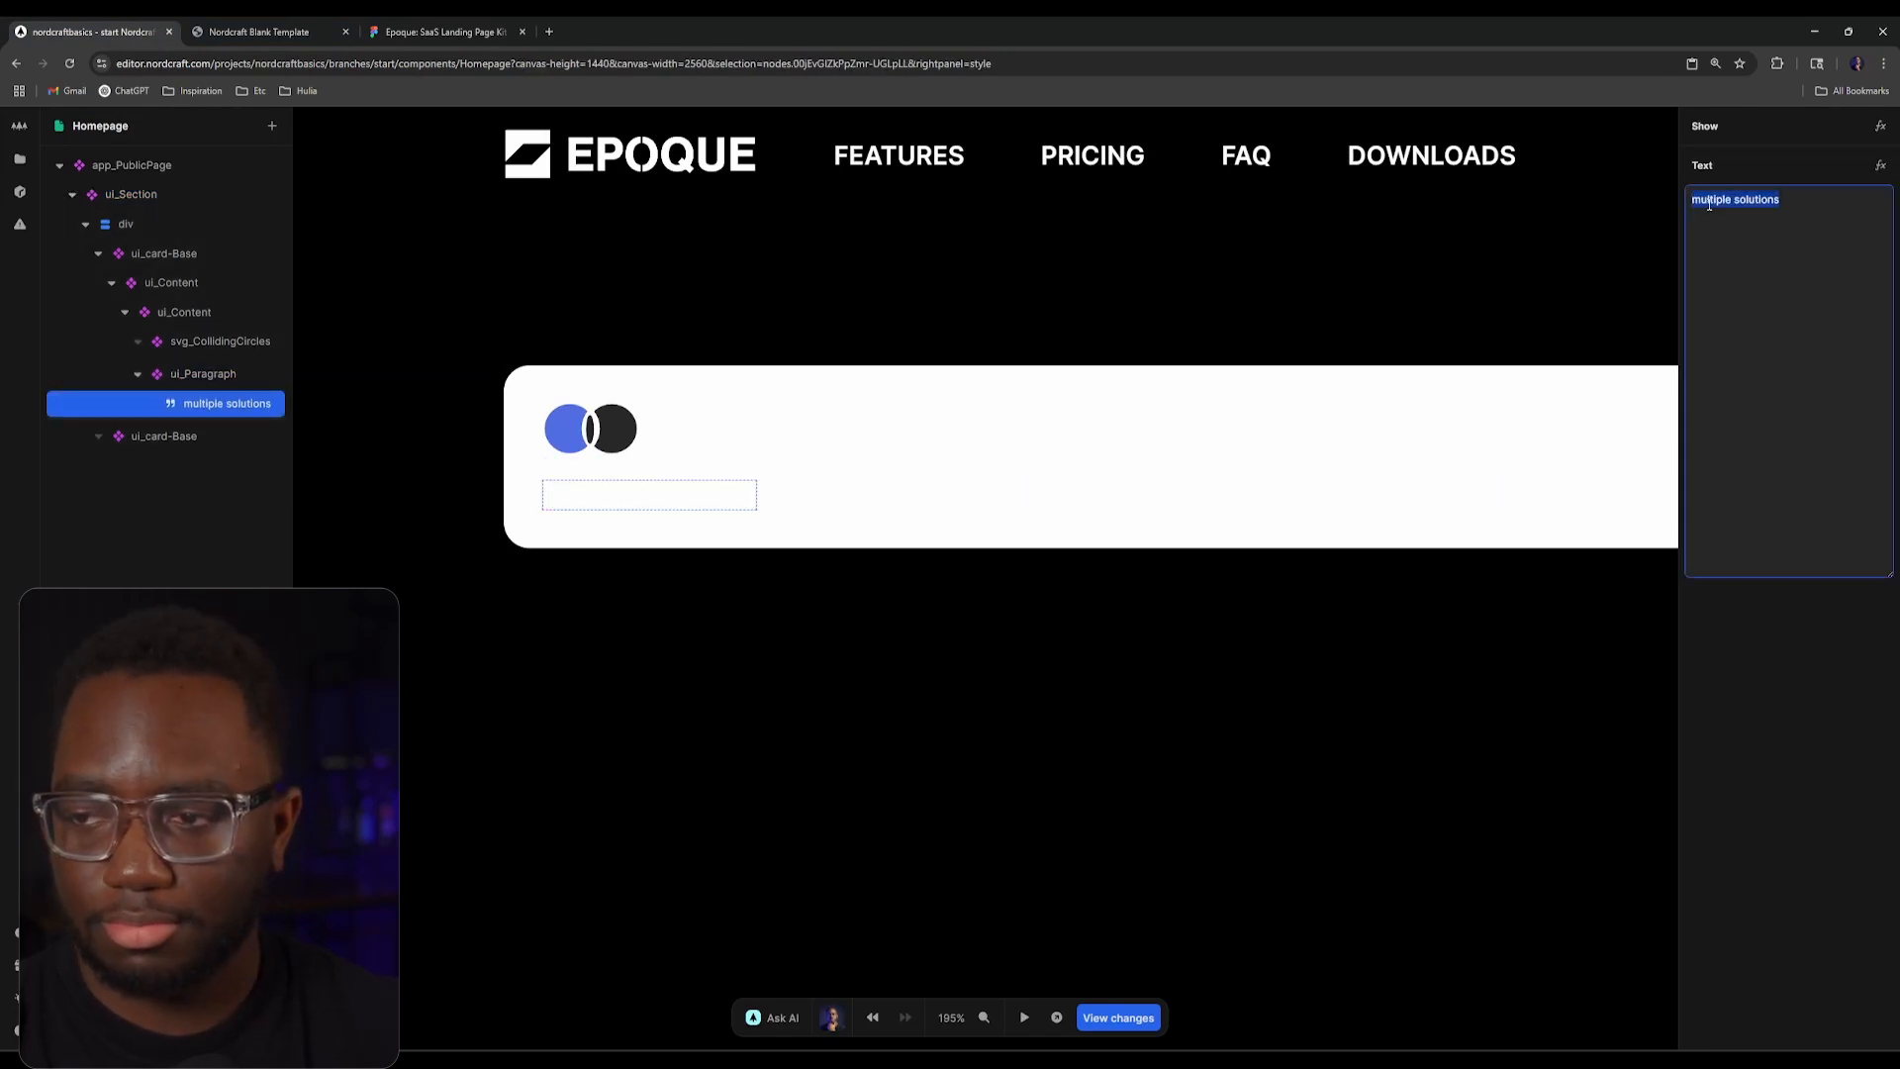
key("BackSpace")
type("M")
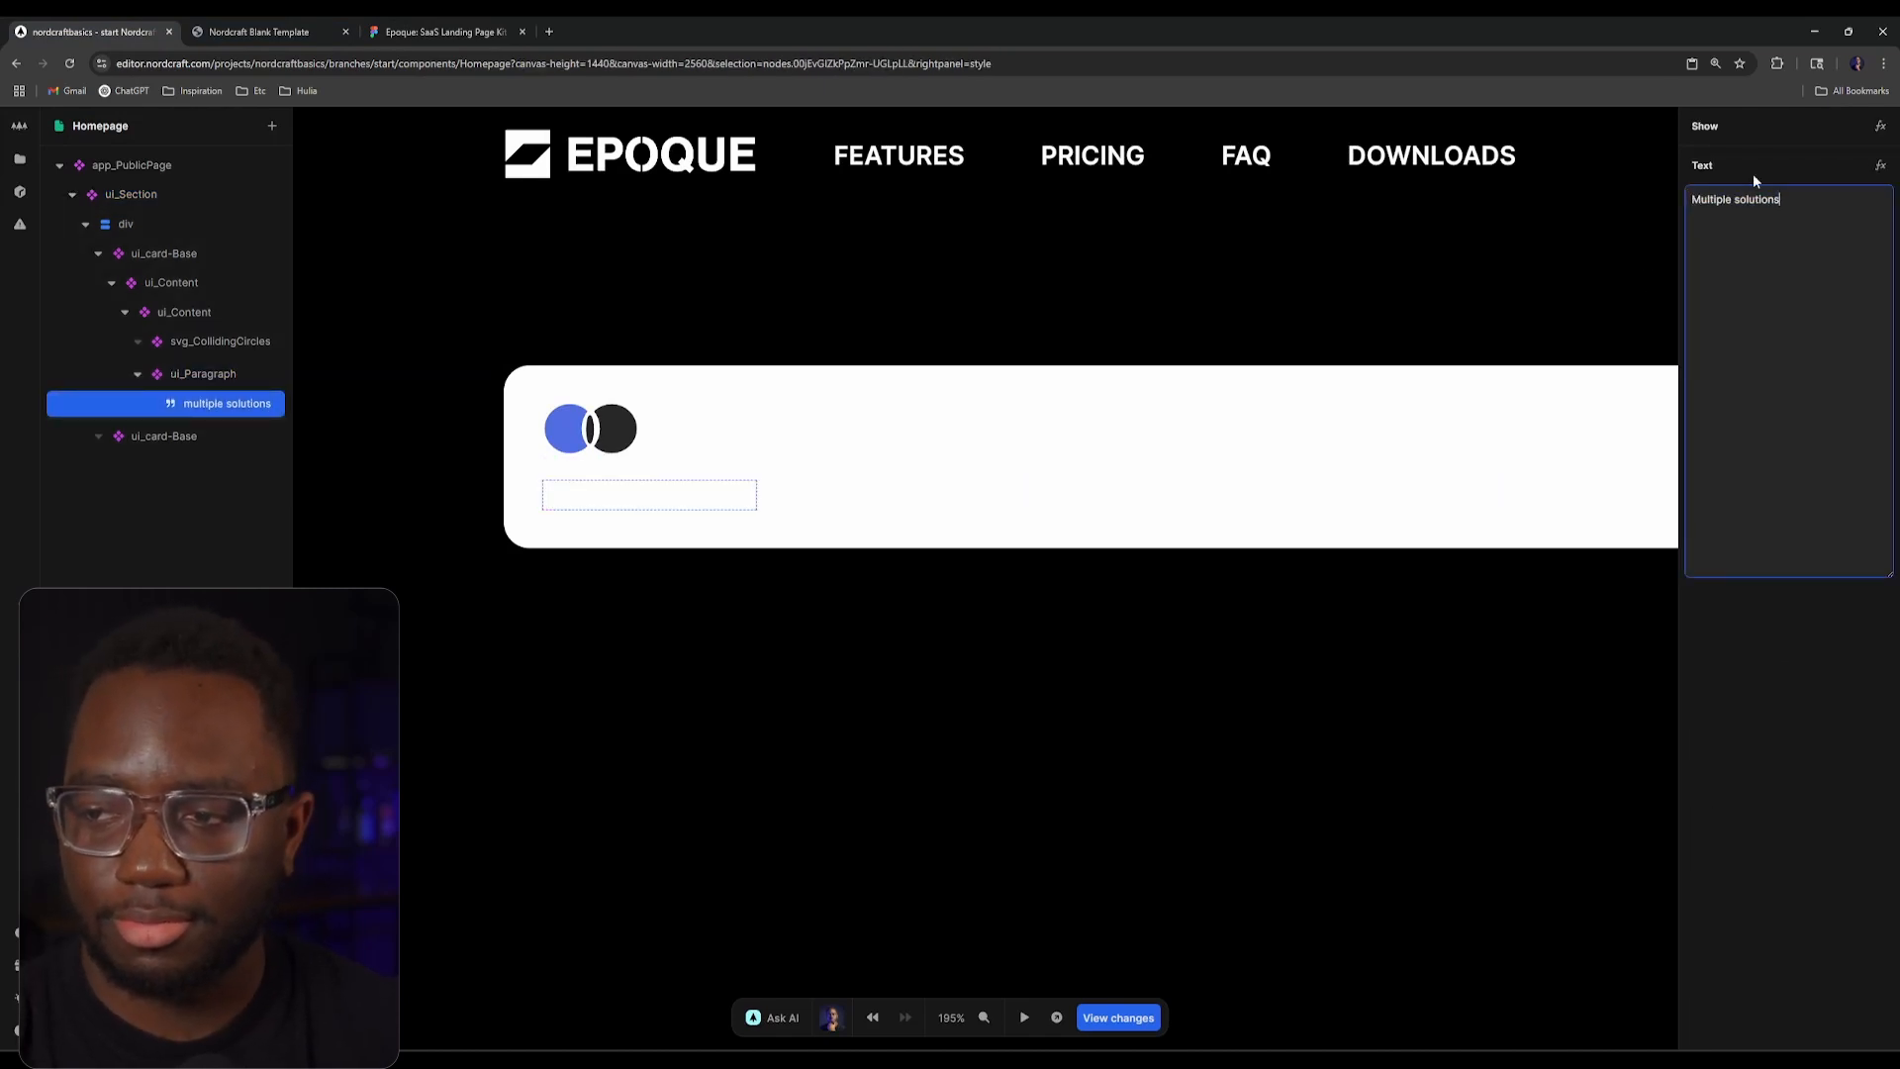
key("BackSpace")
type("S")
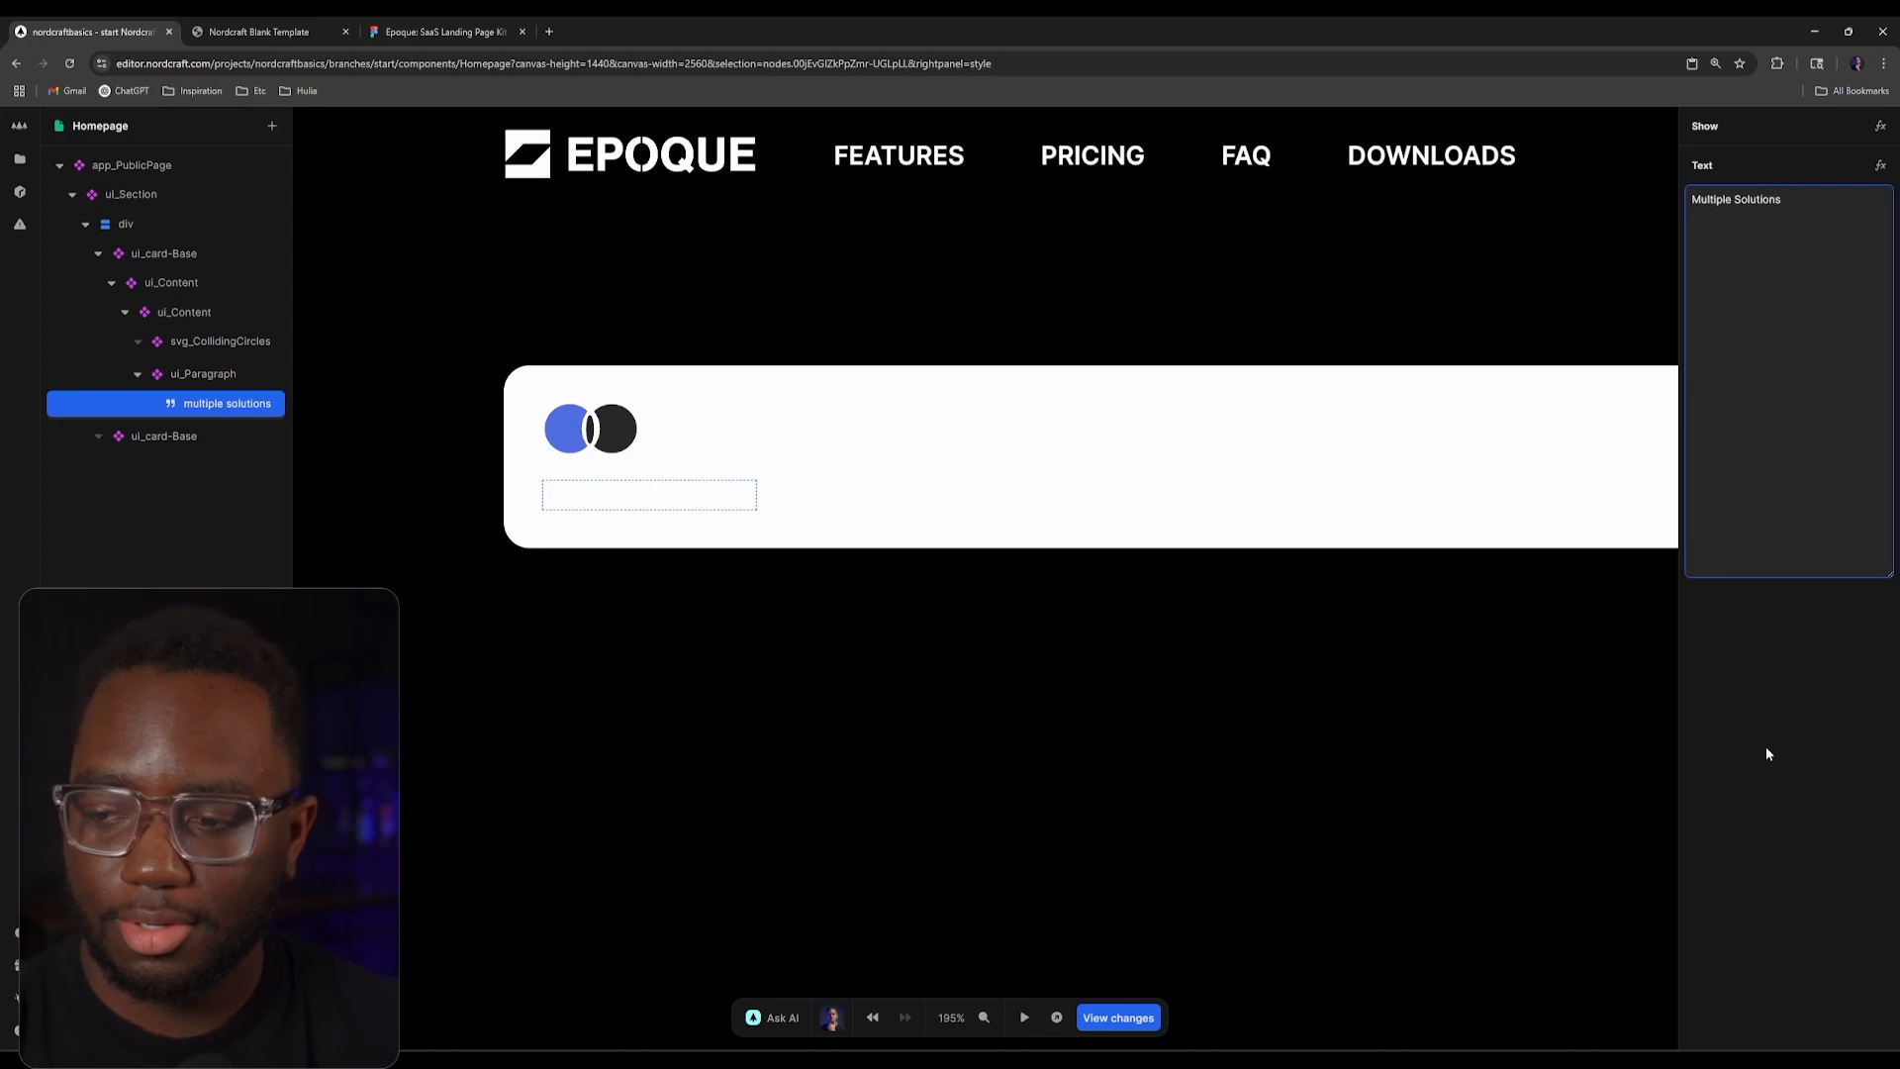
left_click(1170, 538)
left_click(629, 493)
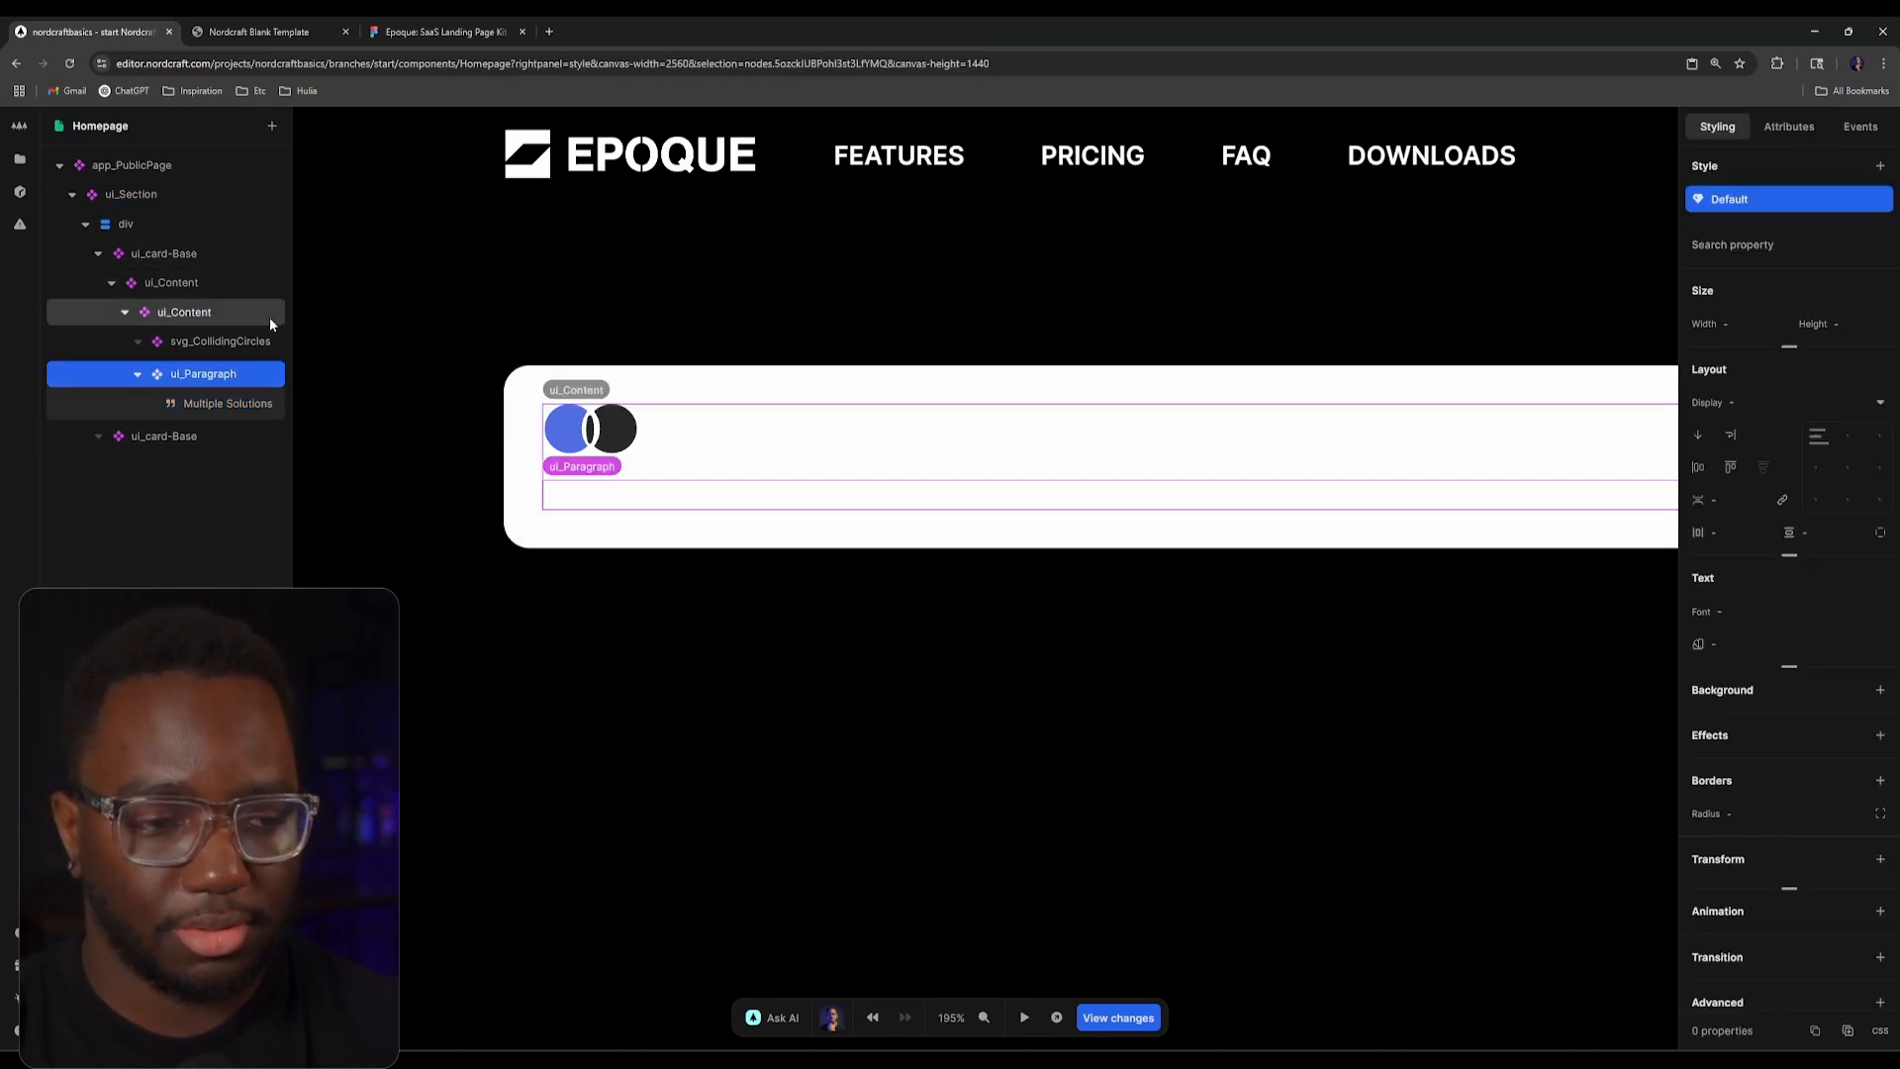
left_click(140, 375)
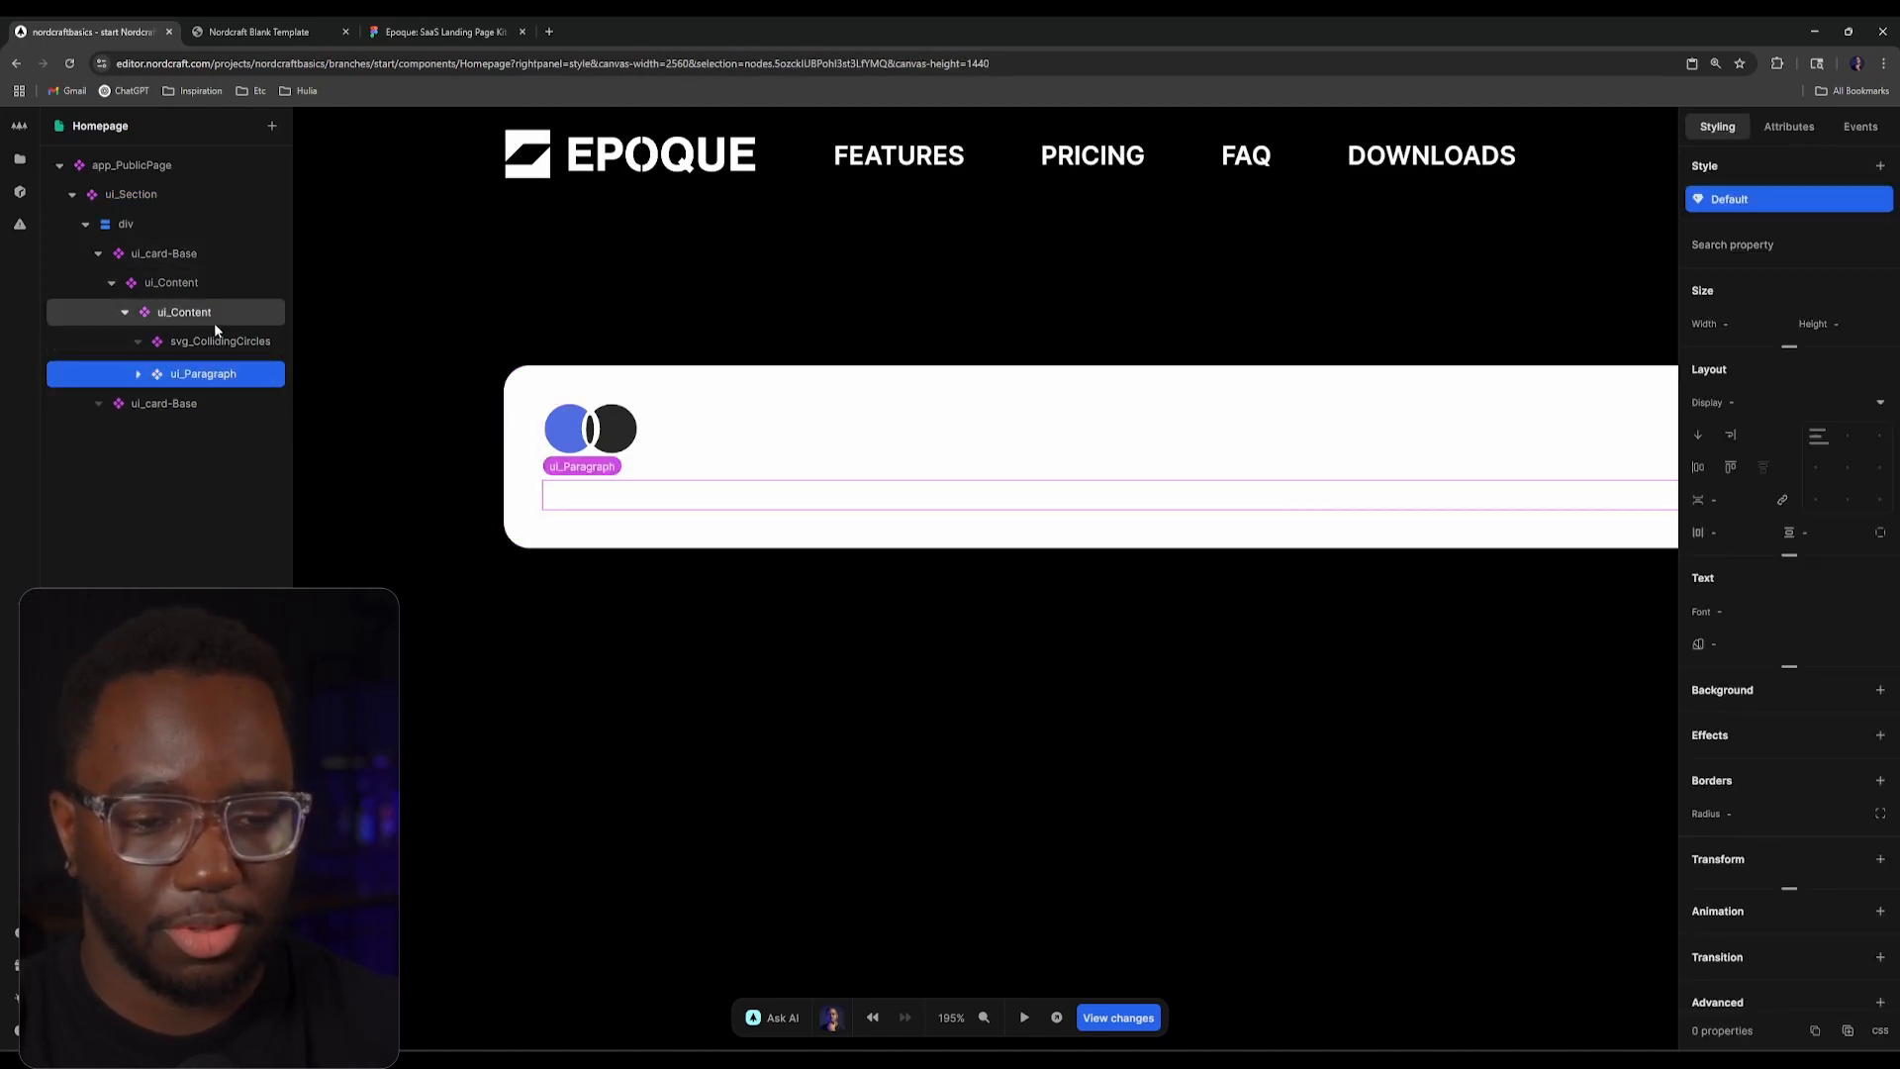
Step: Set the text color of the first ui_card-Base to the --brand-dark-gray variable
left_click(433, 24)
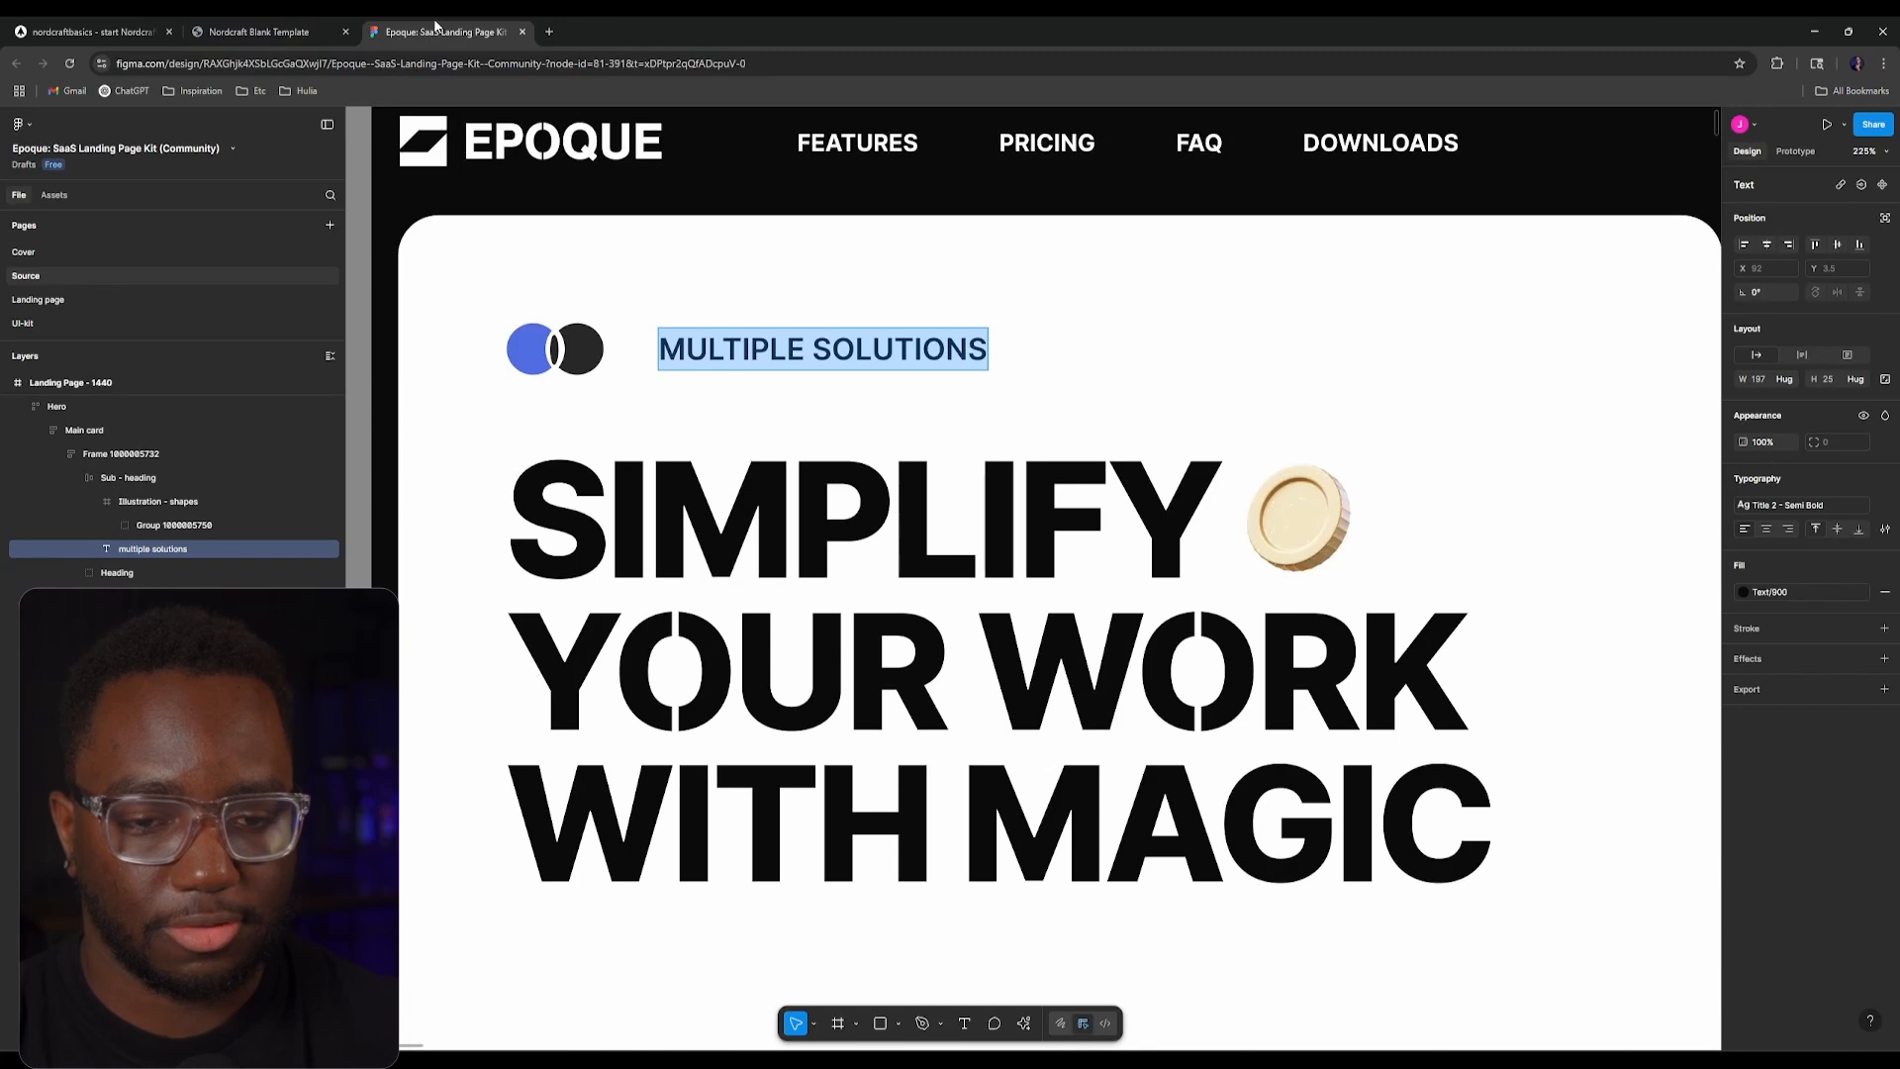
left_click(94, 32)
scroll(758, 580, "down", 3)
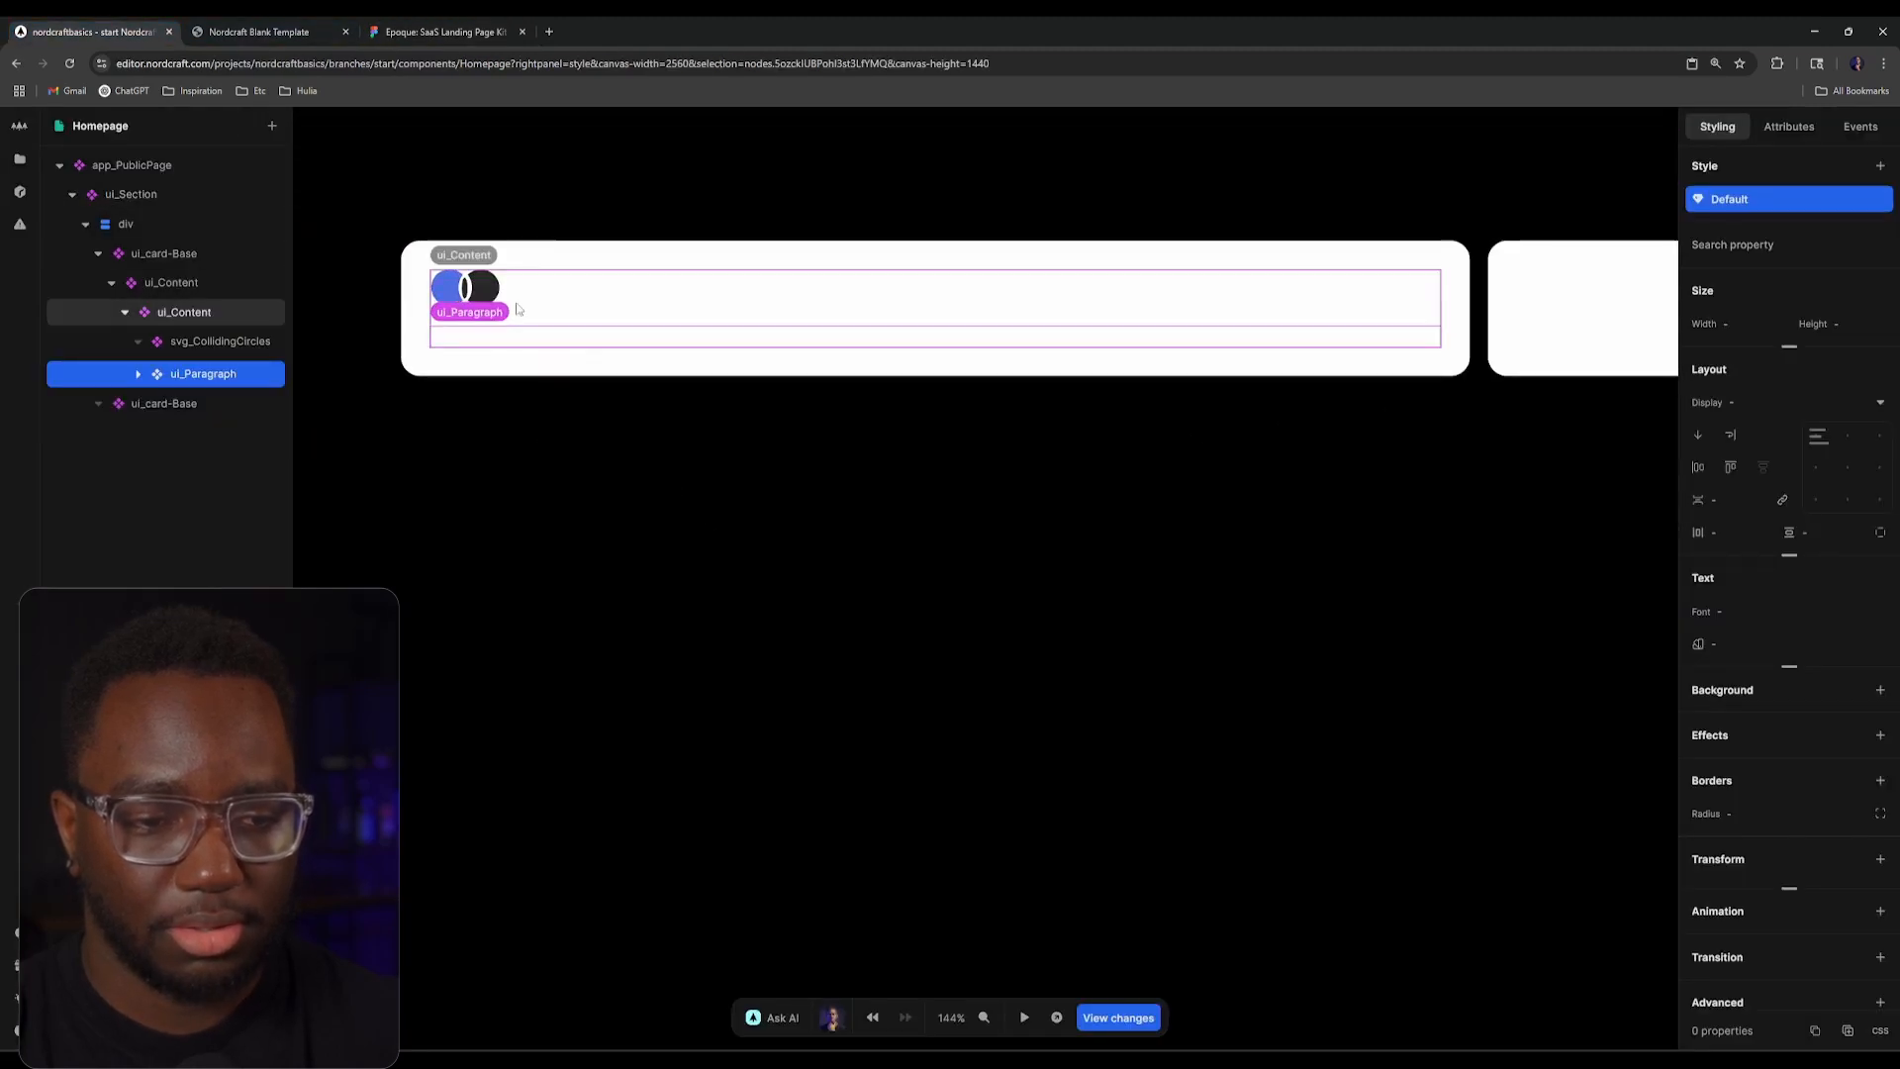
left_click(433, 260)
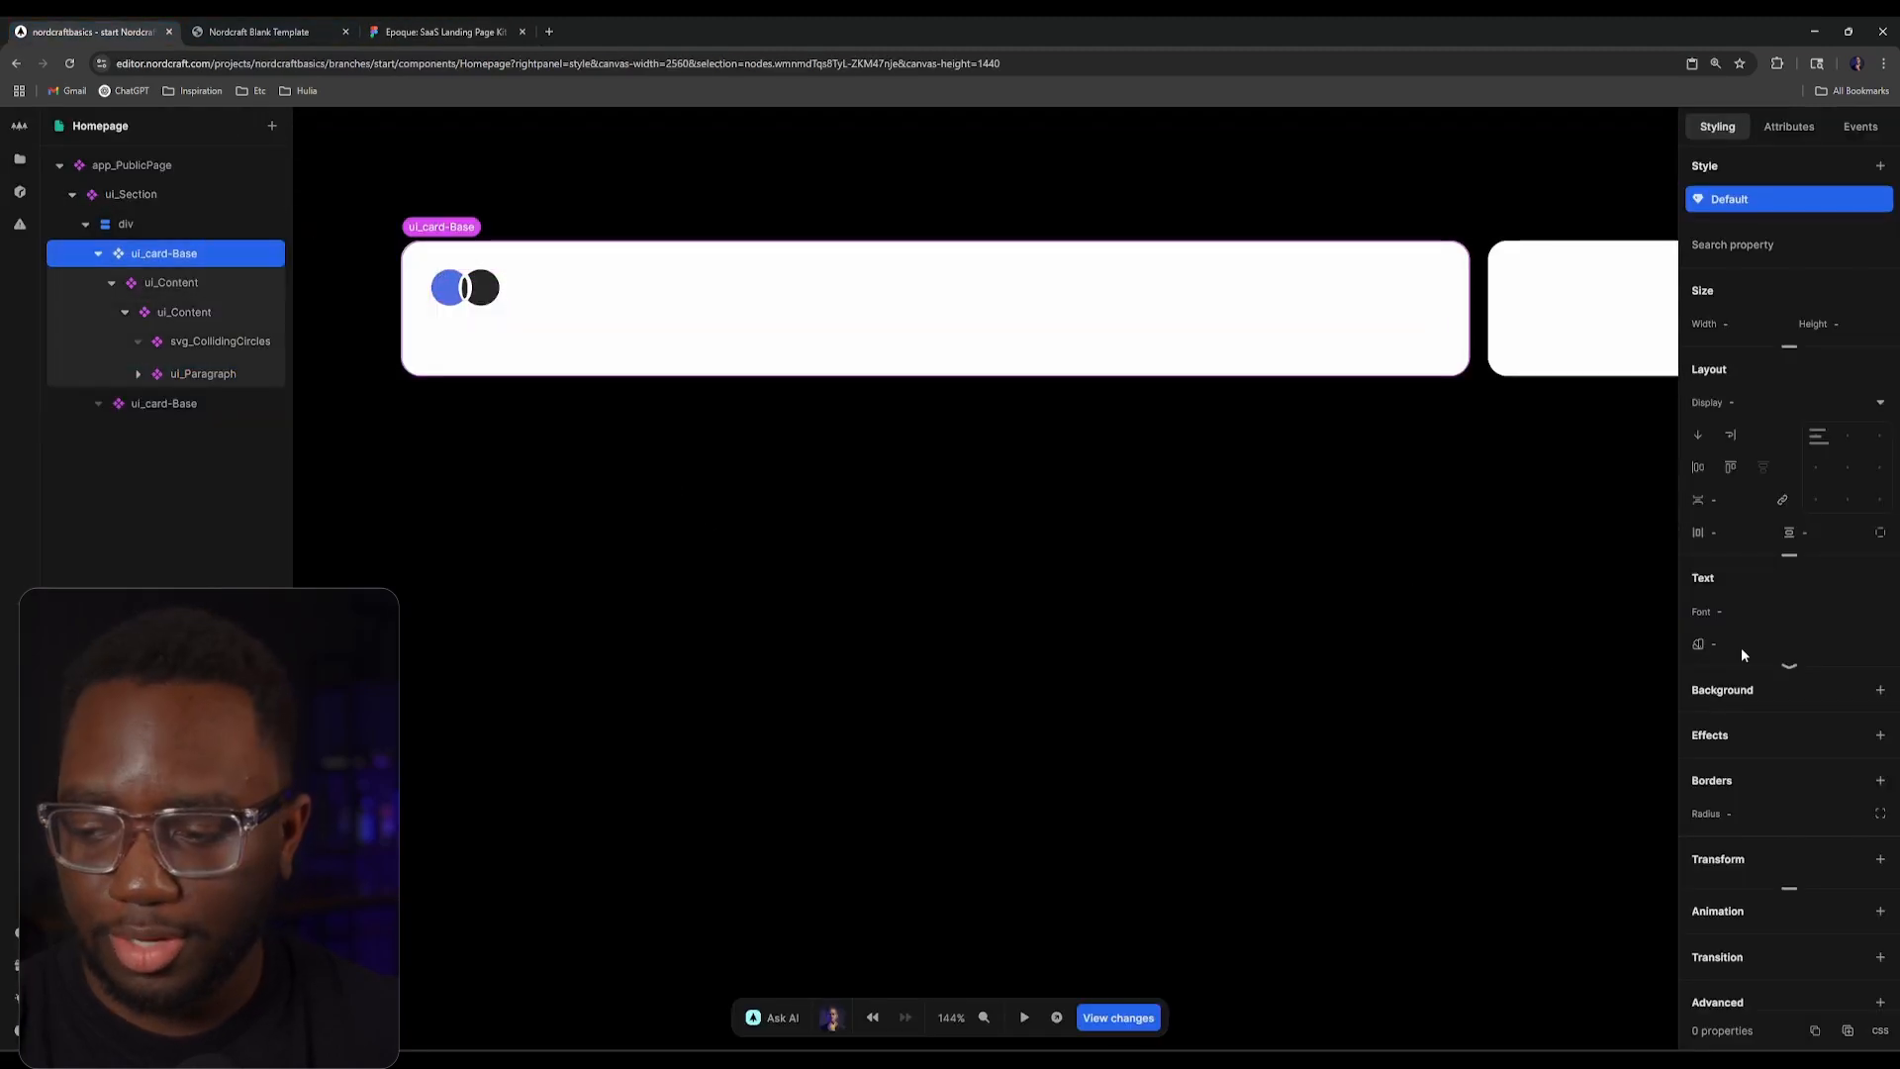
left_click(1865, 612)
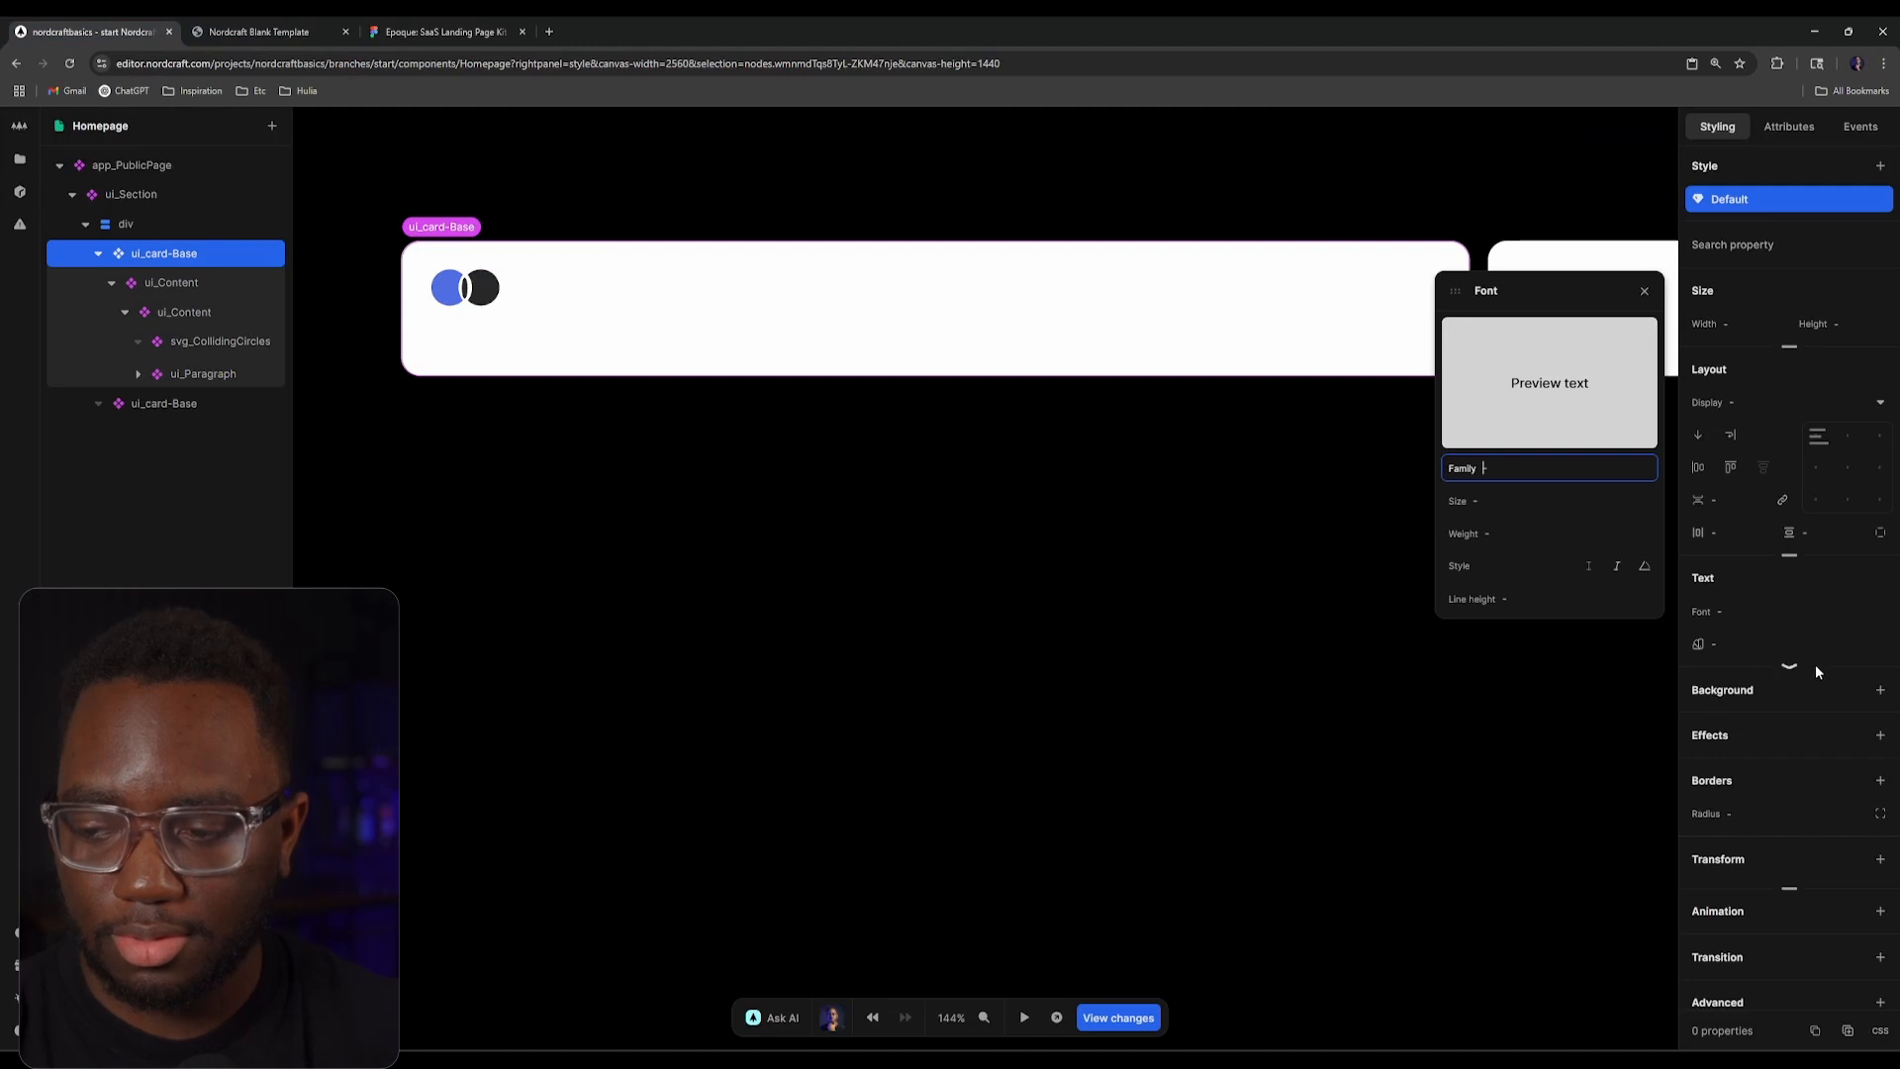
left_click(1773, 643)
type("d")
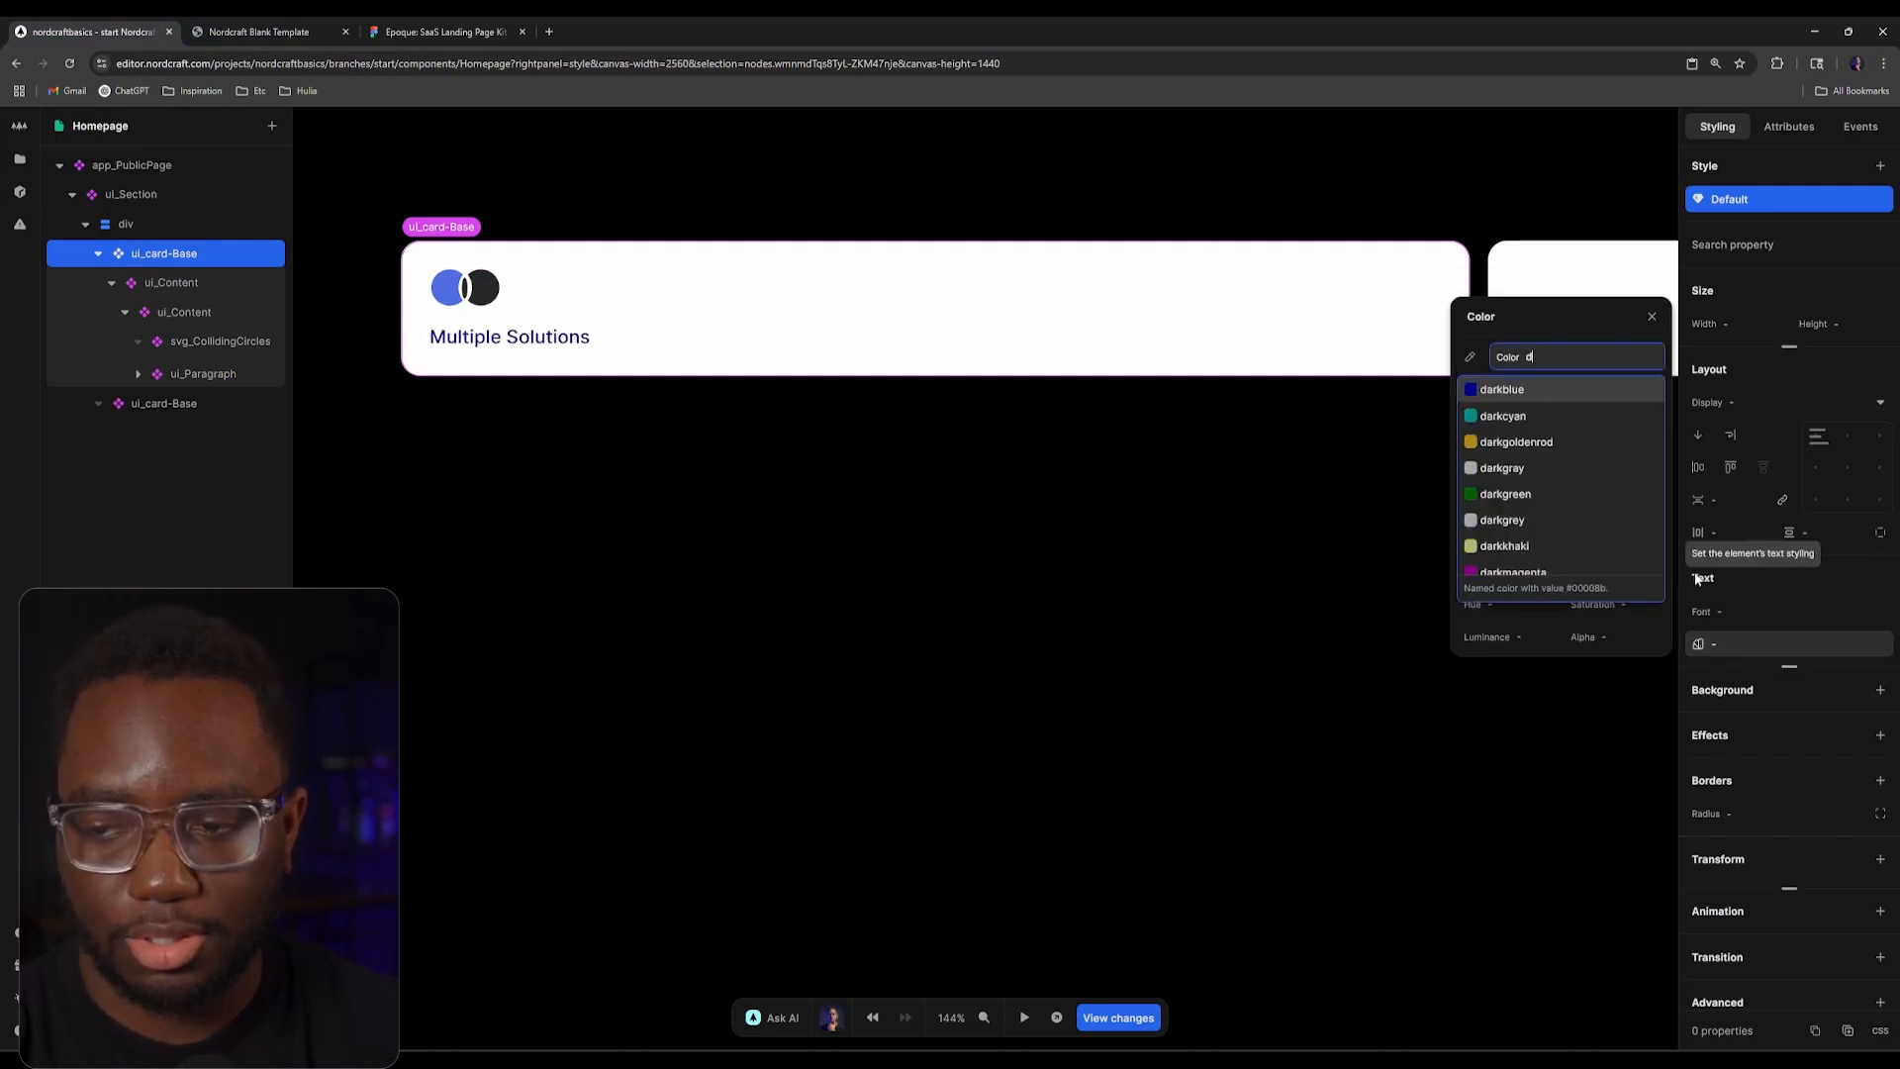
key("BackSpace")
type("bra")
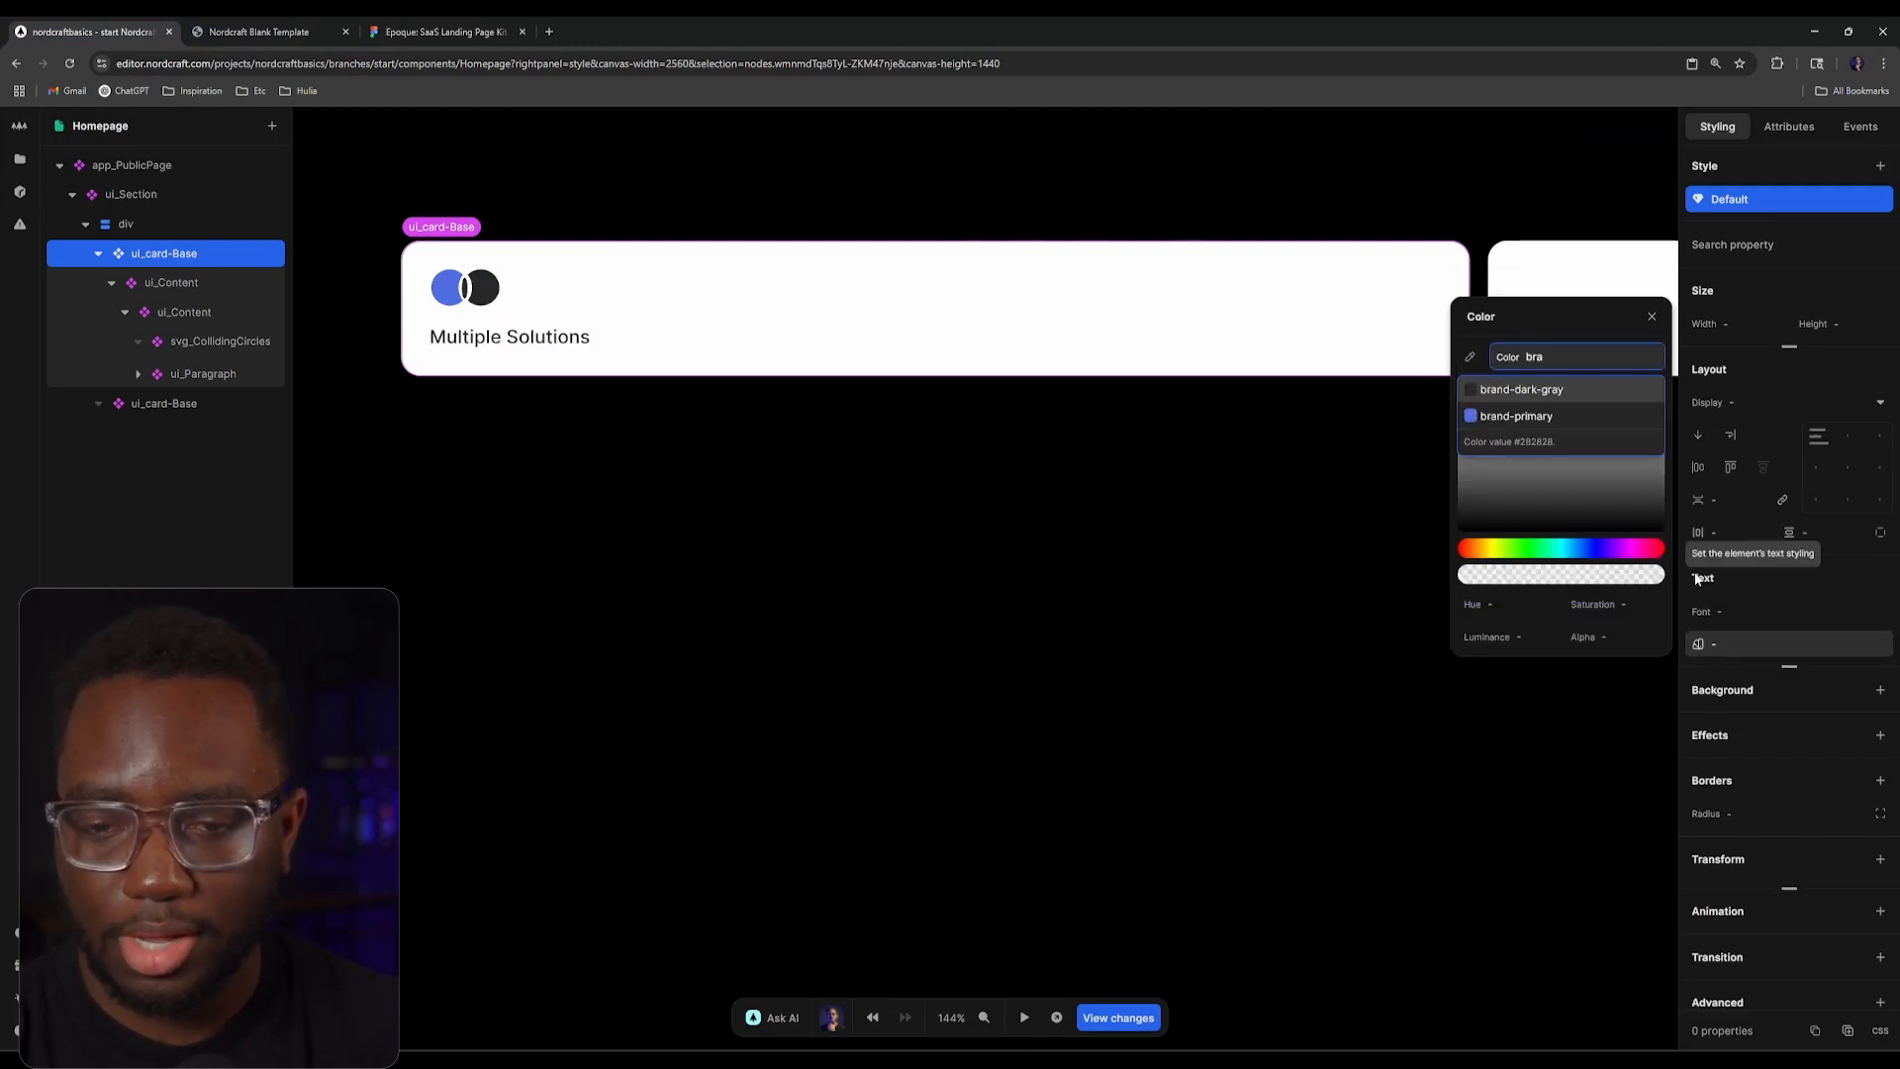
key("Return")
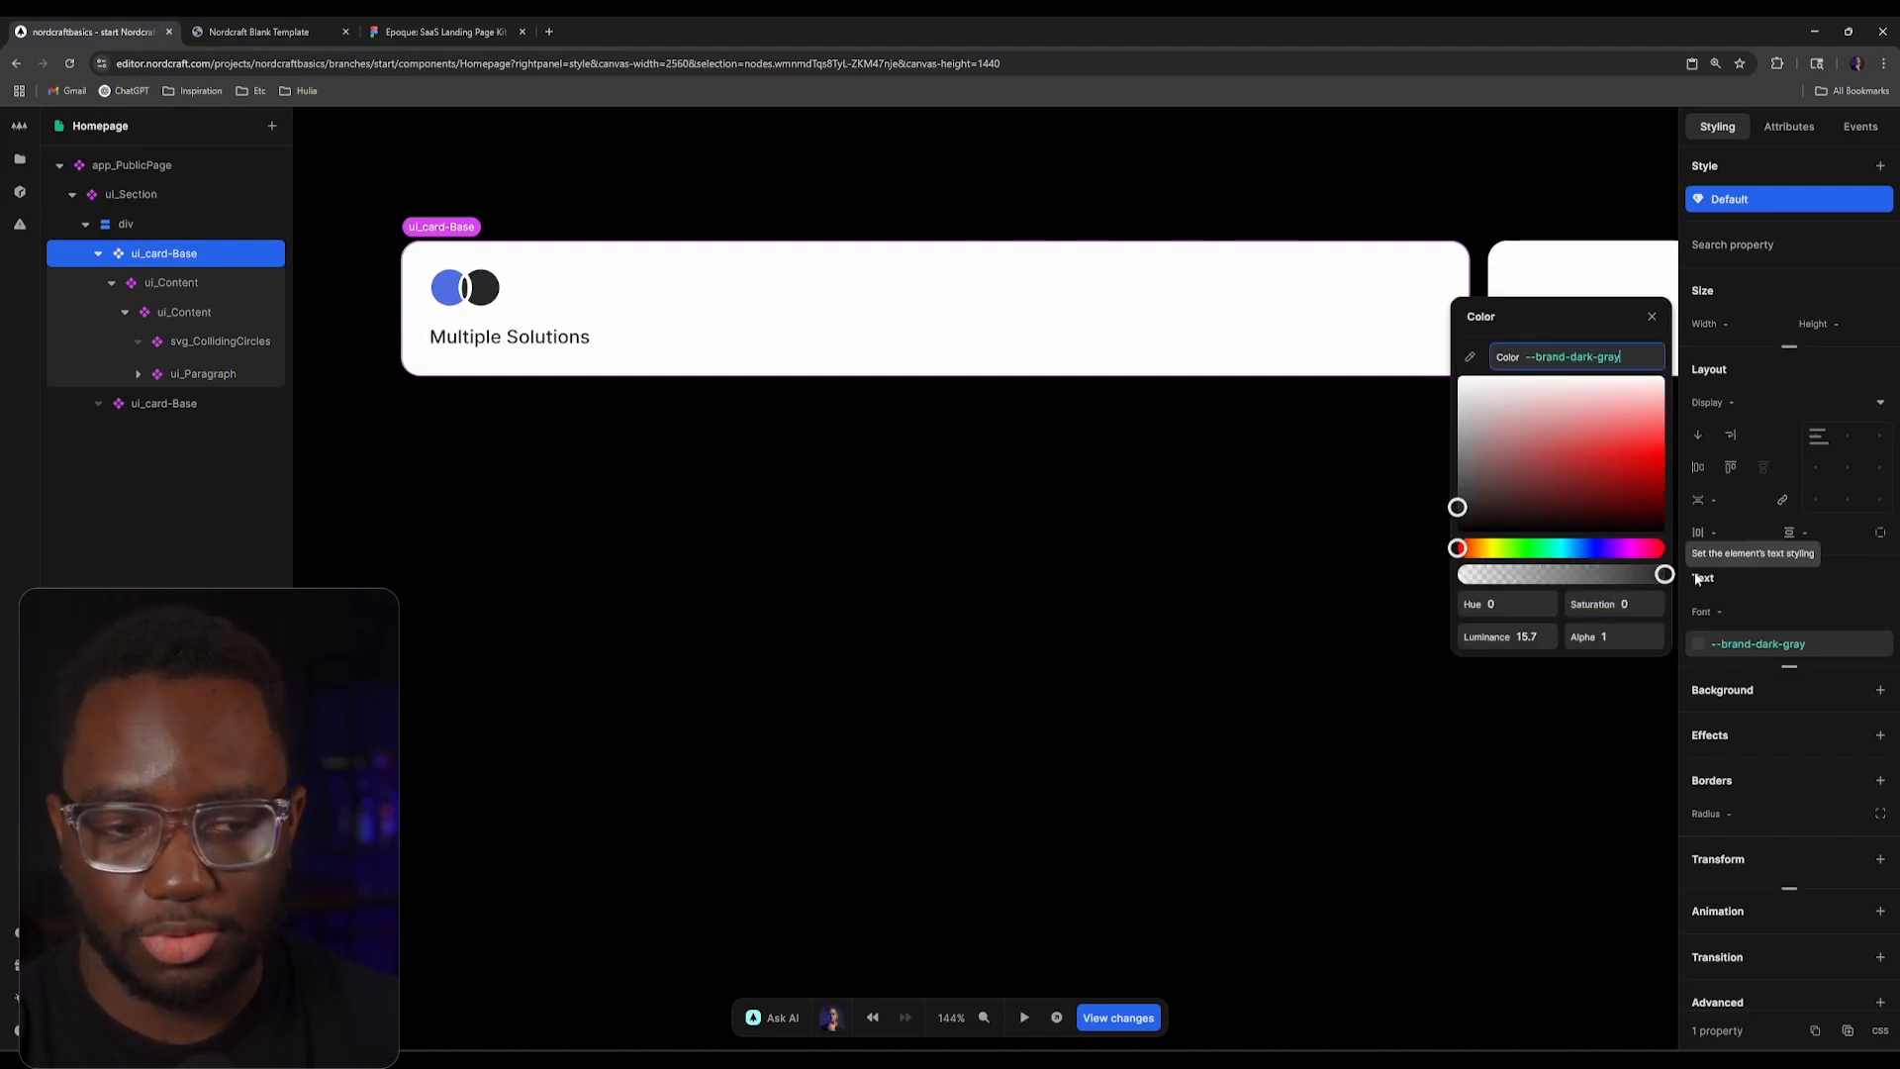
left_click(1651, 319)
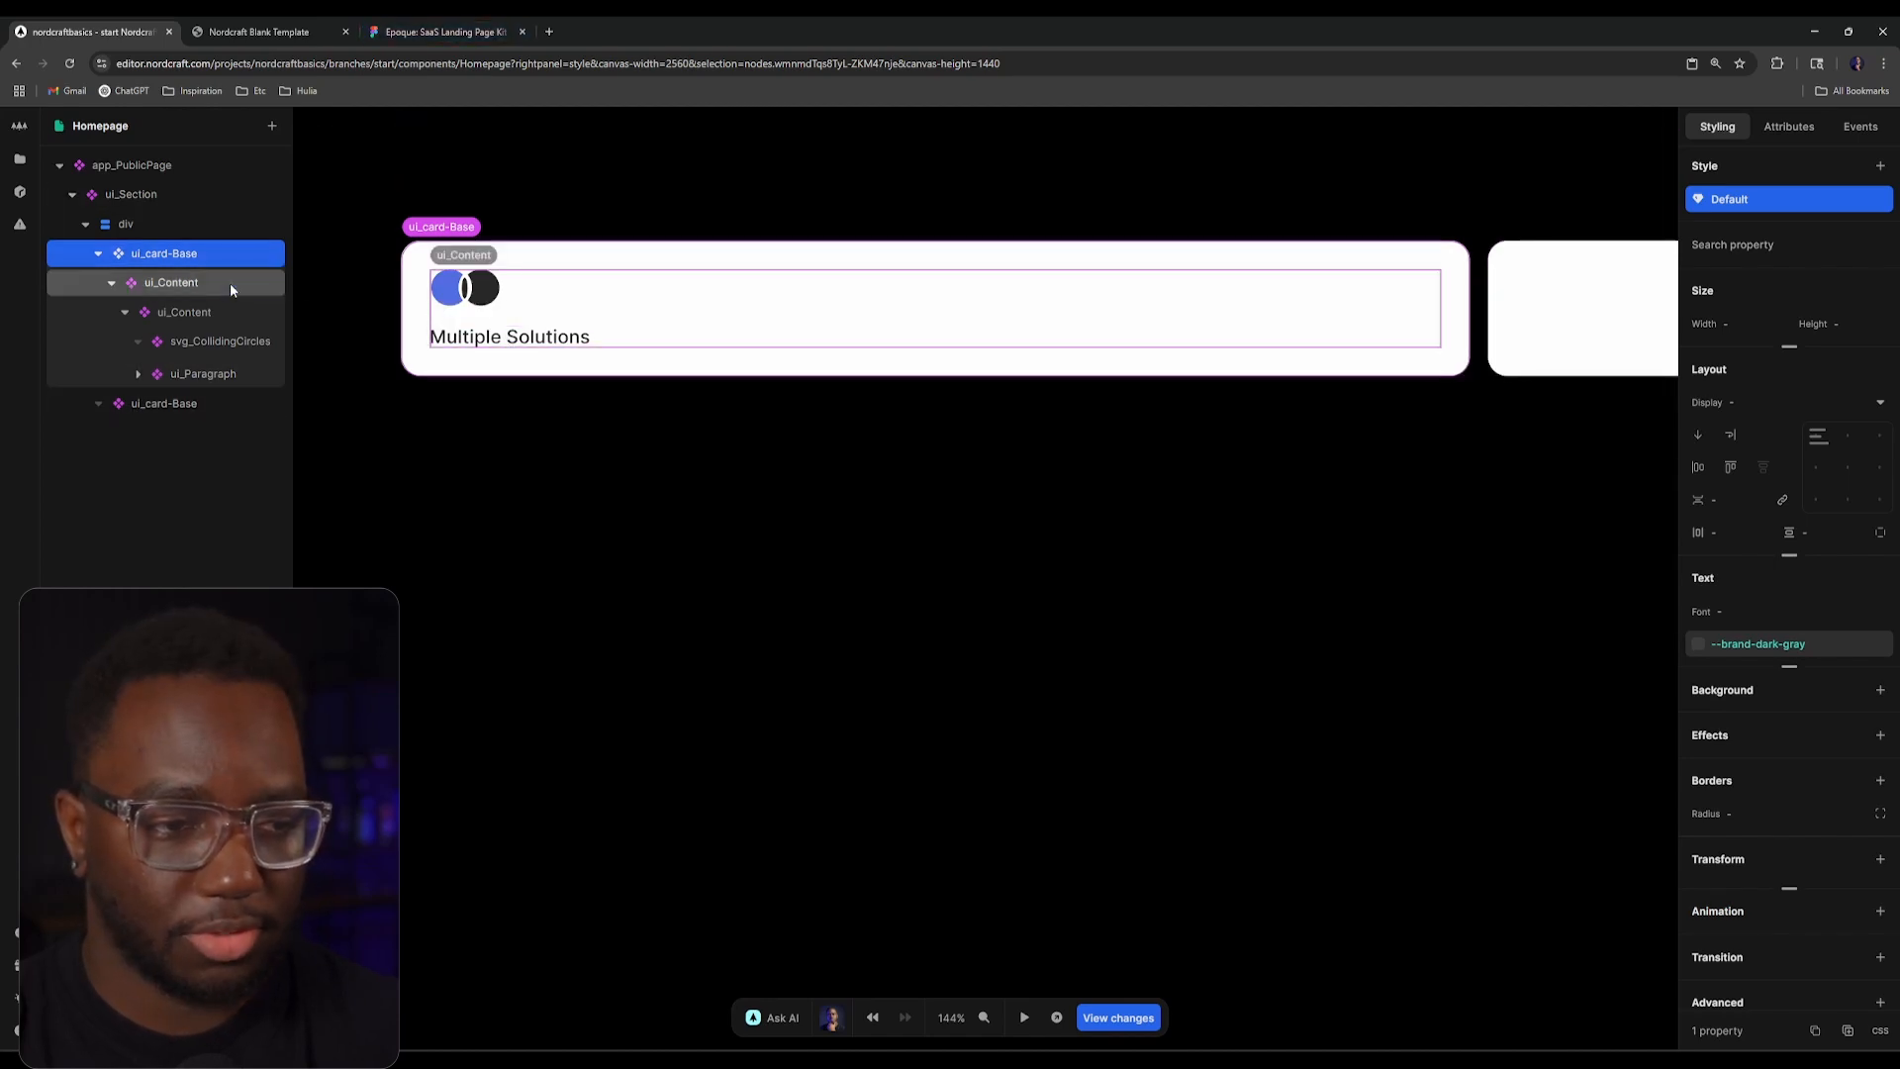
Step: Lay out the inner ui_Content as a horizontal flex row with its items vertically centered
left_click(263, 311)
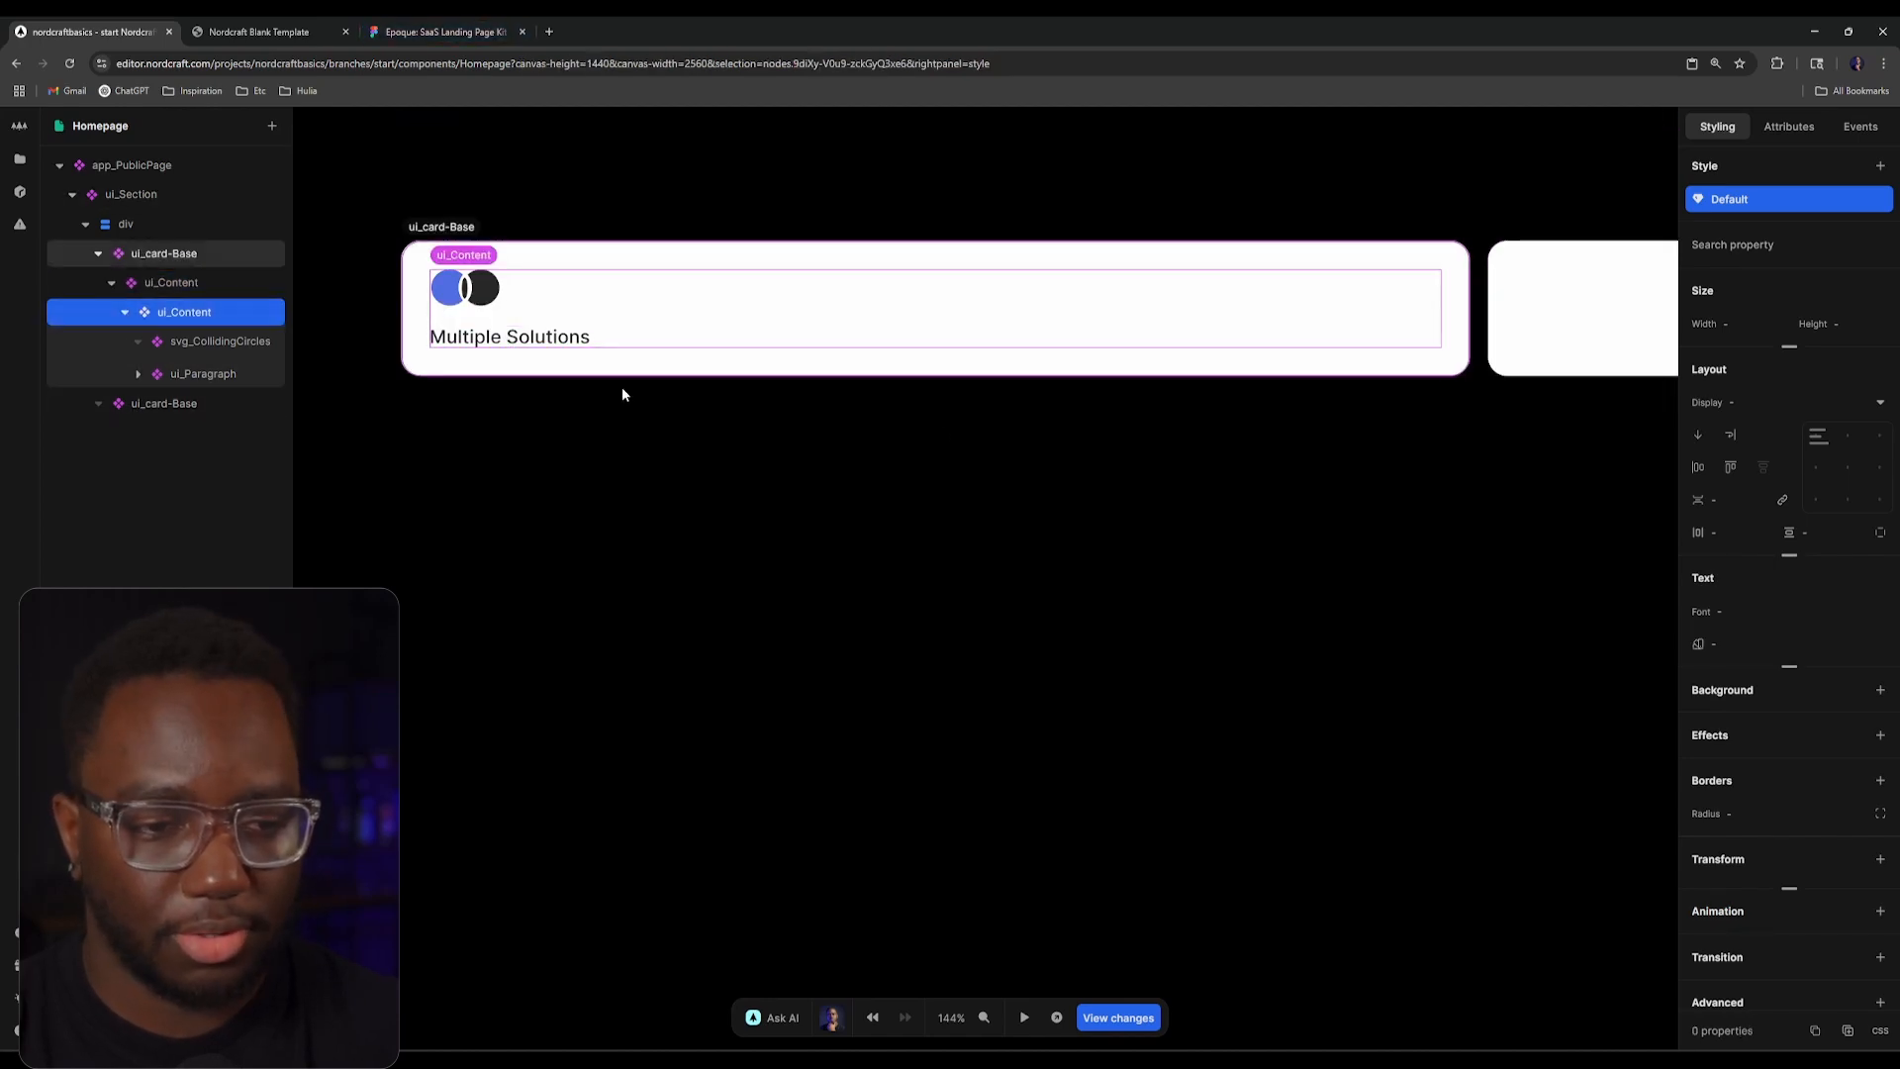
left_click(1721, 467)
left_click(1733, 466)
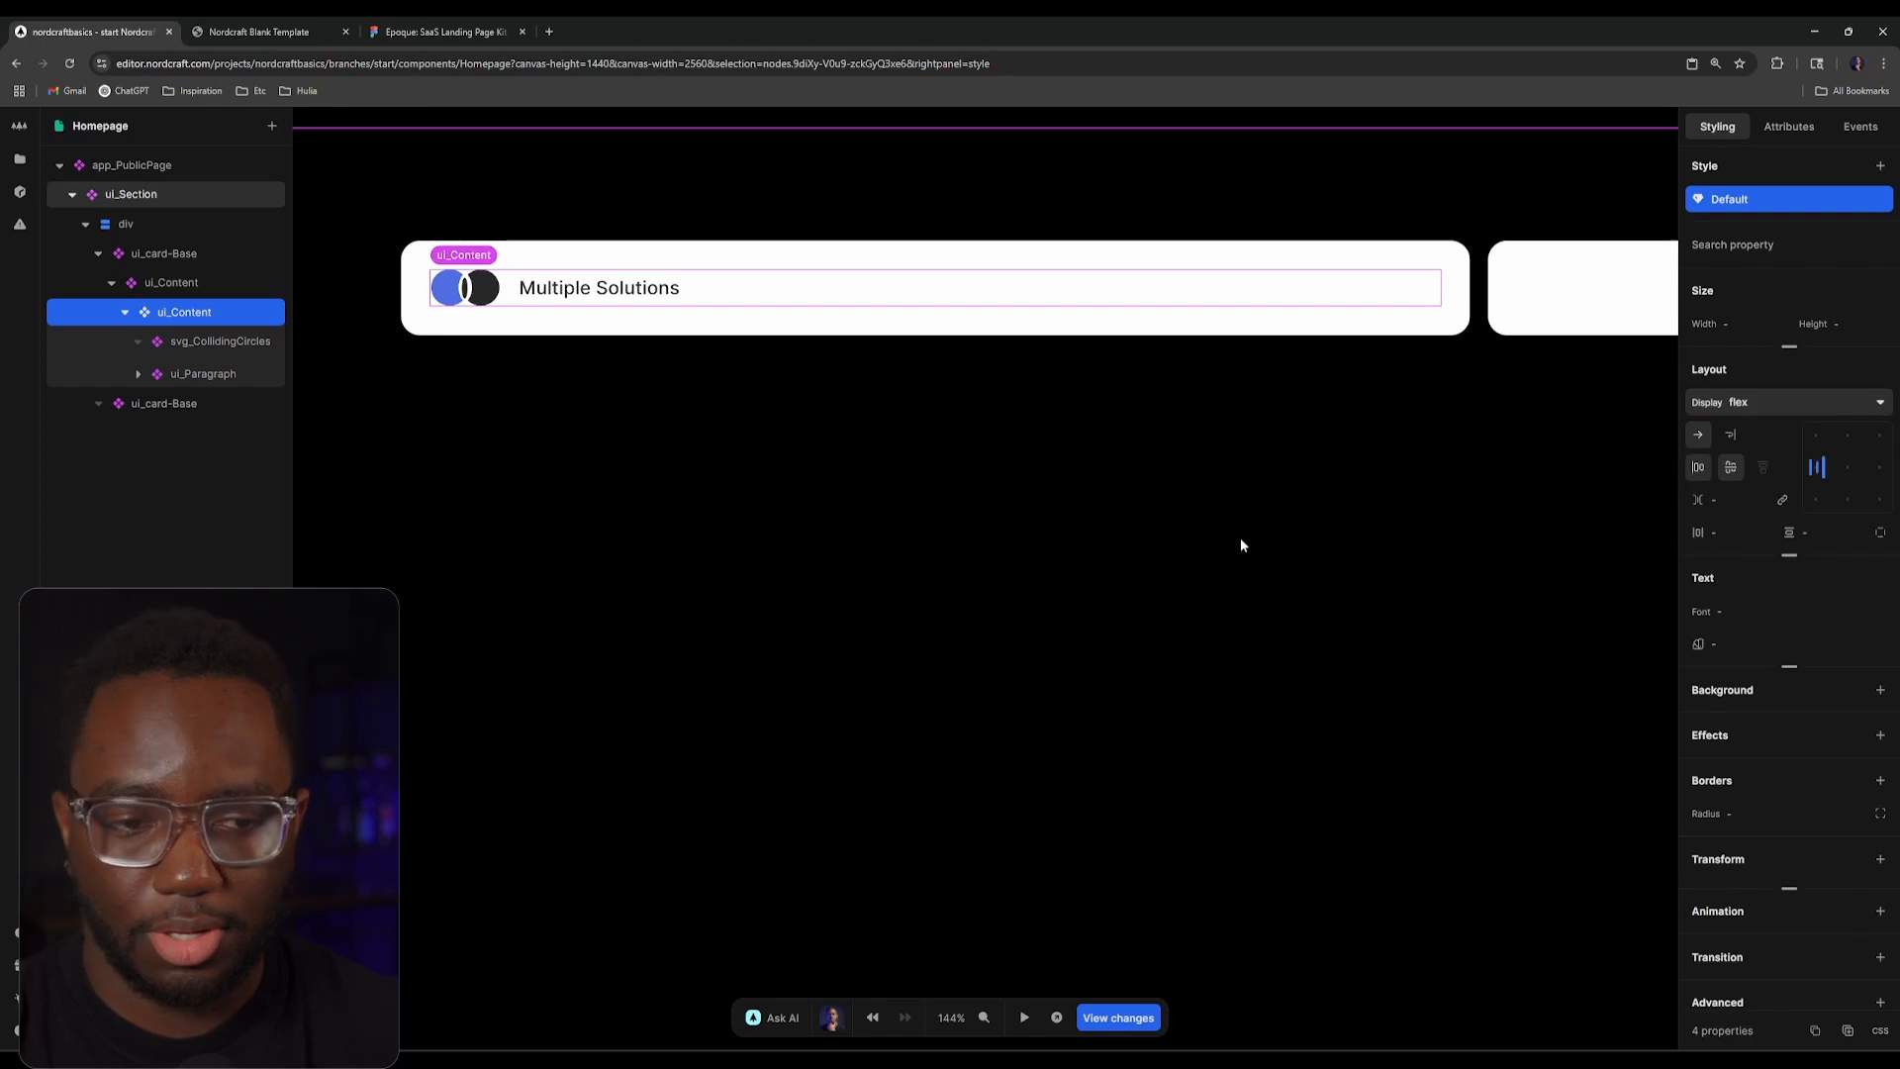
Step: Add the CSS rule text-transform: uppercase to the ui_Paragraph holding "Multiple Solutions"
left_click(224, 370)
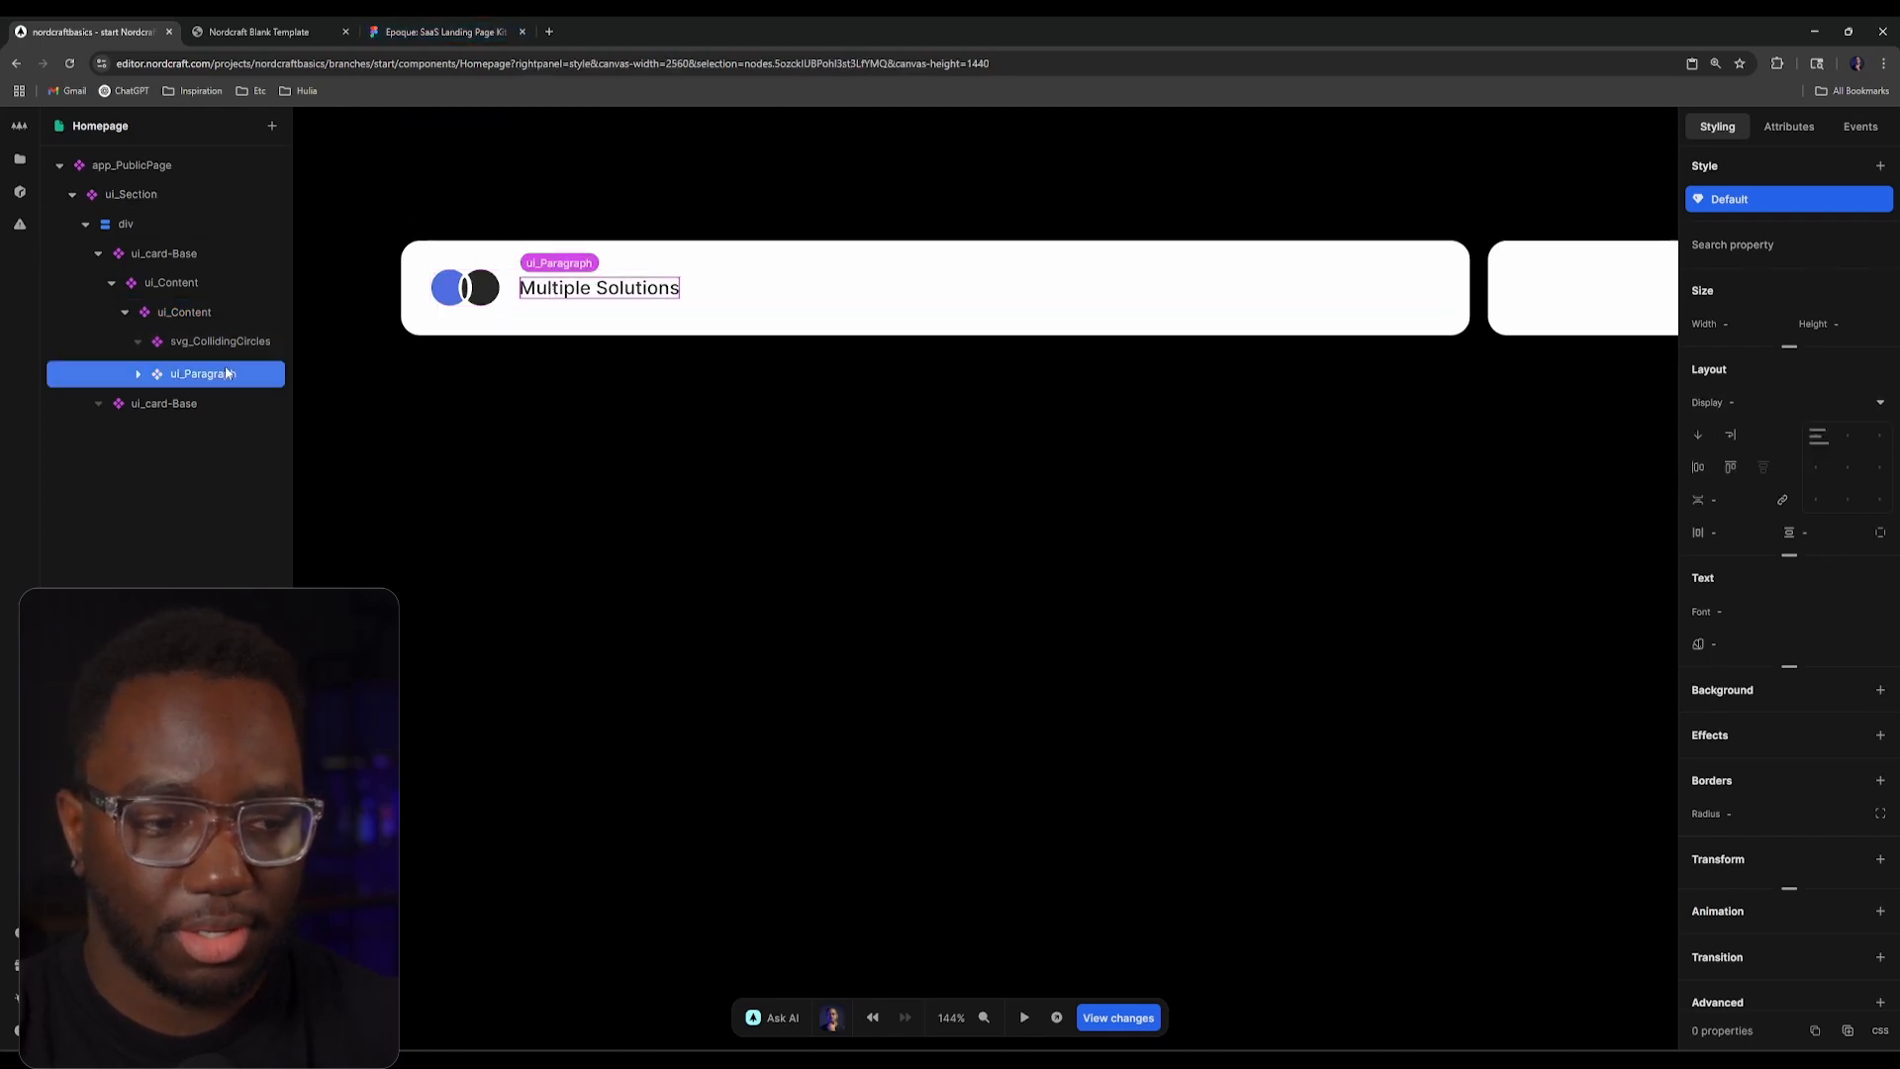
left_click(1880, 1030)
left_click(1721, 251)
type("text-")
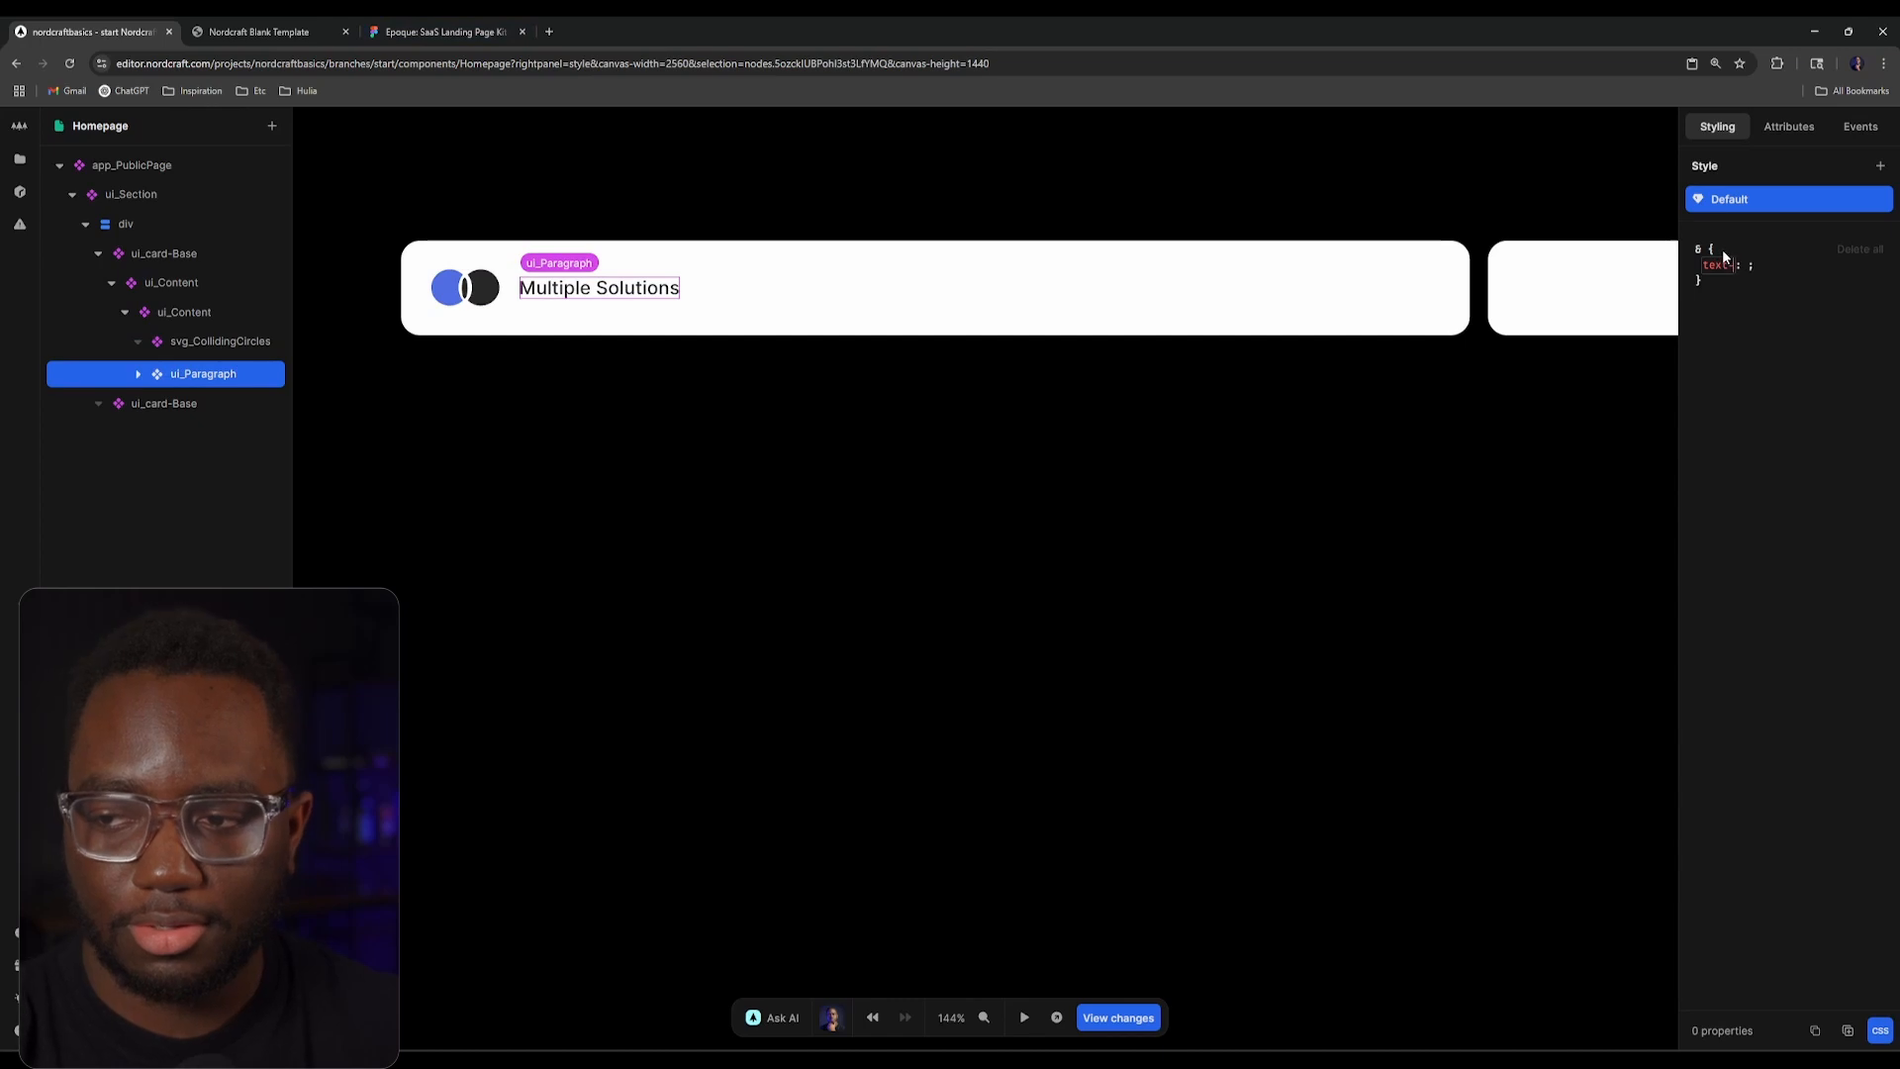
type("transform")
key("Tab")
type("uppe")
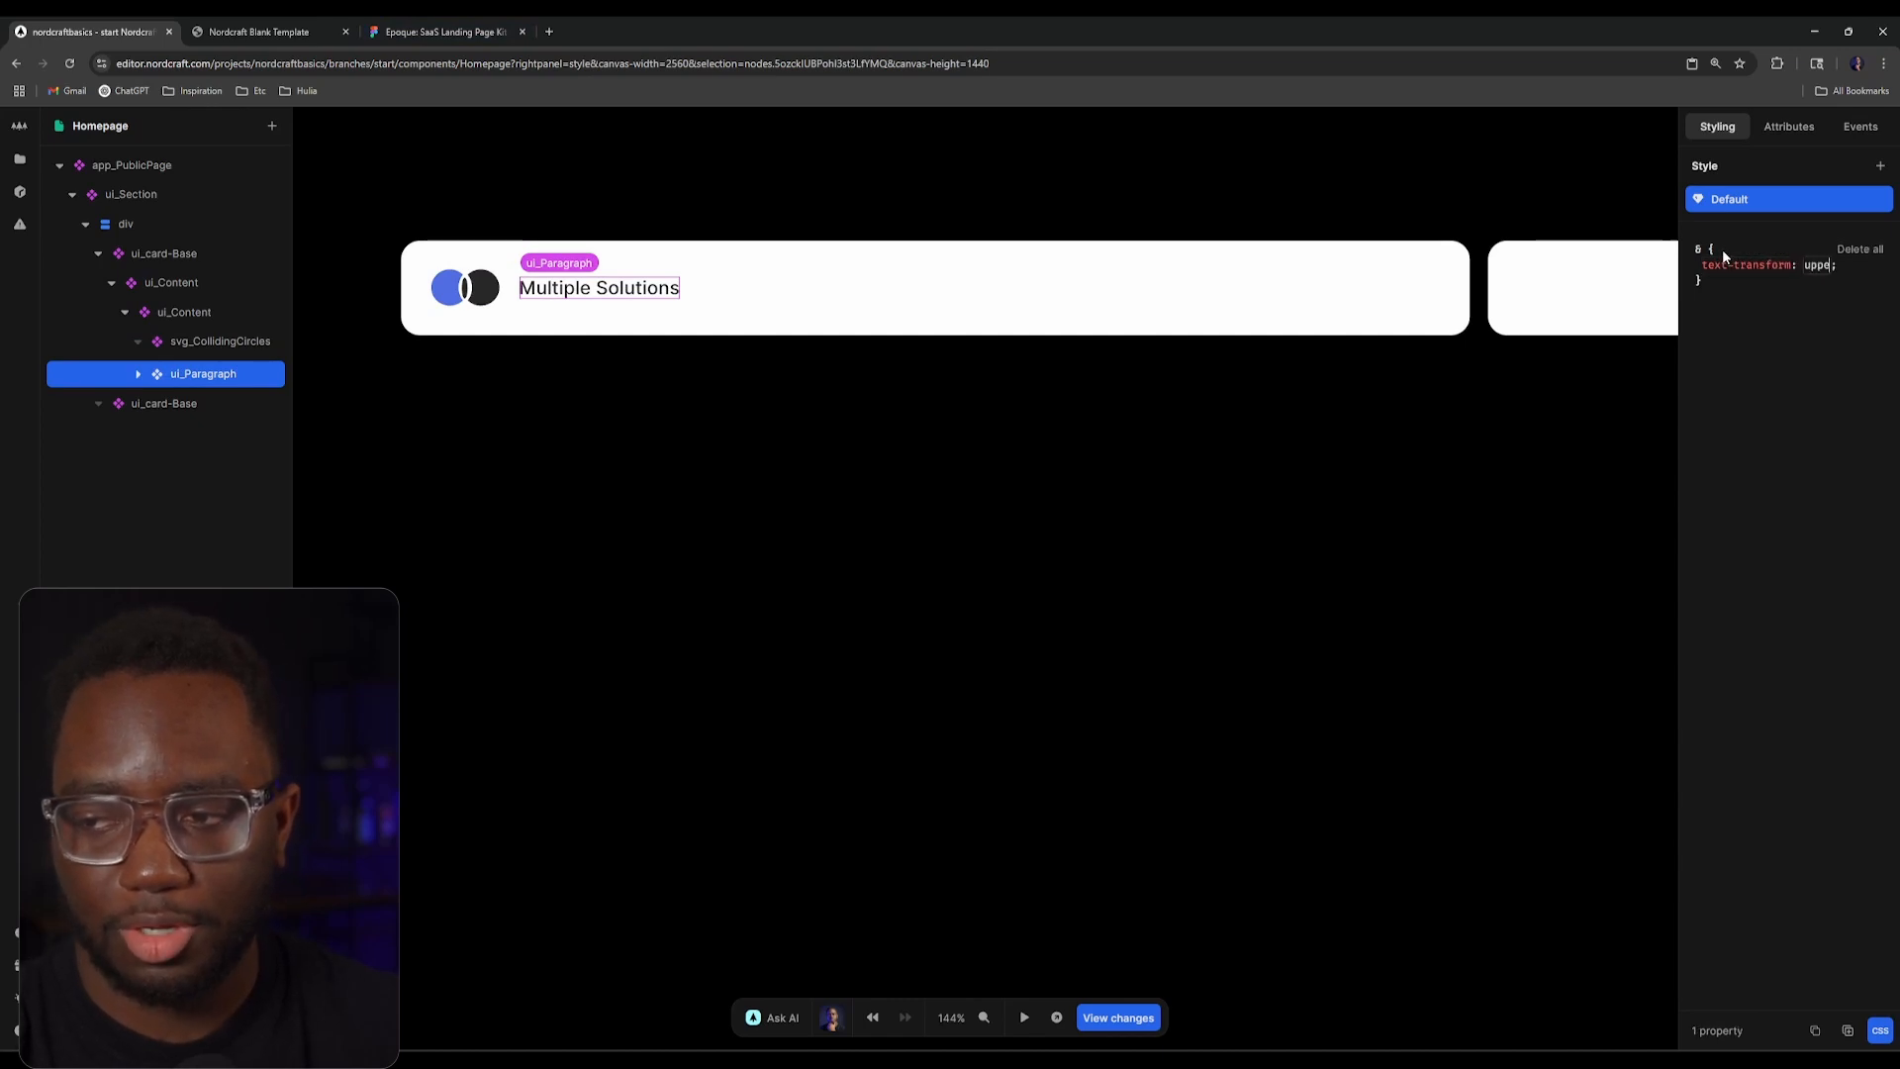
type("rcase")
key("Return")
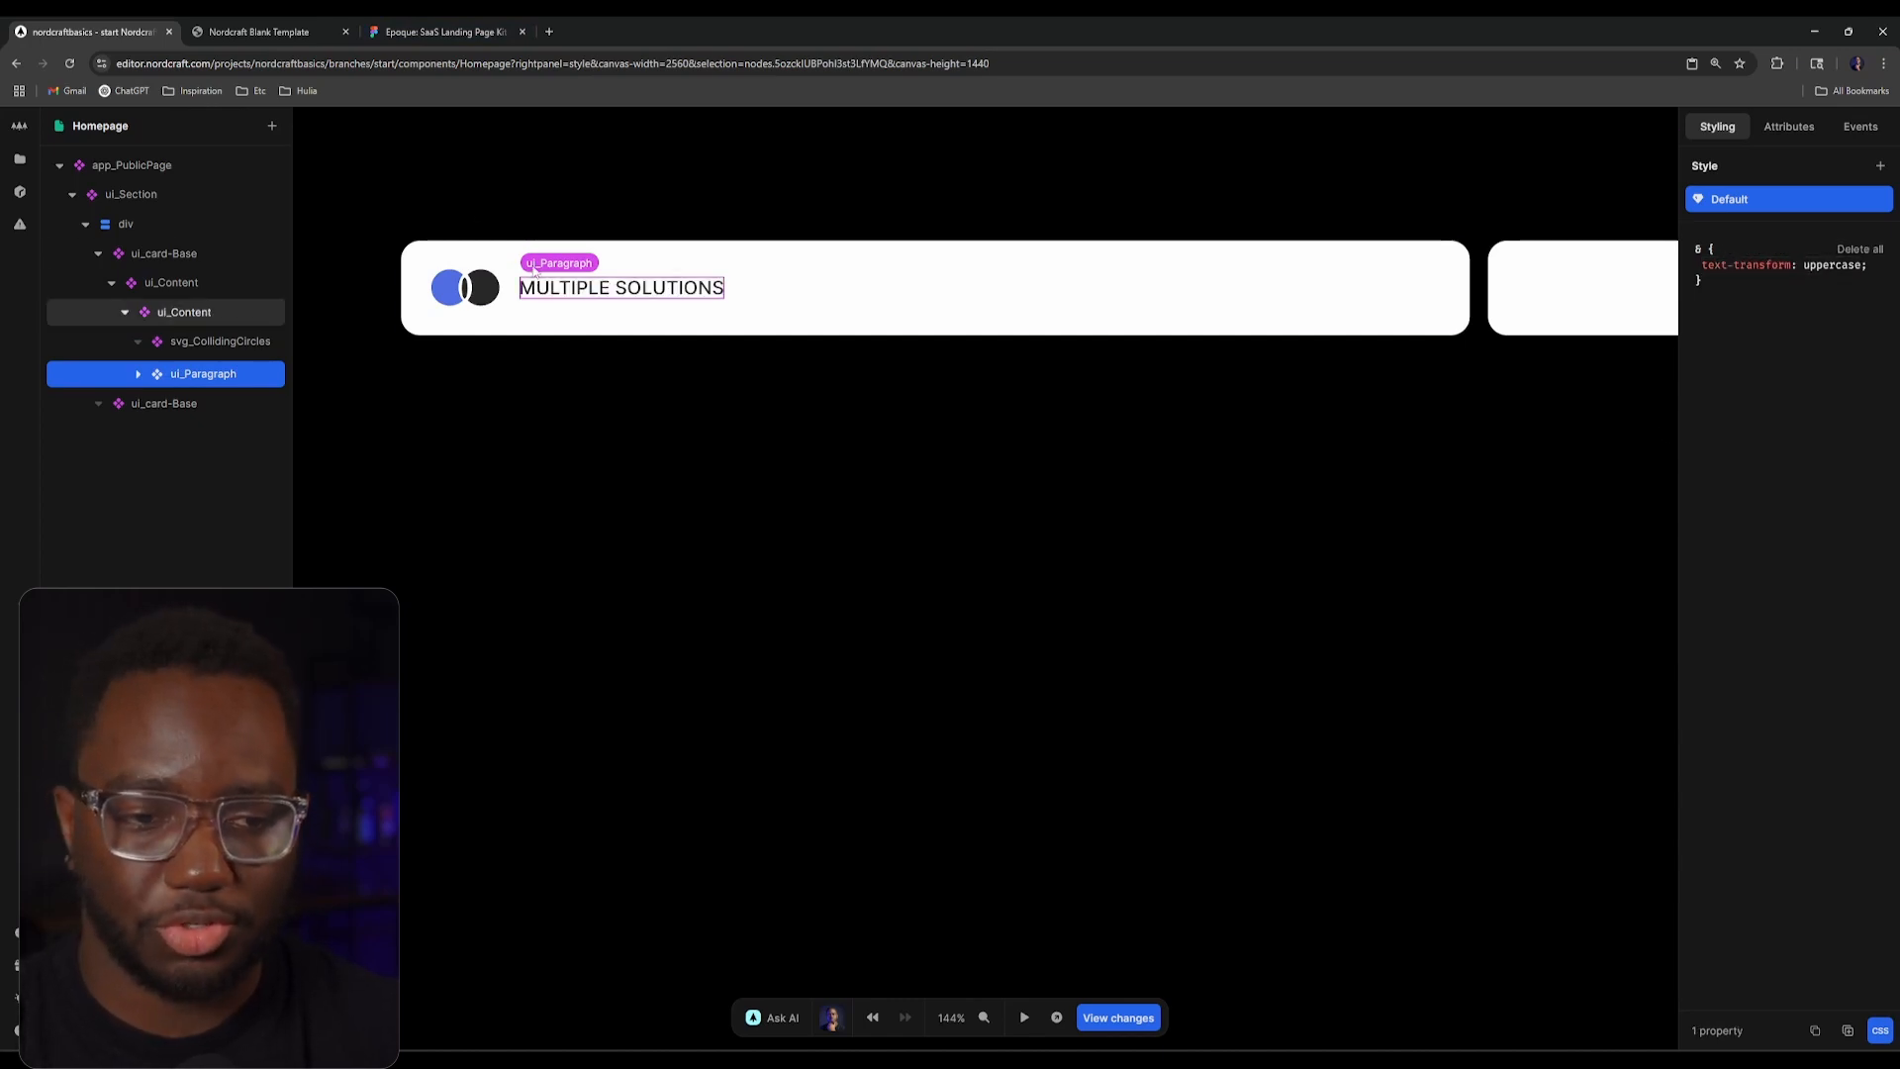
left_click(1880, 1030)
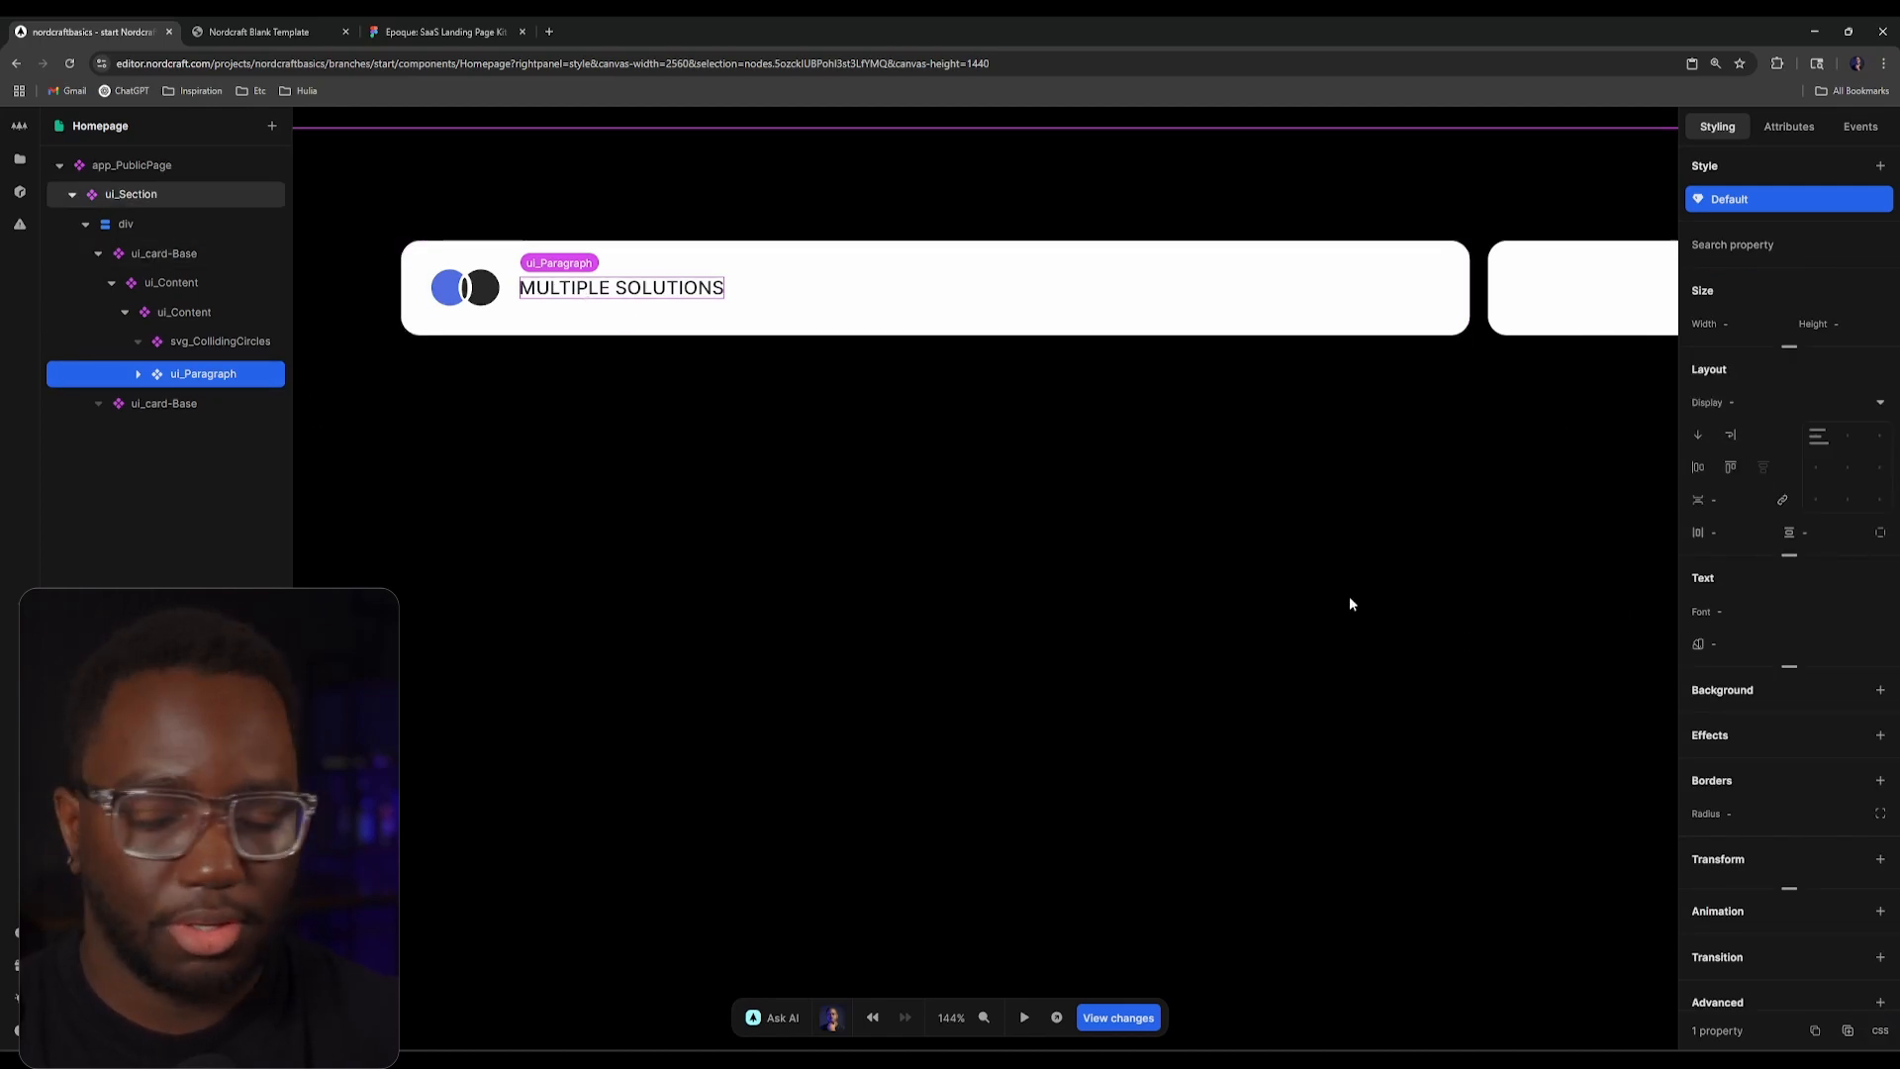
Step: Set the font weight of the "Multiple Solutions" paragraph to the --font-weight-semi-bold variable
left_click(1799, 615)
left_click(1545, 530)
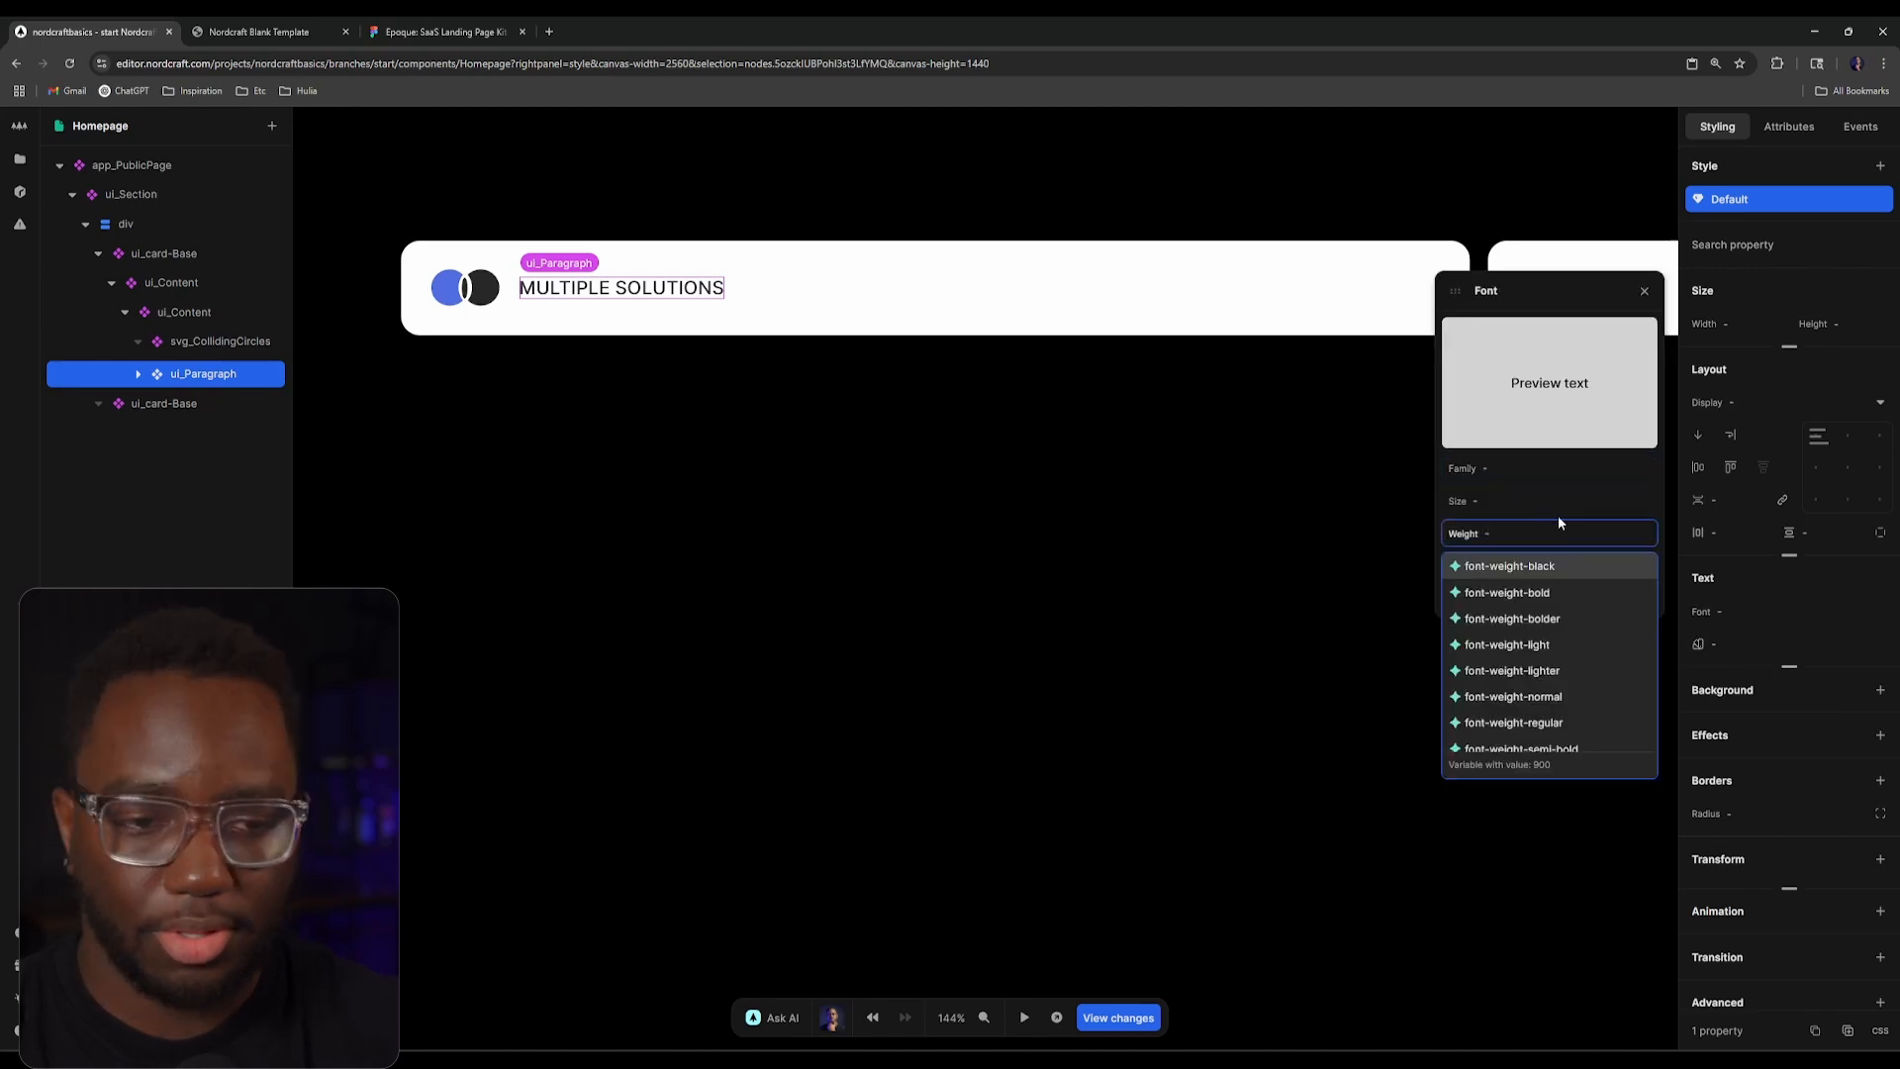
key("Down")
key("Down")
key("Down")
key("Down")
key("Down")
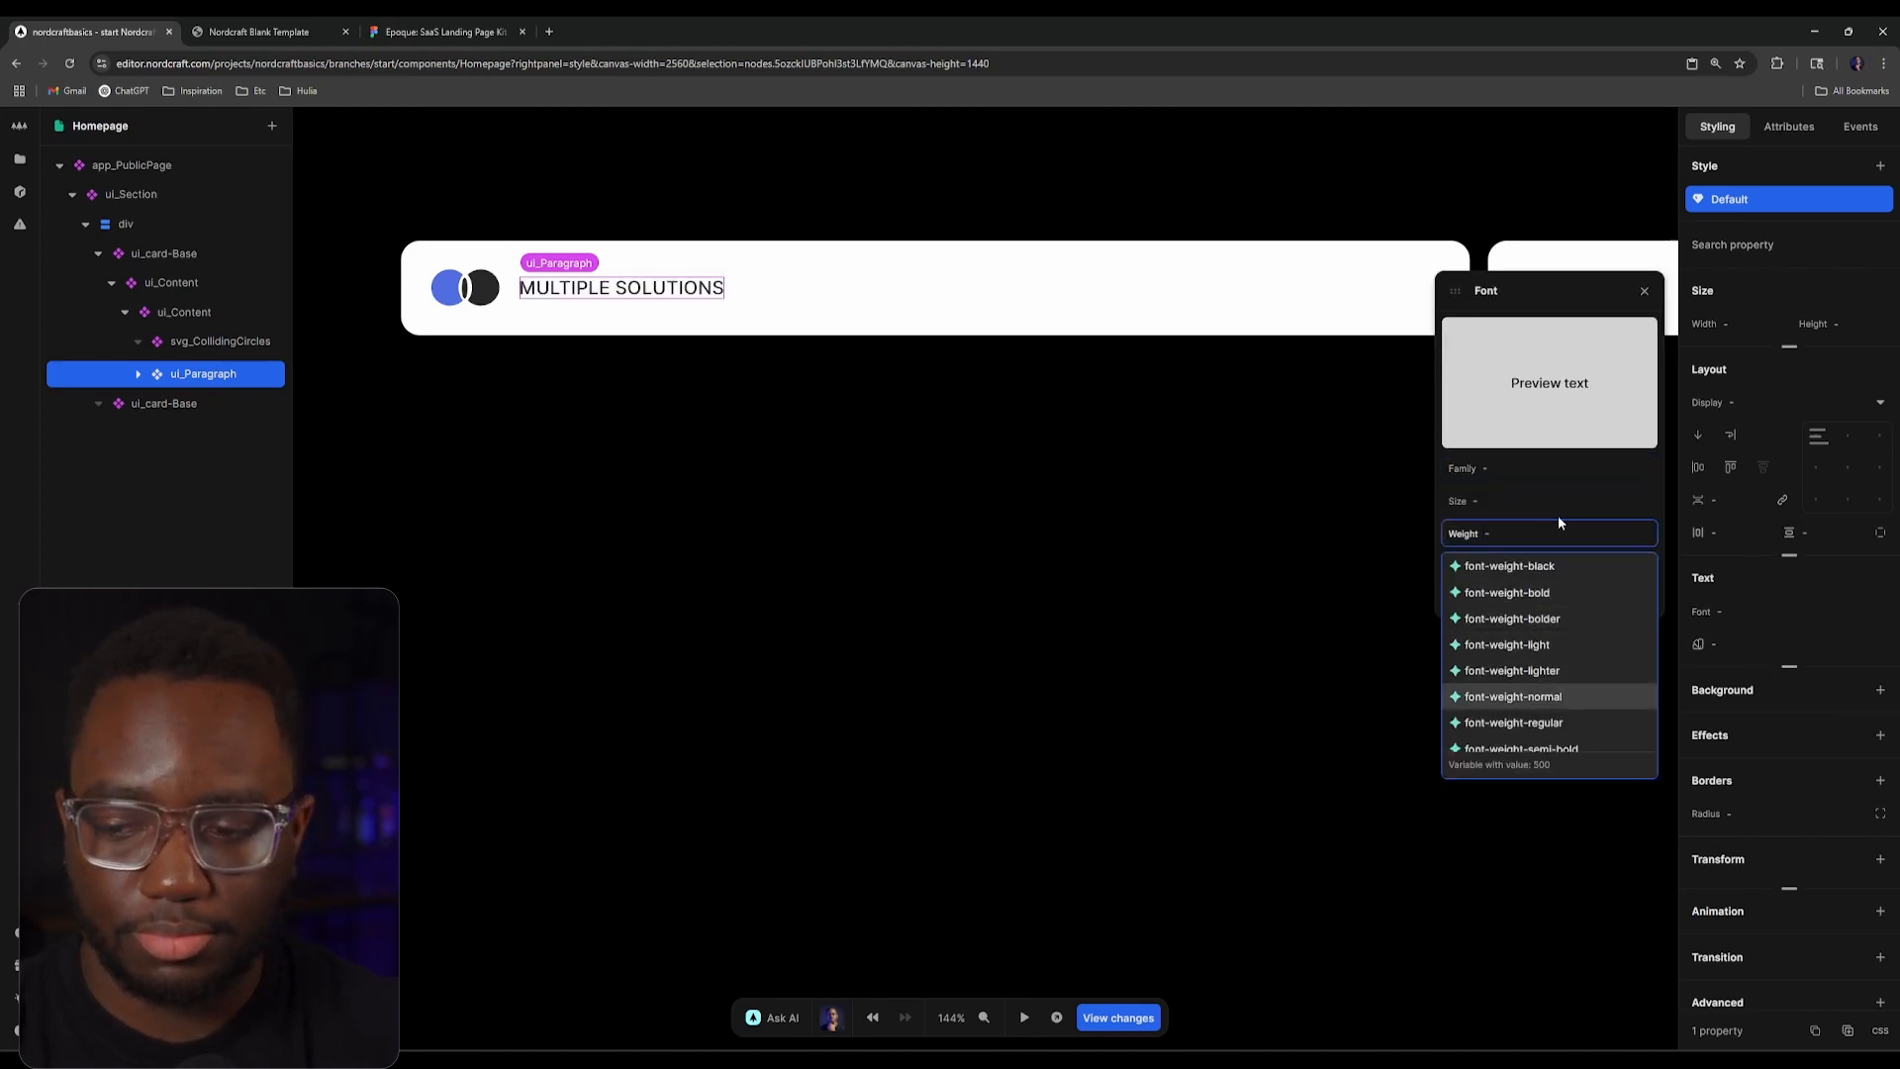
key("Down")
key("Down")
key("Return")
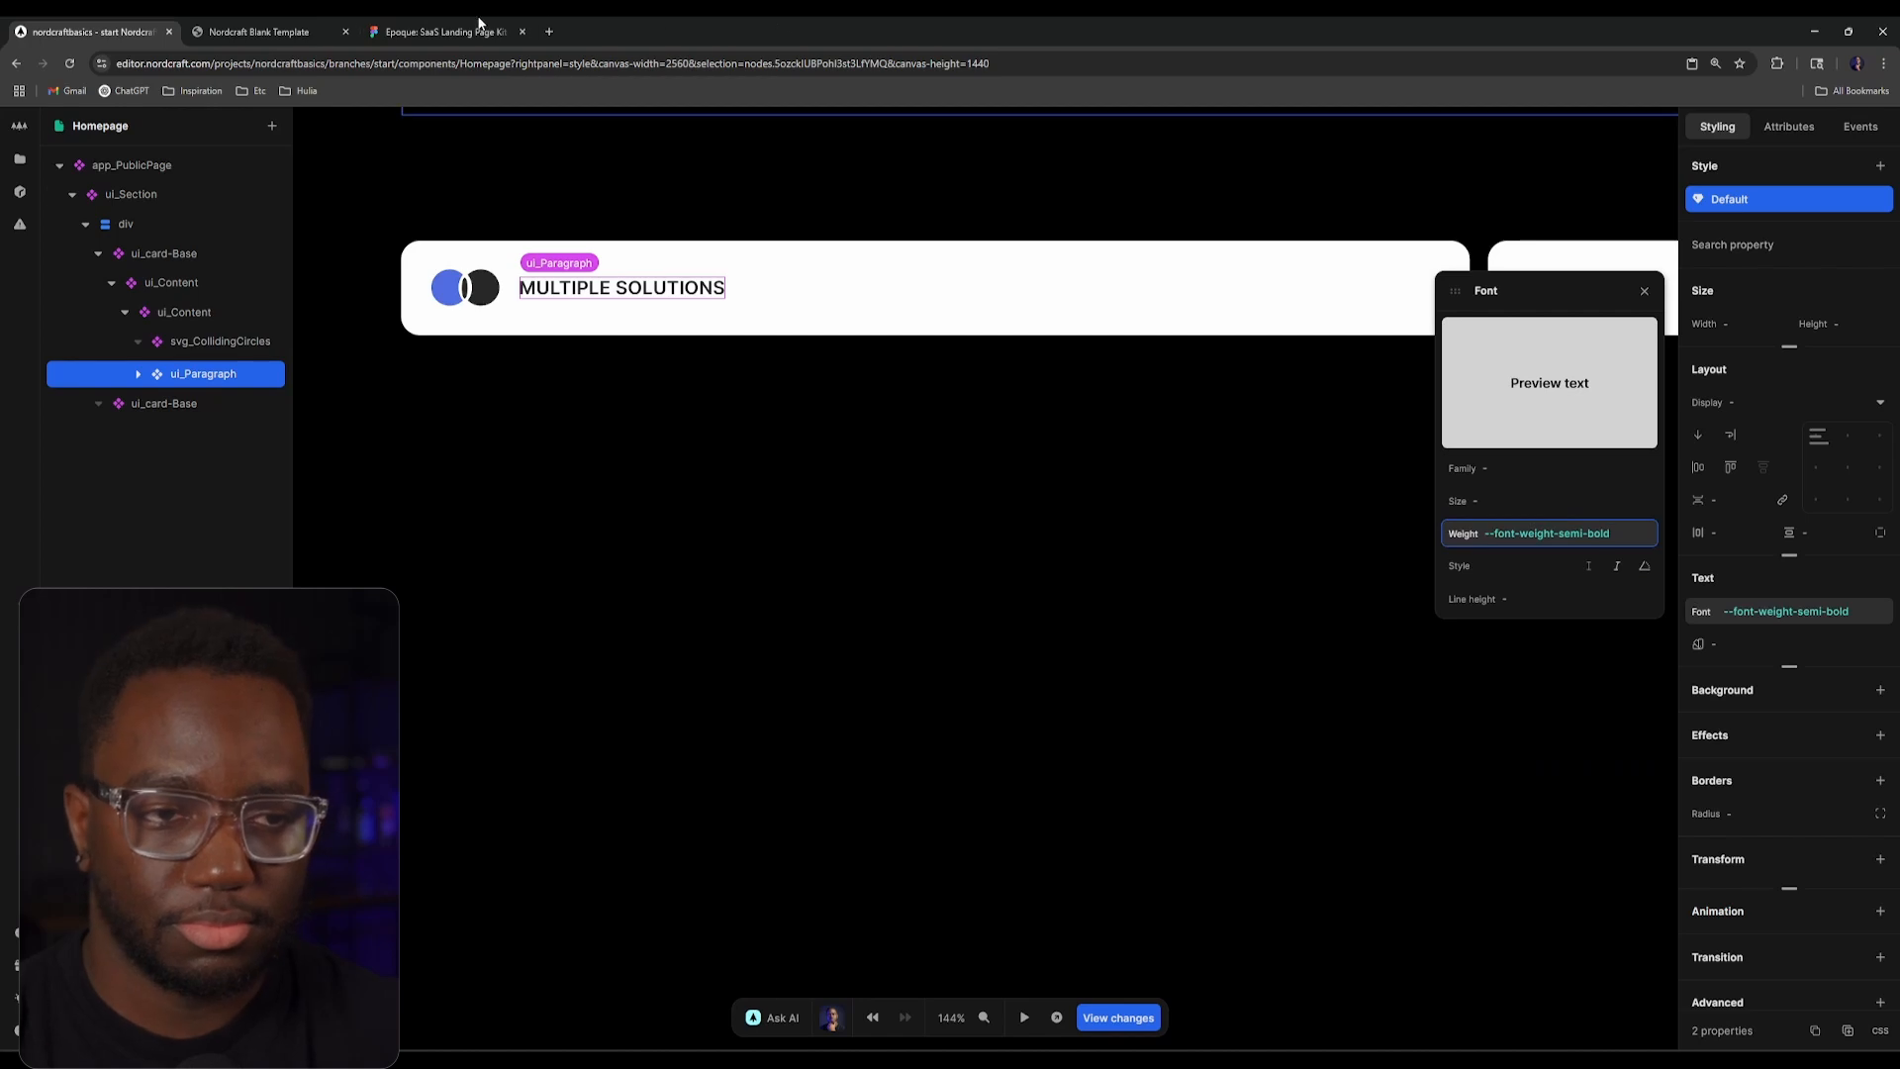
Step: Compare the sub-heading row on the Nordcraft canvas and the reloaded site preview with the Figma design
left_click(479, 29)
left_click(281, 29)
left_click(466, 30)
left_click(281, 24)
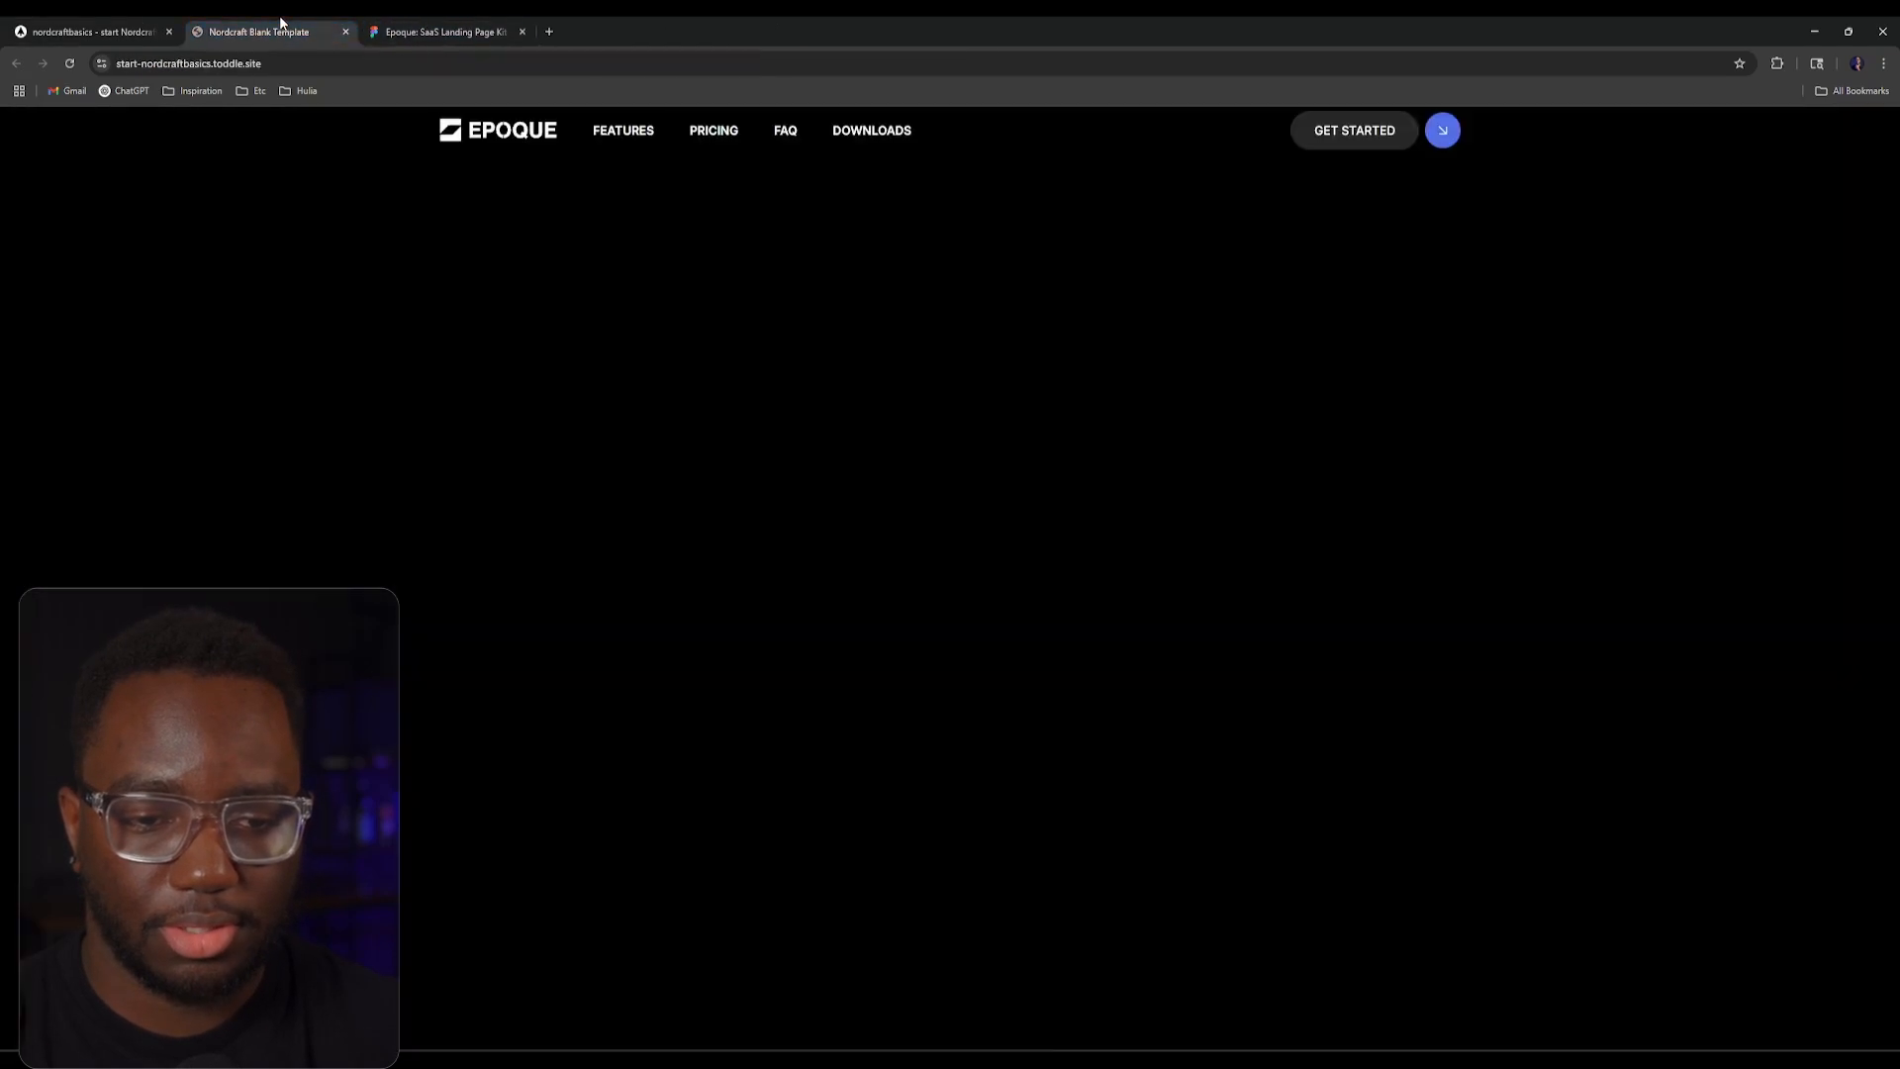
left_click(474, 30)
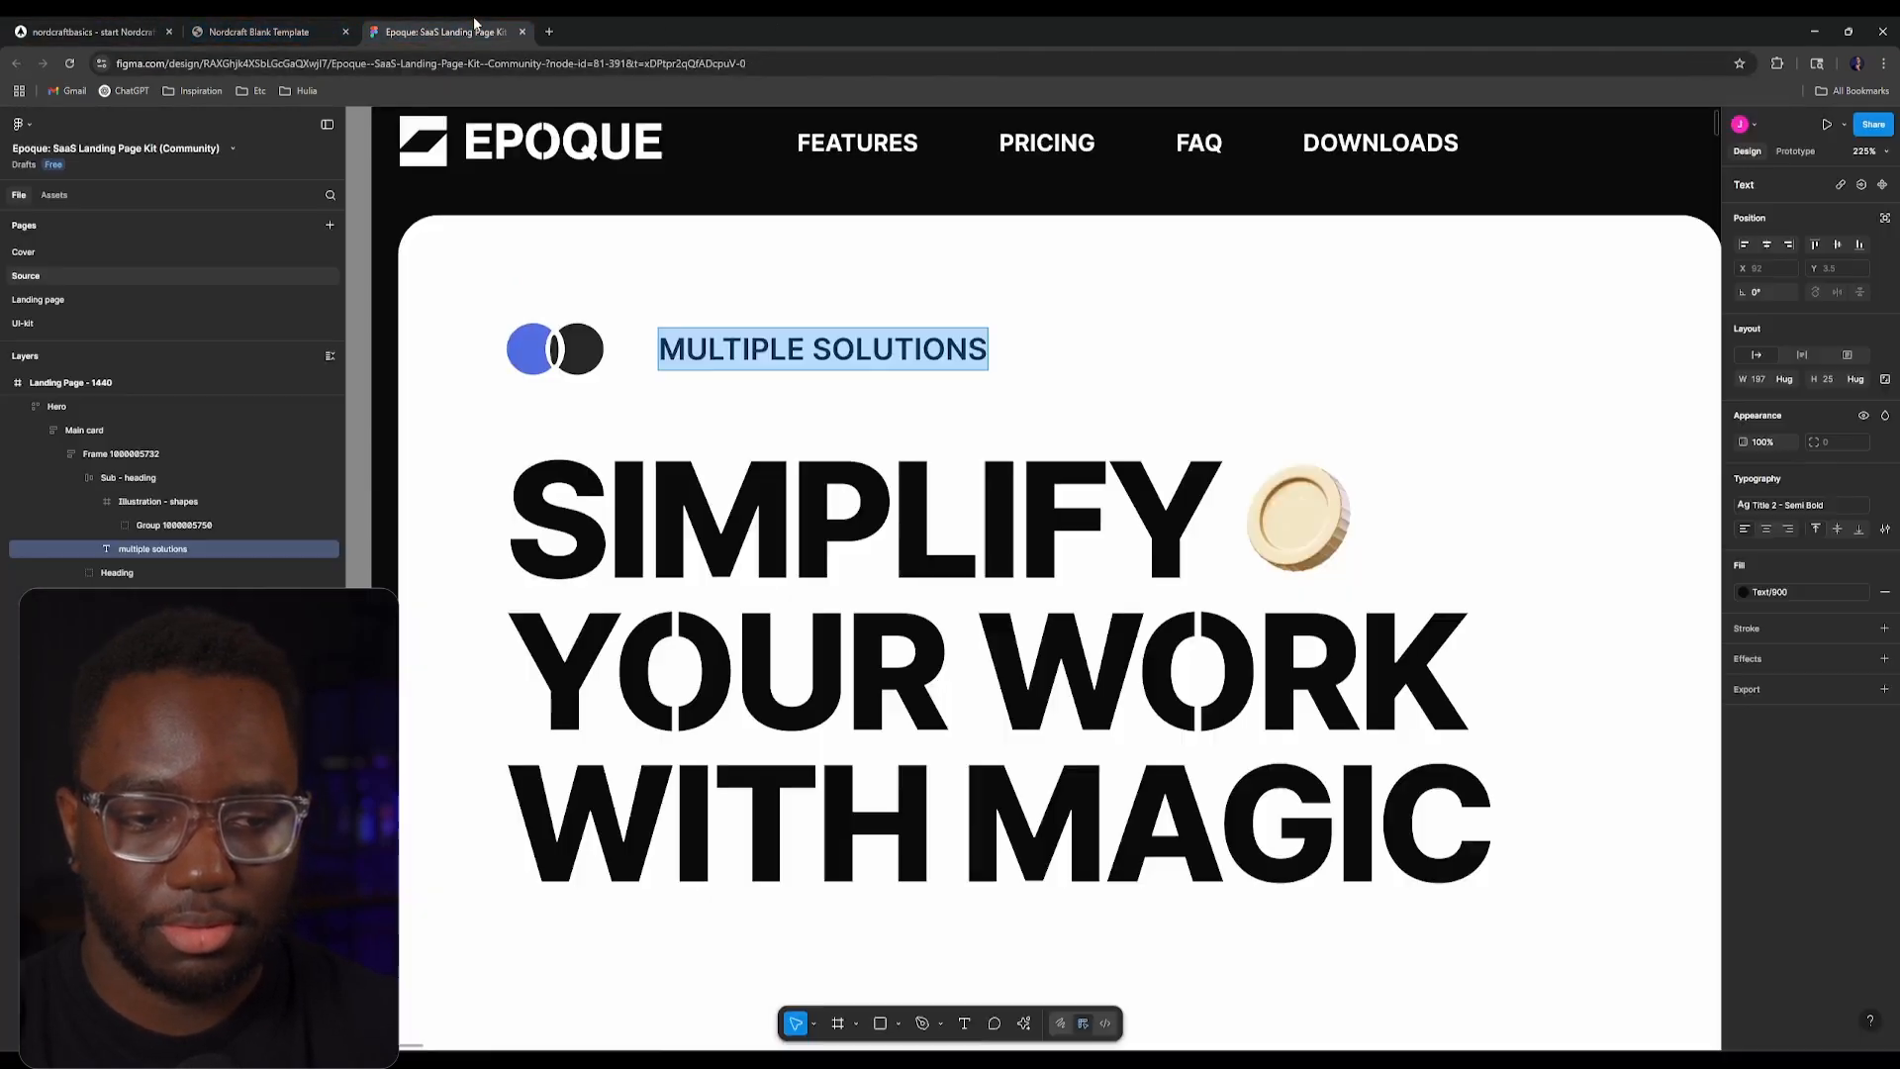
left_click(89, 31)
left_click(560, 492)
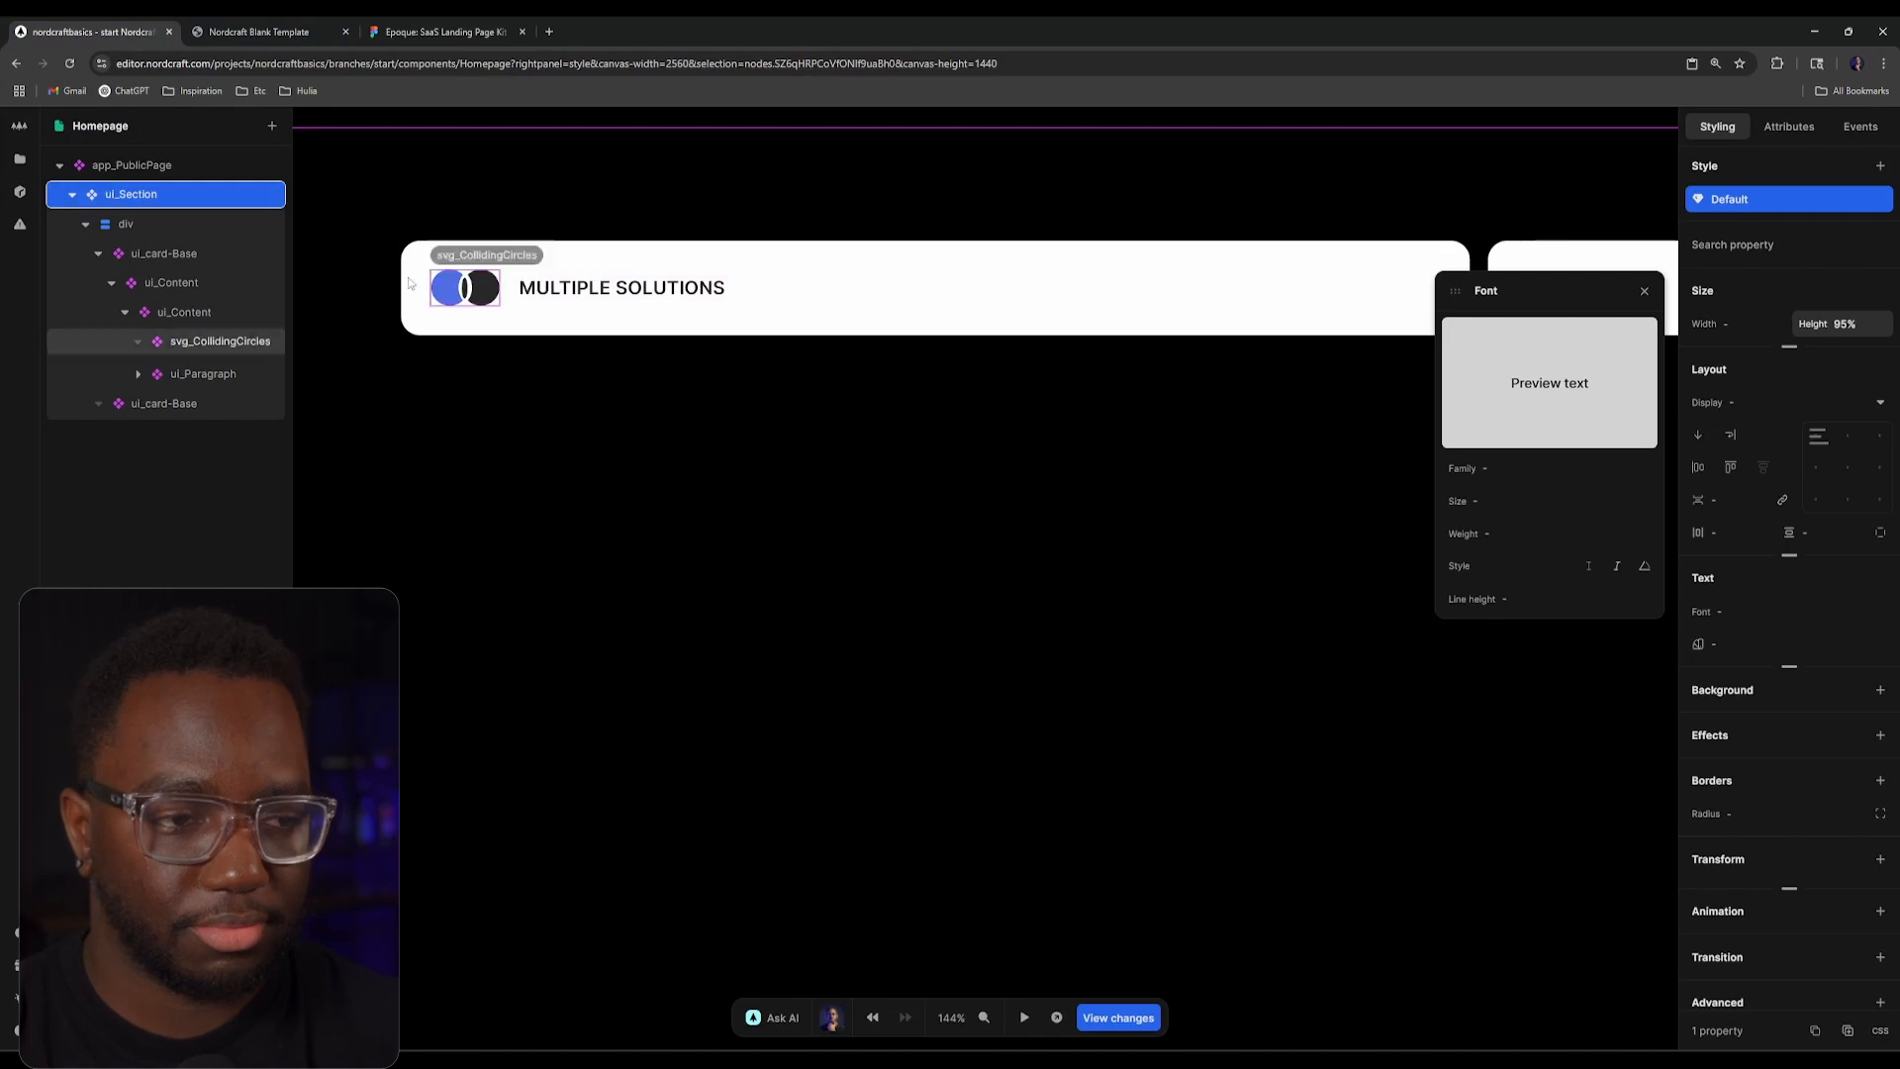
left_click(85, 223)
left_click(244, 32)
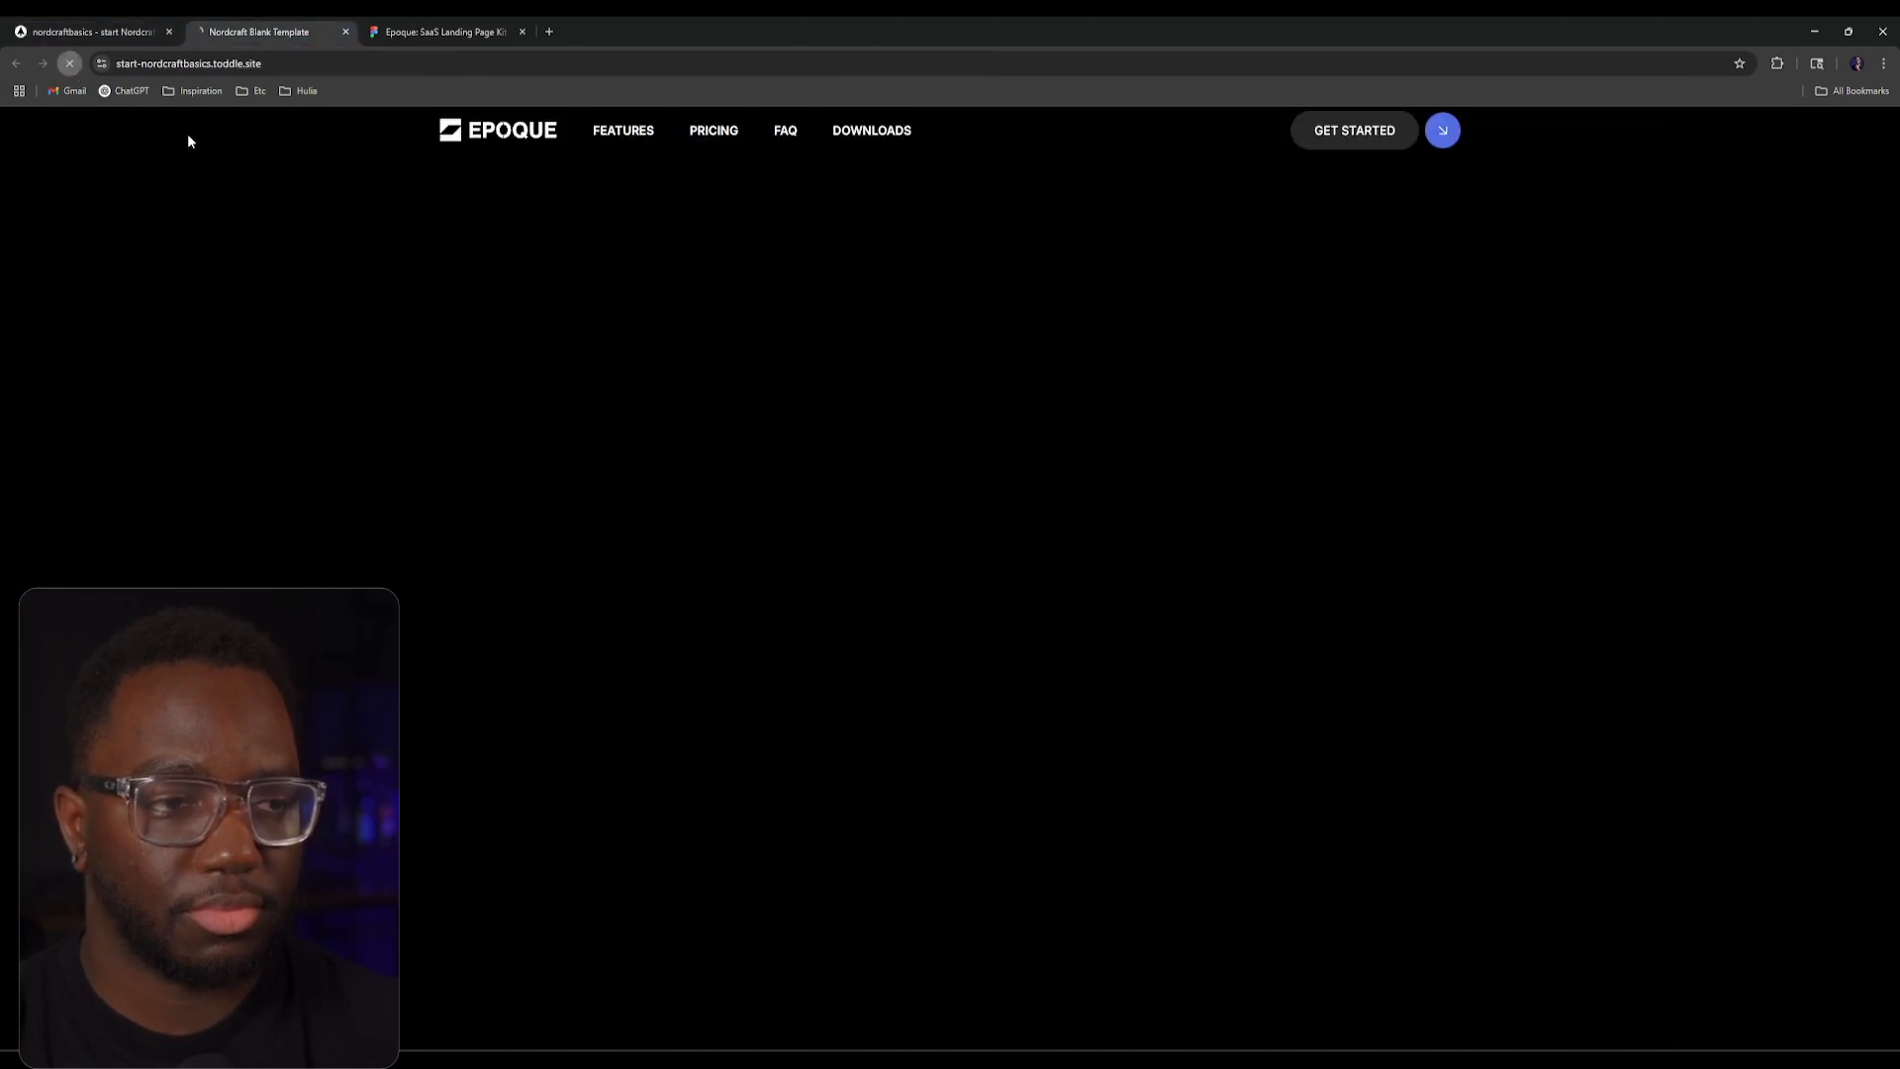
left_click(438, 27)
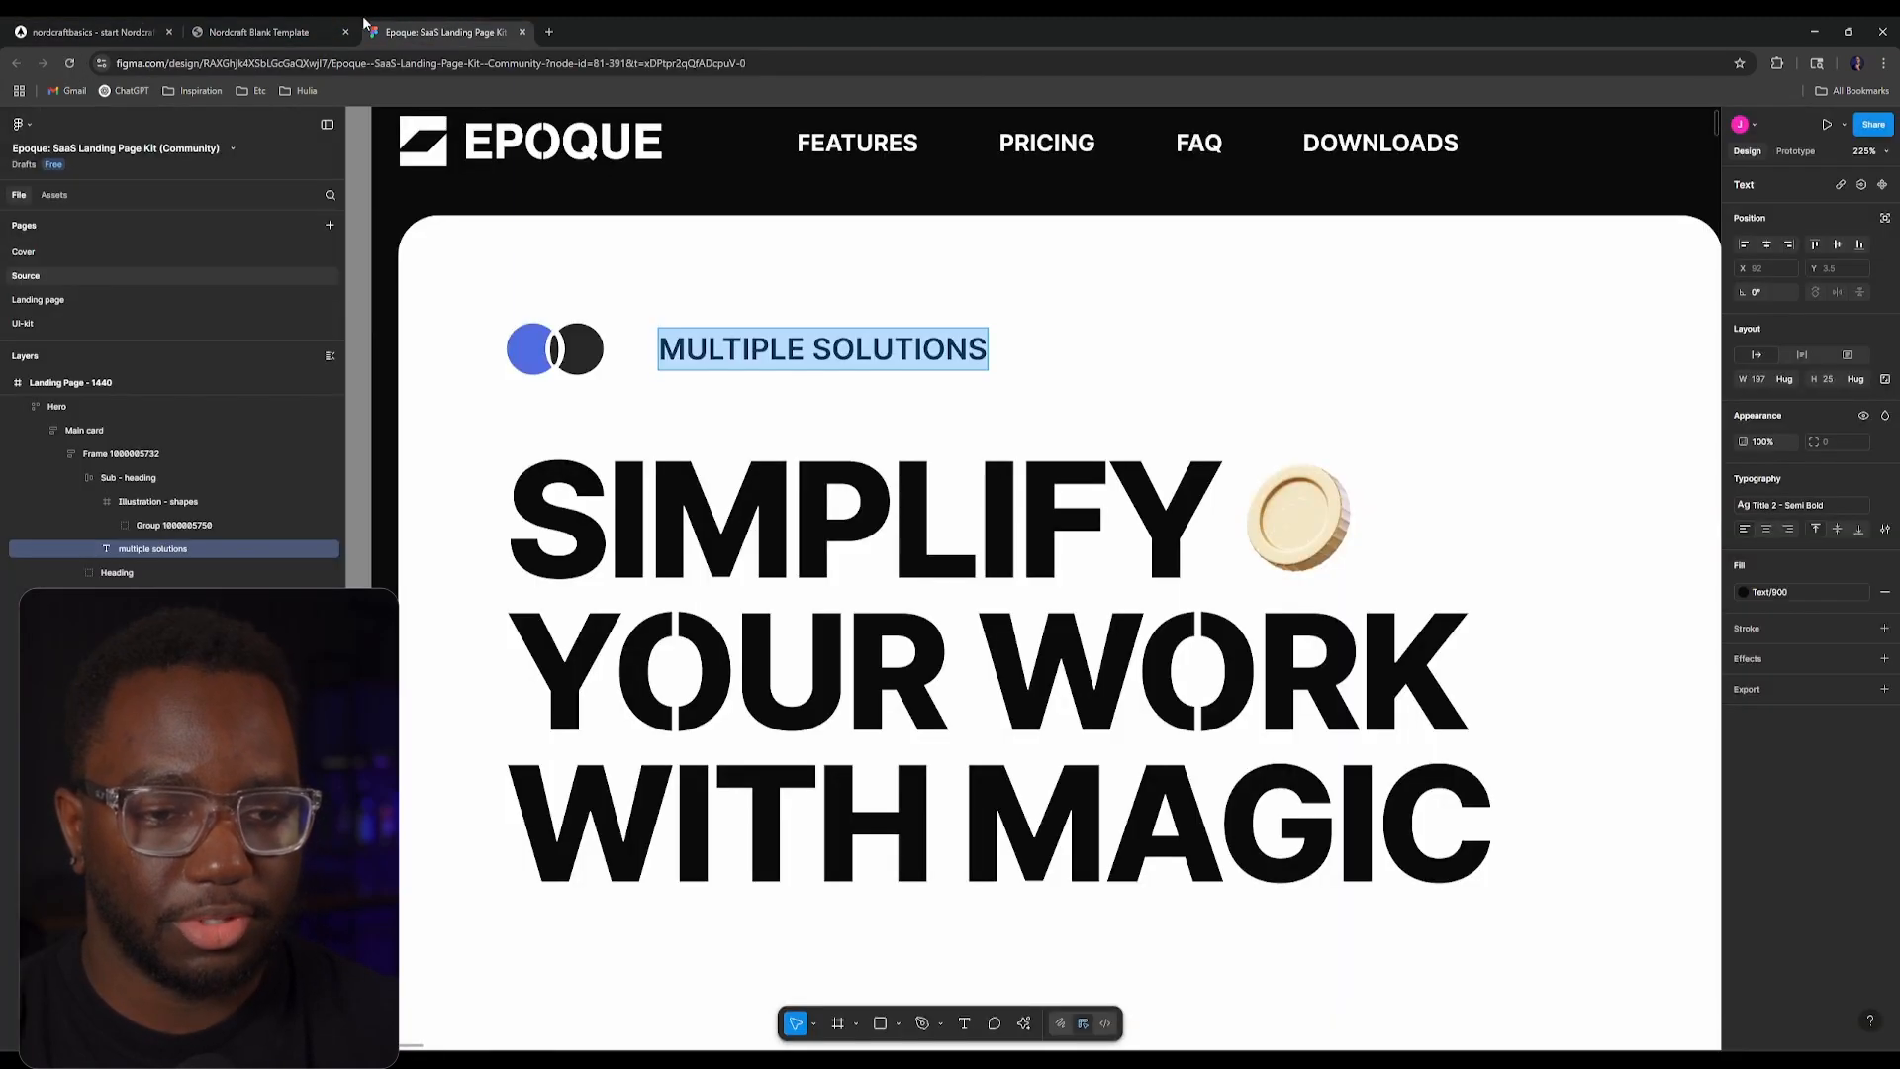
Step: Review the Figma hero card's content alongside the site preview and the nested layers of the Homepage's first ui_card-Base
left_click(287, 32)
left_click(457, 30)
scroll(575, 342, "down", 3)
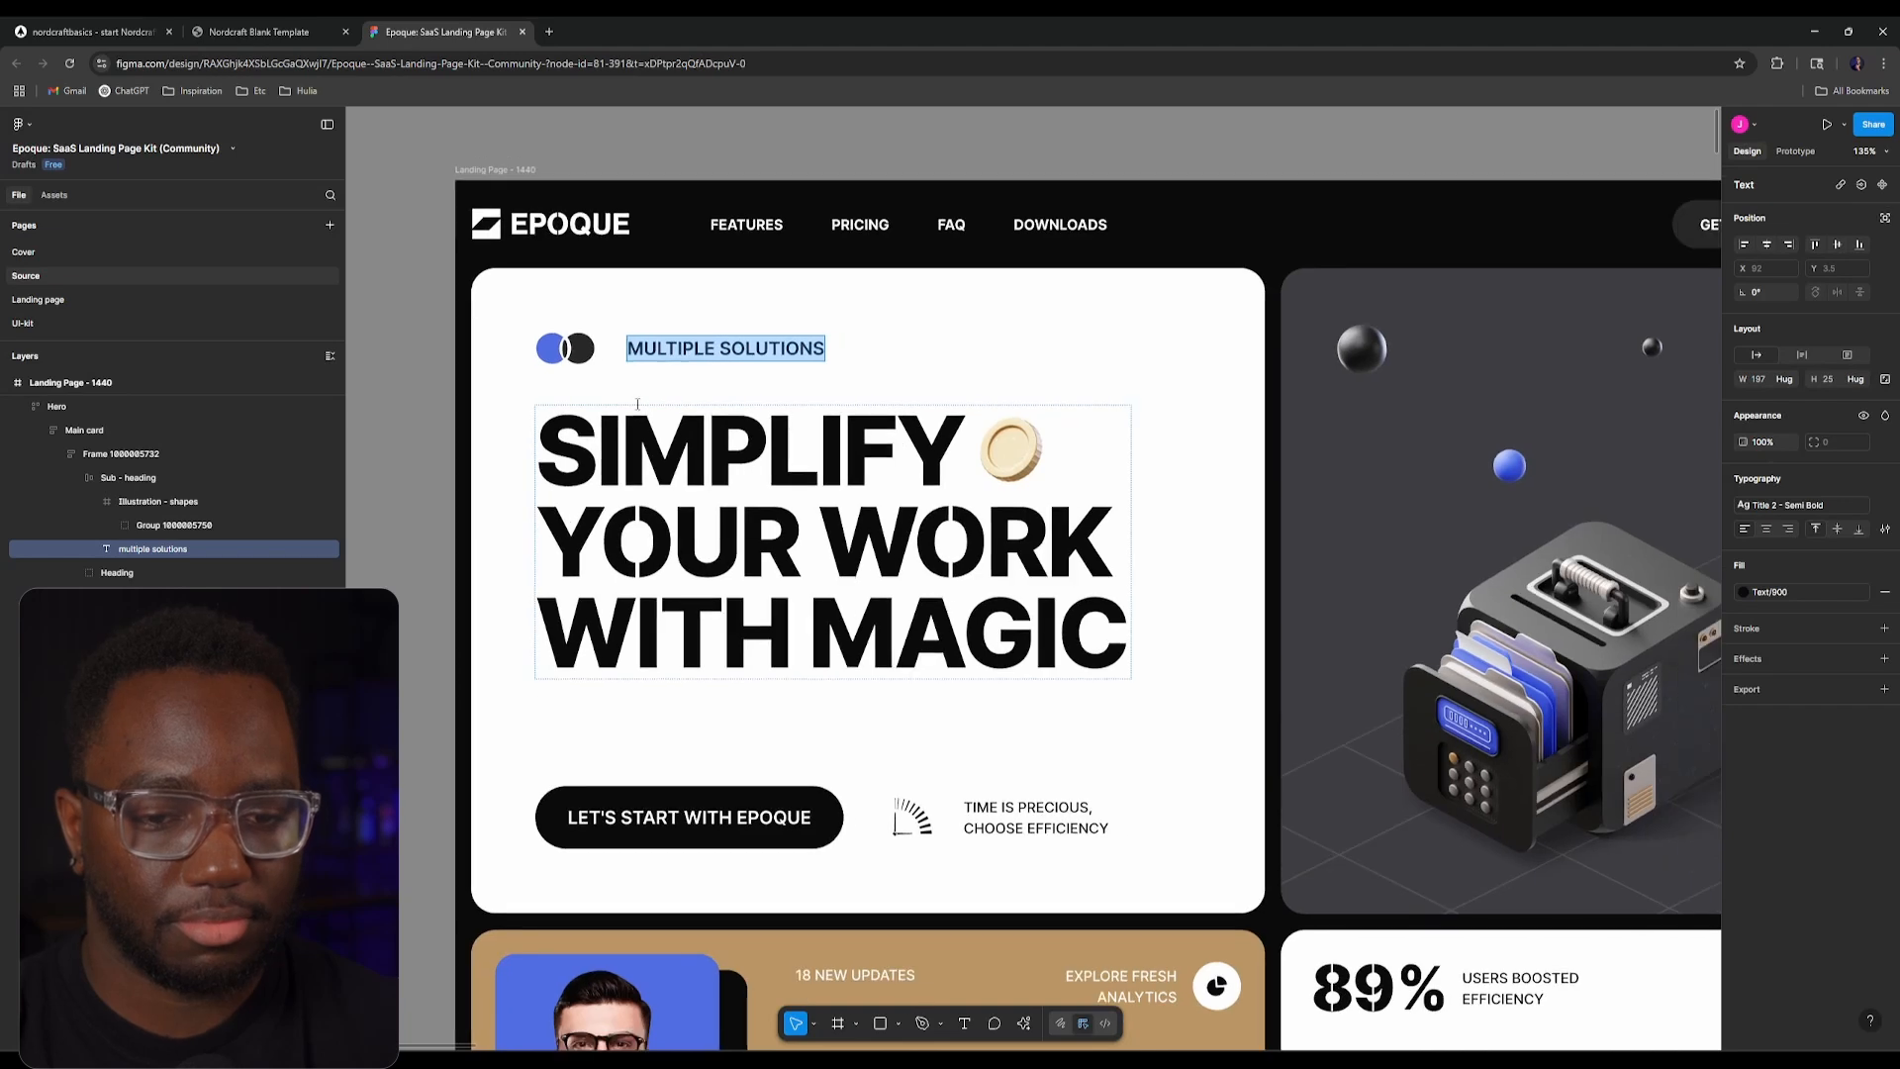
left_click(259, 32)
left_click(89, 32)
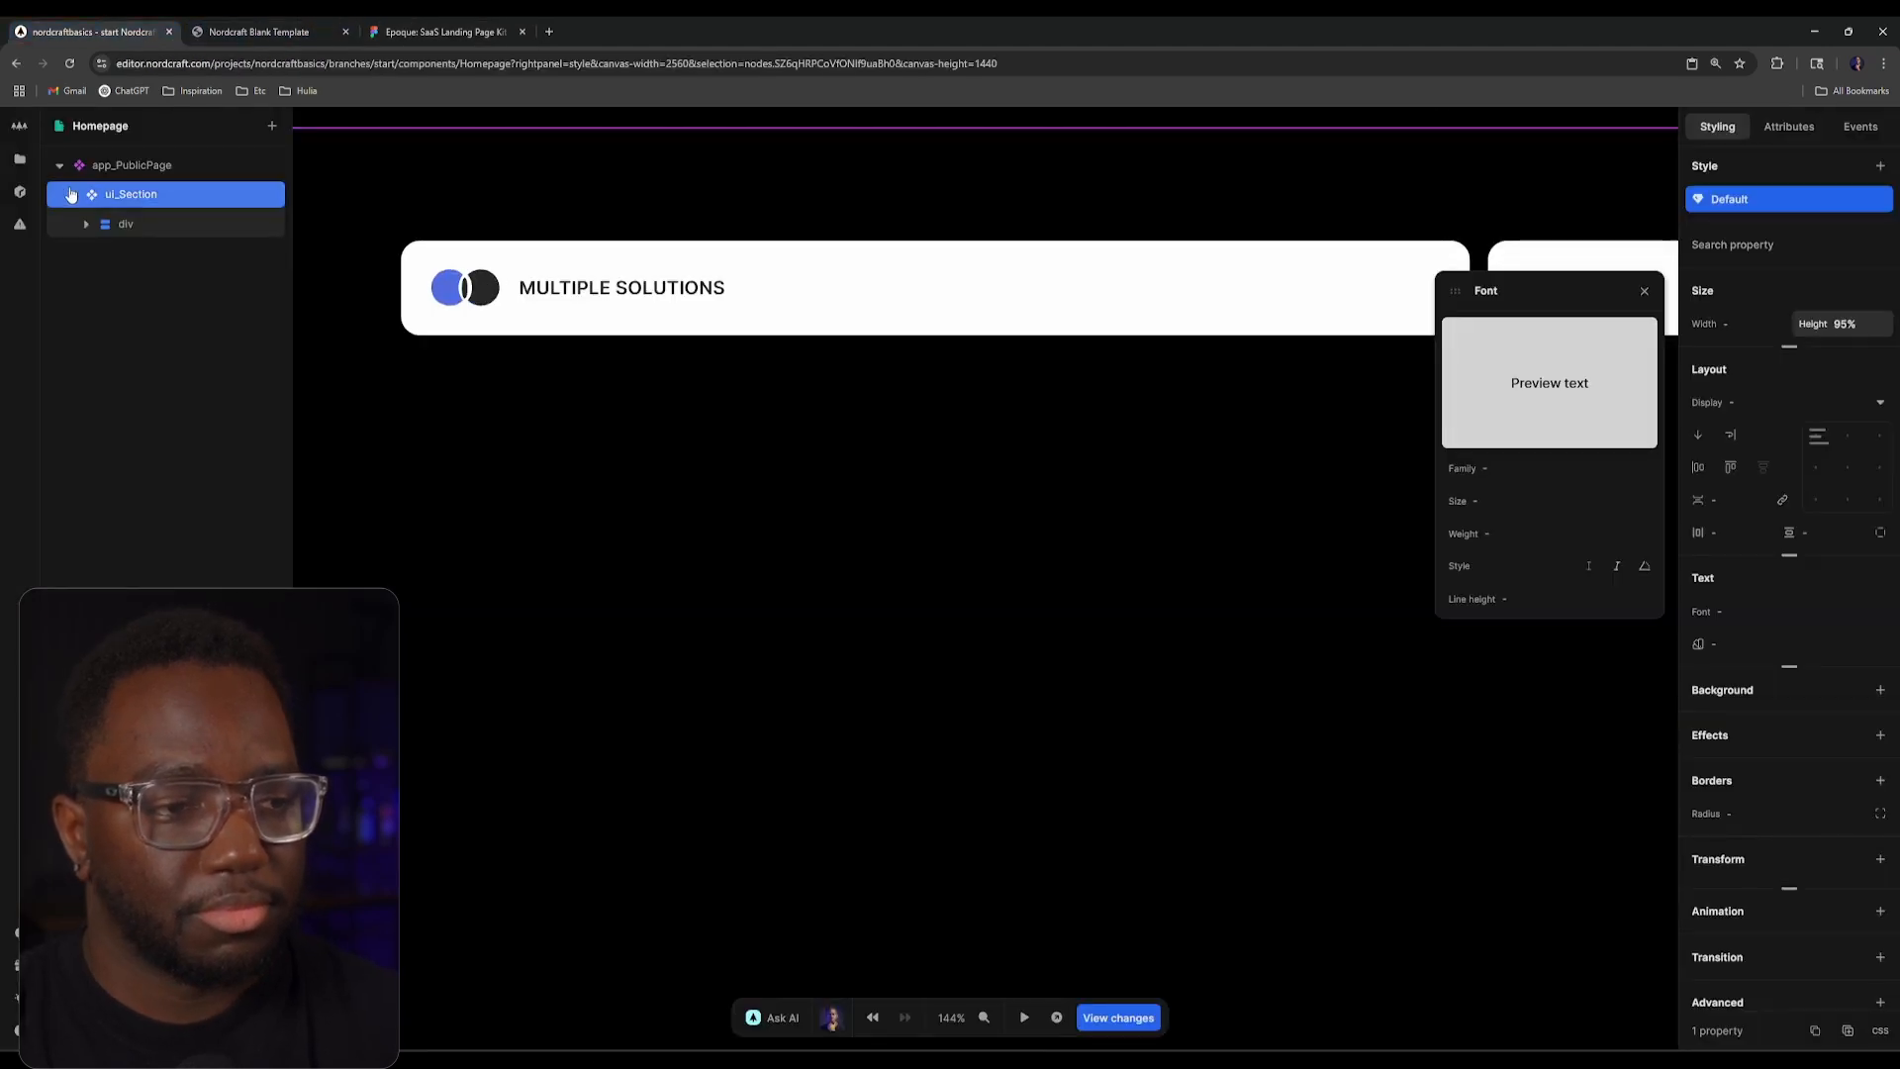
left_click(73, 195)
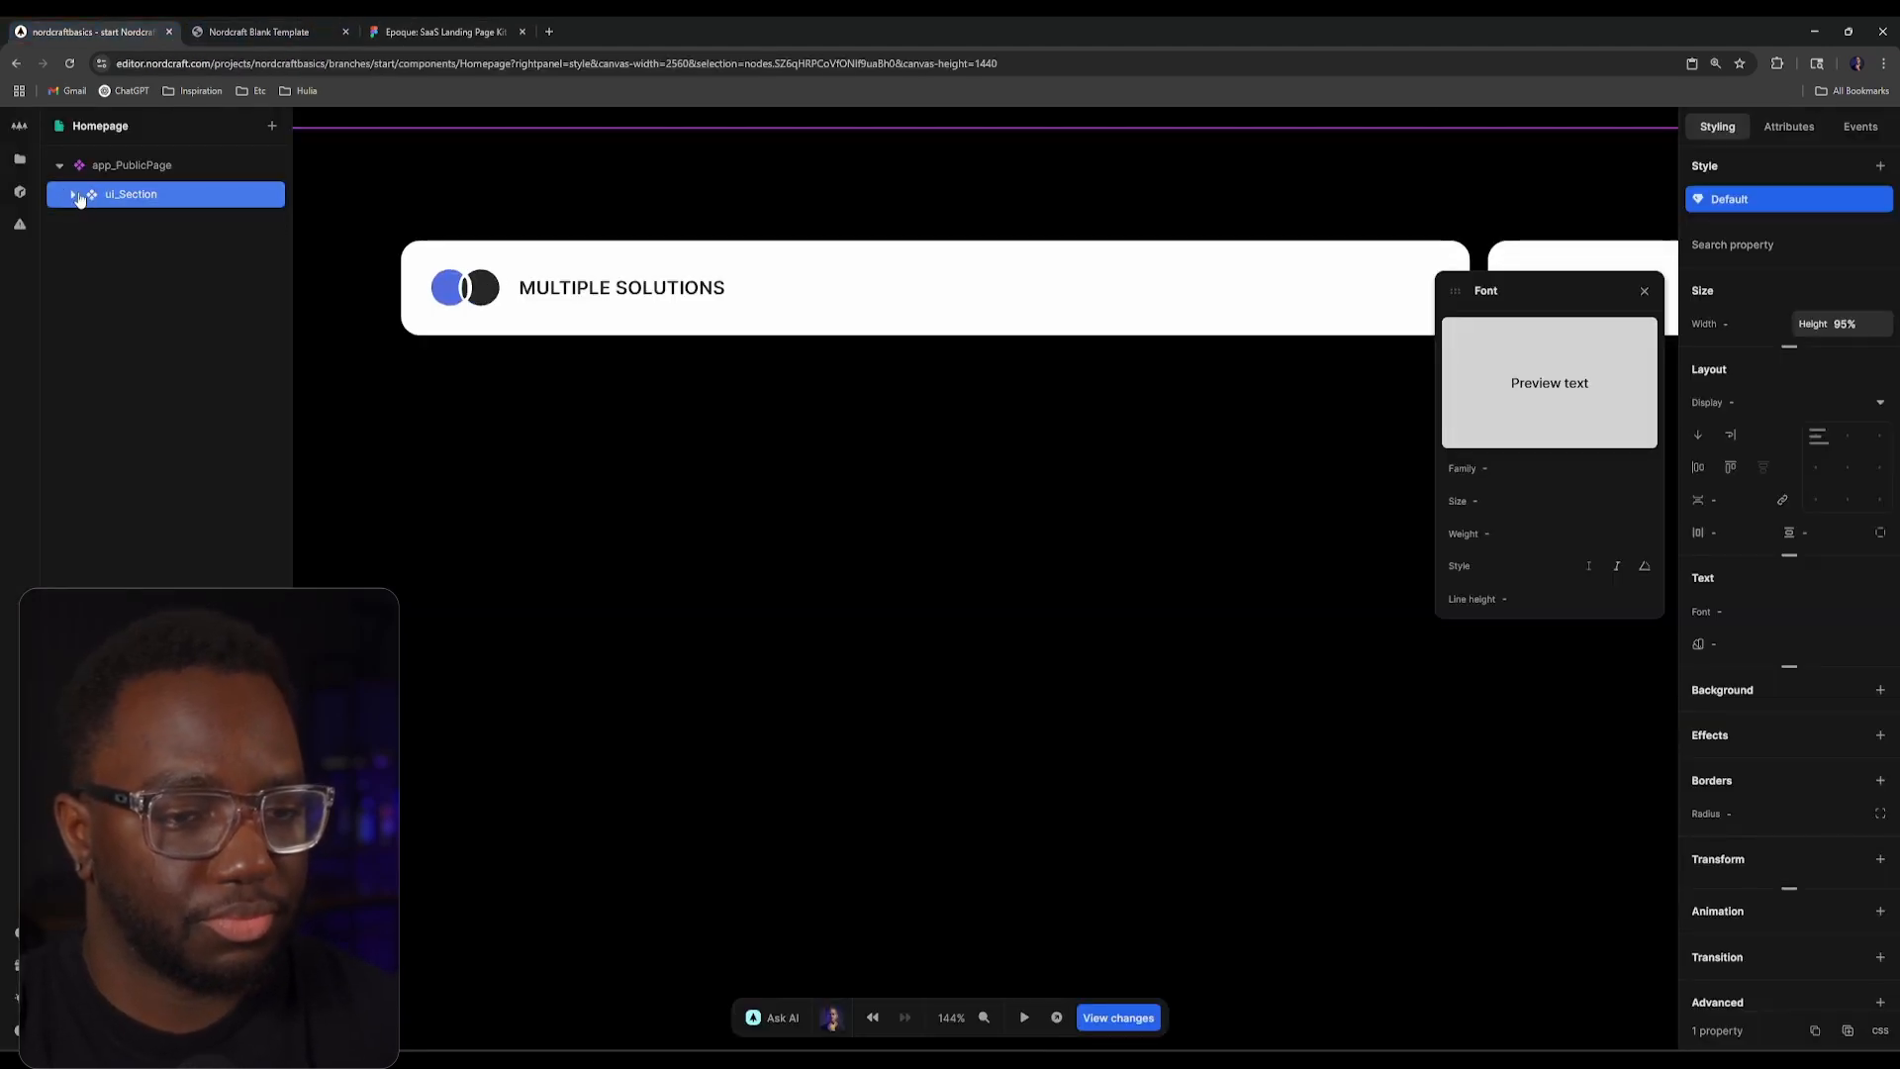
left_click(75, 195)
left_click(168, 222)
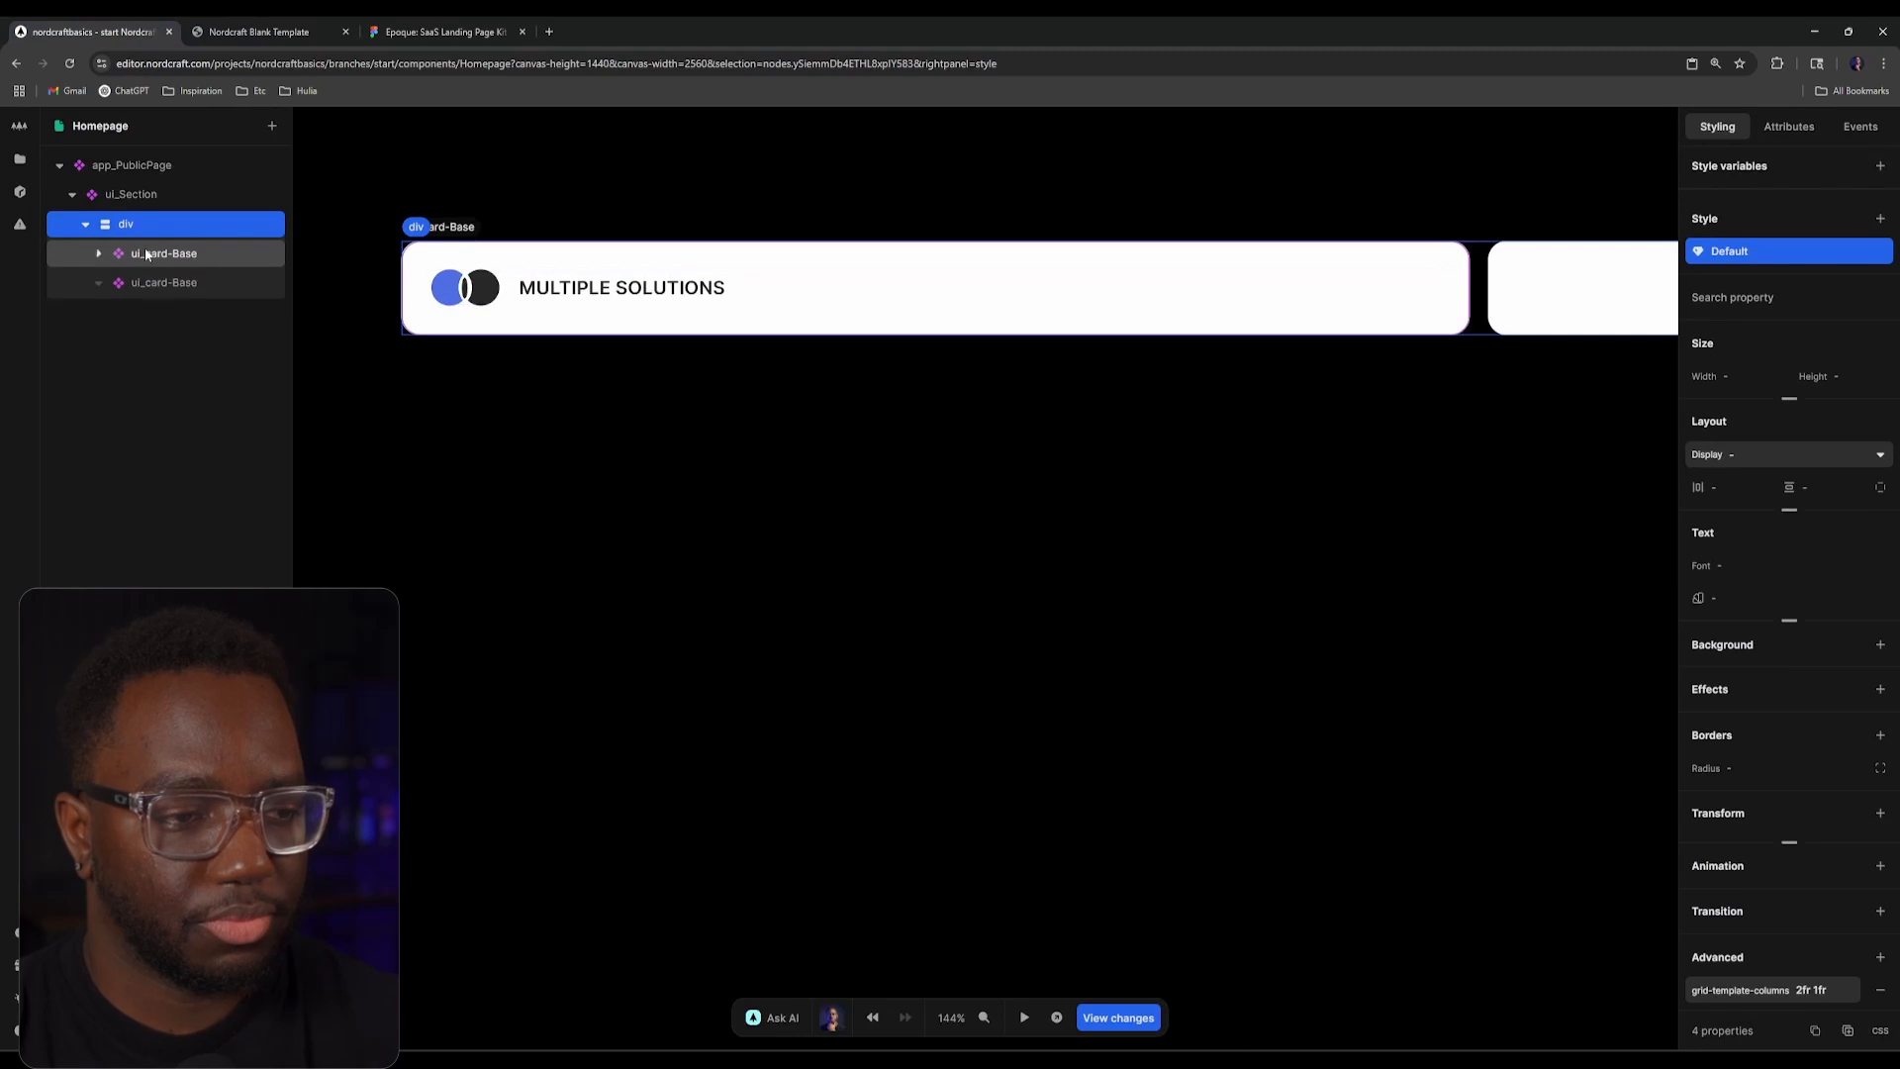
left_click(145, 253)
left_click(98, 253)
left_click(112, 282)
left_click(182, 285)
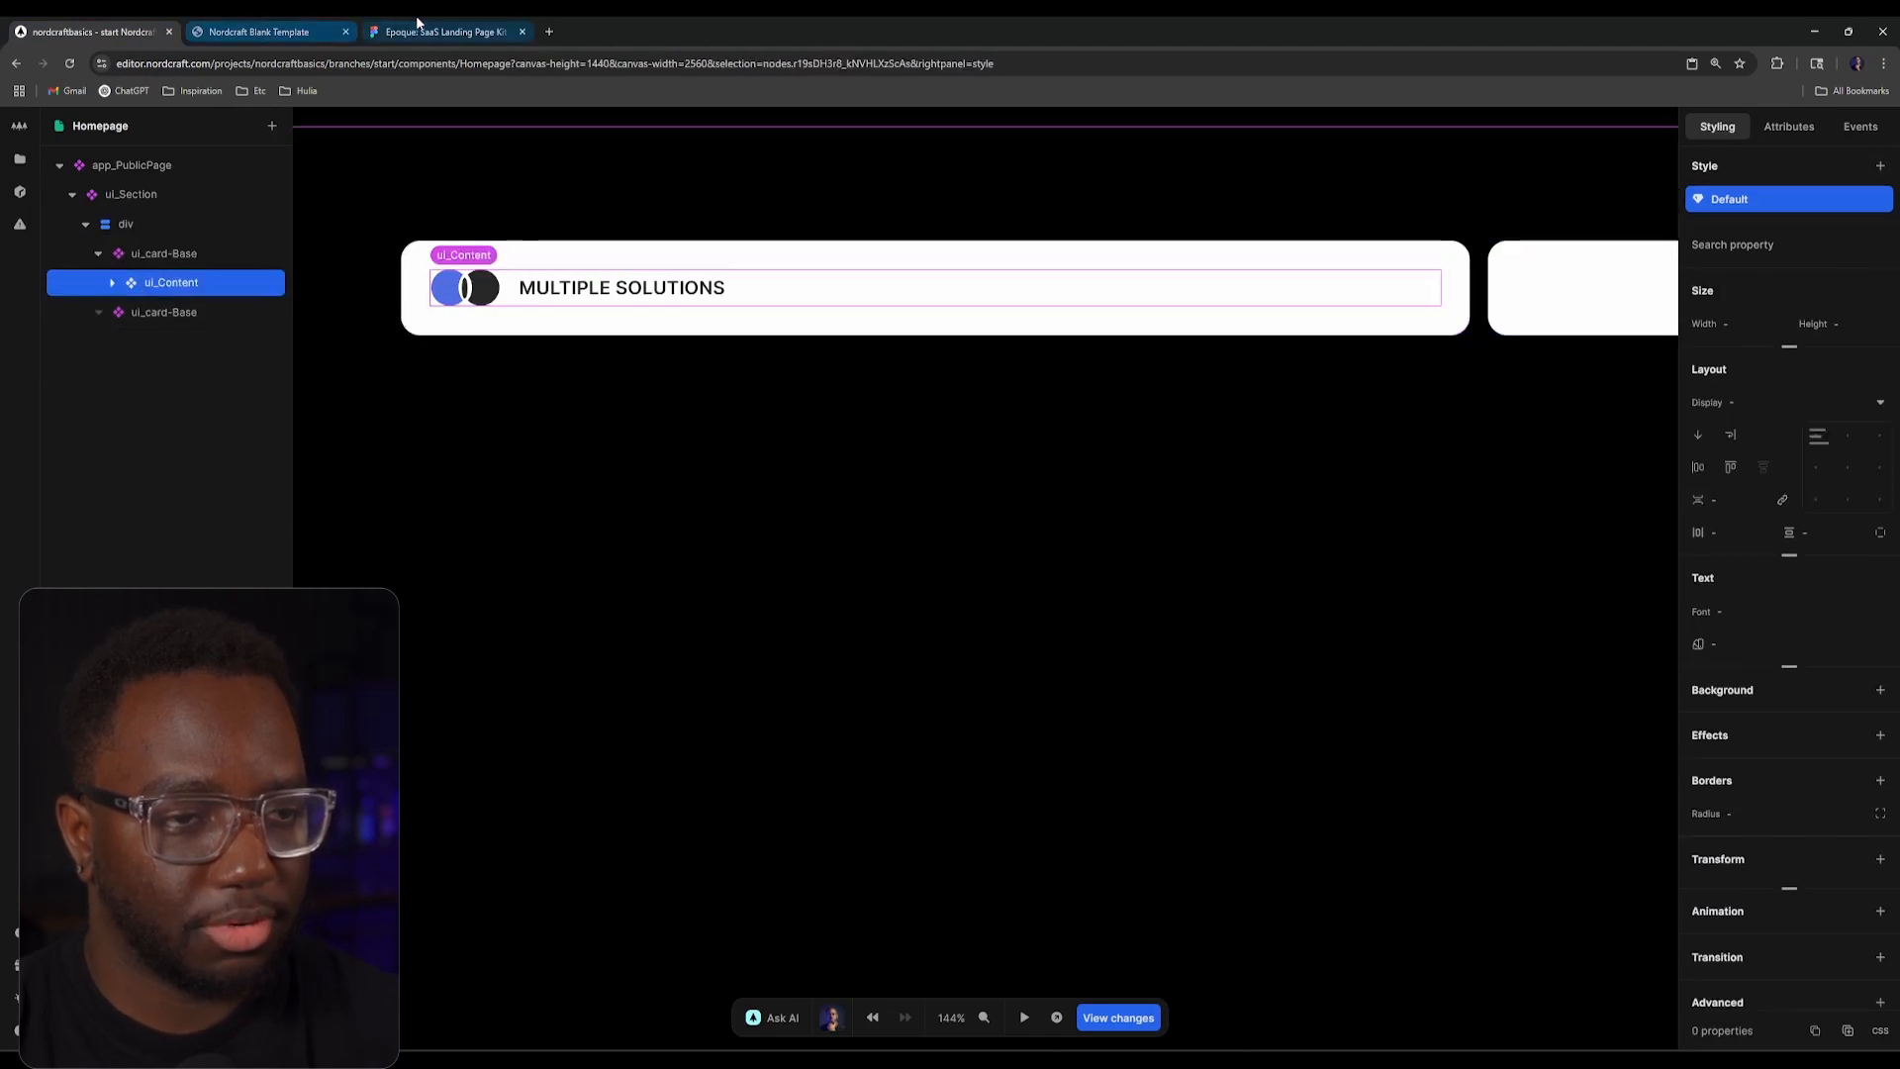
Step: Examine the outer and inner ui_Content layers of the first card against the site preview to see how the sub-heading row is nested
left_click(415, 20)
left_click(327, 32)
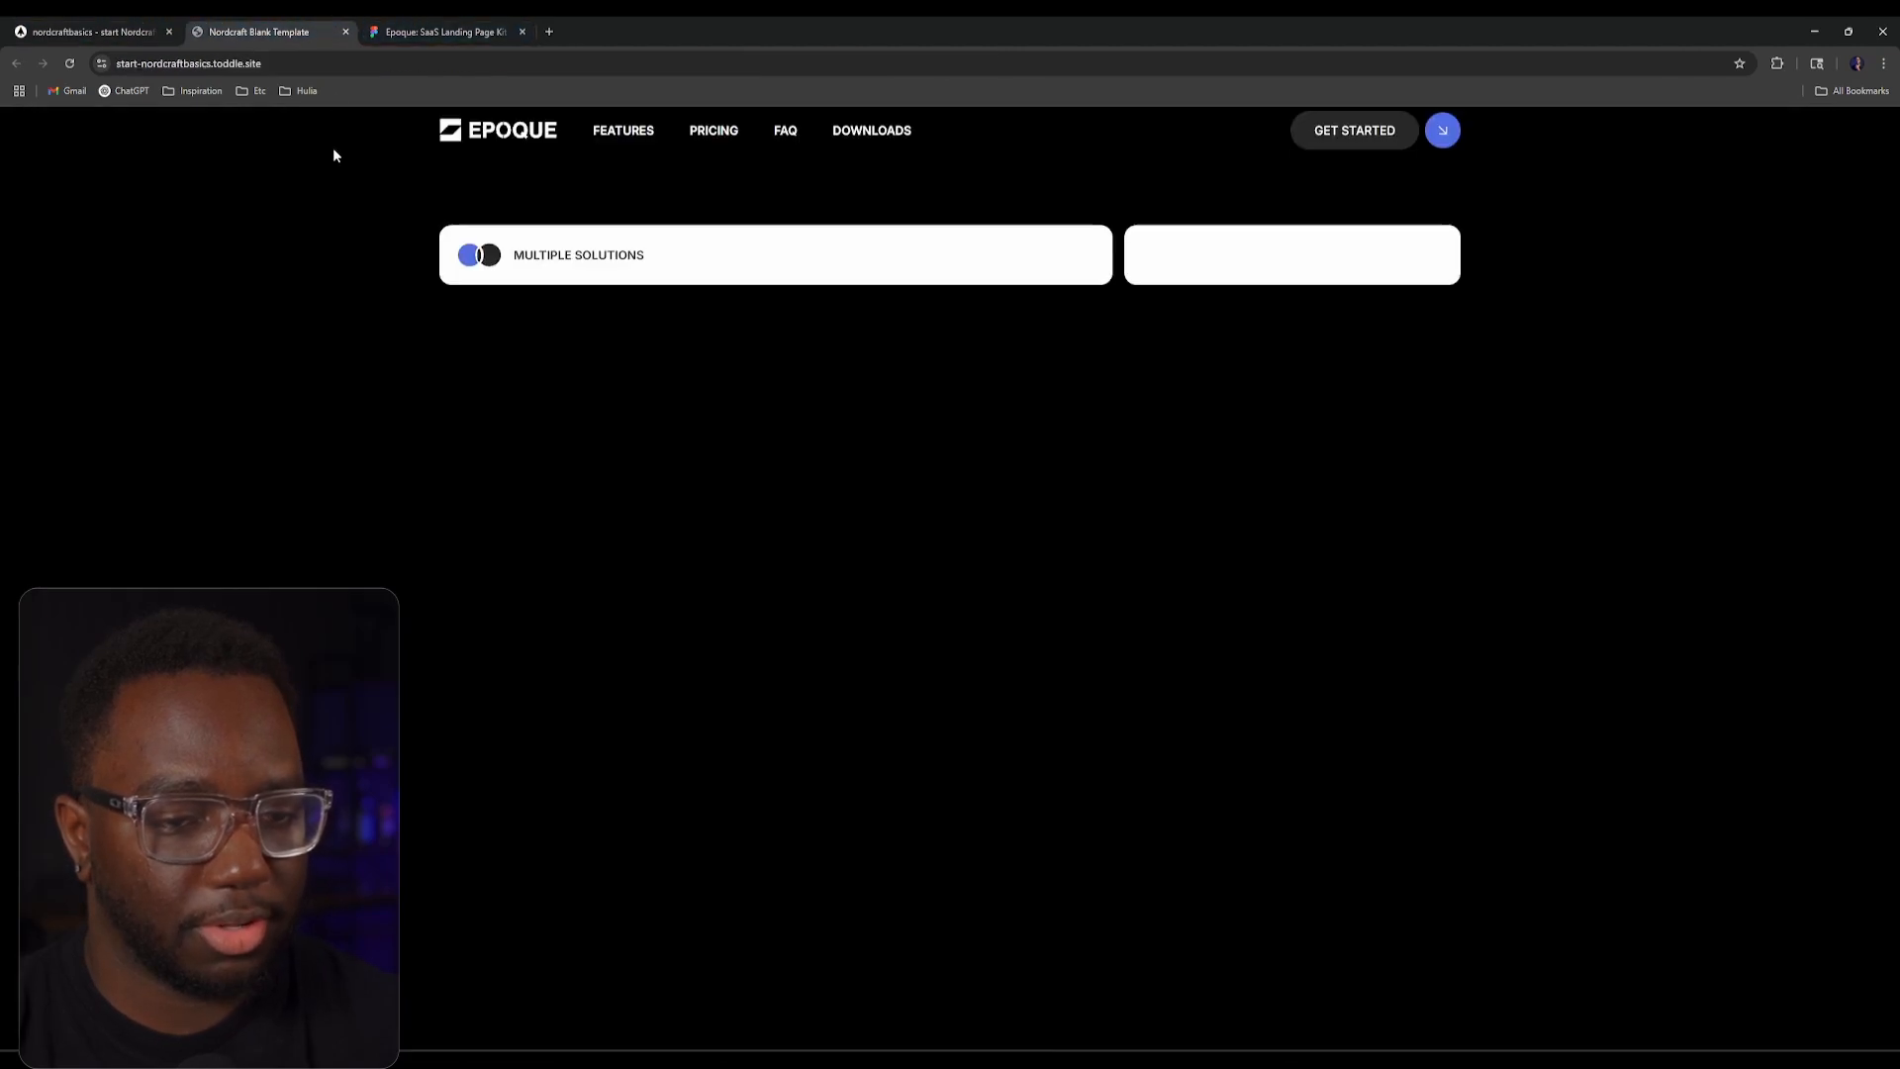
left_click(180, 18)
left_click(112, 284)
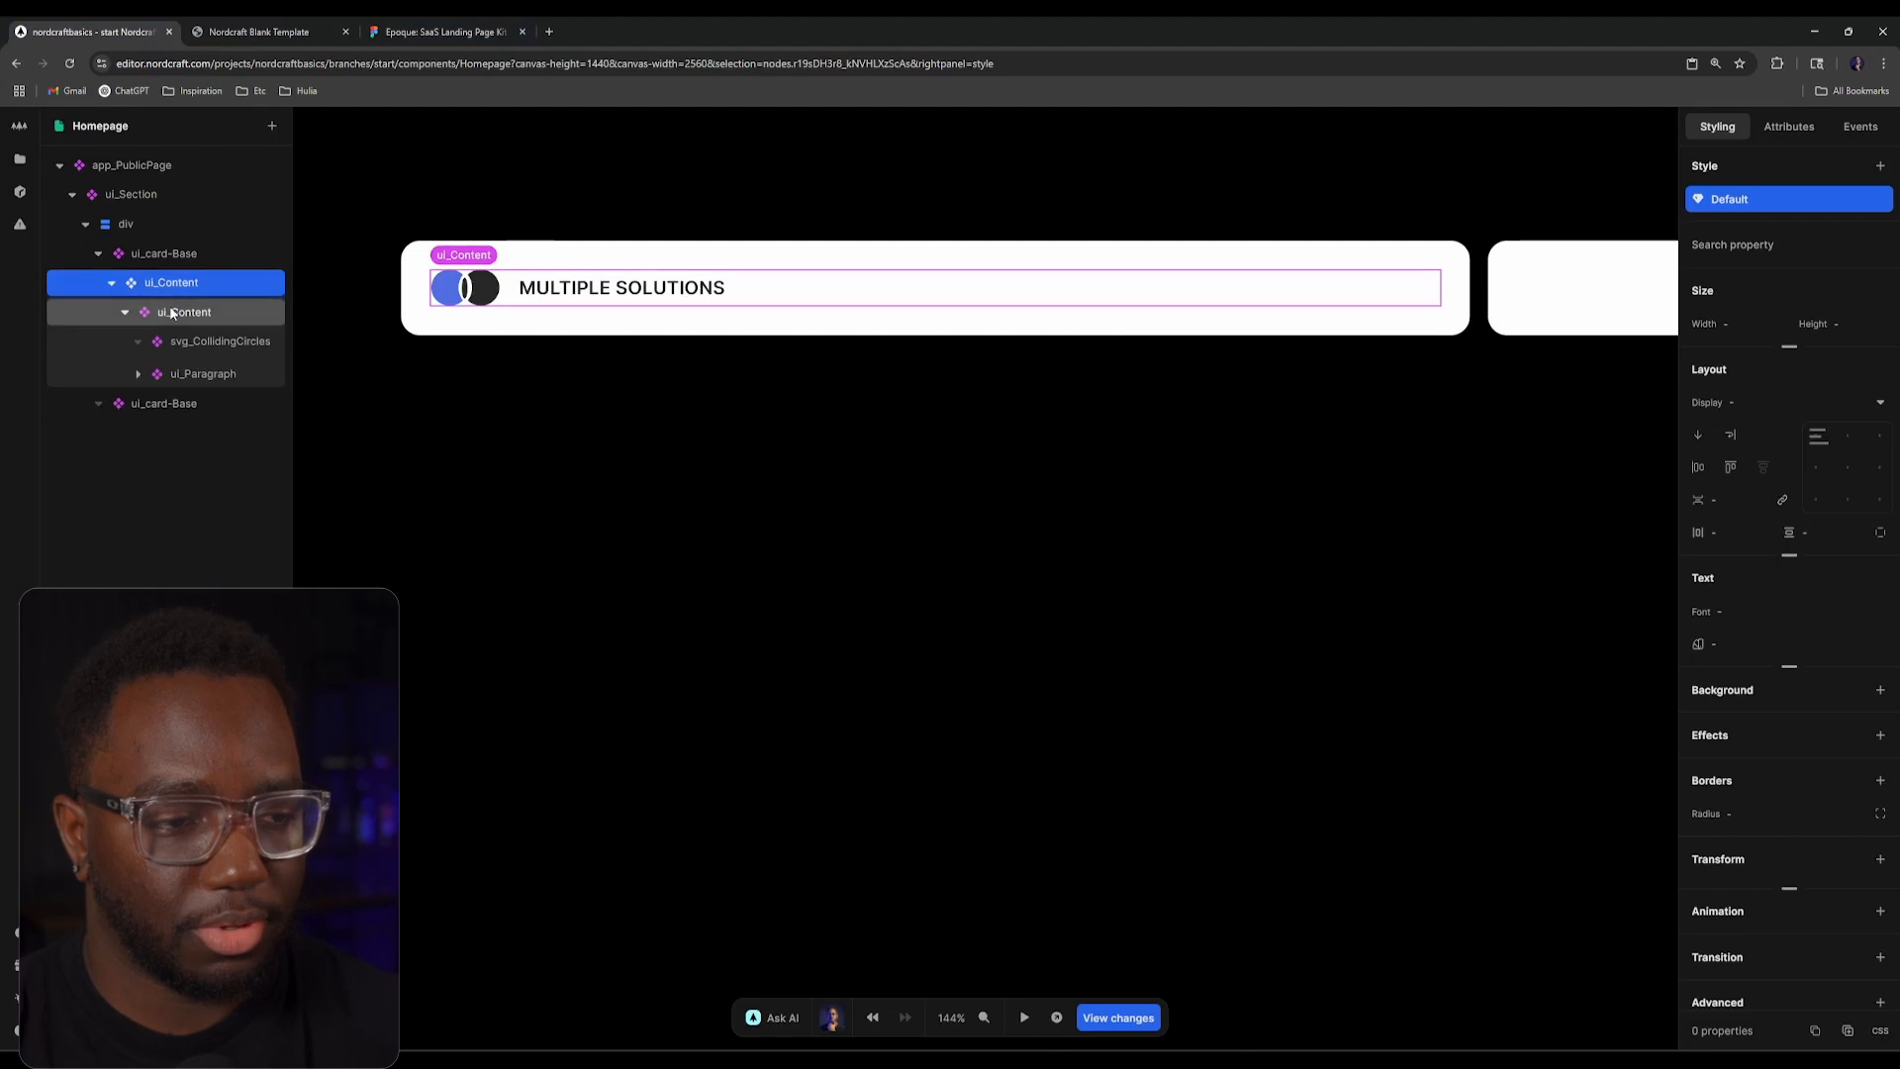
left_click(149, 312)
left_click(123, 313)
left_click(192, 287)
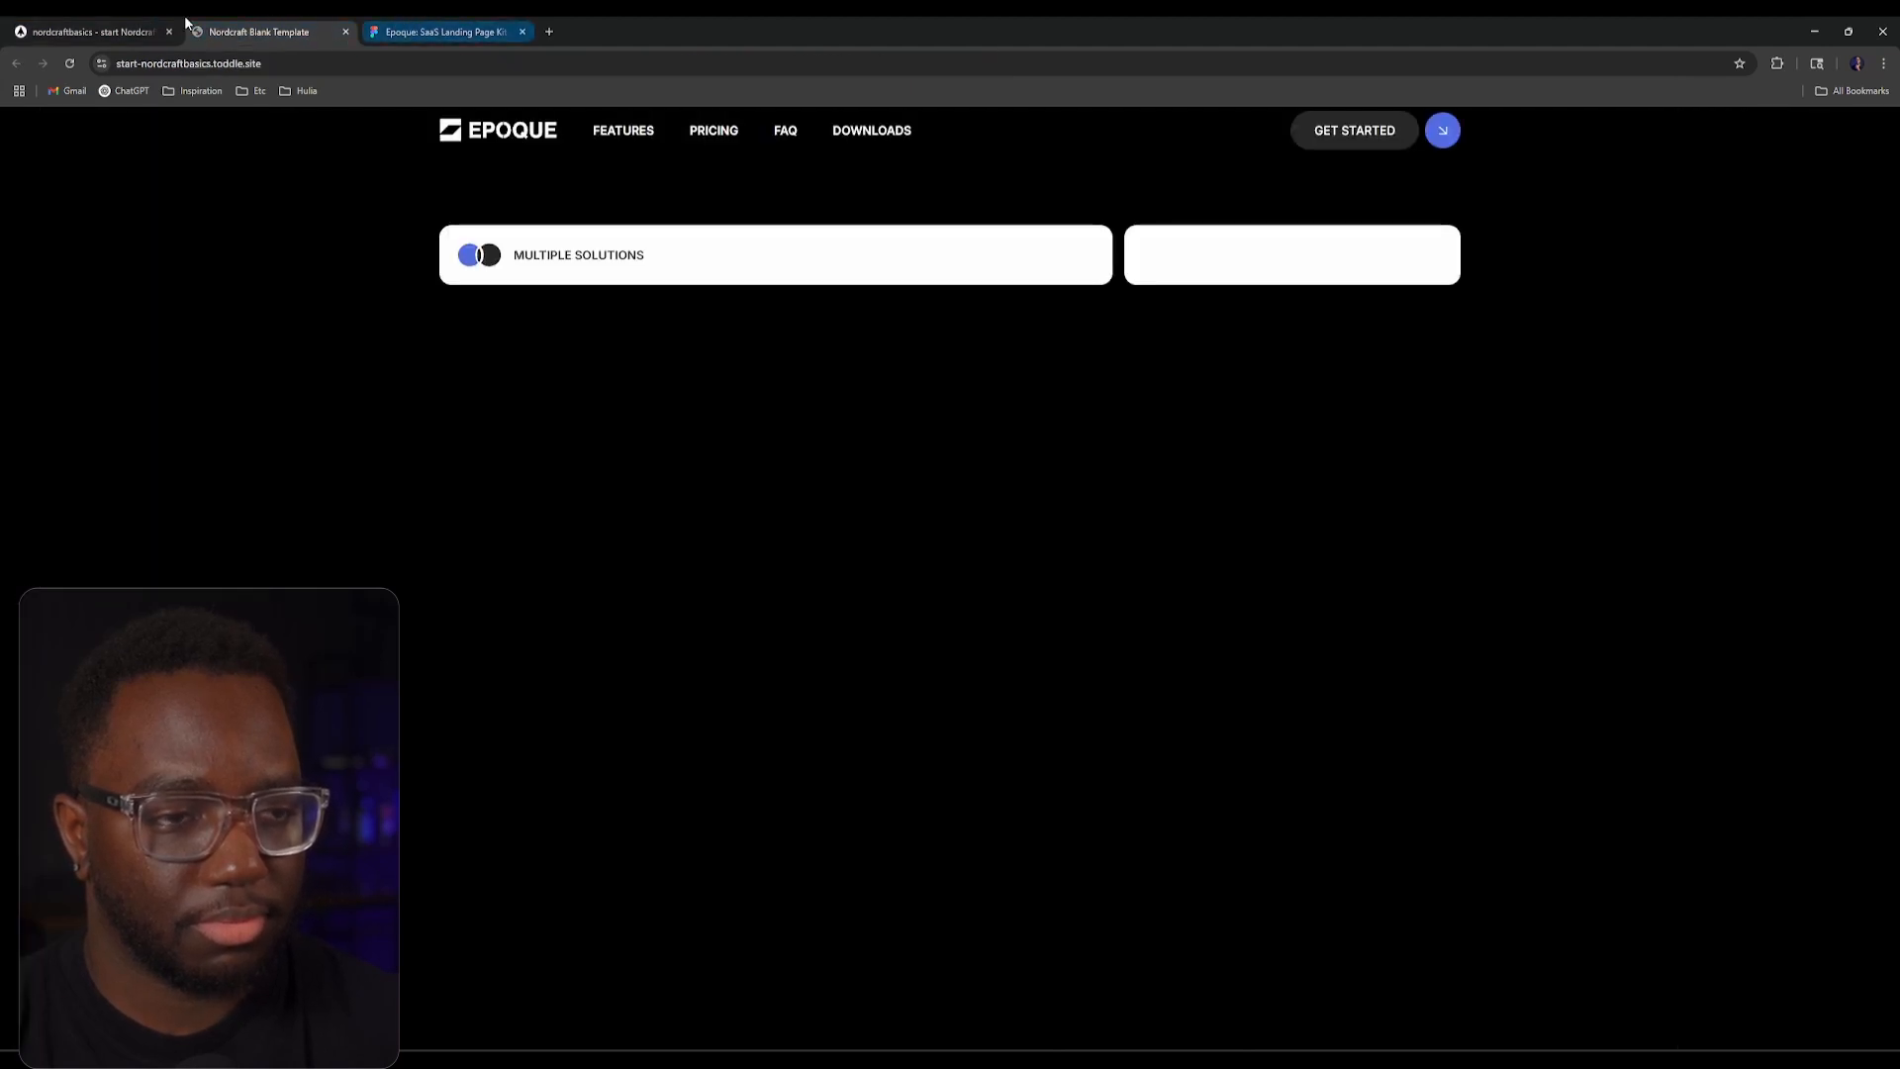
left_click(156, 16)
left_click(188, 314)
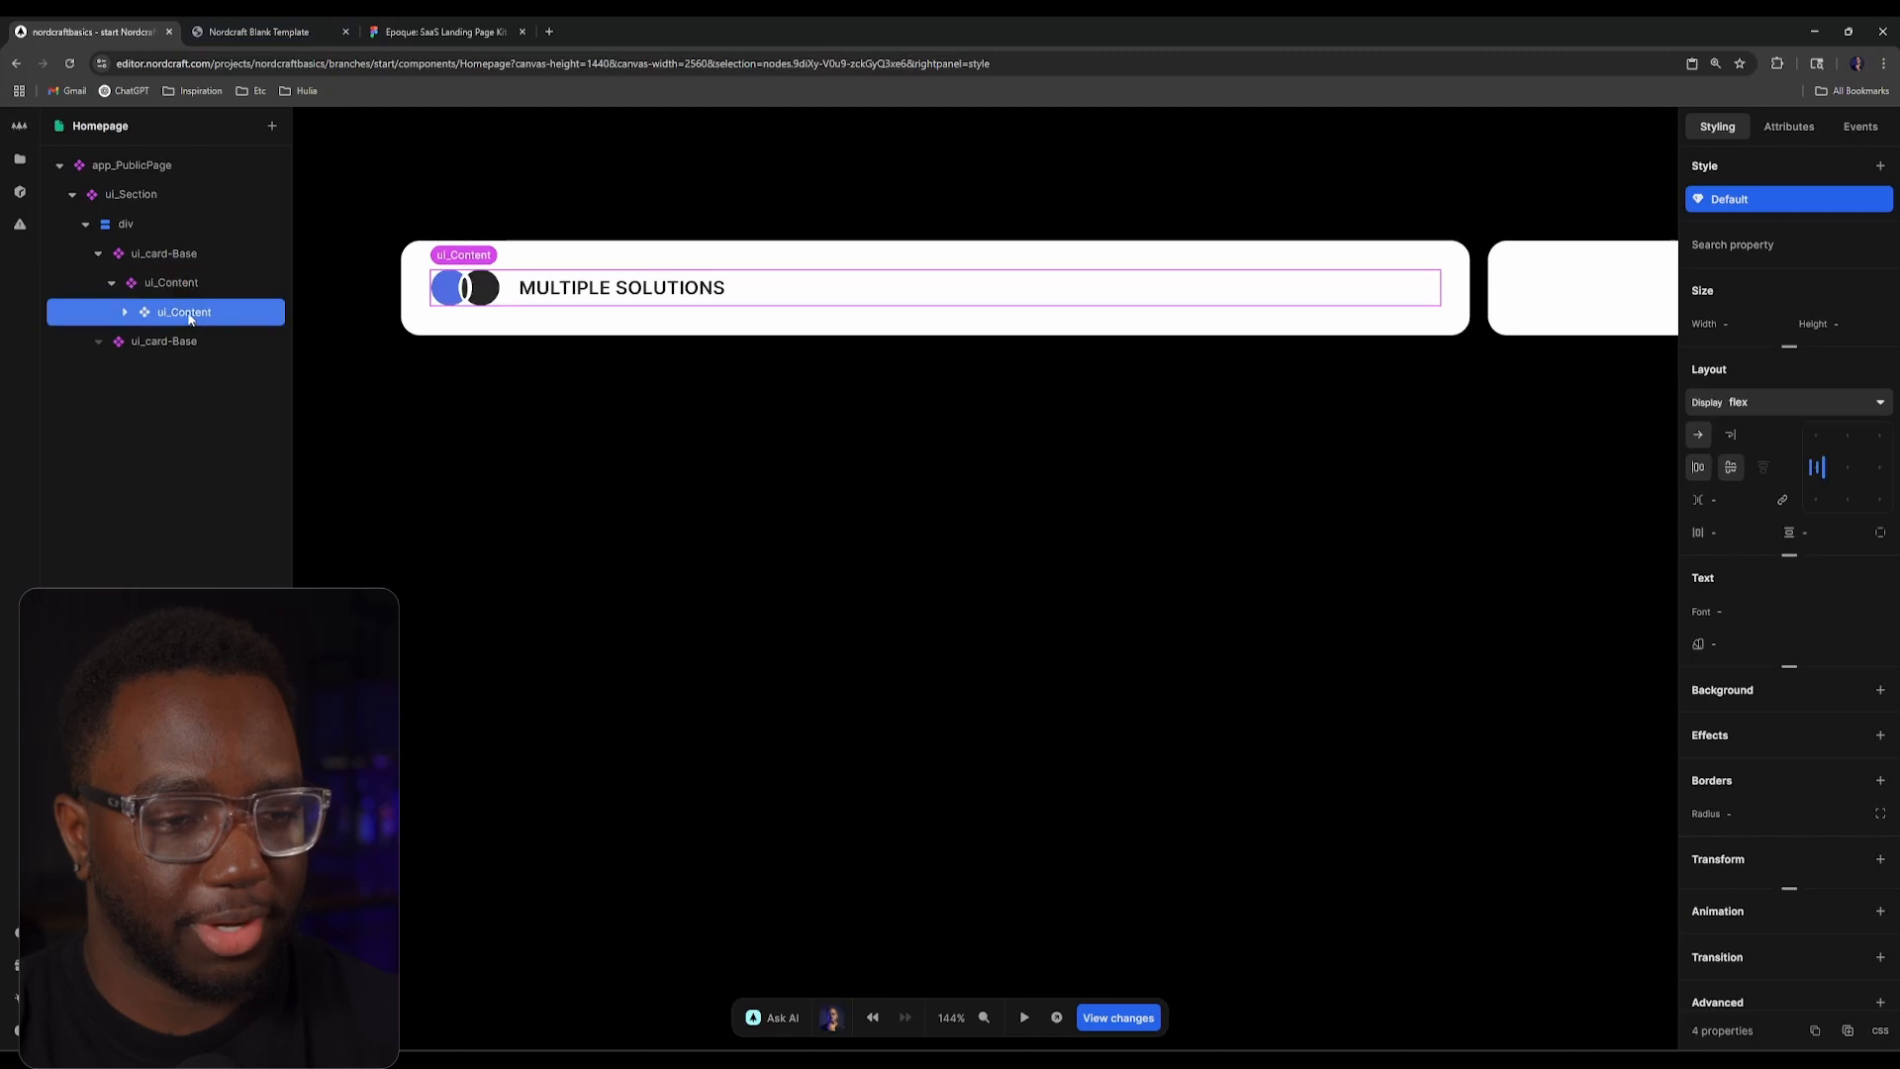
left_click(126, 313)
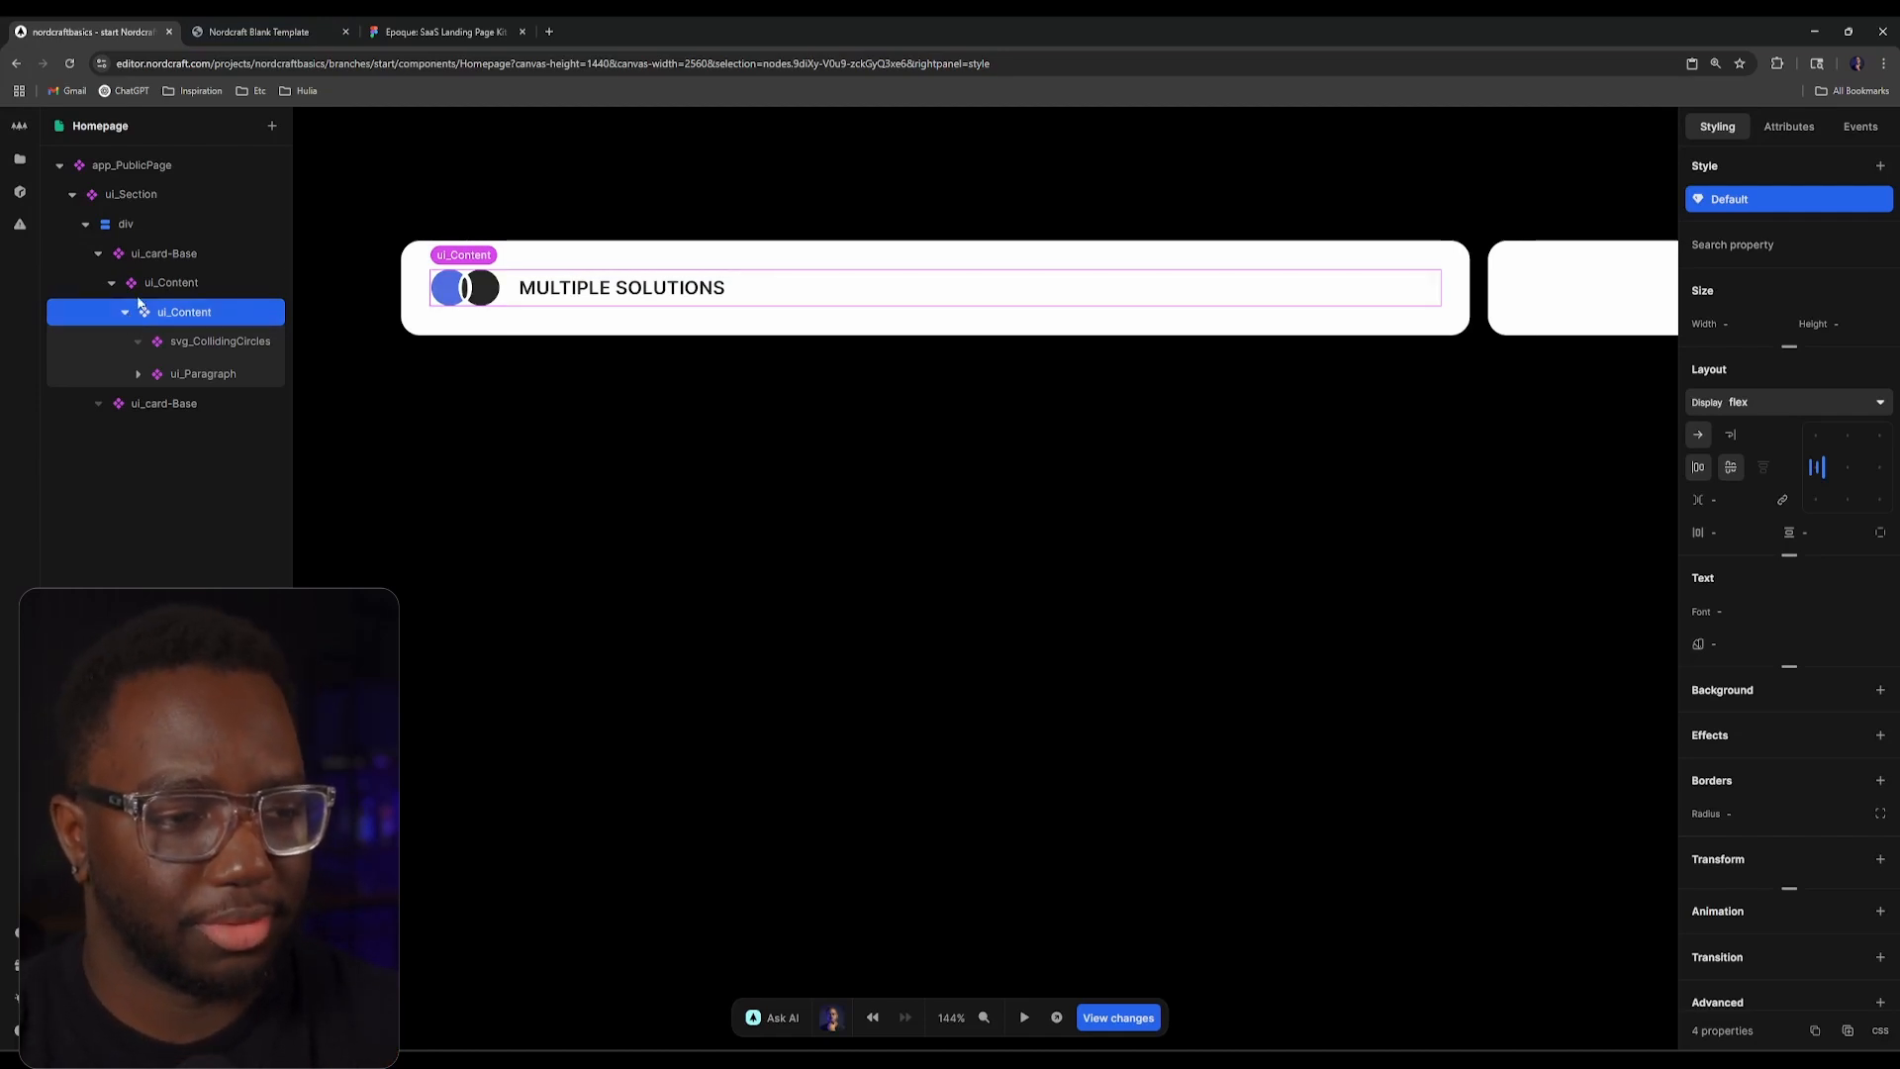
left_click(126, 312)
Step: Add a second ui_Content component inside the first card's outer ui_Content, below the sub-heading row
left_click(147, 290)
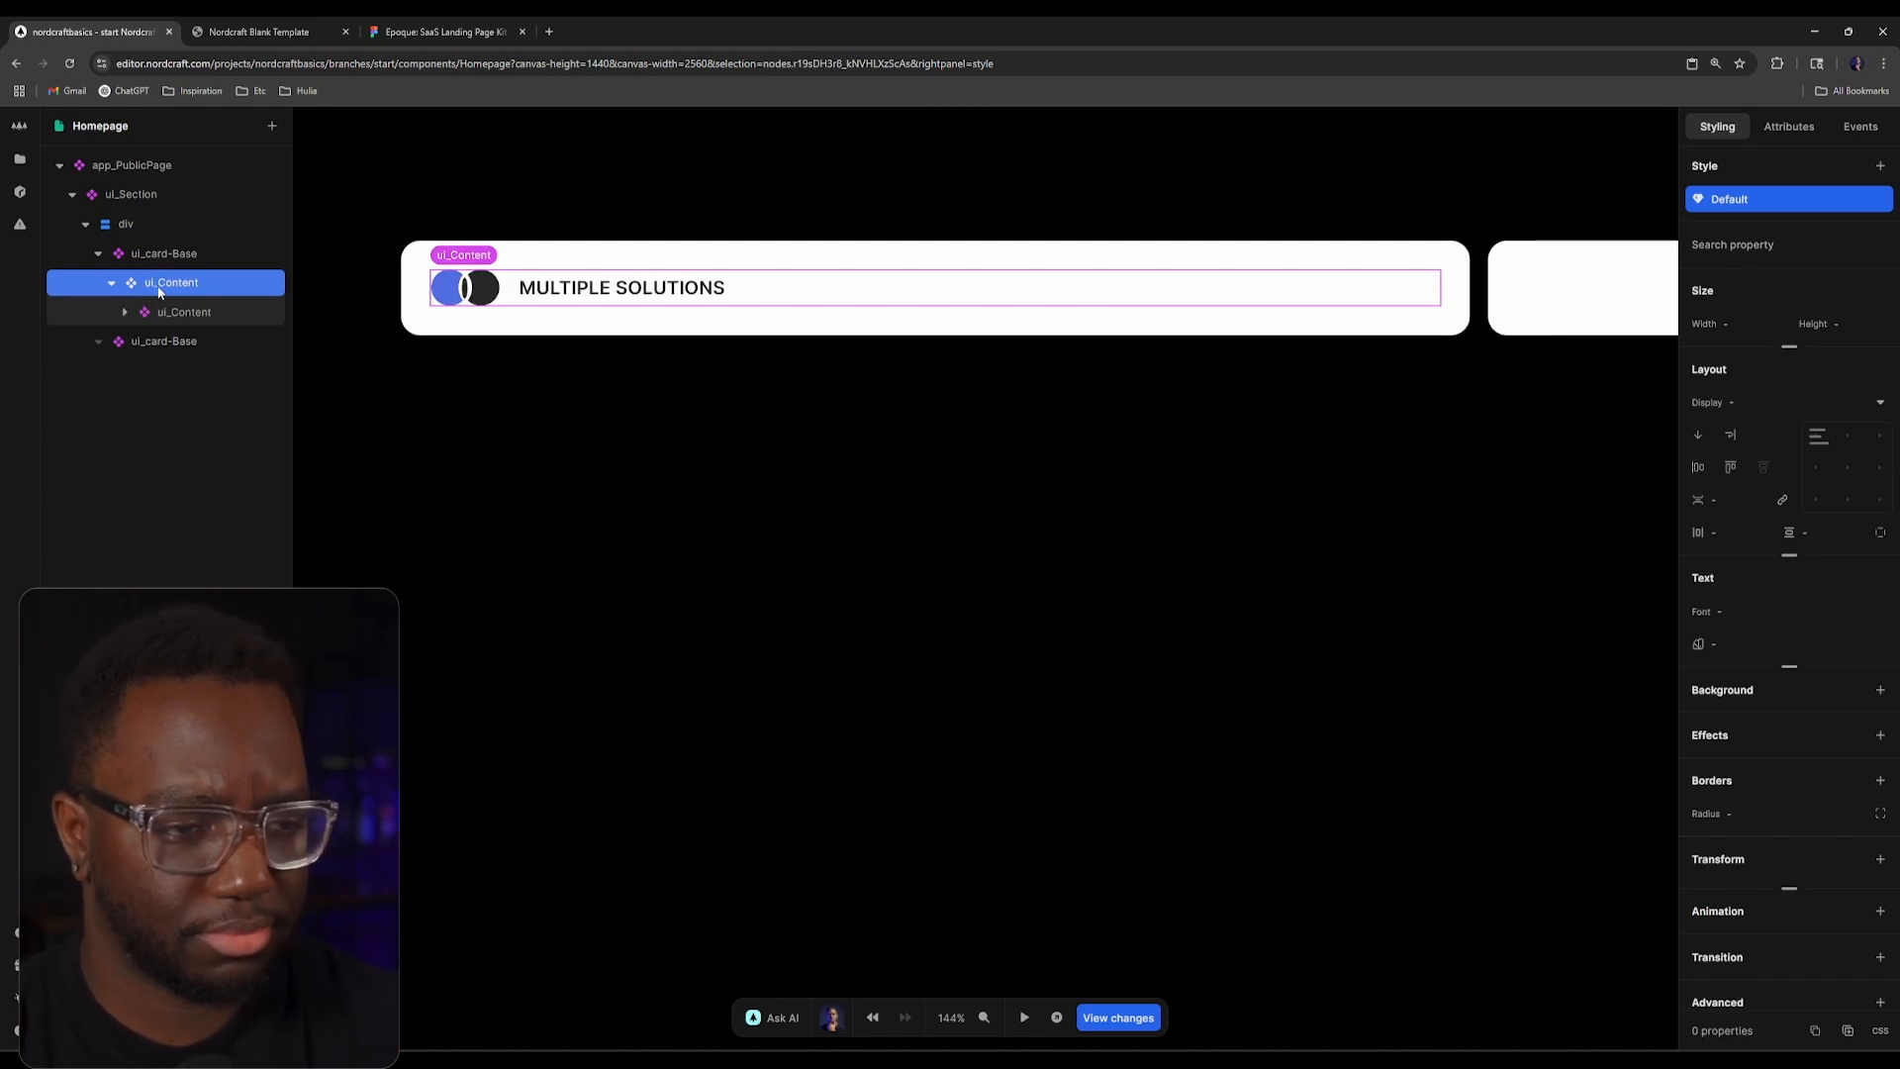
type("acontent")
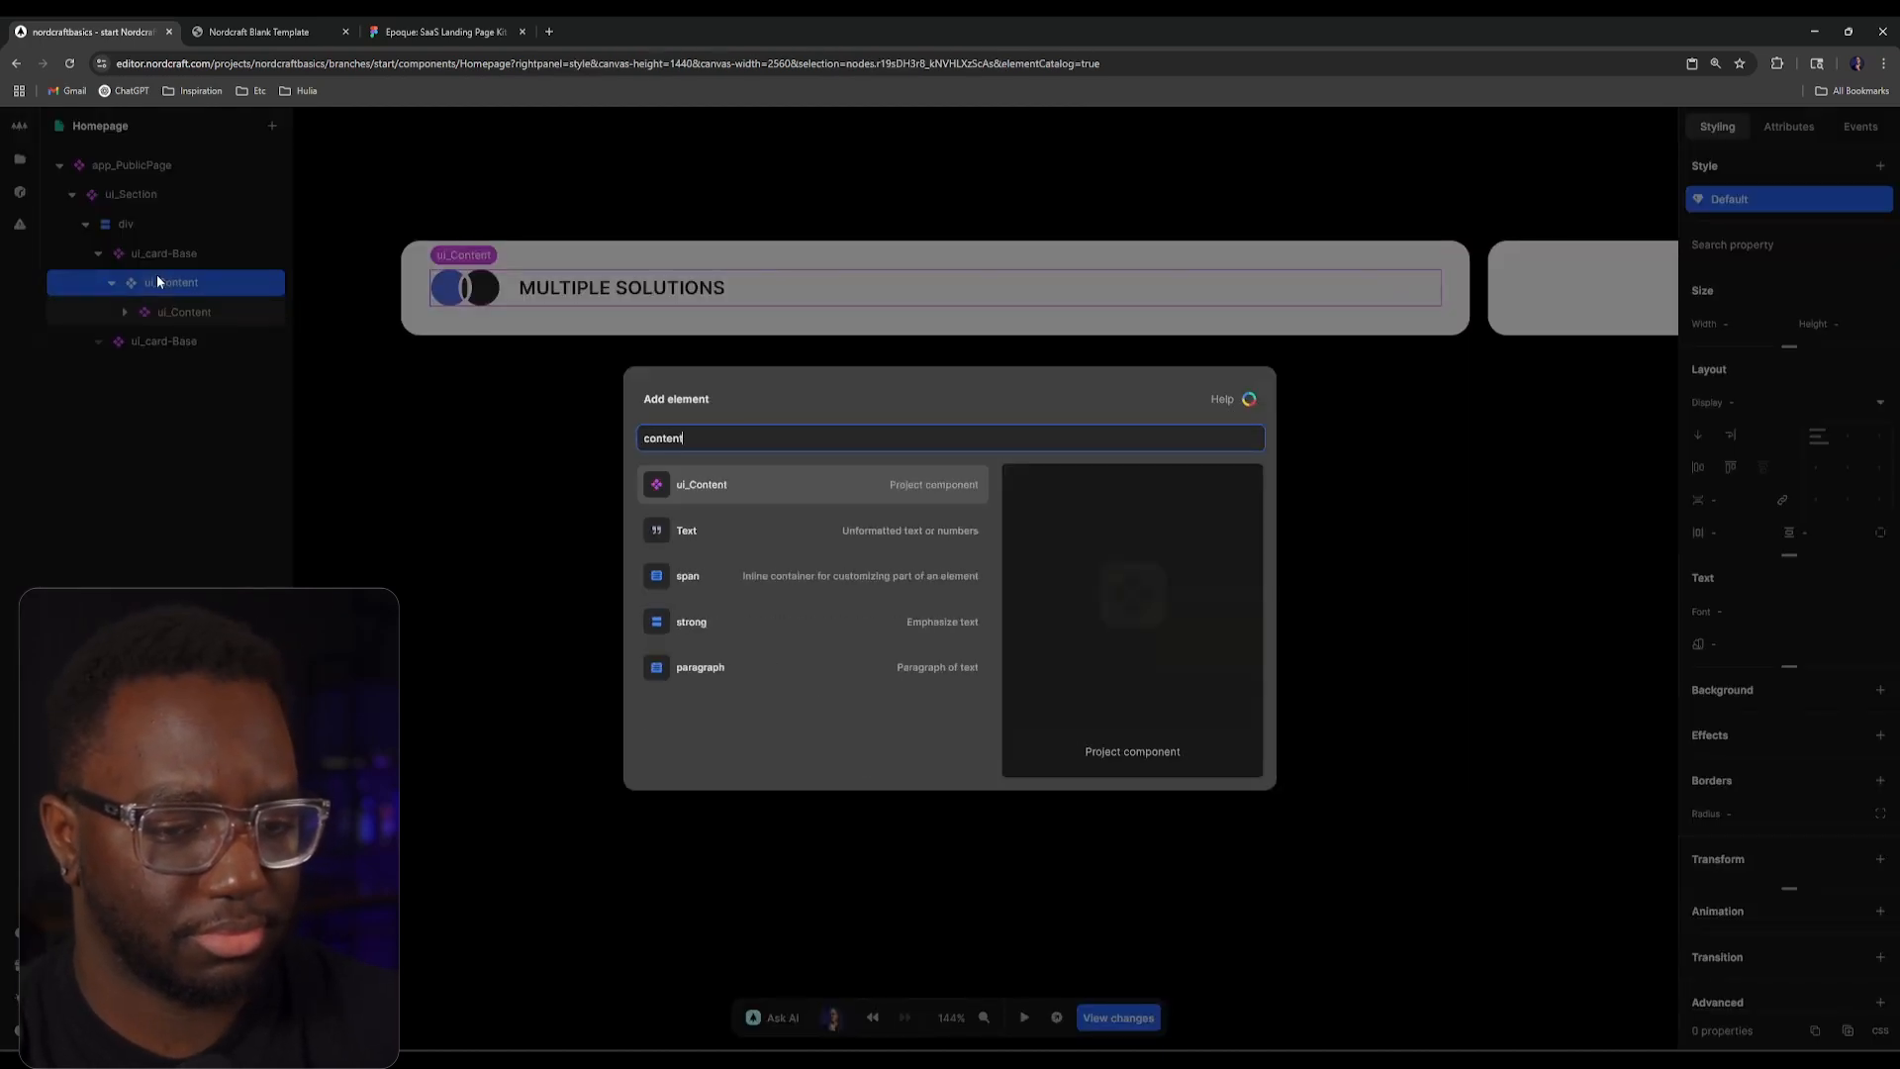
key("Return")
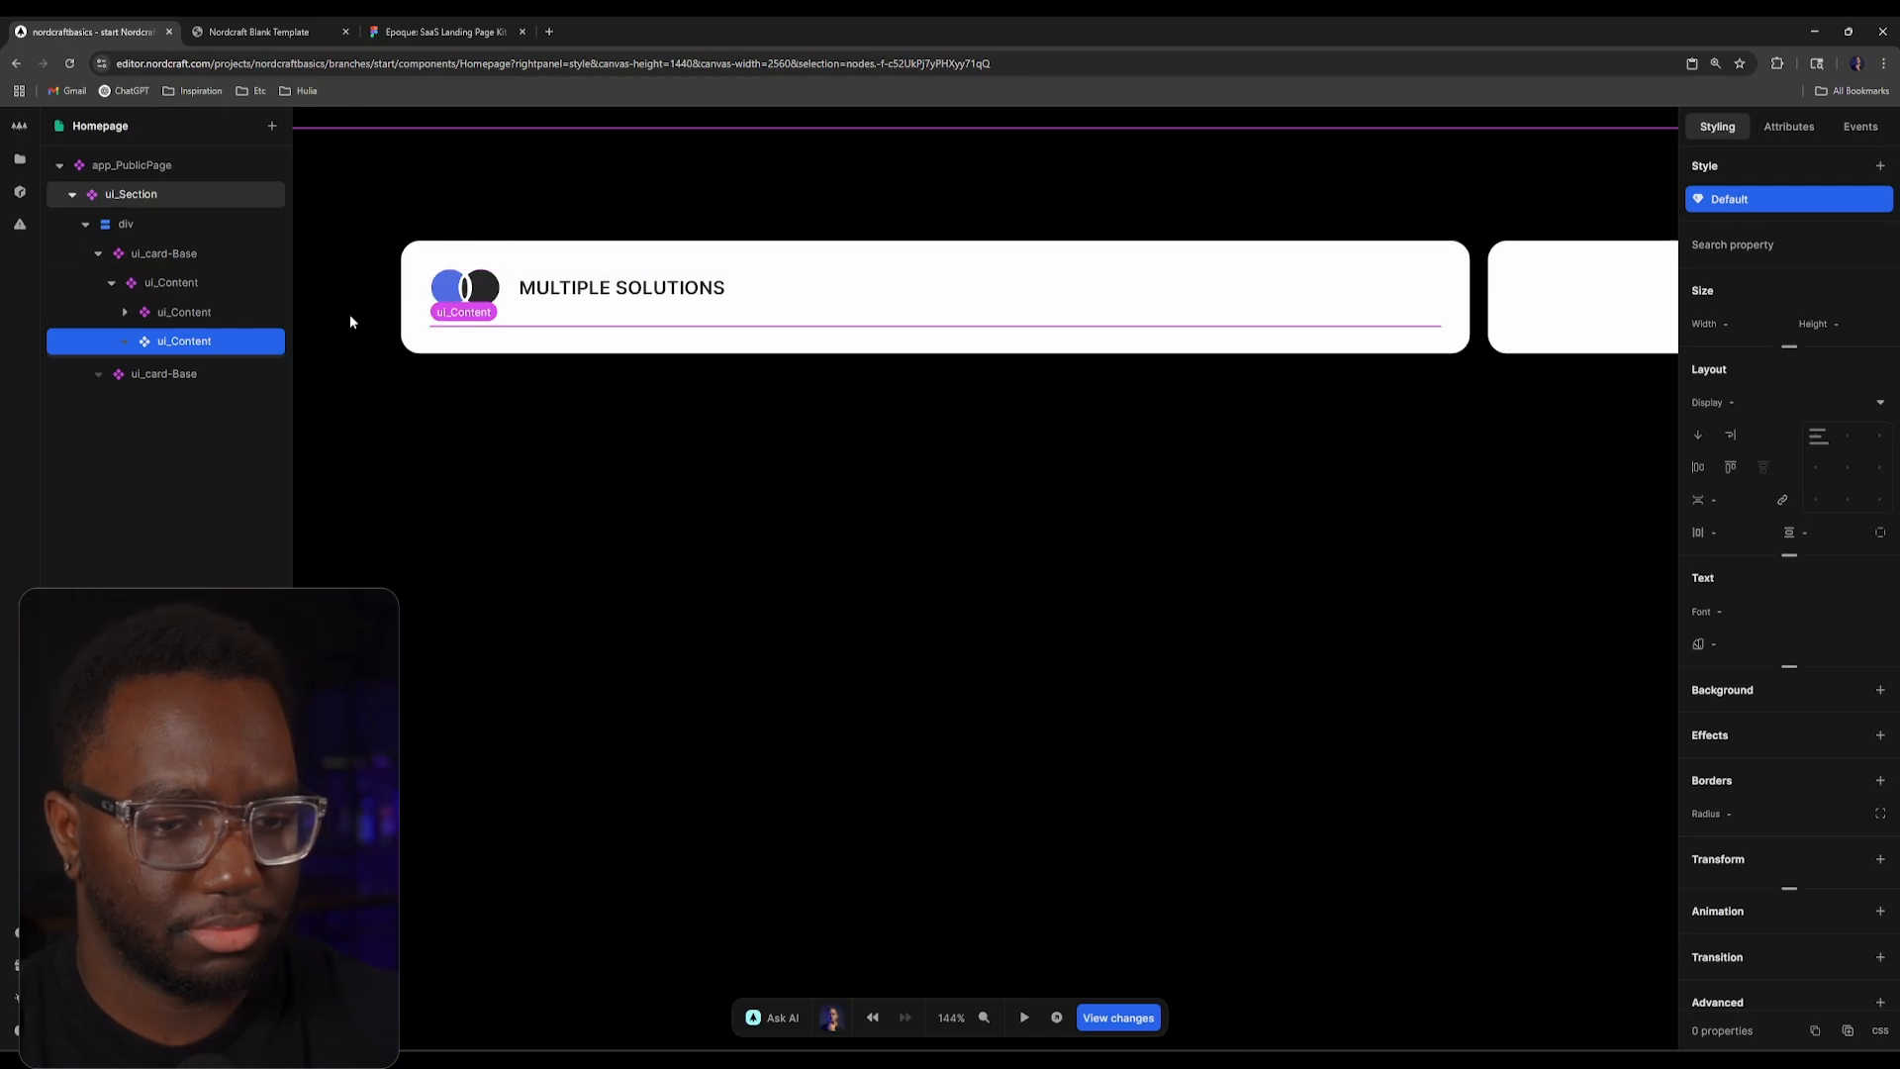
scroll(364, 317, "down", 3)
Step: Inspect the typography settings of the "Simplify your work with magic" heading in the Figma design
left_click(403, 28)
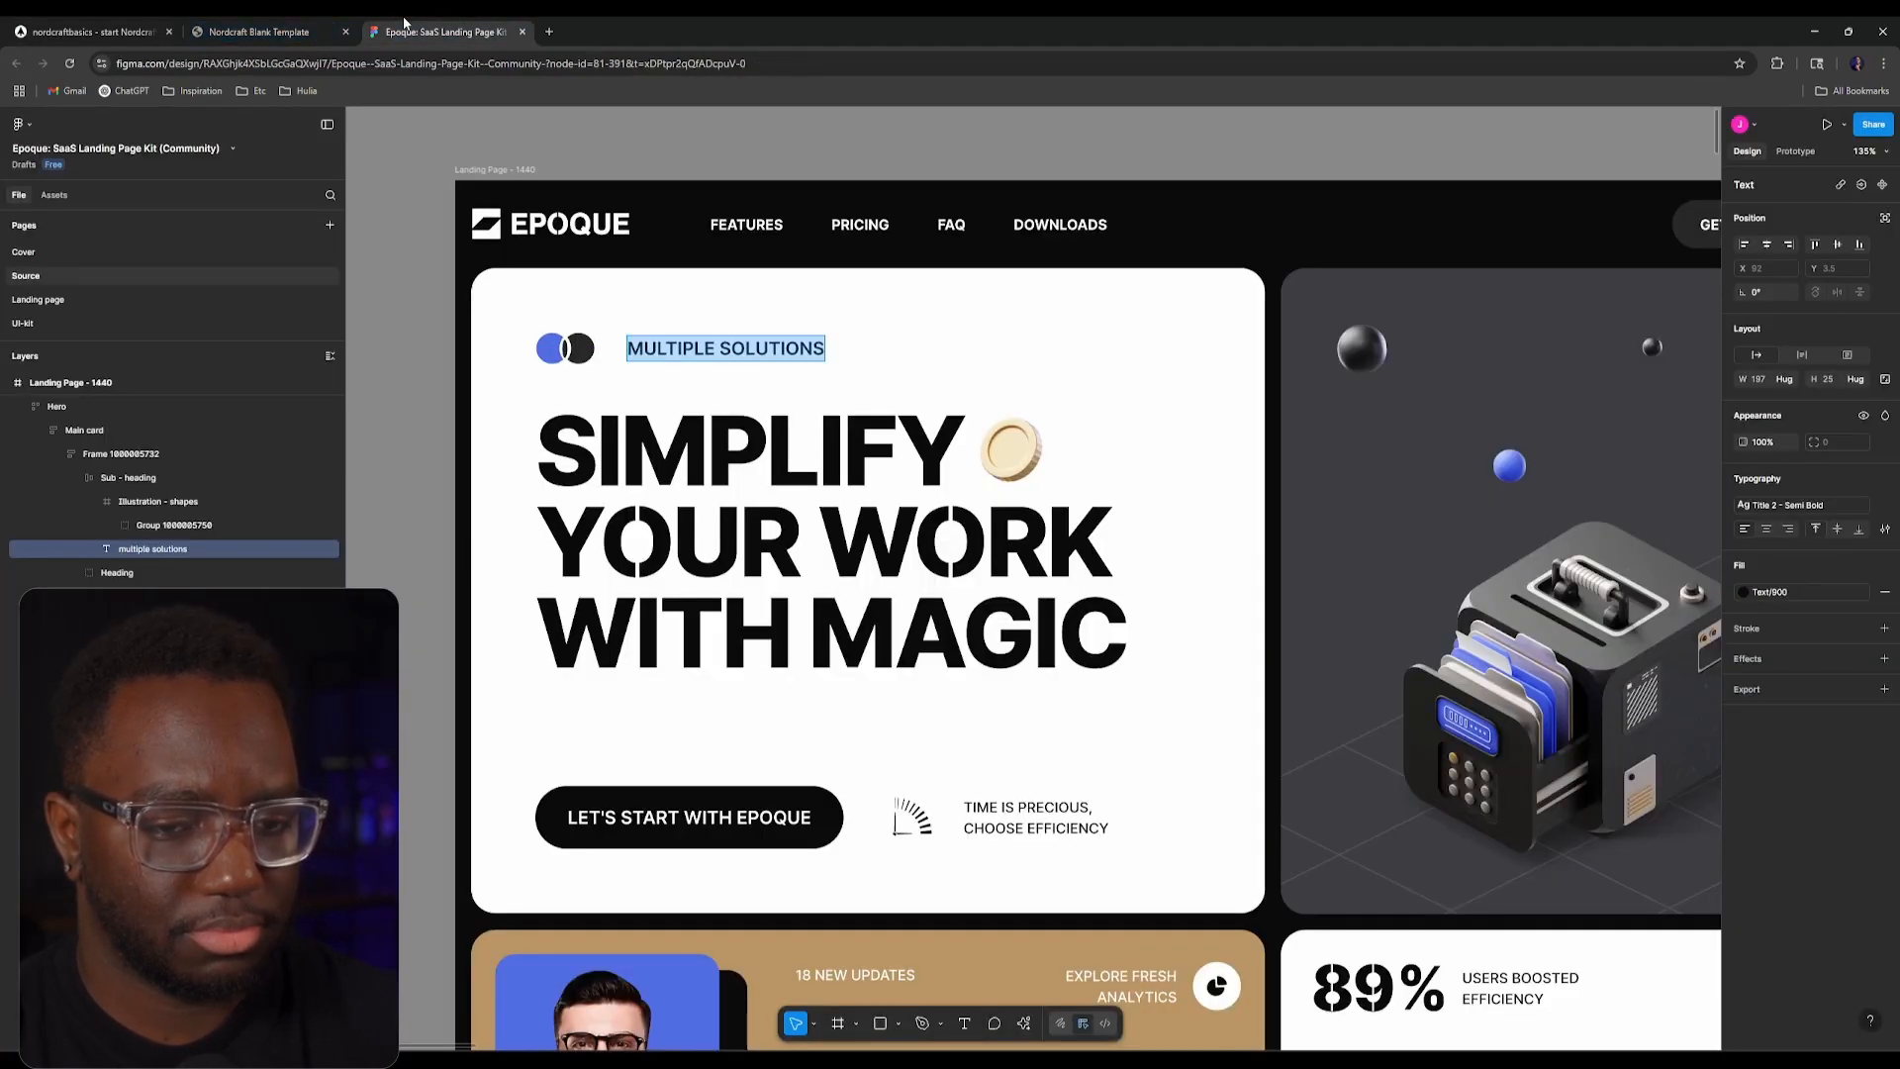
left_click(701, 450)
key("ctrl+a")
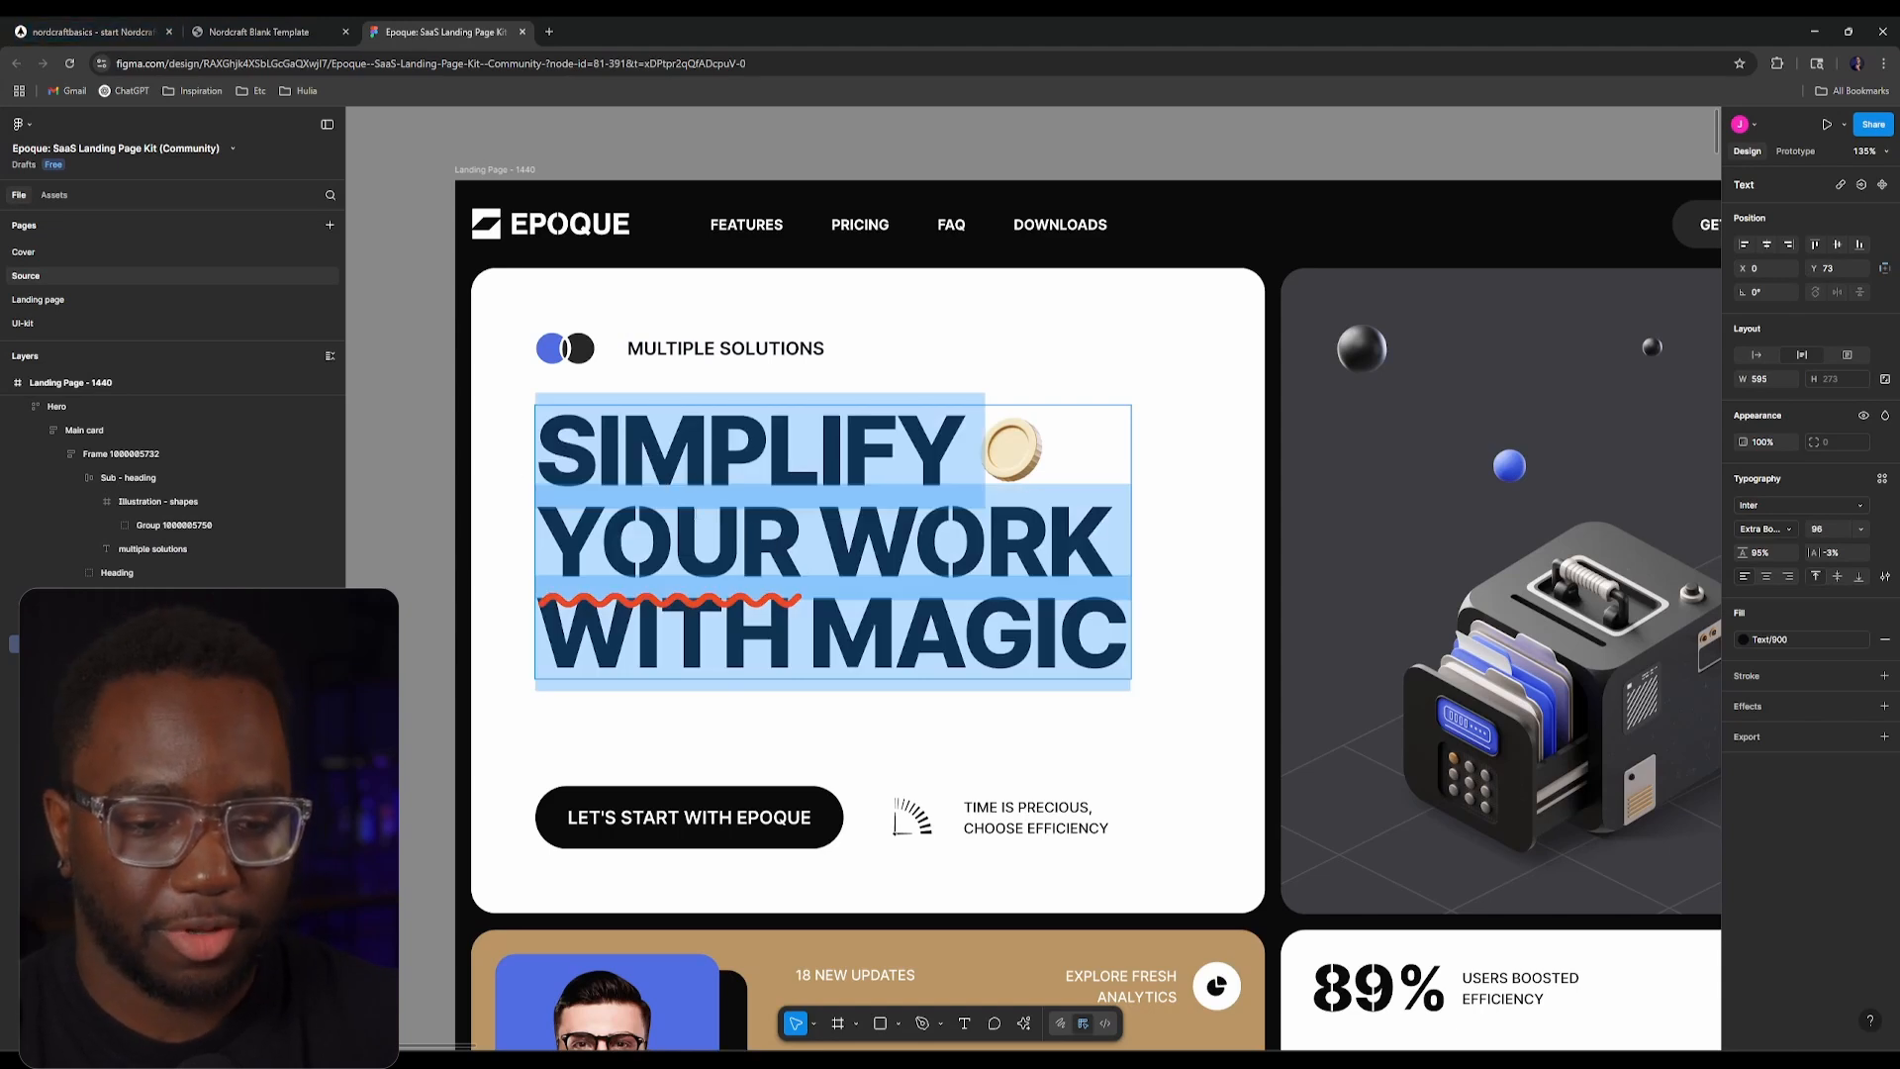
key("ctrl+1")
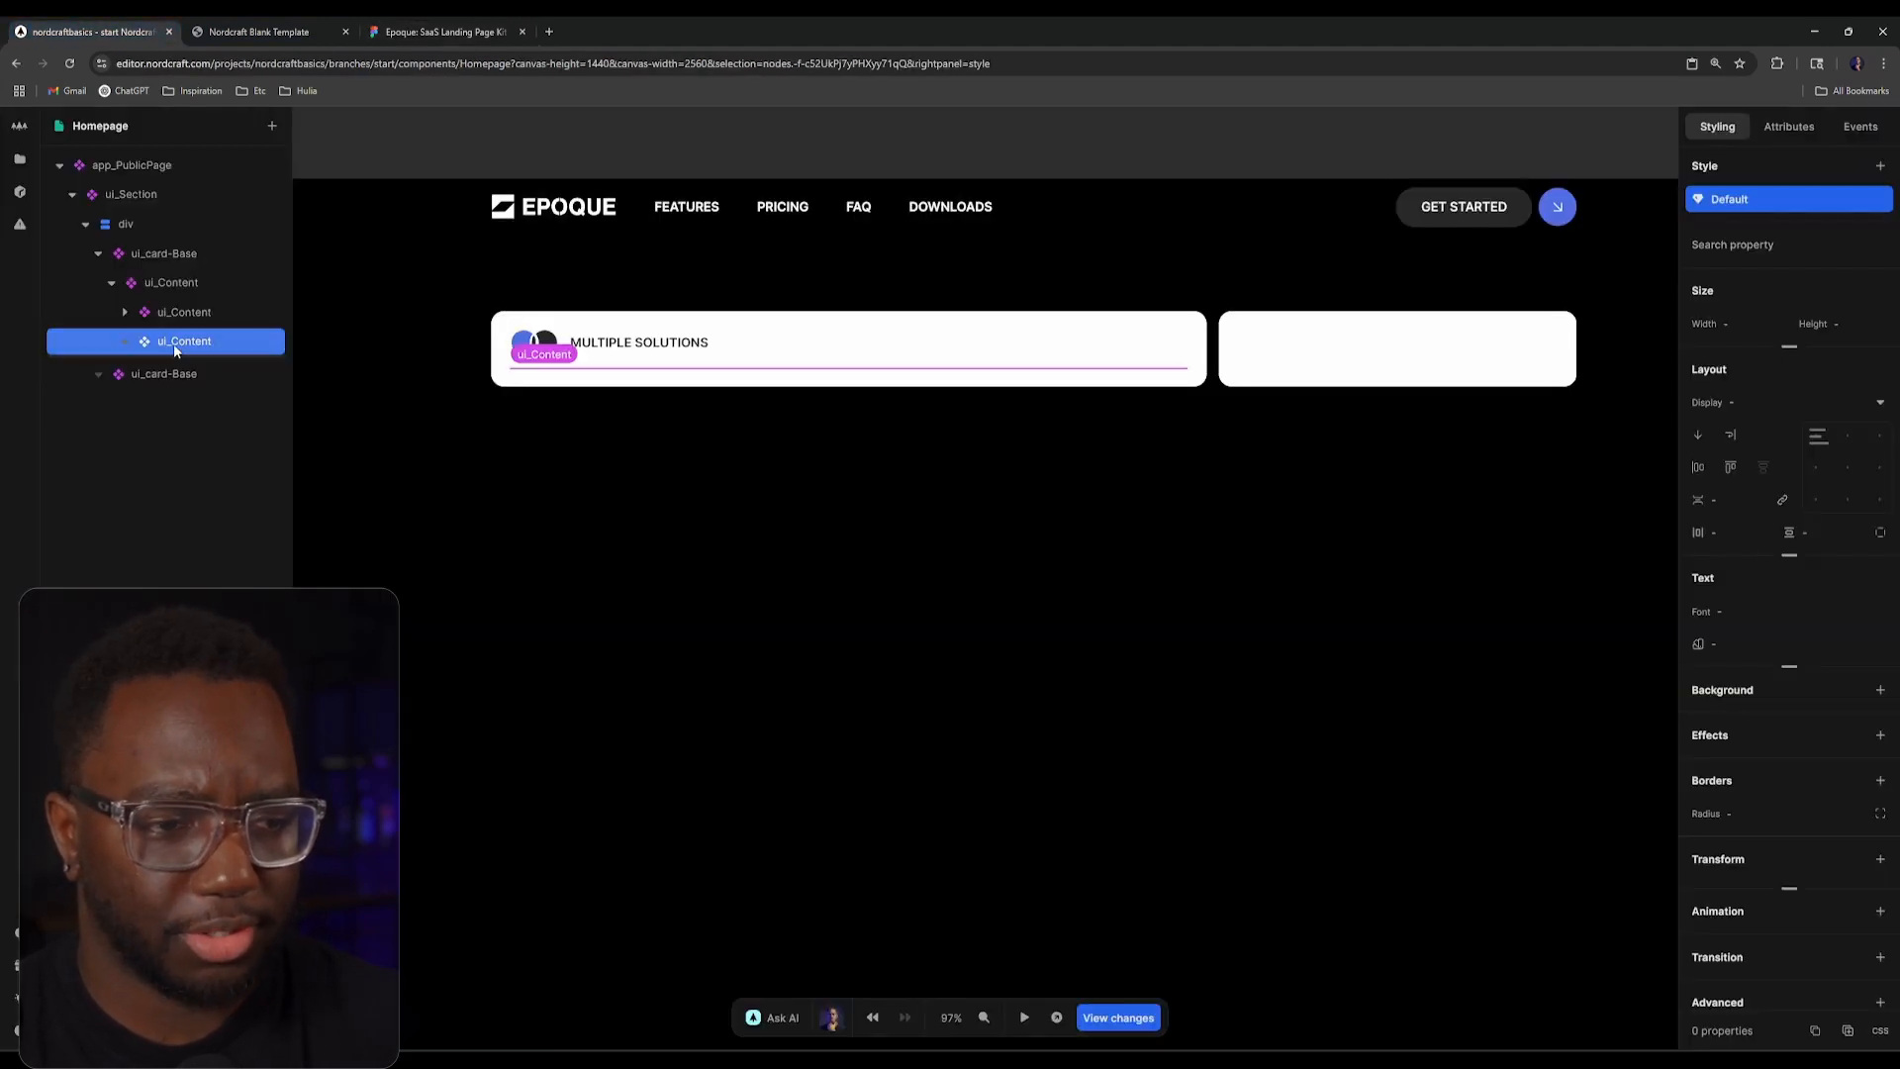
Step: Delete the empty ui_Content below the sub-heading row in the first card
right_click(176, 344)
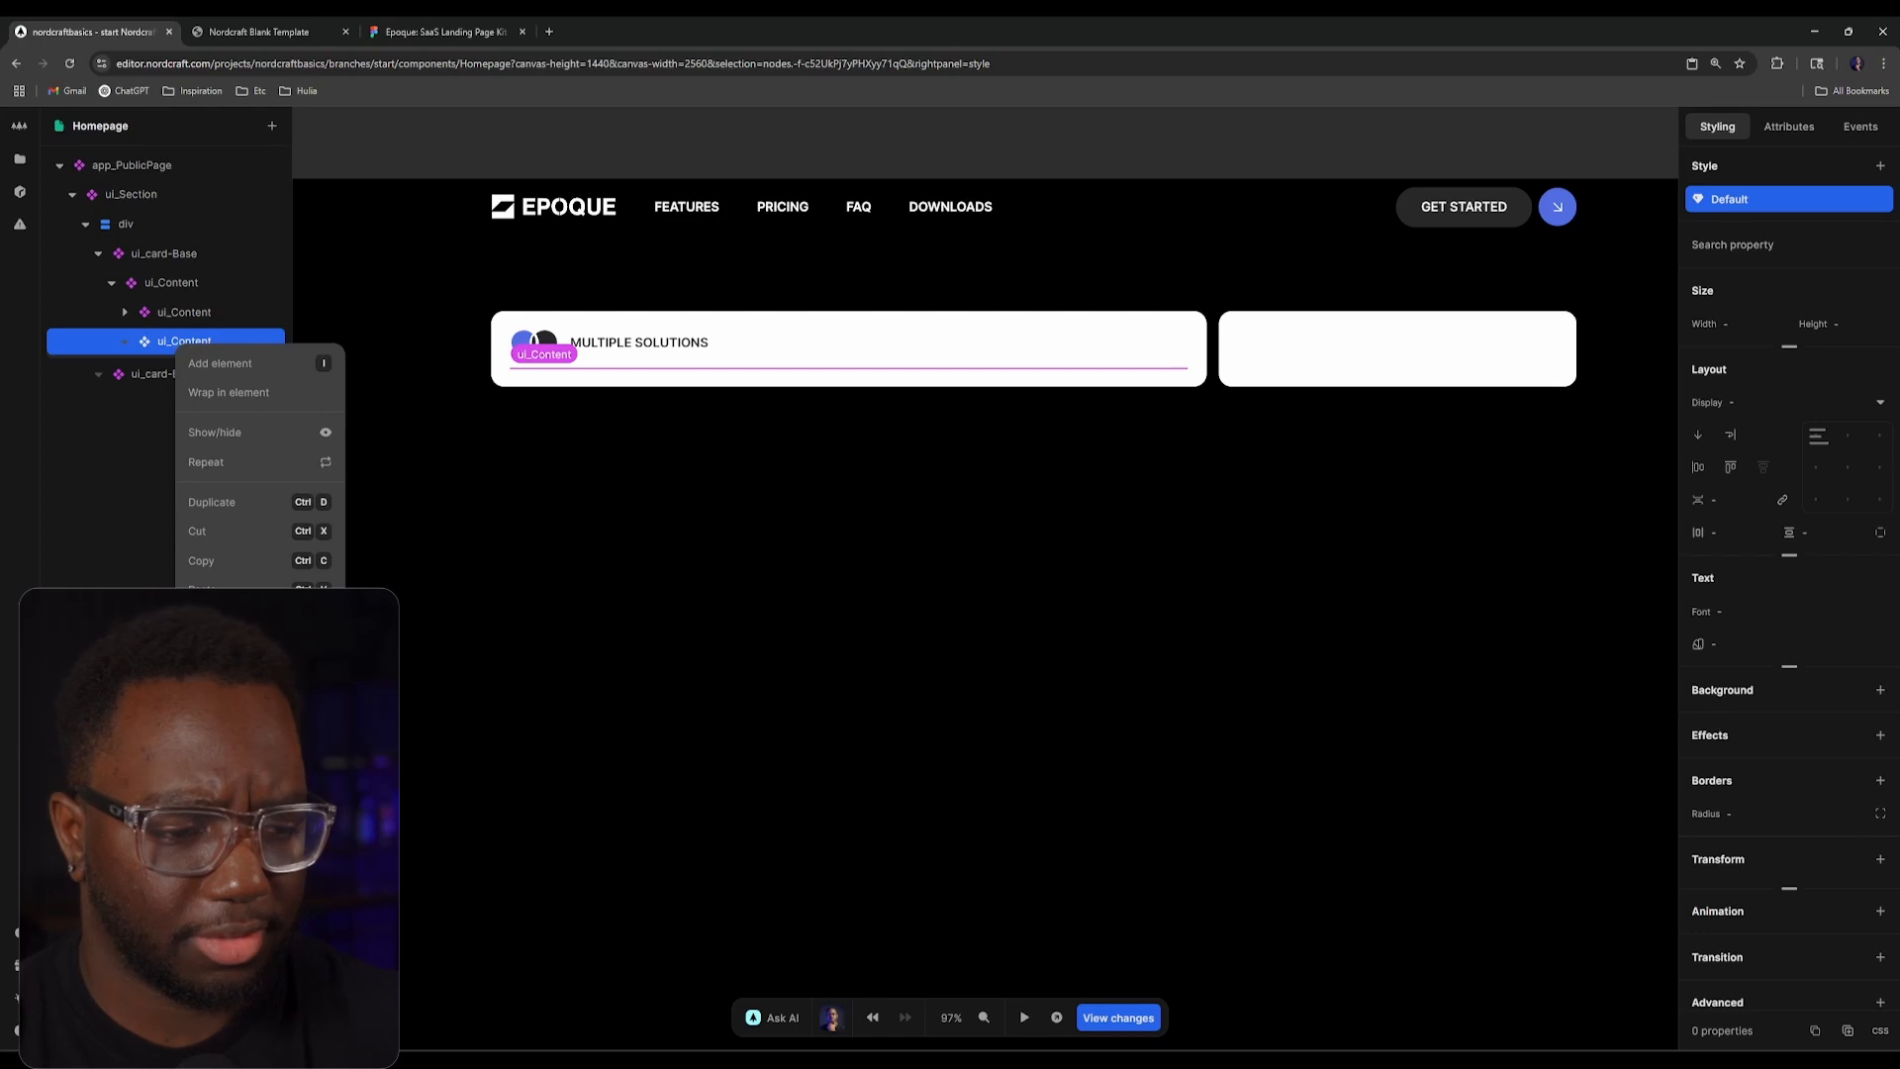
left_click(212, 619)
left_click(212, 288)
type("i")
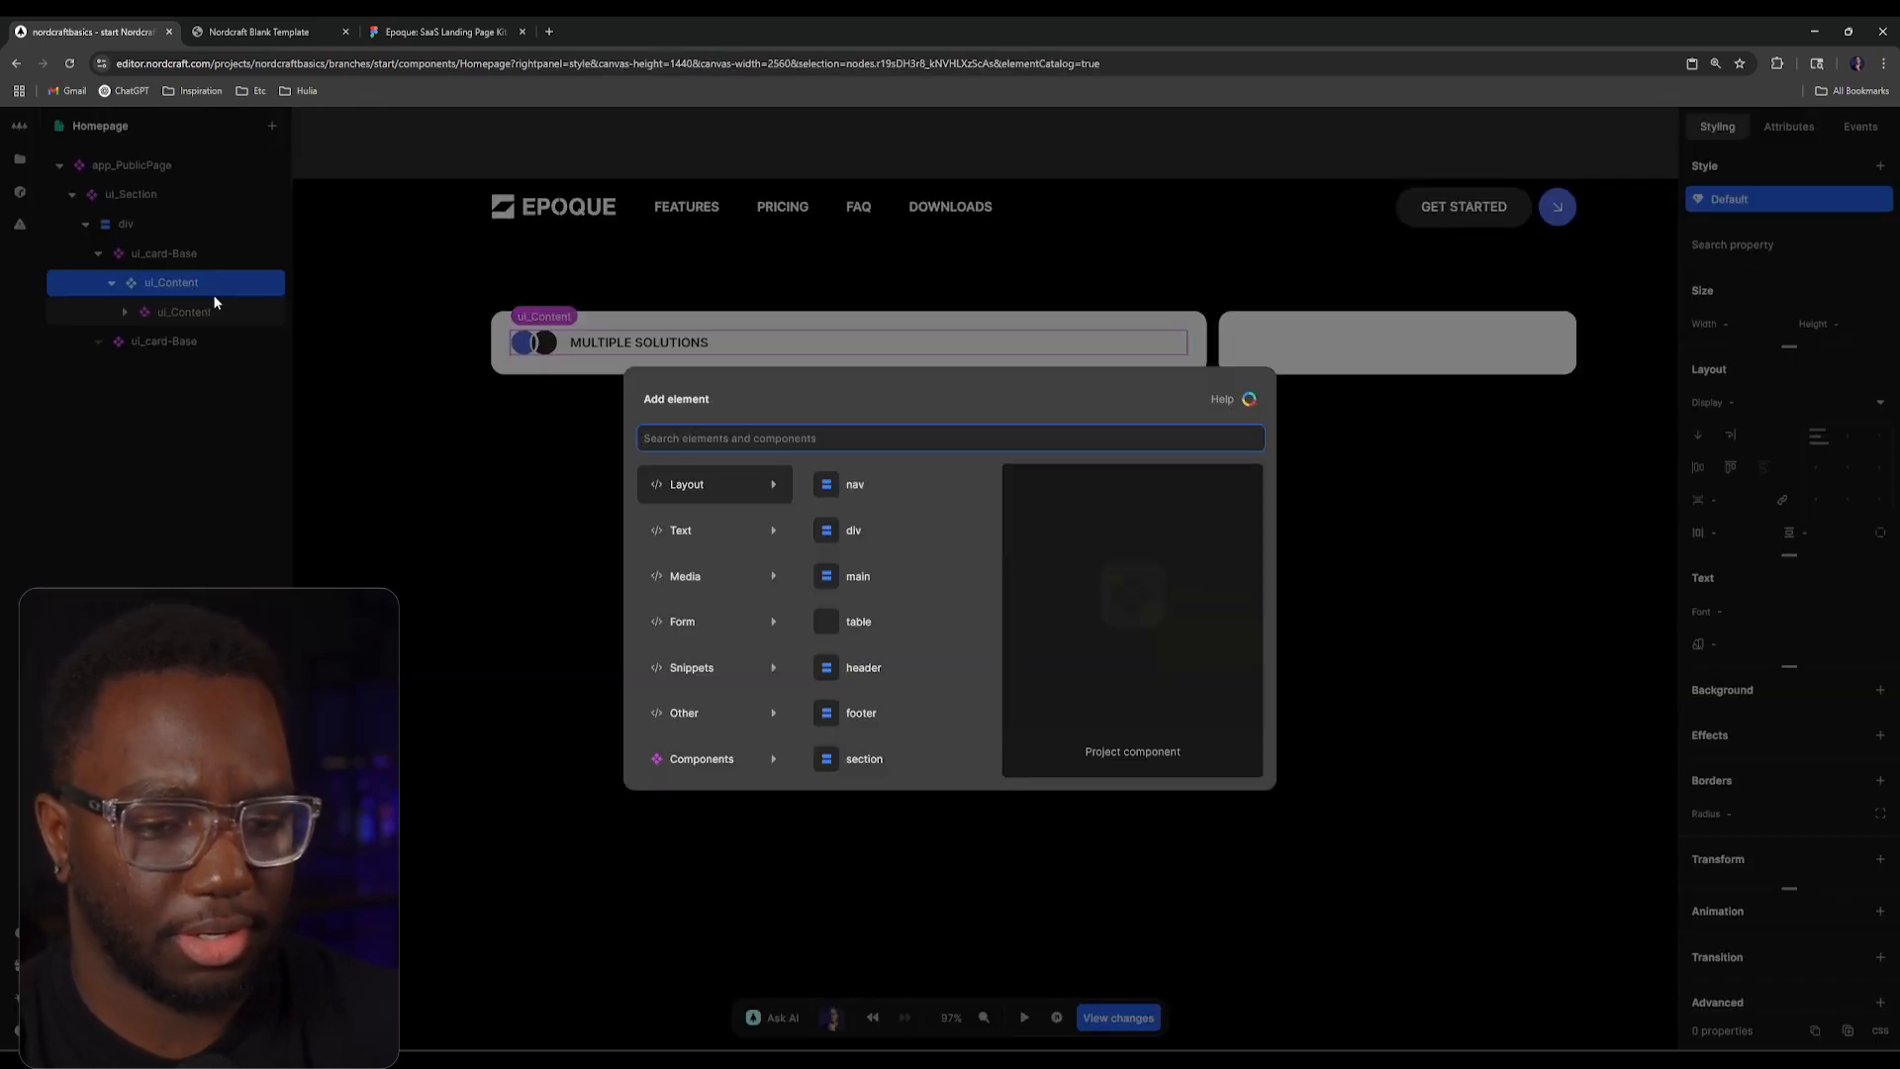
type("h1")
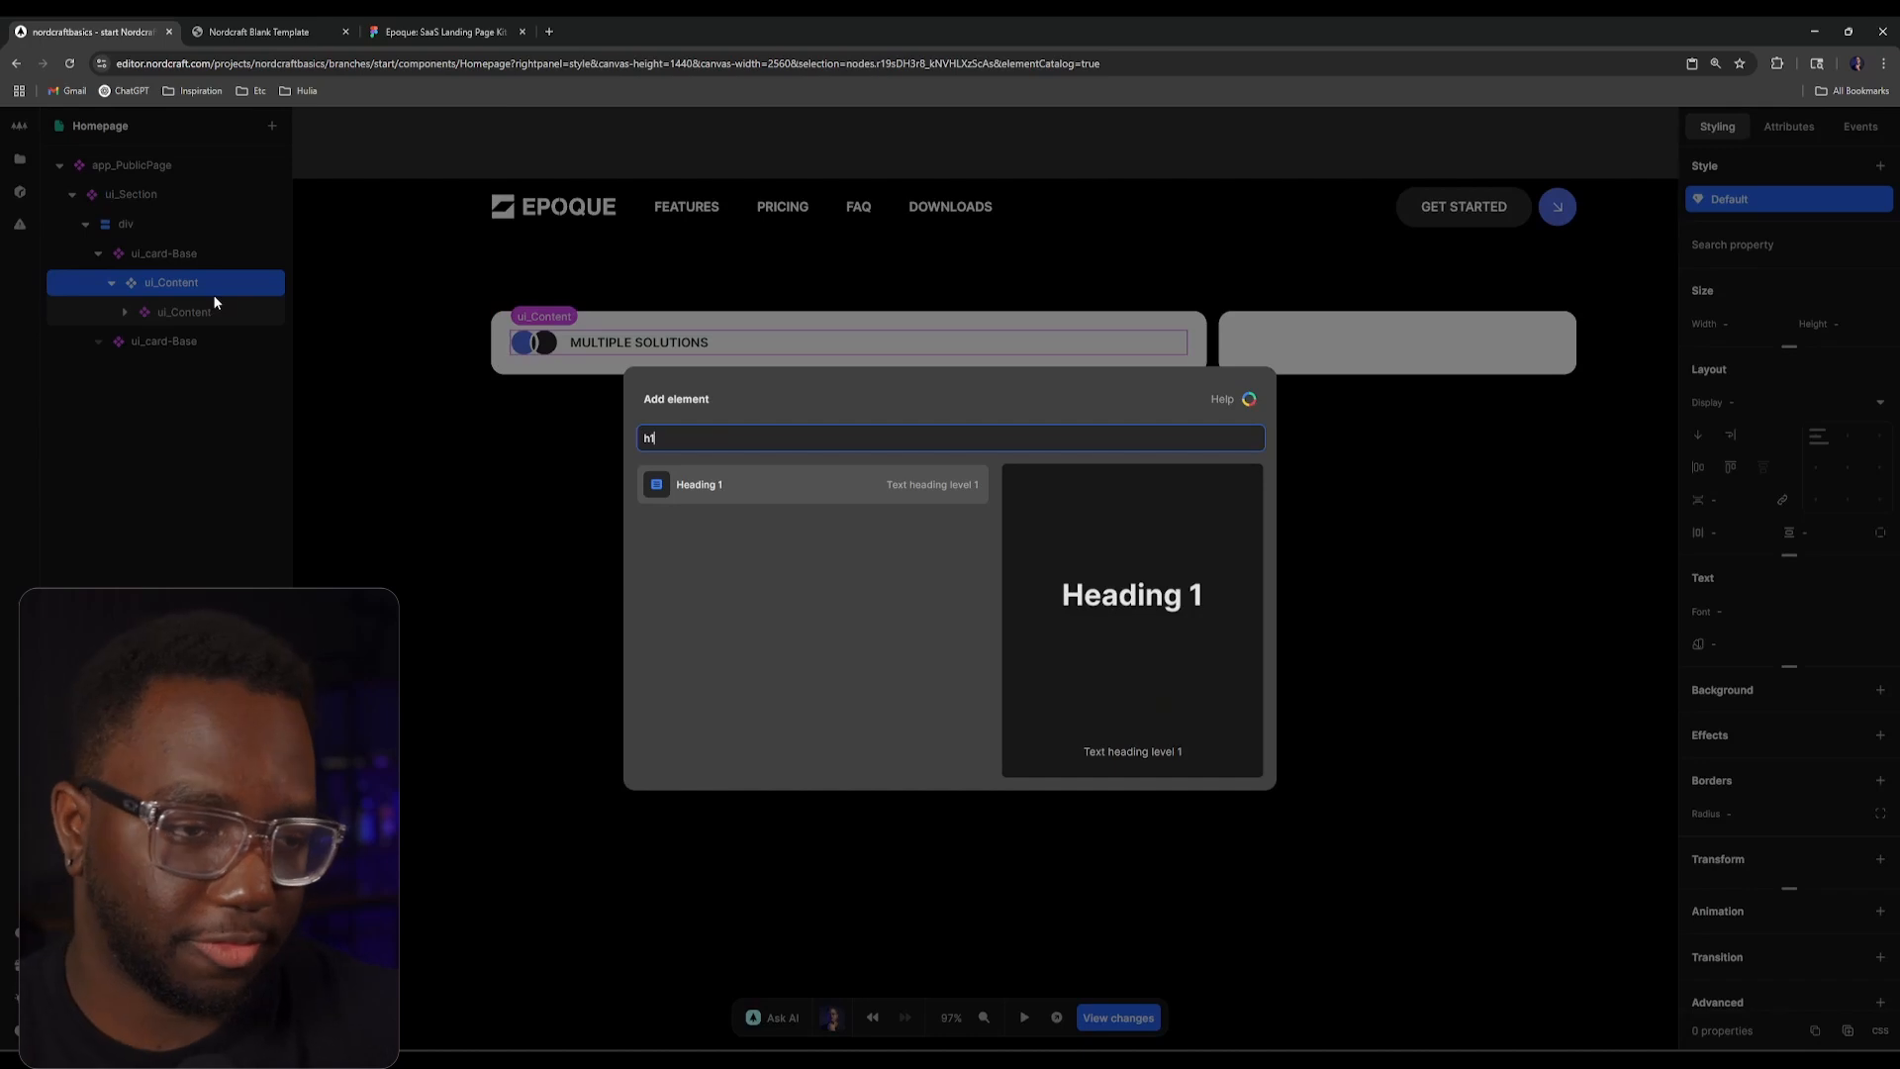
key("Escape")
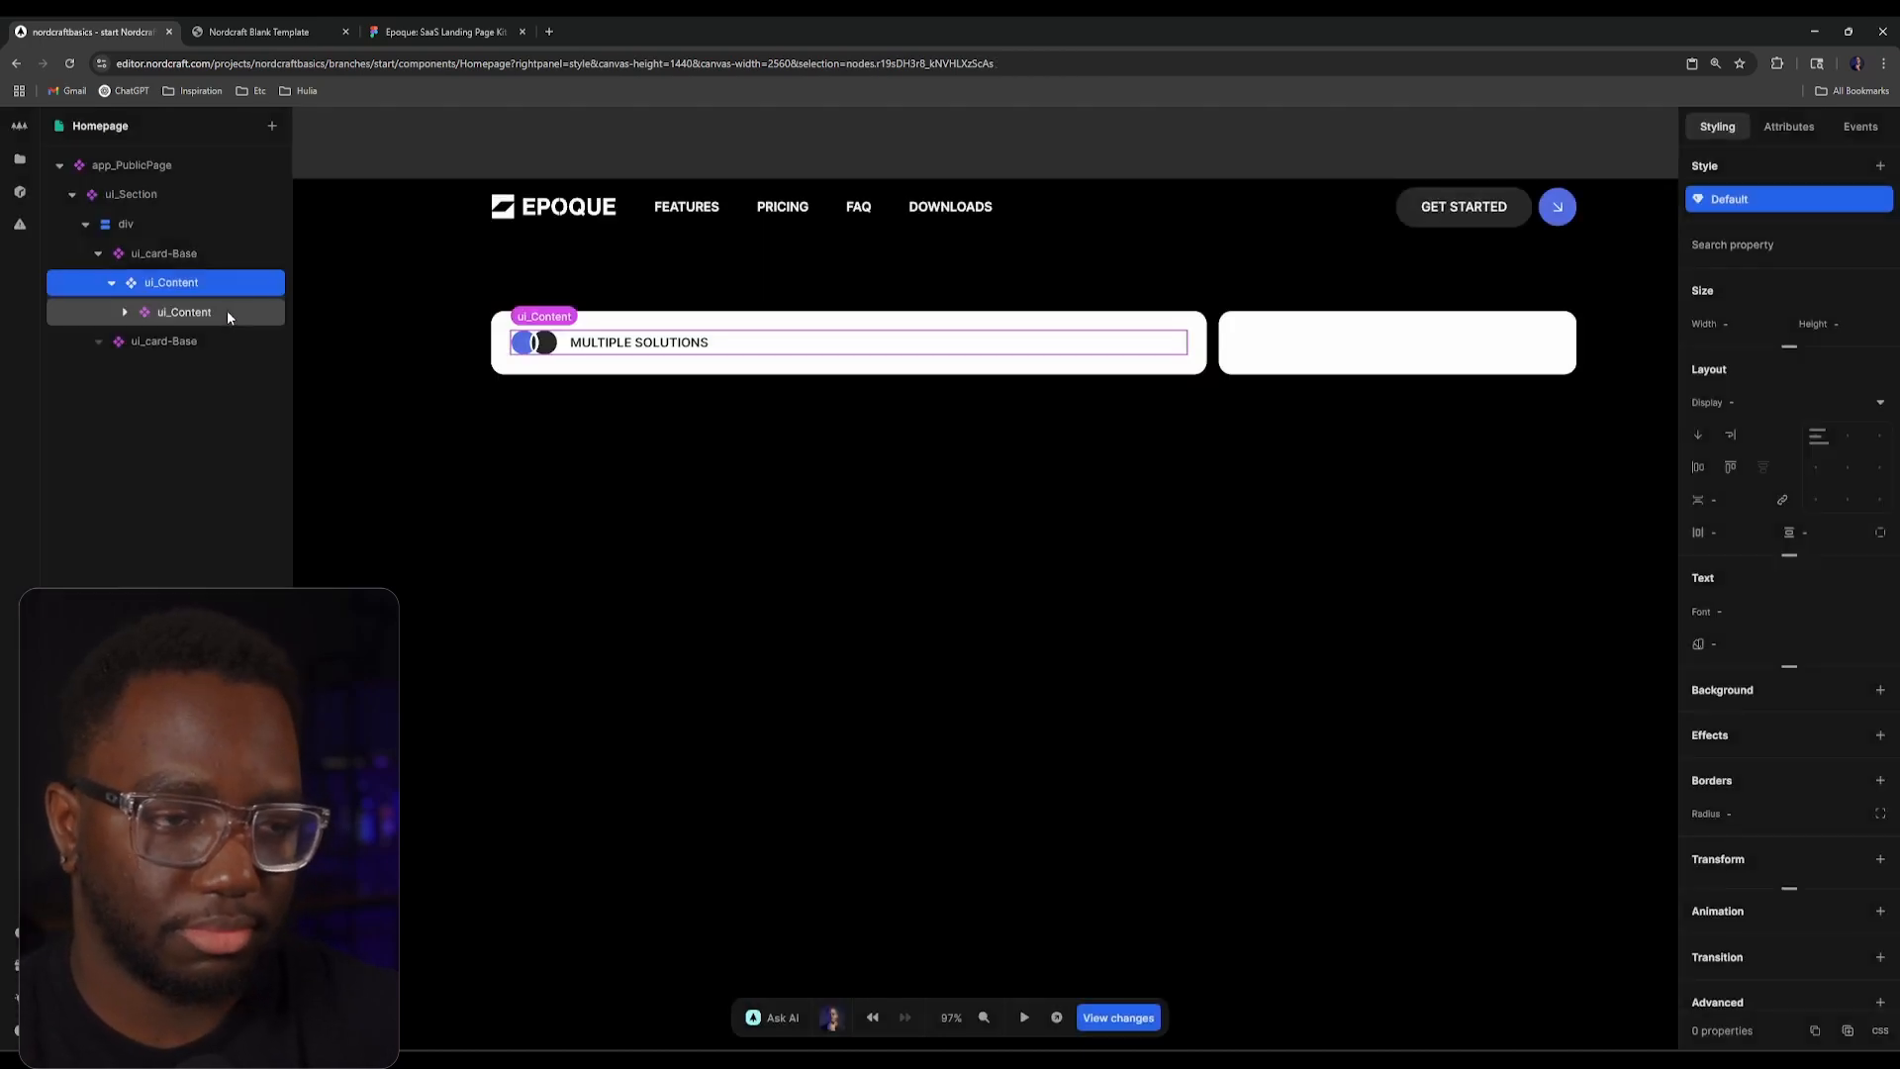
Step: Create a new component named ui_H1 in the project
left_click(19, 159)
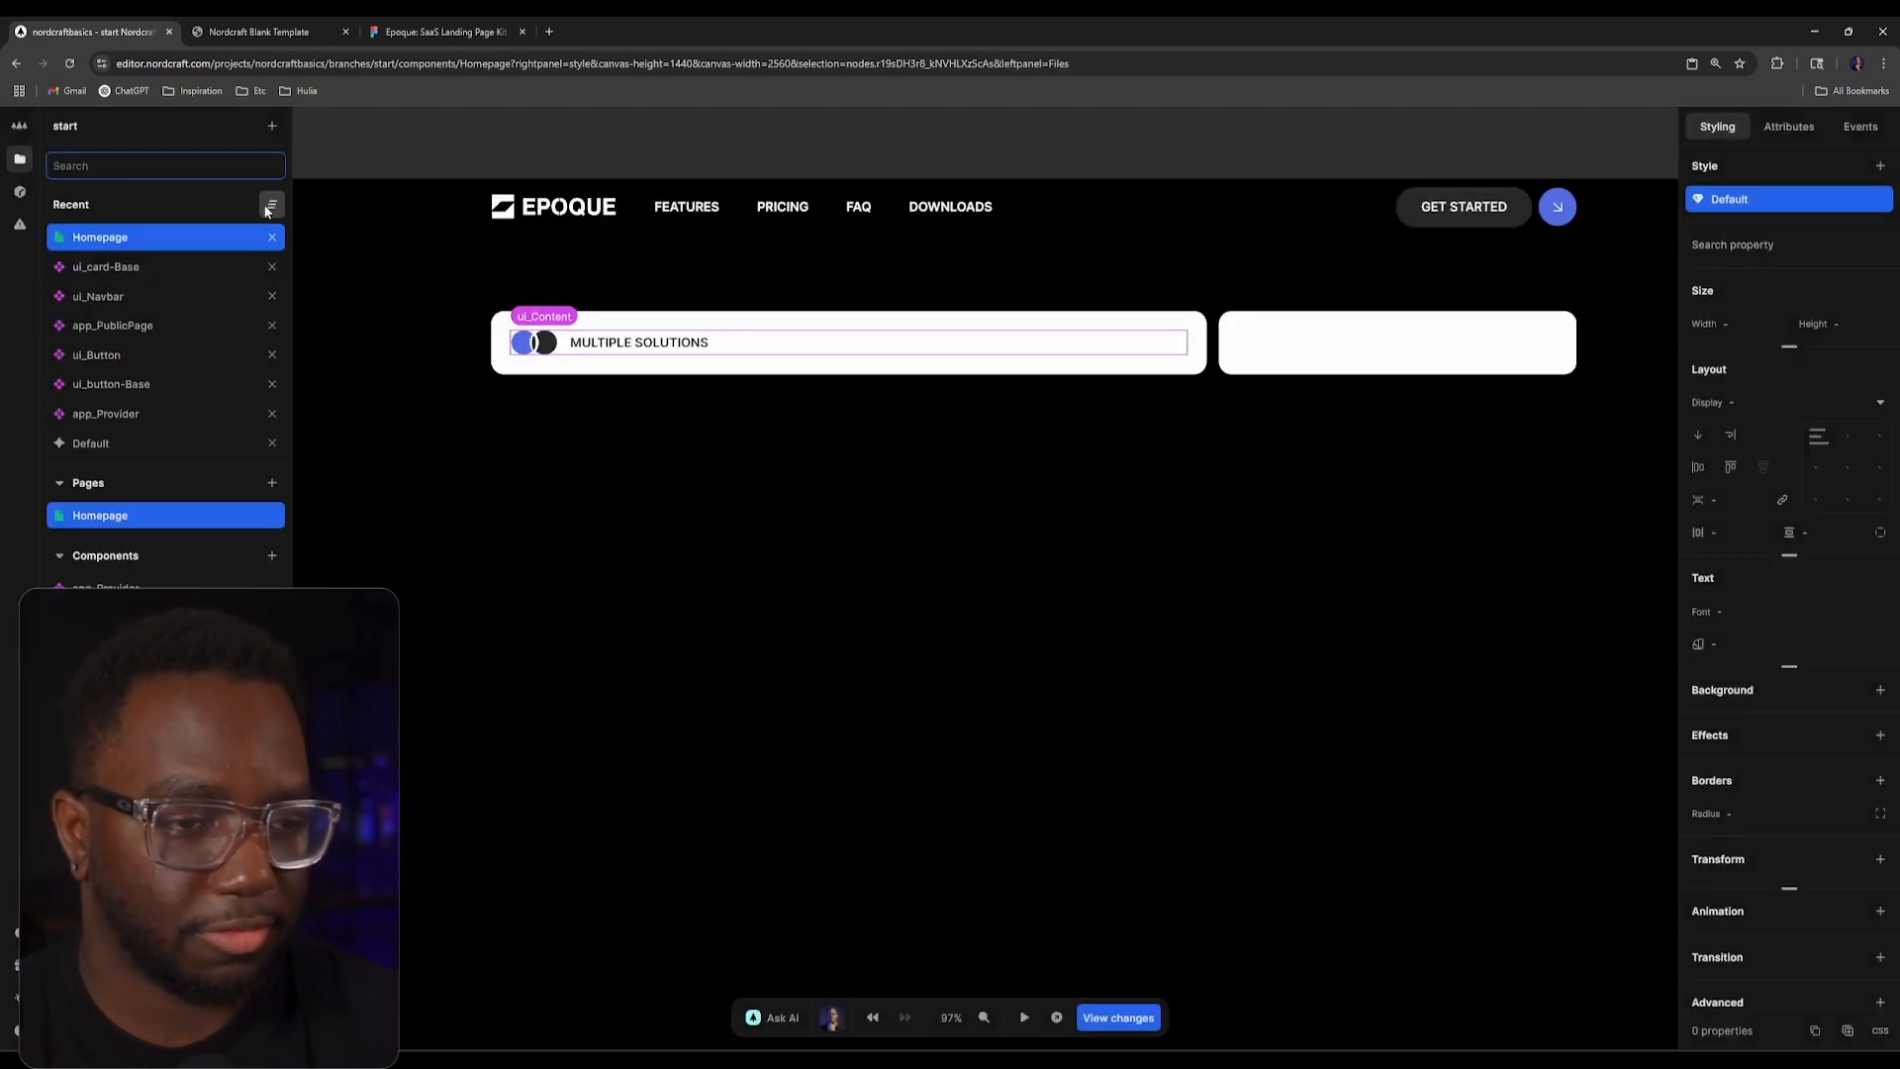
left_click(265, 132)
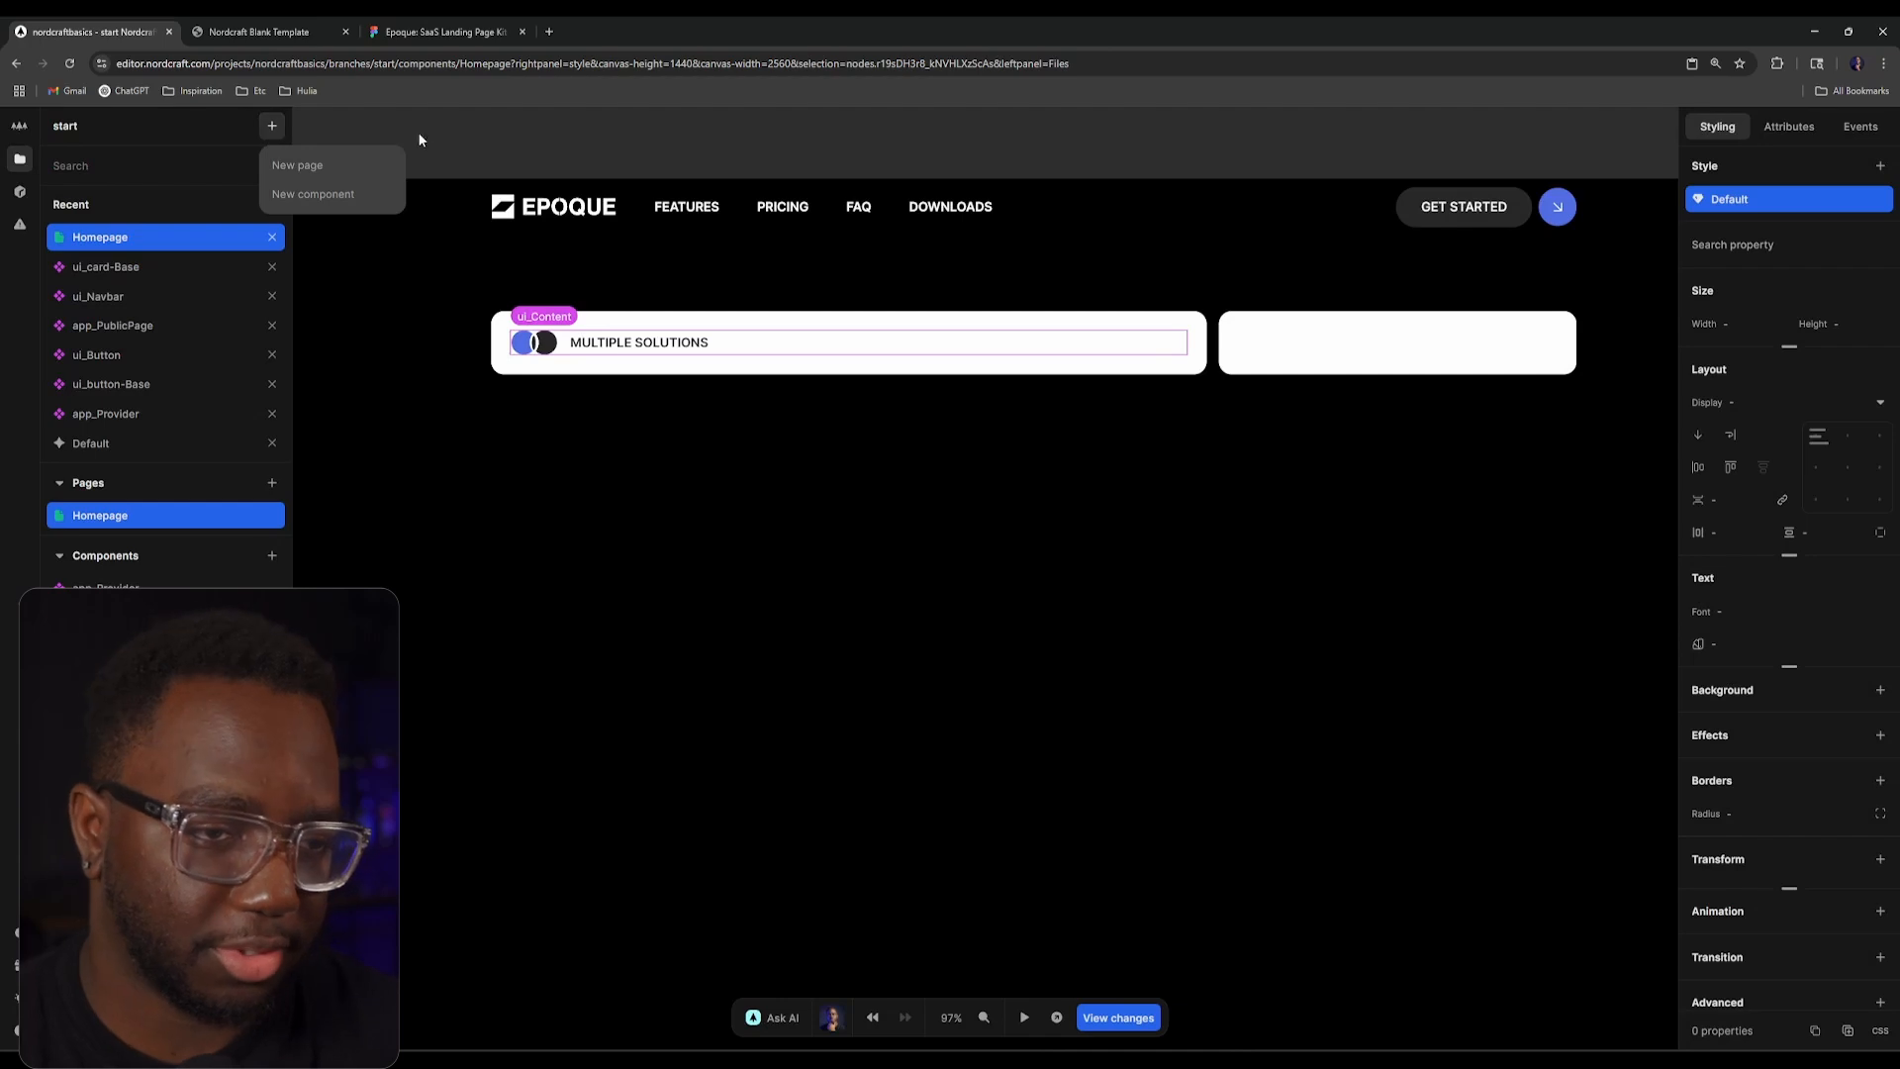
left_click(358, 182)
type("ui")
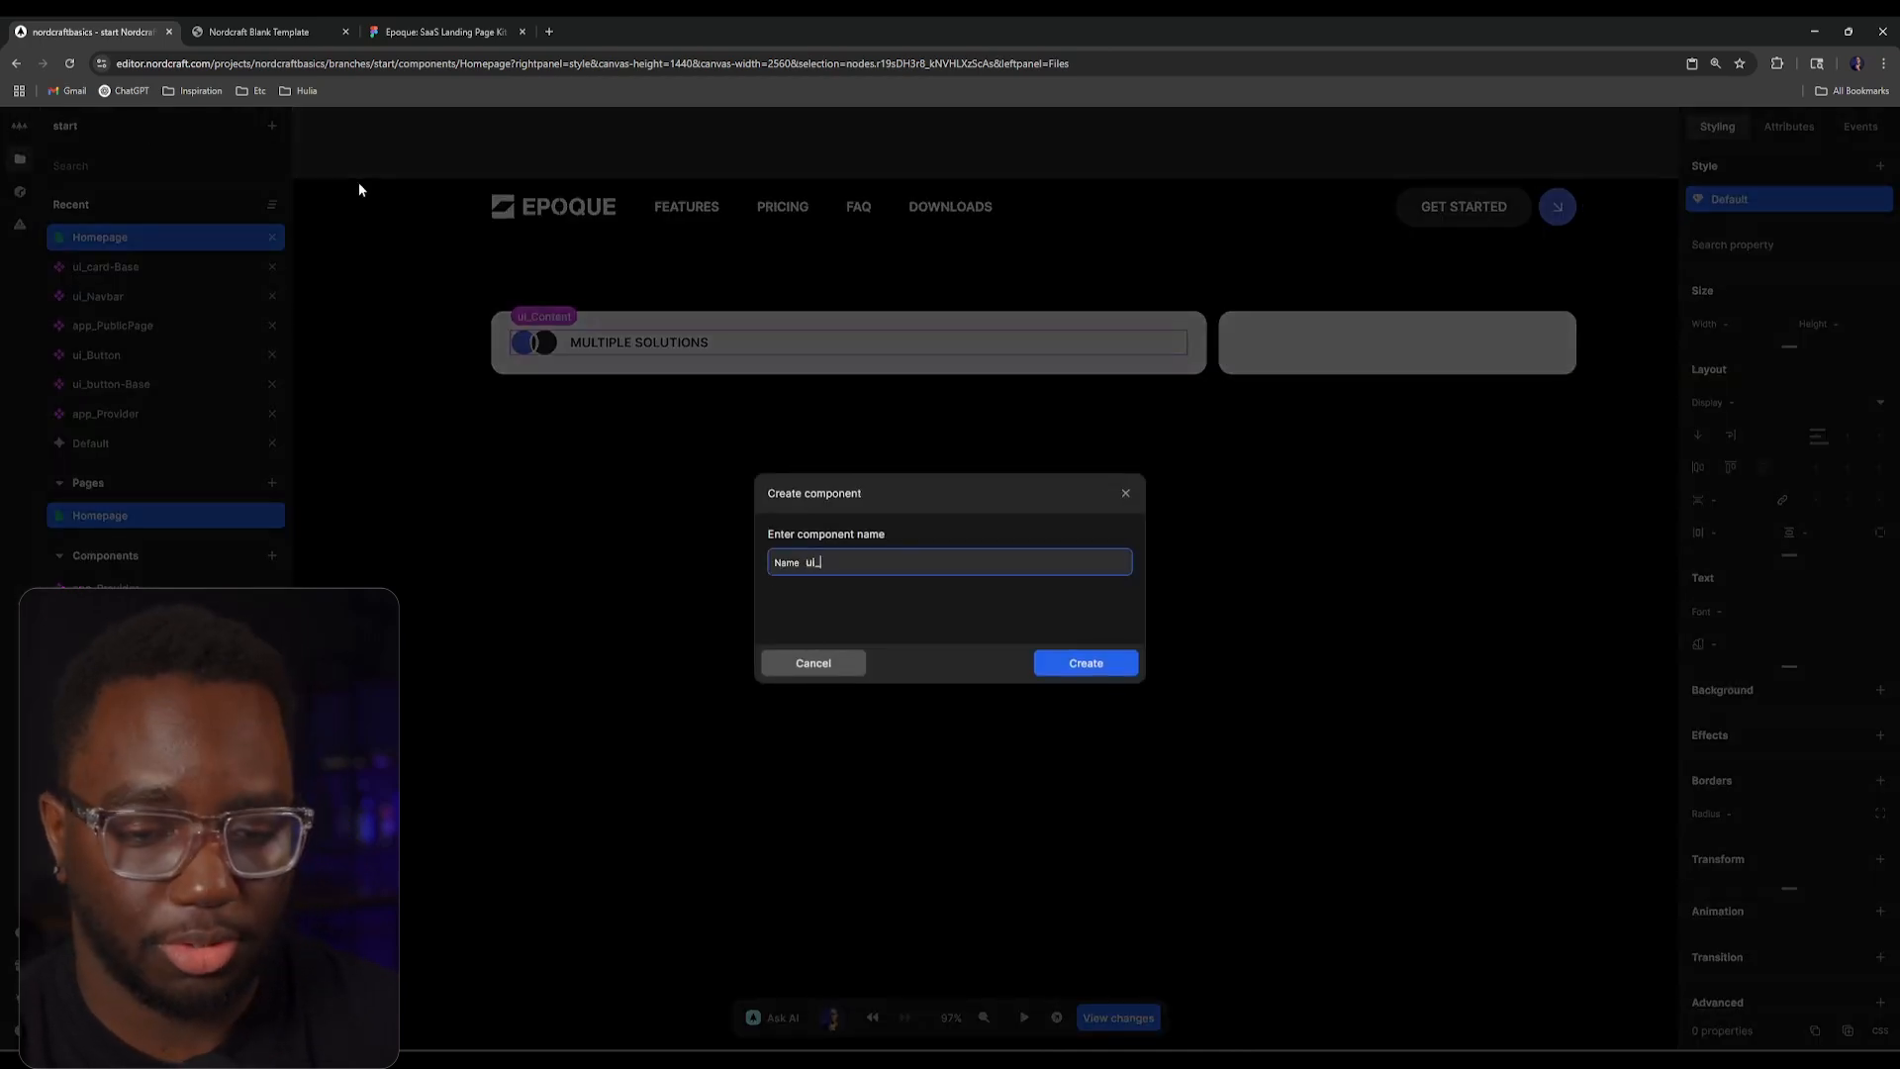
type("_H1")
key("Return")
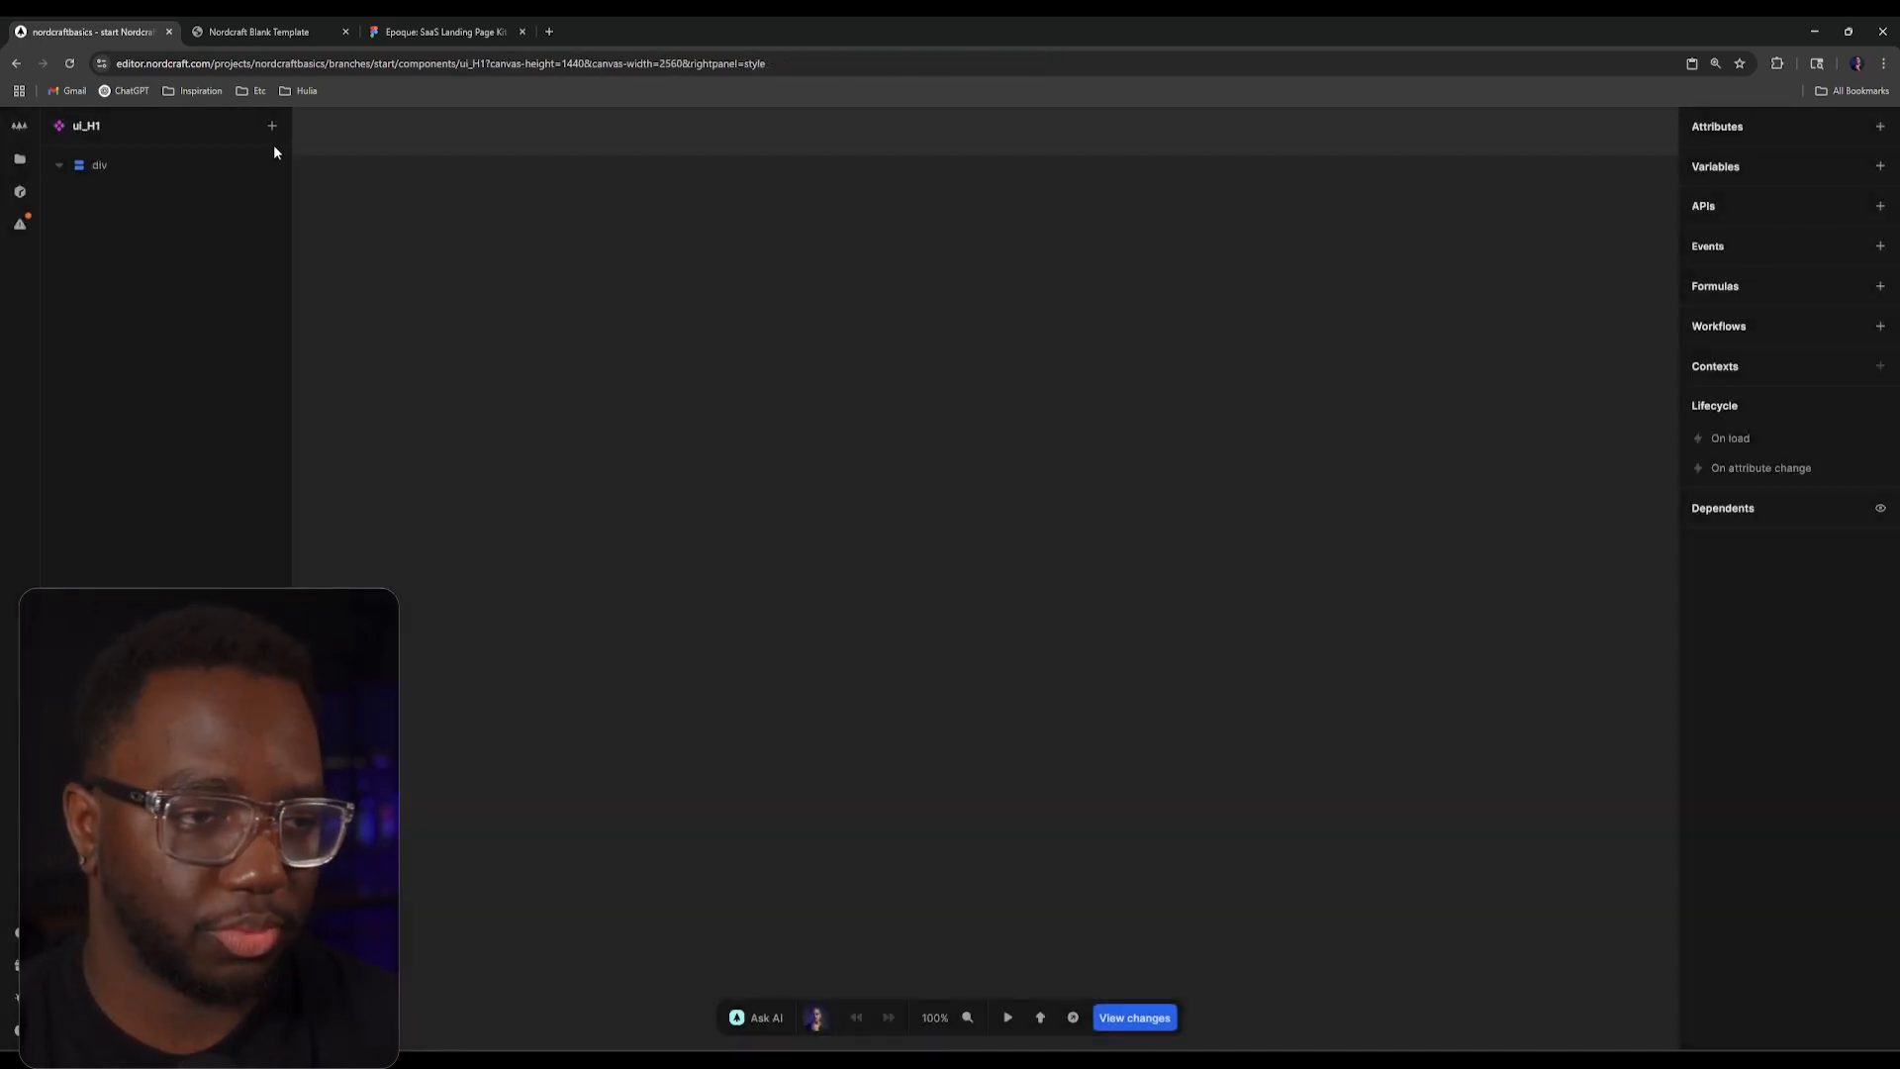
Step: Replace the root div of the ui_H1 component with a Heading 1 element
left_click(222, 164)
right_click(222, 164)
left_click(295, 426)
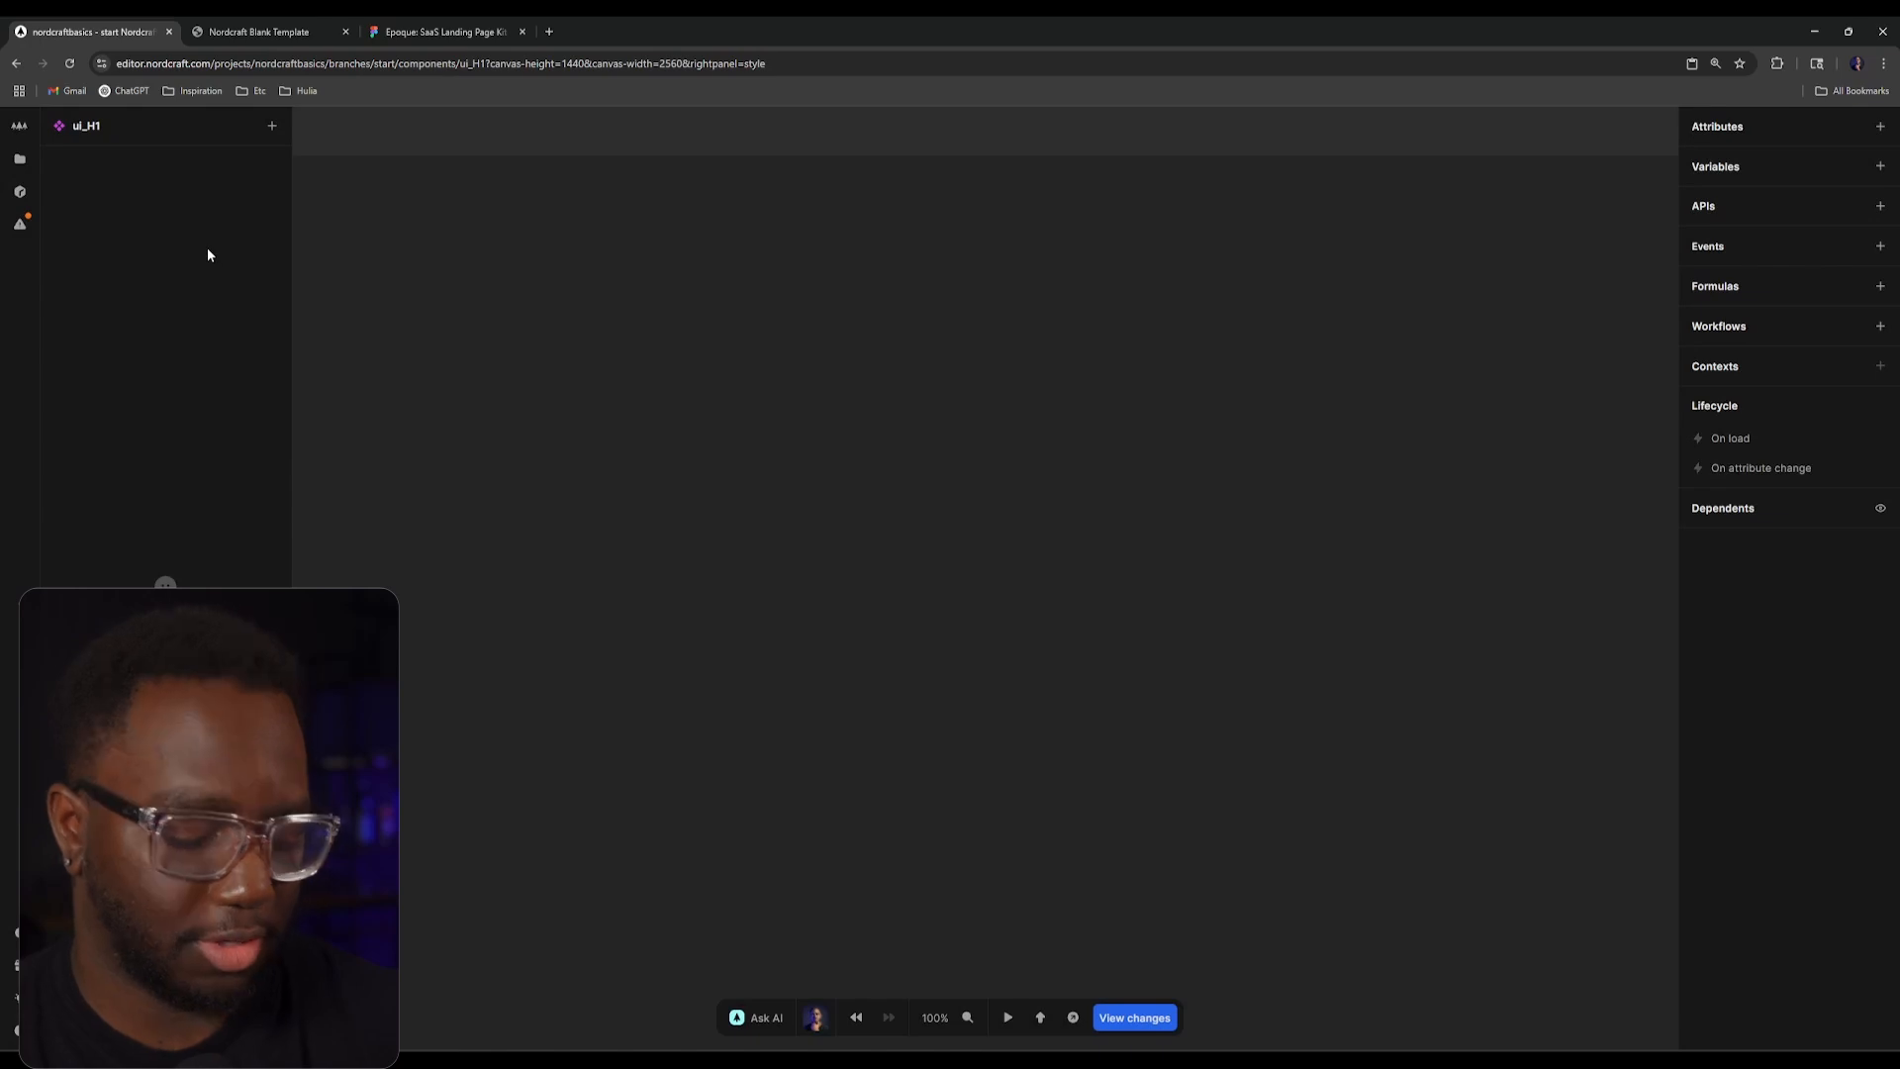
key("ctrl+k")
type("h")
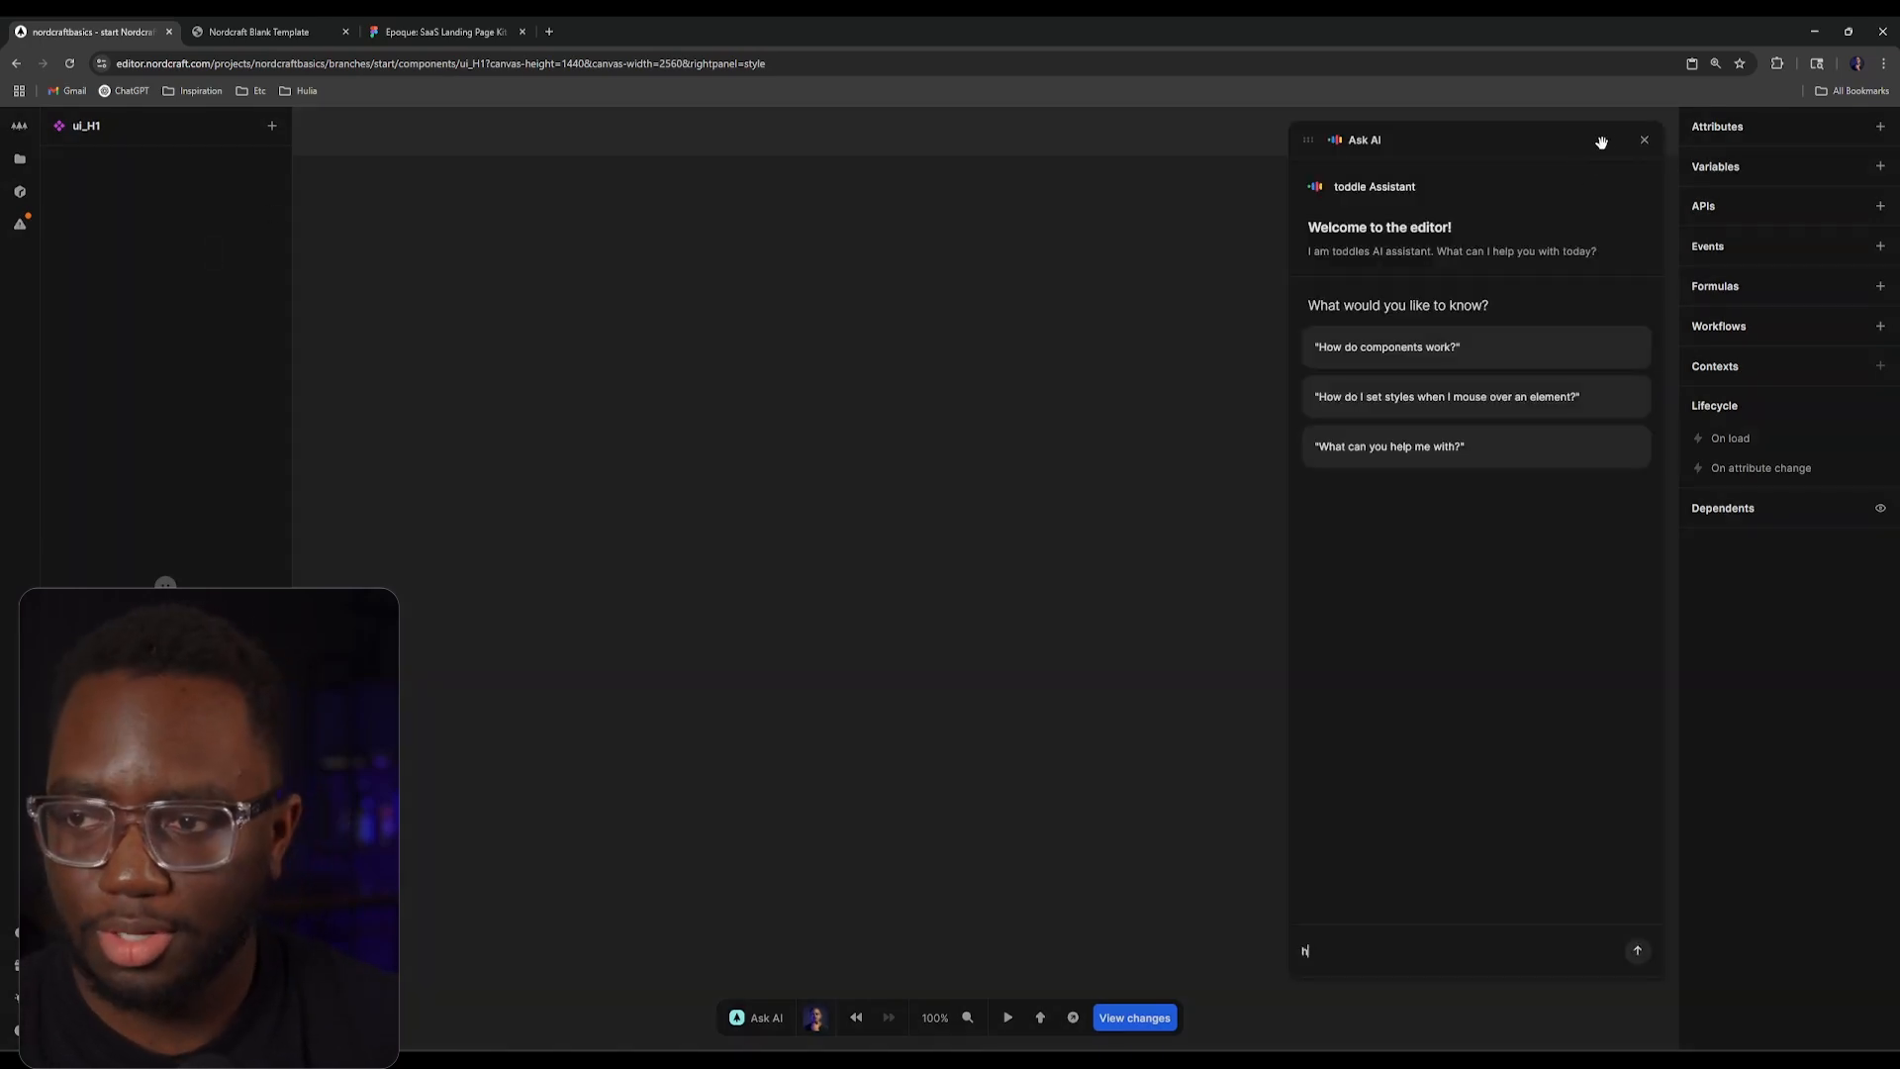
left_click(1643, 142)
key("ctrl+k")
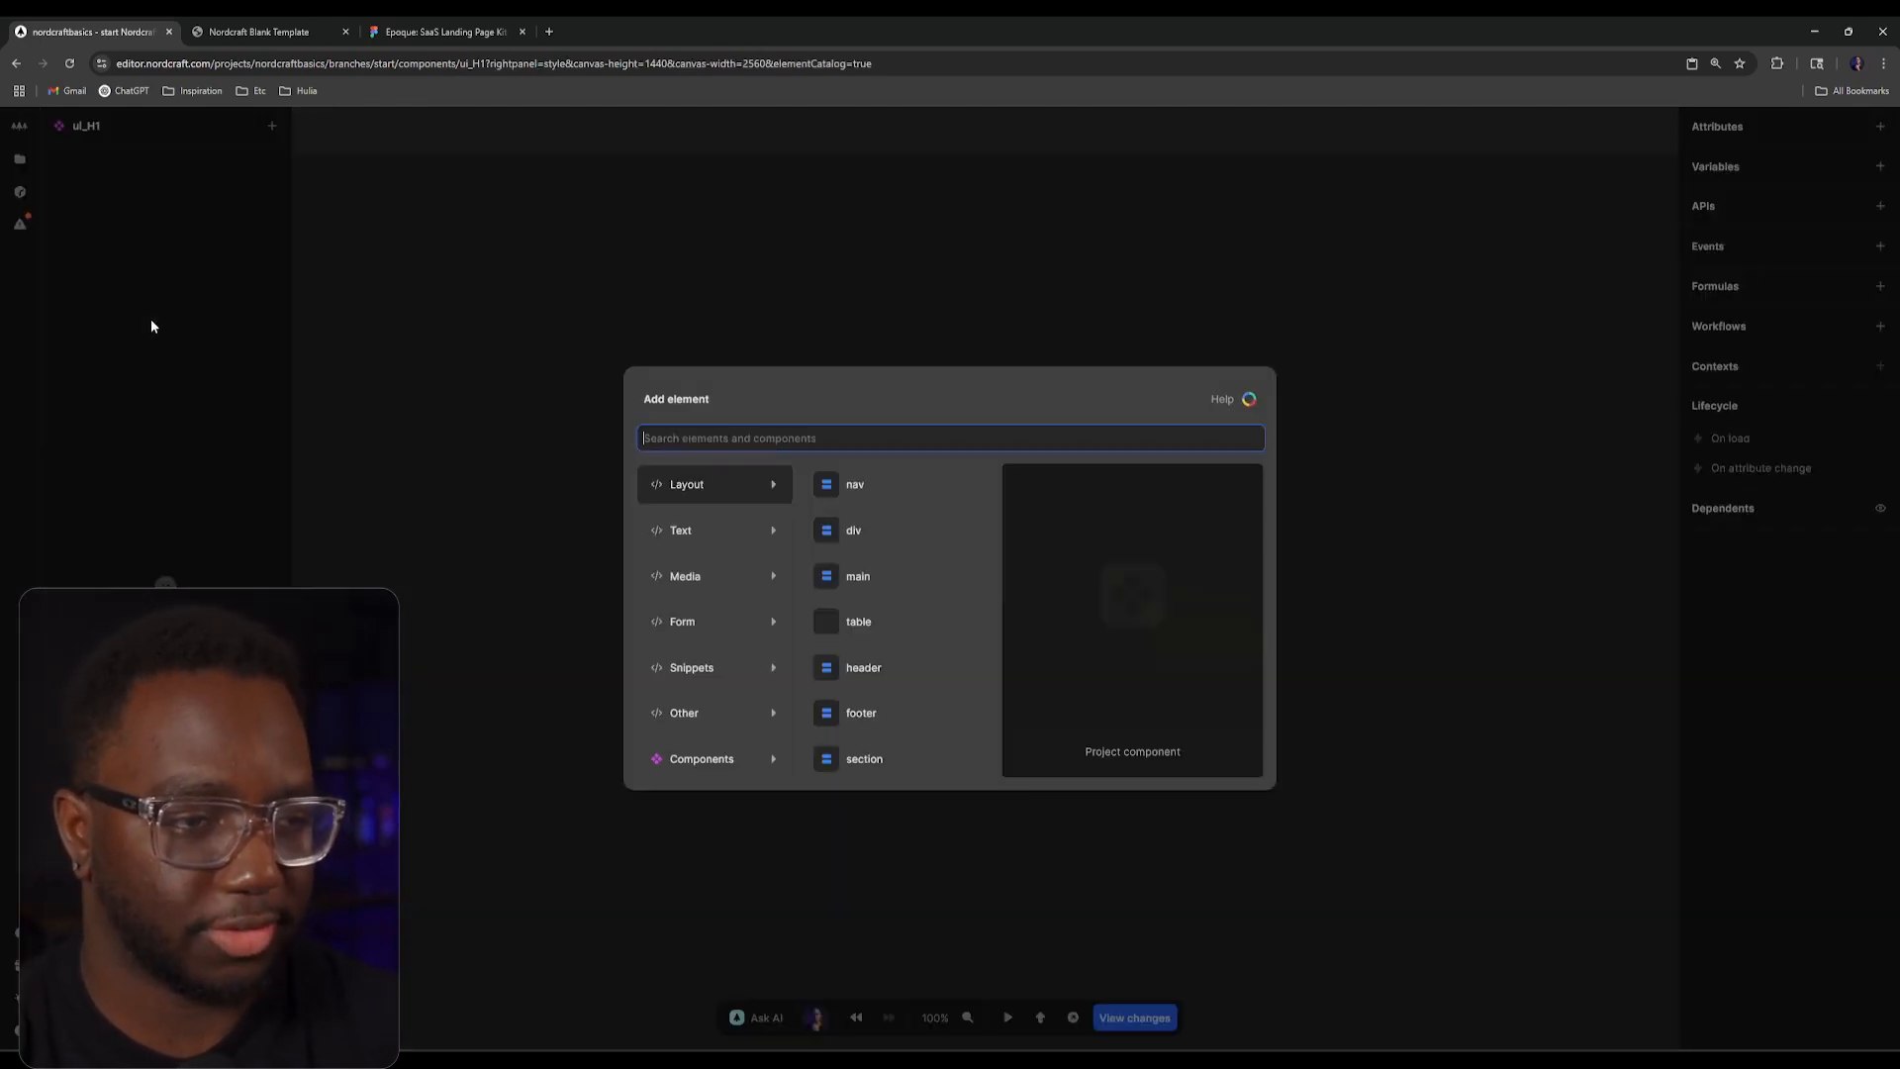
type("h1")
key("Down")
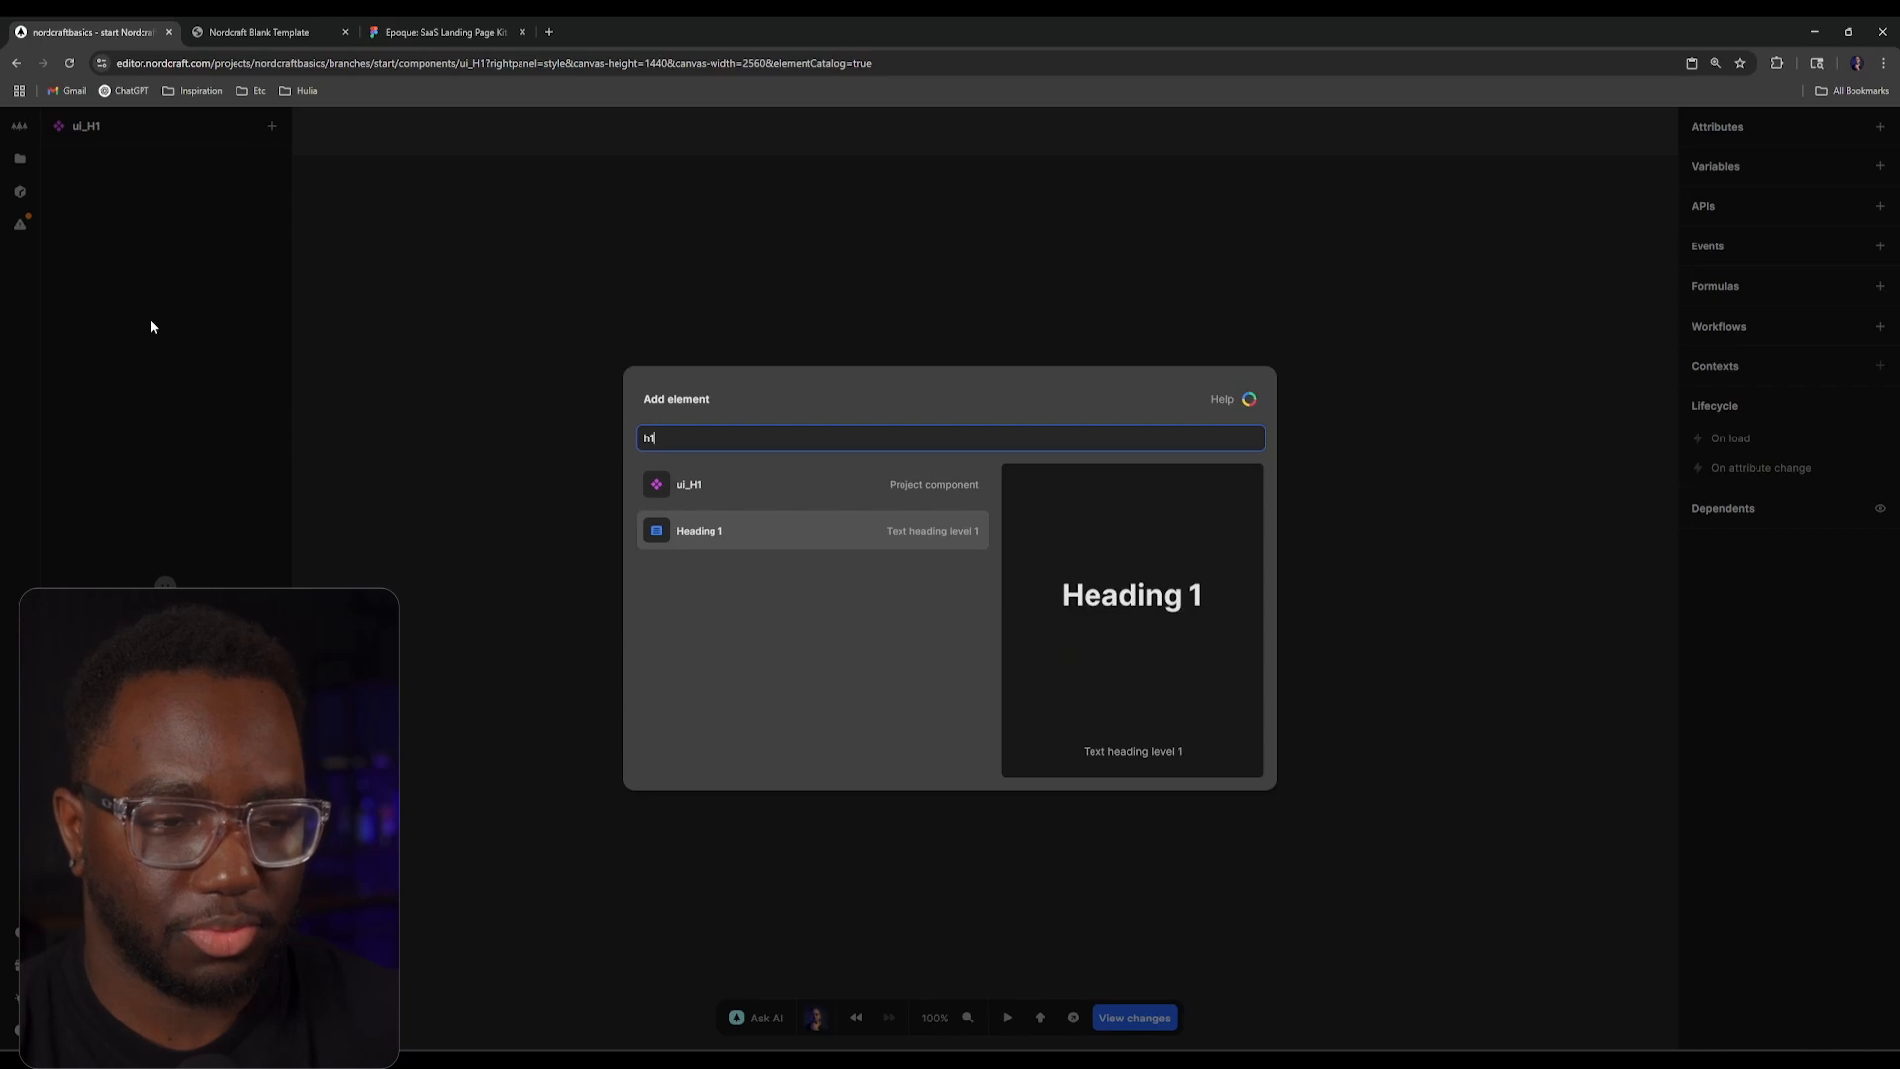
key("Return")
Step: Wrap the "Heading 1" text inside the ui_H1 component's h1 in a Slot element
left_click(160, 194)
right_click(166, 194)
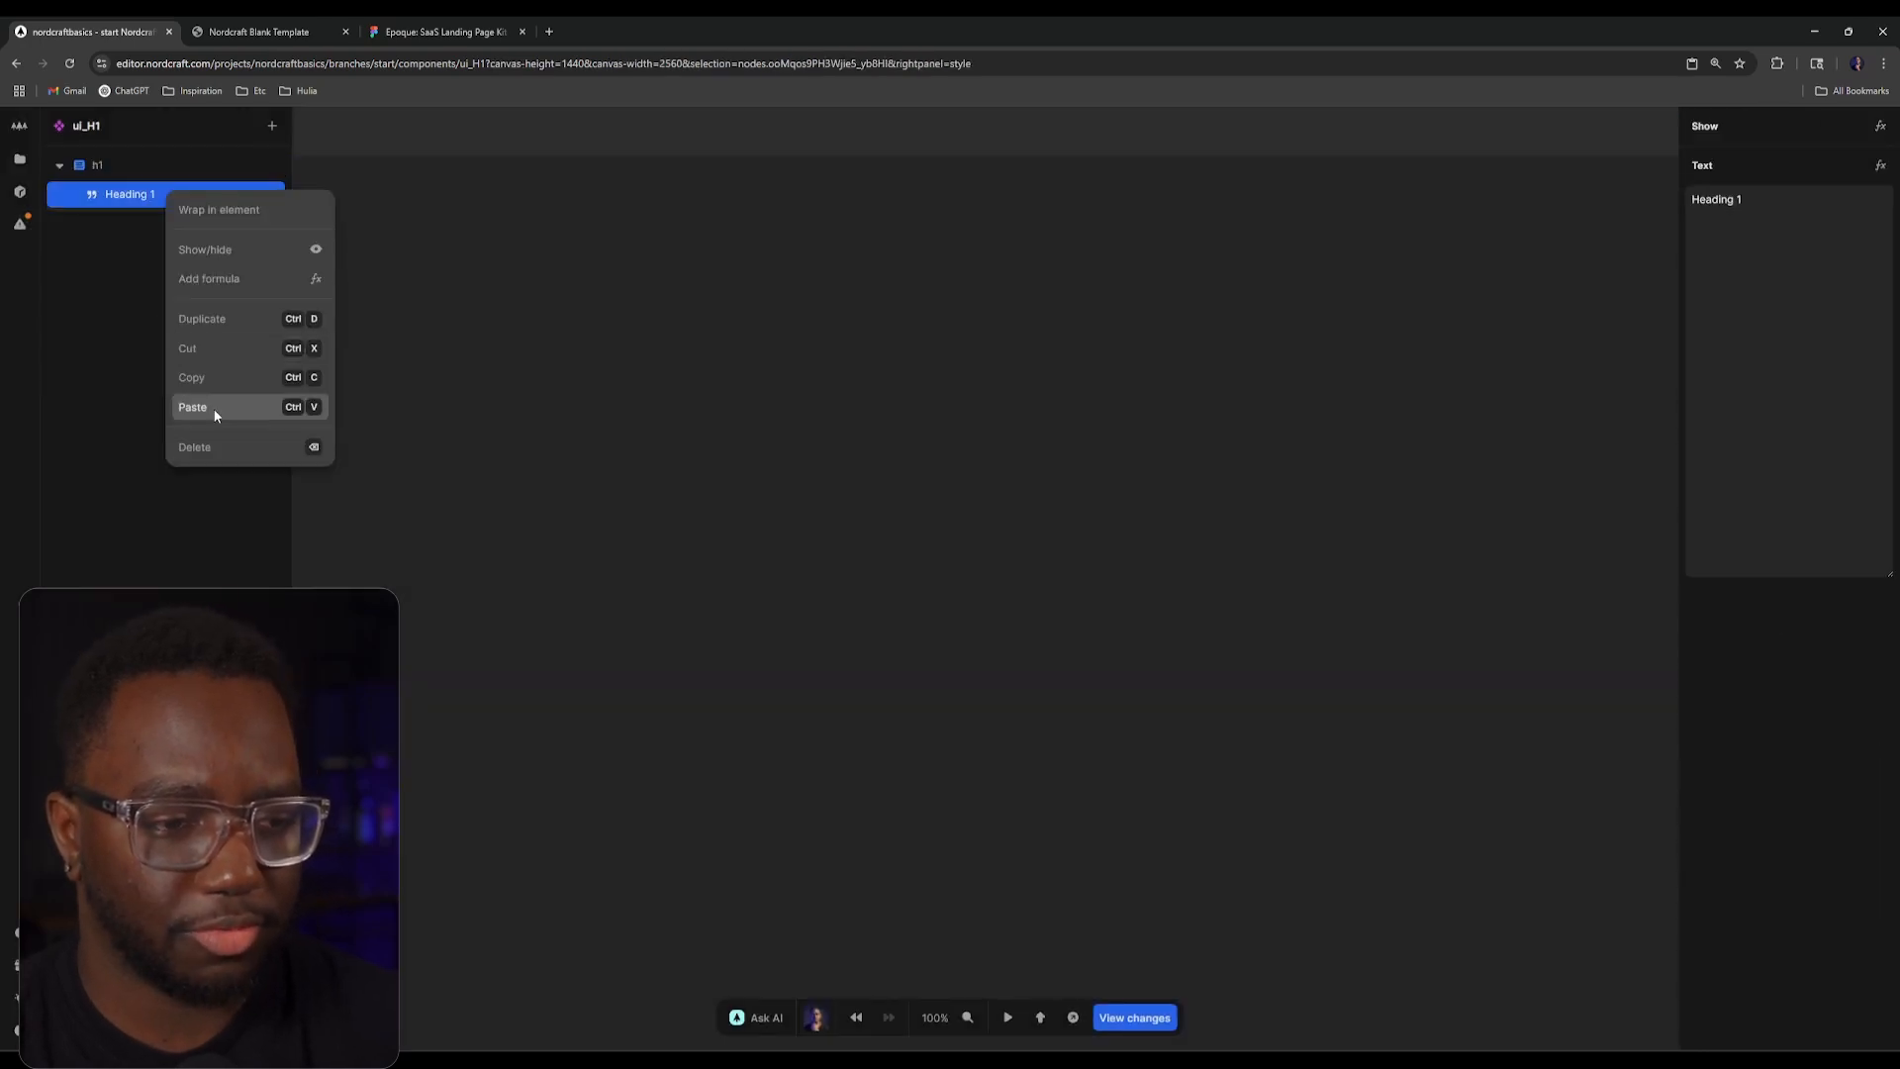
left_click(206, 216)
type("slo")
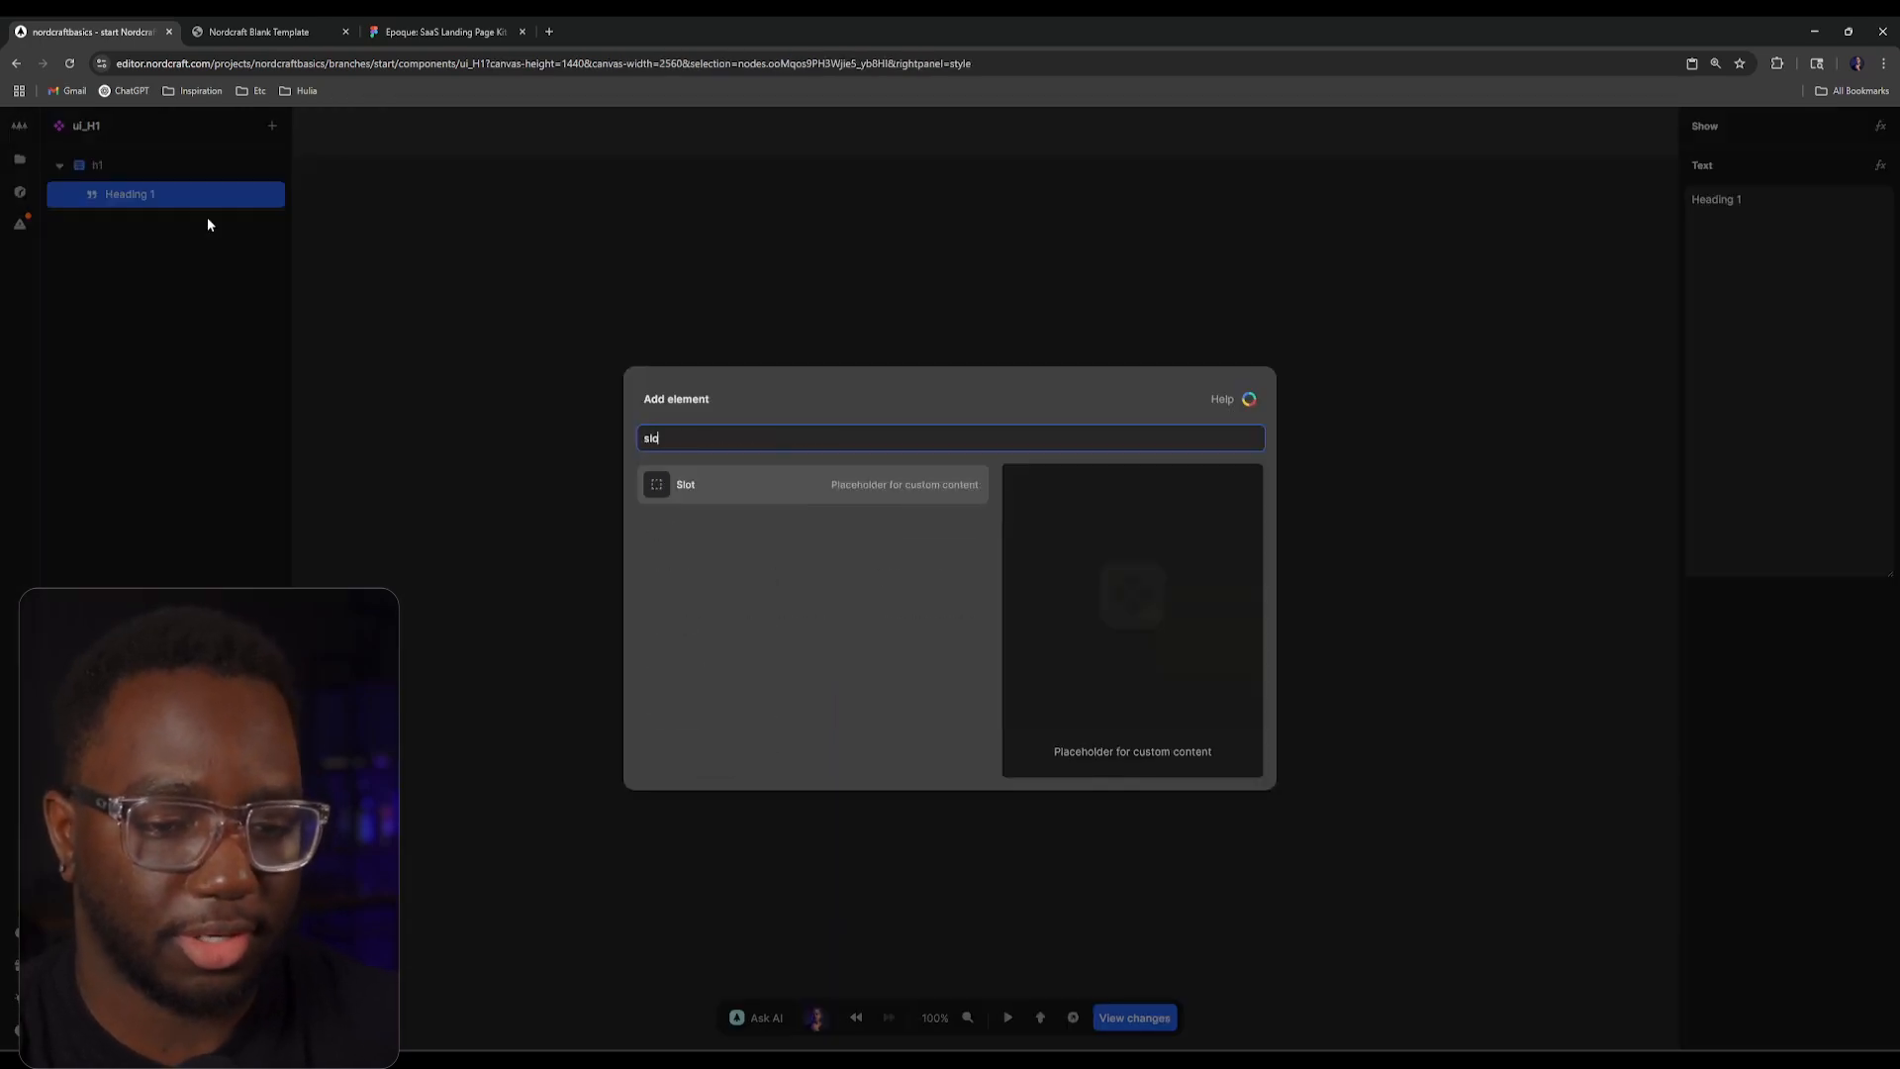
key("Return")
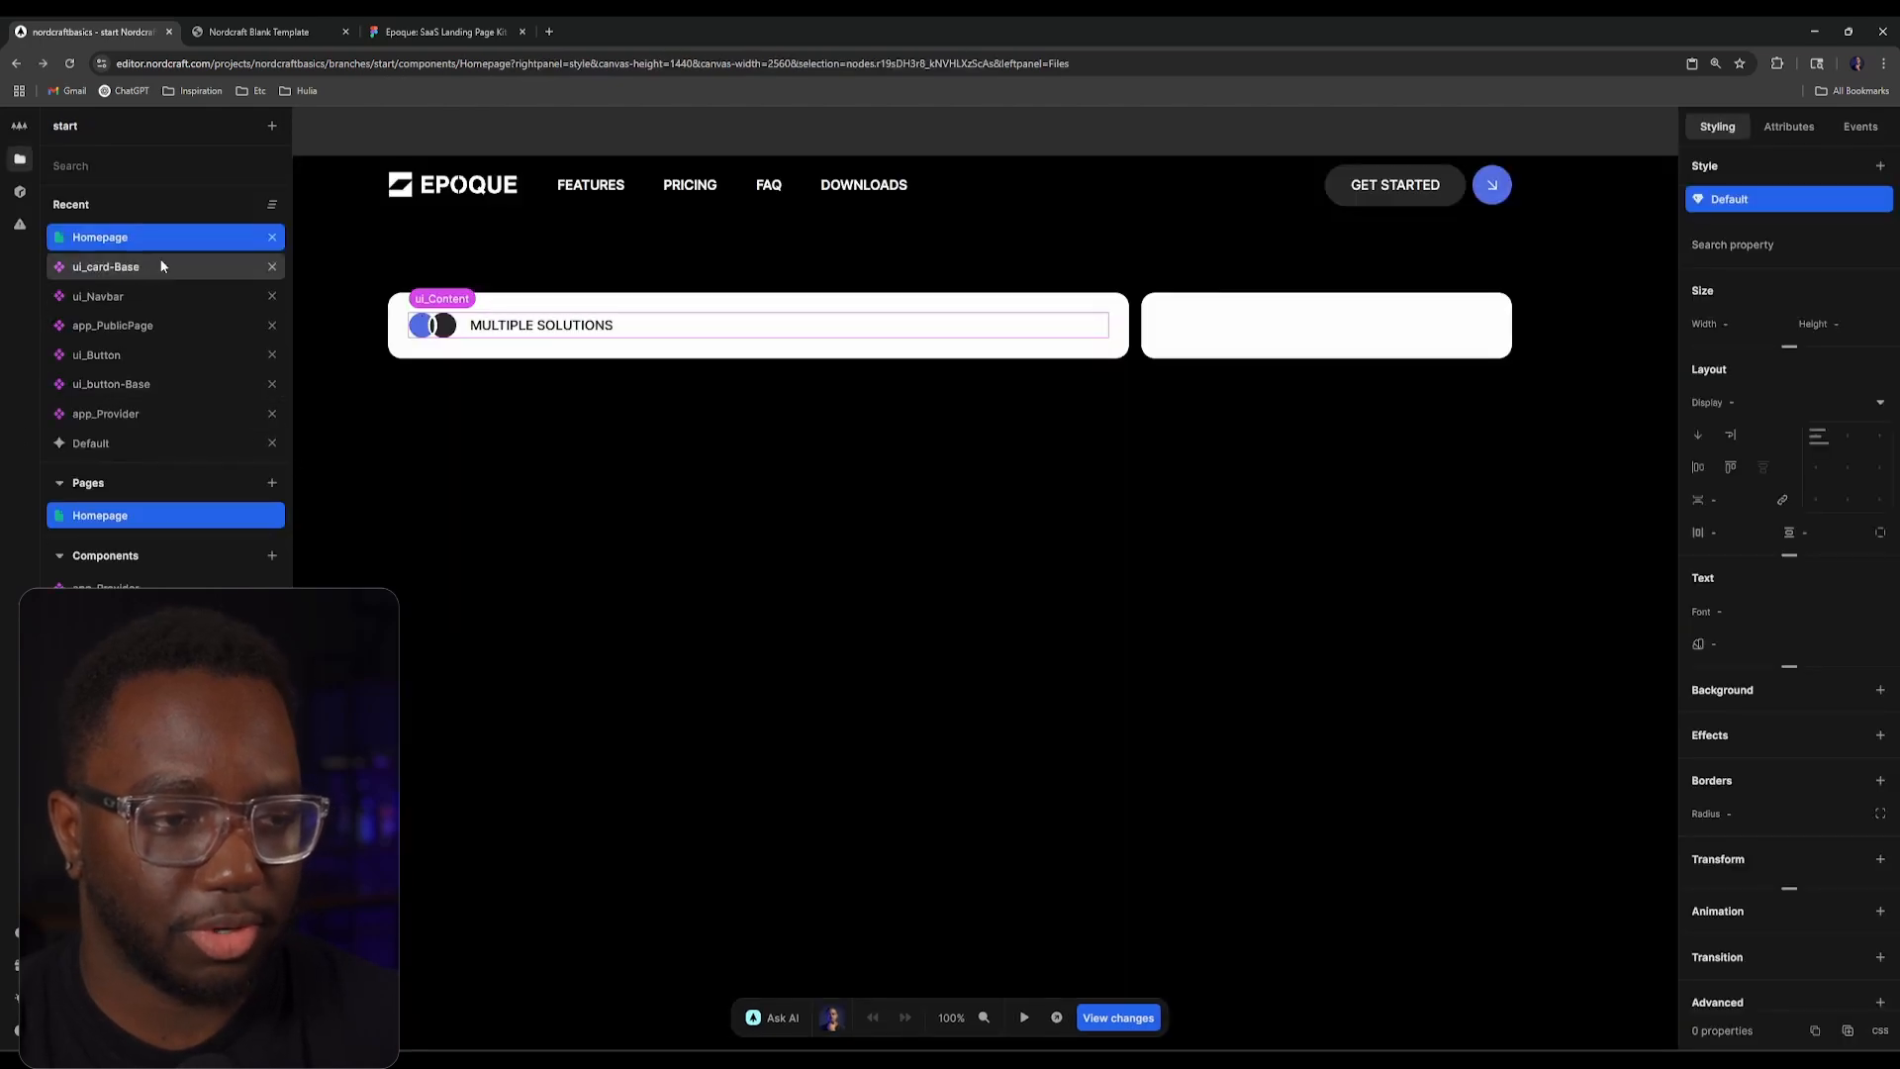
Step: On the Homepage, add a ui_H1 component inside the first card's outer ui_Content and put a Text element in it
left_click(157, 240)
left_click(184, 374)
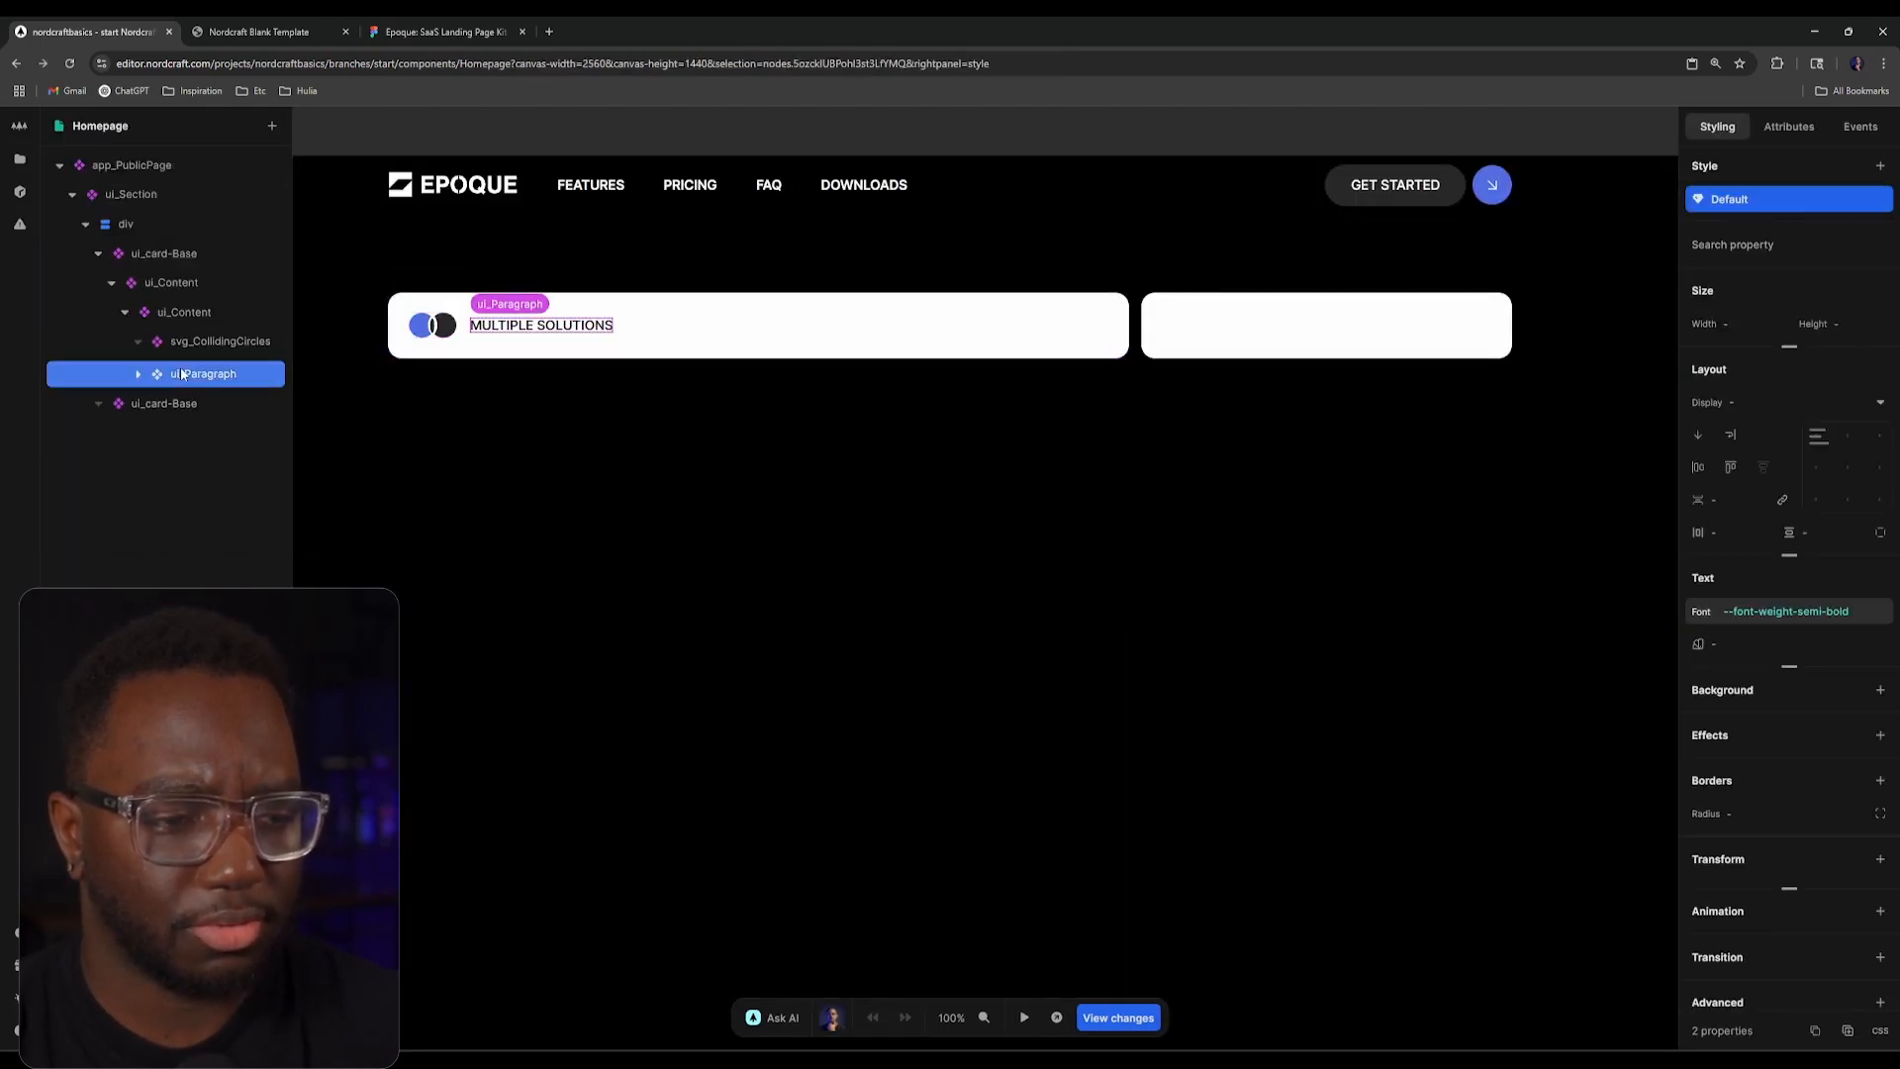
right_click(184, 374)
left_click(203, 582)
left_click(176, 285)
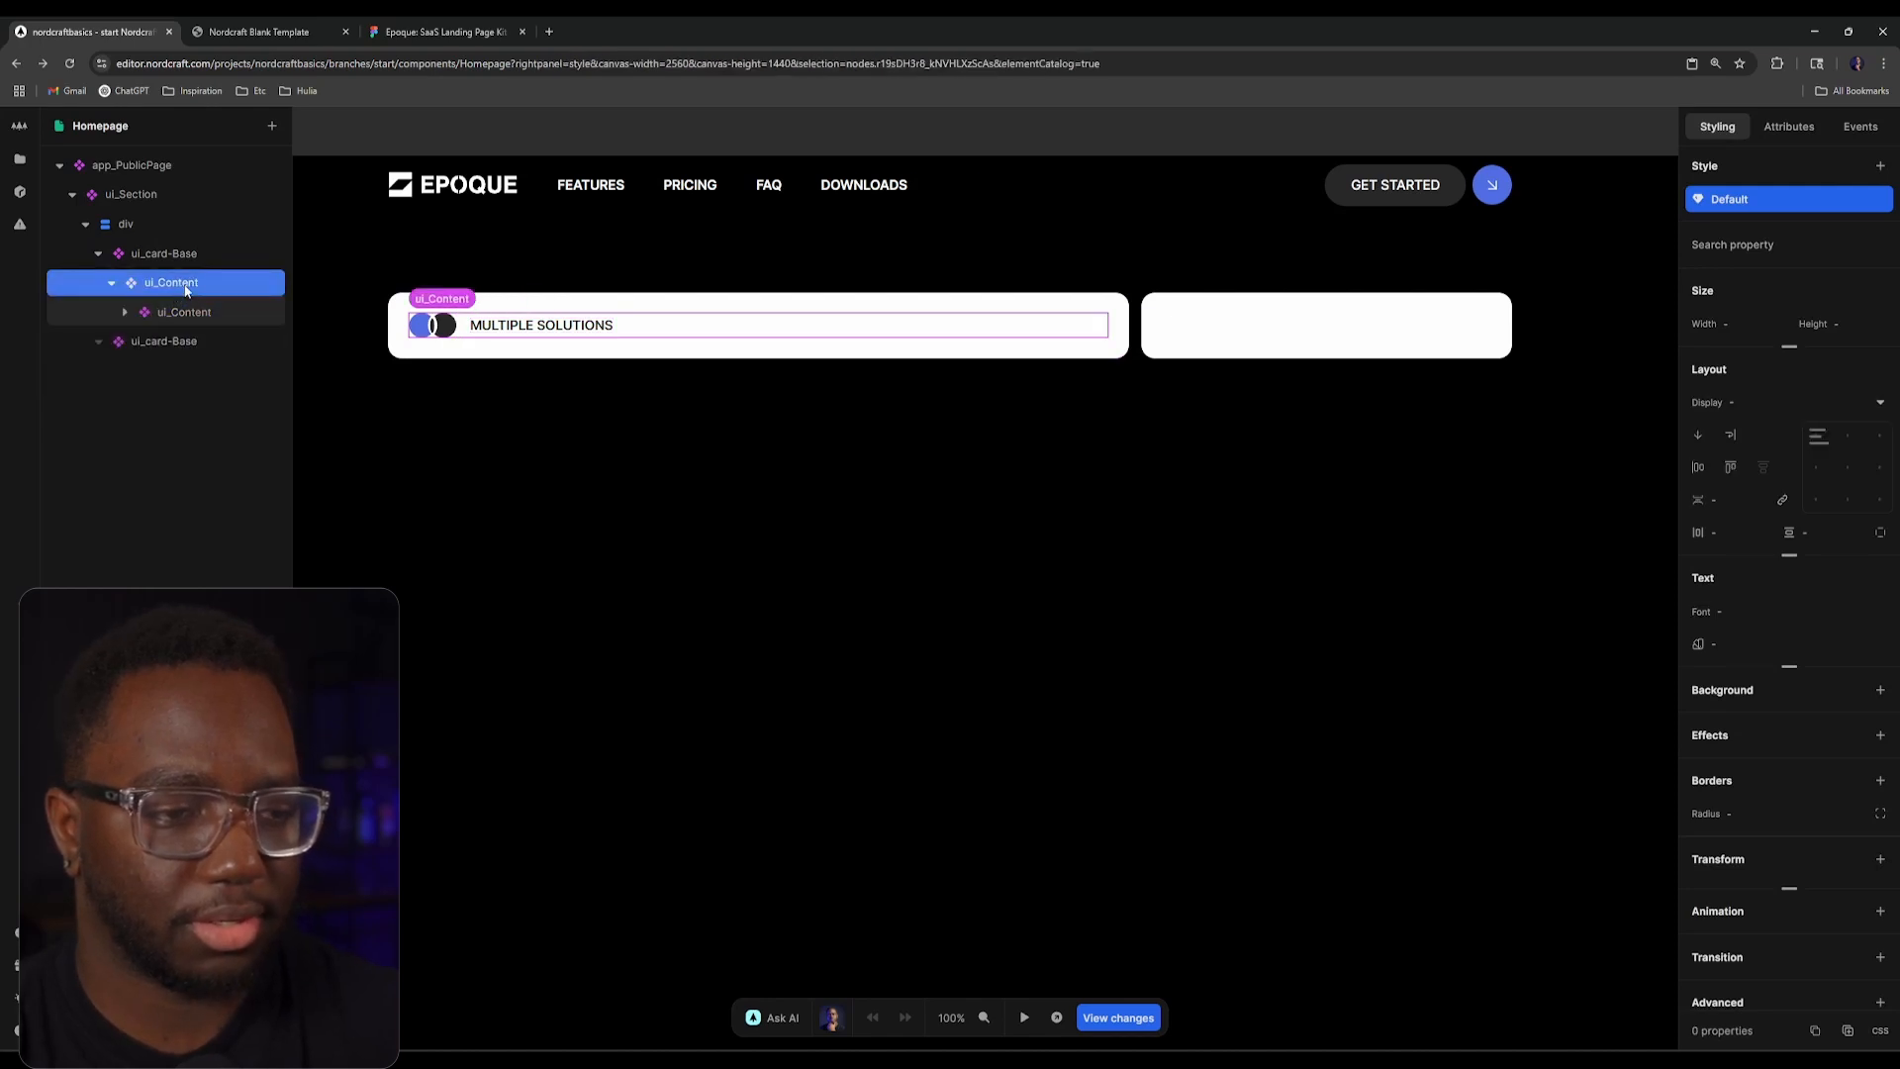
type("ah1")
key("Return")
type("atext")
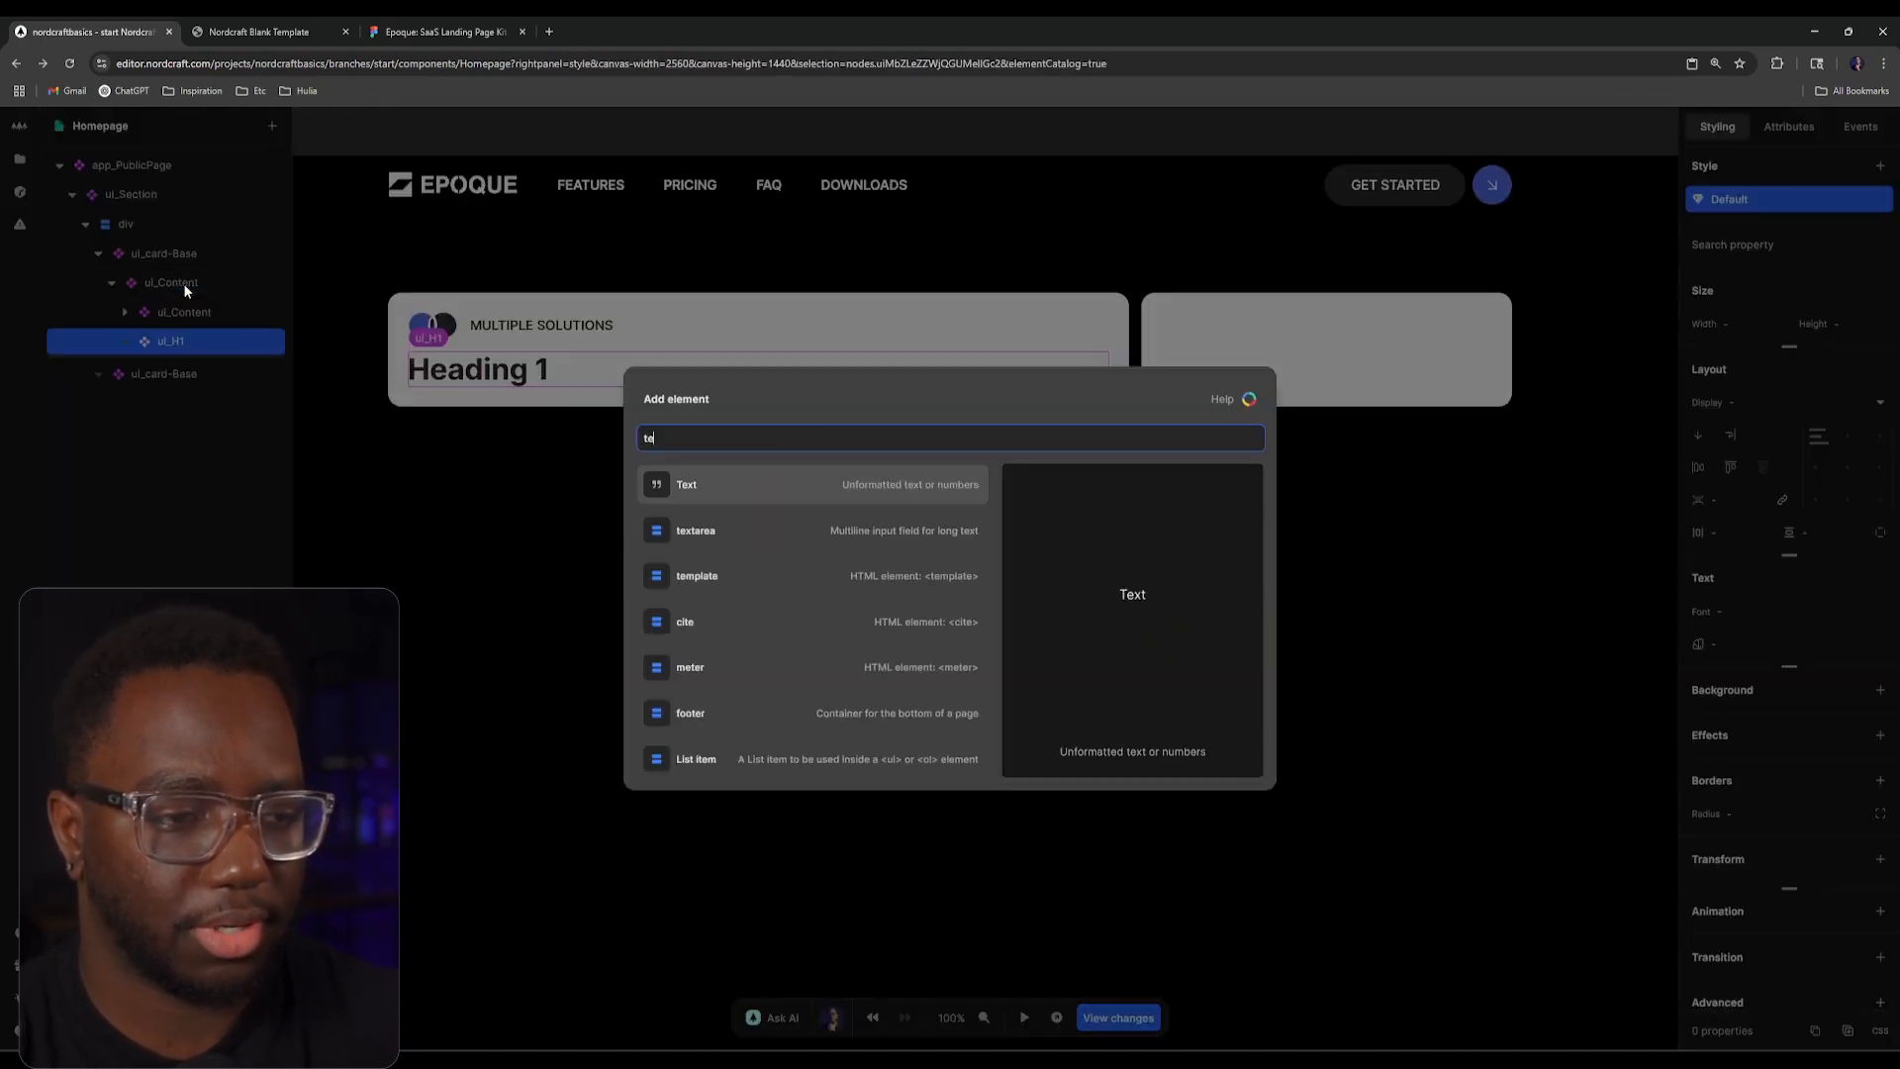
key("Return")
Step: Examine the "SIMPLIFY" line of the Figma heading and the styling of the ui_H1 layer on the Homepage
left_click(236, 24)
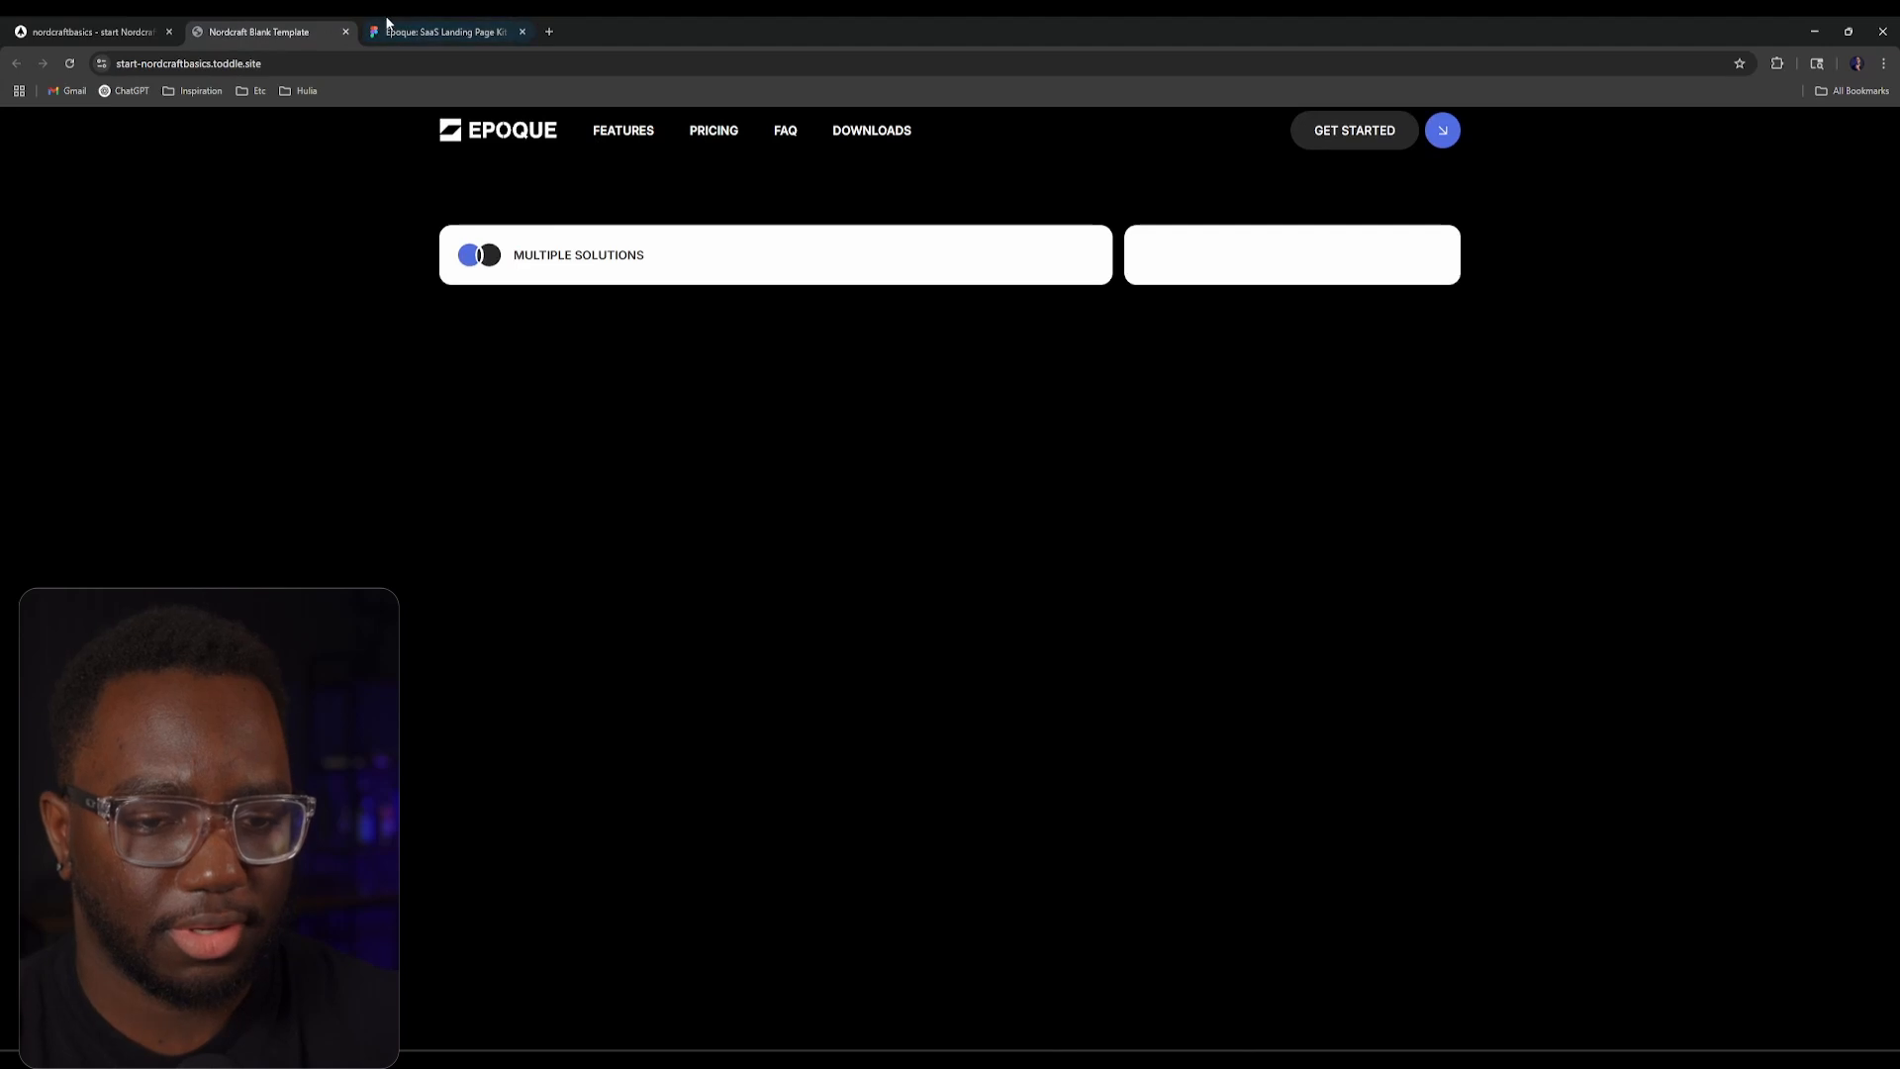
left_click(388, 26)
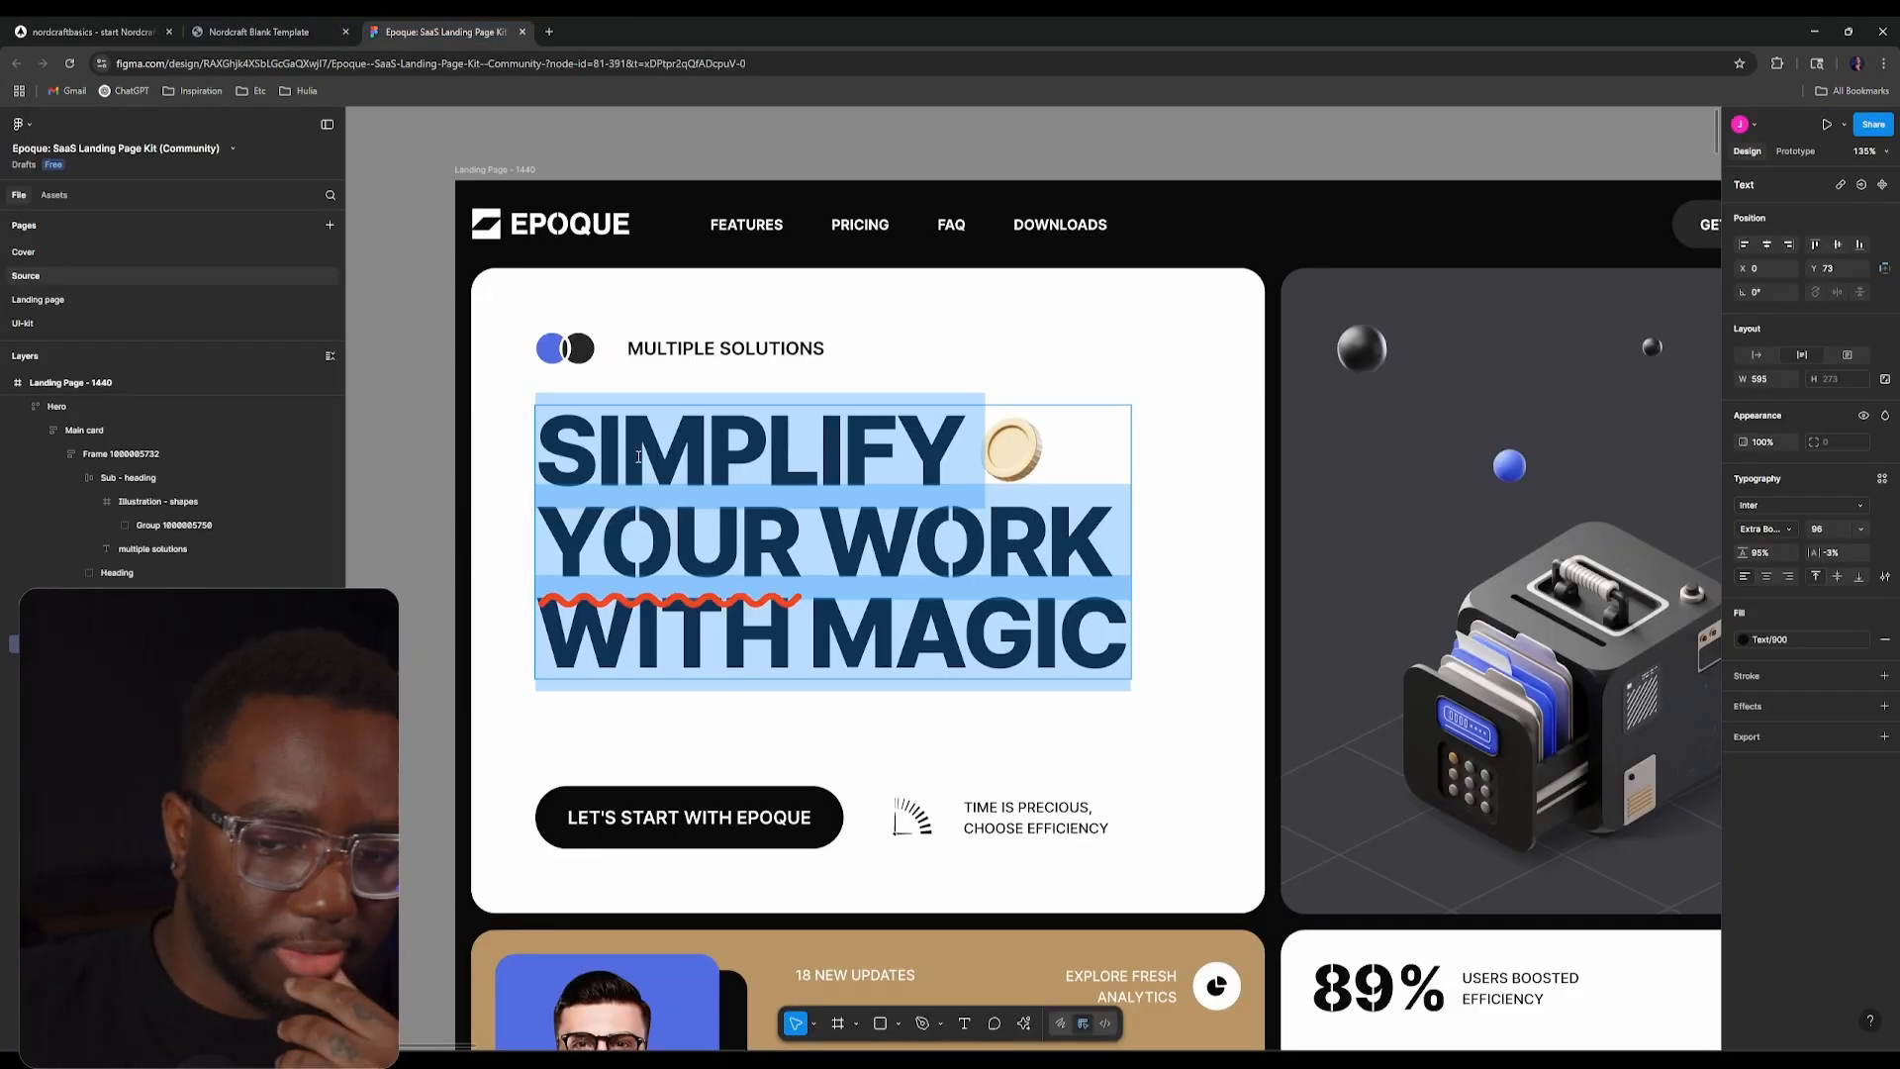
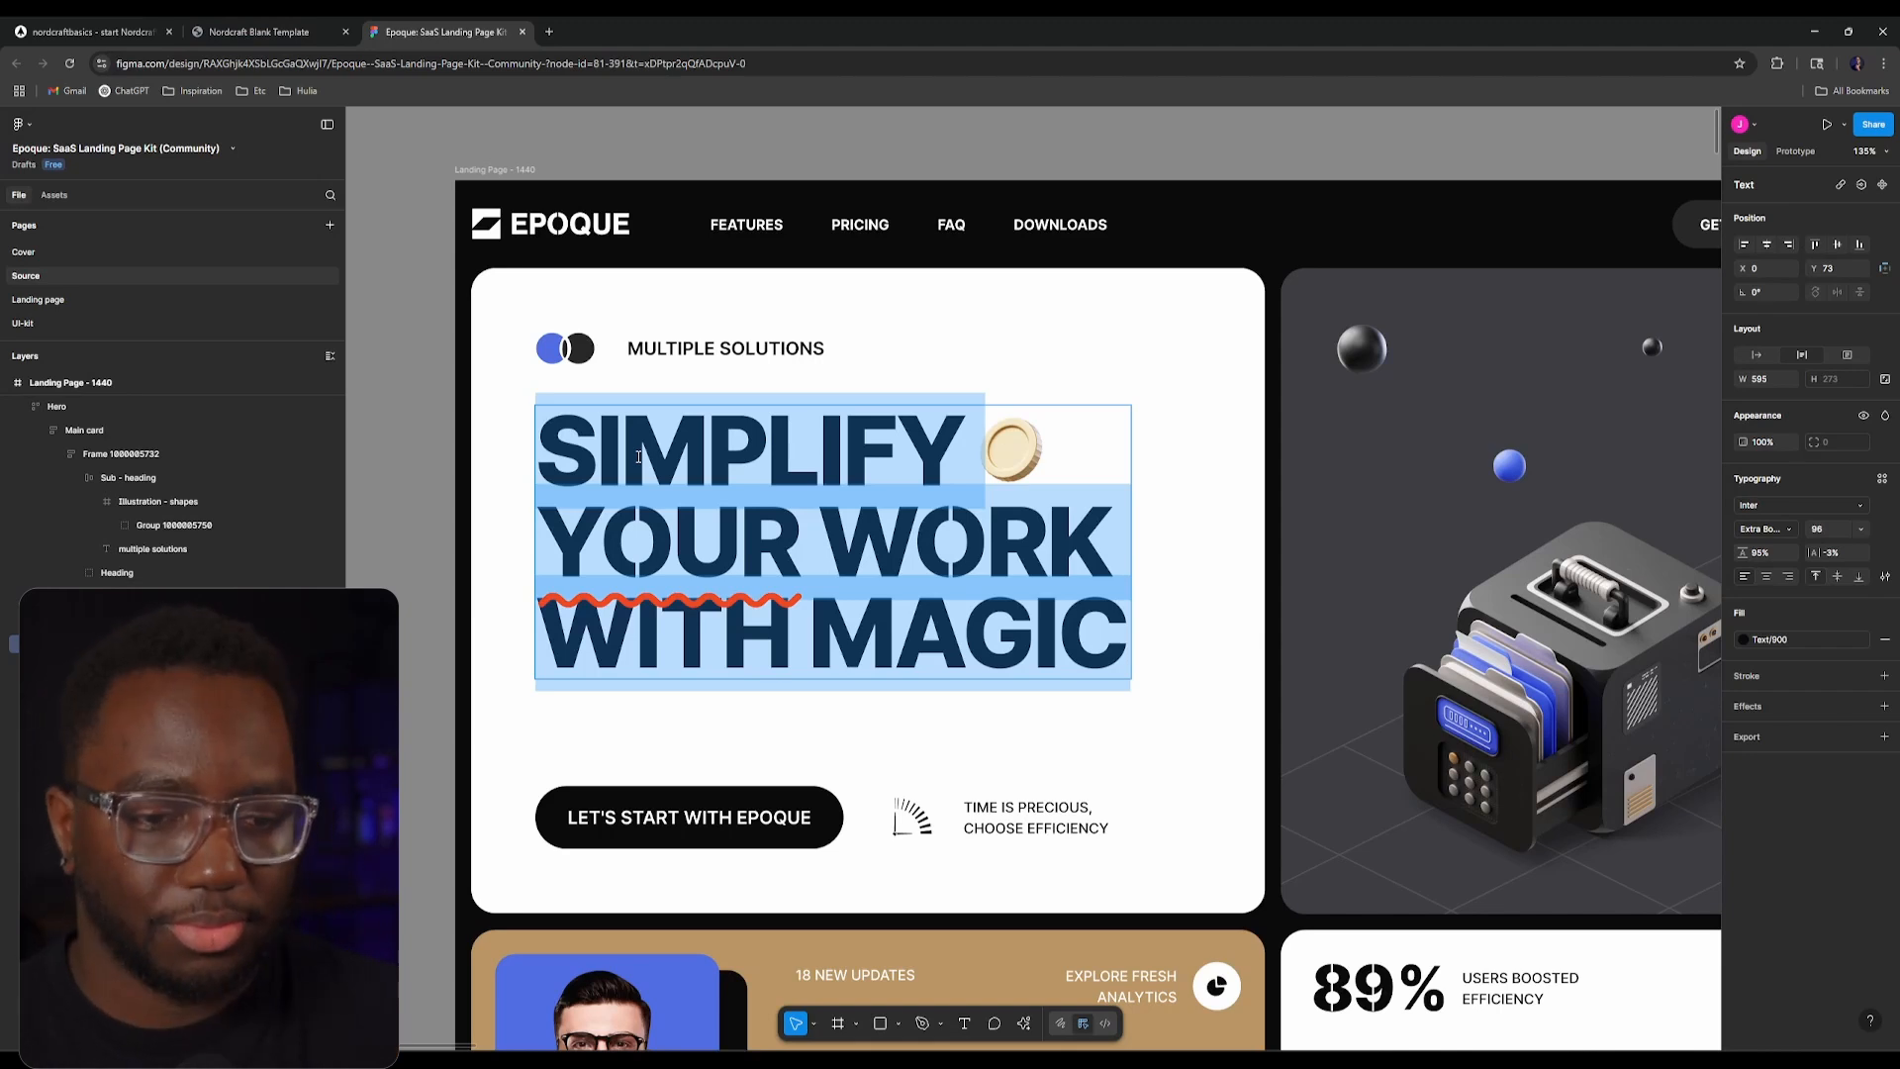
left_click(638, 456)
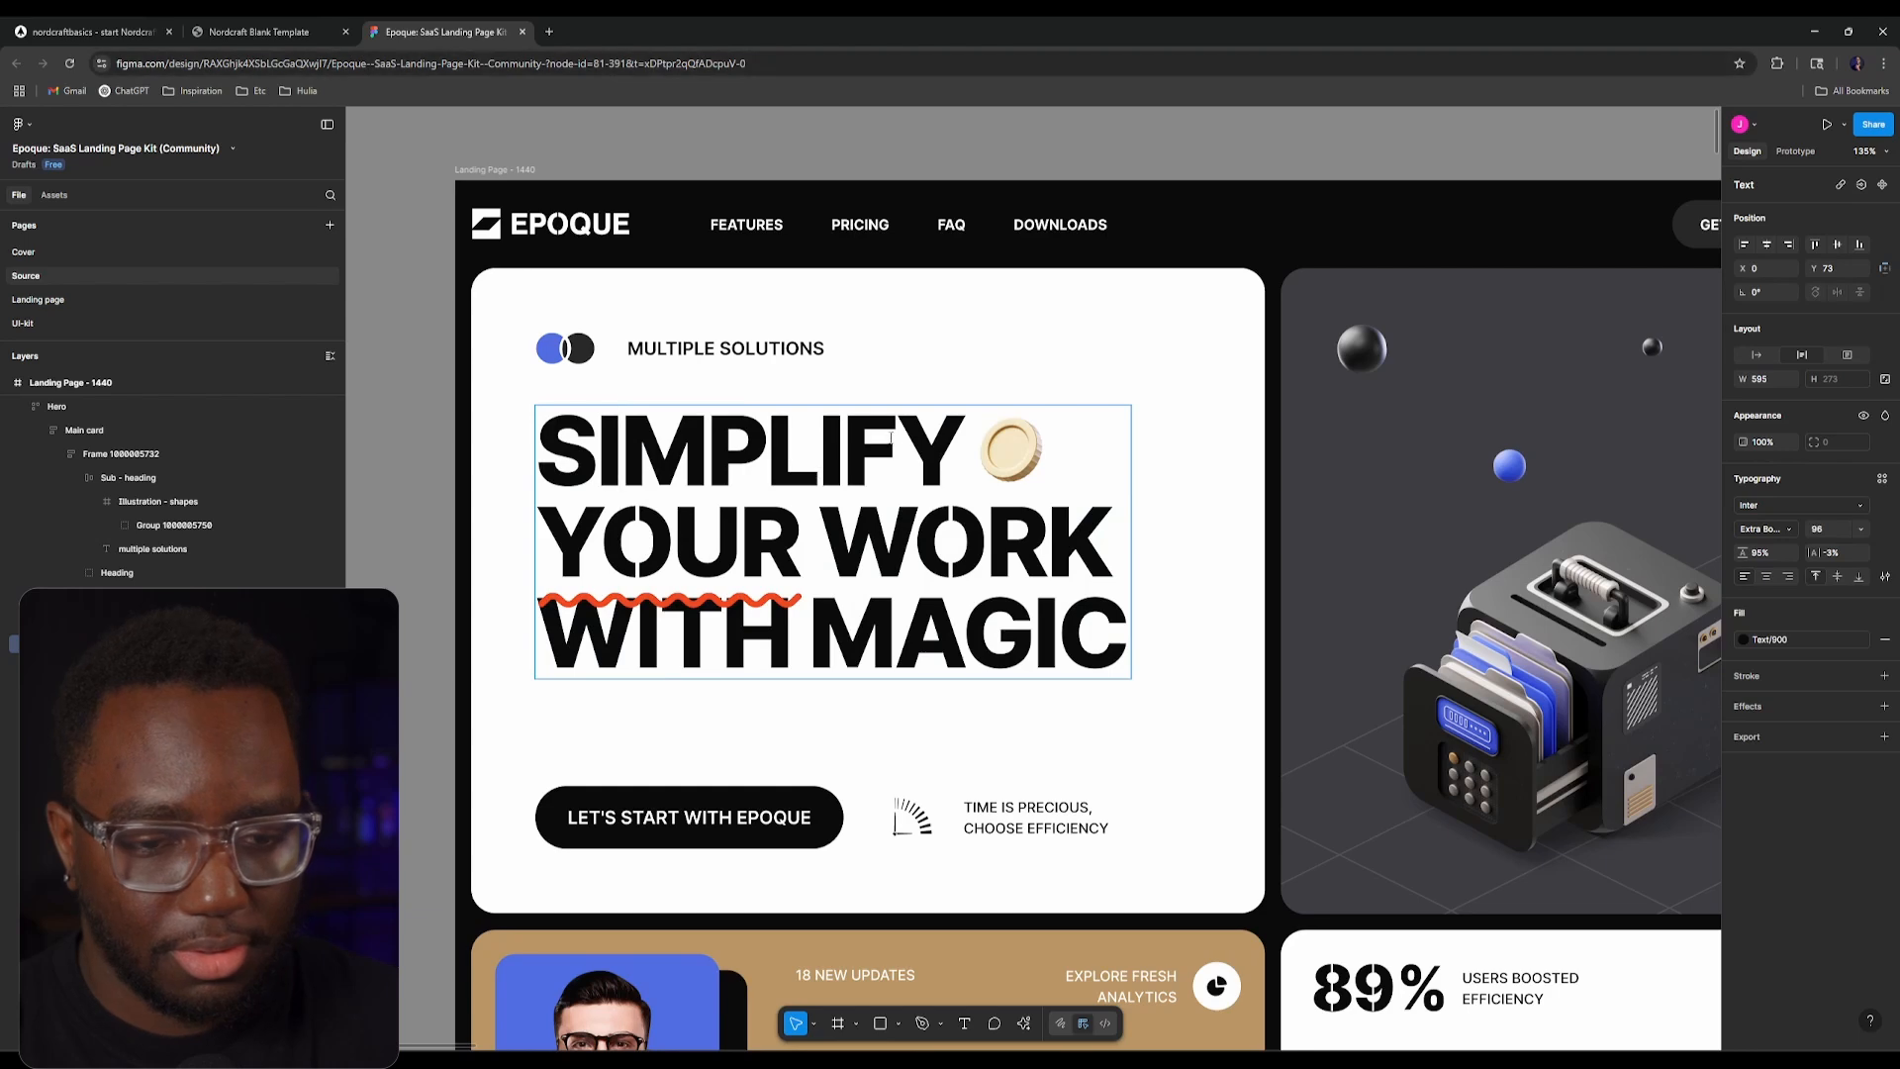
left_click_drag(958, 451, 542, 454)
left_click(291, 30)
left_click(138, 29)
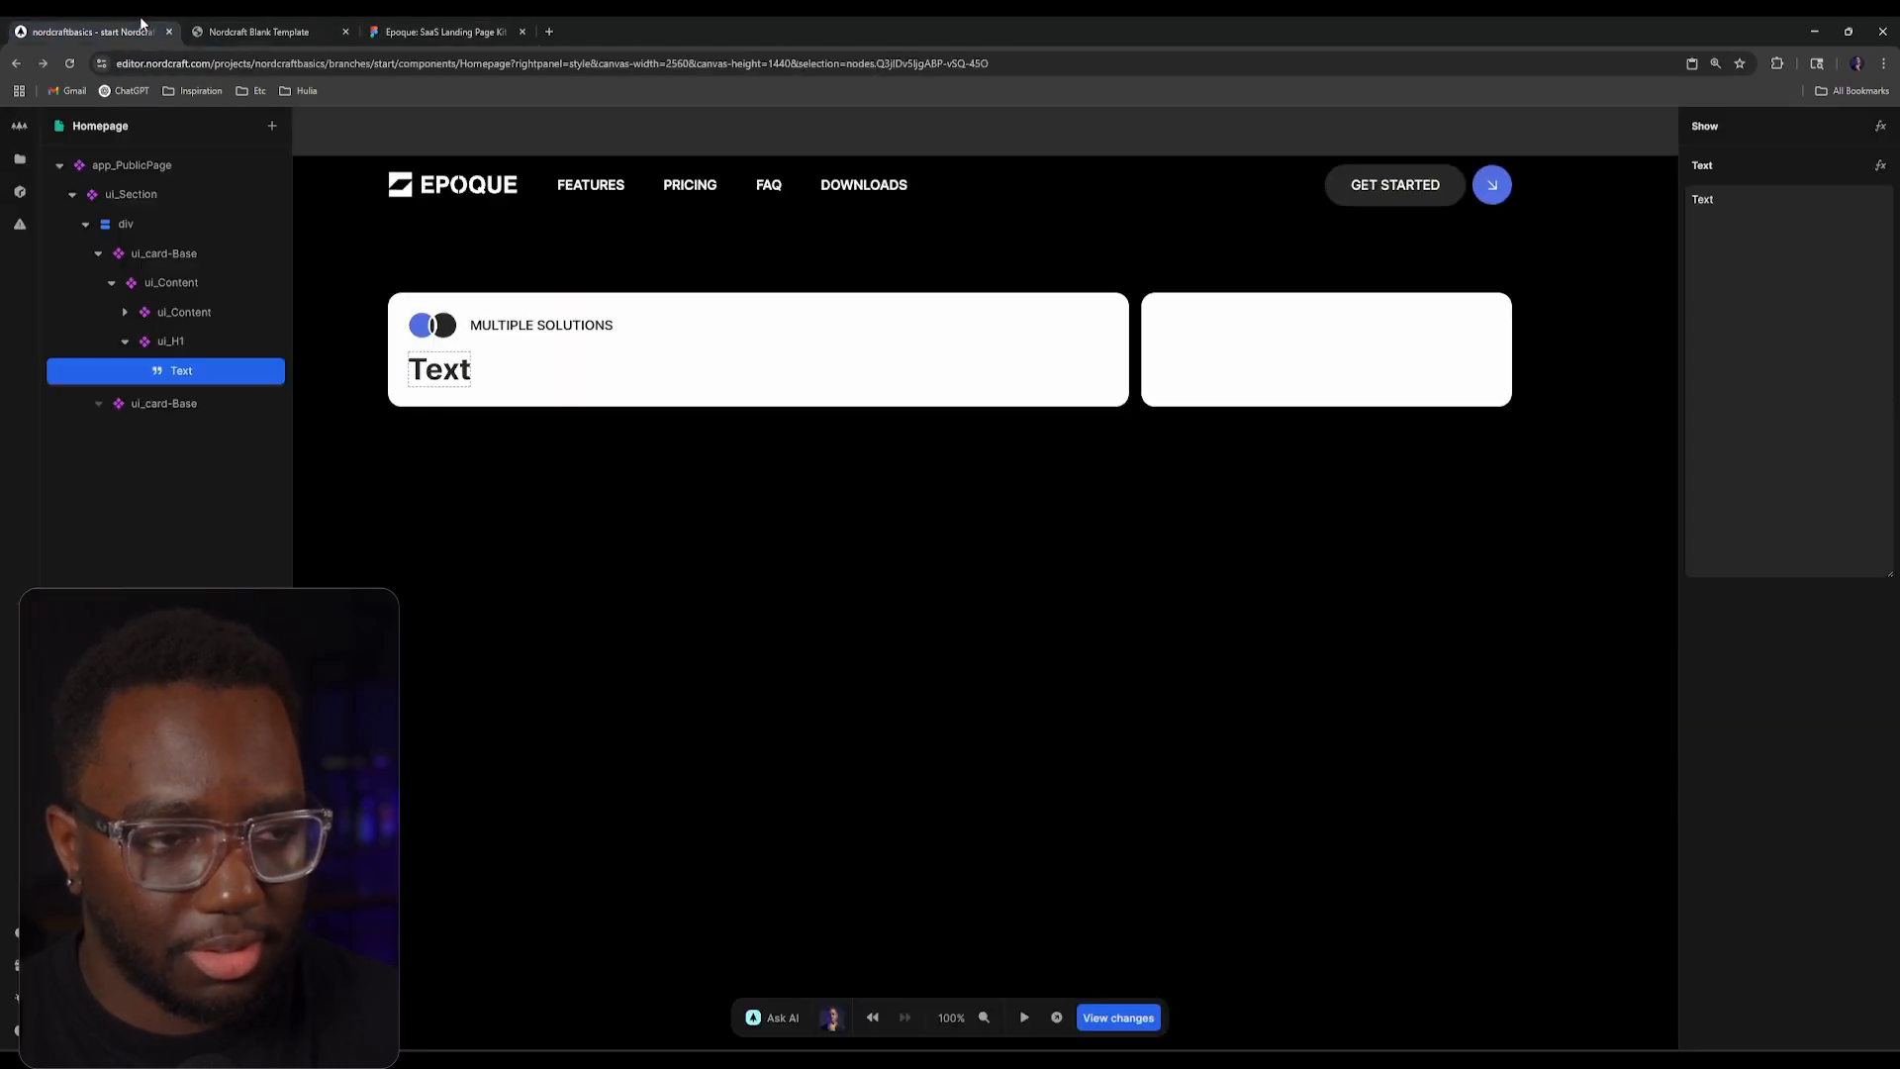
left_click(194, 346)
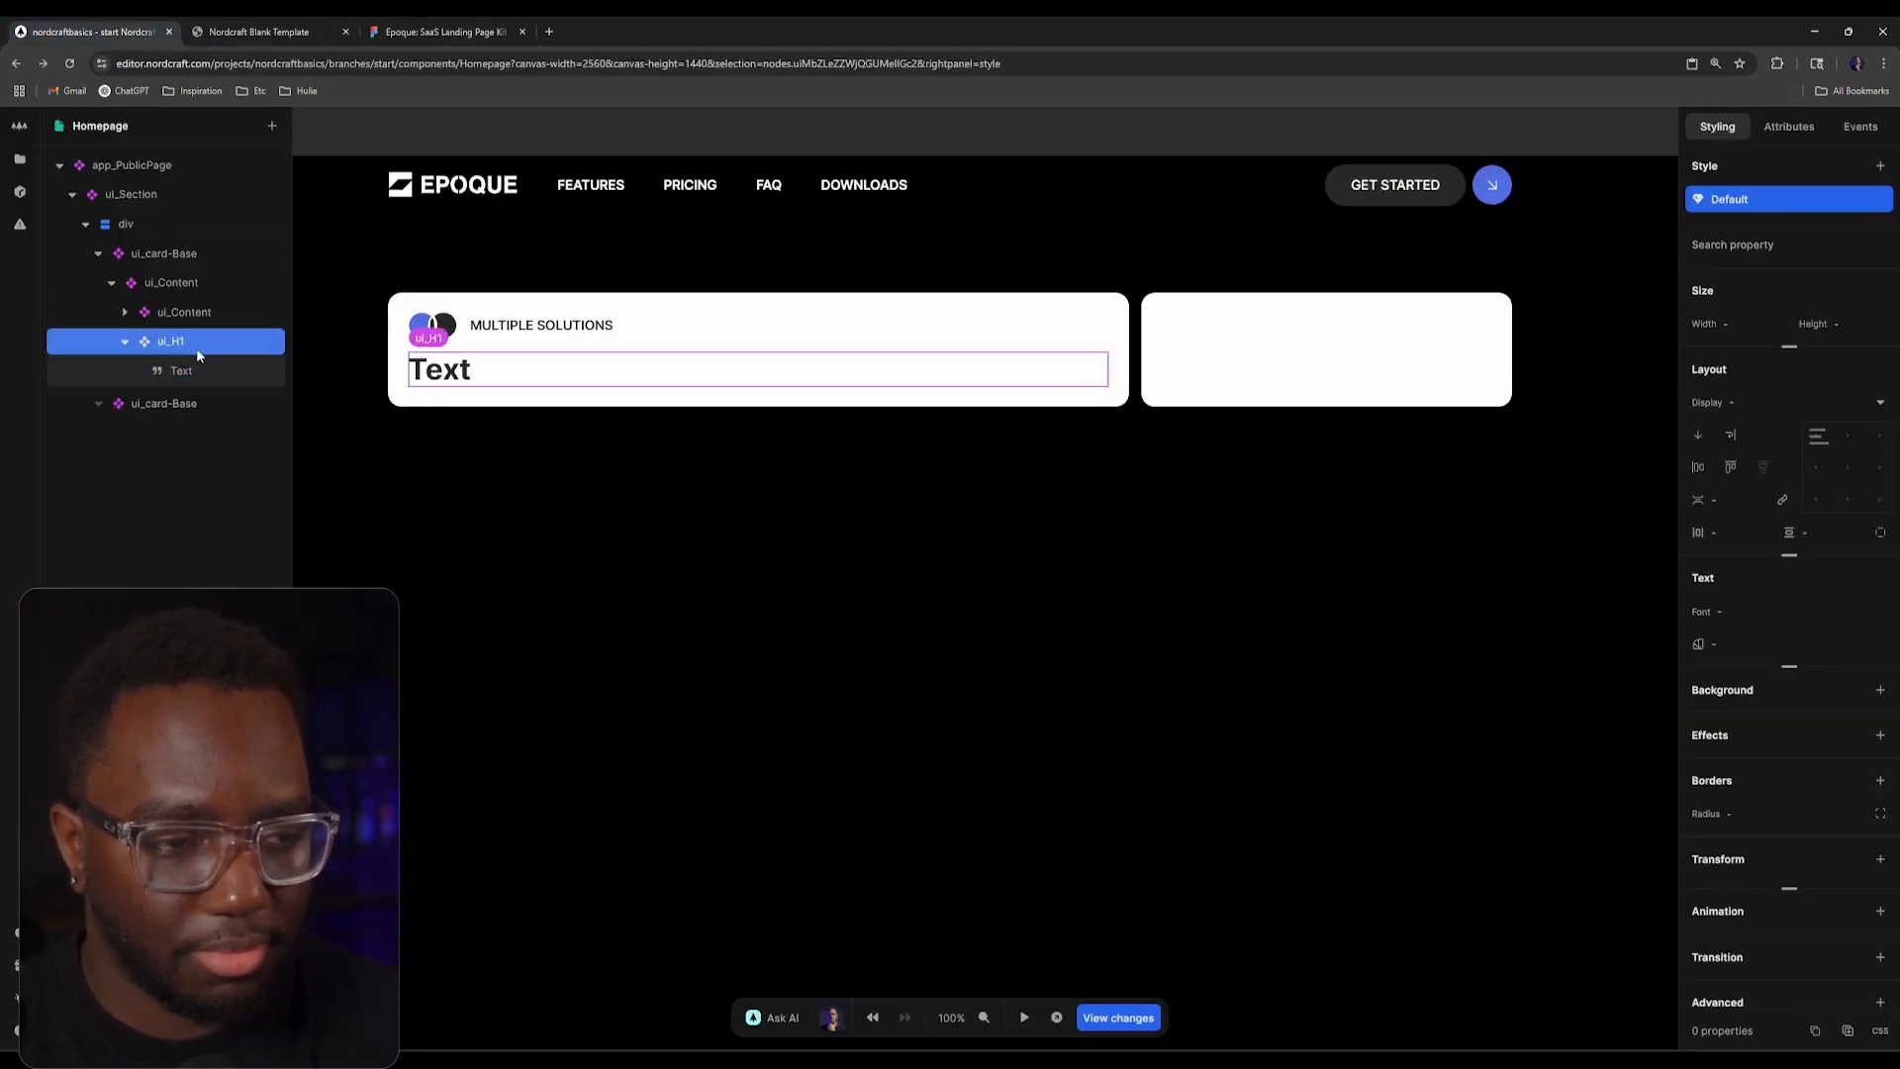
Step: Add a div inside the ui_H1 component and delete the placeholder text beside it
type("adiv")
key("Return")
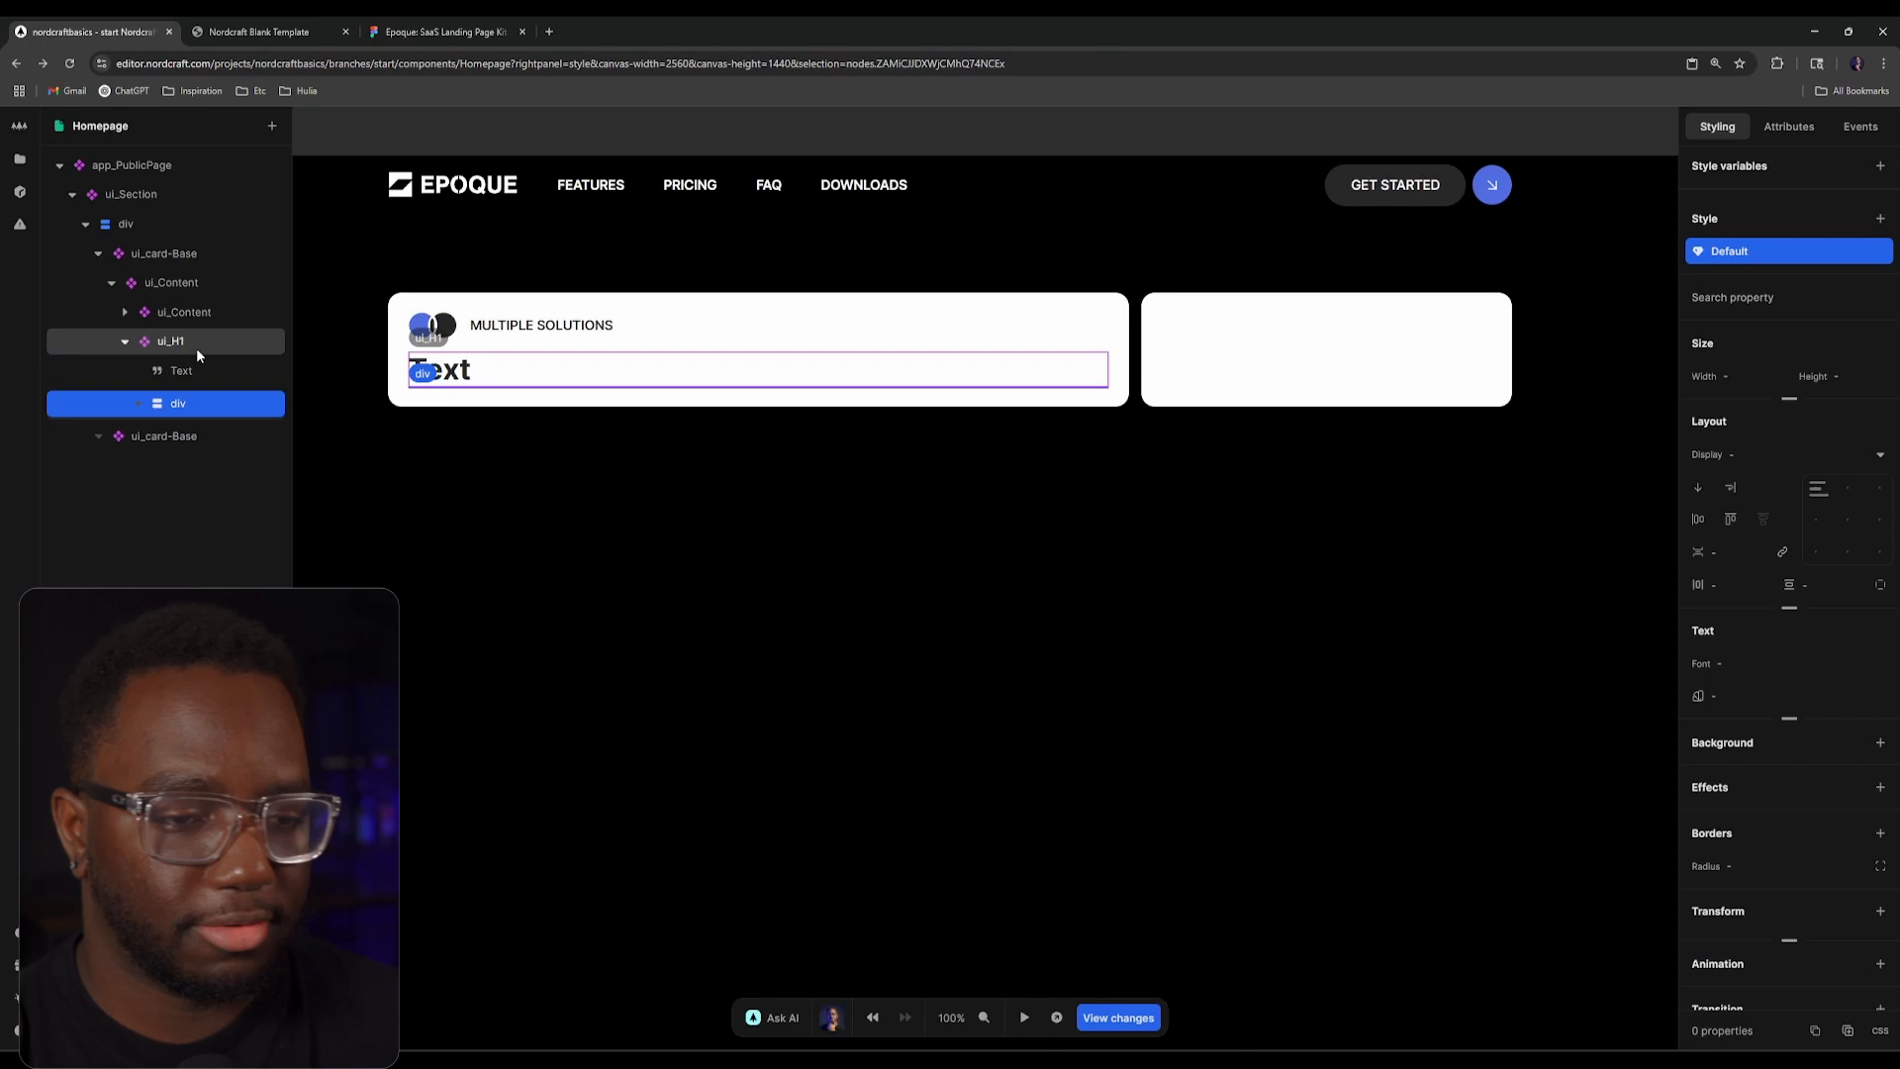
mouse_move(205, 408)
left_mouse_down()
mouse_move(203, 352)
mouse_move(212, 386)
left_mouse_up()
left_click(215, 408)
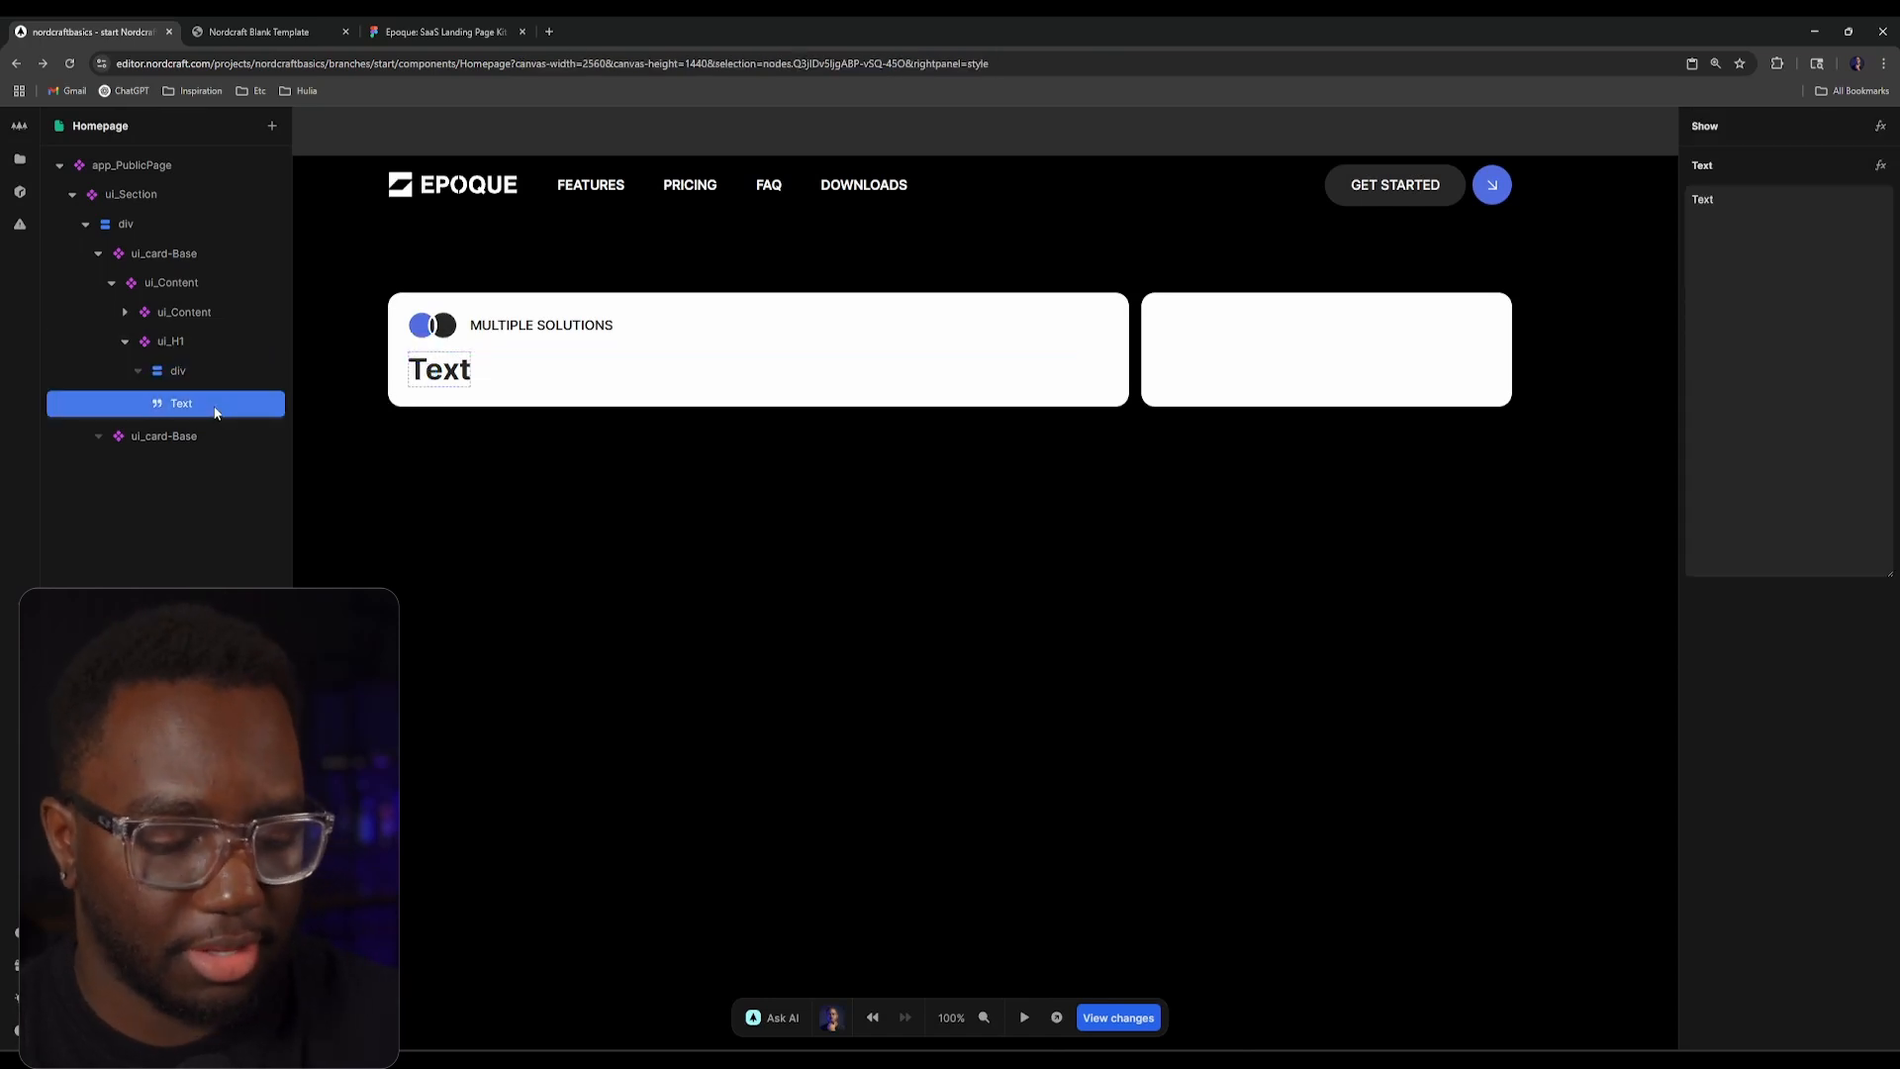
key("Delete")
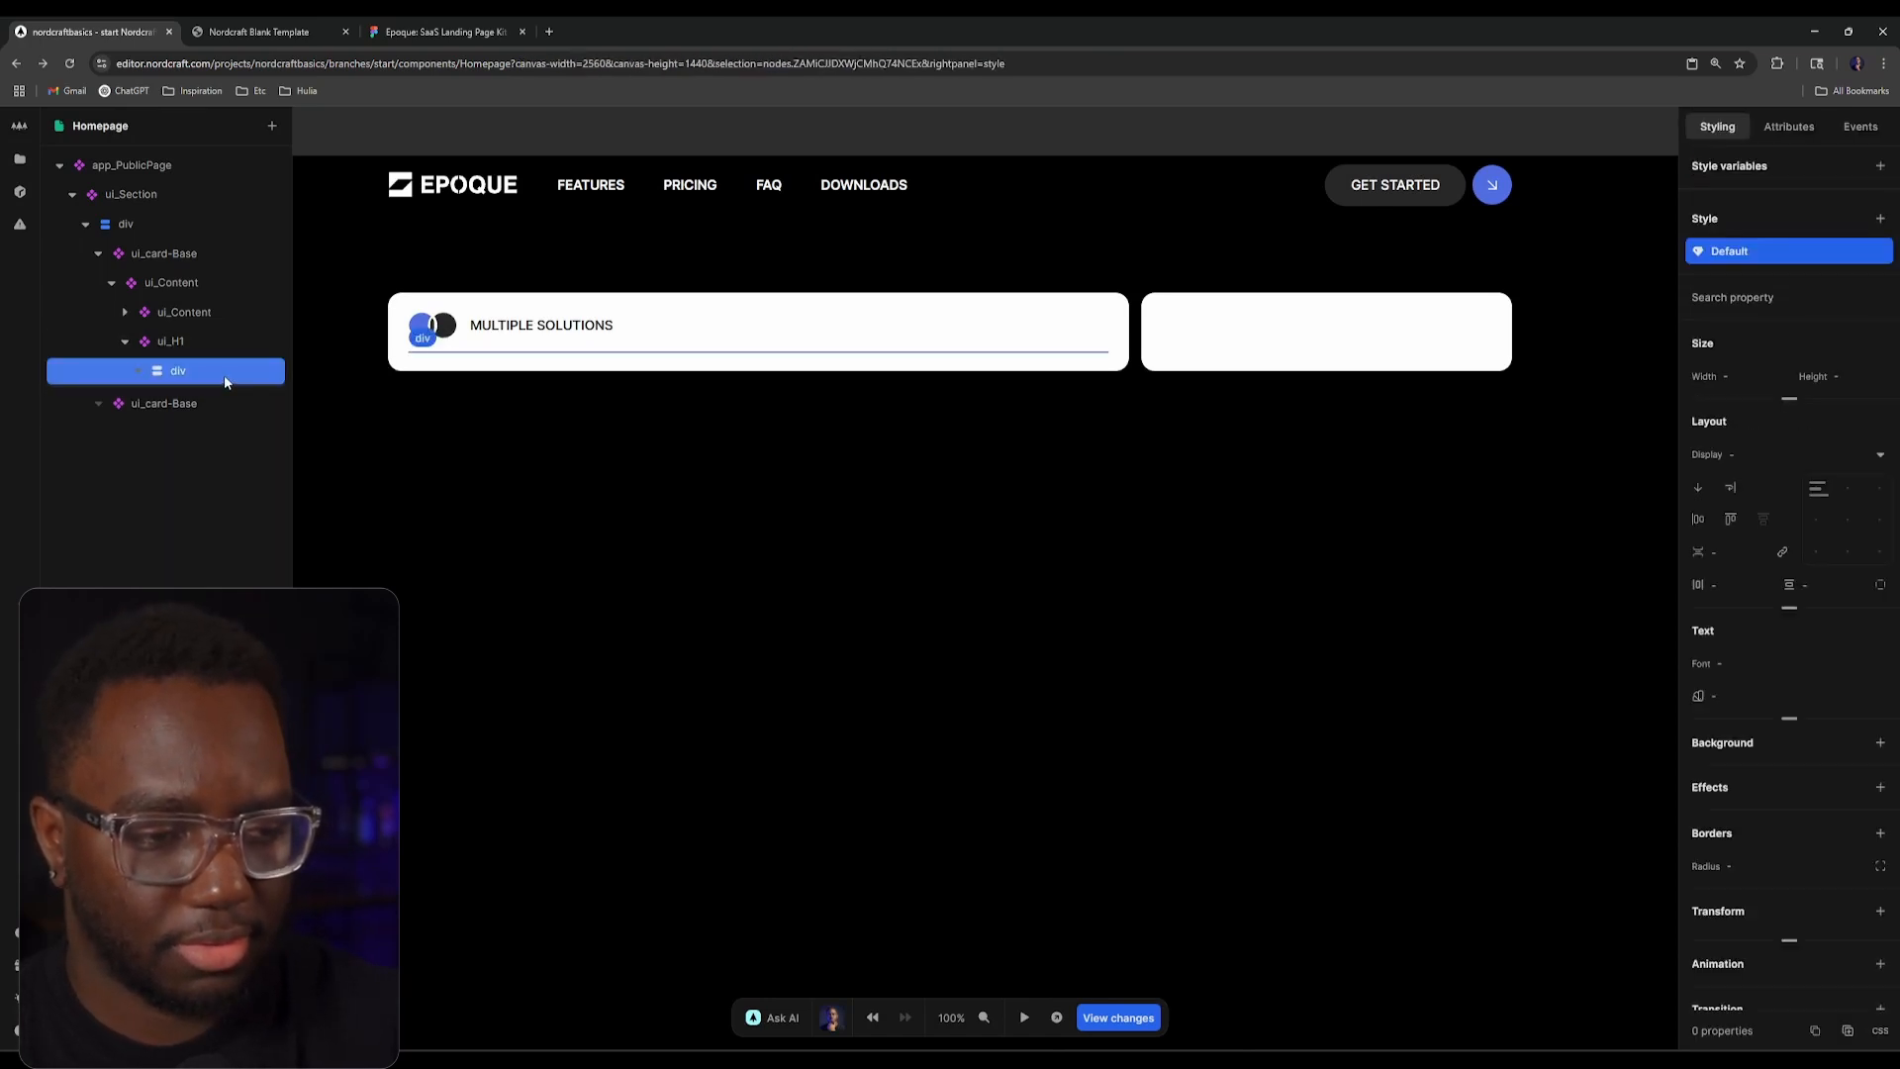
type("ate")
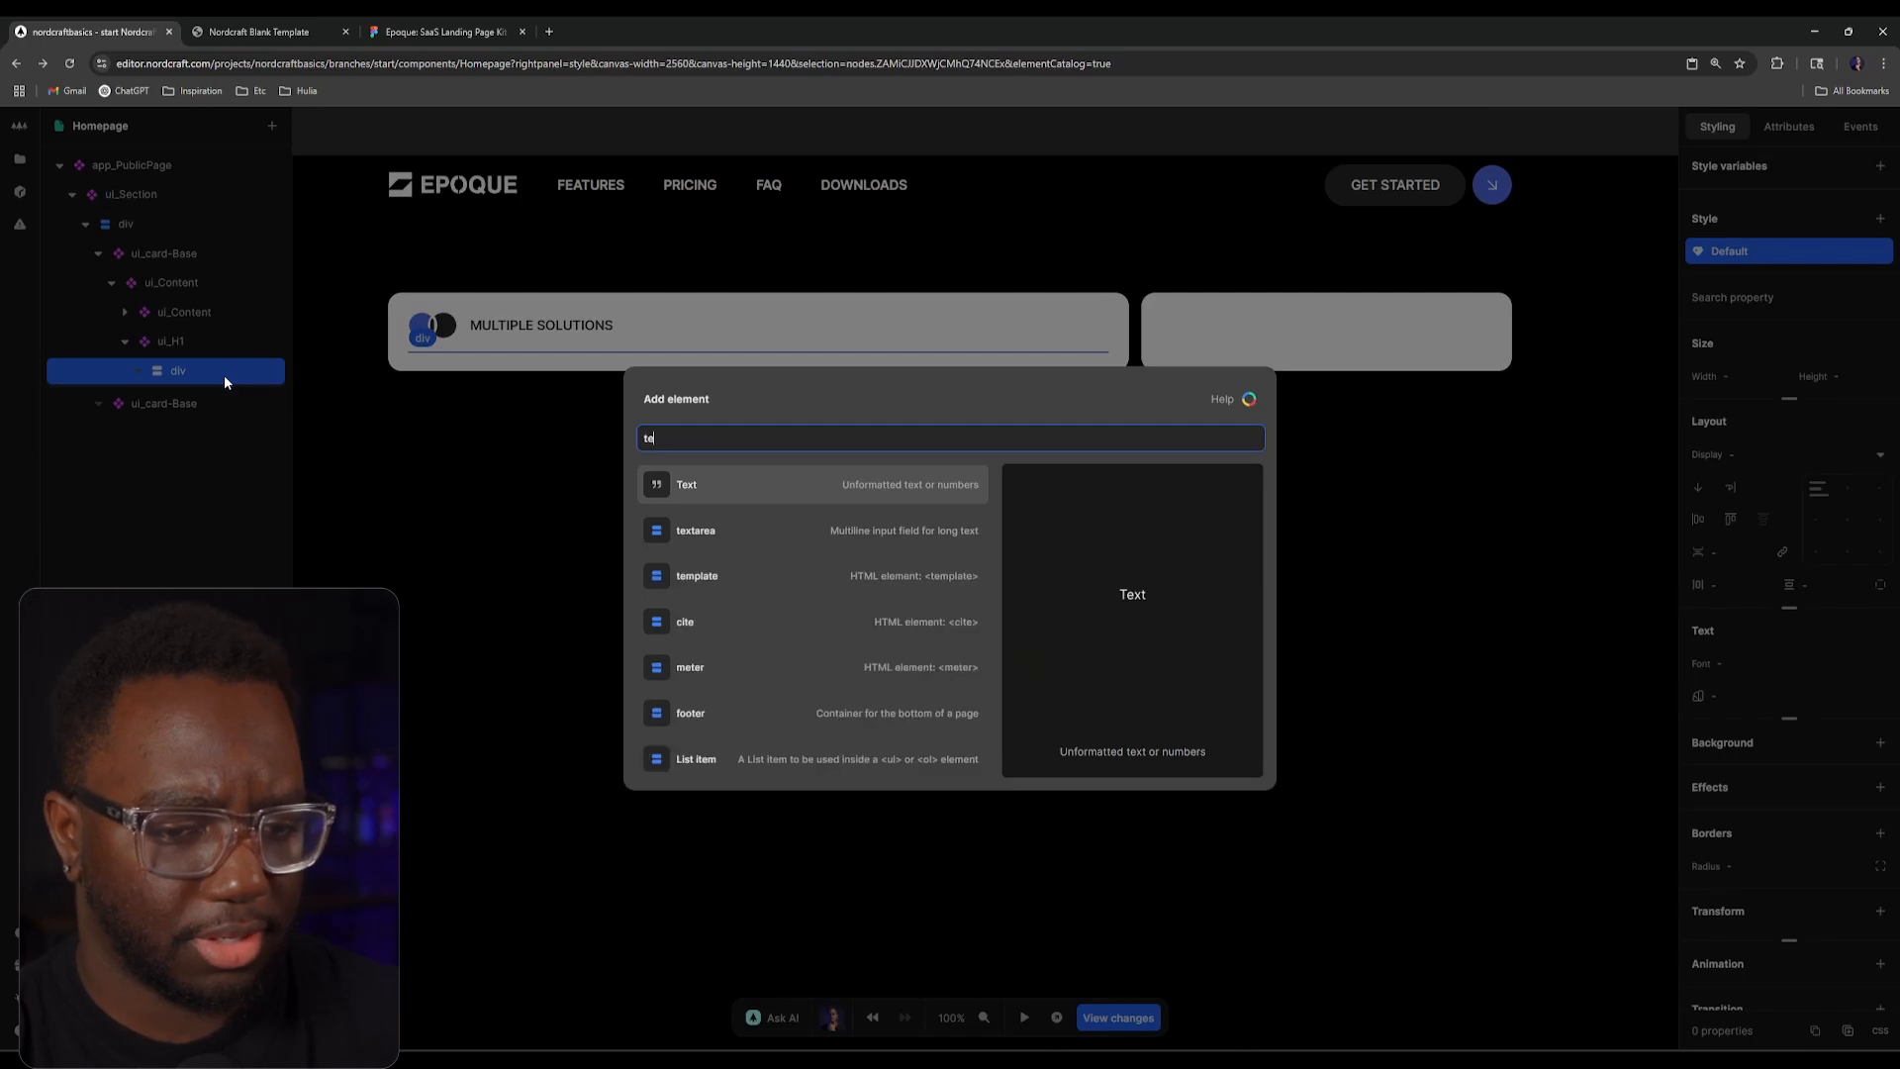
key("BackSpace")
key("BackSpace")
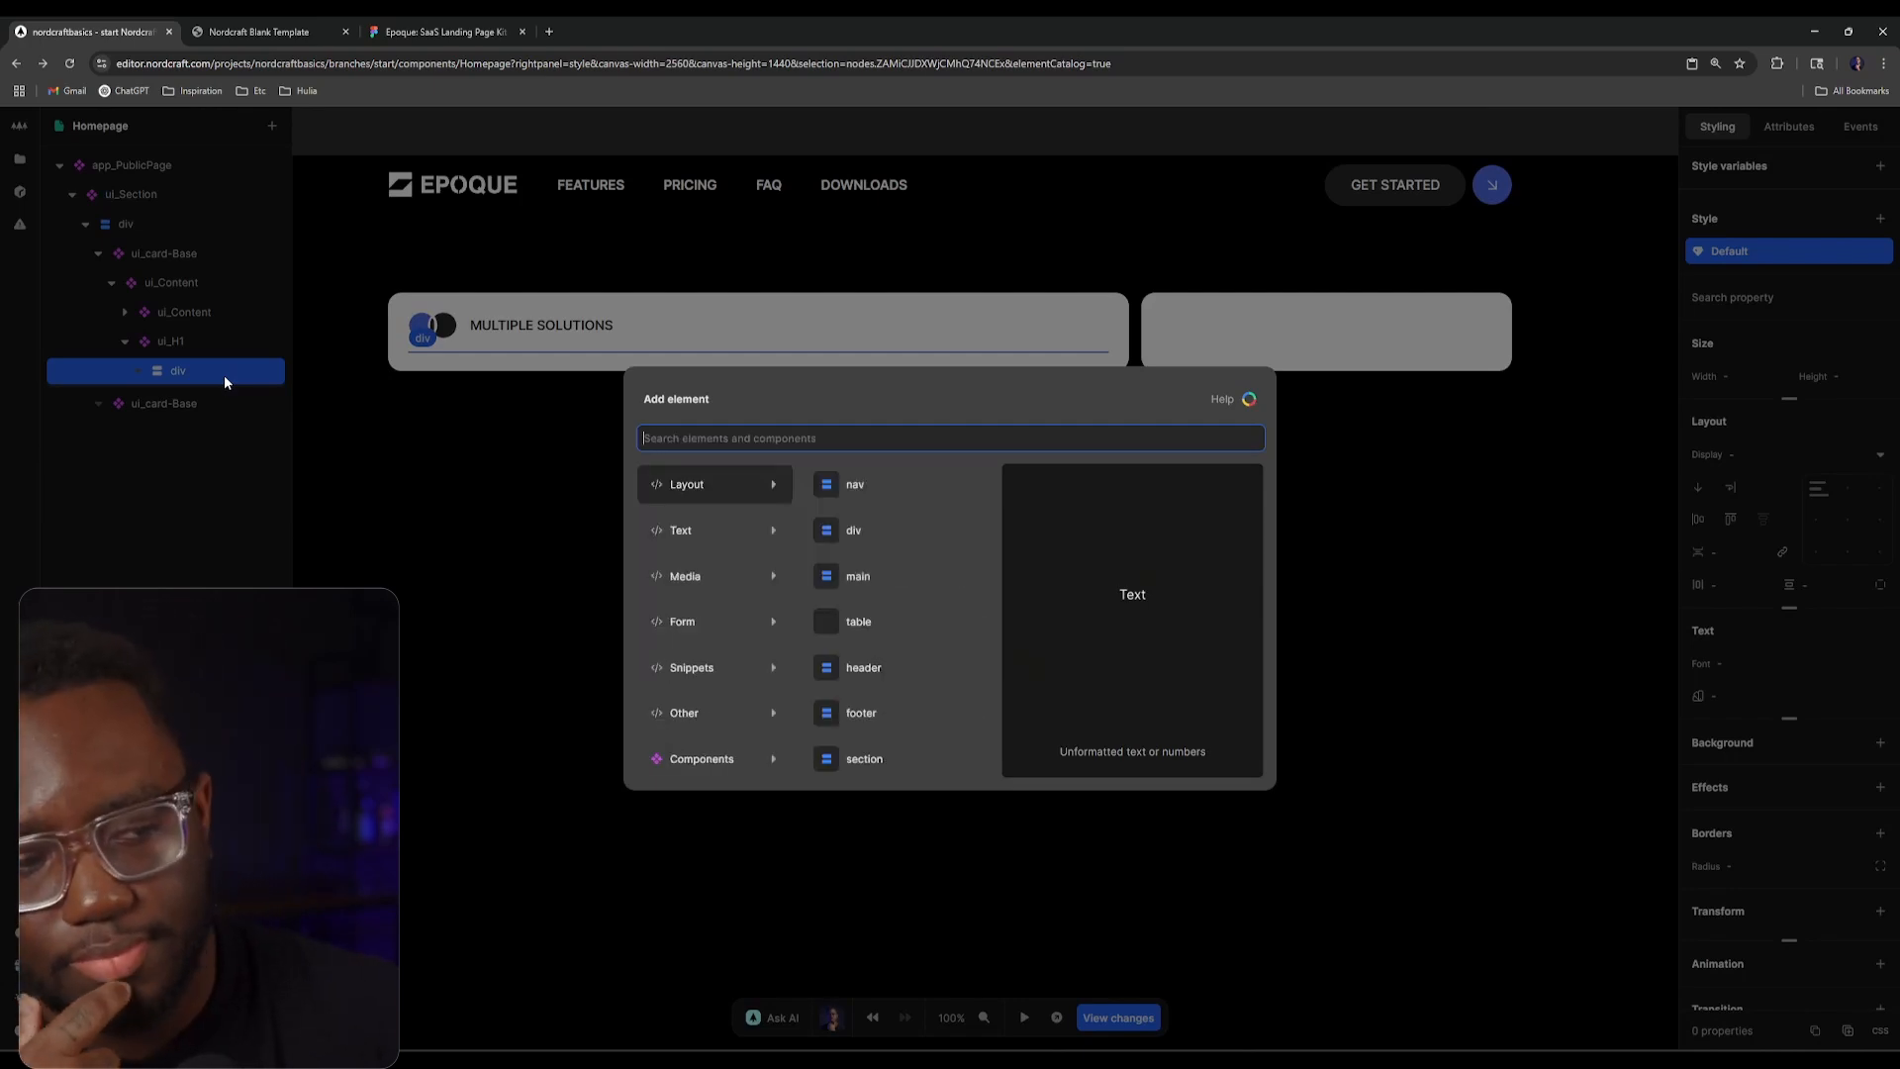
type("span")
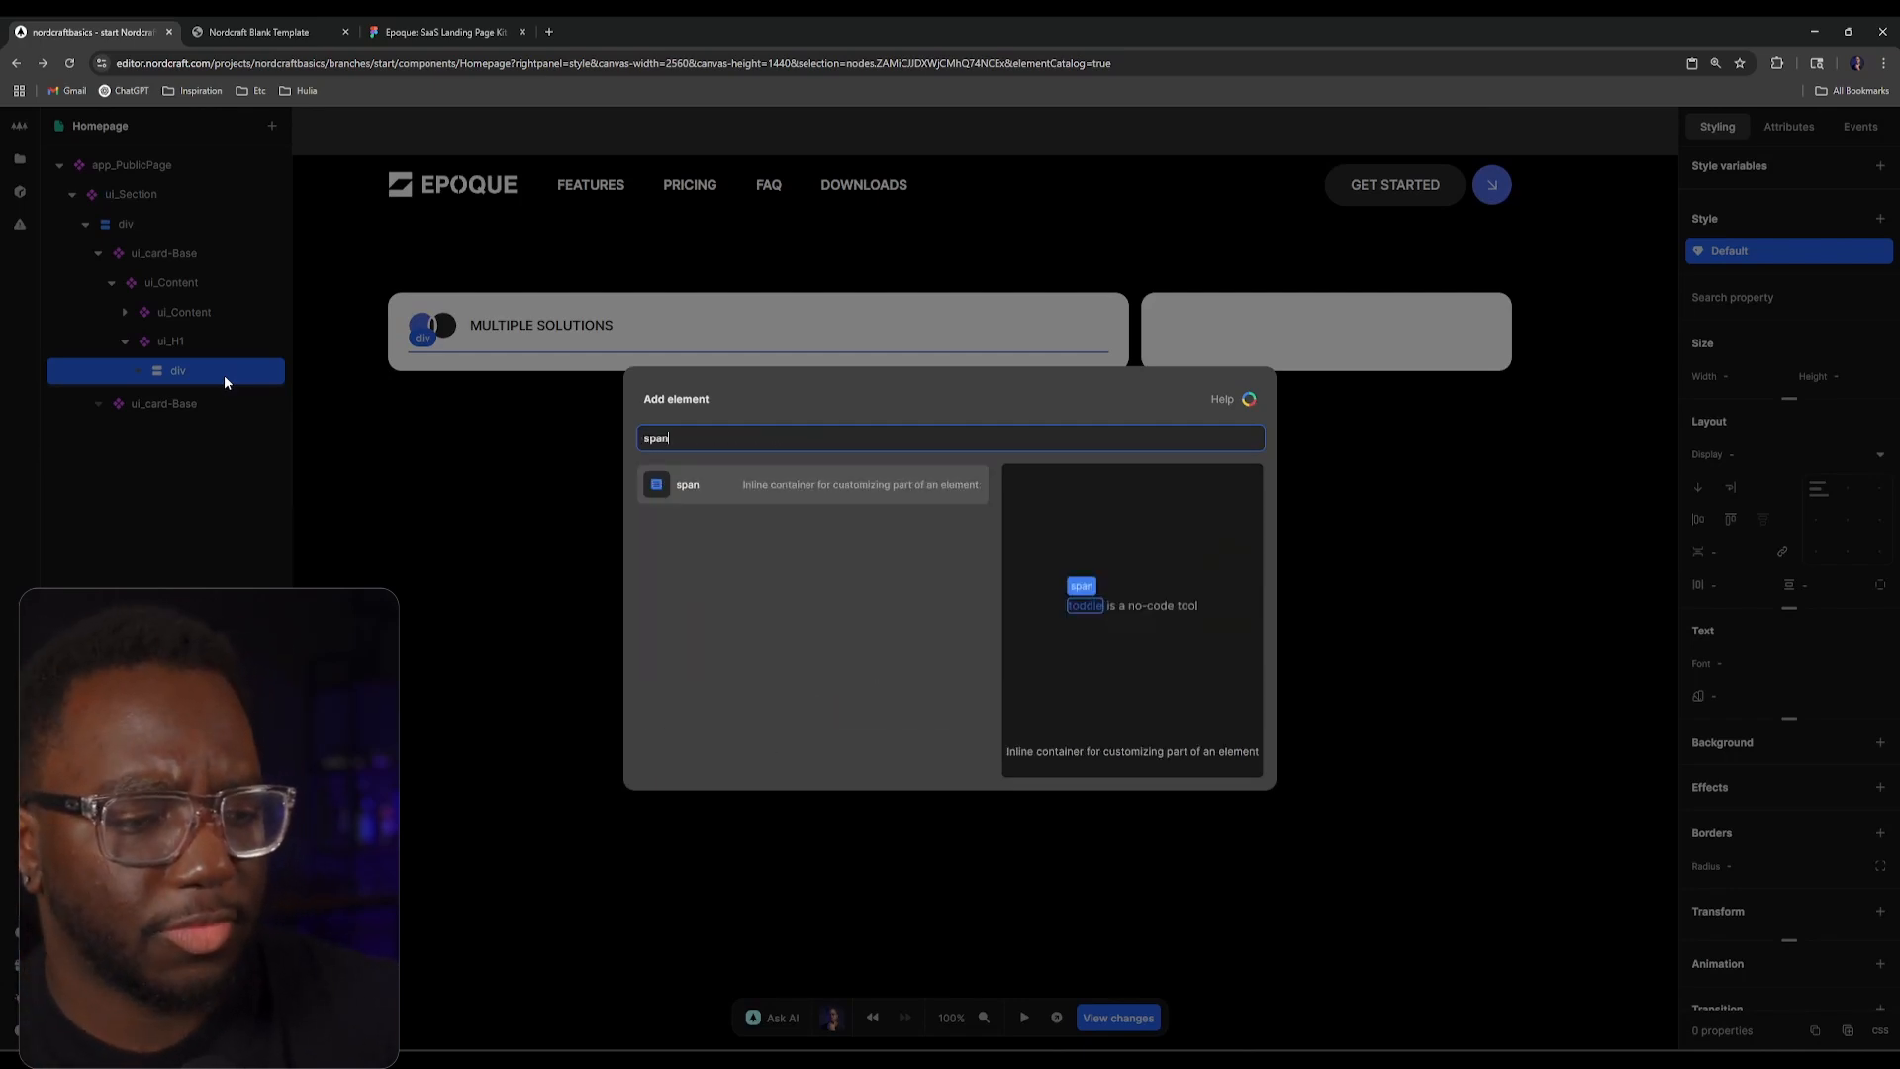
key("Return")
left_click(209, 400)
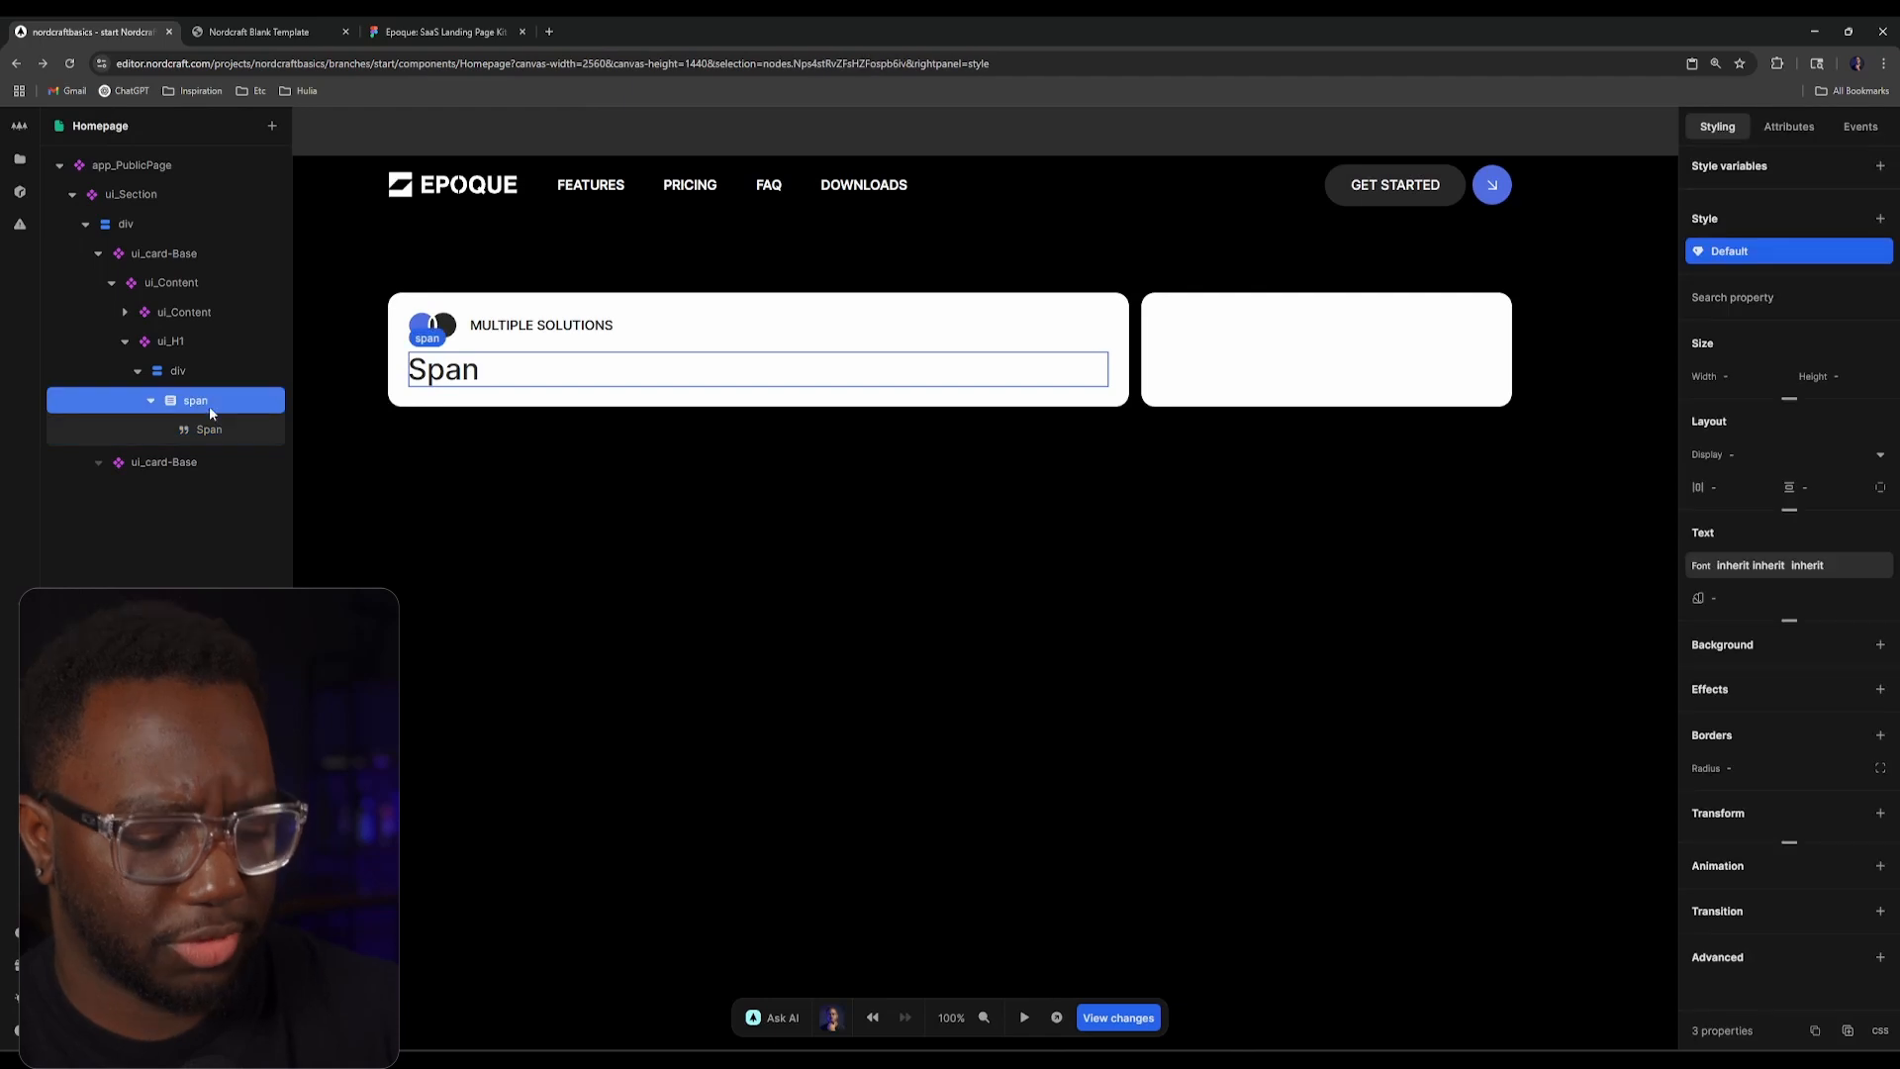
key("Delete")
Step: Add a text element reading "Simplify" inside the ui_H1 div and compare it with the Figma design and live preview
left_click(219, 380)
type("ate")
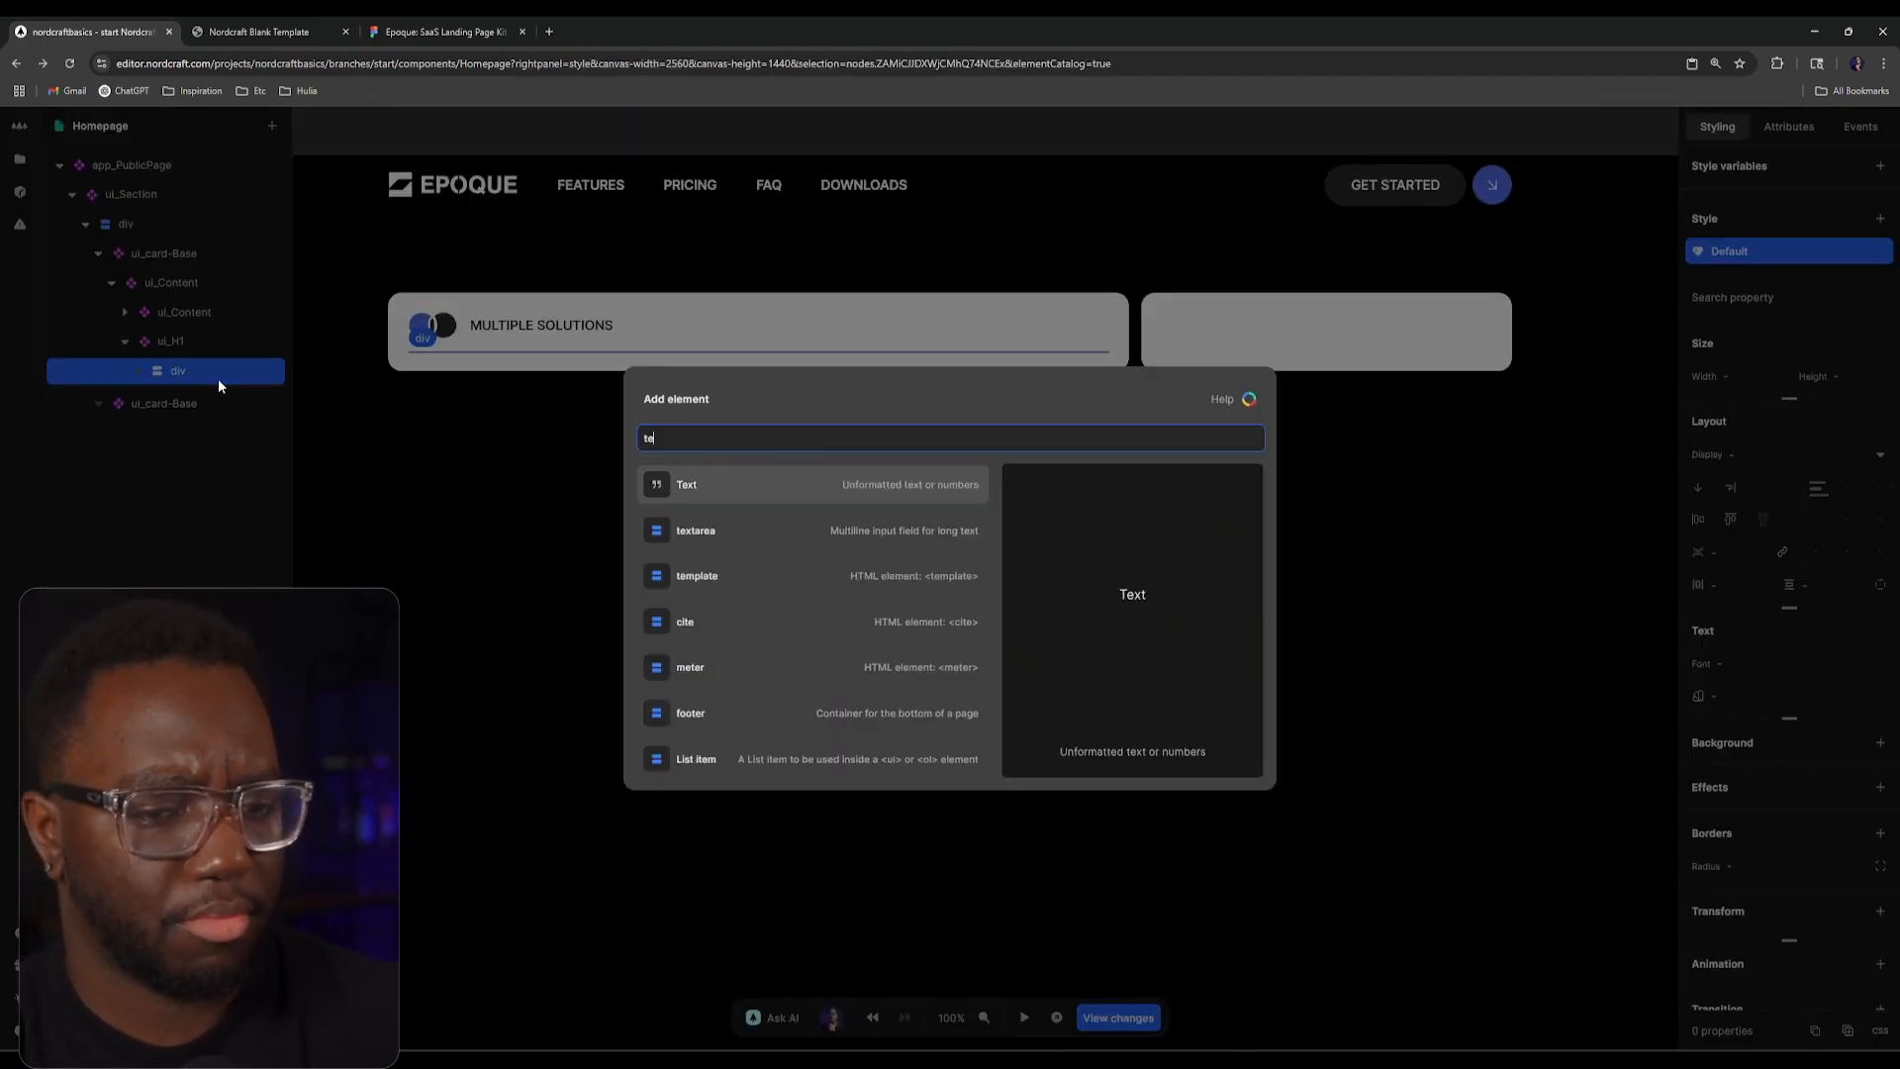
key("Return")
left_click(401, 32)
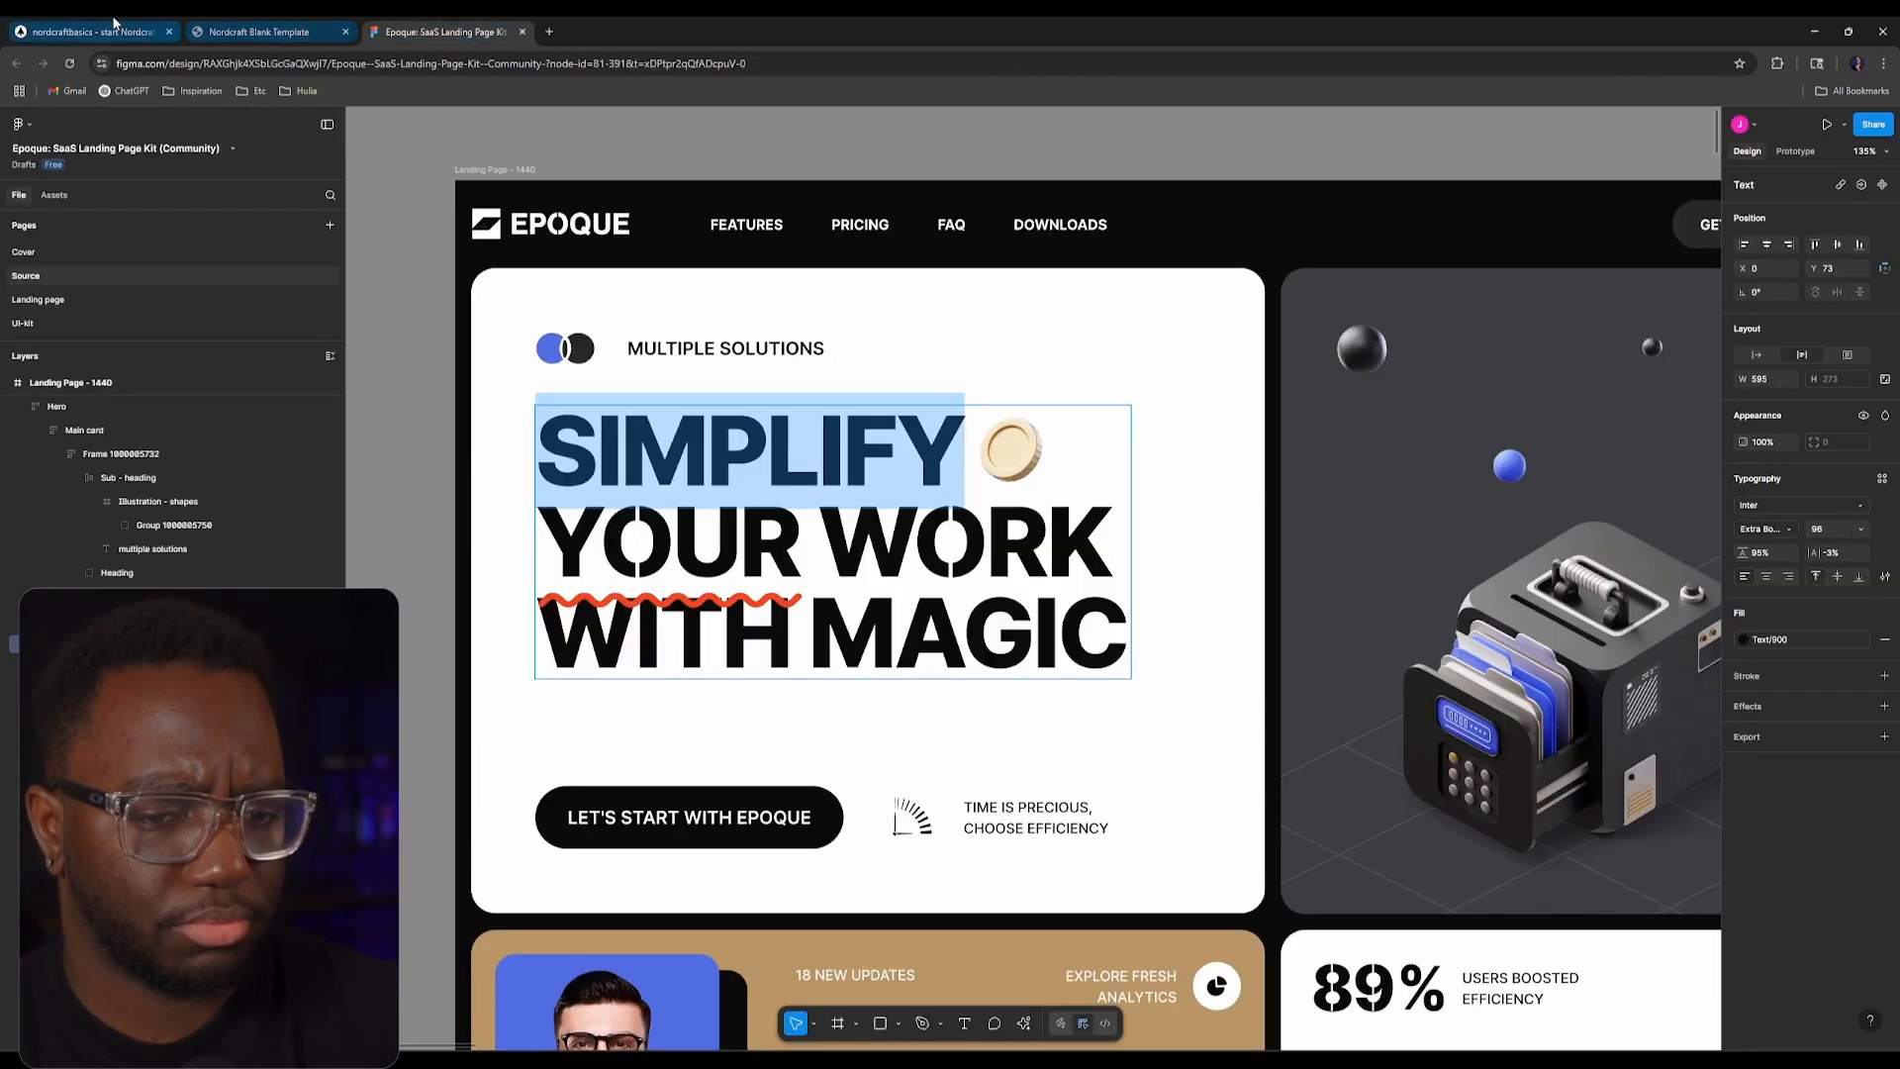
left_click(115, 29)
left_click(1816, 233)
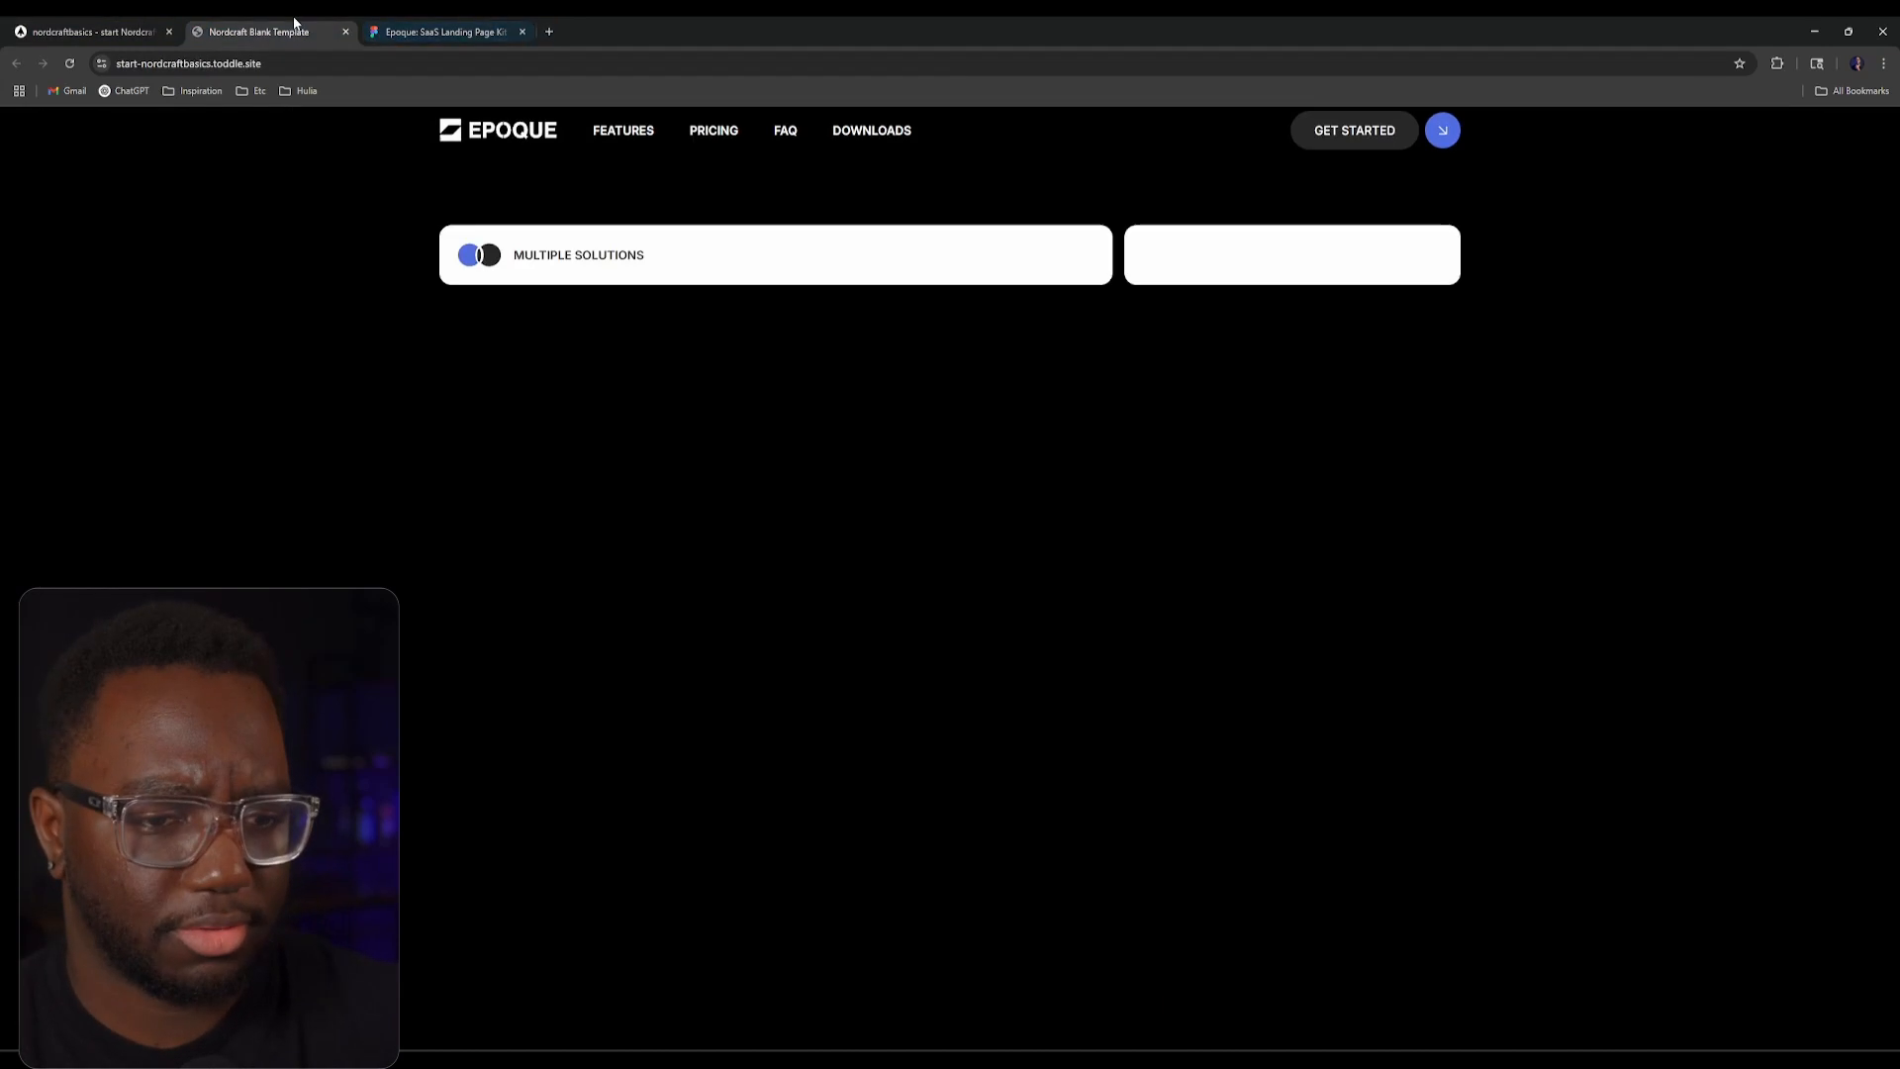
left_click(460, 21)
left_click(149, 24)
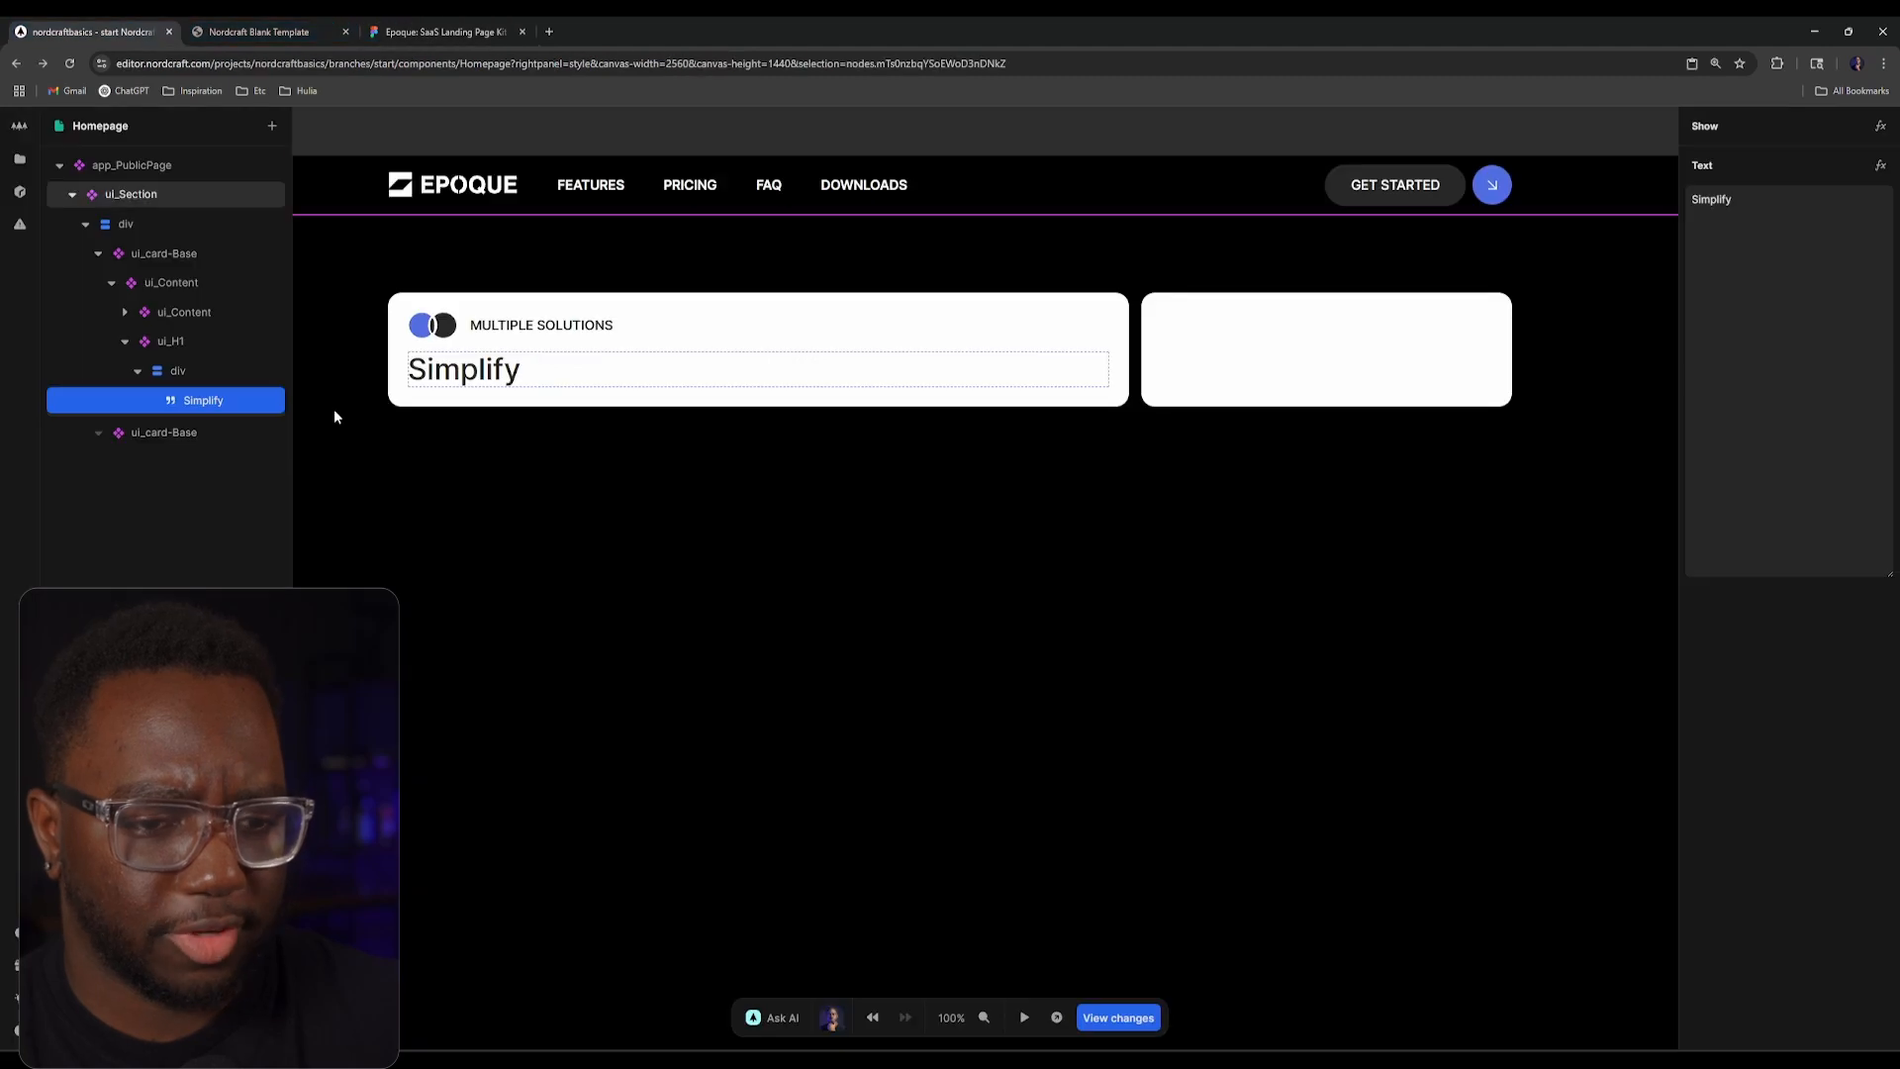
Step: Open the ui_H1 component and add the CSS rule text-transform: uppercase to its root h1 element
left_click(152, 350)
double_click(152, 348)
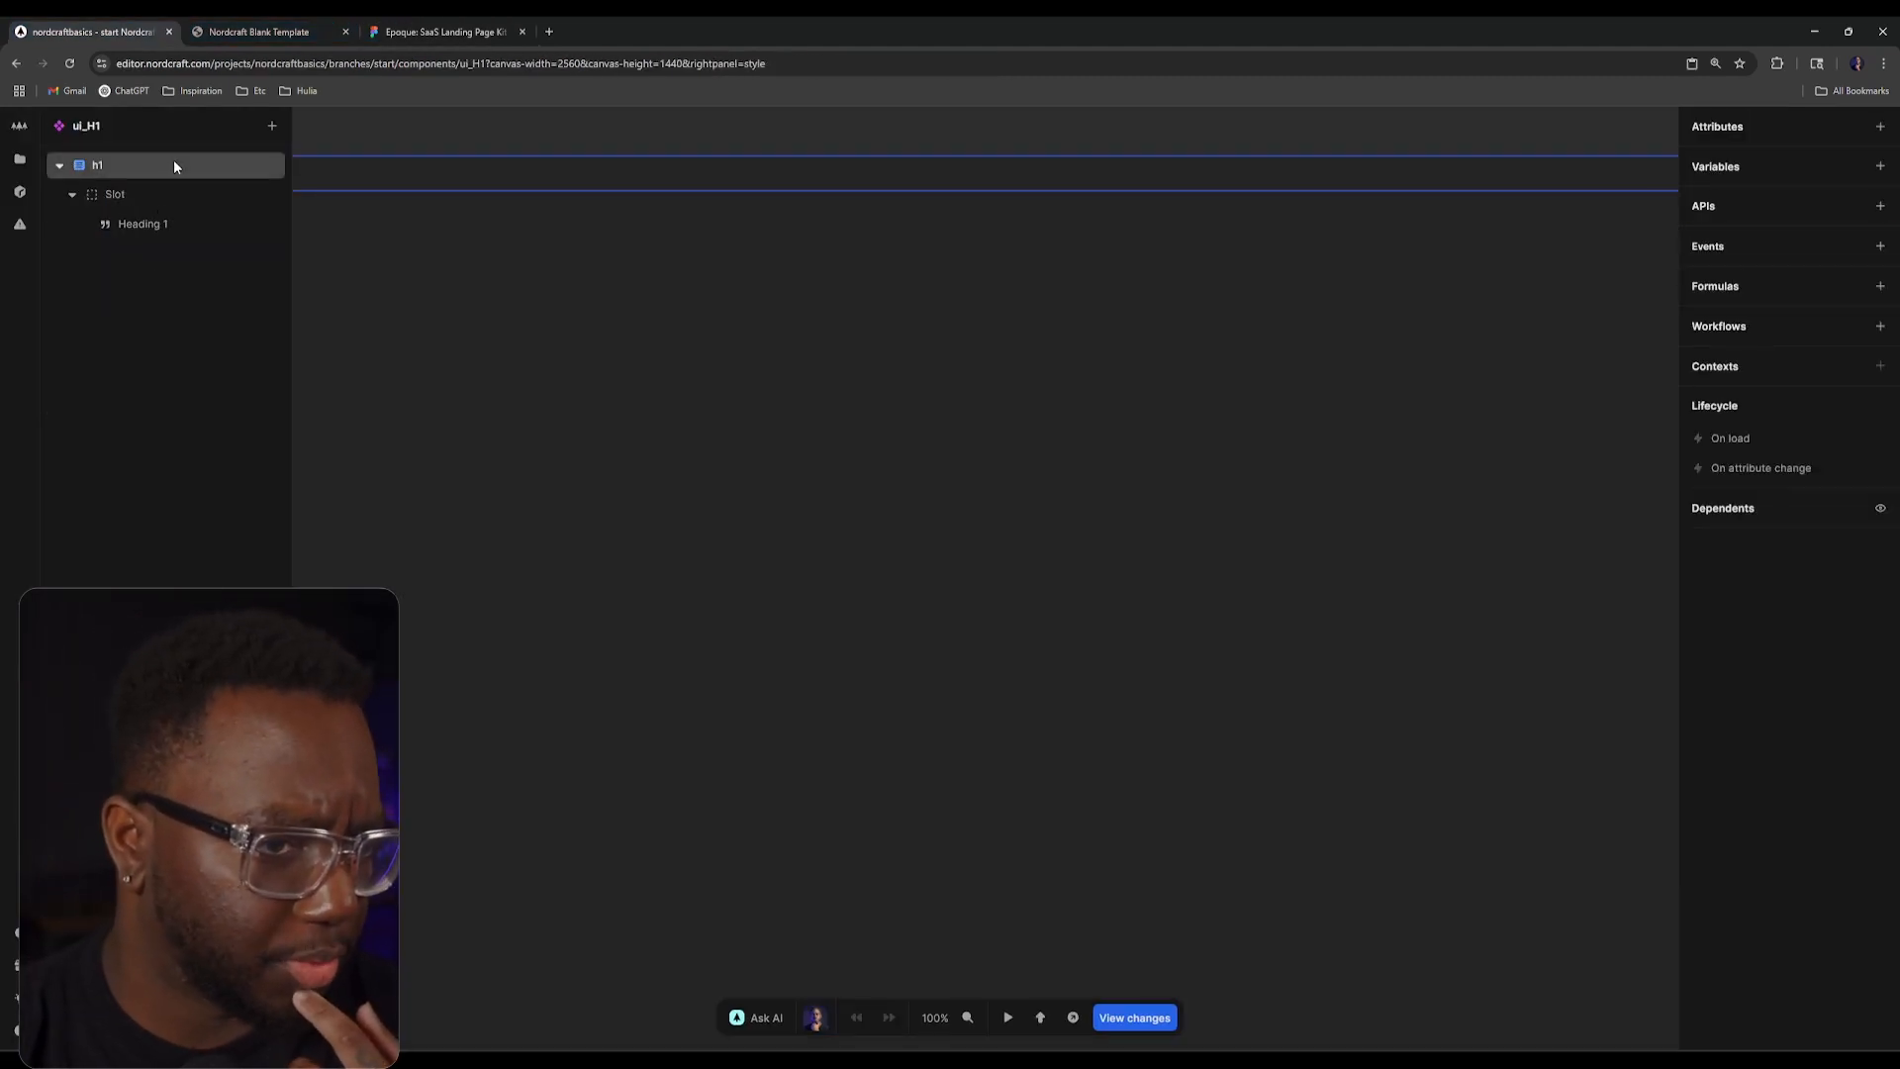
left_click(174, 162)
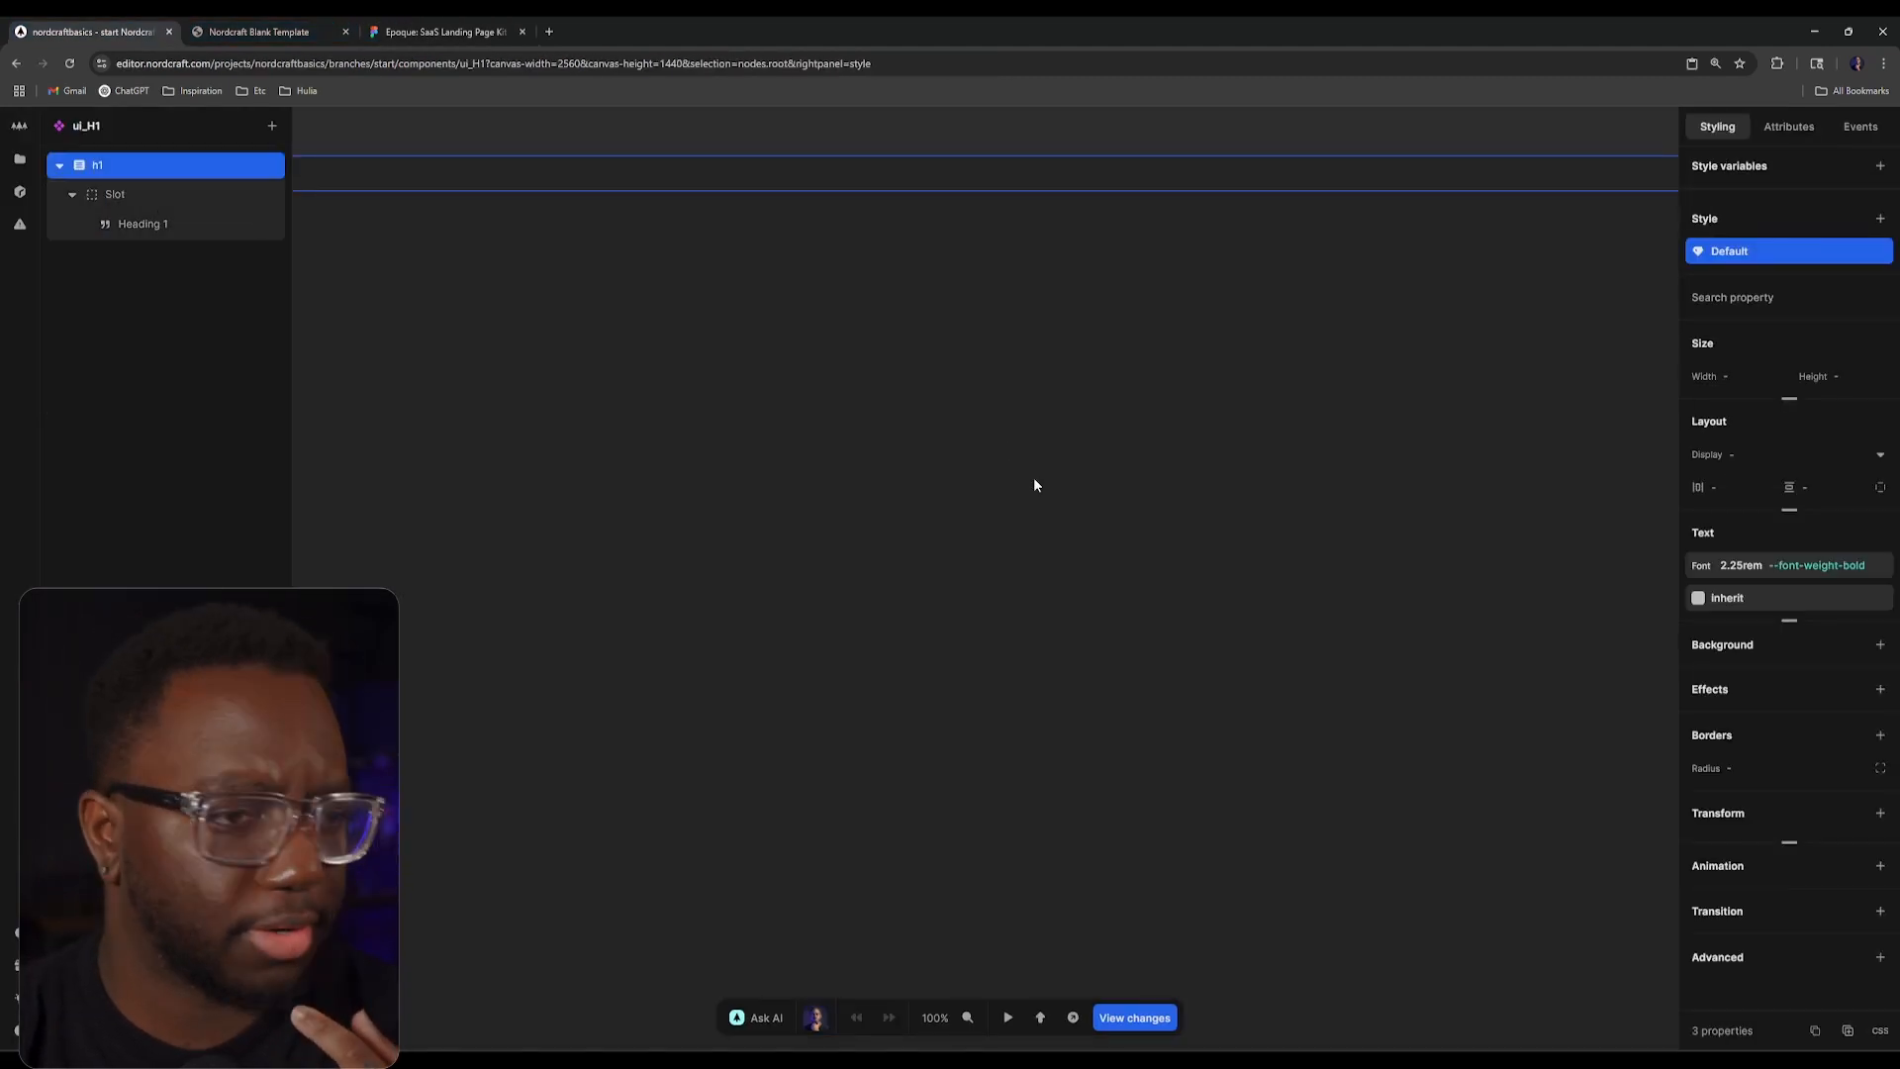
left_click(1878, 1031)
type("text-transform: uppercase;")
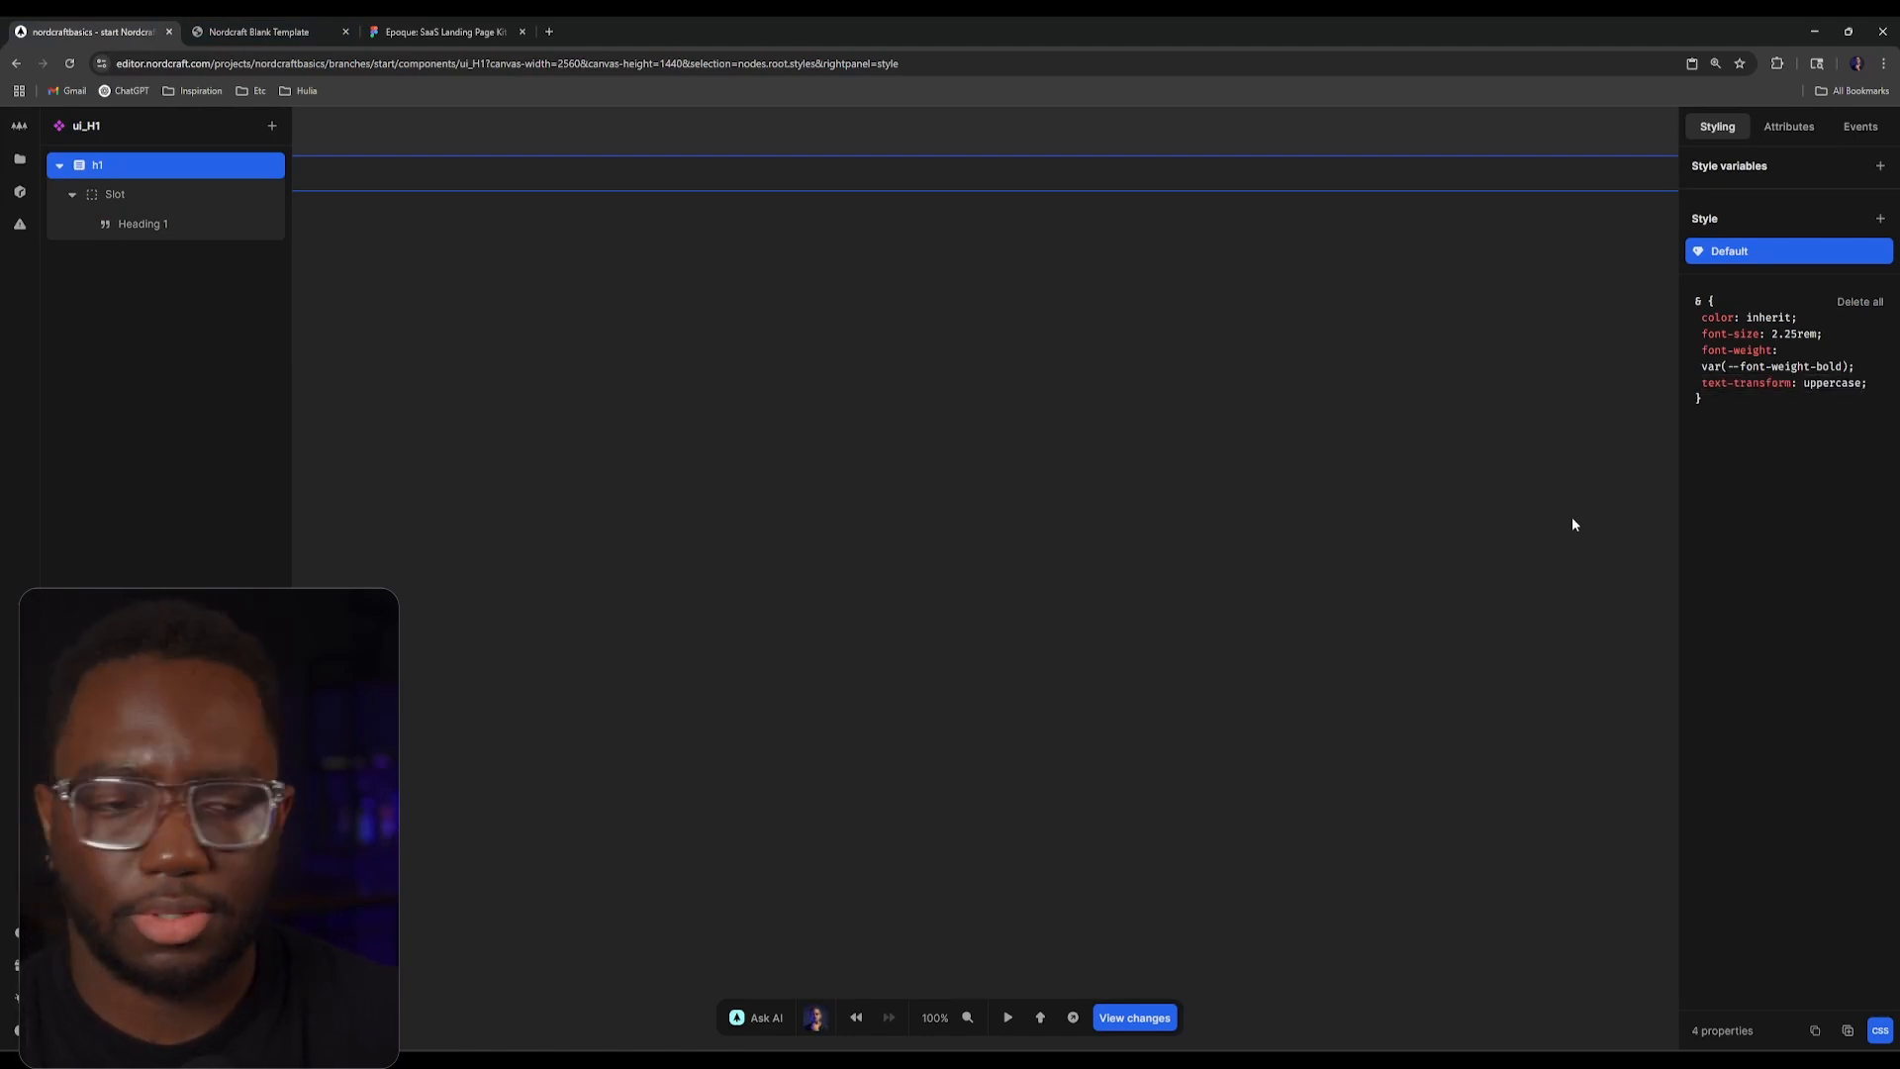
left_click(1519, 573)
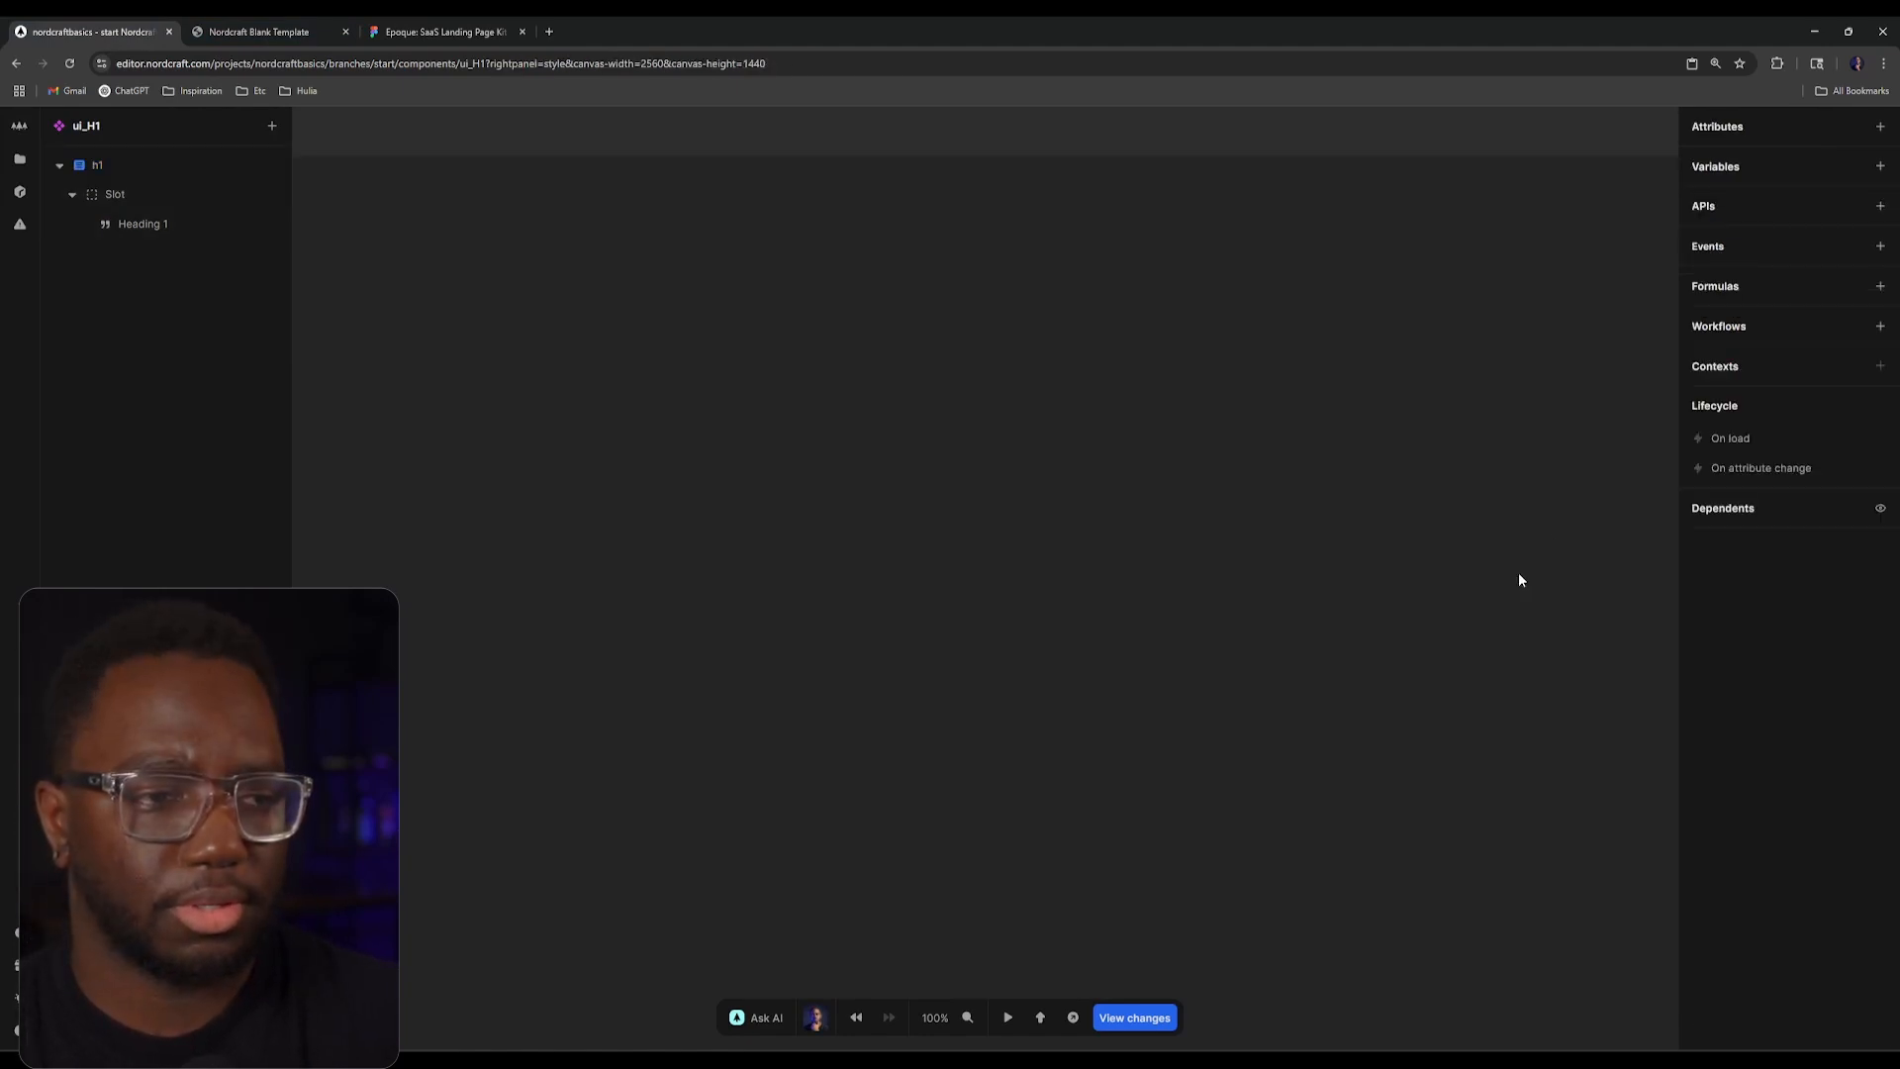
Step: Set the h1 element's font family to Inter and its font size to 6rem
left_click(227, 166)
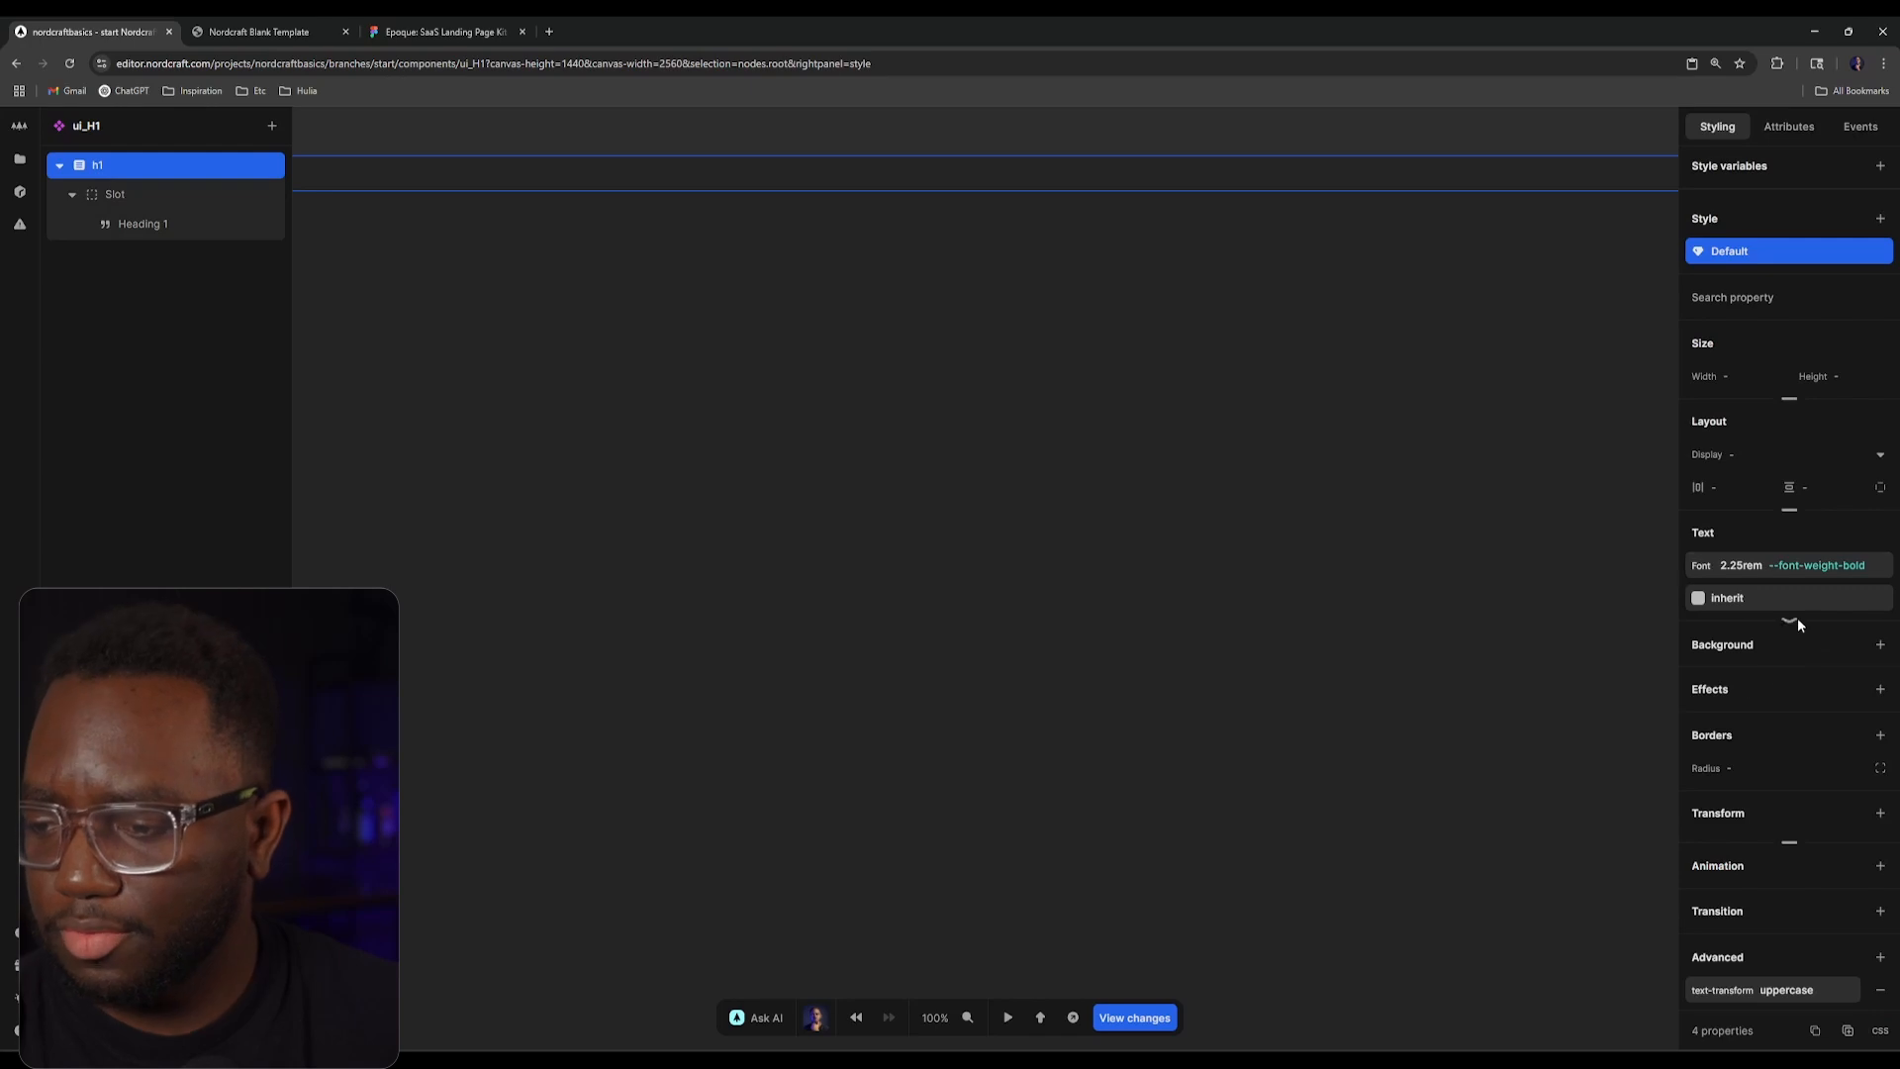
left_click(1727, 597)
left_click(1754, 564)
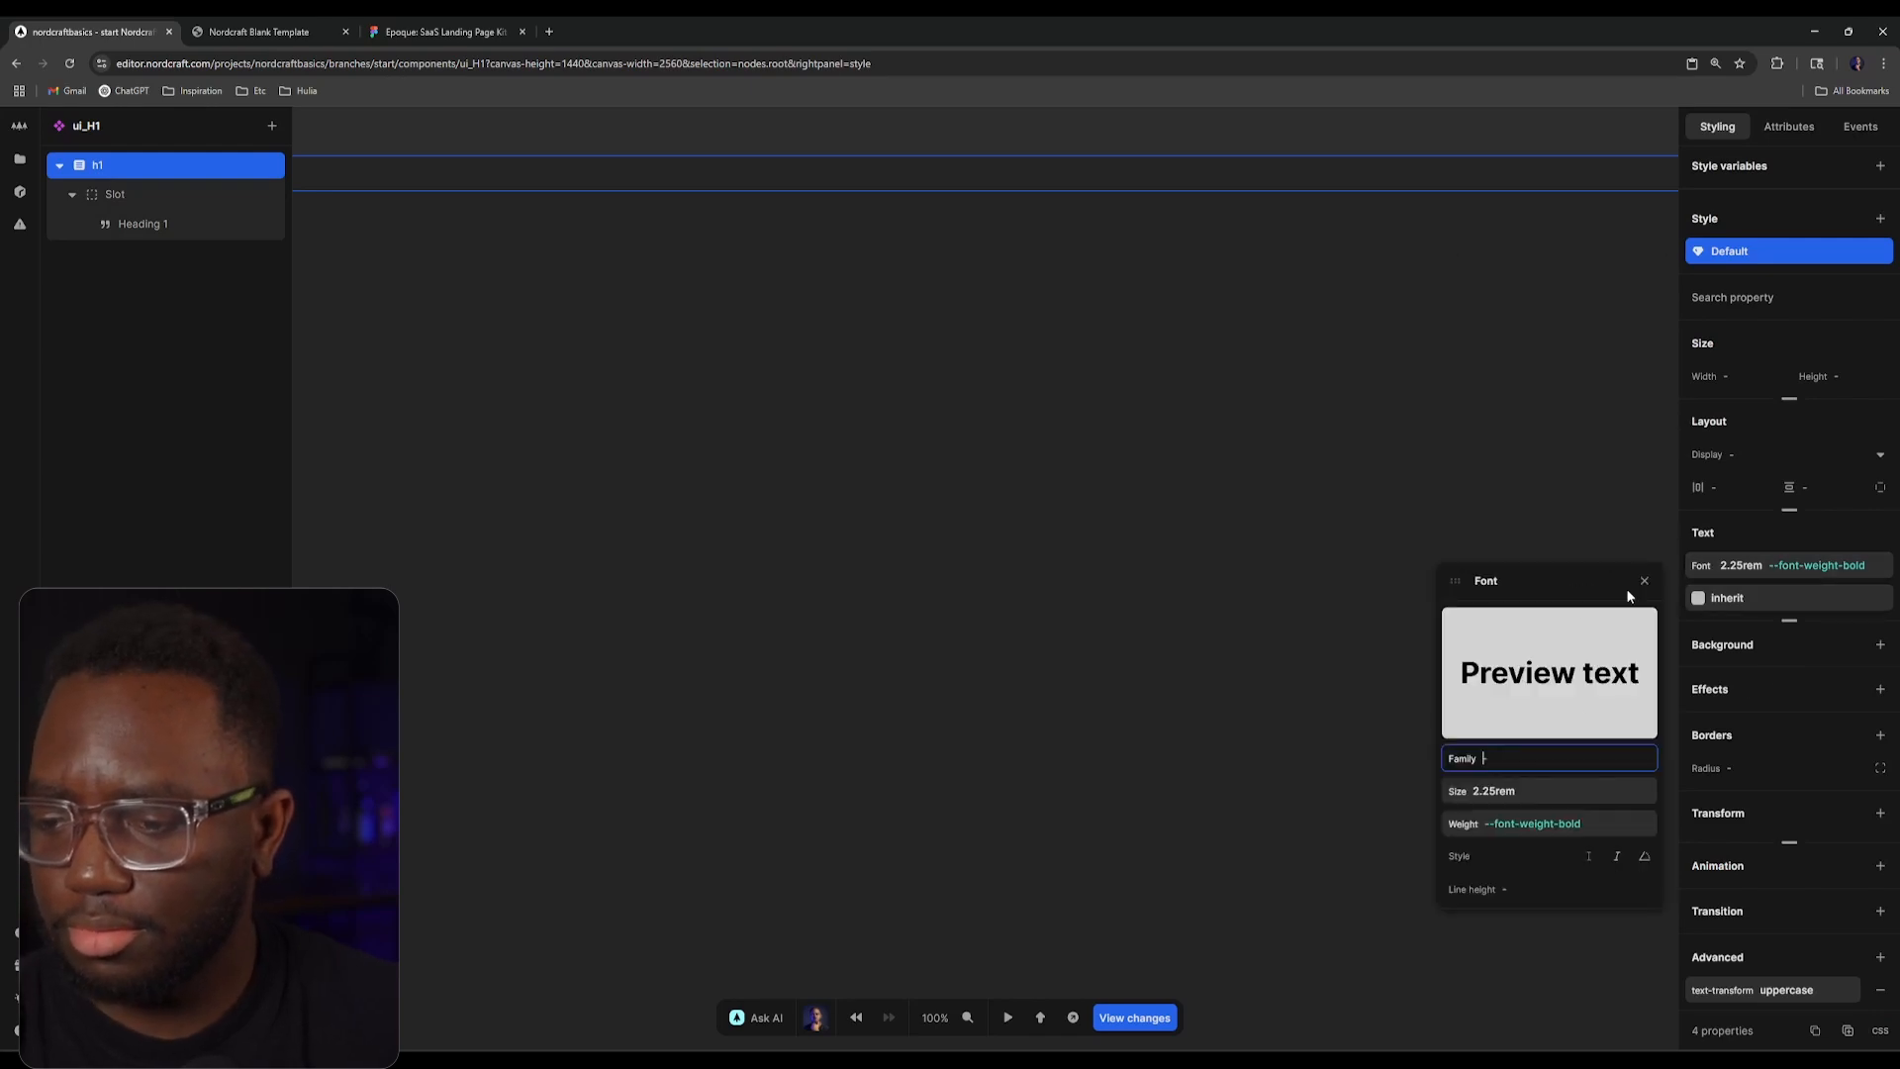
left_click(1543, 824)
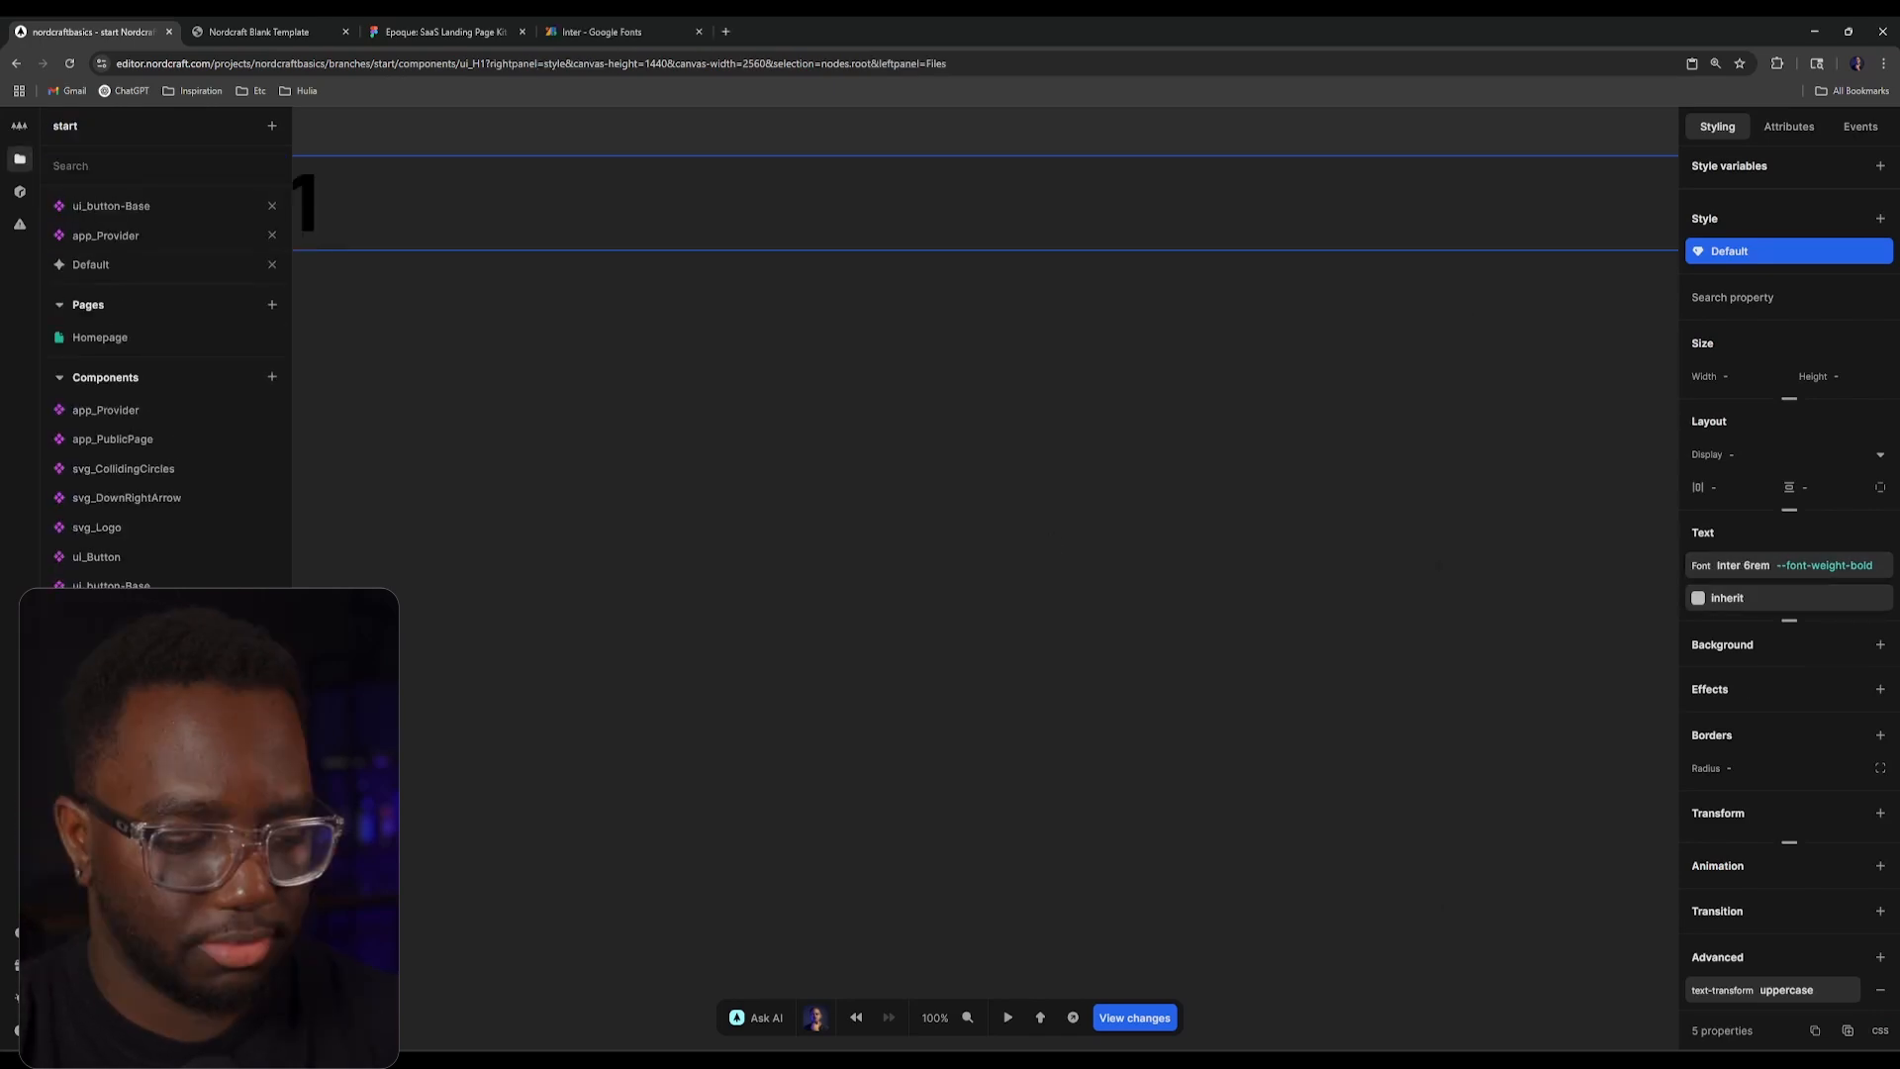
Step: Add the Inter font to the fonts of the Default theme
scroll(158, 347, "down", 1)
left_click(89, 233)
scroll(730, 733, "down", 5)
scroll(729, 733, "down", 10)
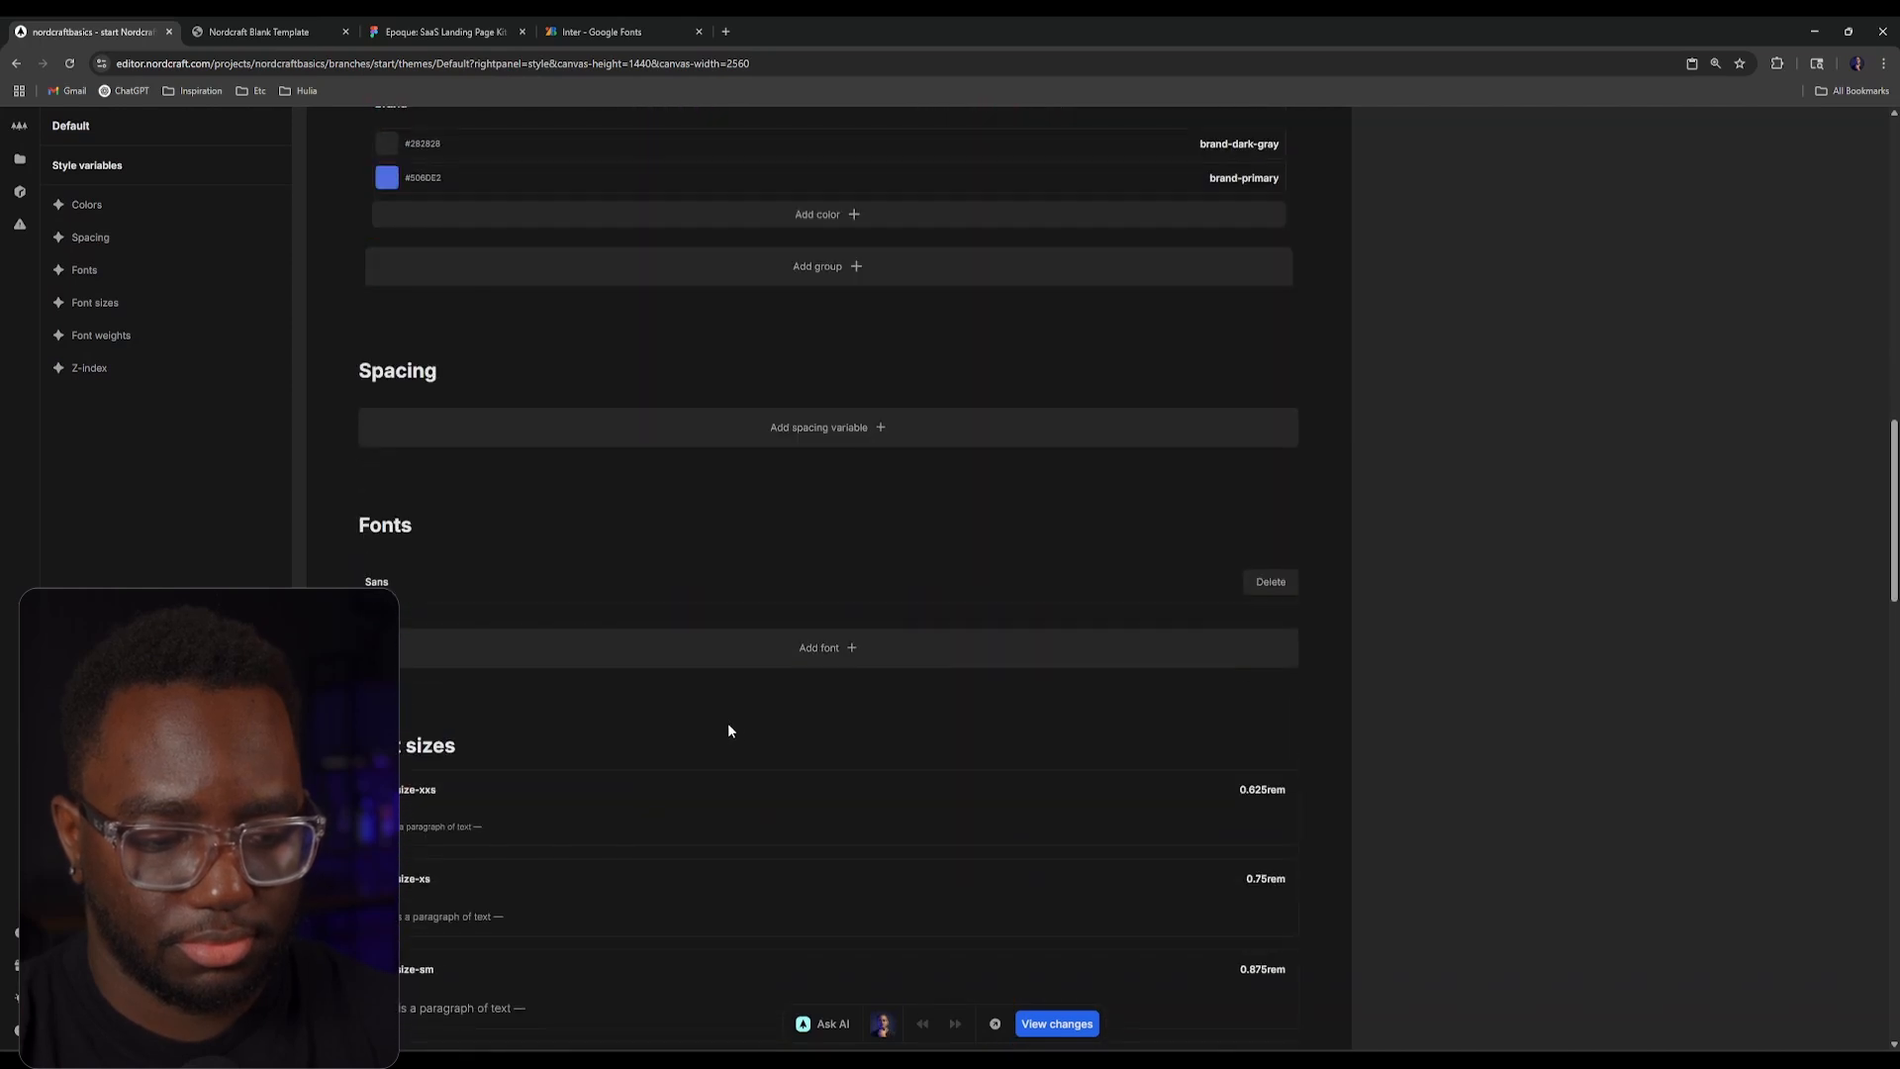
left_click(768, 655)
type("Inter")
key("BackSpace")
key("BackSpace")
key("BackSpace")
key("BackSpace")
key("BackSpace")
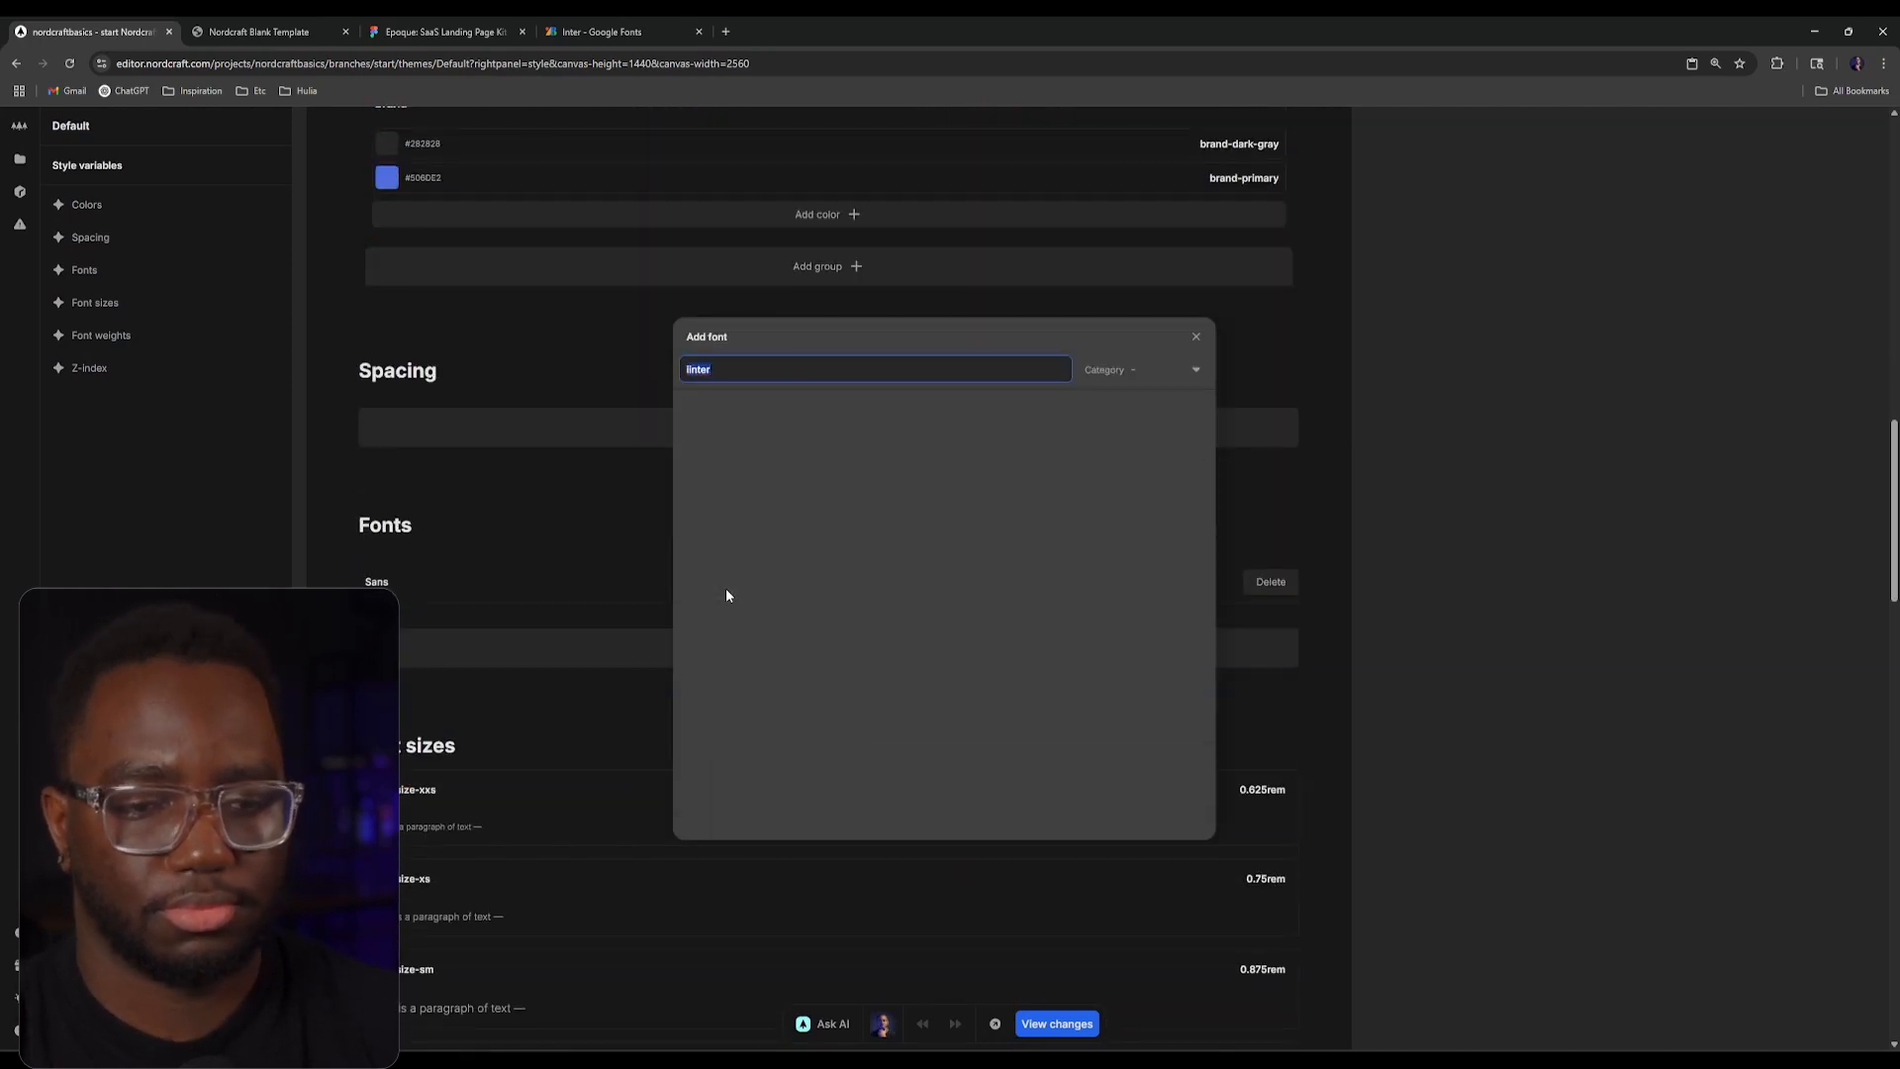
type("nter")
left_click(857, 461)
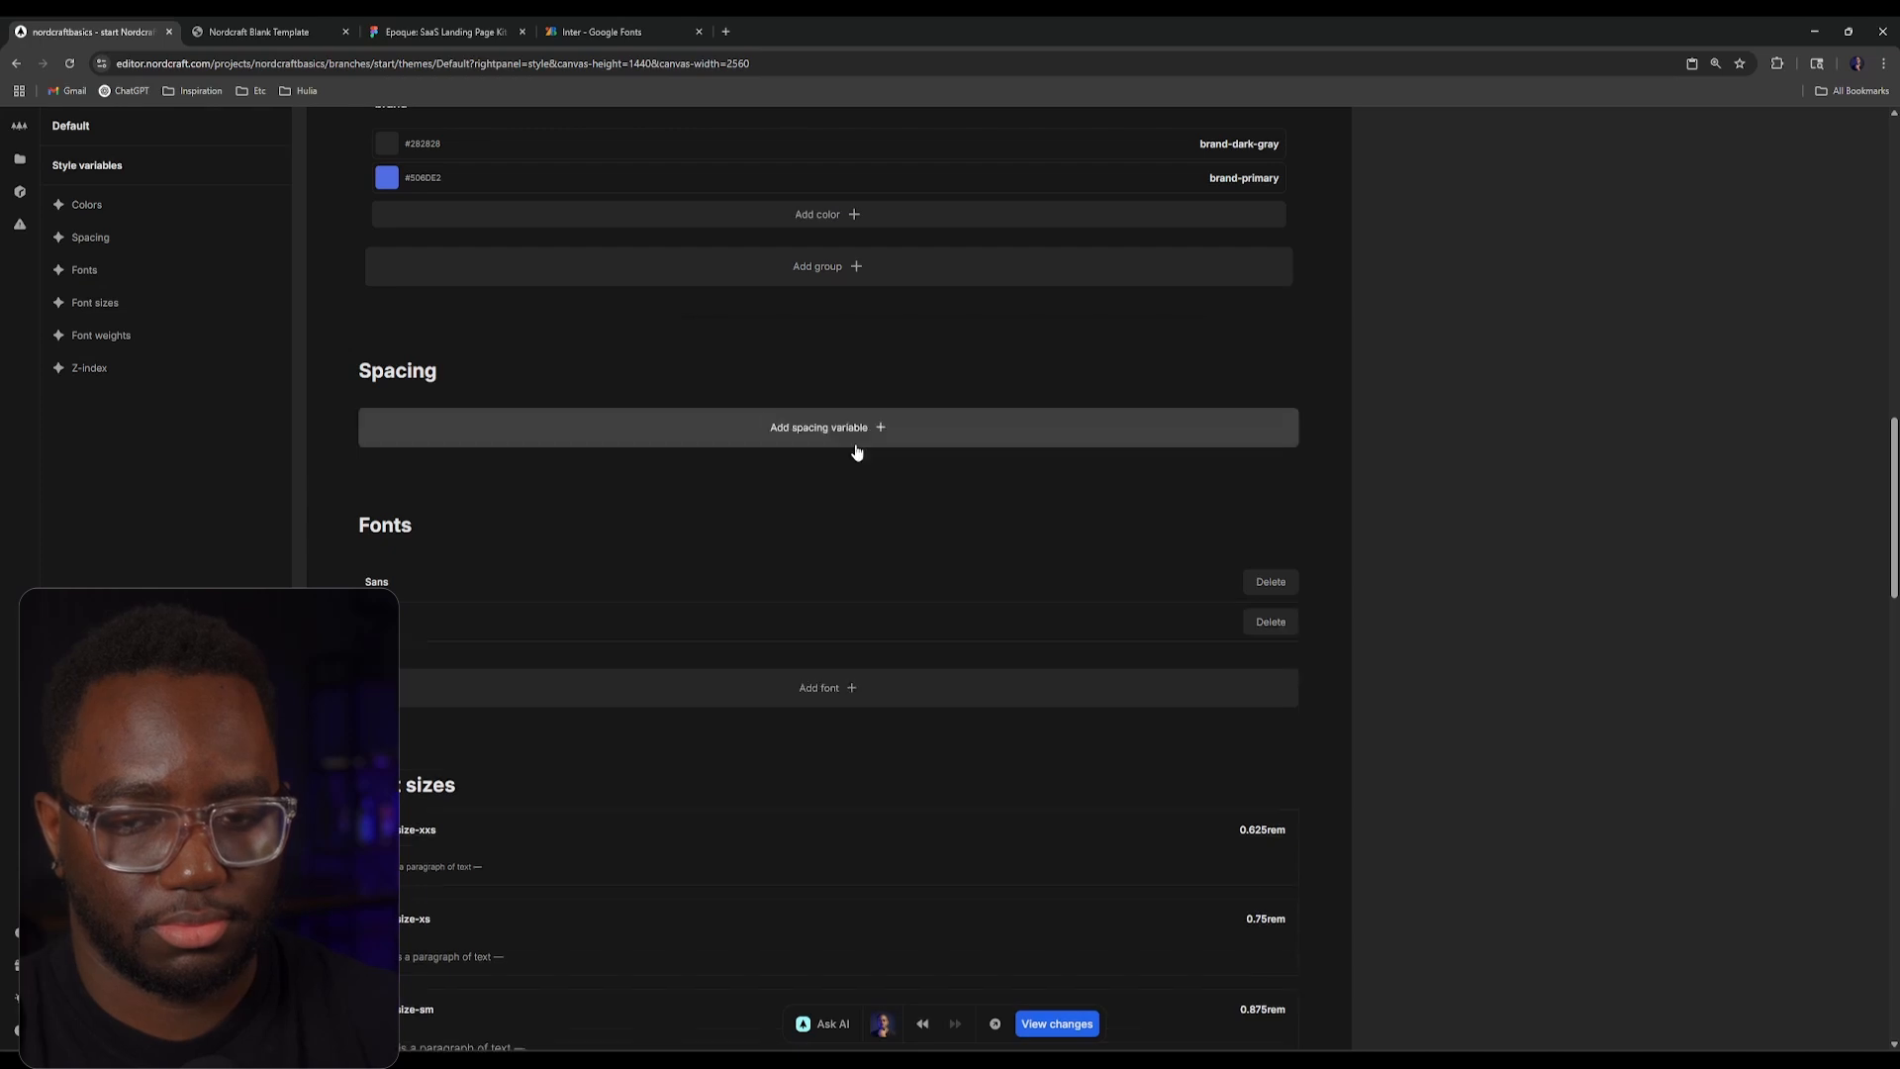
Step: Return to the ui_H1 component's h1 element and check the heading's look on the live preview site
left_click(24, 160)
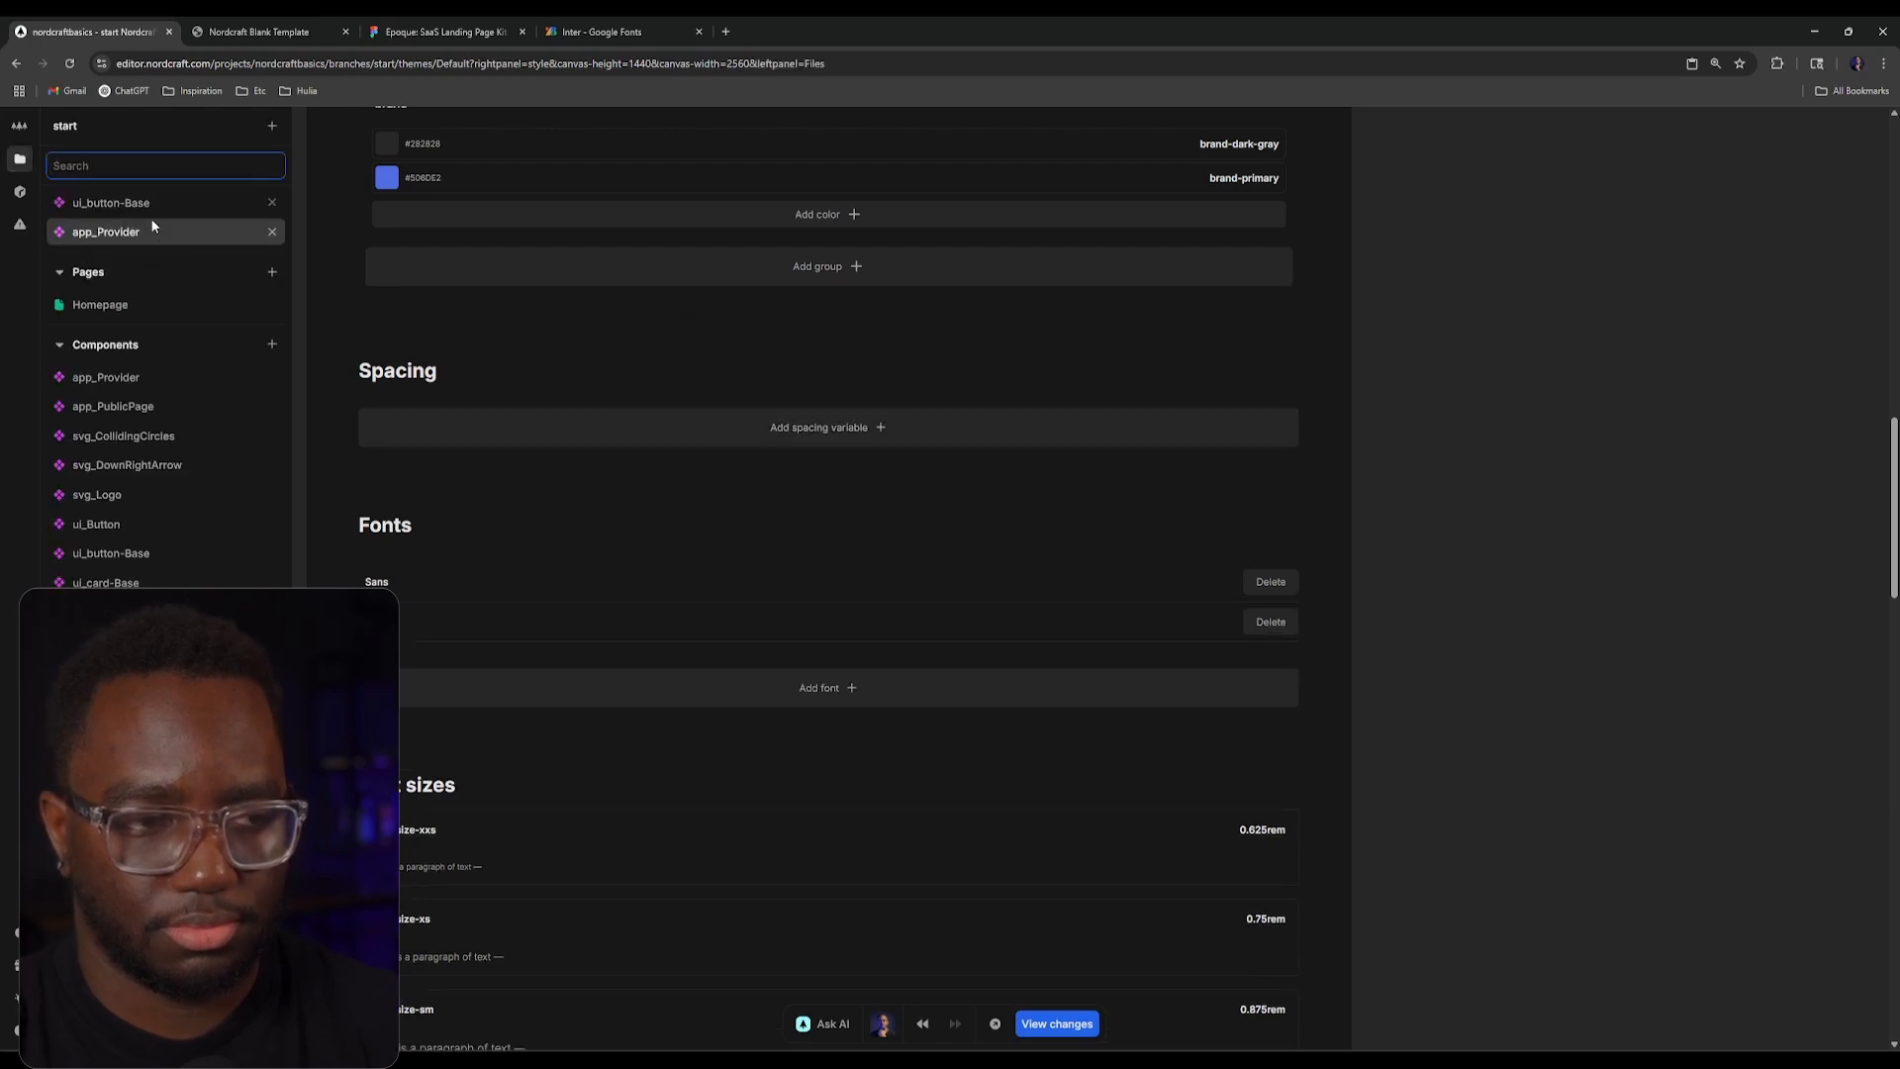
left_click(170, 265)
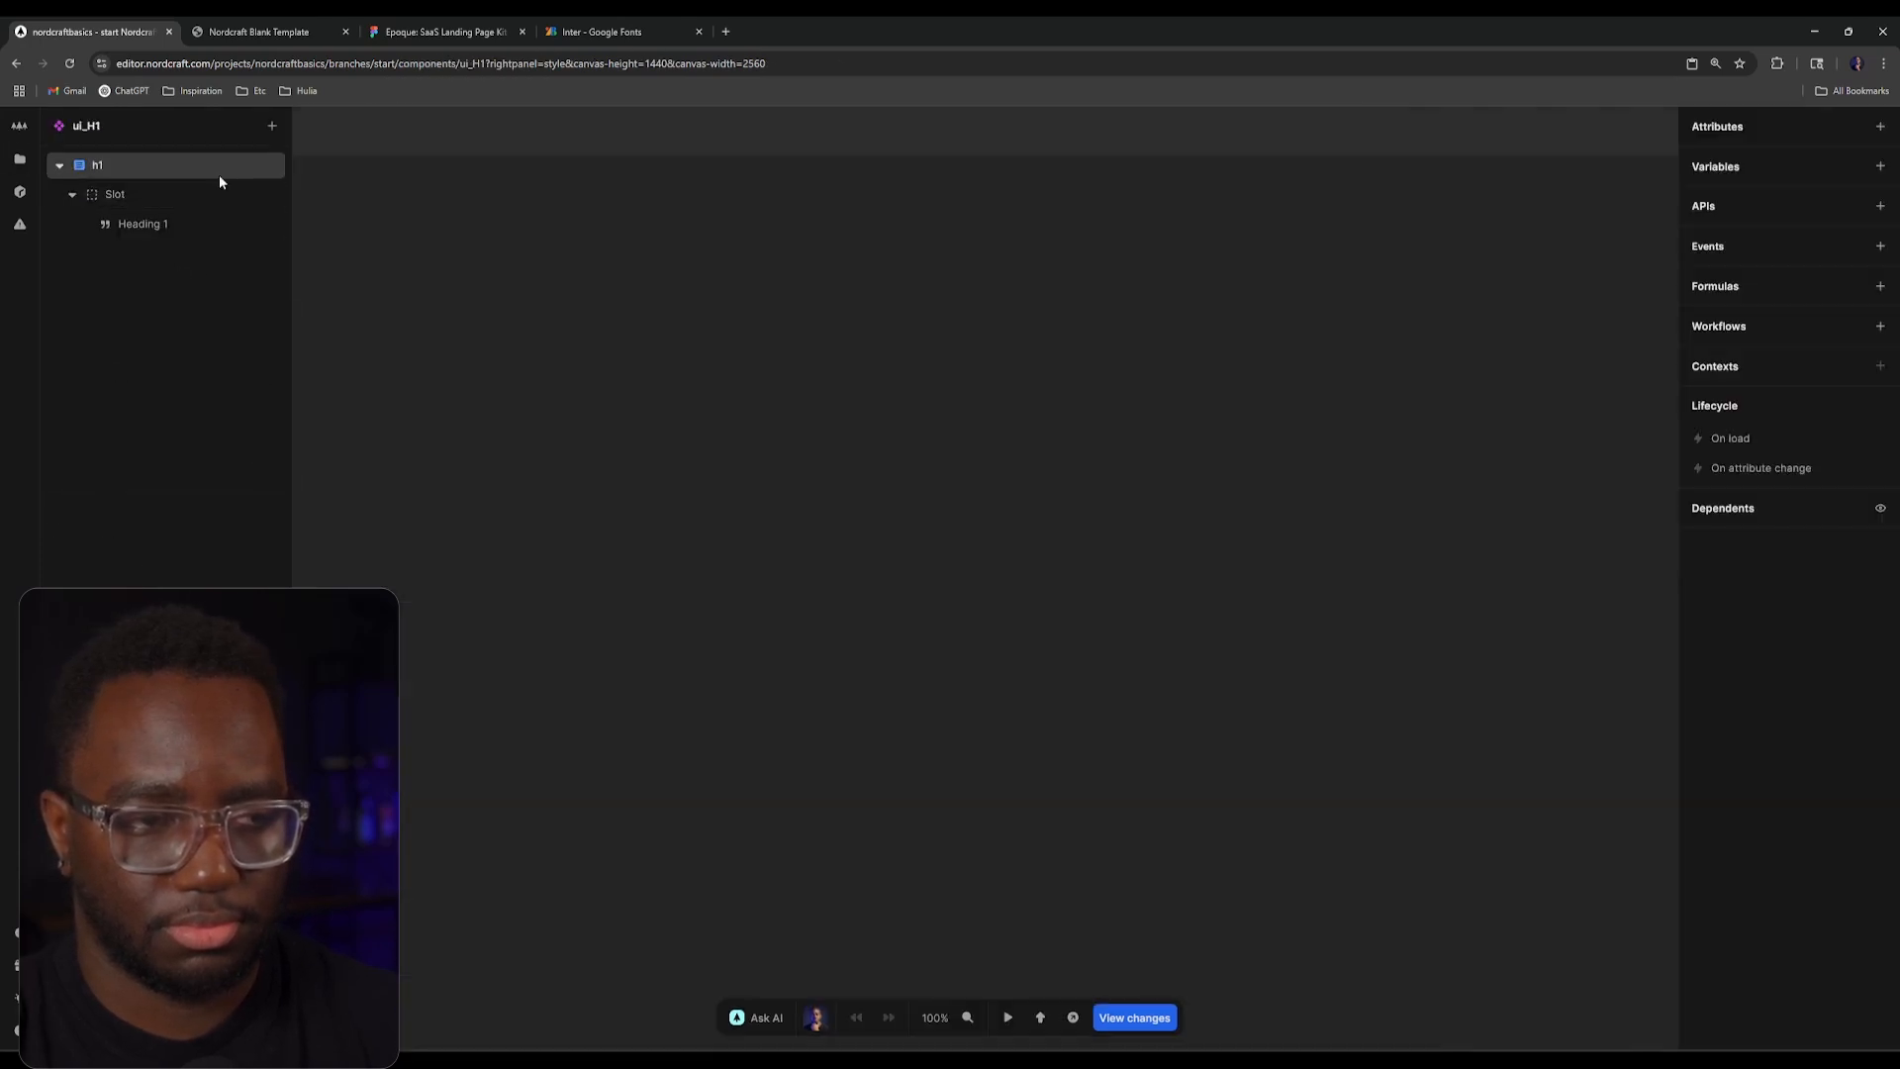
left_click(217, 170)
left_click(334, 24)
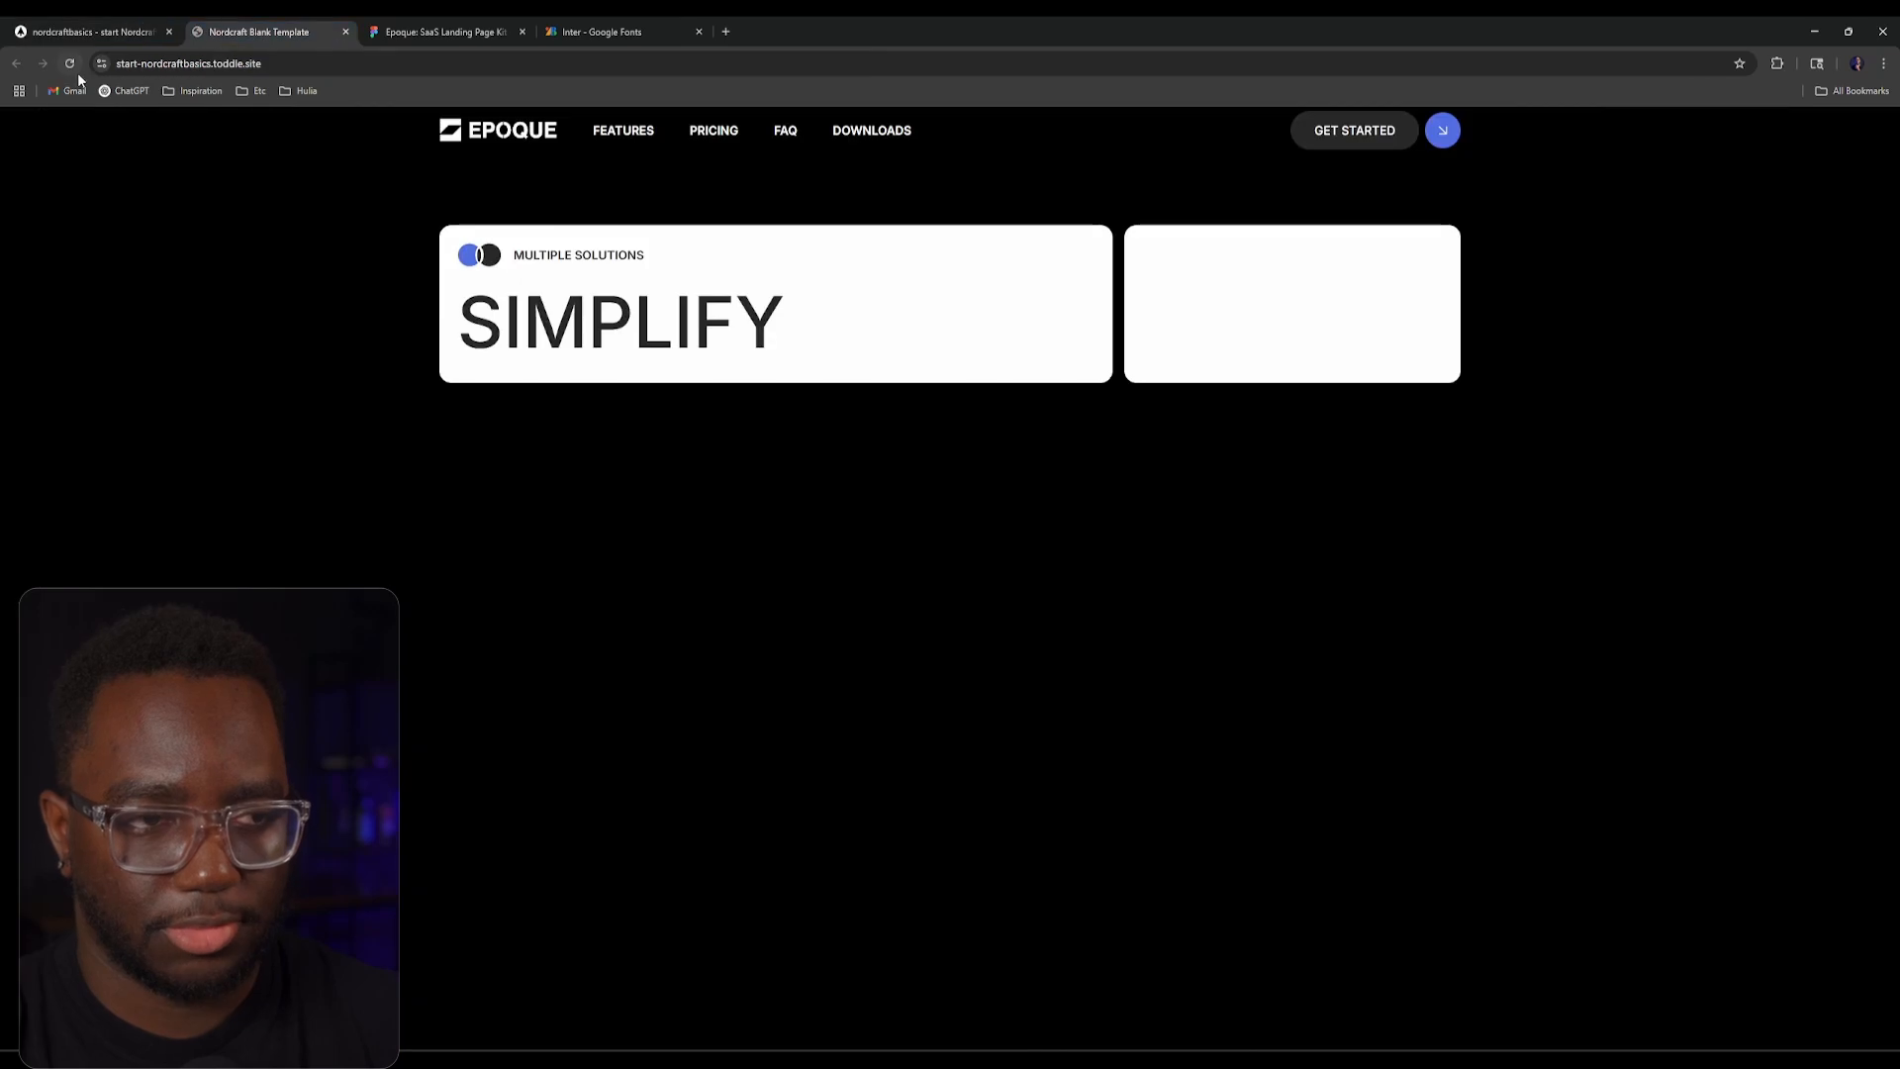
left_click(96, 26)
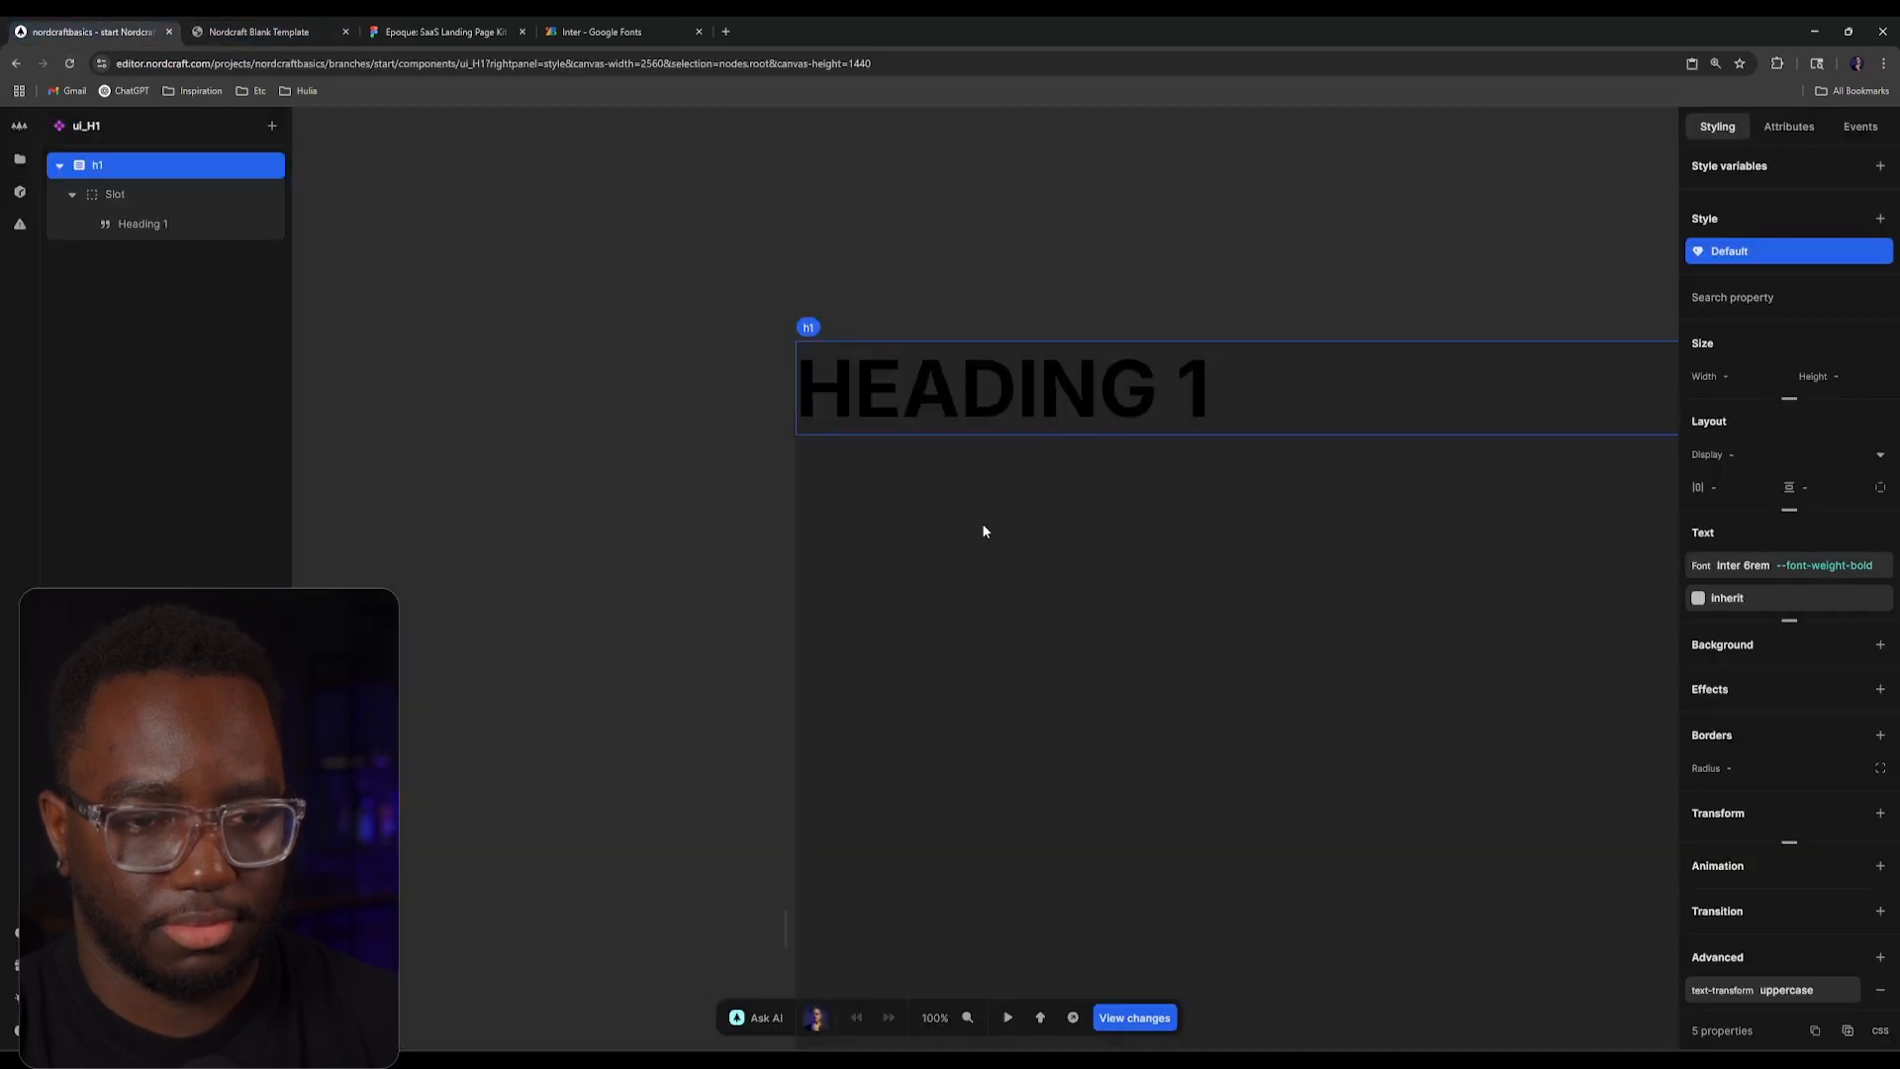
Step: Set the h1 element's font weight to font-weight-black and reload the live preview to check the heading
left_click(1752, 564)
left_click(1540, 834)
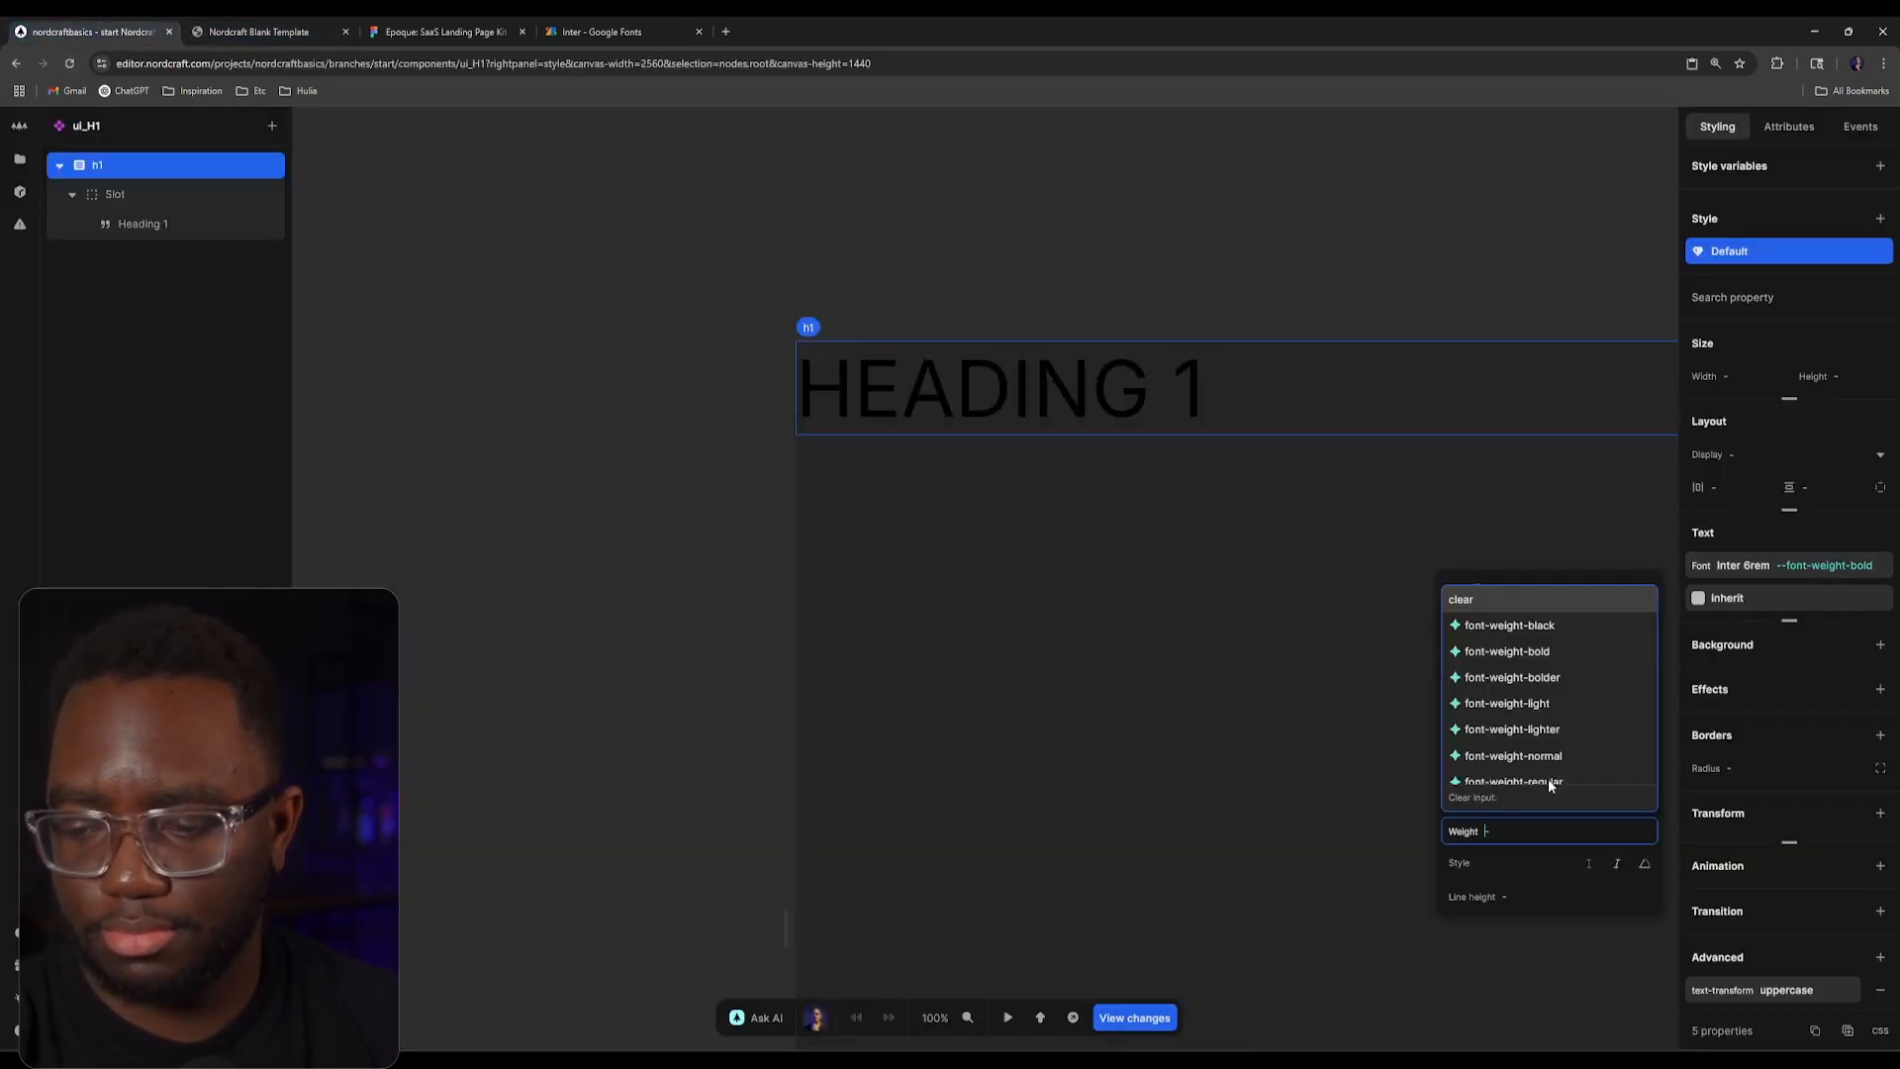
left_click(1548, 778)
left_click(1053, 701)
left_click(281, 24)
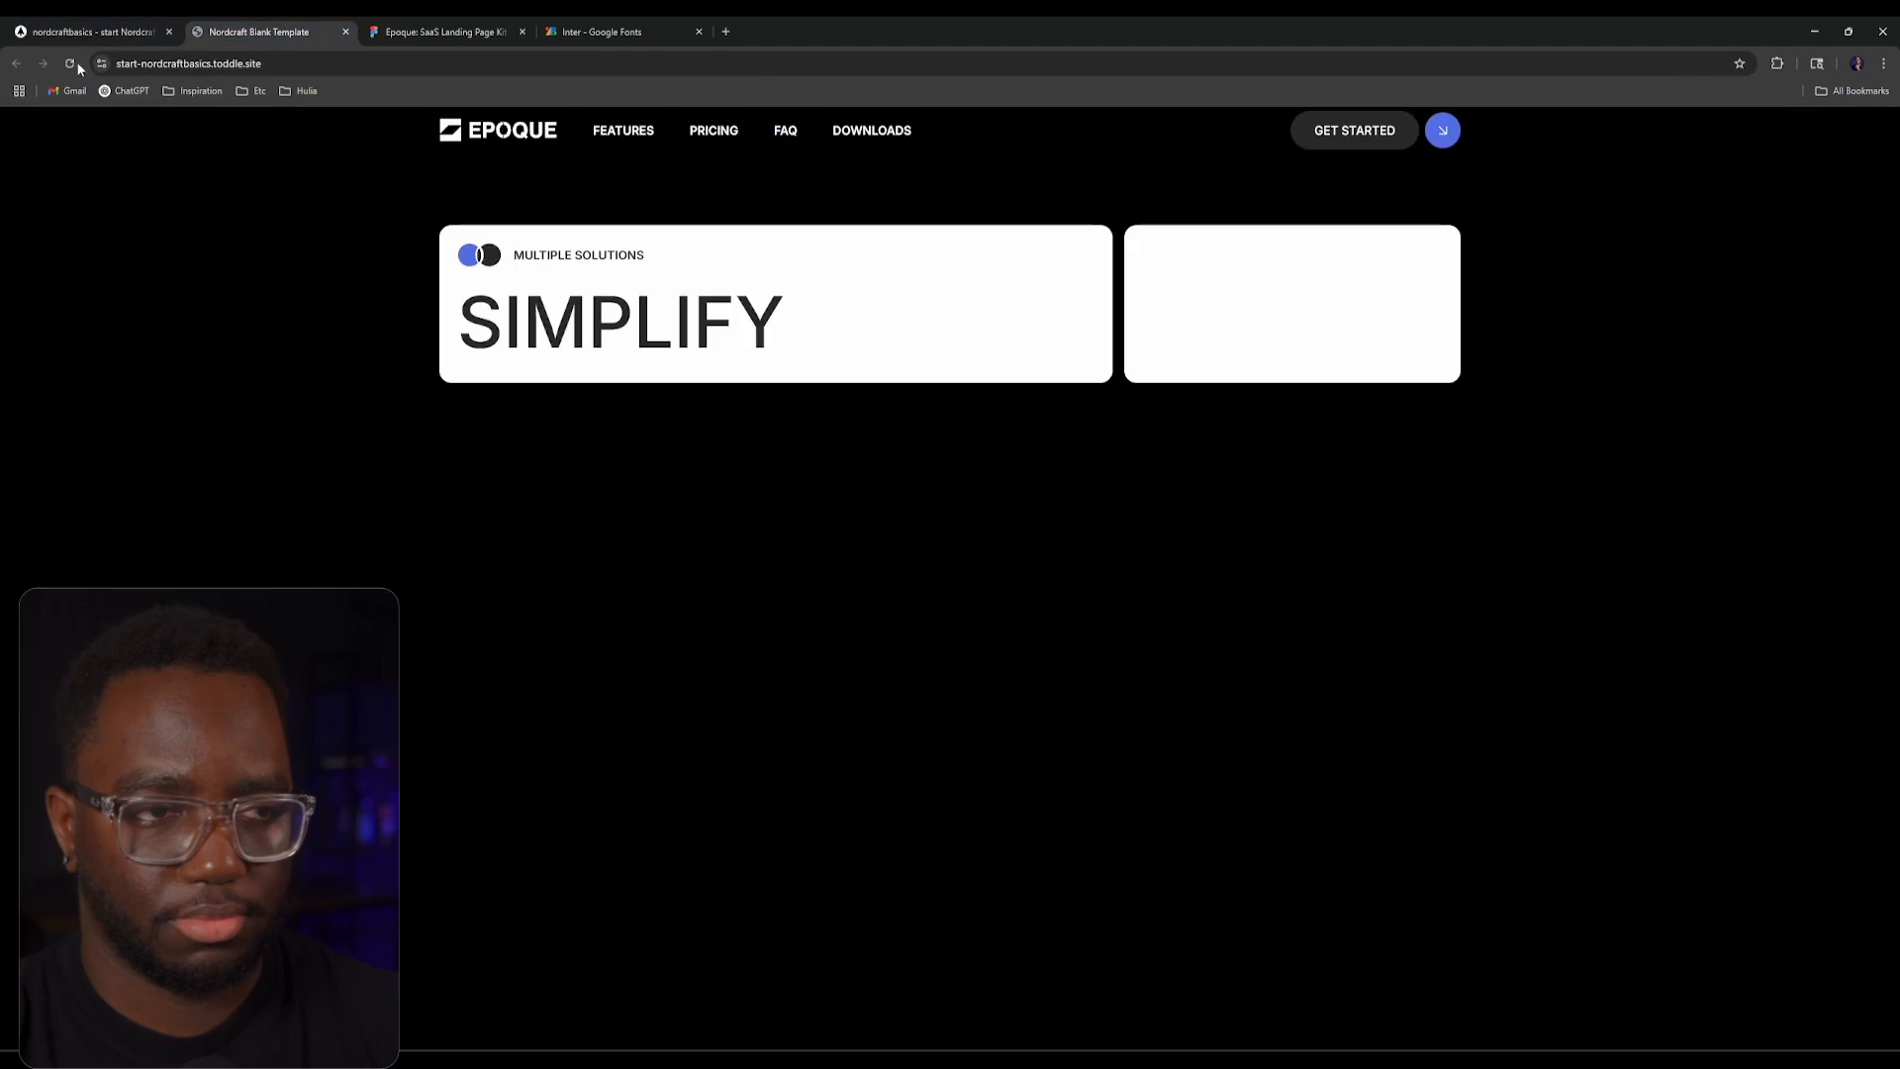
left_click(139, 26)
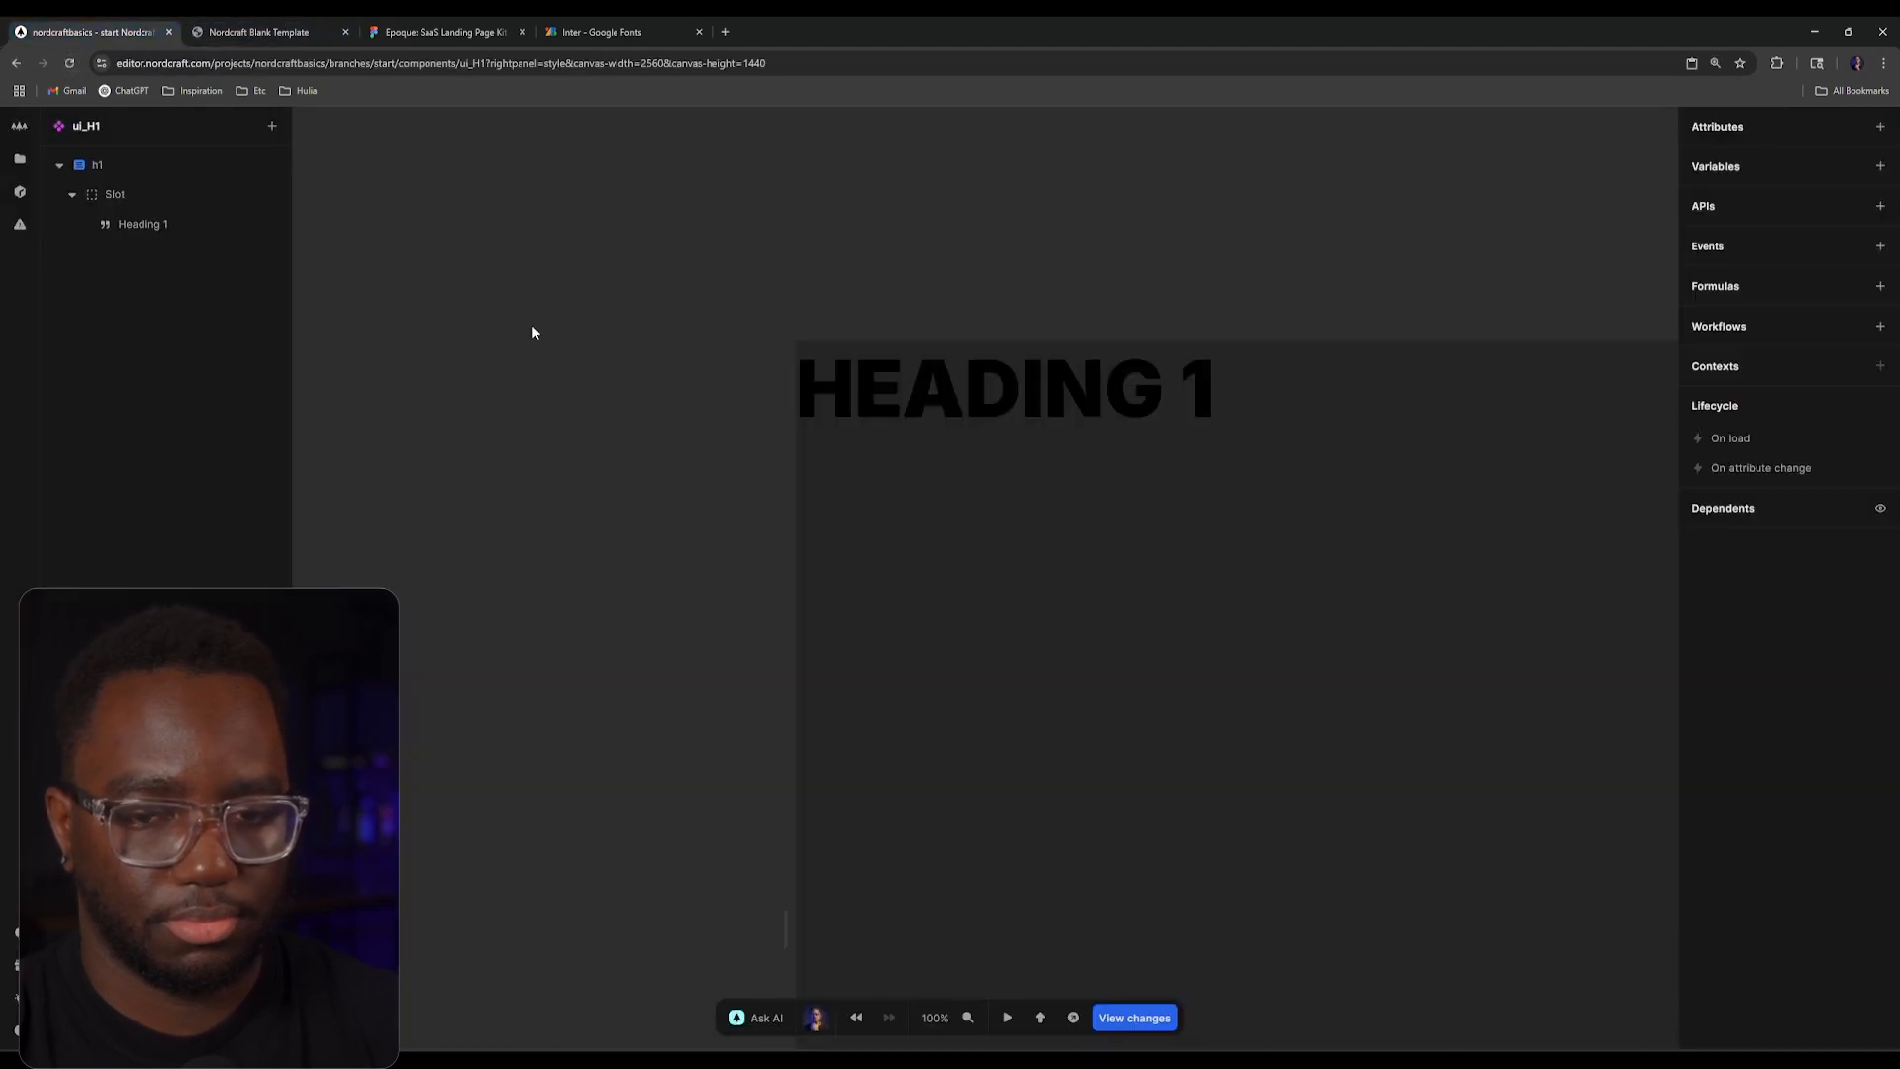
left_click(277, 30)
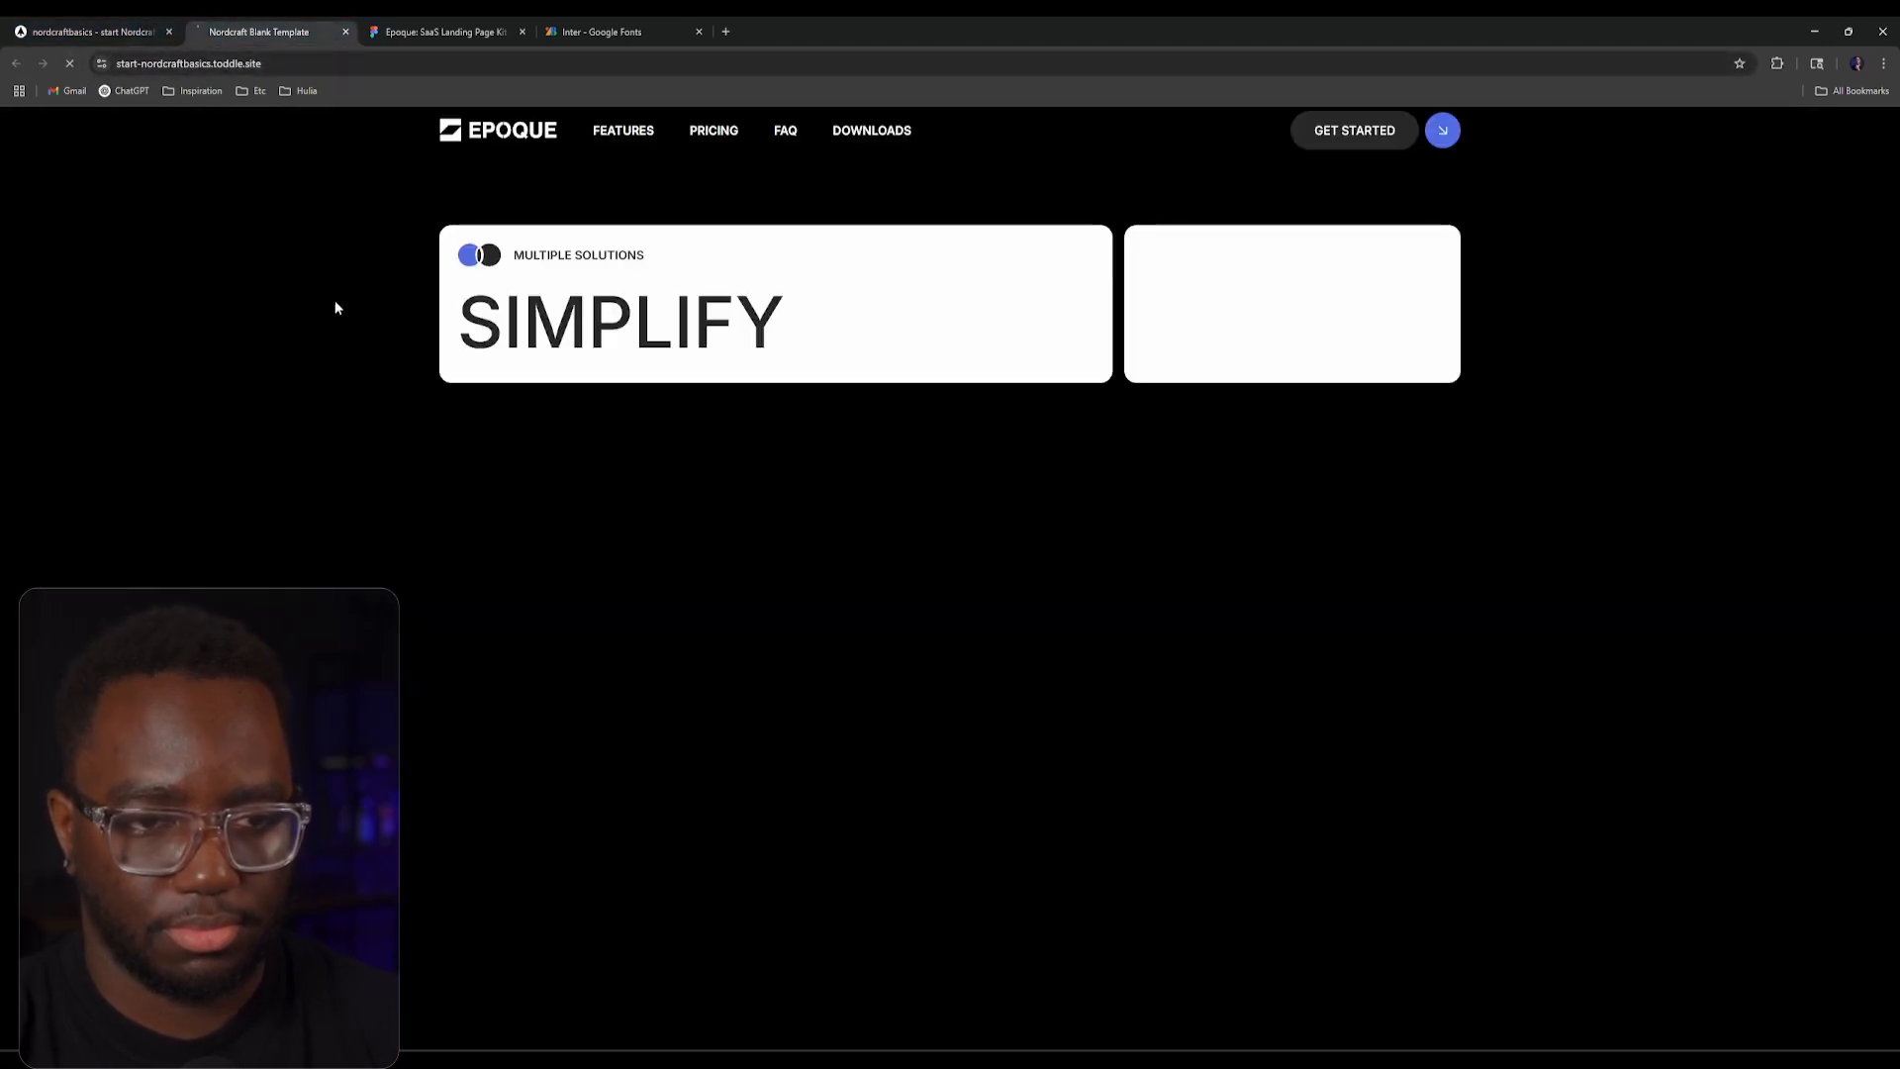
left_click(91, 32)
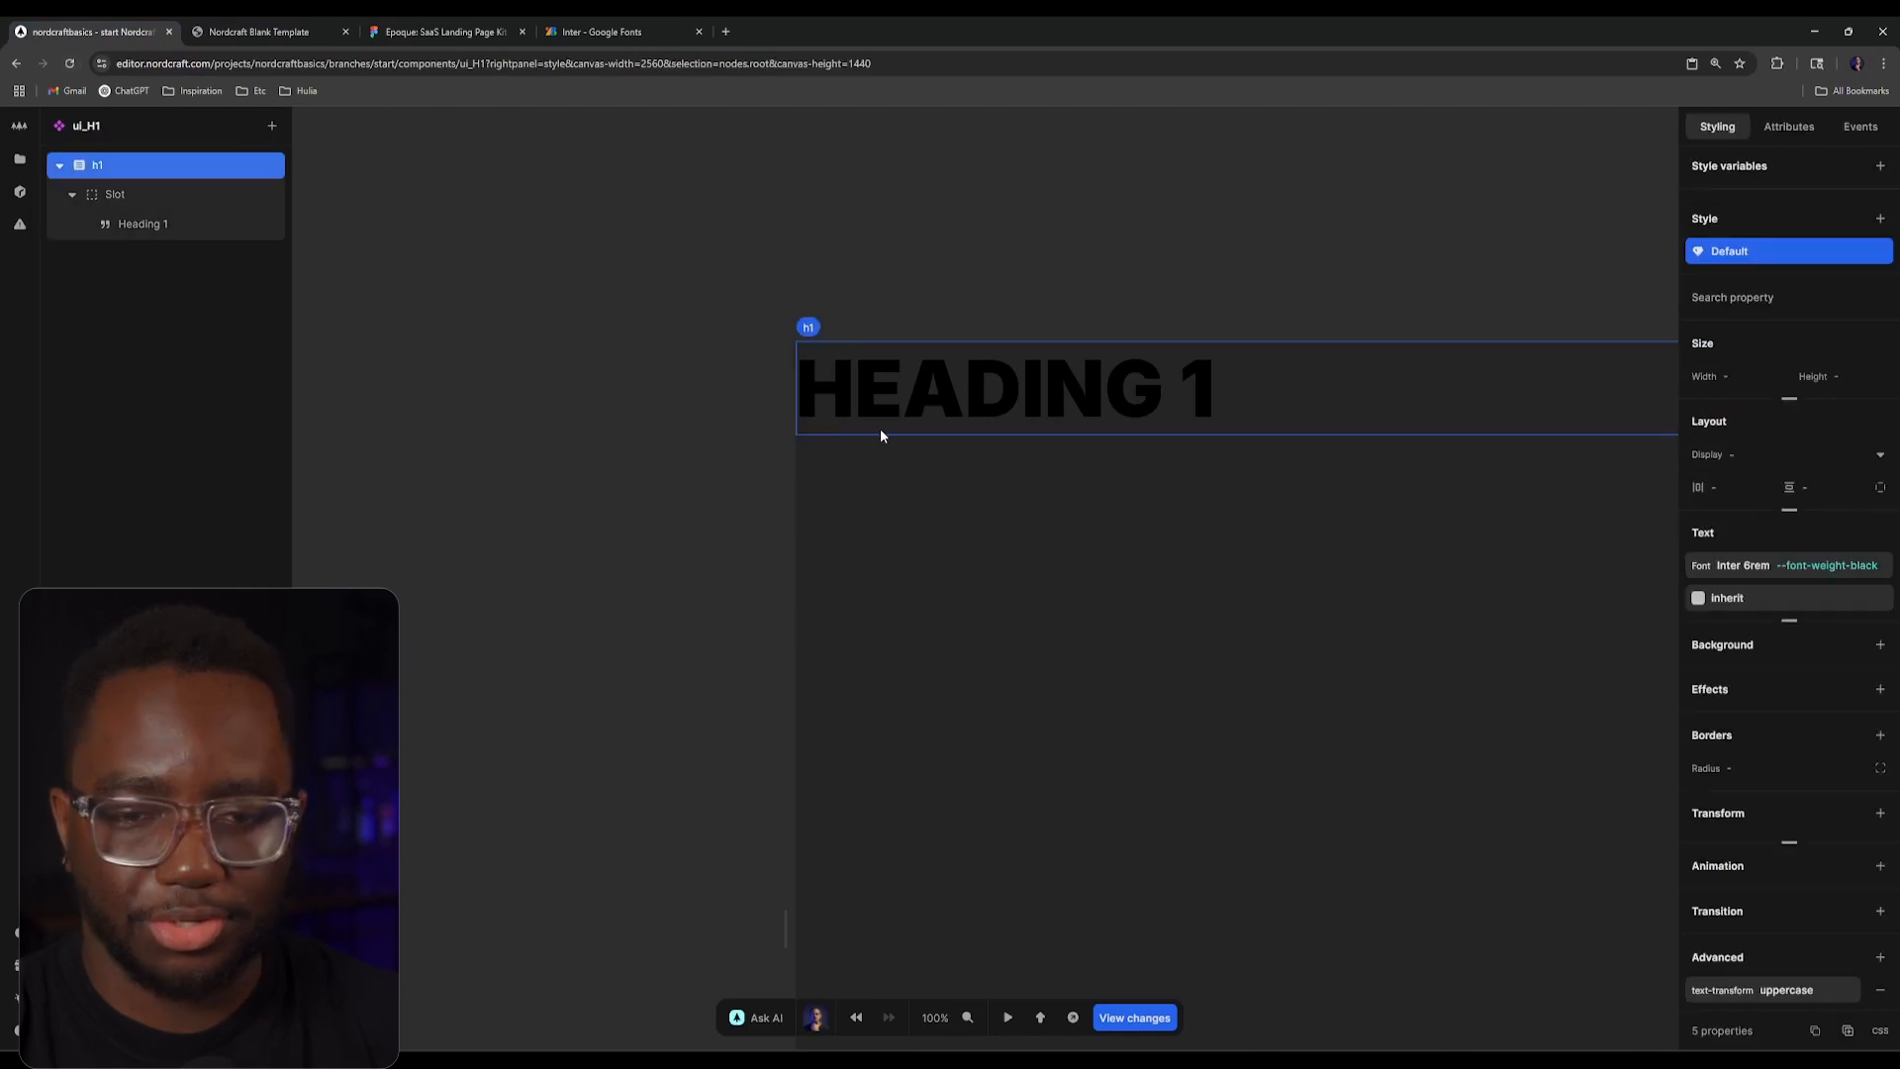
Step: On the Homepage, set the font family, size and weight of the div inside ui_H1 to inherit
left_click(19, 158)
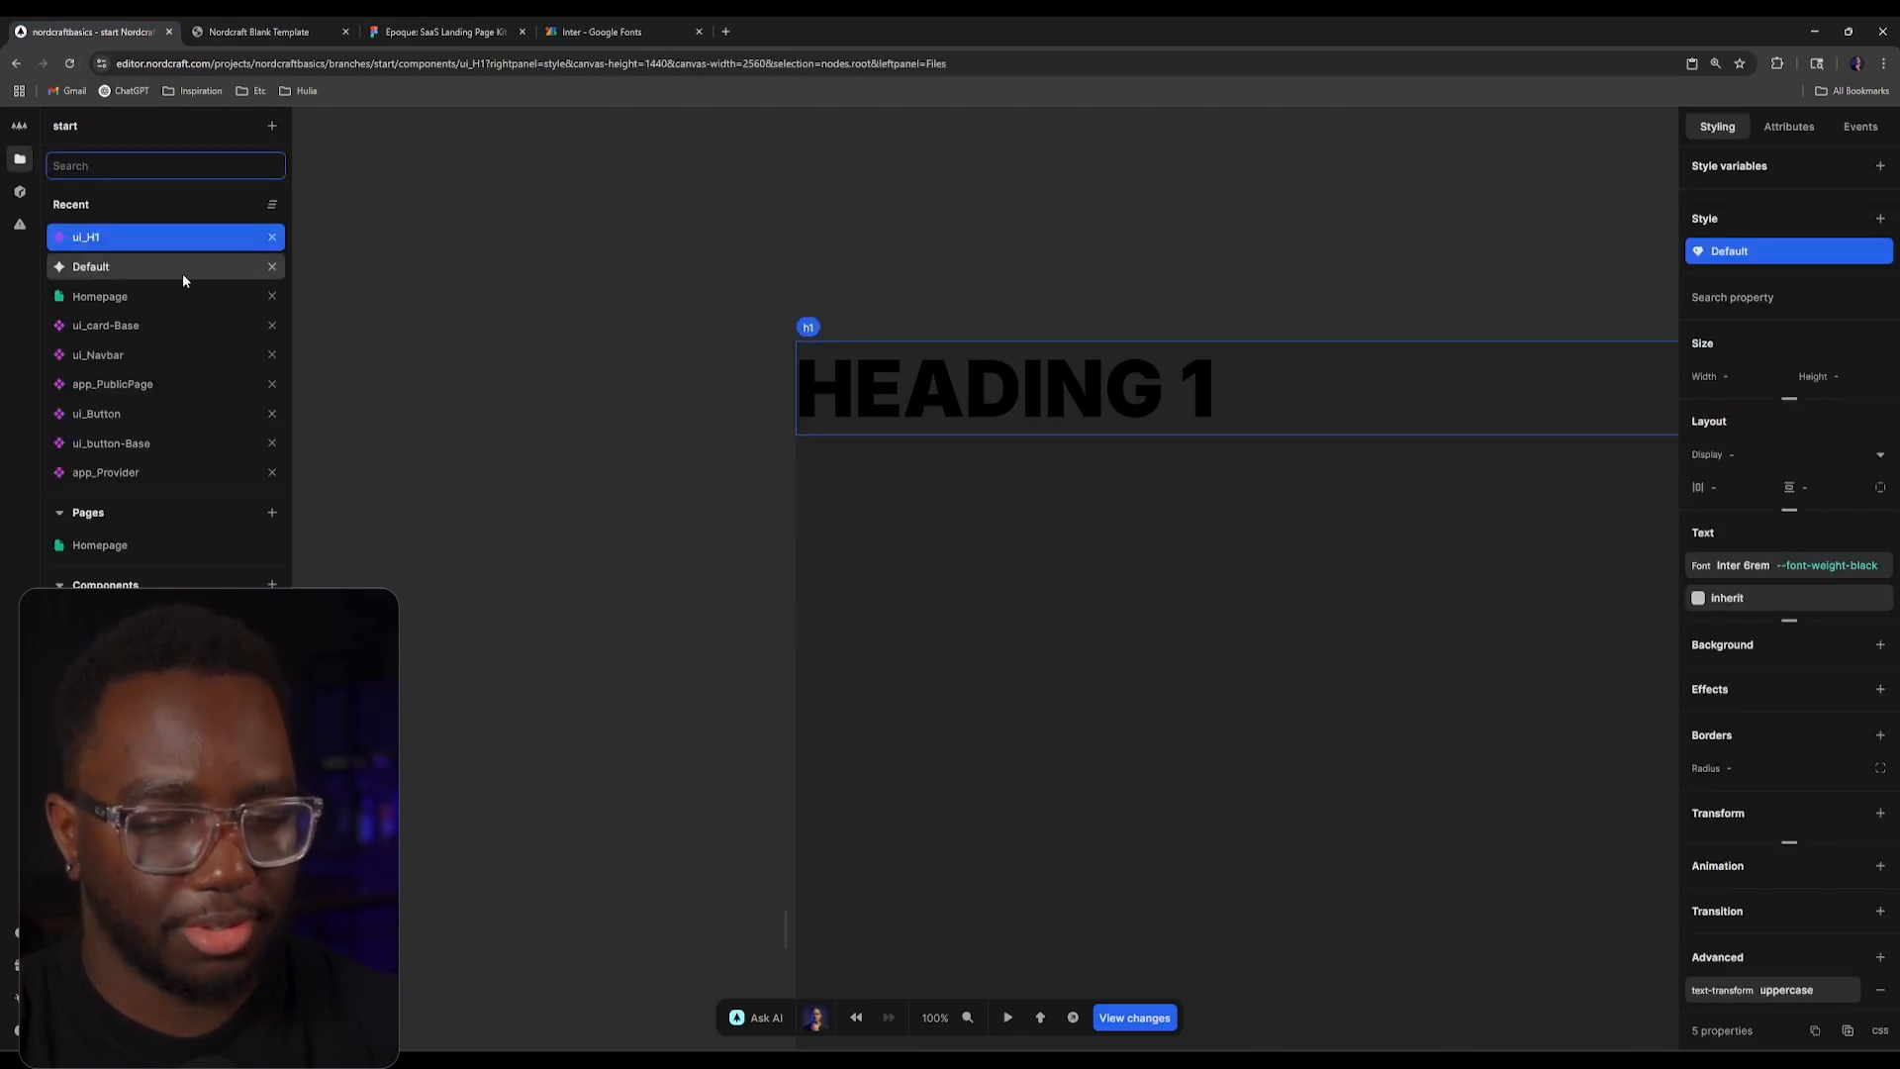
left_click(169, 294)
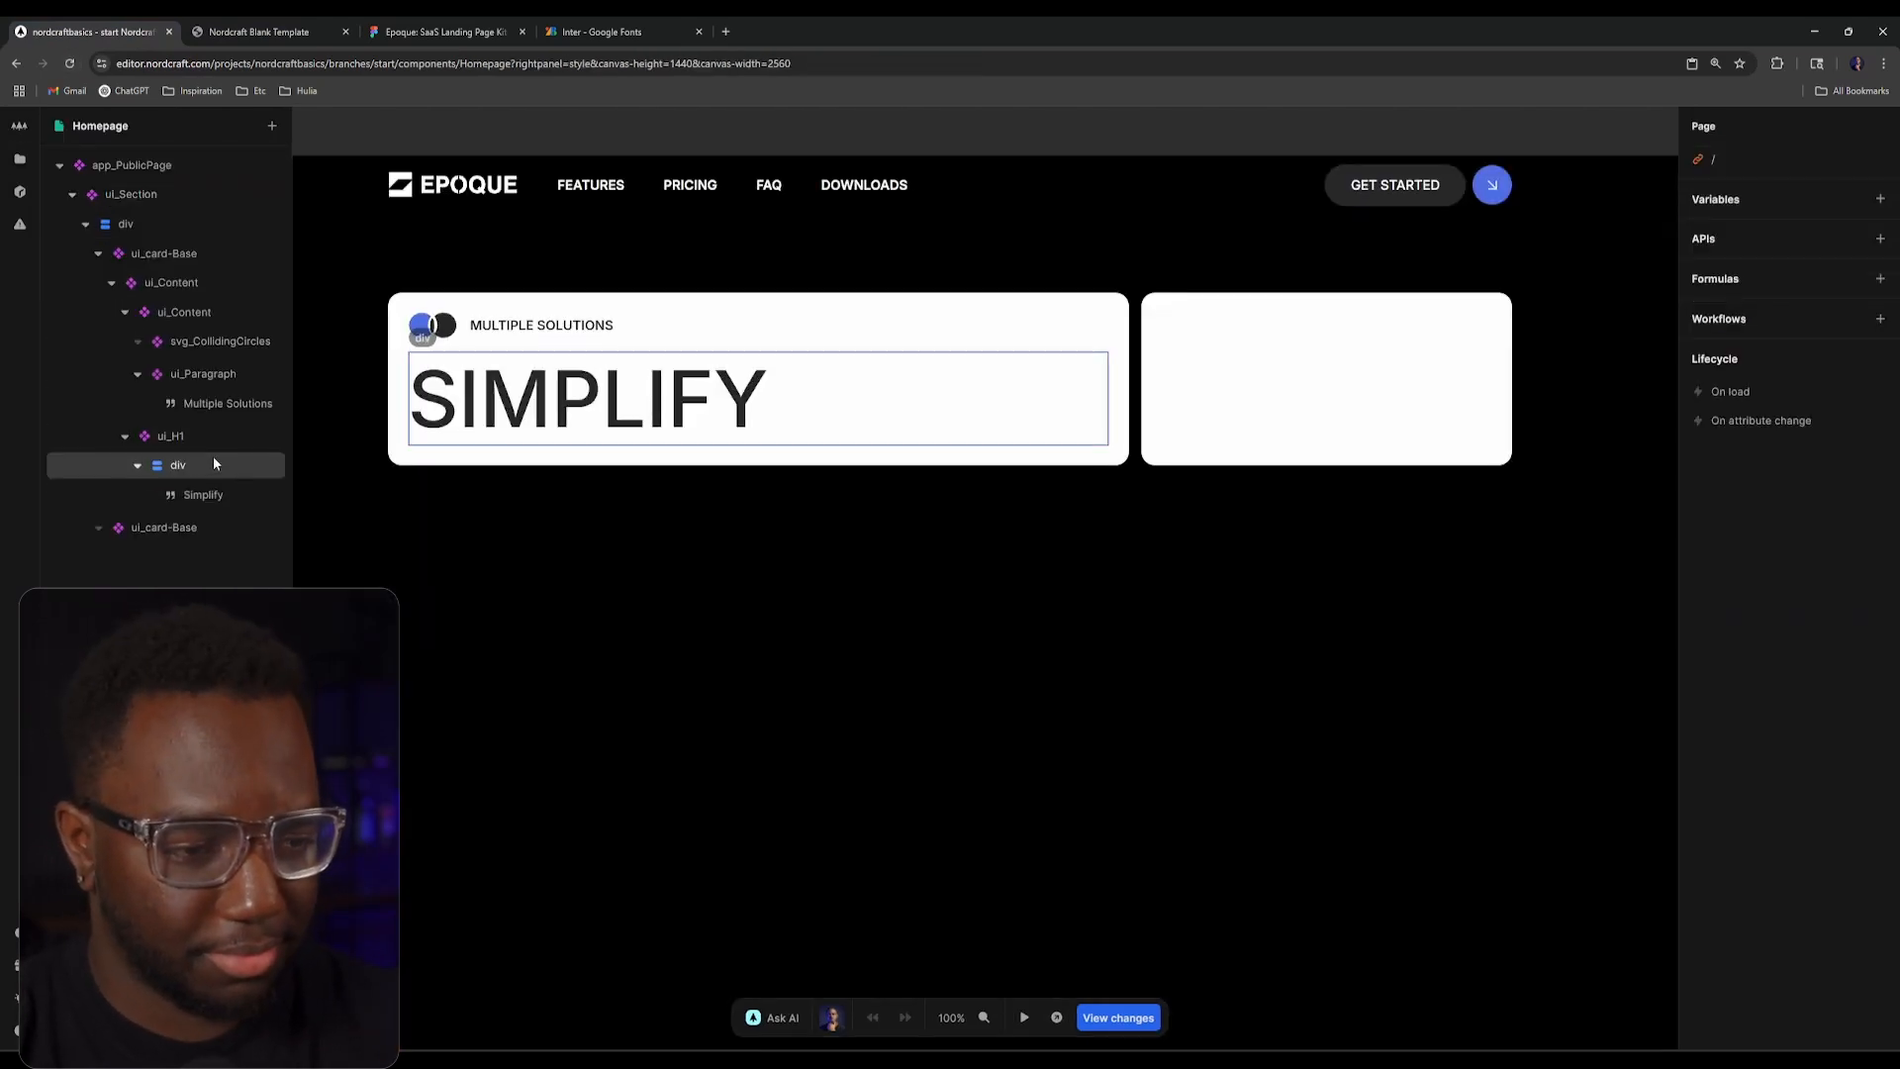
left_click(212, 495)
left_click(213, 469)
left_click(217, 503)
left_click(224, 471)
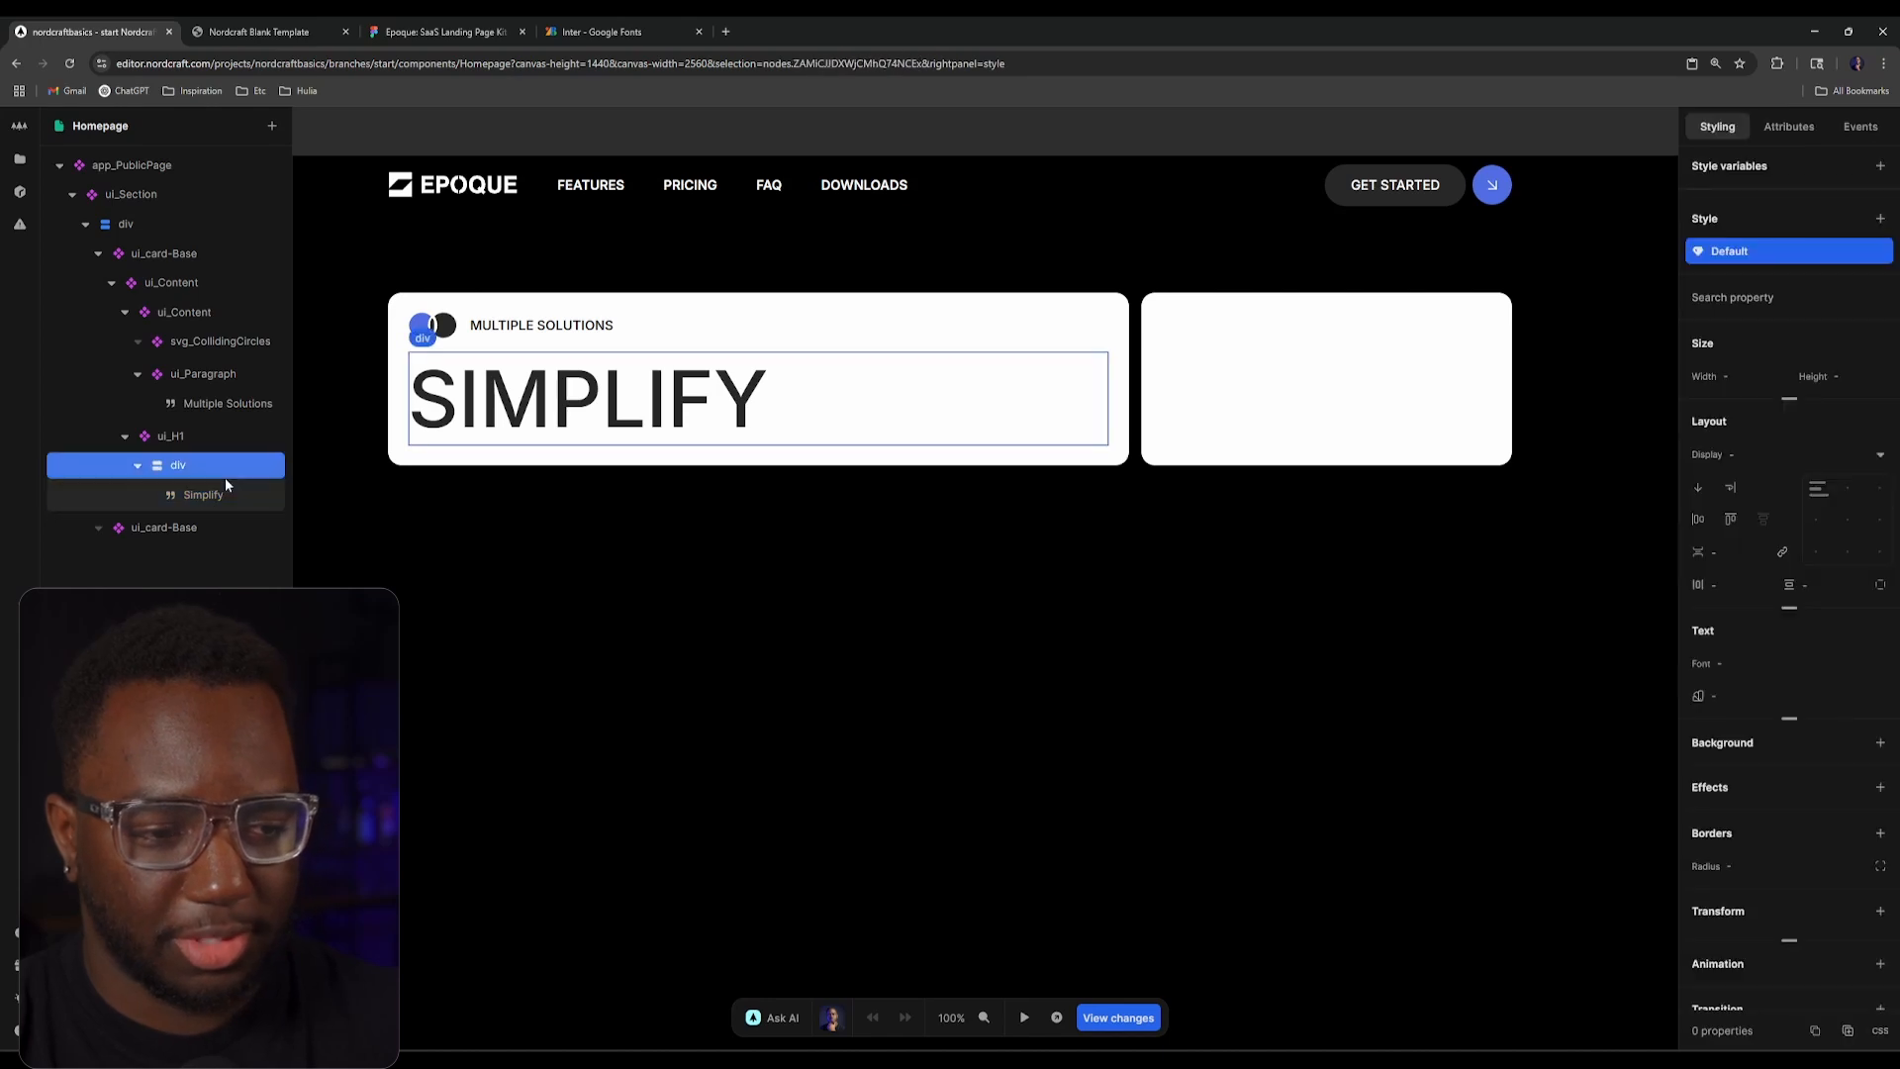
left_click(1712, 671)
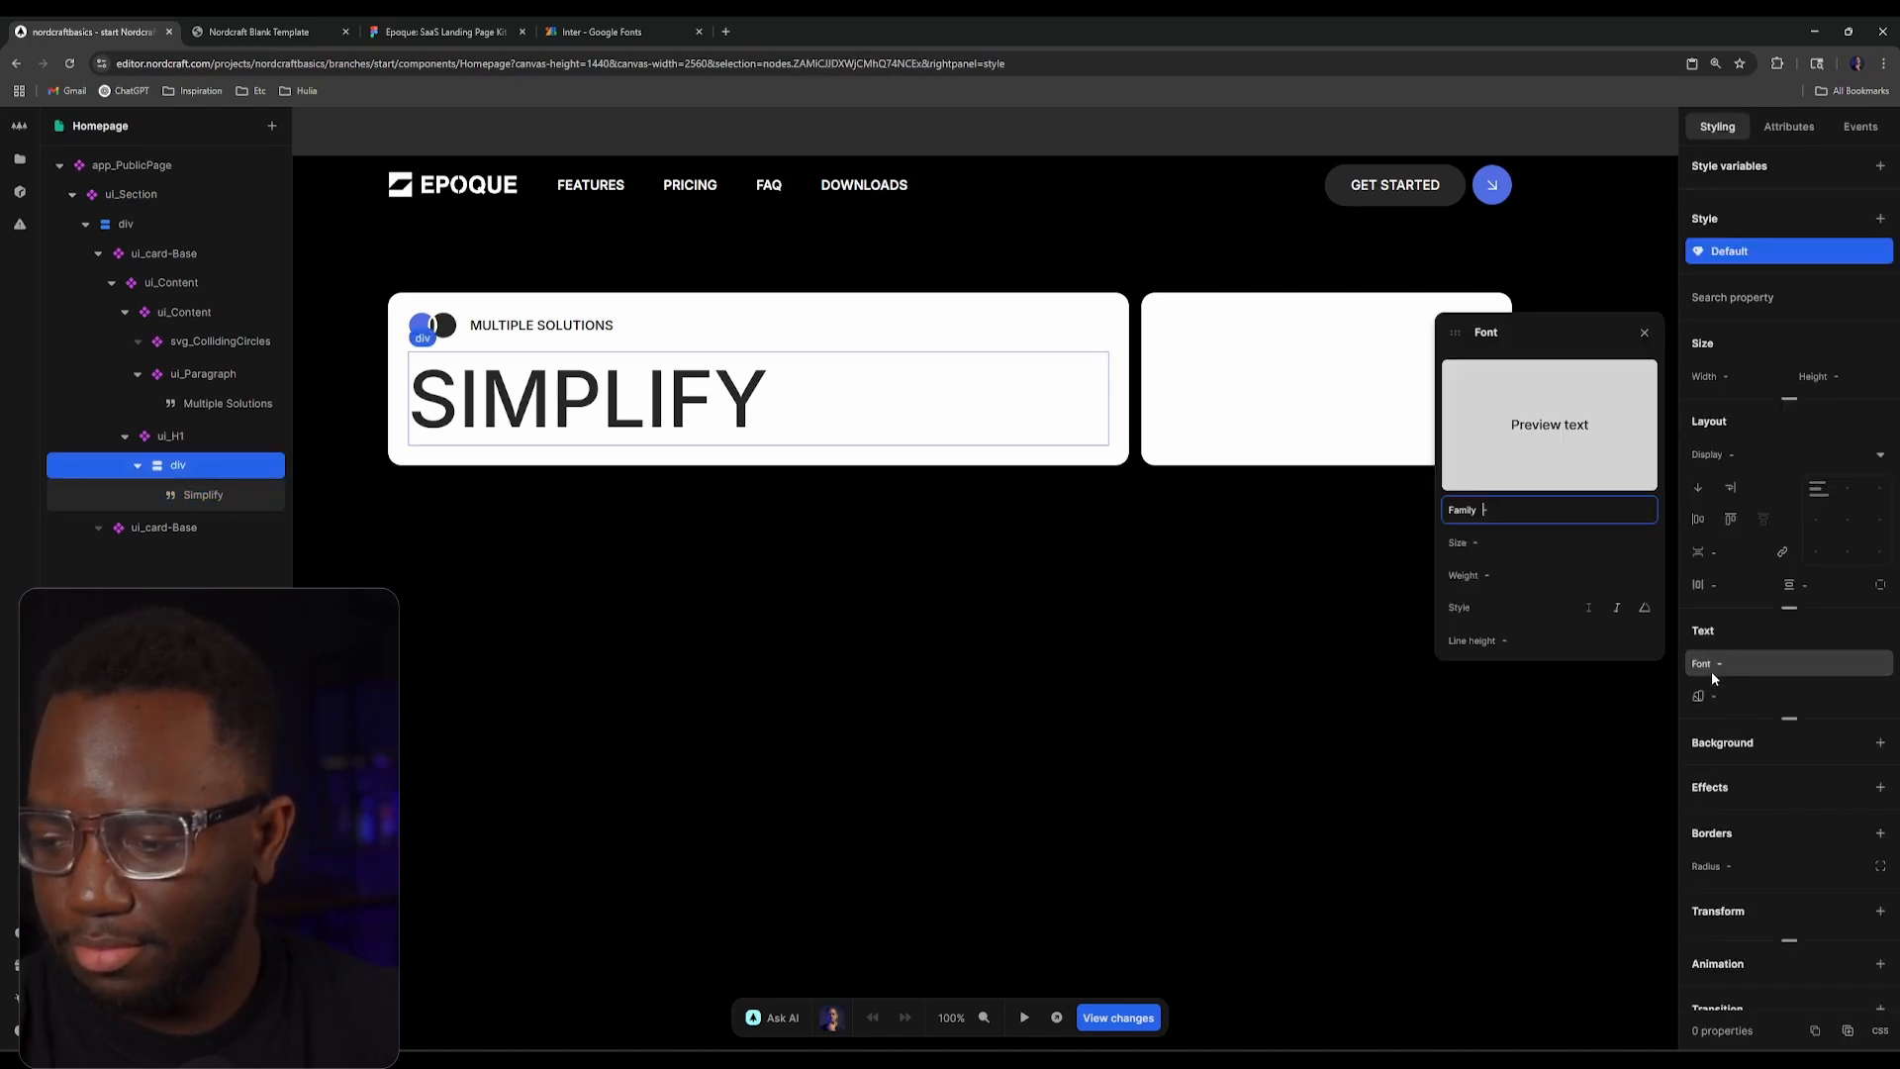
type("inherit")
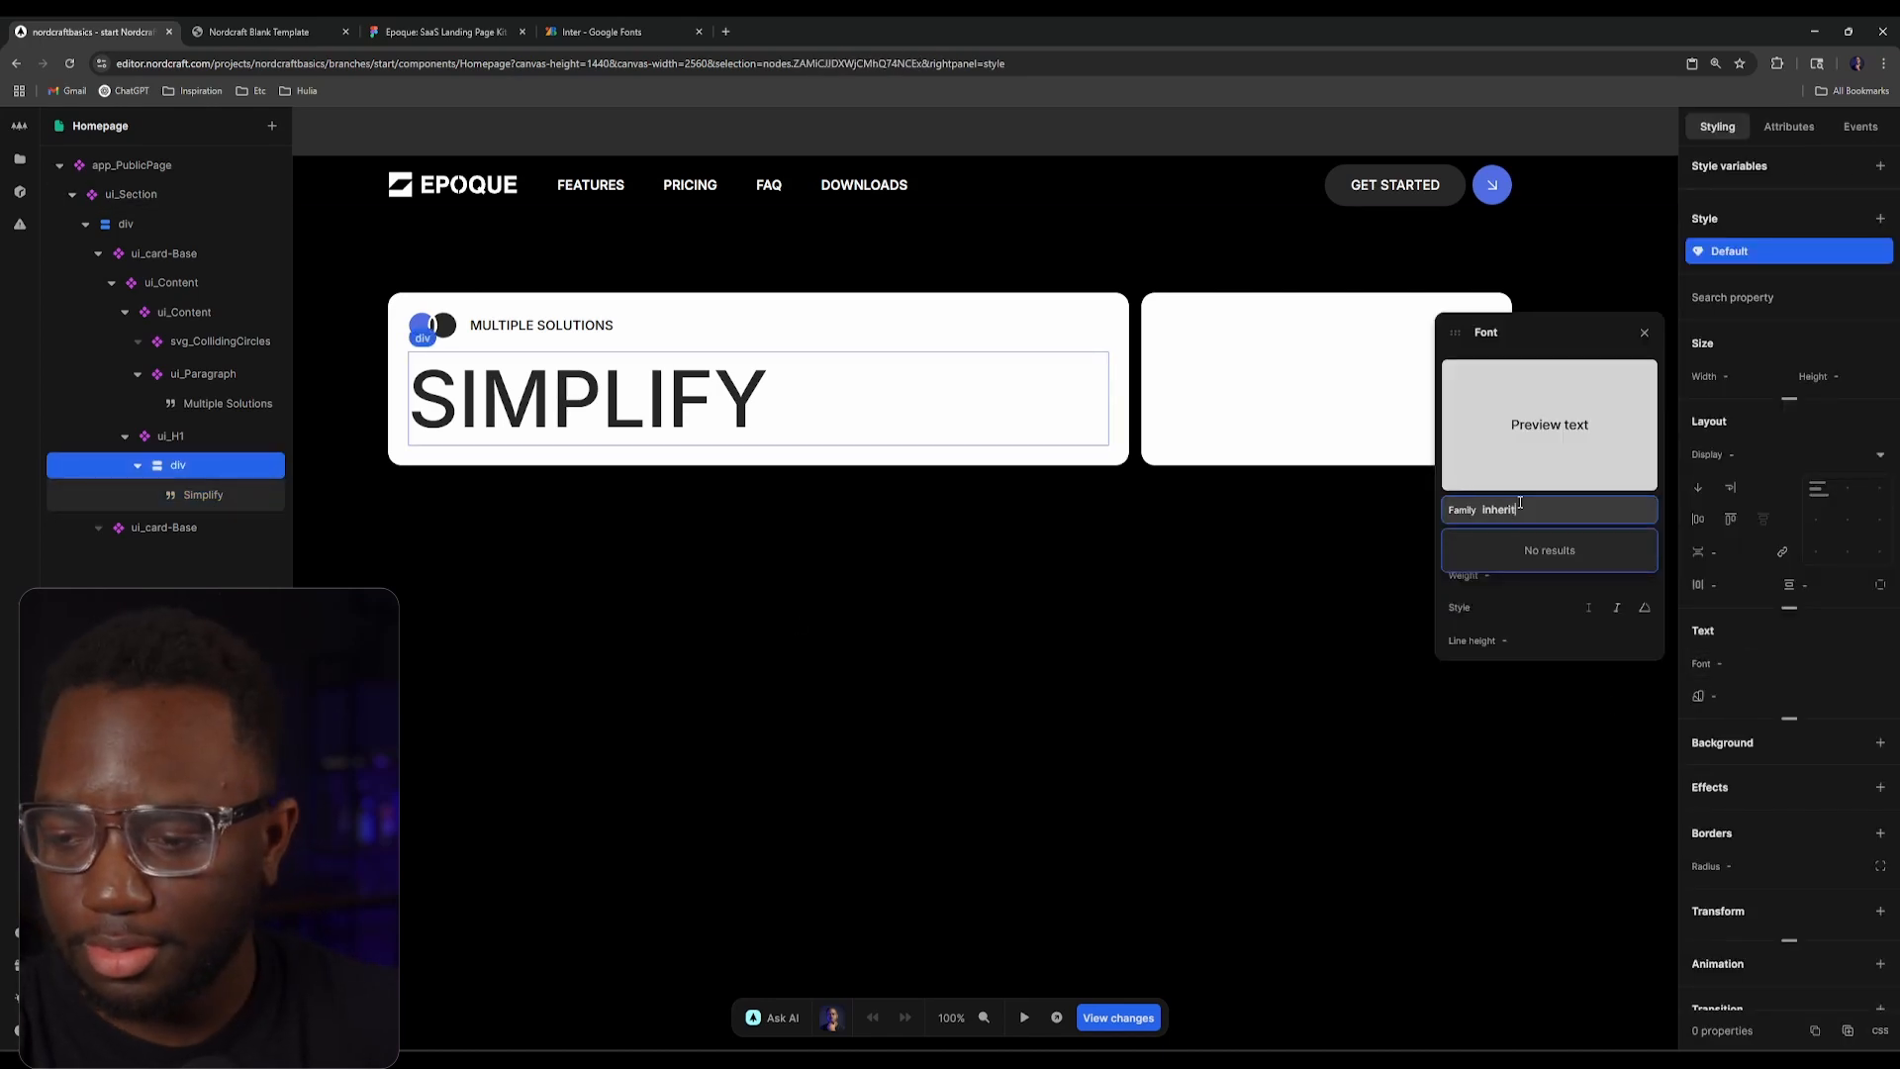
key("Tab")
type("inherit")
key("Tab")
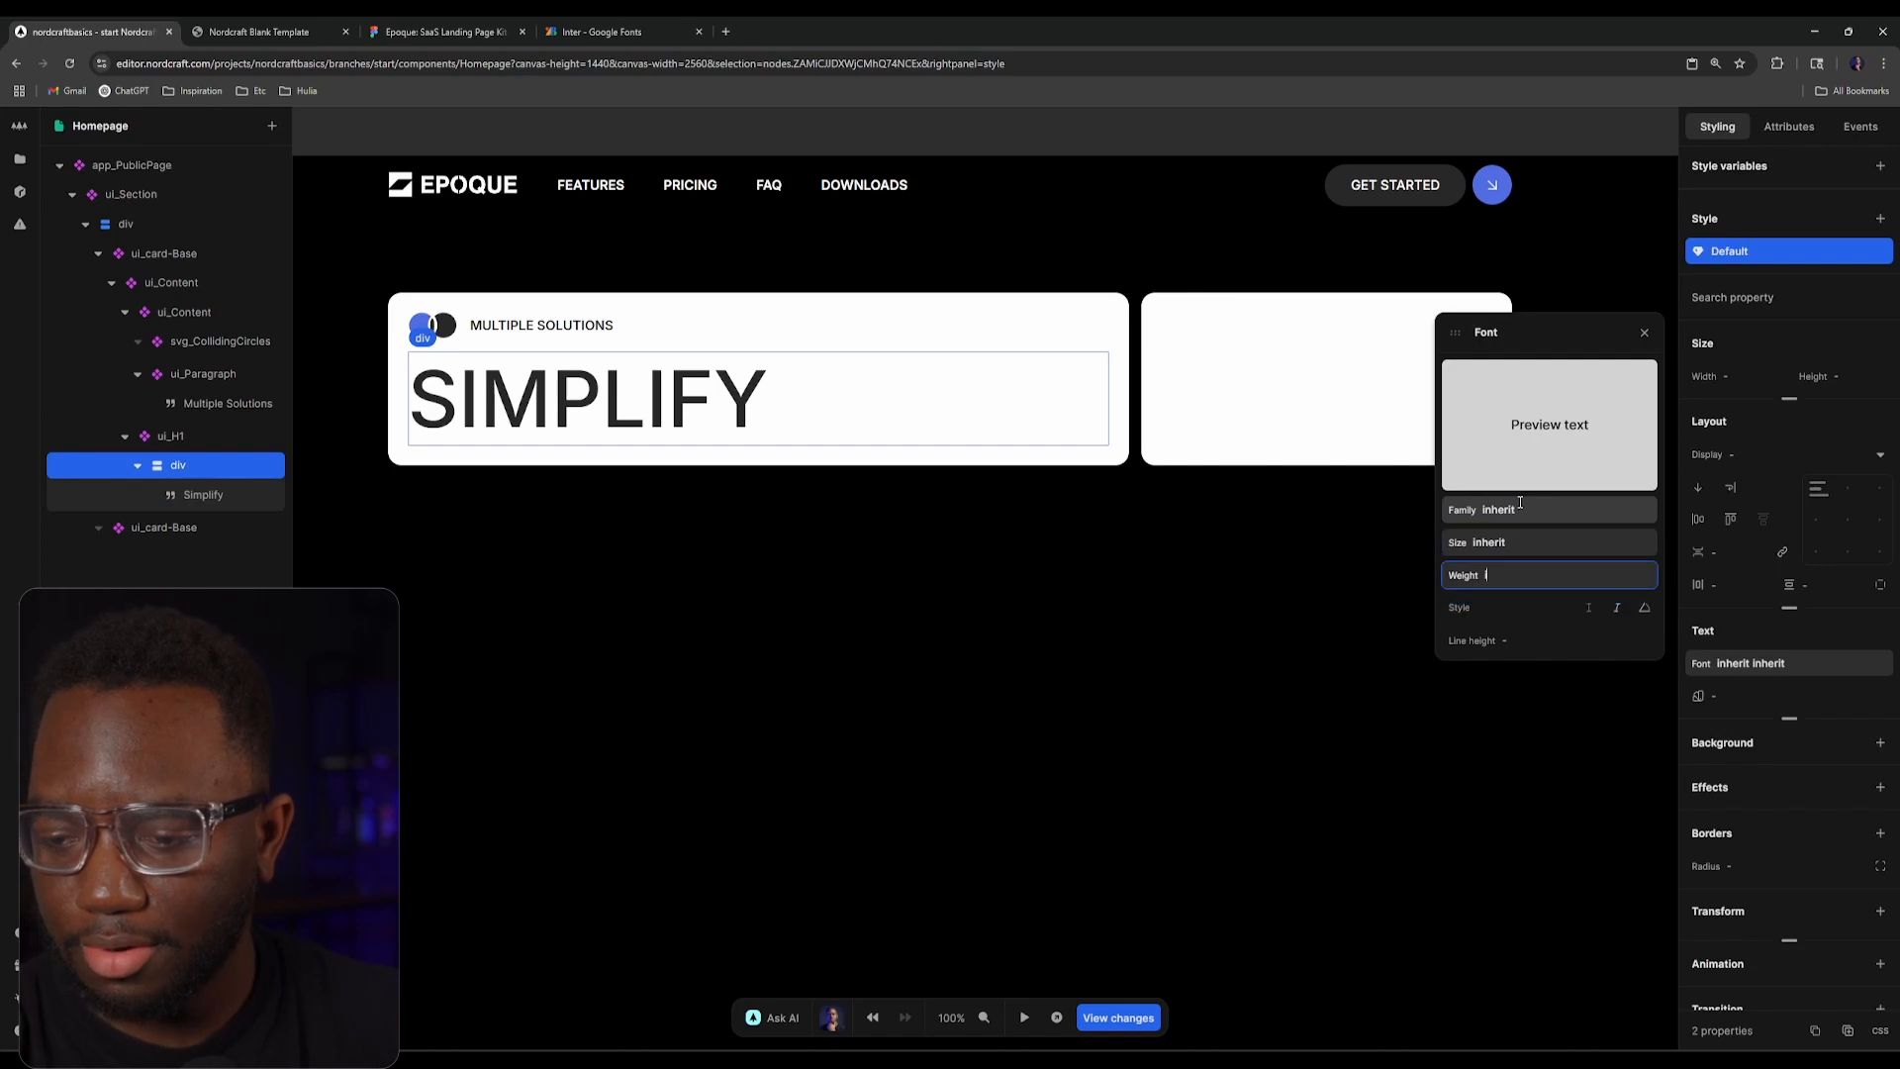
type("inherit")
key("Return")
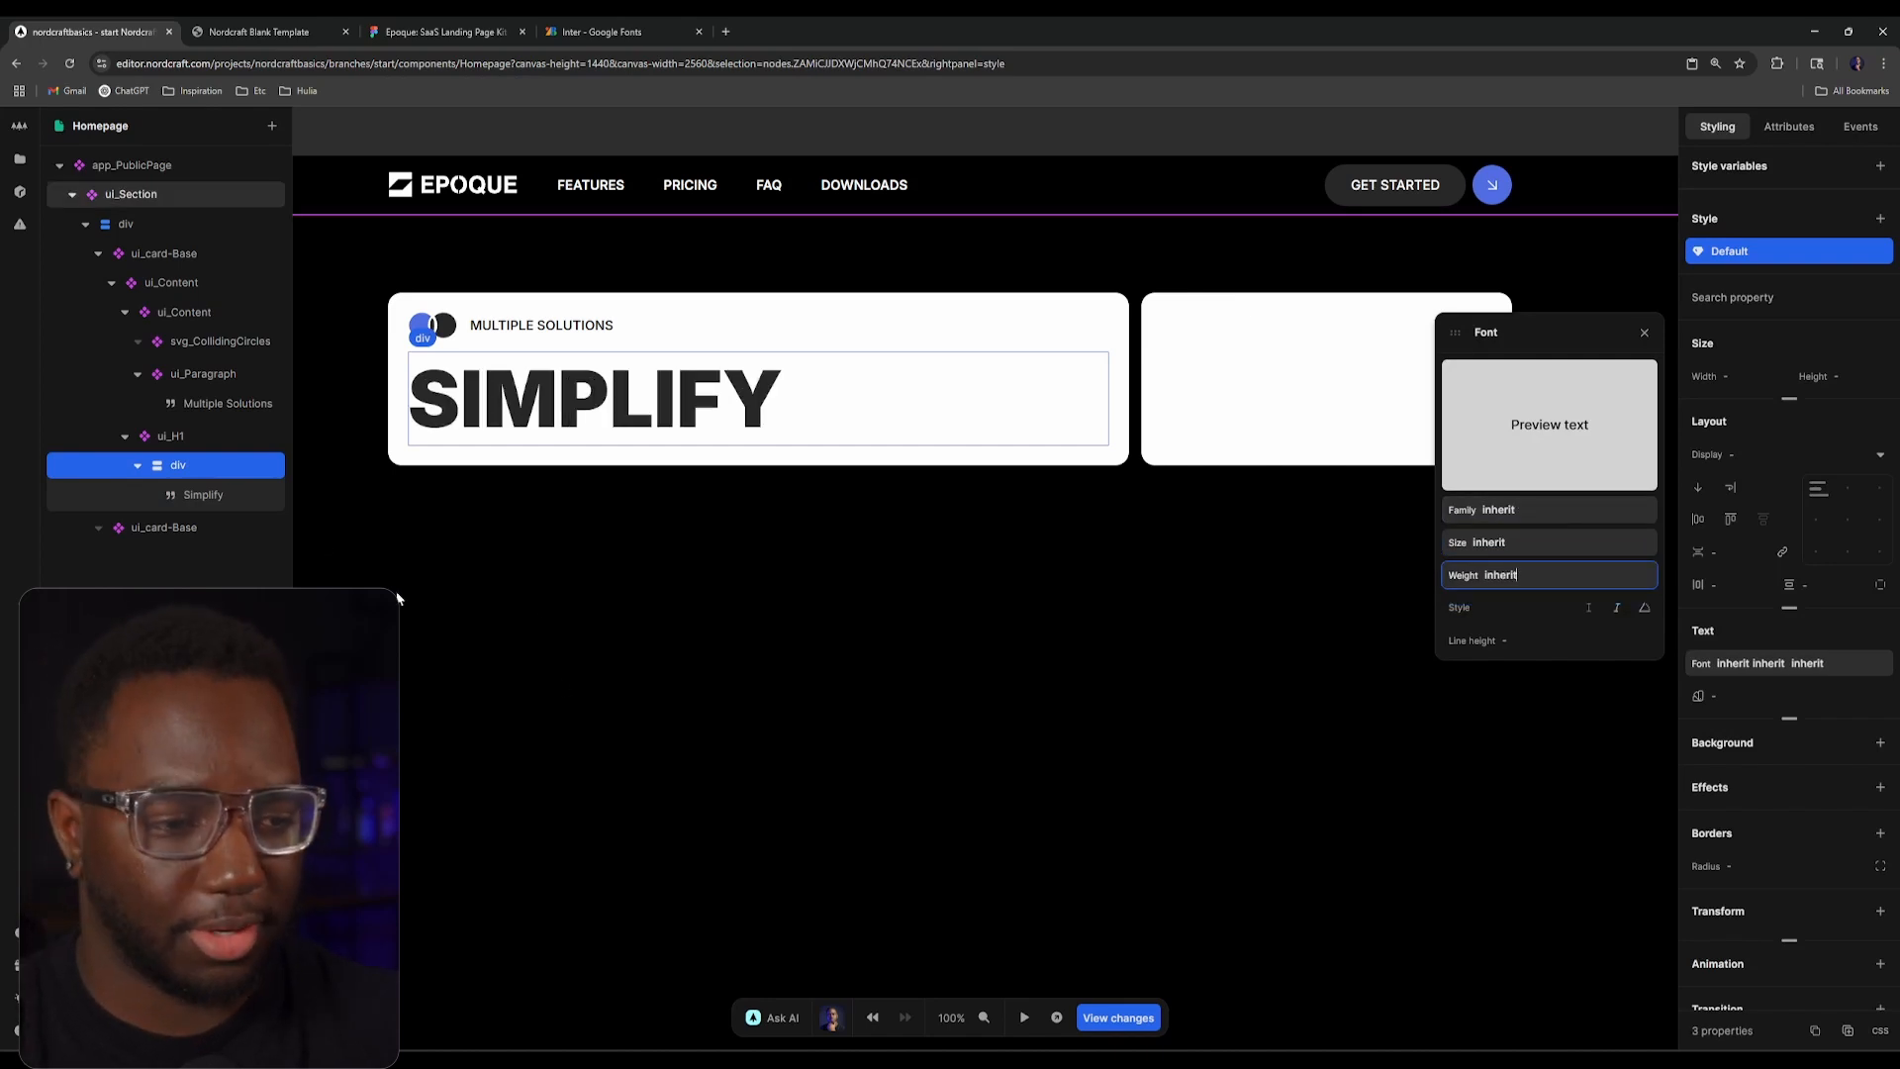
Step: Check the heading's second line in the Figma design, and add a span inside the Homepage's ui_H1
left_click(137, 465)
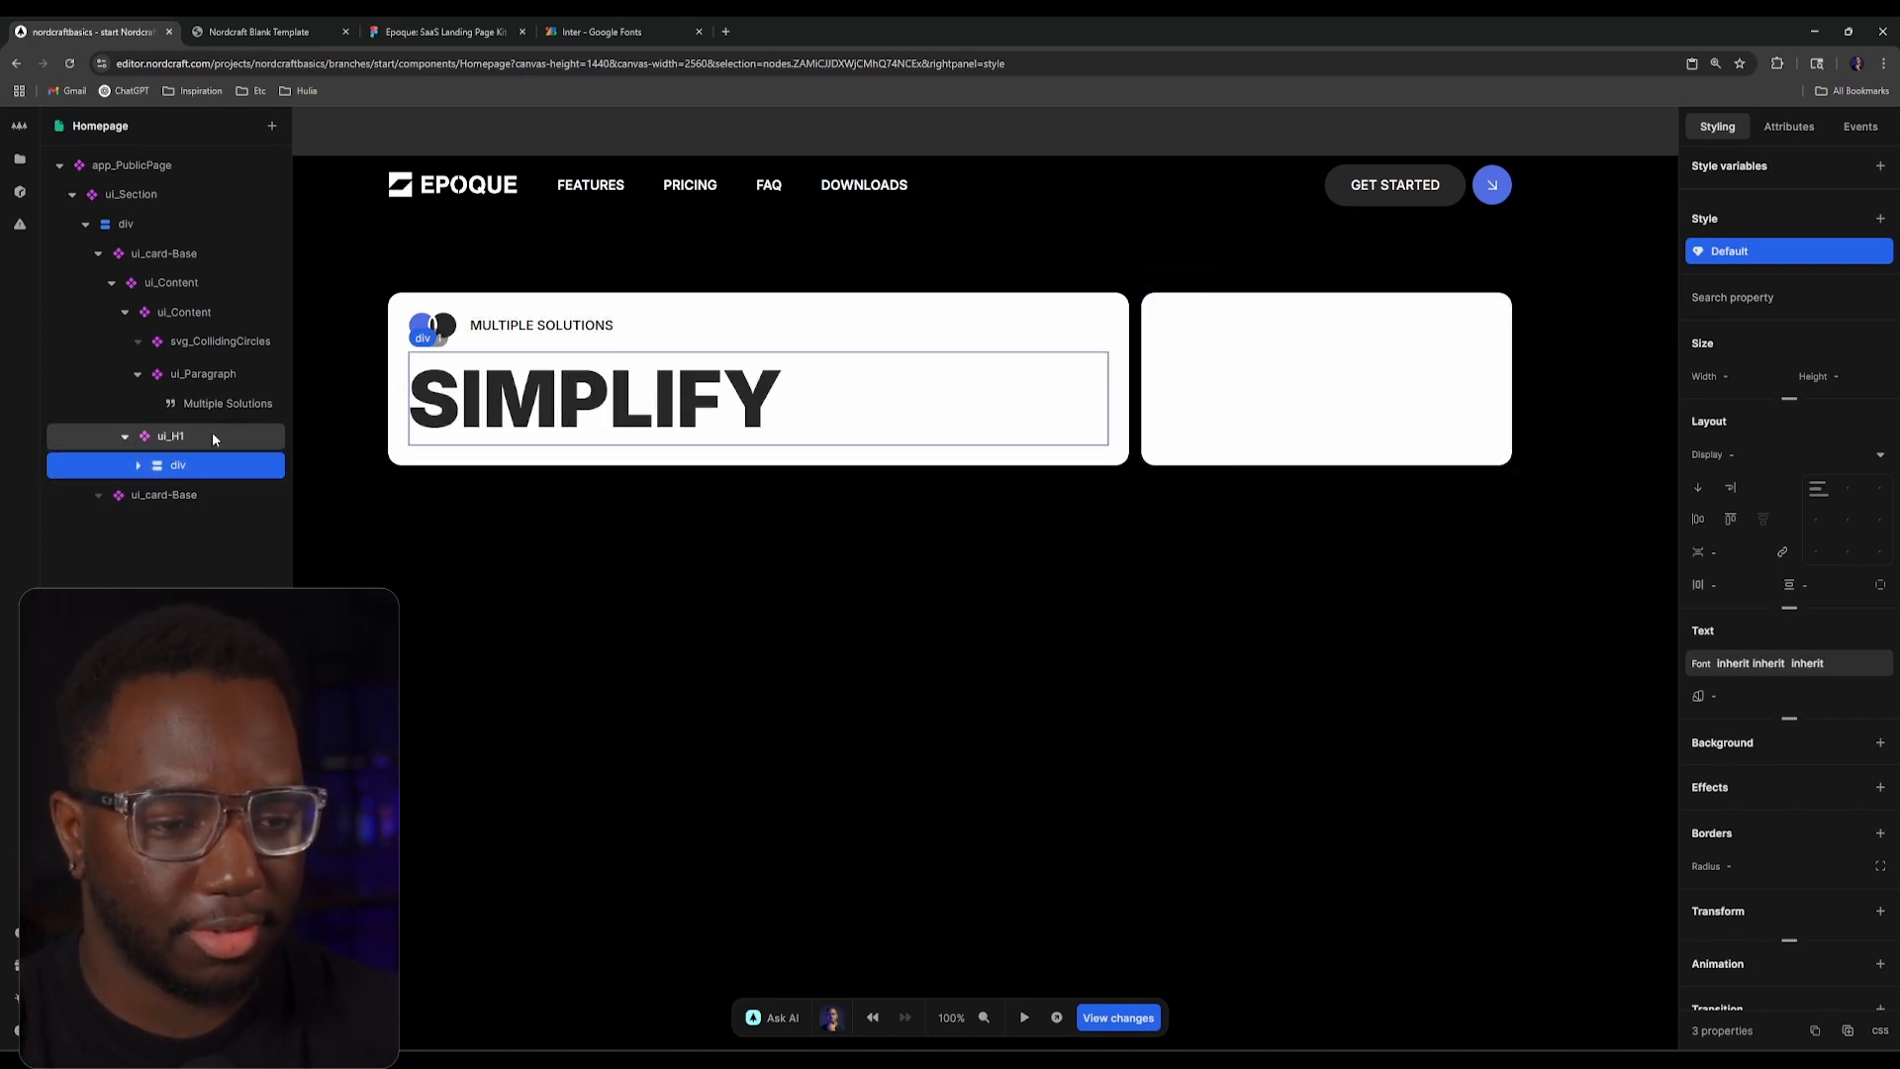
left_click(198, 32)
key("ctrl+Tab")
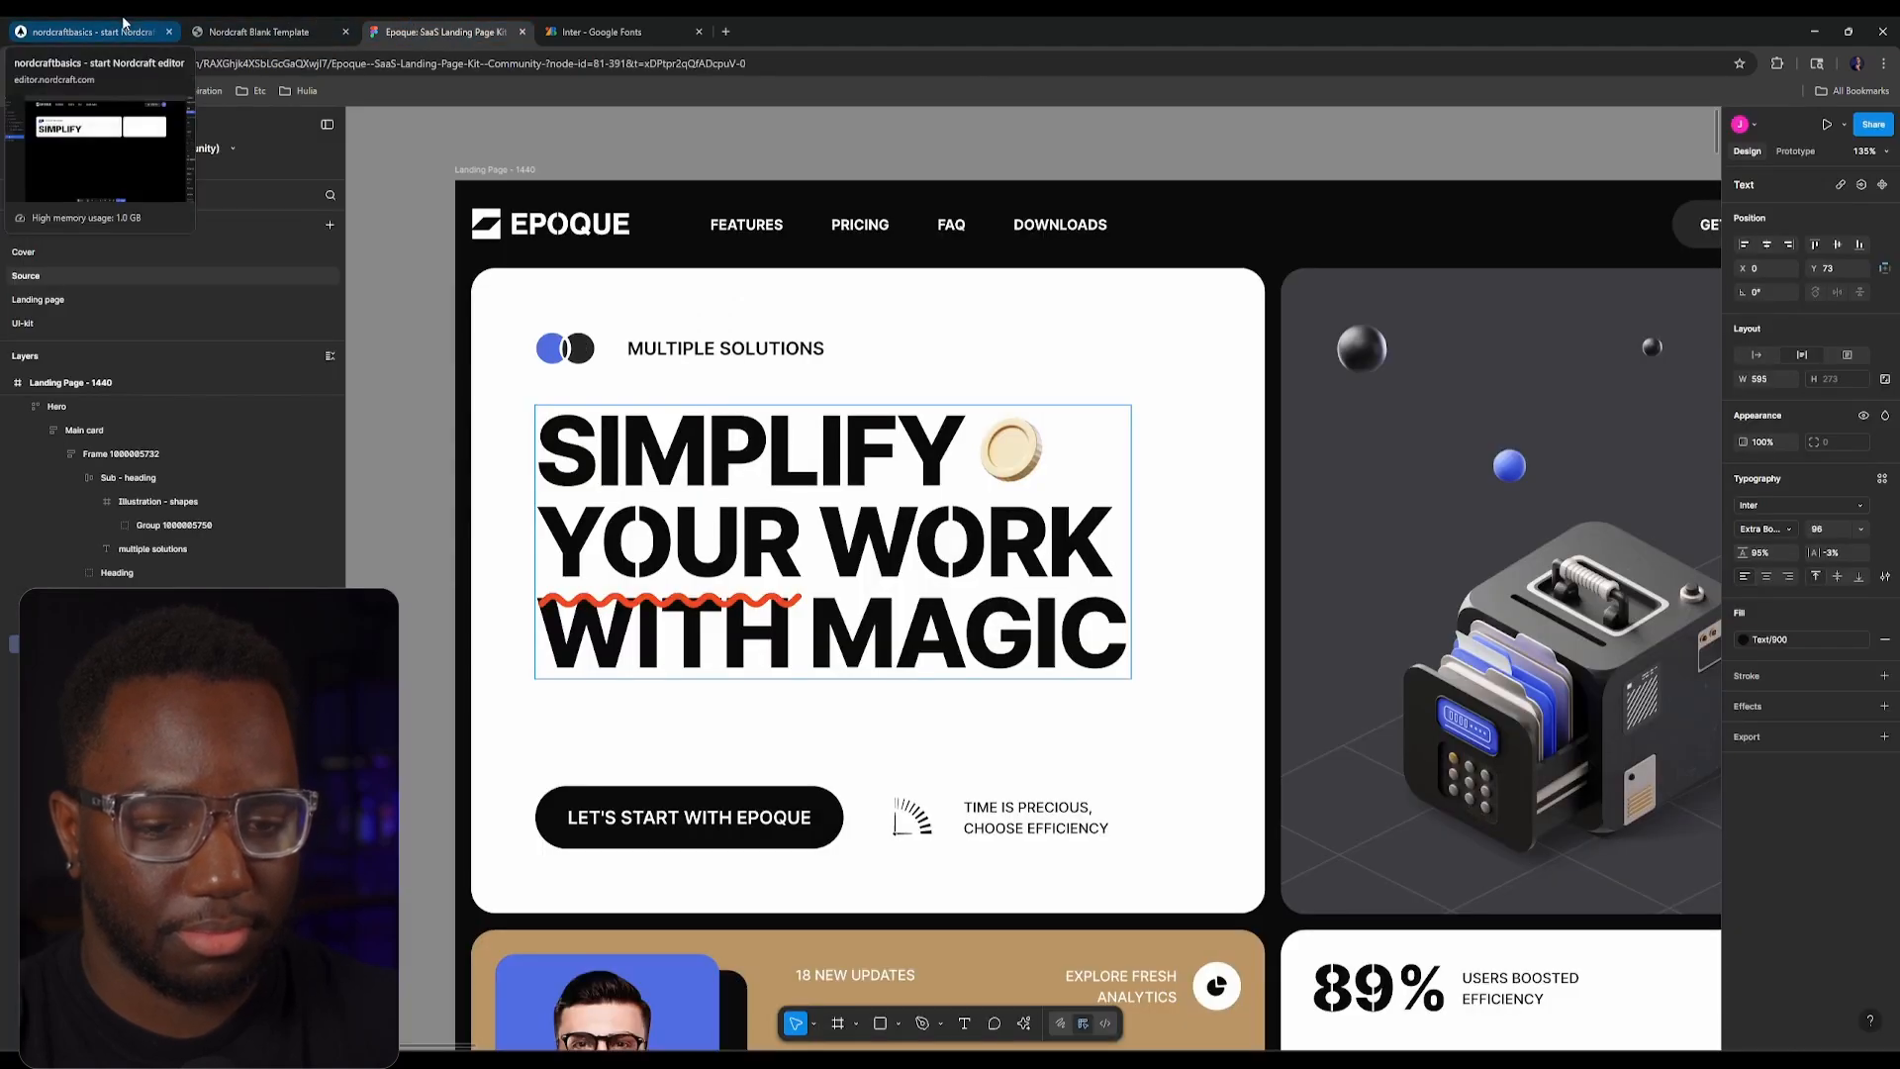
left_click(930, 548)
left_click_drag(1022, 532, 559, 524)
left_click(94, 32)
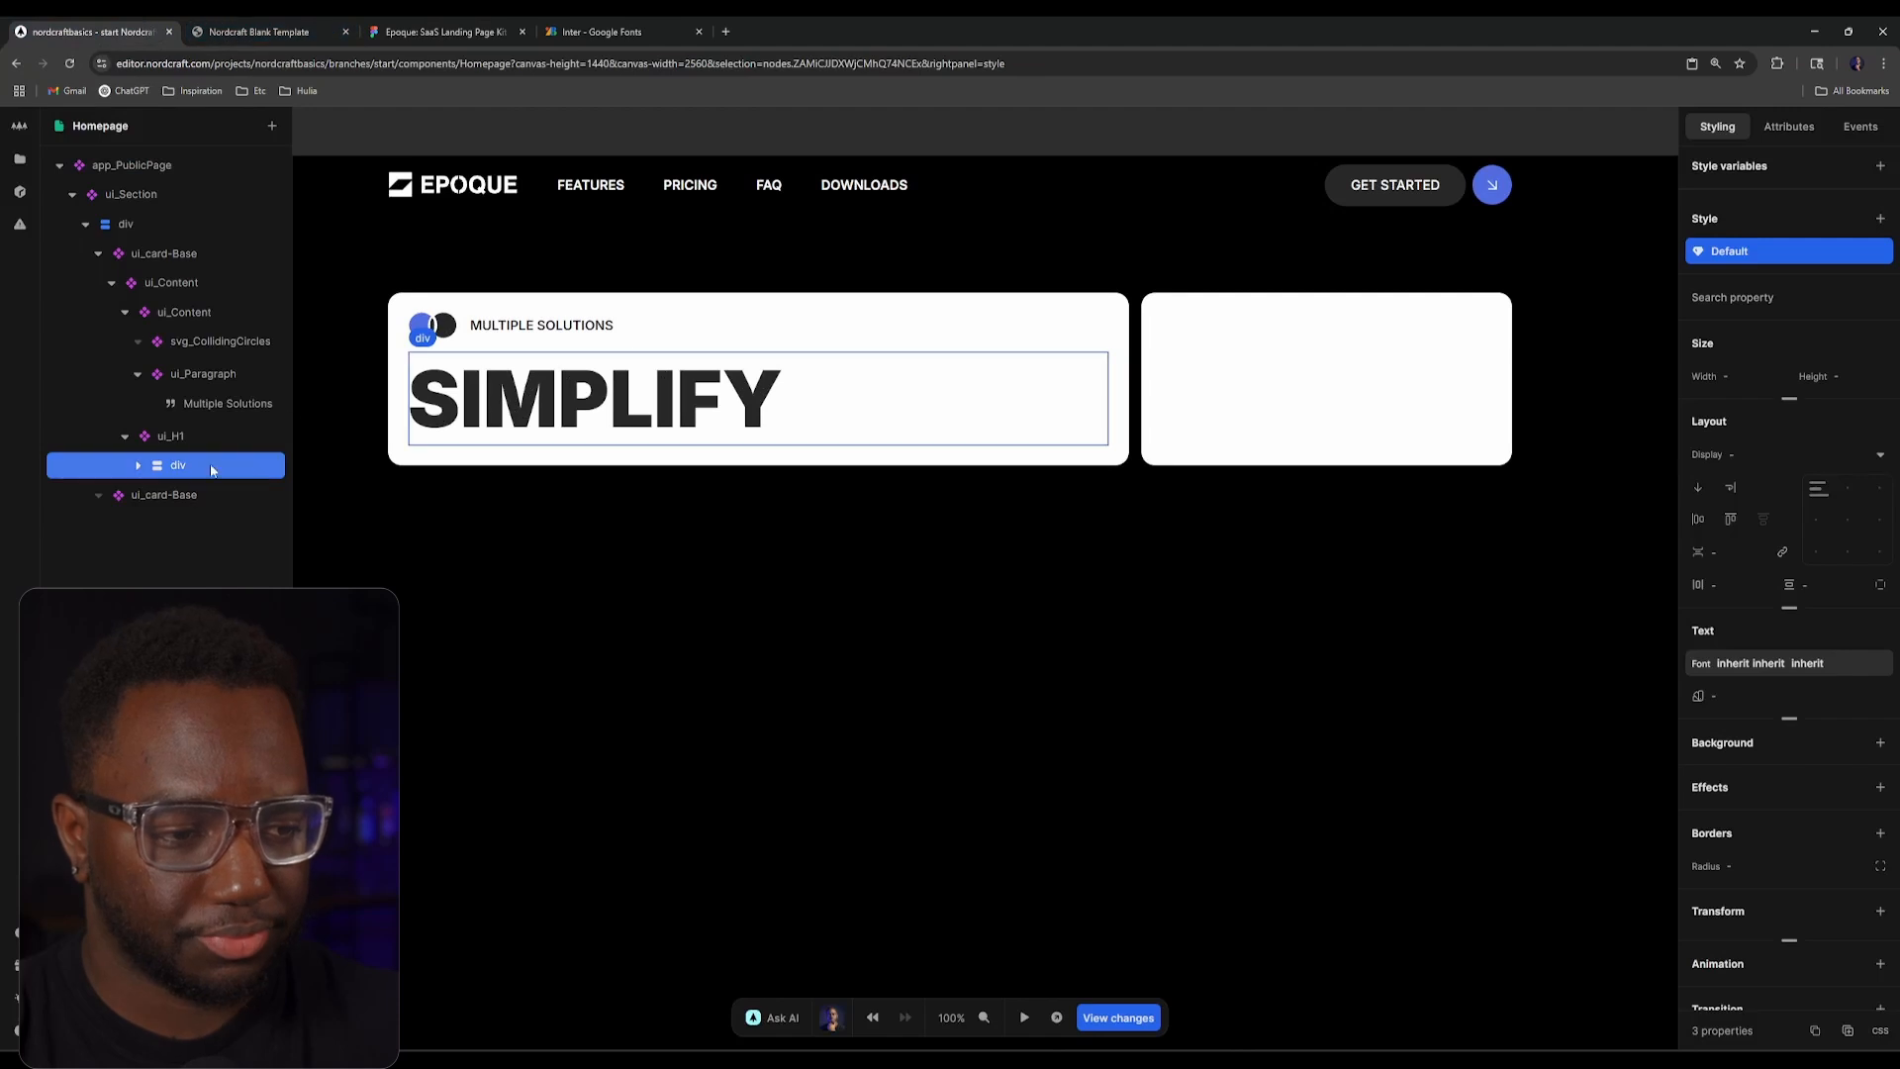
left_click(188, 436)
type("aspan")
key("Return")
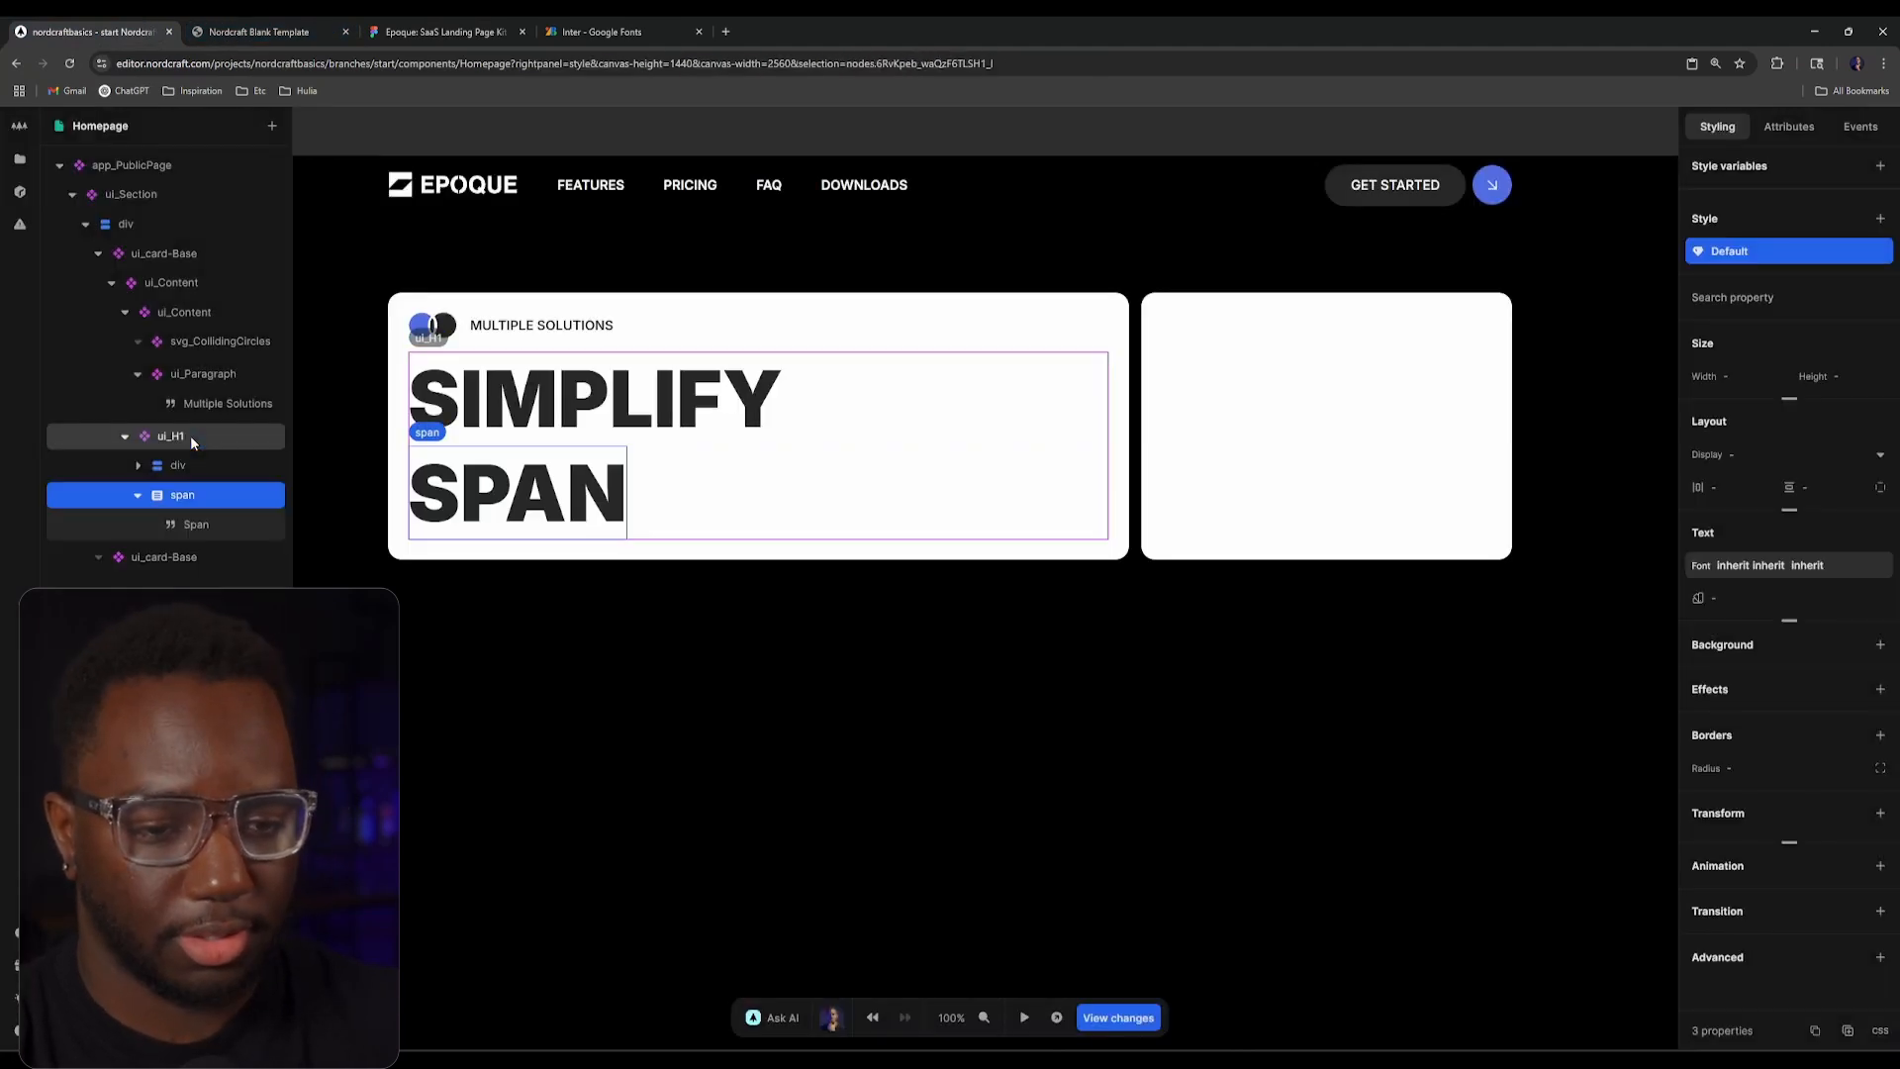
Step: Set the new span's text to "Your Work"
left_click(188, 524)
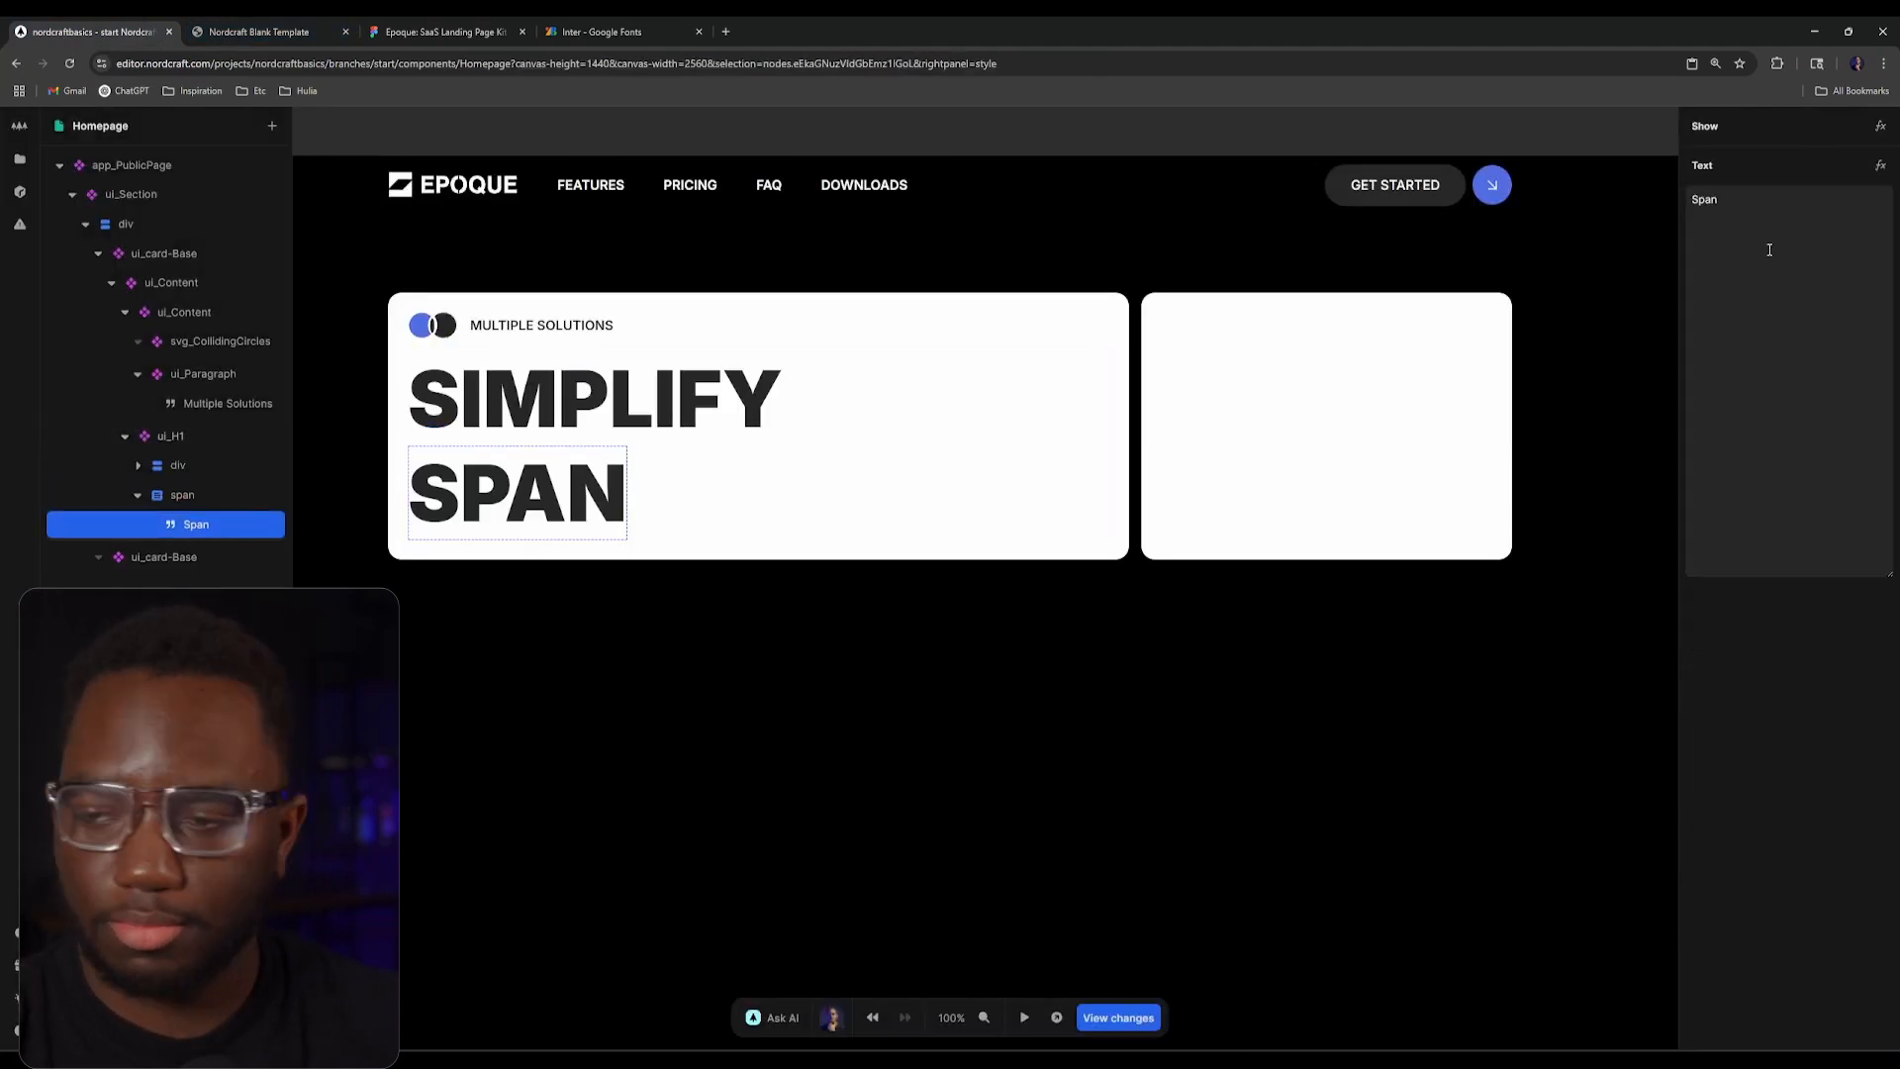
type("YOur Work")
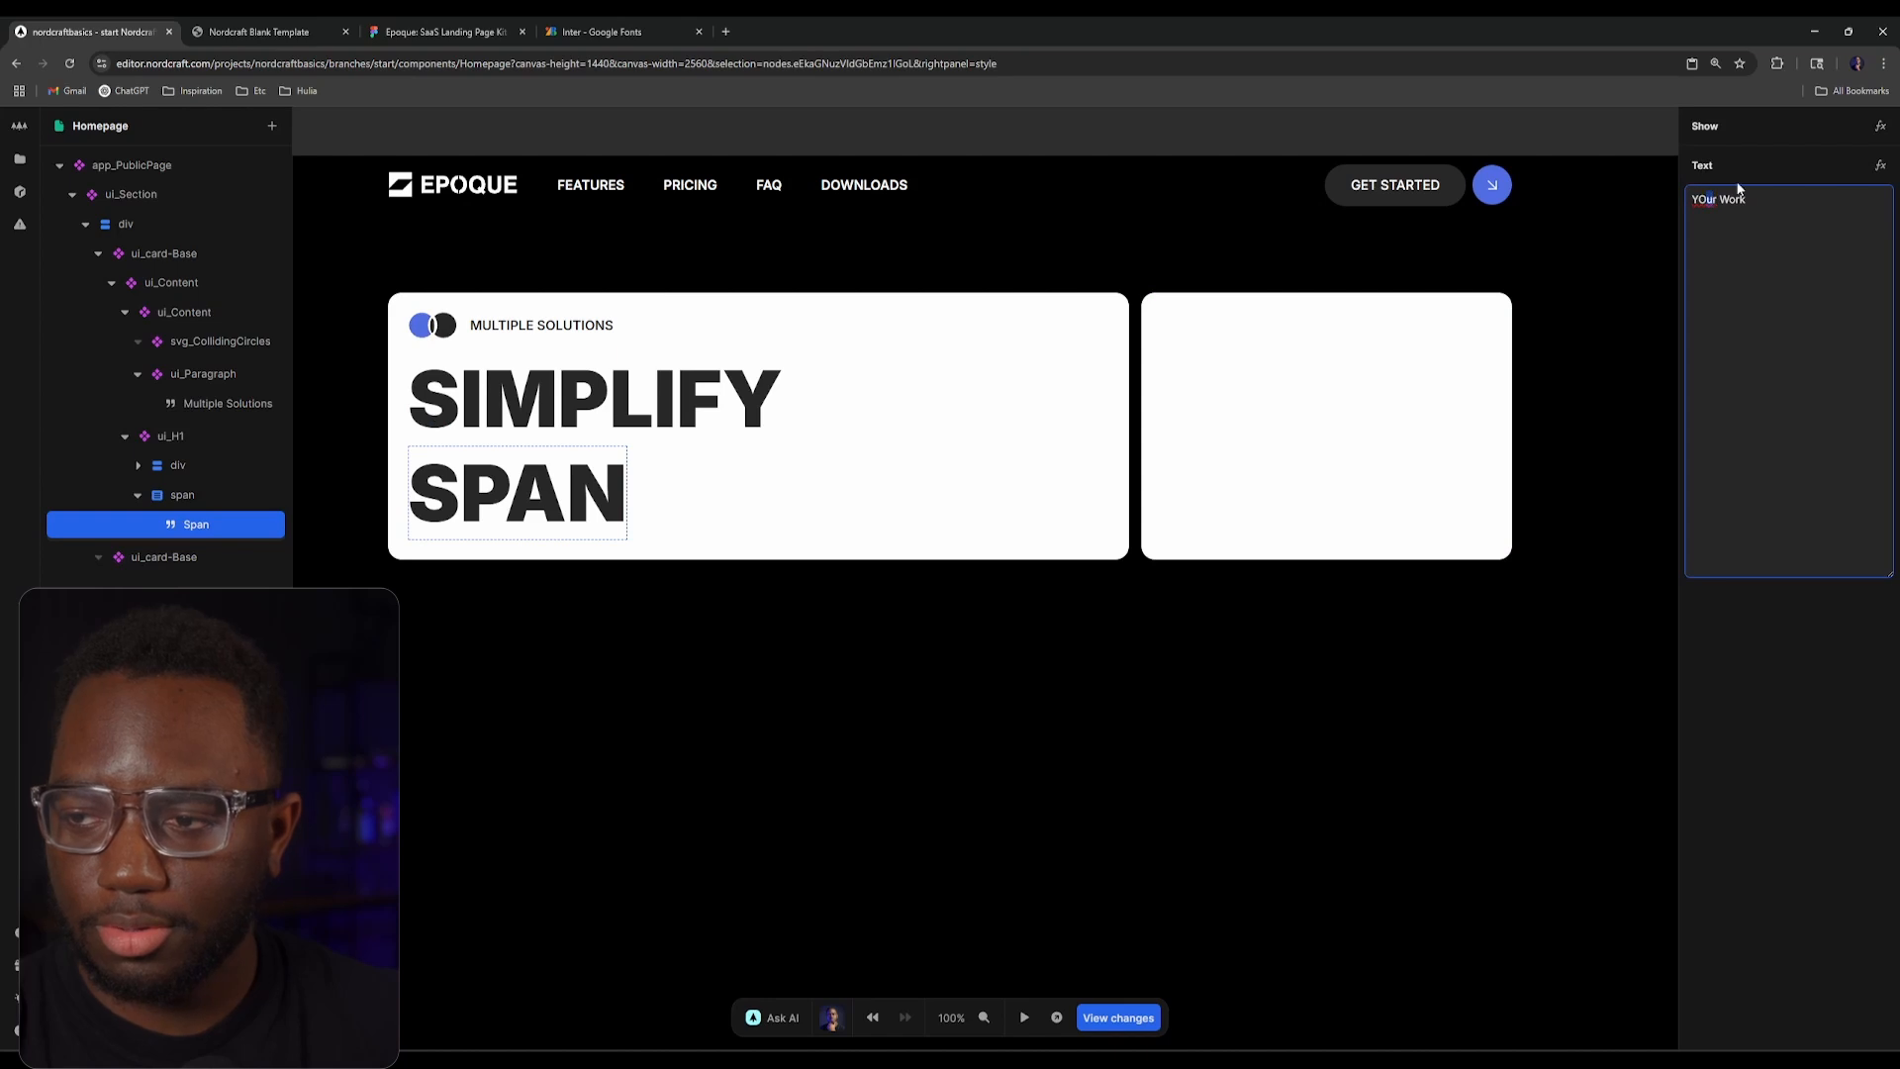
type("o")
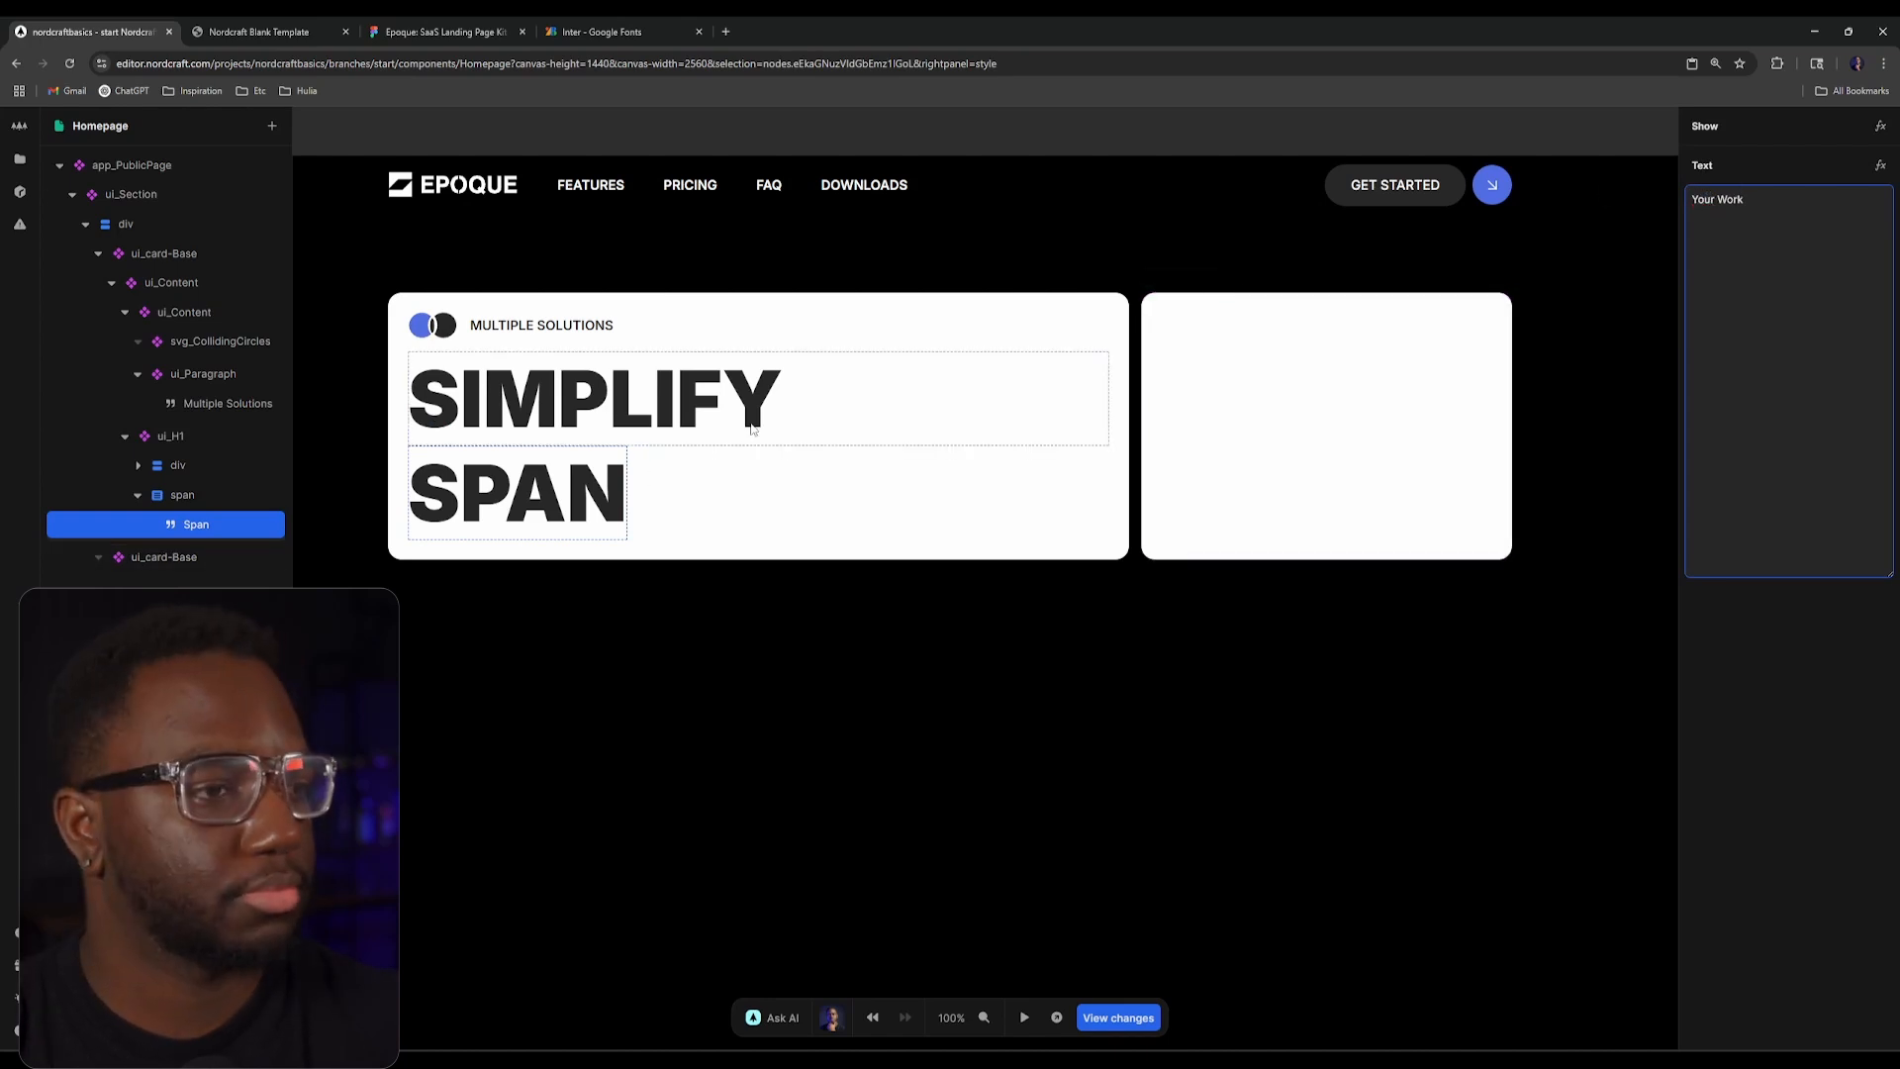
Step: Check the heading's third line in Figma, duplicate the "Your Work" span, and set the copy's text to "with Magic"
left_click(601, 32)
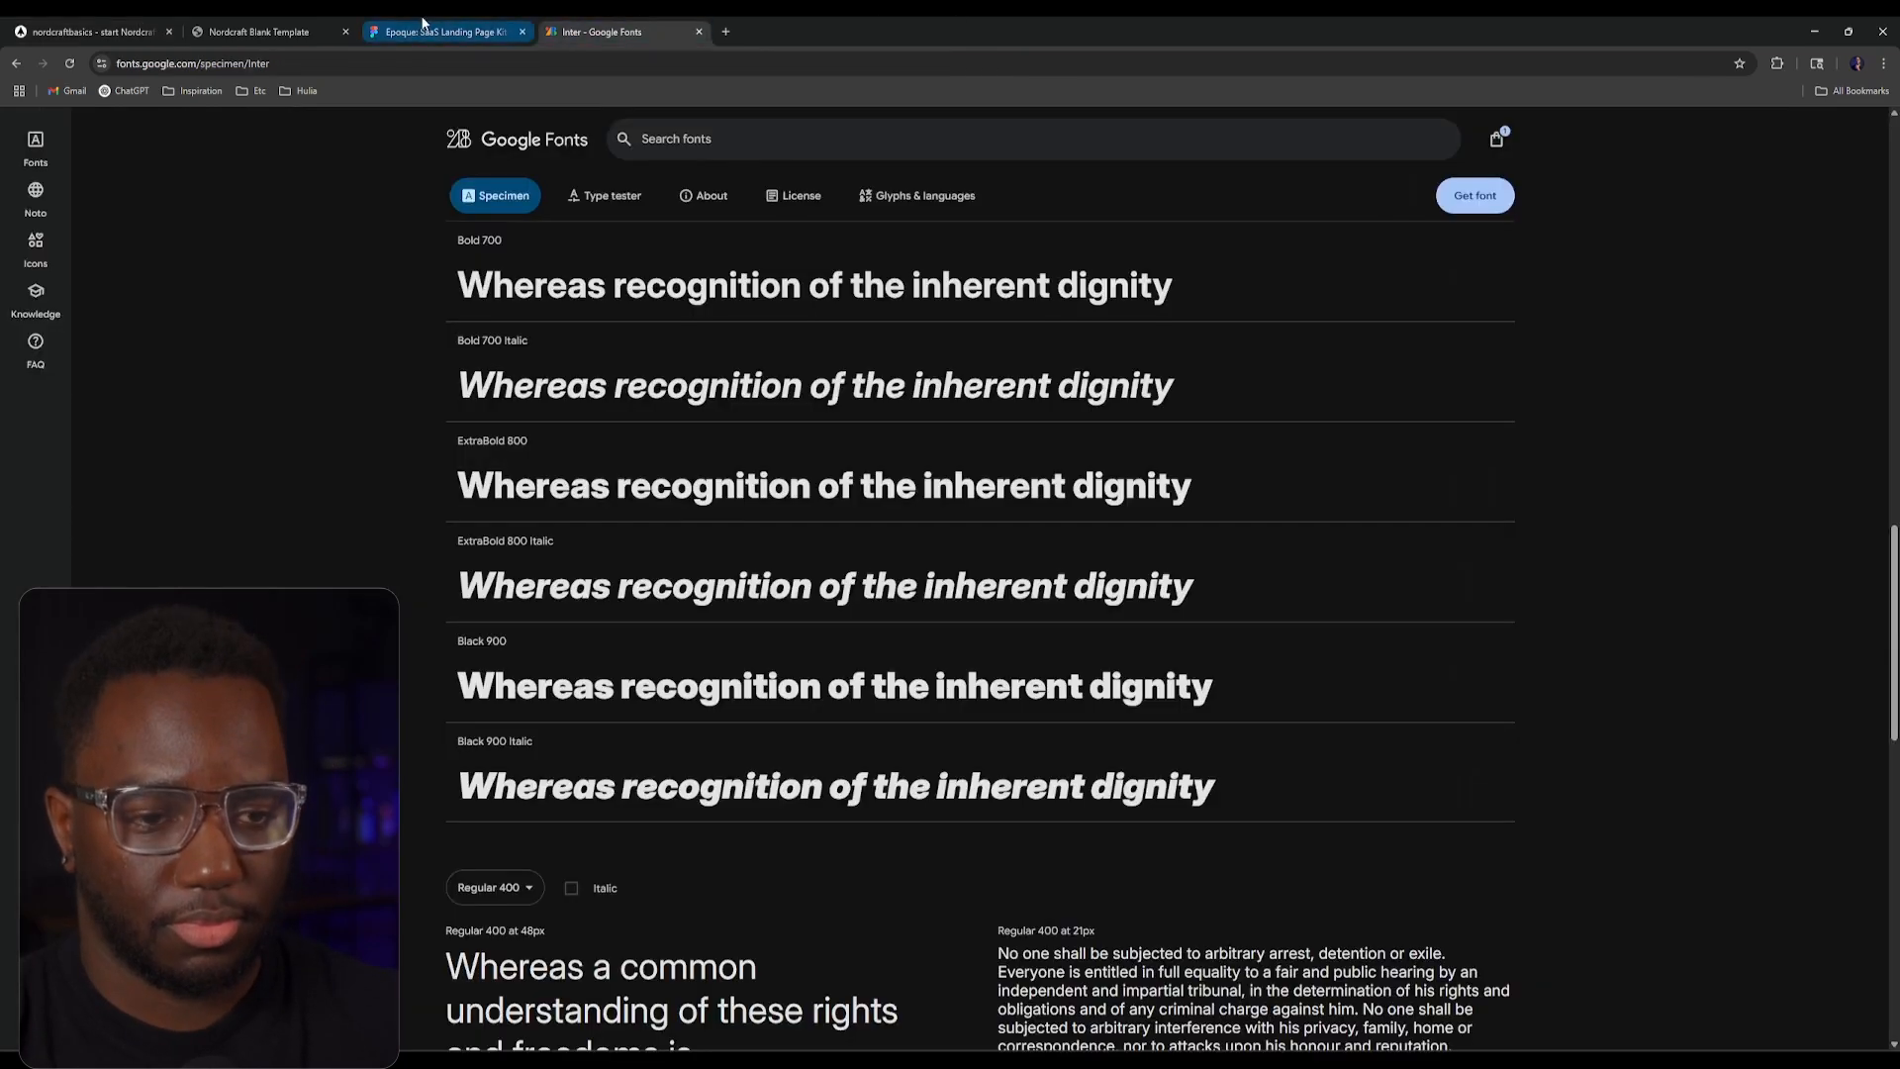
left_click(445, 32)
left_click(1103, 636)
left_click_drag(1126, 635, 535, 635)
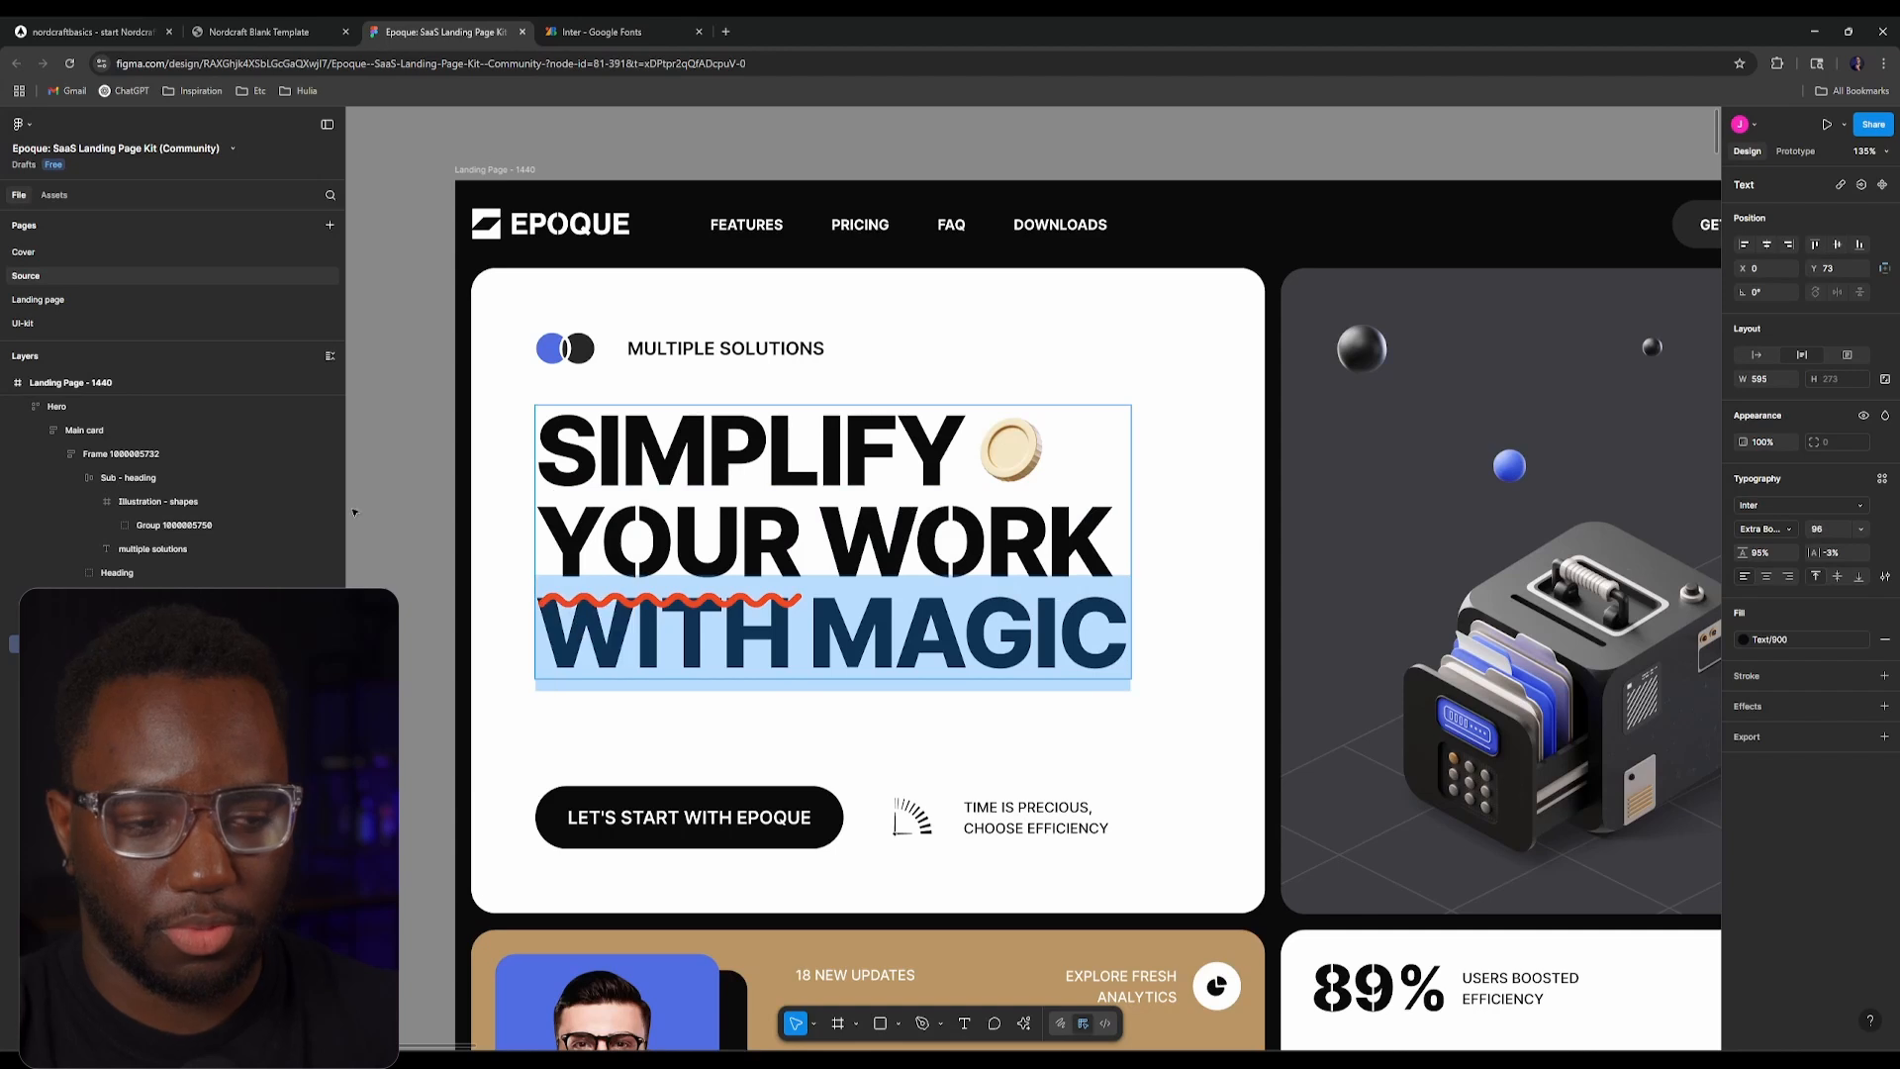
left_click(94, 32)
left_click(210, 494)
key("ctrl+d")
left_click(224, 556)
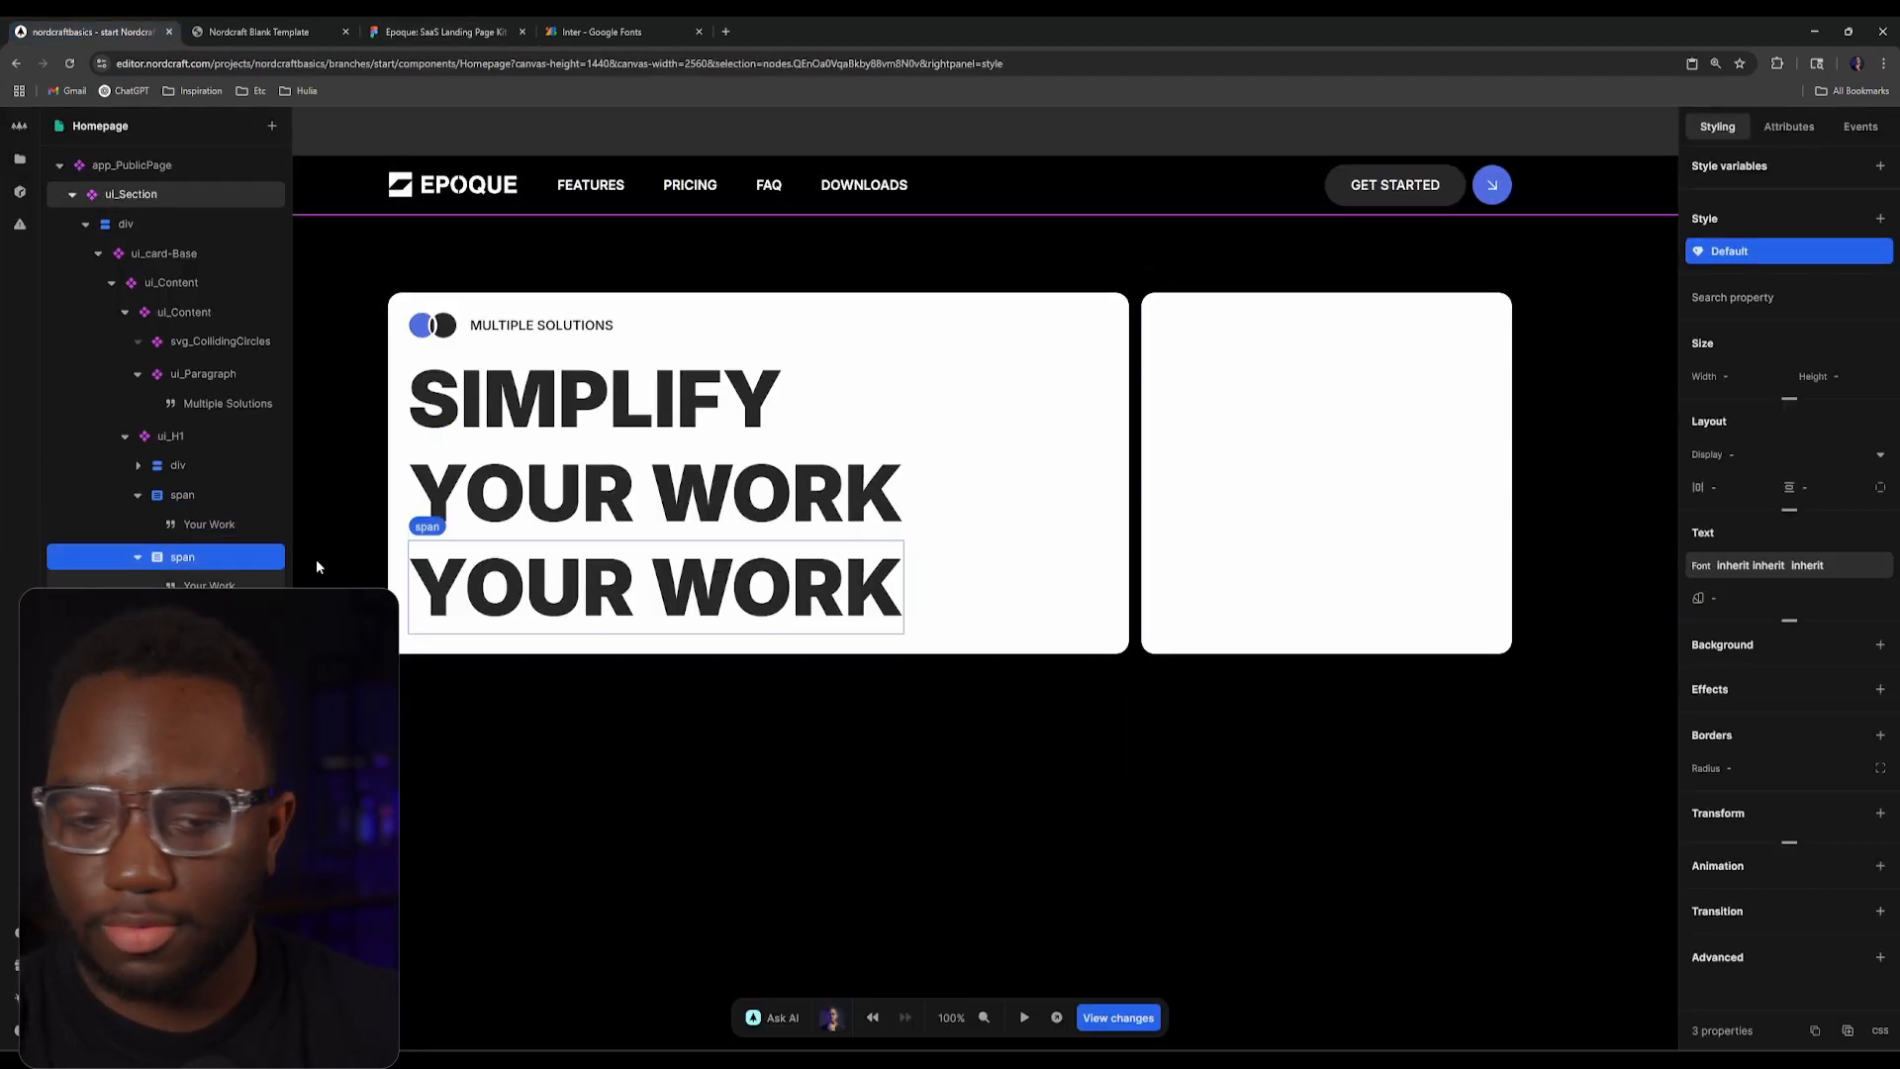
left_click(219, 582)
left_click(1715, 302)
left_click(806, 749)
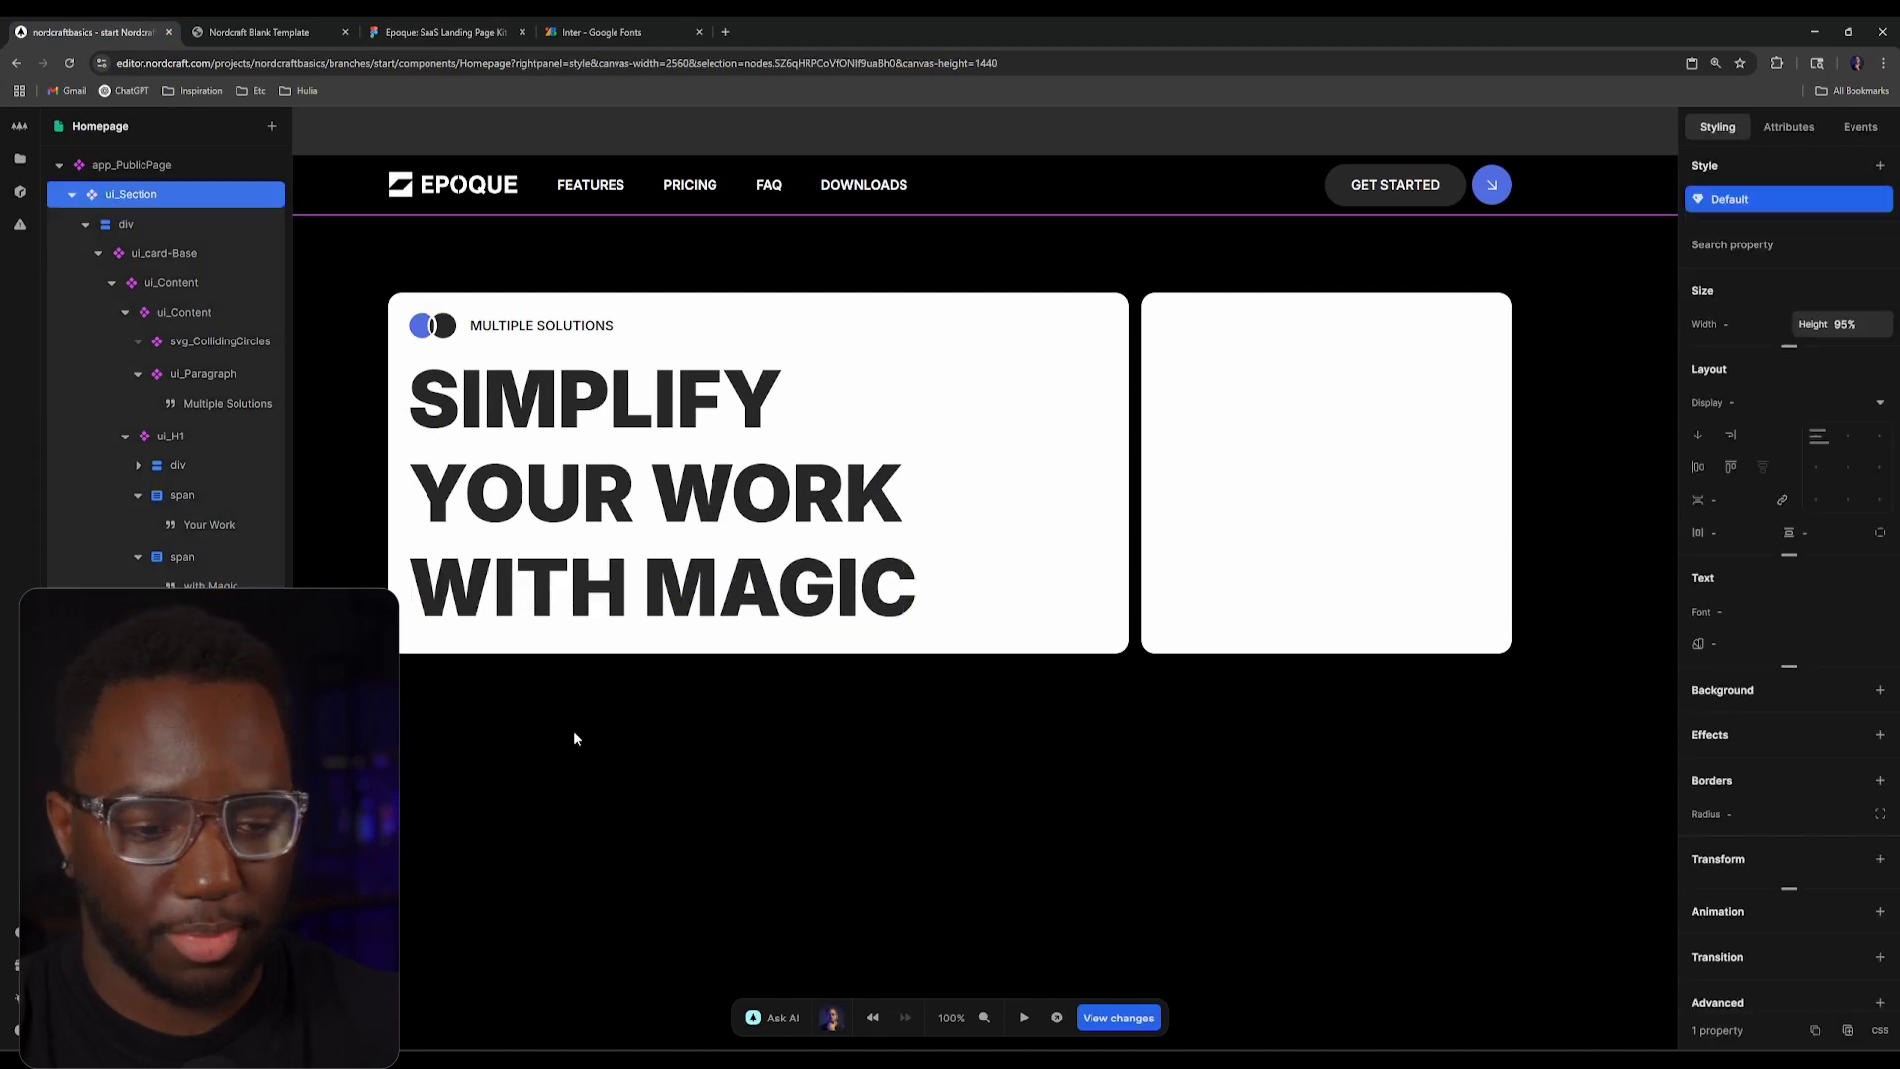
Step: Compare the hero cards with the Figma layout, and set the card grid's grid-template-columns to 1.5fr 1fr in its CSS
left_click(253, 23)
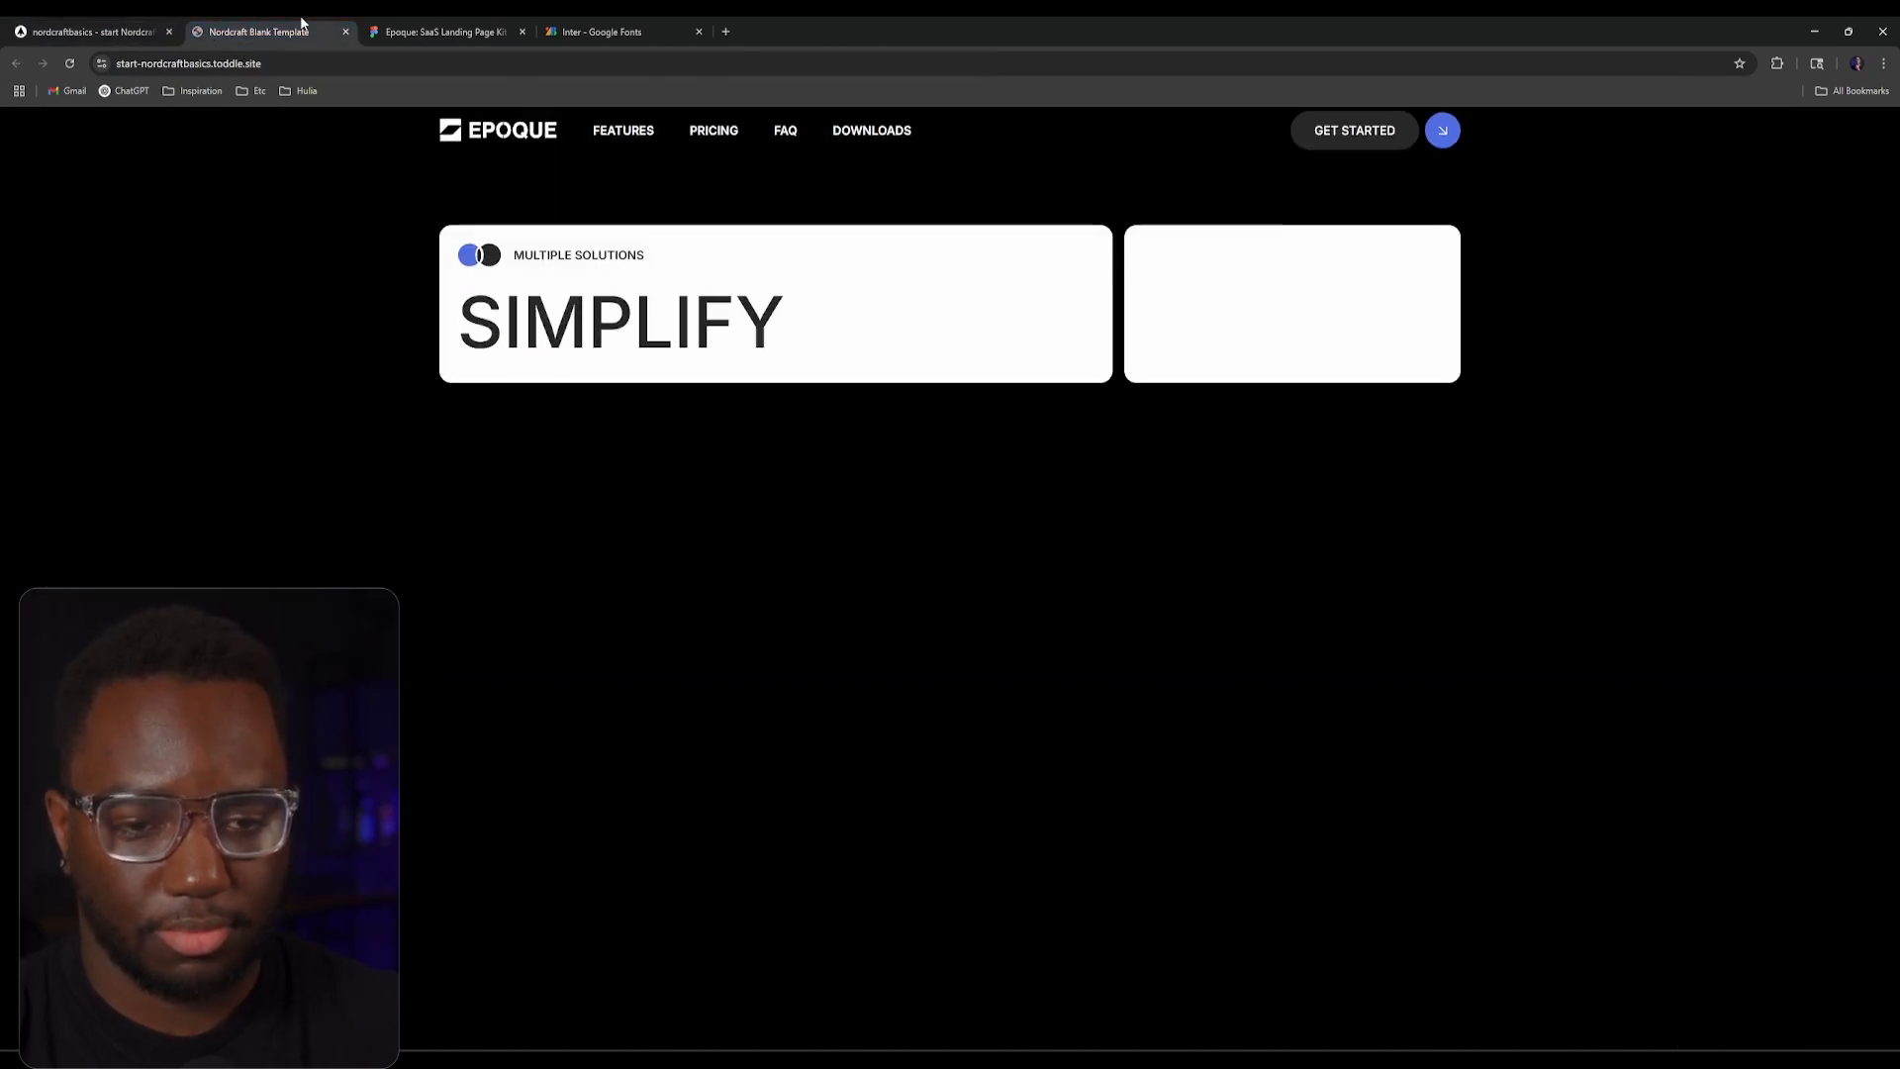
left_click(436, 30)
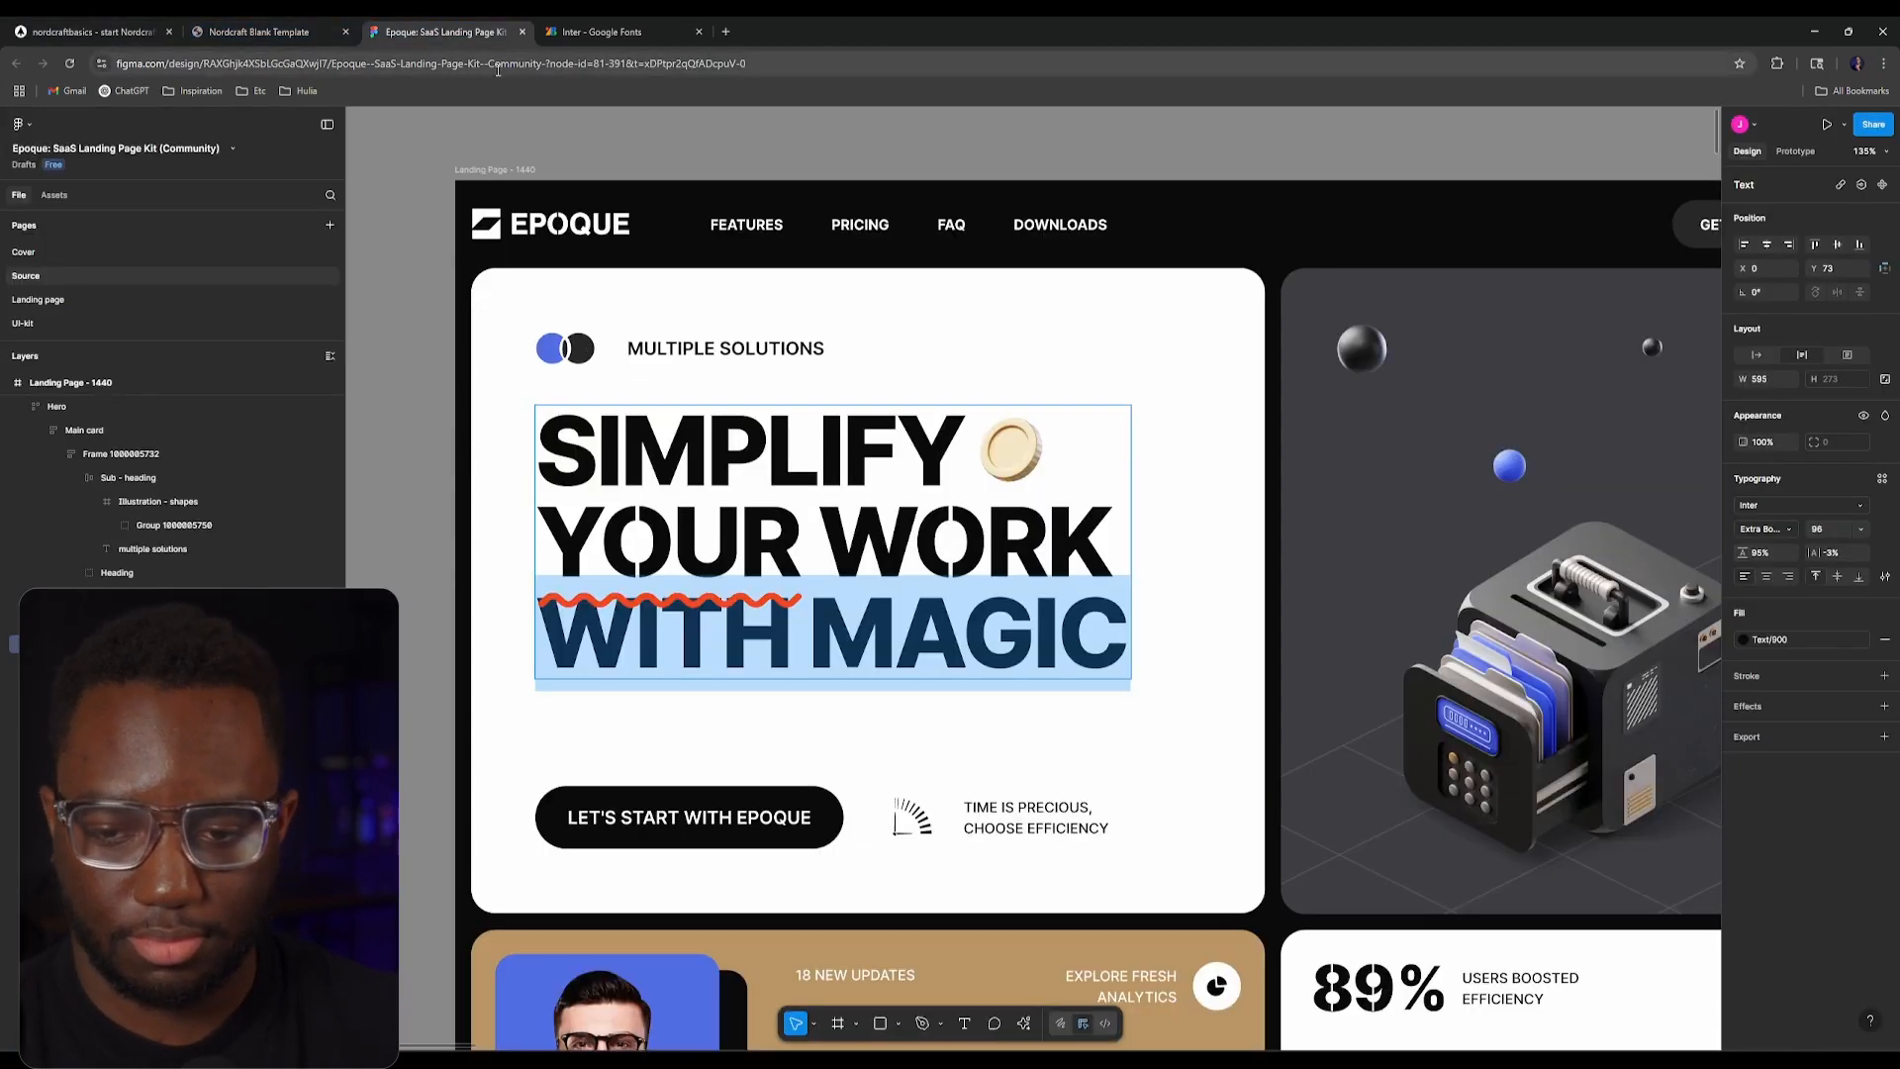
scroll(869, 541, "down", 3)
scroll(869, 541, "right", 3)
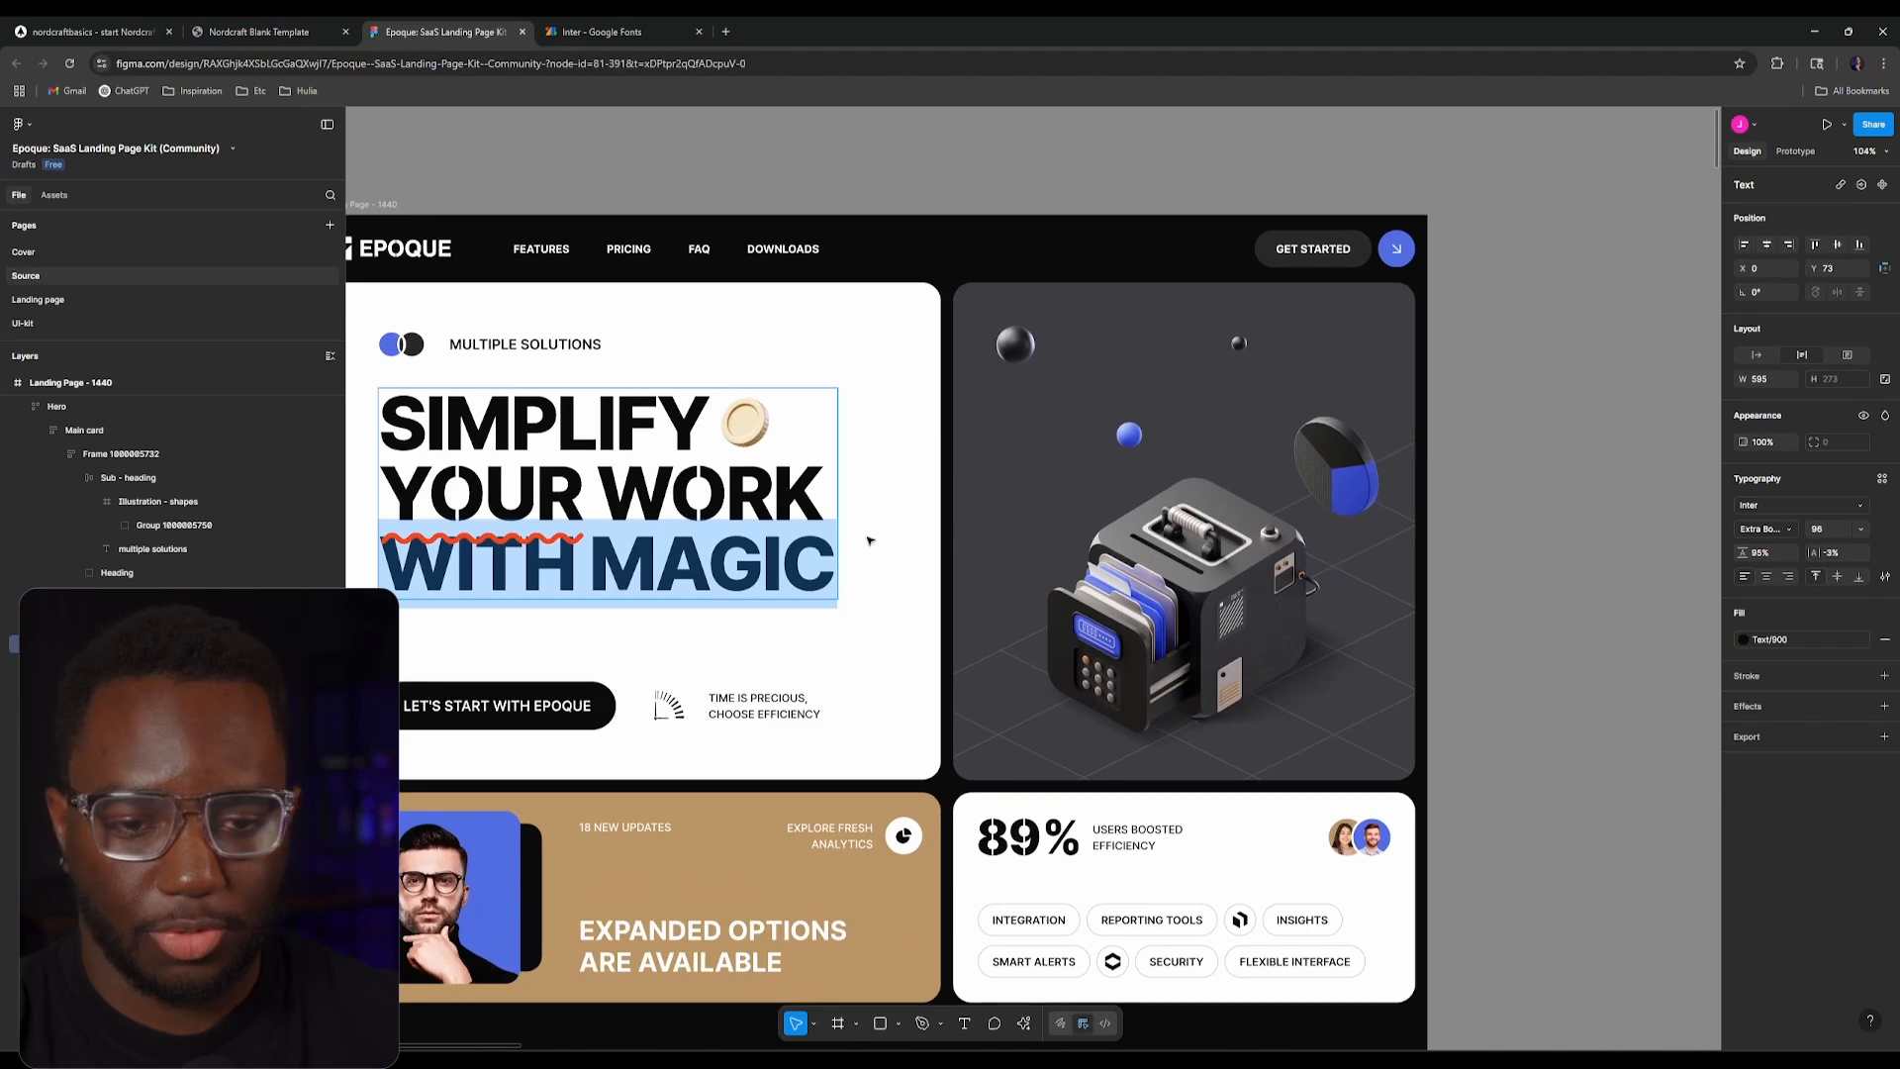
scroll(869, 540, "left", 3)
scroll(829, 261, "down", 1)
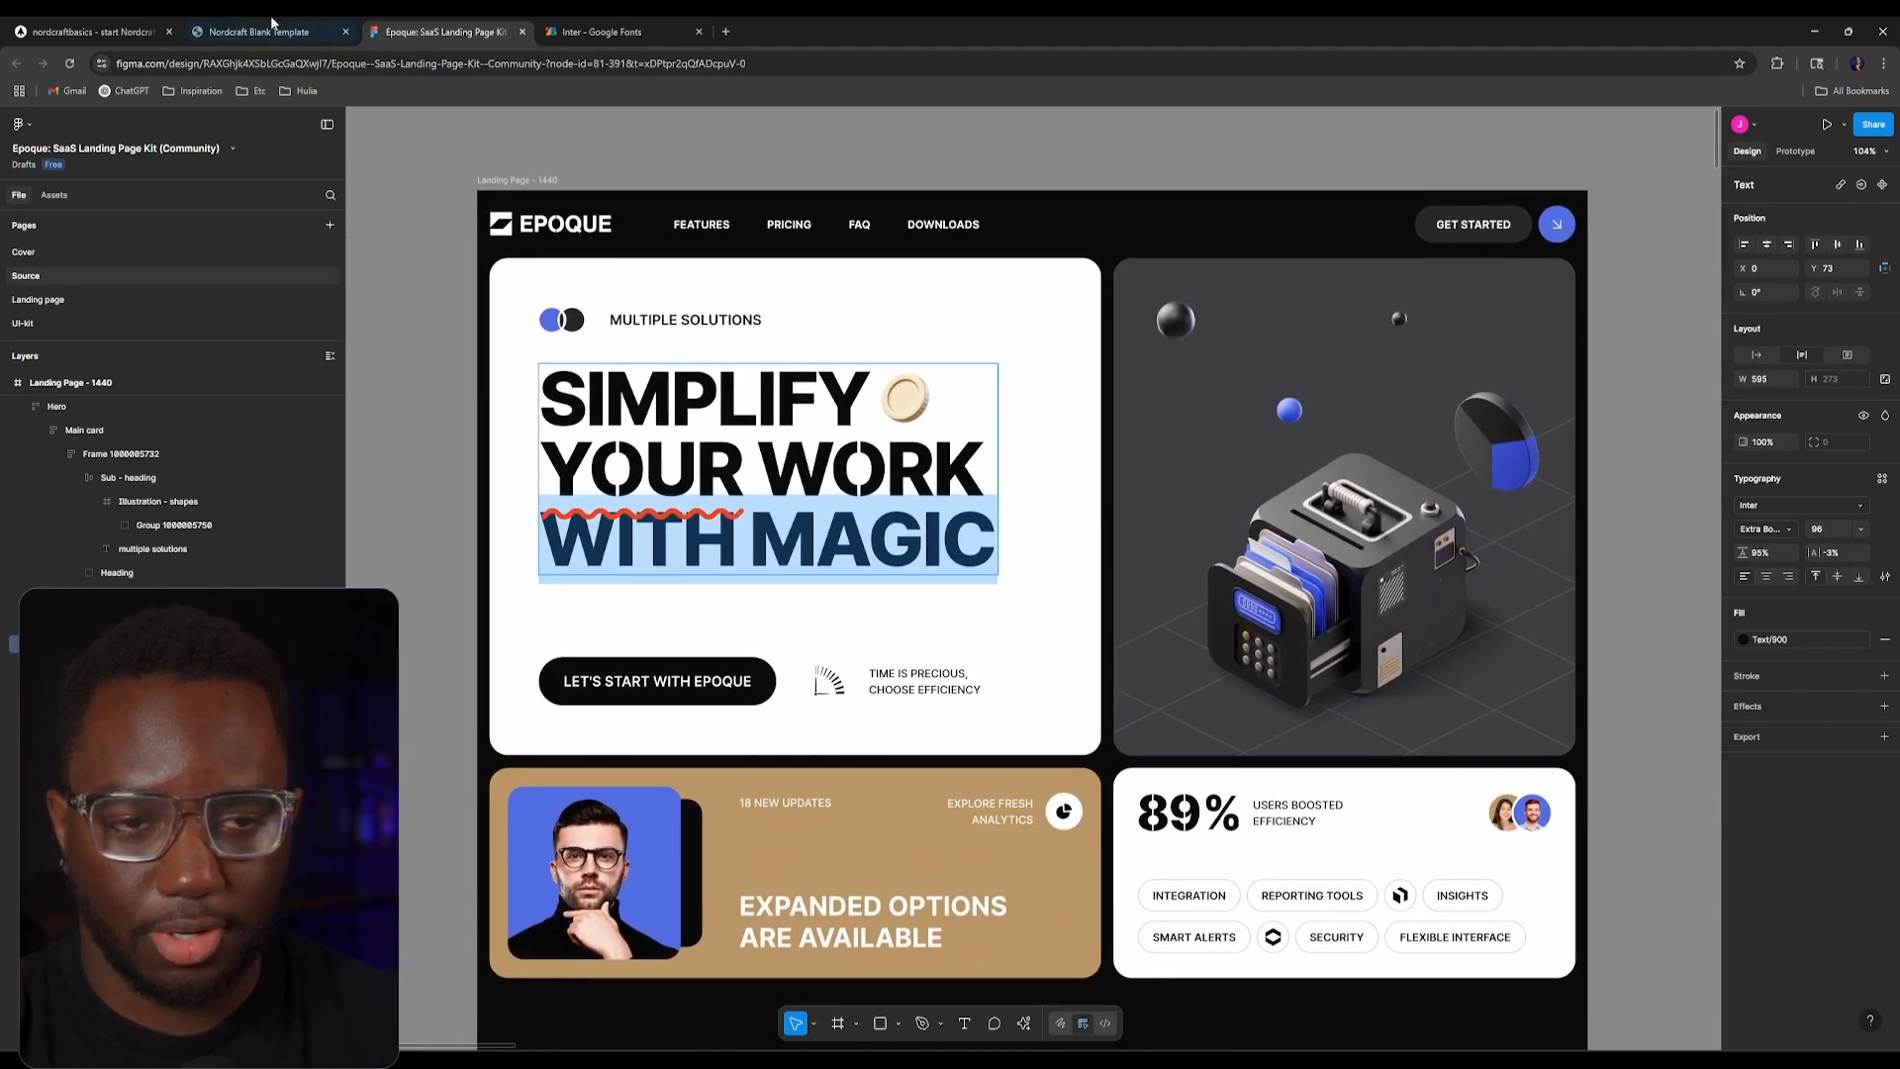
left_click(94, 31)
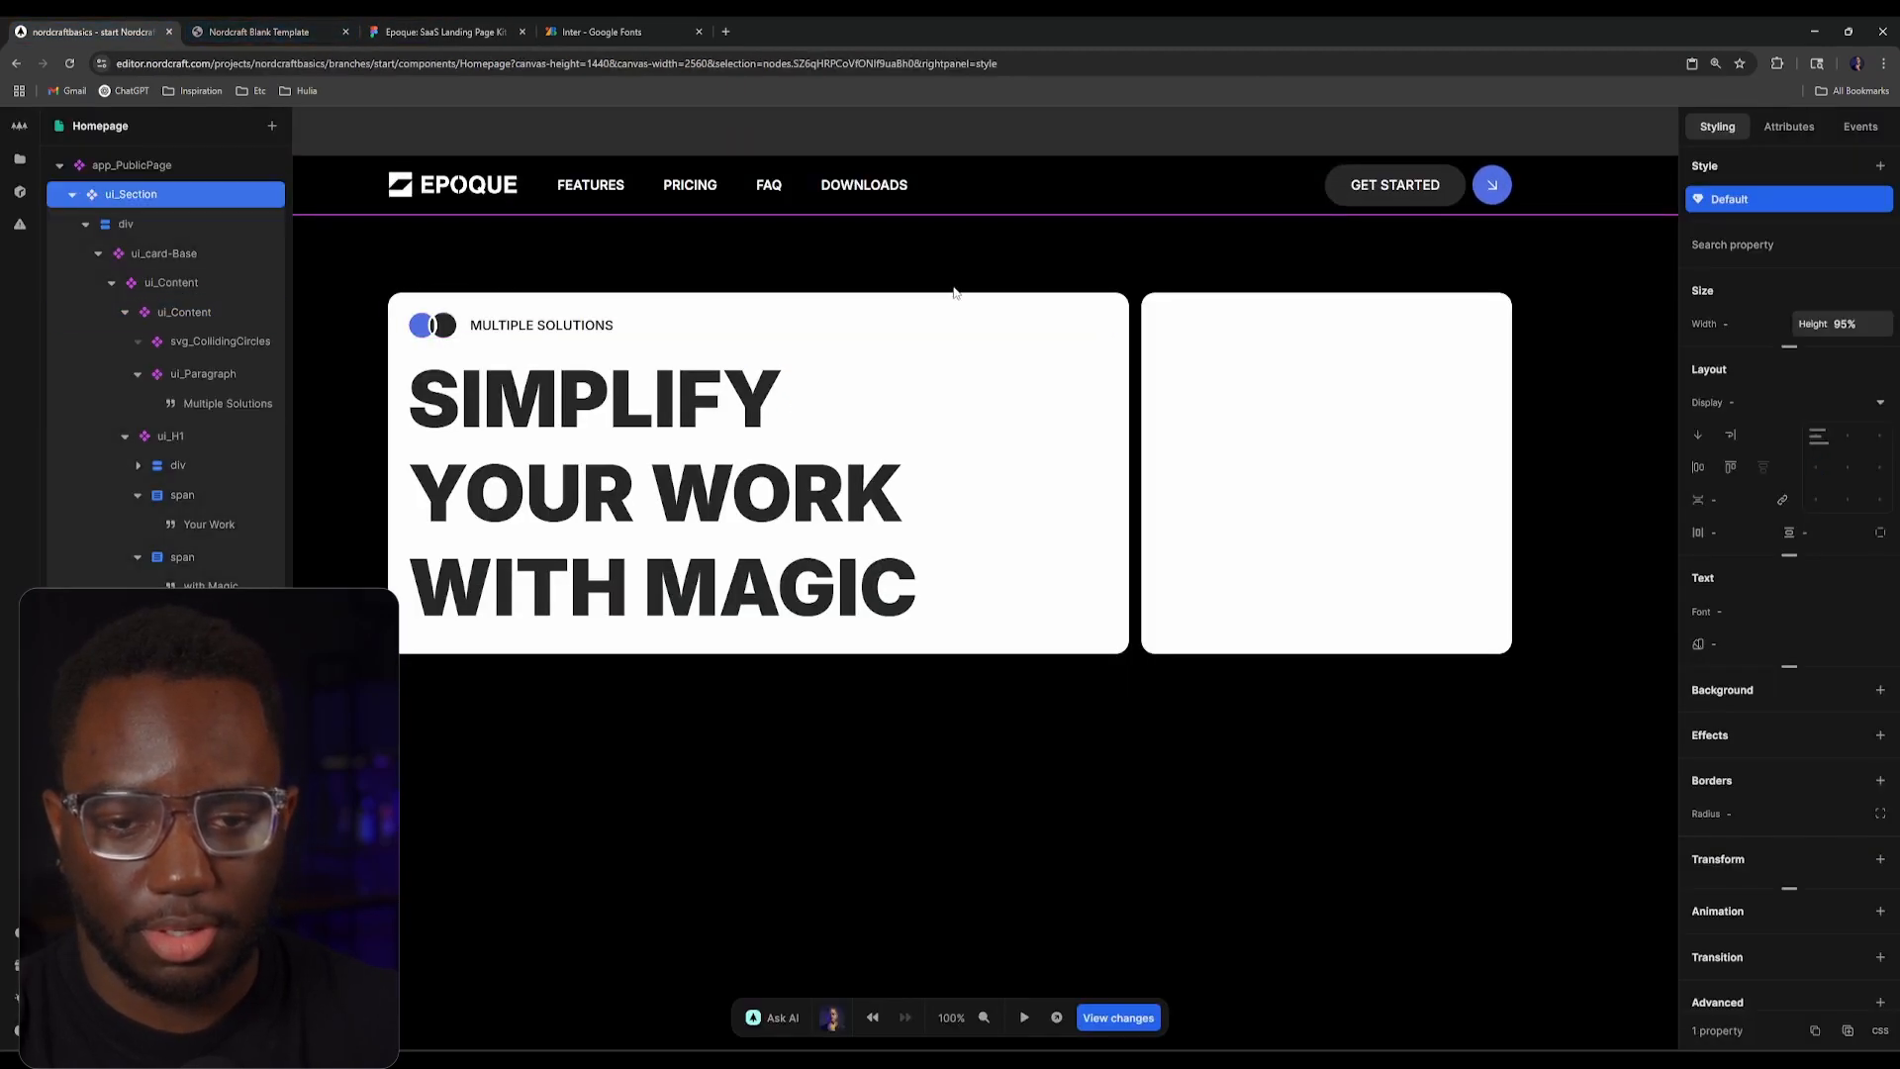
left_click(1180, 333)
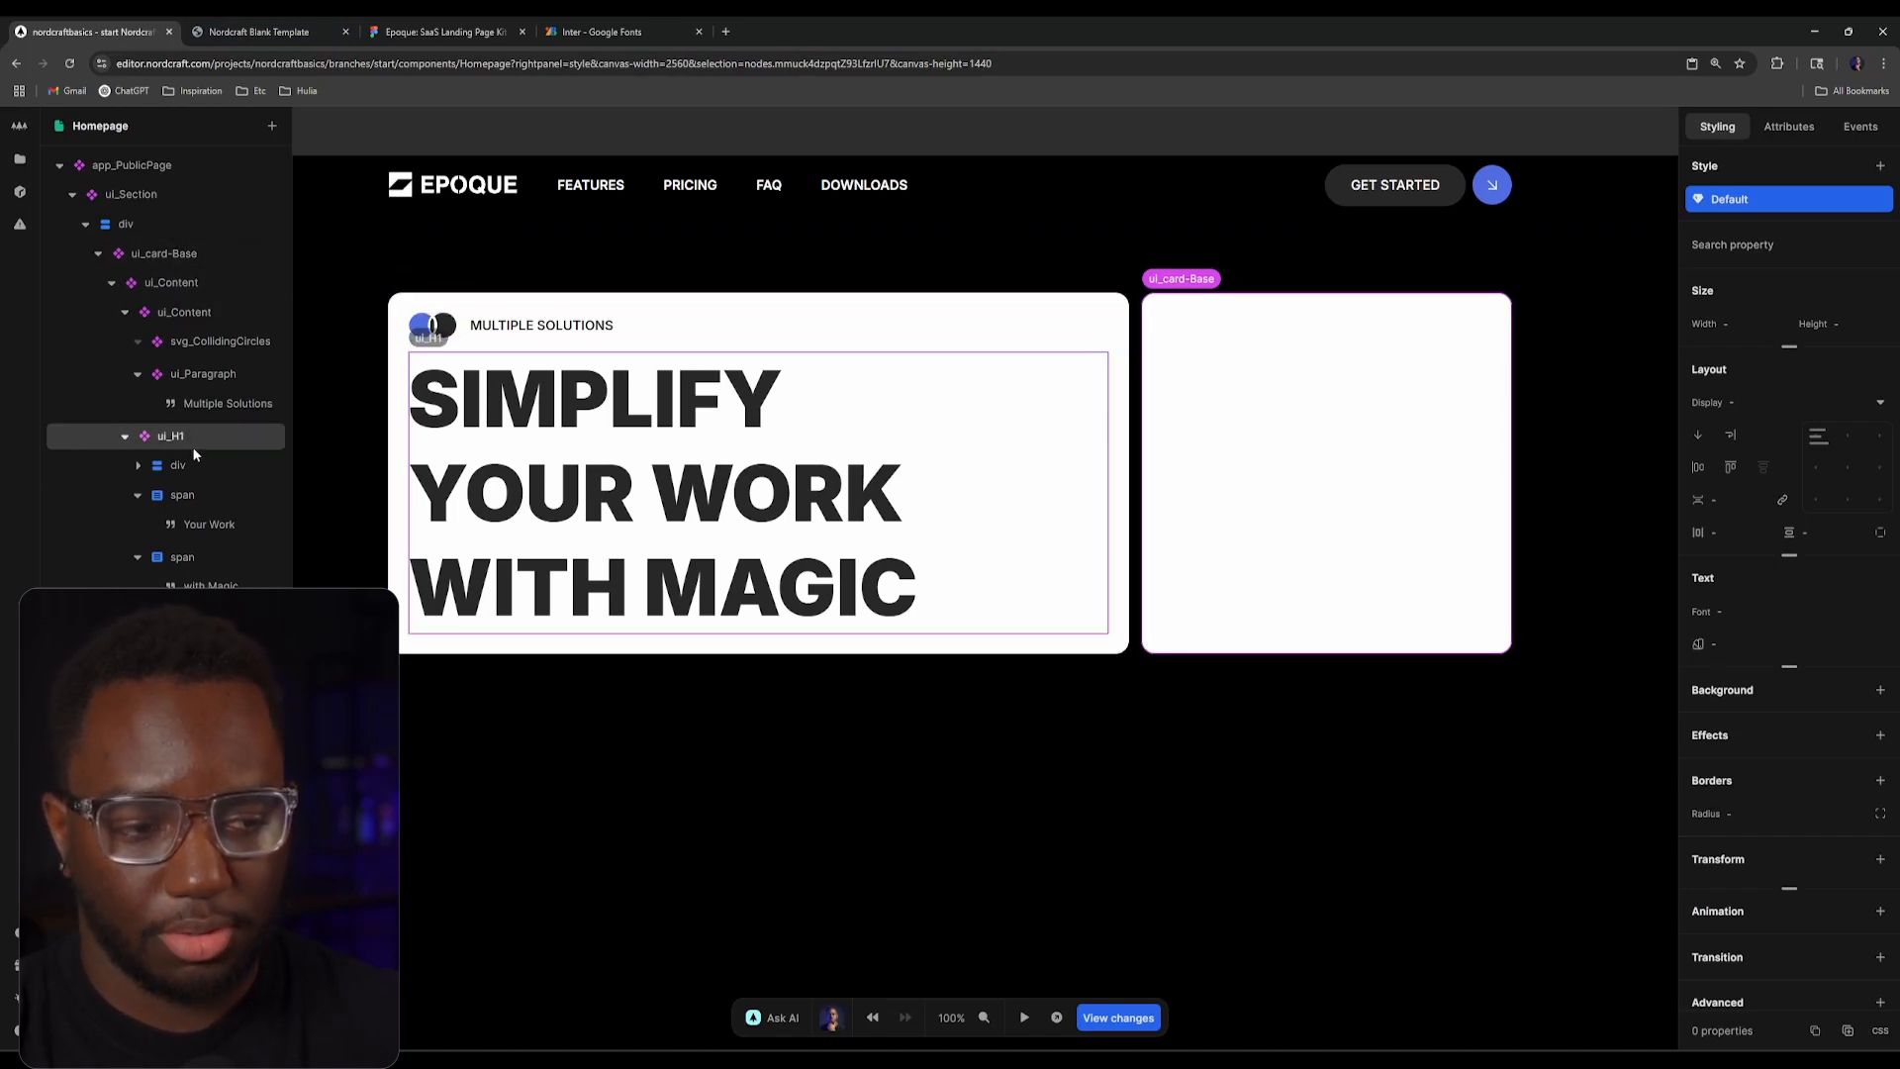
left_click(182, 222)
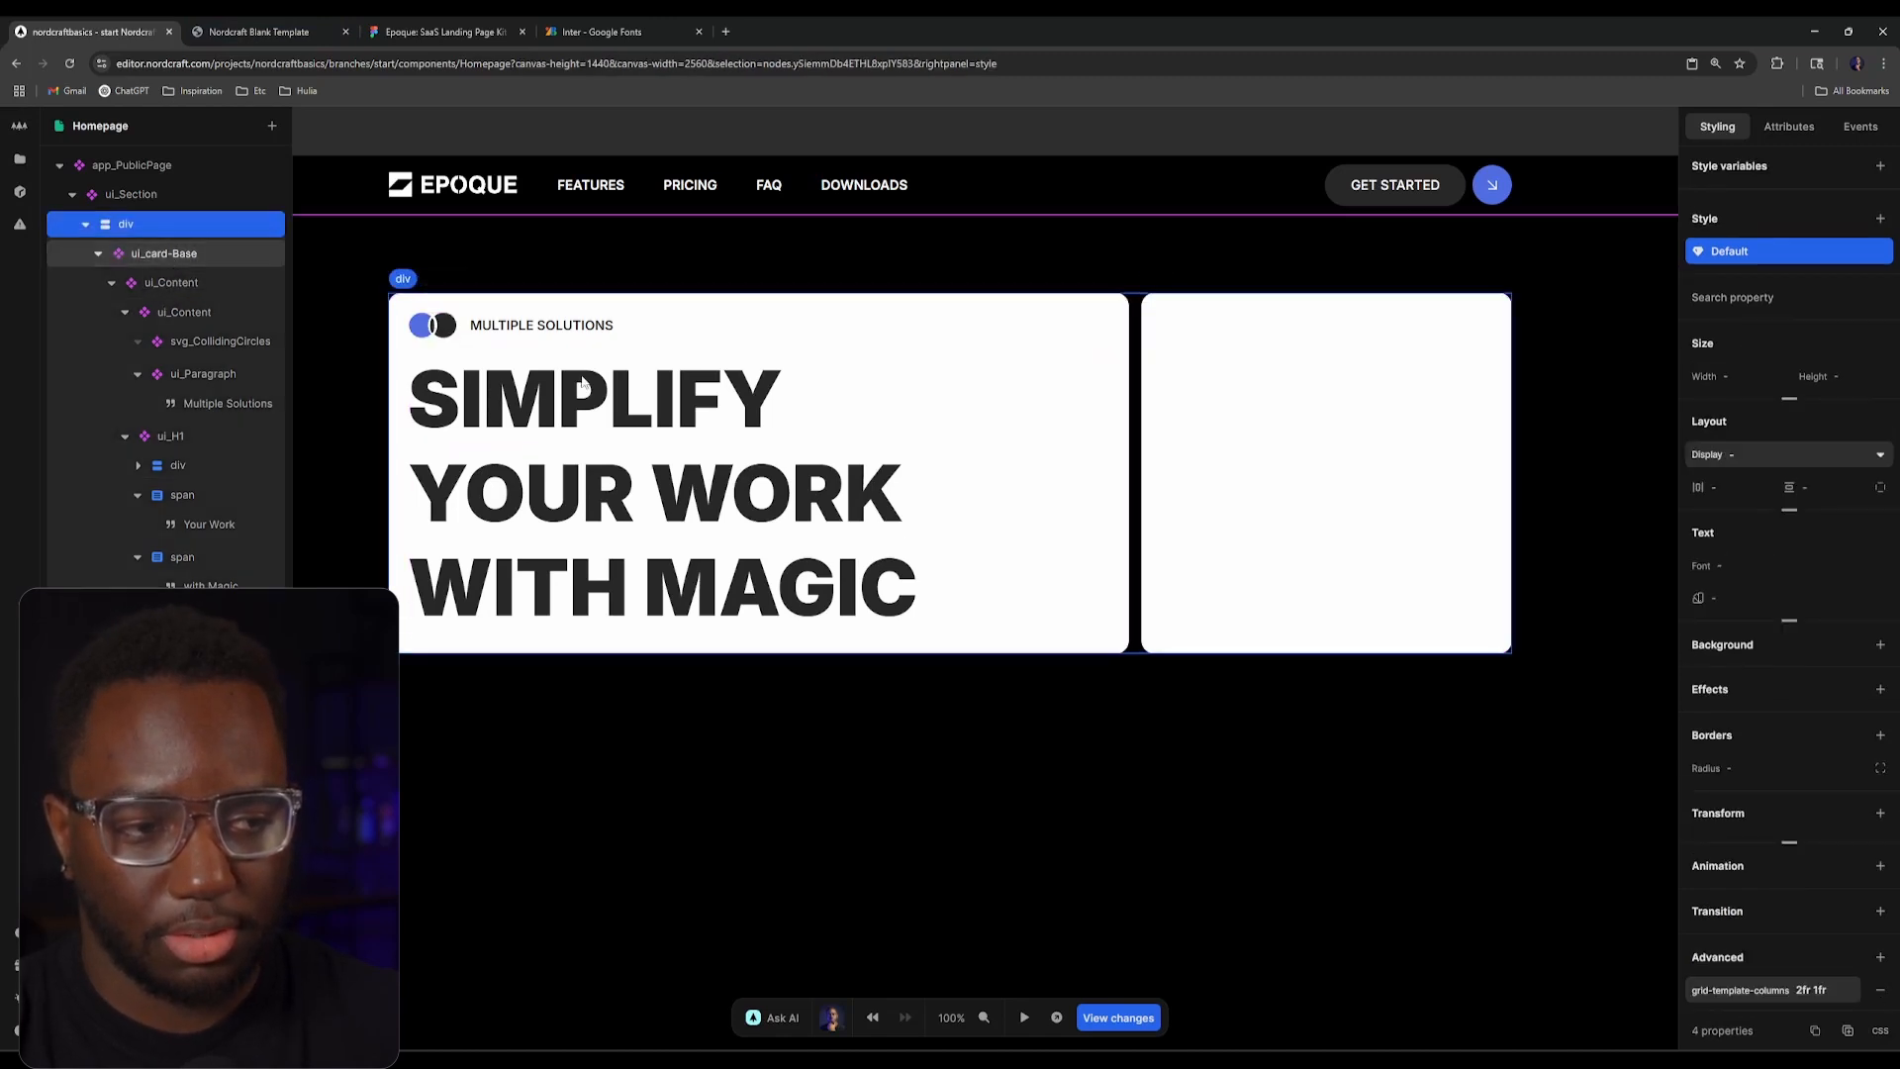
left_click(1879, 1030)
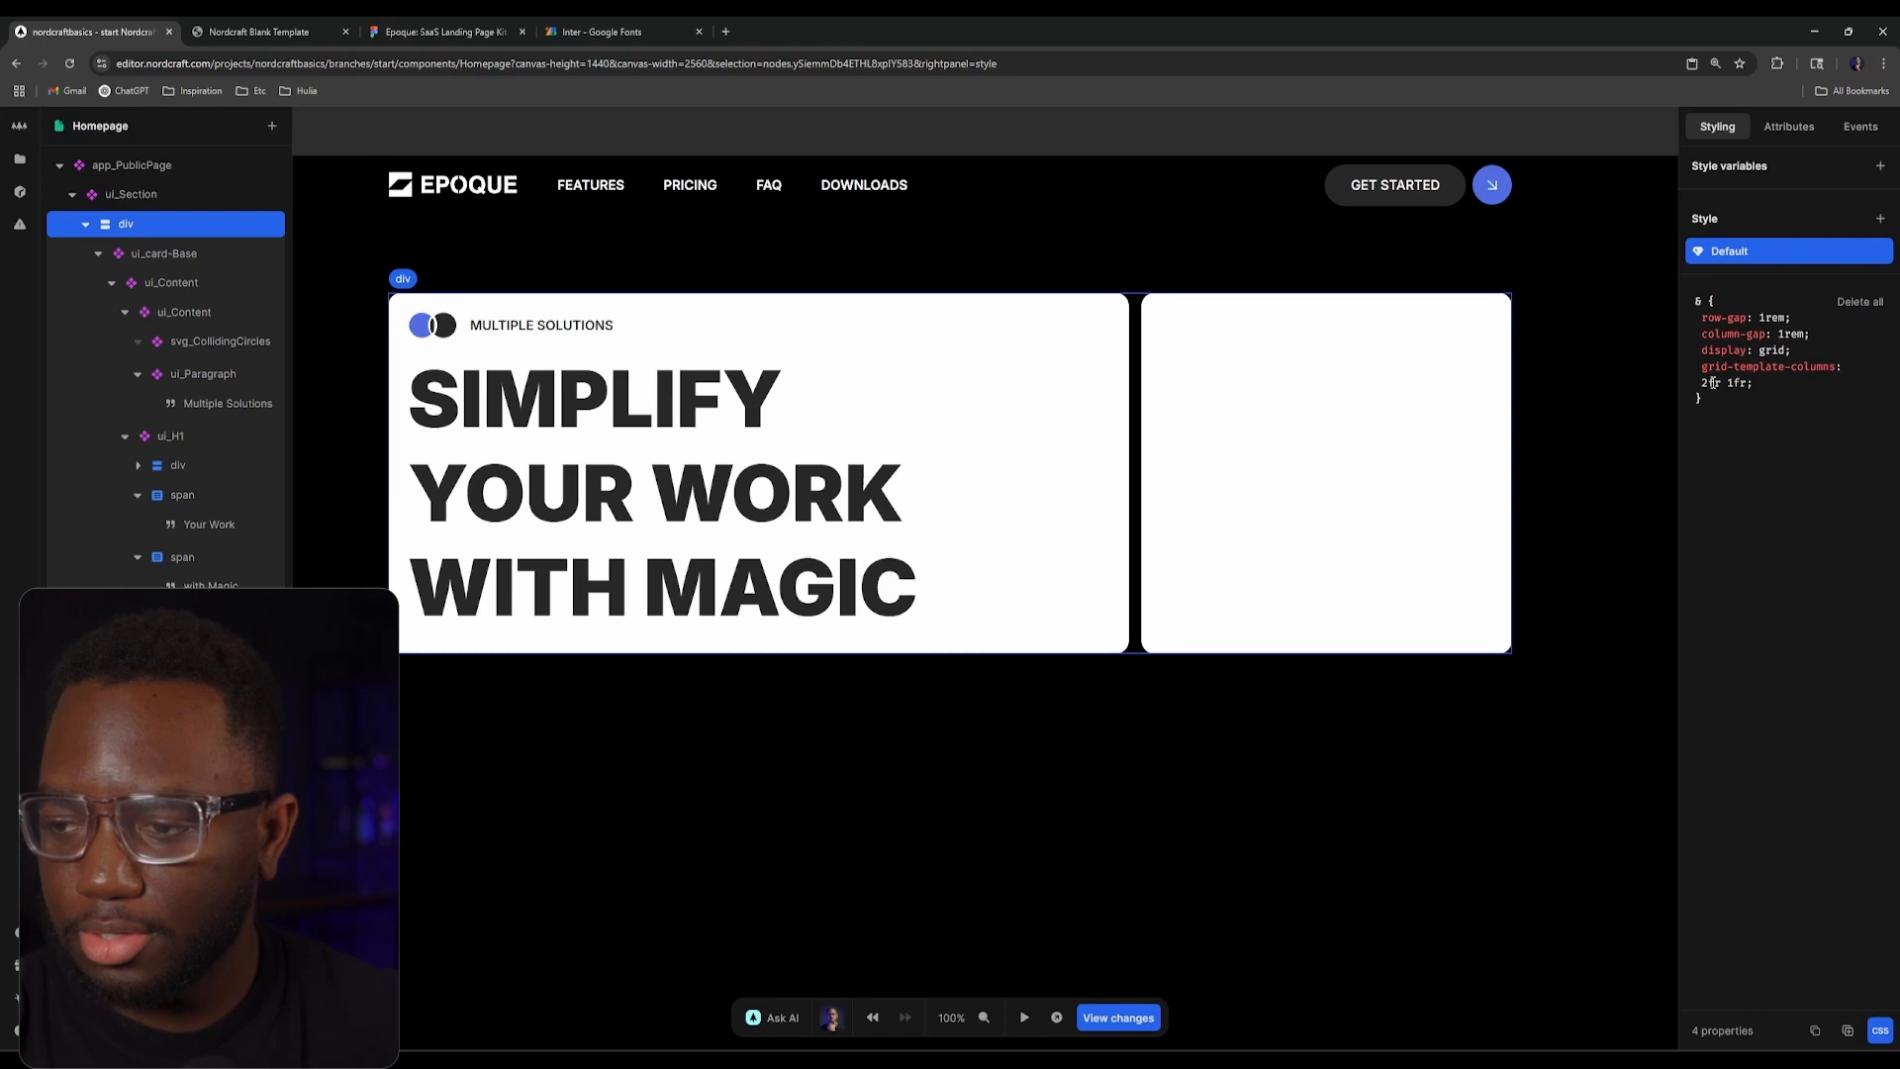
type("1.5")
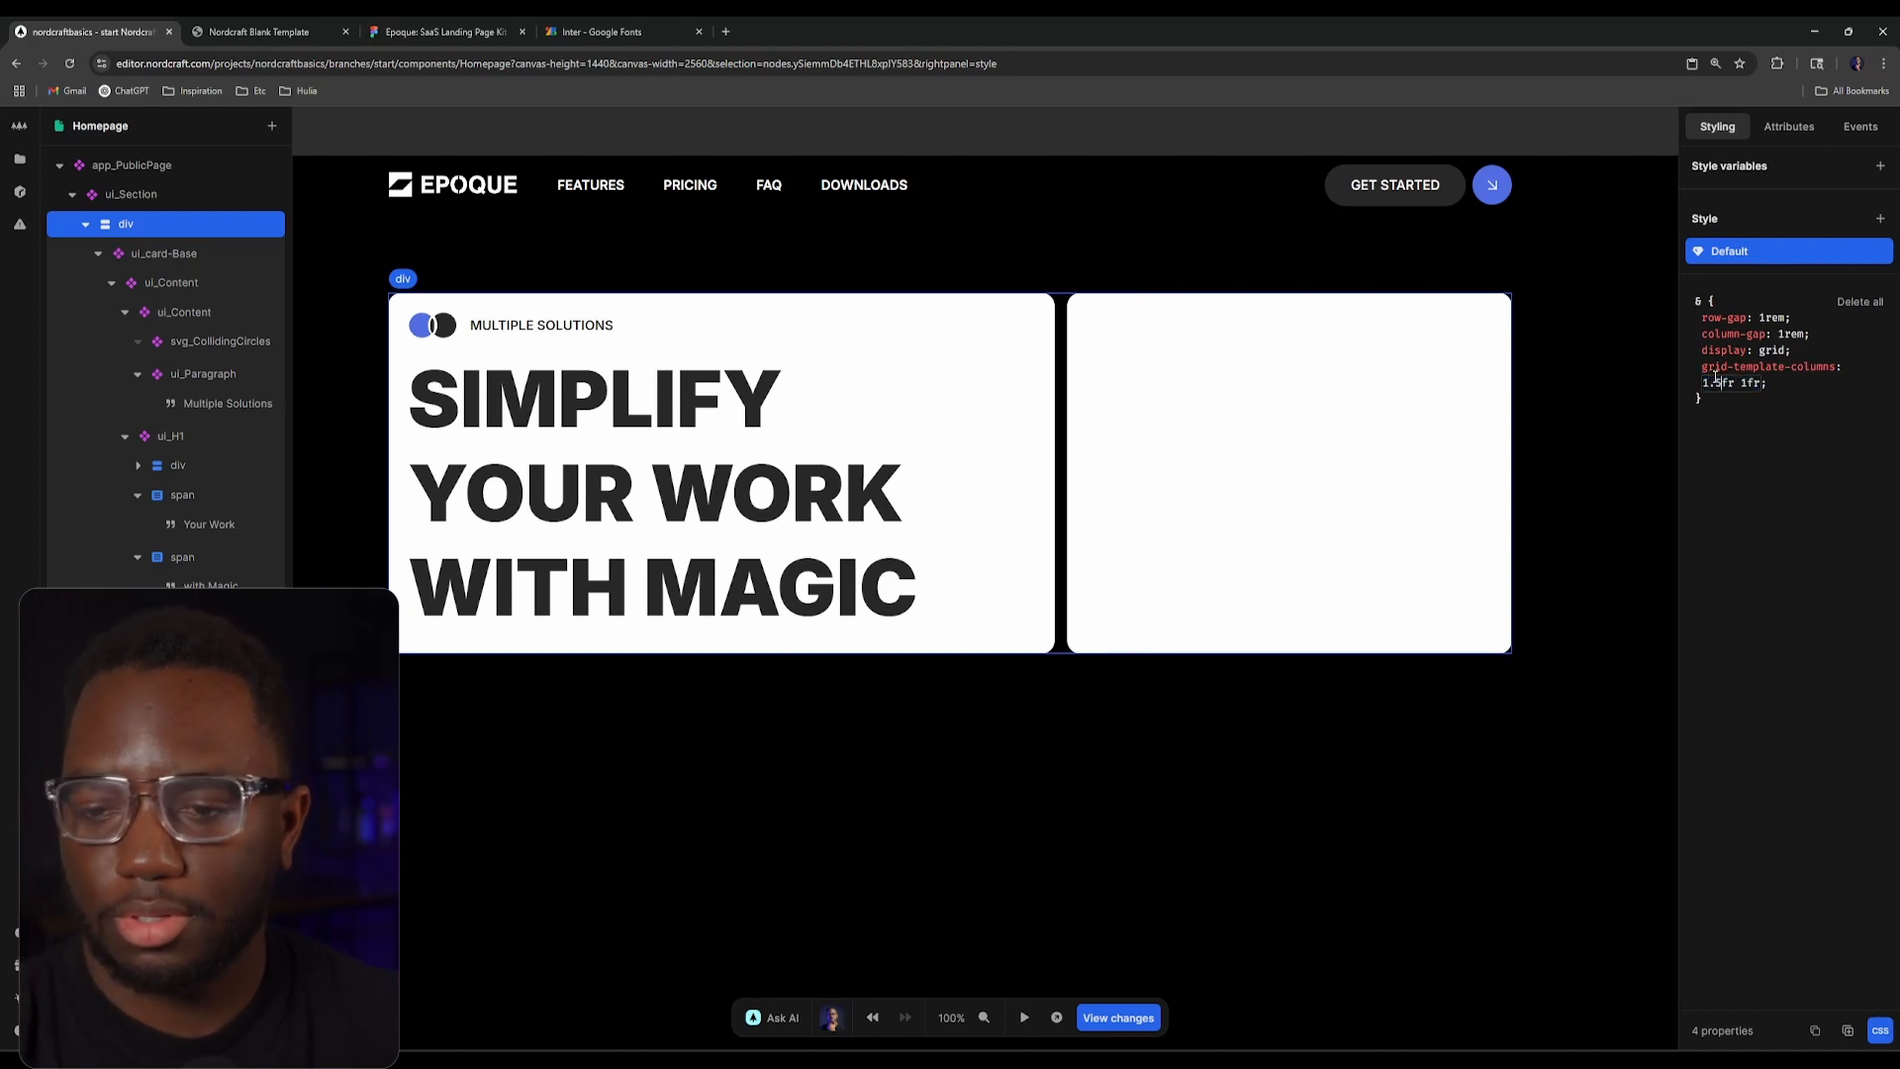
Step: Compare the hero heading and card proportions on the live preview site with the Figma design
left_click(299, 24)
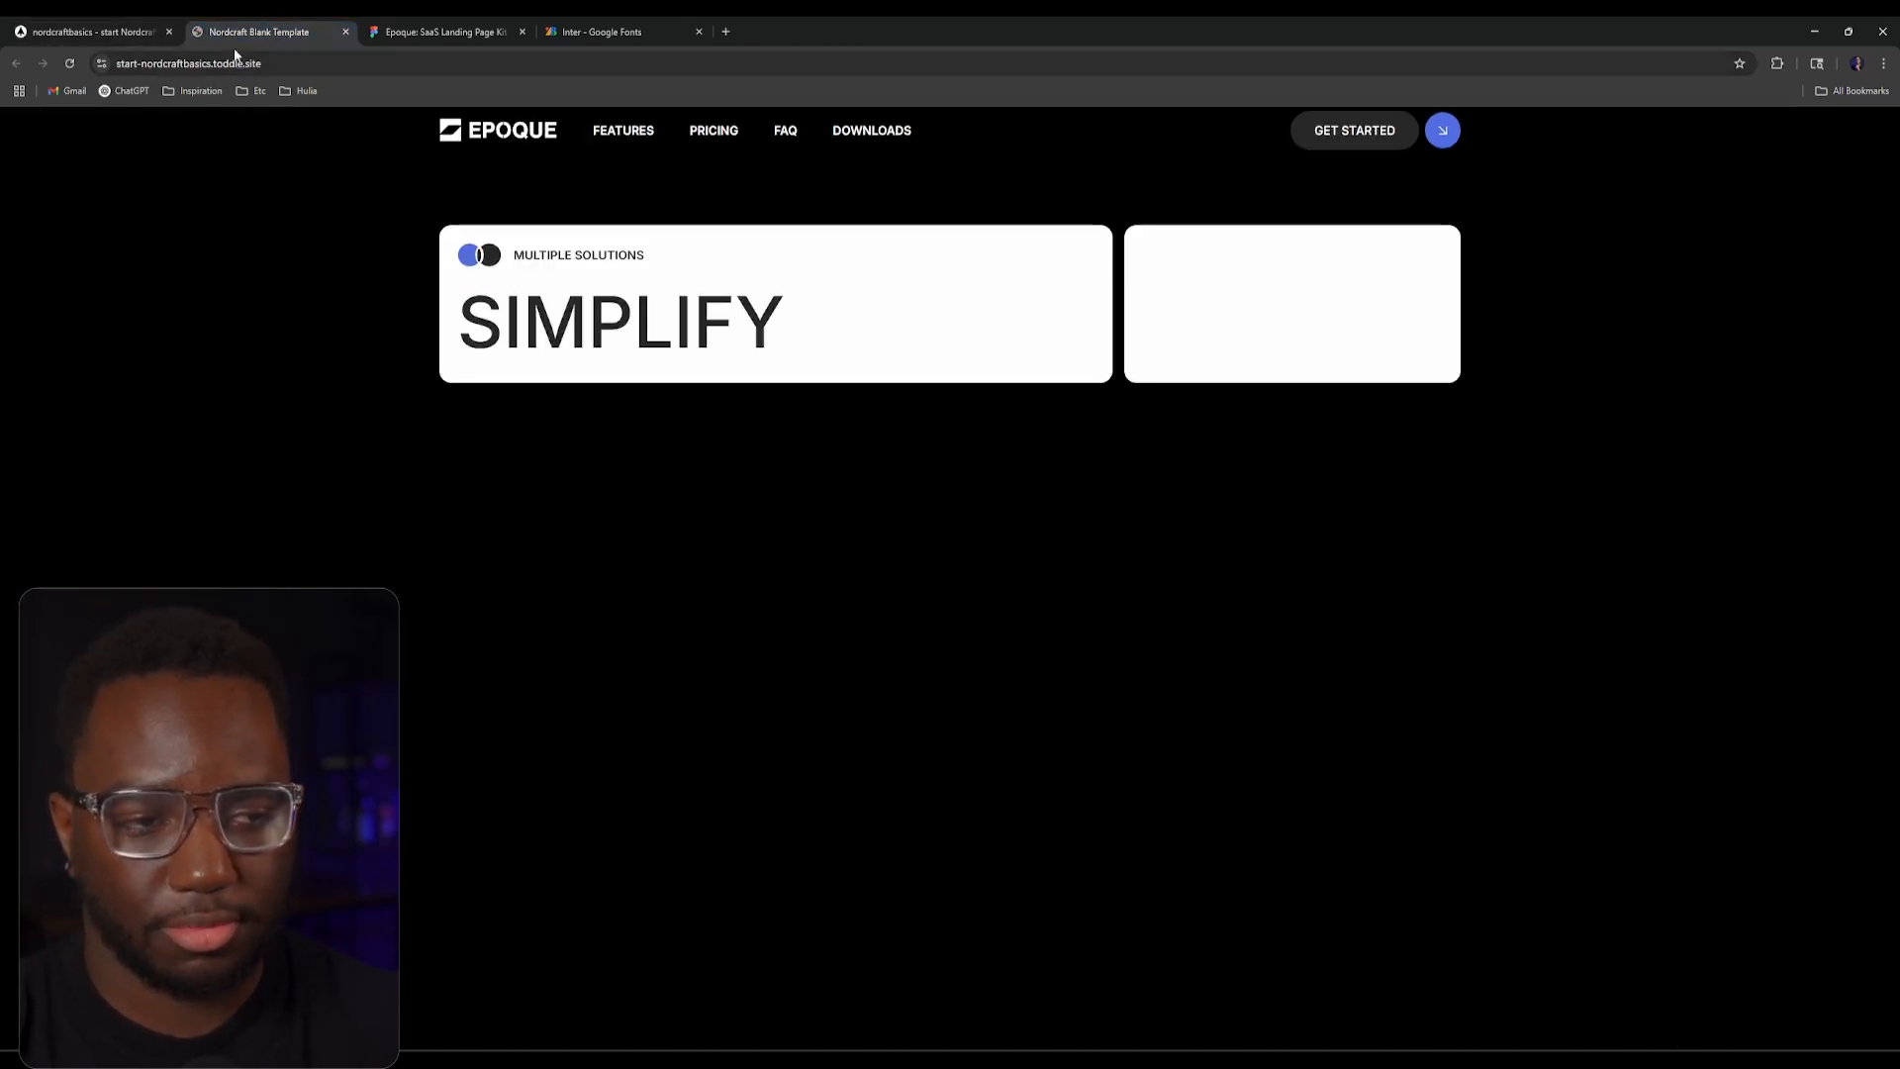
left_click(427, 22)
left_click(252, 30)
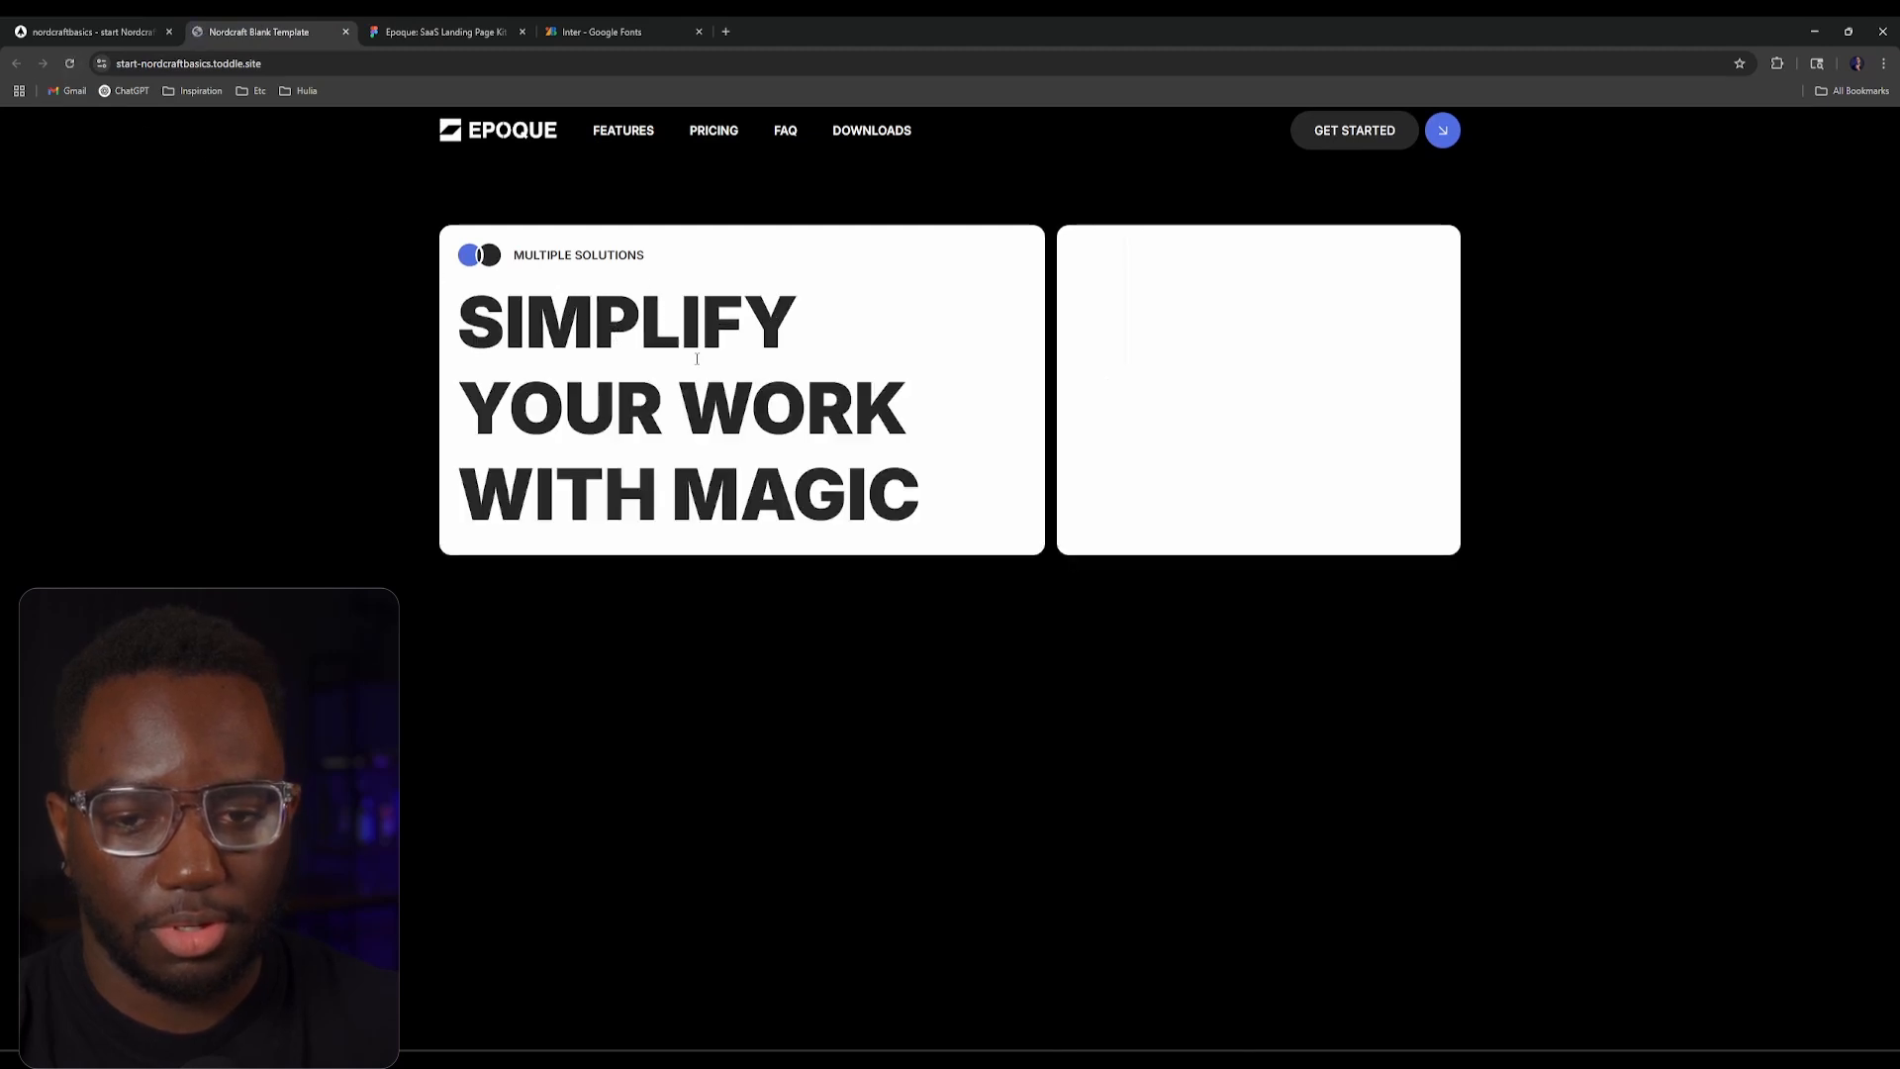
left_click(435, 31)
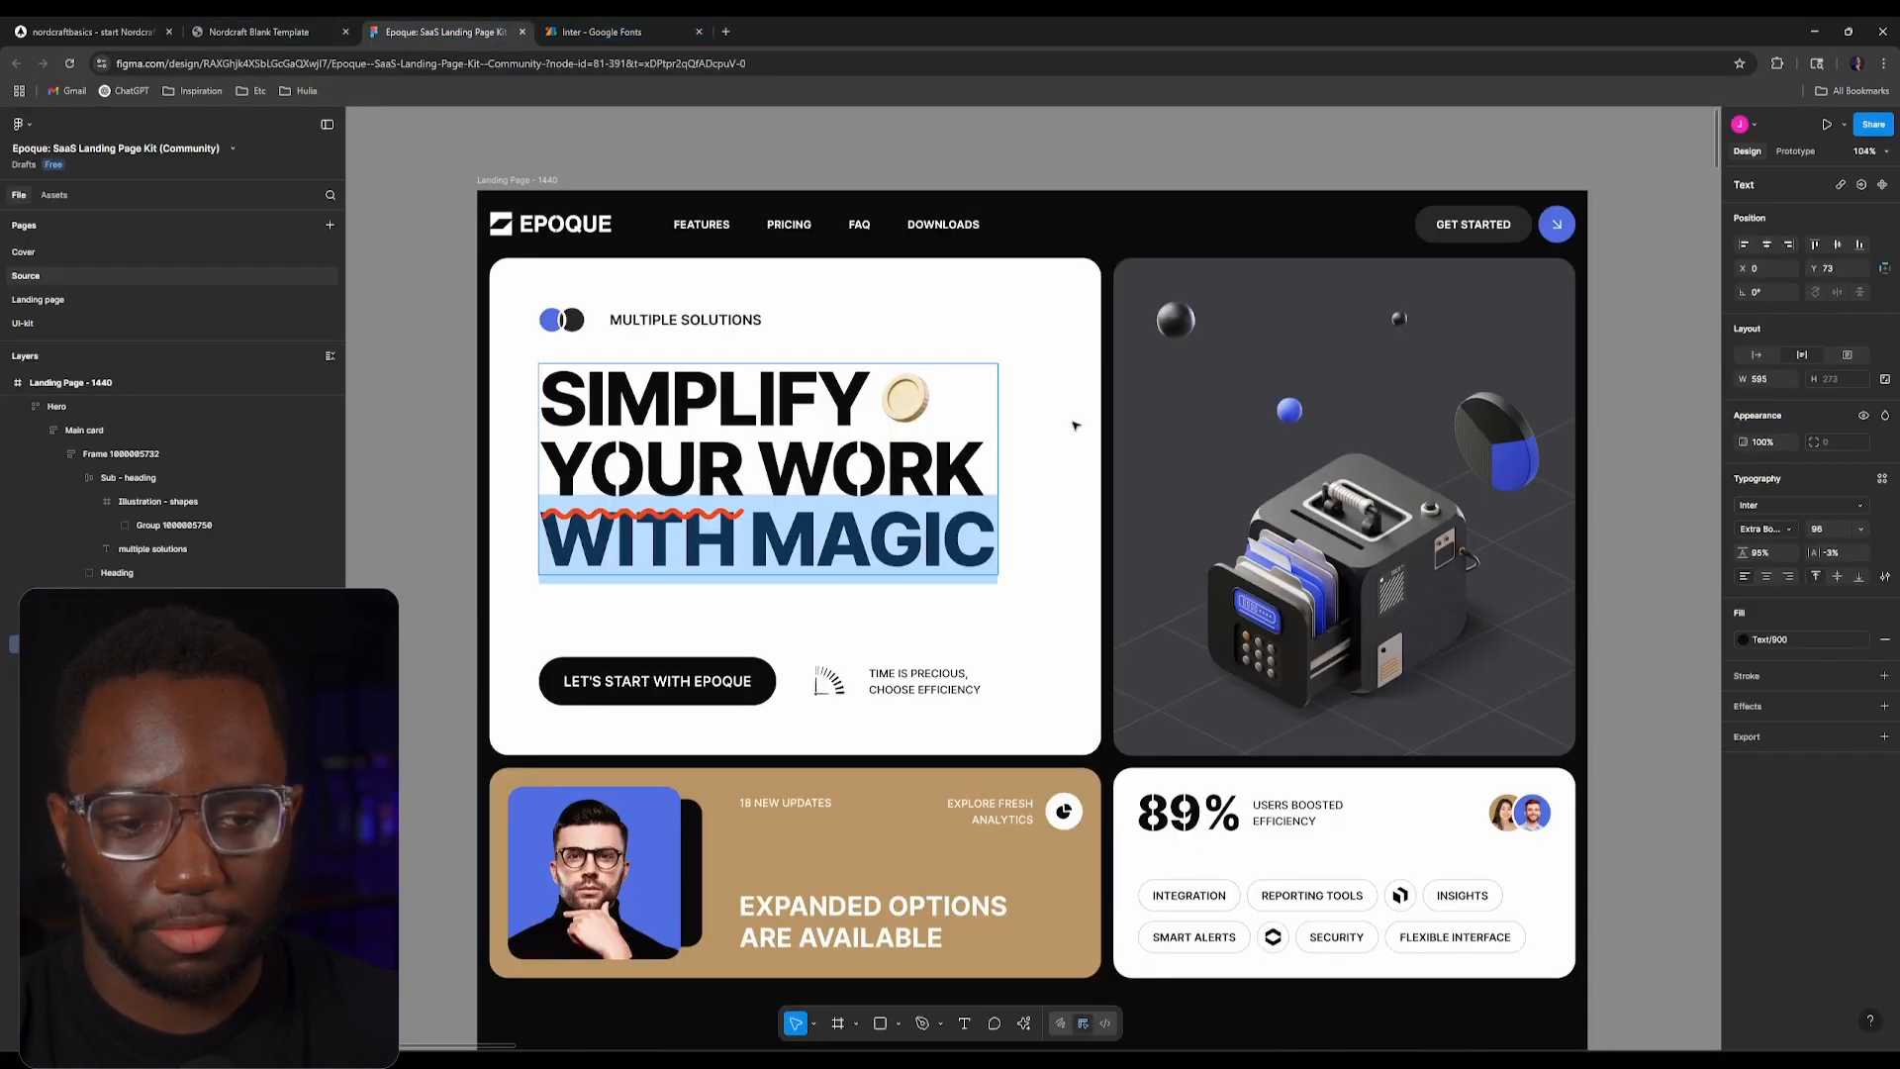
left_click(121, 29)
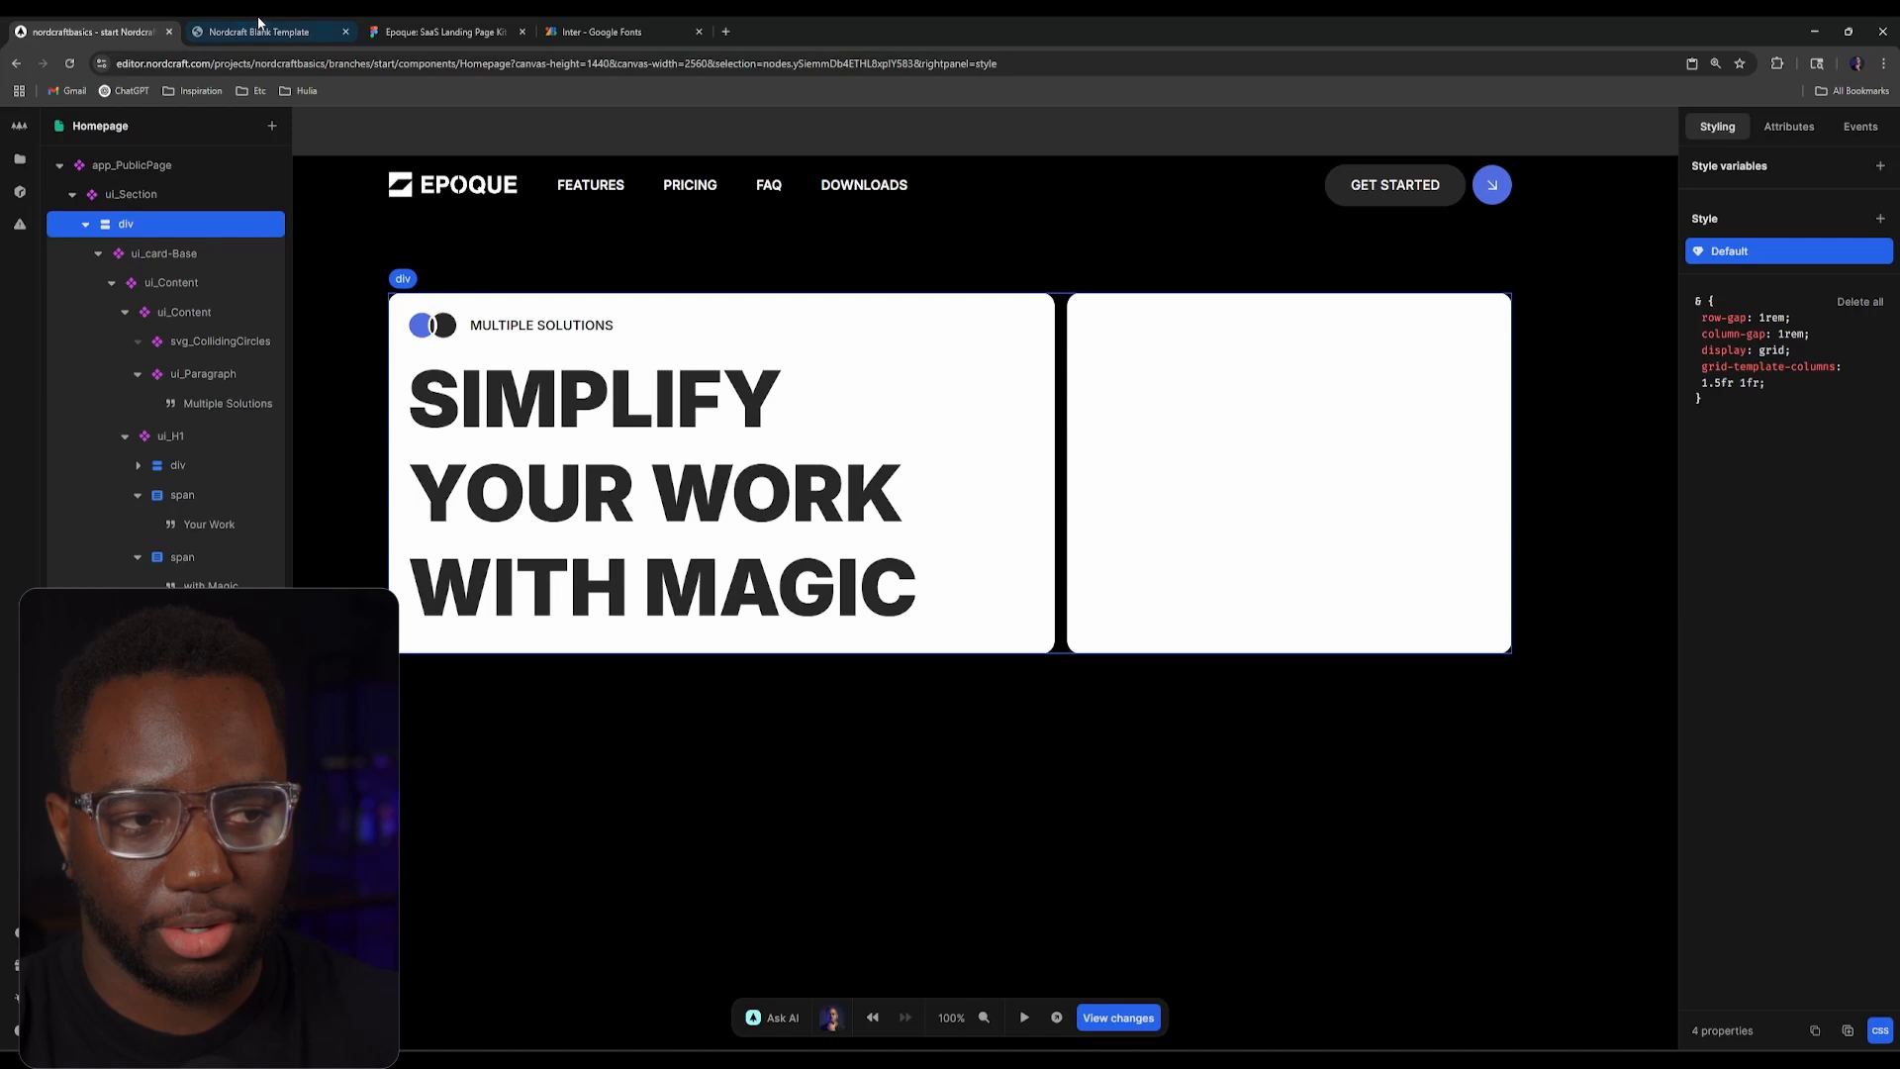
Step: Set the horizontal and vertical padding of the first hero card, ui_card-Base, to 2.5rem
left_click(158, 252)
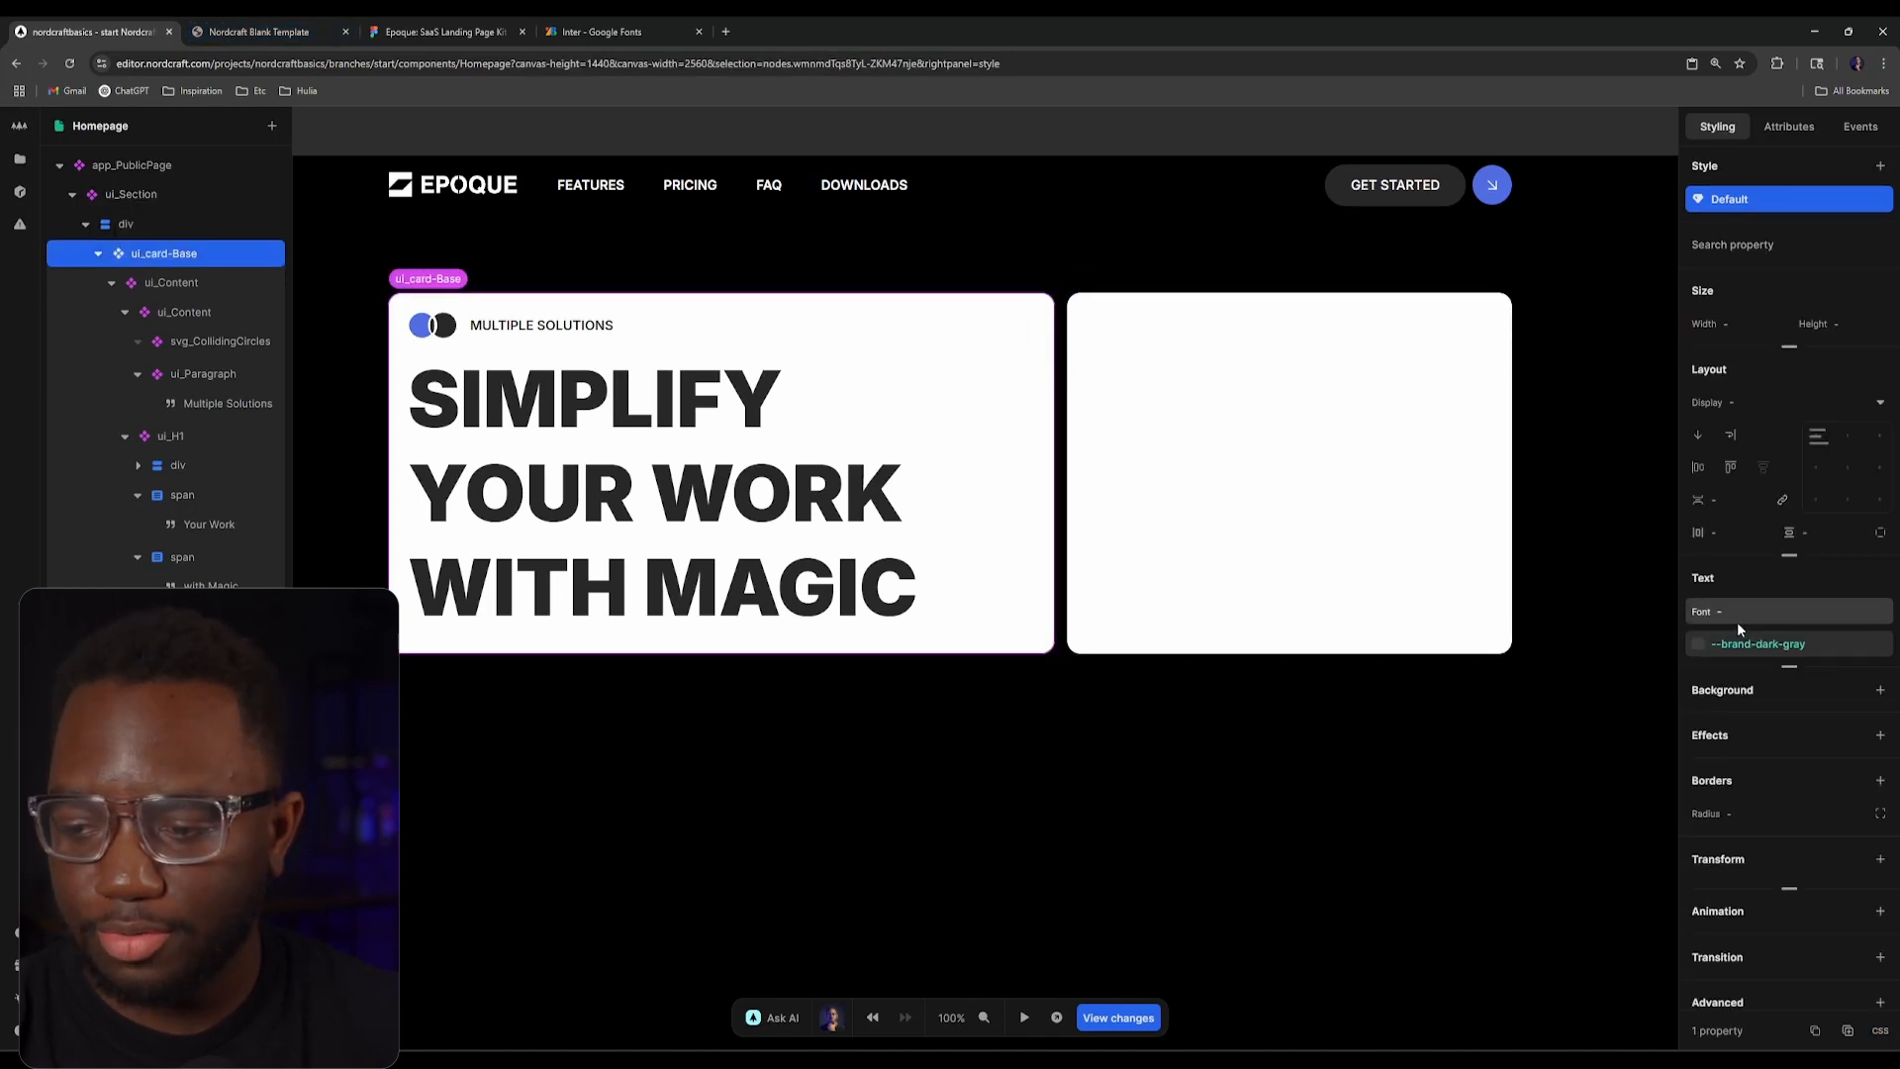
double_click(211, 254)
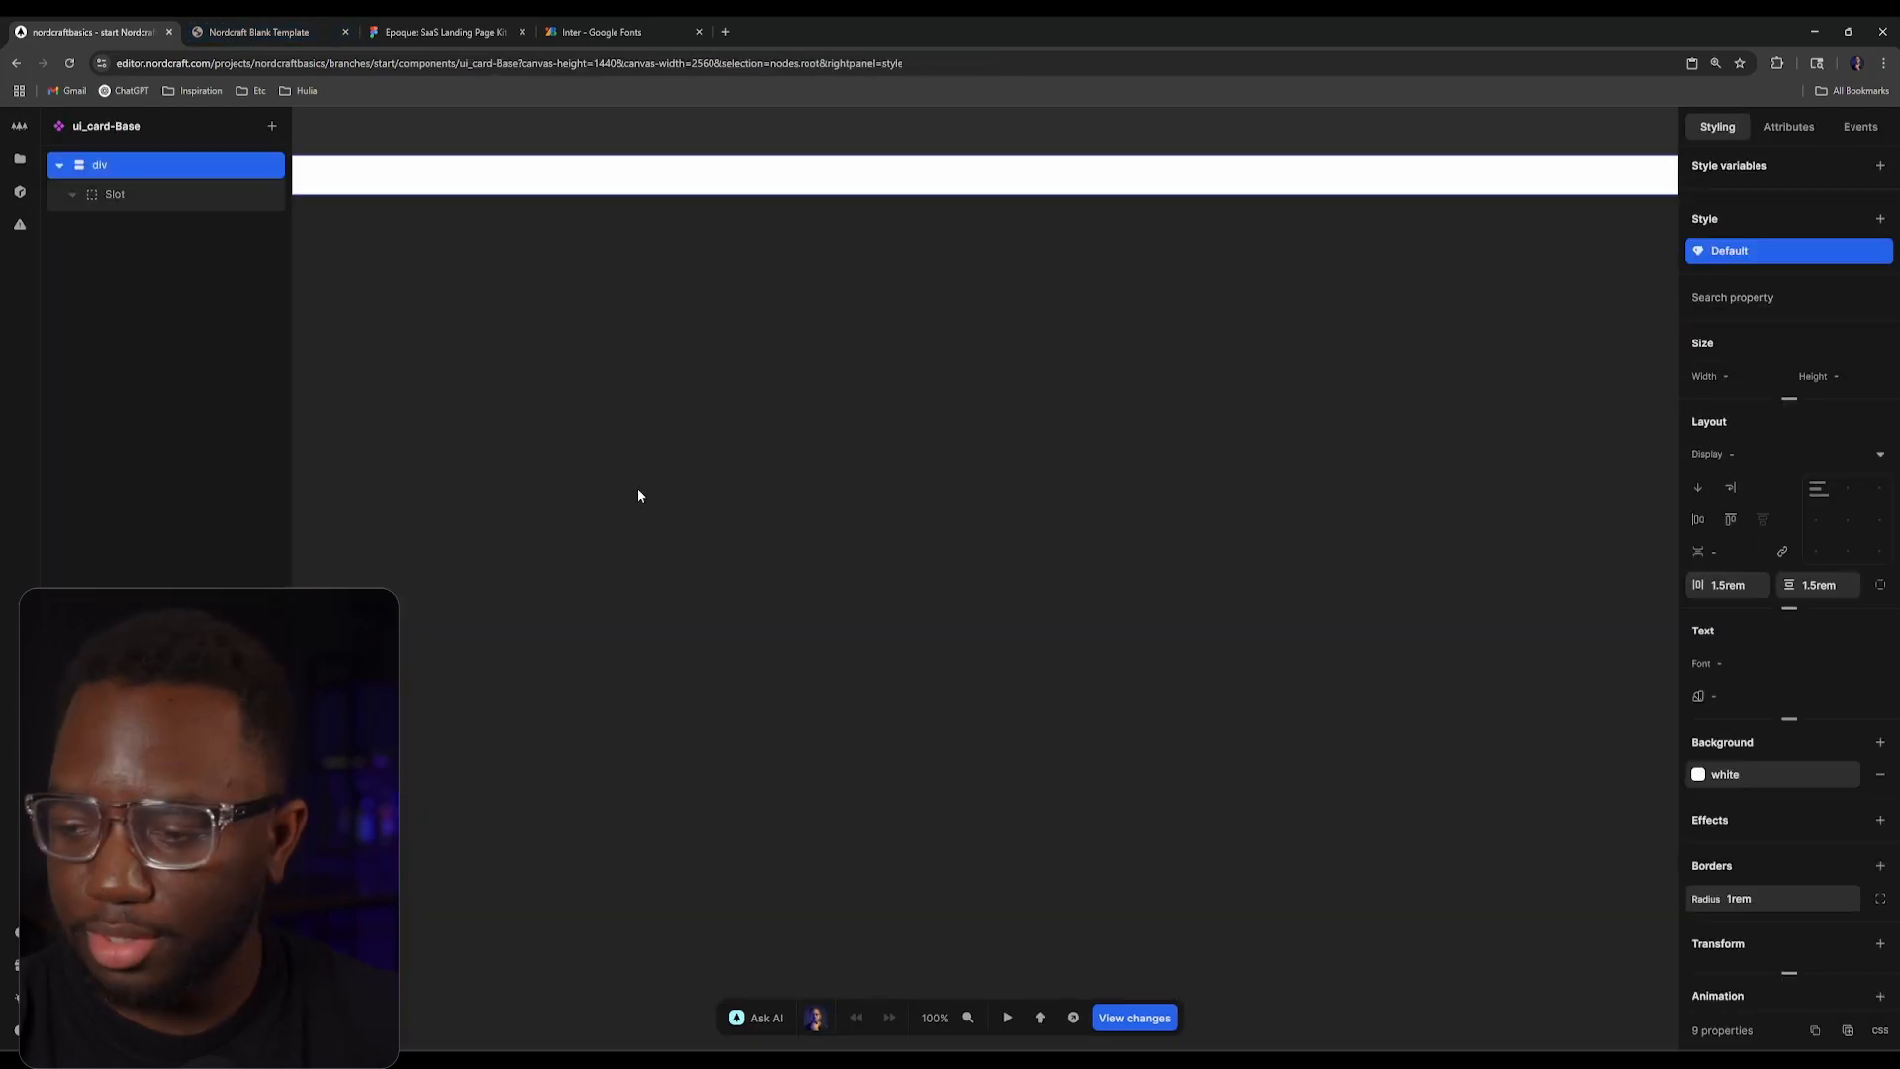
key("alt+Left")
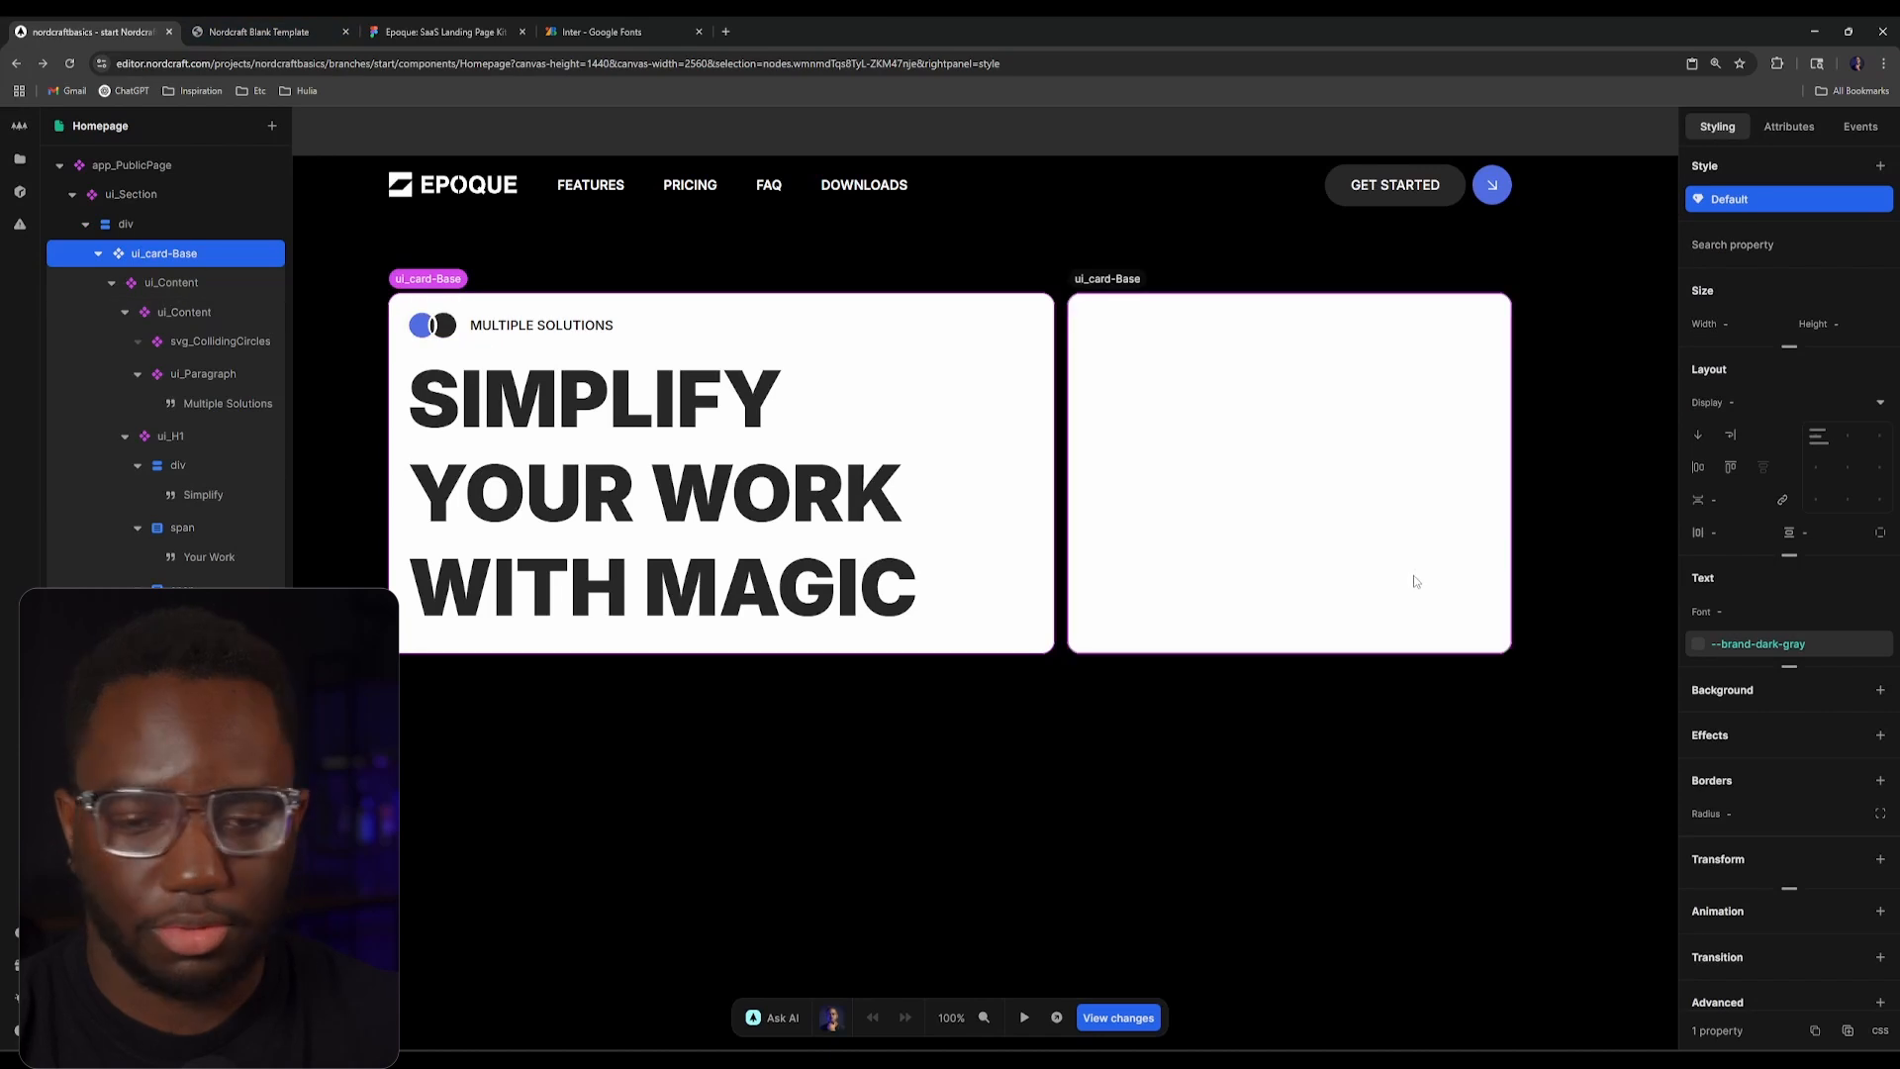
left_click(1730, 532)
type("2")
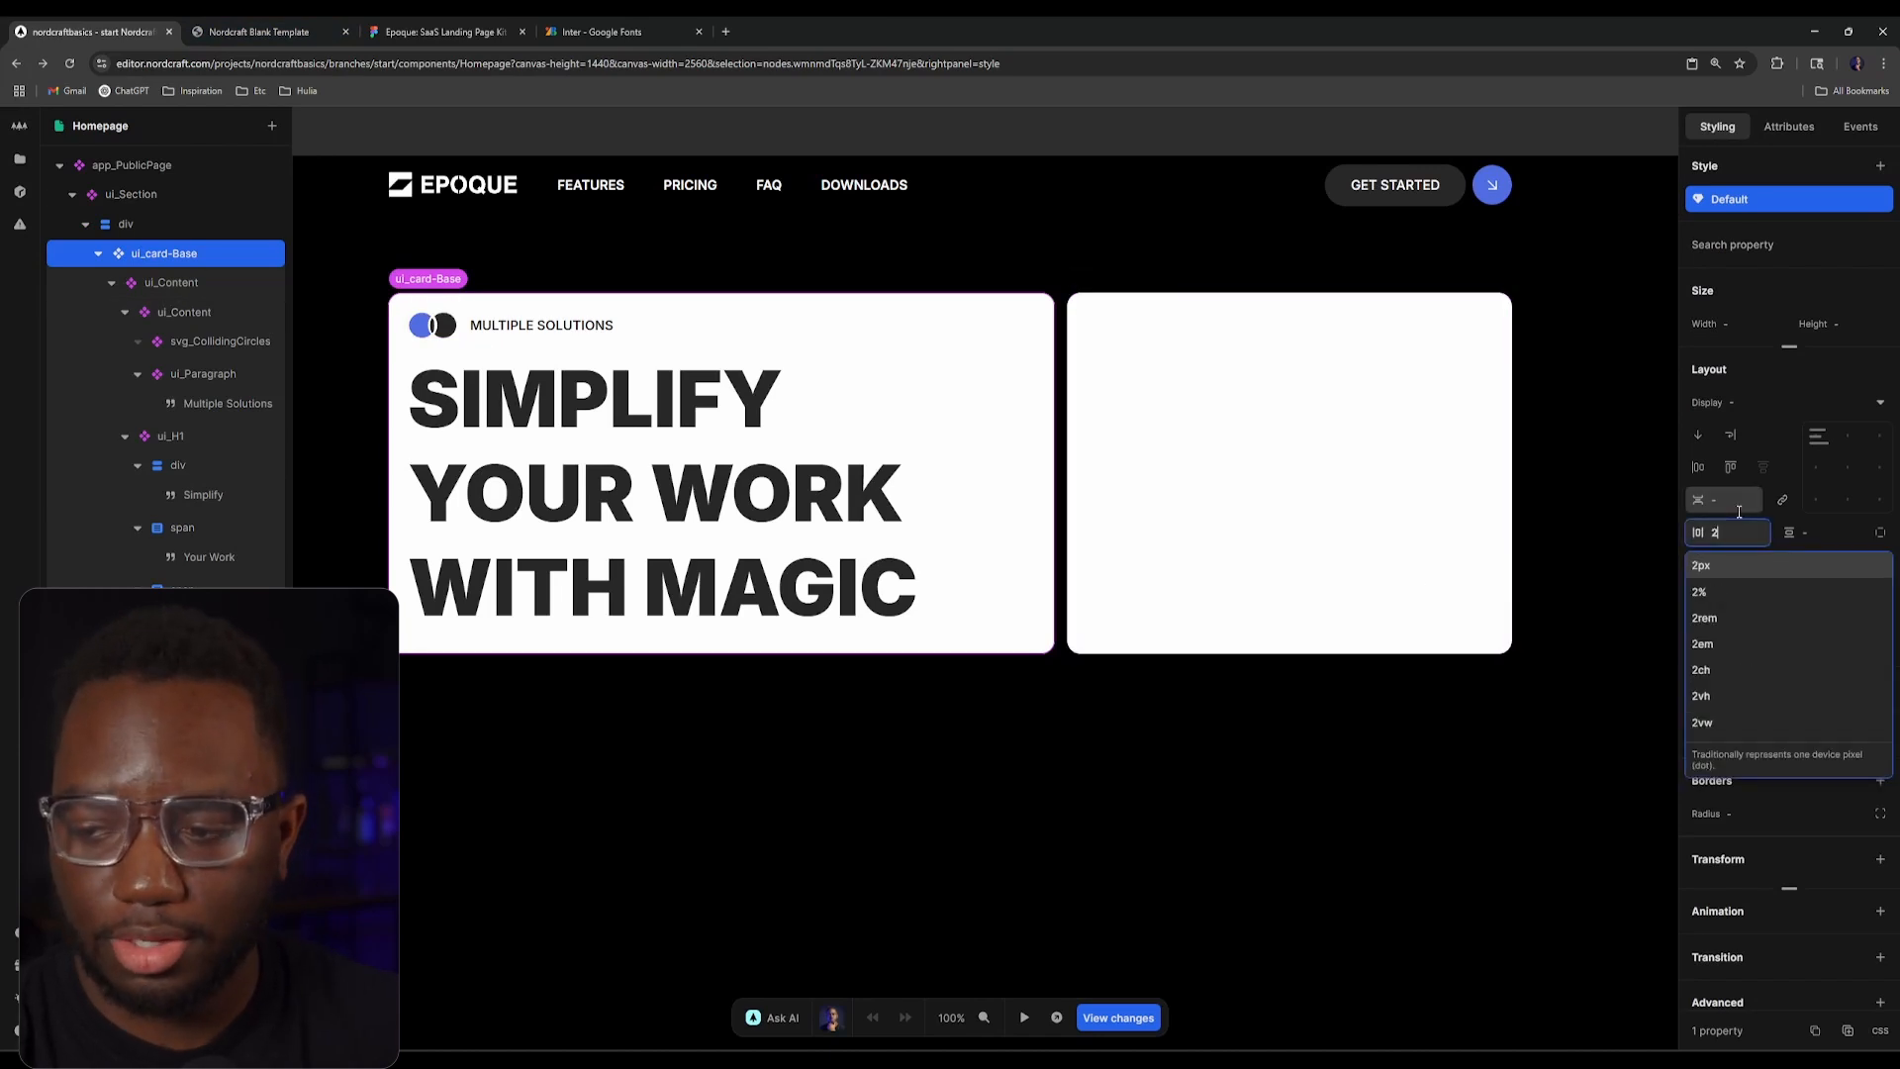
key("alt")
left_click(1729, 532)
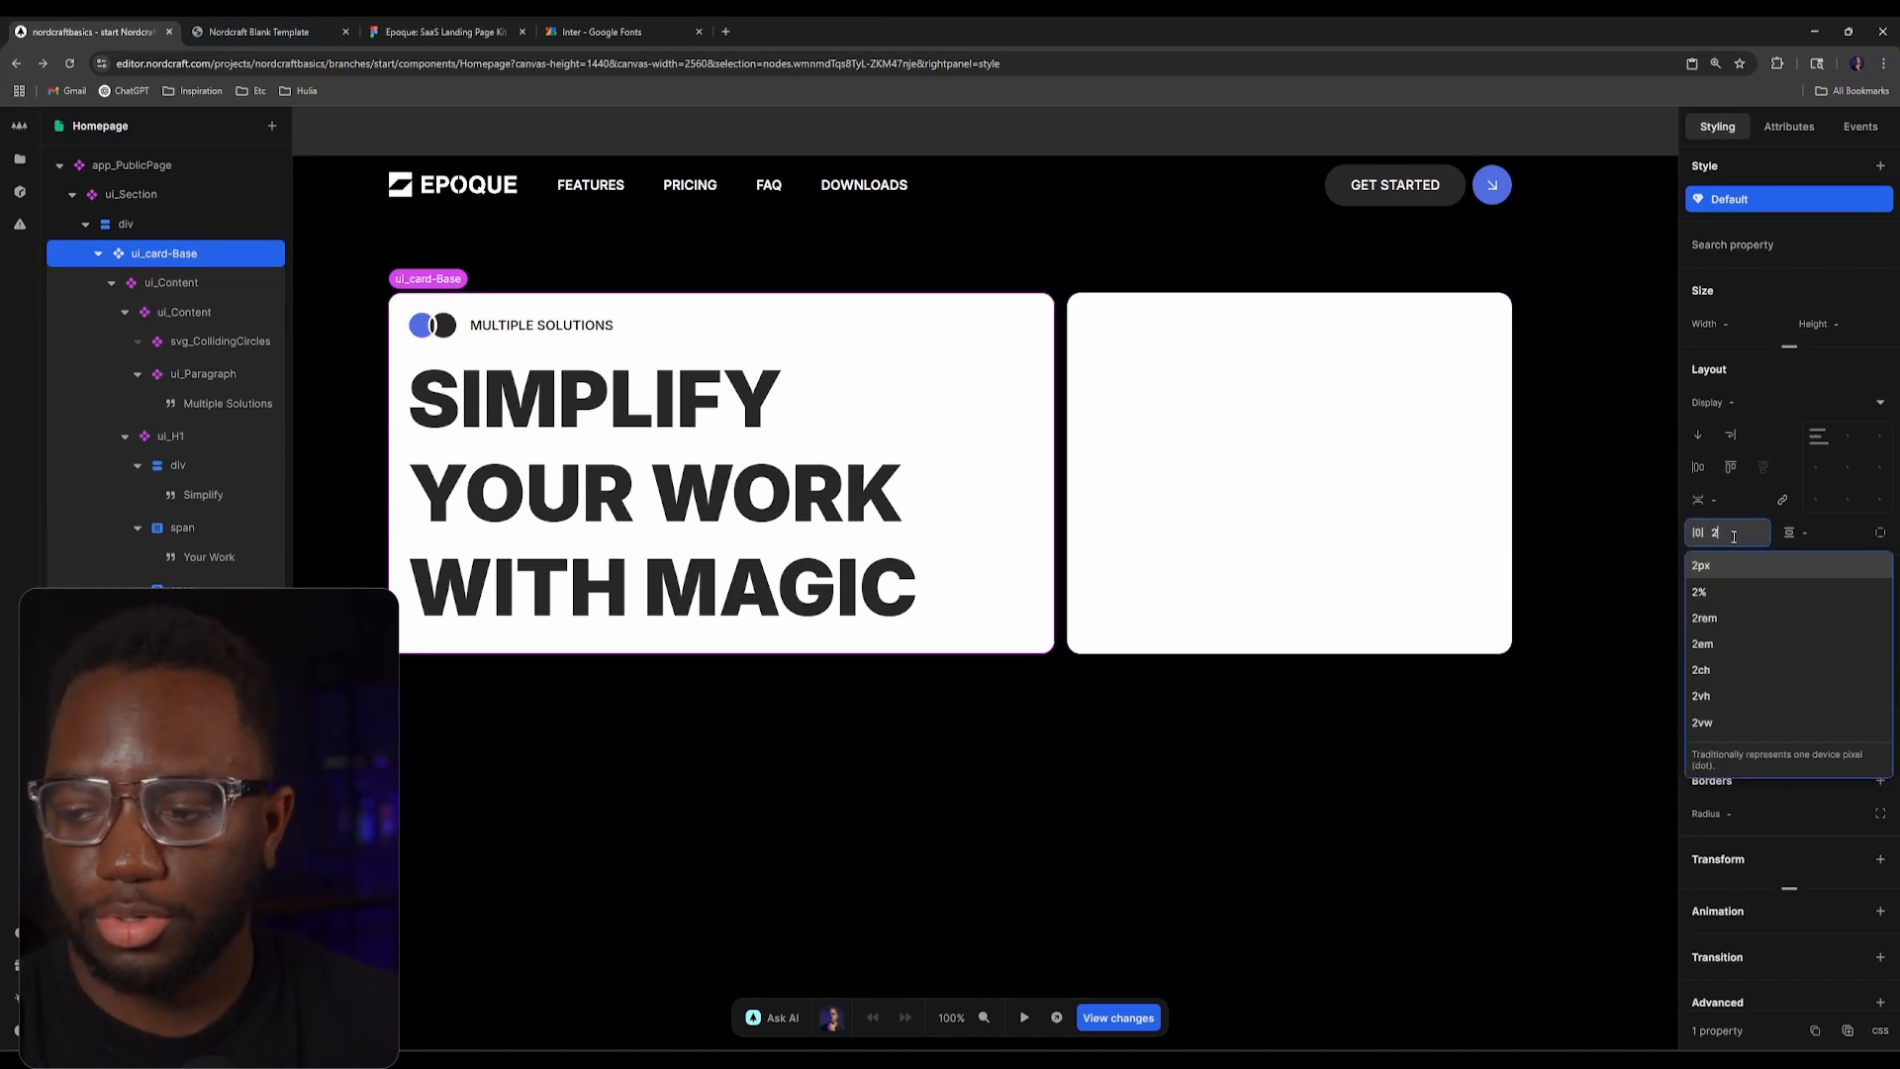
type("2.5")
key("Tab")
type("2.5")
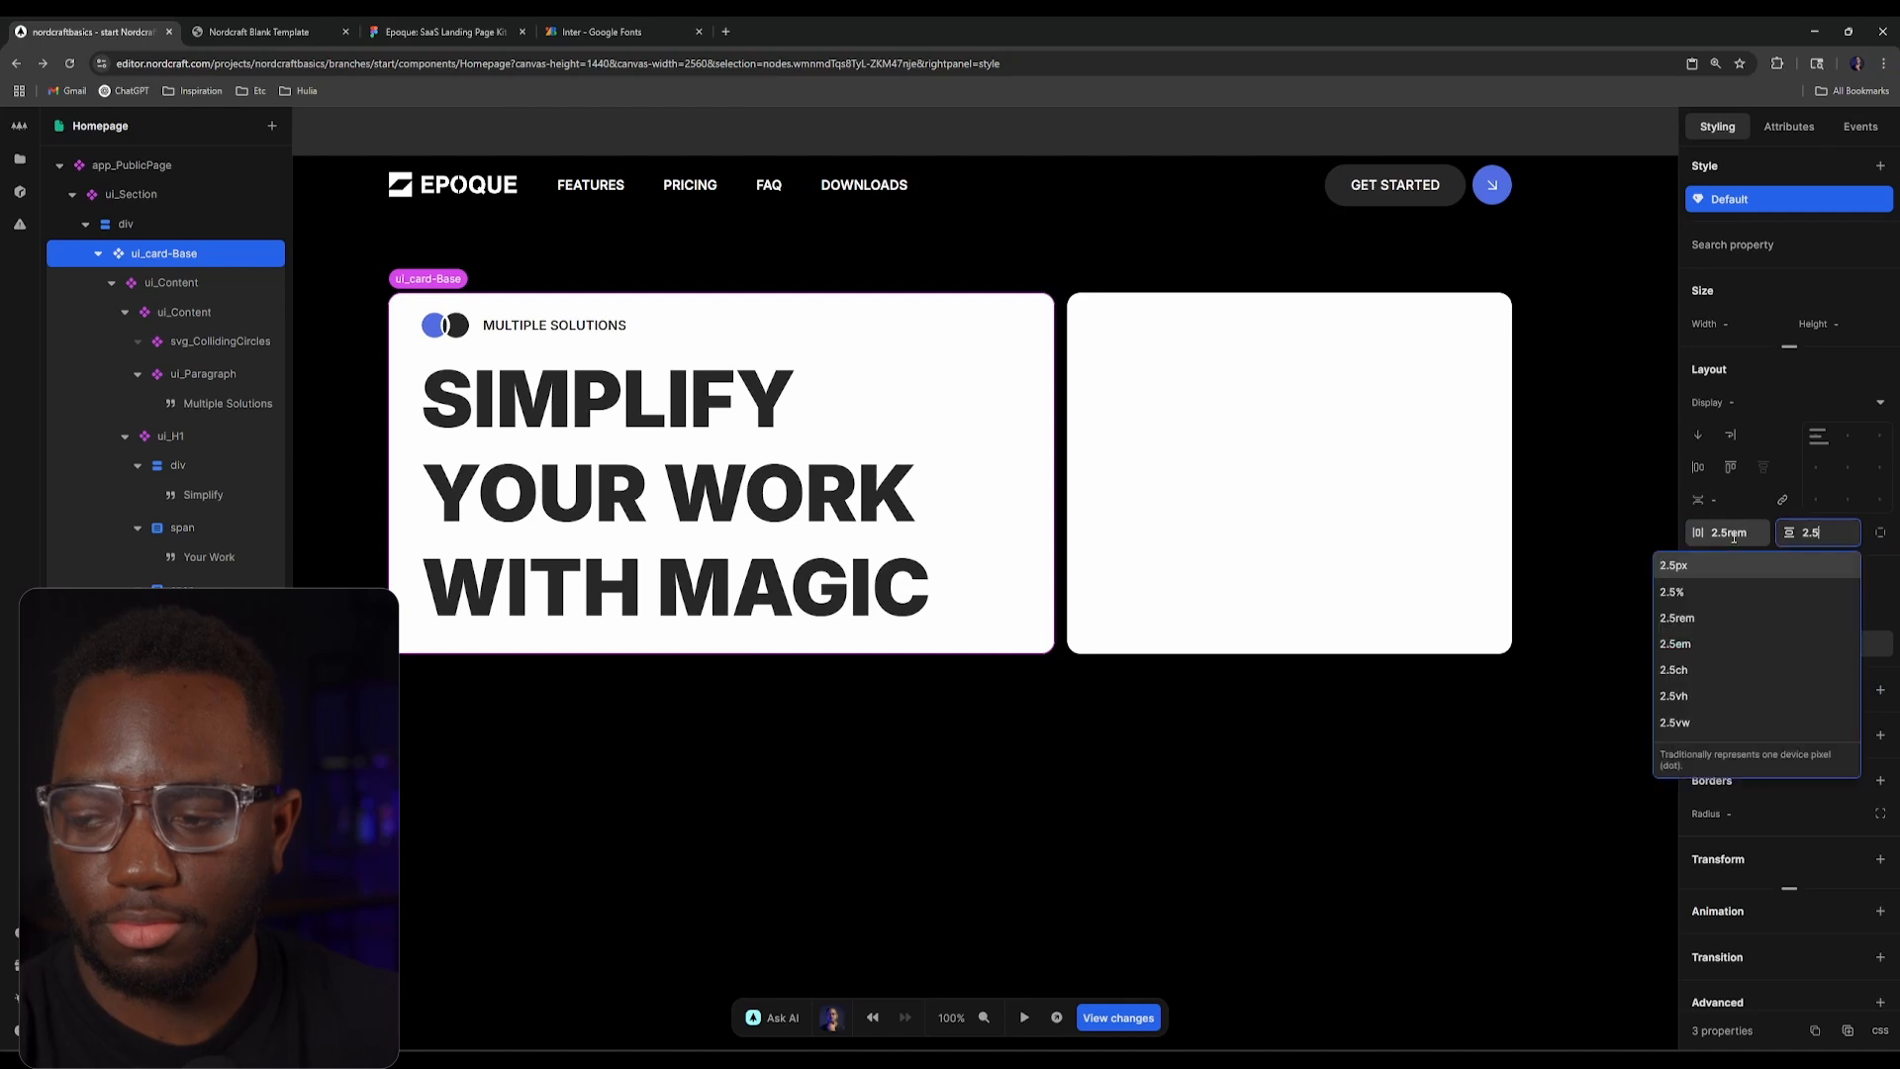
key("Return")
Step: Inspect the main card's padding values in Figma and calculate 134/16 to convert the right padding to rem
left_click(273, 25)
left_click(432, 25)
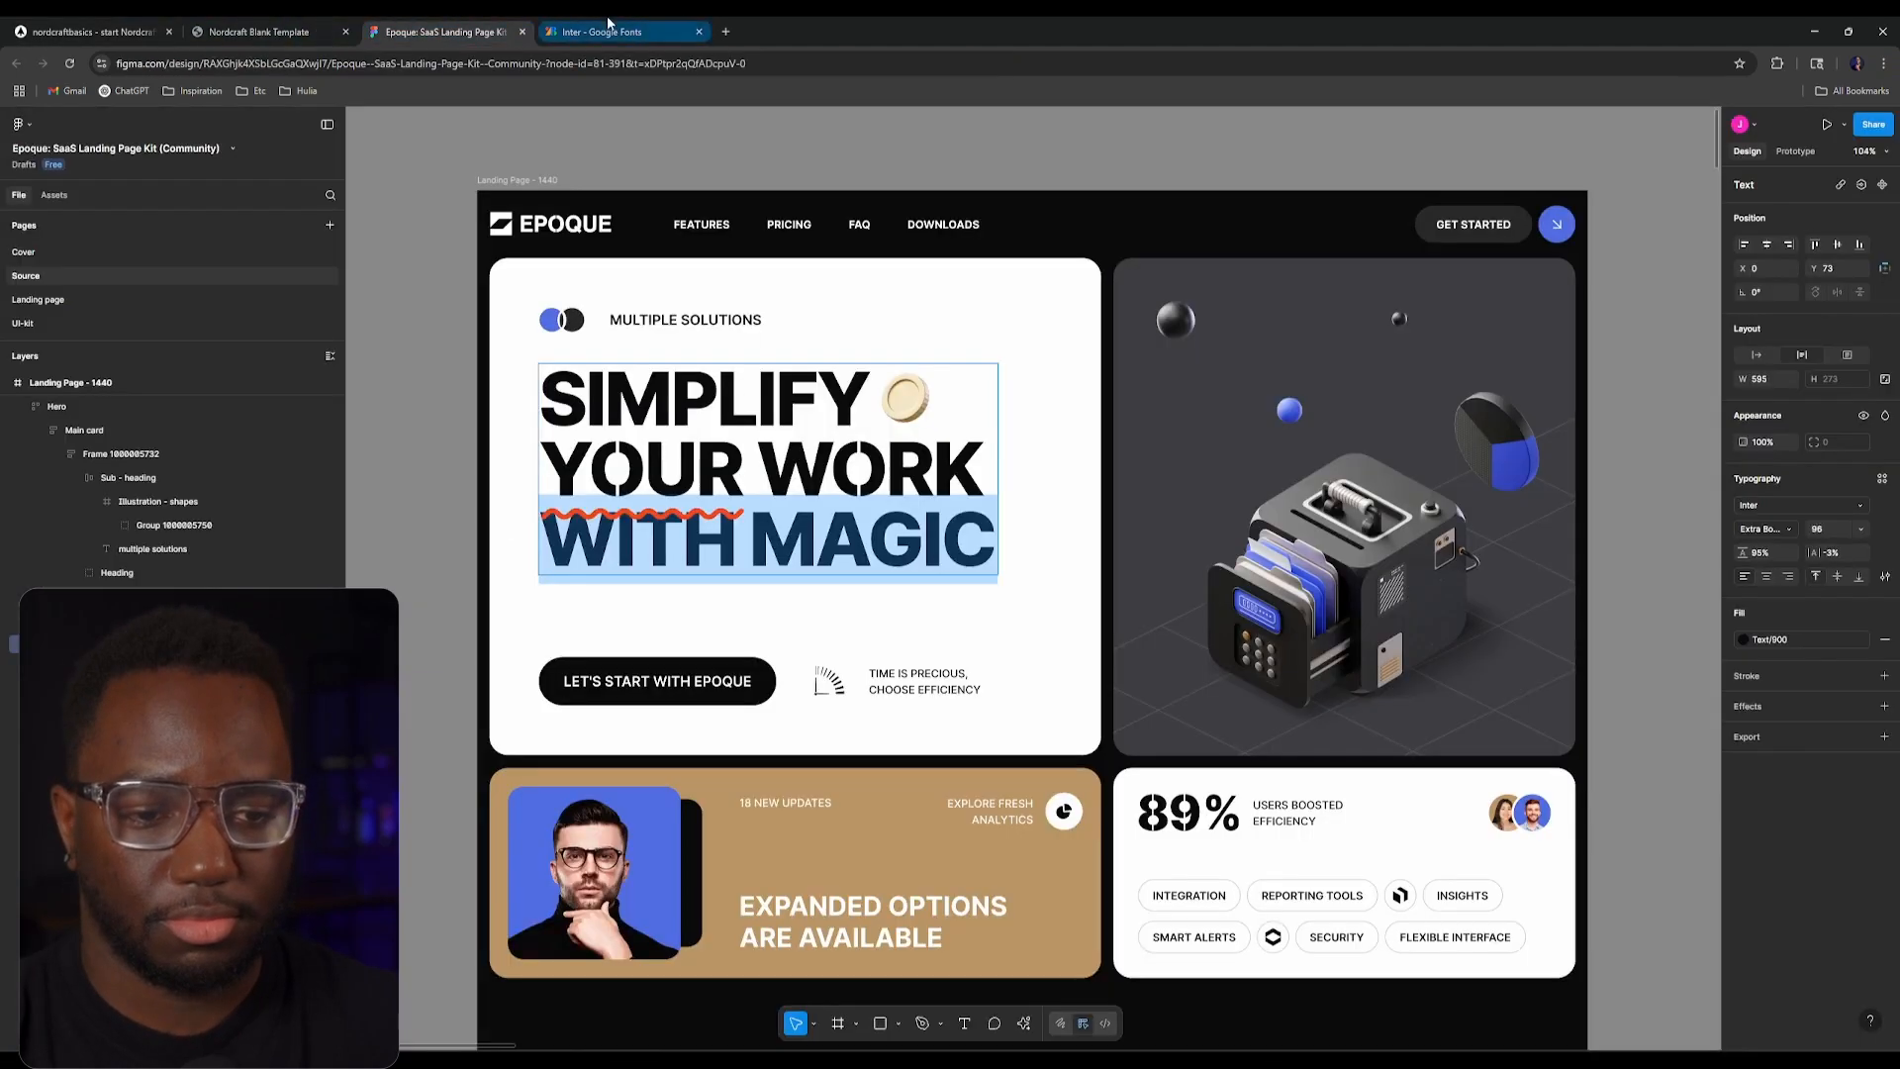
left_click(606, 27)
left_click(502, 24)
left_click(503, 352)
left_click(503, 353)
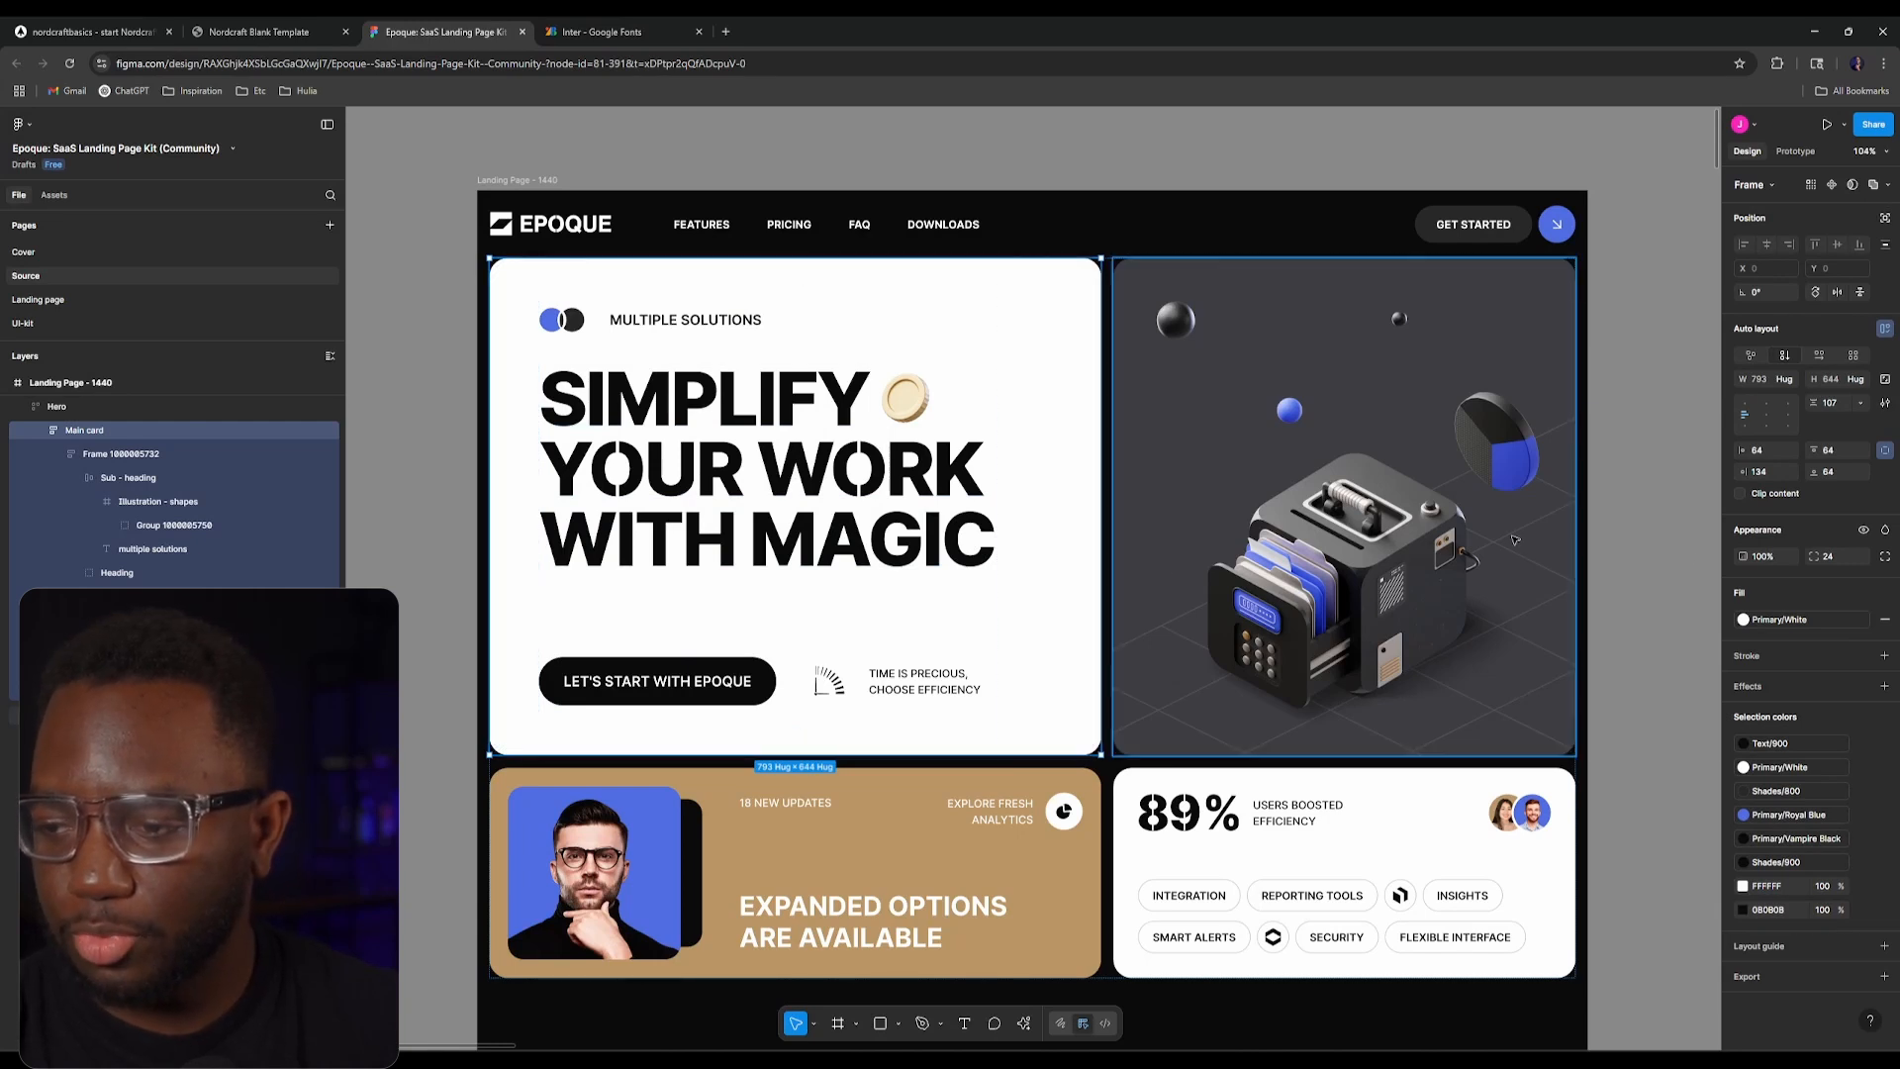
left_click(638, 40)
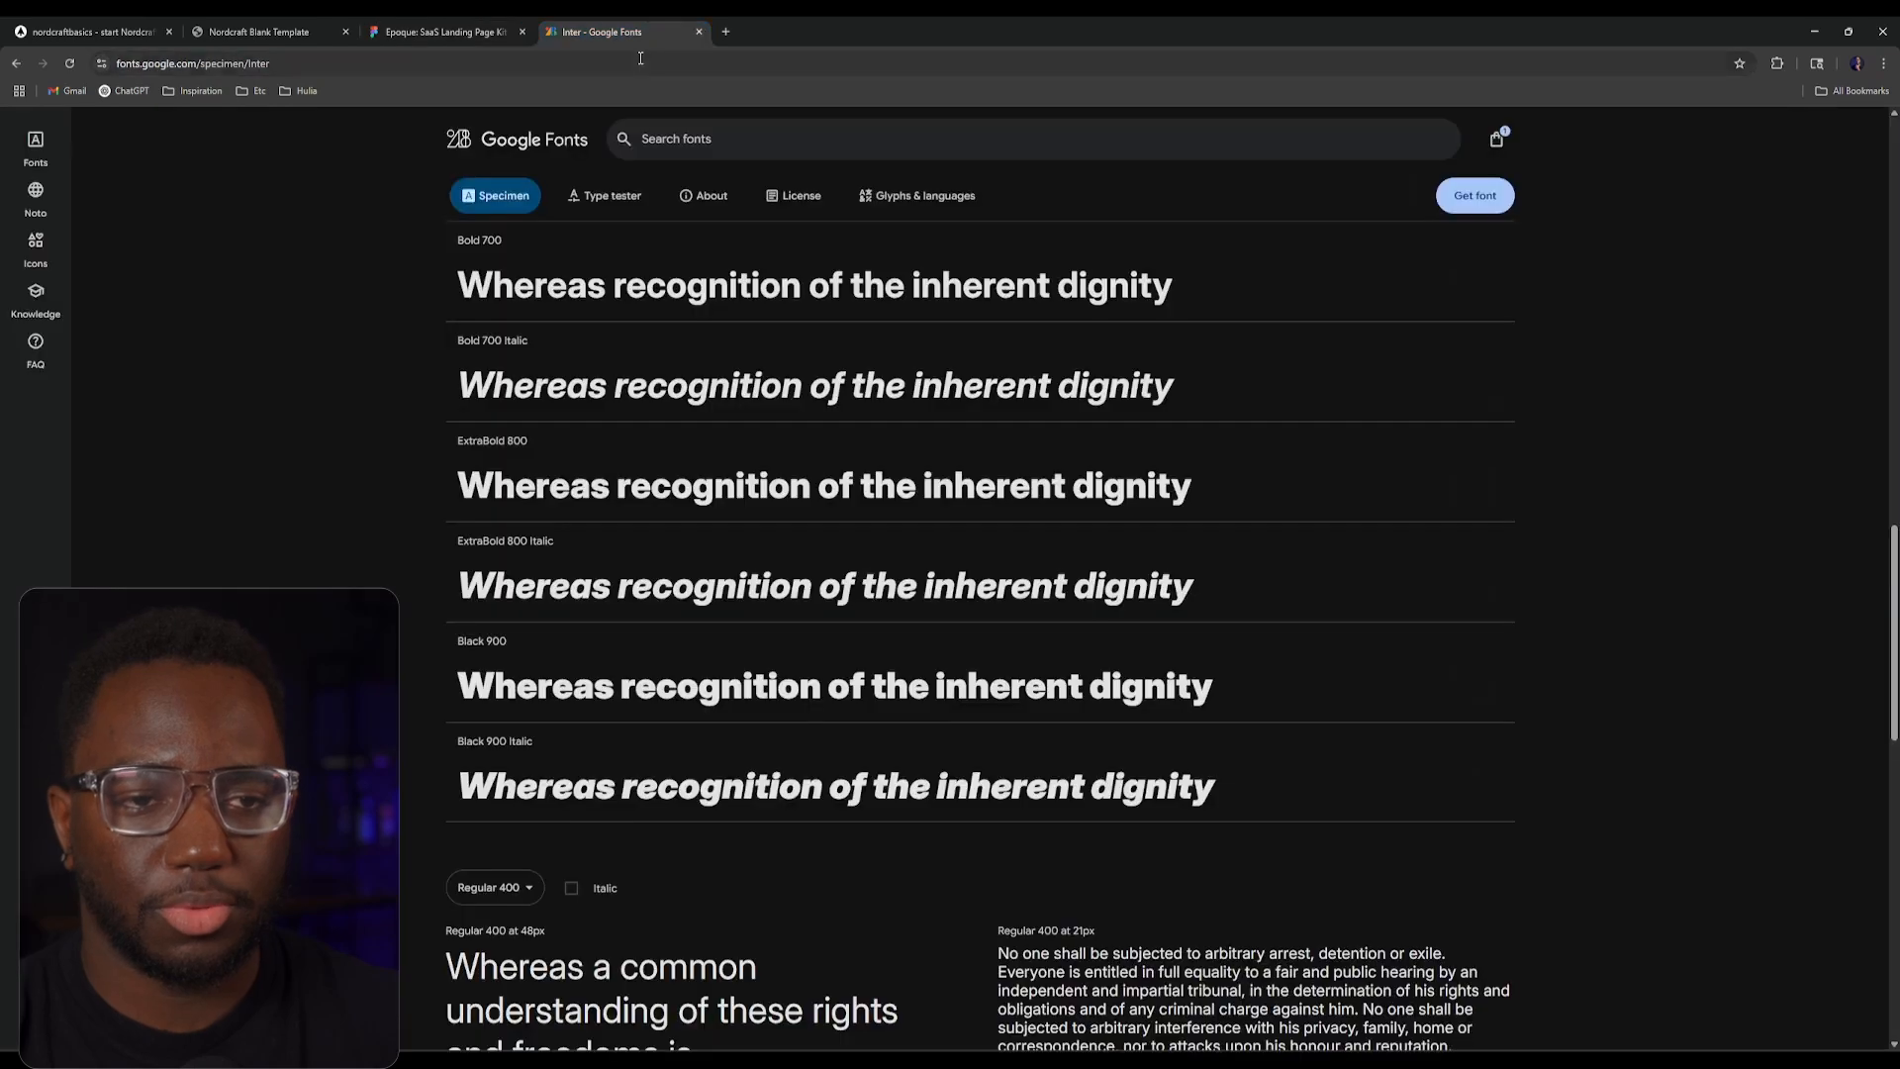
type("134/16")
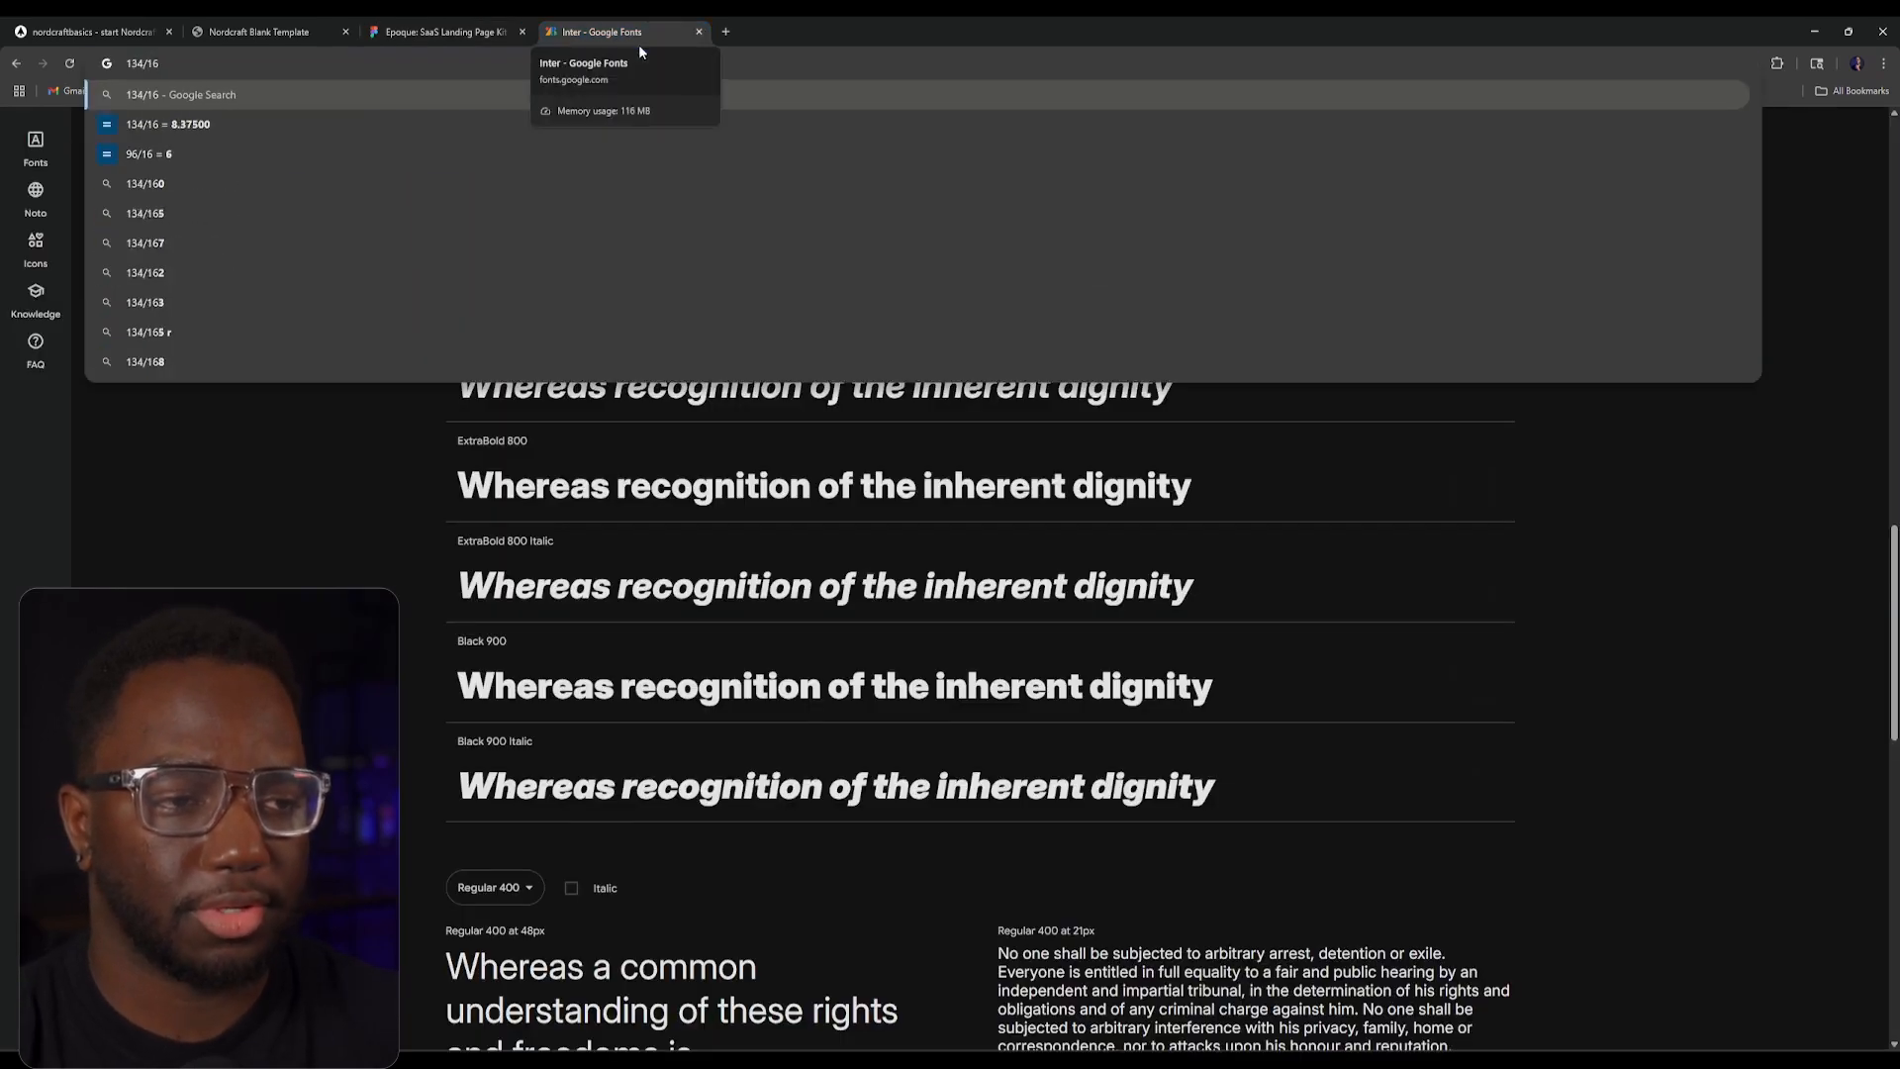
left_click(89, 32)
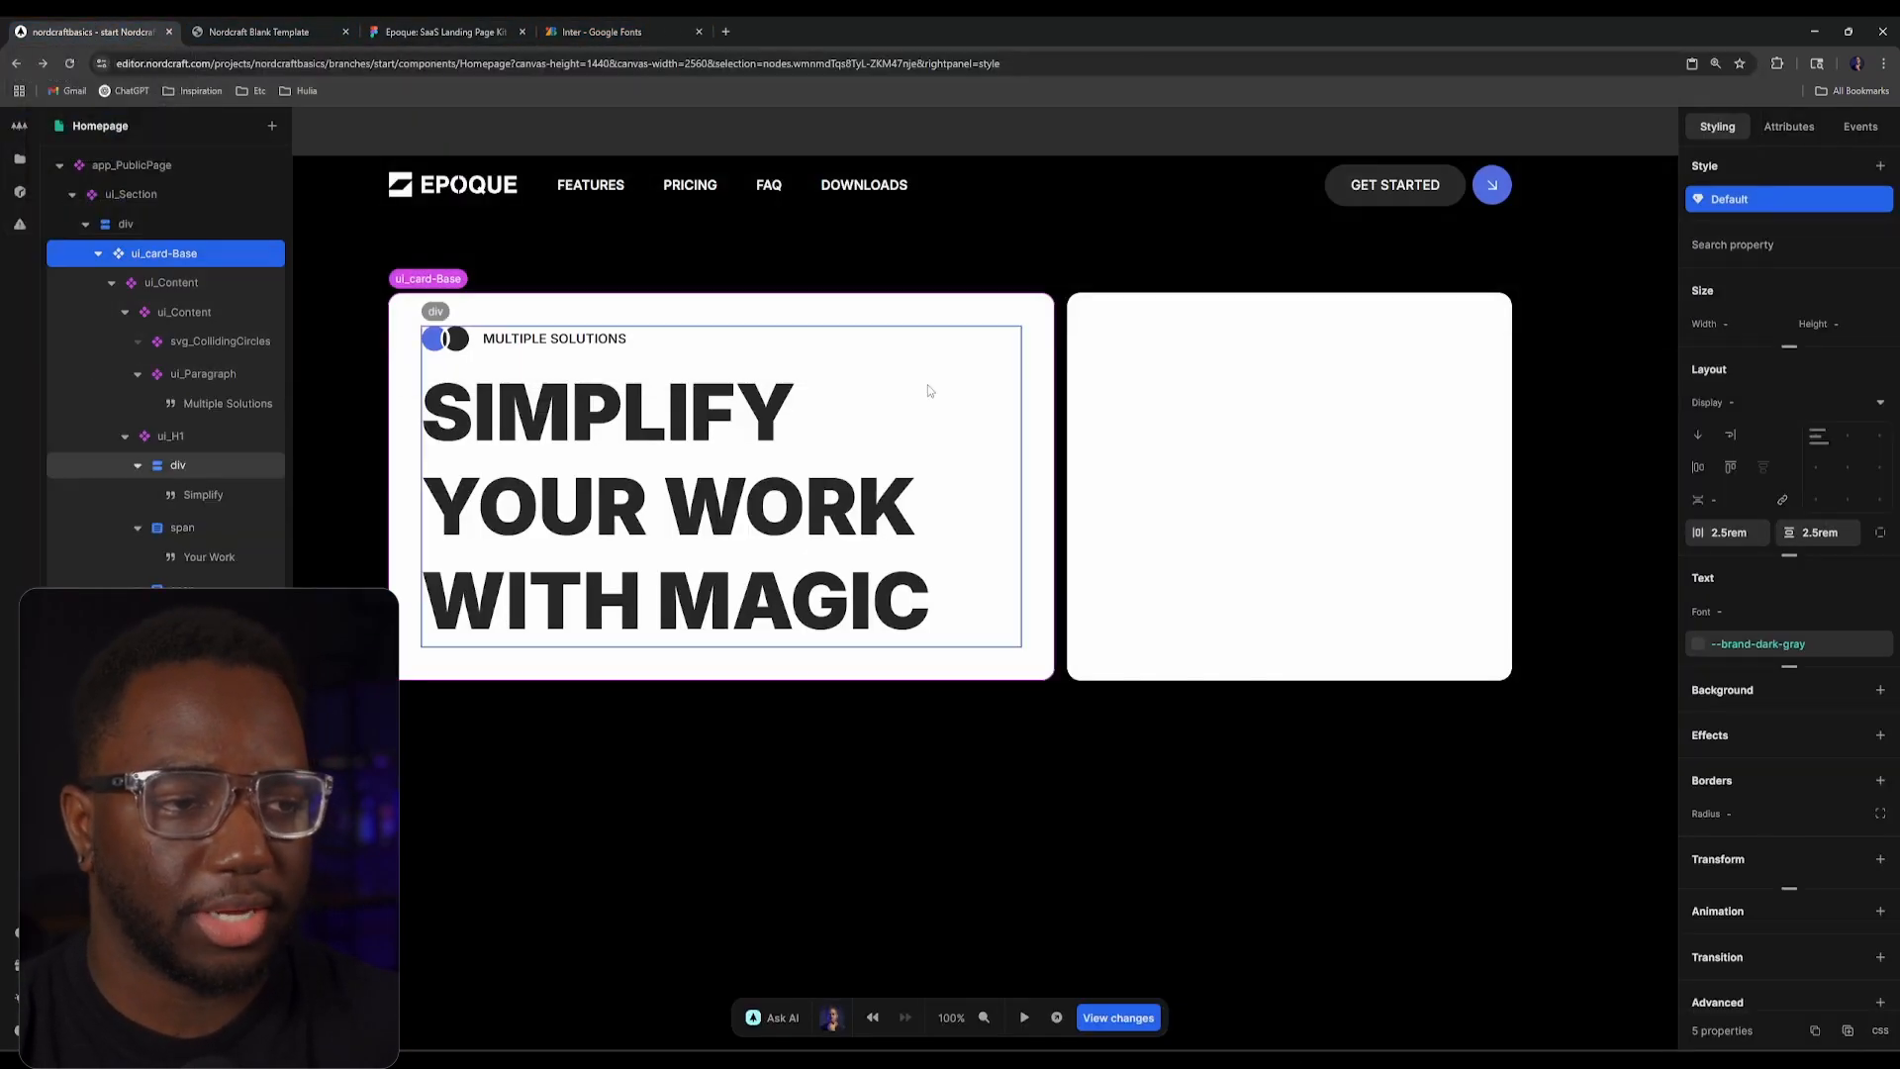
Step: Split the first hero card's padding into individual sides, with 4rem for the left and top padding
left_click(972, 432)
left_click(770, 310)
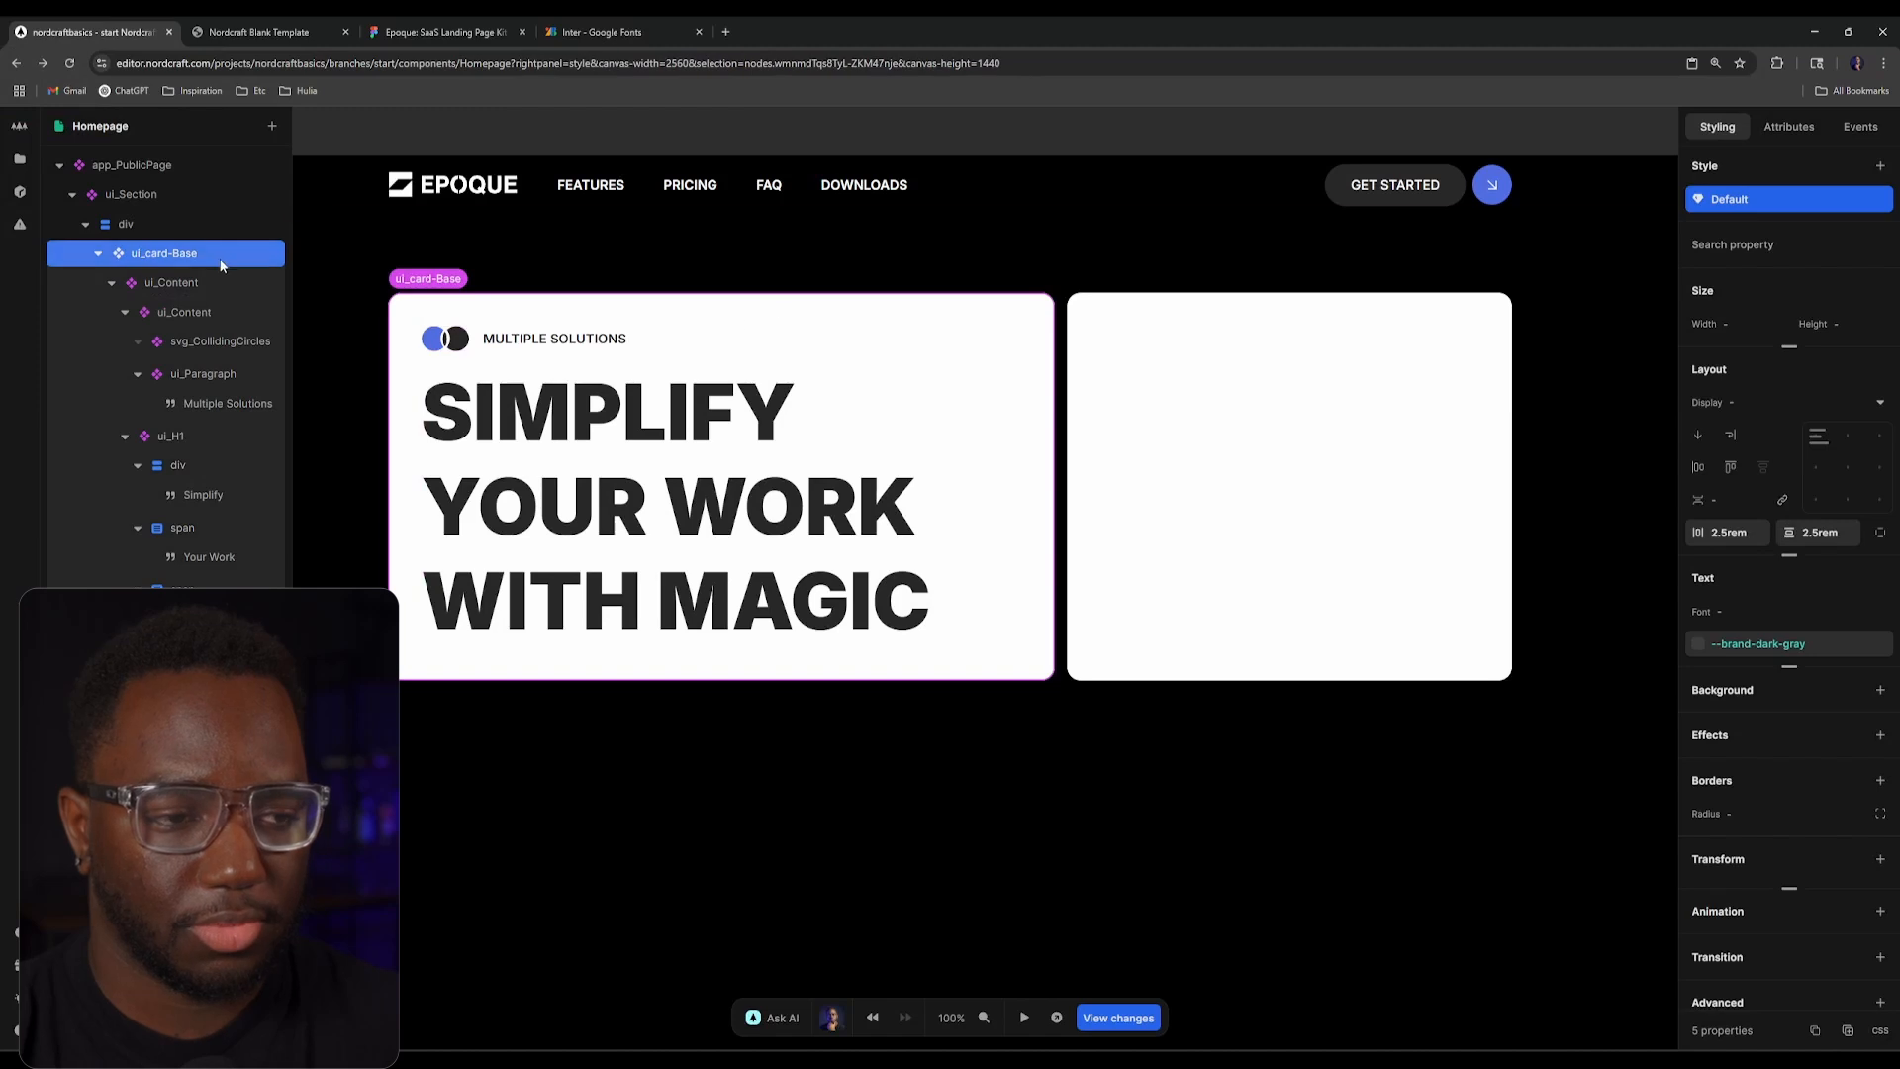
left_click(1880, 532)
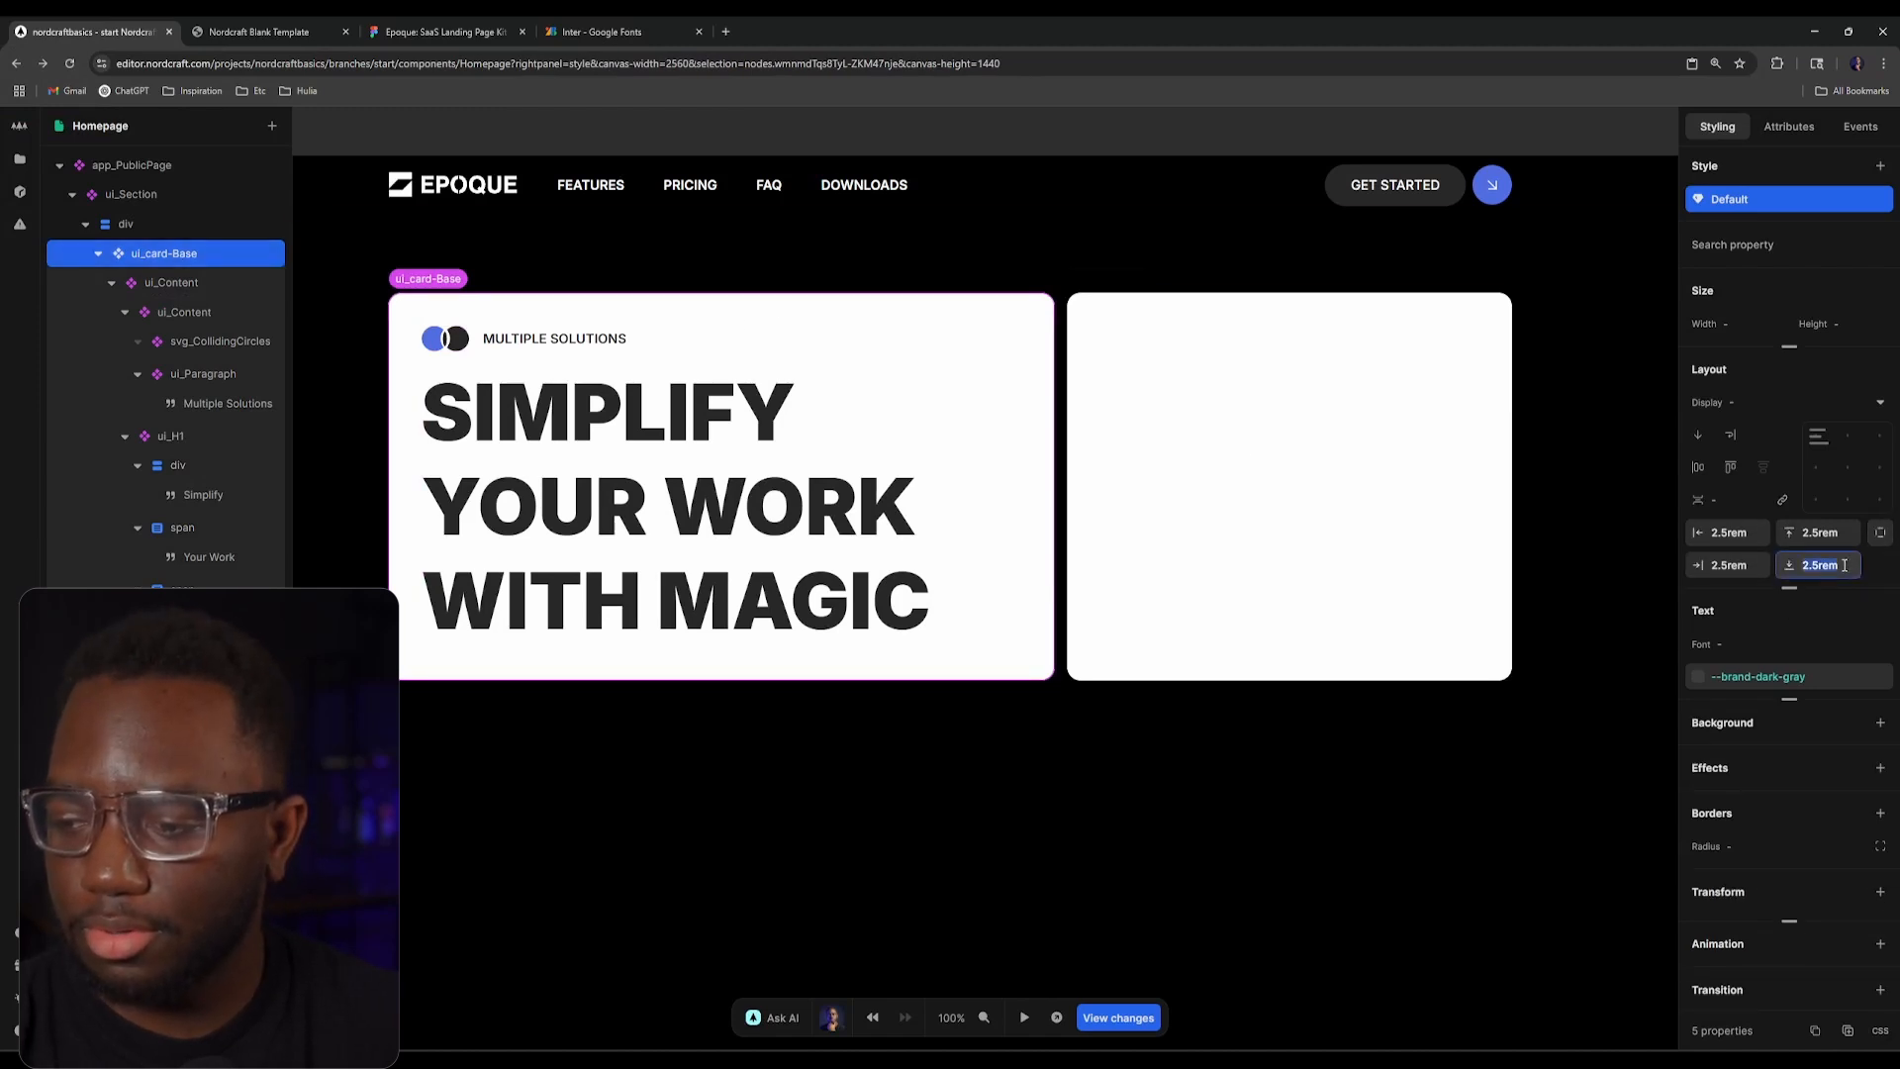
type("8rem")
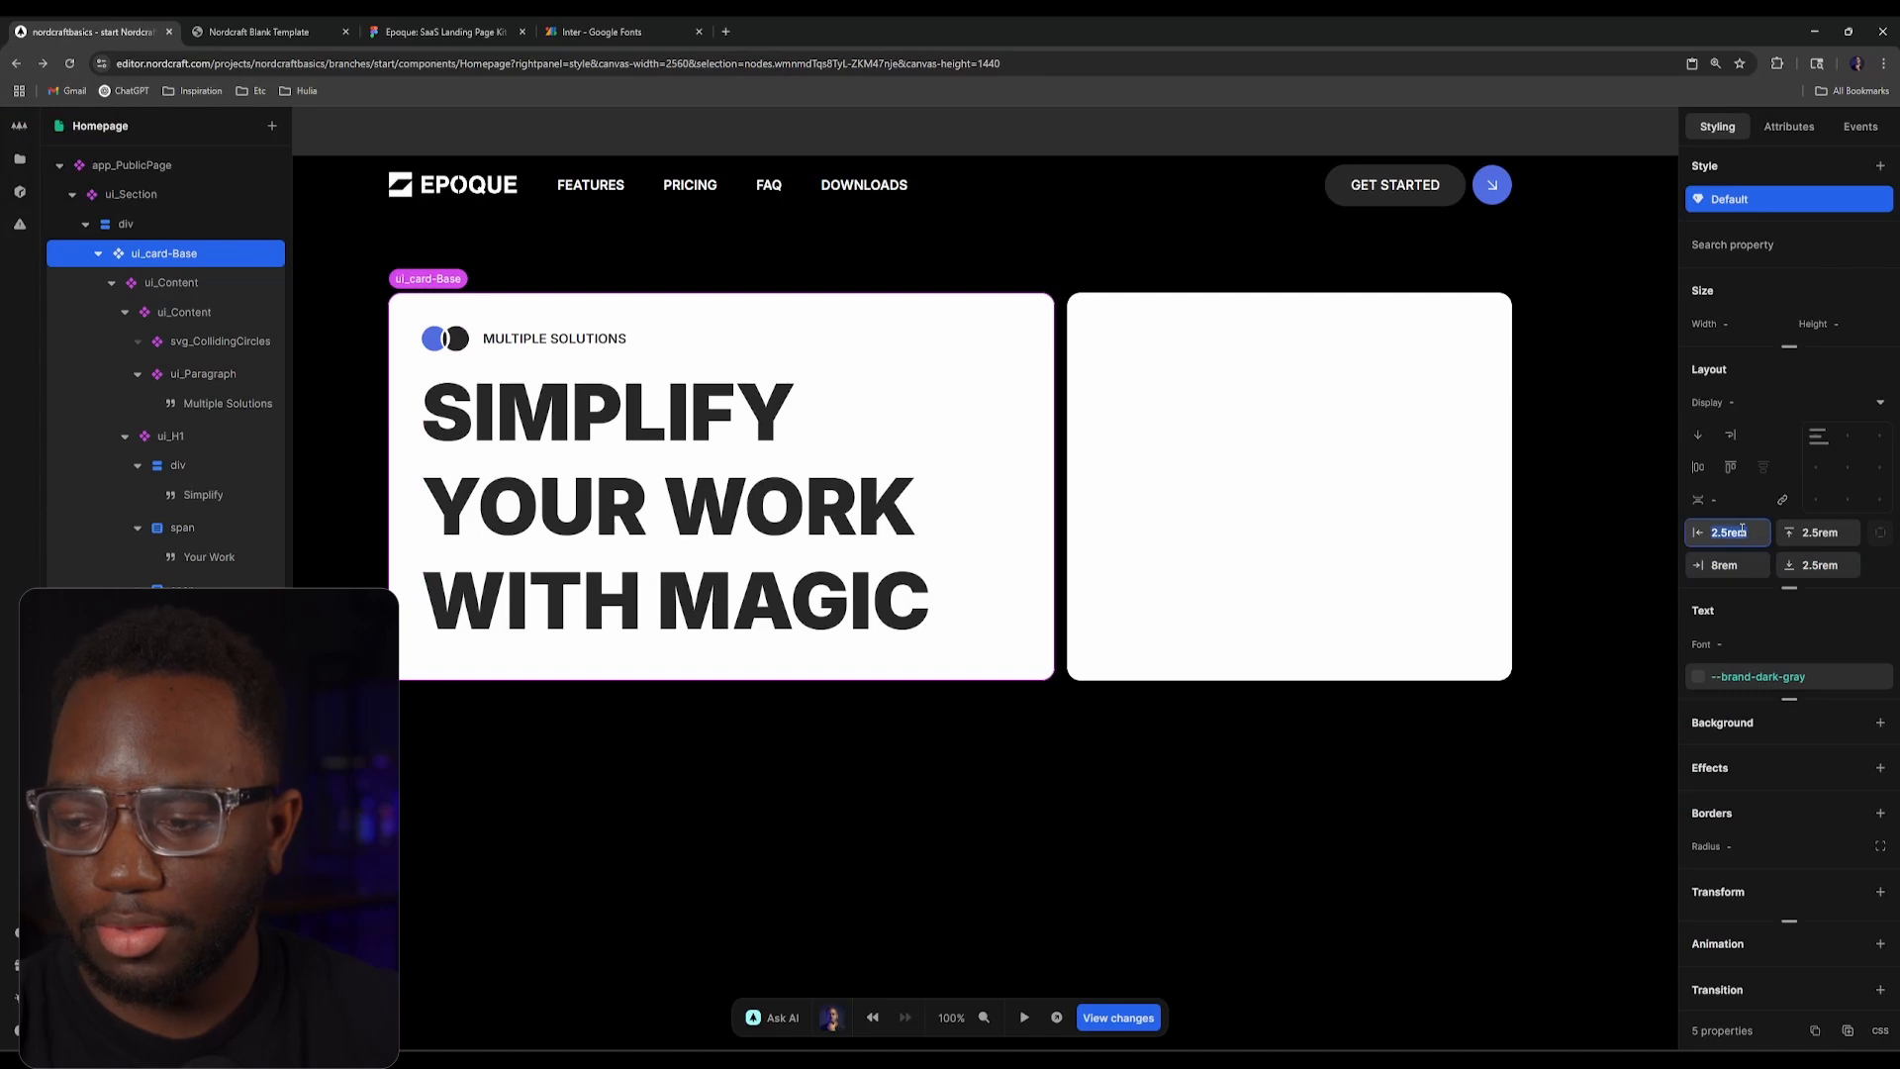
type("4rem")
key("Tab")
type("3")
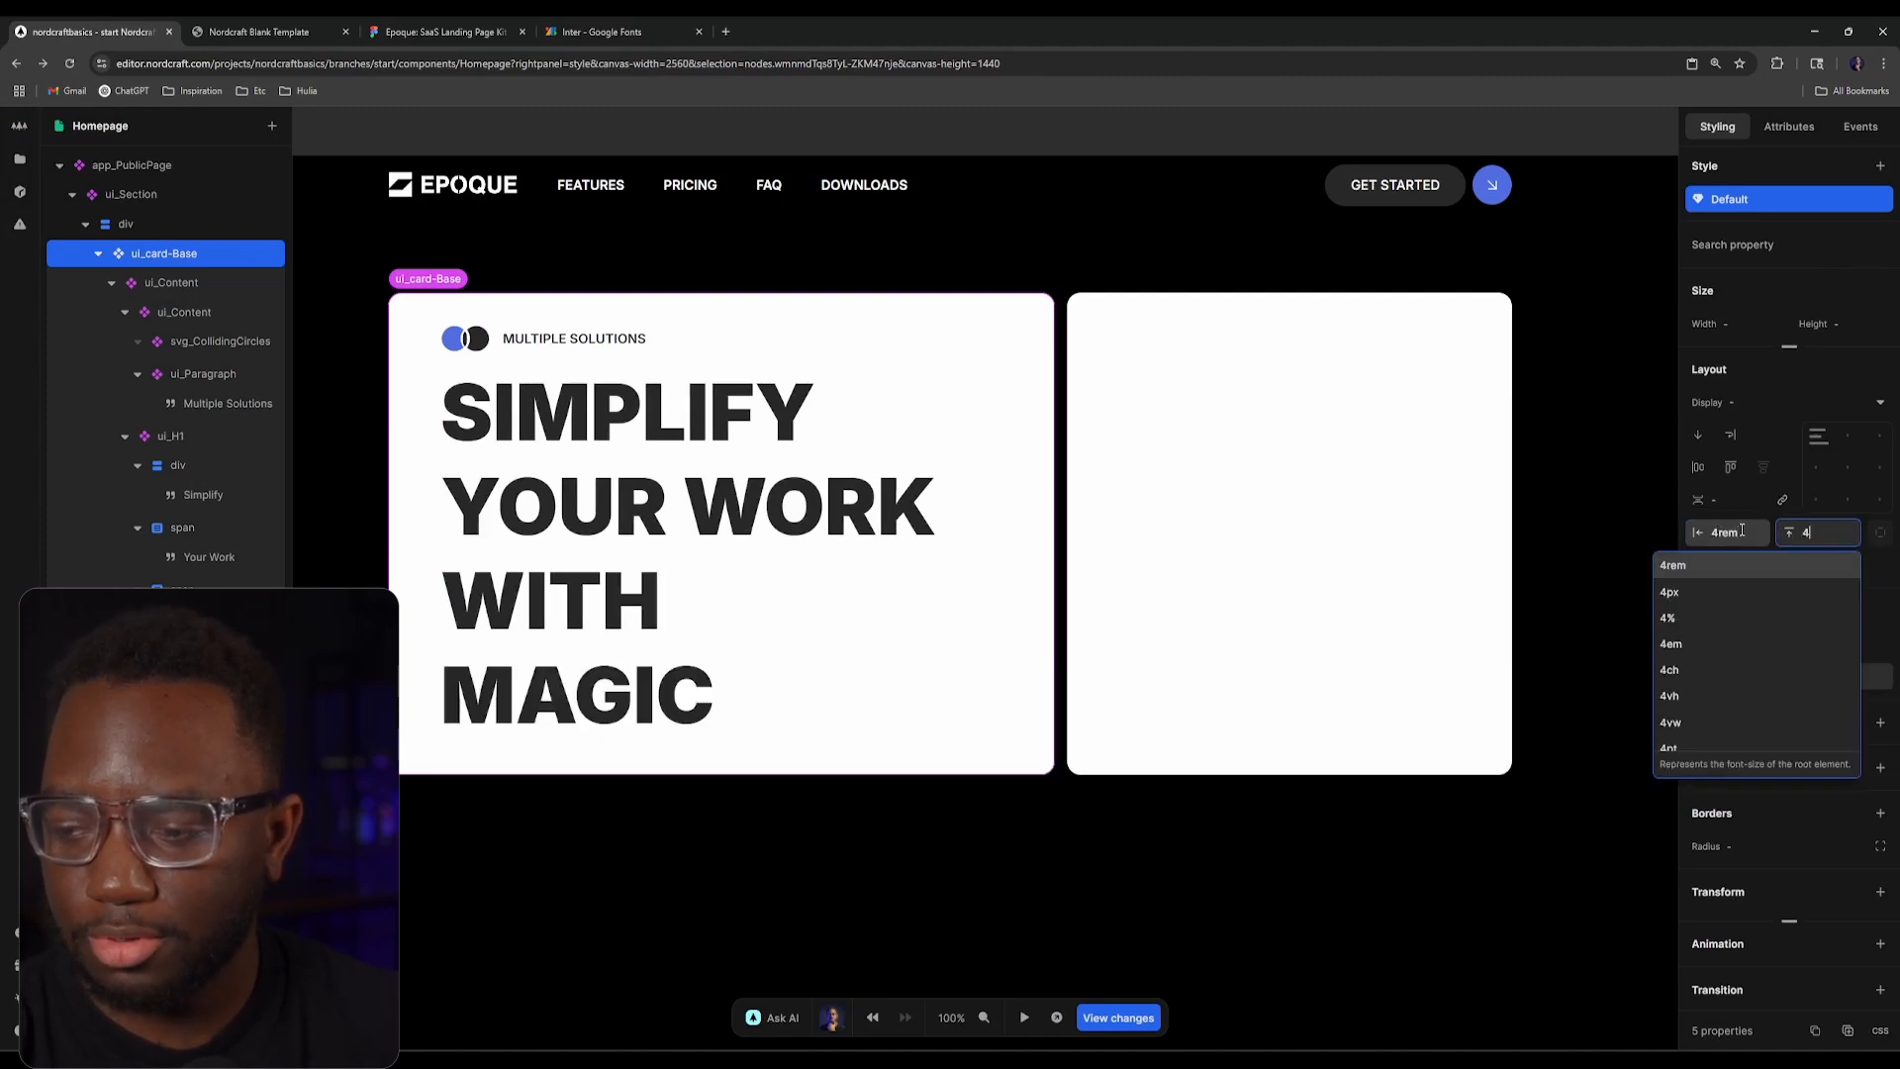
type("rem")
key("Tab")
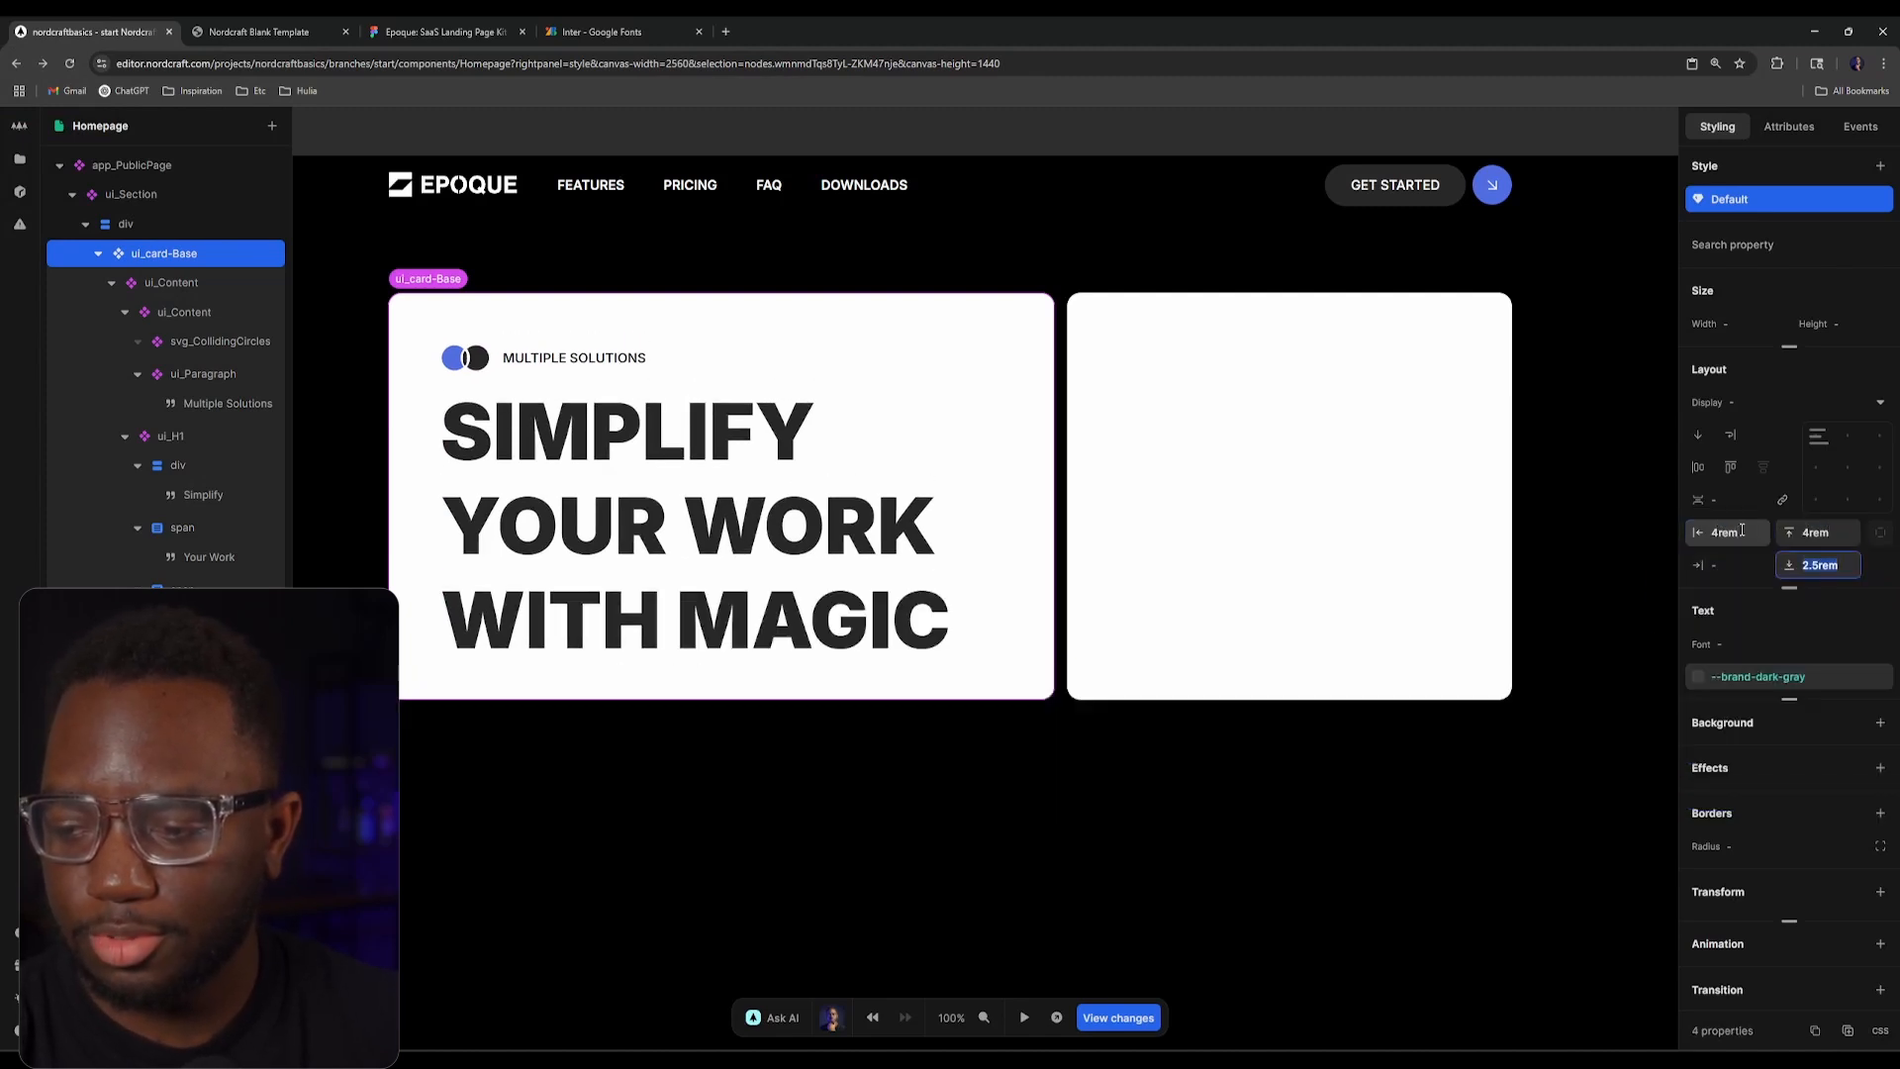
Step: Set the first hero card's bottom padding to 4rem and its right padding to 7rem
left_click(1731, 560)
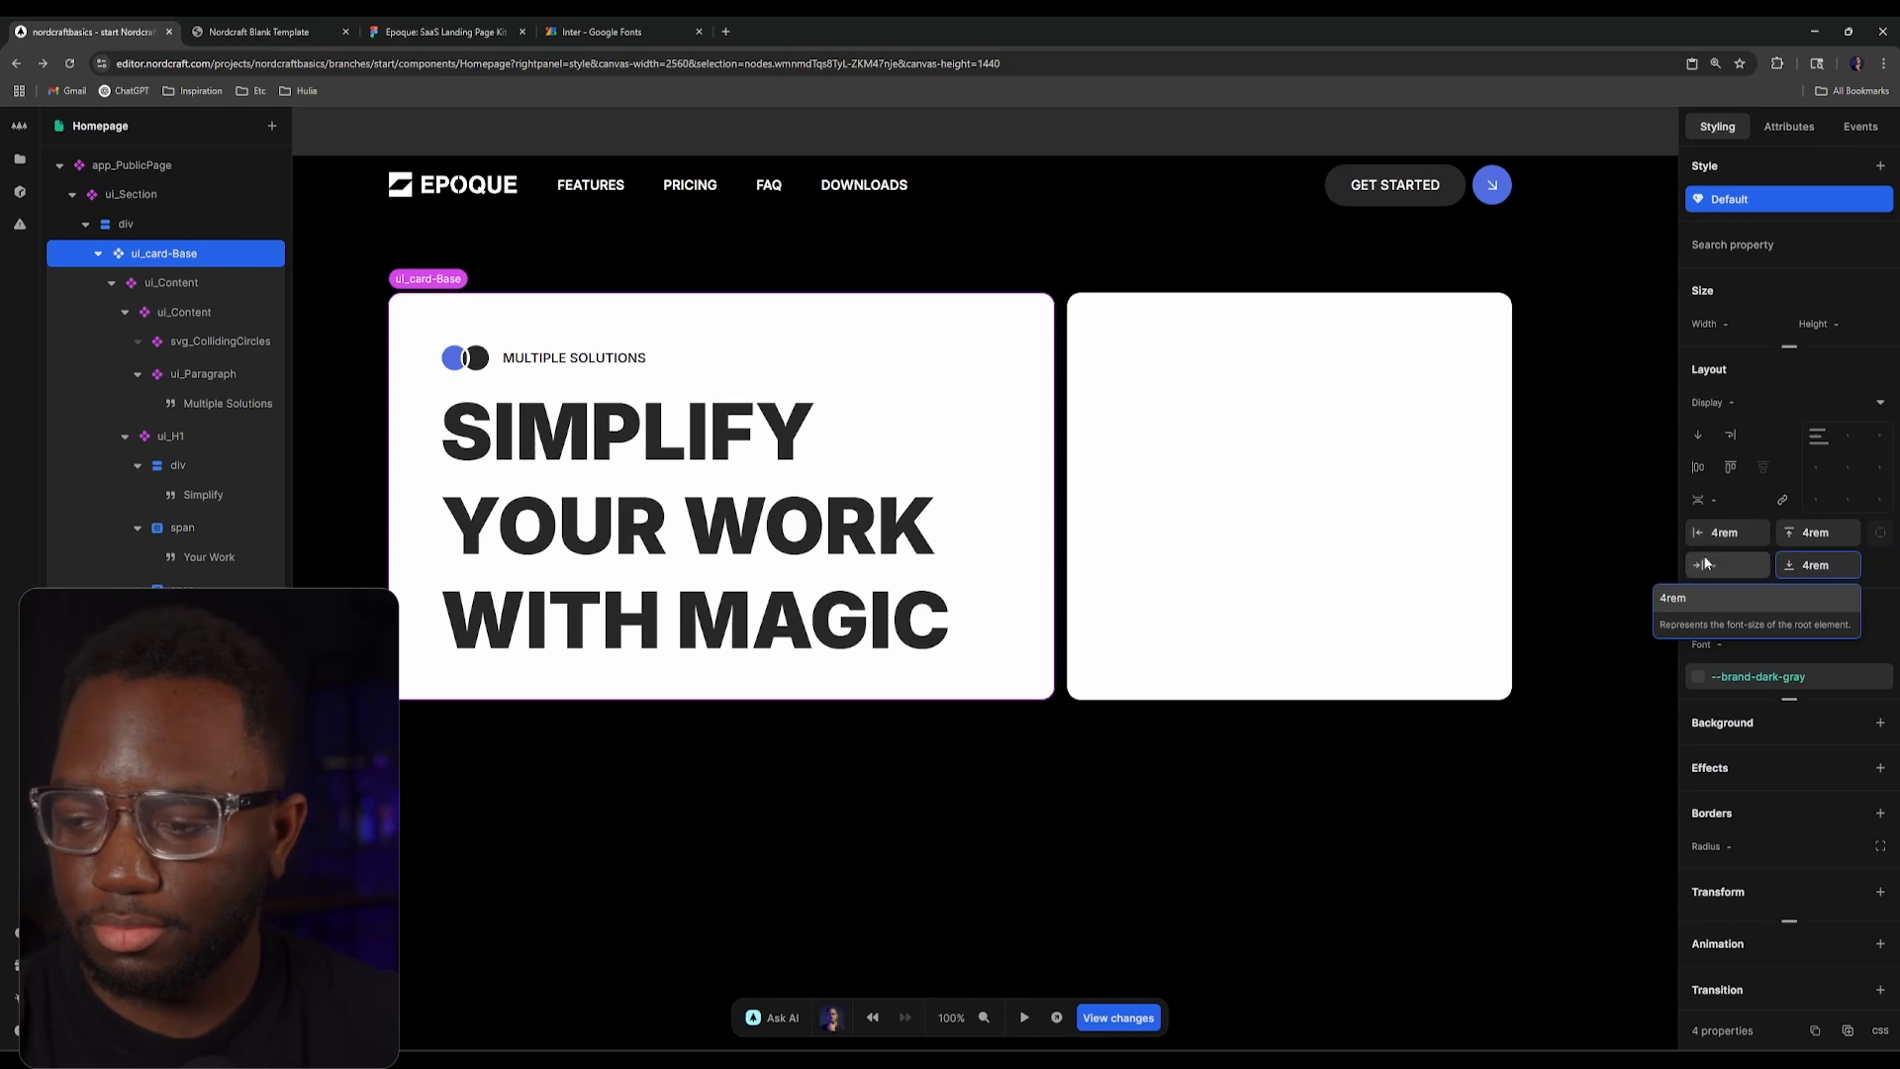
type("8rem")
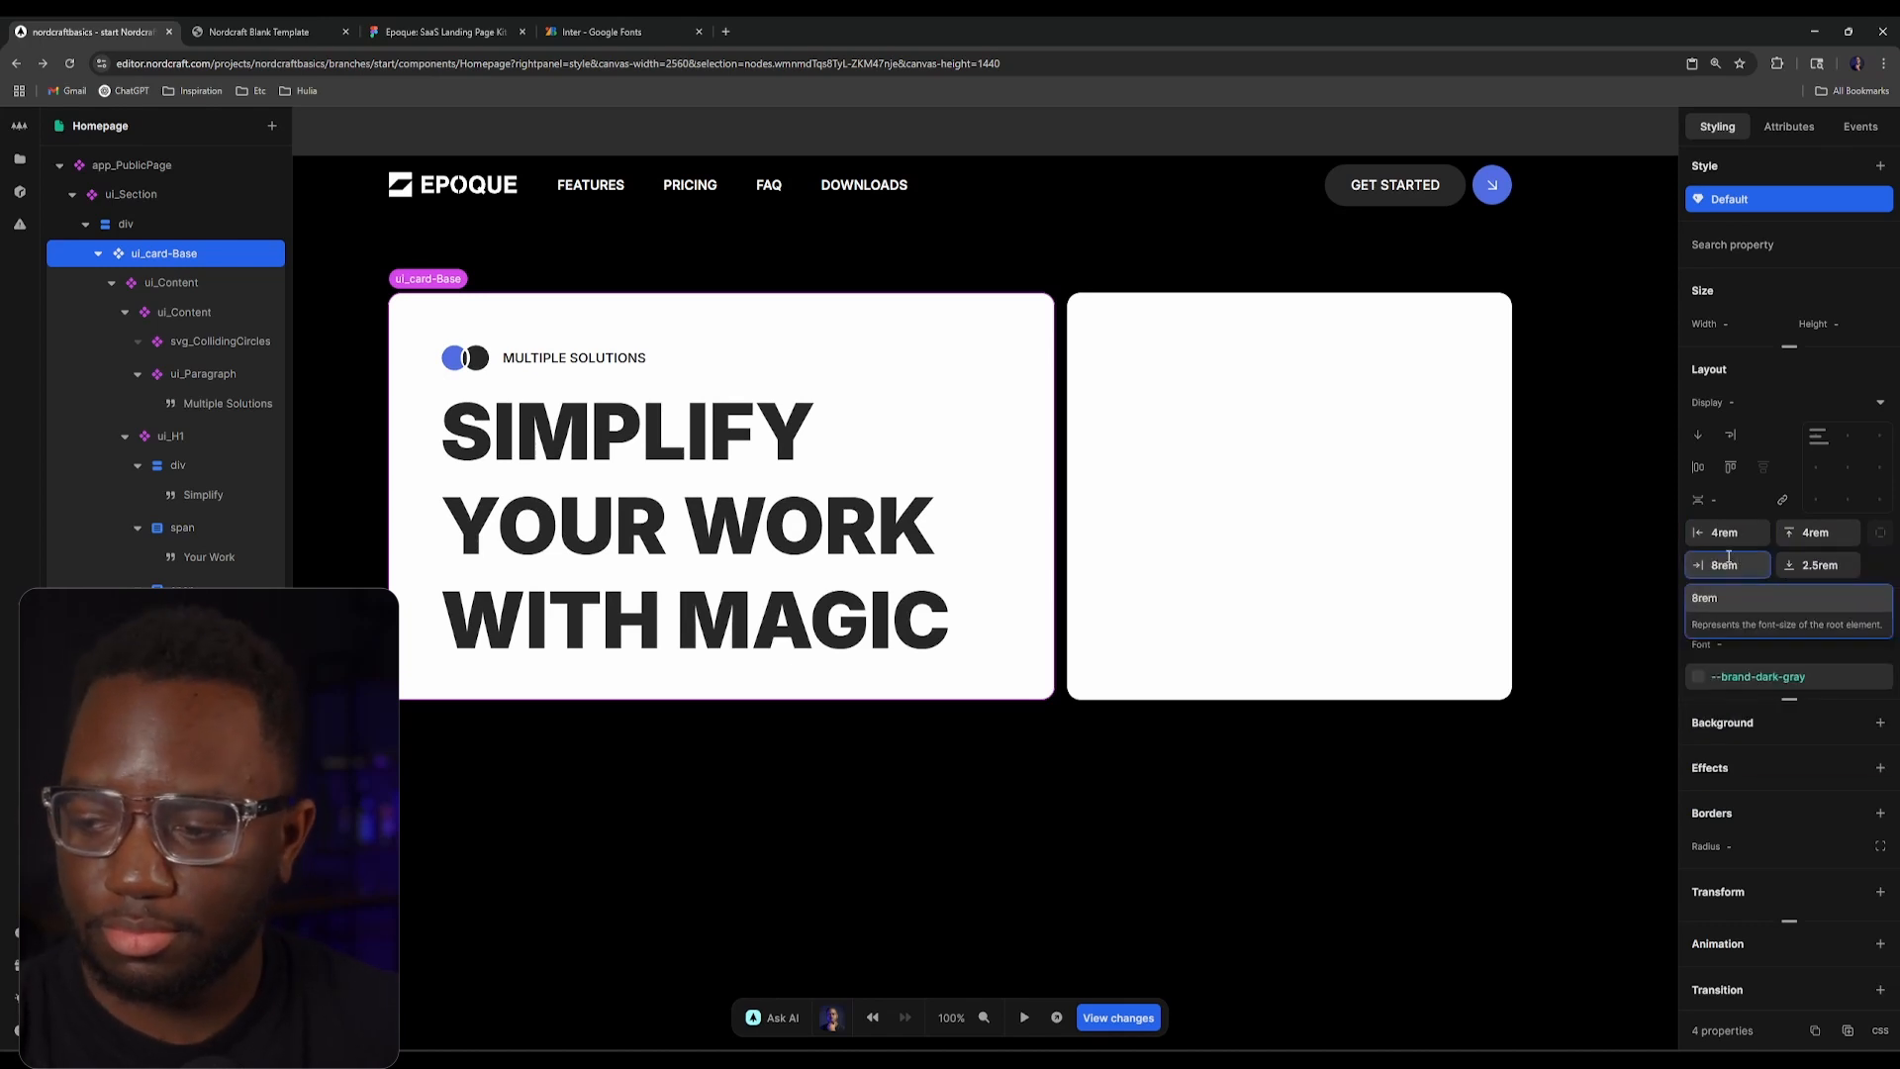
type("4rem")
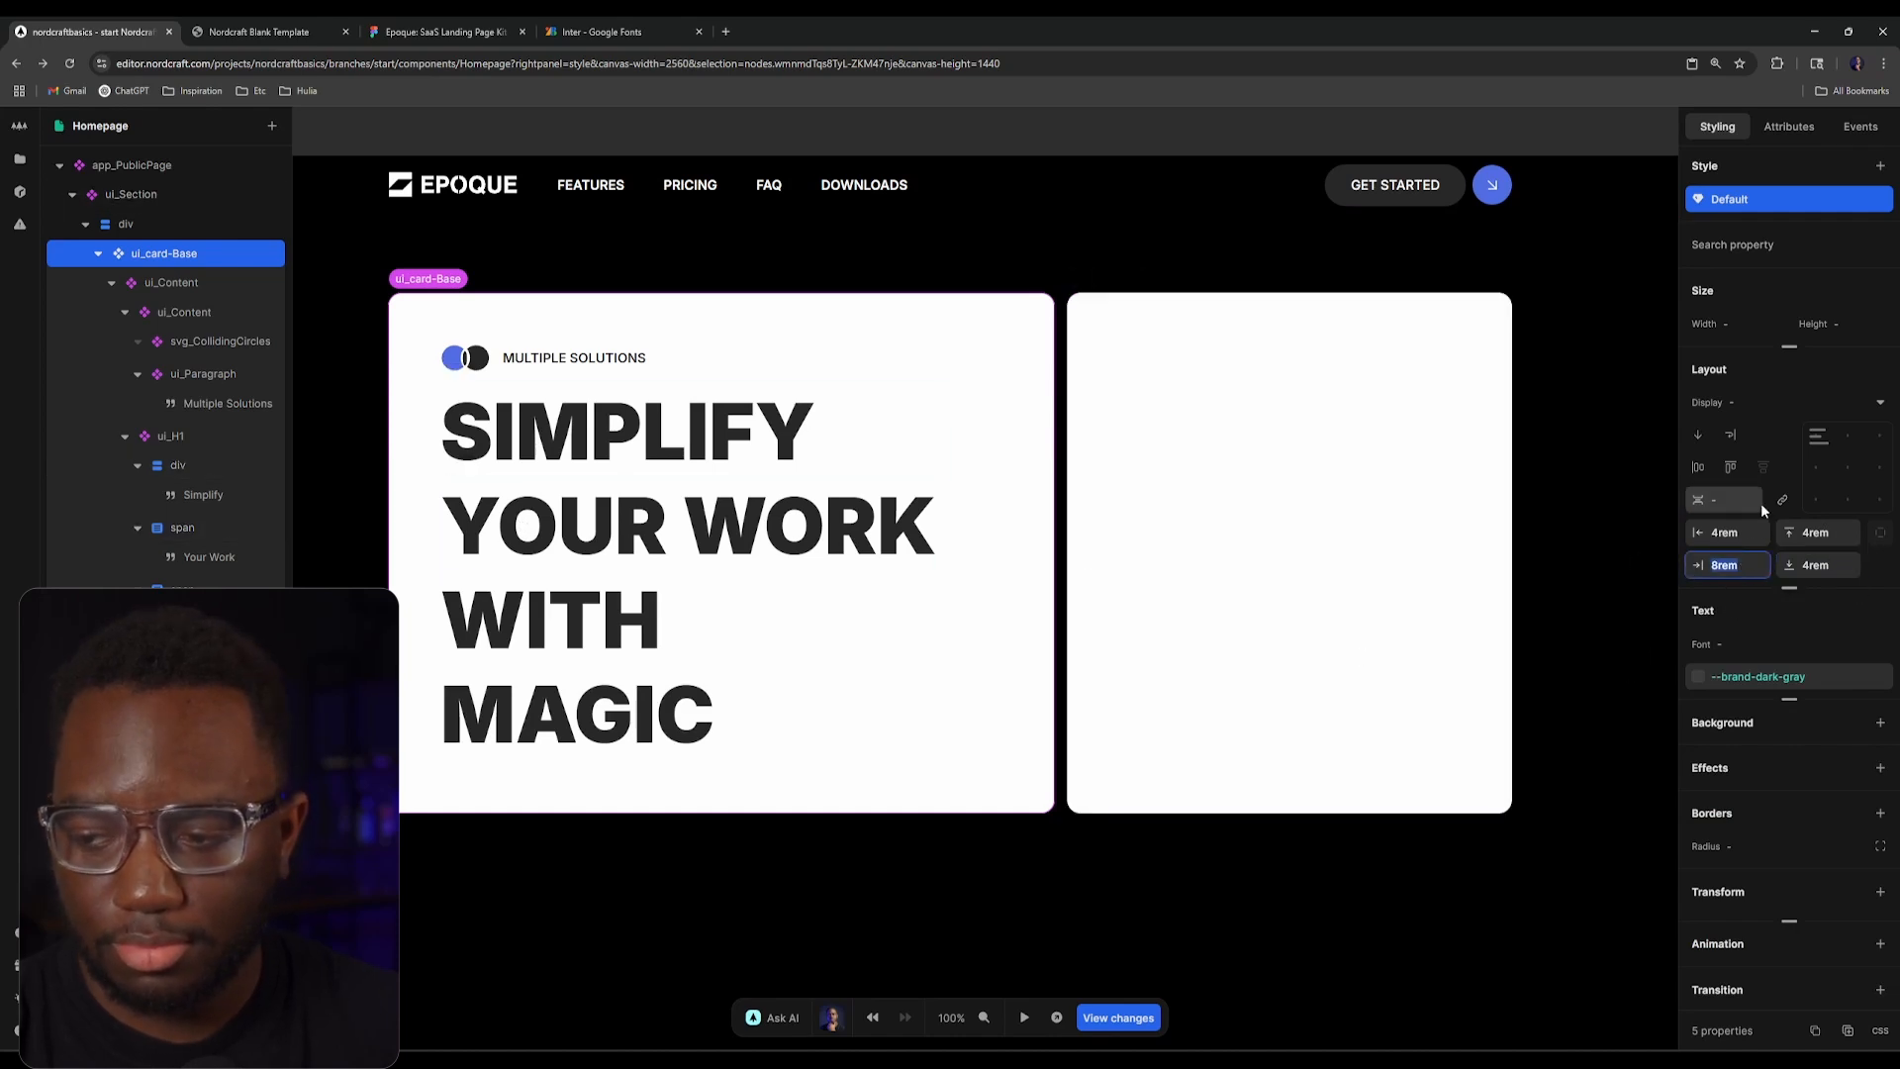
key("Left")
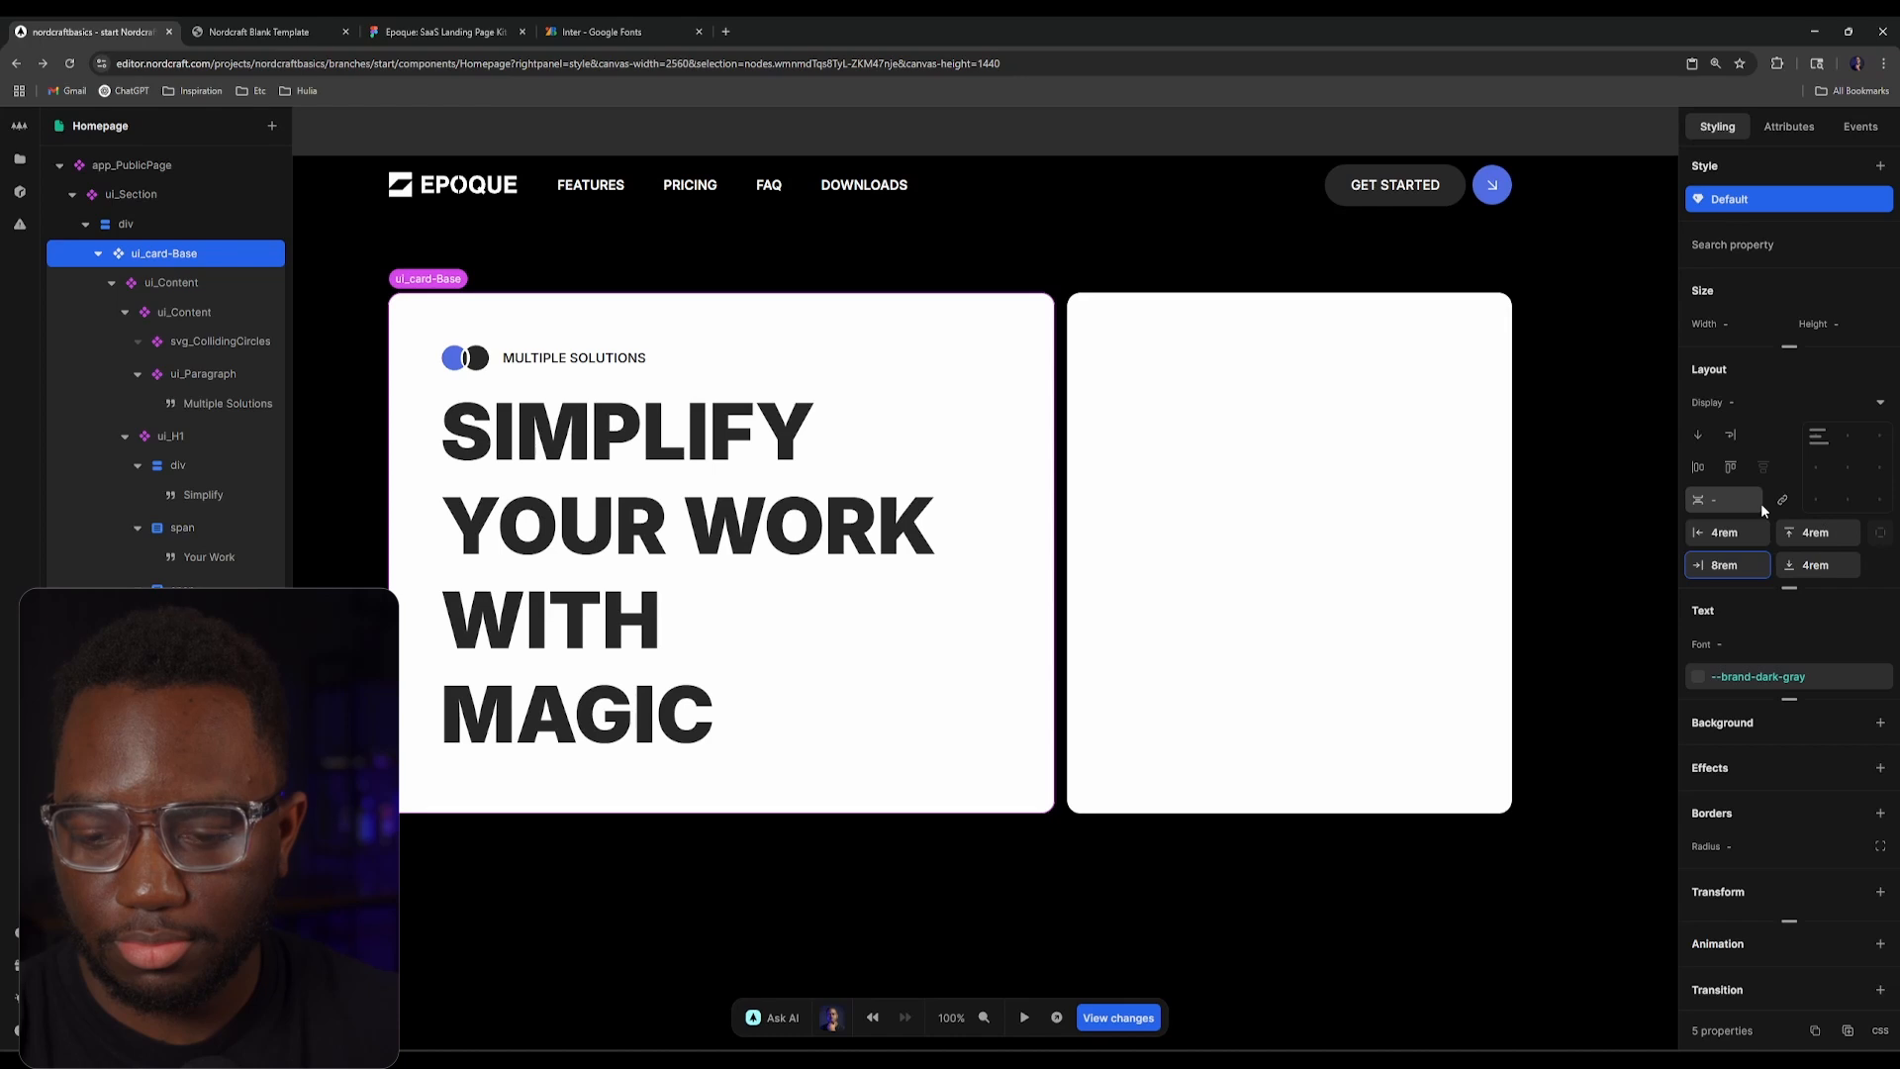
key("Down")
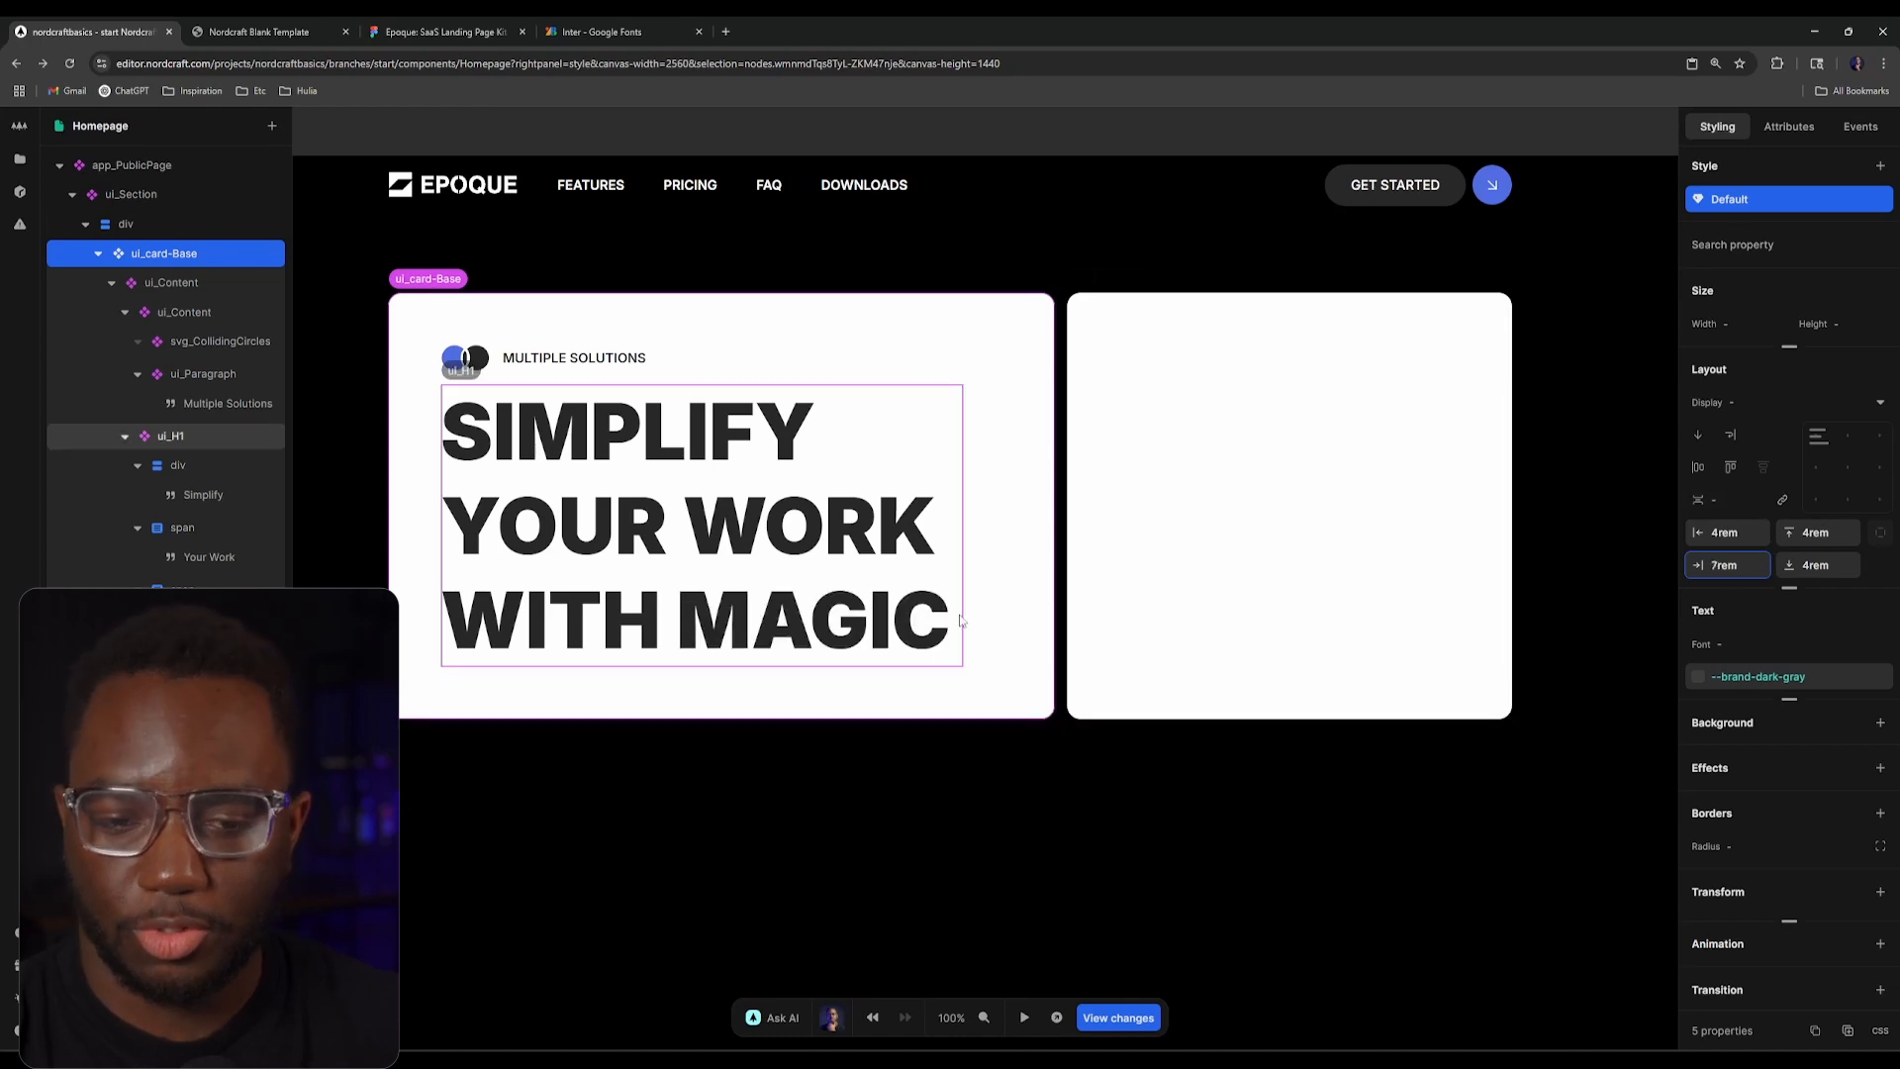
Step: Compare the reloaded preview site's hero card with the Figma design, and inspect the heading's typography settings there, including letter spacing
left_click(259, 32)
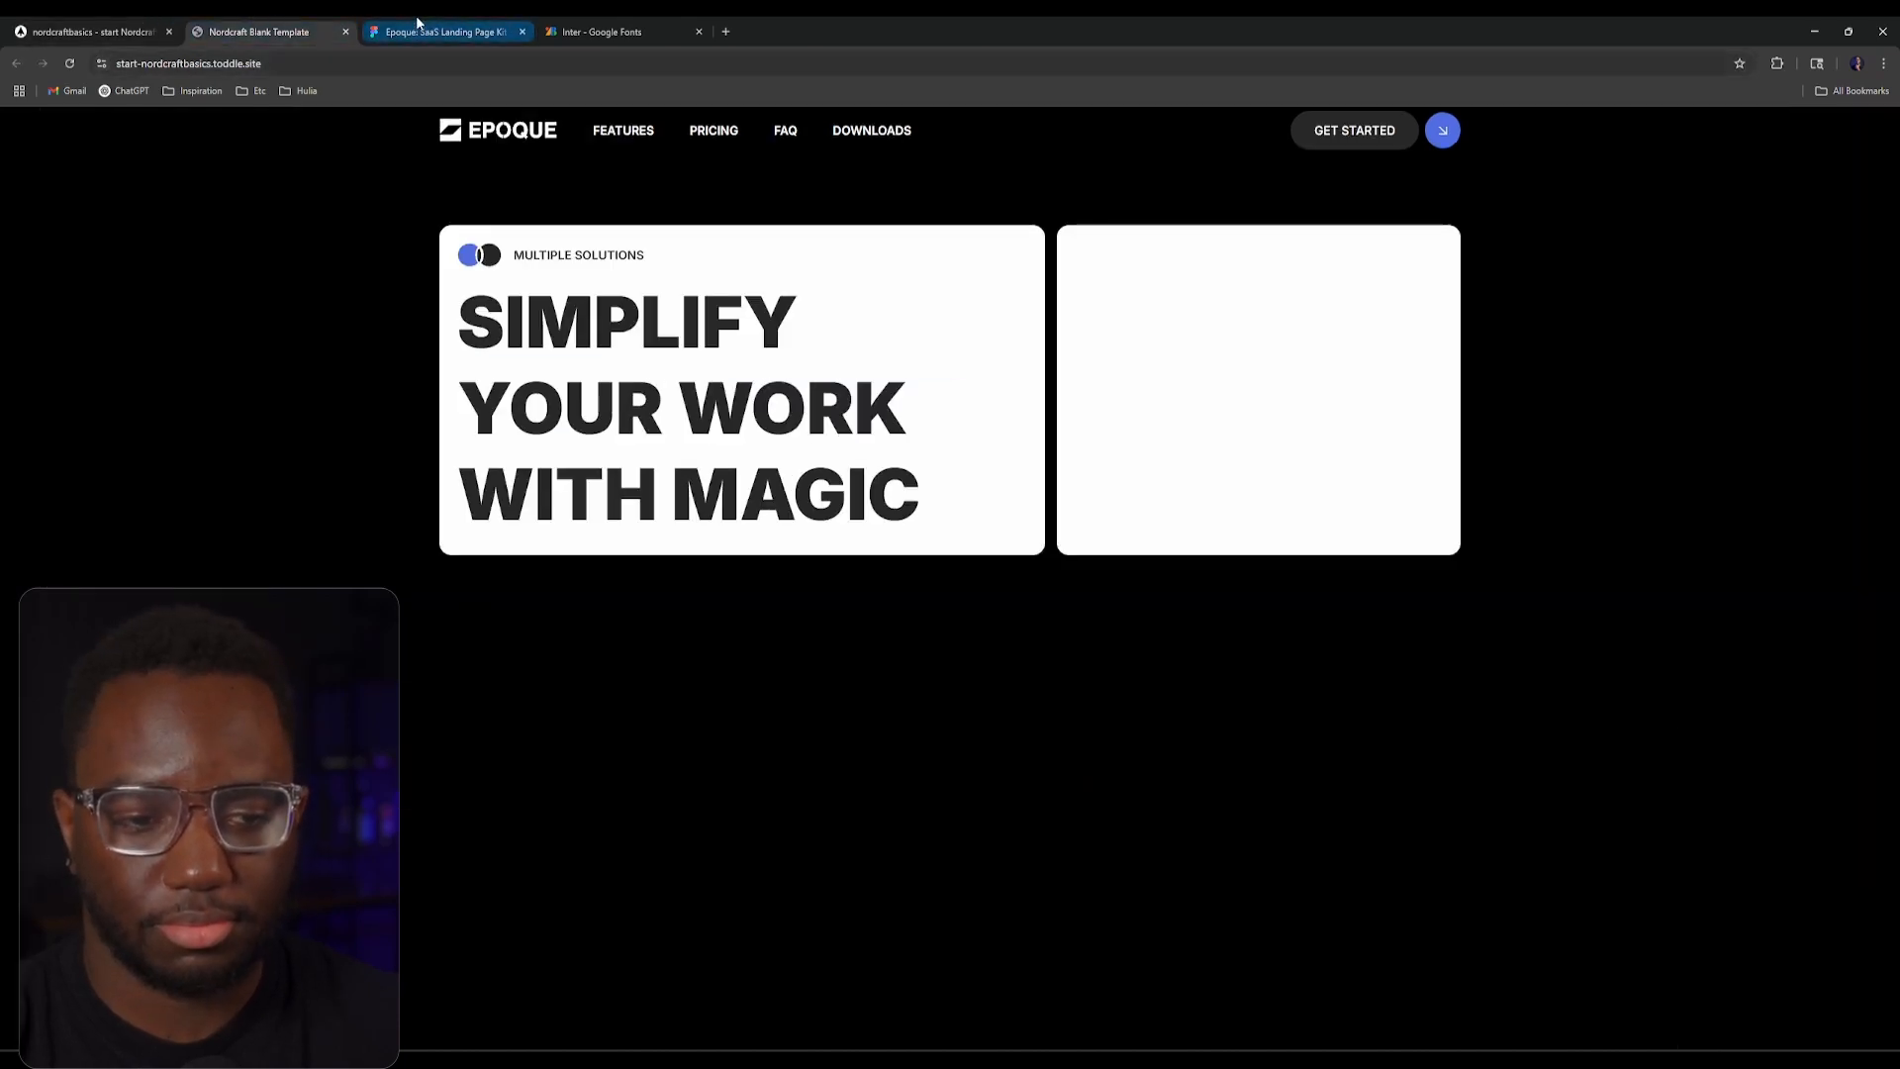
left_click(66, 63)
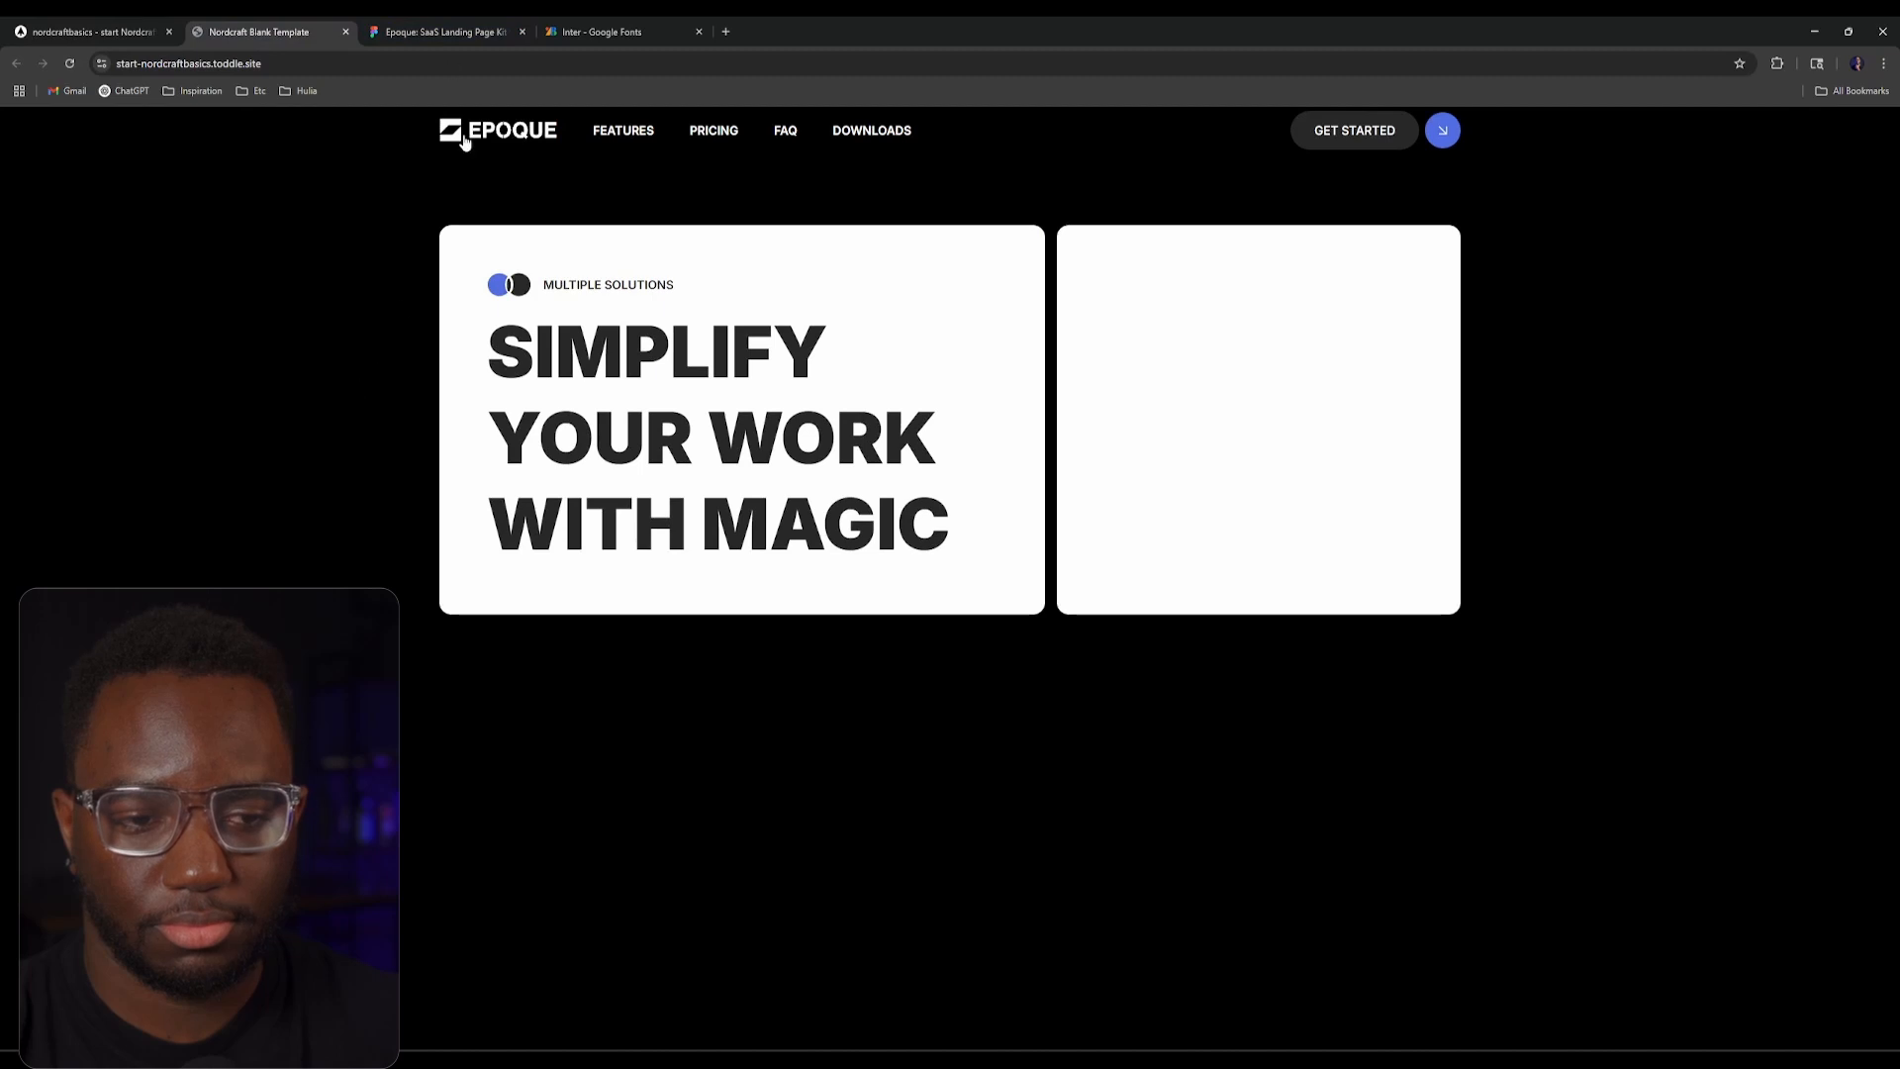
left_click(468, 24)
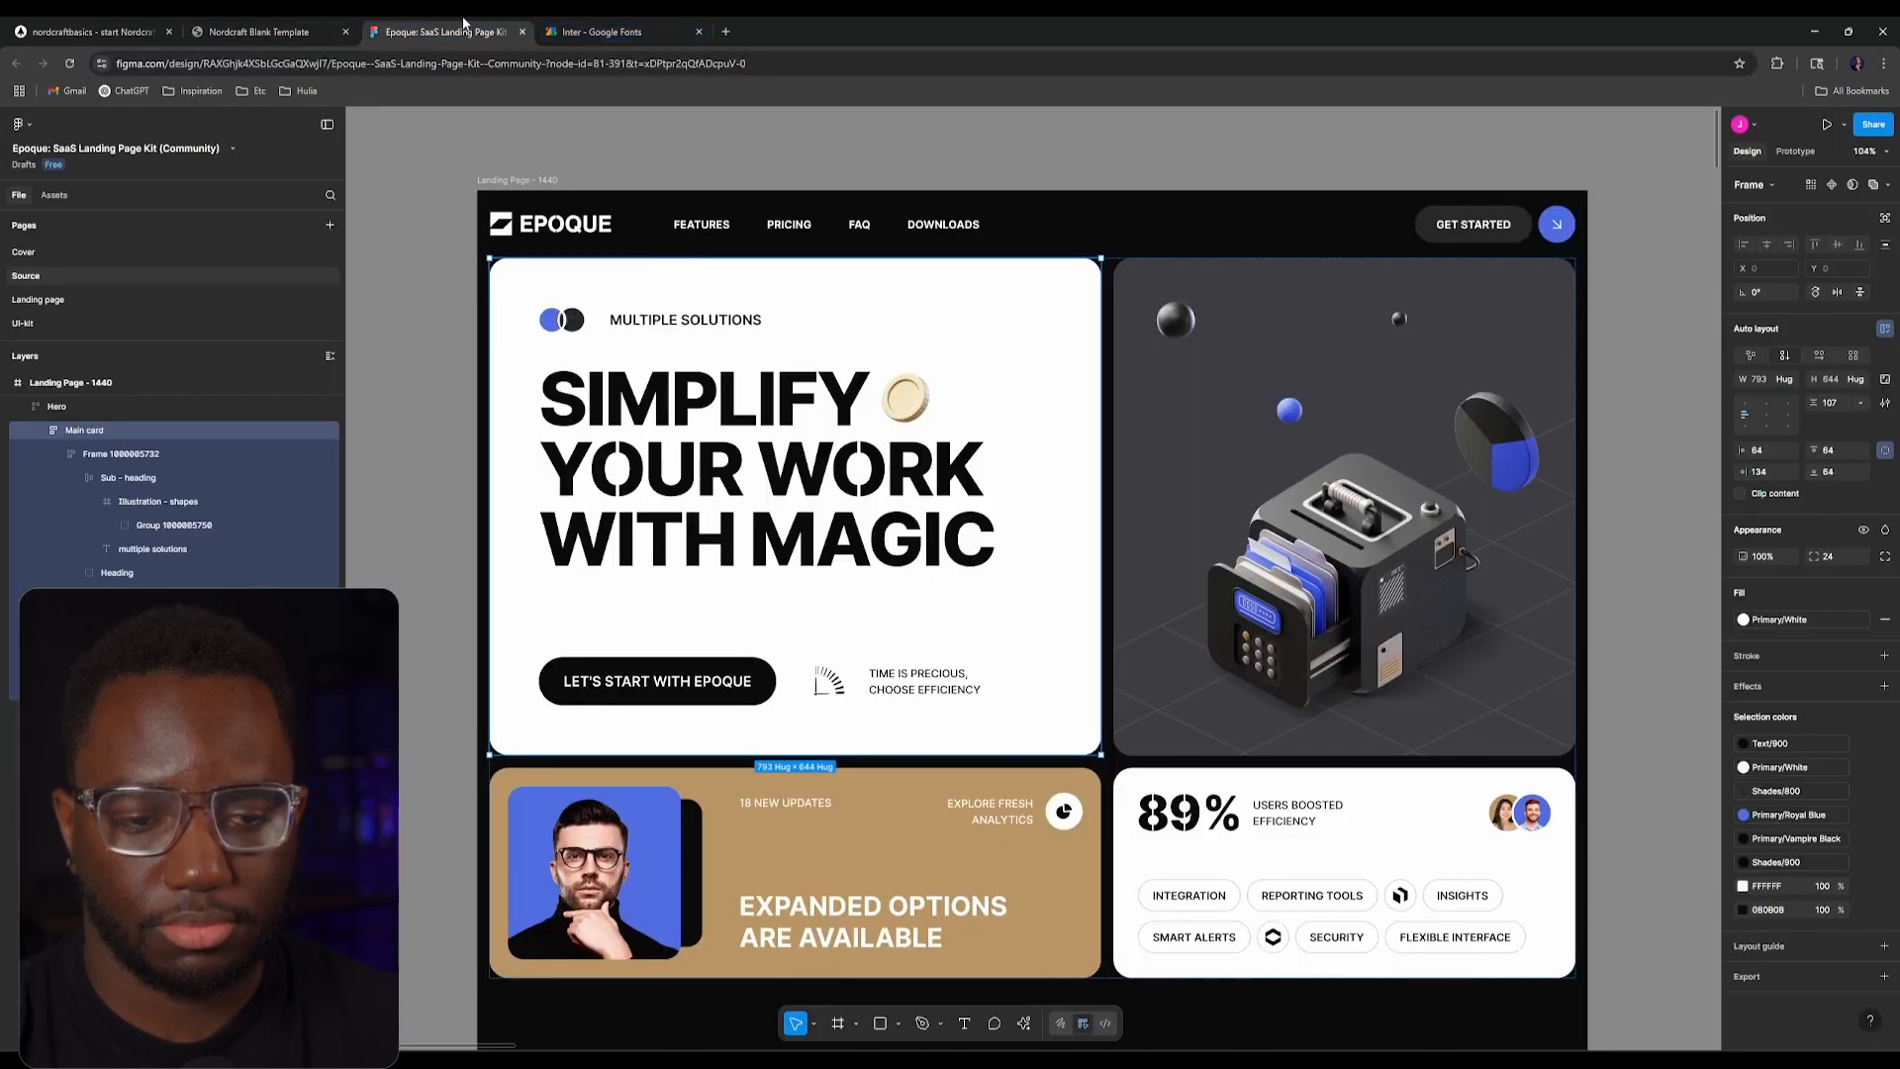
left_click(318, 24)
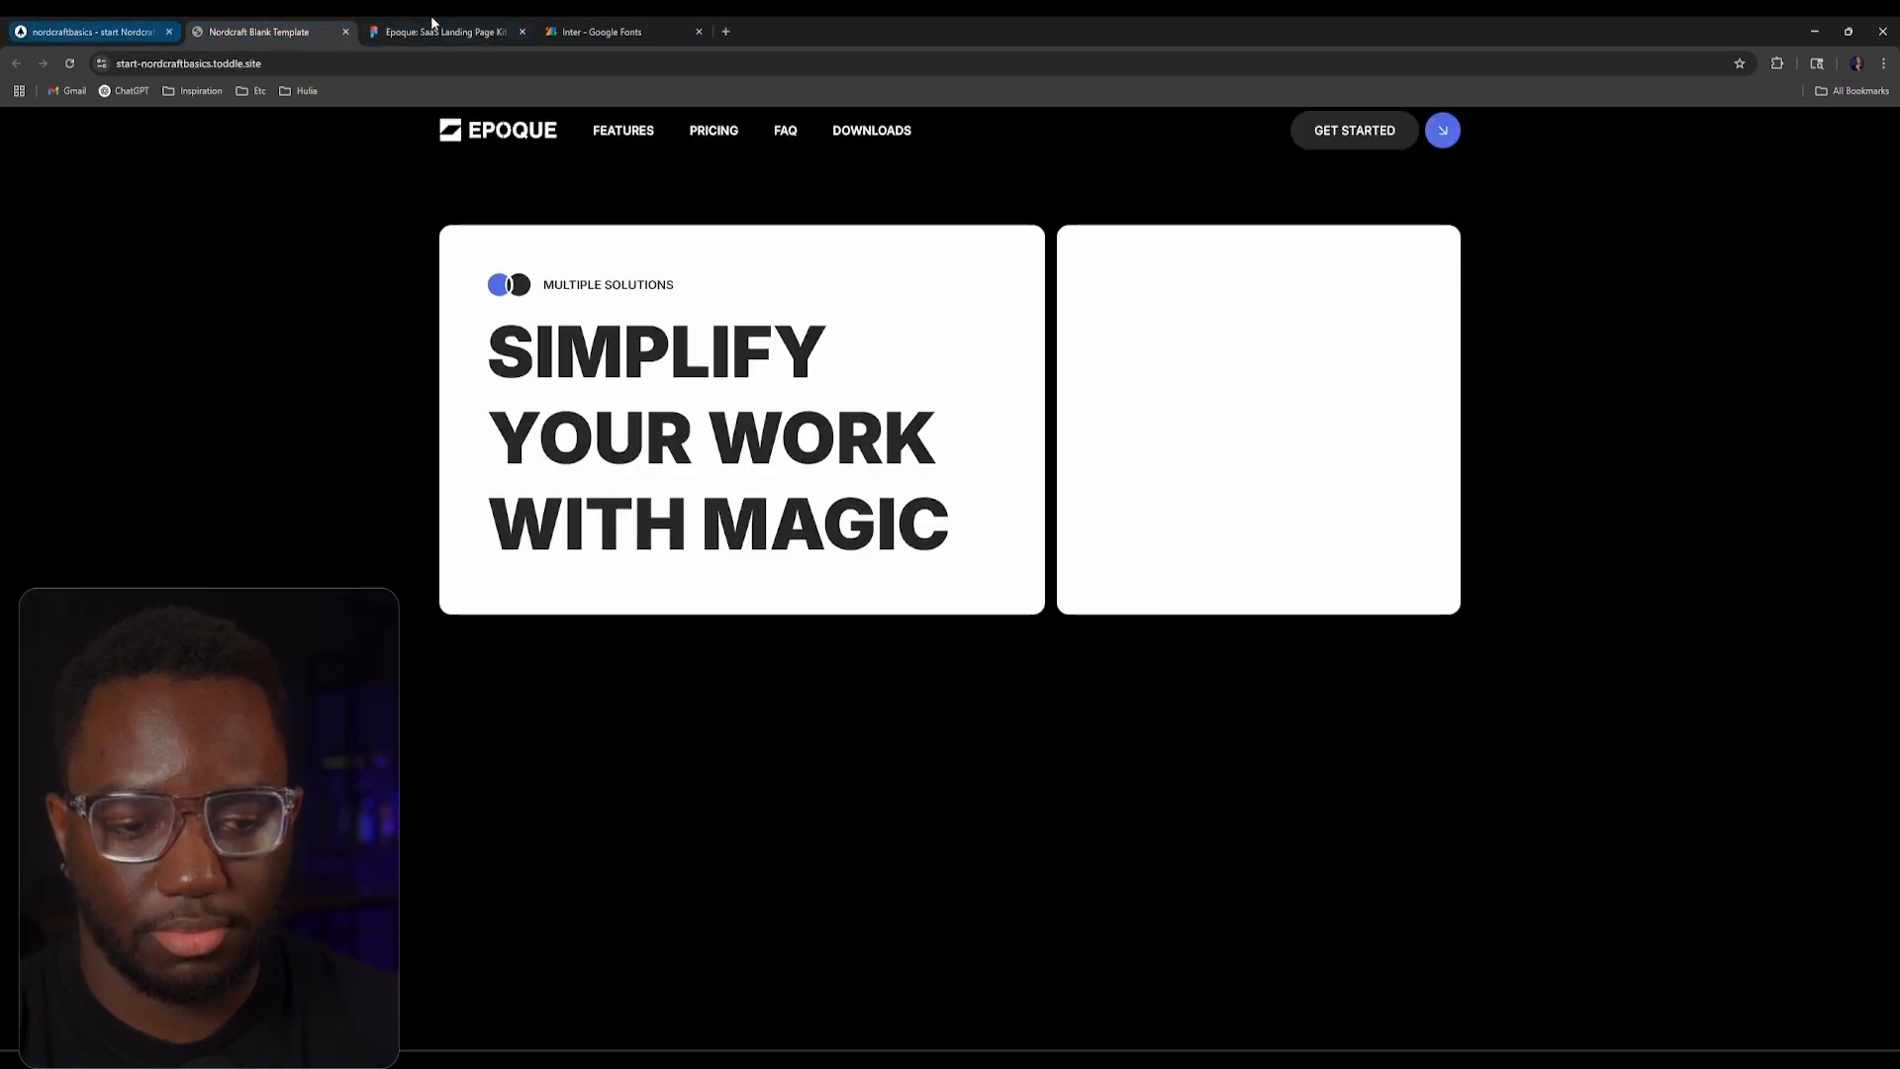
left_click(465, 30)
left_click(762, 428)
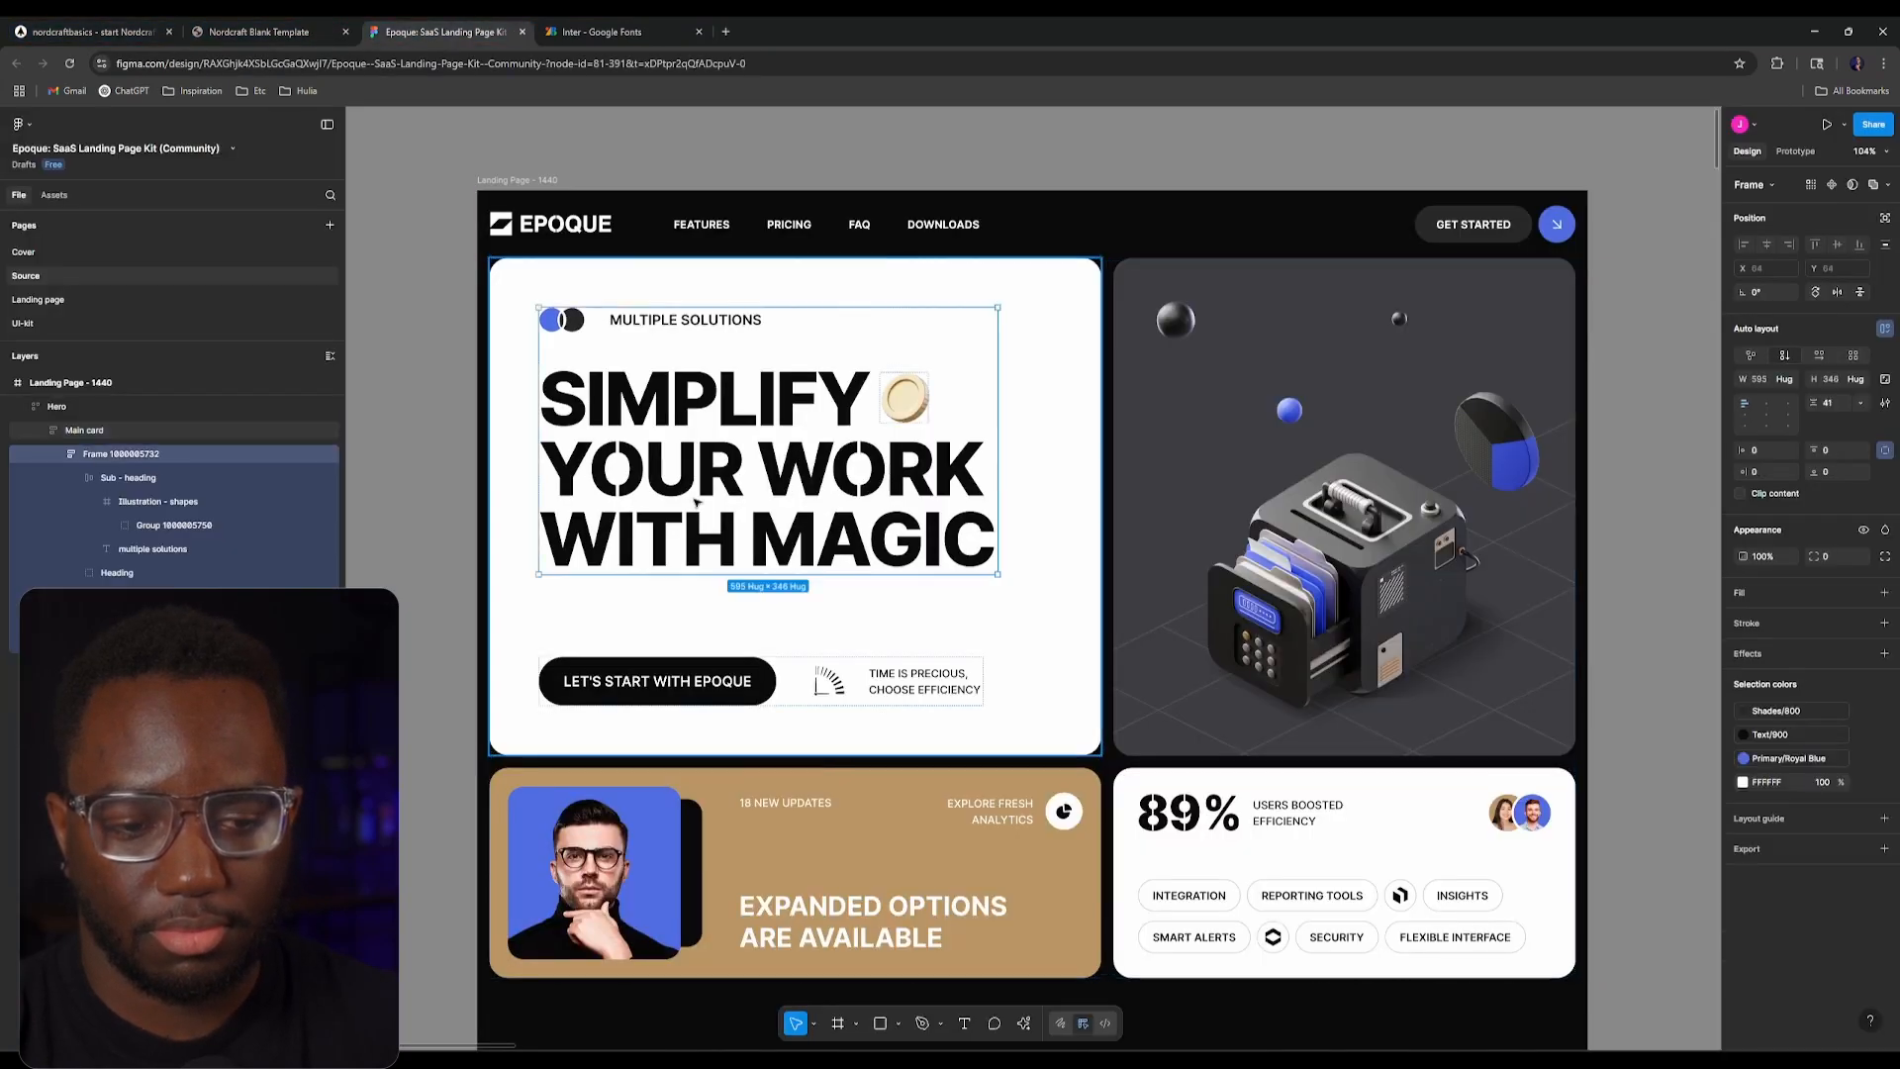
left_click(762, 427)
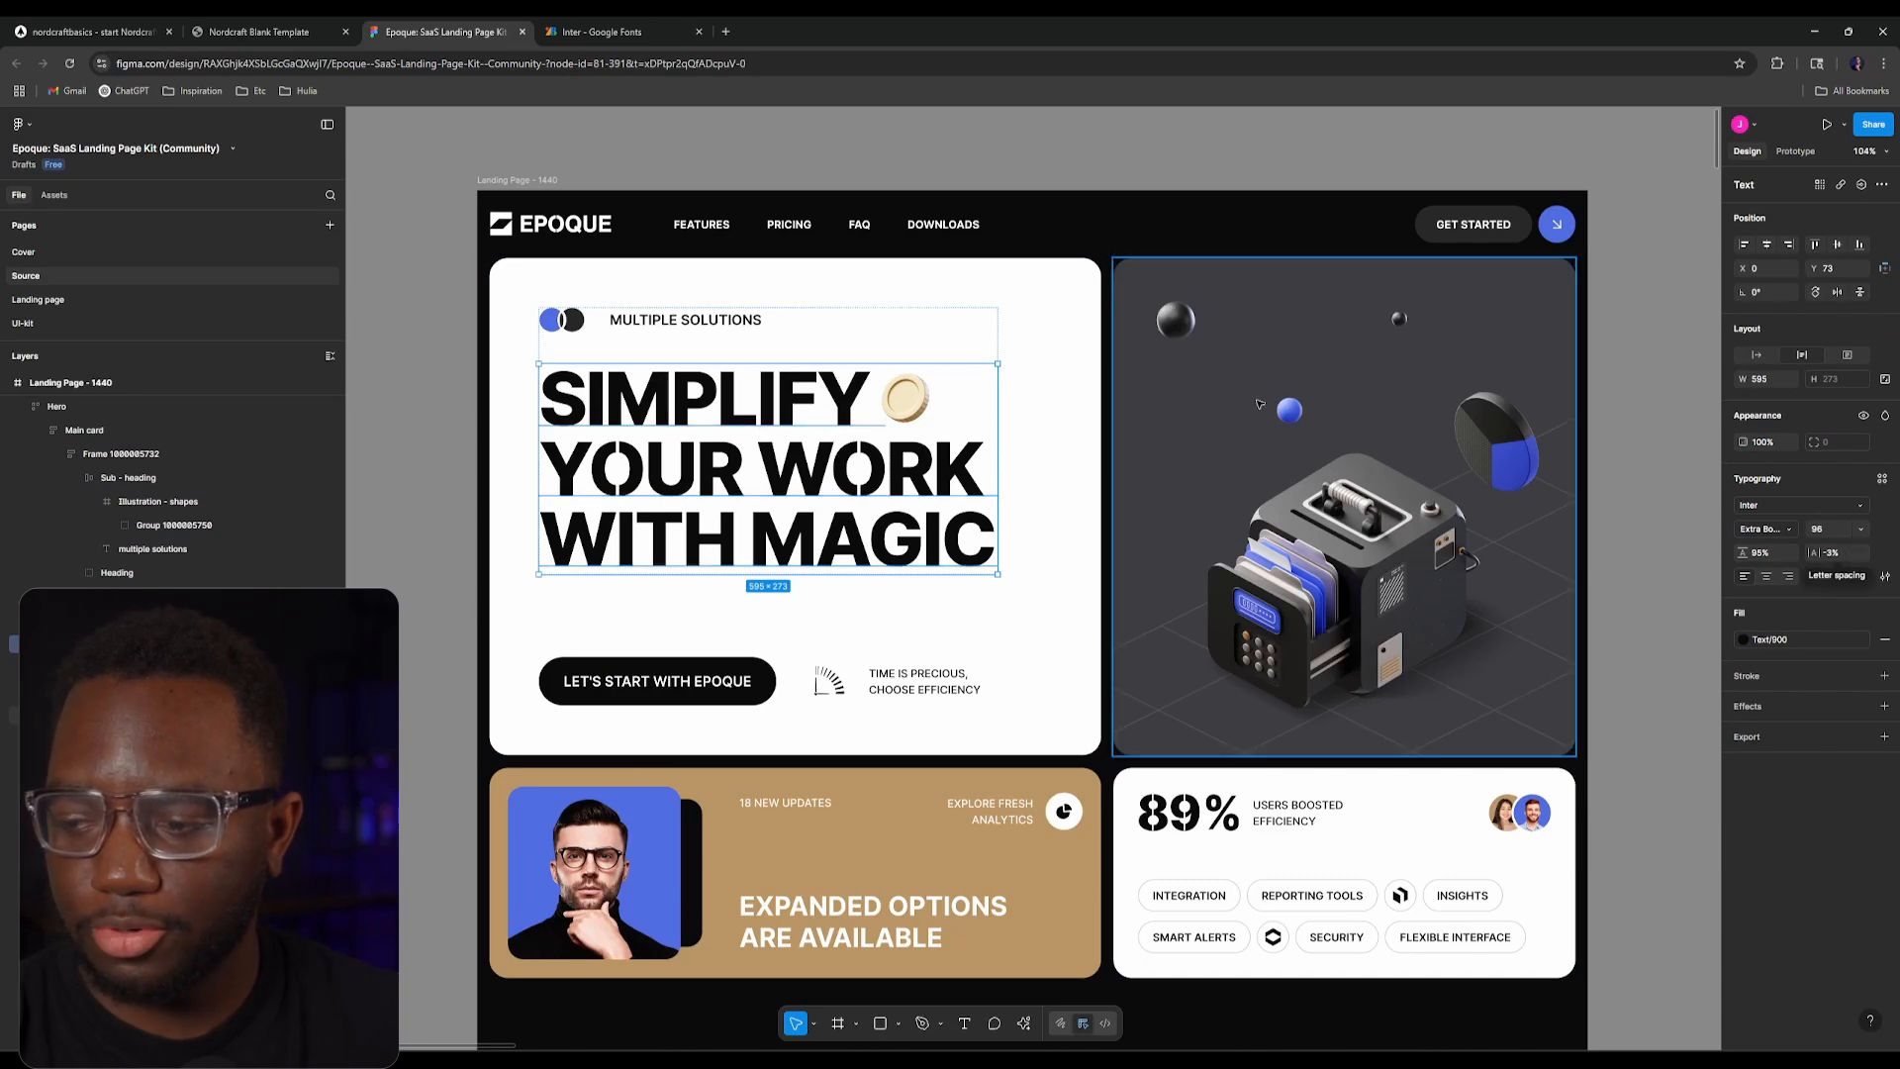
left_click(103, 30)
left_click(236, 29)
left_click(108, 31)
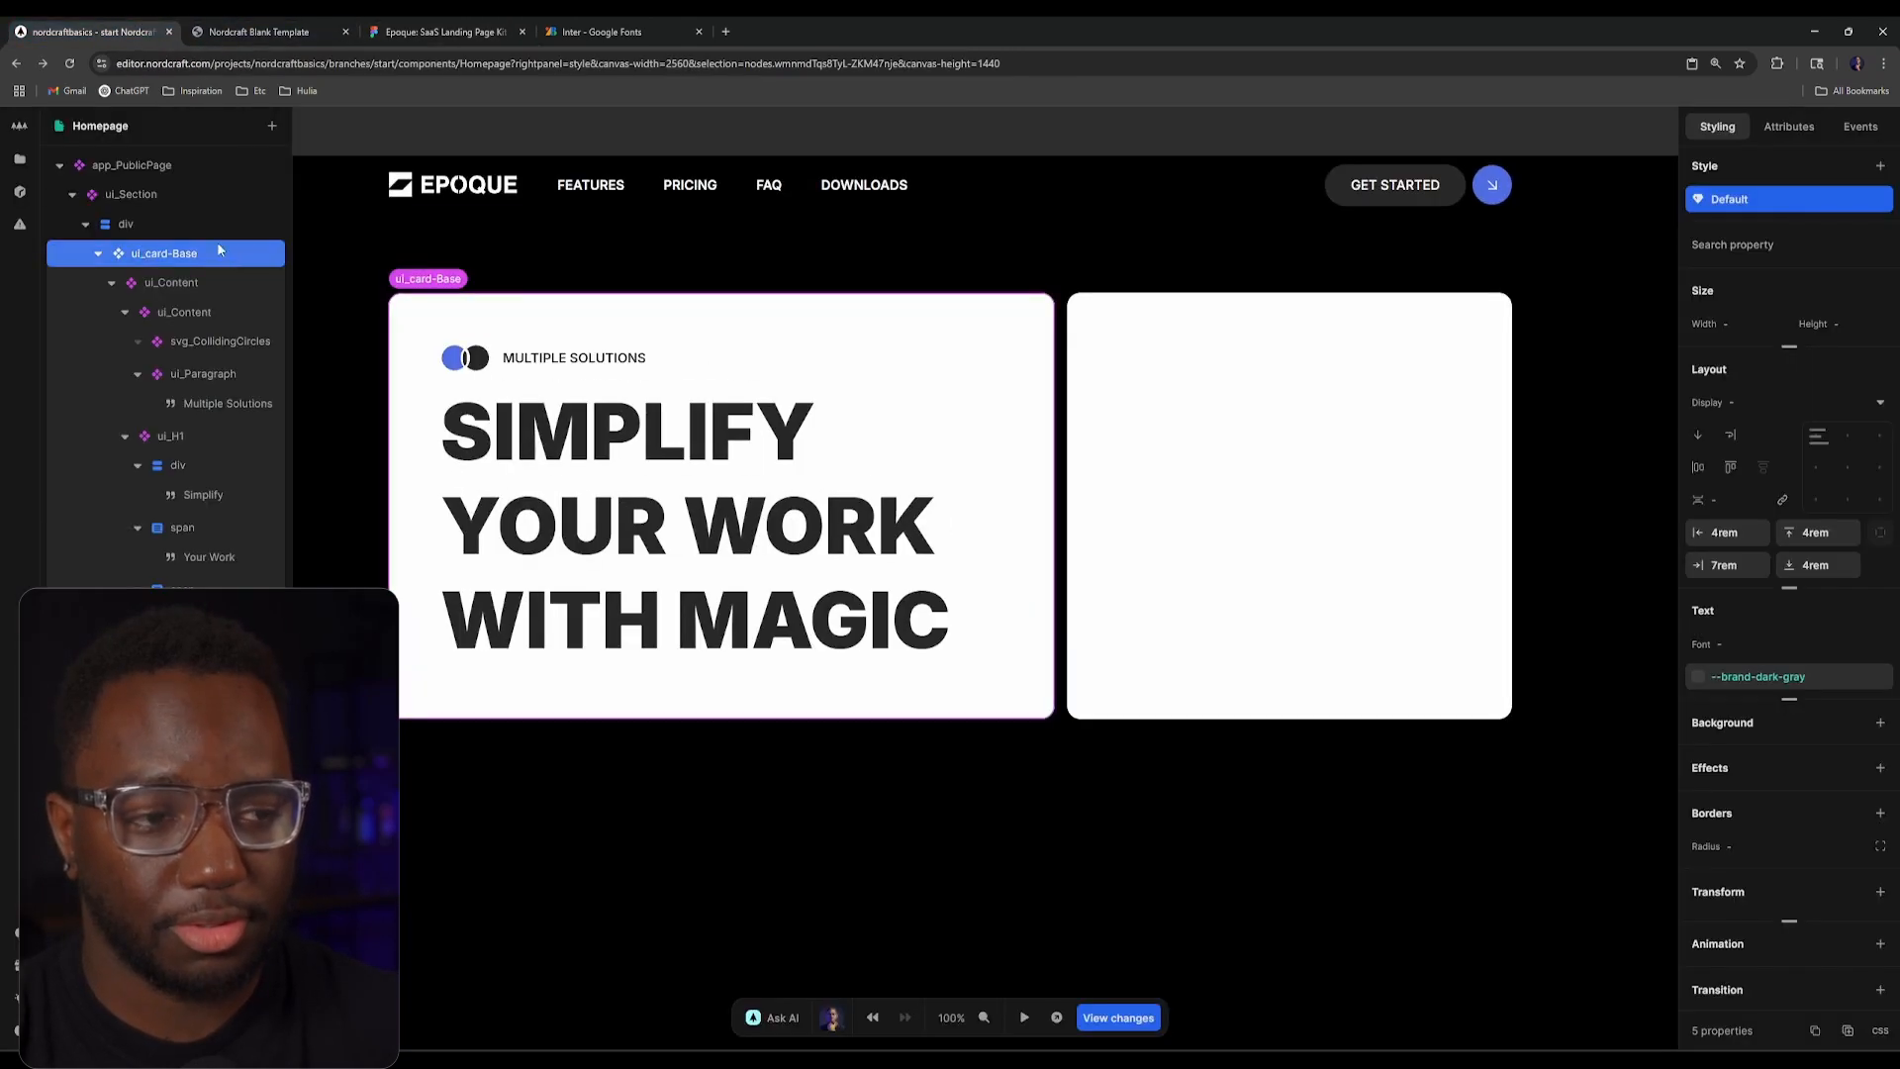
Step: Set the h1 element's letter spacing to -3% in the ui_H1 component, and return to the Homepage
double_click(163, 435)
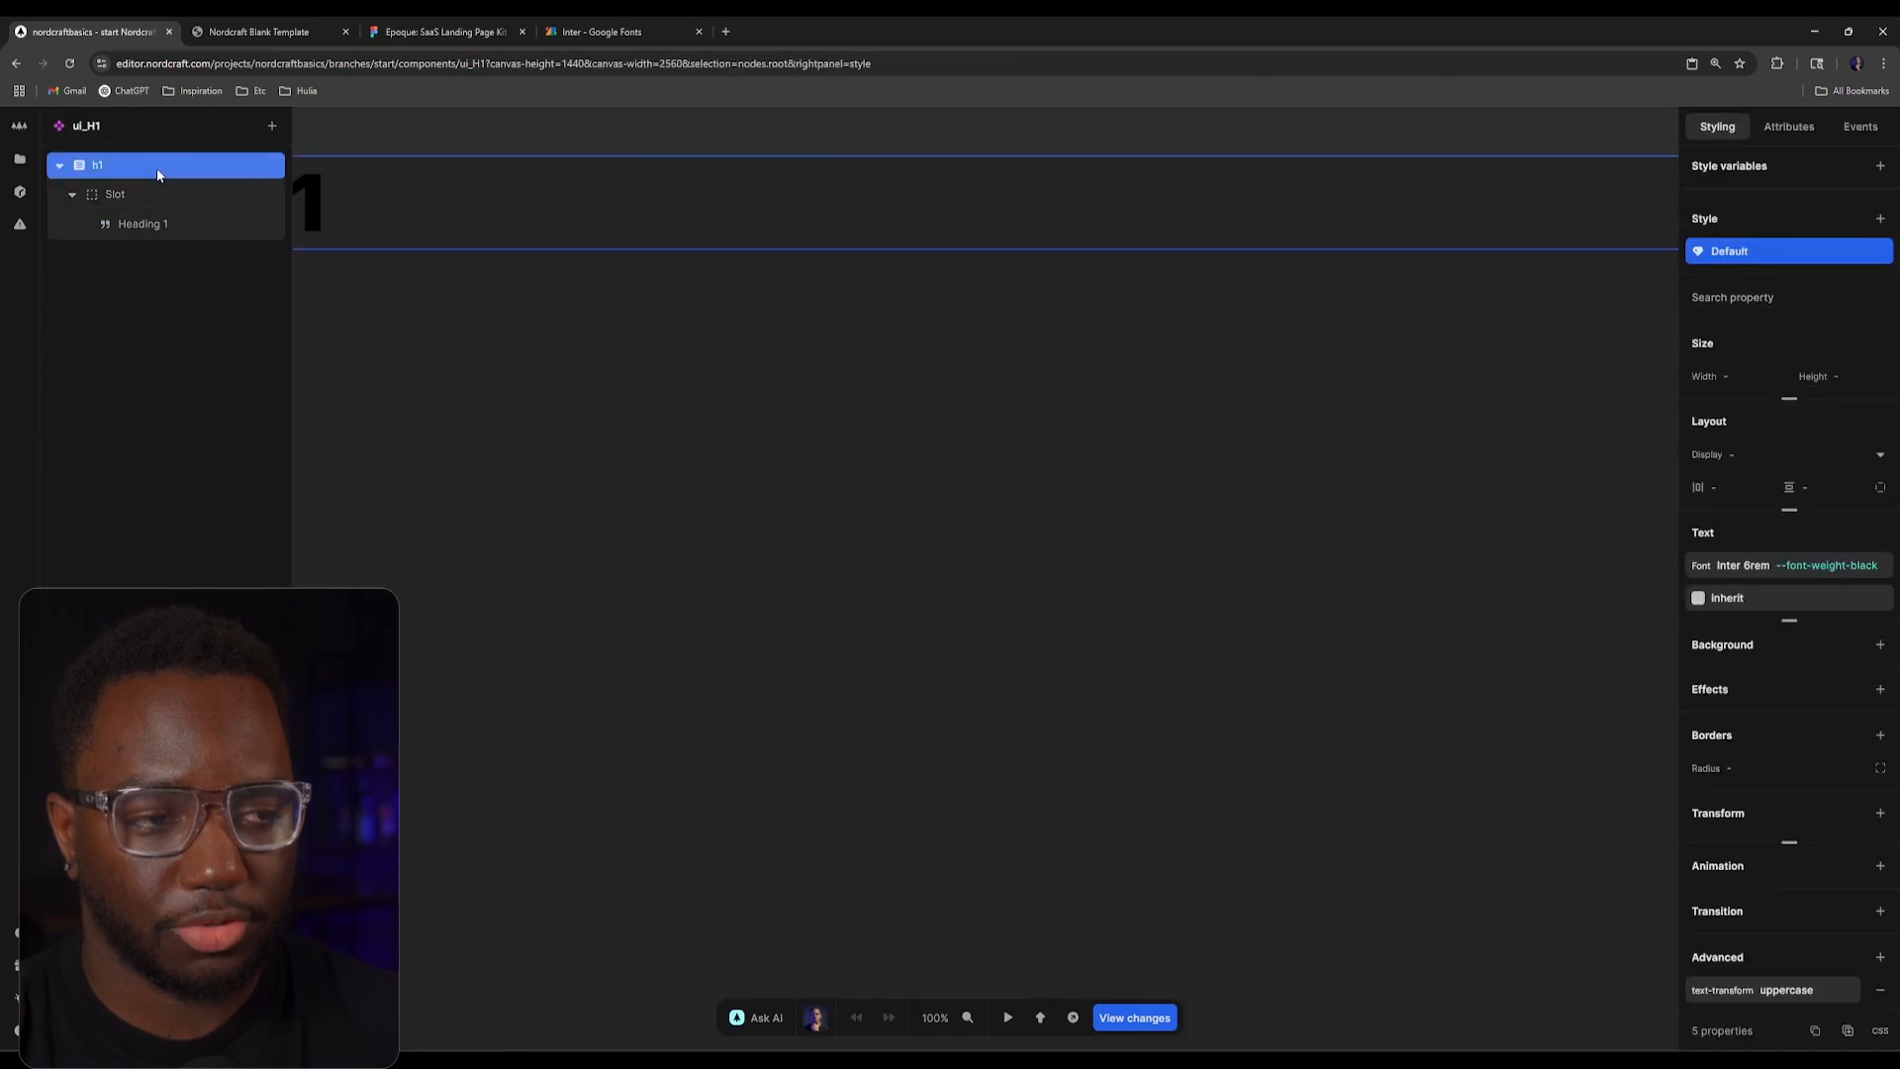
left_click(1788, 621)
left_click(1813, 698)
type("-3")
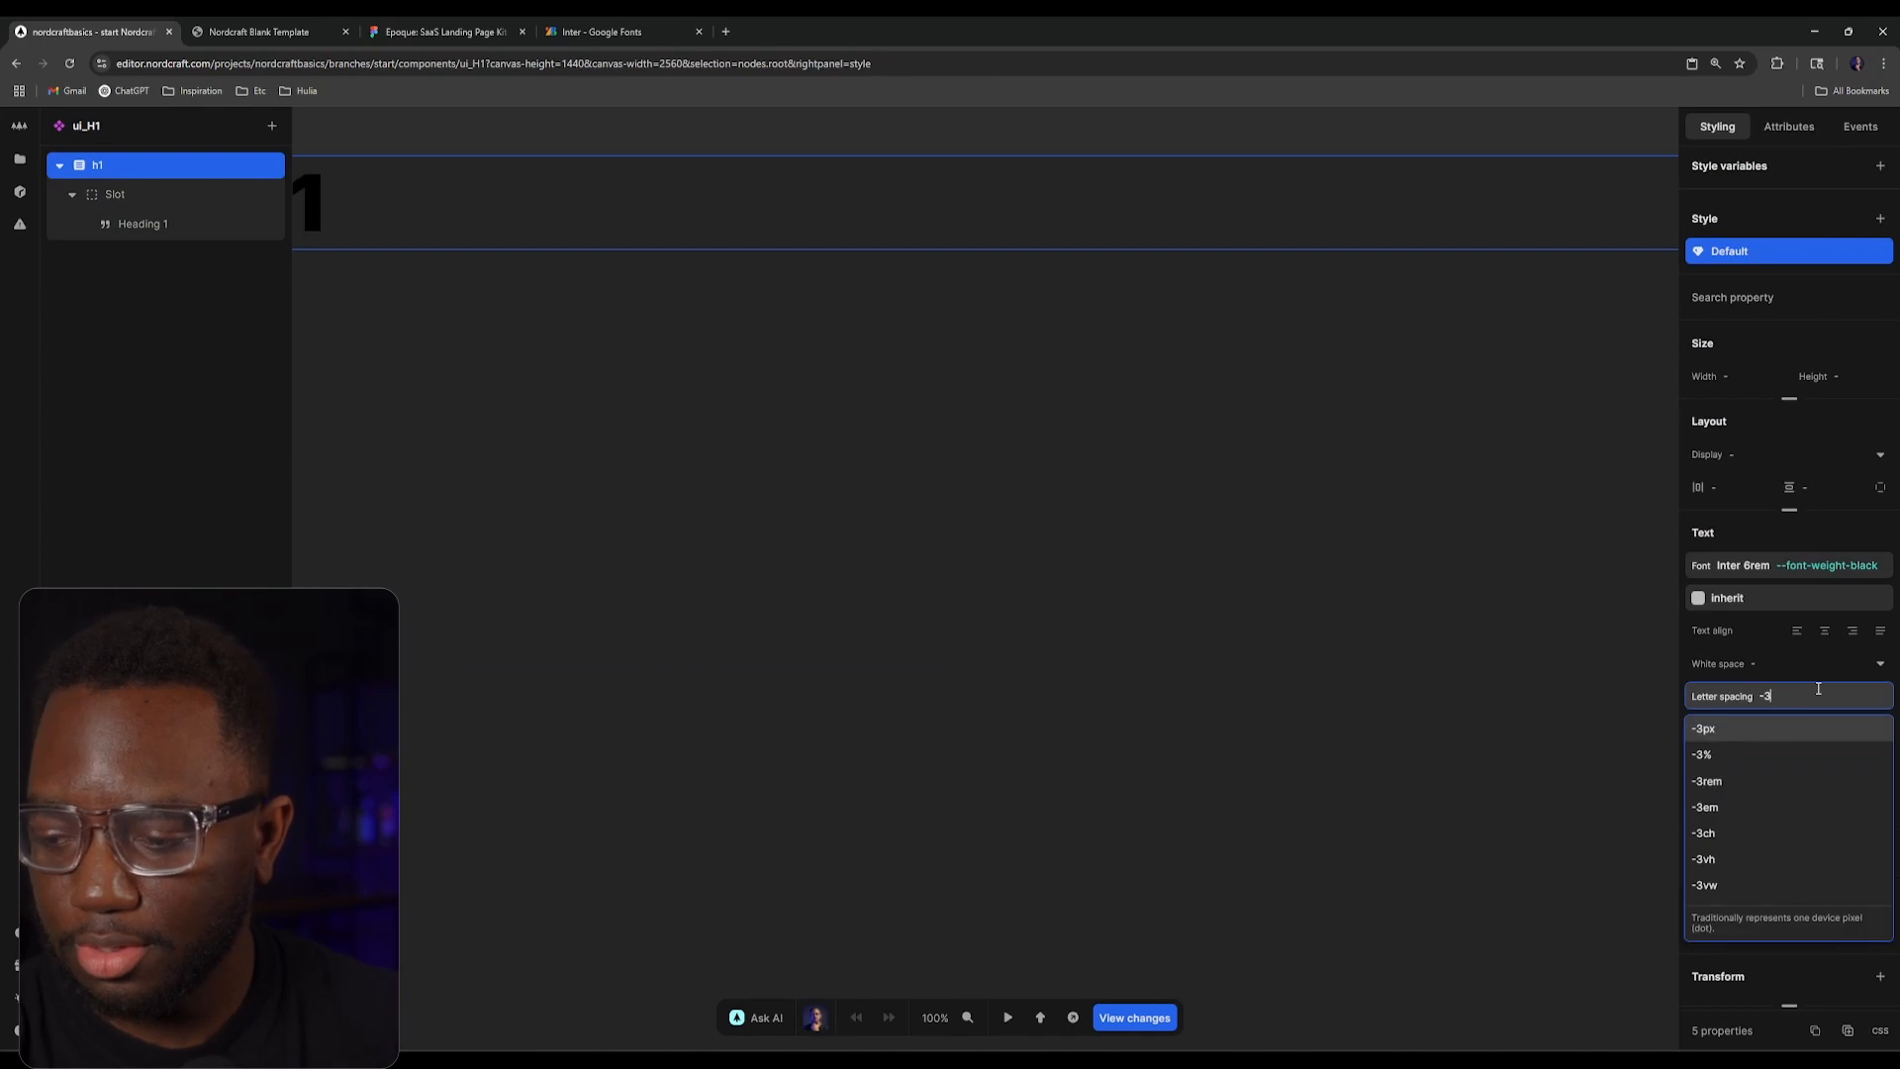
type("6")
key("BackSpace")
type("%")
key("Return")
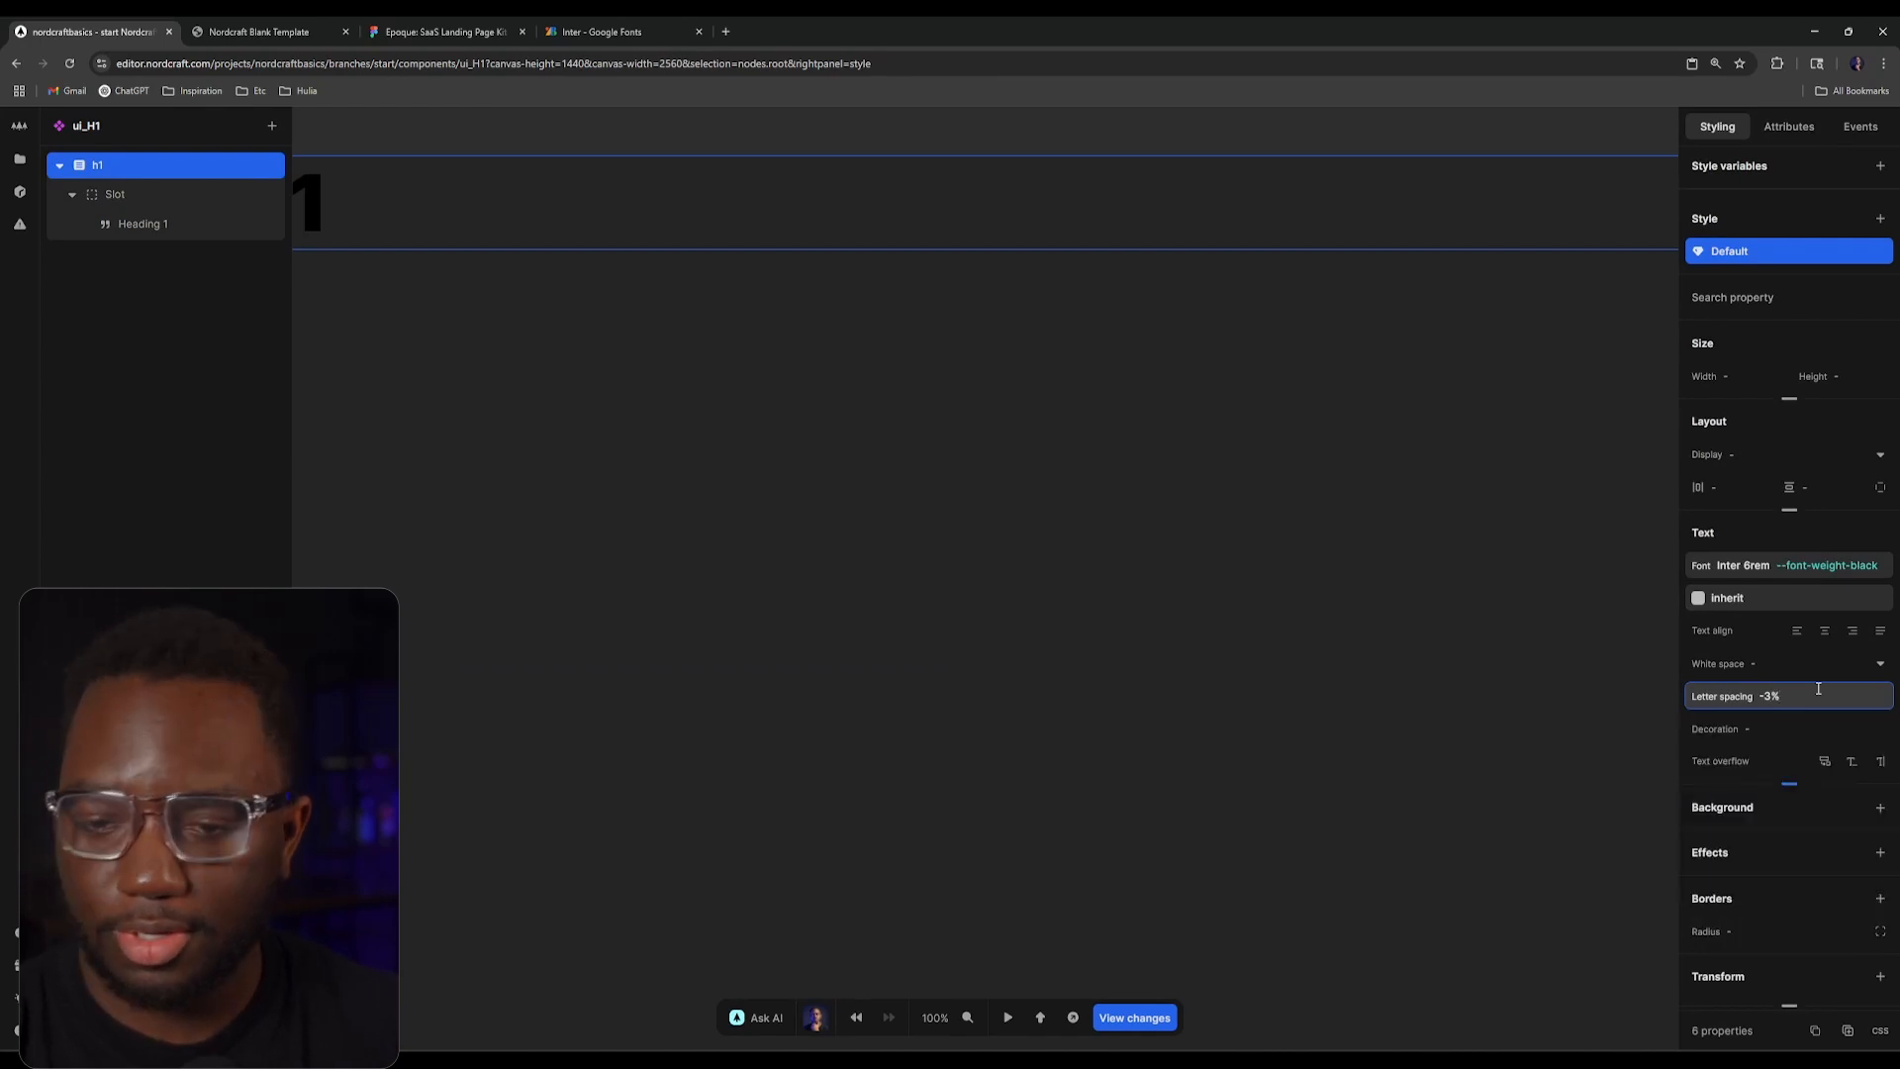
double_click(1397, 521)
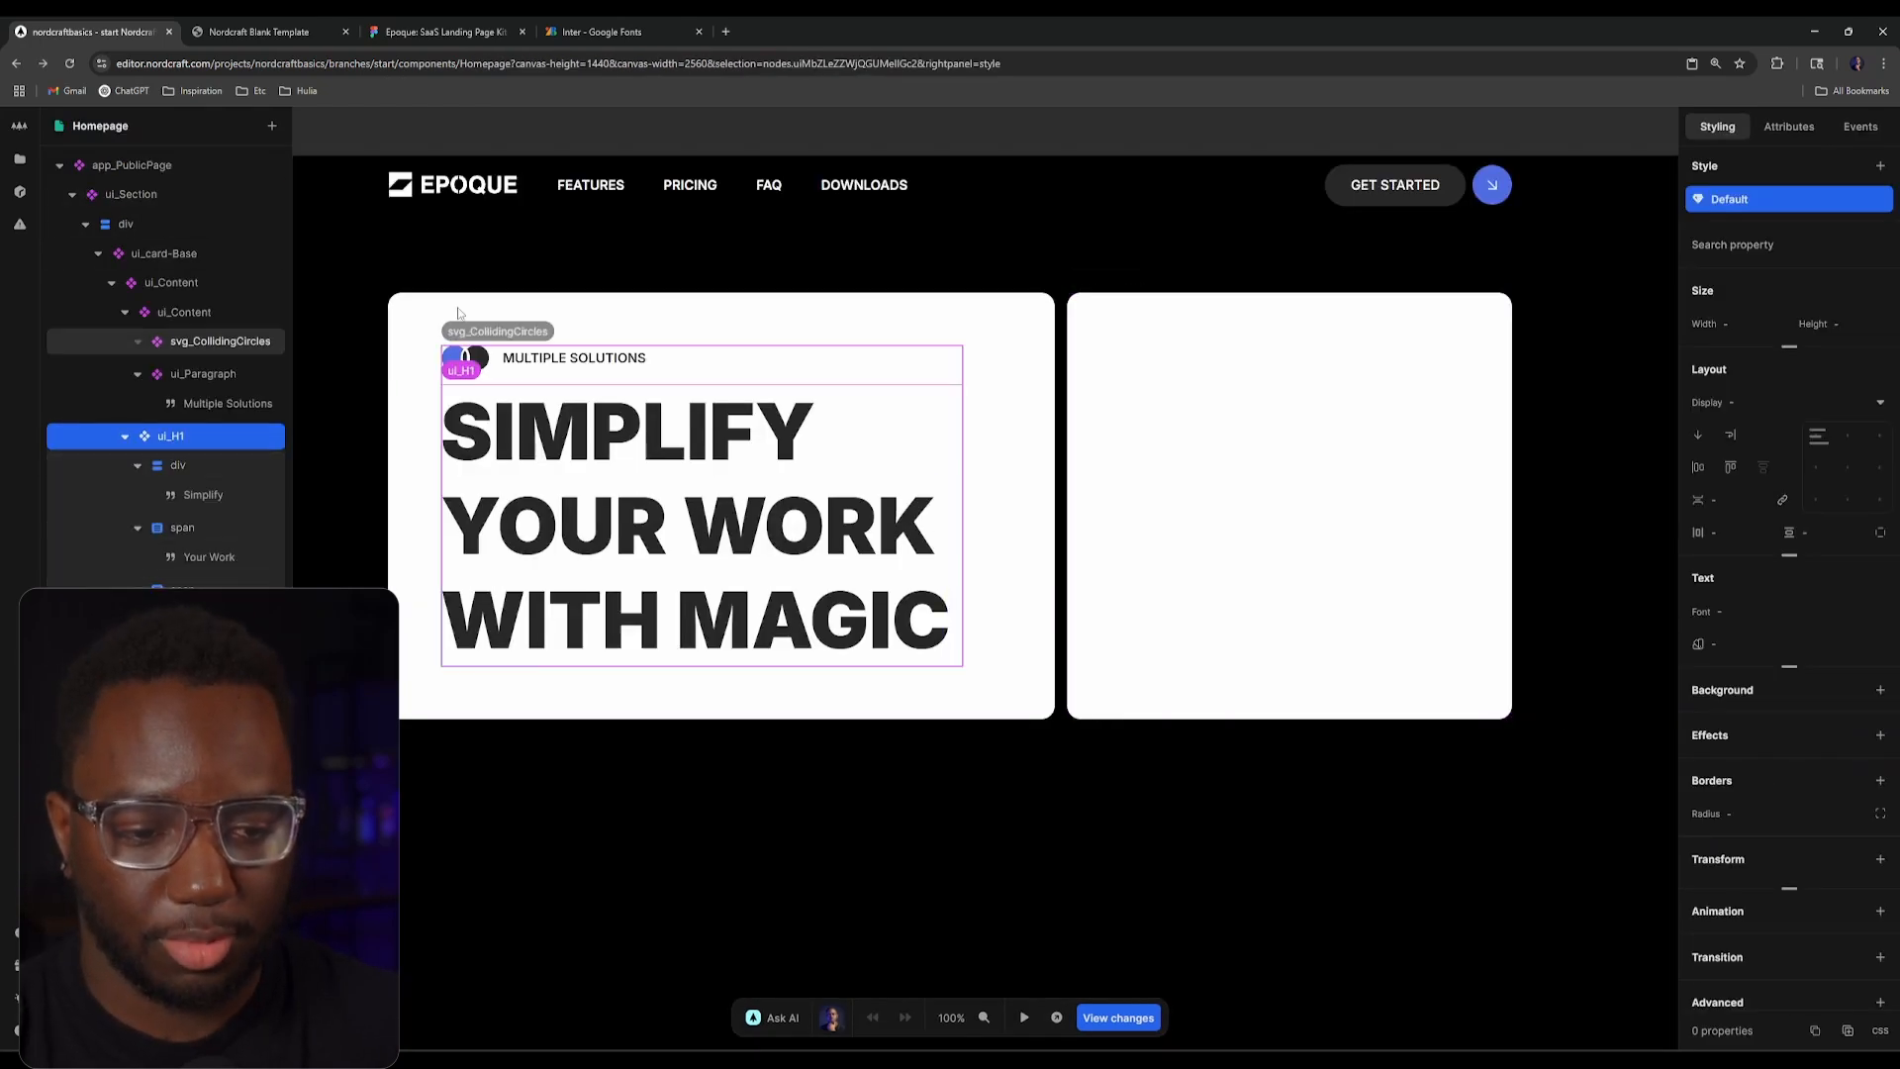
Step: Check the heading's letter spacing on the reloaded preview site, and reselect the ui_H1 instance on the Homepage
left_click(254, 34)
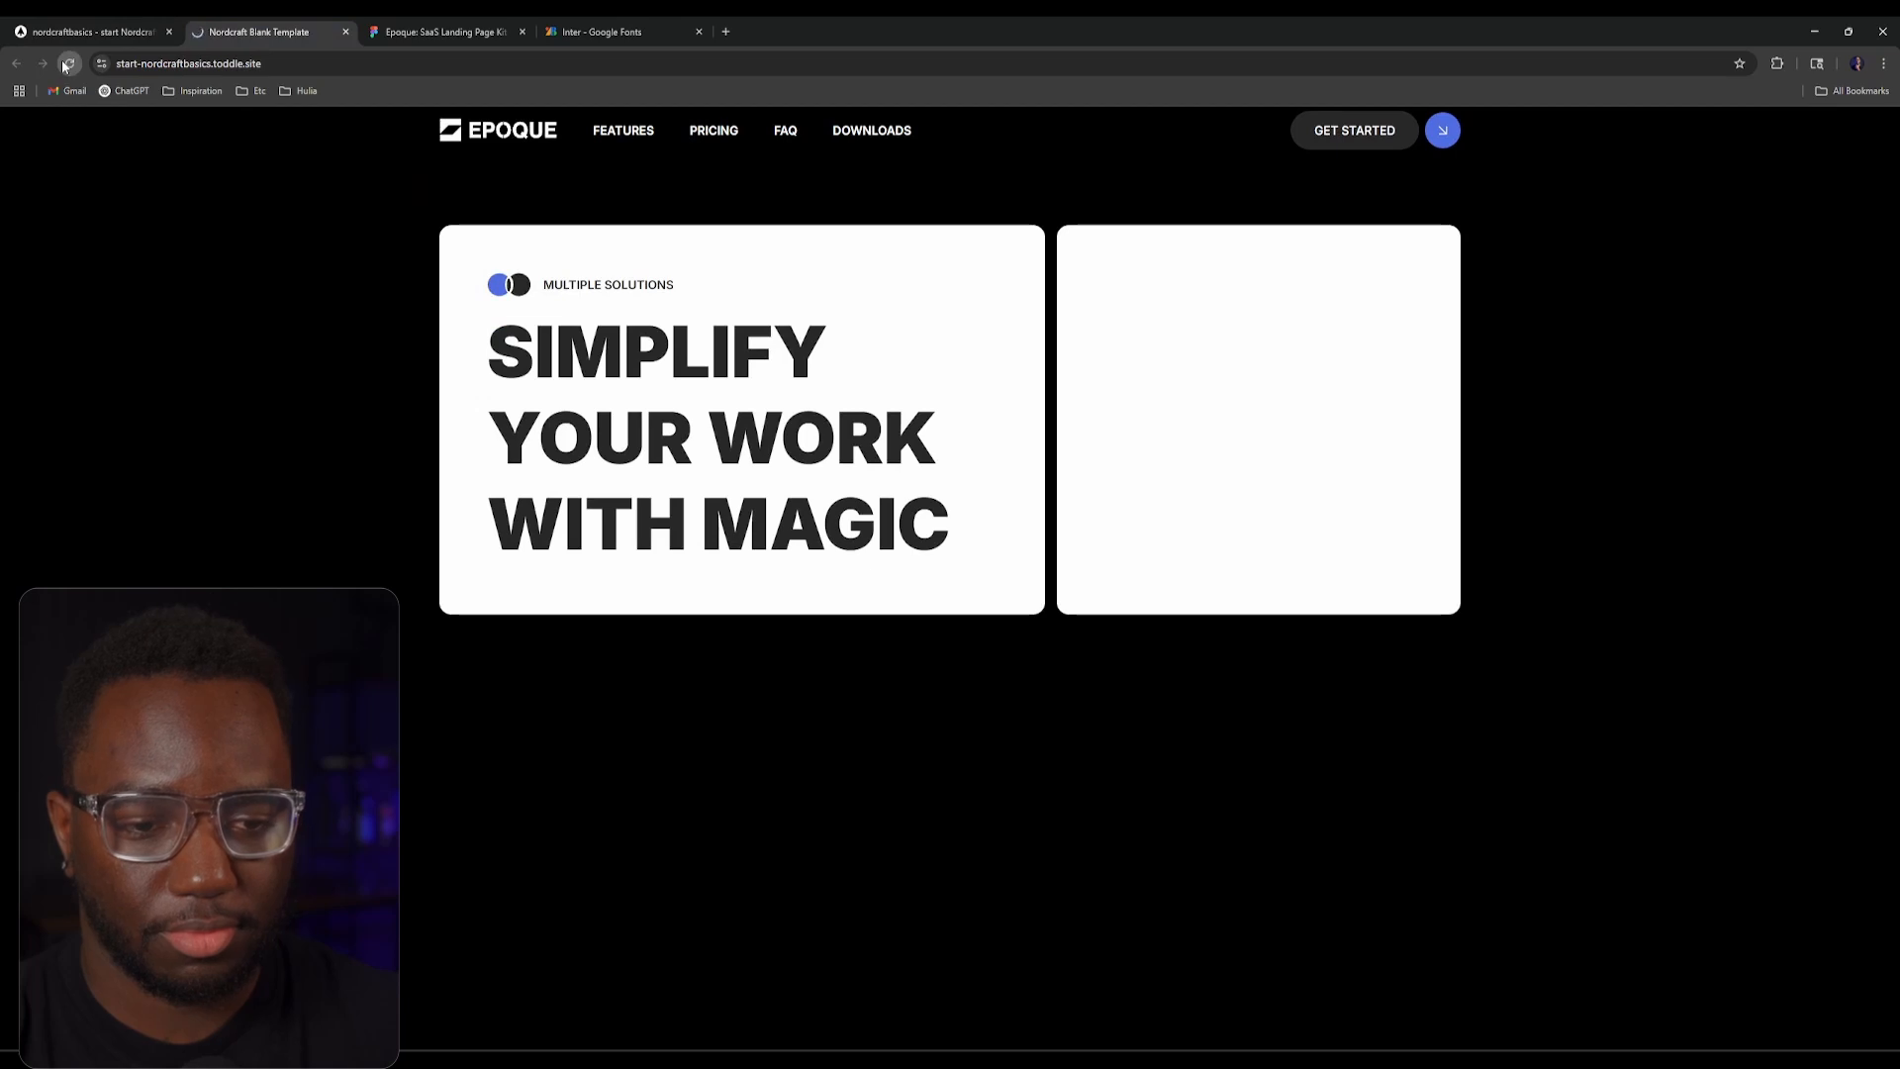
left_click(91, 32)
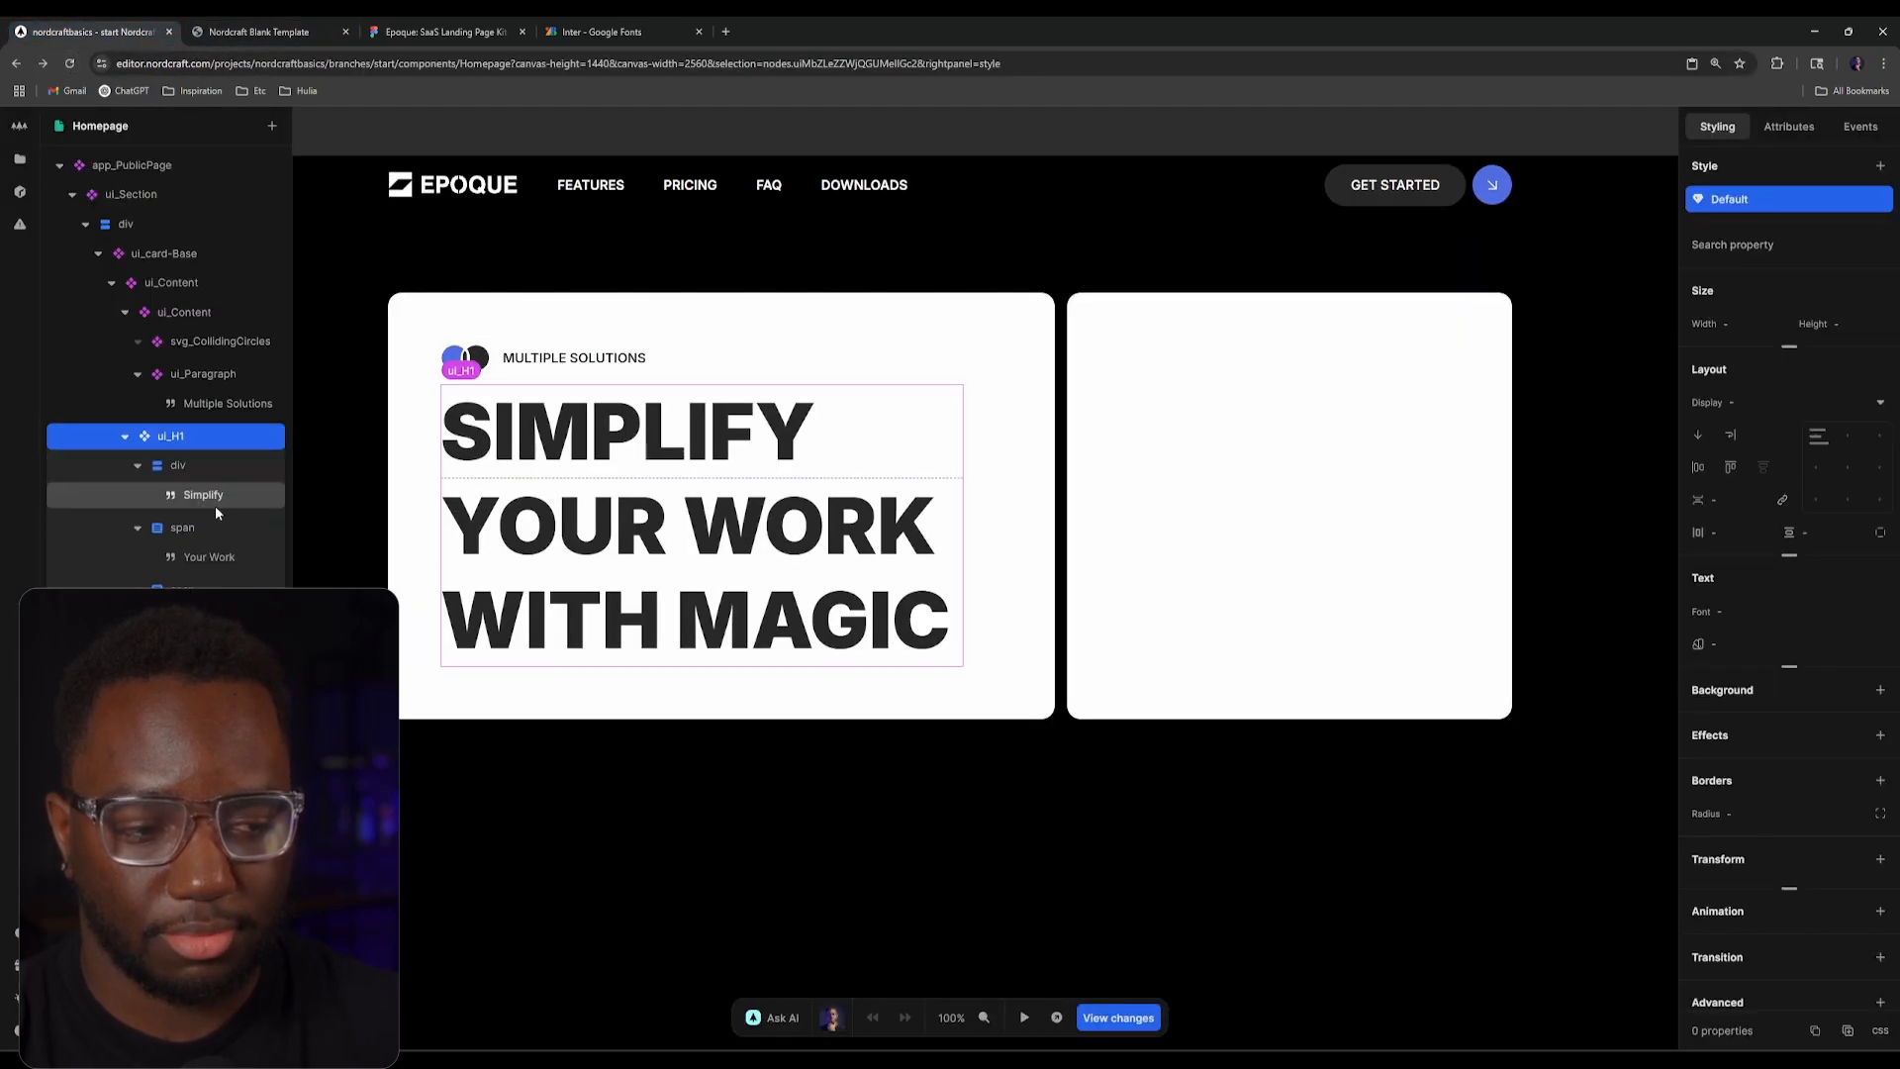
left_click(169, 469)
left_click(214, 446)
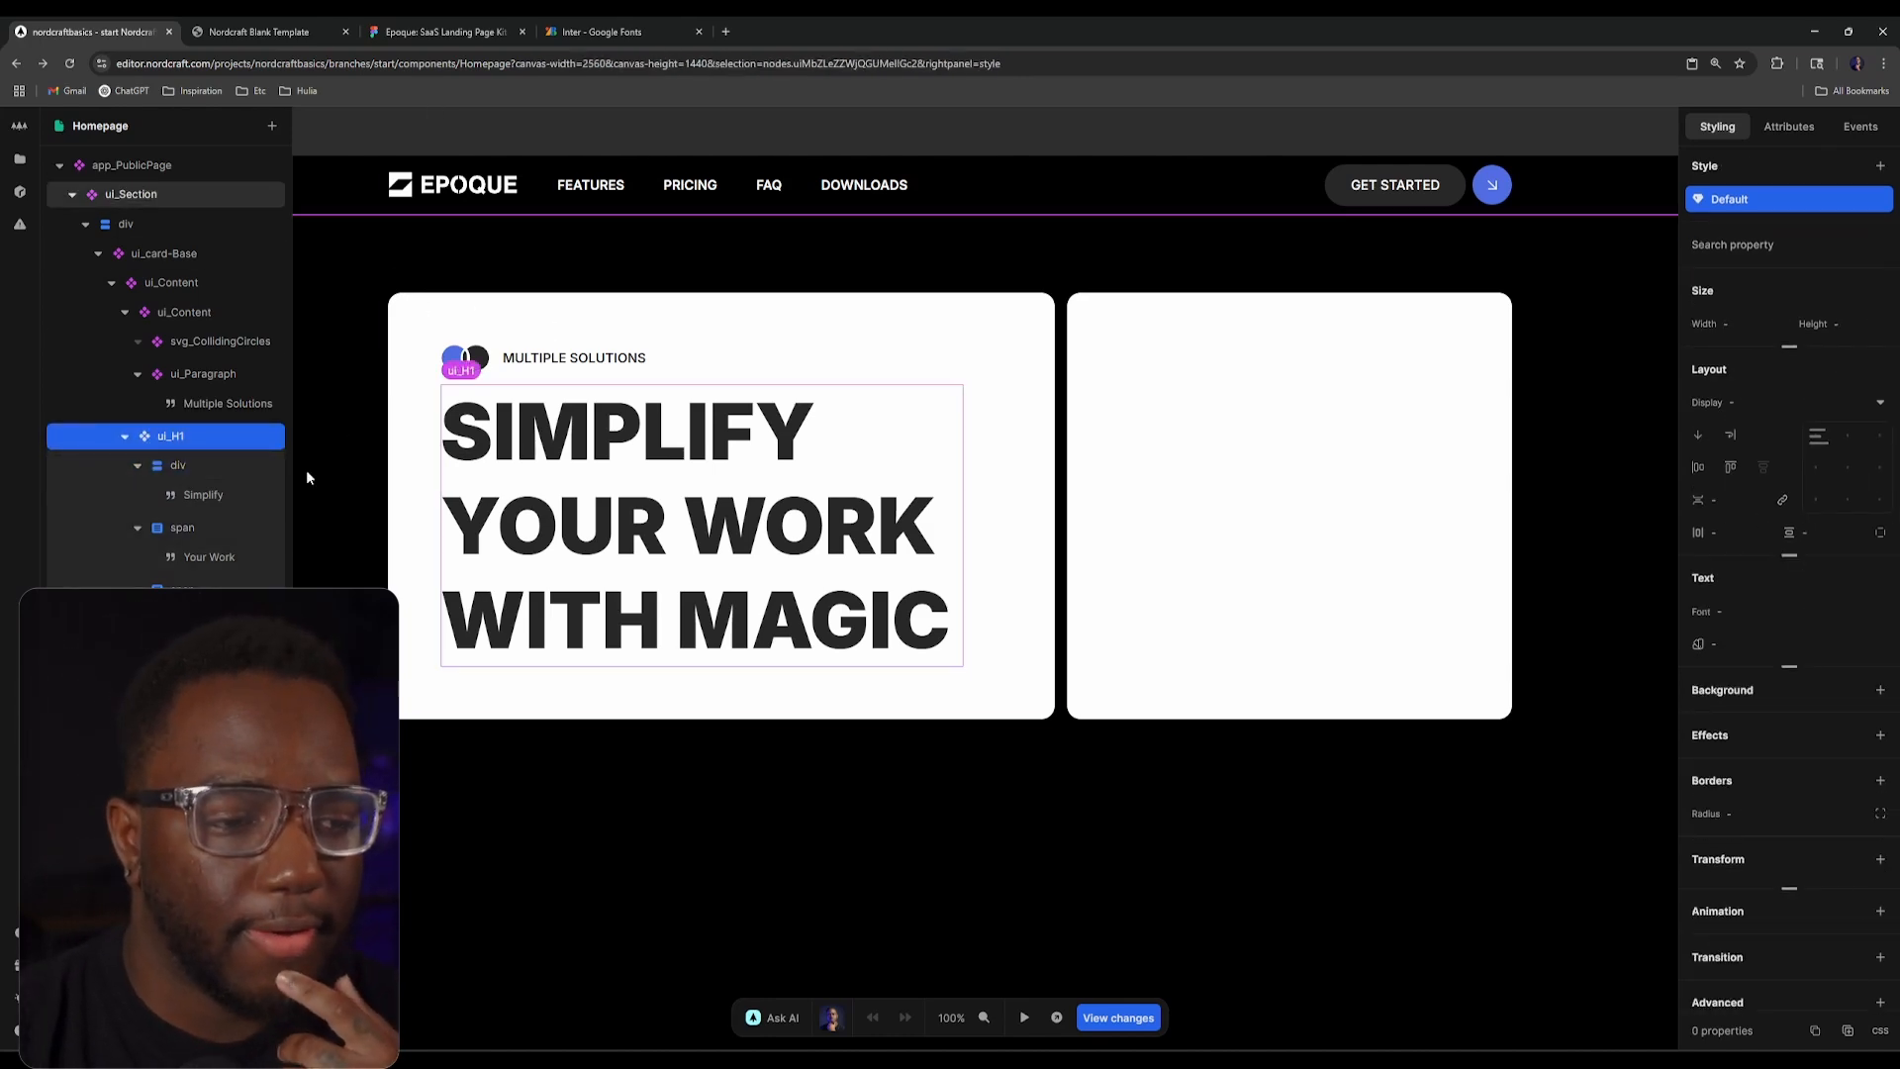
left_click(1710, 500)
type("0.4rem")
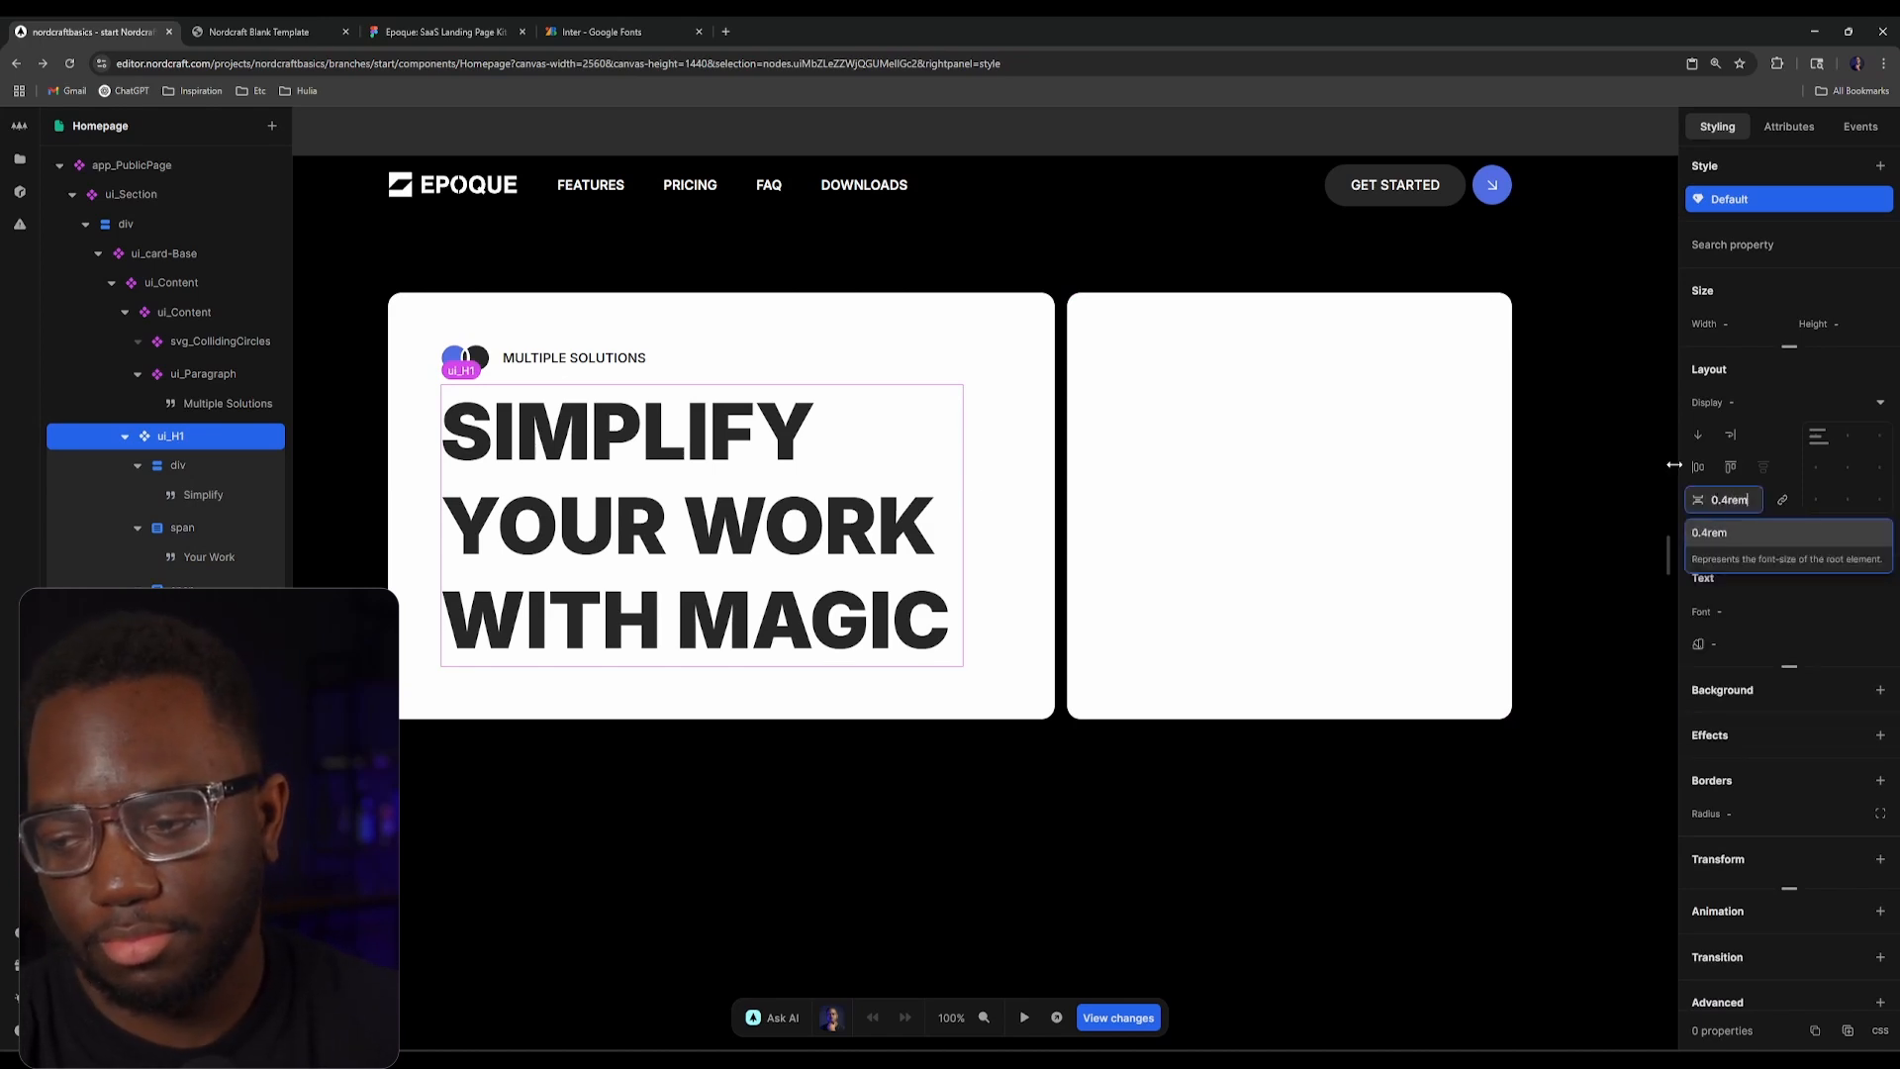
key("Return")
key("ctrl+a")
key("BackSpace")
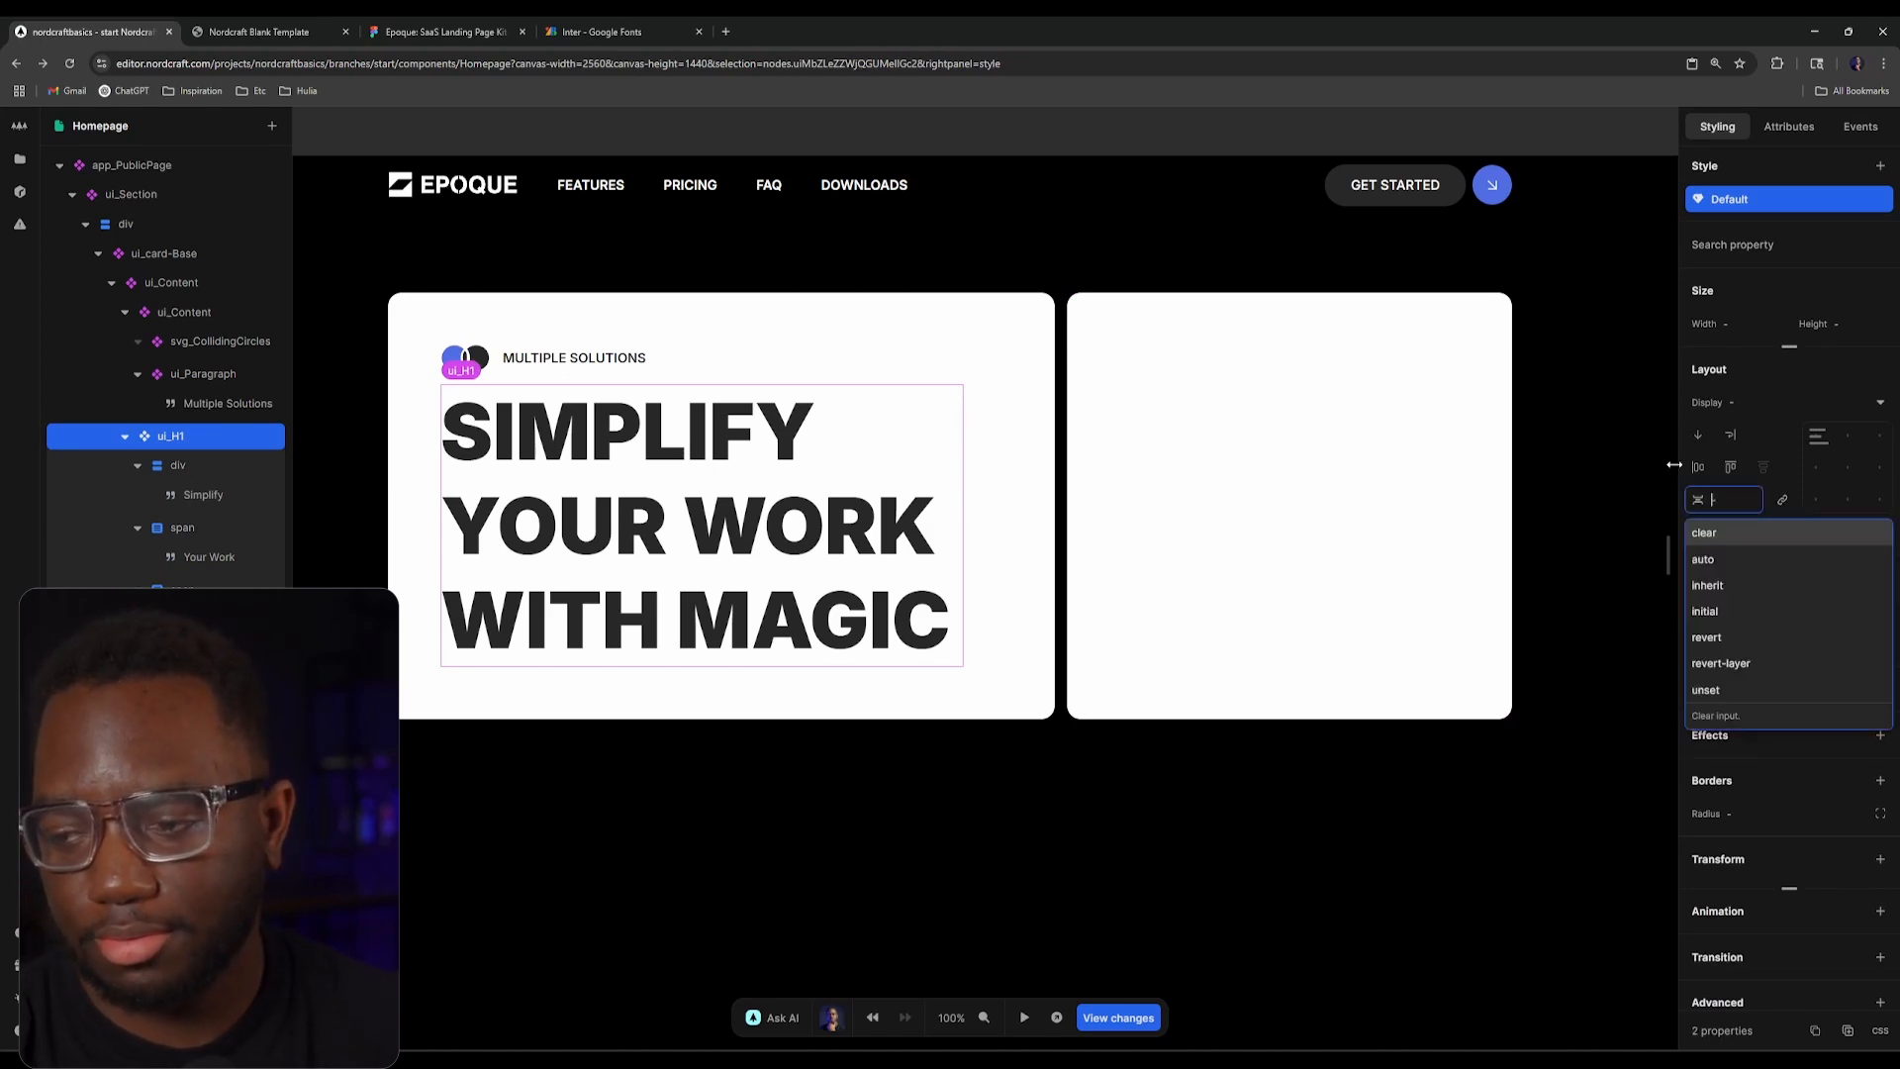
key("Return")
left_click(1583, 378)
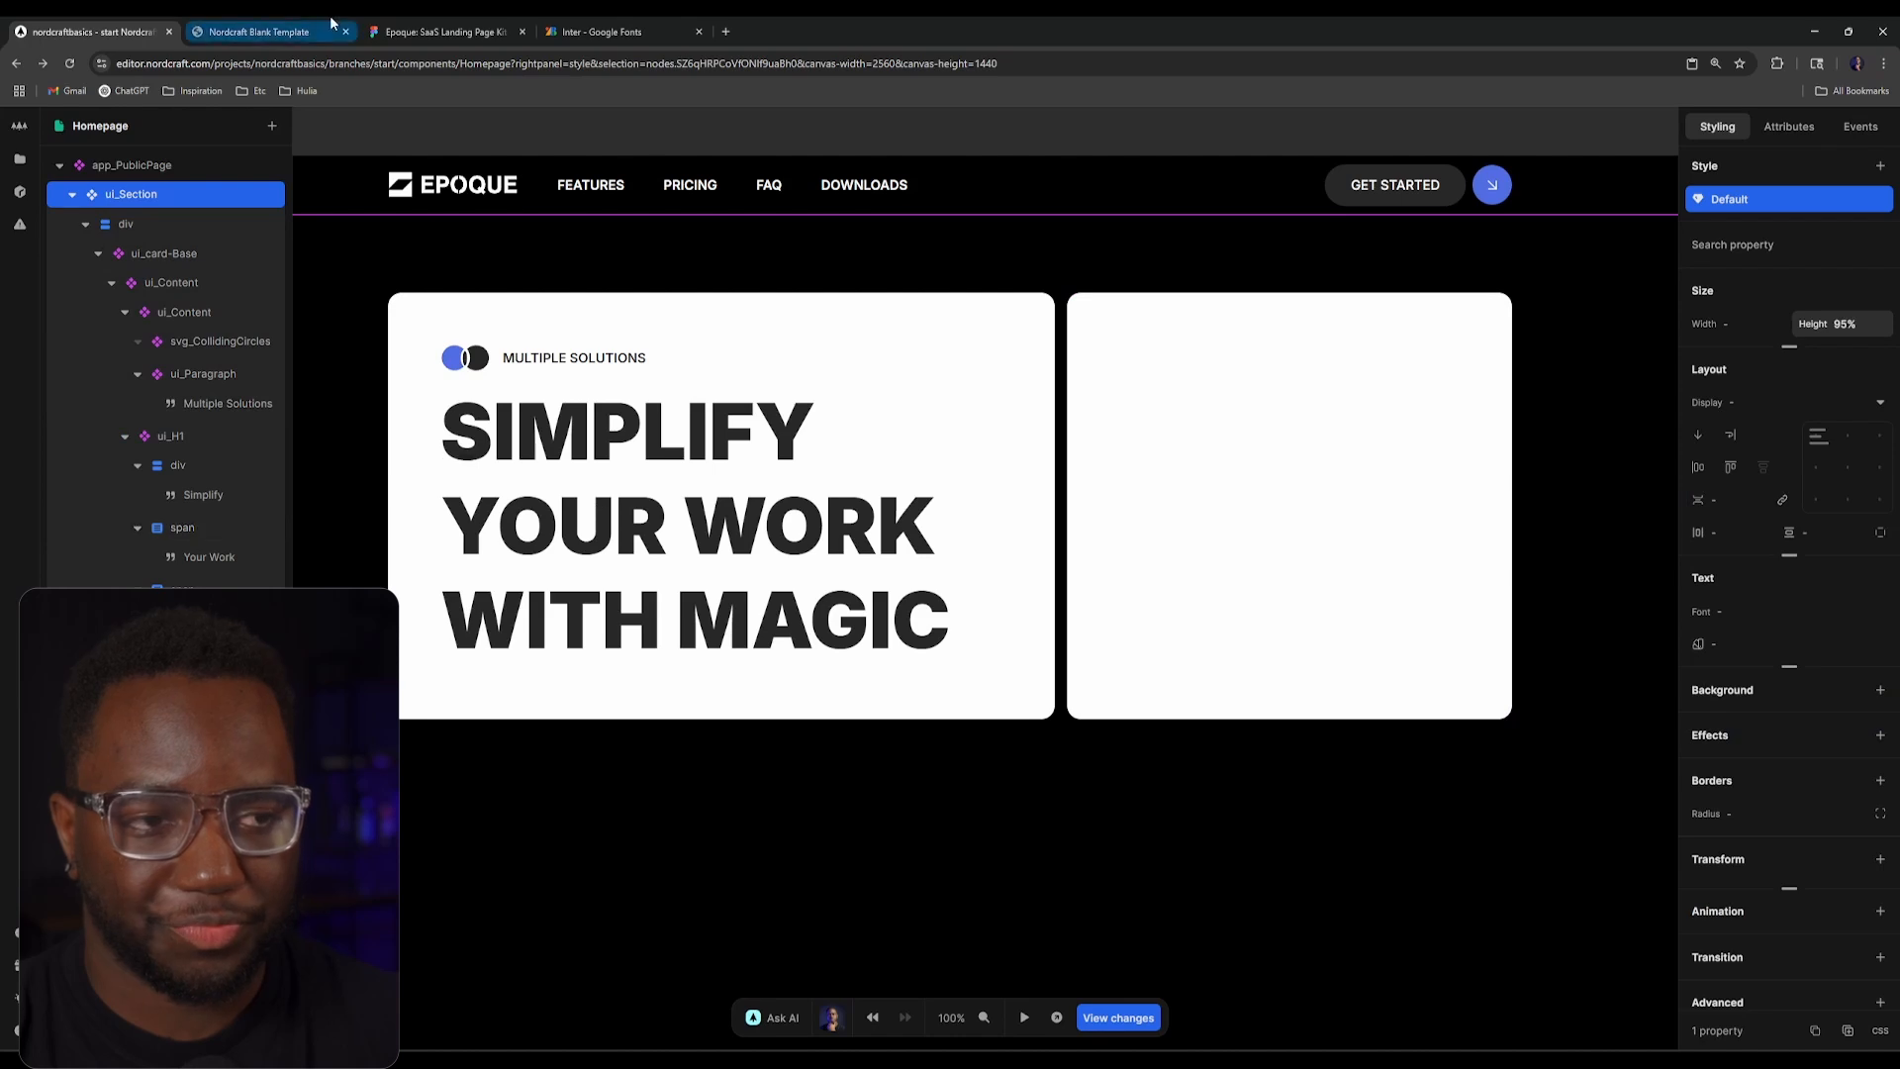
Step: Compare the preview site with the heading in the Figma design, and select the div holding the Simplify text on the Homepage
left_click(262, 32)
left_click(439, 30)
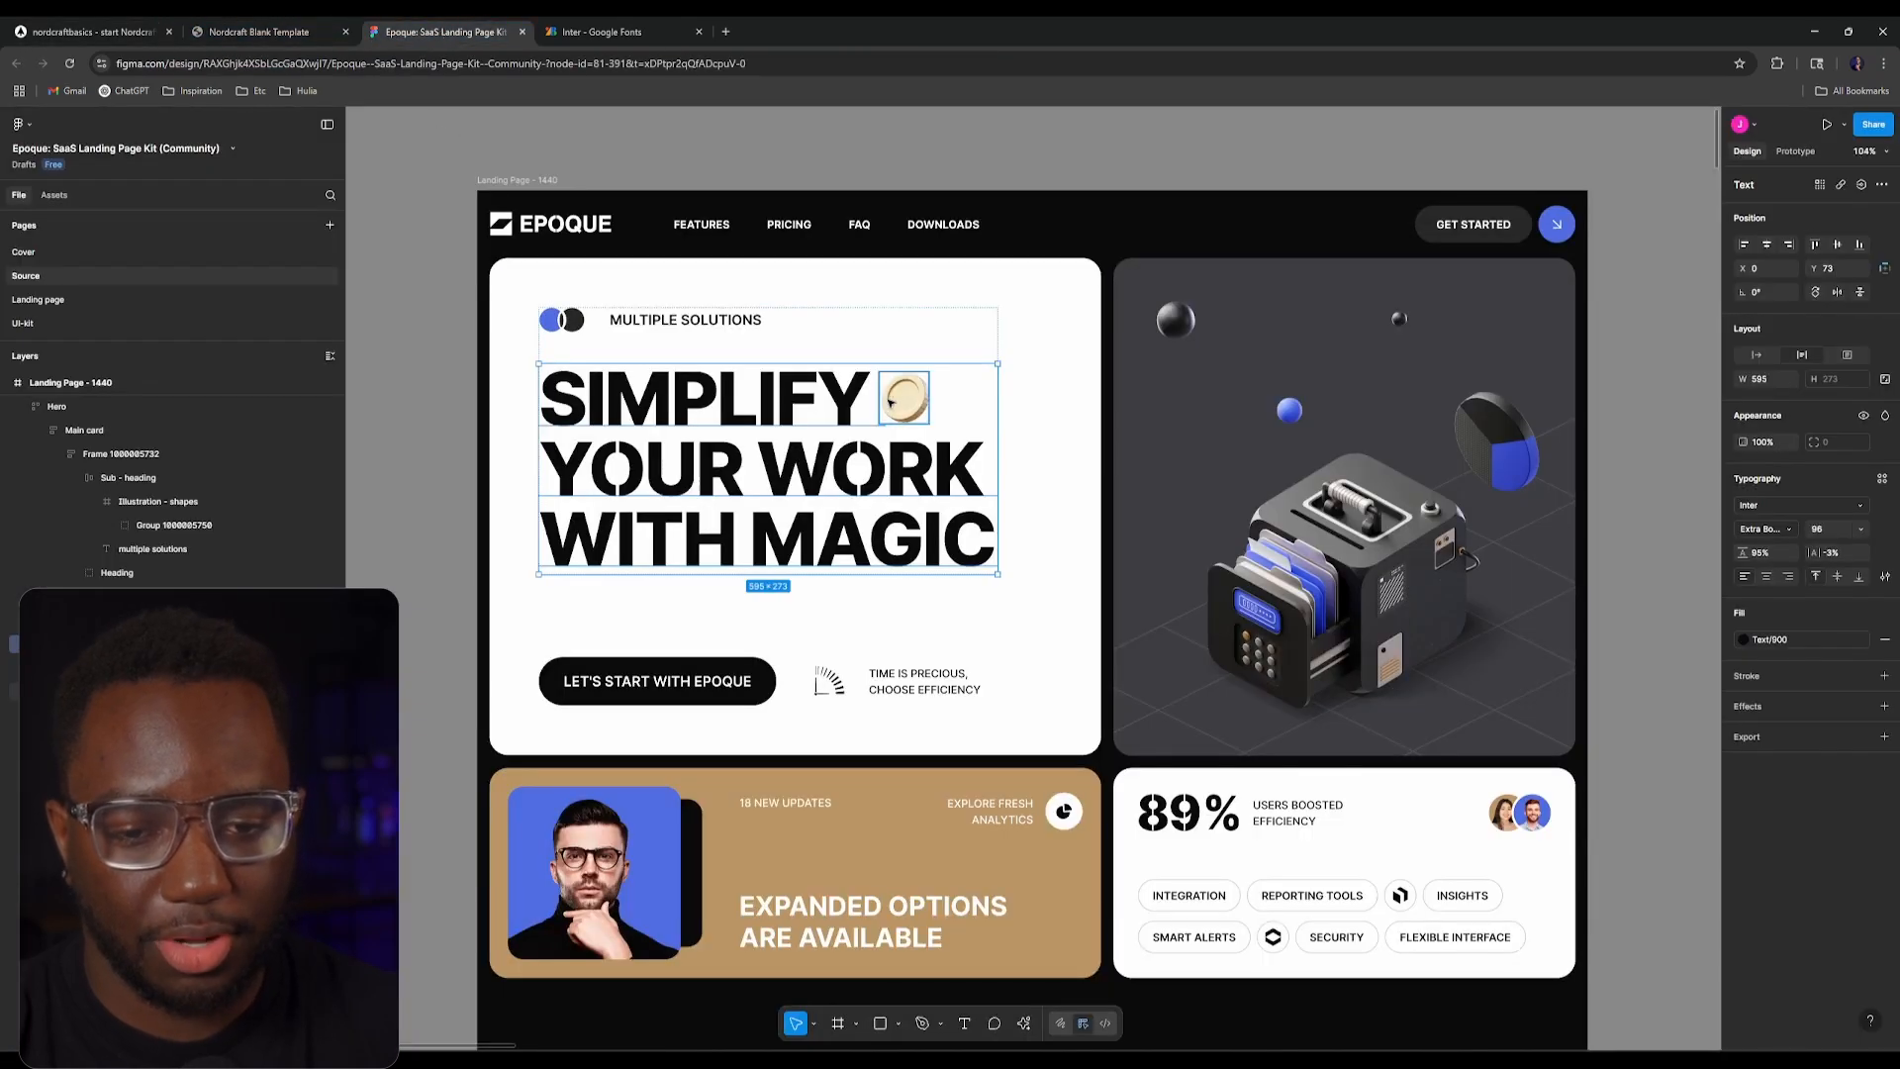
left_click(103, 24)
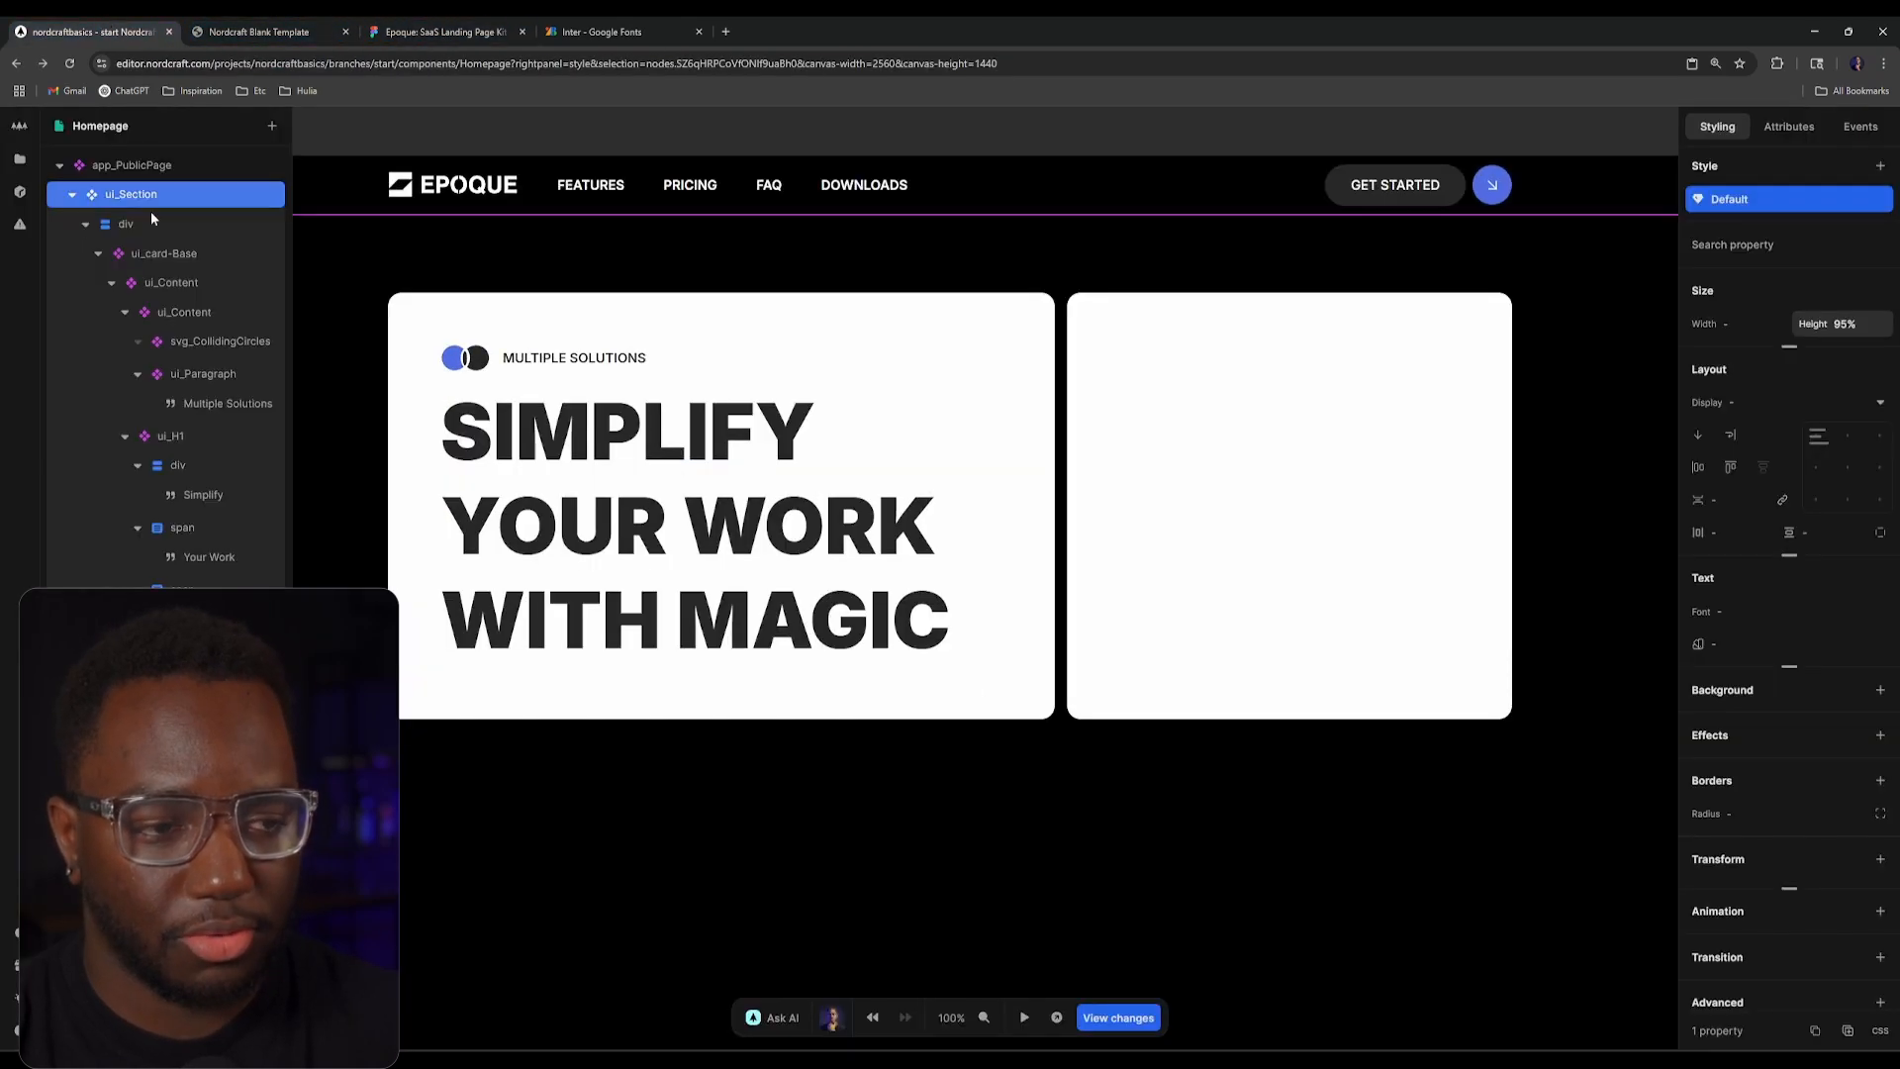
left_click(198, 465)
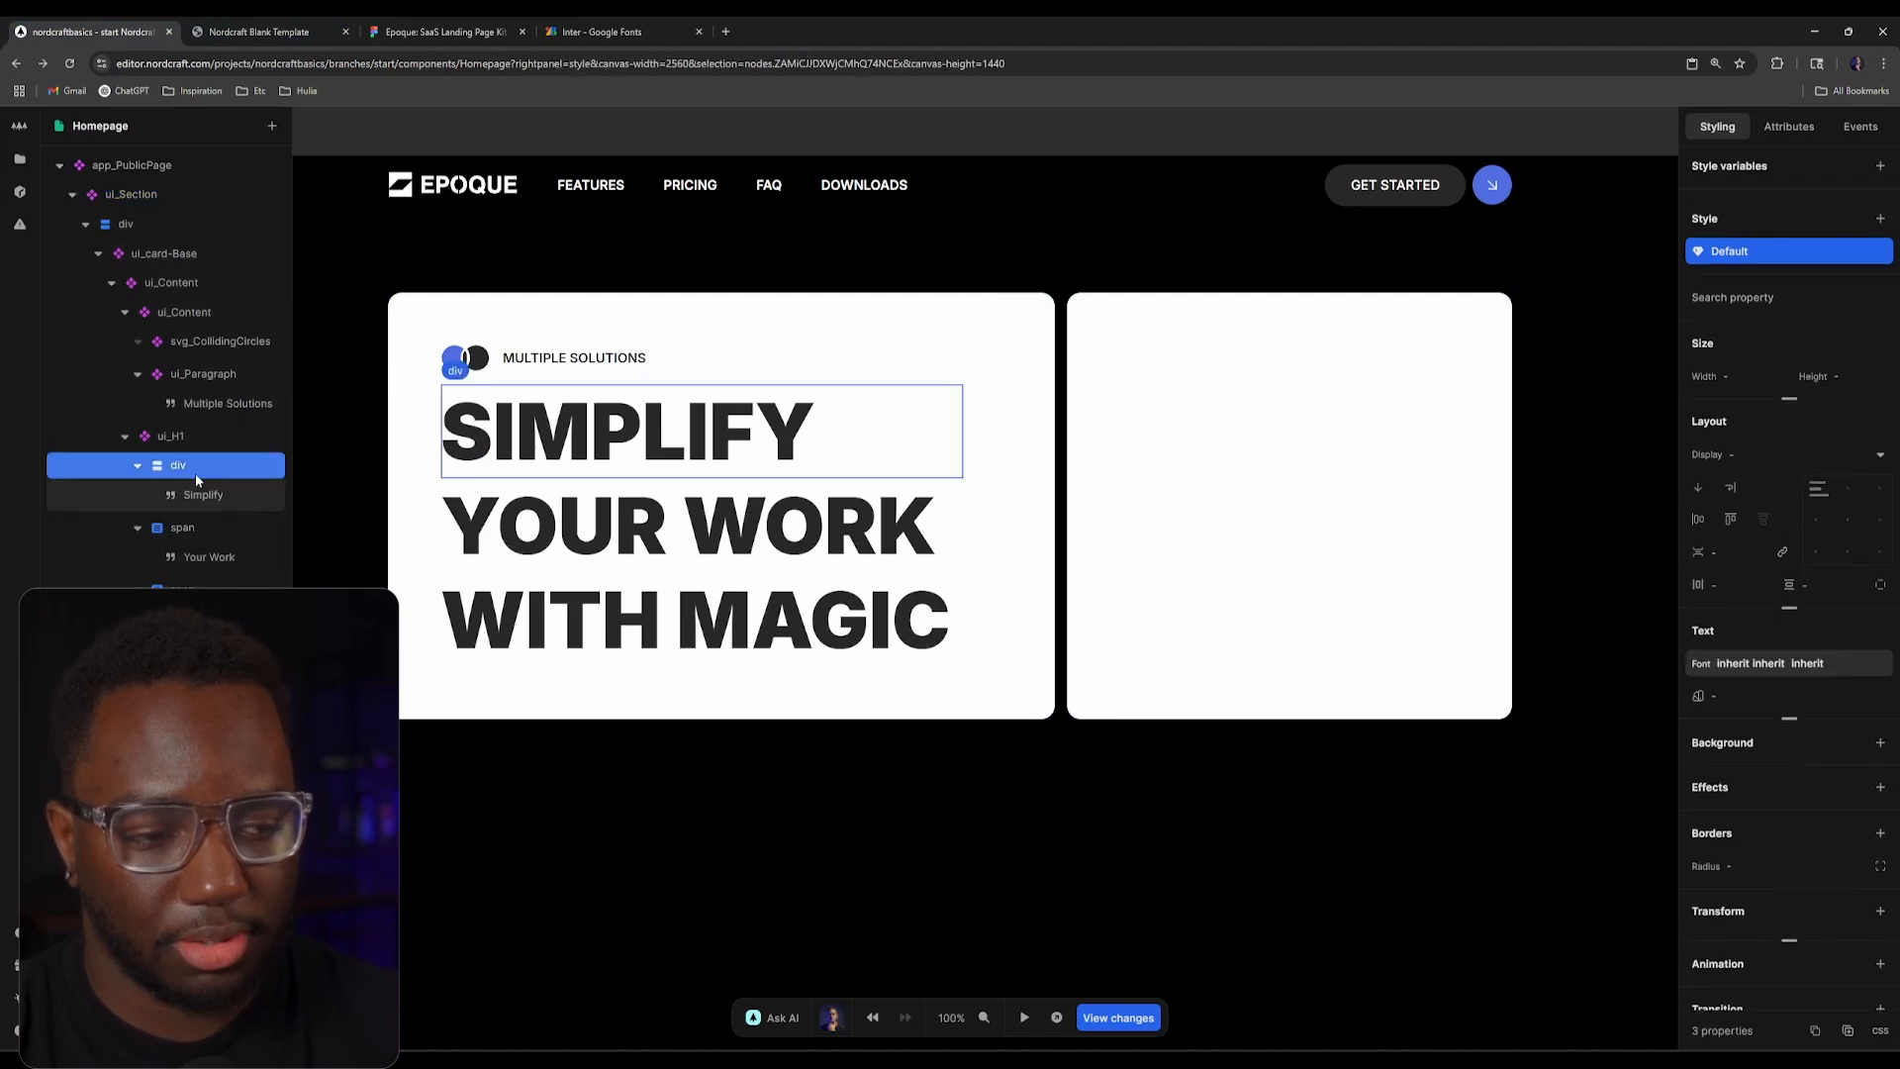
left_click(198, 492)
left_click(191, 465)
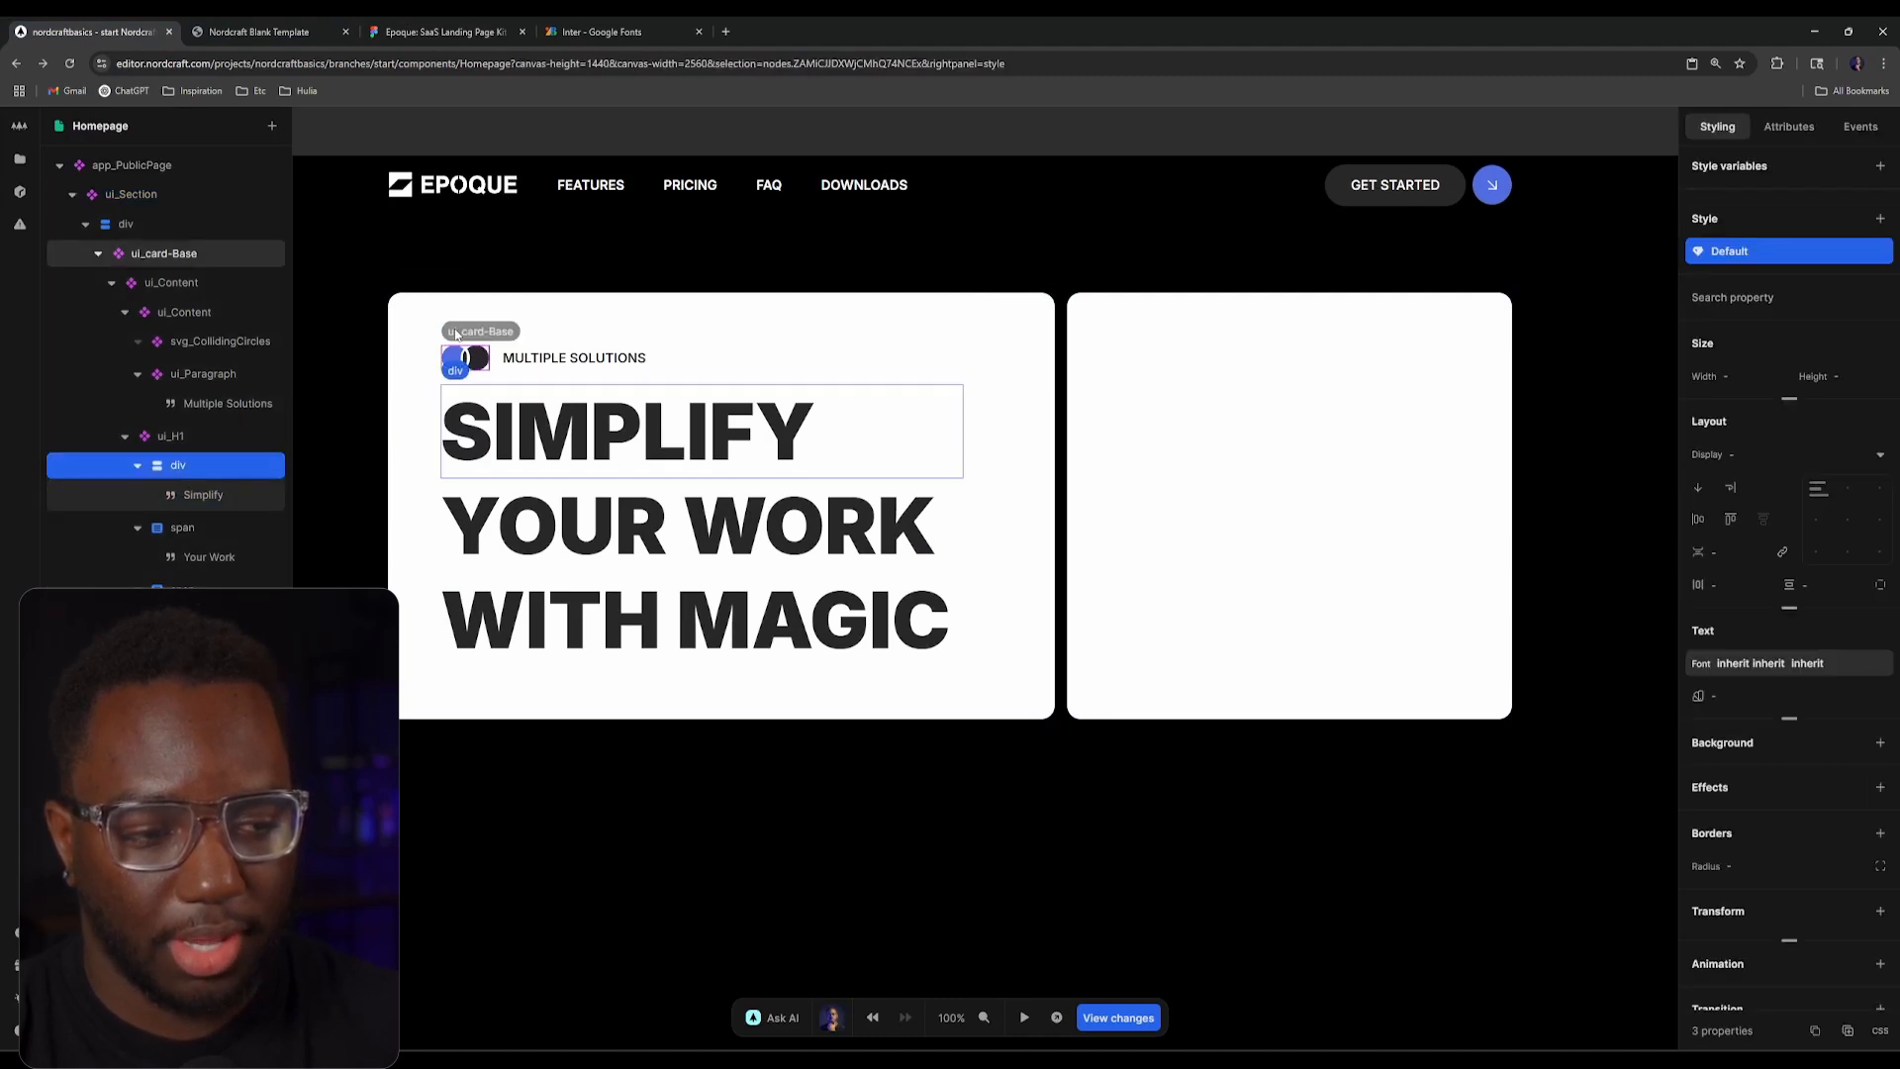
Step: Export the coin image from the Figma design as a 1x PNG and show the file in the Downloads folder
left_click(317, 21)
left_click(384, 24)
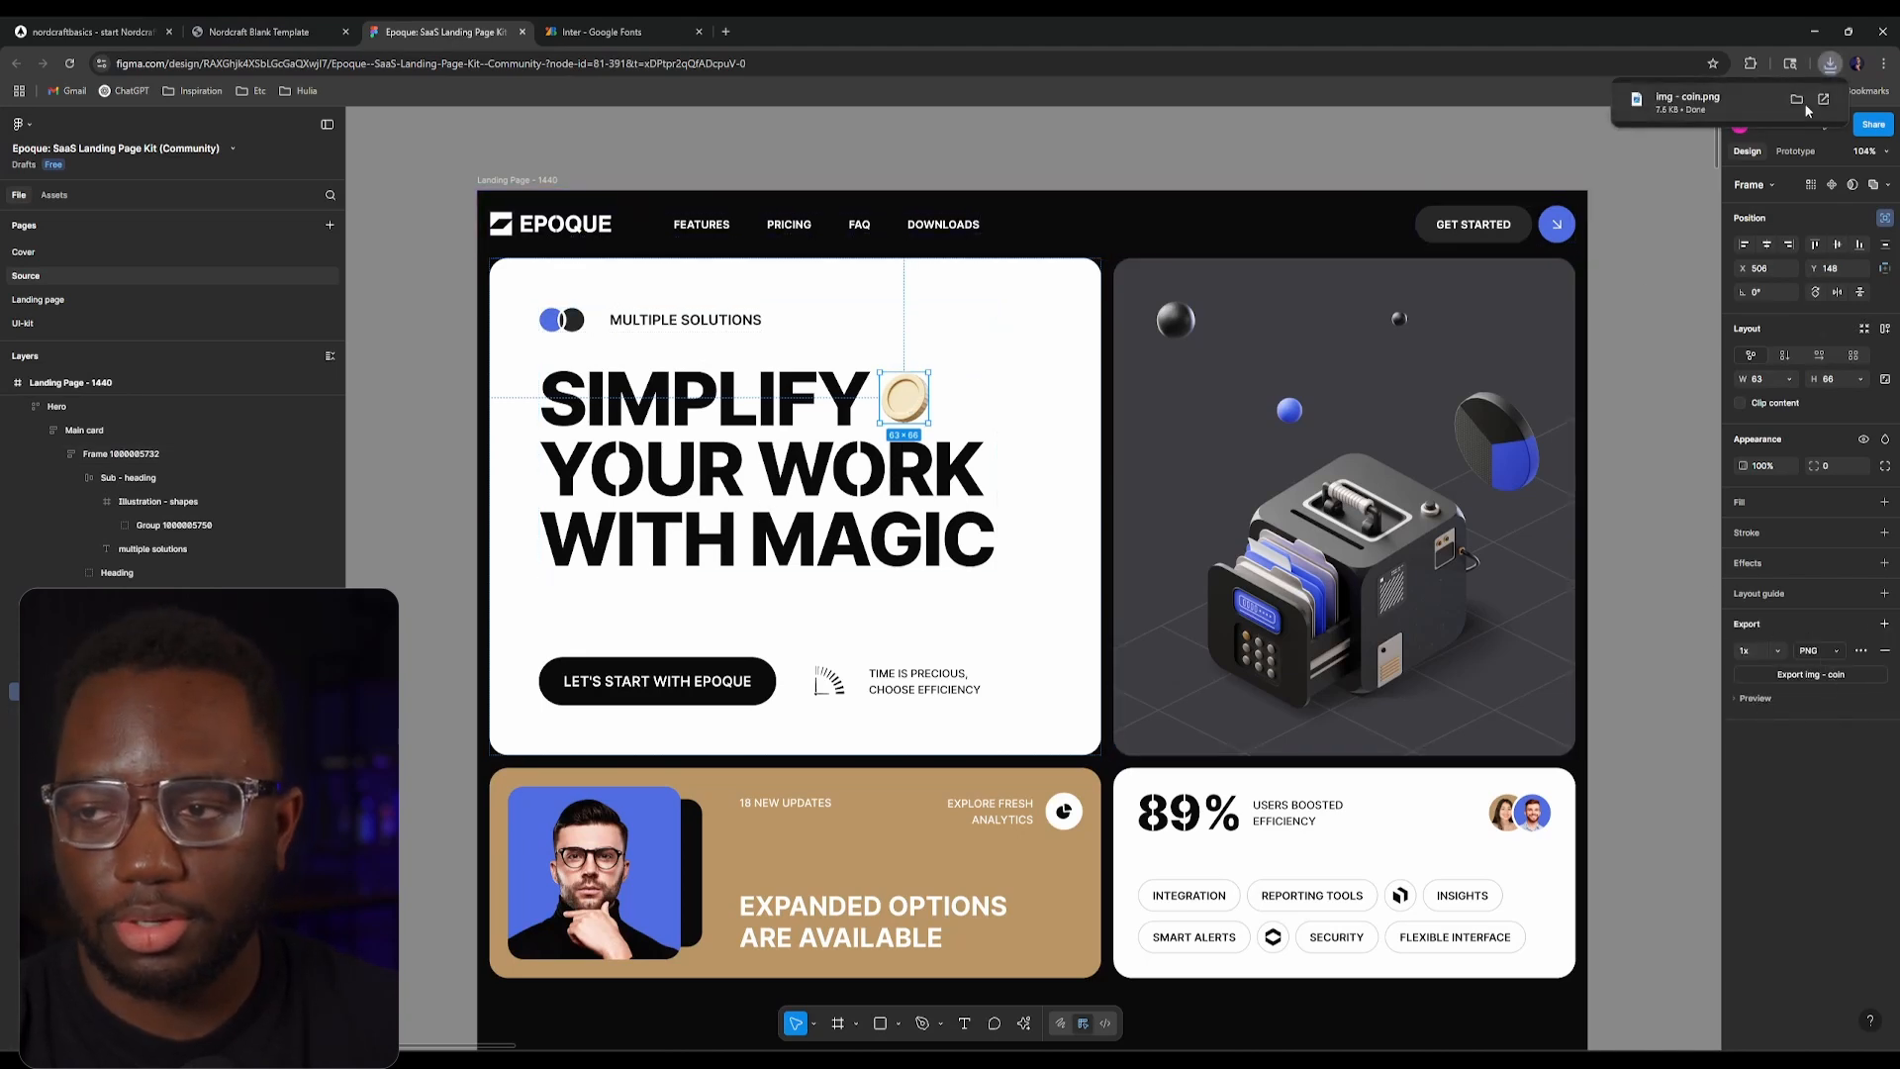
left_click(1819, 99)
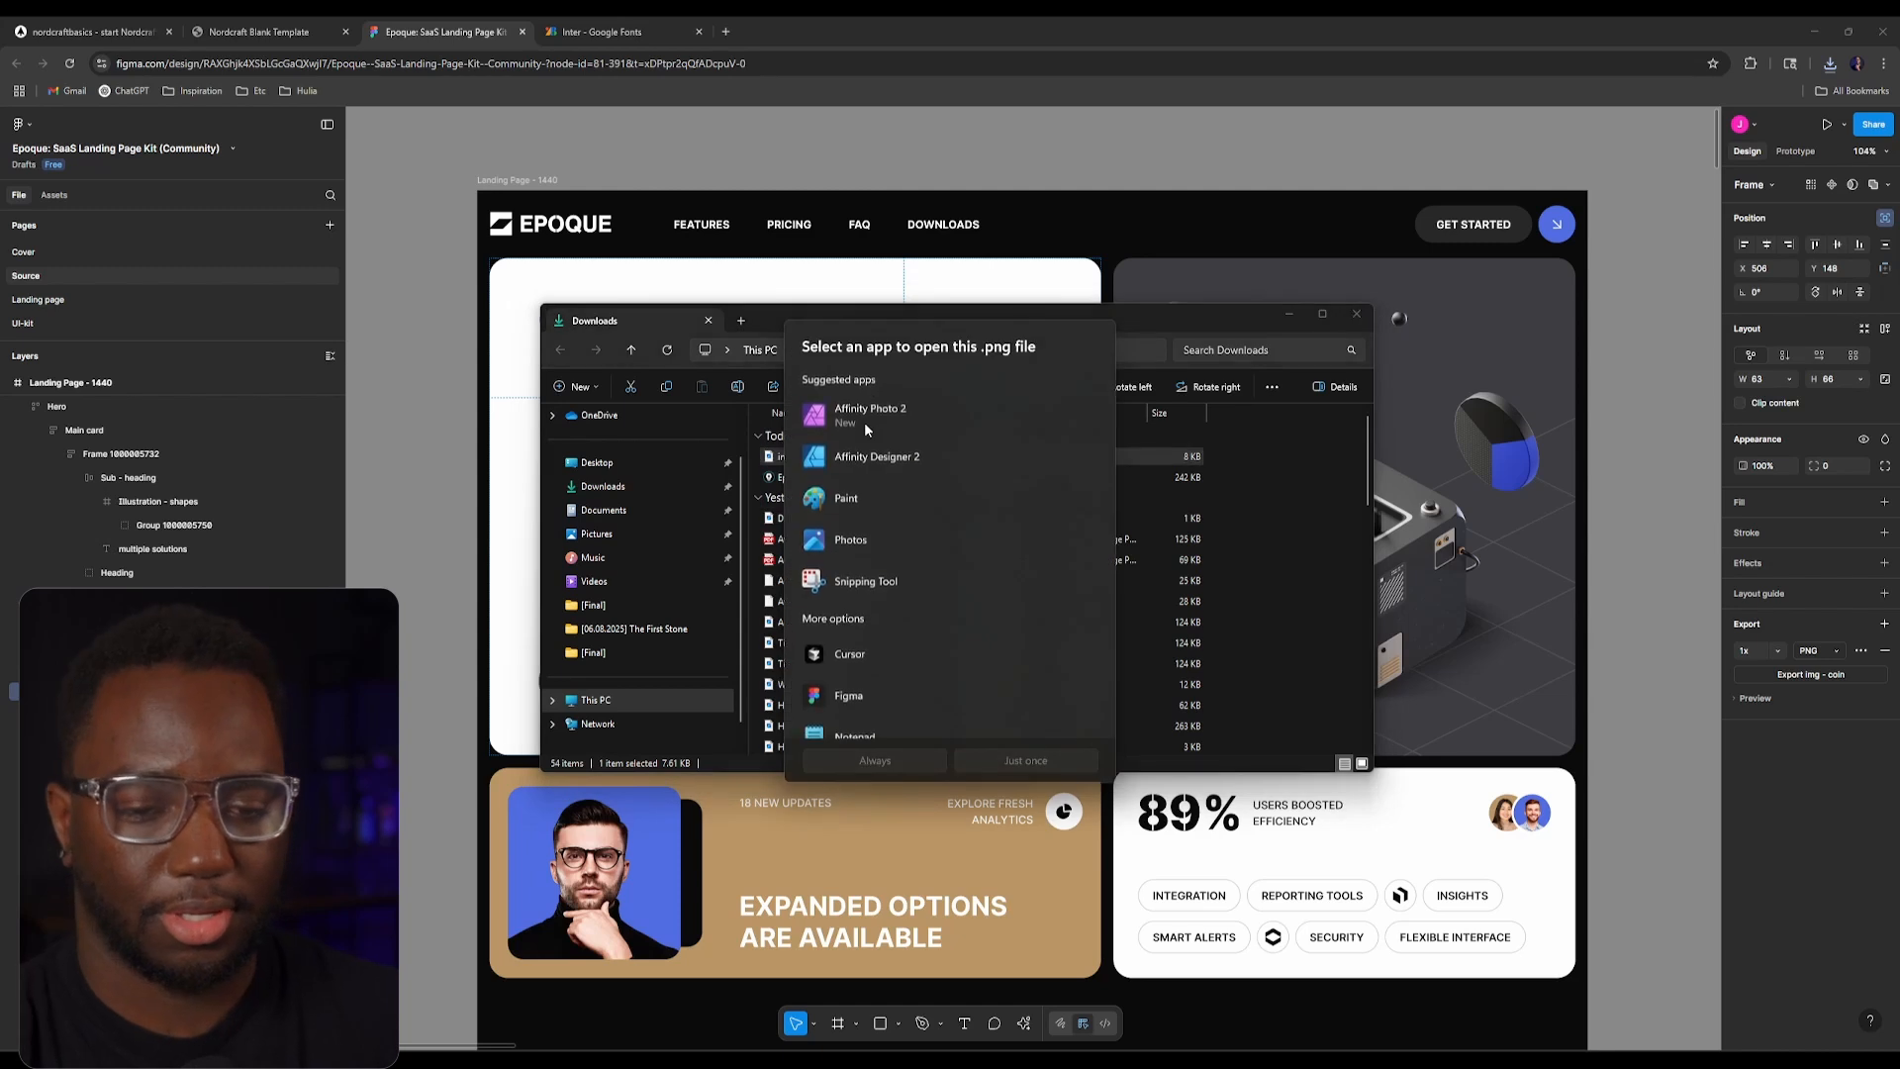
key("Escape")
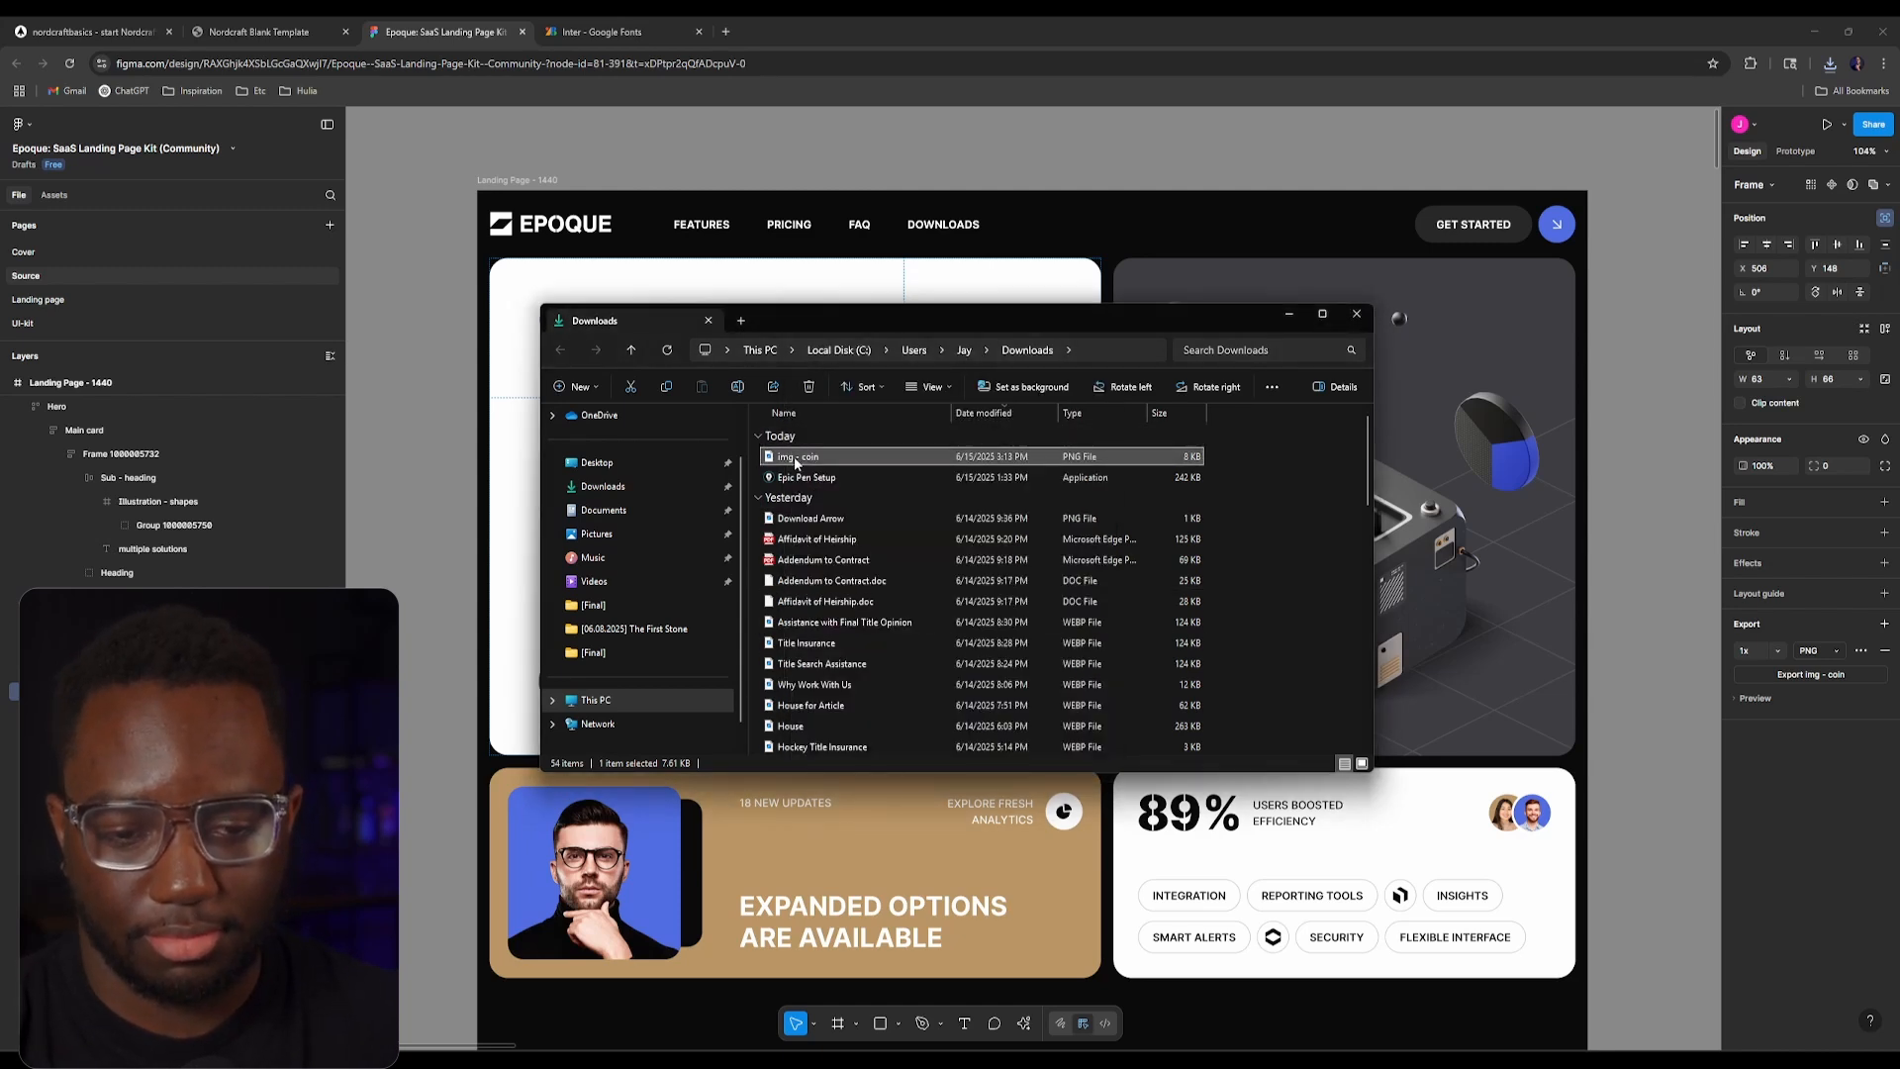
Step: Rename the downloaded coin image as Coin and close the Downloads folder
key("F2")
type("Co")
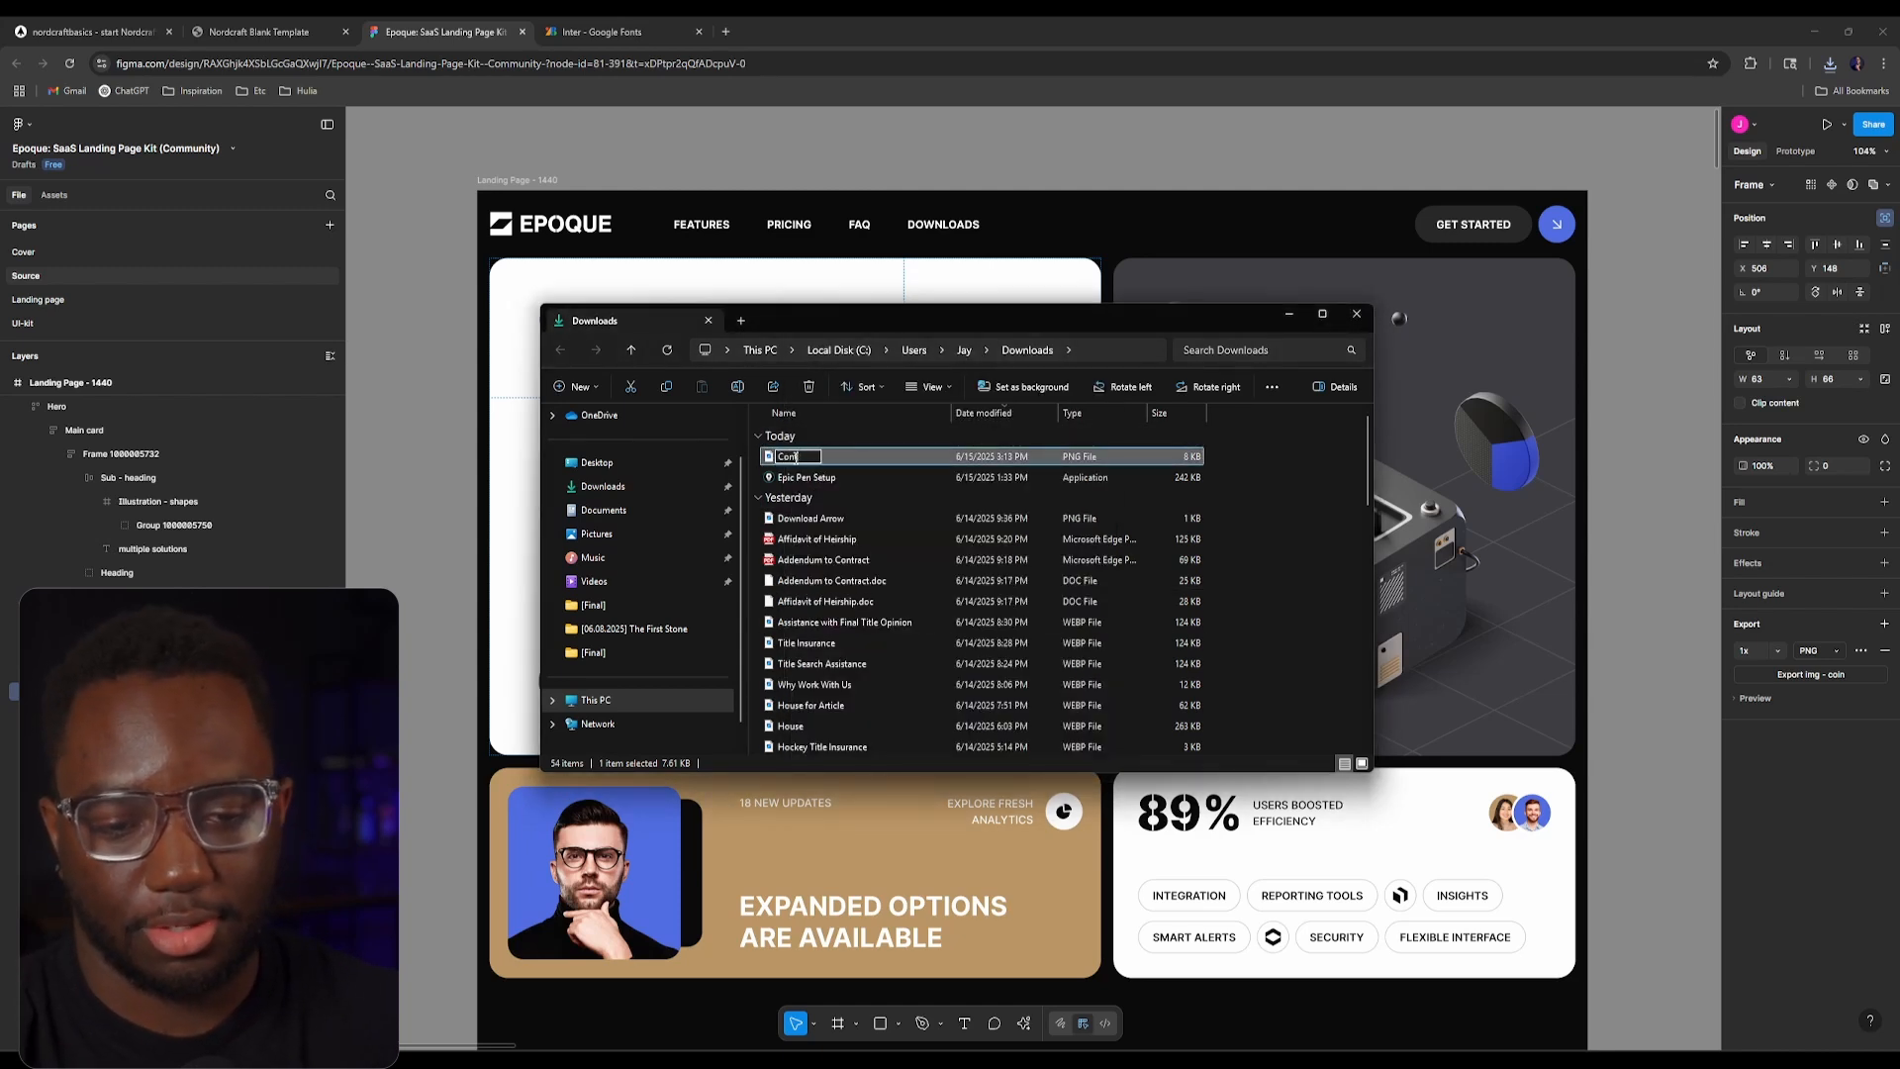
type("in")
key("Return")
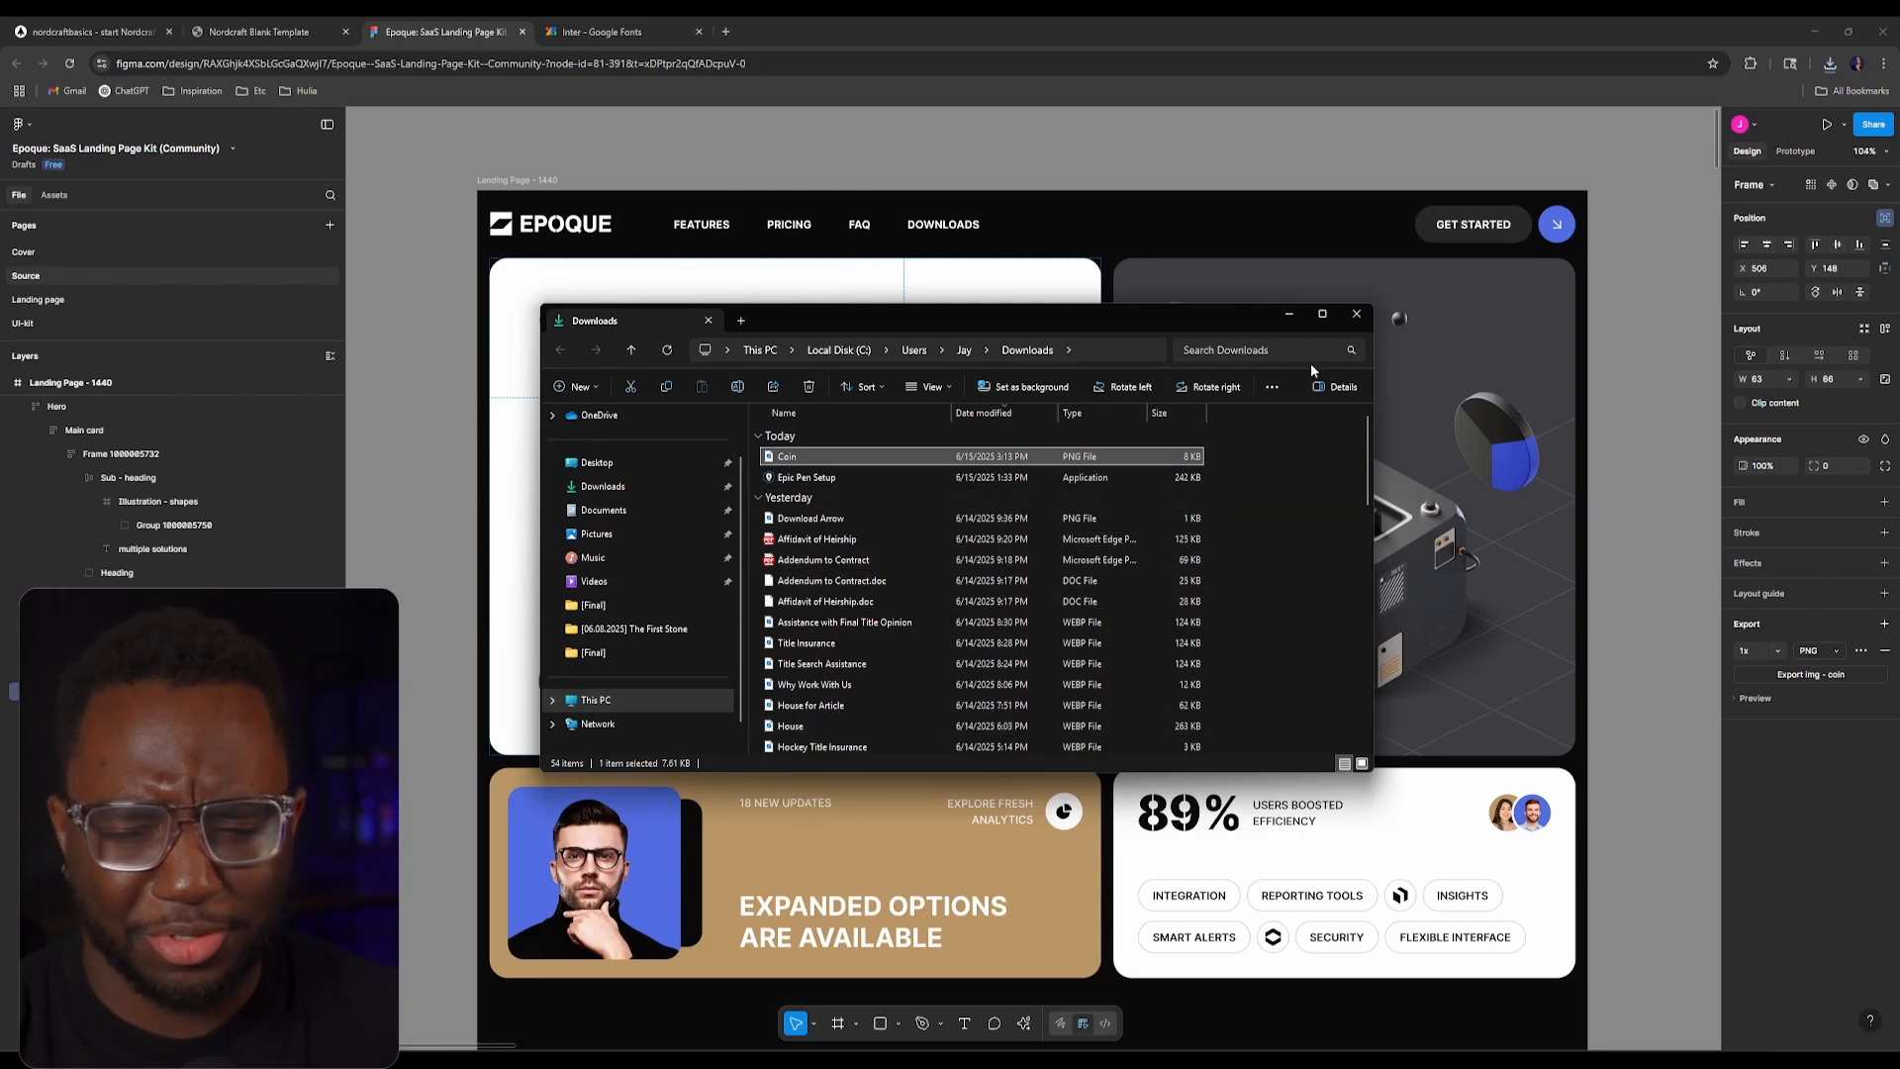
left_click(1357, 315)
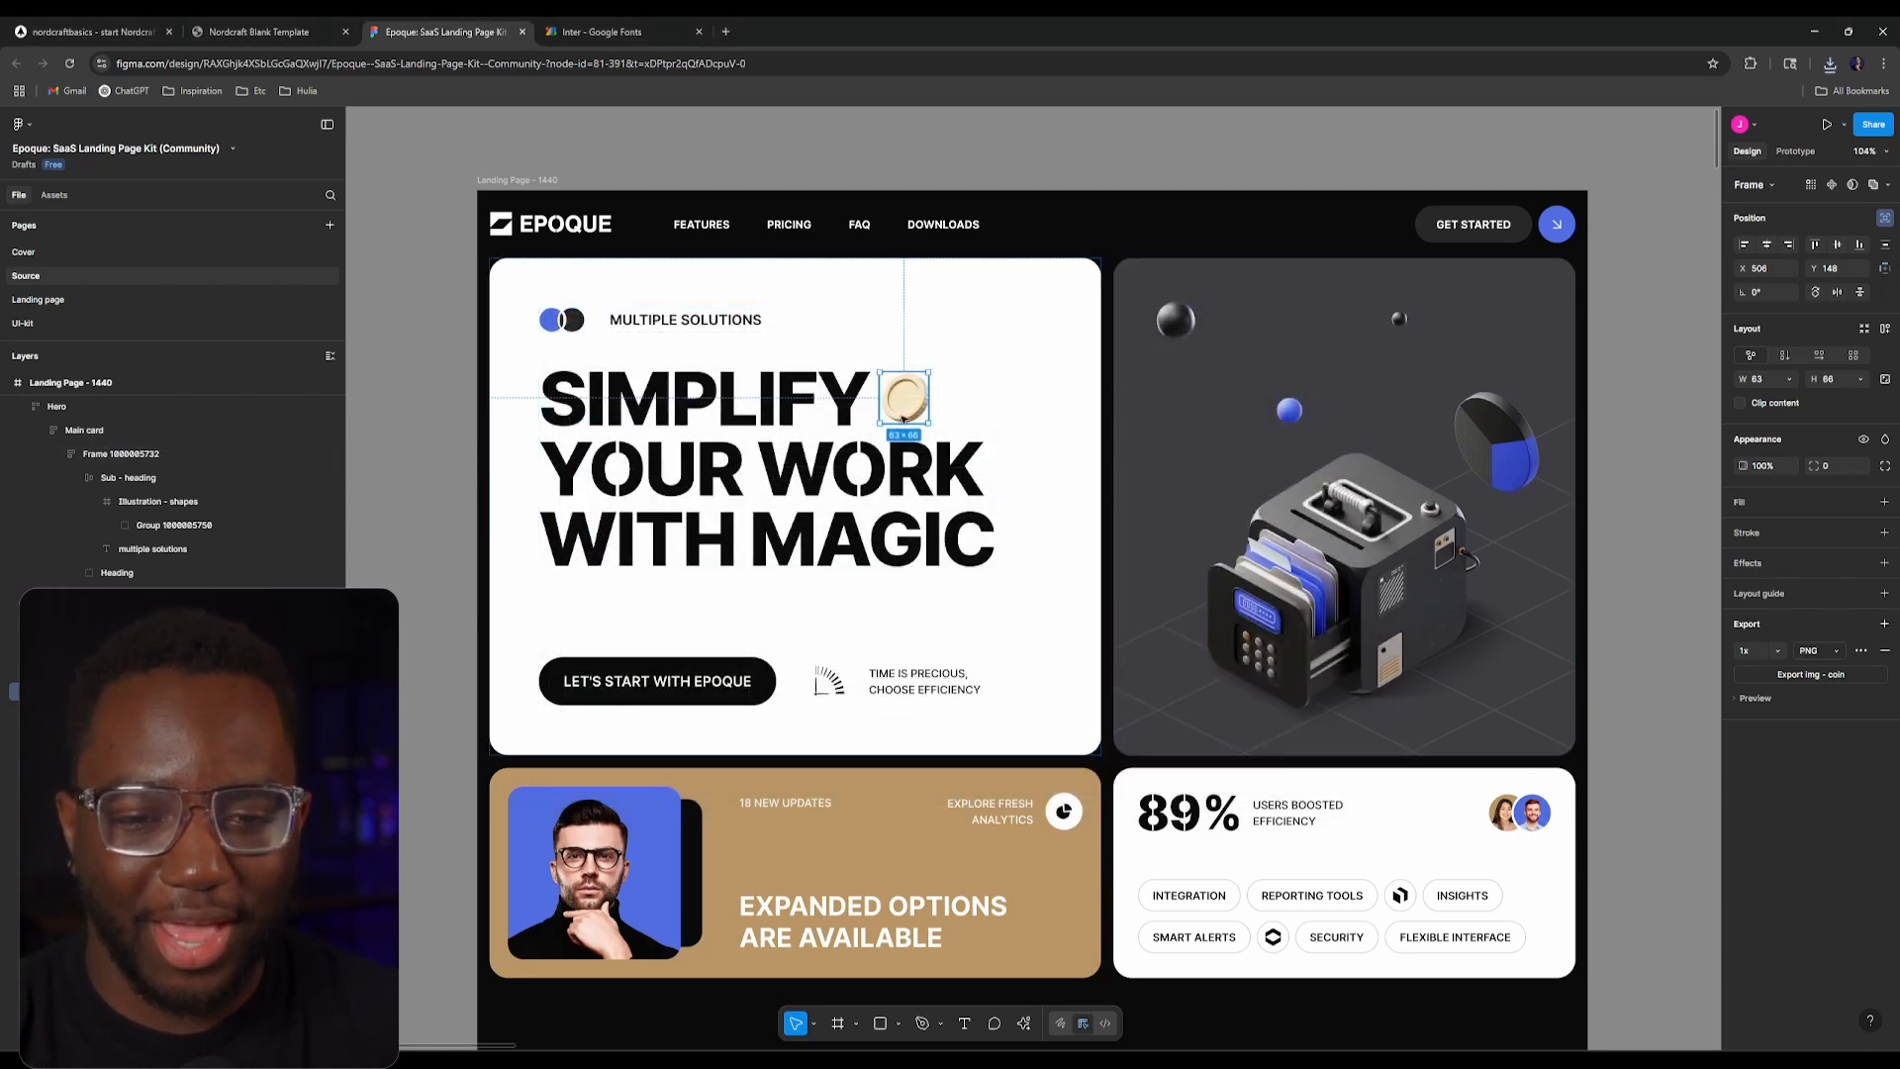
Step: Add an image element after the Simplify text inside the heading's div in Nordcraft, and show its attributes
left_click(129, 28)
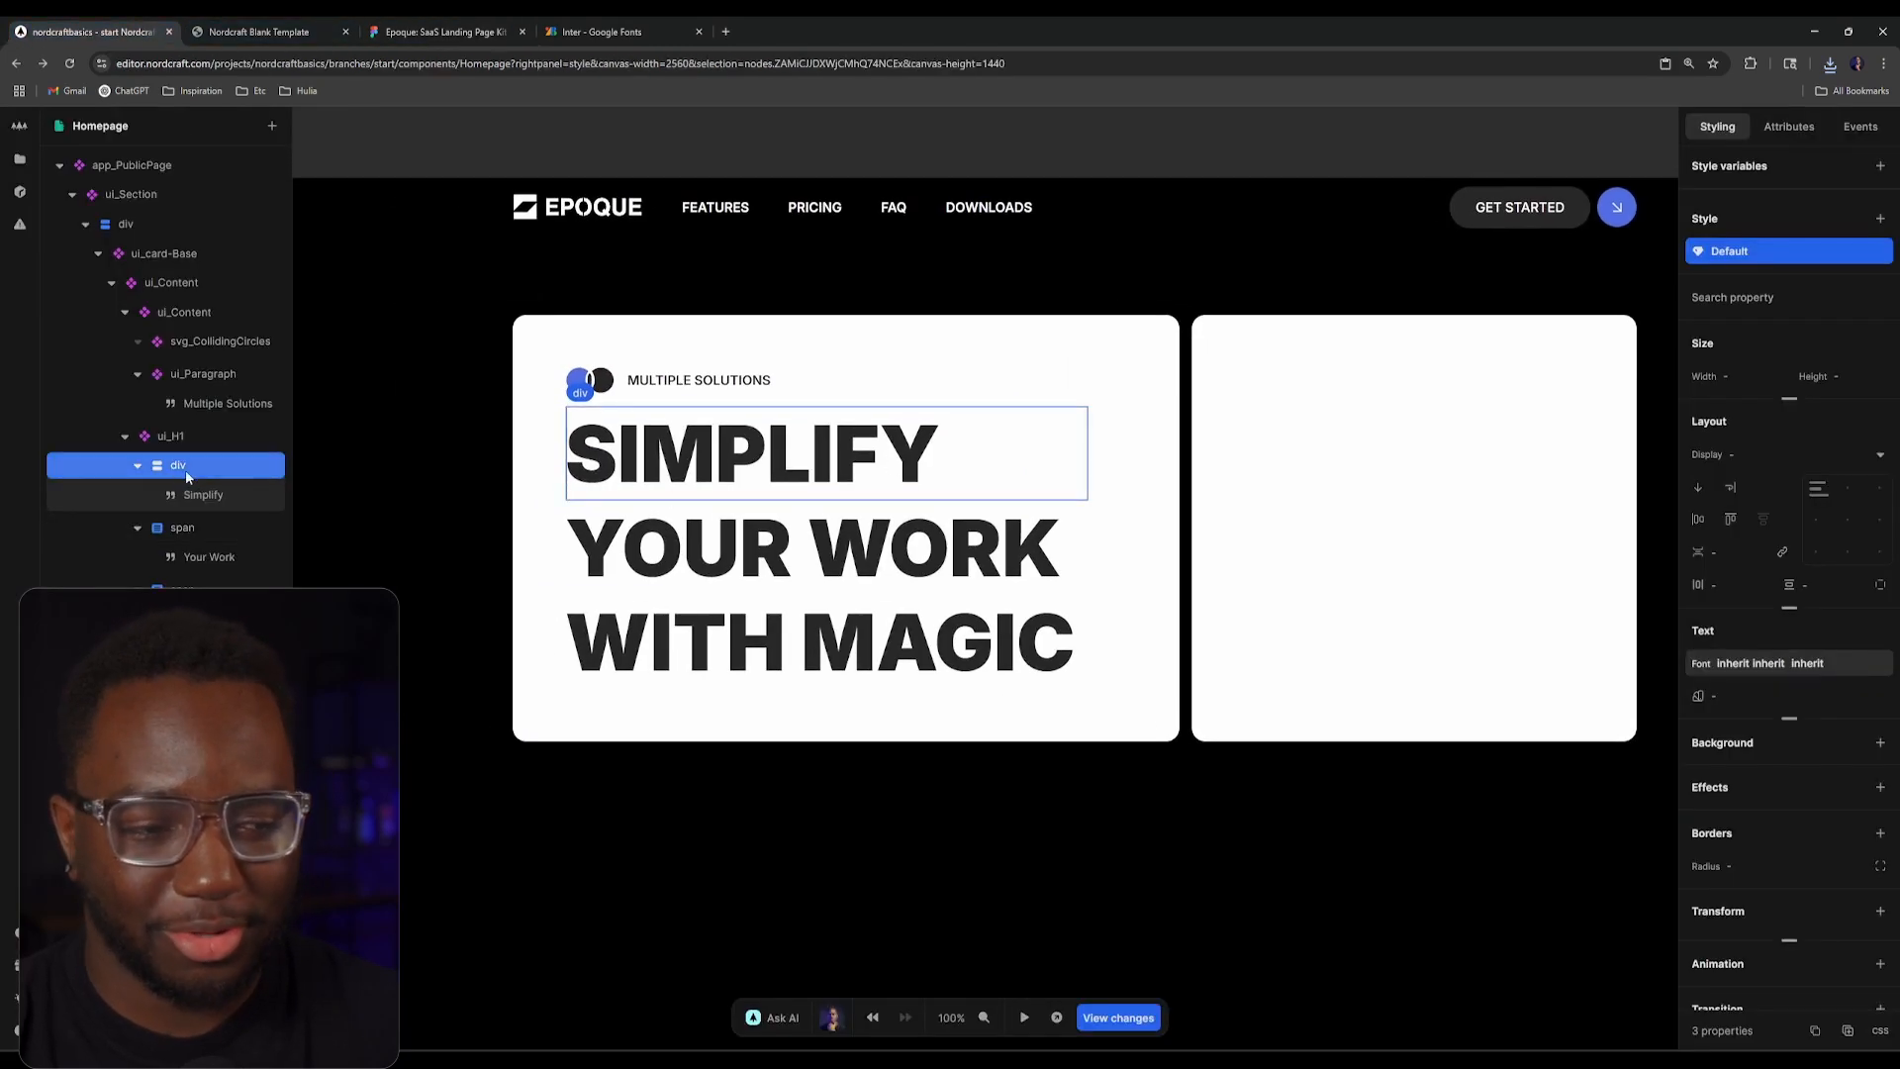
type("a")
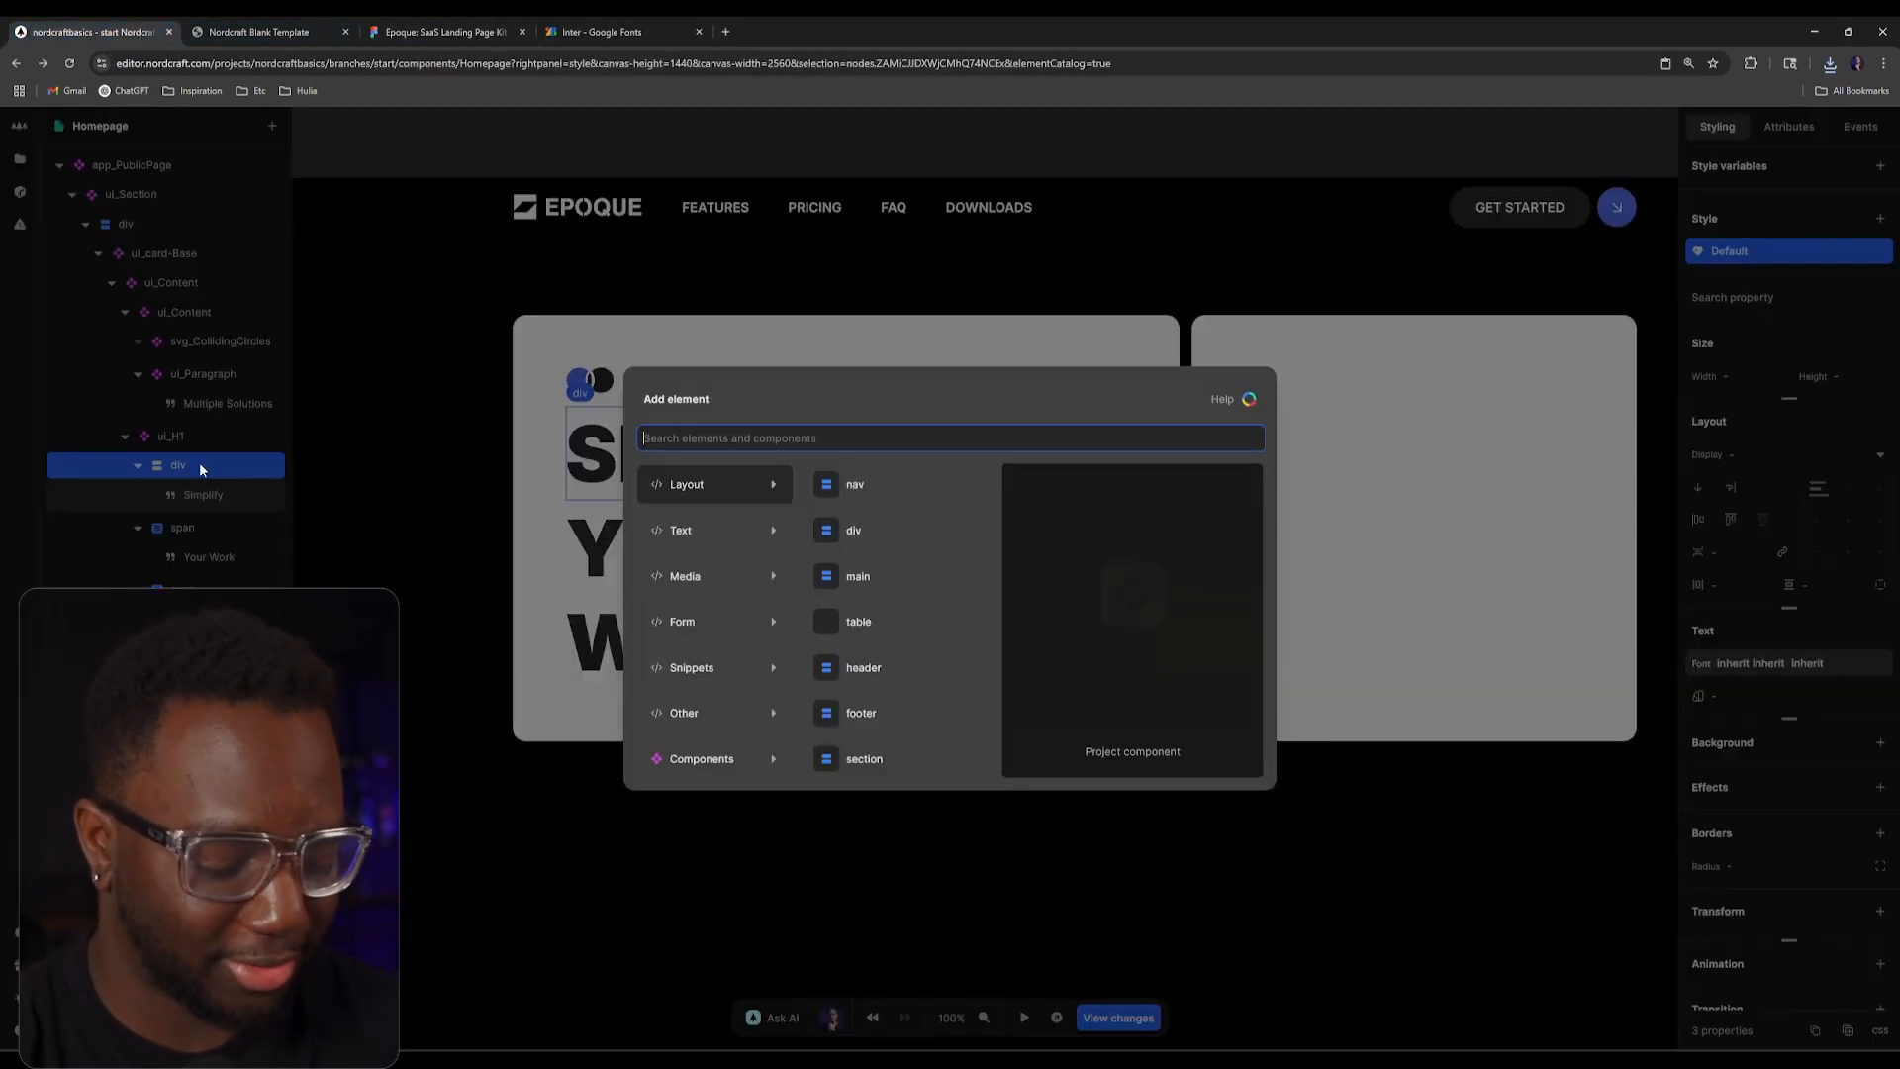
type("image")
key("Return")
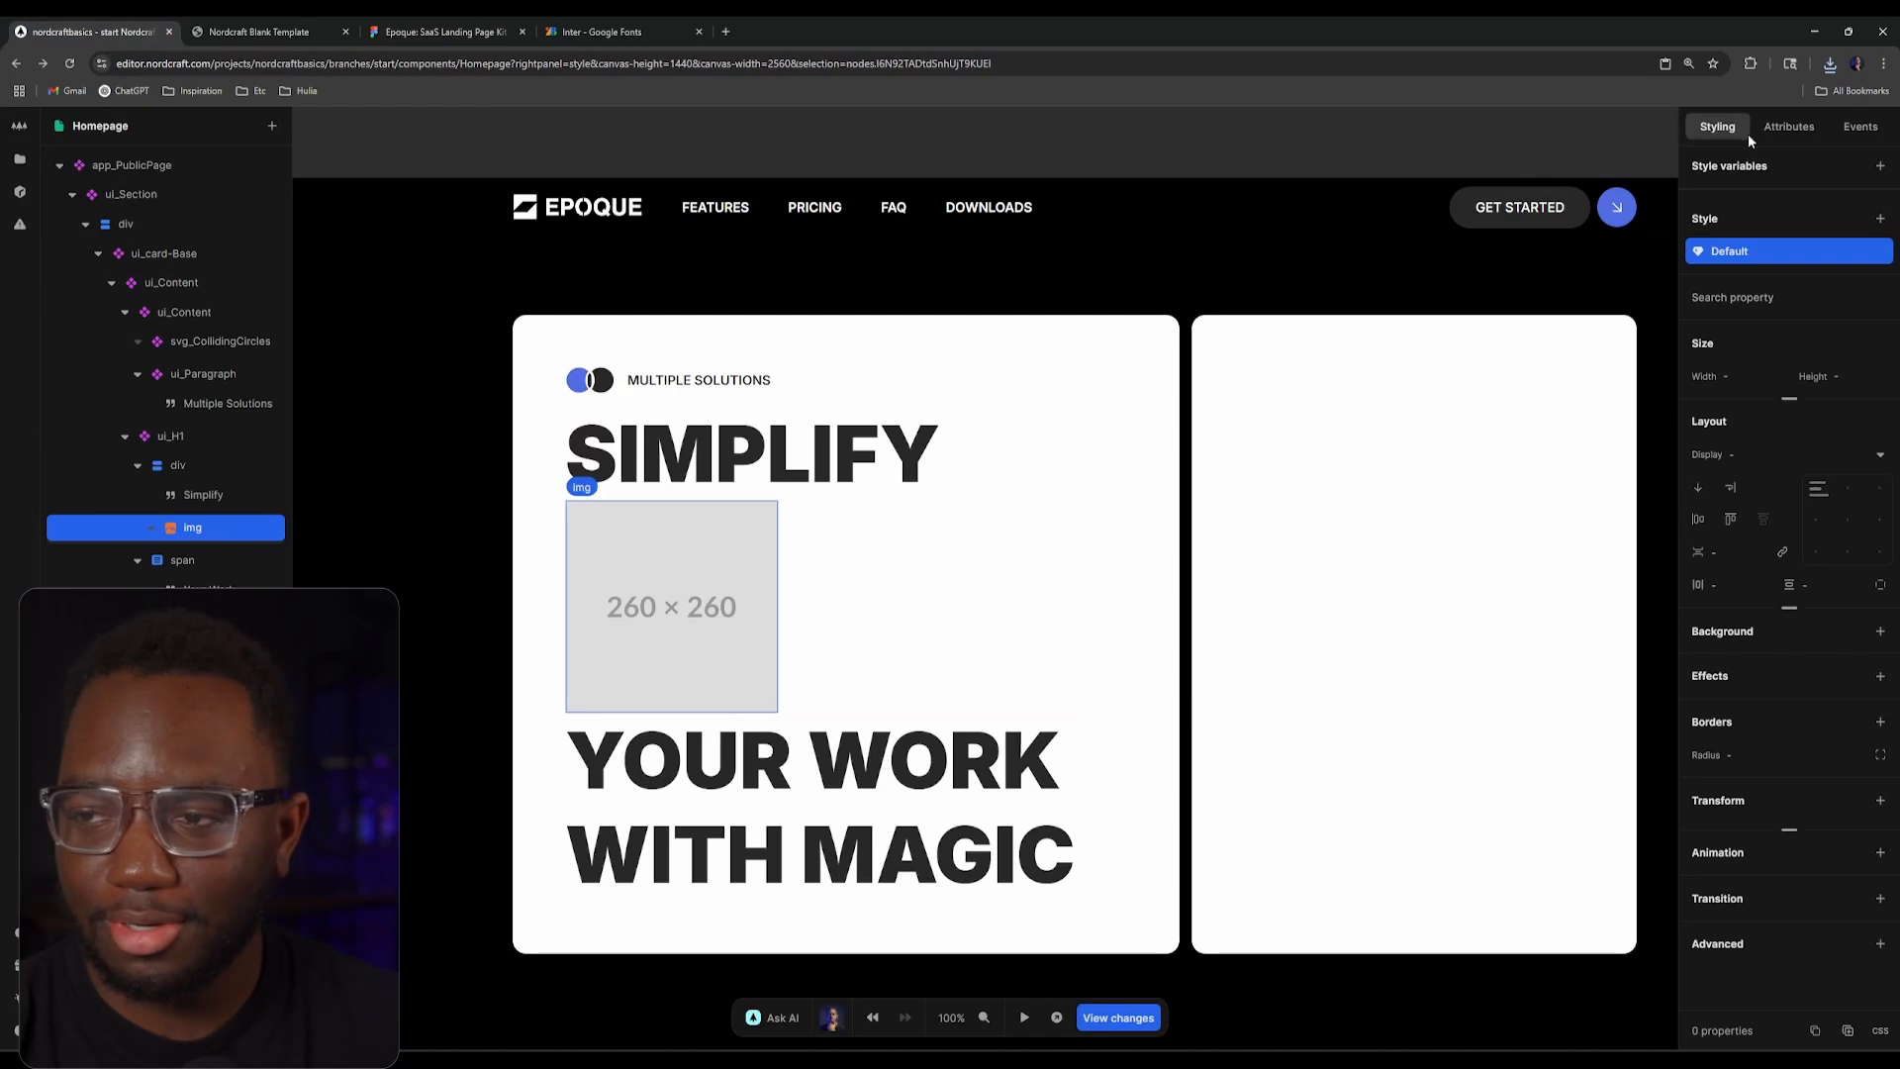
left_click(1786, 127)
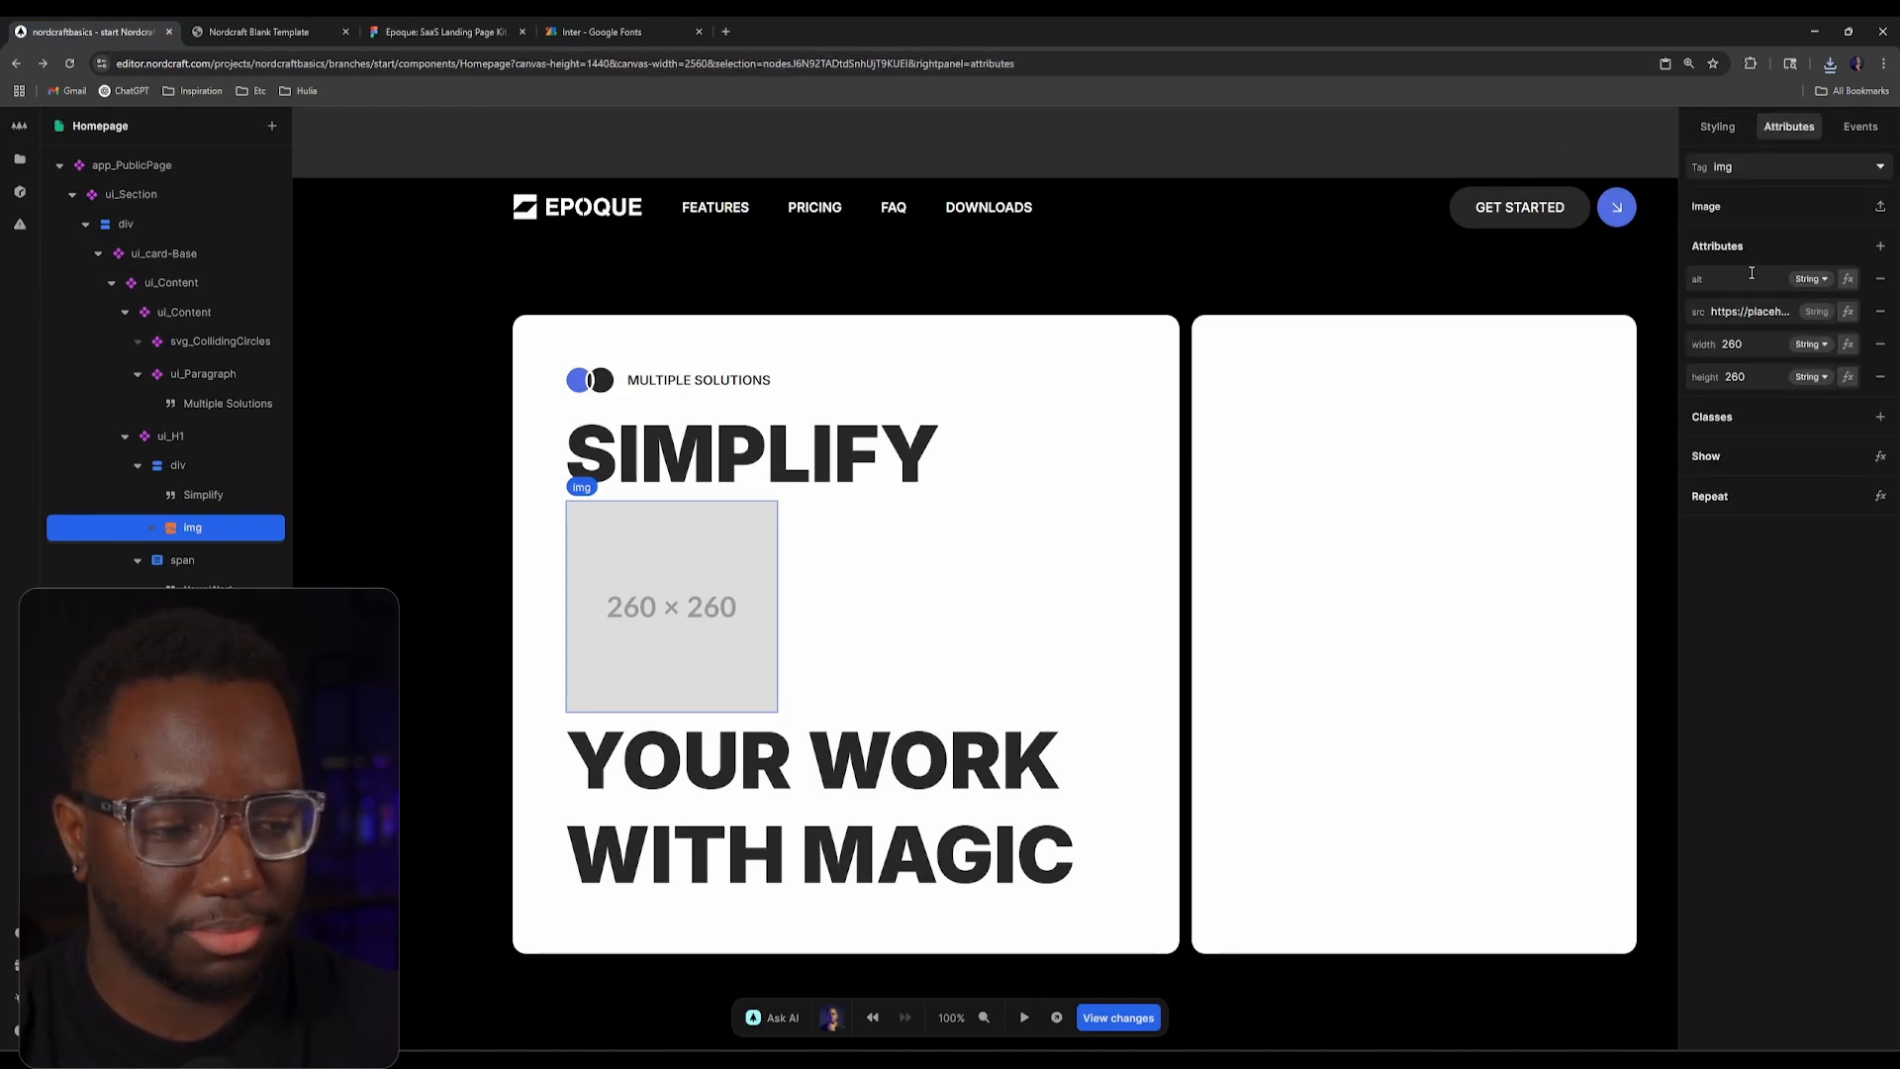
Step: Upload the Coin.png file to the project's media
left_click(100, 126)
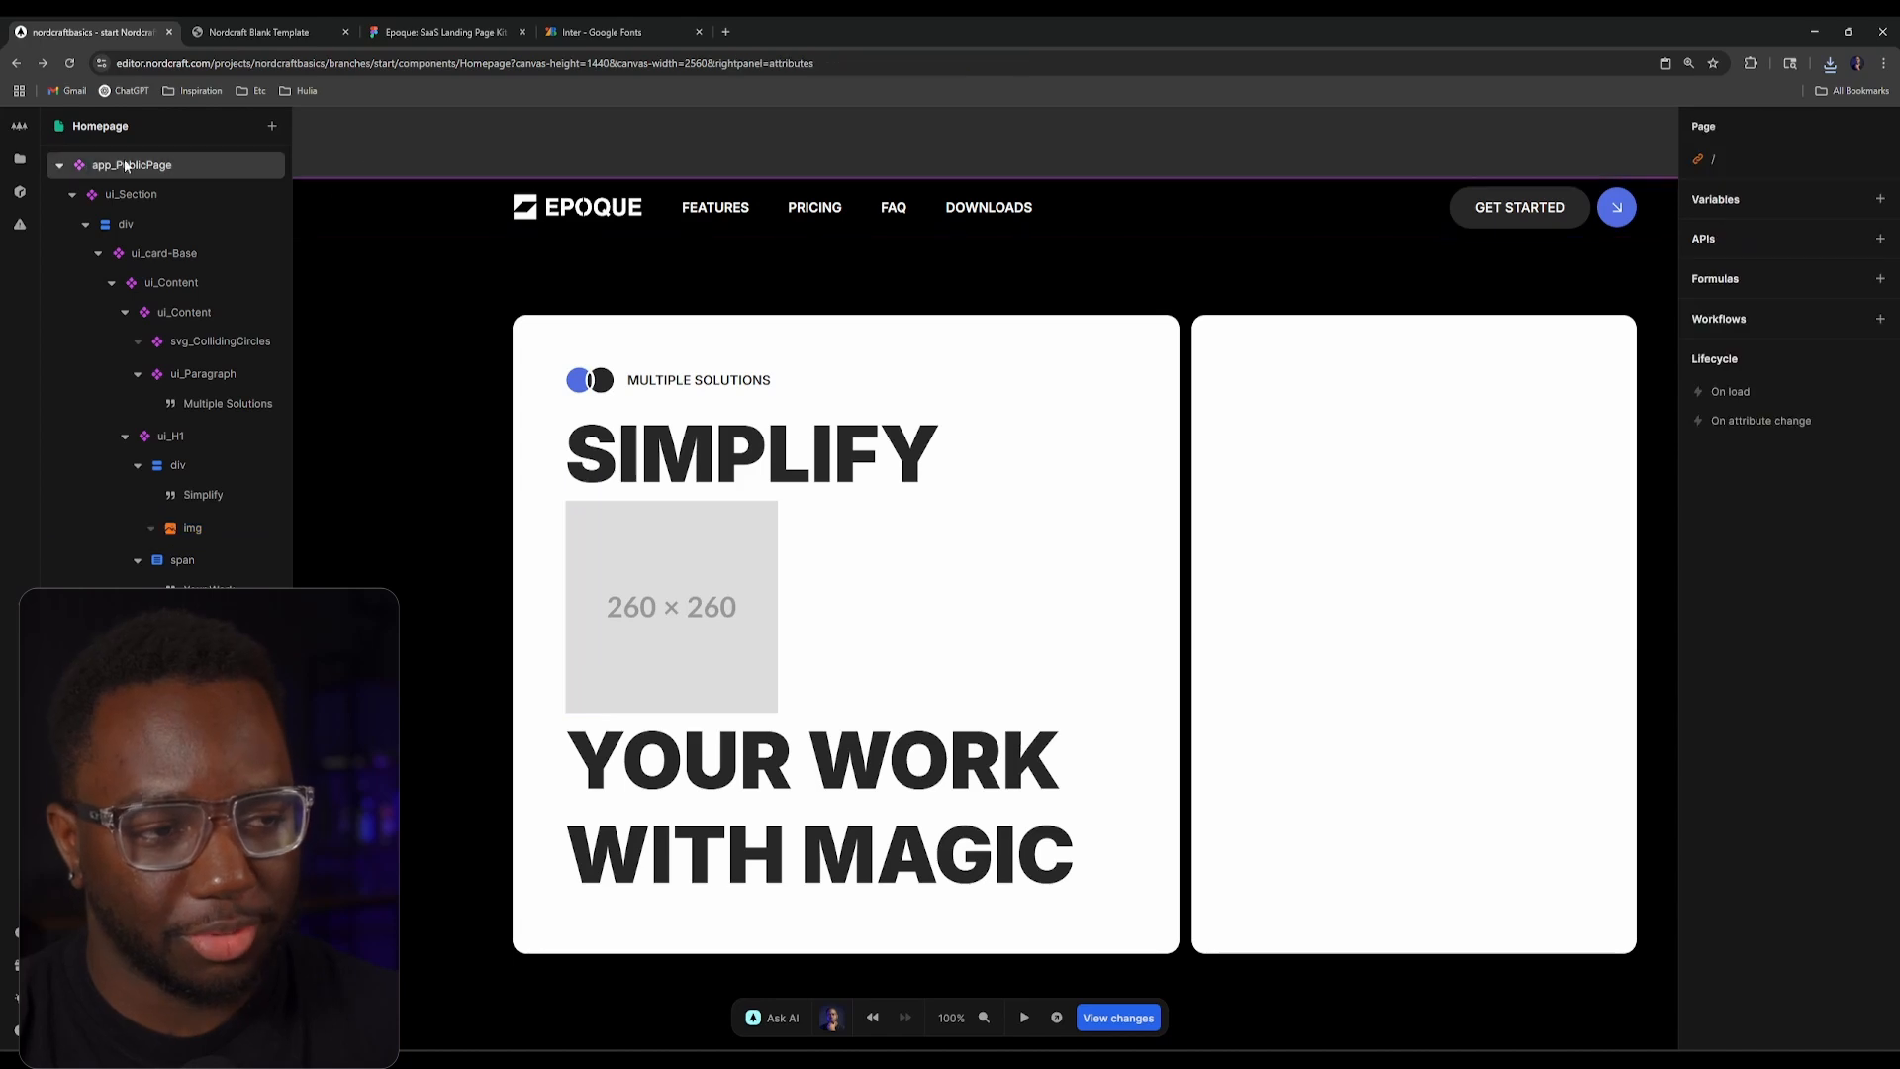
left_click(20, 159)
scroll(148, 396, "down", 3)
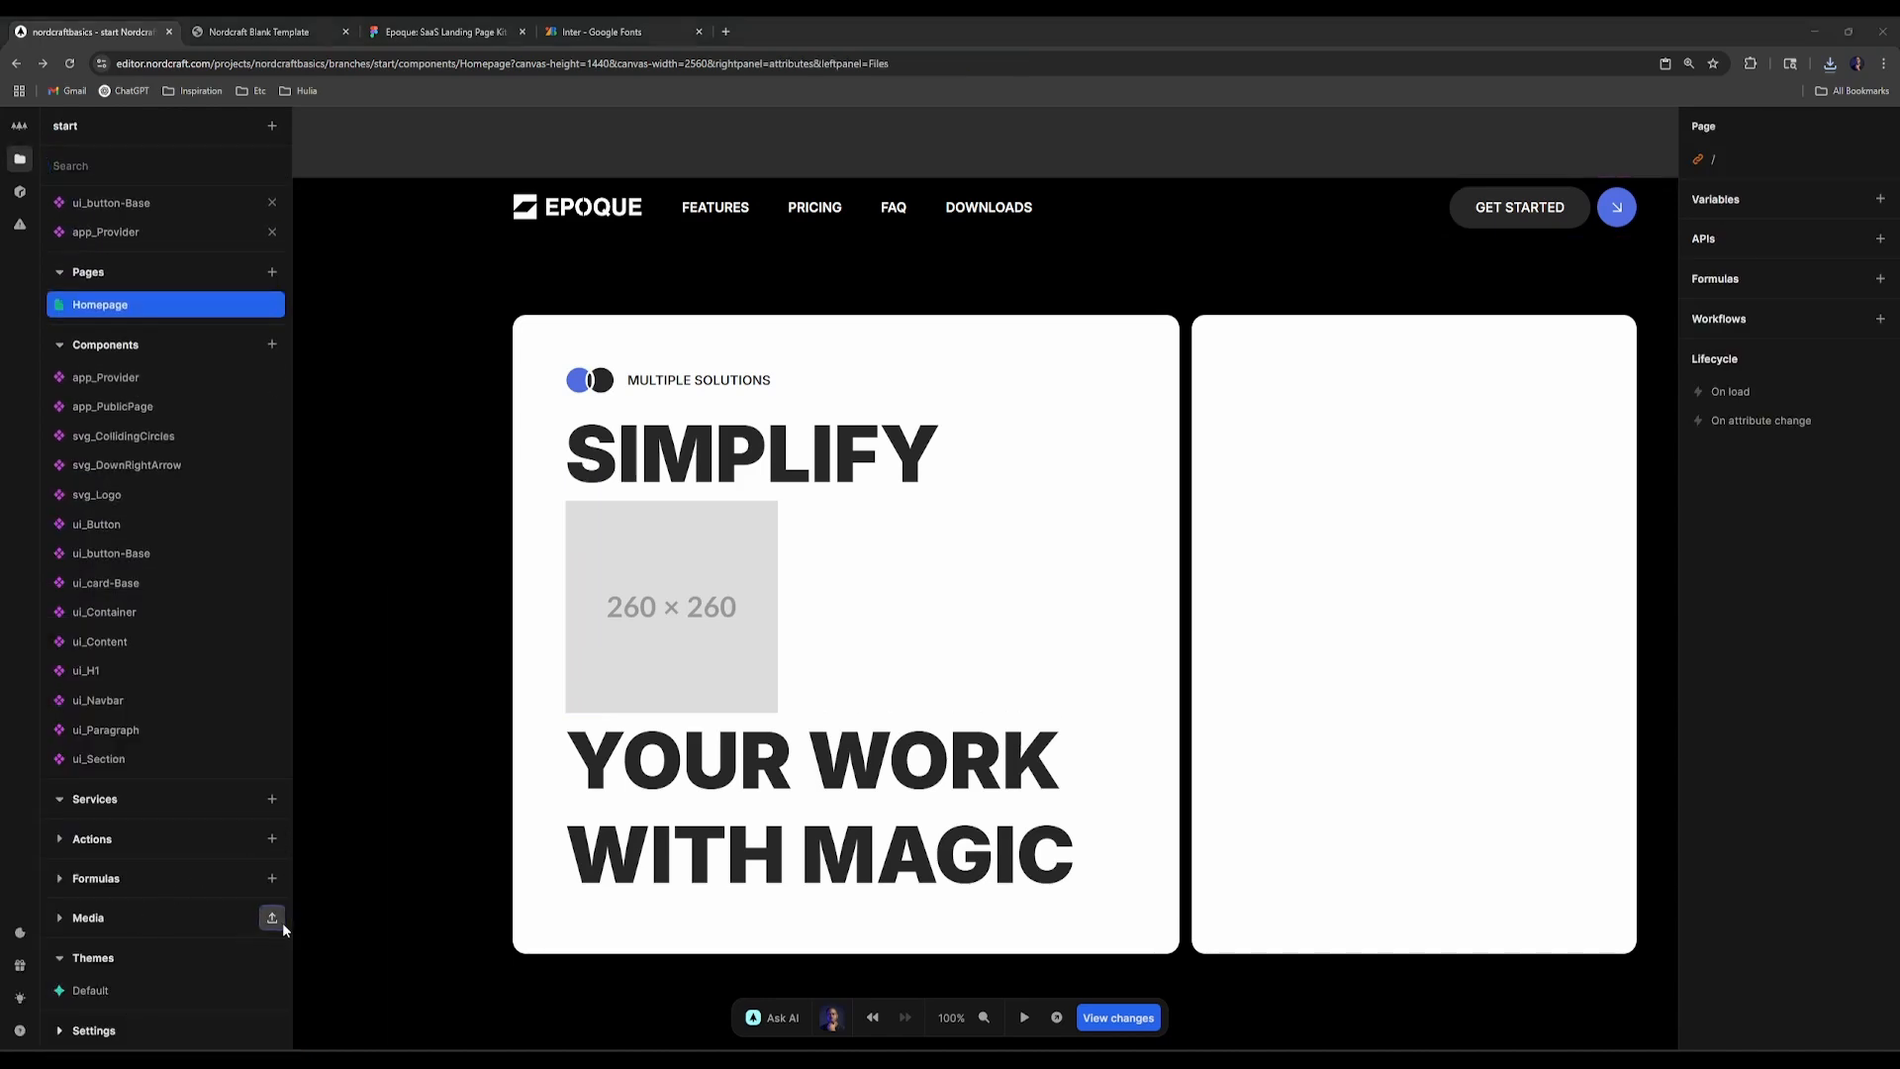
left_click(270, 917)
left_click(339, 157)
double_click(339, 155)
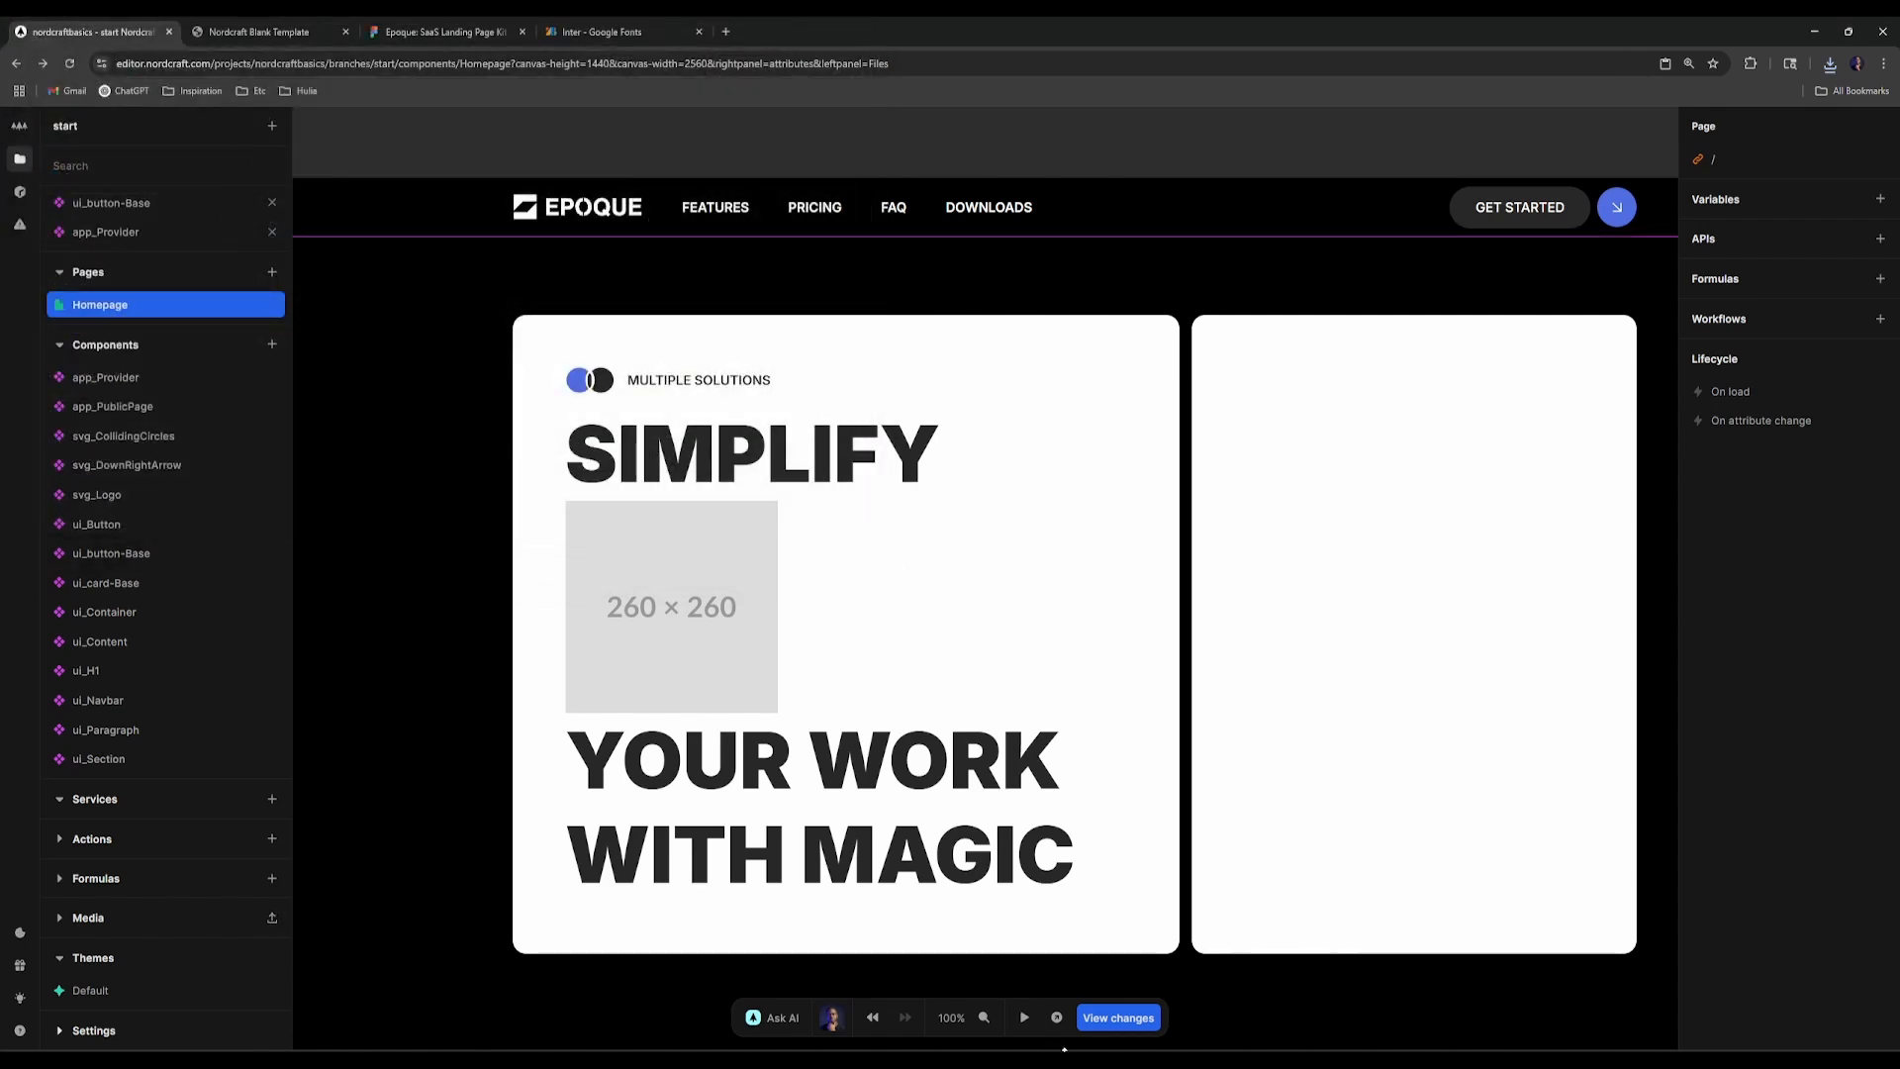
Step: Copy the 128px link of Coin.png from the project's media and use it as the heading image's src
left_click(473, 24)
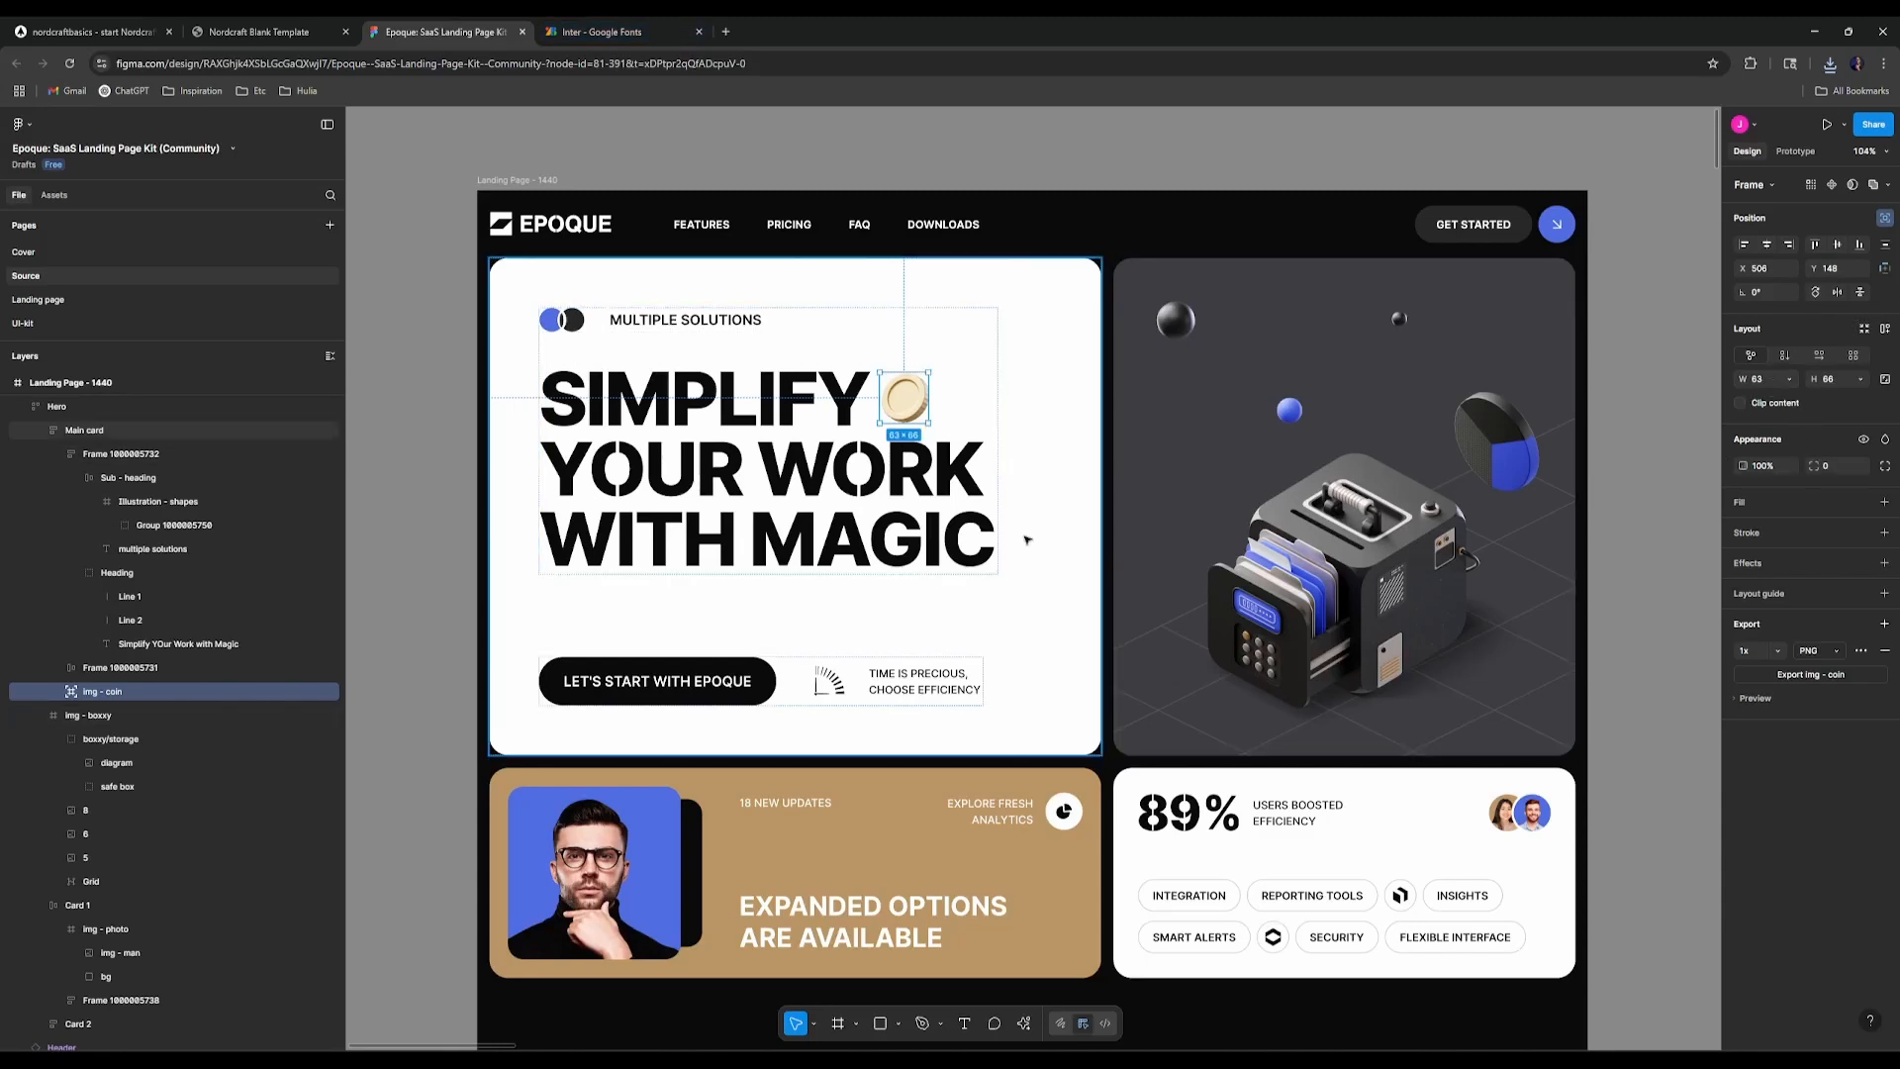
left_click(94, 32)
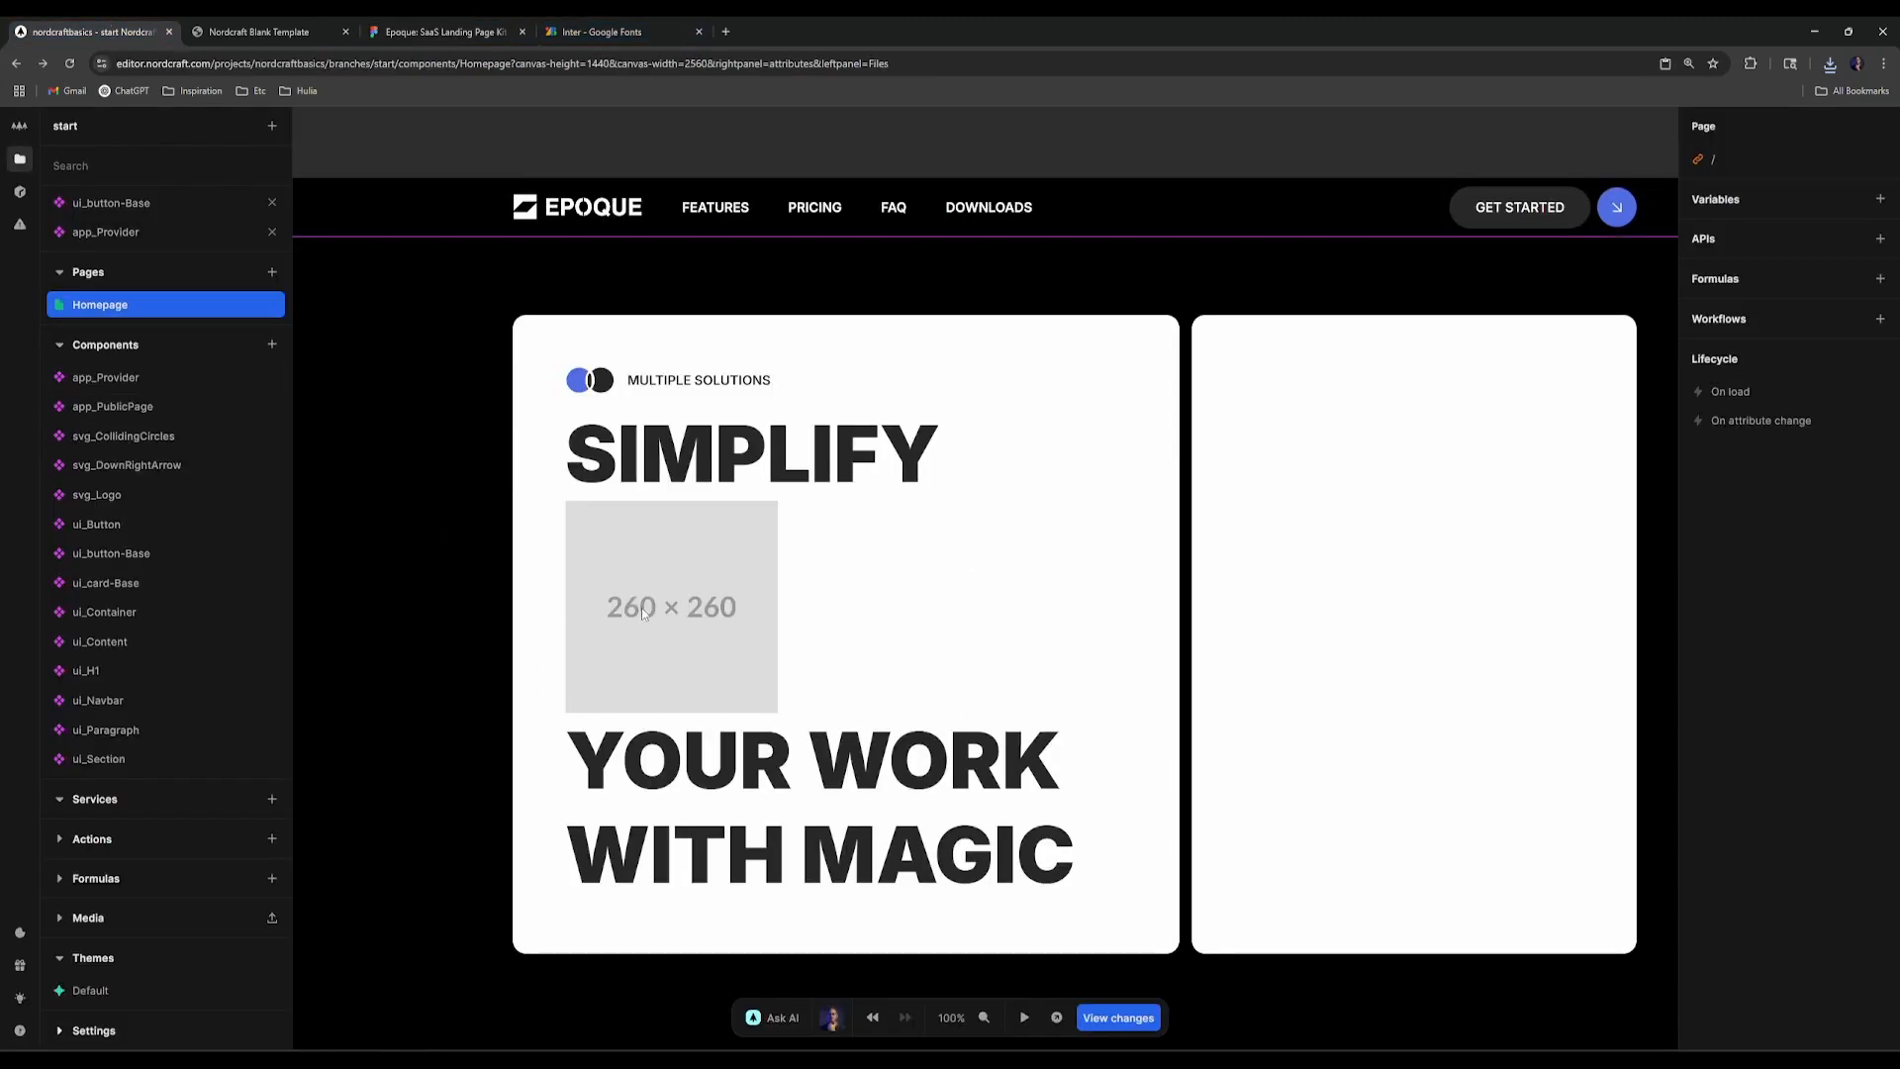
left_click(225, 310)
left_click(16, 163)
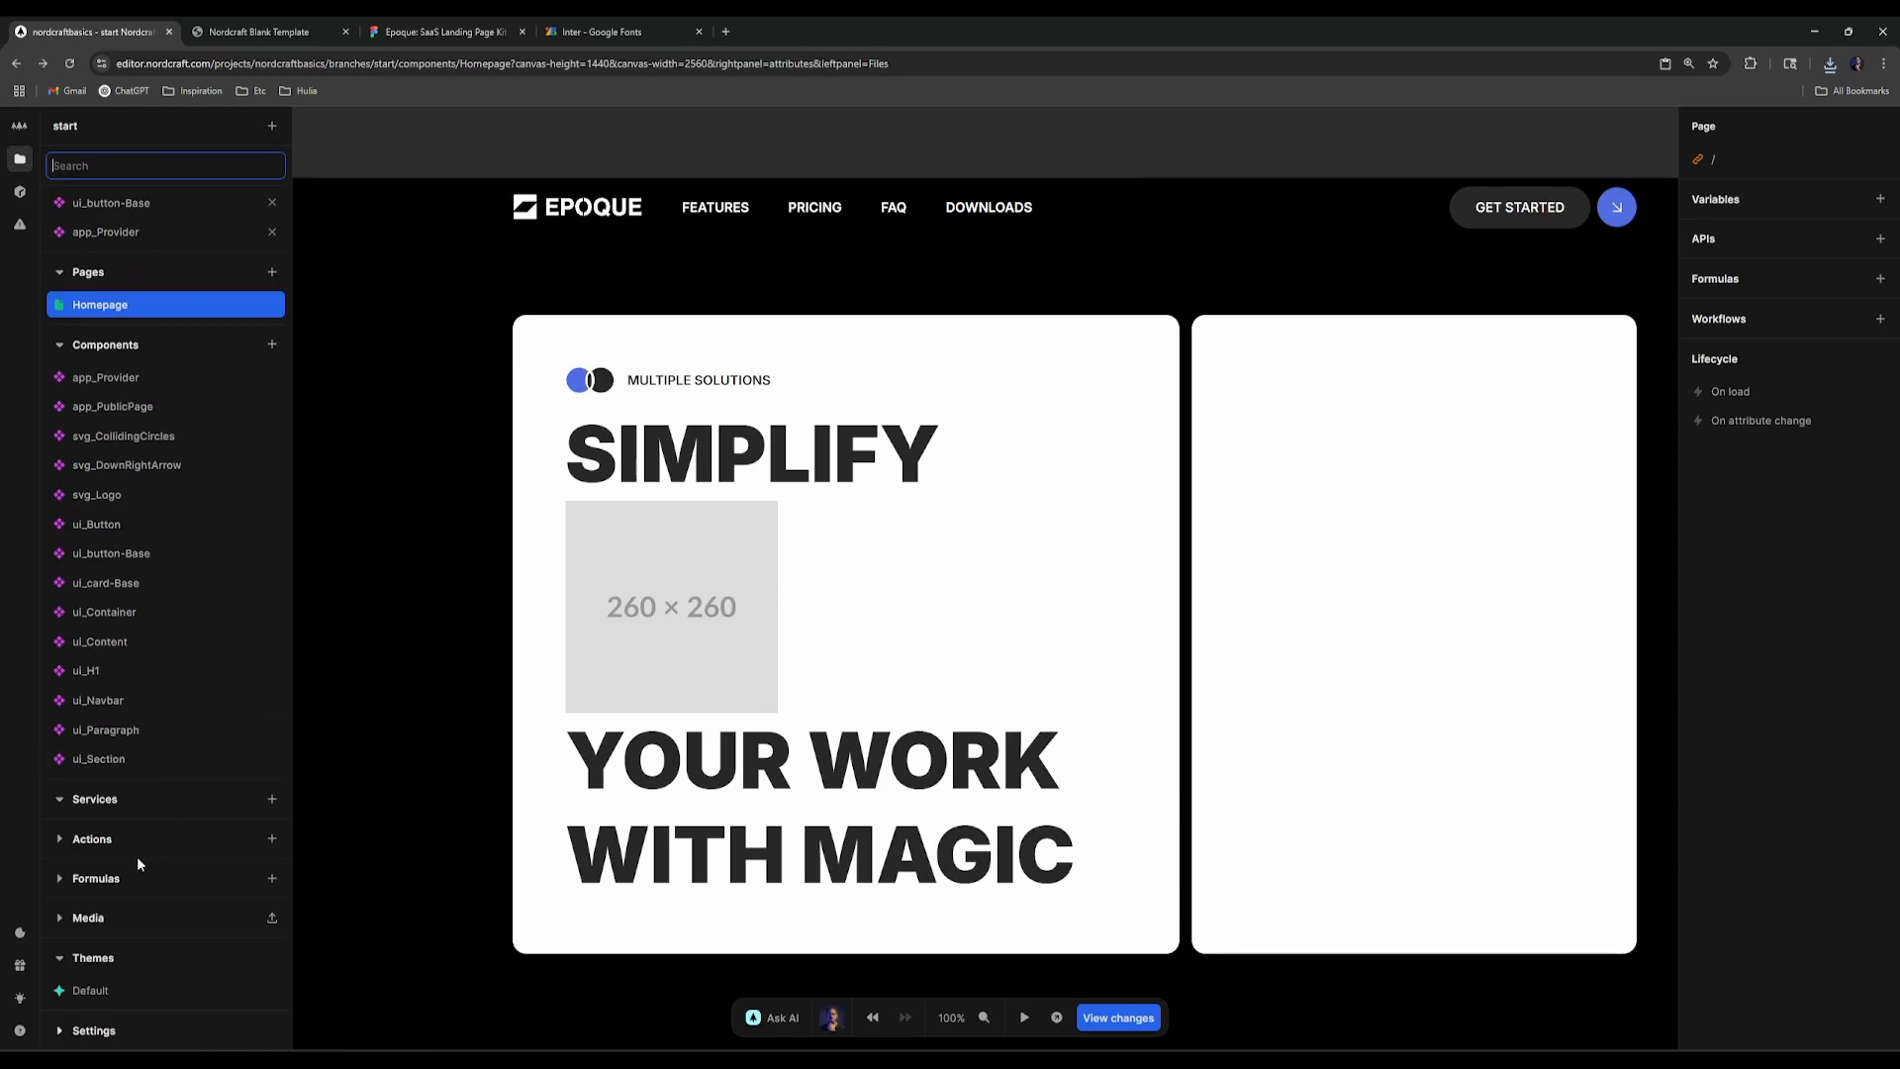
left_click(129, 917)
left_click(133, 945)
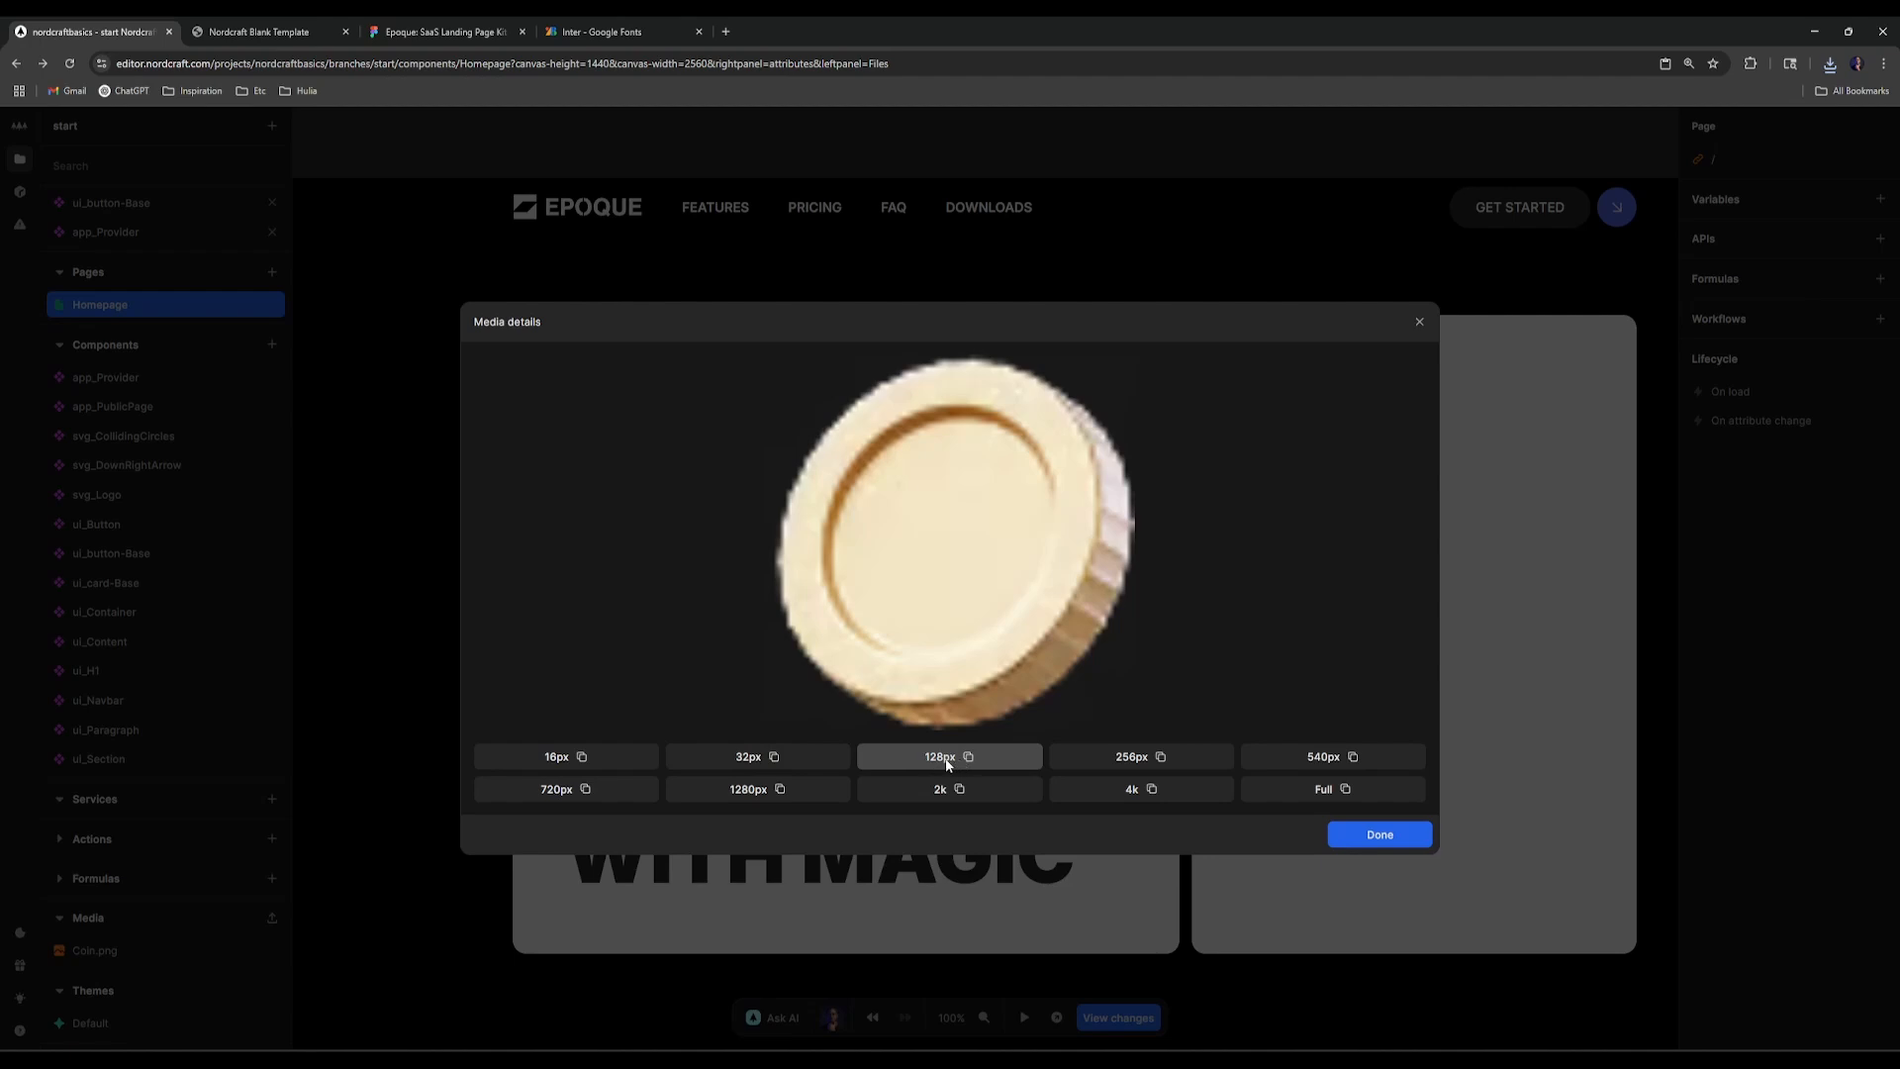
left_click(1331, 836)
left_click(99, 304)
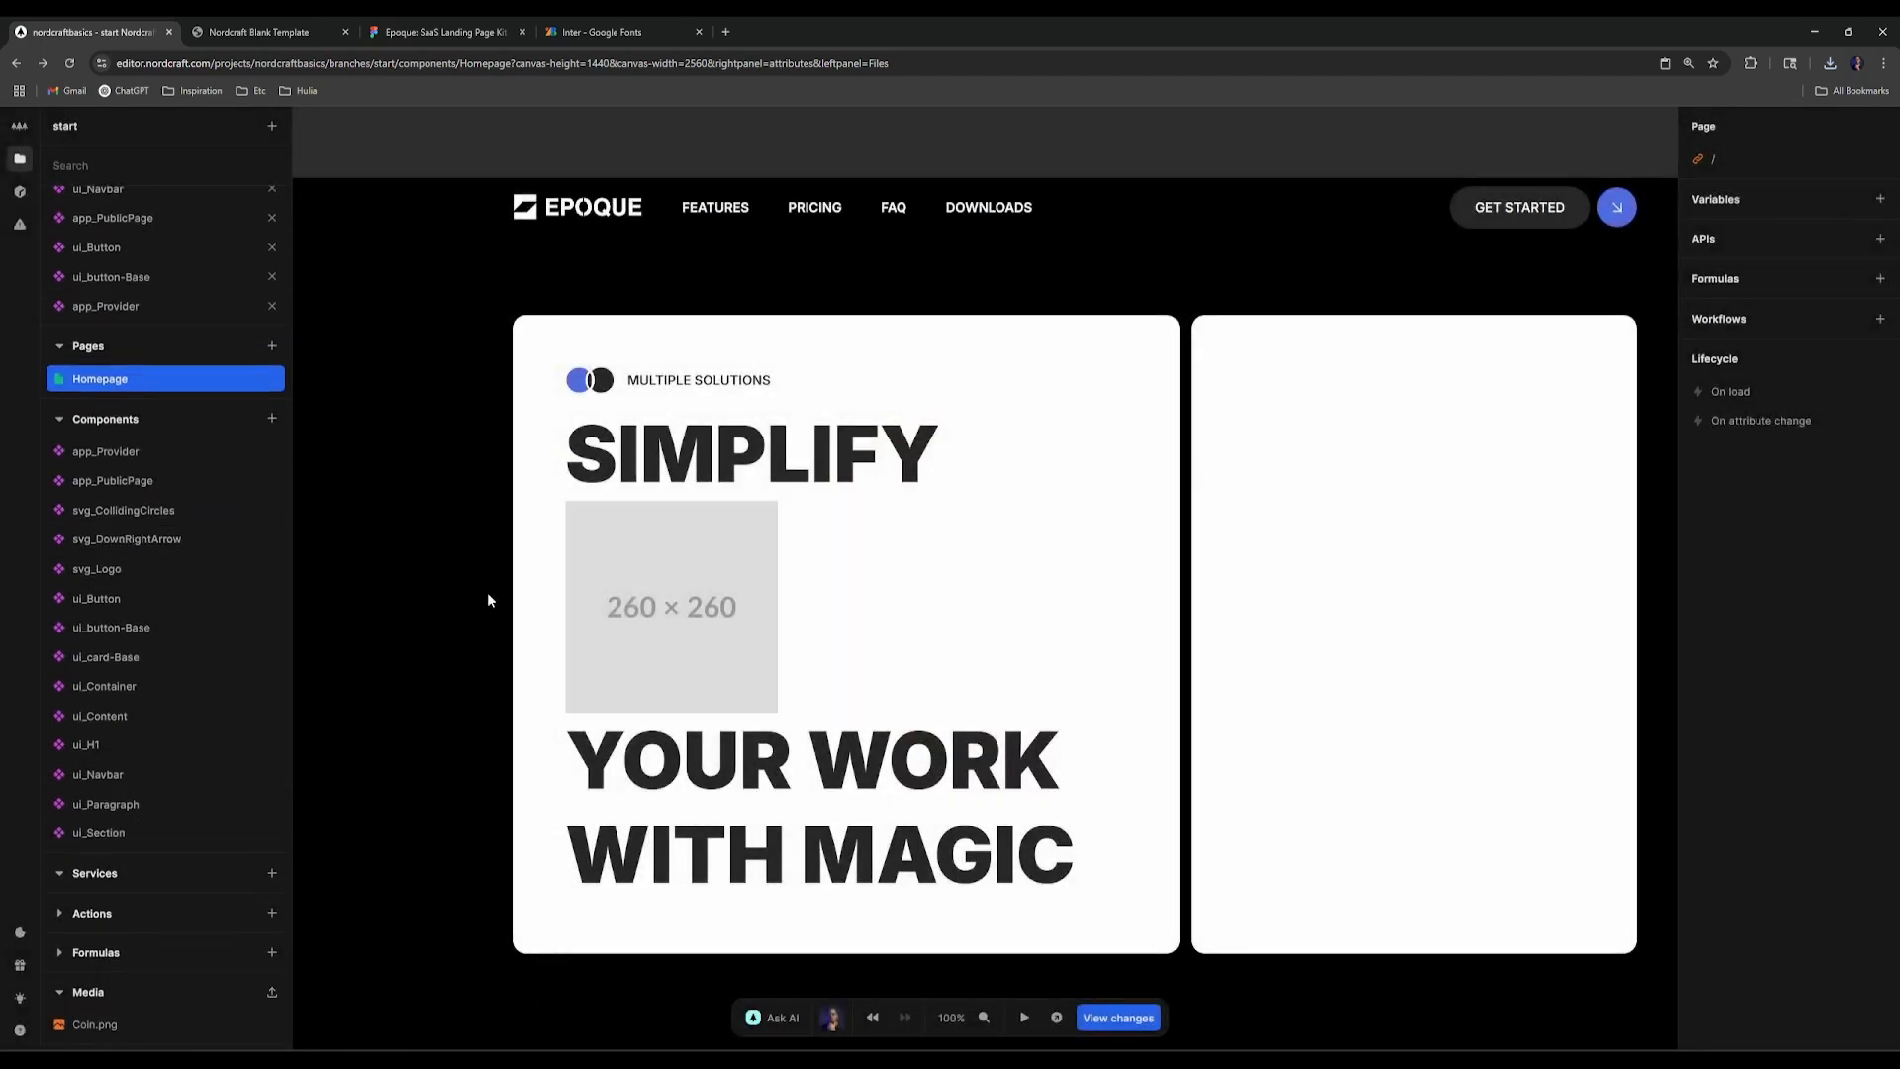
left_click(702, 564)
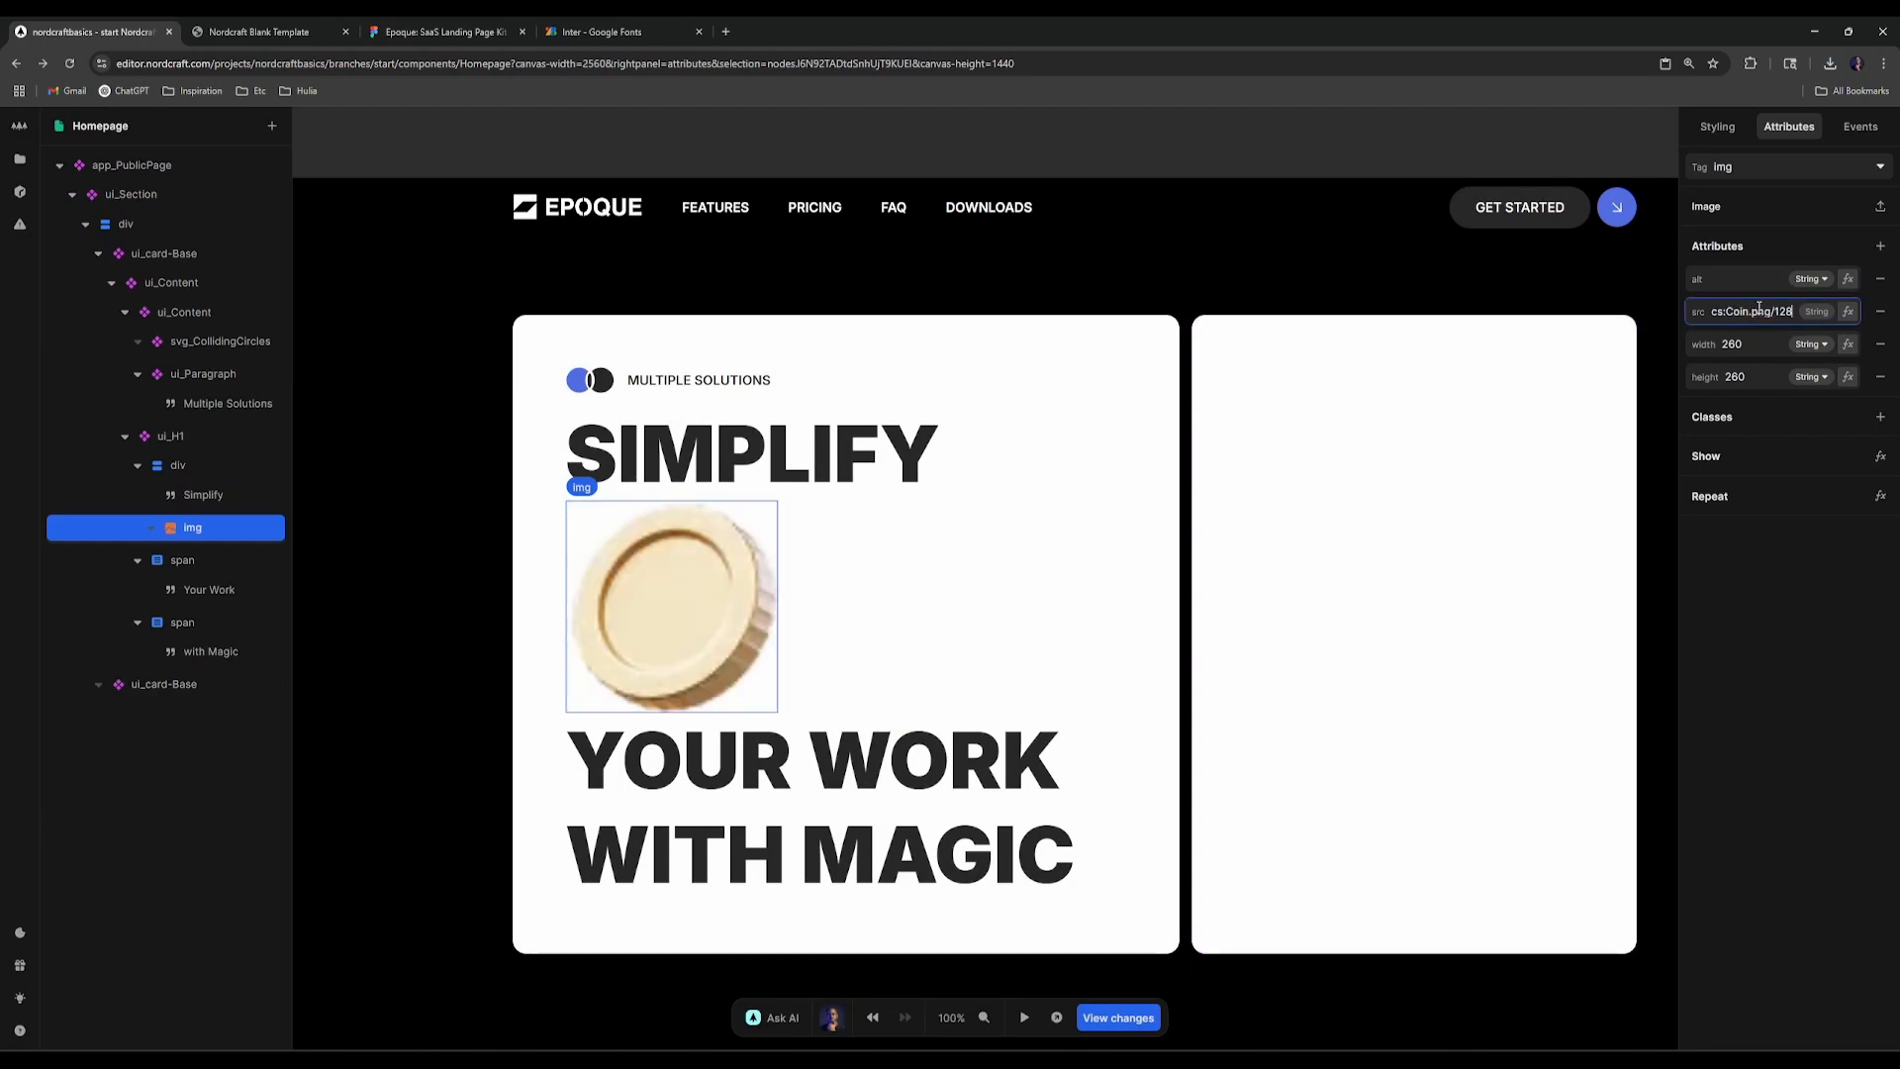
Step: Set the coin image's width to 63 and height to 66, following the coin frame's size in Figma
left_click(1756, 339)
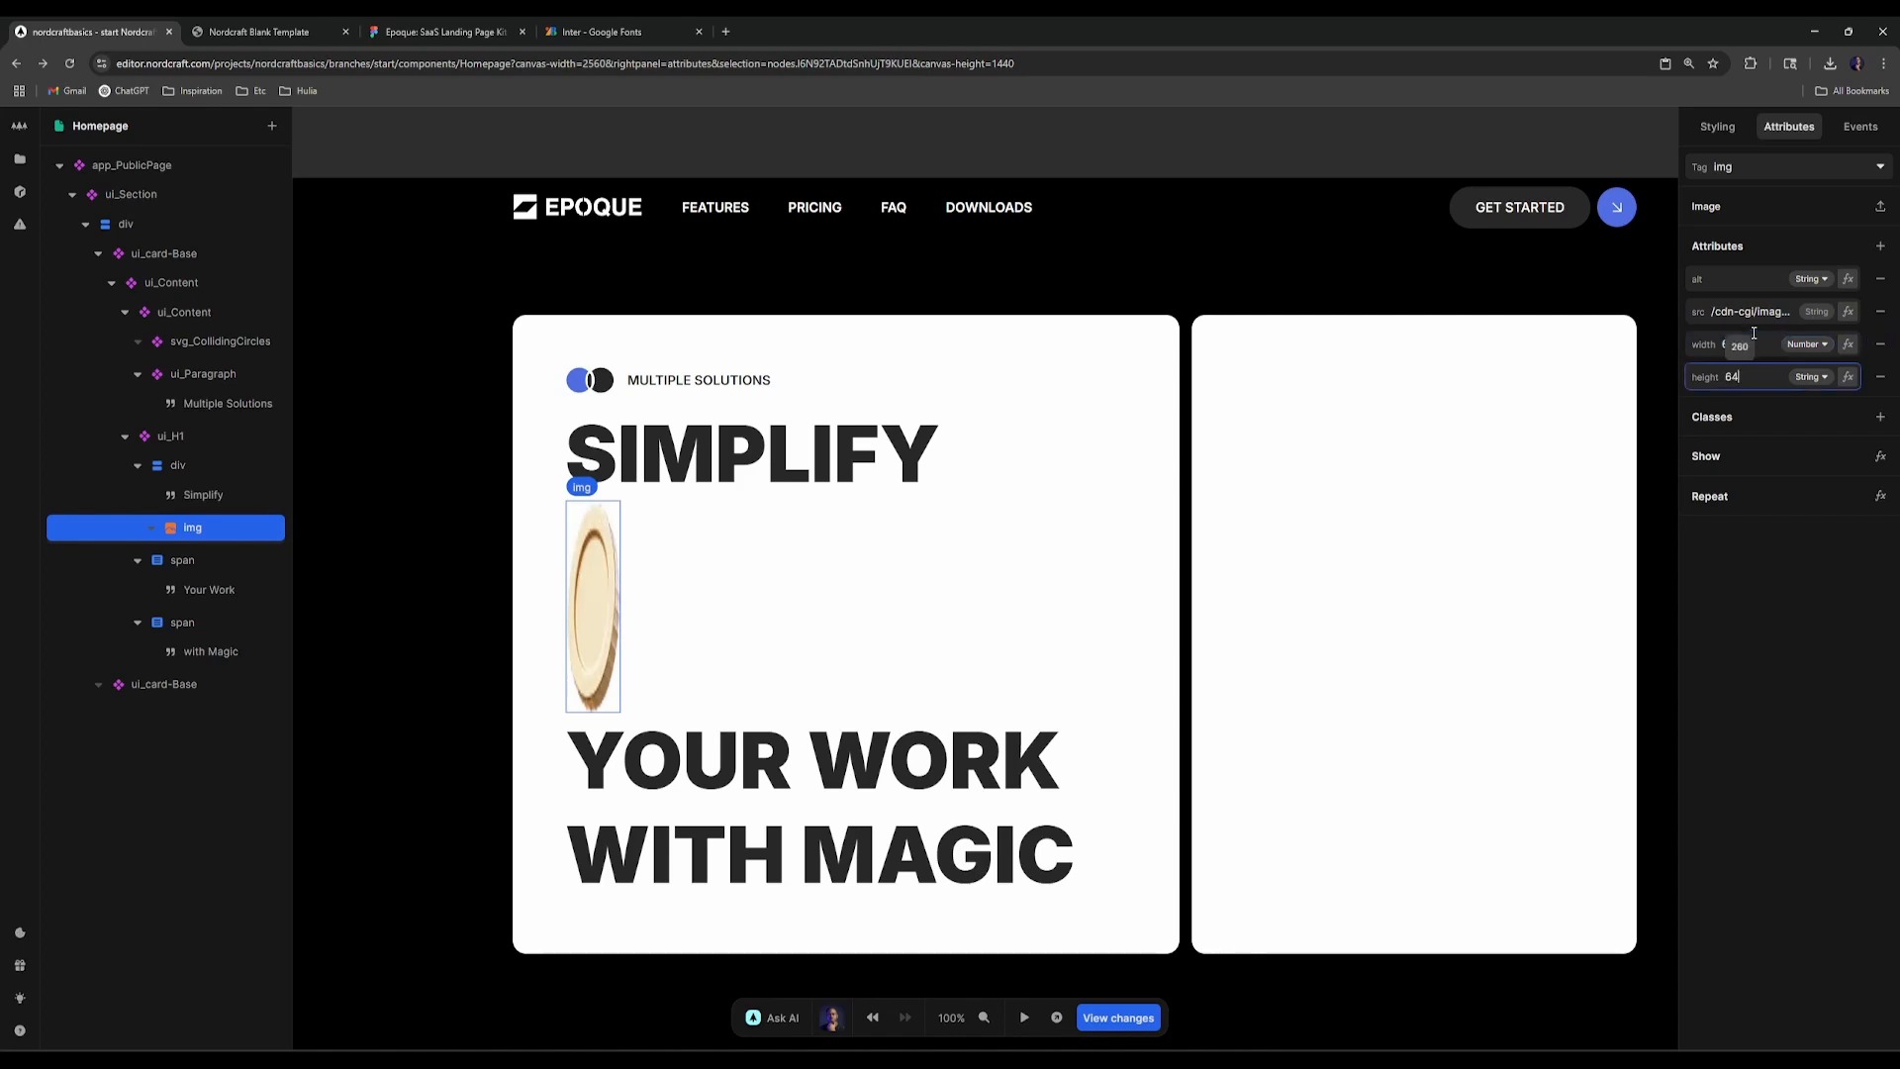
left_click(480, 32)
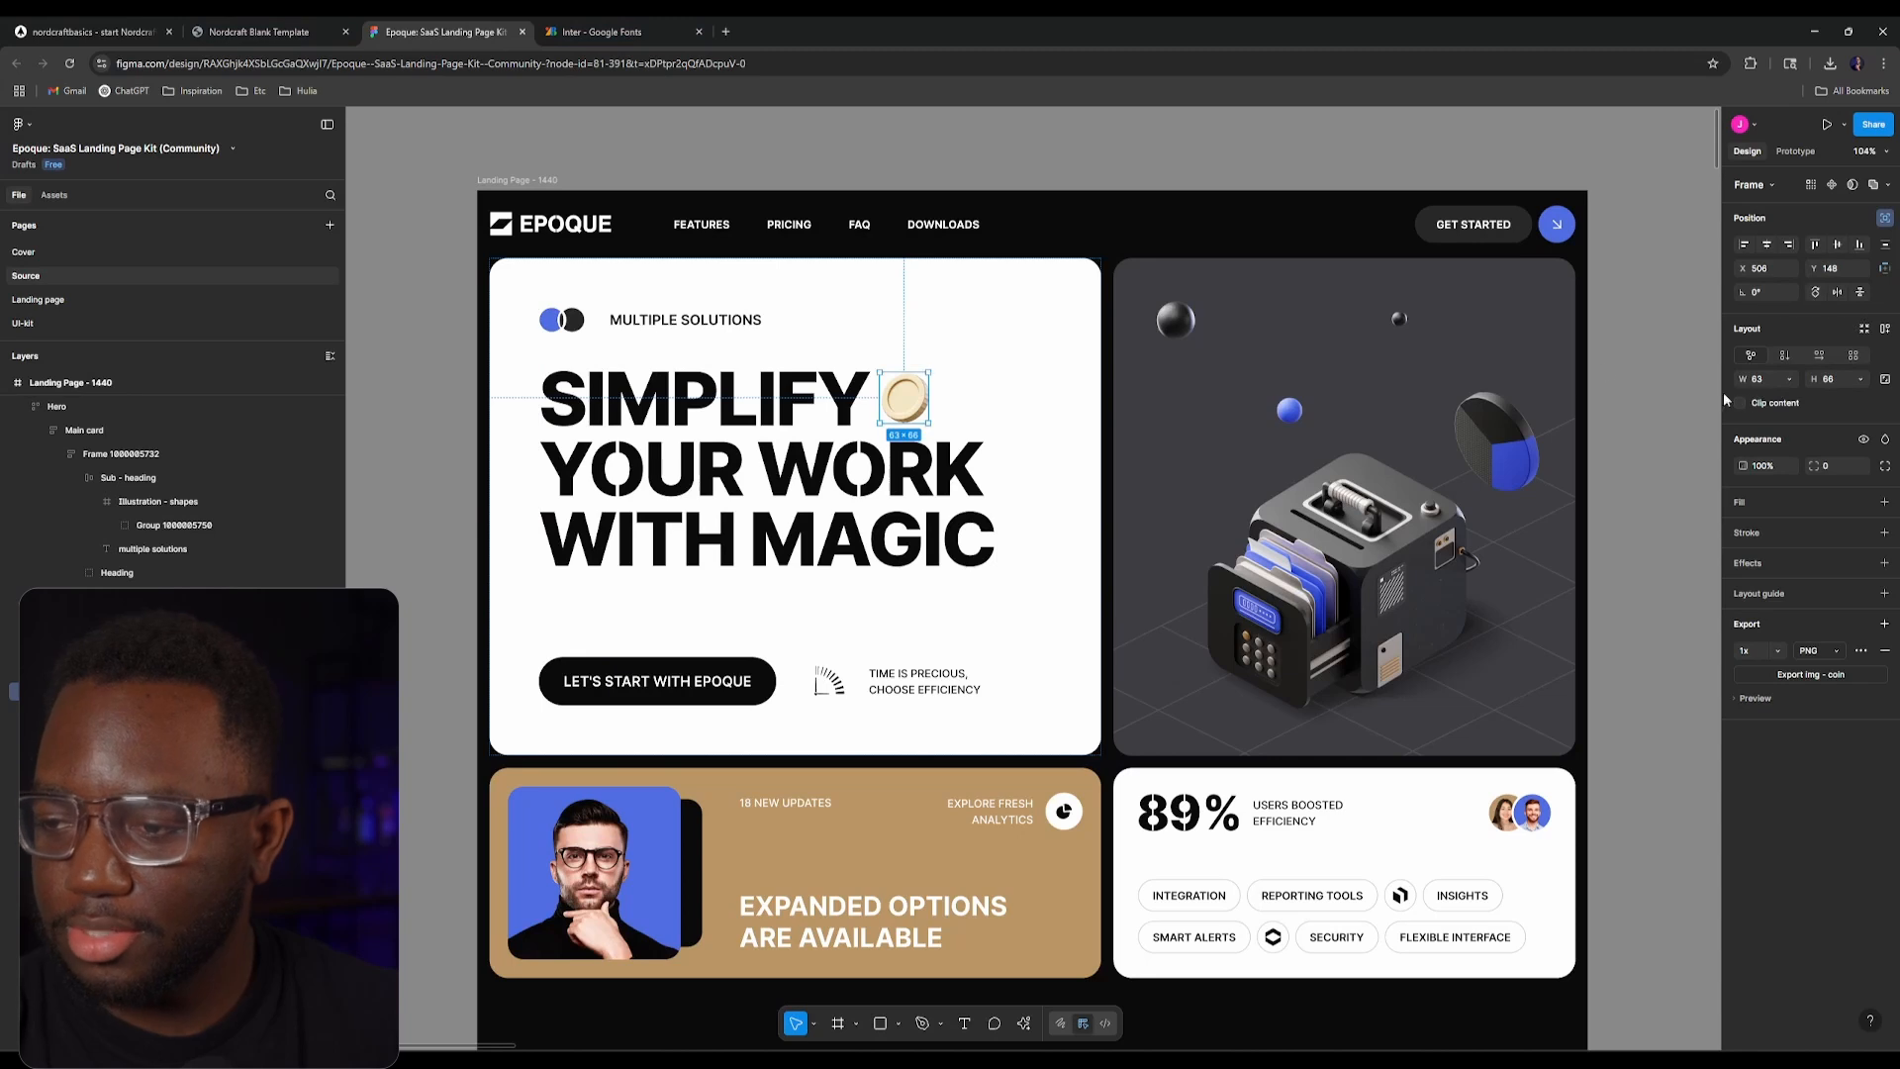
key("ctrl+1")
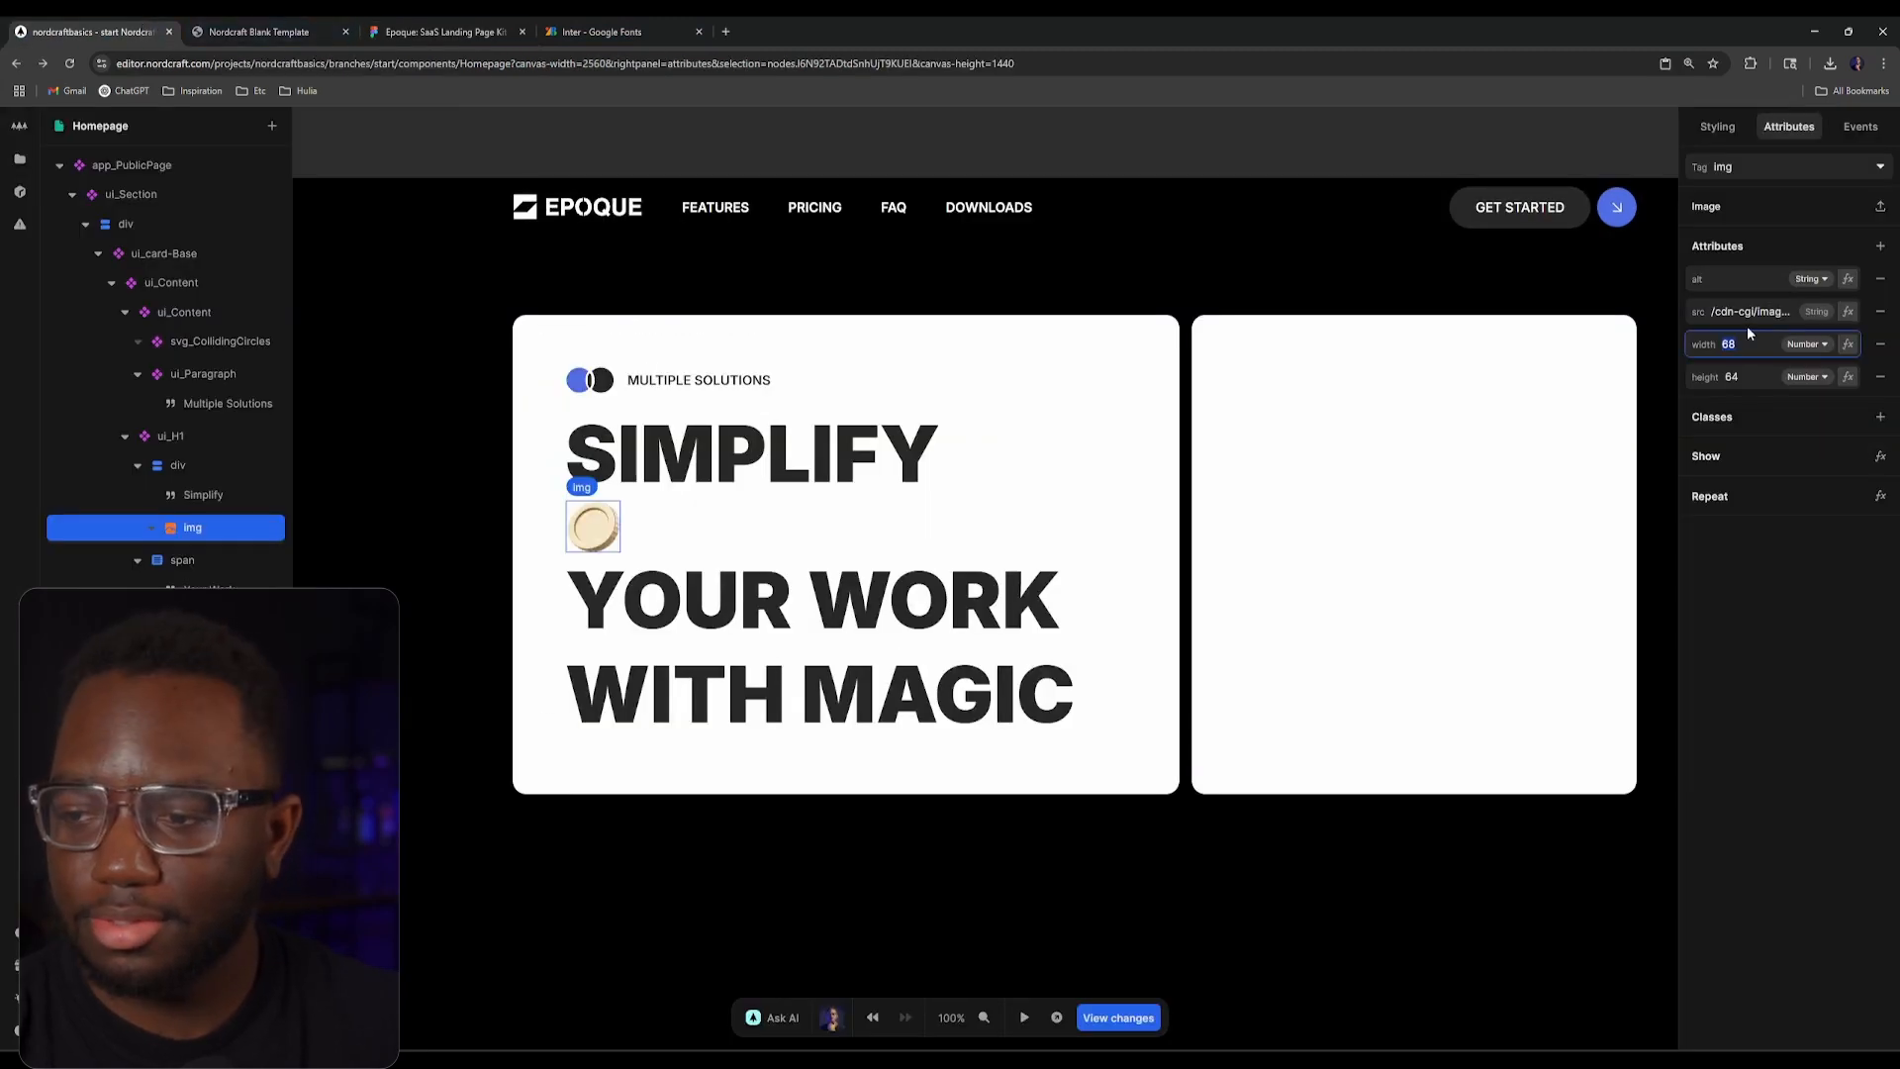
type("55")
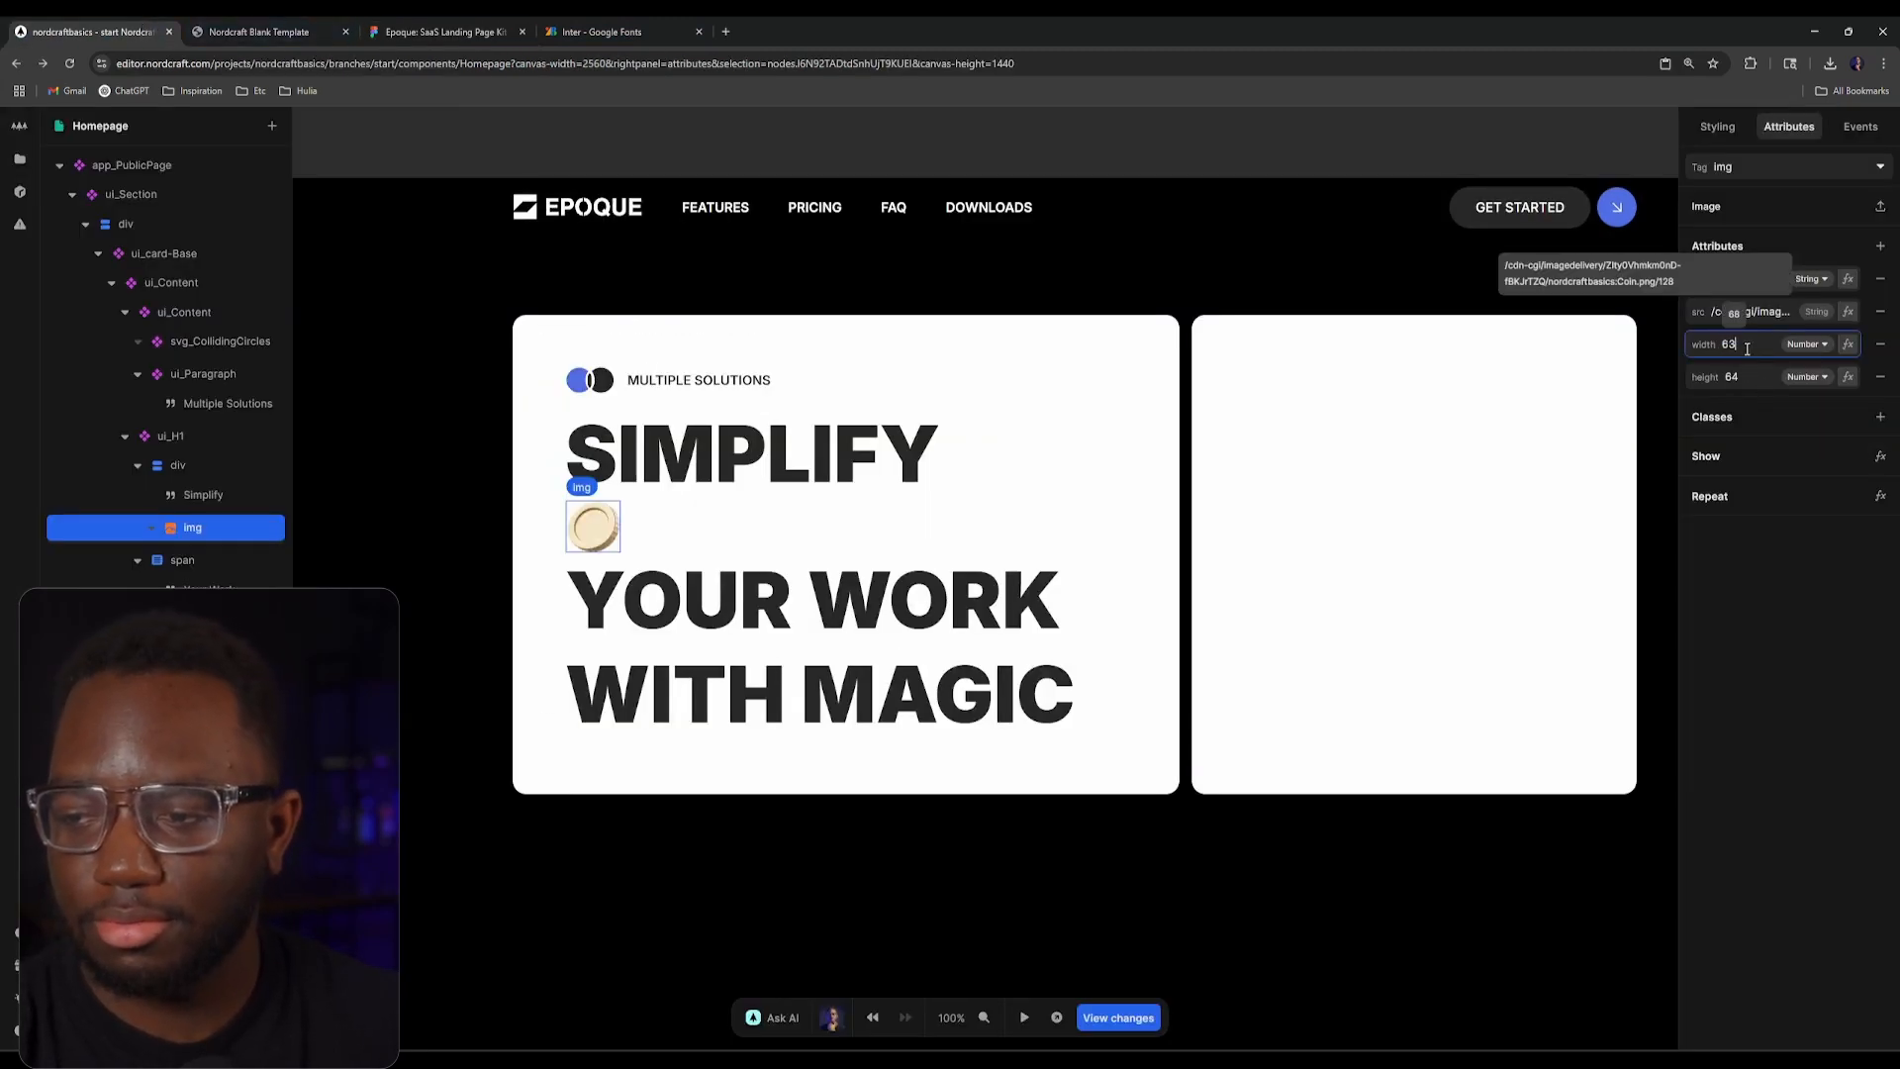
left_click(1751, 381)
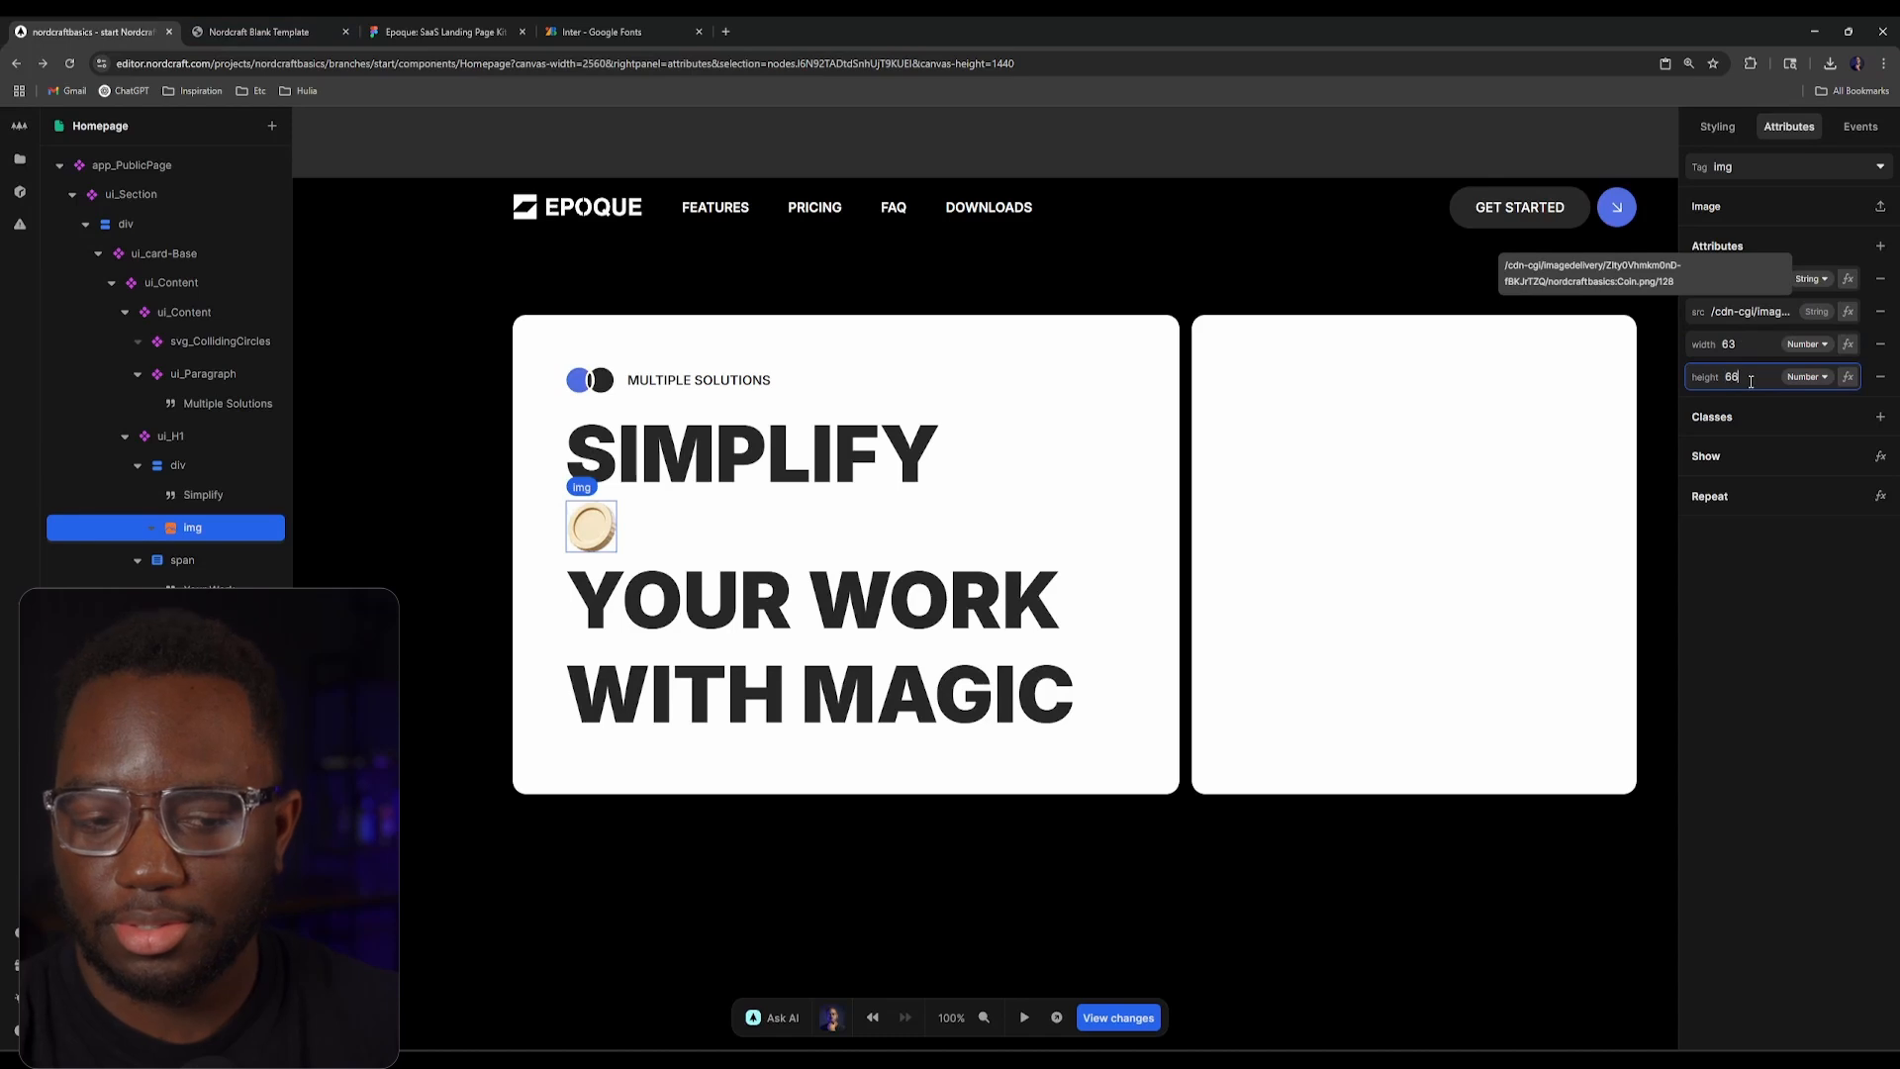
left_click(1746, 665)
Step: Check the preview site and the coin's placement in the Figma design, and select the div holding the Simplify text and coin
left_click(255, 24)
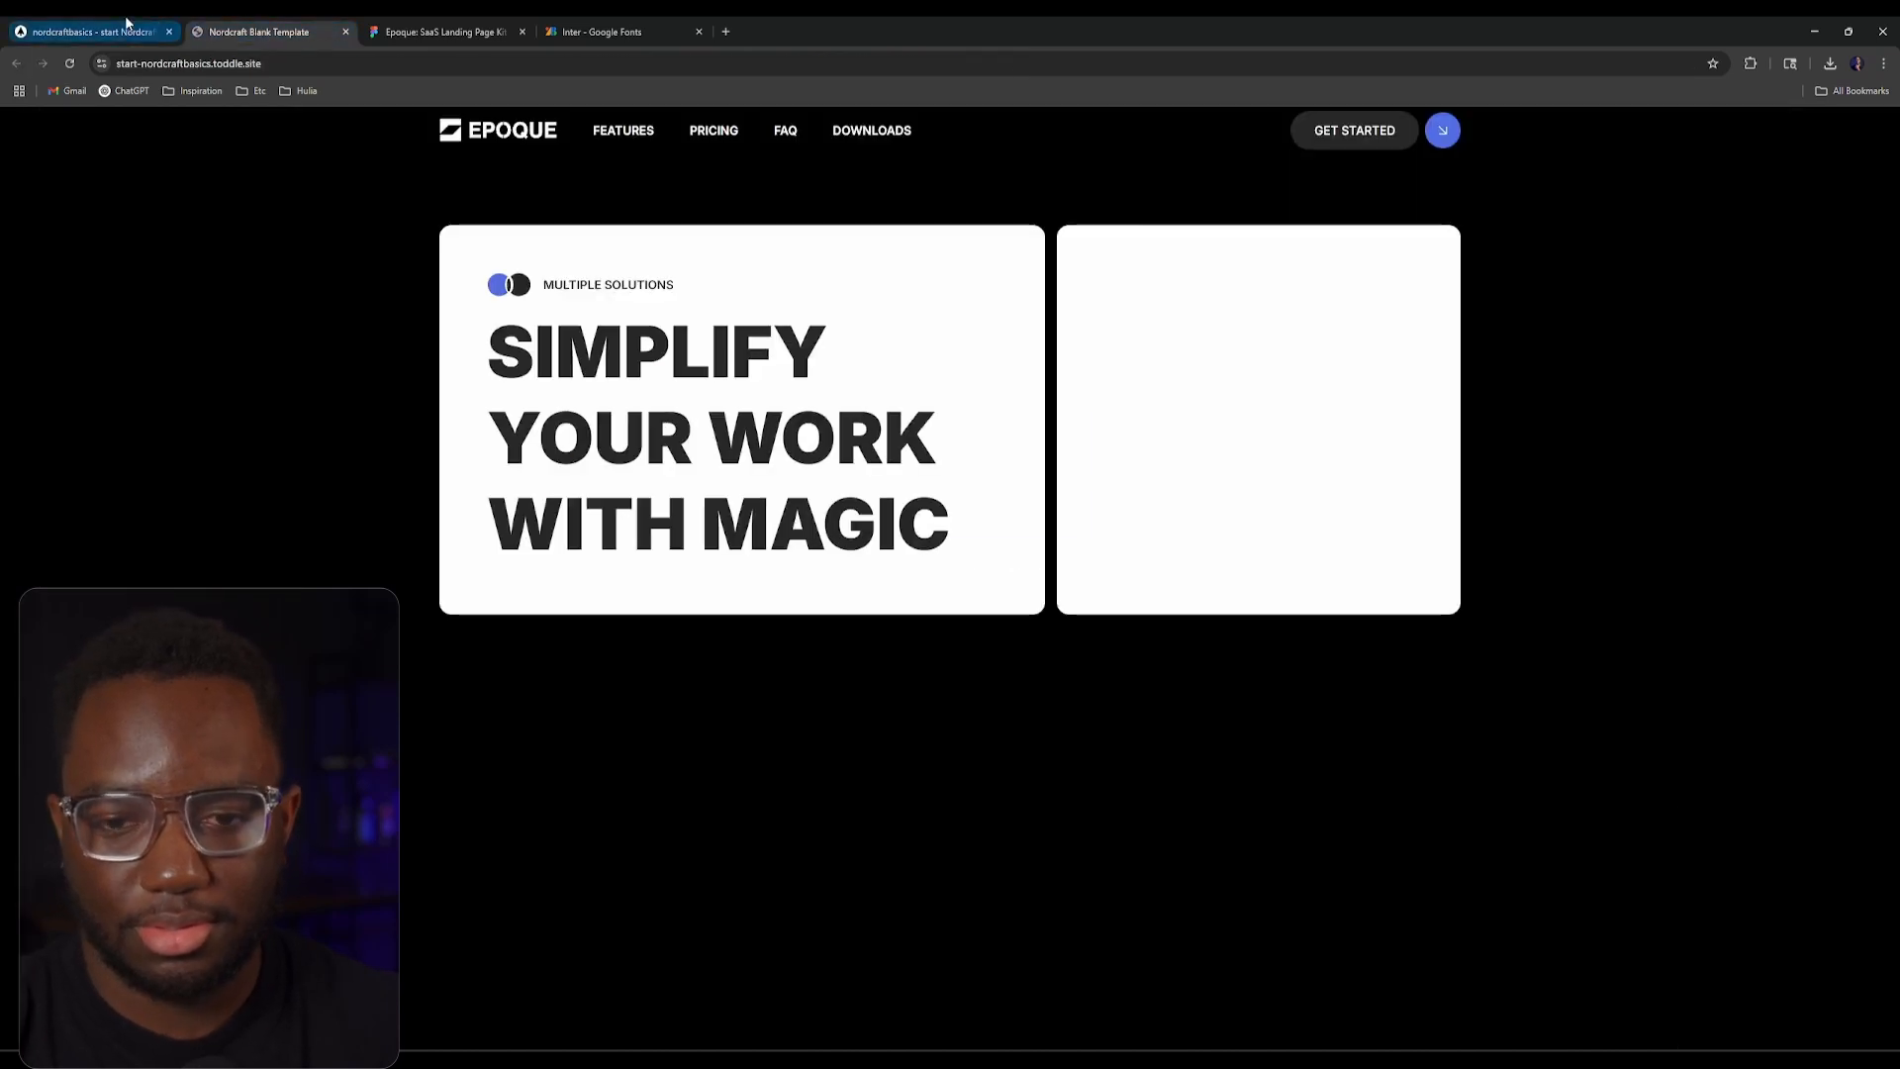
left_click(128, 24)
left_click(387, 27)
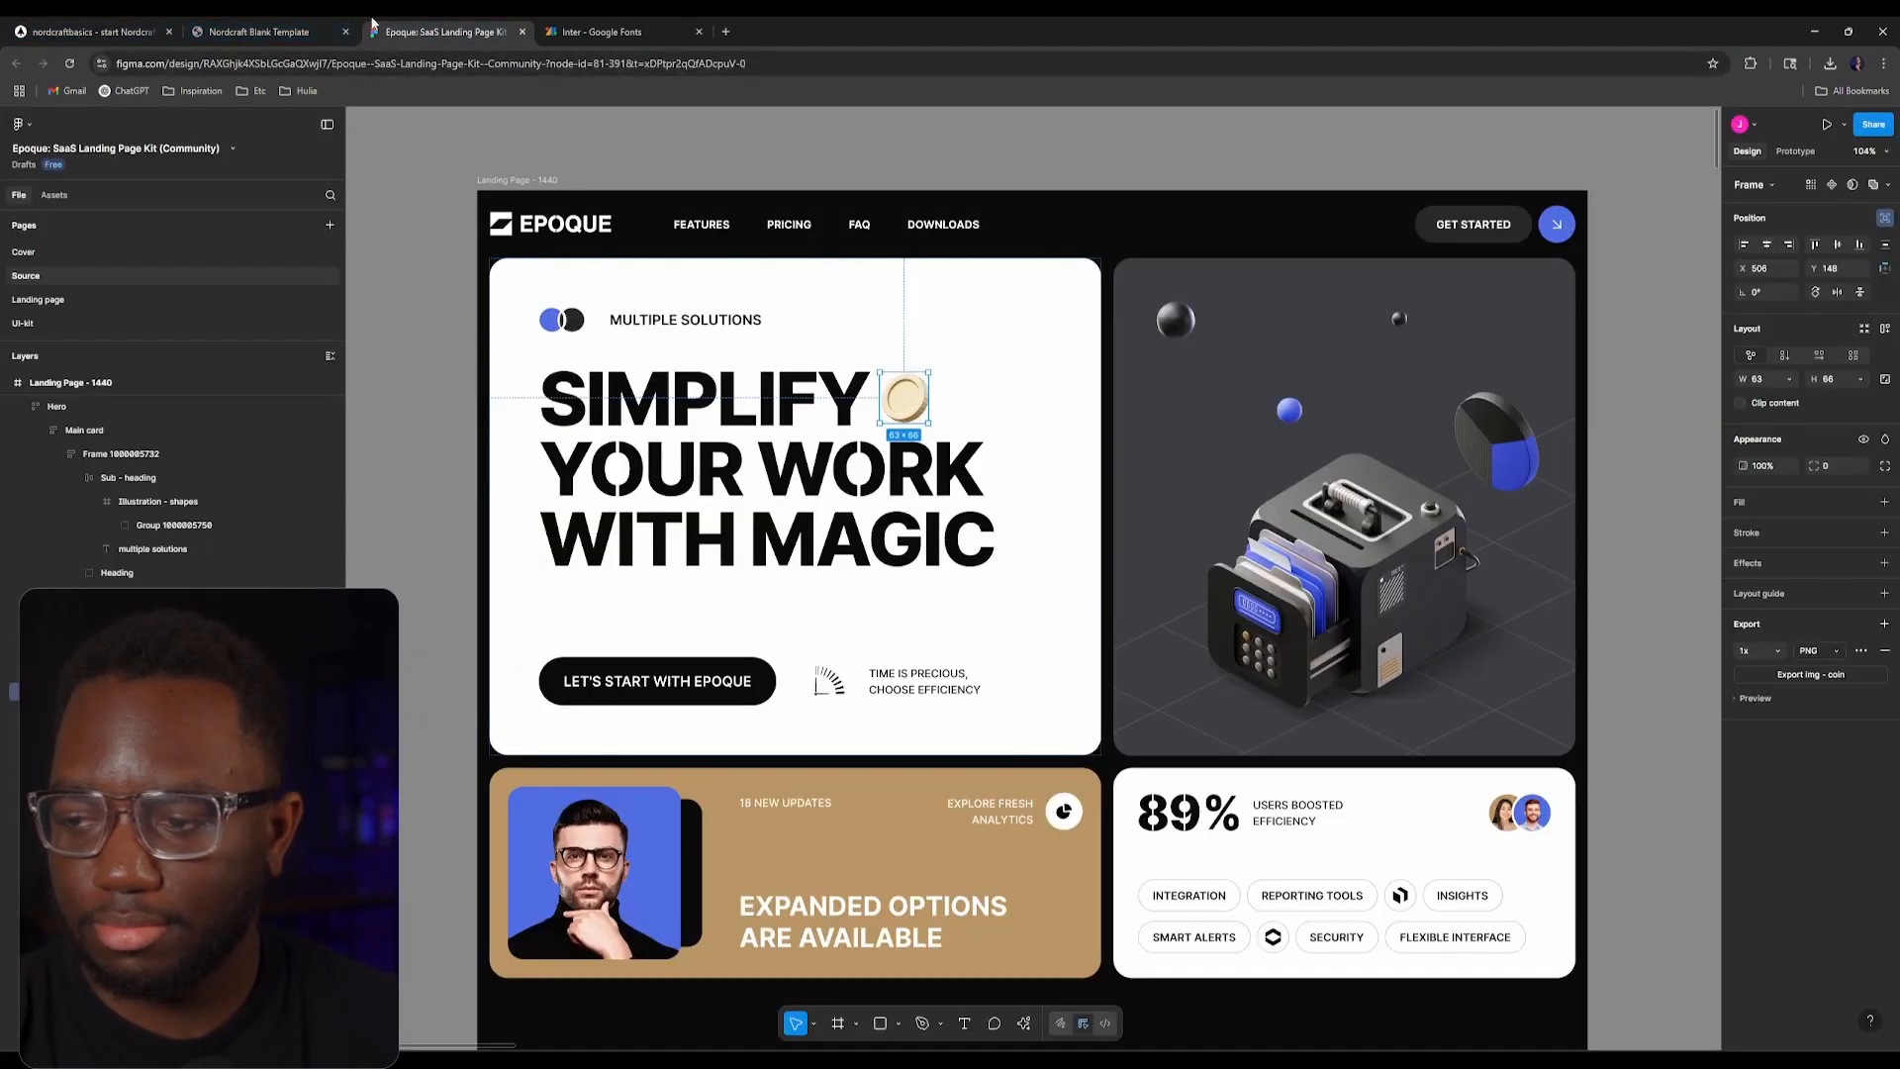
left_click(94, 31)
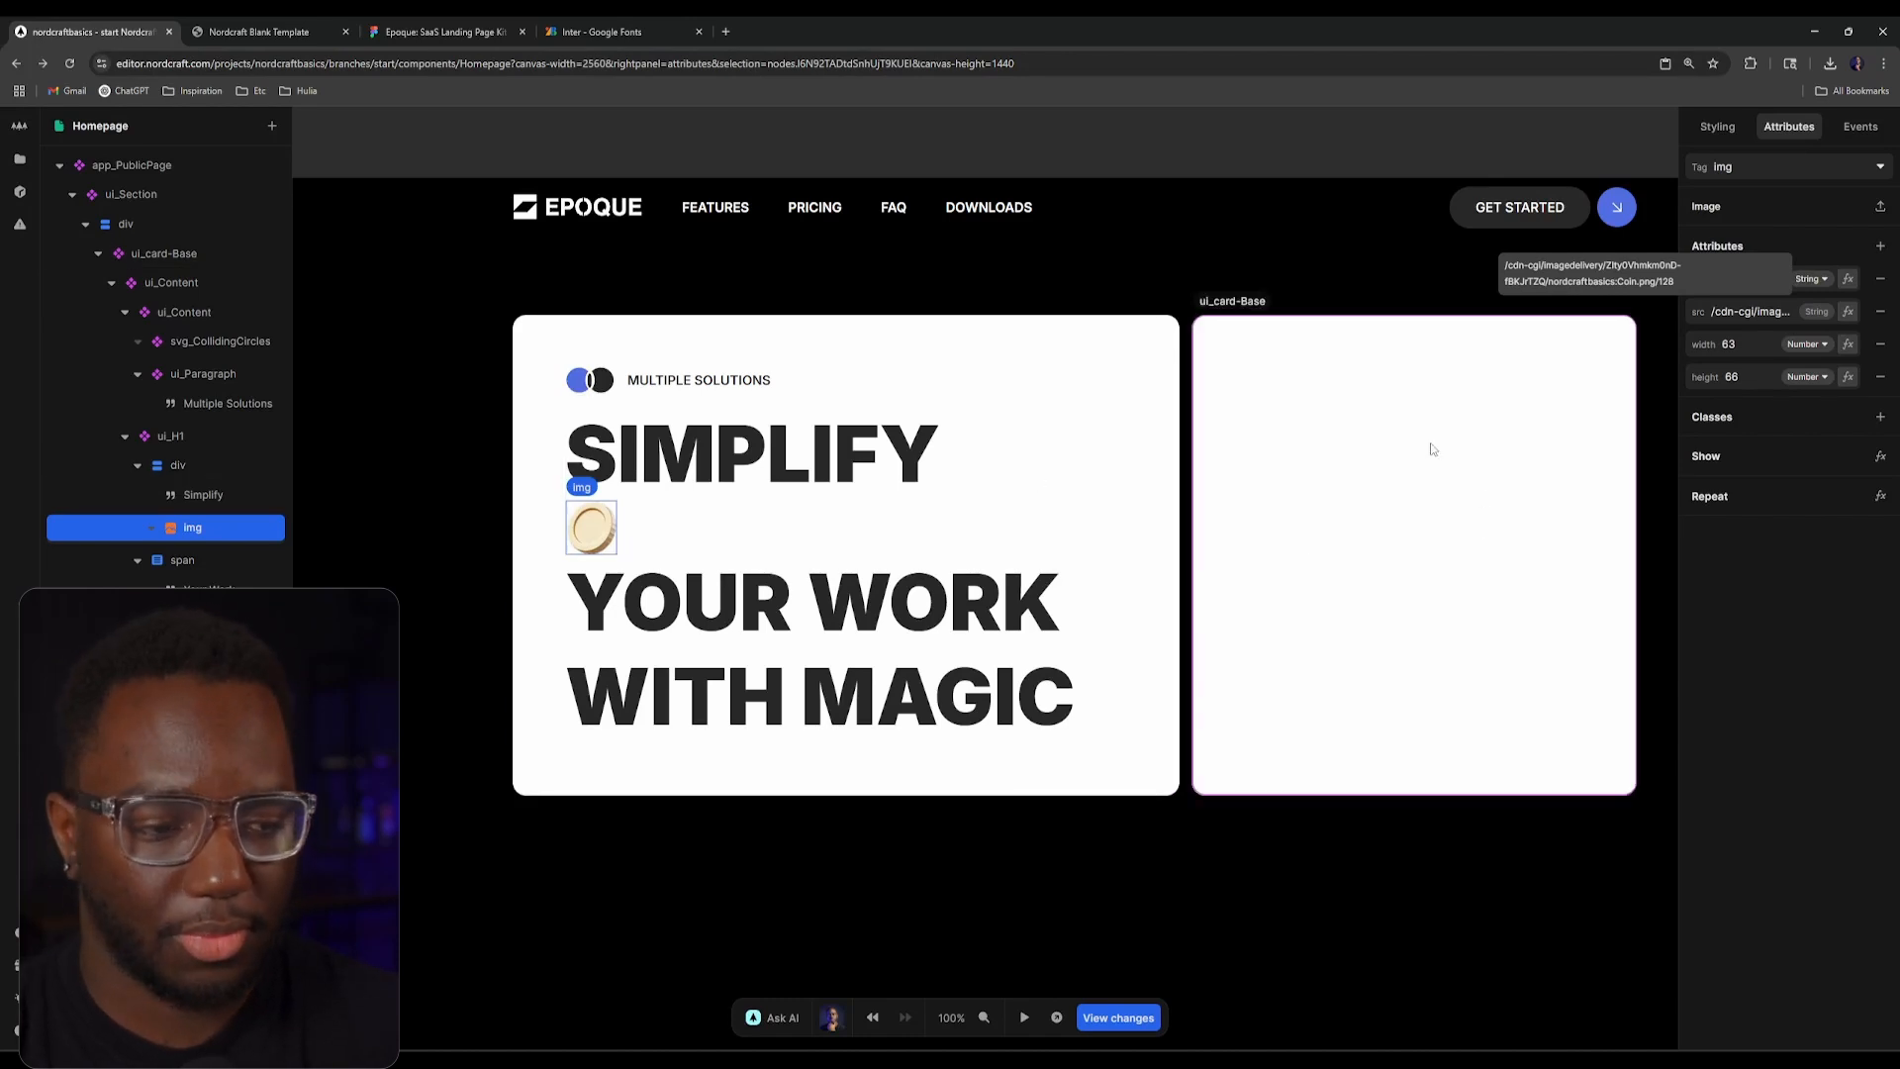
left_click(234, 455)
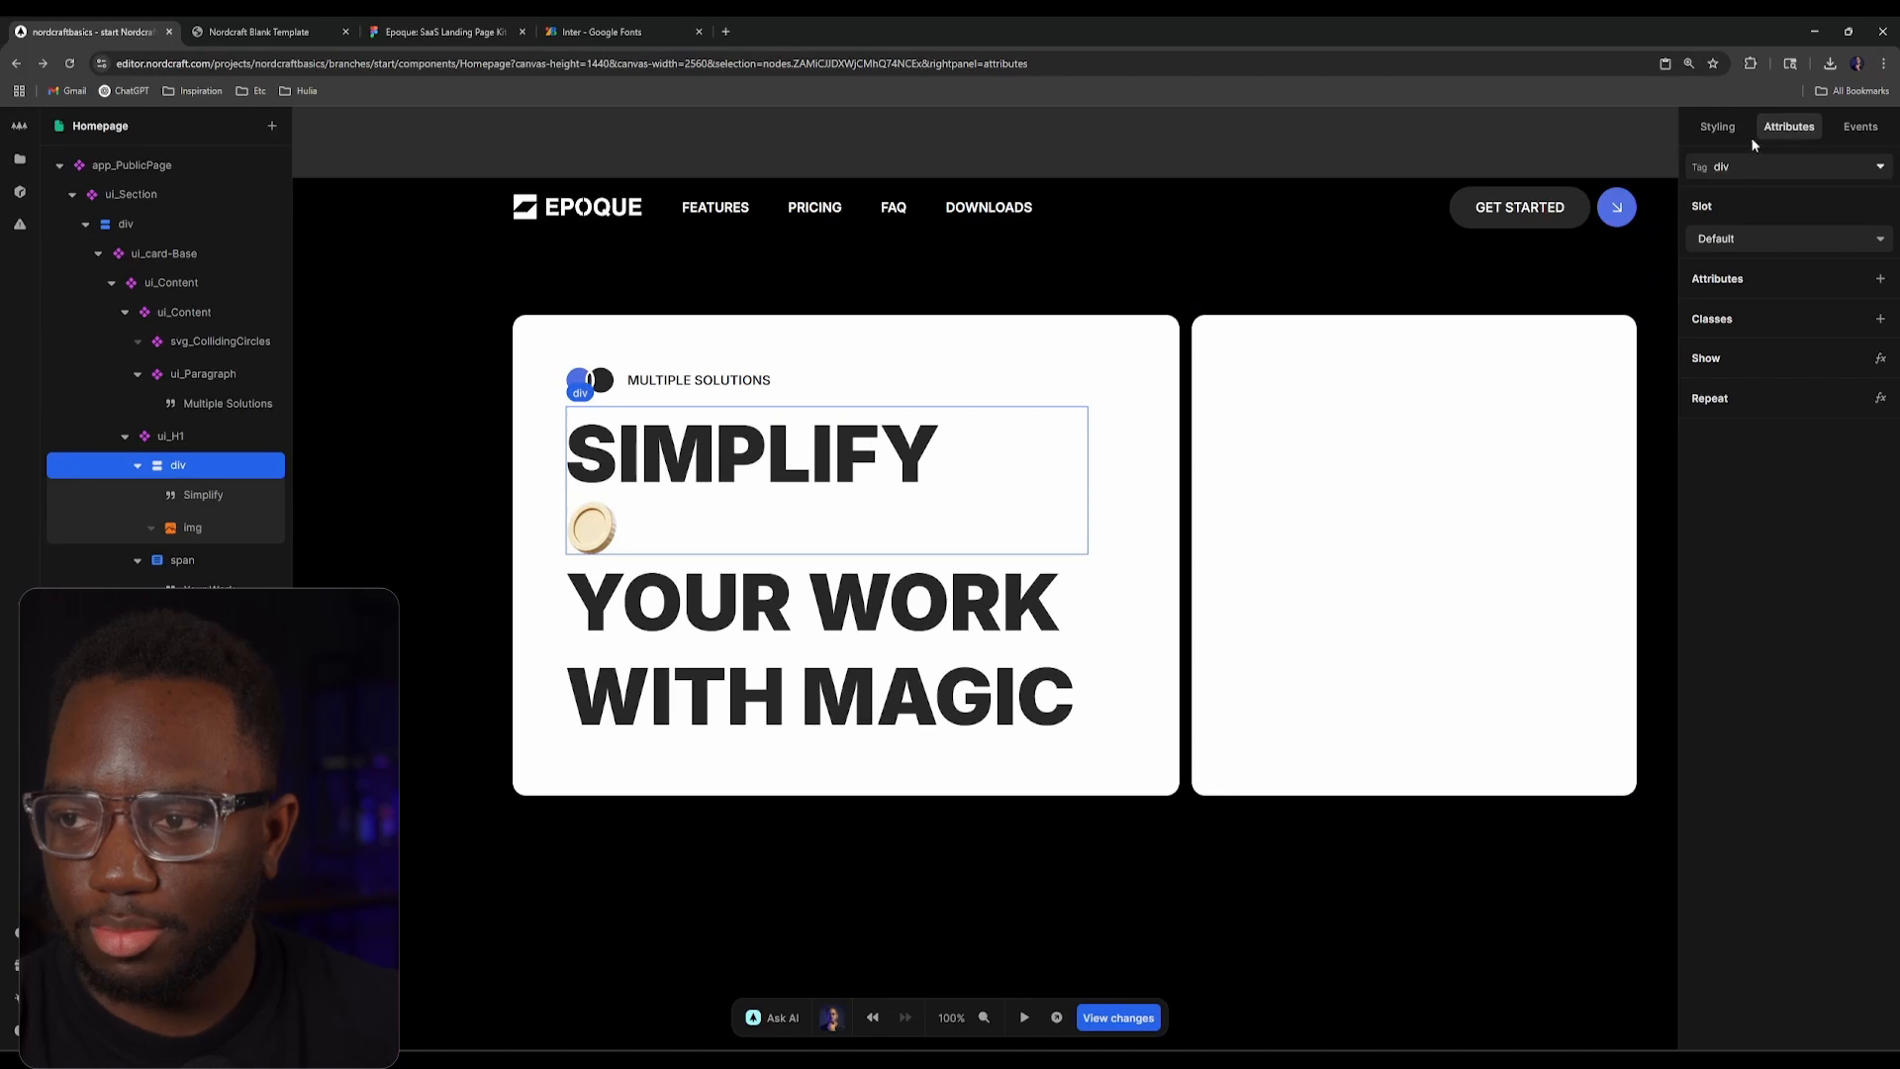
Step: Arrange the Simplify text and coin image in a horizontal row, and check the result against the preview and Figma design
left_click(1718, 127)
left_click(1708, 498)
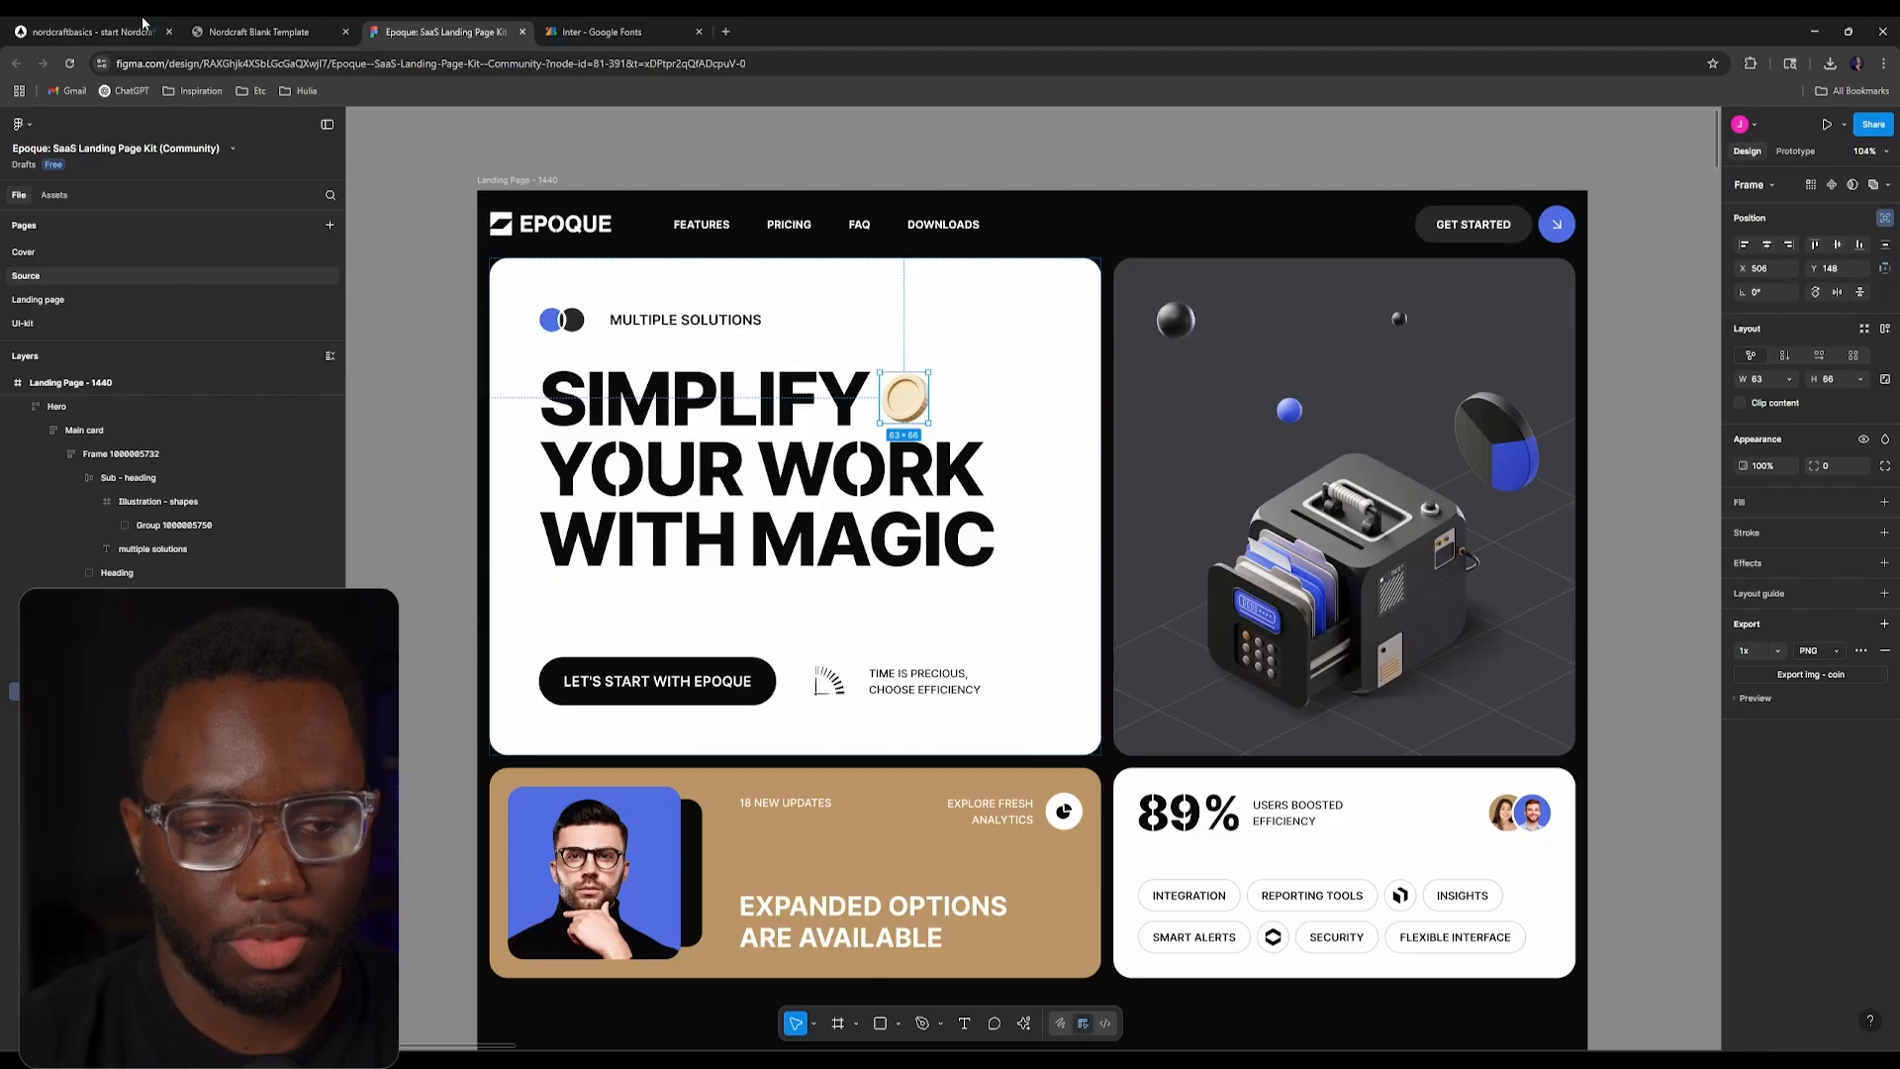
left_click(94, 29)
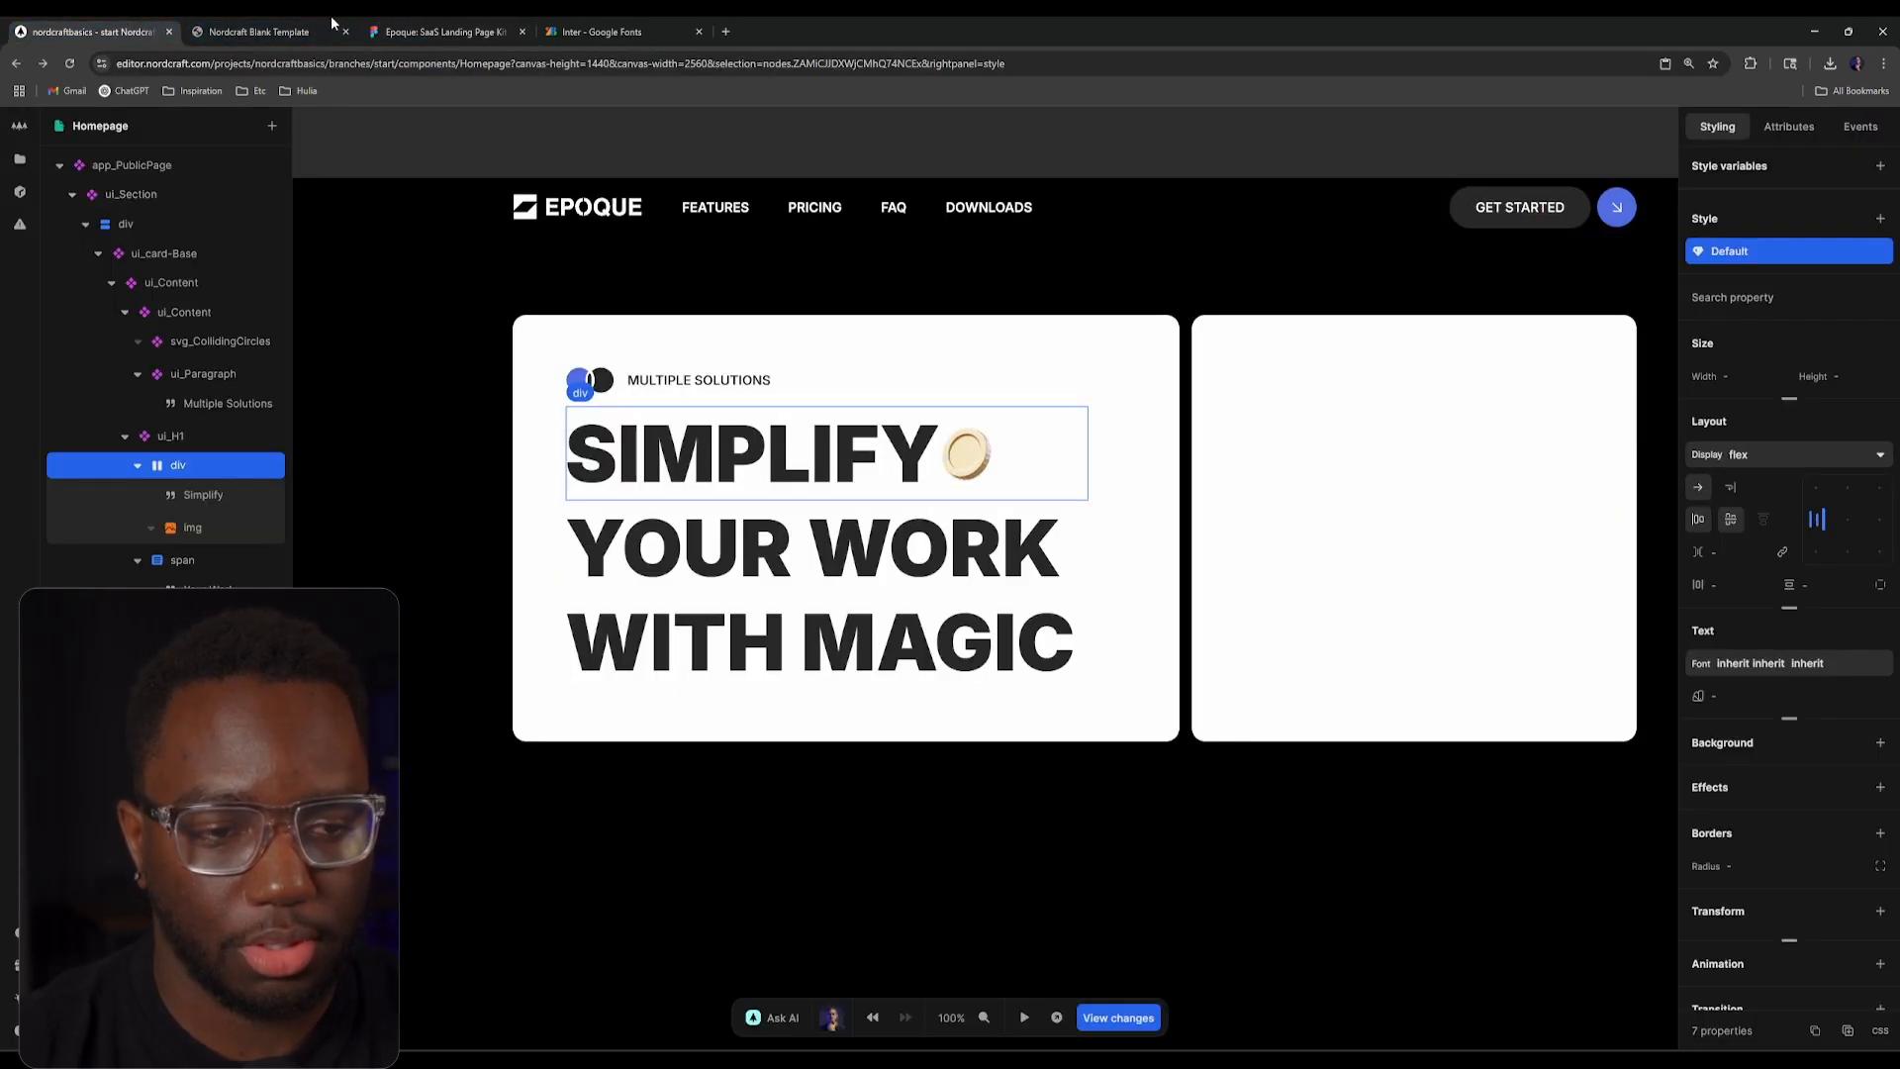
left_click(326, 24)
left_click(401, 22)
left_click(149, 28)
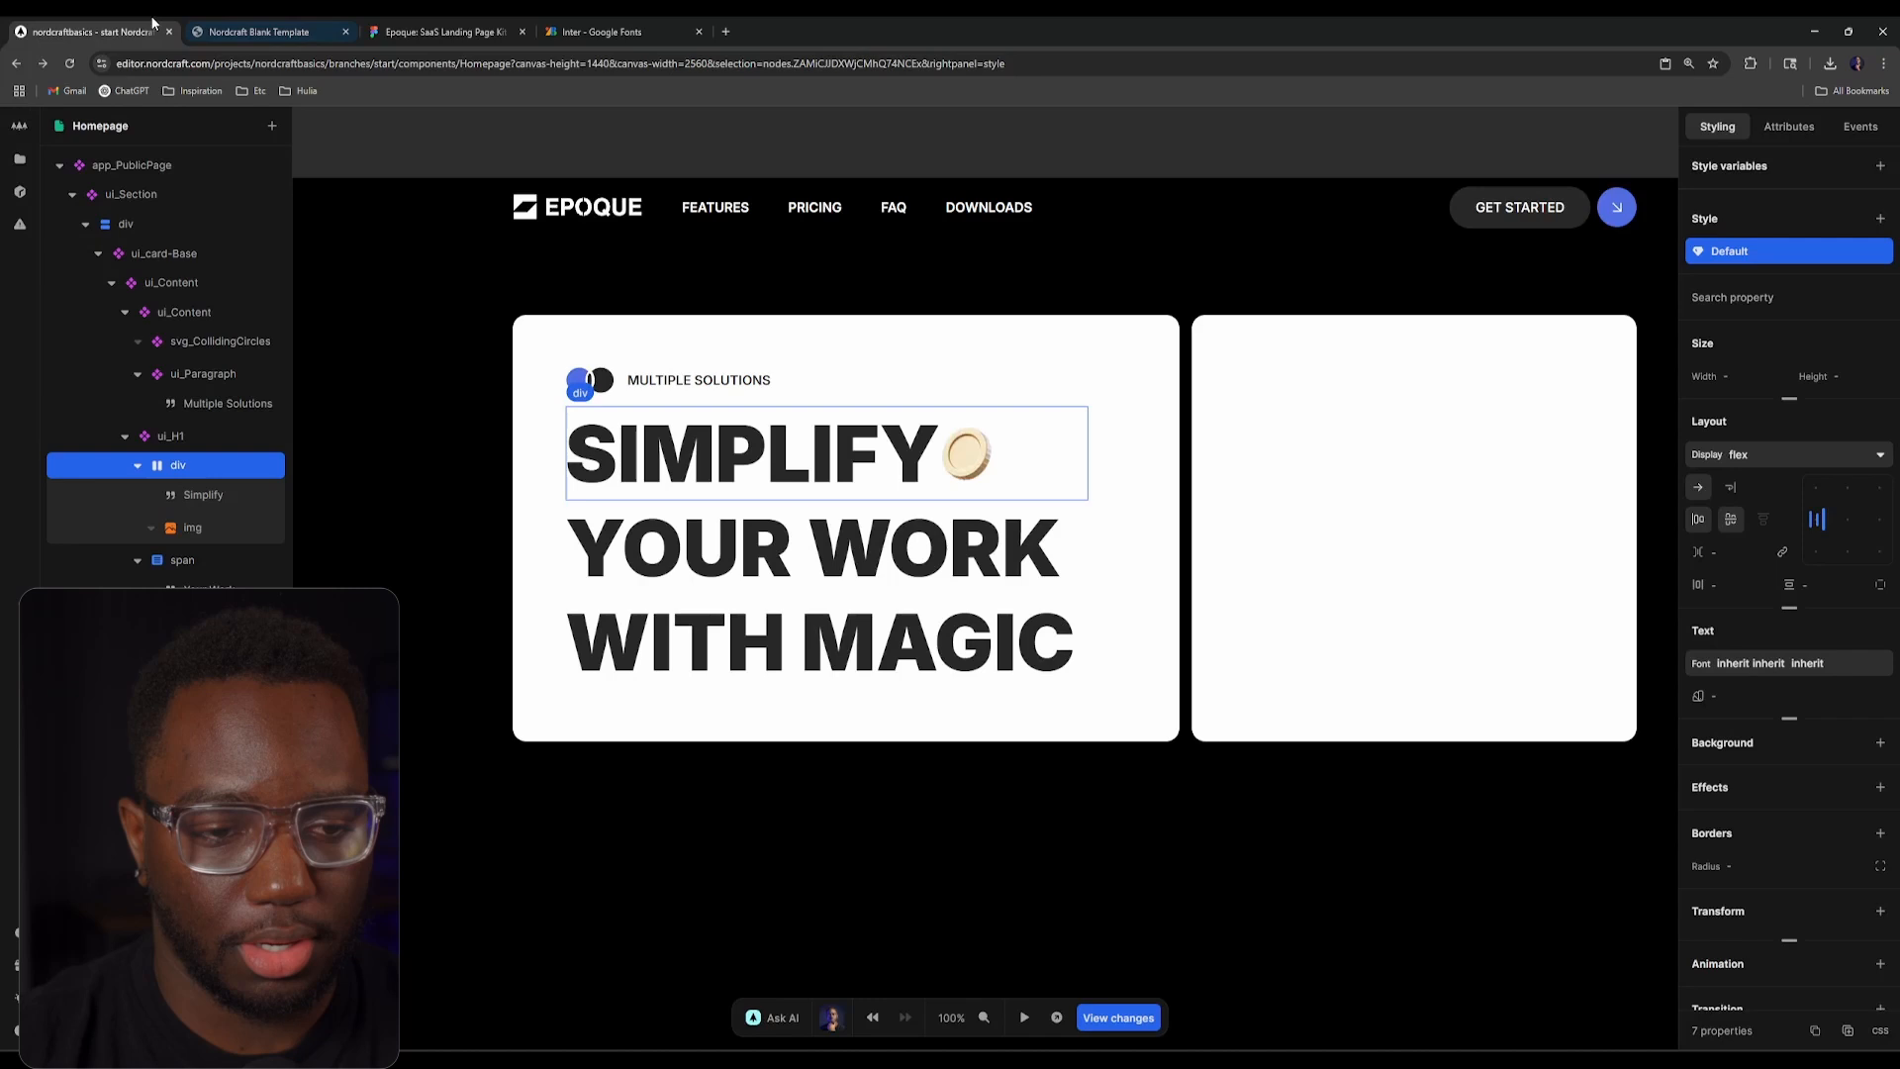
Step: Check the spacing between sub-heading and heading in Figma, and set the gap of the ui_Content holding both to 2.75rem
left_click(613, 406)
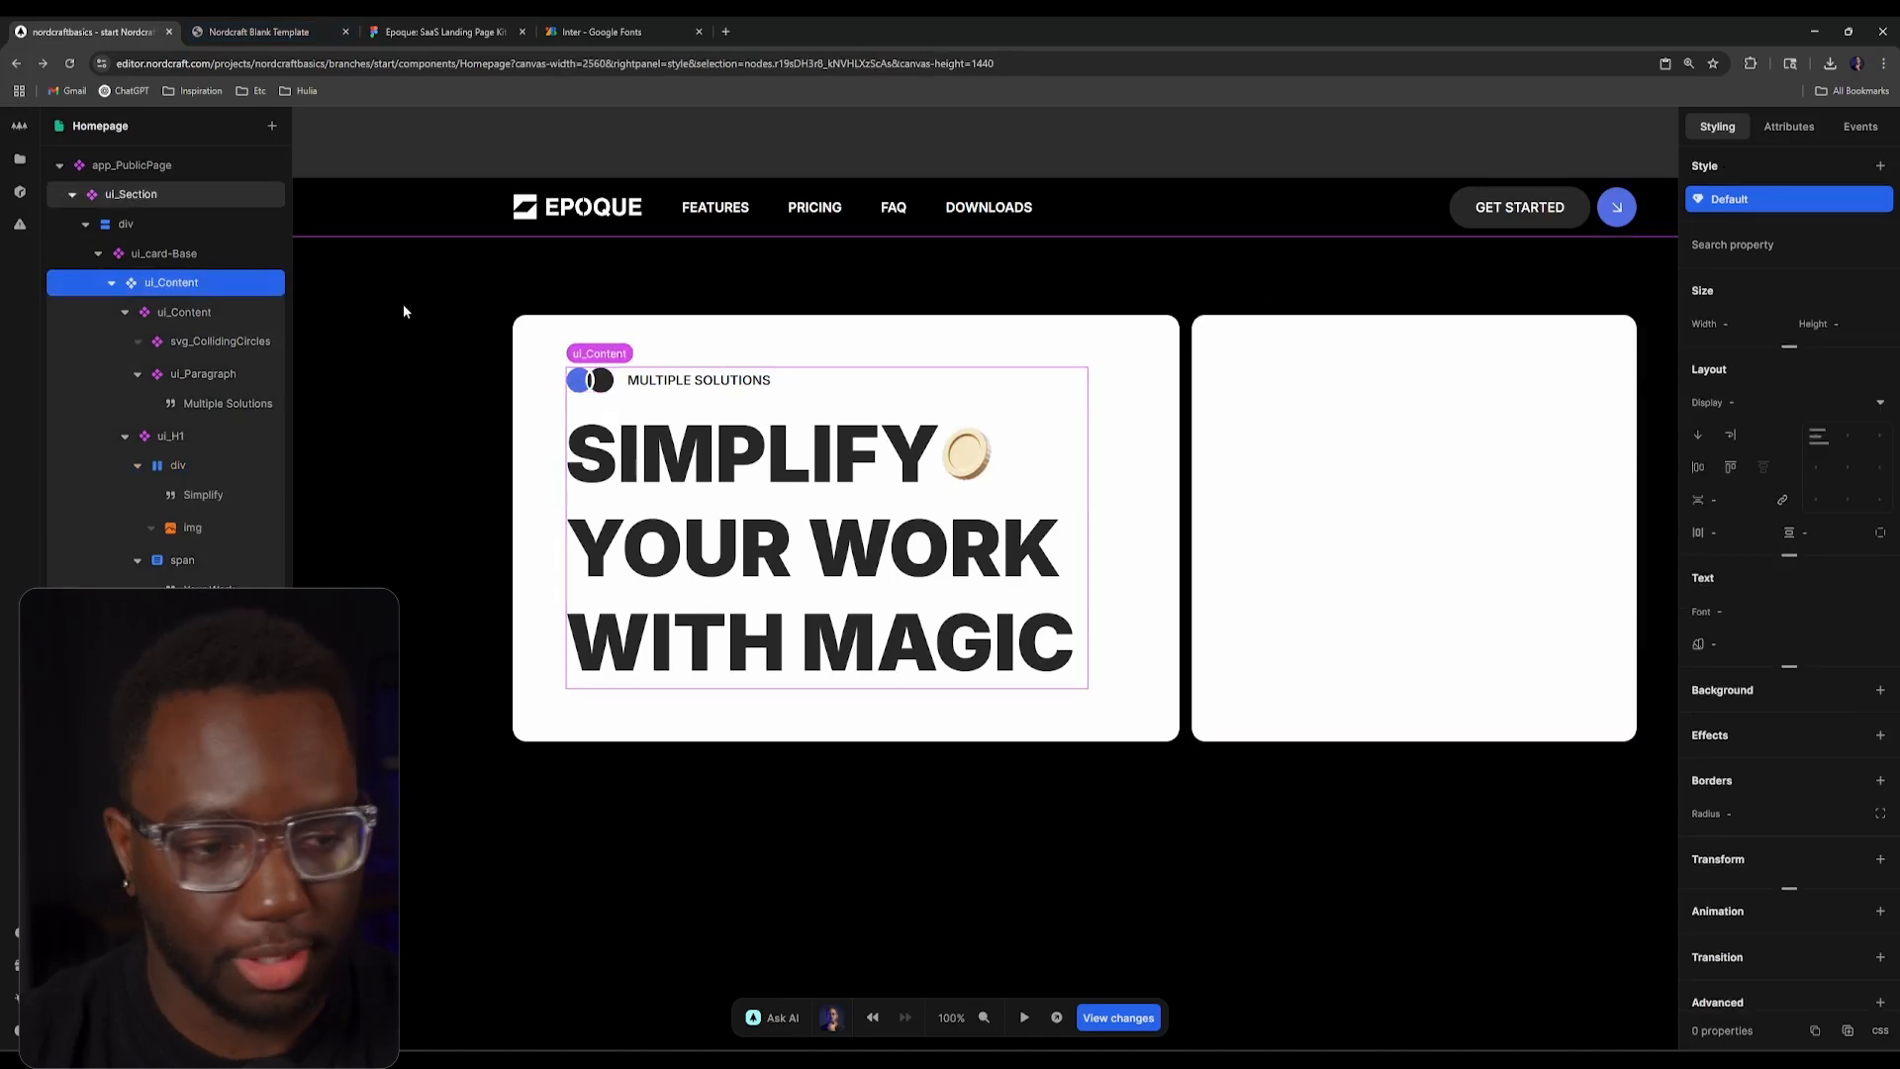
left_click(239, 318)
left_click(240, 285)
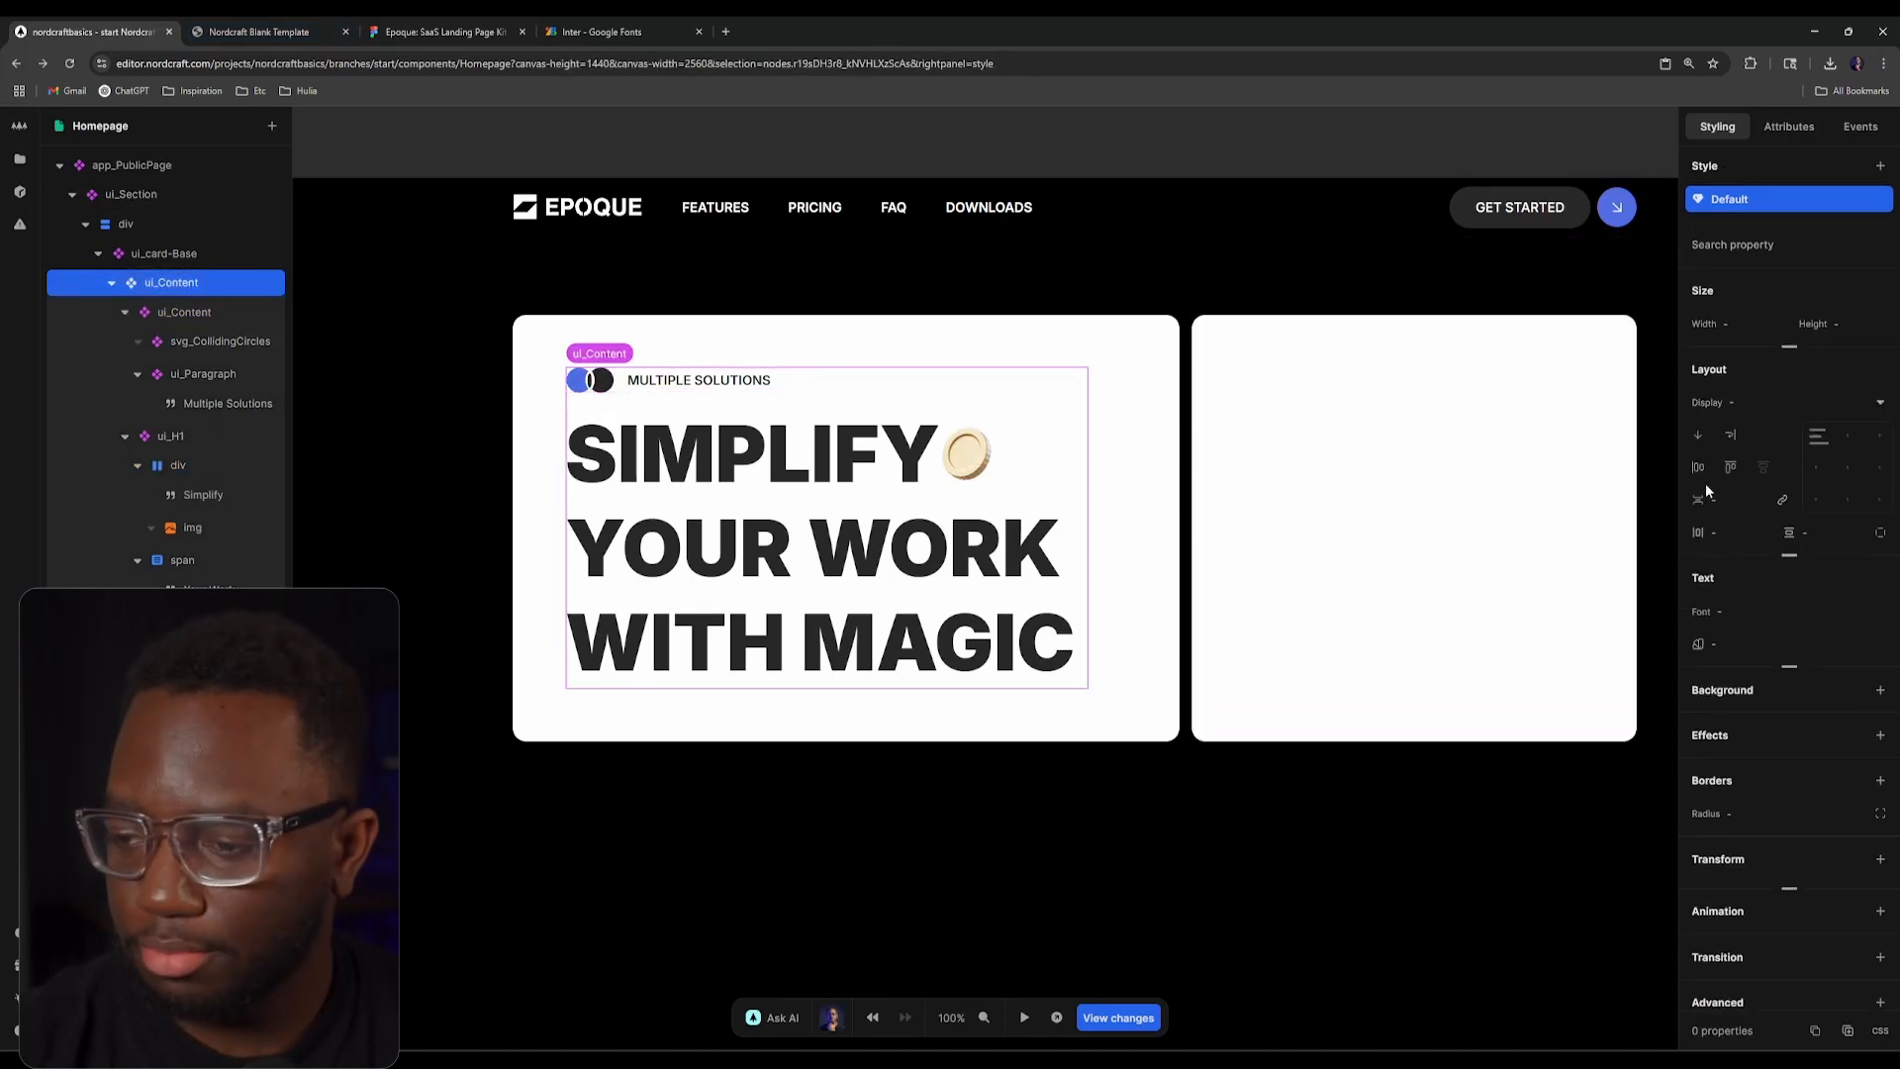
left_click(446, 32)
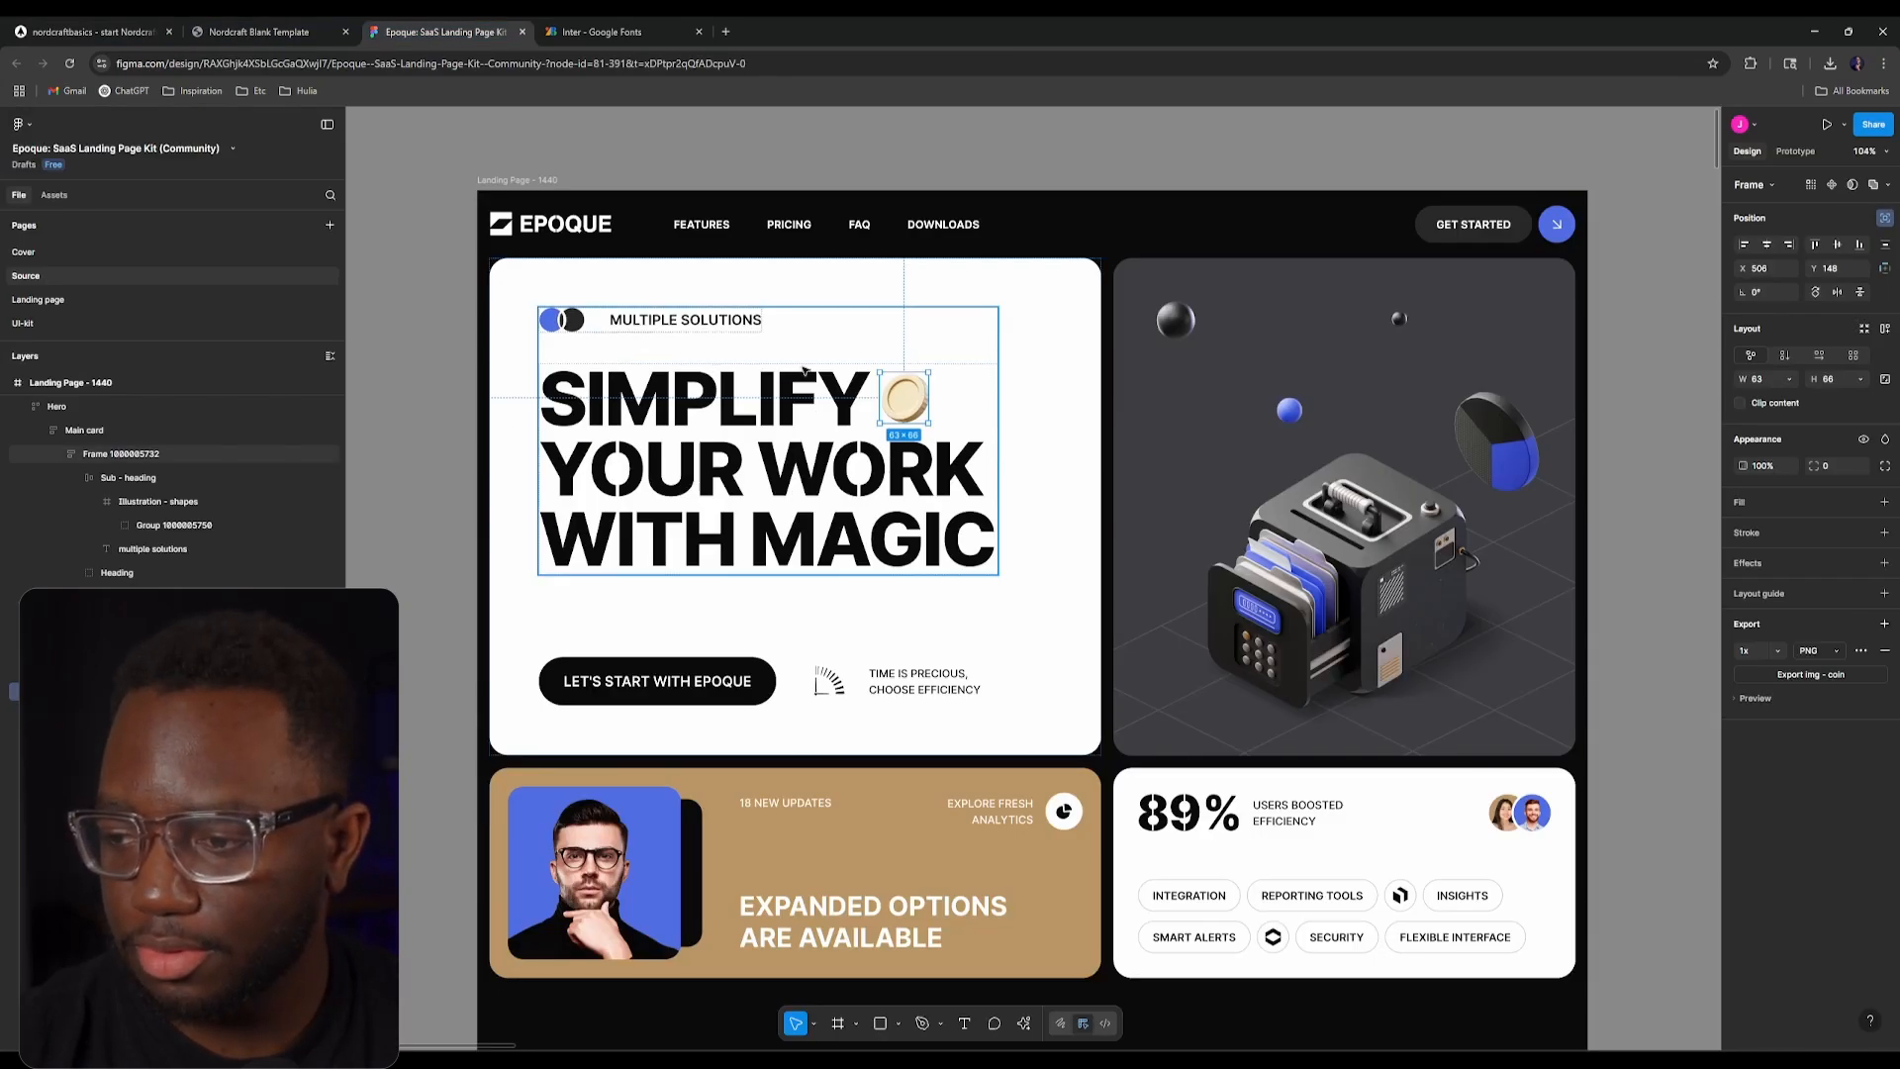
left_click(629, 370)
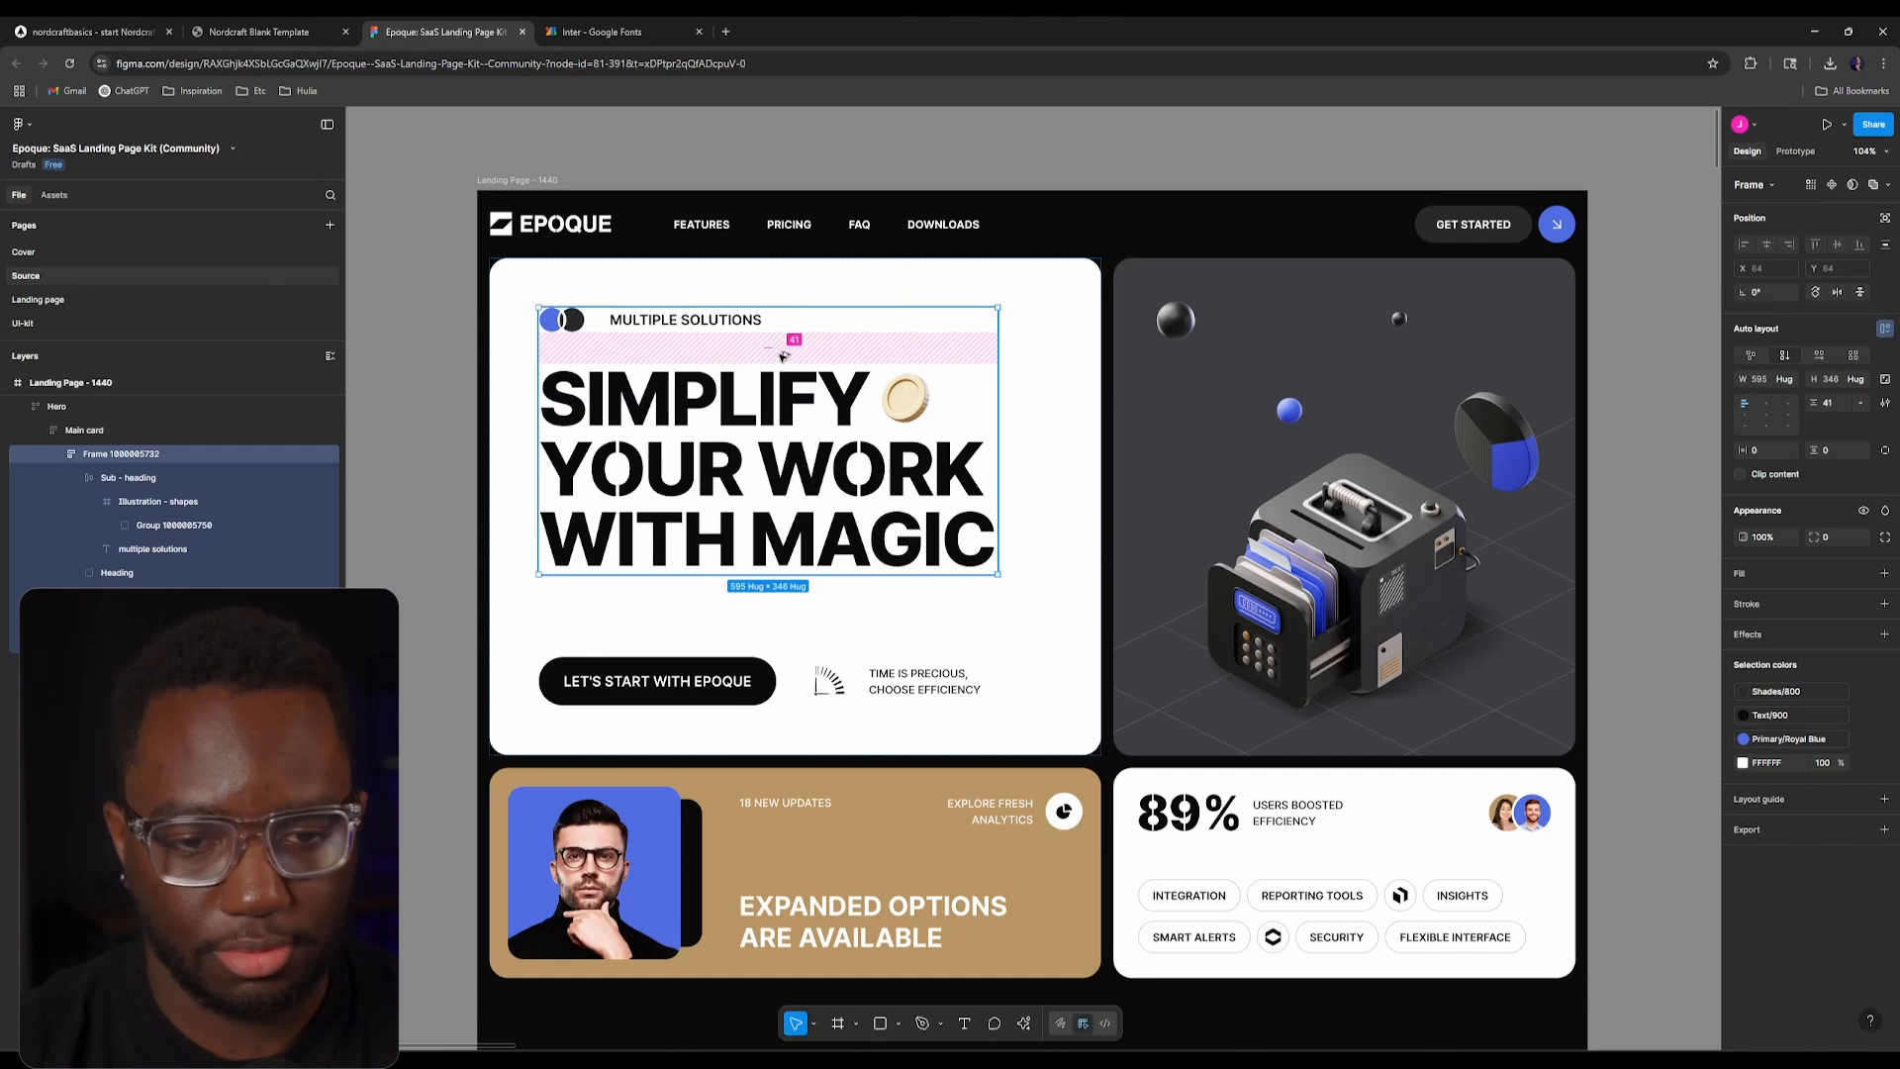
left_click(89, 31)
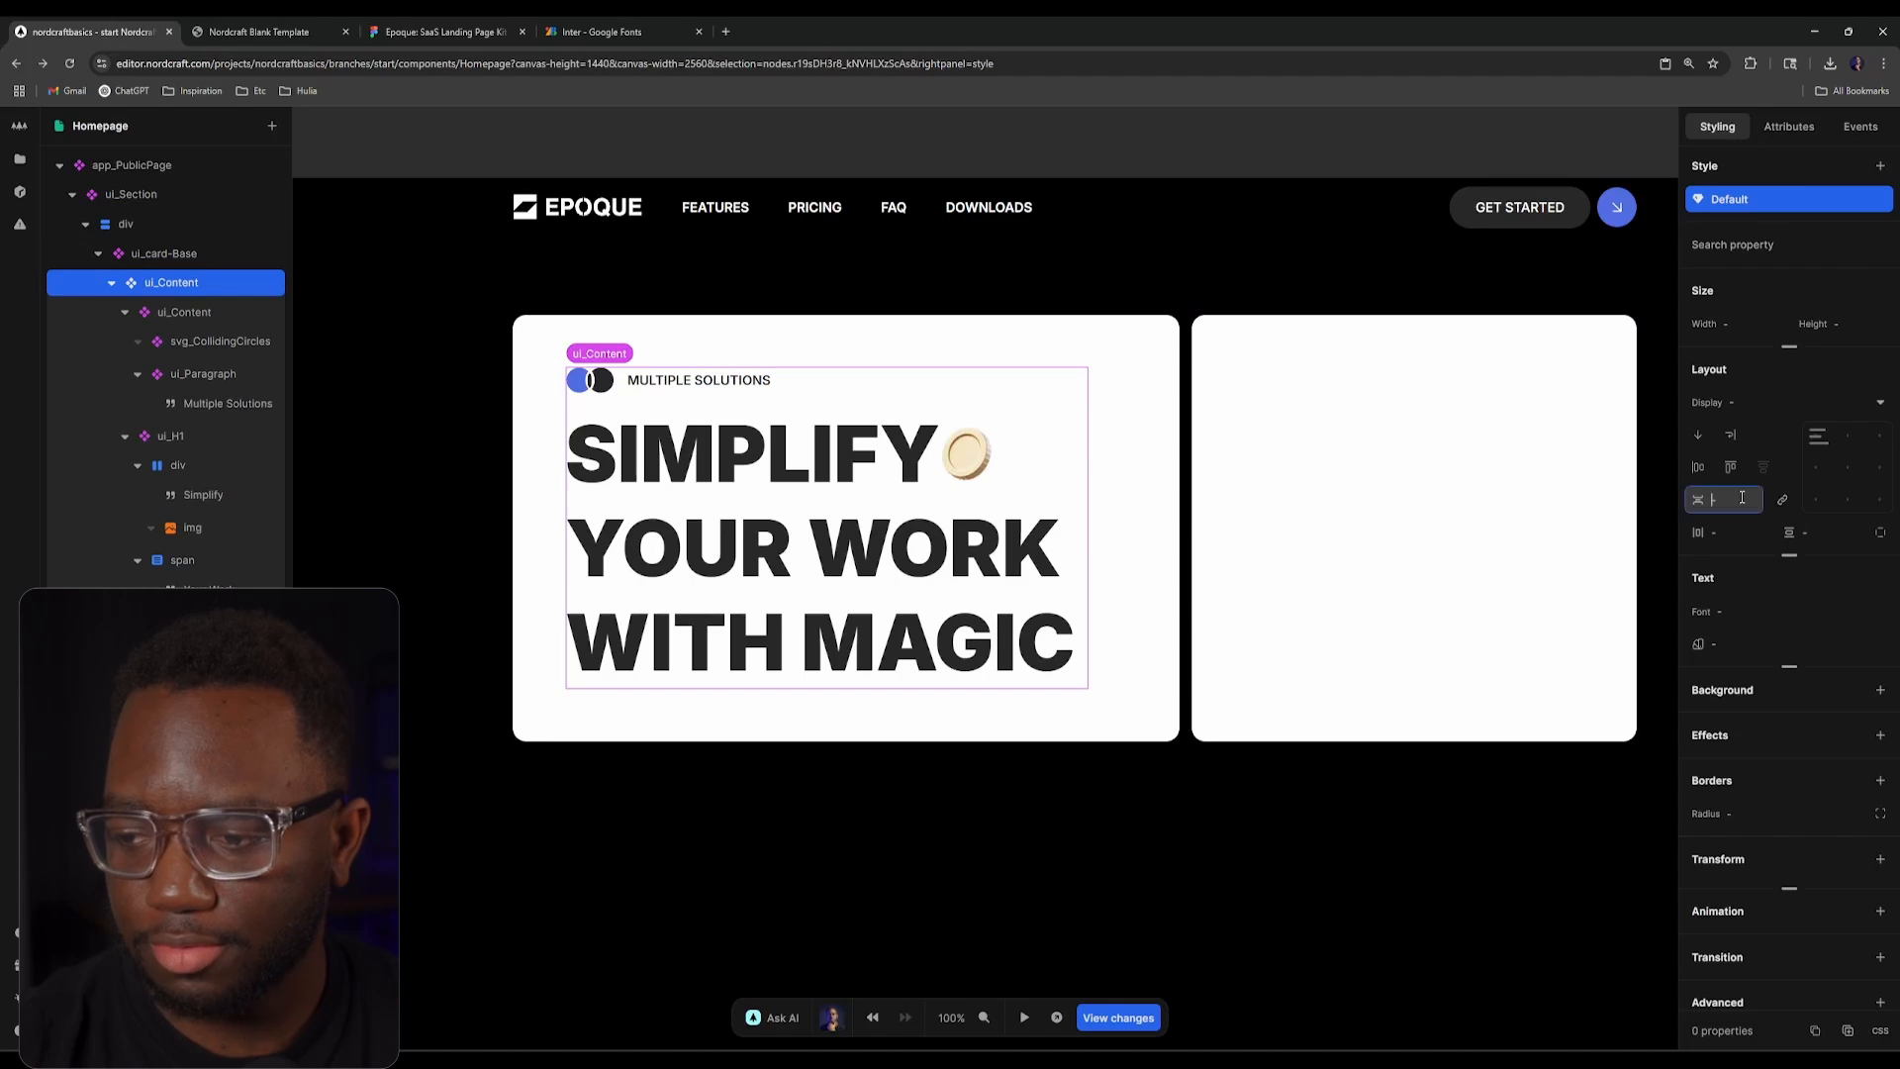
type("2")
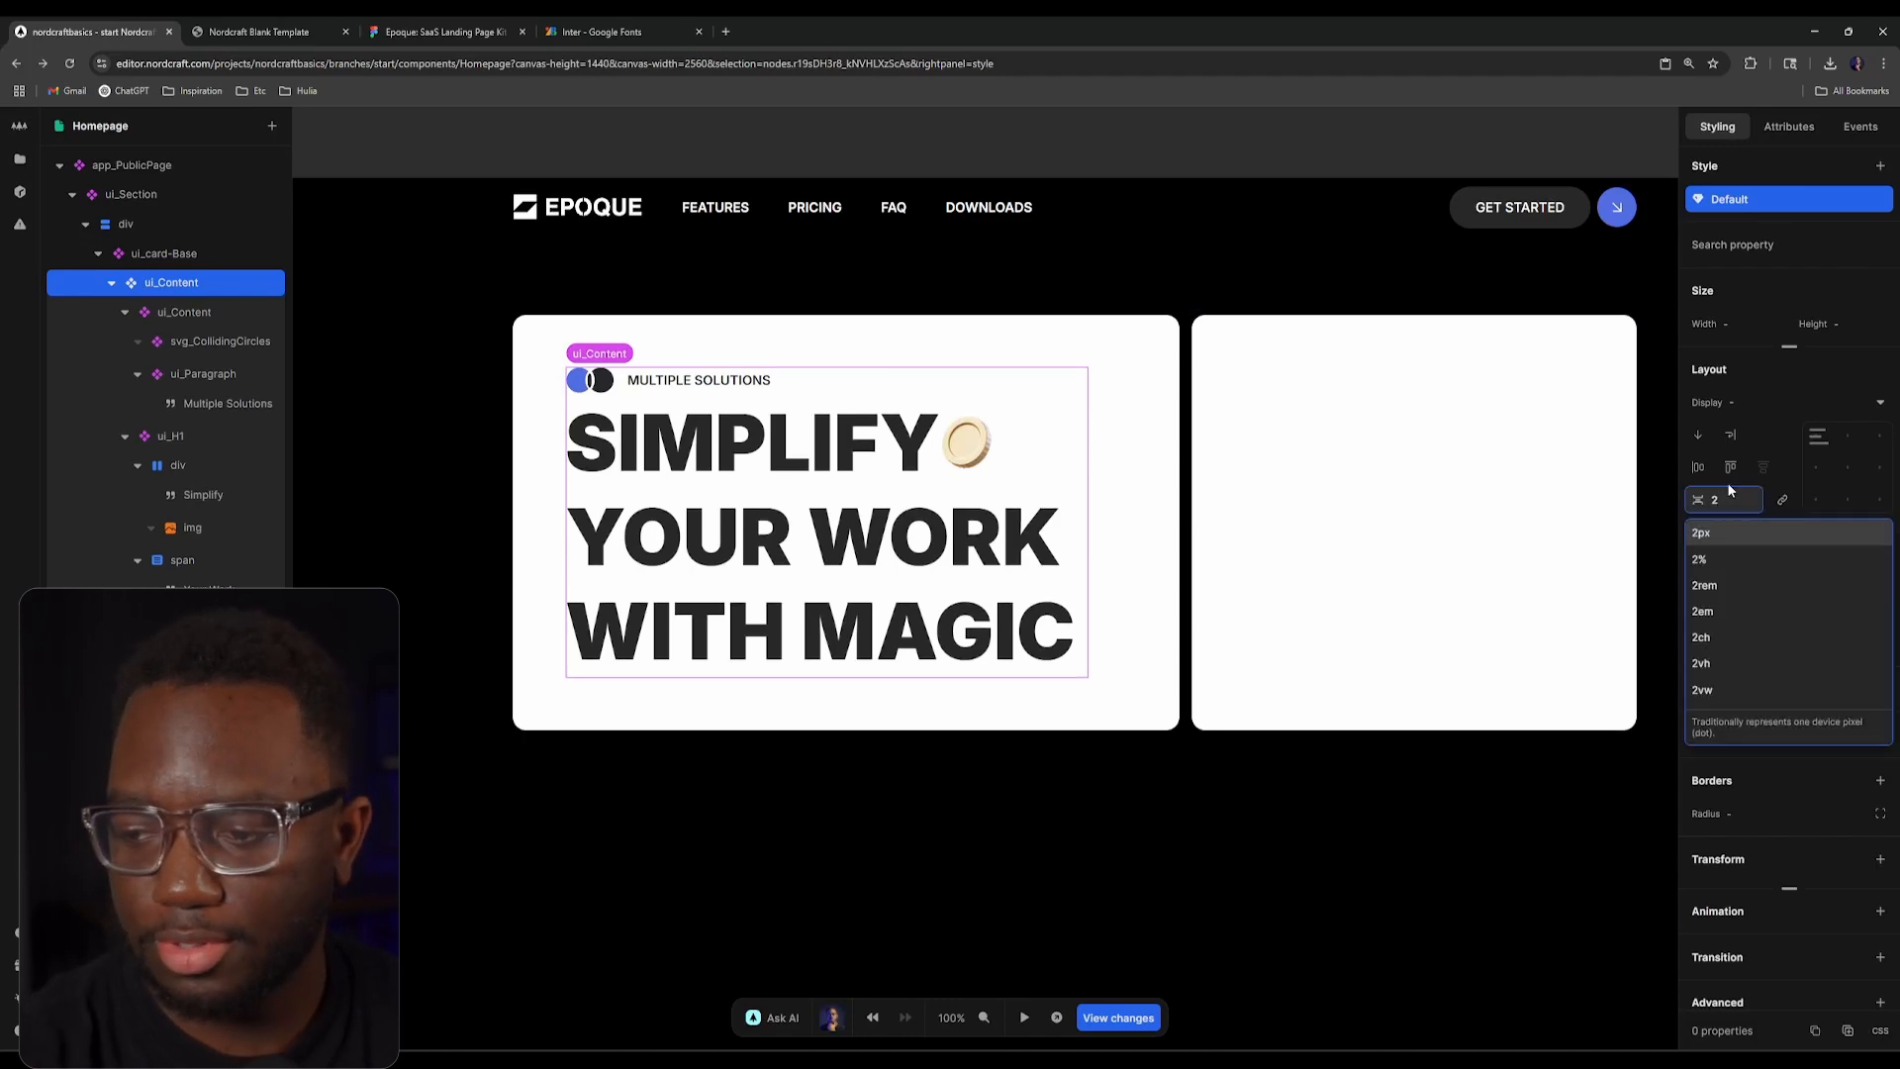
type(".75rem")
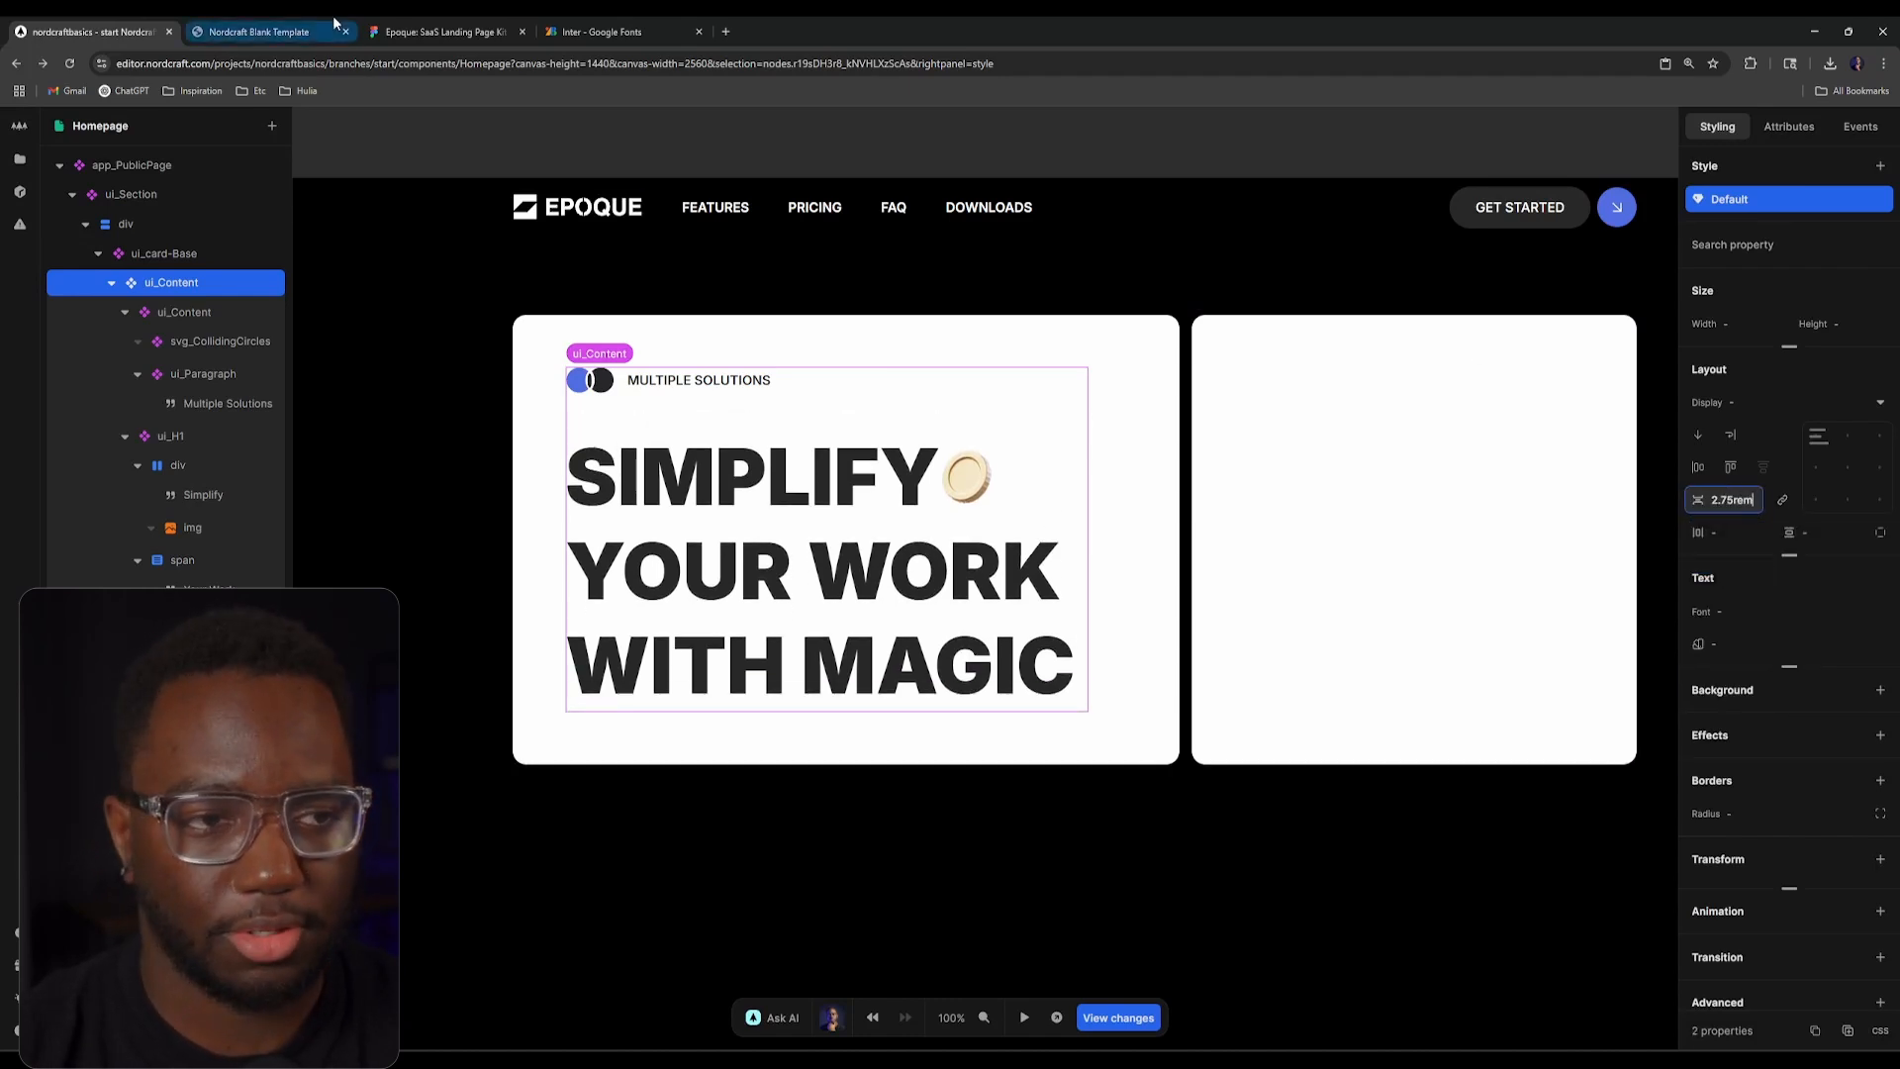
Step: Reload the preview site and compare the spacing above the heading with the Figma design
left_click(446, 31)
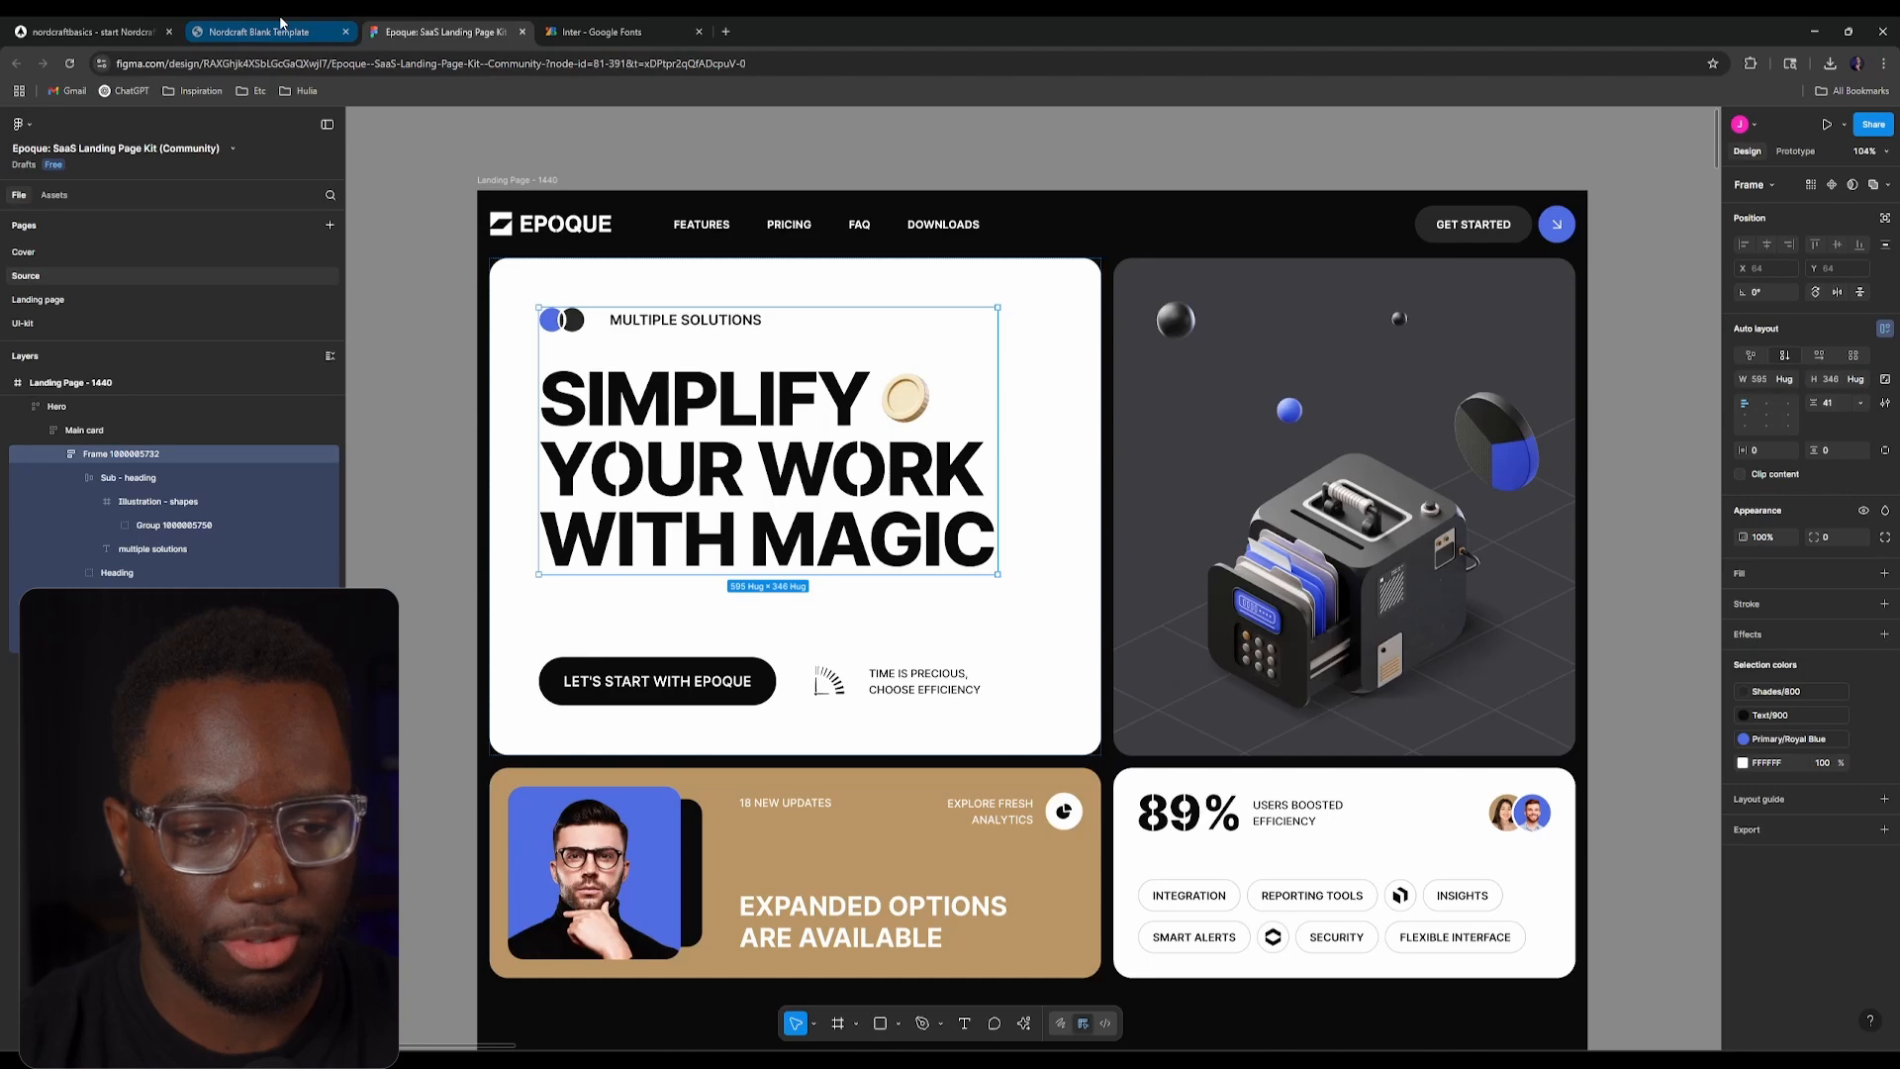
left_click(242, 24)
left_click(81, 61)
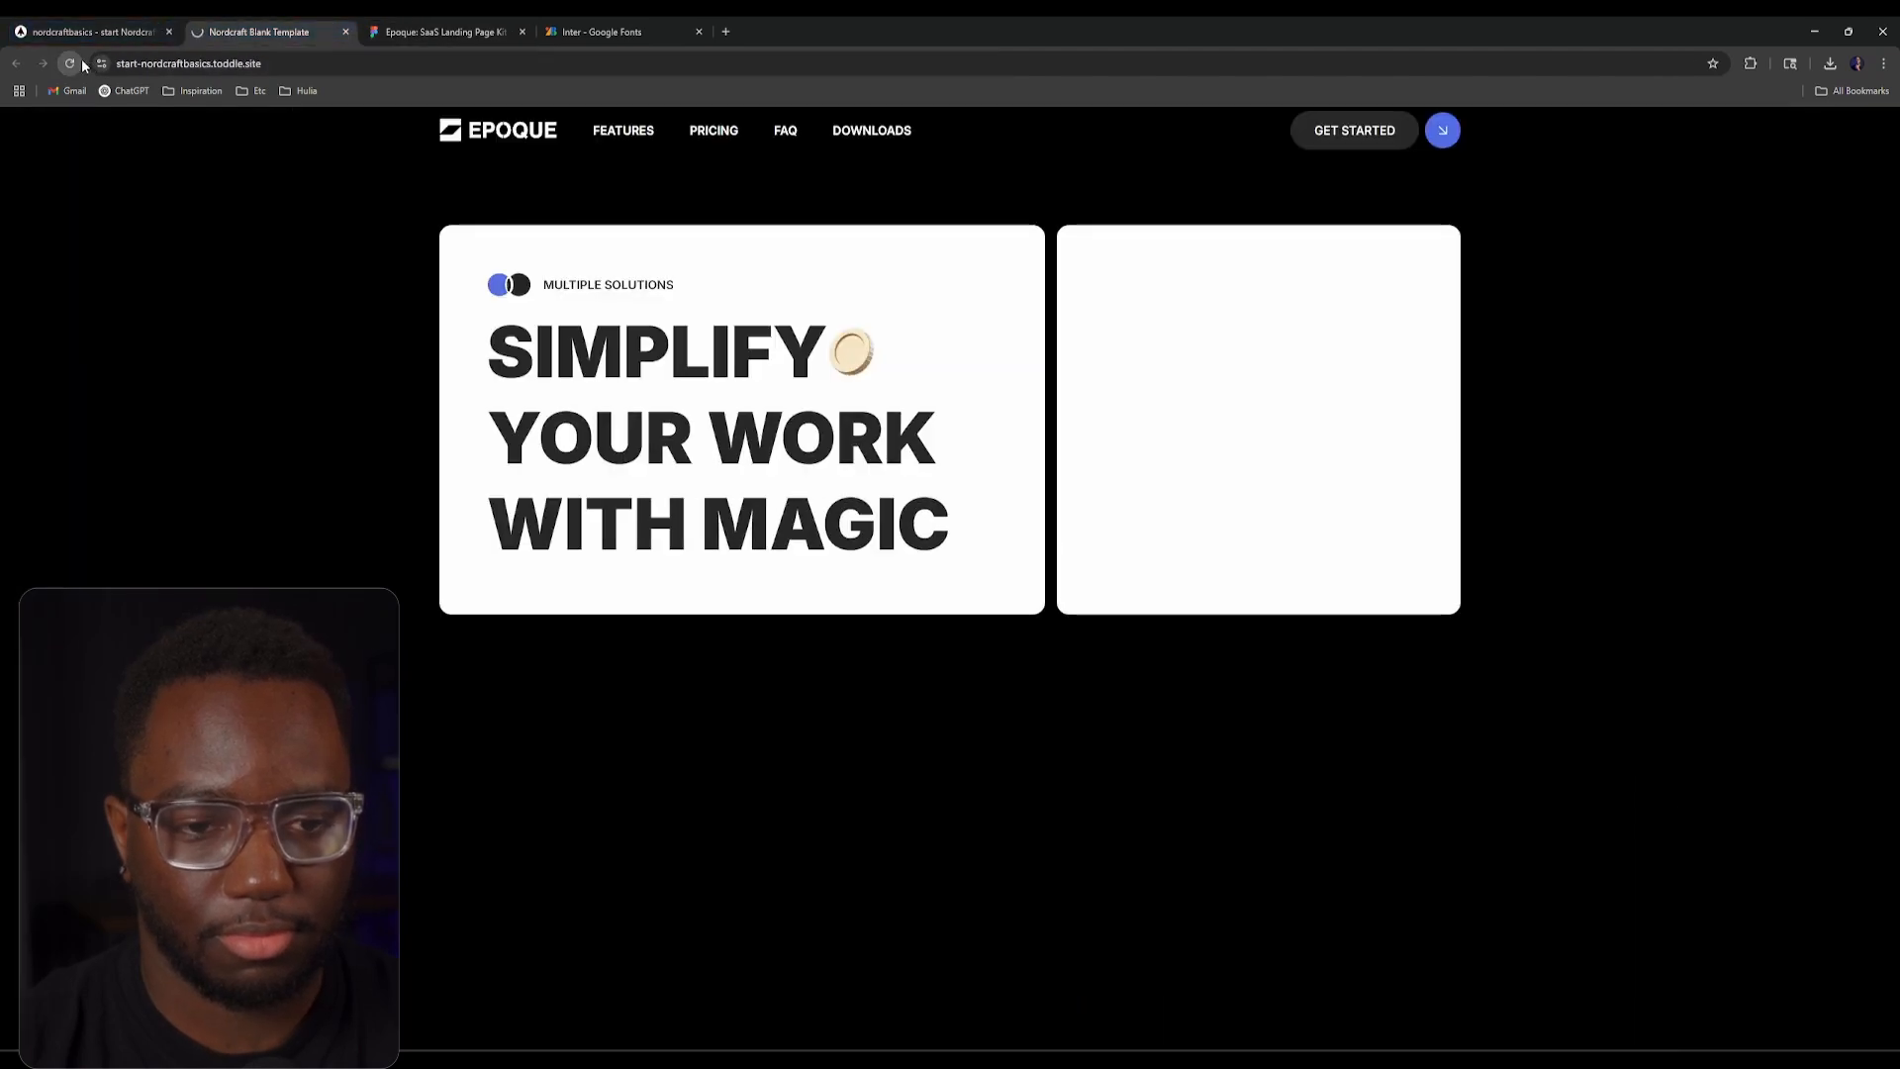
left_click(443, 24)
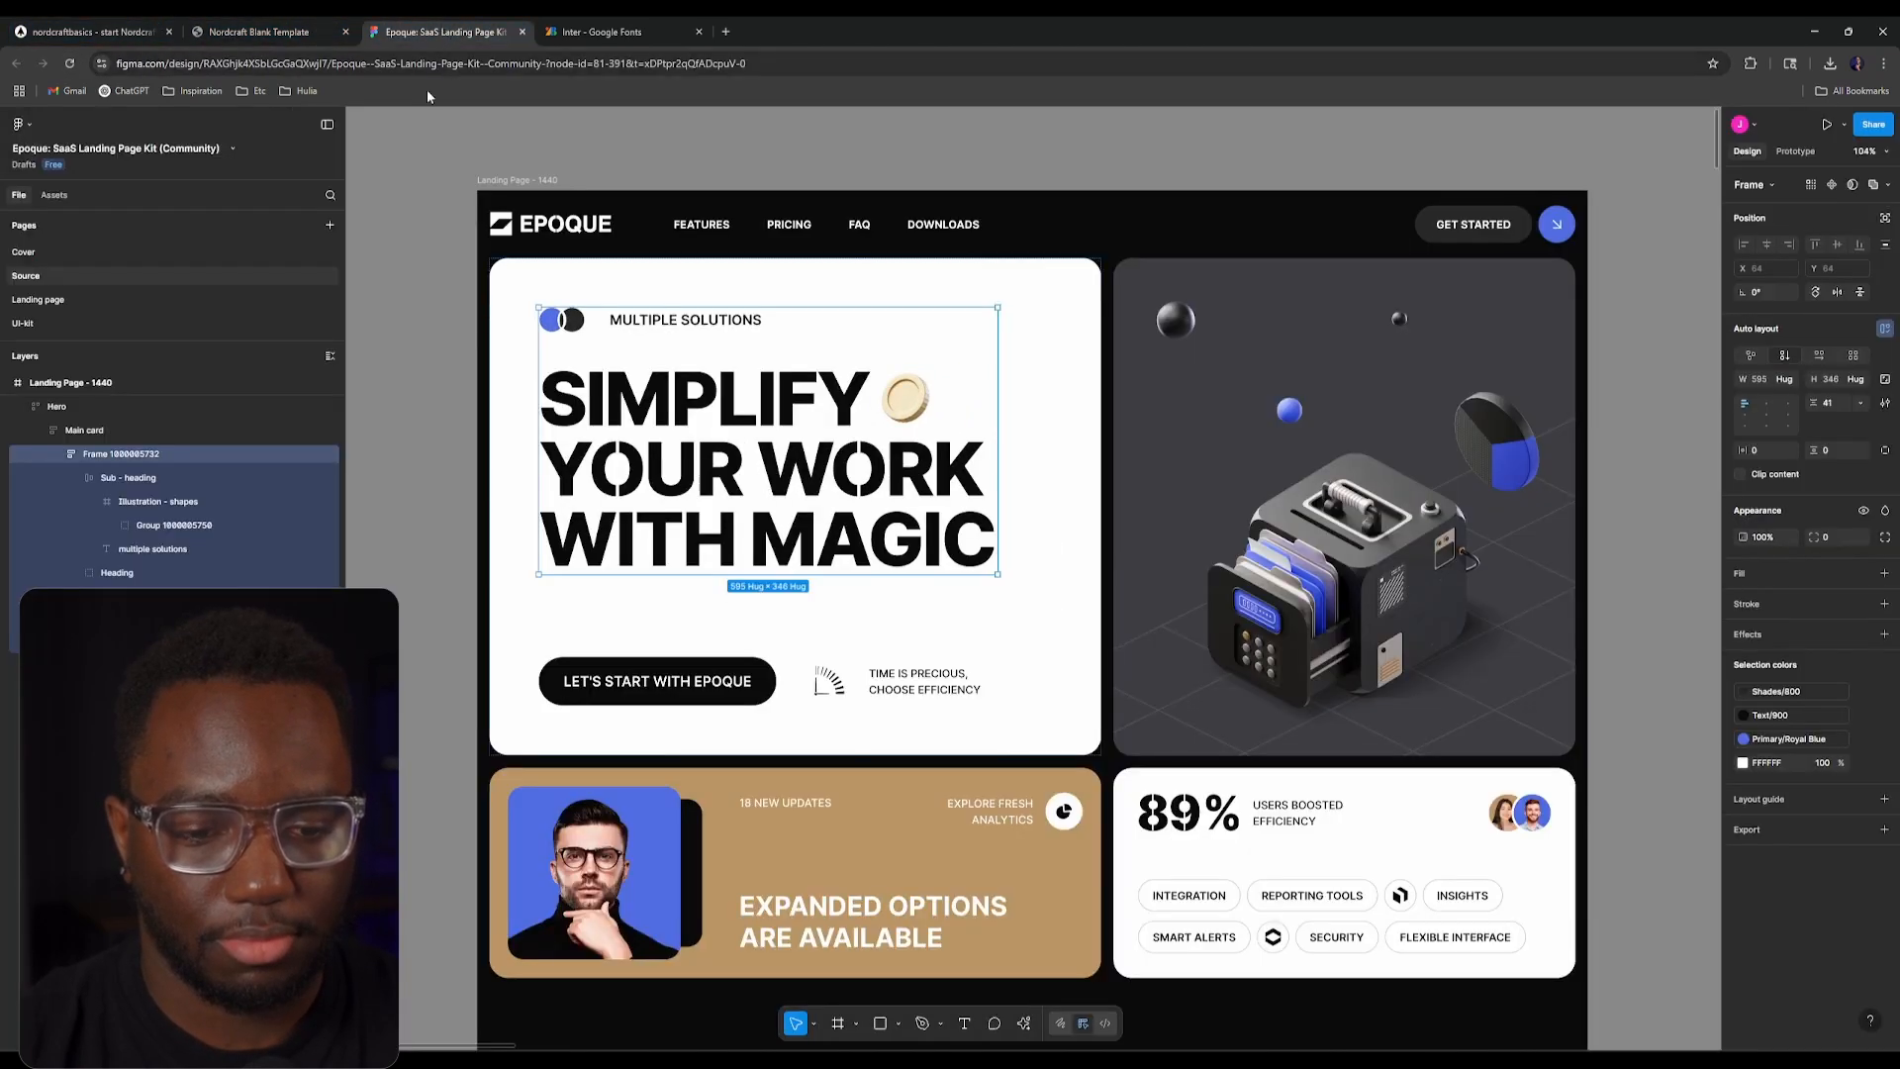
left_click(94, 31)
Step: Wrap the first card's ui_Content in a new ui_Content component and select the inner one
left_click(94, 253)
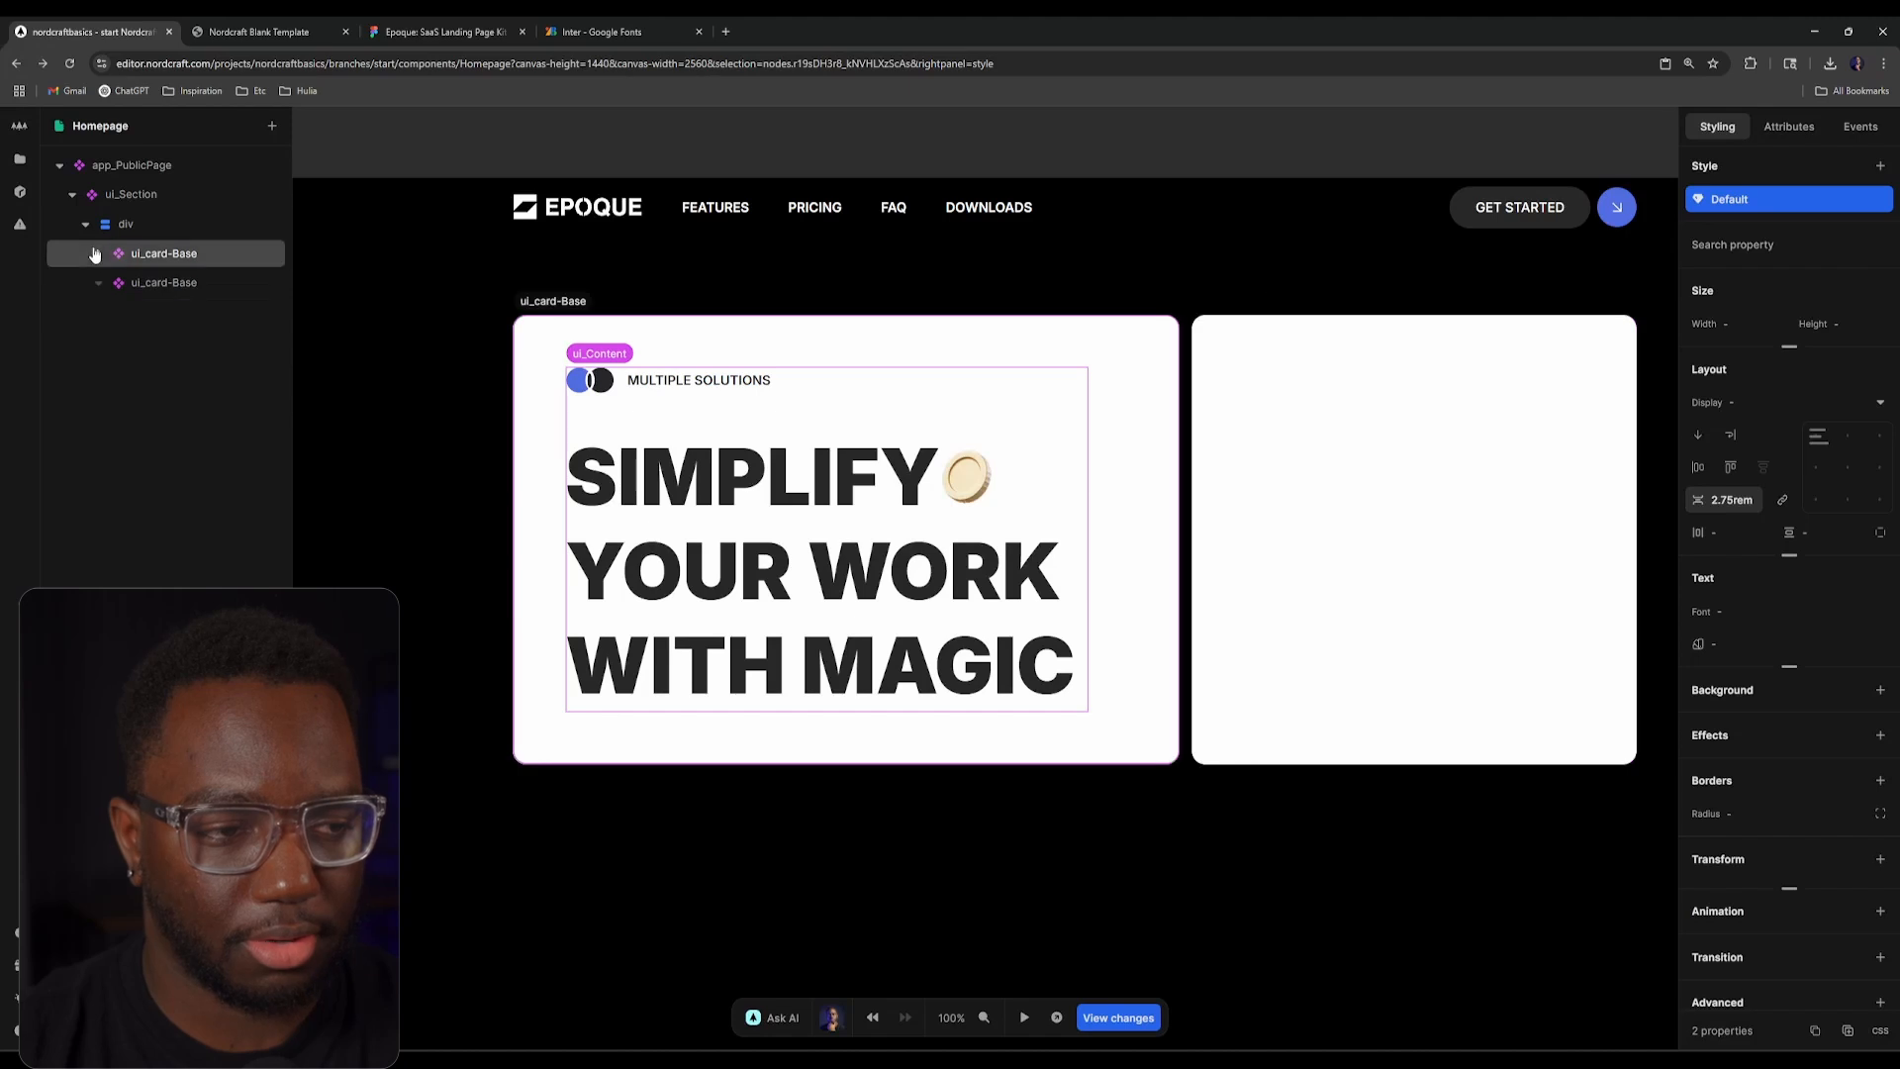
left_click(94, 253)
left_click(112, 283)
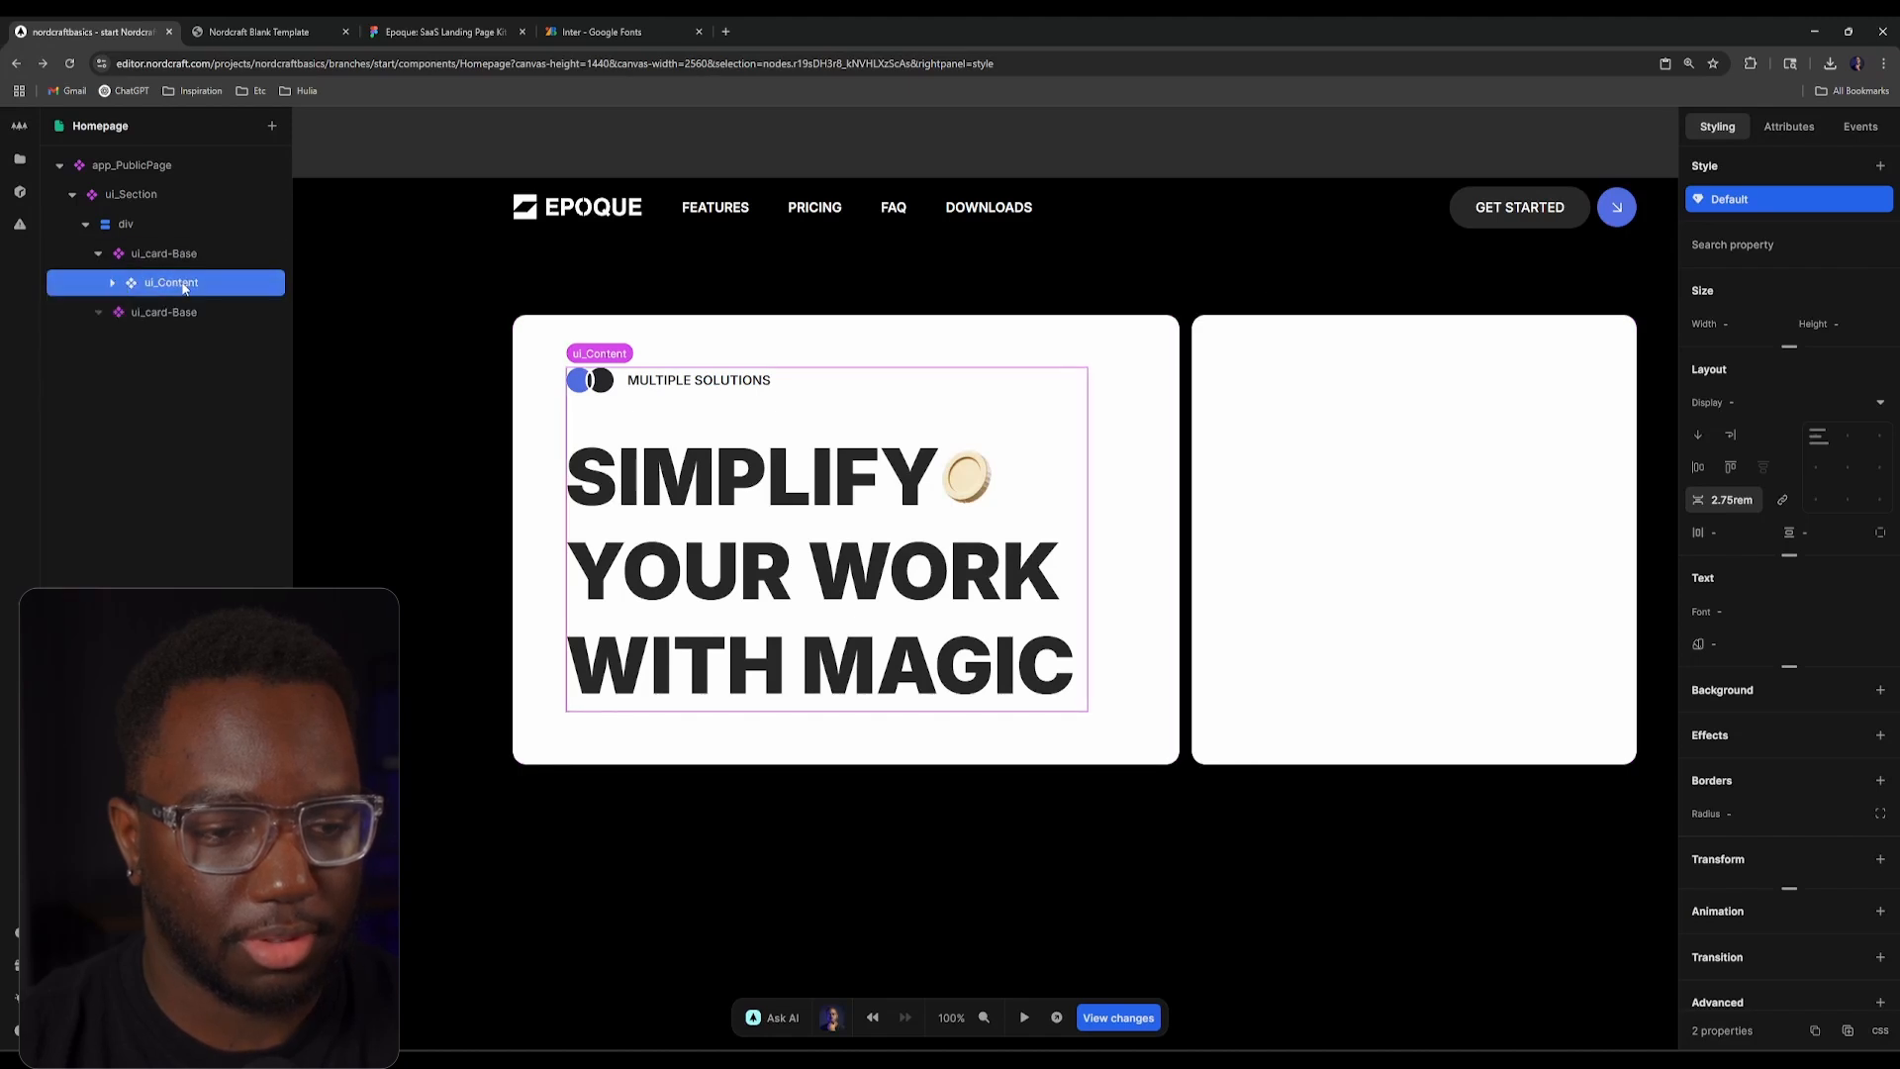
right_click(183, 288)
left_click(271, 336)
type("c")
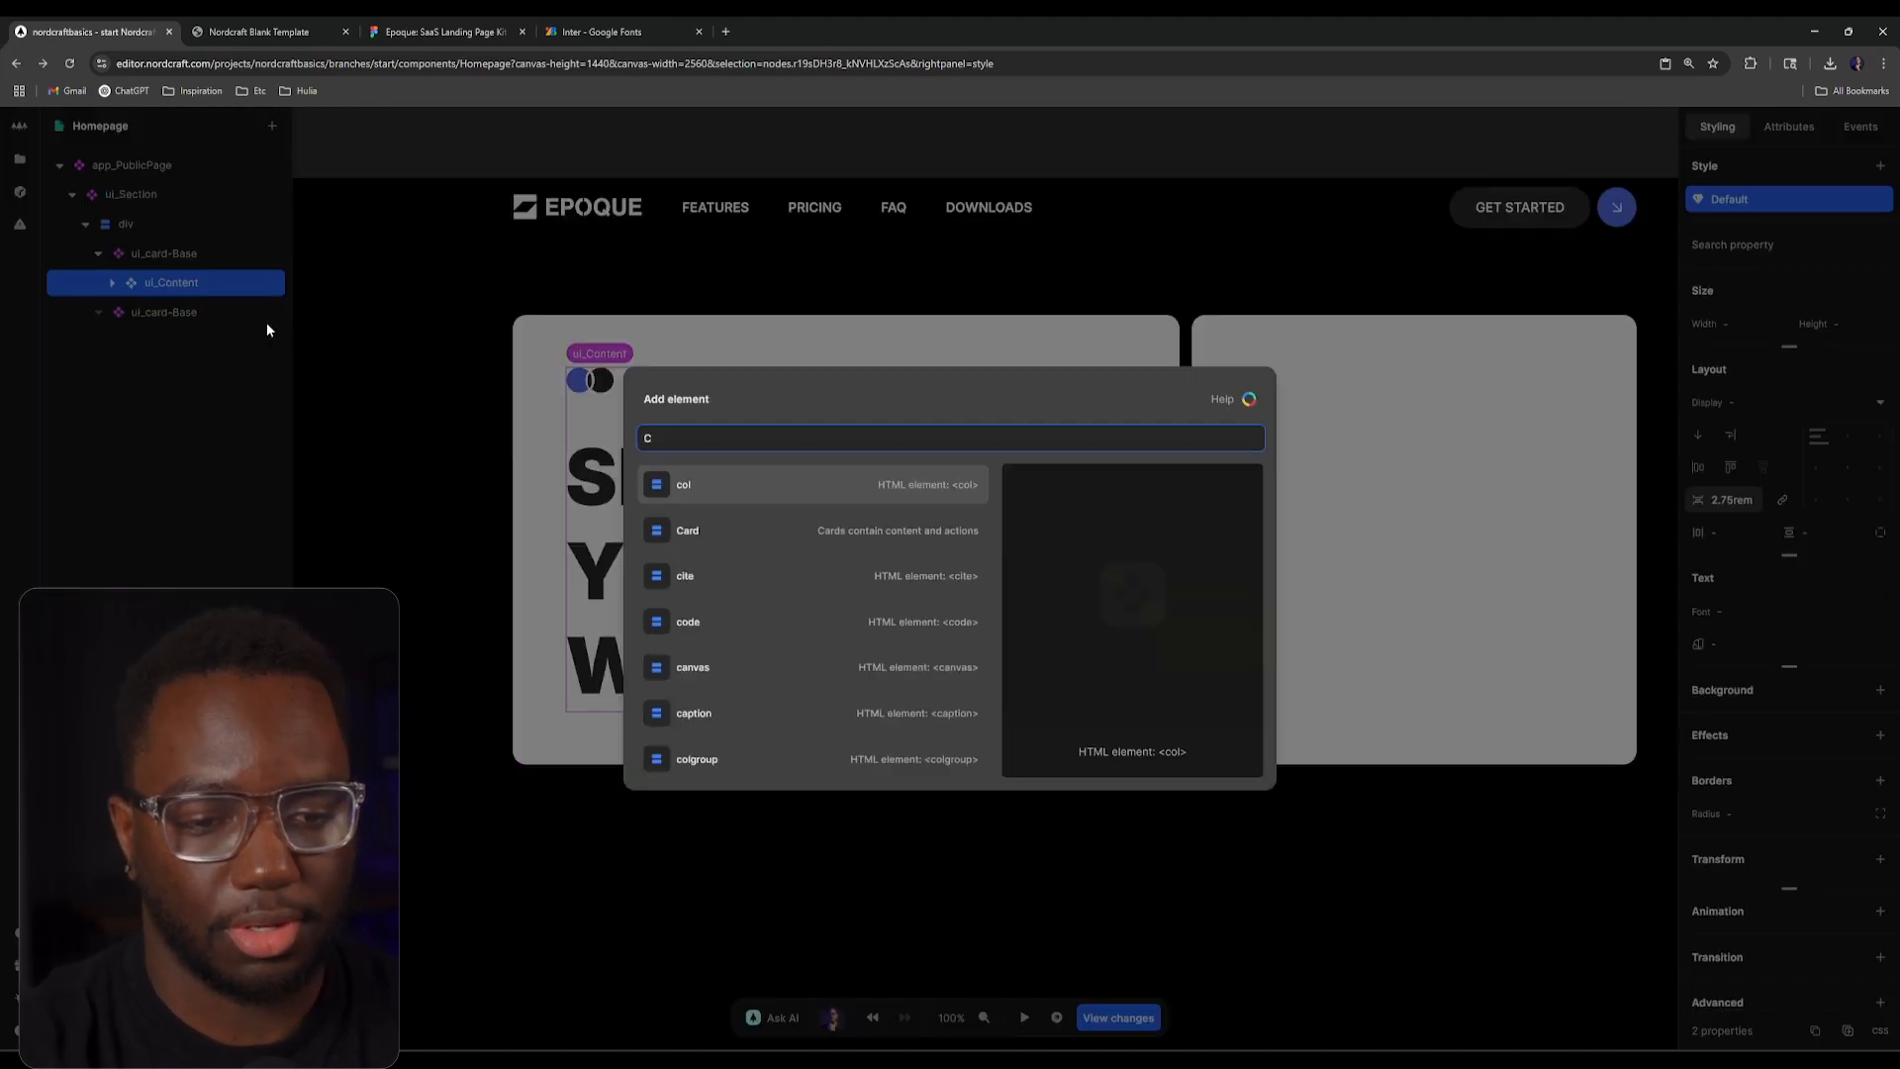
type("ontent")
key("Return")
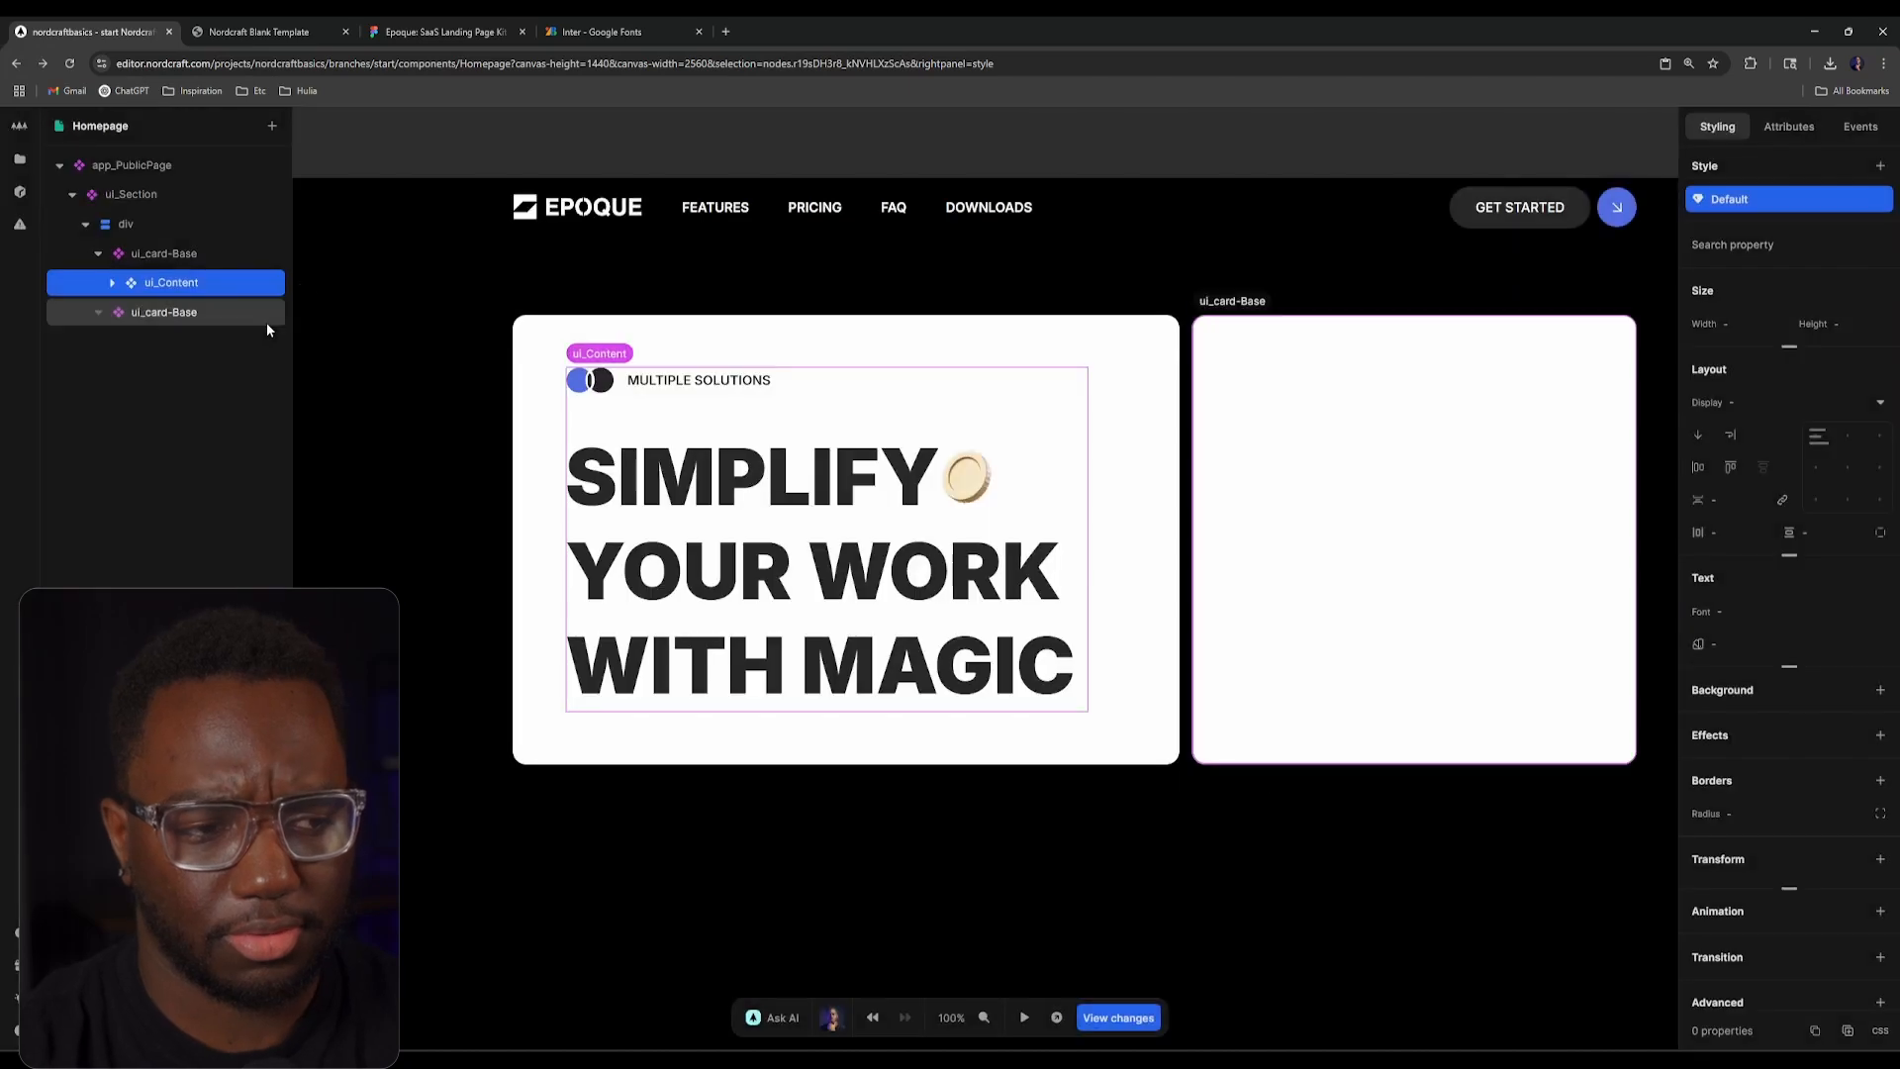
left_click(111, 288)
left_click(124, 312)
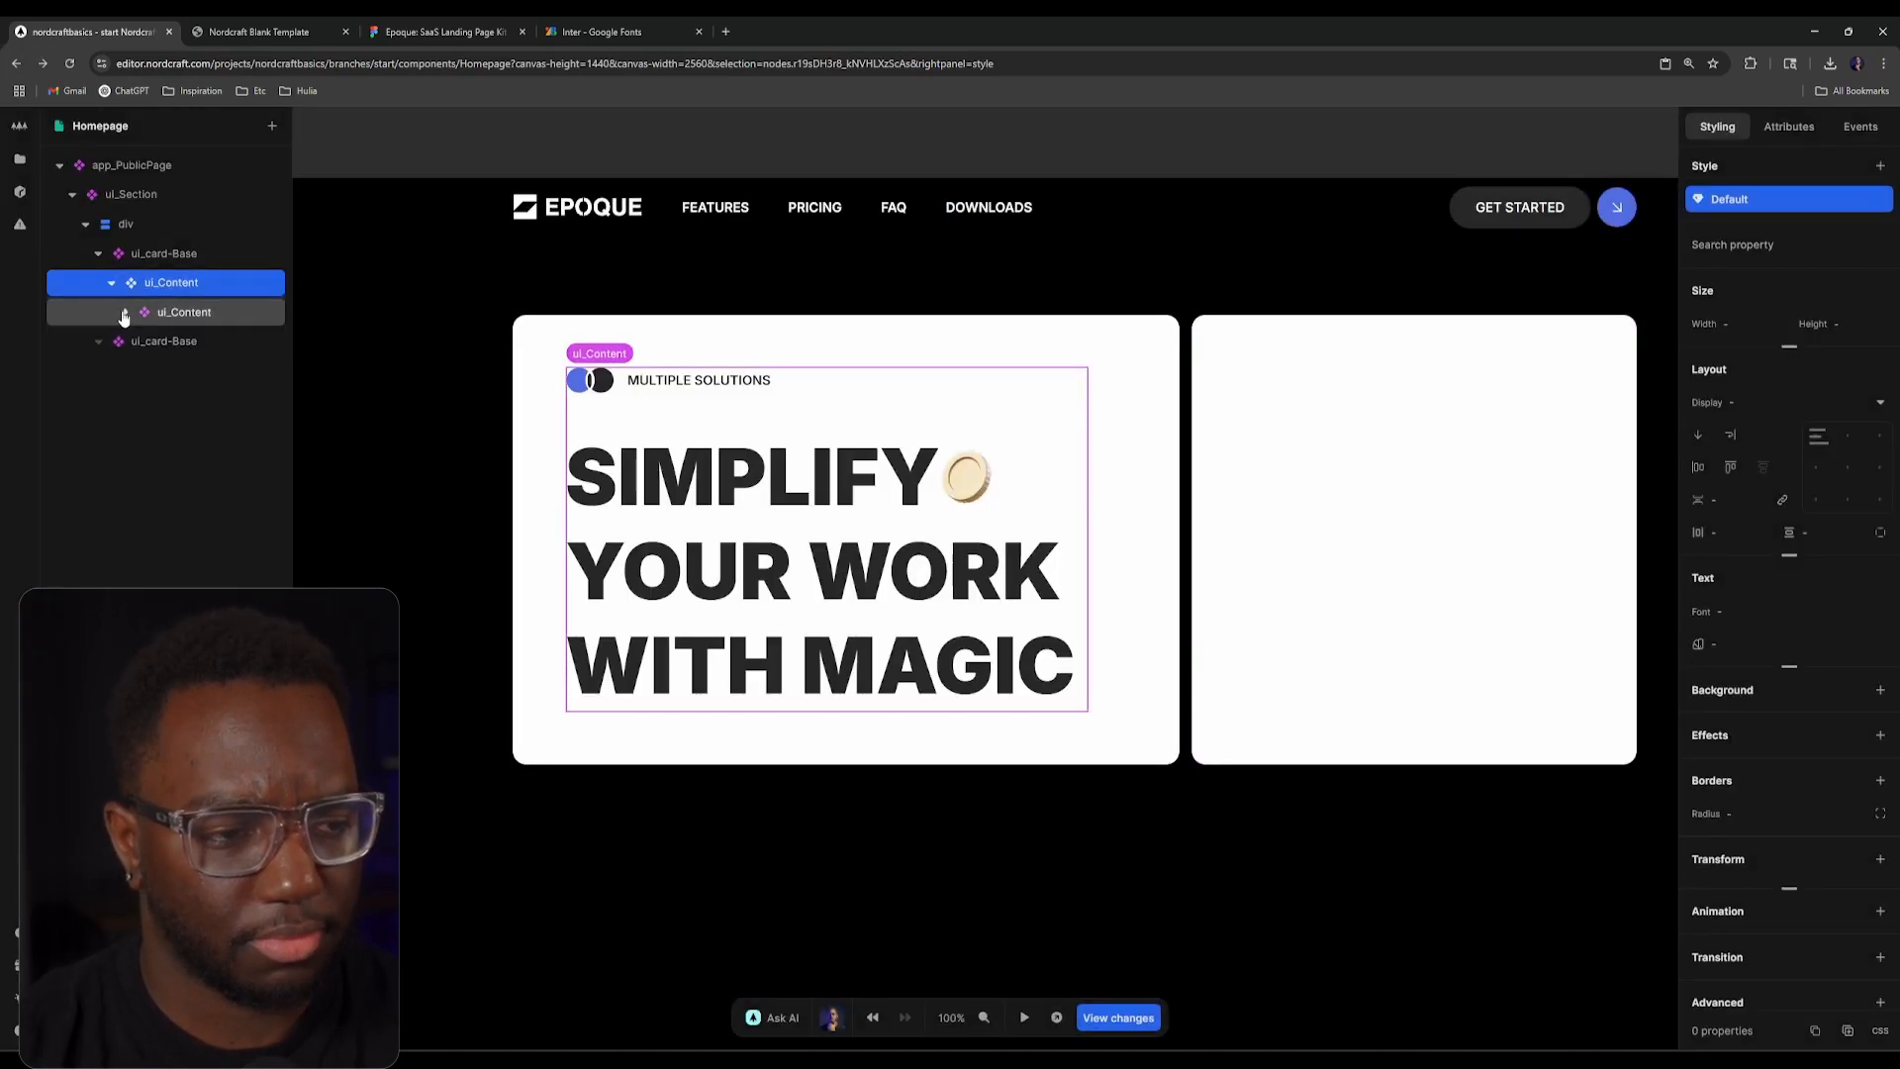
left_click(177, 313)
Step: Inspect the gap between the heading block and the button row in the Main card of the Figma design
left_click(260, 32)
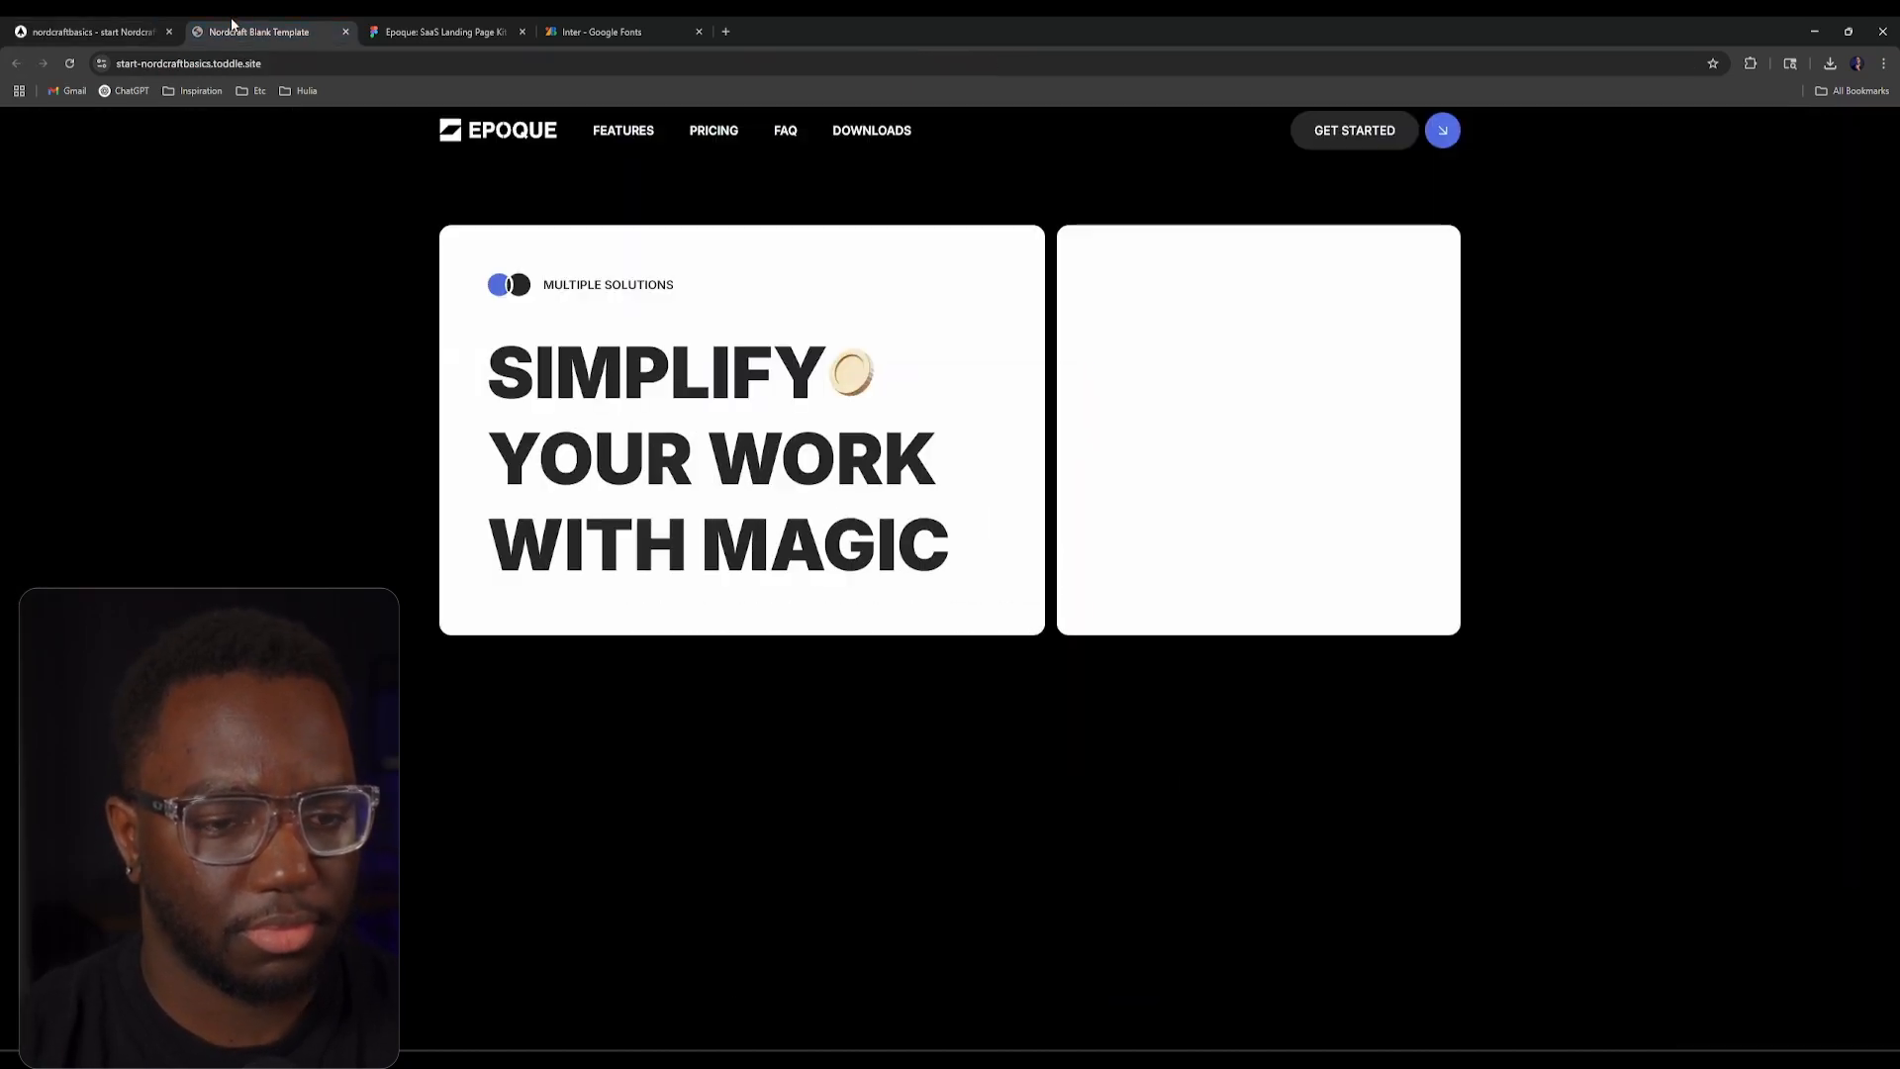
left_click(396, 31)
scroll(584, 440, "down", 1)
left_click_drag(766, 621, 810, 535)
scroll(809, 535, "up", 1)
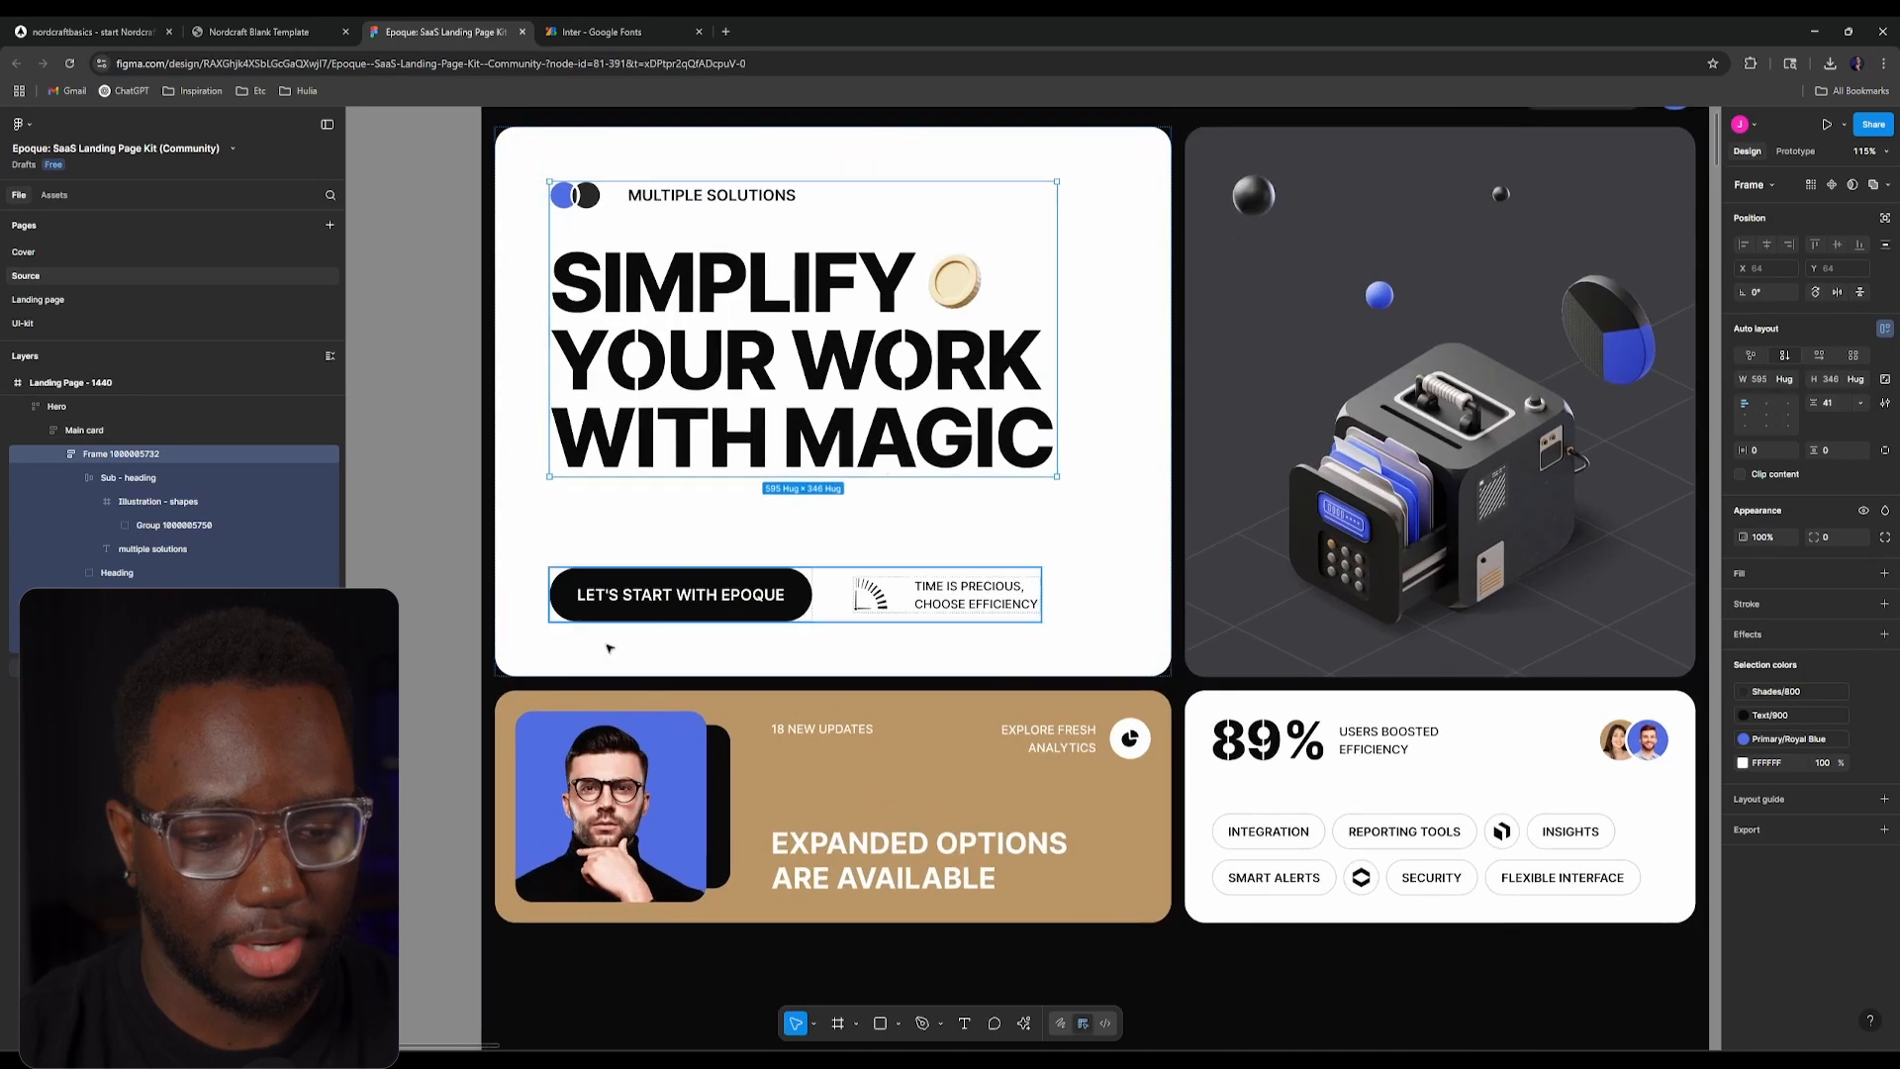
left_click(800, 530)
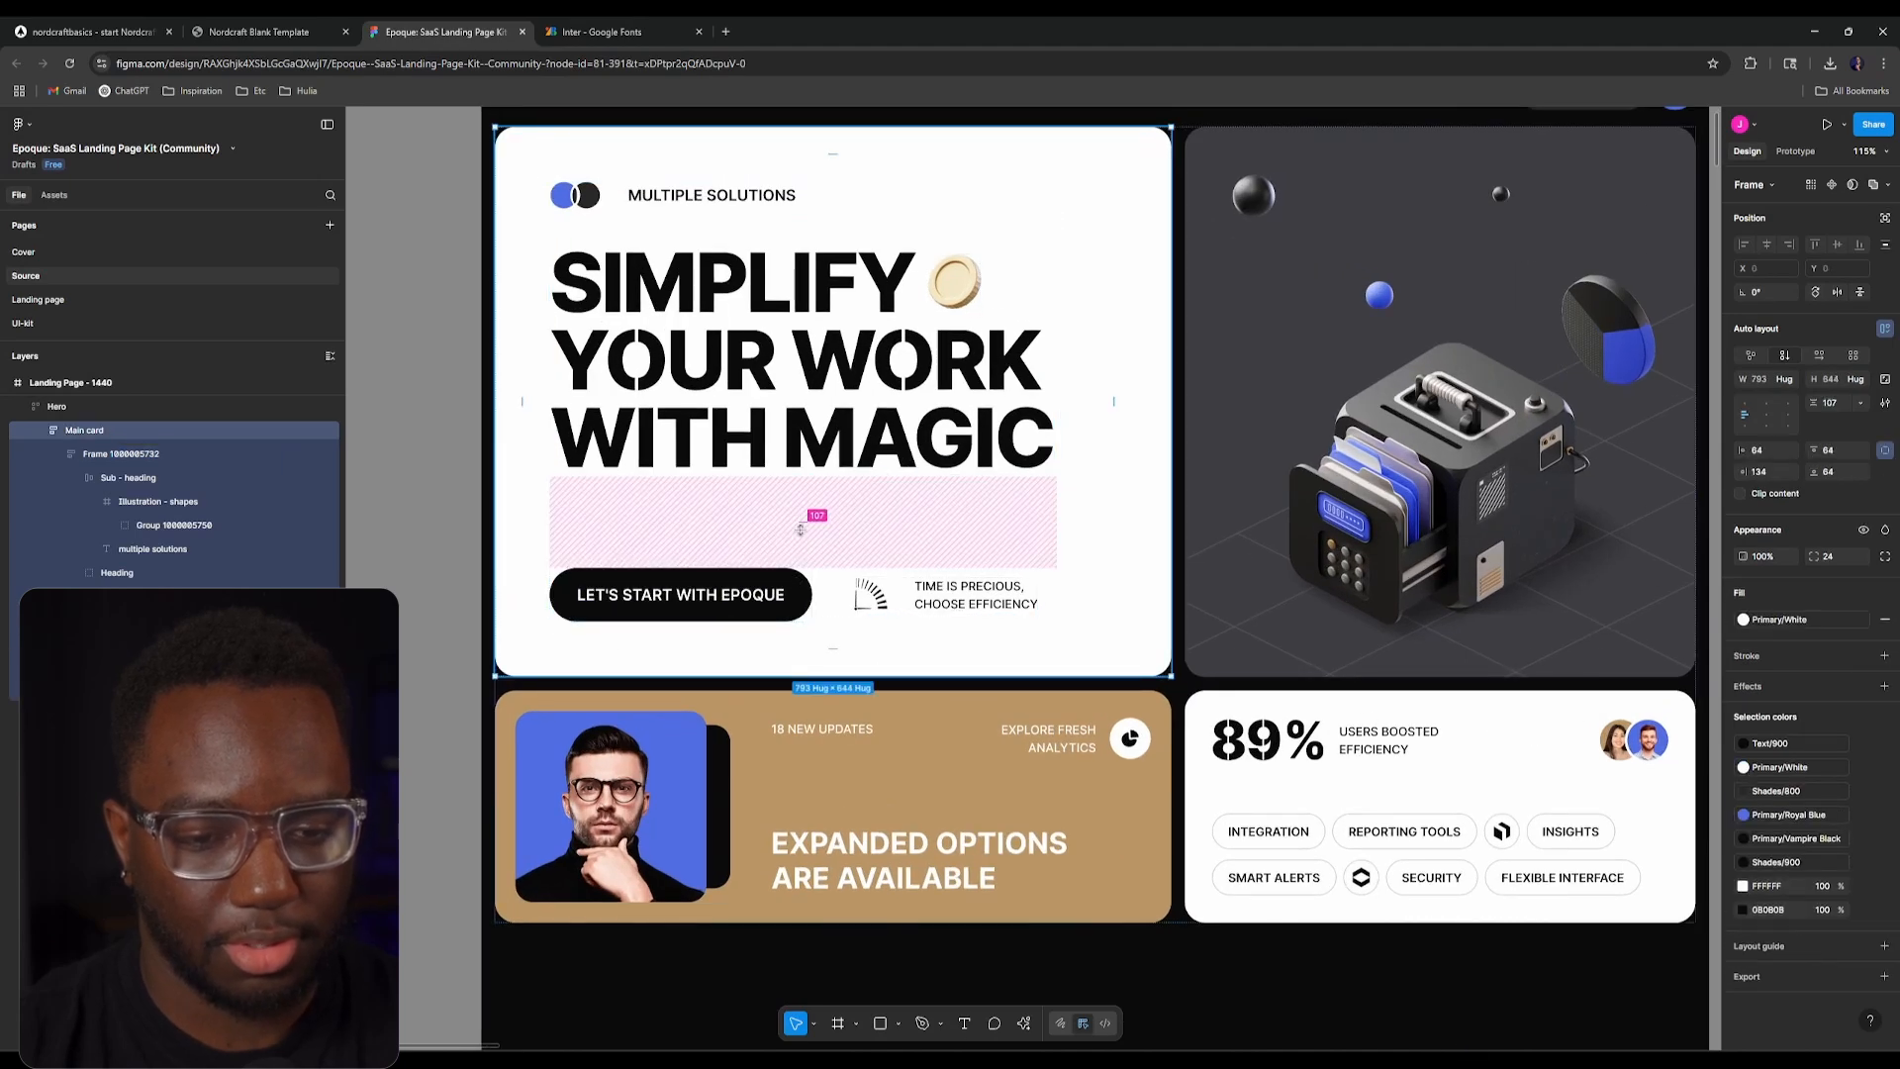
Step: Calculate 107/16 in a new browser tab to convert the Figma gap to rem, and close the tab
left_click(729, 33)
type("10")
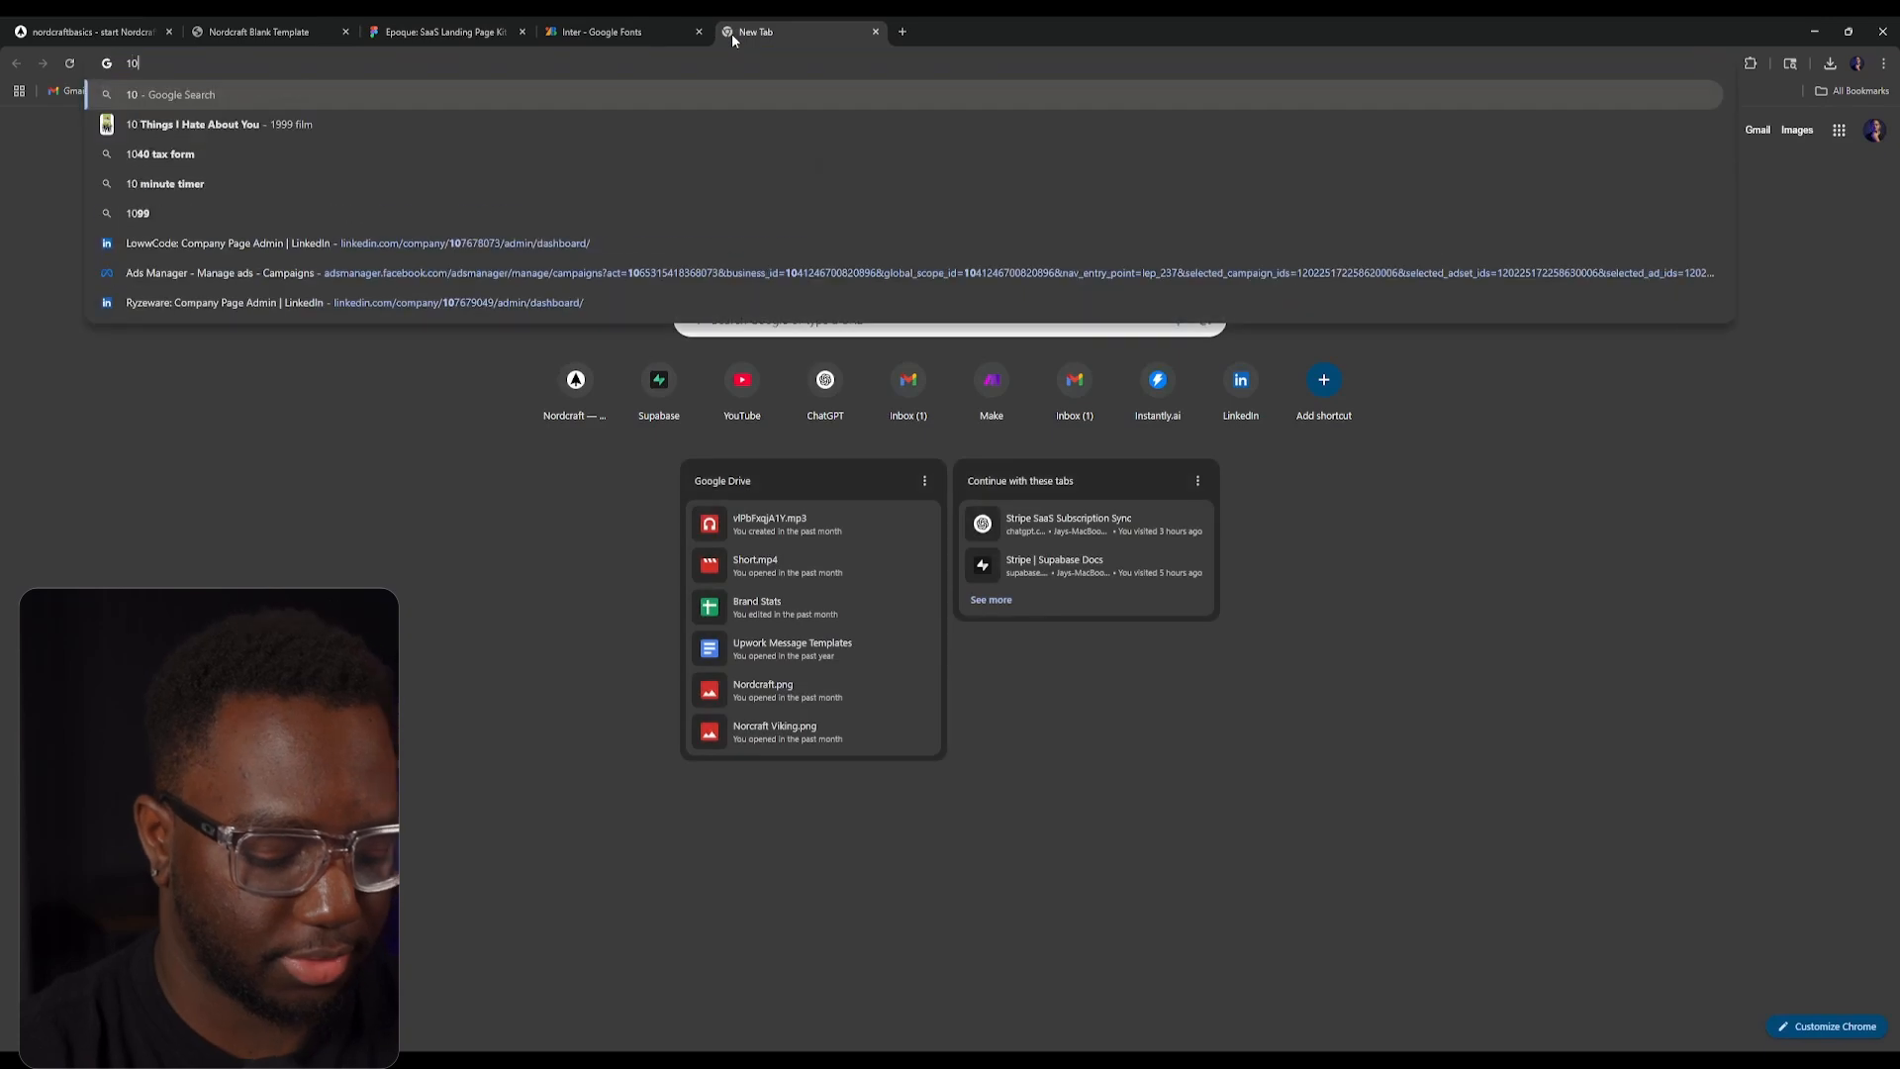
type("7/16")
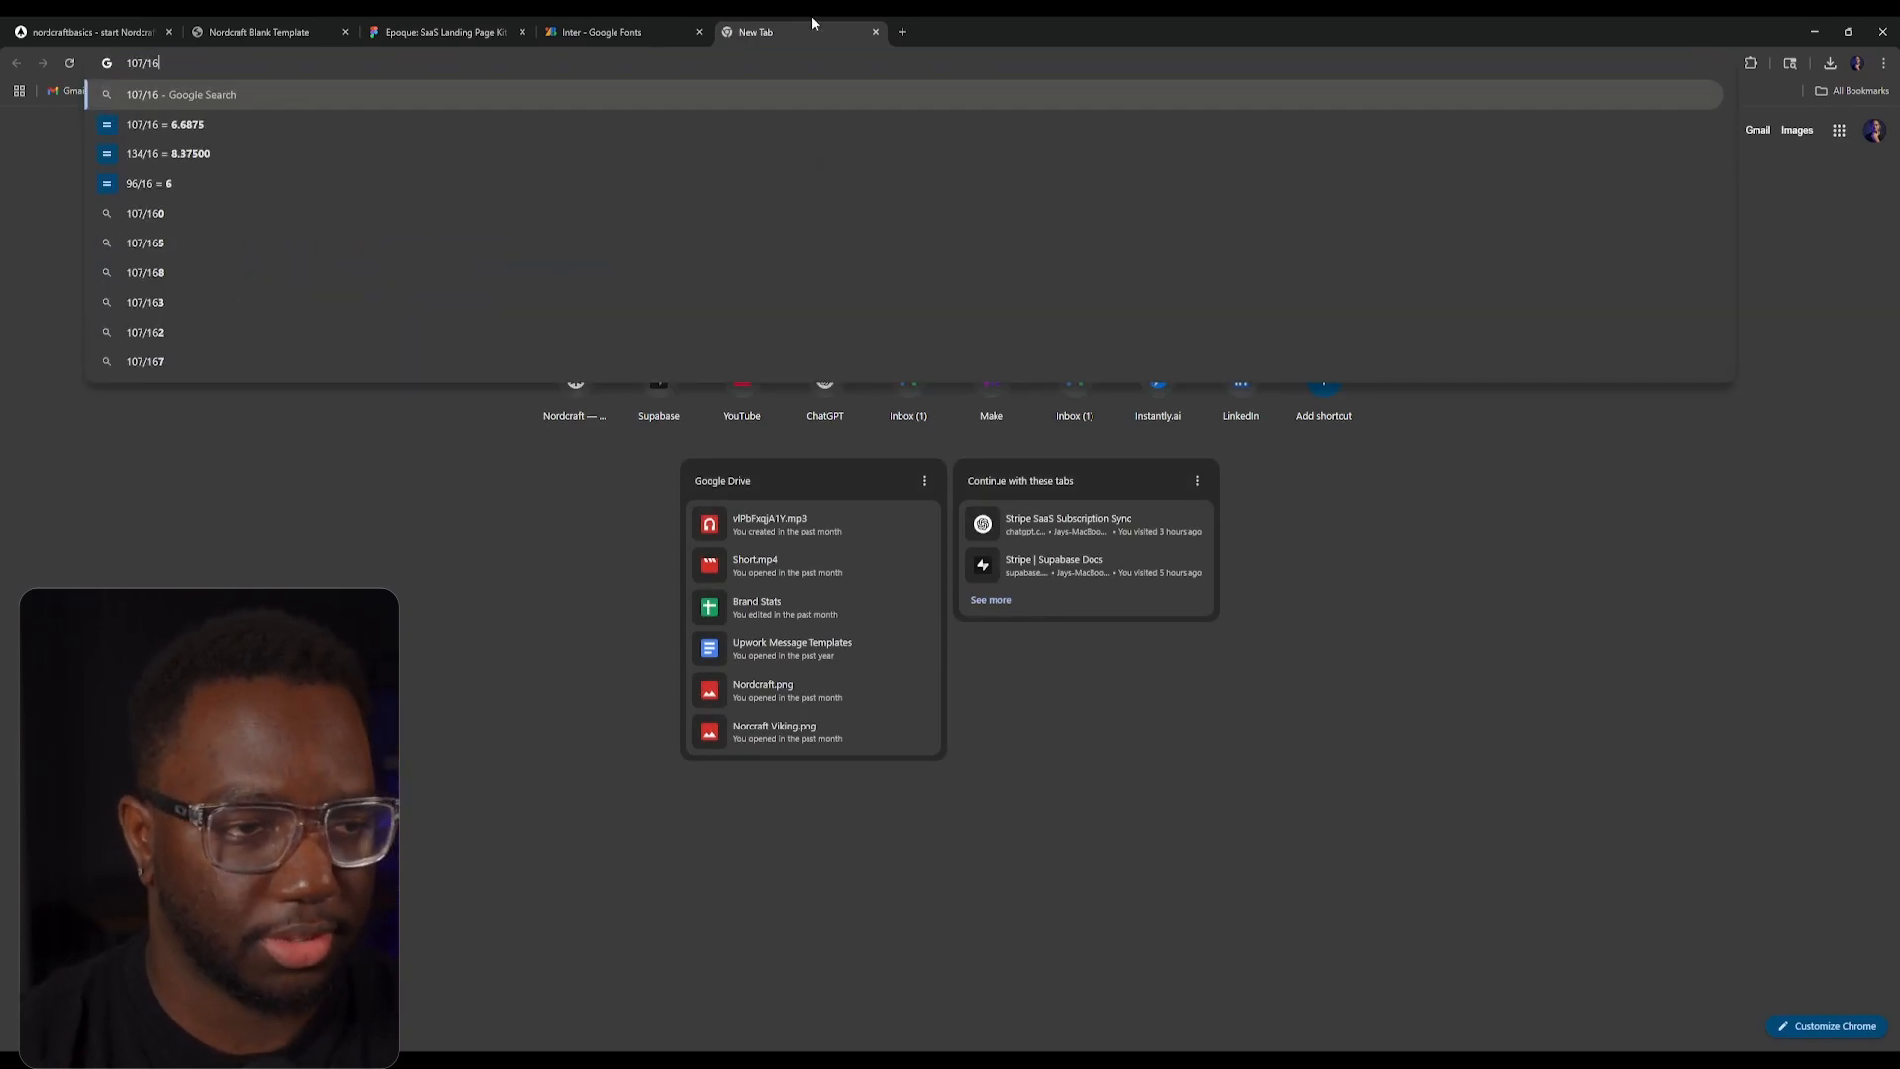
left_click(876, 33)
Step: Set the gap of the first card's outer ui_Content to 6.6rem, and check the preview and Figma design
left_click(89, 32)
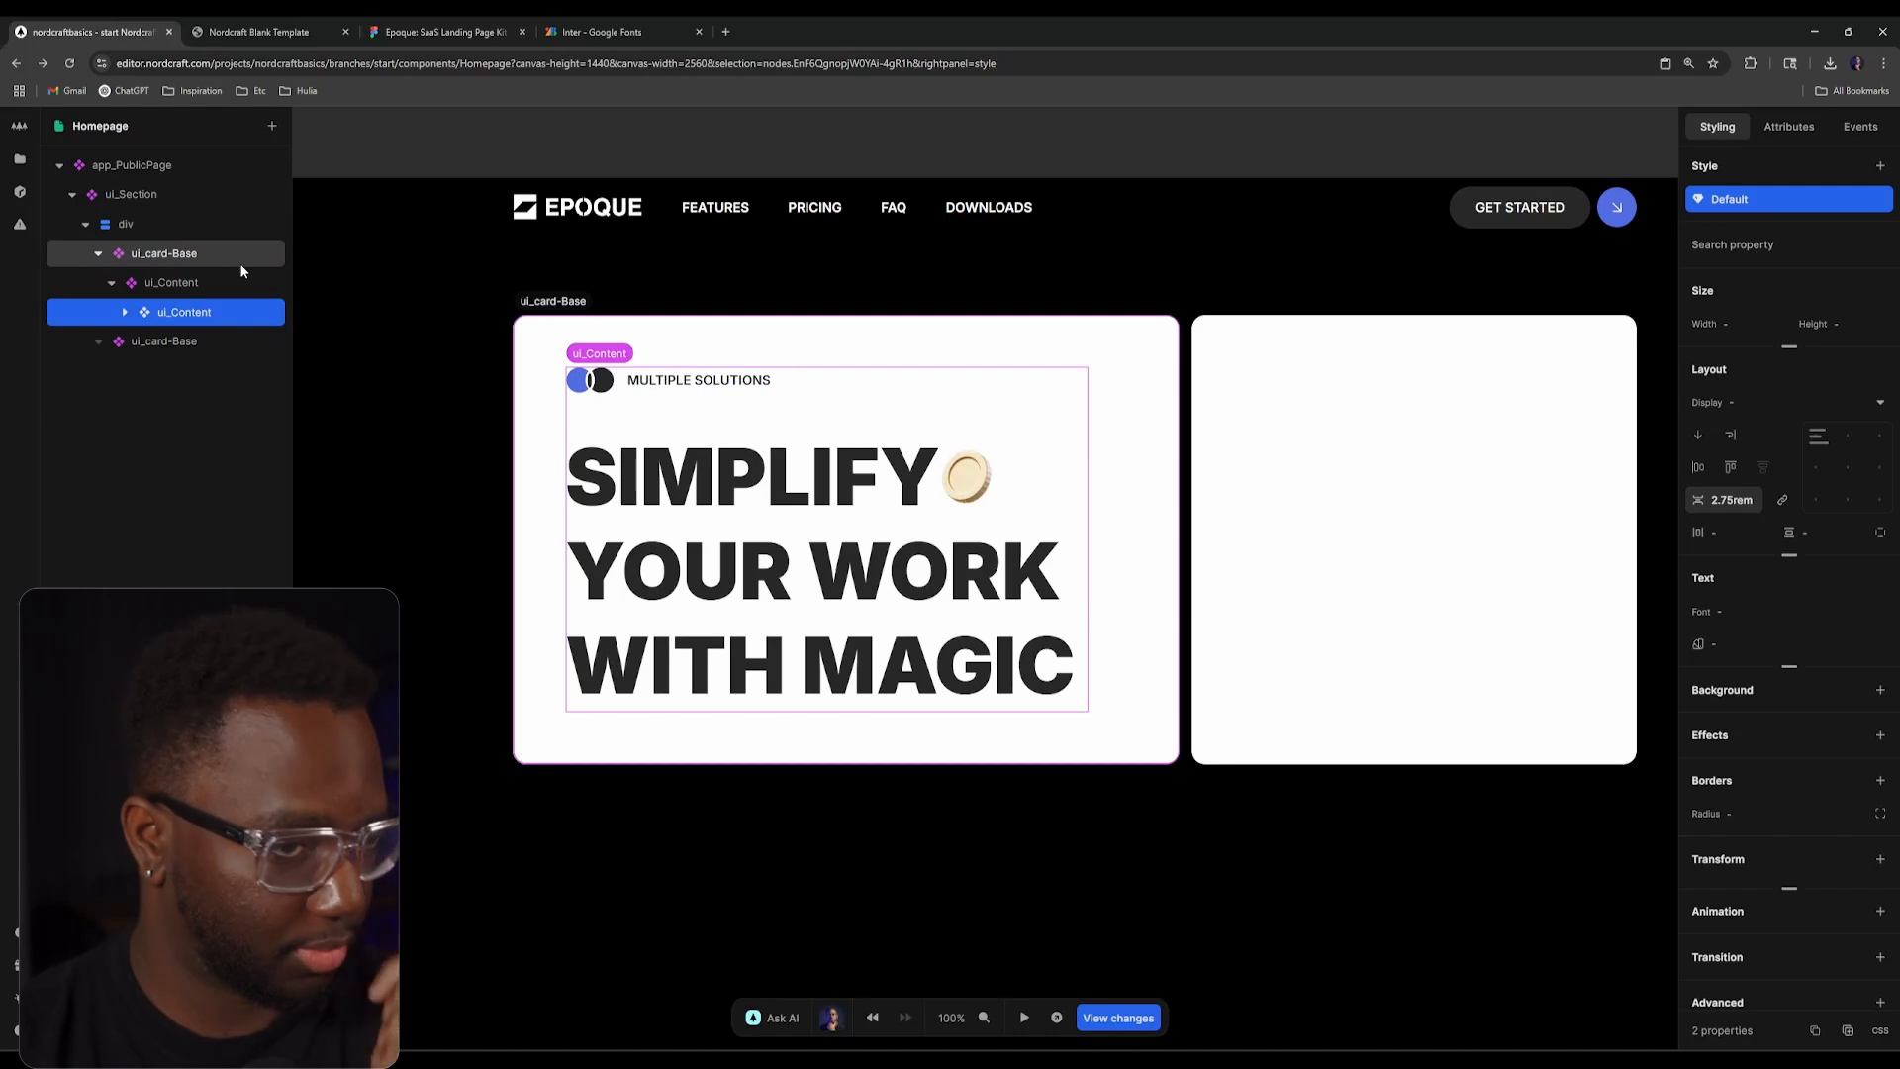
left_click(212, 289)
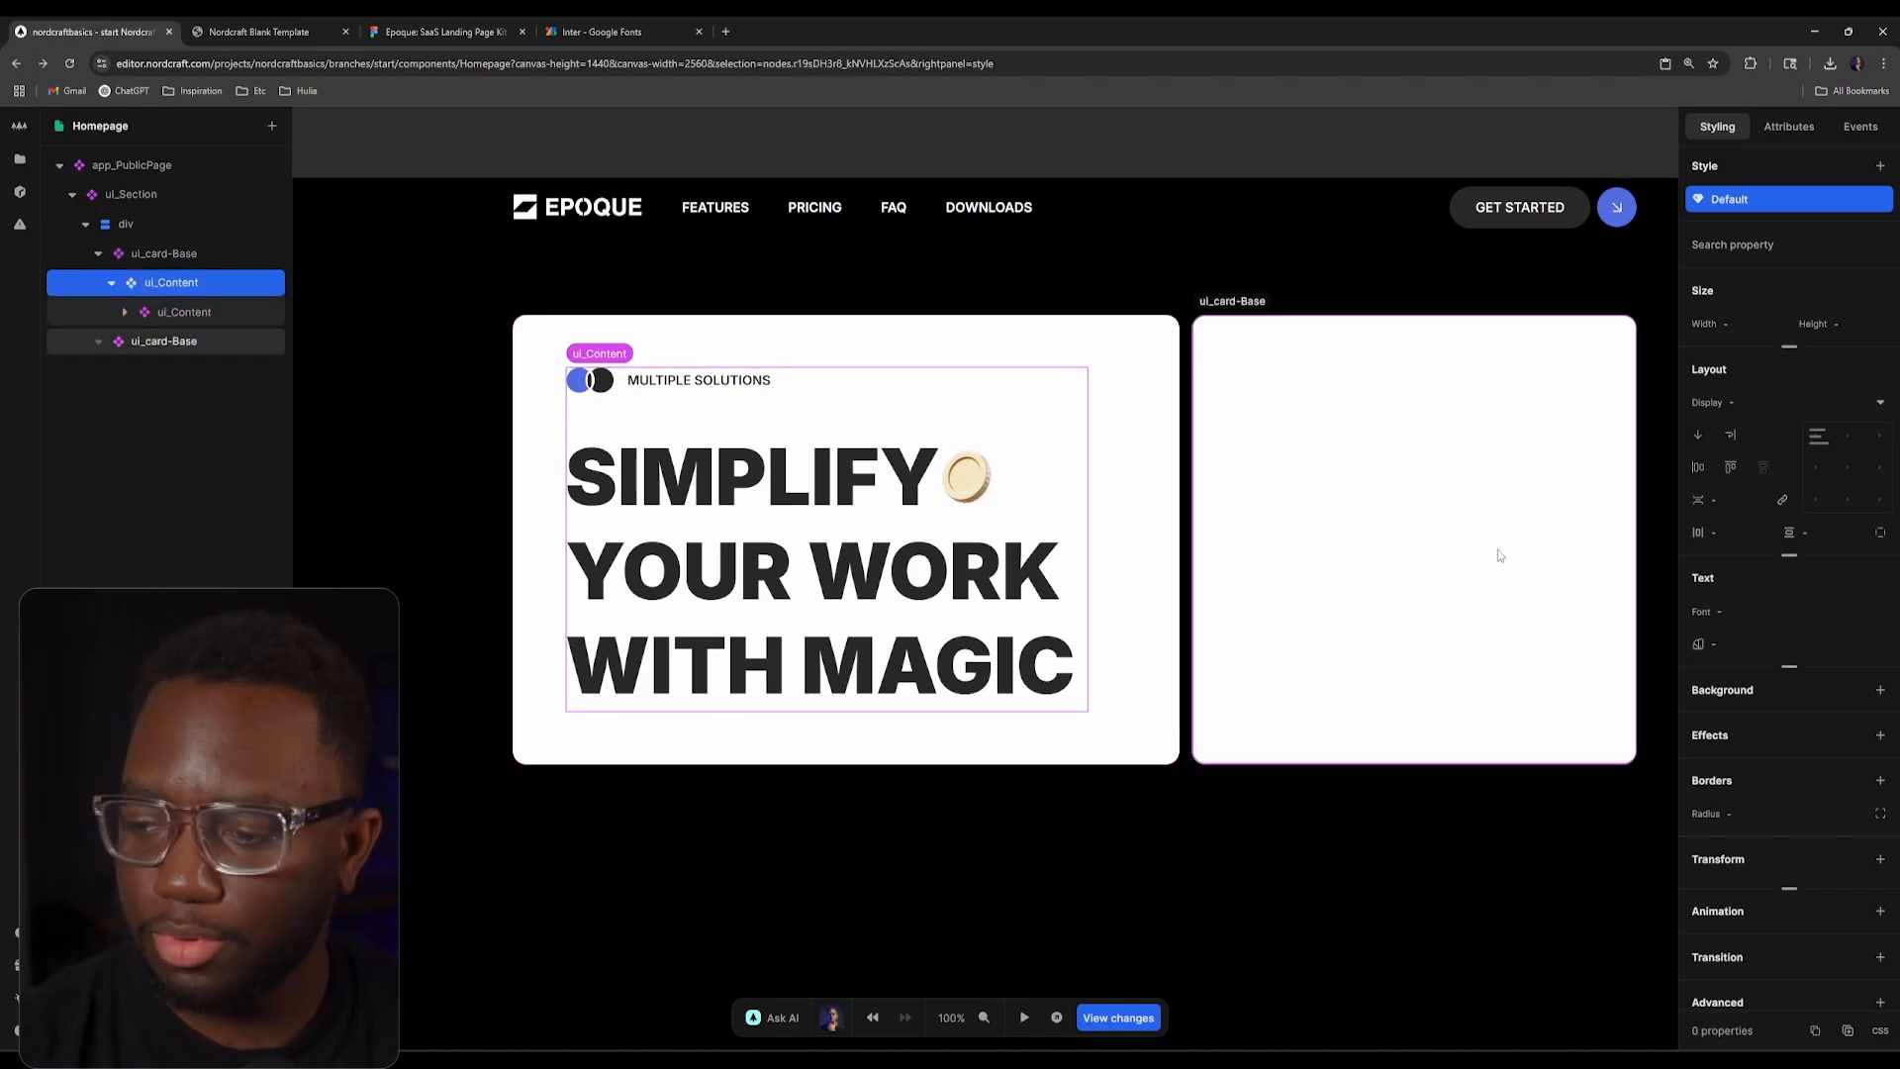
left_click(1702, 500)
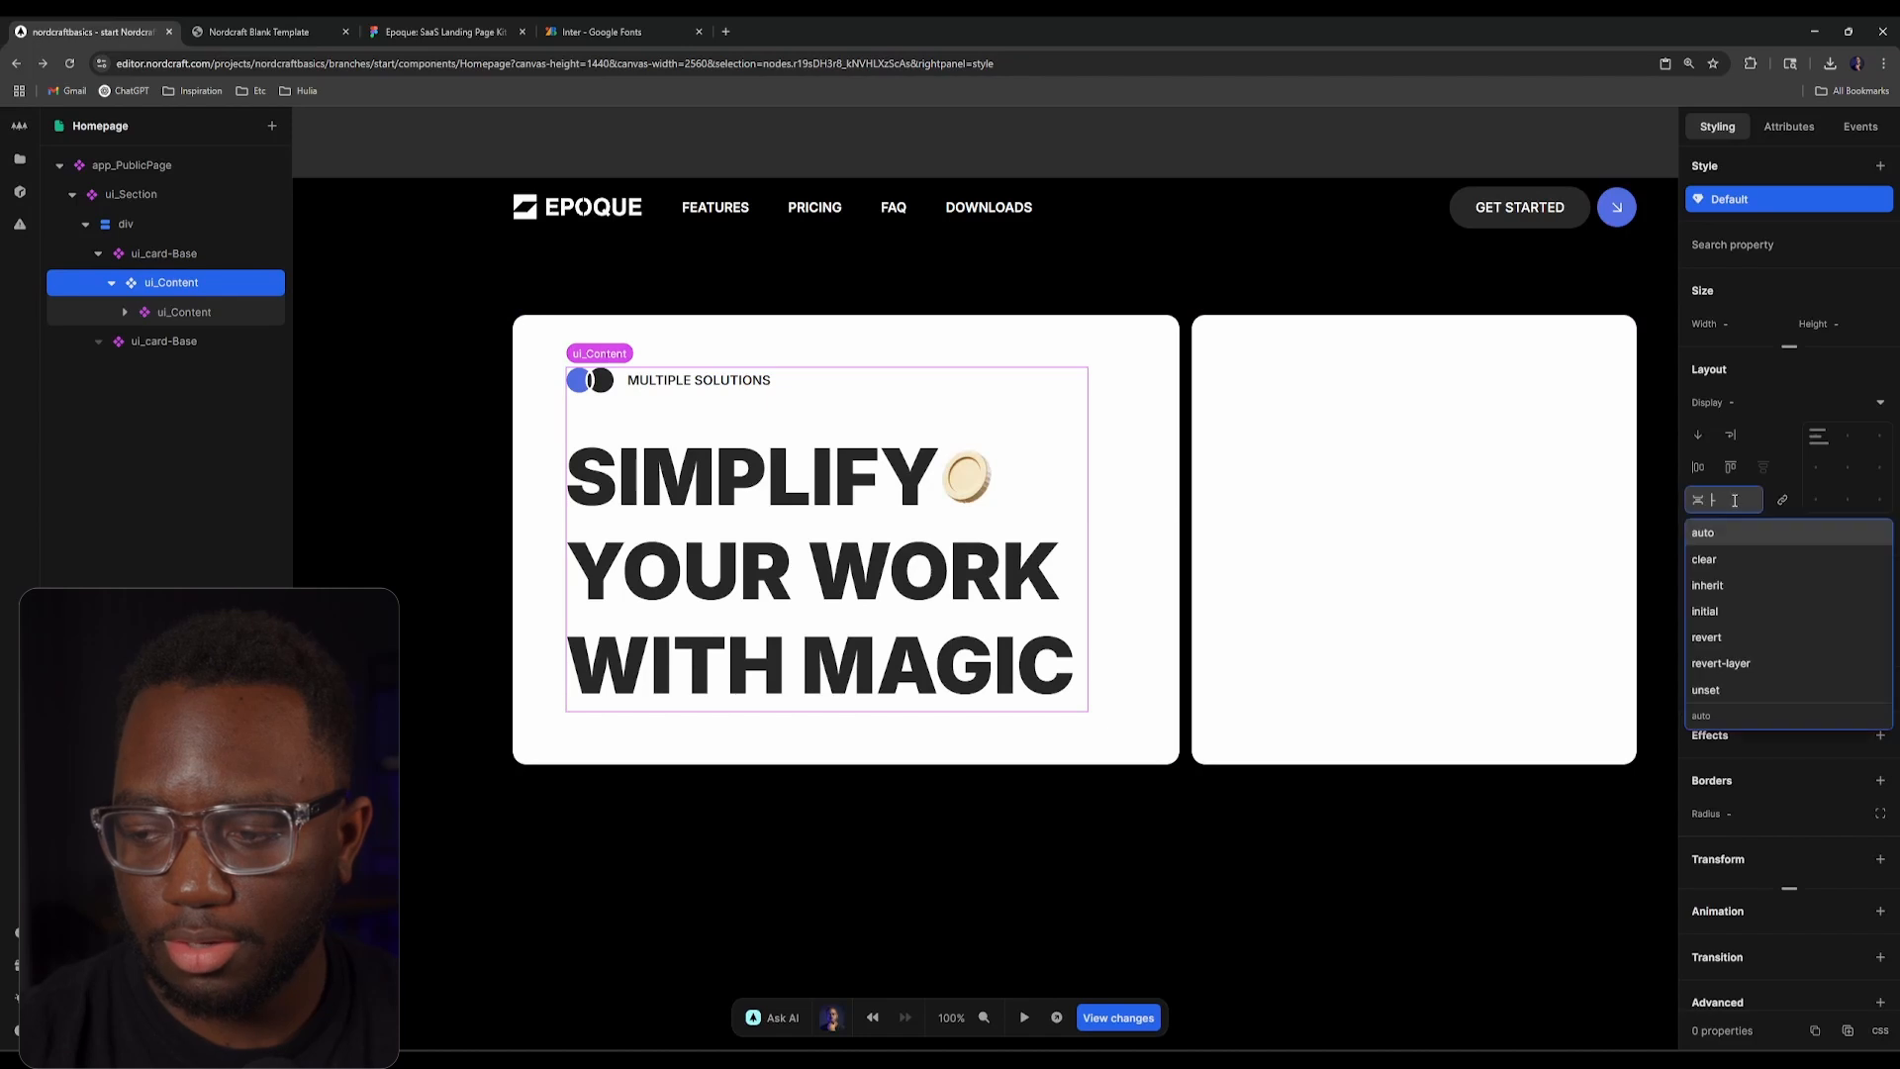
type("6.6remi")
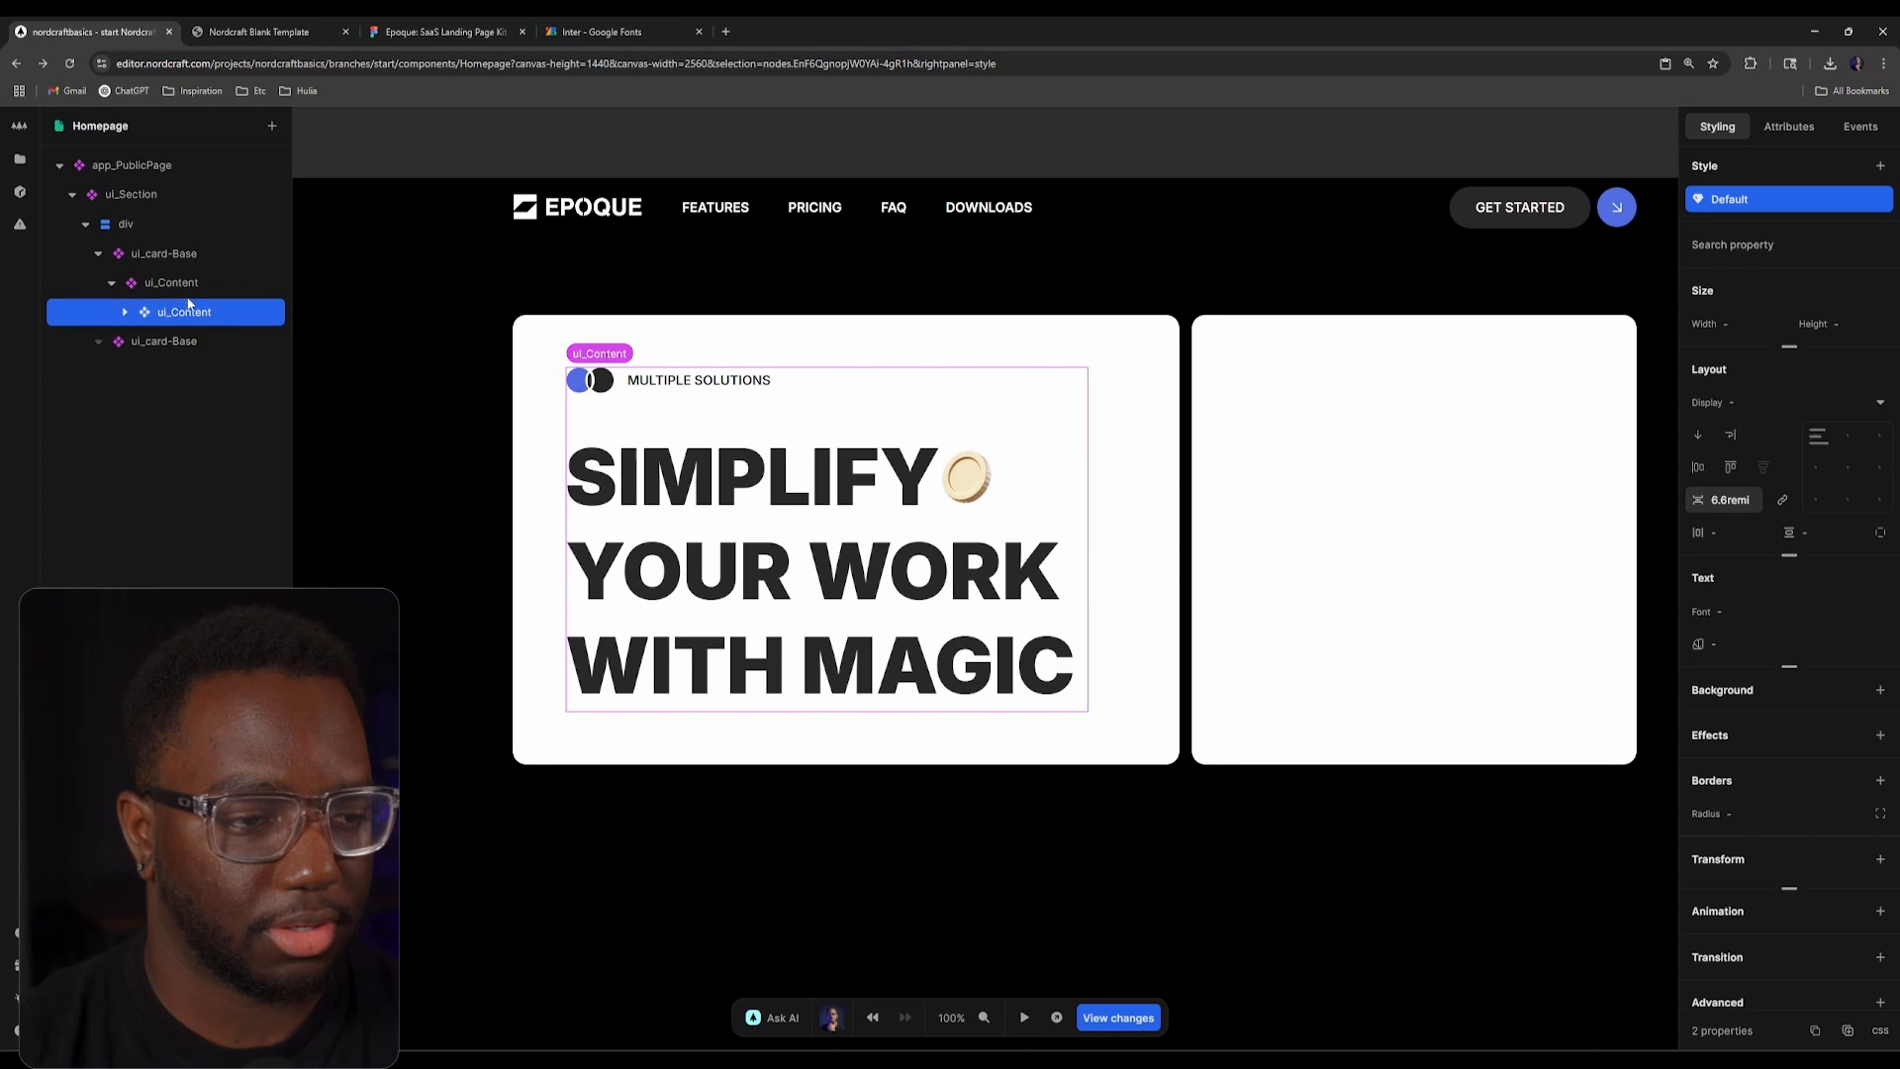
left_click(283, 24)
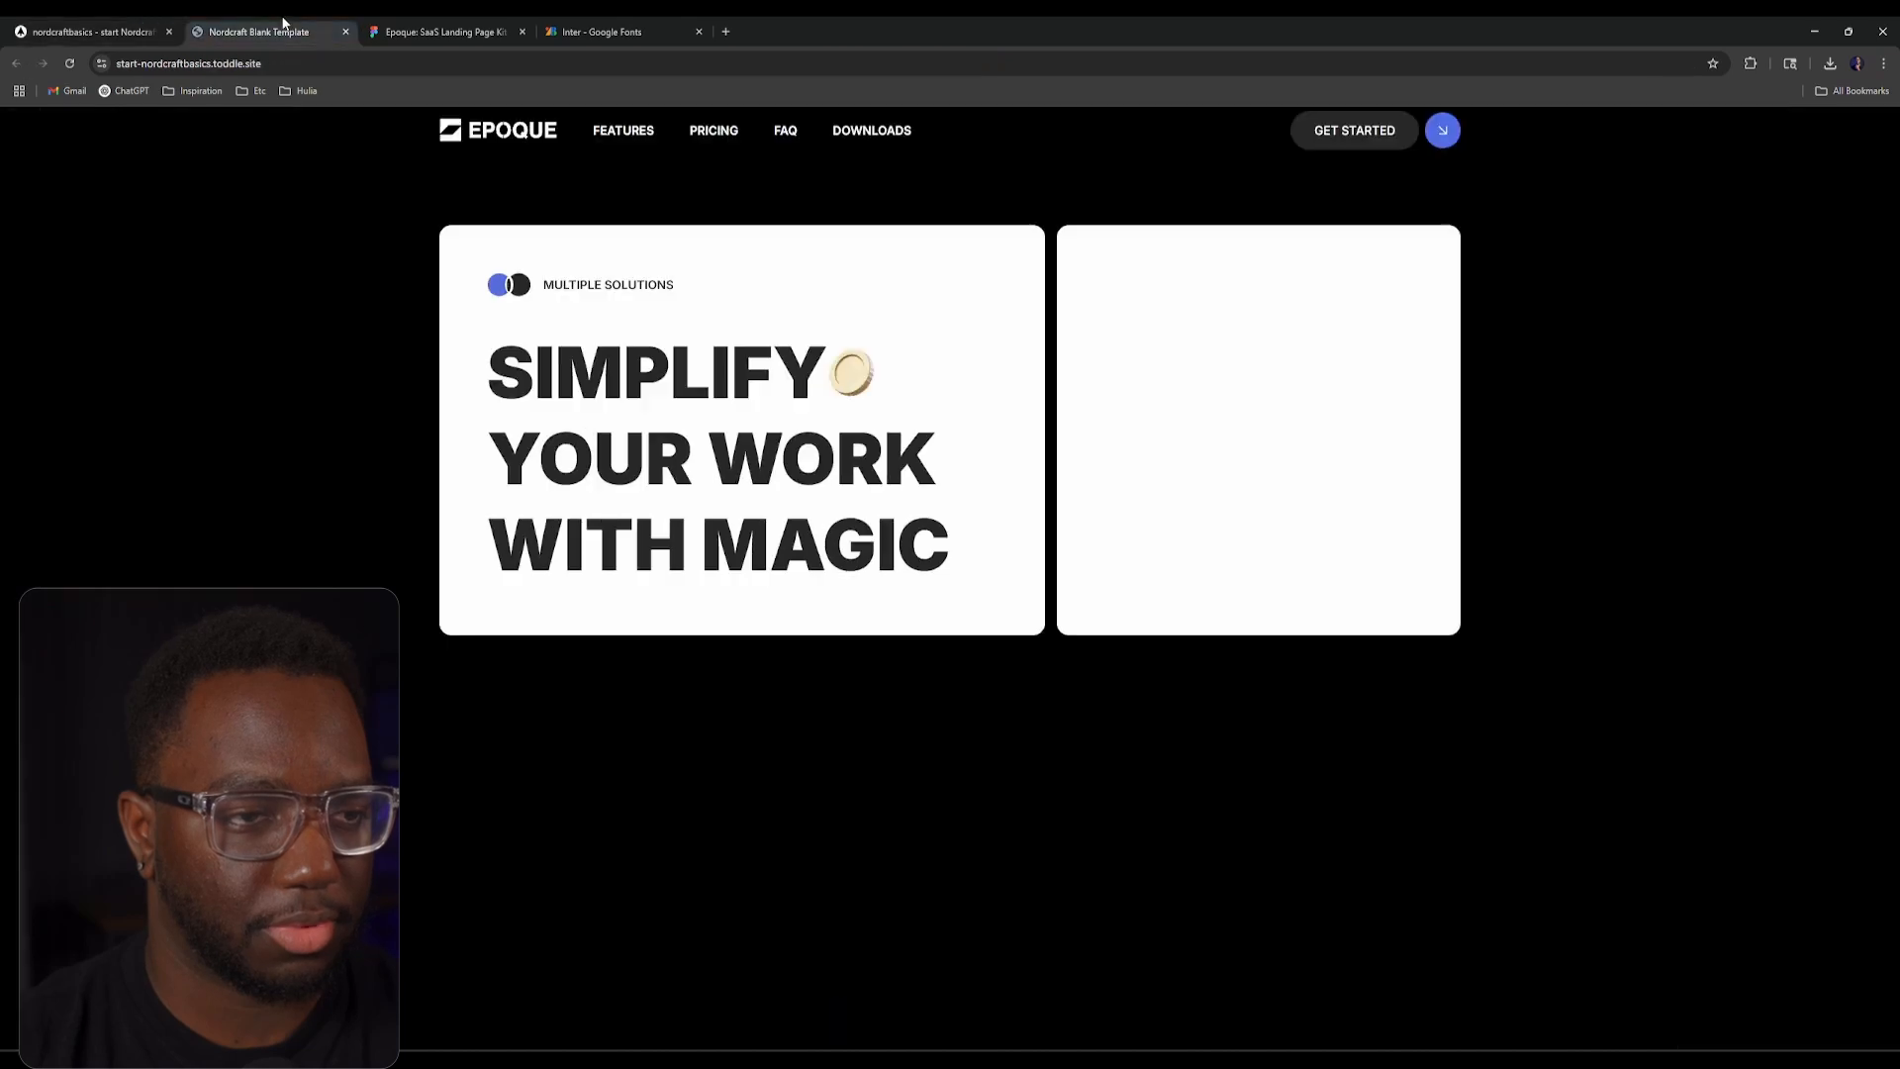
left_click(393, 24)
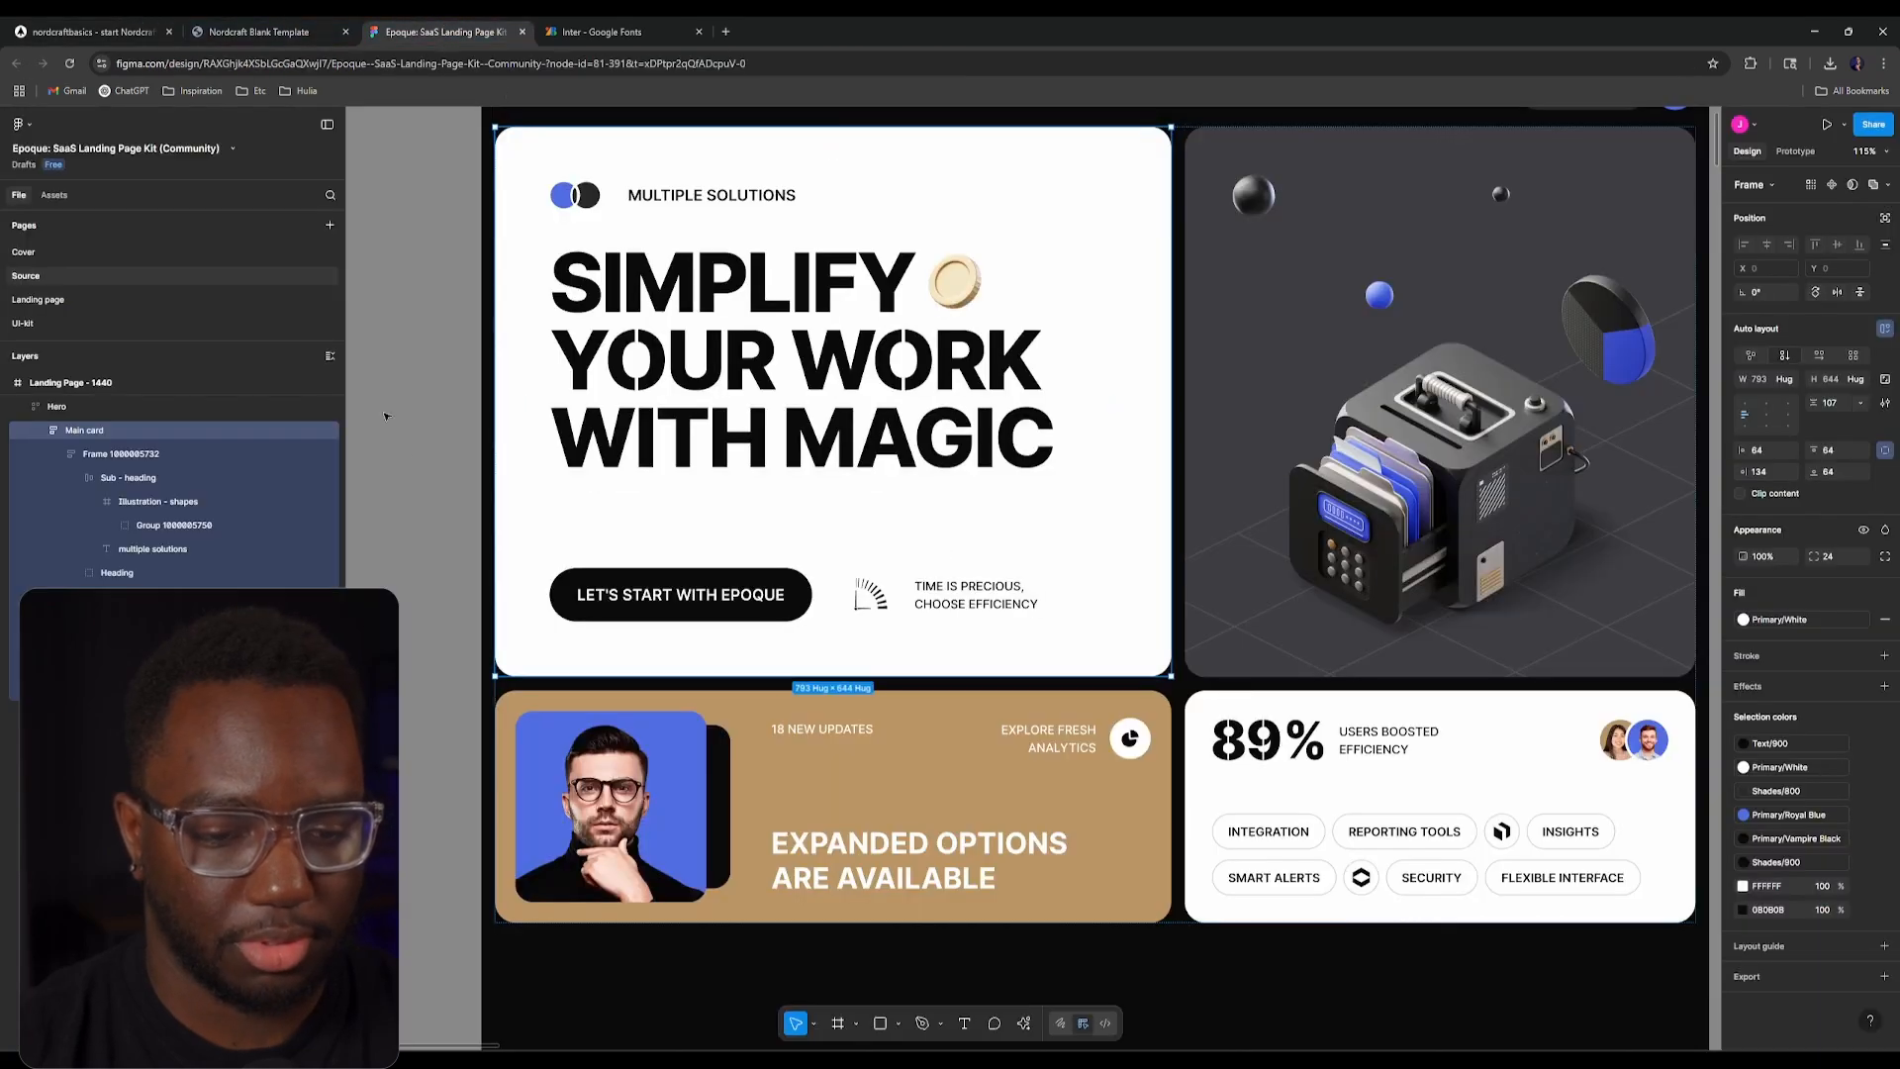
left_click(94, 31)
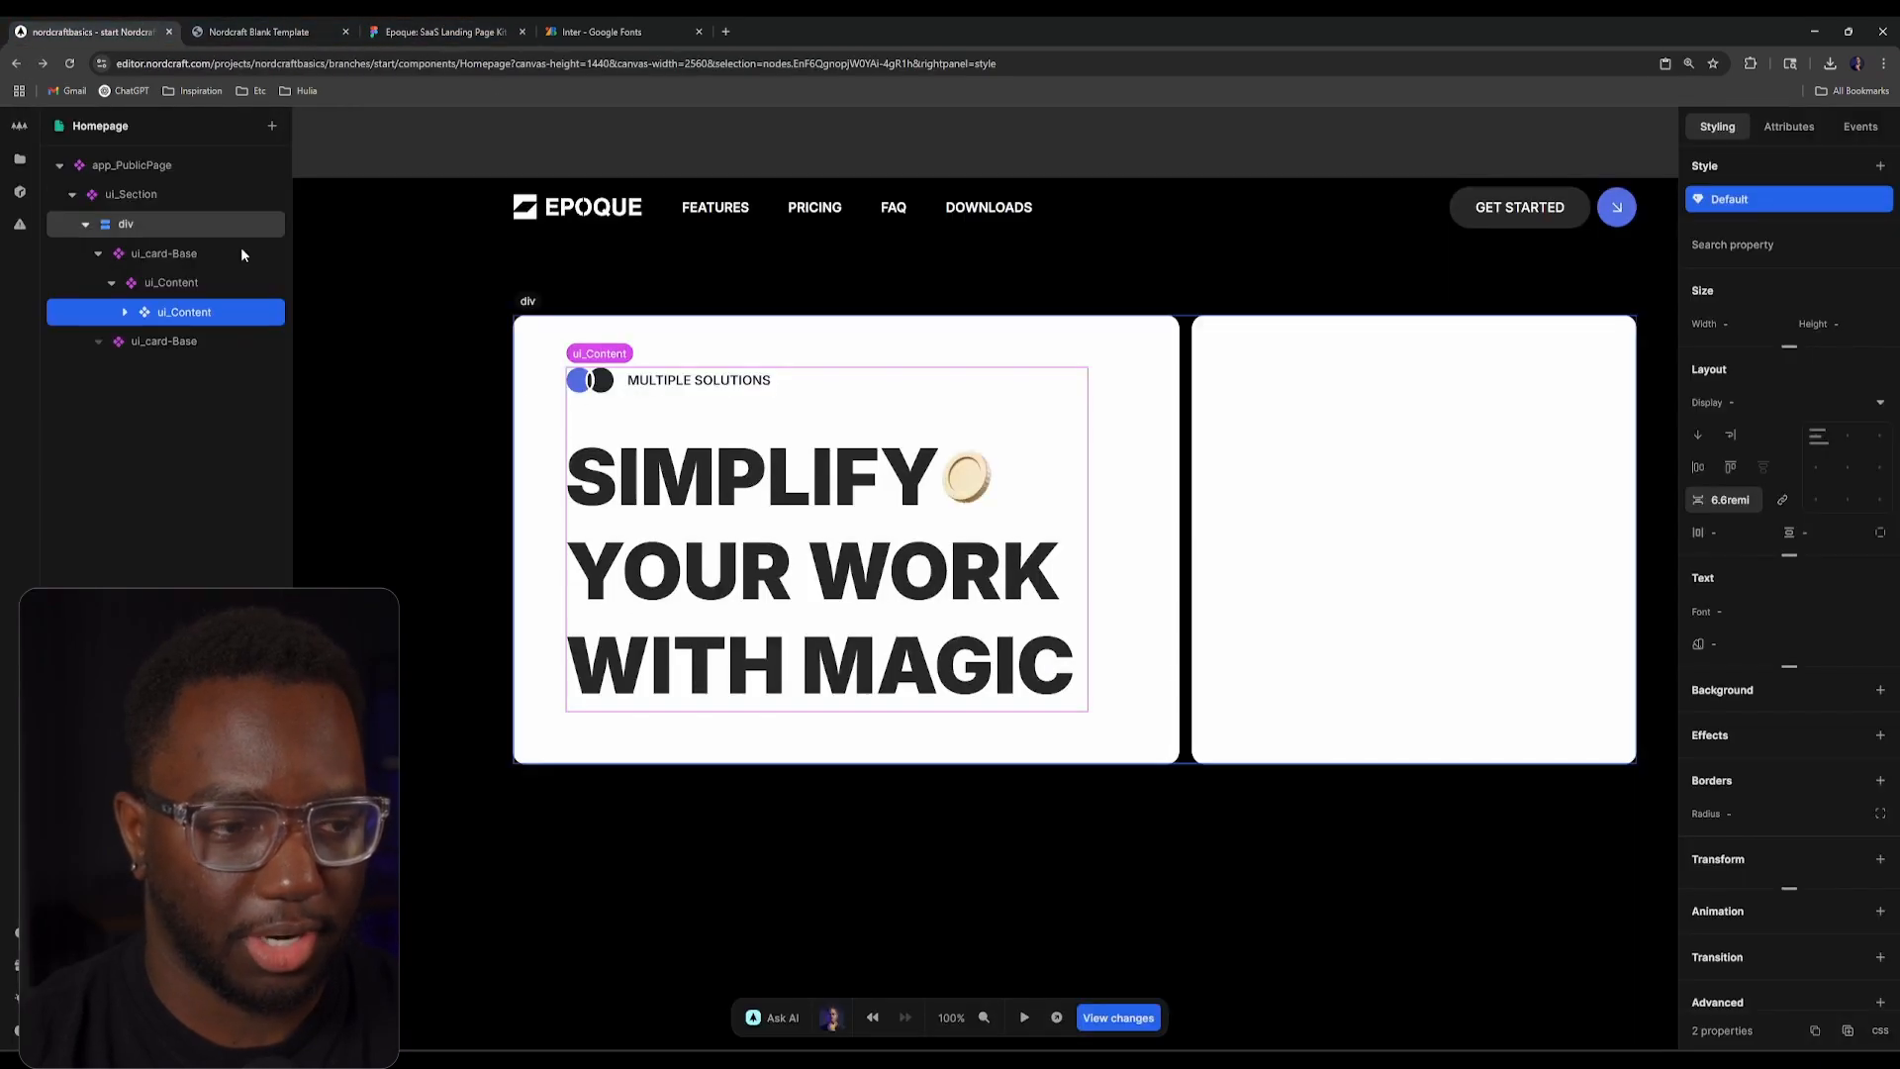
Step: Add a ui_Content component inside the outer ui_Content, below the heading block, and check the Figma design and preview
left_click(126, 313)
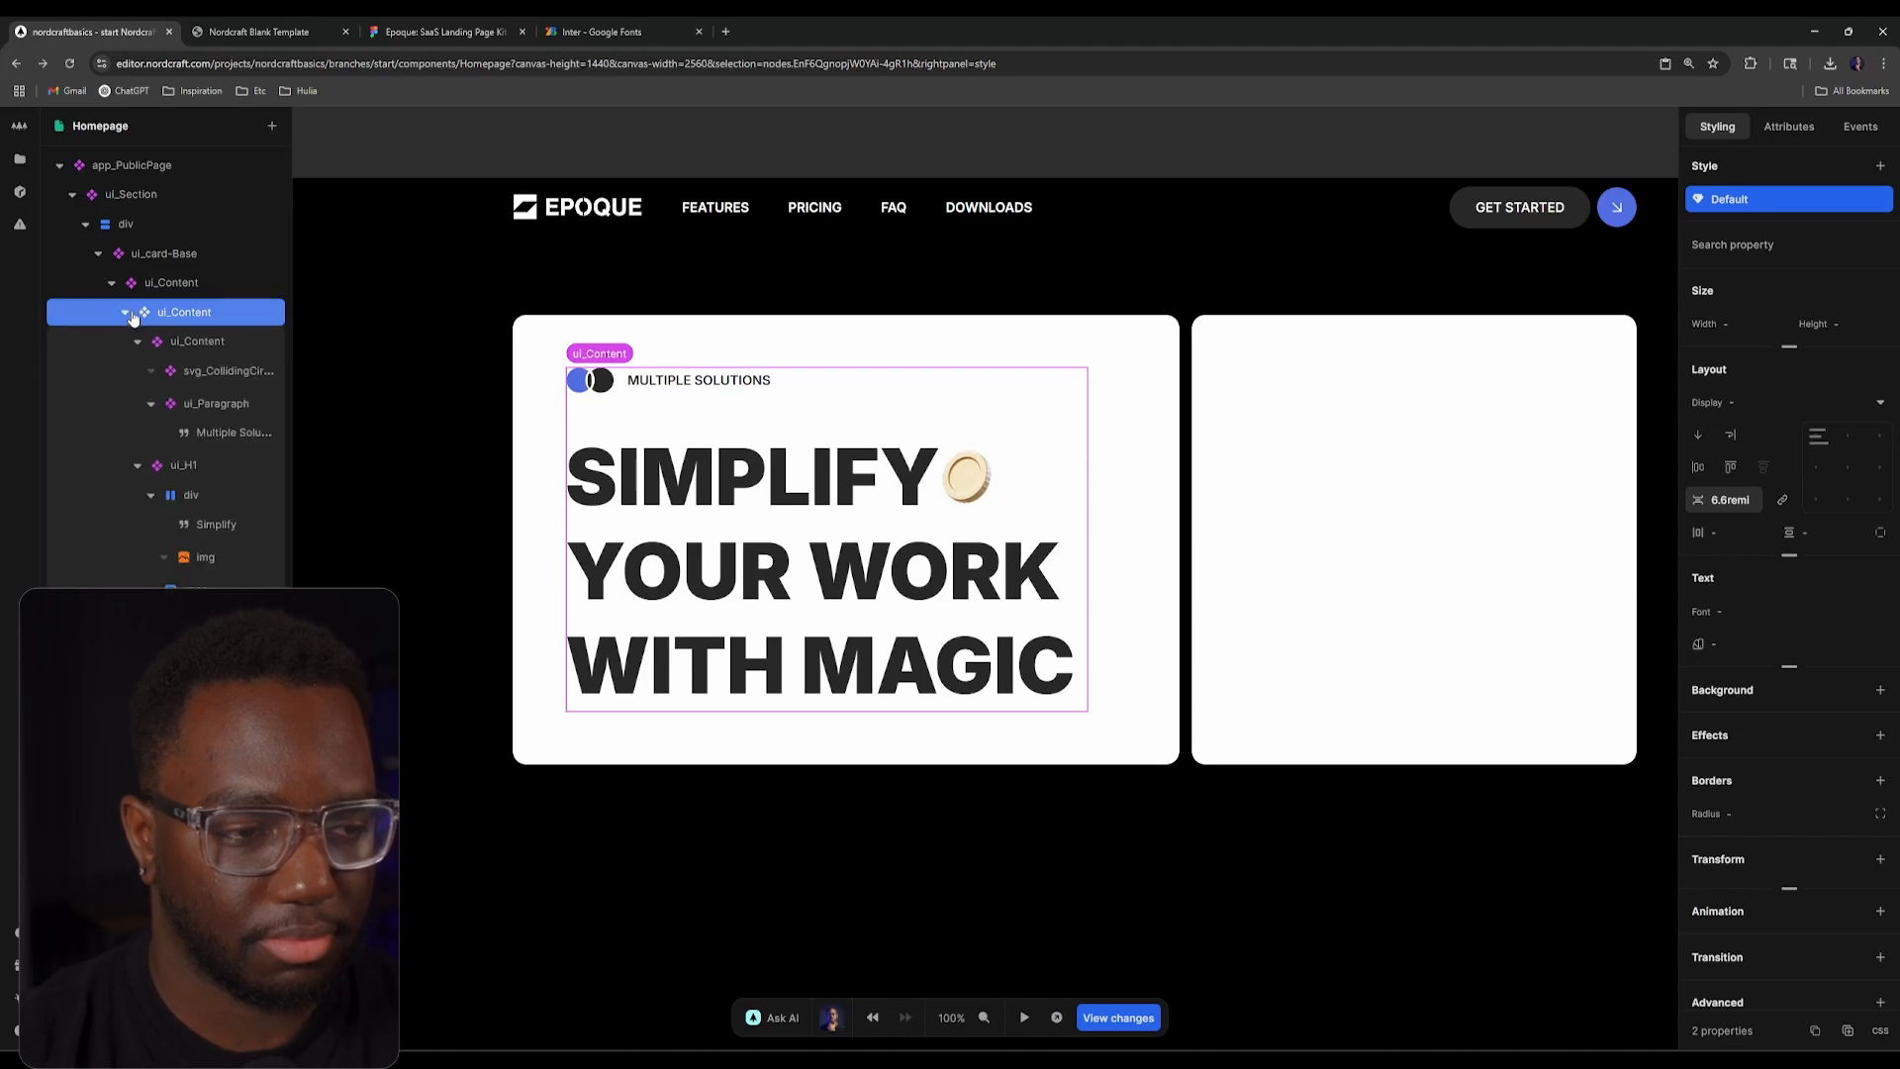
left_click(127, 312)
left_click(170, 284)
type("acontent")
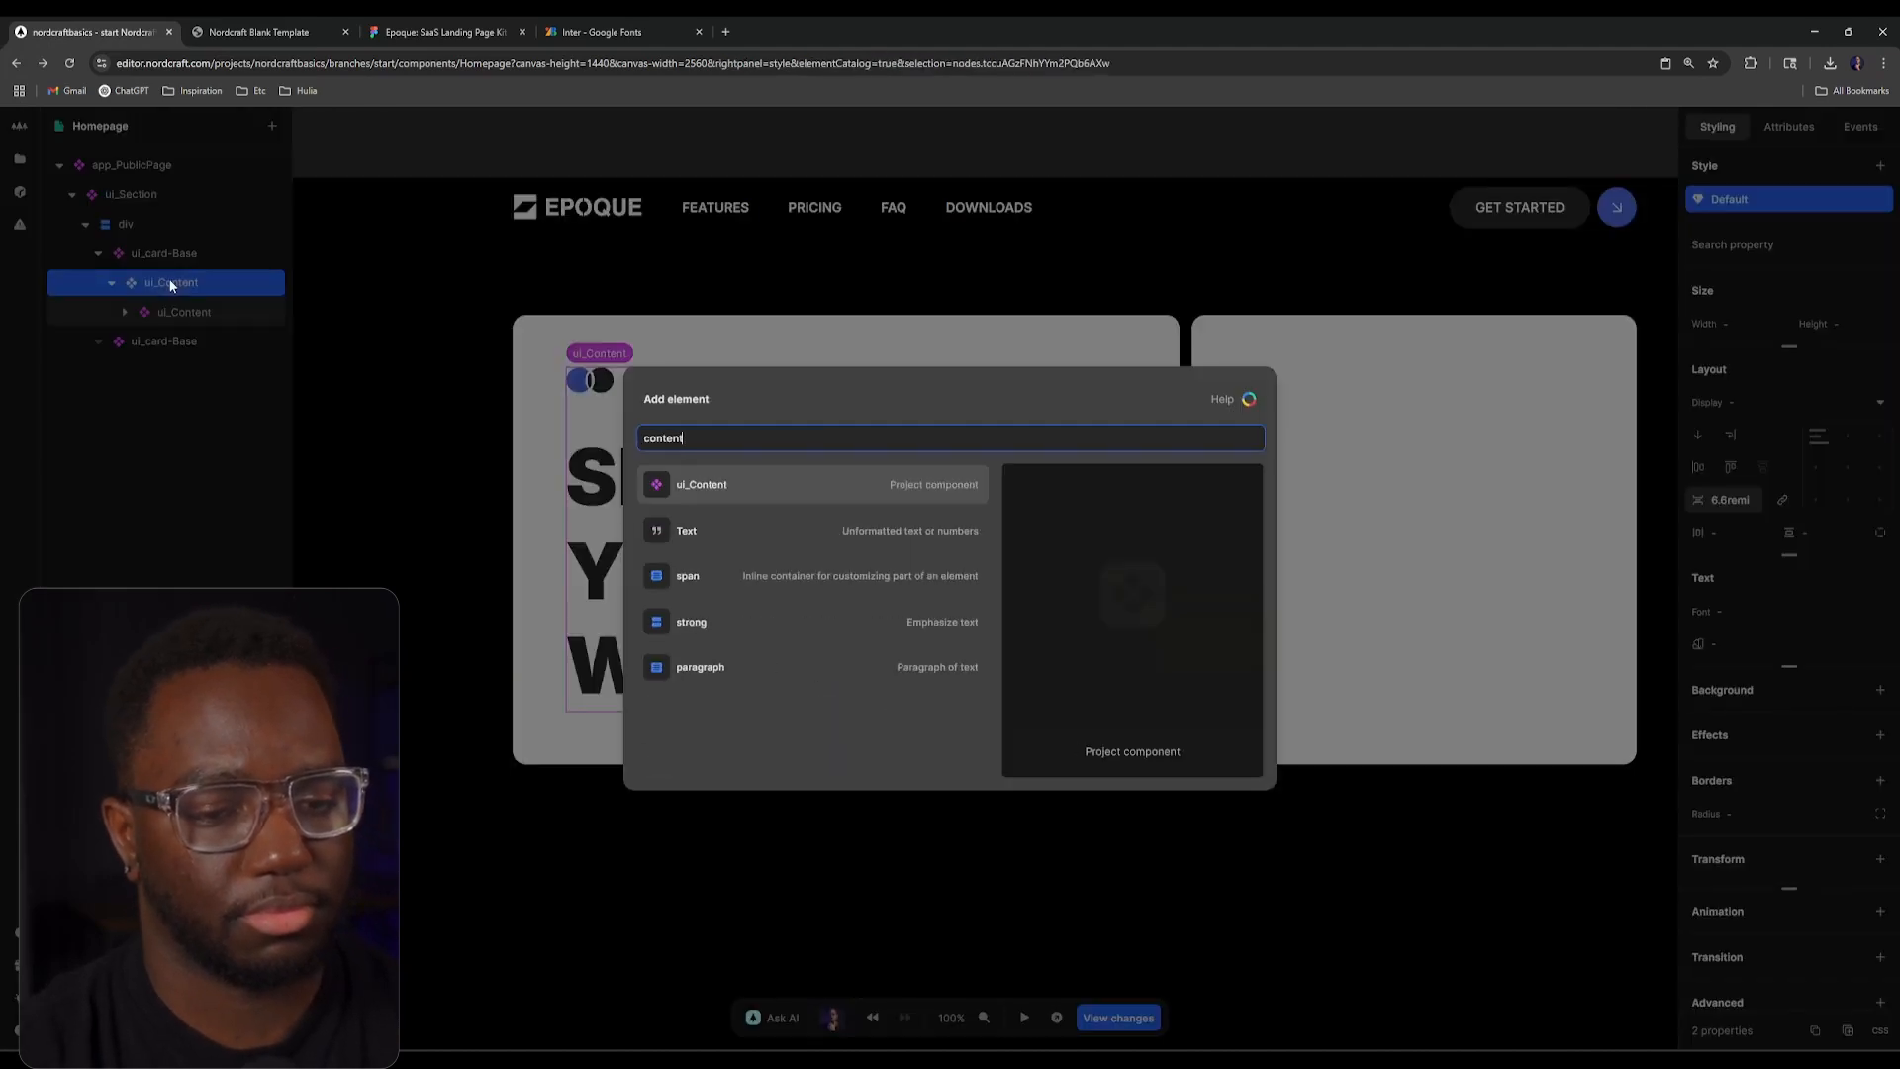
key("Return")
left_click(213, 24)
left_click(373, 21)
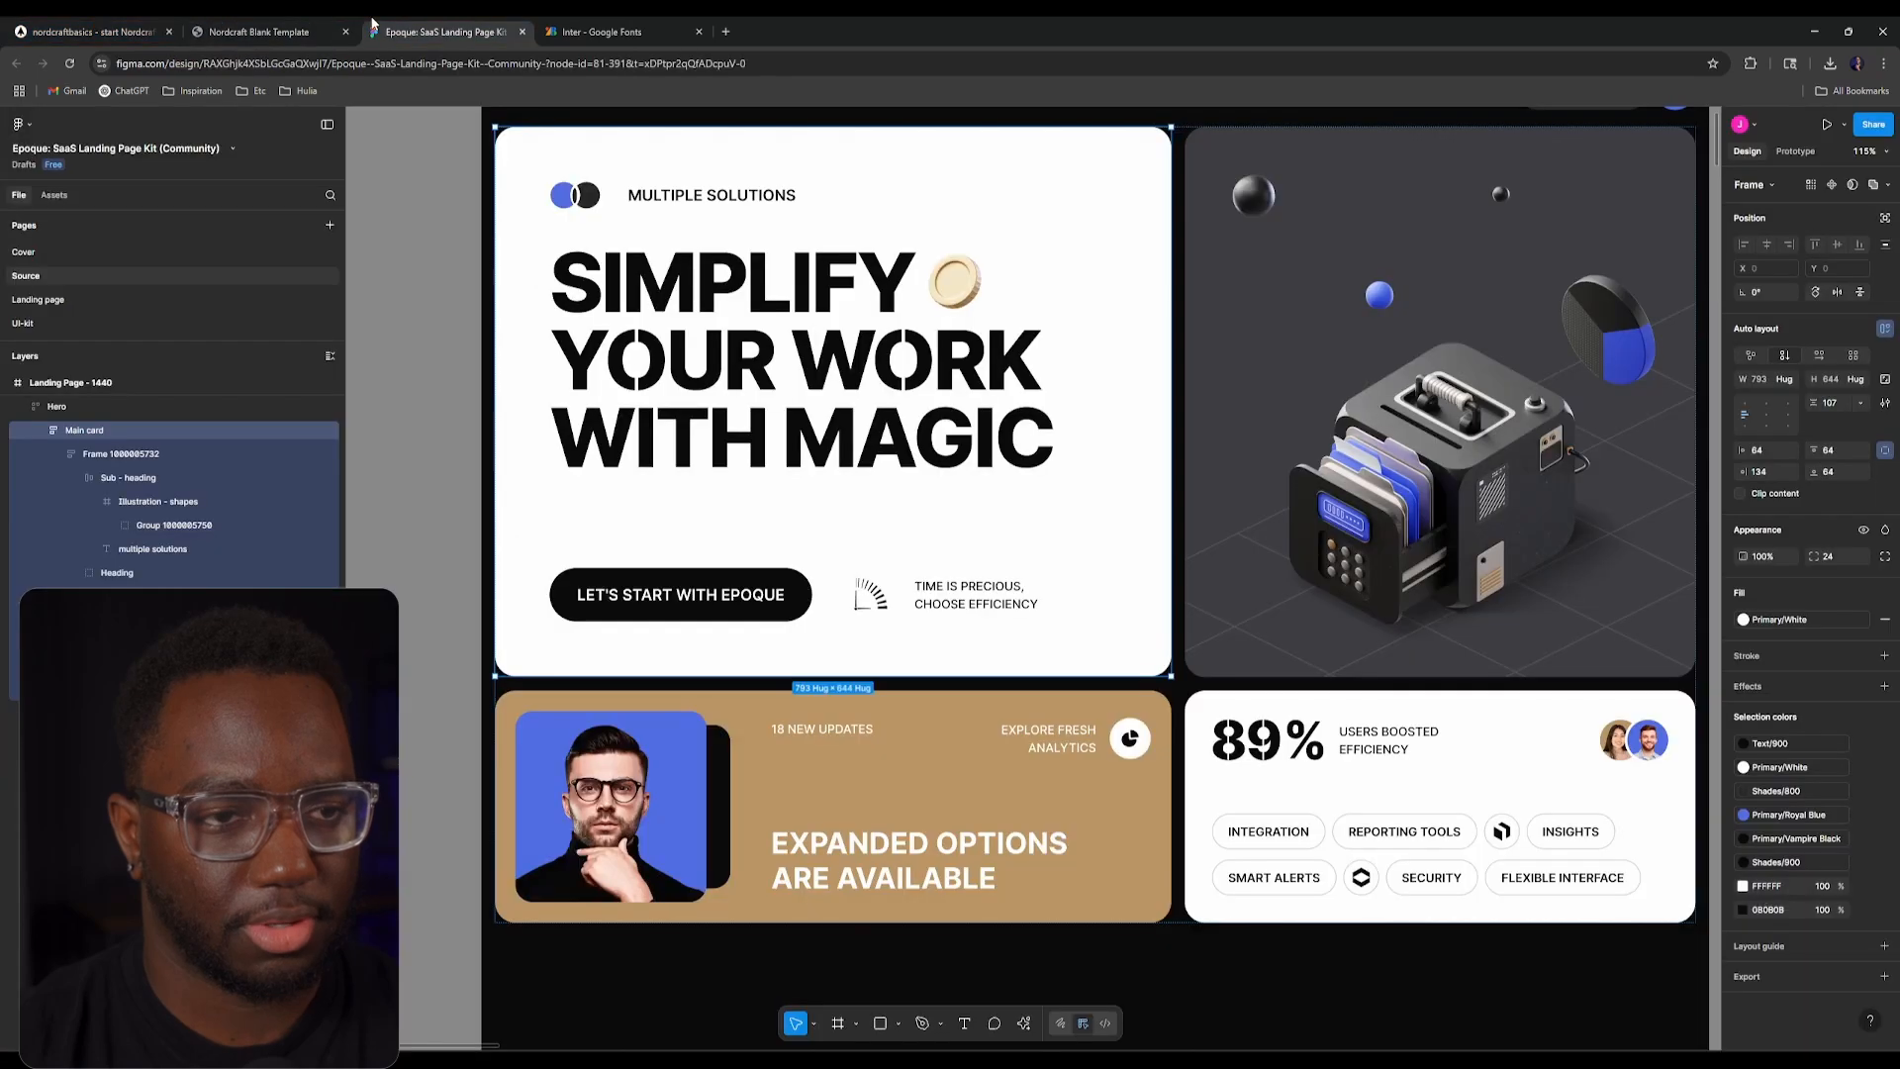
left_click(265, 24)
left_click(109, 29)
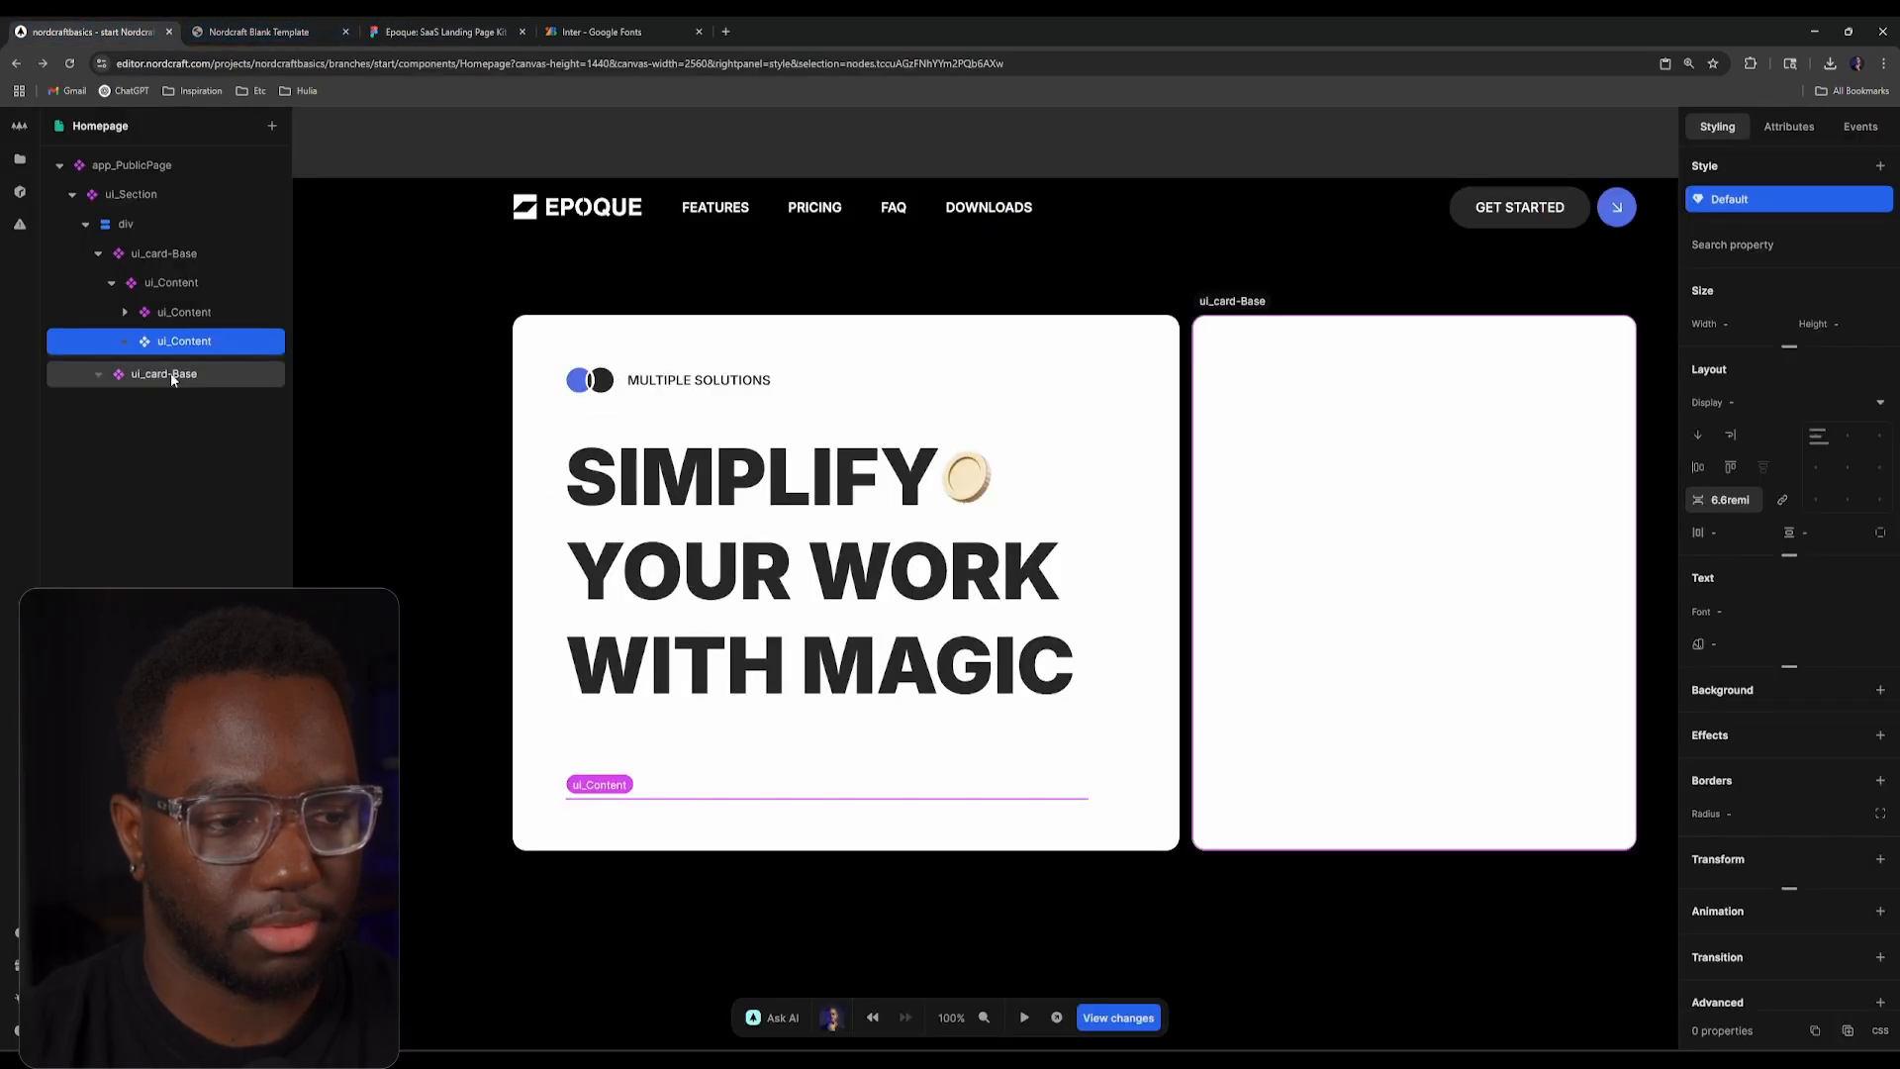
left_click(164, 373)
key("a")
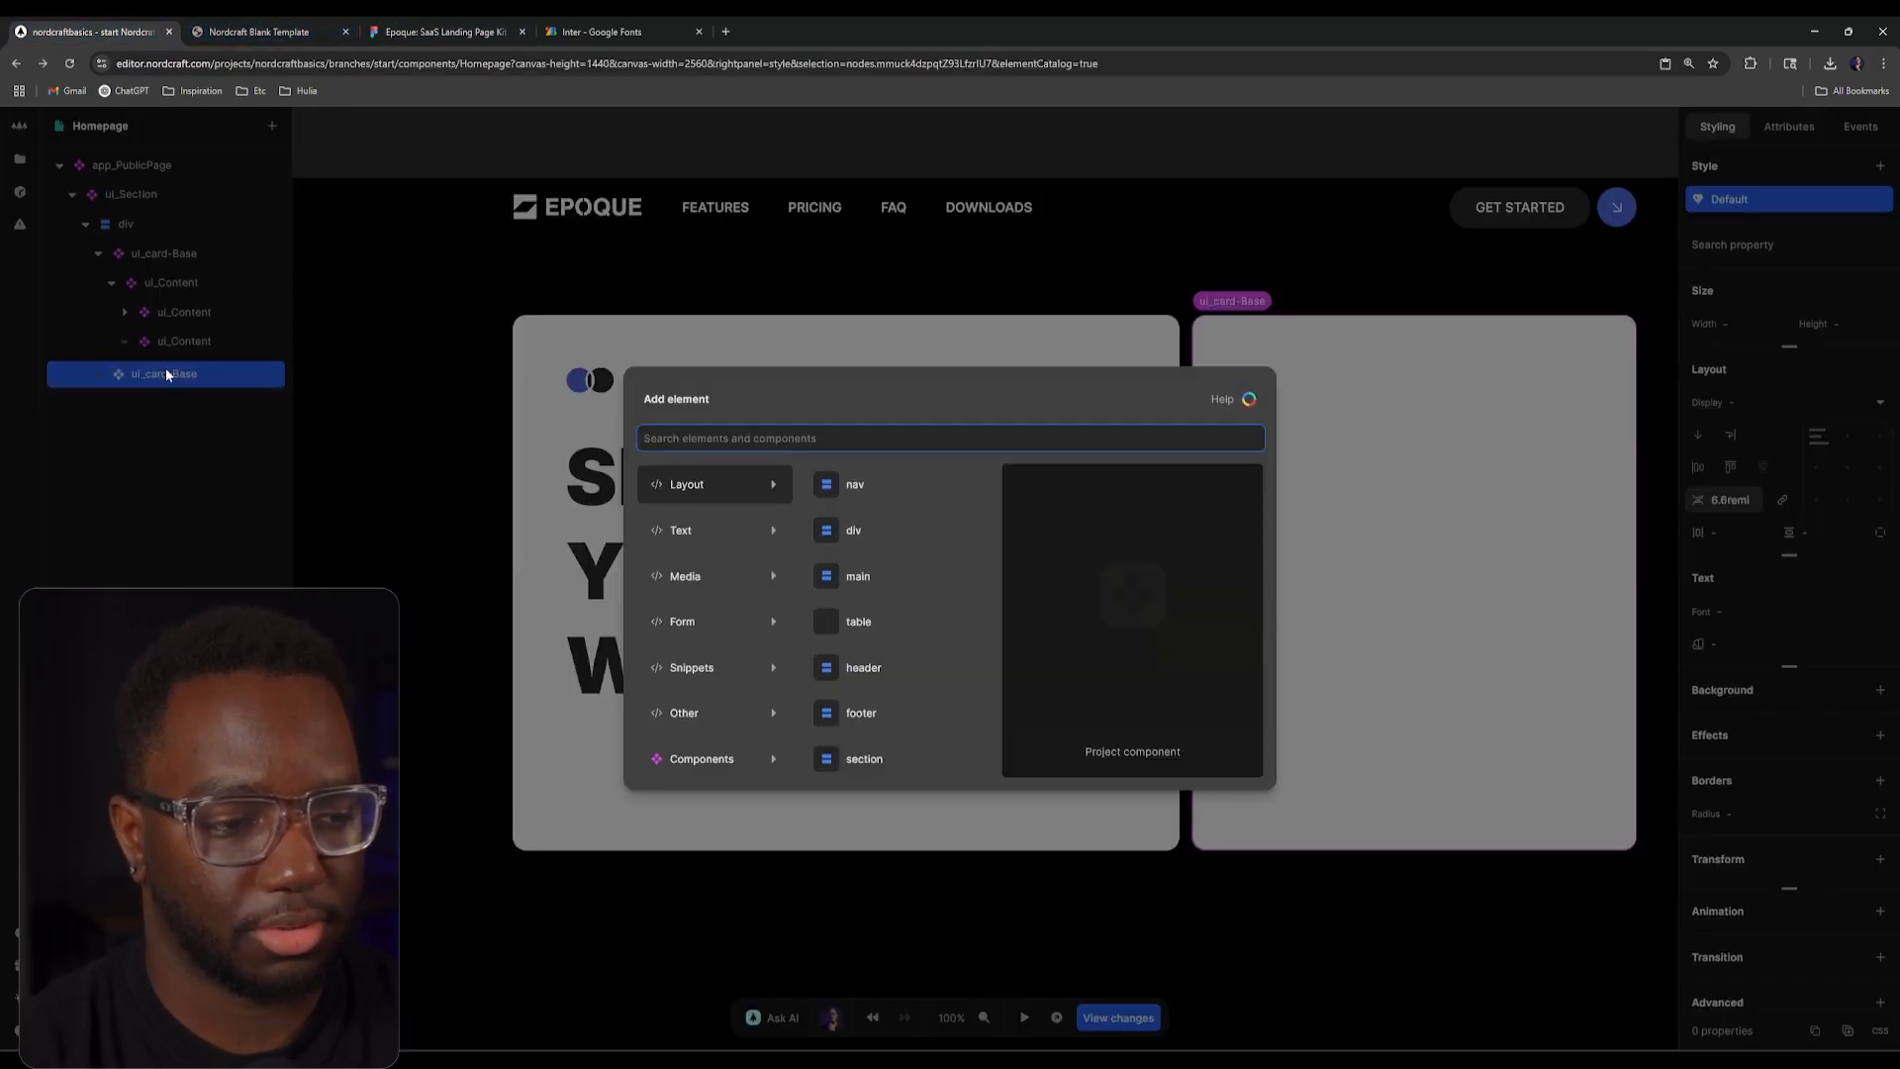
key("Escape")
left_click(179, 341)
type("abutton")
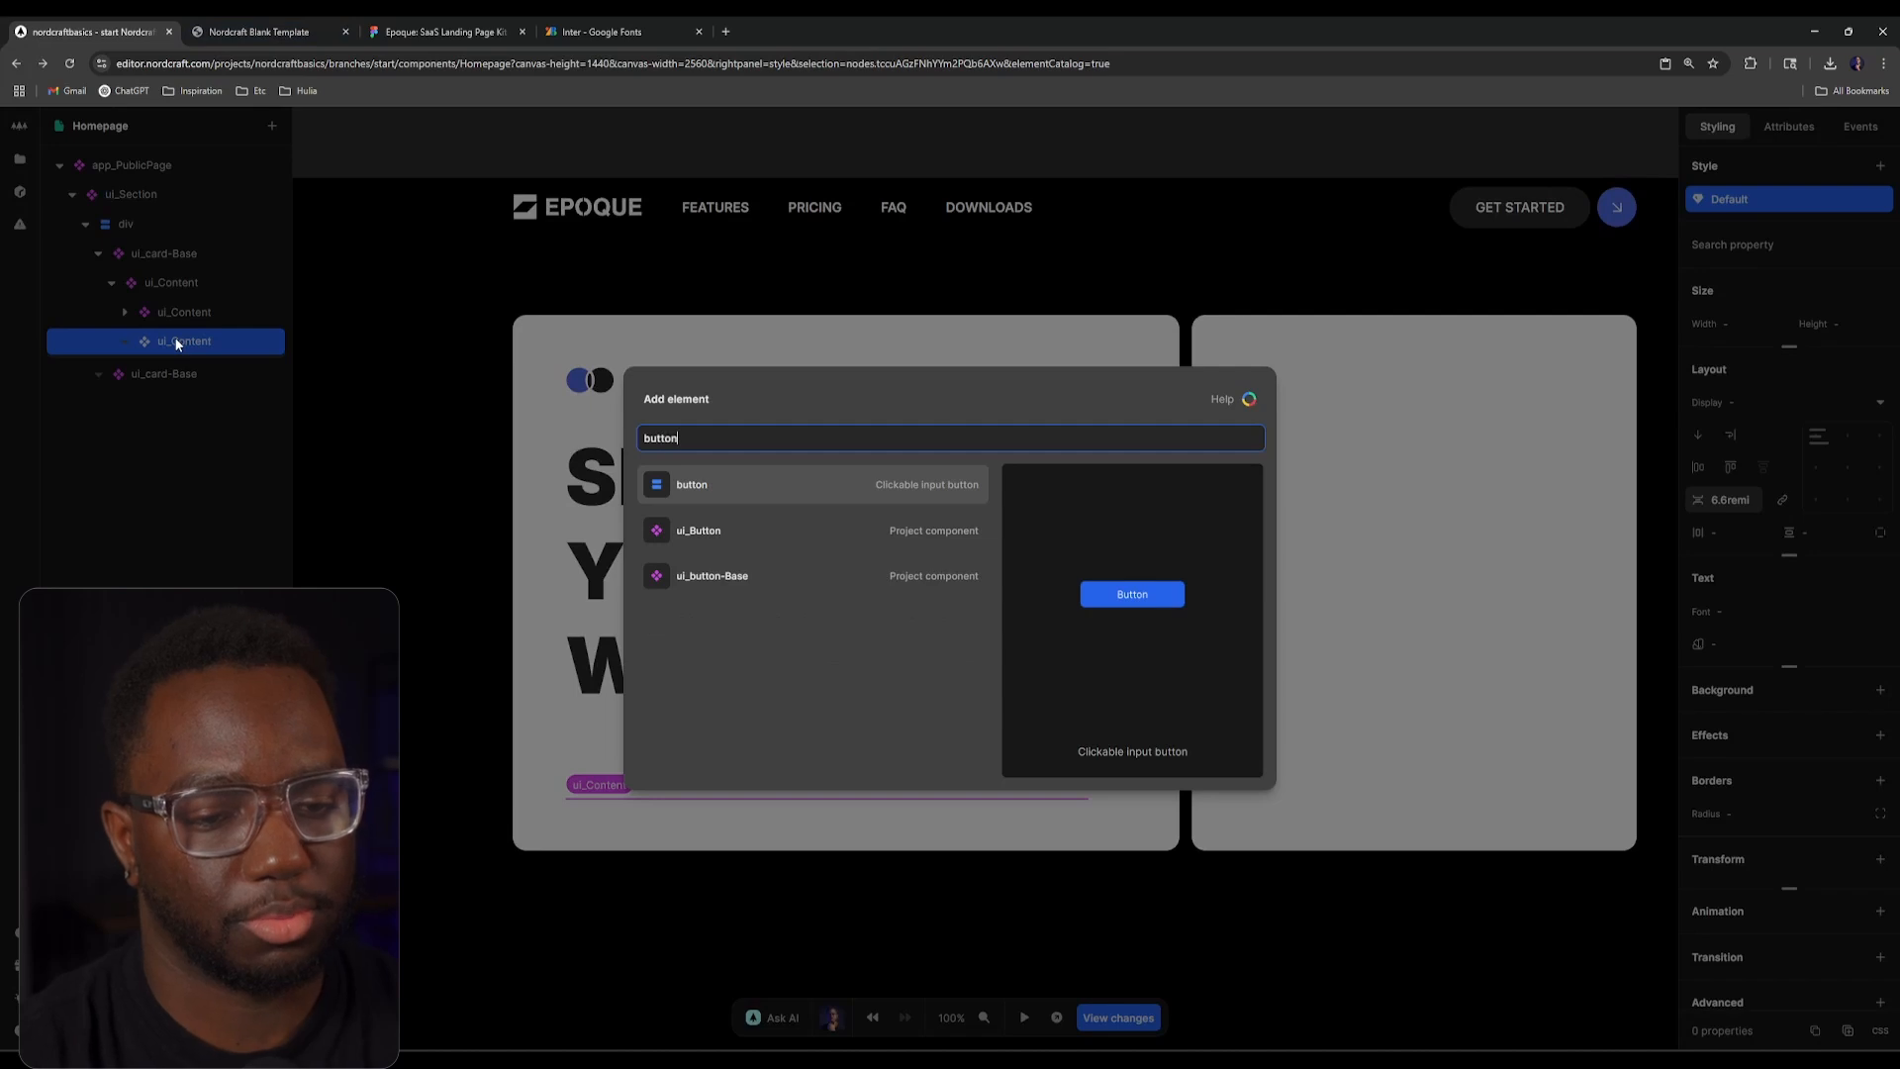
key("Down")
key("Return")
key("ctrl+z")
key("Escape")
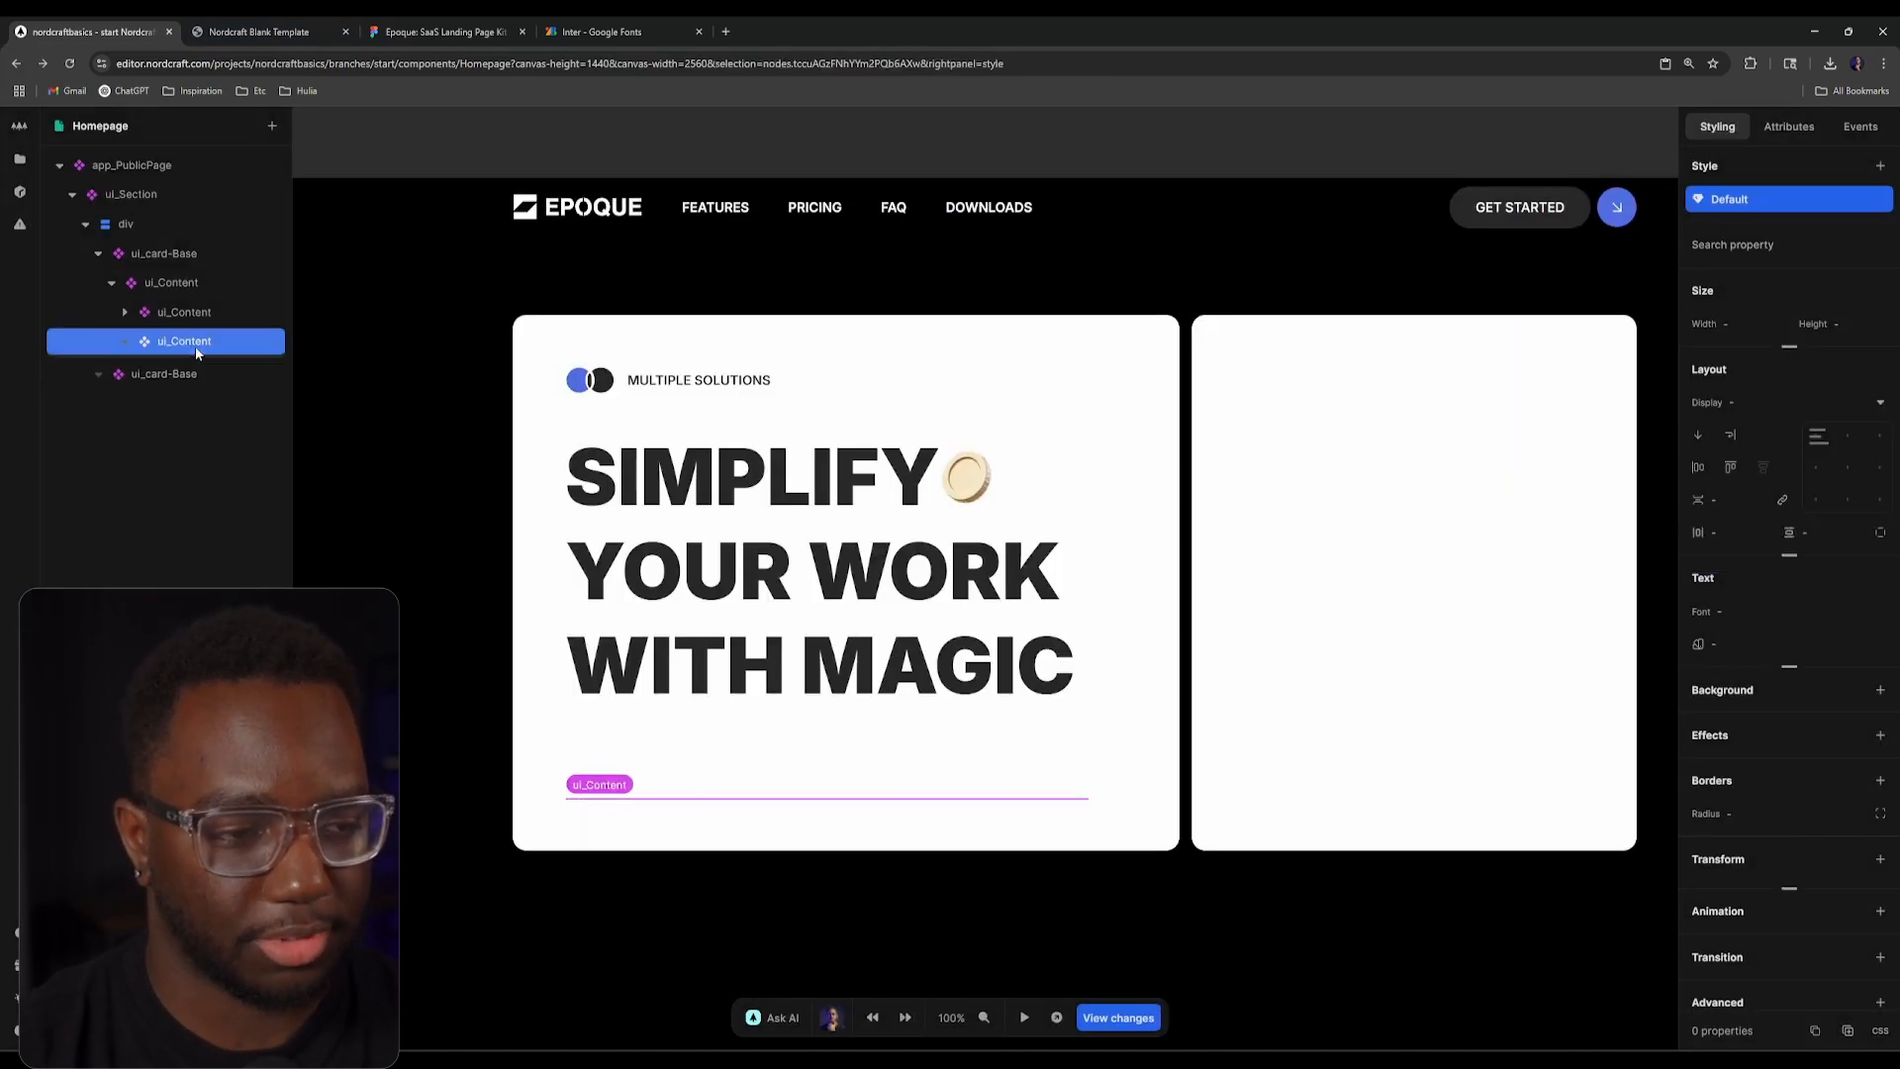
Step: Add a ui_button-Base component inside the first card's lower ui_Content, and check the preview and Figma design
type("abutton")
key("Down")
key("Down")
key("Return")
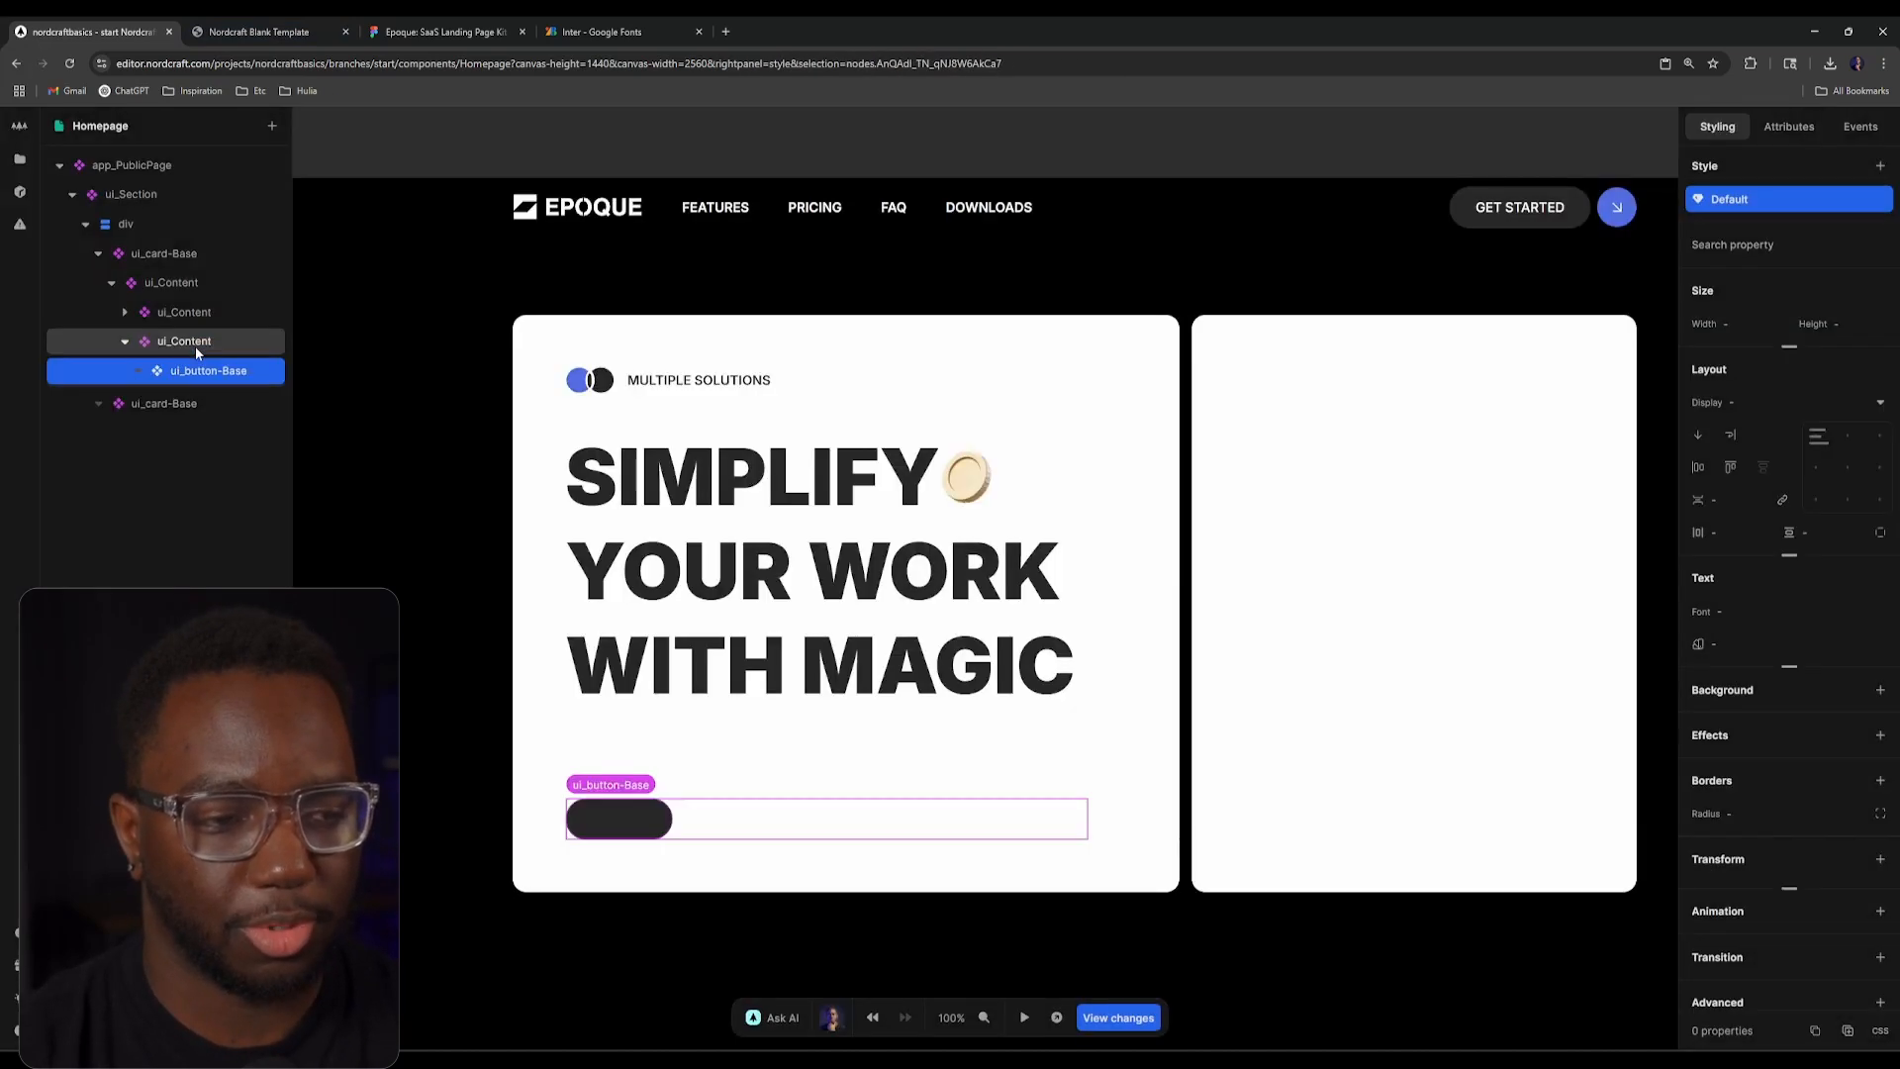
left_click(427, 32)
left_click(302, 22)
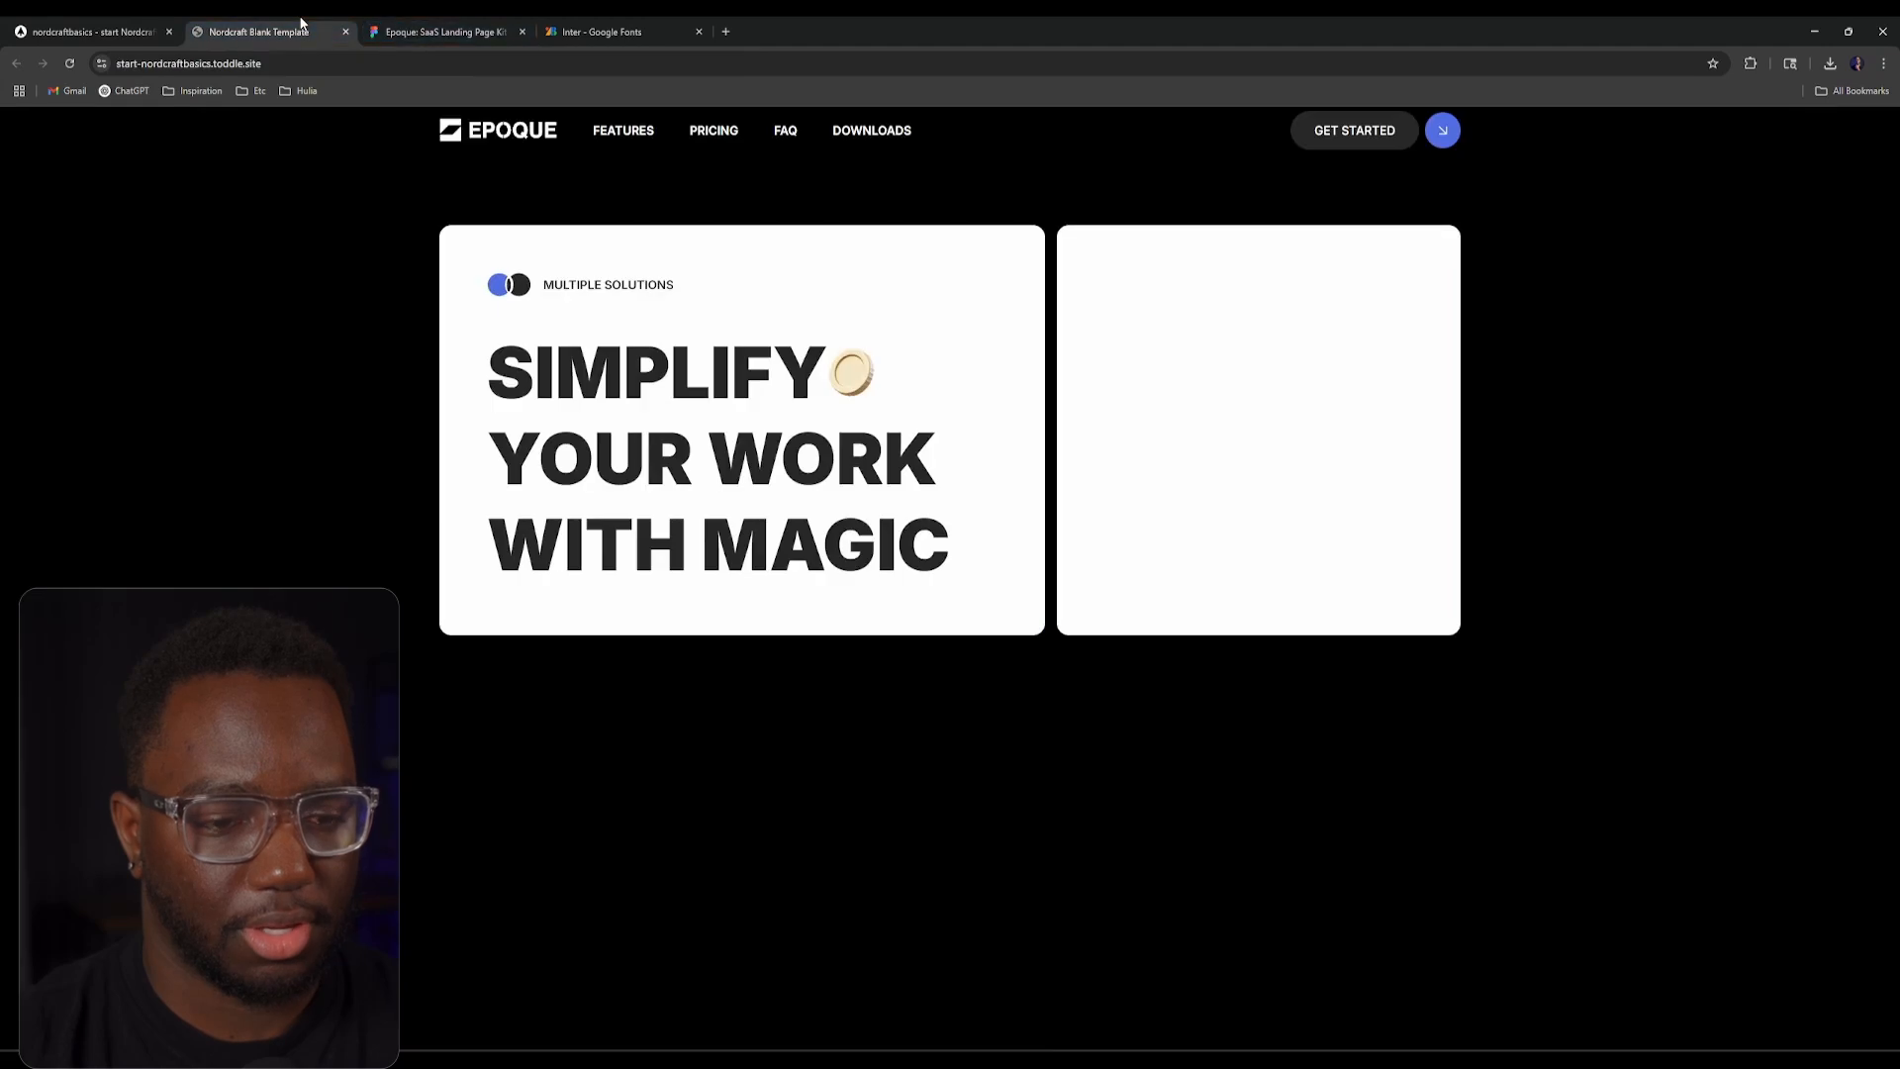
left_click(419, 22)
key("ctrl+1")
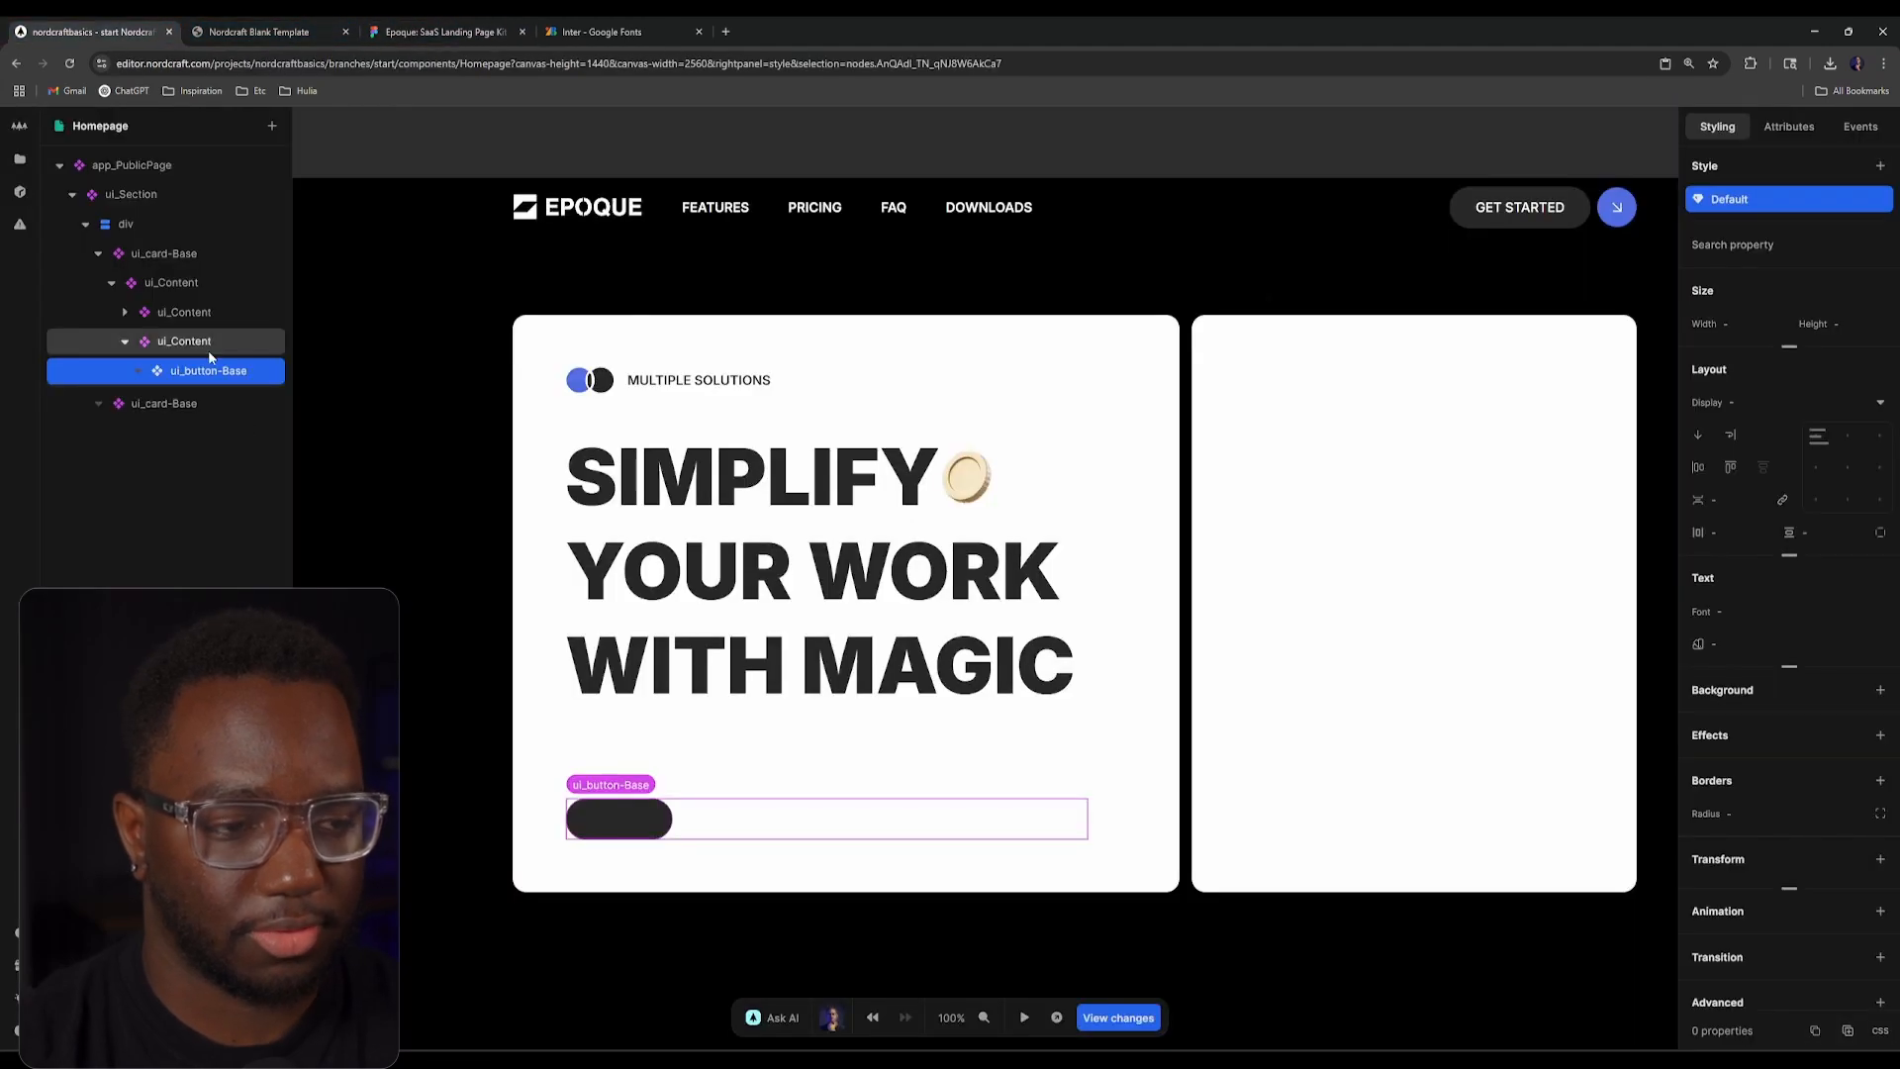
Step: Add a text element inside the ui_button-Base and fill it with the "Let's start with Epoque" label copied from the Figma design
type("atext")
key("Return")
left_click(302, 32)
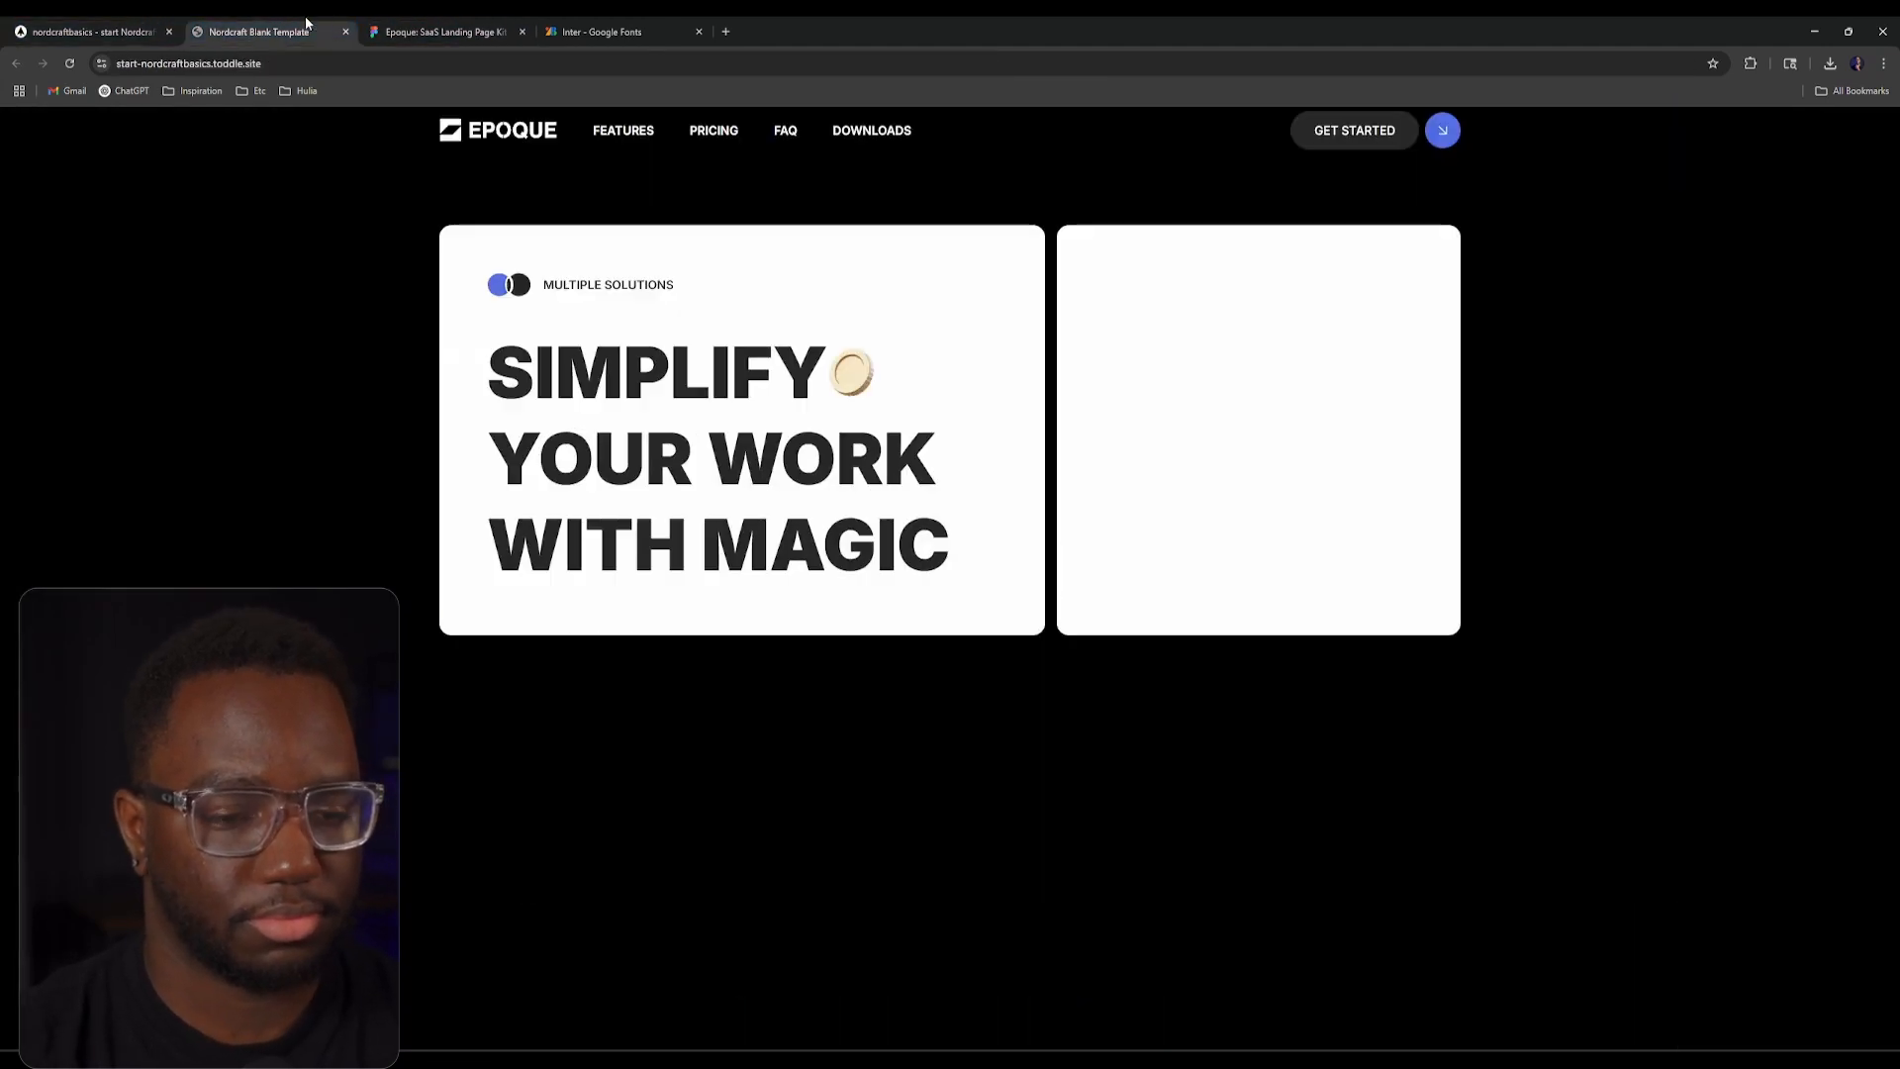
left_click(436, 31)
left_click(732, 601)
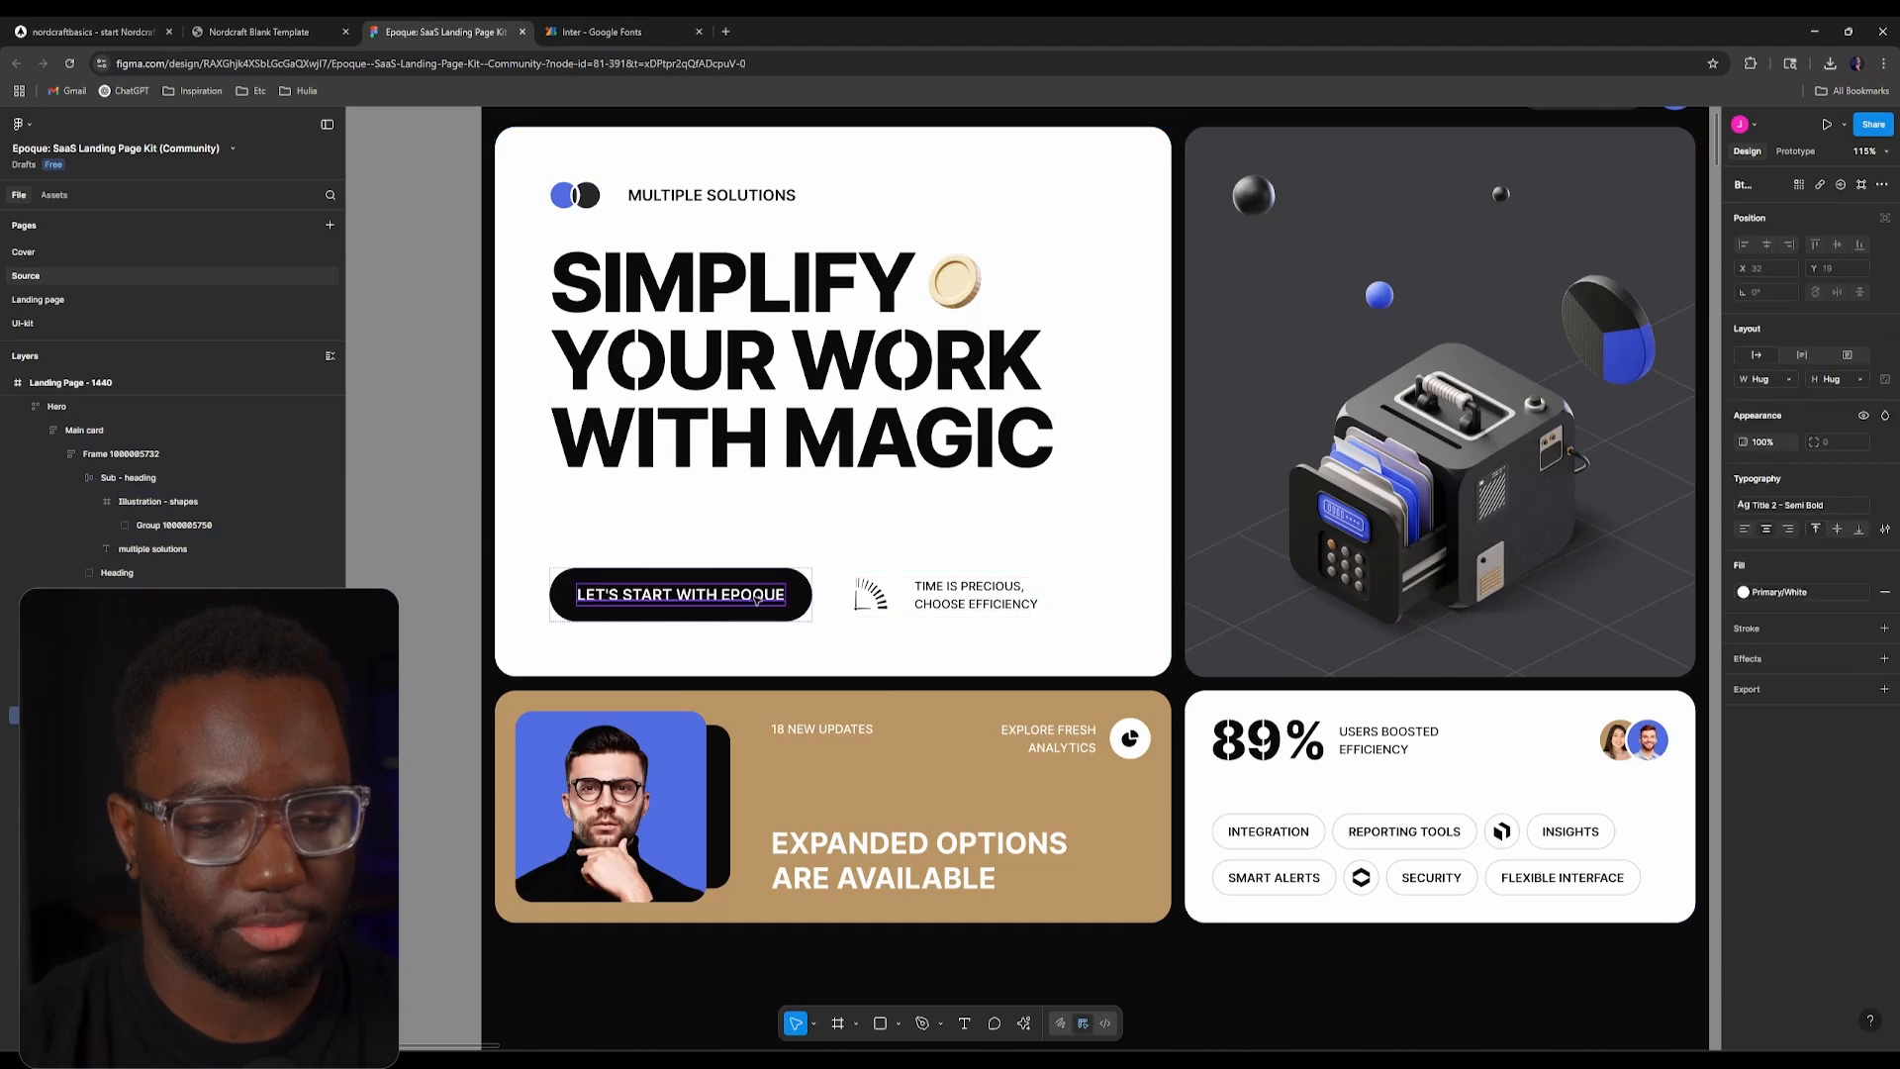
double_click(752, 599)
left_click(143, 25)
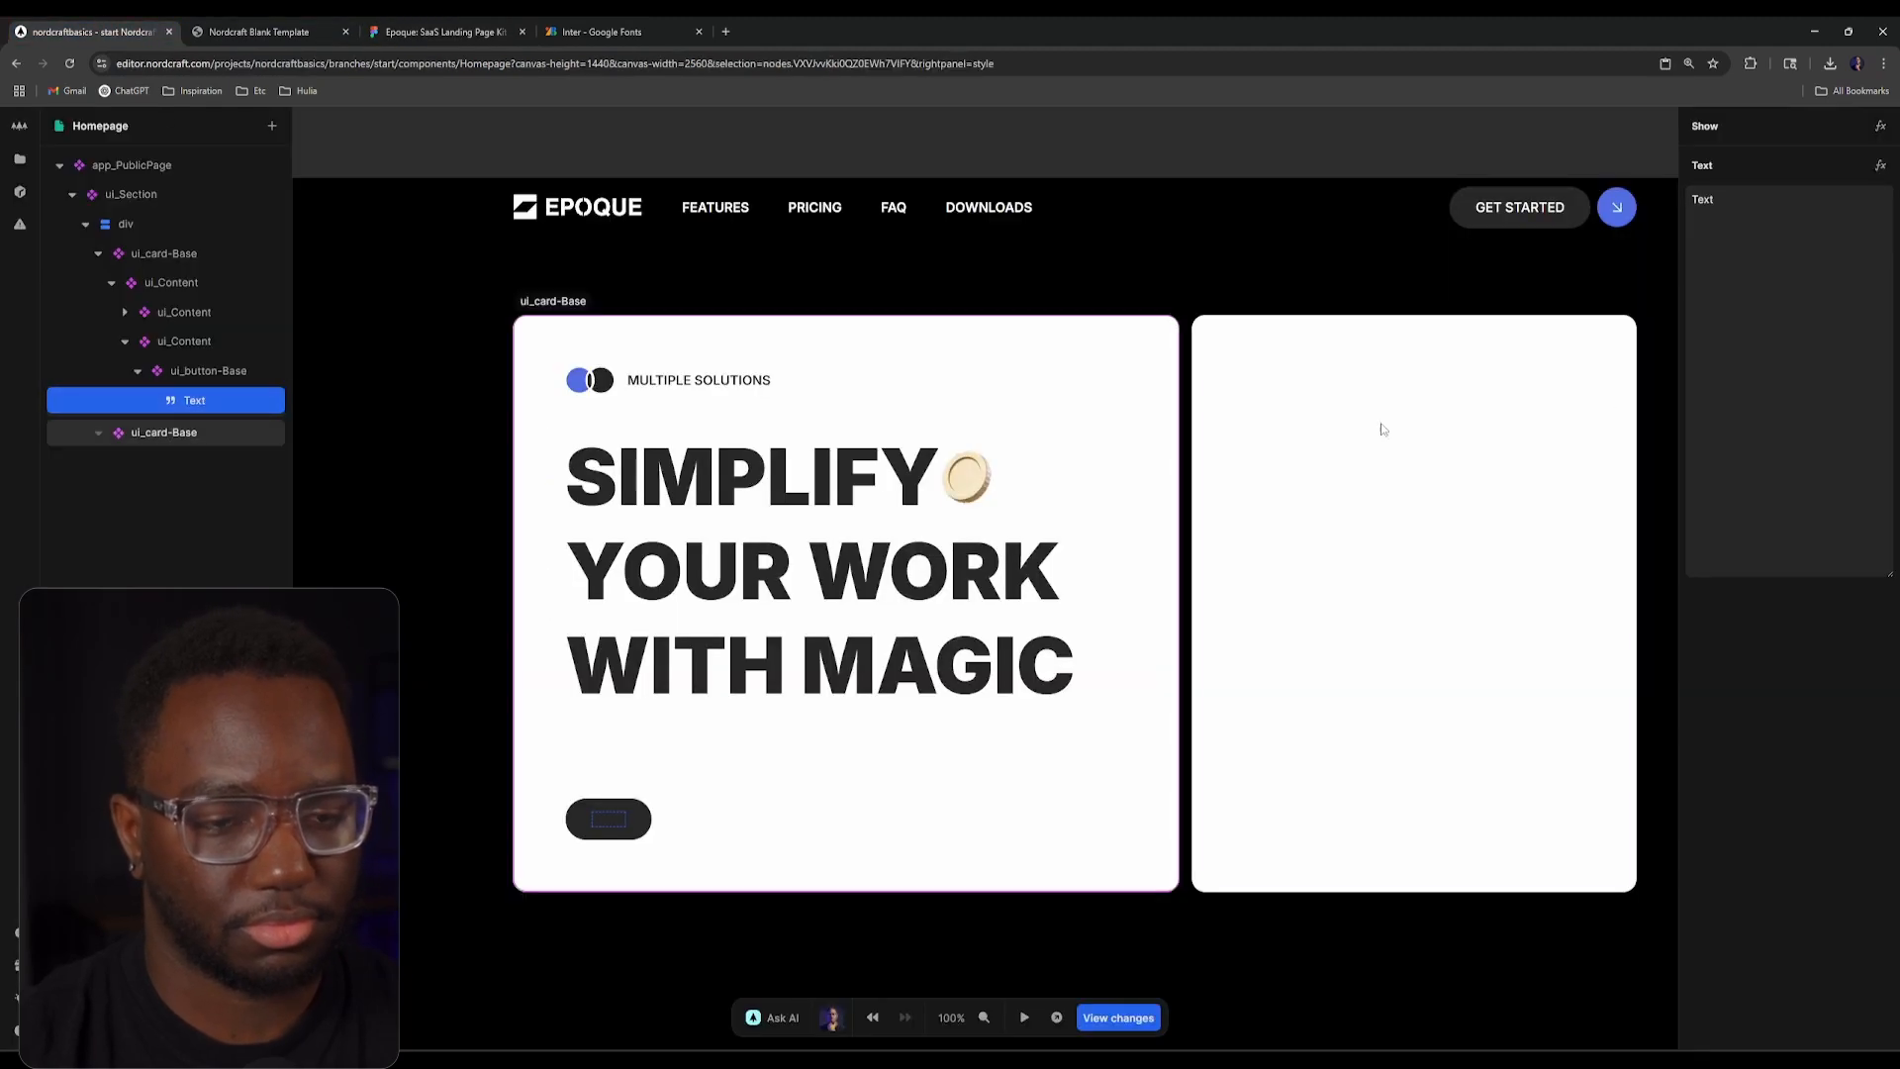
left_click(1689, 330)
key("ctrl+a")
key("ctrl+v")
left_click(937, 857)
left_click(683, 819)
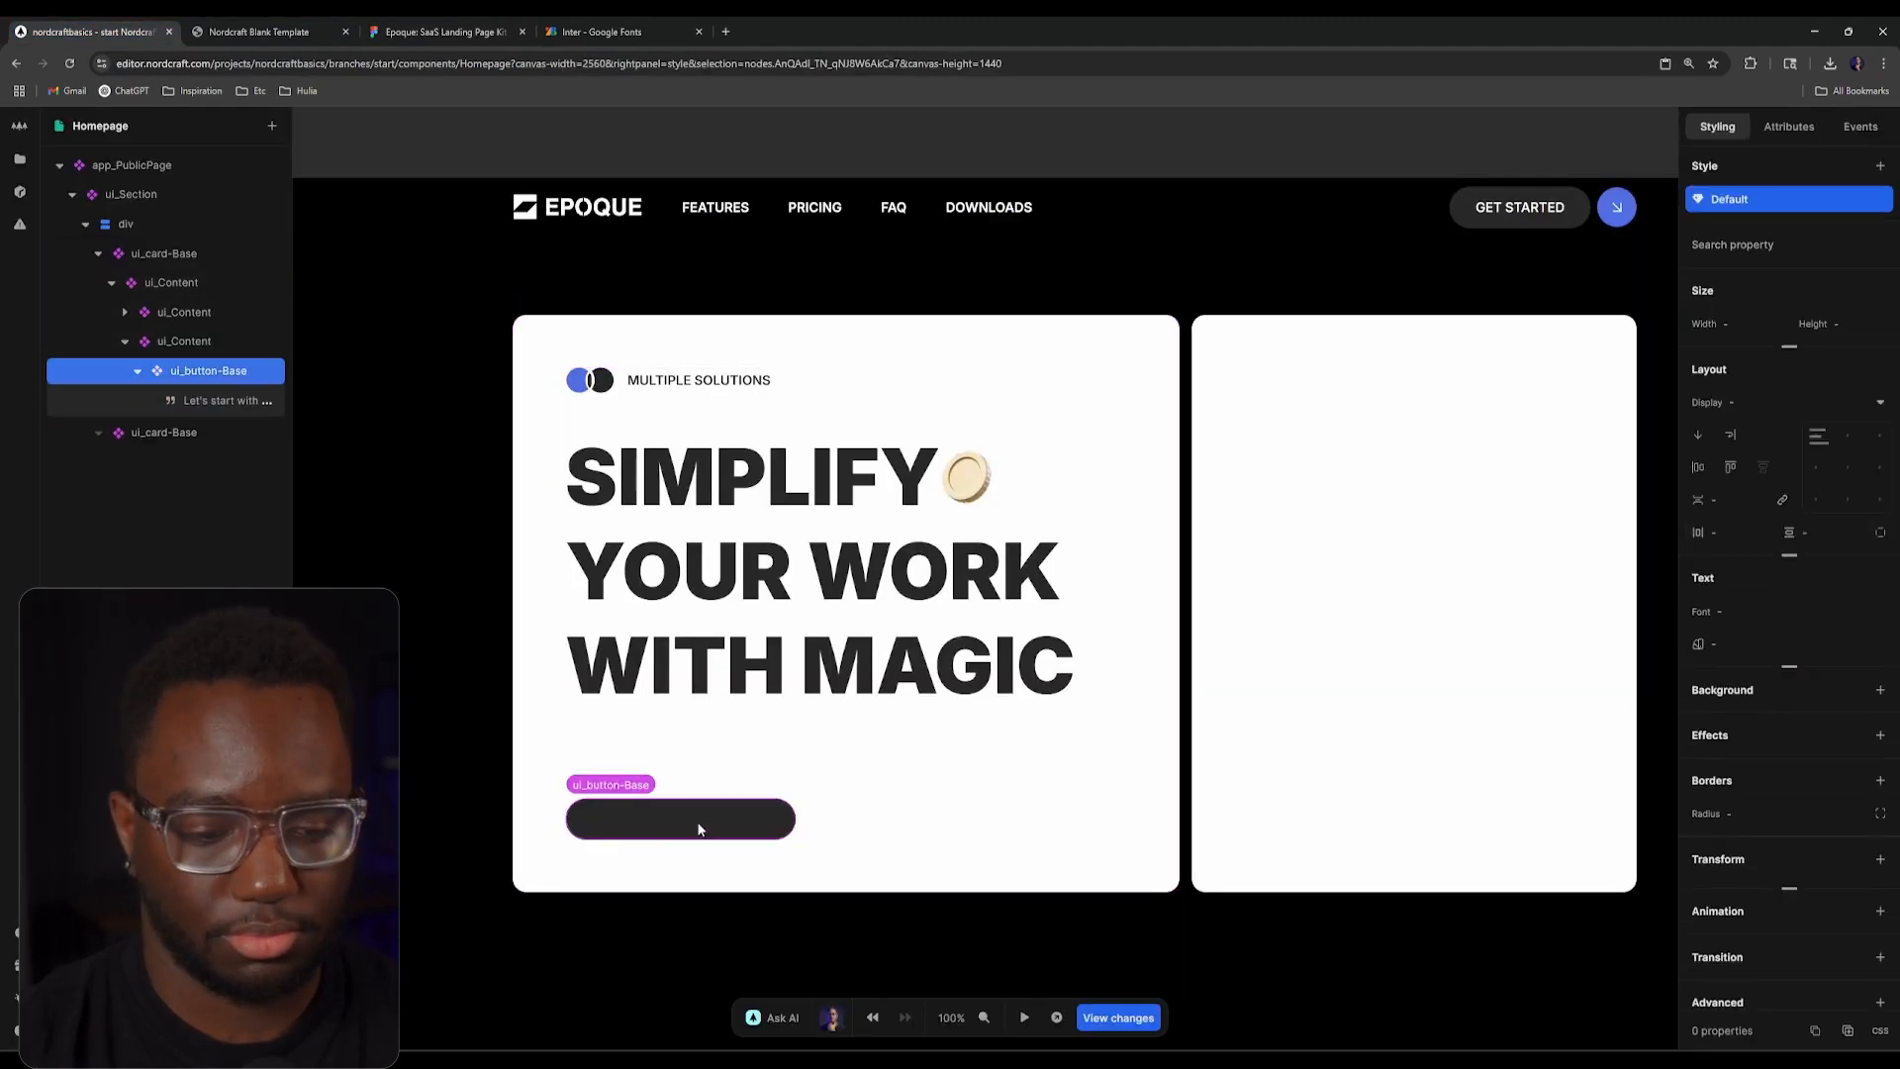
Step: In the Figma design, copy the clock-dial vector beside the Main card's button as SVG
left_click(279, 25)
left_click(408, 29)
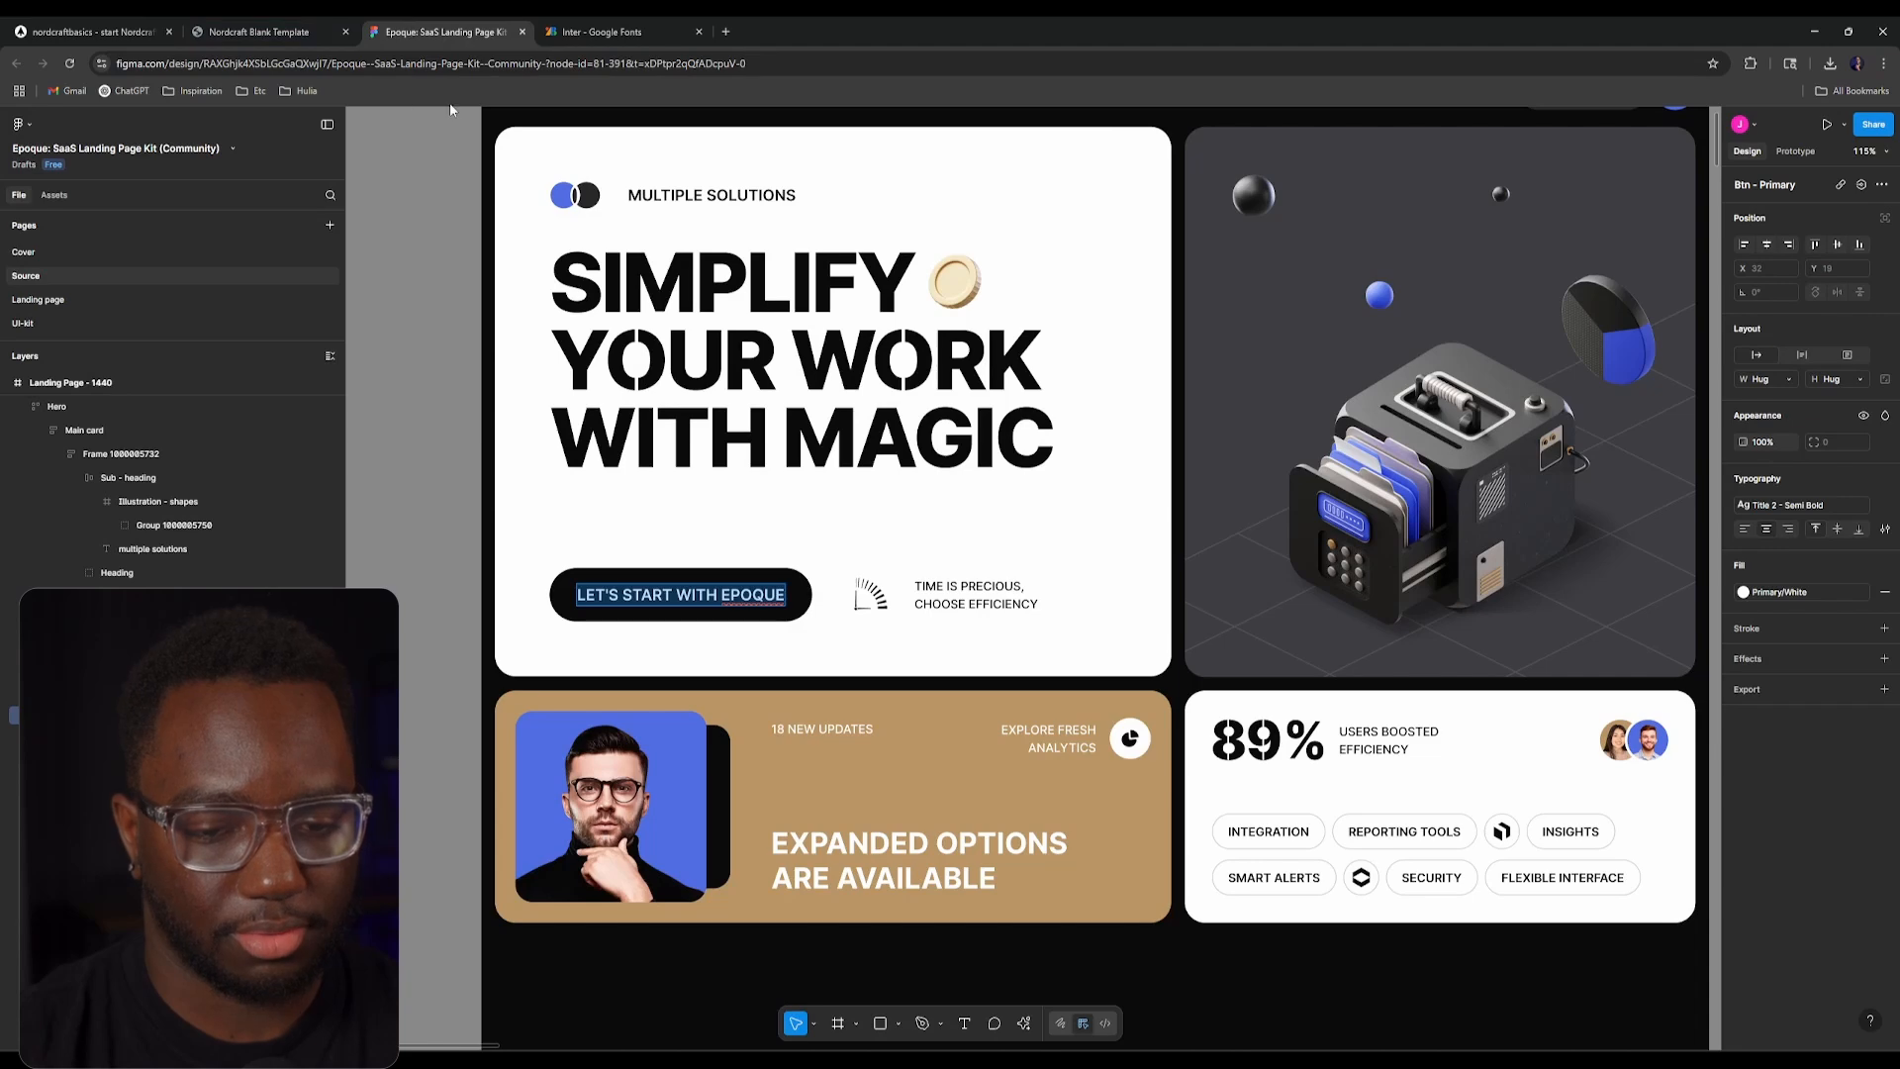
left_click(888, 606)
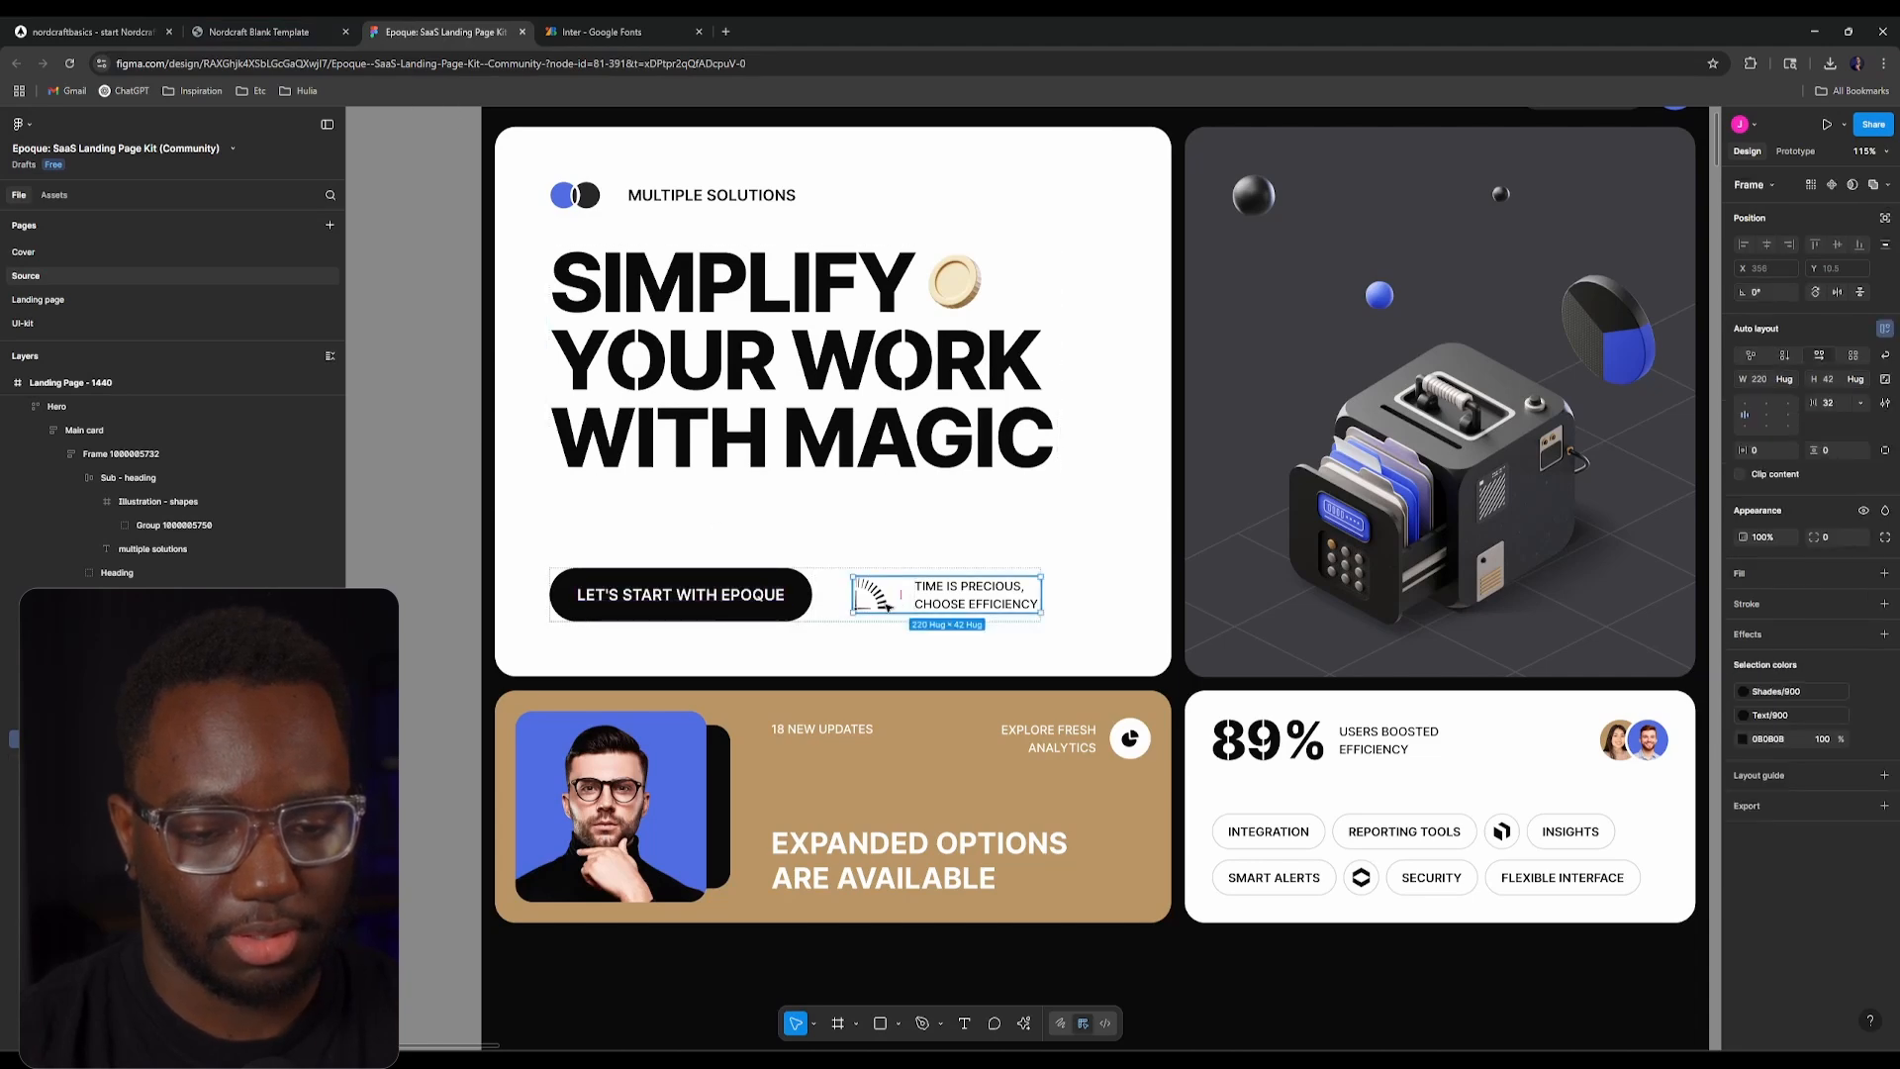
left_click(876, 597)
scroll(876, 597, "up", 3)
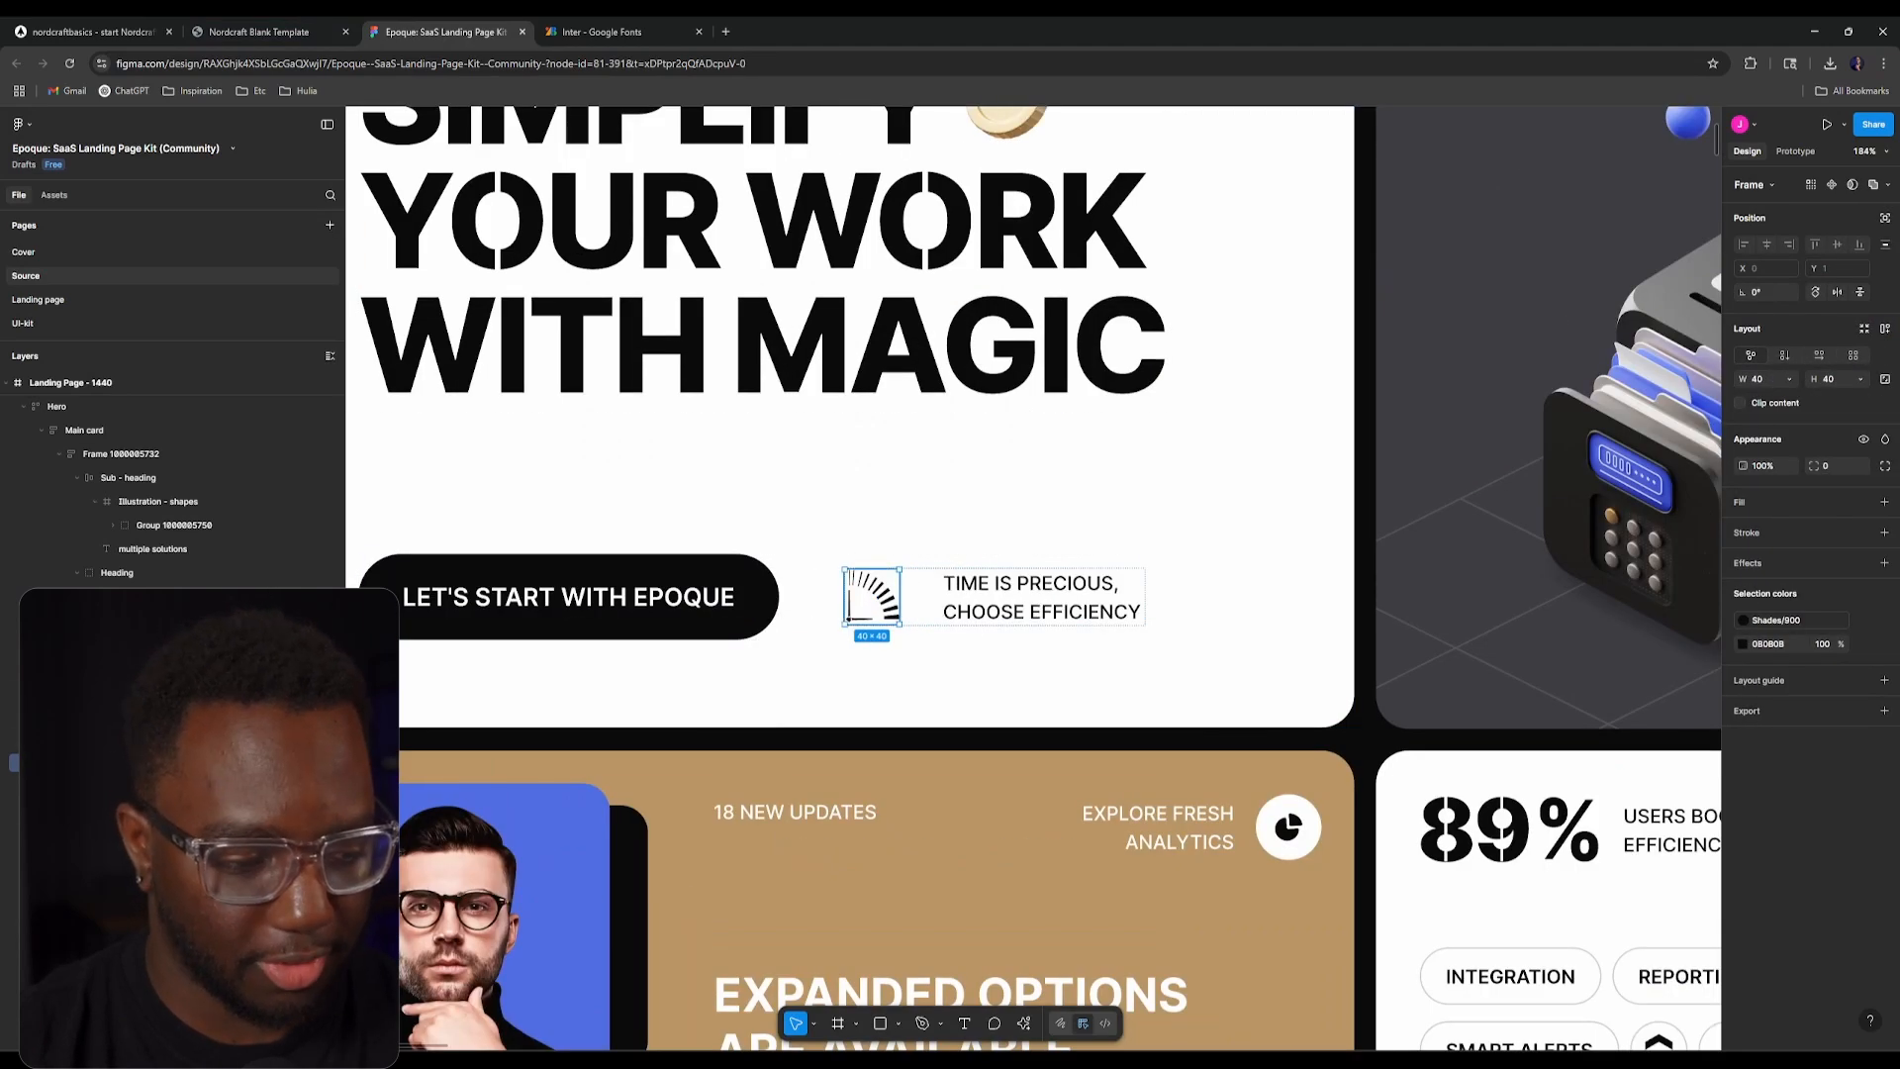
left_click(176, 786)
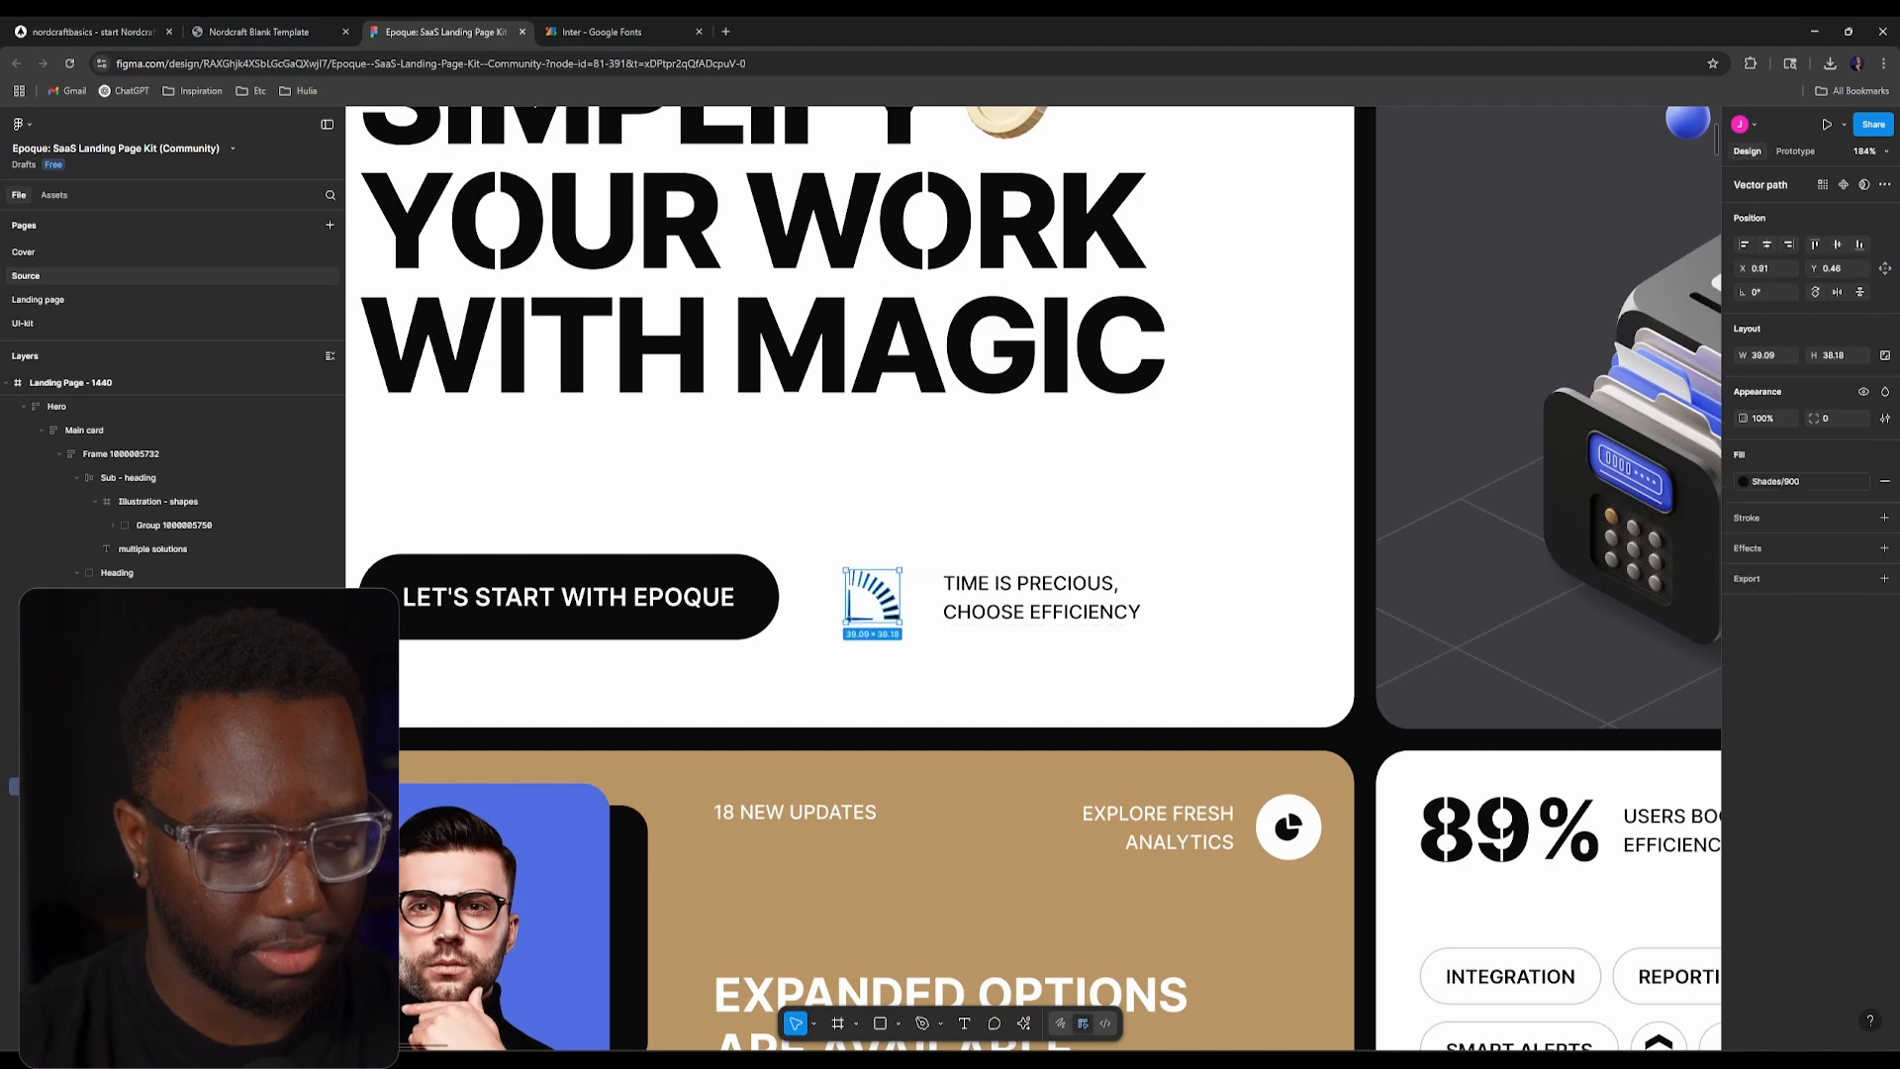
right_click(176, 787)
mouse_move(261, 585)
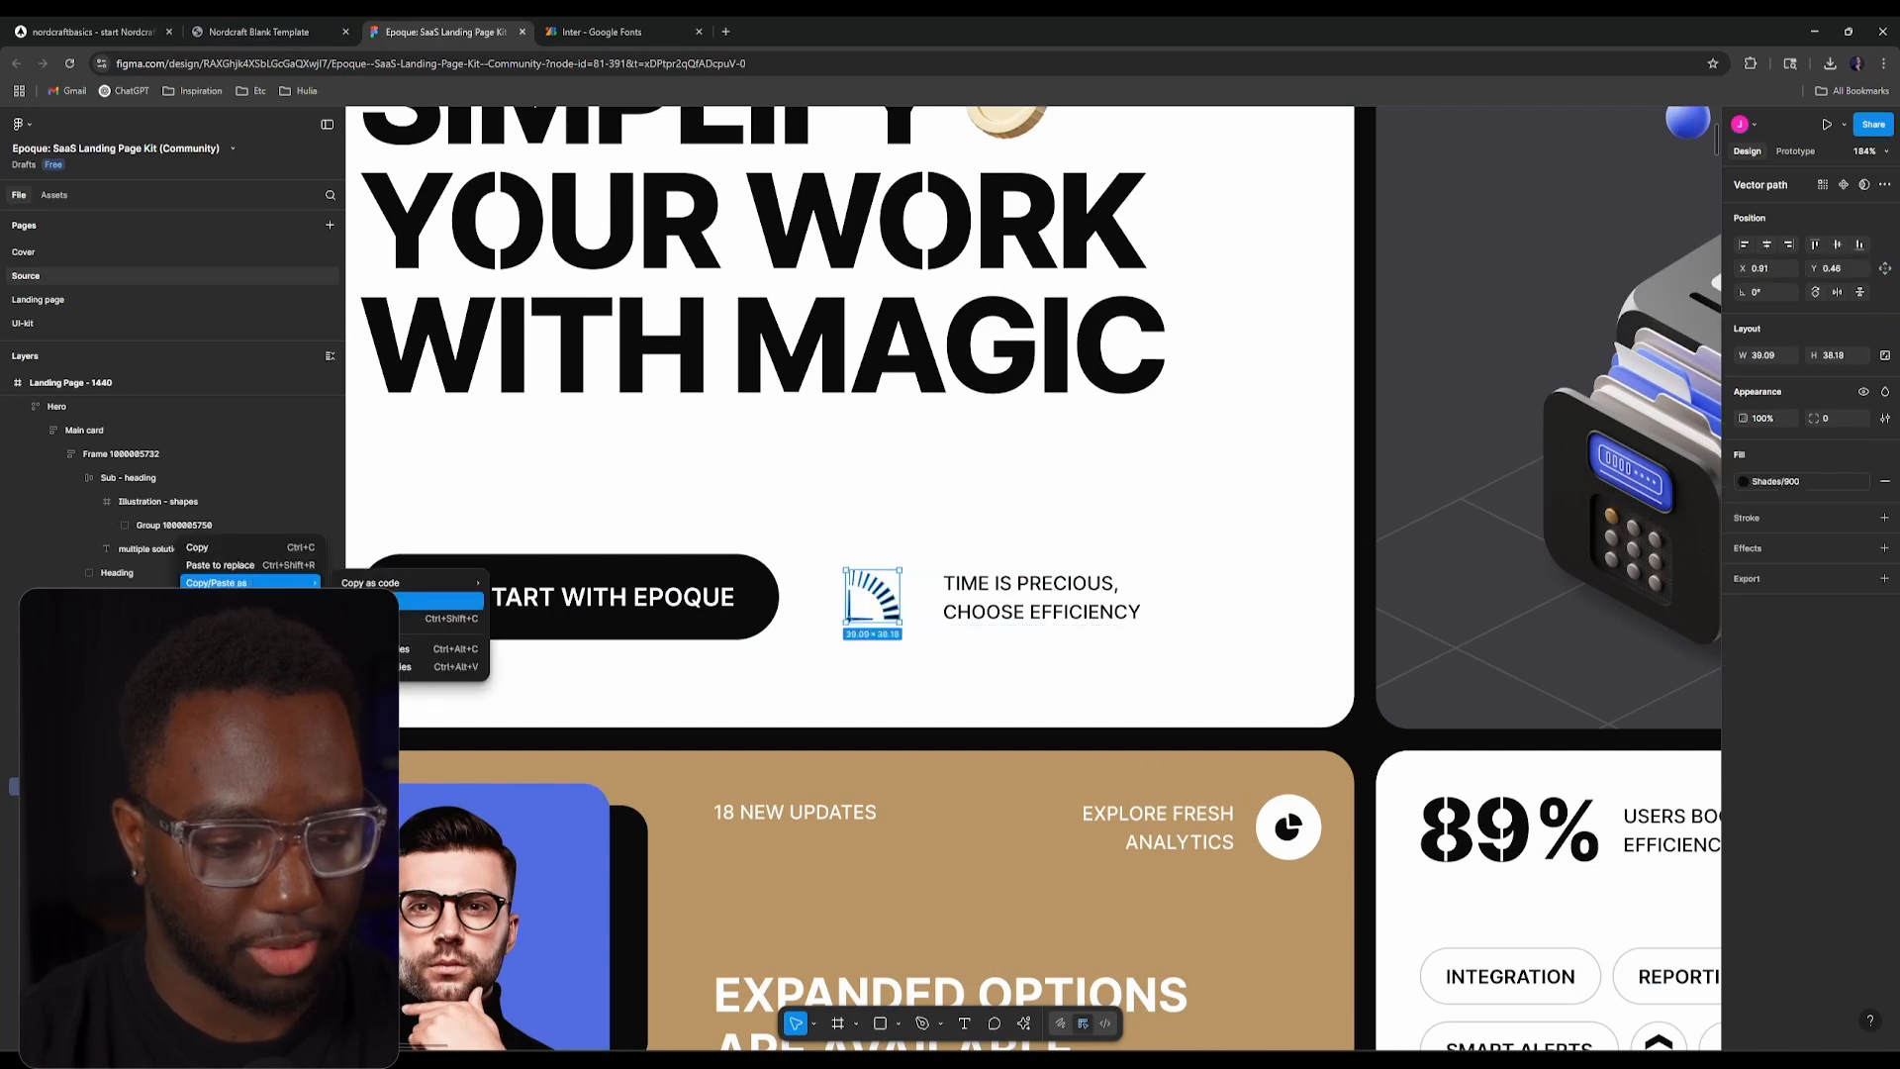
left_click(442, 601)
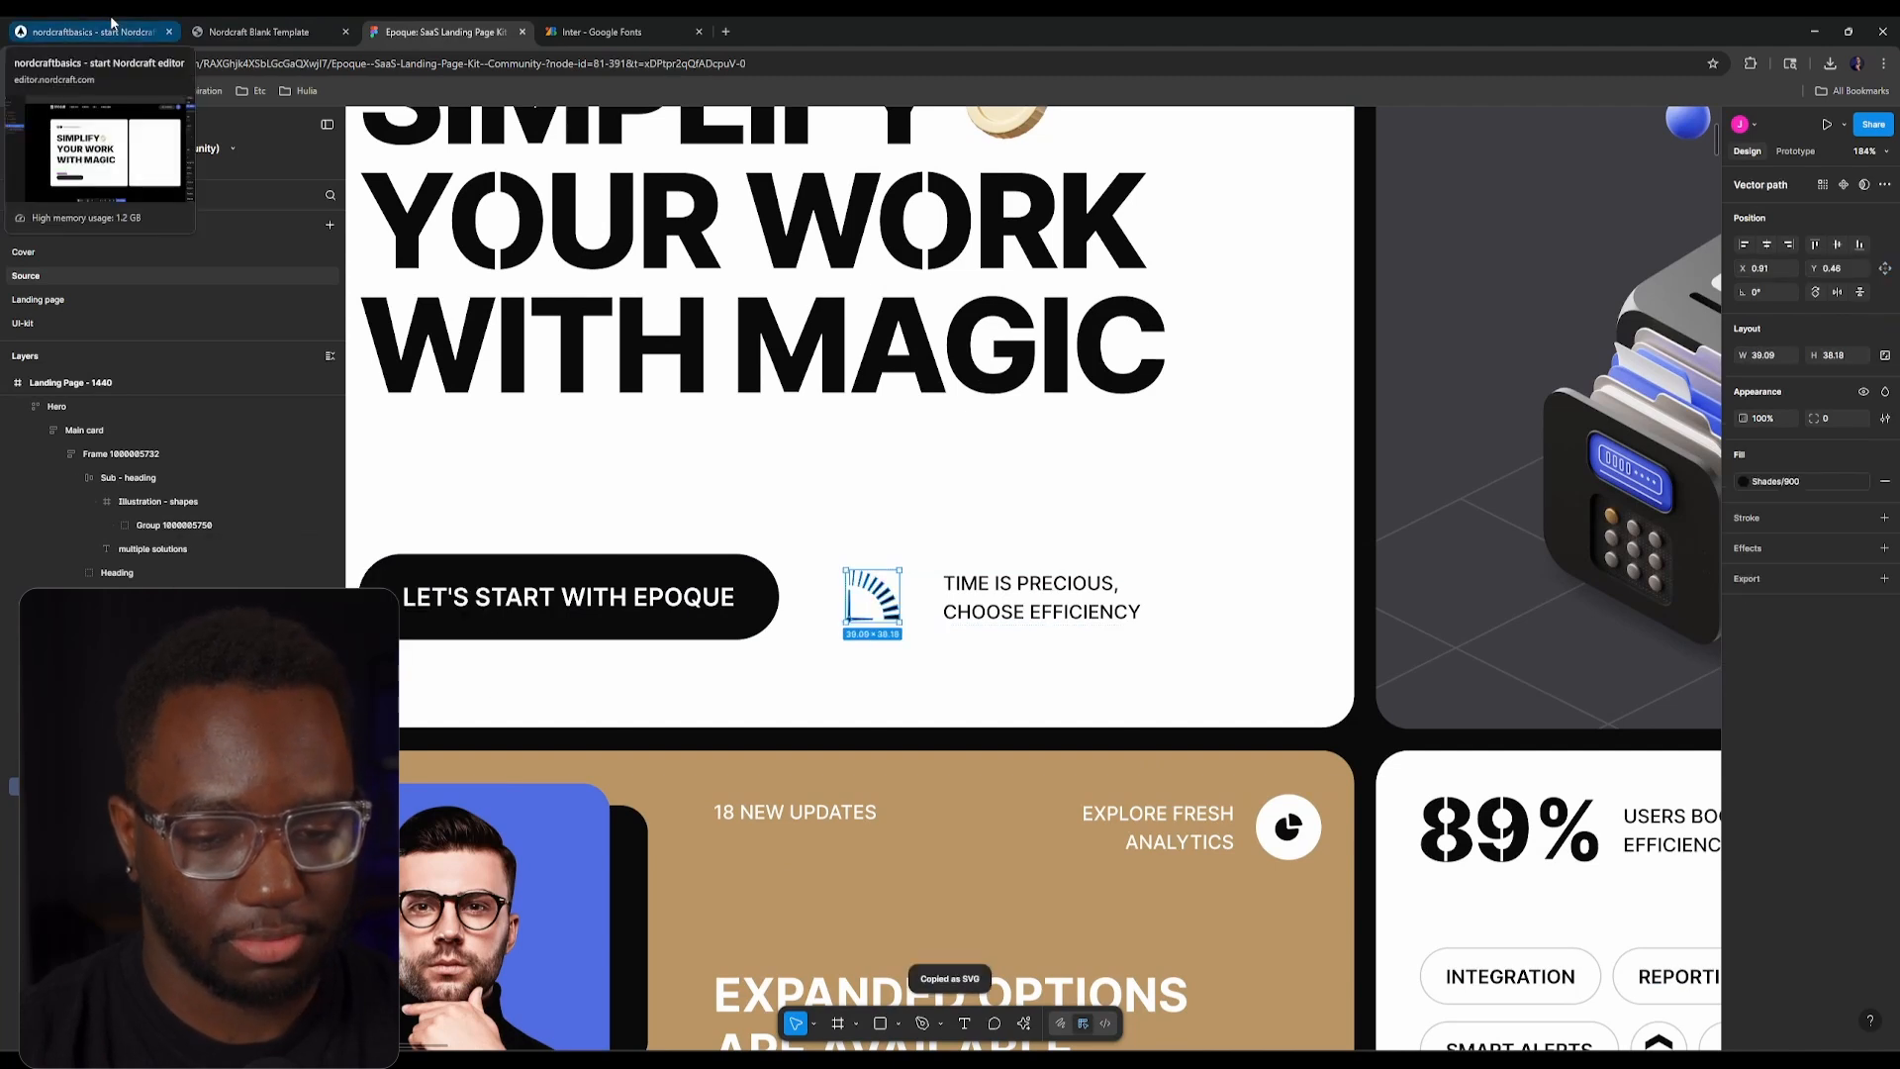
Step: Back in Nordcraft, add a nested ui_Content component below the ui_button-Base in the first card's lower ui_Content
left_click(112, 22)
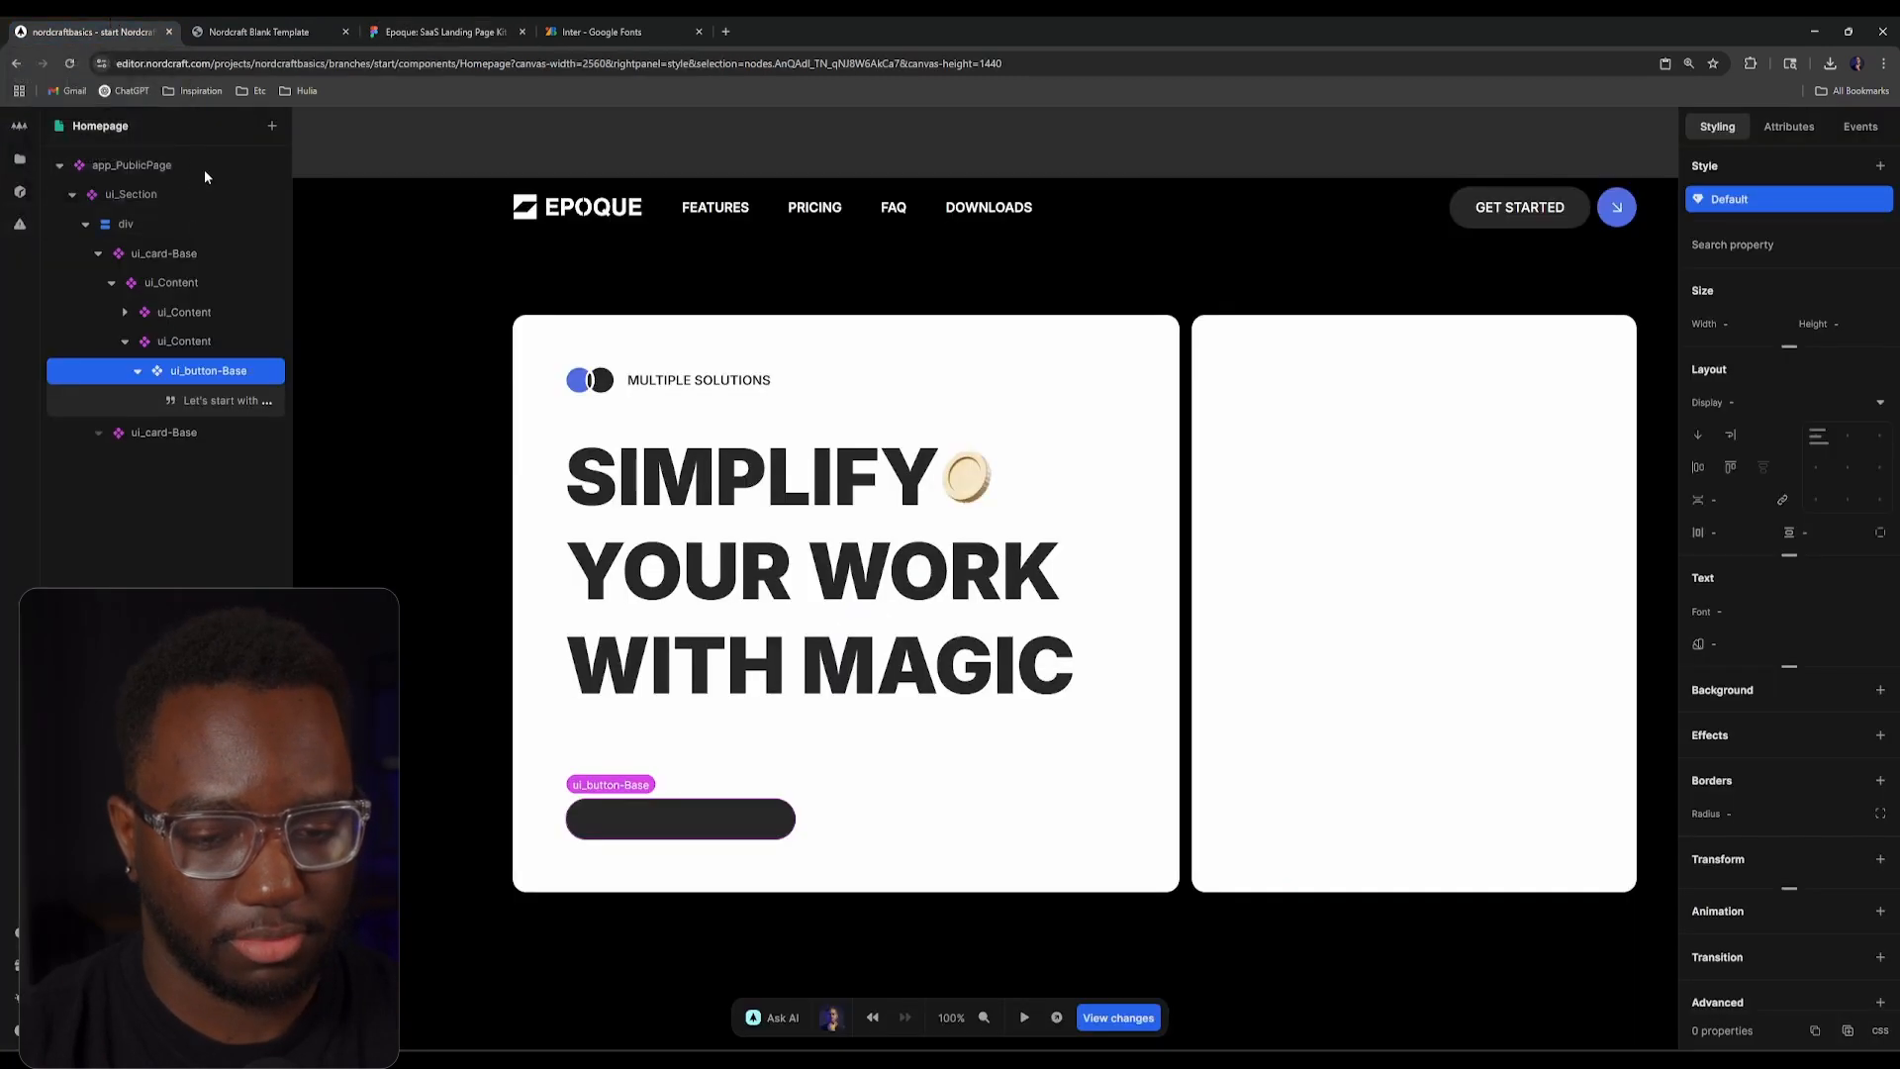
left_click(138, 373)
left_click(202, 341)
left_click(220, 375)
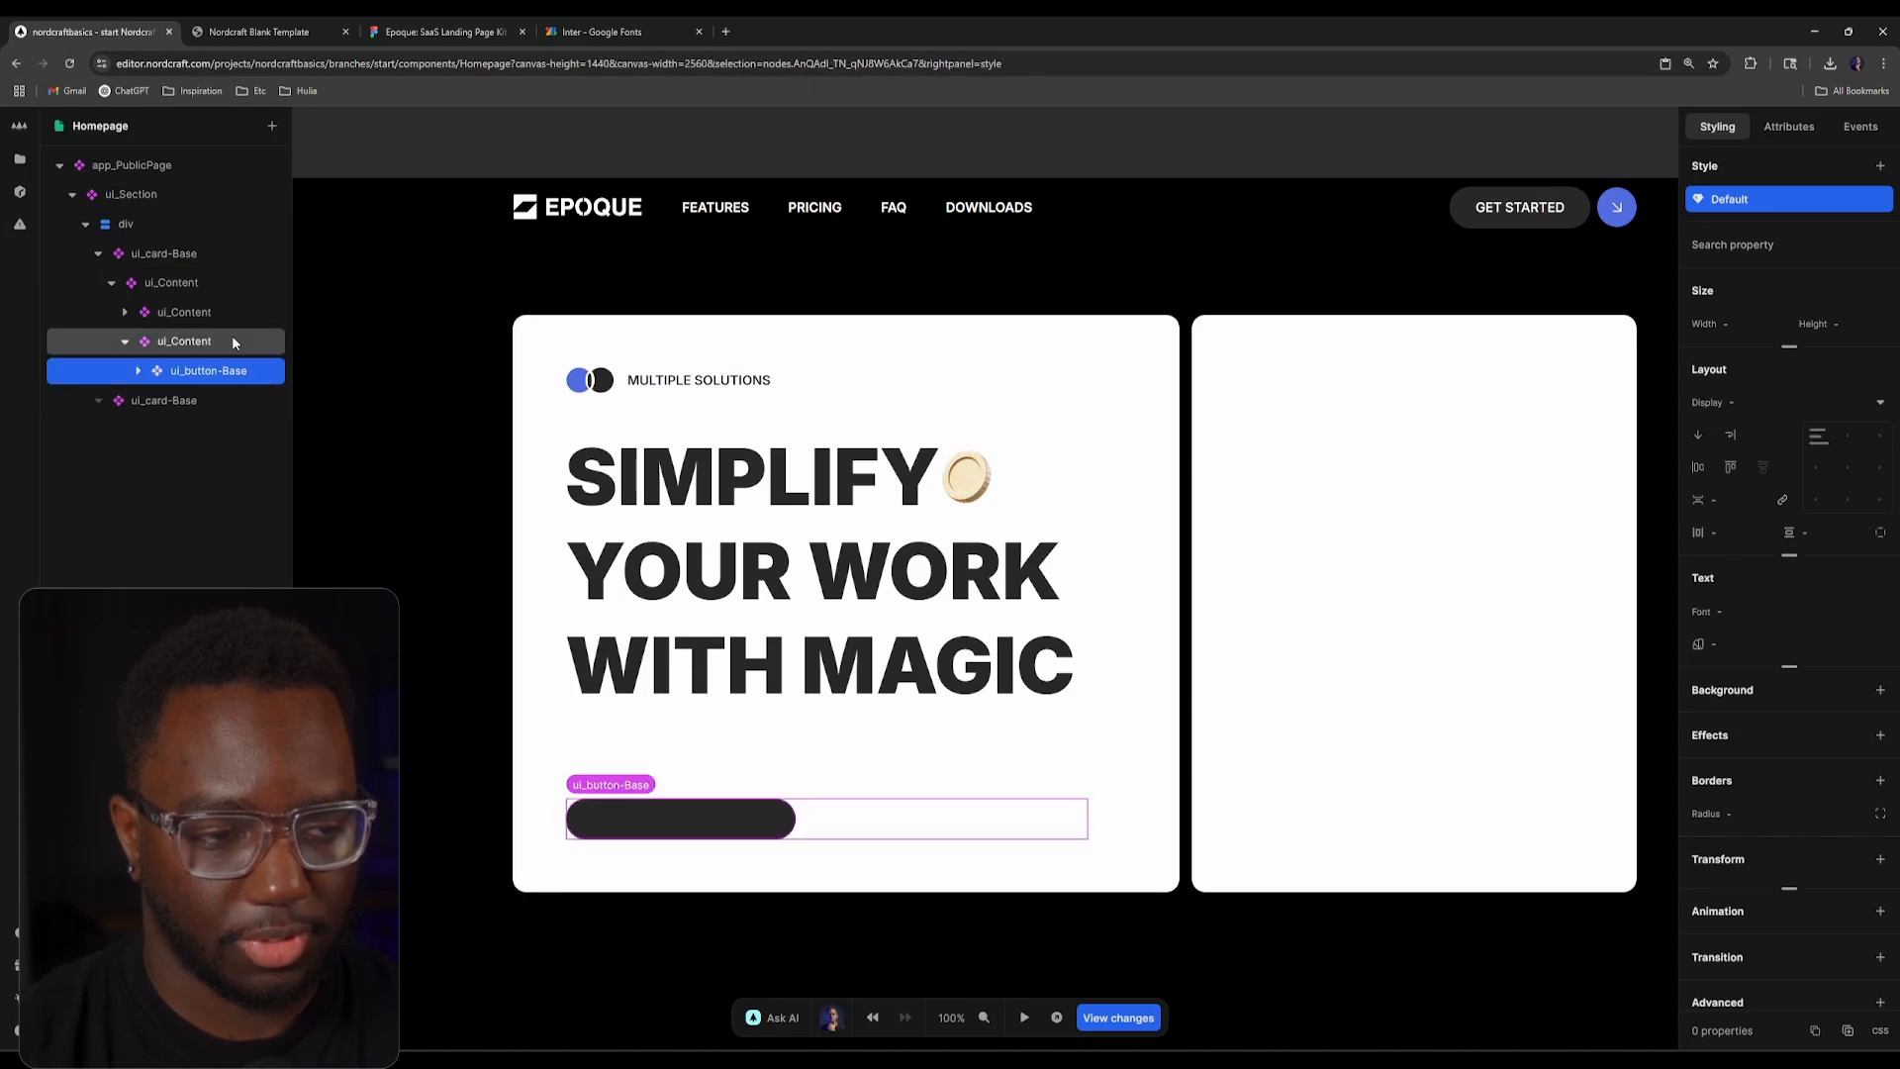
left_click(234, 344)
type("acontent")
key("Return")
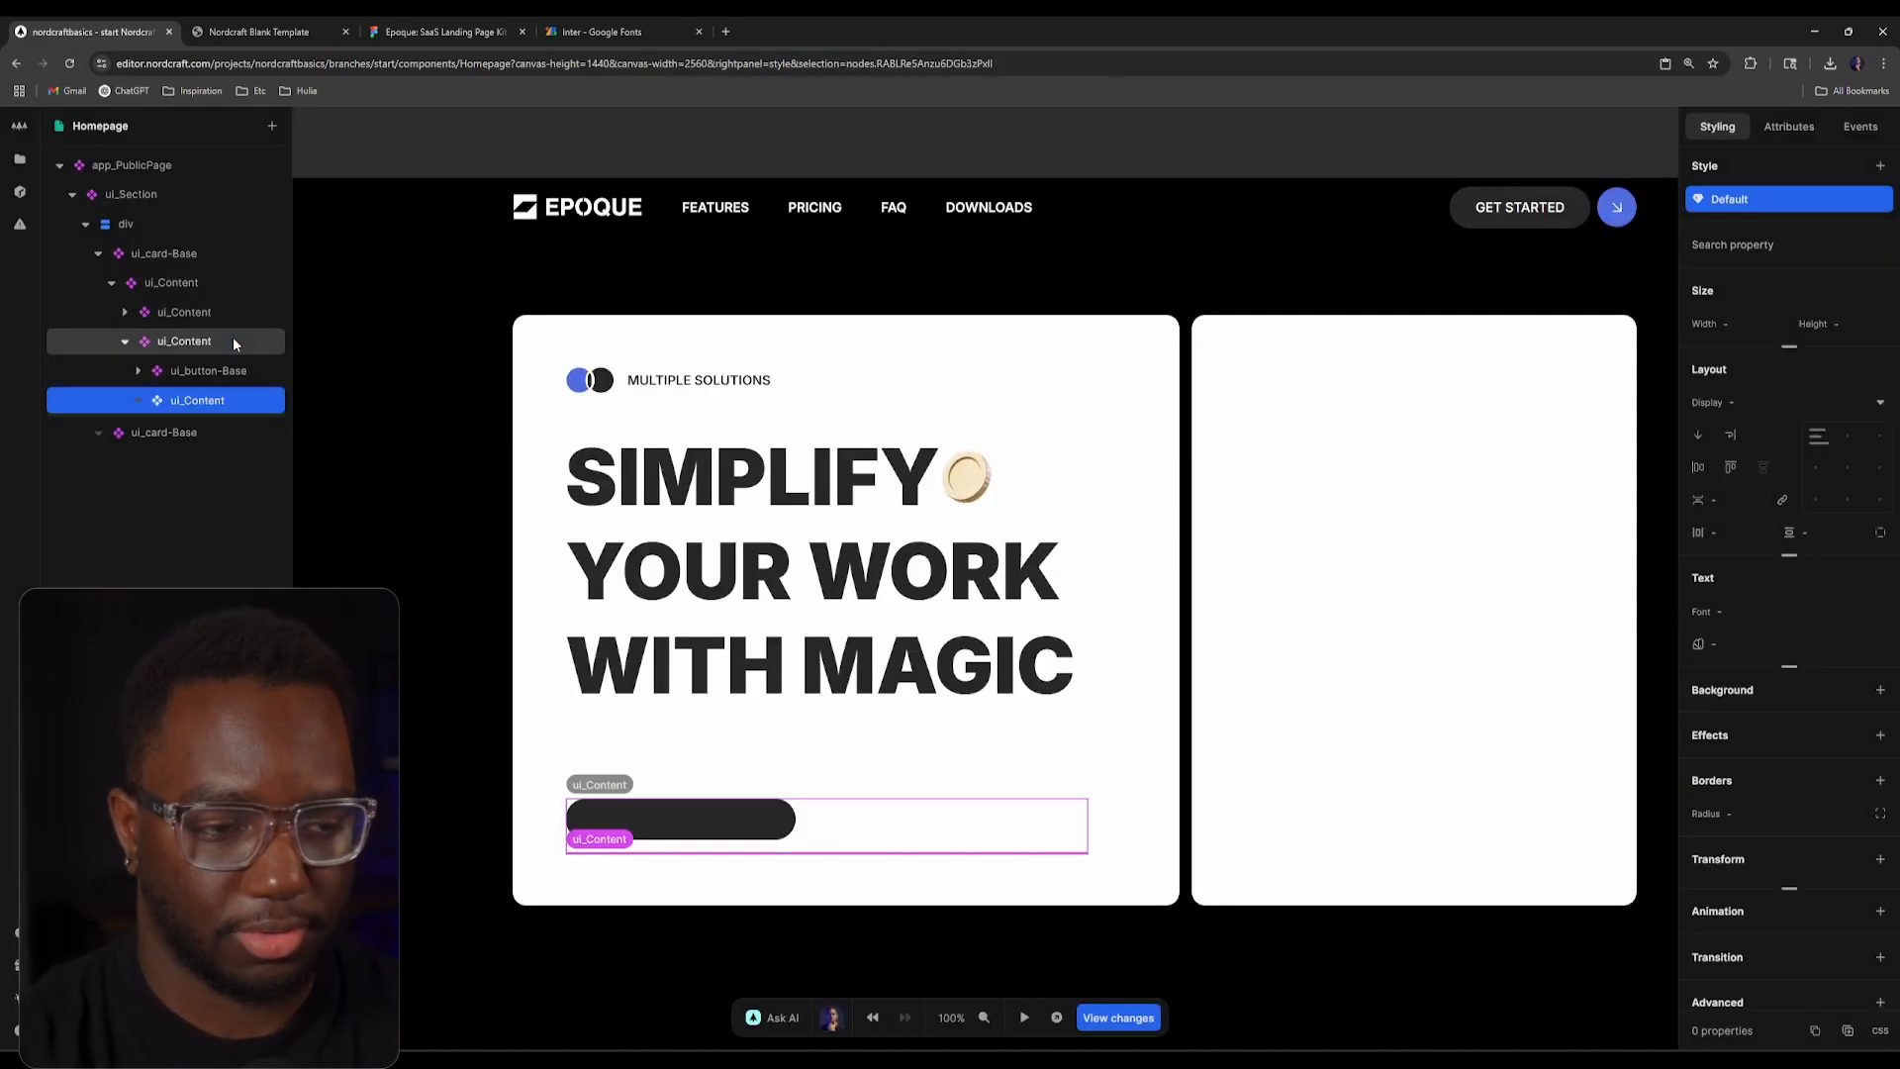
Step: Paste the clock SVG into the new nested ui_Content and turn it into a component named svg_Clock
key("ctrl+v")
left_click(152, 430)
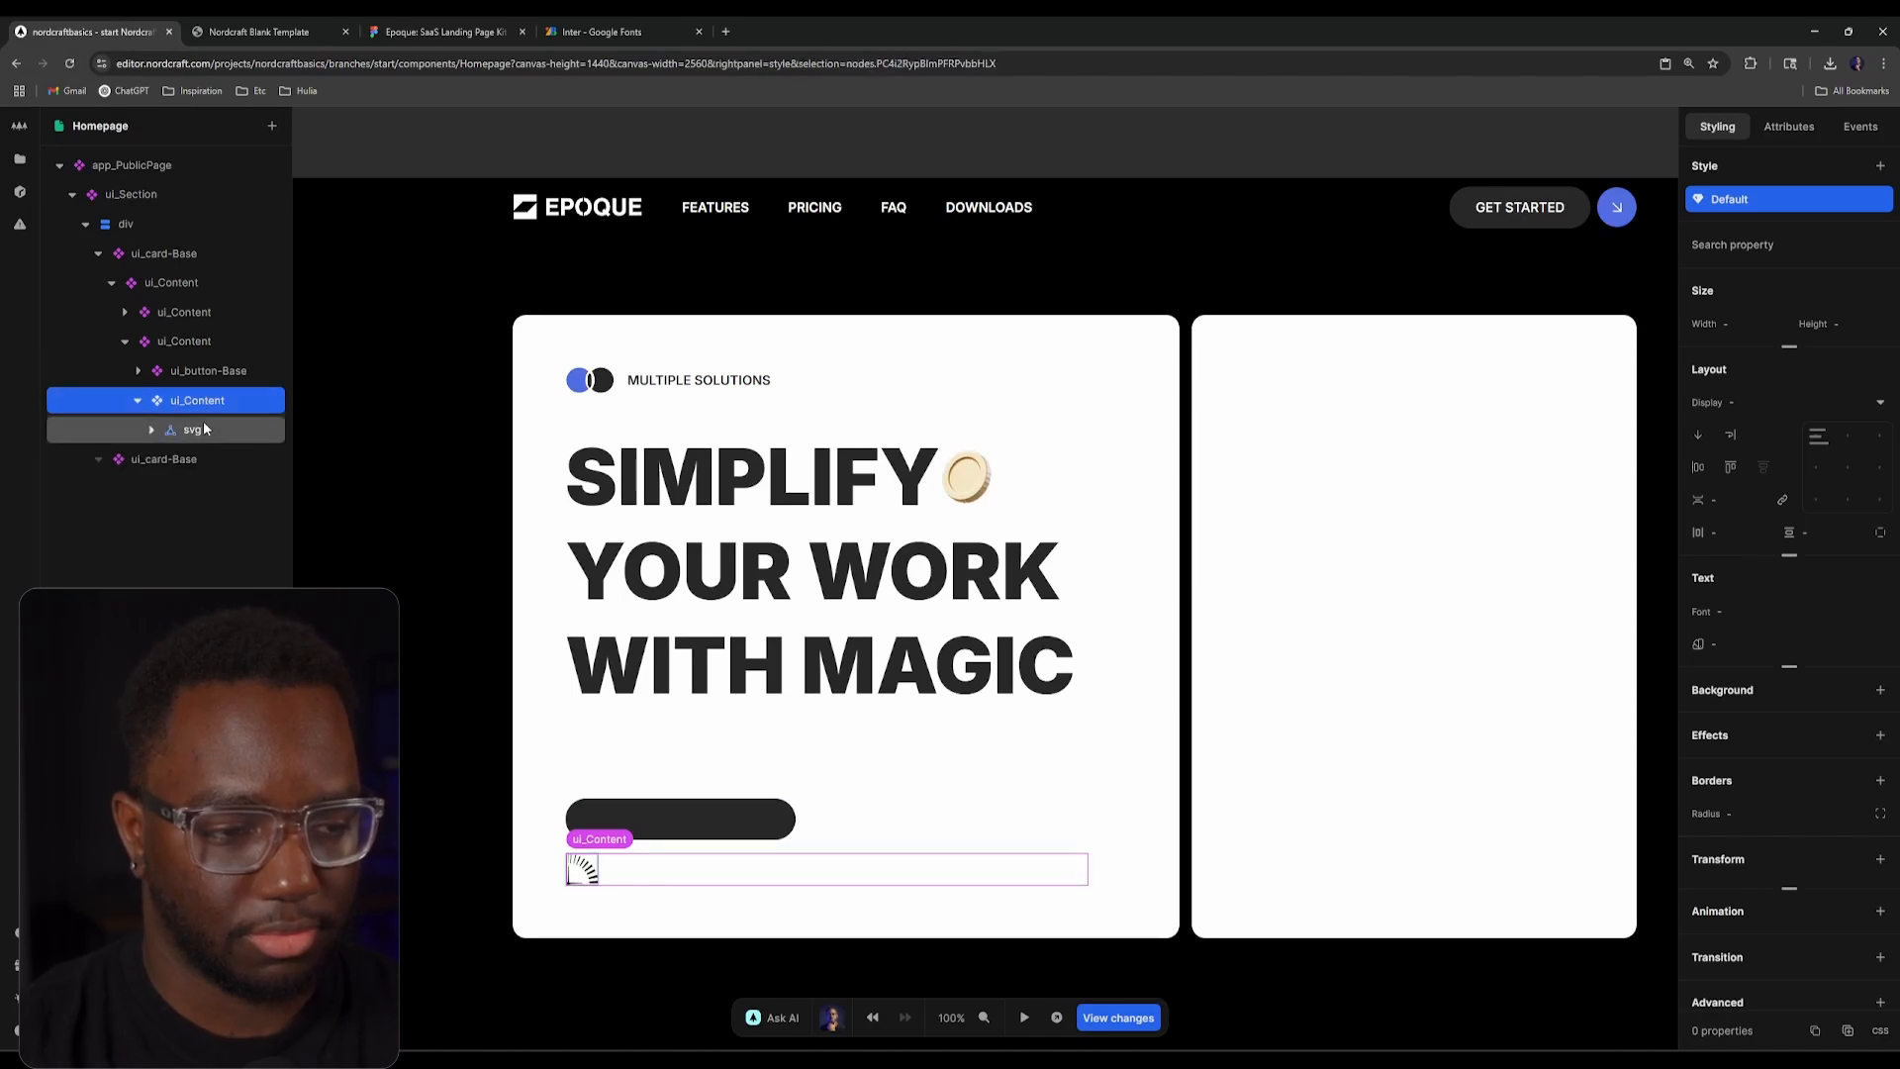
right_click(204, 424)
left_click(272, 499)
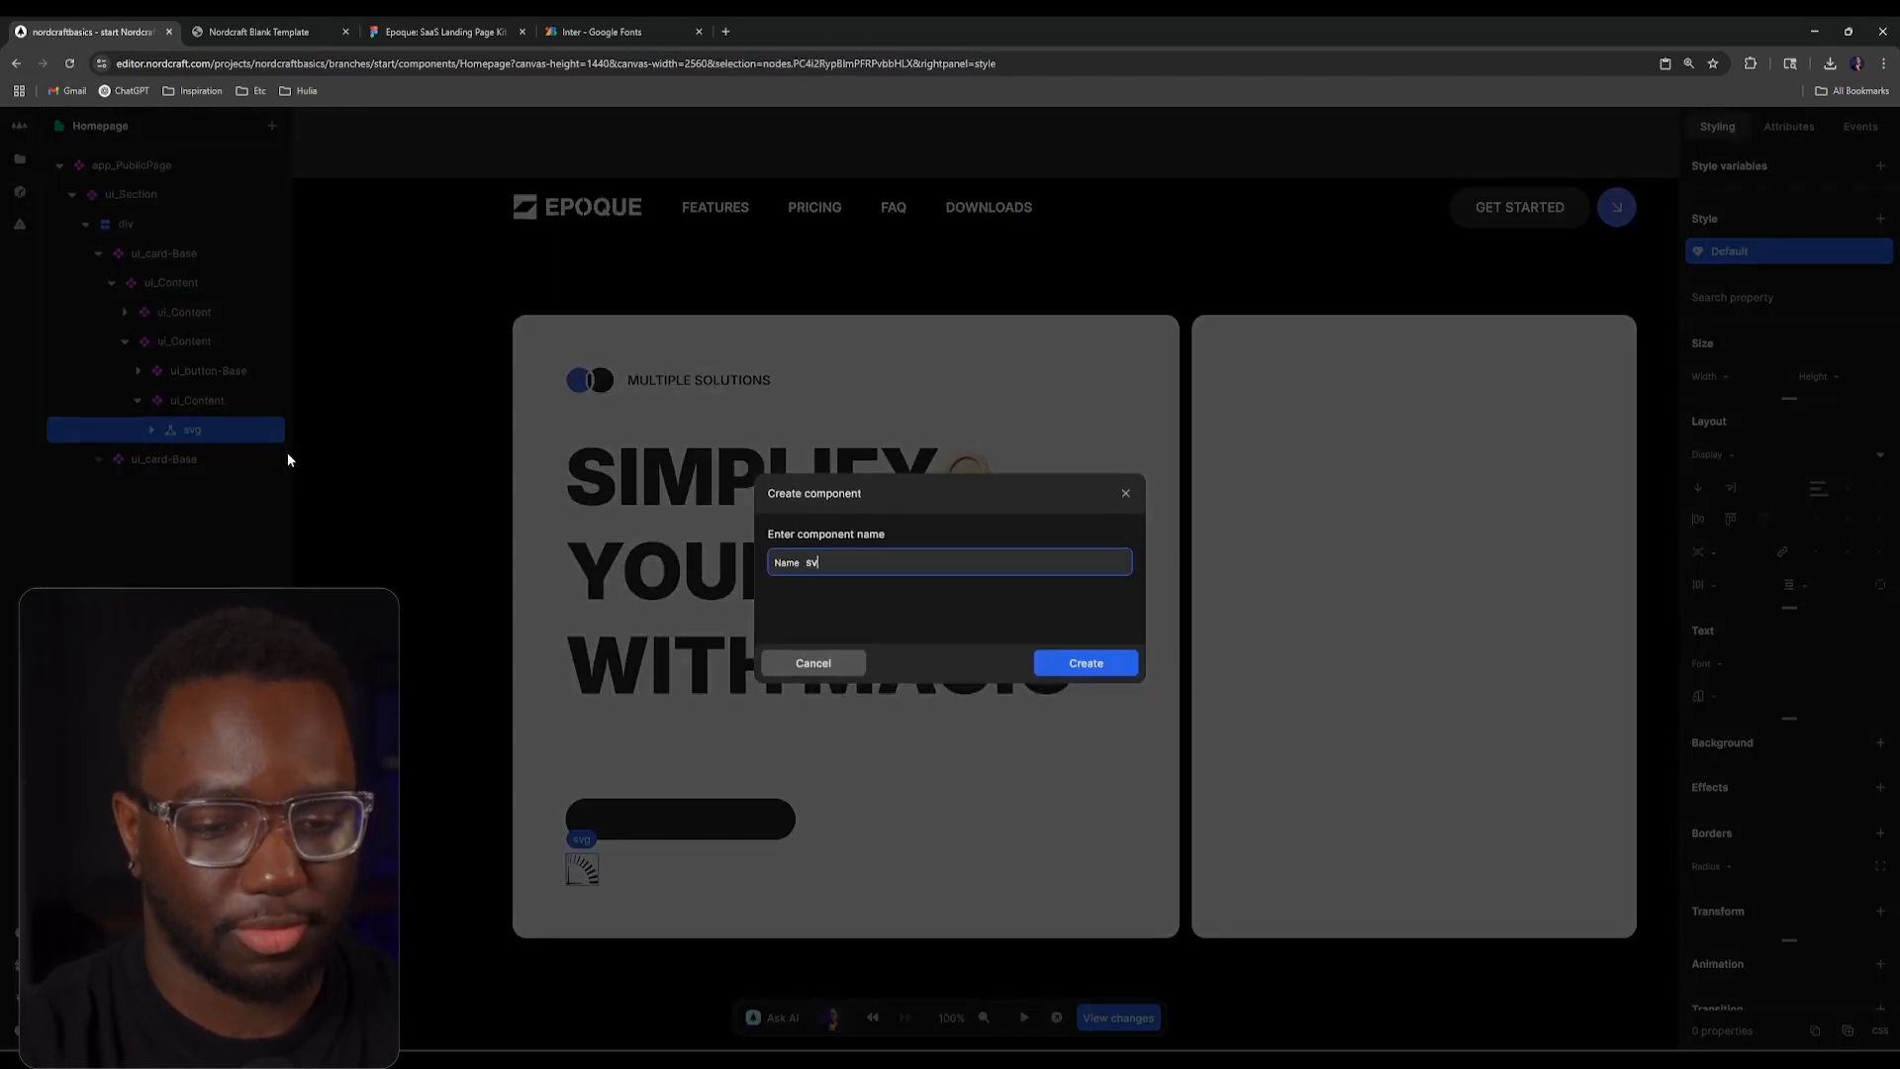
type("_Clo")
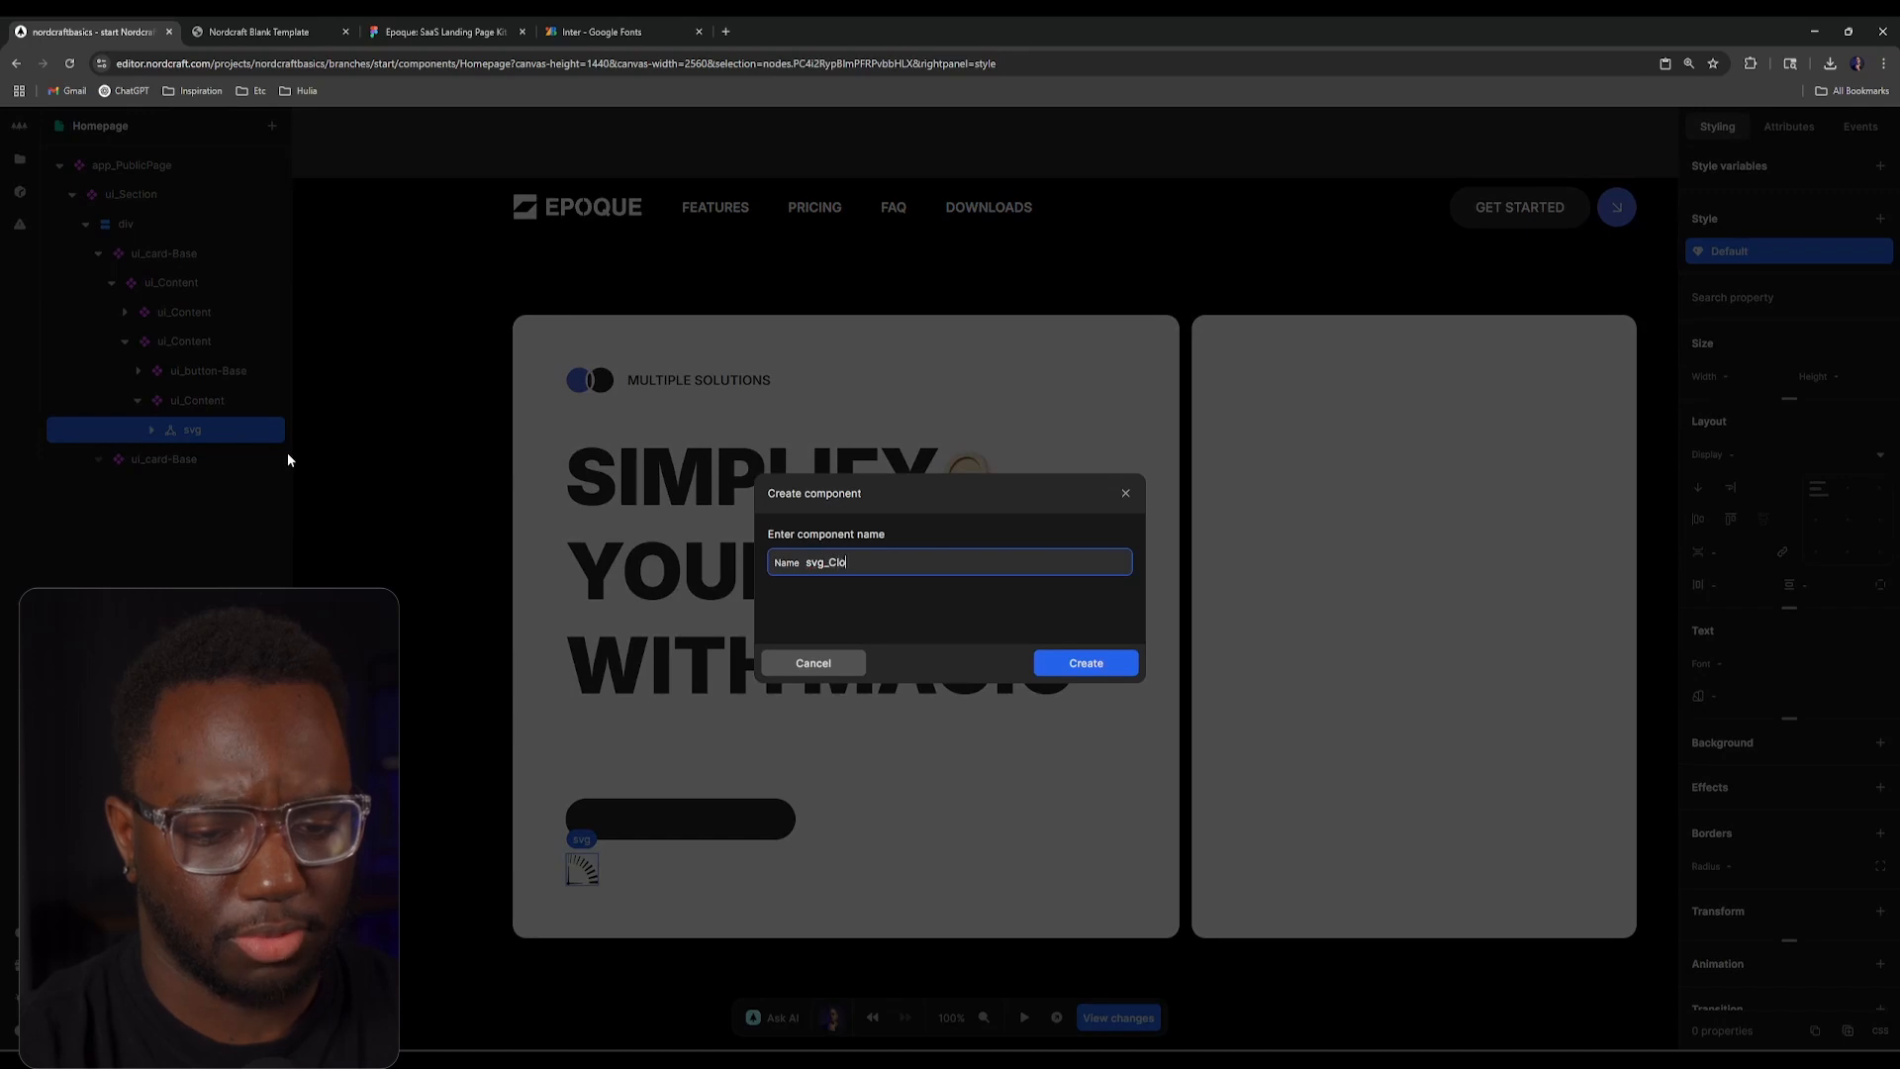
type("ck")
key("Return")
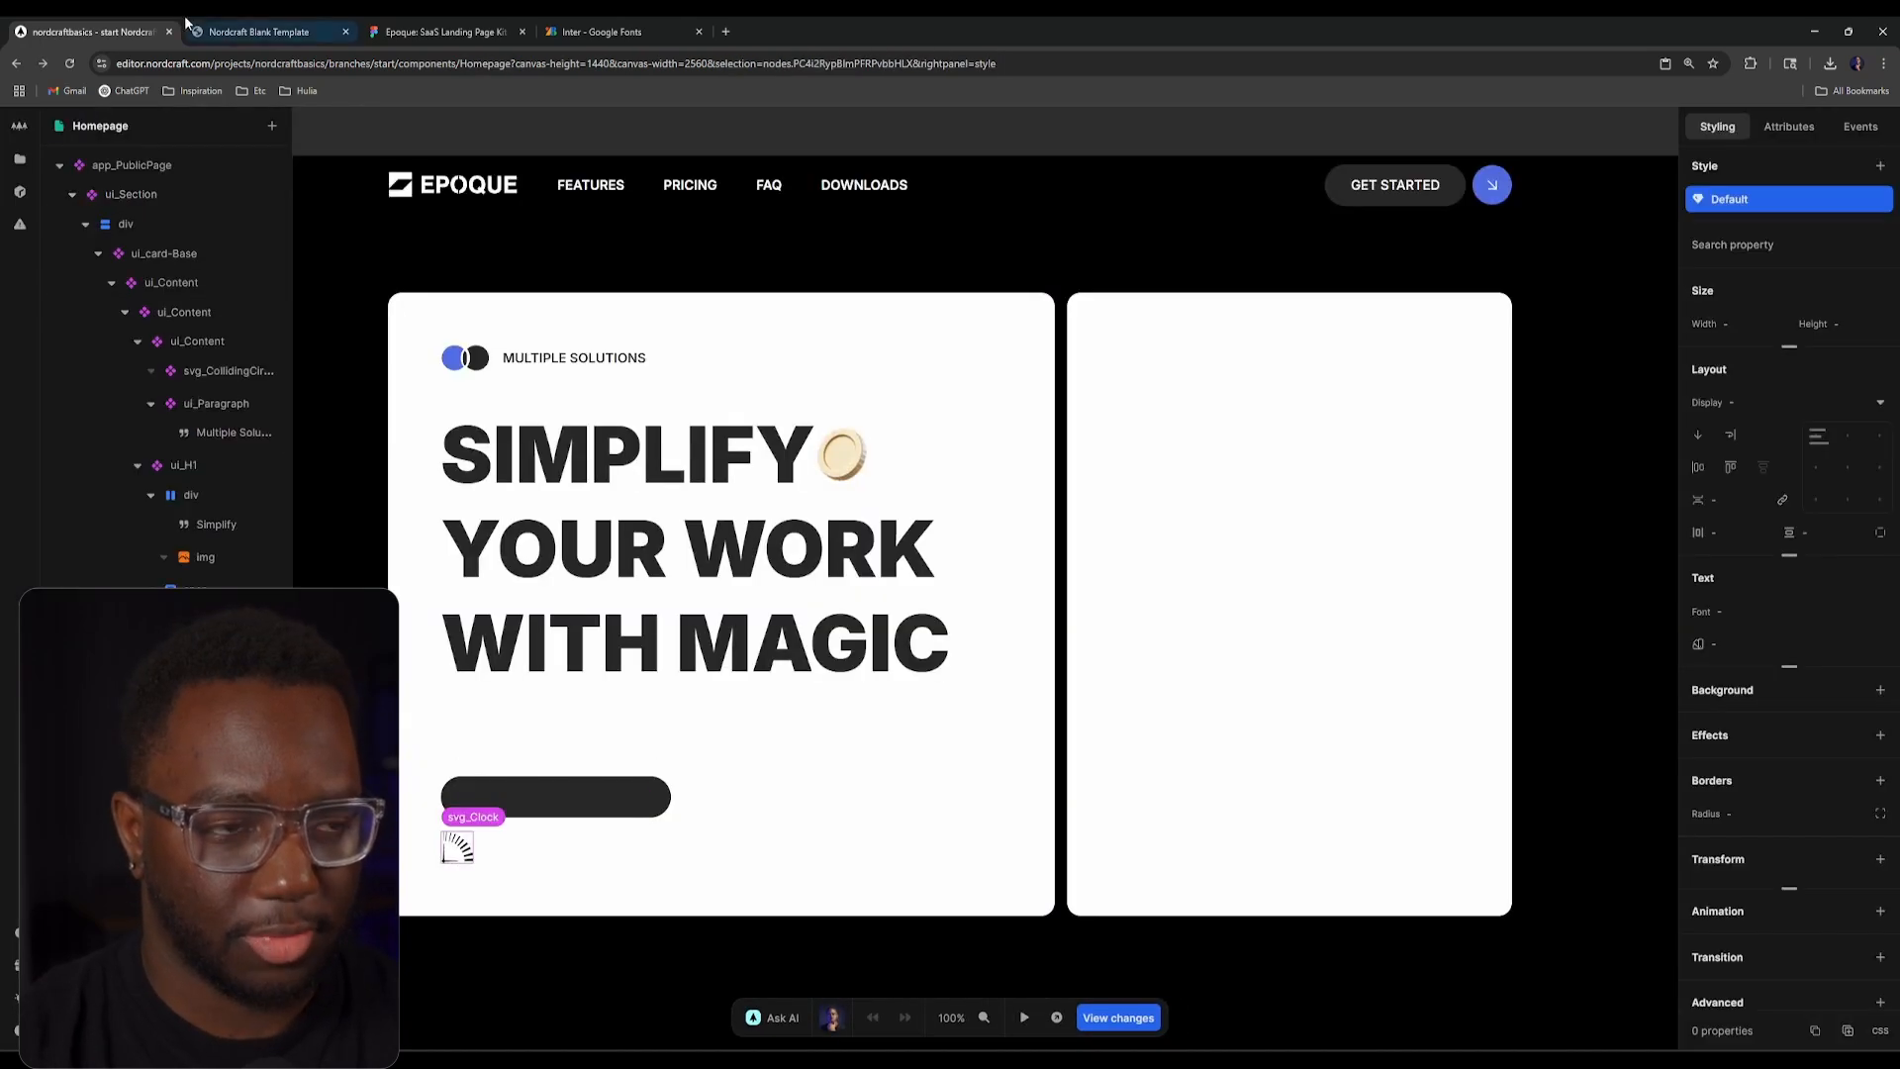
Step: Copy the "Time is precious, choose efficiency" text from the Figma Main card and return to the Nordcraft editor
left_click(198, 30)
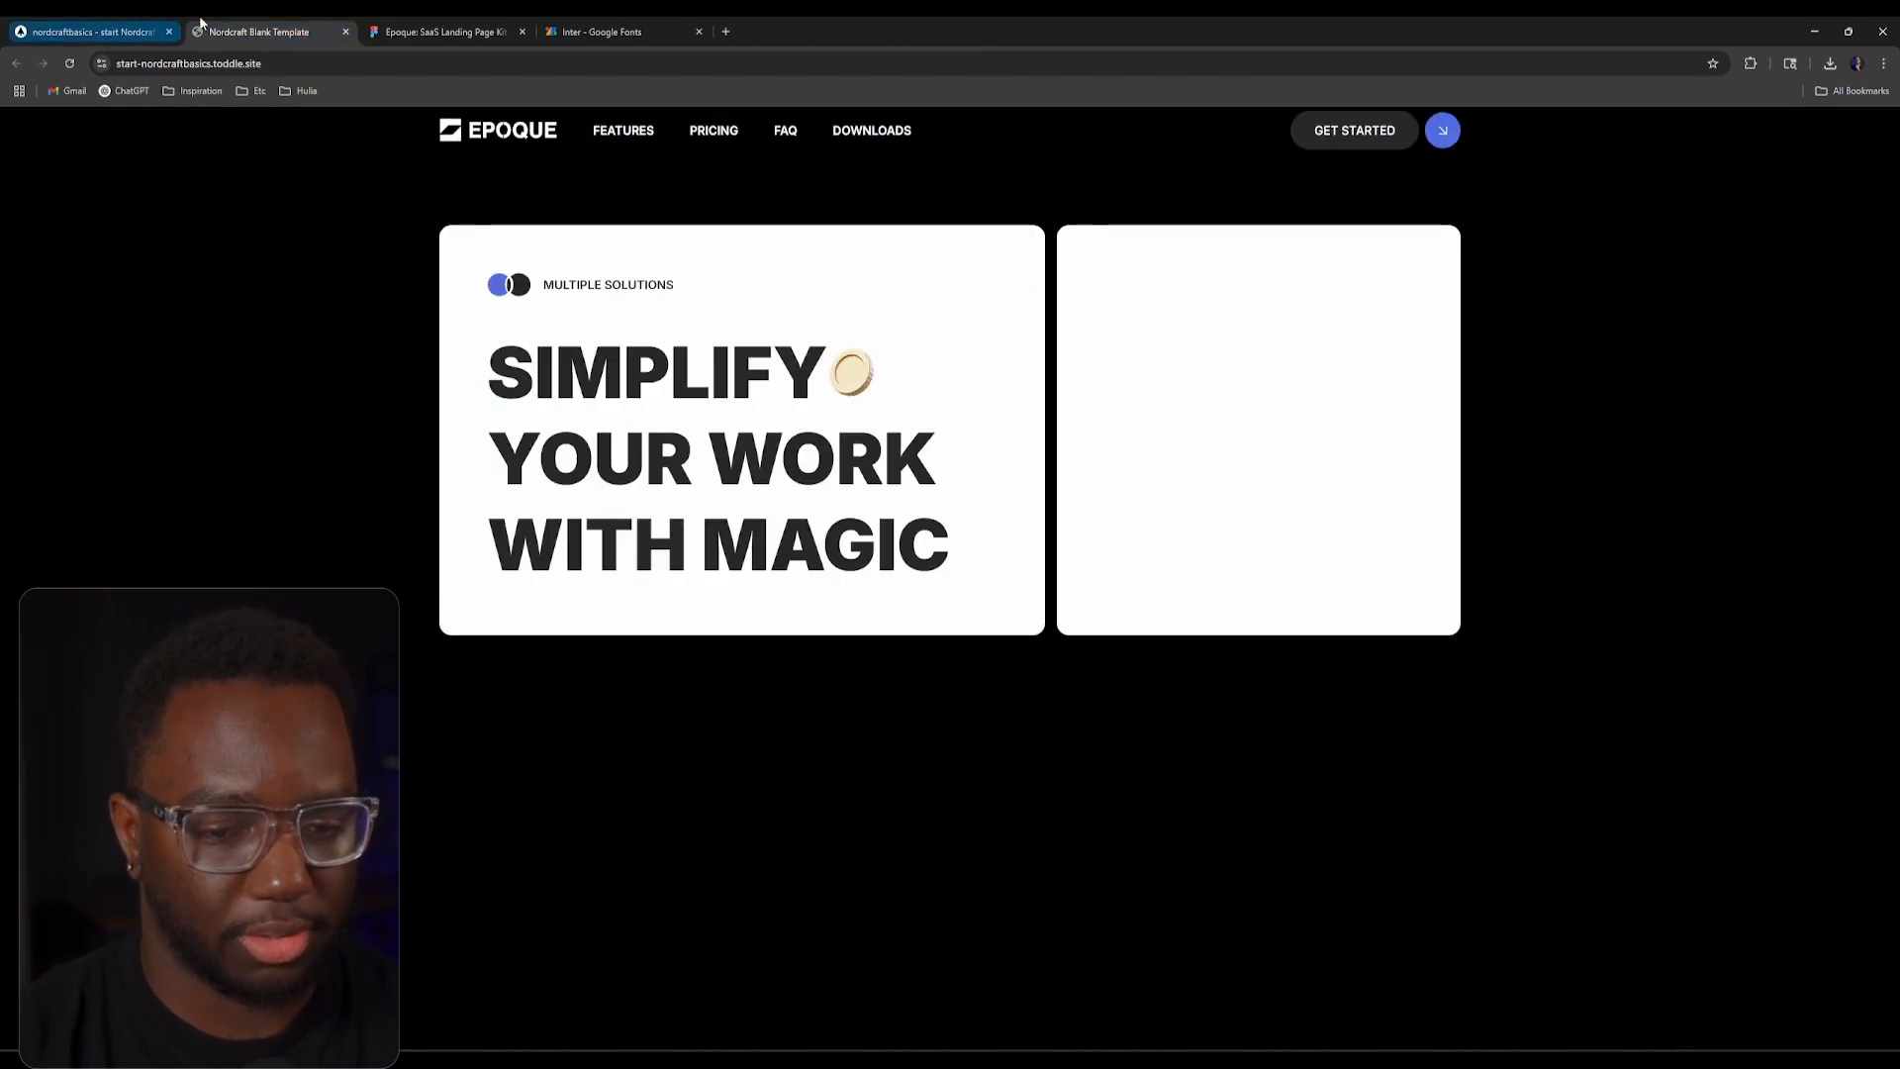
left_click(445, 31)
left_click(1022, 604)
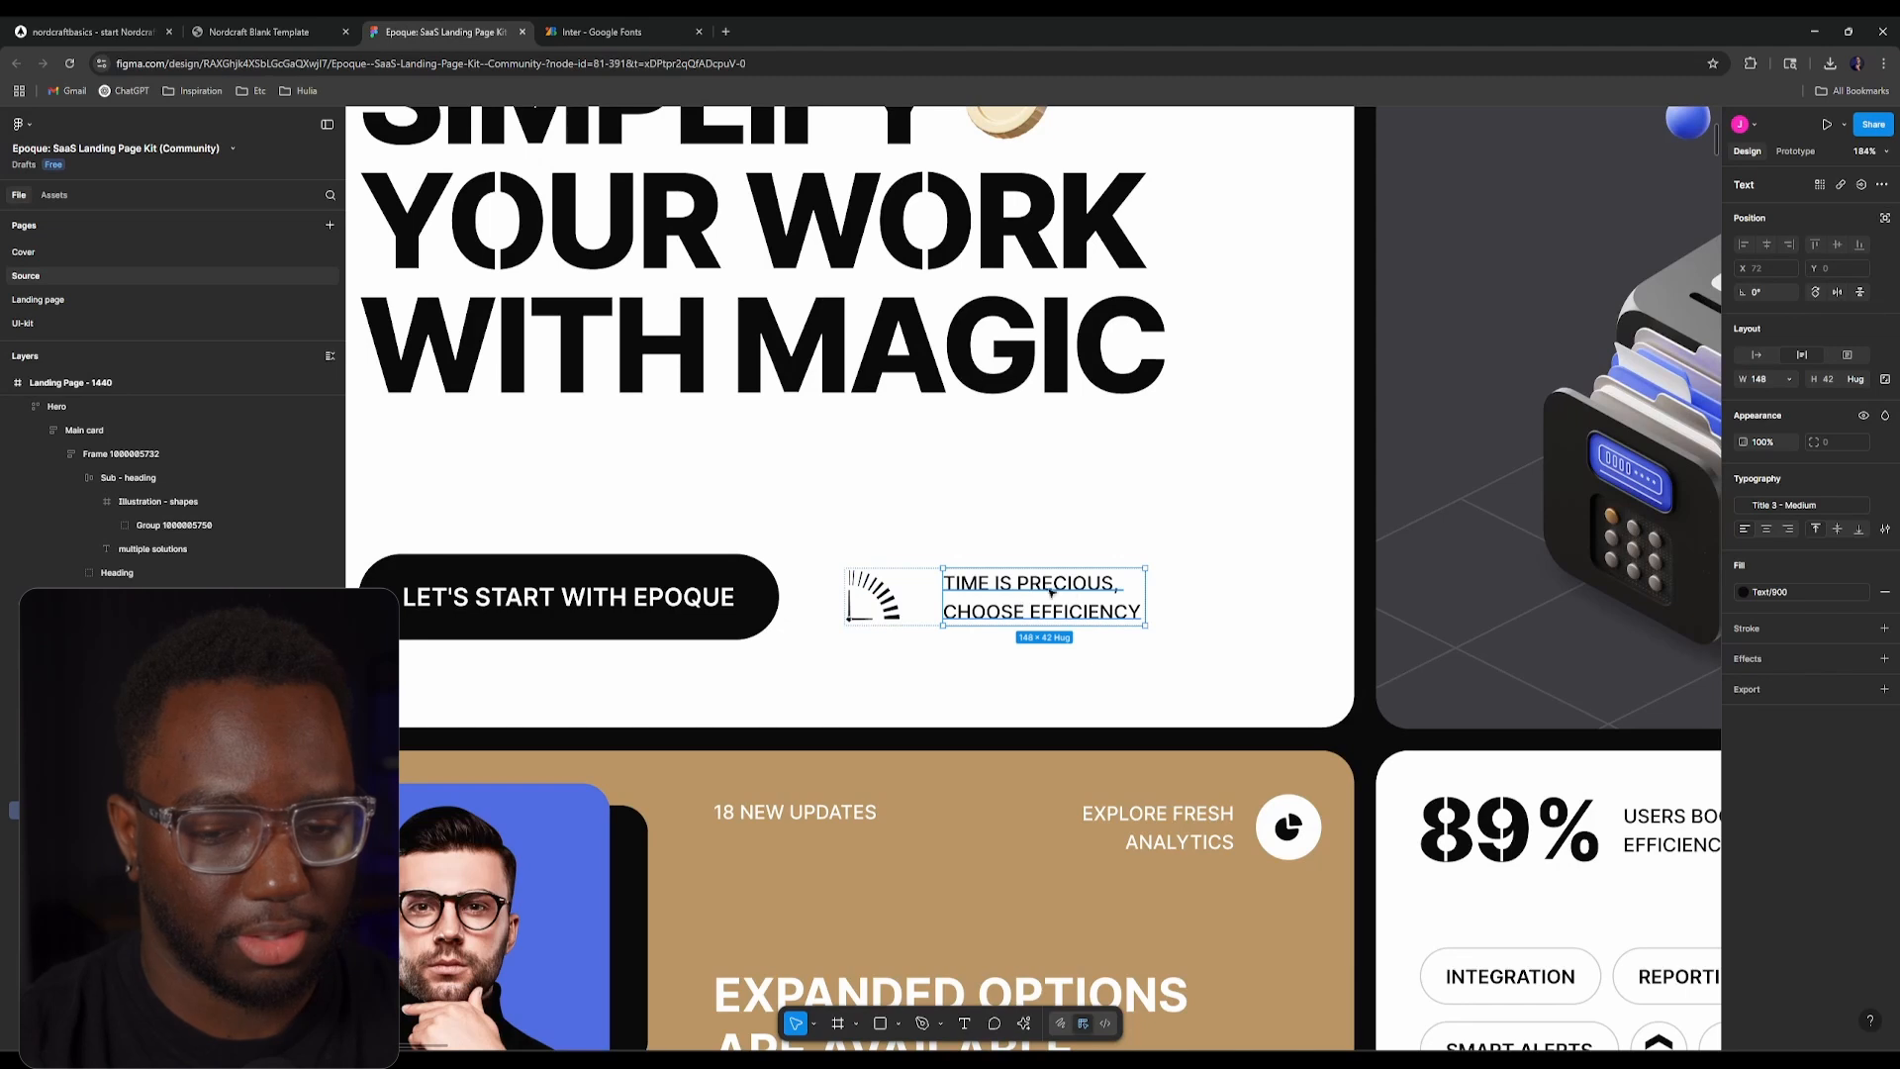
double_click(1063, 590)
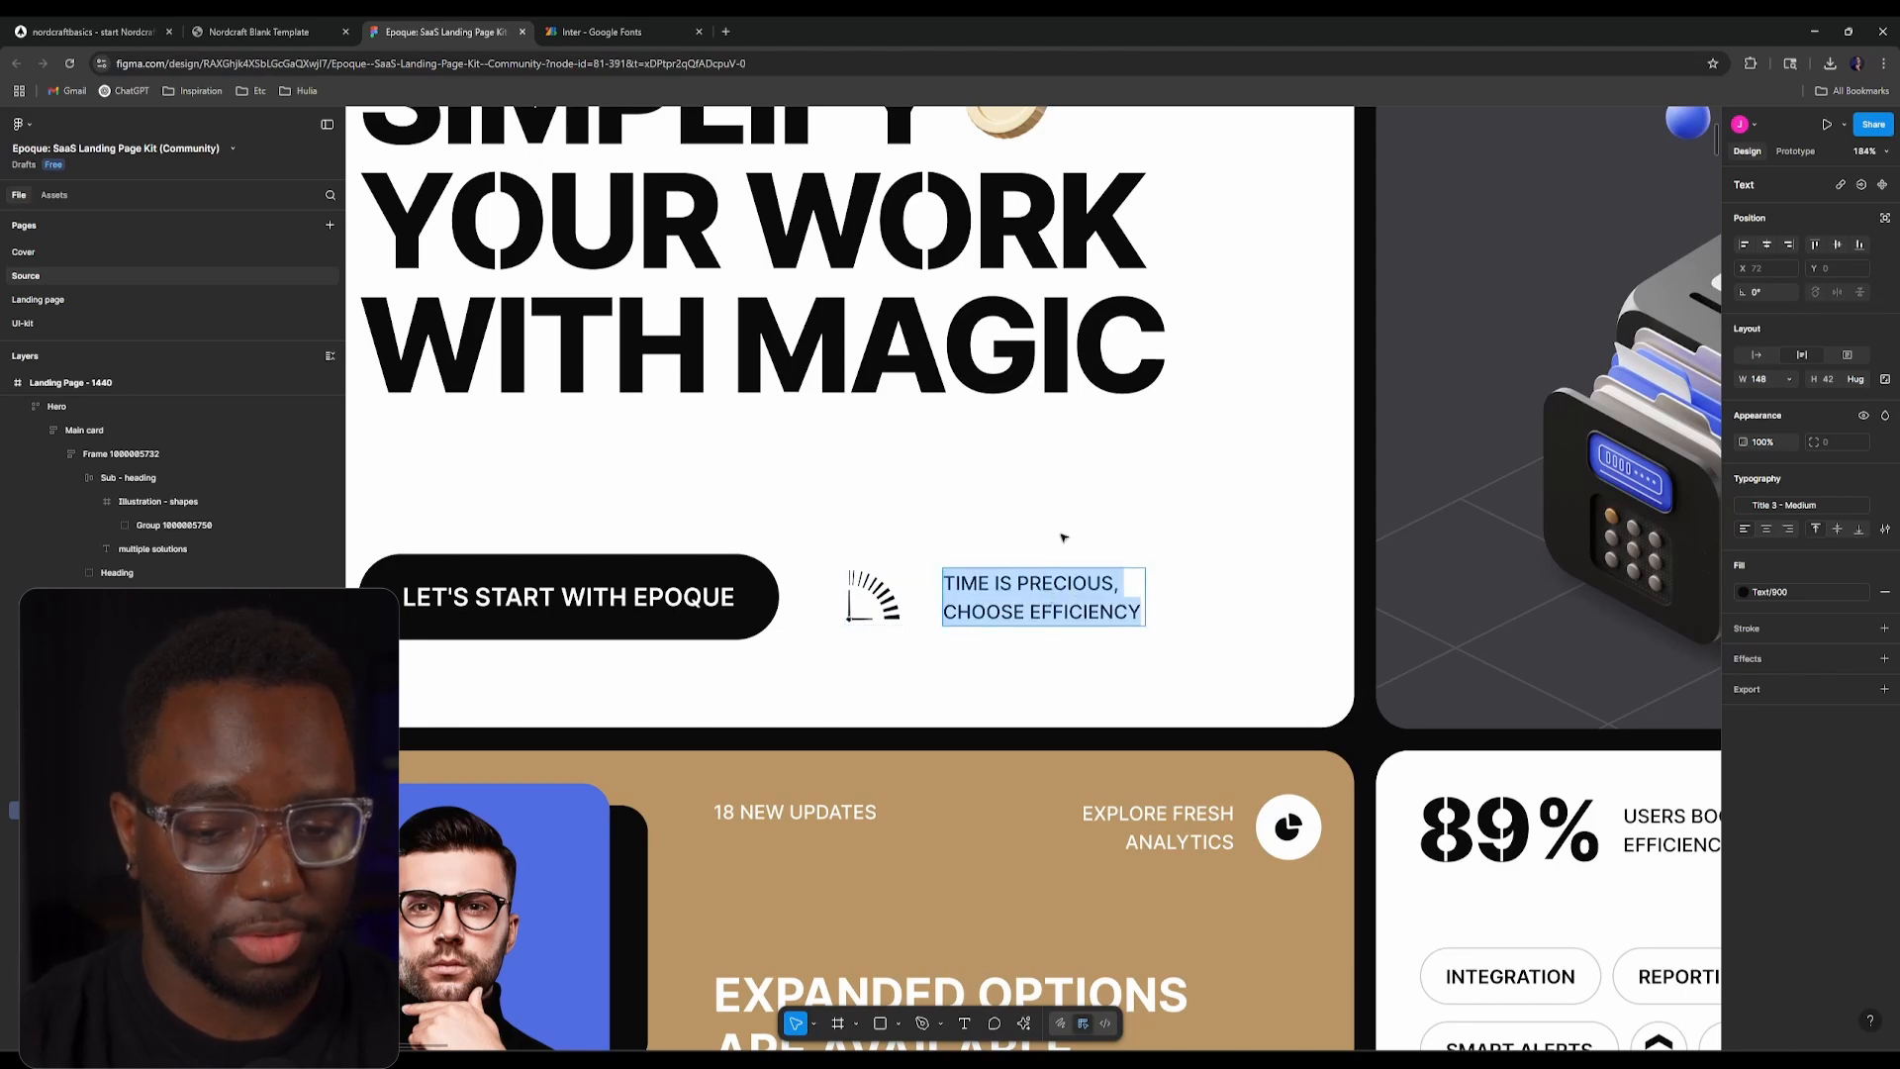
left_click(94, 32)
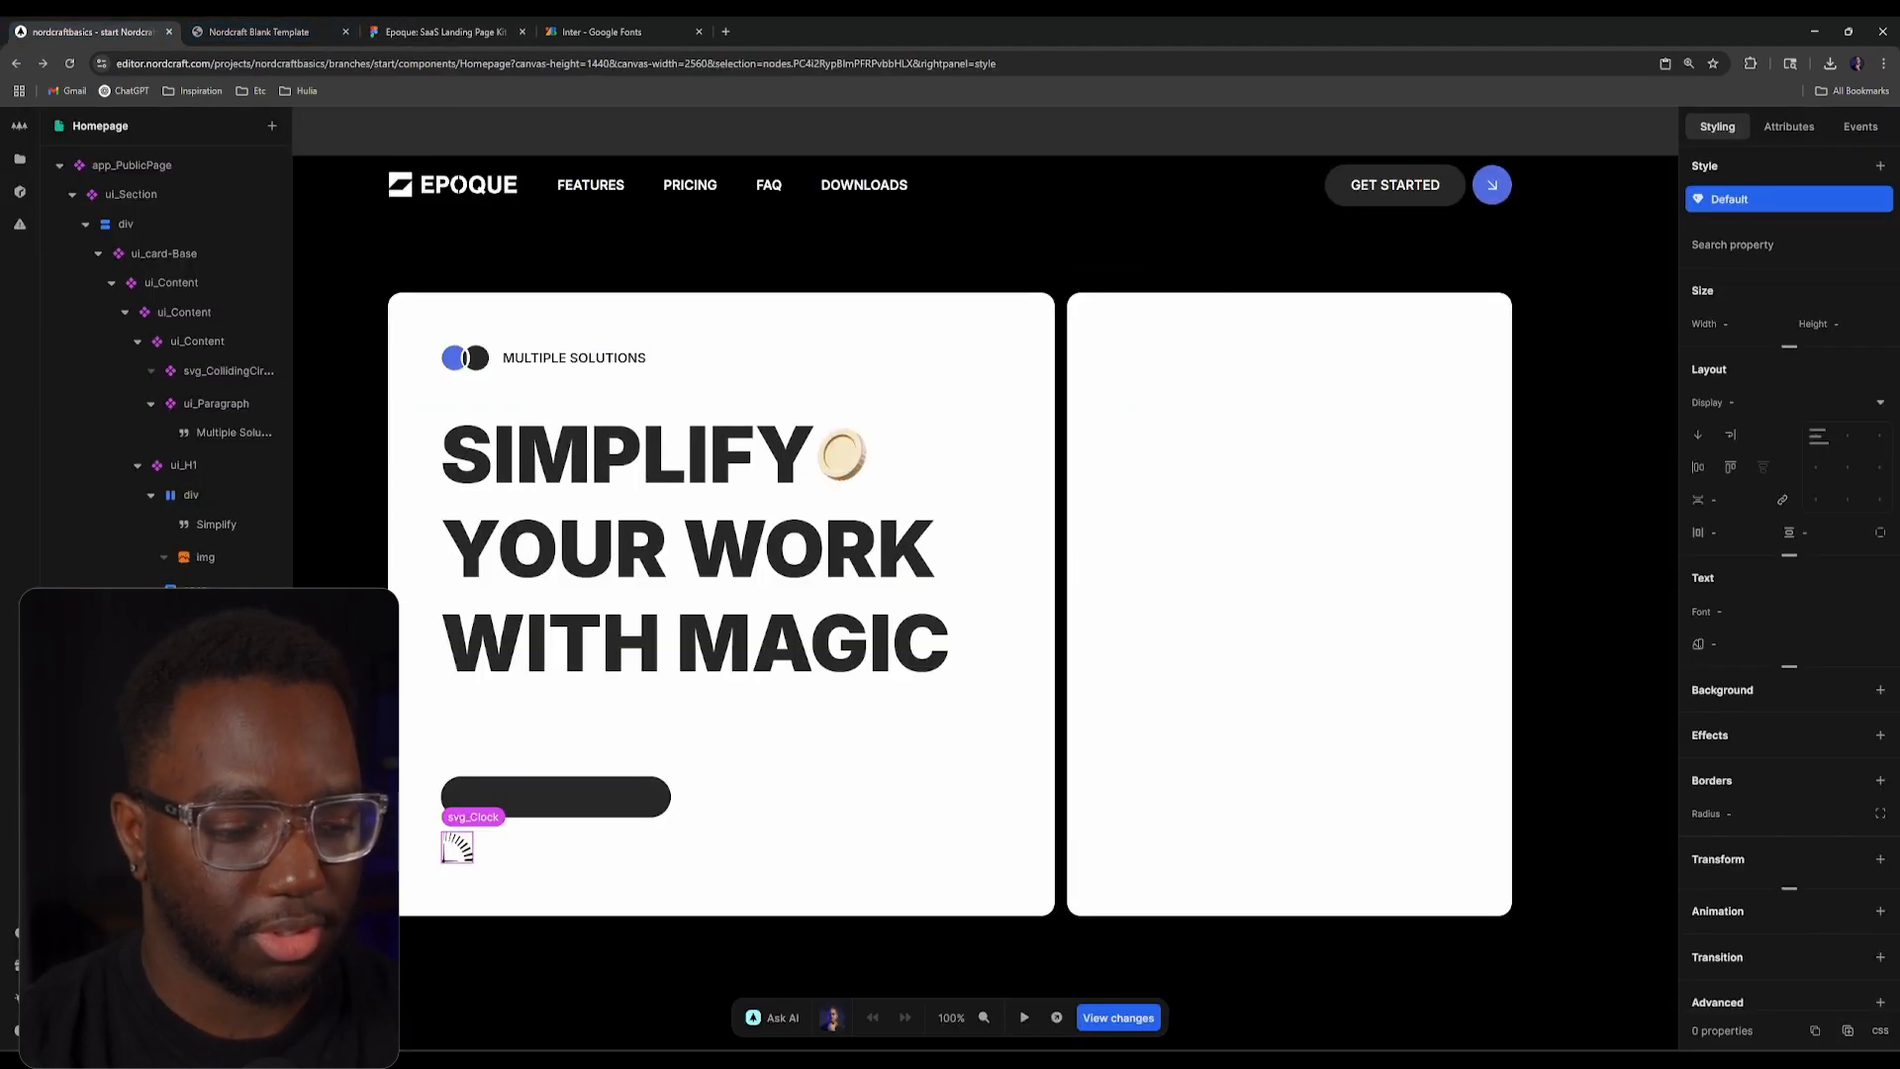
key("Up")
type("apara")
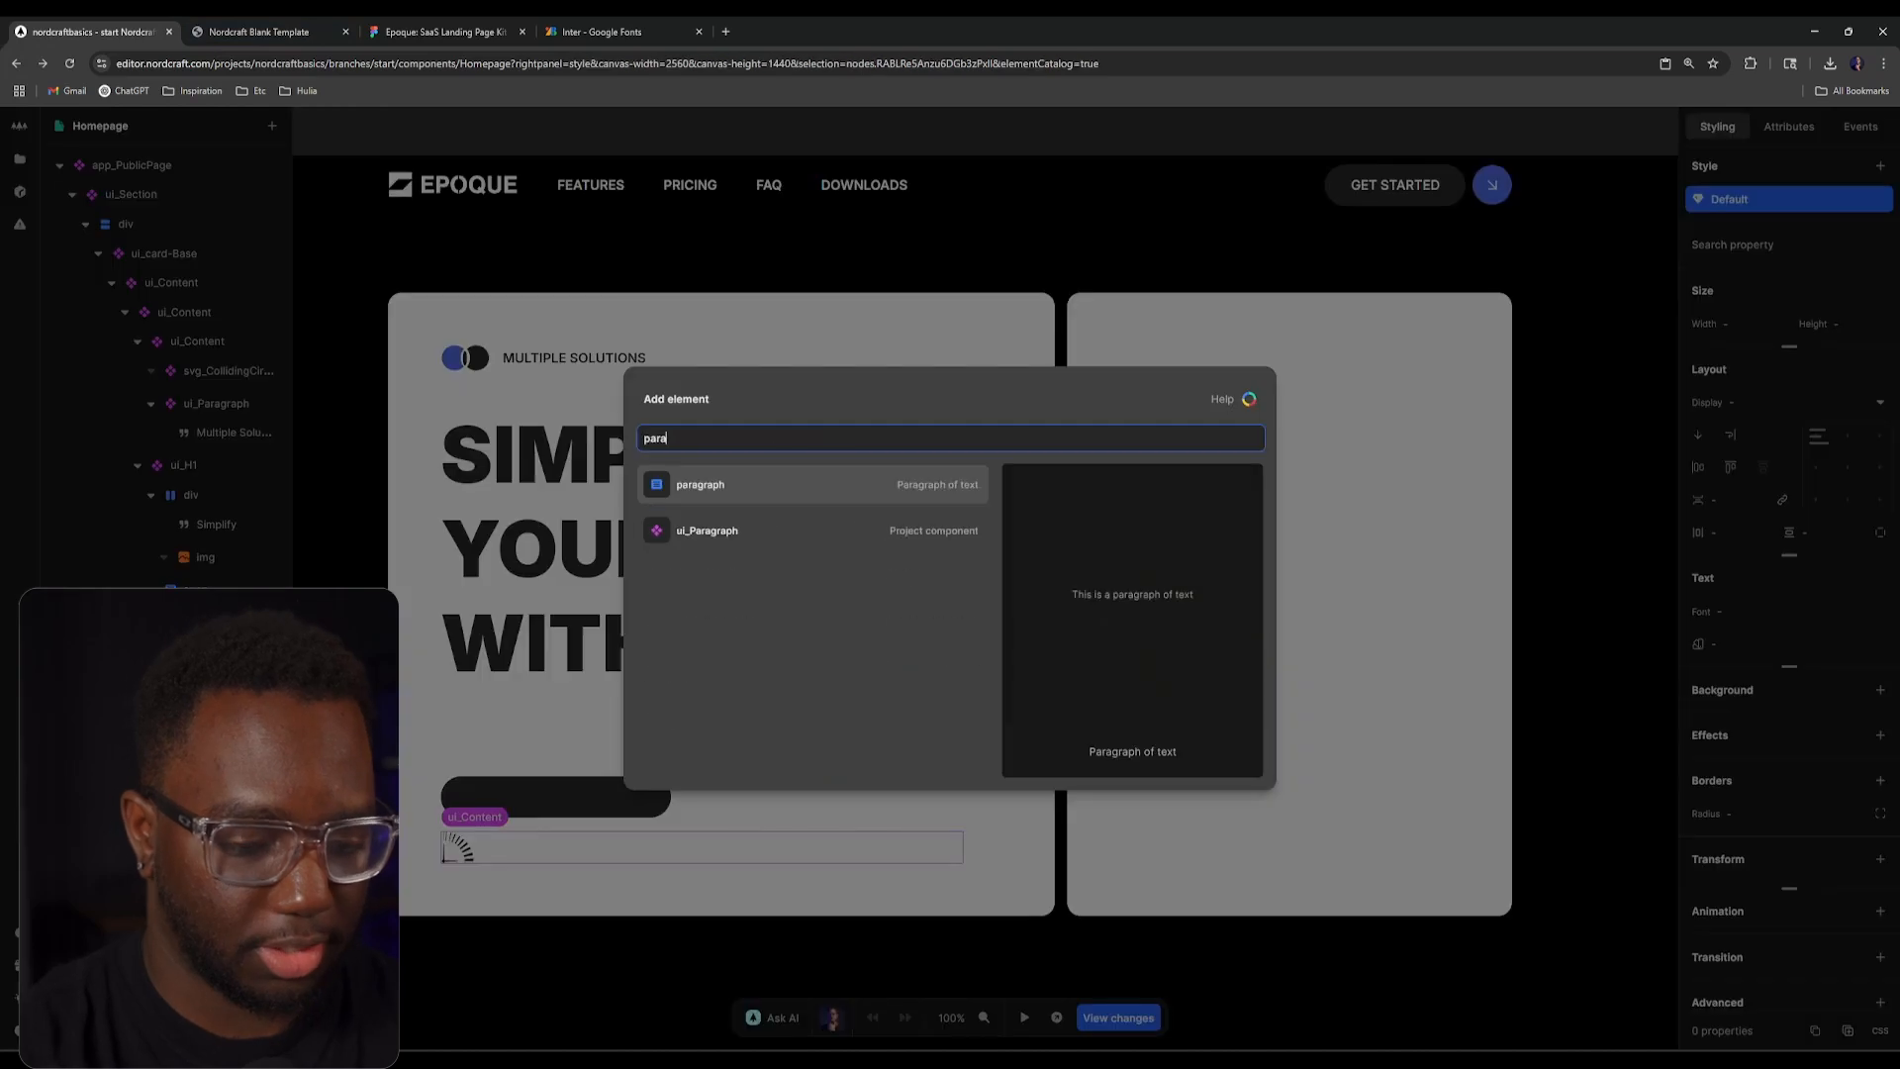
key("Down")
key("Up")
key("Return")
key("ctrl+z")
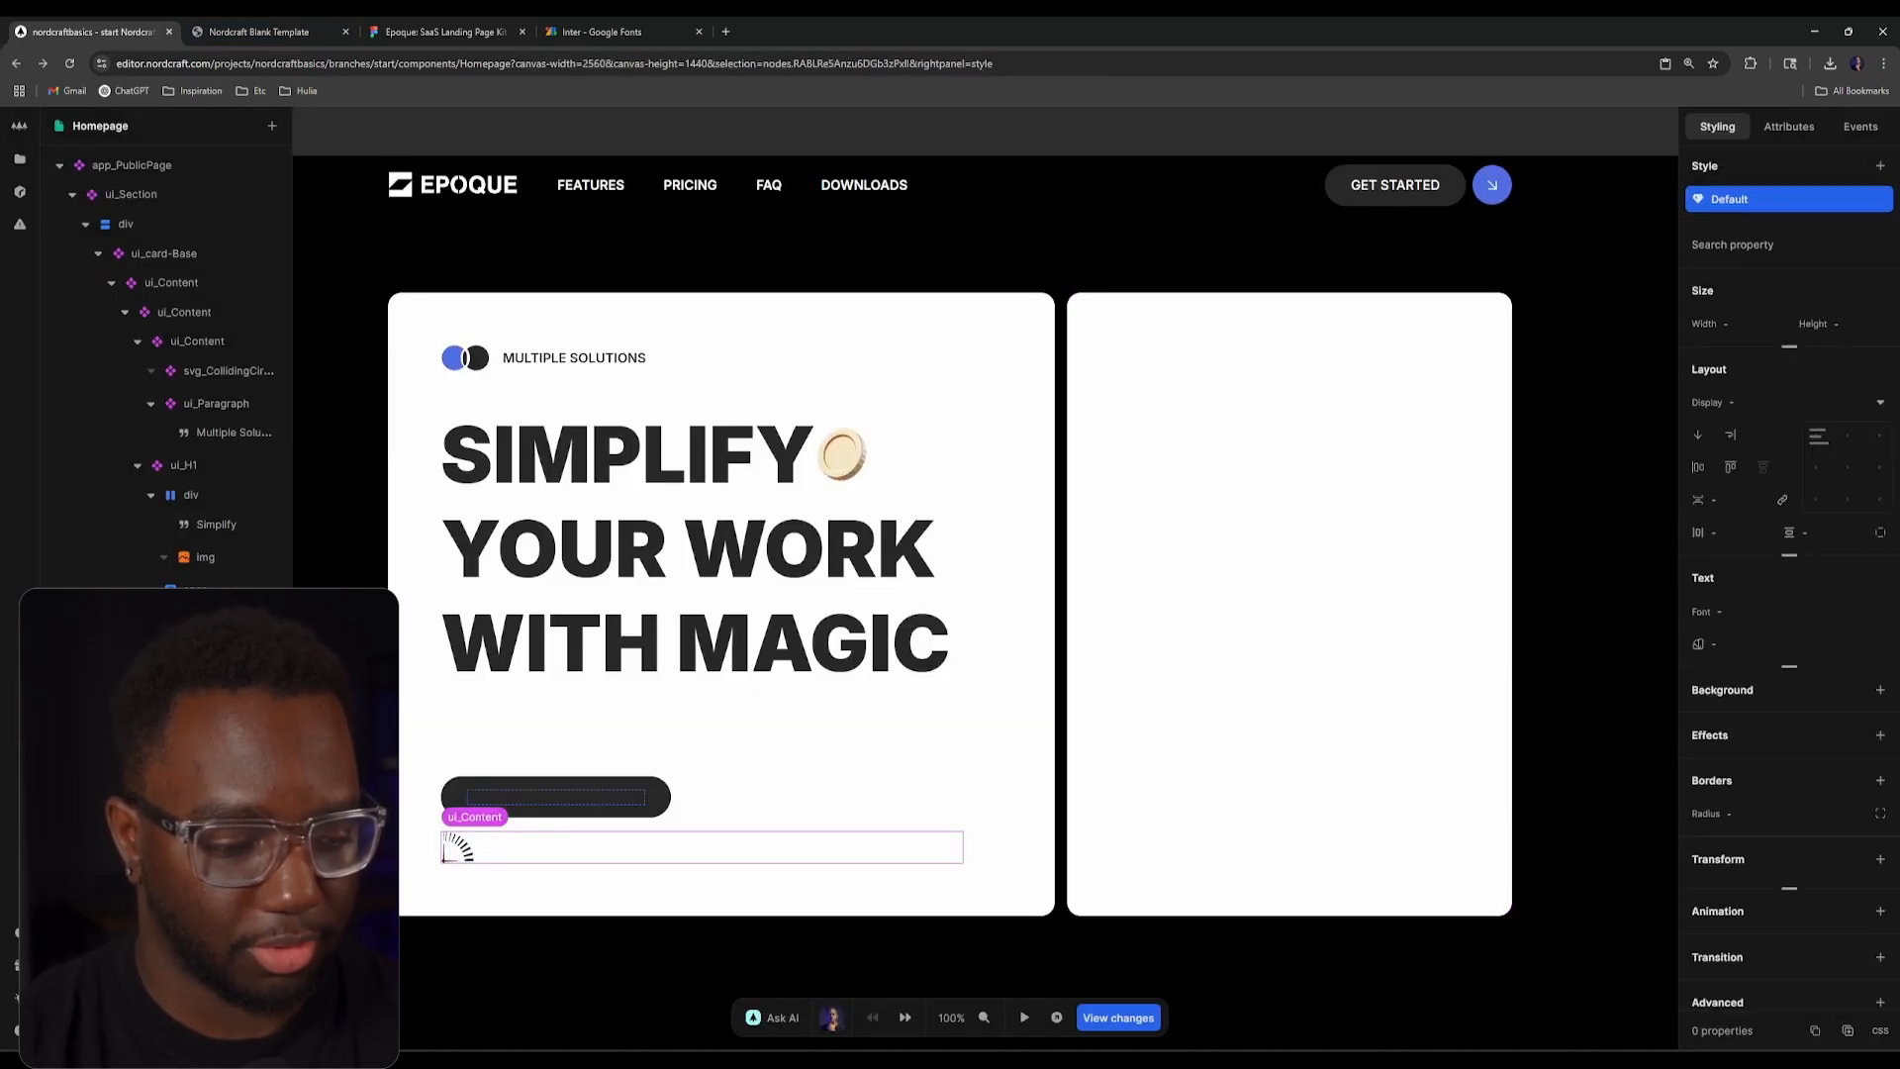
Step: Add a ui_Paragraph component below the clock icon in the nested ui_Content, and place a text element inside it
type("a para")
key("Return")
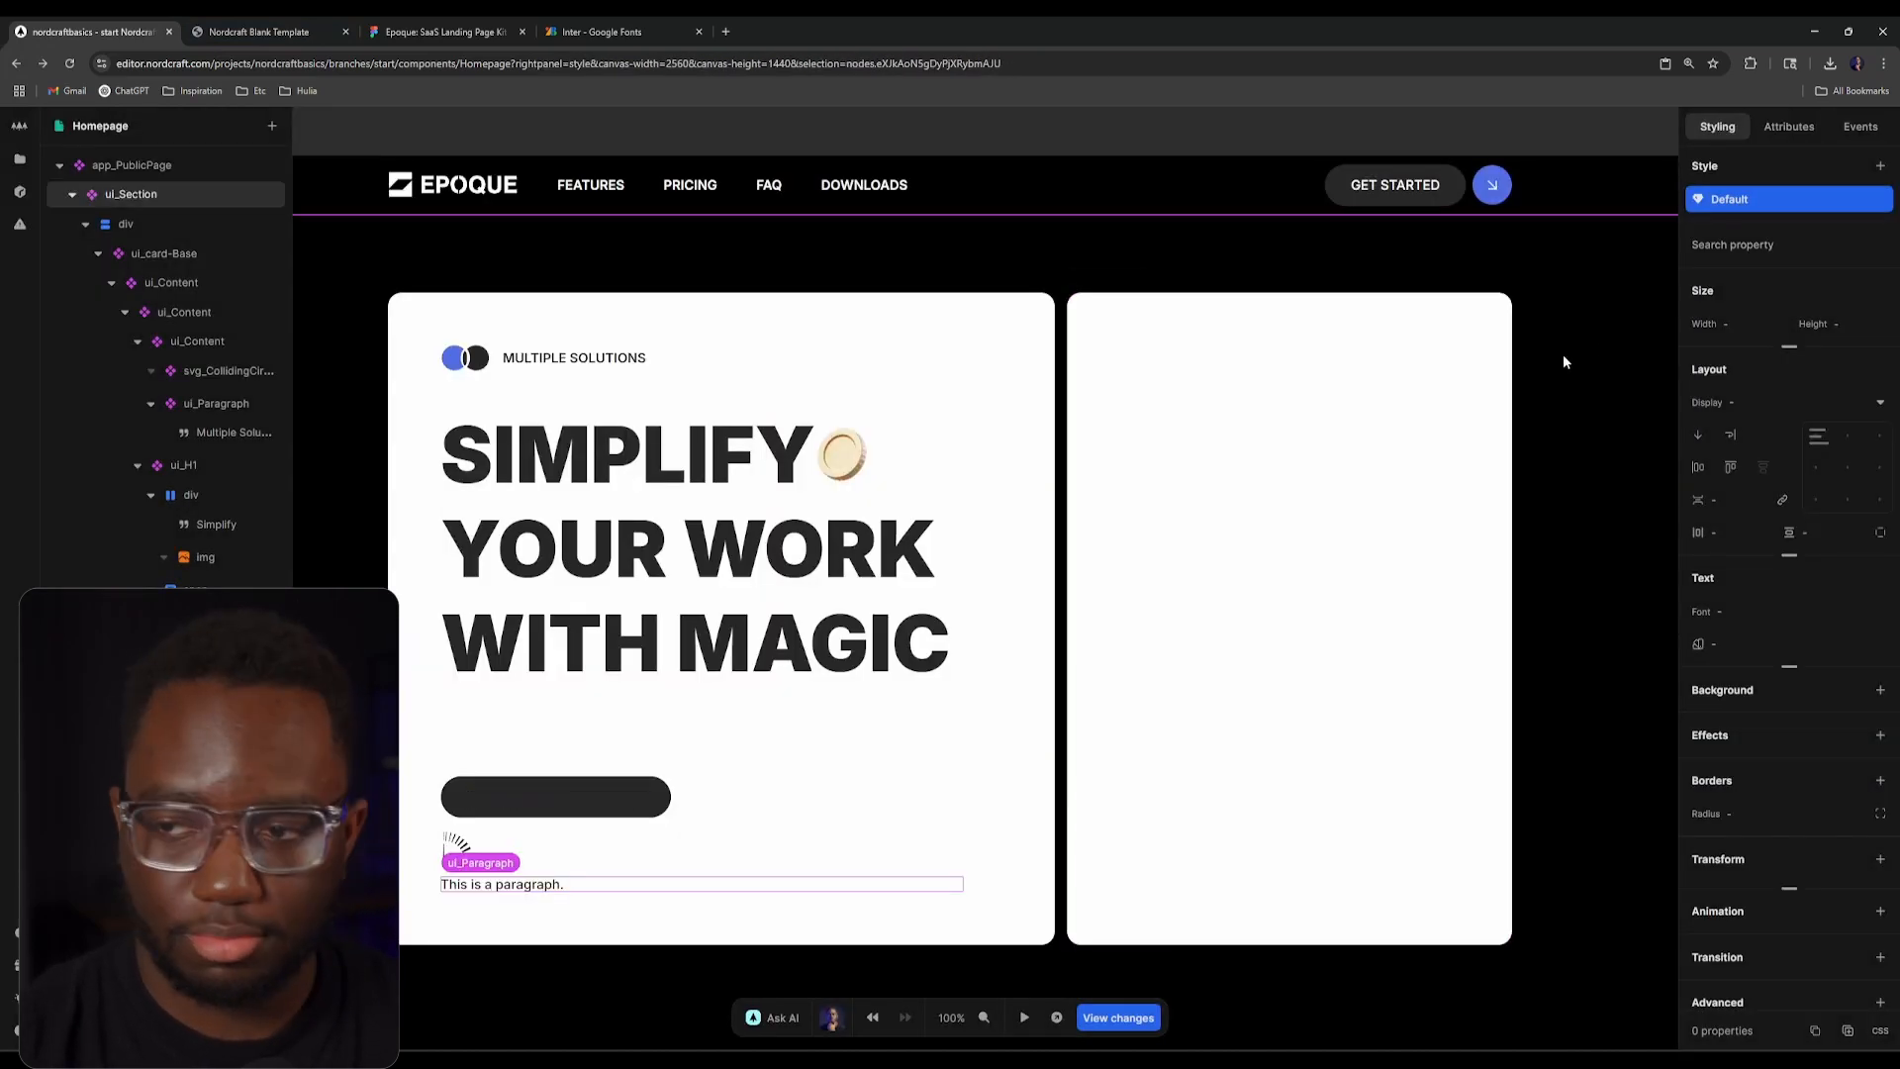
type("ate")
key("Return")
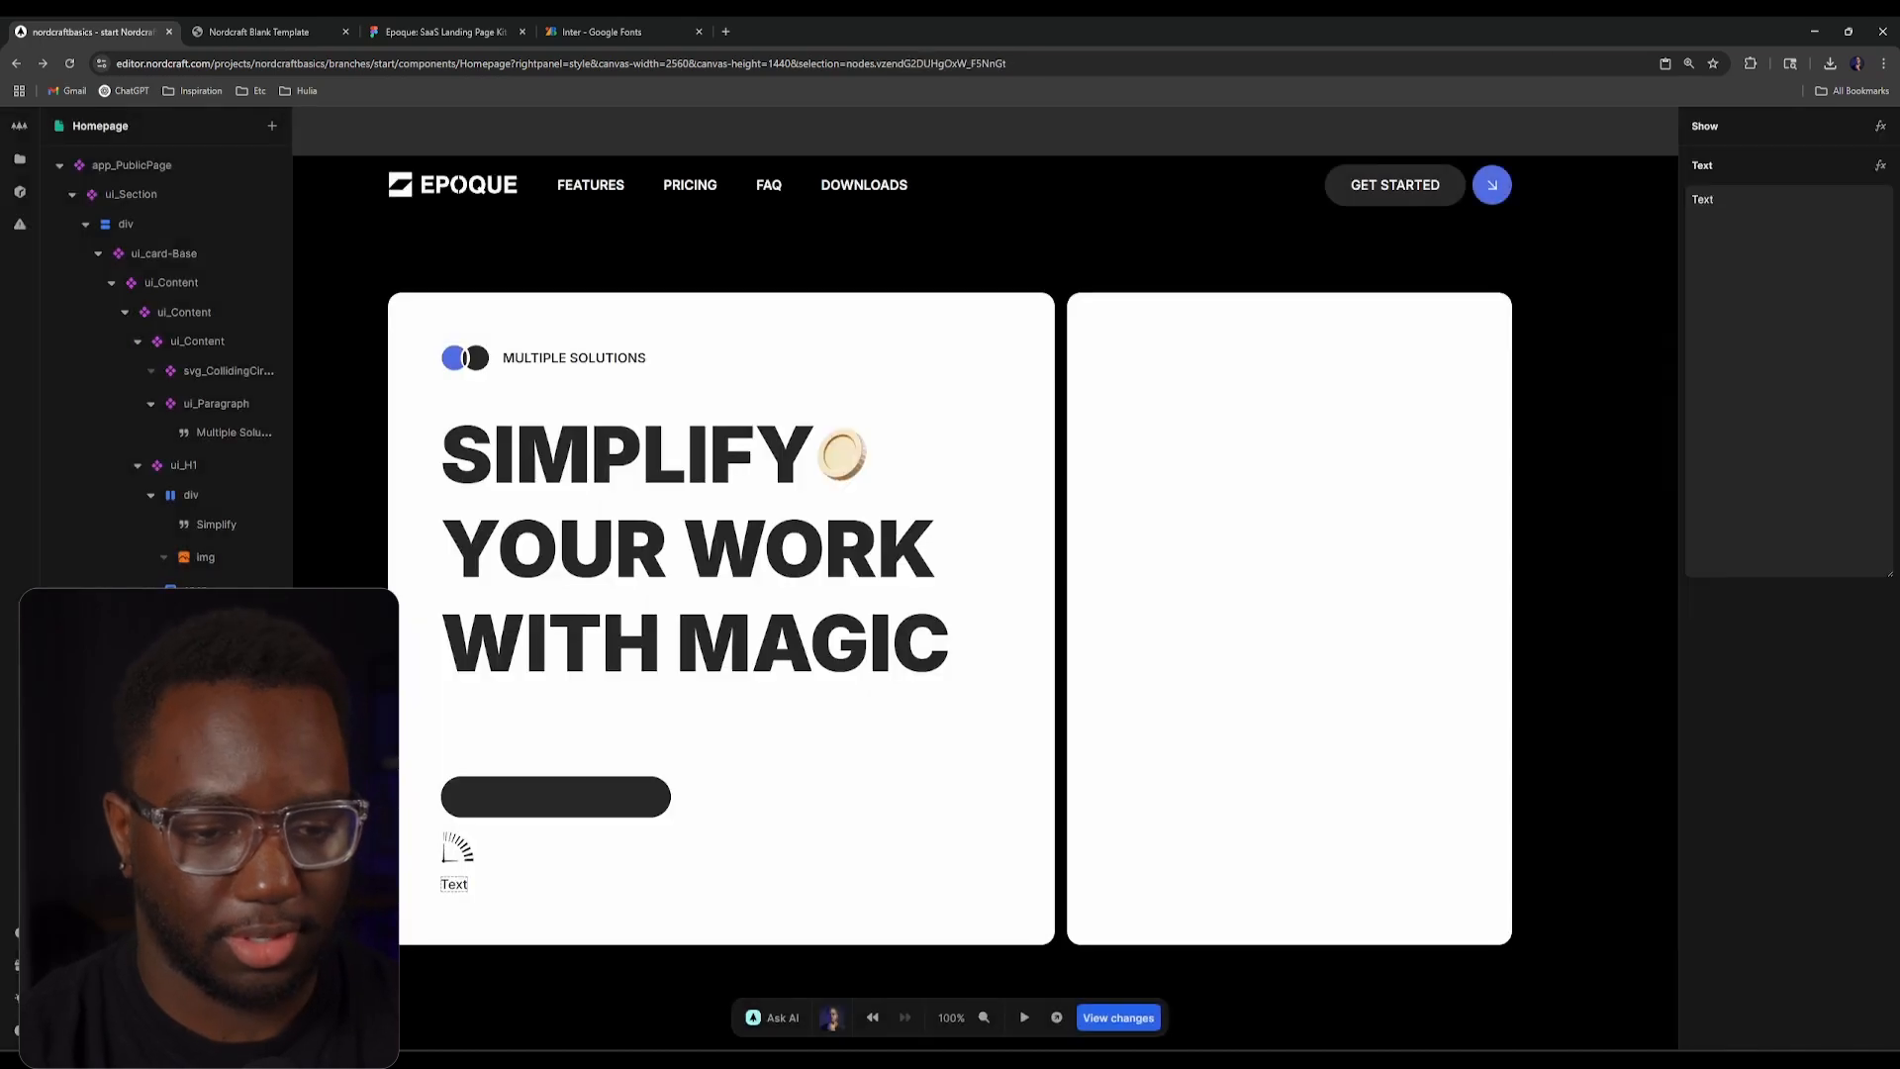
Step: Paste the copied text into the paragraph's text element and capitalize it as "Time is Precious, Choose Efficiency"
key("ctrl+v")
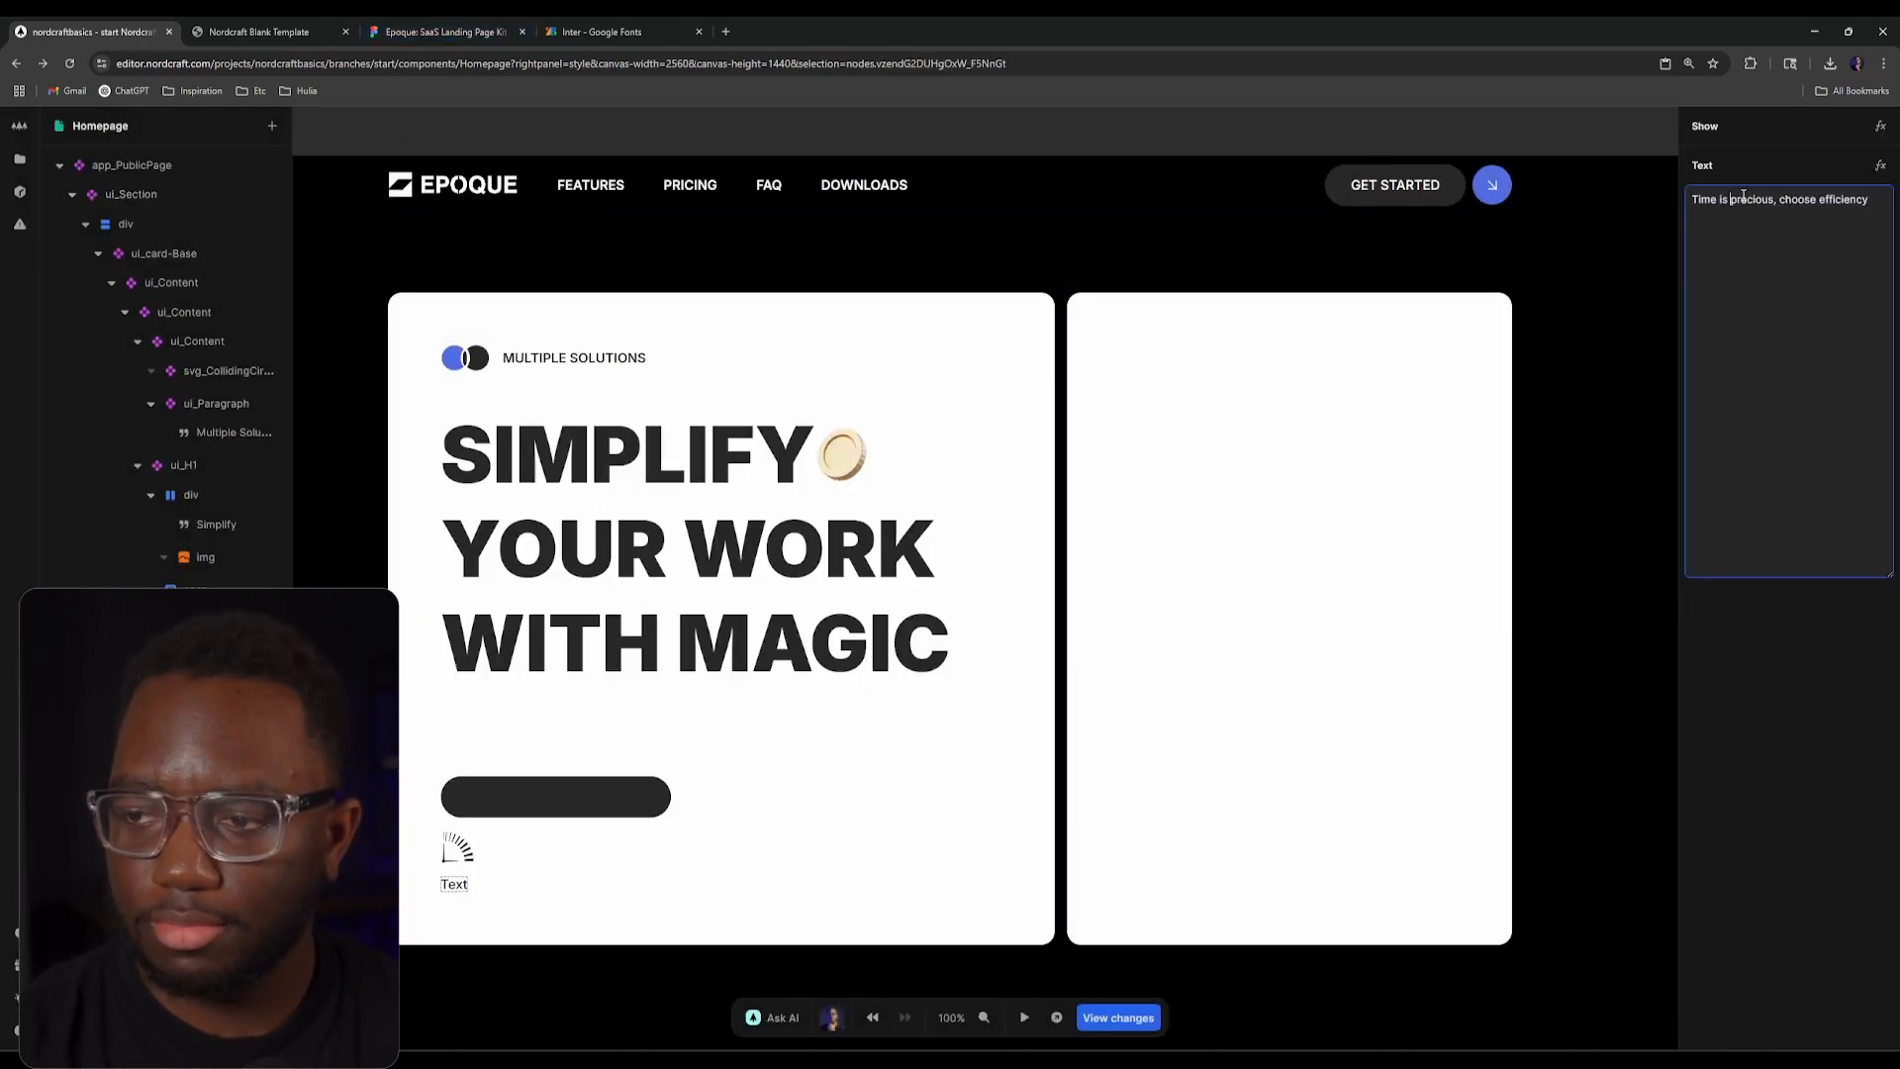
key("Delete")
type("P")
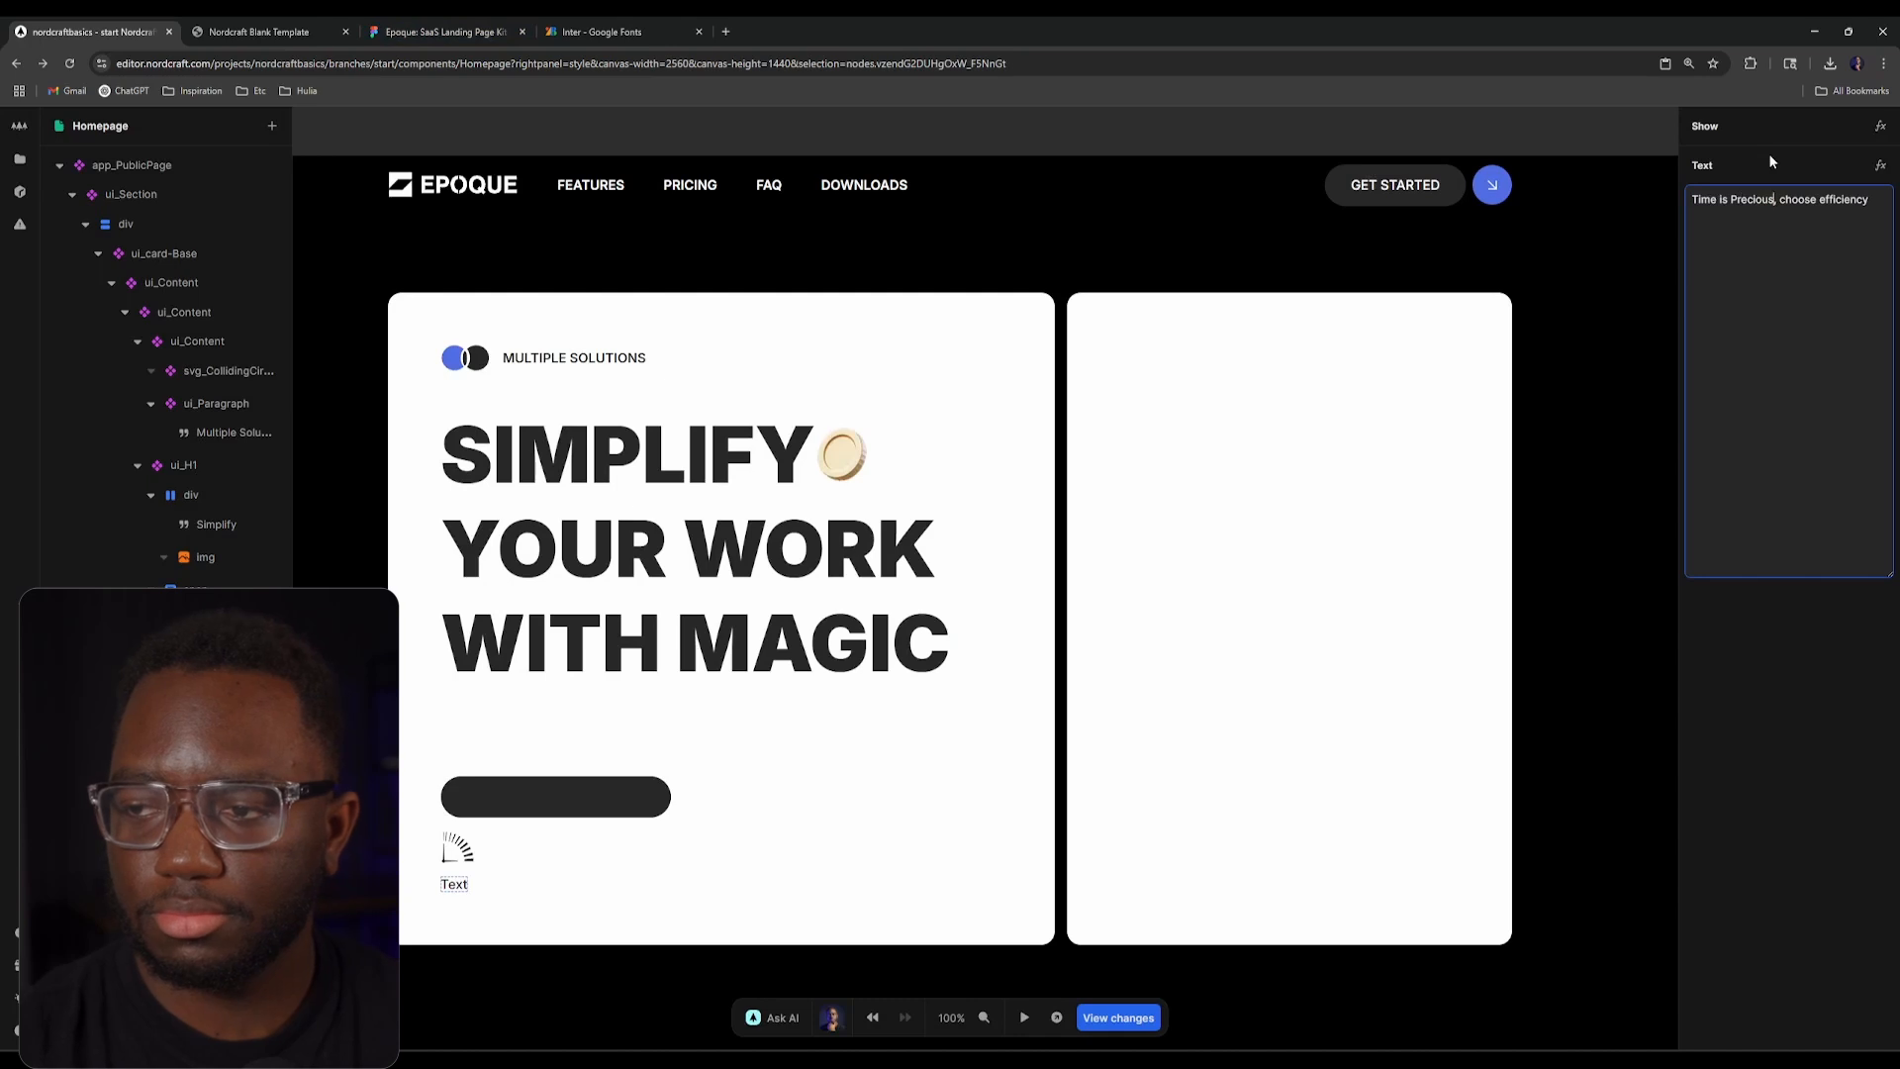
key("Delete")
type("C")
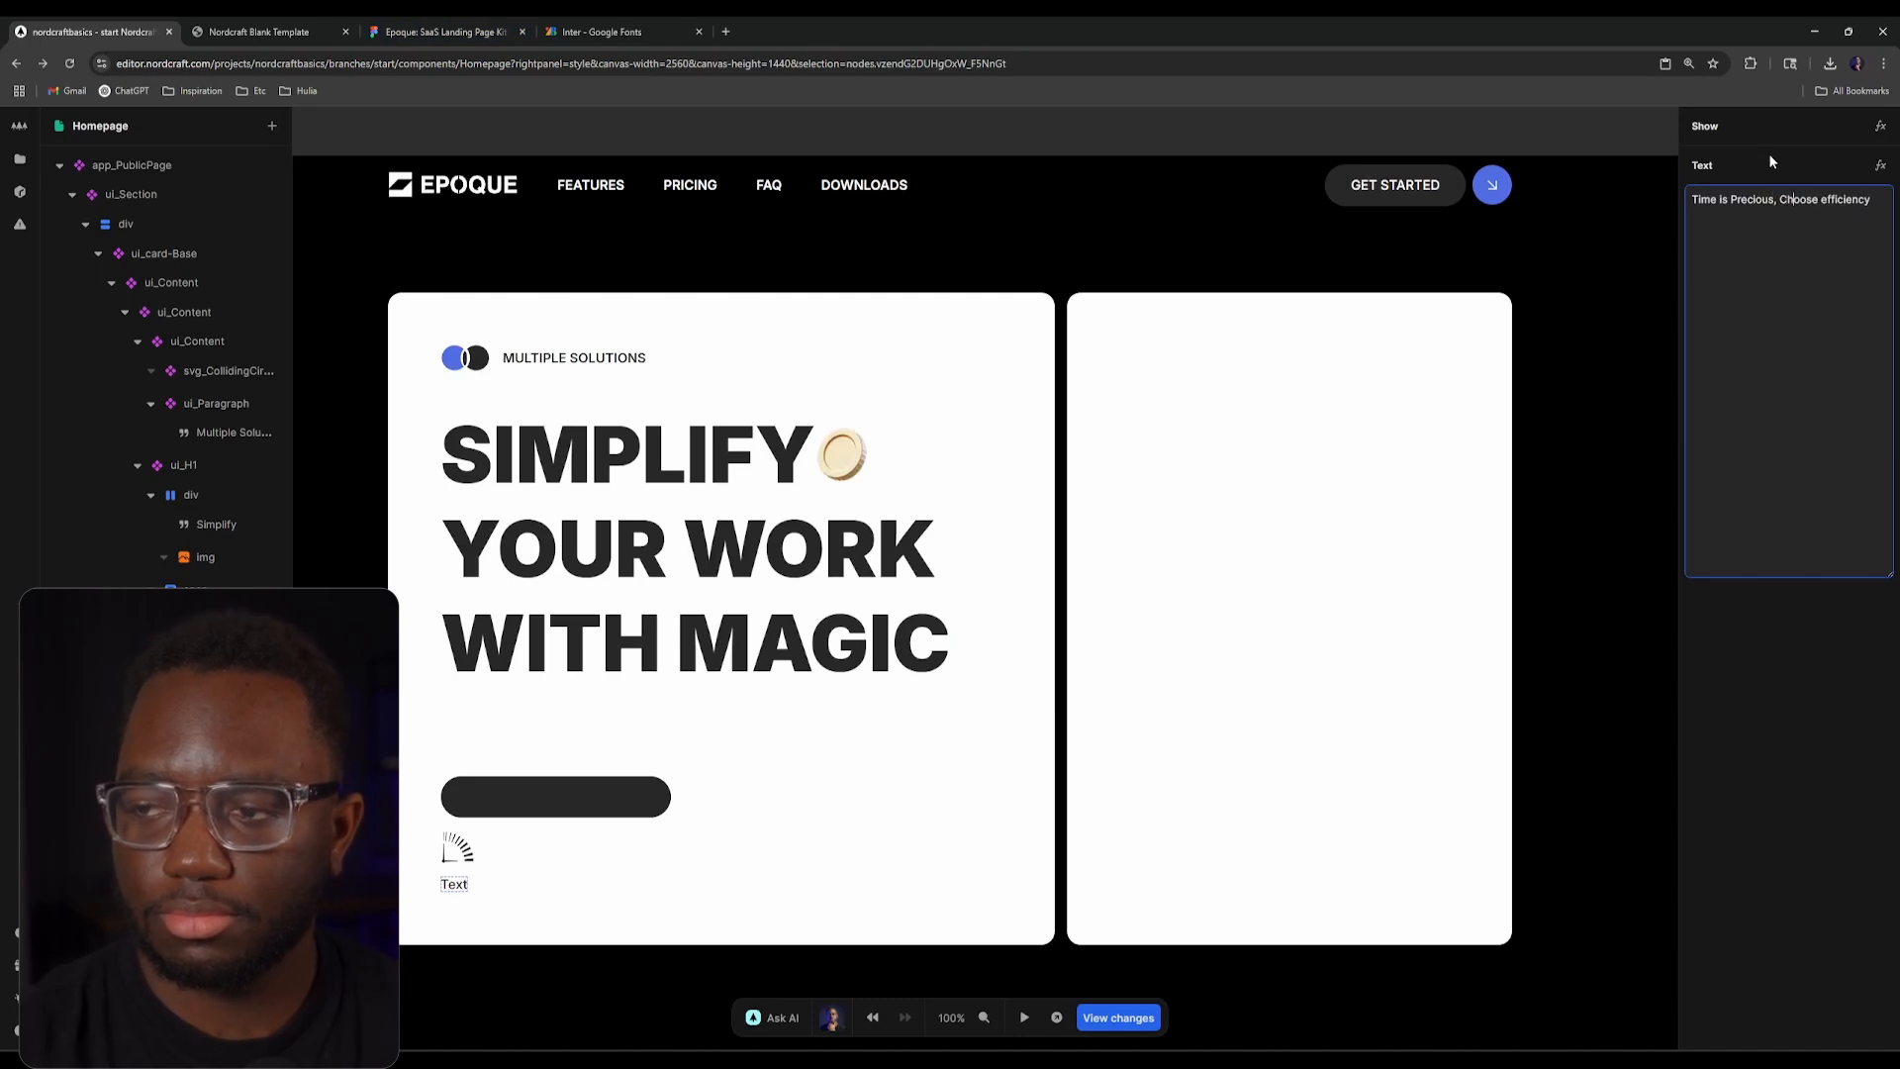
key("ctrl+Right")
key("Delete")
type("E")
left_click(1589, 240)
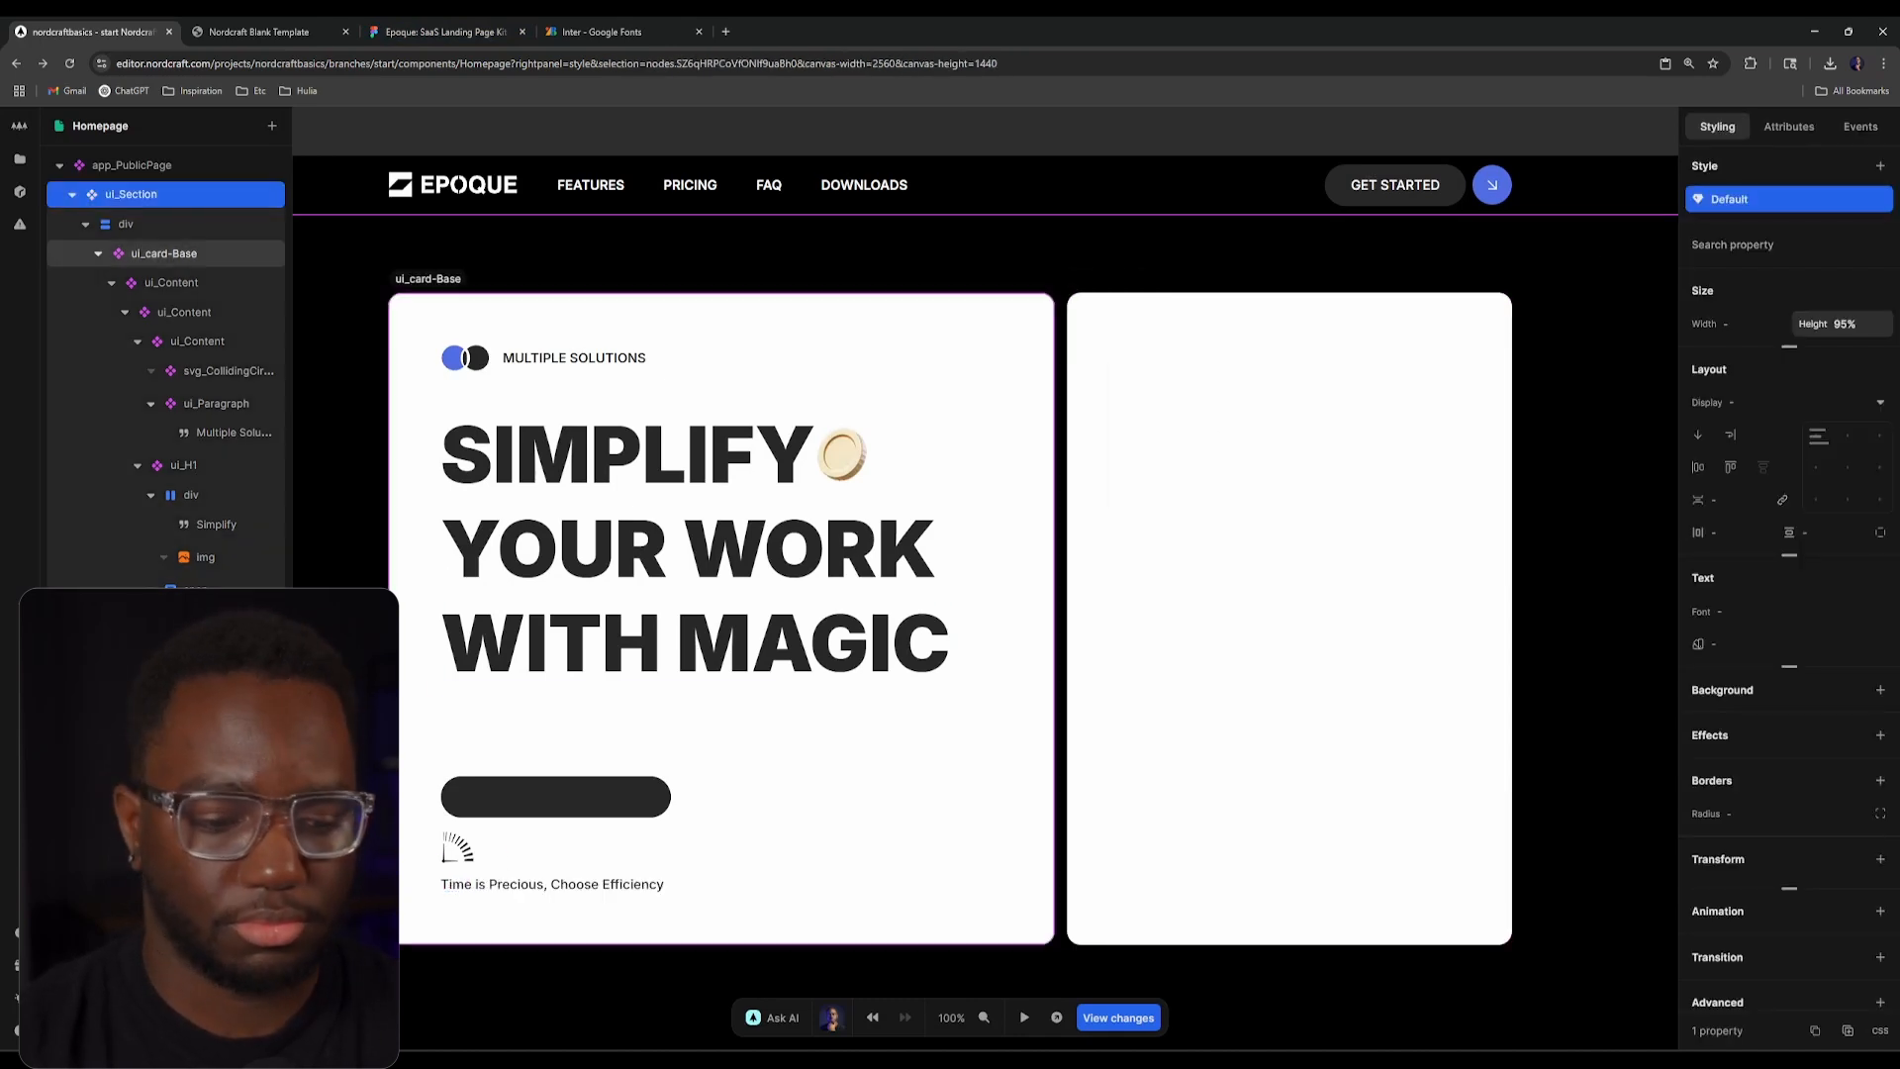
Step: Check the tagline's casing in the Figma design and give the tagline ui_Paragraph in Nordcraft the CSS text-transform: uppercase
left_click(445, 32)
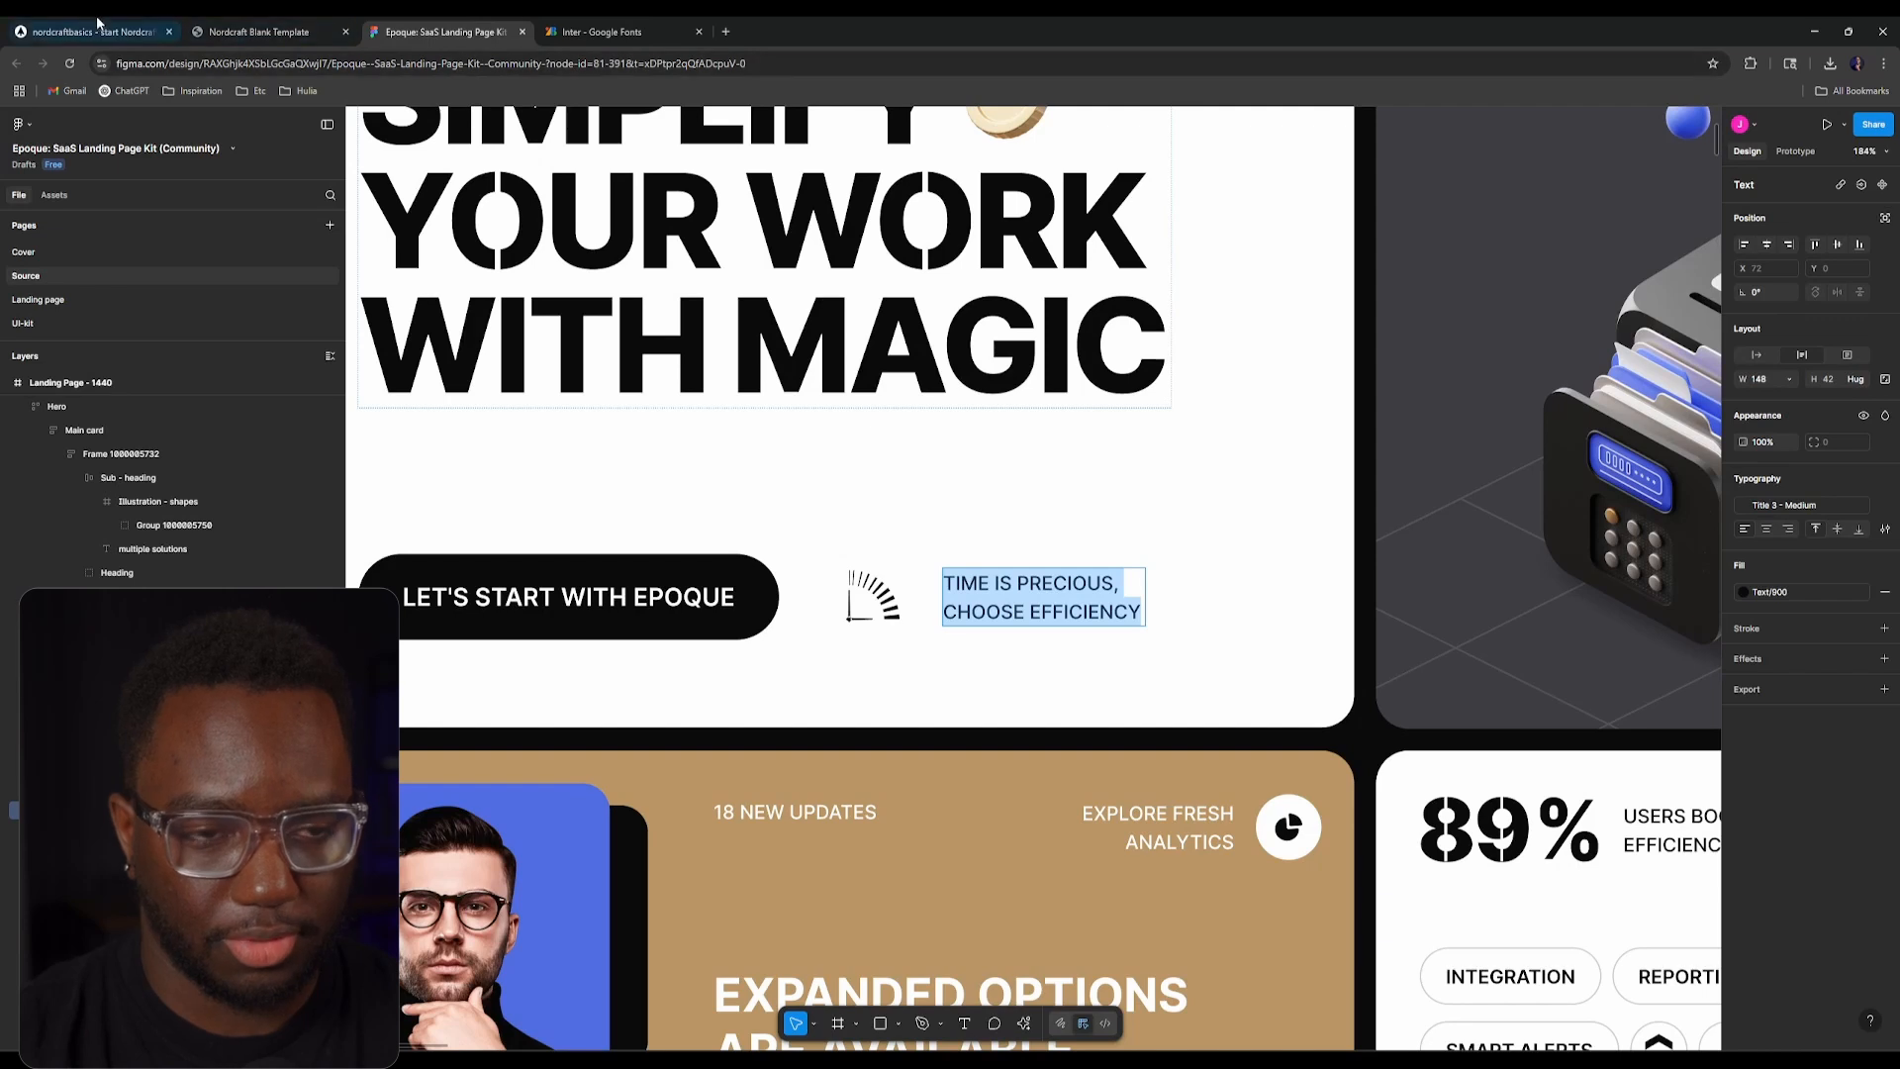
left_click(97, 24)
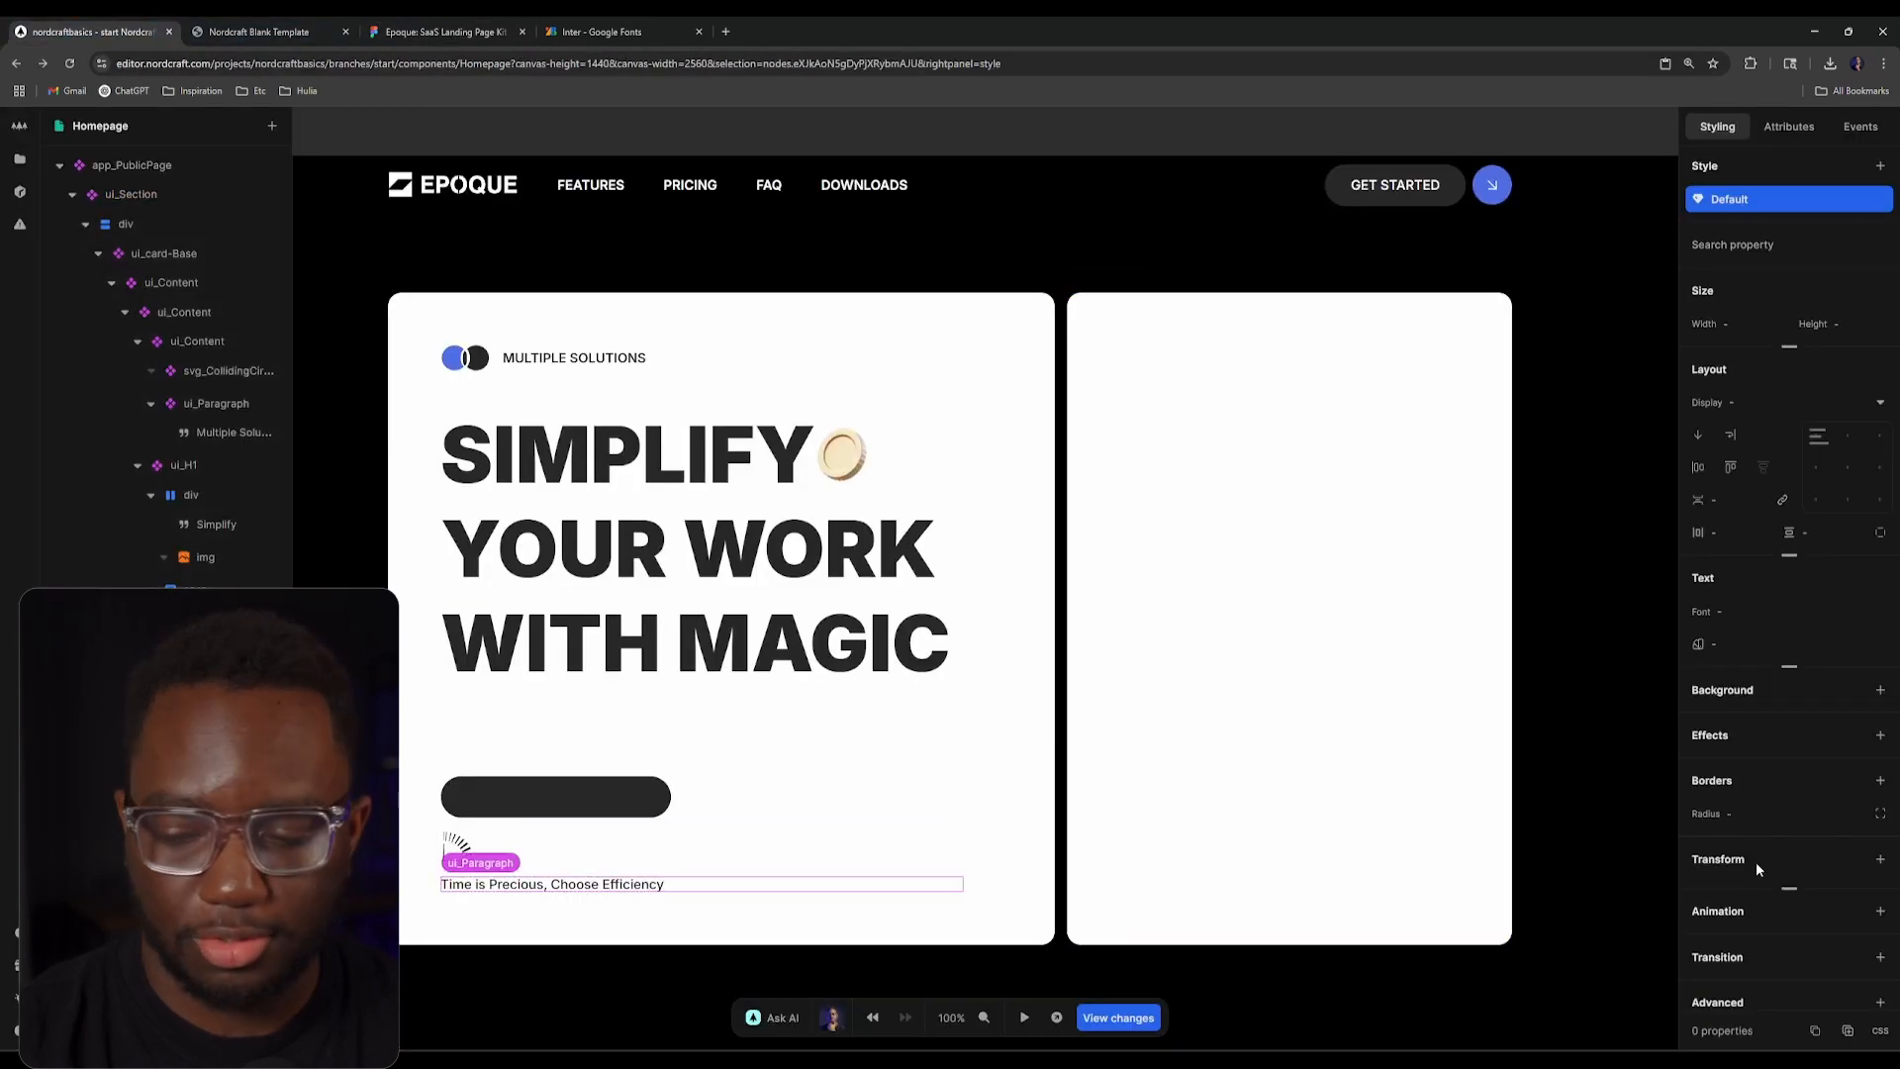
left_click(1879, 1030)
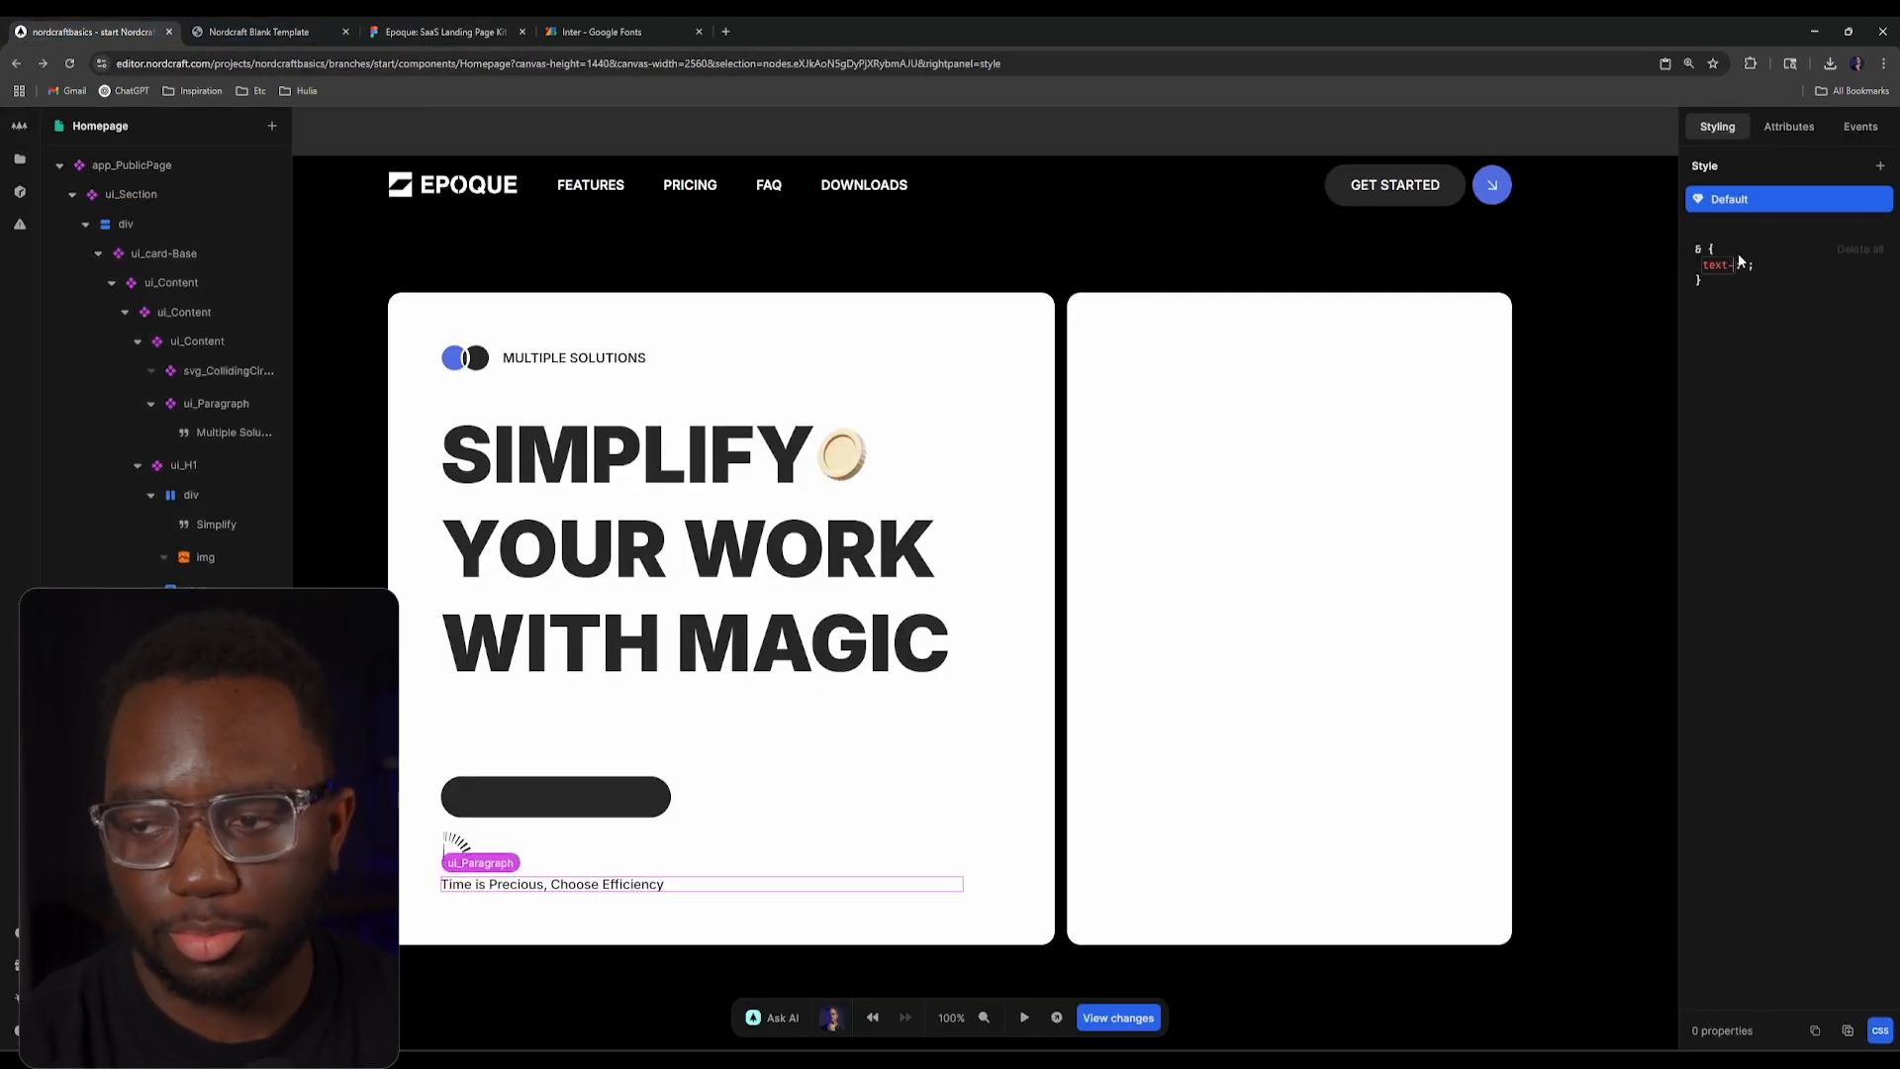
left_click(1737, 255)
type("text-transform")
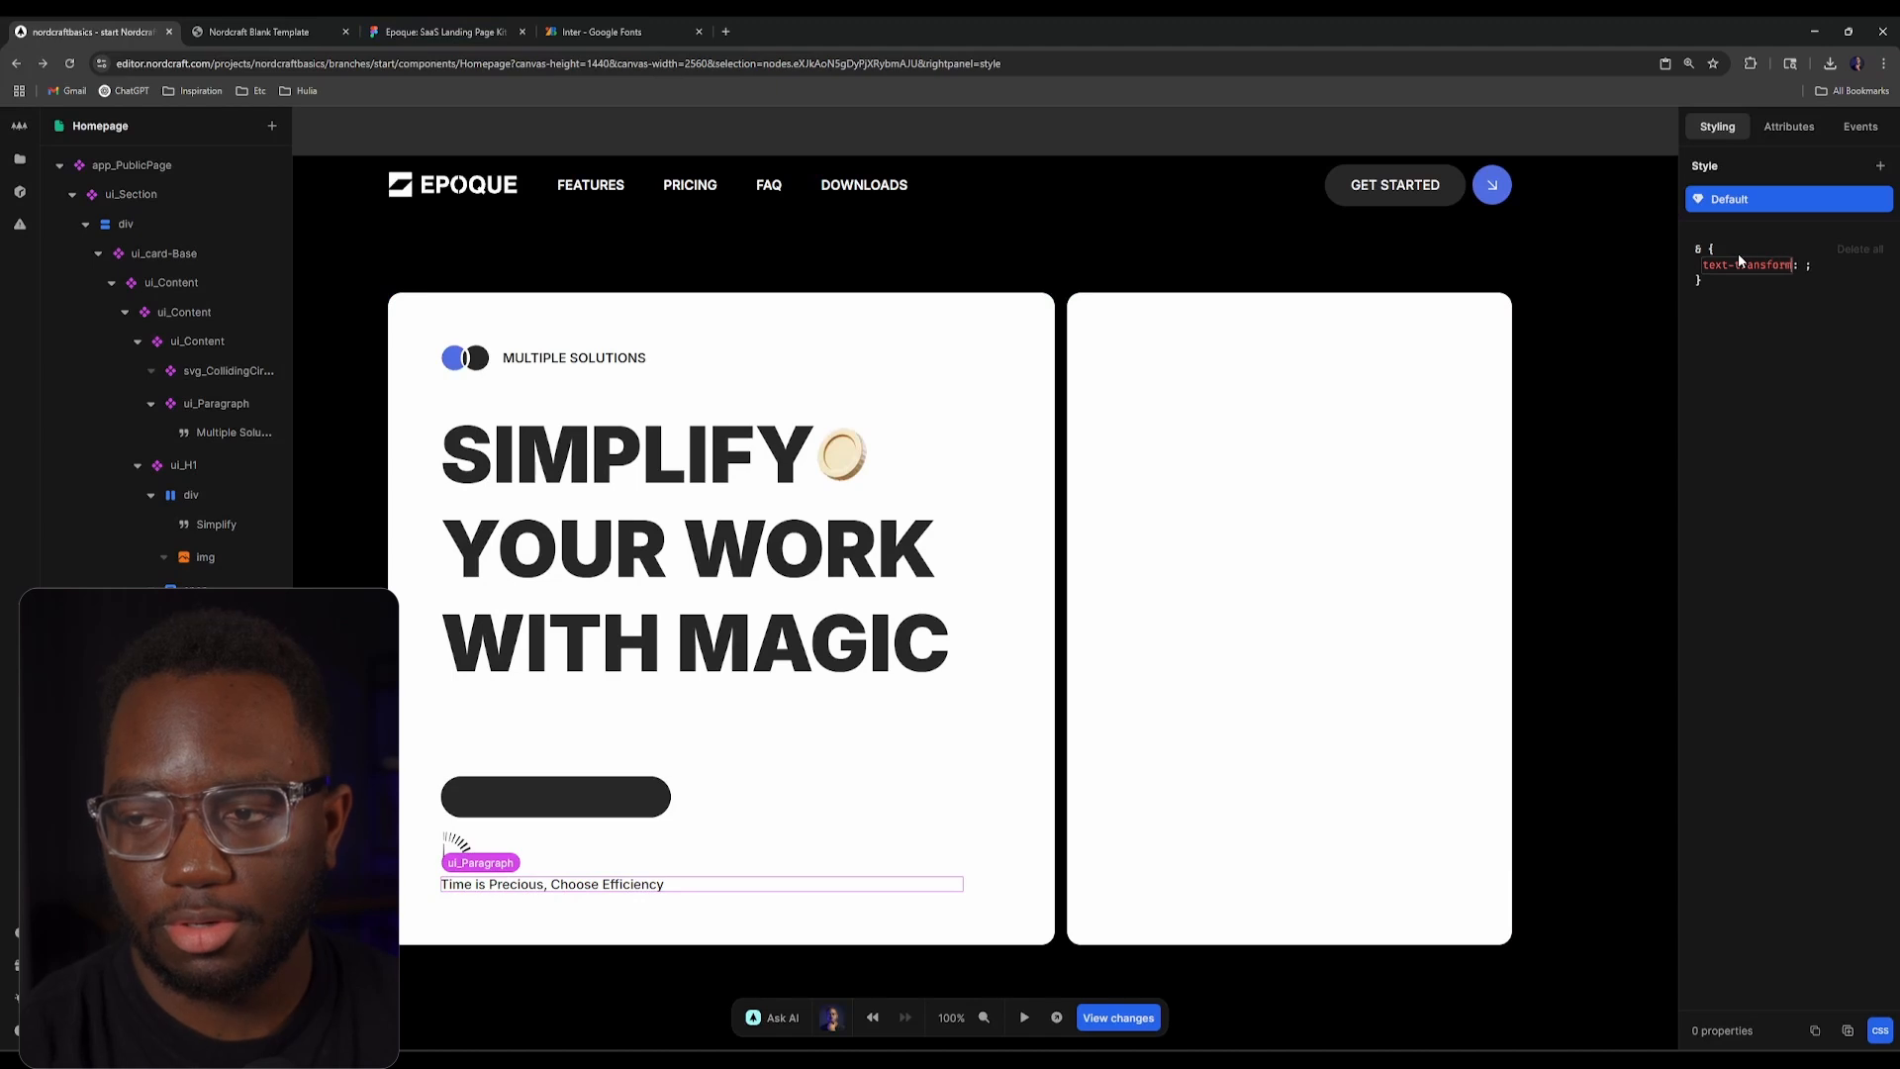
key("Tab")
type("uppercase")
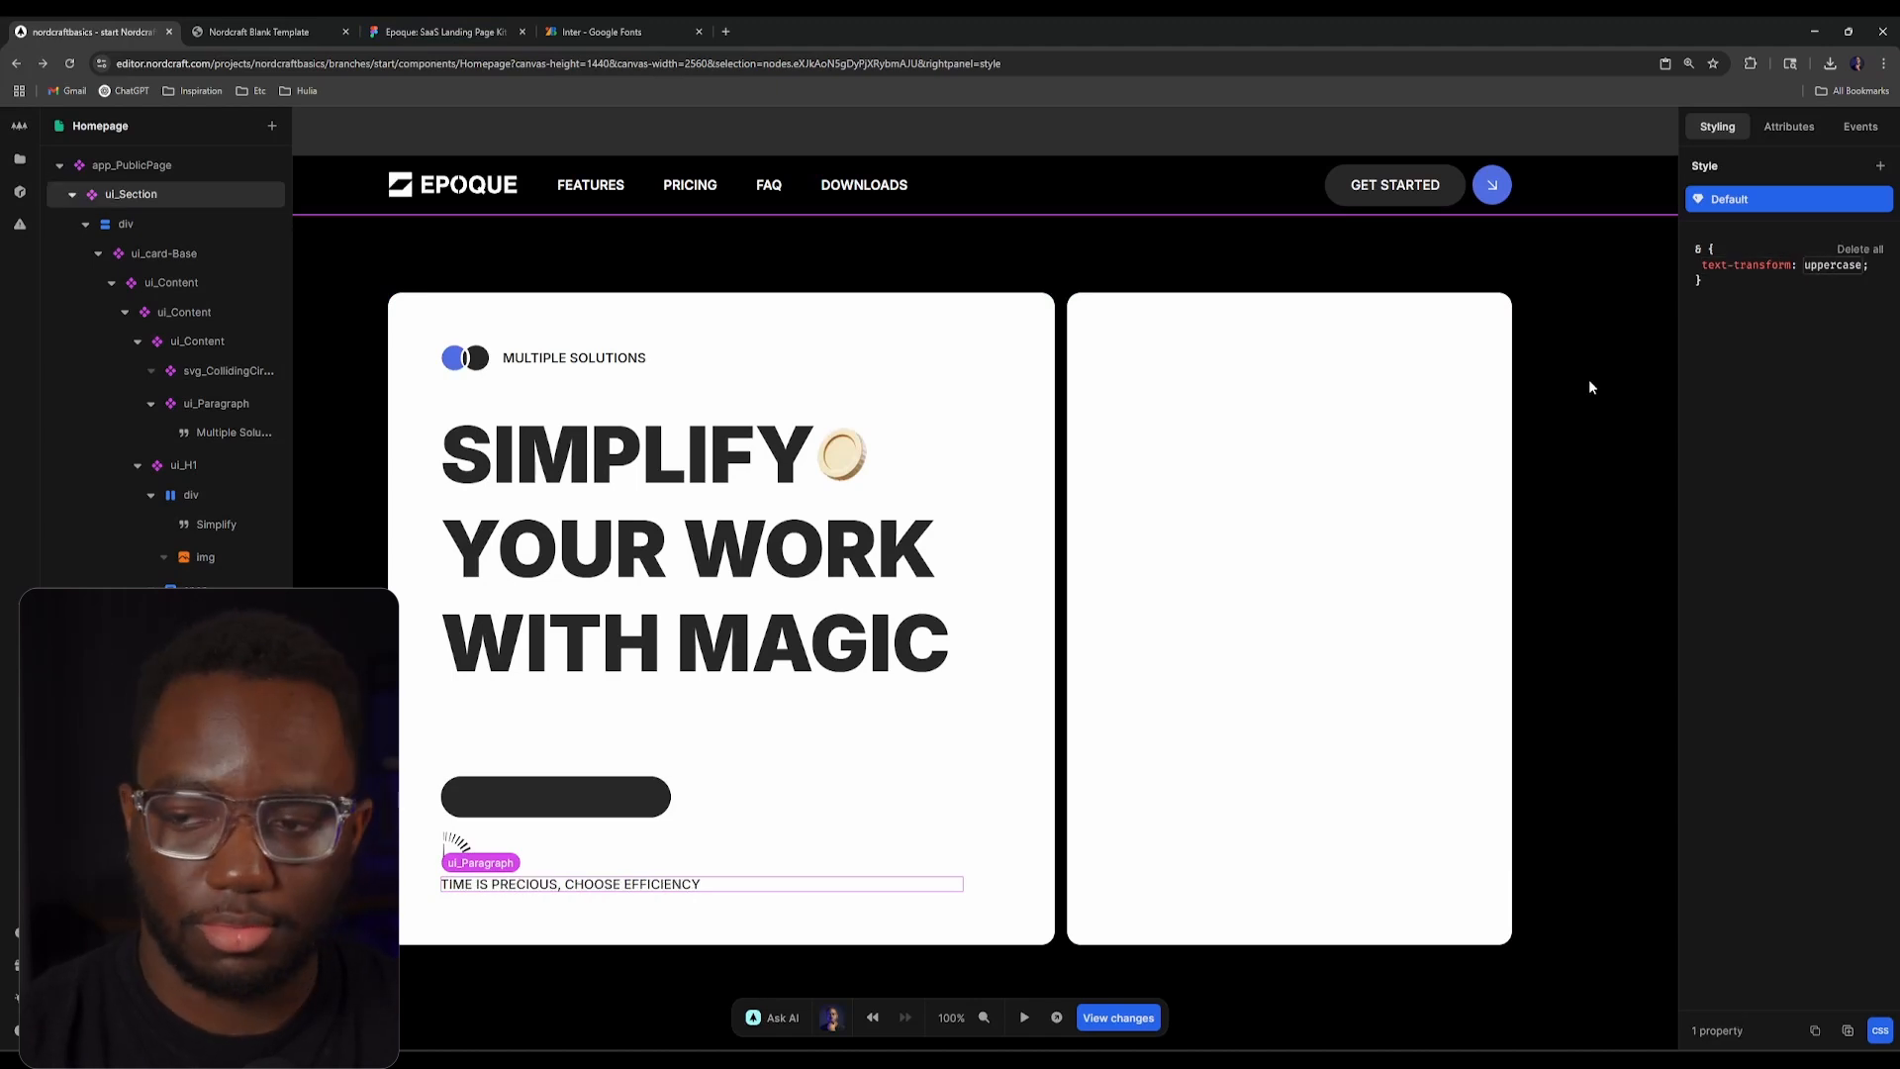
left_click(1590, 386)
left_click(1879, 1030)
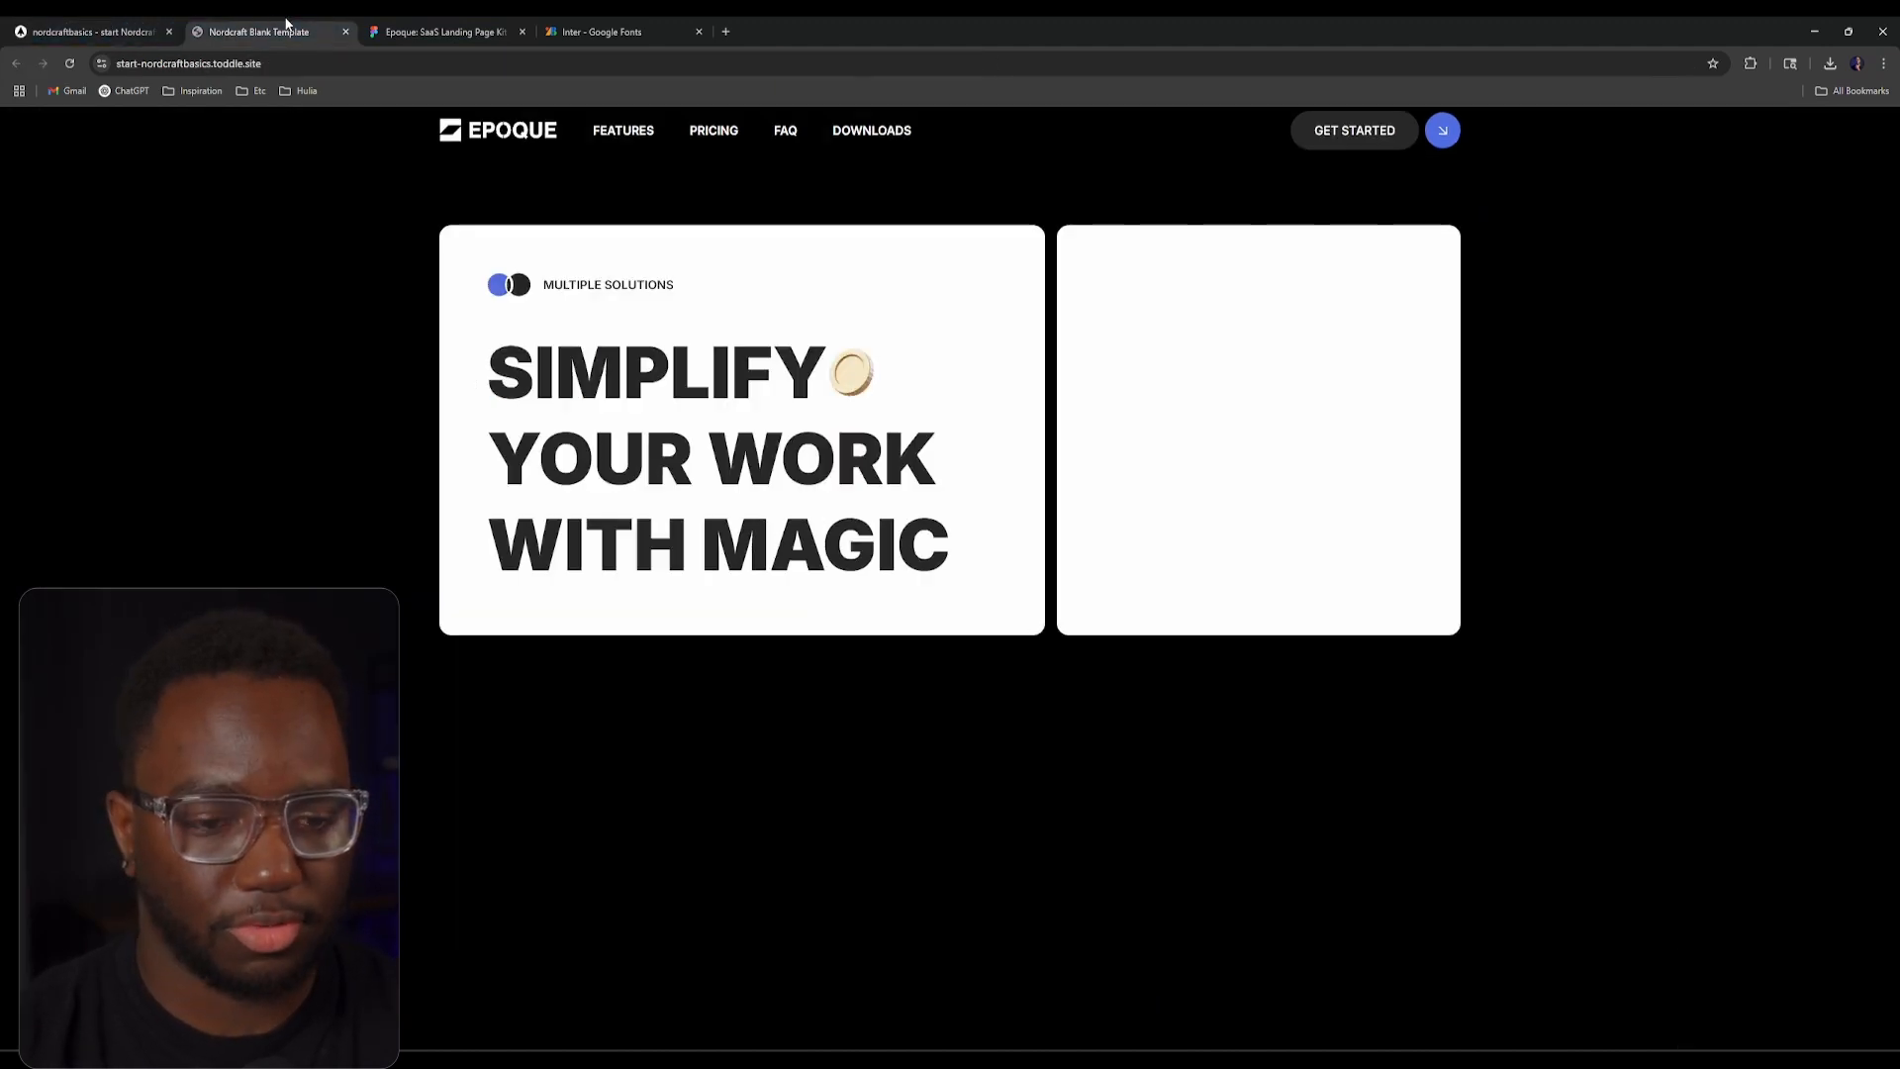
Step: Look up the tagline's width in Figma, convert it to rem by calculating 148/16, and return to the Nordcraft editor
left_click(368, 30)
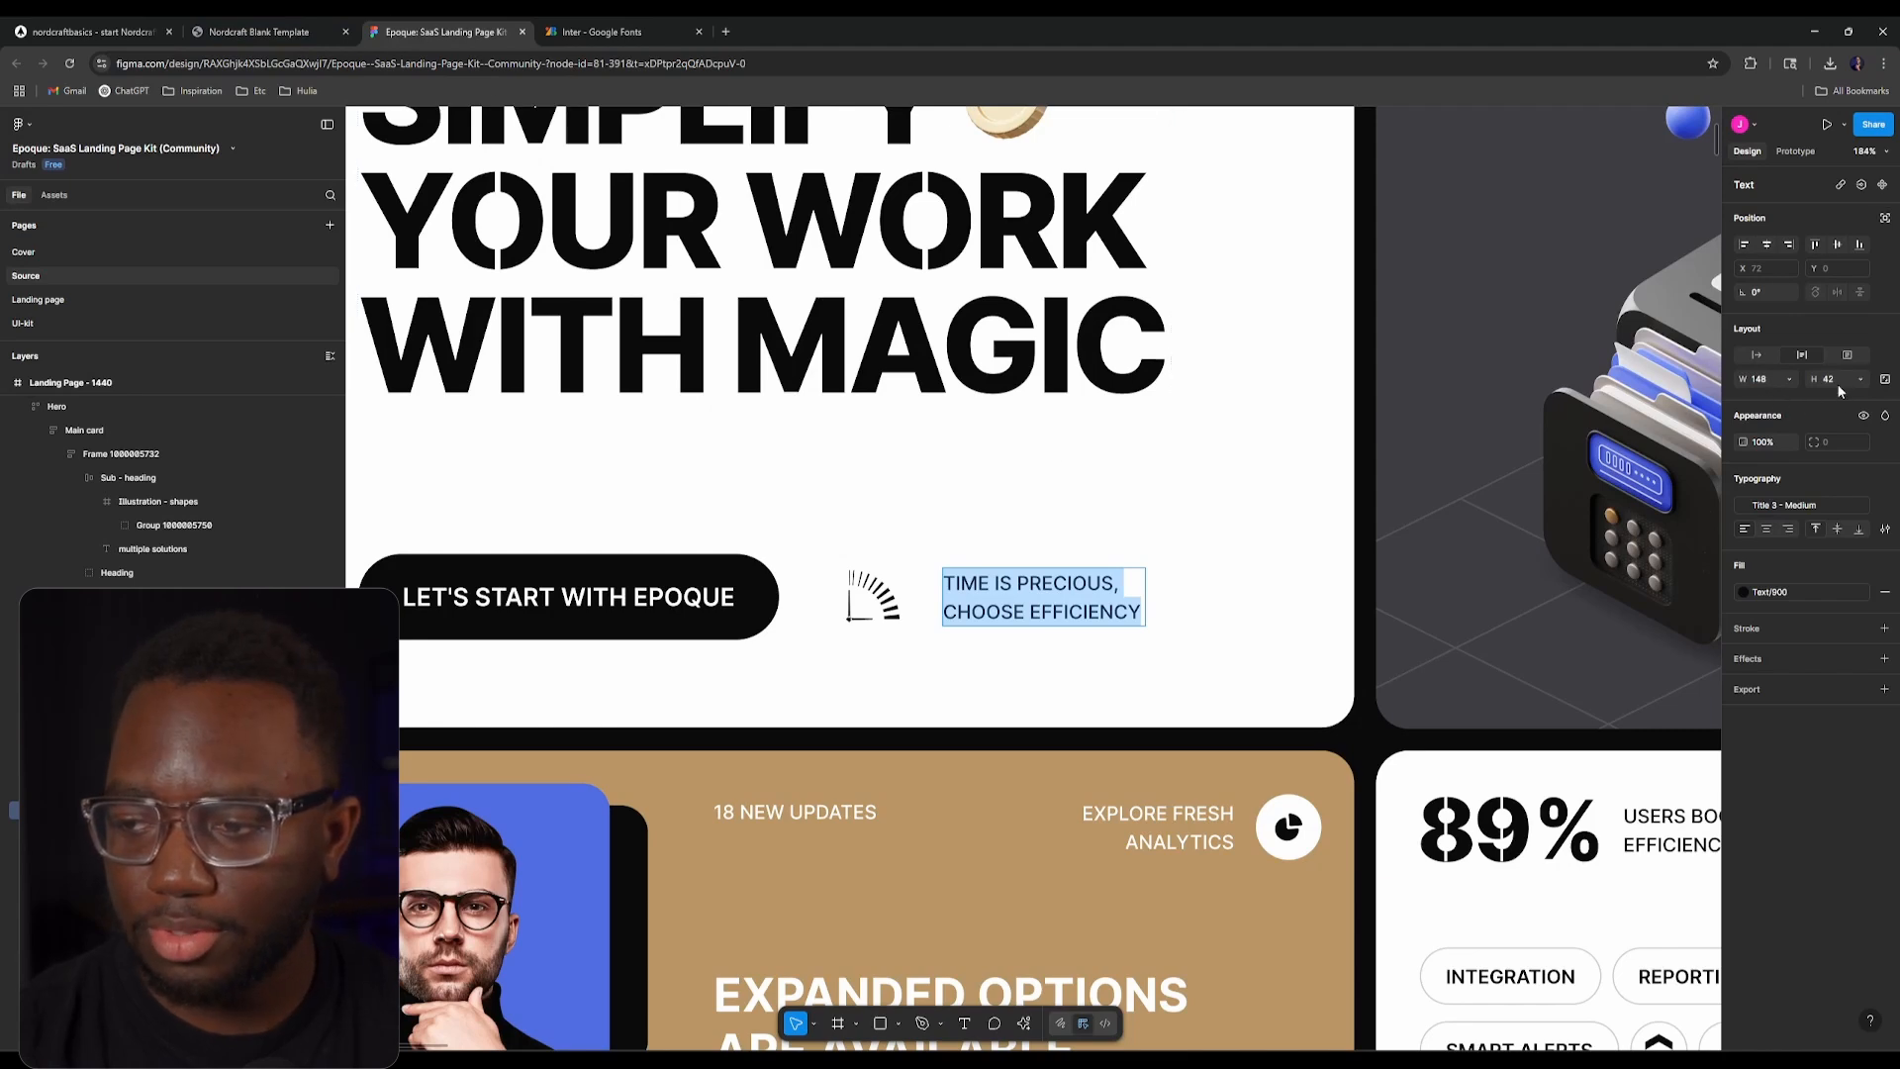
left_click(629, 26)
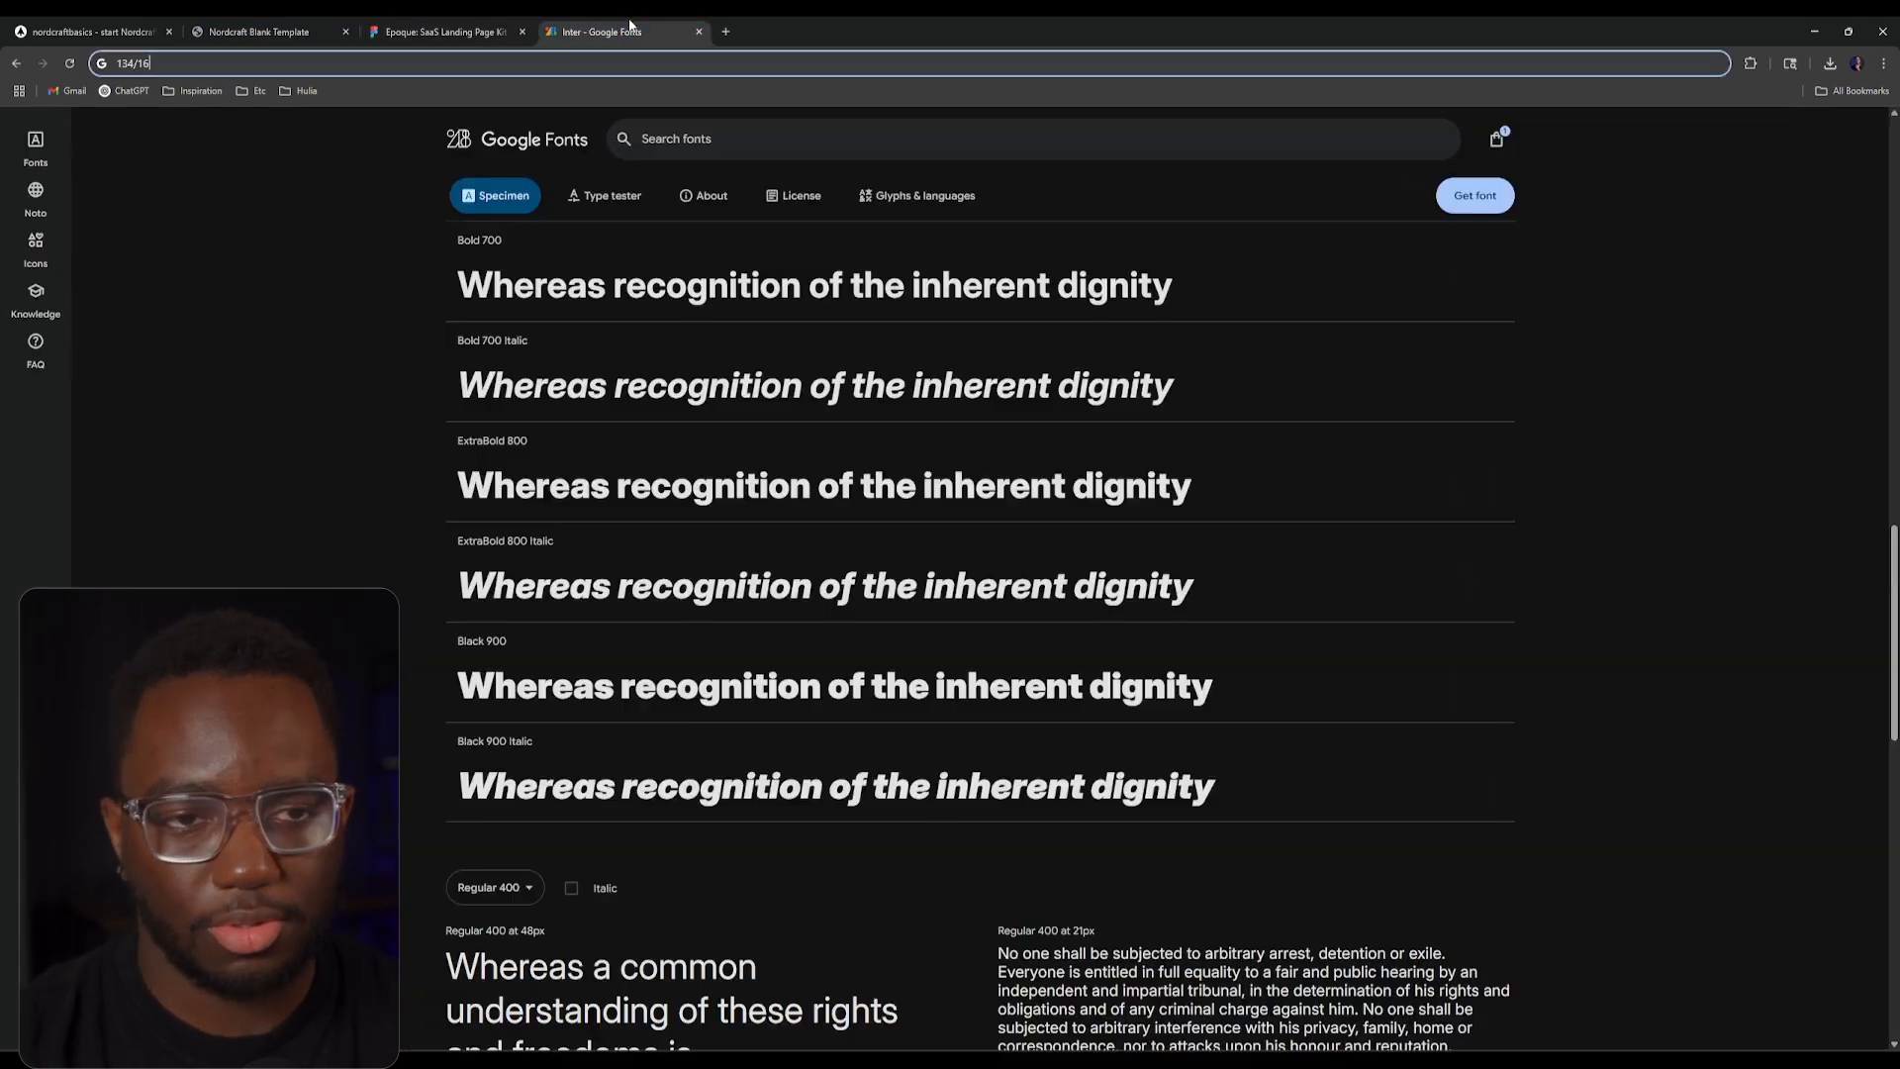
type("158")
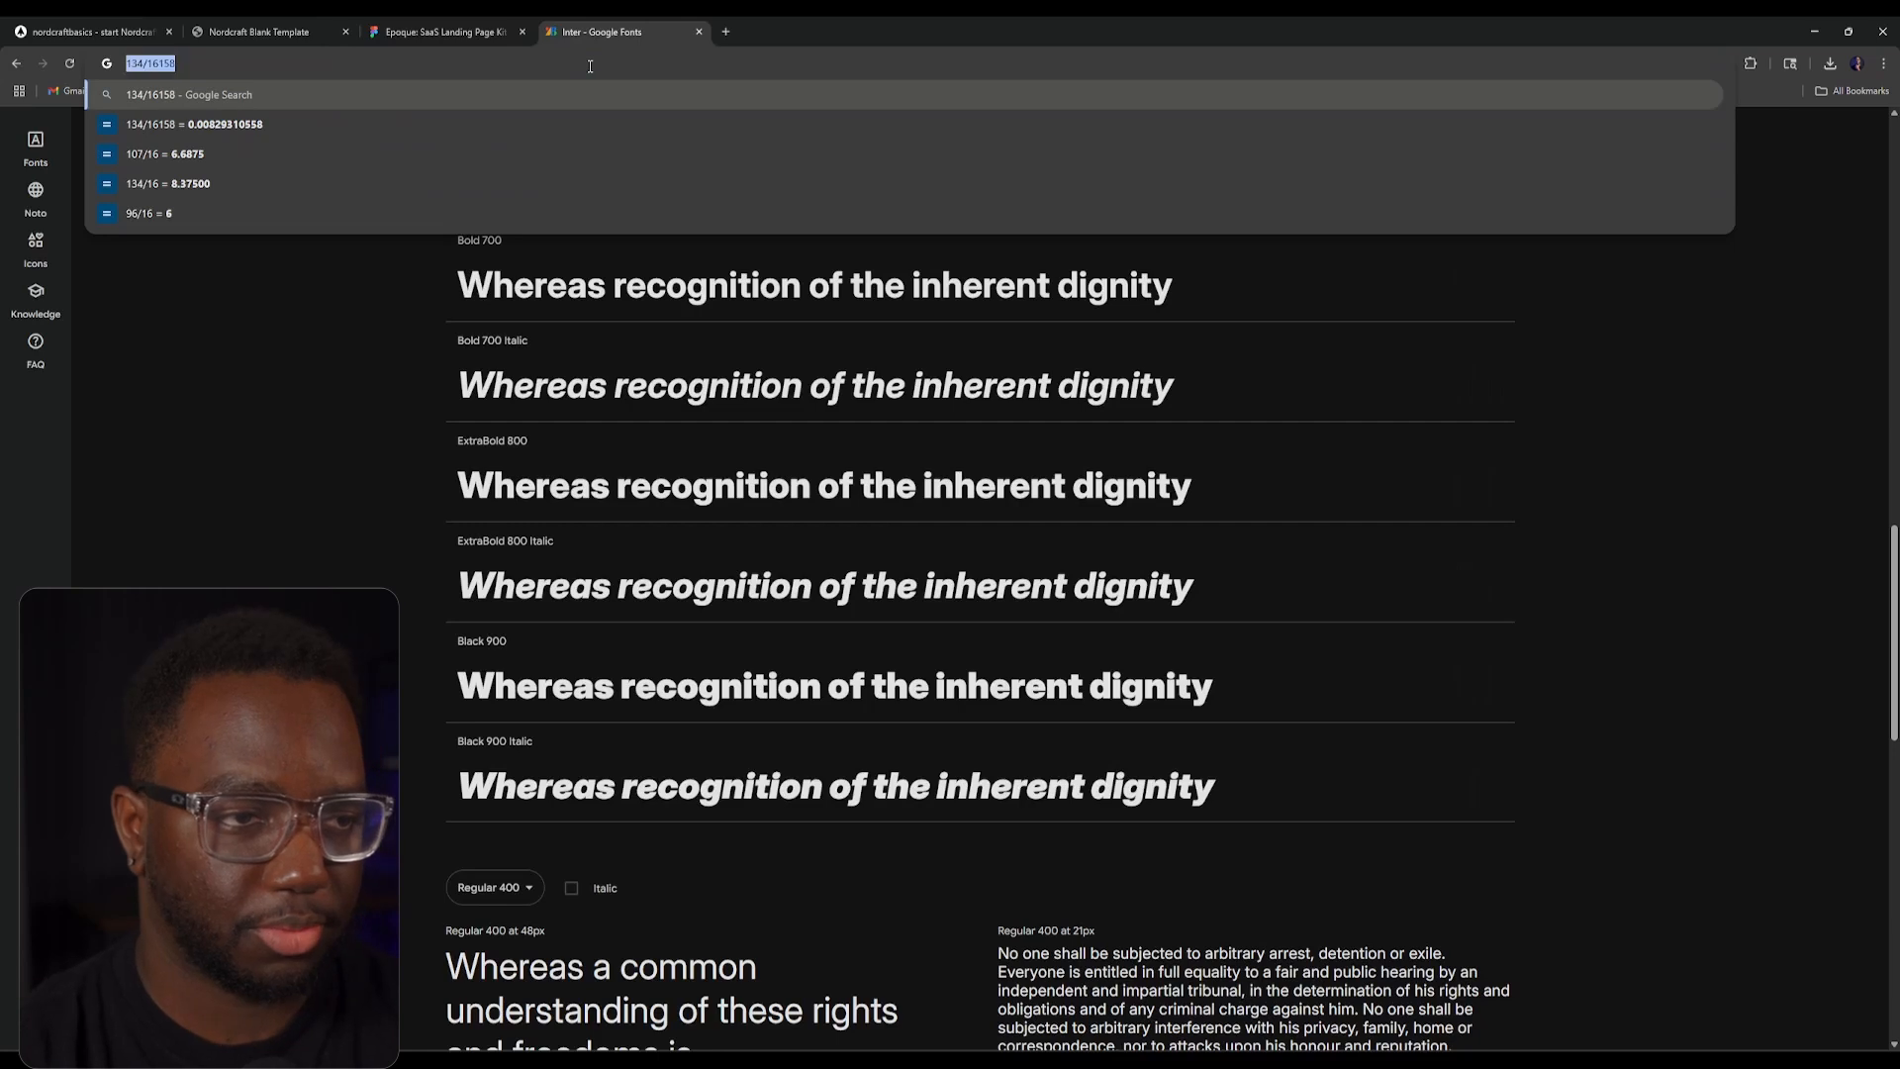
type("158")
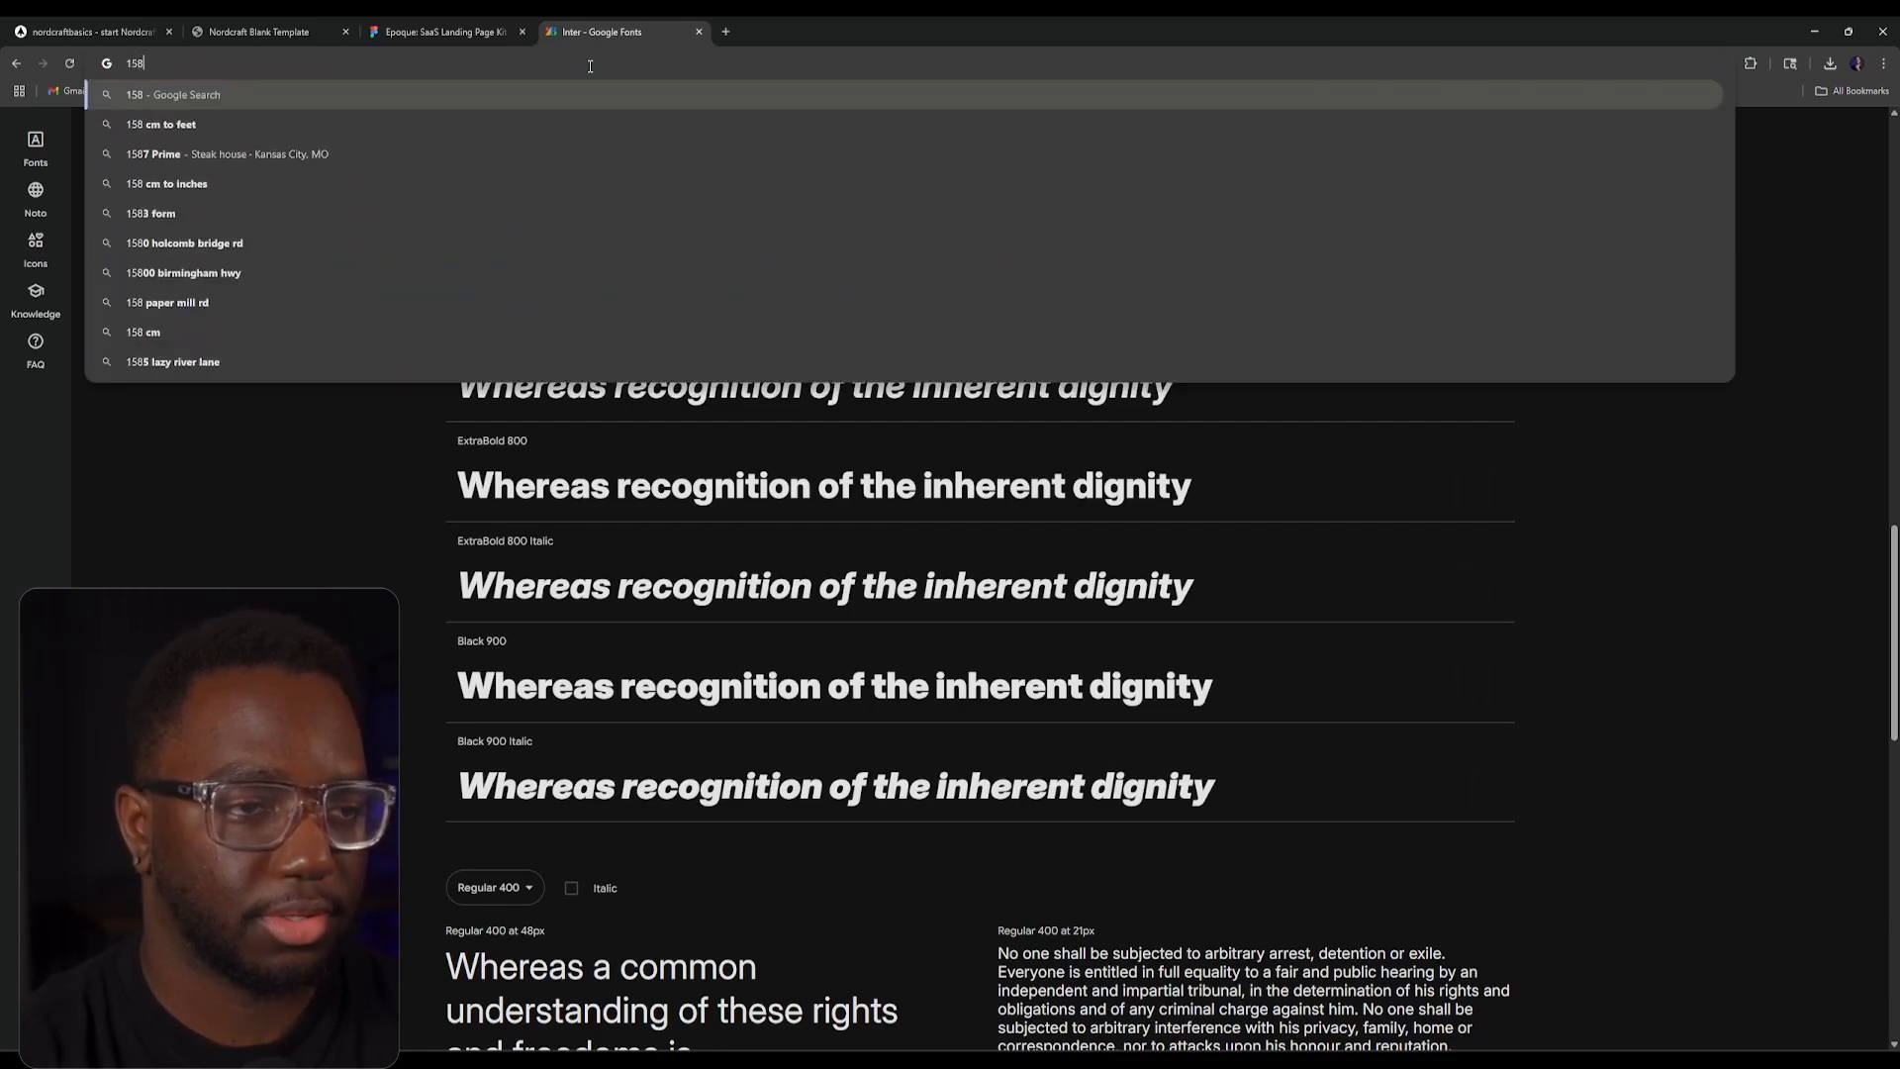
key("BackSpace")
key("BackSpace")
type("48/16")
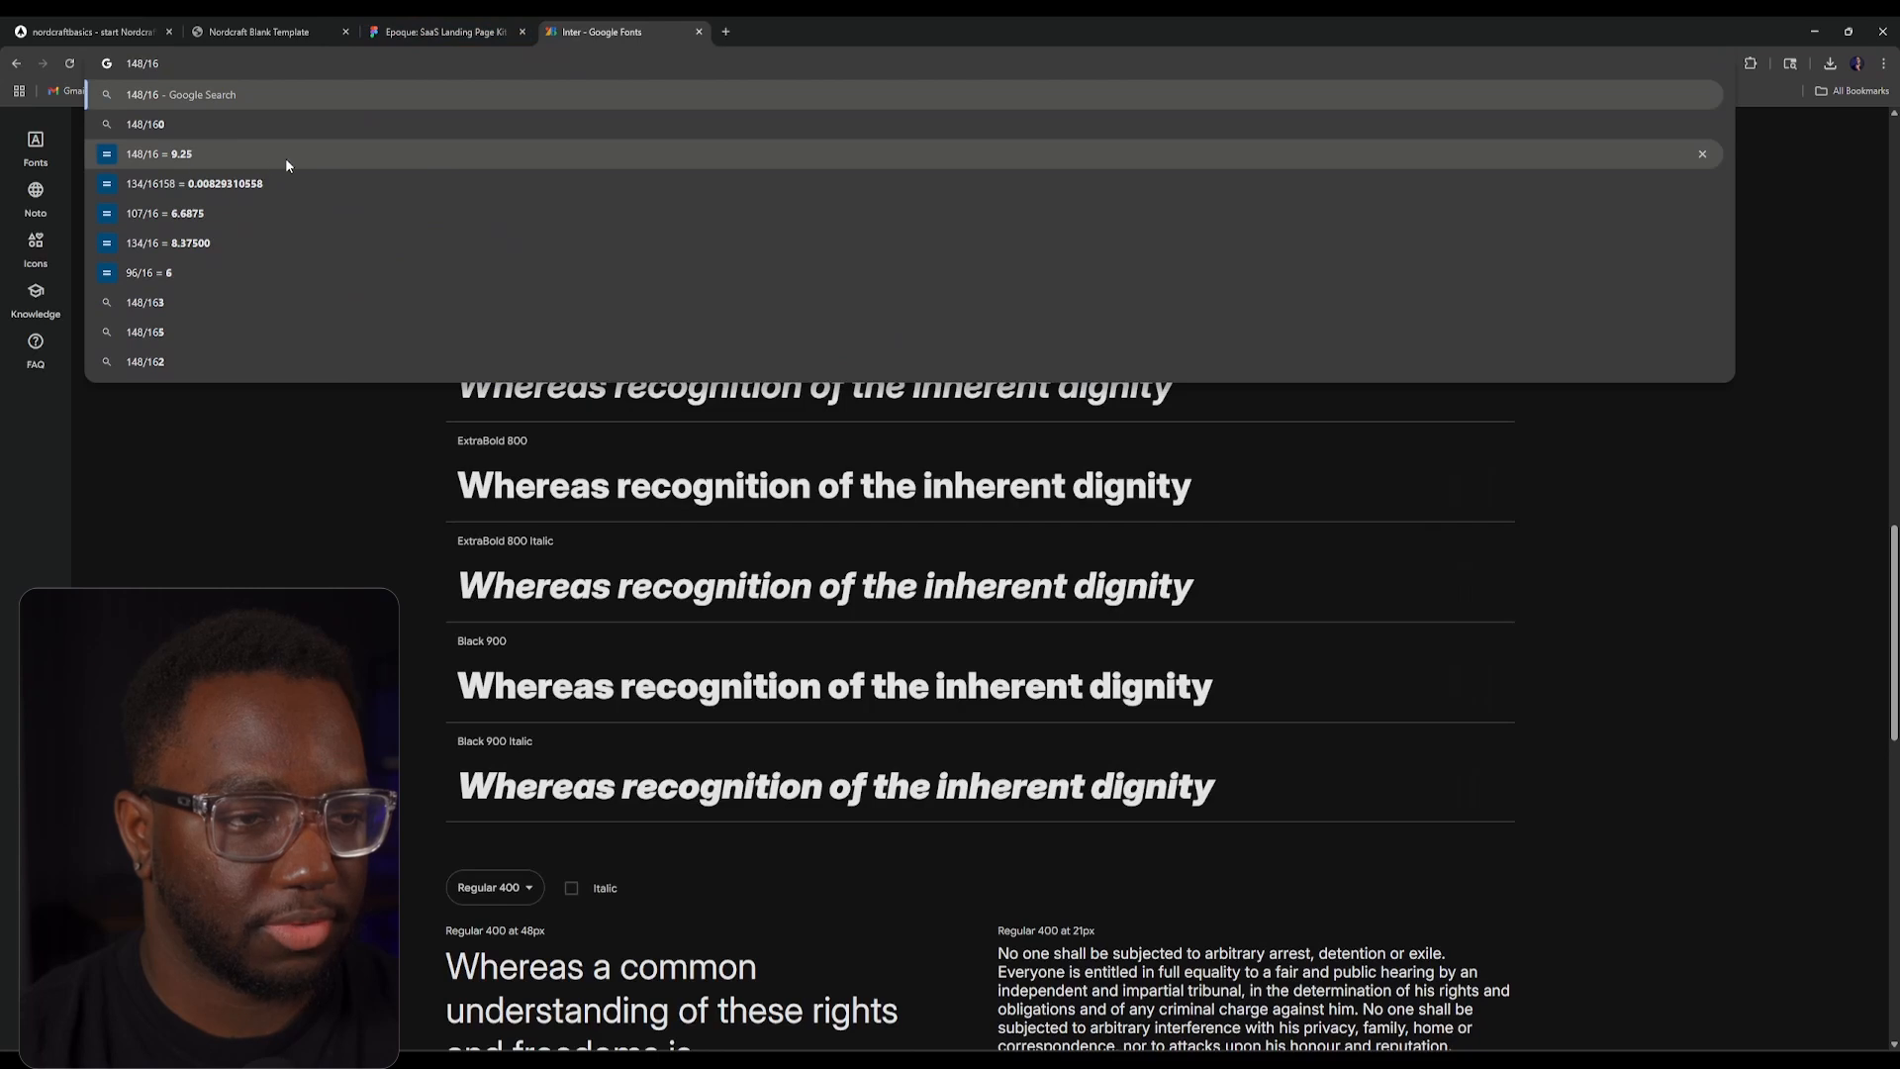
left_click(138, 29)
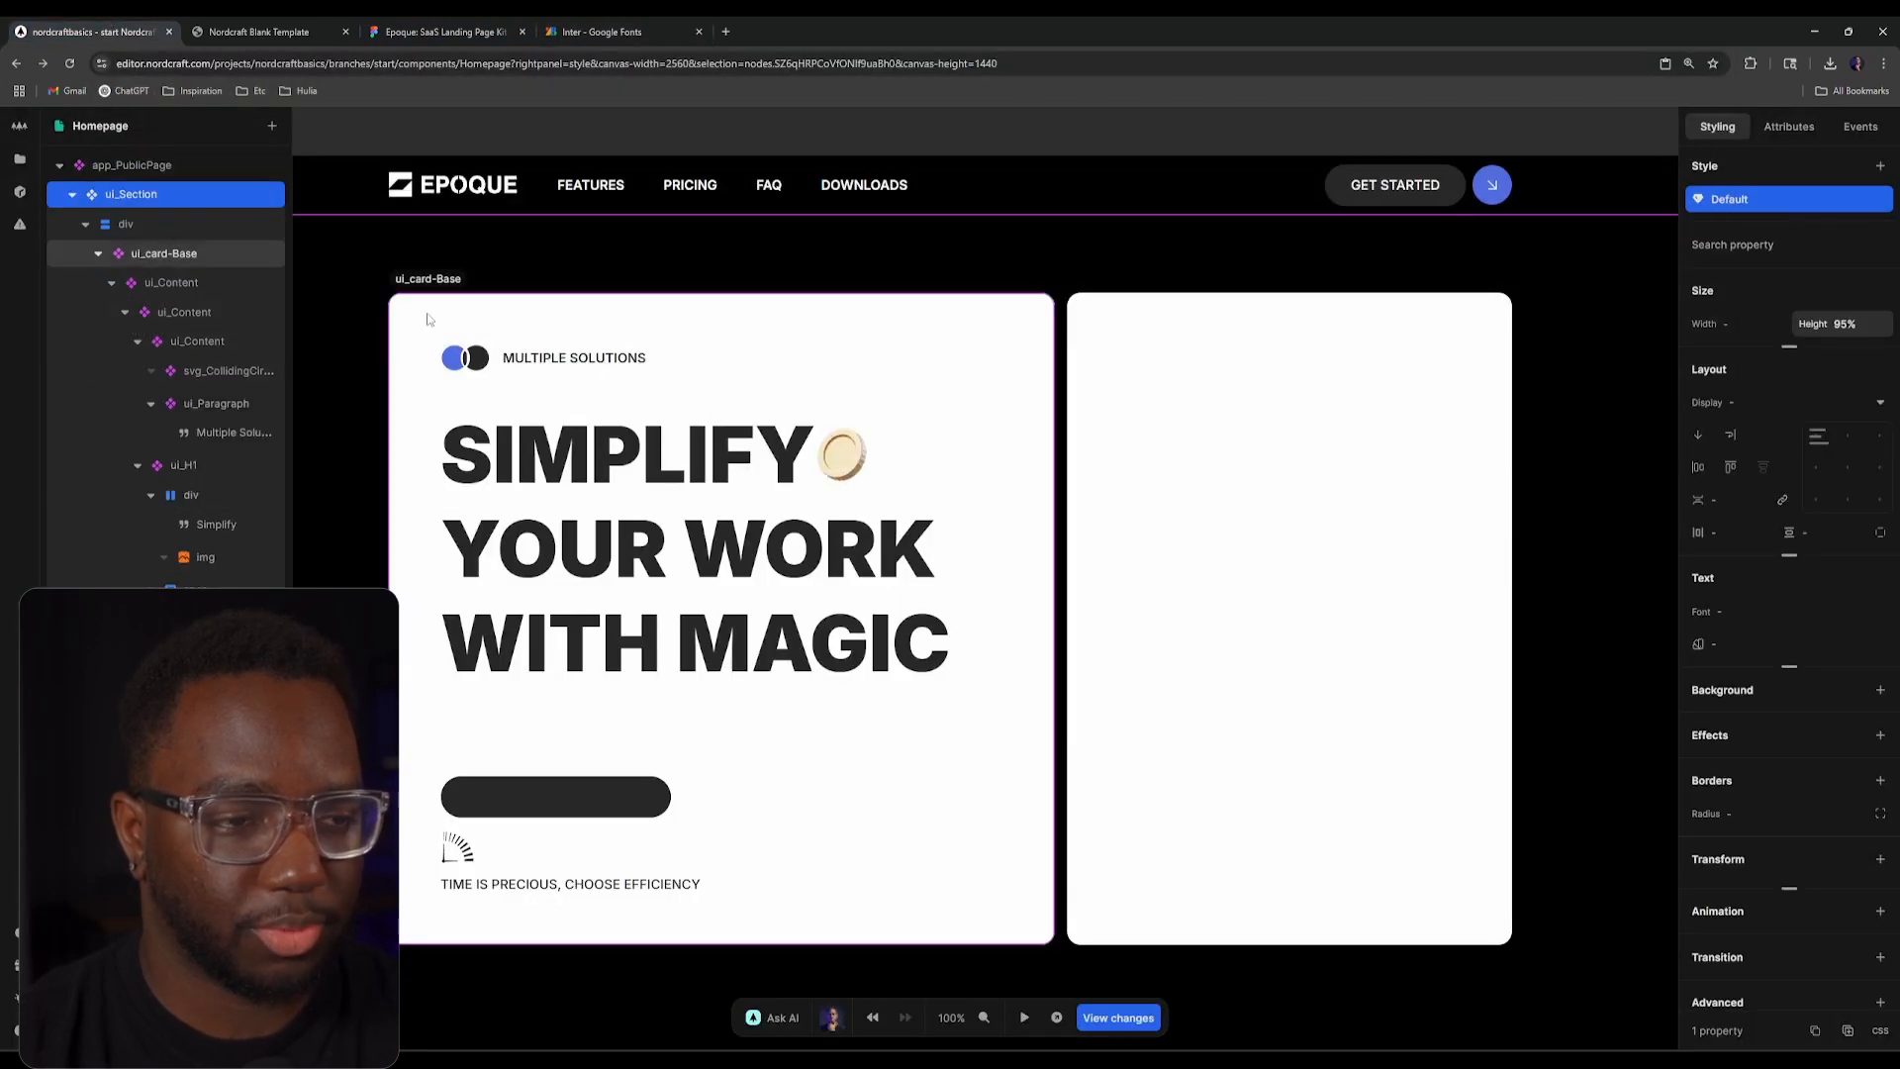
Step: Try fixed widths from 9.25rem up to 12rem on the tagline ui_Paragraph below the clock icon
left_click(534, 884)
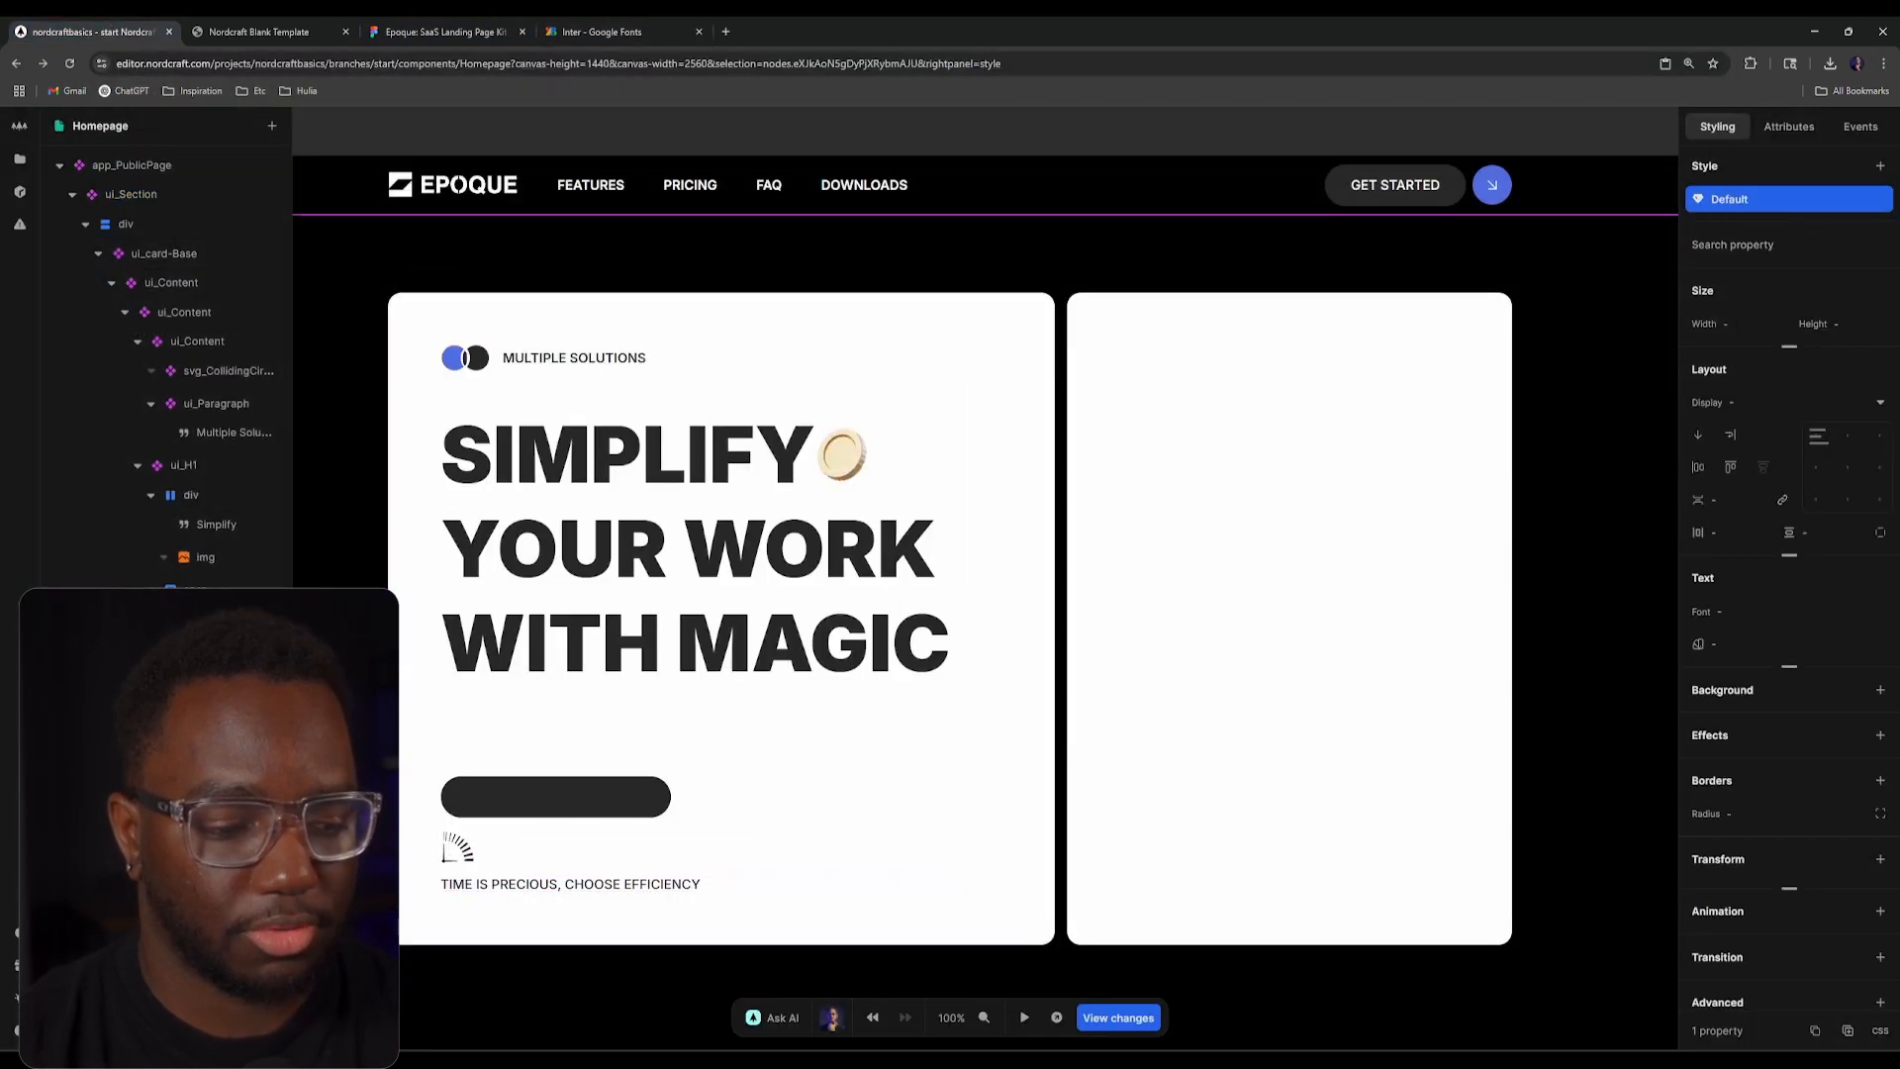
left_click(1758, 327)
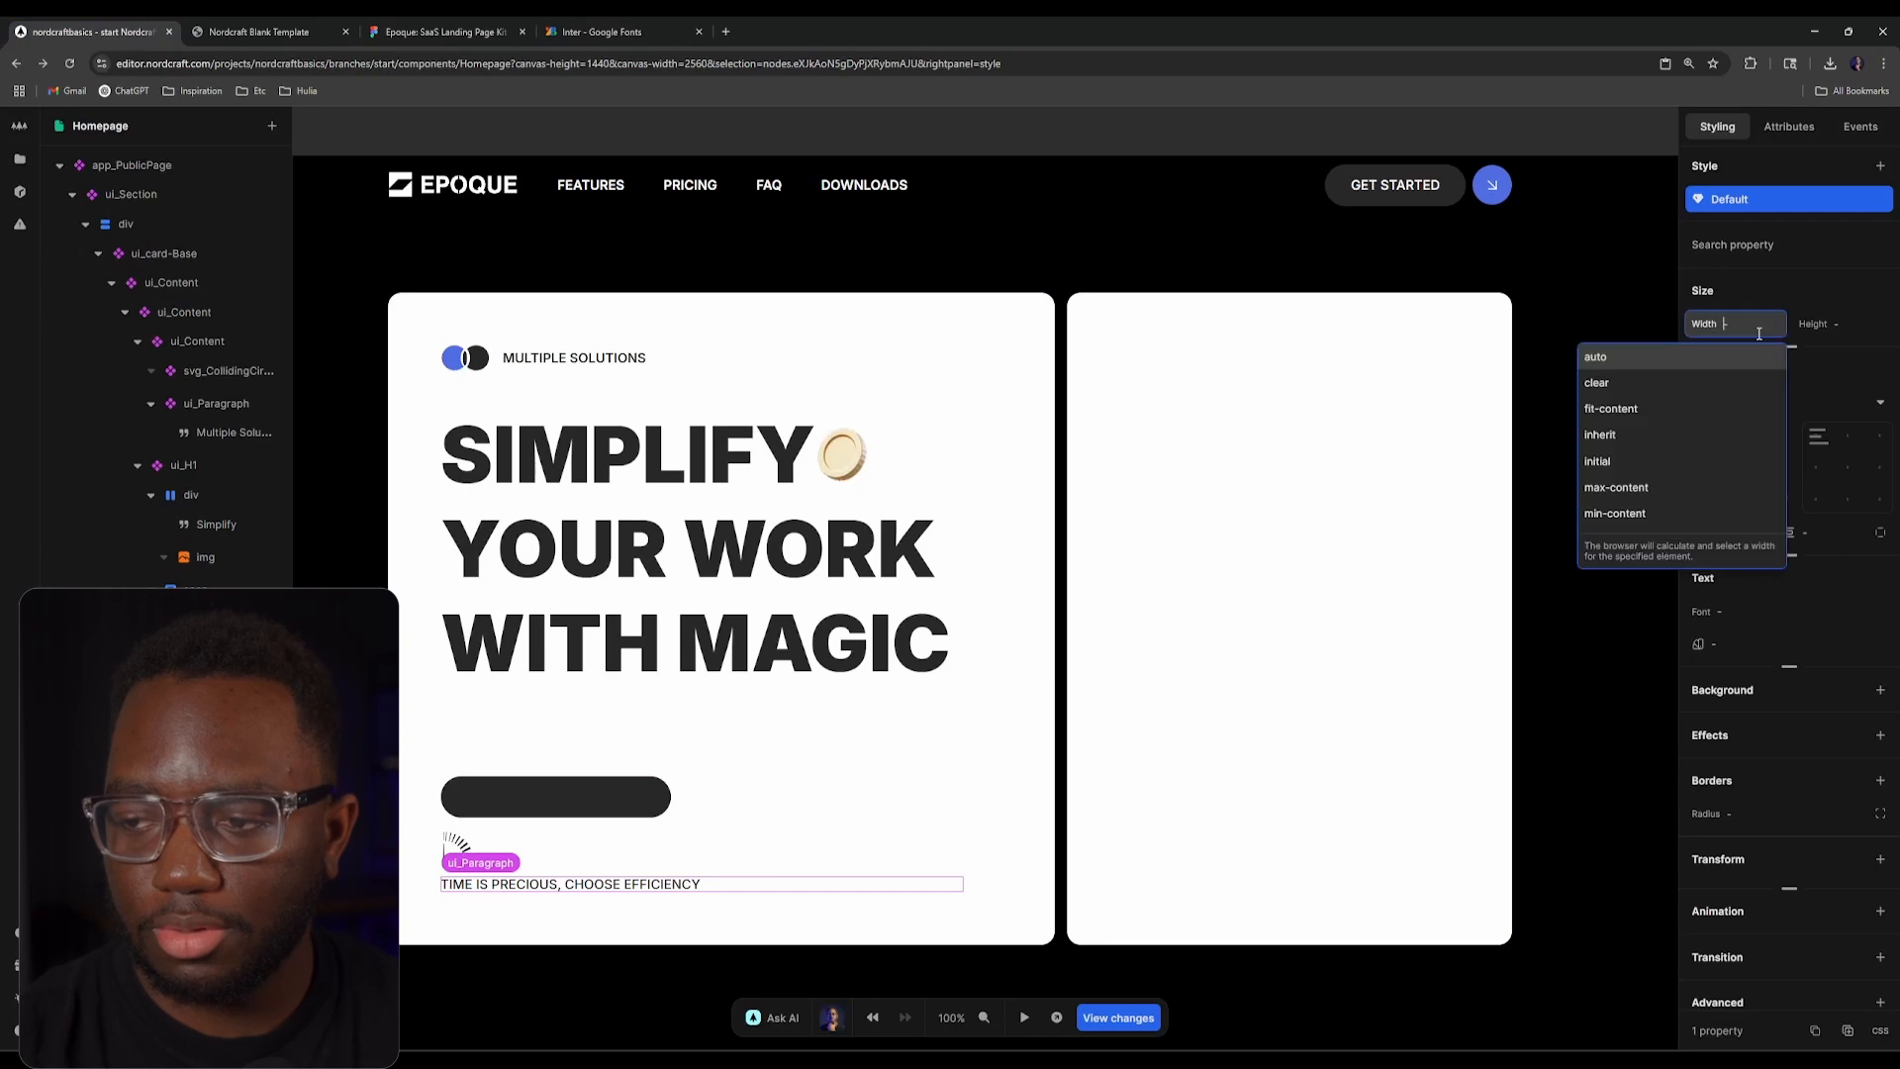
type("9.25rem")
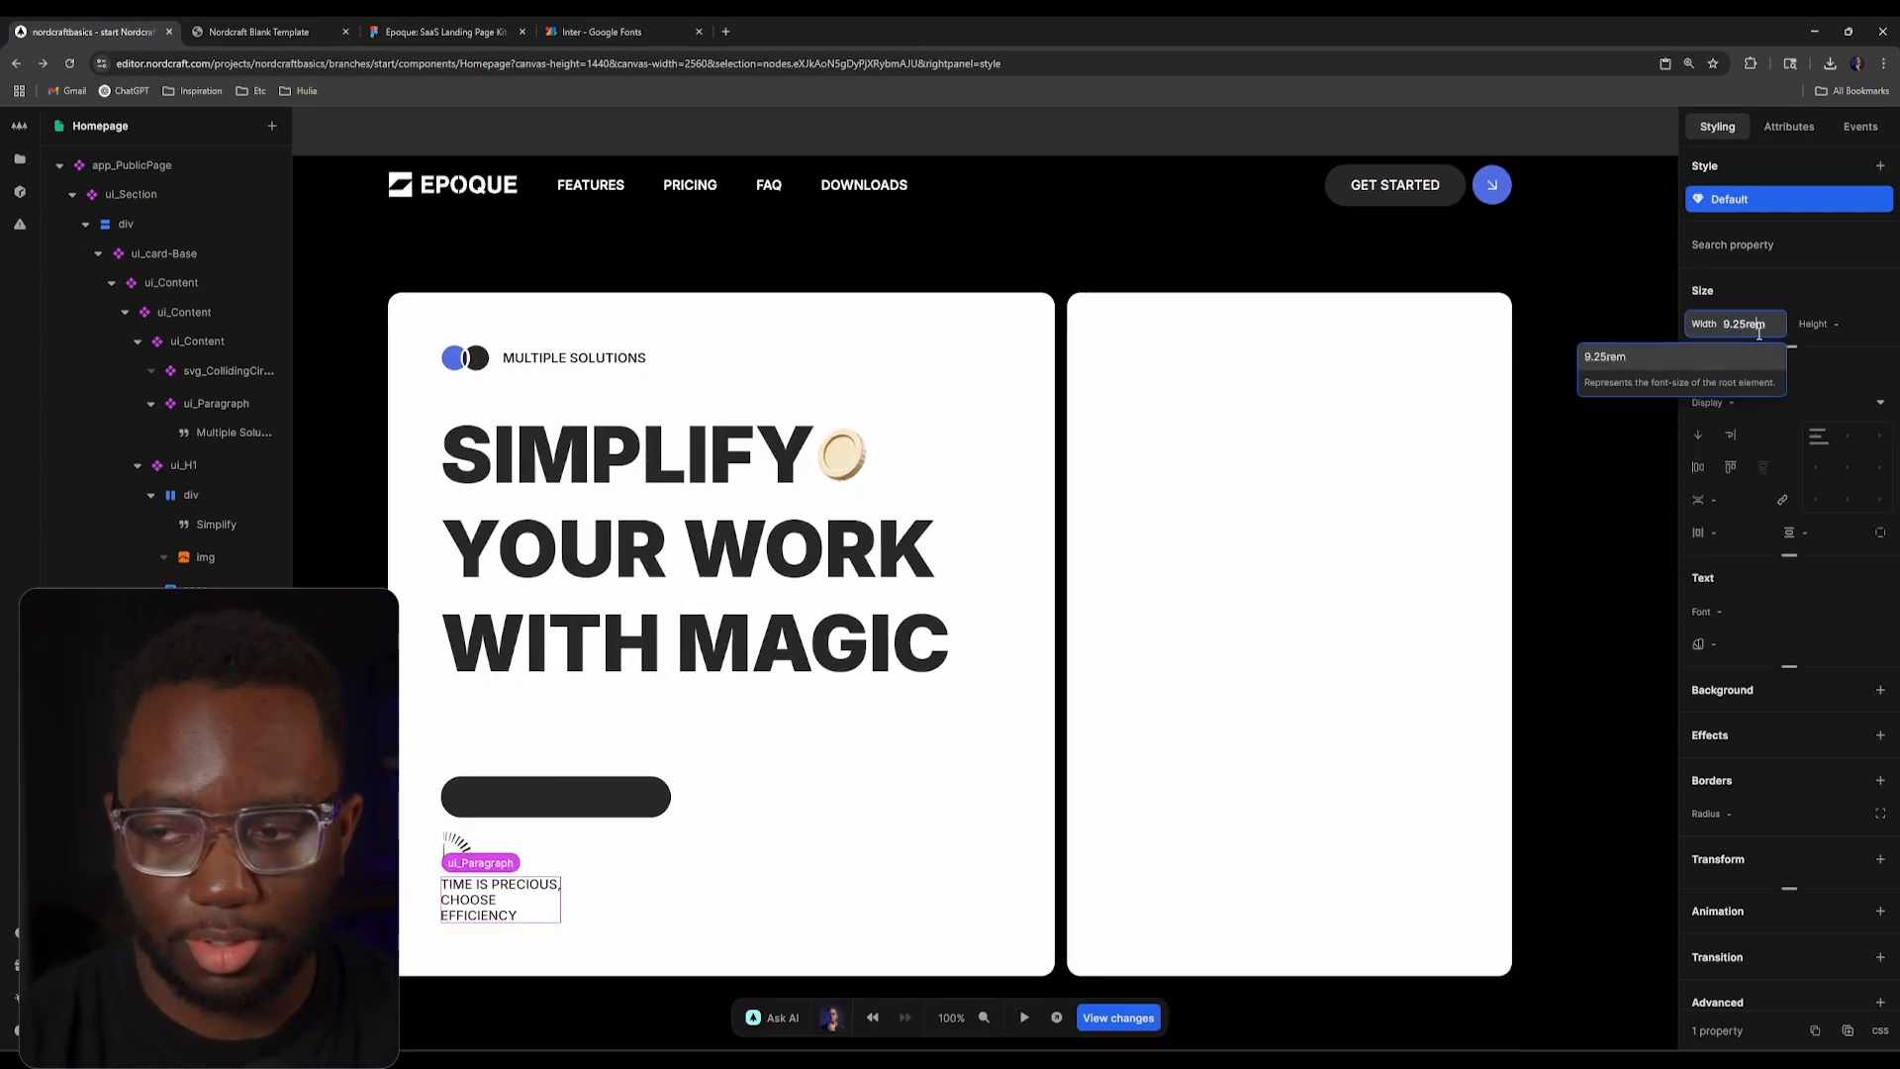
key("BackSpace")
key("BackSpace")
type("5")
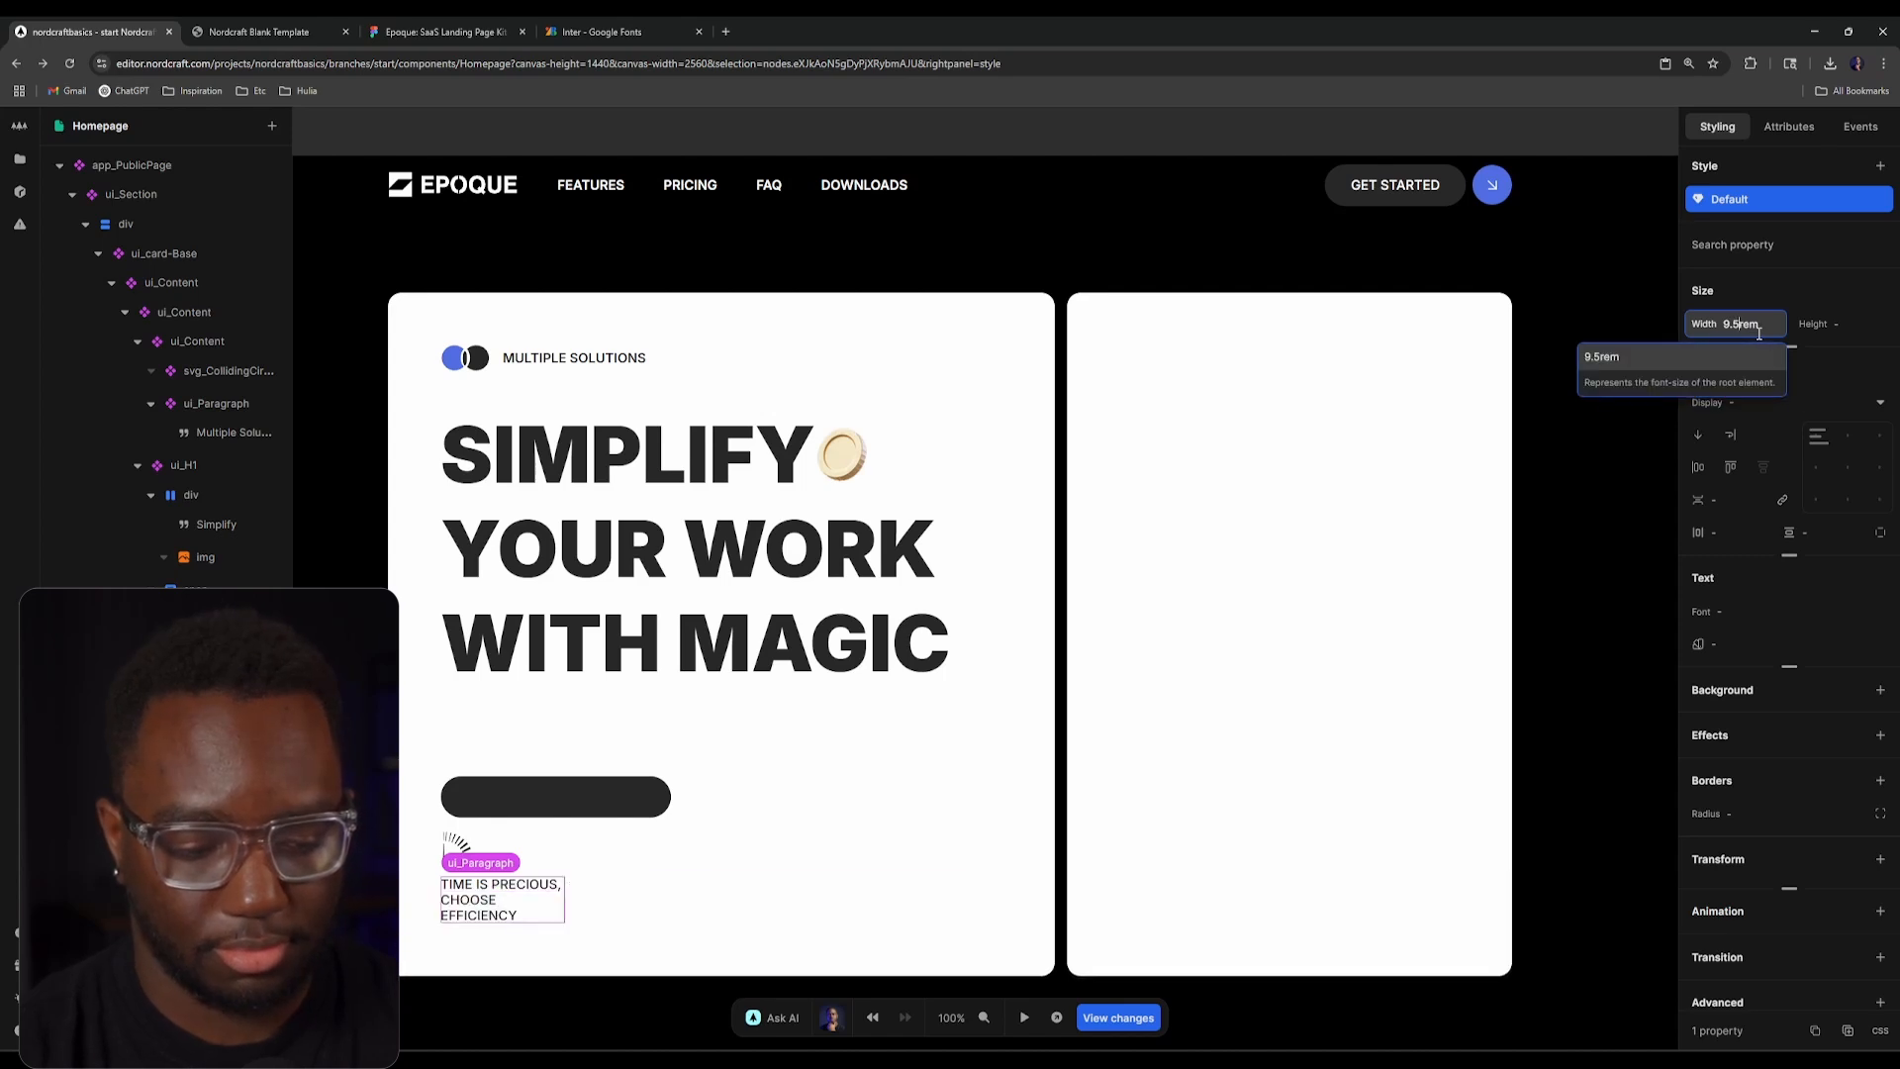
key("BackSpace")
type("7")
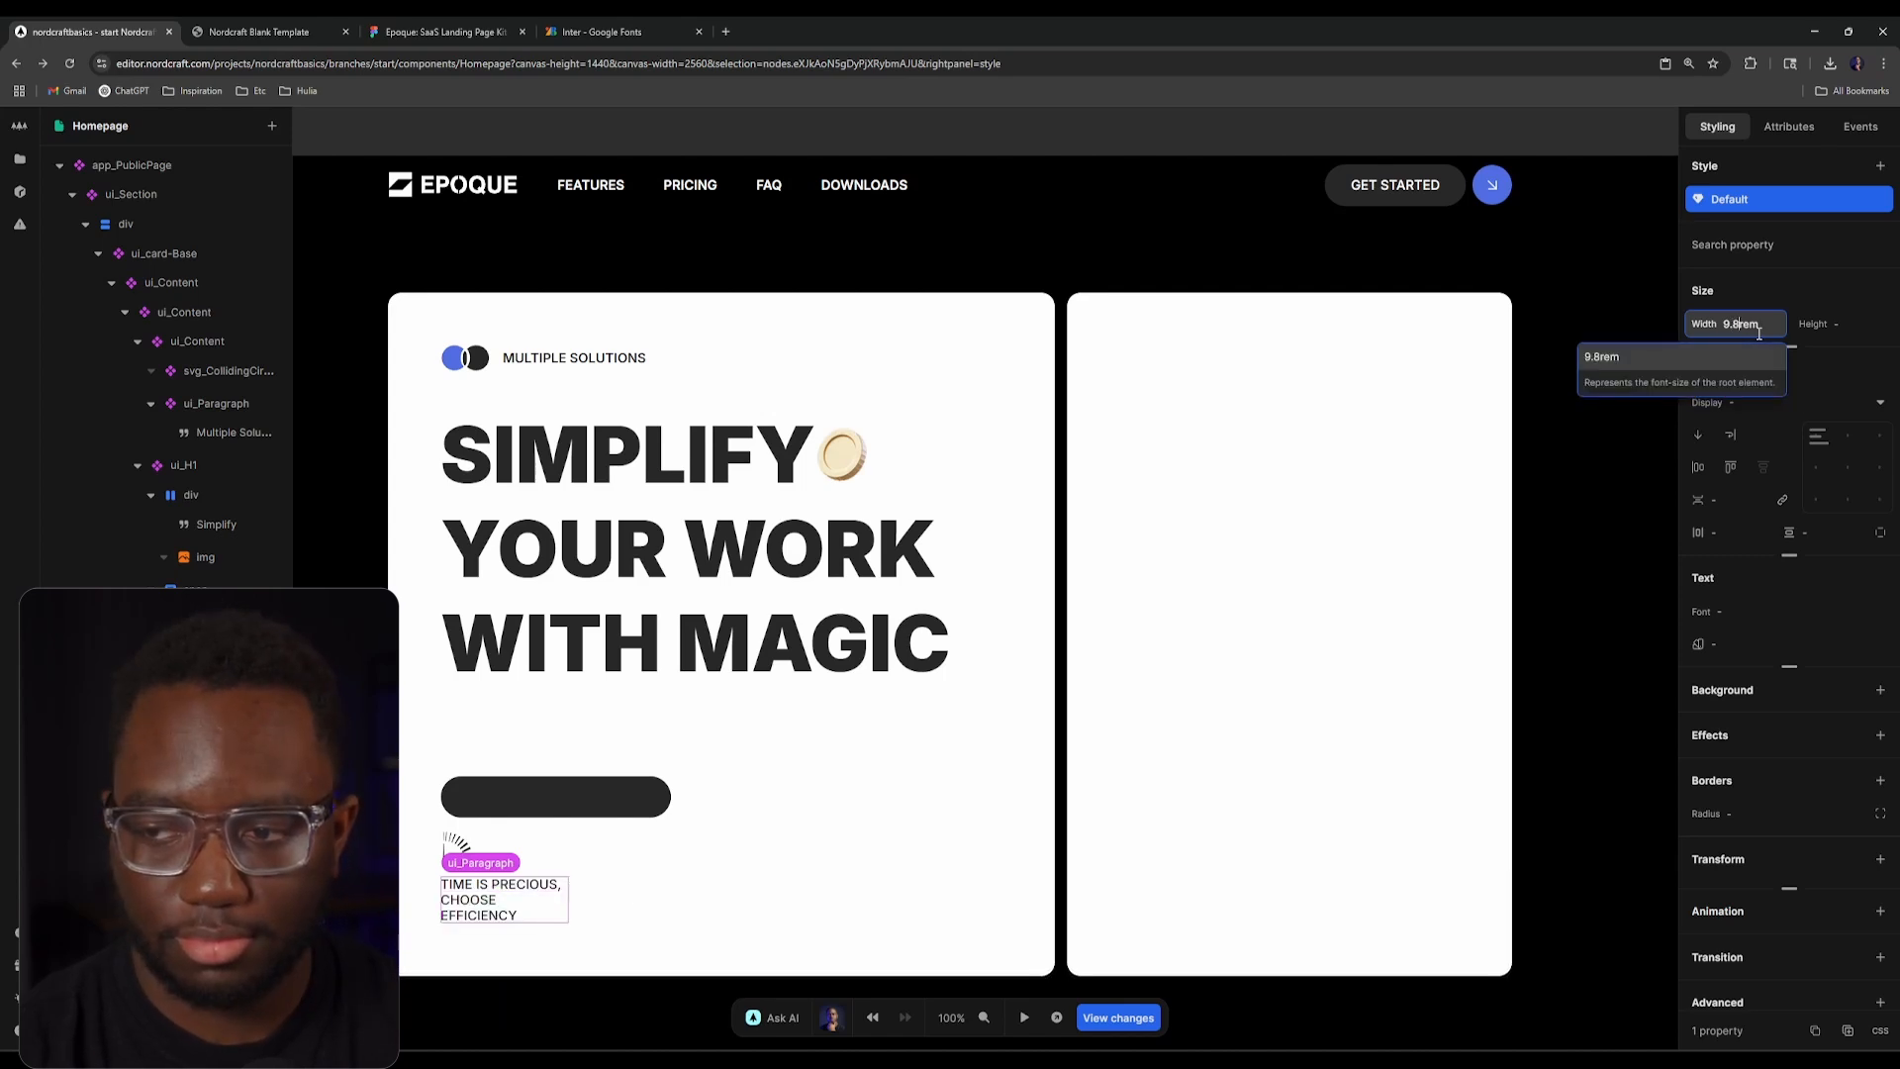
key("BackSpace")
key("BackSpace")
key("BackSpace")
type("10")
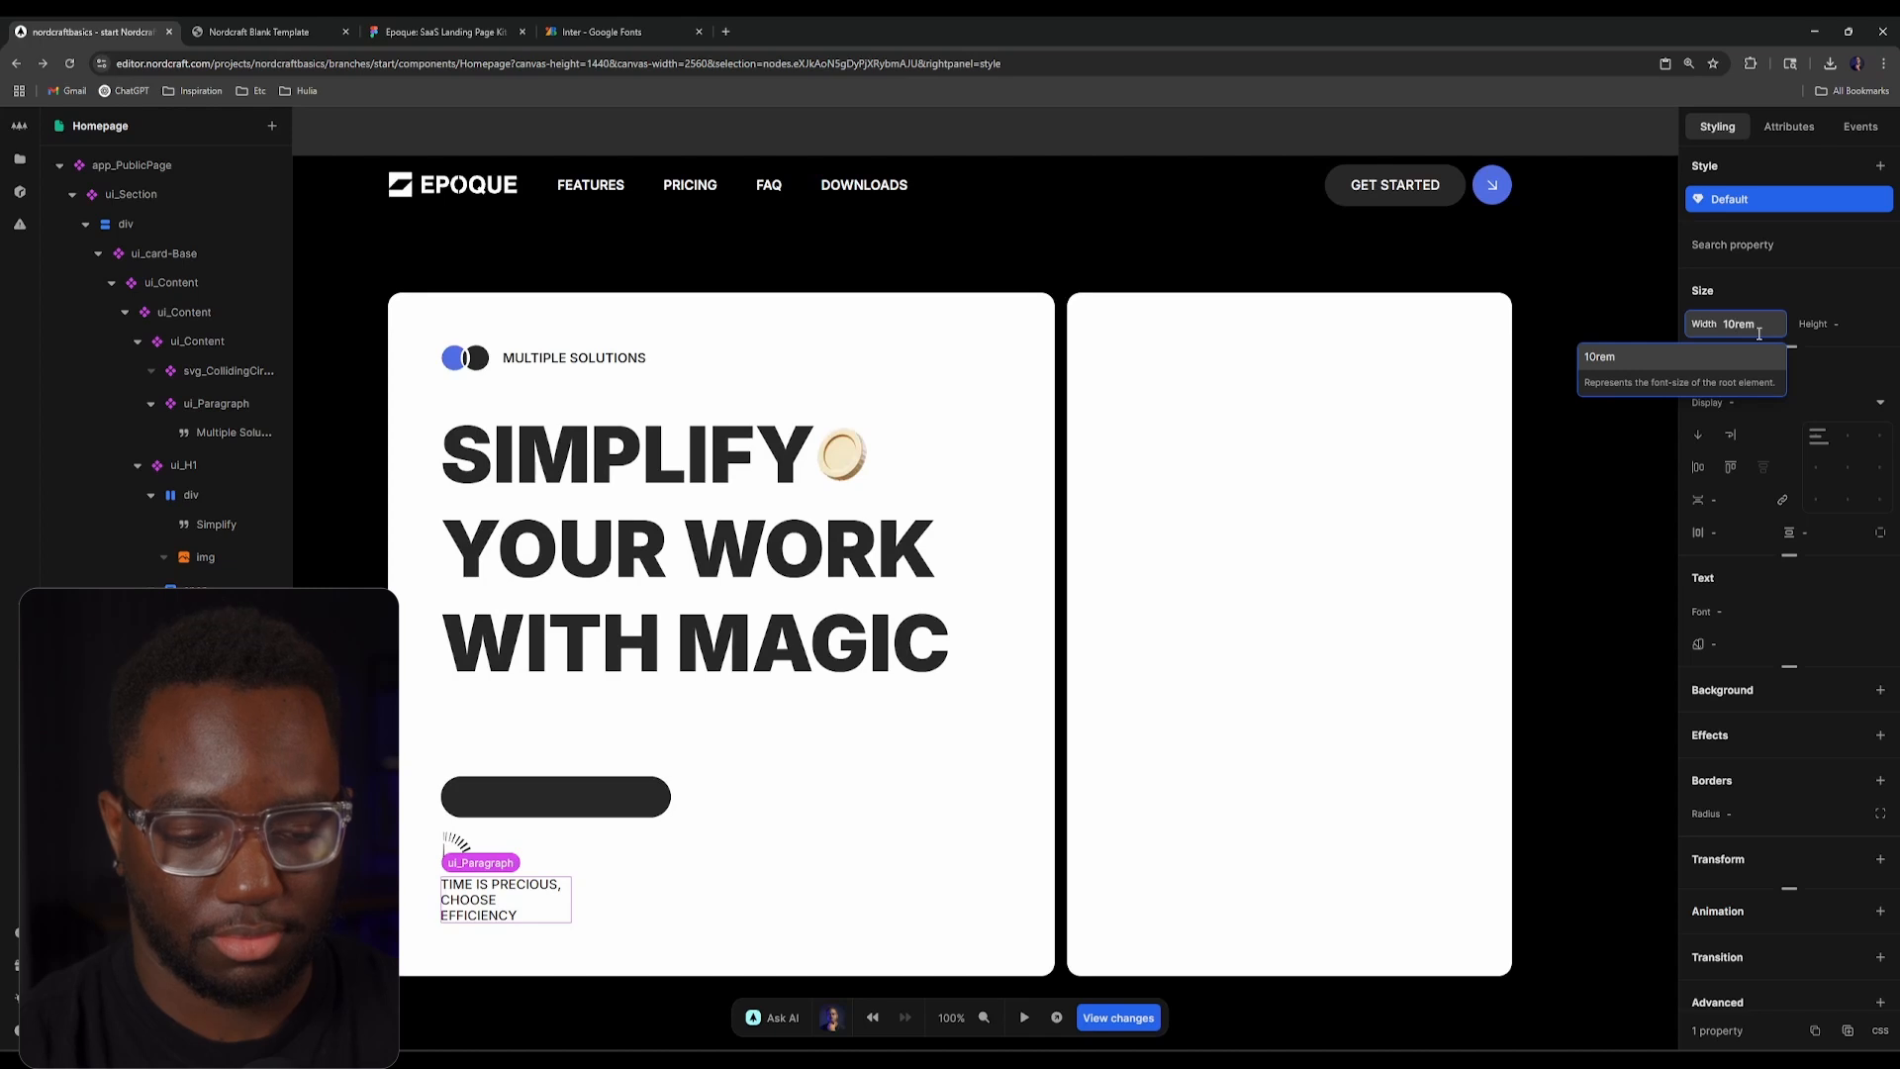
key("BackSpace")
type("2")
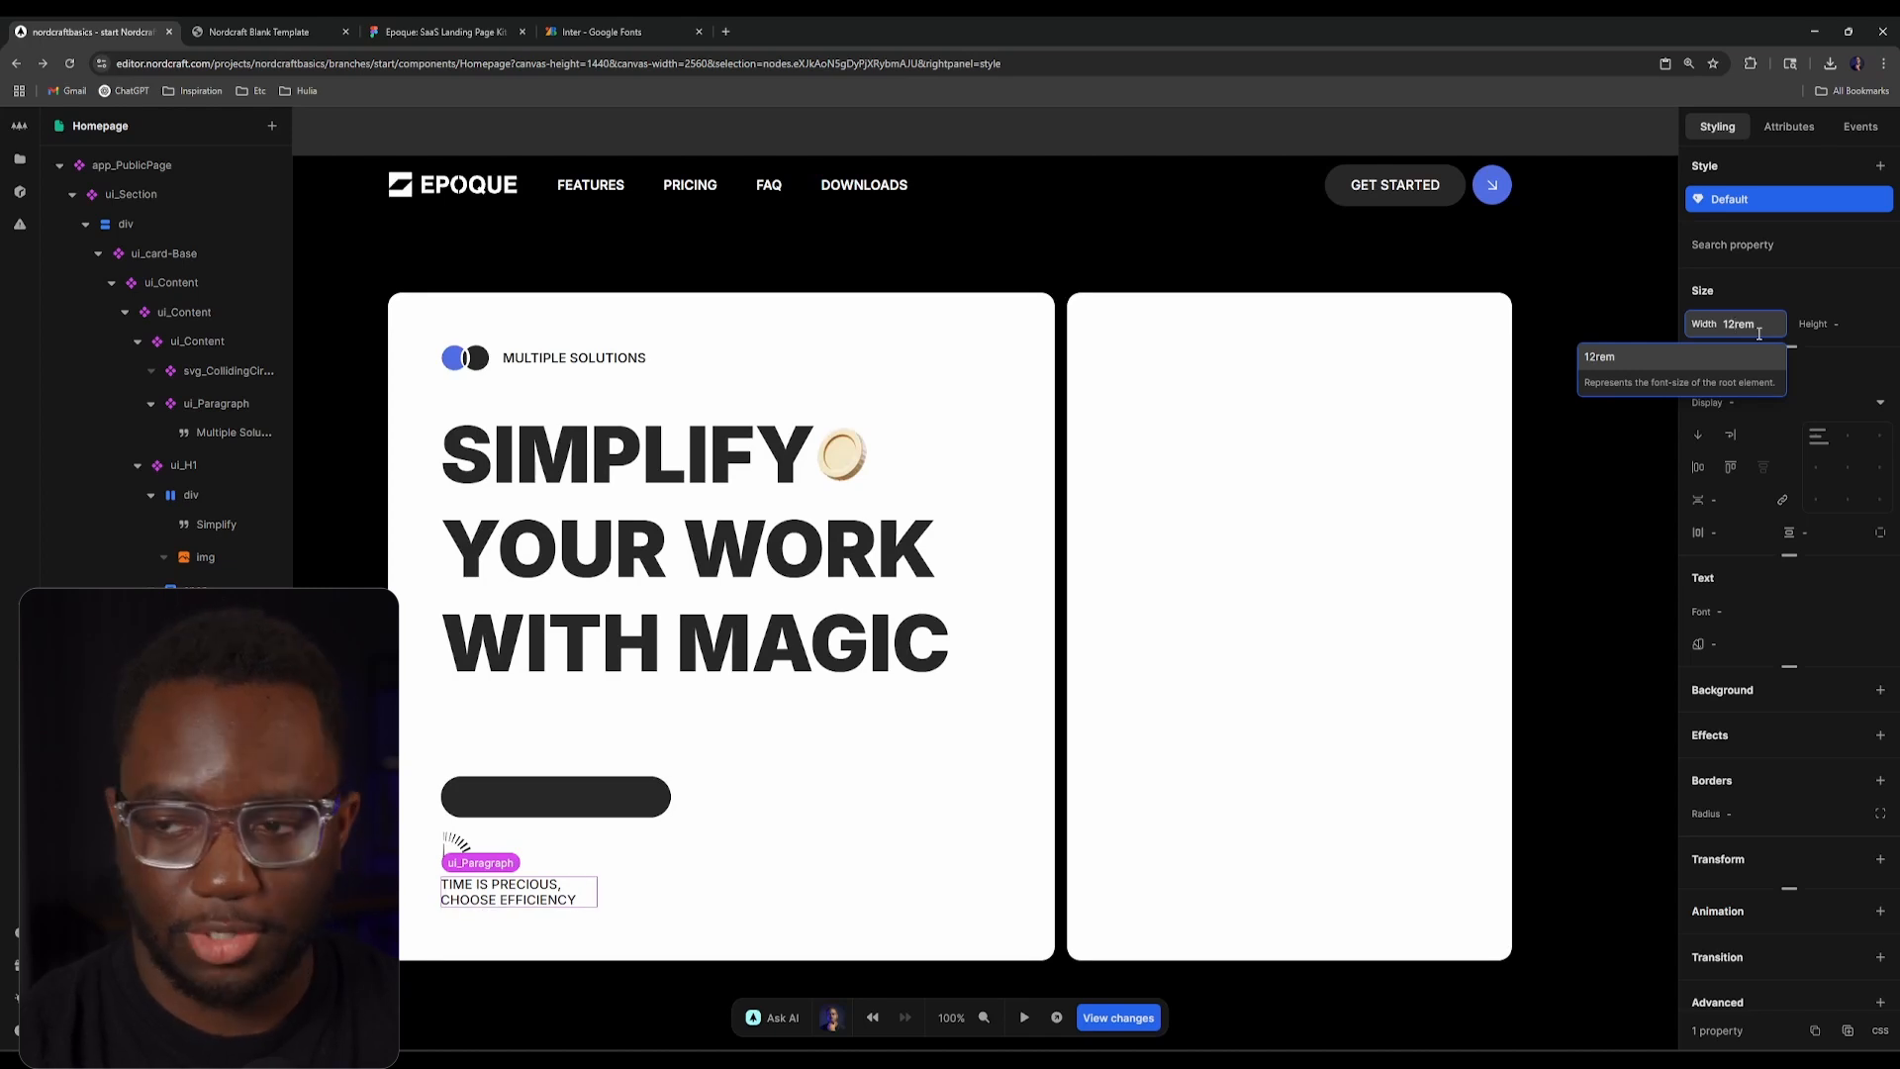
left_click(600, 998)
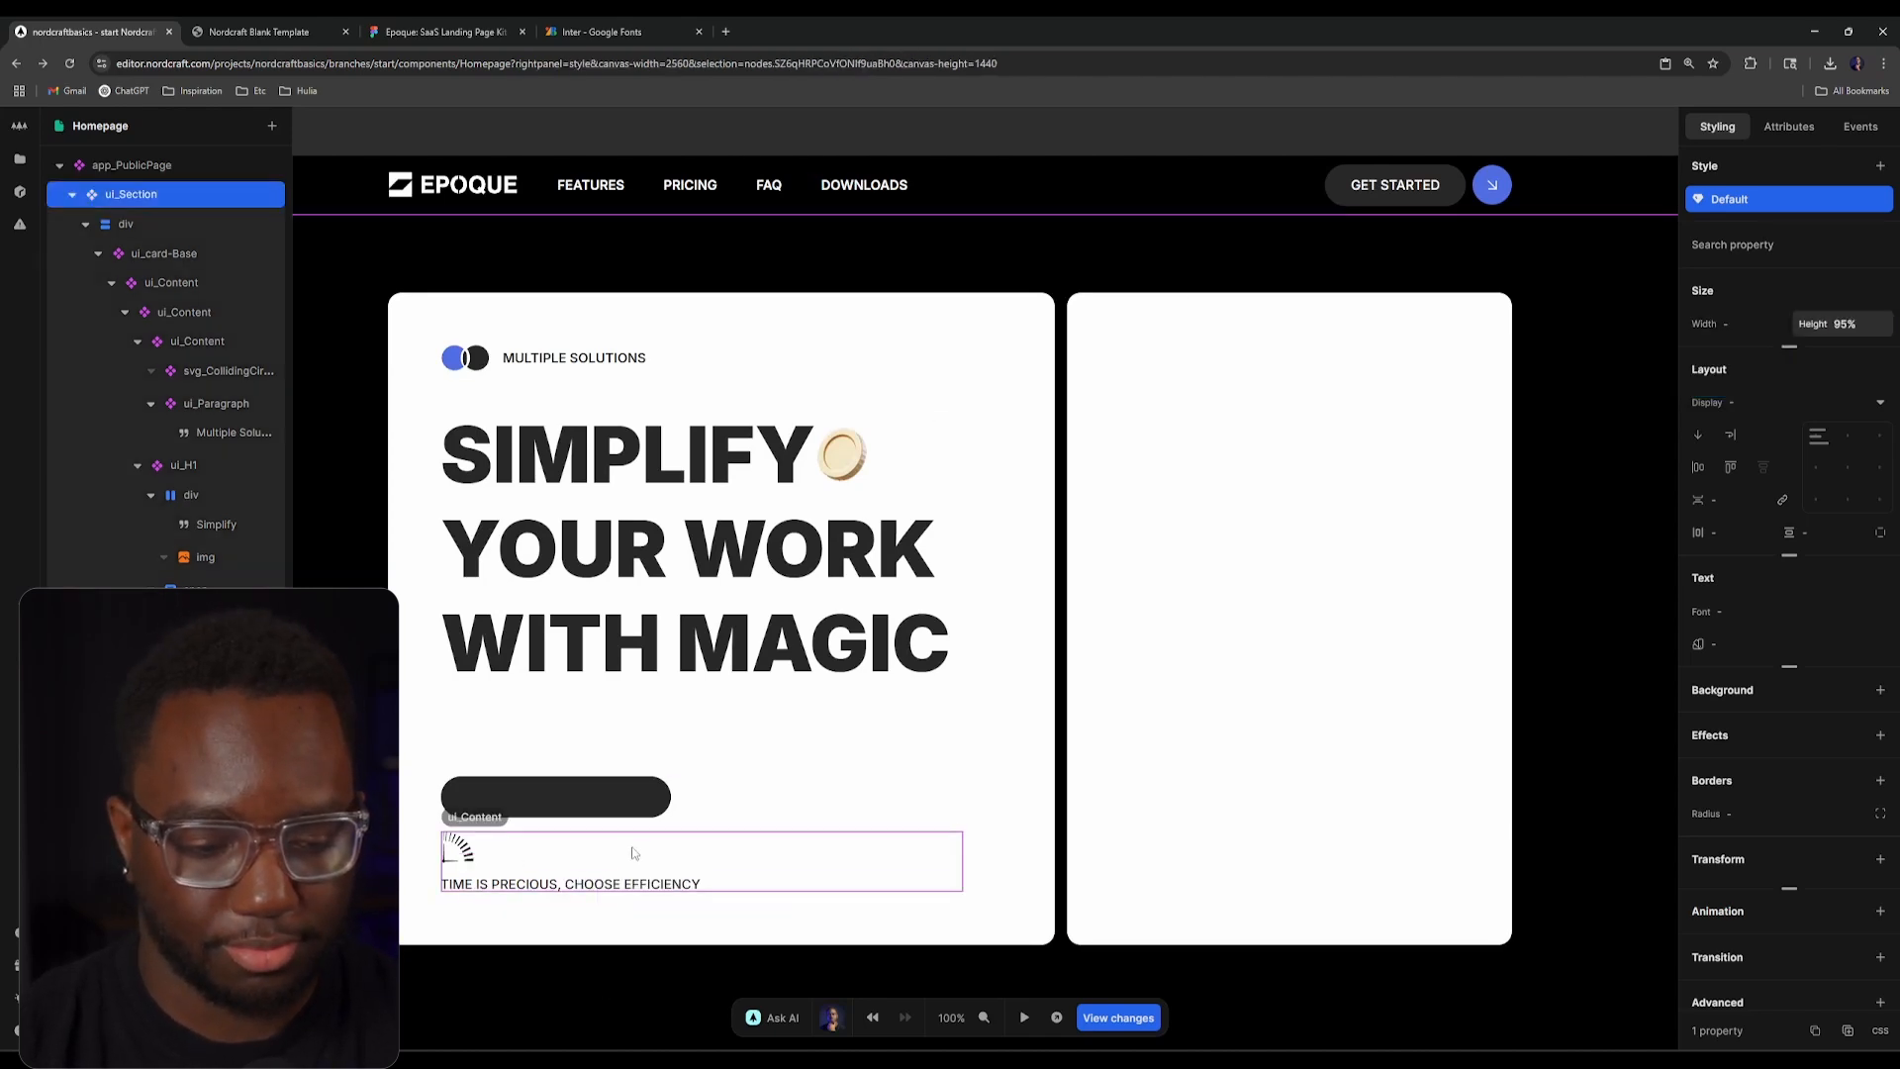
Step: Lay out the ui_Content holding the dark button and tagline block as a flex row, vertically centred with space between
left_click(635, 852)
left_click(659, 790)
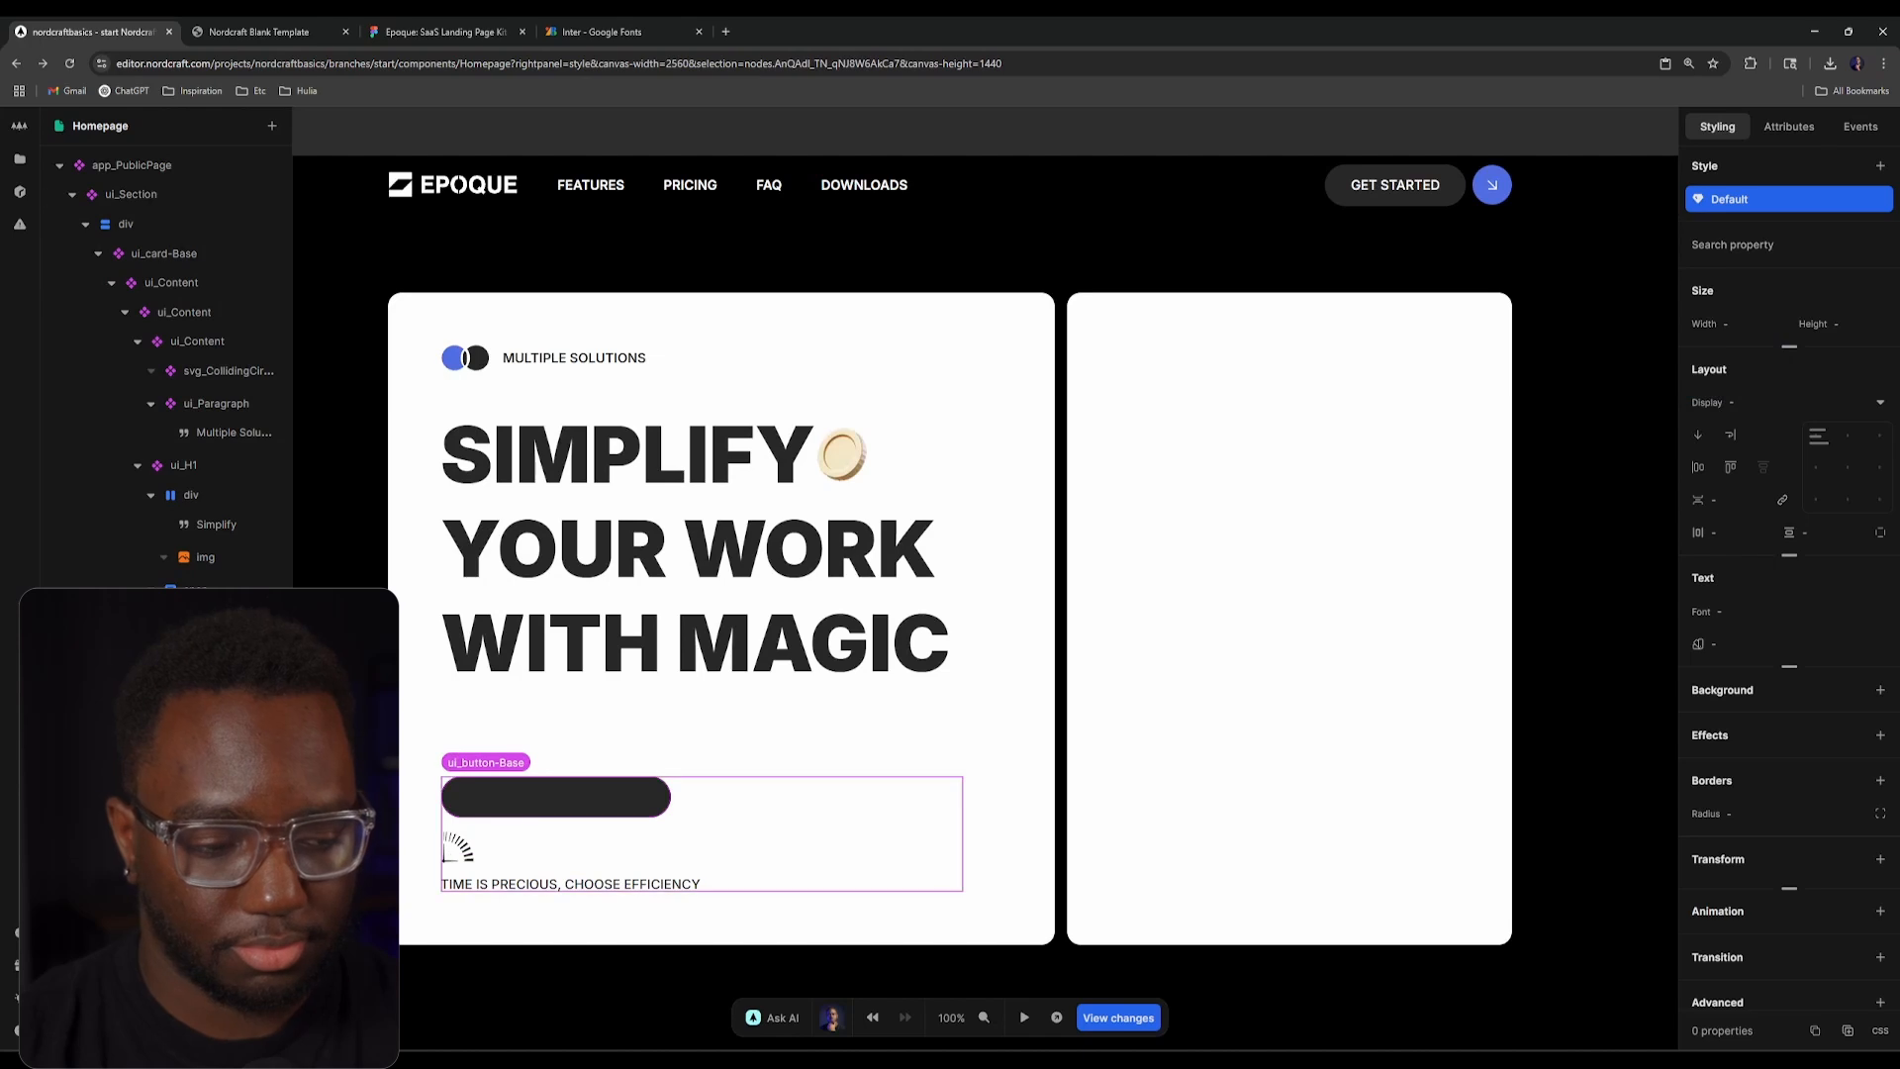
left_click(1700, 435)
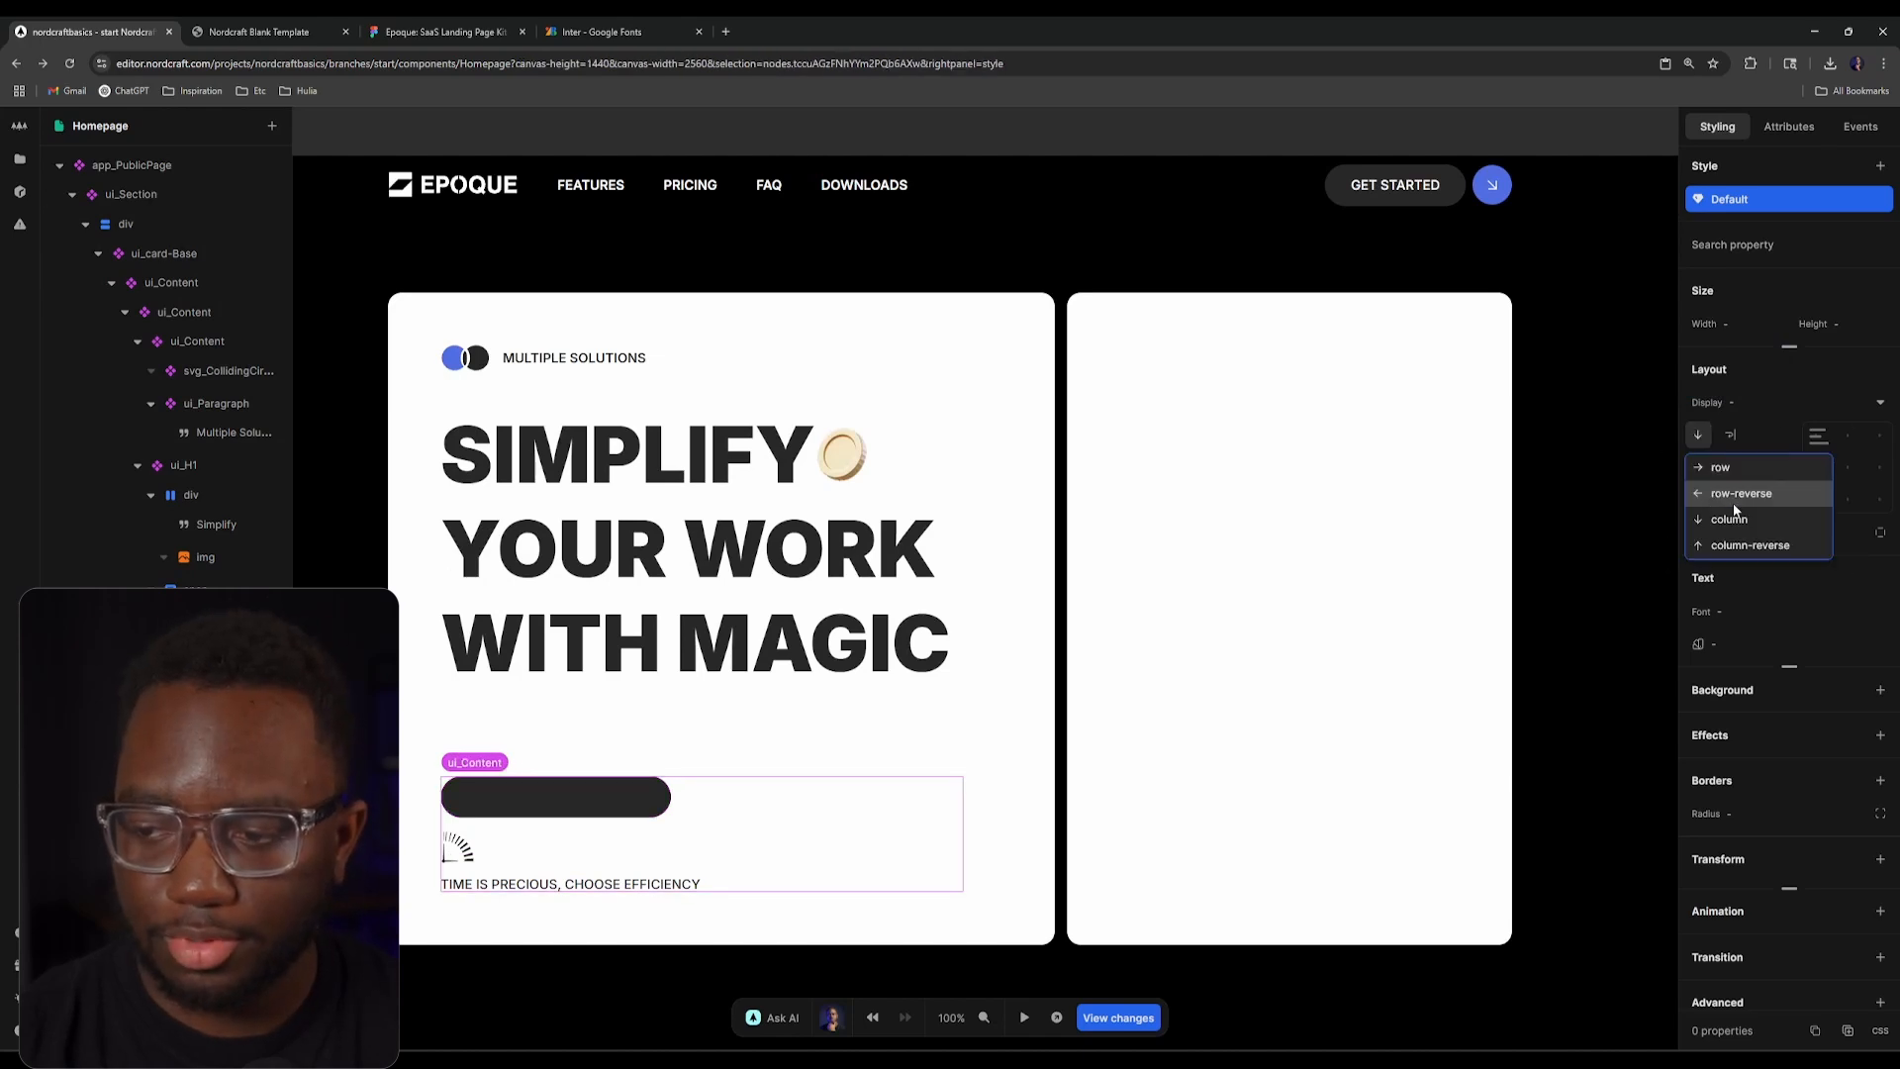
left_click(1731, 468)
left_click(1751, 401)
left_click(1771, 454)
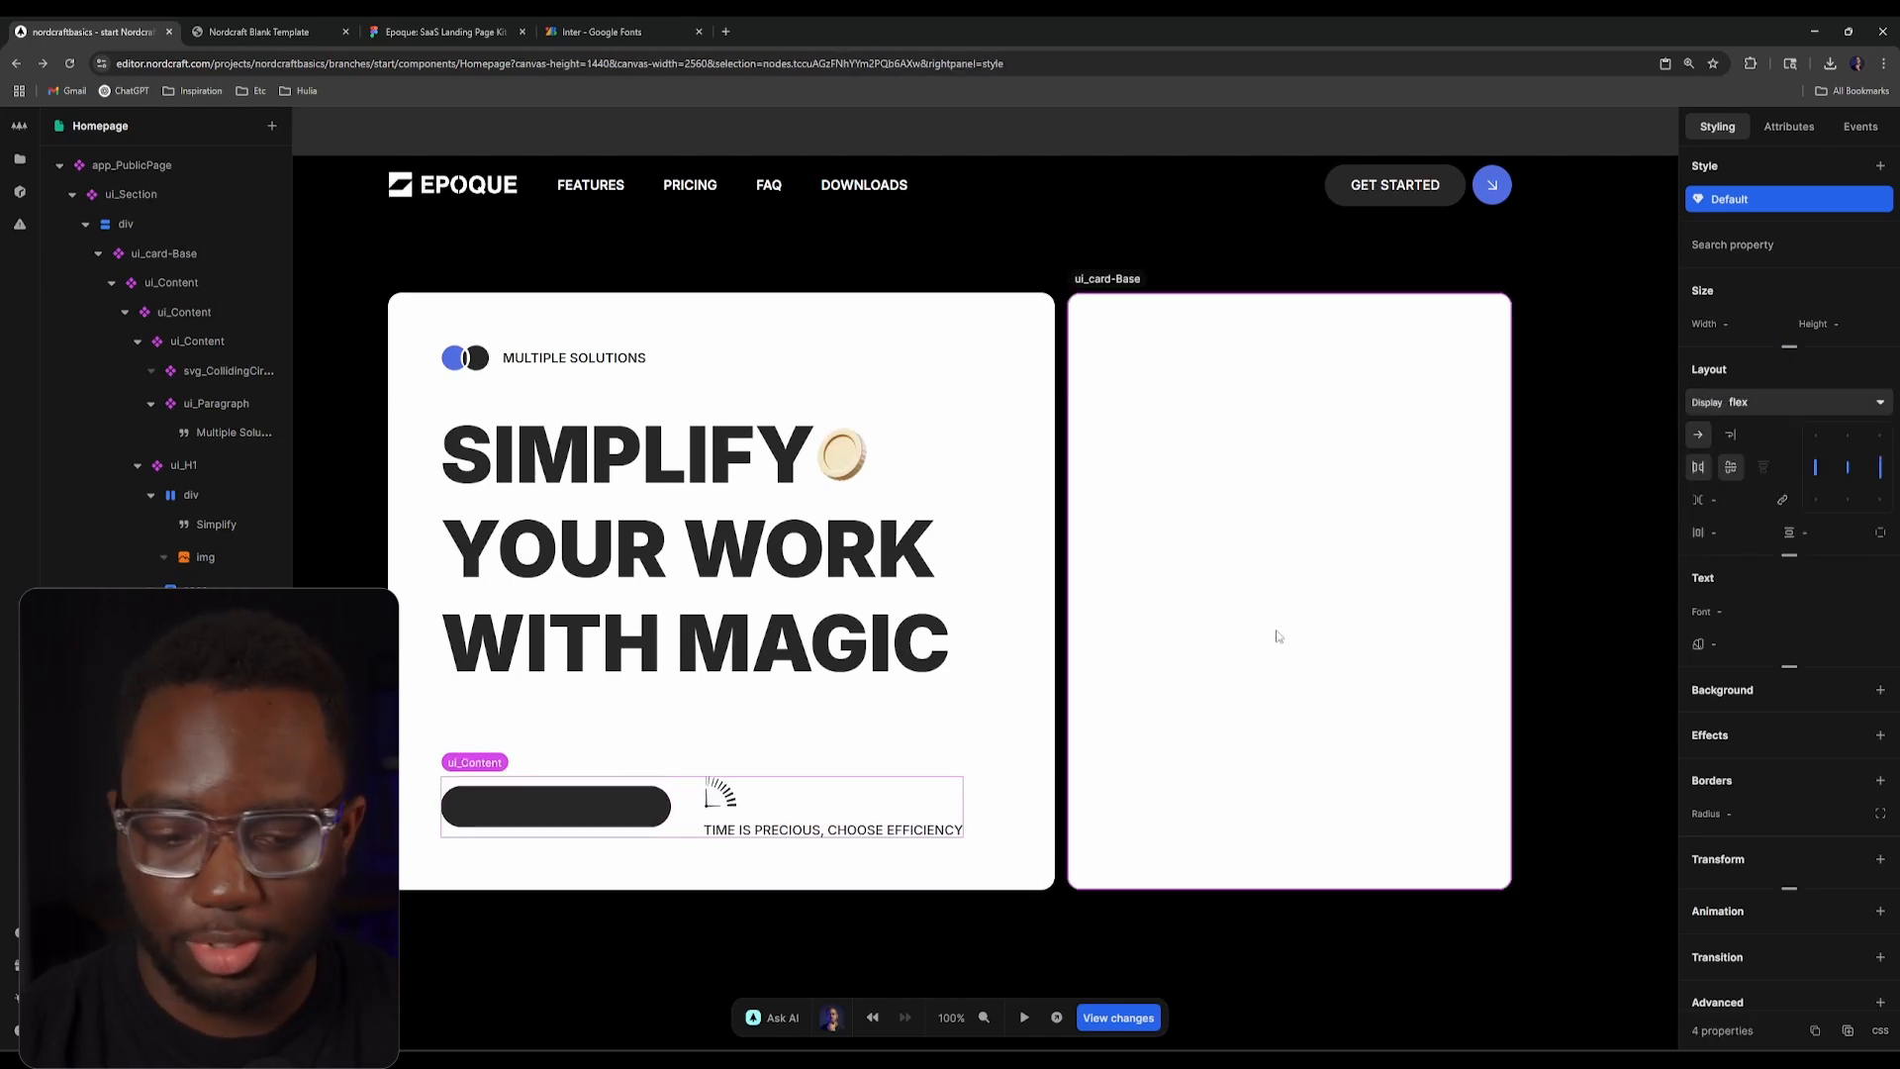
Step: Lay out the nested ui_Content with the clock icon and tagline as a flex row, centred on both axes
left_click(708, 821)
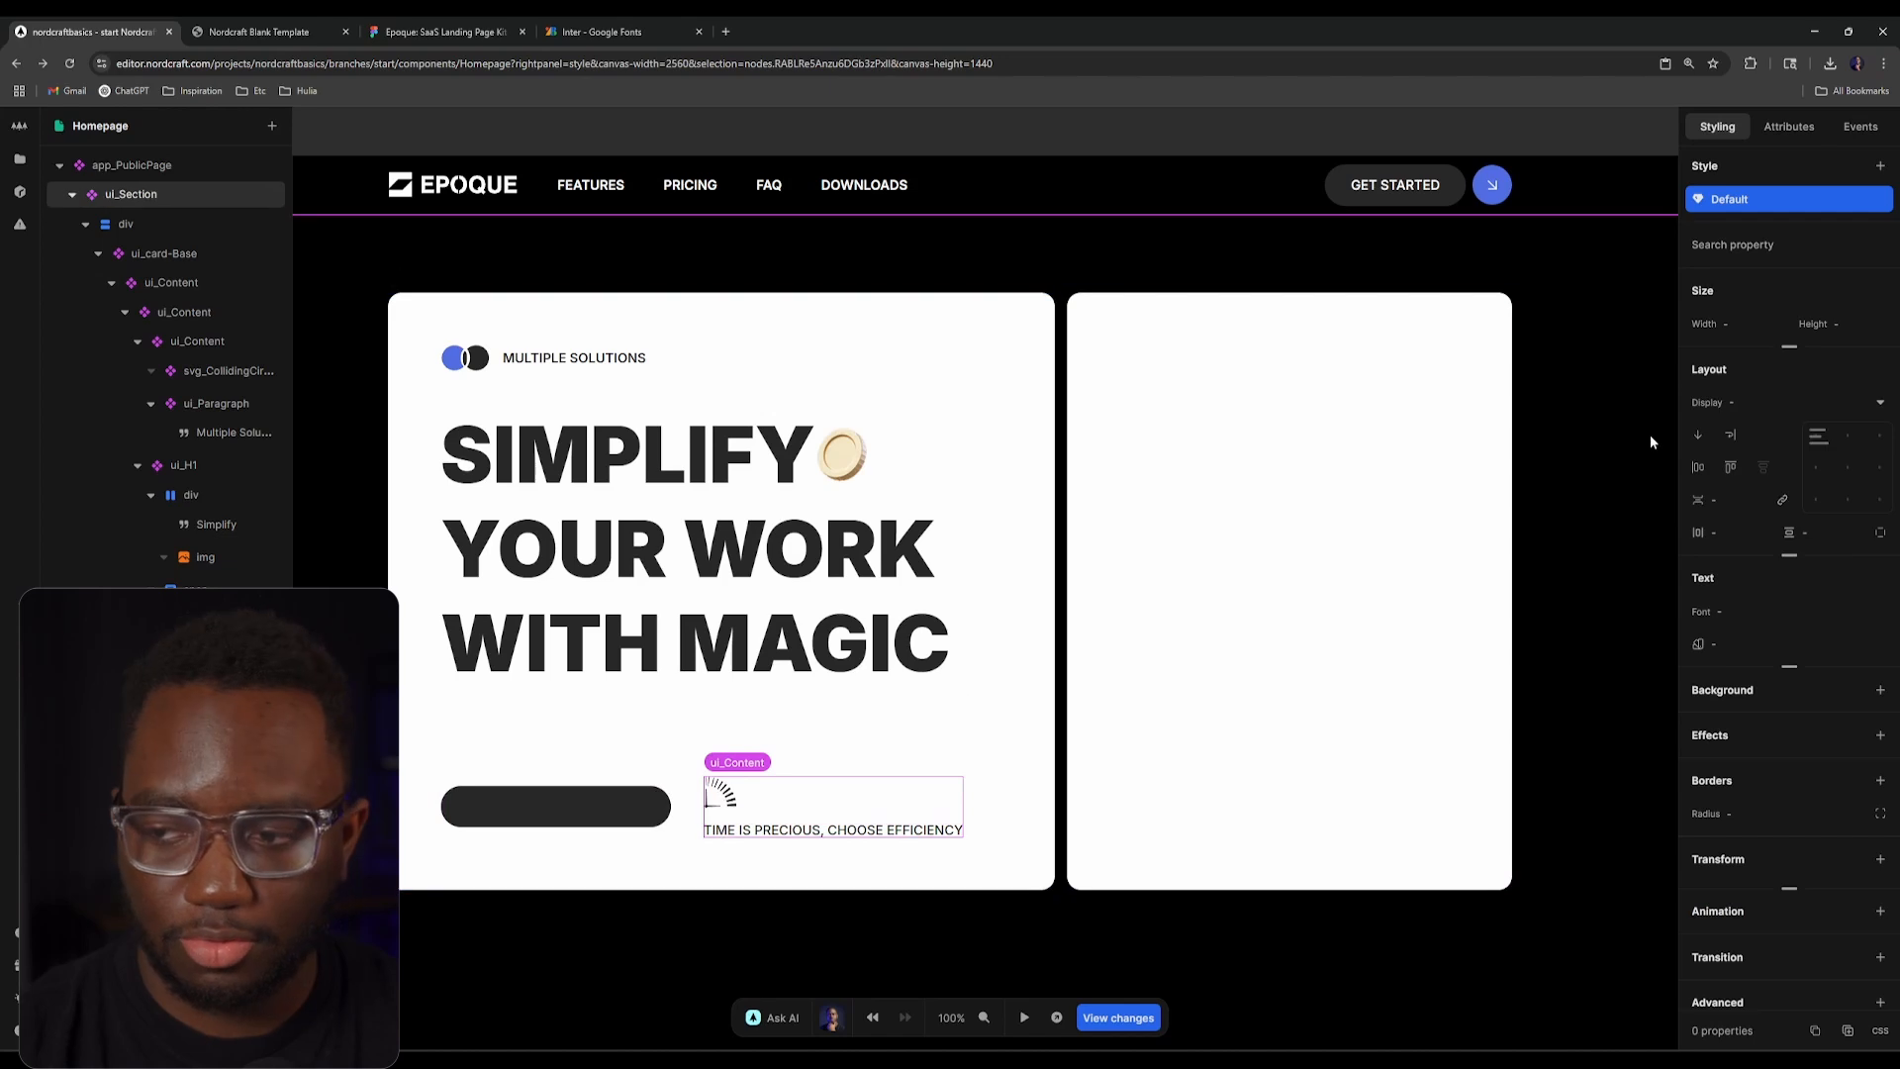
left_click(1700, 435)
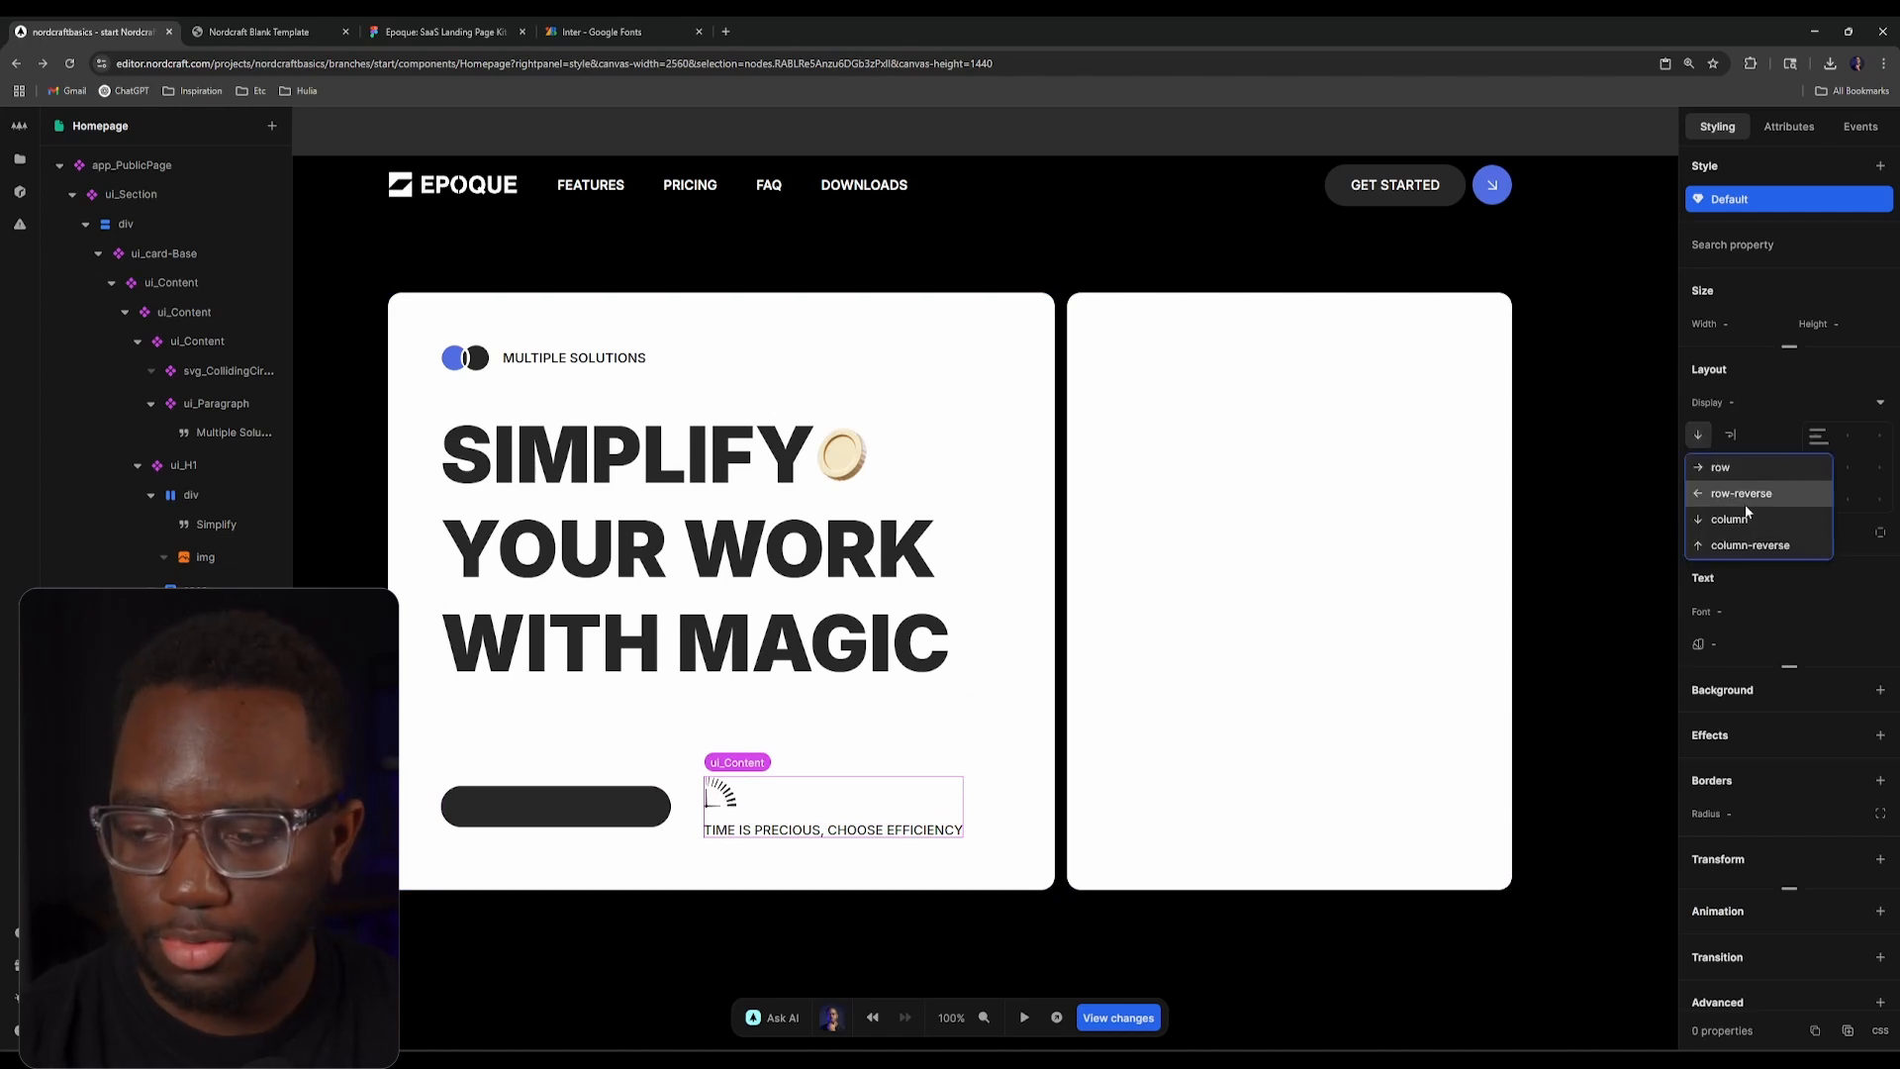
left_click(1765, 469)
left_click(1845, 467)
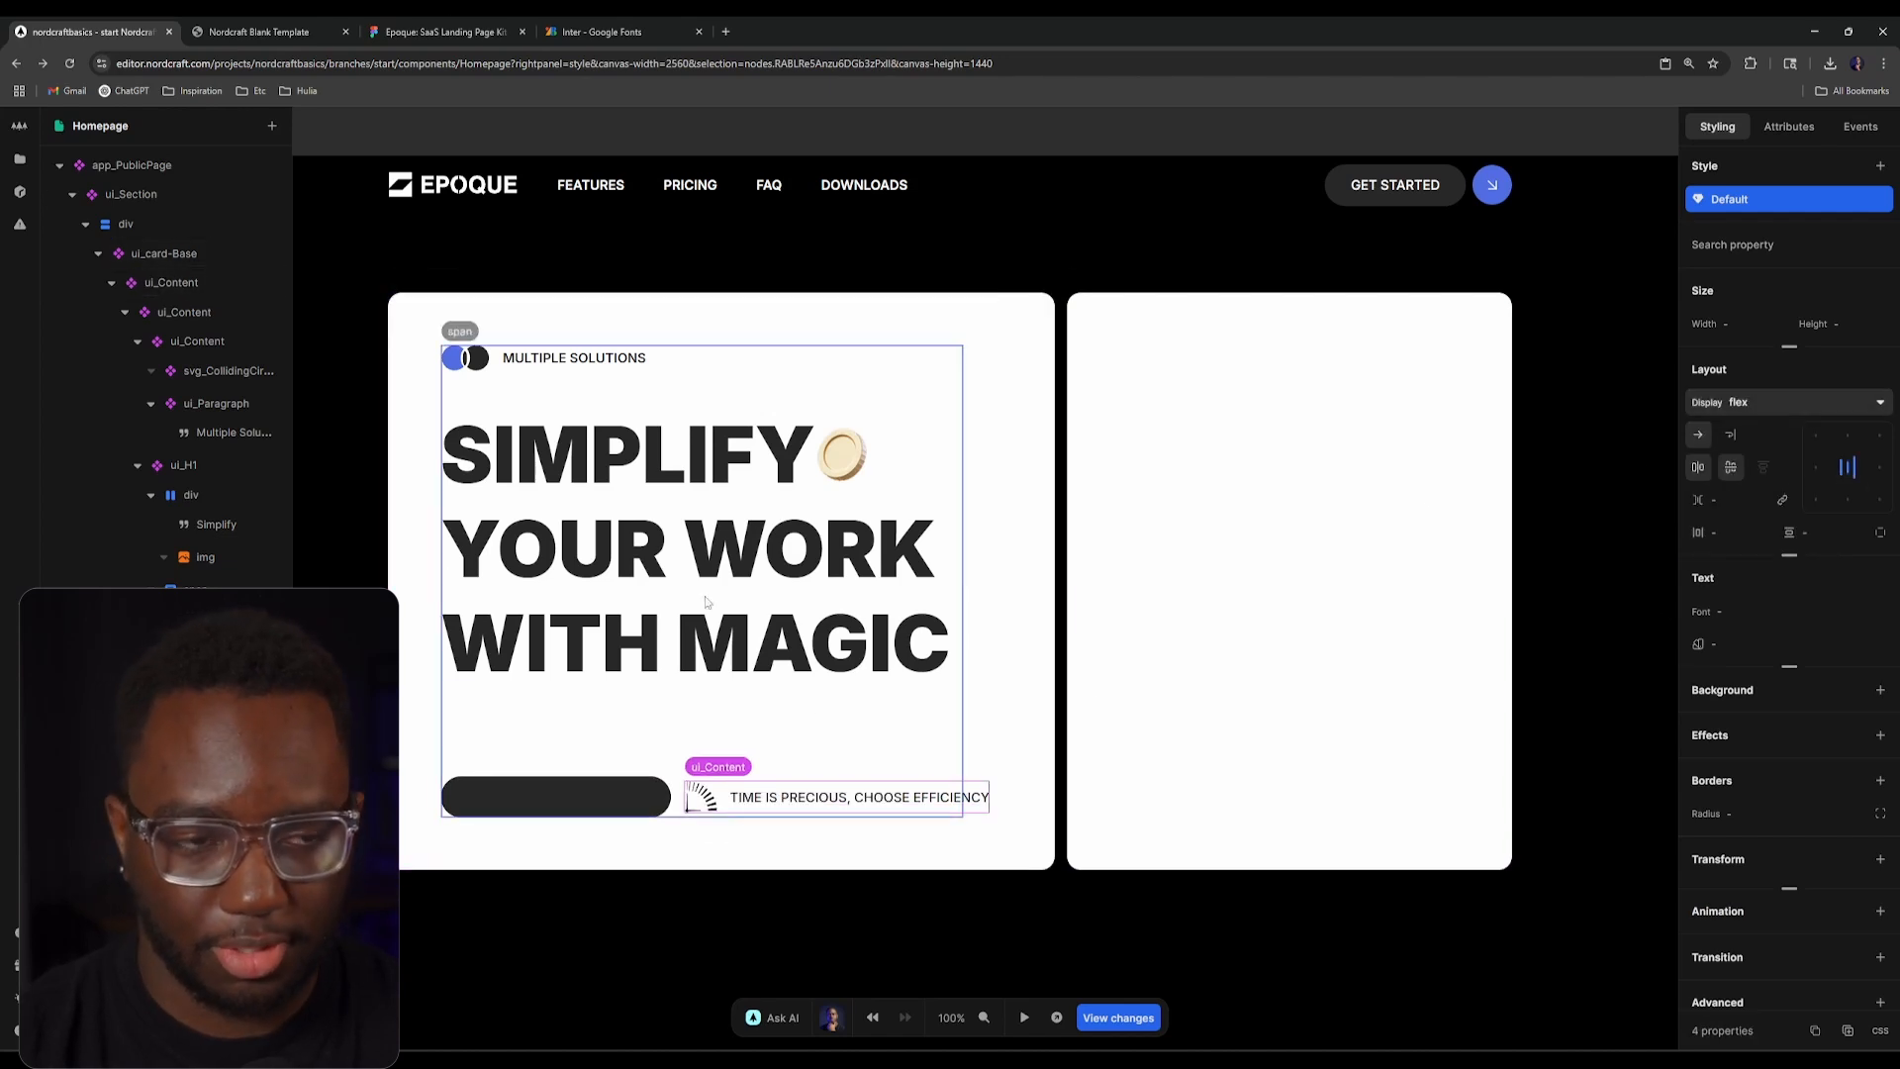
Step: Set the tagline ui_Paragraph's maximum width to 11rem
left_click(871, 802)
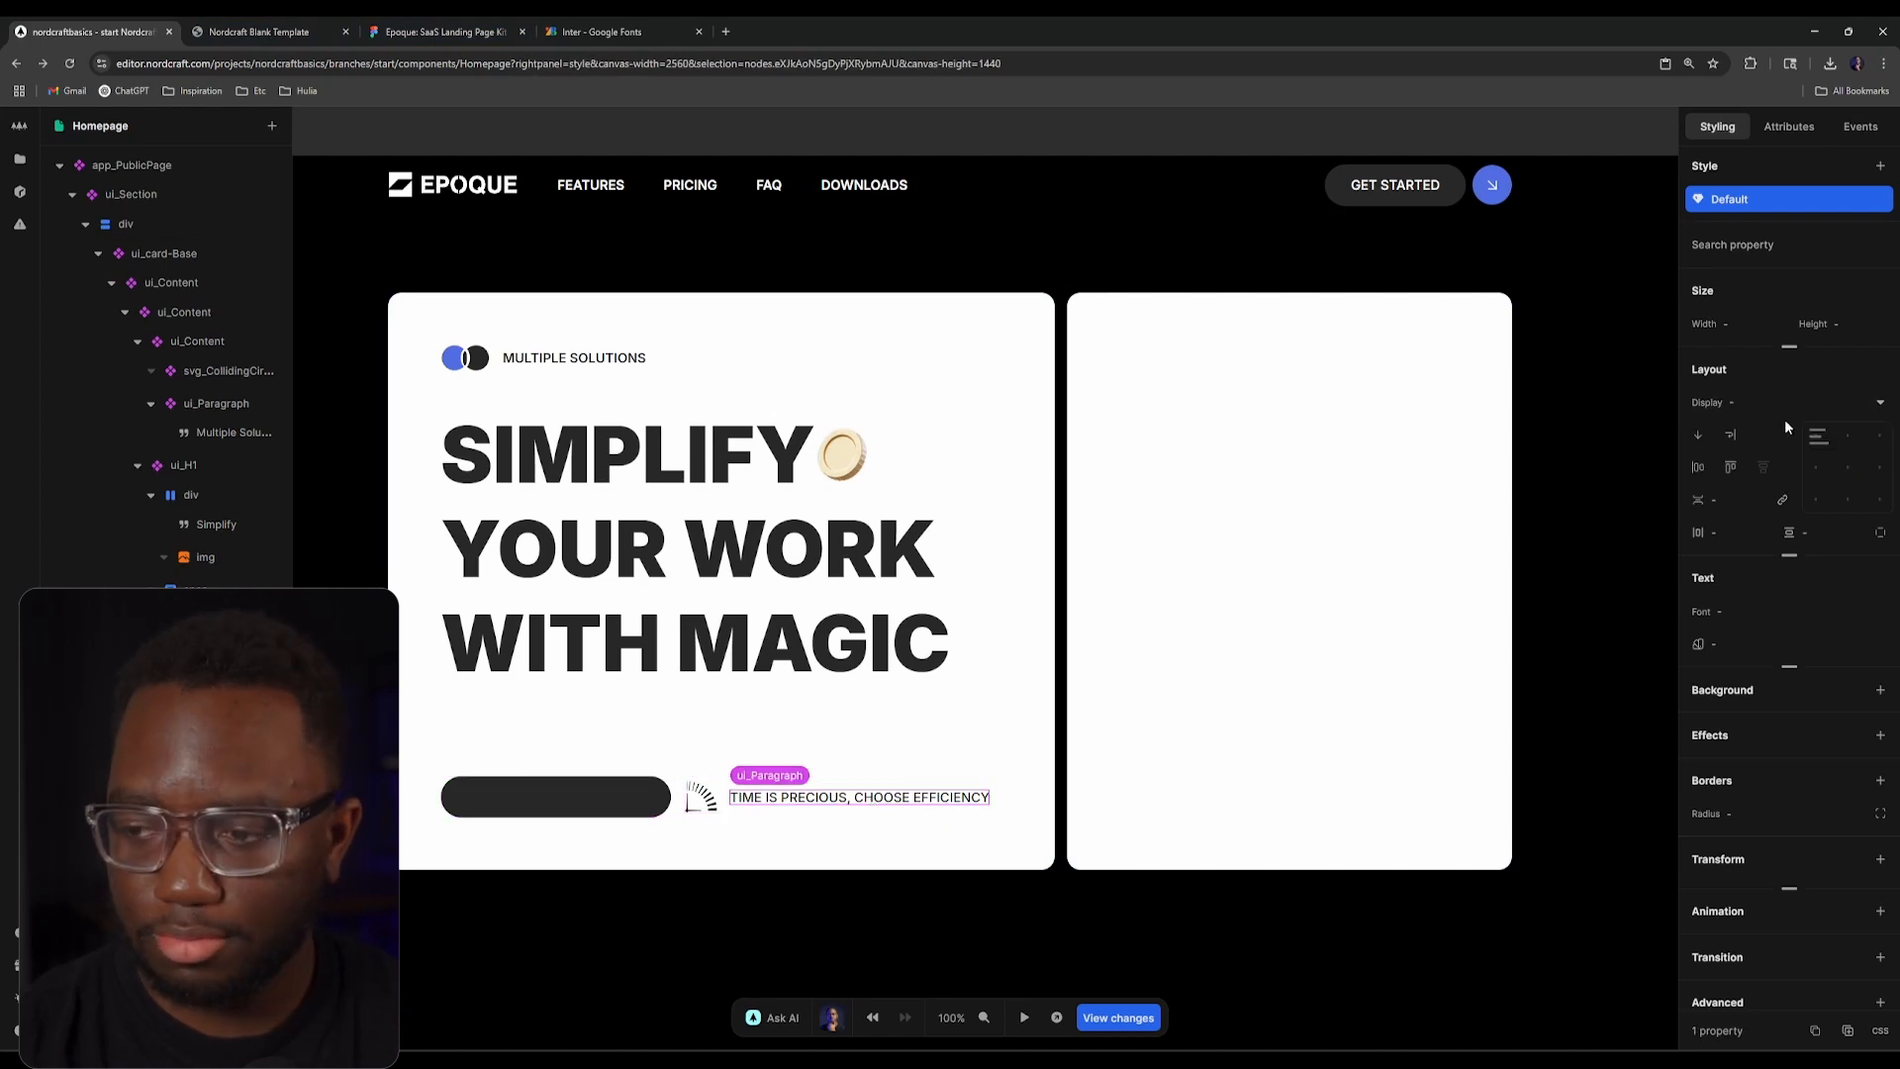
left_click(1789, 349)
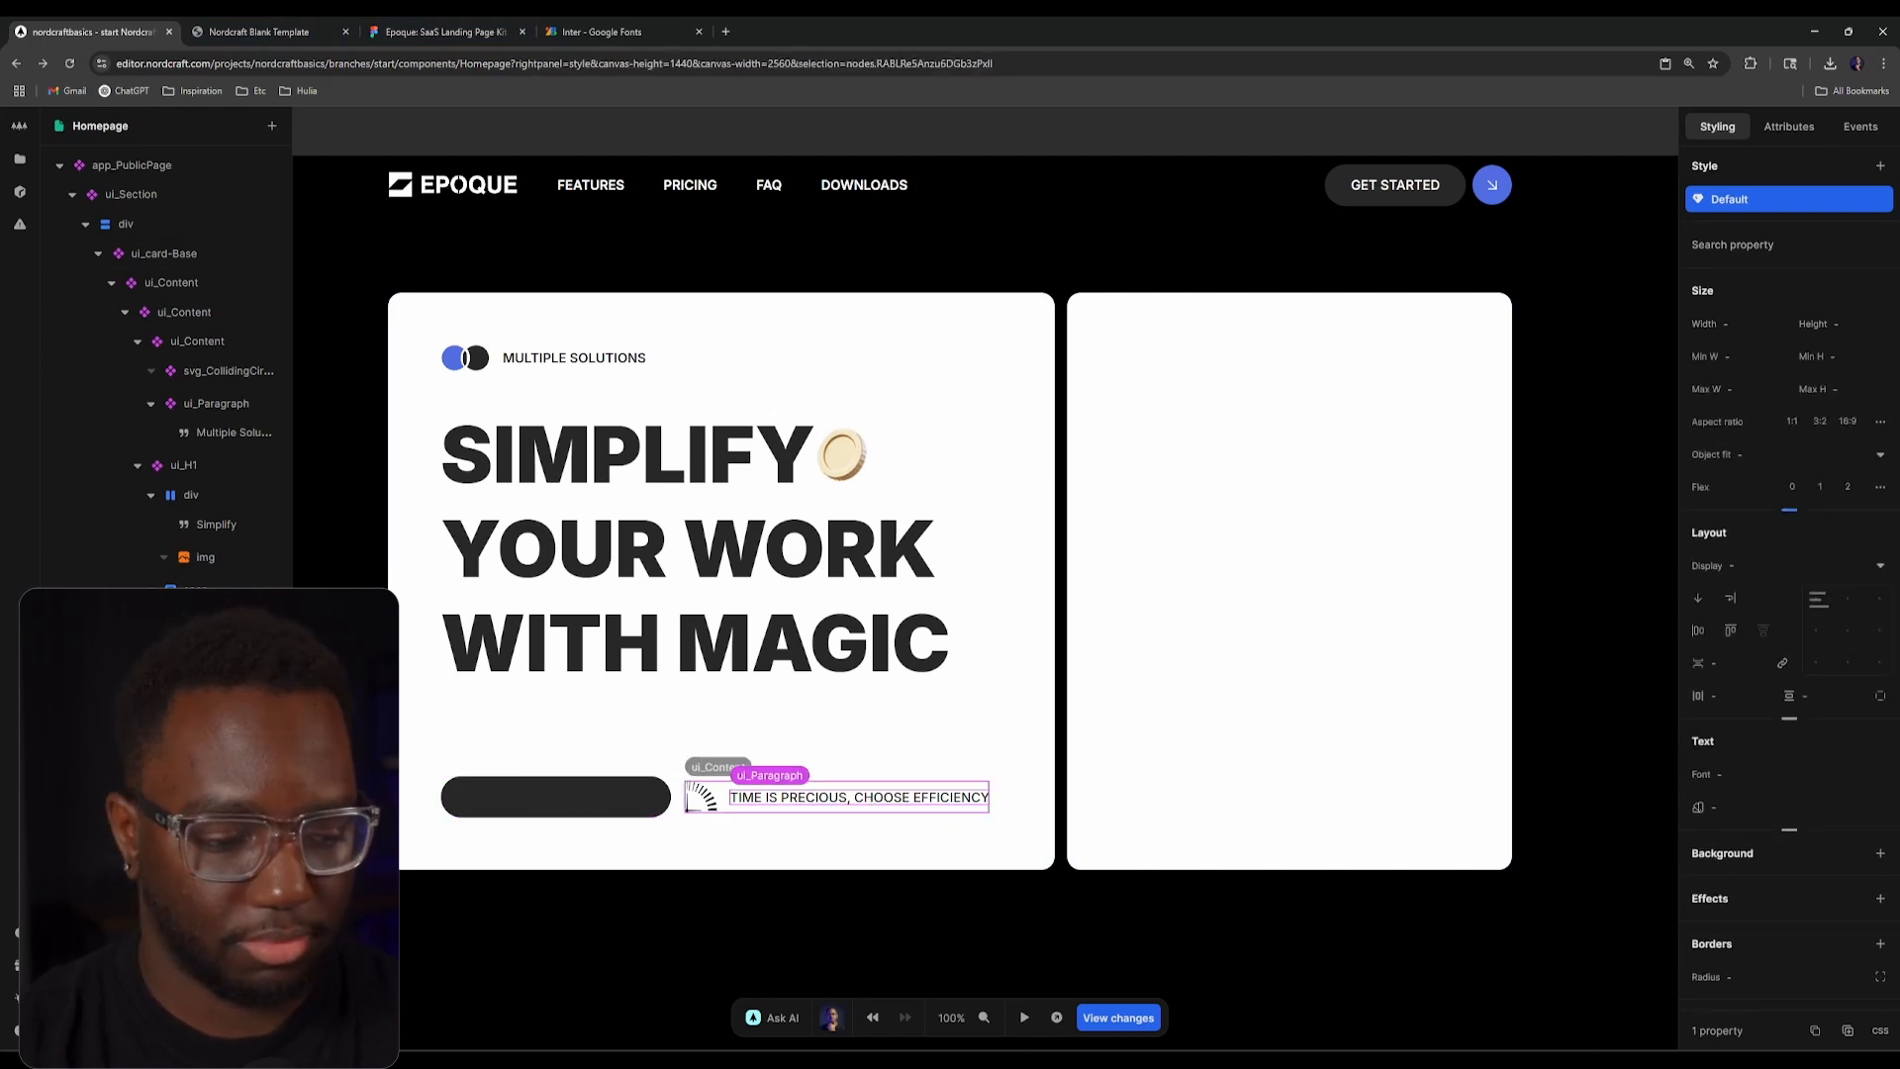
left_click(853, 808)
left_click(859, 798)
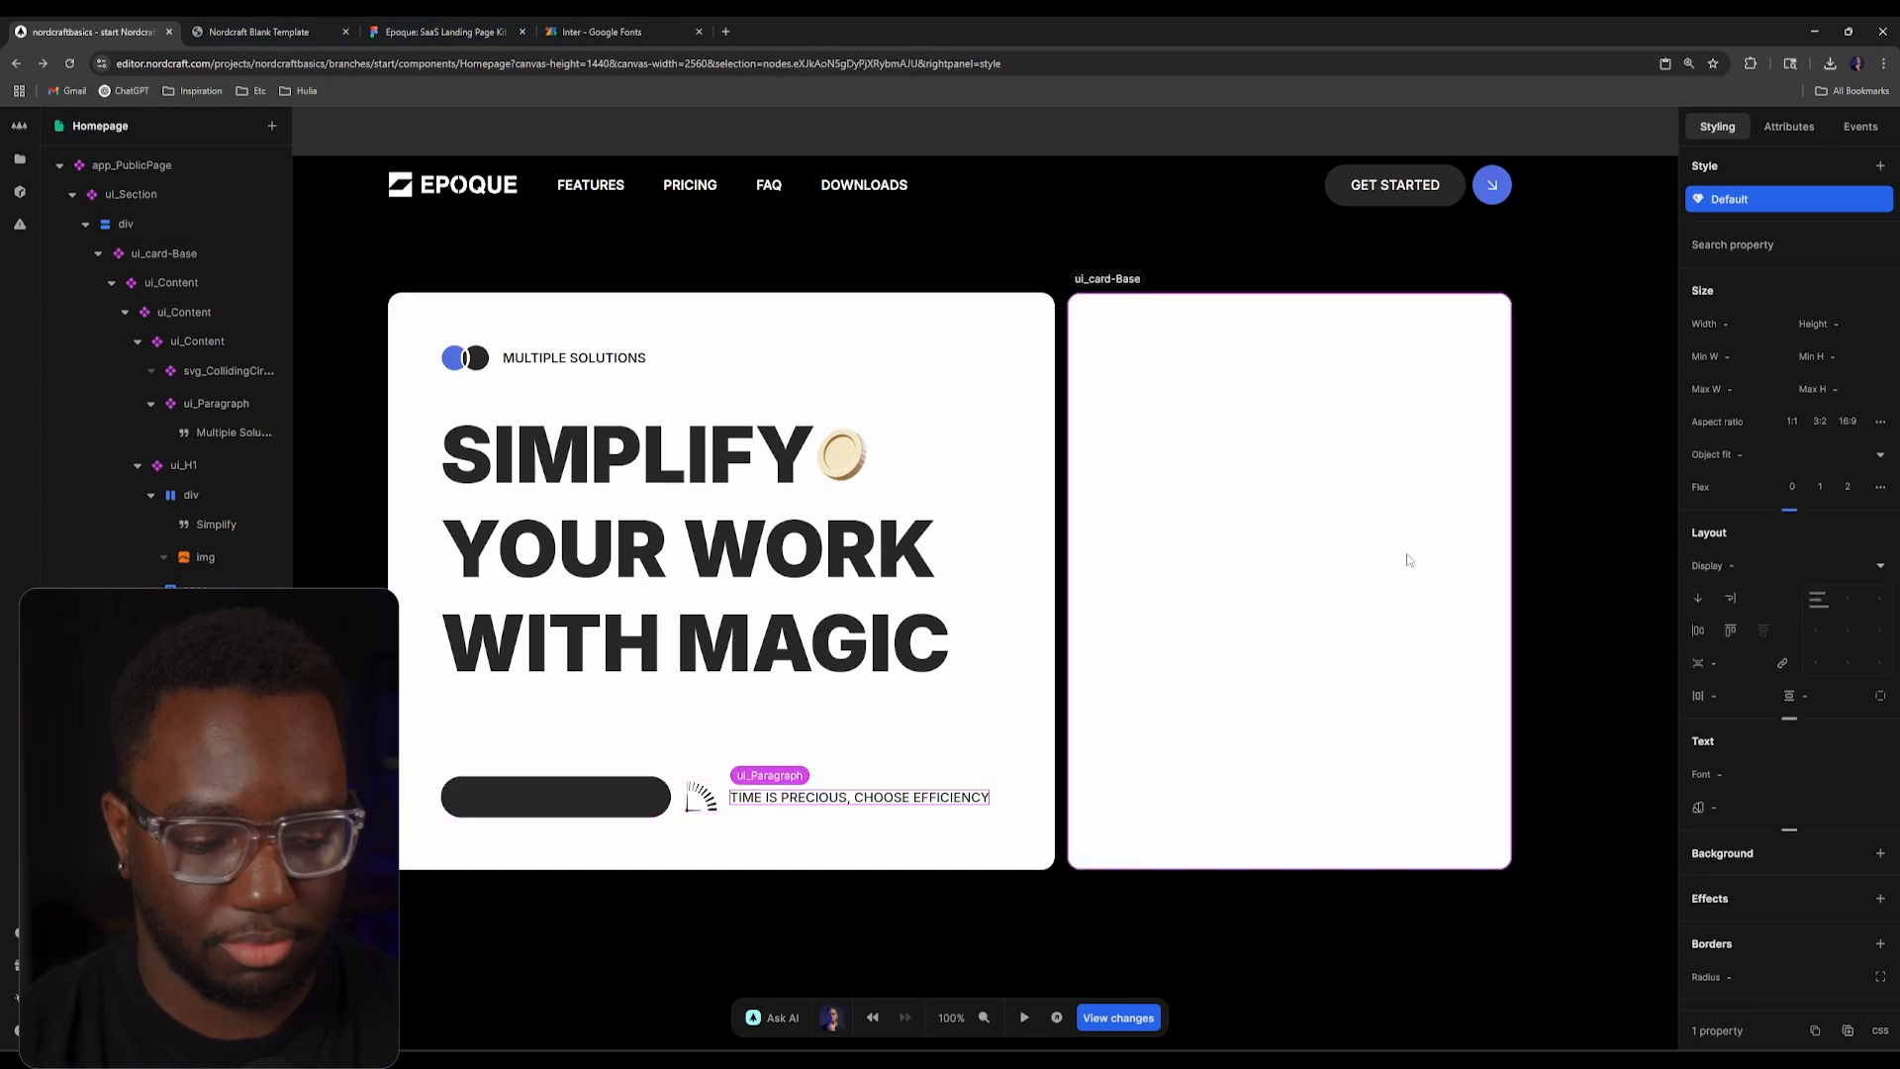
left_click(1752, 392)
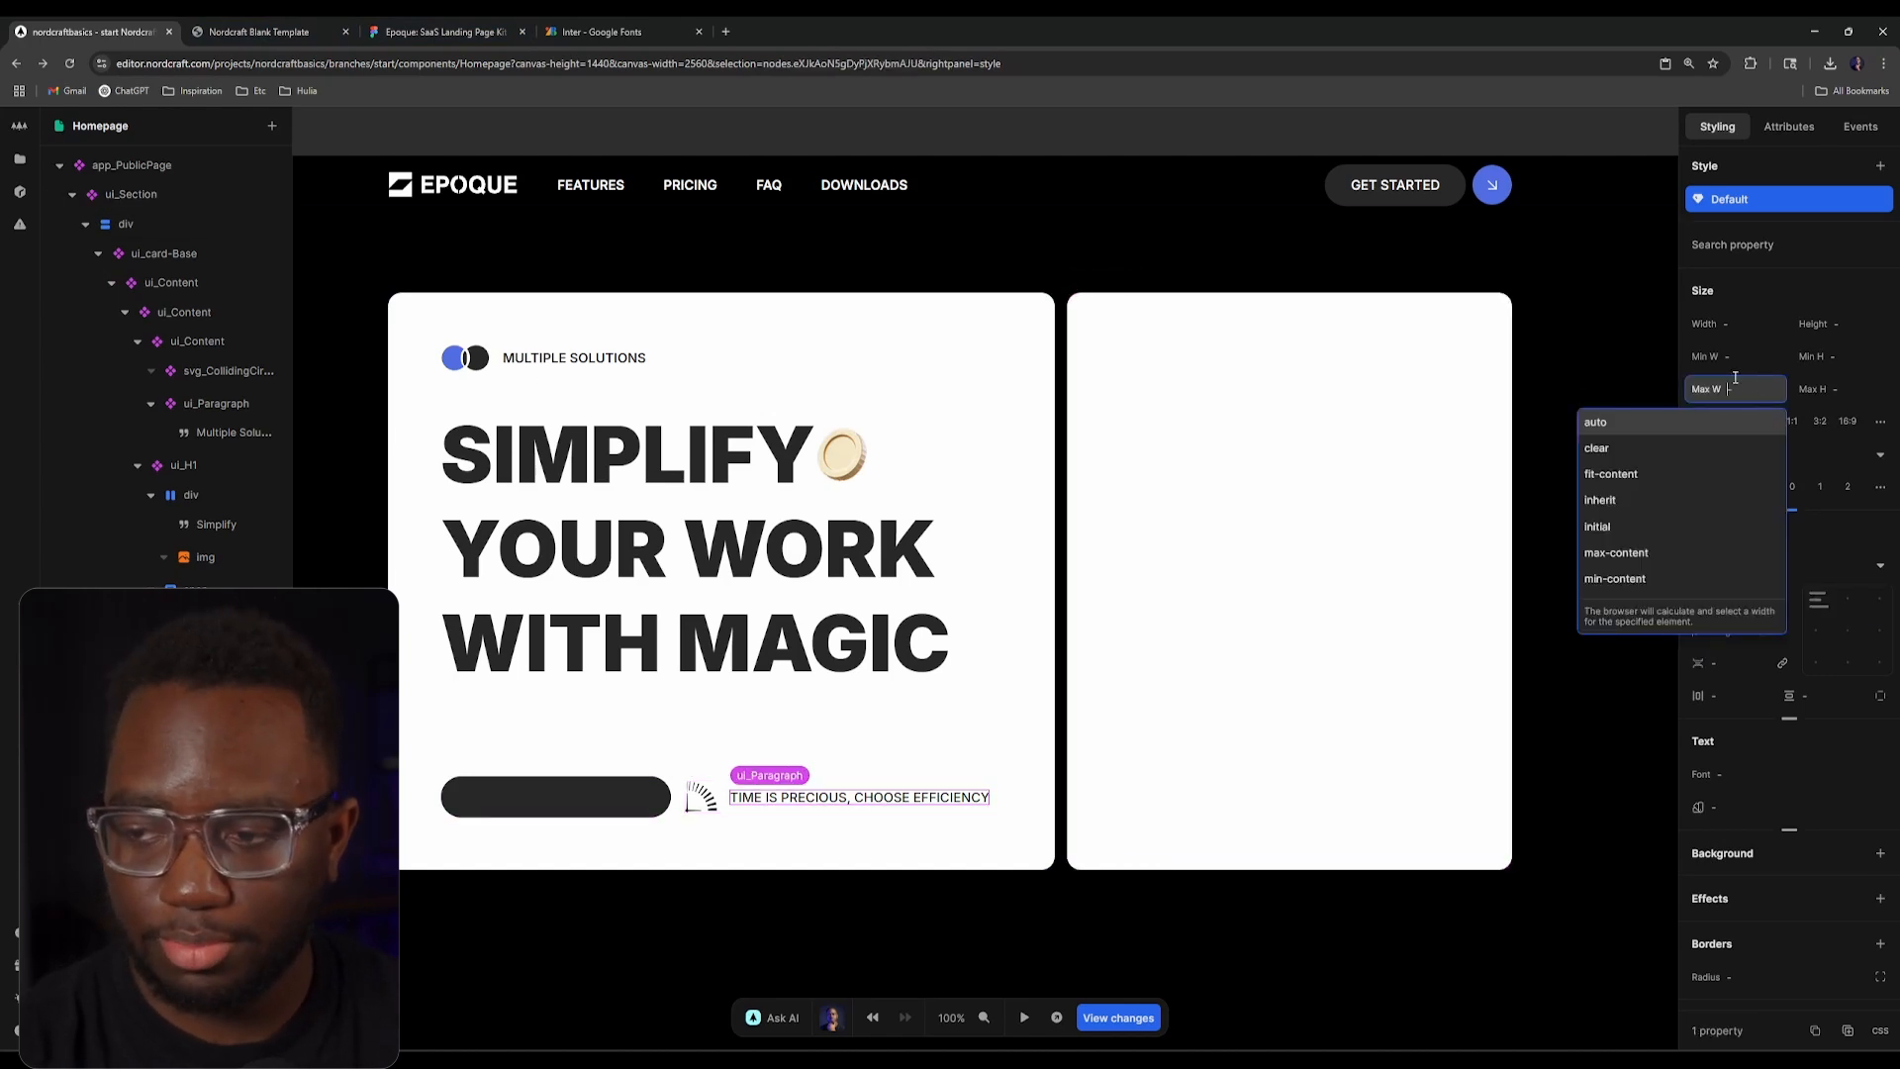
type("10rem")
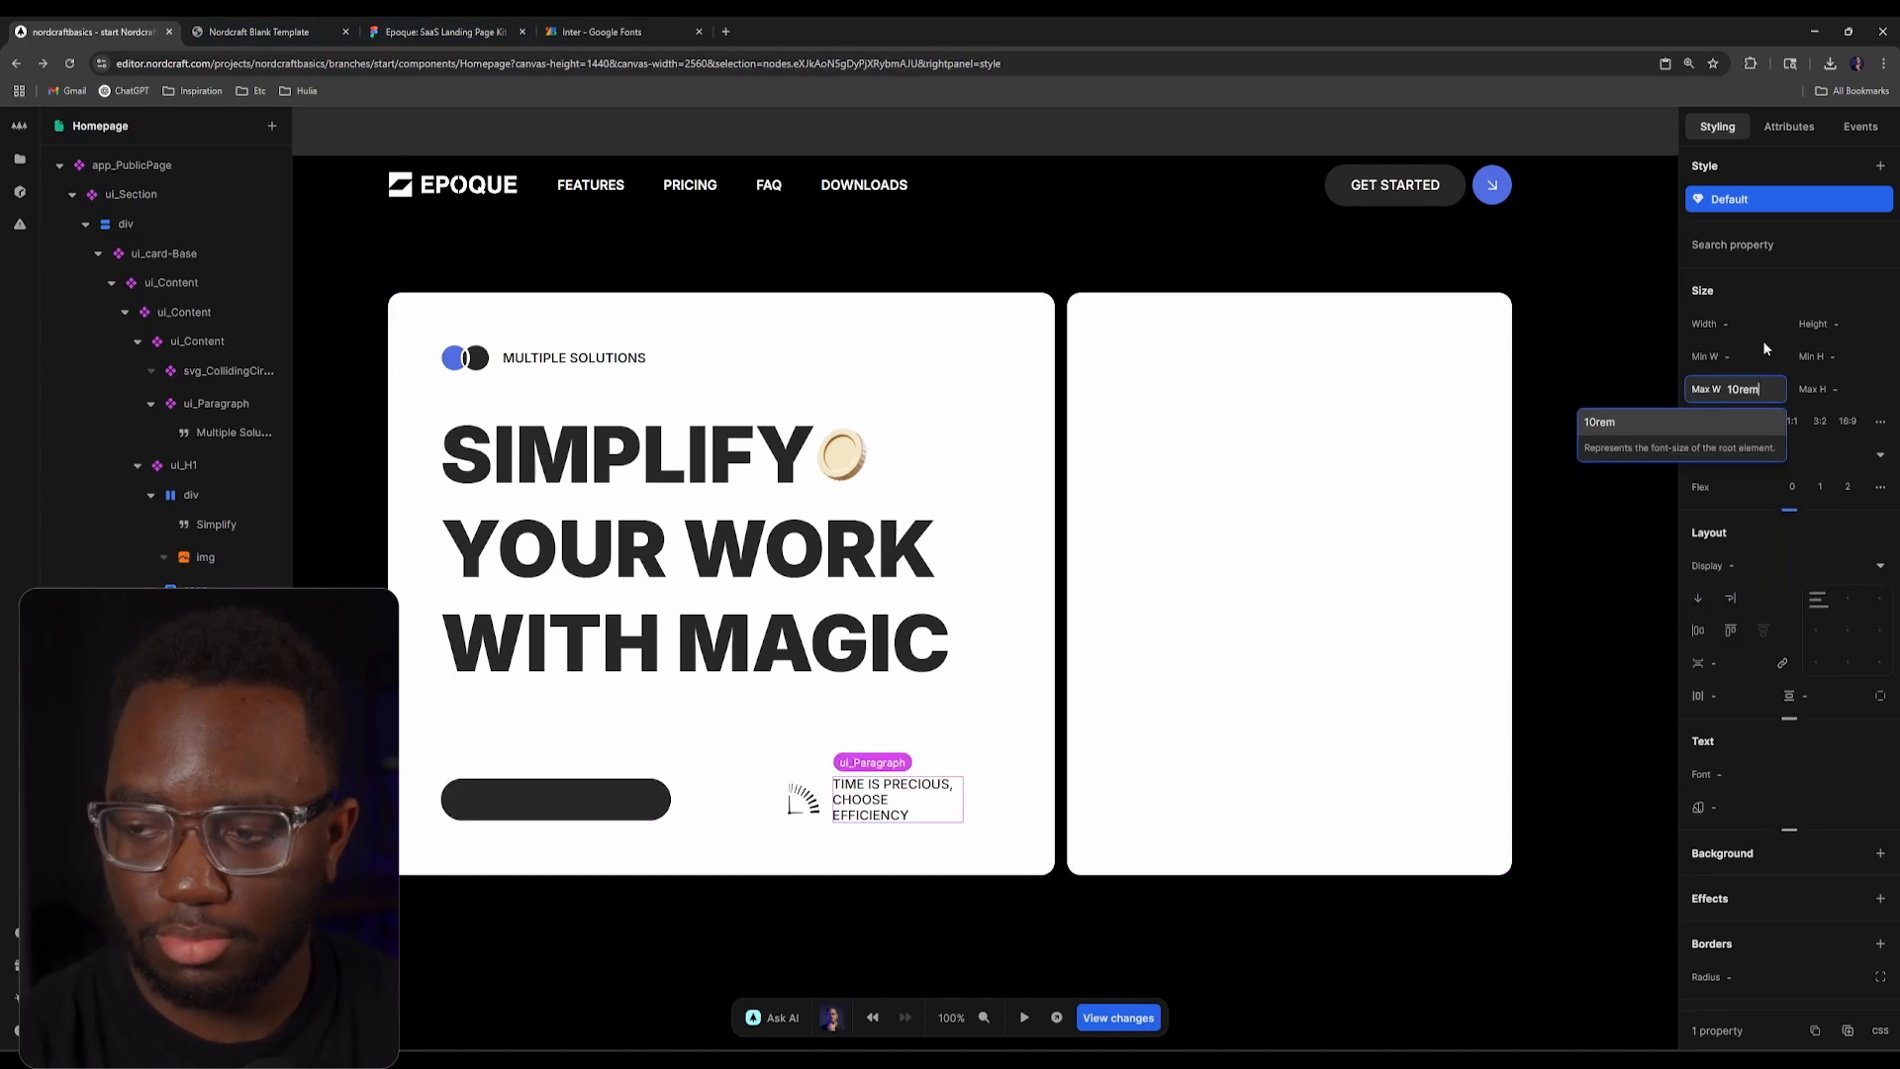
key("Up")
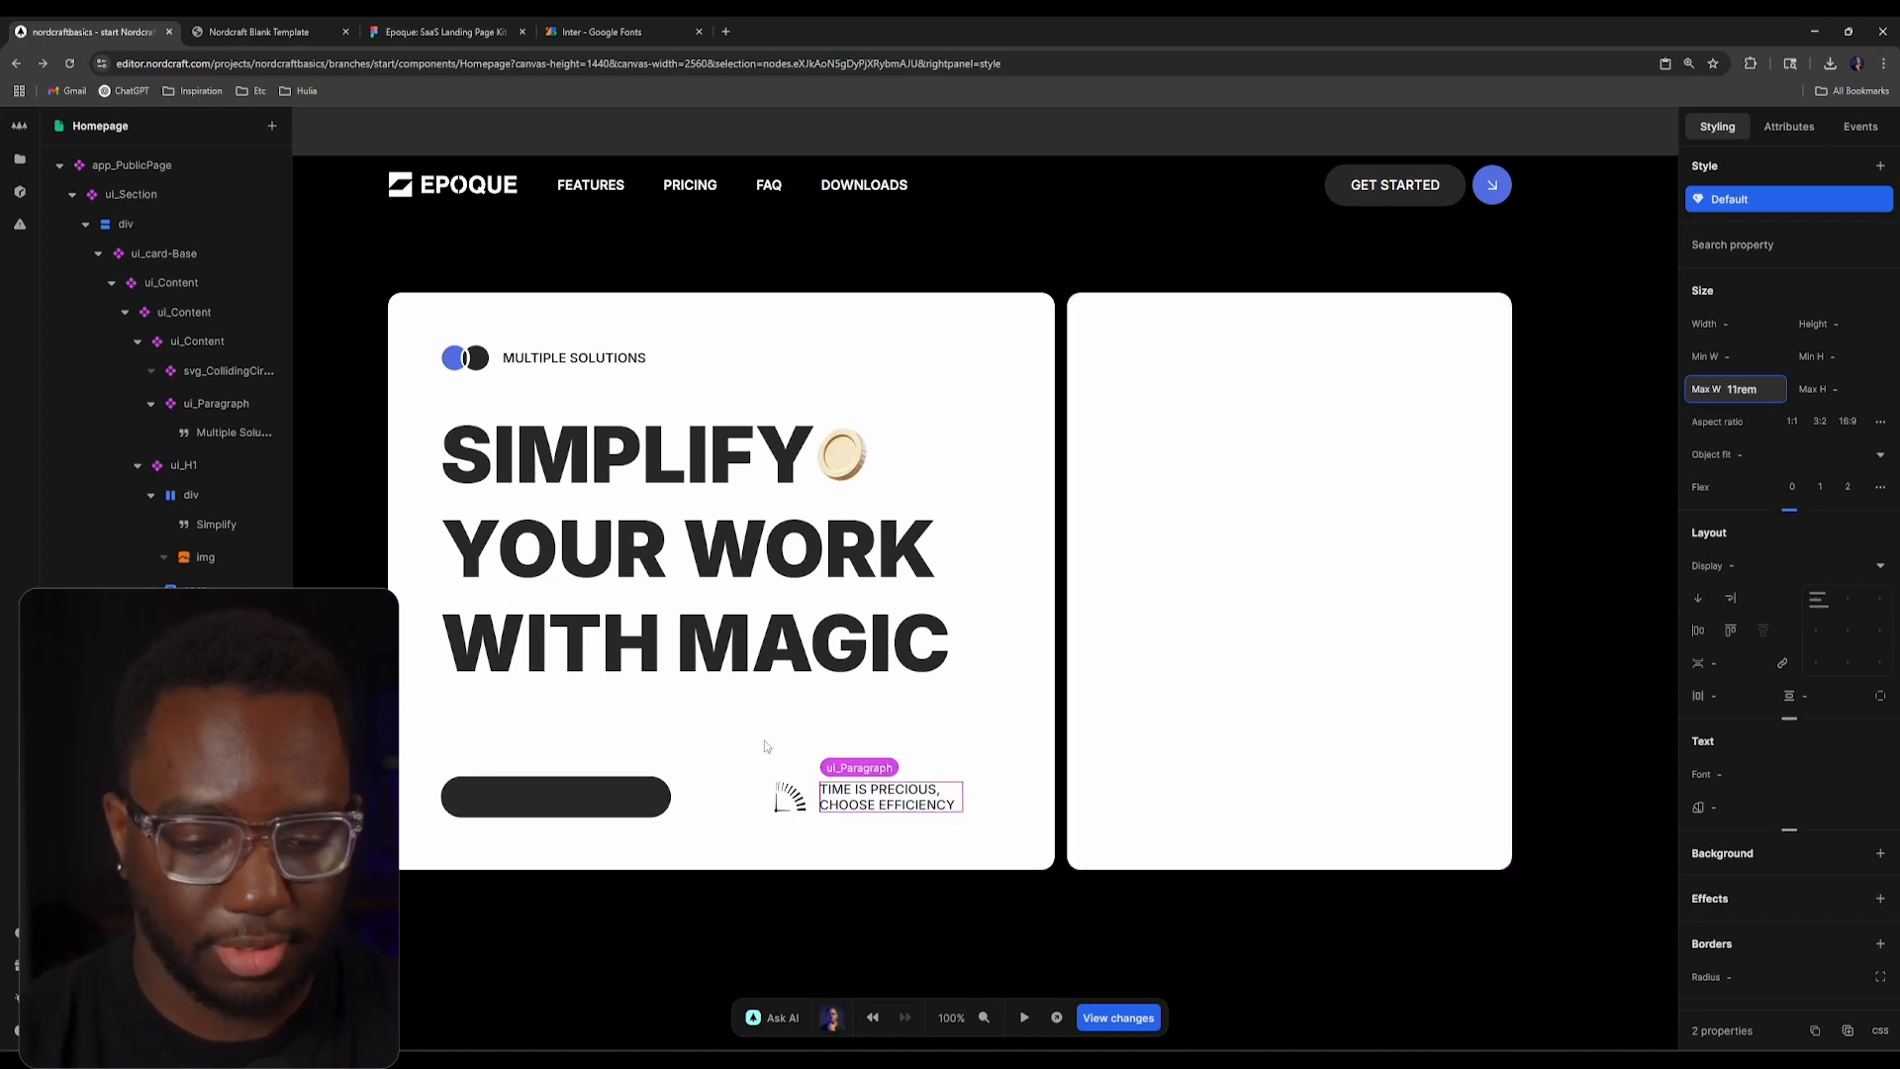
Step: Compare the first card's button, clock icon and tagline row with the Figma Main card
left_click(312, 25)
left_click(496, 24)
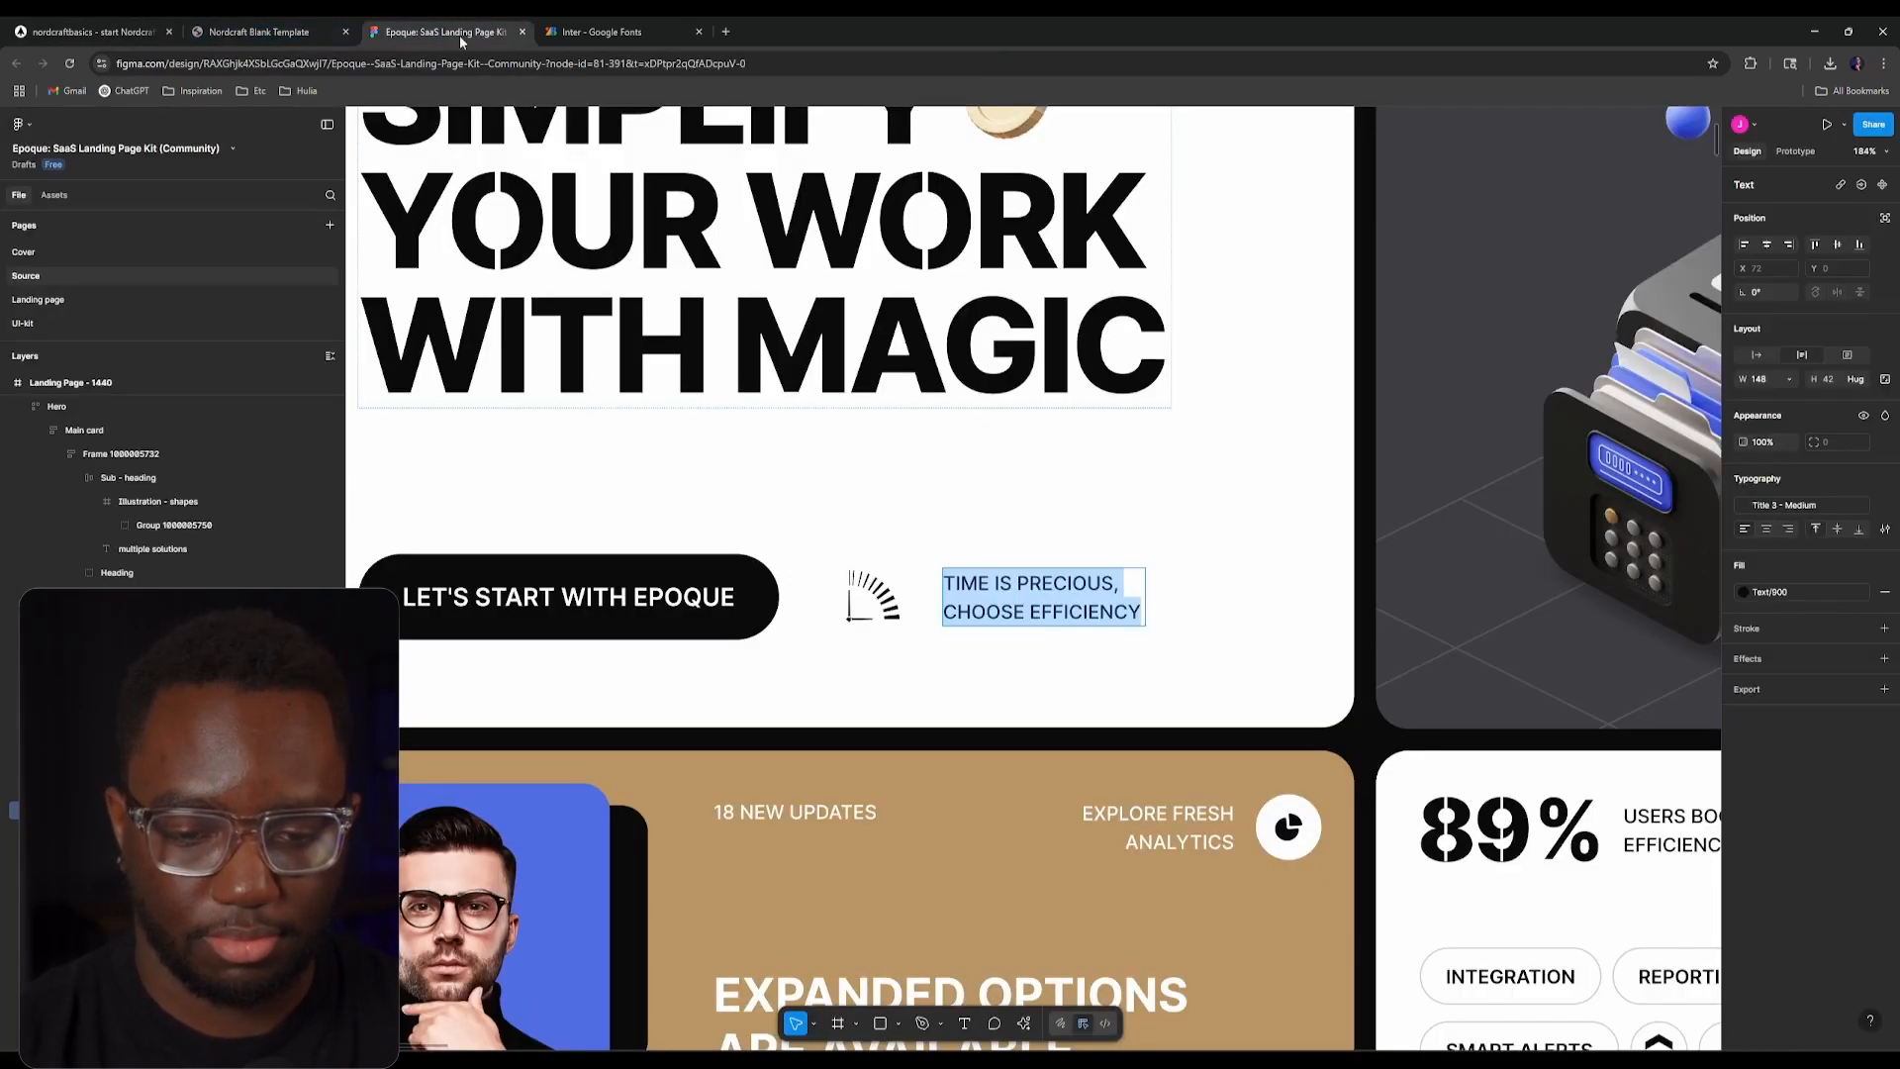
left_click(99, 30)
left_click(841, 717)
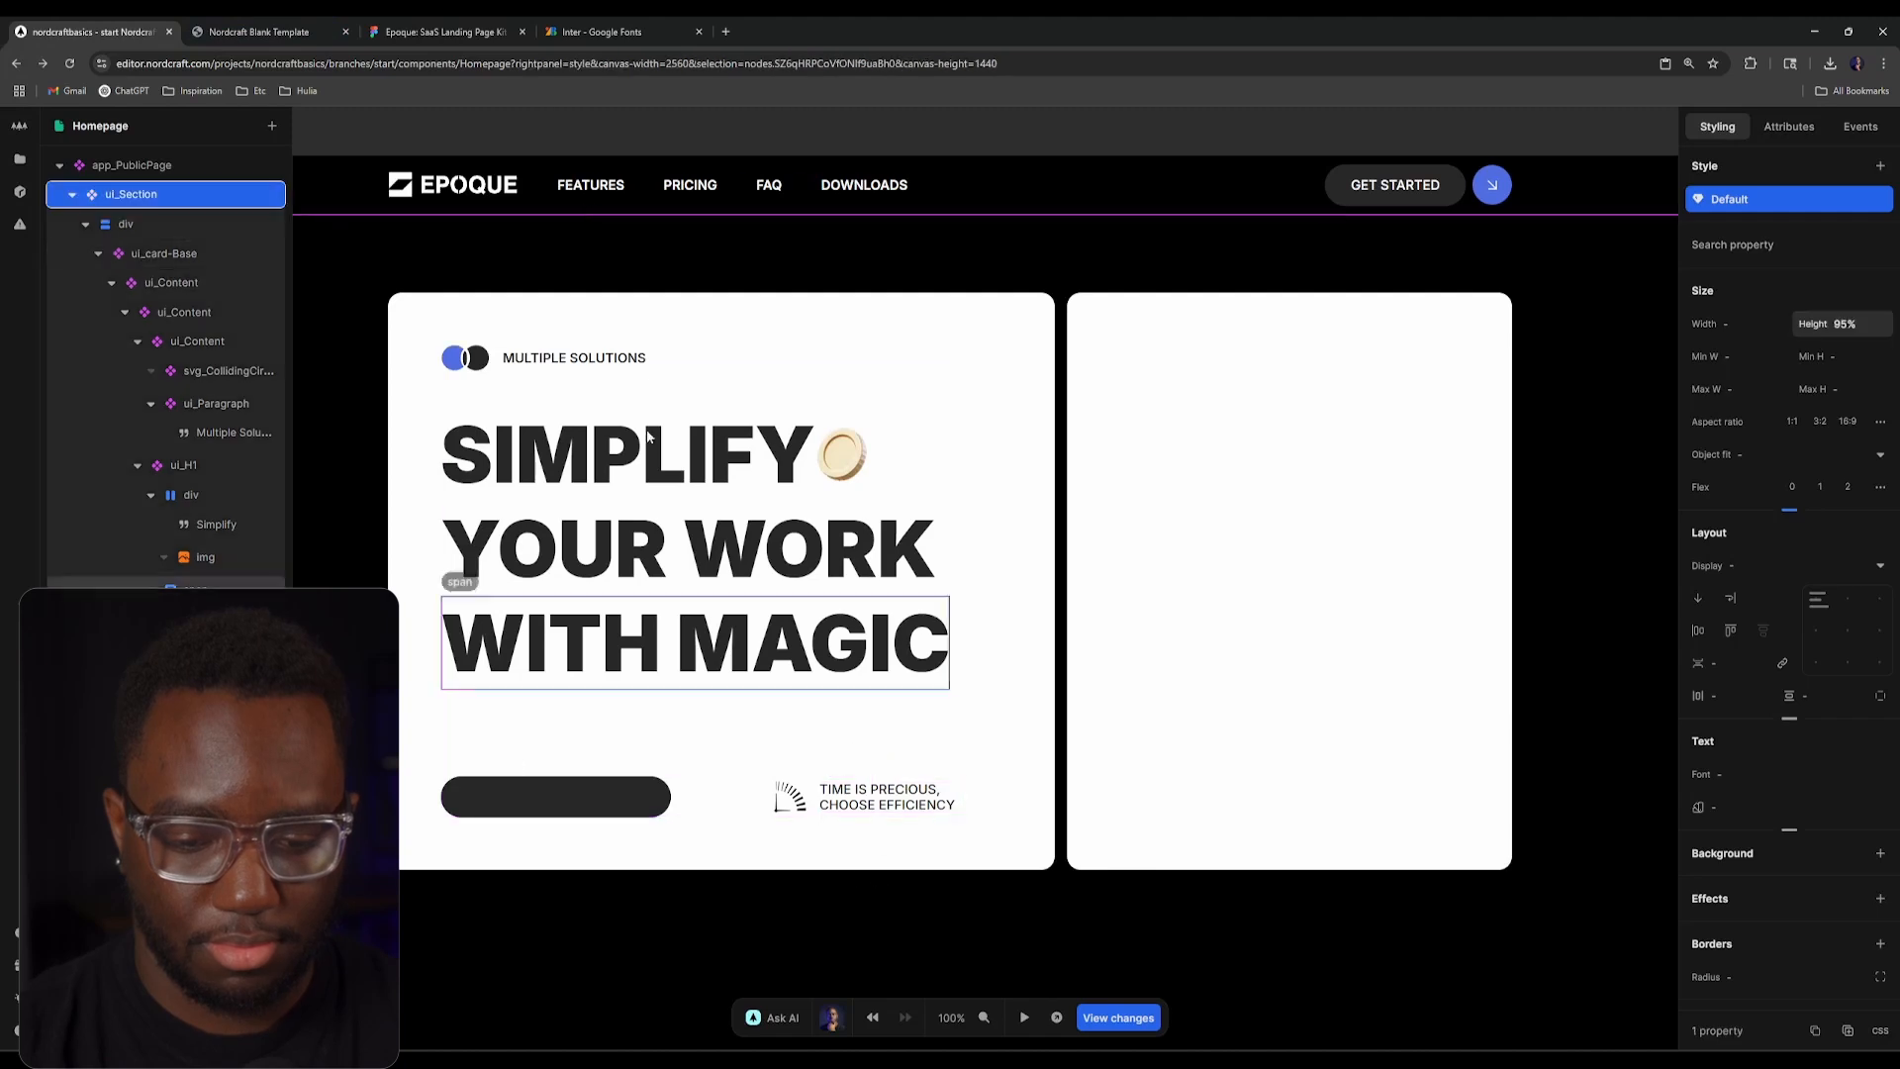
left_click(327, 25)
left_click(436, 25)
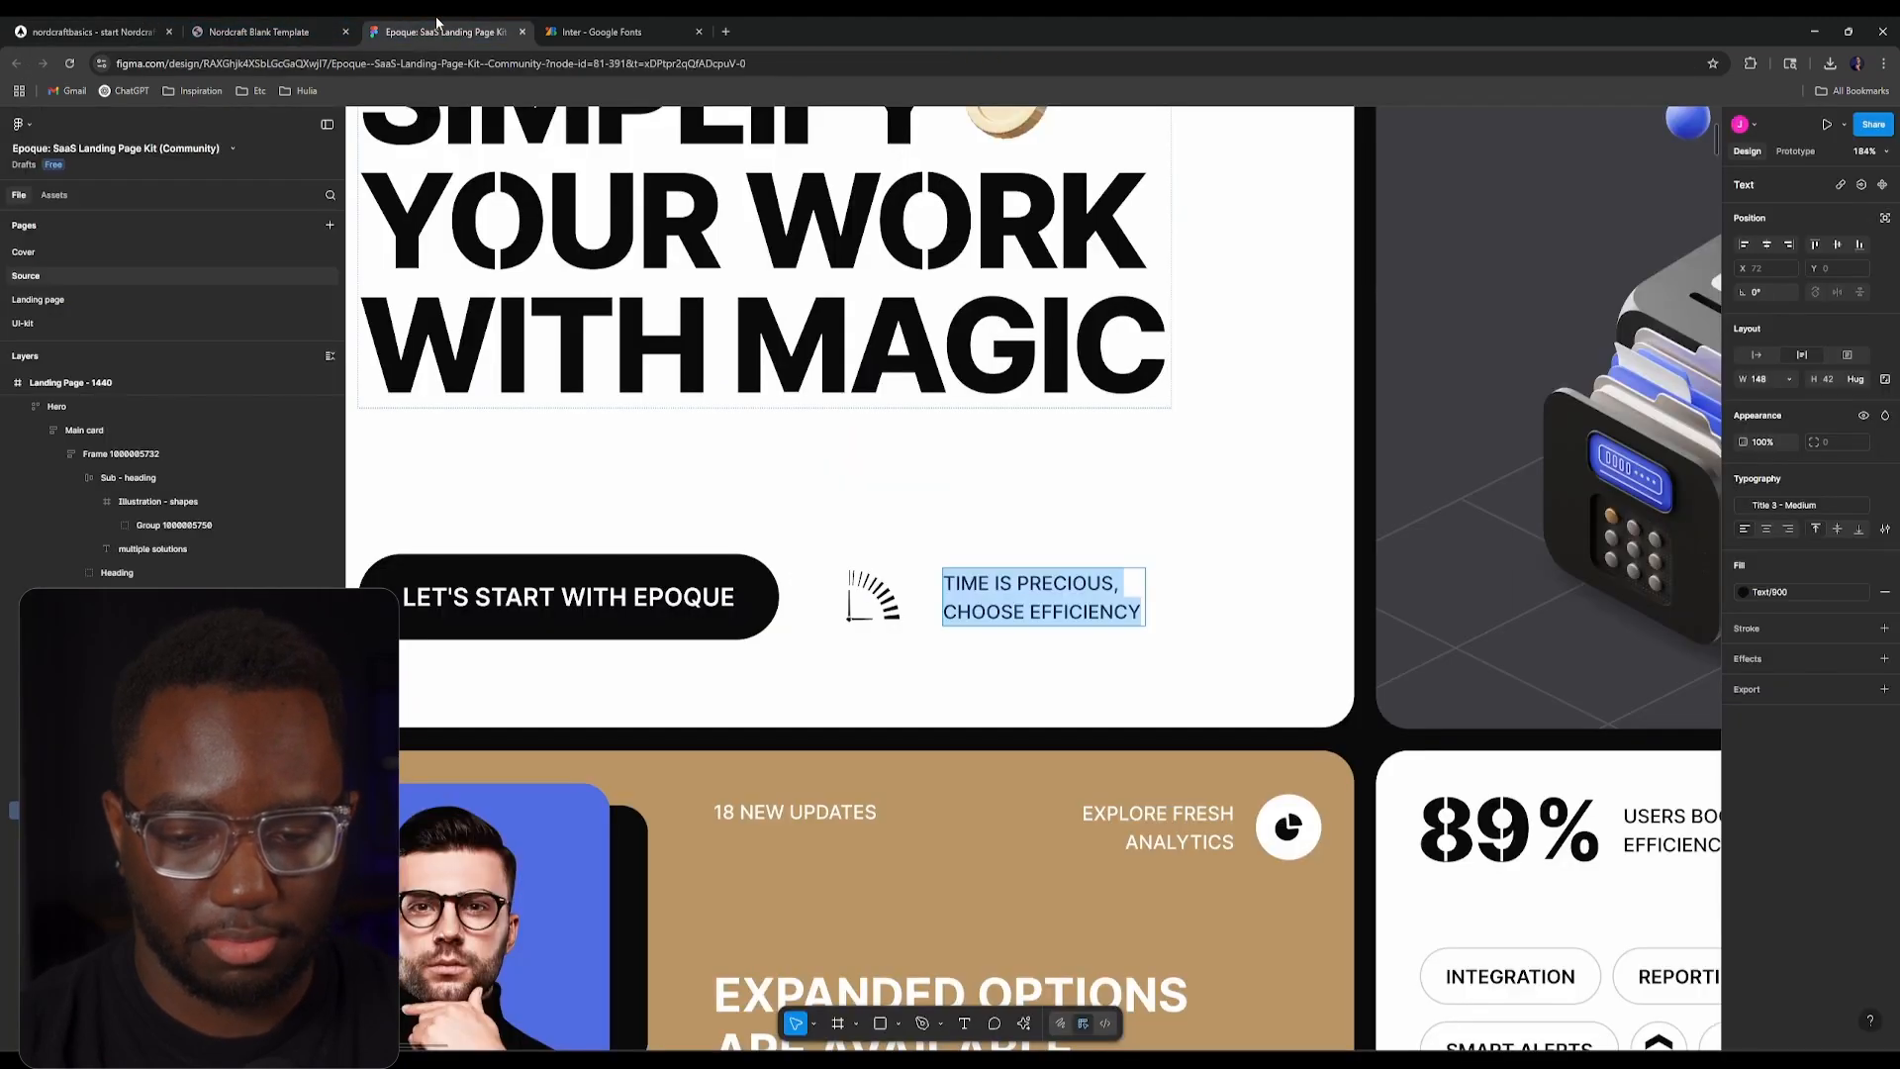
Step: Compare the previewed hero layout and its dark button with the full Figma landing page hero
left_click(259, 32)
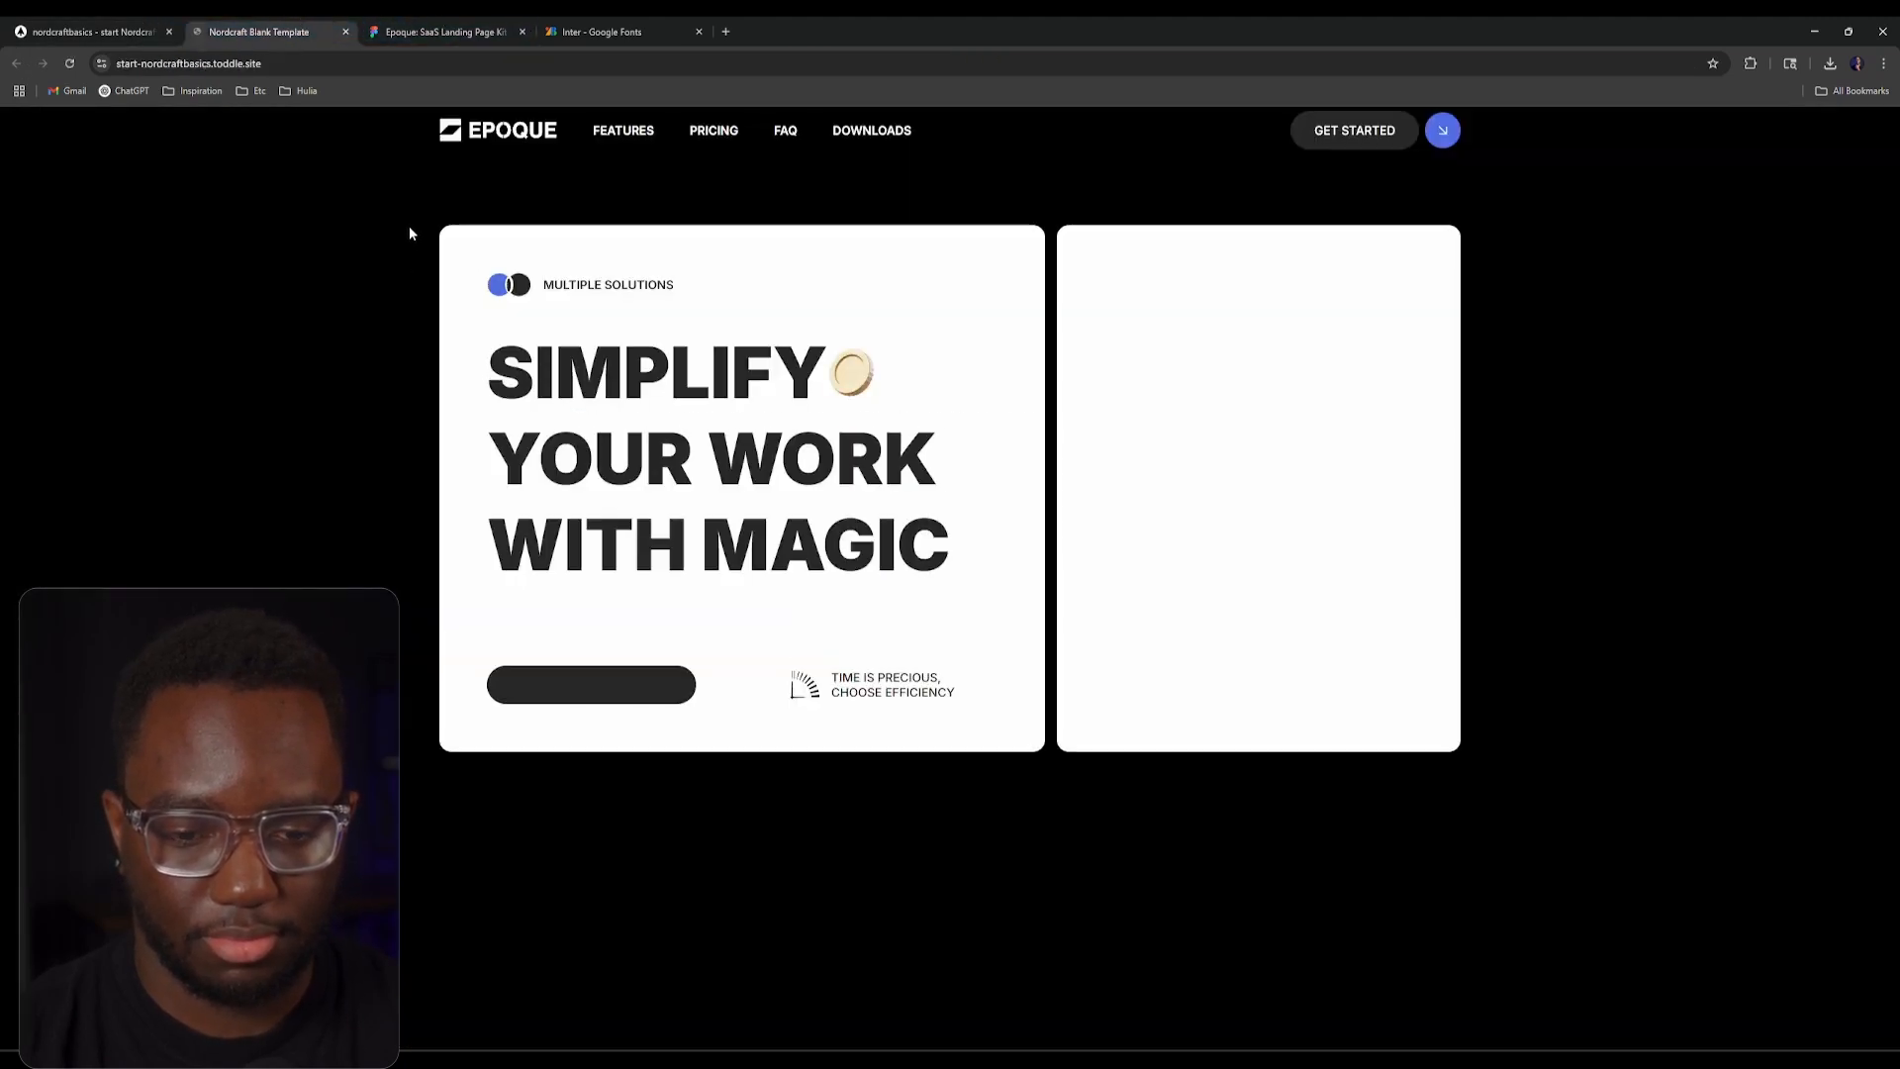
left_click(613, 32)
left_click(463, 22)
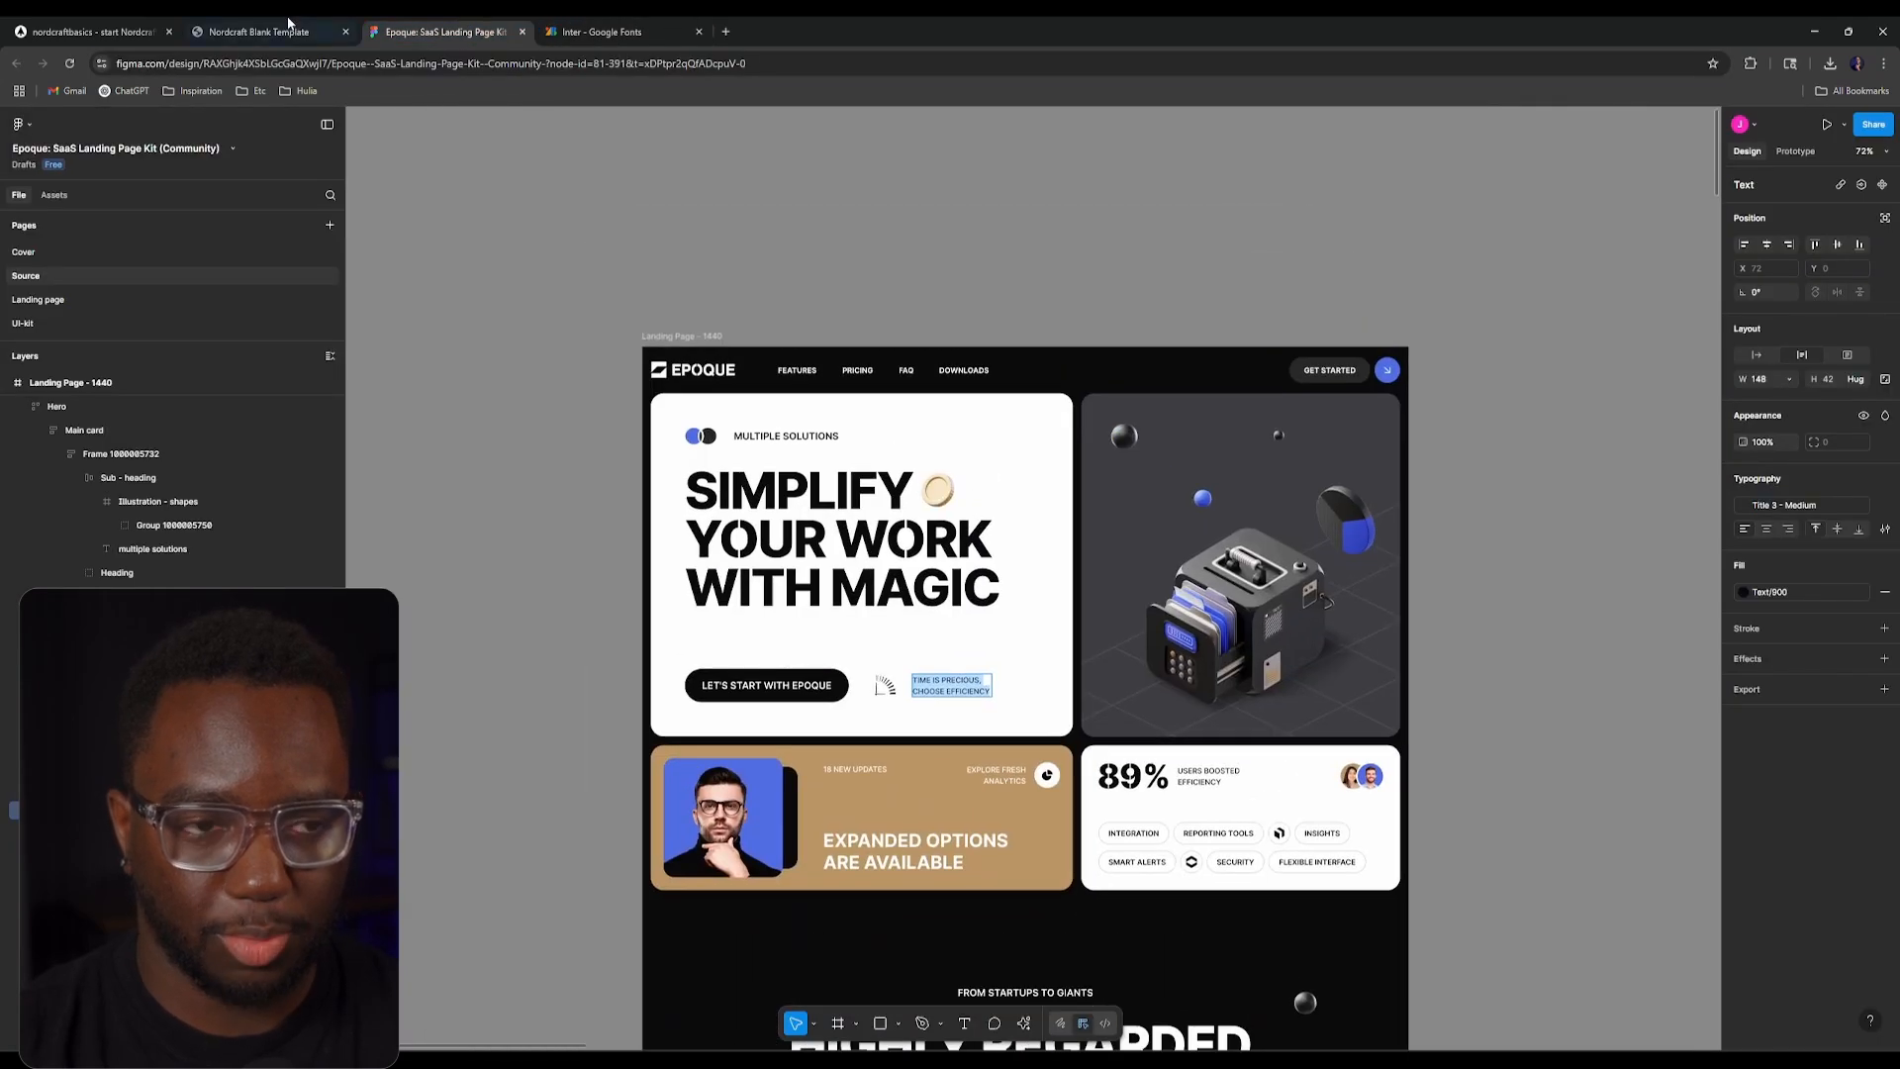
left_click(285, 28)
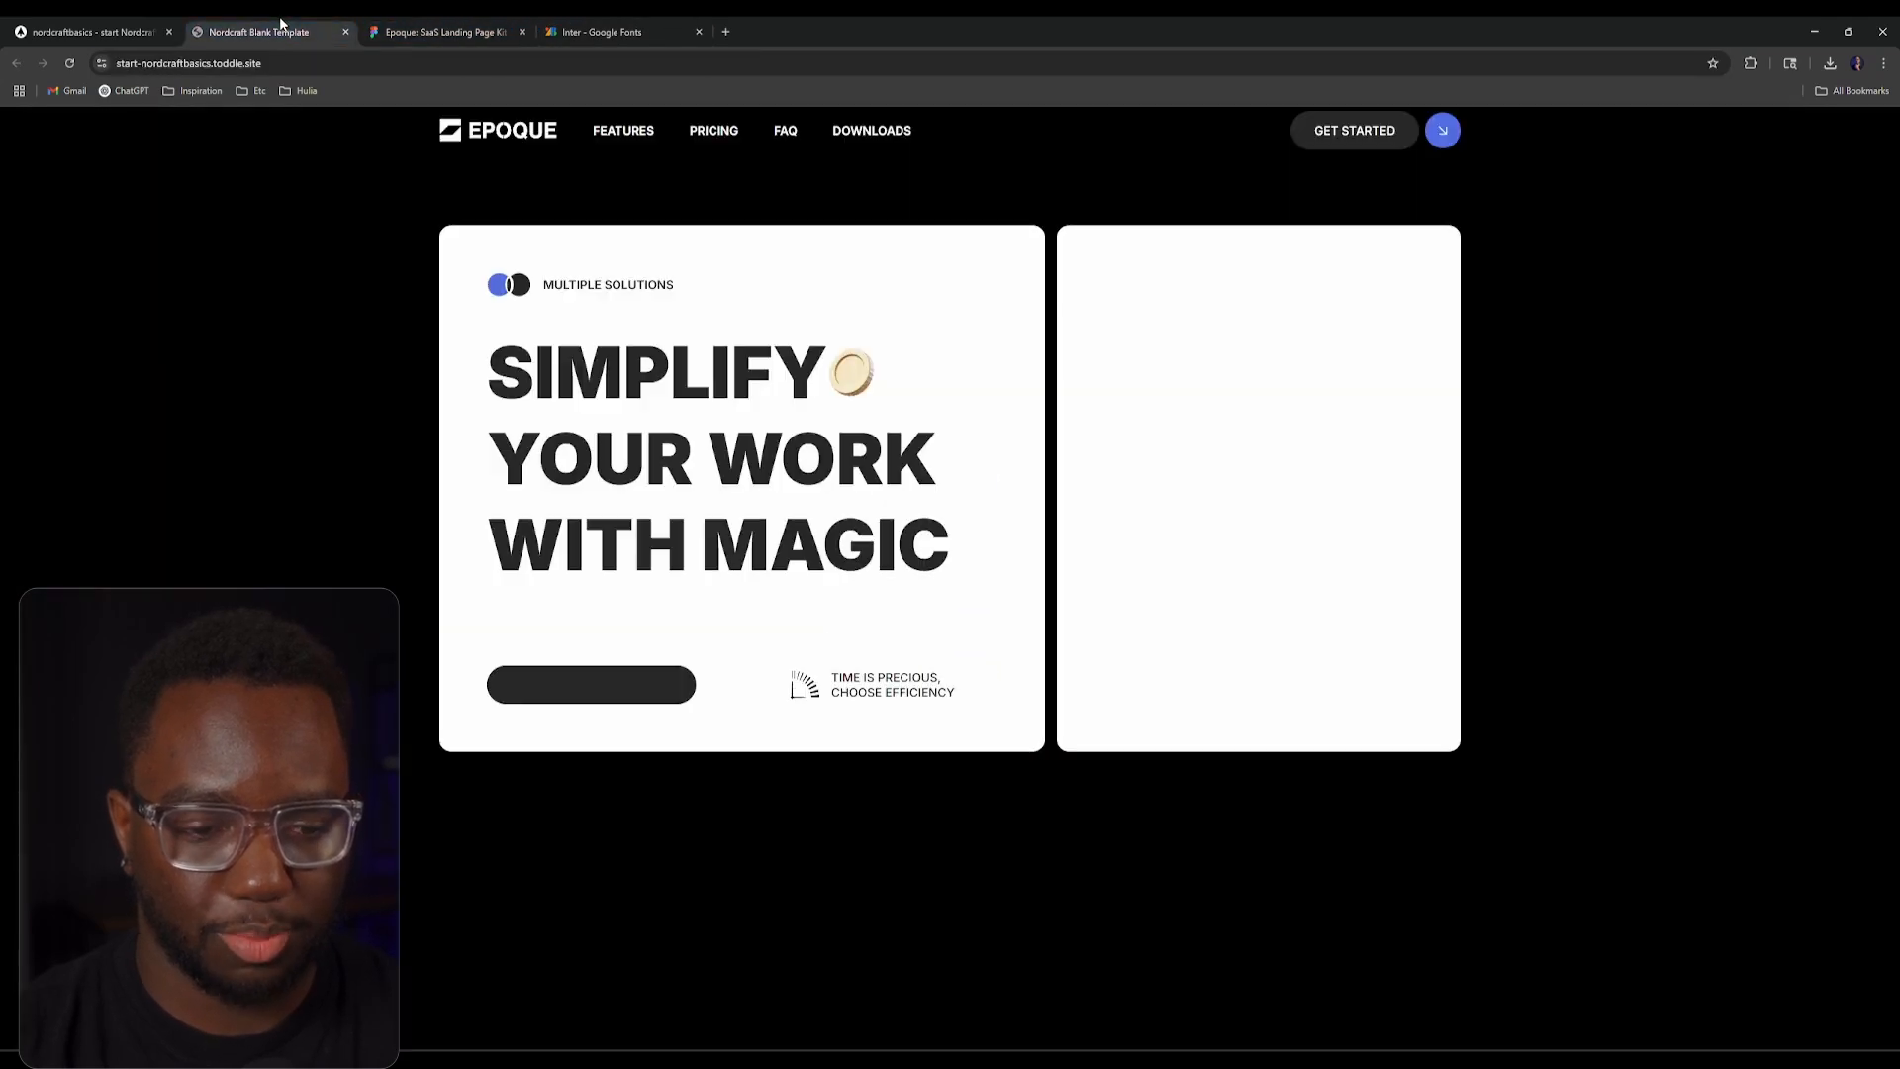
left_click(391, 22)
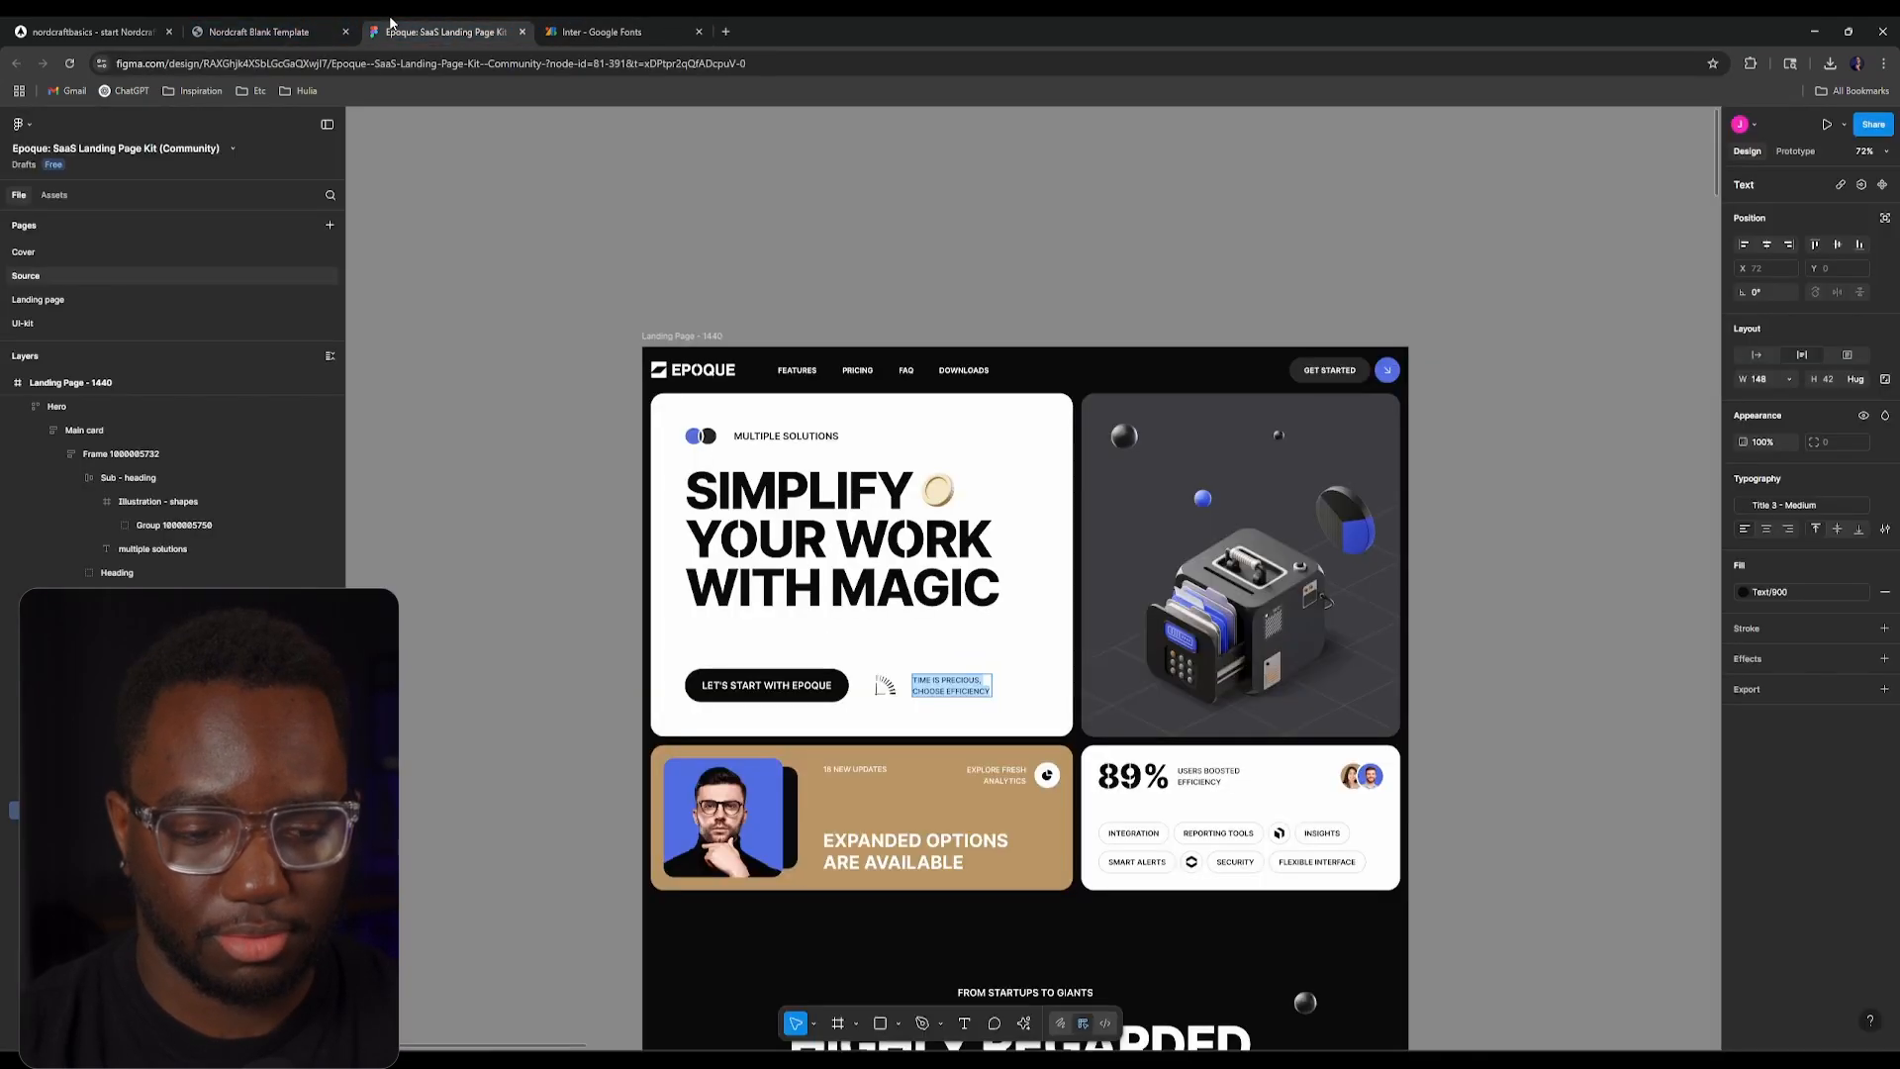
left_click(289, 20)
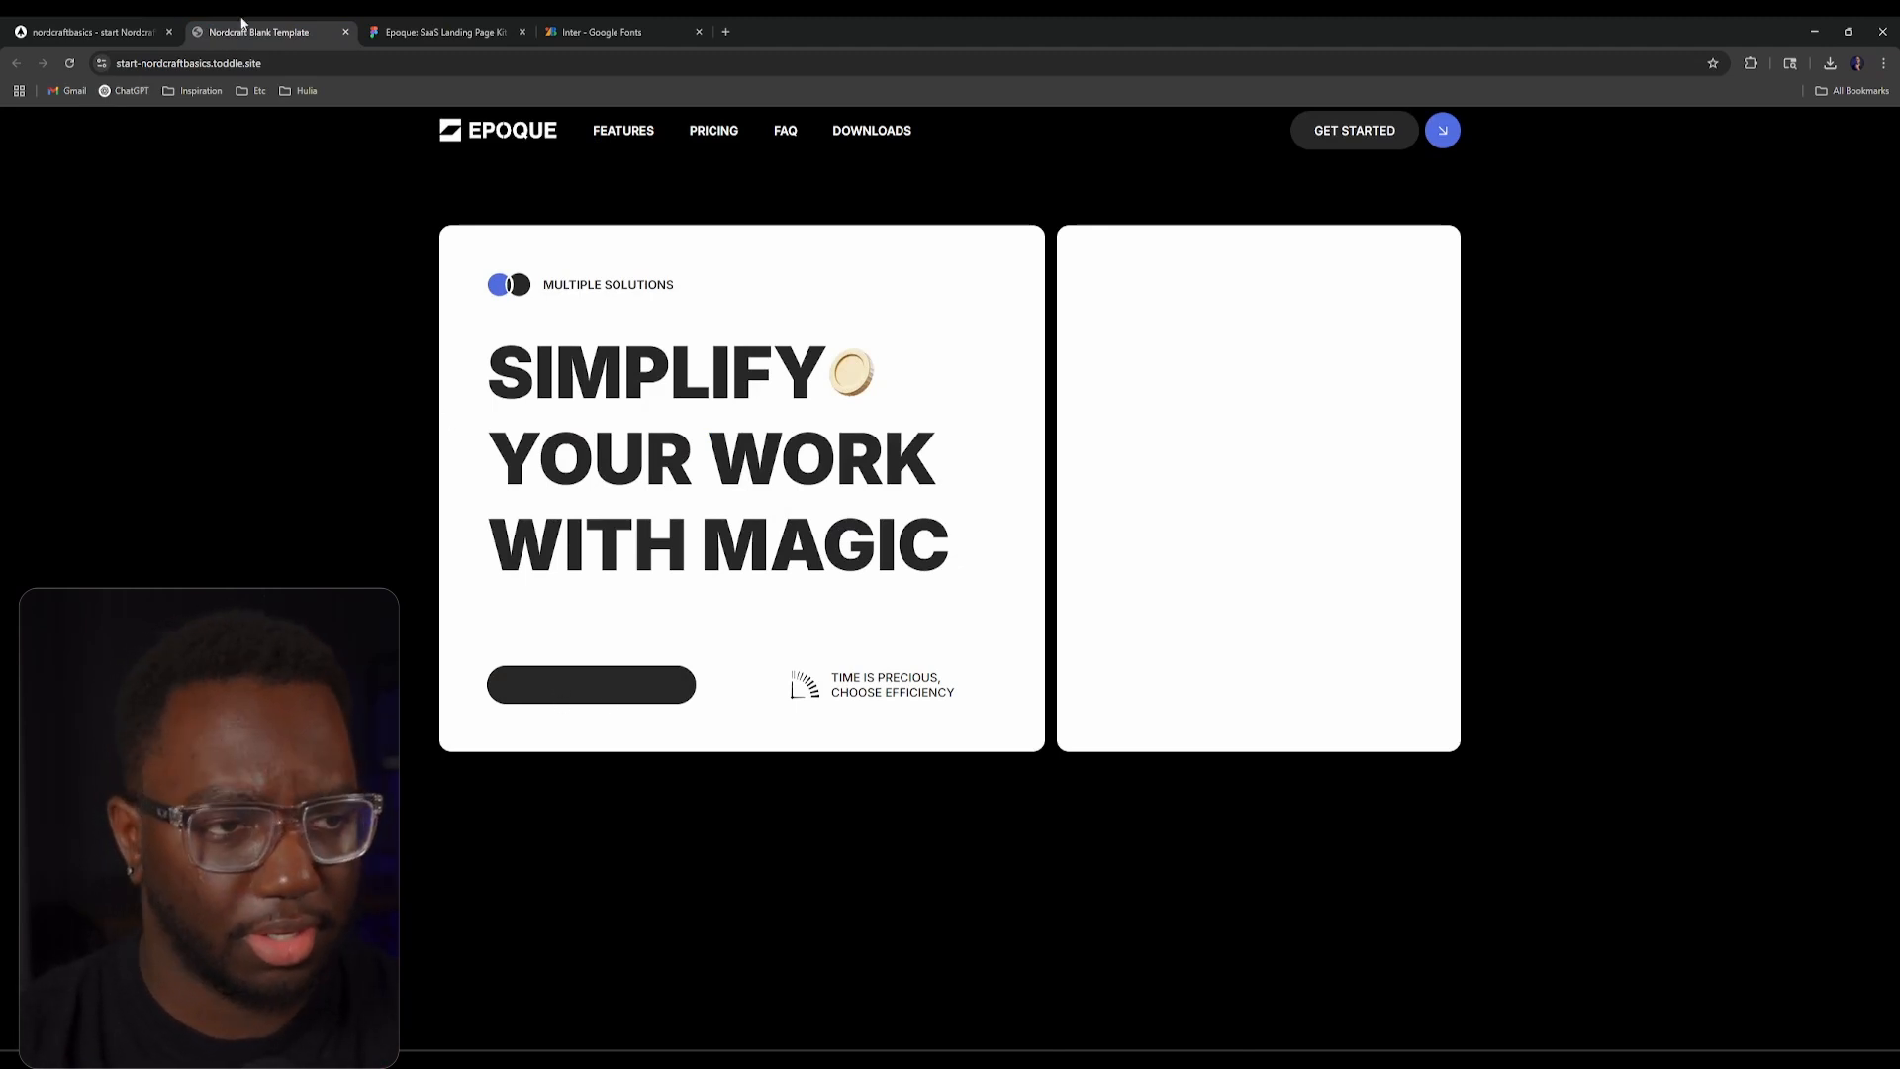
Step: In the Nordcraft editor, open the ui_button-Base component from the first card and examine its button element's styling
left_click(129, 28)
left_click(534, 843)
left_click(537, 815)
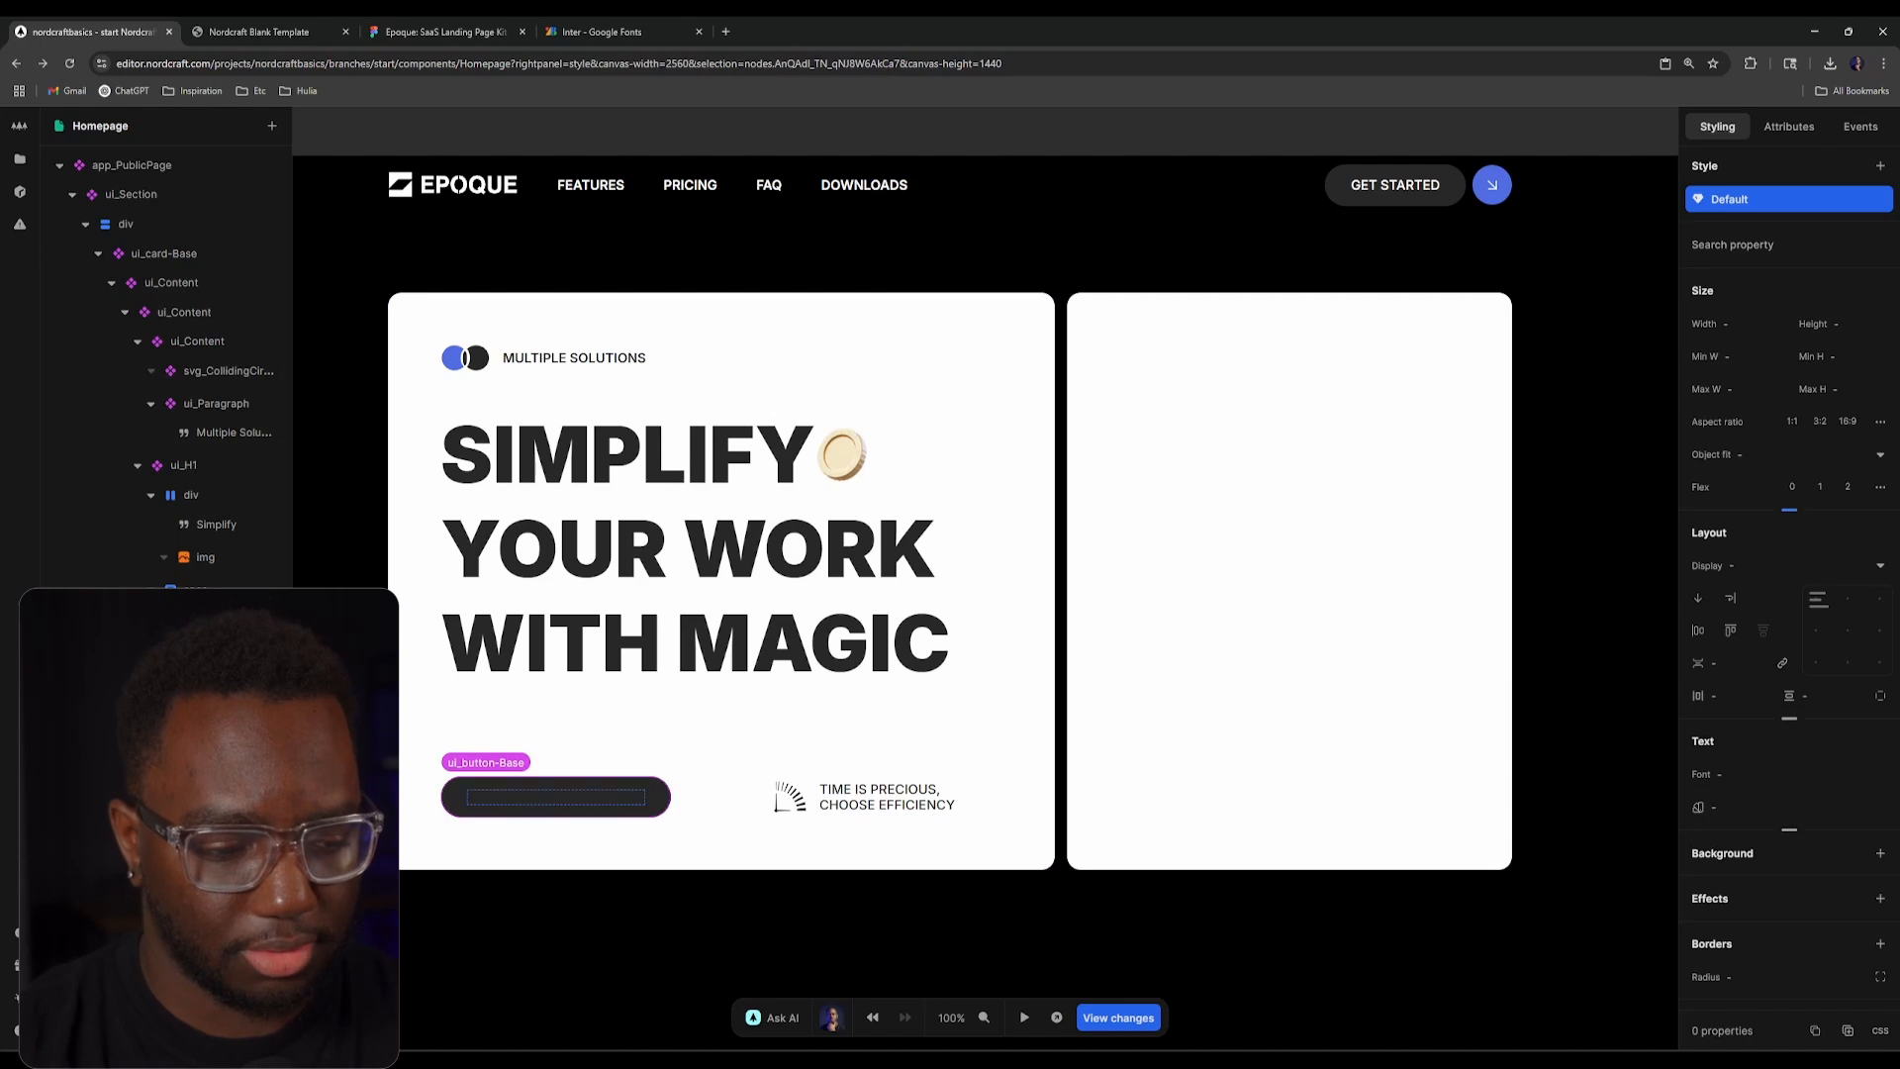
left_click(223, 711)
left_click(212, 680)
left_click(223, 710)
double_click(213, 680)
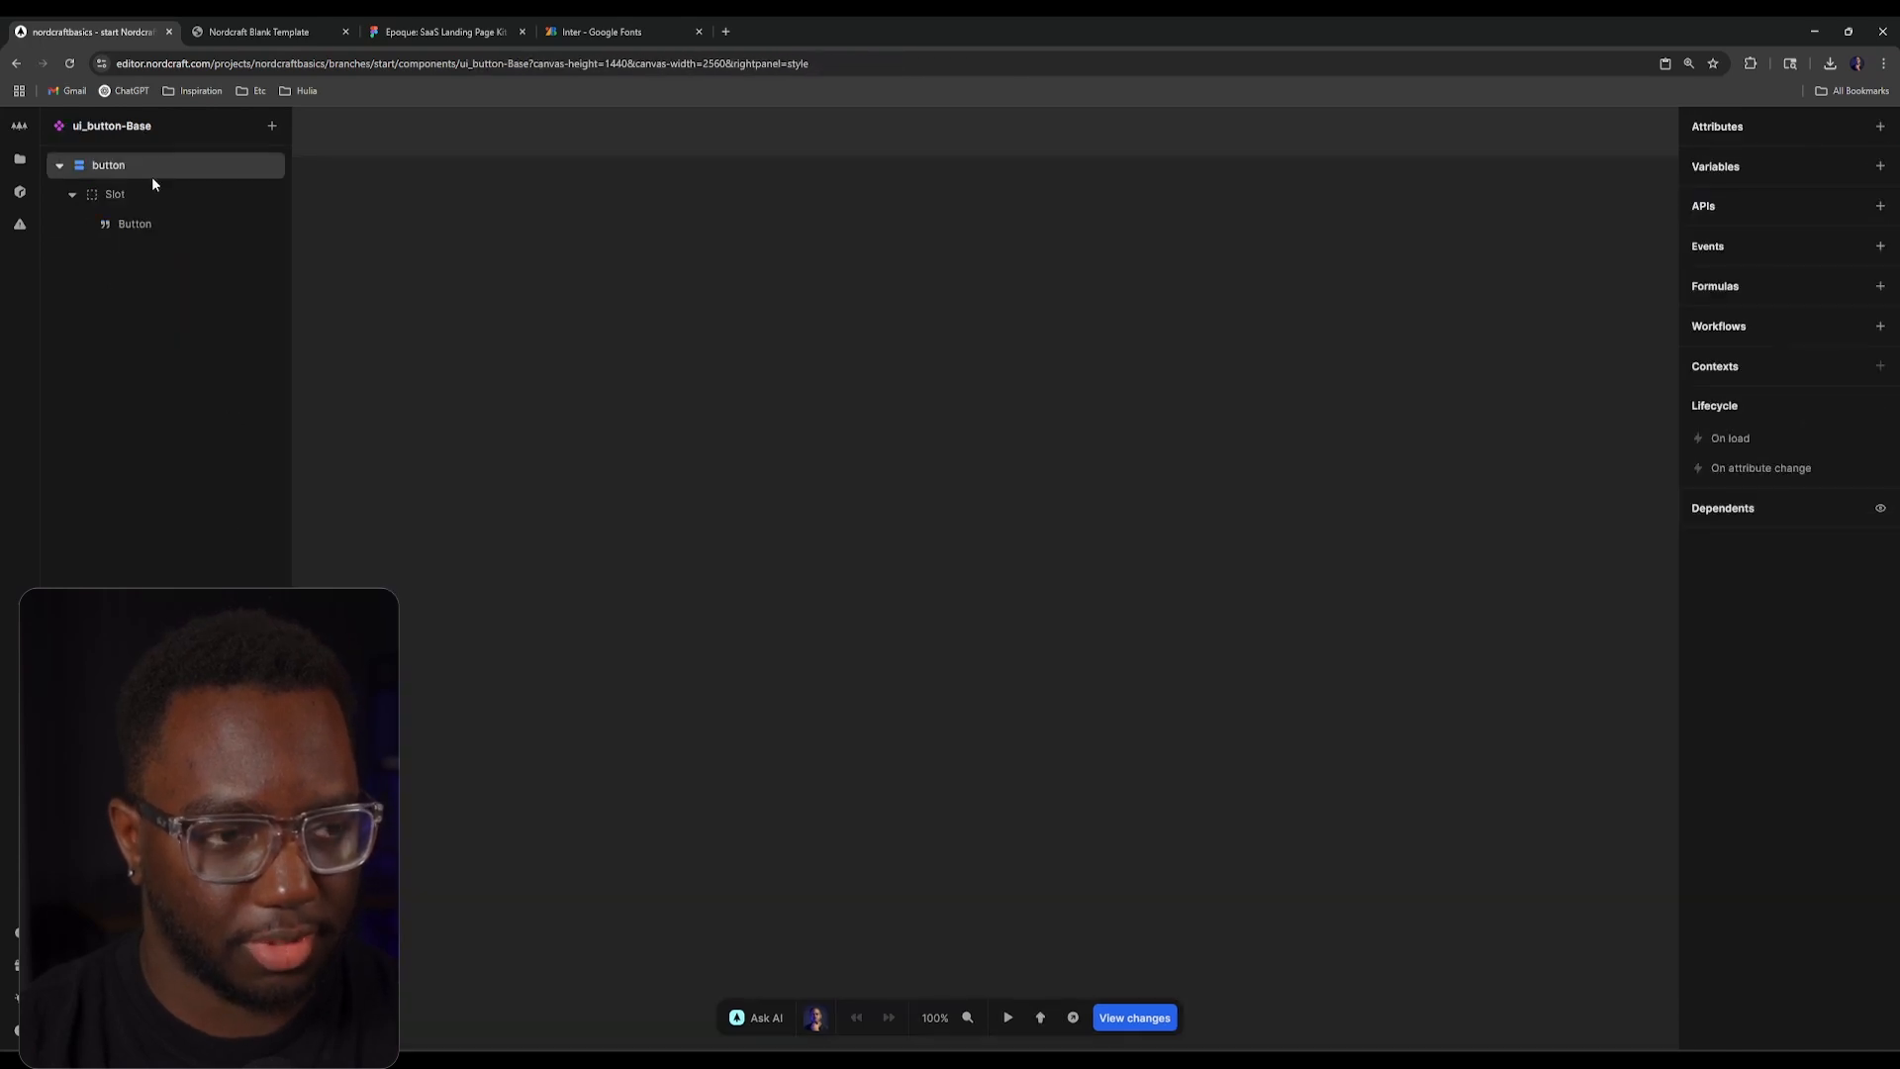
left_click(151, 177)
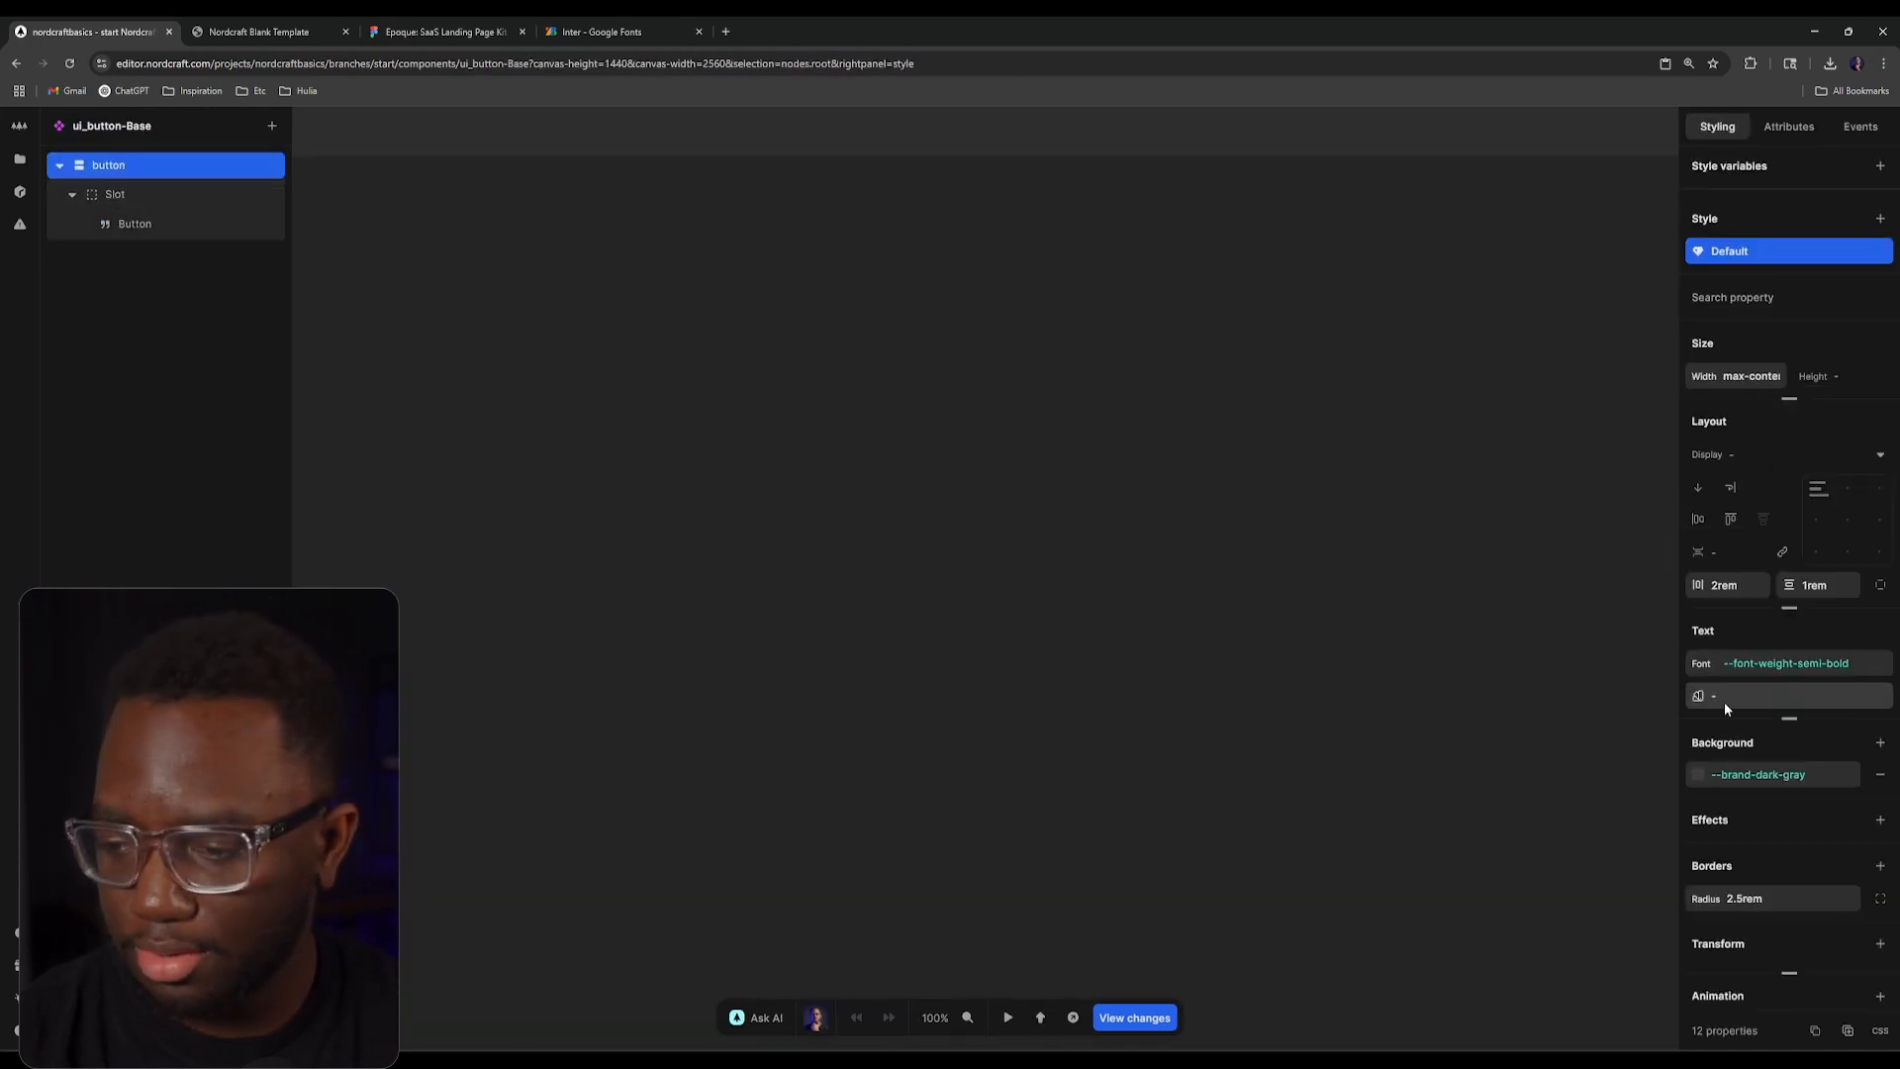
Step: Inspect the dark button's label in the preview page's developer tools, with device emulation turned off
left_click(315, 19)
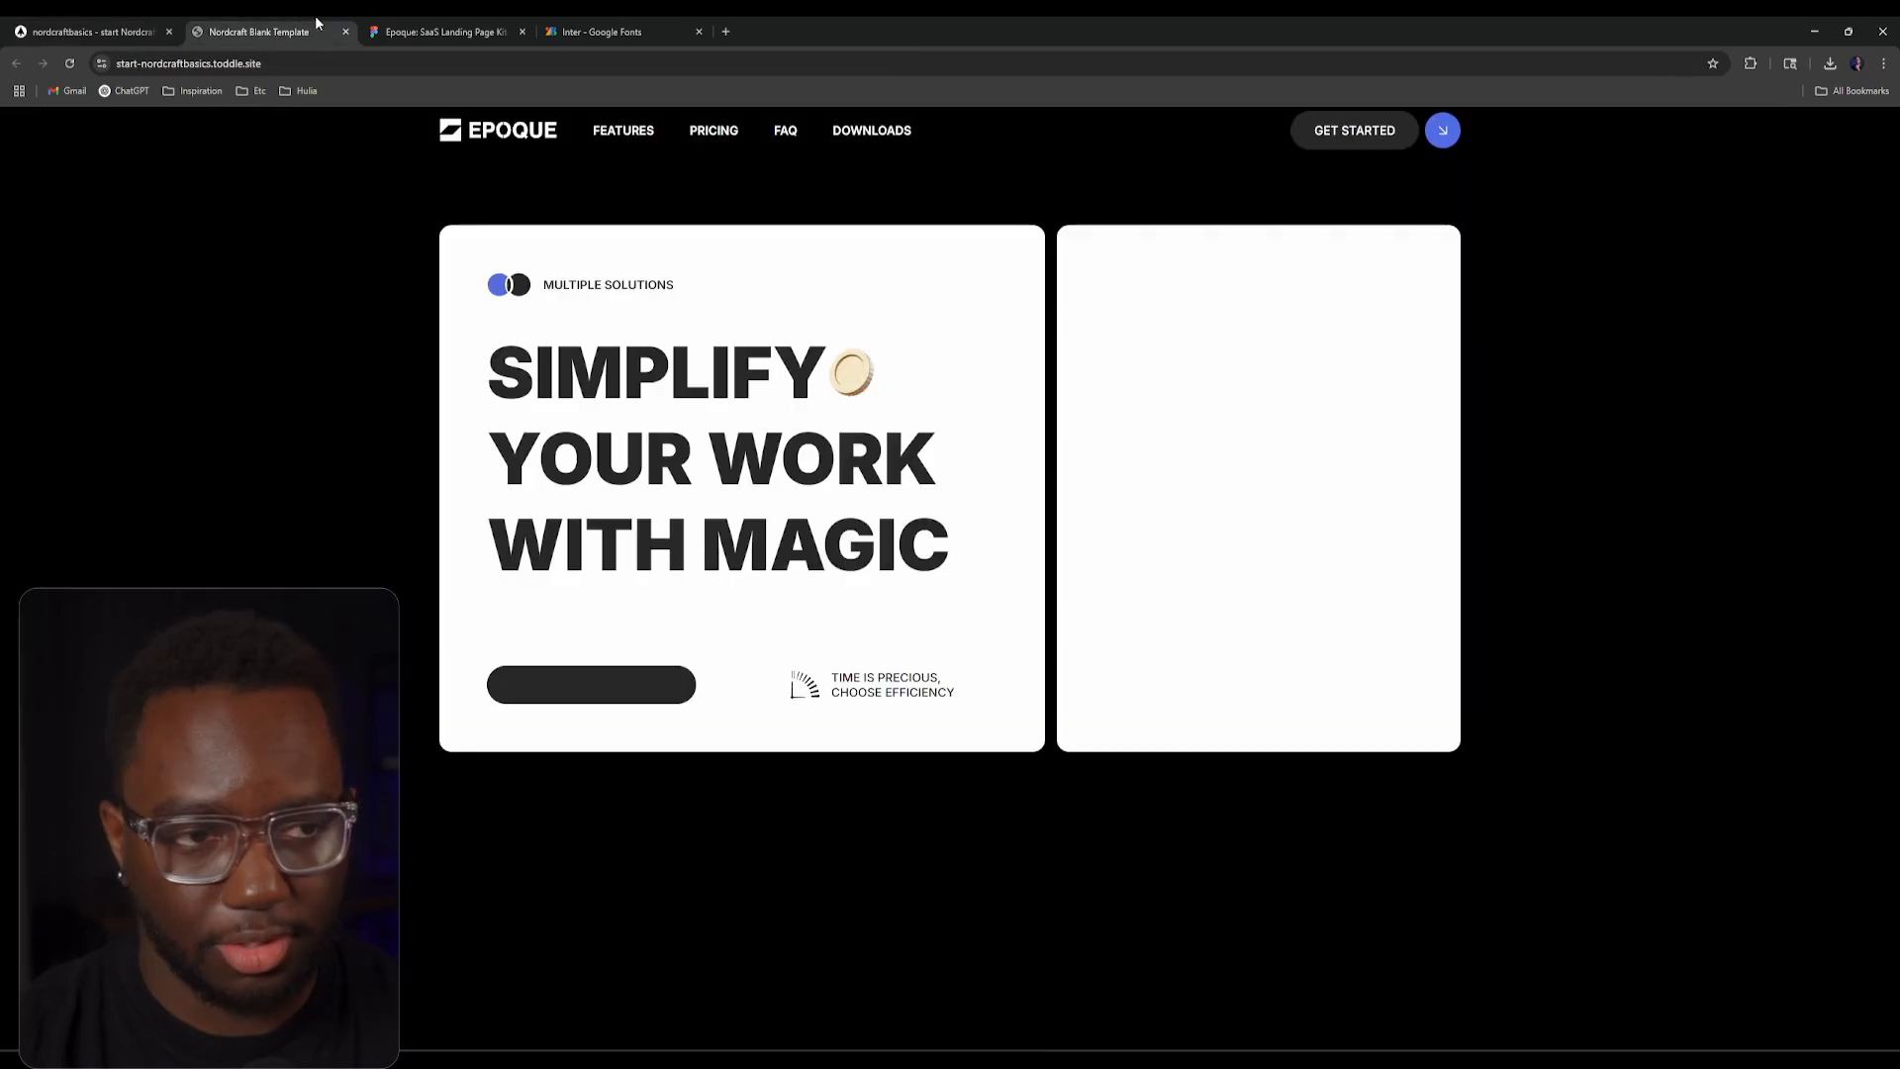
right_click(792, 562)
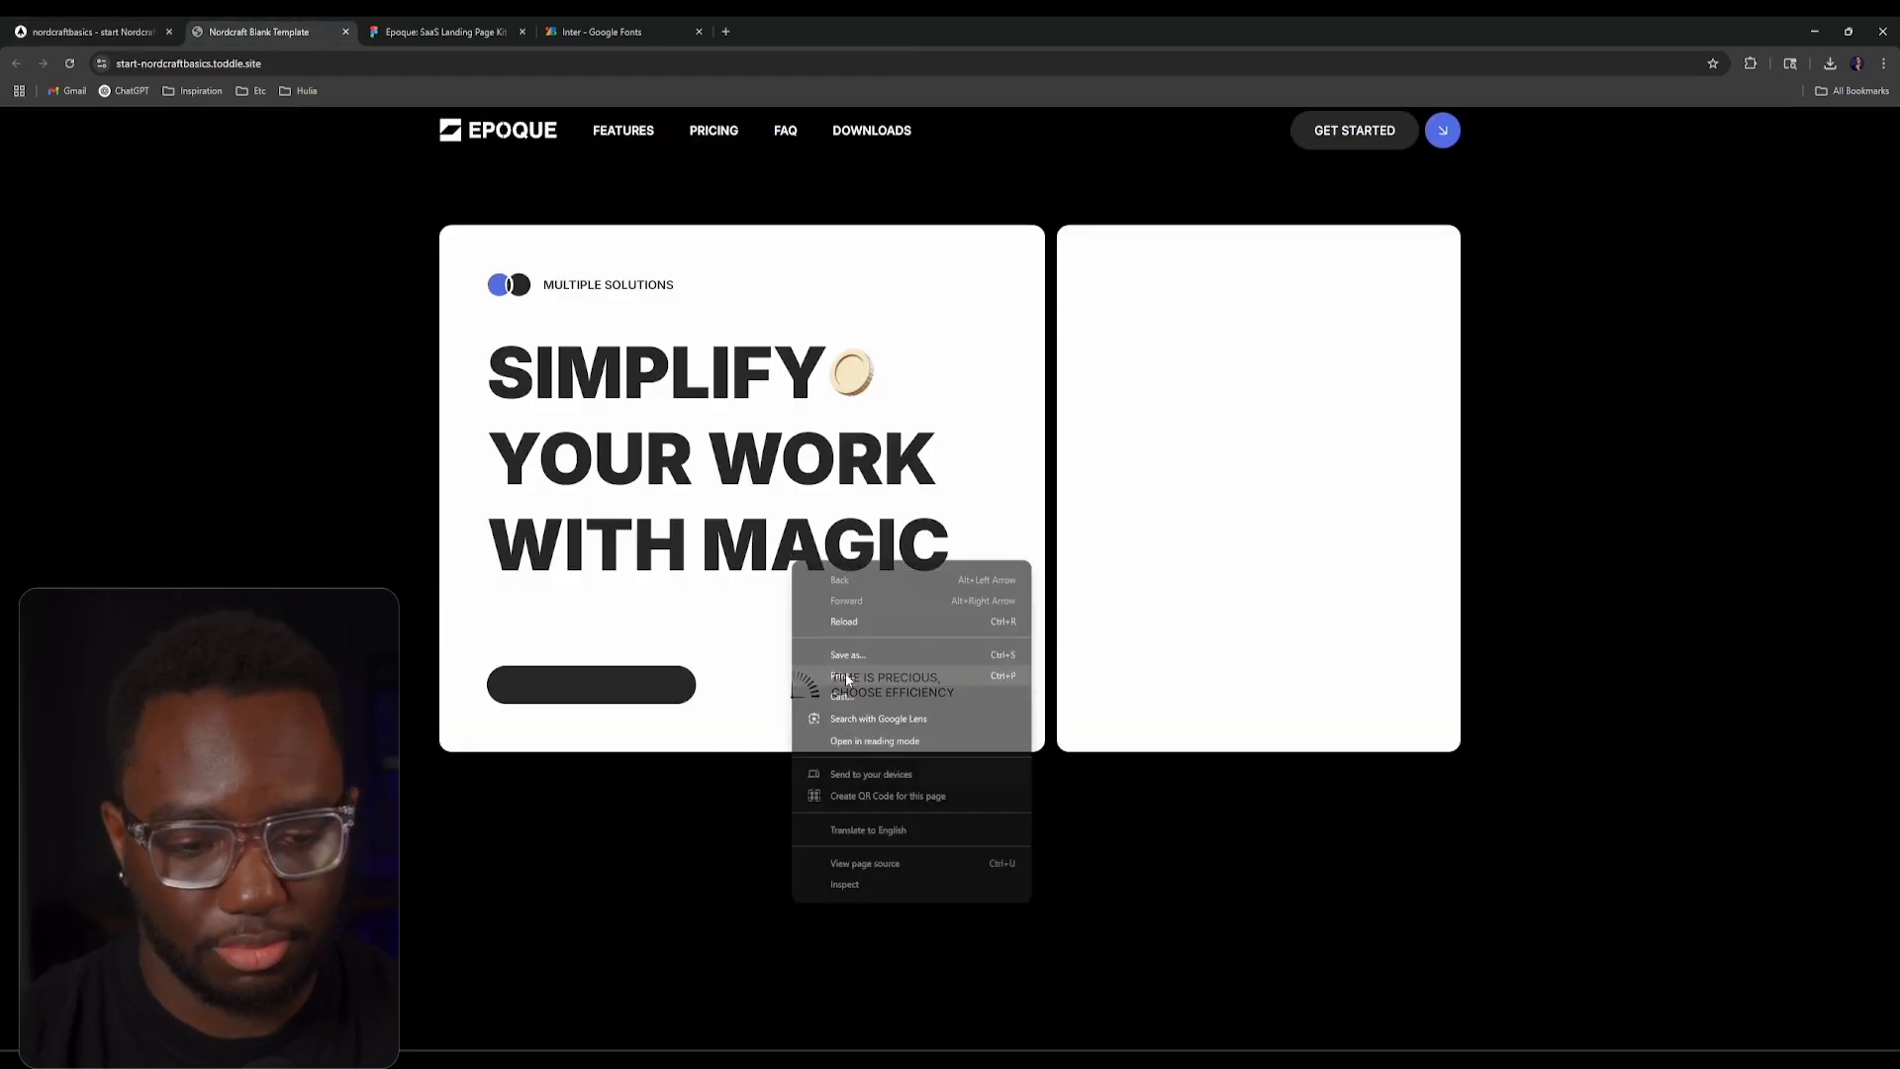
left_click(875, 894)
right_click(857, 555)
left_click(935, 884)
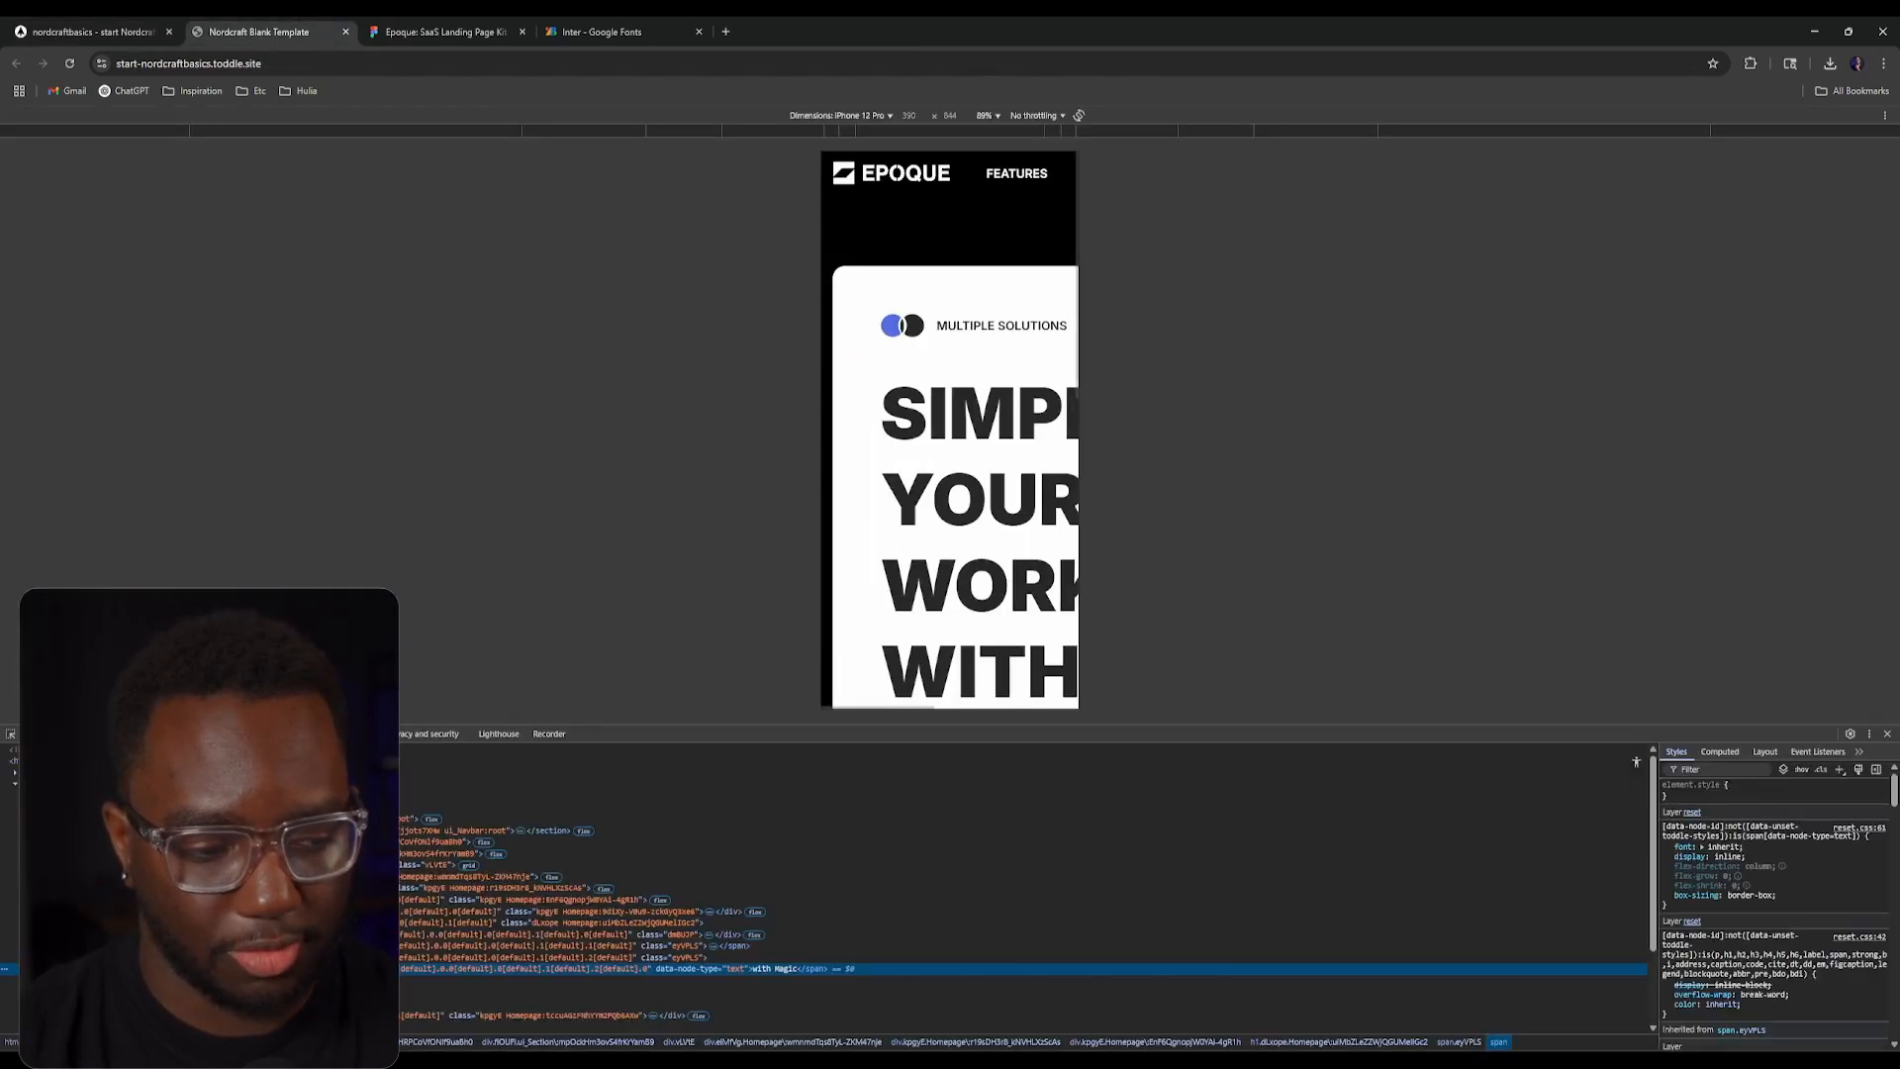
key("ctrl+shift+m")
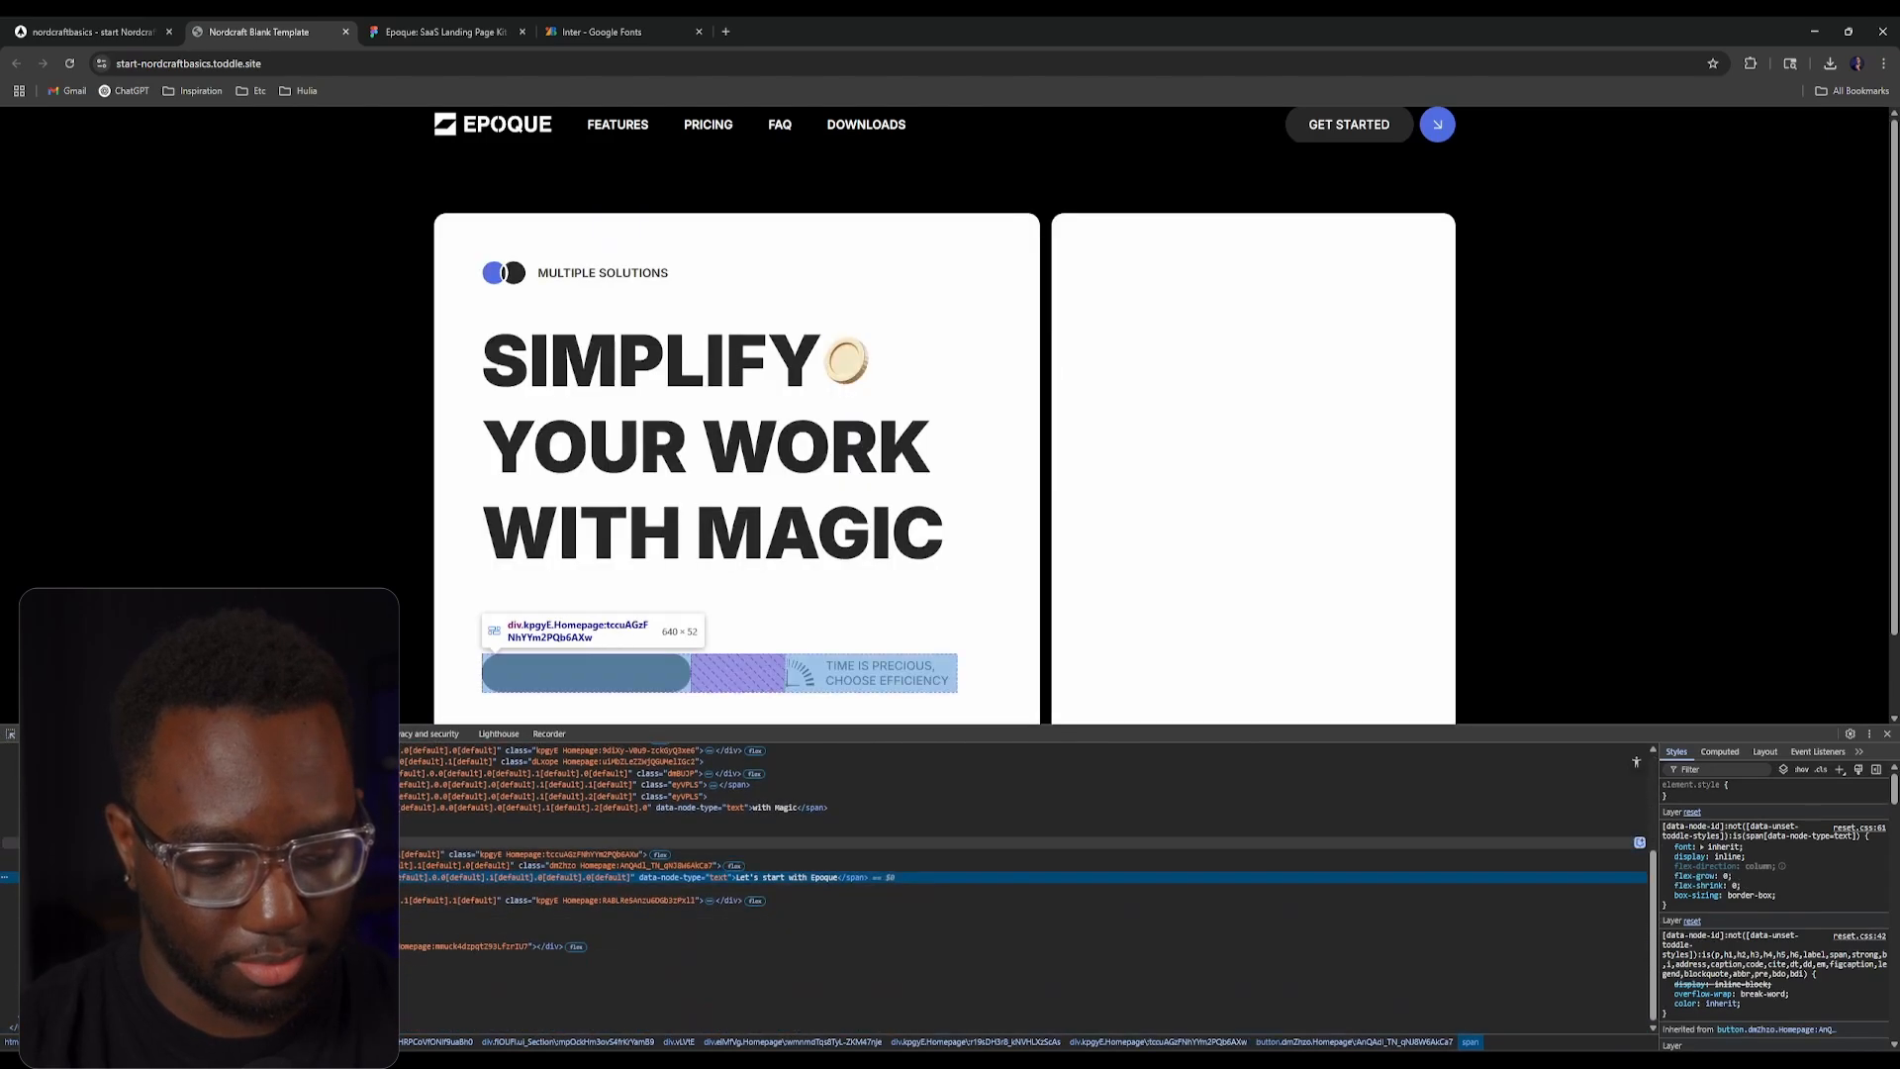
left_click(594, 674)
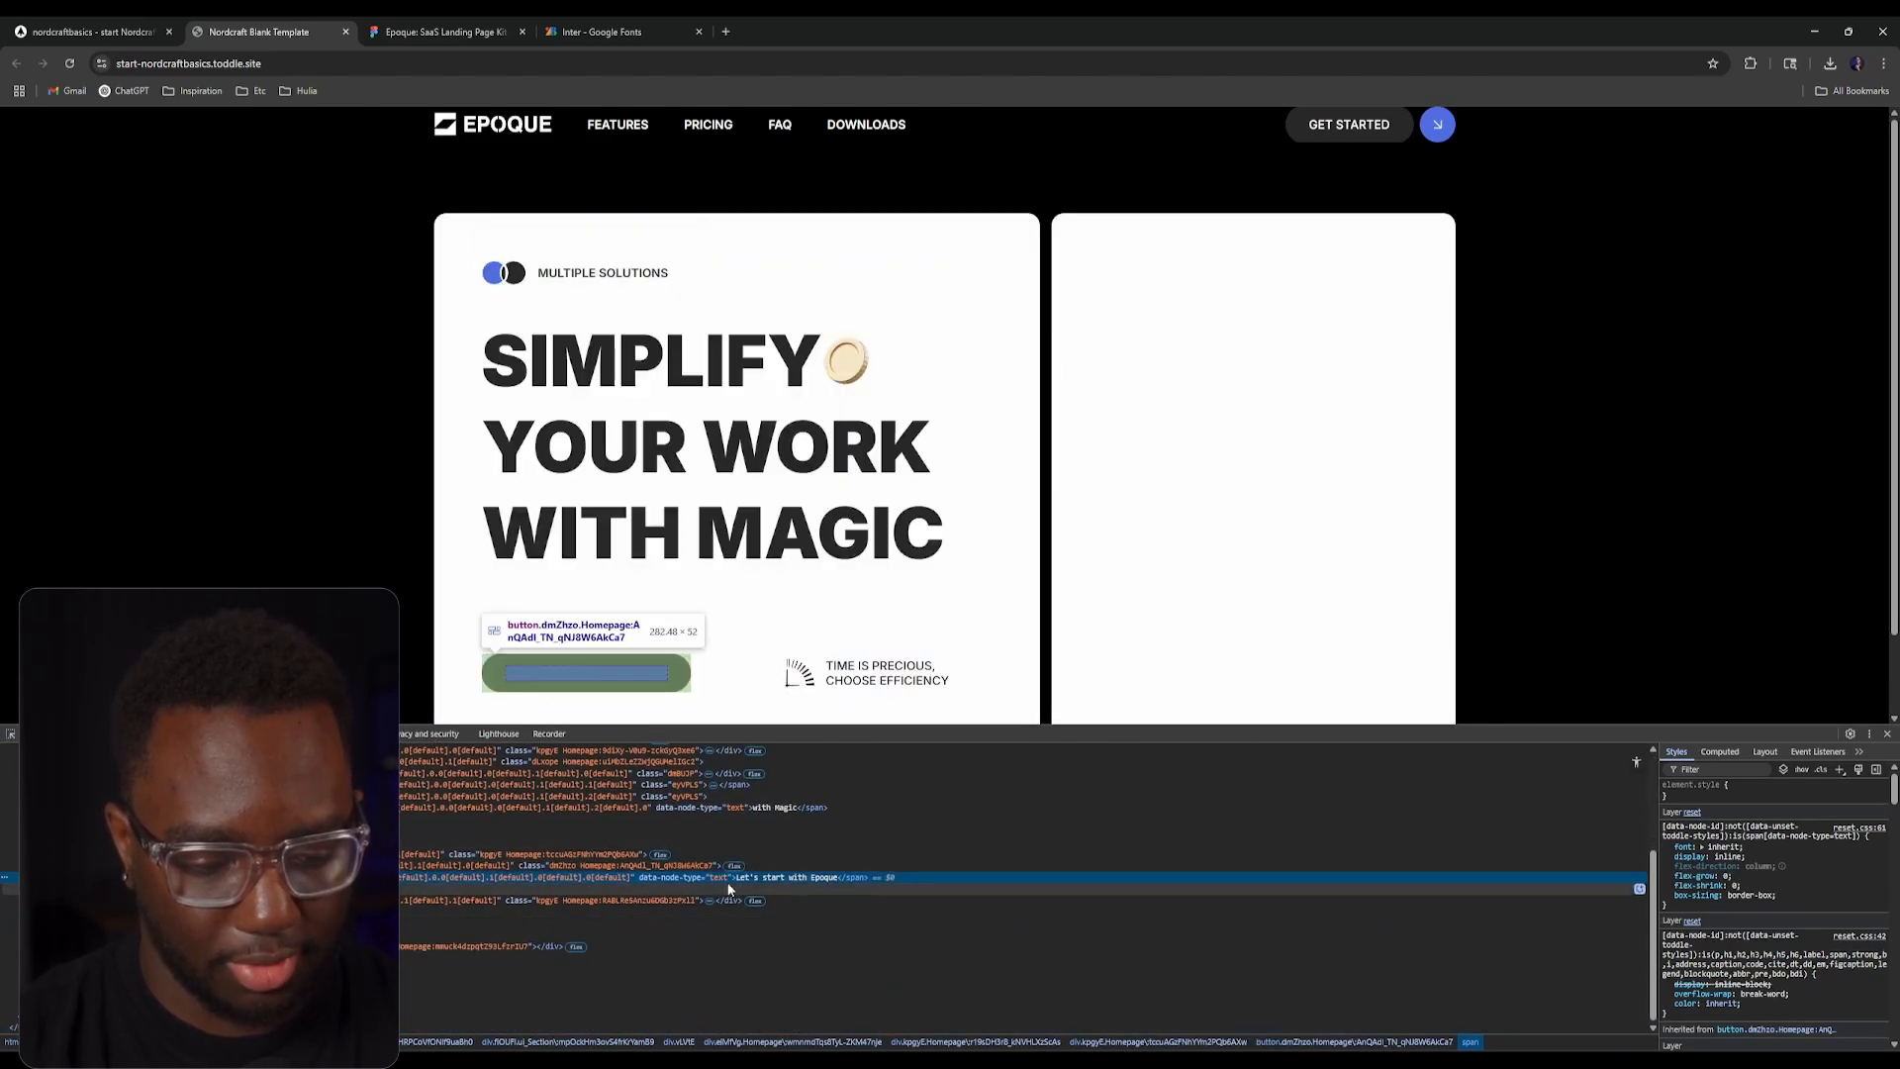
Step: Filter the button label's styles for "color" and examine which colour rules apply
left_click(1718, 768)
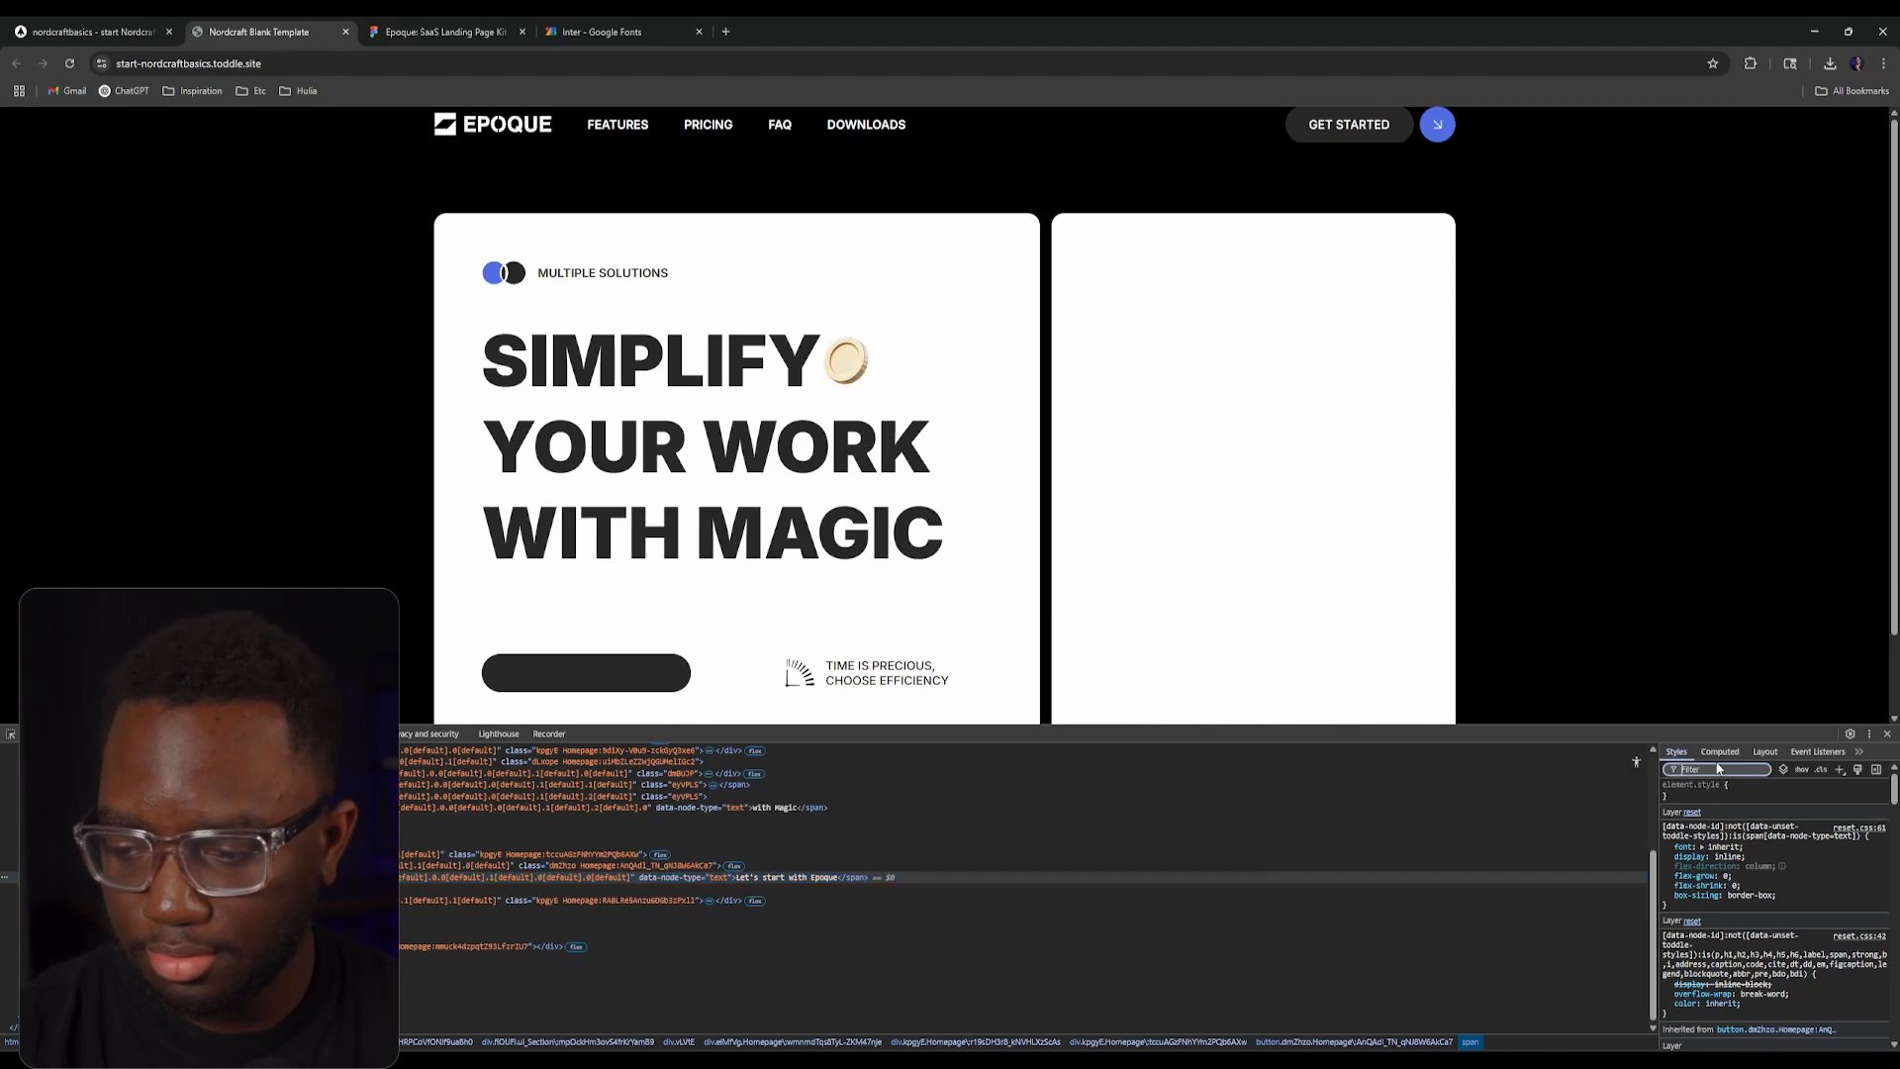
type("color")
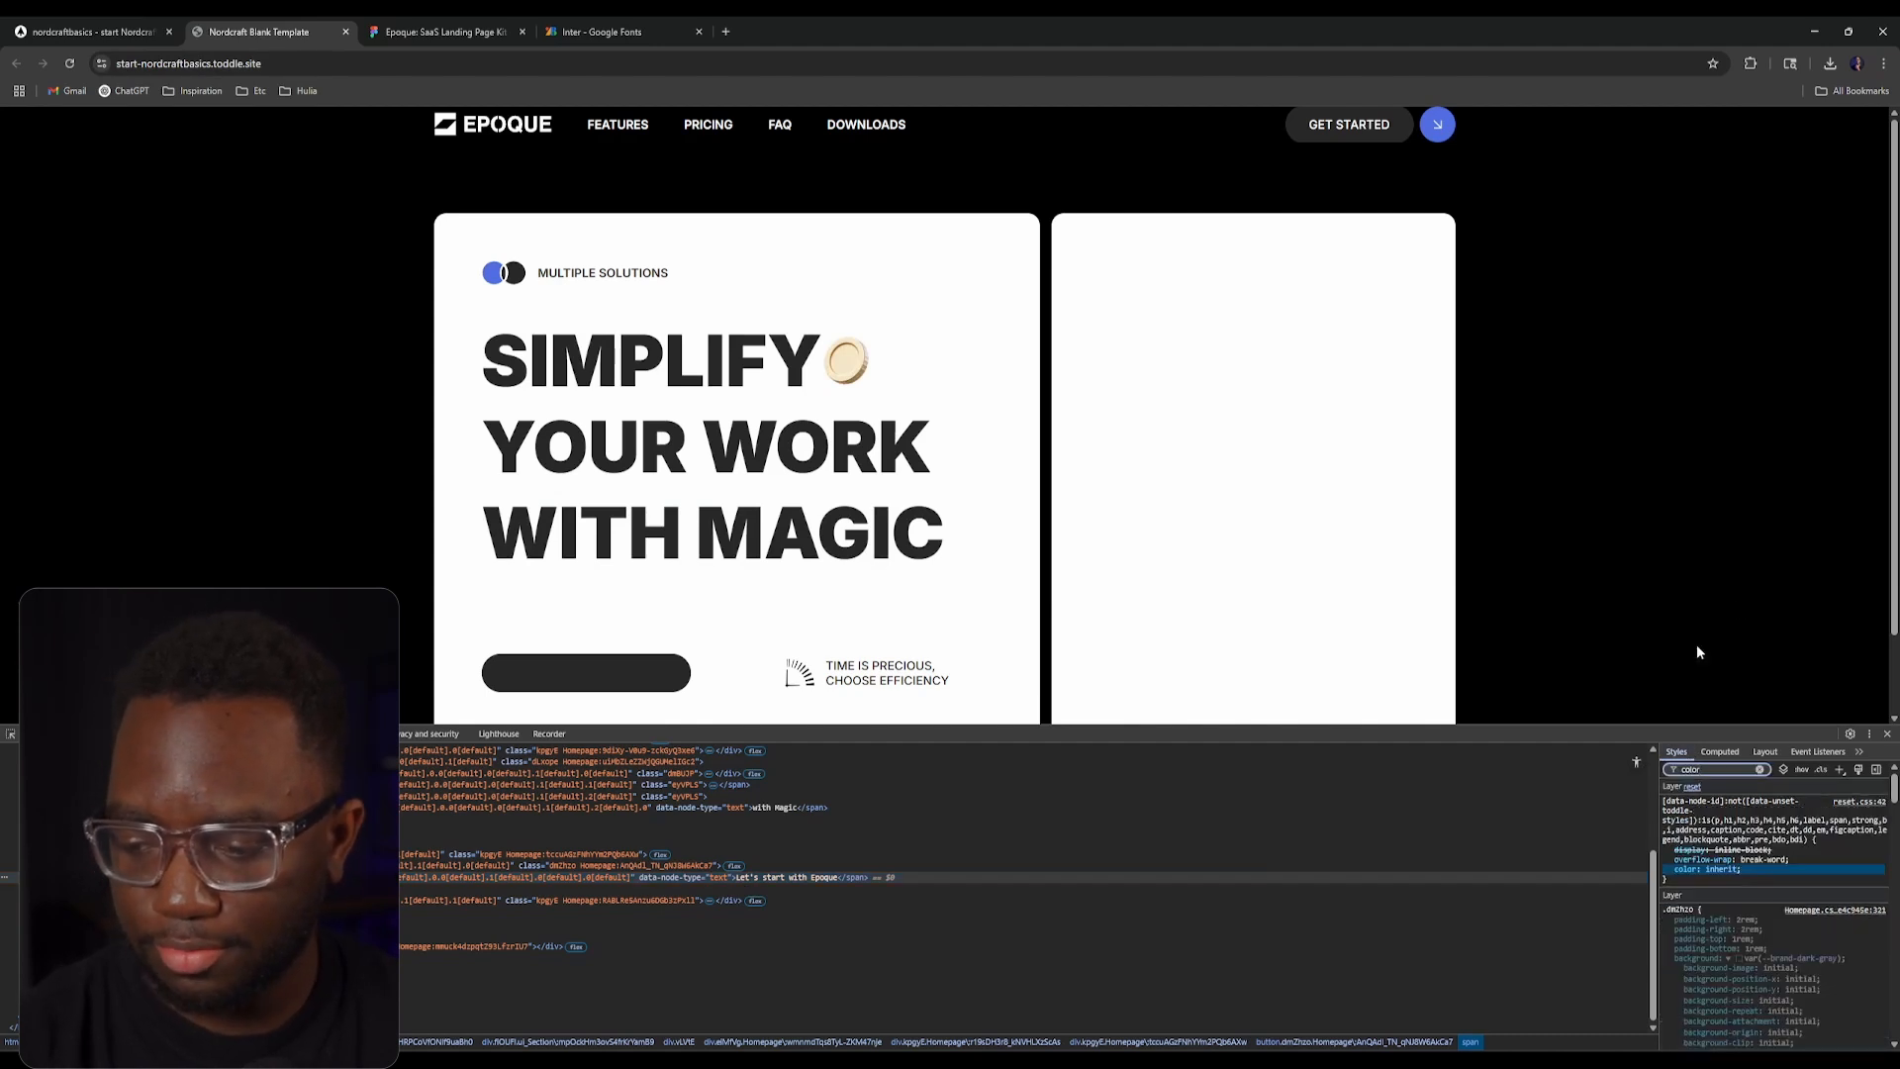
scroll(1771, 920, "down", 5)
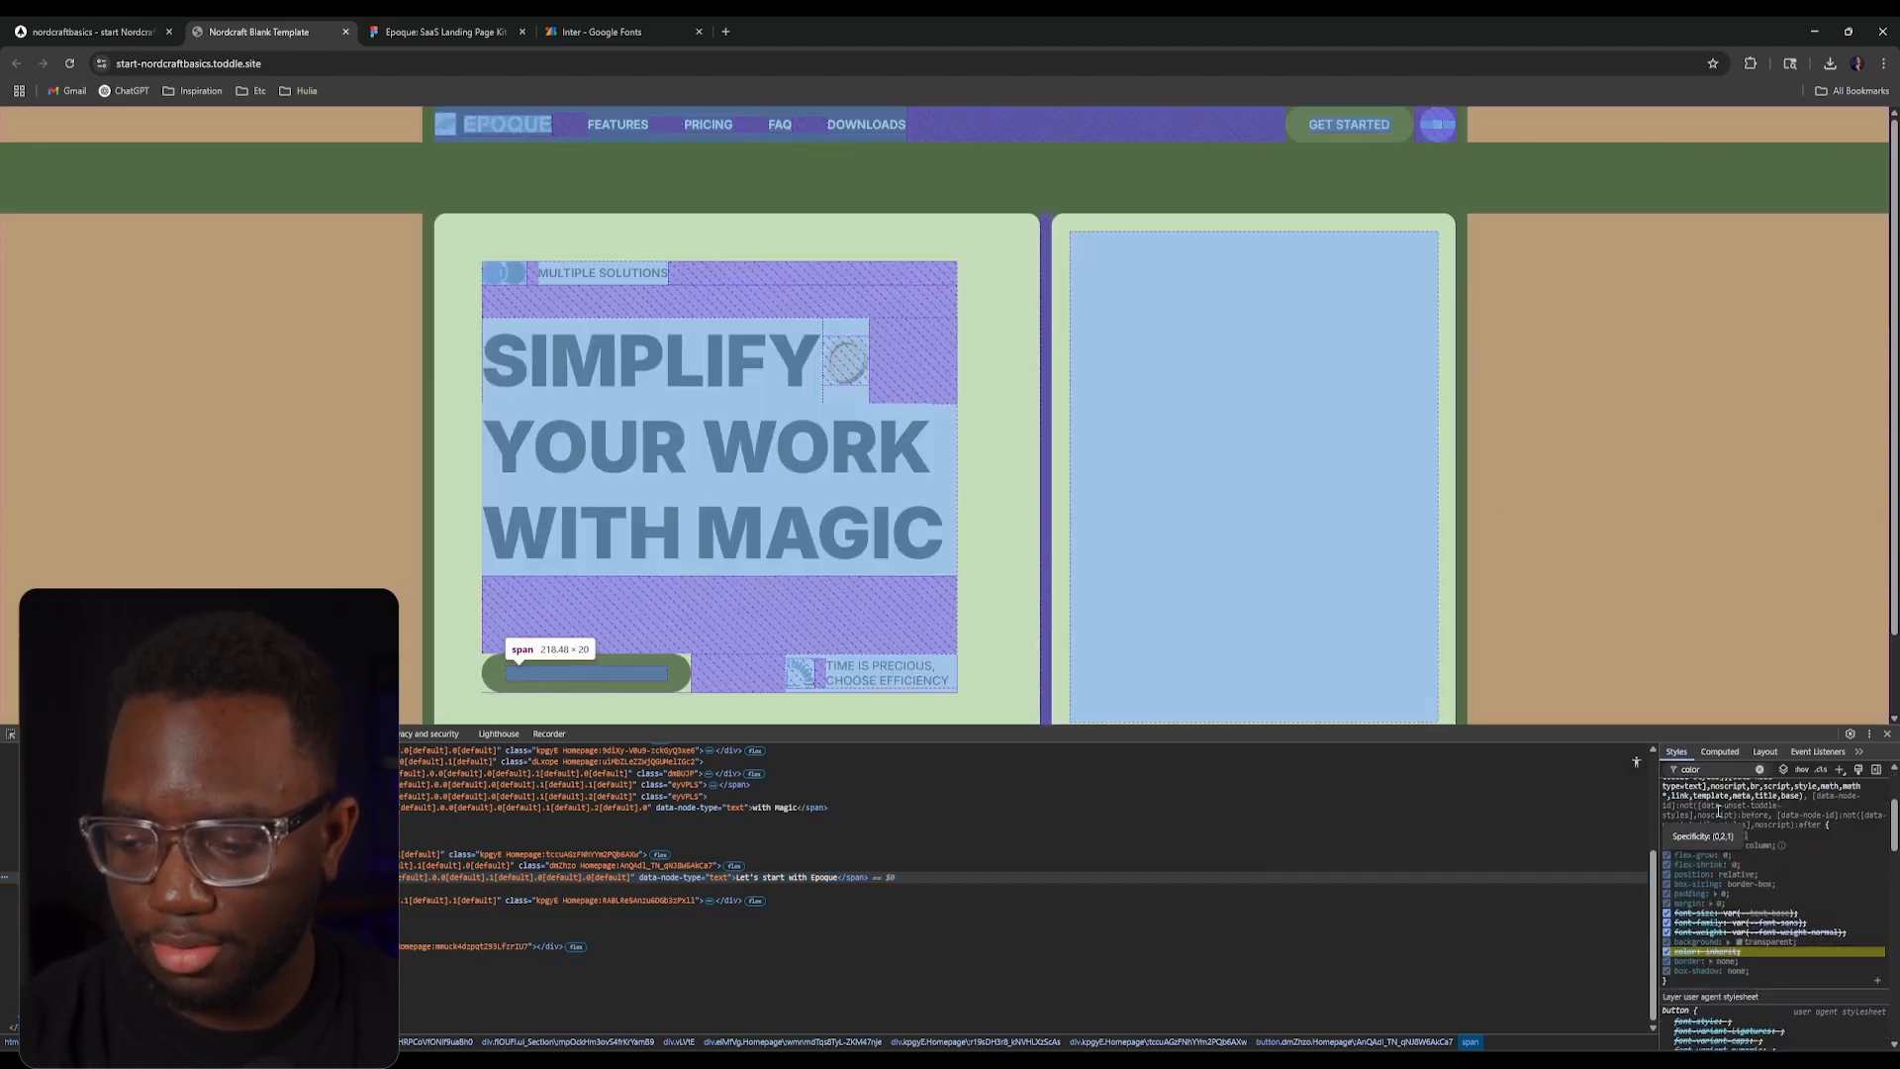
scroll(1735, 955, "down", 5)
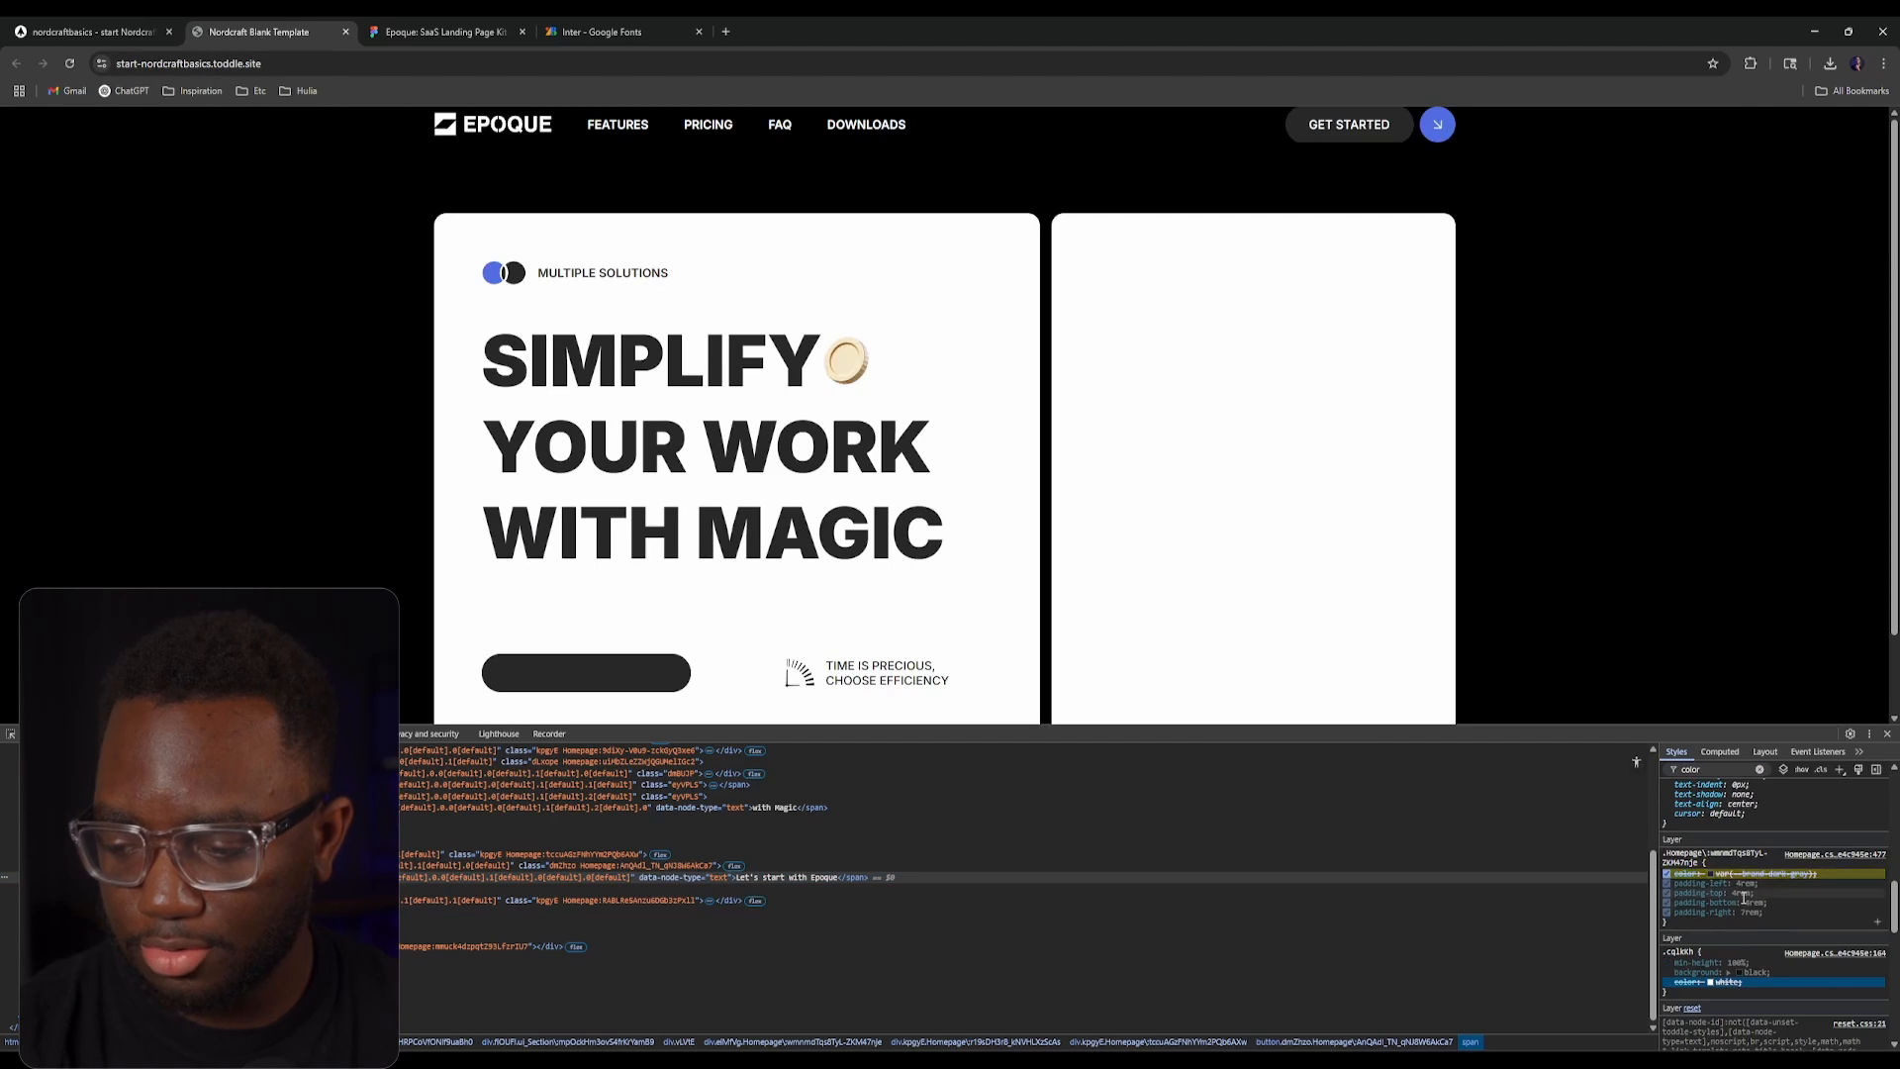
scroll(1741, 890, "down", 5)
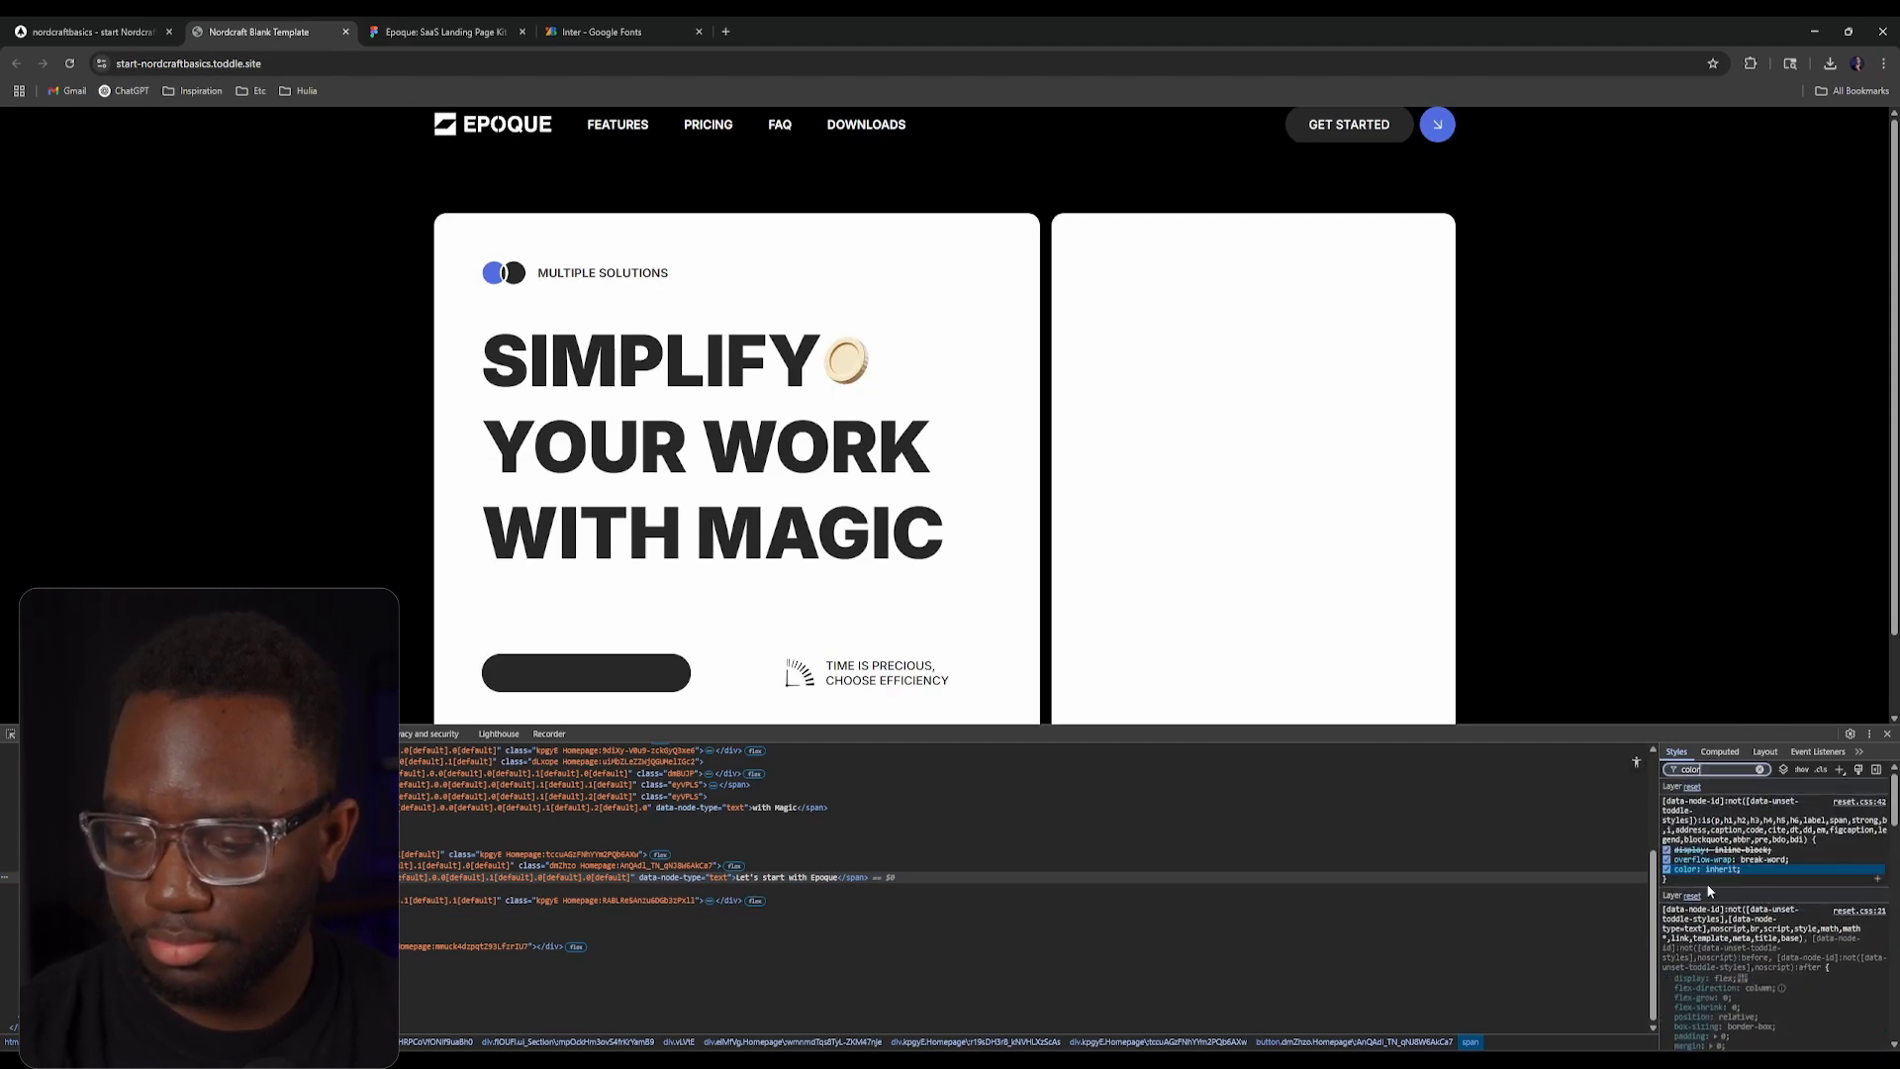
Step: Test white instead of inherit as the colour in the reset rule that applies to the button label
left_click(1719, 869)
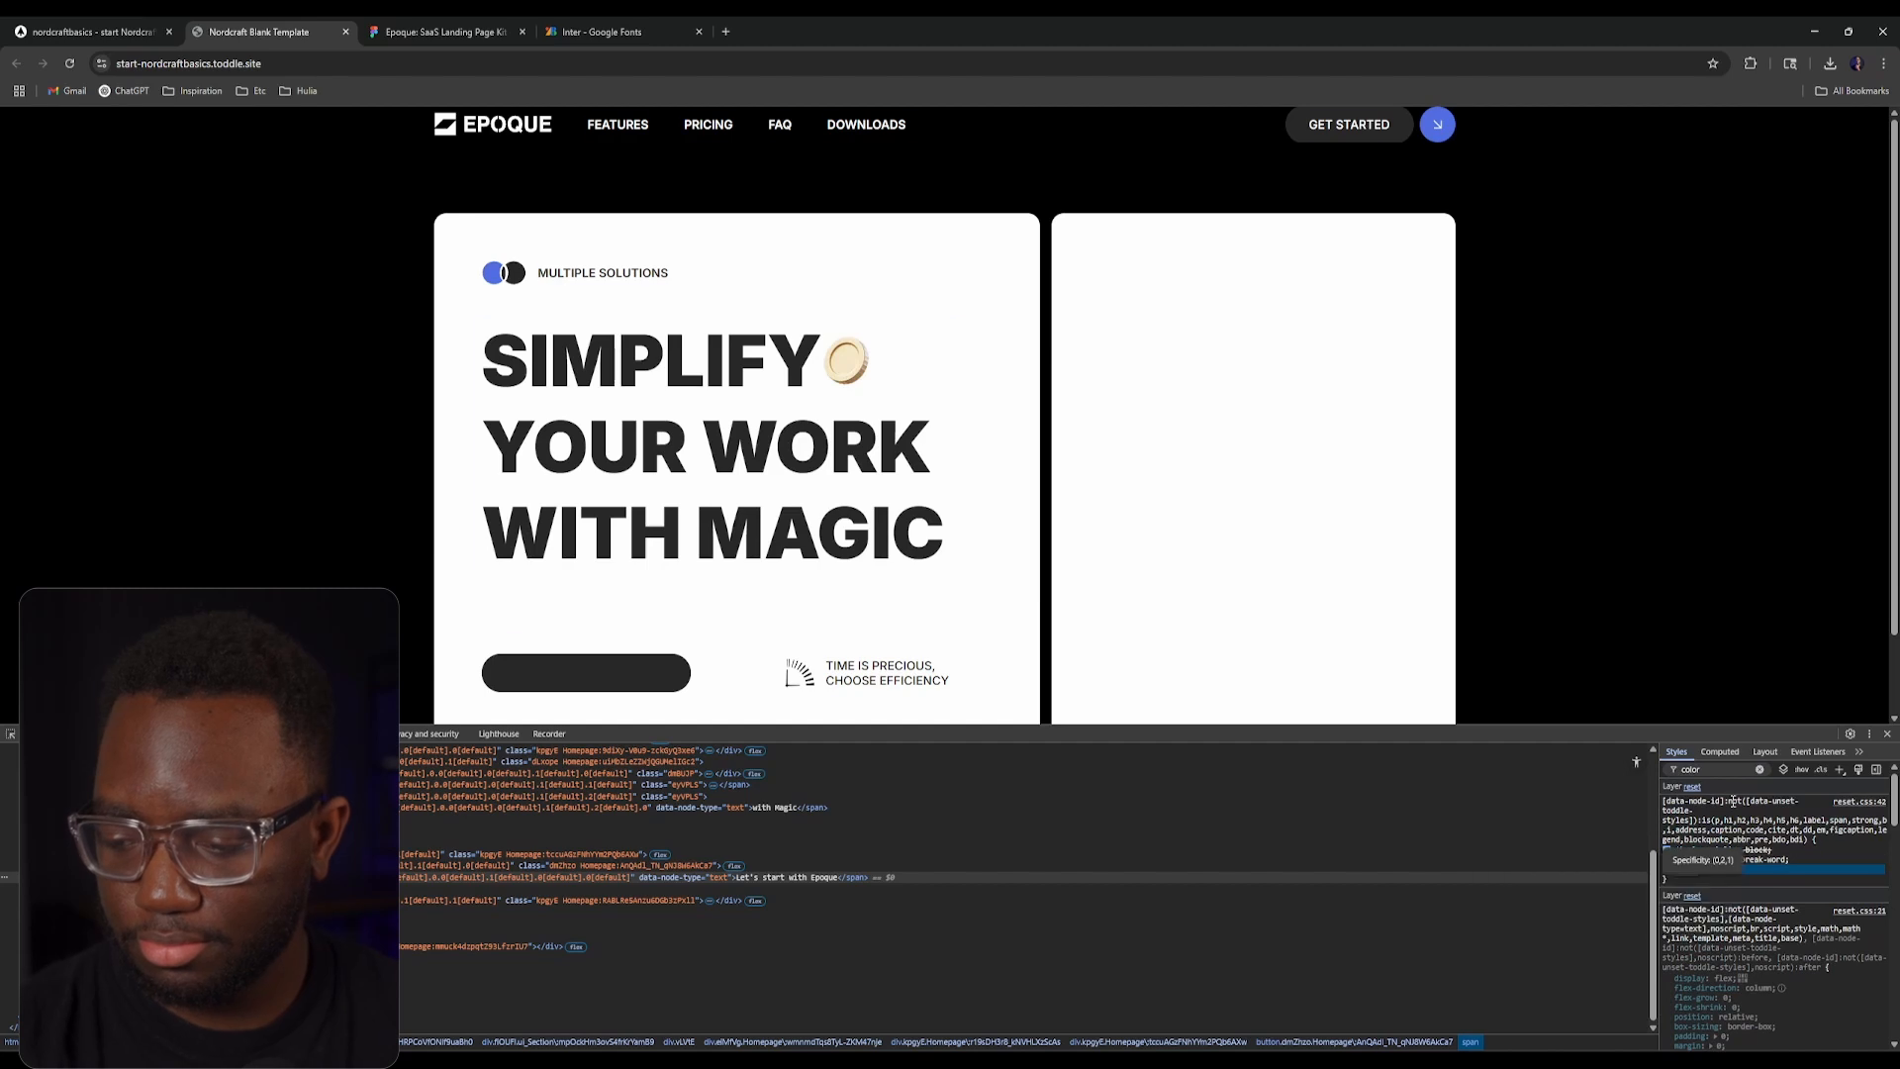
type("white;")
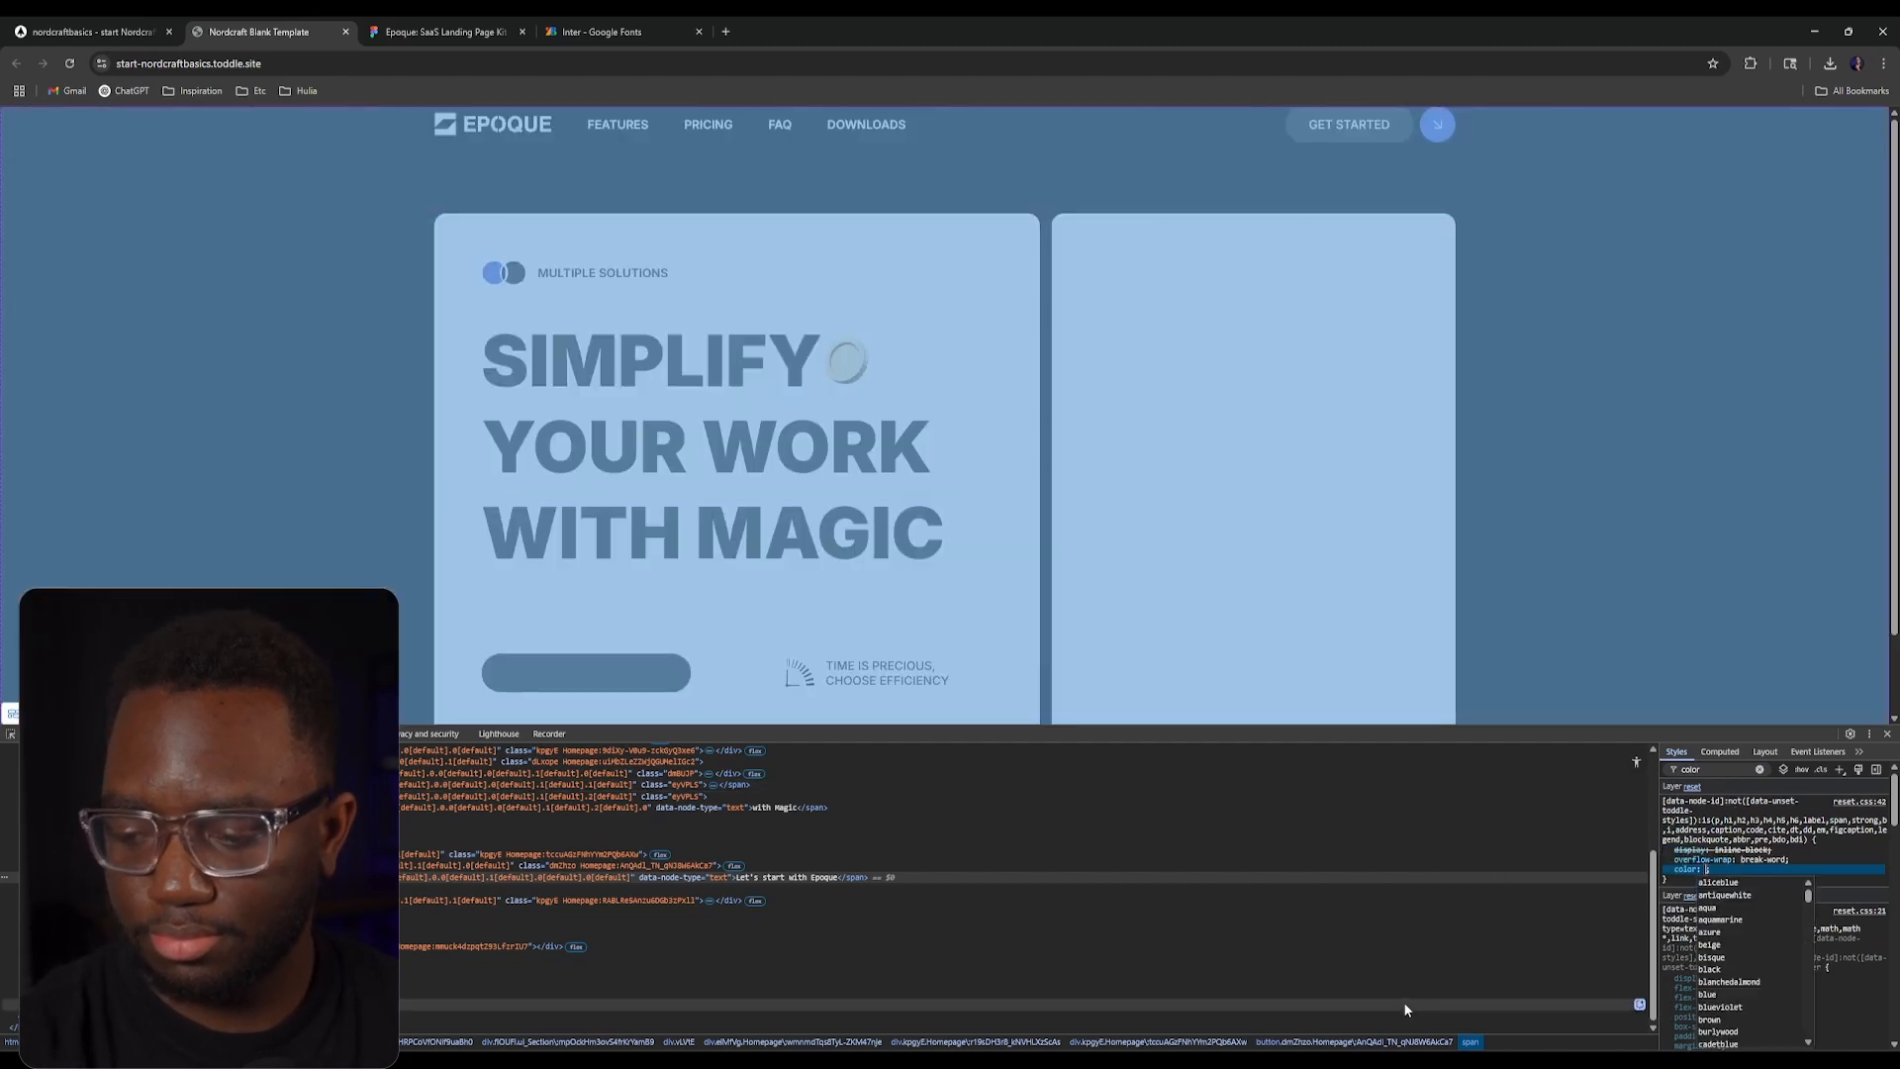
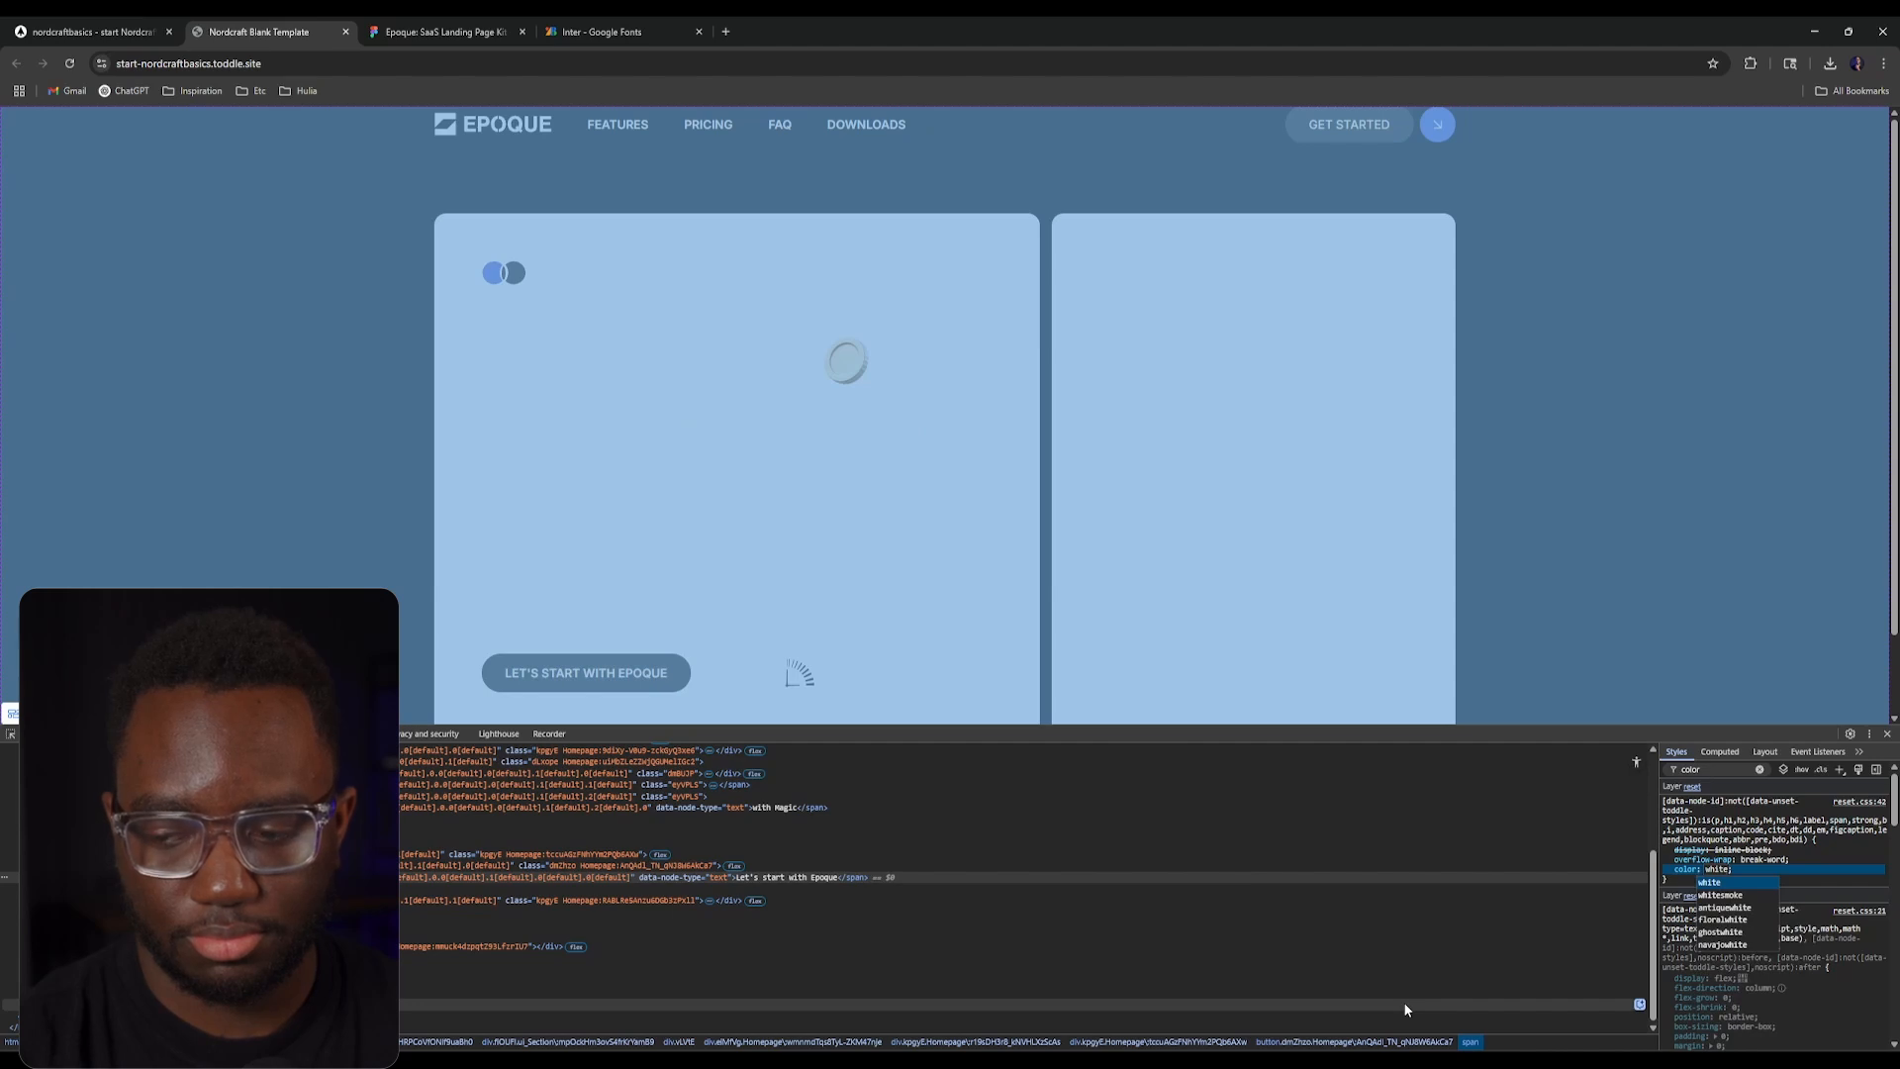
key("Return")
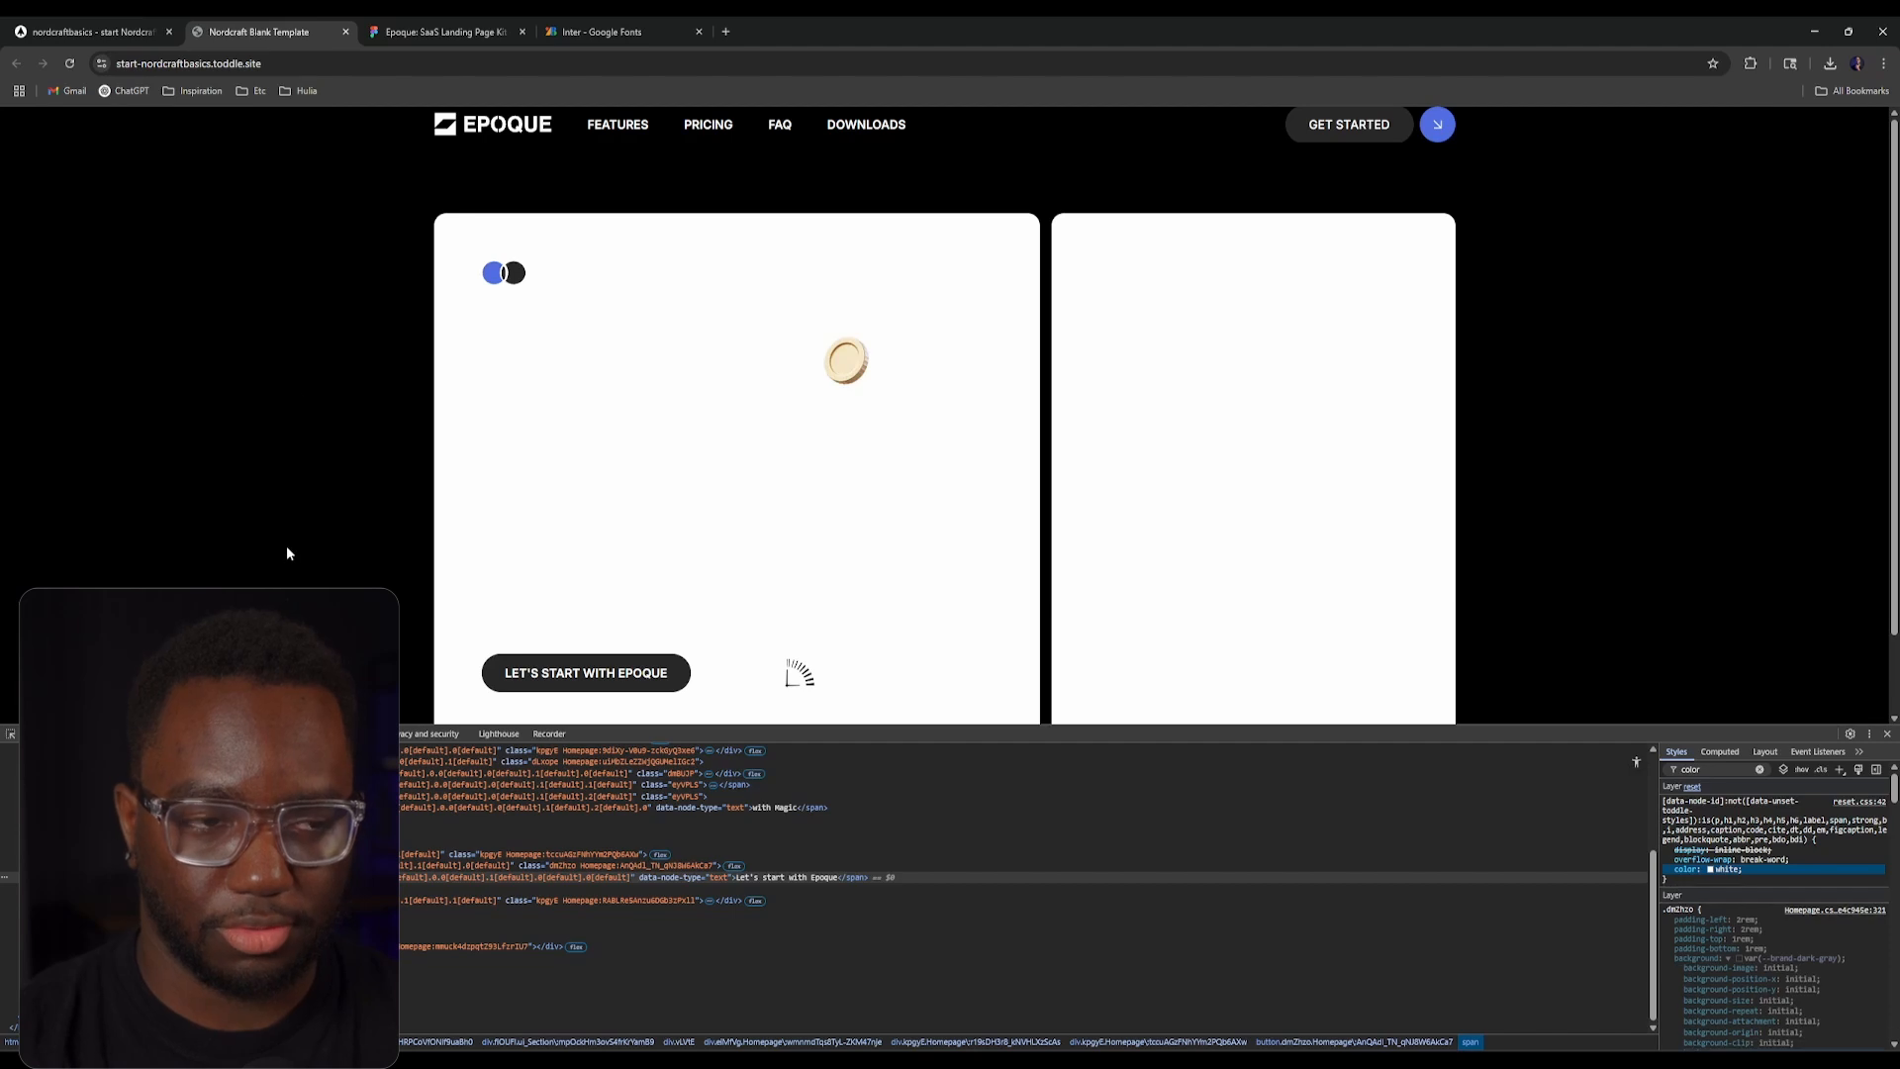
Step: Back in the editor's Homepage, set the text colour of the first card's ui_button-Base to white
key("ctrl+shift+Tab")
key("alt+Left")
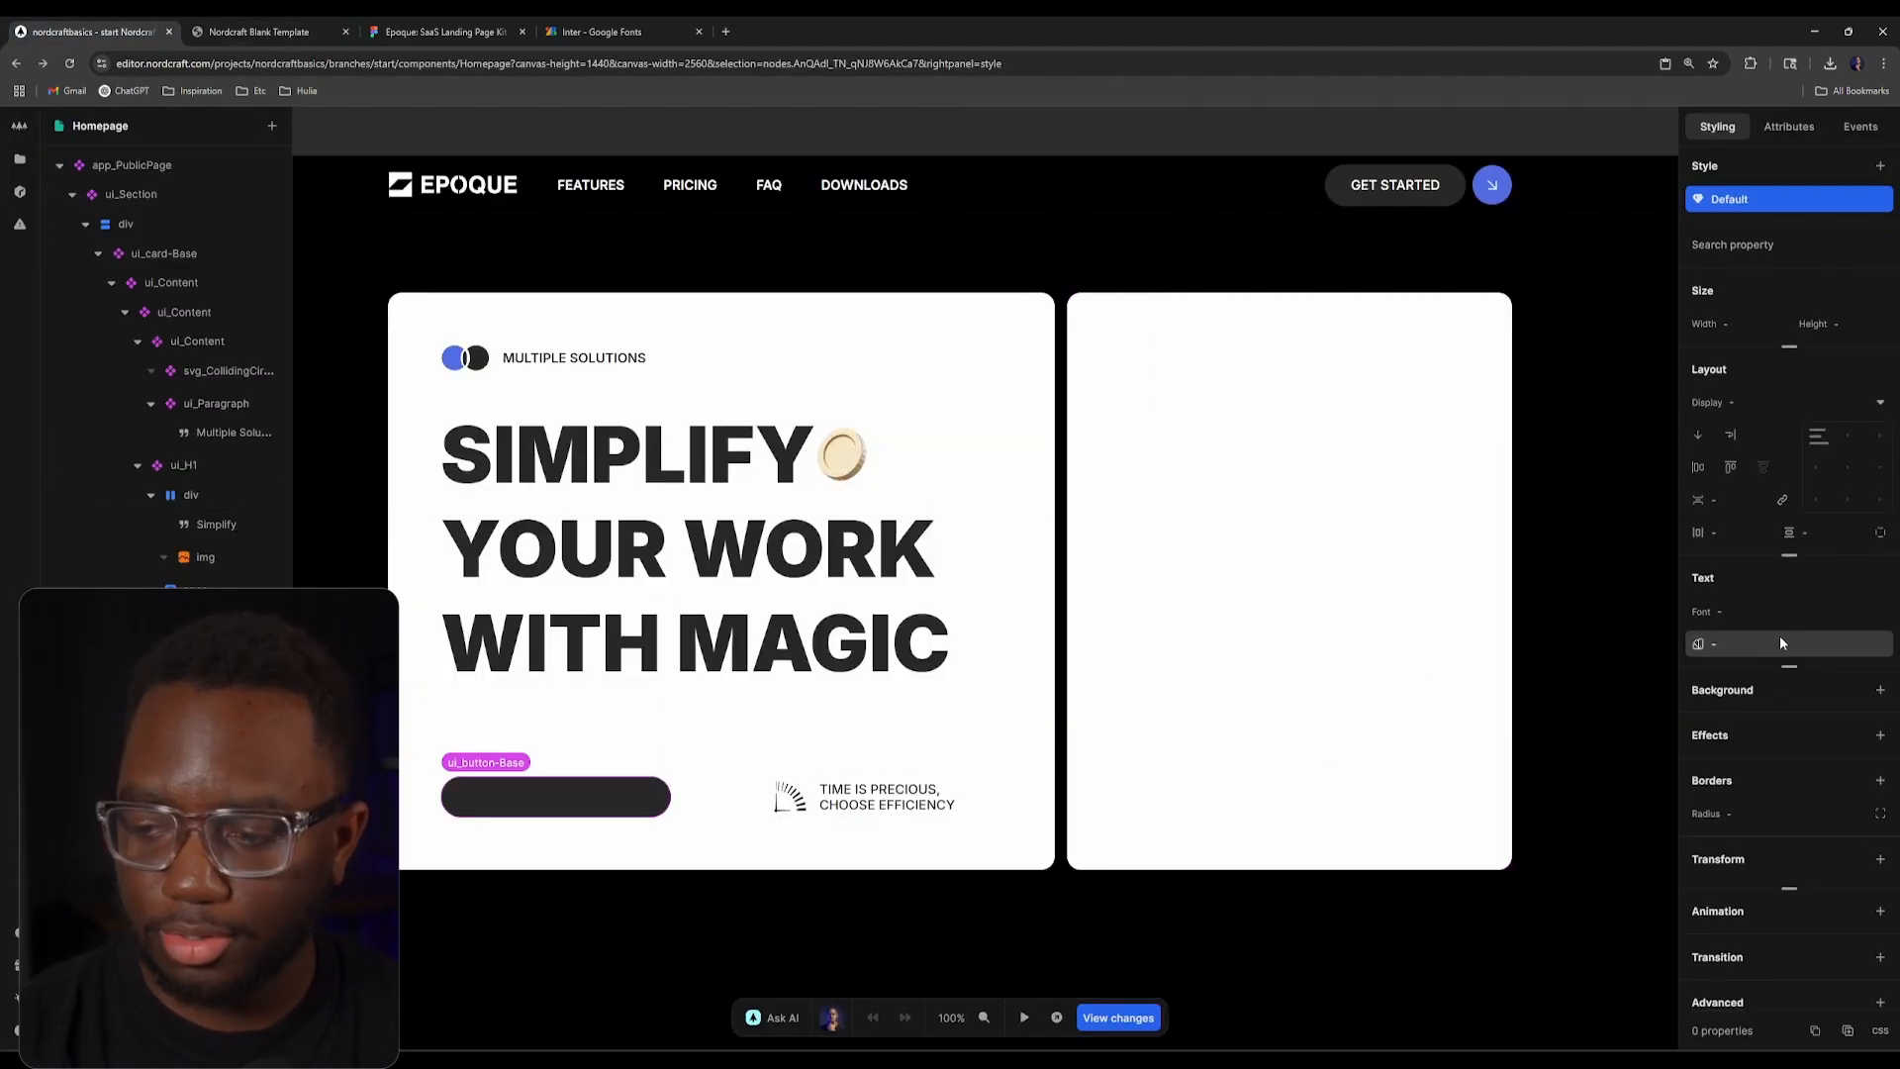
left_click(1751, 642)
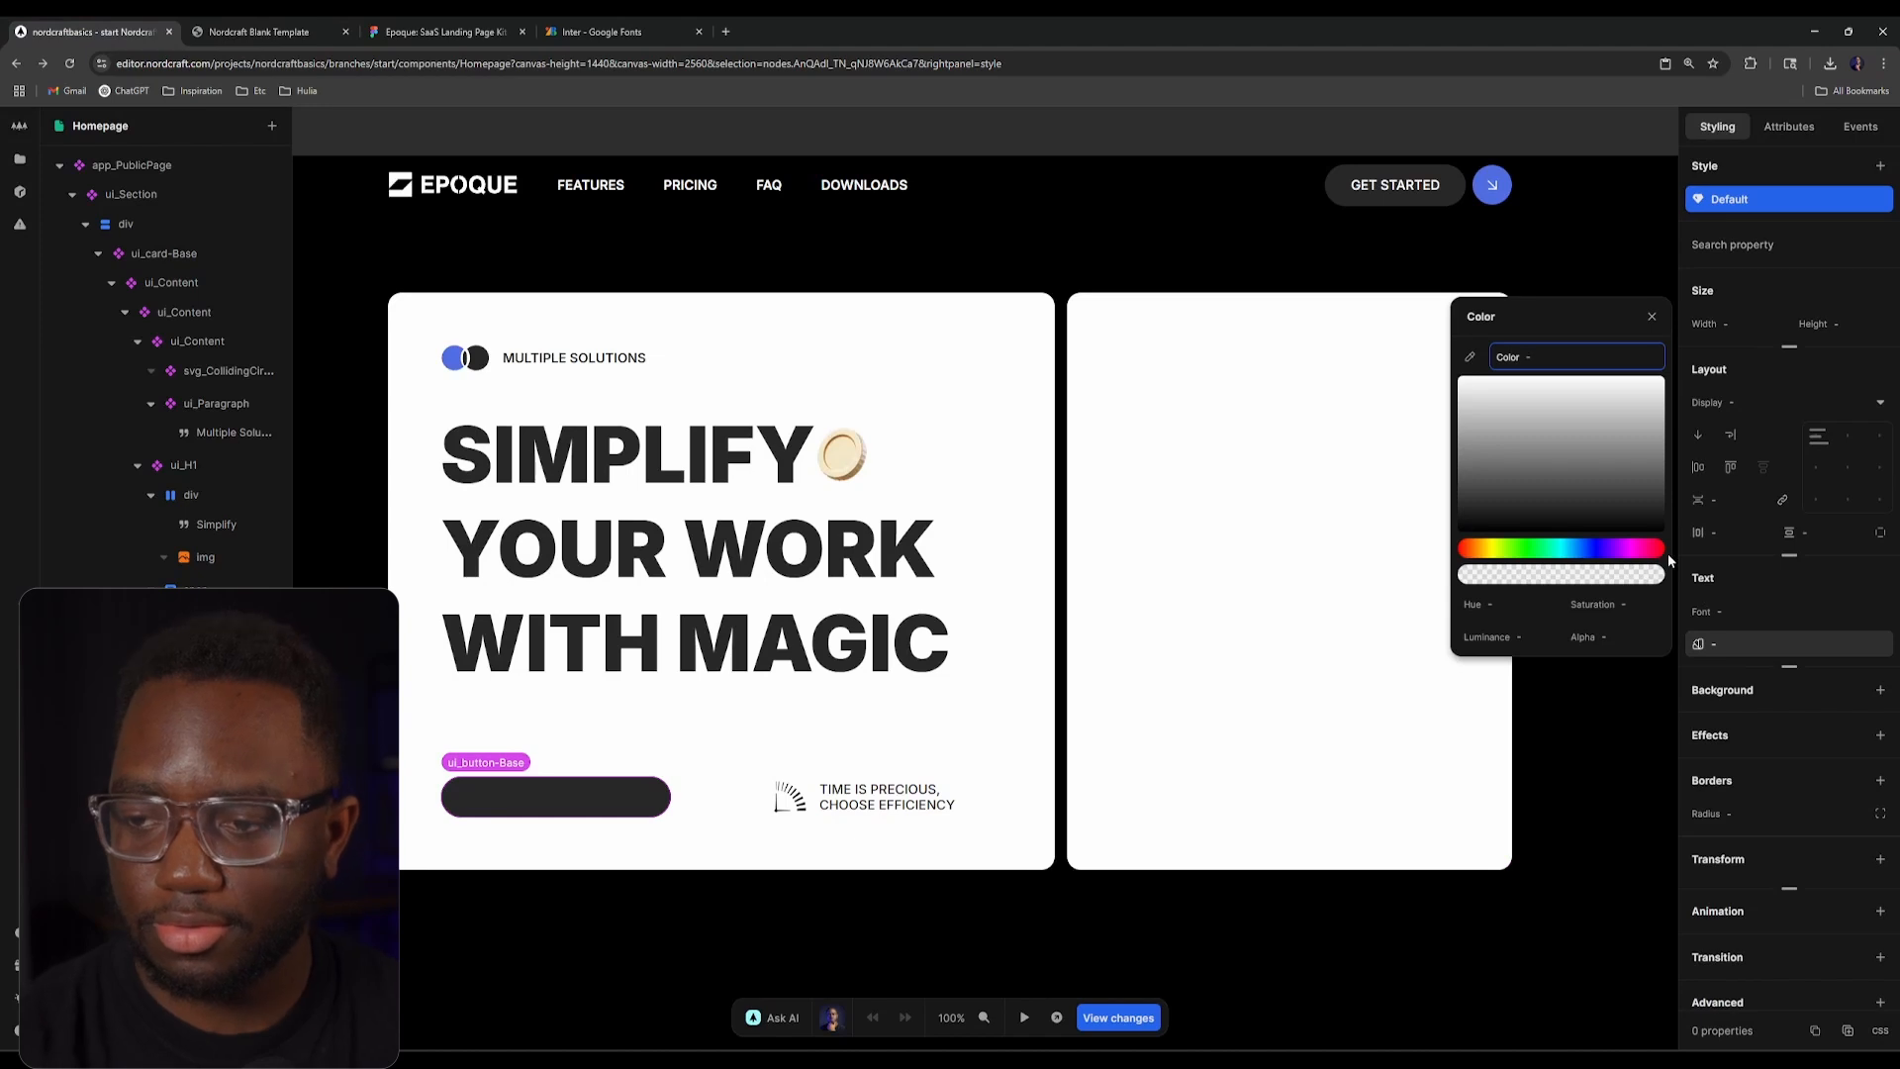
type("white")
key("Return")
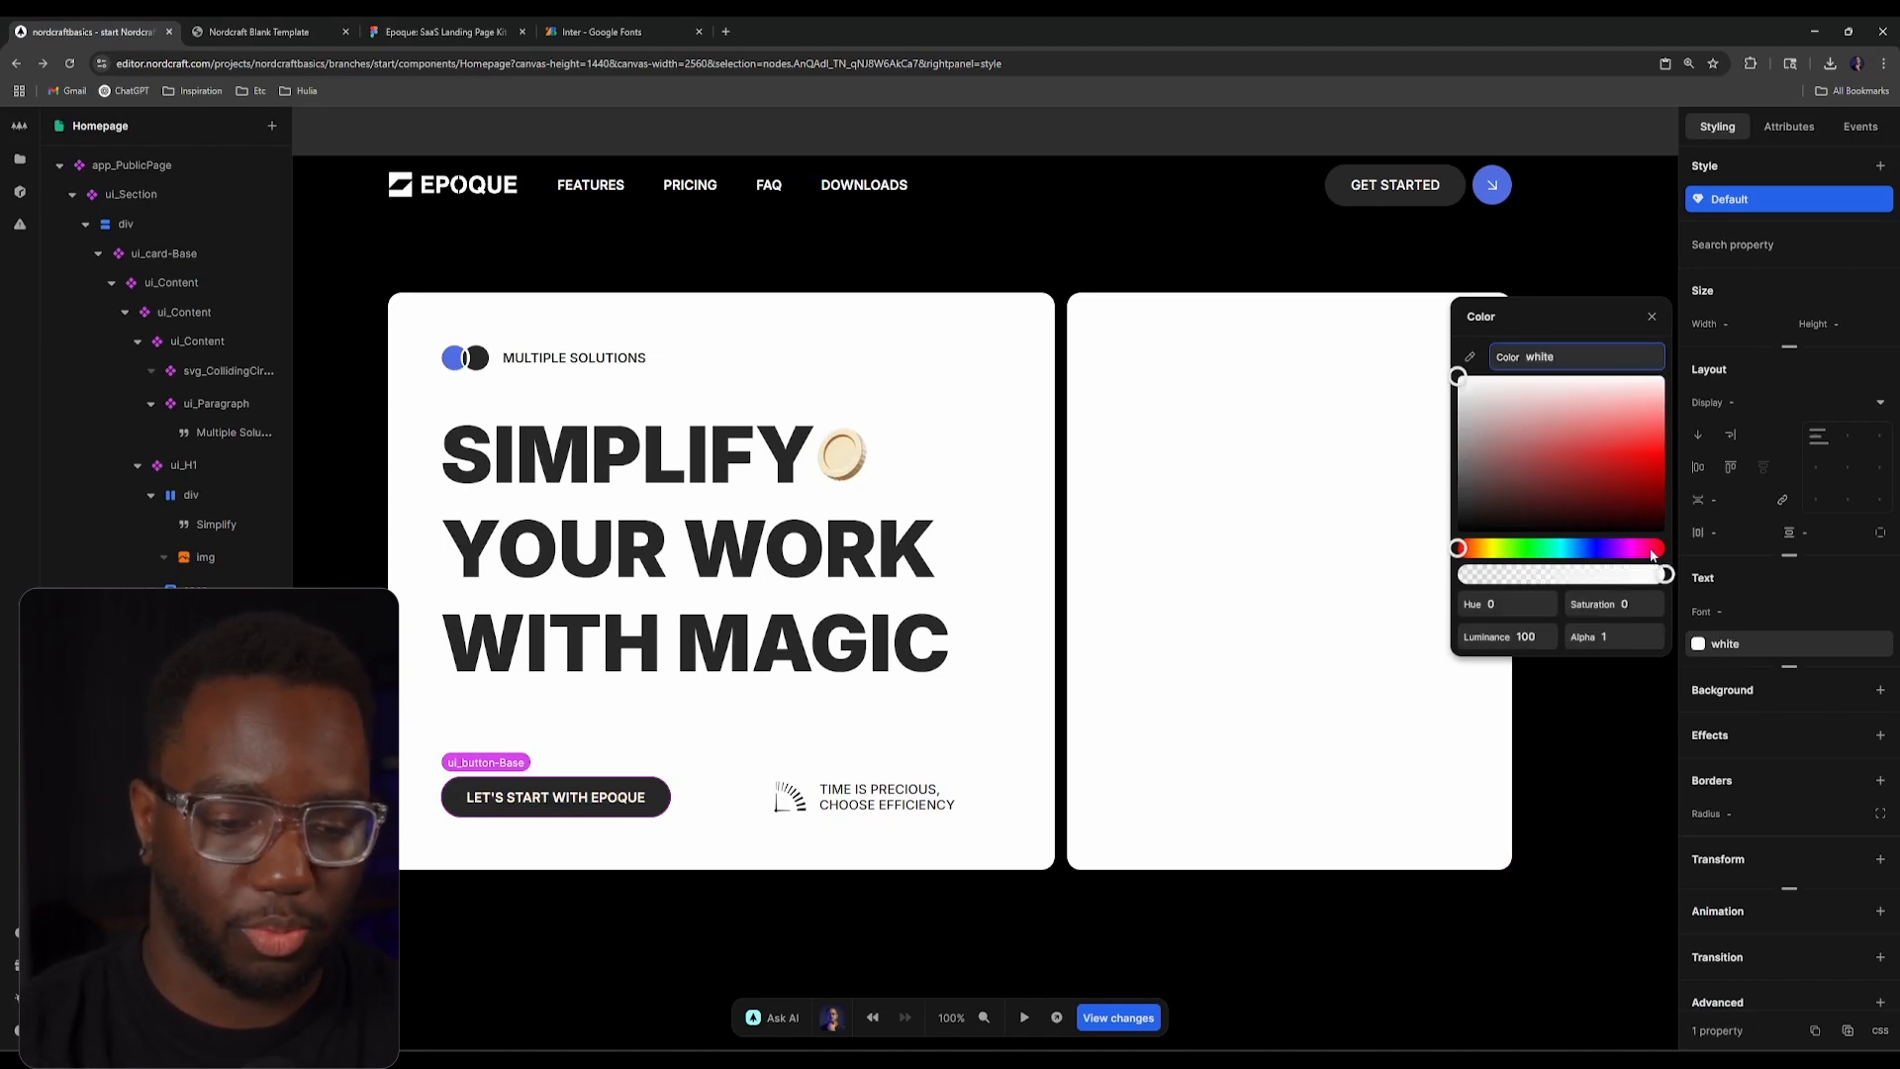
Step: Reload the preview page, close the developer tools, and compare the first card's button label with the Figma design
left_click(259, 31)
left_click(452, 24)
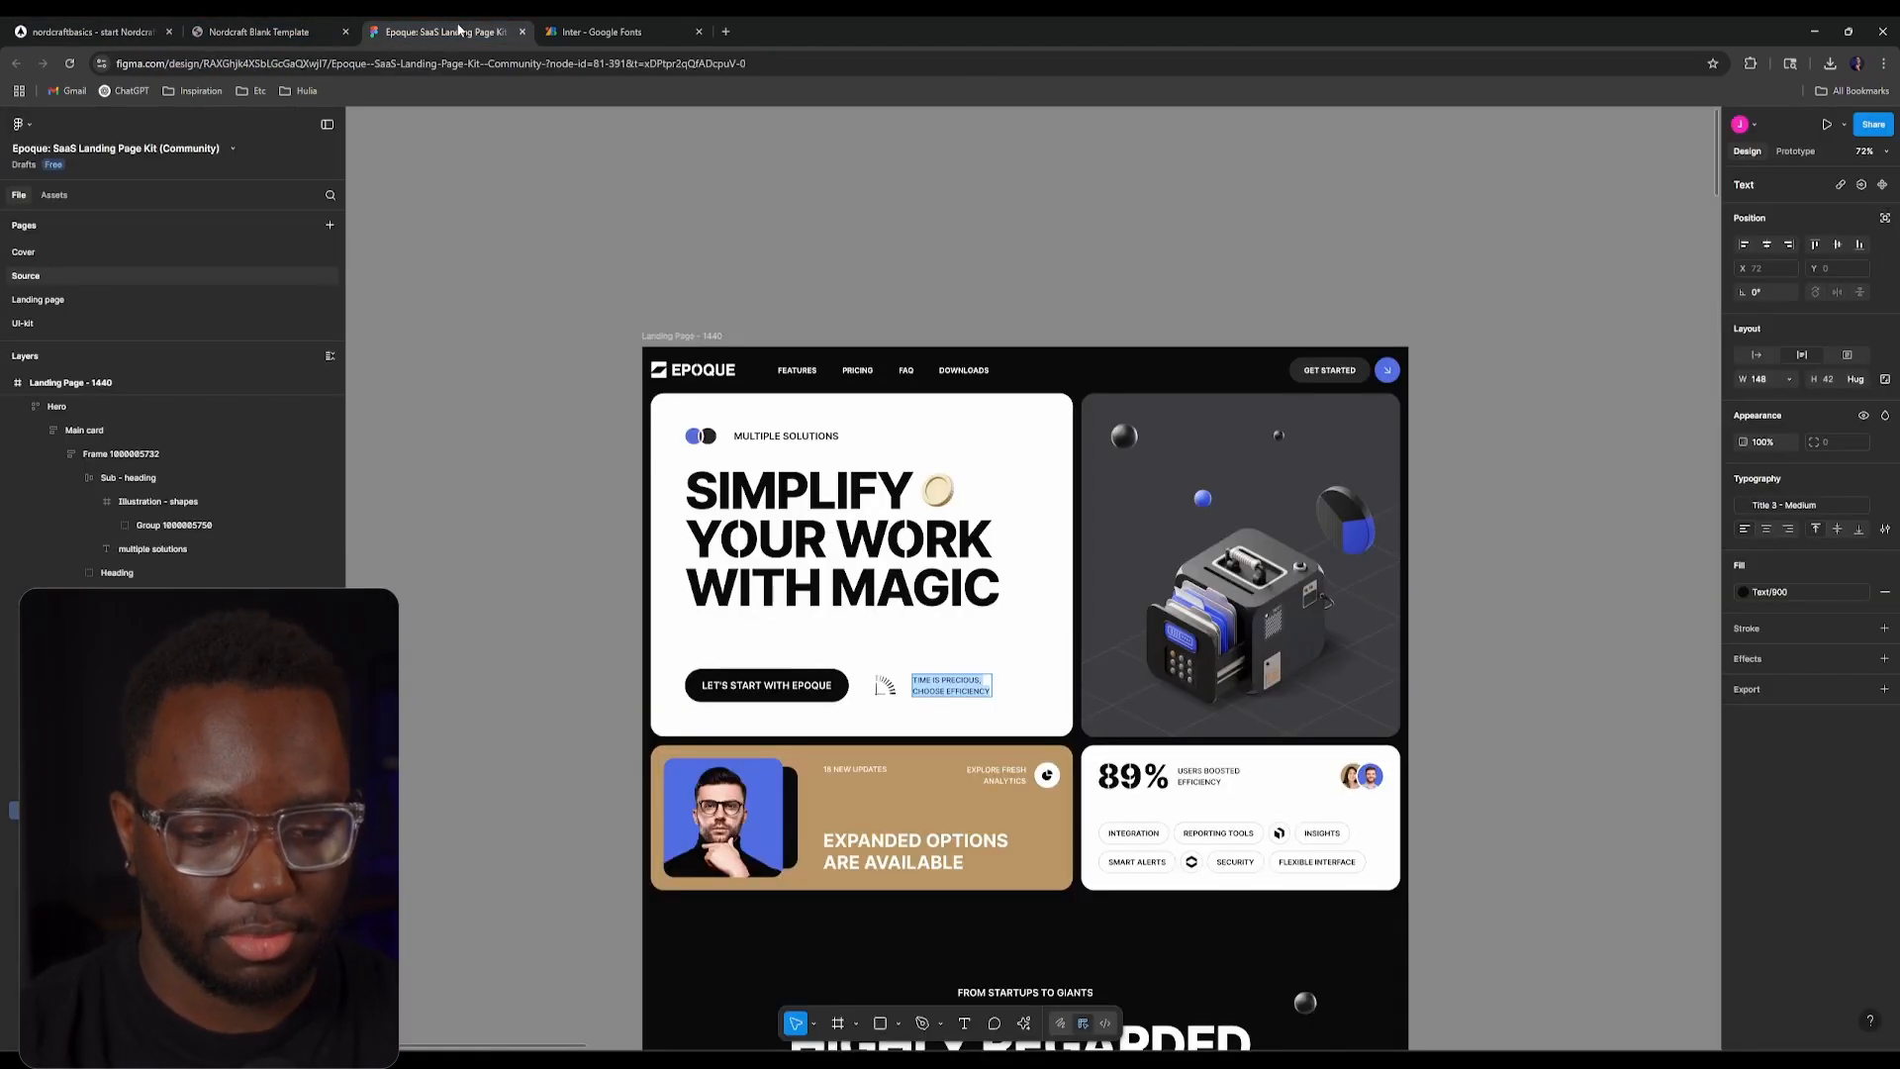
left_click(220, 30)
left_click(69, 63)
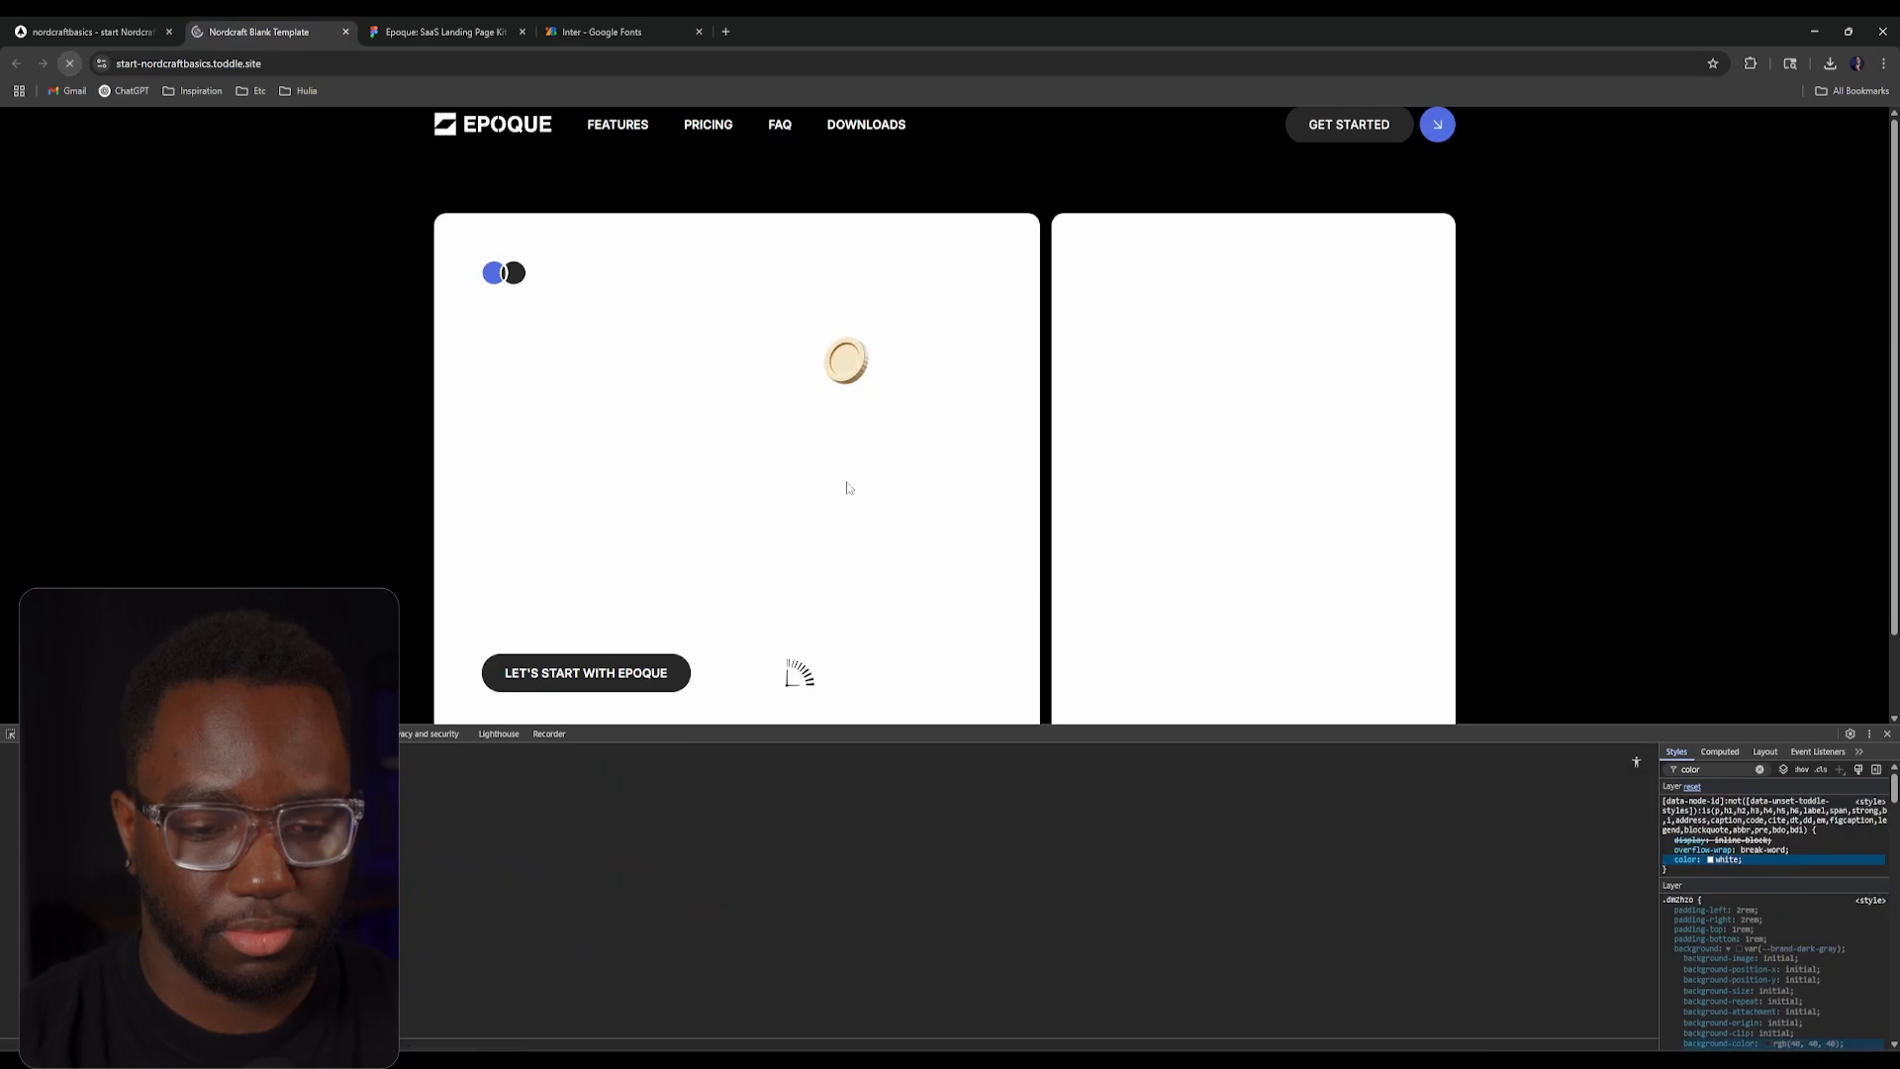
left_click(1887, 733)
left_click(445, 31)
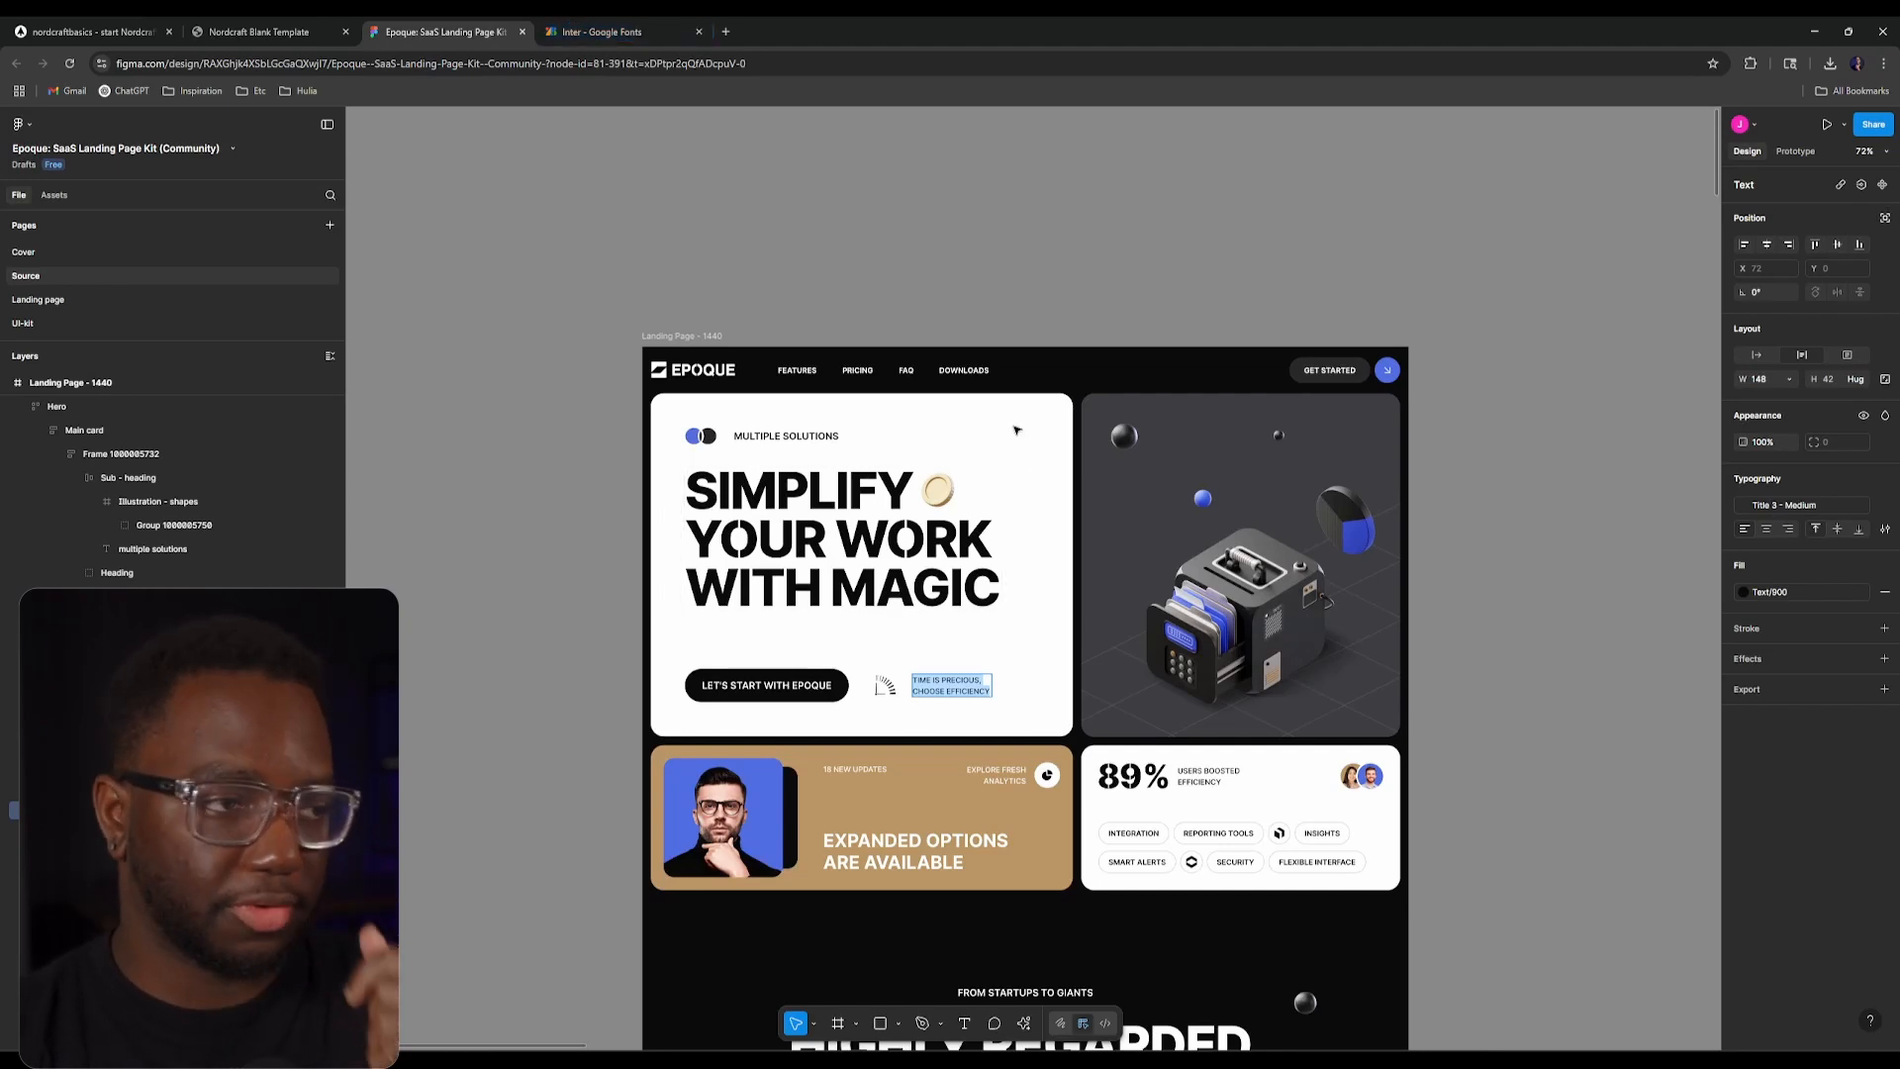
left_click(259, 32)
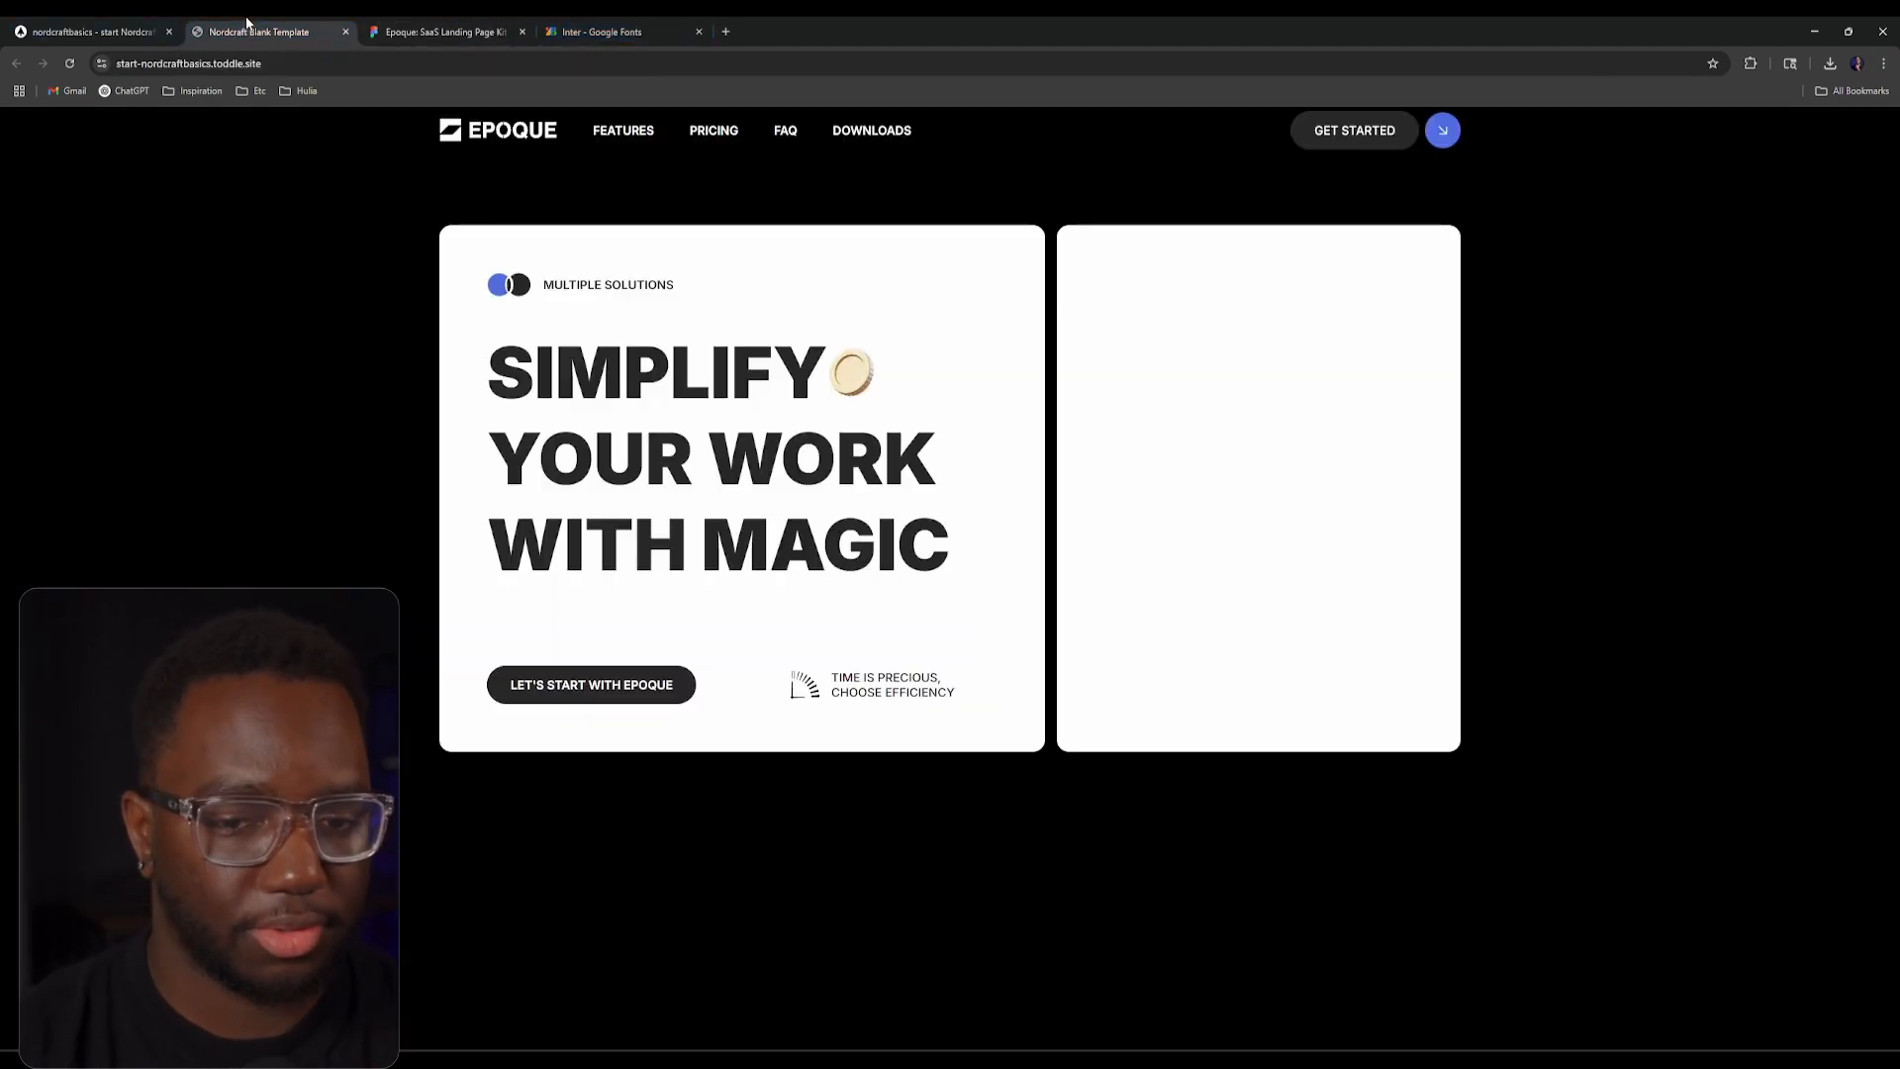
Step: In Figma, detach the Secondary/Grey 1 fill from the dark illustration card to expose its hex code
left_click(531, 22)
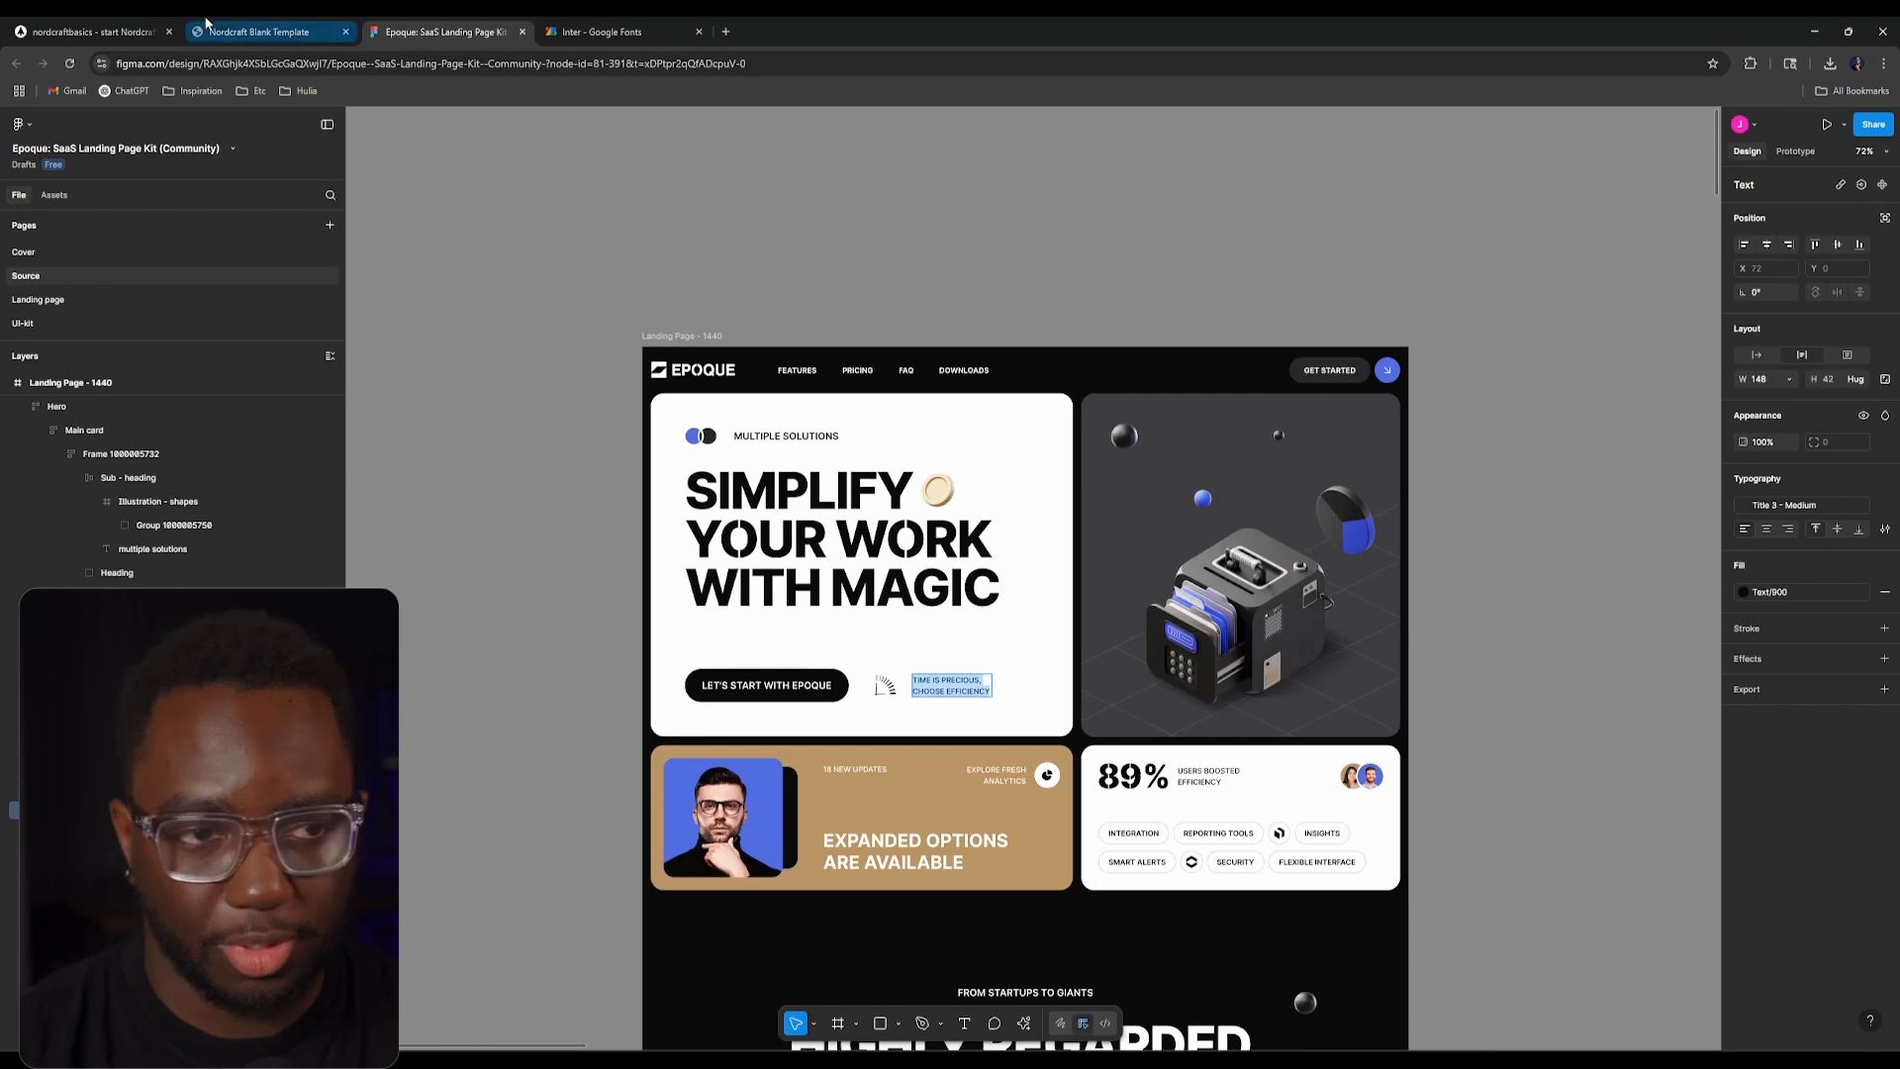
left_click(1154, 460)
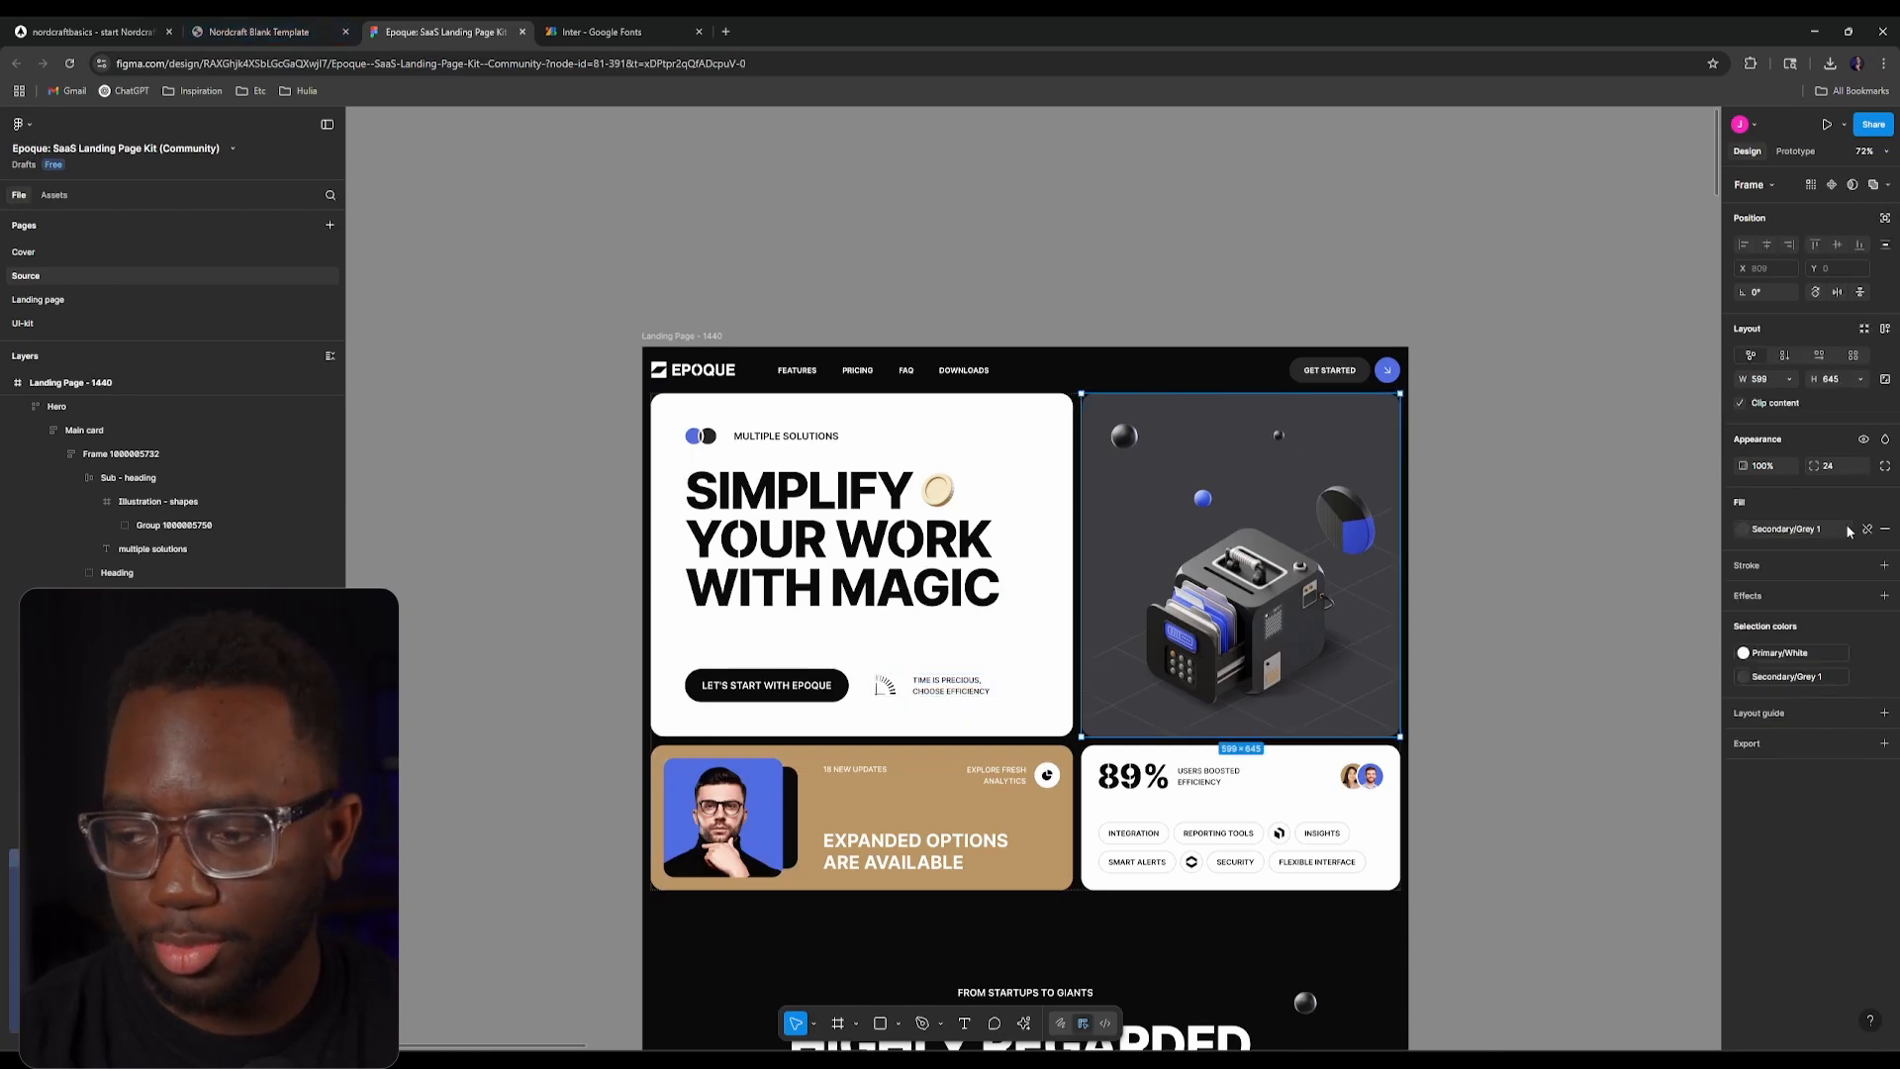
left_click(1863, 531)
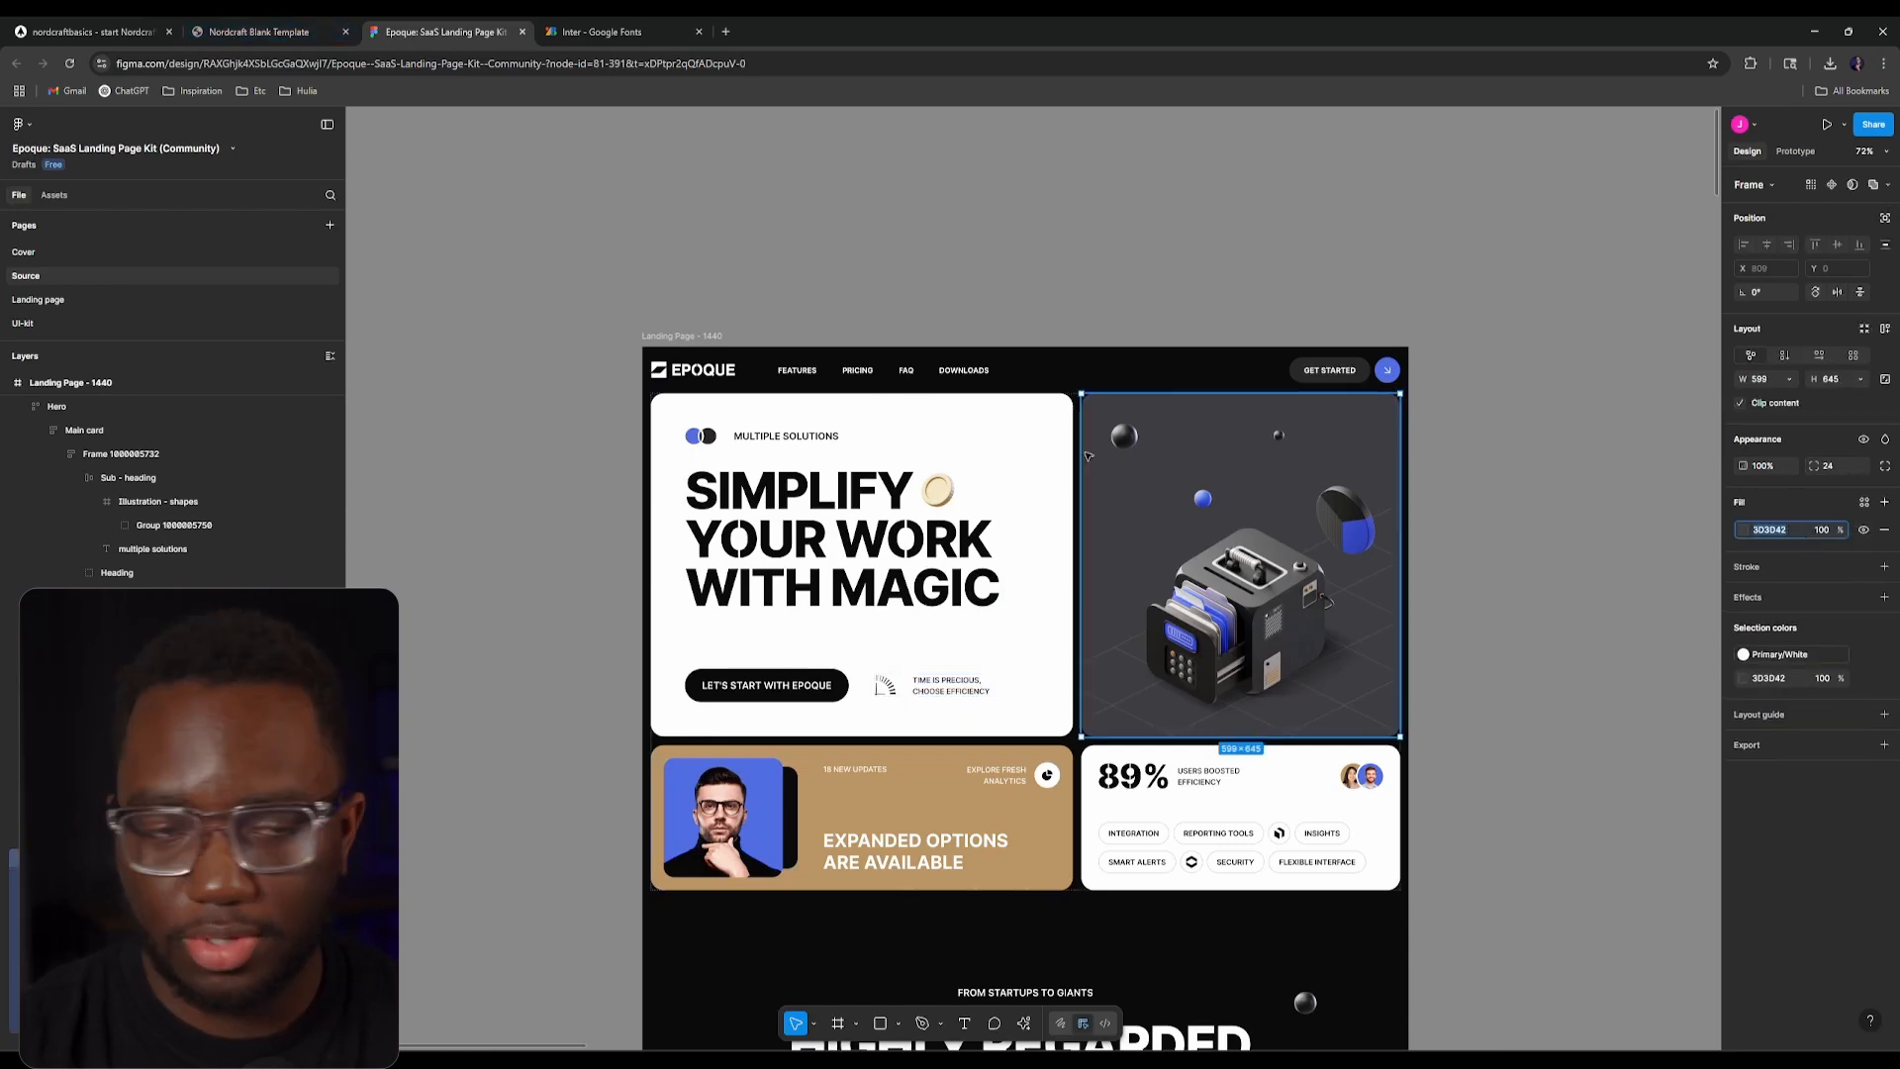
Step: In the Nordcraft editor, set the text colour of the second ui_card-Base to #3D3D42
left_click(89, 32)
left_click(1286, 445)
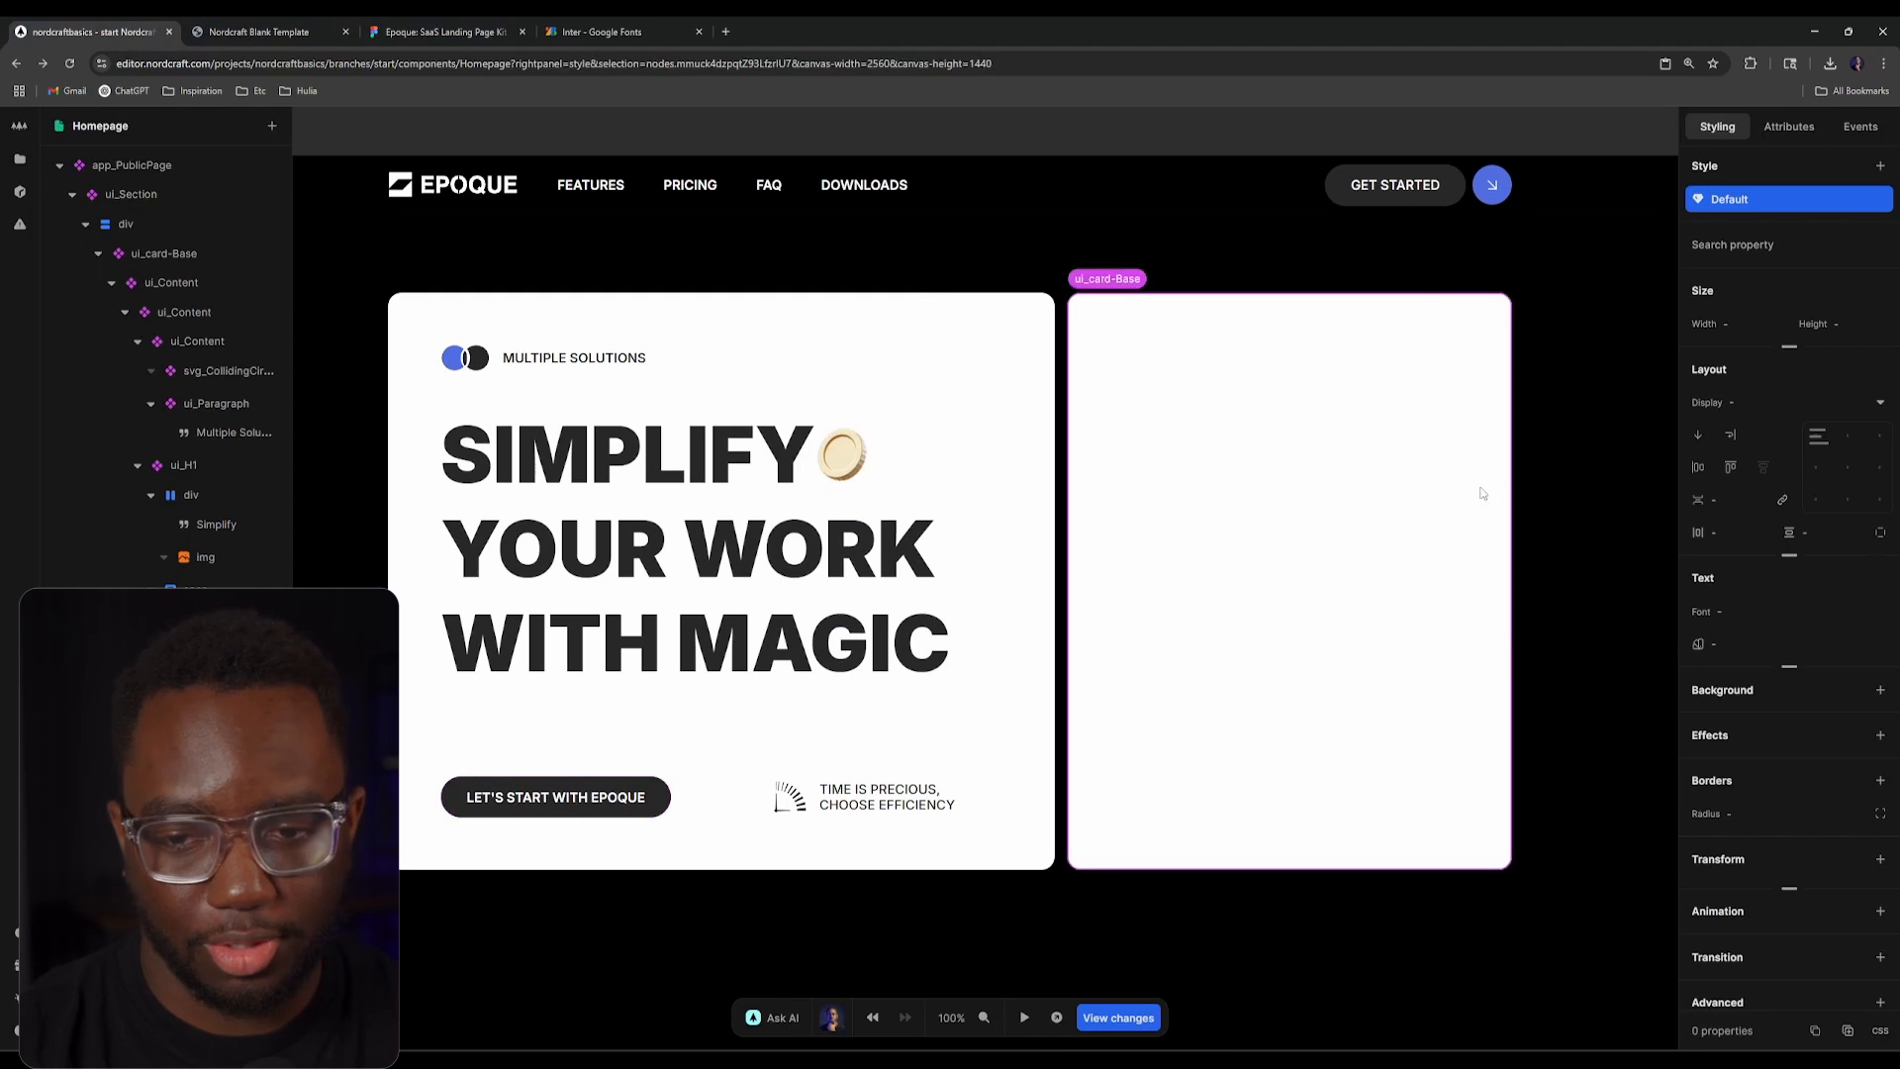
left_click(1783, 638)
type("3D3D42")
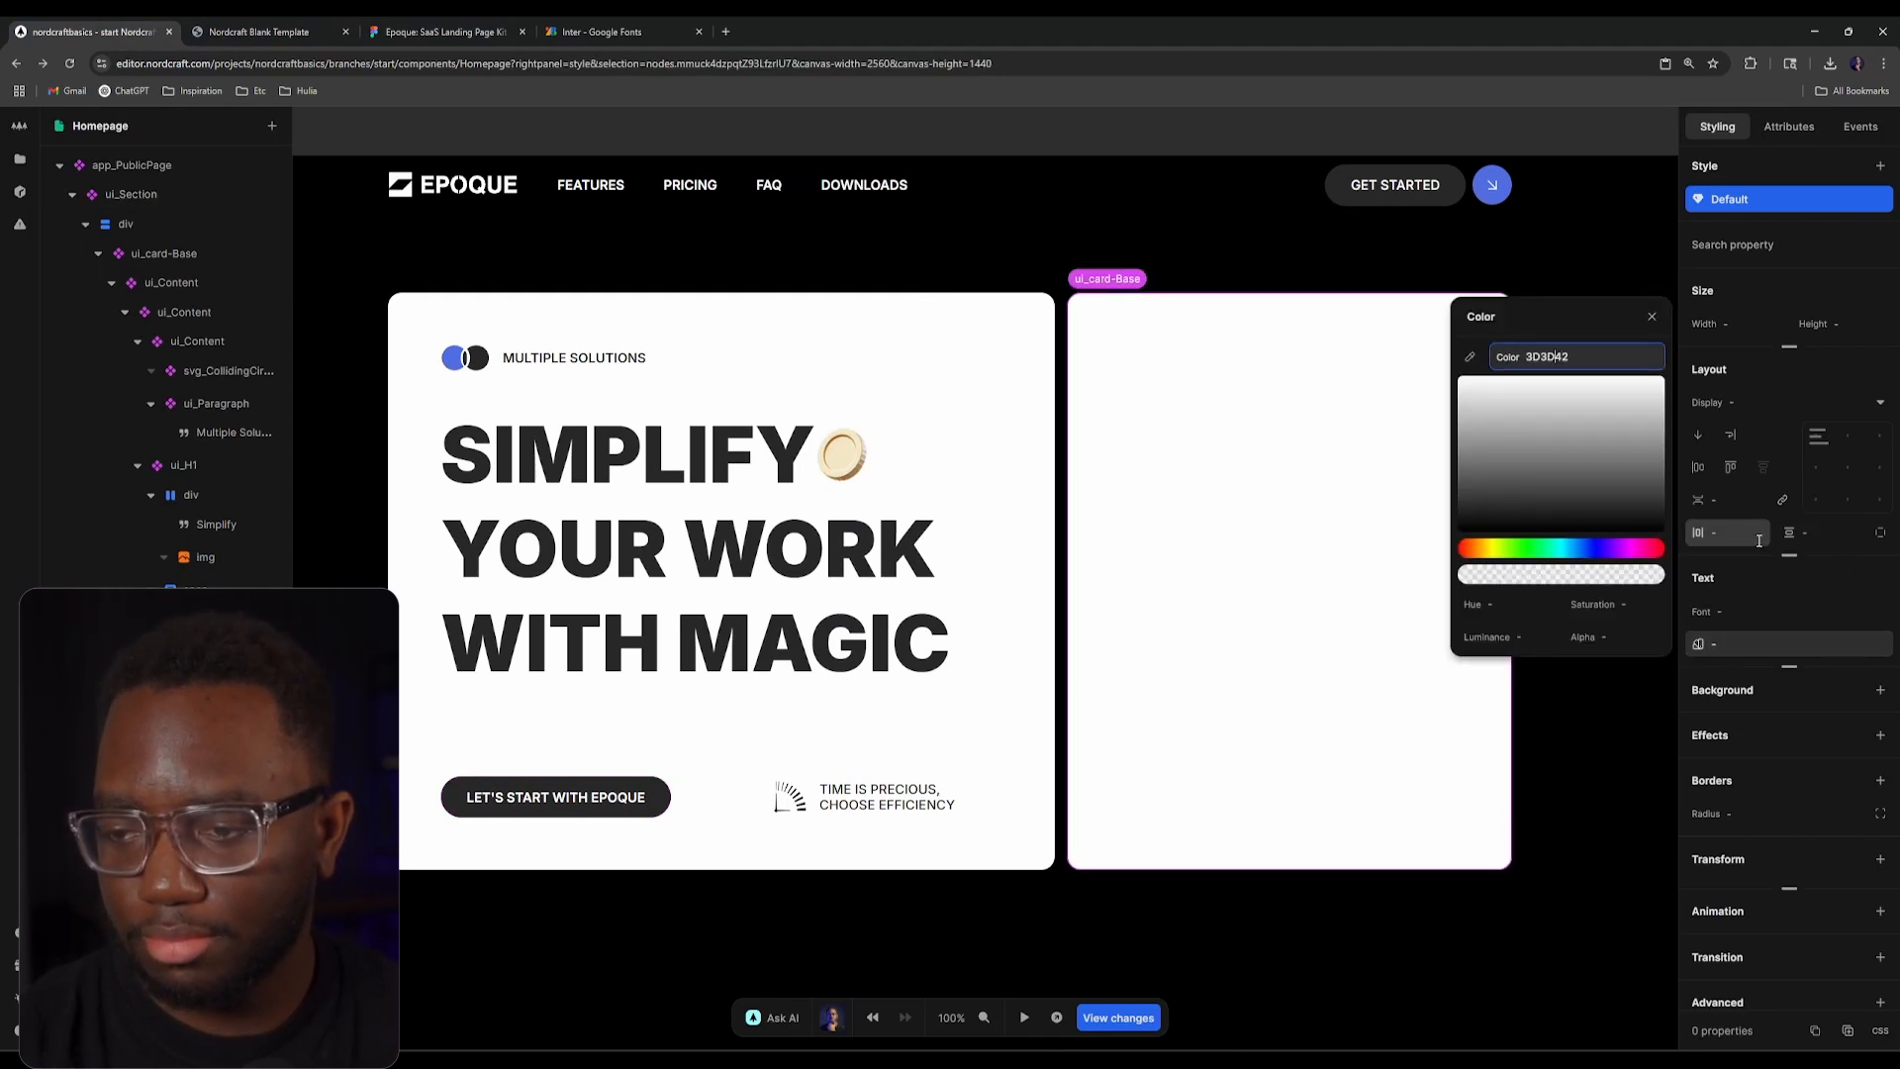
key("Return")
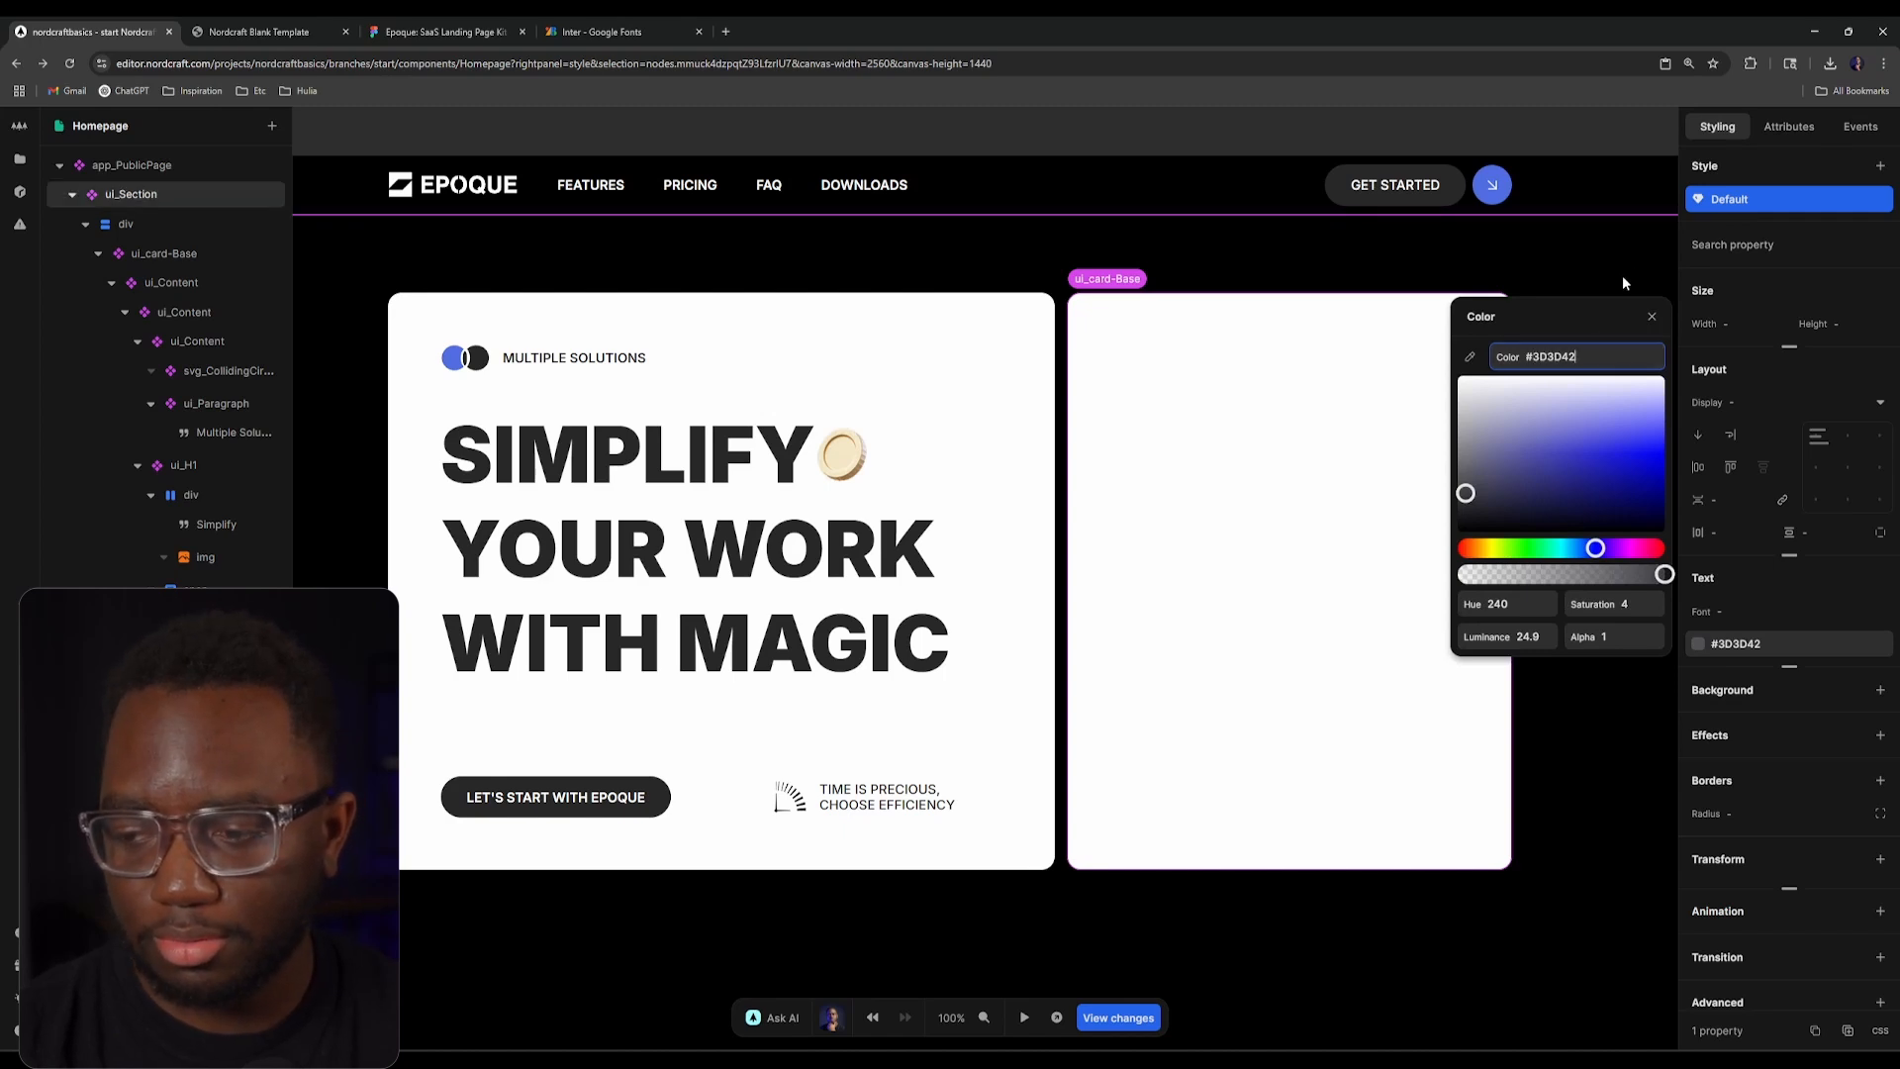
Step: Remove the text colour from the second ui_card-Base and set its background colour to #3D3D42 instead
left_click(1818, 611)
left_click(1779, 639)
left_click(1652, 316)
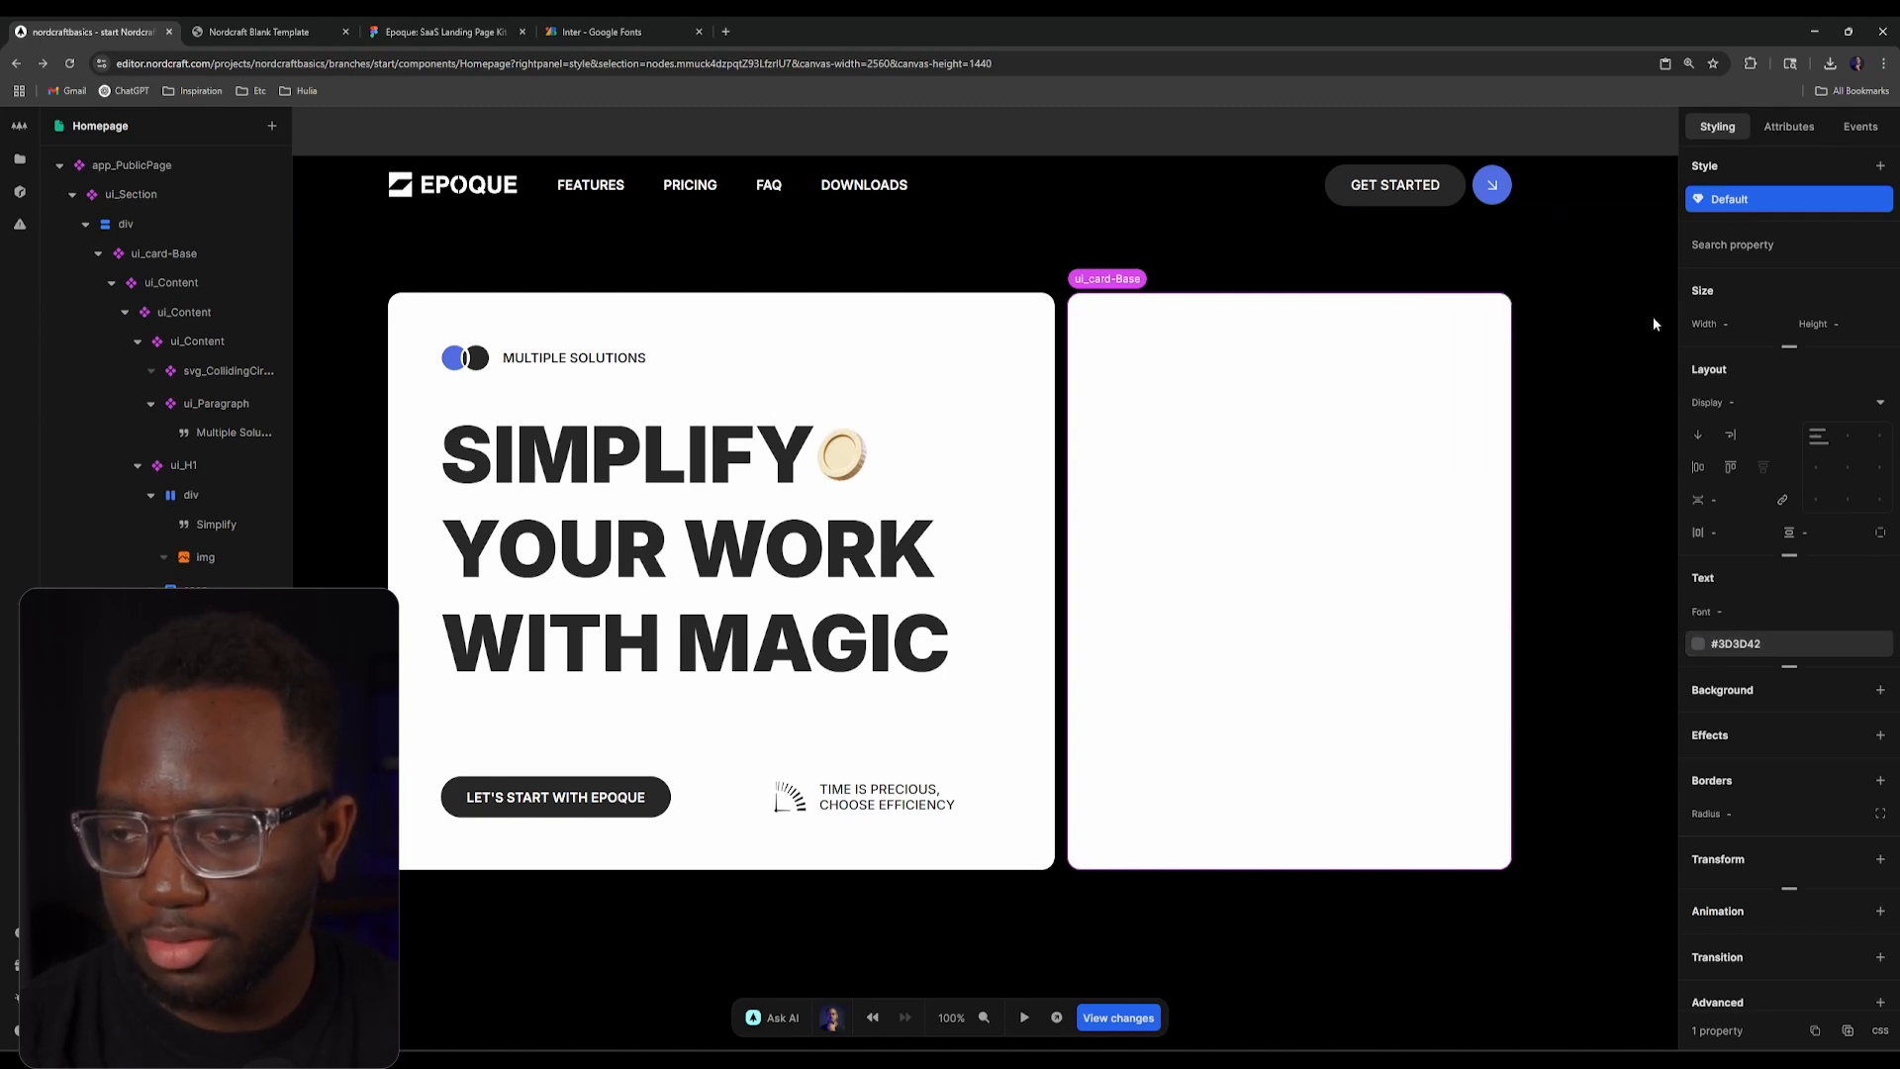
left_click(1741, 643)
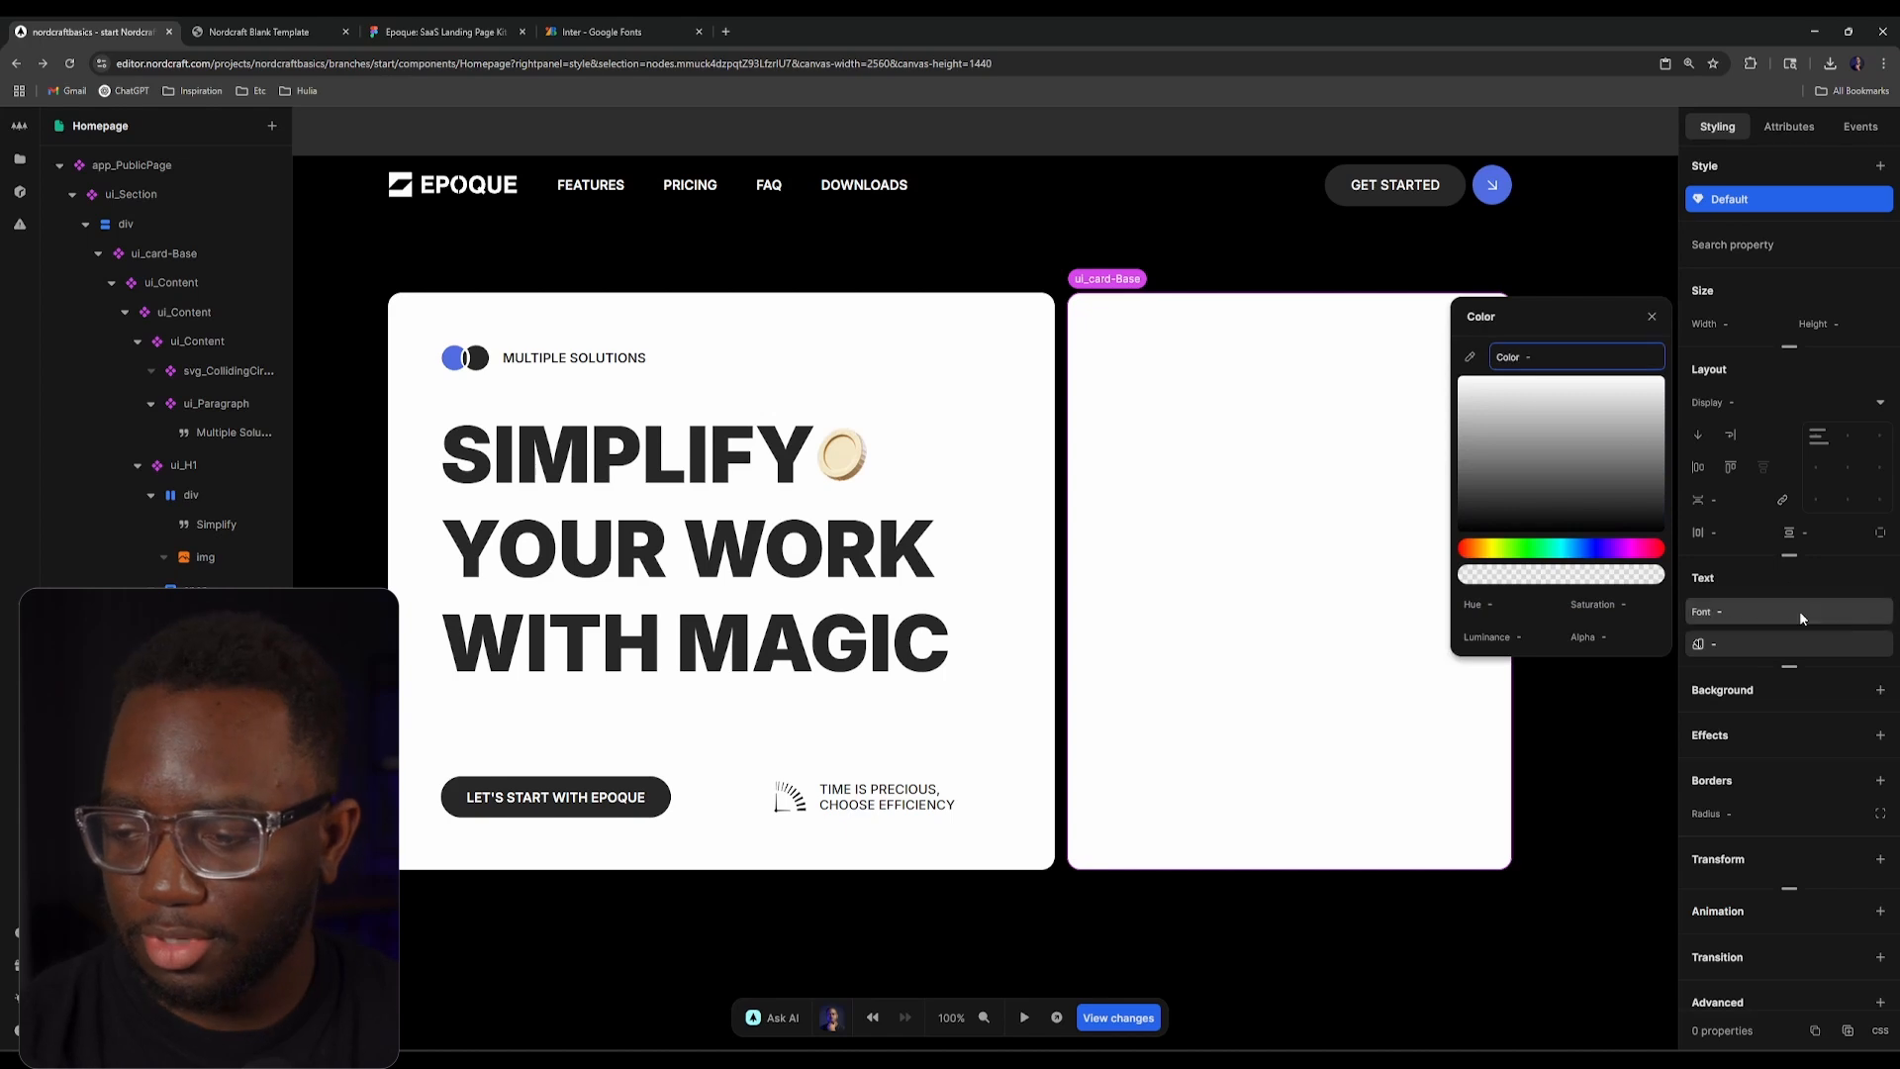
left_click(1880, 690)
type("#")
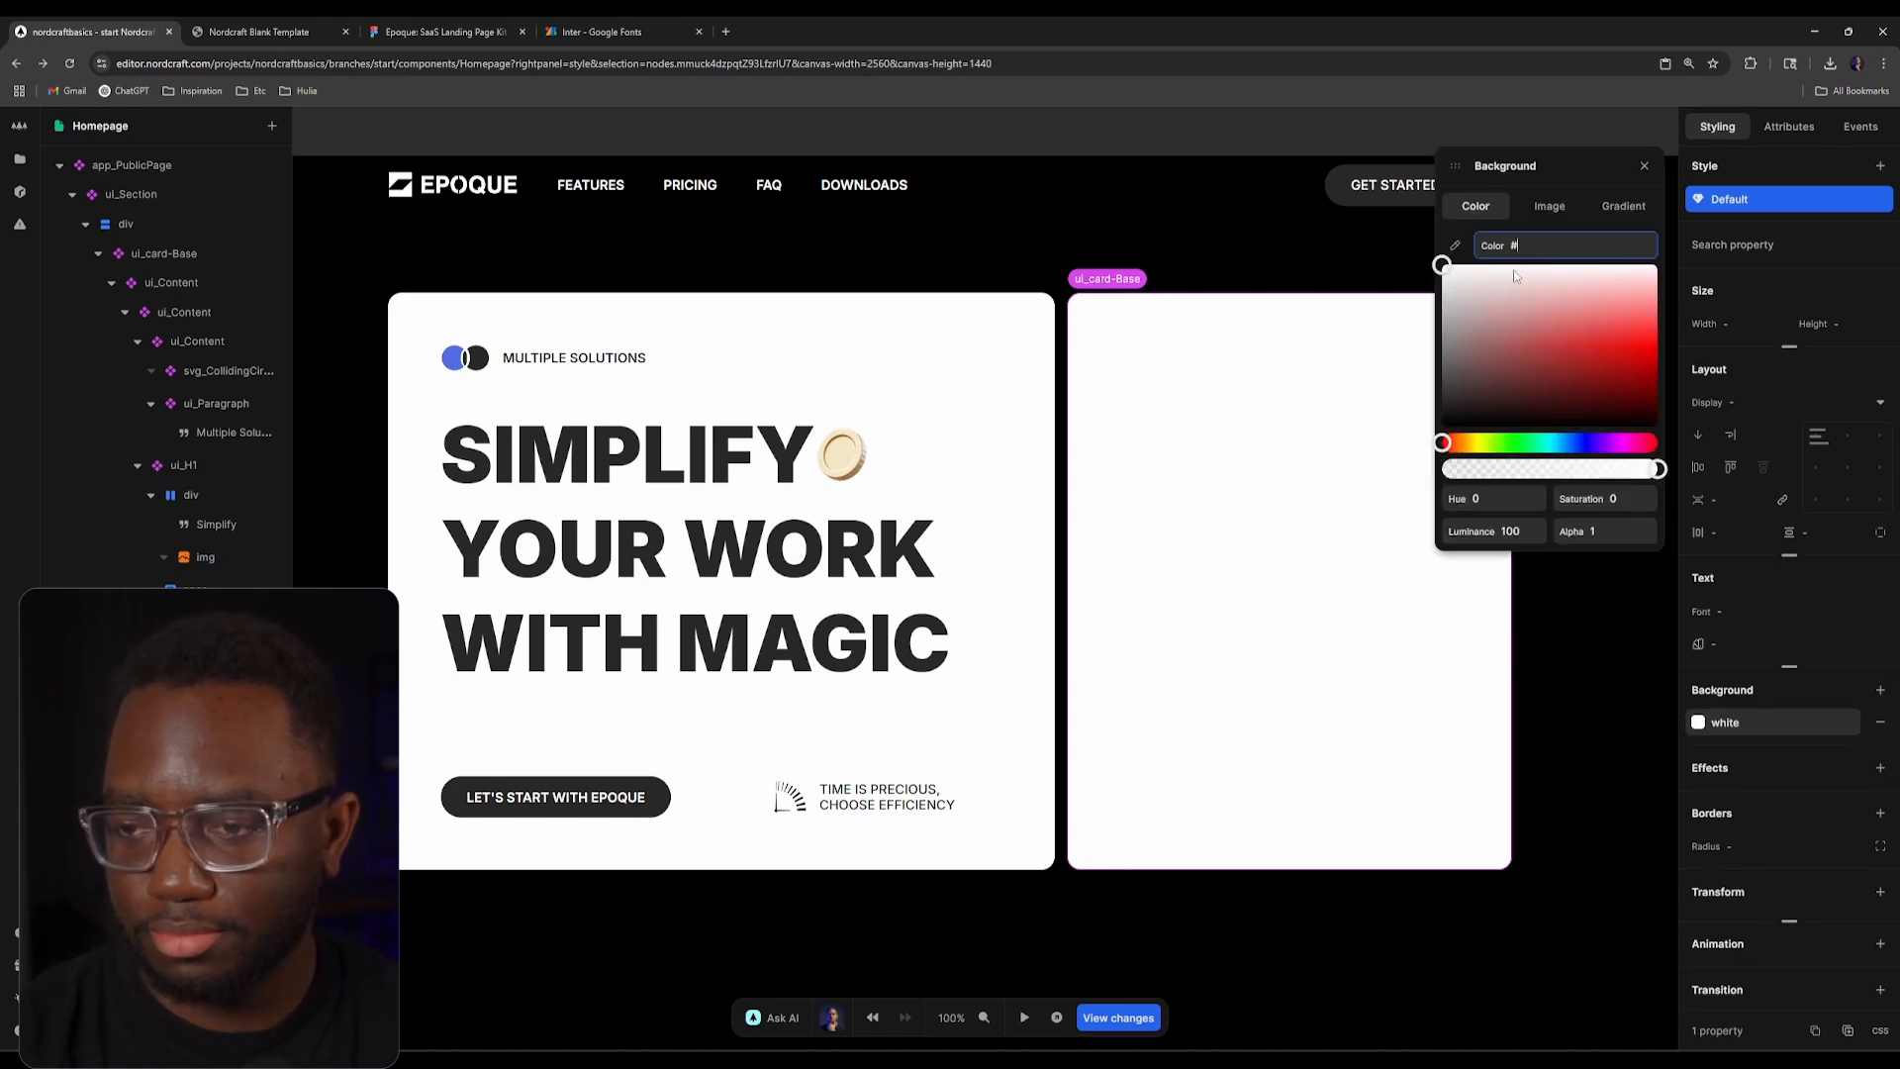
type("3D3D42")
left_click(1643, 166)
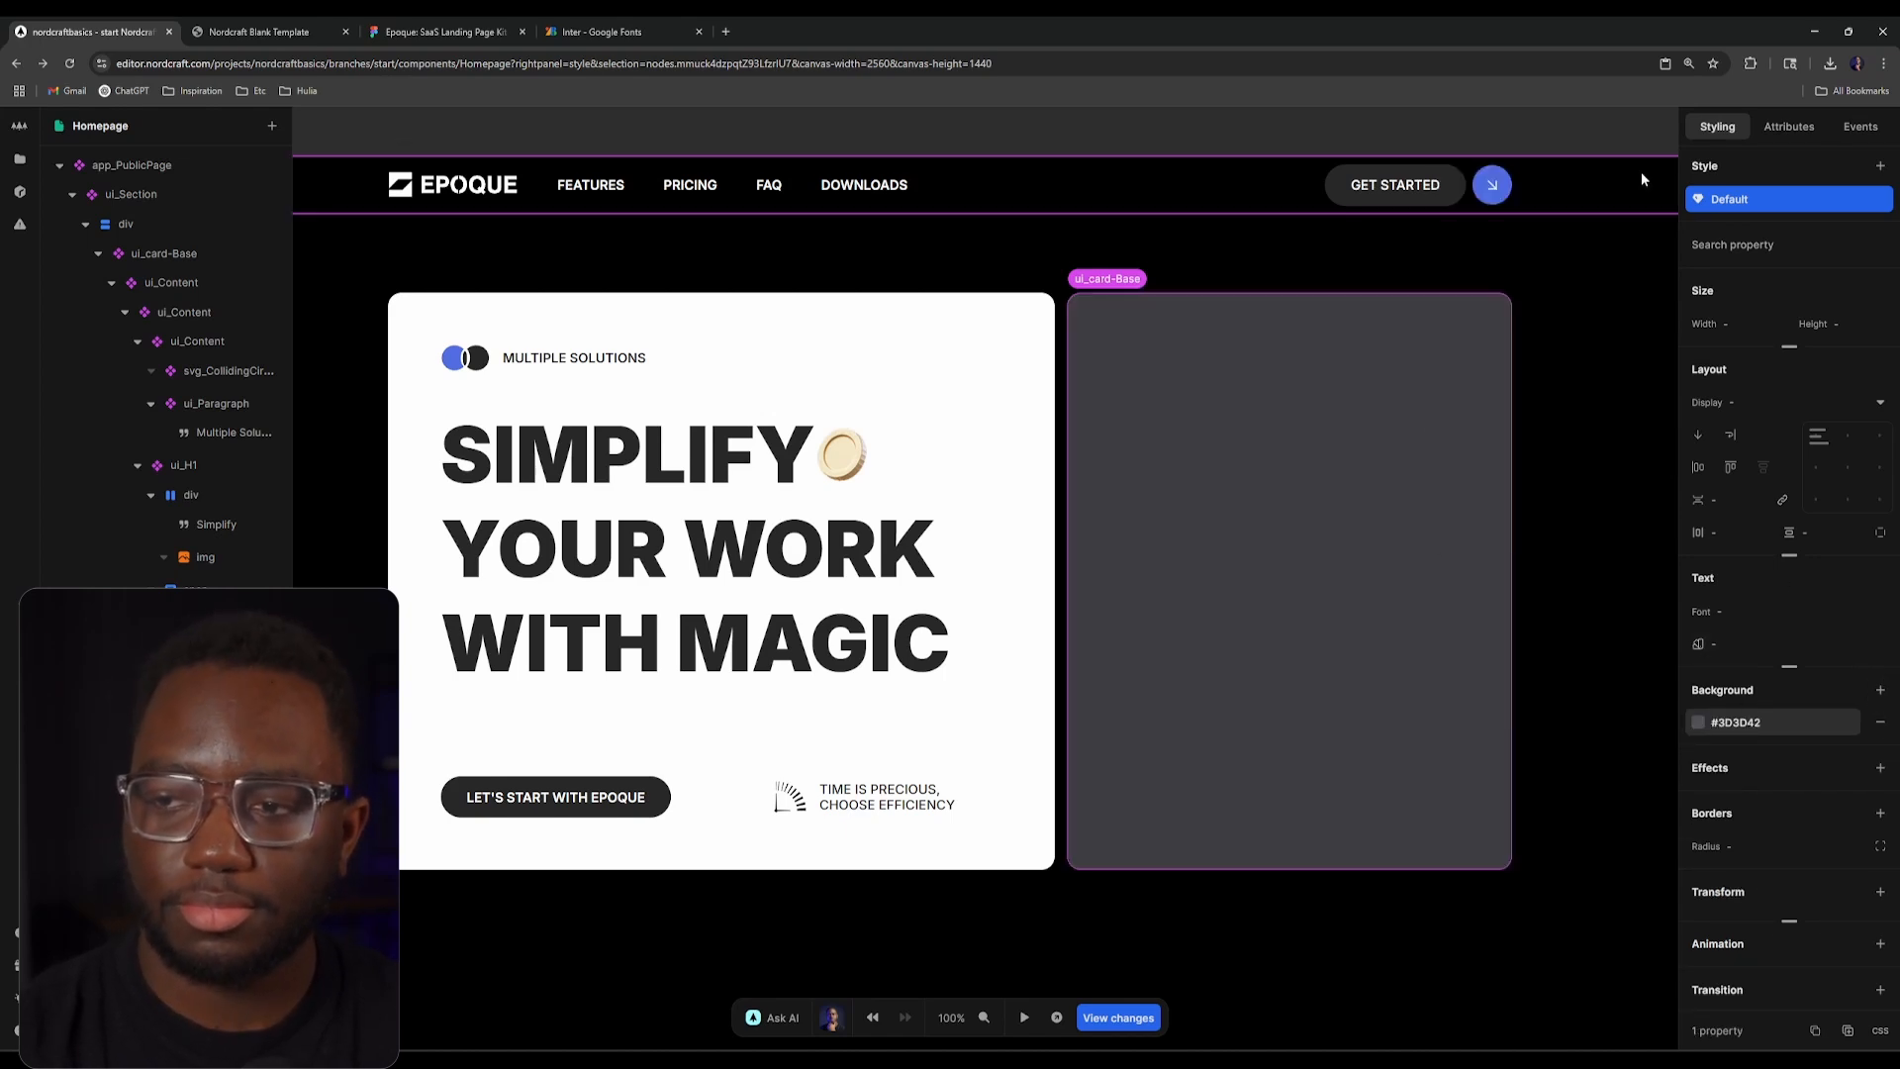
Step: Switch to Figma and export the dark illustration card frame as a PNG at 1x
left_click(439, 24)
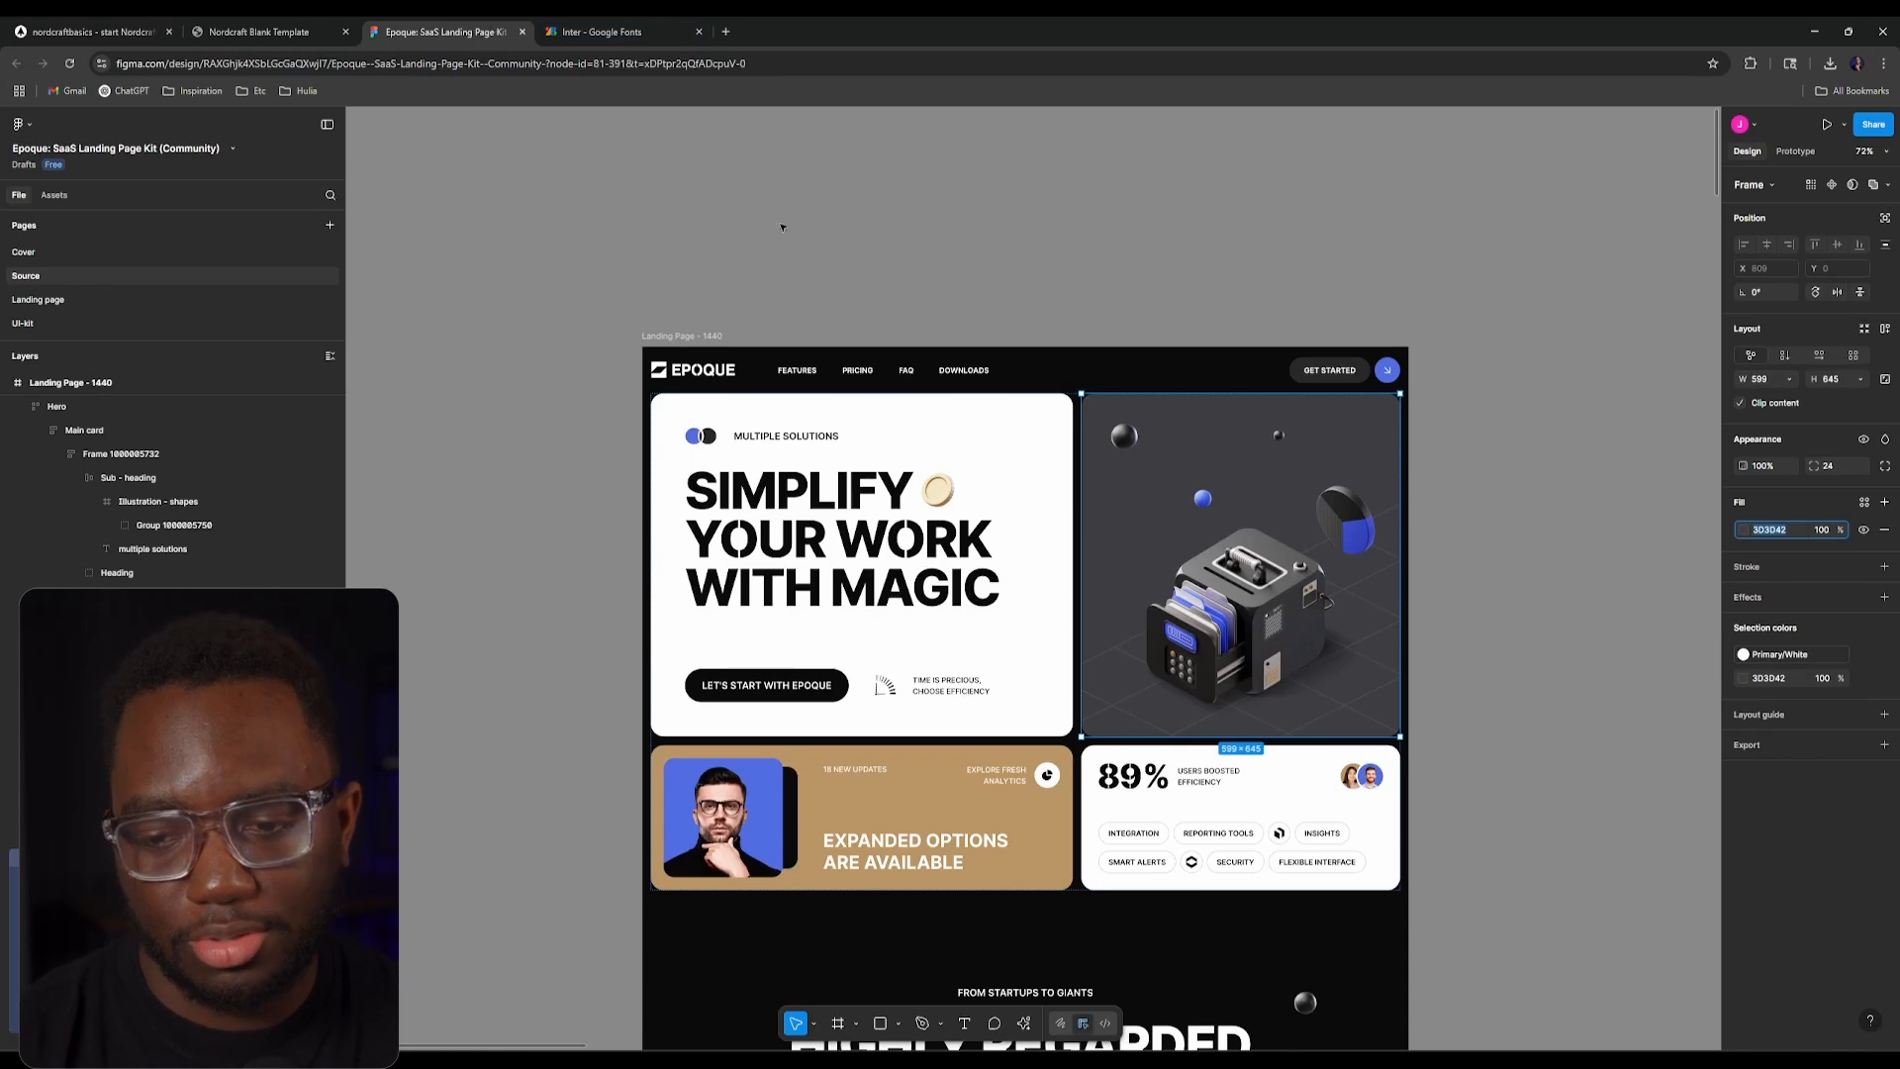
key("shift+2")
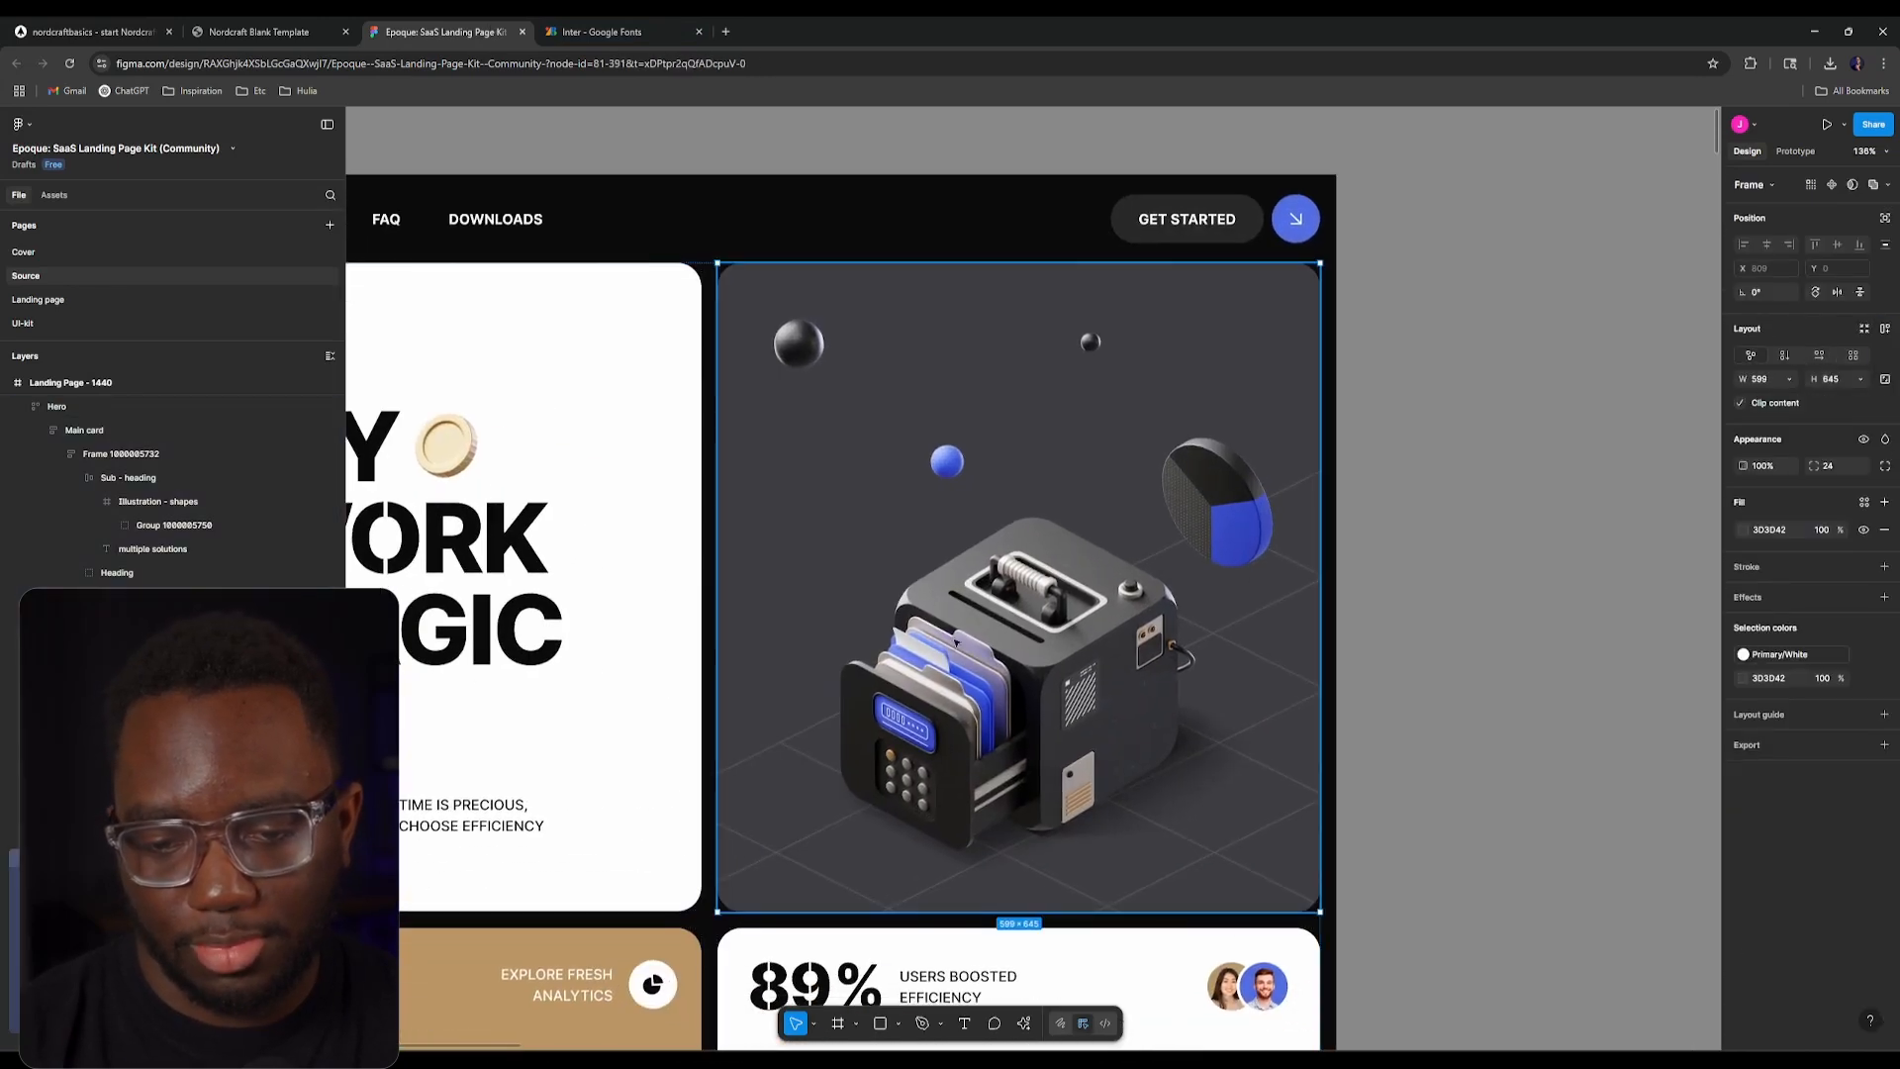
left_click(1020, 625)
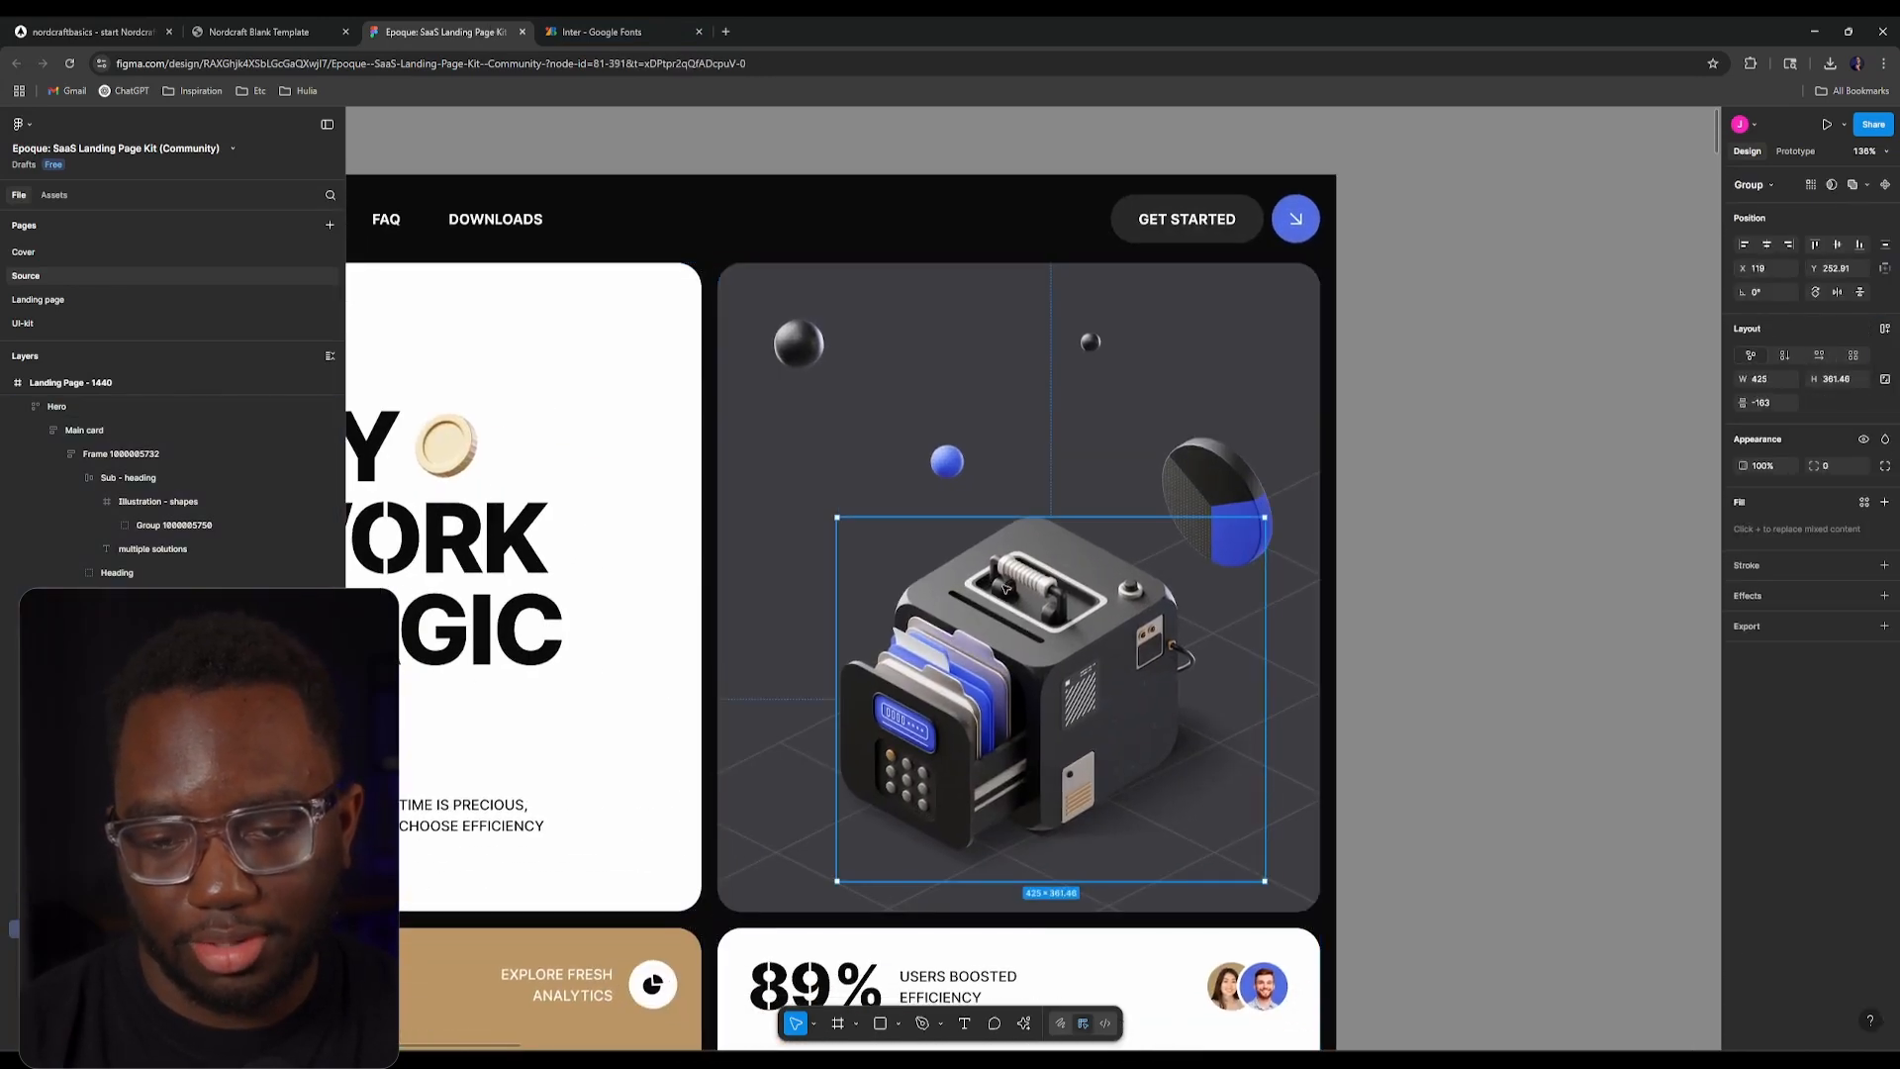
left_click(947, 461)
left_click(1081, 334)
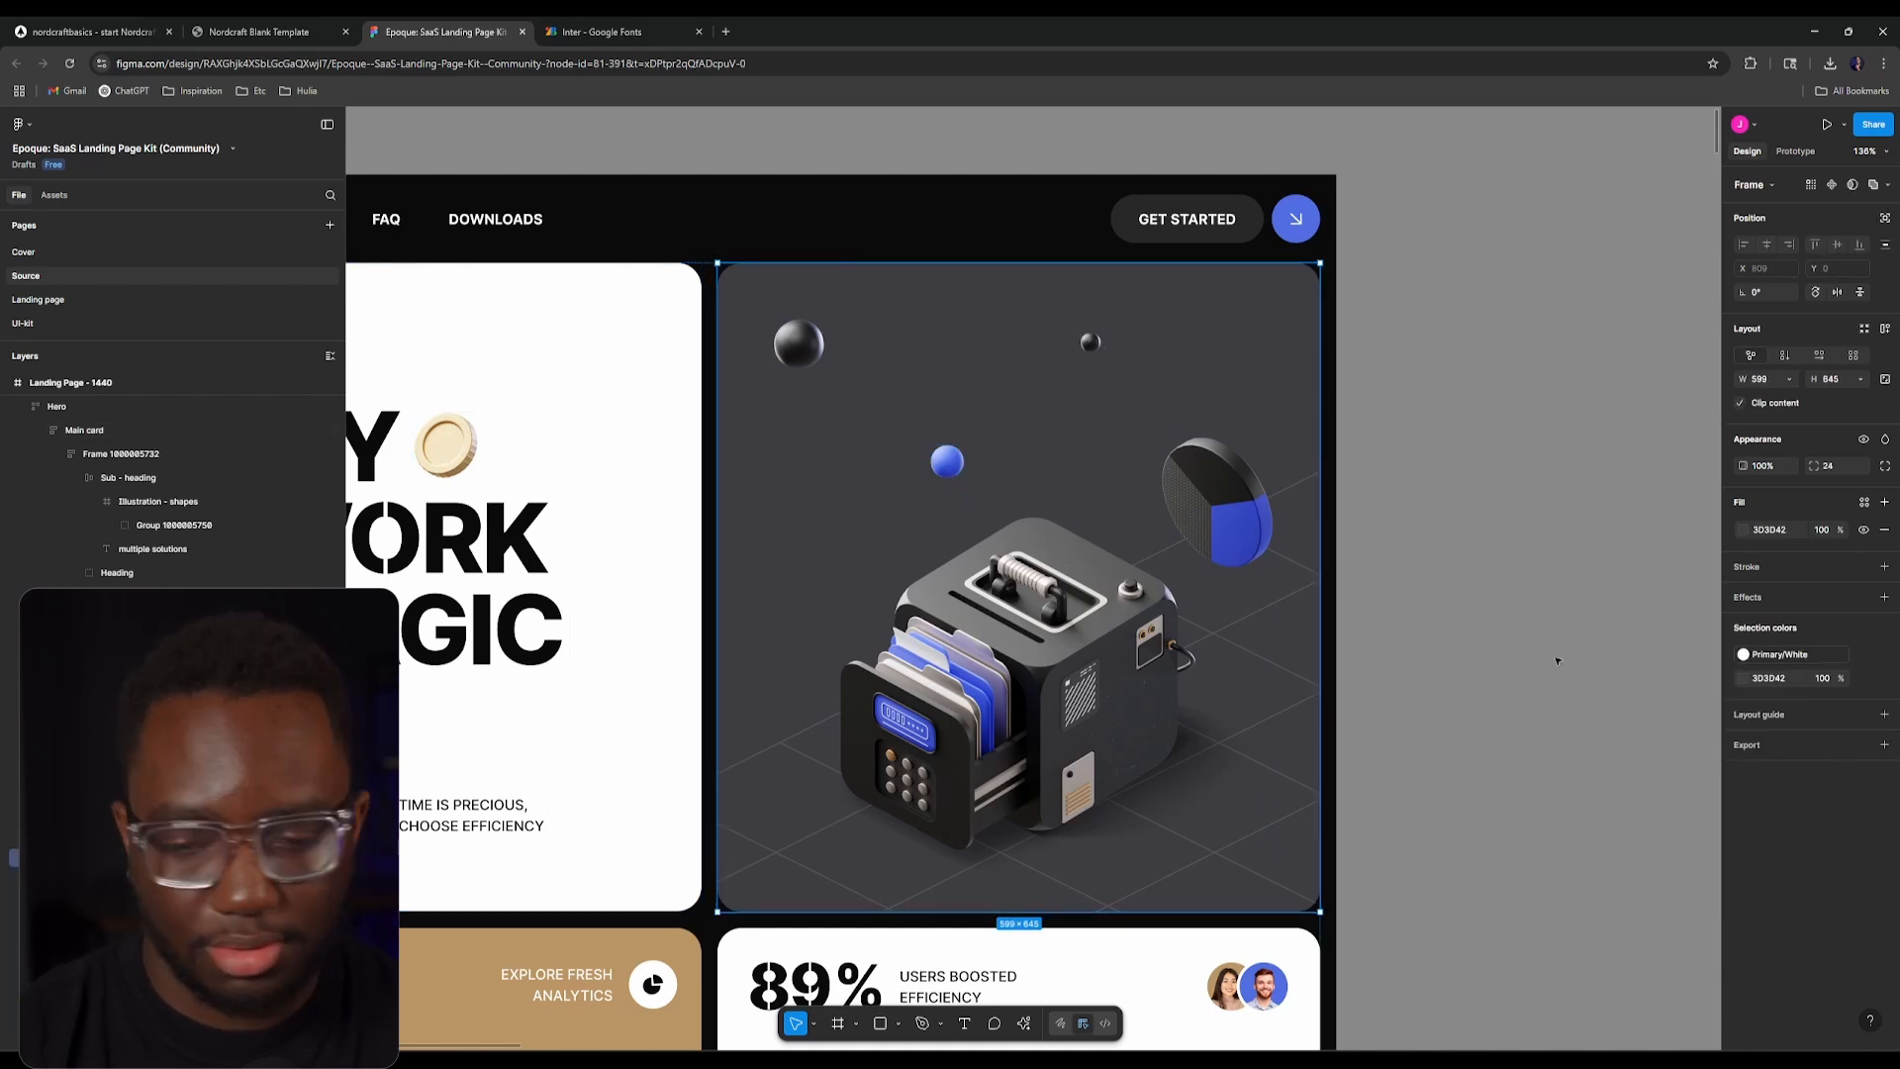
left_click(1884, 744)
left_click(1825, 795)
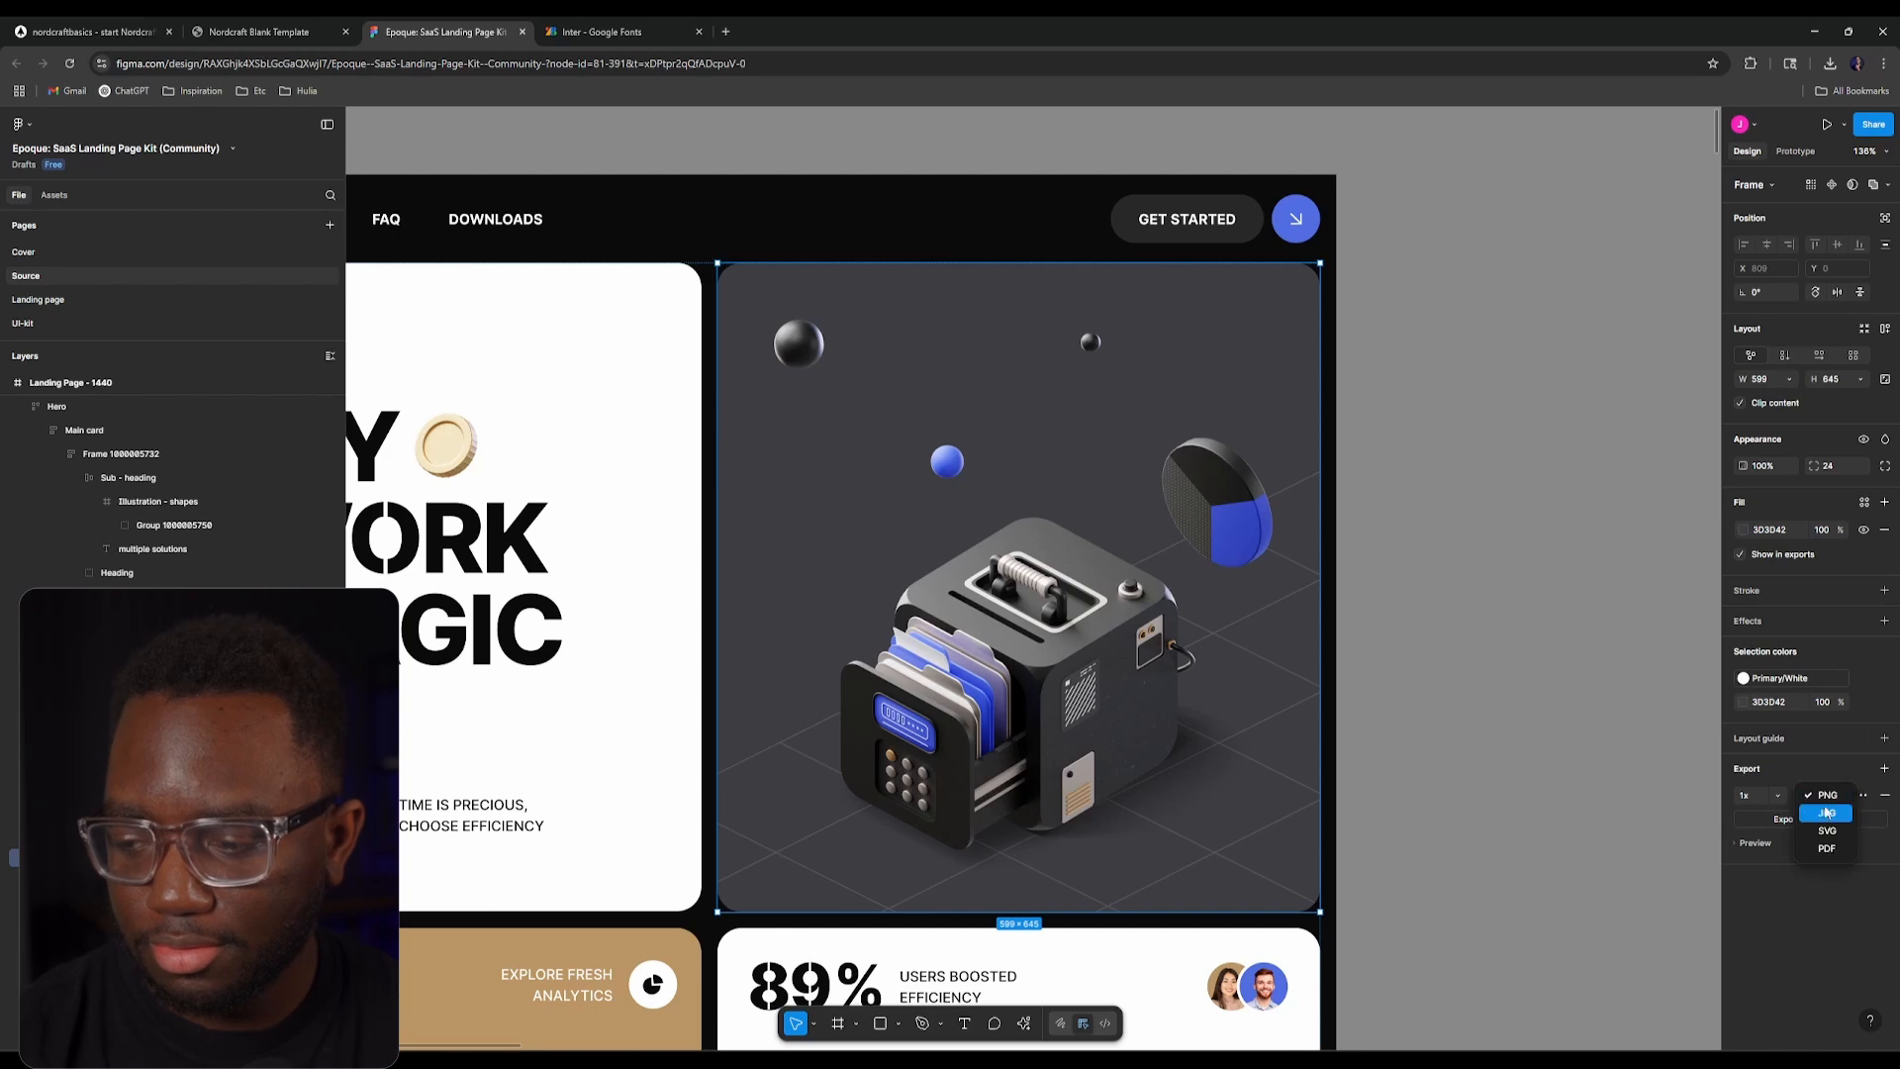
left_click(1826, 814)
left_click(1821, 797)
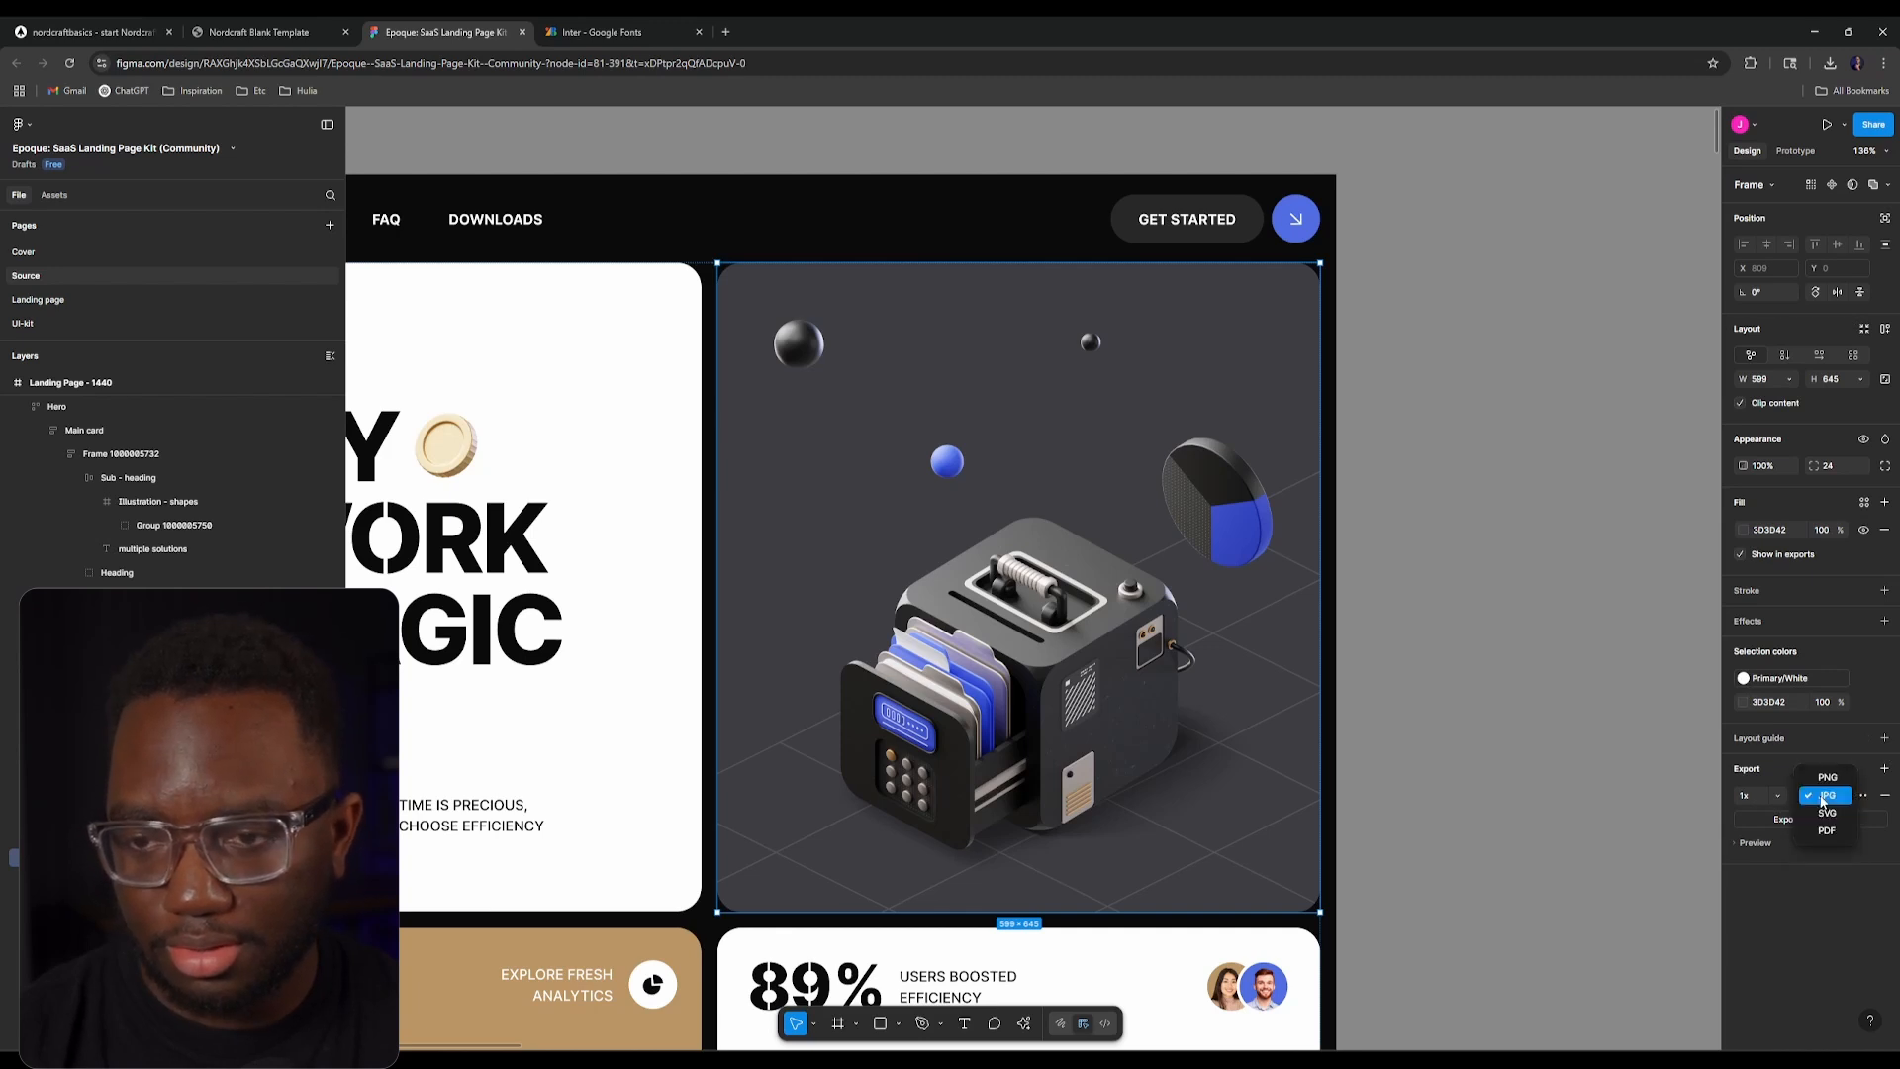
left_click(1827, 778)
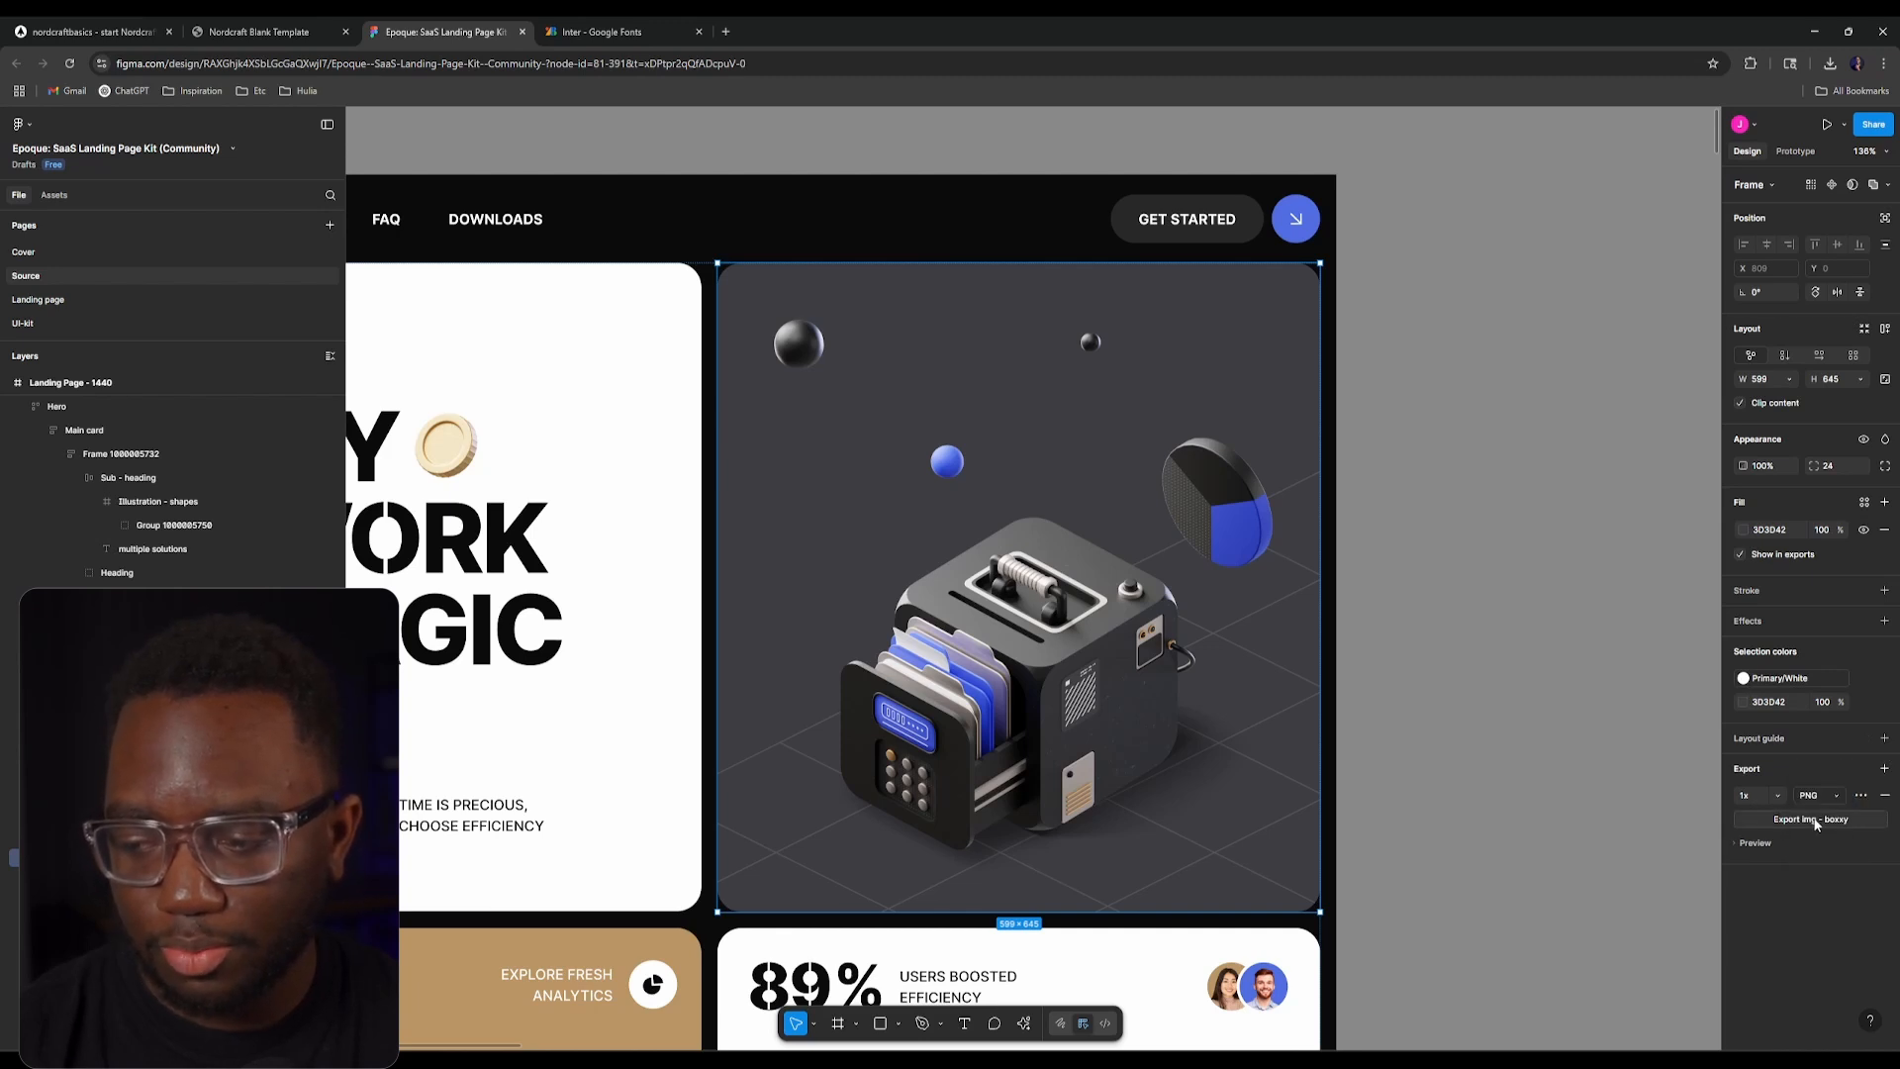
left_click(1816, 822)
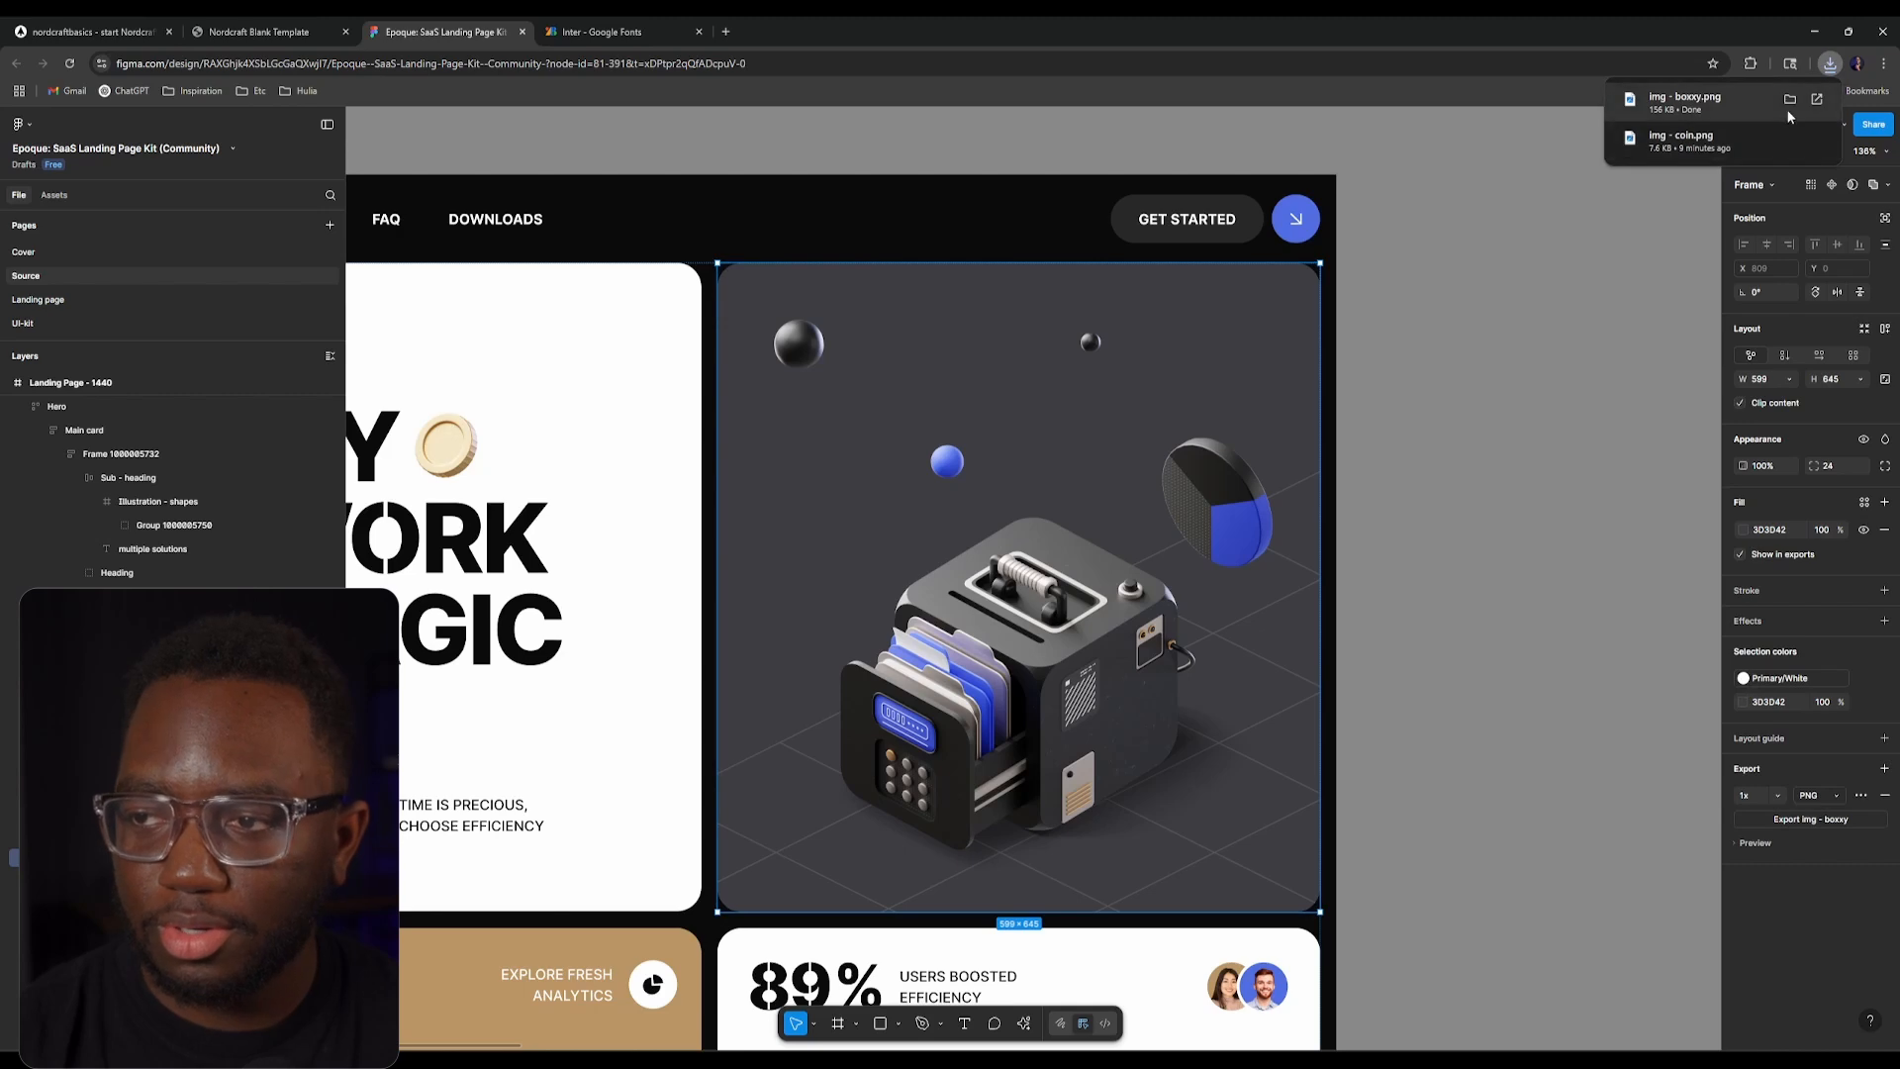
Step: Show the exported illustration in the Downloads folder, rename it Hero Image, and close the folder window
left_click(1789, 100)
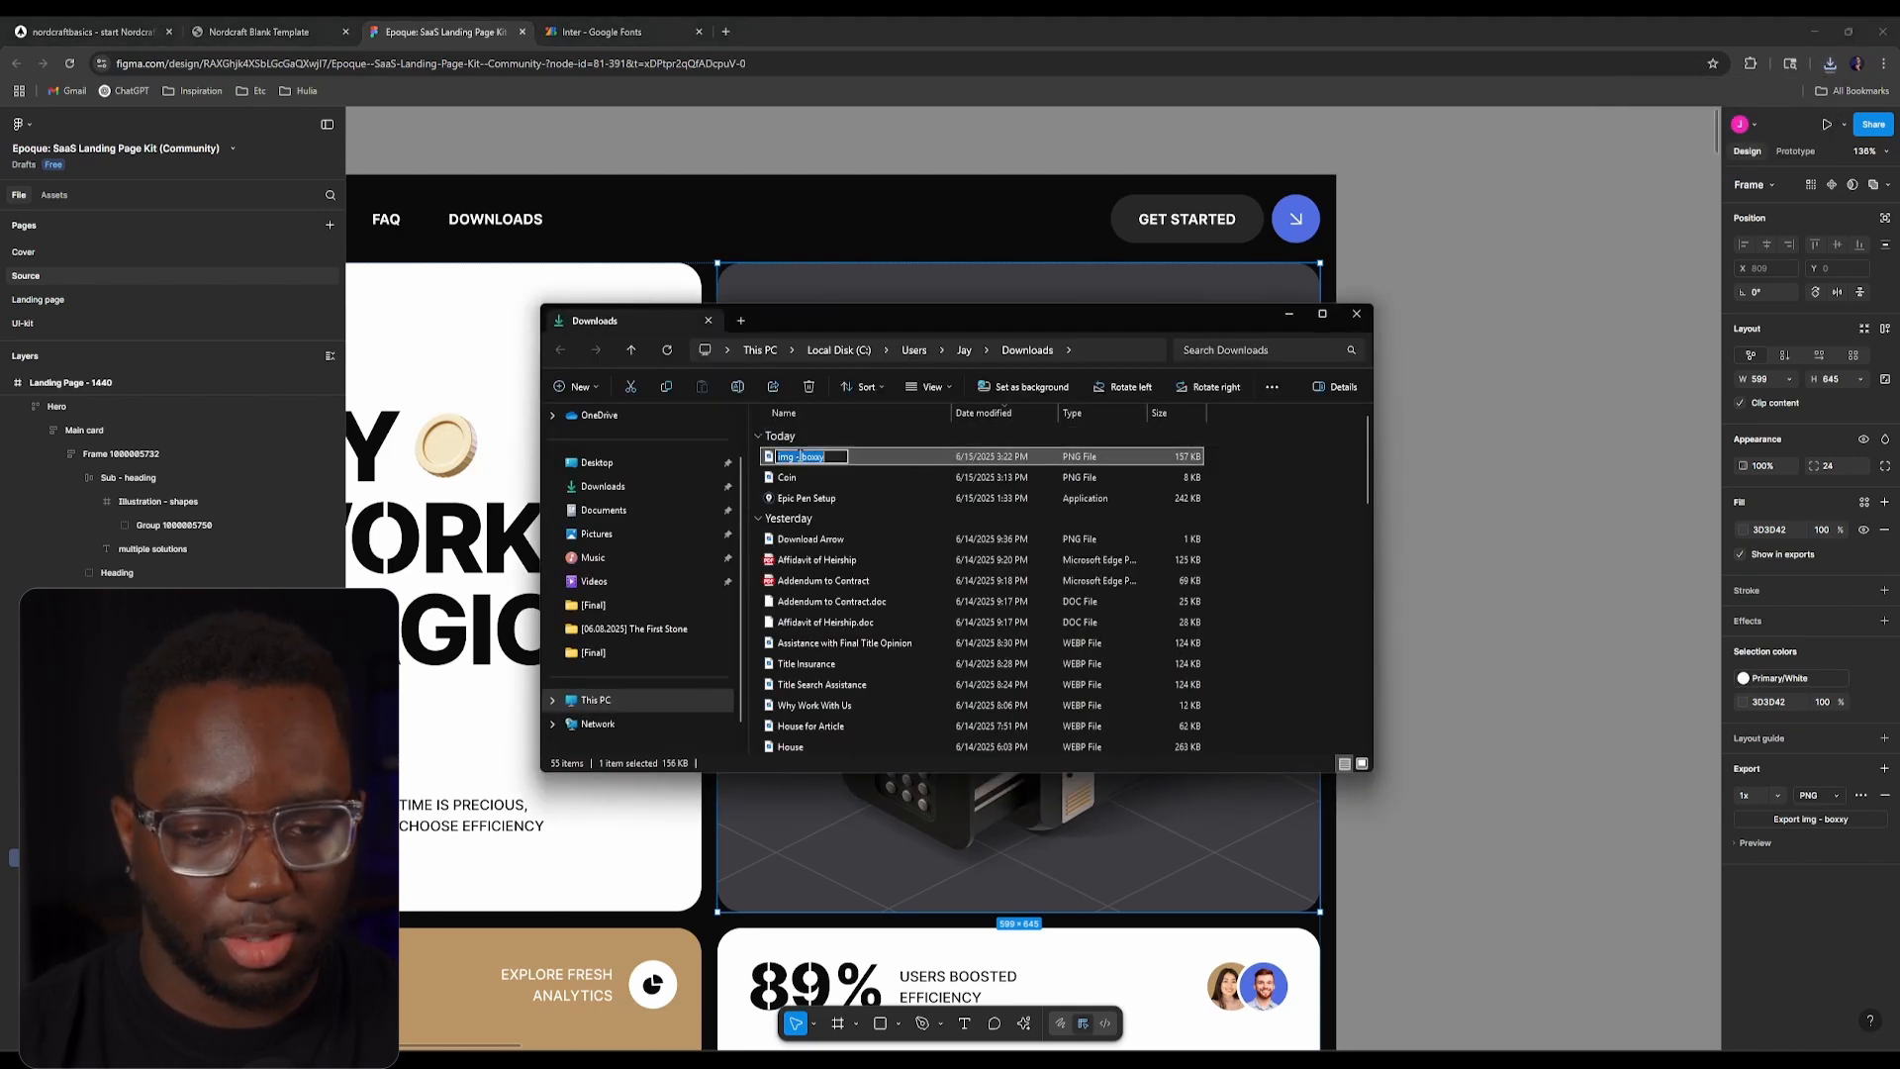
left_click_drag(1144, 311, 1168, 671)
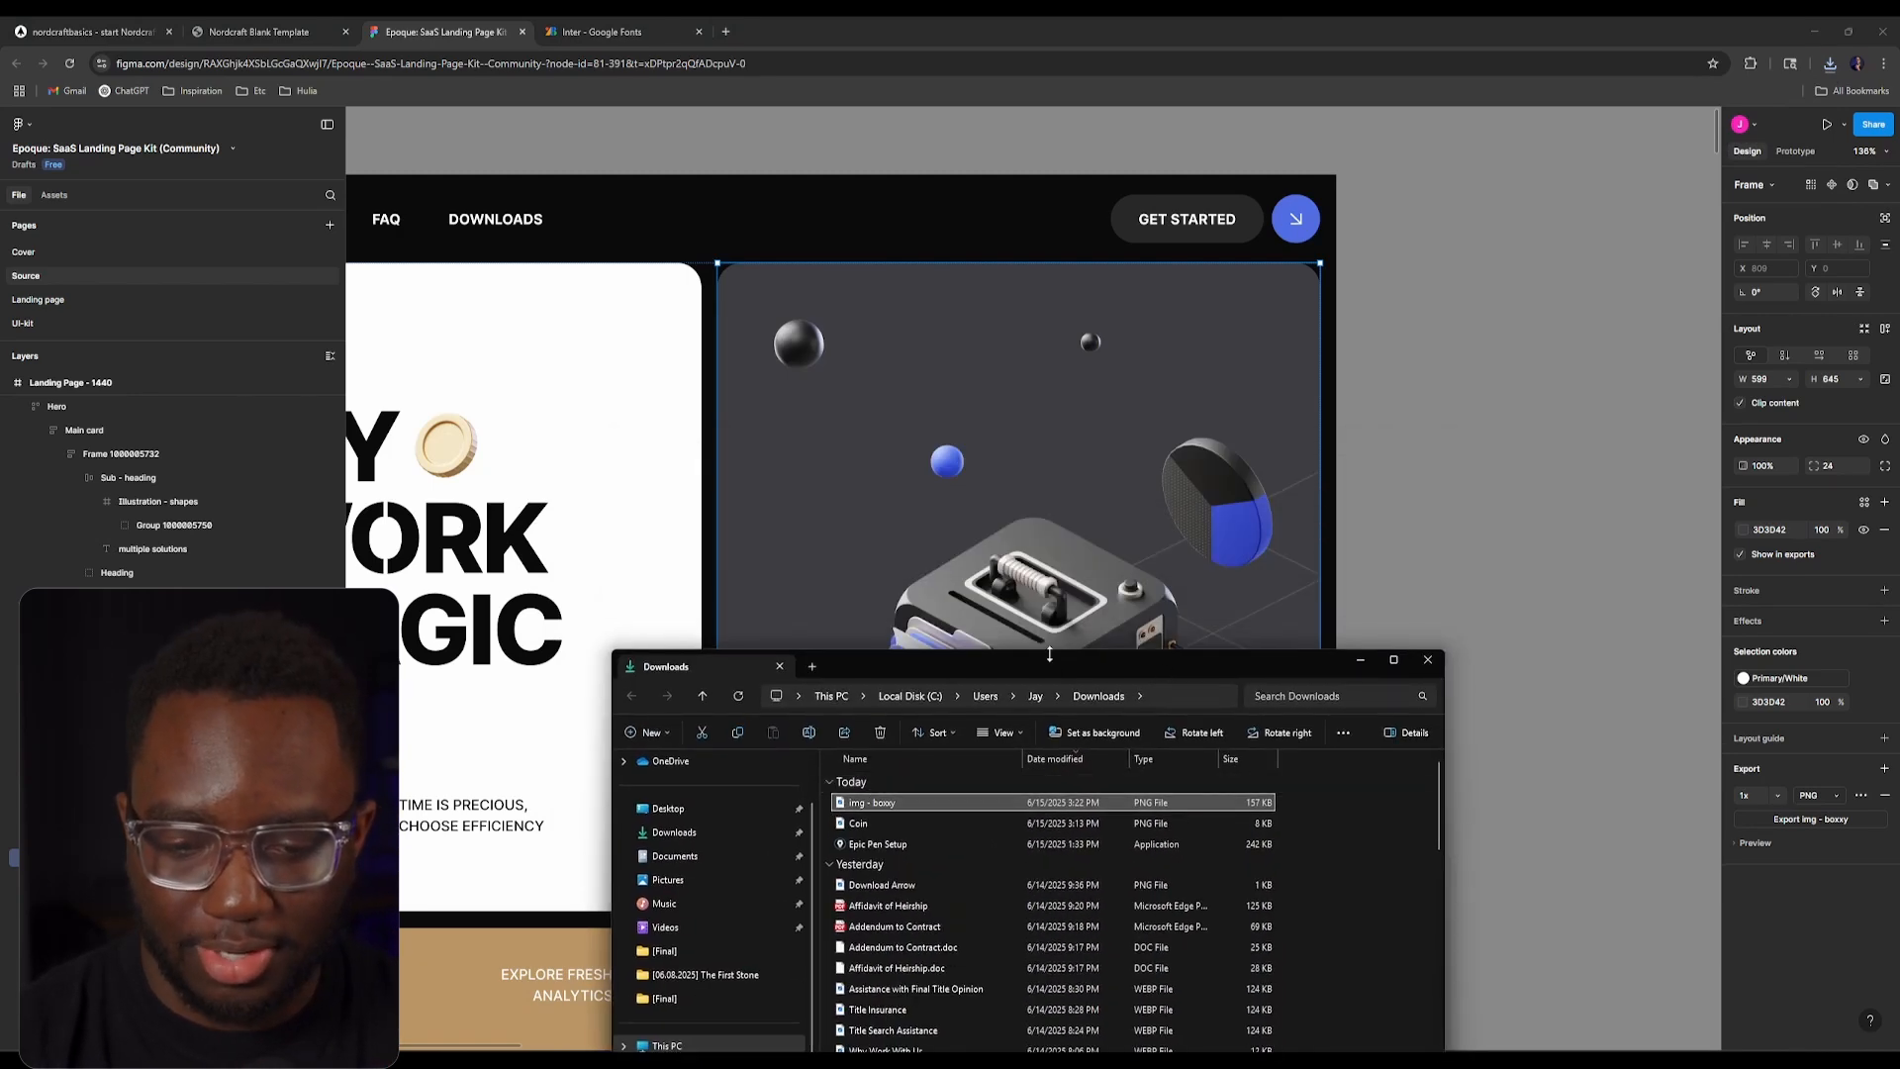
left_click_drag(1050, 672, 1015, 488)
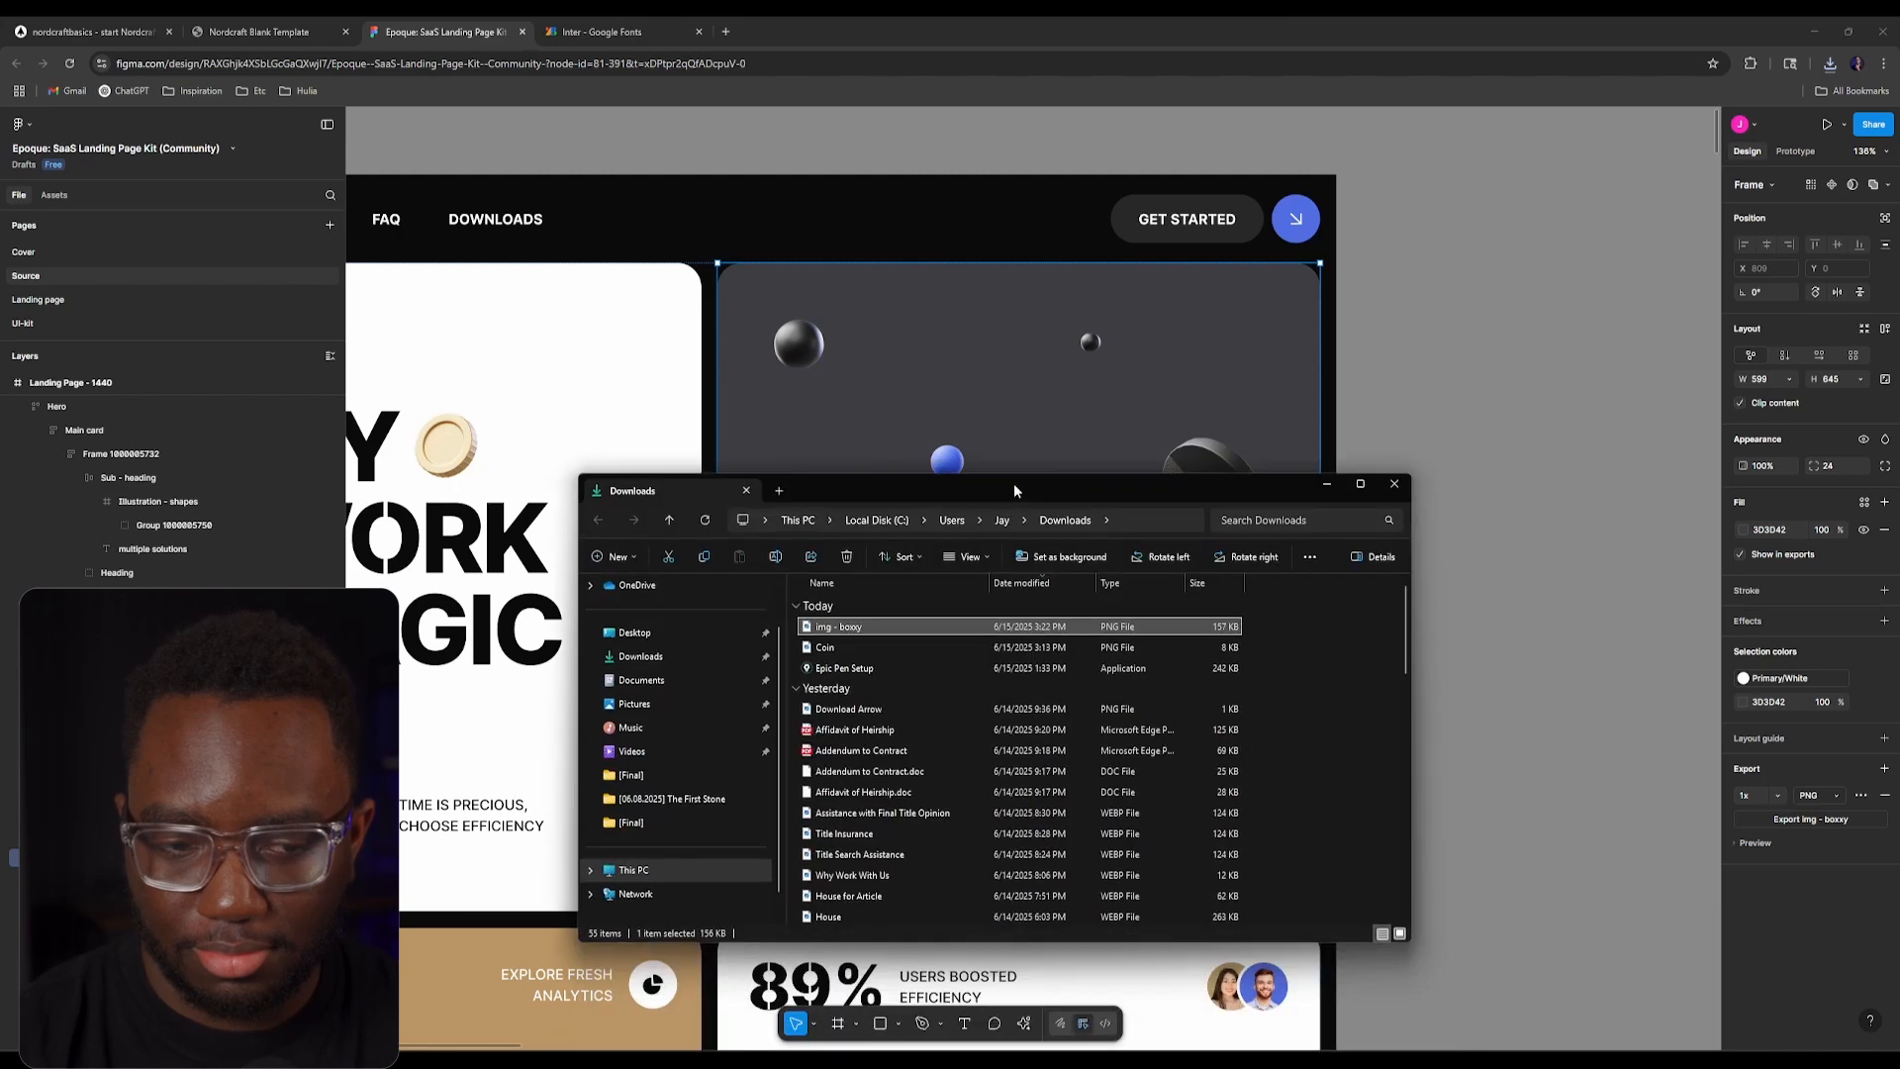
double_click(842, 631)
left_click(1215, 503)
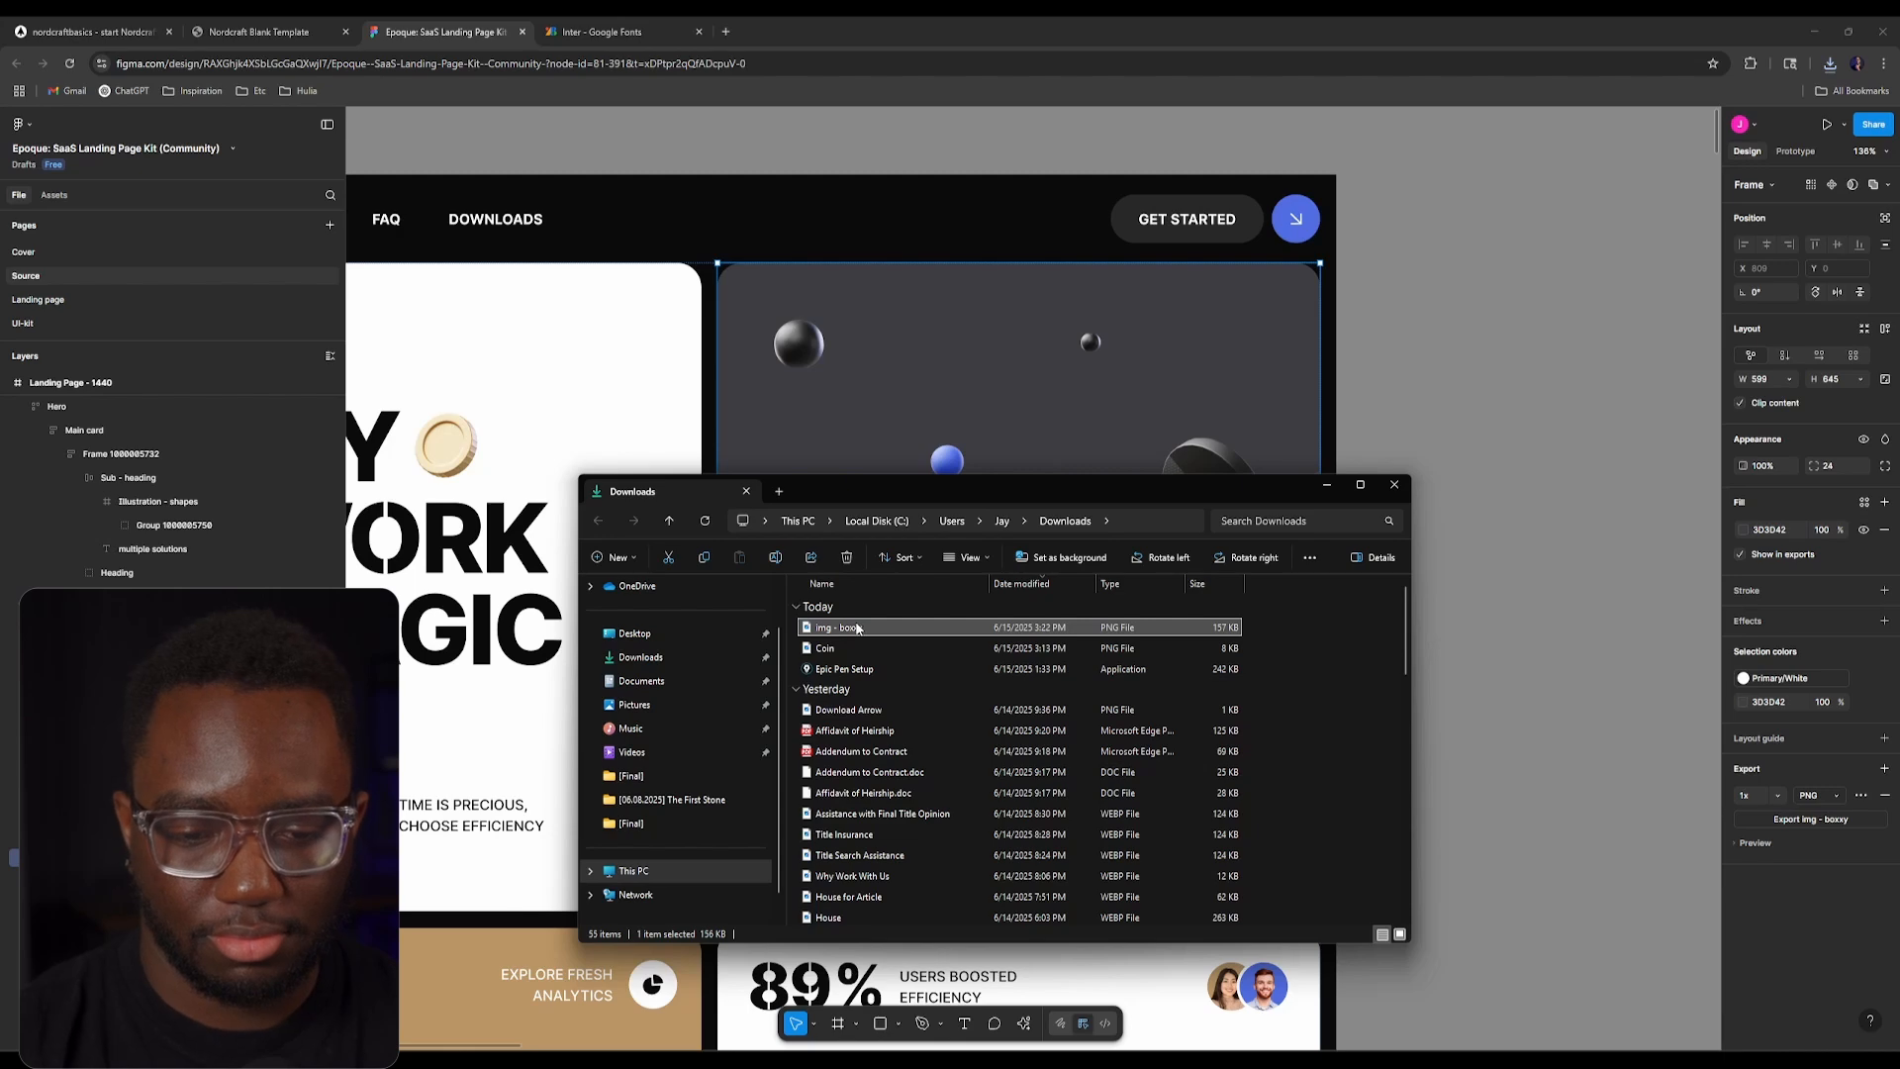
left_click(856, 628)
type("Hero Image")
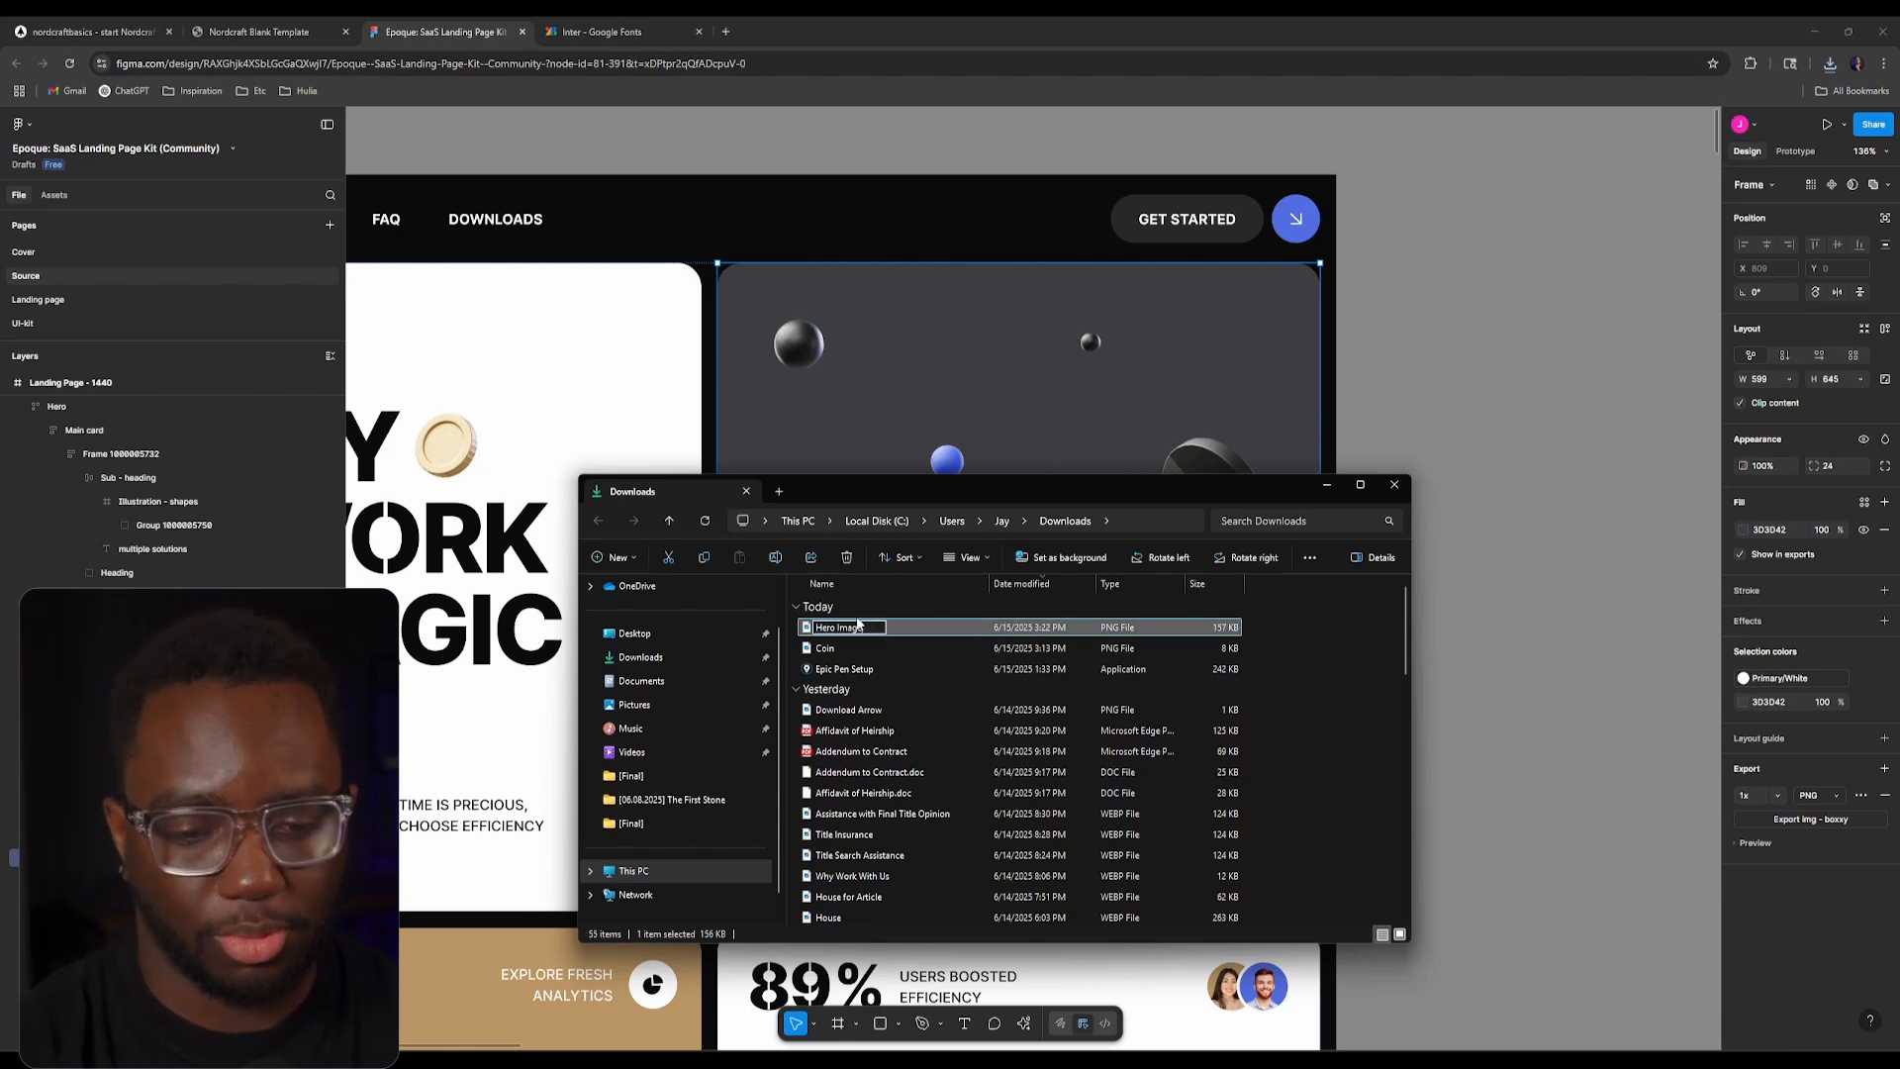
key("Return")
left_click(1393, 486)
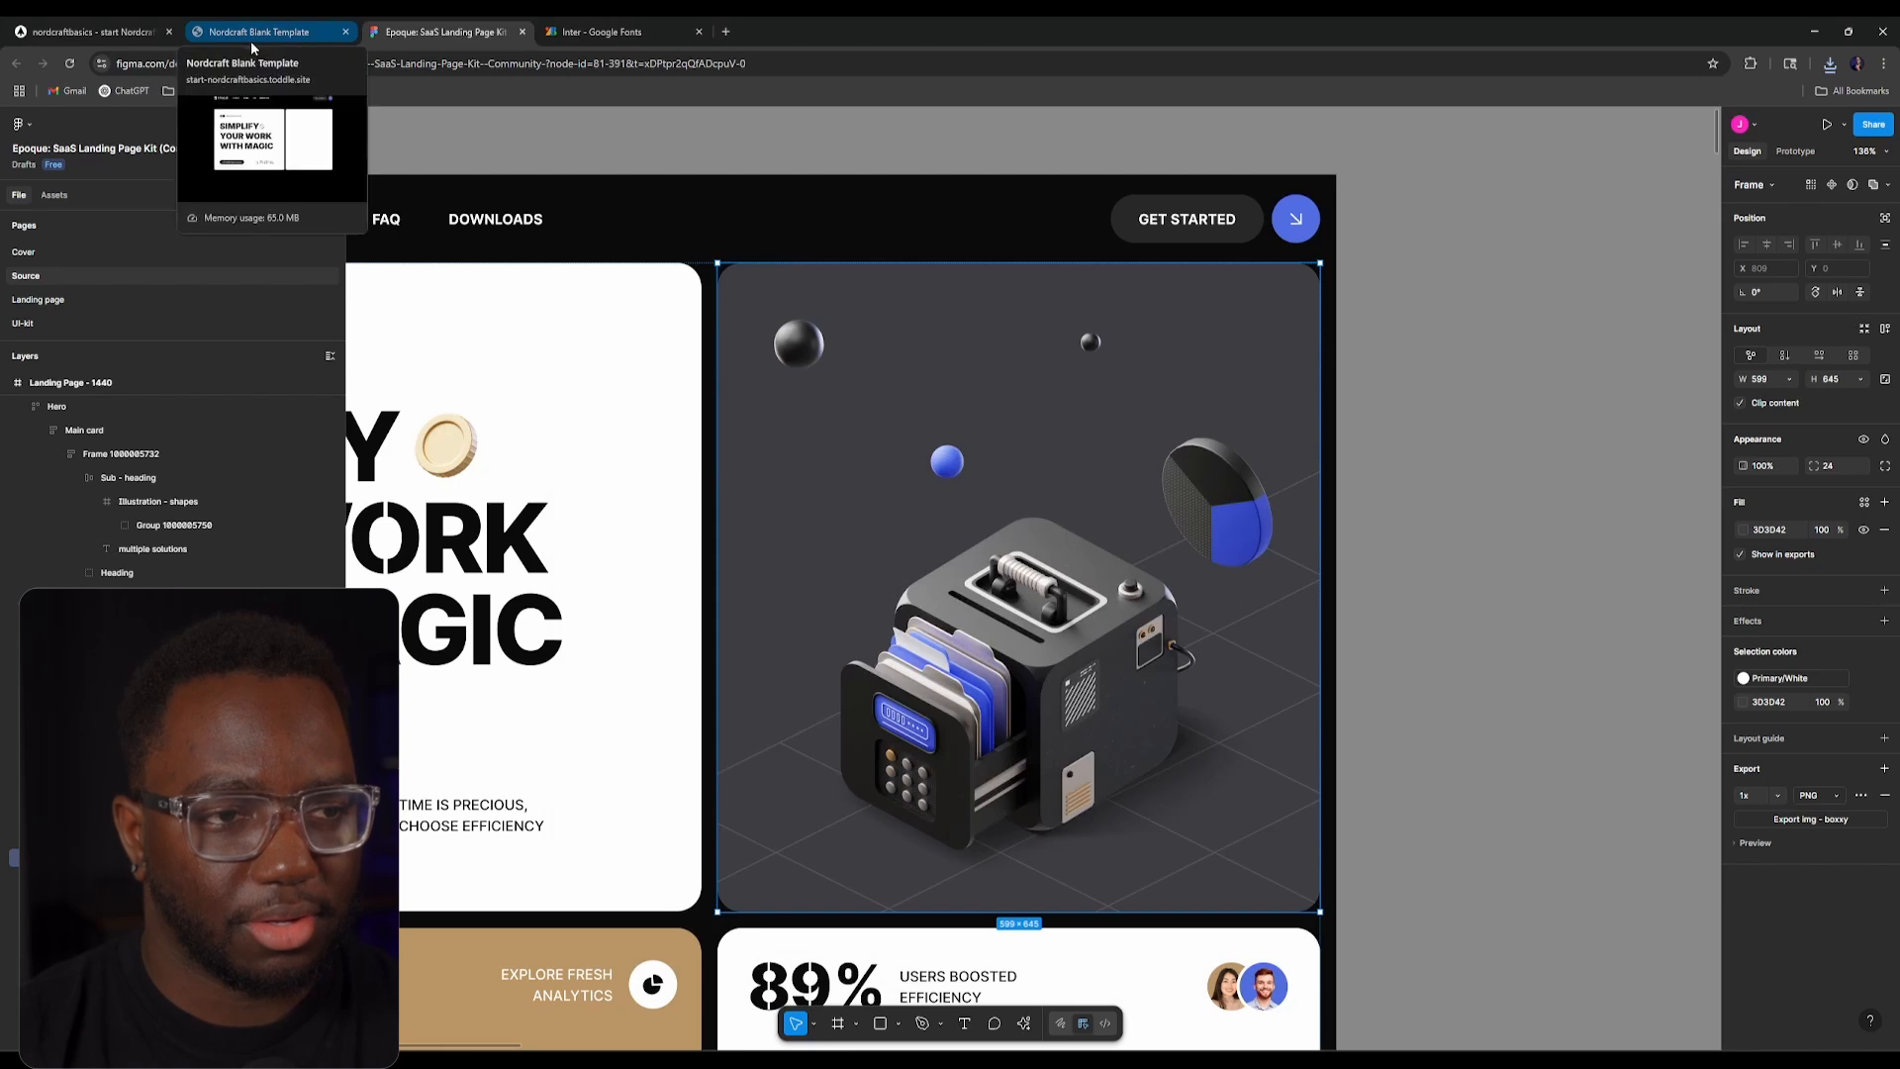
Step: Back in the Nordcraft editor, upload Hero Image from the Downloads folder to the project's files
left_click(94, 31)
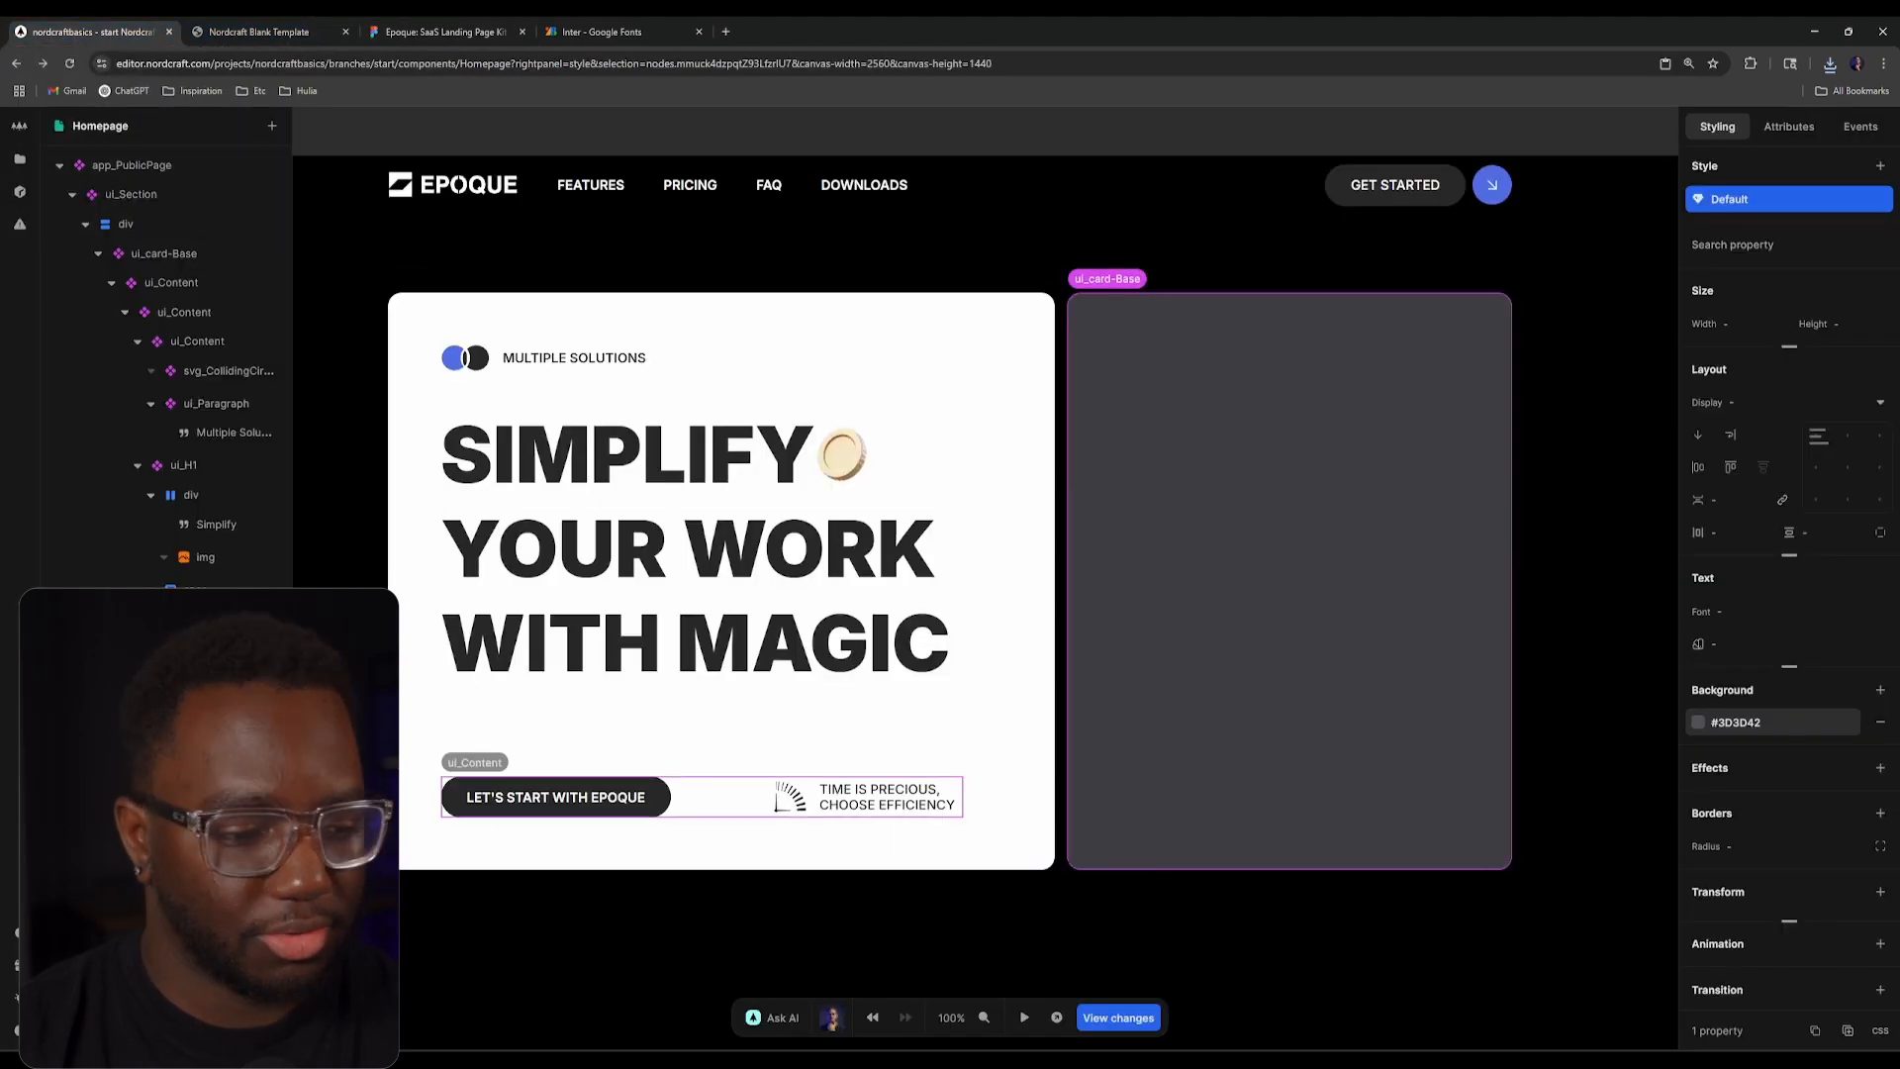
left_click(18, 158)
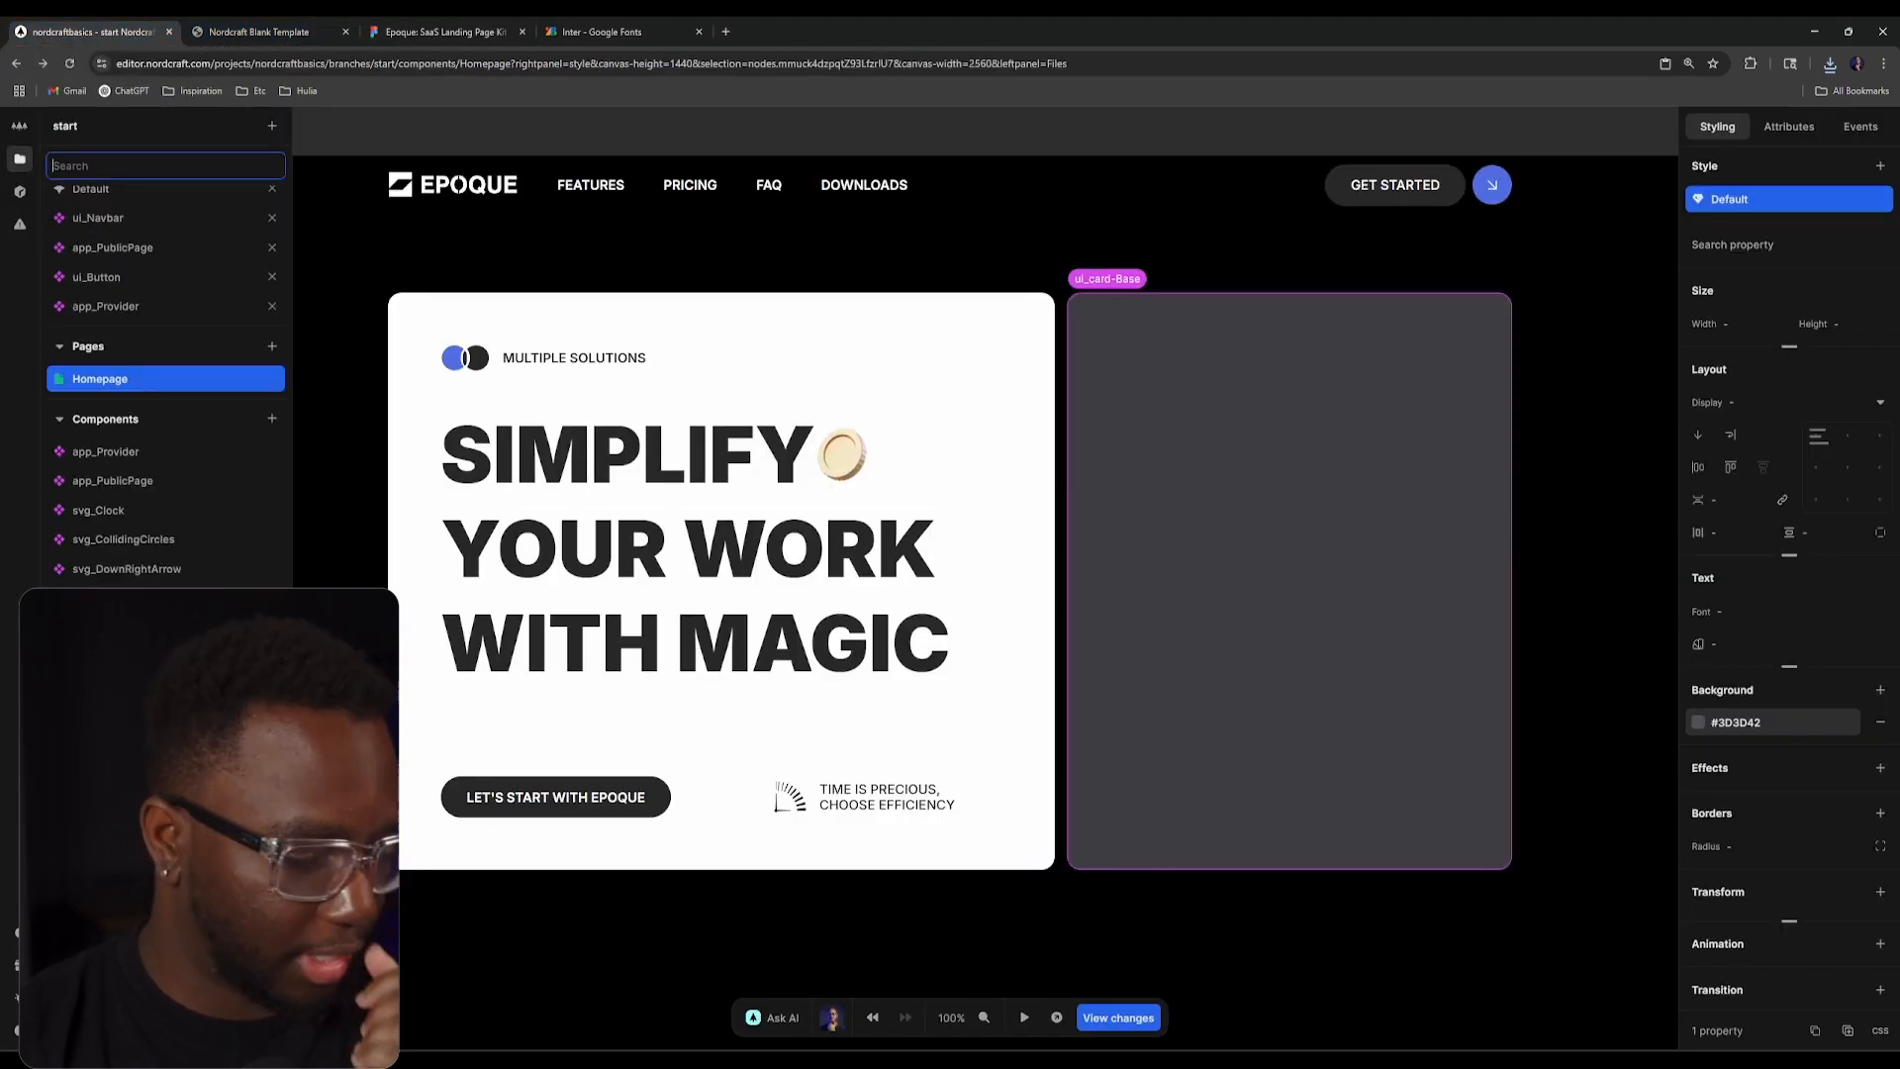
scroll(166, 395, "down", 2)
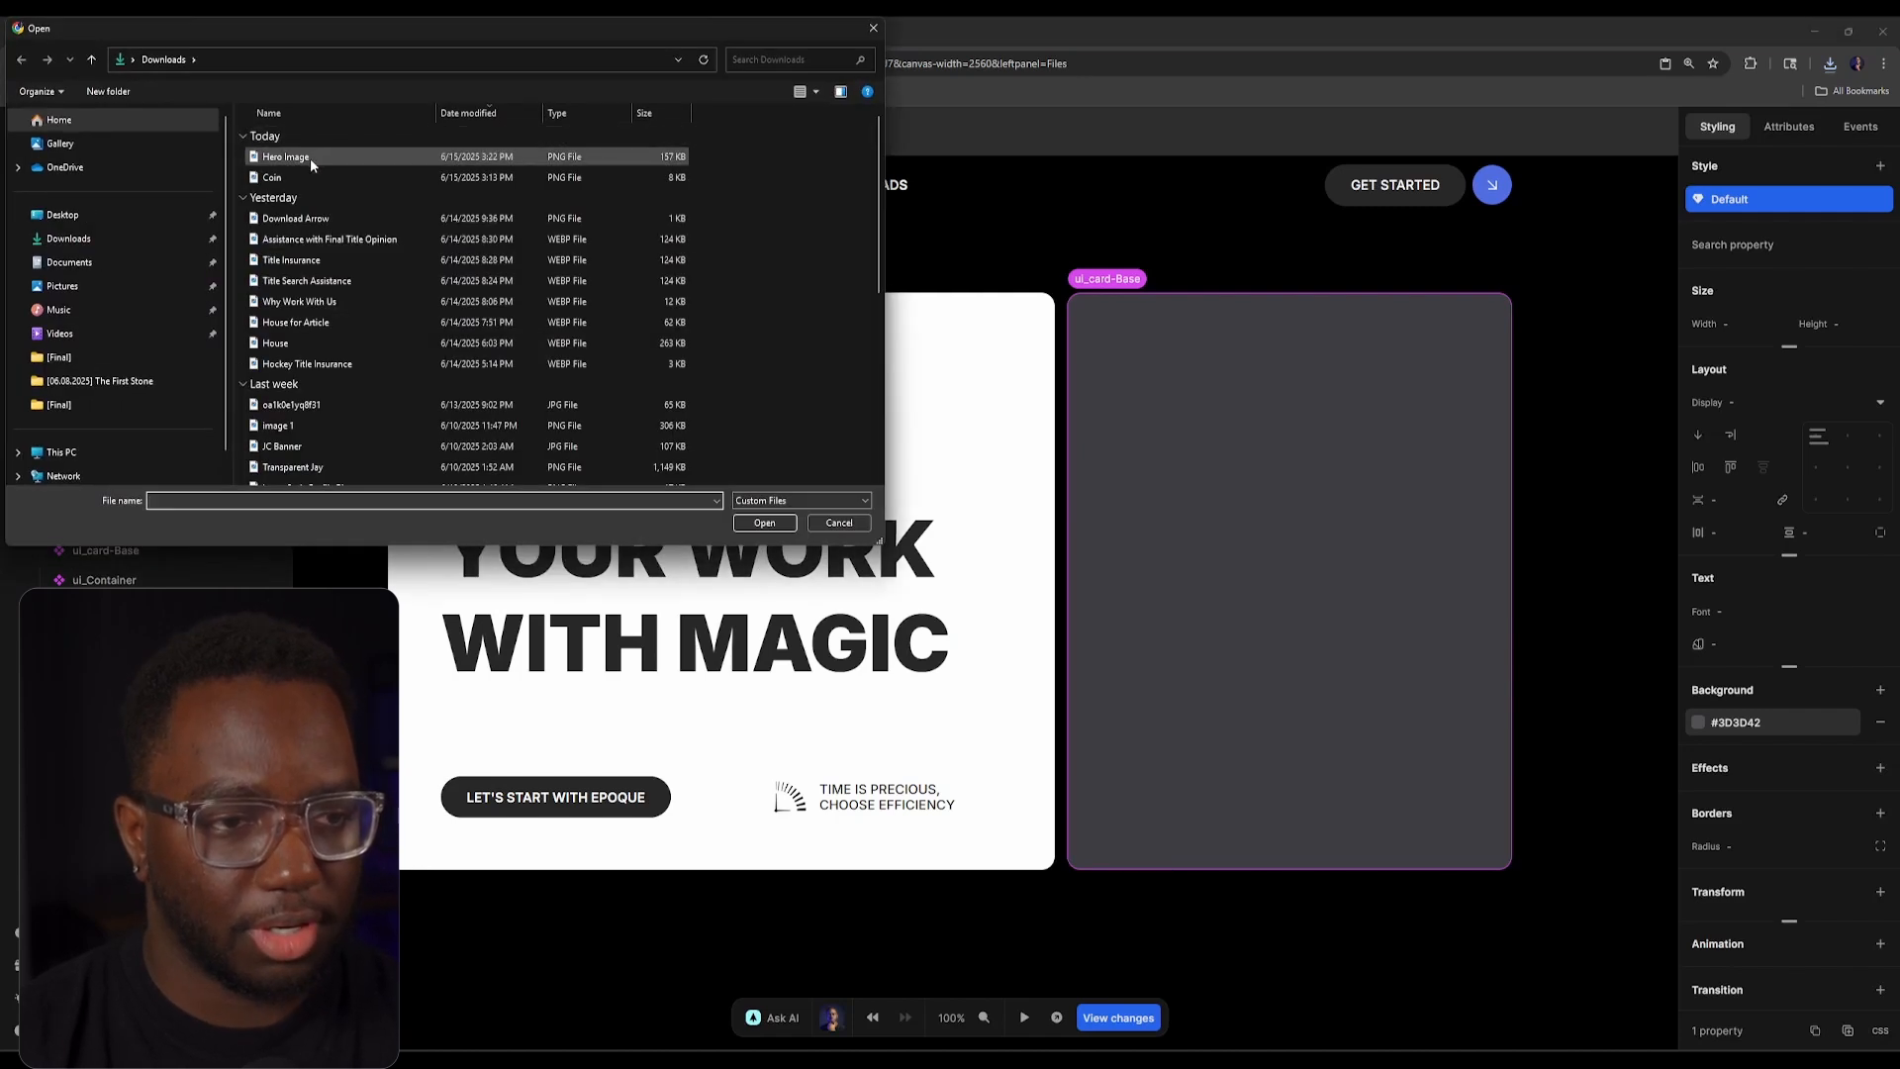
double_click(310, 159)
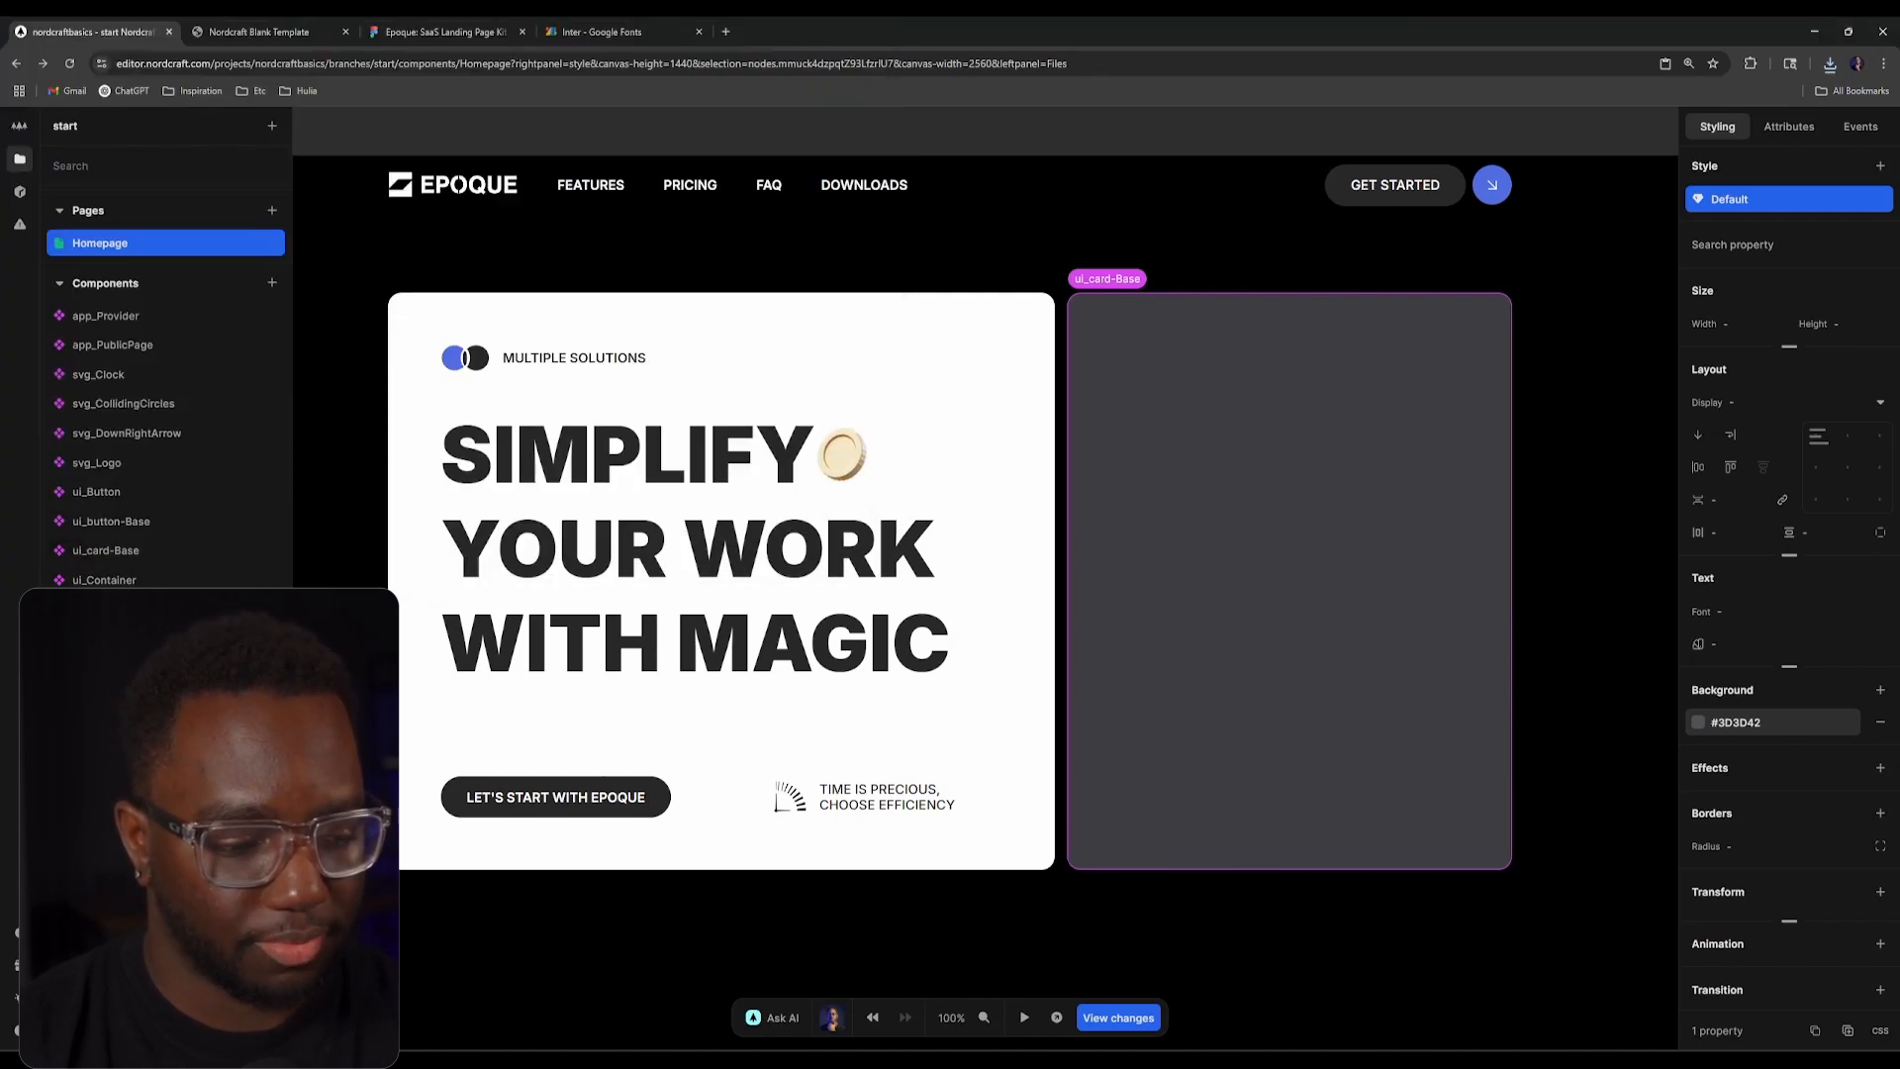
Step: Compare the preview with the Figma design, and copy the 720px path from the uploaded hero image's media details
left_click(267, 32)
left_click(444, 28)
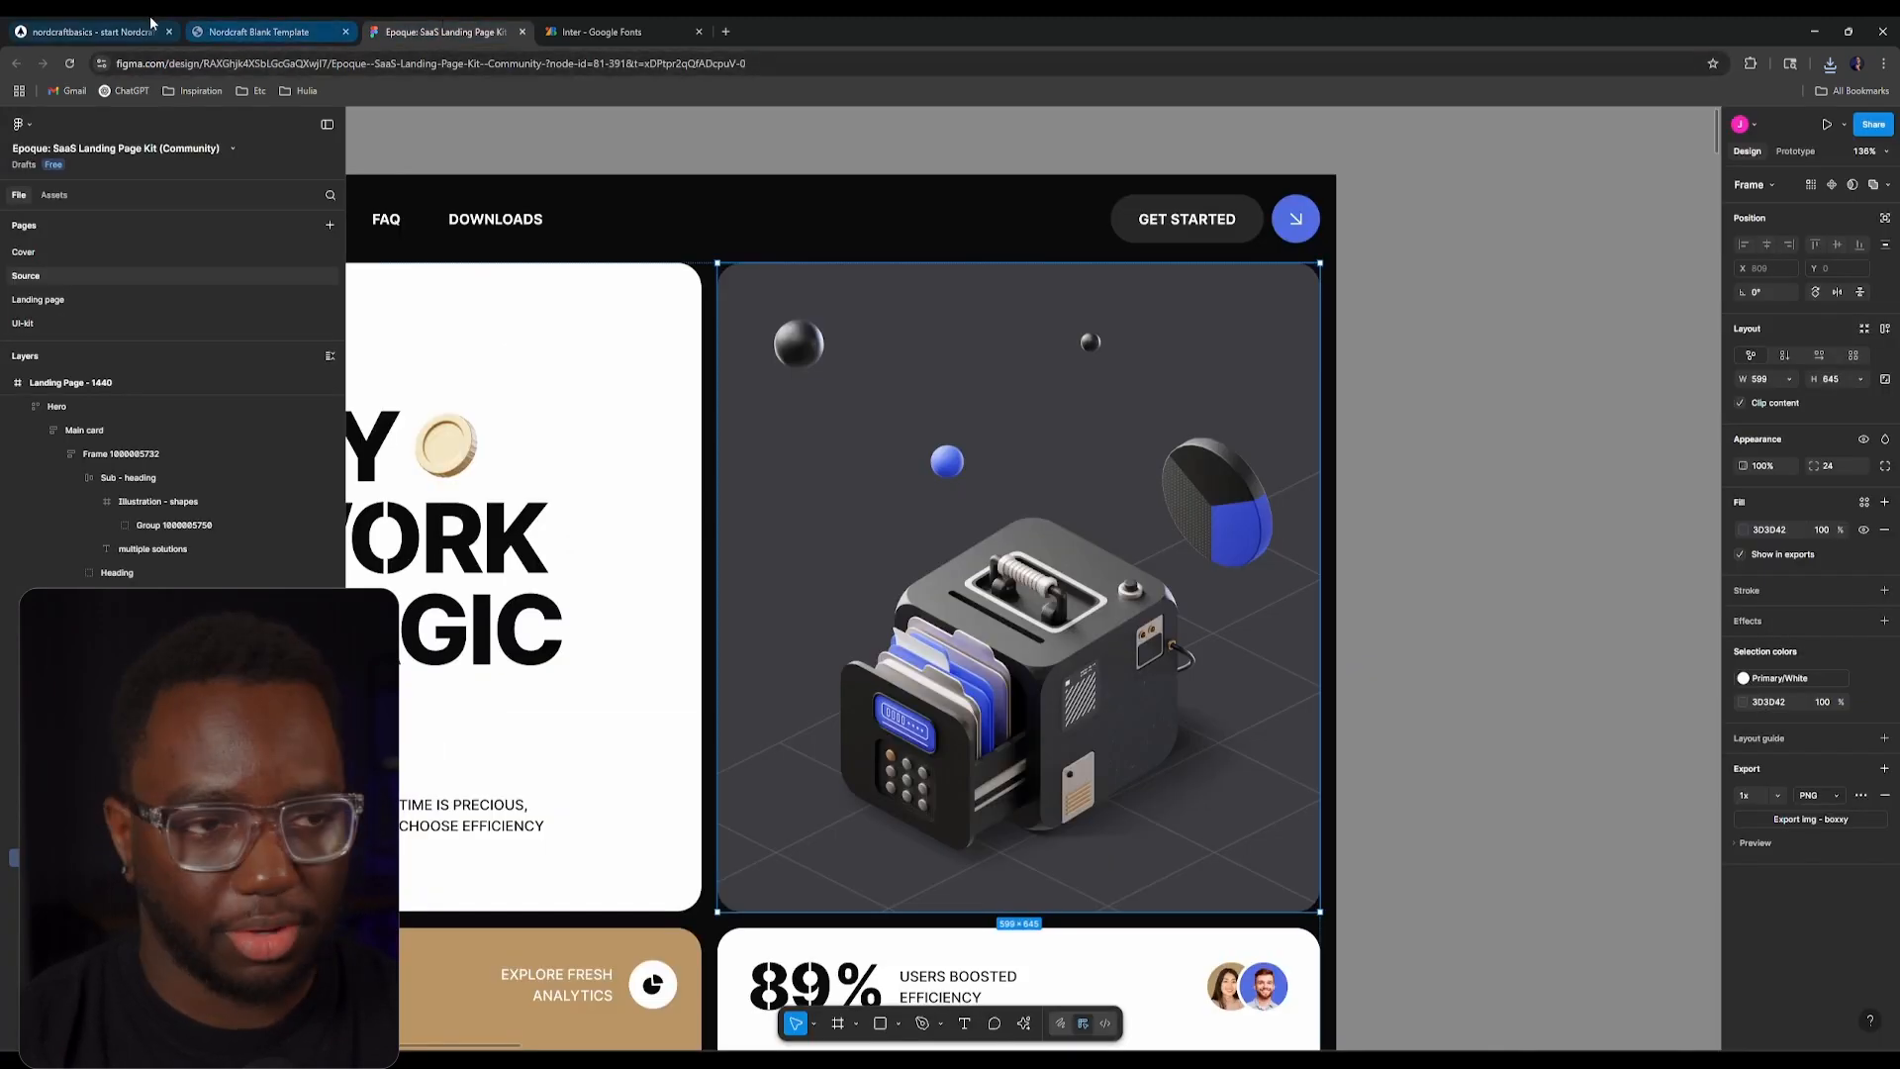
left_click(99, 22)
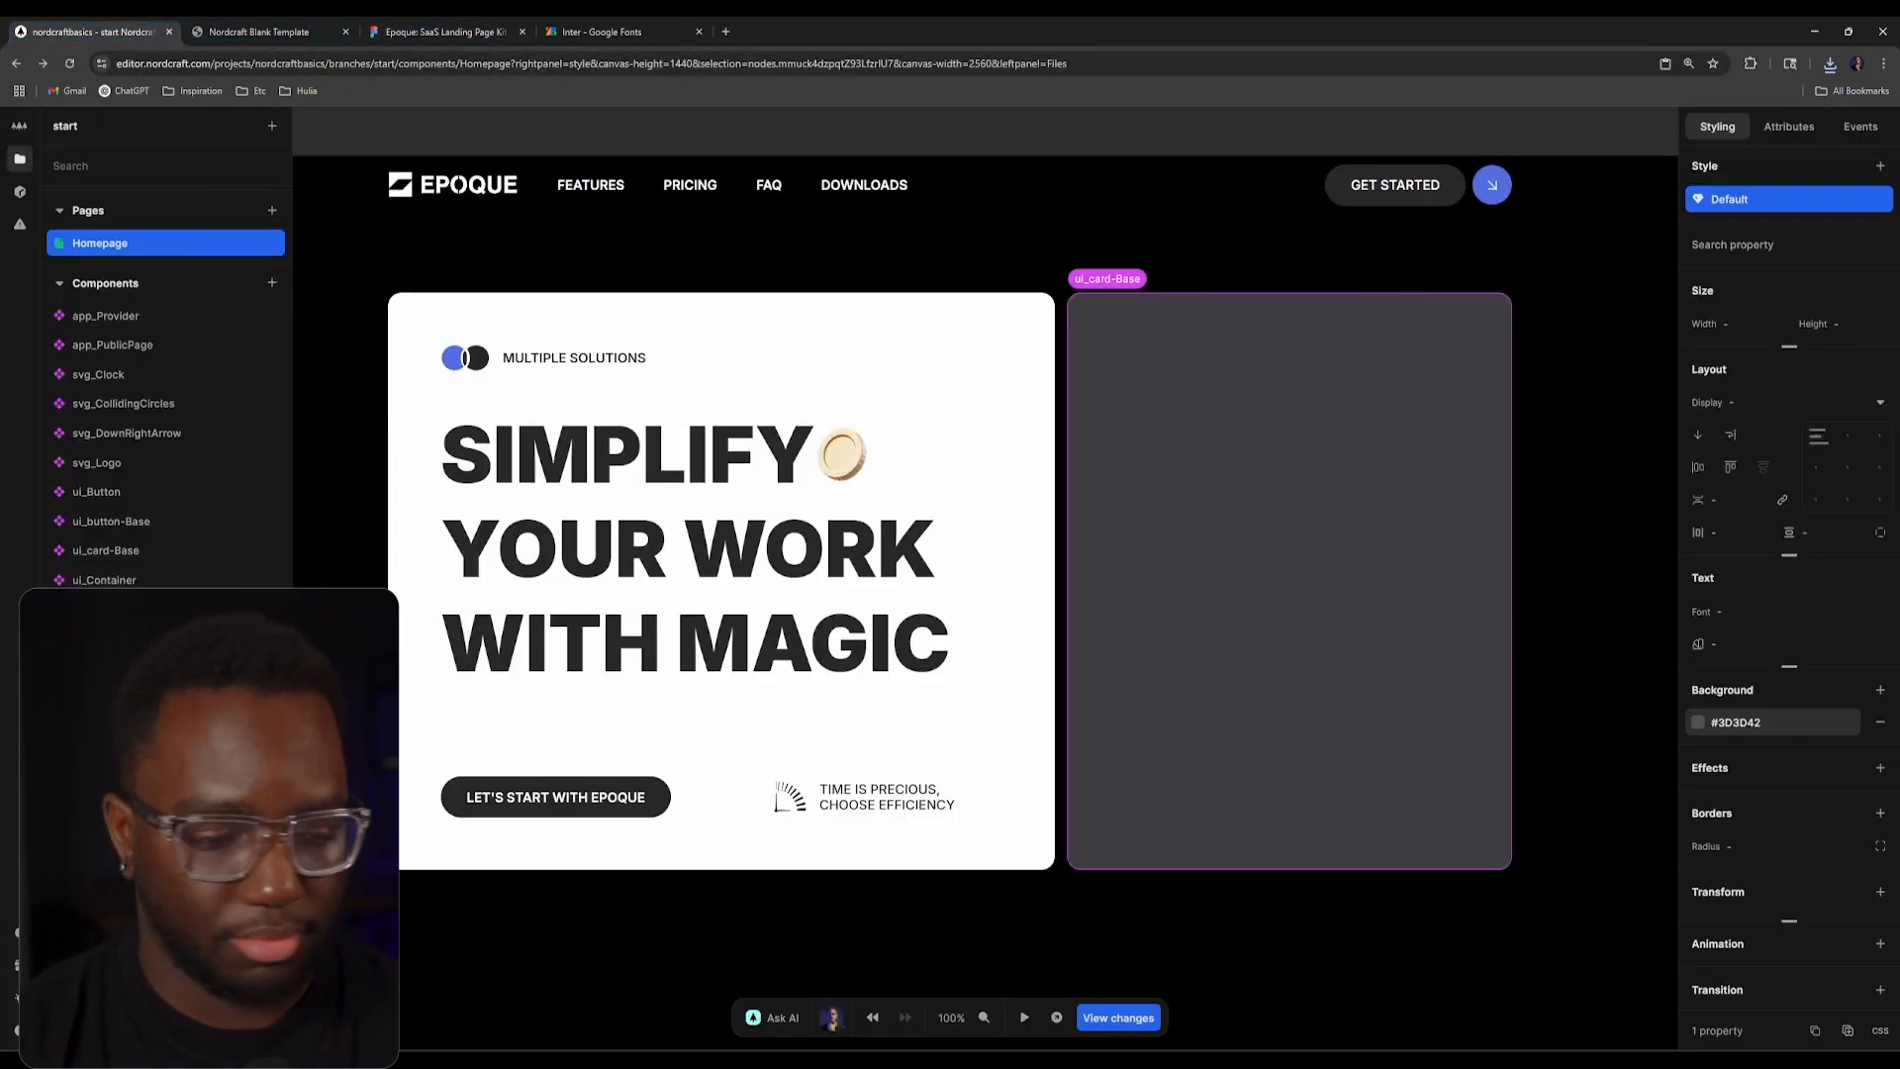
left_click(138, 791)
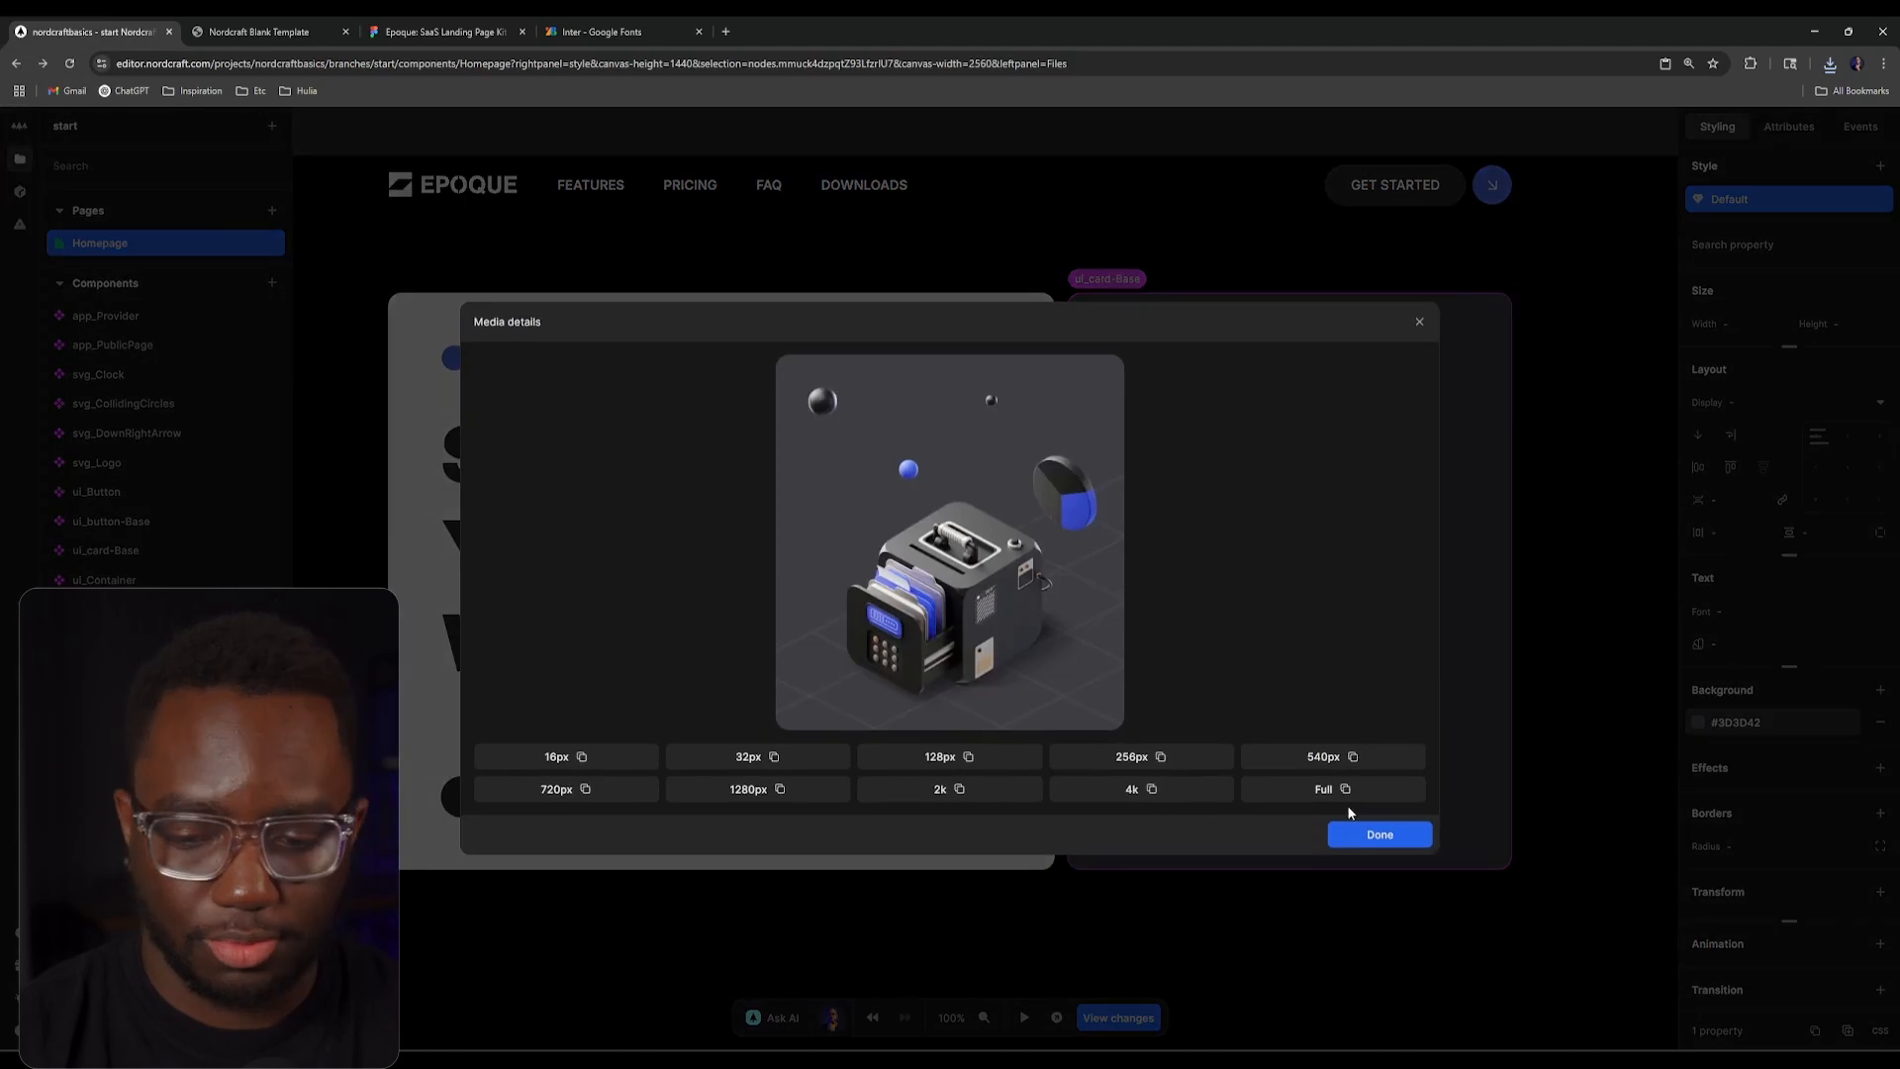
left_click(251, 30)
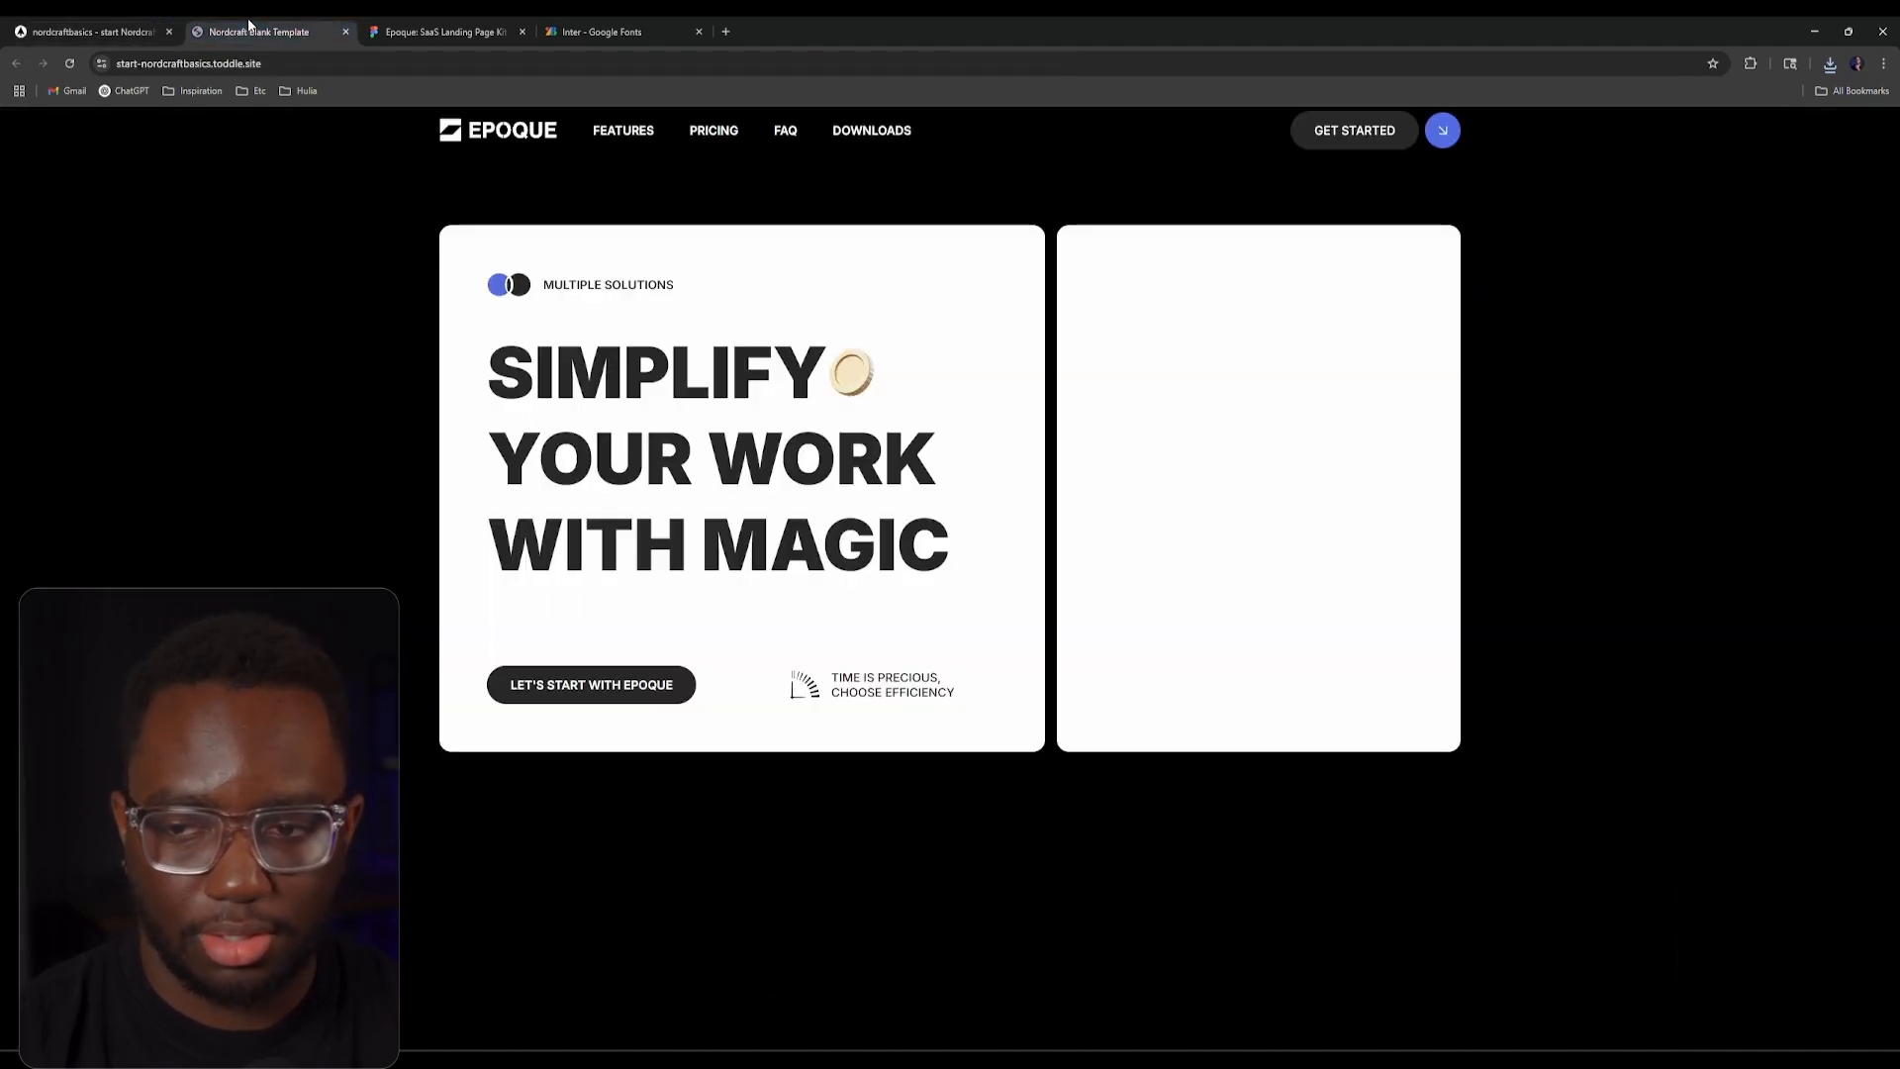
left_click(402, 29)
left_click(94, 30)
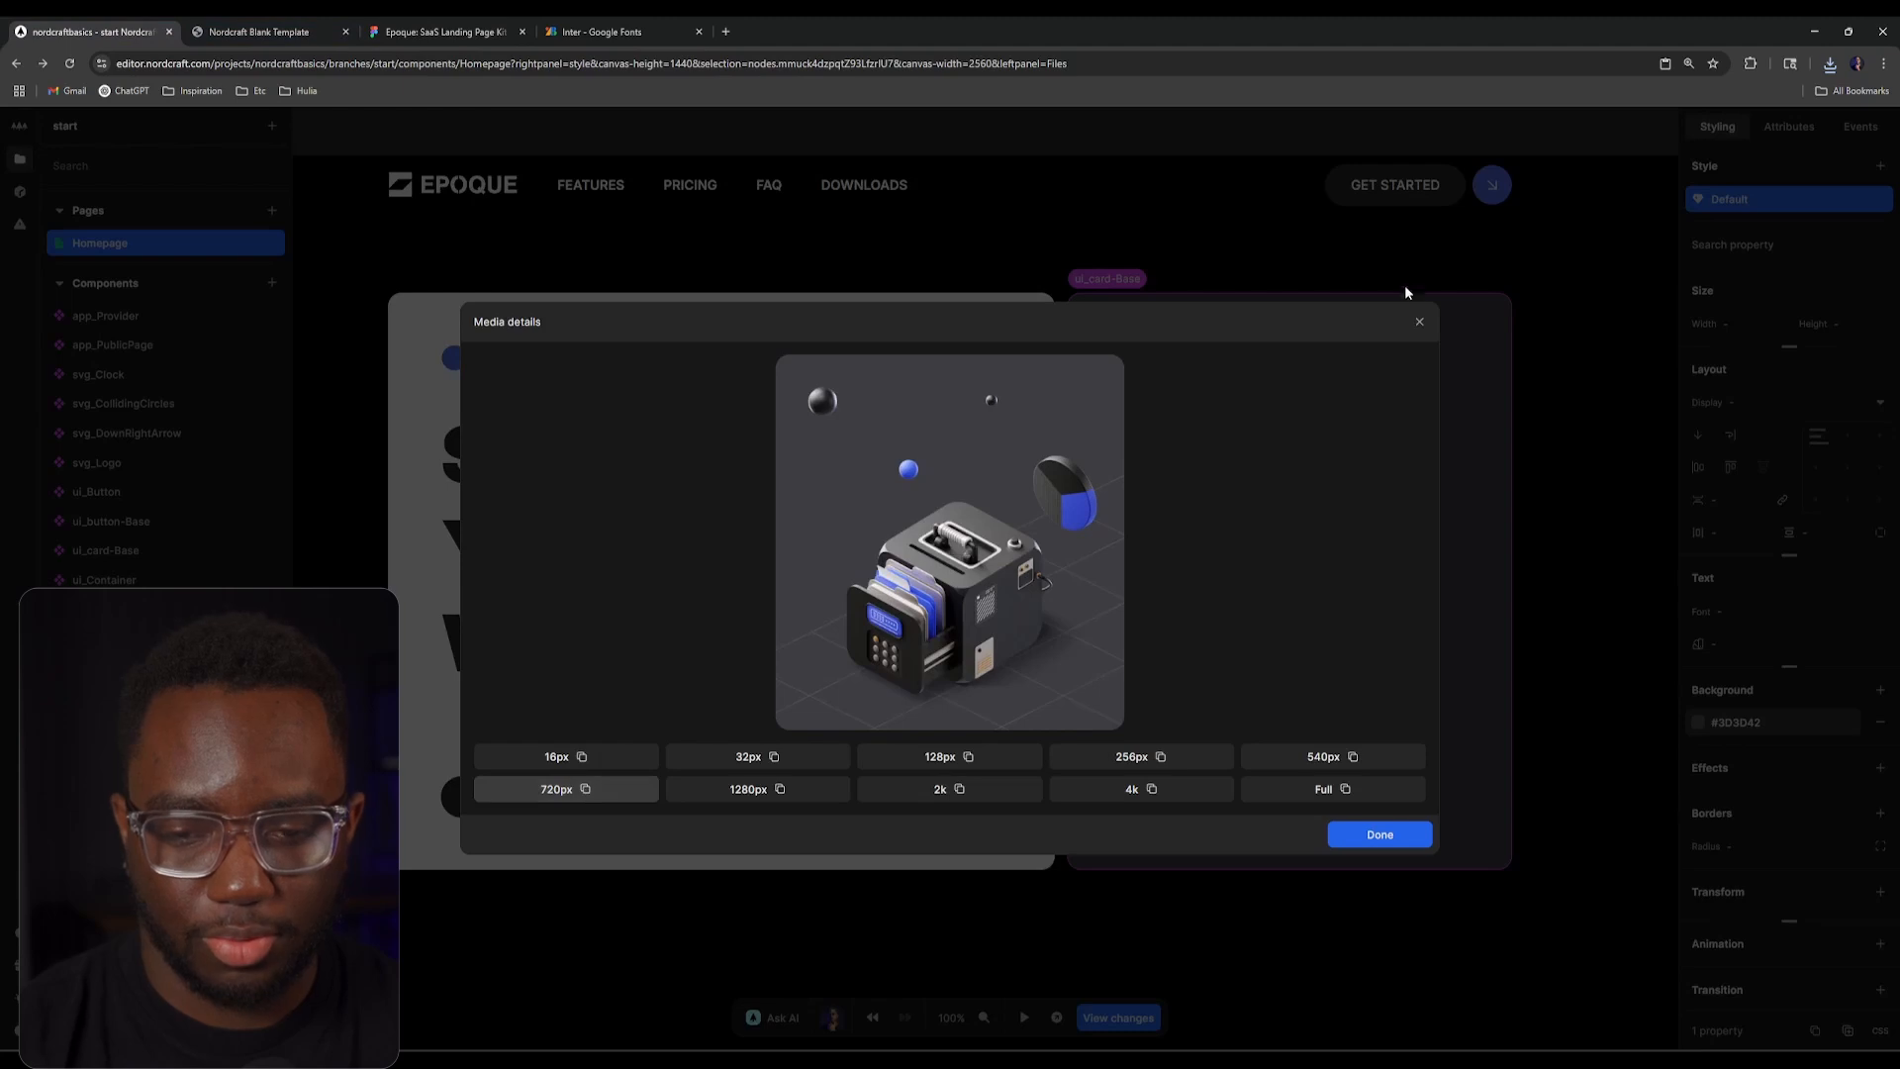
left_click(1420, 321)
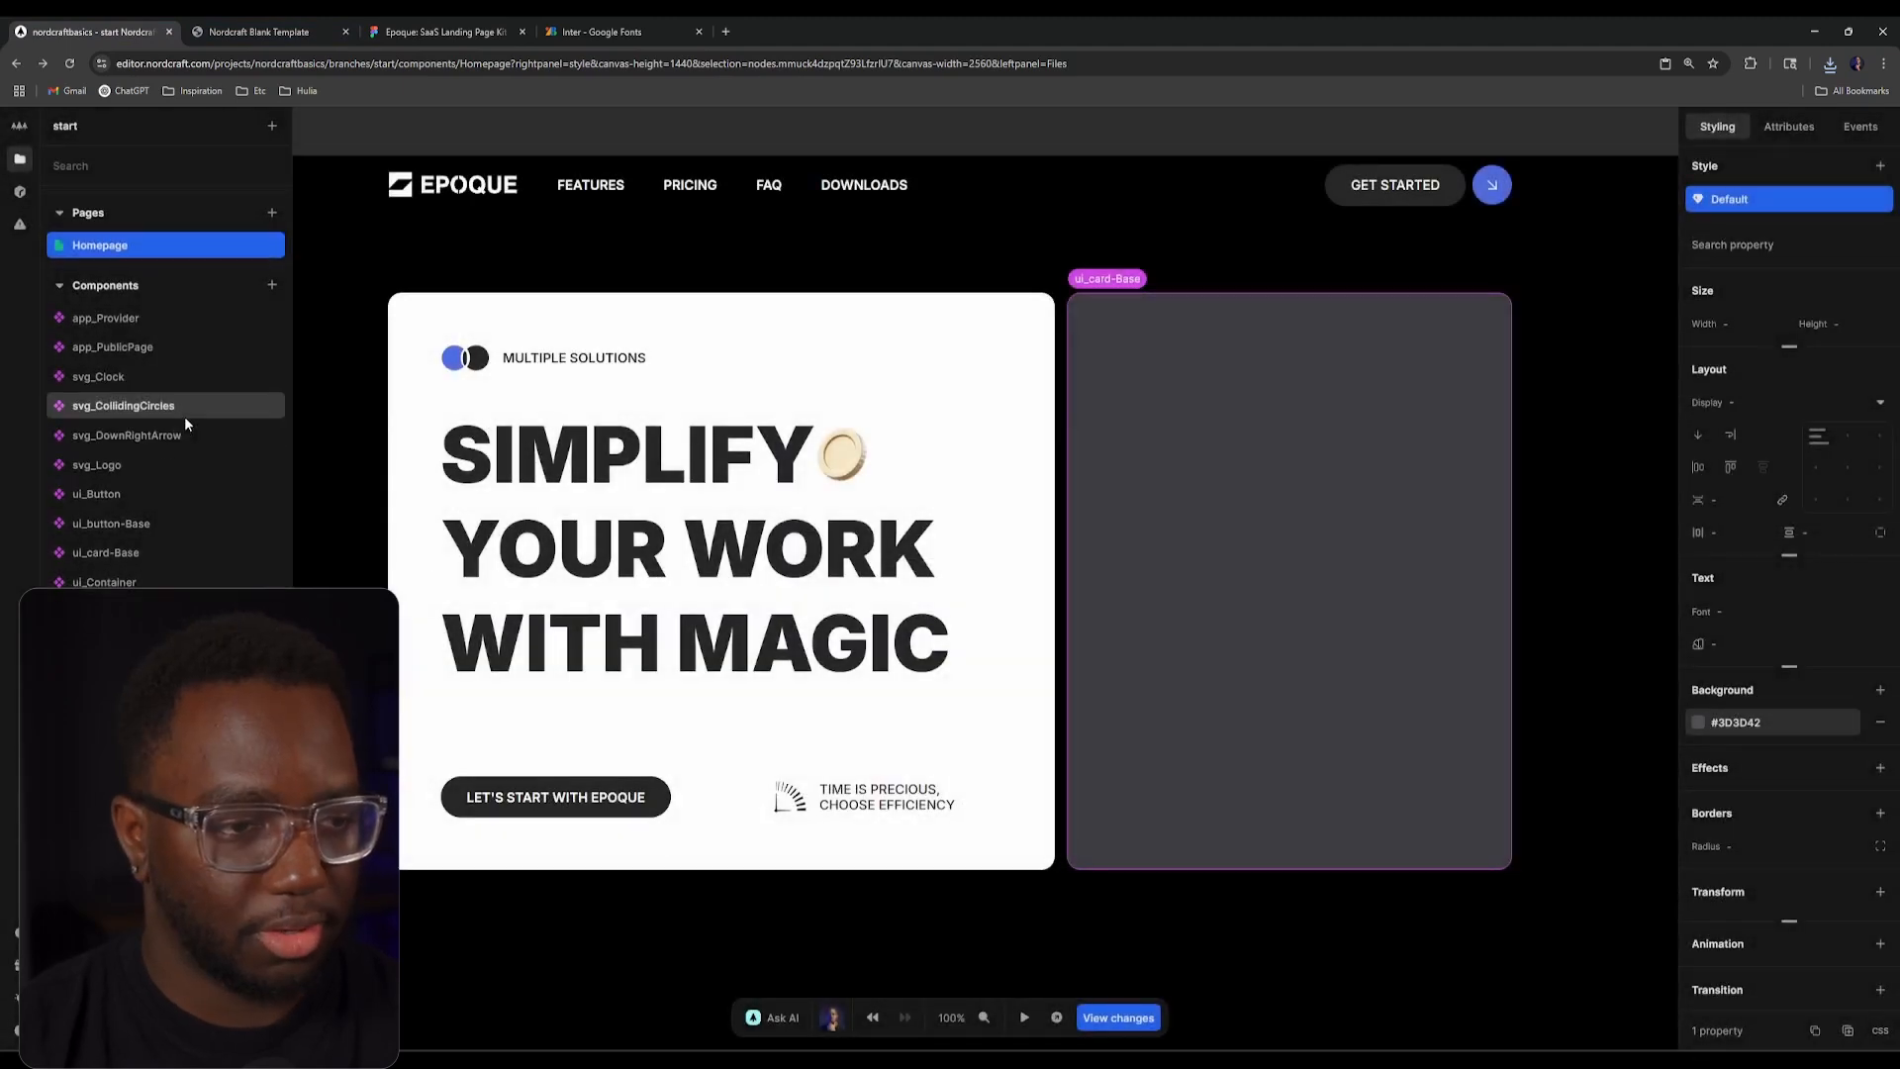
scroll(184, 418, "up", 3)
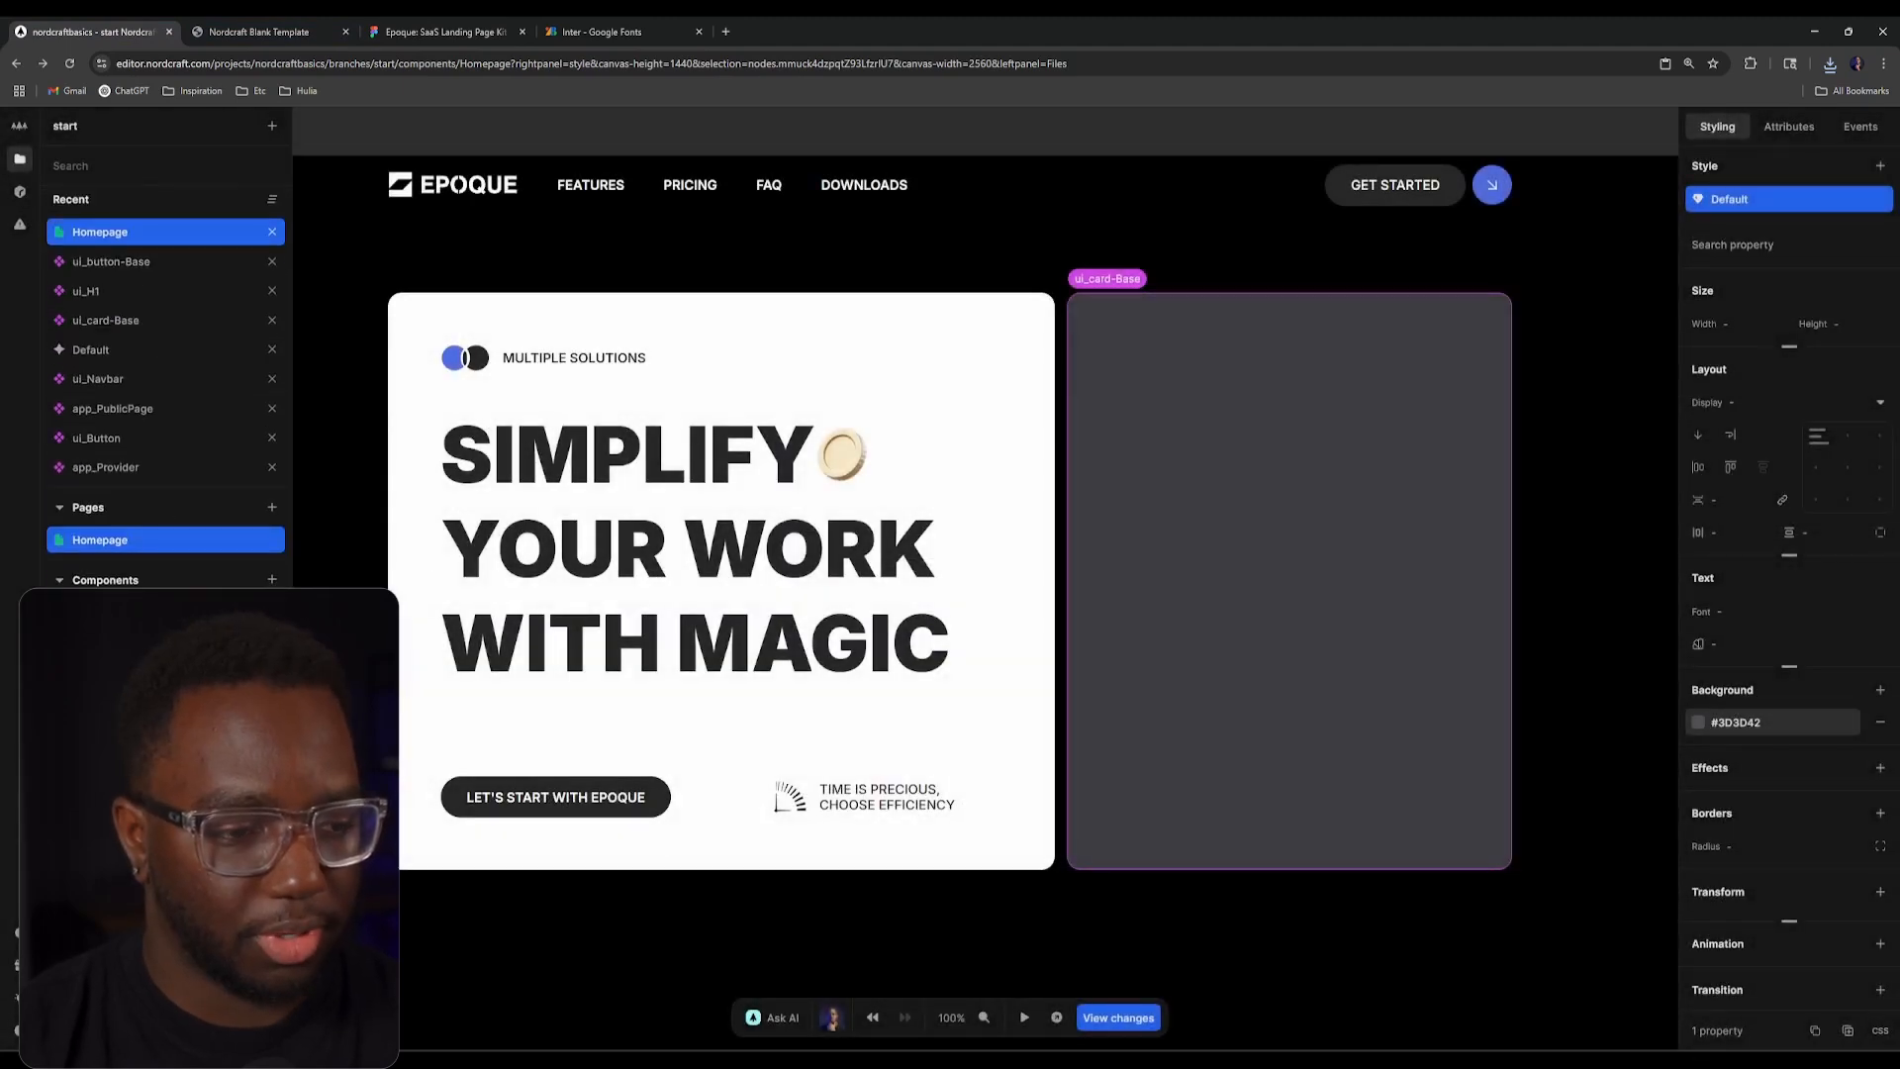
Step: Add an Image element inside the second, dark ui_card-Base on the Homepage
left_click(1280, 440)
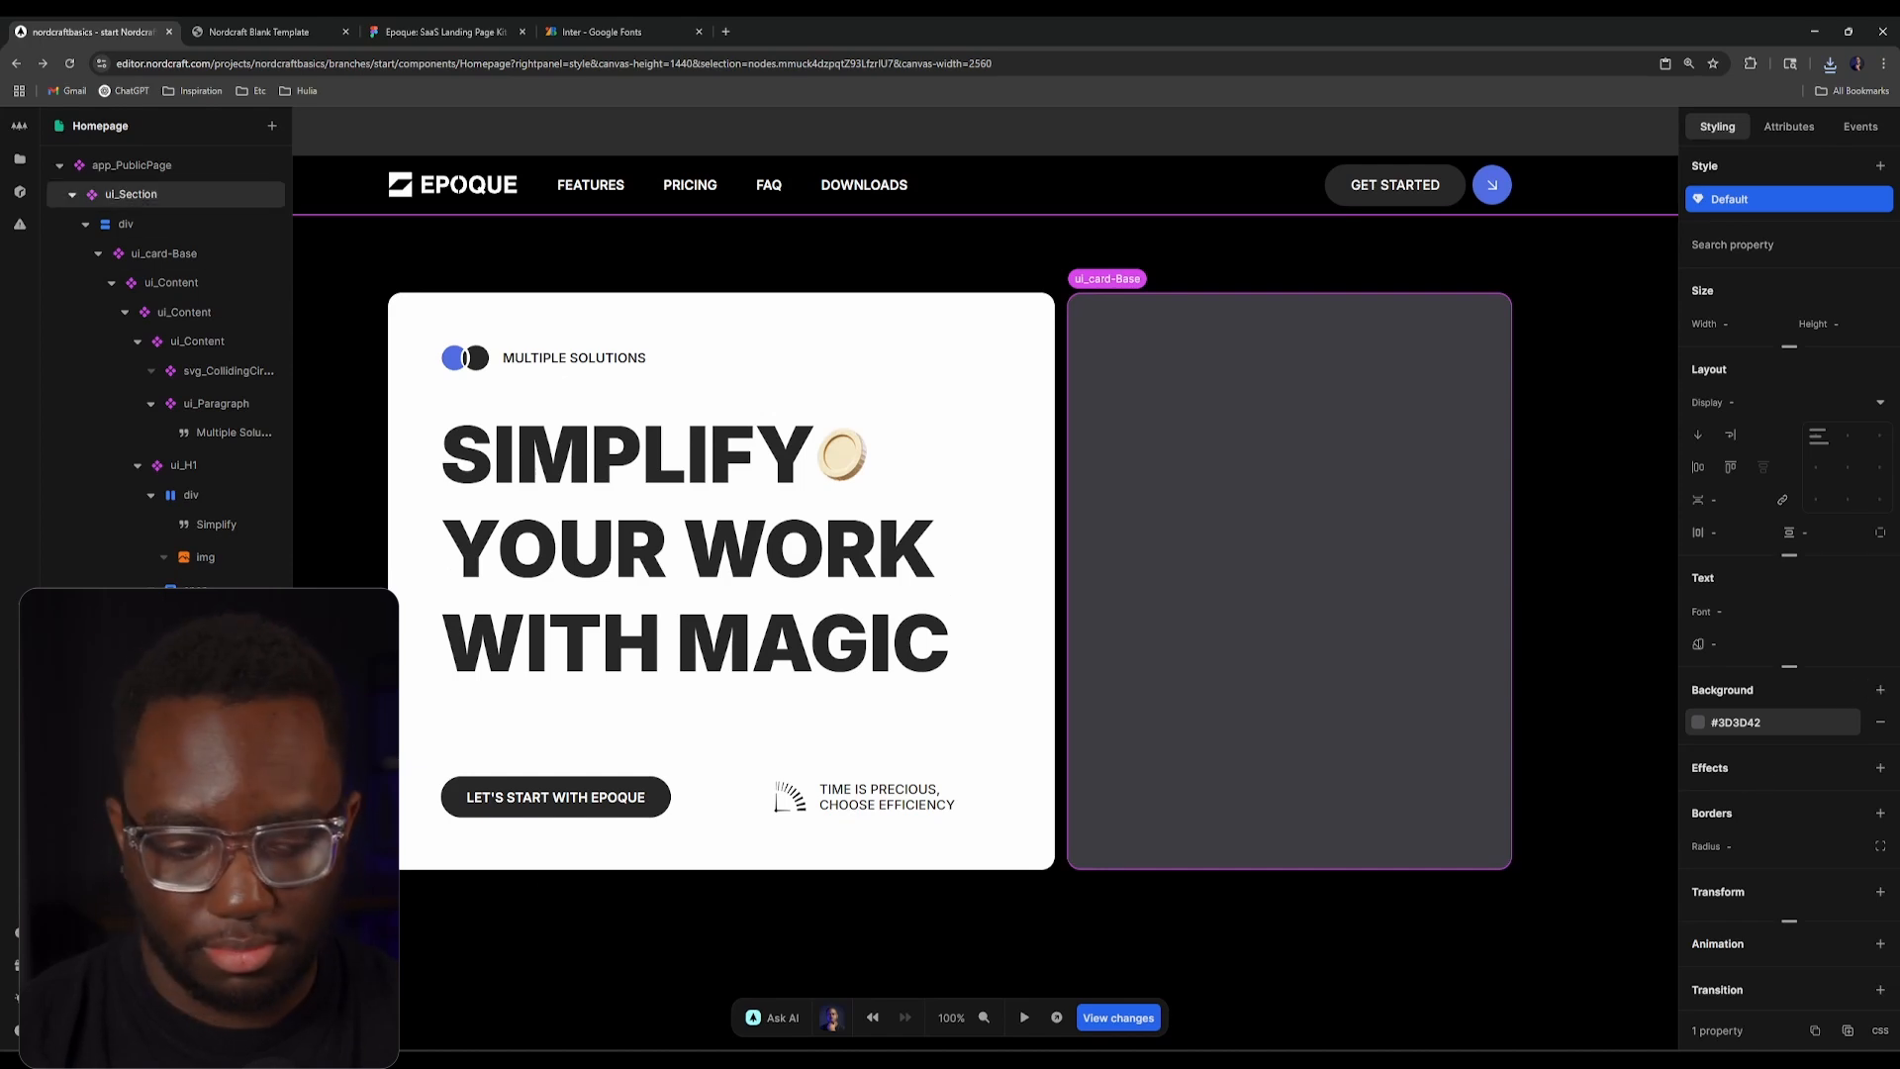
type("aimage")
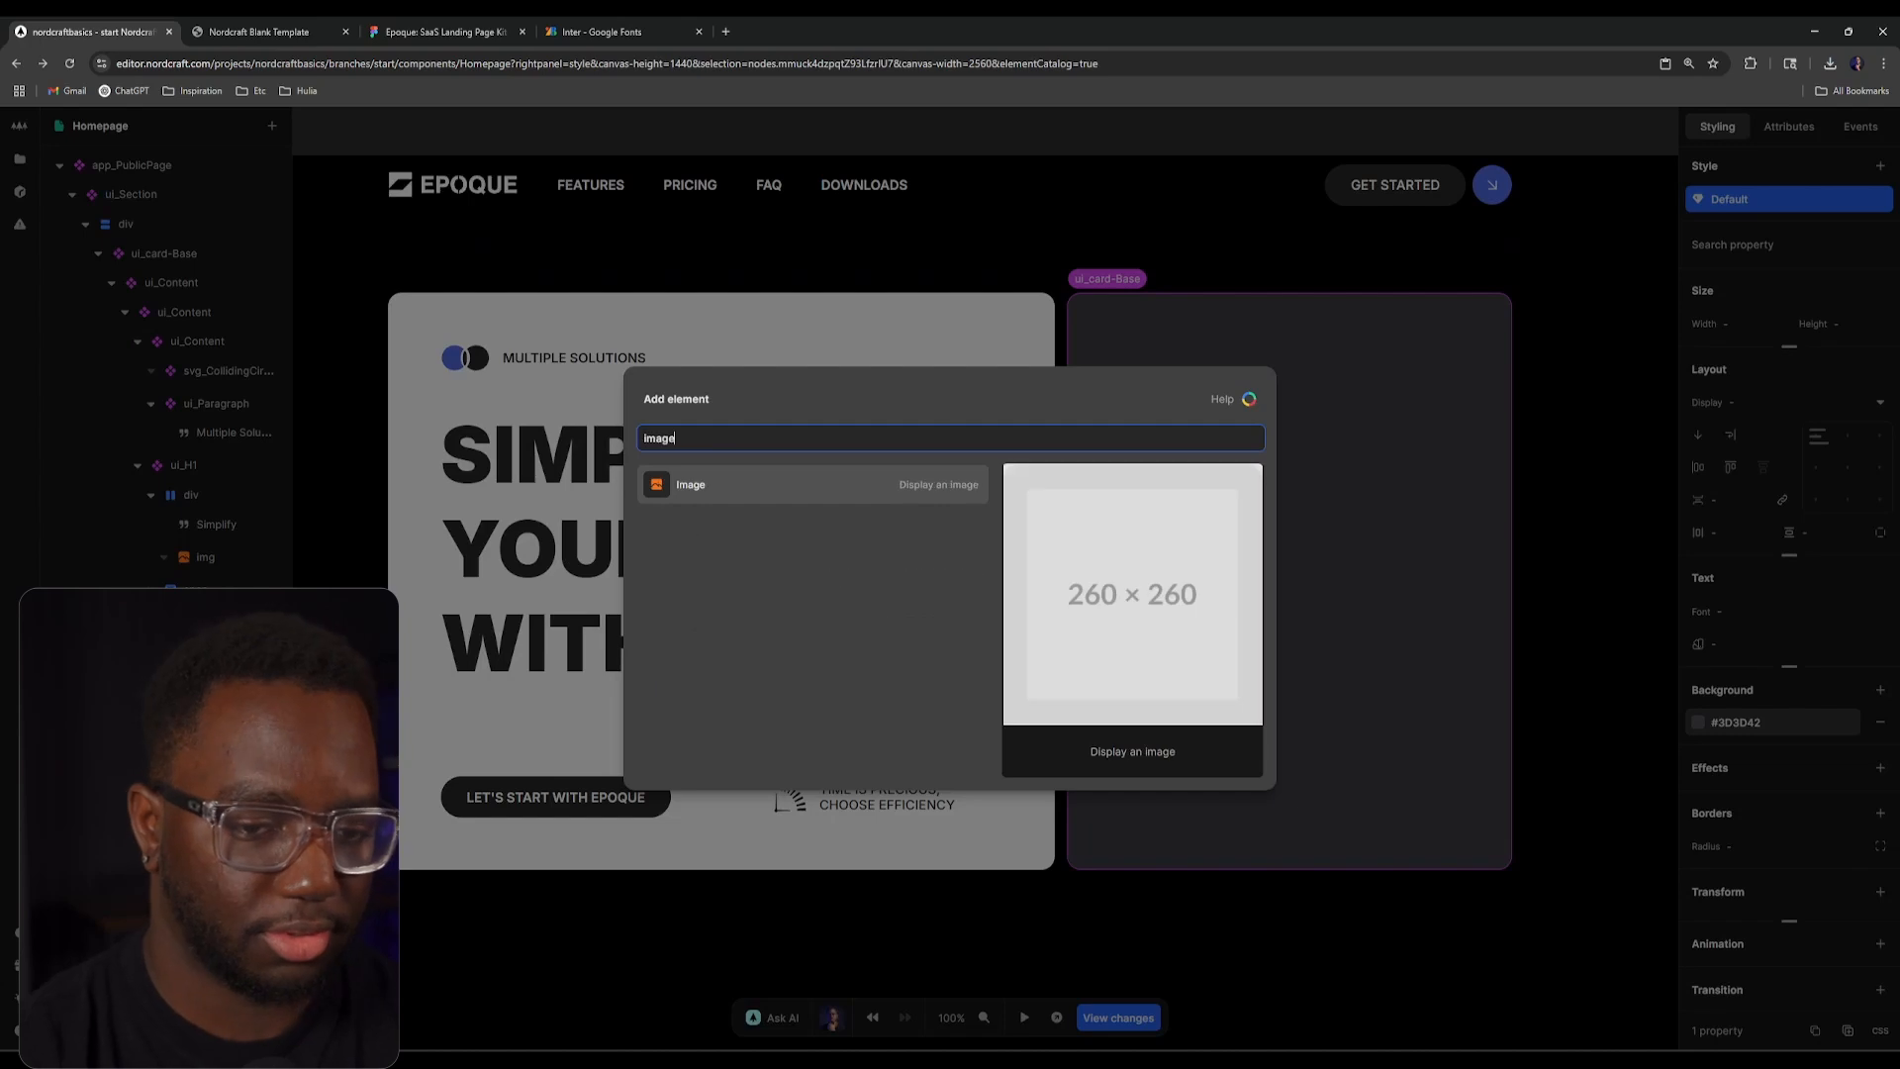
key("Return")
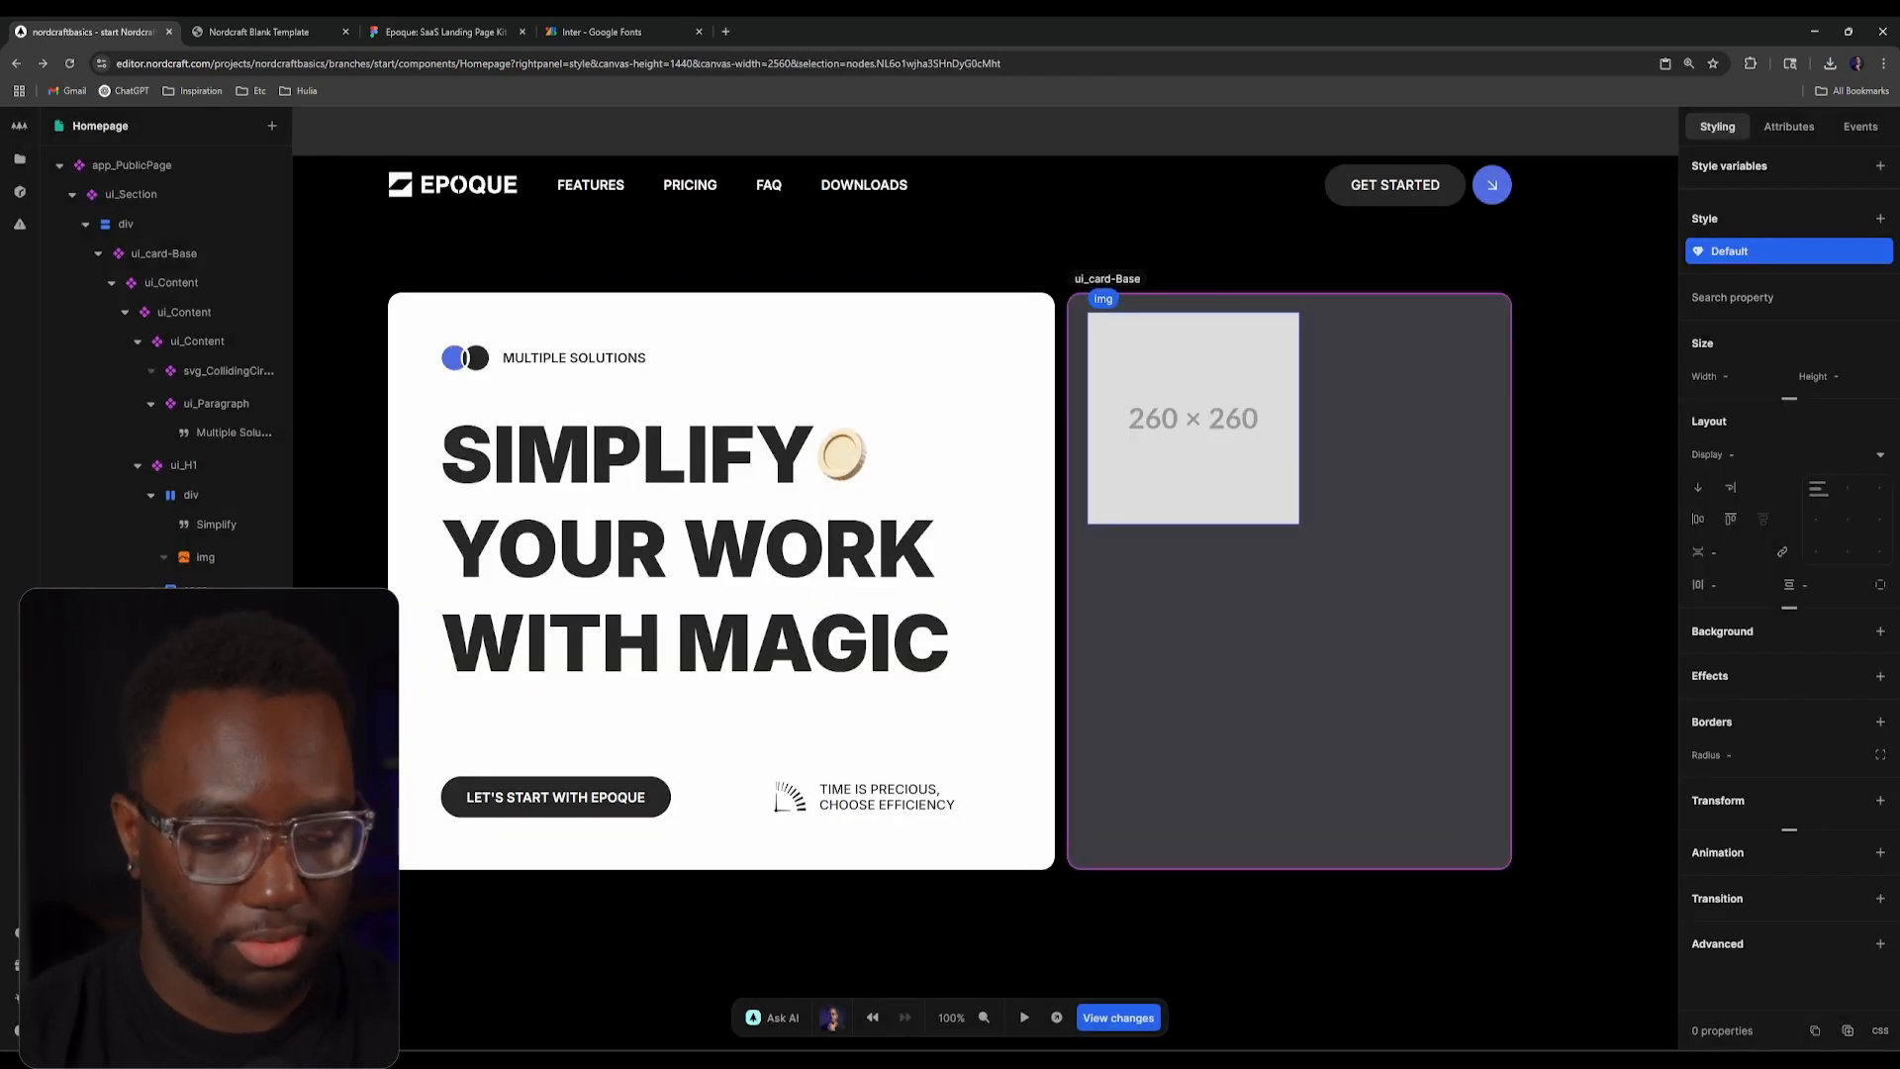
Step: Set the src attribute of the second card's img element to the copied 720px hero image path
left_click(1175, 629)
left_click(1296, 327)
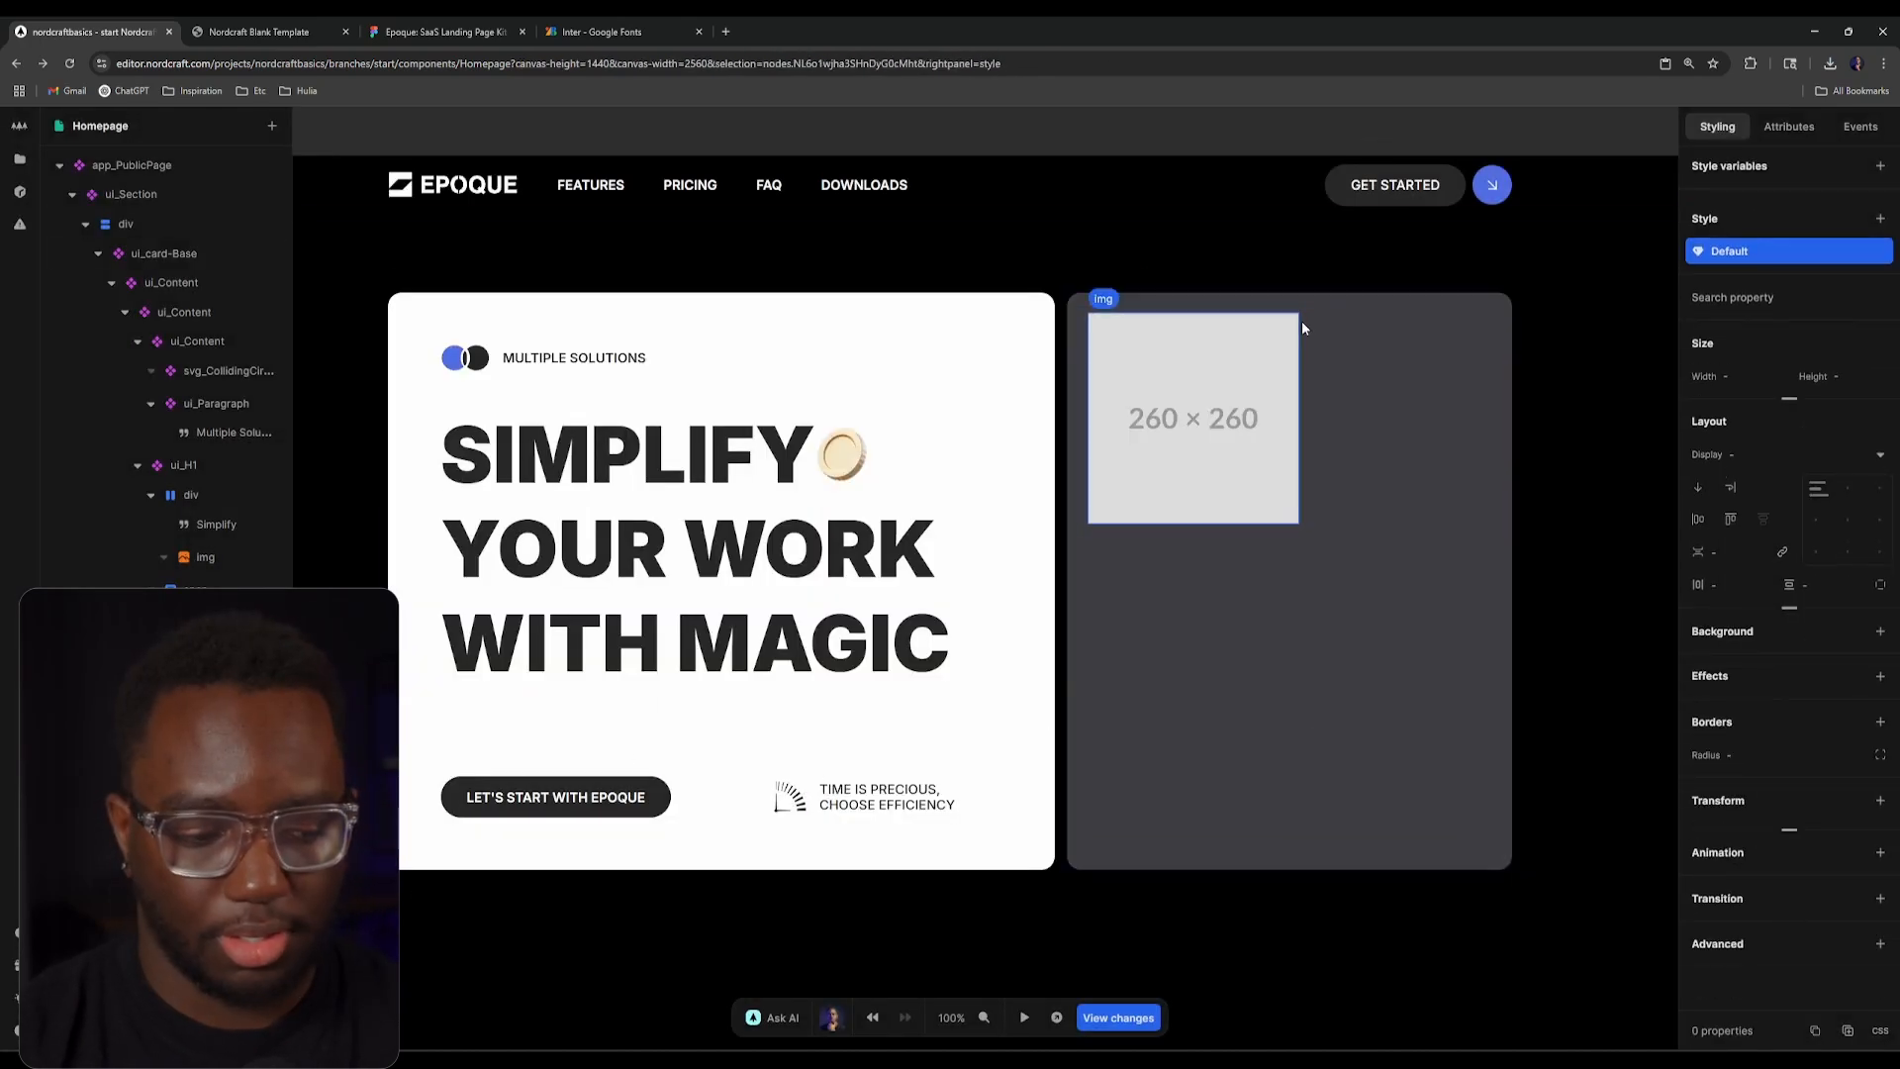
left_click(1789, 127)
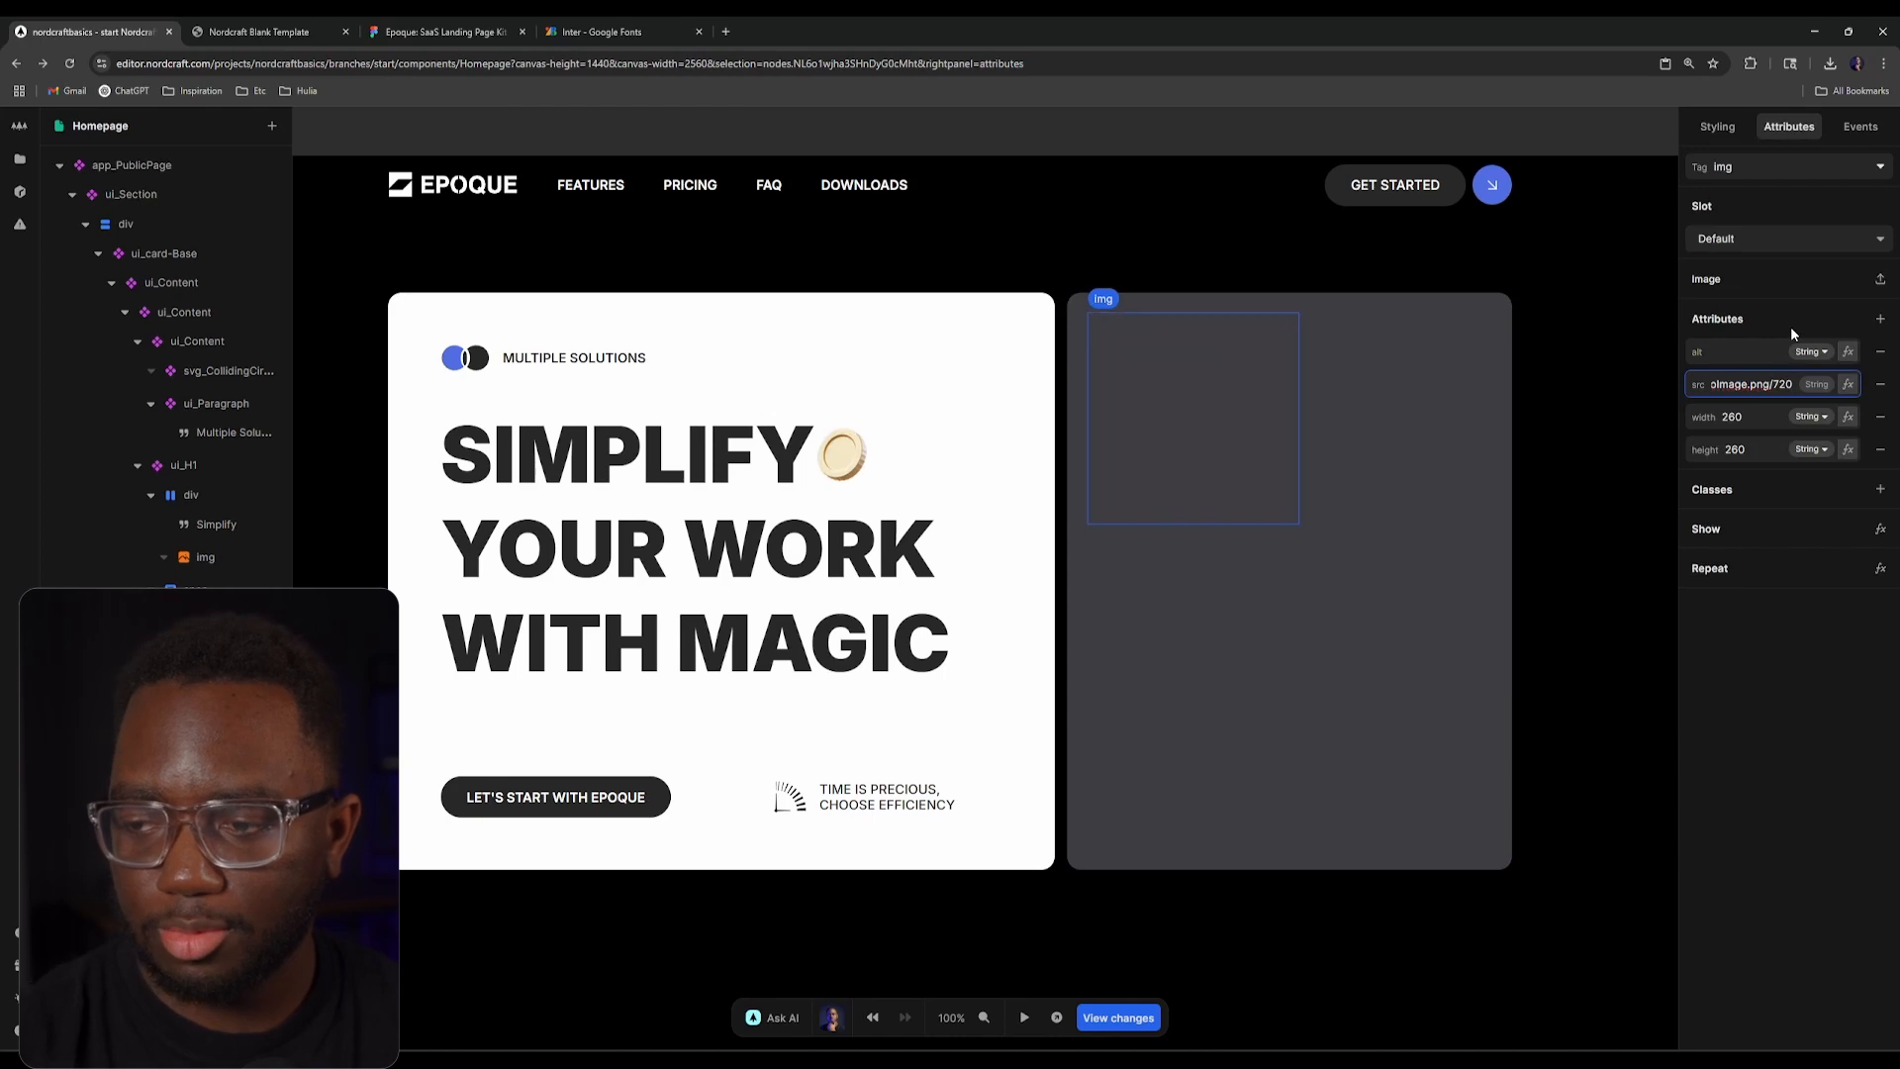
left_click(1207, 440)
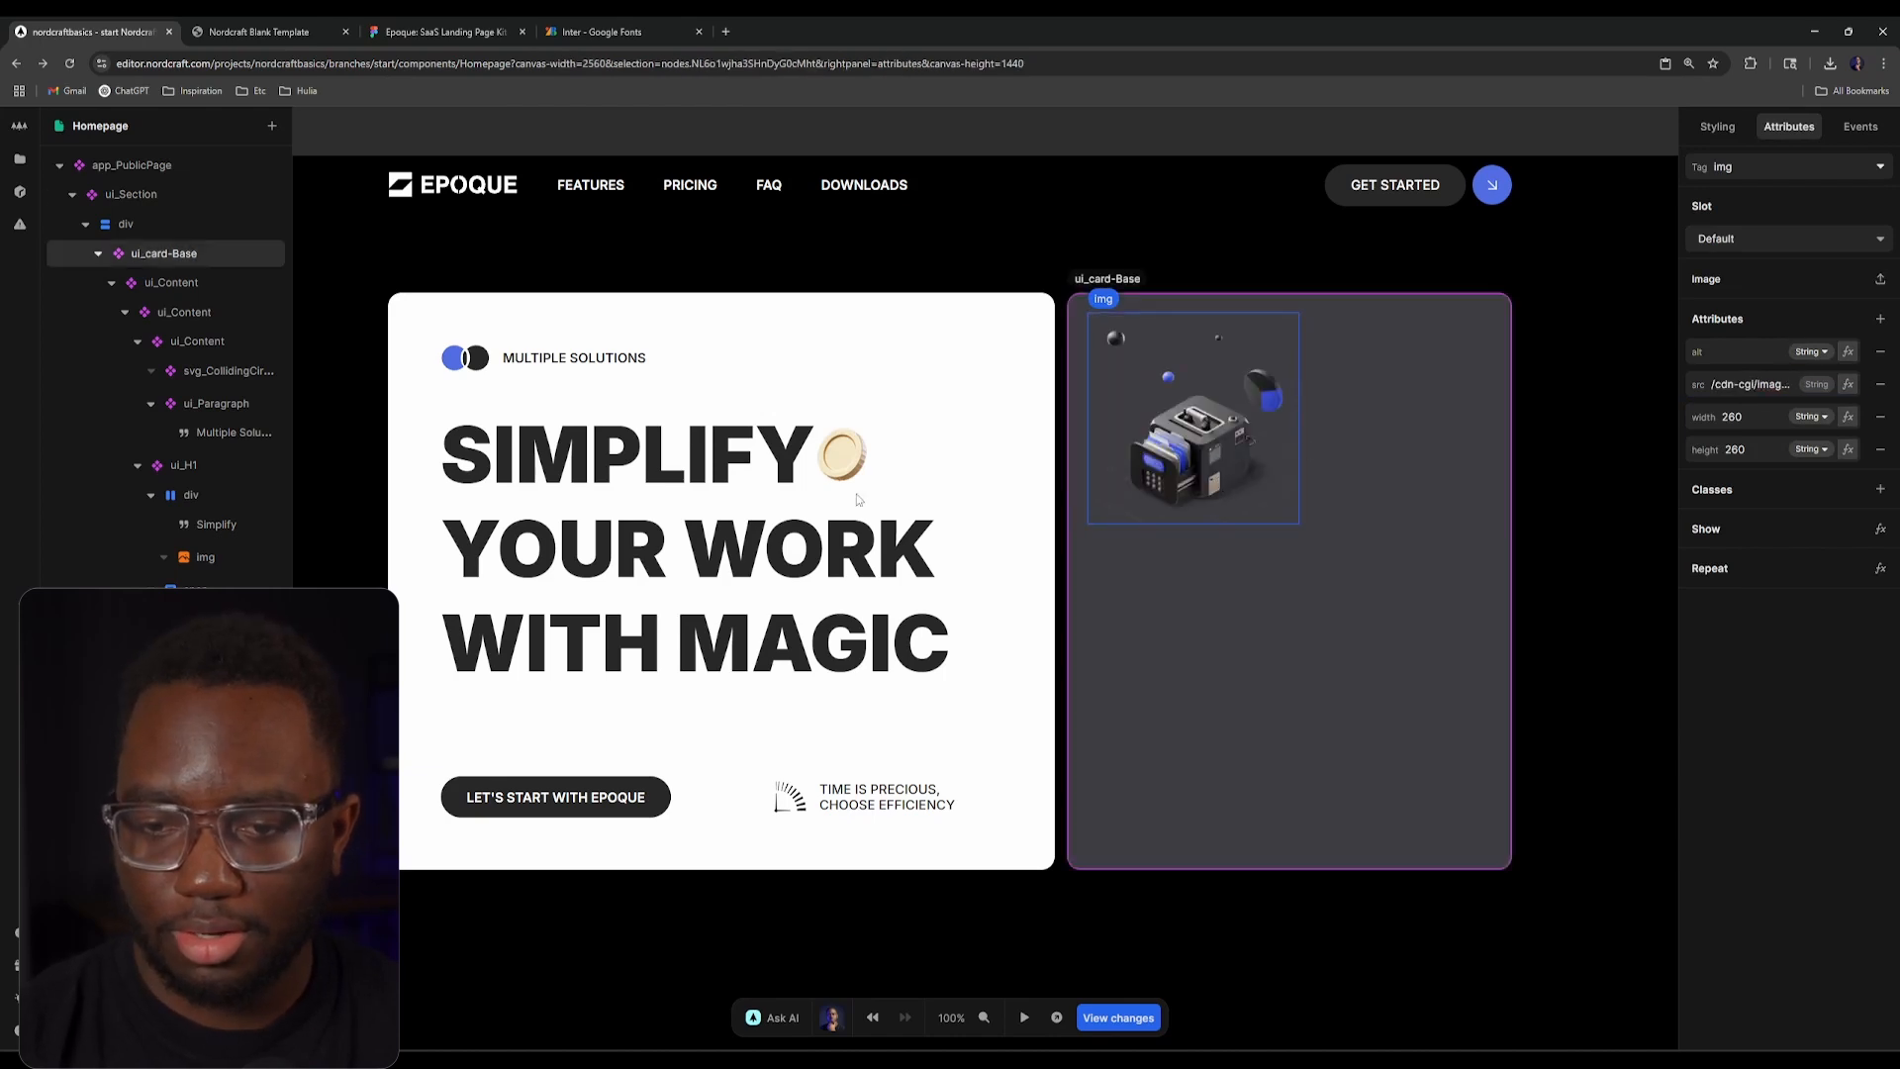
Step: Set the second card's hero image to 100% width and 100% height, with its object fit set to cover
left_click(1717, 129)
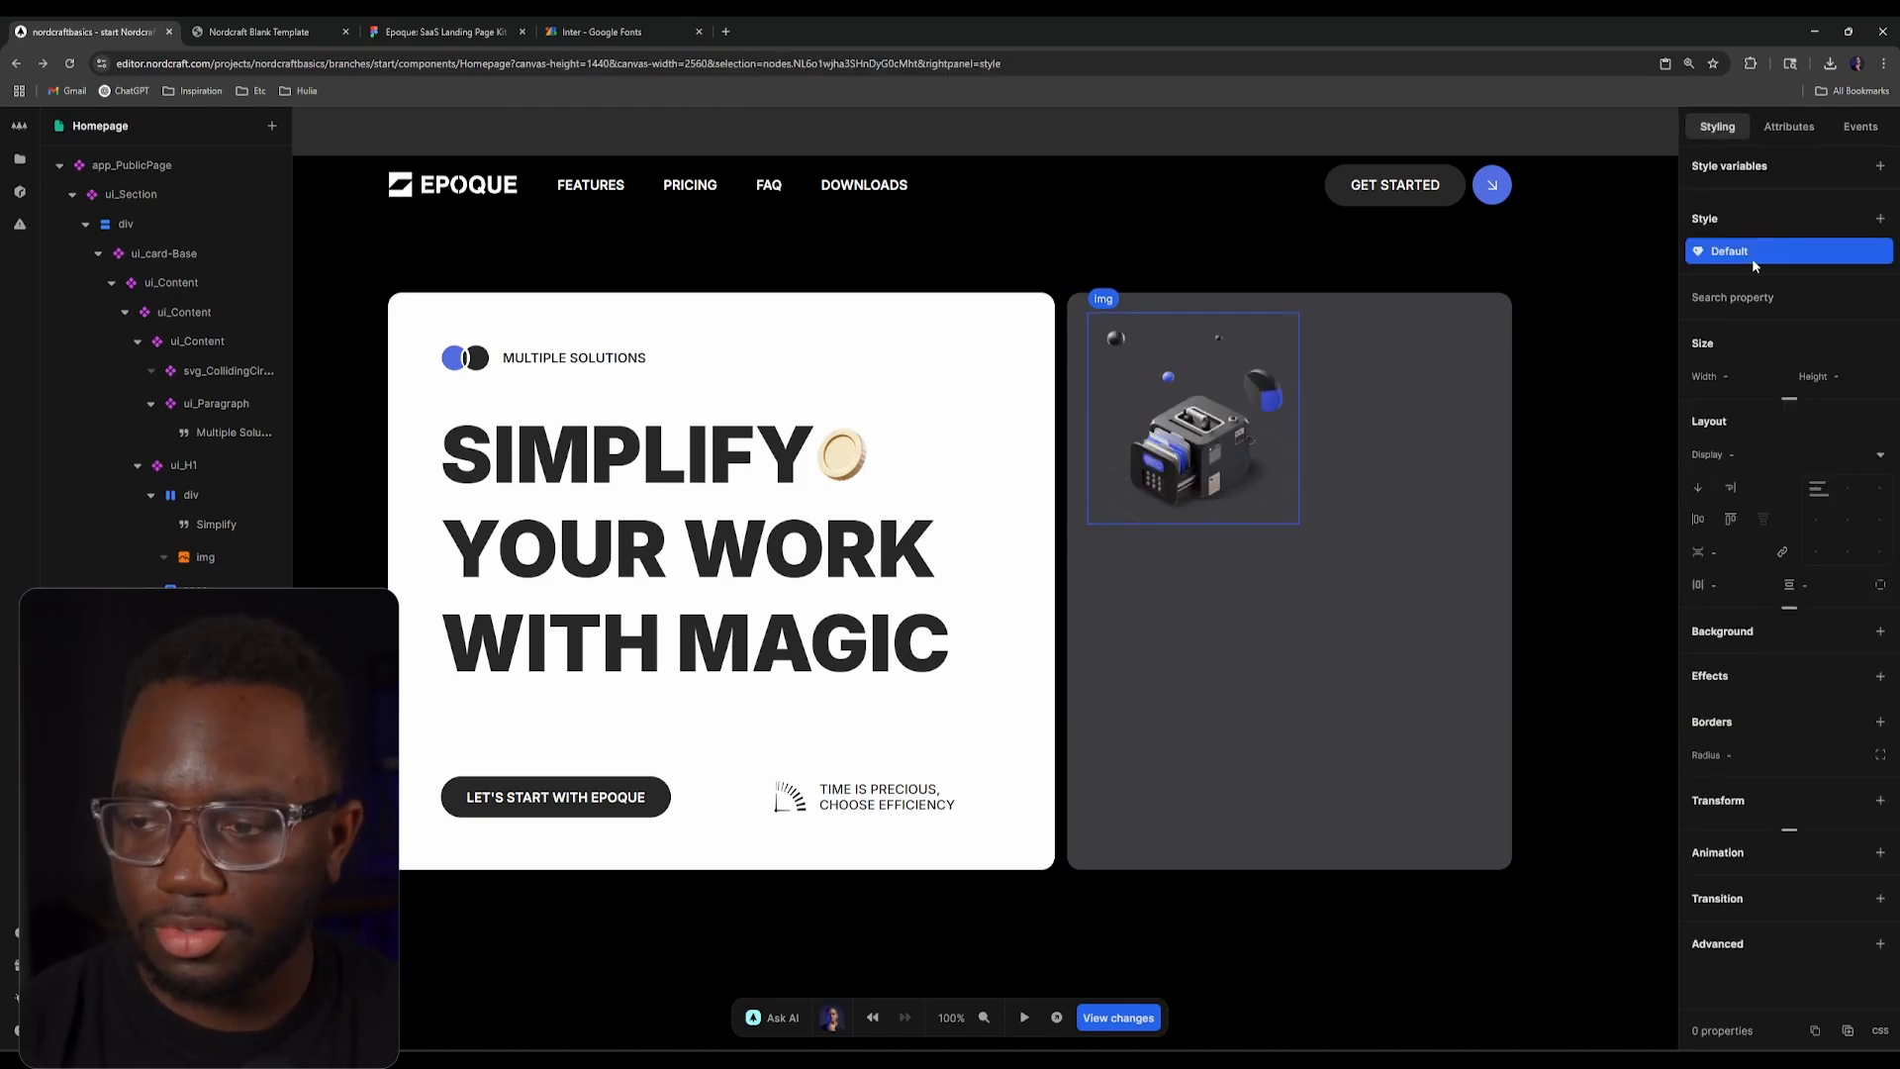
left_click(1761, 375)
type("100%")
key("Tab")
type("100%")
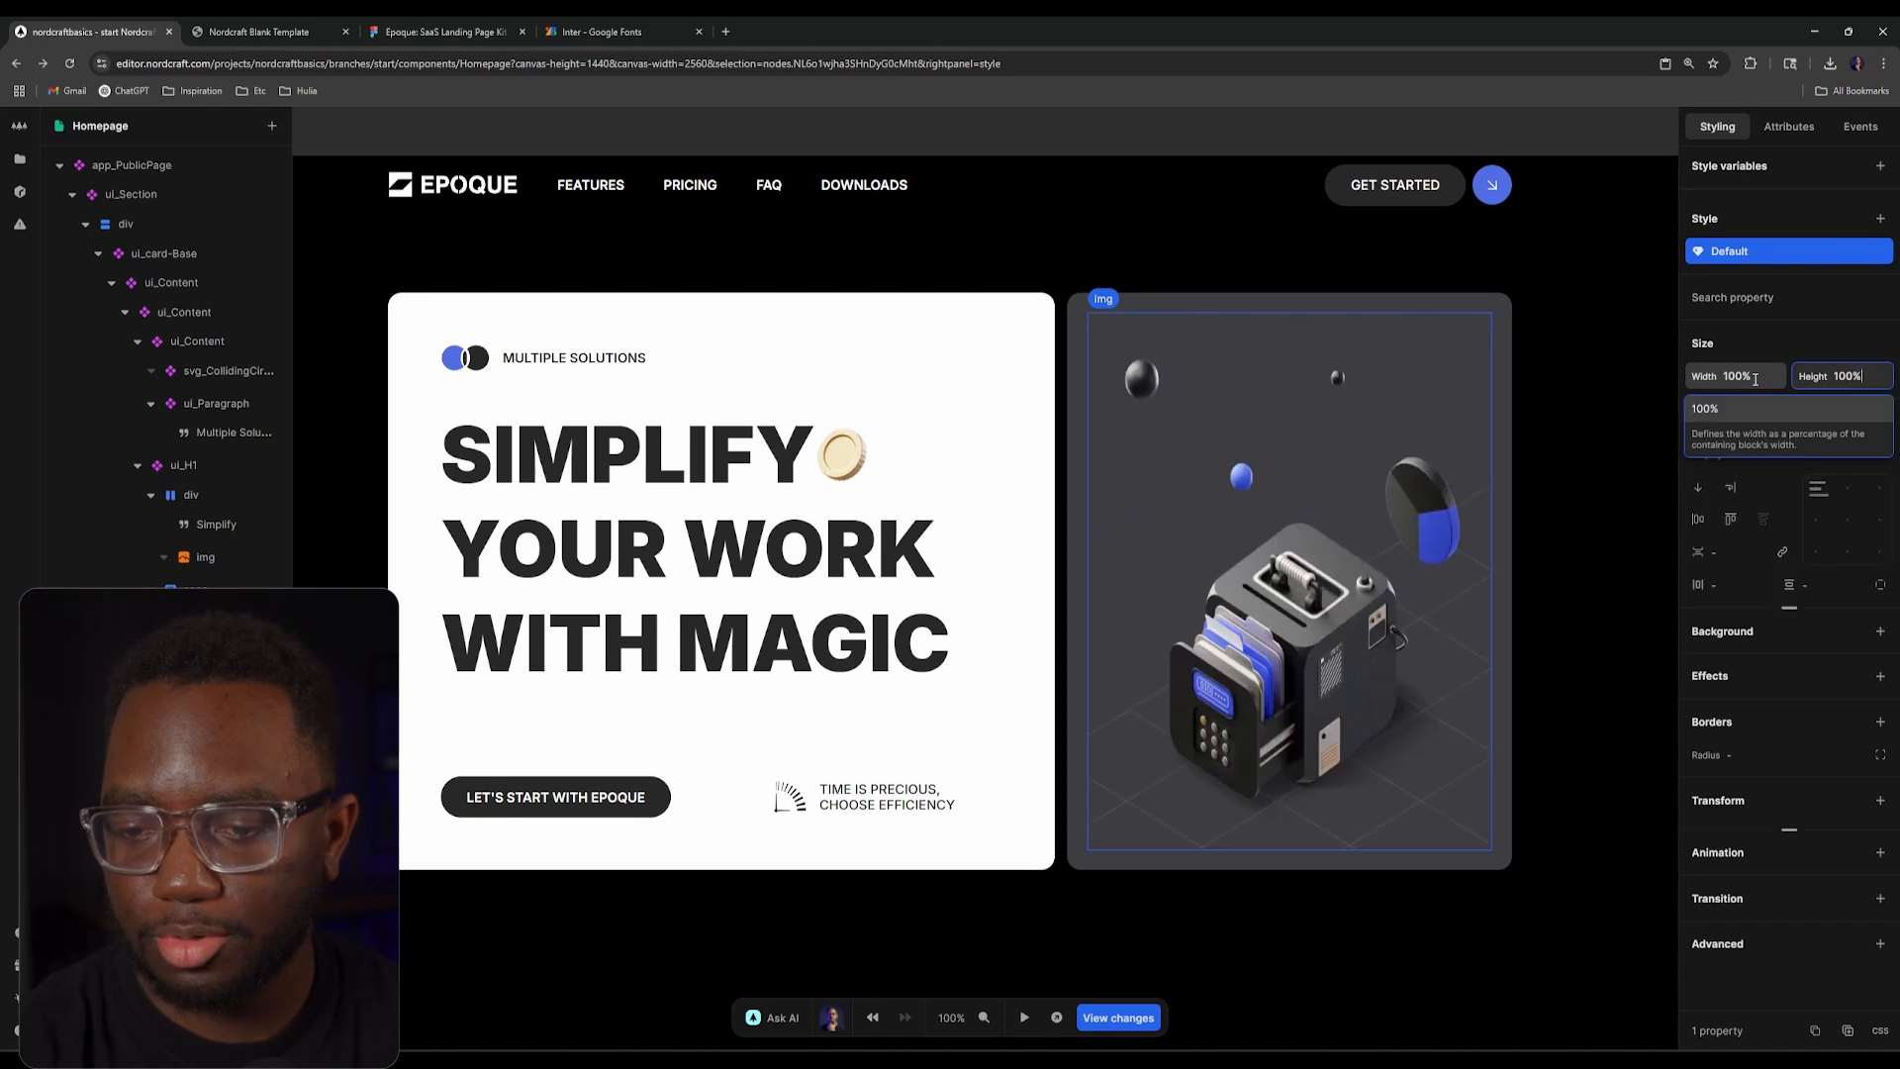
key("Return")
left_click(1787, 398)
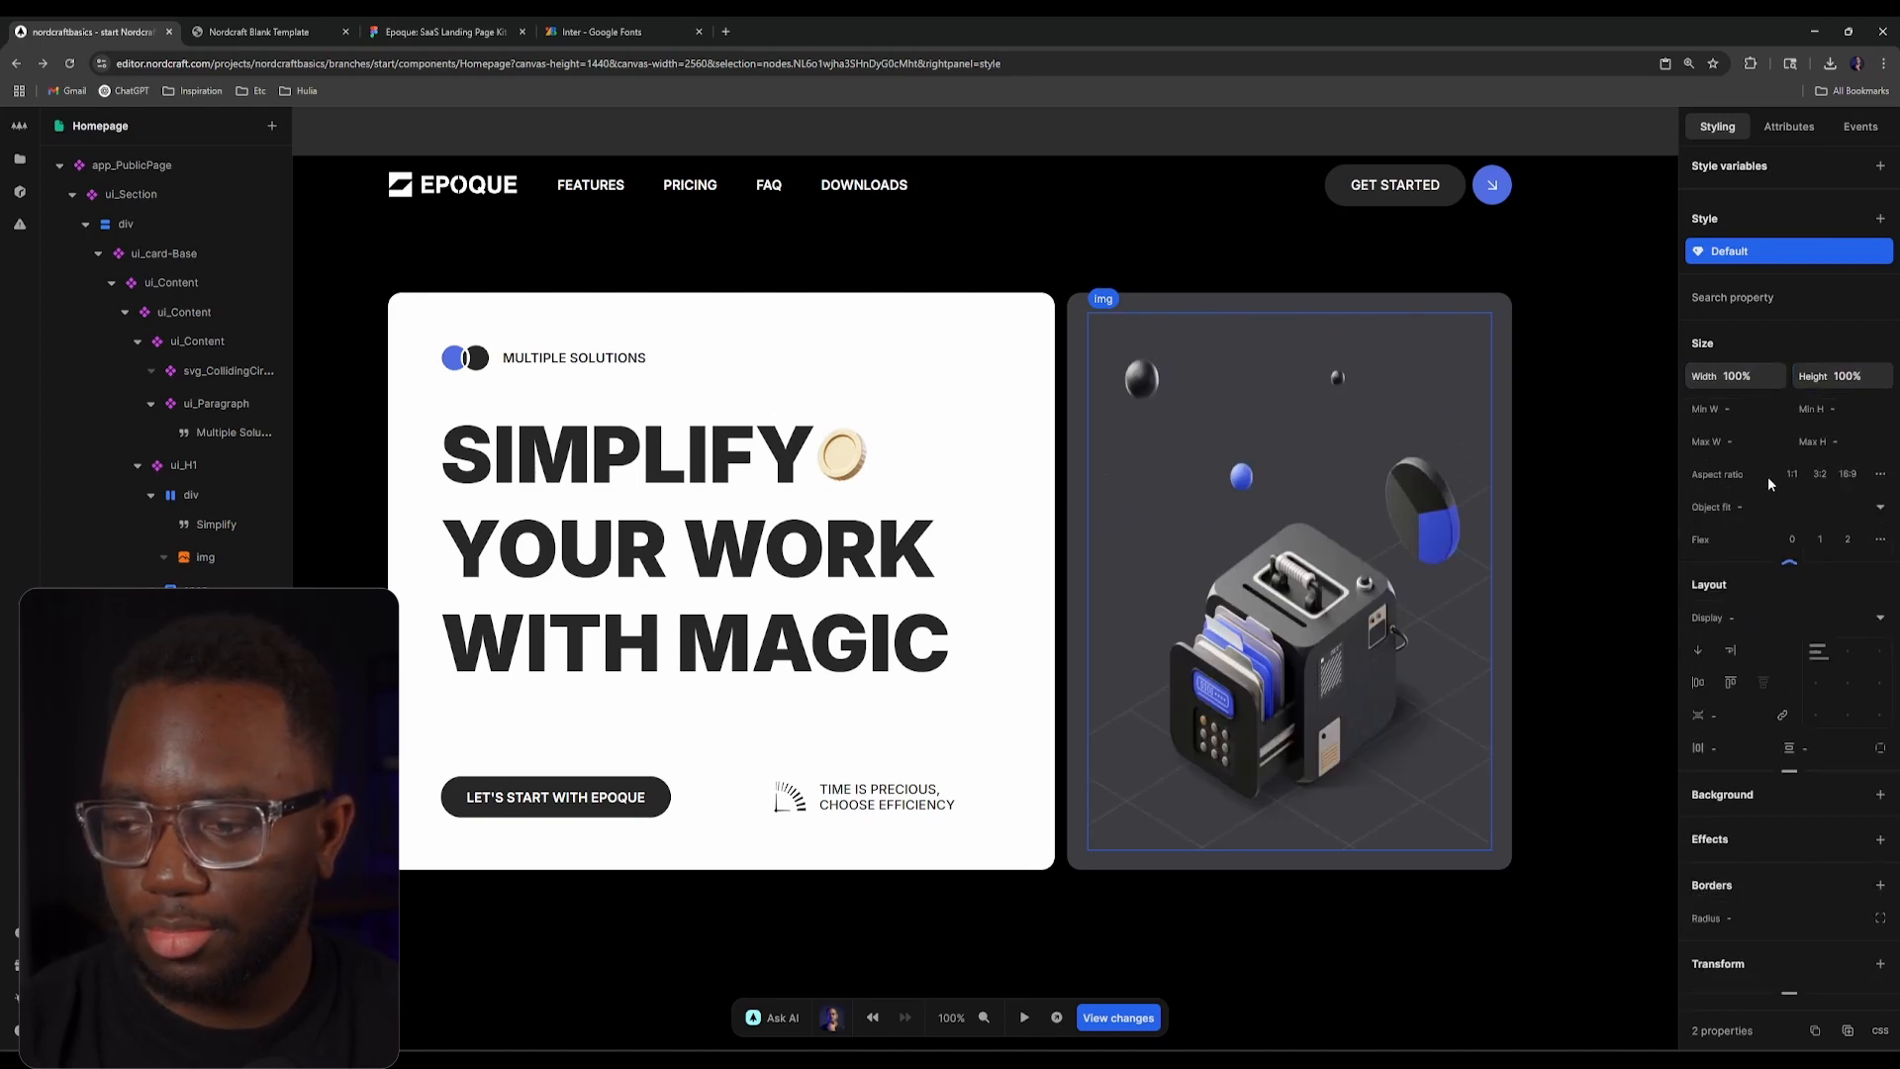
left_click(1842, 514)
left_click(1721, 592)
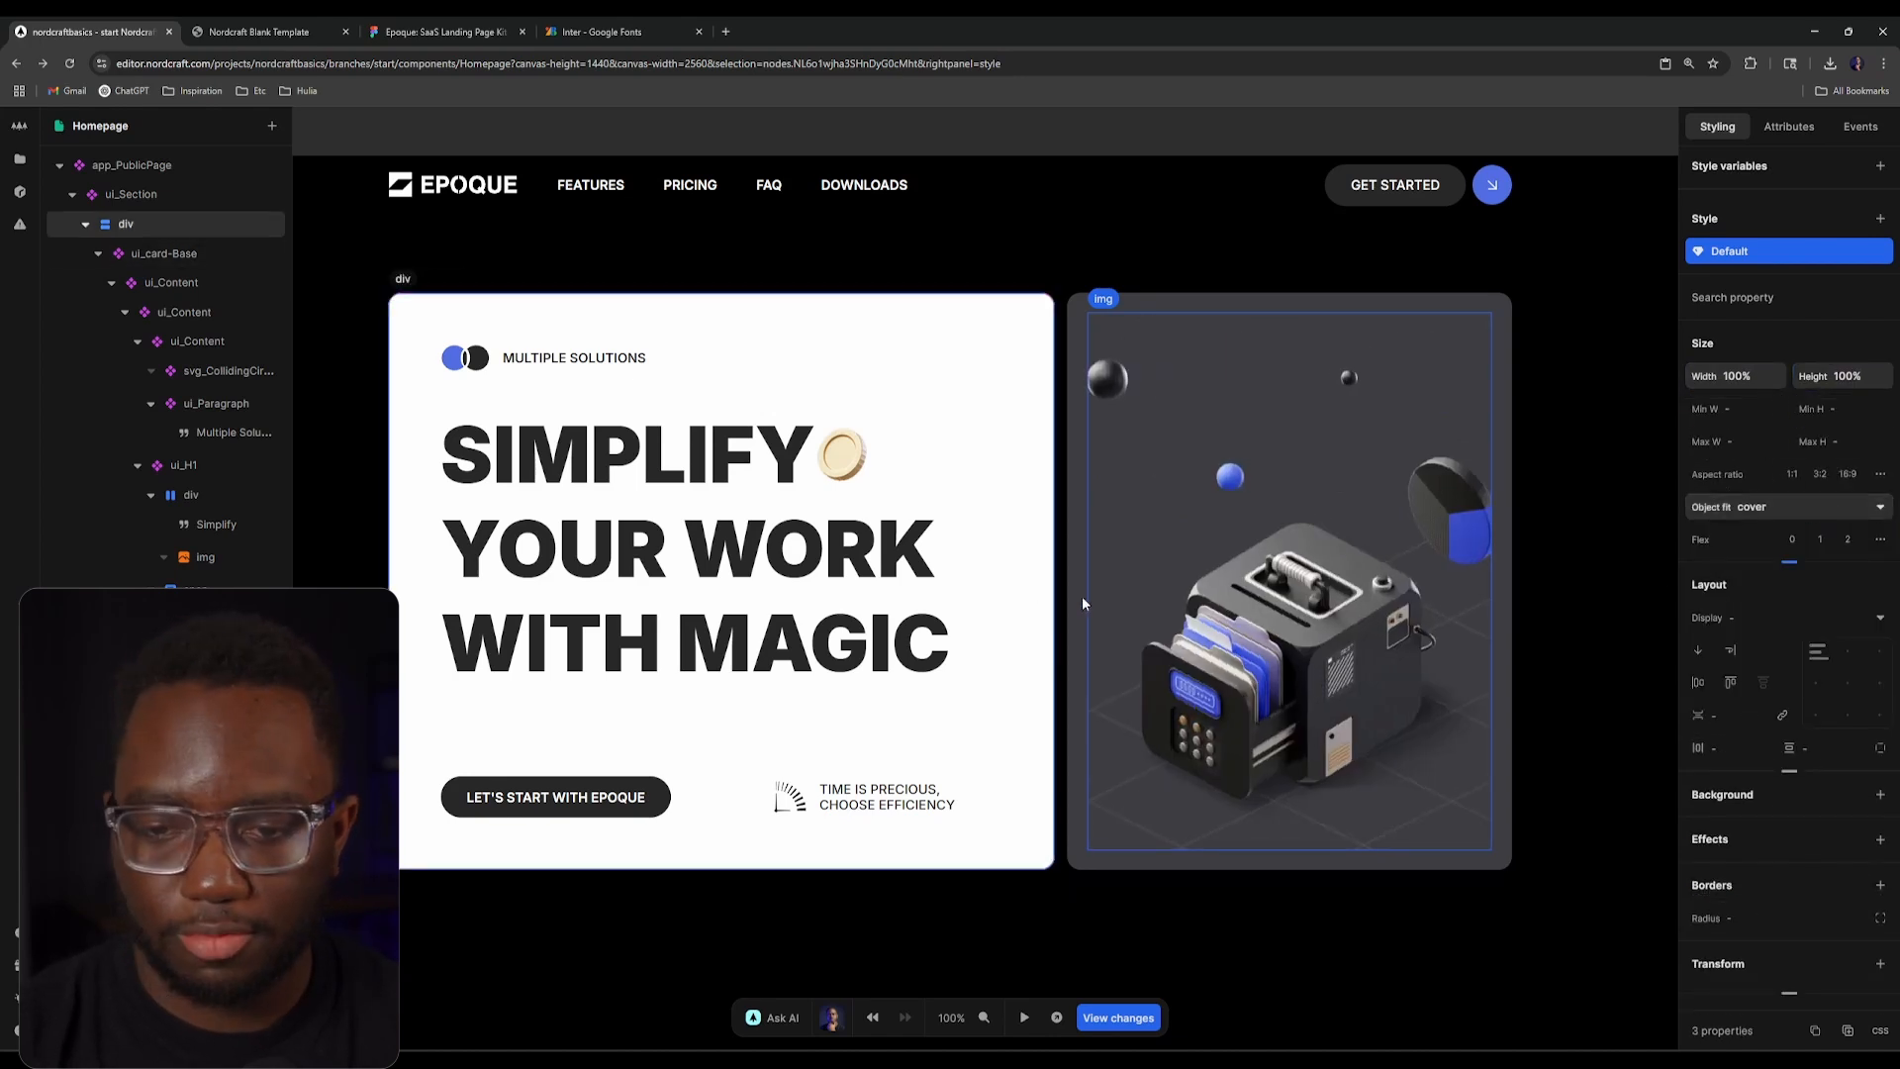
Step: Set the second, dark ui_card-Base's horizontal and vertical padding to 0rem
left_click(1081, 469)
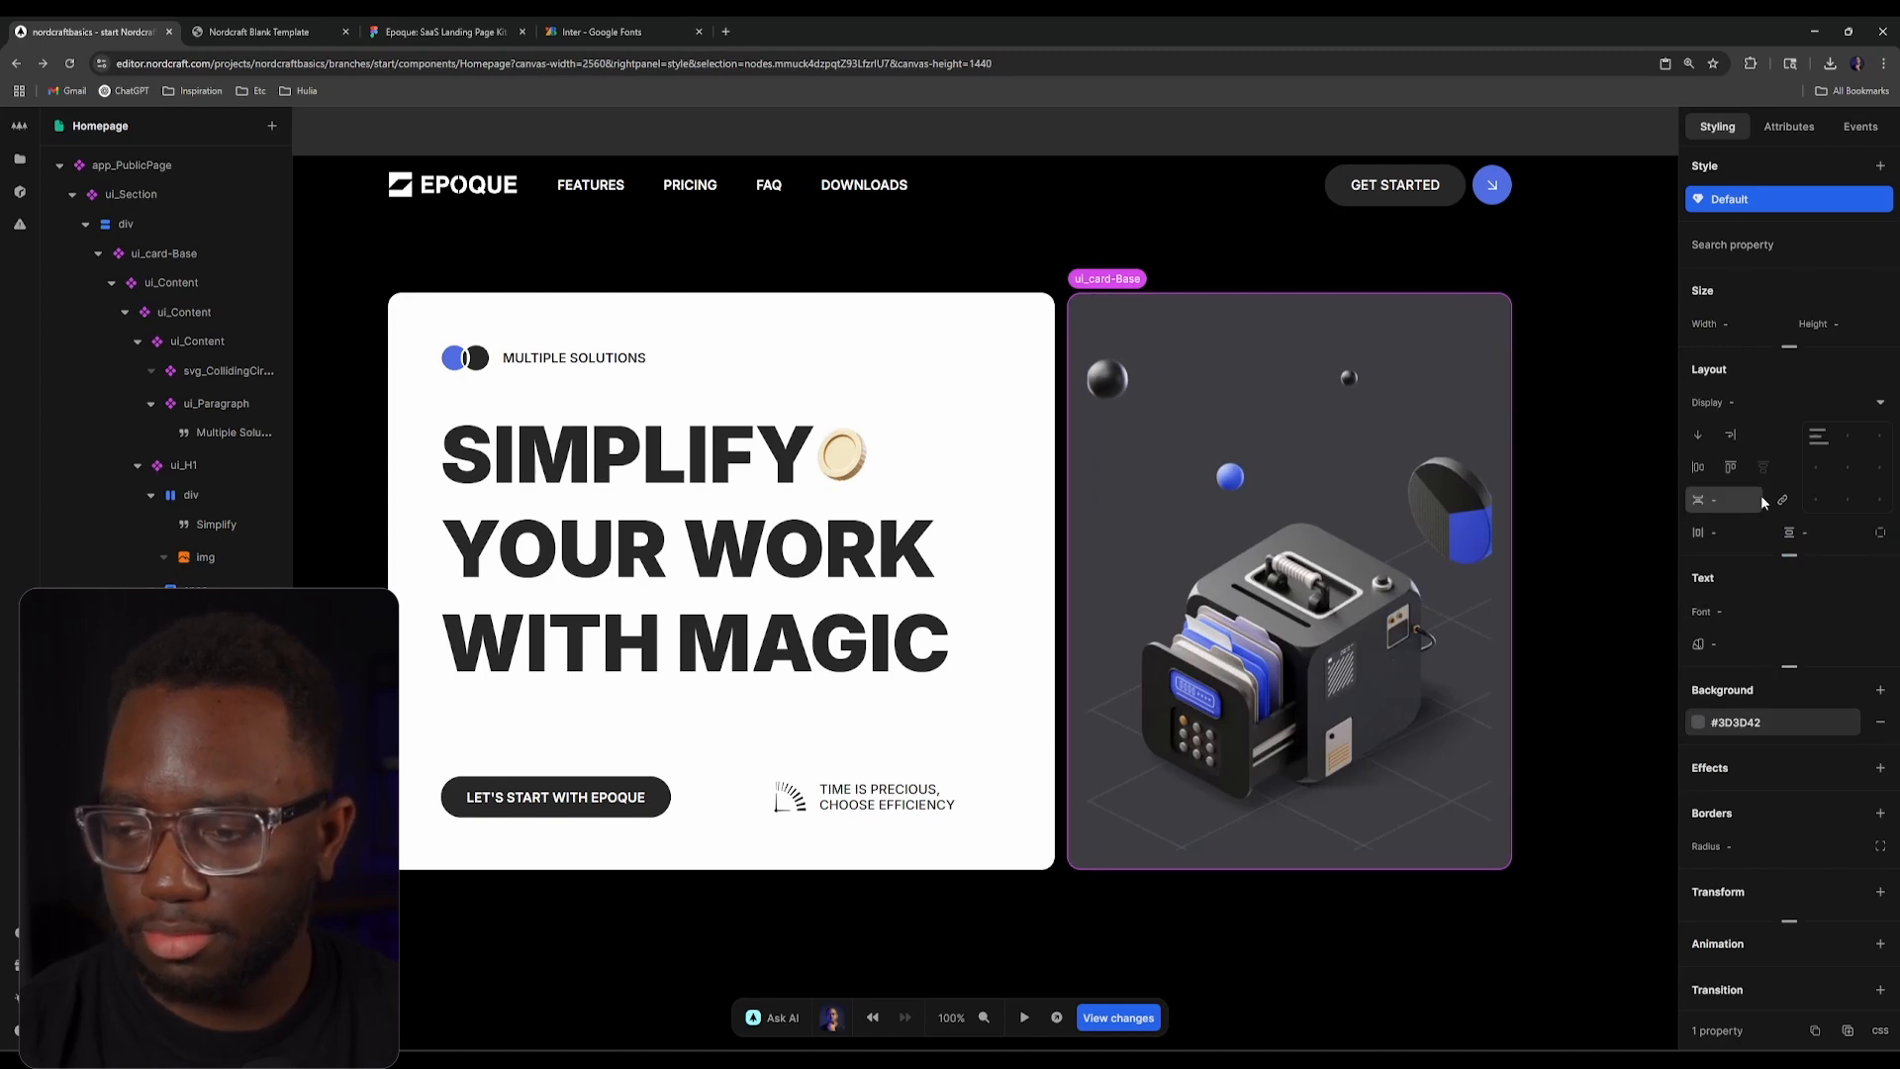
left_click(1843, 534)
type("0rem")
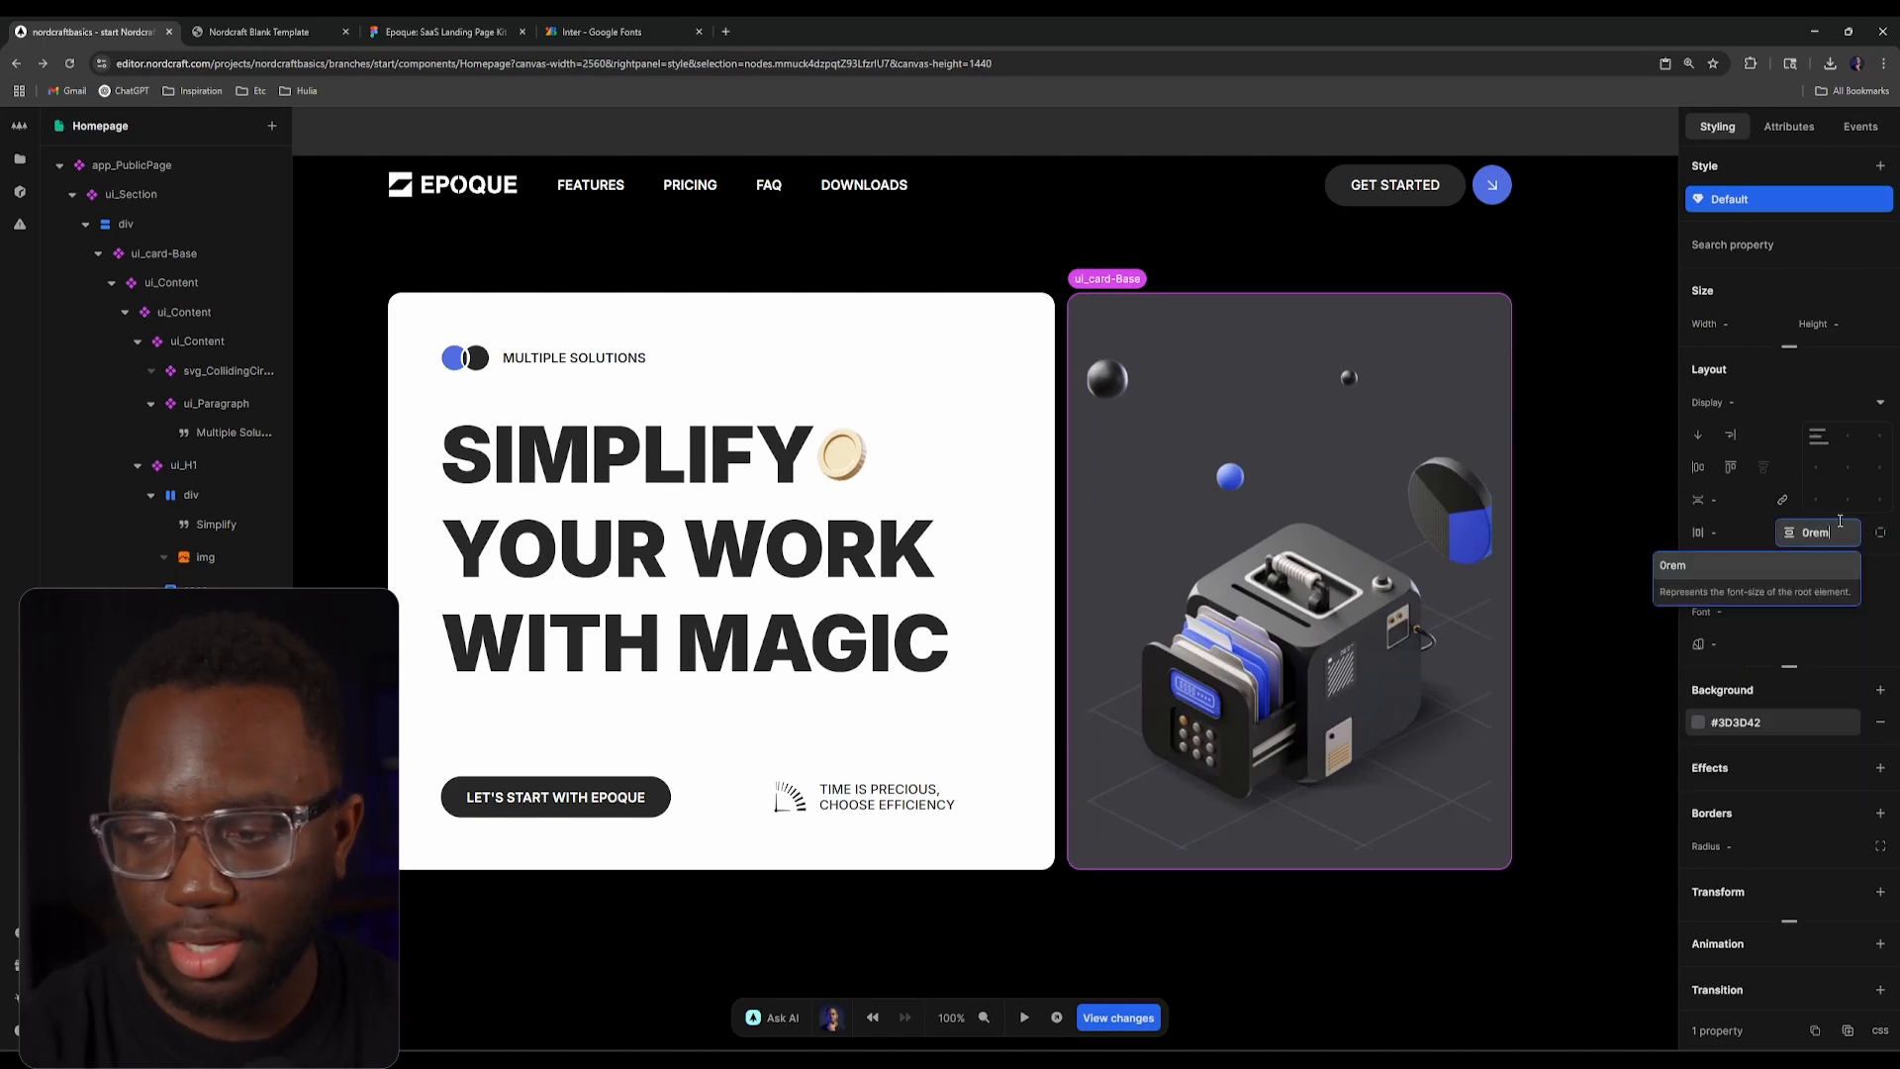
key("Return")
left_click(1719, 533)
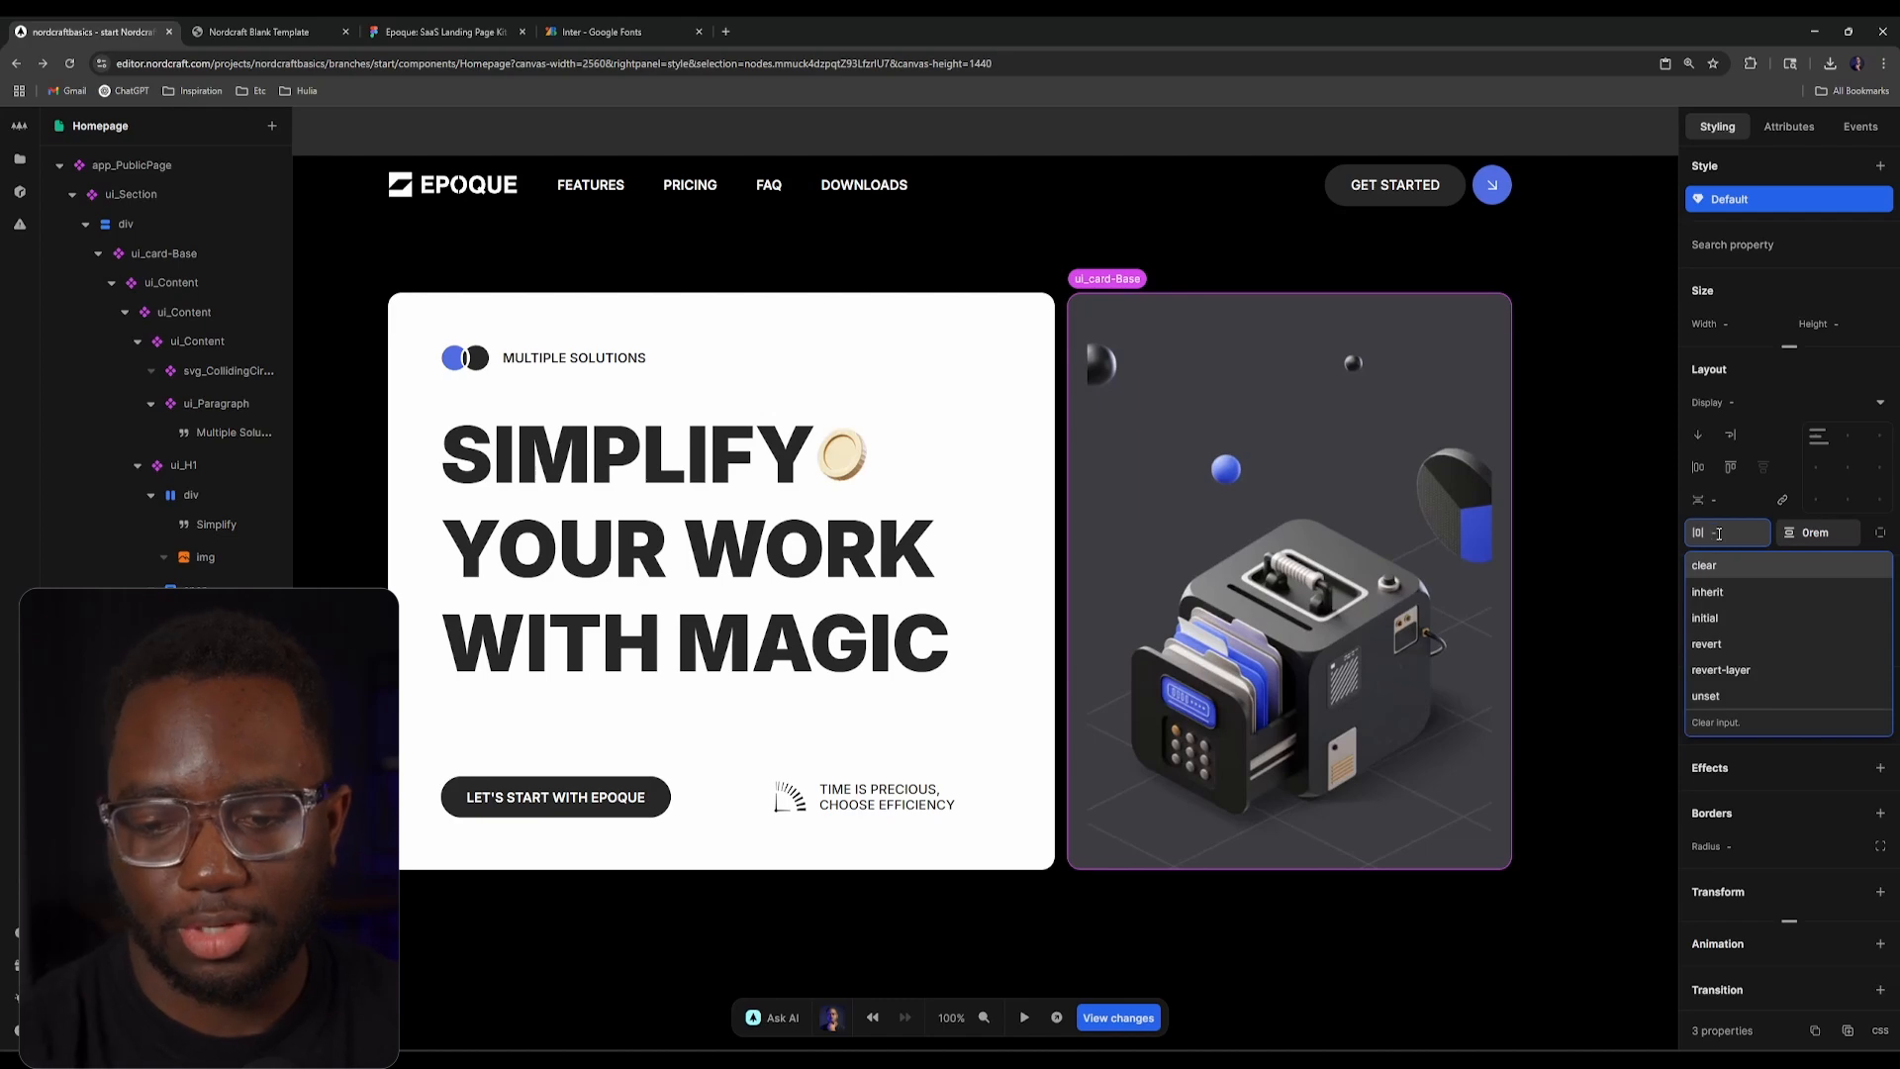
type("0rem")
key("Return")
left_click(1583, 388)
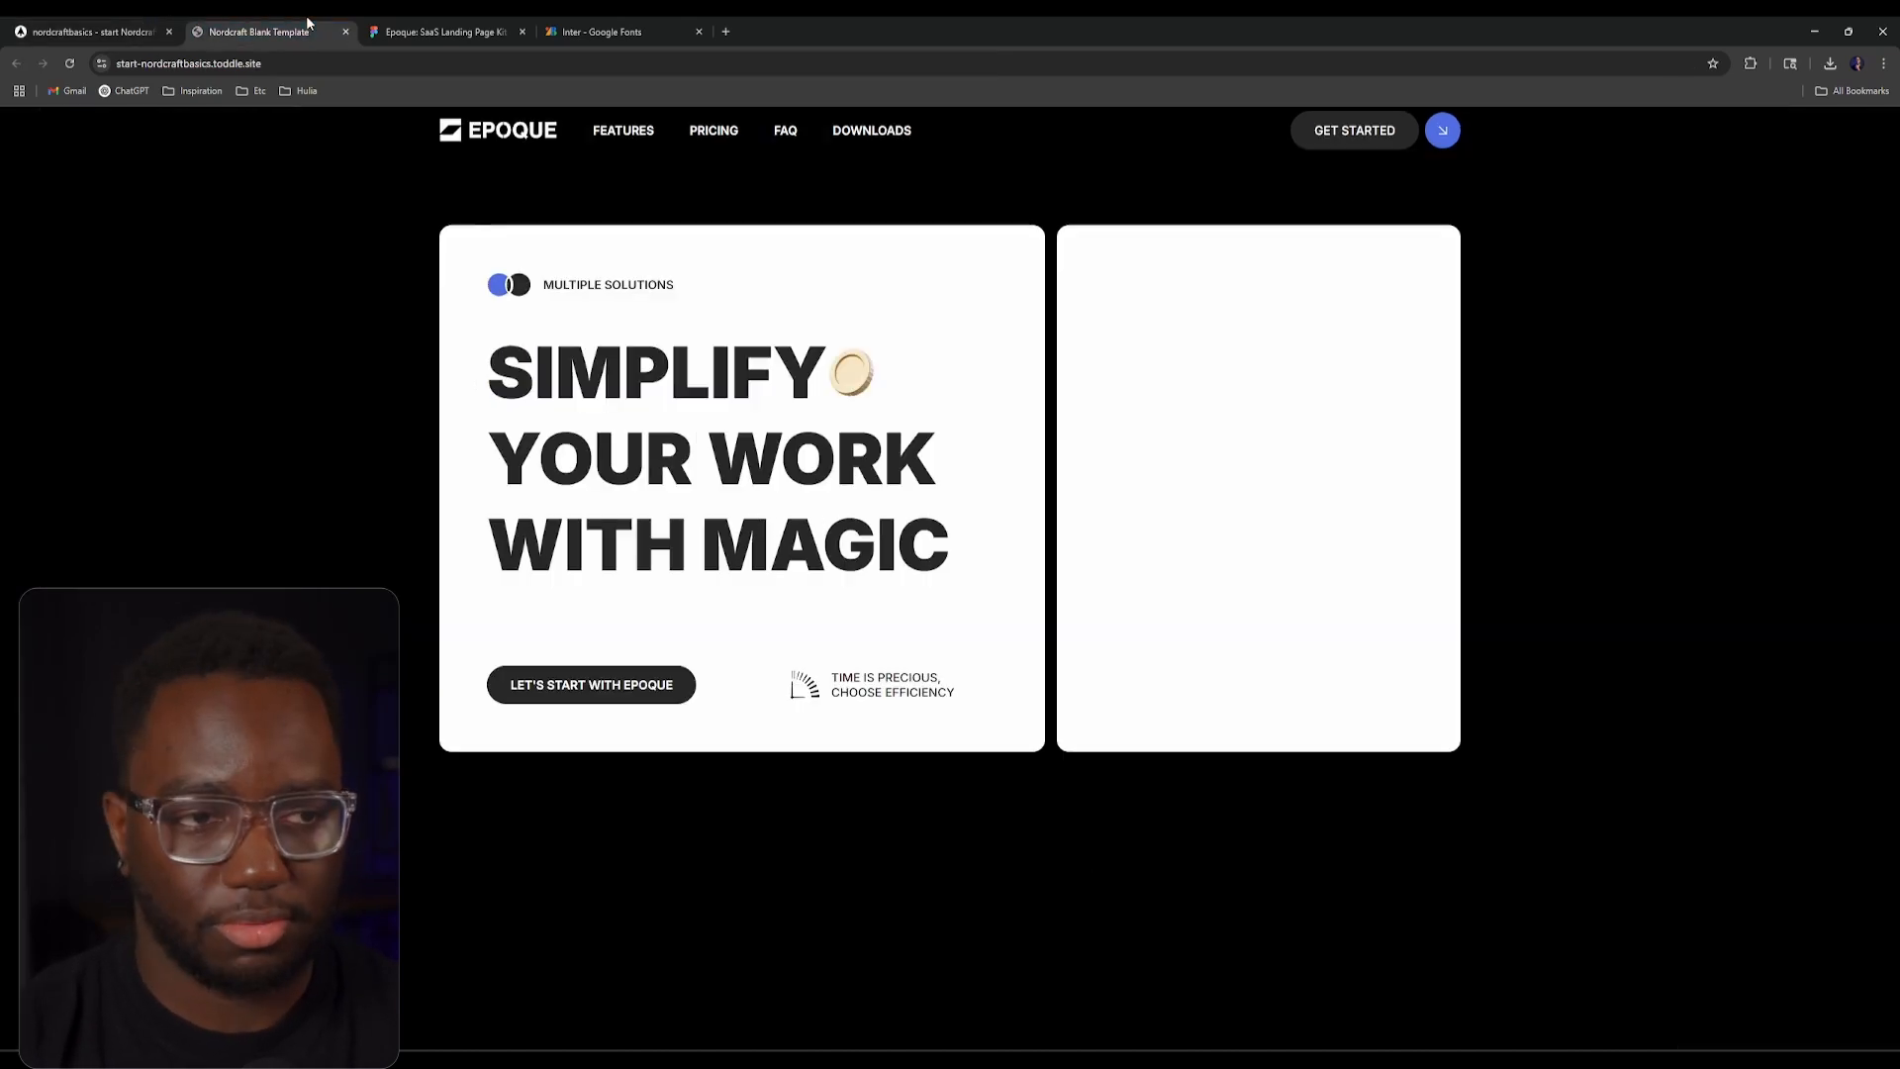
Step: Compare the hero cards in the Figma design, the live preview and the Nordcraft editor
left_click(448, 24)
left_click(255, 30)
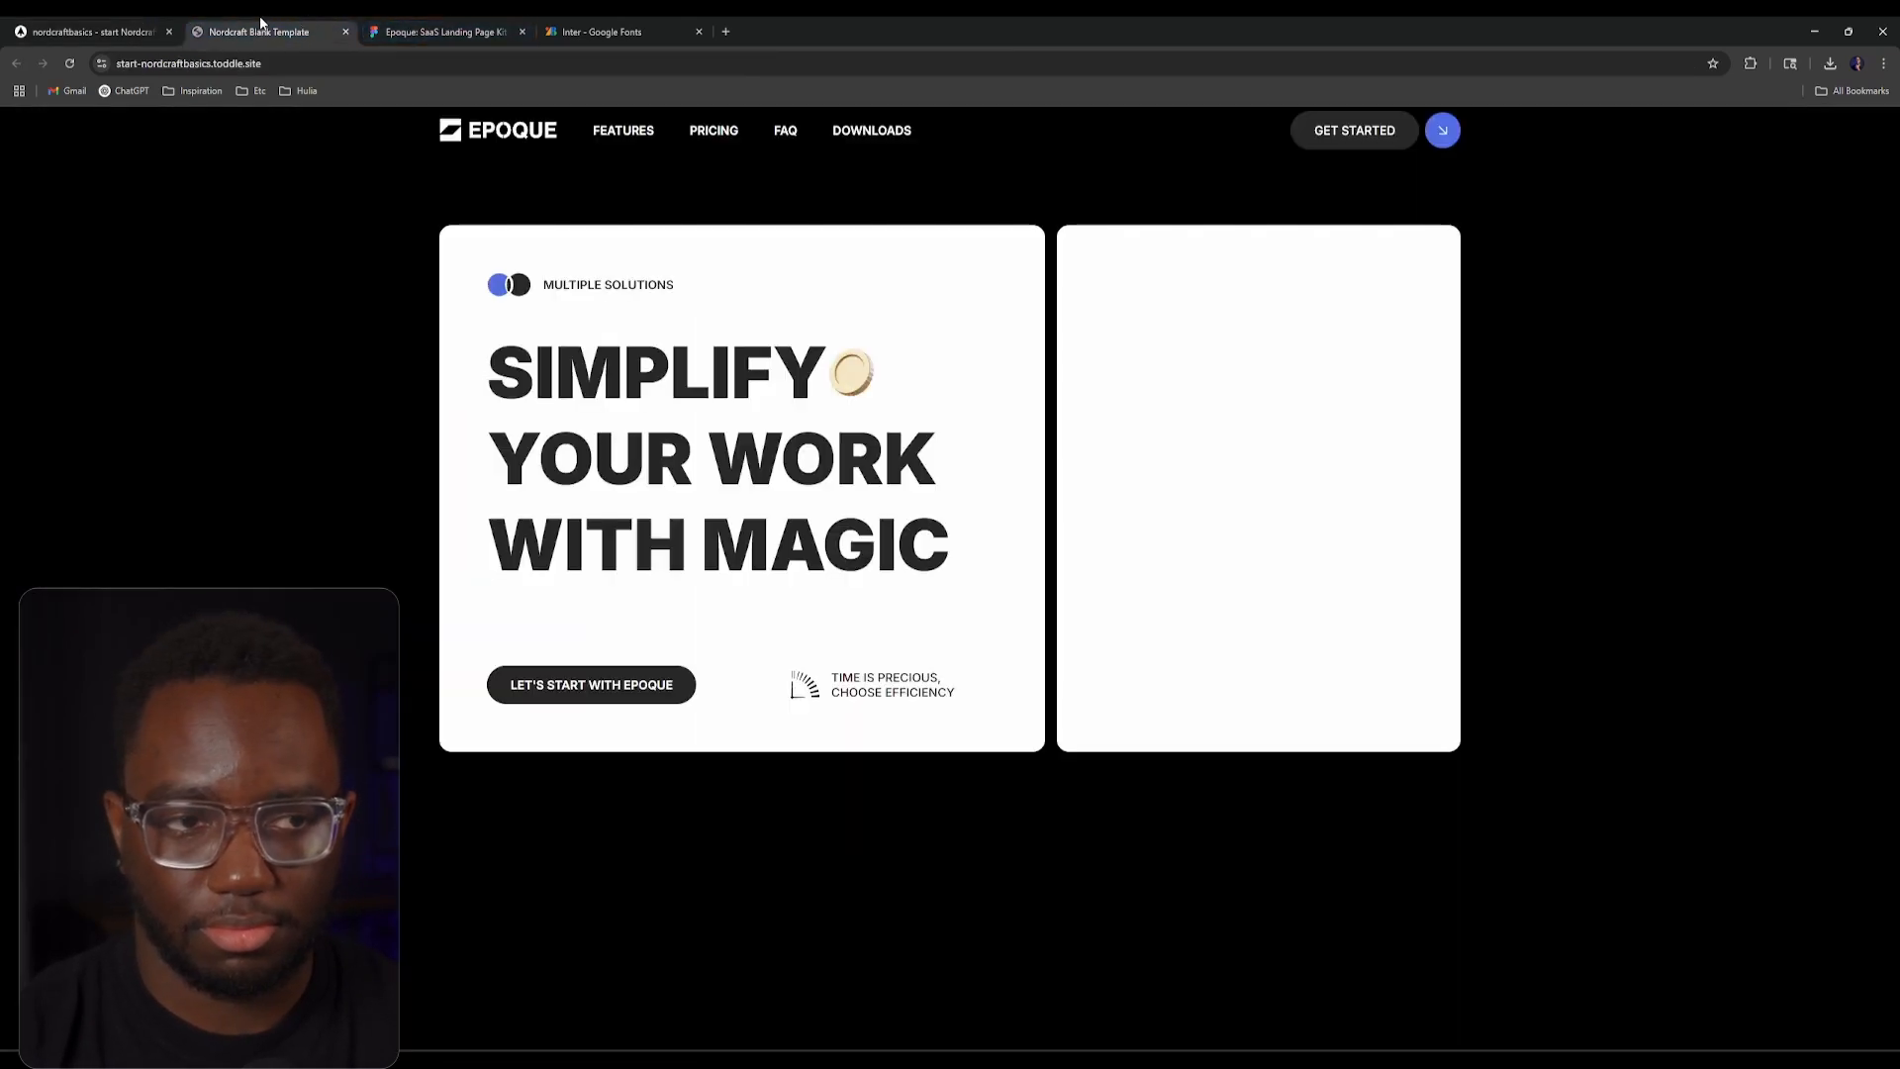
left_click(127, 24)
left_click(259, 32)
left_click(136, 27)
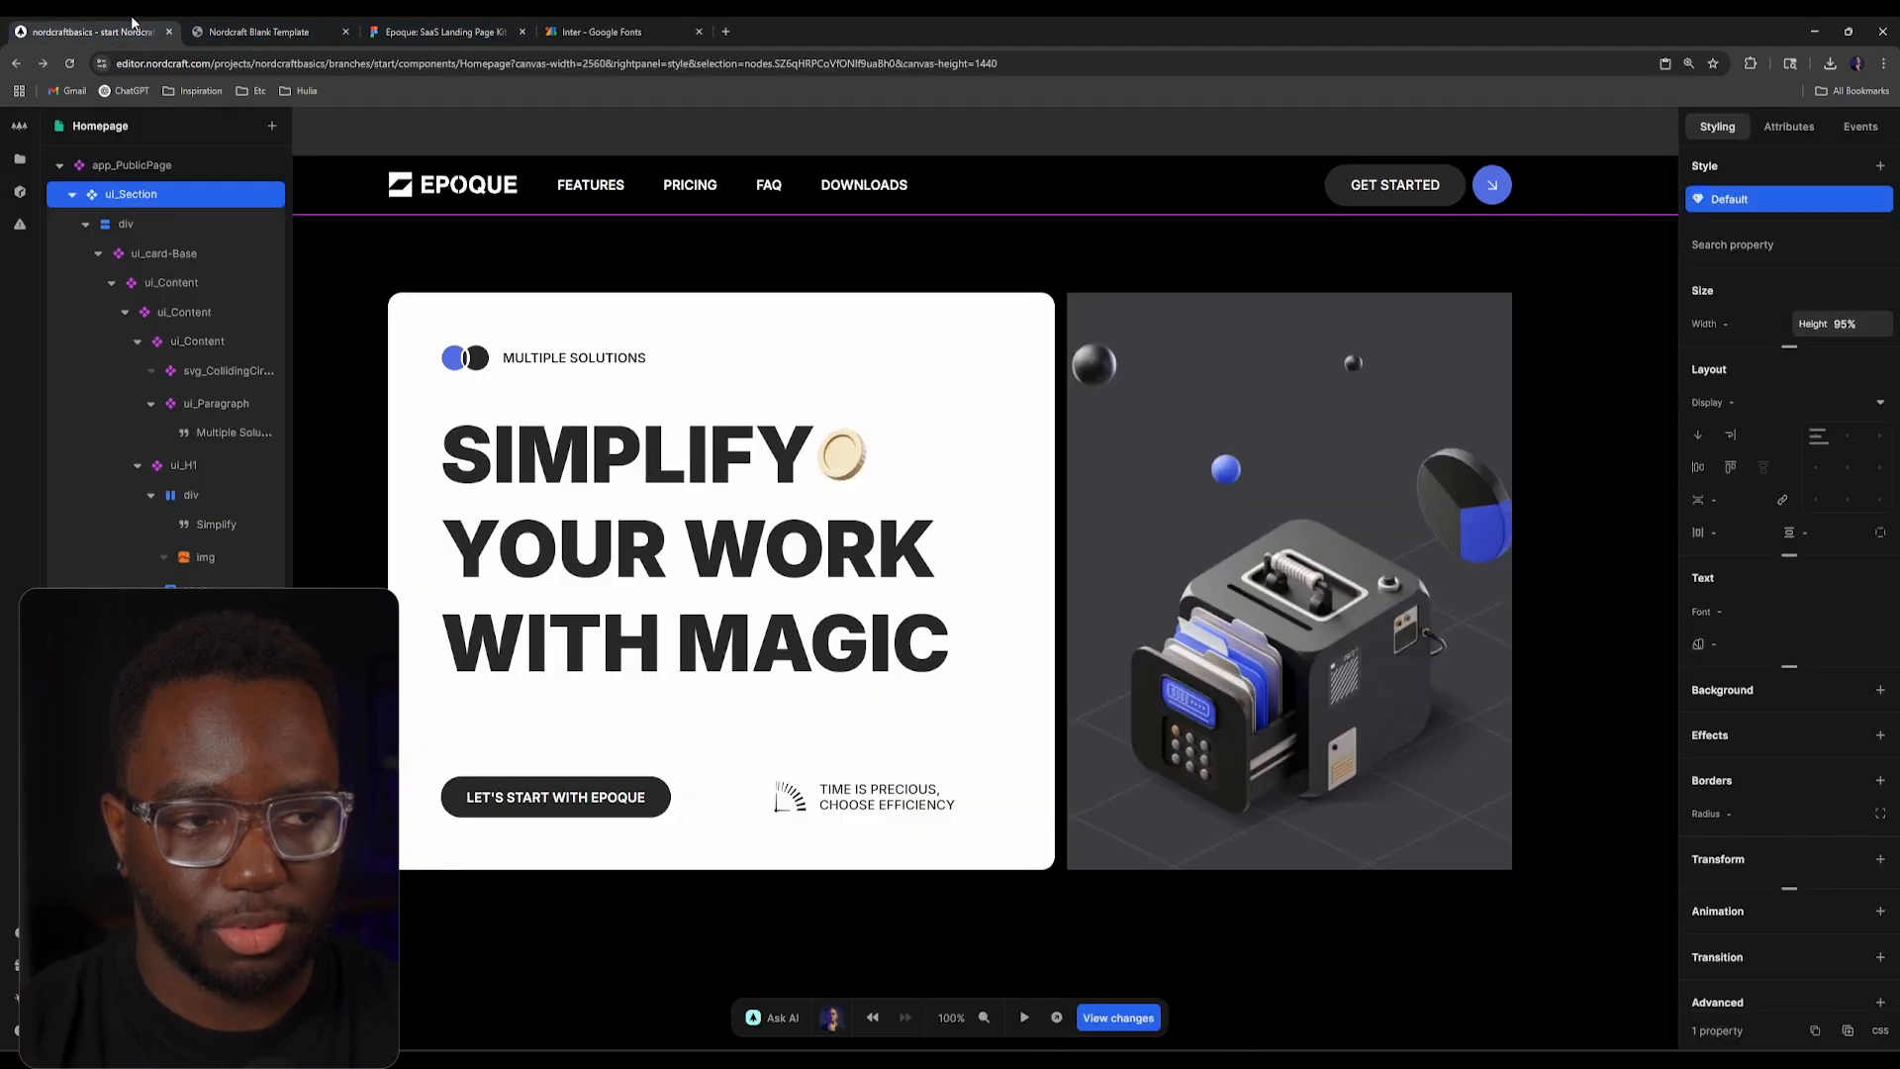
Step: Try contain, none and scale-down as the hero image's object fit, and return it to cover
left_click(1167, 375)
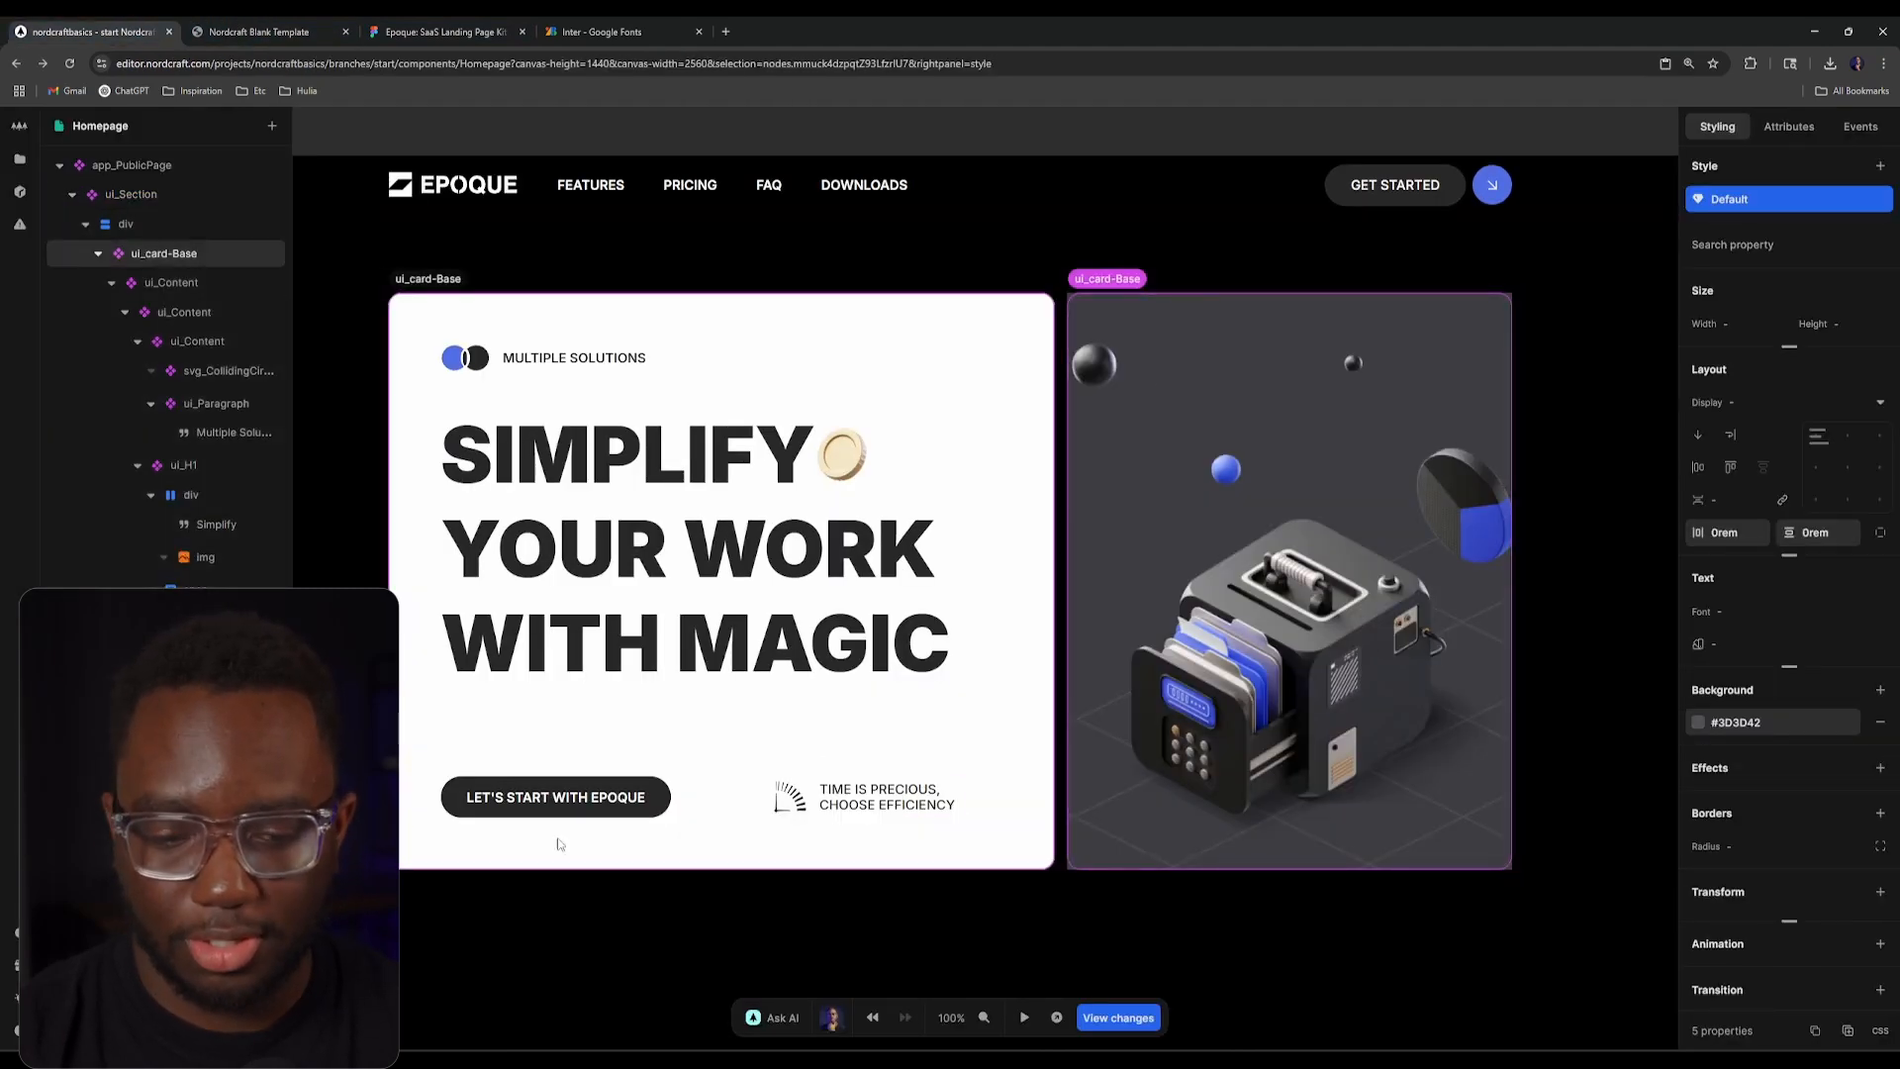
left_click(163, 859)
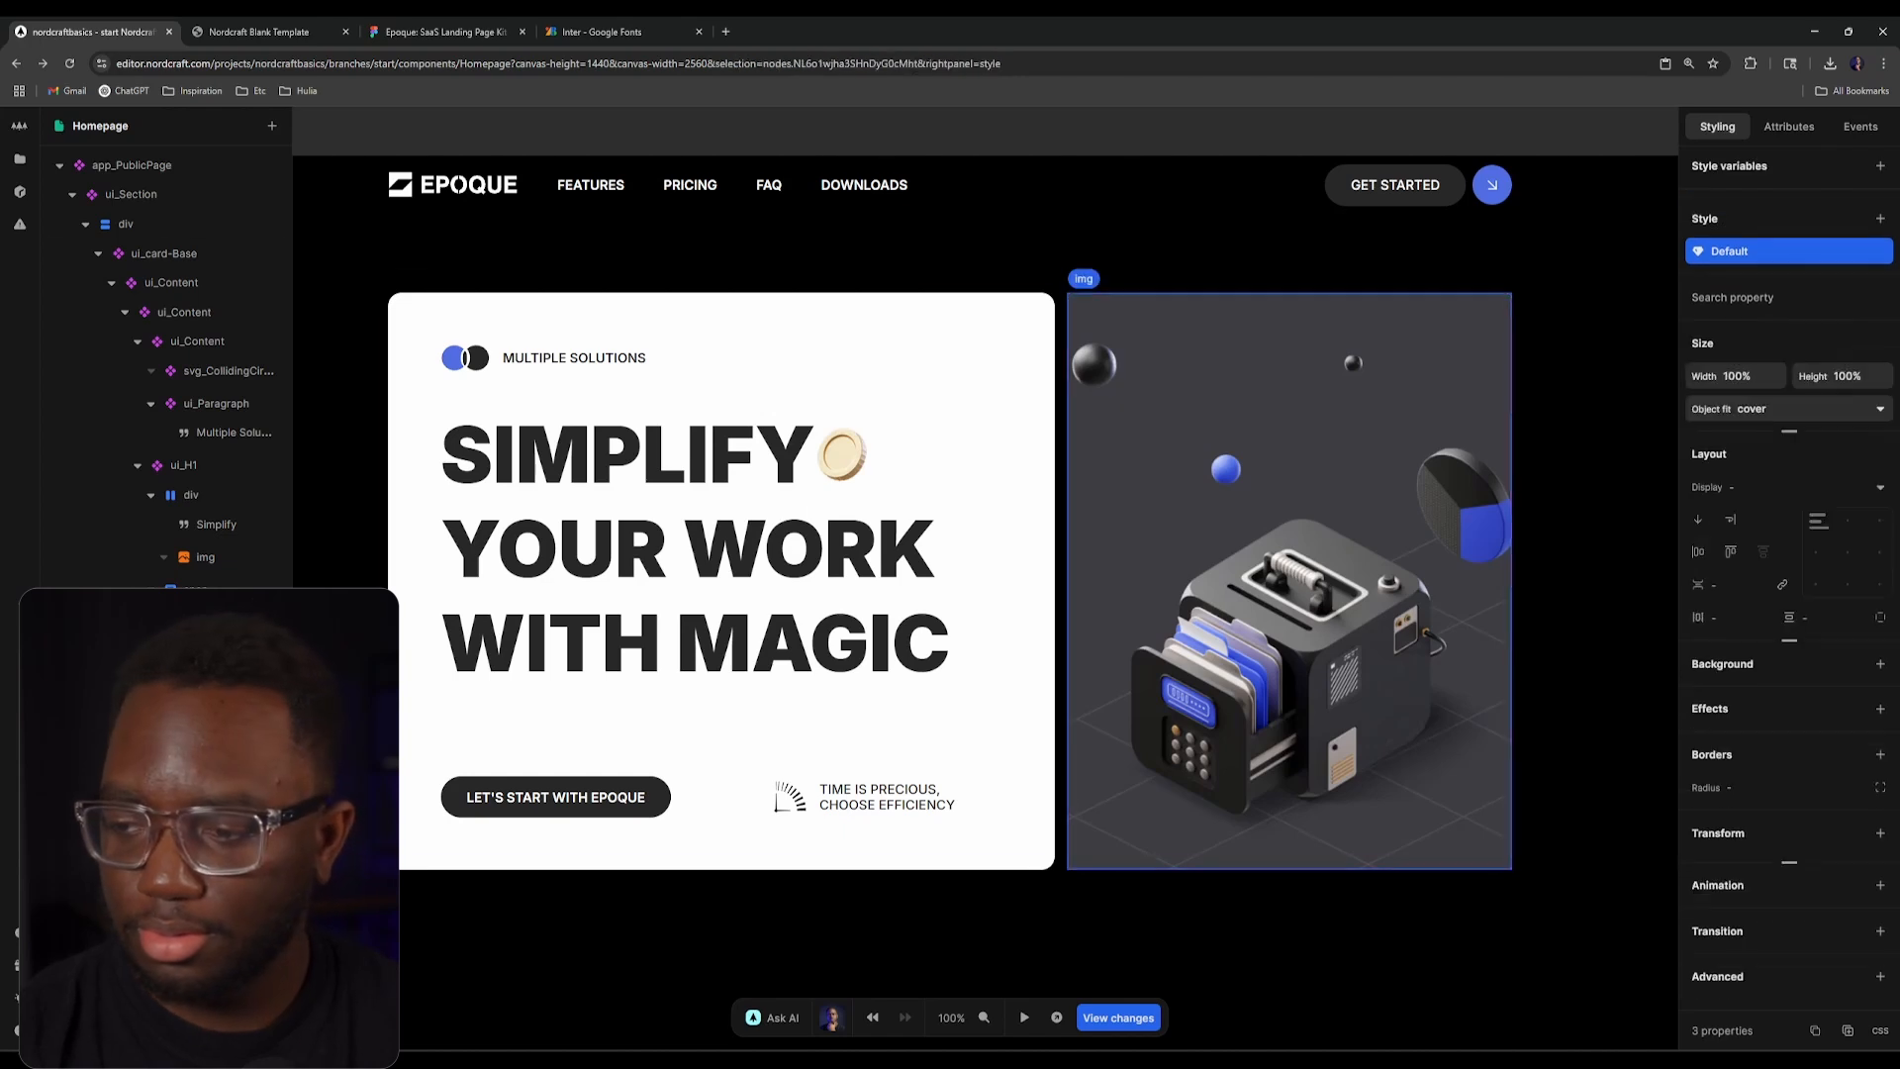
left_click(1761, 408)
left_click(1755, 490)
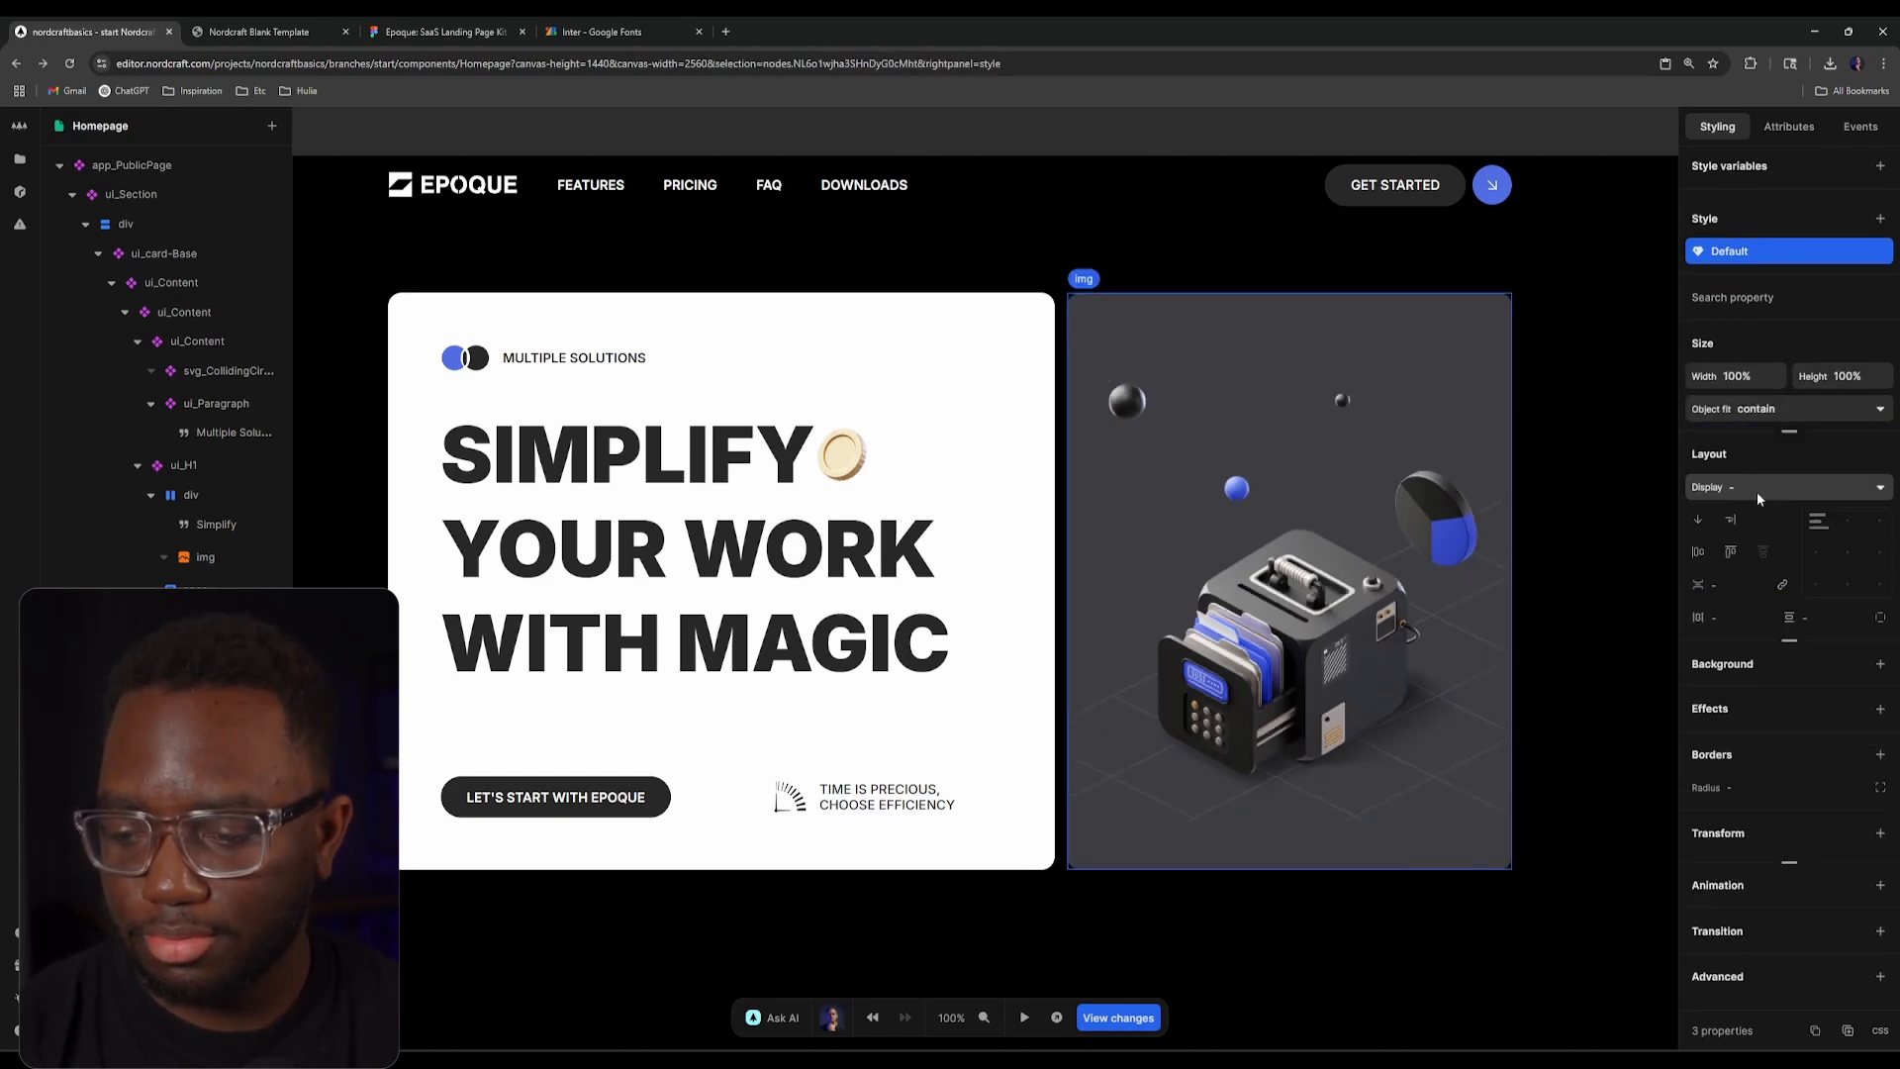
left_click(1787, 432)
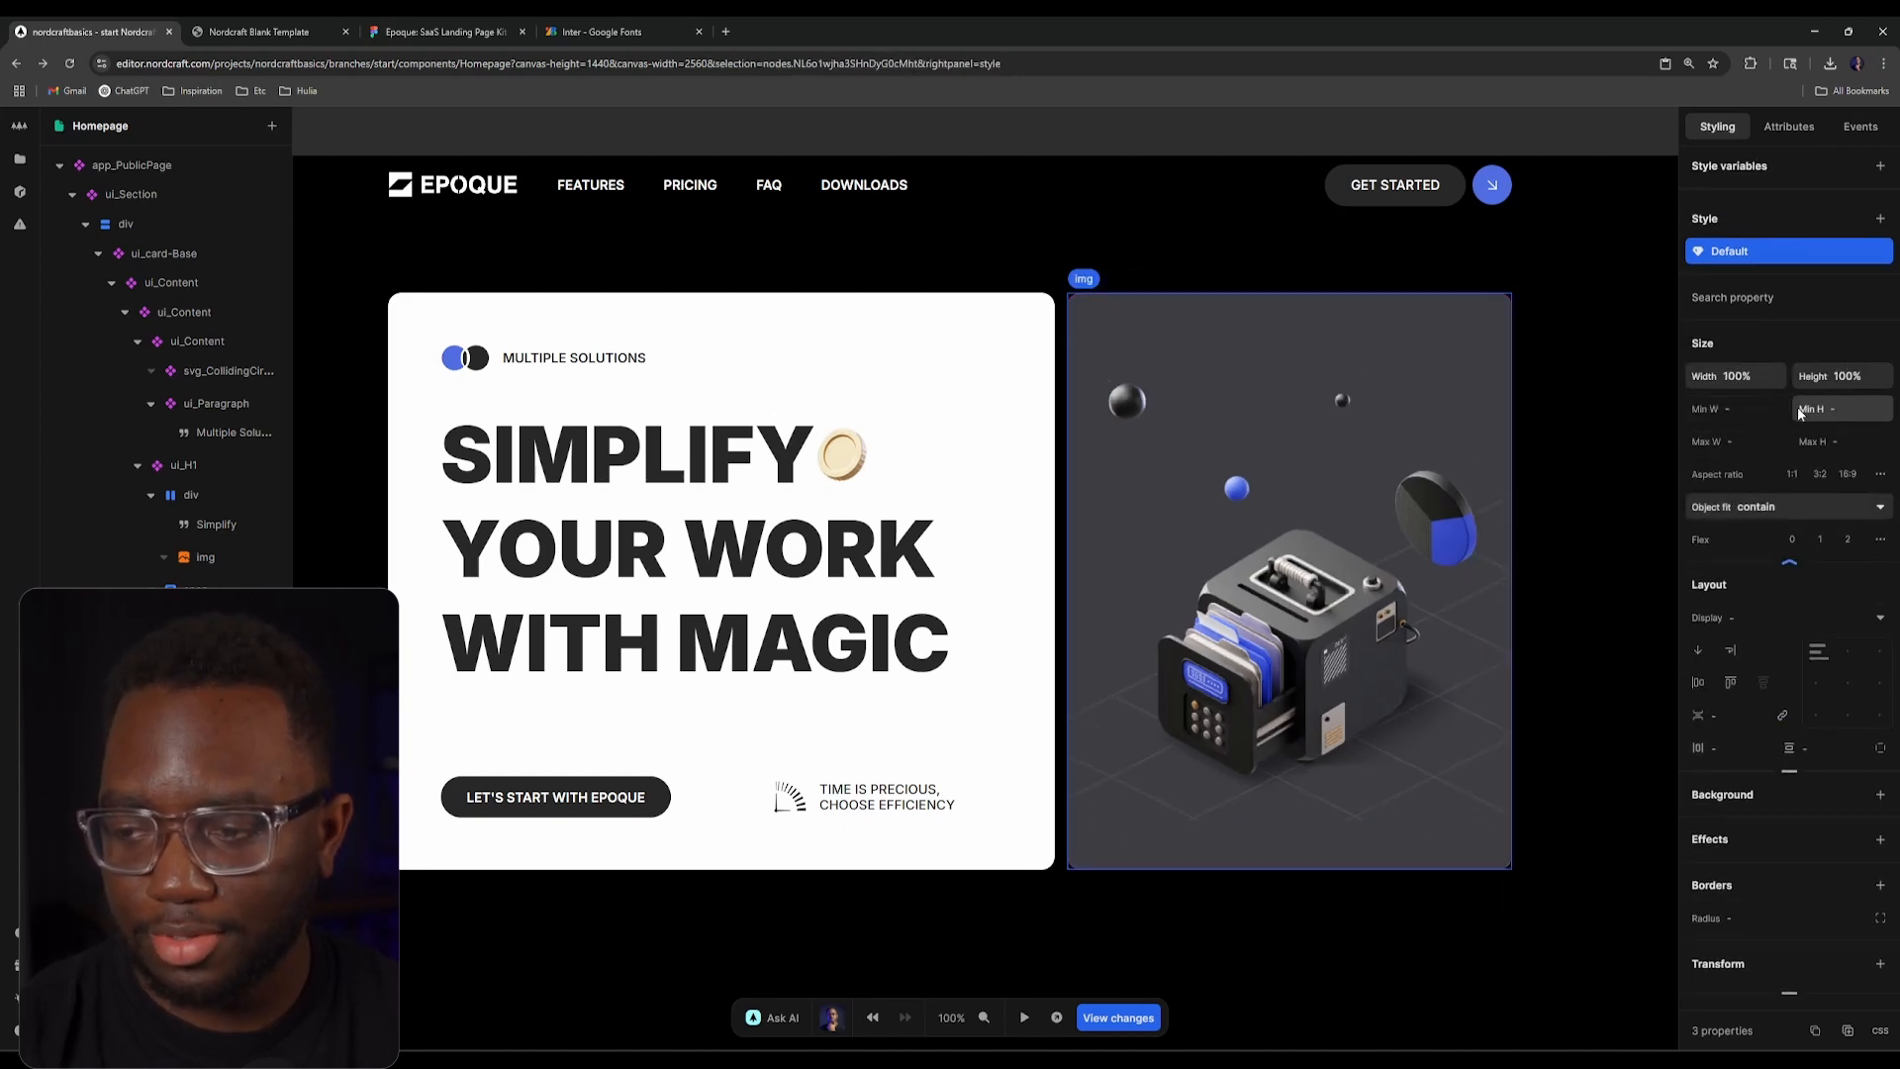
left_click(1771, 511)
left_click(1745, 655)
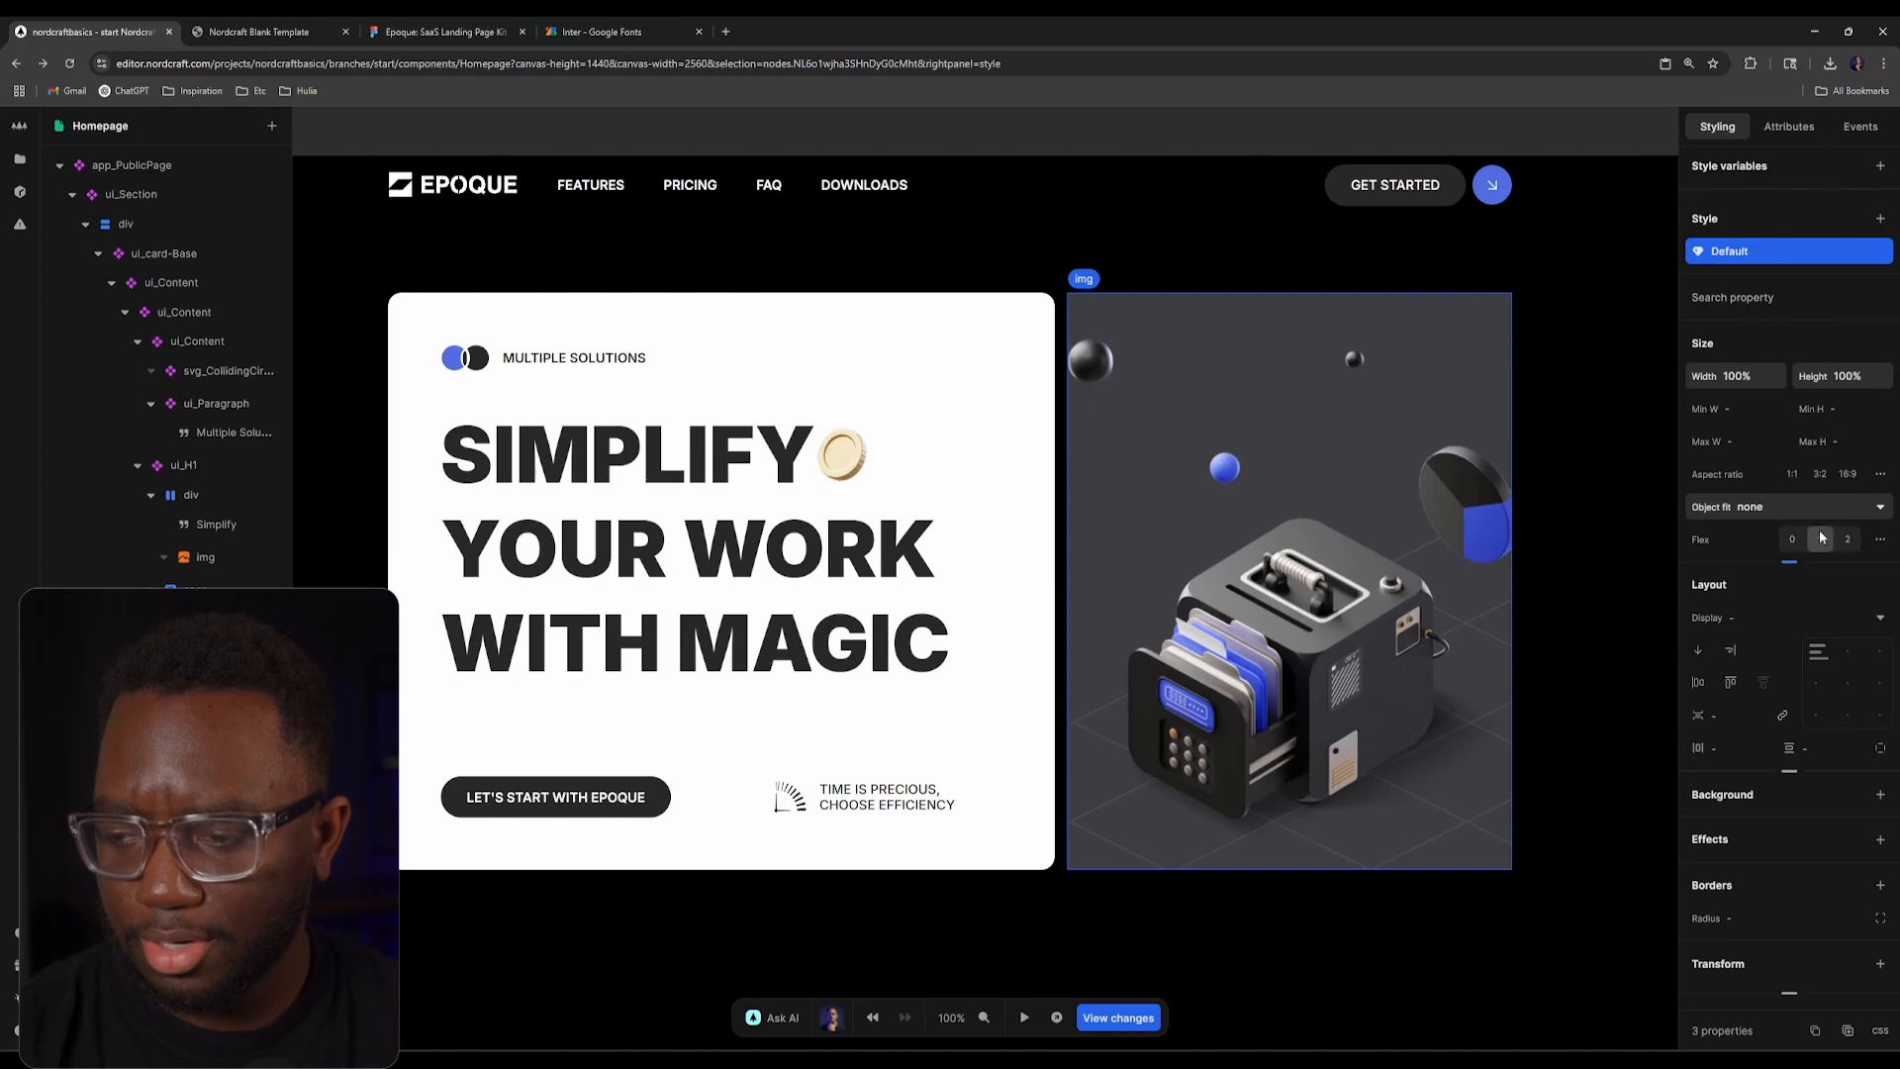
left_click(1771, 507)
left_click(1754, 669)
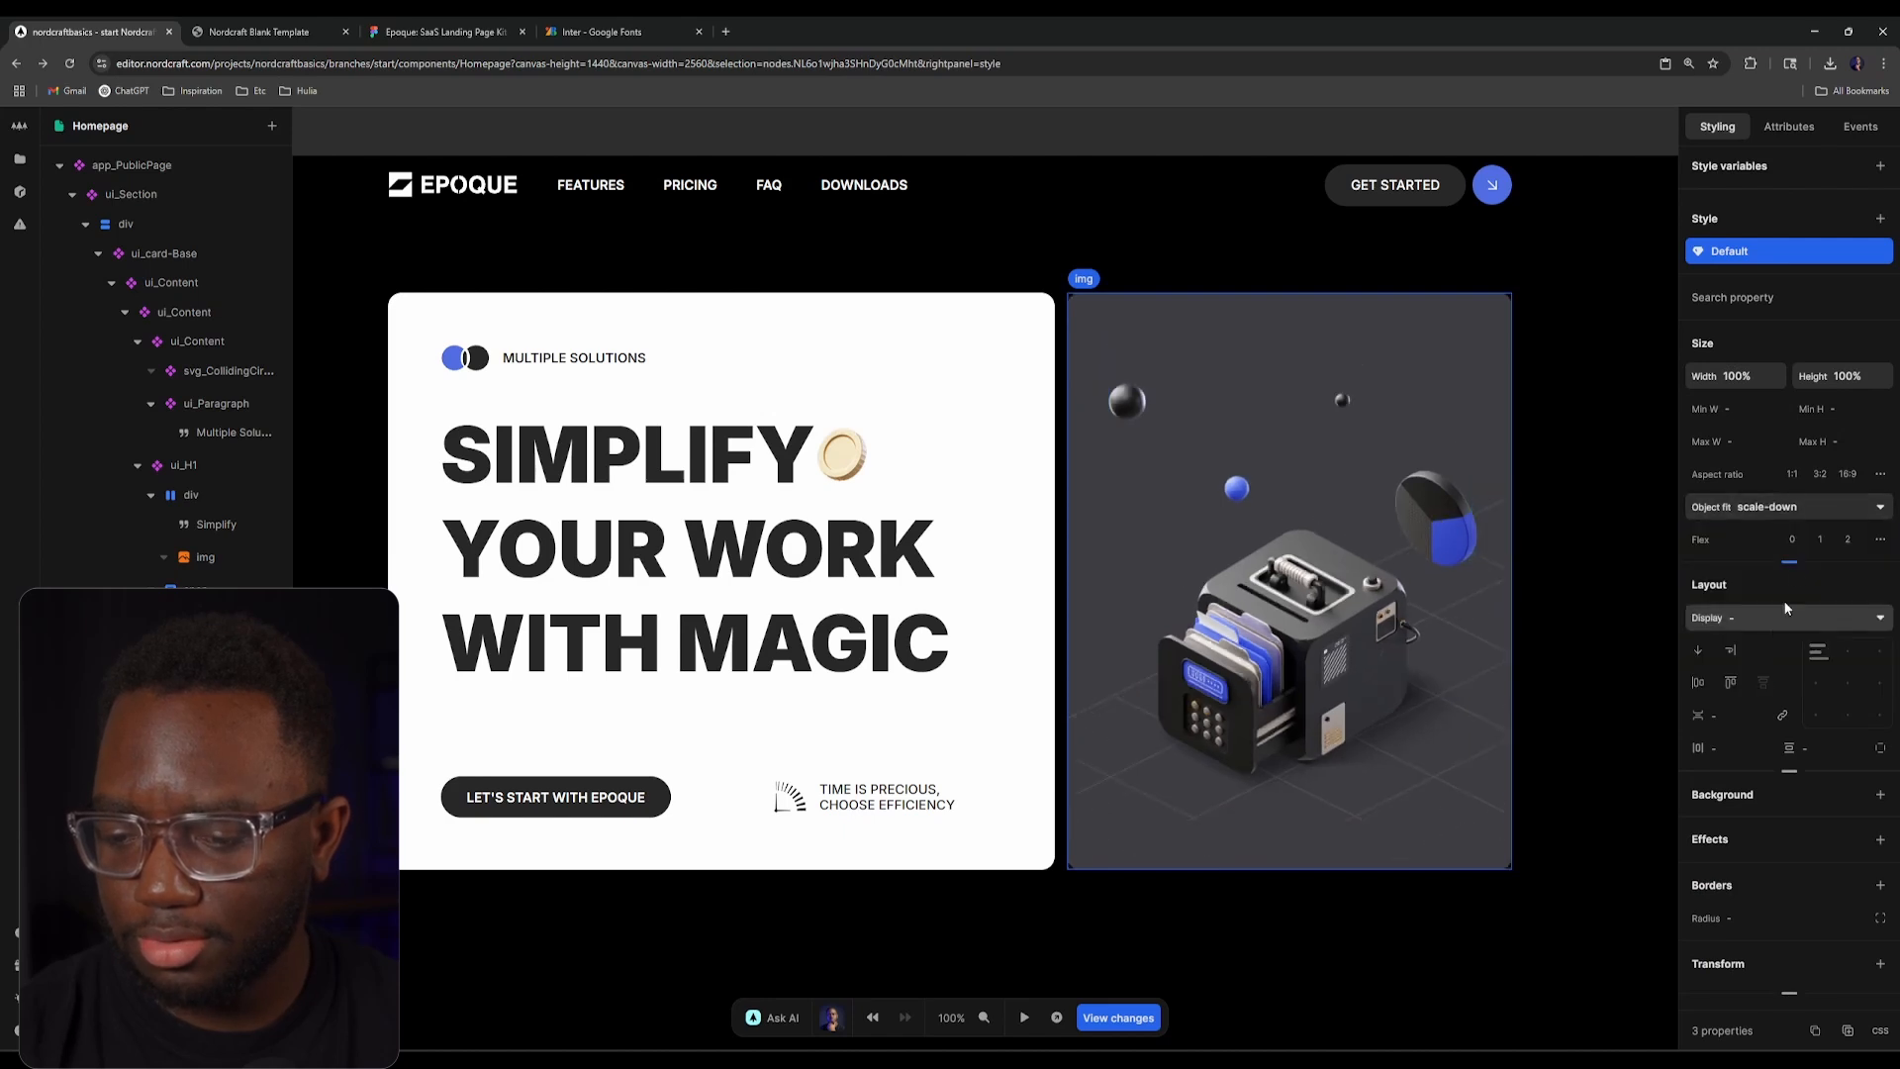
left_click(1757, 508)
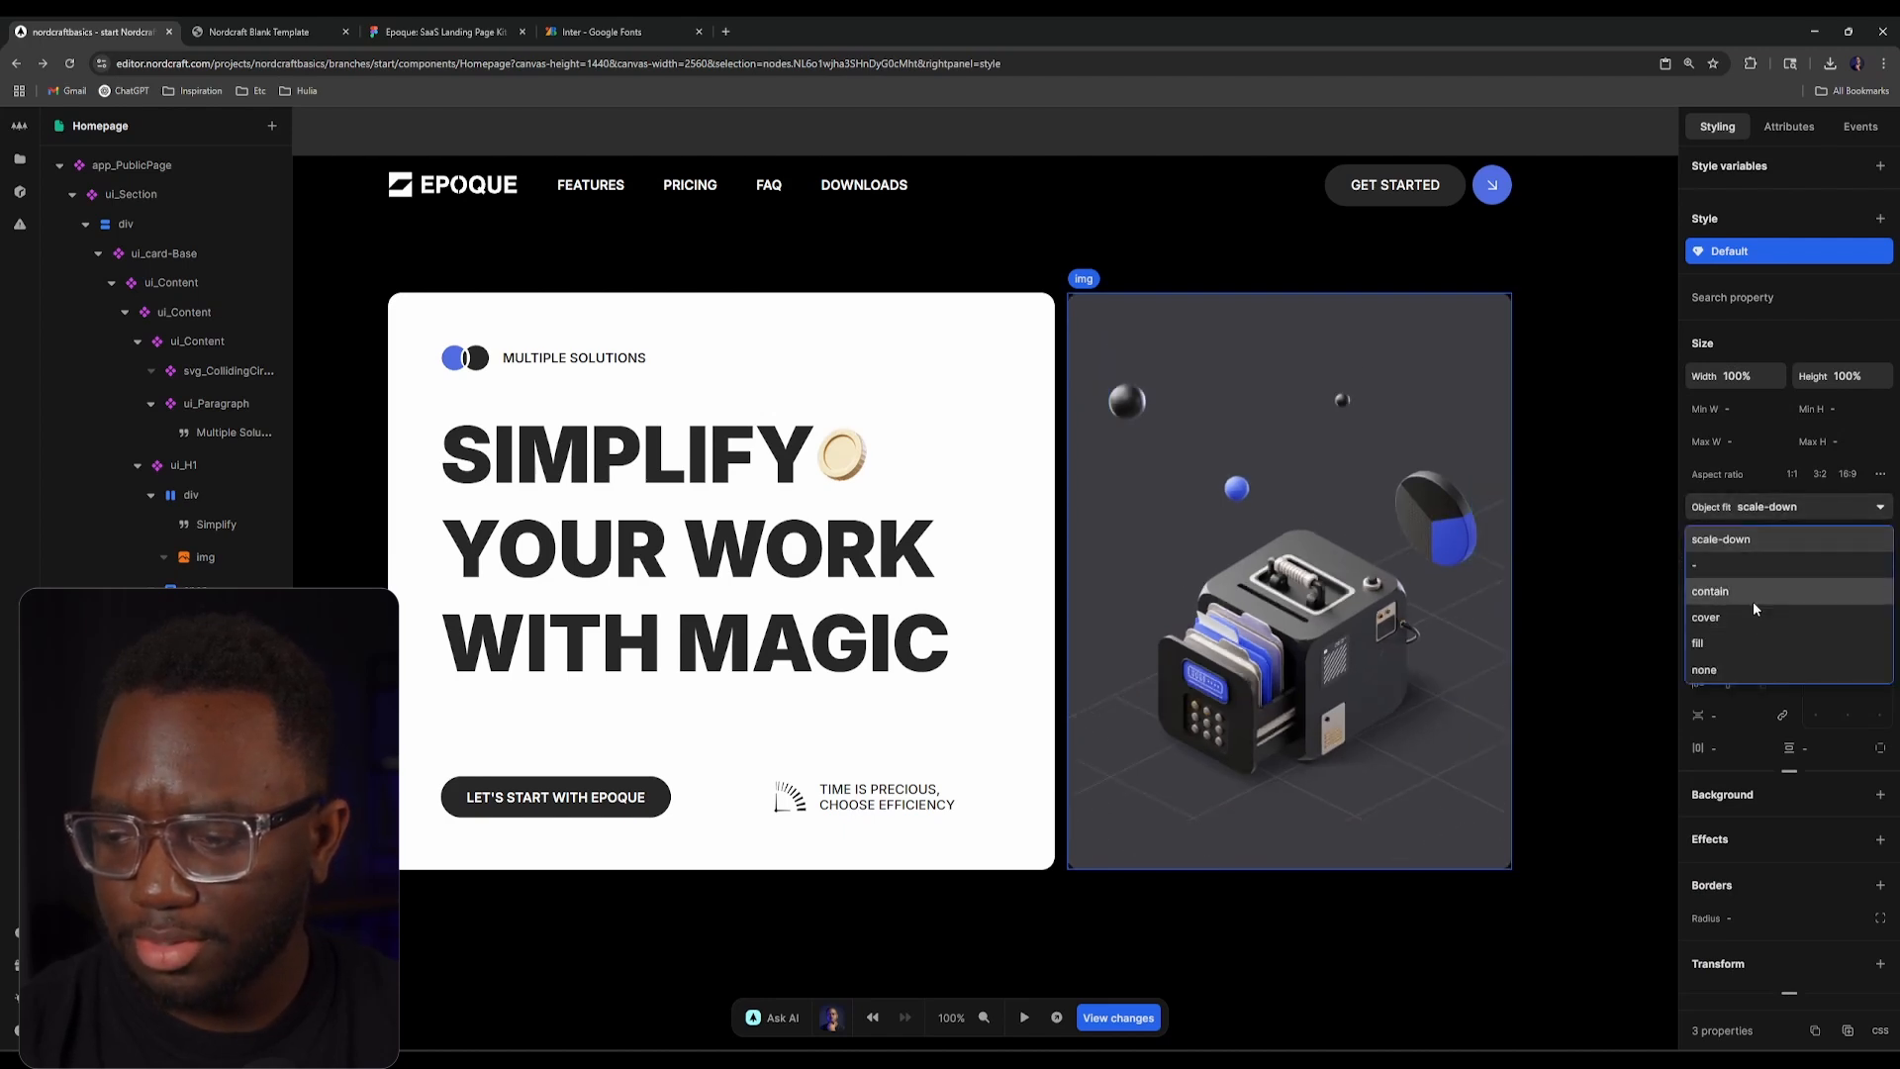
left_click(1726, 617)
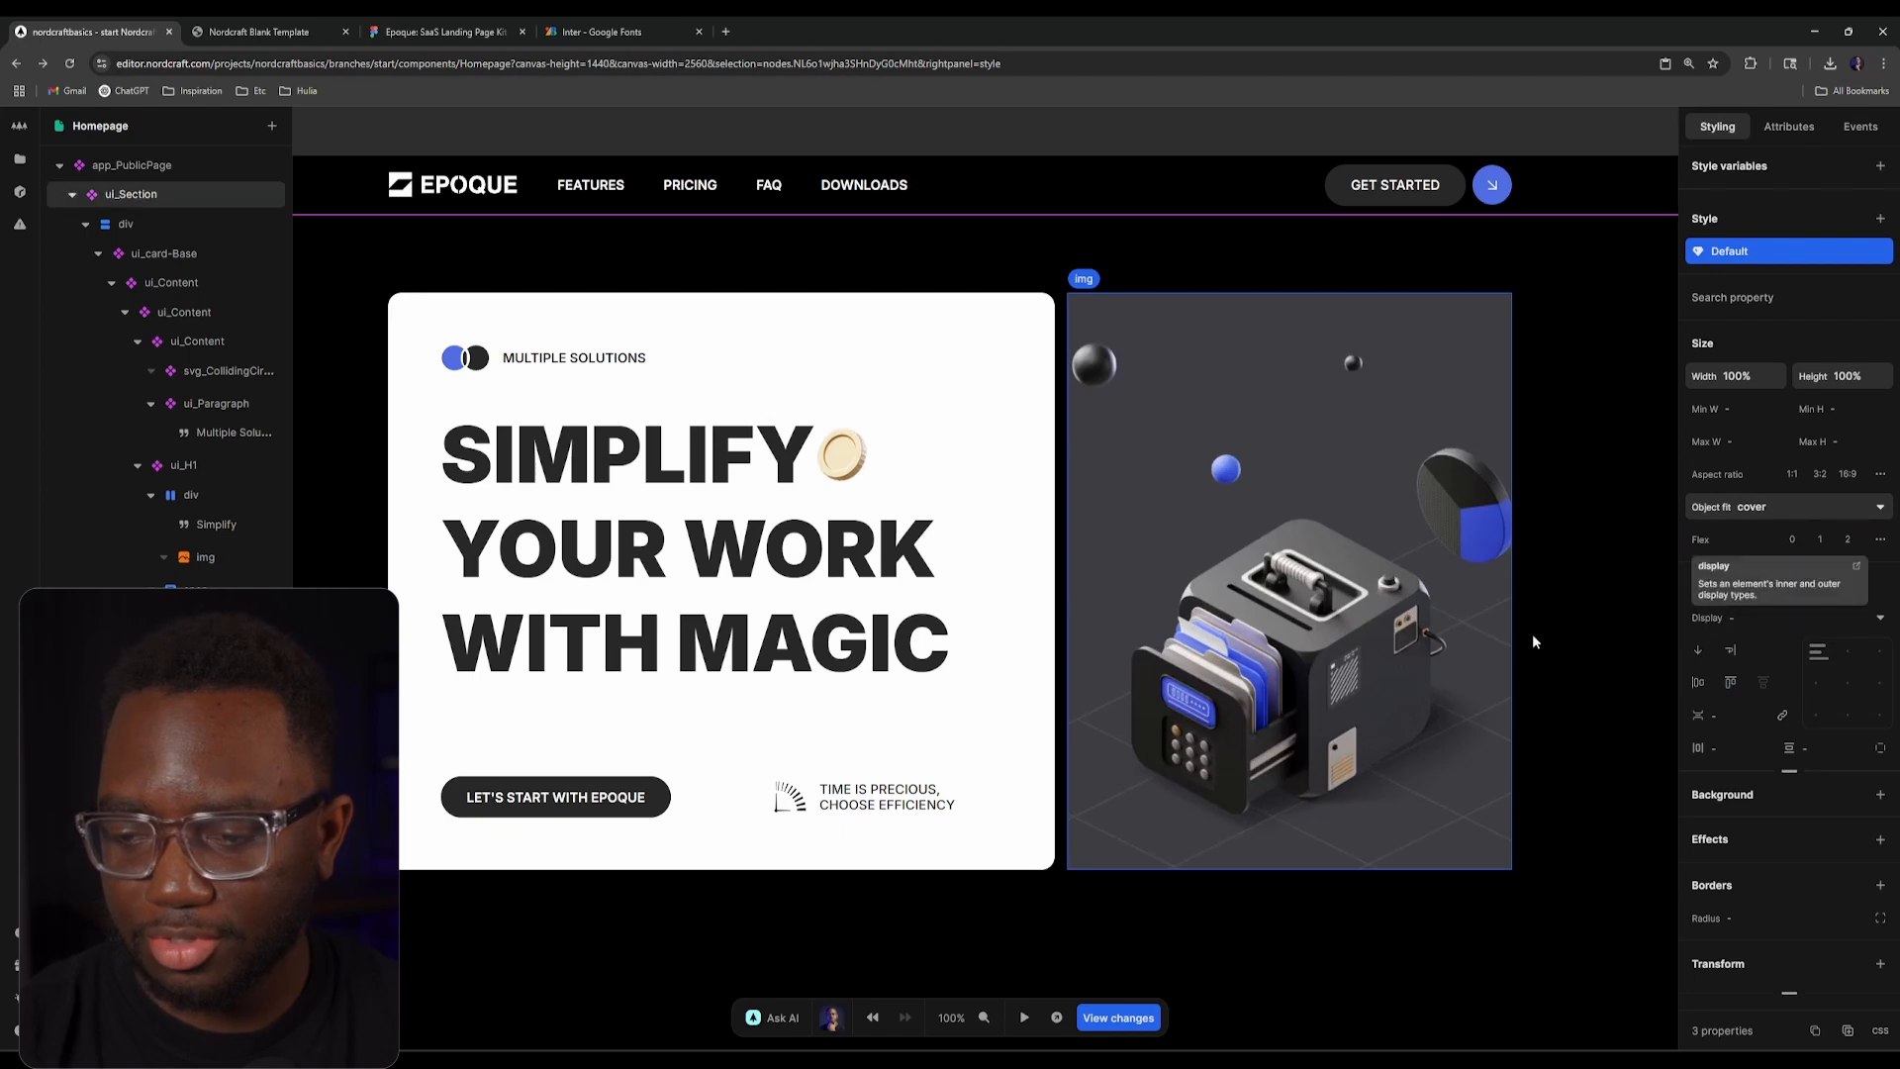
Step: Reload the live preview, check the hero image's edges inside the dark card, and return to the Nordcraft editor
left_click(259, 31)
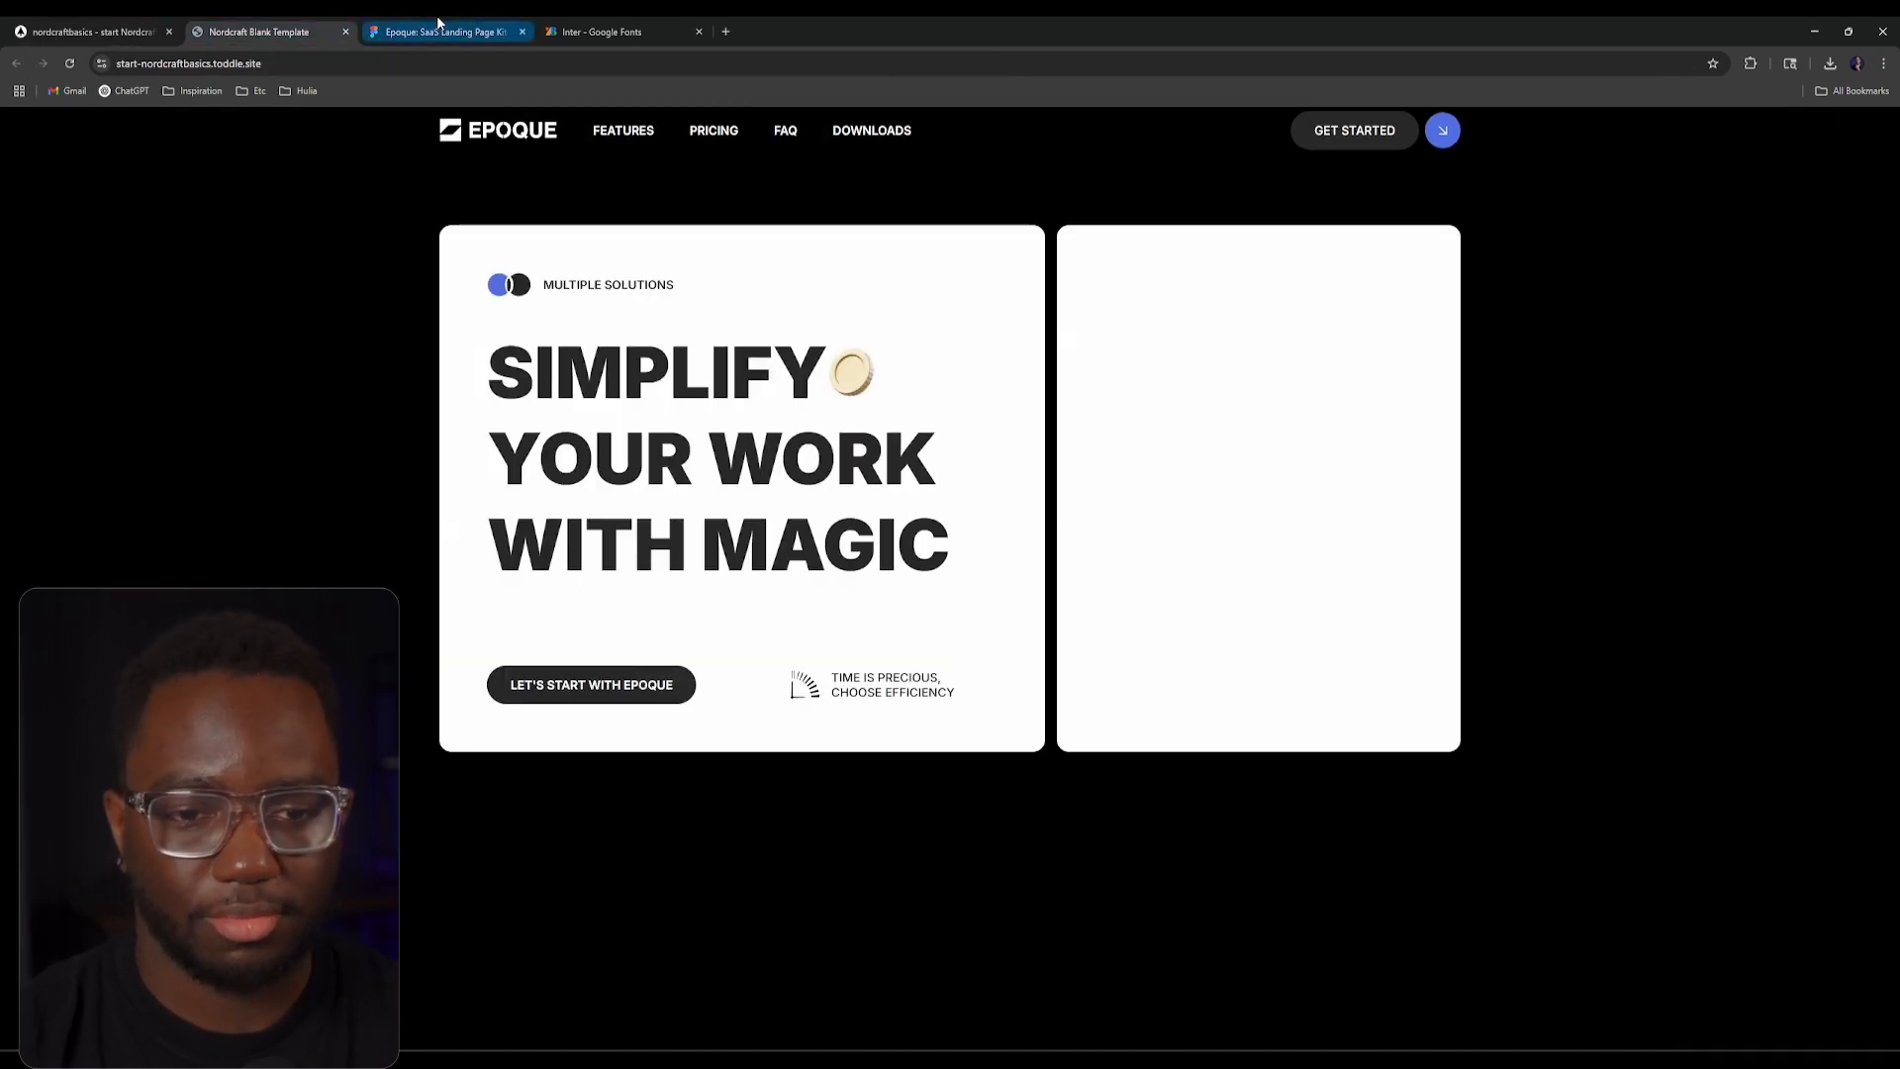
left_click(68, 64)
left_click(91, 32)
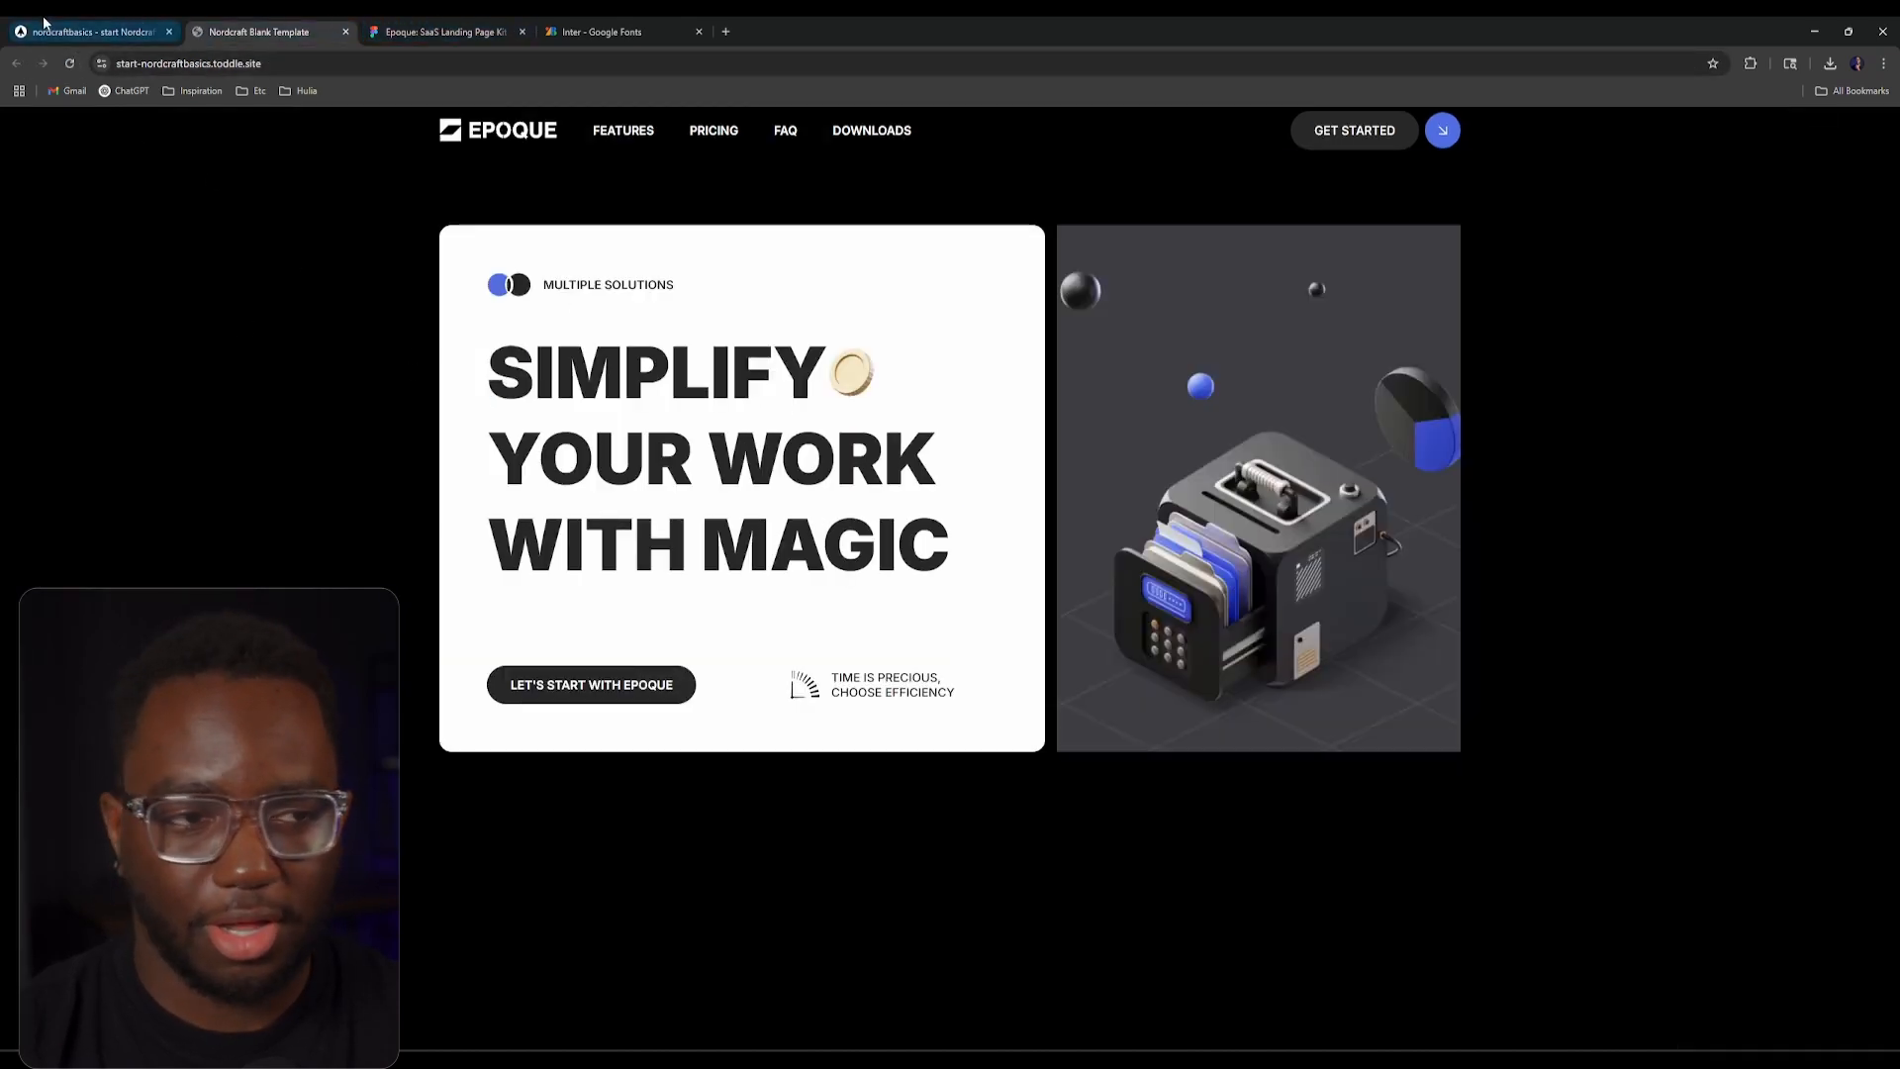
Step: Add an overflow property to the second, dark ui_card-Base and set Overflow Y to hidden
left_click(1280, 478)
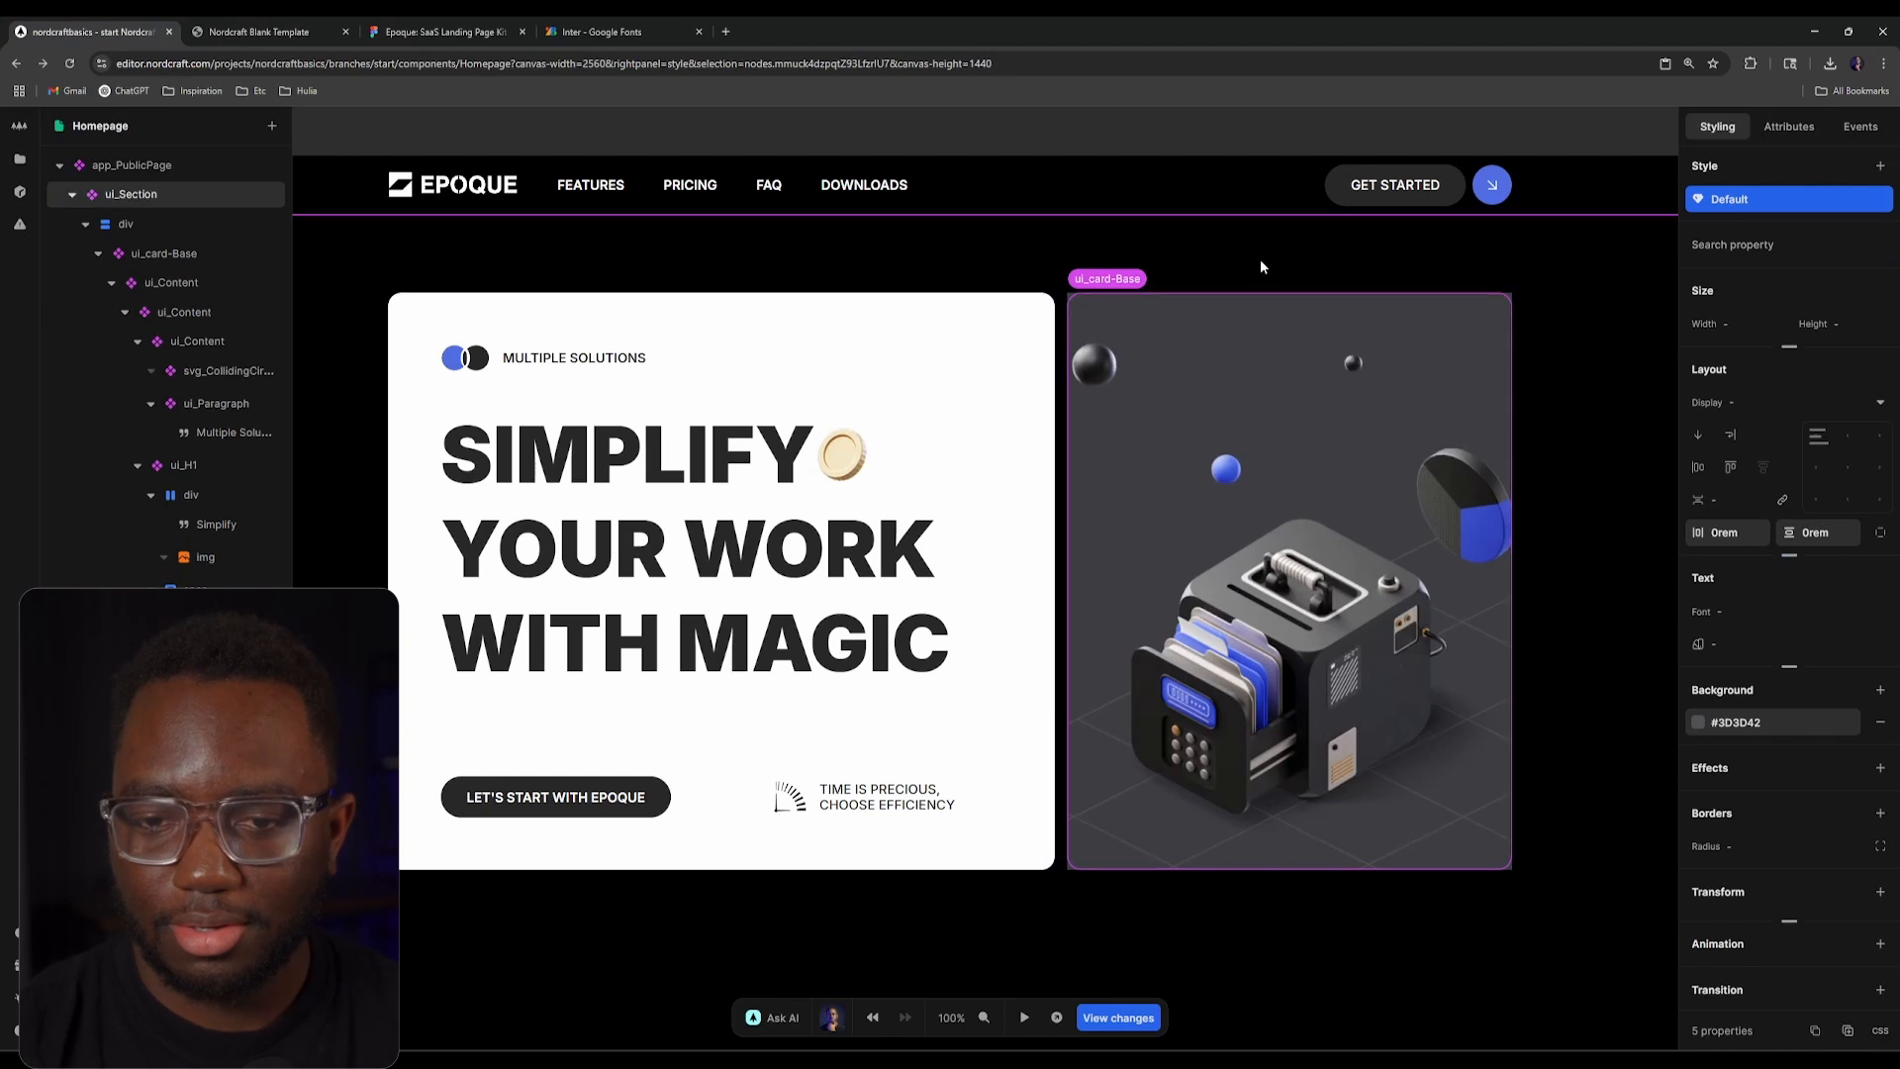
left_click(1756, 400)
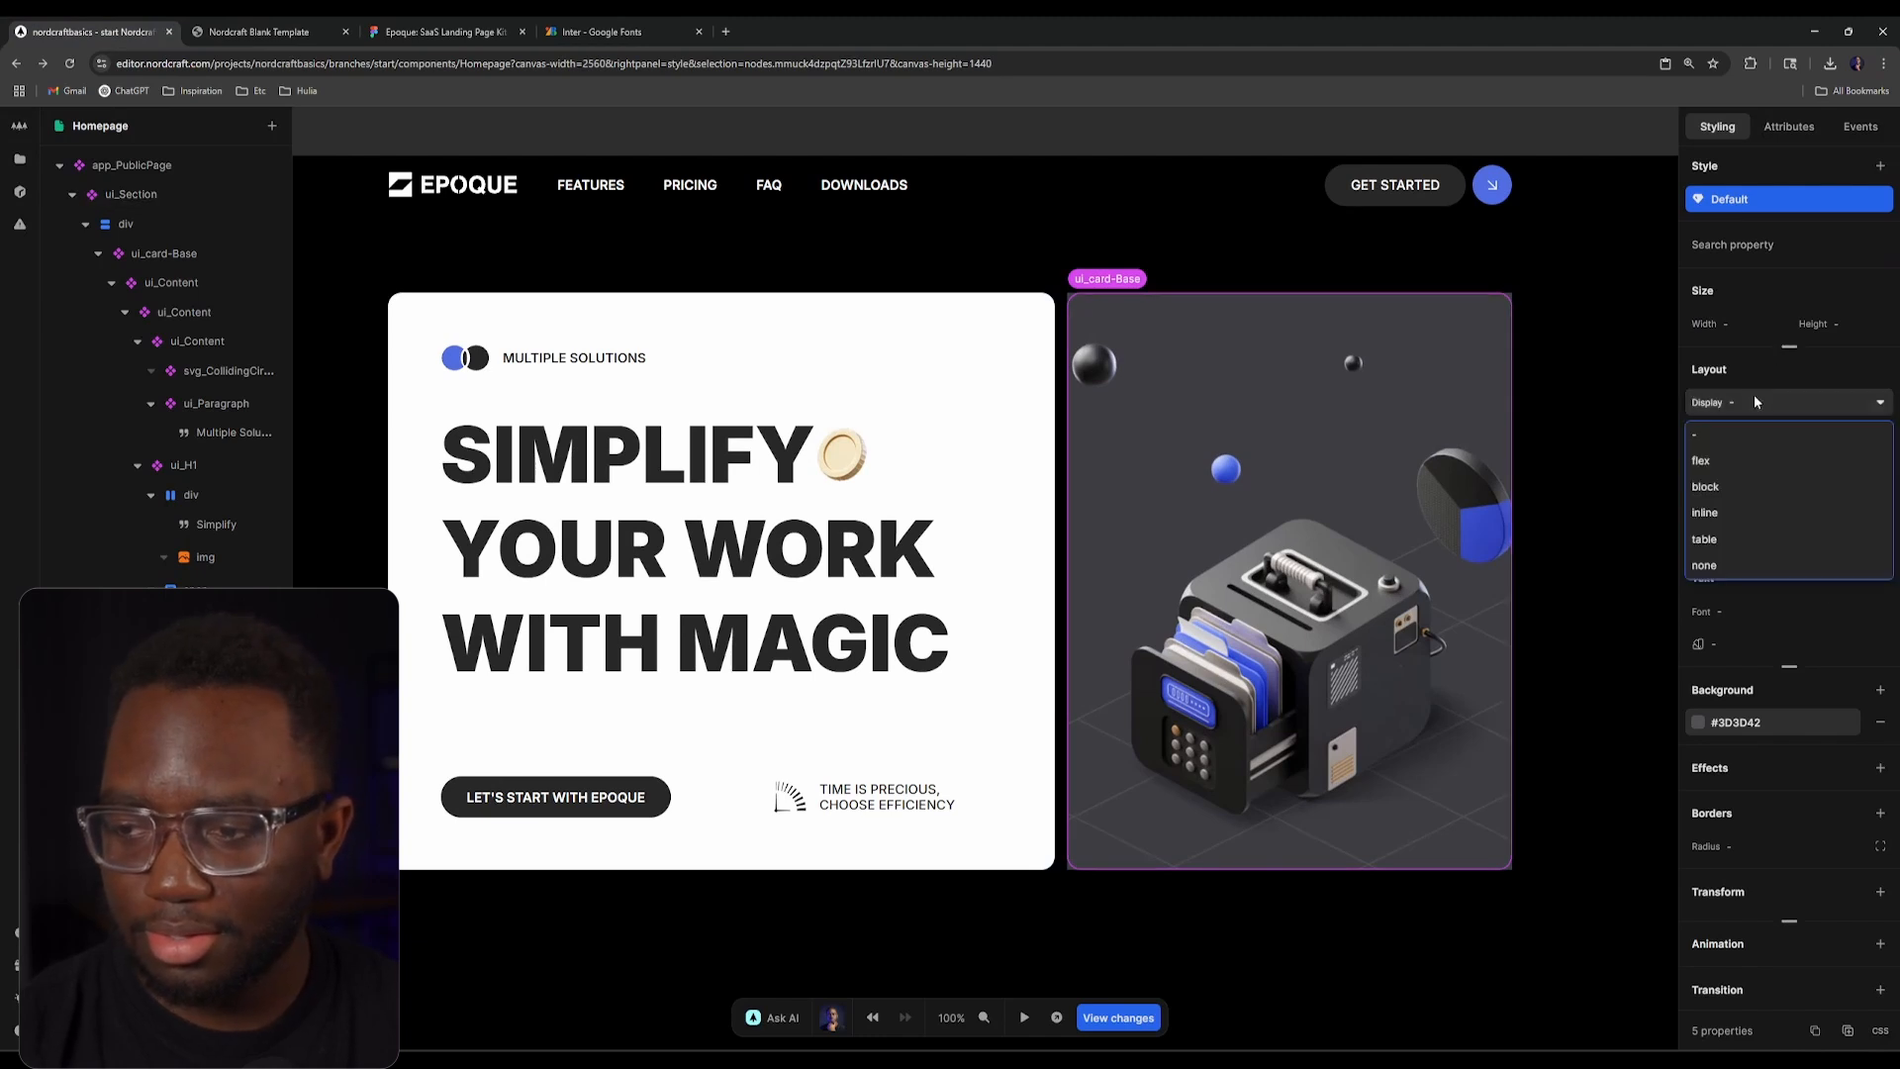
left_click(1786, 246)
type("over")
key("Return")
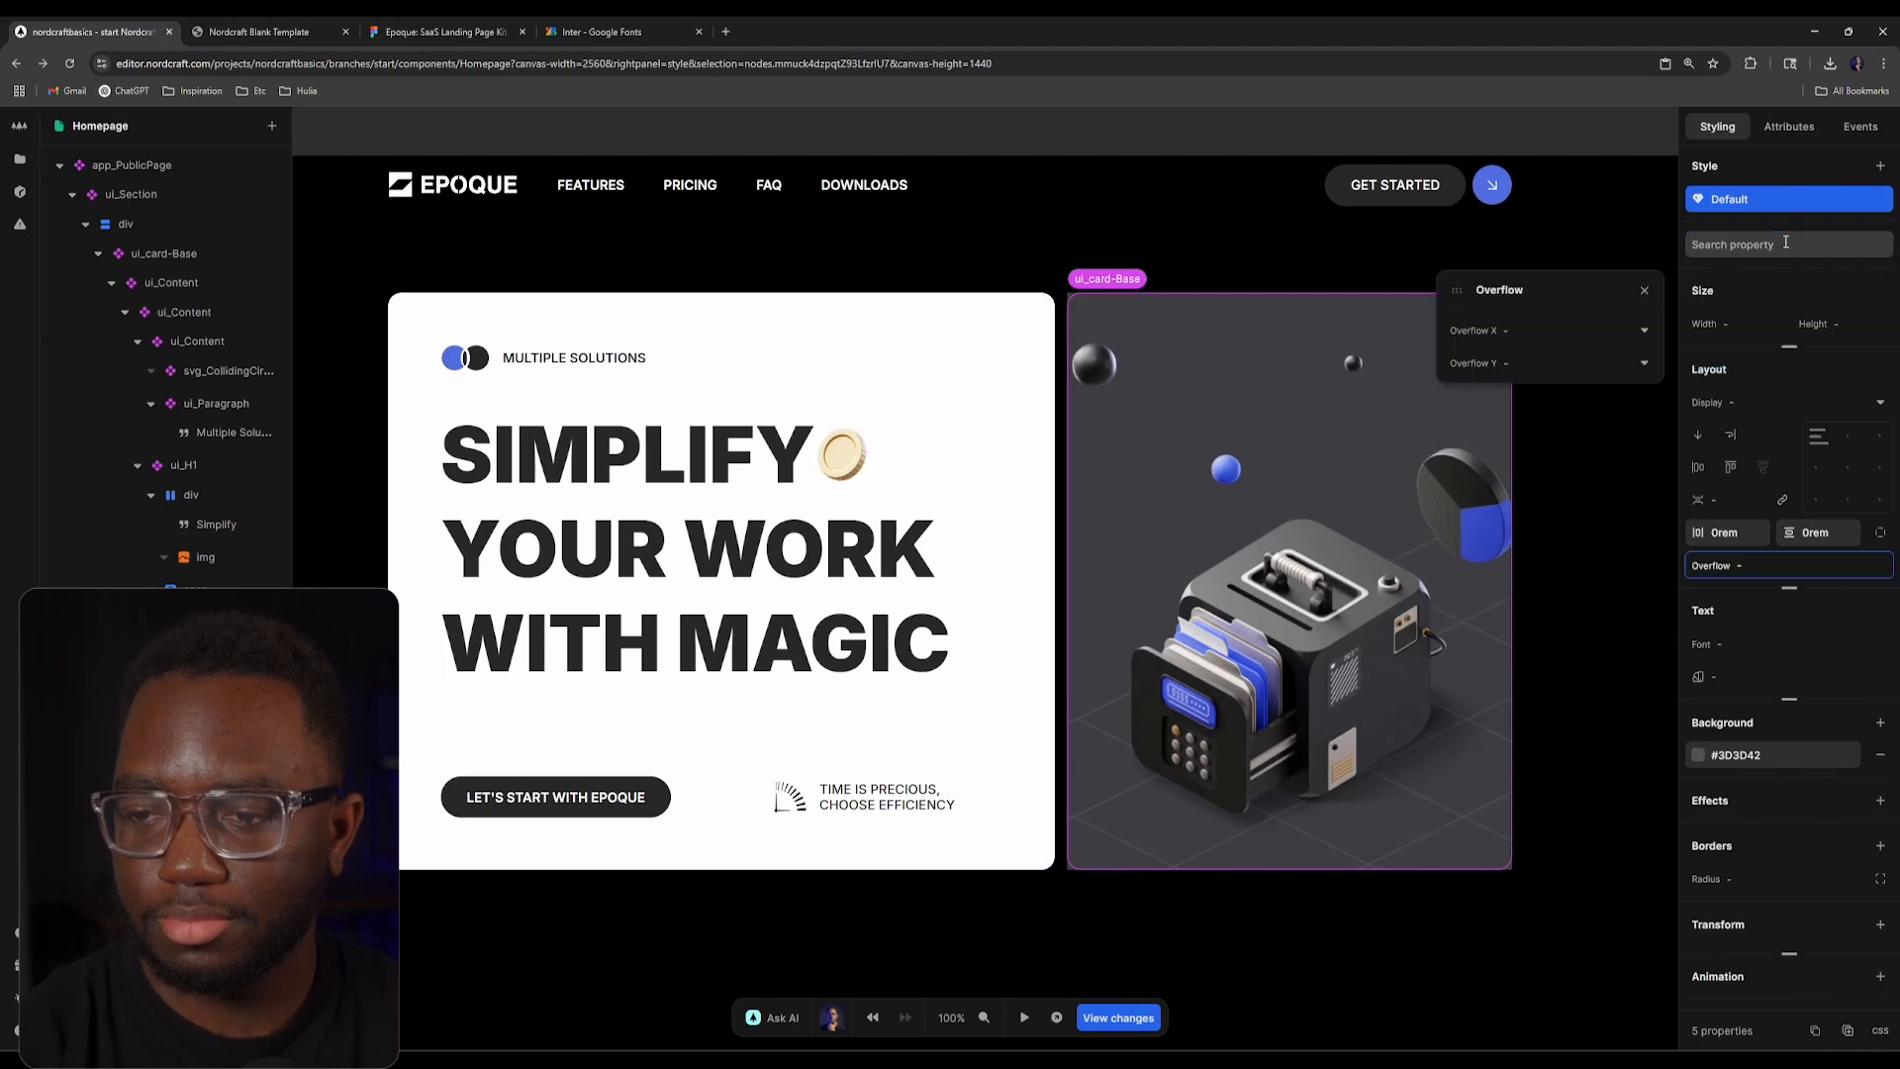
left_click(1573, 337)
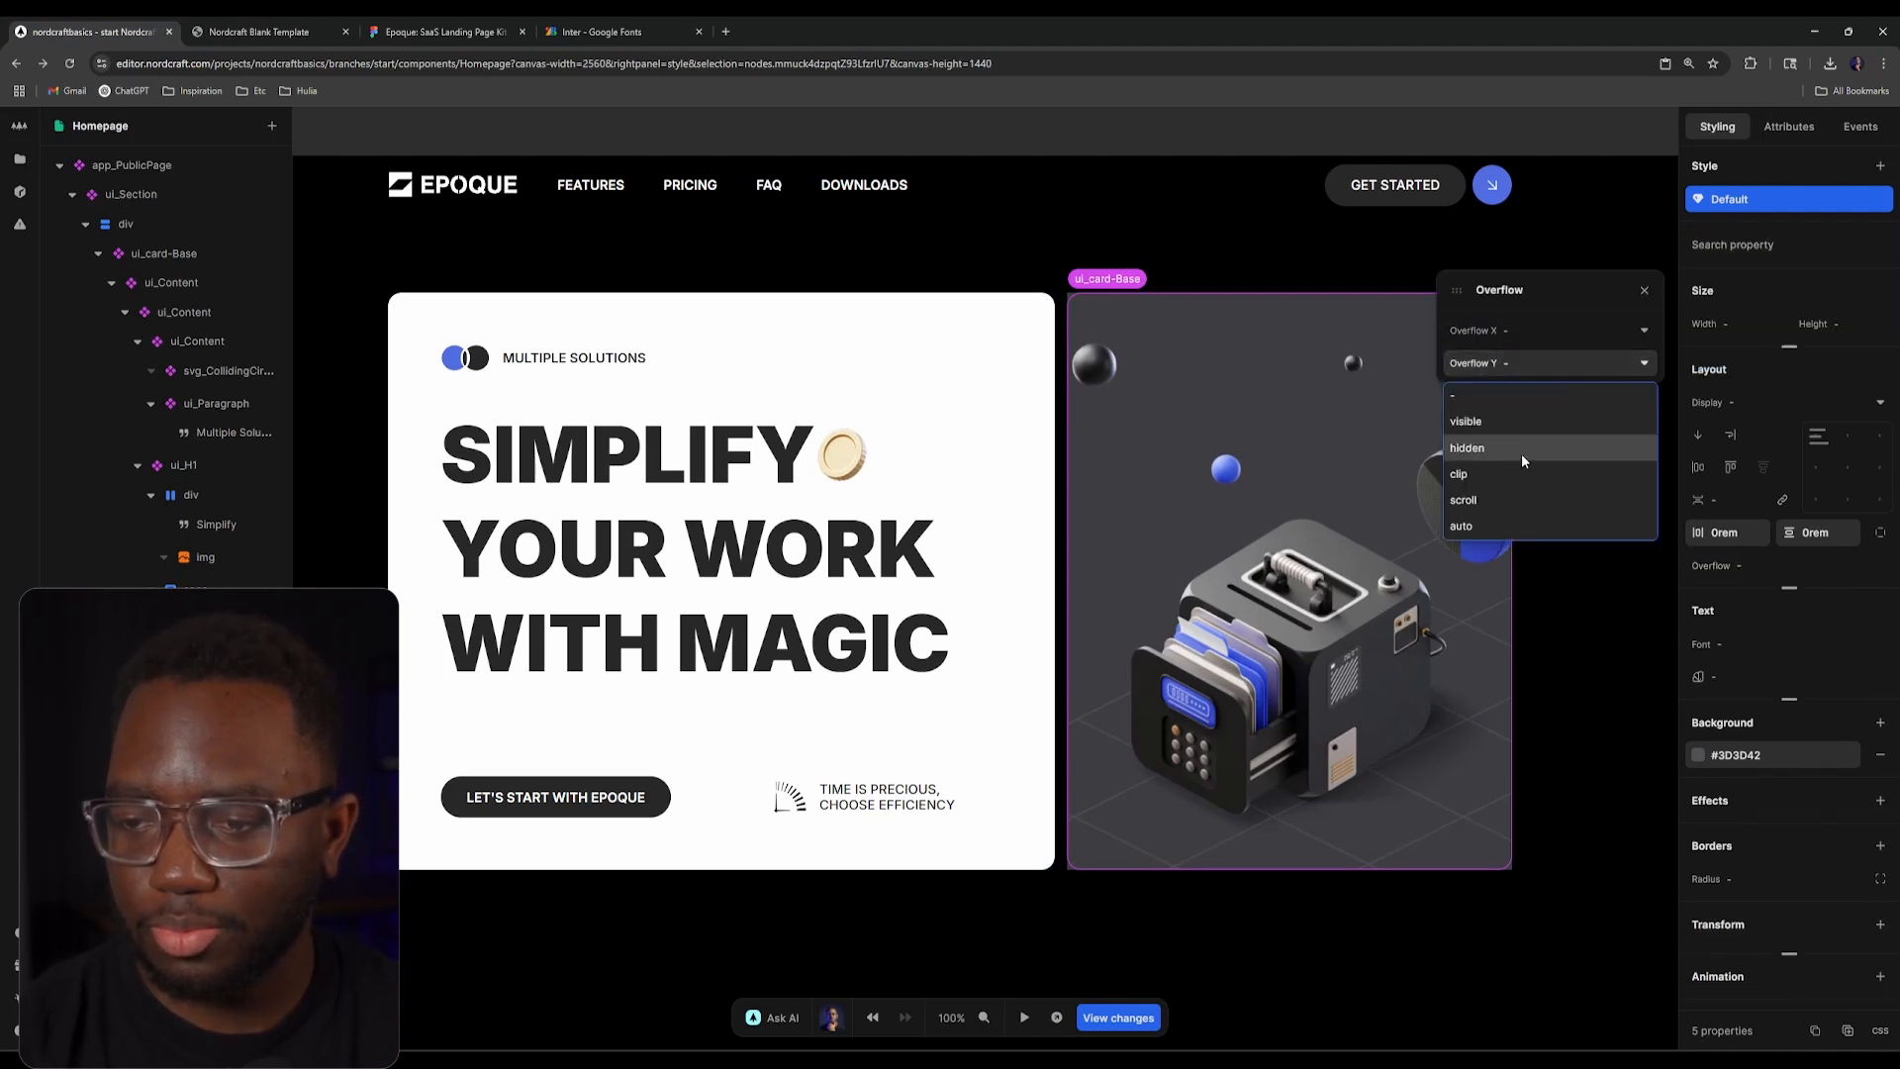
left_click(1504, 442)
Step: Refresh the live preview to check the dark card's corners, and go back to the Nordcraft editor
left_click(317, 25)
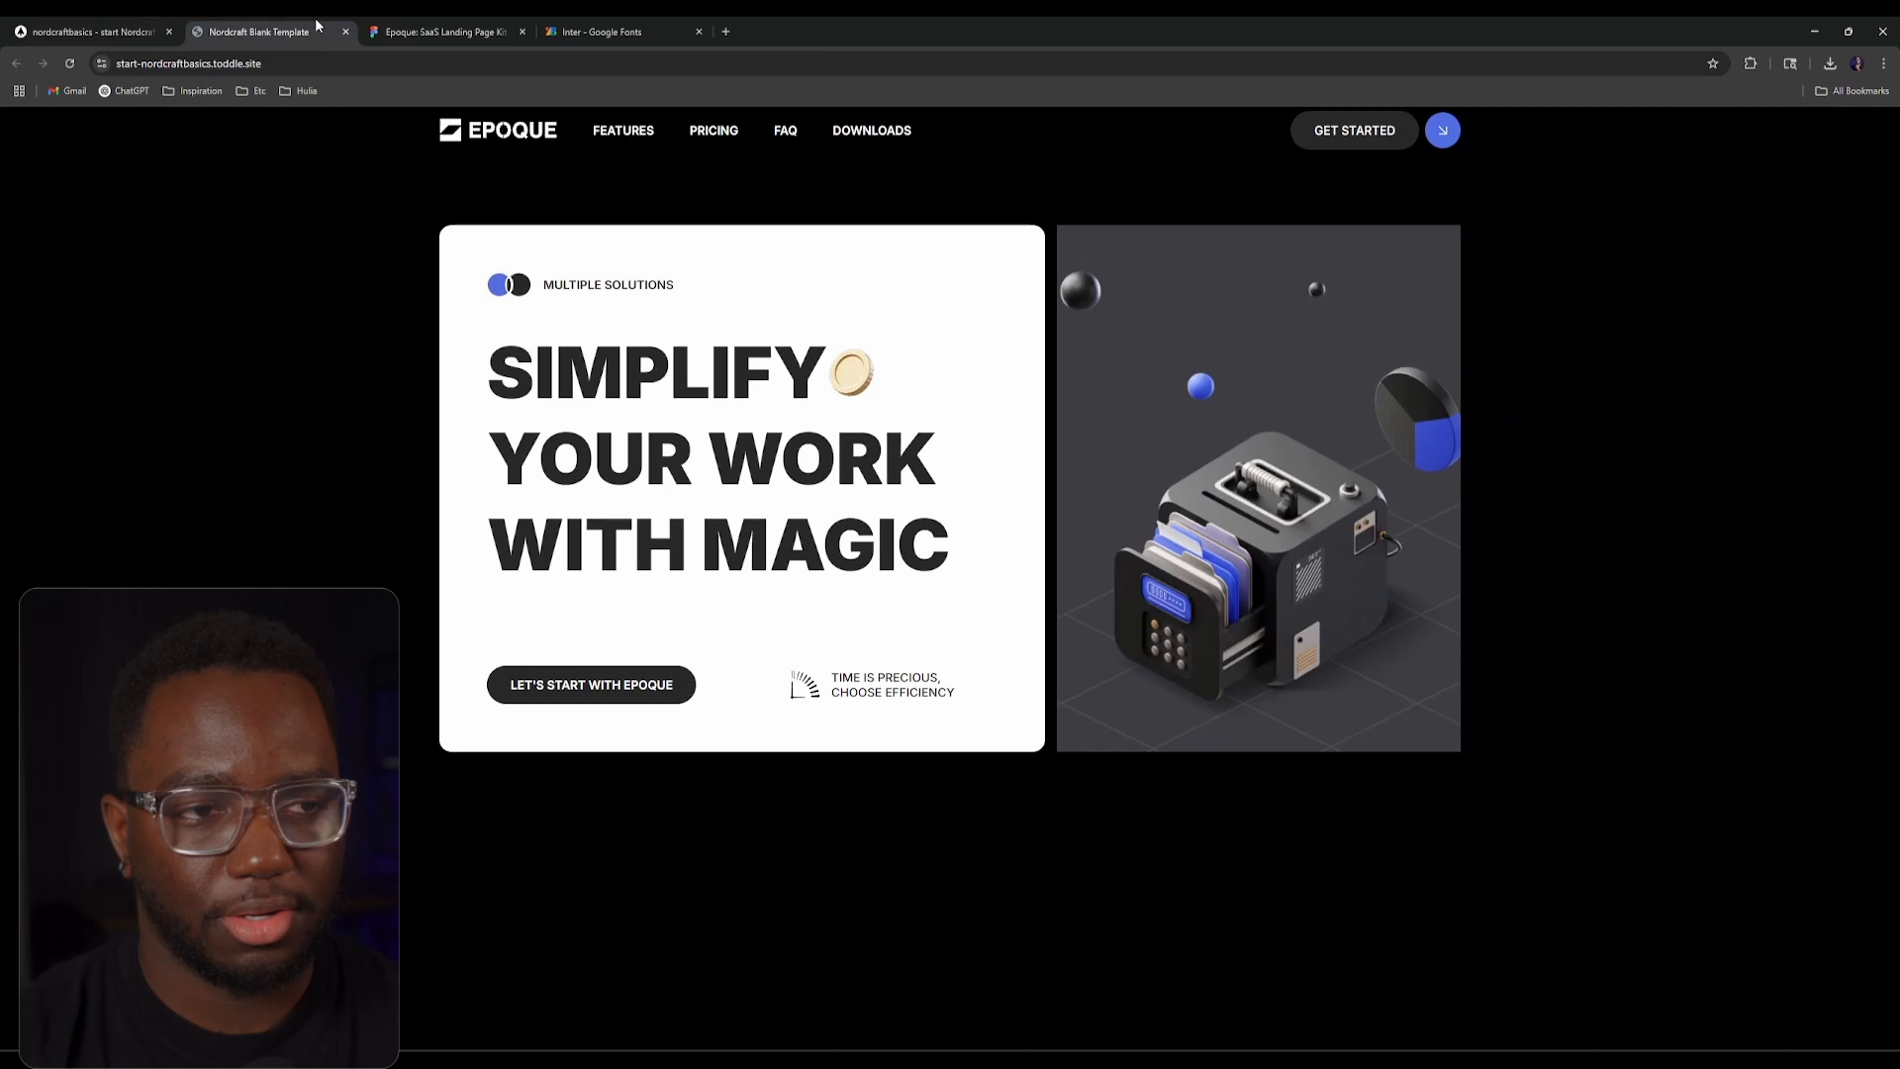
left_click(72, 63)
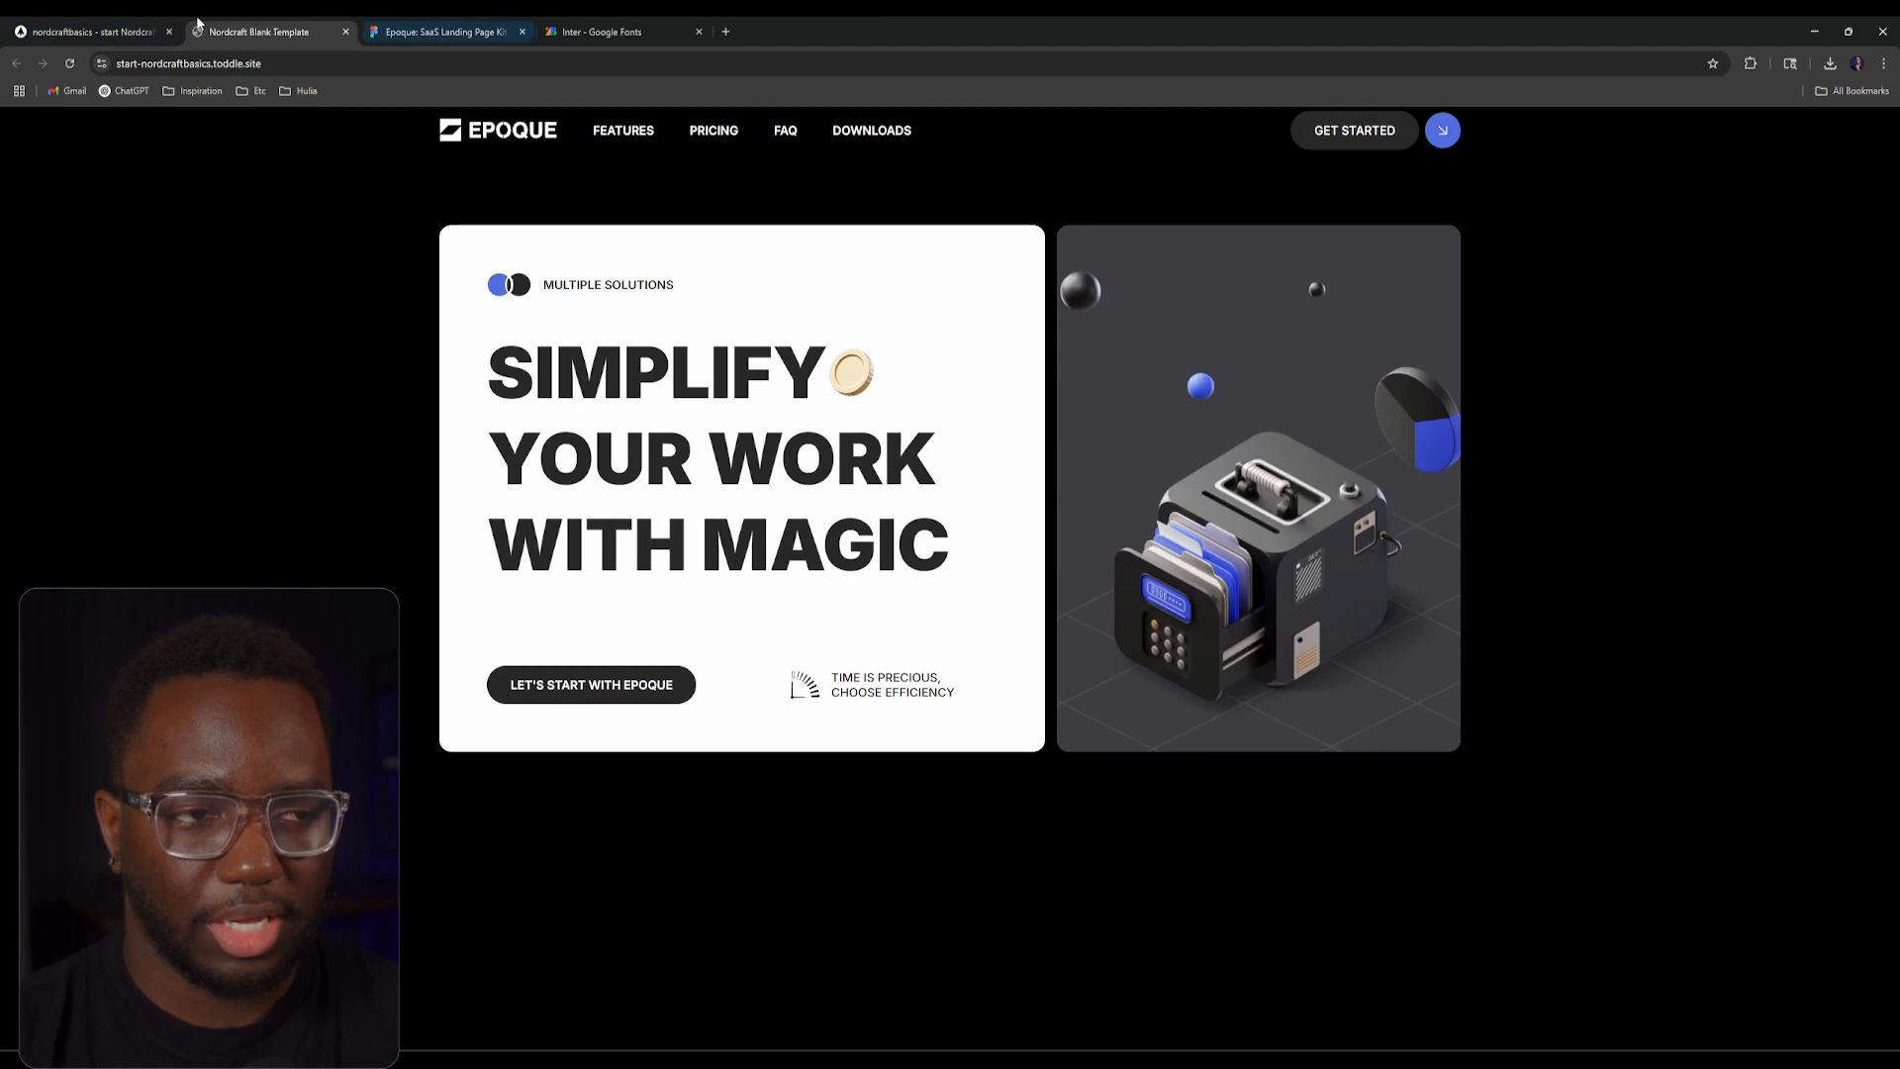
left_click(128, 31)
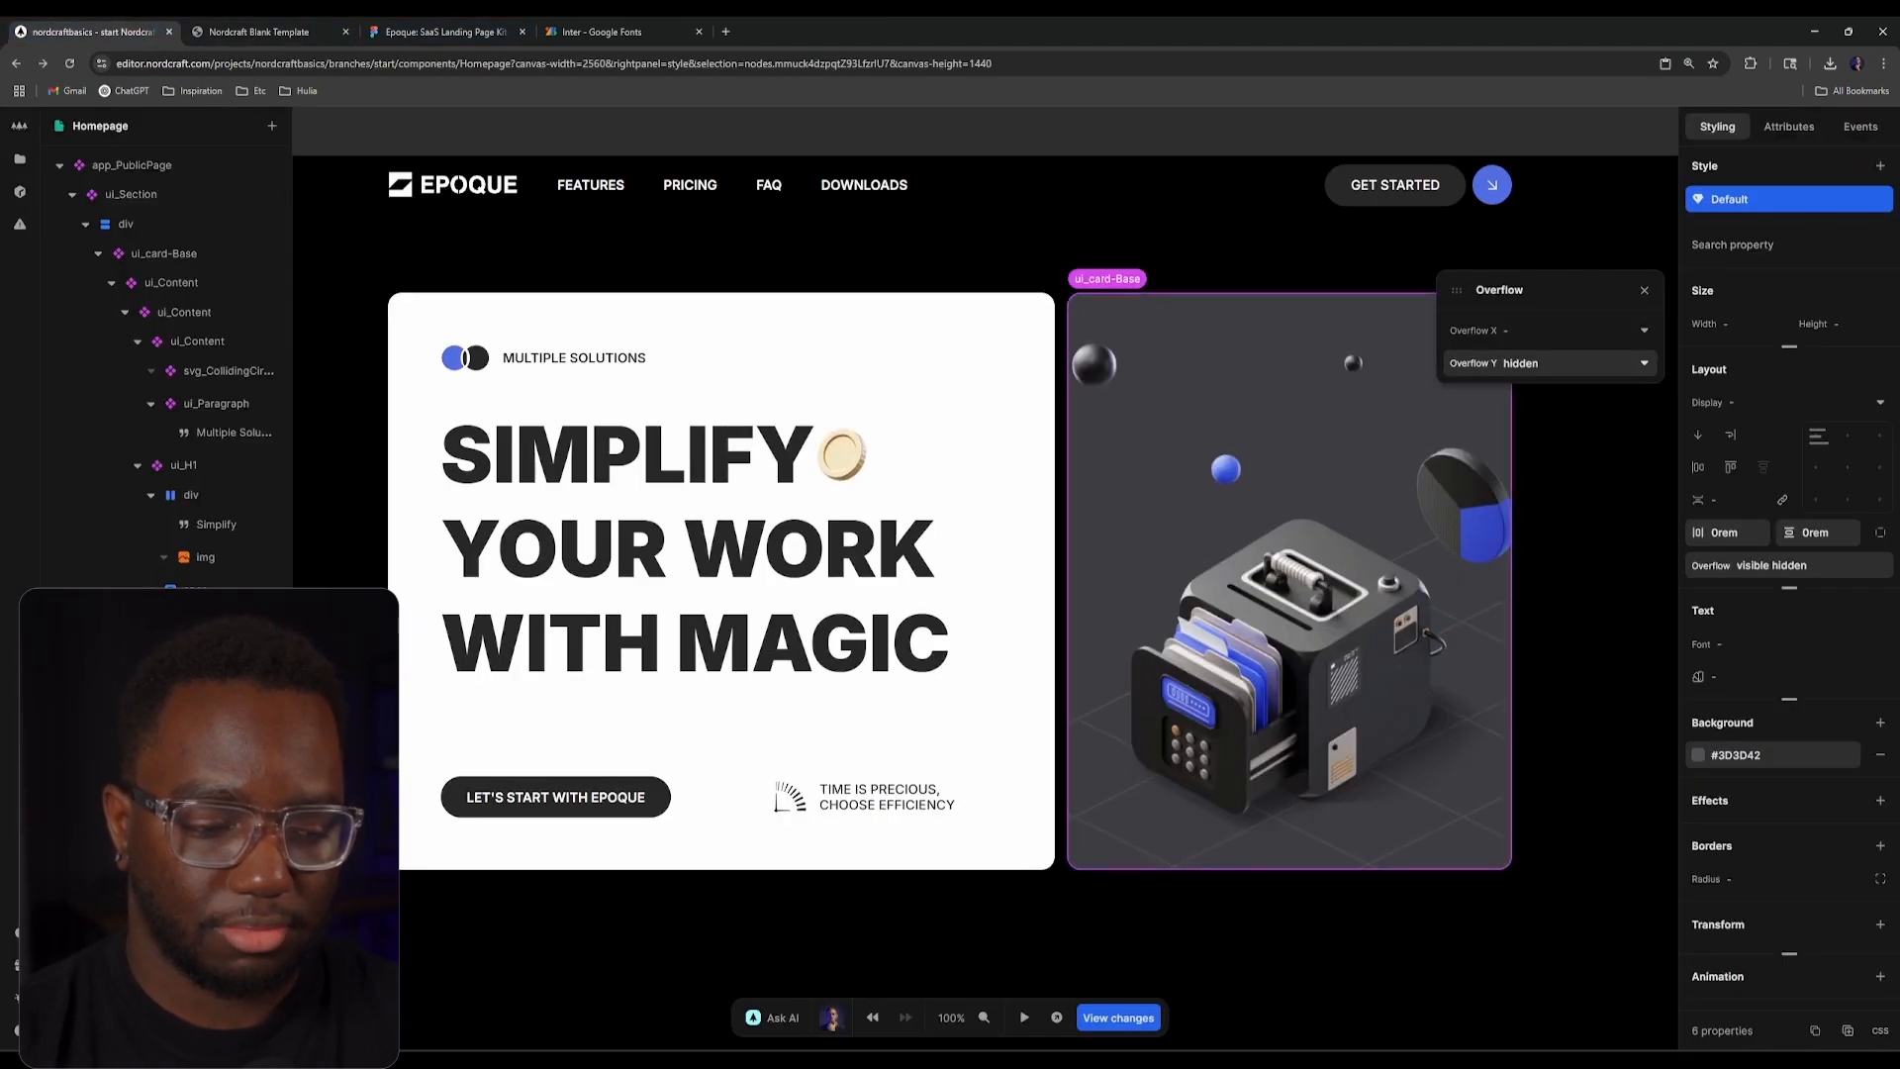
Step: Collapse the hero section's div in the element tree and close the overflow settings
left_click(87, 224)
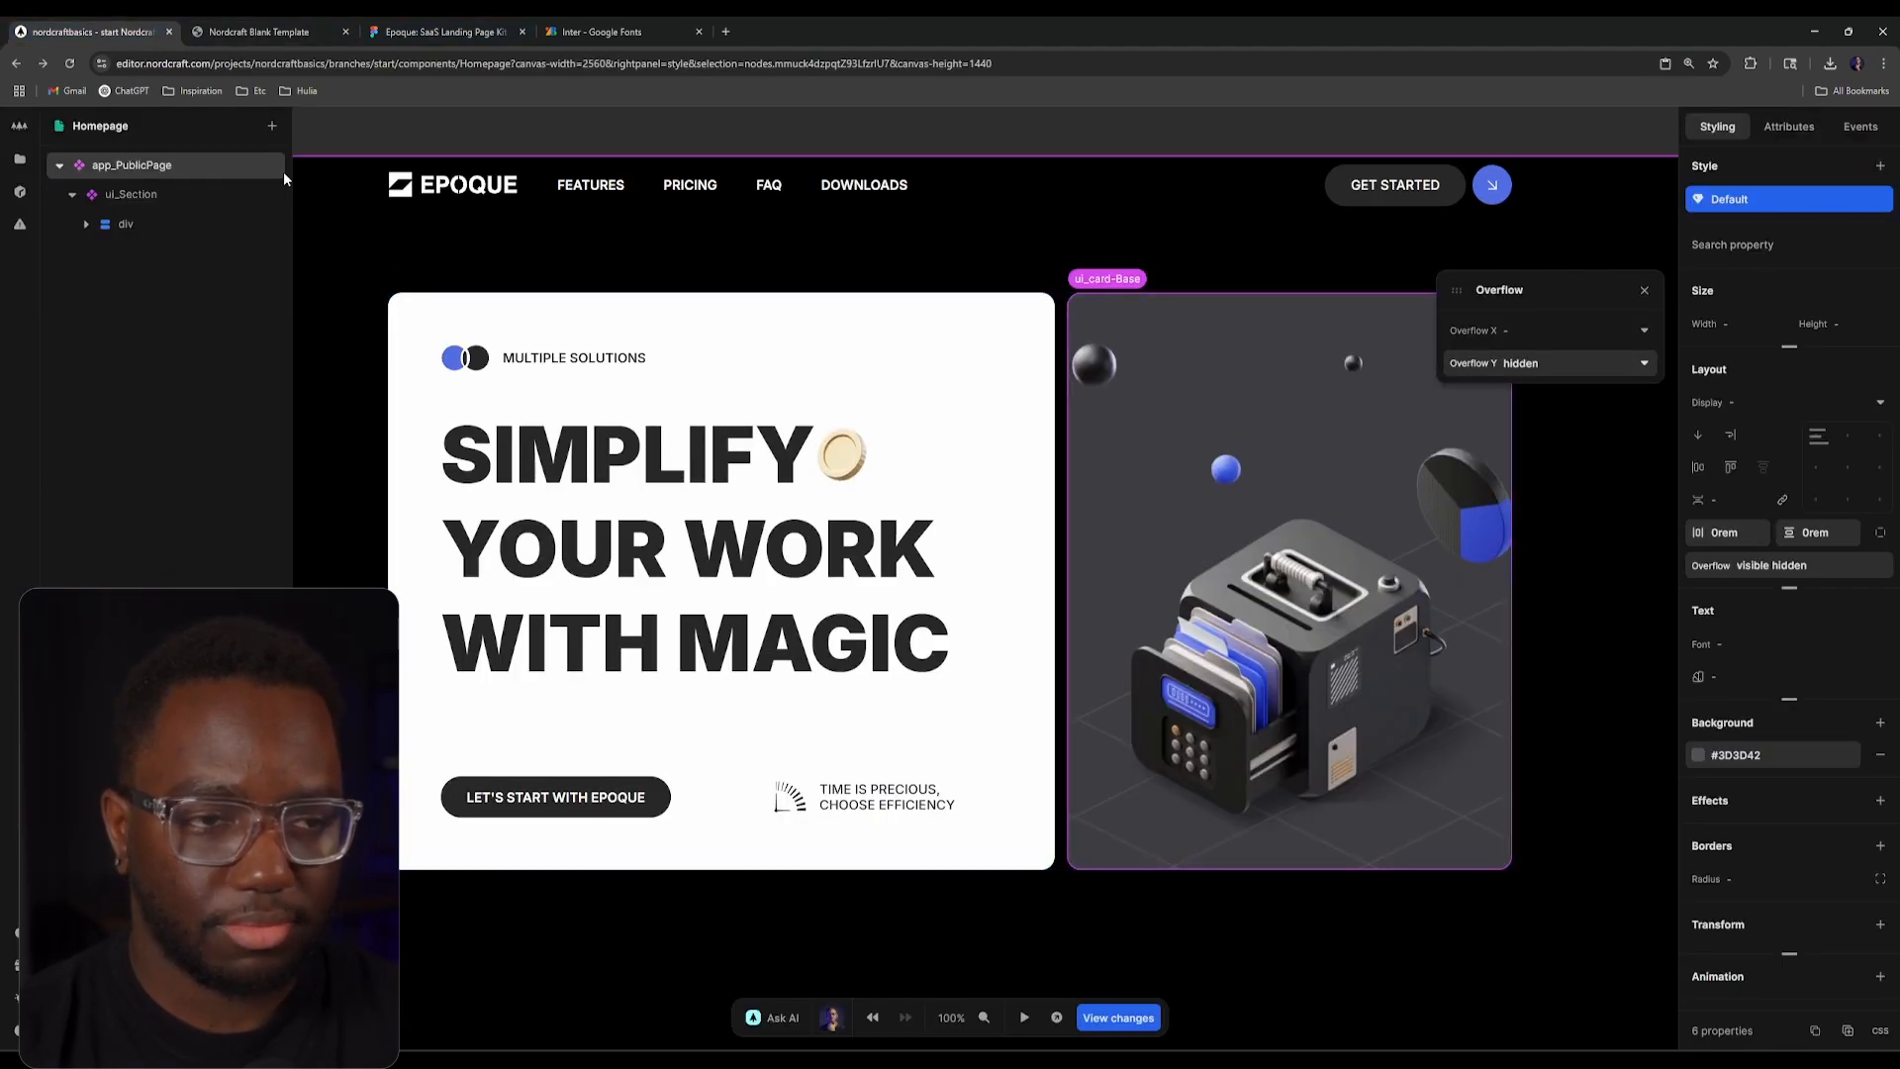
scroll(606, 384, "down", 2)
left_click(1639, 293)
left_click(1238, 466)
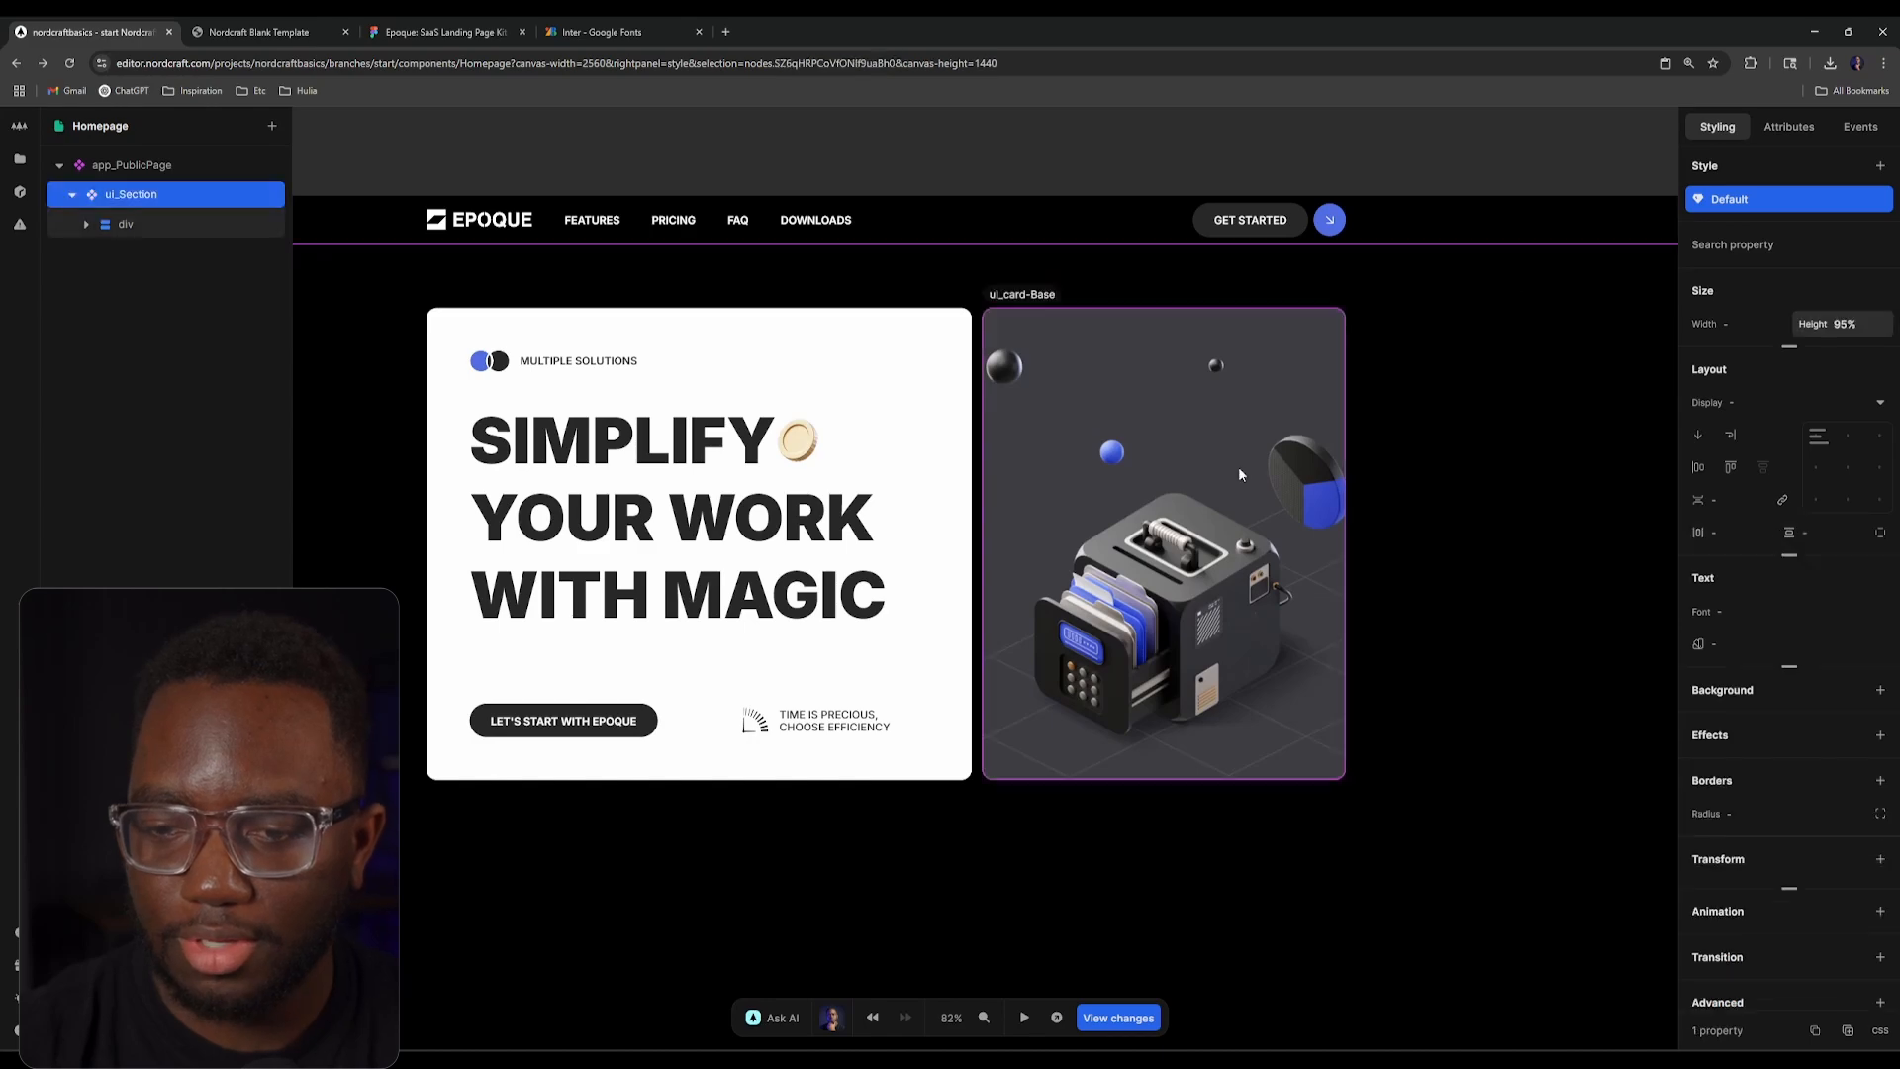
scroll(862, 717, "down", 2)
Step: Examine the row of cards below the main hero cards in the Figma design
left_click(316, 27)
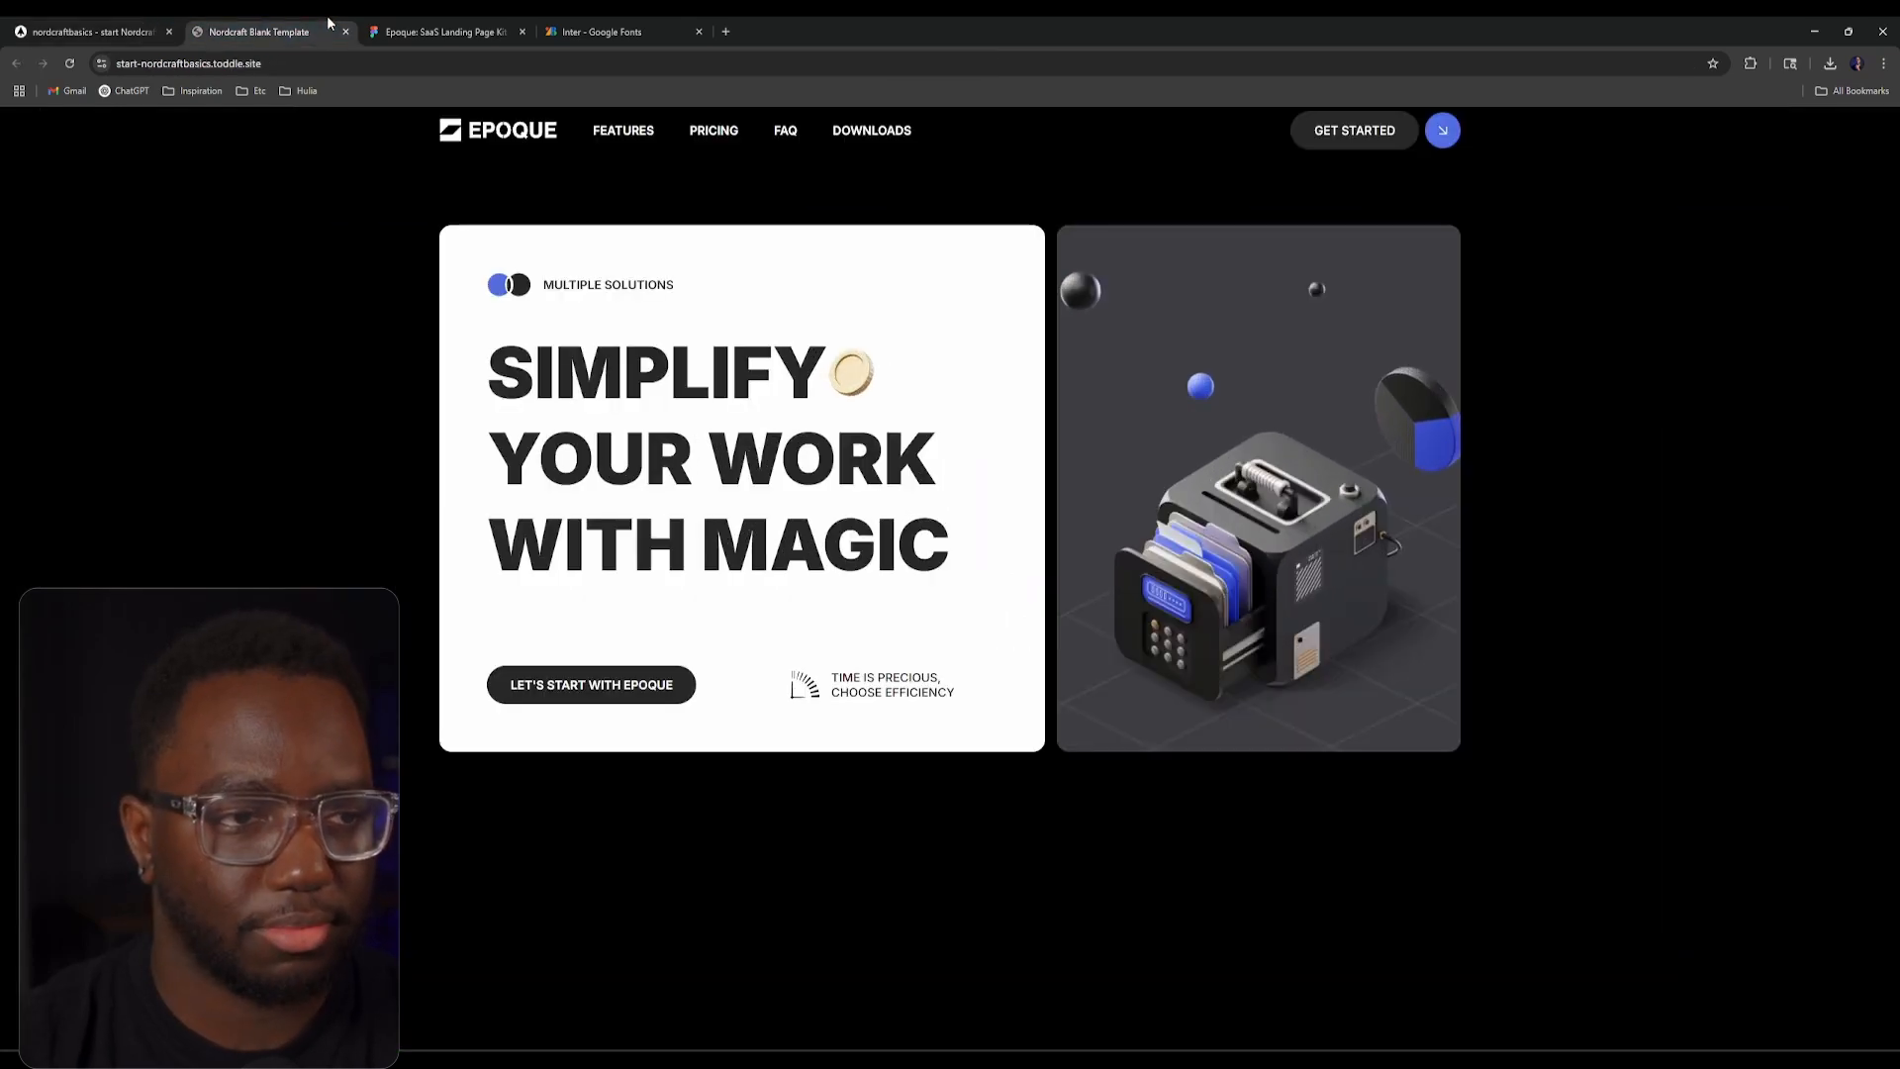
left_click(433, 26)
scroll(547, 455, "down", 1)
left_click_drag(562, 730, 1009, 482)
scroll(1008, 481, "down", 2)
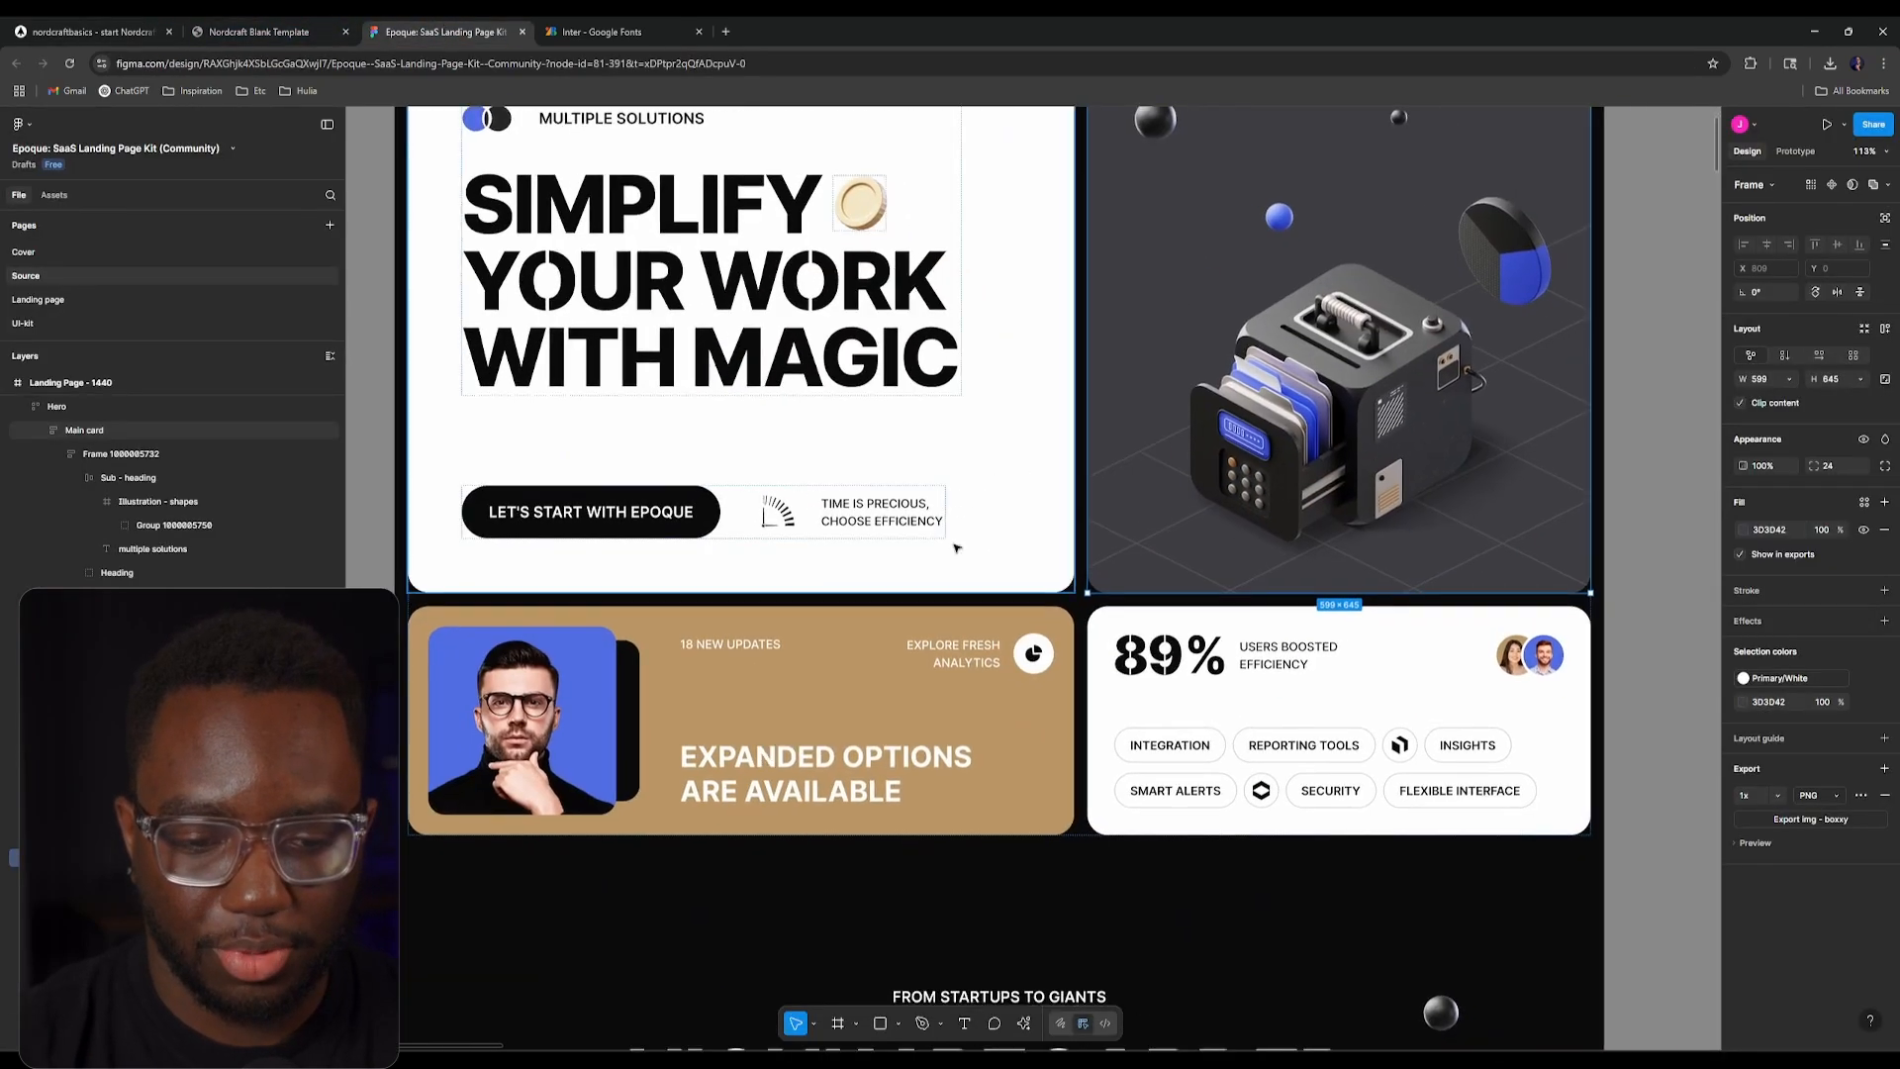
scroll(1089, 544, "up", 3)
scroll(1153, 581, "down", 1)
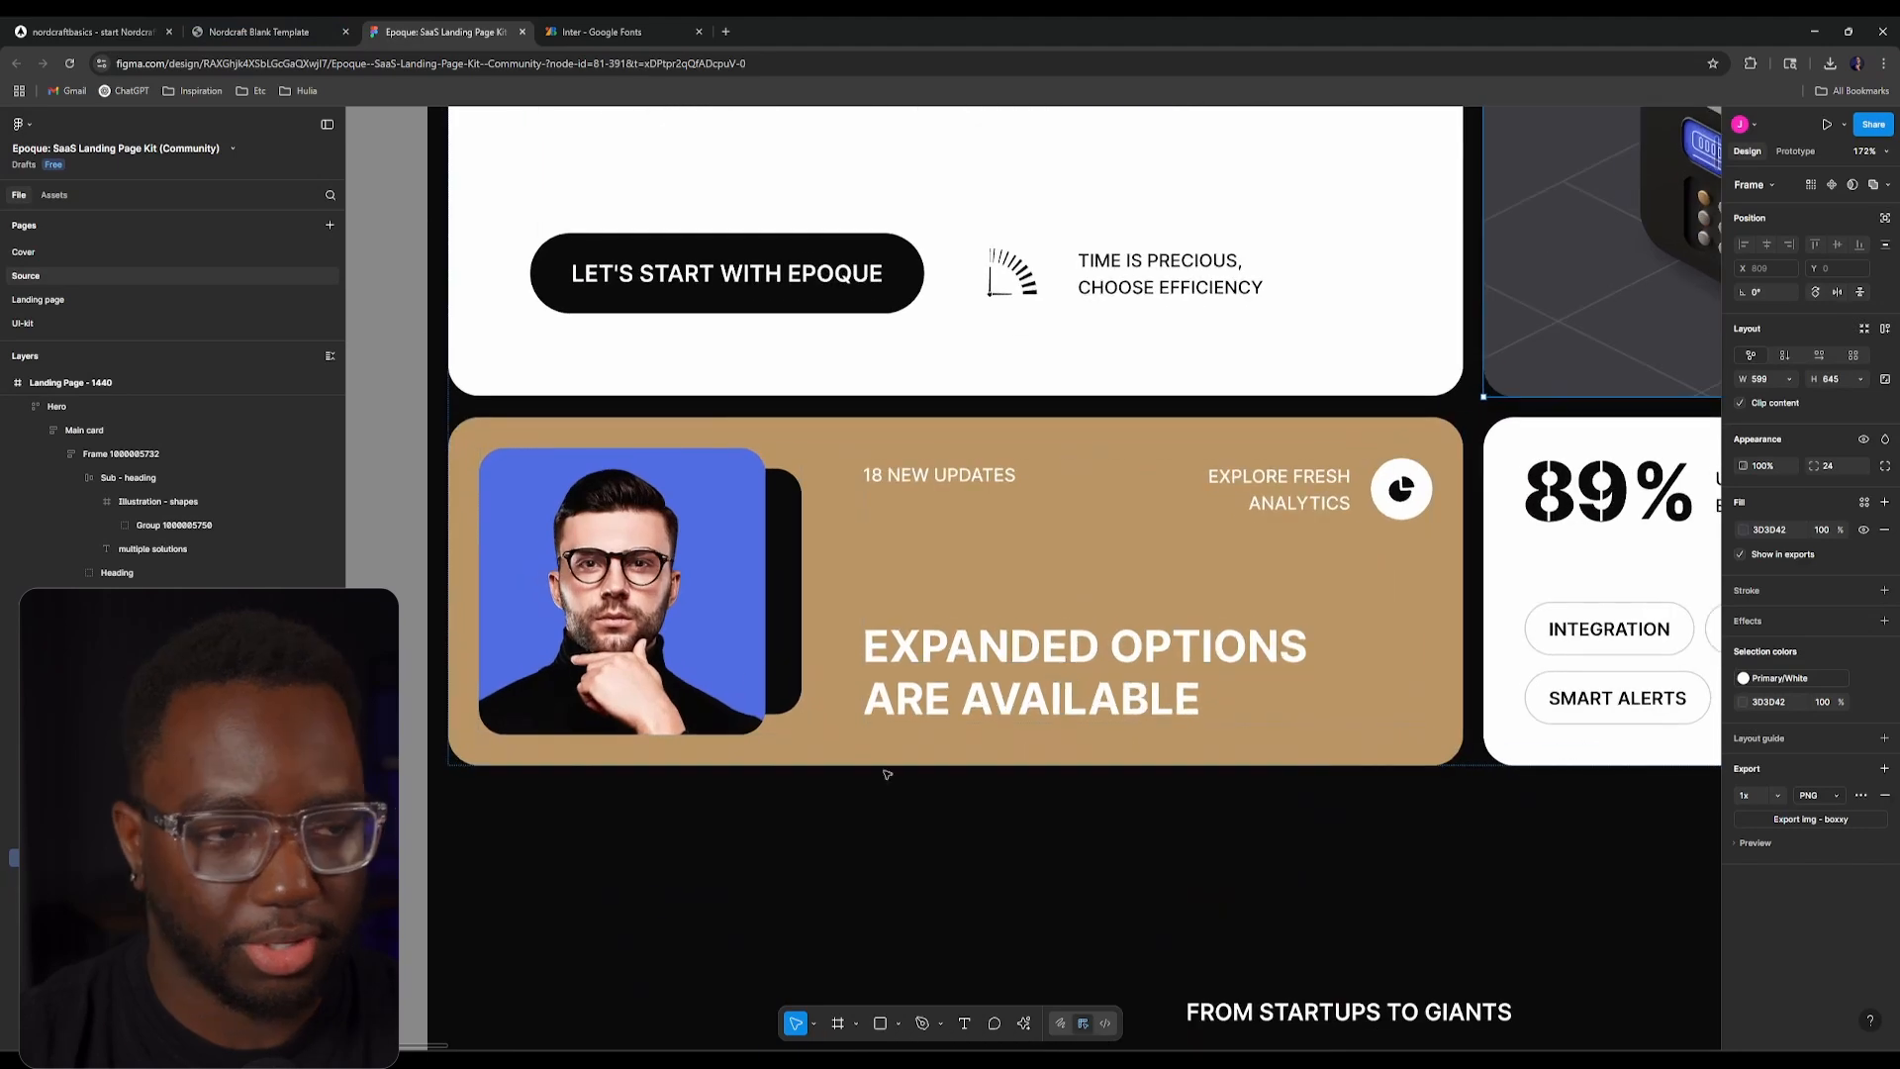
Step: In the Nordcraft editor, add a third ui_card-Base inside the hero section's div, after the two existing cards
left_click(94, 31)
left_click(86, 225)
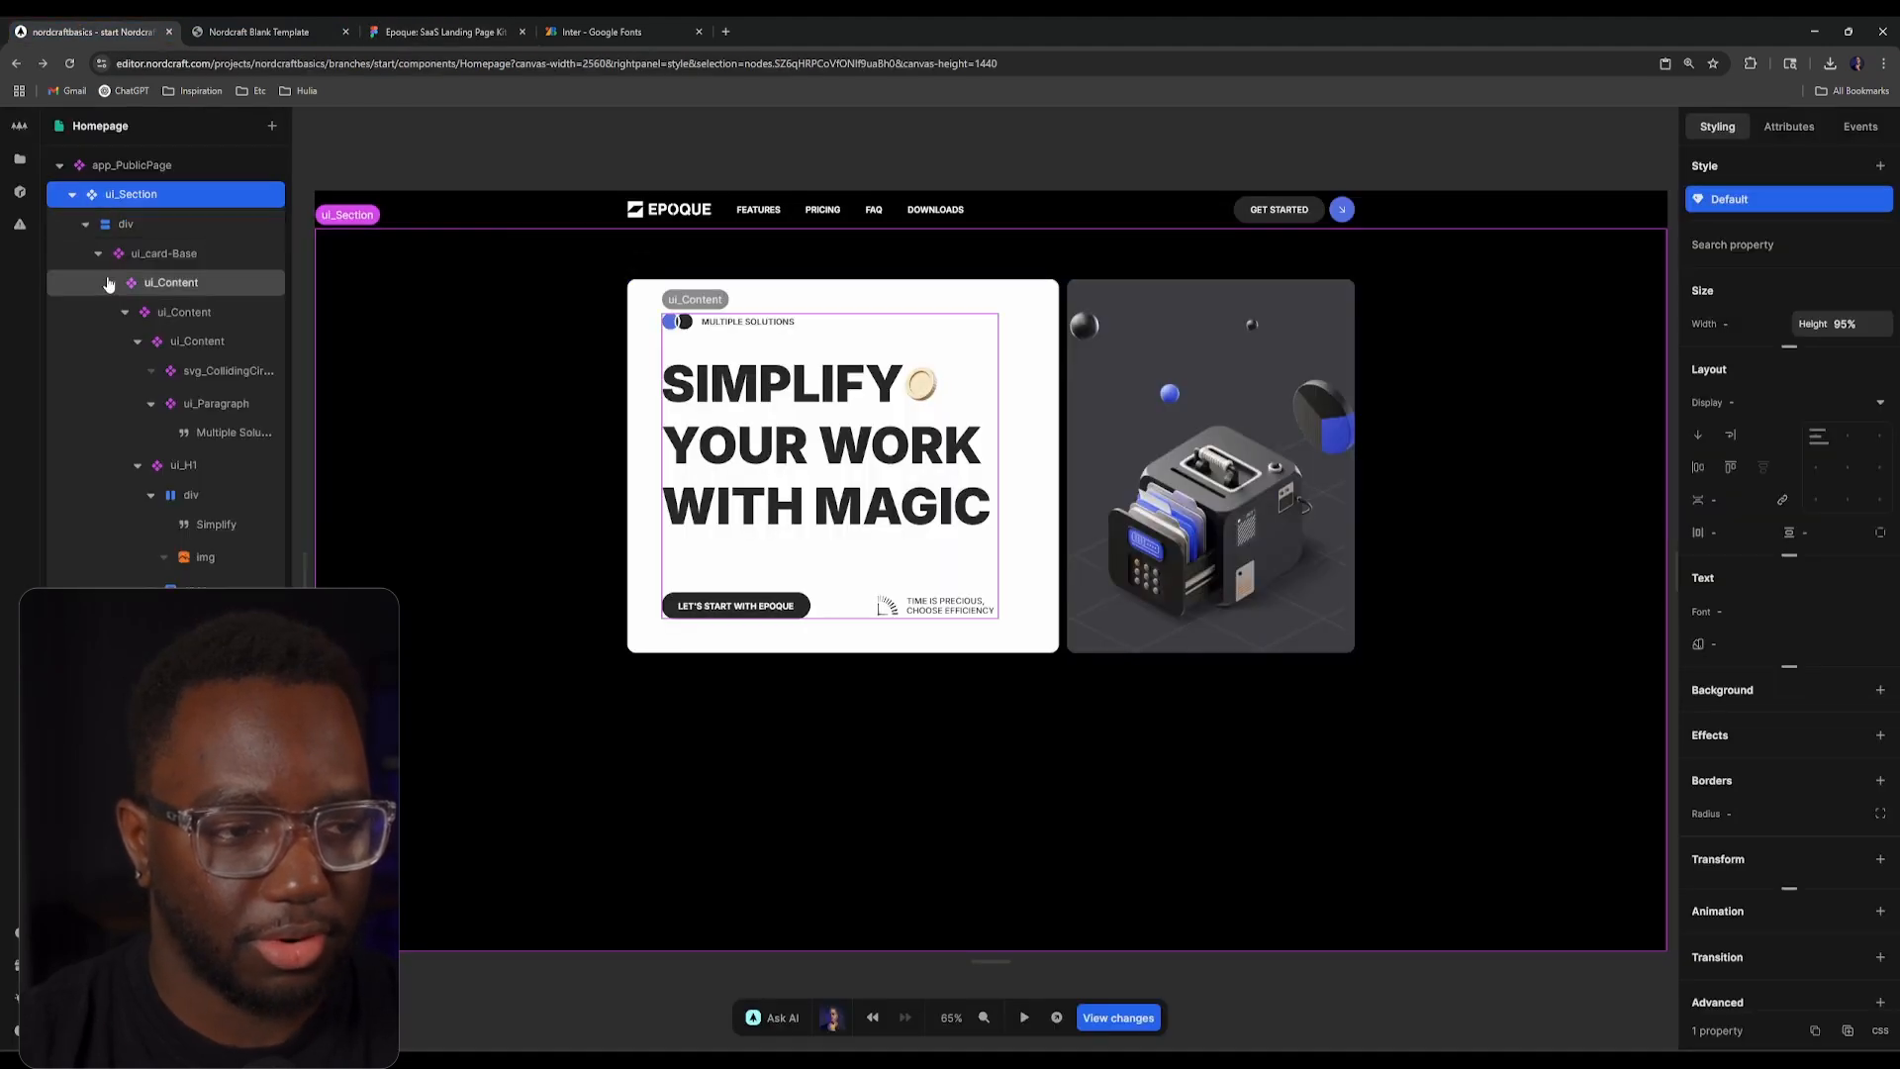
left_click(99, 254)
left_click(132, 228)
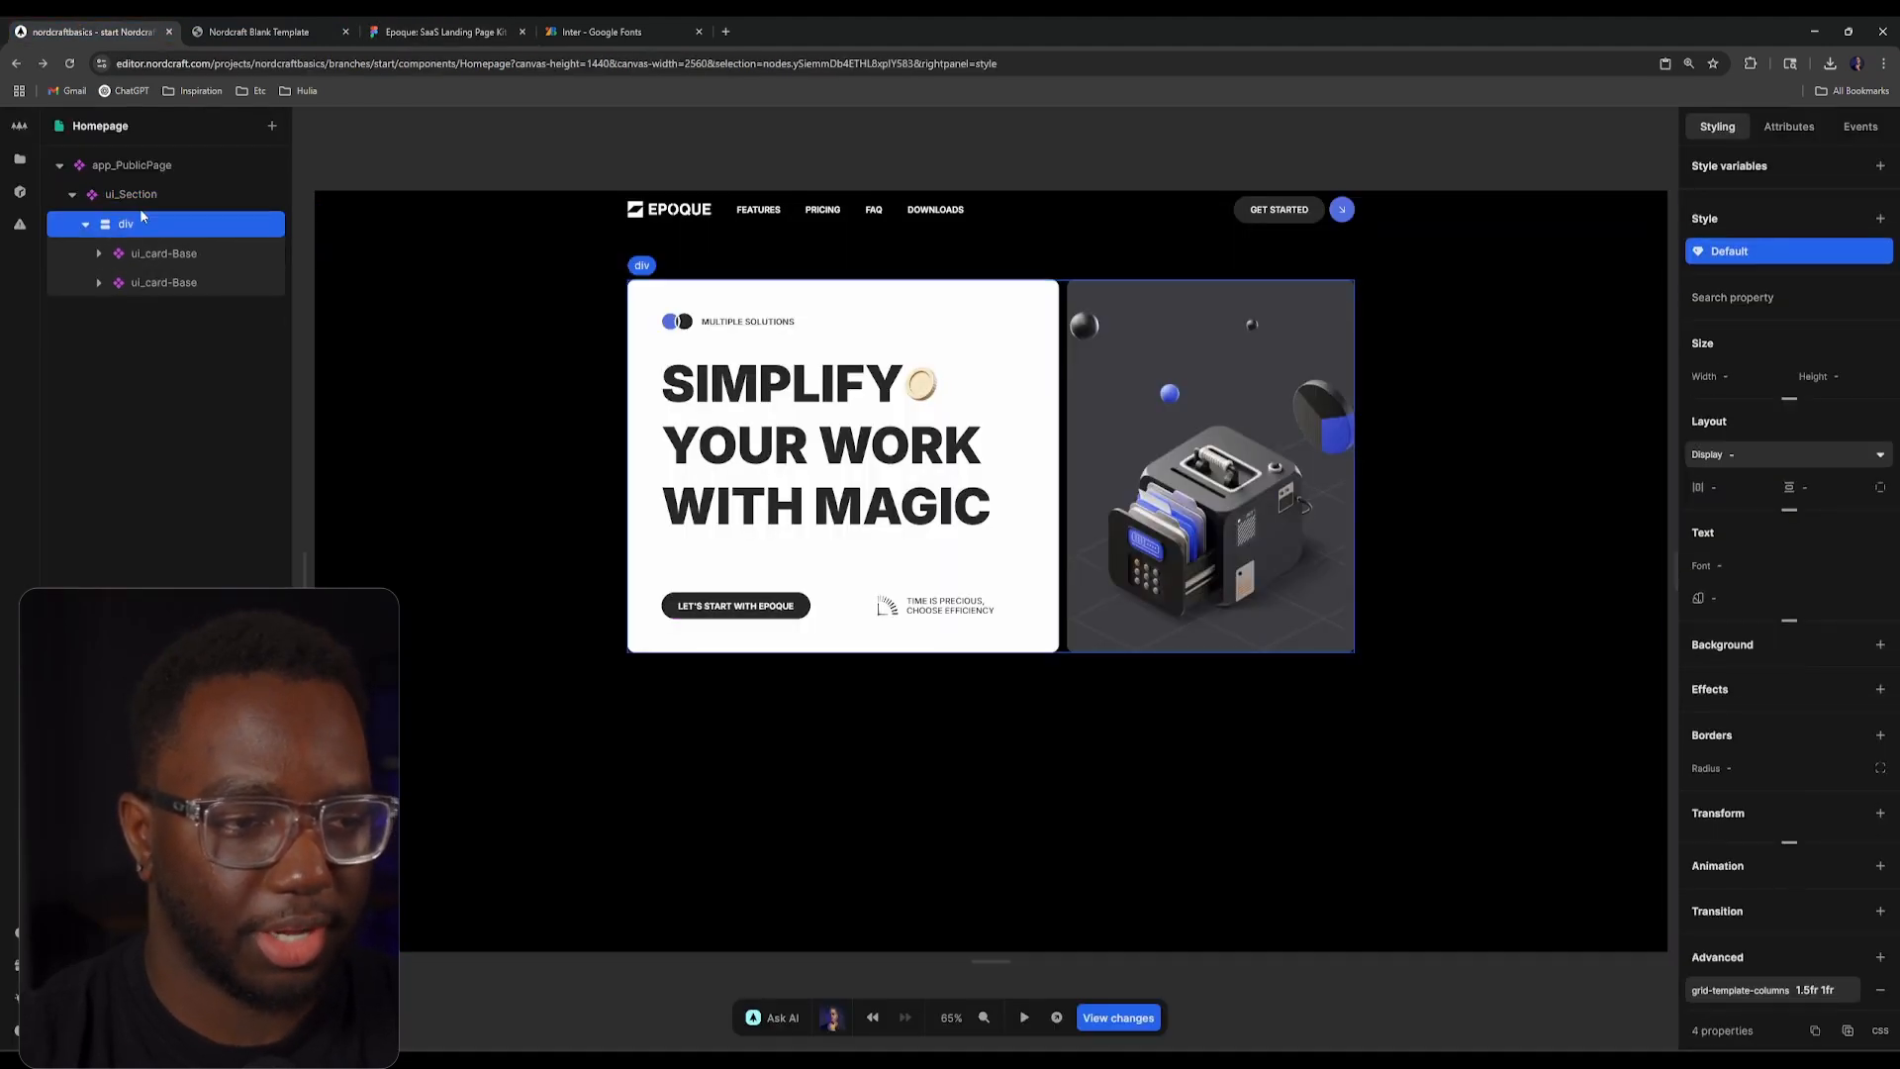
type("acard")
key("Down")
key("Return")
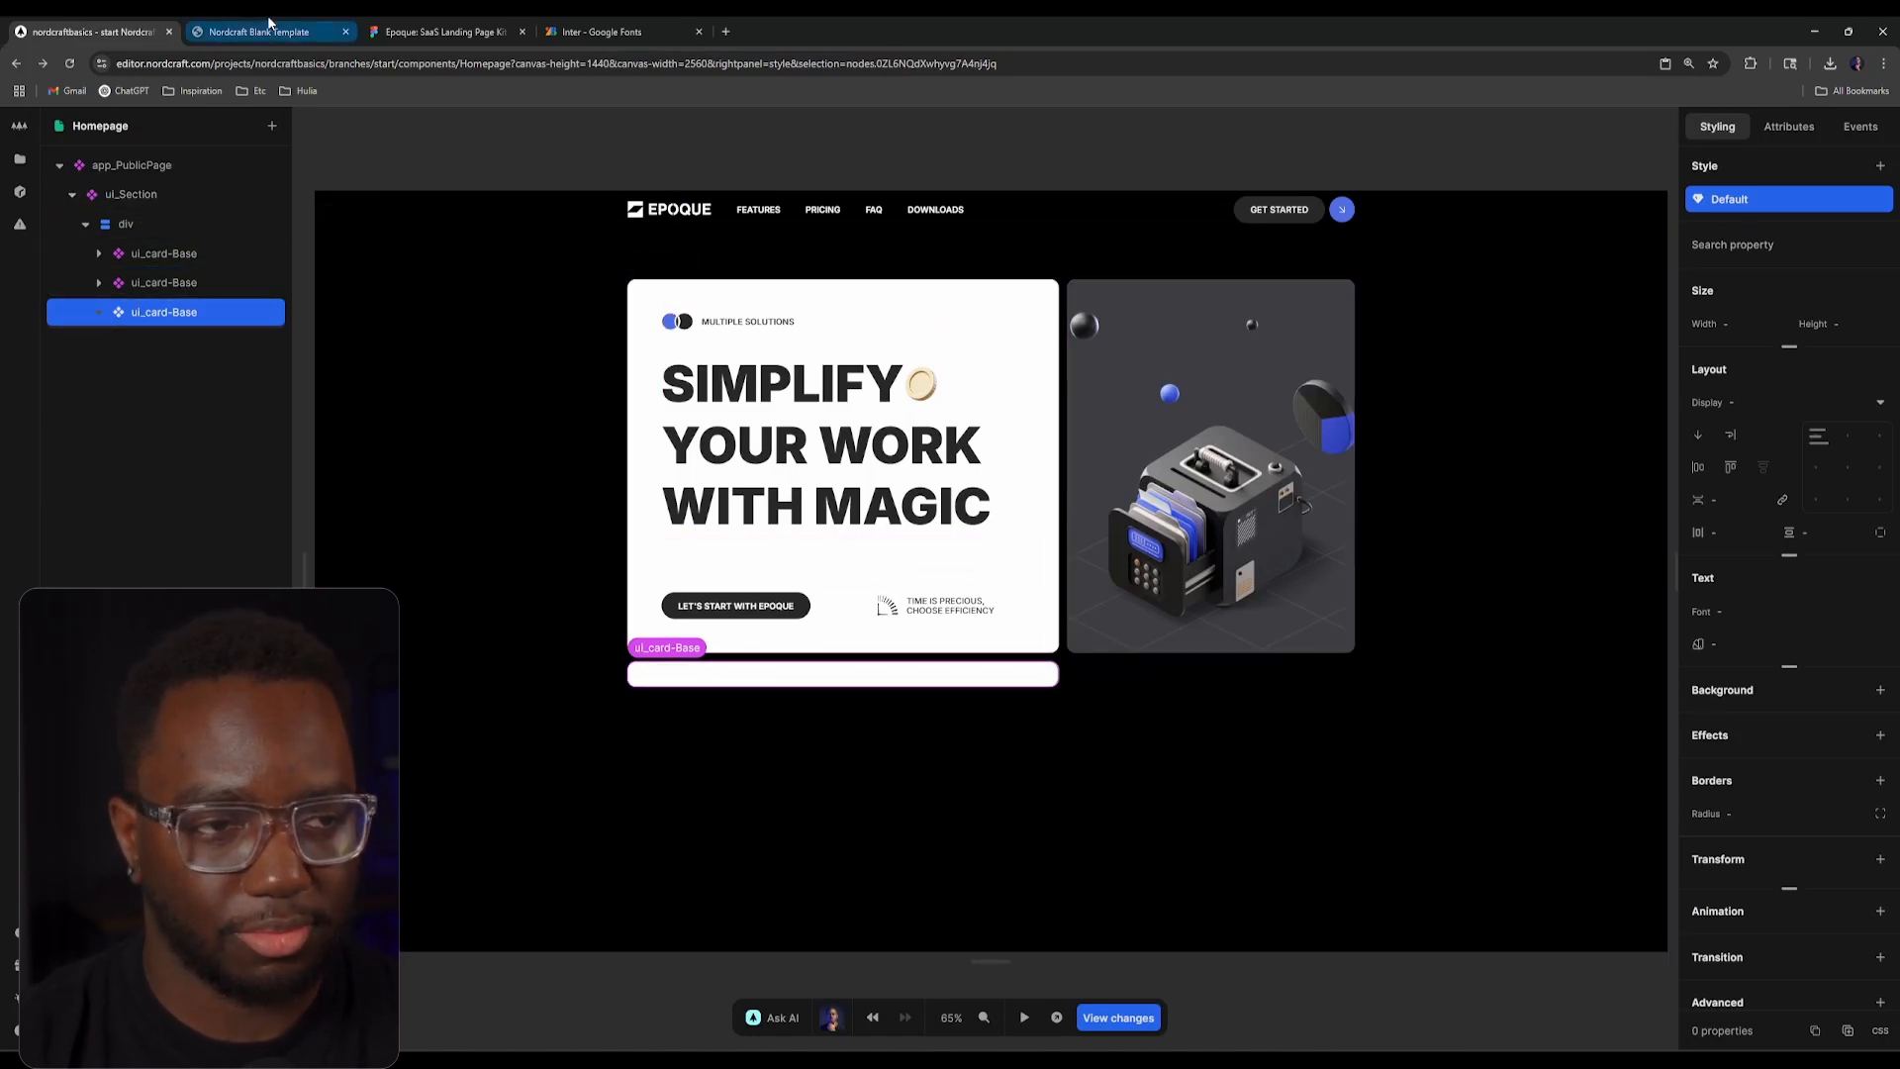
Step: In Figma, detach the colour style from the tan card's fill, copy its hex value, and view the card alongside its neighbours
left_click(233, 22)
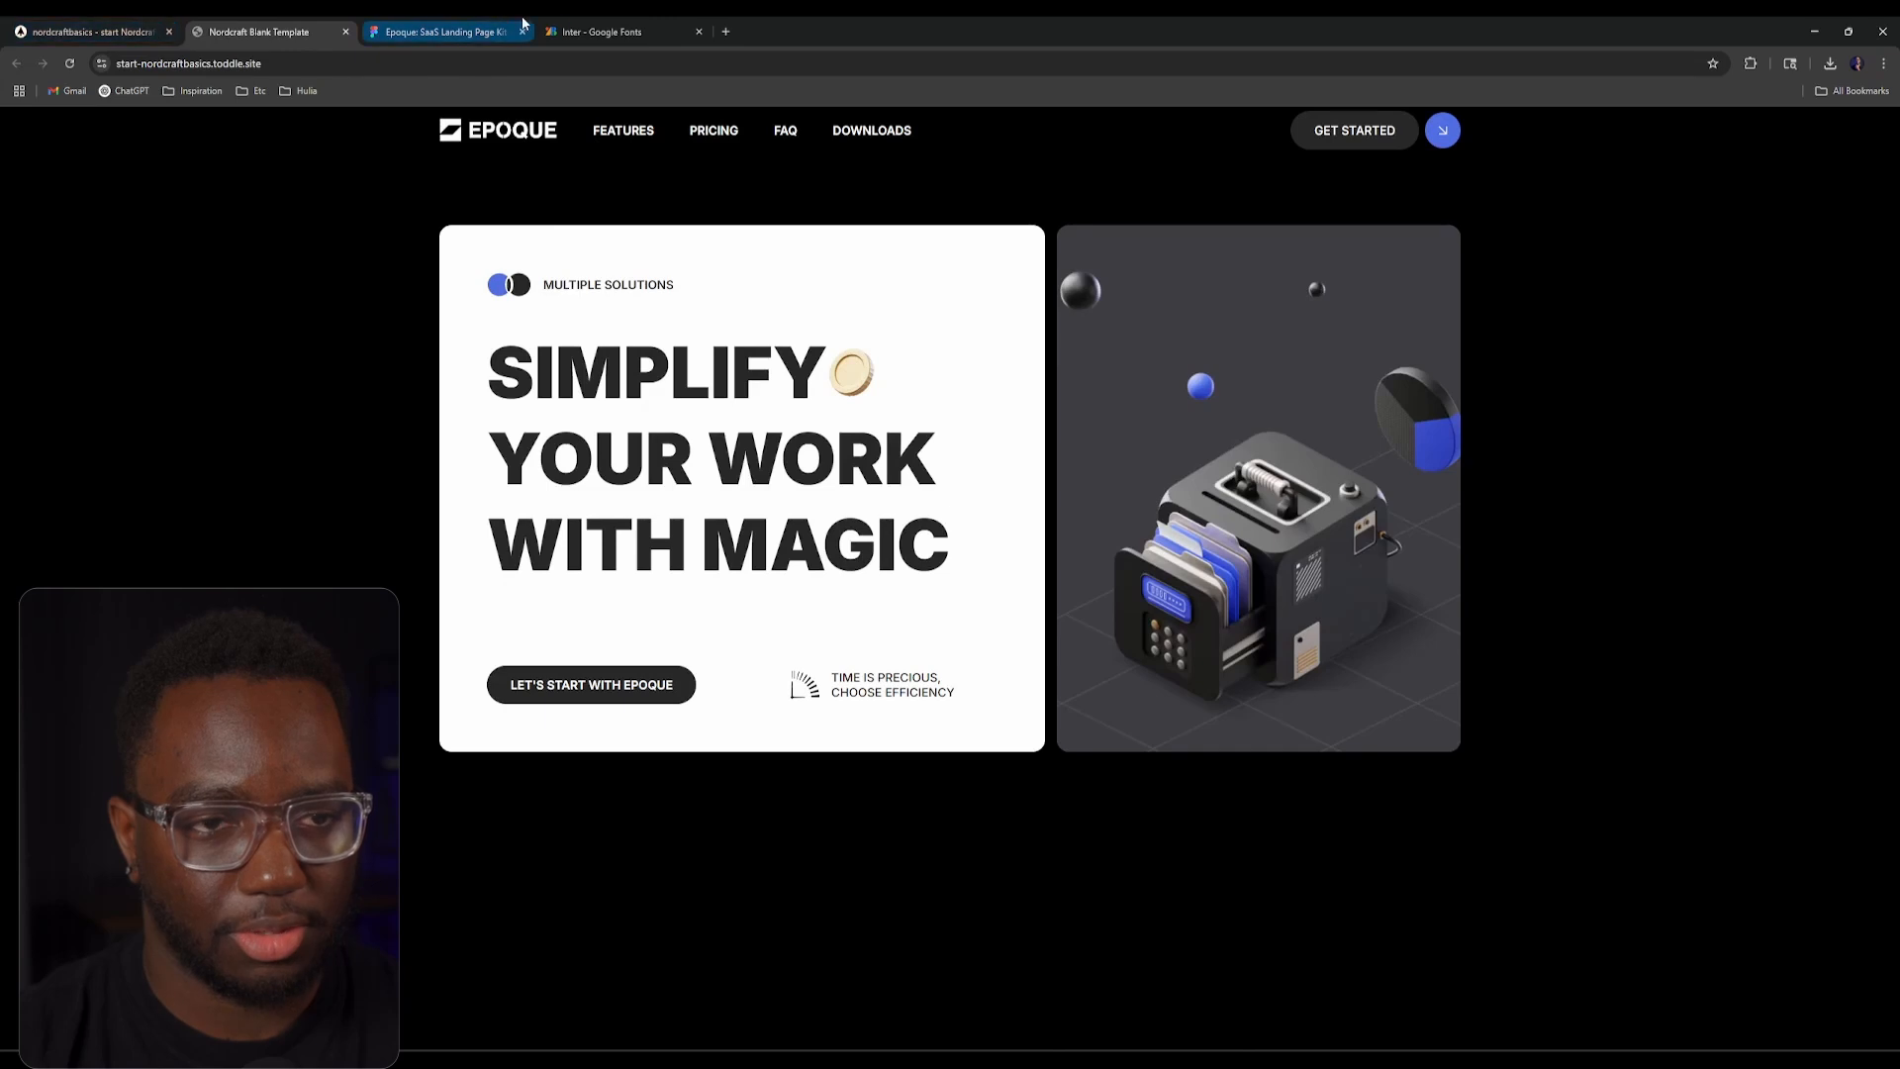
left_click(574, 24)
left_click(485, 28)
left_click(1004, 448)
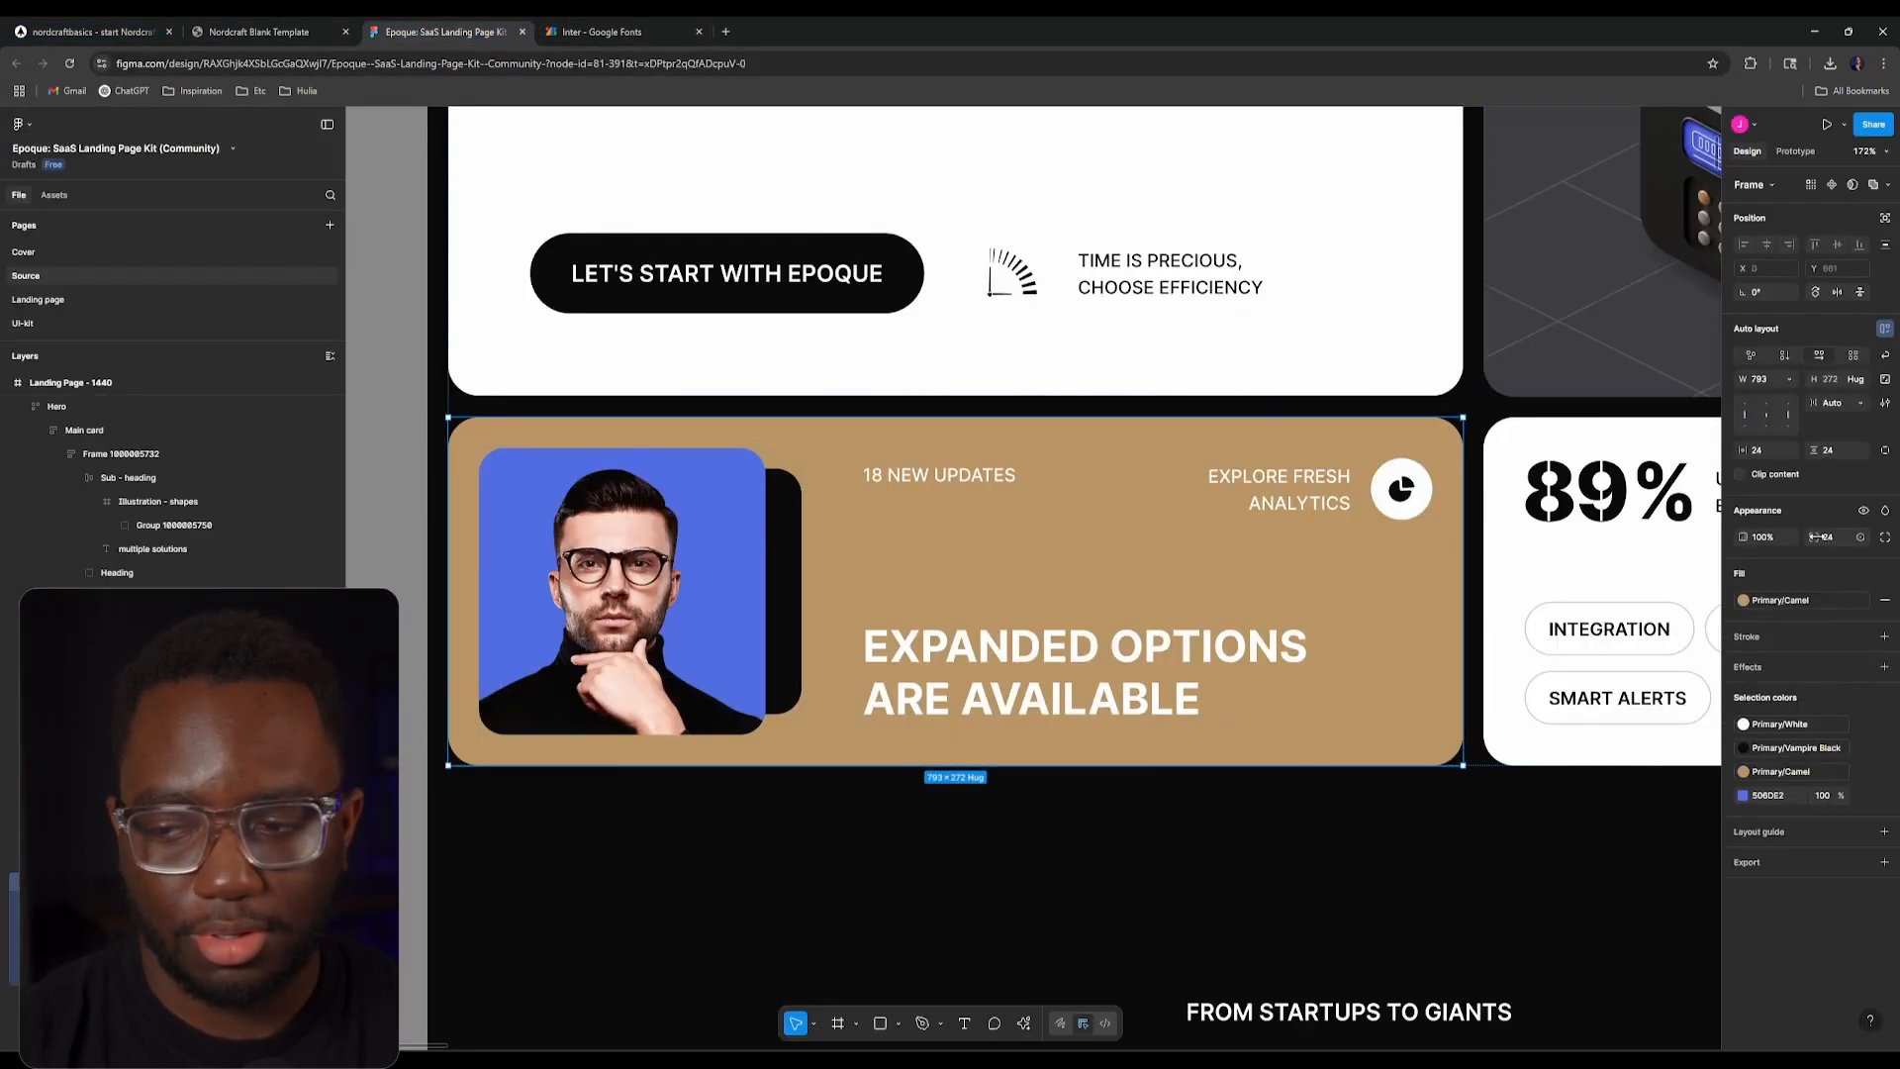
left_click(1866, 601)
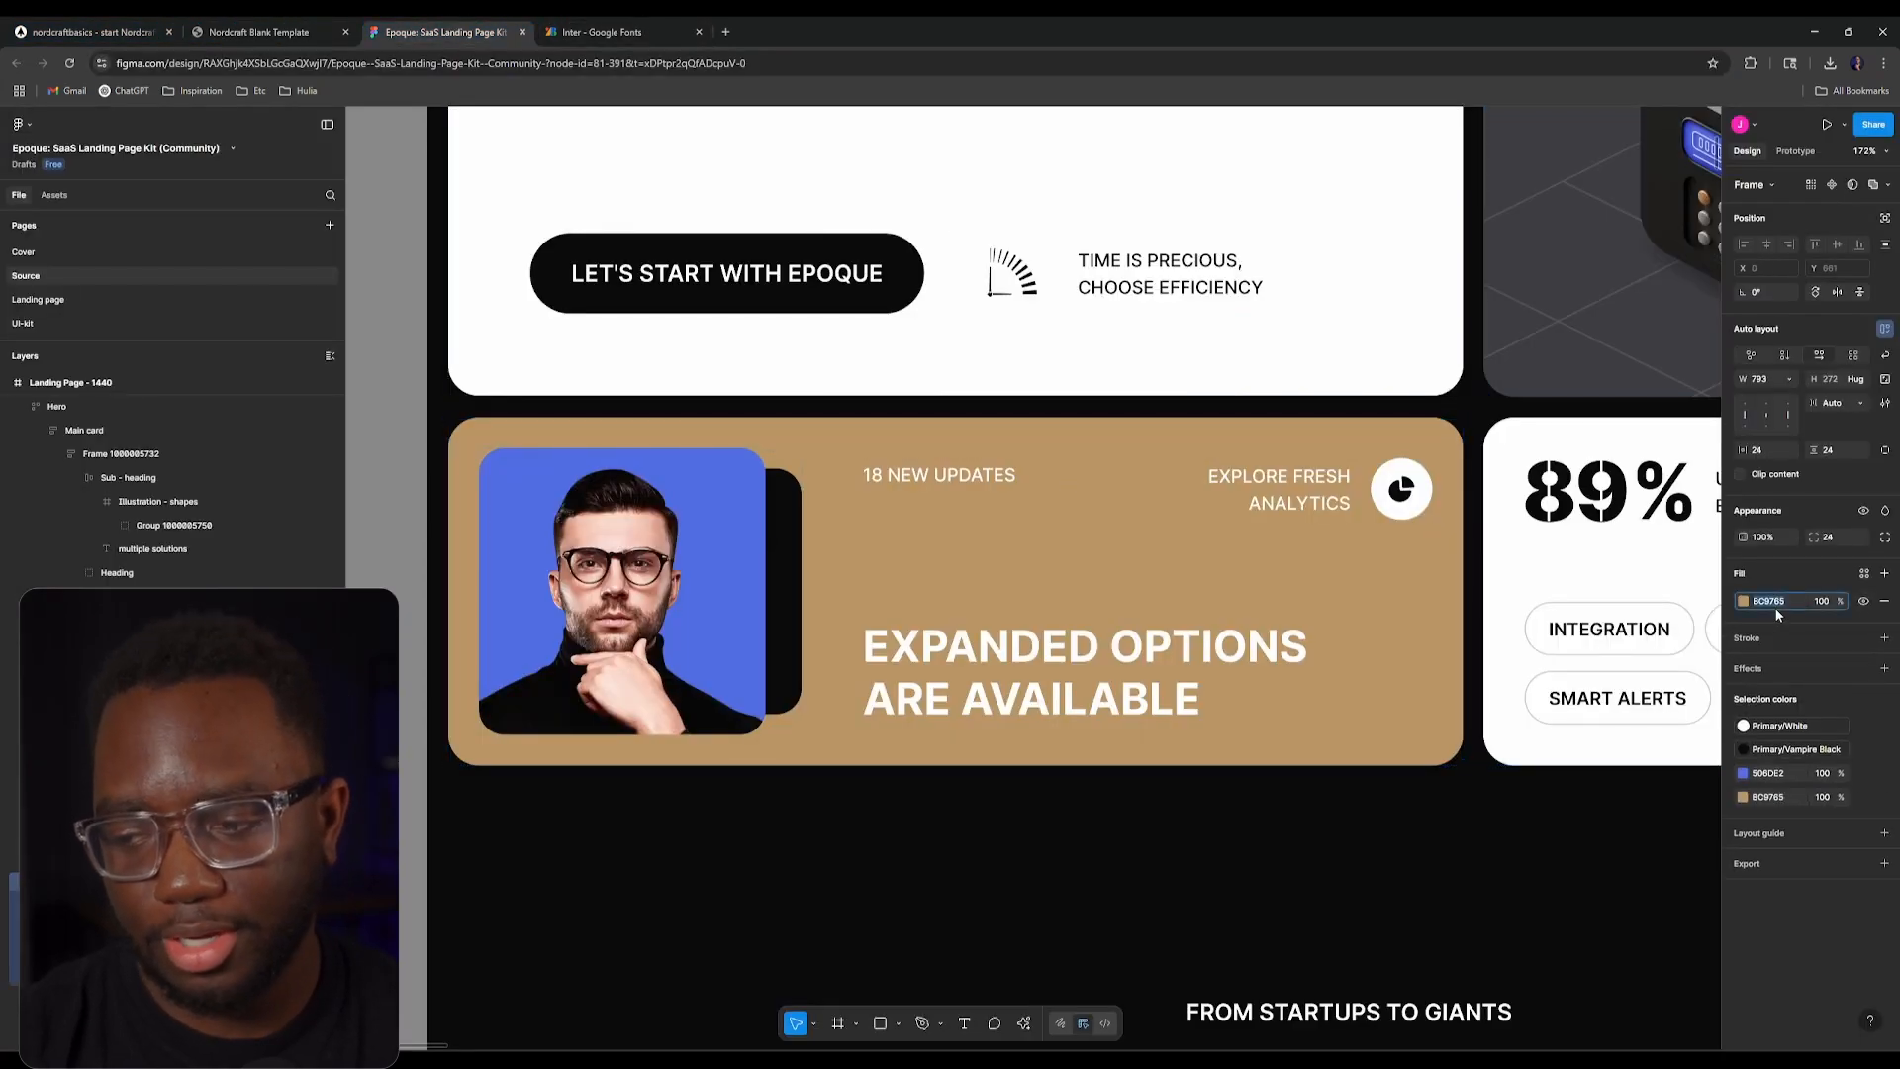
left_click(114, 24)
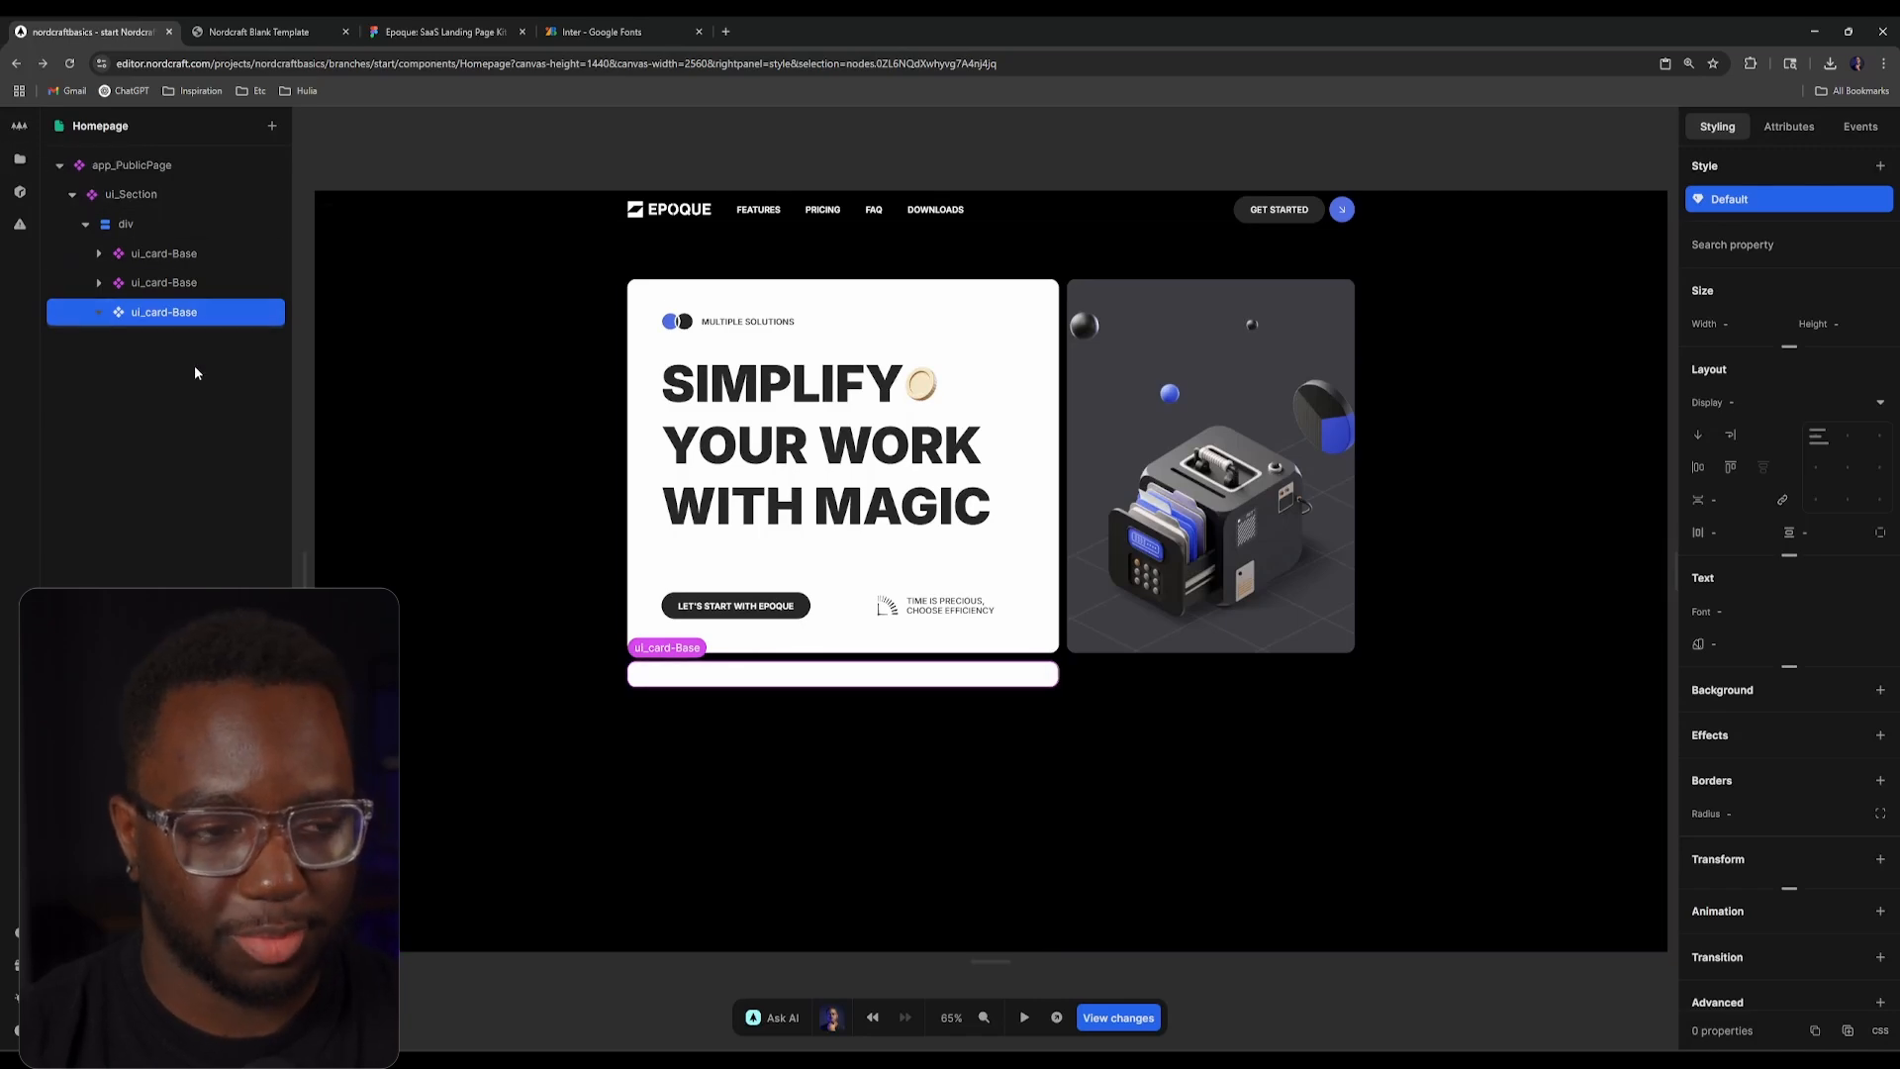
left_click(306, 23)
left_click(514, 24)
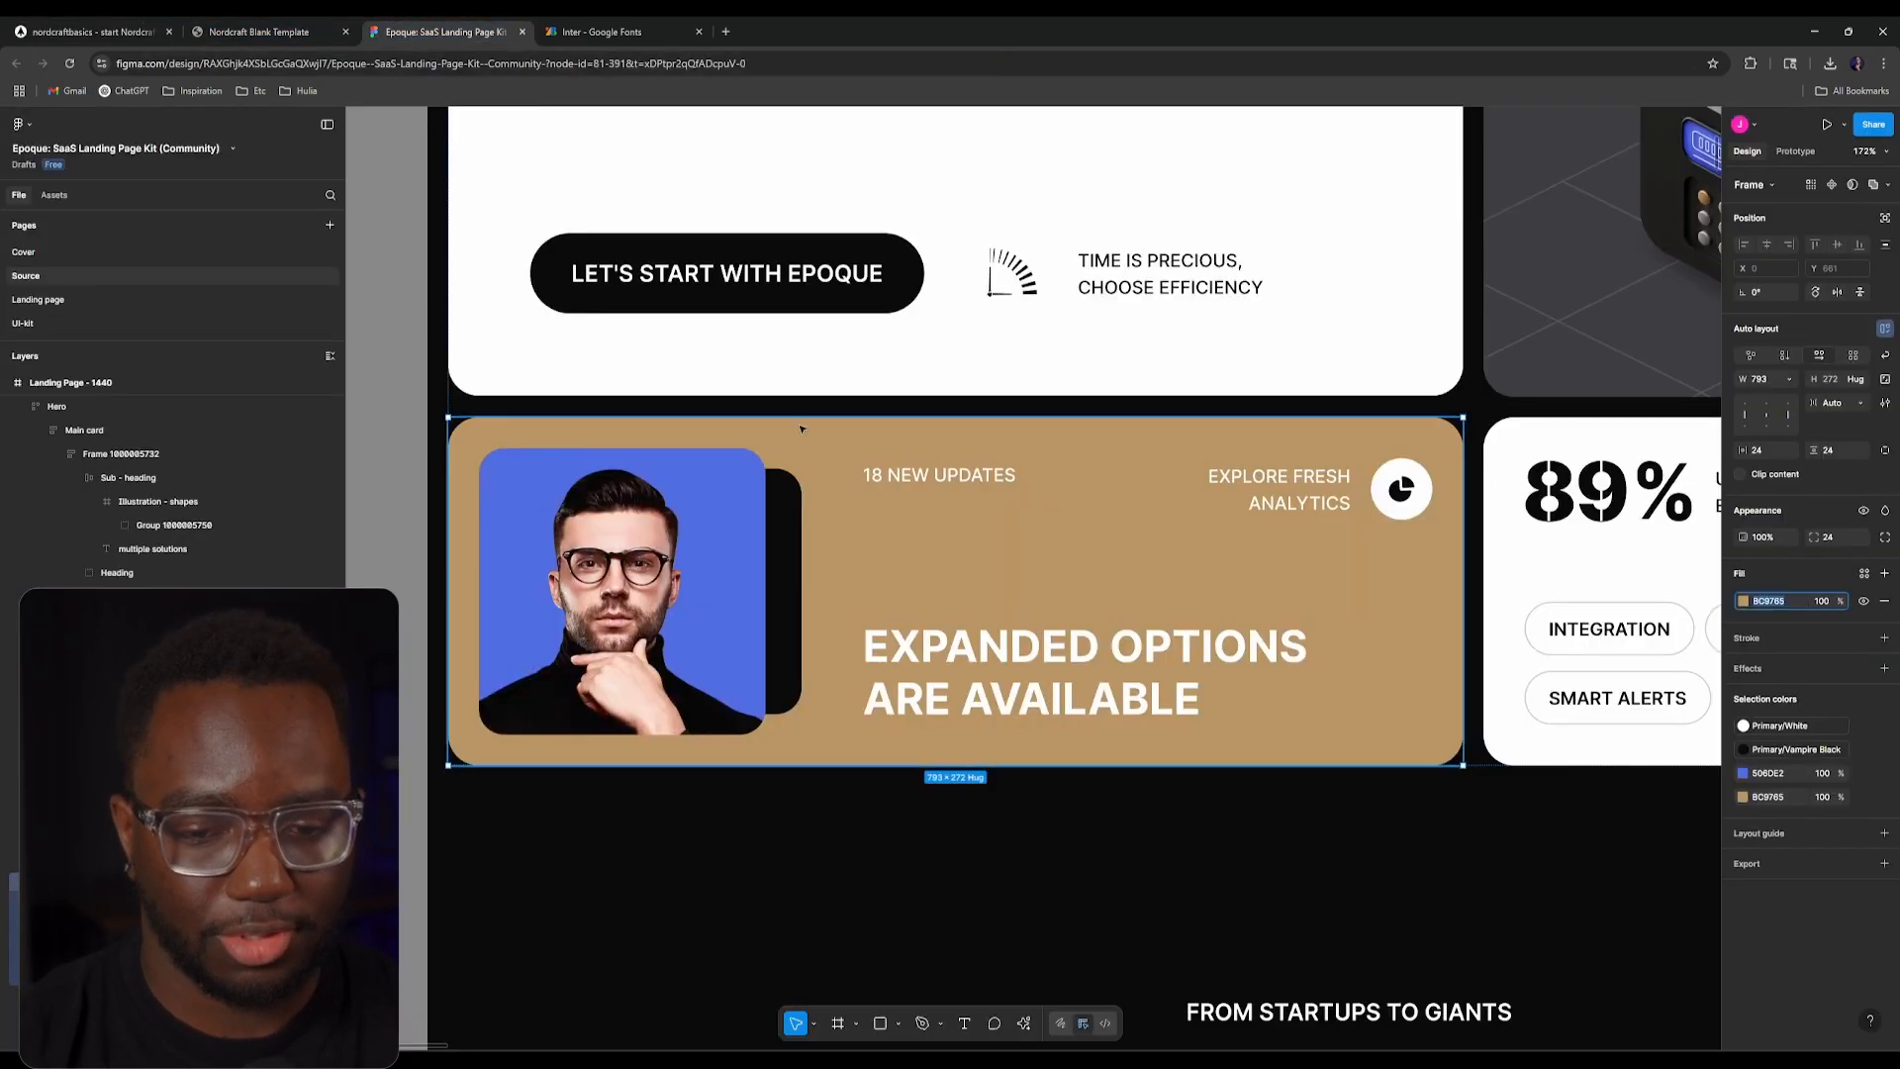
scroll(816, 440, "down", 4)
left_click_drag(1256, 546, 1056, 853)
scroll(1056, 853, "up", 3)
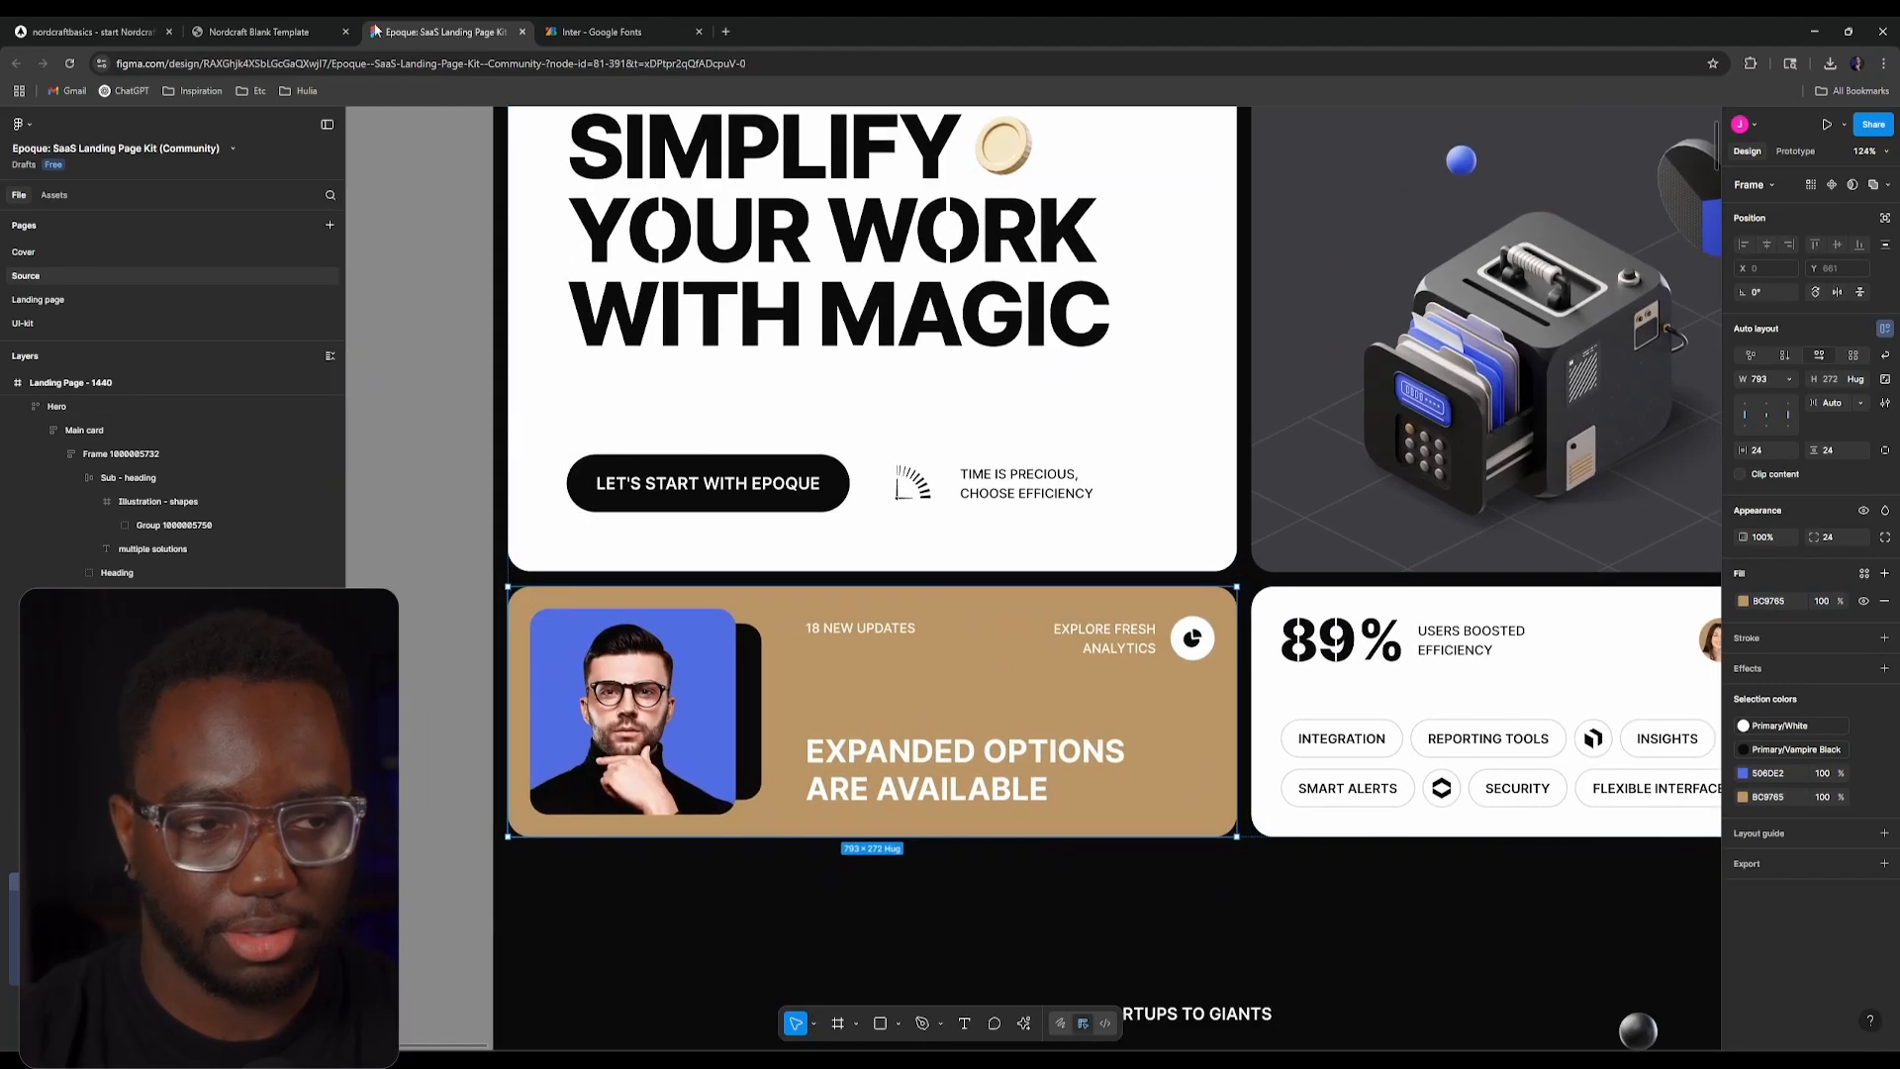
Step: In the Nordcraft editor, give the third ui_card-Base a background colour of #BC9765
left_click(197, 24)
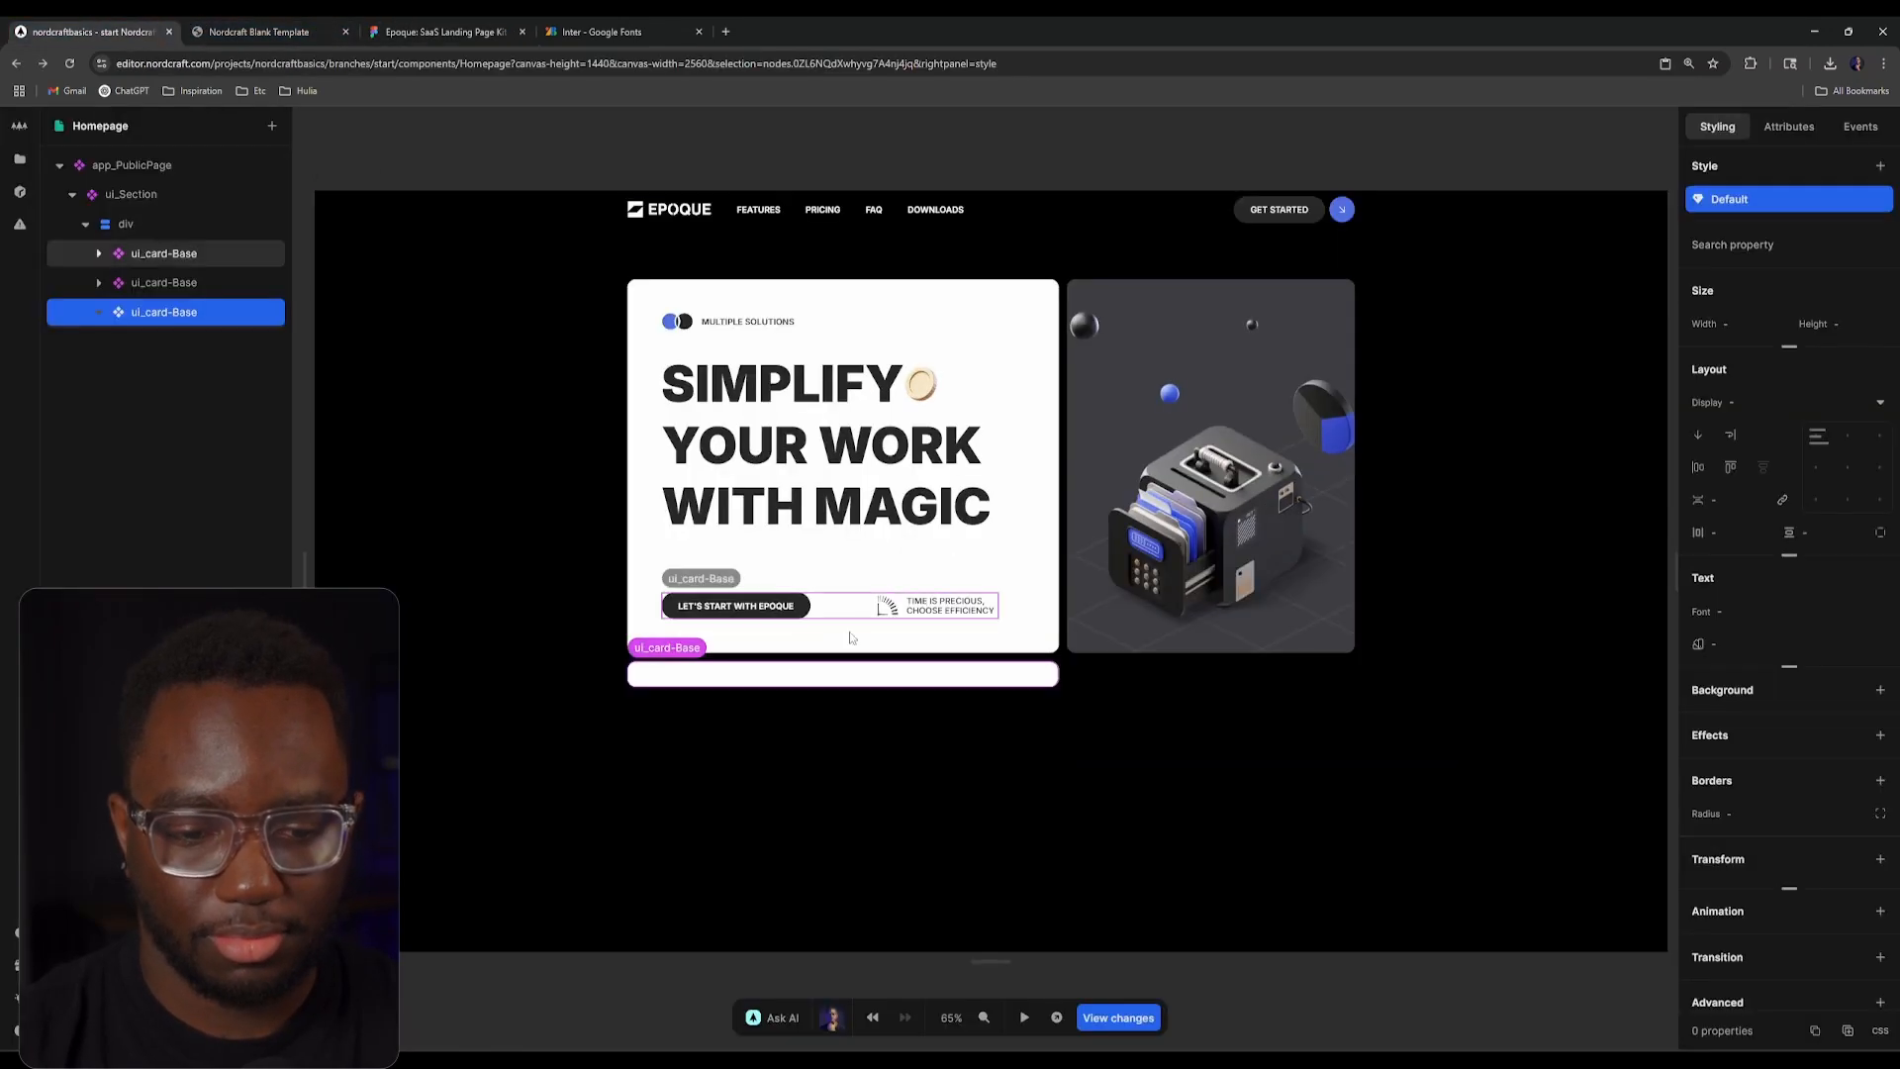
left_click(1880, 690)
type("#BC9765")
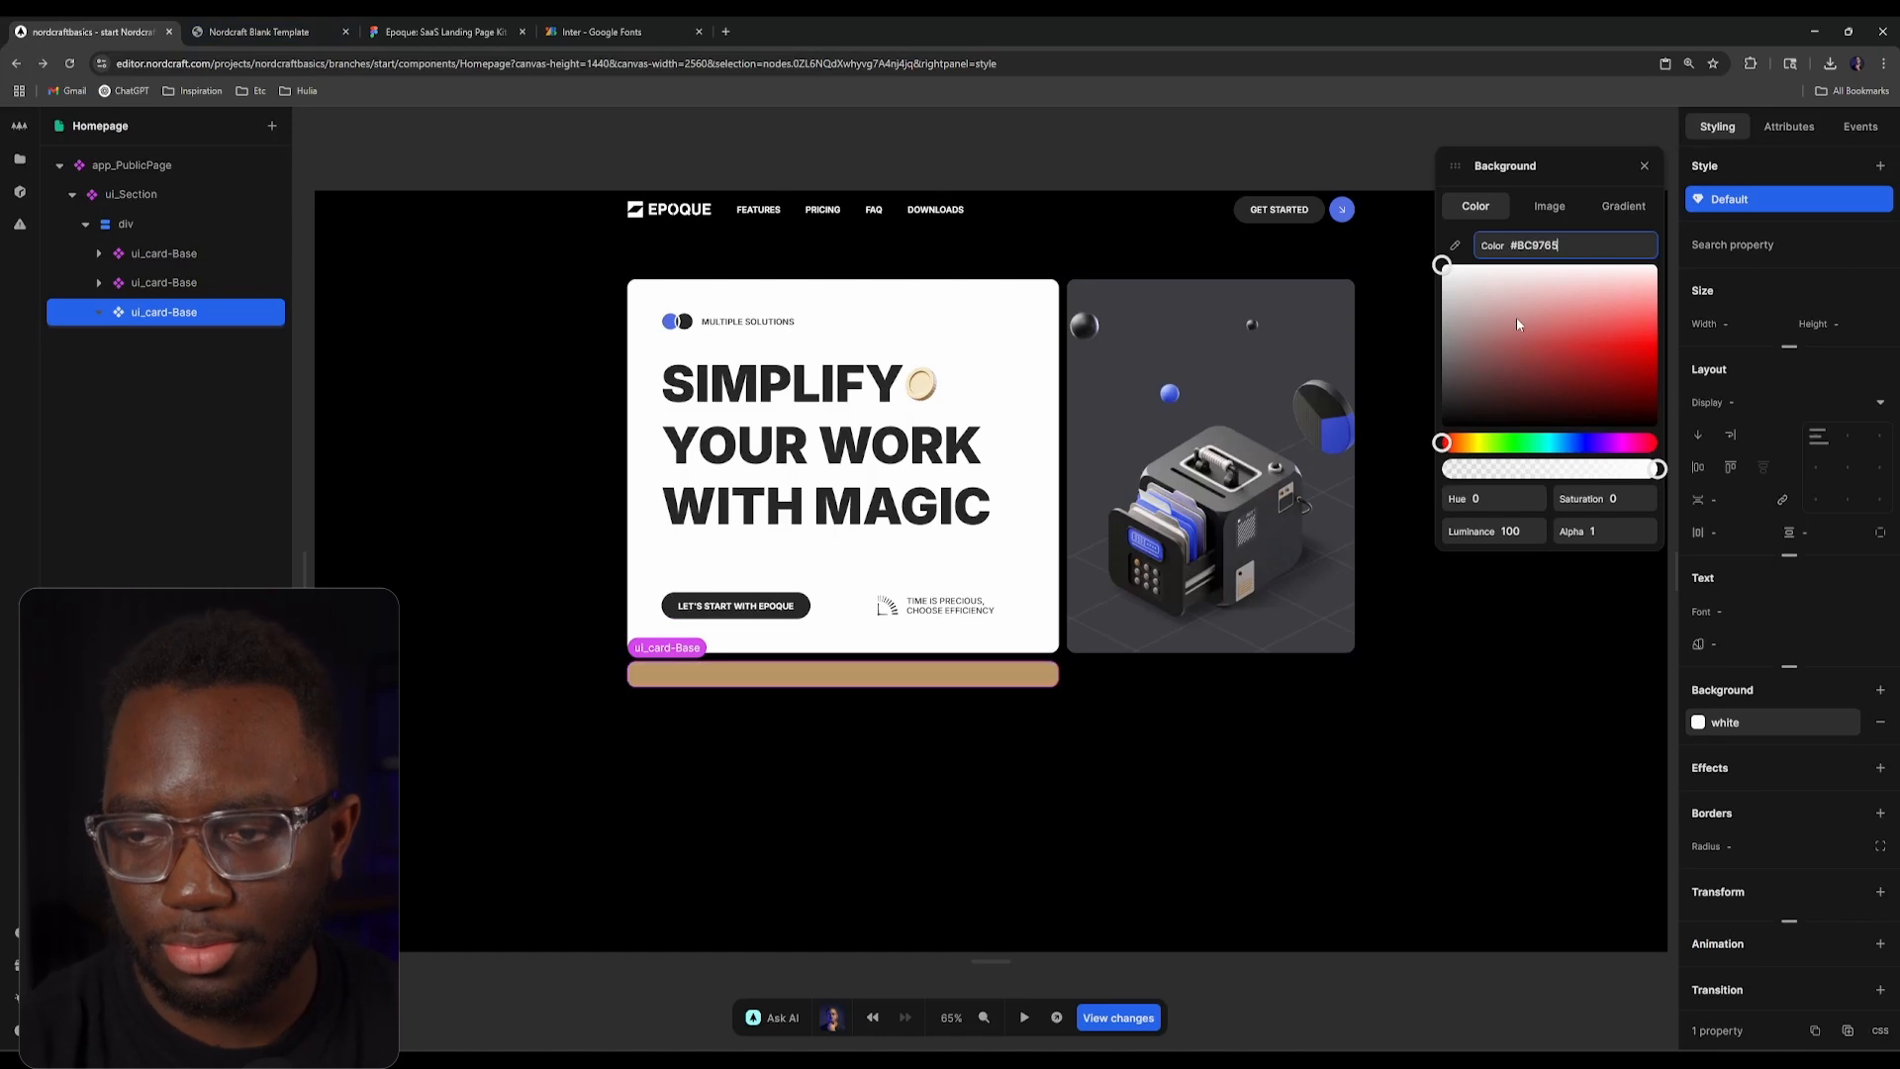
Step: Accept #BC9765 as the third card's background colour
left_click(1642, 167)
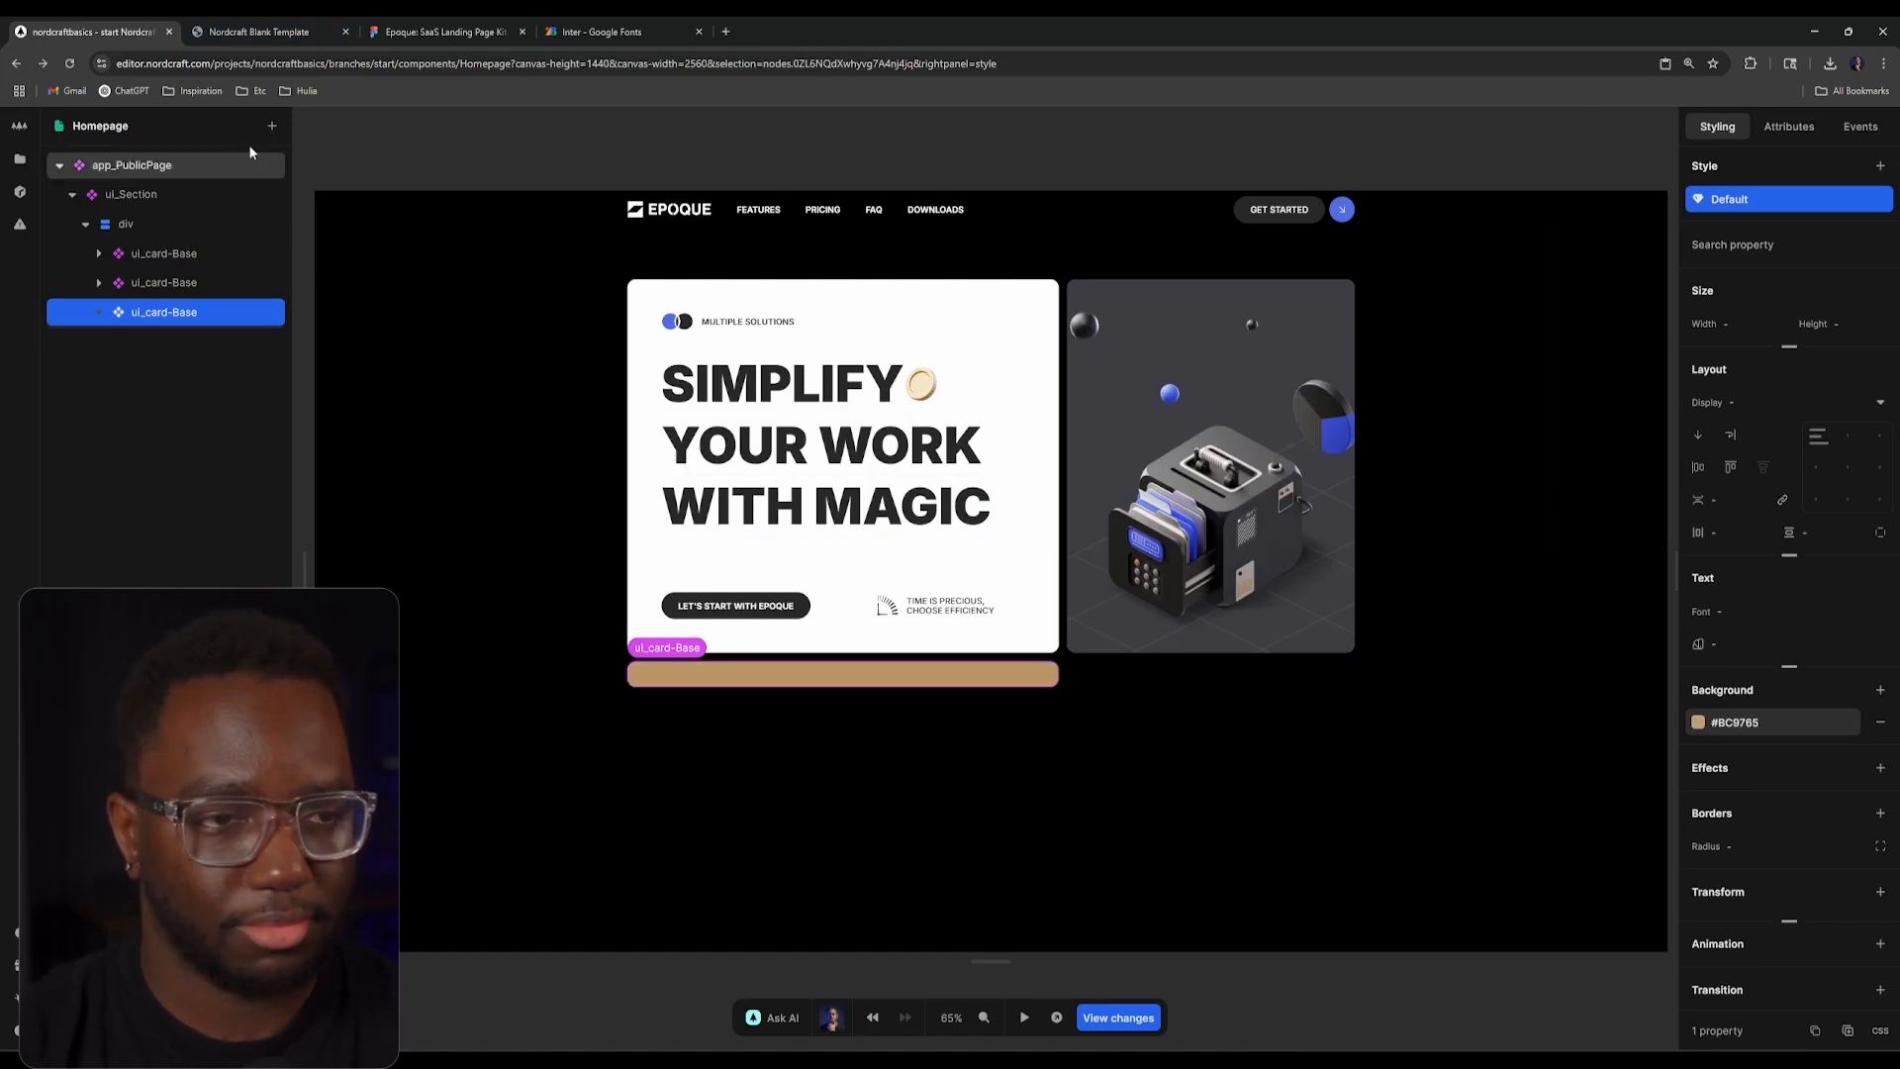
Step: Switch to the Figma design and examine how the tan card divides into an image area, a two-part header row and a heading
left_click(349, 24)
left_click(373, 22)
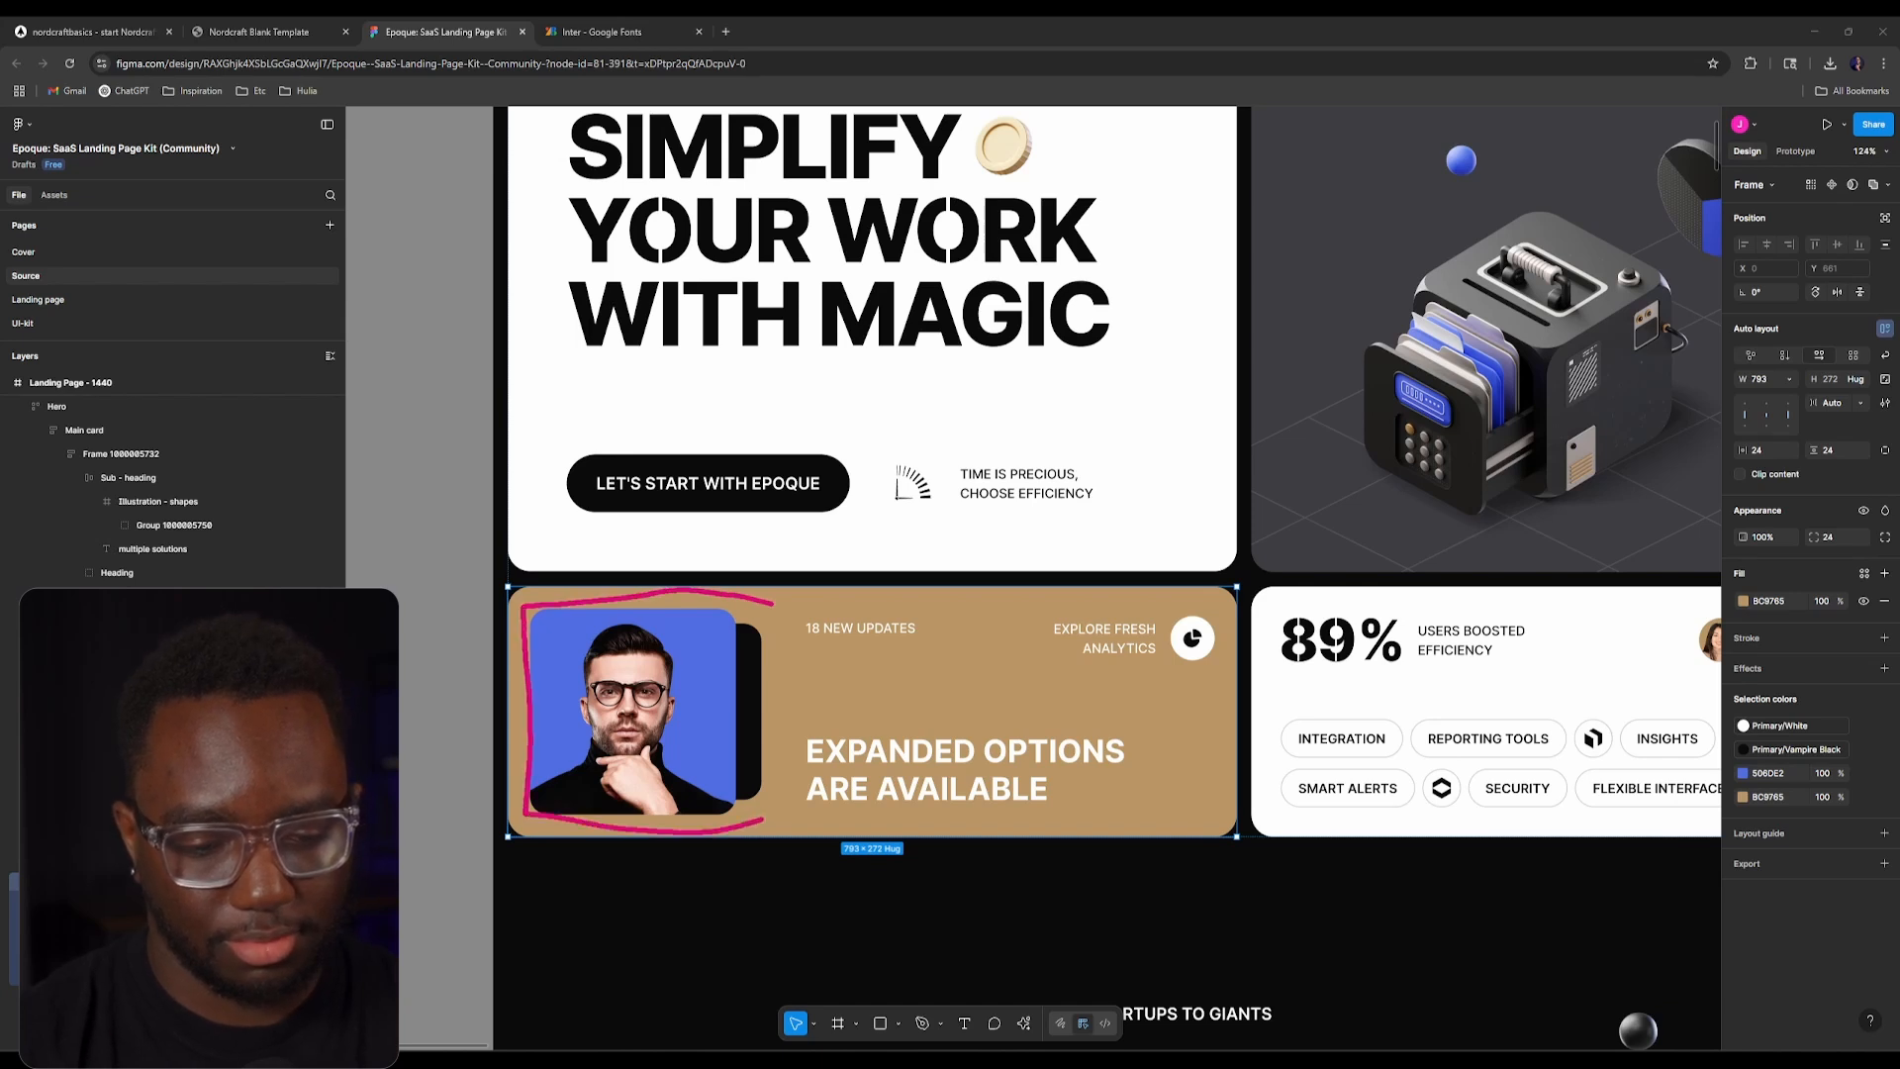
left_click_drag(778, 604, 1217, 600)
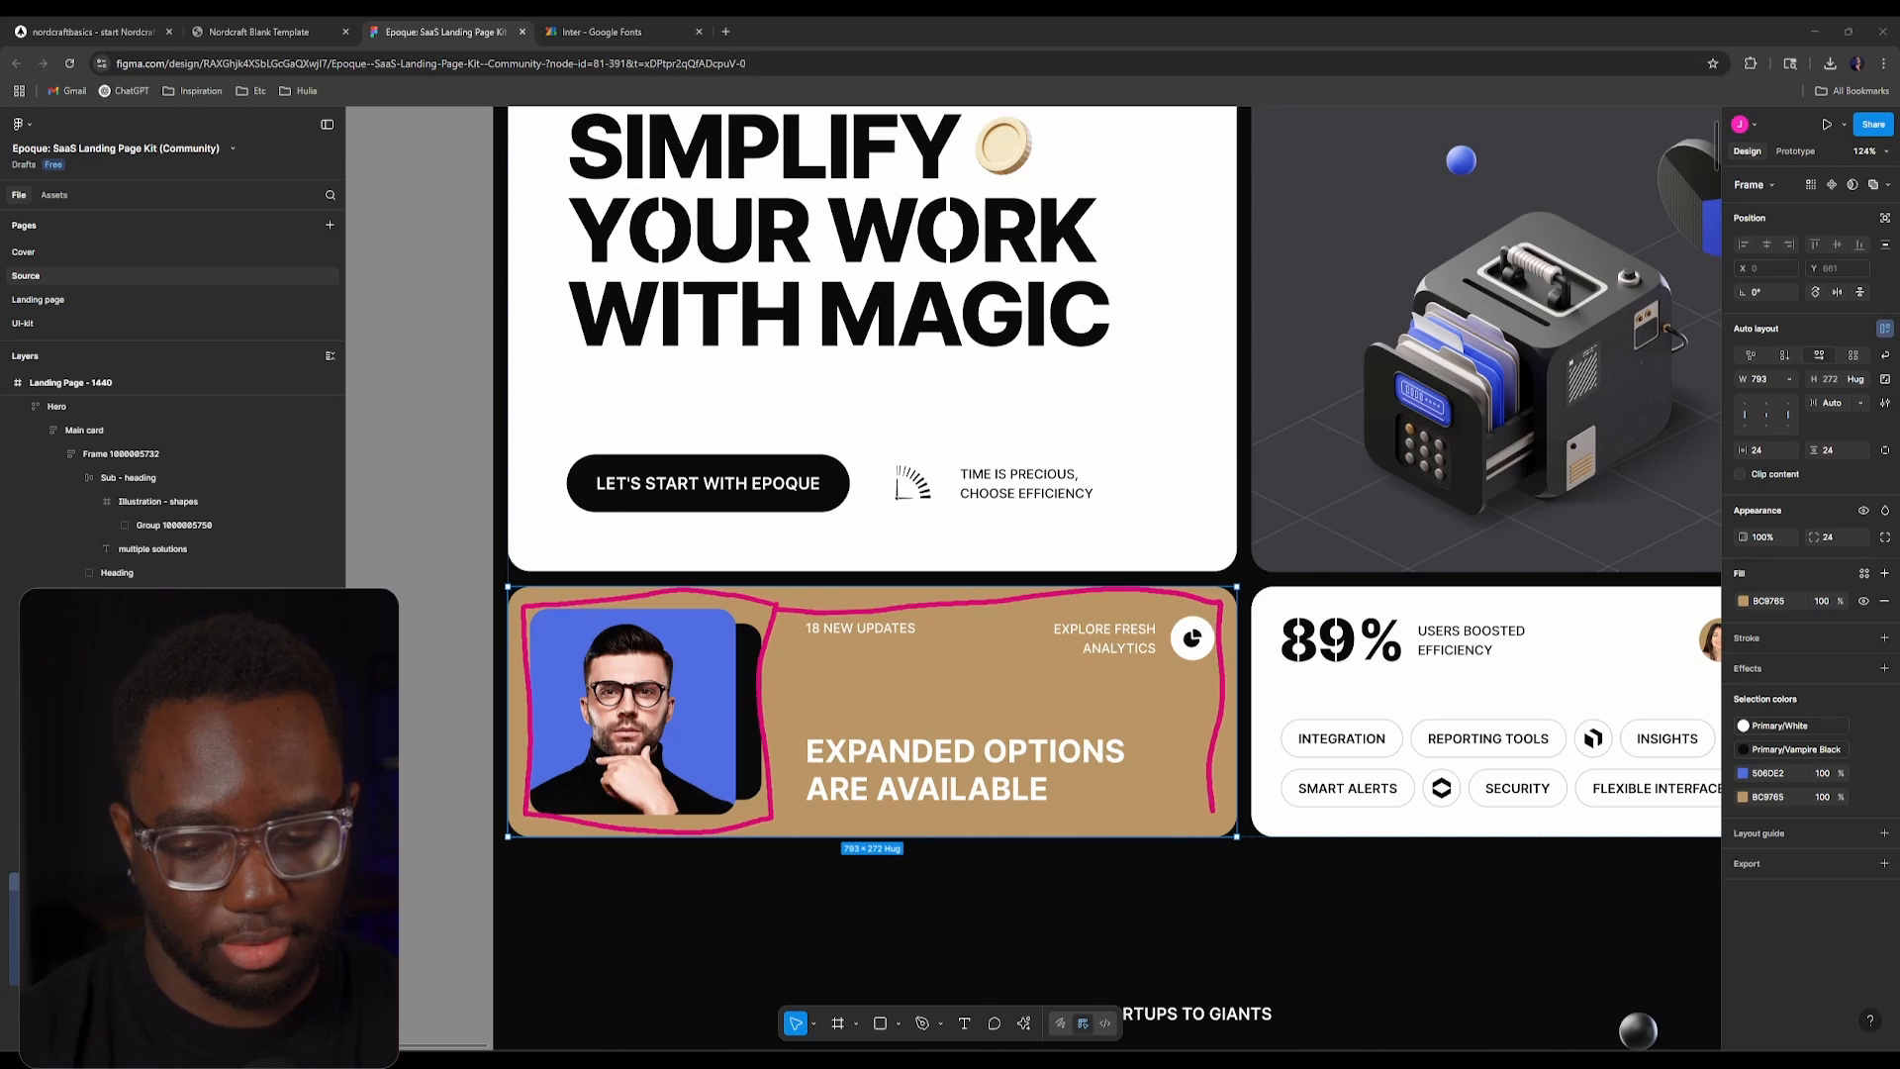
left_click_drag(1184, 814, 880, 825)
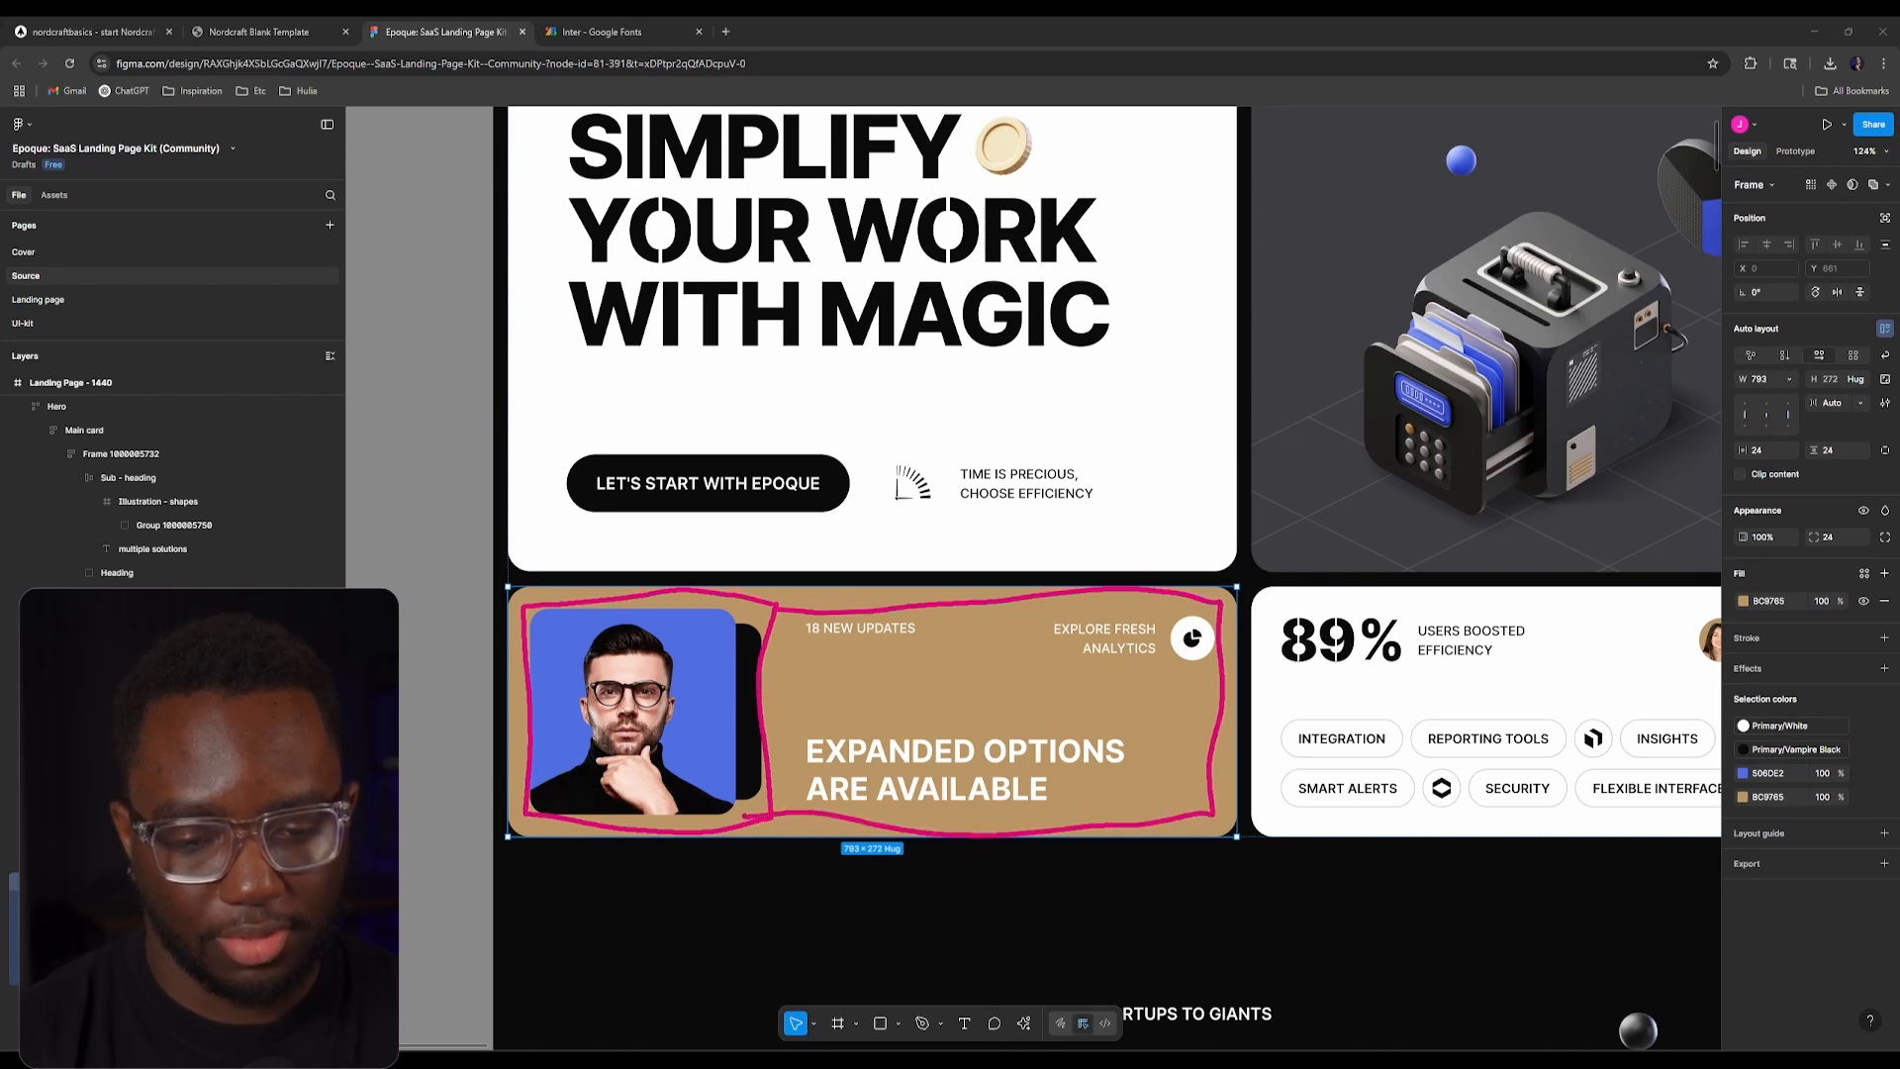
left_click_drag(757, 663, 1190, 660)
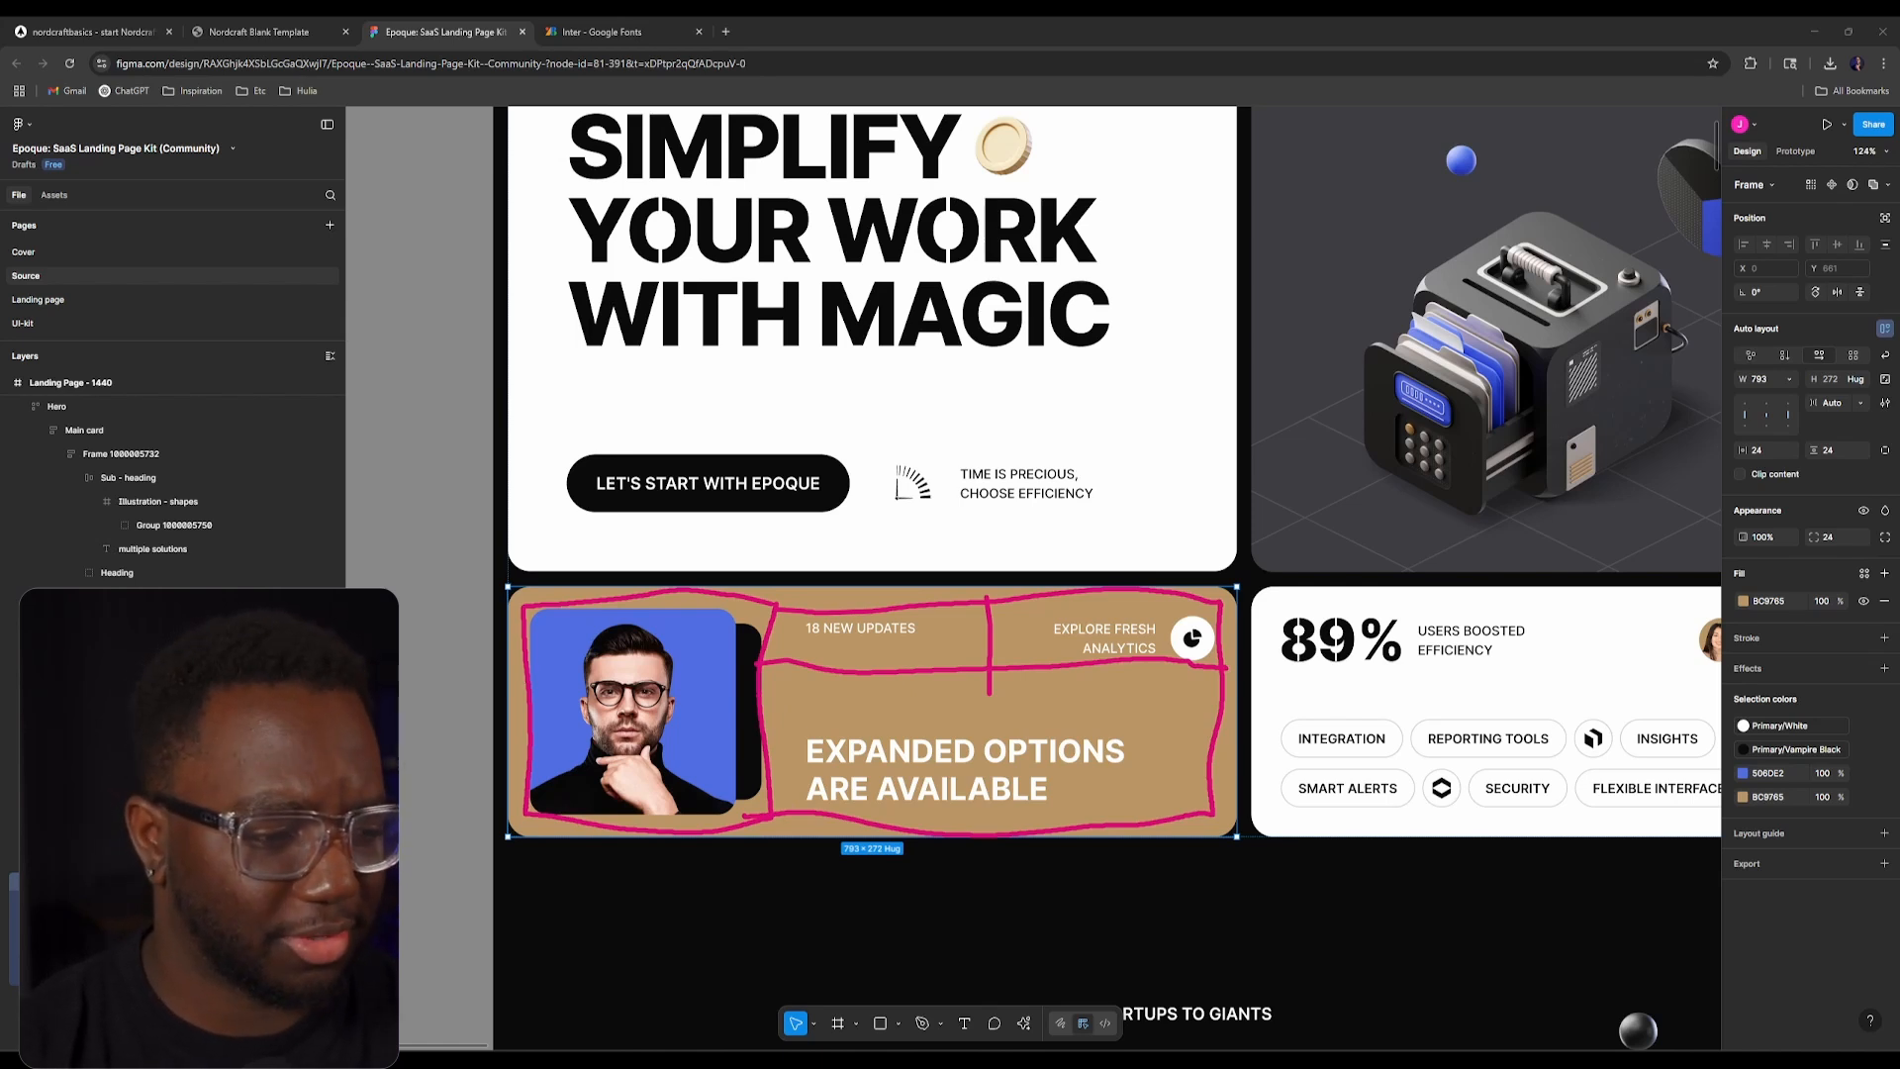
key("Escape")
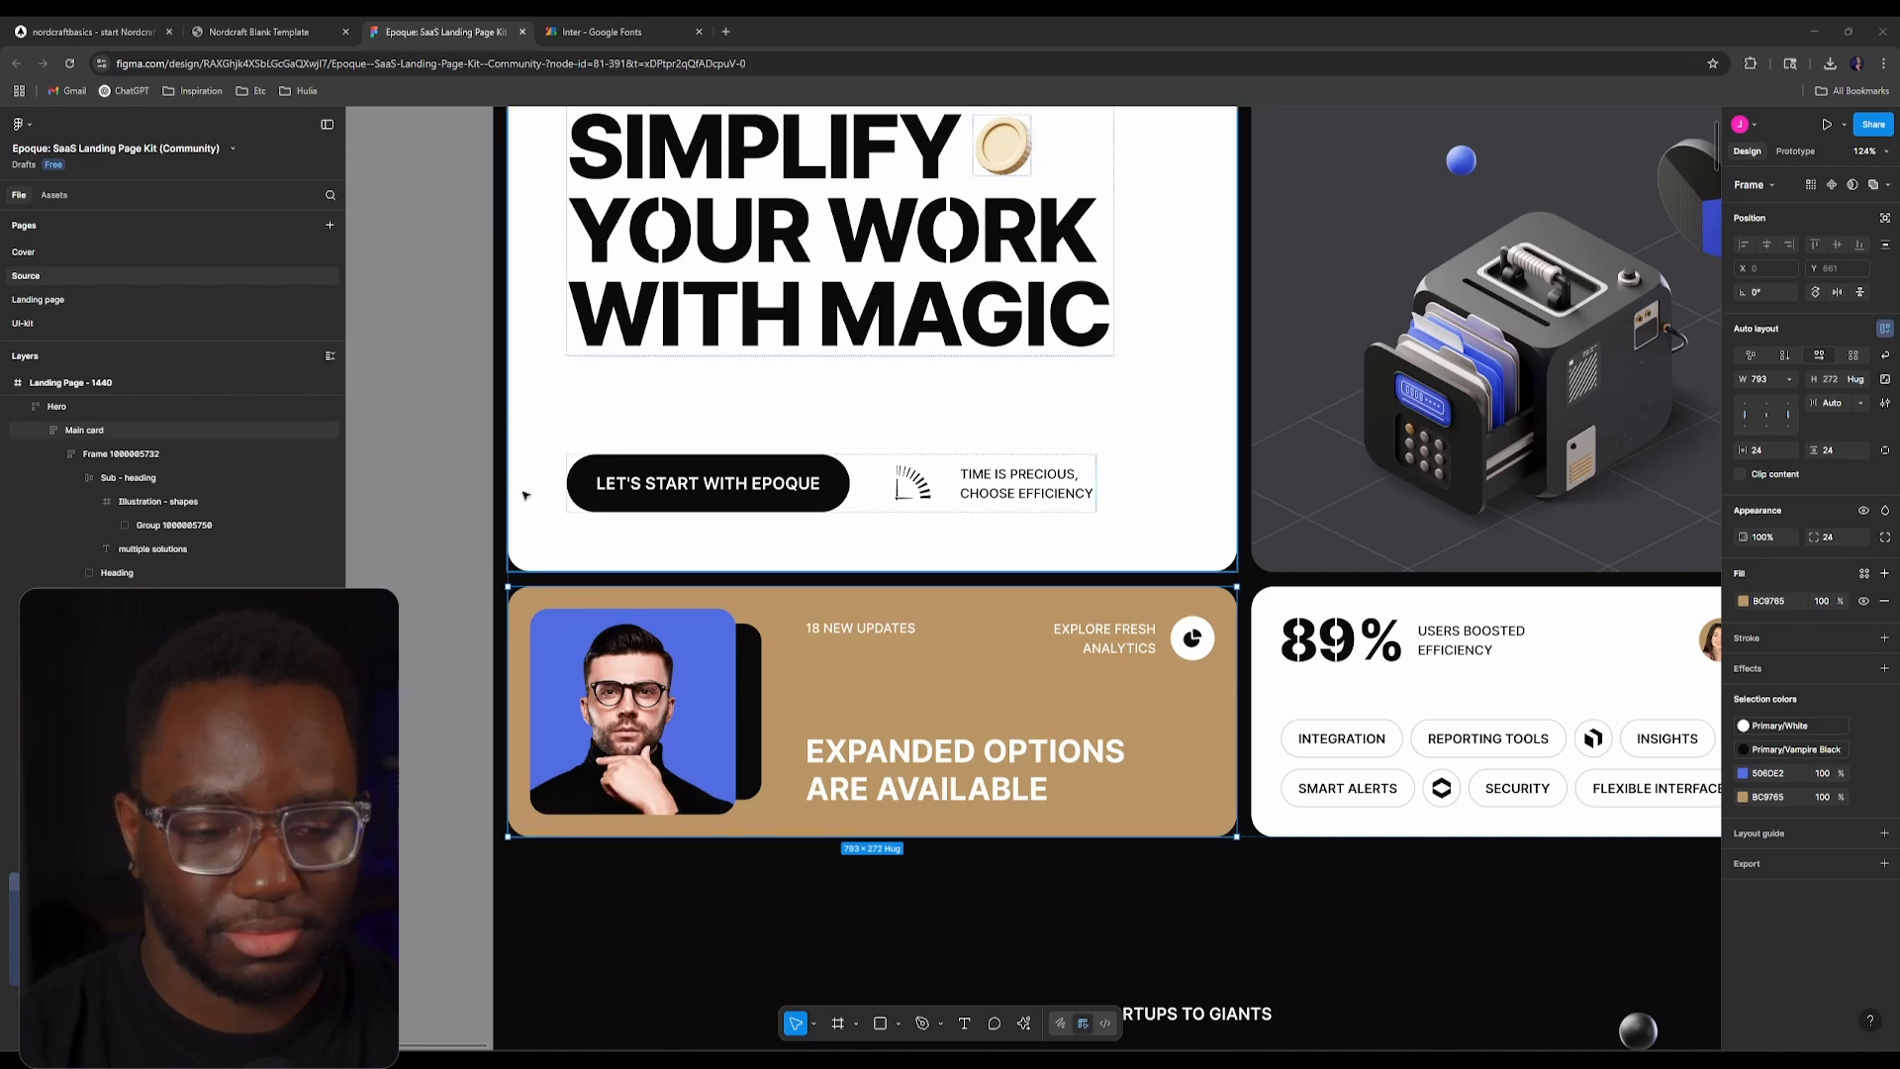
Step: Return to the Nordcraft editor and add a ui_Content component inside the third card
left_click(184, 23)
left_click(131, 32)
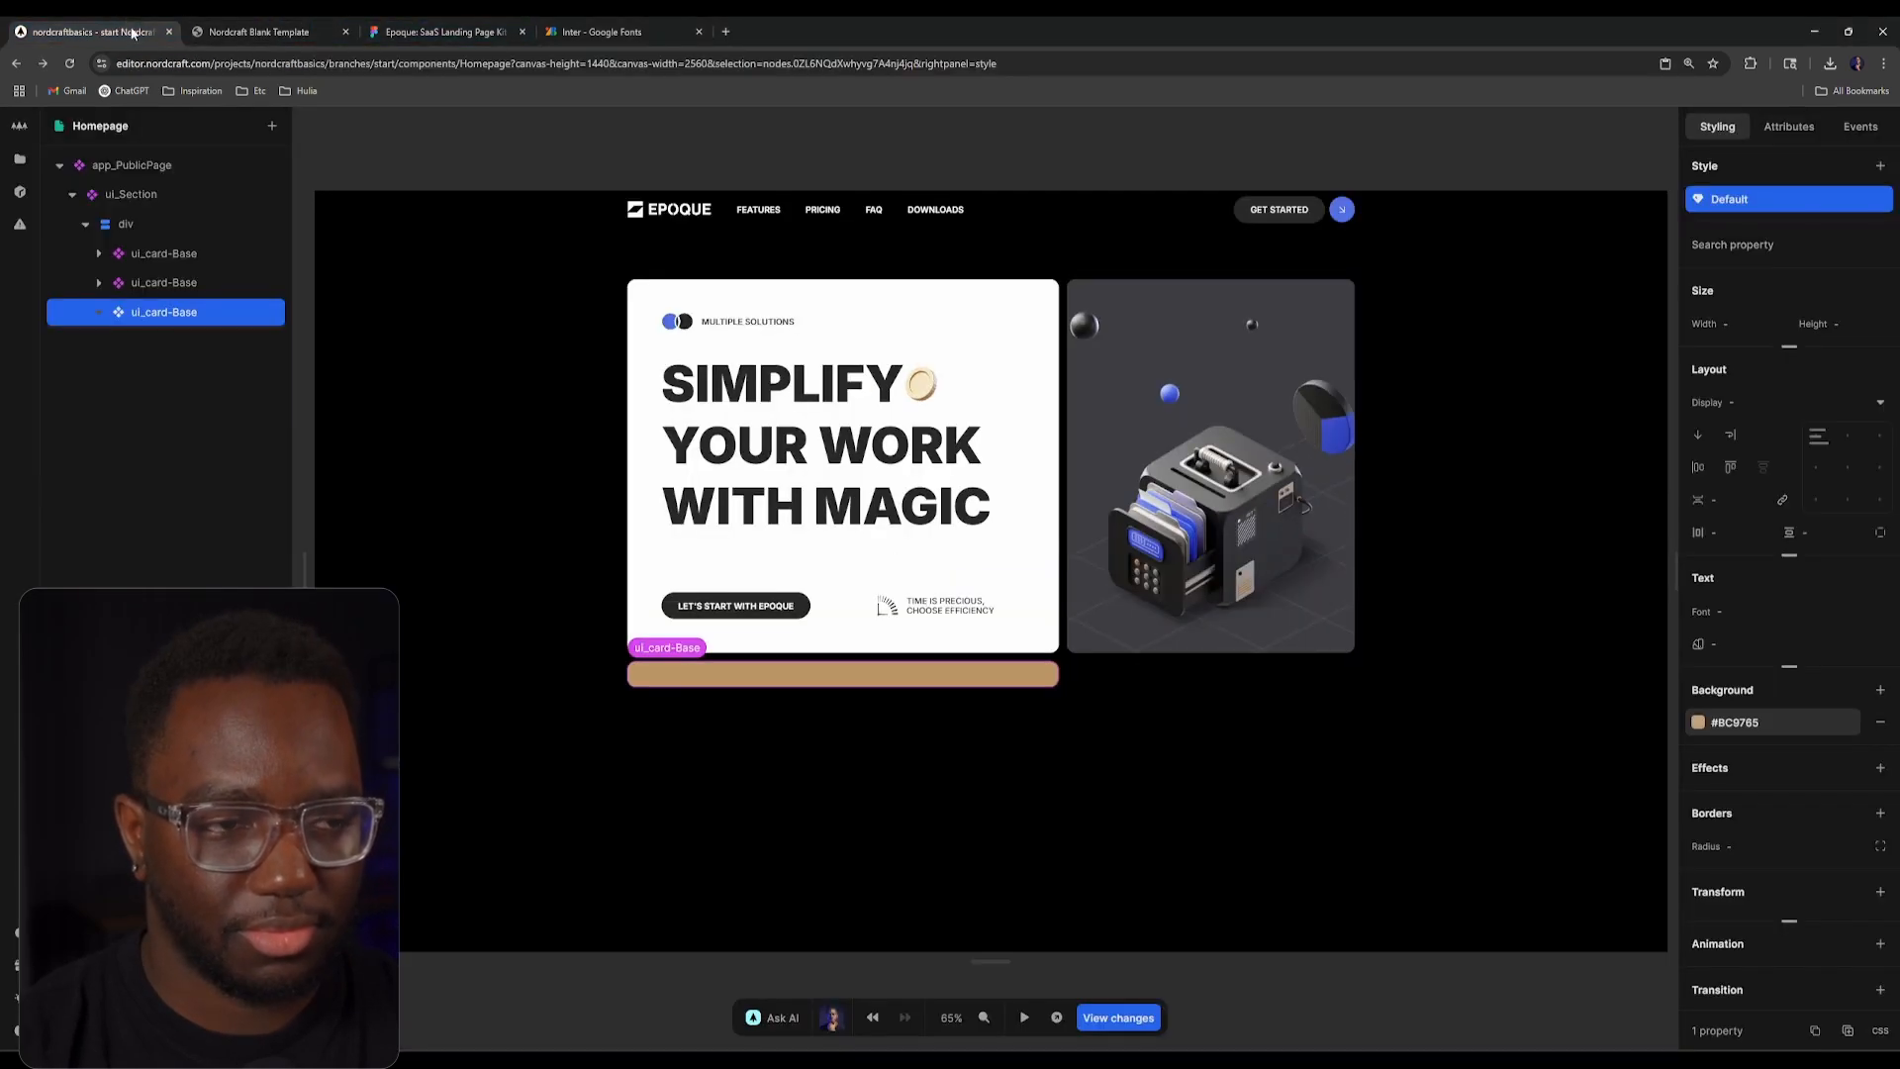
type("a")
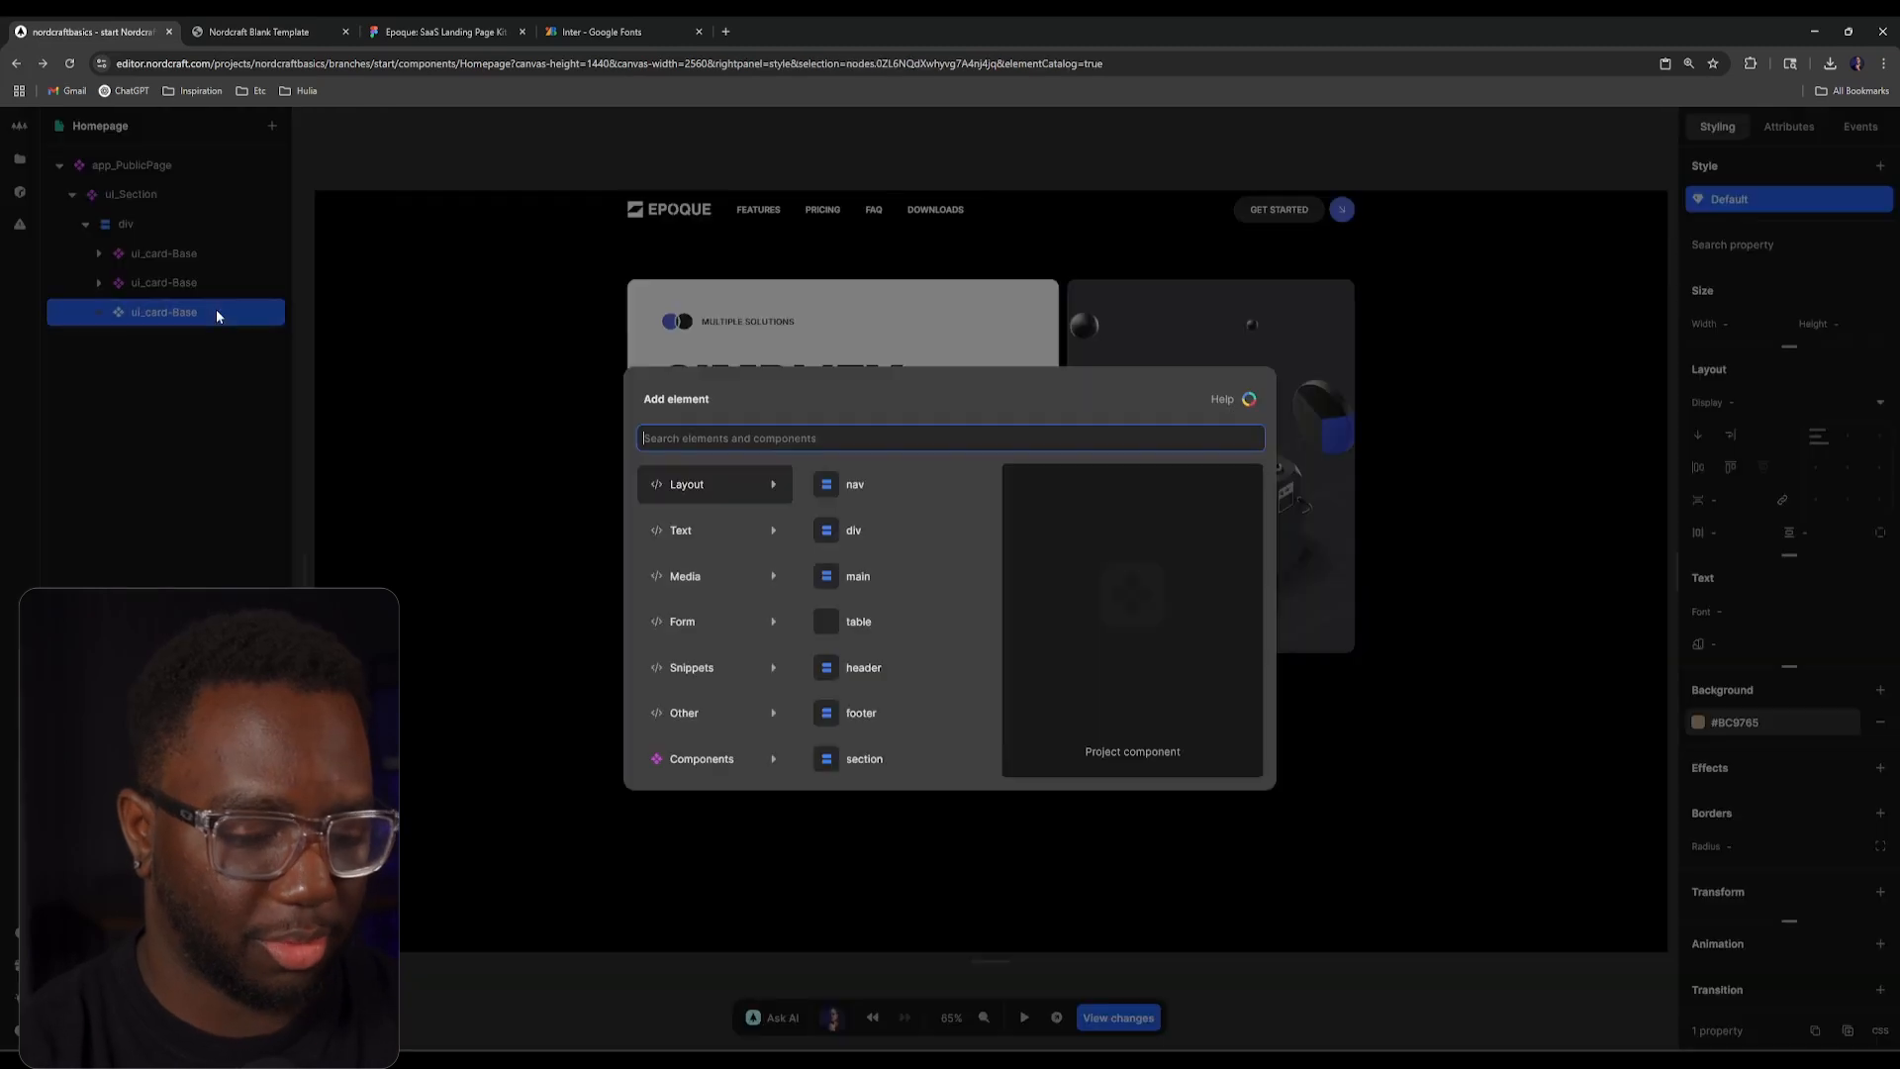
type("content")
key("Return")
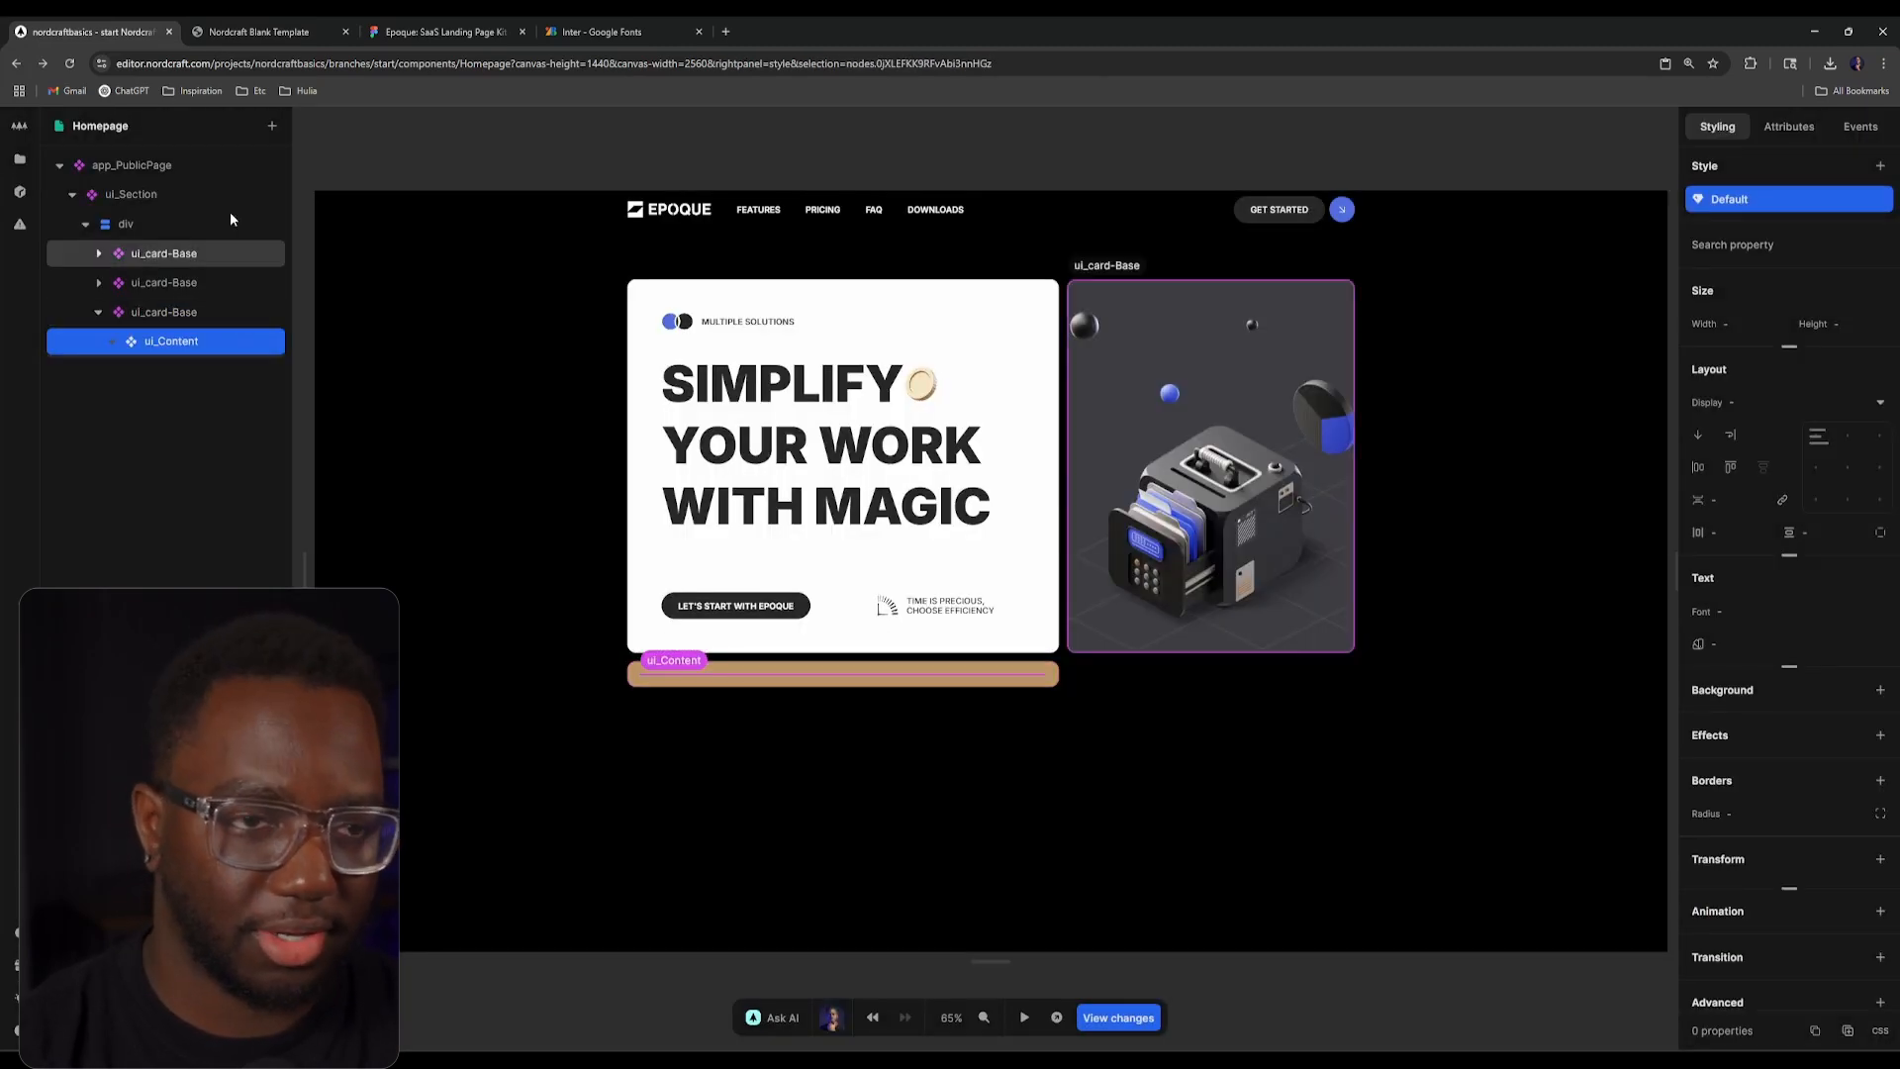
Step: Make the third card's content container a flex row with its items left-aligned and vertically centred
left_click(408, 29)
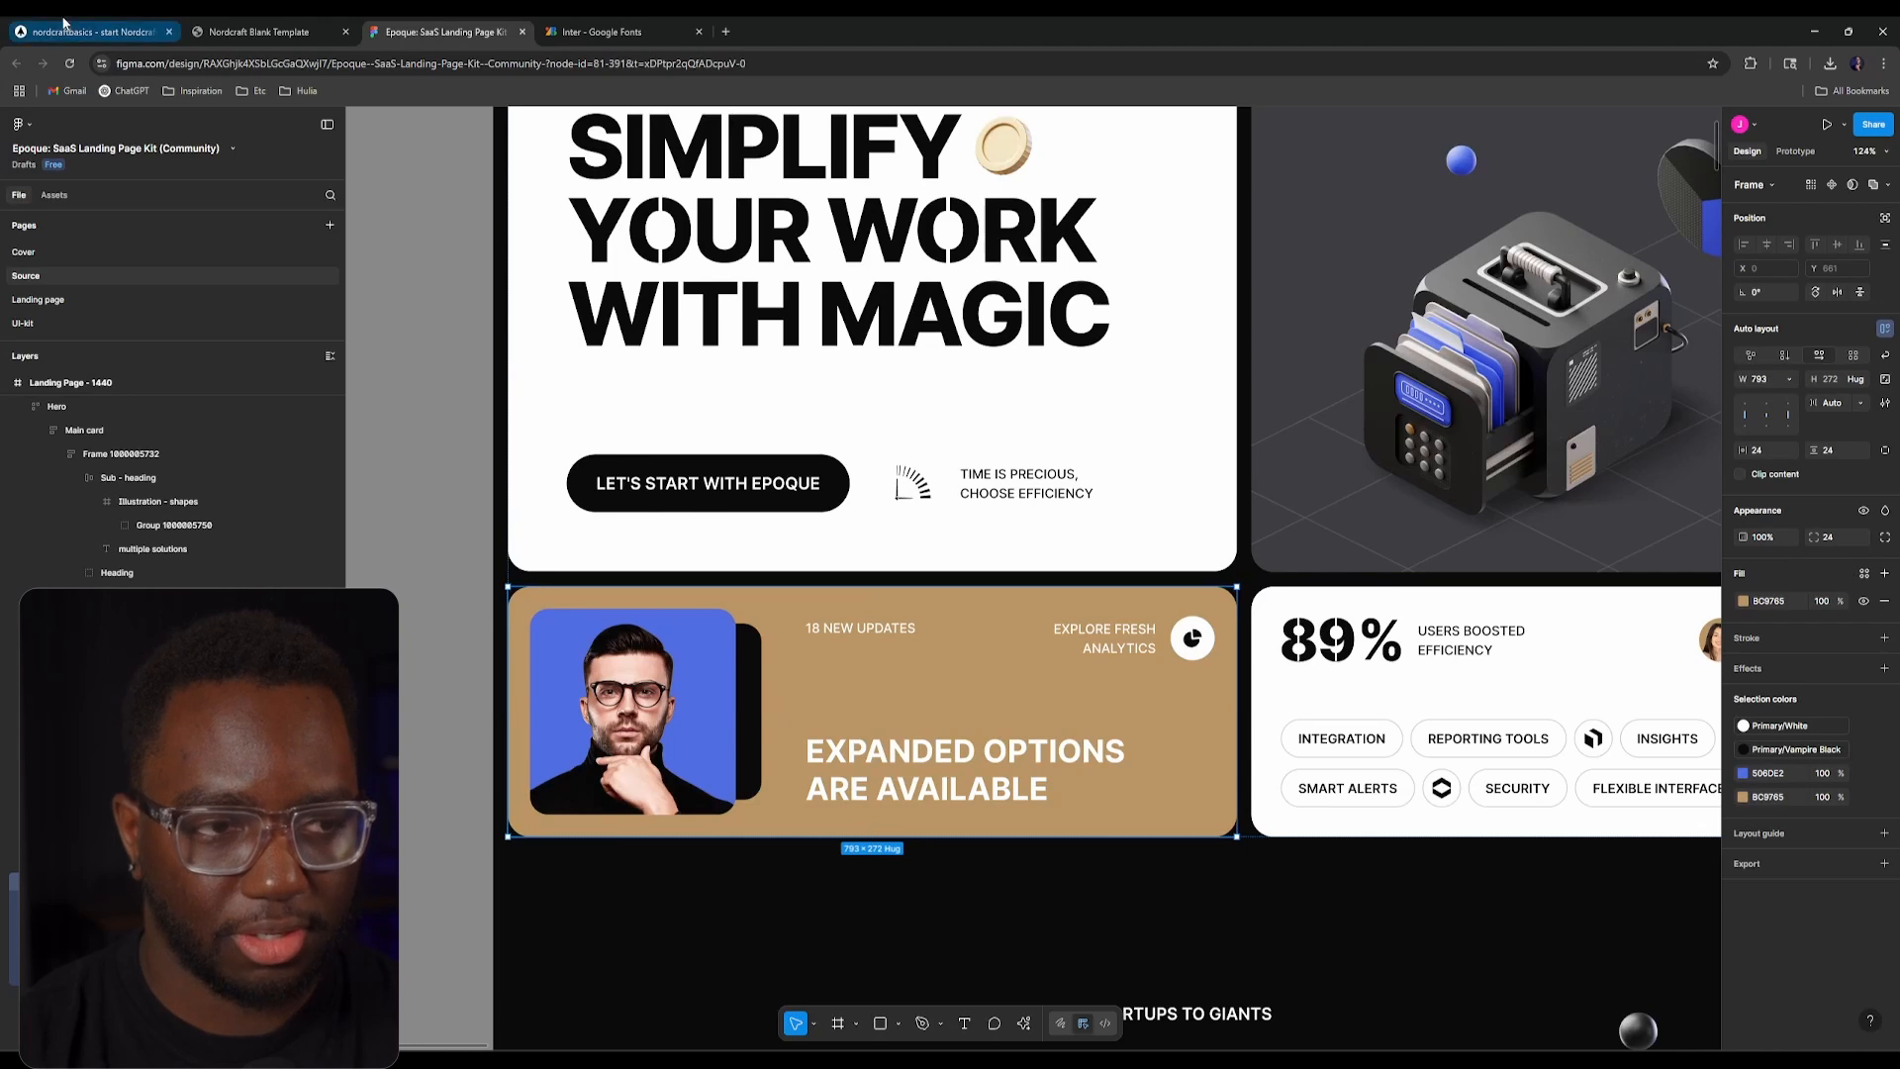
left_click(94, 31)
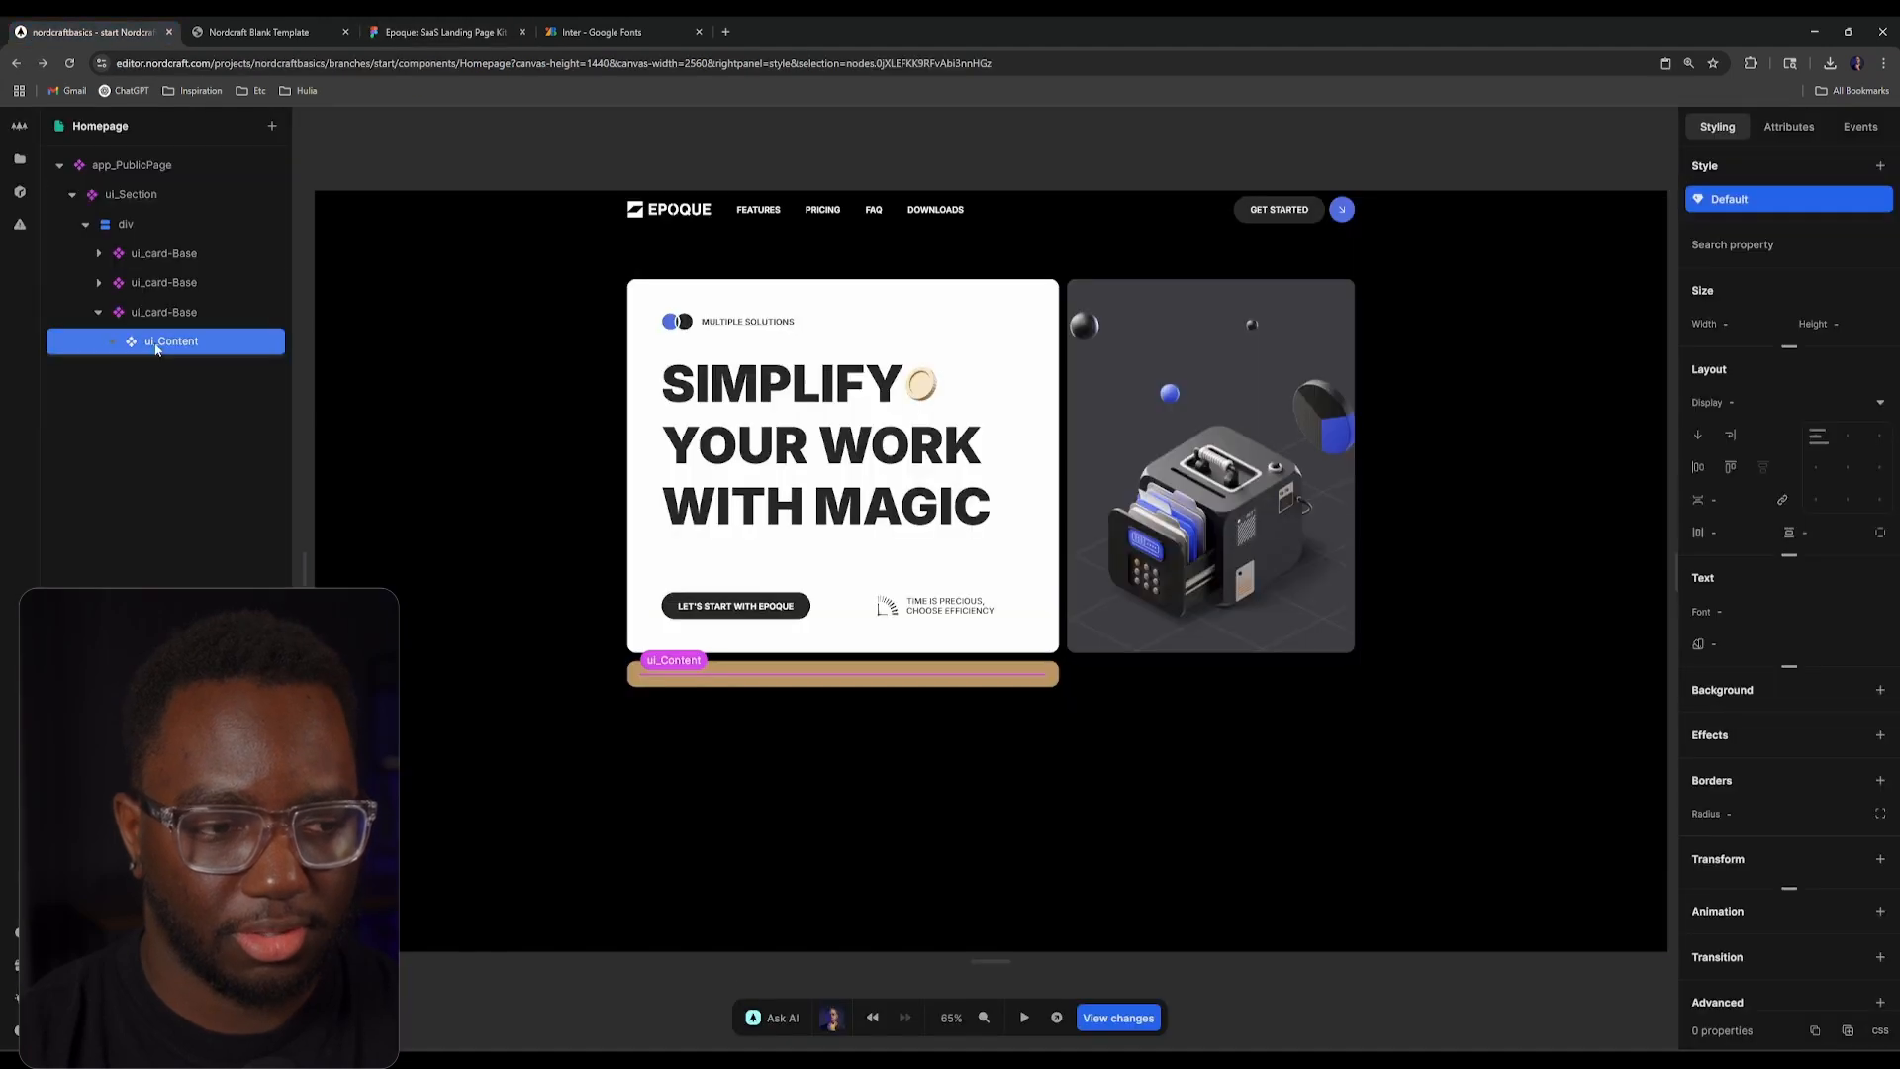
left_click(1743, 402)
left_click(1776, 636)
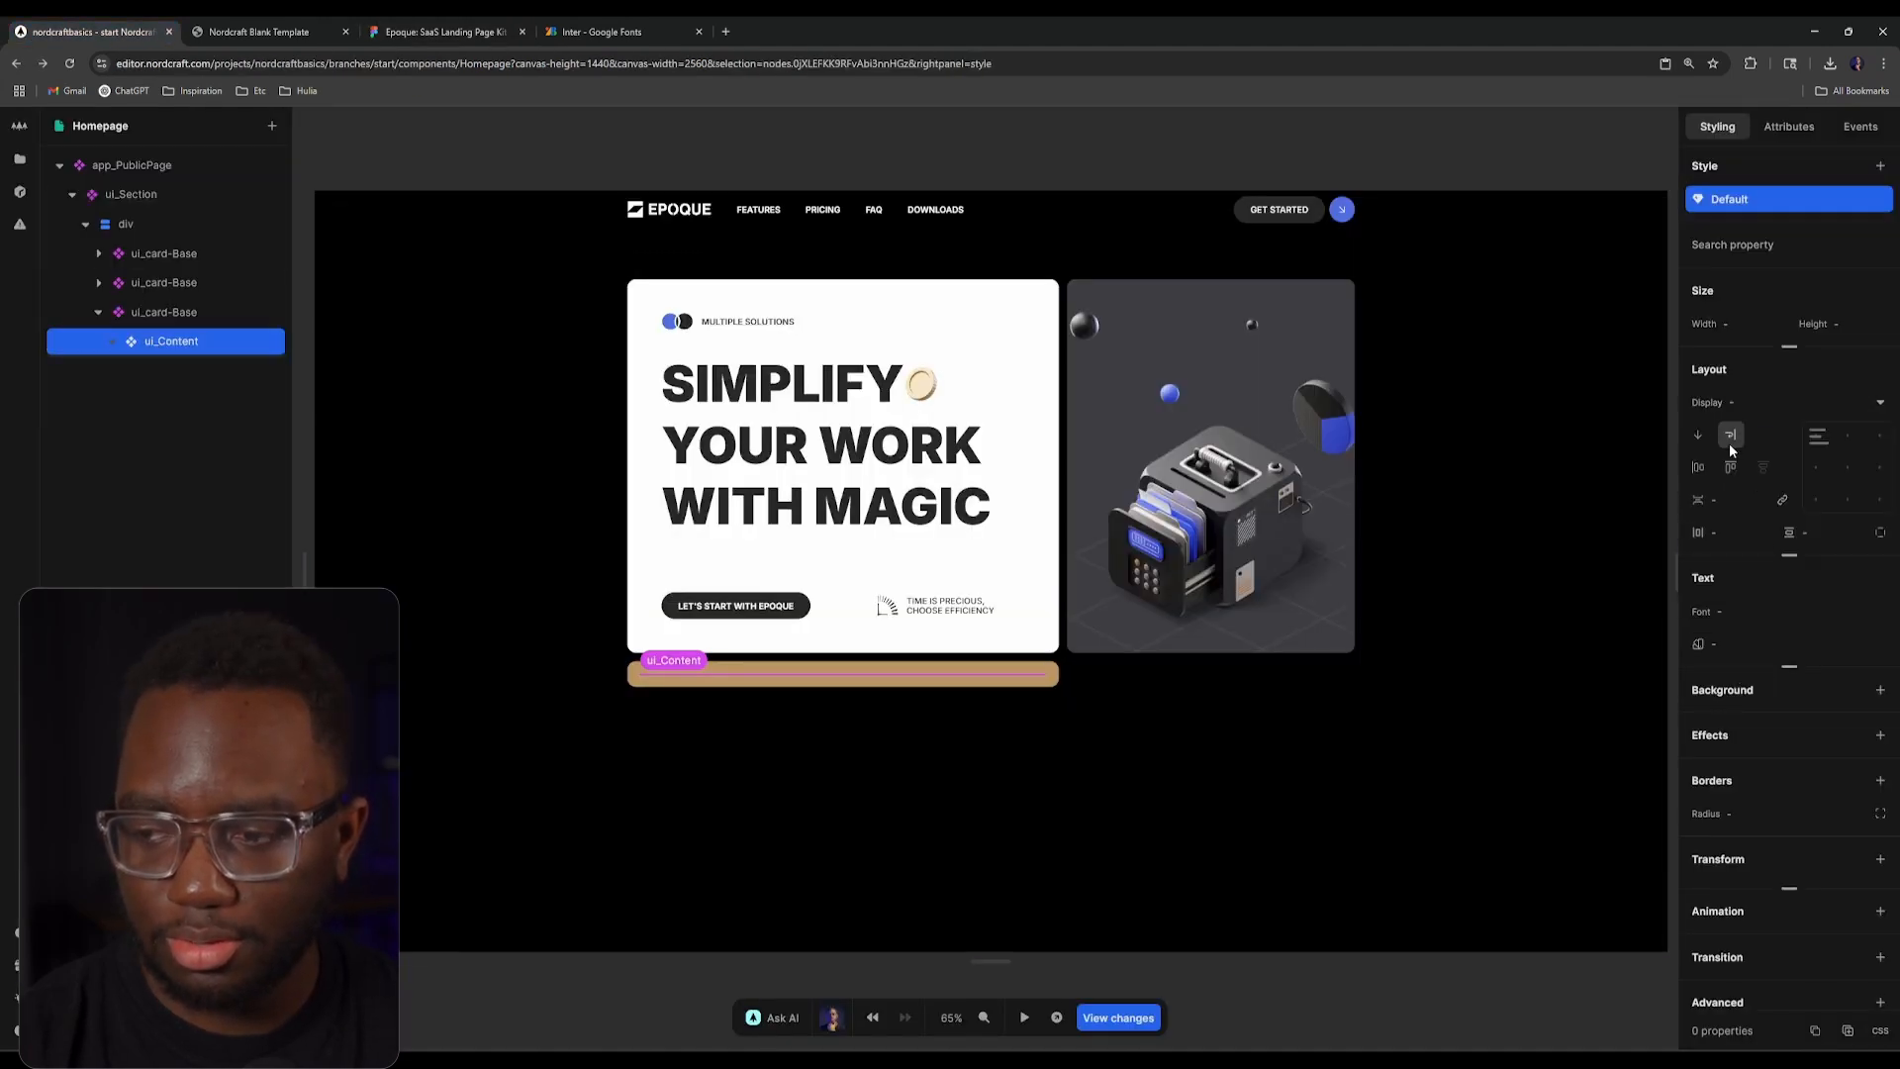
left_click(1698, 435)
left_click(1729, 468)
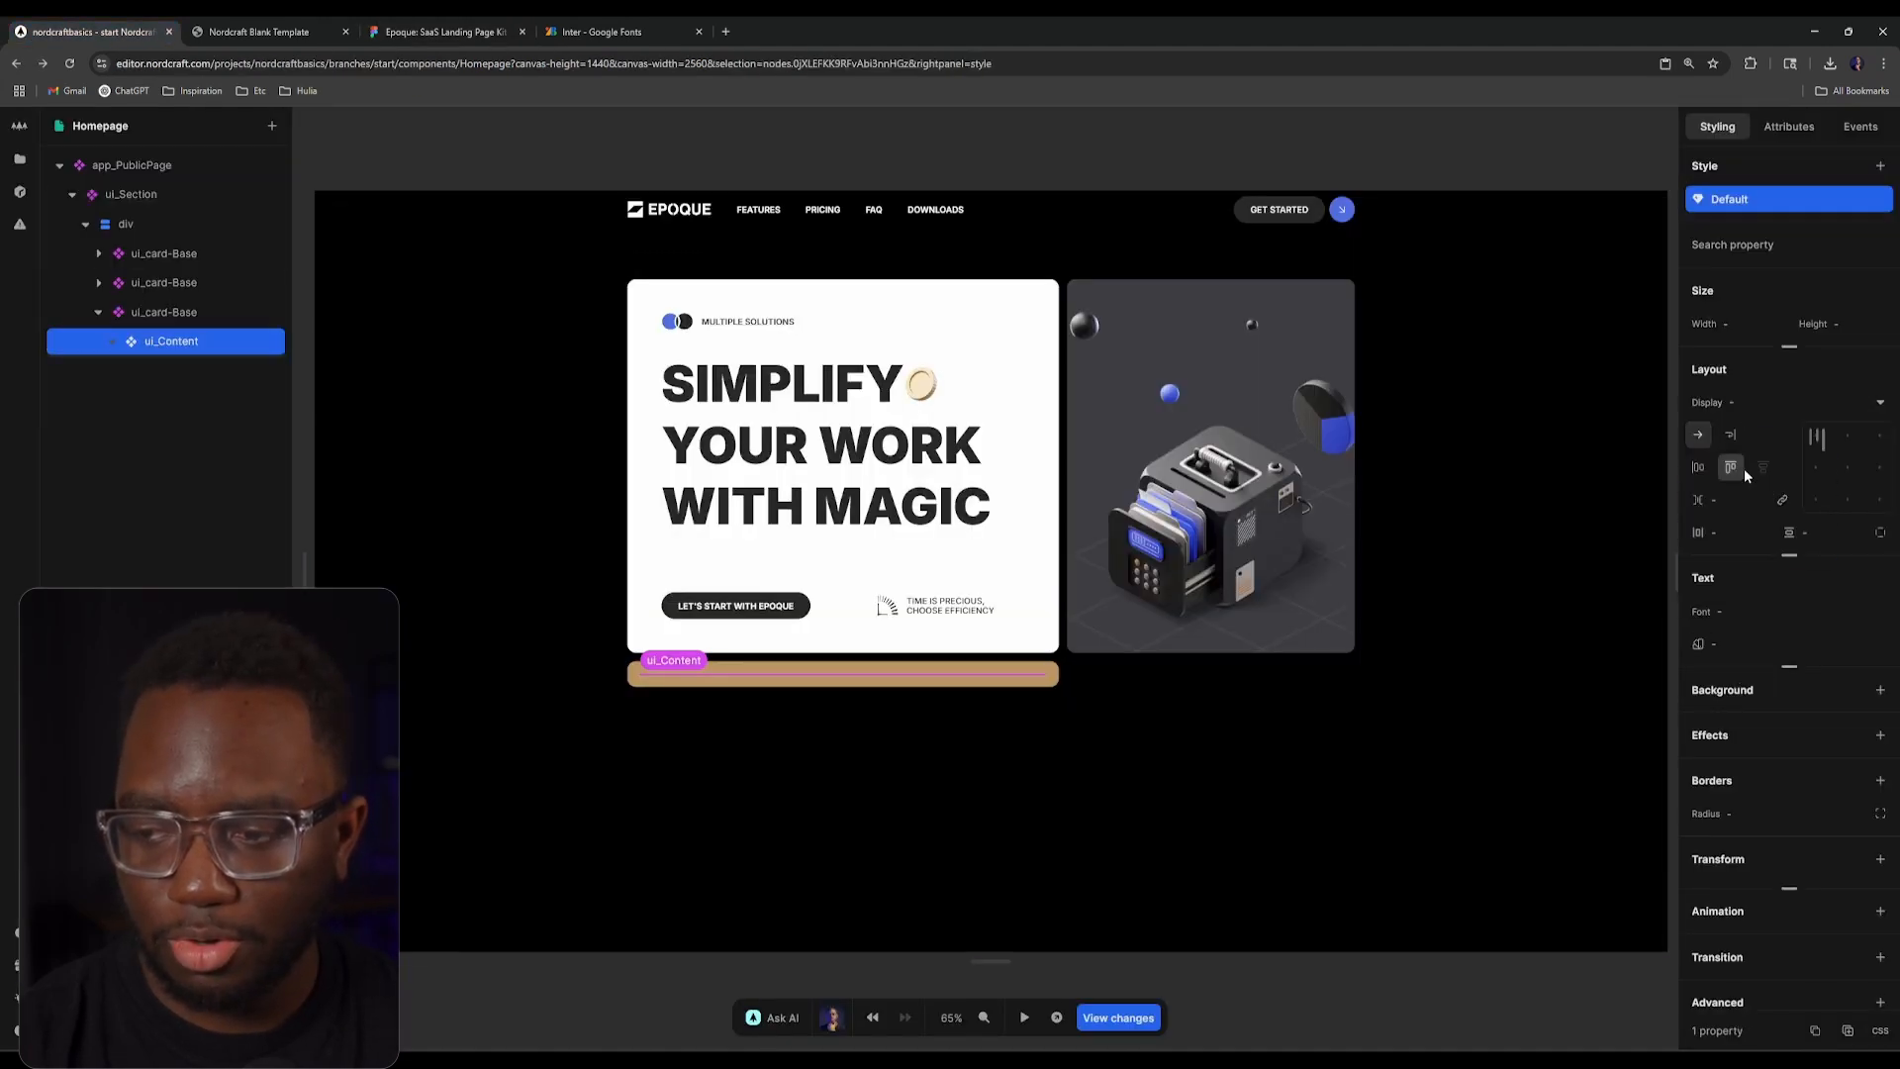
left_click(1811, 468)
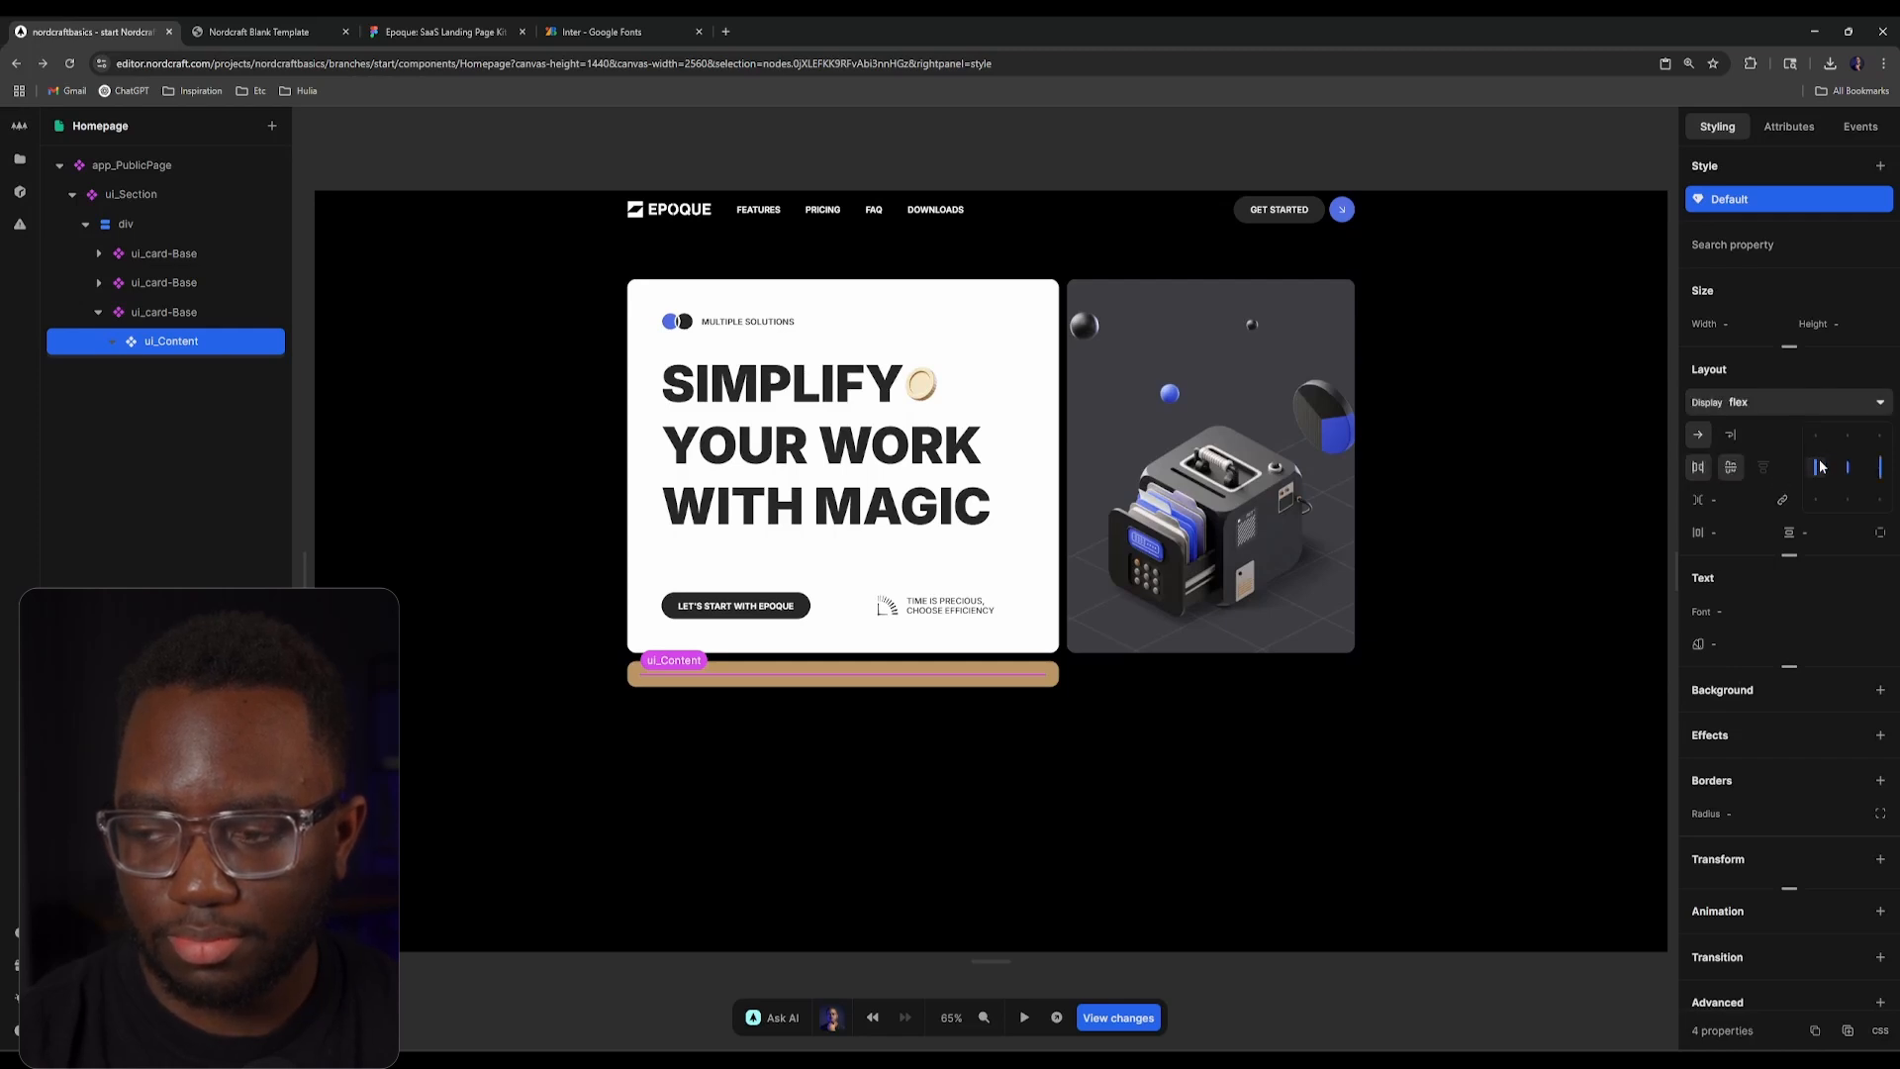
Step: View the live site preview and close its browser tab
left_click(259, 32)
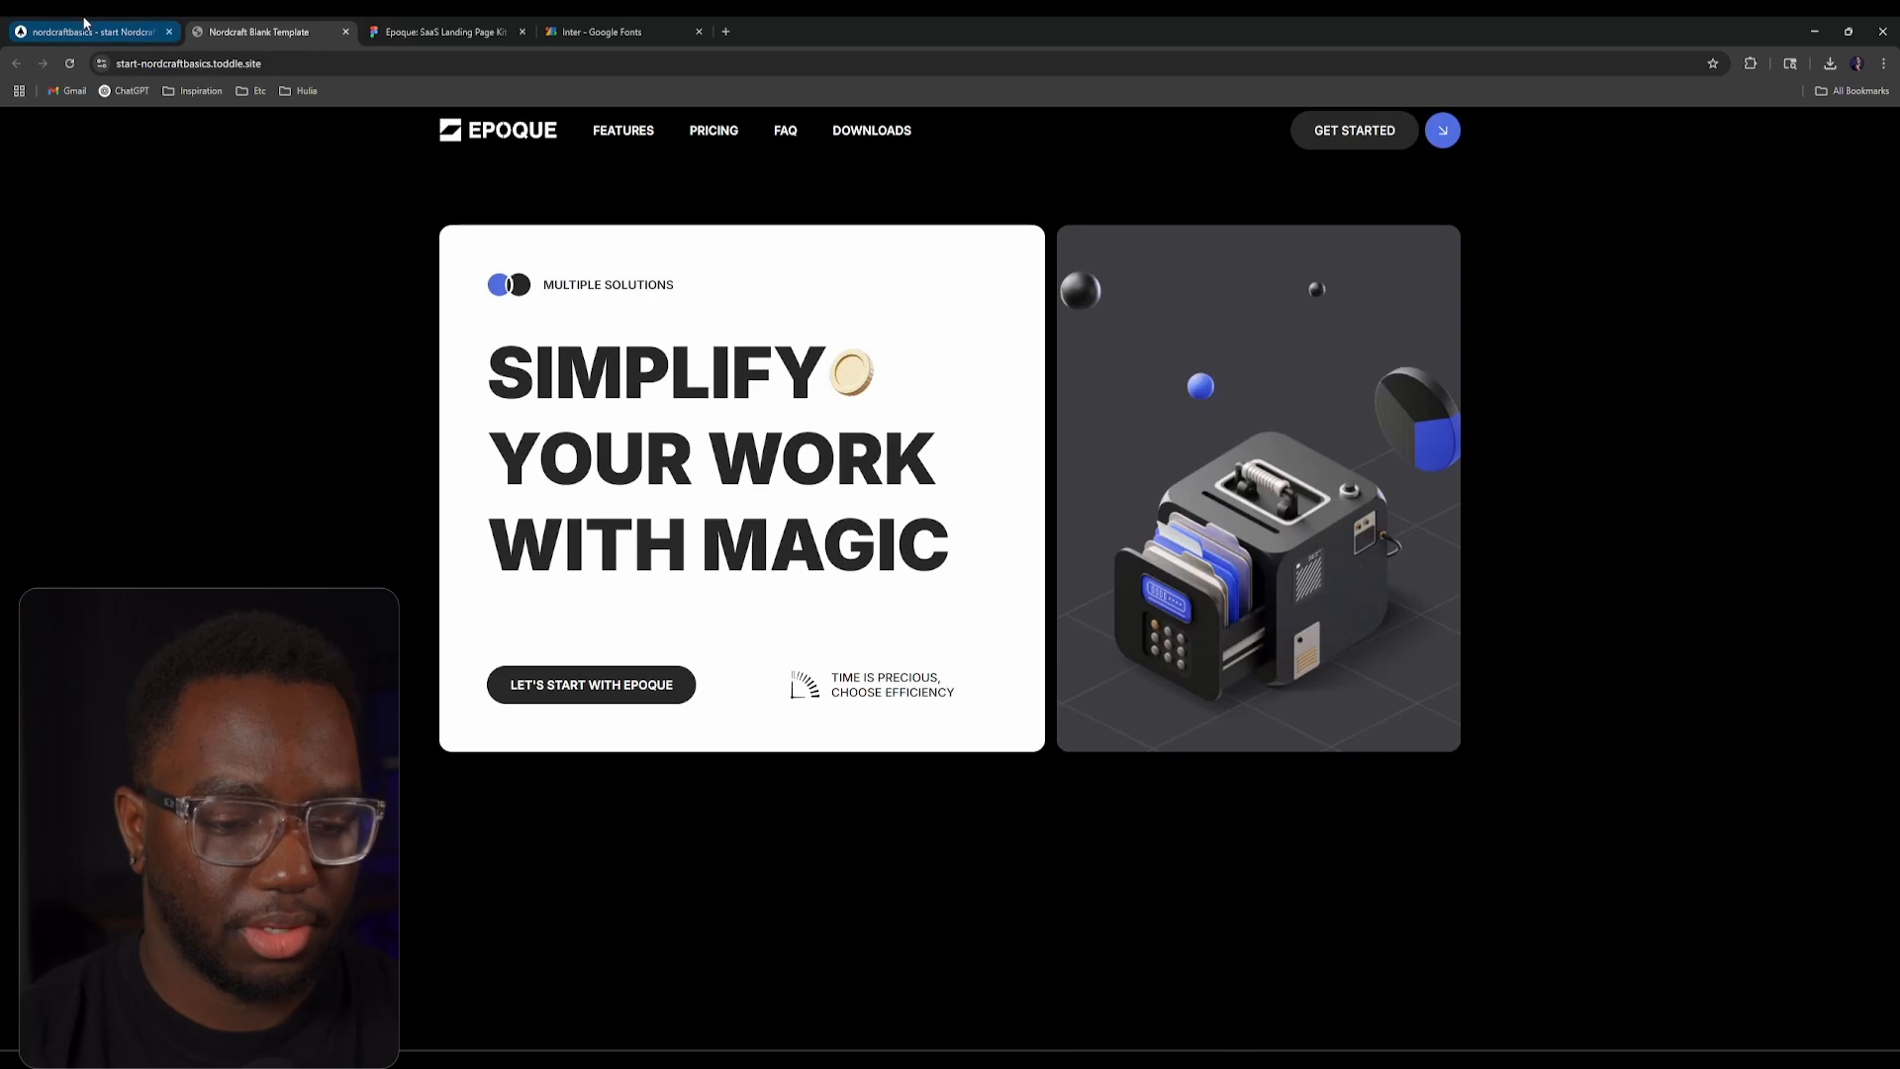
left_click(381, 25)
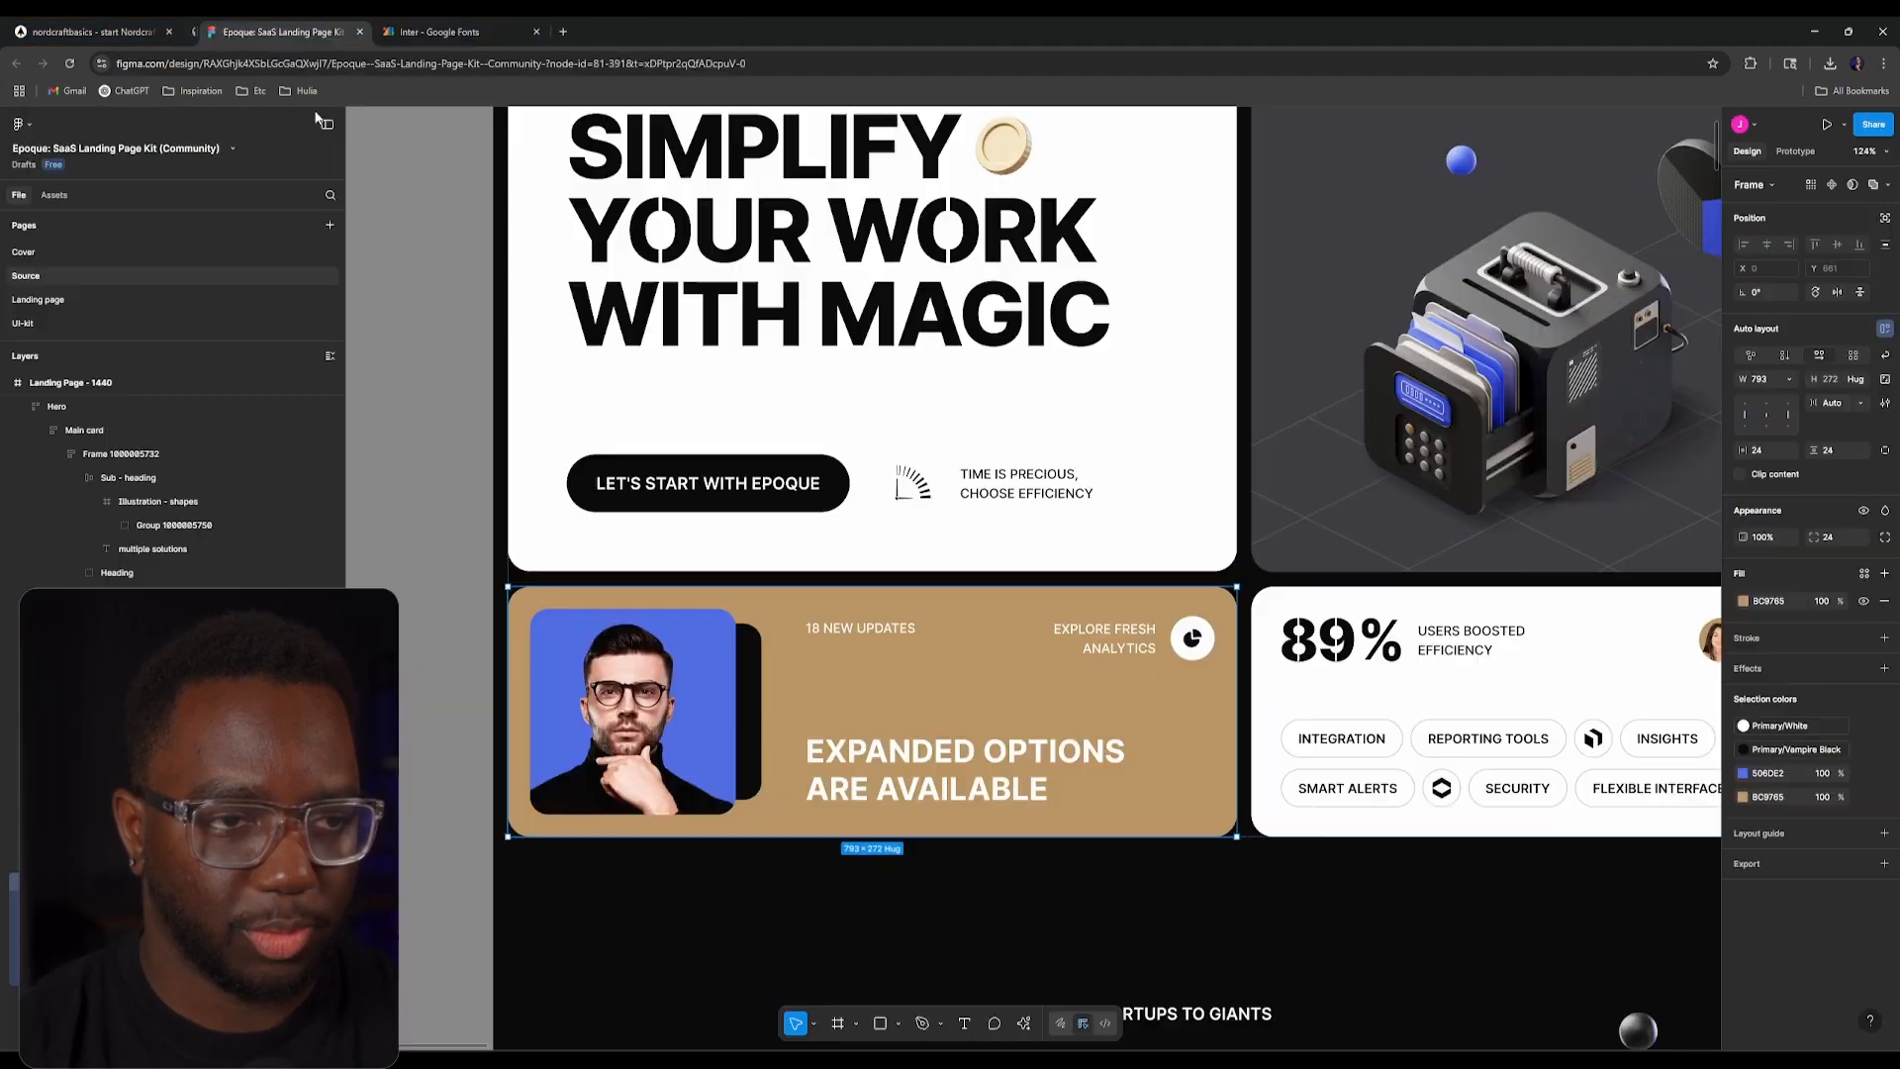
left_click(346, 32)
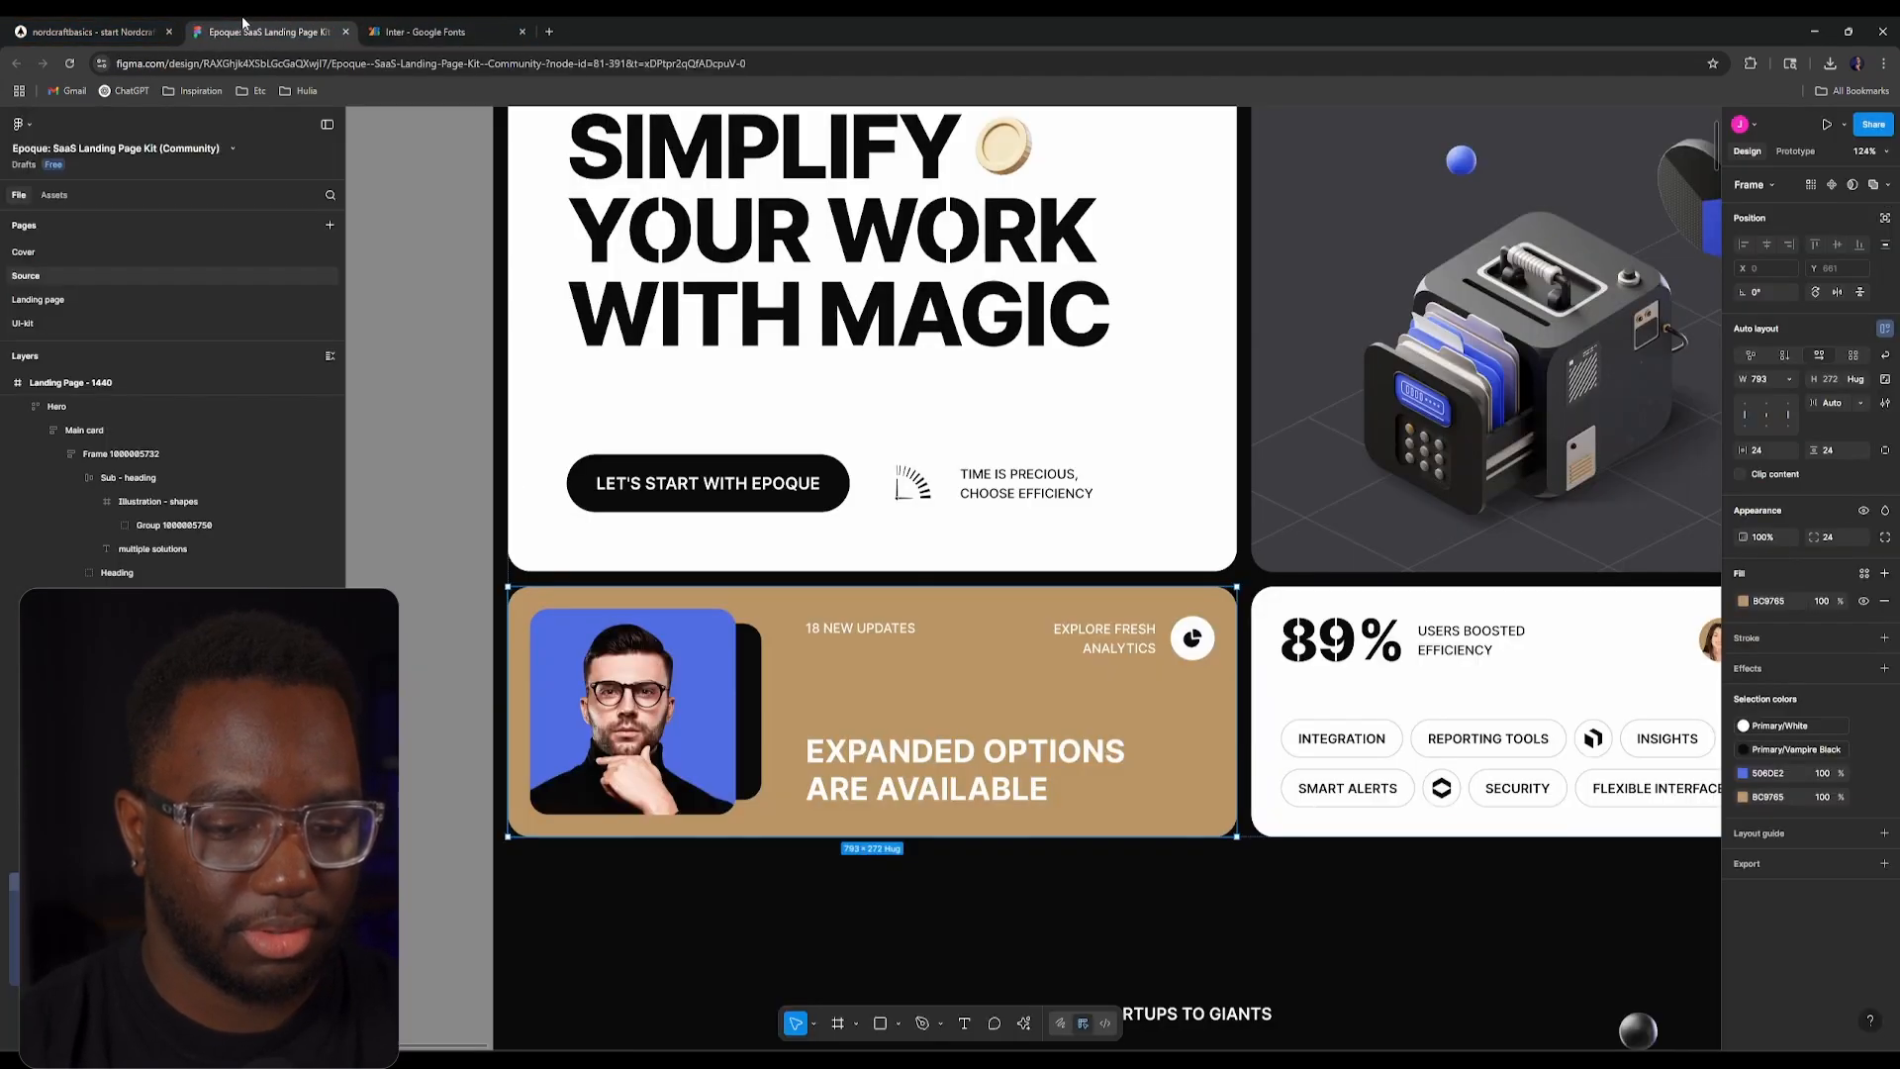
Step: Compare with the Figma card, then add an image element inside the third card's content container in Nordcraft
left_click(128, 15)
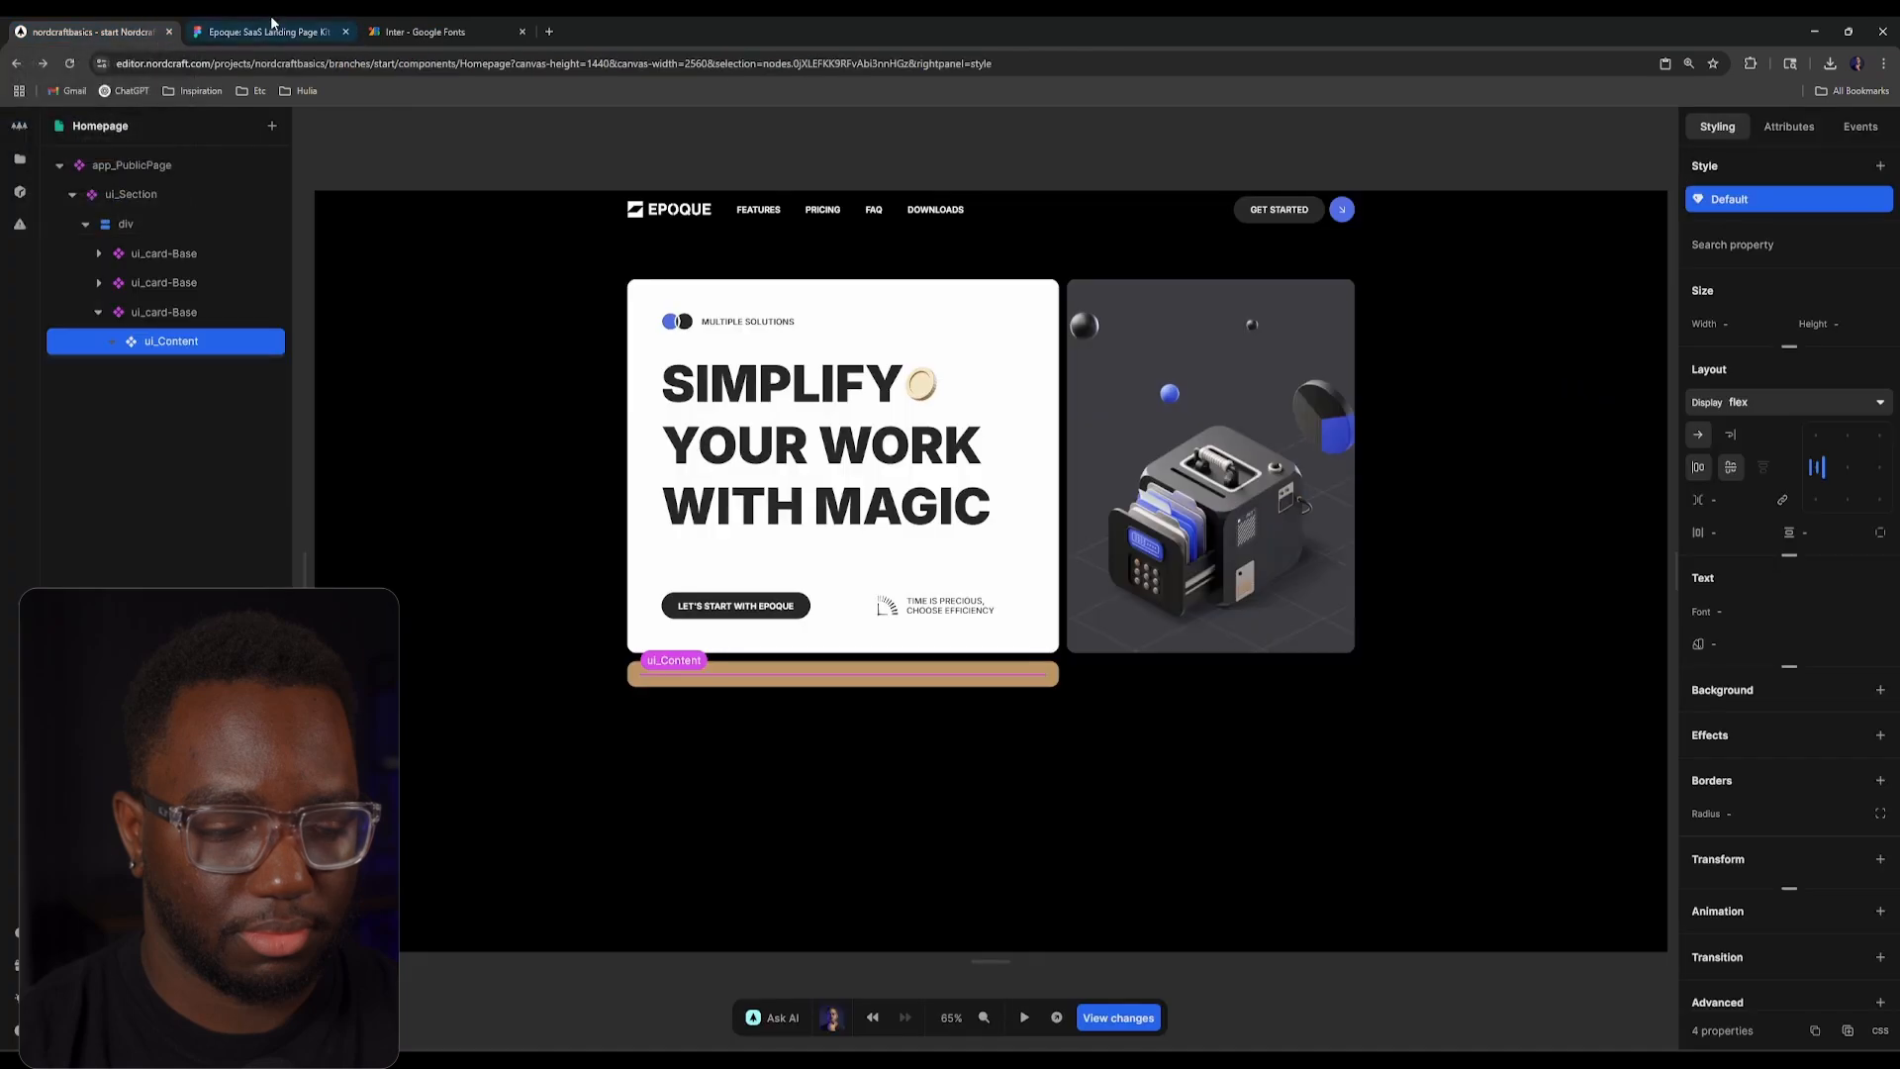
left_click(270, 15)
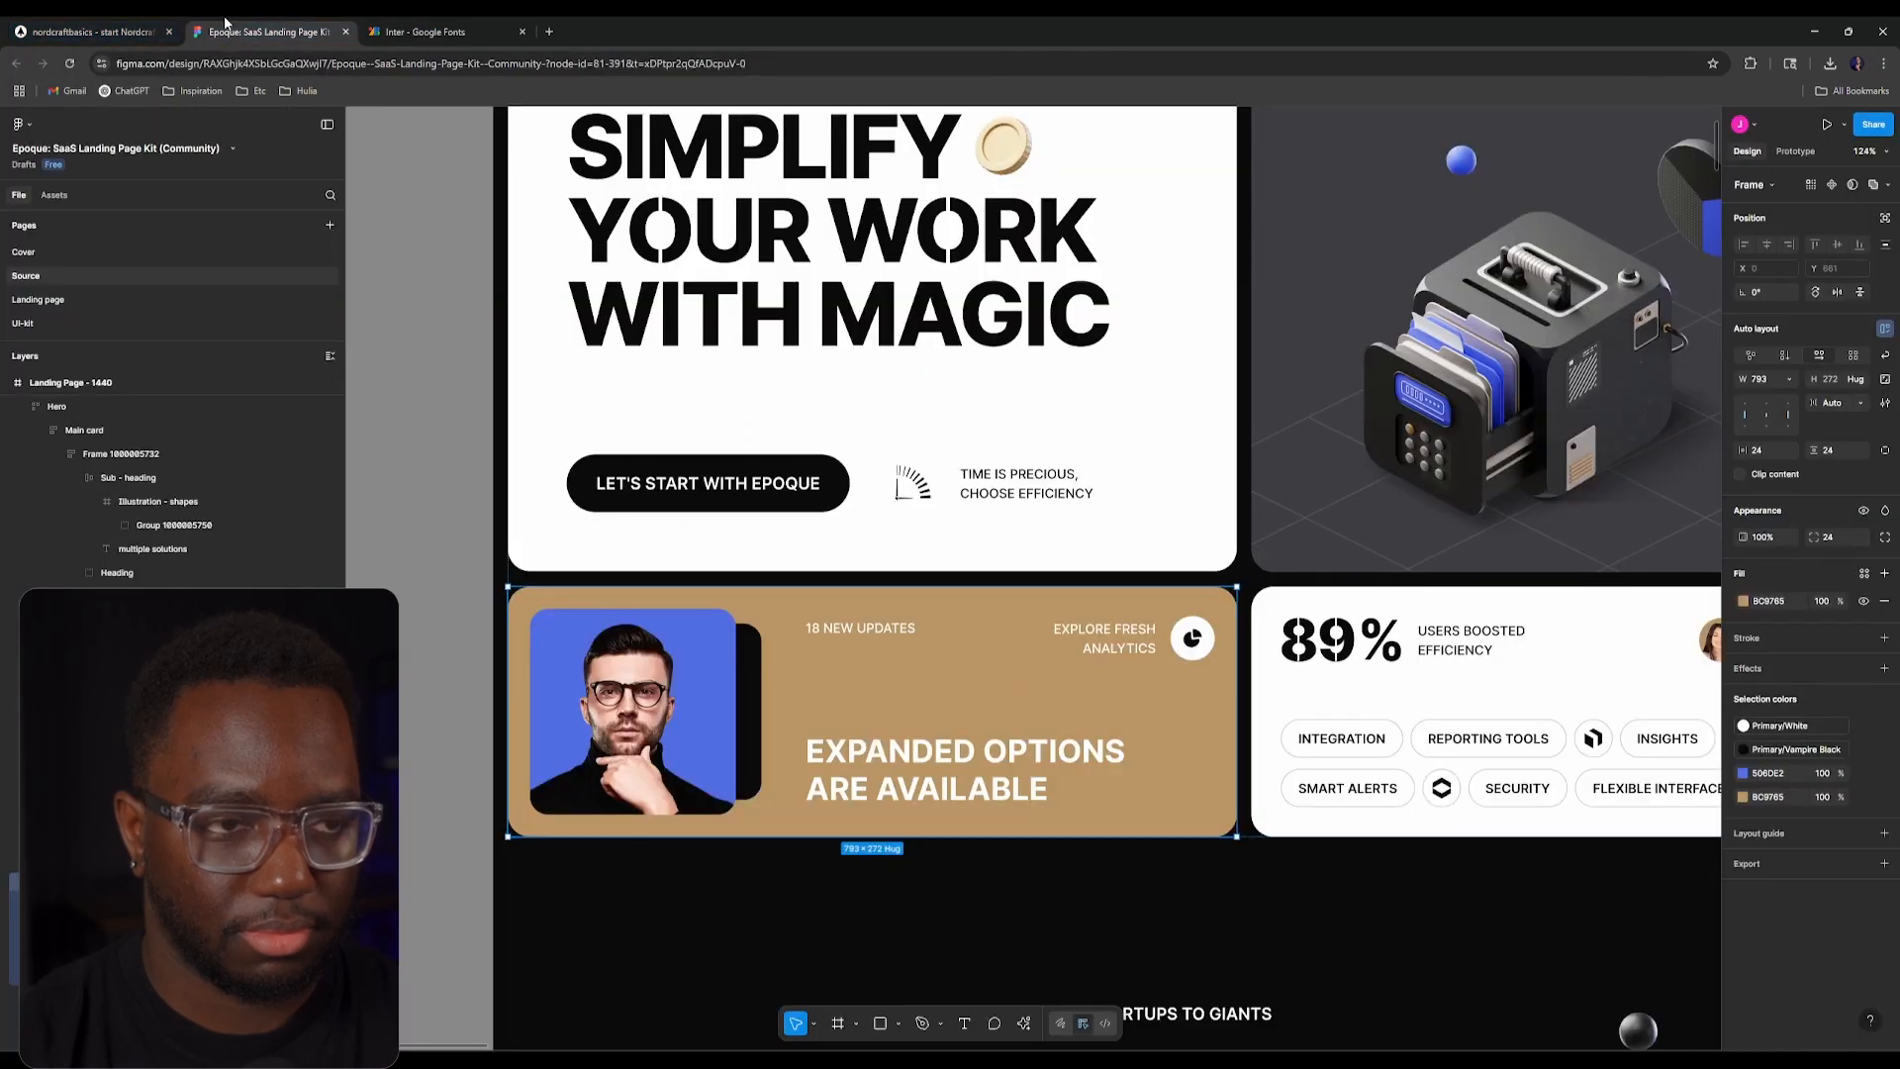
left_click(143, 28)
left_click(258, 22)
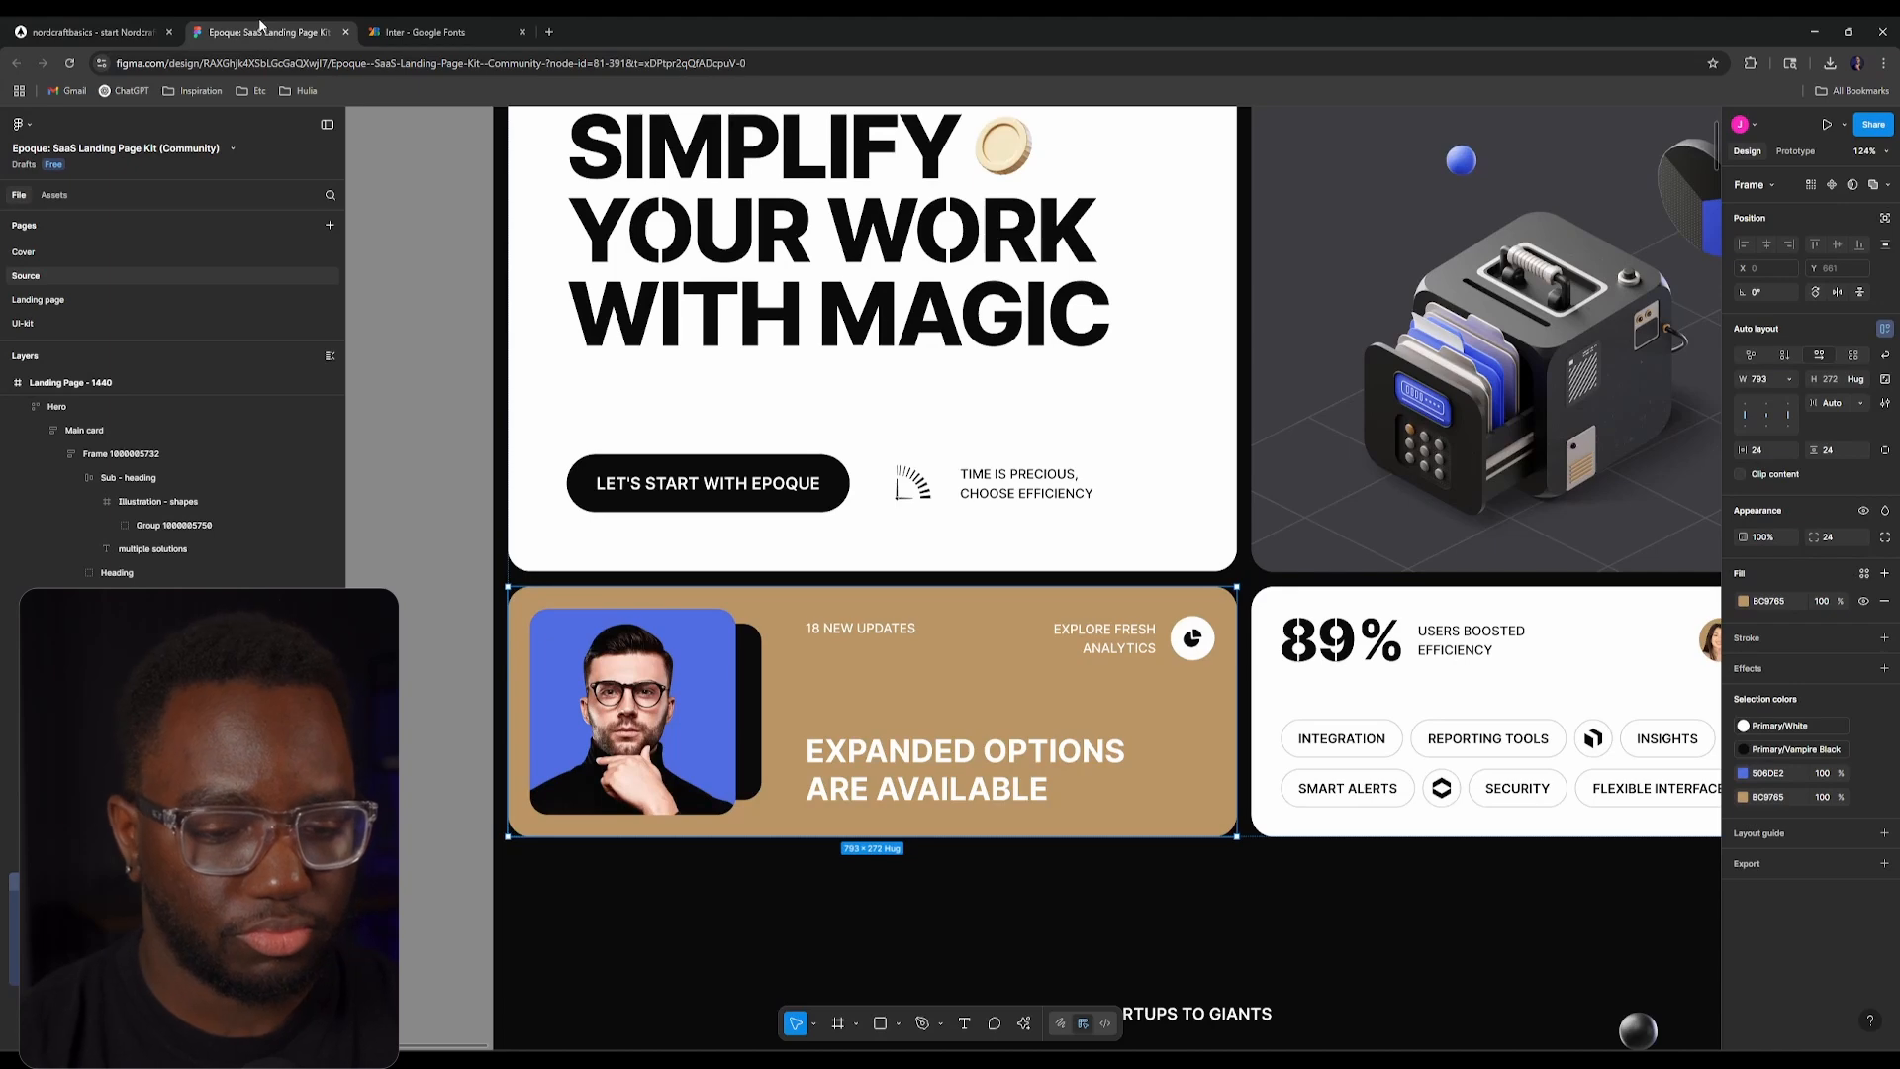
left_click(129, 24)
type("aim")
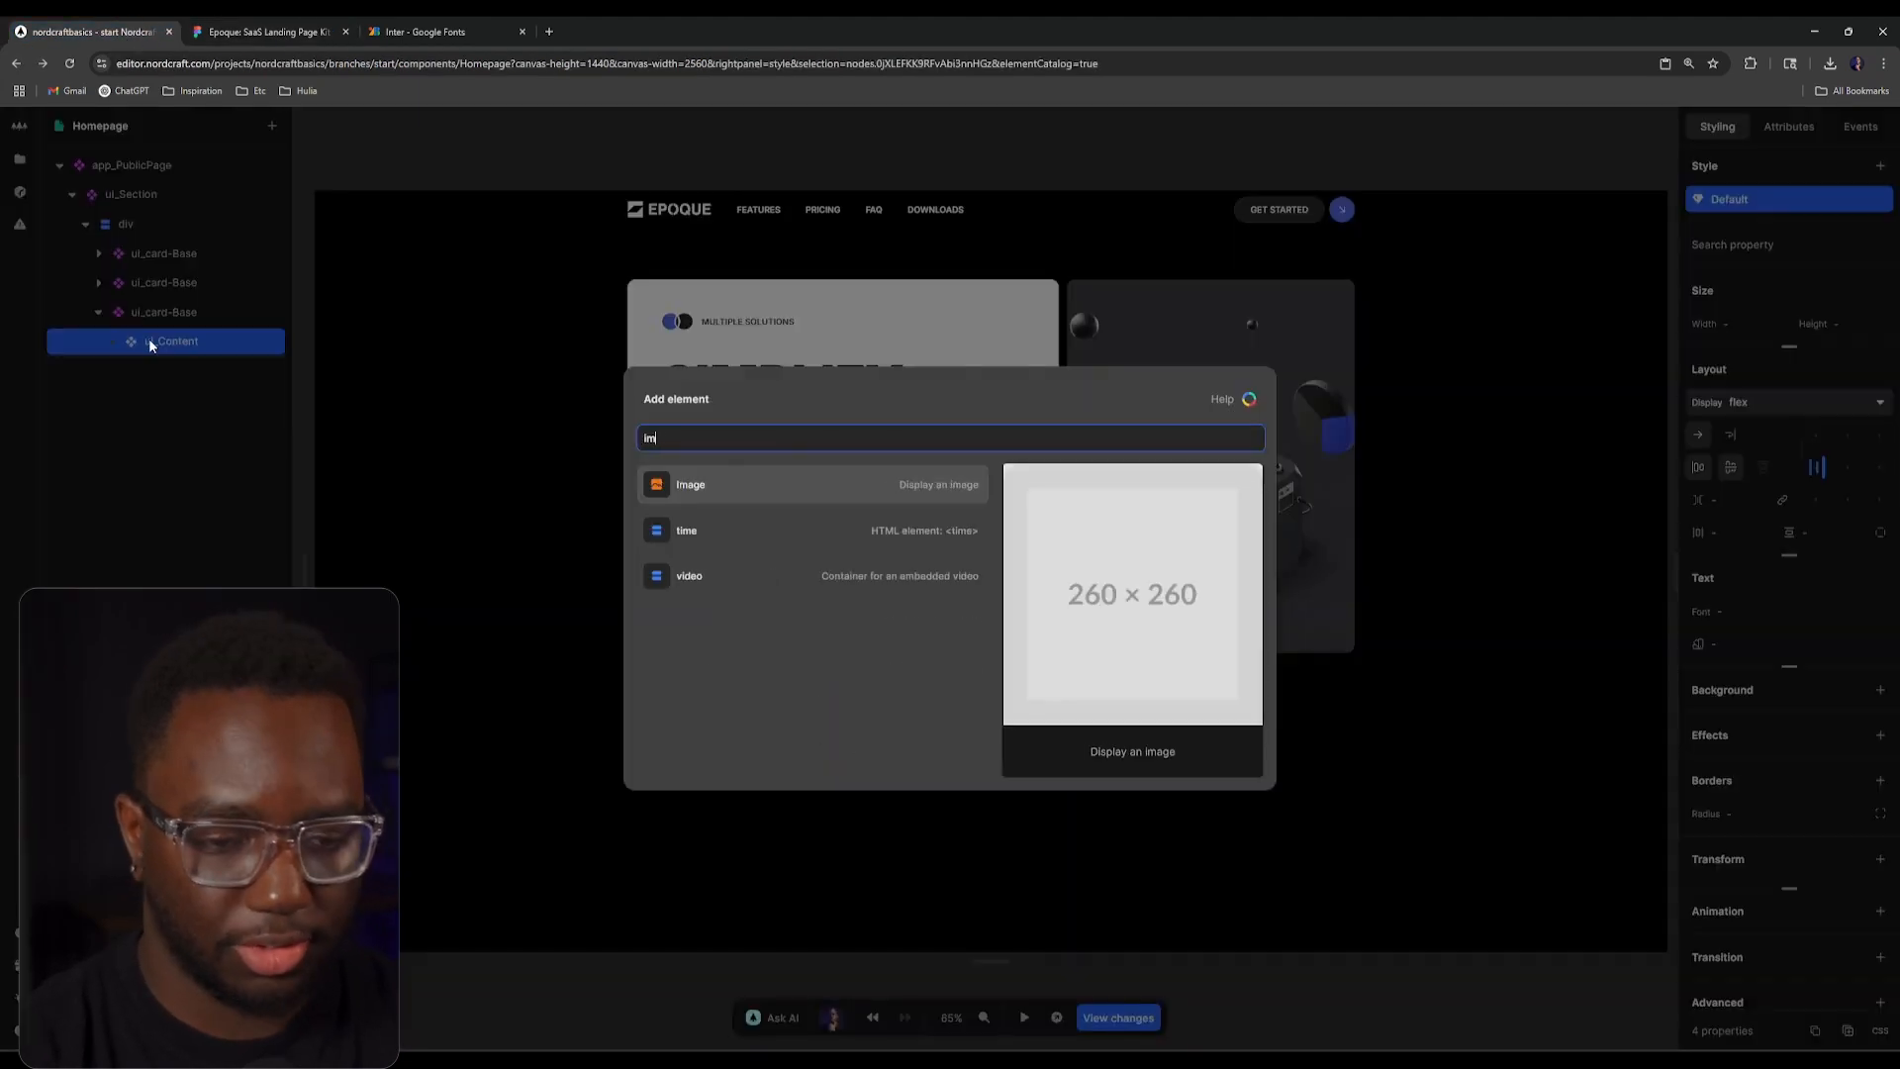
type("age")
key("Return")
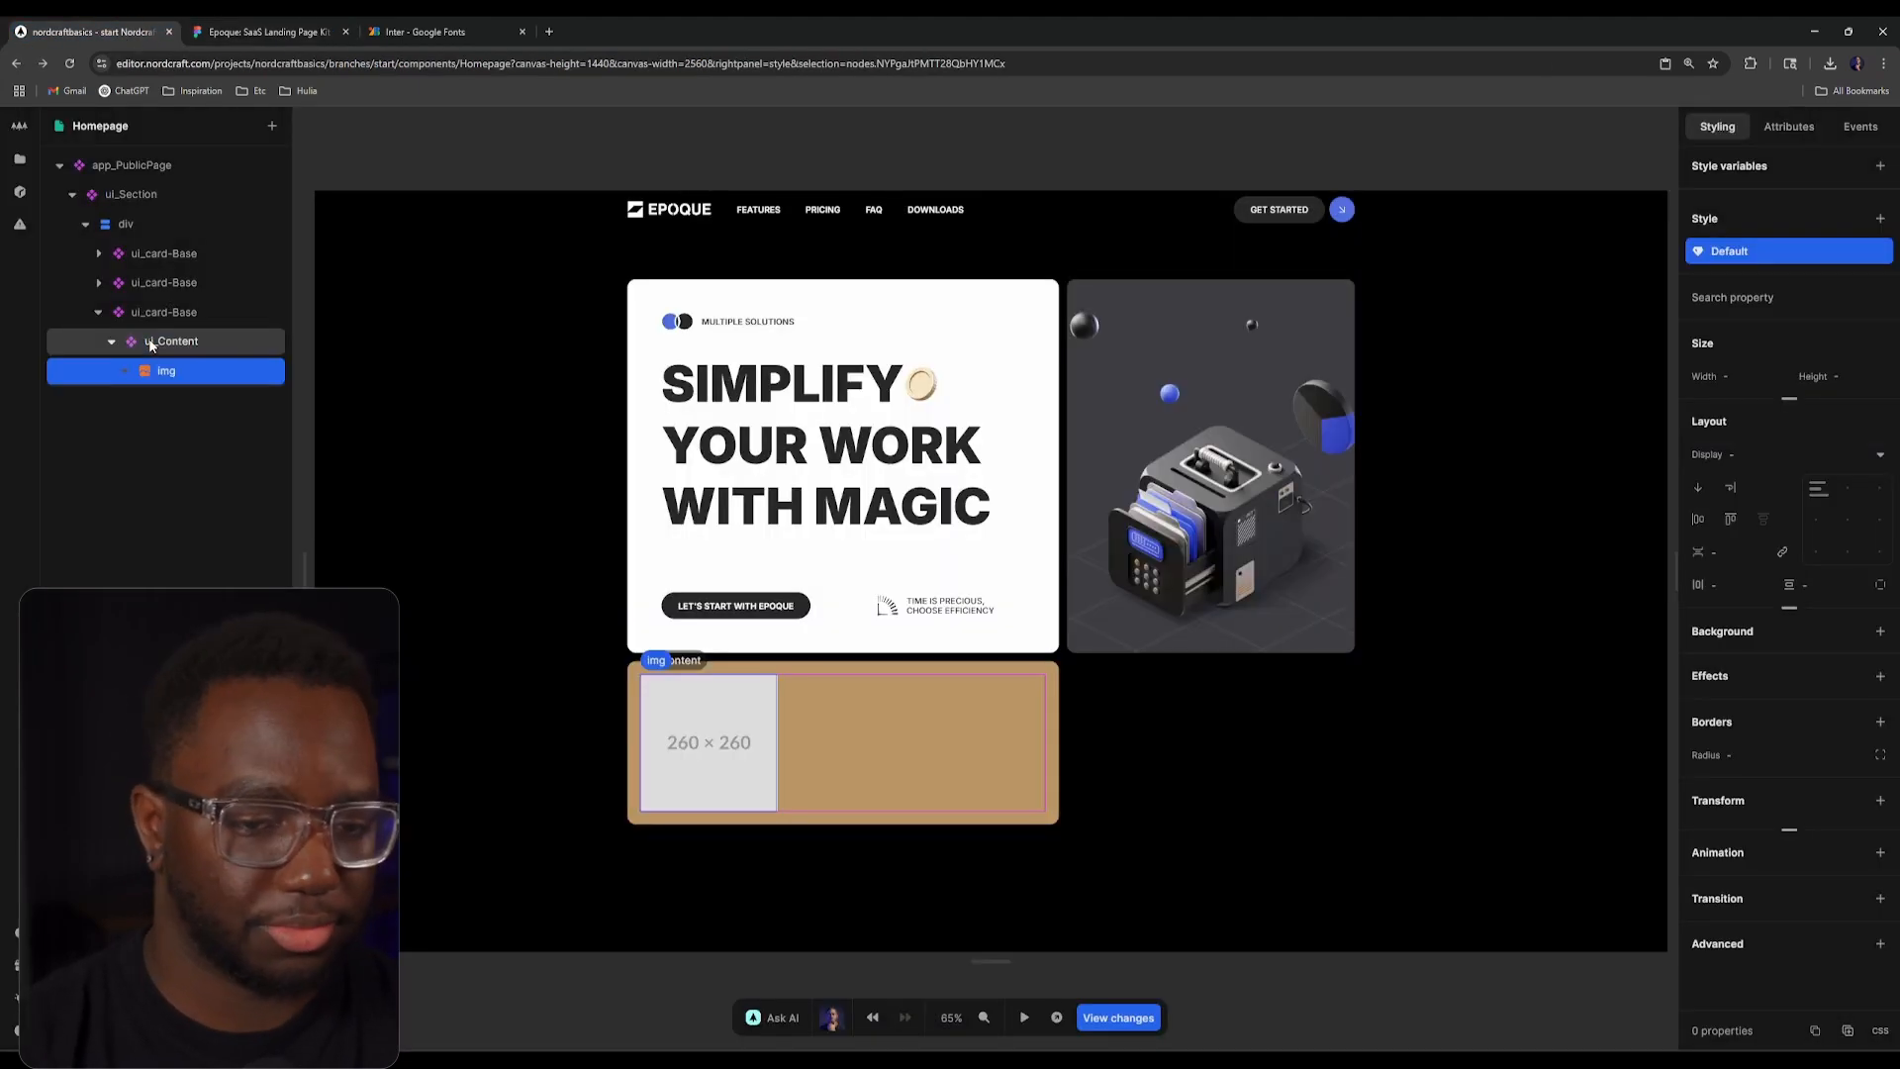
Step: Open unsplash.com in a new browser tab and search for headshot photos
left_click(549, 31)
type("uns")
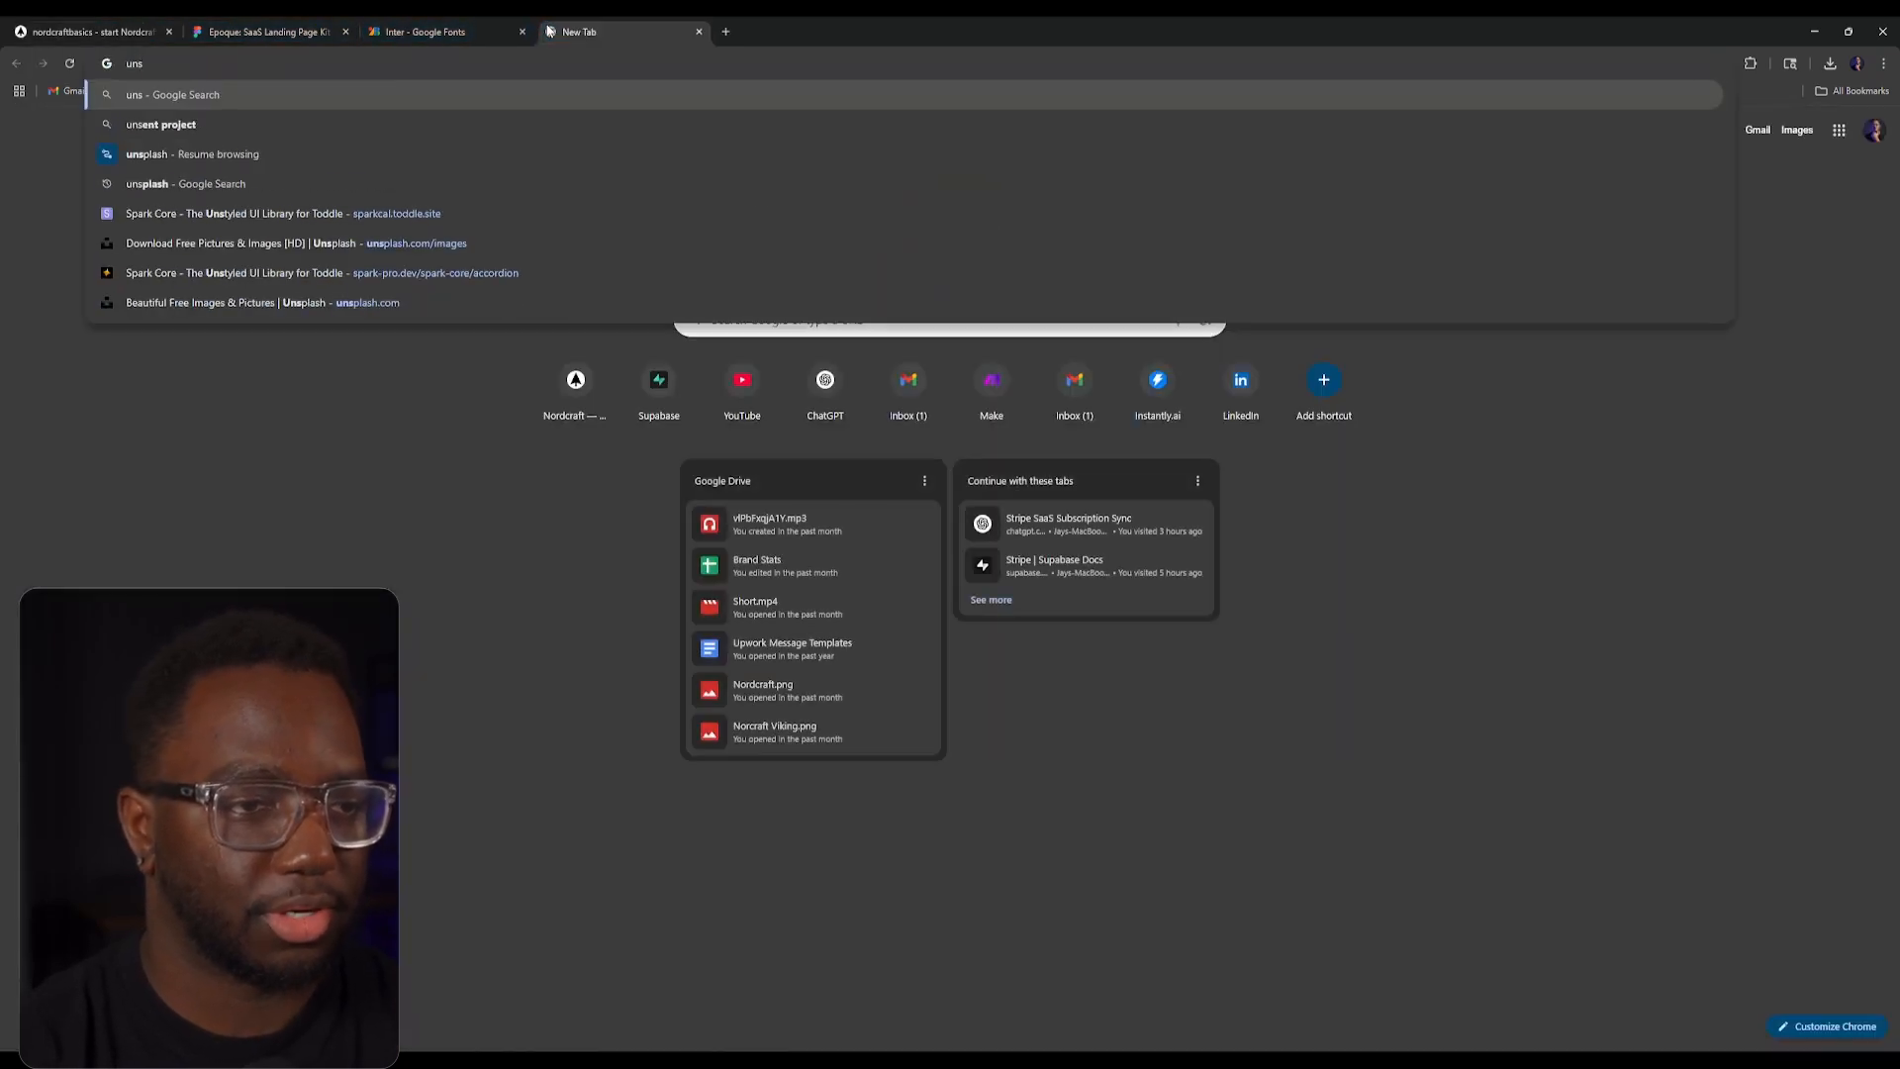
type("plash.com")
key("Return")
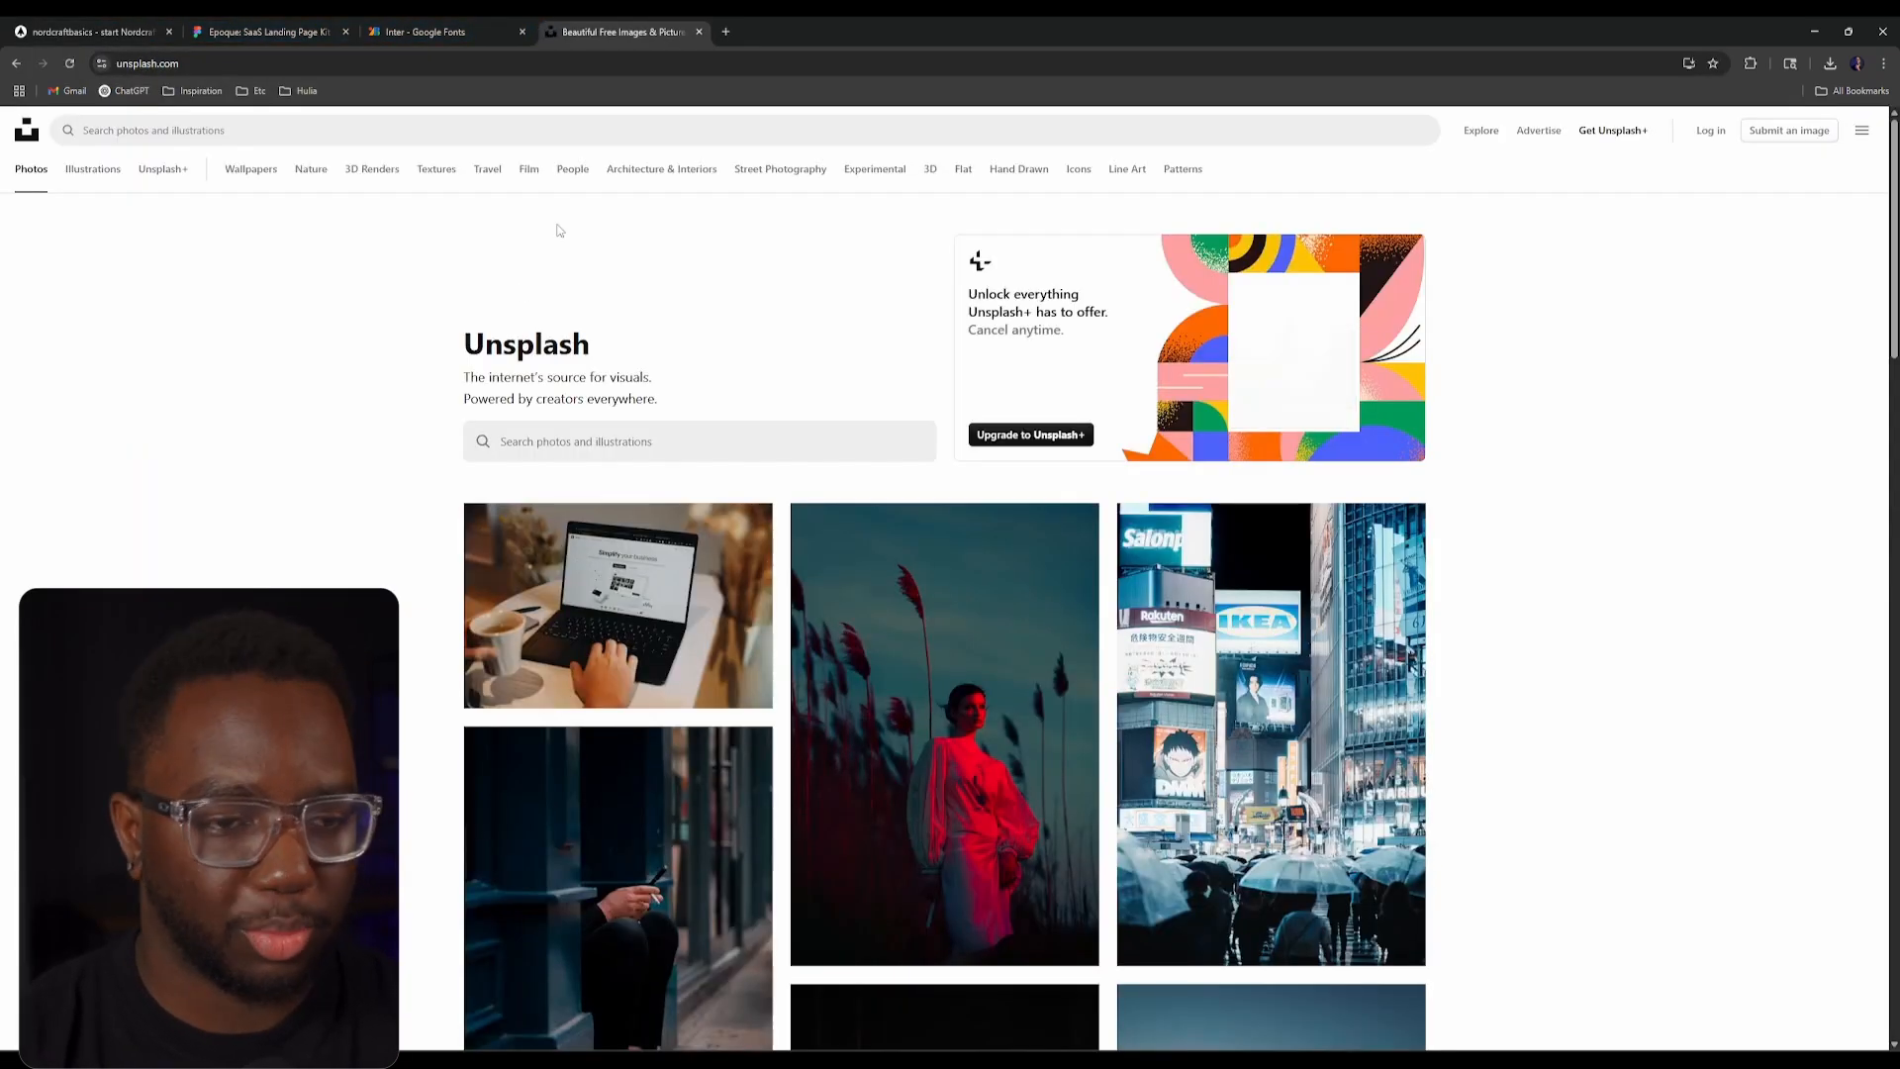
left_click(409, 130)
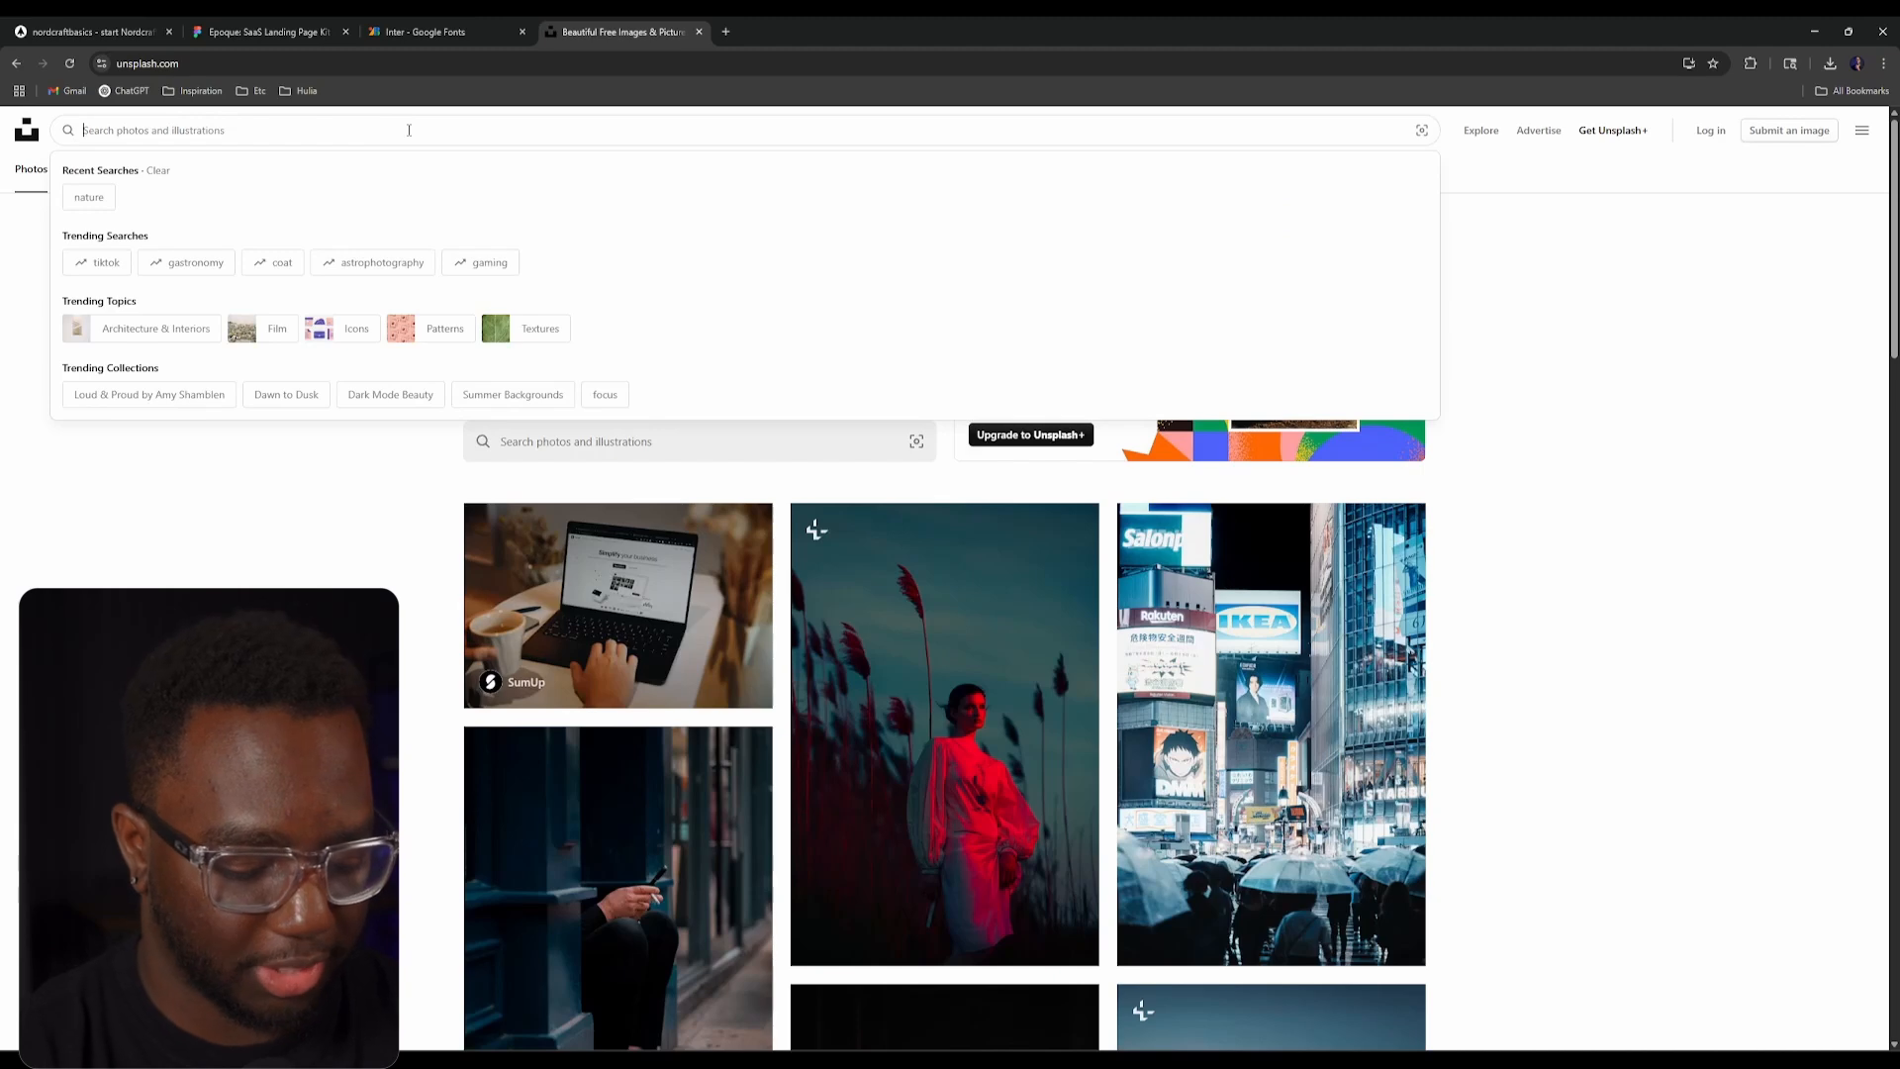
type("headshot")
key("Return")
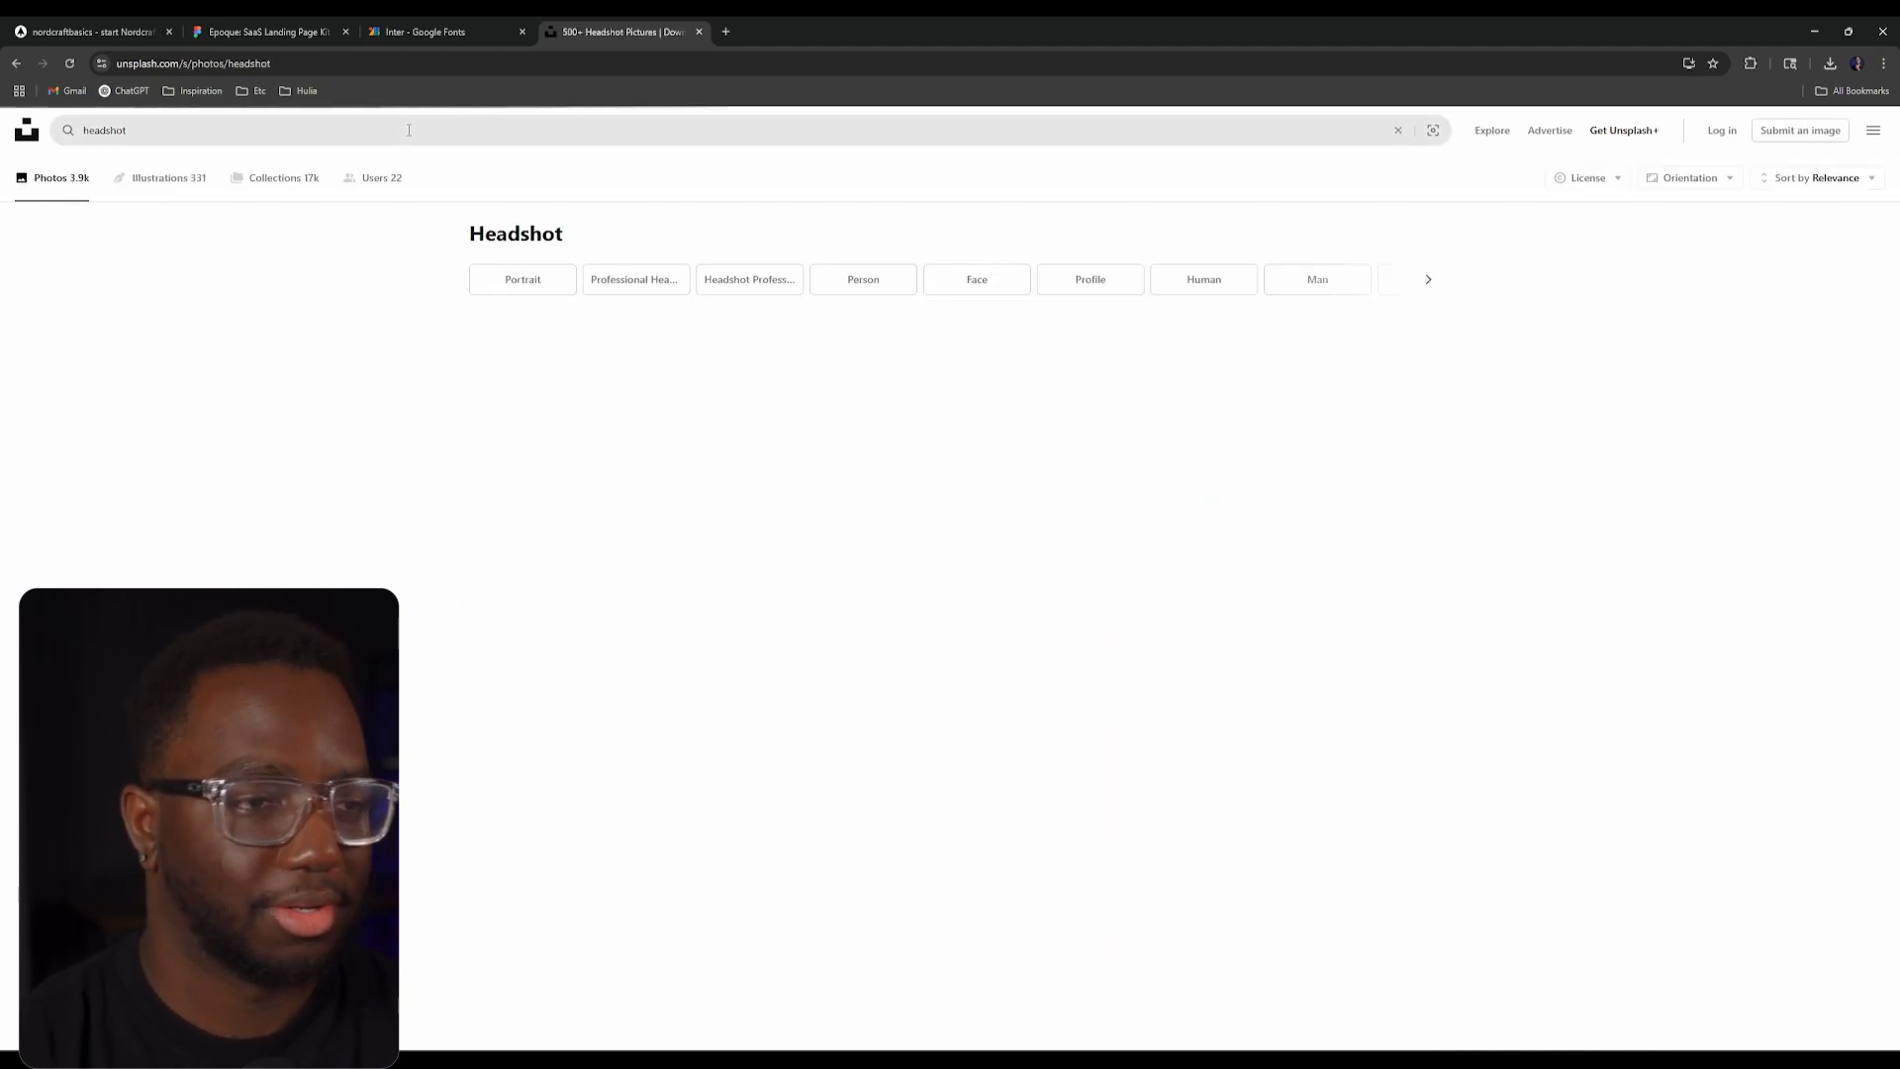
Step: Open the headshot of the smiling man in glasses and a black shirt, and copy its direct image URL
left_click(945, 535)
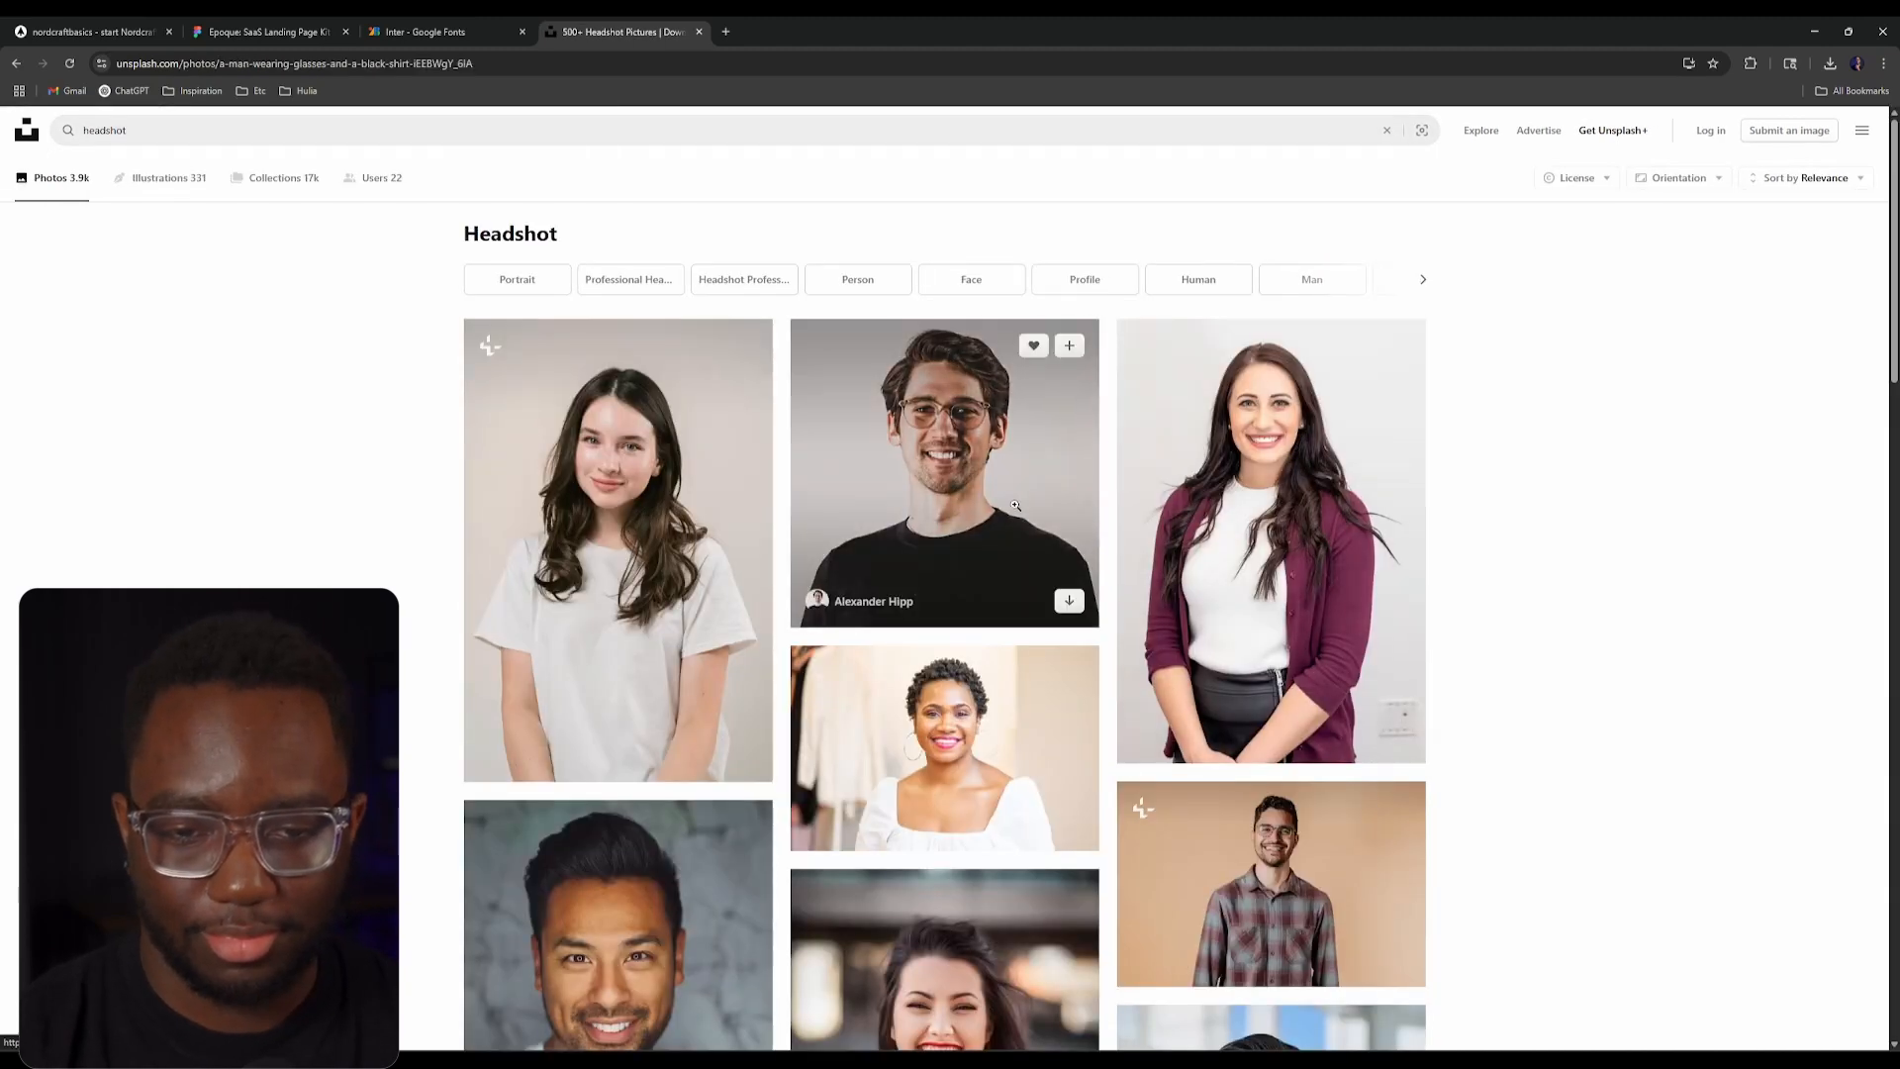
left_click(781, 347)
right_click(782, 347)
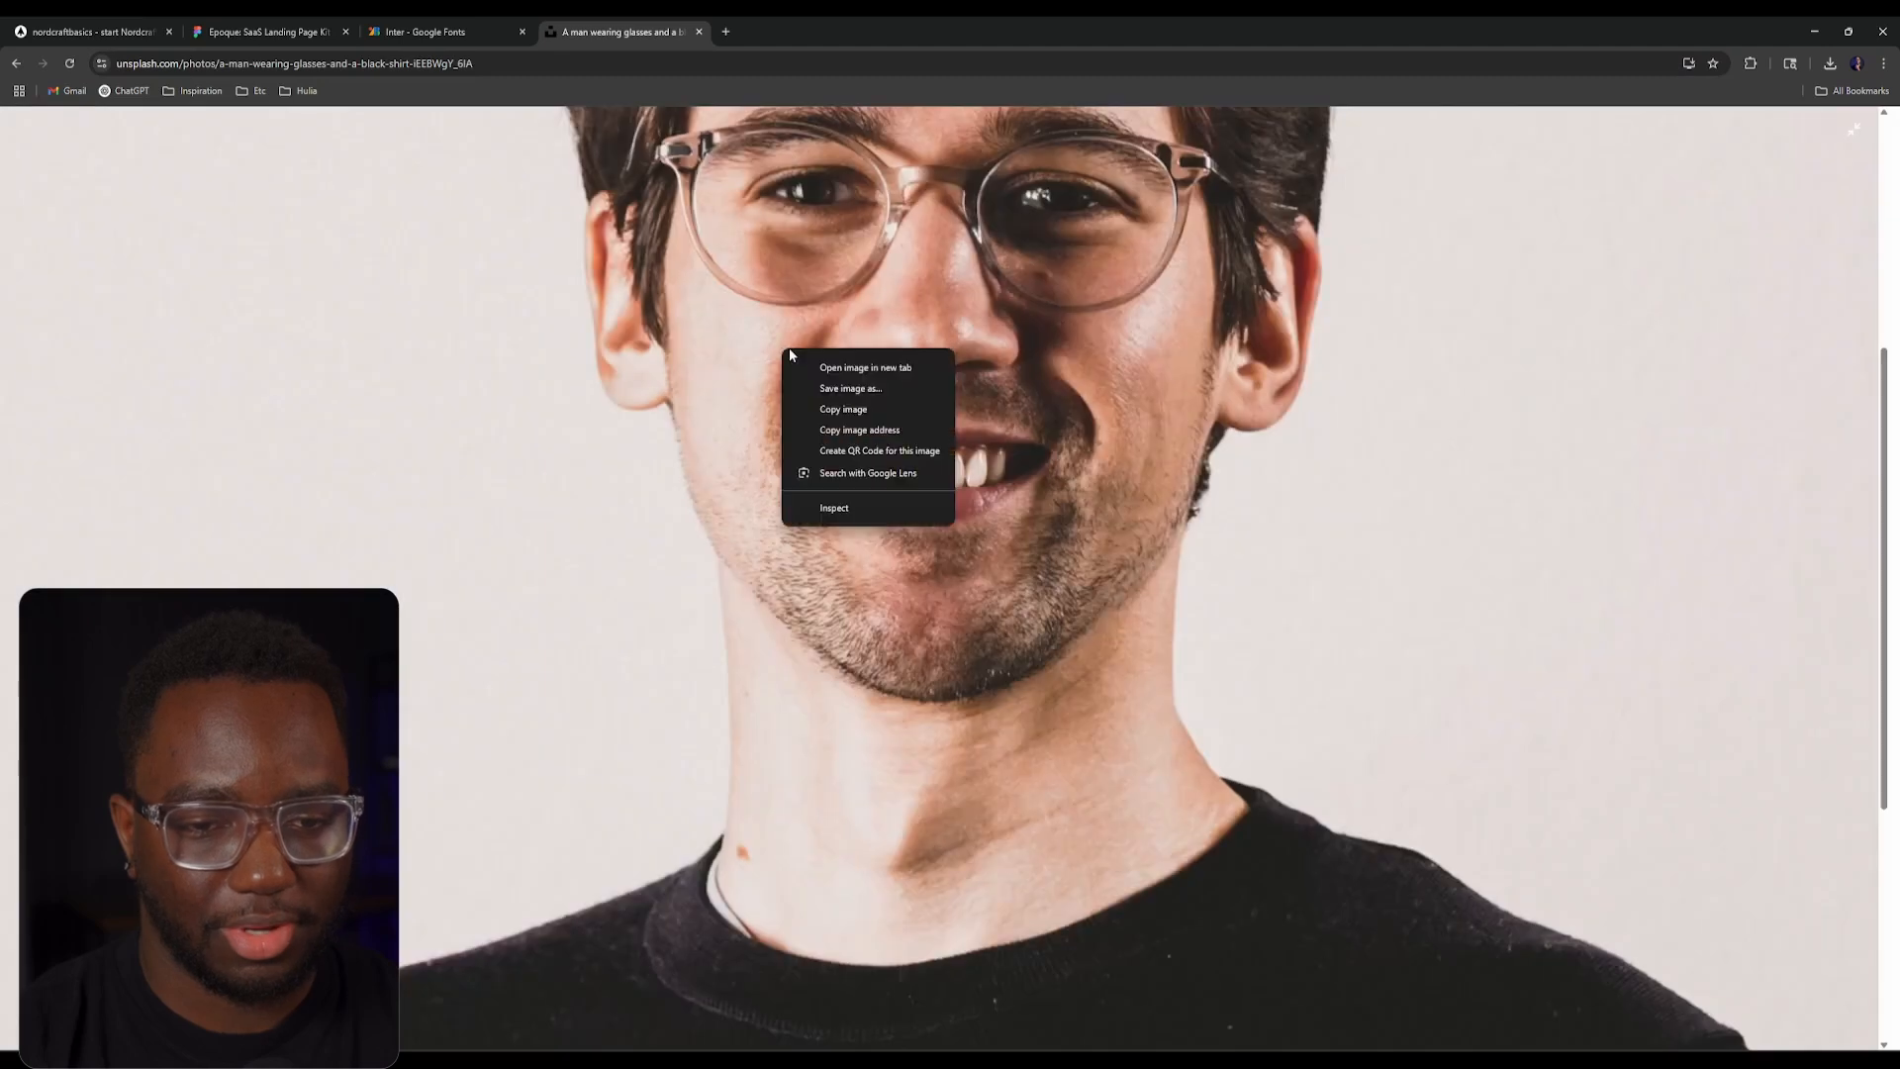
left_click(871, 366)
left_click(859, 29)
key("ctrl+l")
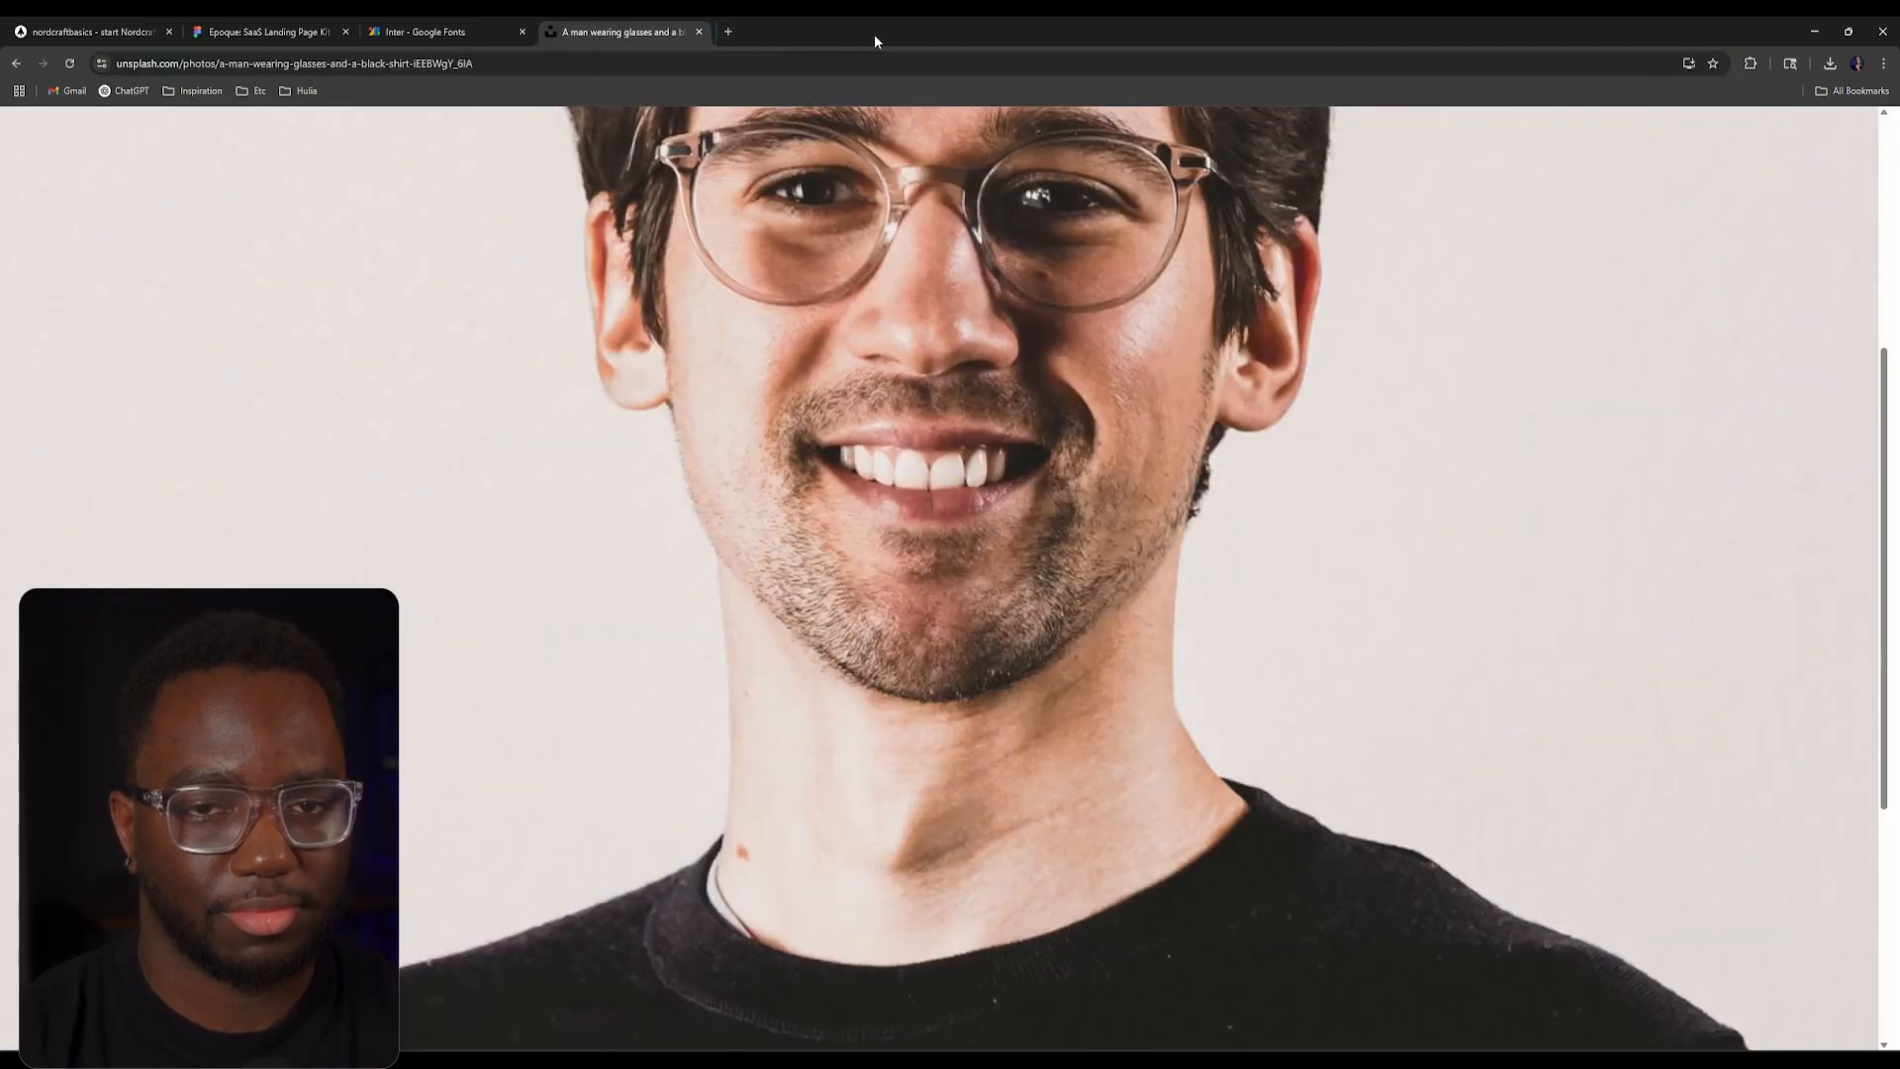
left_click(874, 32)
Step: Return to the Nordcraft editor and set the image element's source to the copied Unsplash URL
left_click(89, 31)
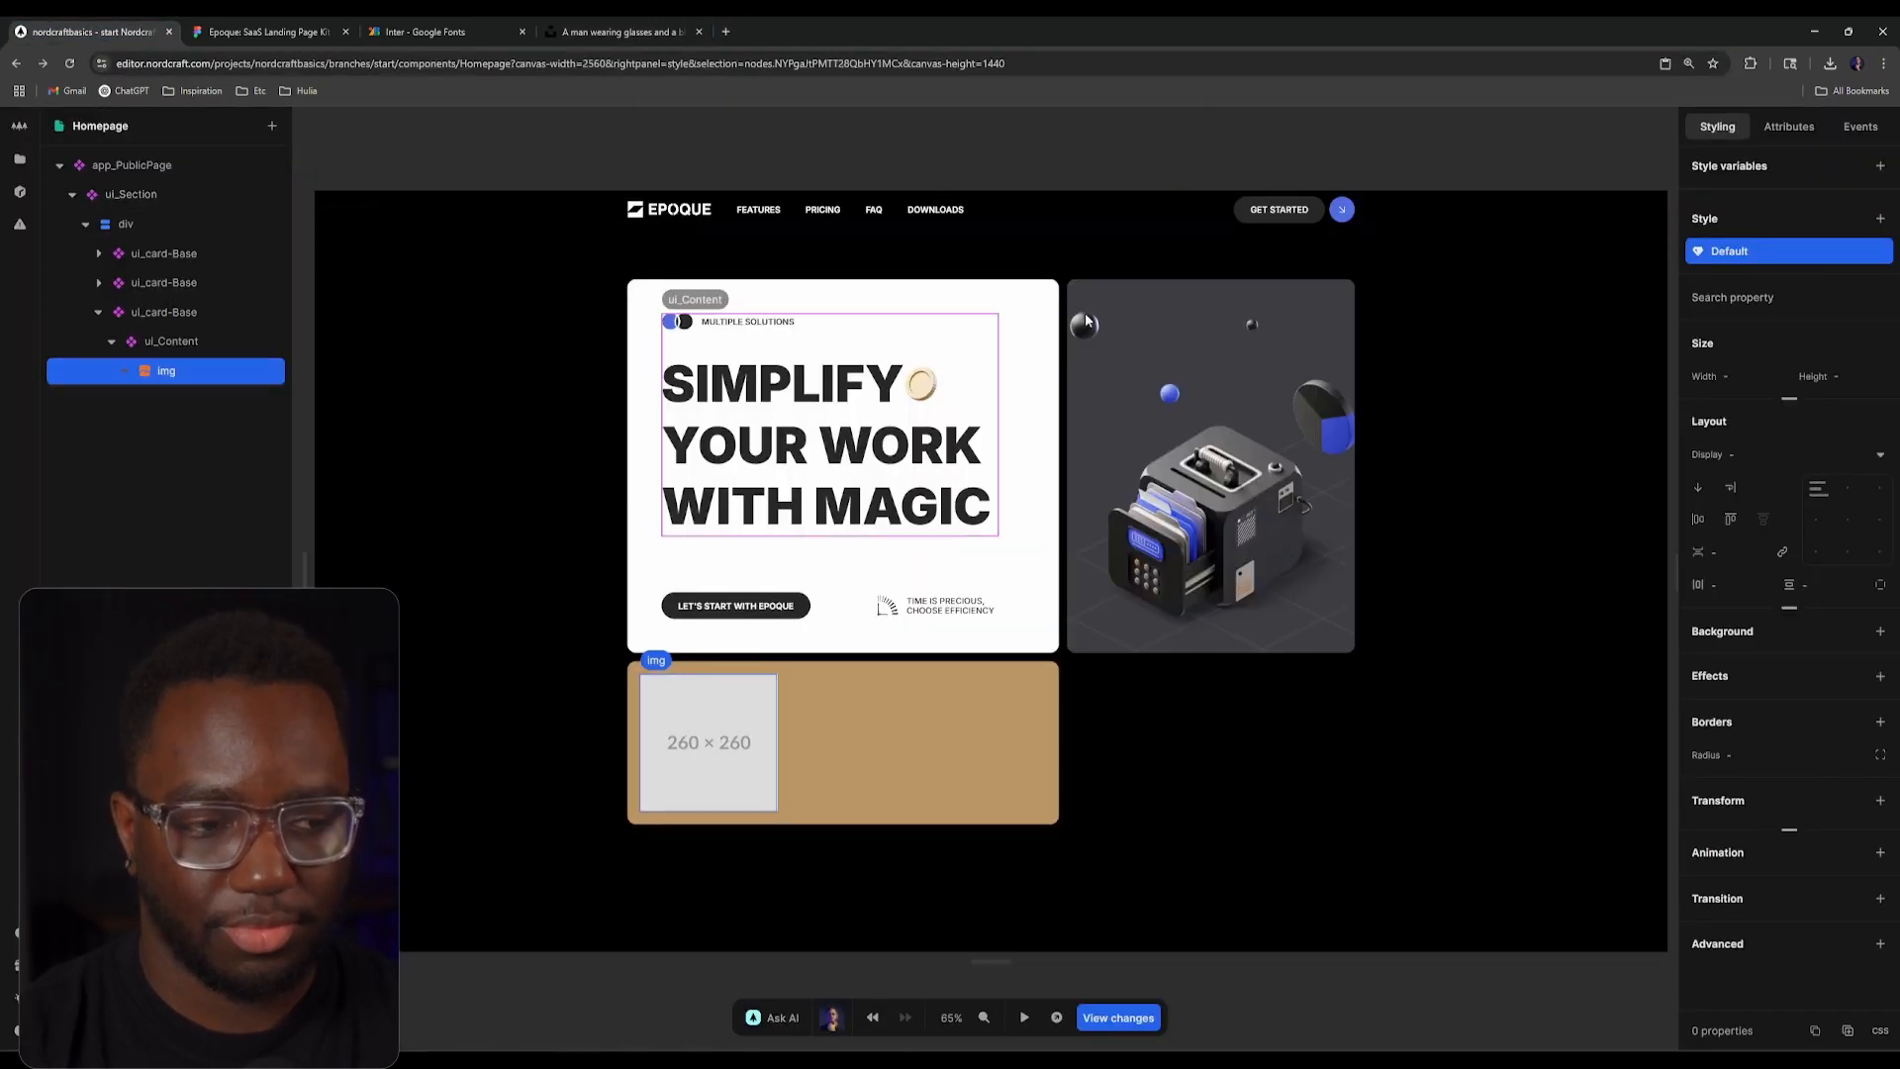
left_click(1789, 126)
left_click(1750, 386)
key("ctrl+v")
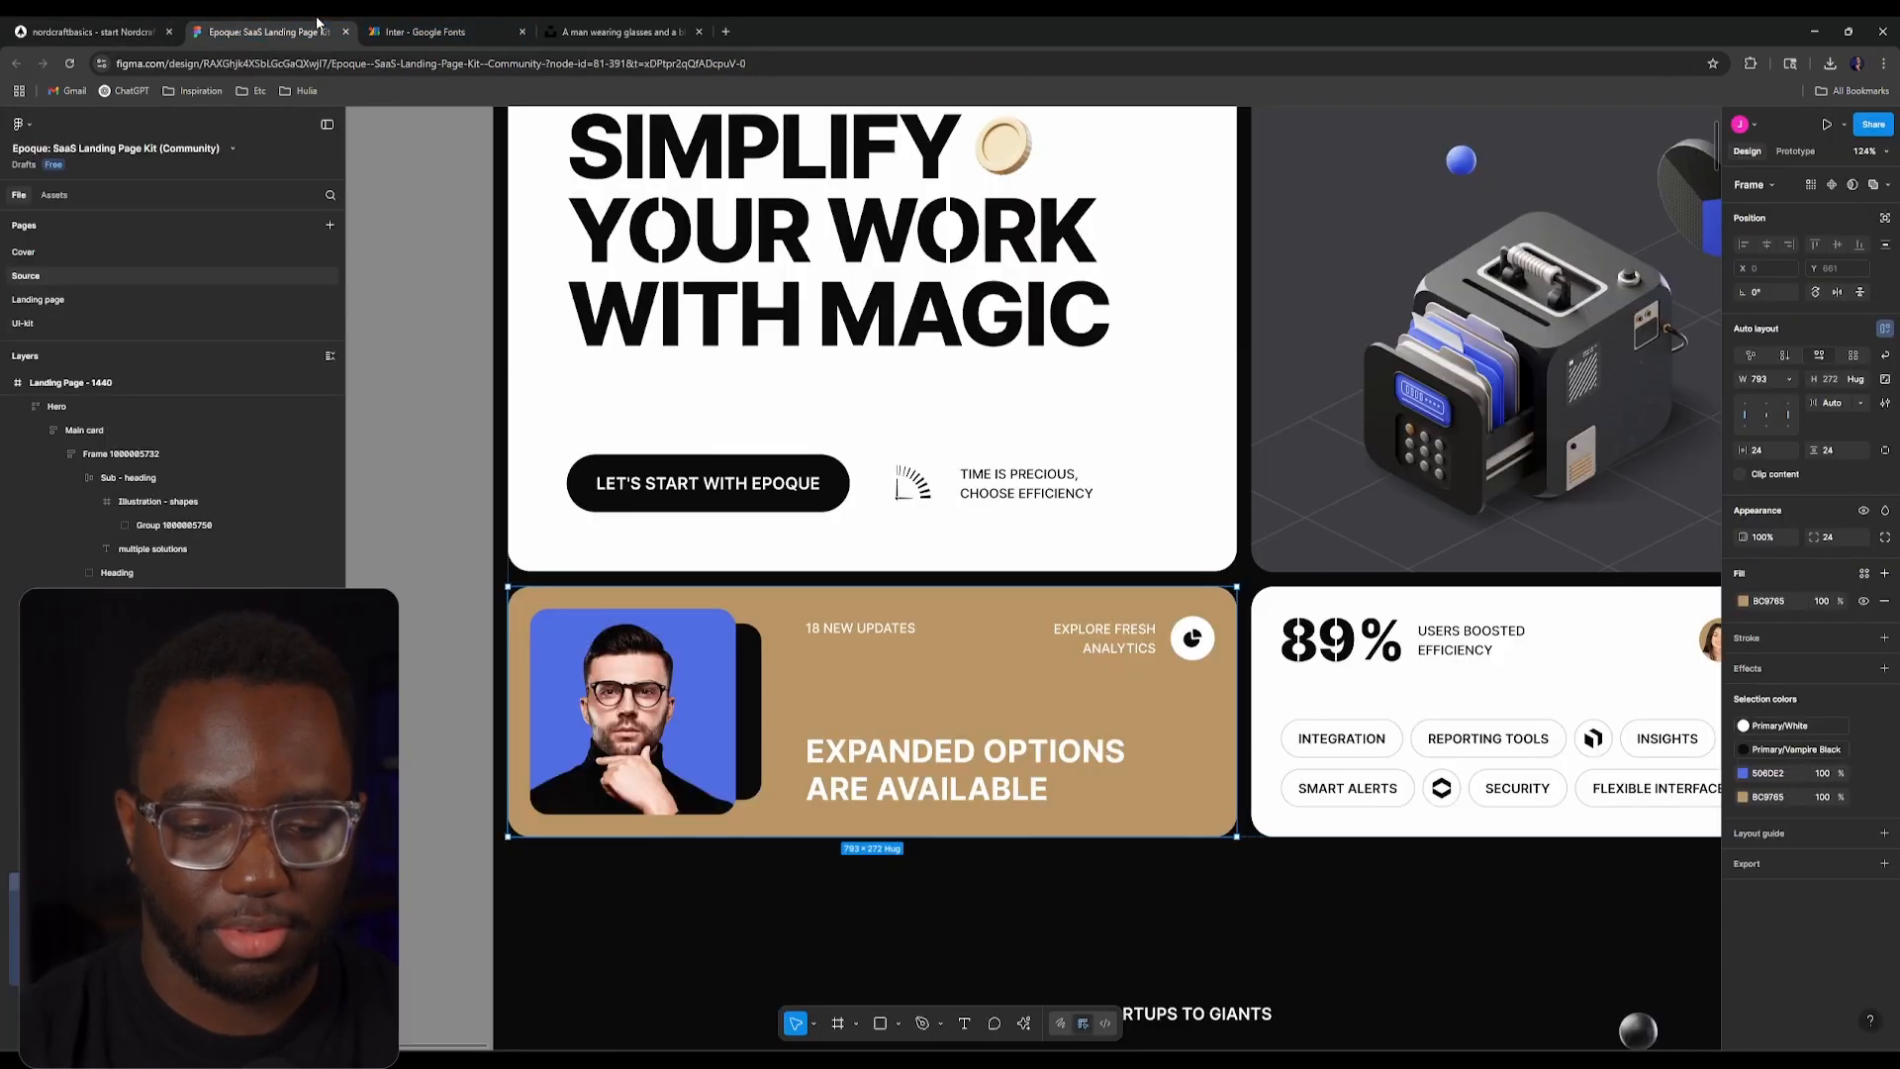
Step: Check the portrait's dimensions in the Figma card and calculate 224/16 in a new browser tab
left_click(262, 31)
left_click(678, 655)
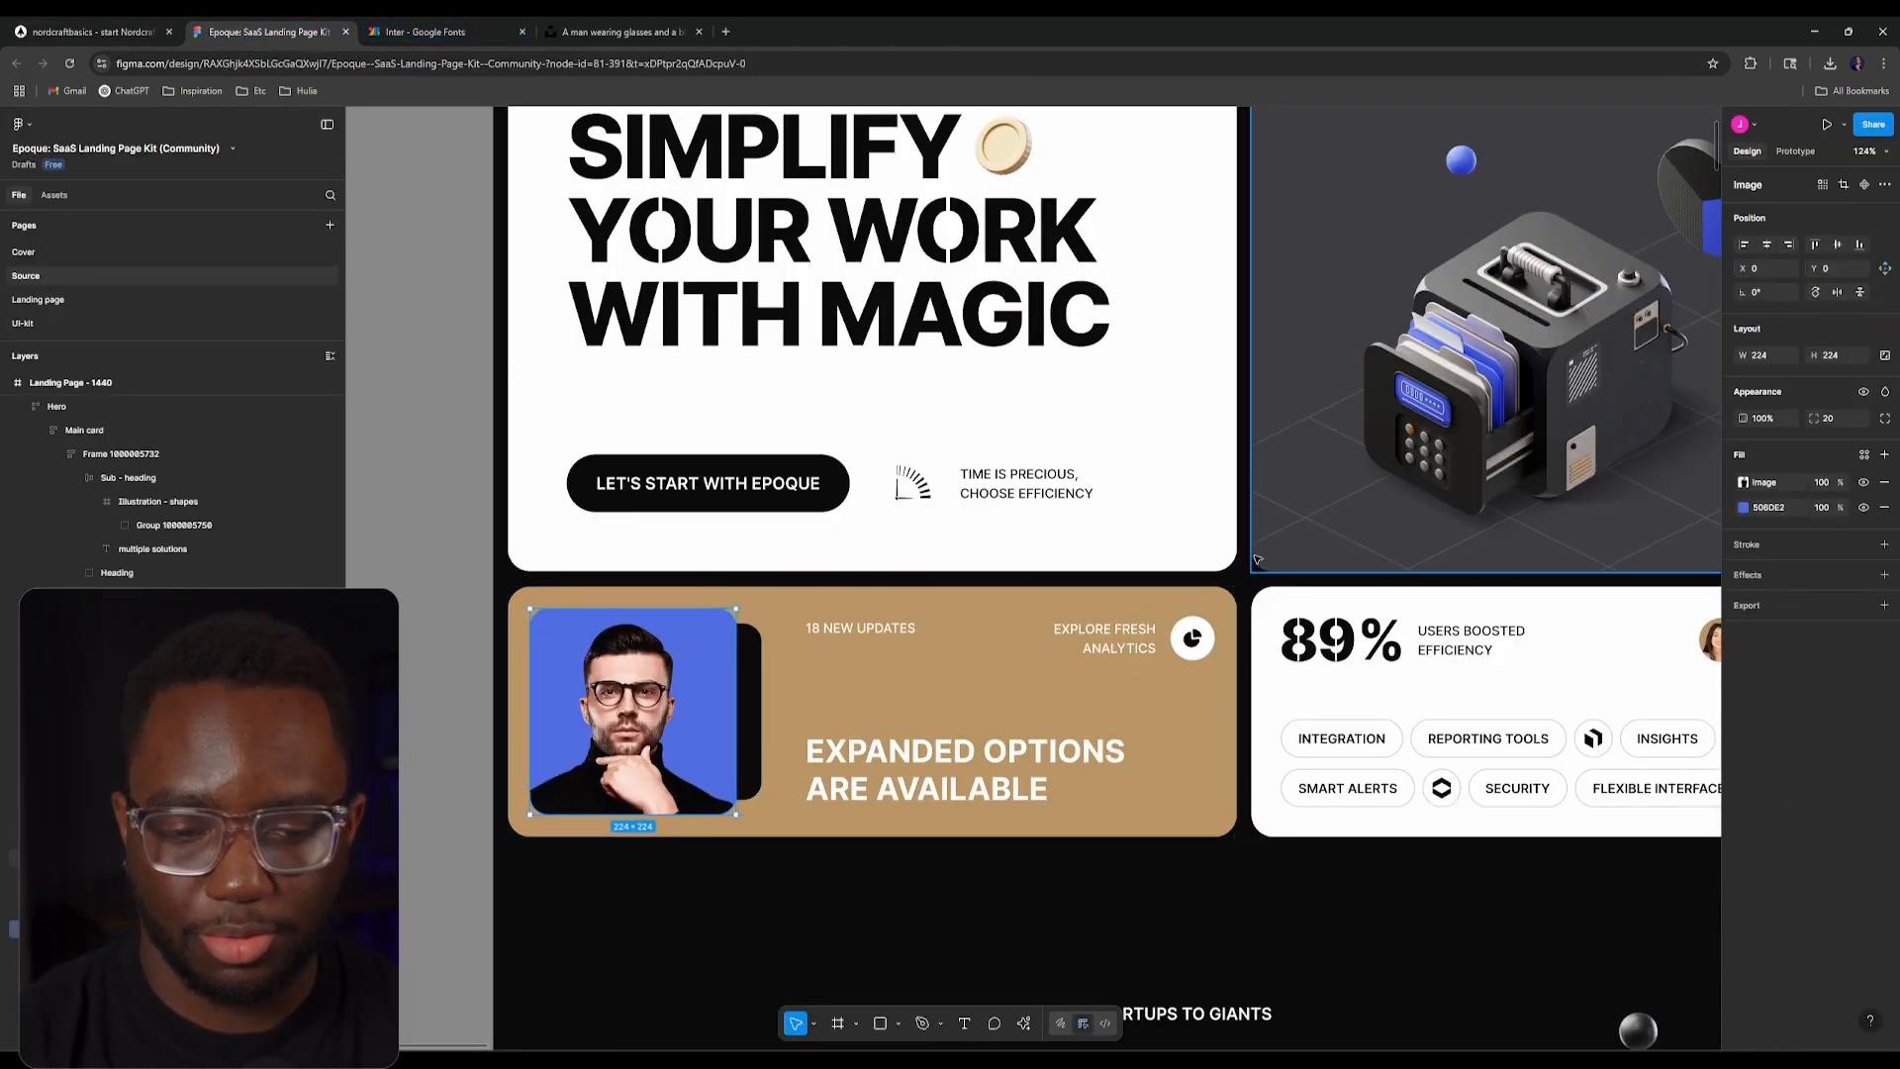
left_click(725, 31)
type("224/16")
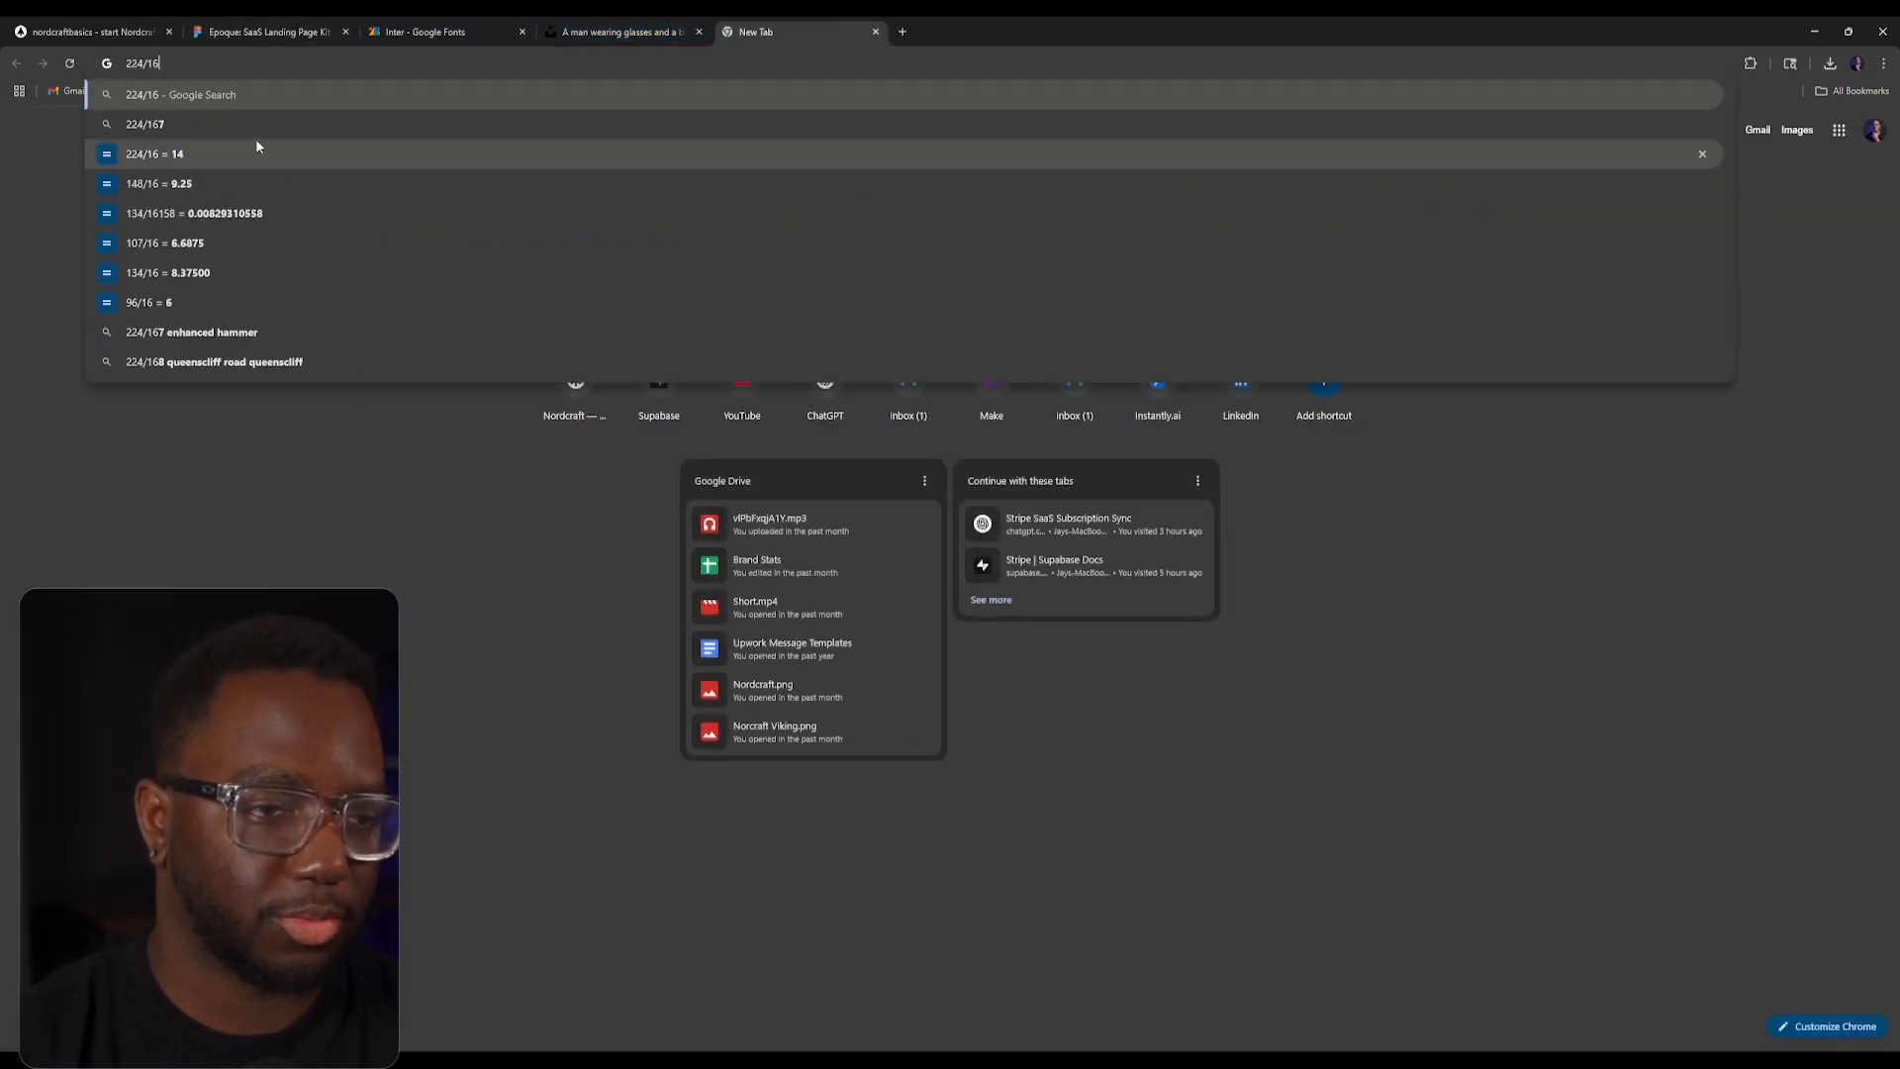
Step: Return to the Nordcraft editor and set the portrait image's width and height to 14rem each
left_click(148, 35)
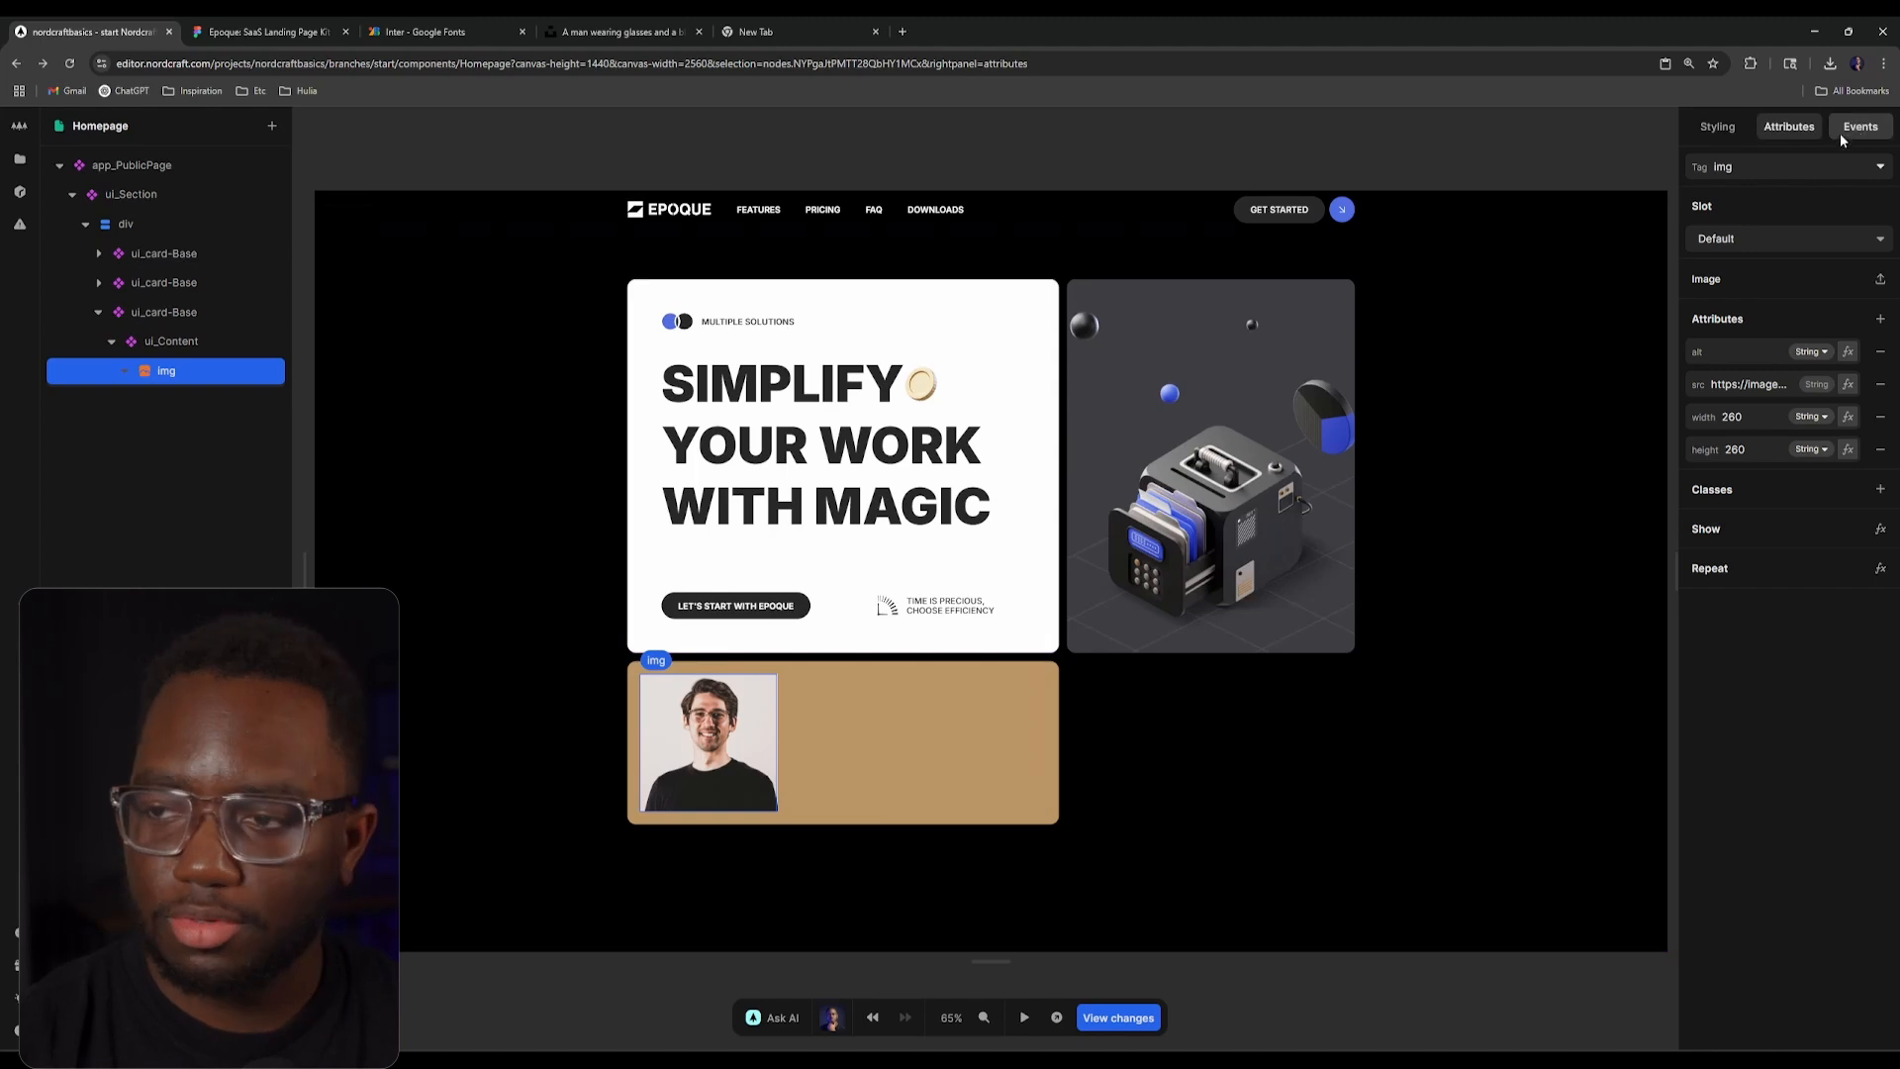
left_click(1718, 126)
left_click(1757, 377)
type("14rem")
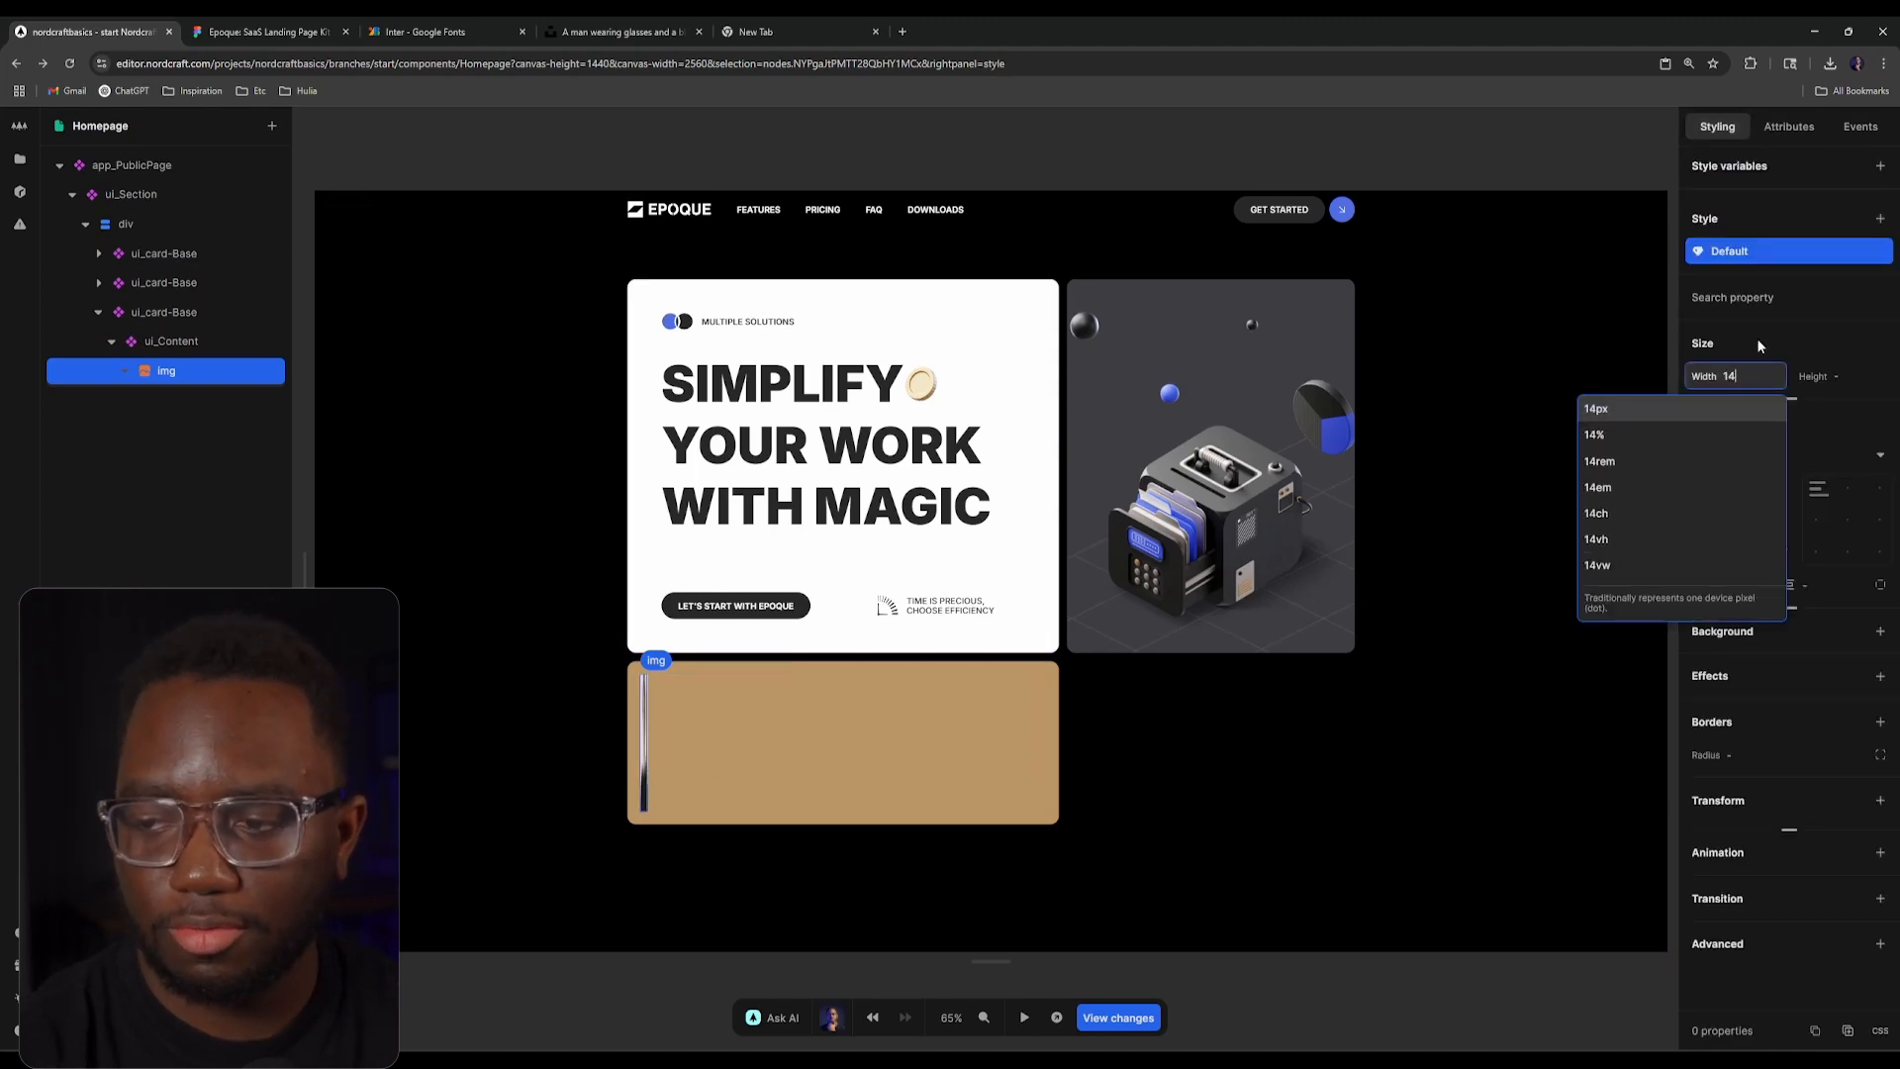
key("Tab")
type("1rem")
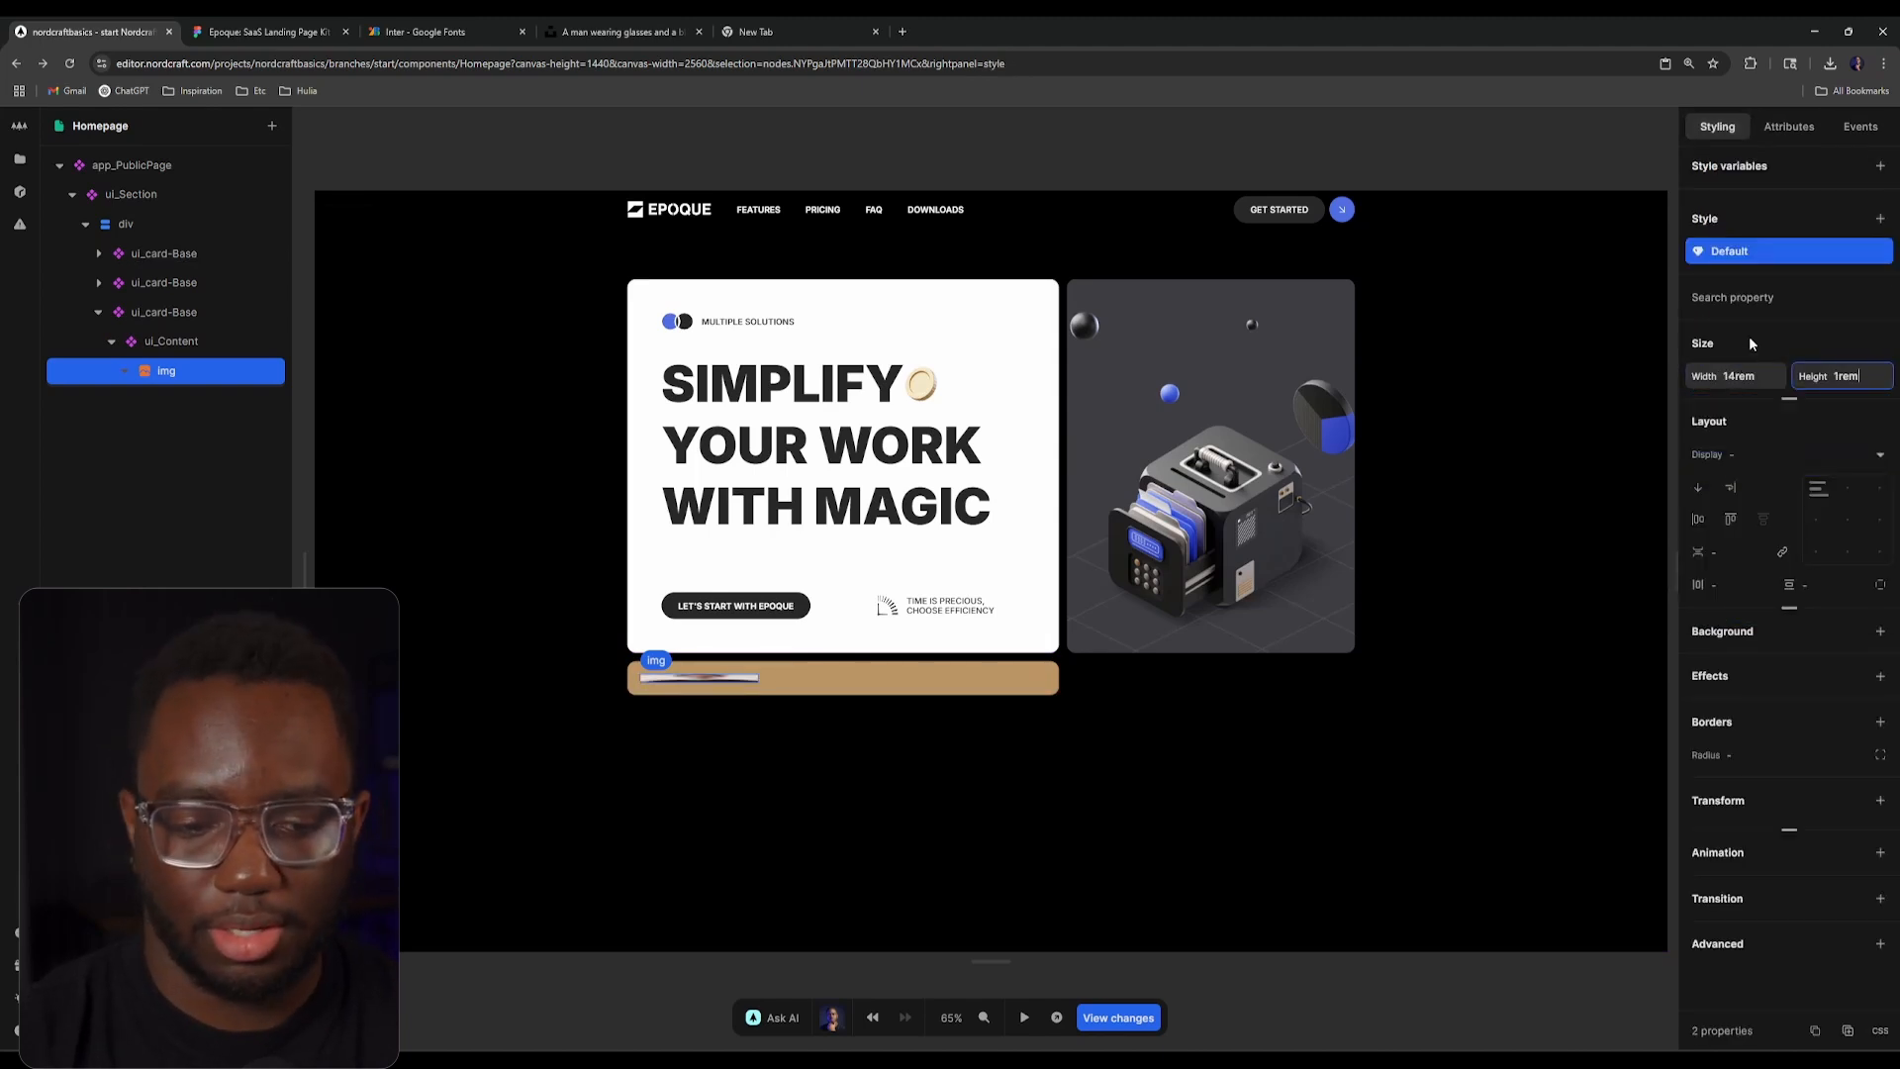
key("BackSpace")
key("BackSpace")
key("BackSpace")
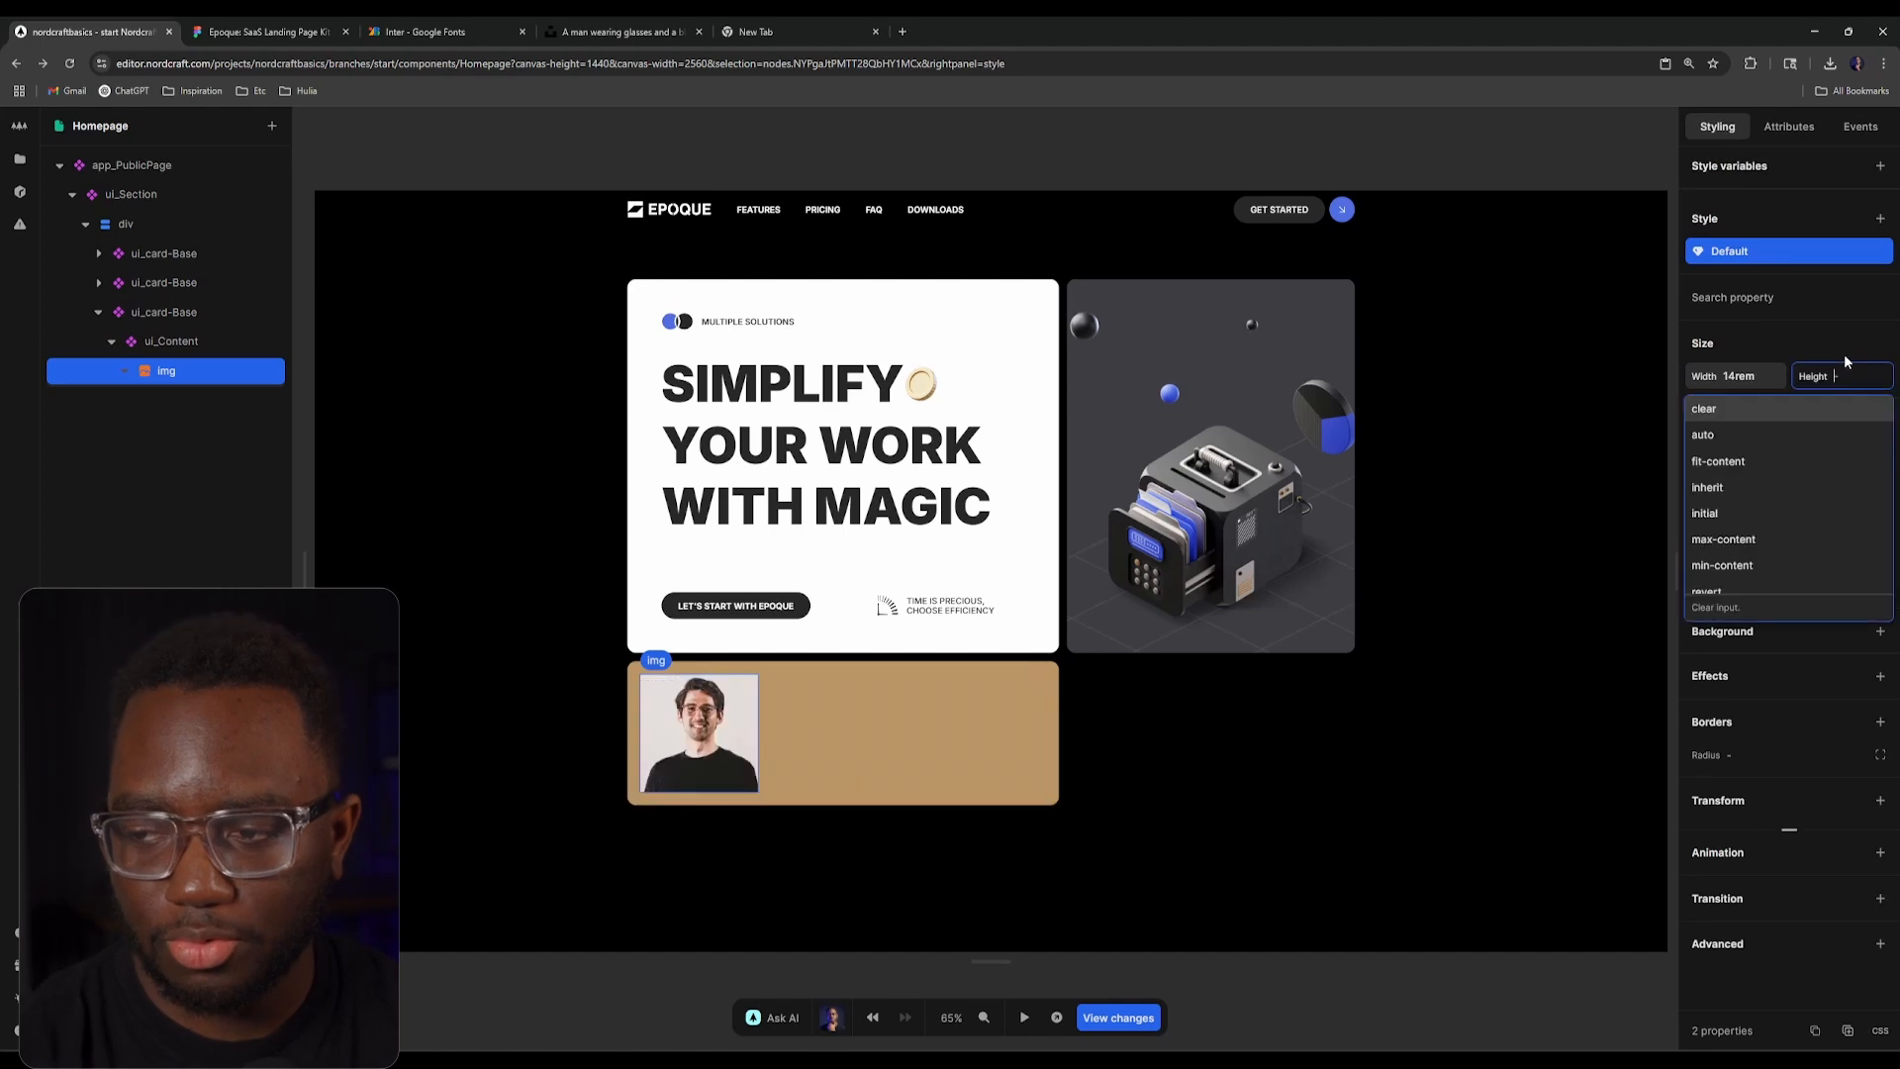
type("4rem")
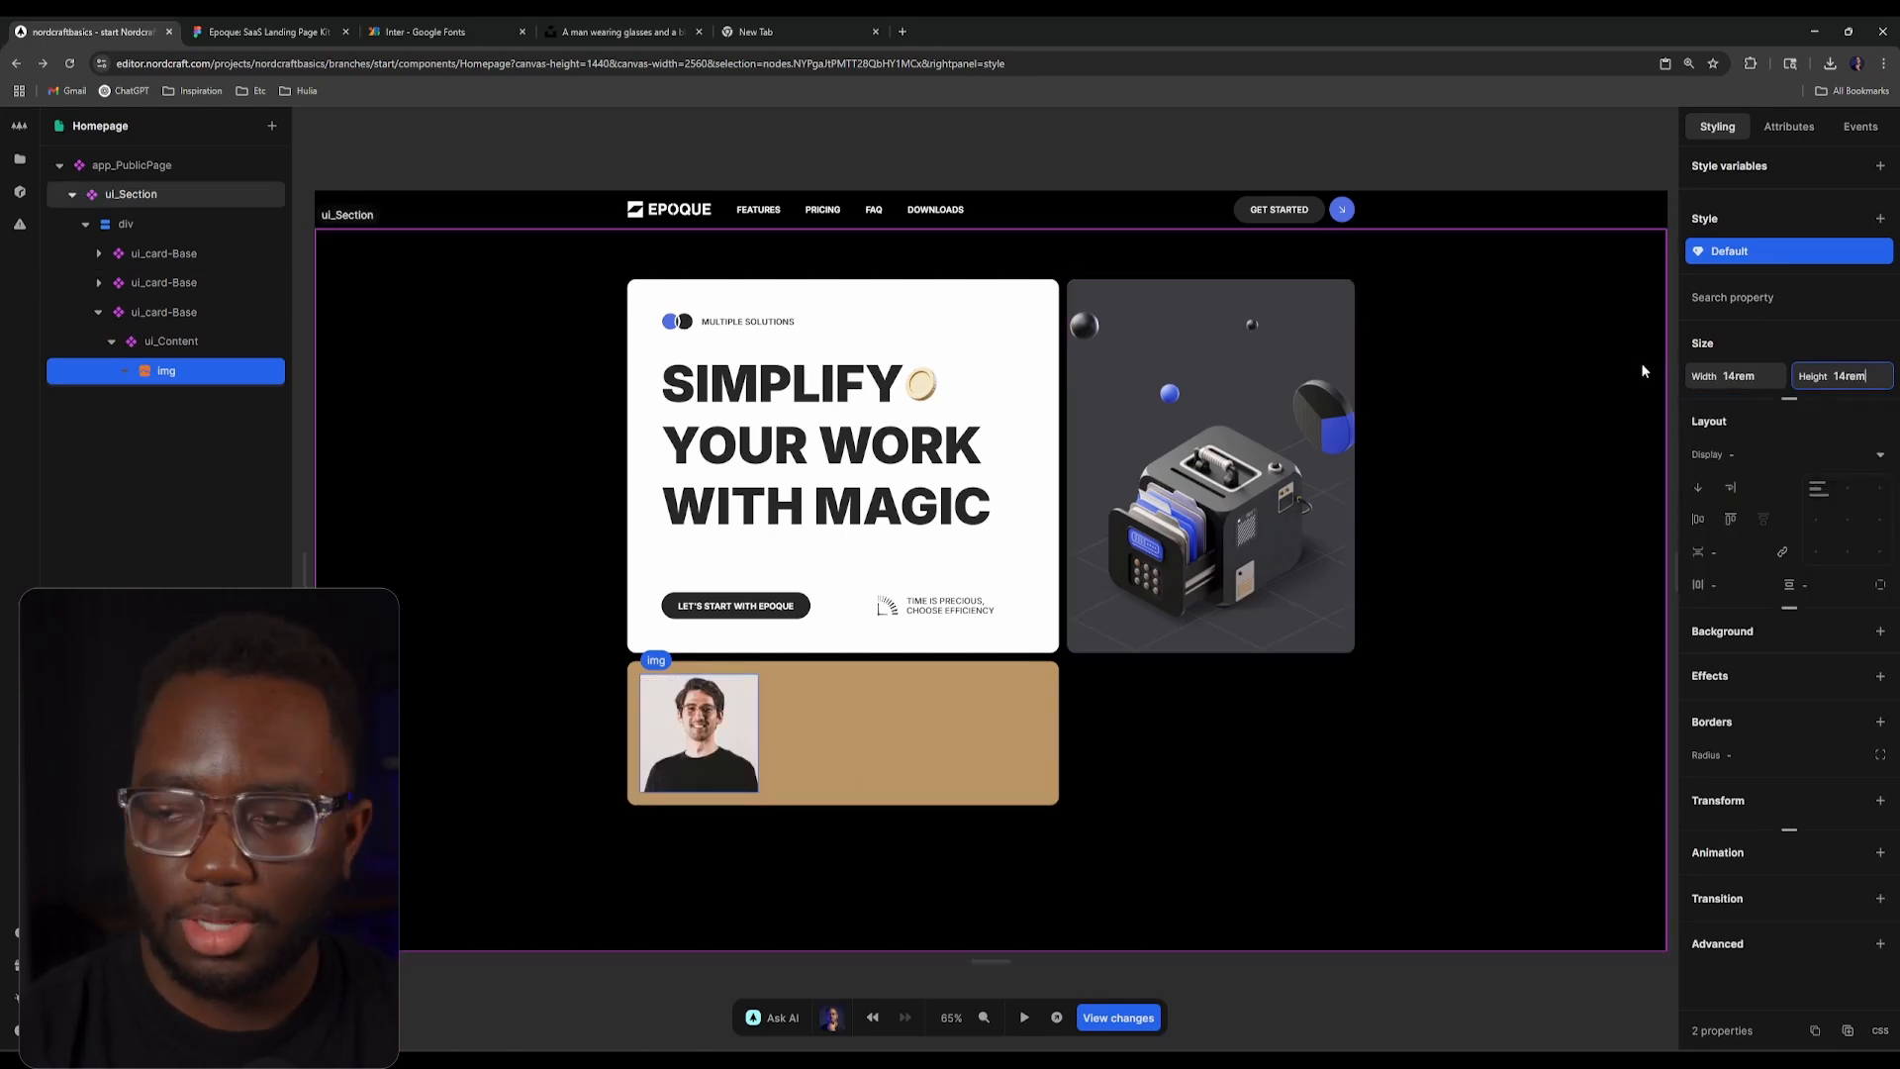
Step: Set the portrait image's object fit to cover
left_click(1788, 399)
left_click(1763, 504)
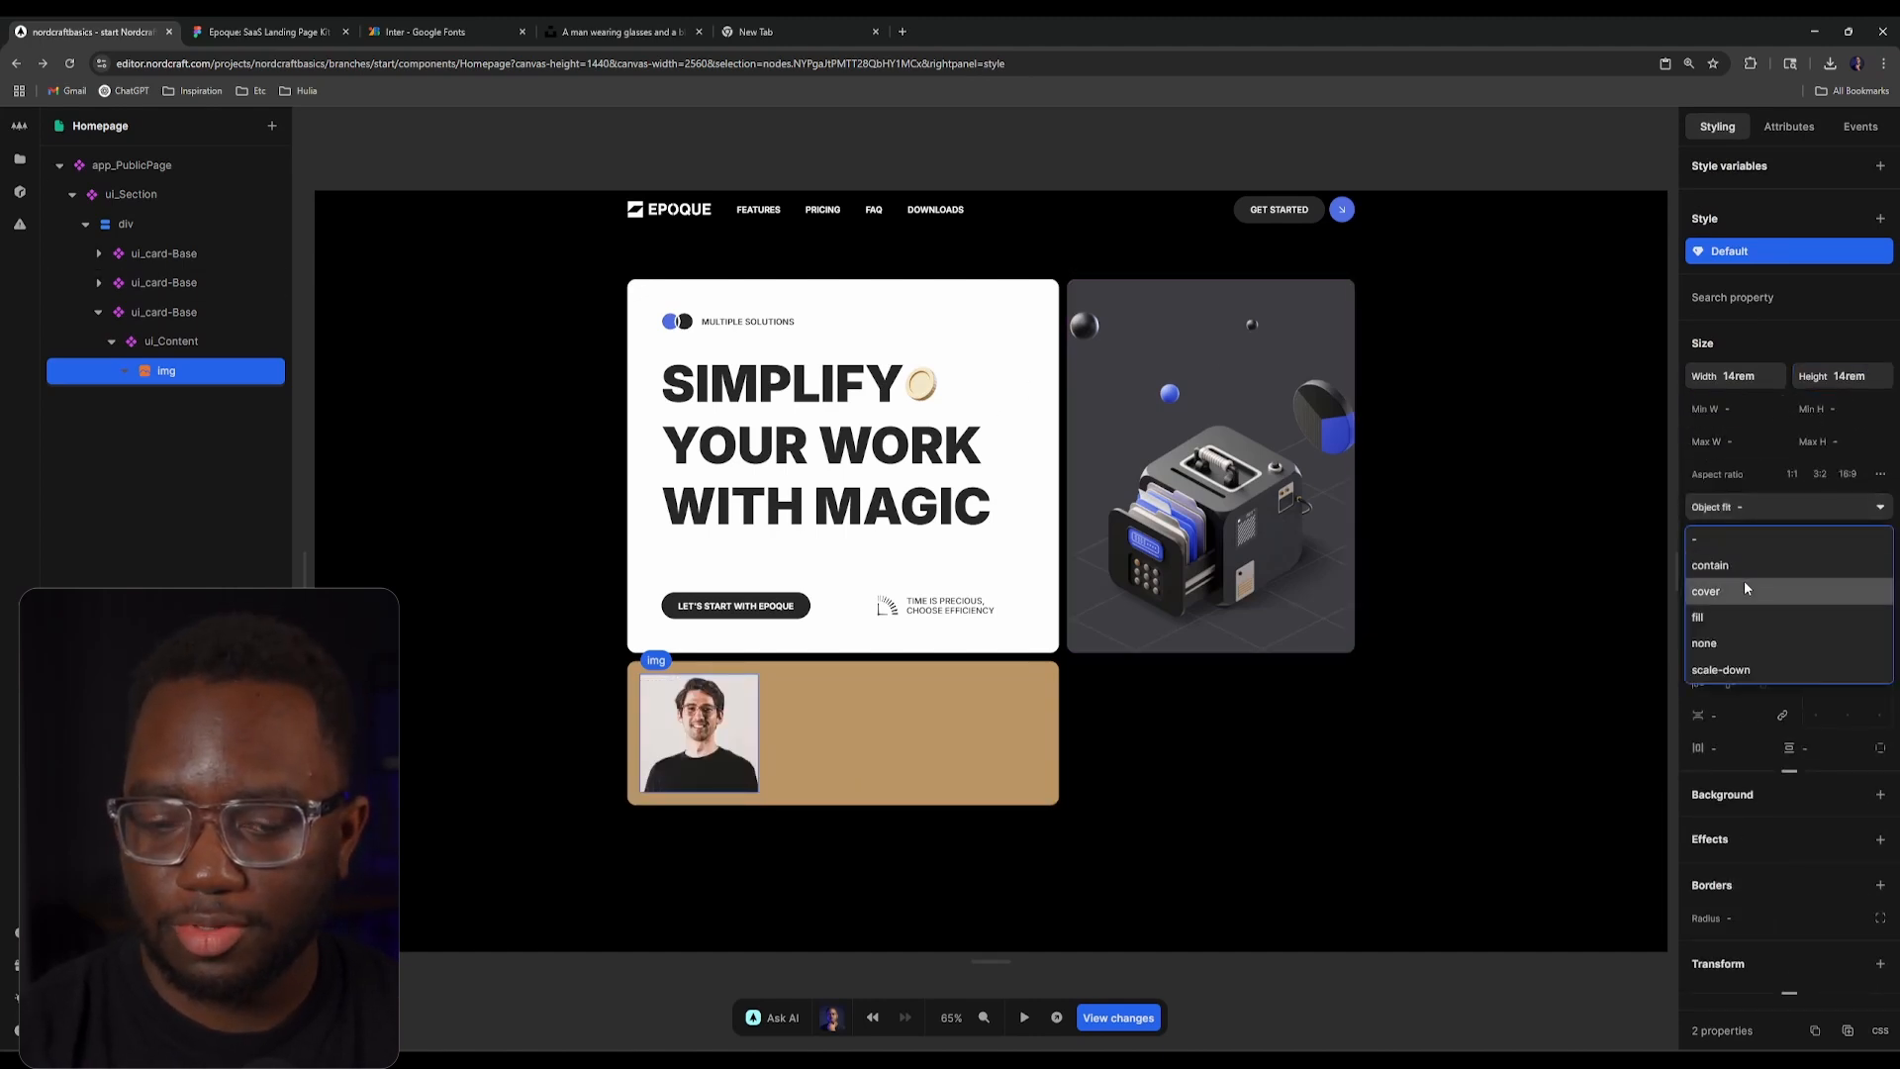
left_click(1743, 583)
scroll(760, 844, "up", 4)
left_click_drag(760, 844, 879, 856)
Step: Check the portrait's rounded corners in the Figma design and give the Nordcraft image a 1rem border radius
left_click(435, 31)
left_click(341, 24)
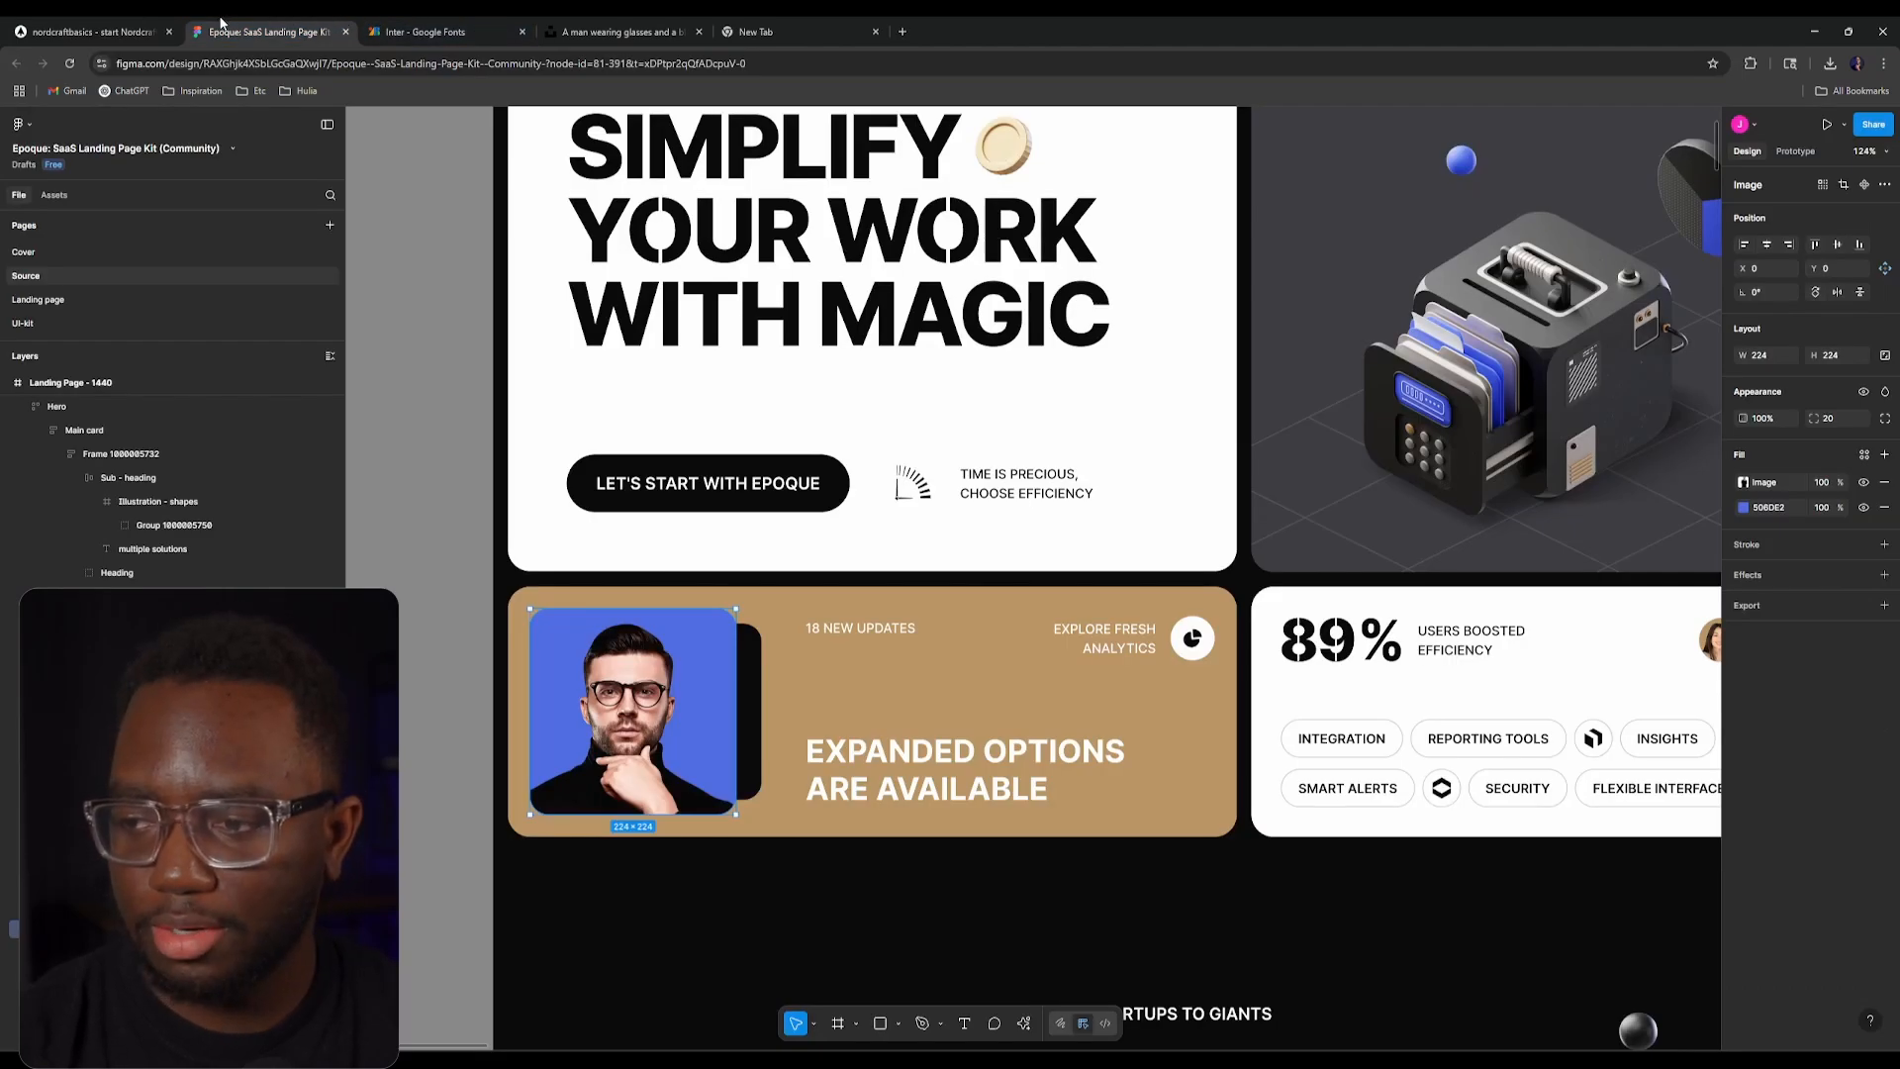
left_click(94, 32)
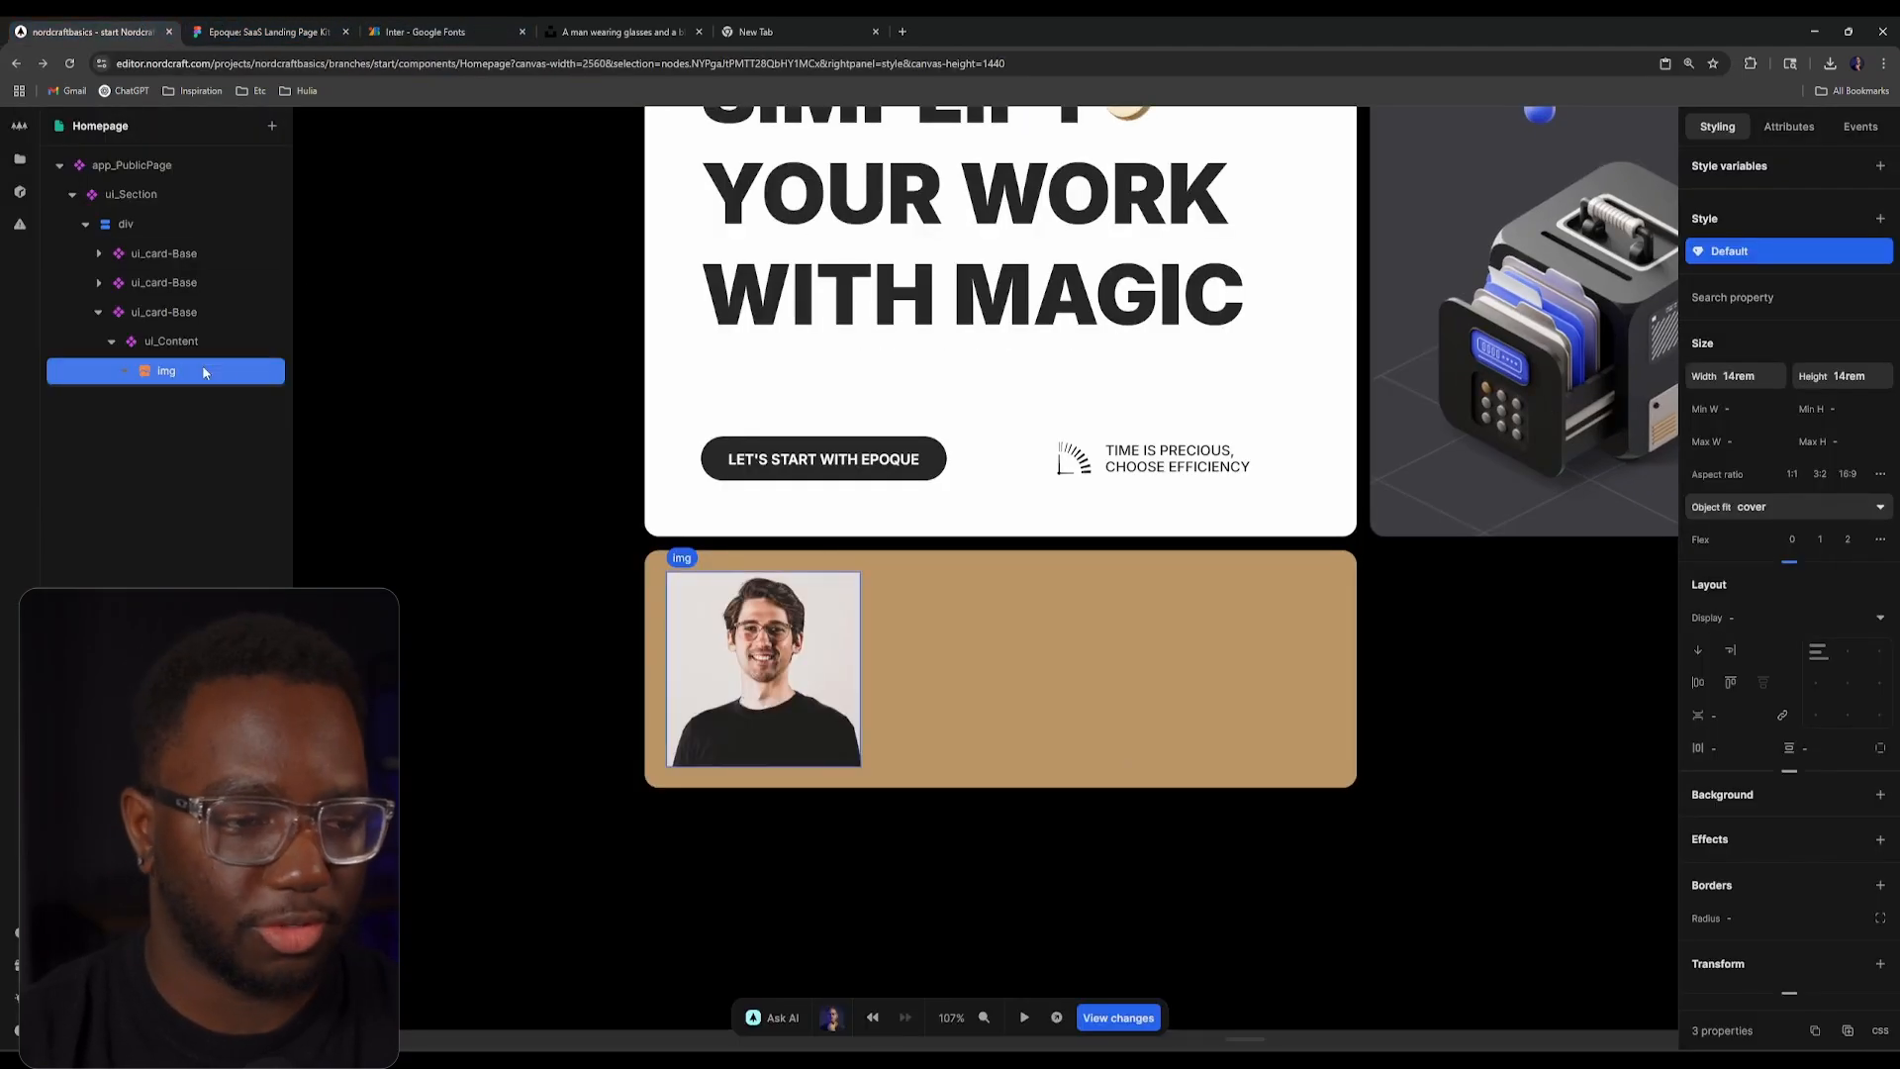
left_click(1738, 714)
type("1")
key("Escape")
scroll(1788, 883, "down", 2)
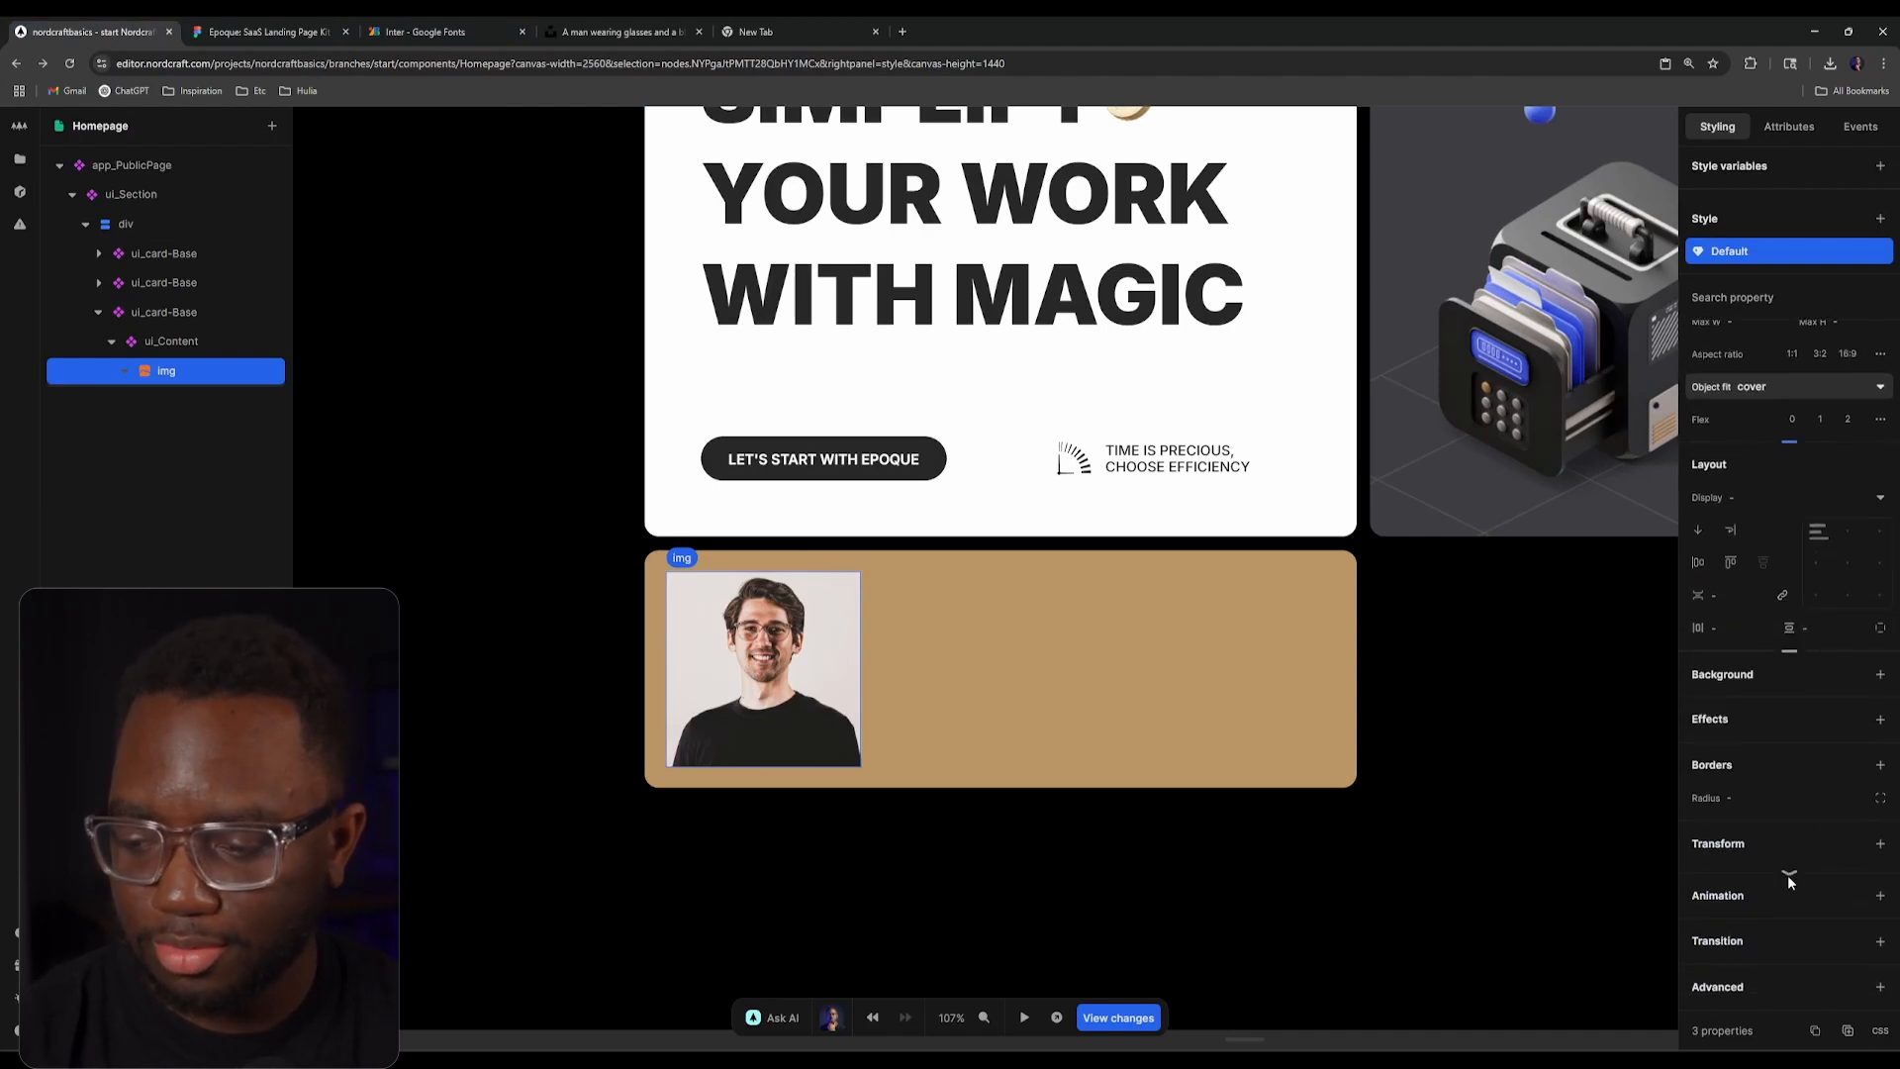
left_click(1798, 796)
type("1rem")
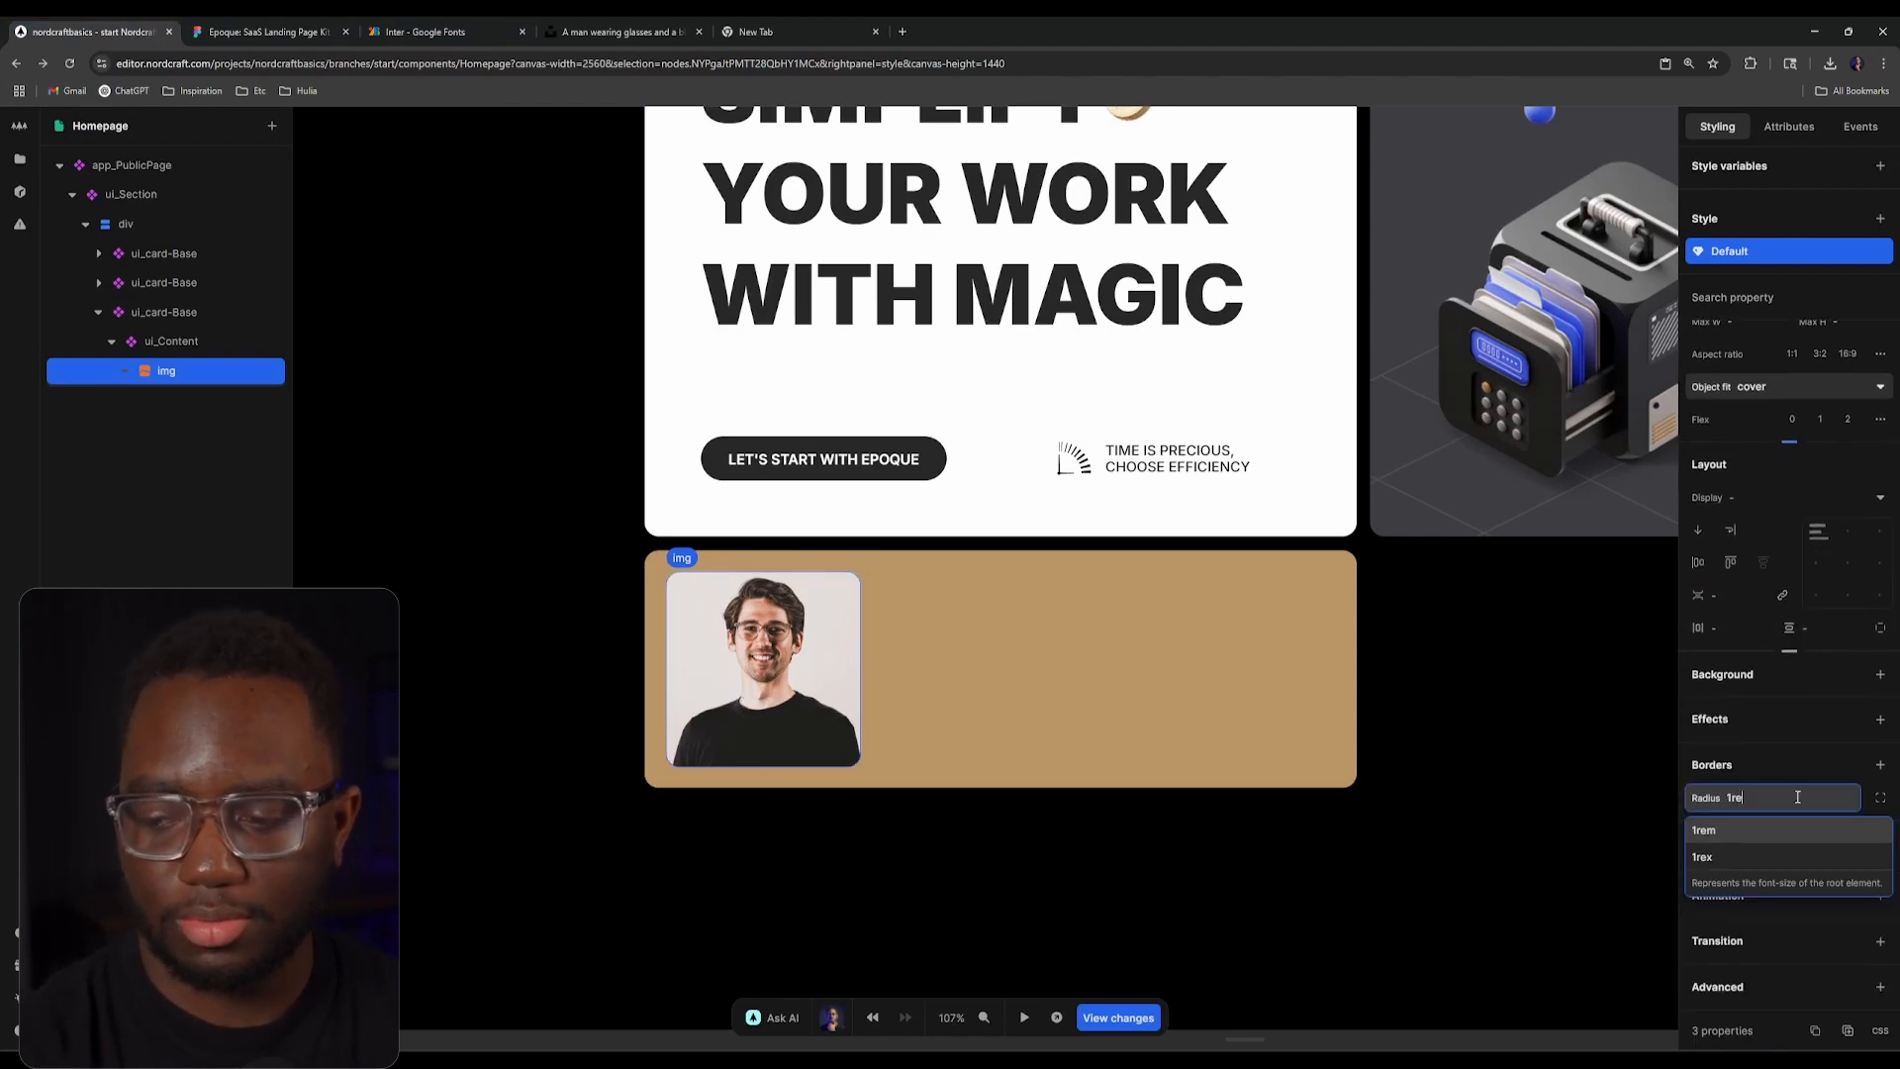
key("Return")
left_click(297, 32)
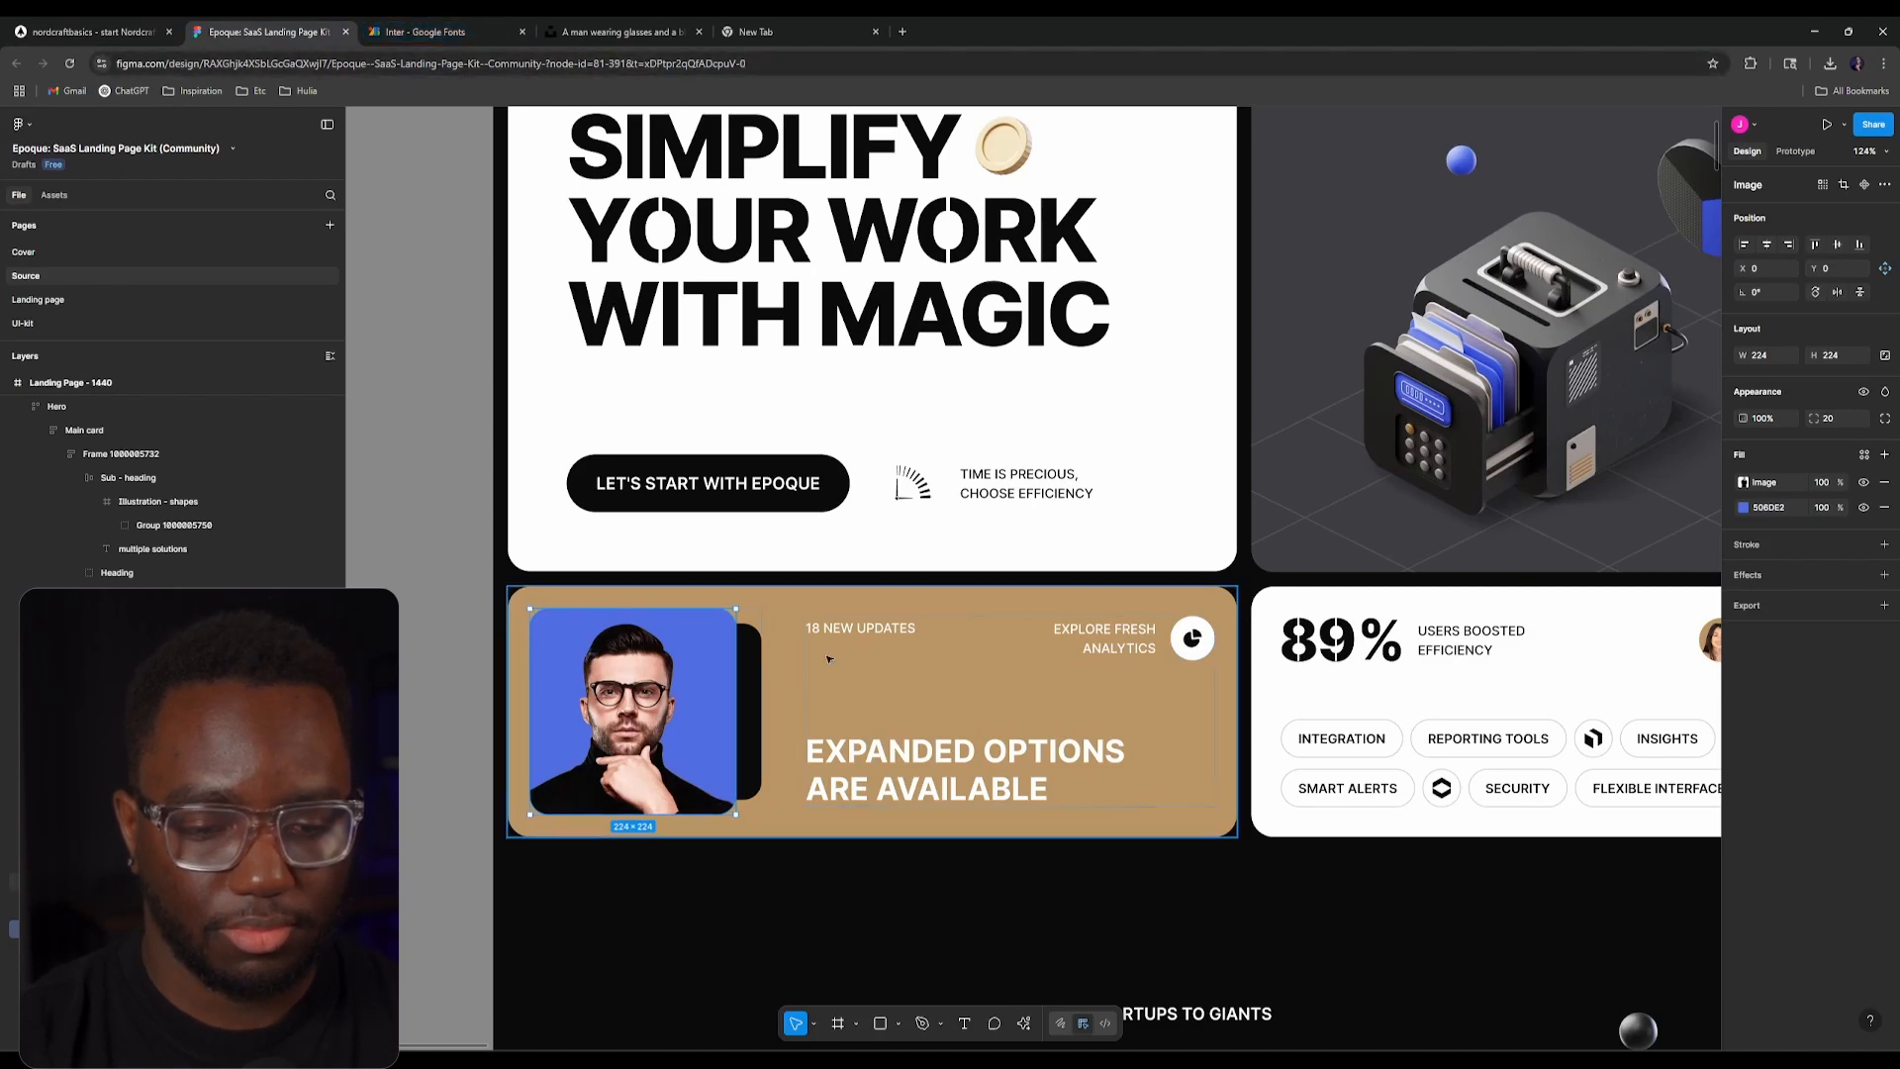
left_click(91, 32)
left_click(111, 341)
left_click(165, 311)
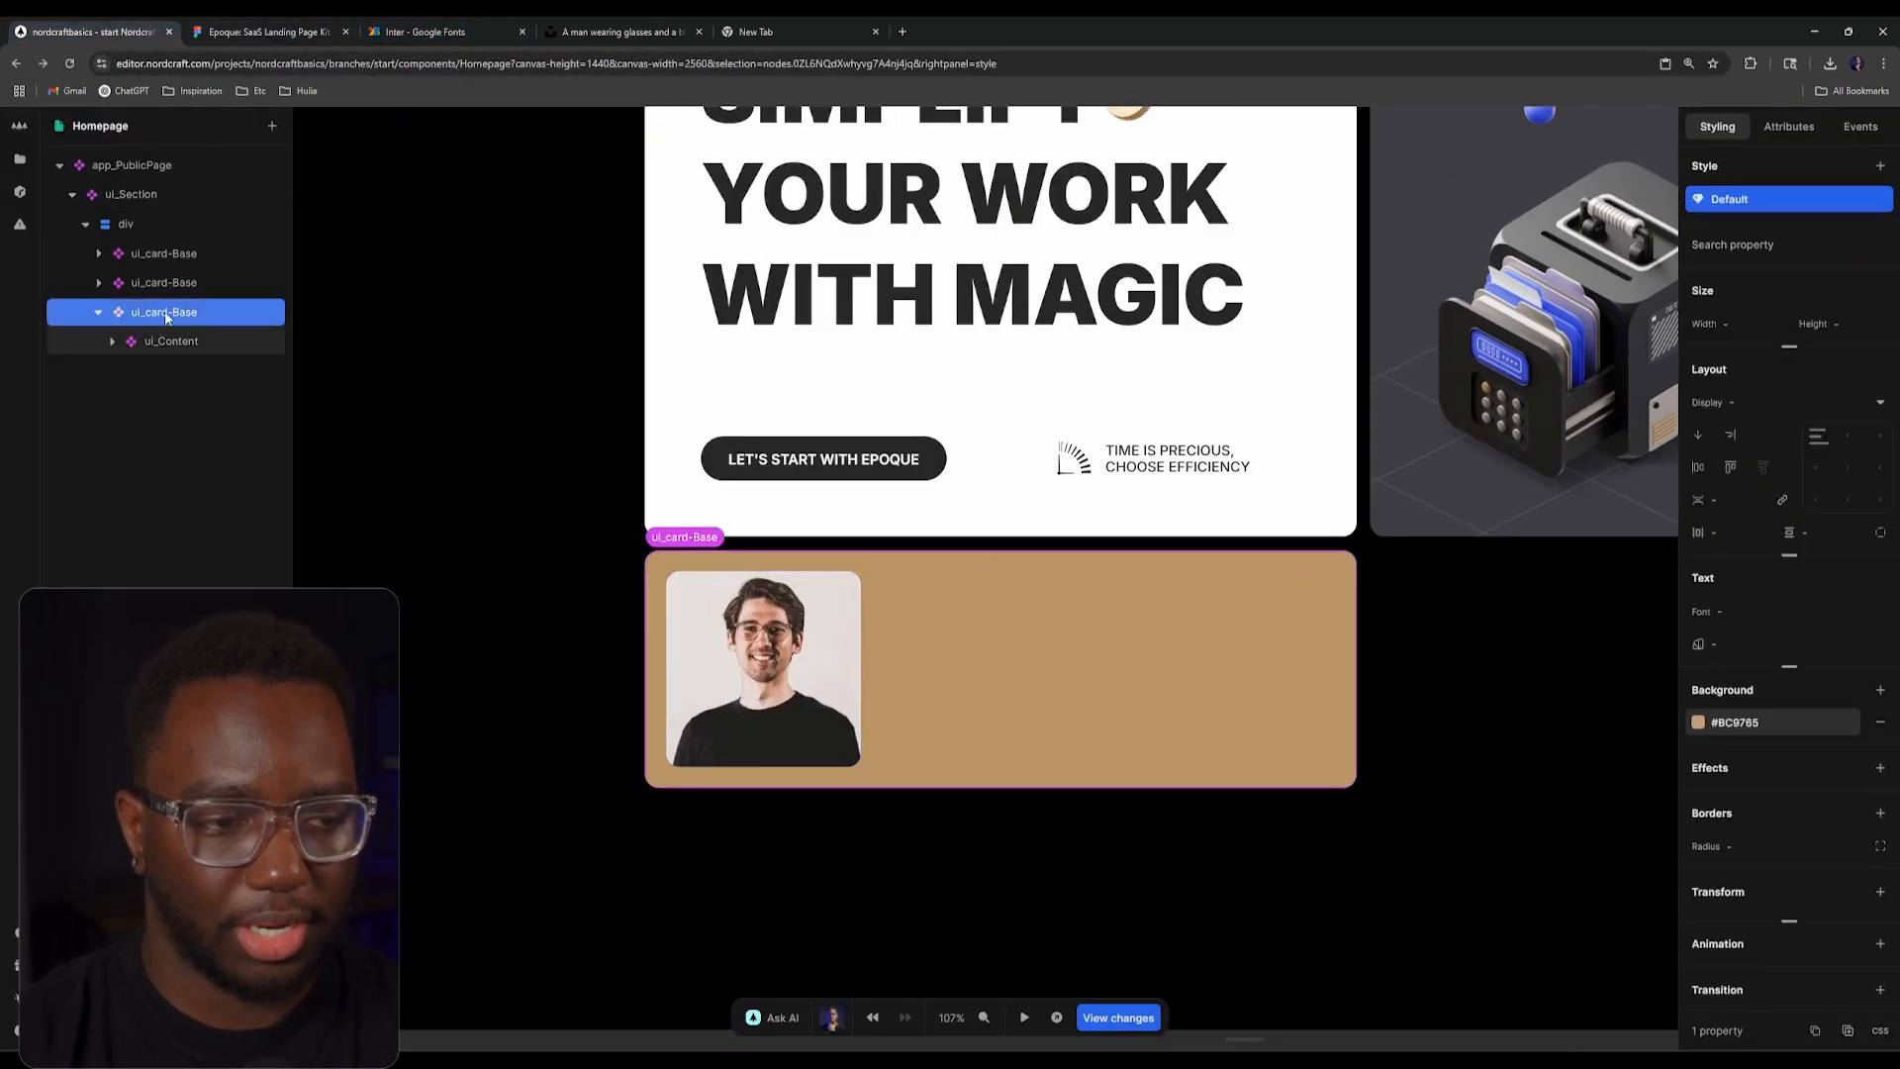
type("aco")
key("Escape")
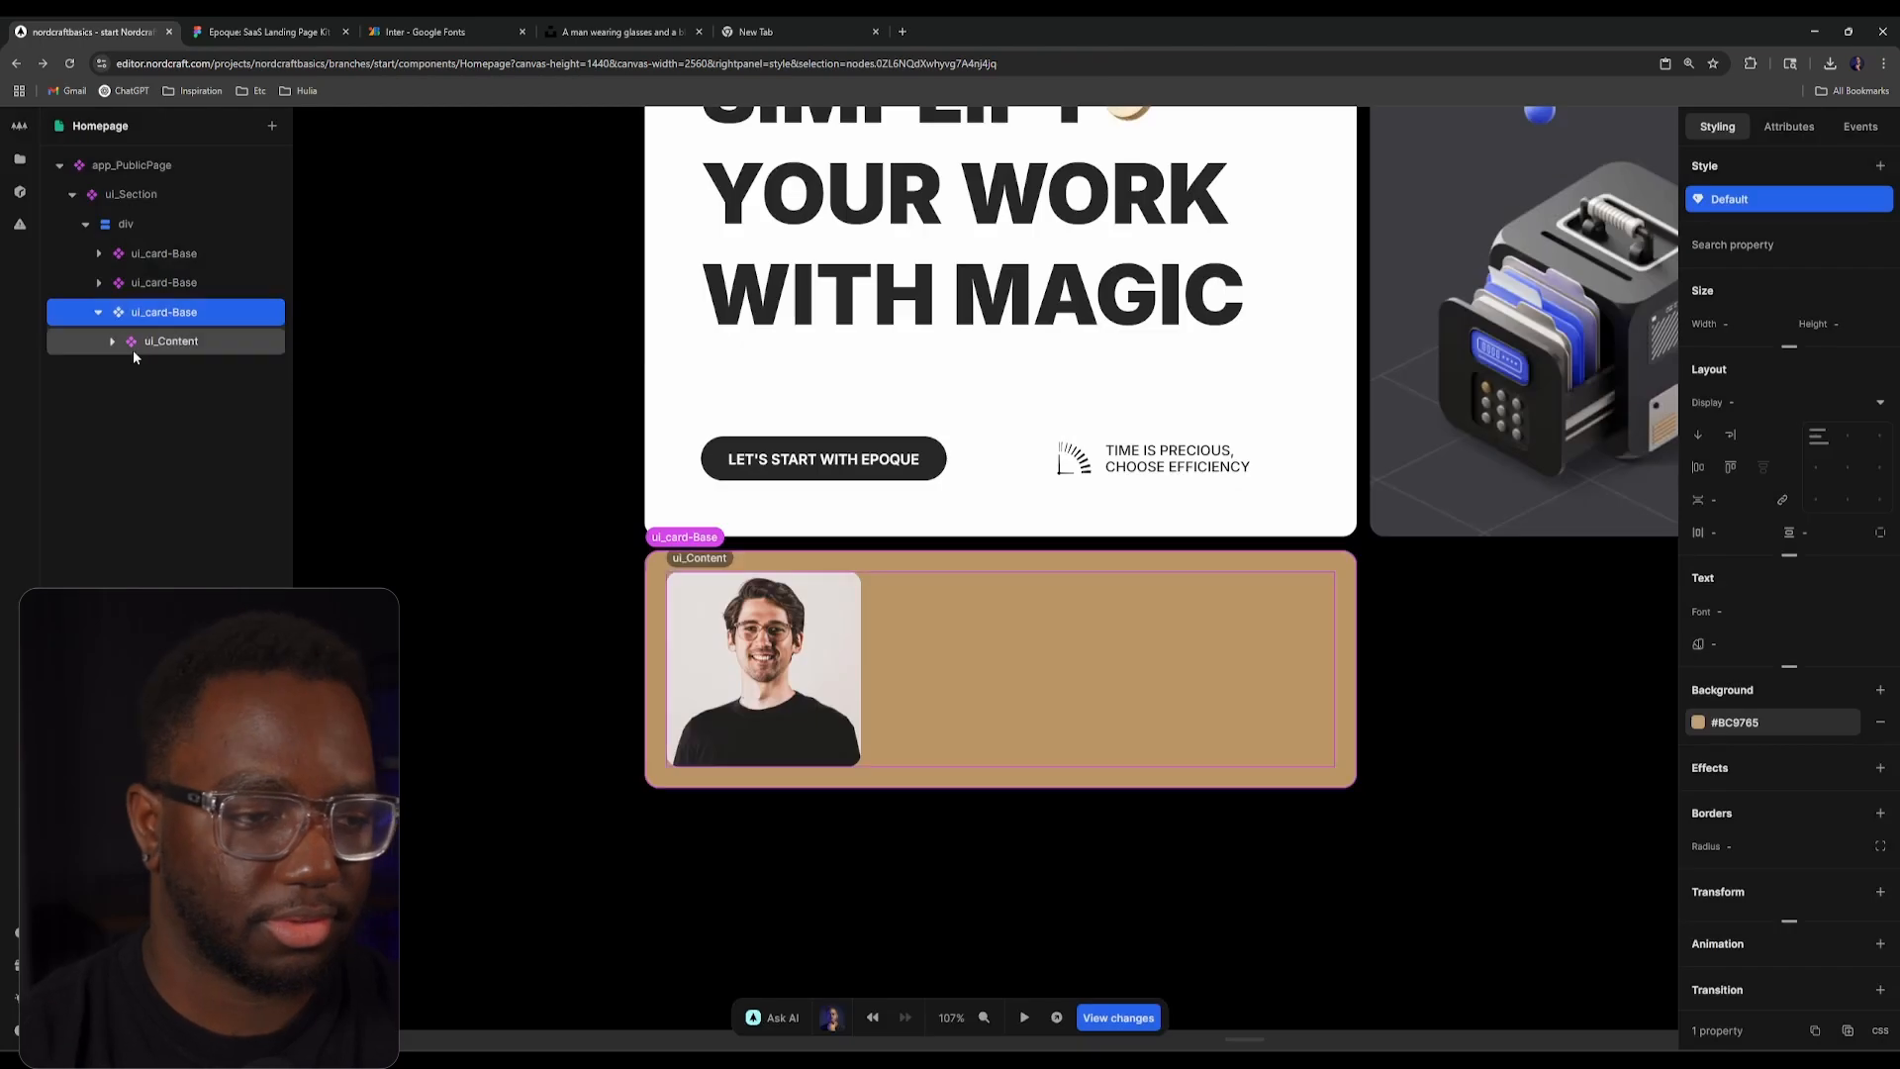
left_click(133, 346)
left_click(142, 348)
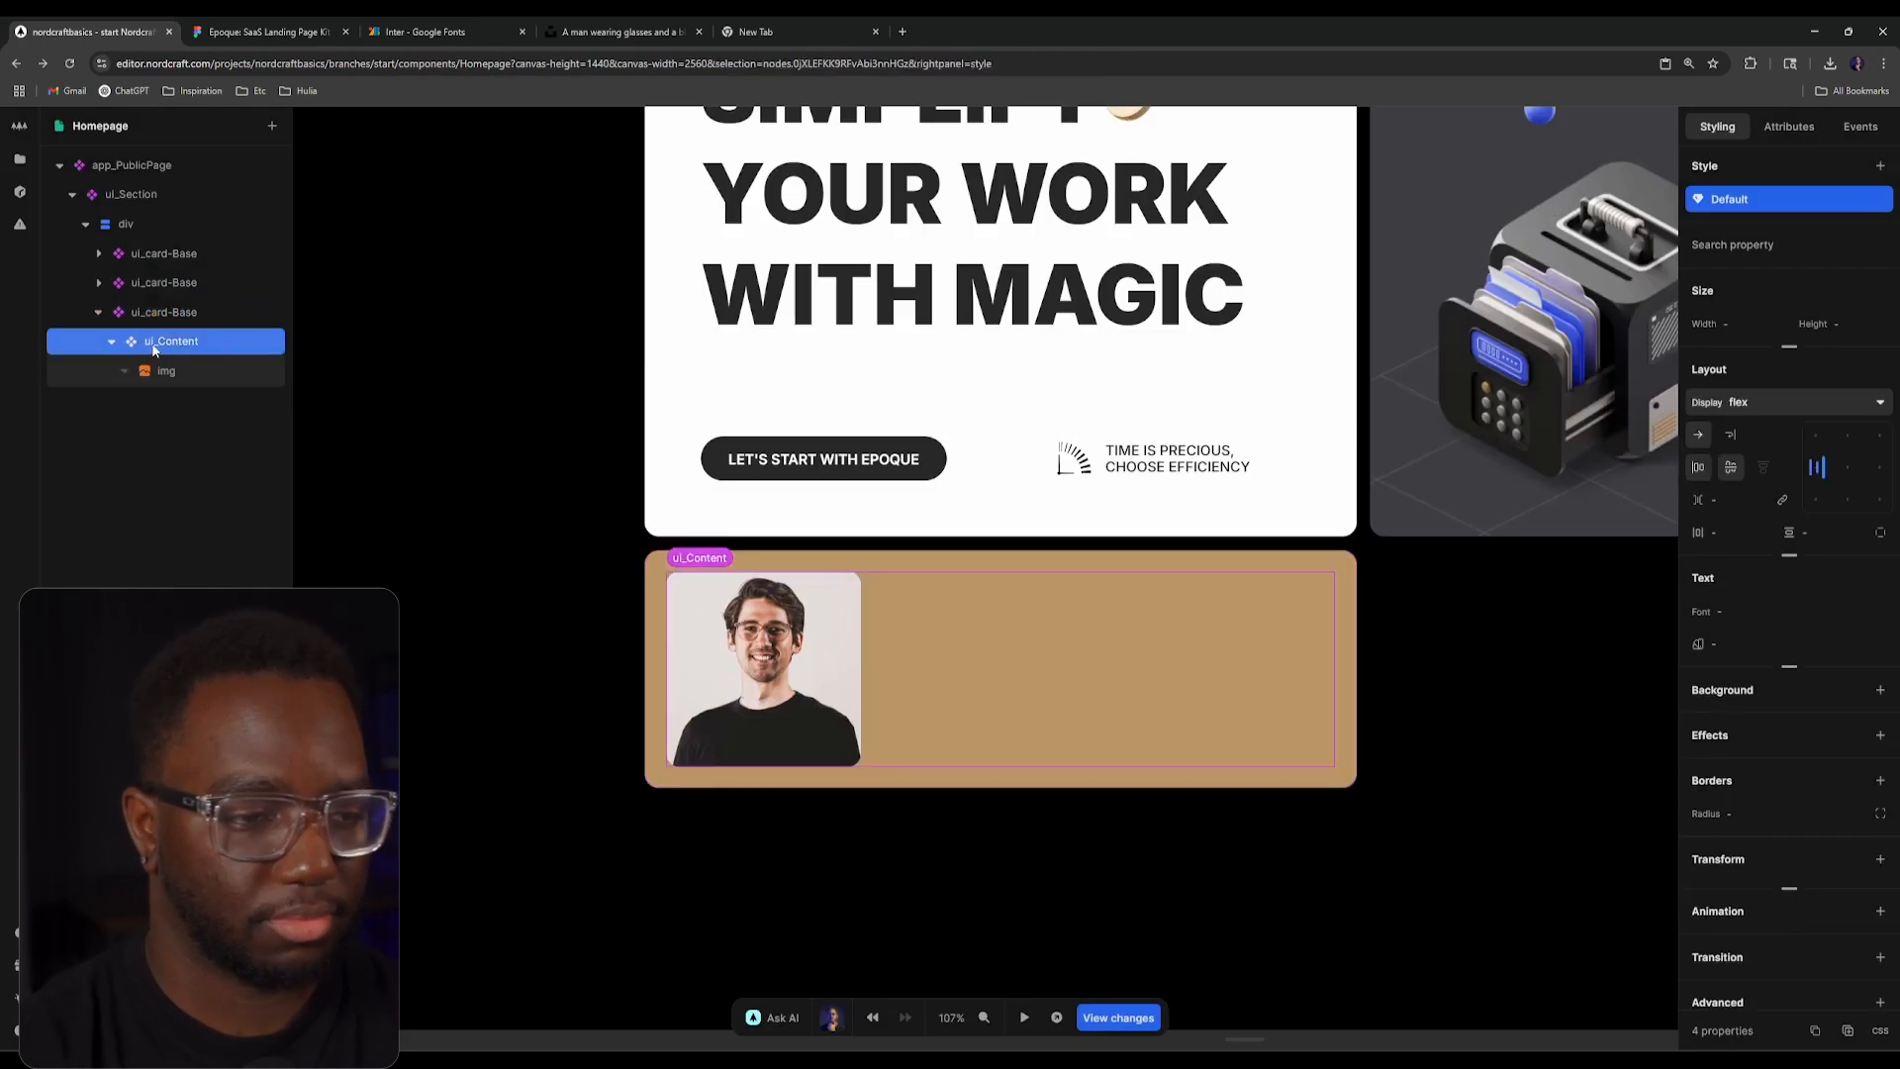
Step: Add a second ui_Content component to the tan card and nest it inside the first ui_Content, after the image
left_click(158, 312)
type("aco")
key("Return")
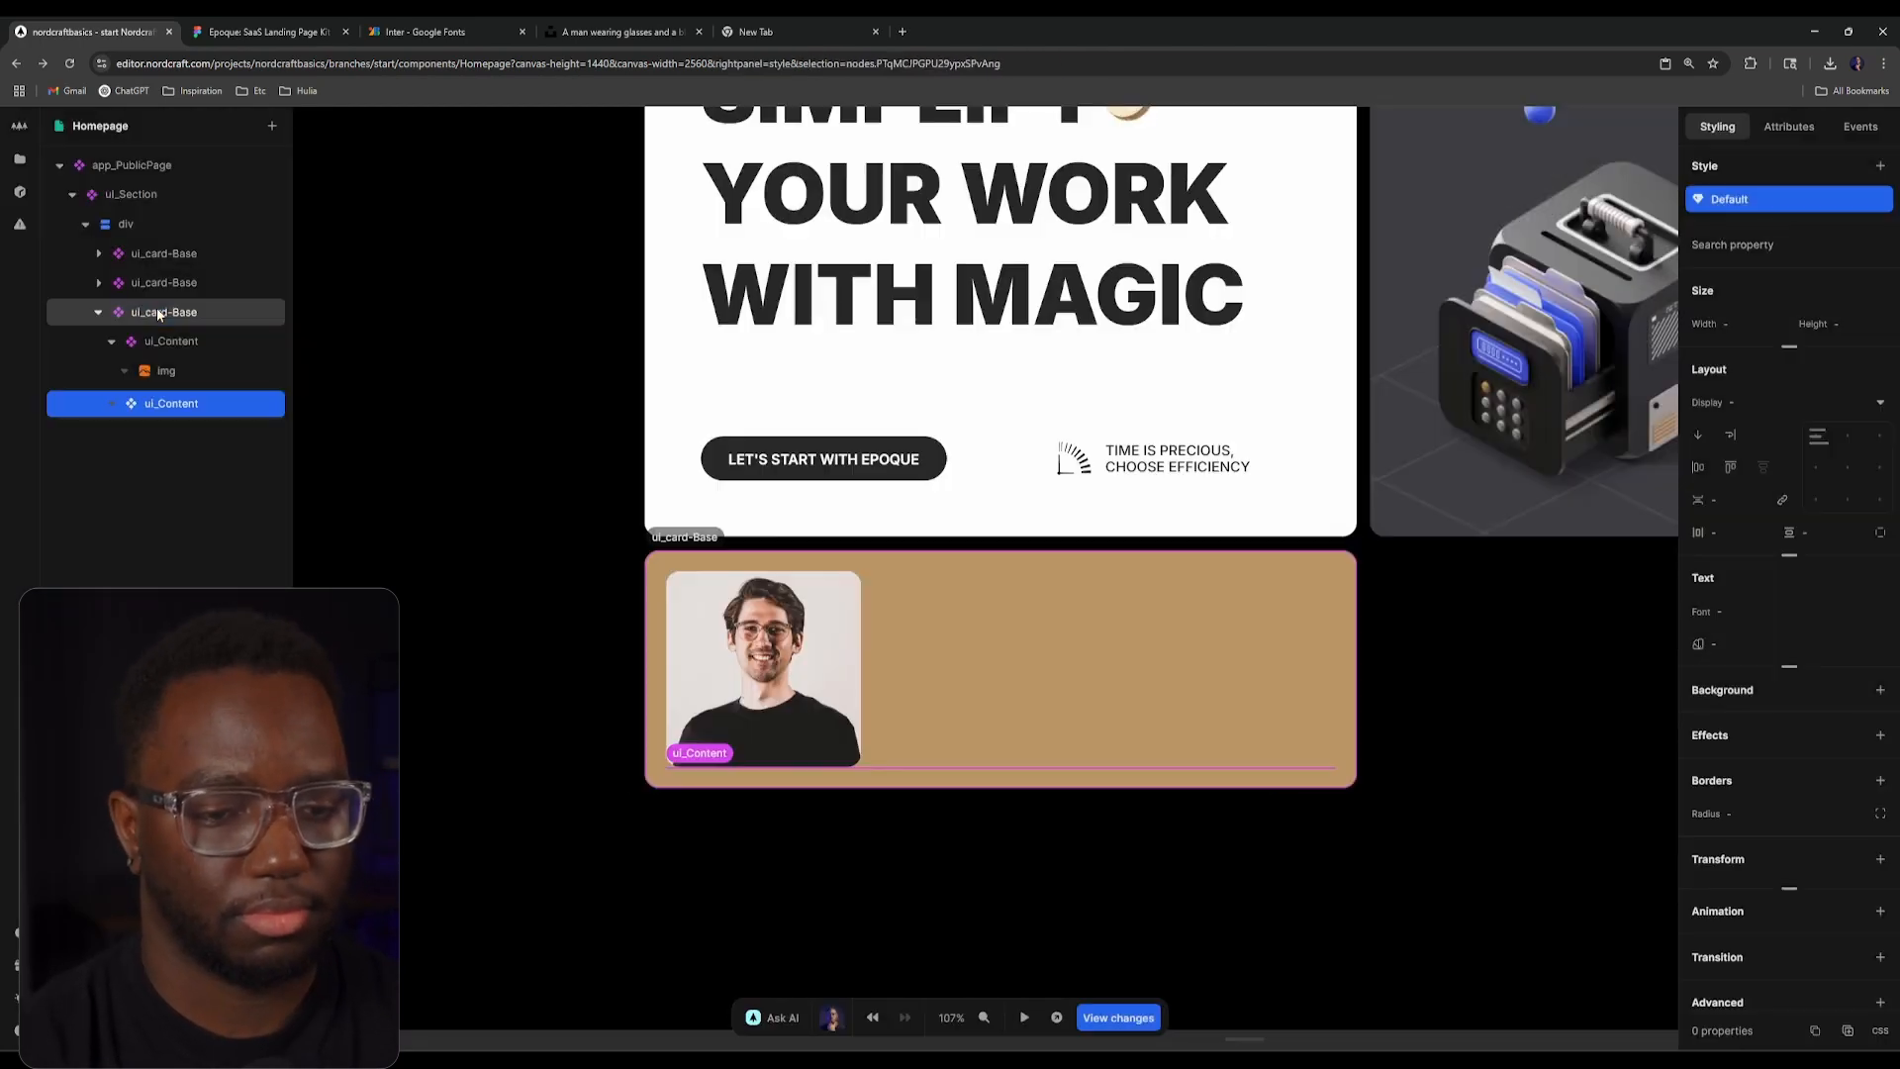
left_click(153, 347)
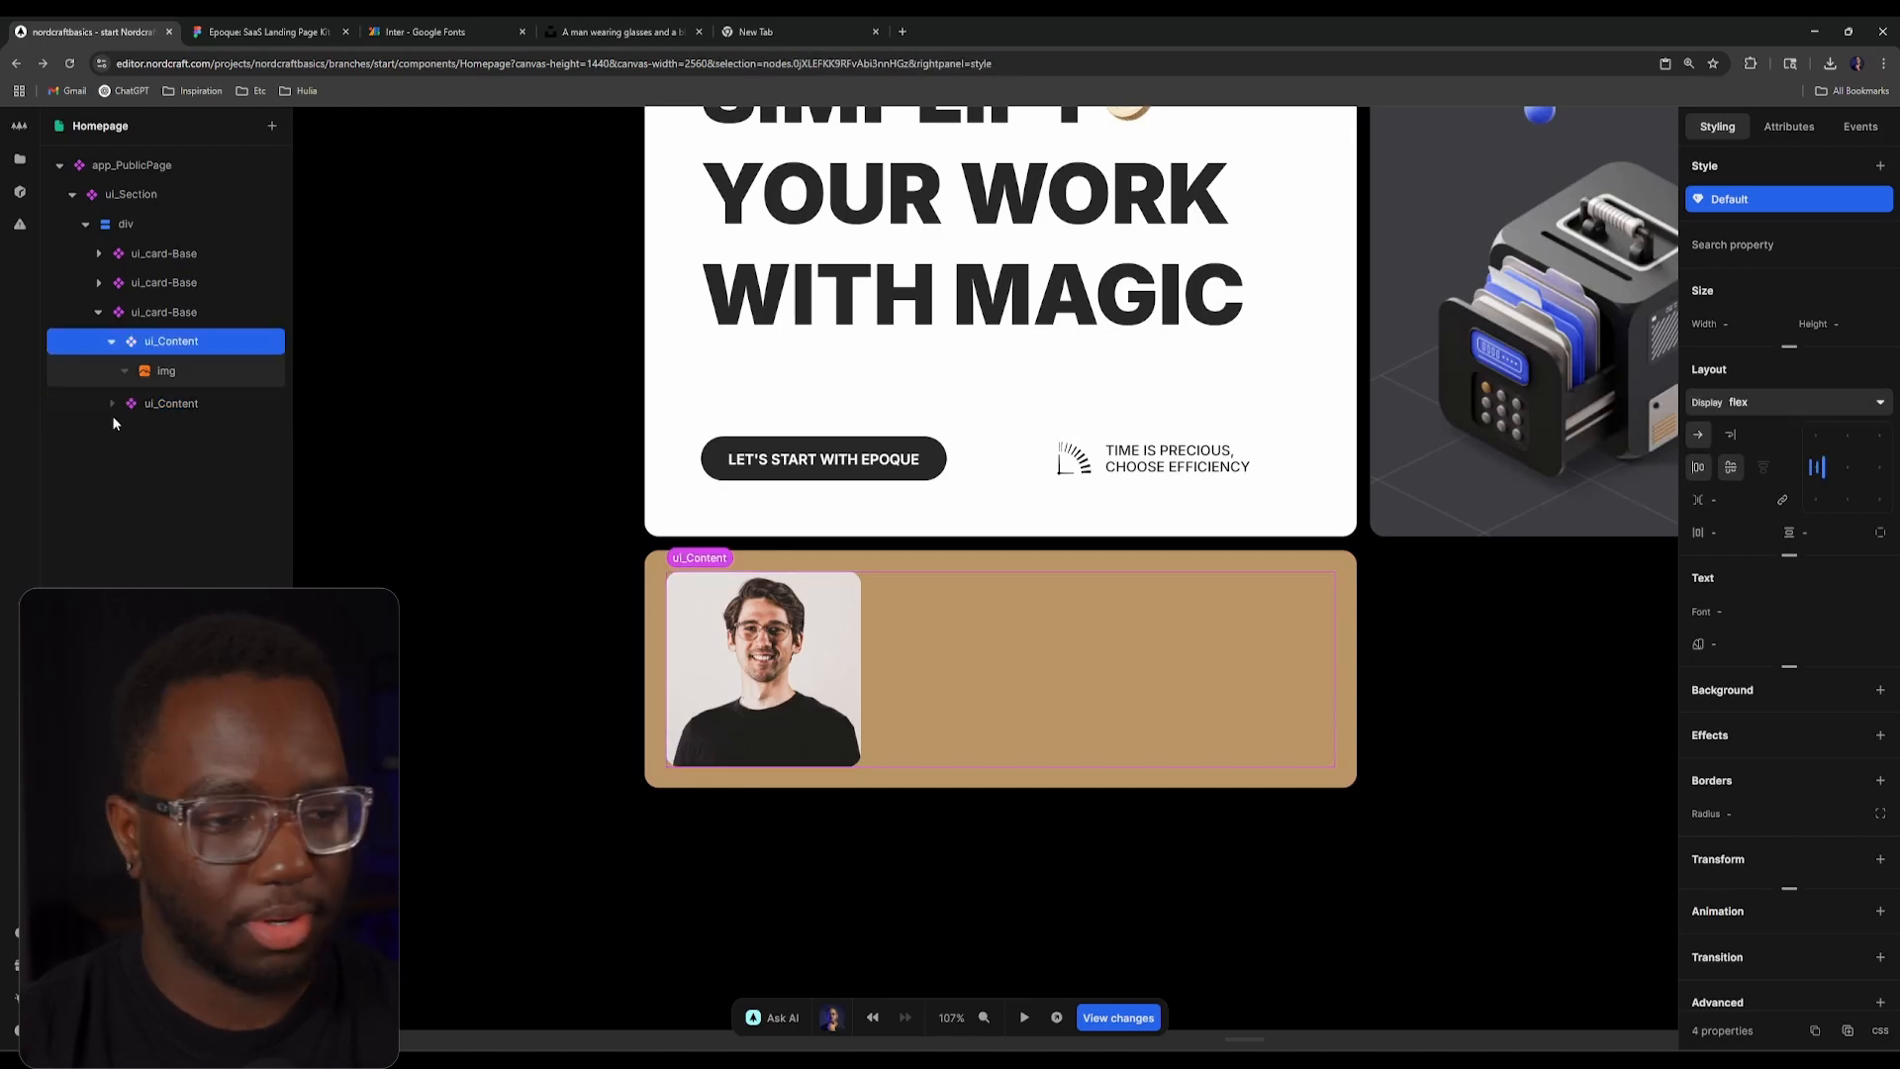
left_click(158, 372)
left_click(158, 399)
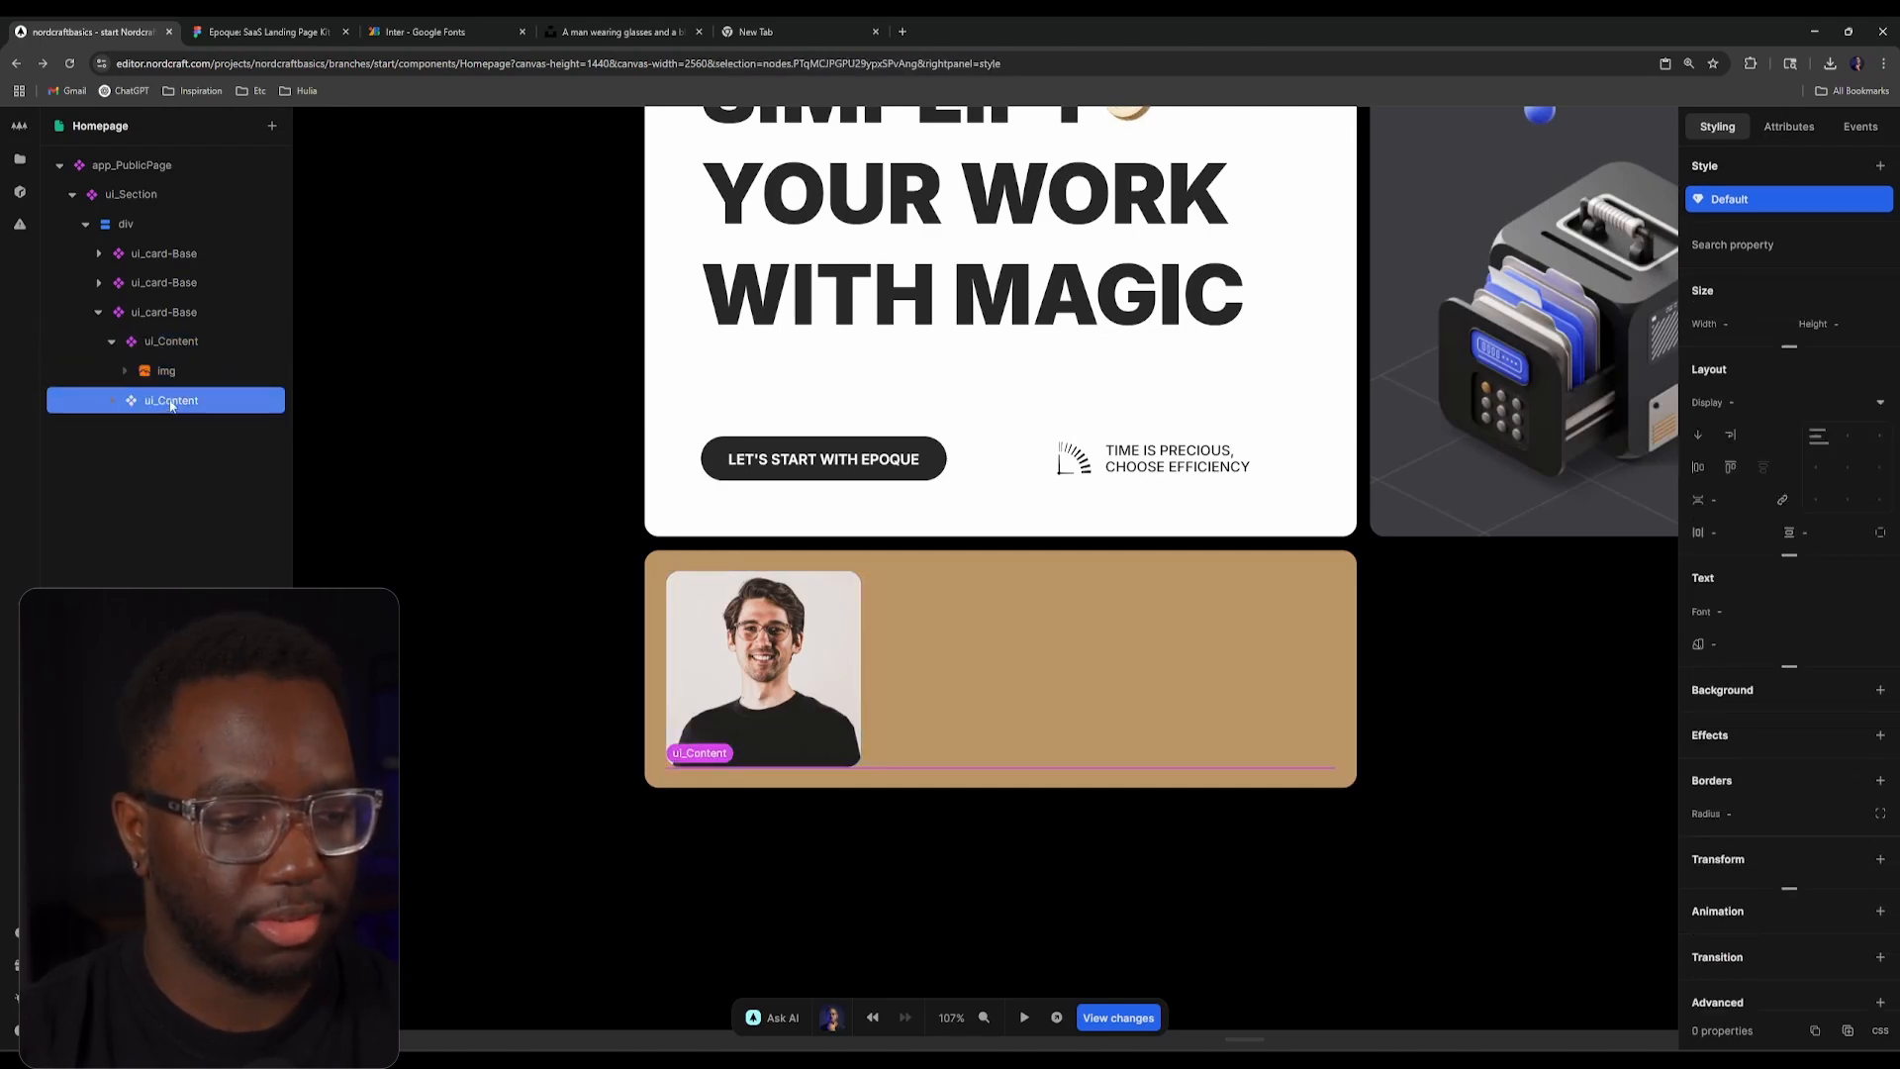
Step: Wrap the portrait image in a div element
right_click(202, 371)
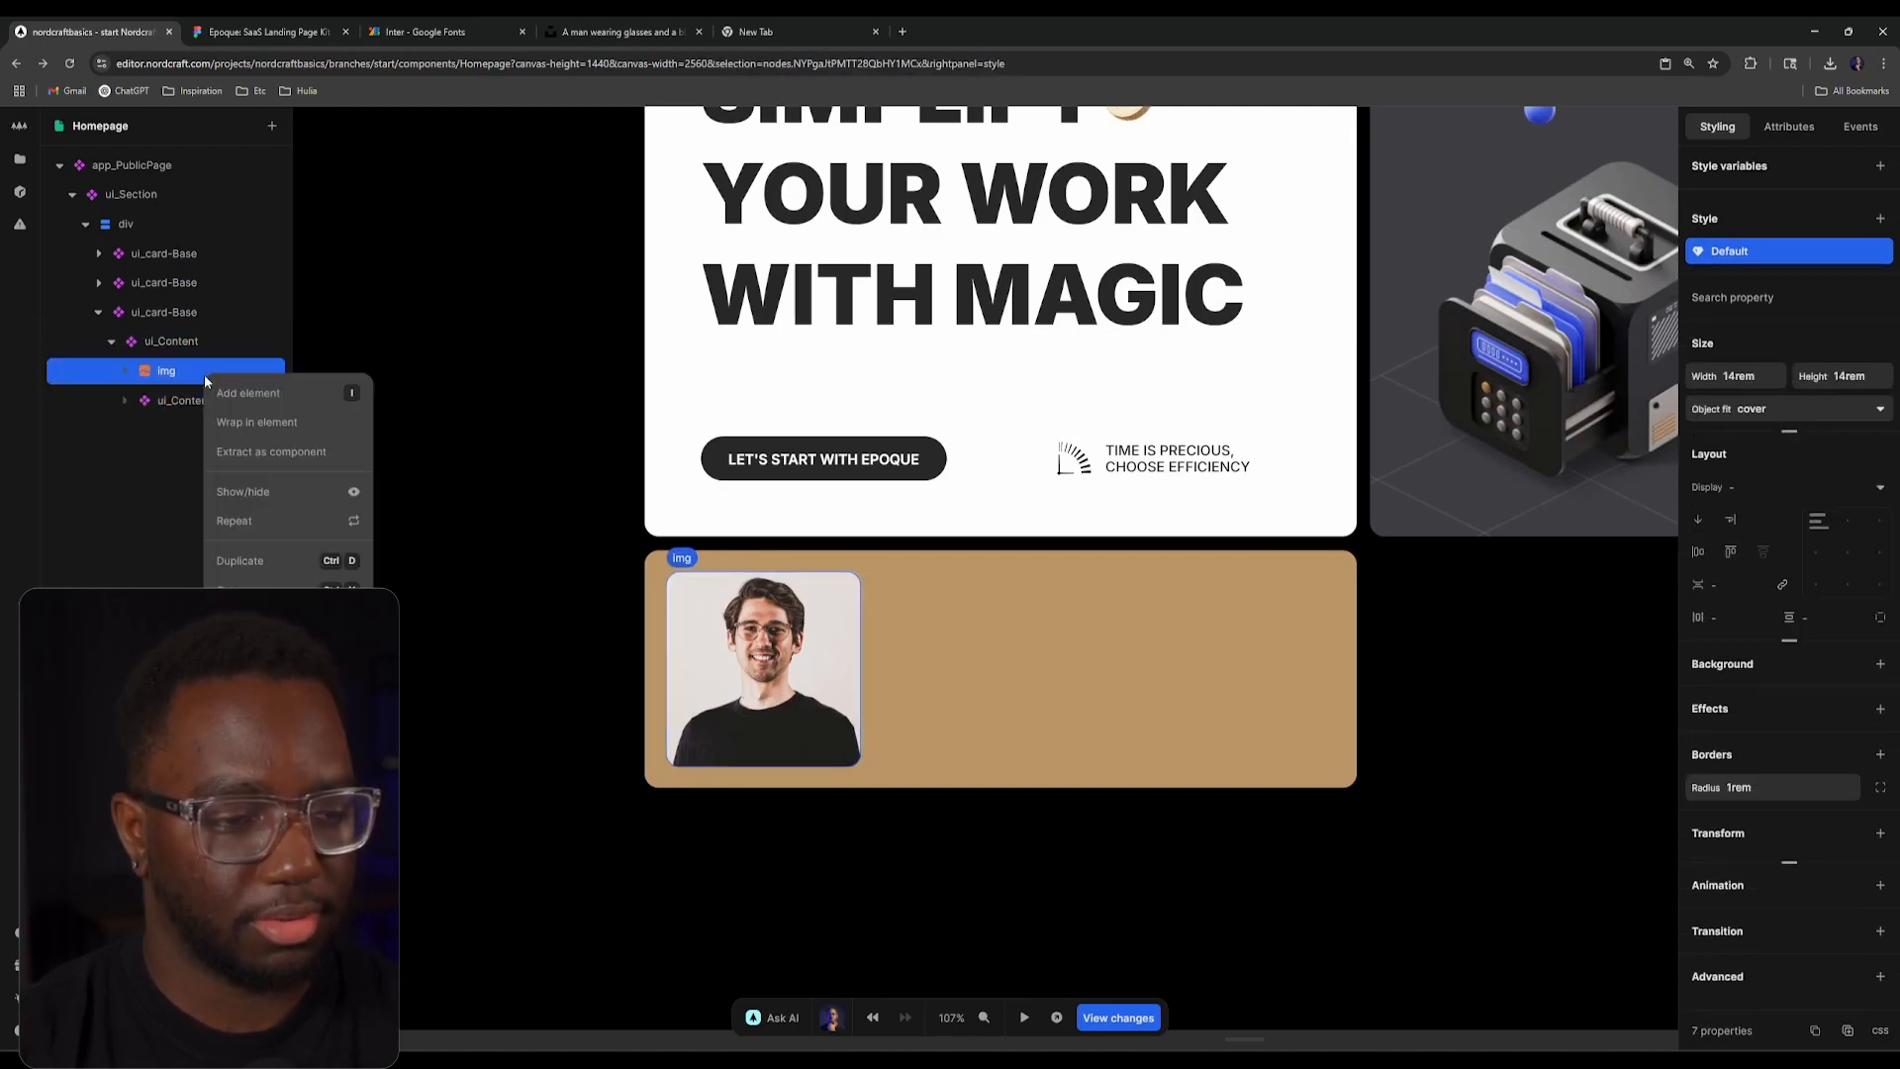
left_click(293, 426)
key("Return")
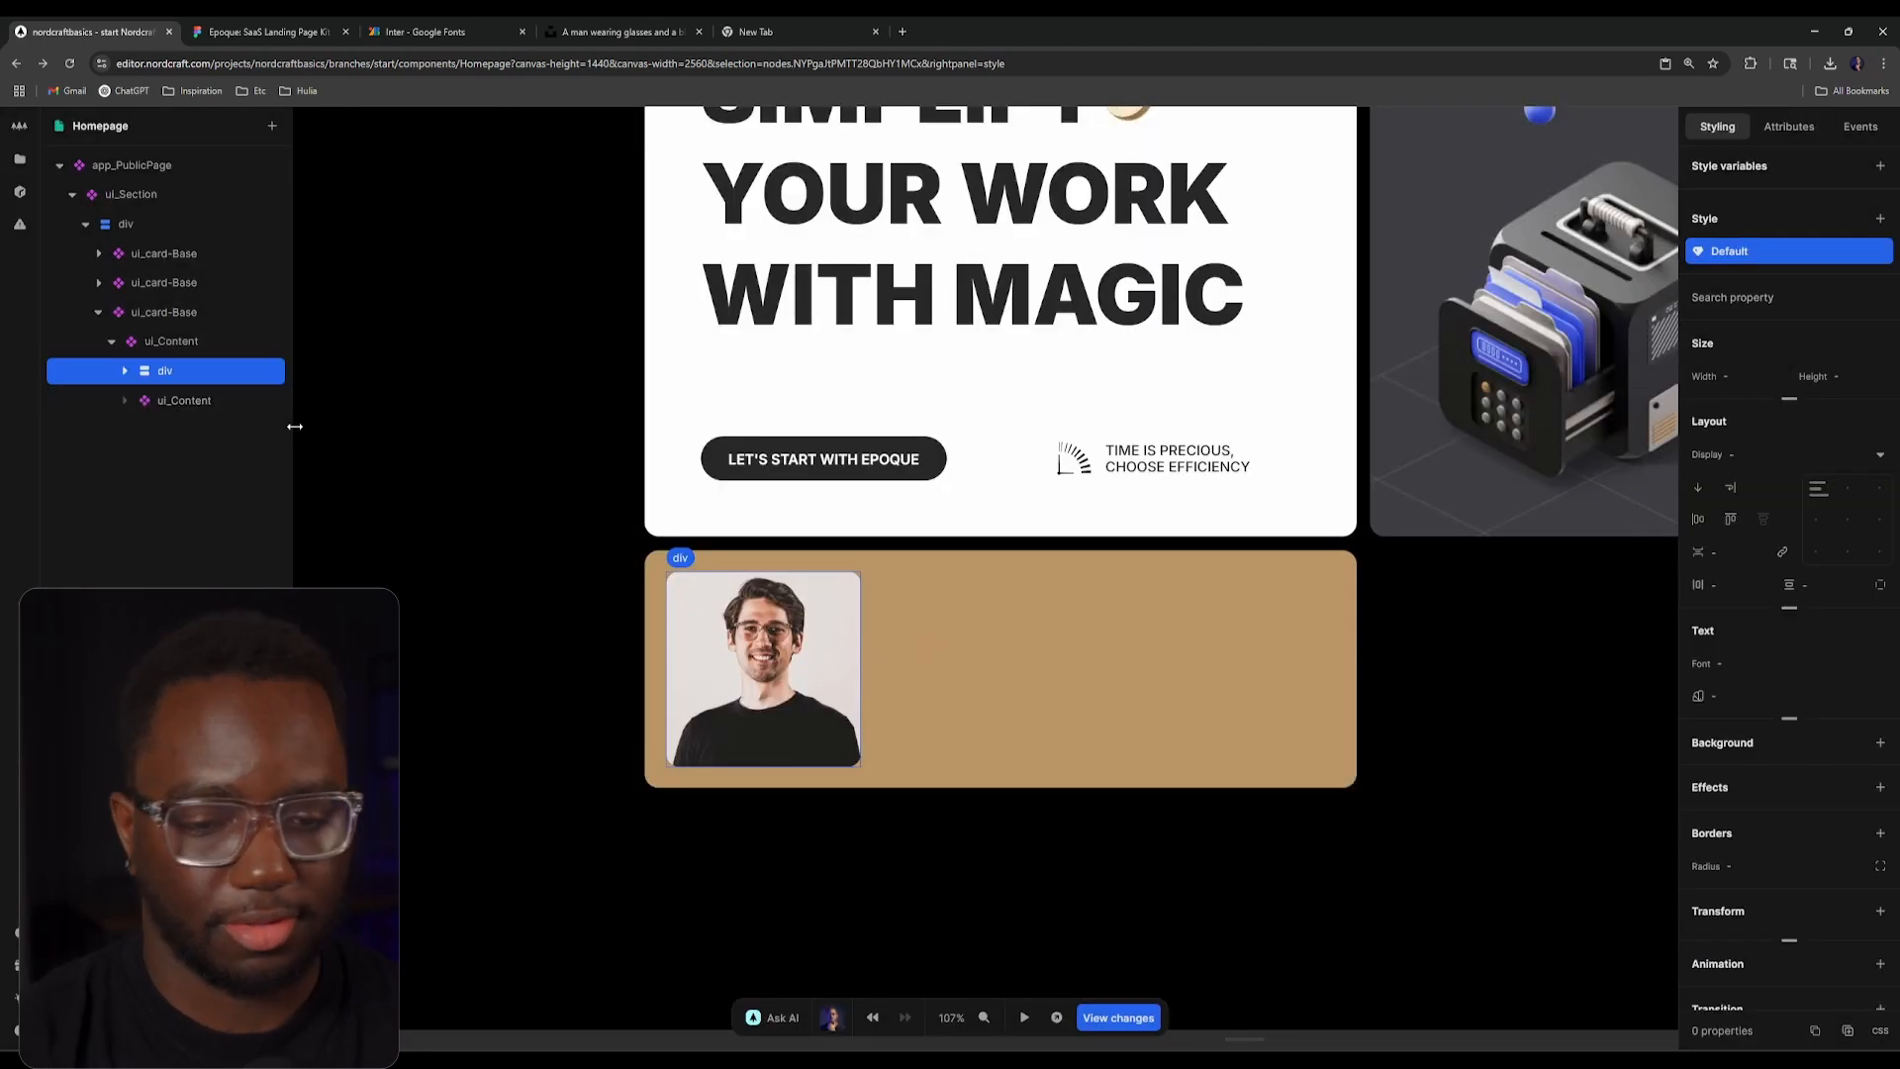
Step: Change align-items to stretch in the CSS of the tan card's outer ui_Content
left_click(158, 341)
left_click(160, 398)
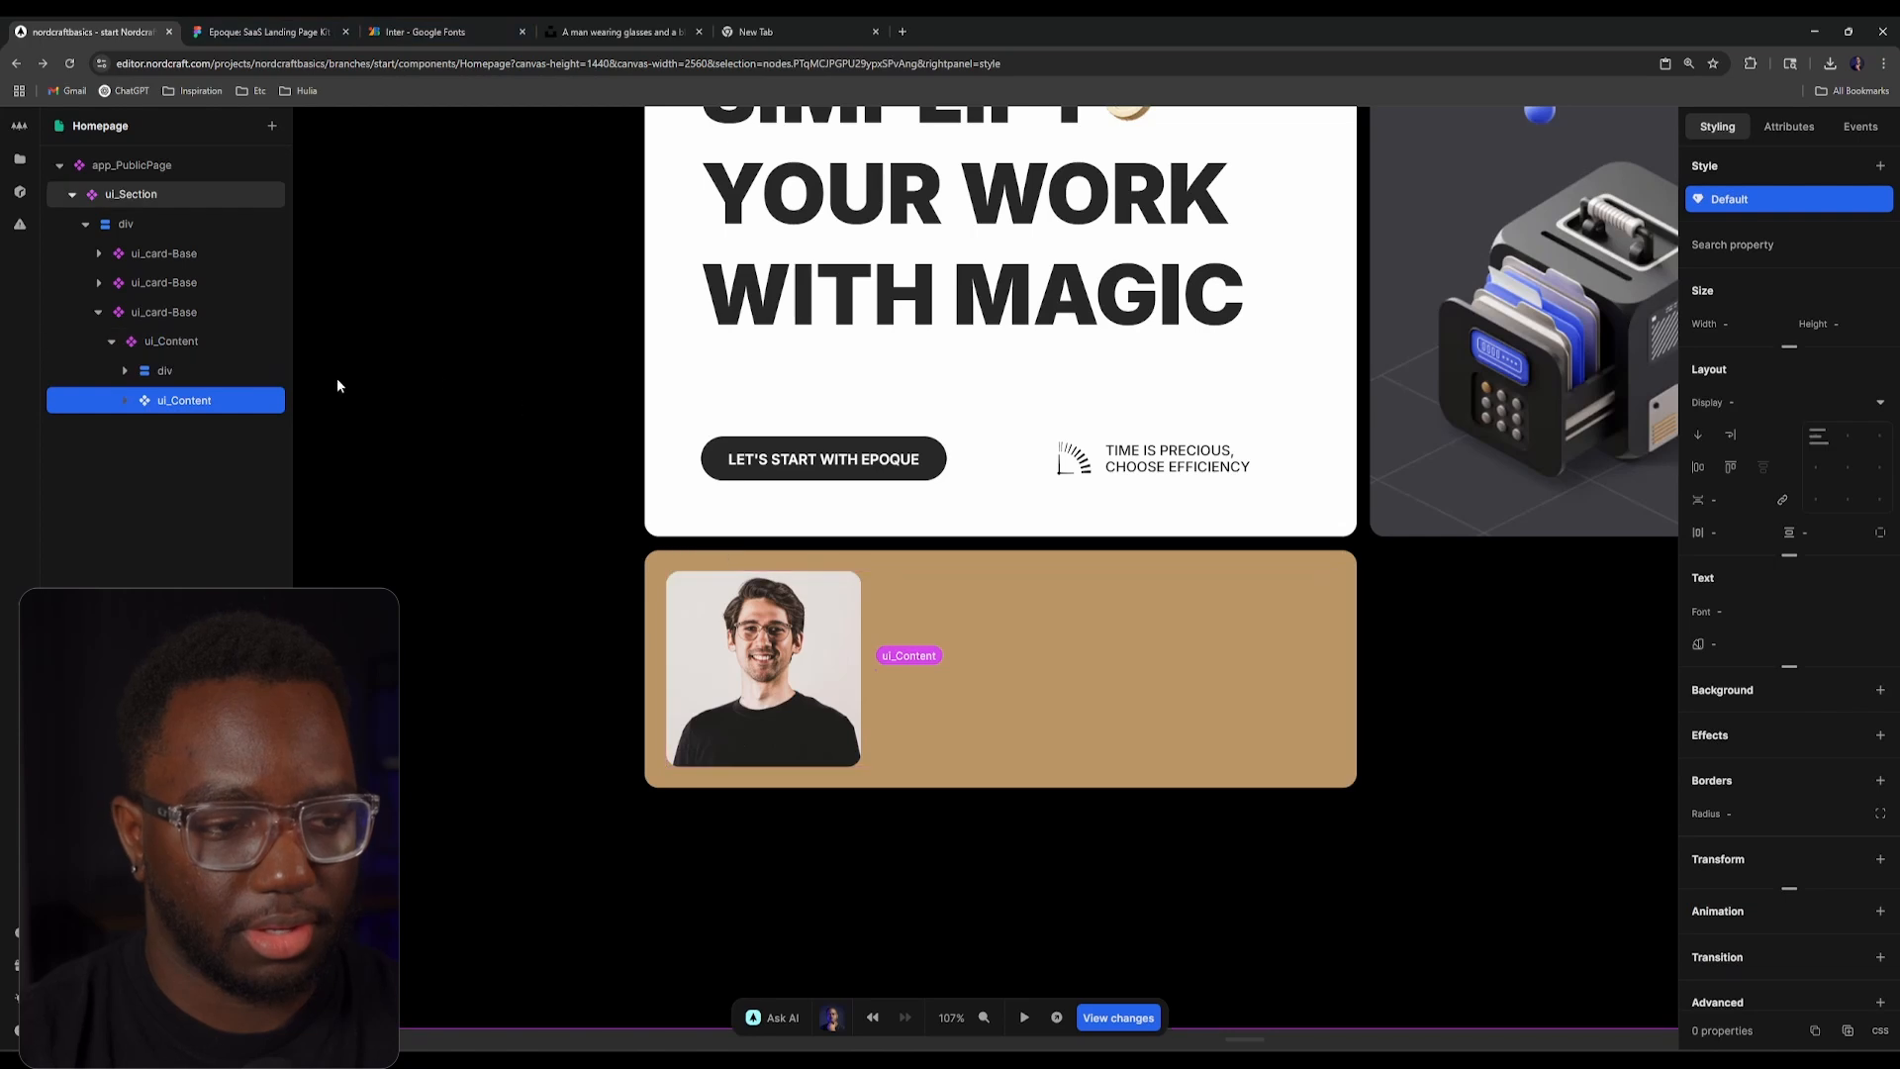
left_click(183, 343)
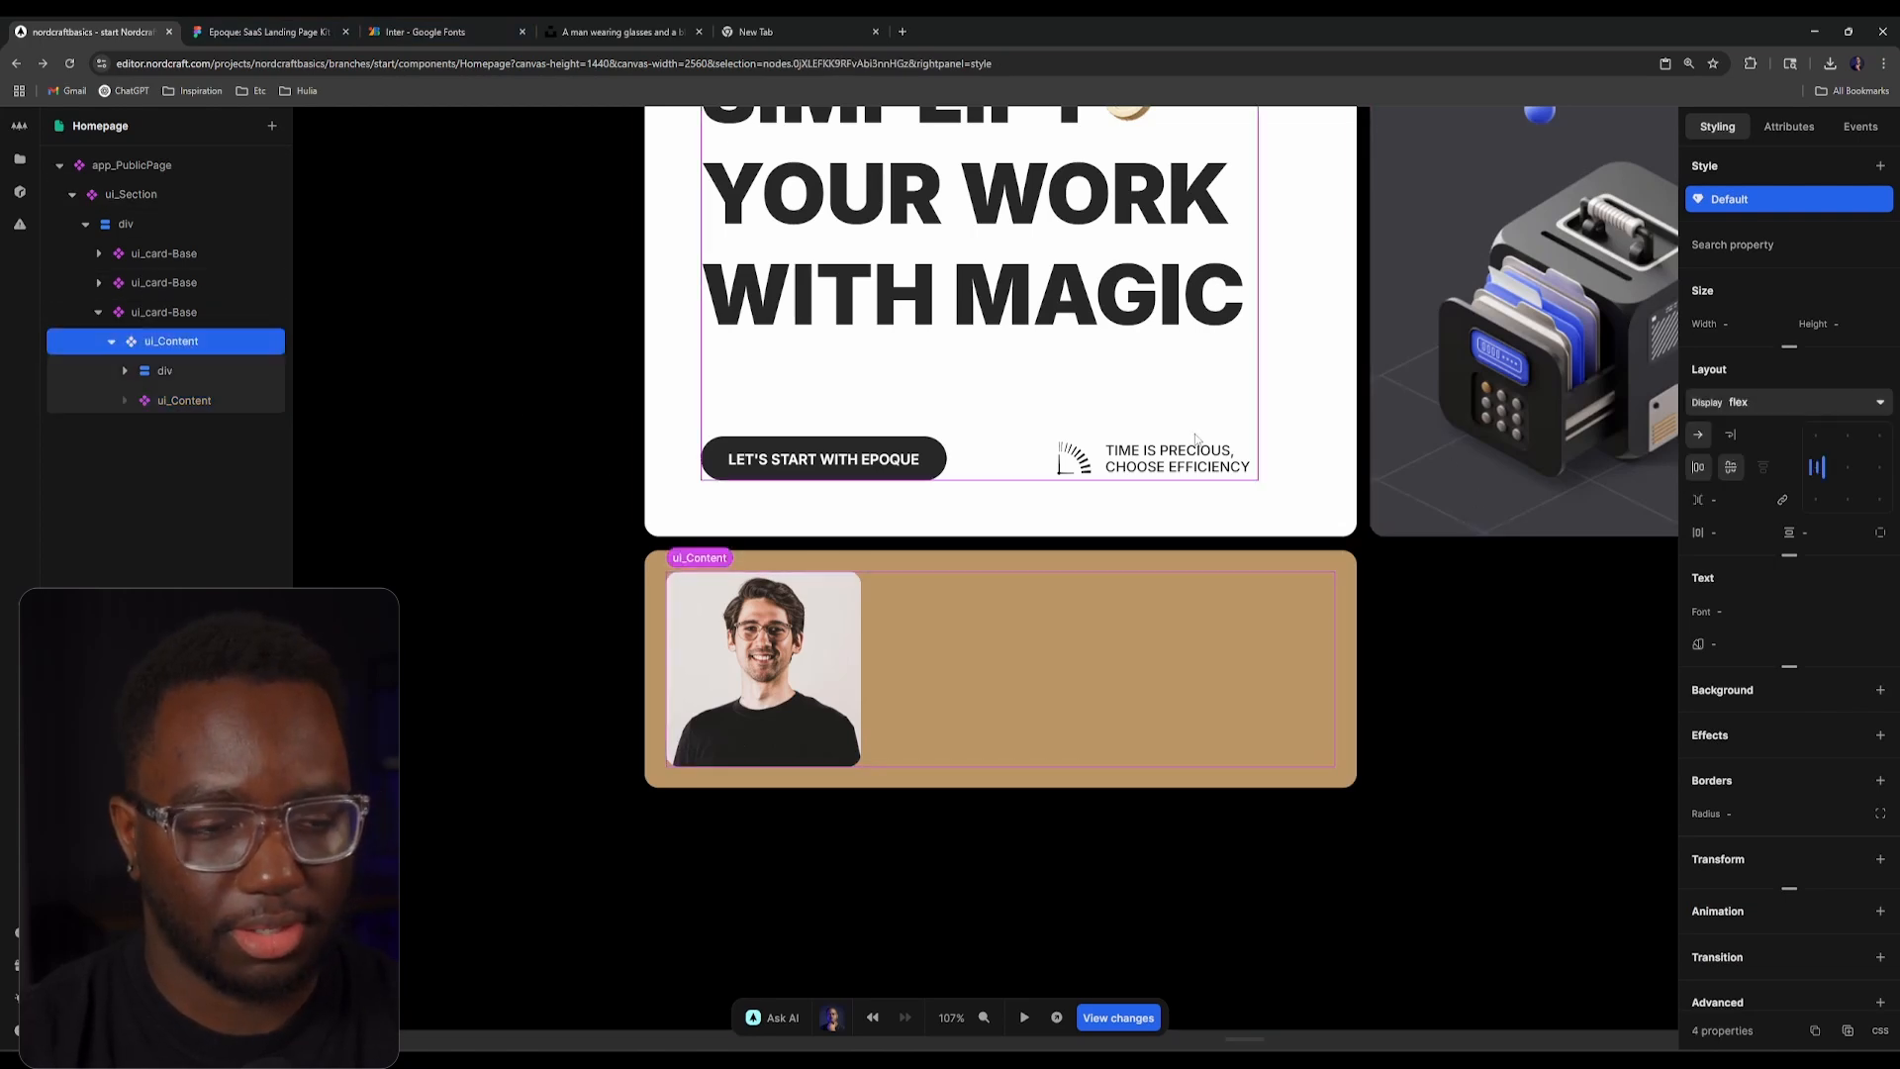
left_click(1880, 1031)
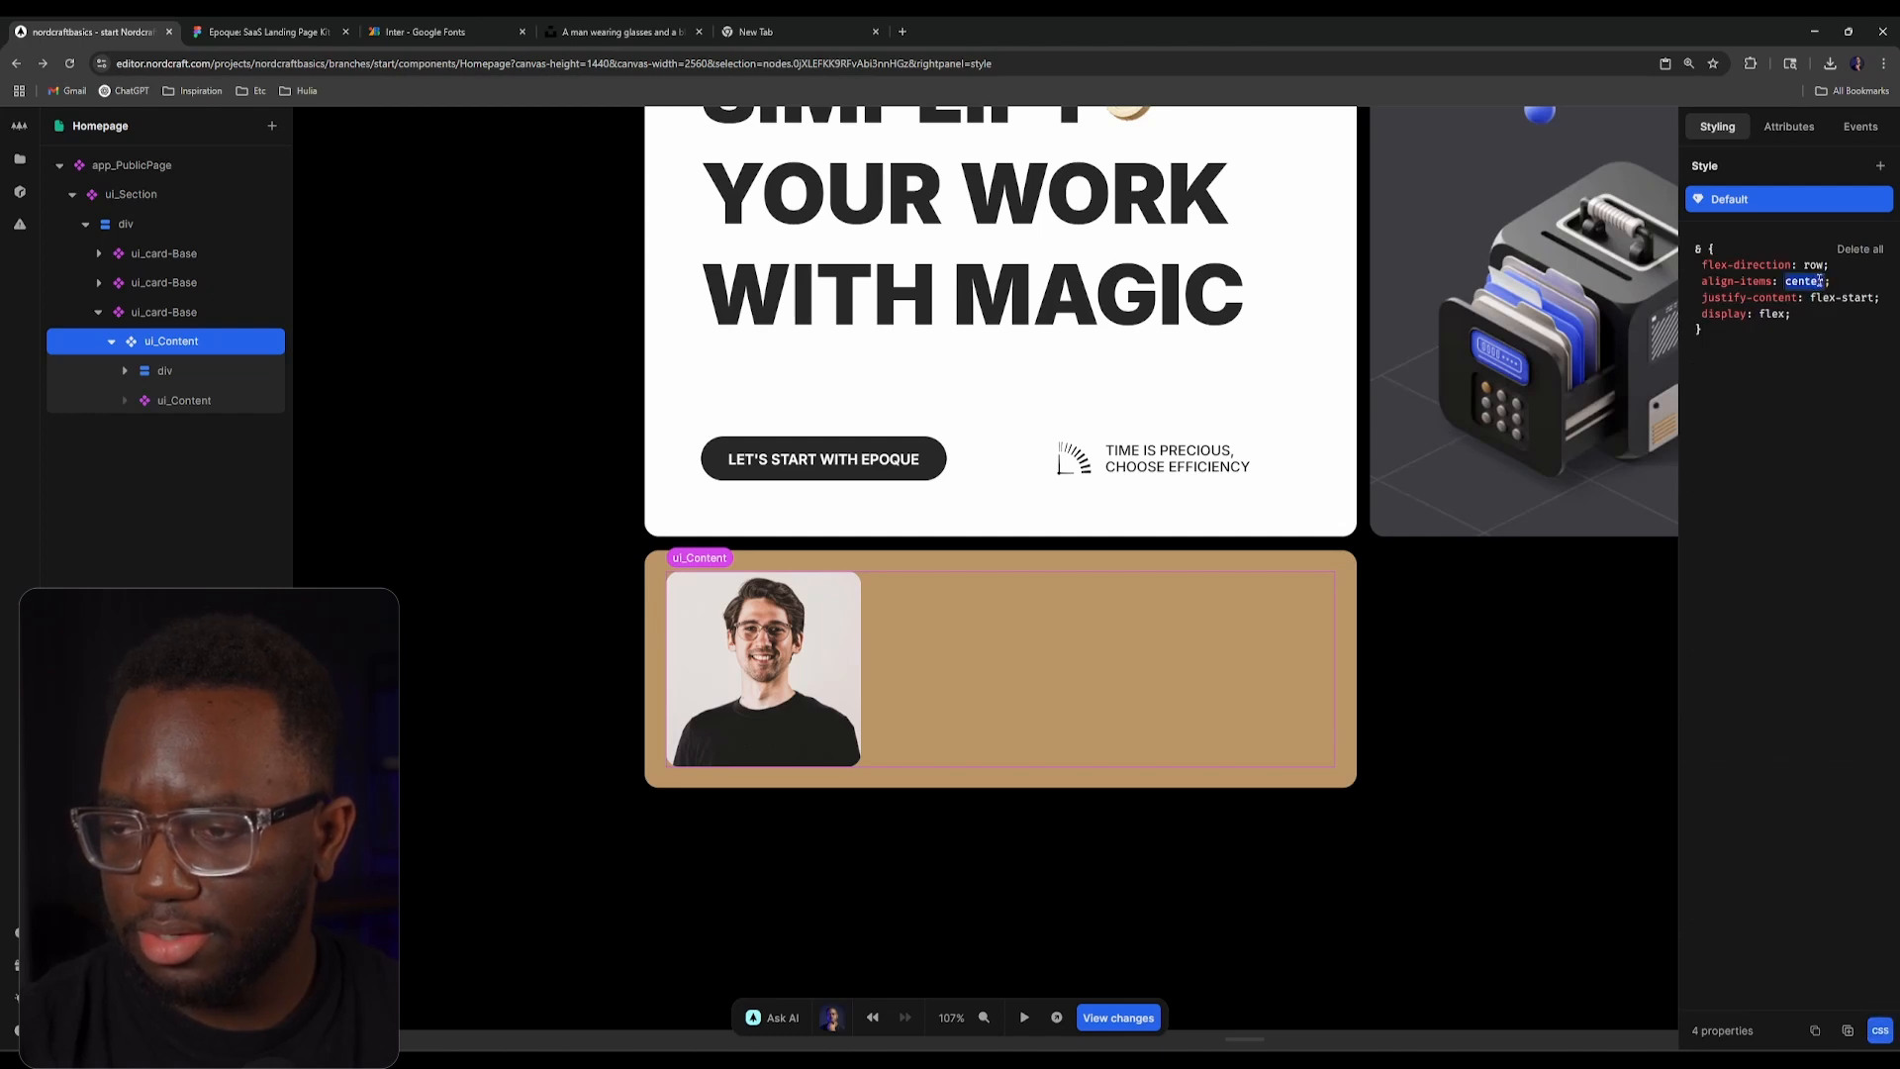
type("ret")
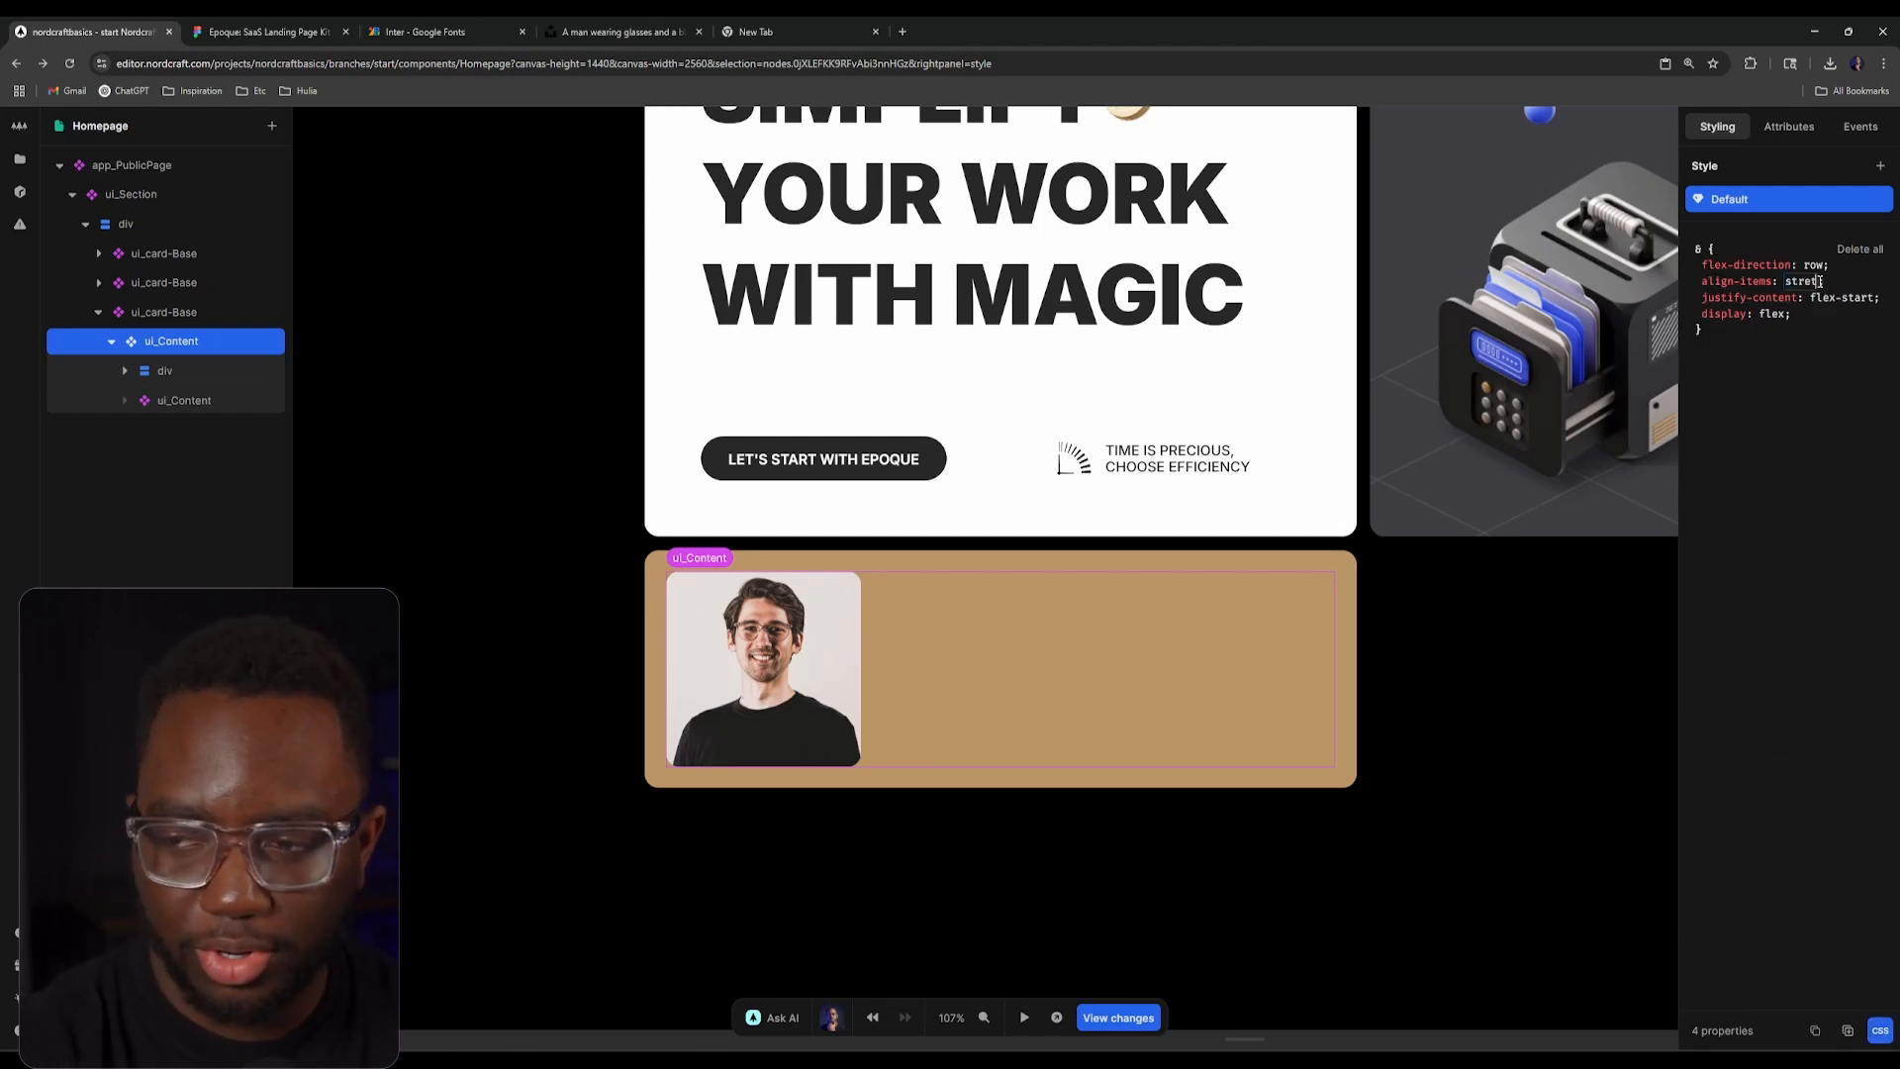
type("ch;")
left_click(1530, 674)
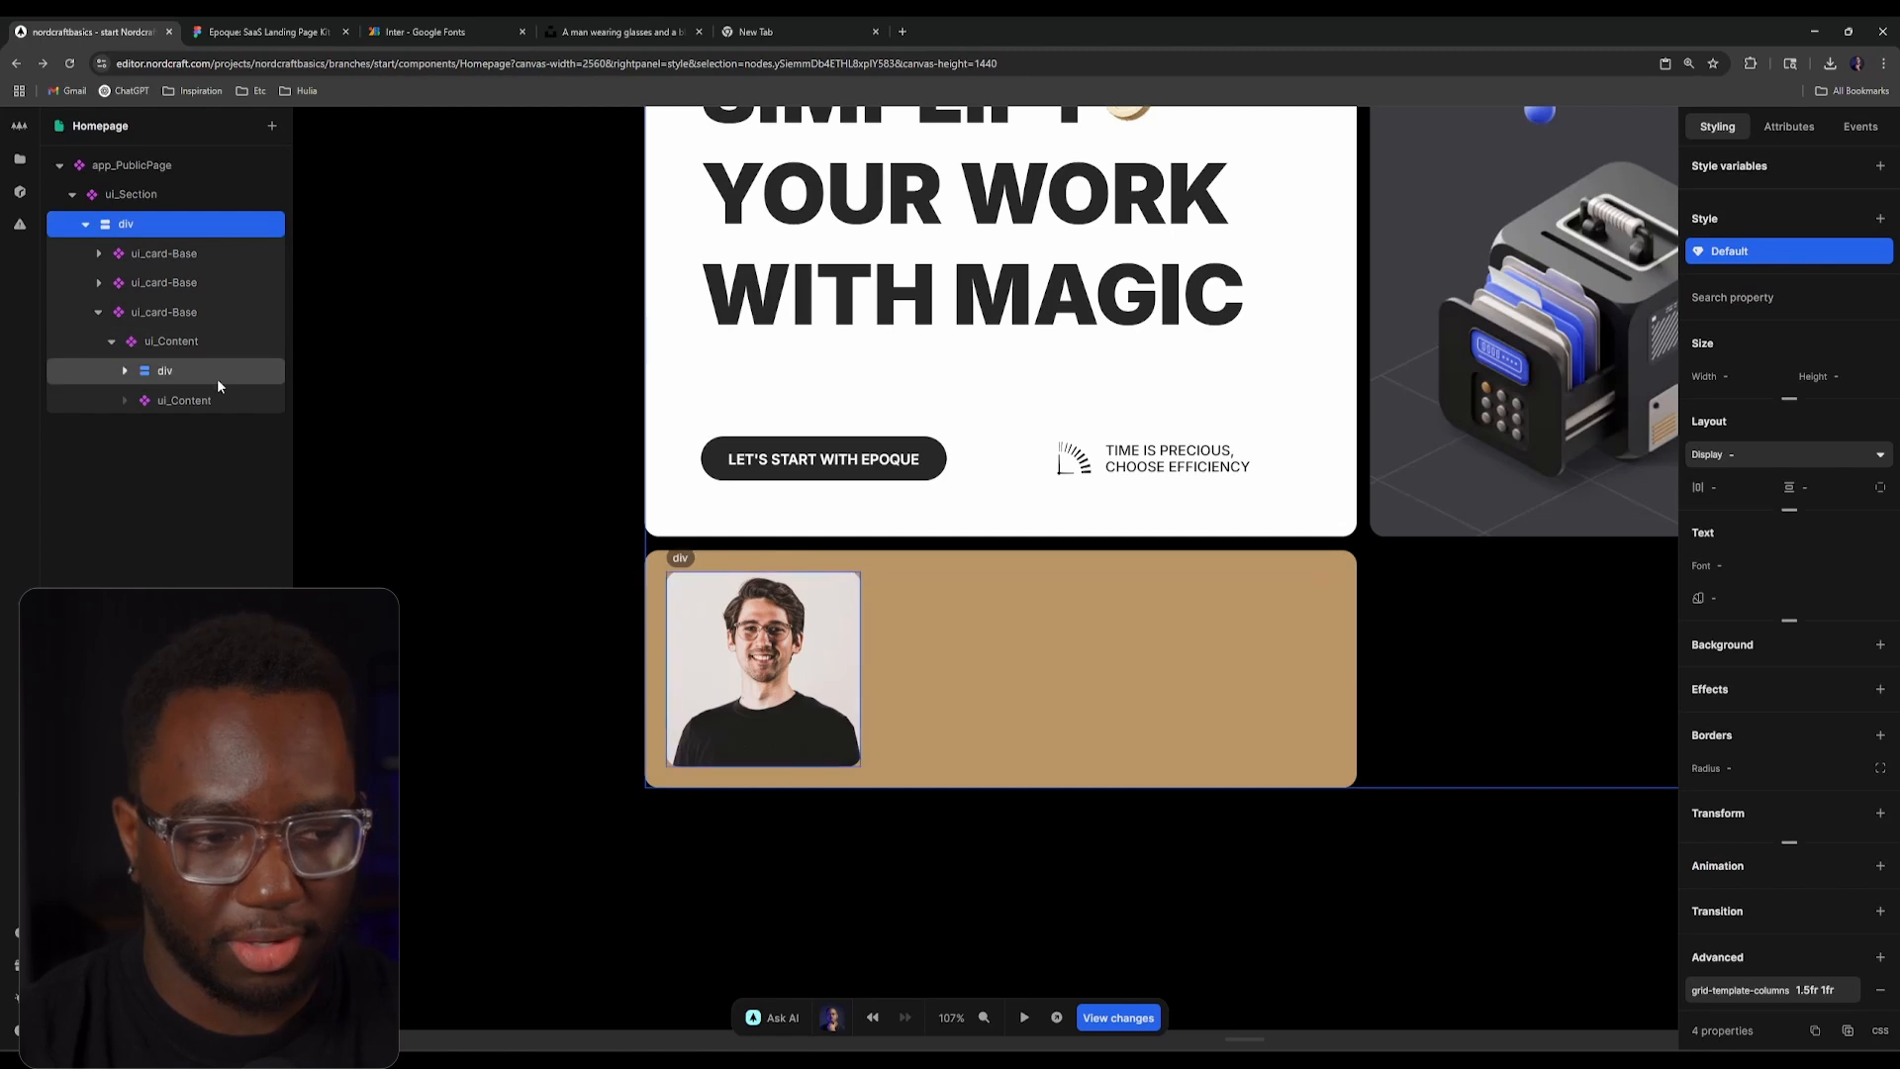
Step: Set the flex value of the nested ui_Content beside the portrait to 1
left_click(214, 406)
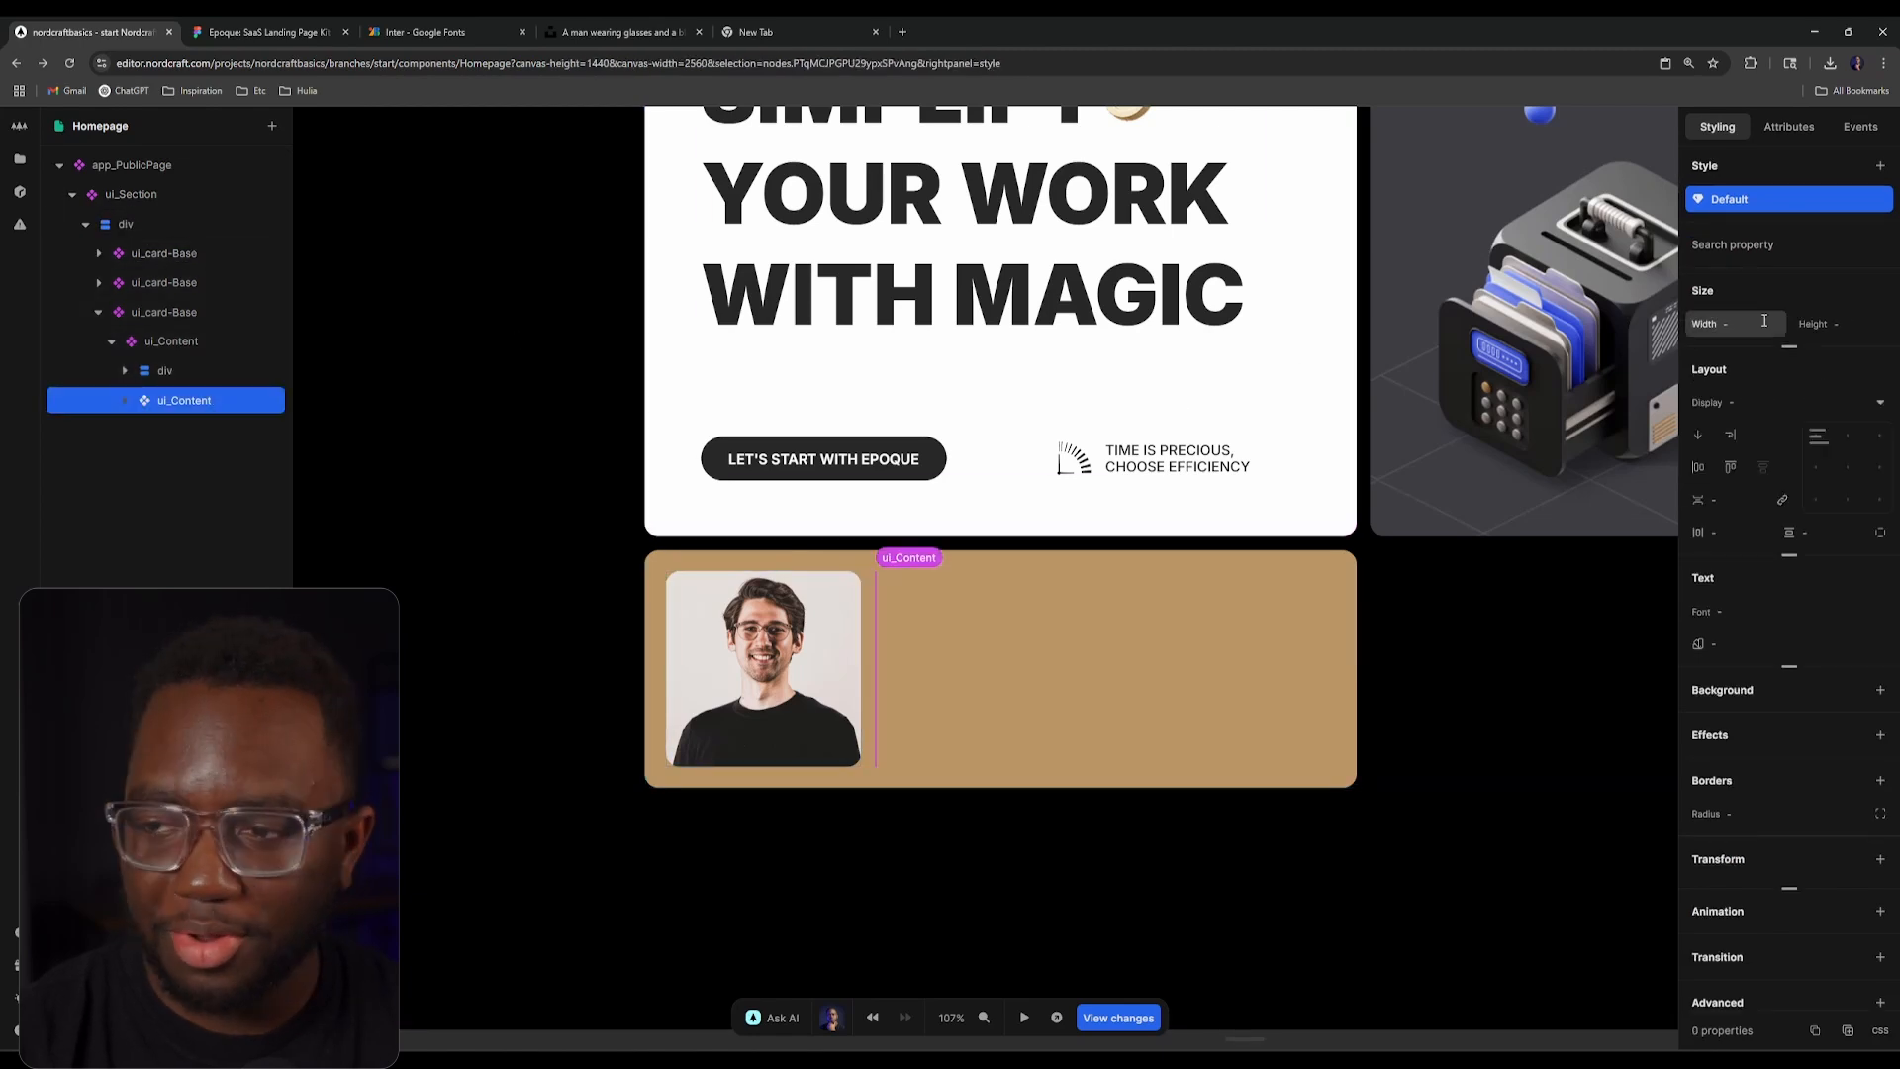
left_click(1789, 346)
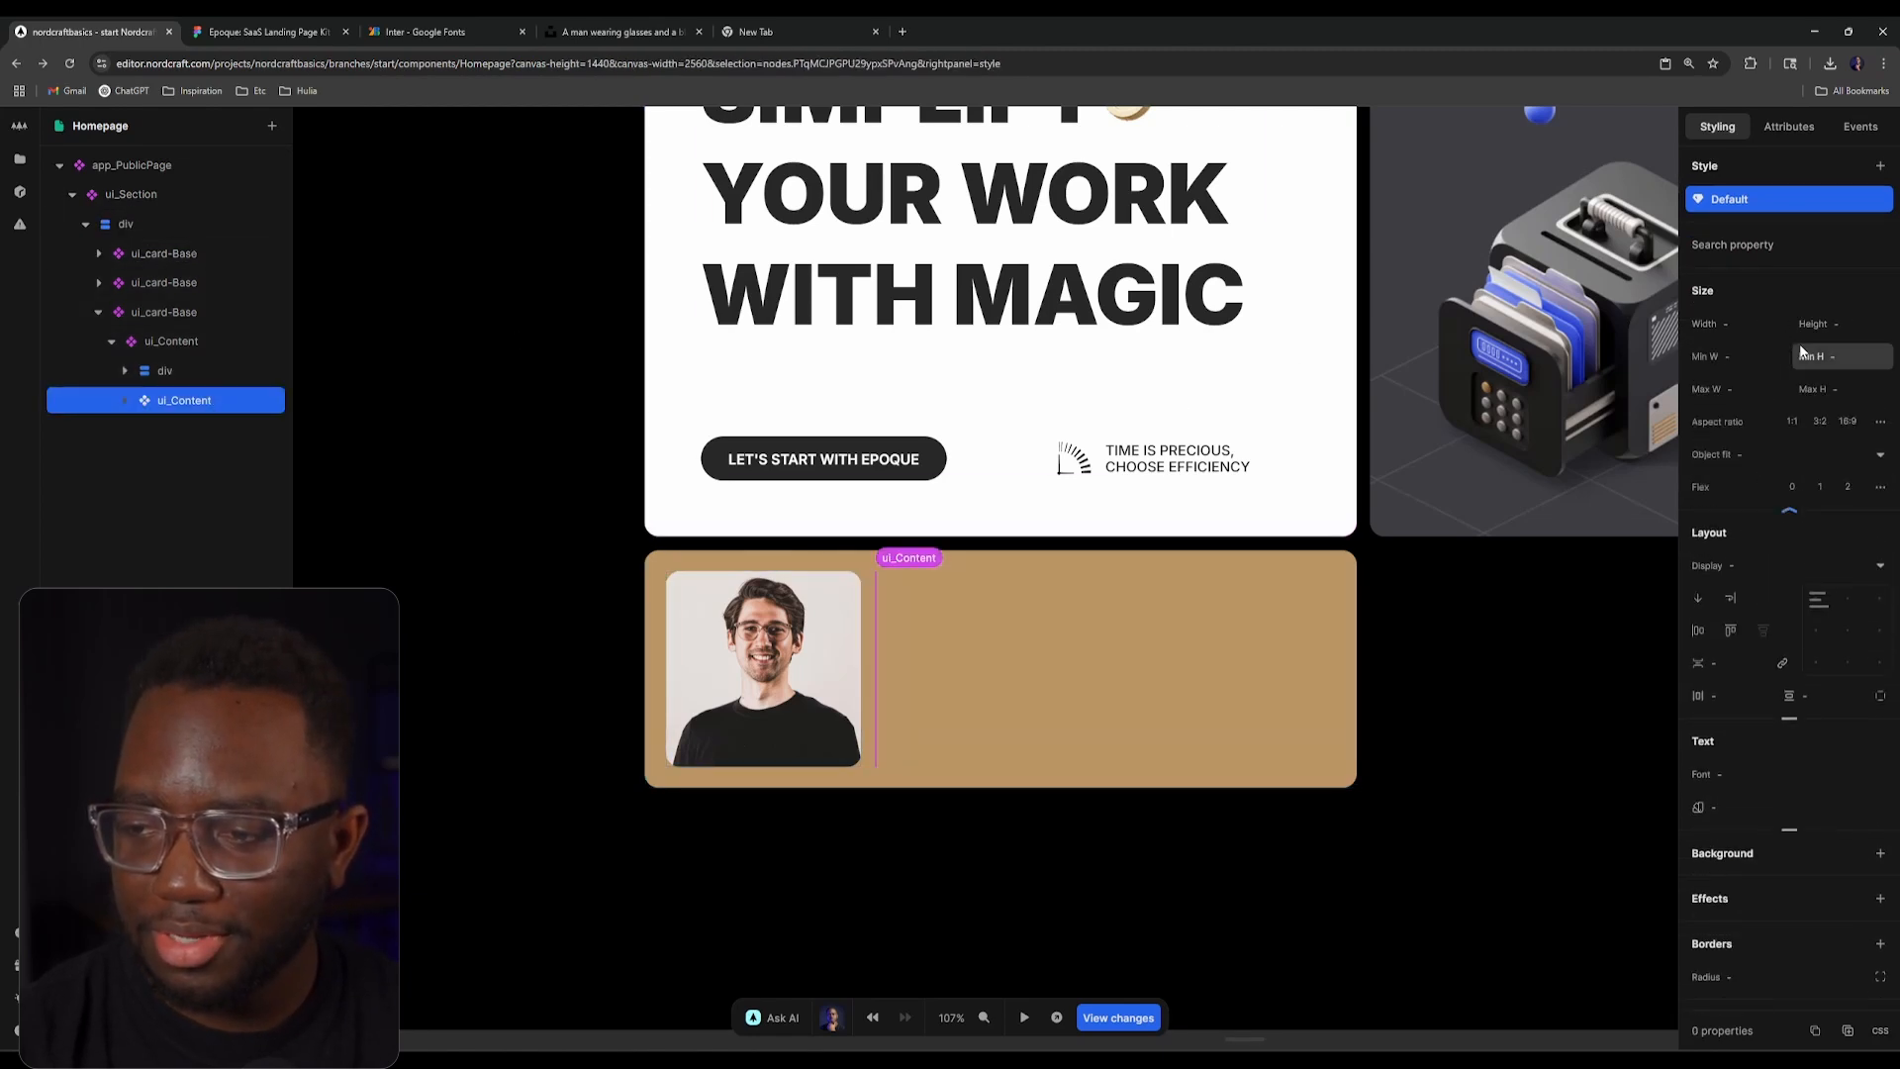
left_click(1819, 486)
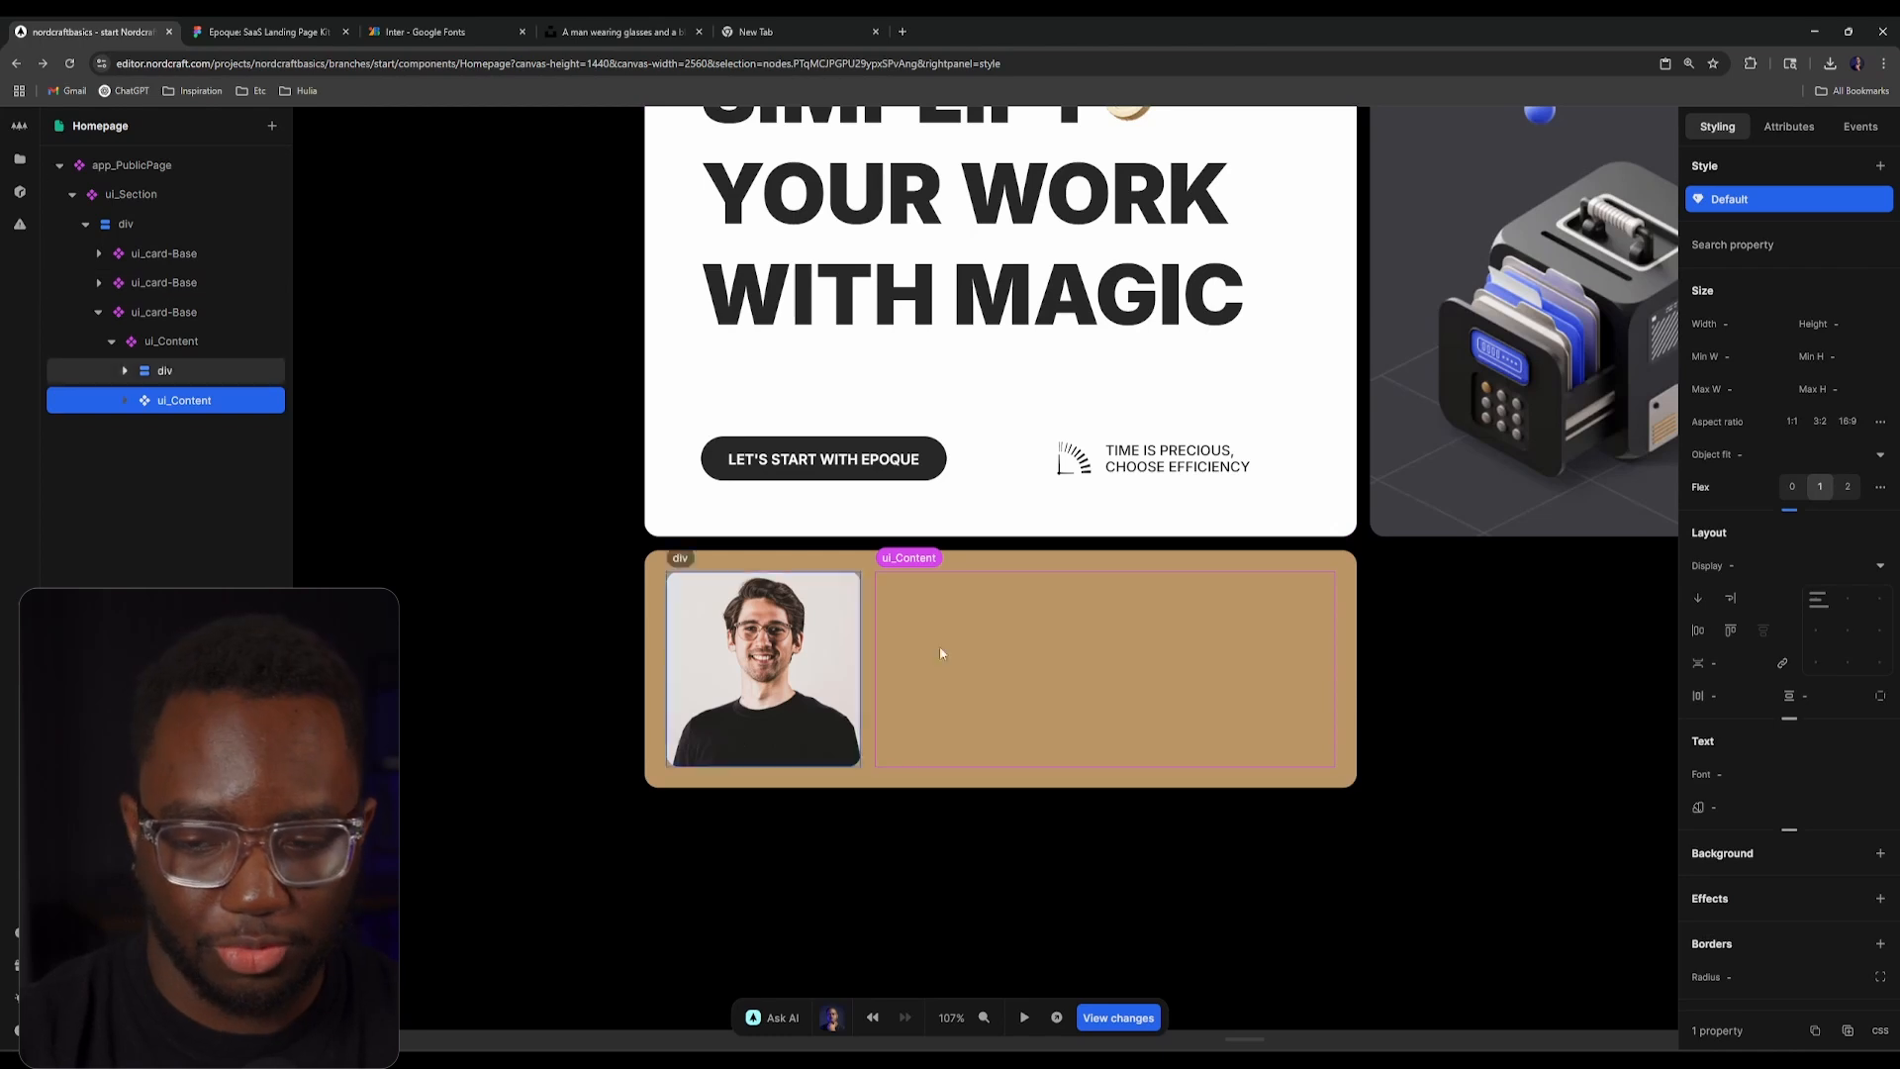
Step: Compare with the Figma card and add another ui_Content component inside the ui_Content beside the portrait
left_click(273, 24)
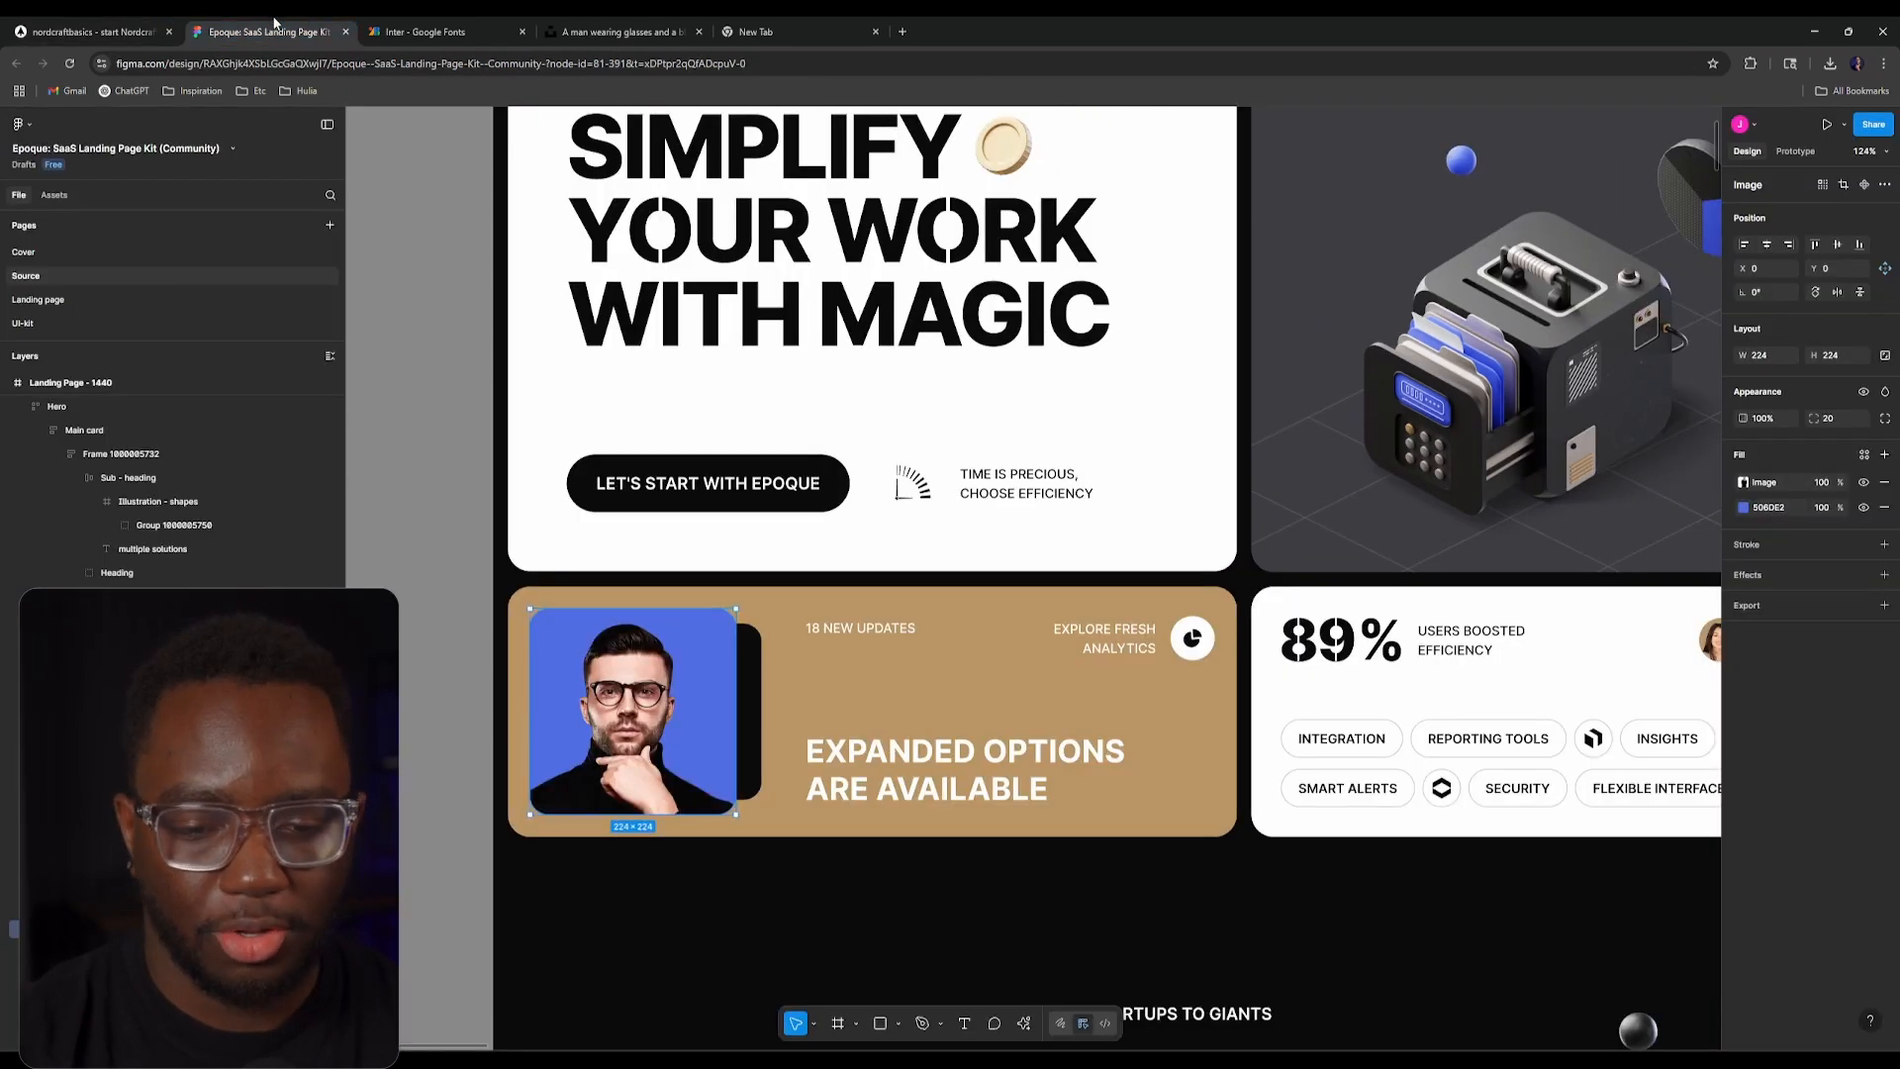
left_click(118, 34)
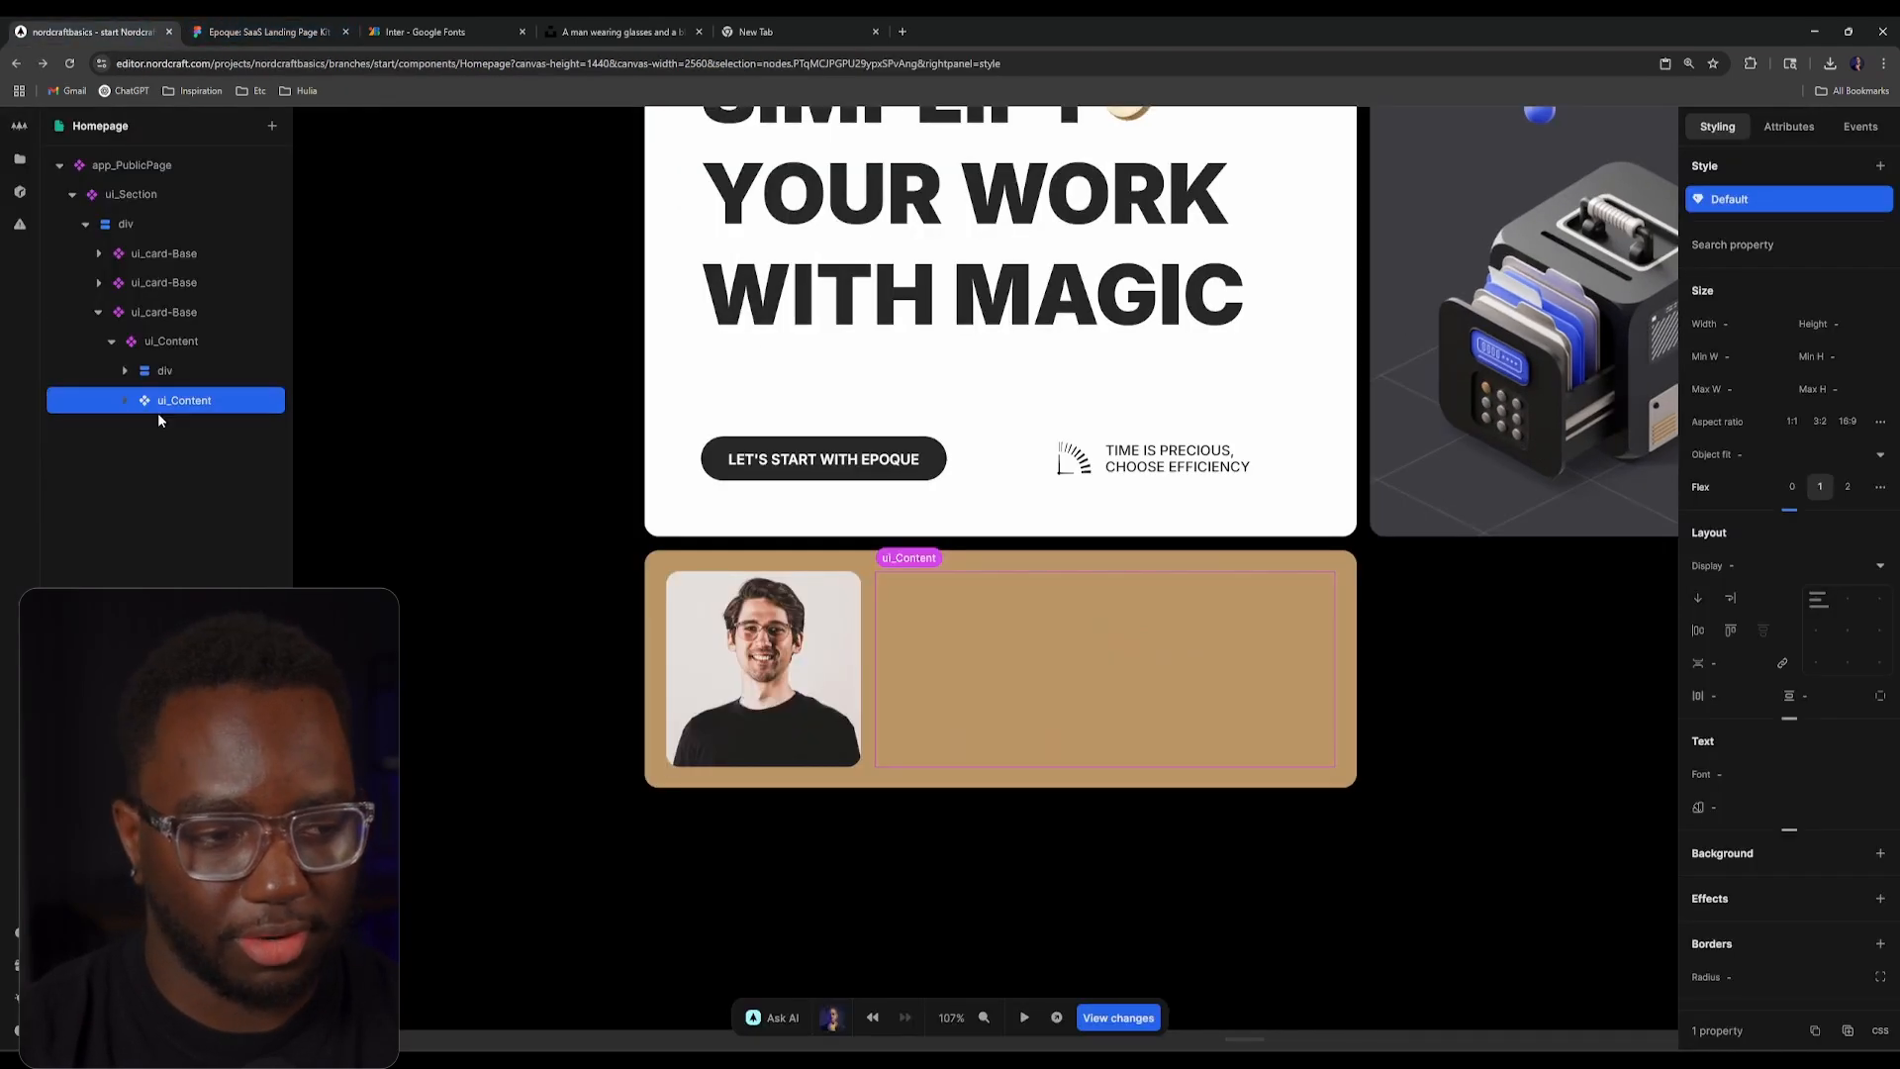
type("acontent")
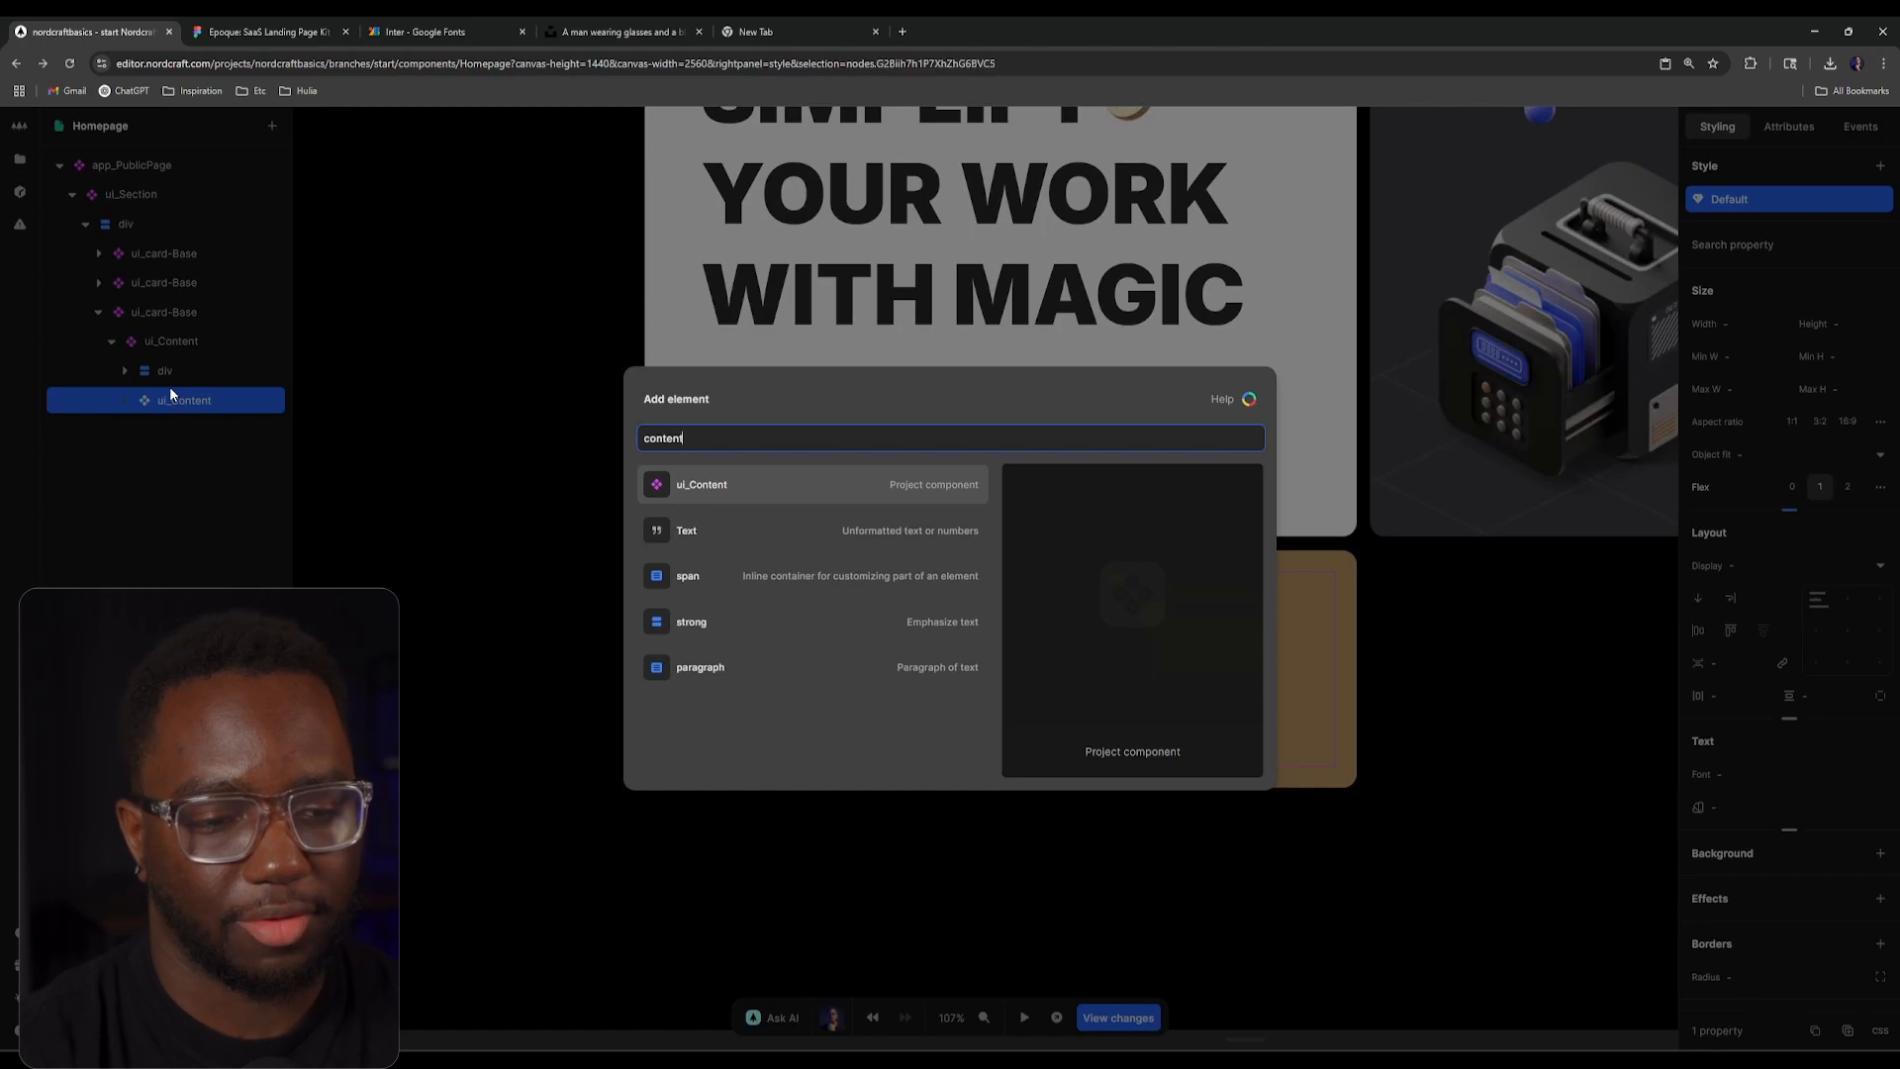
key("Return")
Step: Check the card's text in Figma and add a ui_Paragraph containing a Text element to the innermost ui_Content
left_click(233, 26)
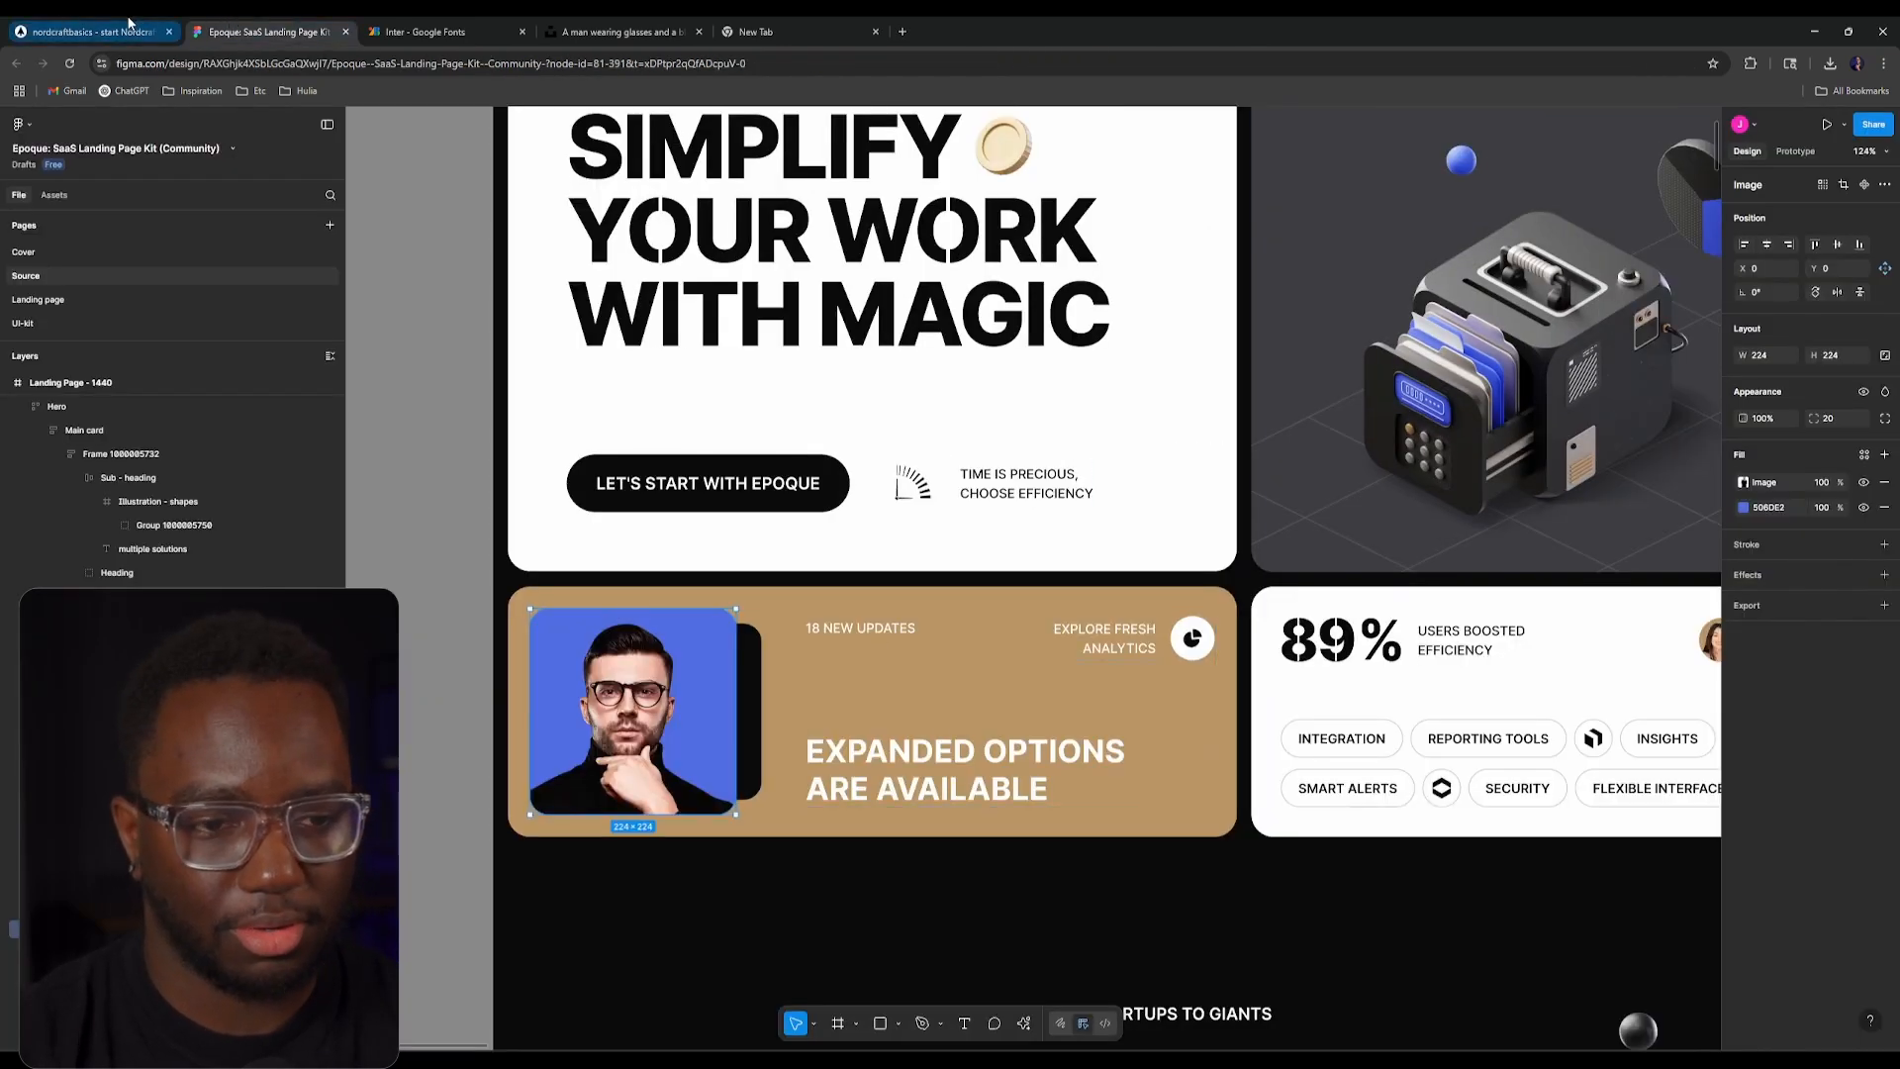
left_click(51, 22)
type("apara")
key("Down")
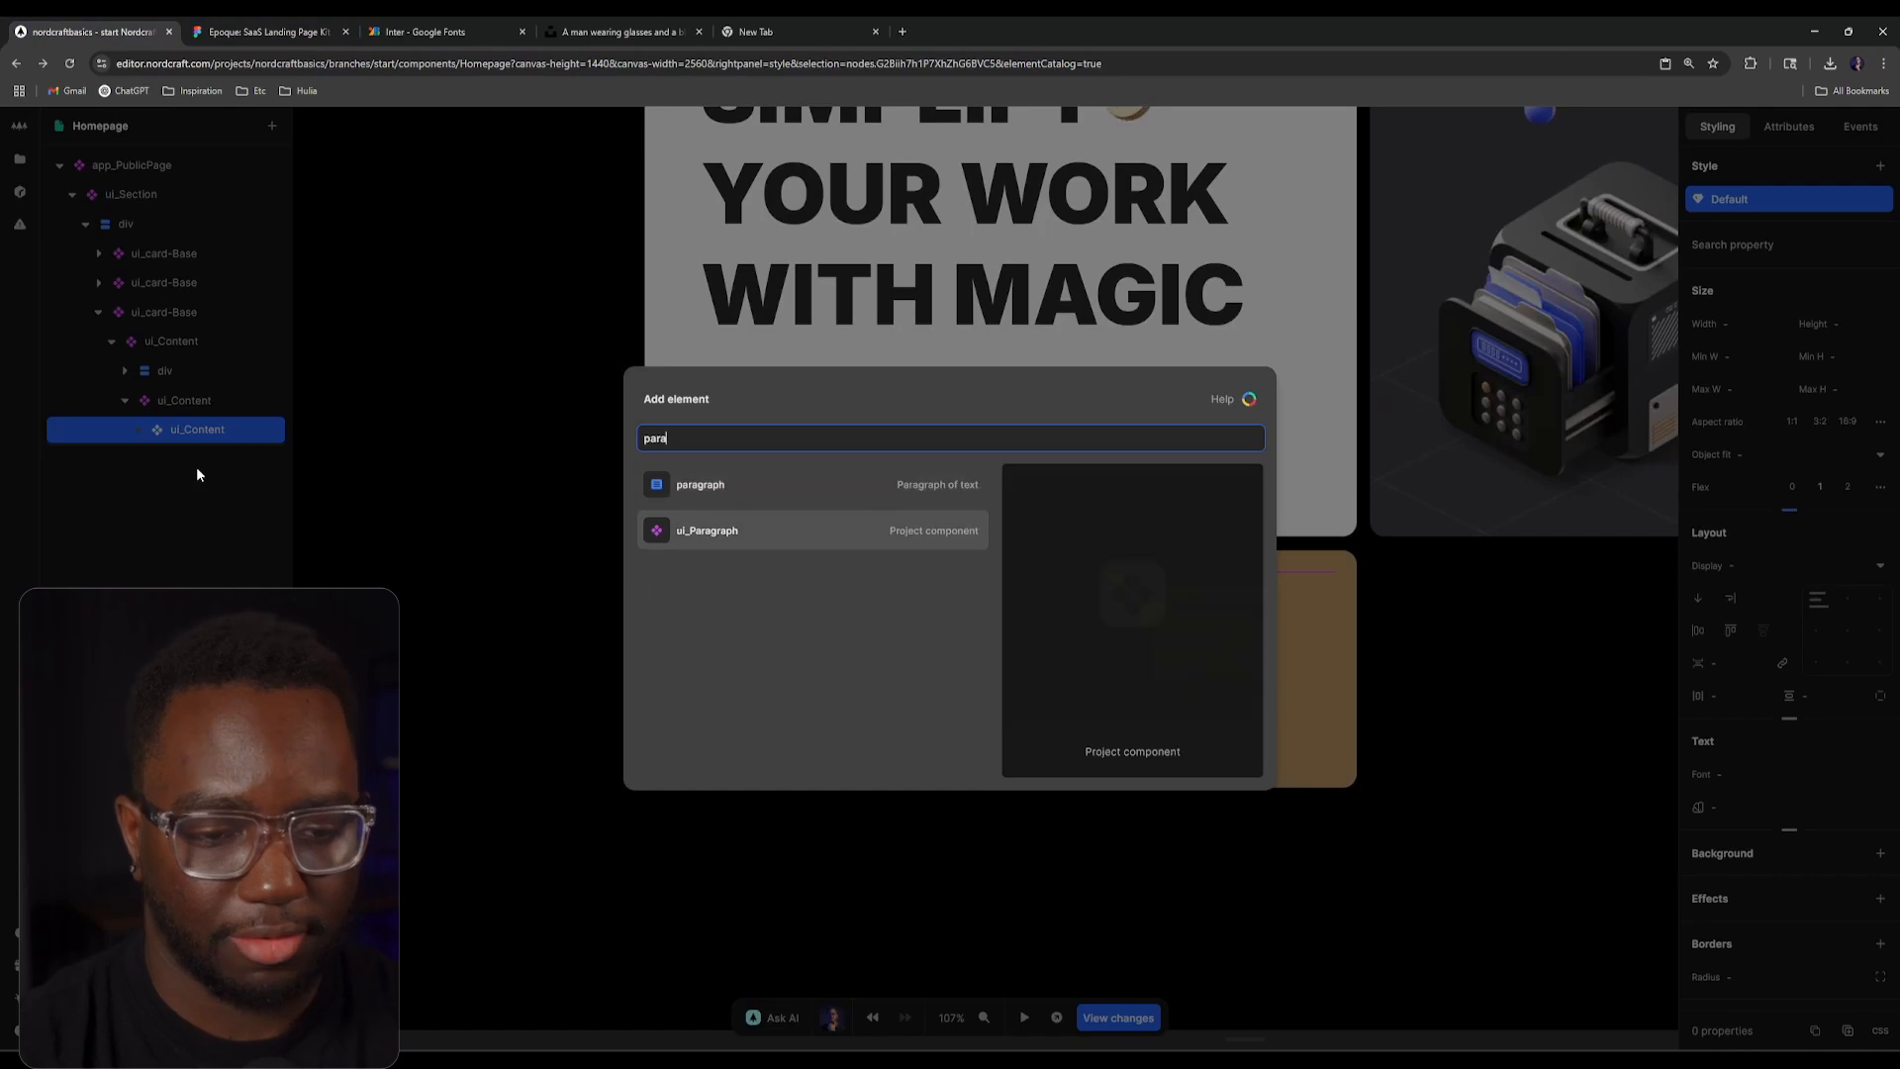
key("Return")
type("atext")
key("Return")
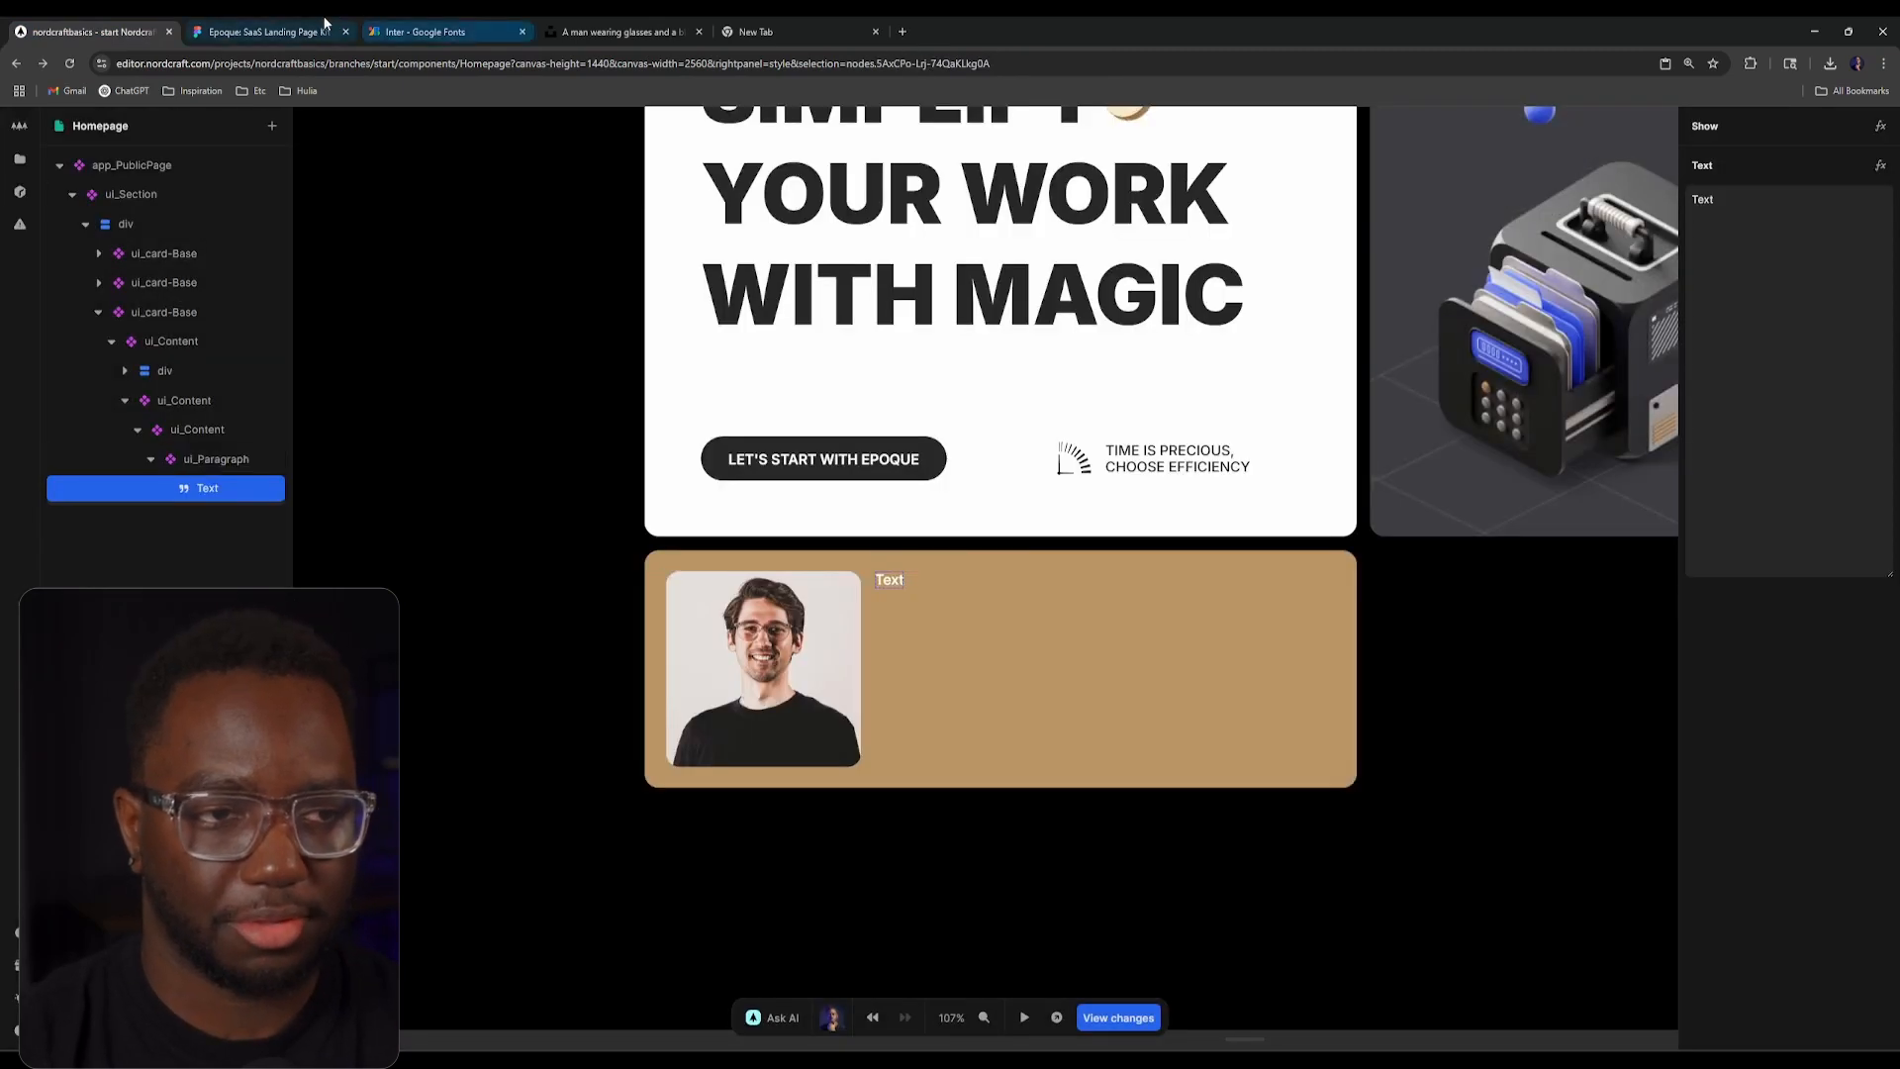
Step: Copy the wording of the small heading on Figma's tan card and set the new Text element to "18 New Updates"
left_click(268, 32)
left_click(846, 630)
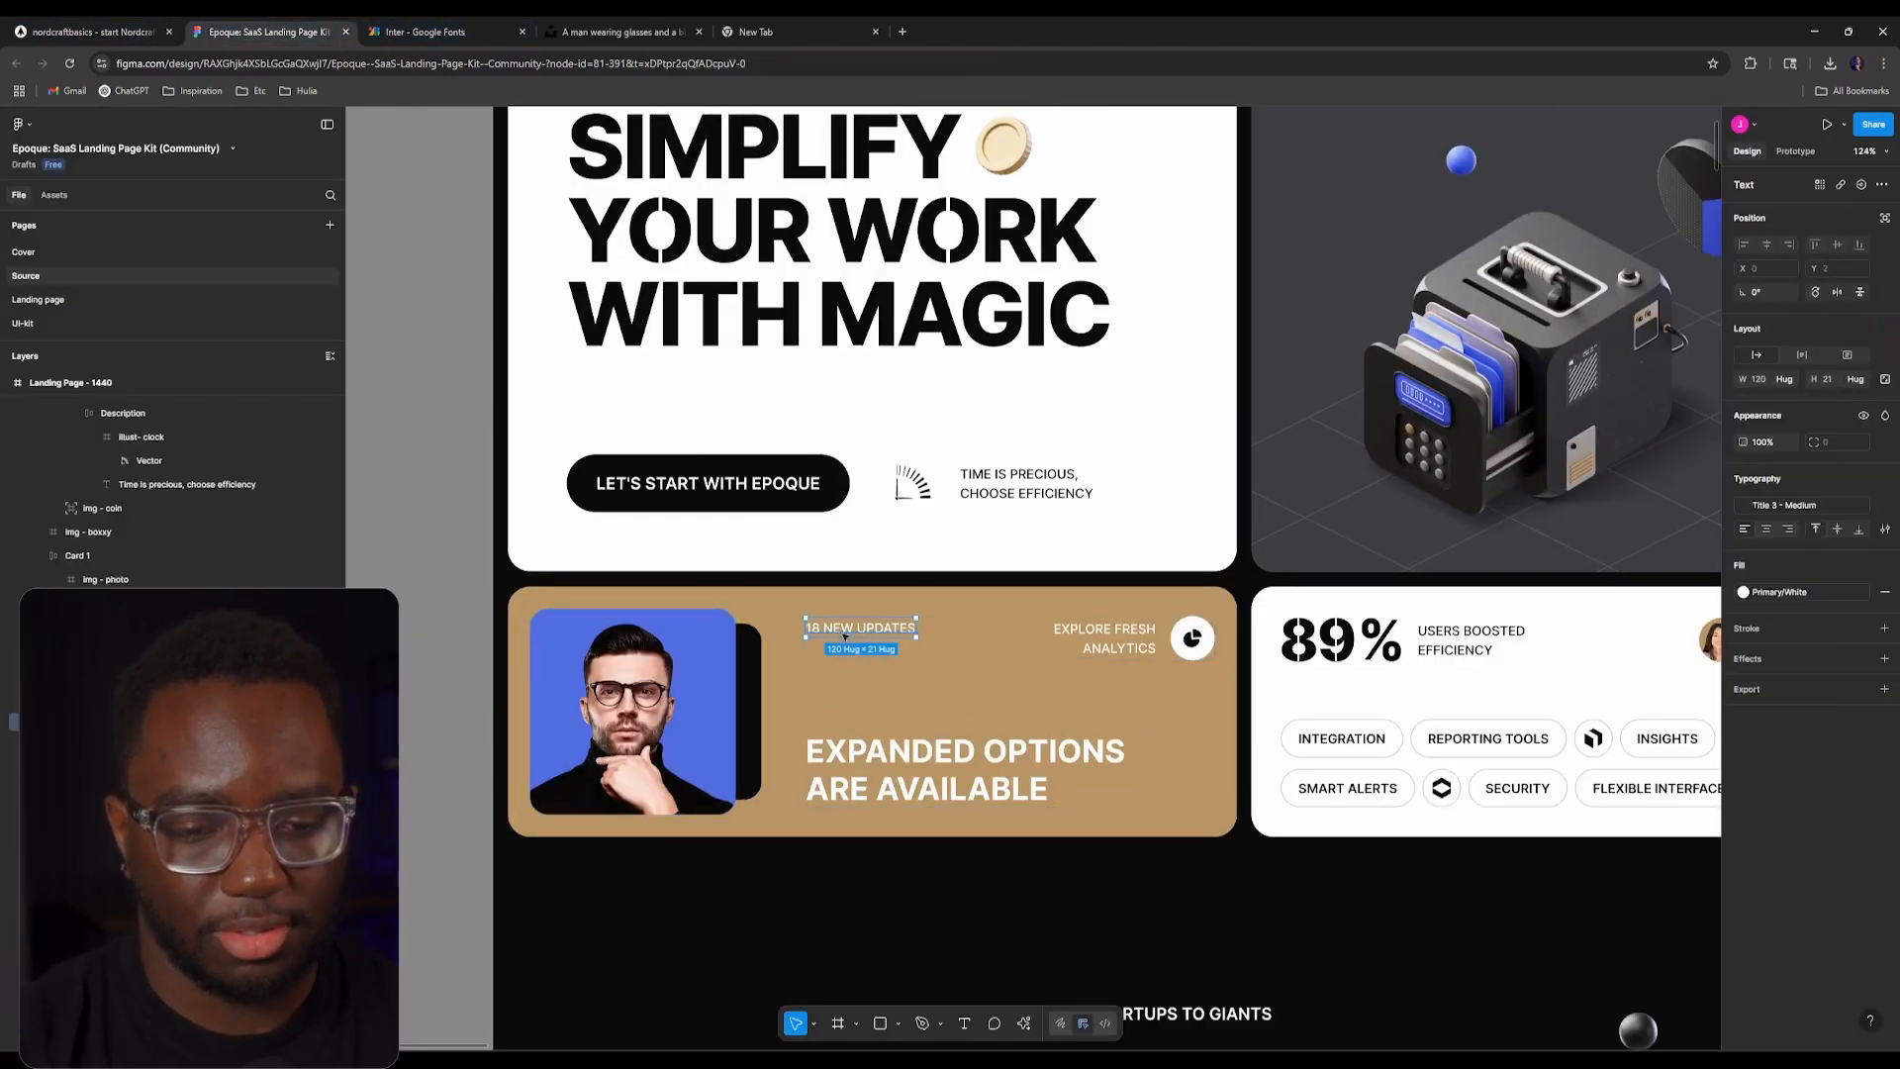
double_click(844, 636)
left_click(128, 28)
left_click(238, 497)
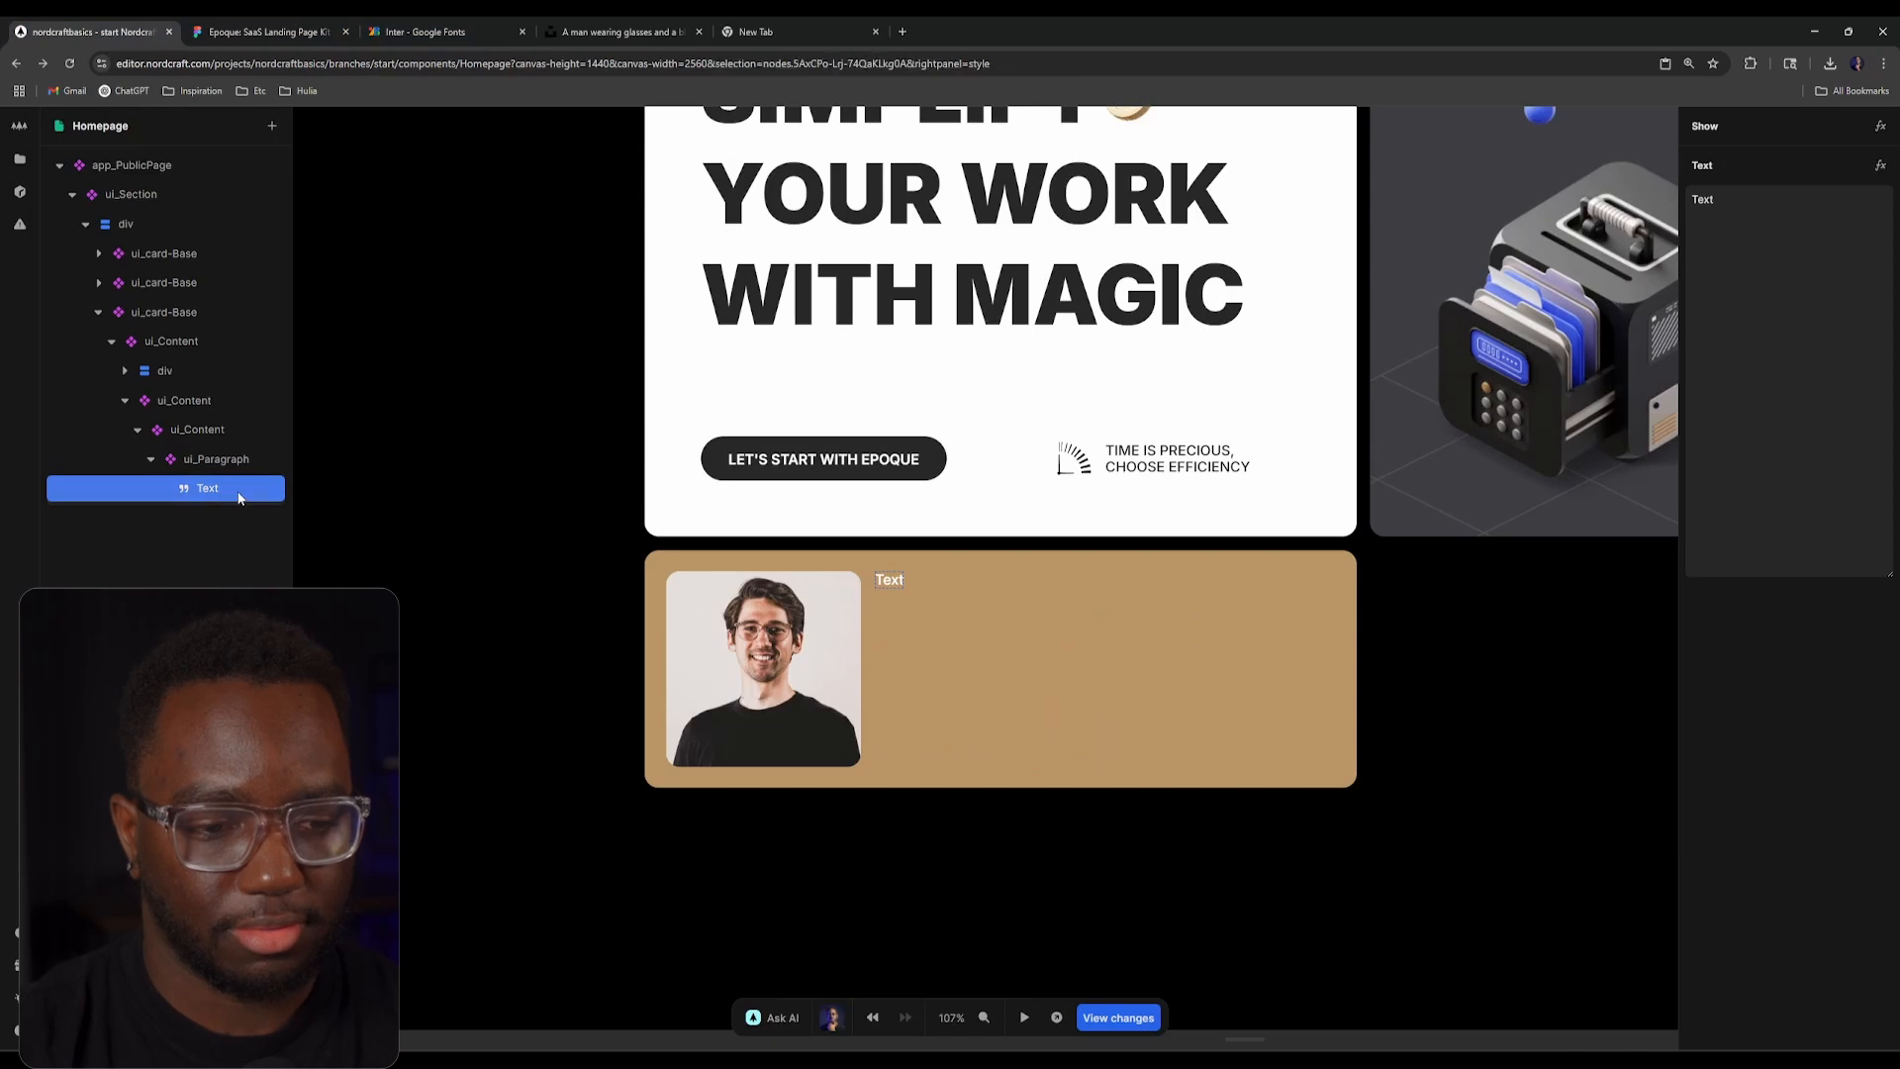
double_click(1703, 200)
type("18 new updates")
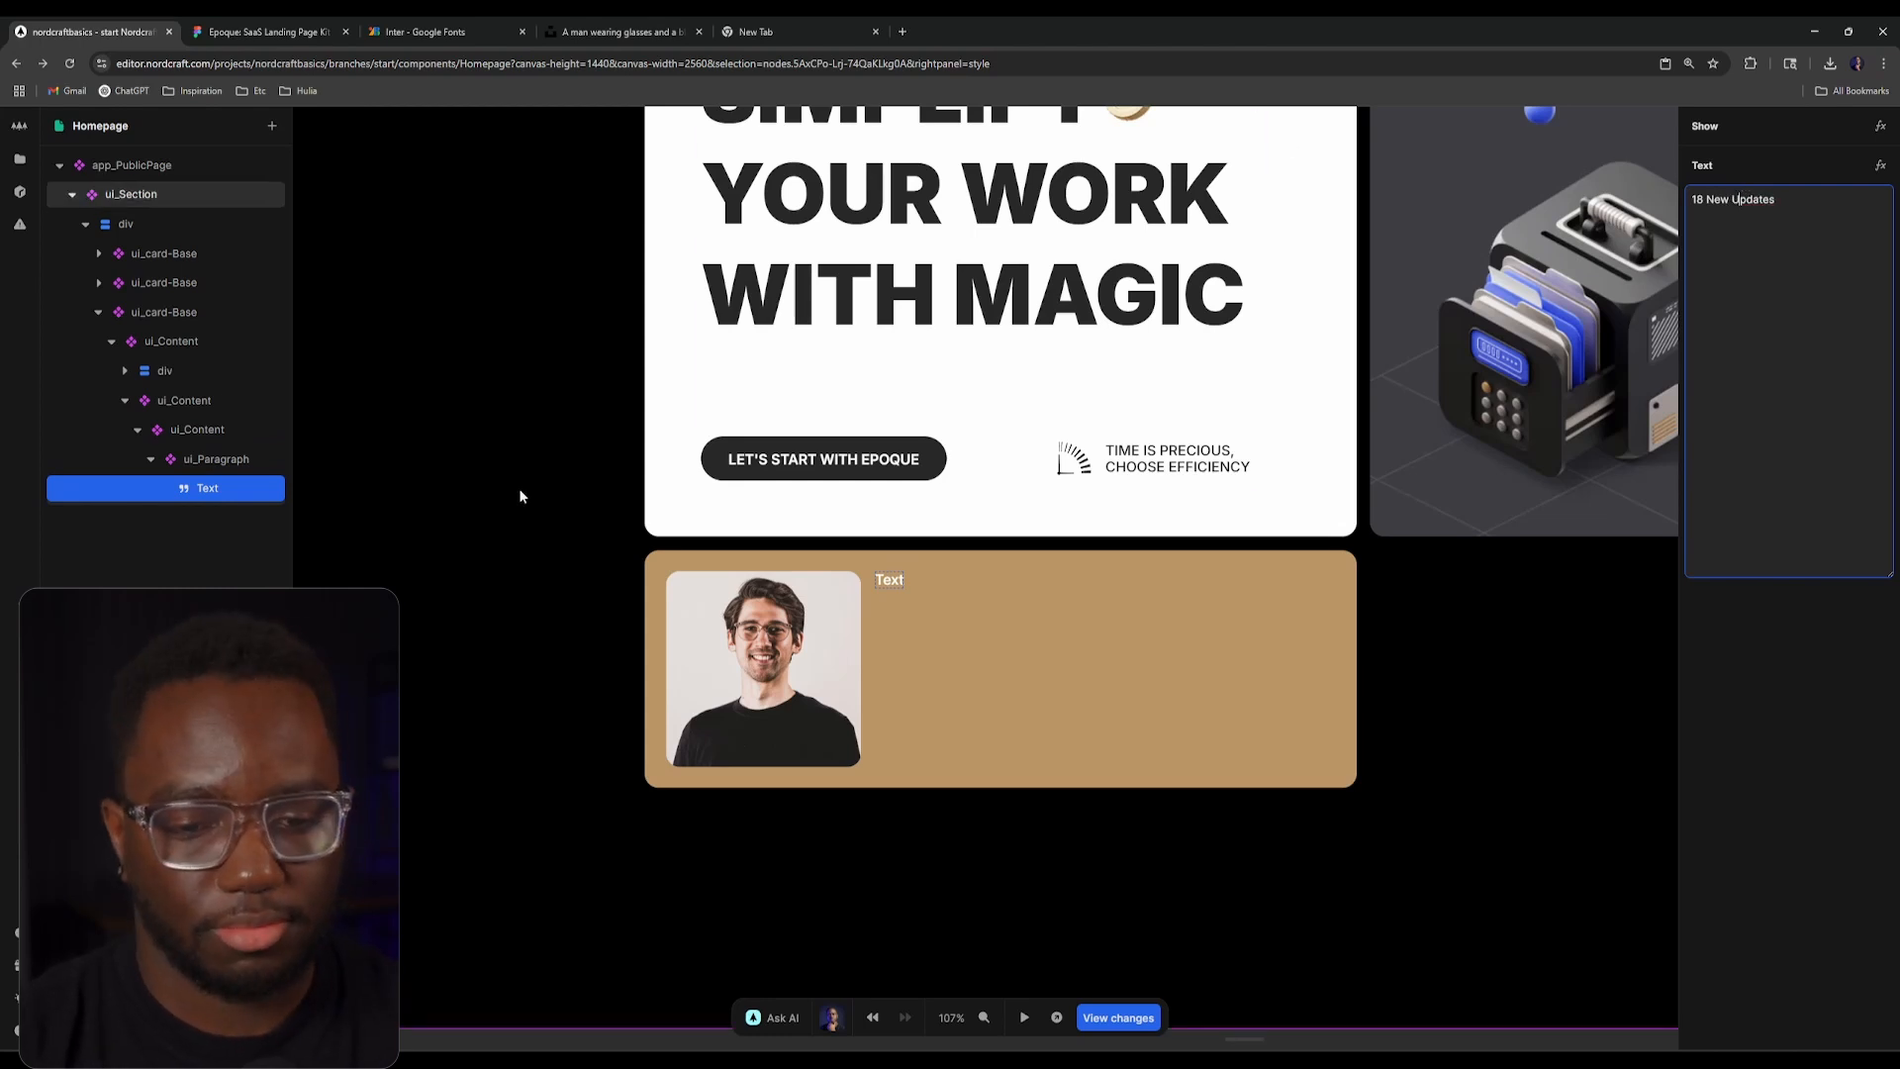
left_click(497, 510)
Step: Check the Figma card's top row and add a ui_Content component after the "18 New Updates" paragraph, inside the same ui_Content
left_click(309, 28)
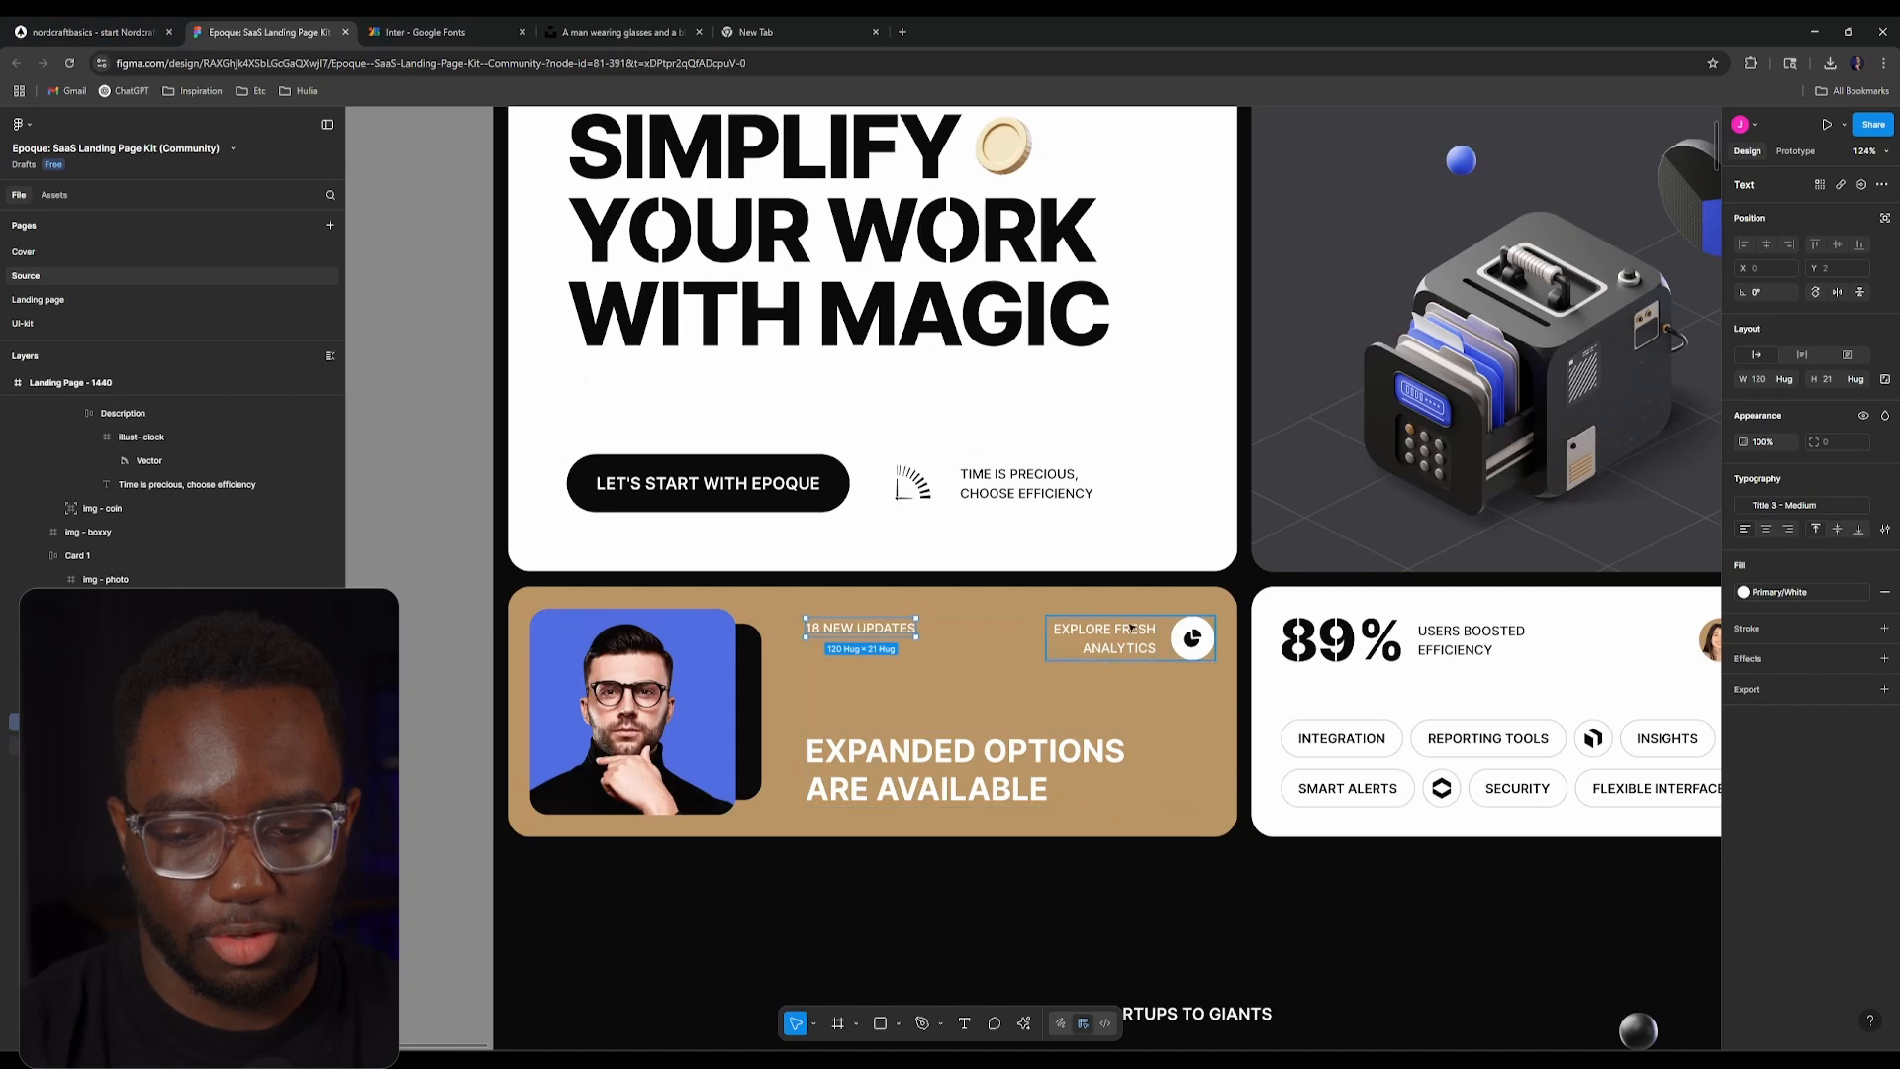
left_click(94, 31)
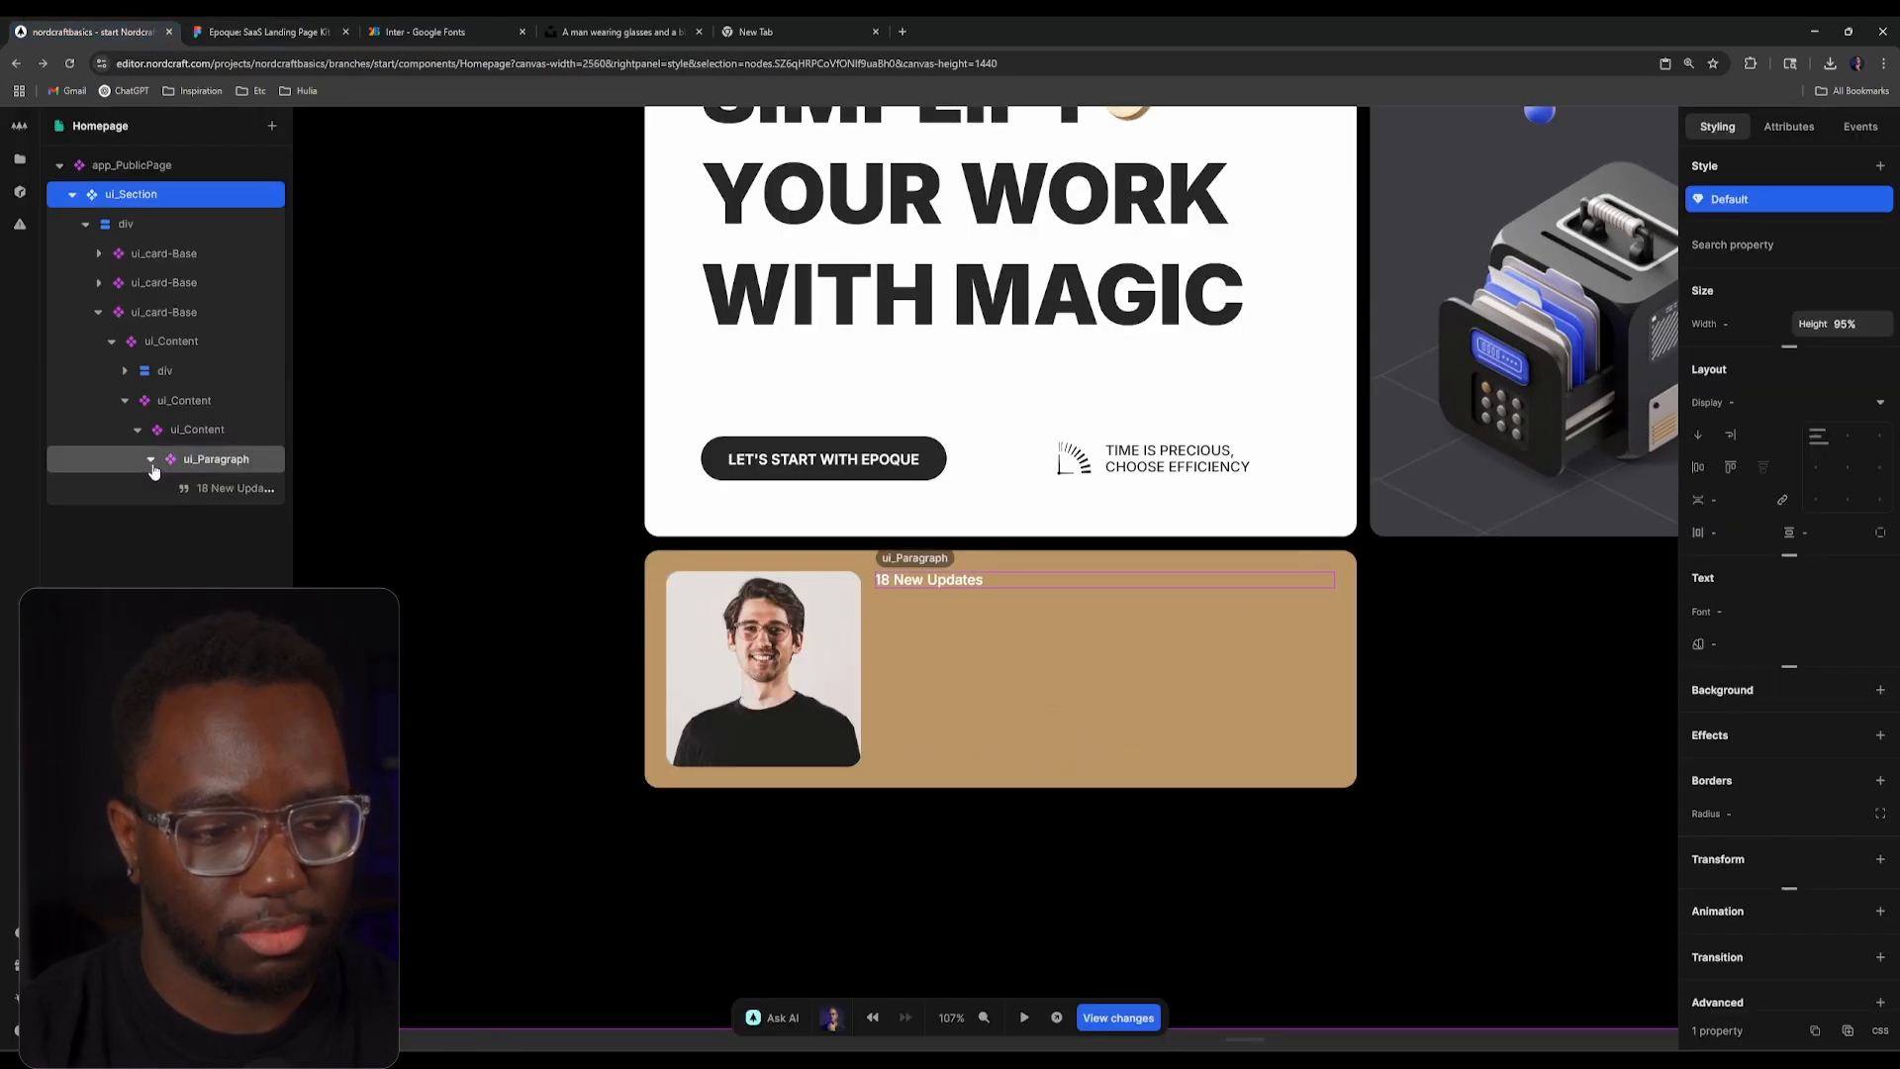
left_click(151, 460)
left_click(207, 430)
type("acontent")
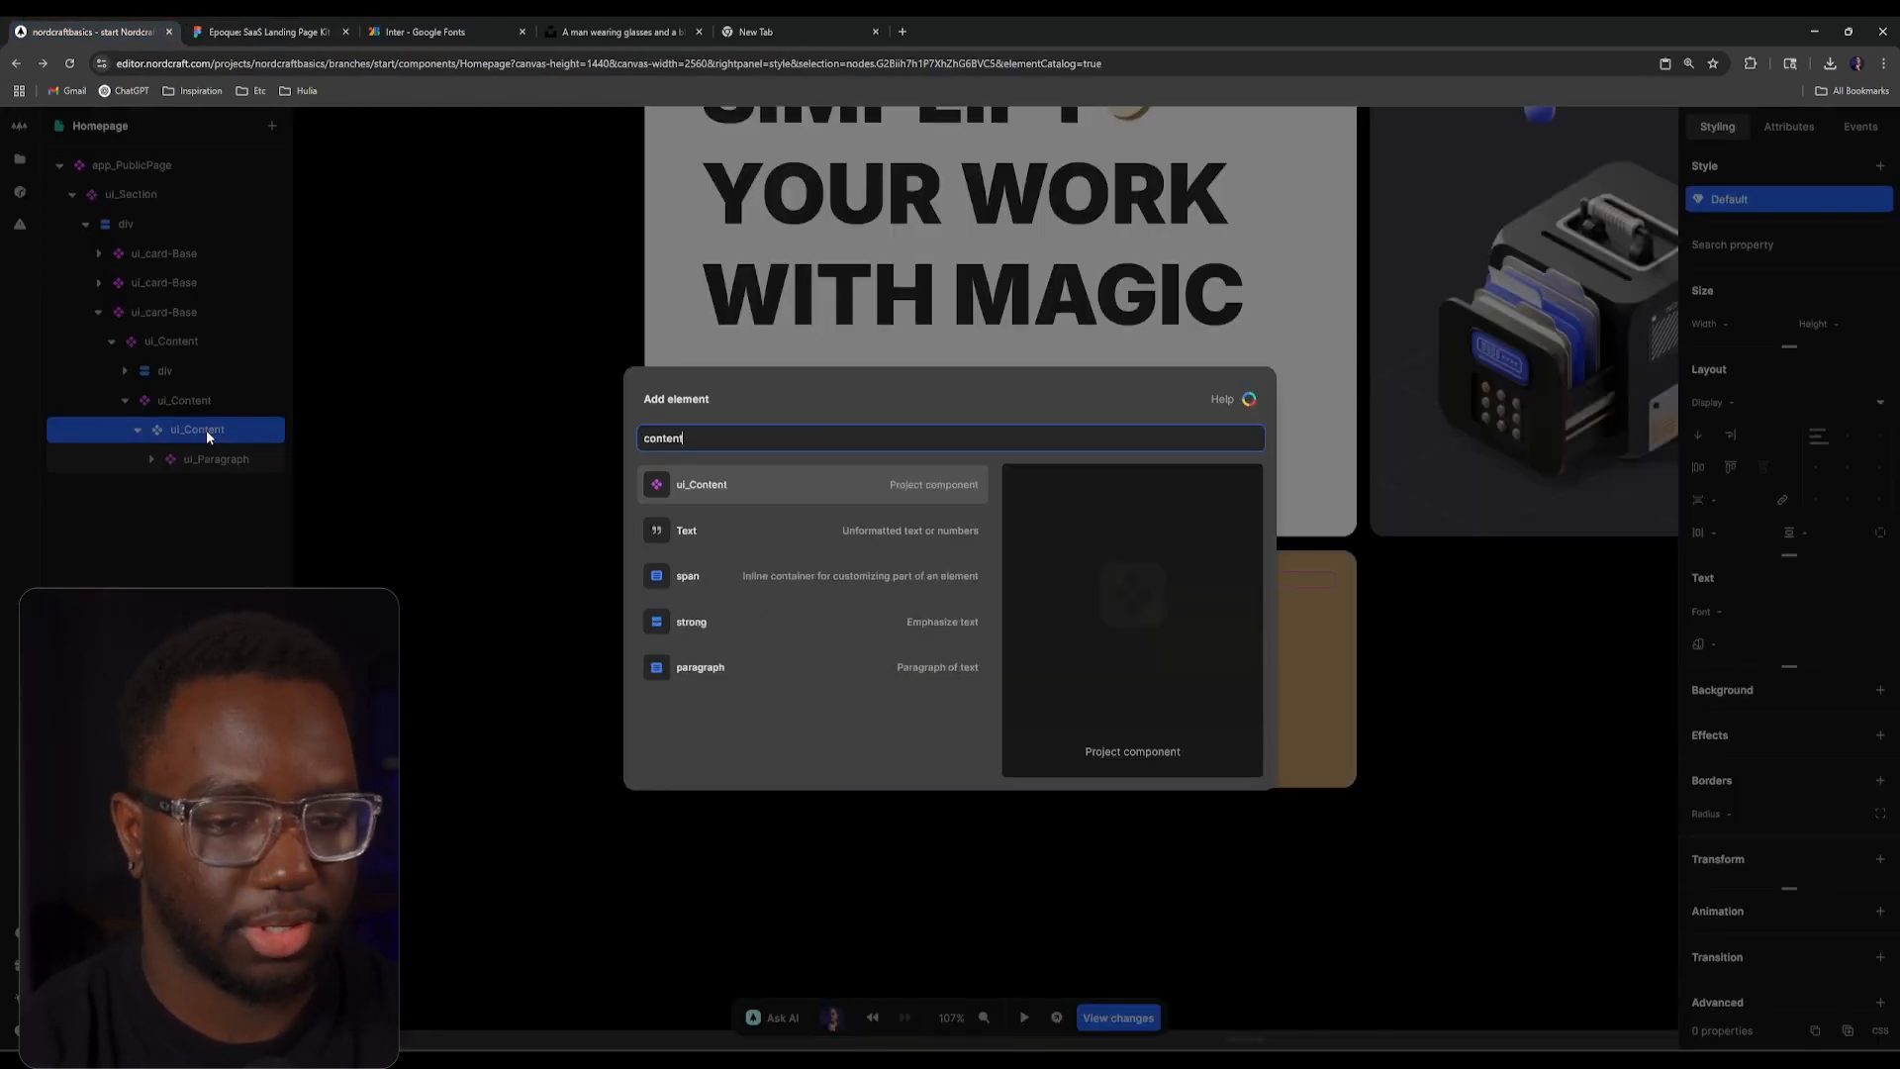
key("Return")
Step: Set the ui_Content around the "18 New Updates" paragraph to row direction with top-left alignment, comparing it with the Figma card
left_click(213, 432)
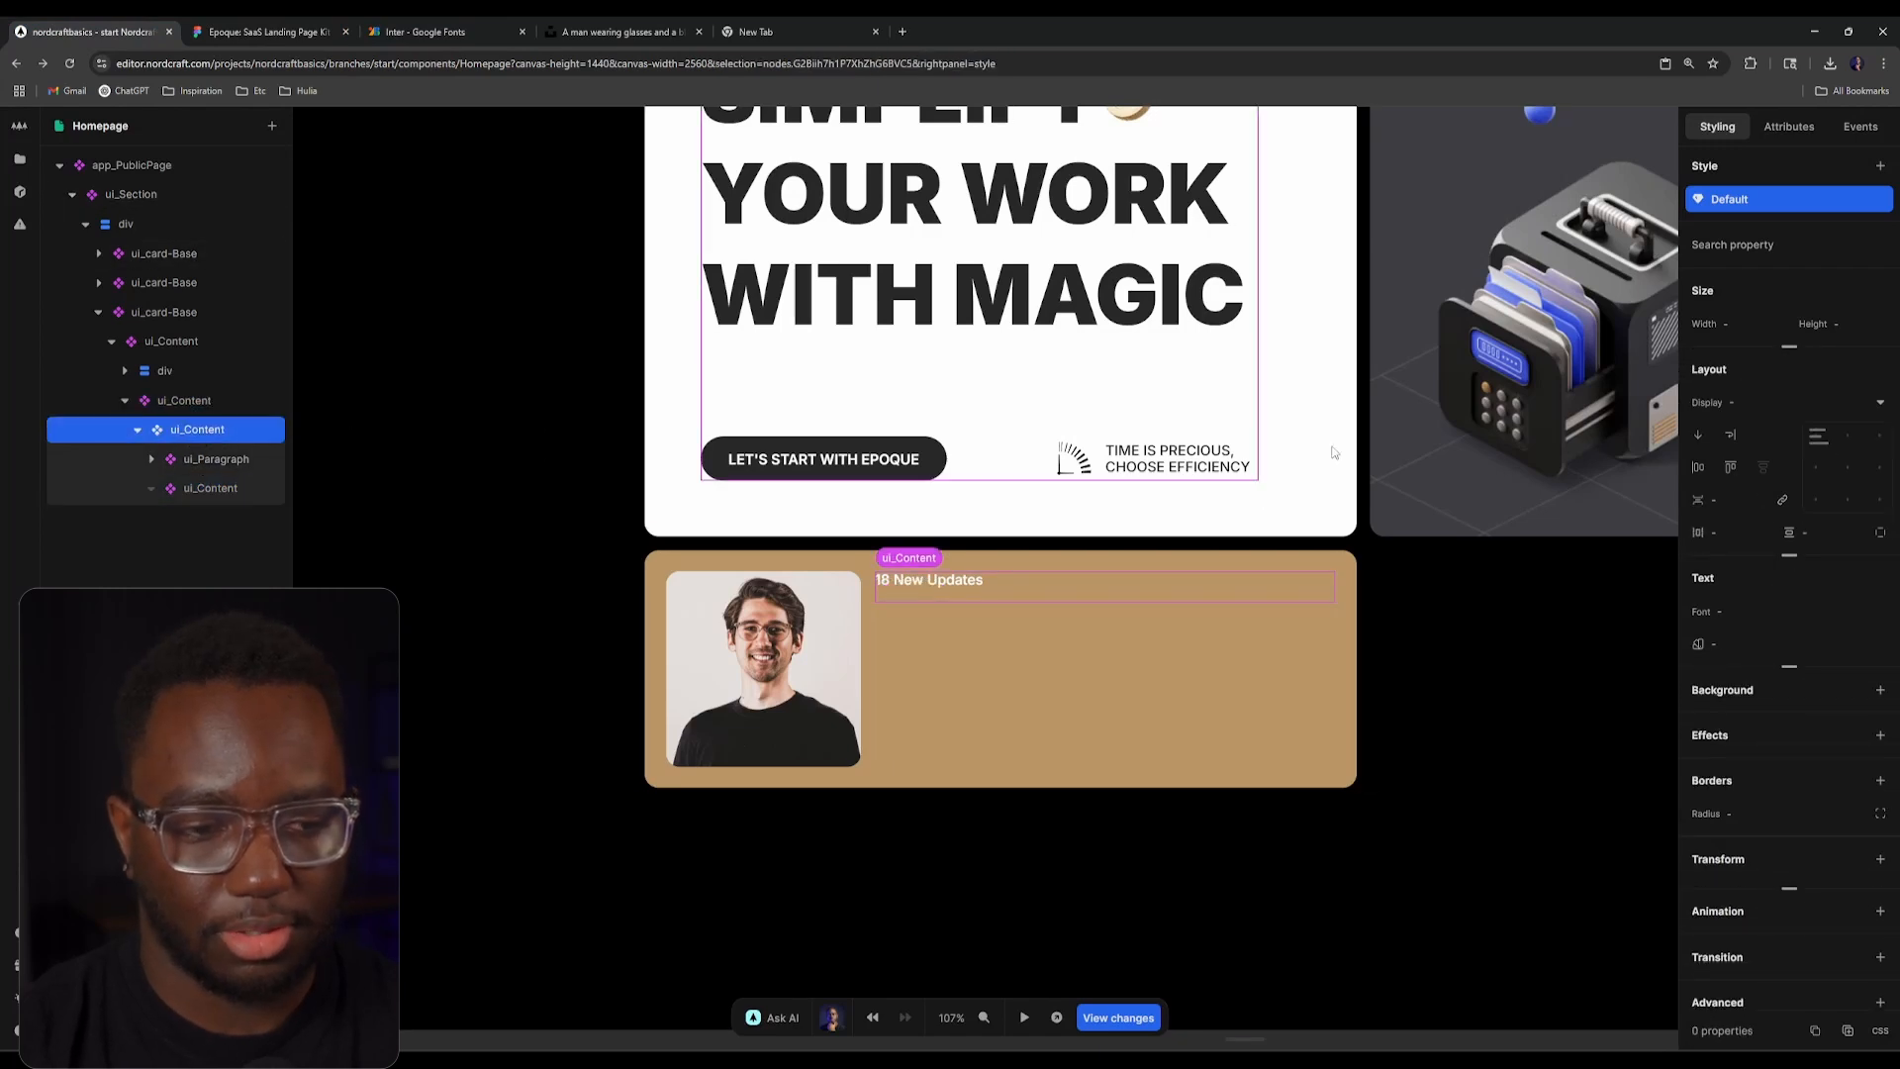
left_click(1697, 440)
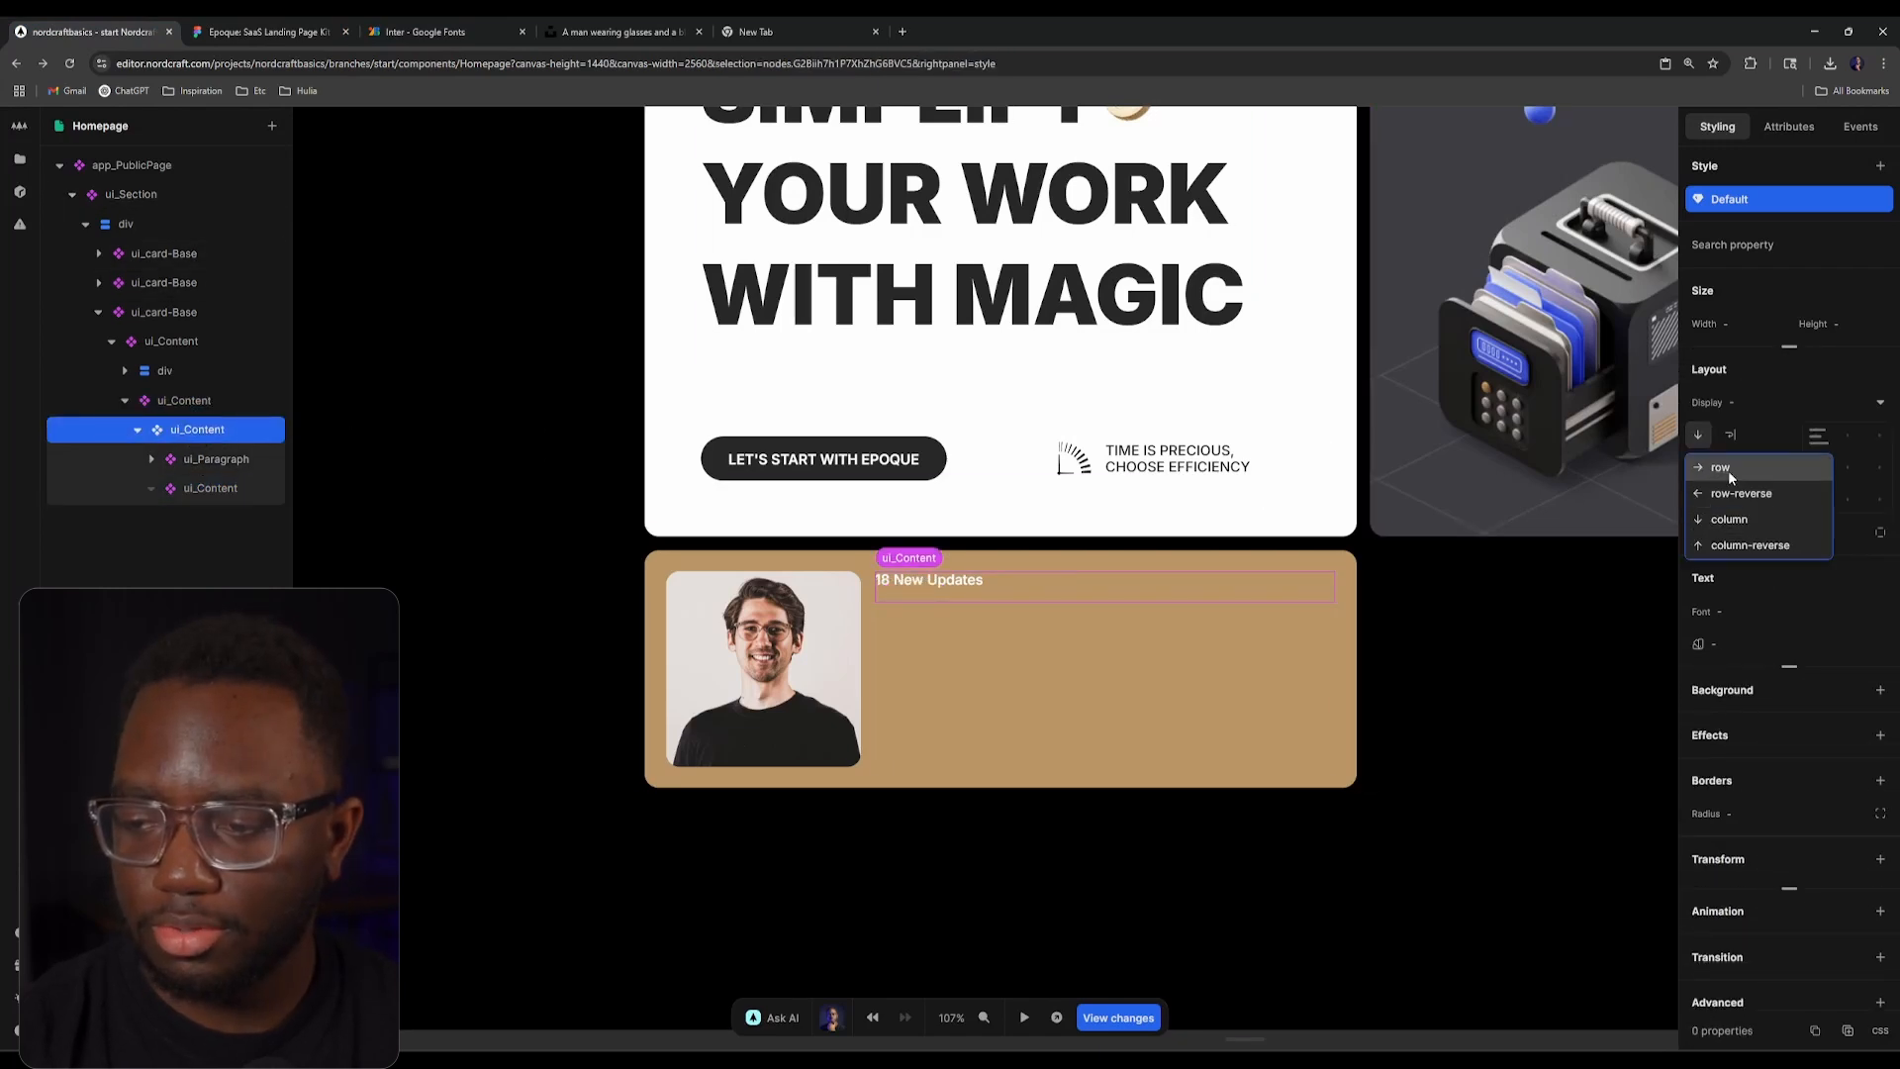
left_click(1730, 469)
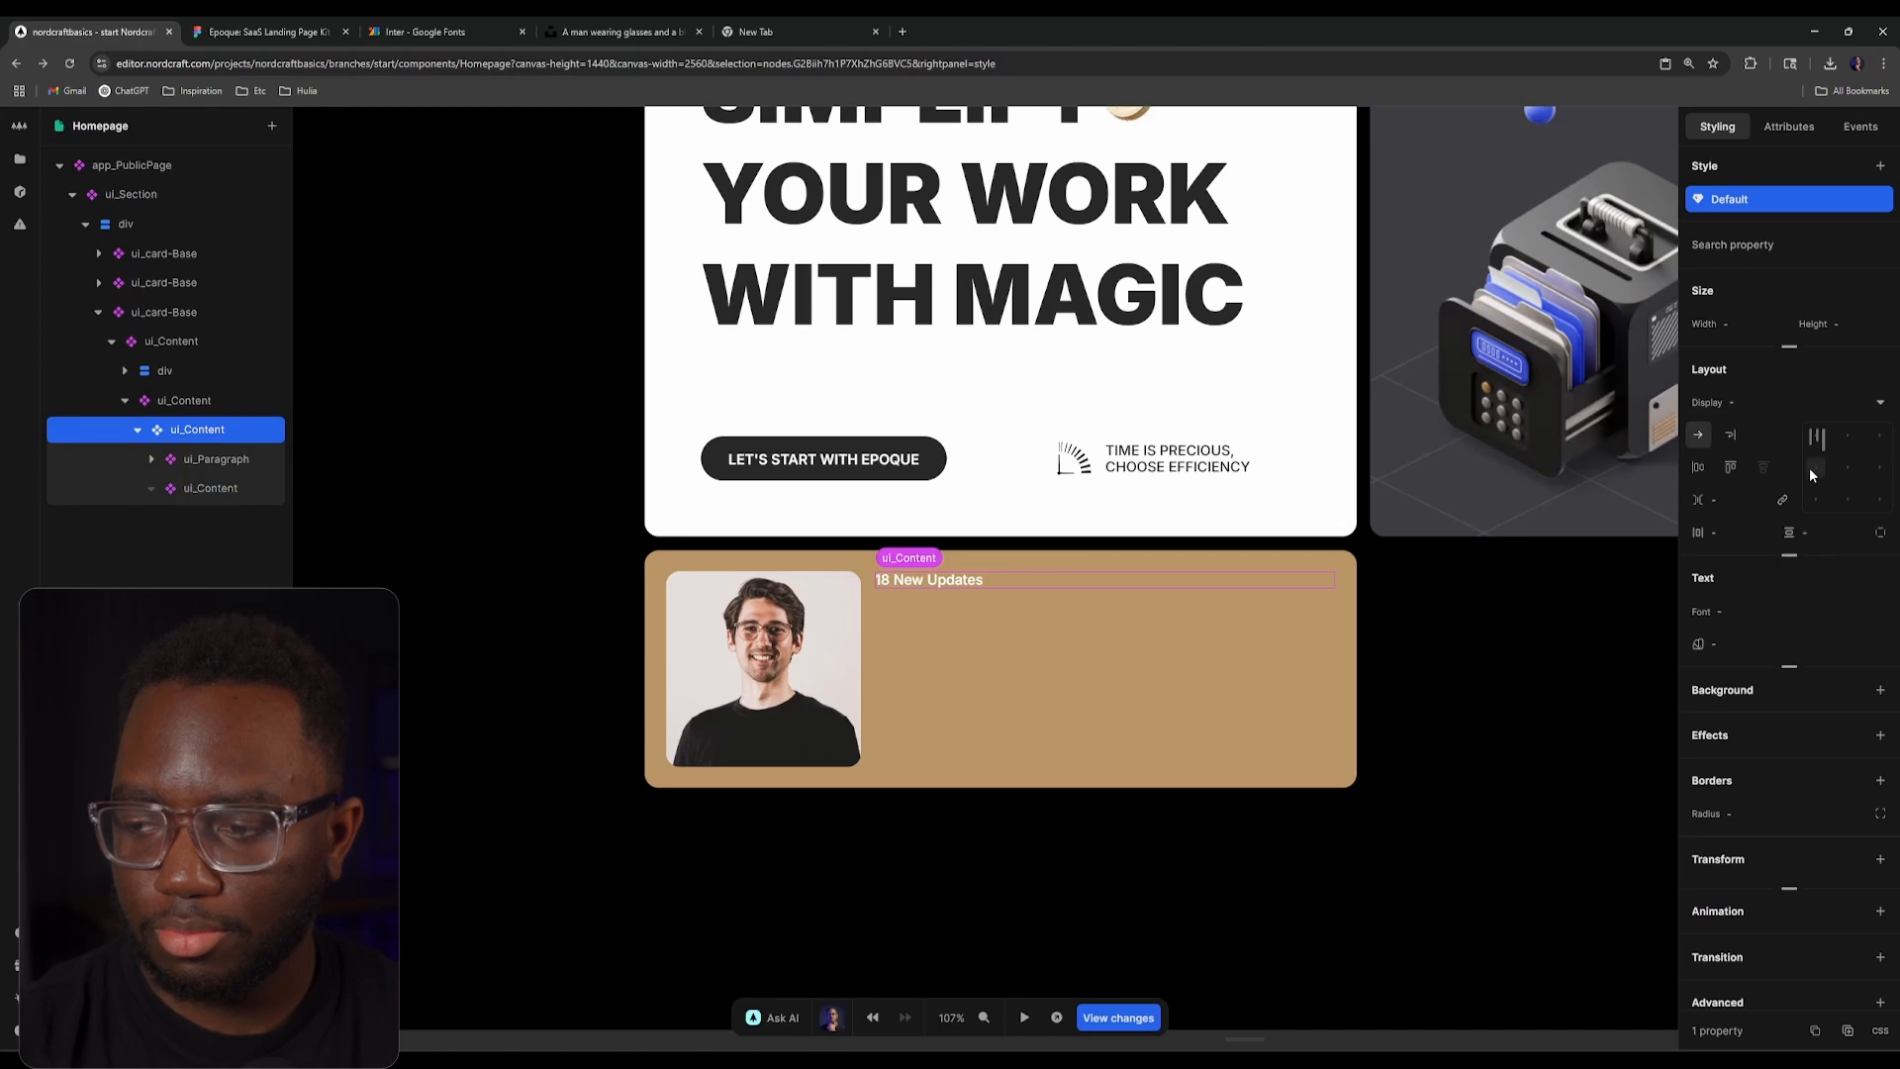
left_click(259, 29)
left_click(421, 27)
left_click(256, 22)
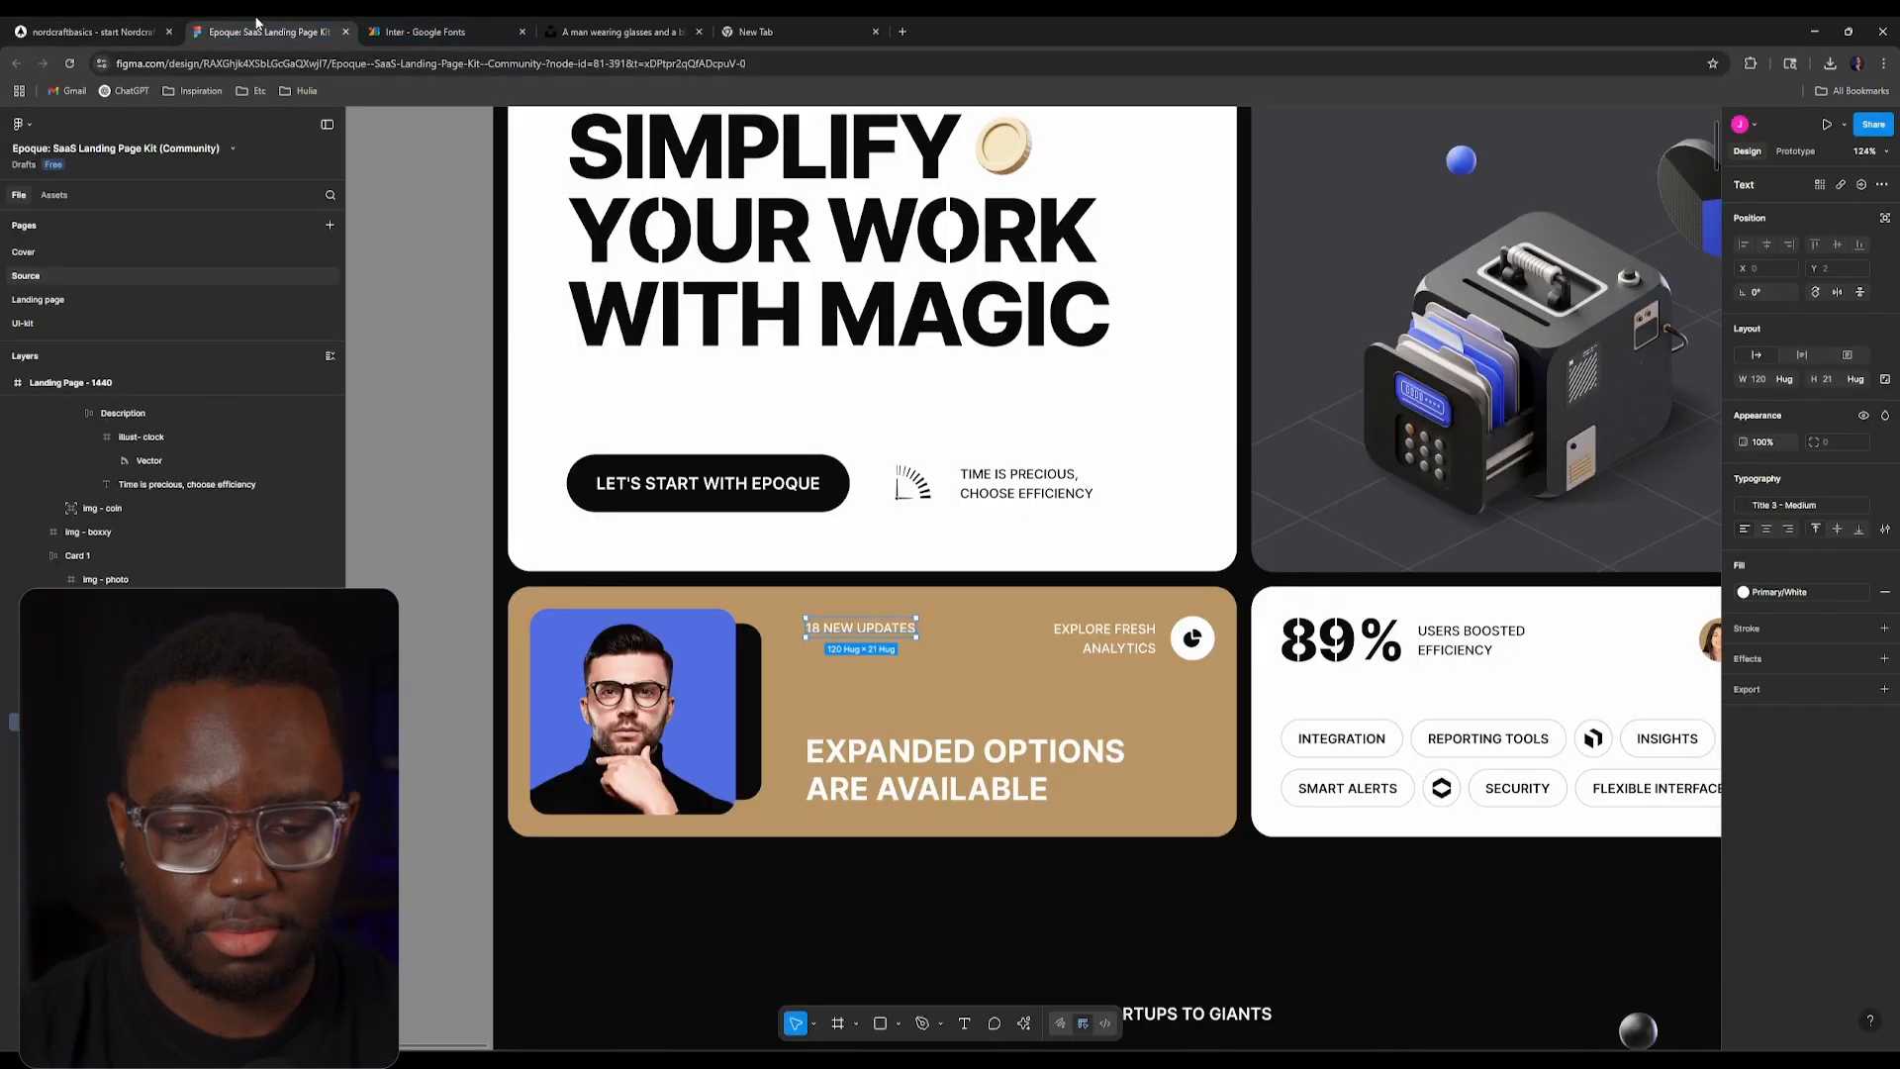
left_click(94, 31)
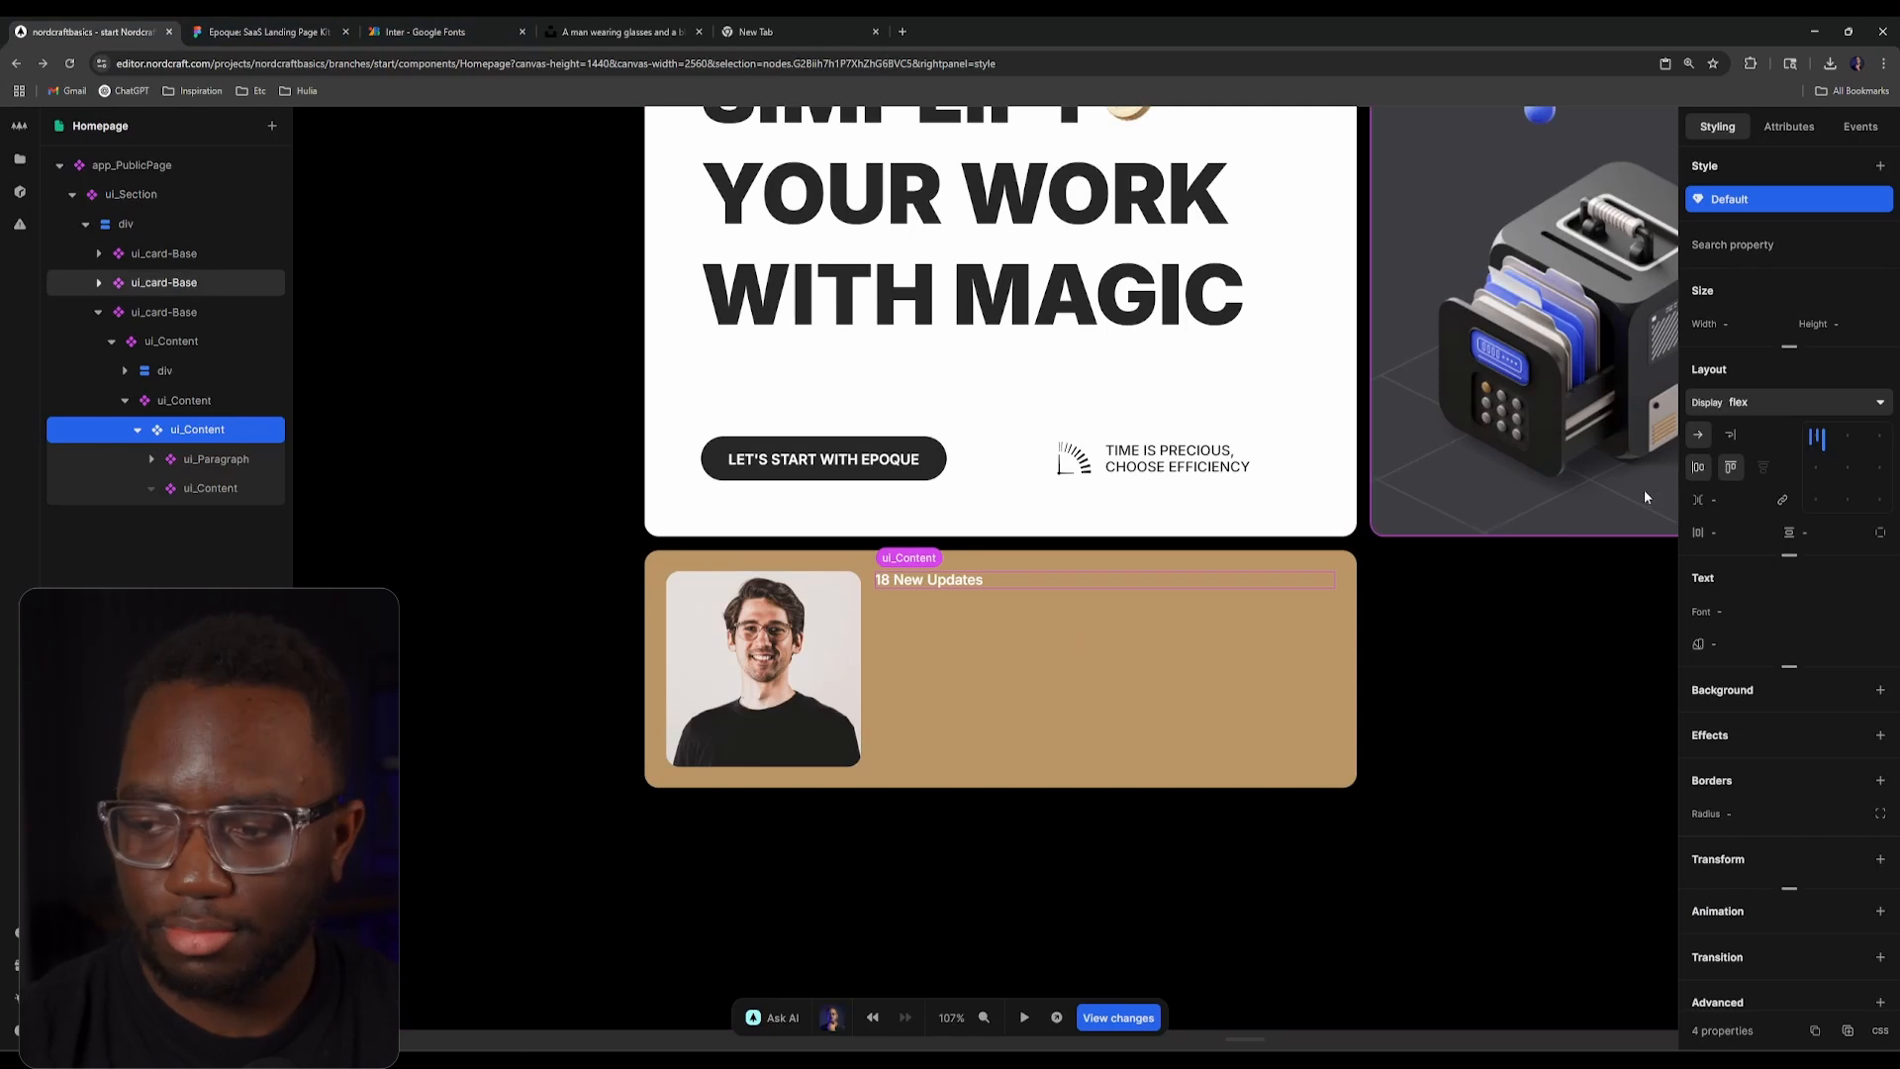
Step: Distribute the row's paragraph and empty ui_Content to opposite ends of the tan card's text area
left_click(209, 463)
left_click(204, 493)
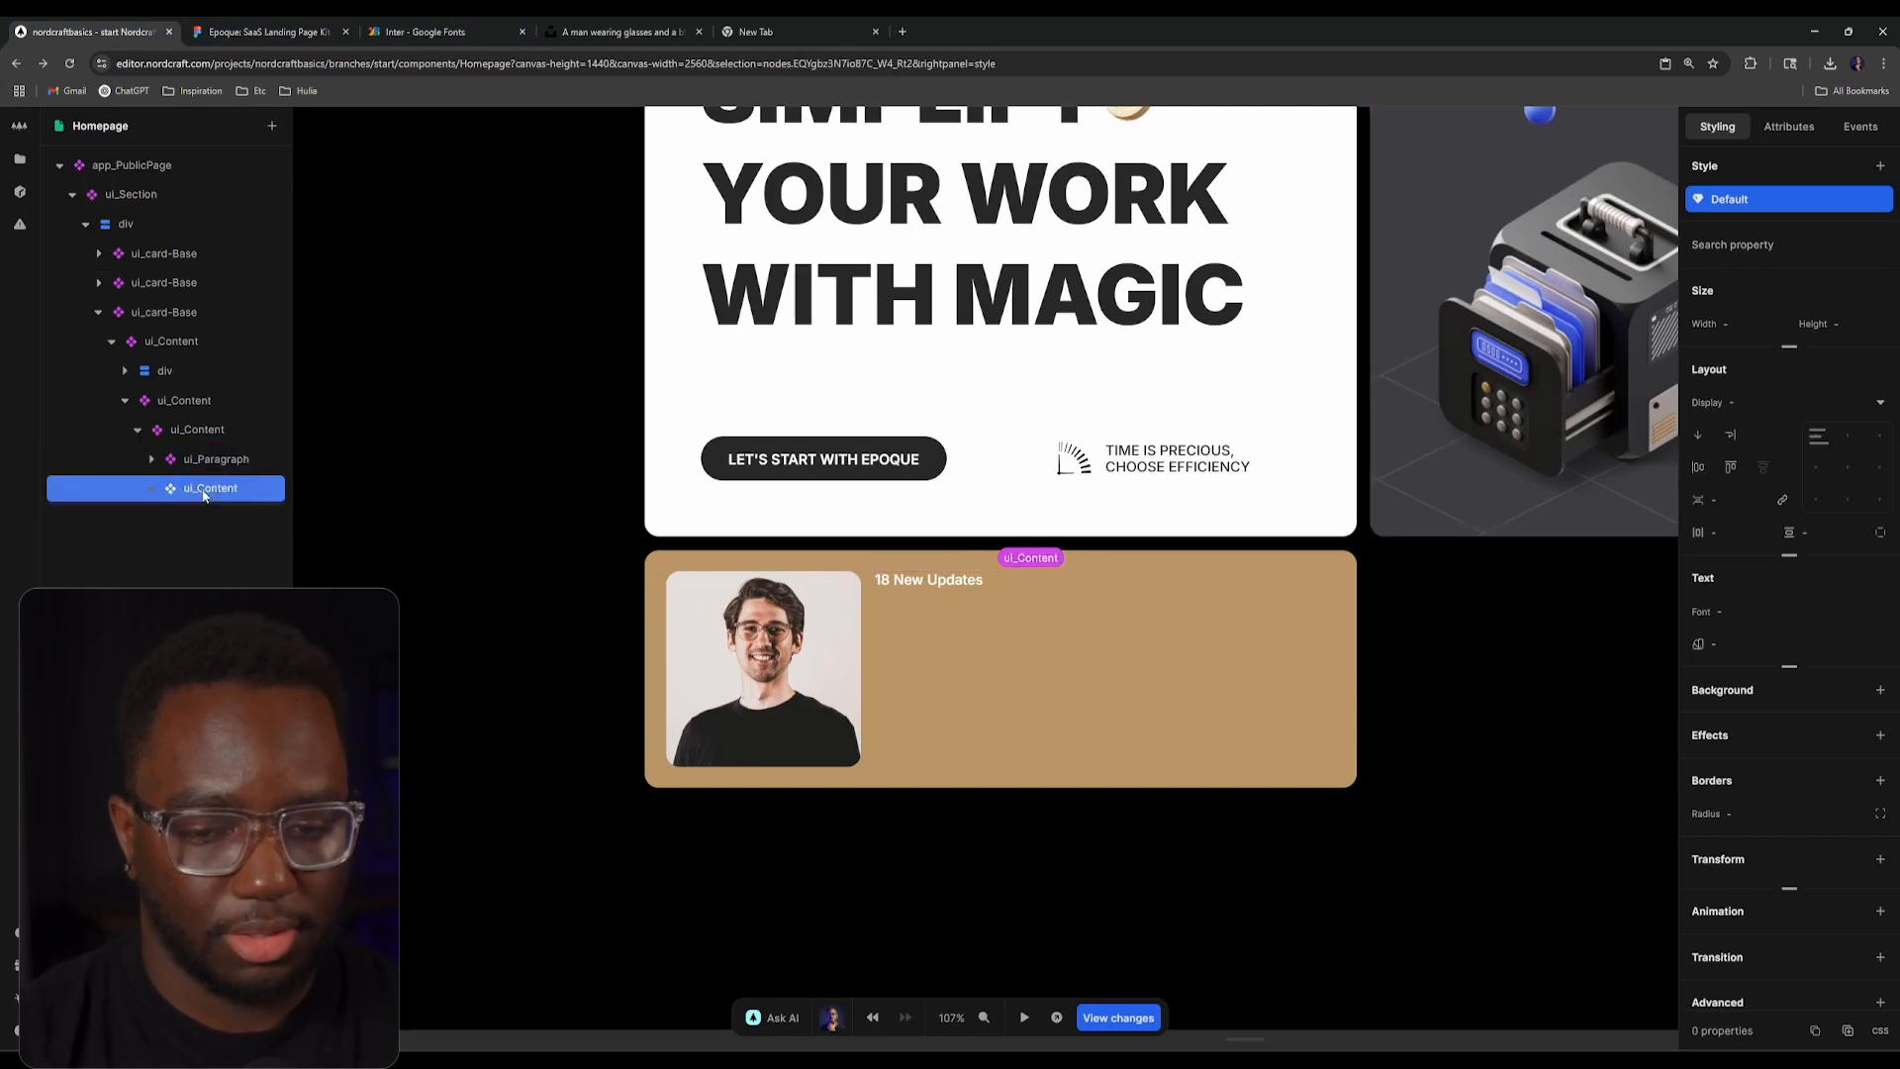
left_click(203, 429)
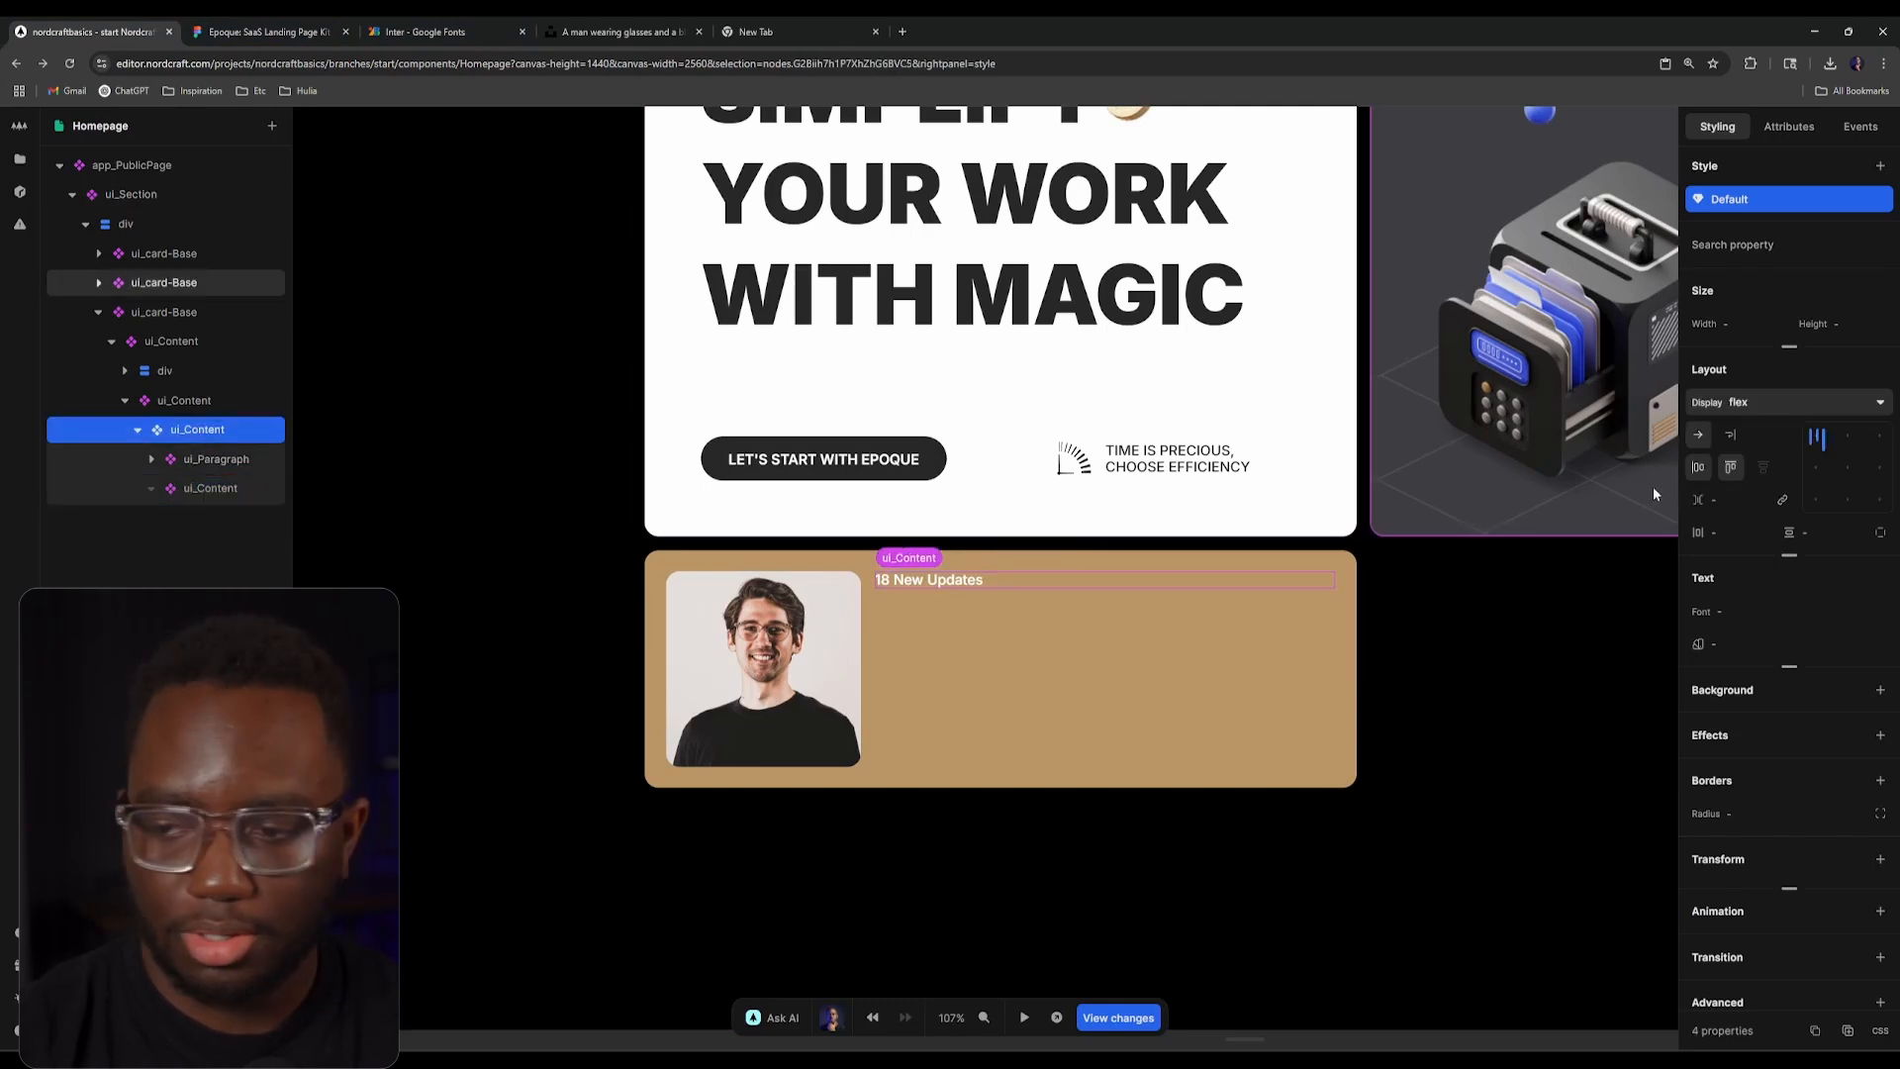
left_click(213, 459)
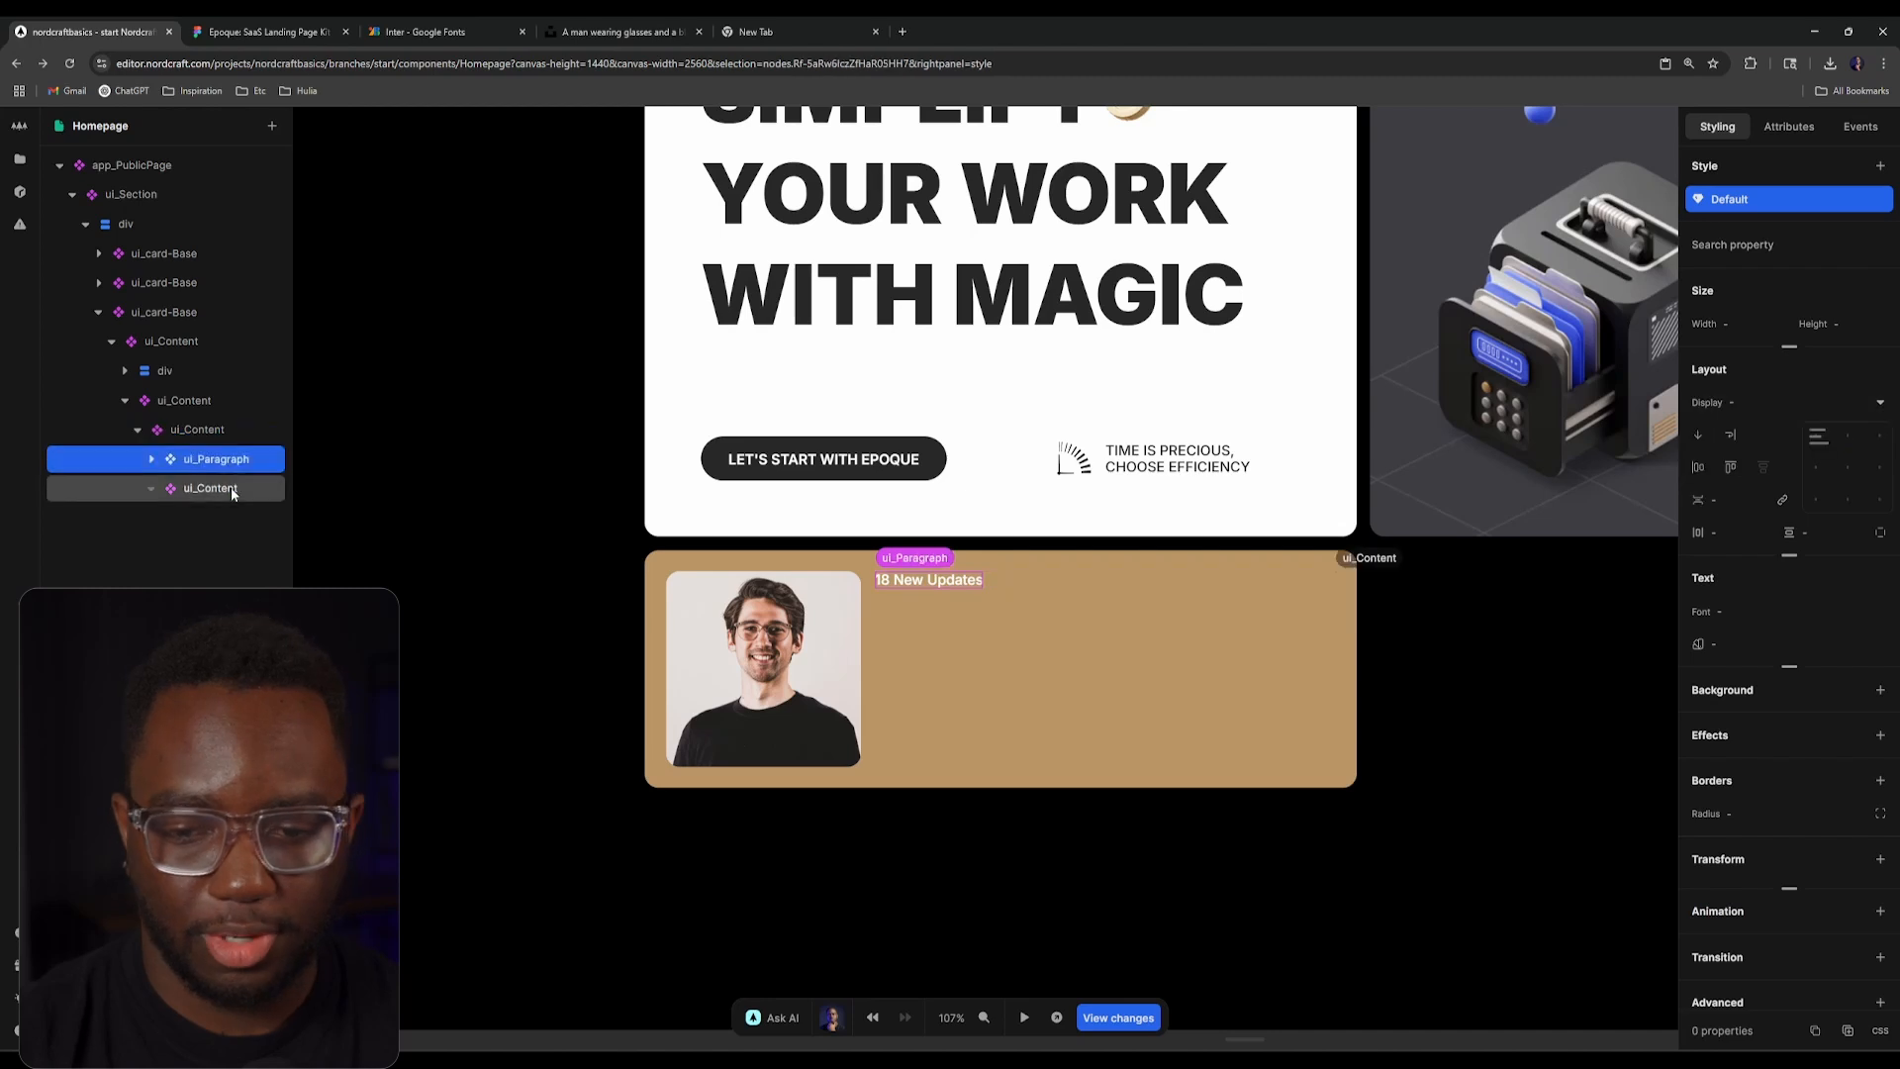
Step: Examine the wording of the right-hand text beside the chart icon on Figma's tan card
left_click(210, 488)
left_click(272, 32)
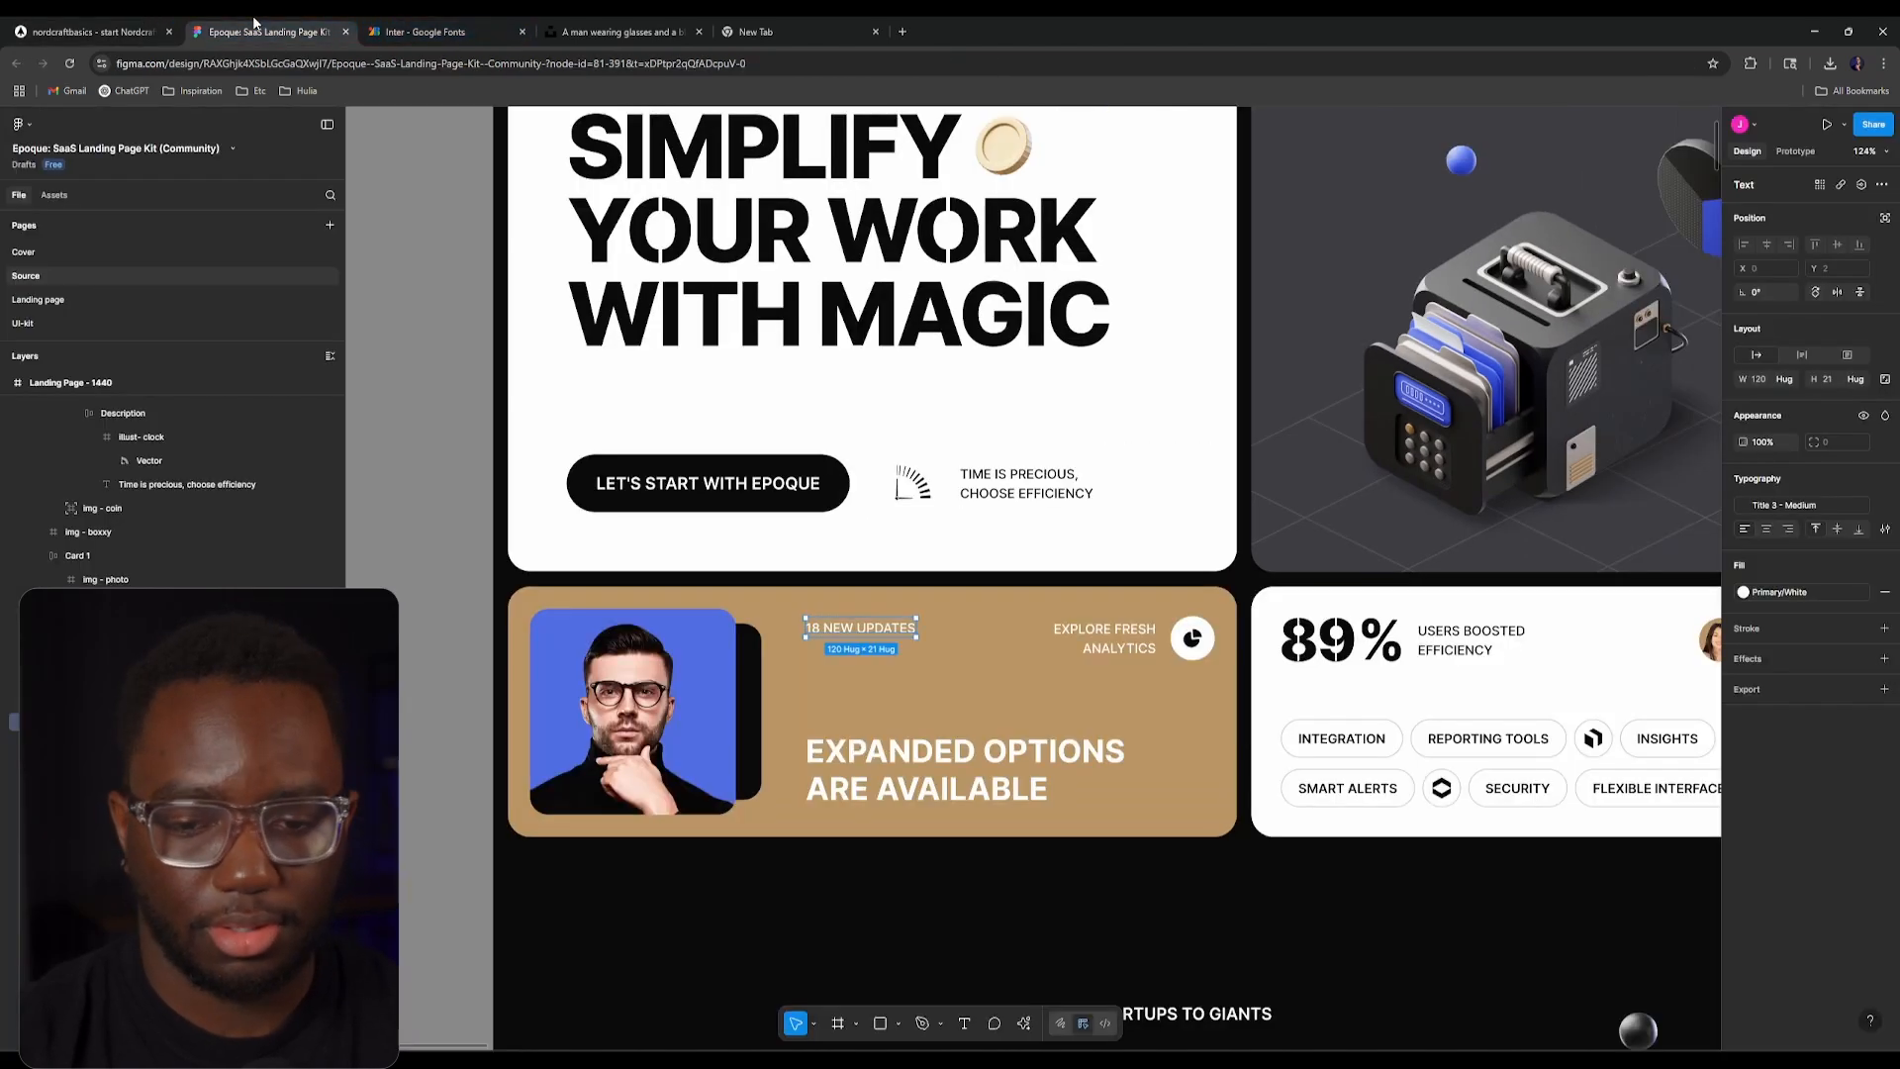
left_click(1208, 641)
double_click(1115, 630)
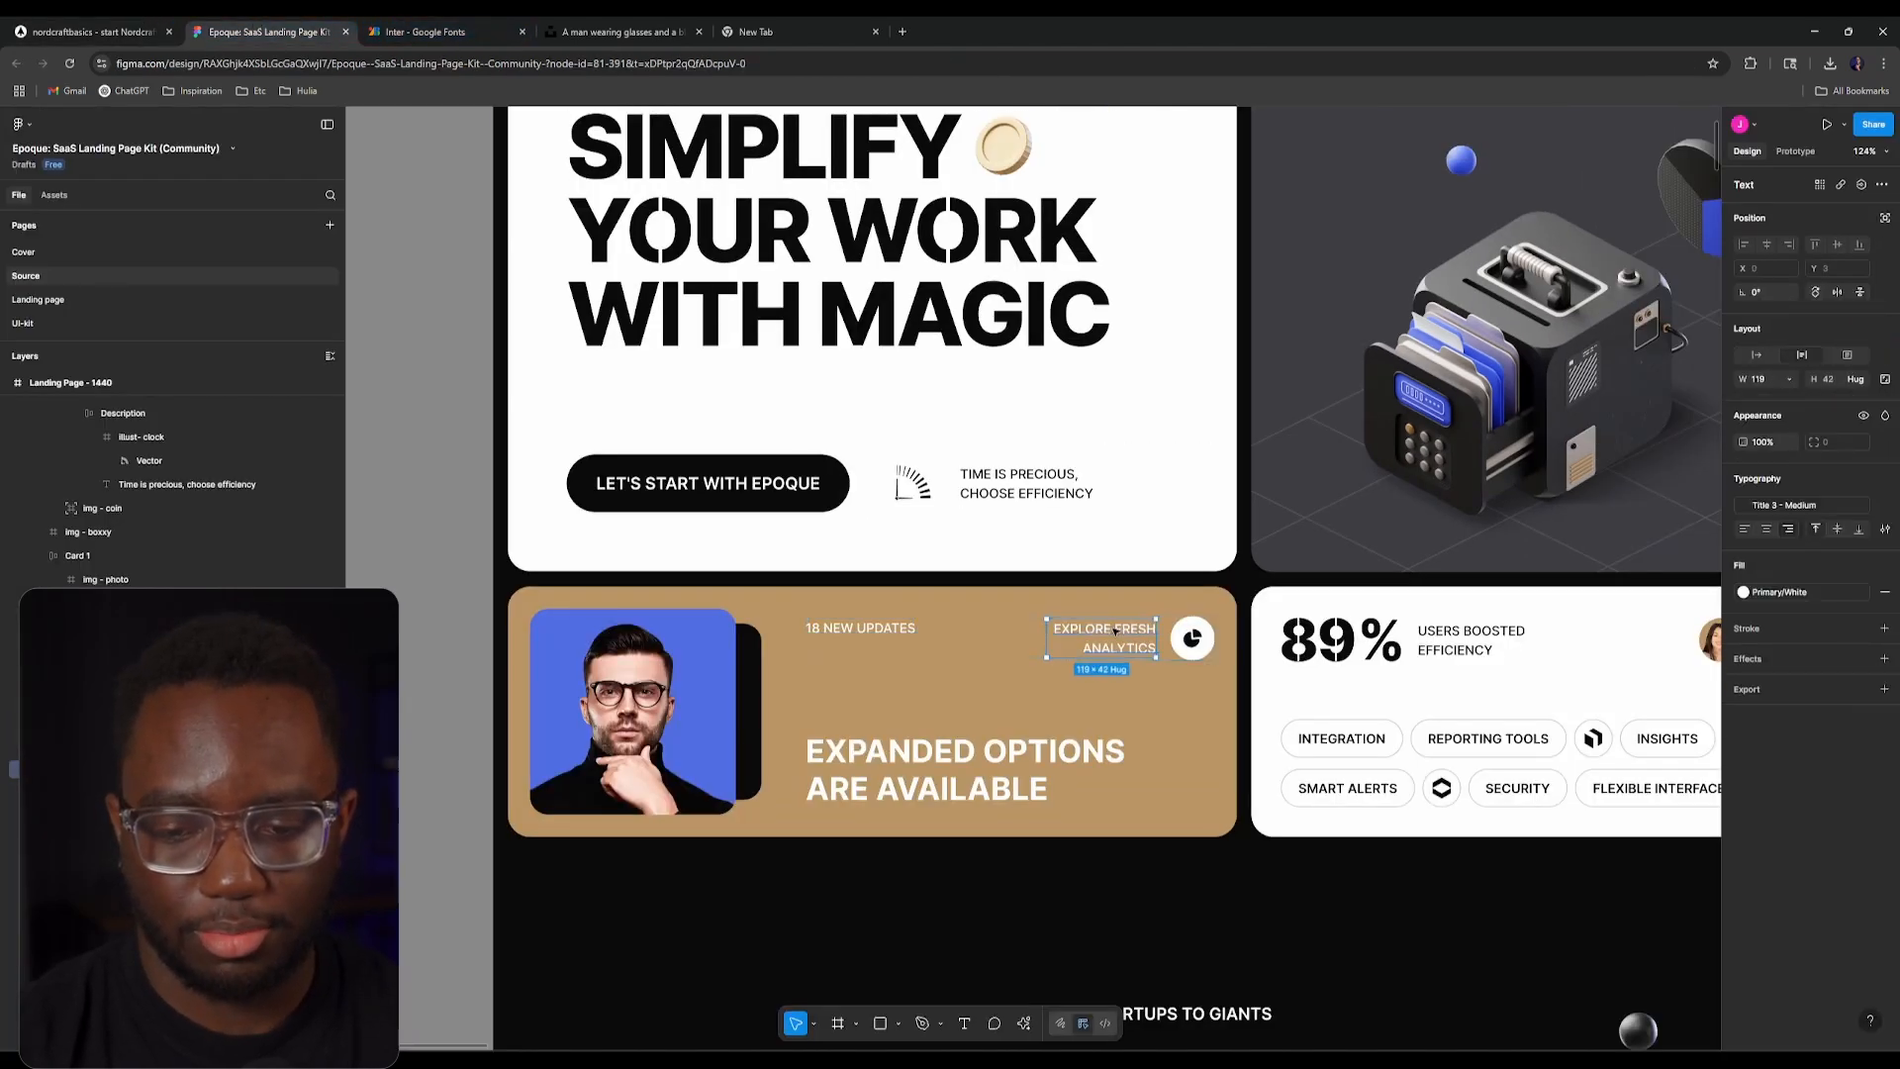
double_click(1115, 630)
left_click(1115, 630)
key("ctrl+a")
left_click(94, 32)
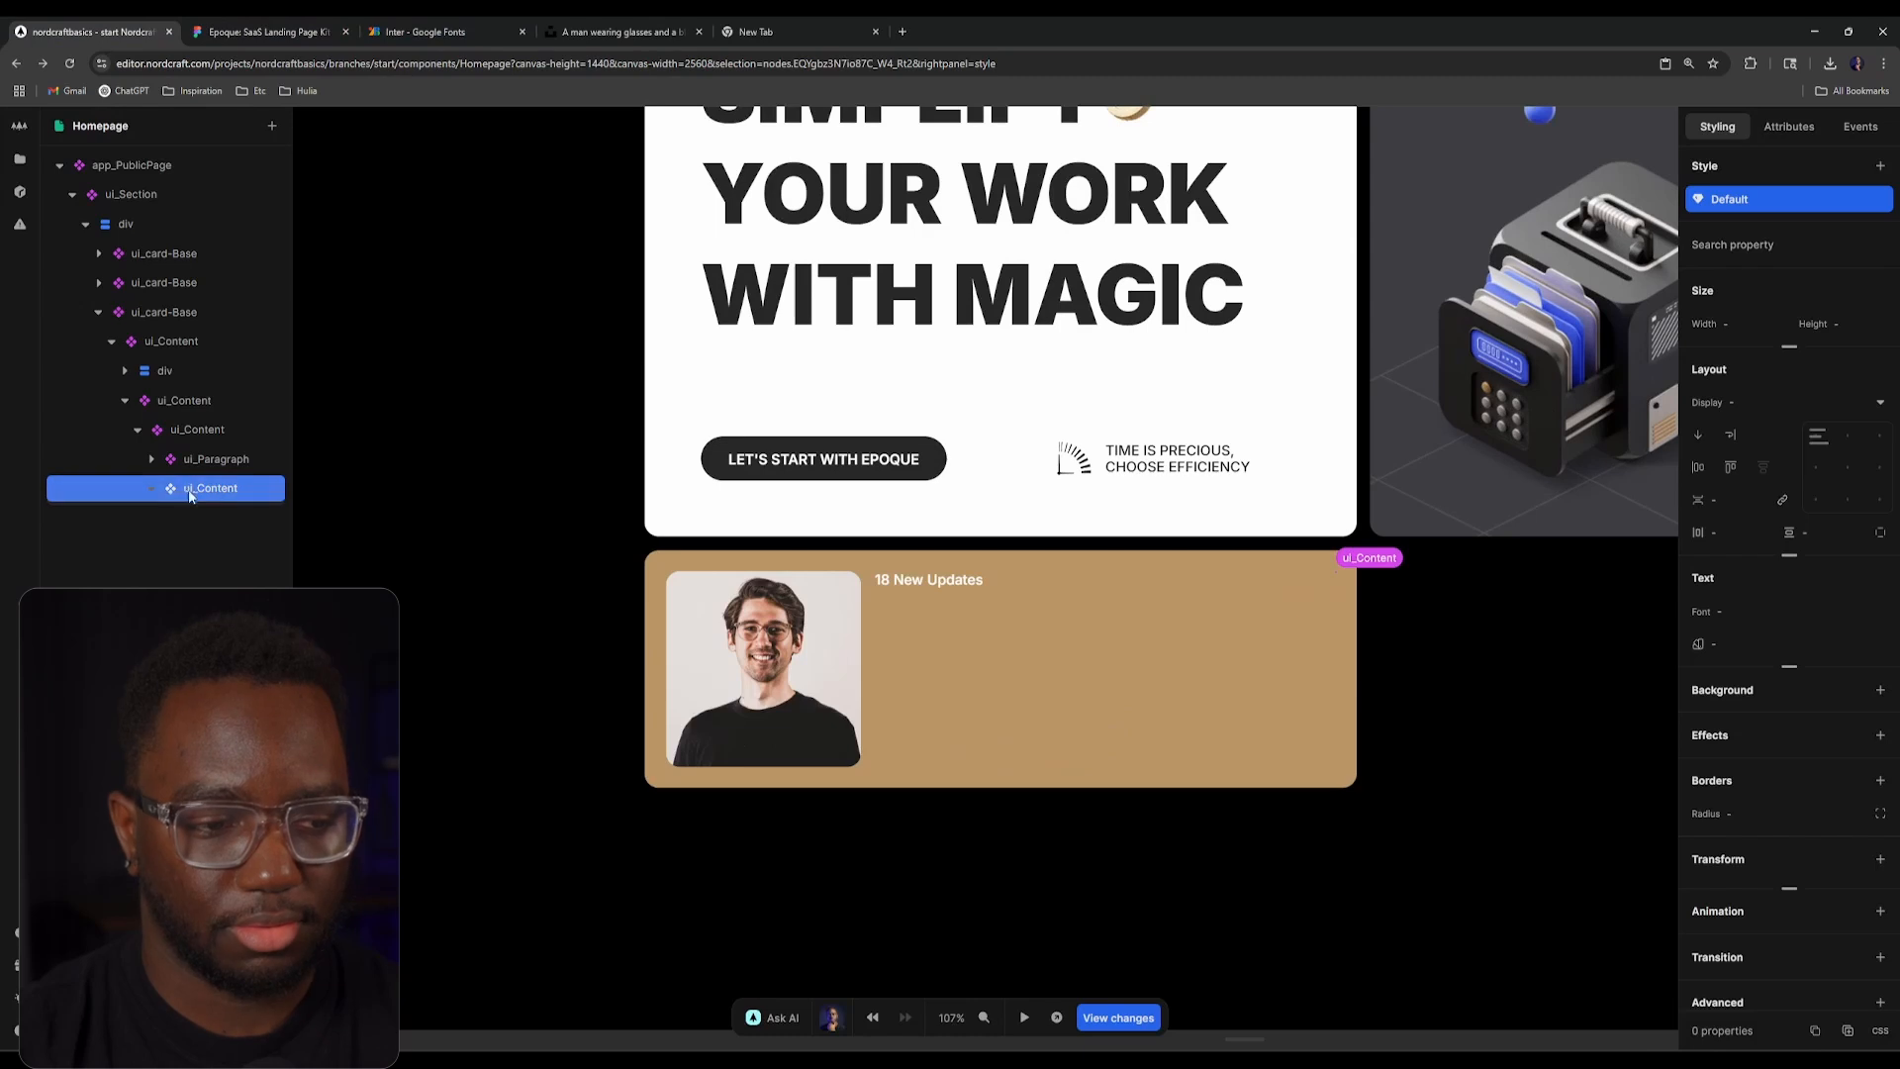
Step: Add a ui_Paragraph with a Text element reading "Explore Fresh Analytics" inside the empty ui_Content of the row
type("apara")
key("Down")
key("Return")
type("a")
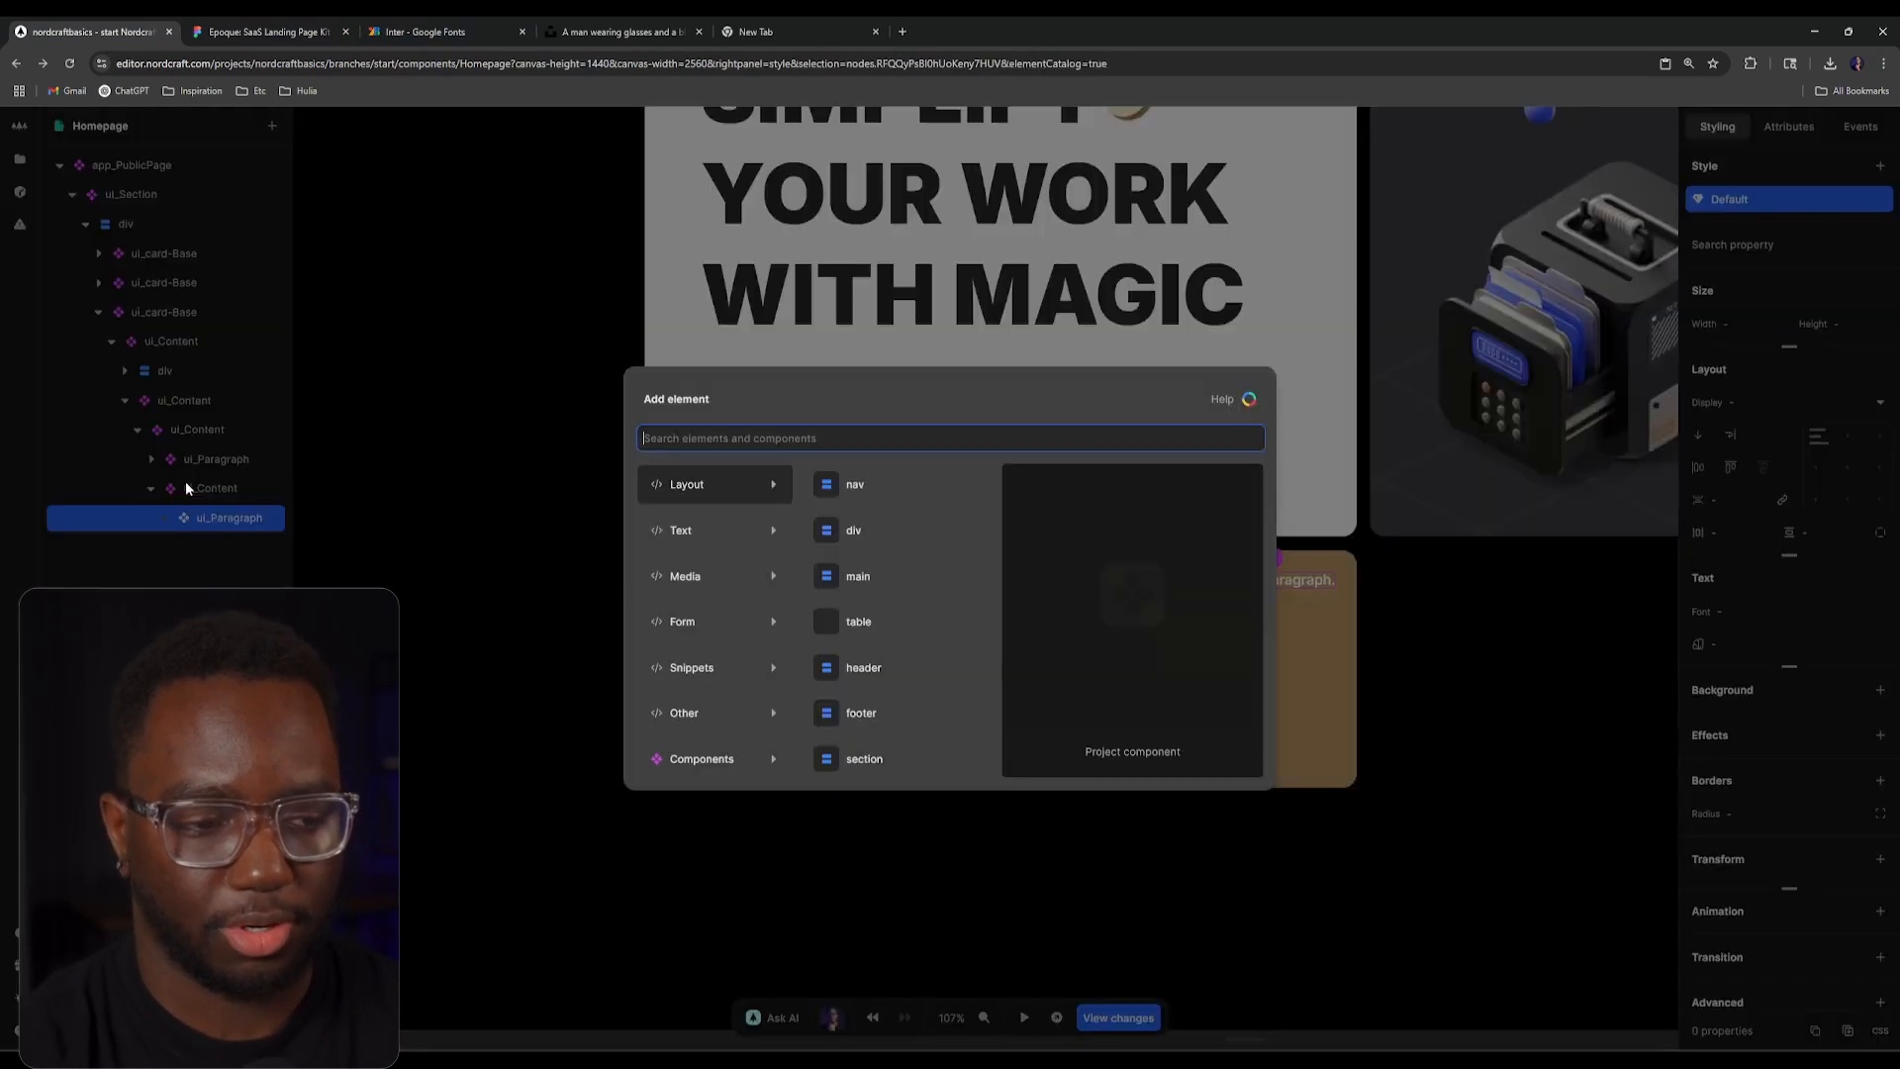
type("text")
key("Return")
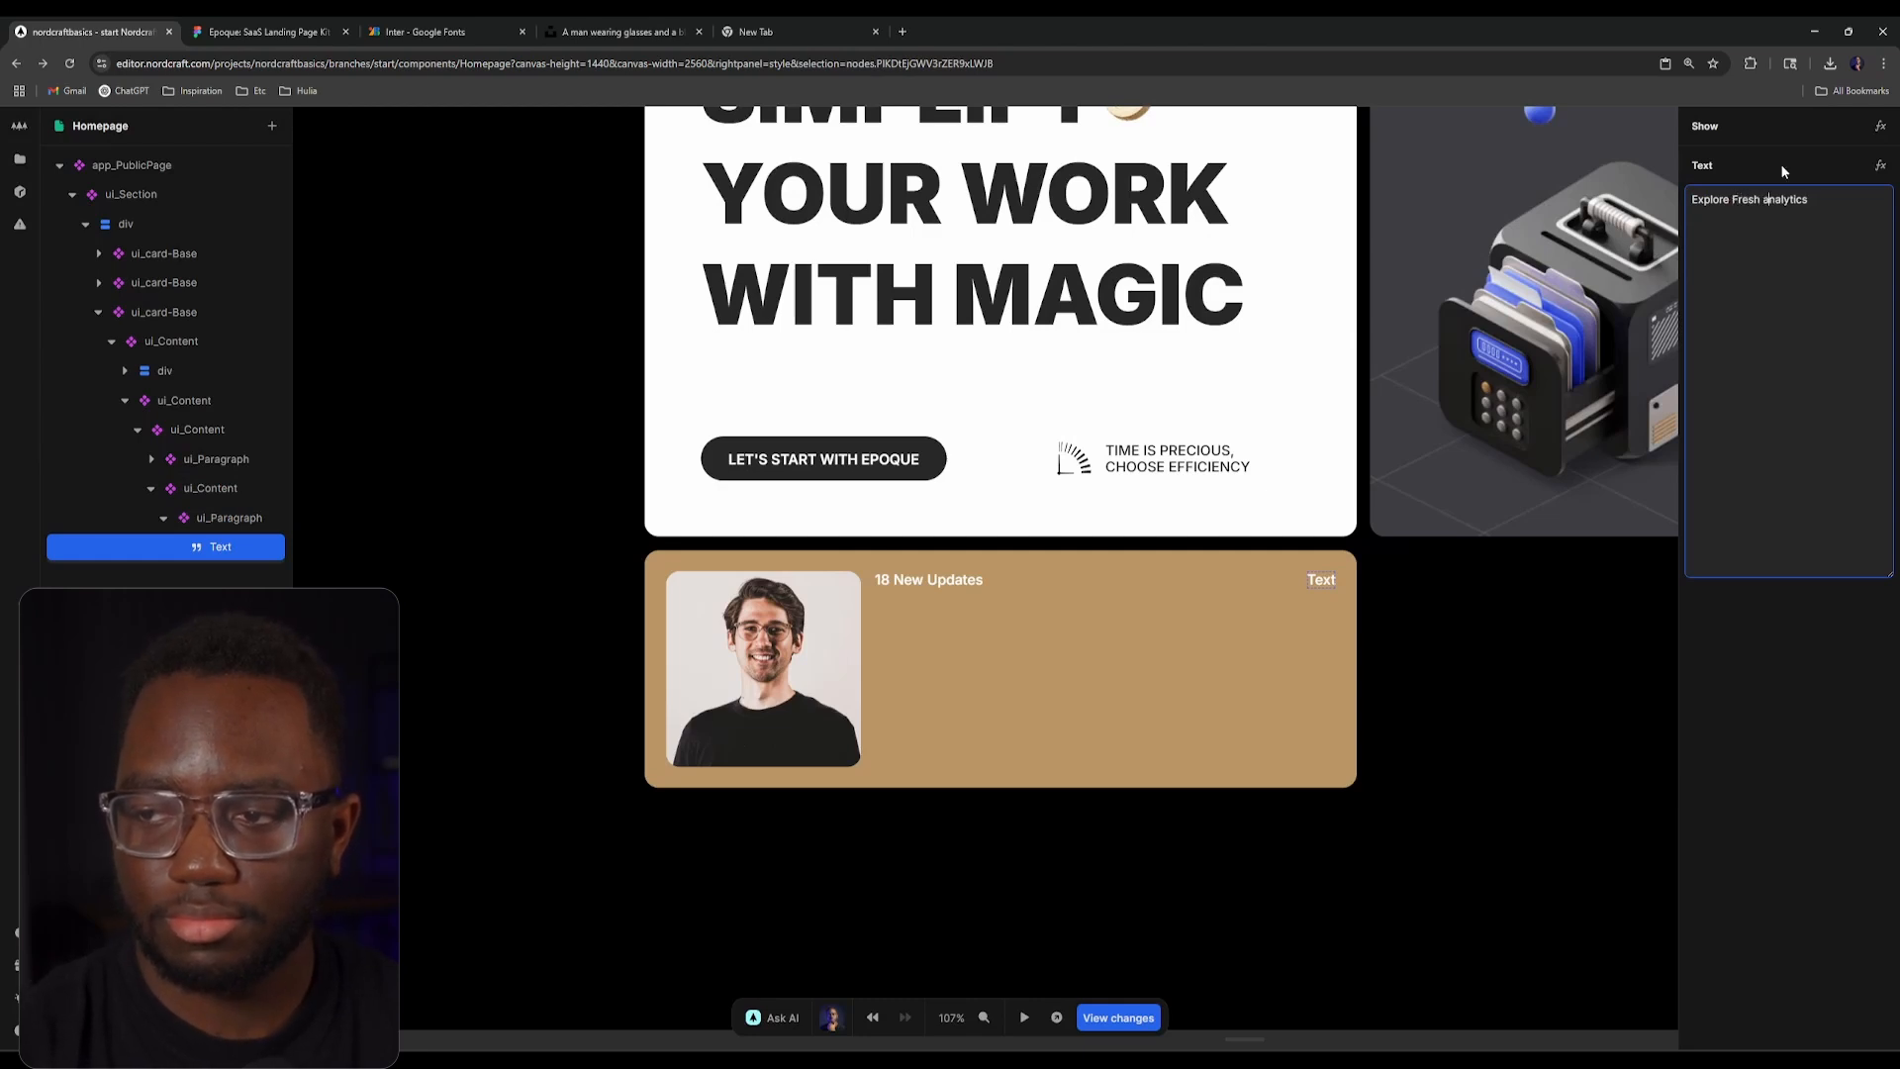
left_click(1073, 924)
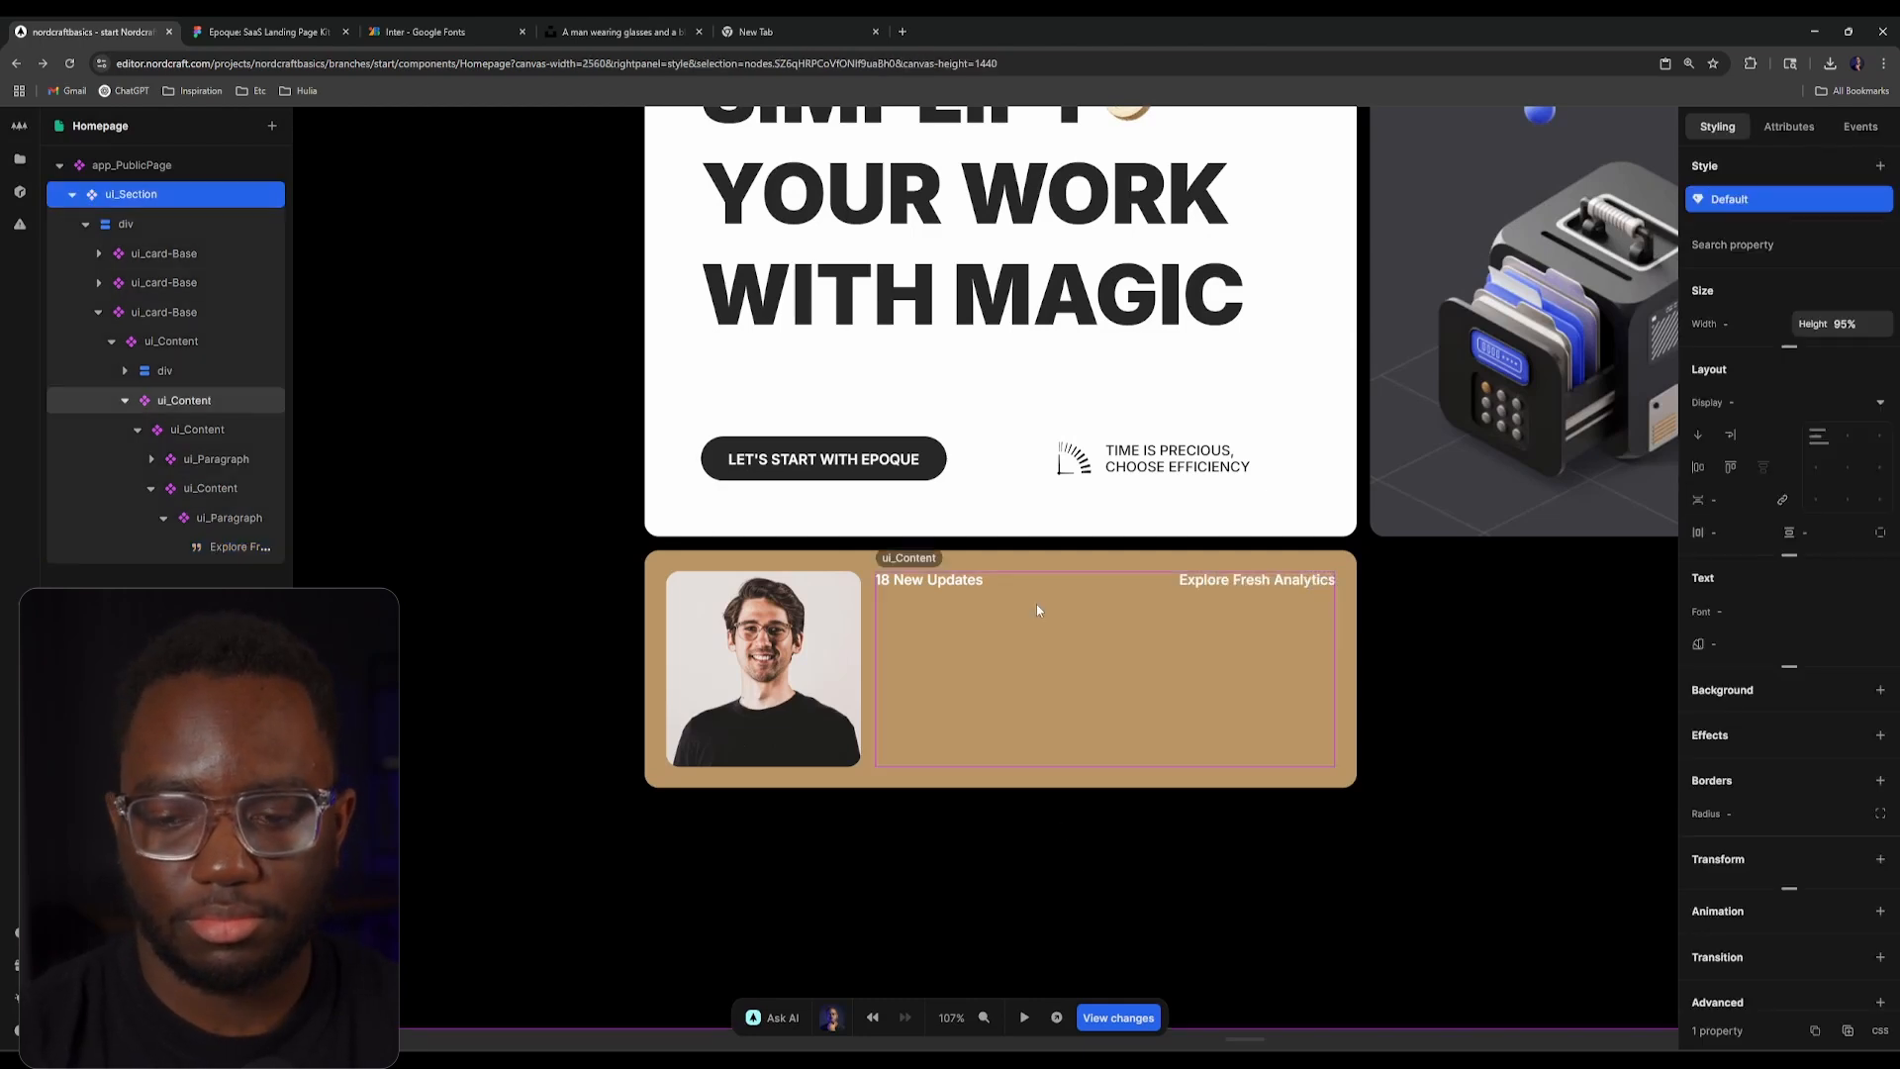
Step: Copy the round chart icon from the Figma card as SVG and paste it into the ui_Content holding "Explore Fresh Analytics"
left_click(262, 24)
left_click(1188, 626)
left_click(1190, 633)
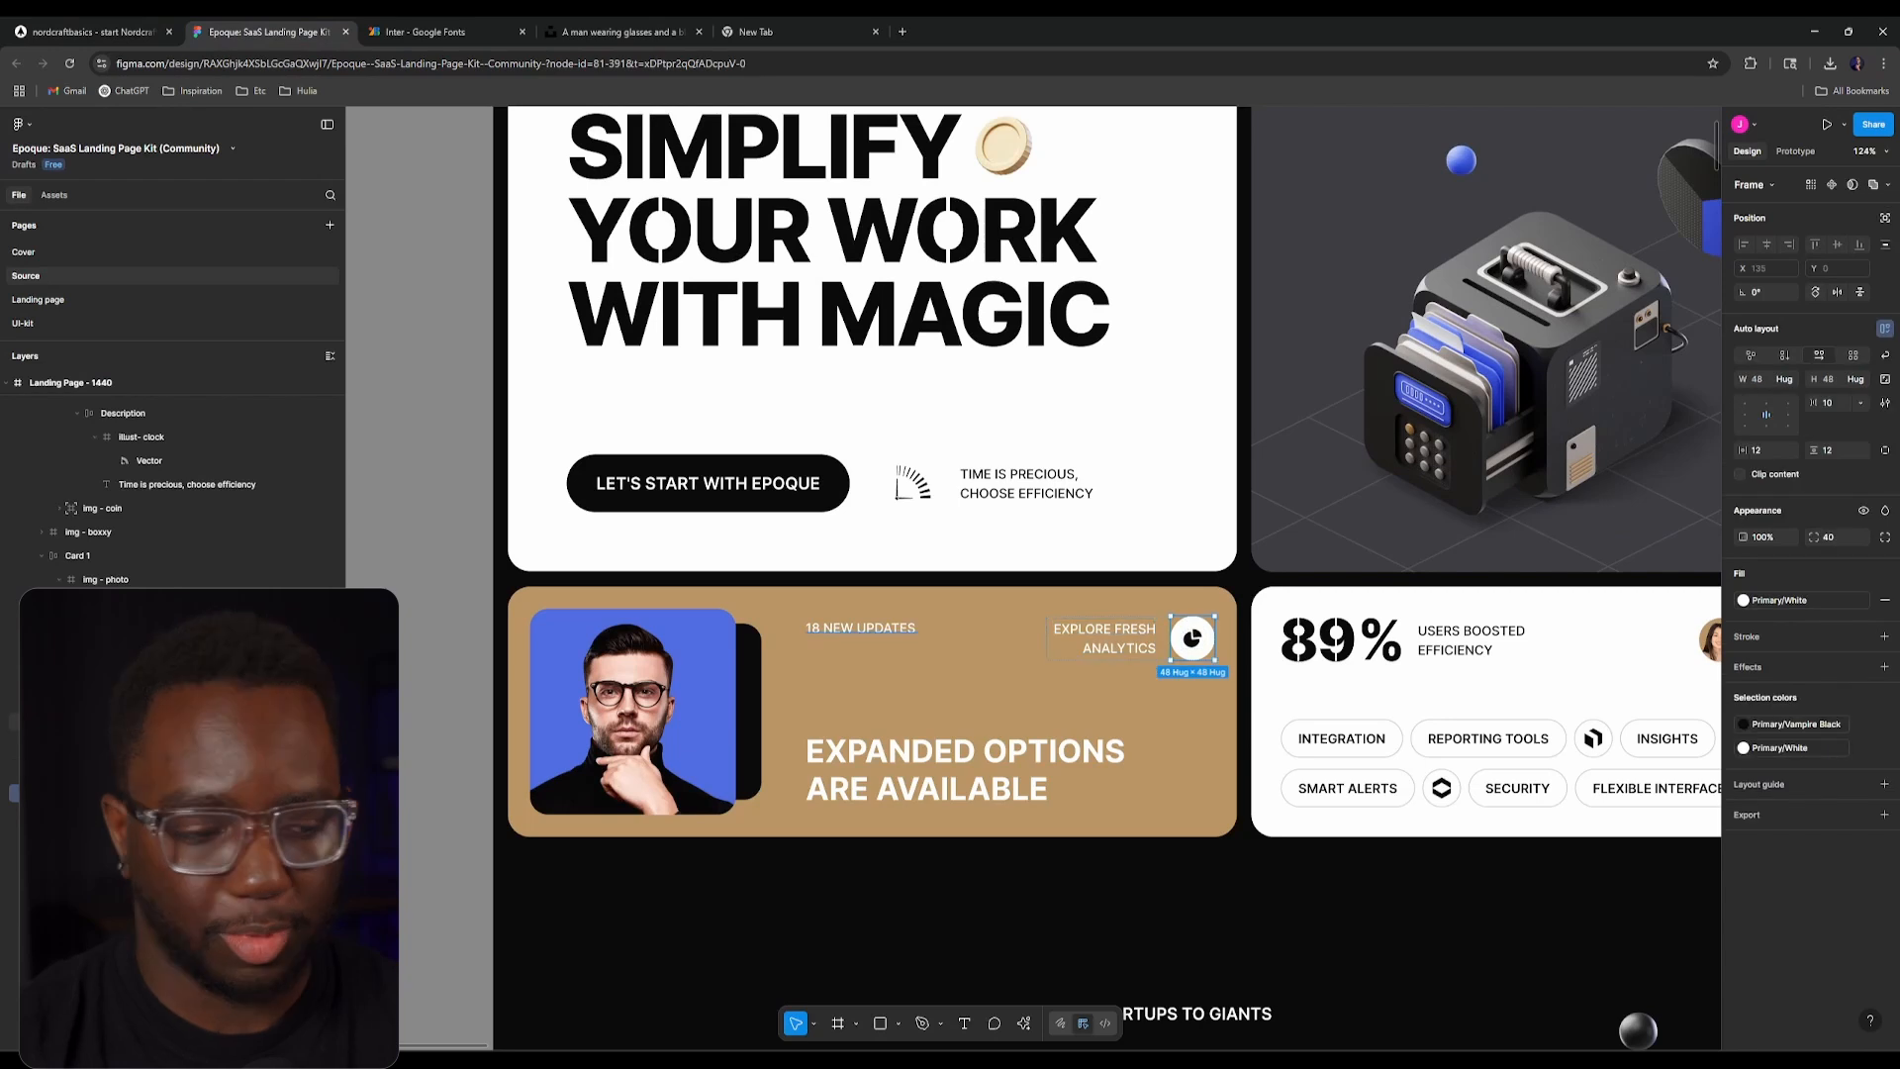
right_click(170, 480)
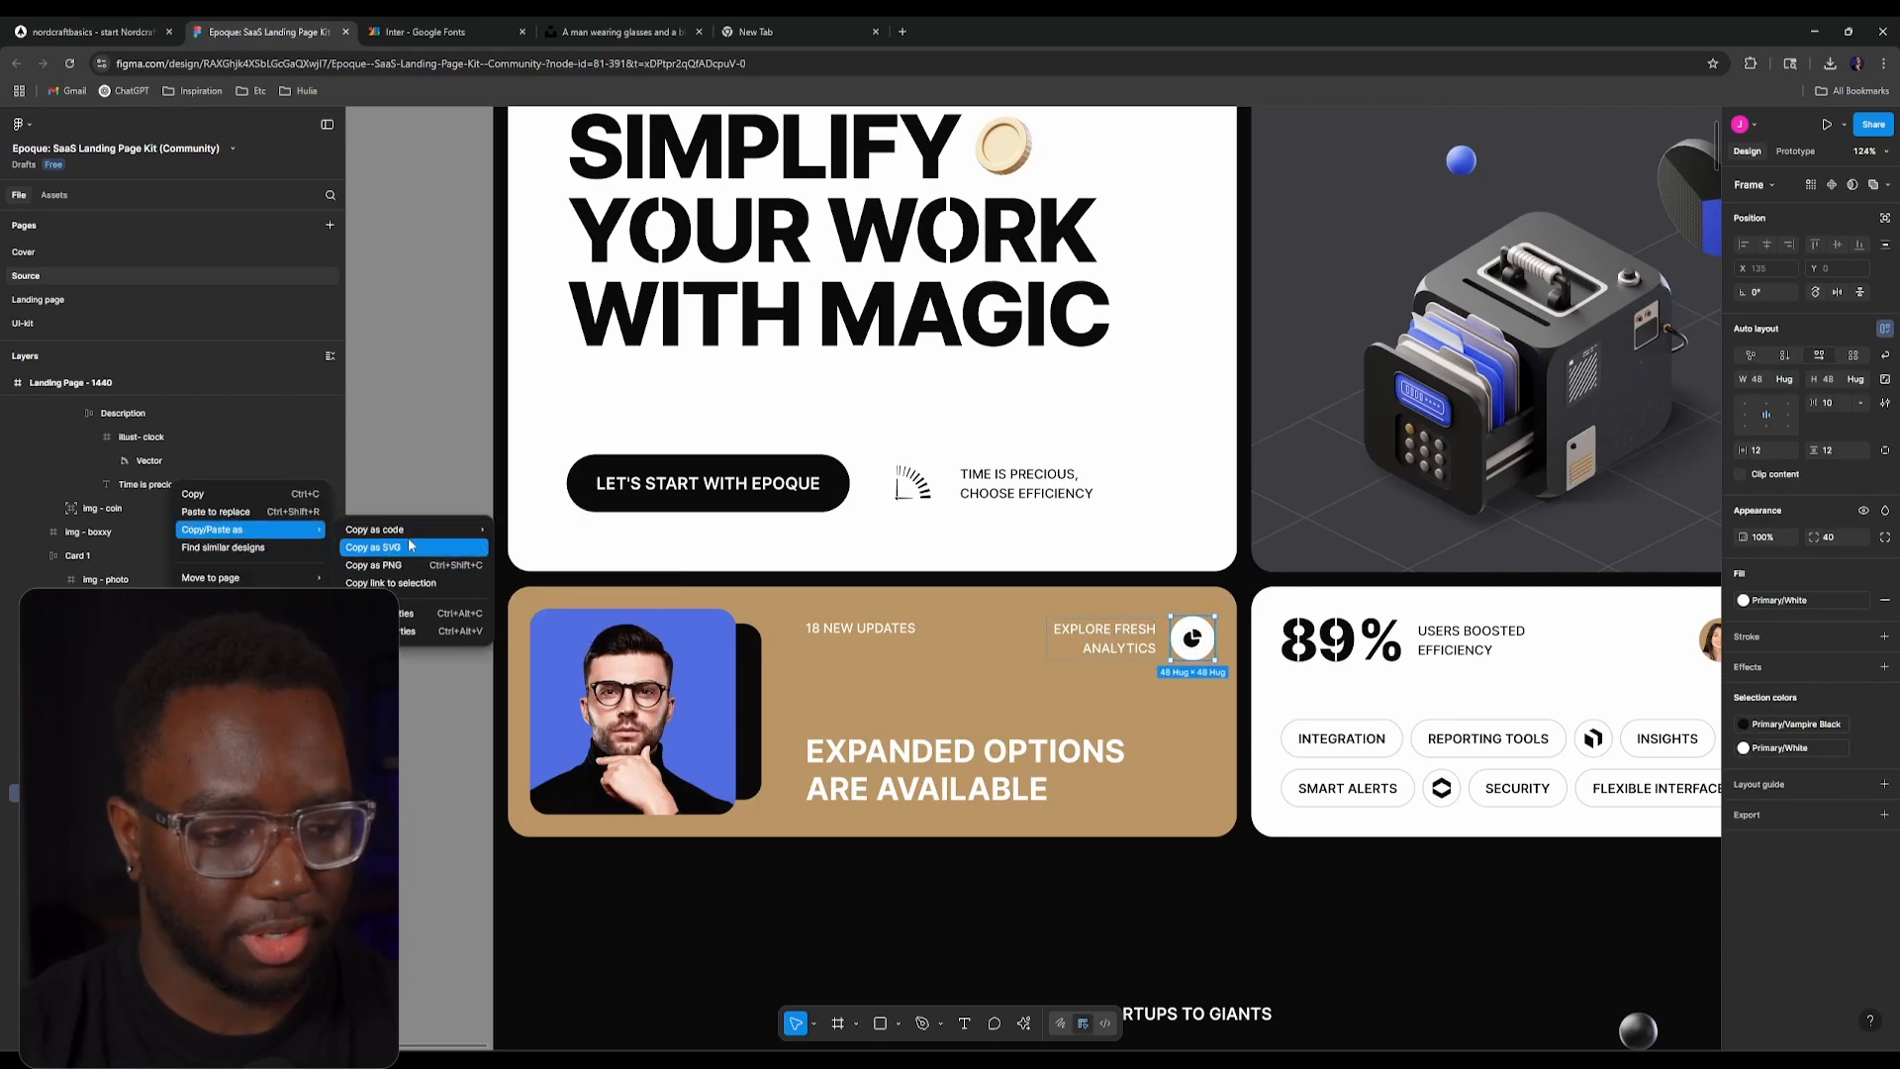
left_click(412, 545)
left_click(148, 27)
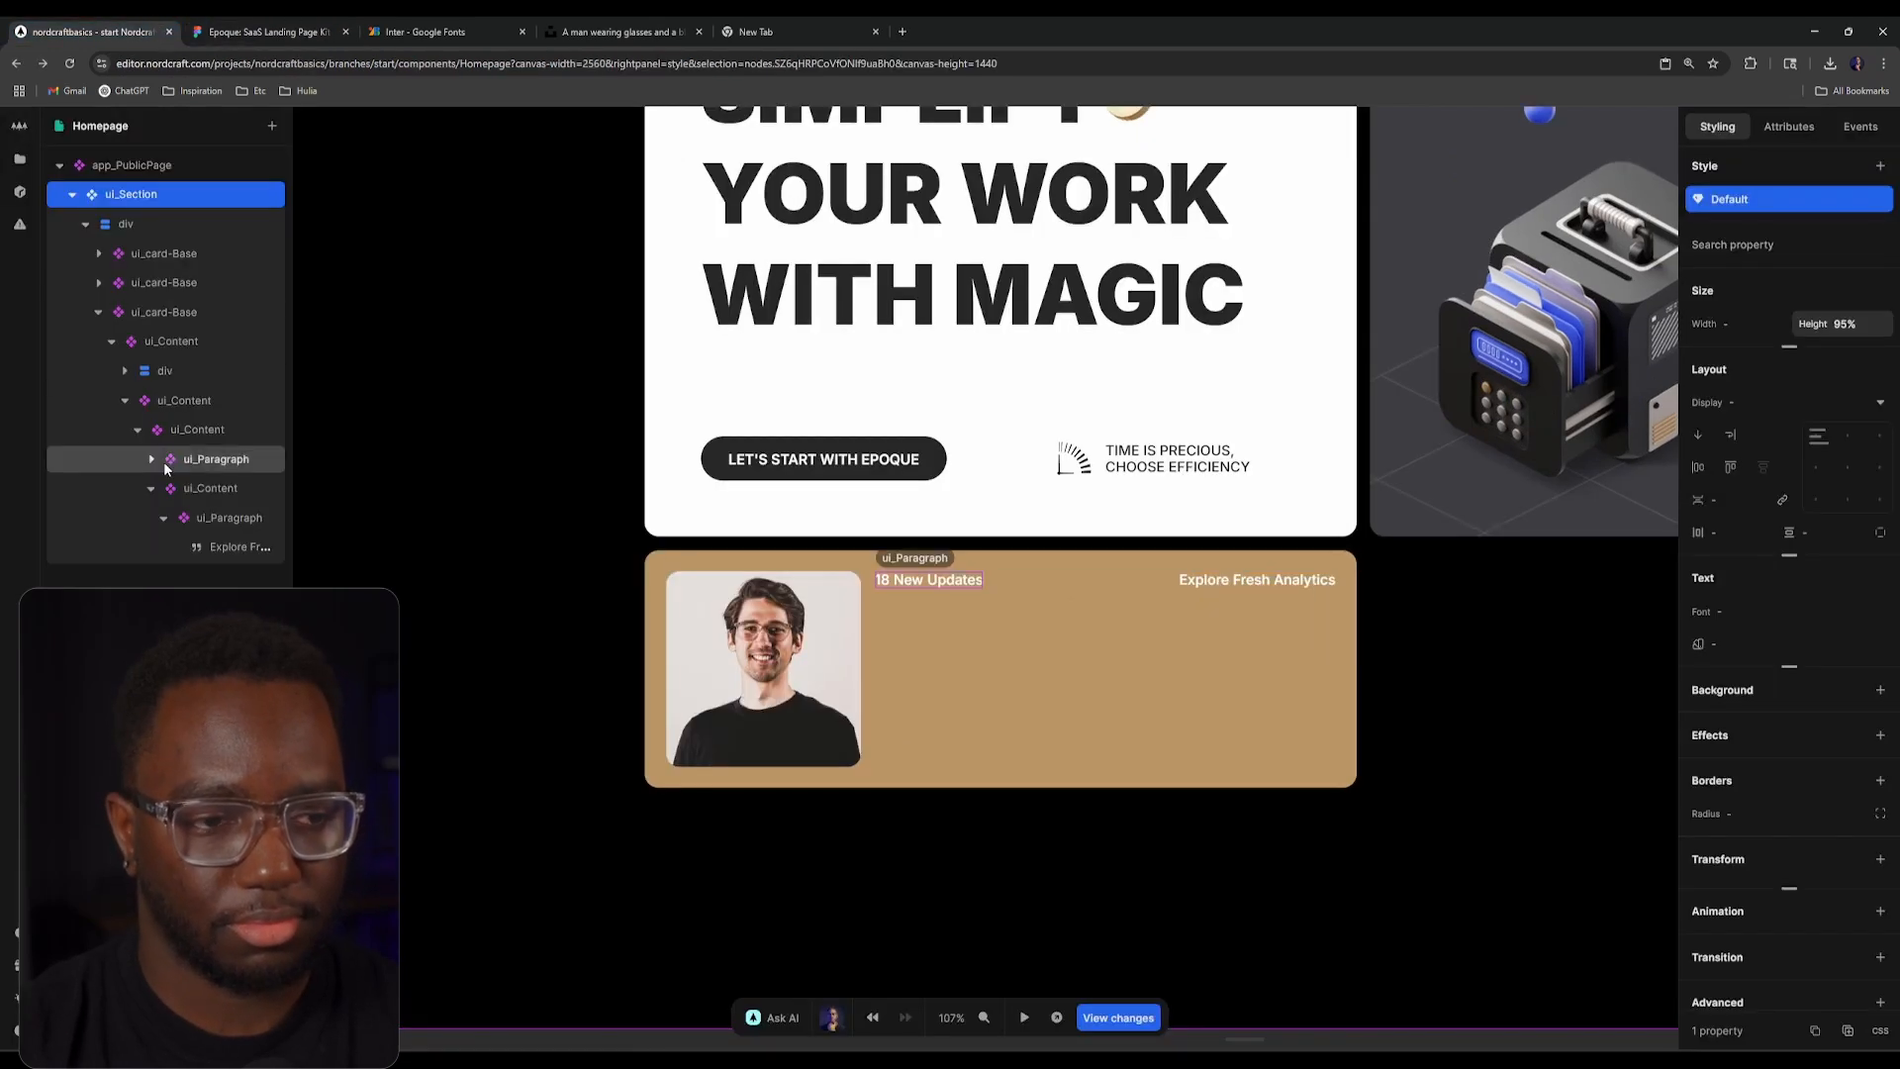
left_click(163, 517)
left_click(223, 494)
key("ctrl+v")
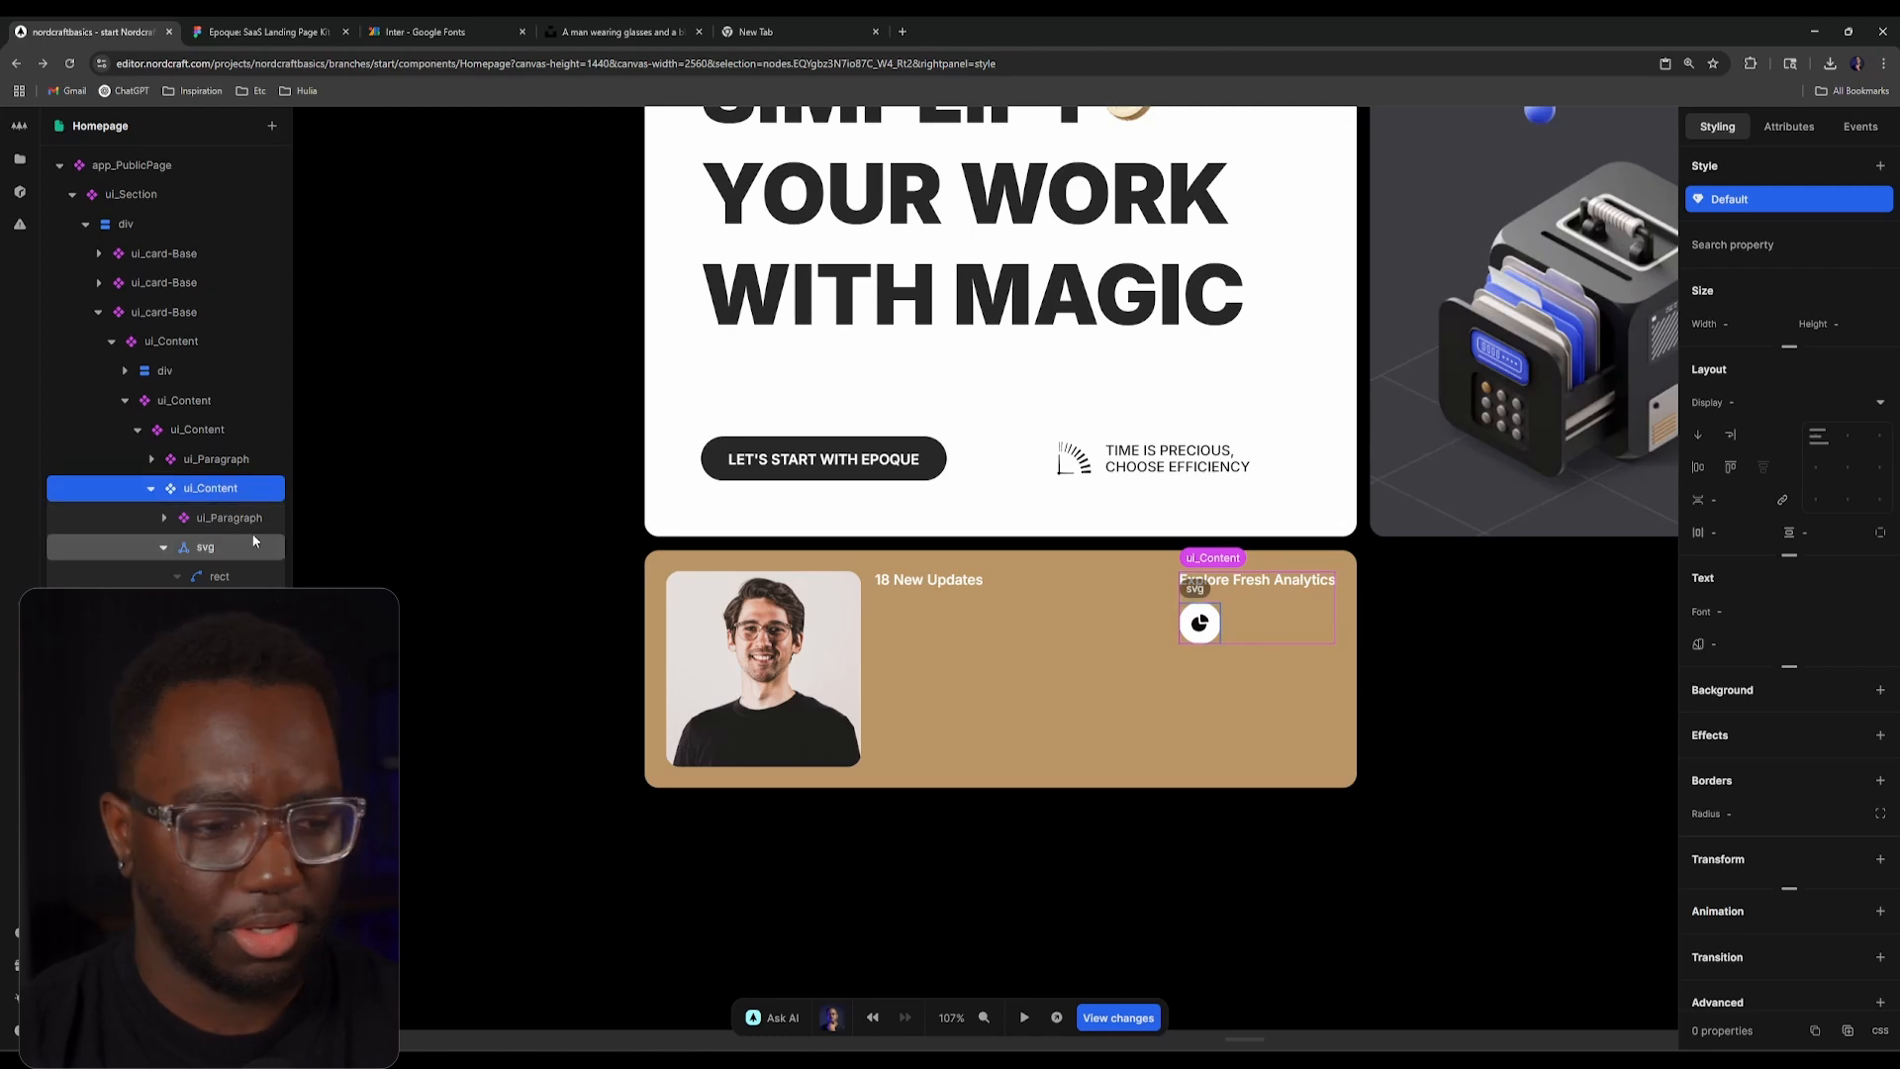
Step: Turn the pasted chart svg into a component named svg_Chart
left_click(222, 547)
right_click(226, 549)
left_click(326, 575)
type("svg_Chart")
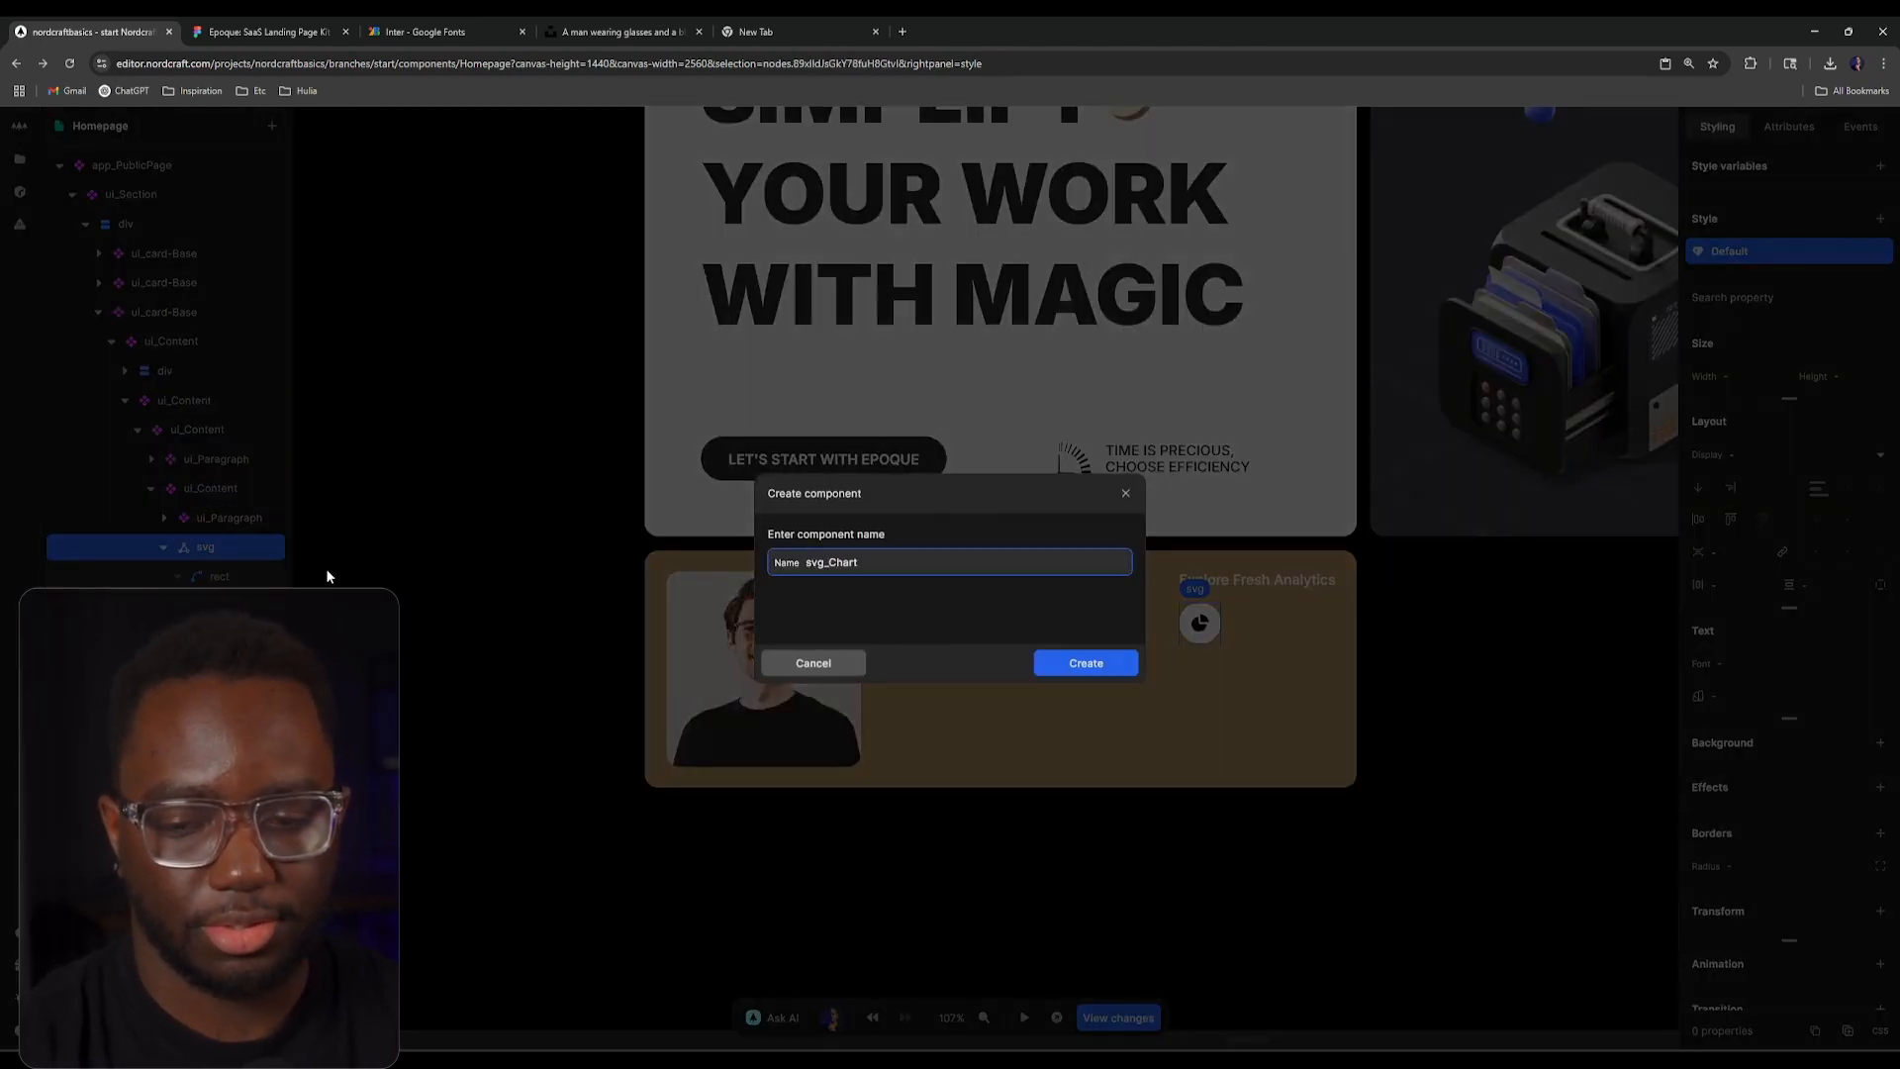
key("Return")
Step: Return to the Homepage and set the ui_Content holding "Explore Fresh Analytics" and the chart icon to row direction
left_click(20, 158)
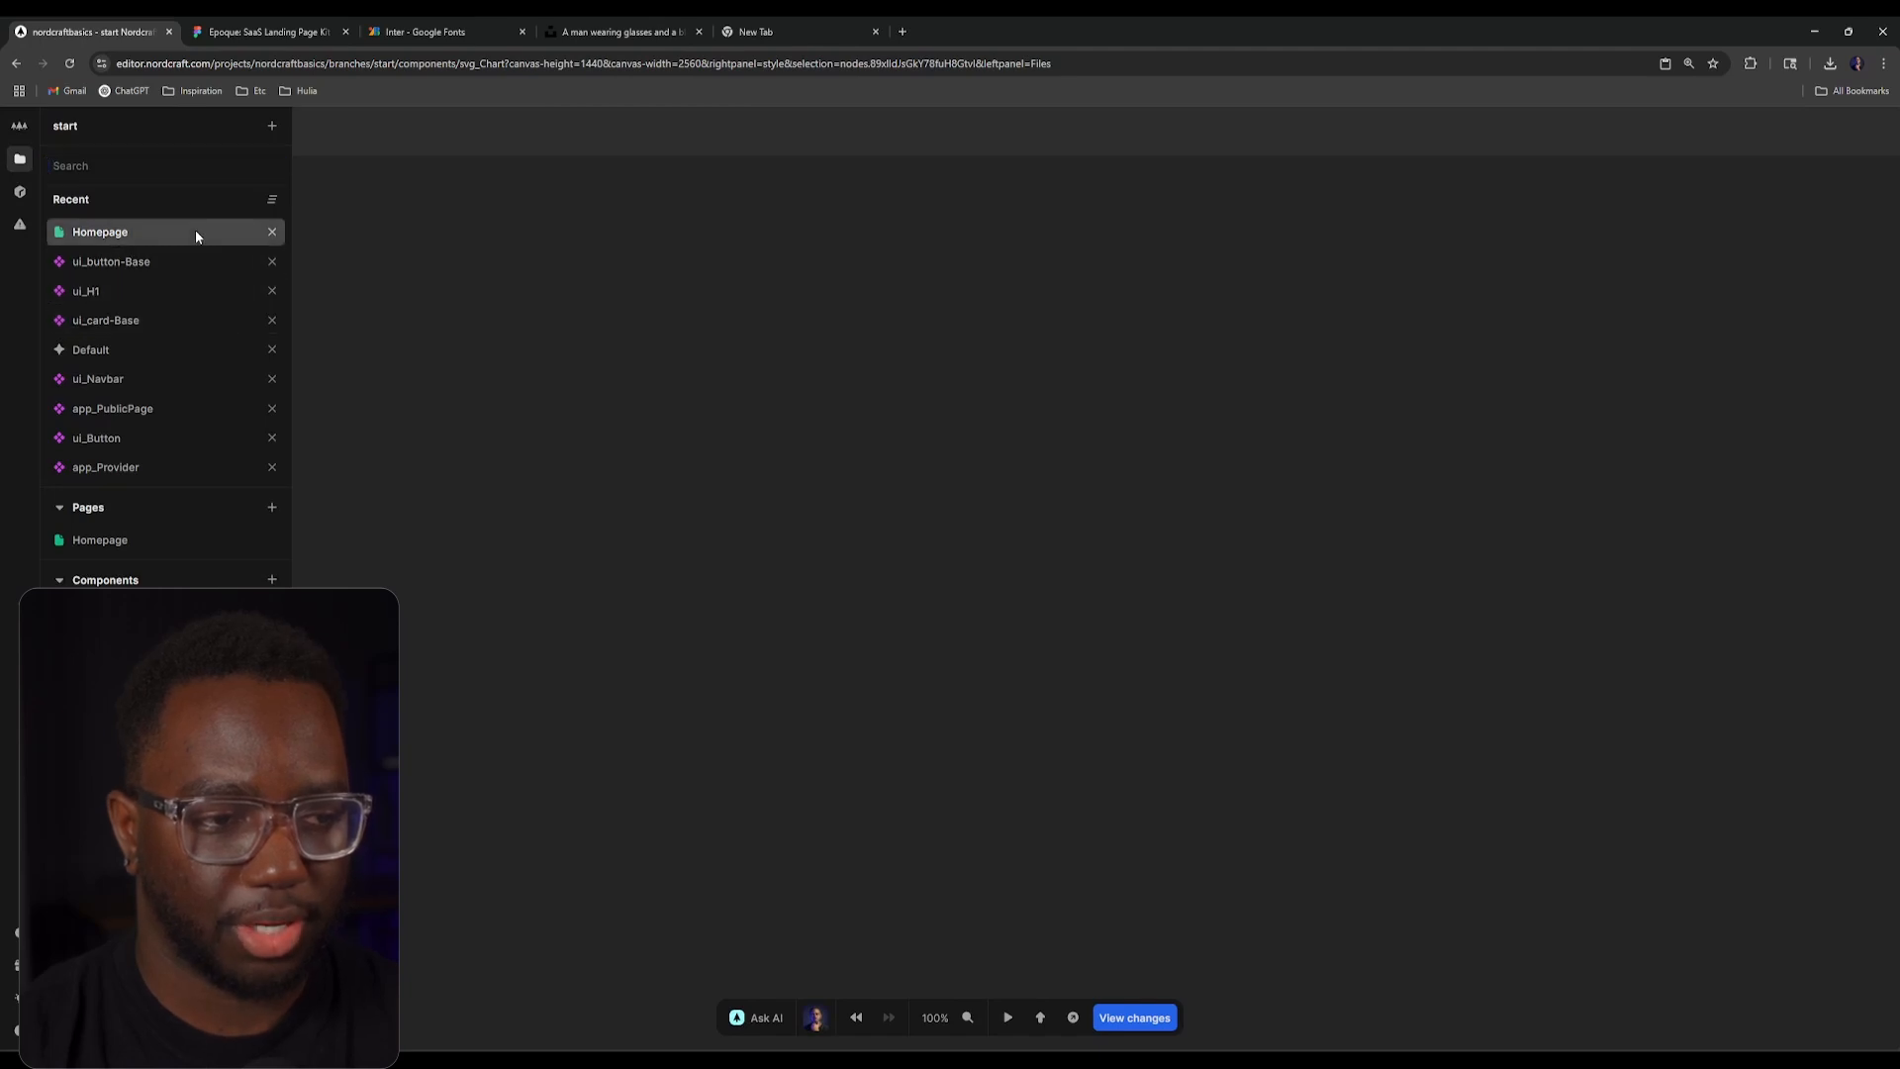
left_click(195, 232)
scroll(863, 519, "down", 5)
scroll(833, 542, "up", 2)
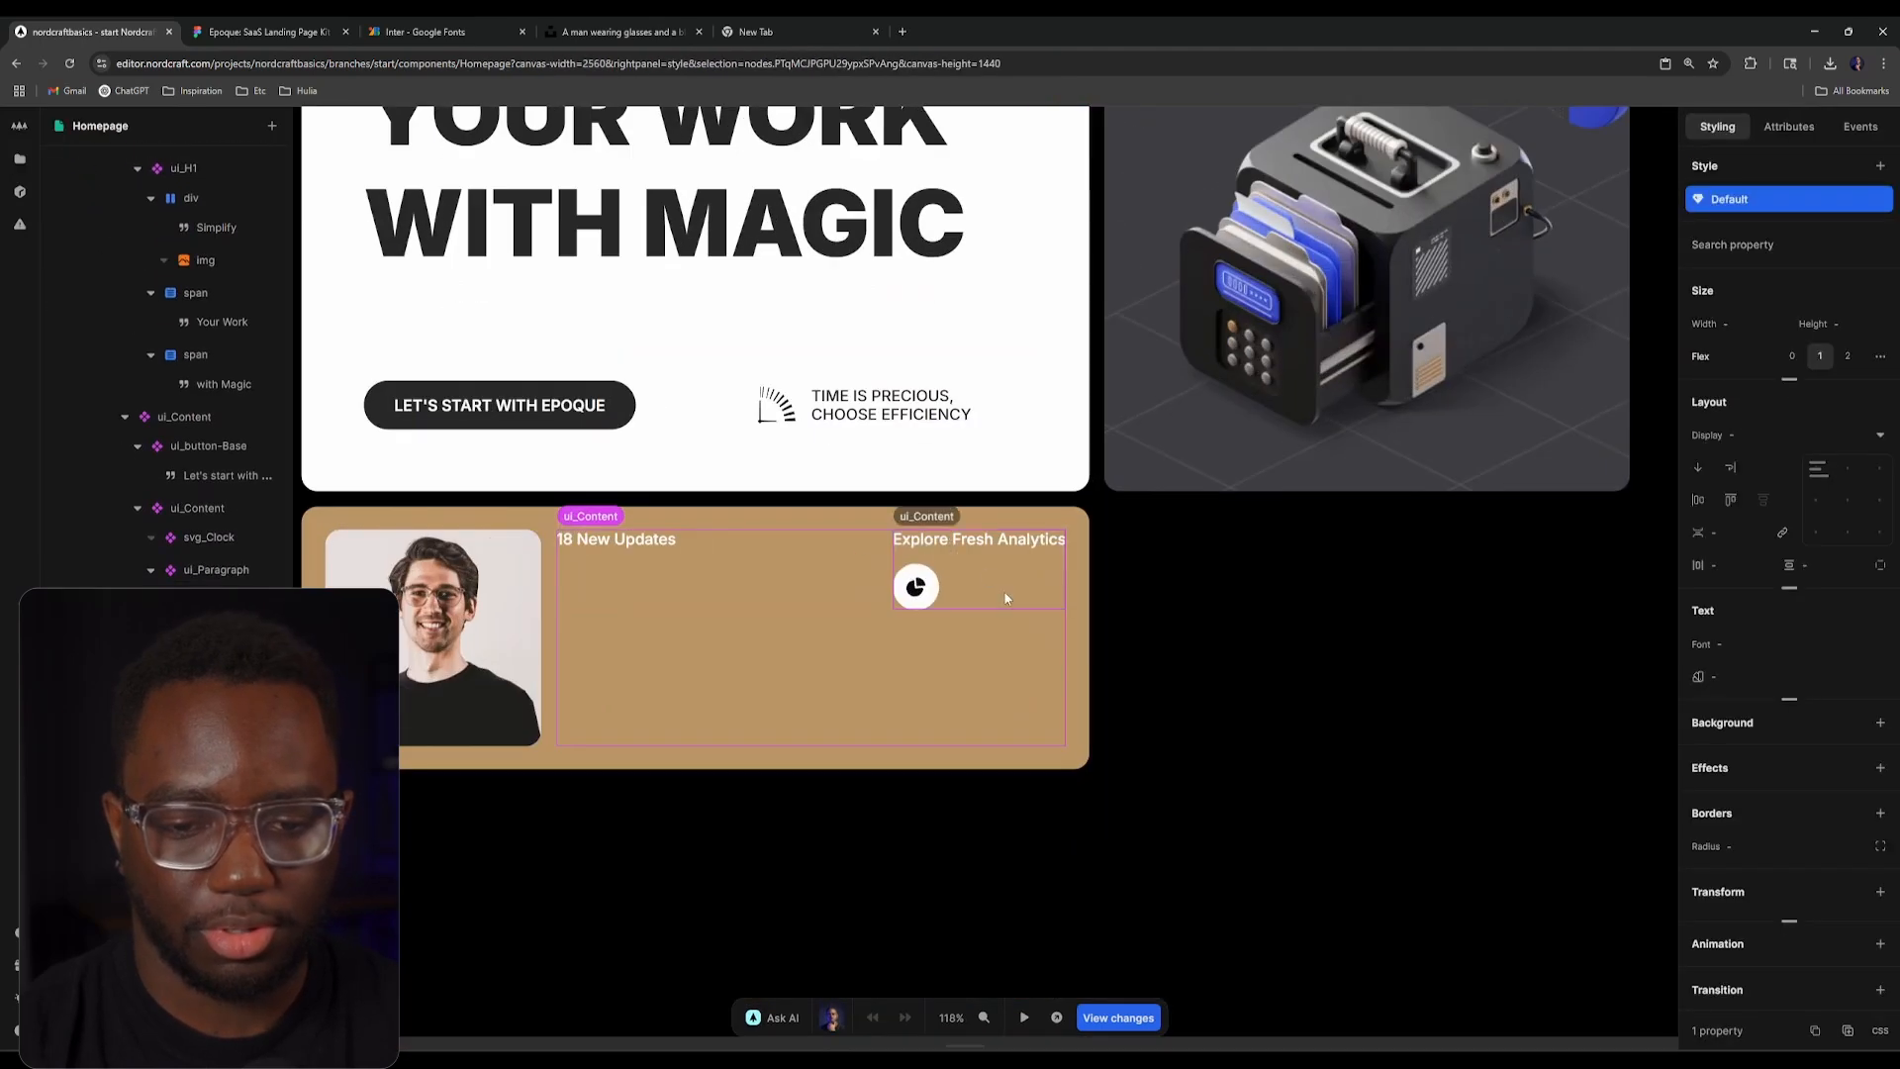
left_click(1004, 589)
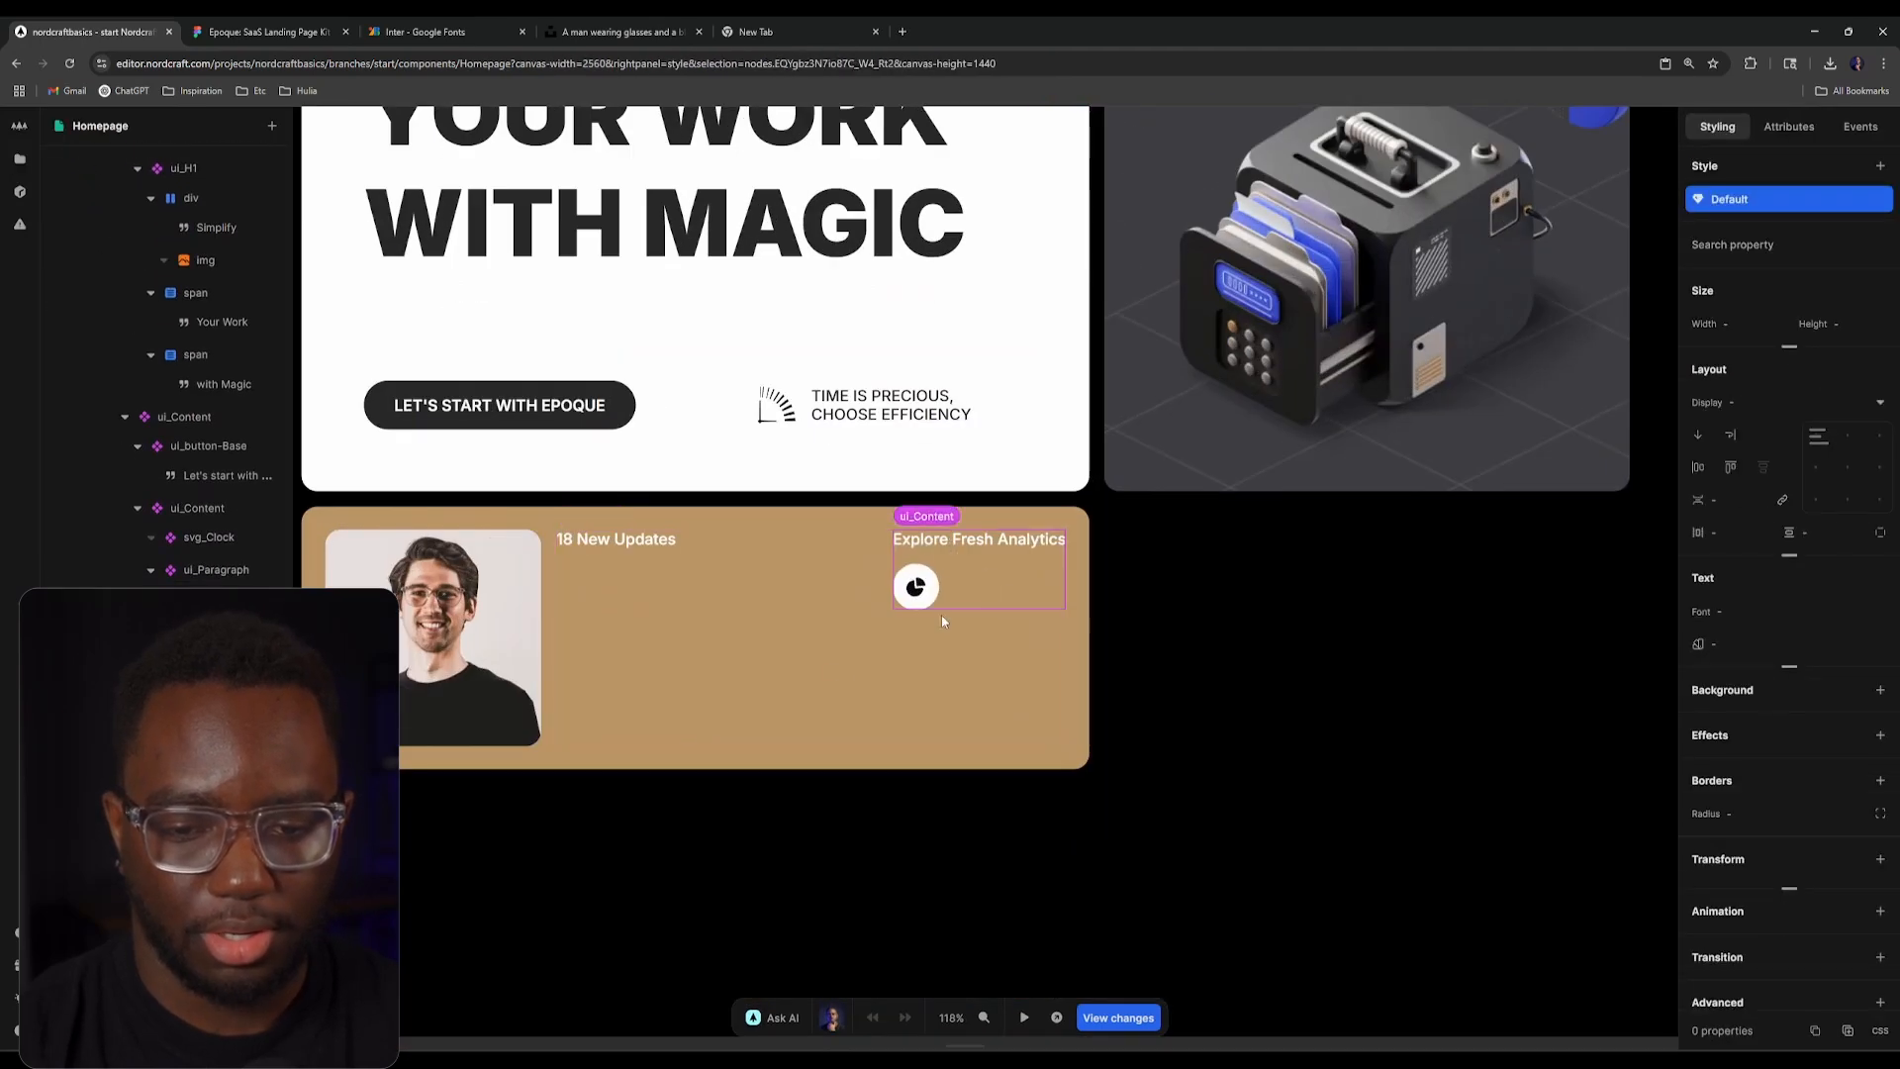
left_click(1704, 433)
left_click(1742, 473)
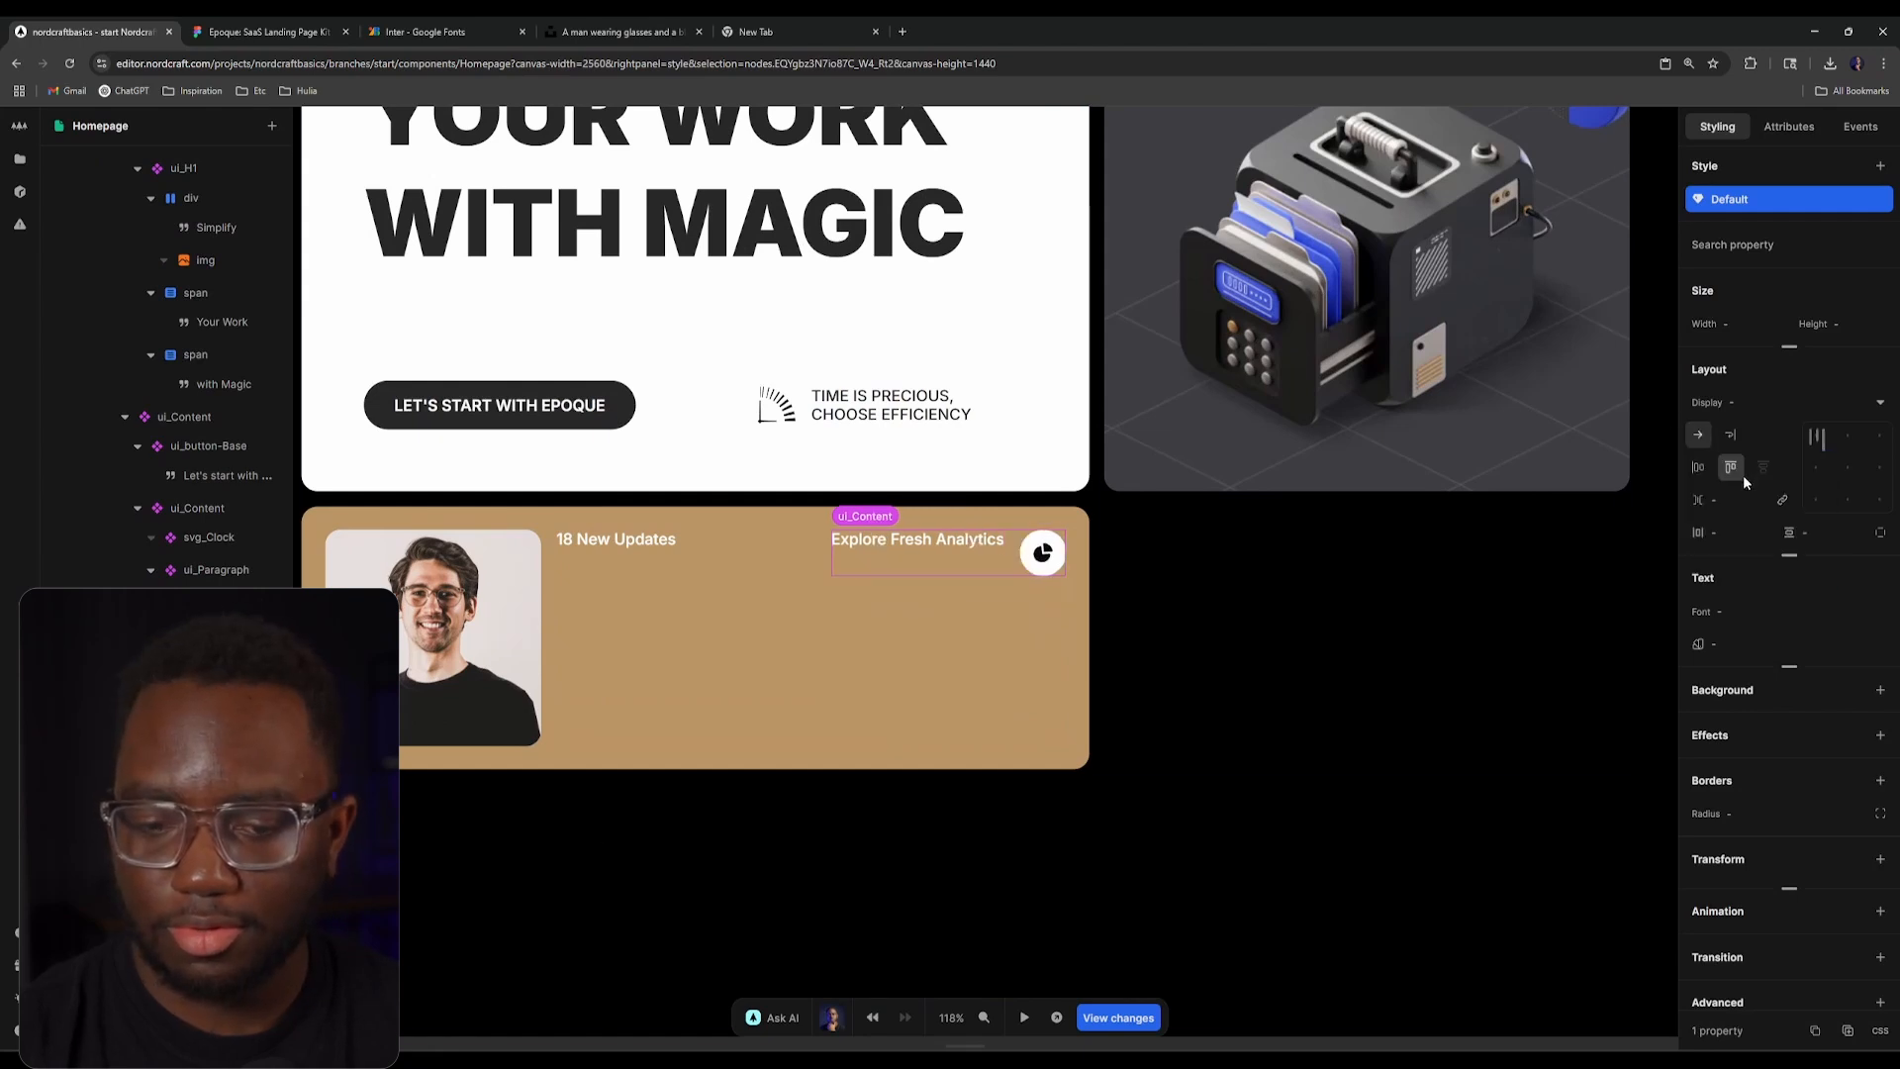
Step: Check the Figma card and center-align the contents of the "Explore Fresh Analytics" row
left_click(266, 21)
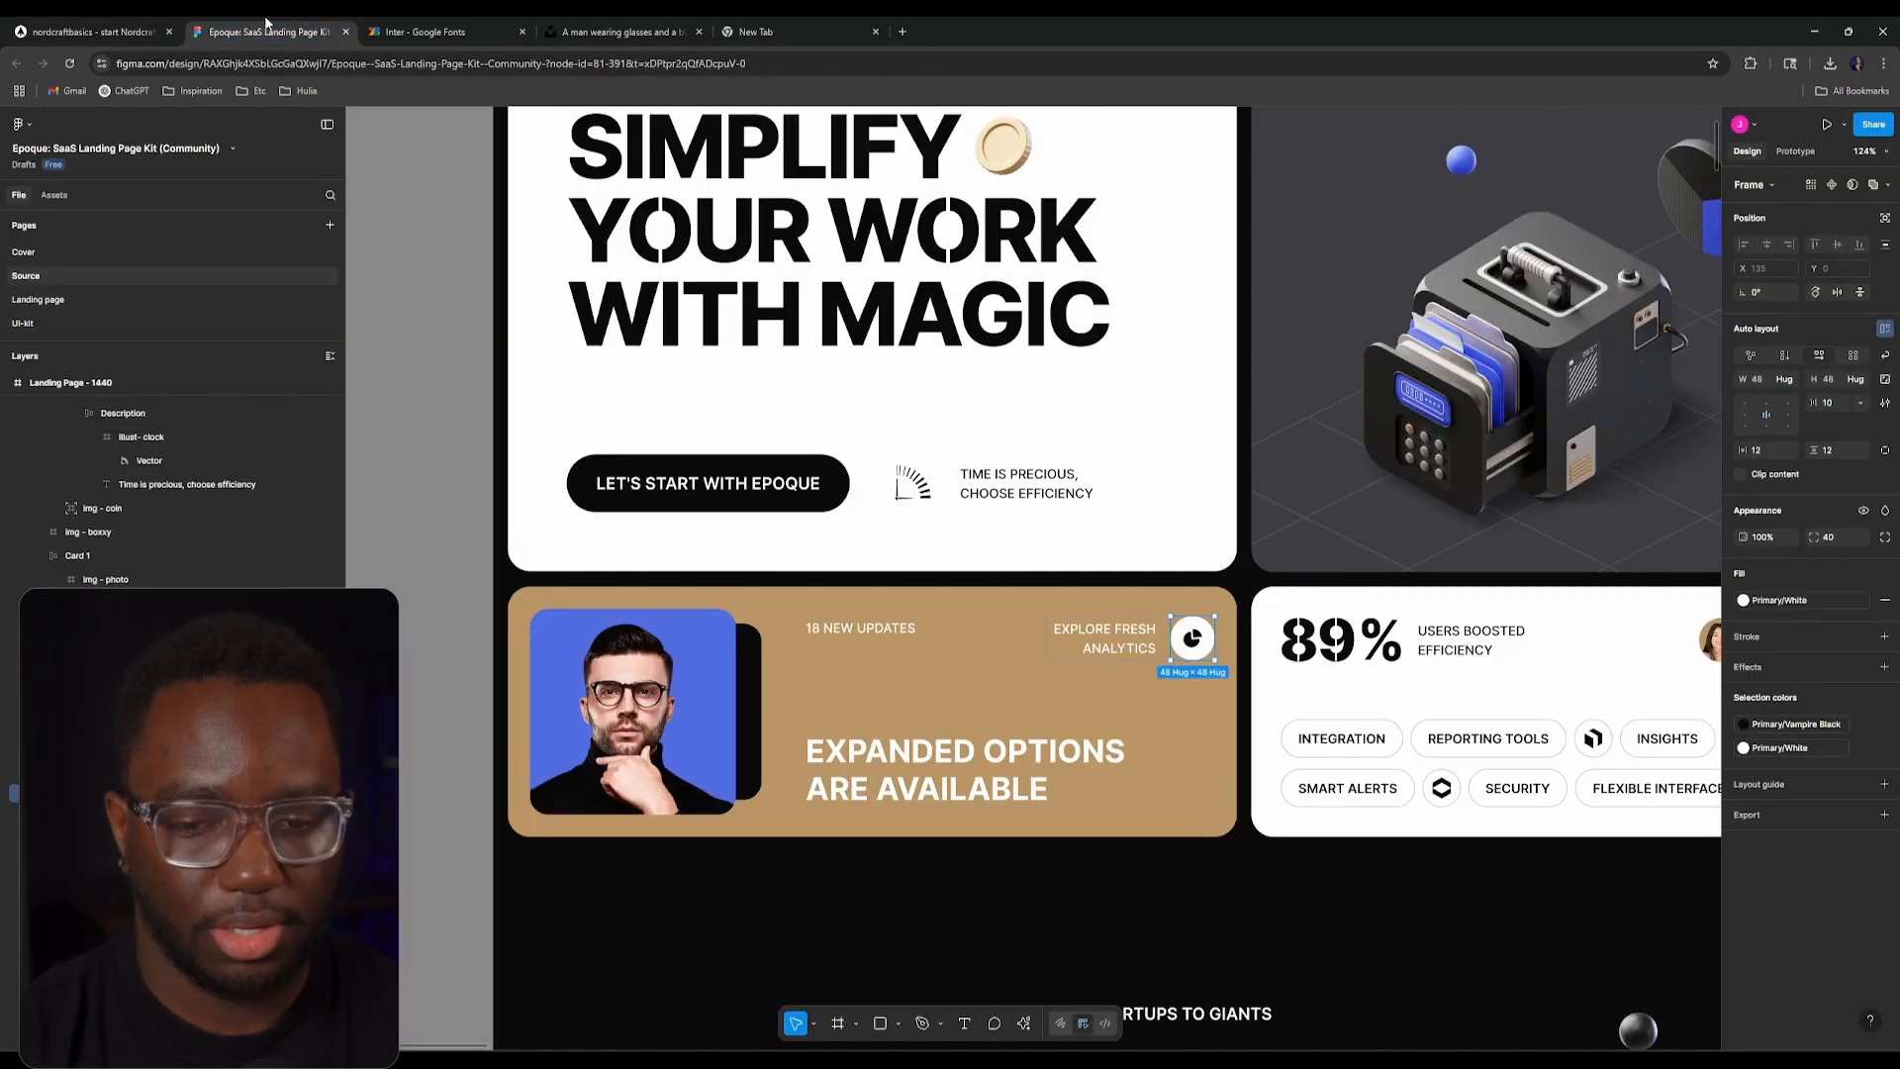
key("ctrl+shift+Tab")
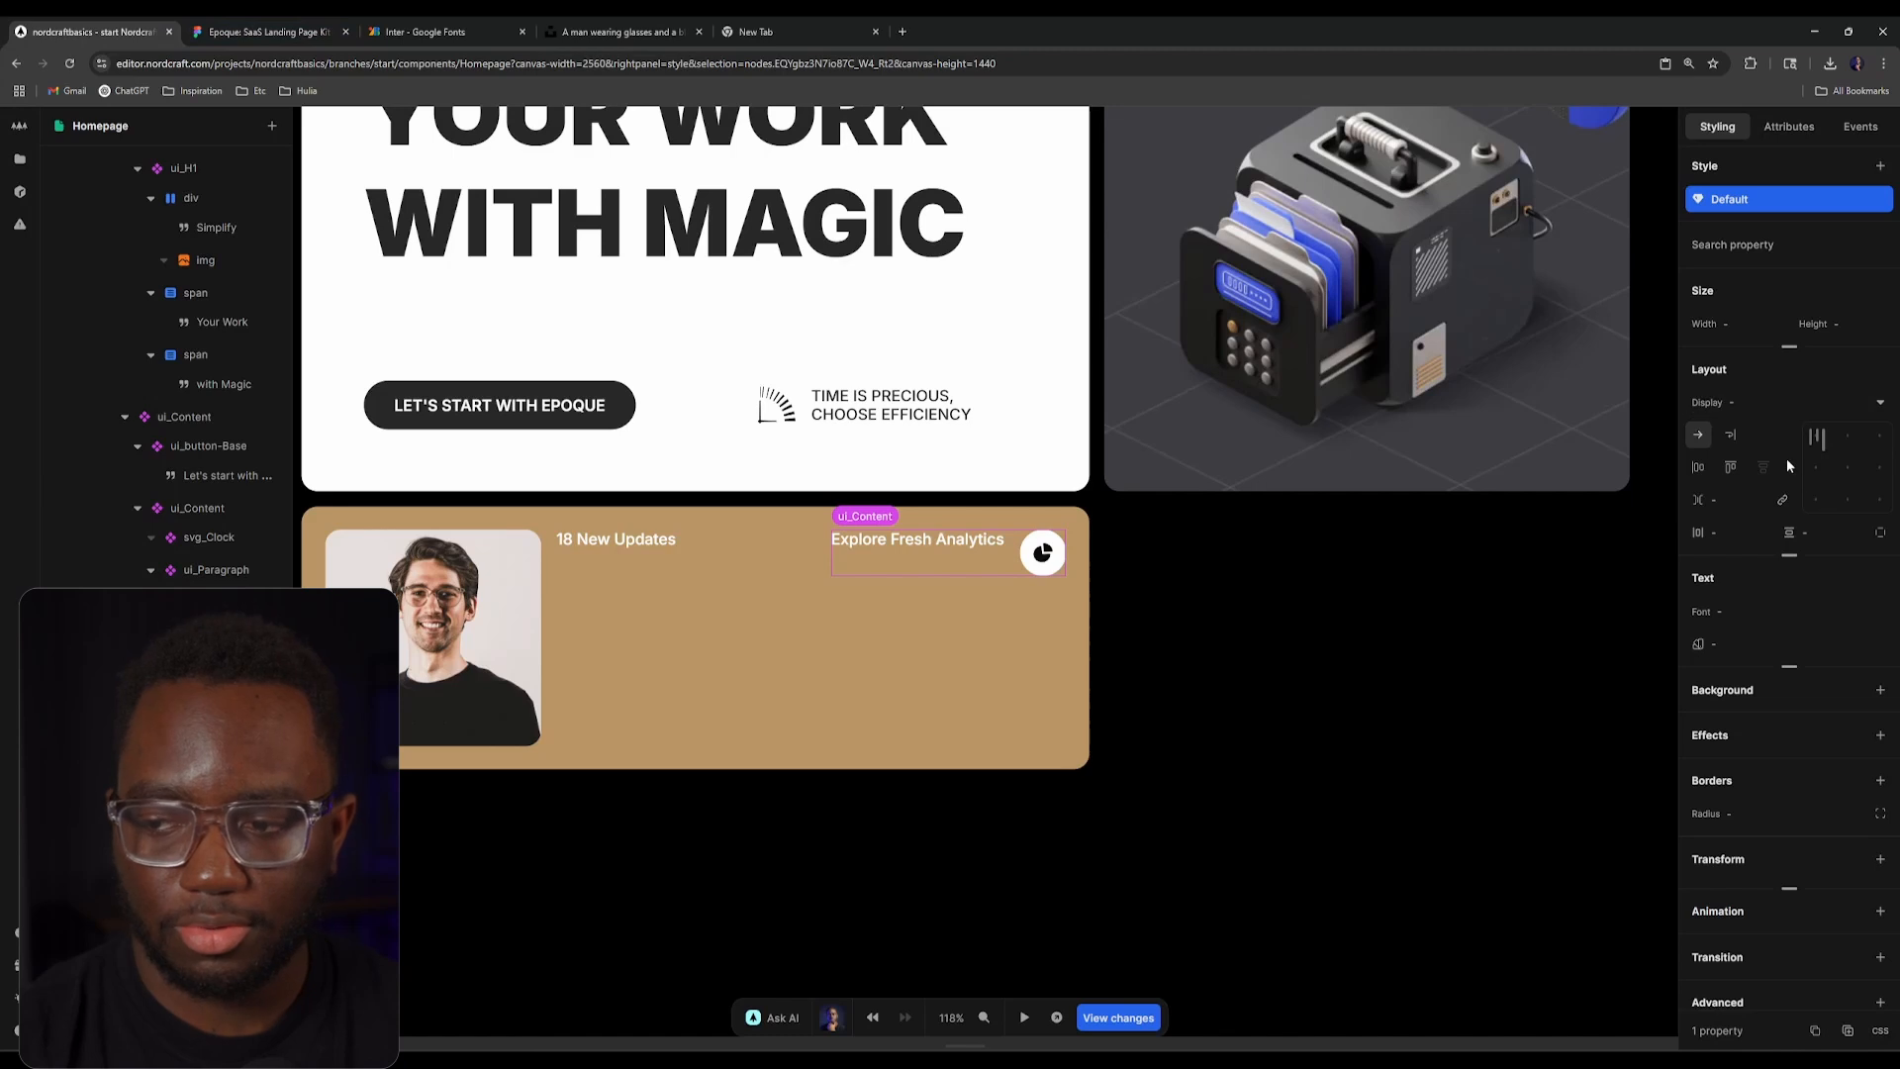
left_click(1830, 471)
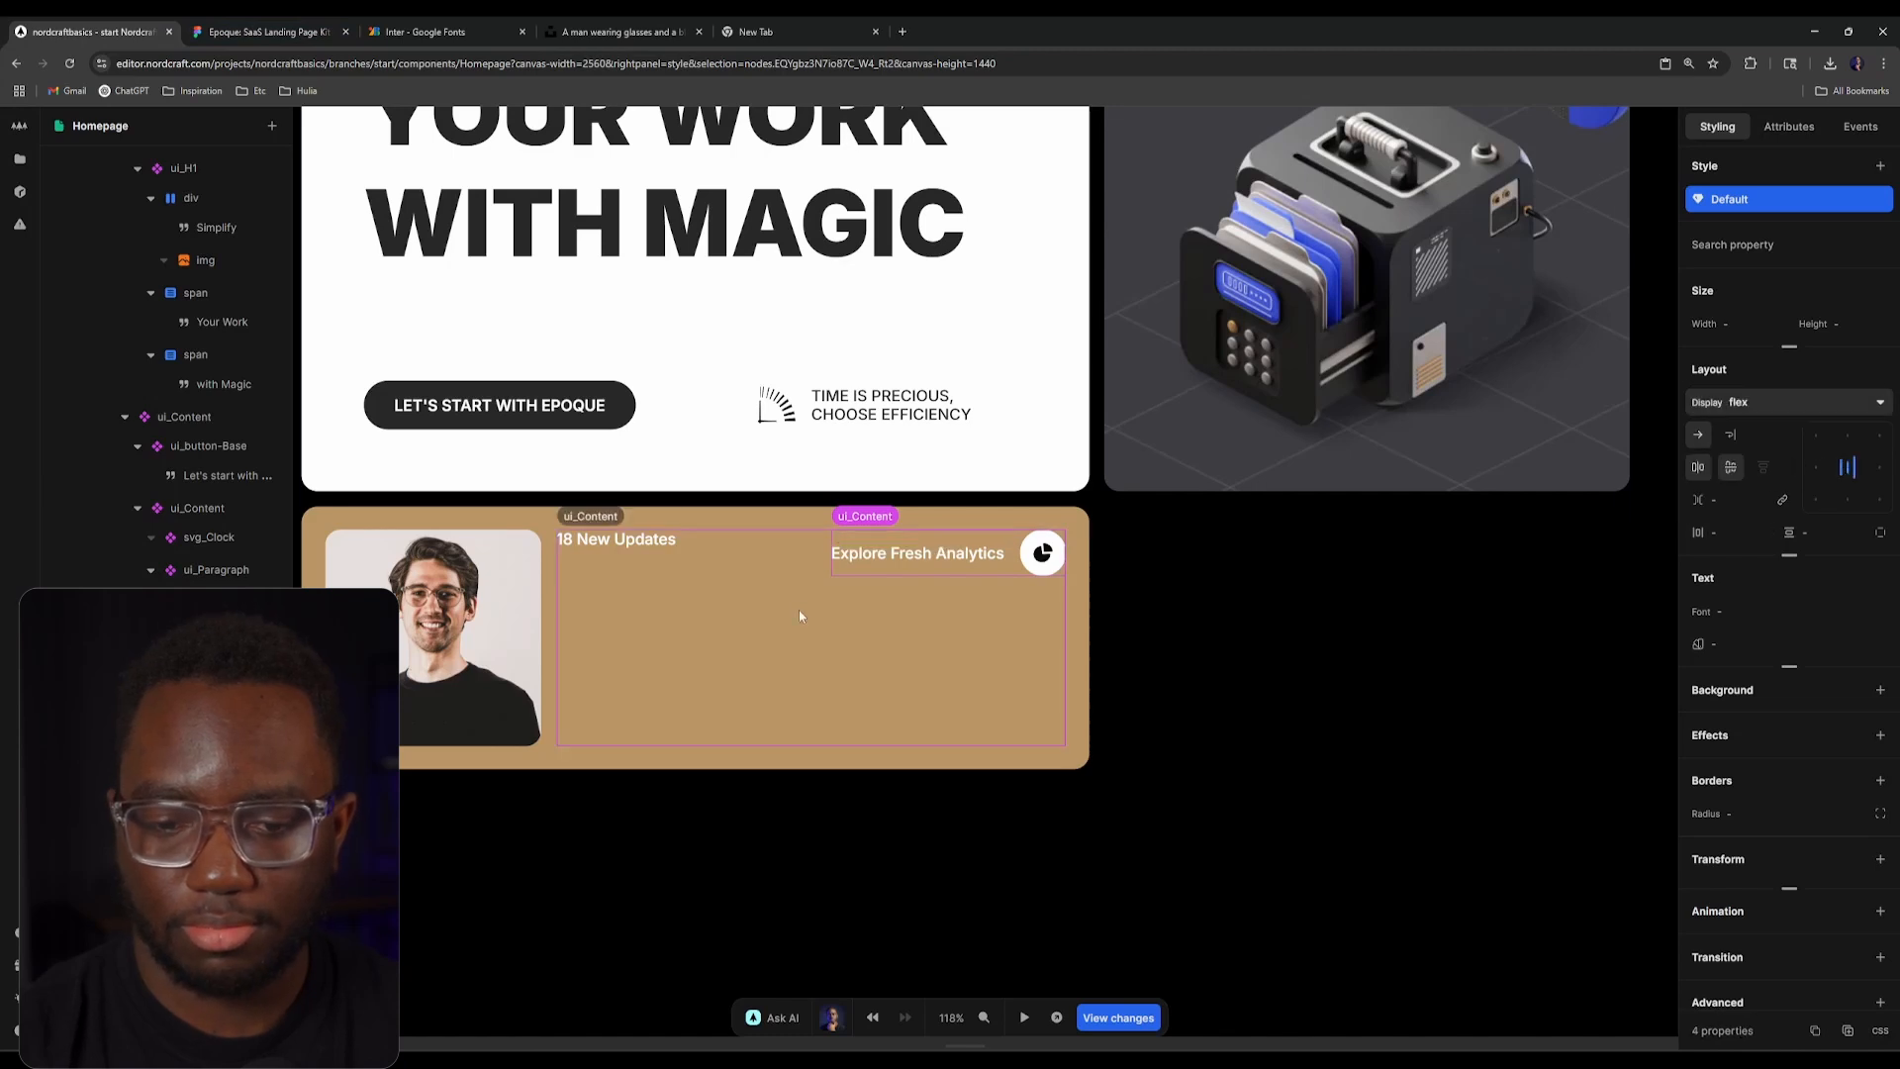
Step: Check the width of the "Explore Fresh Analytics" group in Figma and calculate 183/16 to convert it to rem
left_click(272, 30)
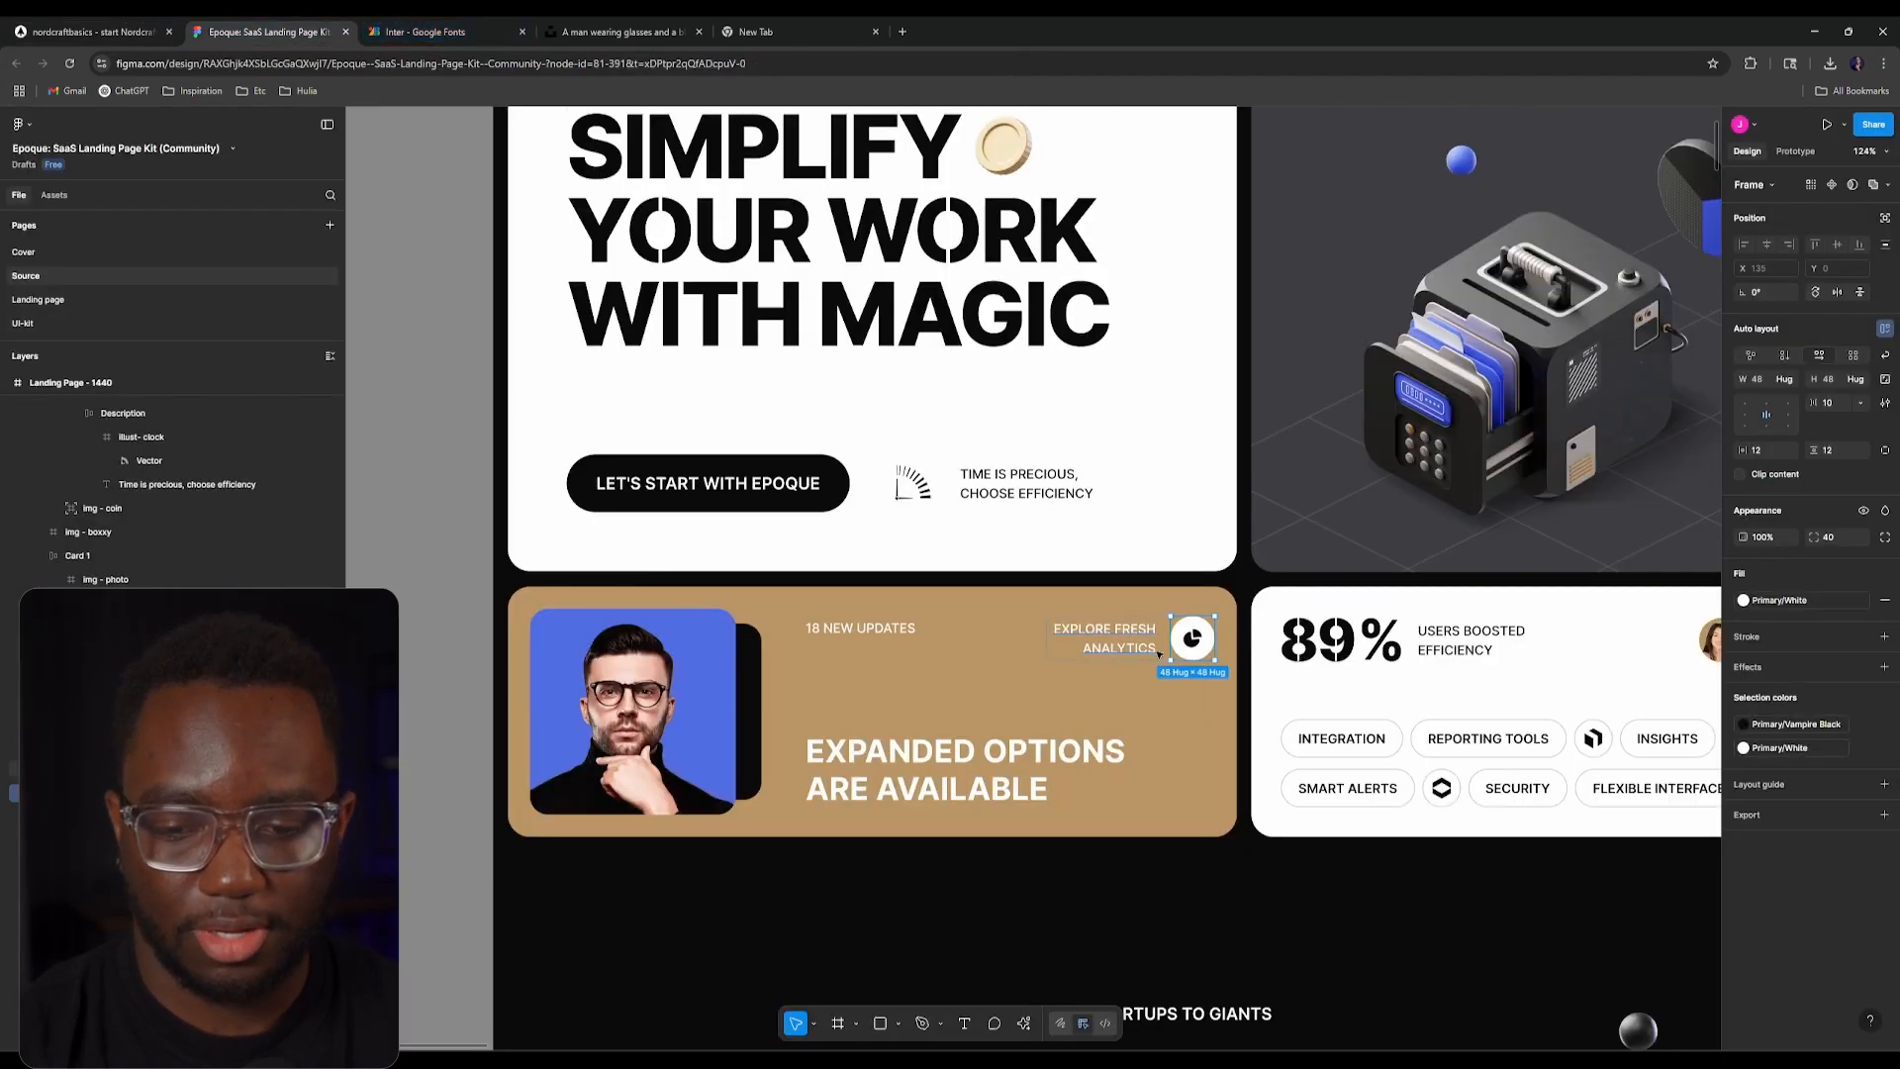
left_click(1074, 648)
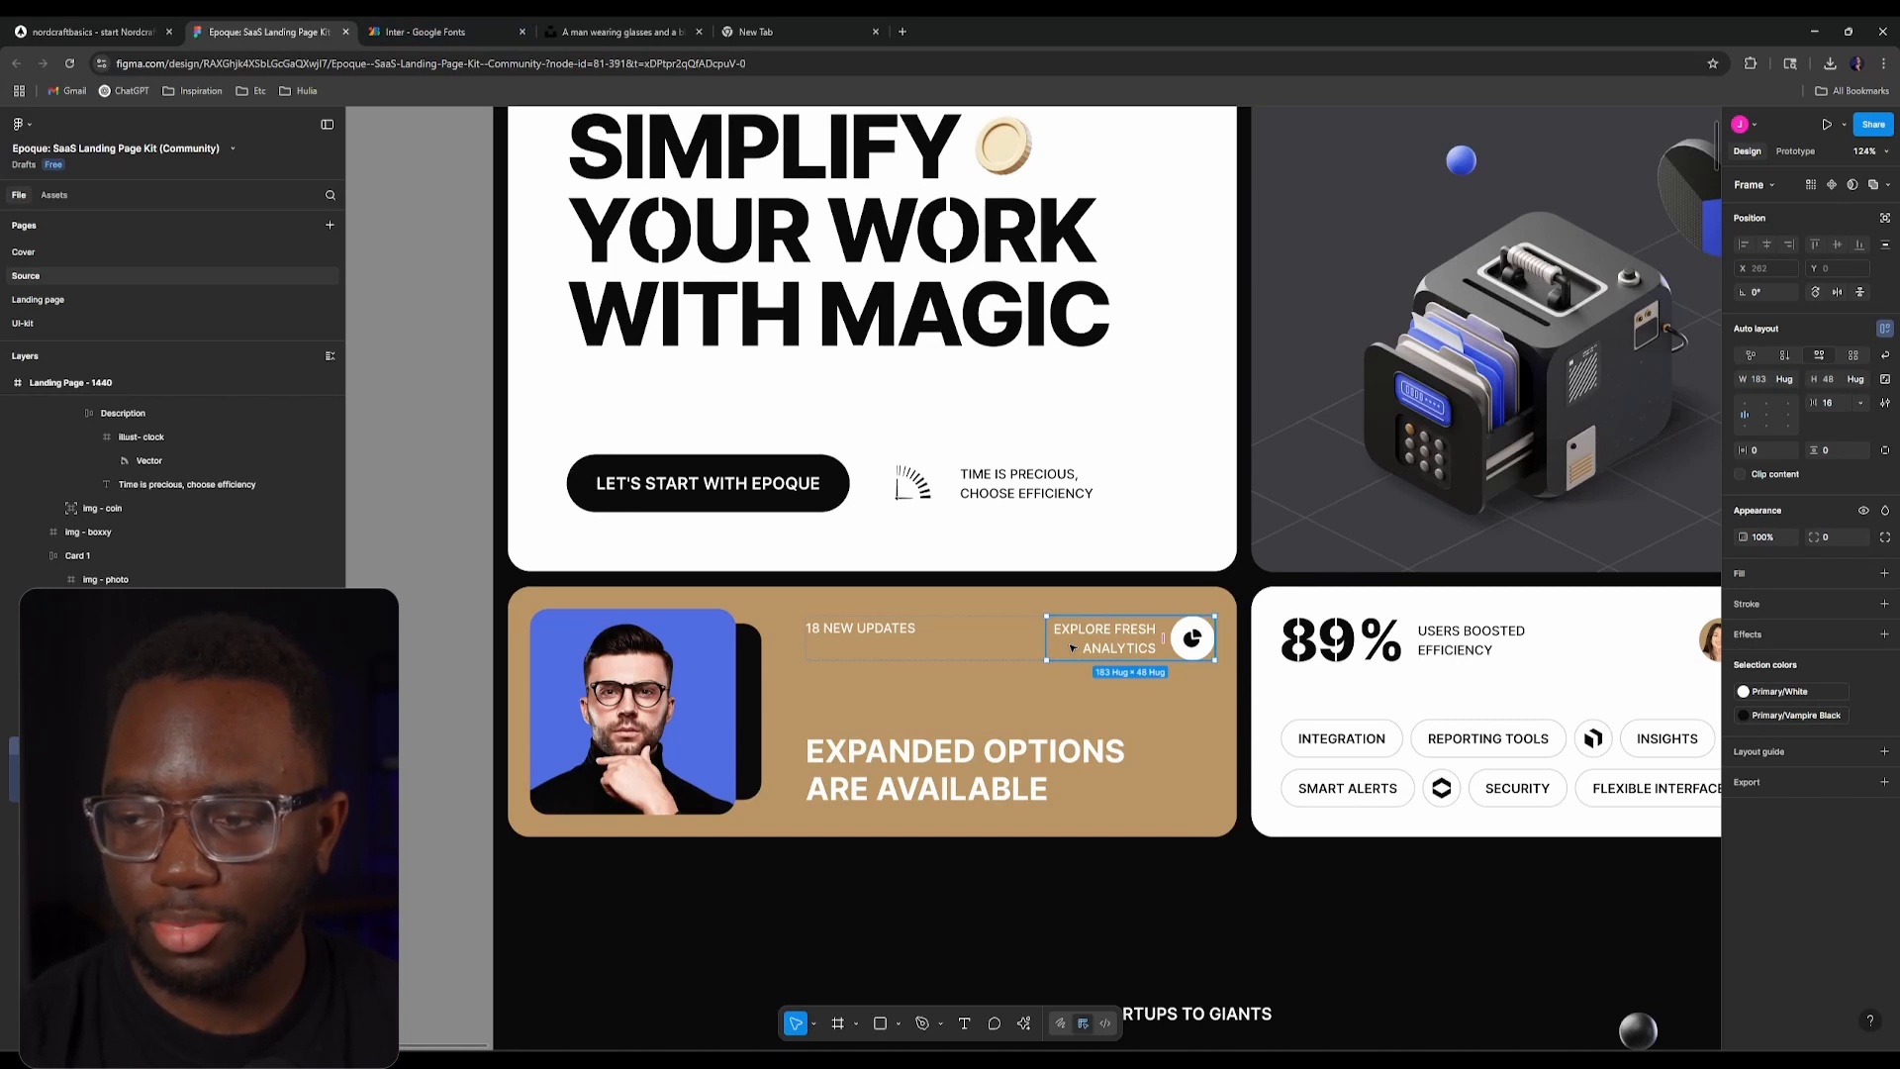
left_click(823, 32)
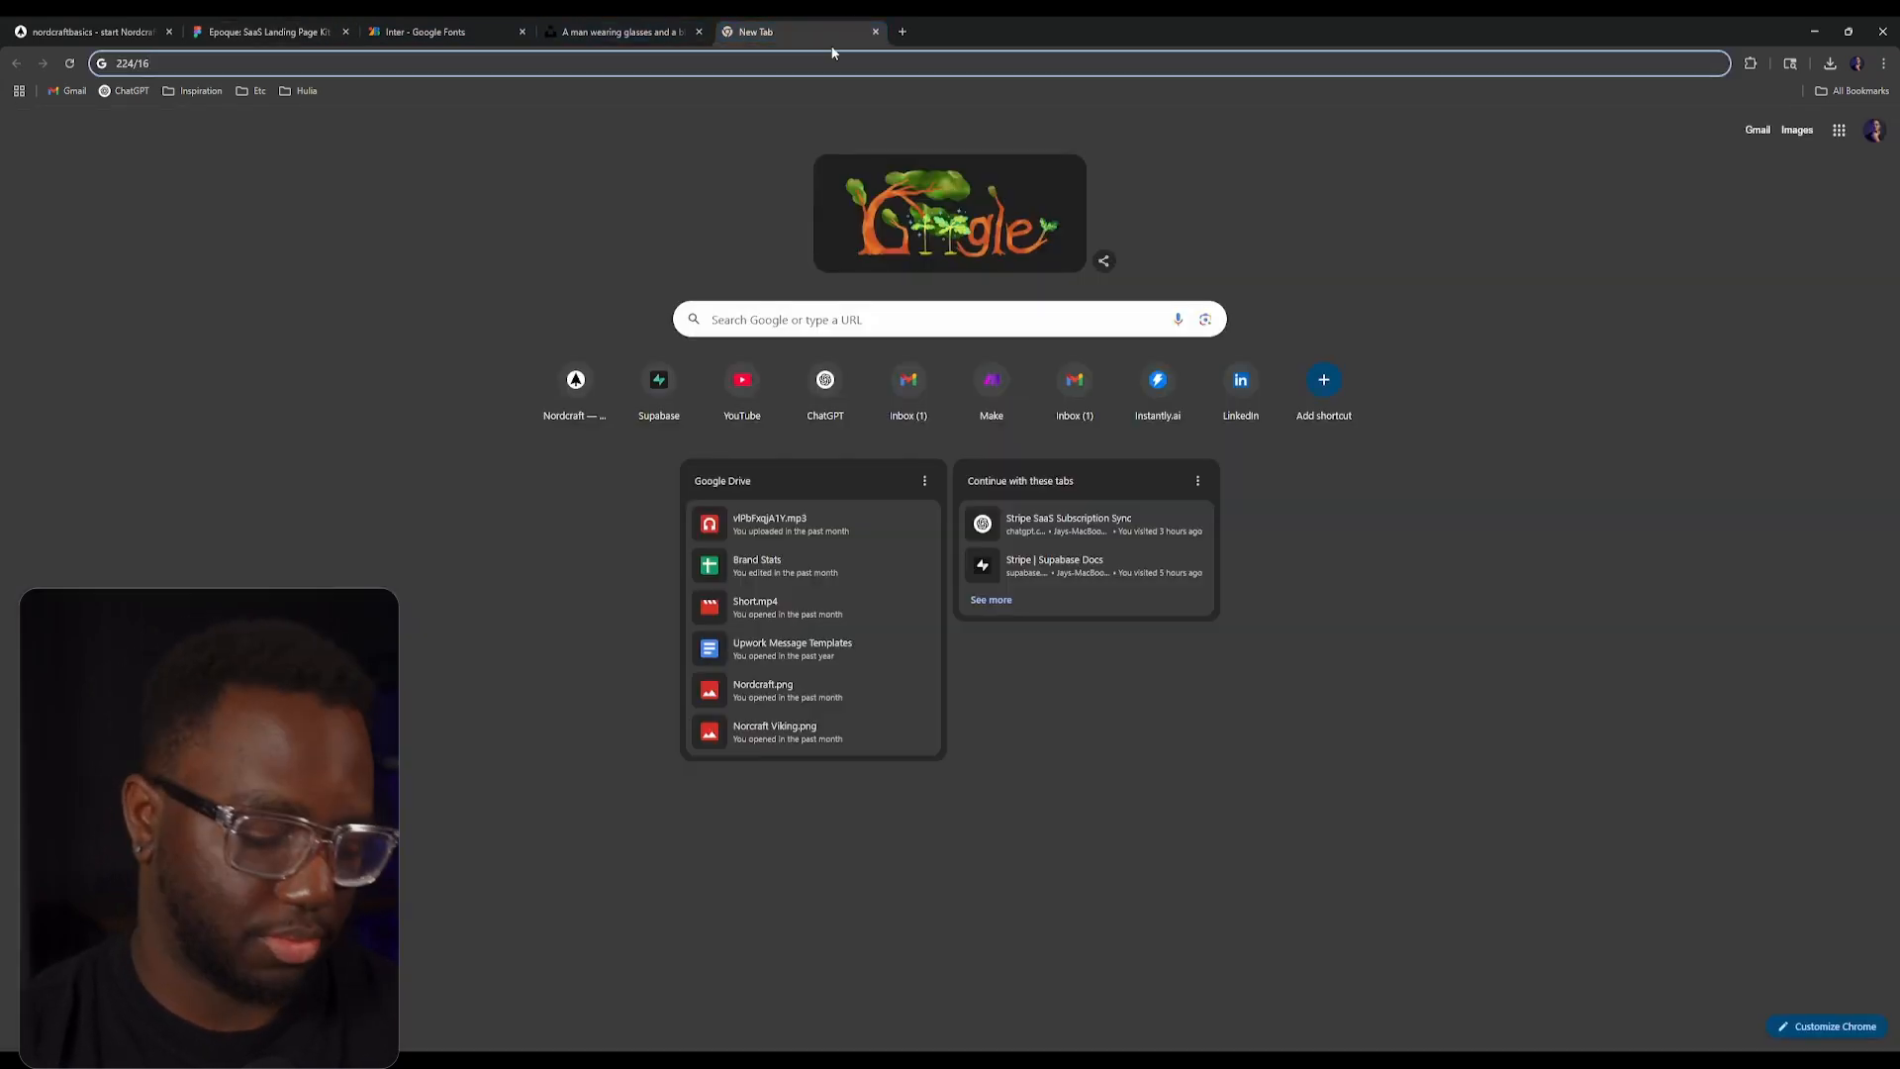
key("ctrl+a")
type("183/16")
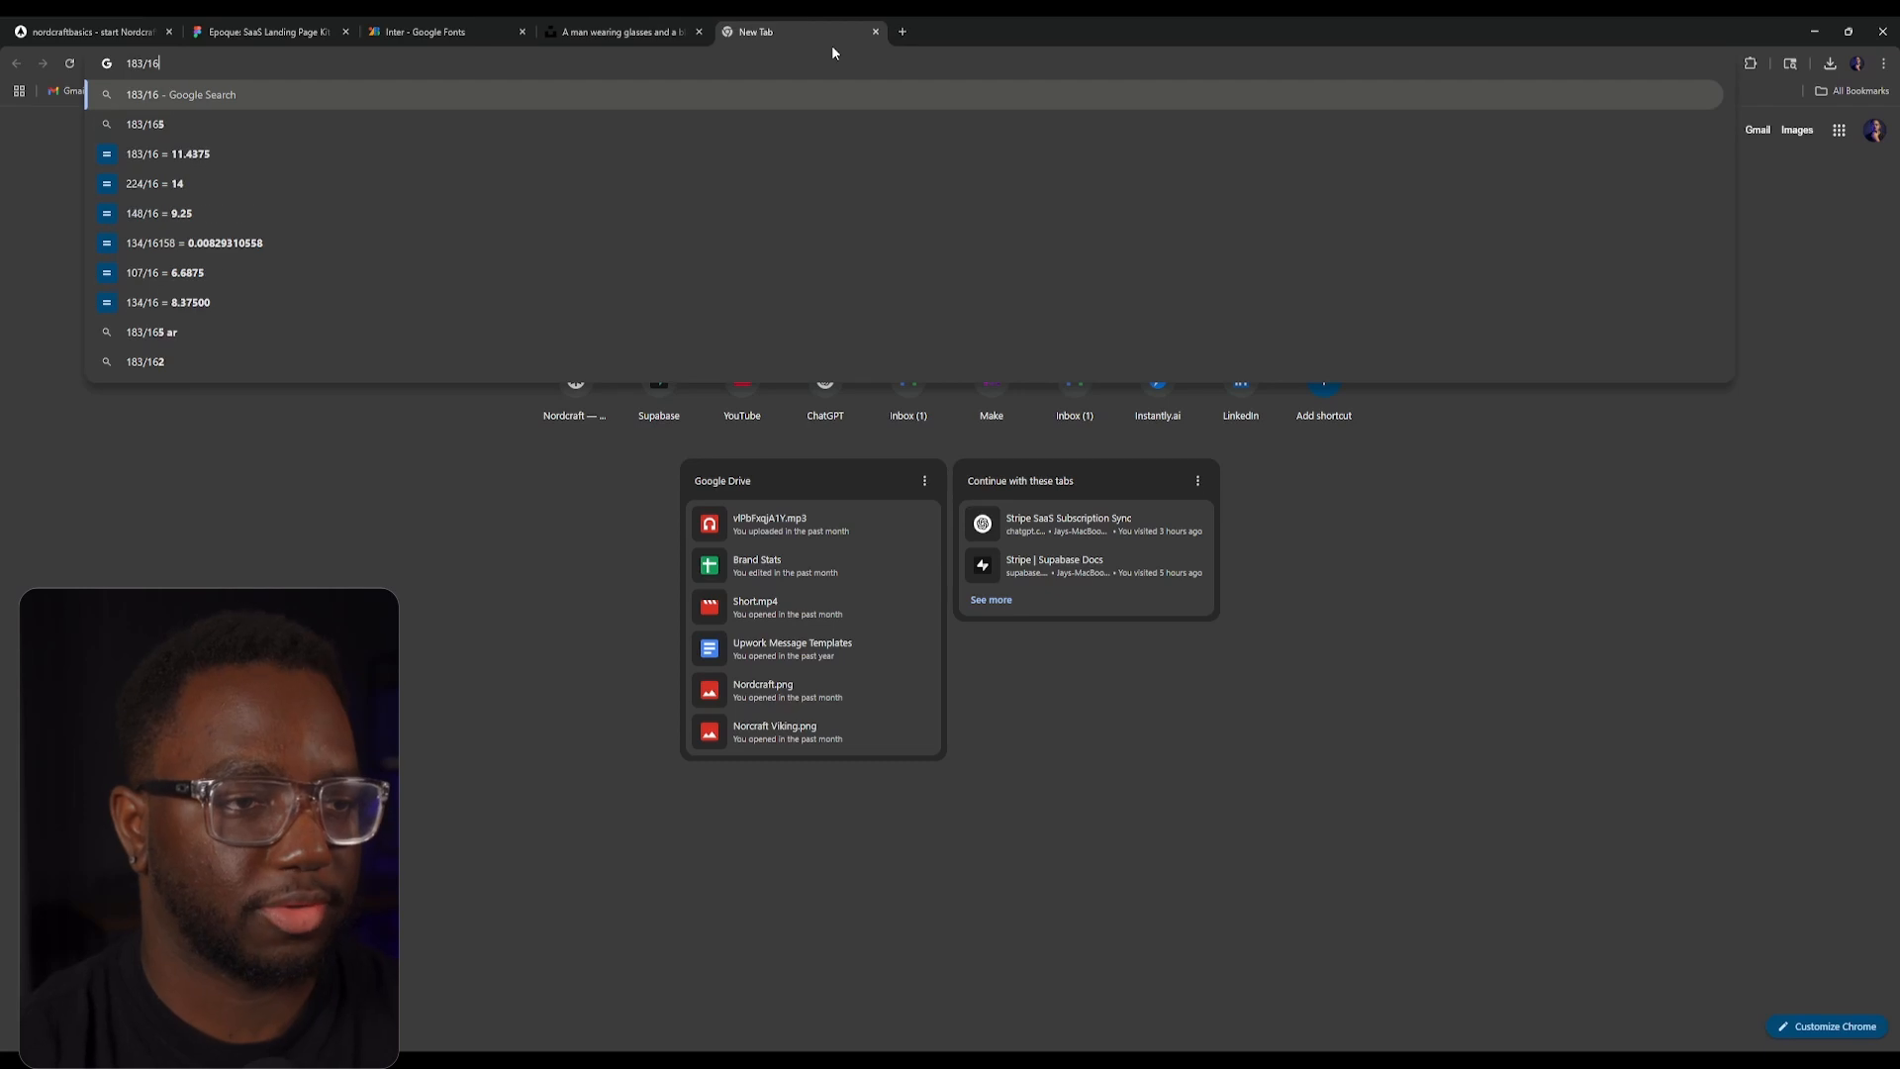
left_click(227, 27)
left_click(158, 38)
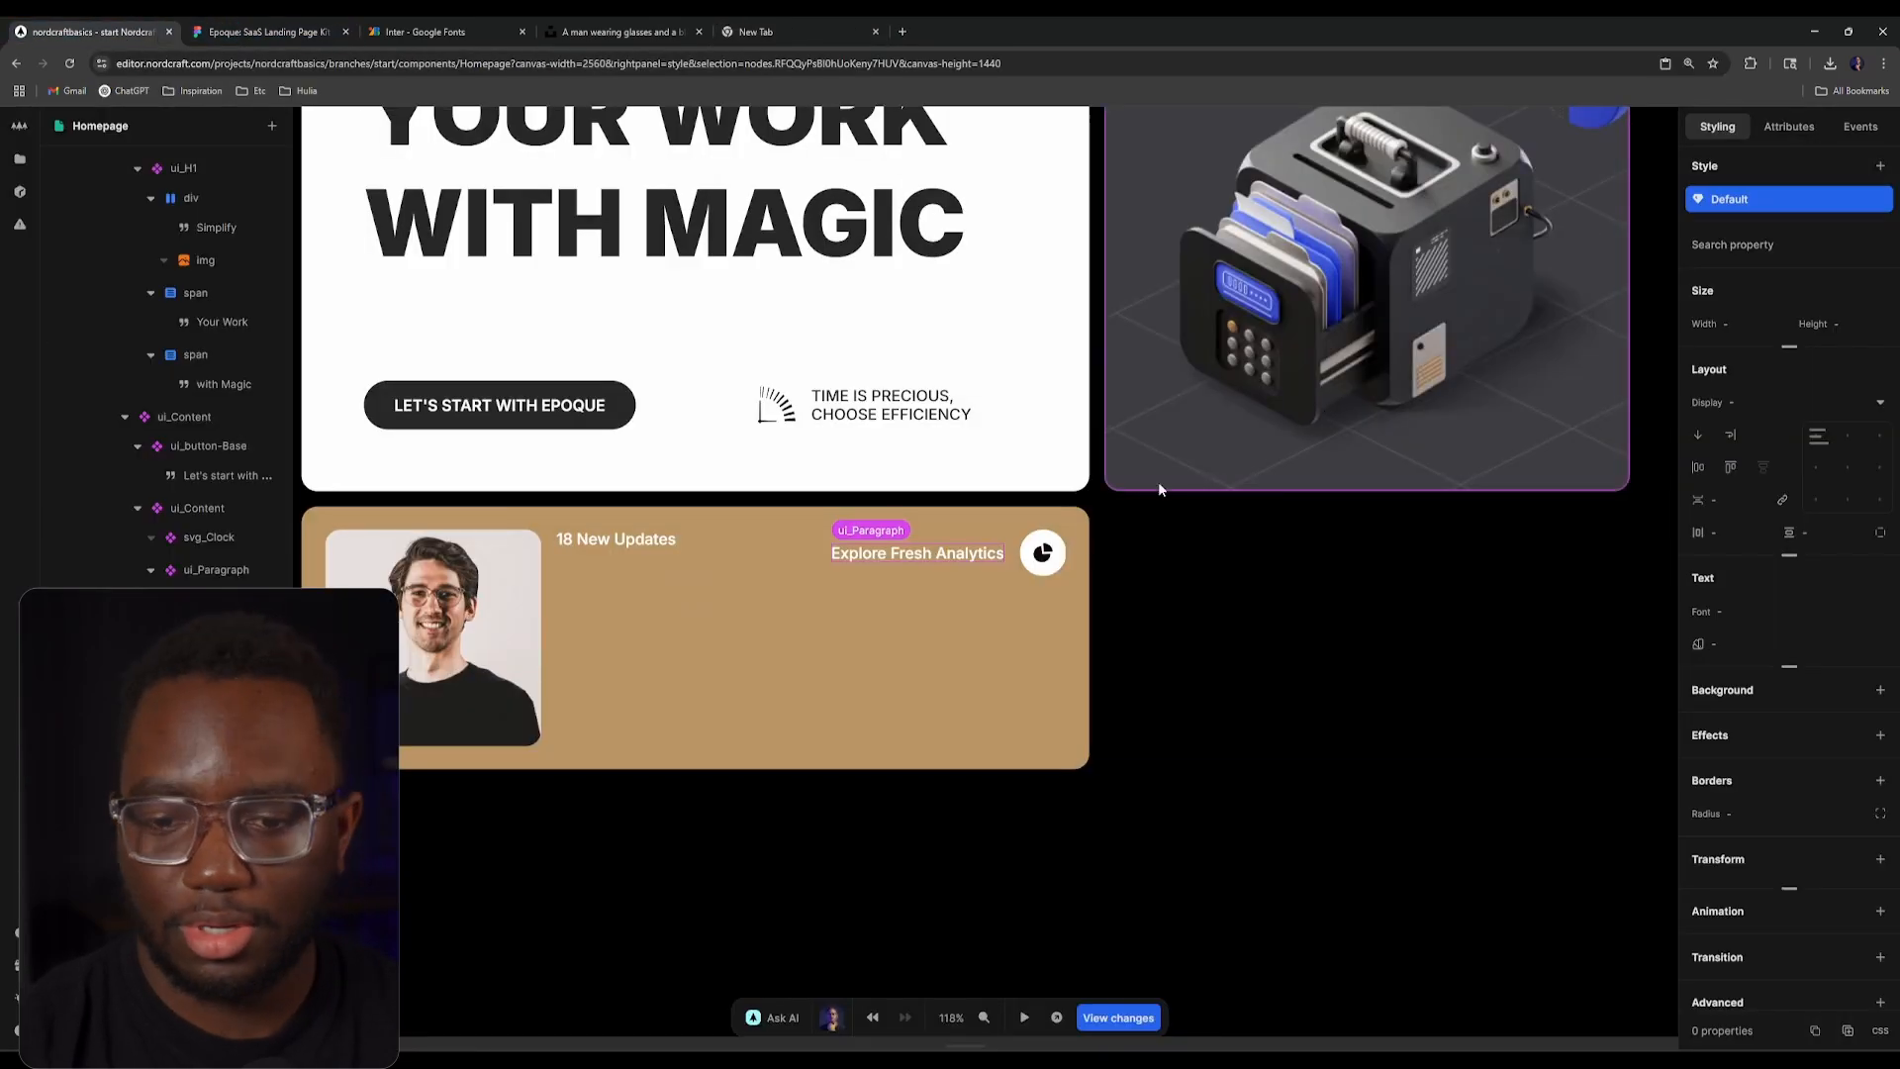
Step: Try a maximum width of 11rem on the "Explore Fresh Analytics" paragraph
left_click(1772, 349)
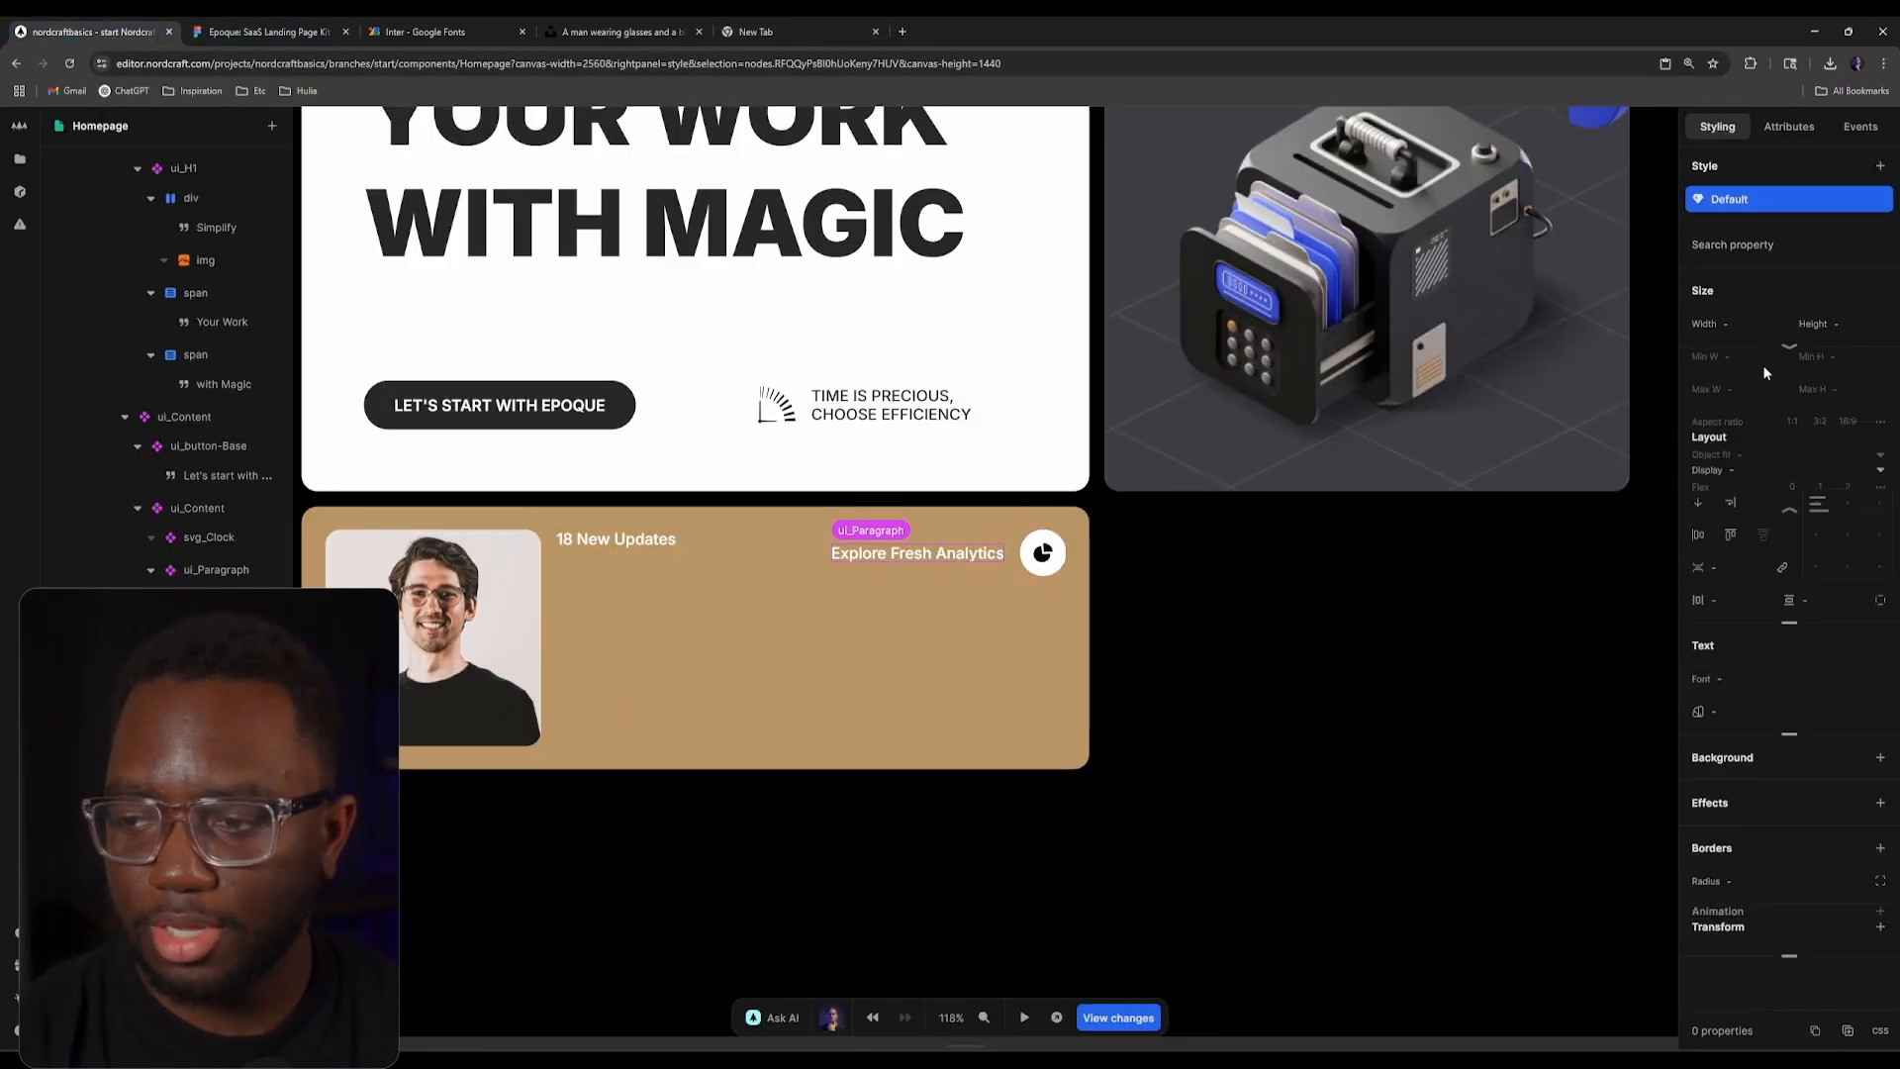
left_click(1737, 386)
type("11rem")
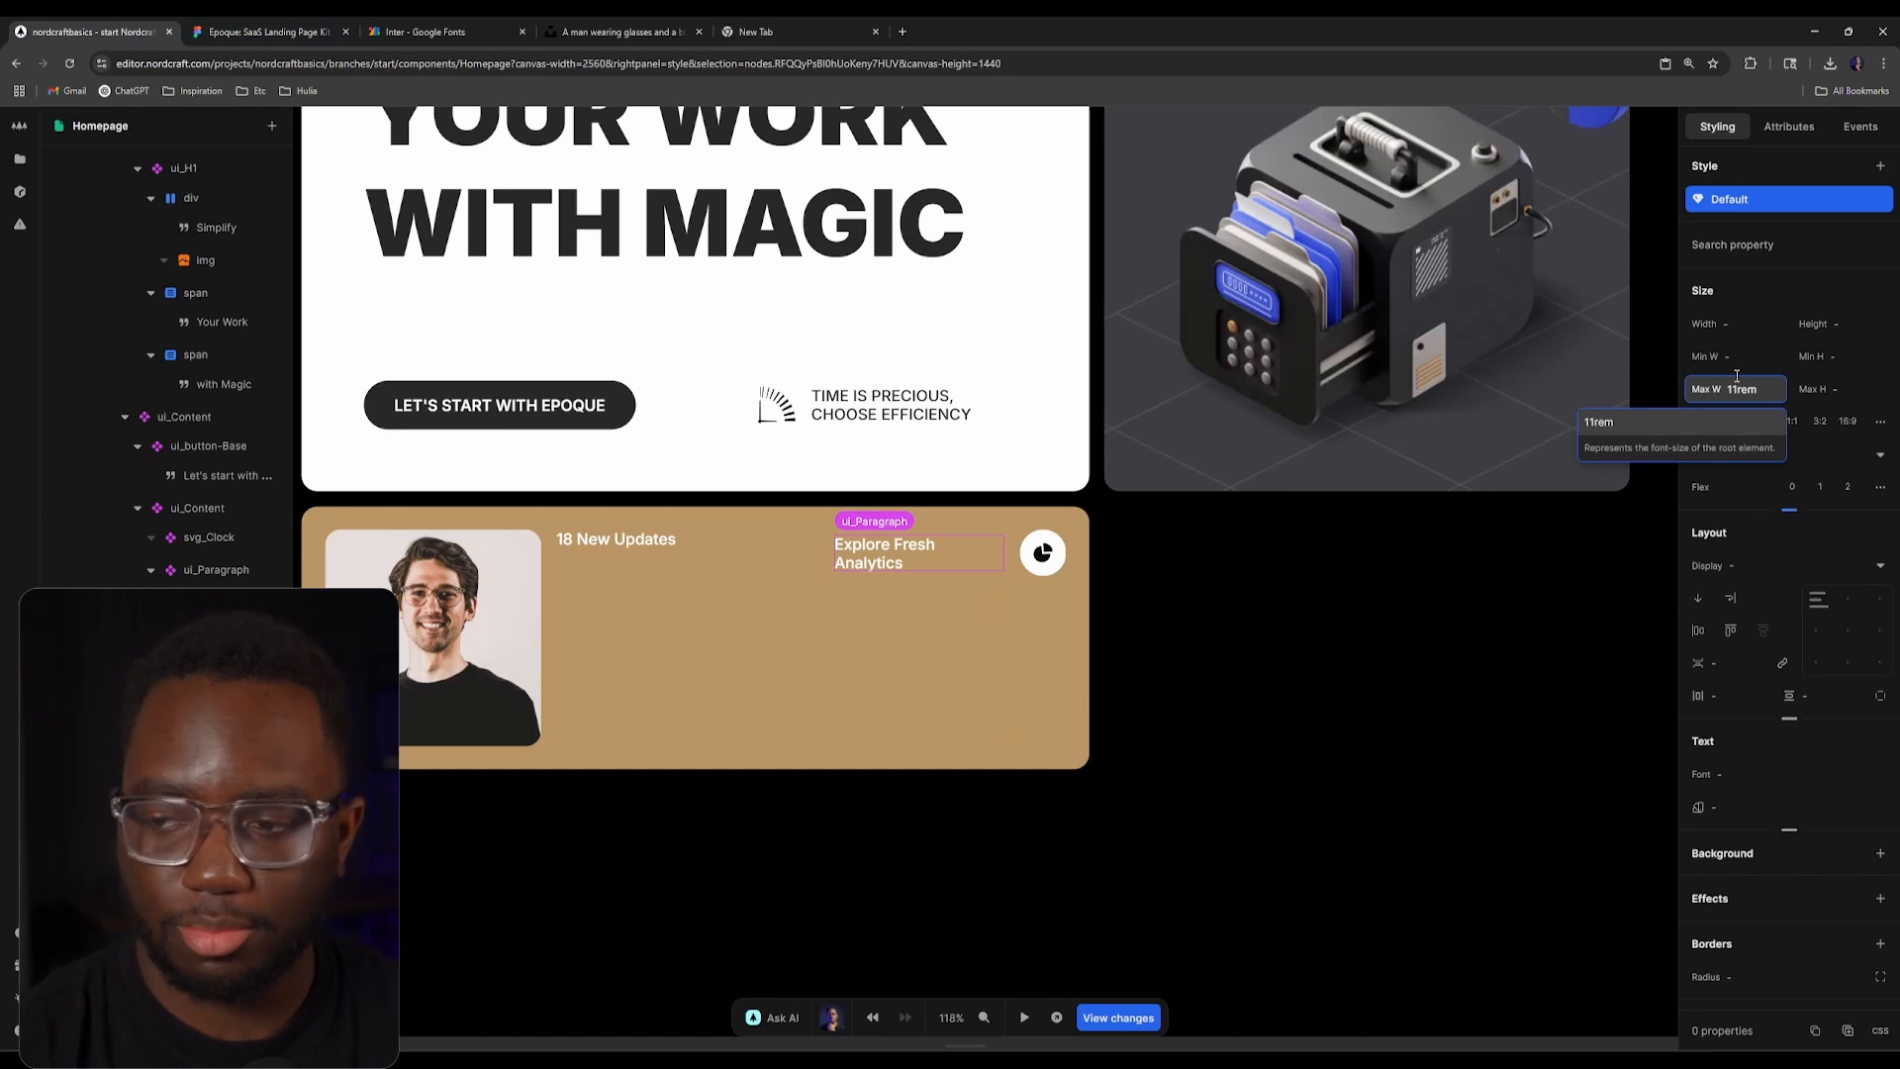
Step: Right-align the "Explore Fresh Analytics" paragraph's text and set its maximum width to 11rem
left_click(1780, 829)
left_click(1850, 677)
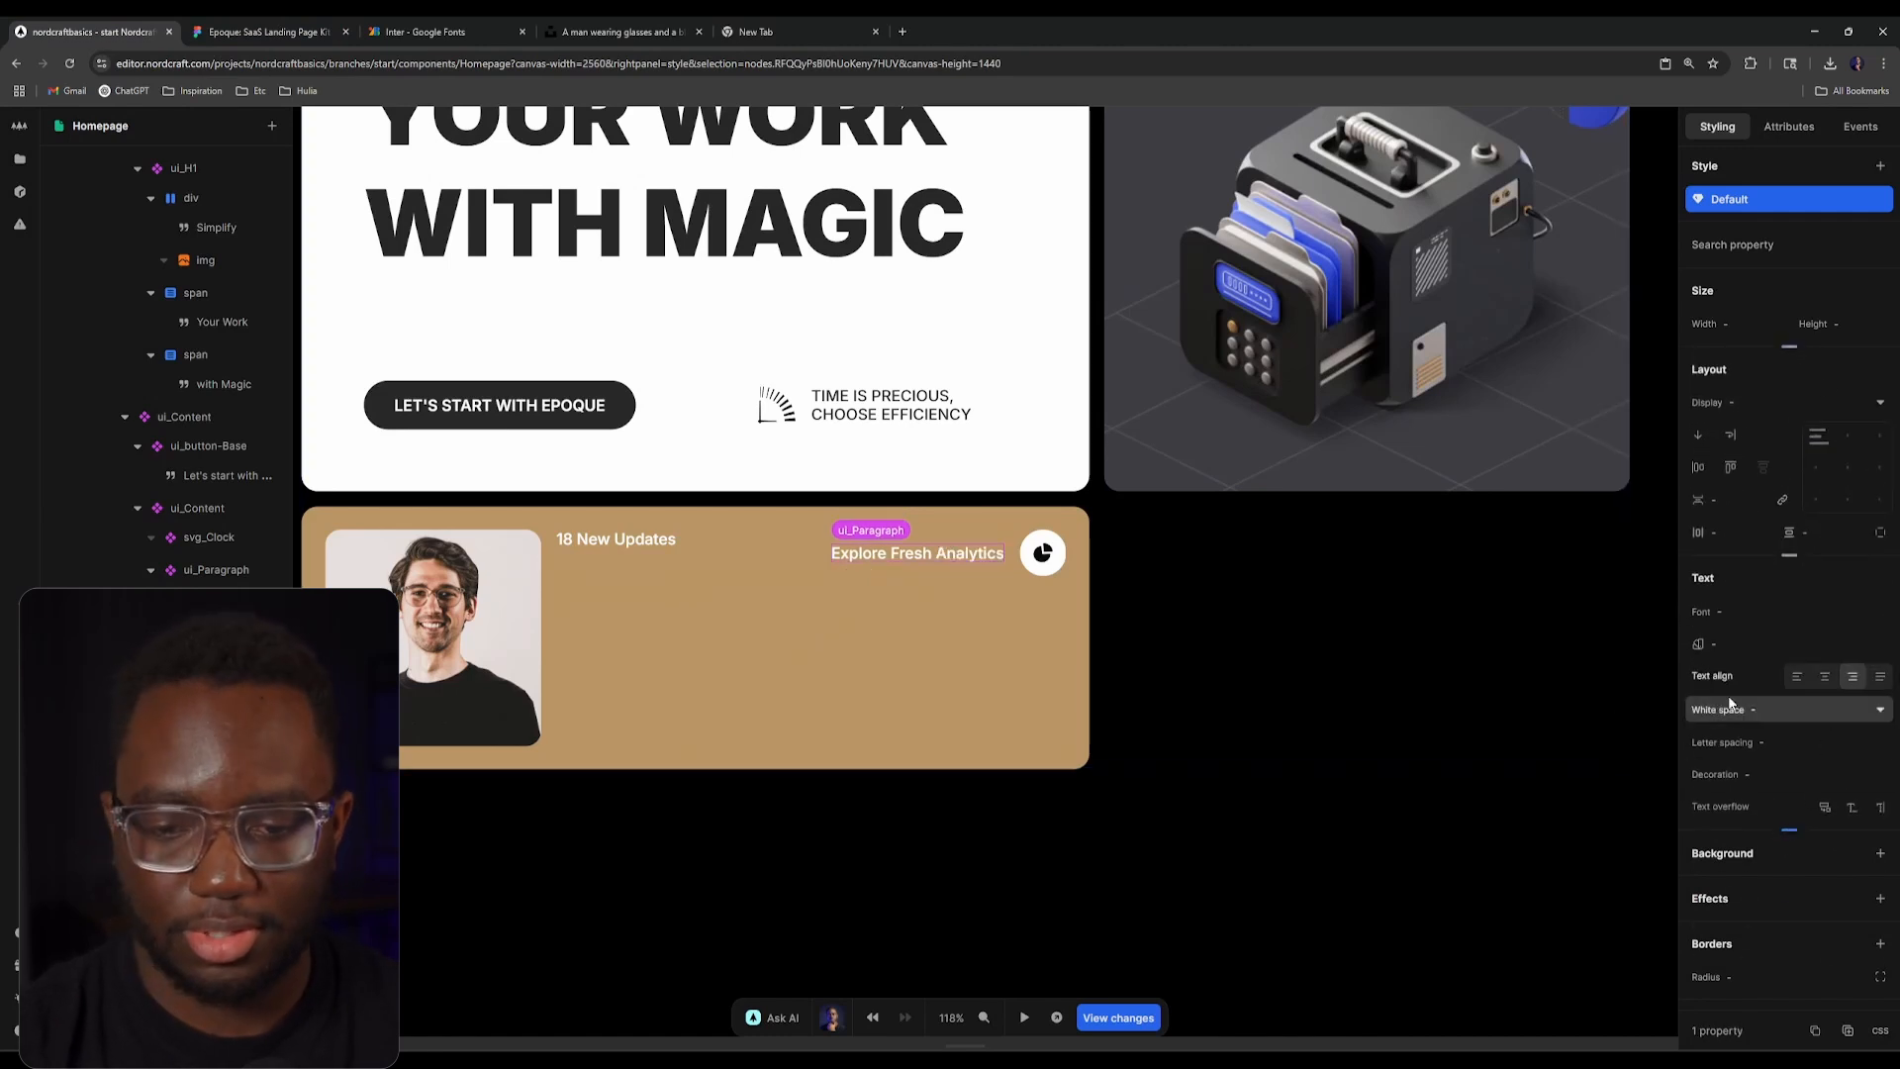
left_click(1826, 676)
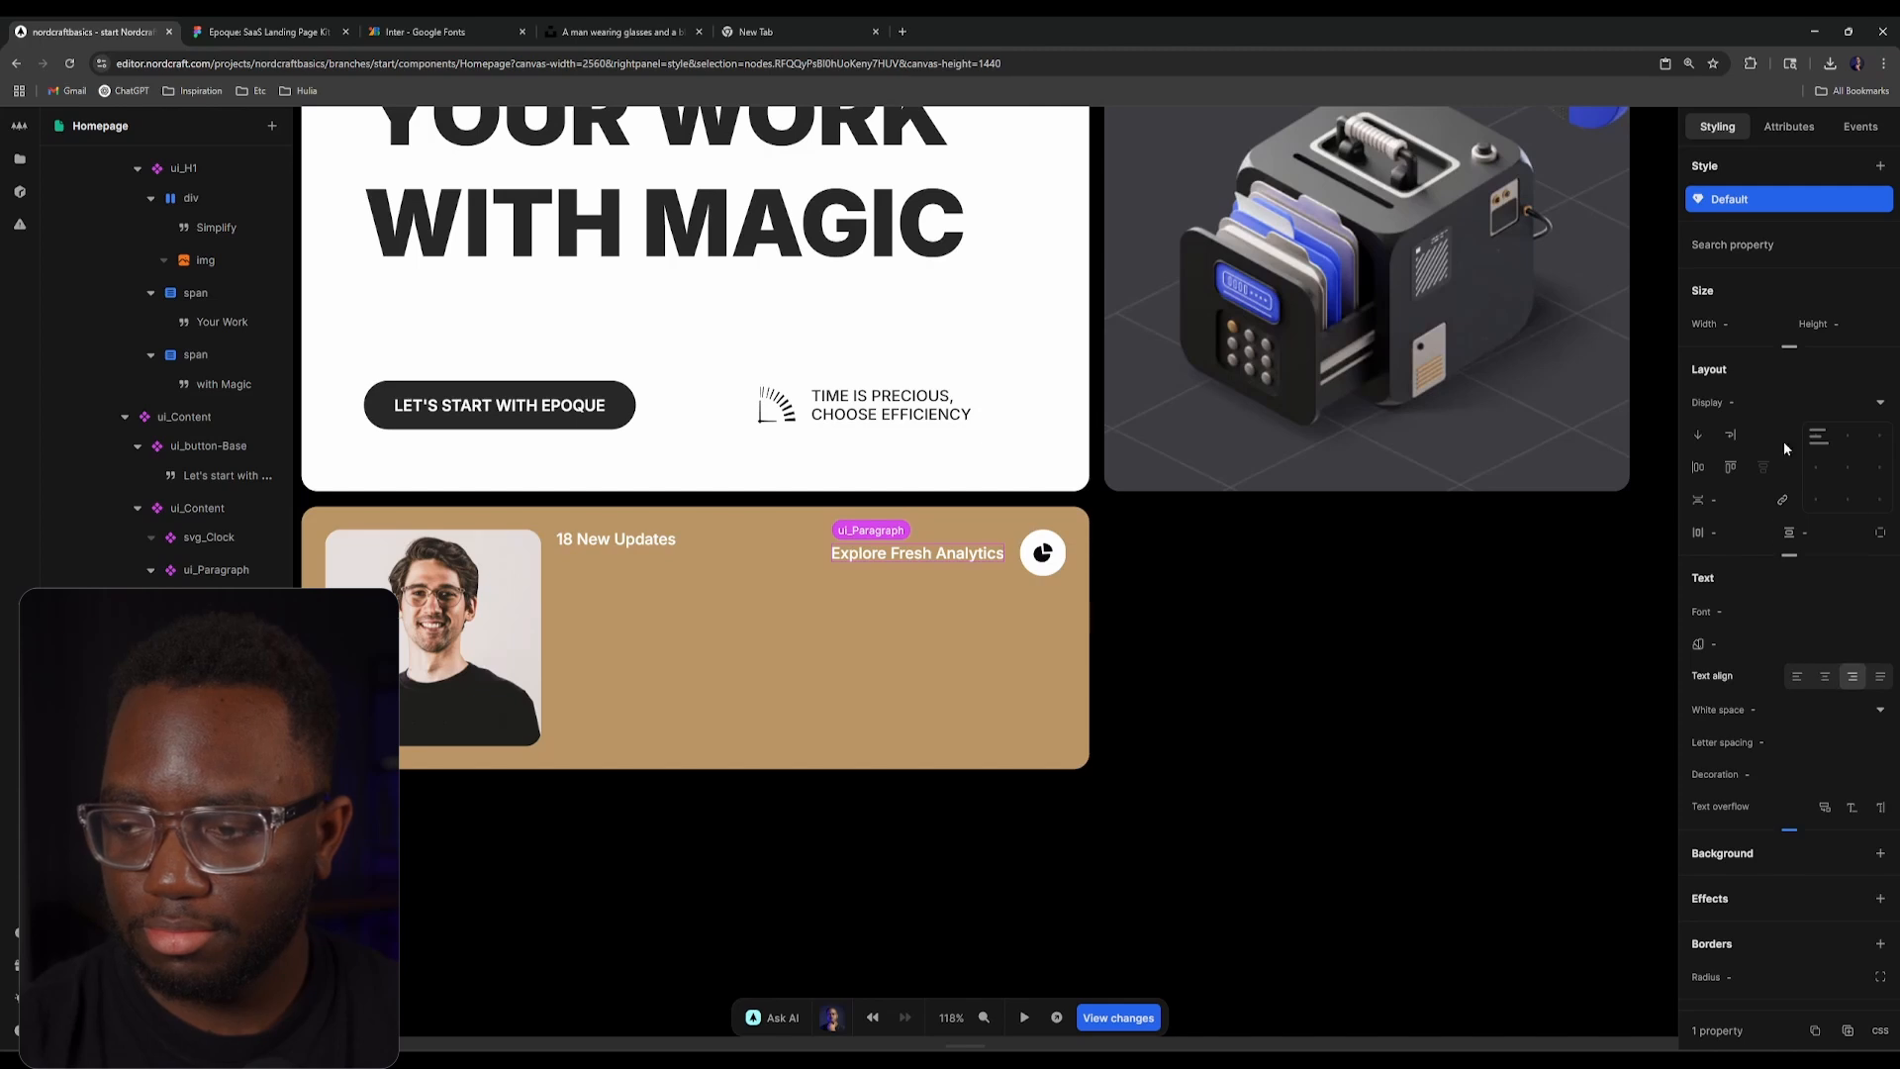
left_click(1789, 346)
left_click(1757, 388)
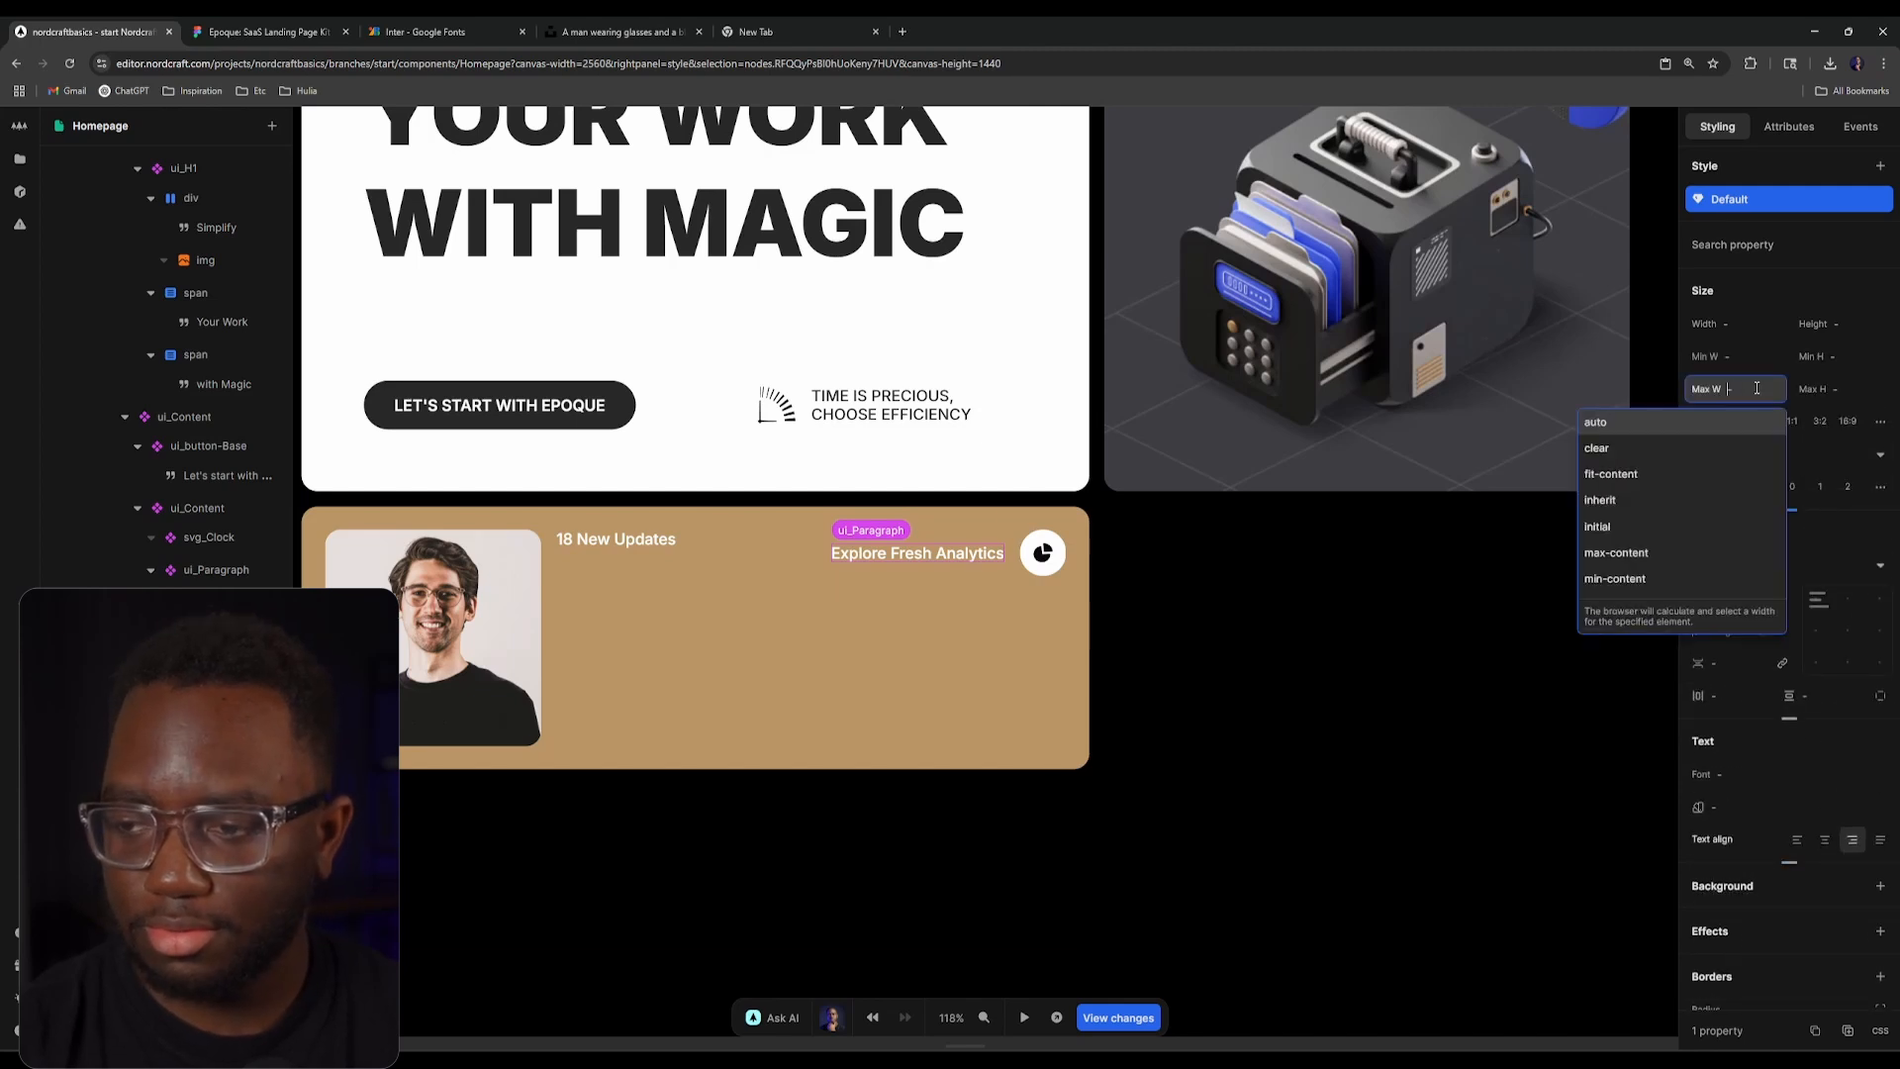
type("11rem")
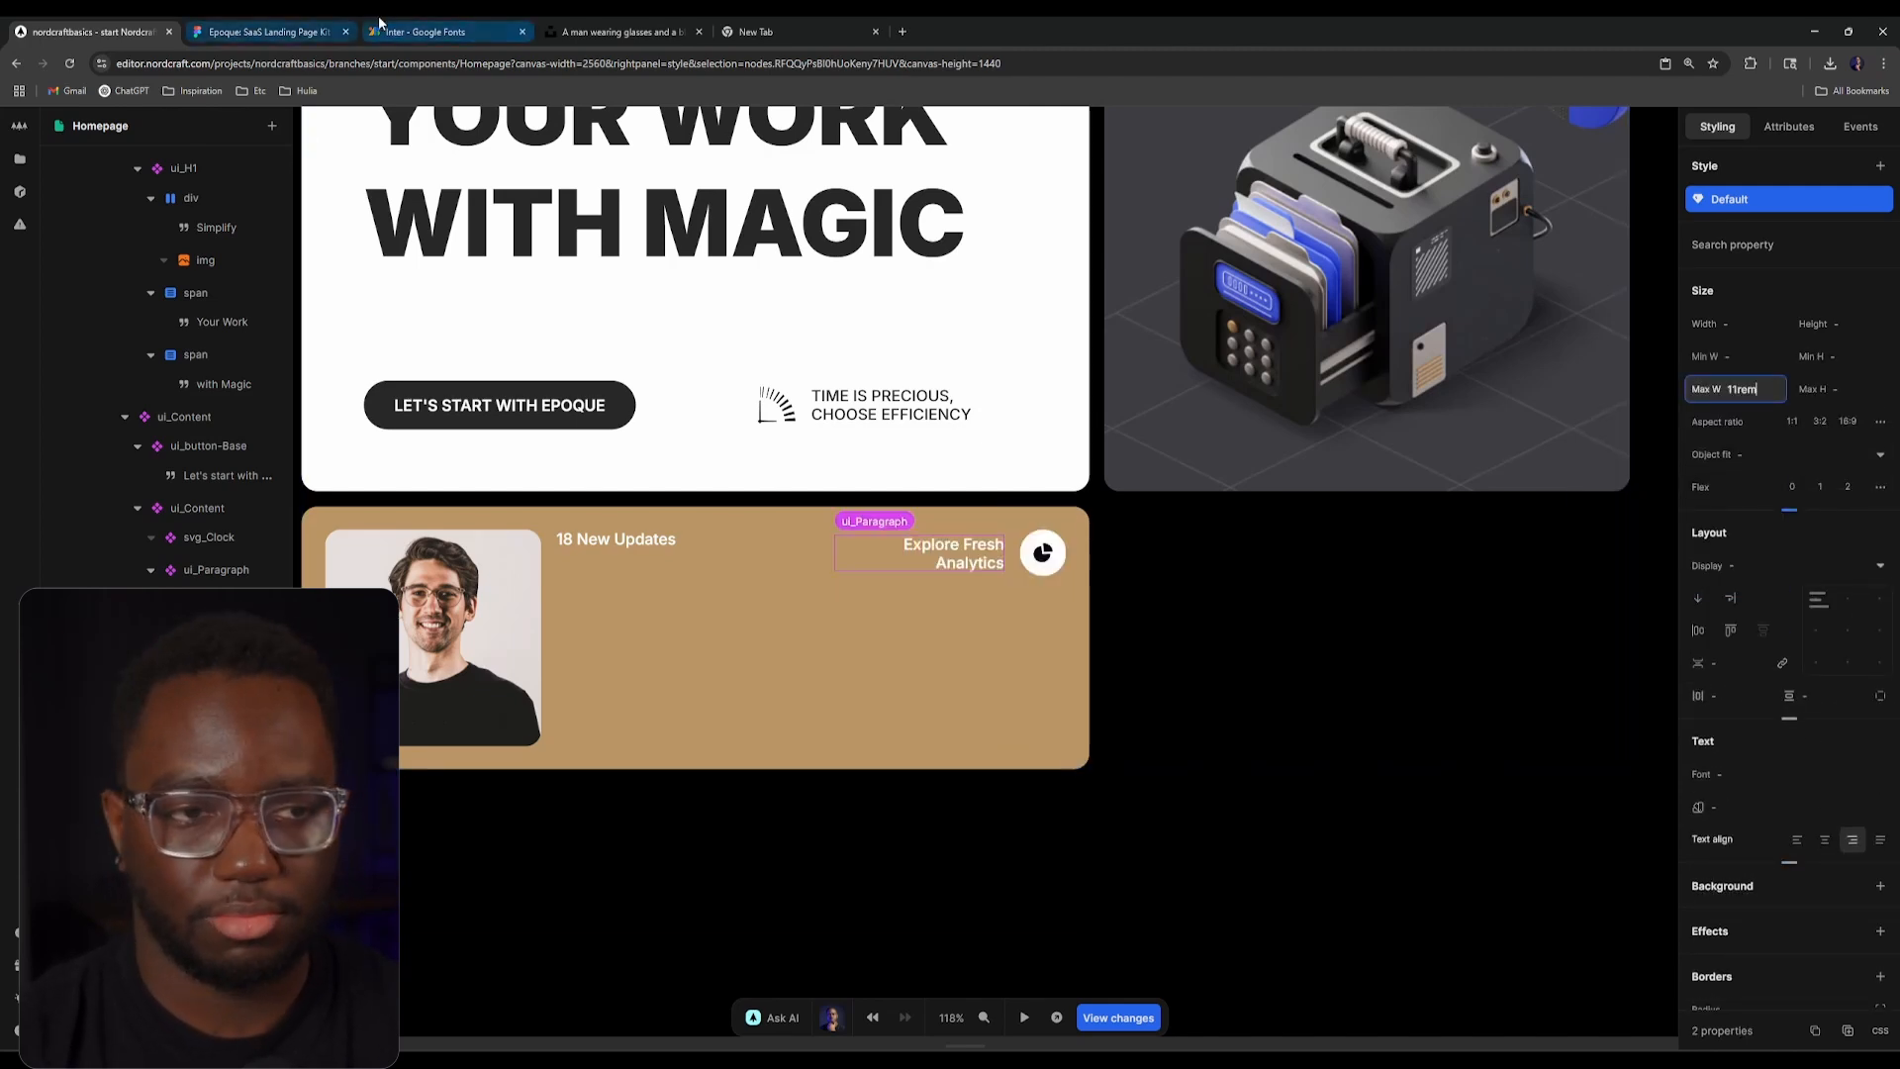
Step: Compare the texts with Figma and add text-transform: uppercase to the CSS of the ui_Content row holding "18 New Updates" and "Explore Fresh Analytics"
left_click(335, 20)
left_click(131, 26)
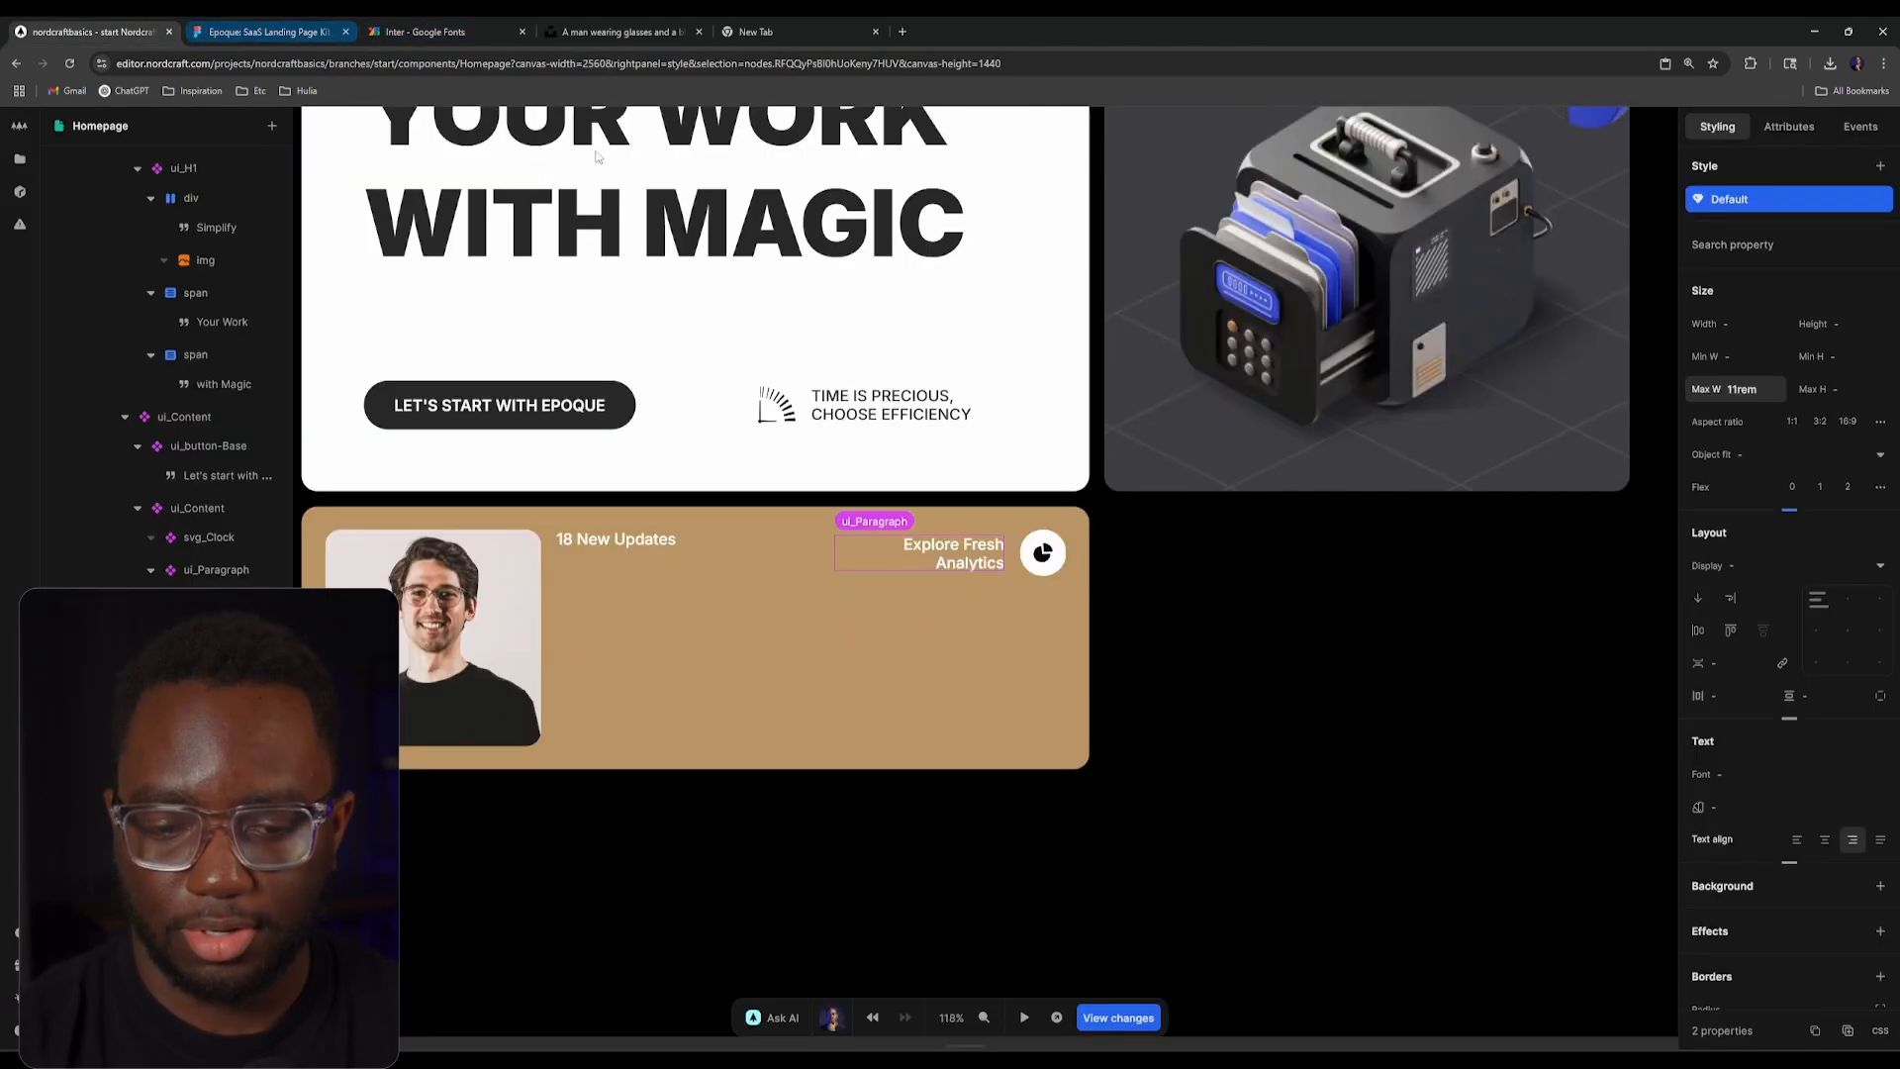
left_click(708, 585)
left_click(338, 20)
left_click(99, 31)
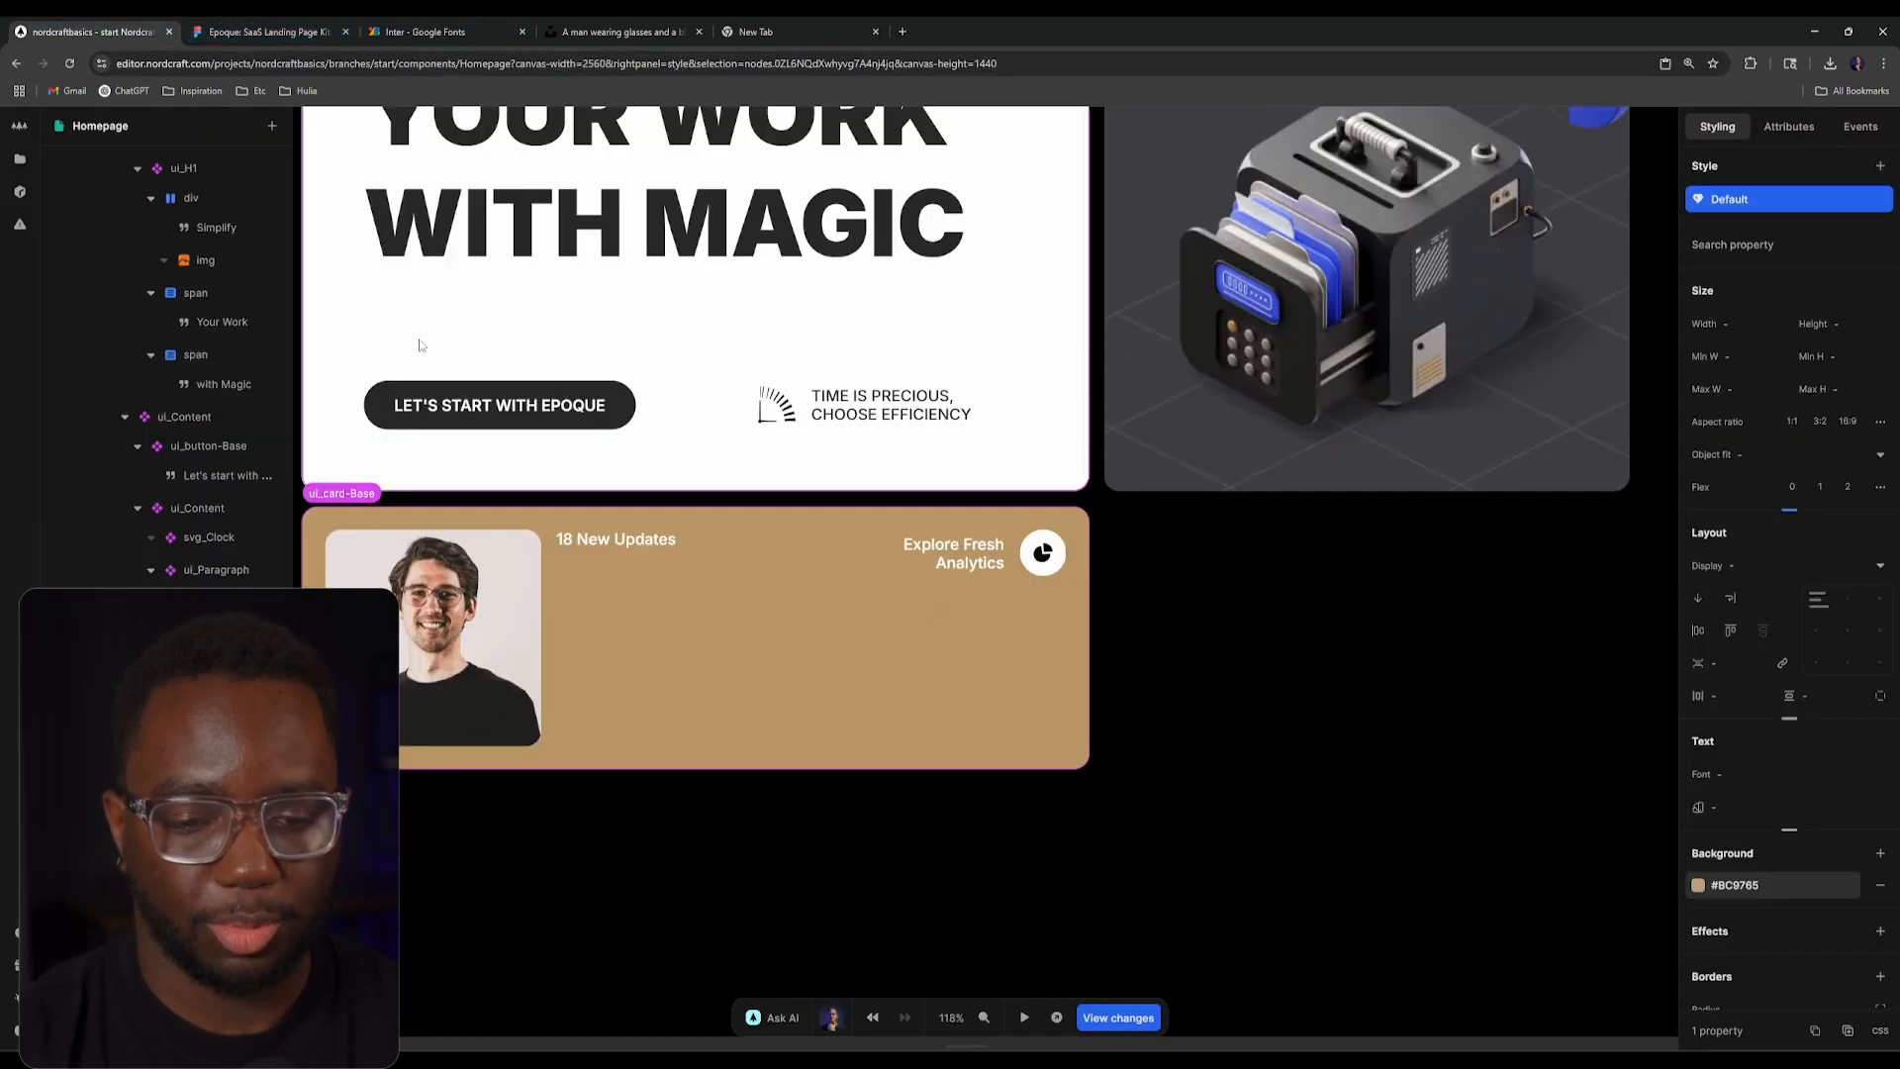
left_click(742, 557)
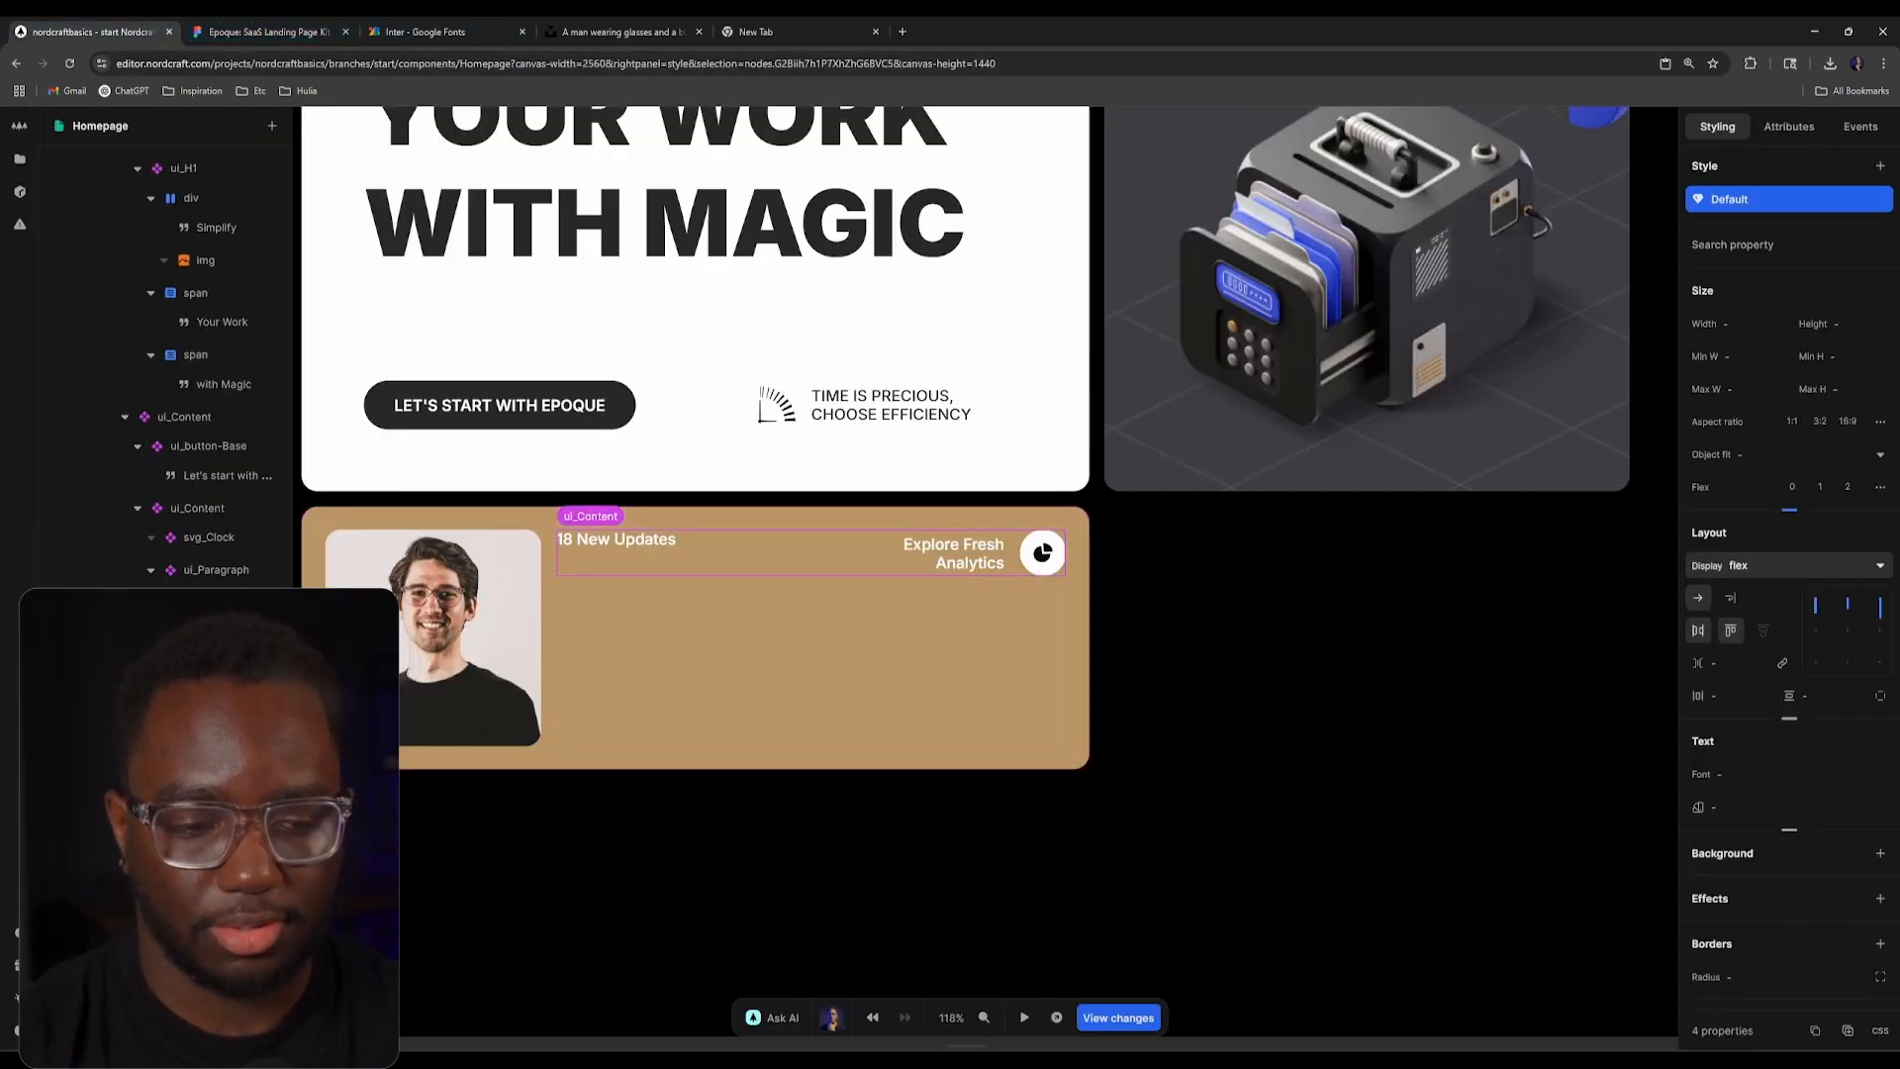
left_click(1878, 1030)
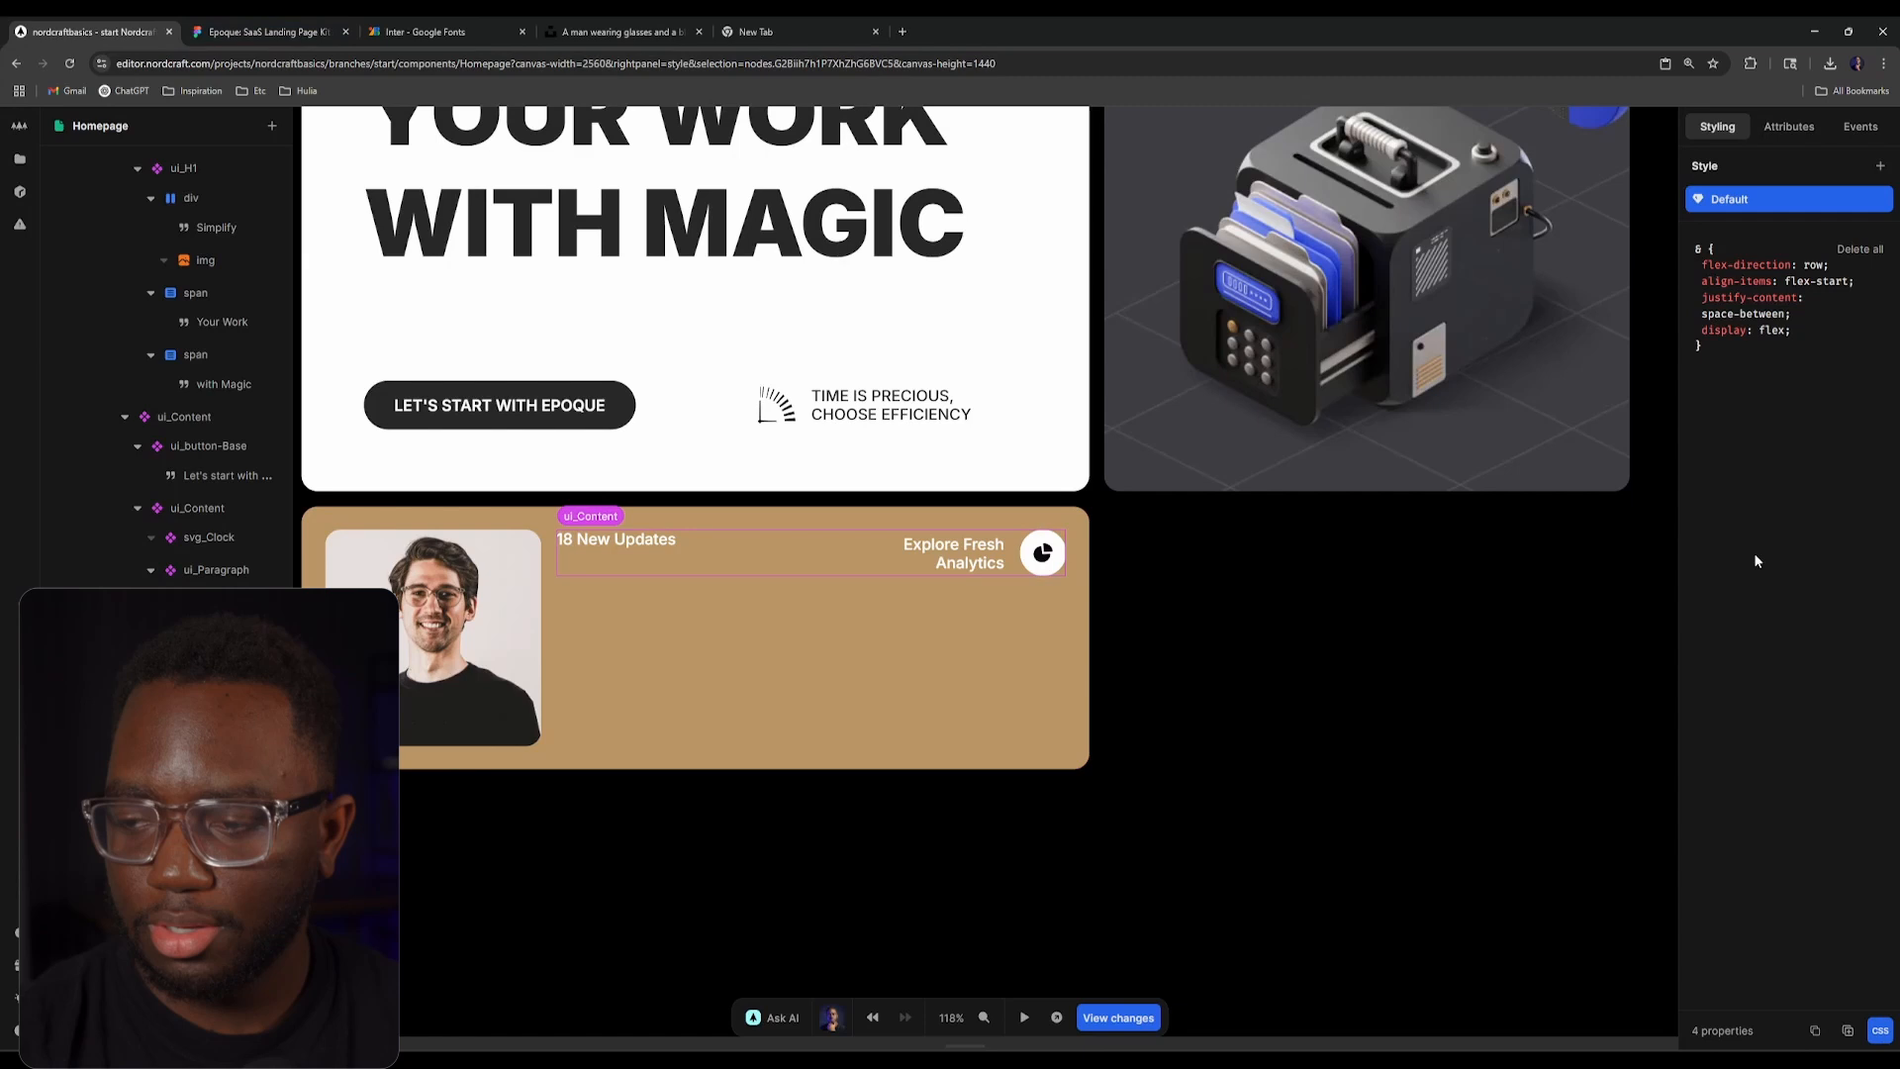
left_click(1791, 330)
key("Return")
type("text-transform:")
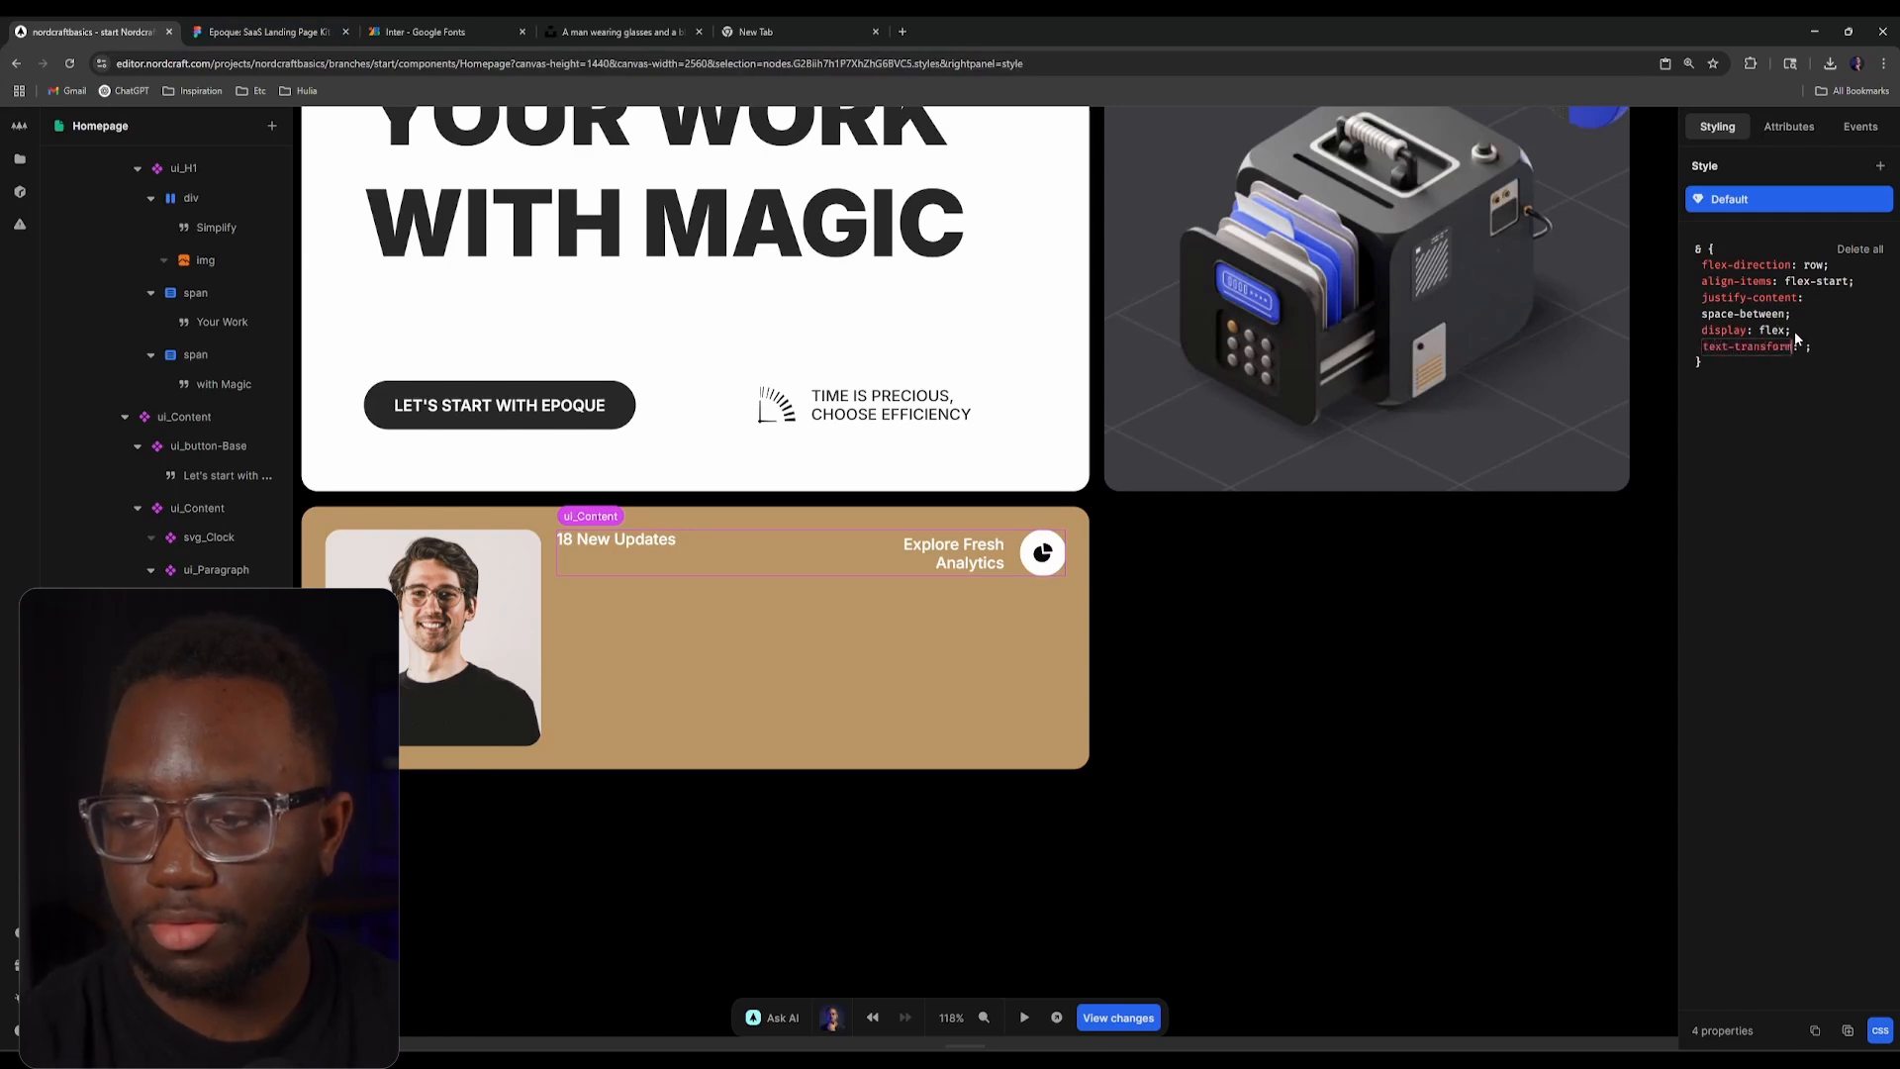
type("percase")
left_click(1213, 637)
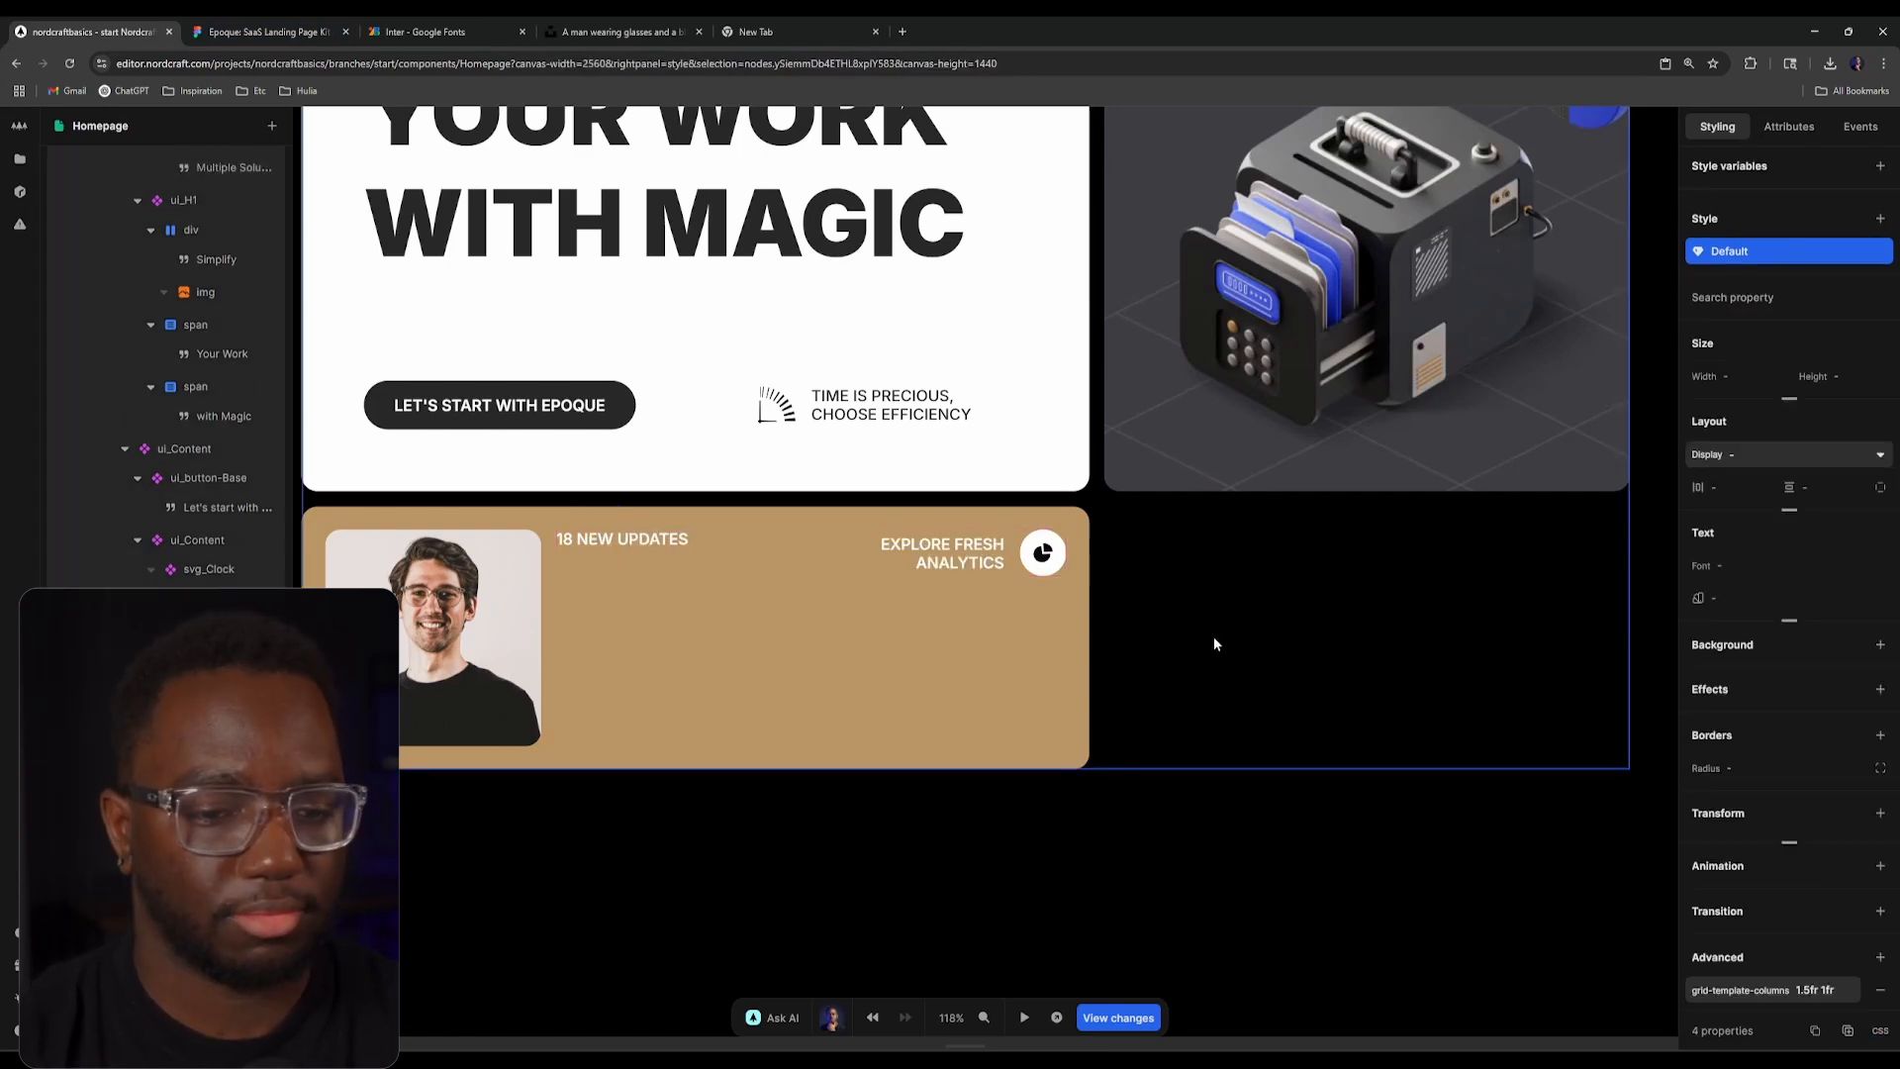
Step: Close the browser tabs with the Unsplash portrait photo and the rem calculation
left_click(804, 831)
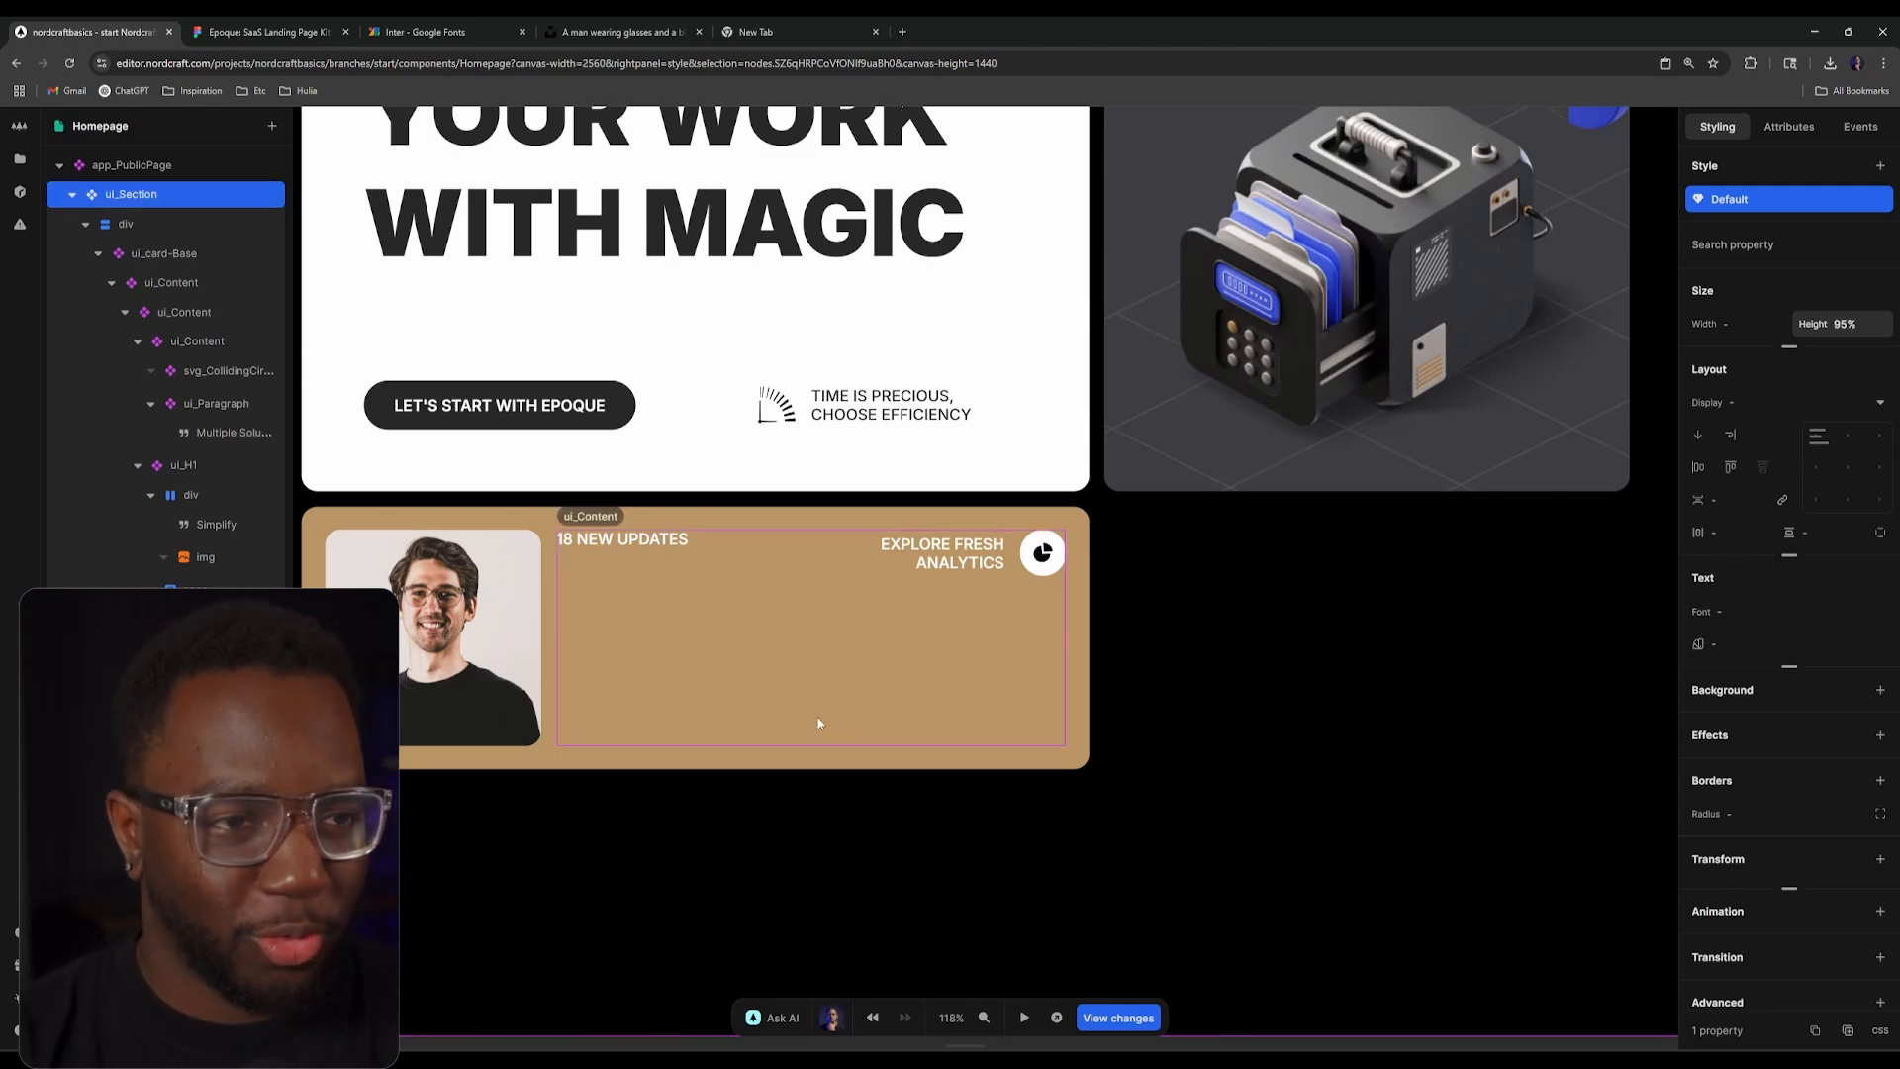
left_click(423, 31)
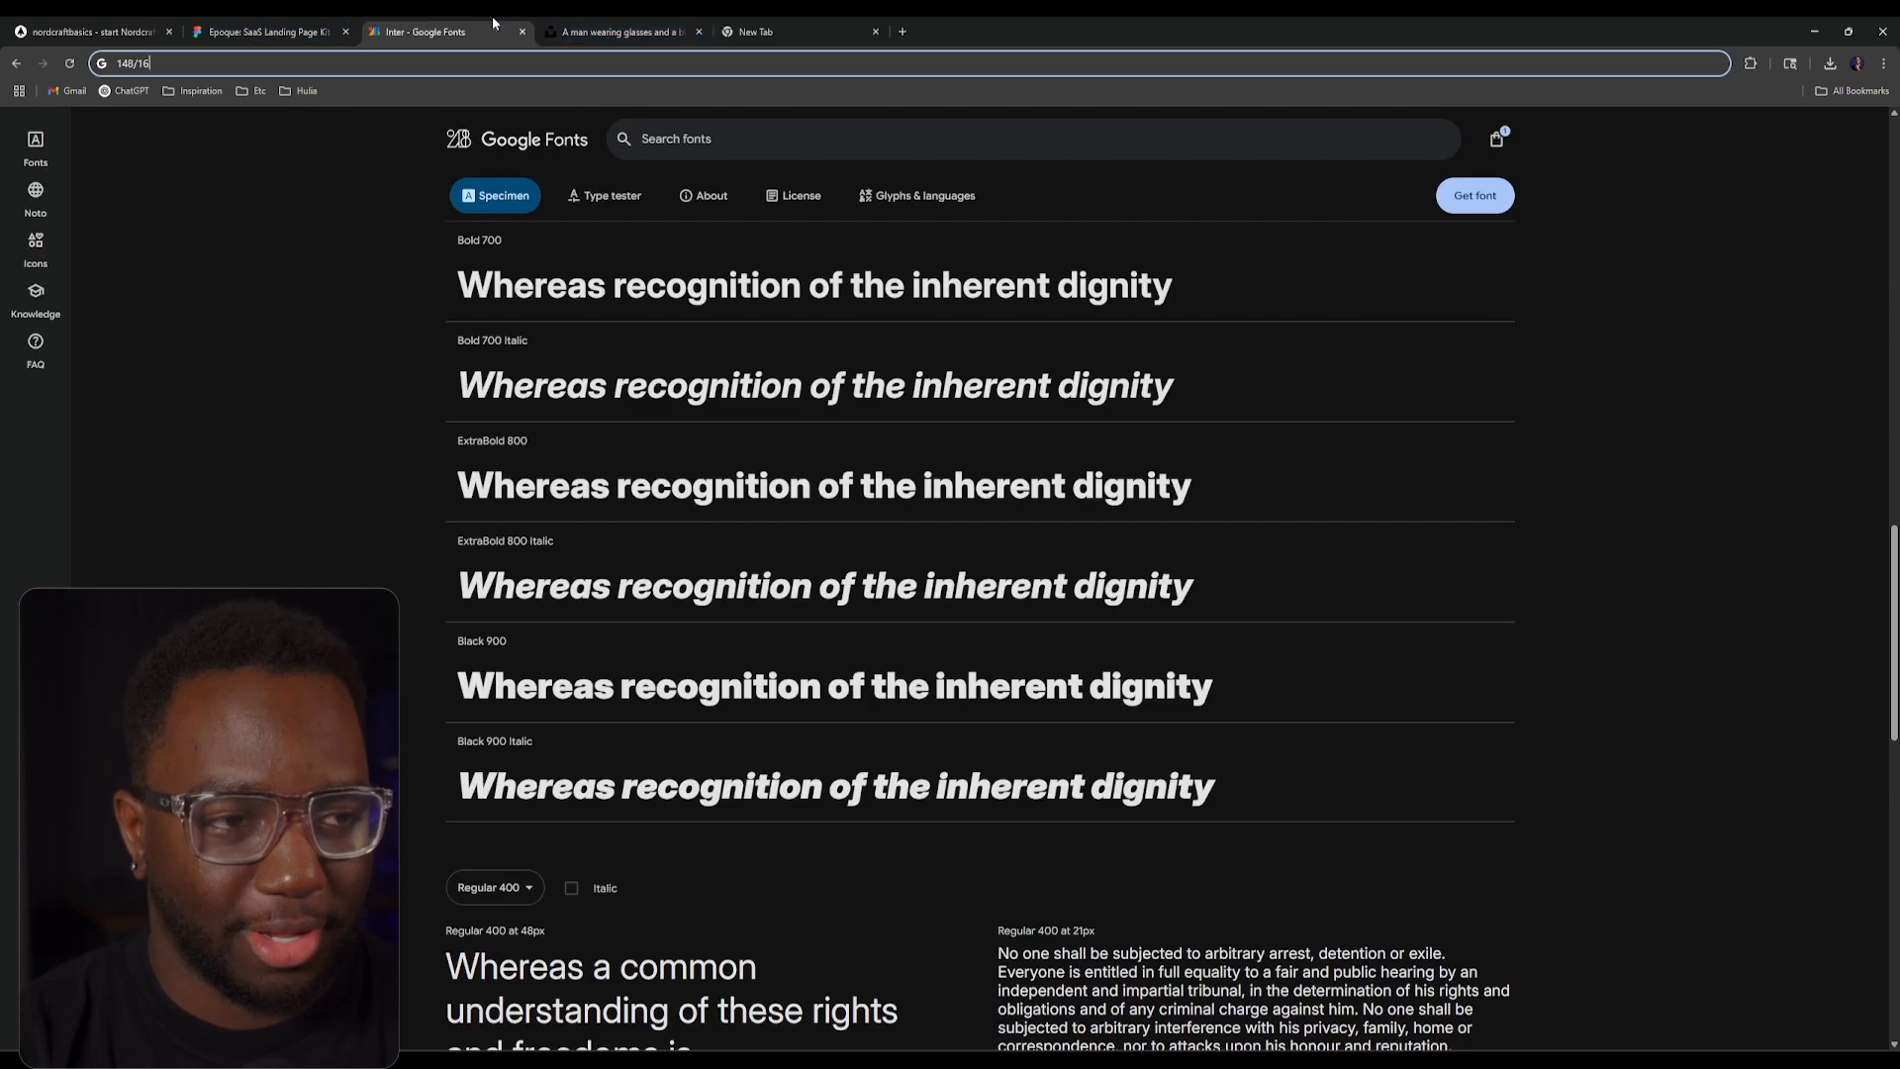
left_click(309, 30)
left_click(465, 24)
left_click(608, 19)
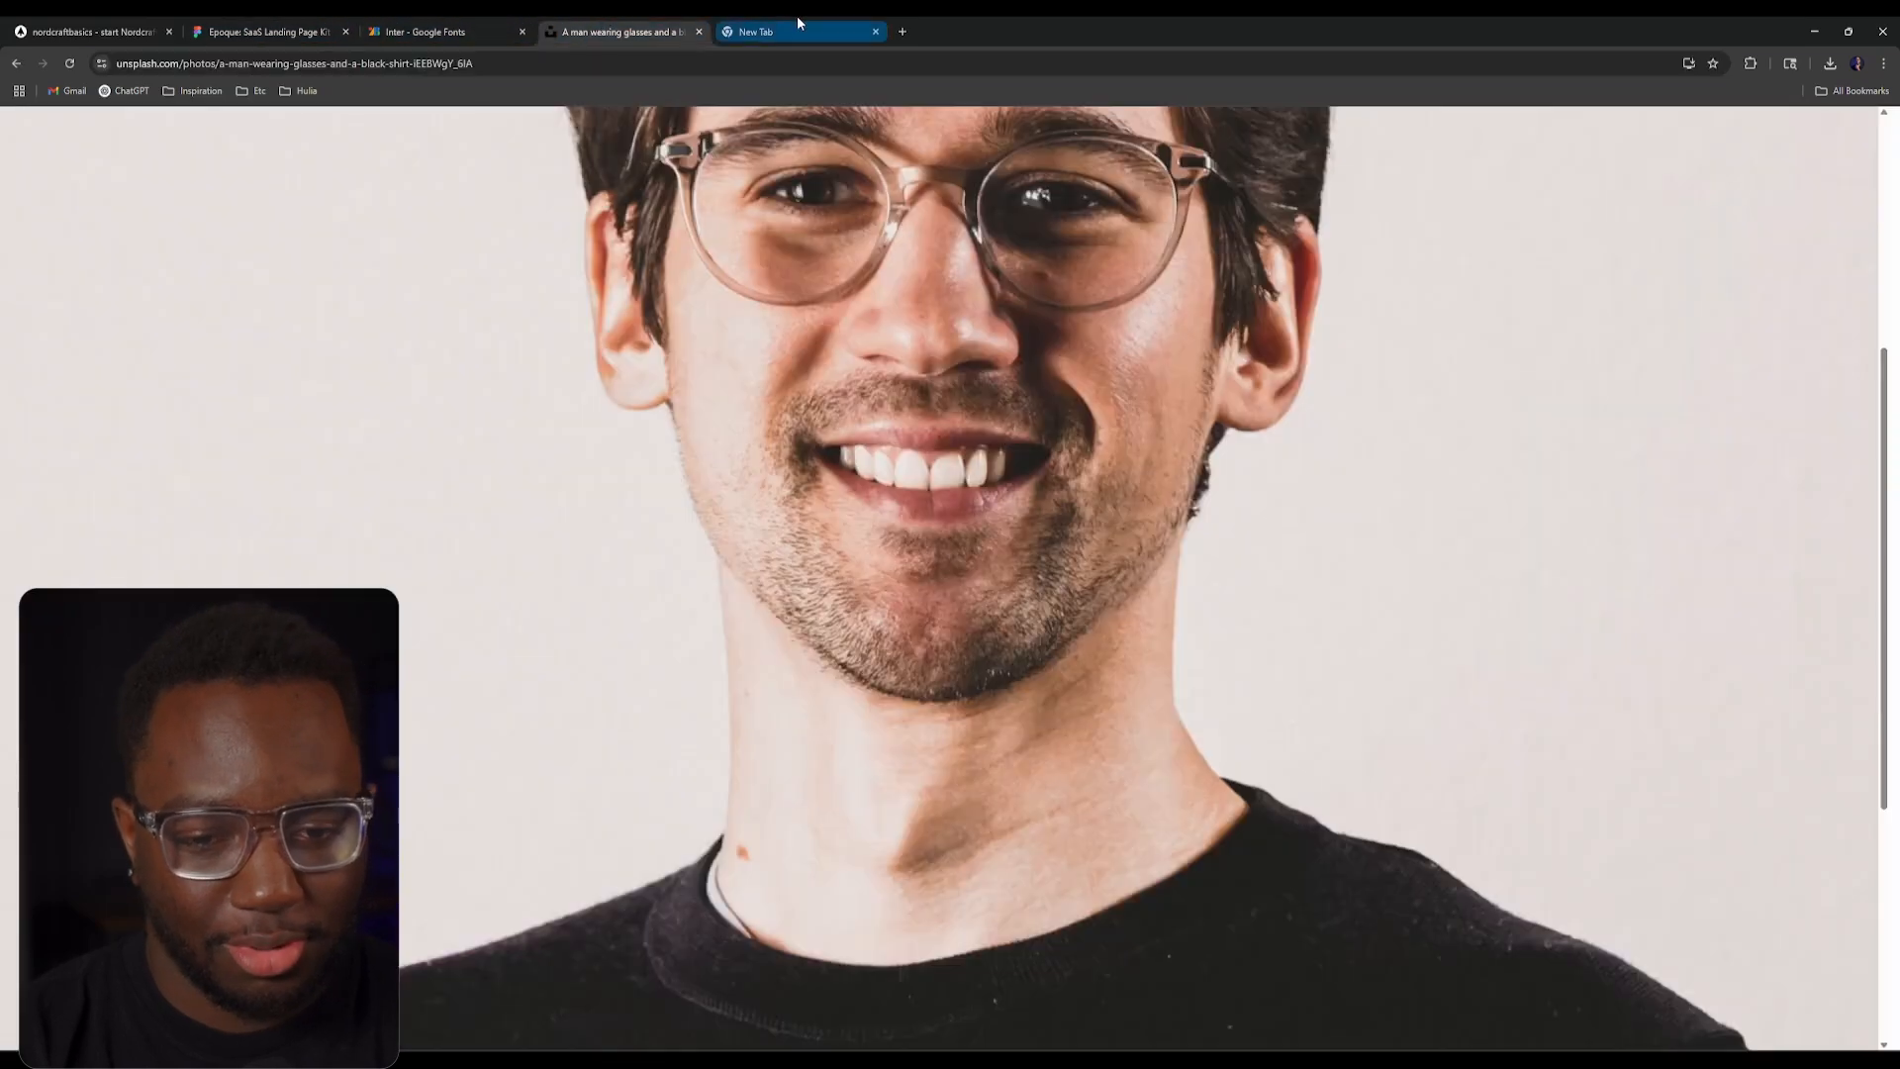
left_click(797, 20)
left_click(685, 19)
key("ctrl+w")
key("ctrl+w")
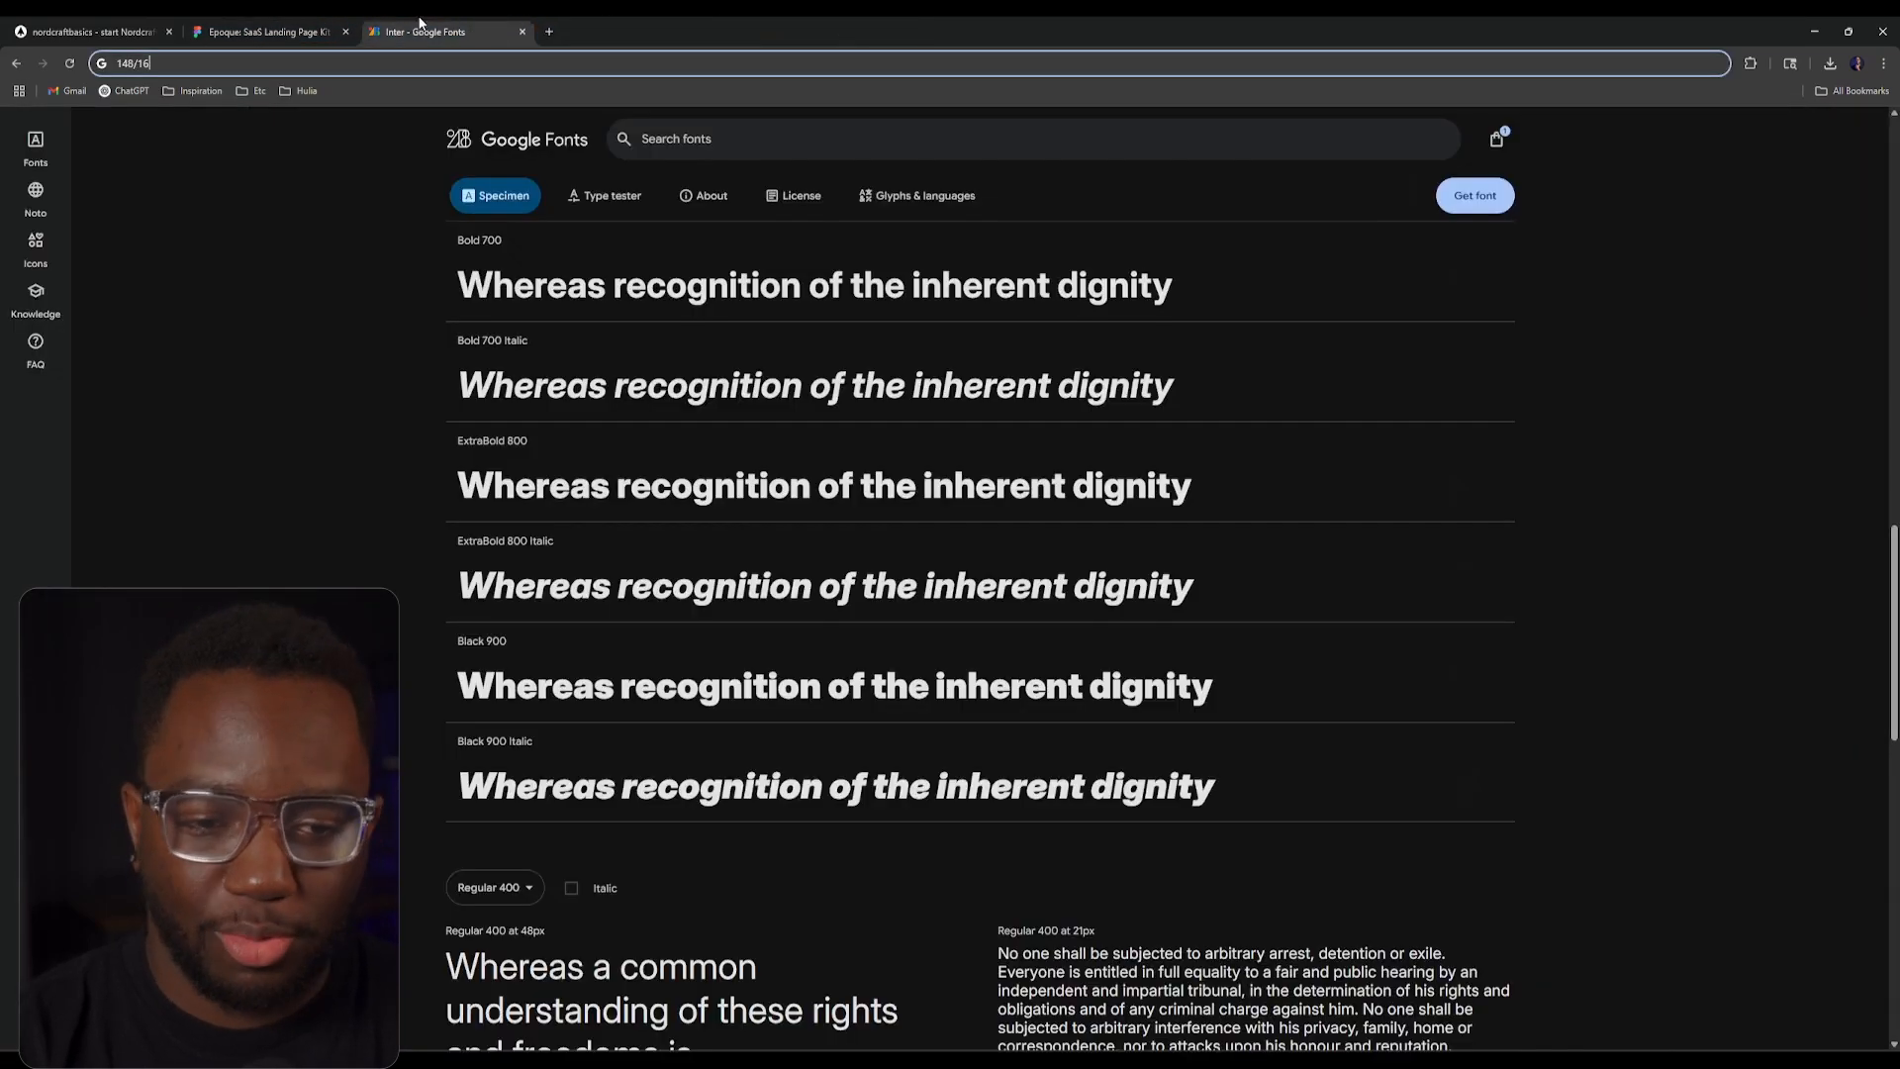
Step: Inspect the spacing between the portrait and the texts in the tan Figma card
left_click(268, 31)
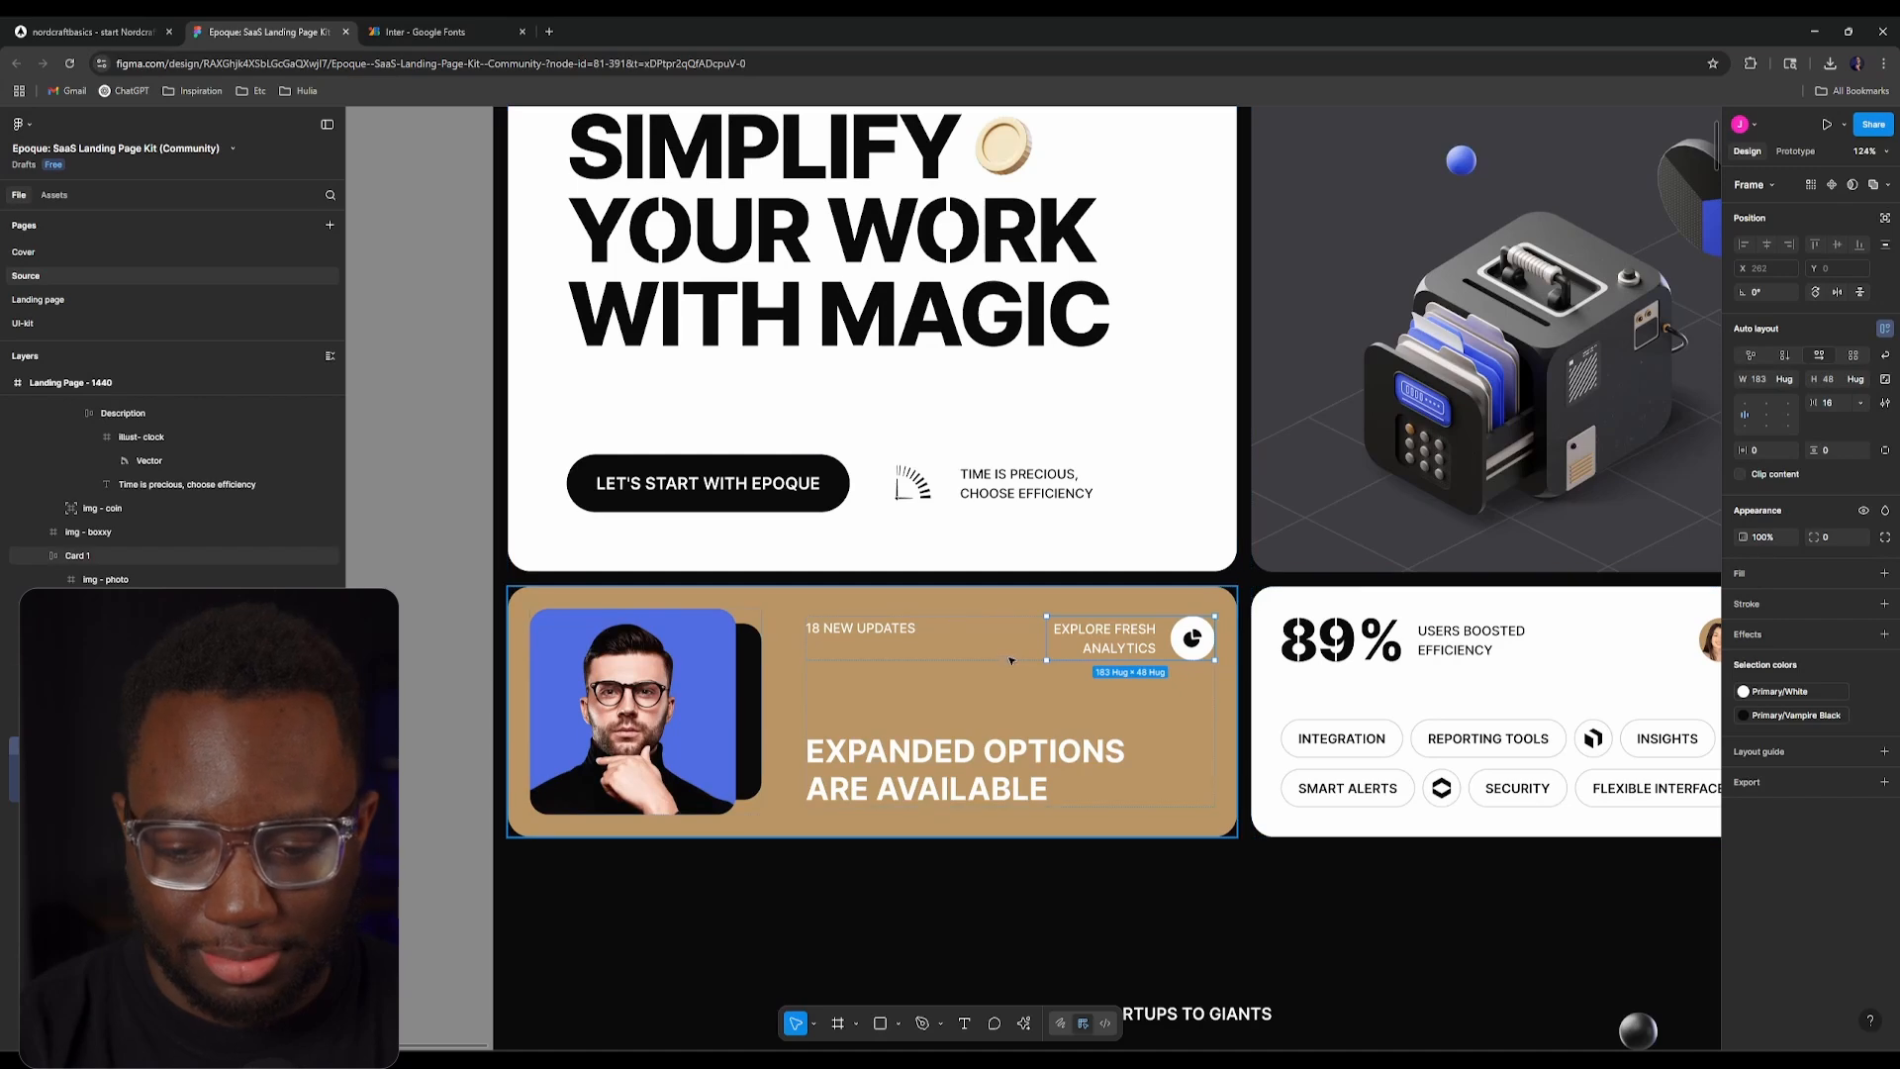
scroll(1080, 680, "up", 5)
left_click(158, 22)
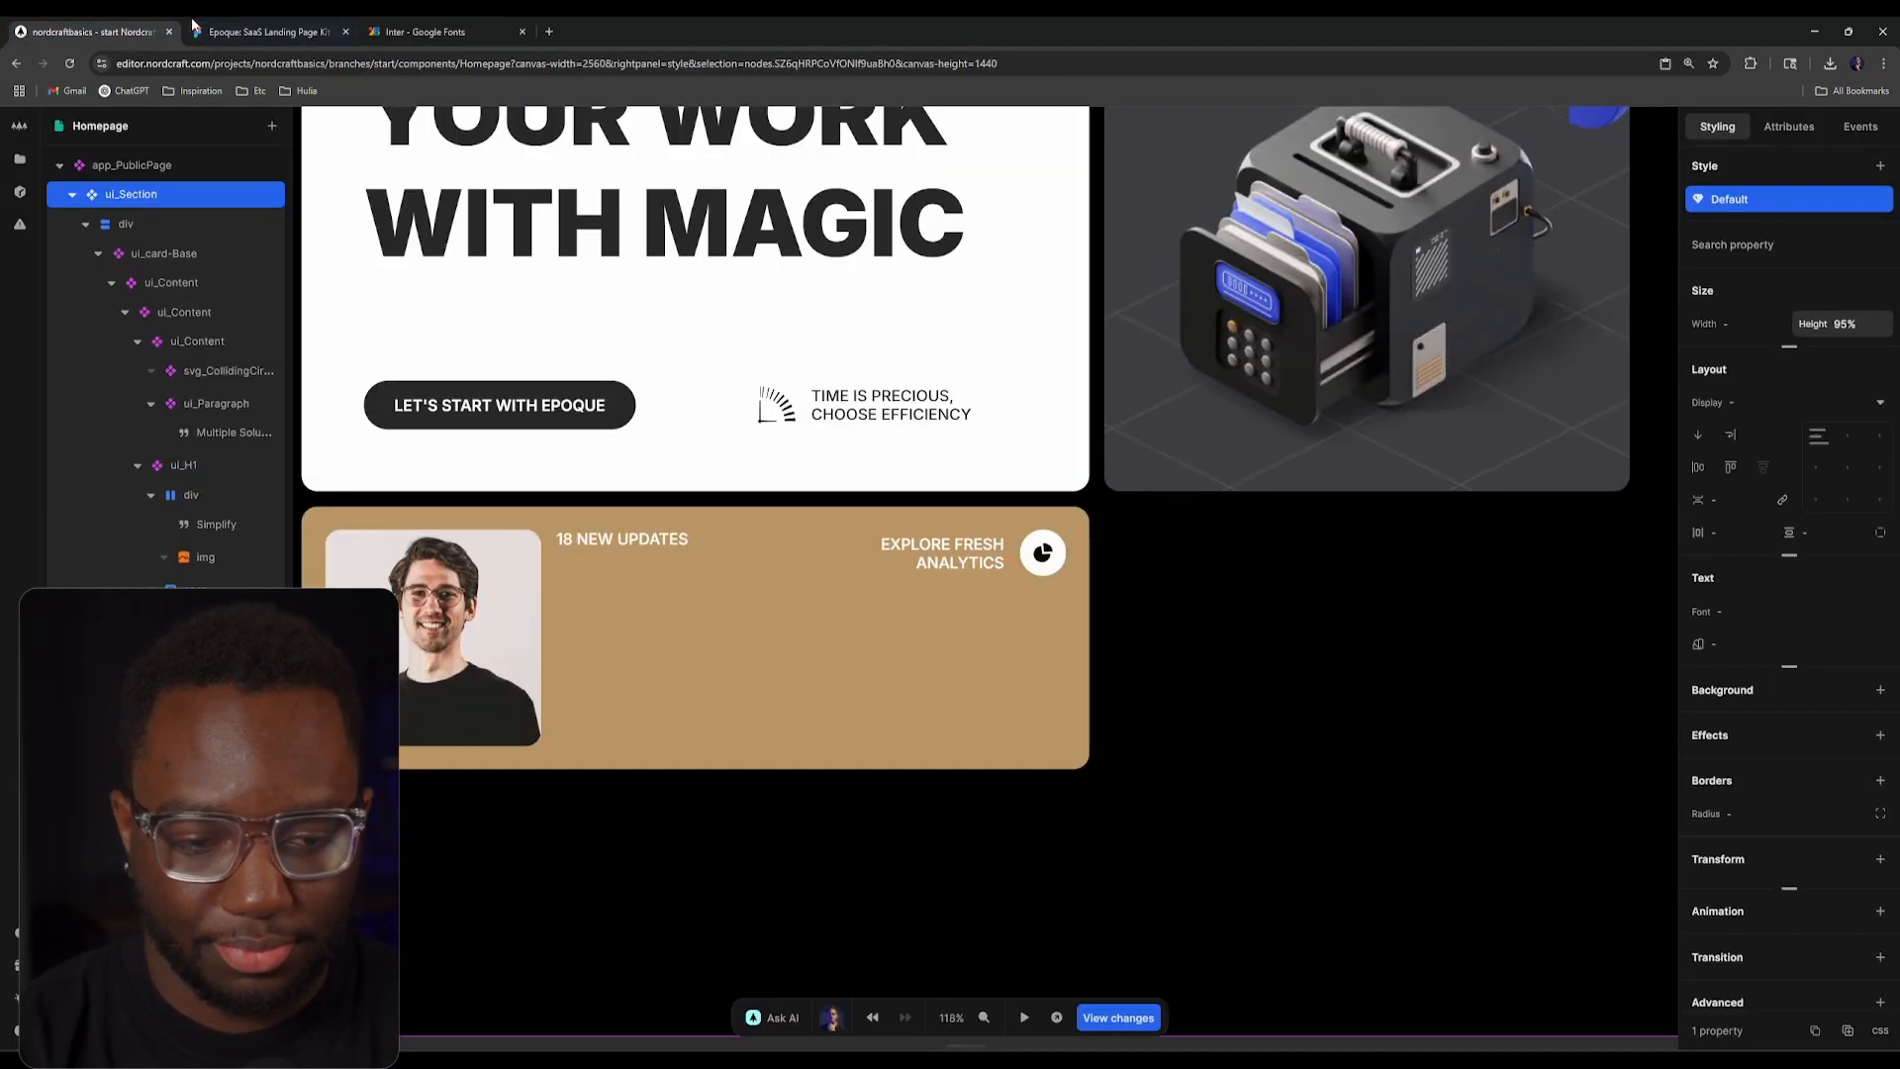
left_click(194, 25)
left_click(625, 667)
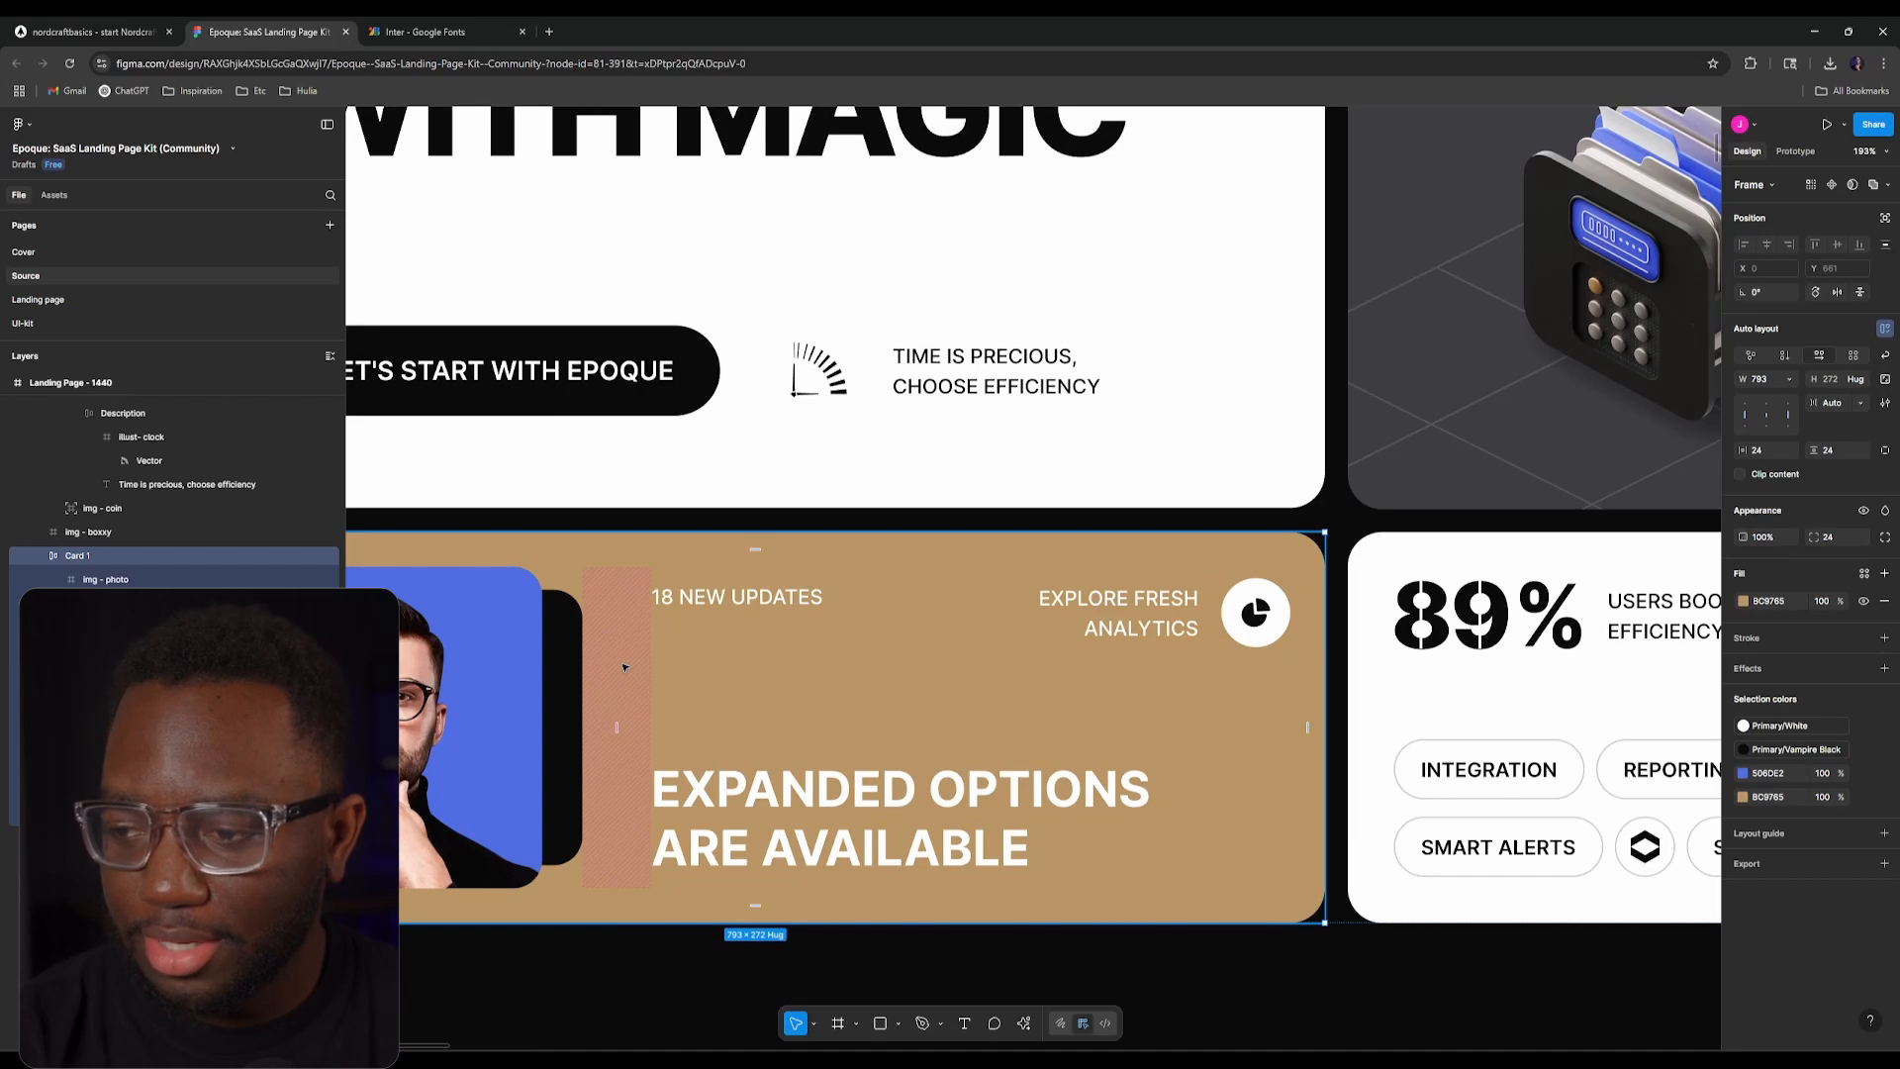
Step: Set the gap of the tan card's ui_Content between the portrait and the texts to 3rem in Nordcraft
left_click(99, 30)
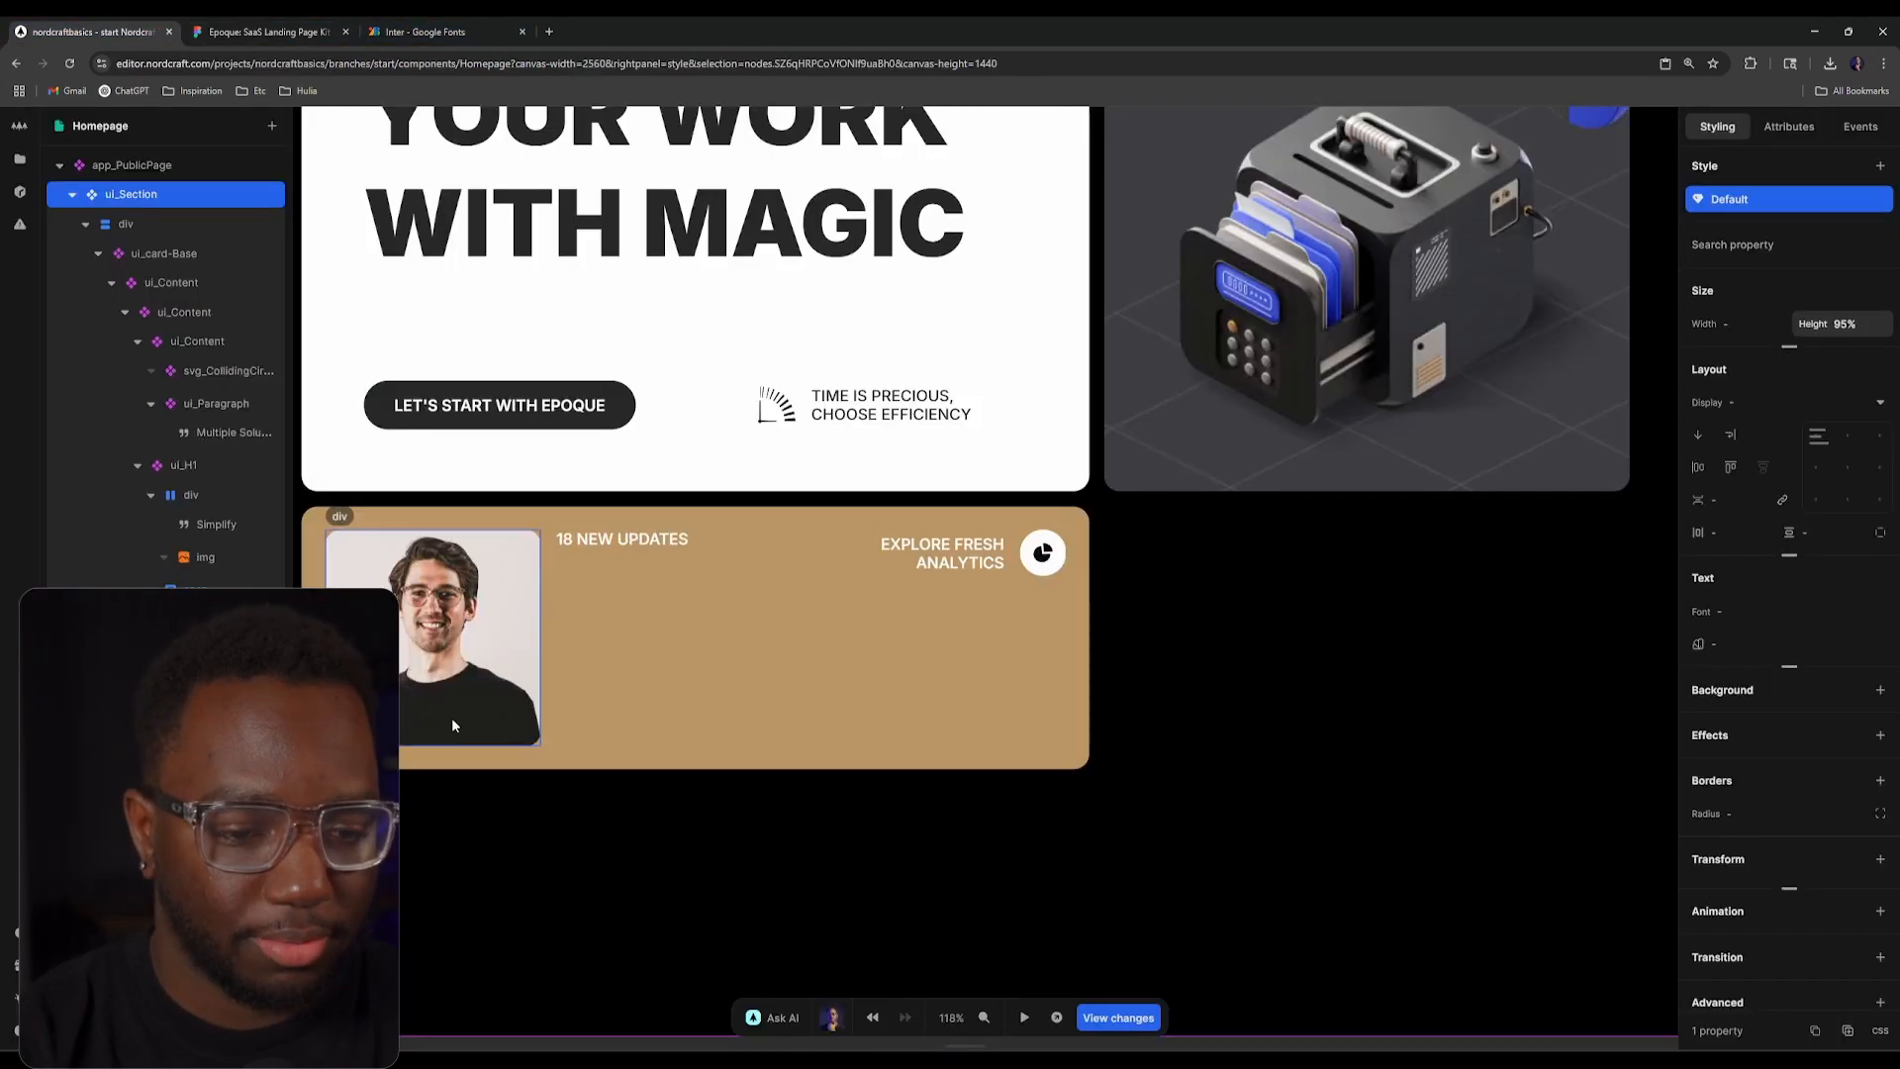
left_click(556, 569)
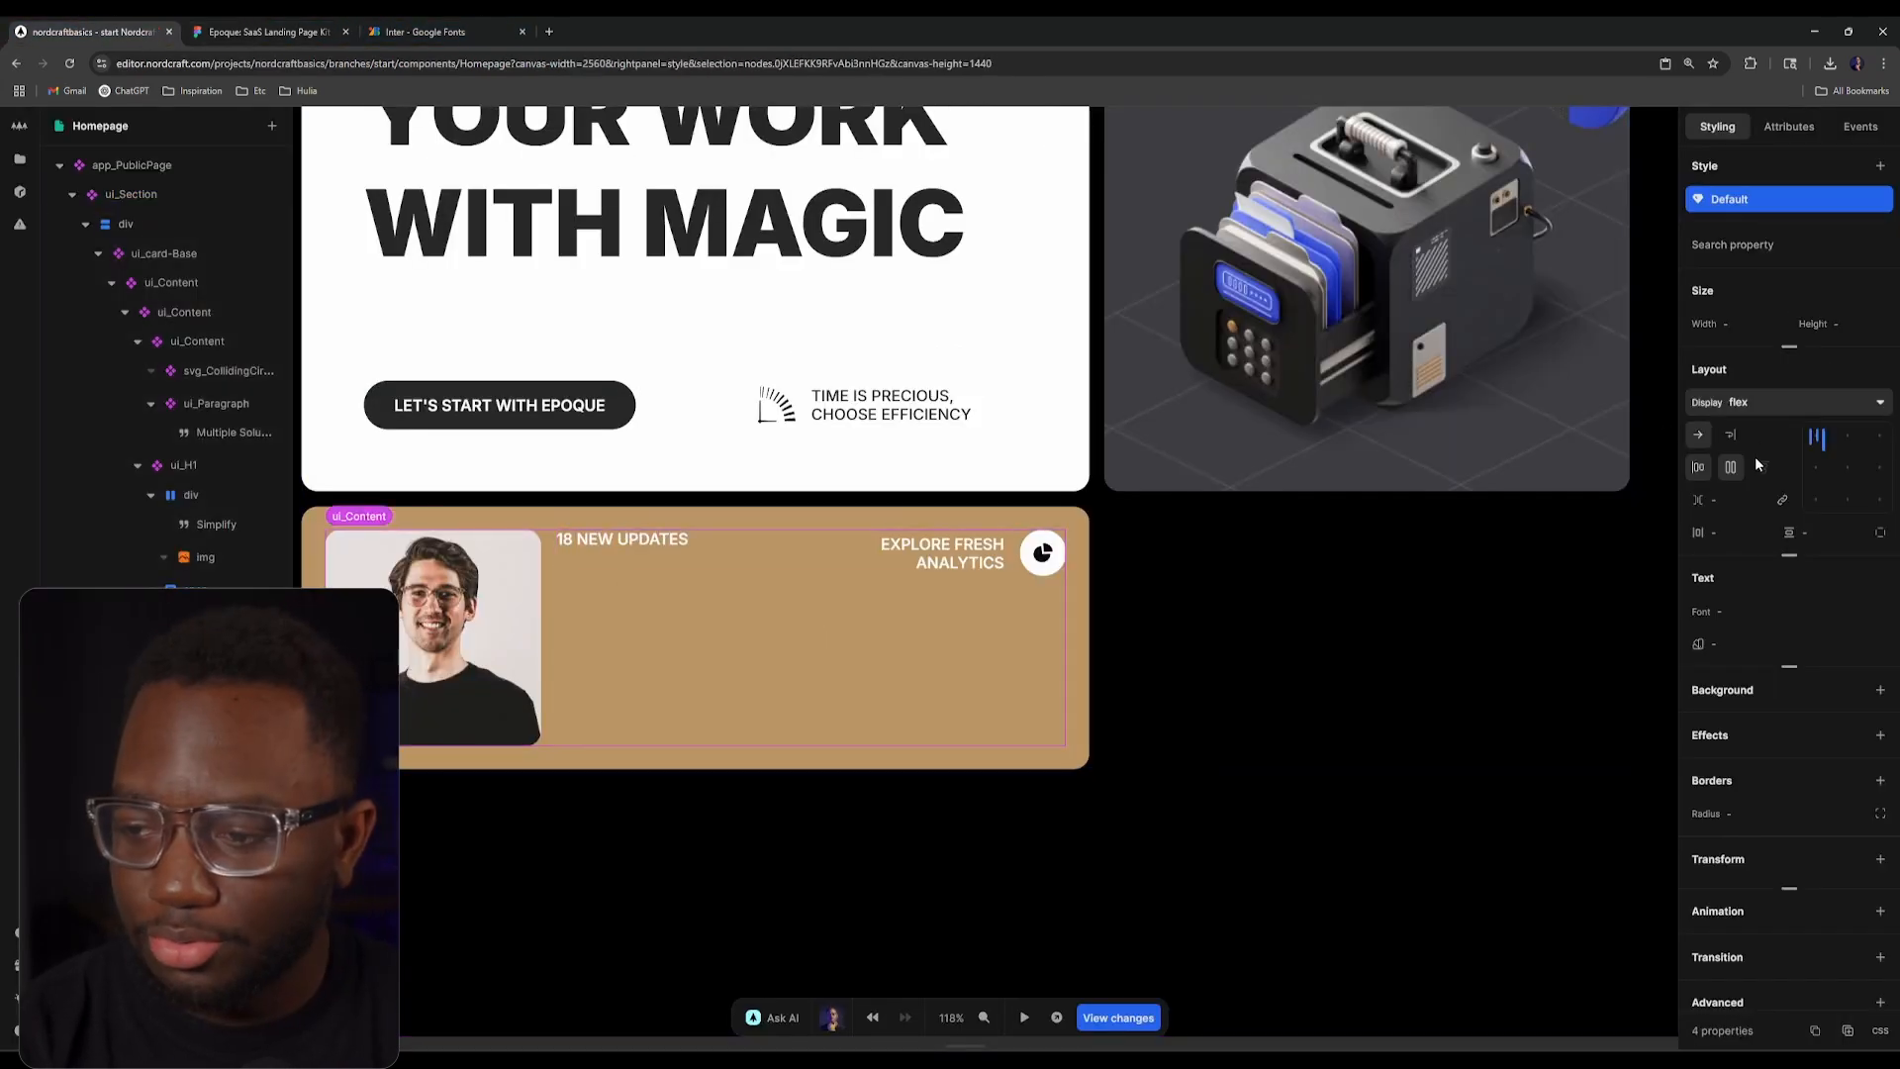
left_click(1753, 506)
type("2rem")
key("Return")
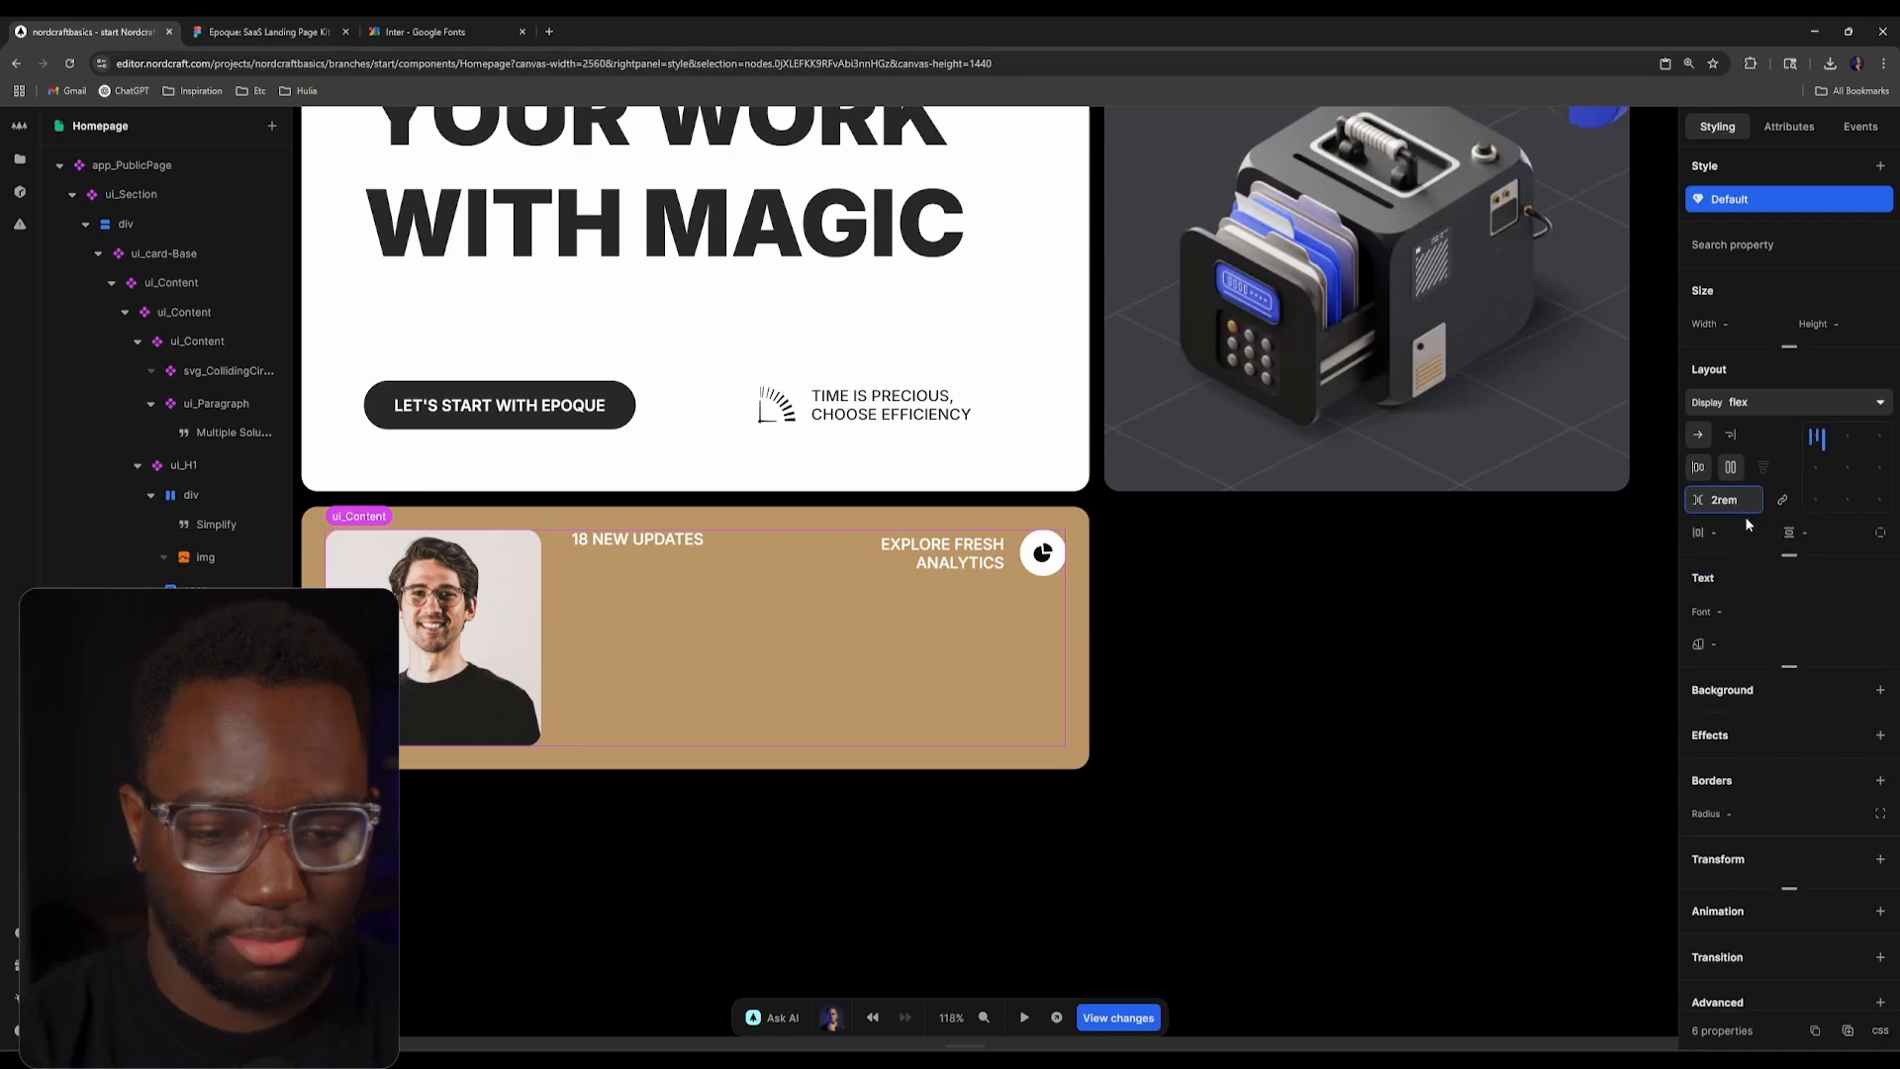
scroll(1263, 525, "up", 2)
scroll(1264, 495, "left", 4)
scroll(1263, 485, "down", 2)
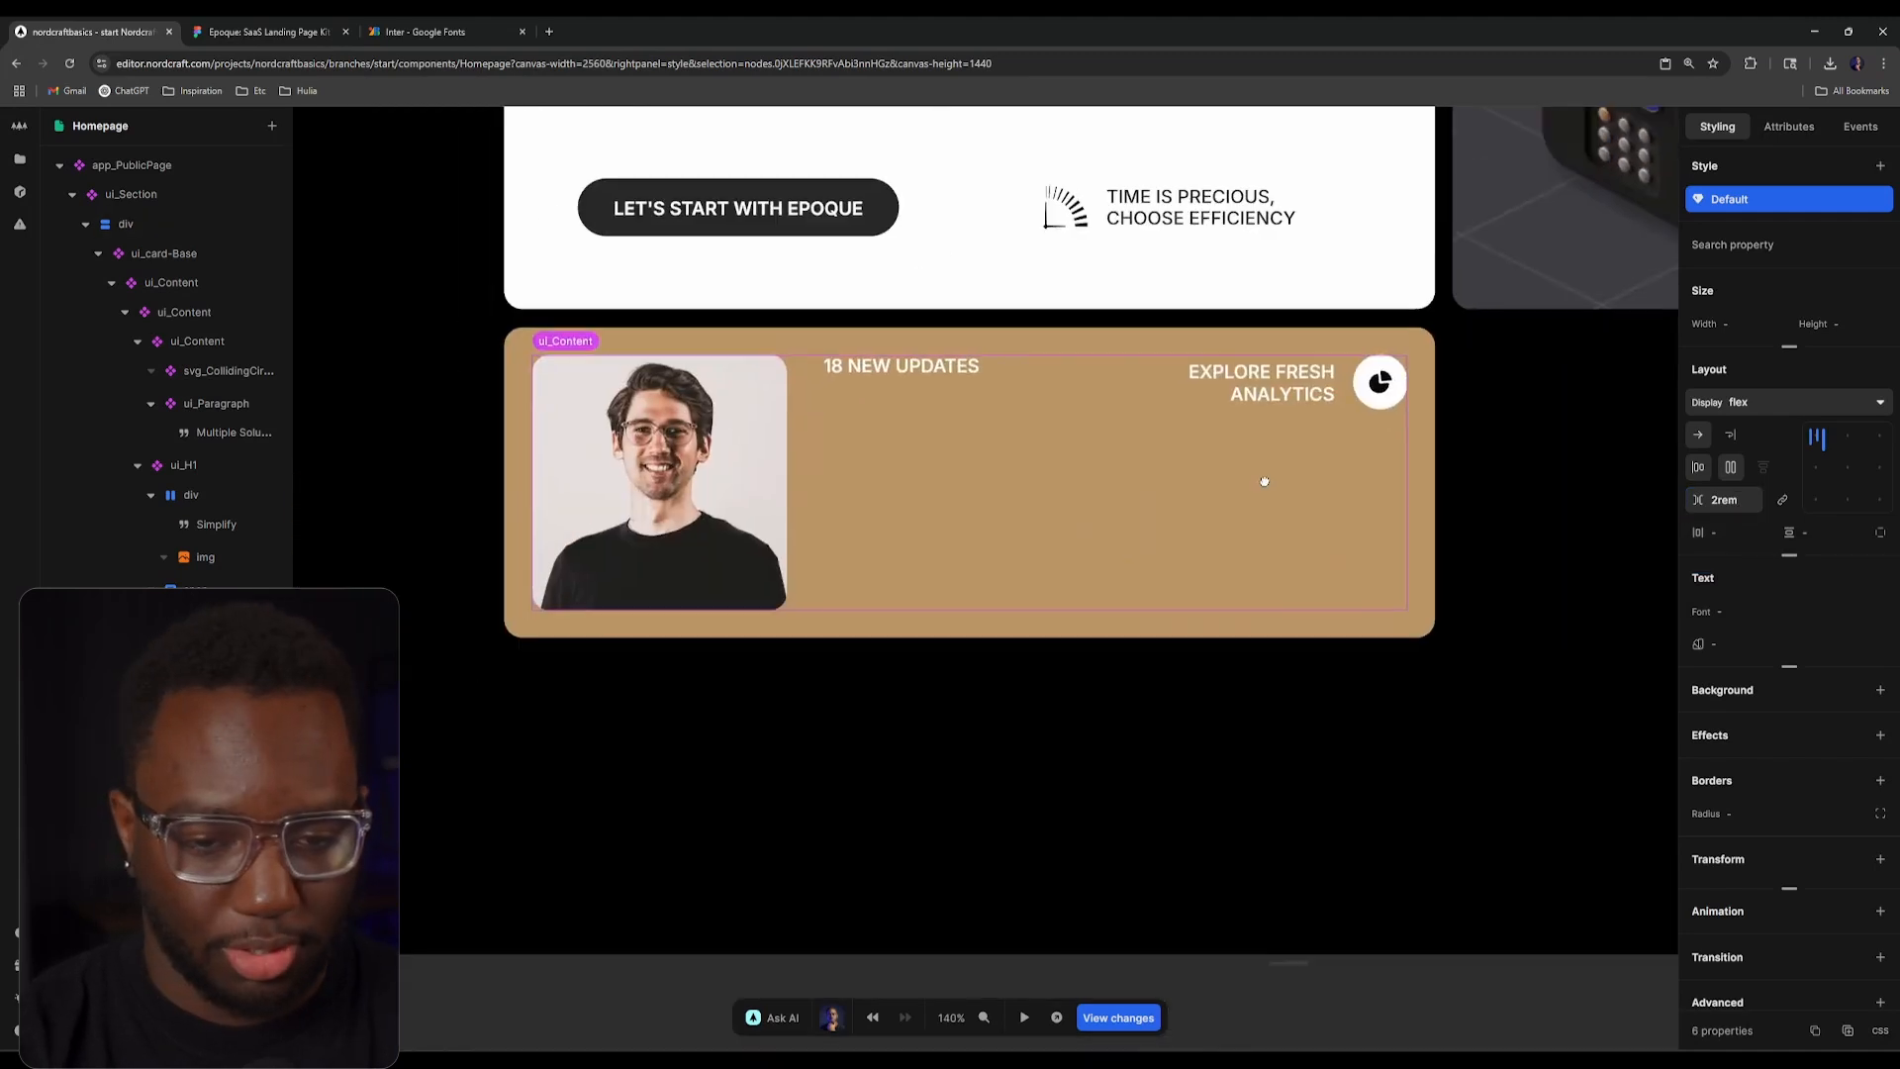
double_click(1728, 499)
key("Up")
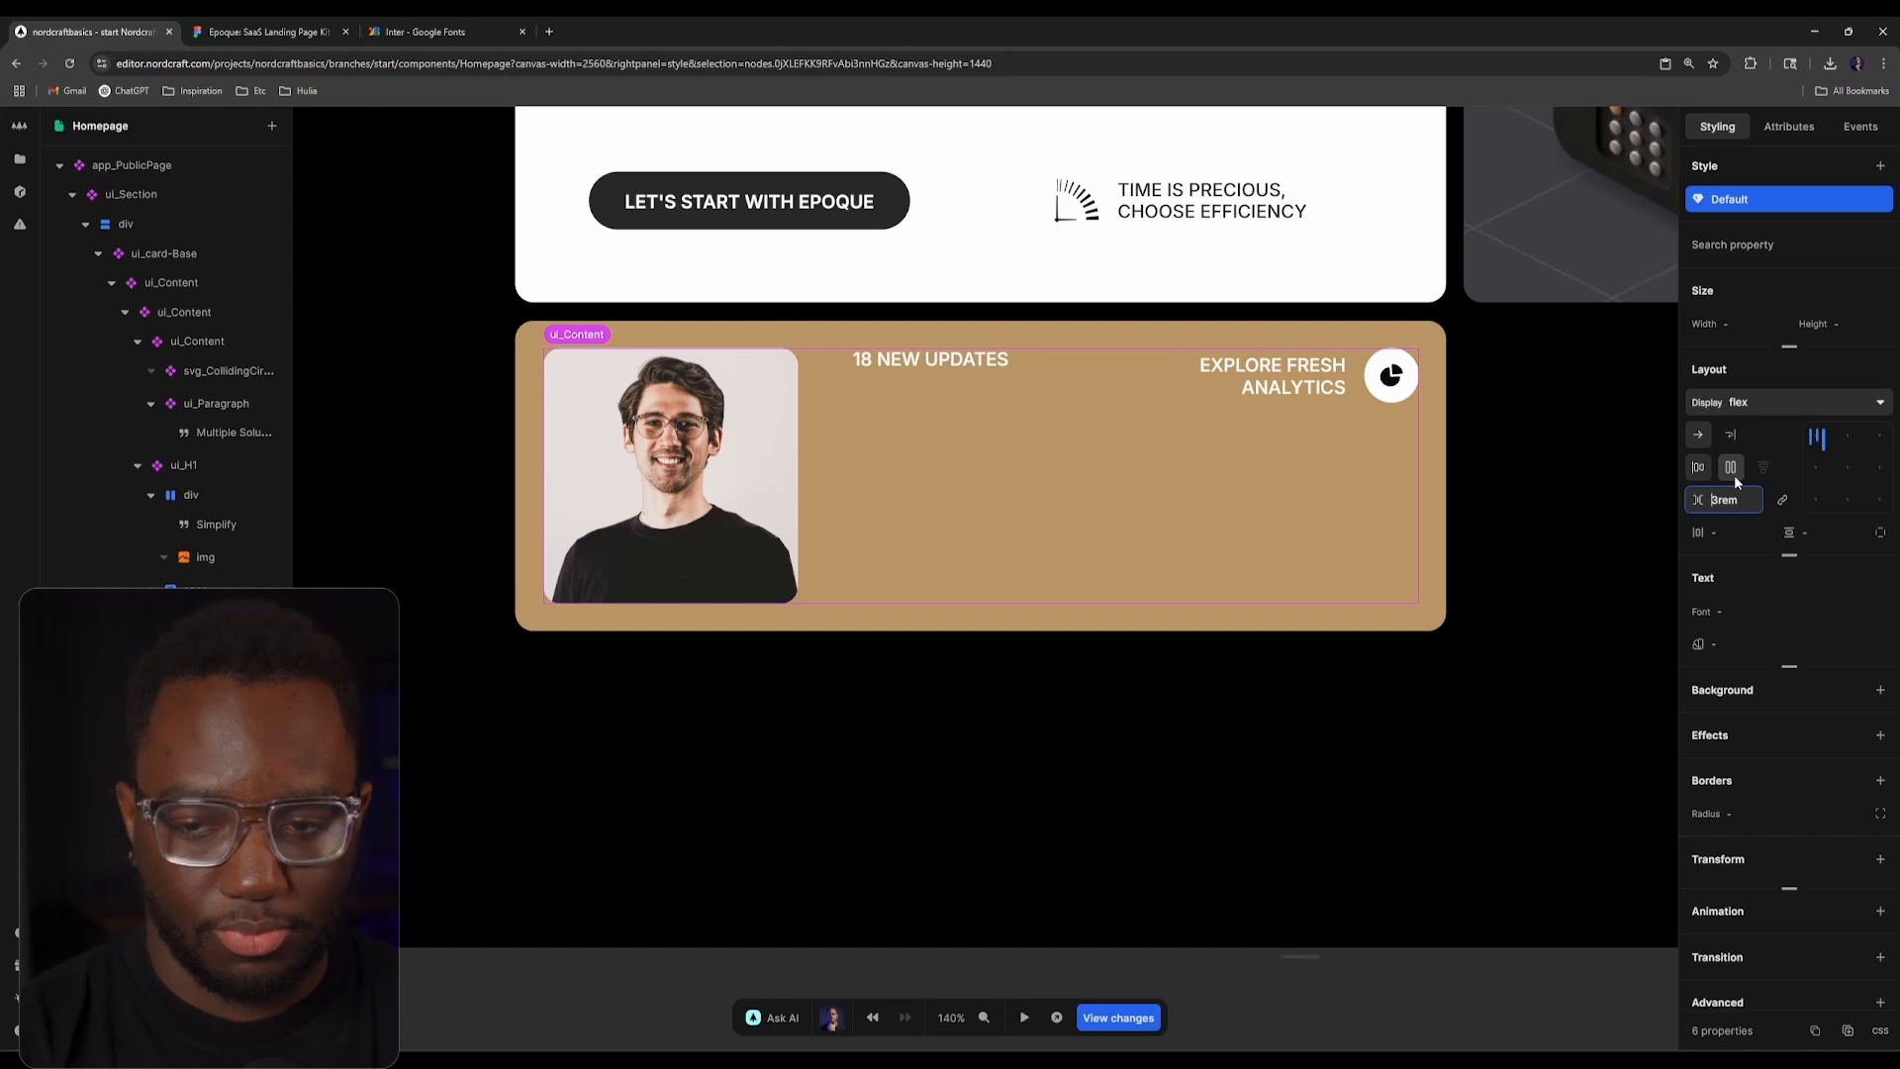
Step: Reload the Epoque design file in Figma and return to the Nordcraft Homepage
left_click(262, 32)
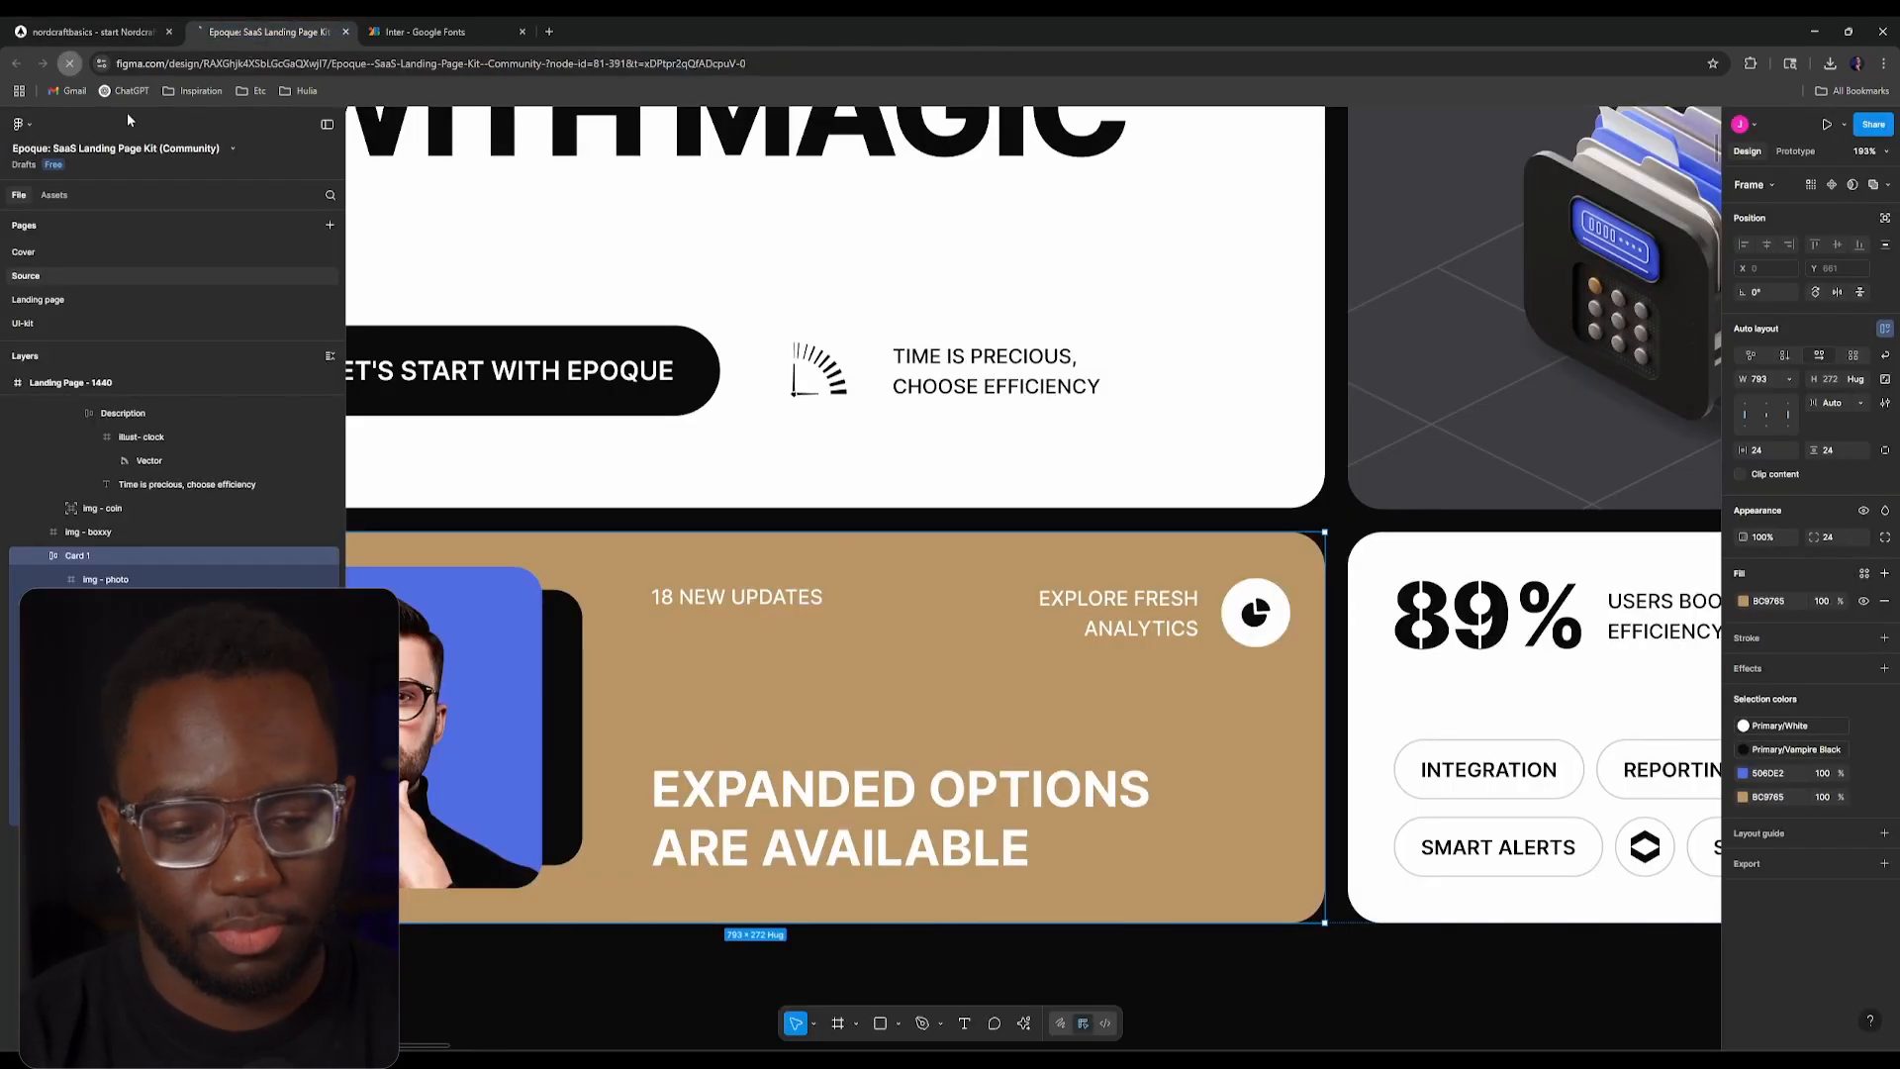
left_click(70, 66)
key("ctrl+Tab")
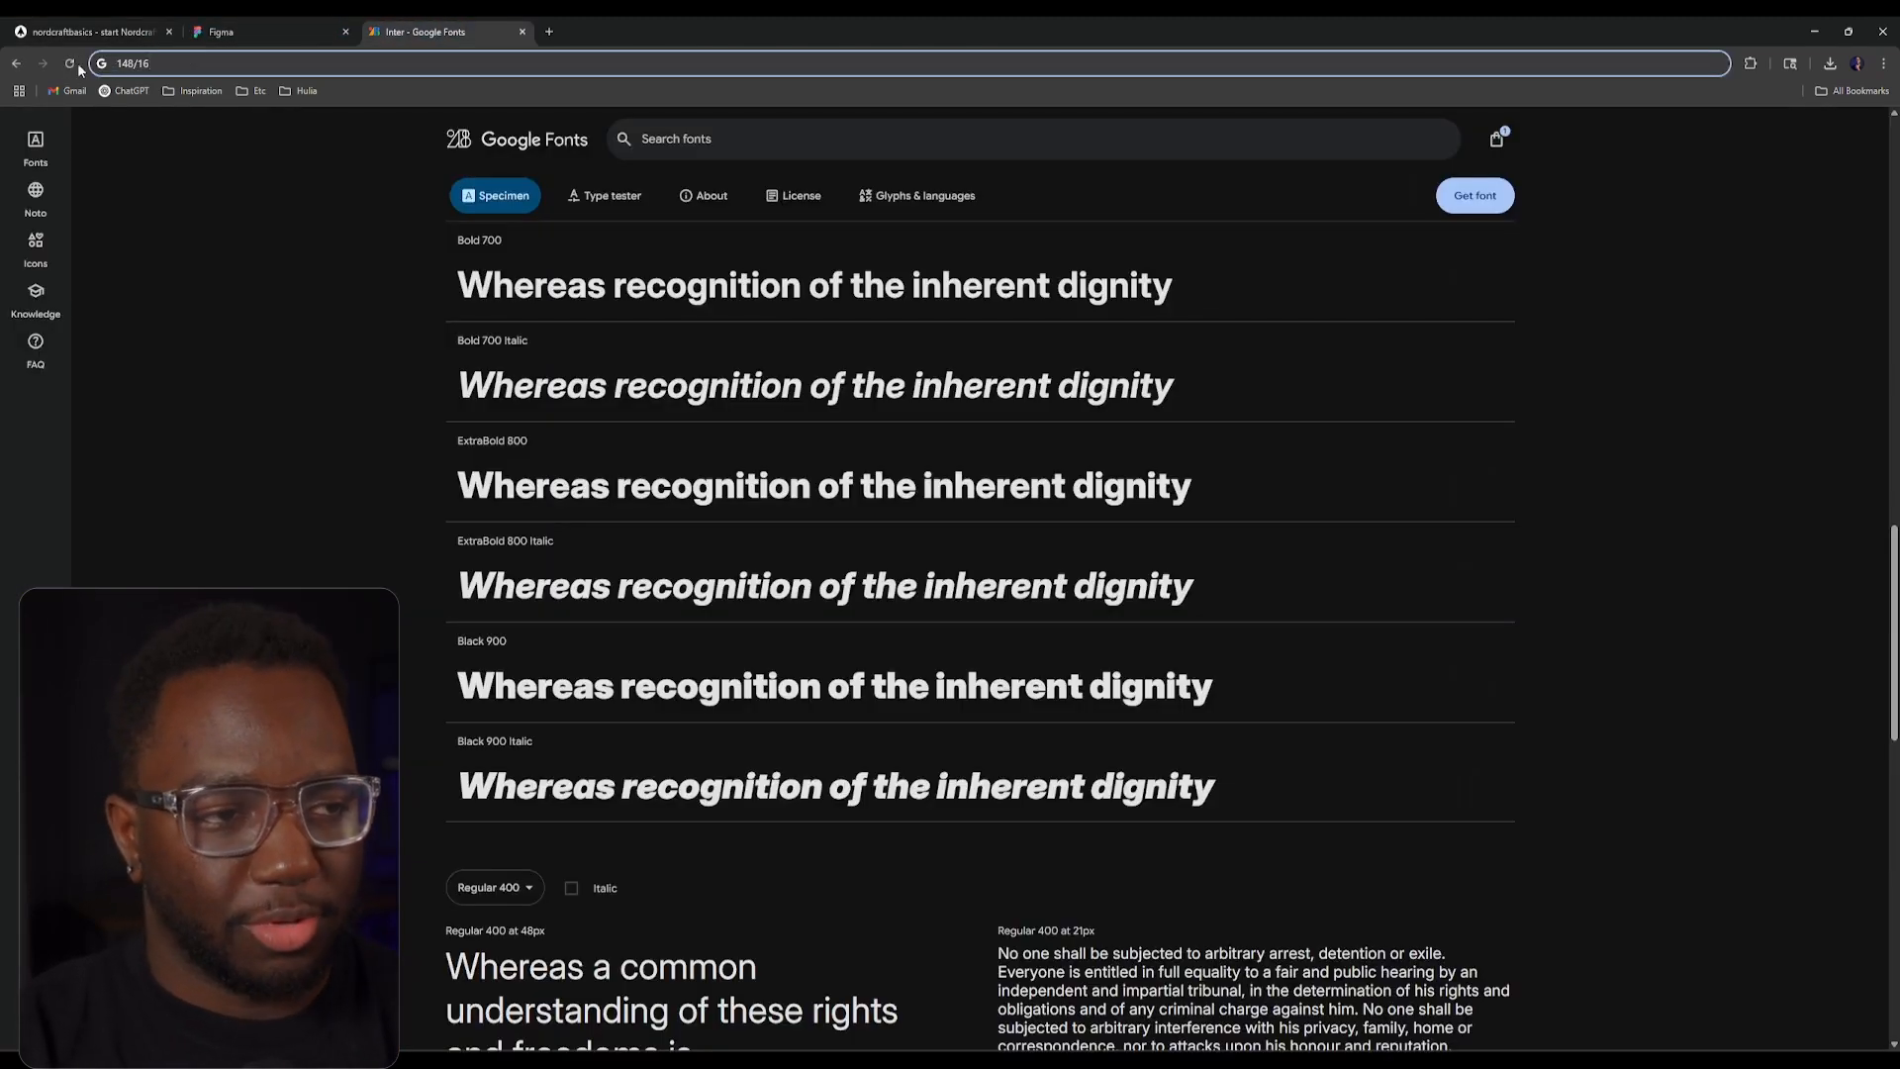
left_click(71, 65)
left_click(99, 32)
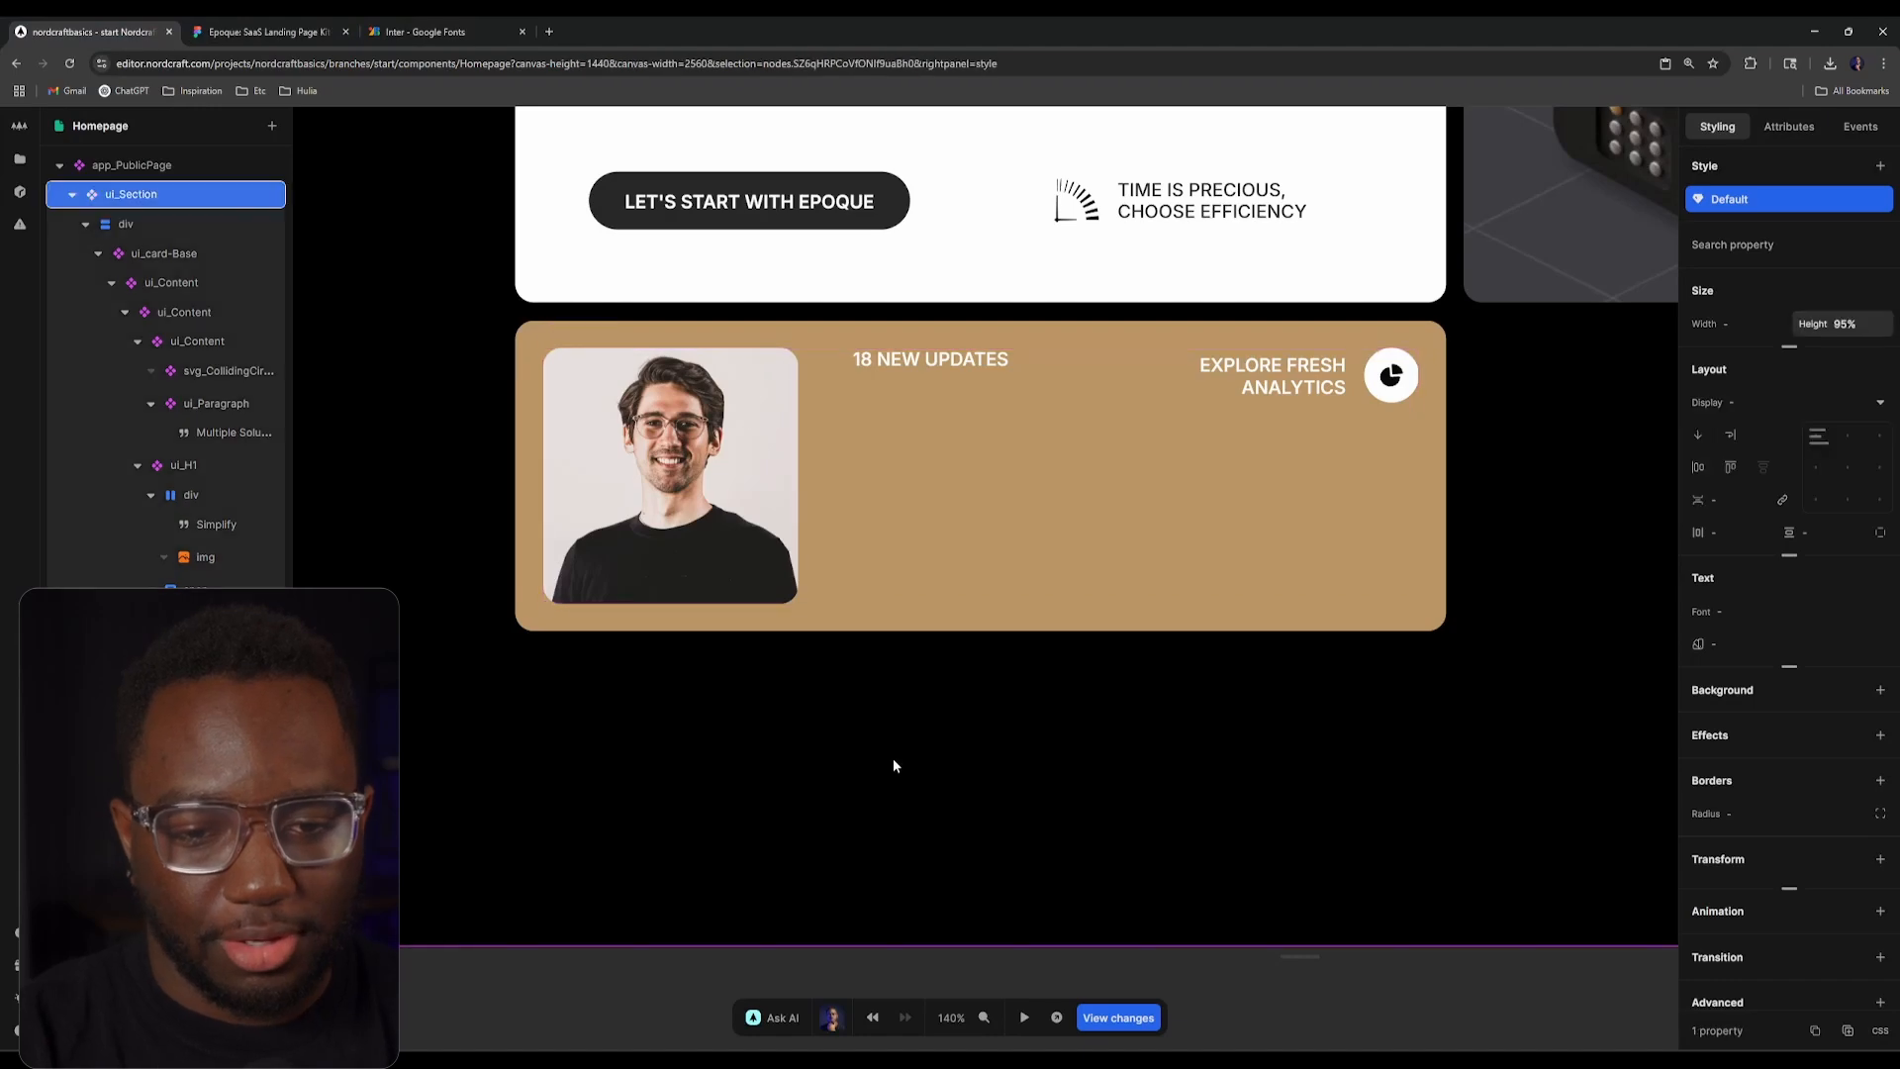
scroll(1005, 737, "down", 3)
scroll(847, 797, "up", 3)
Step: Examine the "Expanded options are available" heading in the tan card of the Epoque design in Figma, and return to Nordcraft
left_click(247, 32)
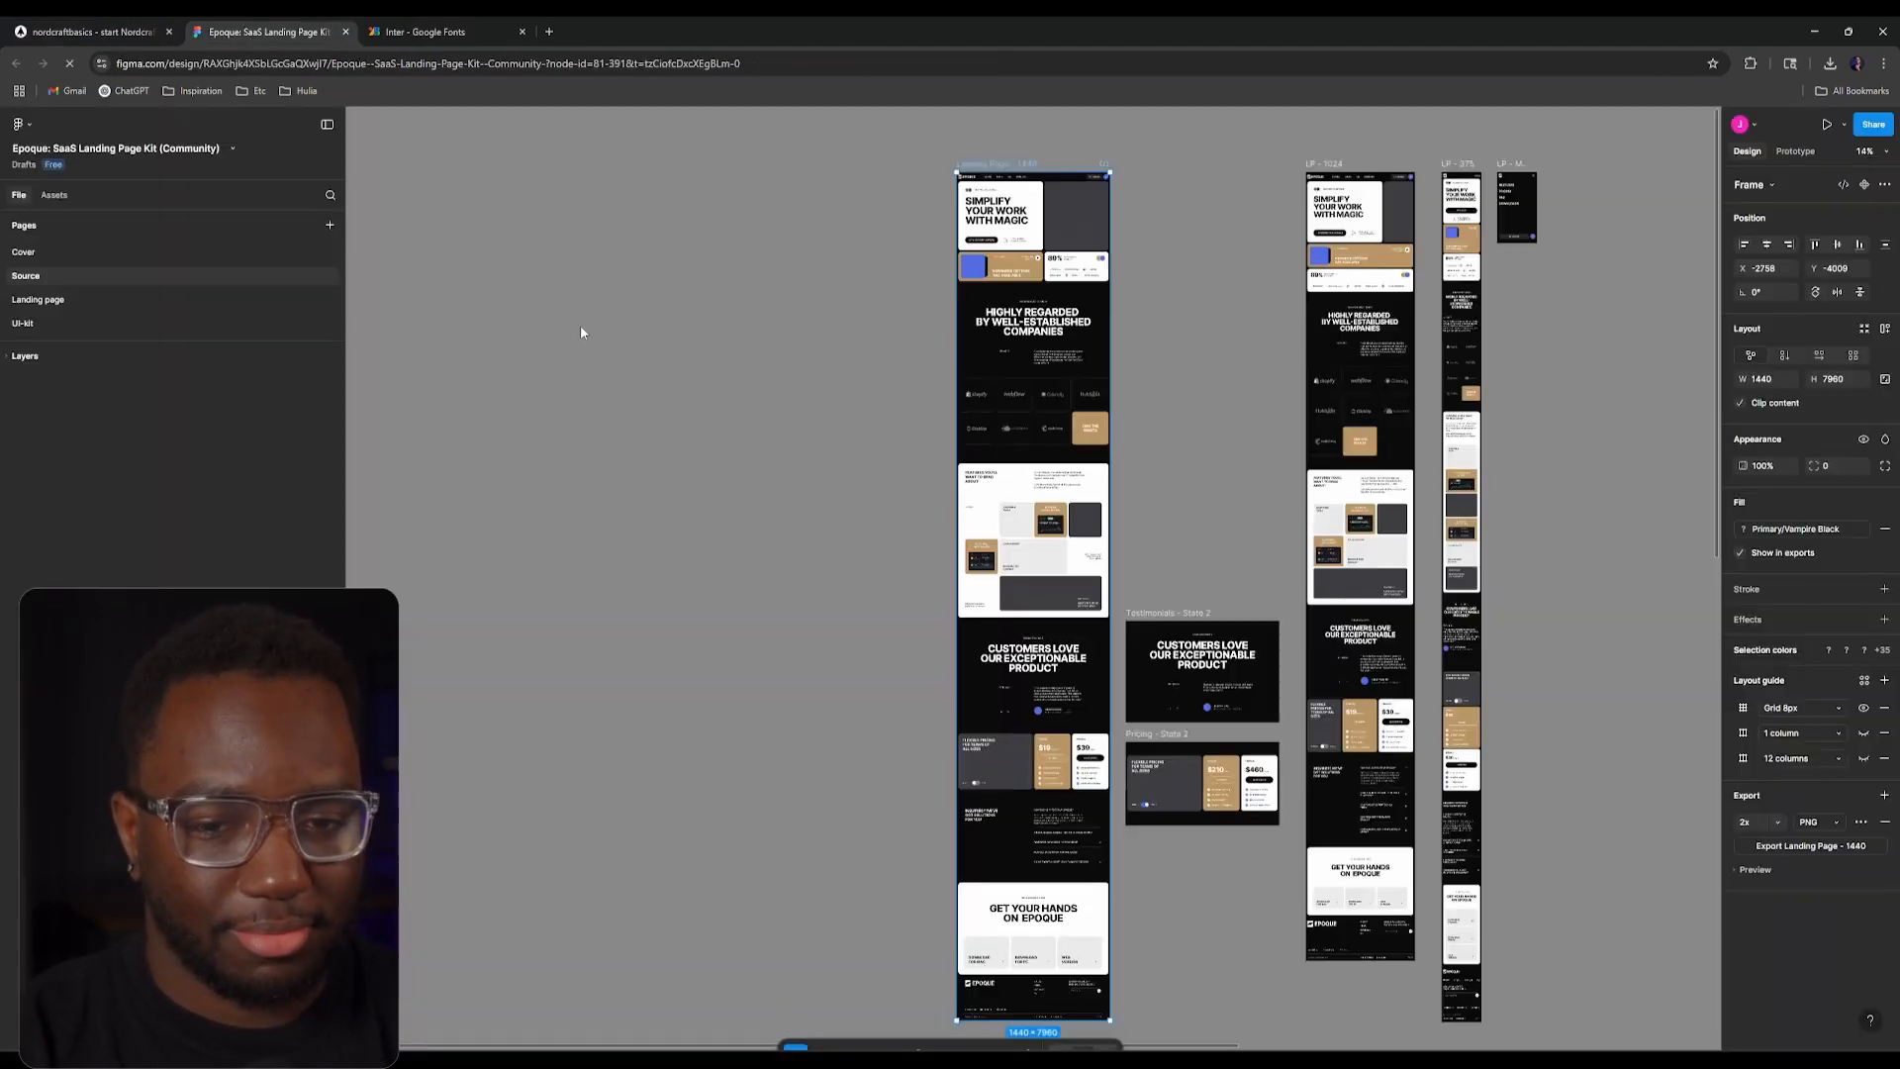
scroll(870, 526, "up", 3)
left_click(974, 425)
left_click_drag(940, 348, 752, 631)
scroll(990, 357, "up", 10)
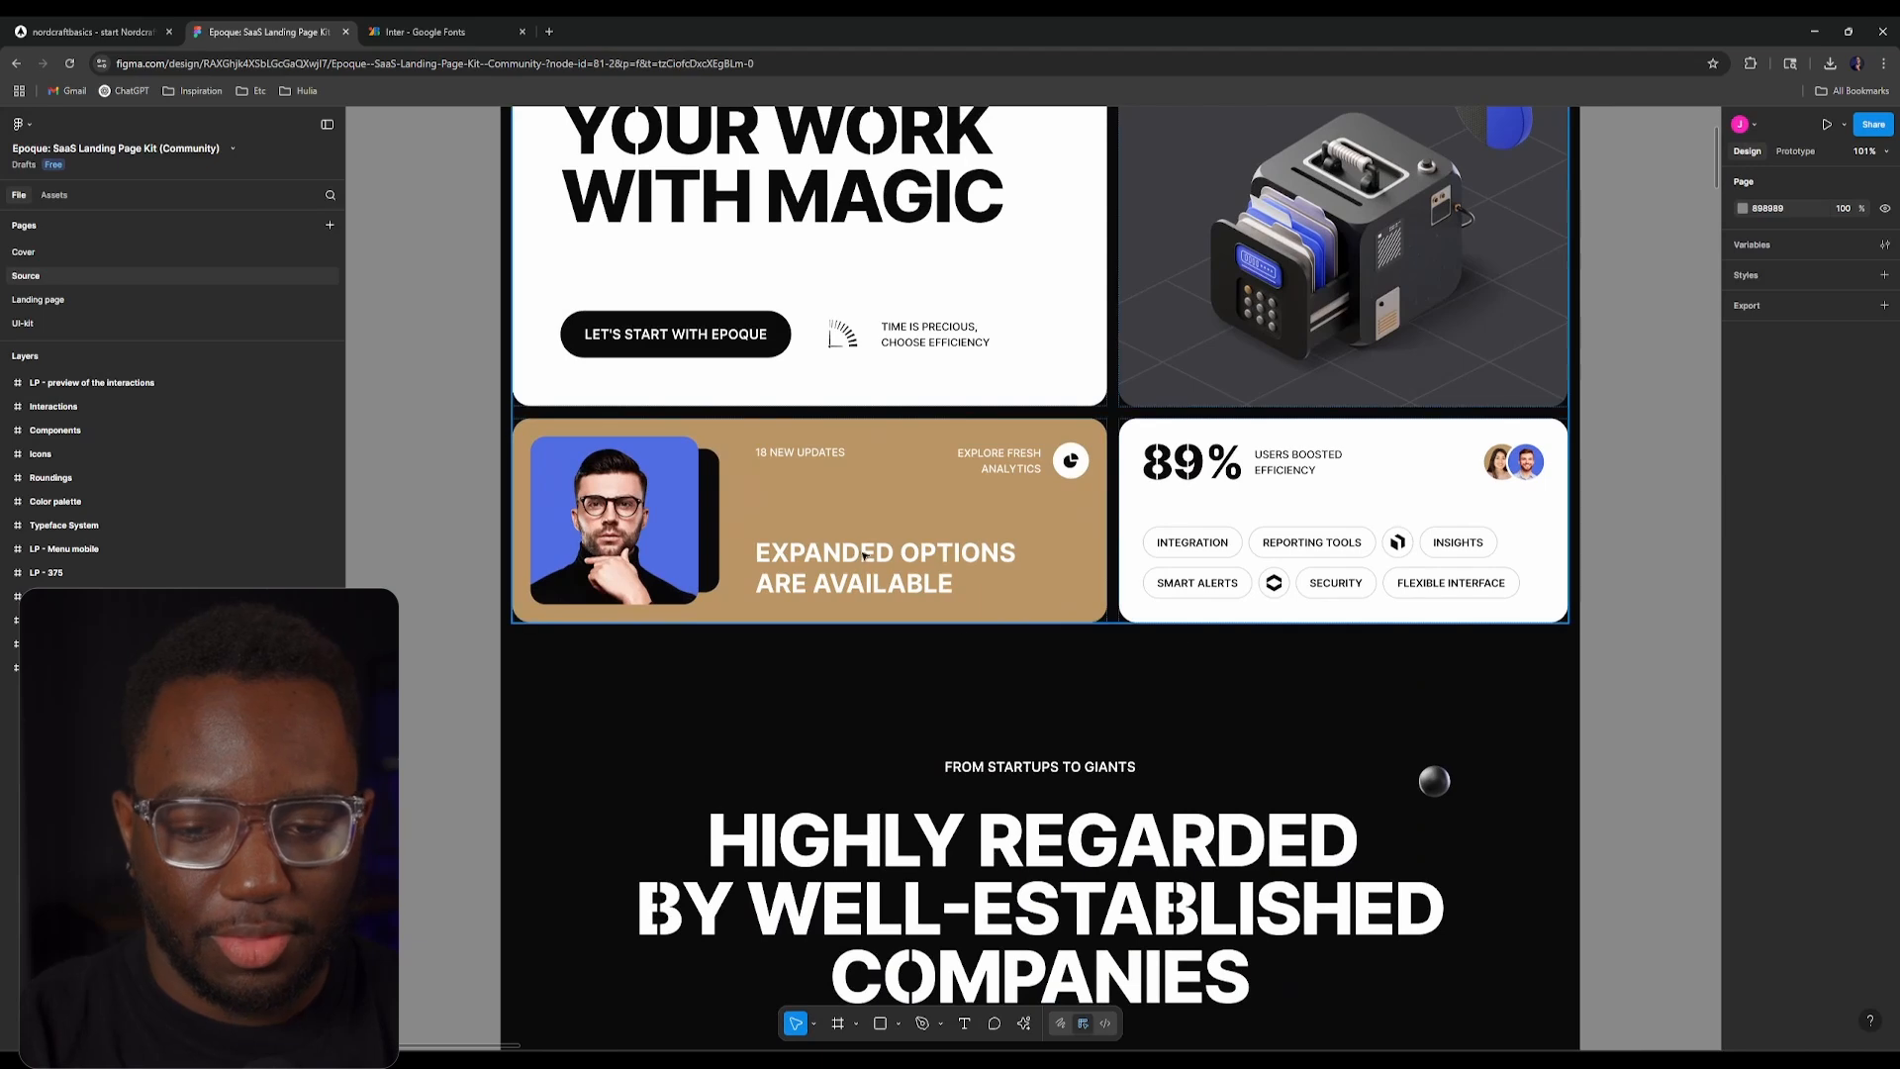
left_click(897, 570)
scroll(910, 604, "up", 2)
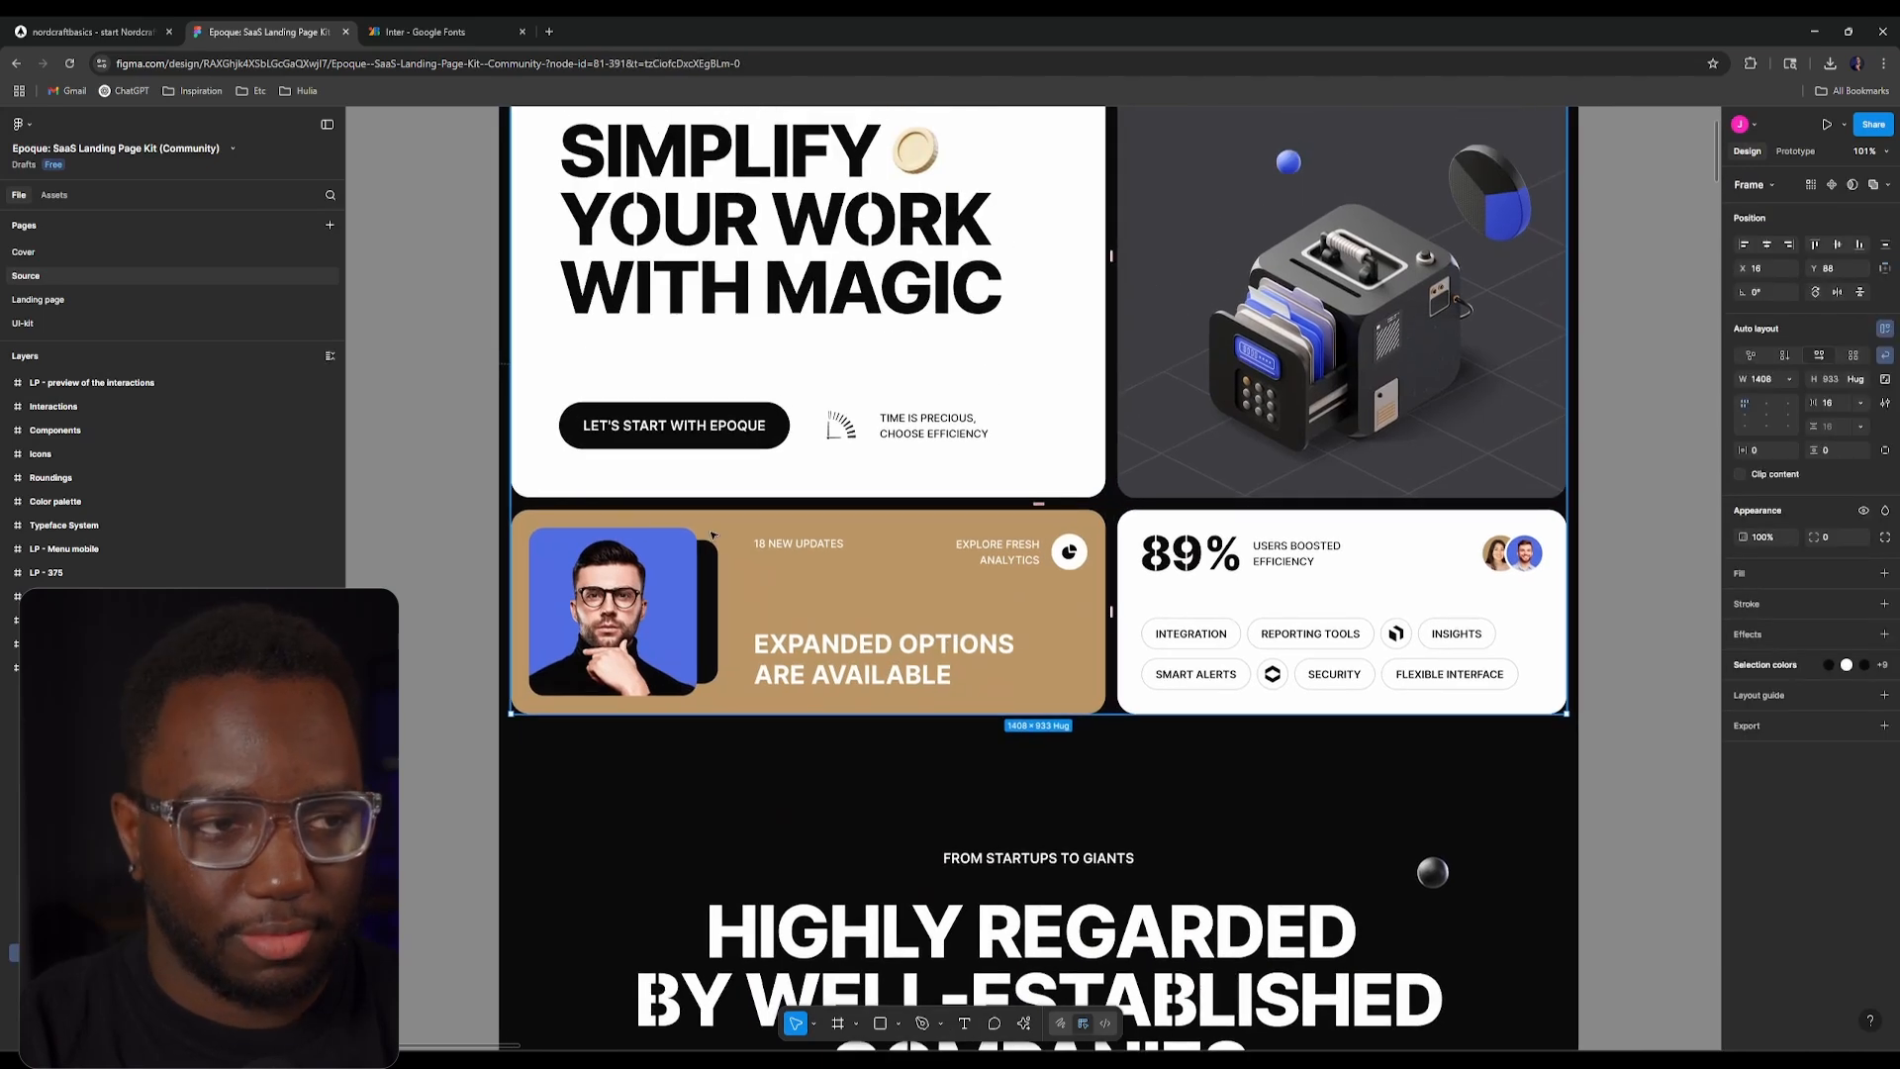
key("ctrl+shift+Tab")
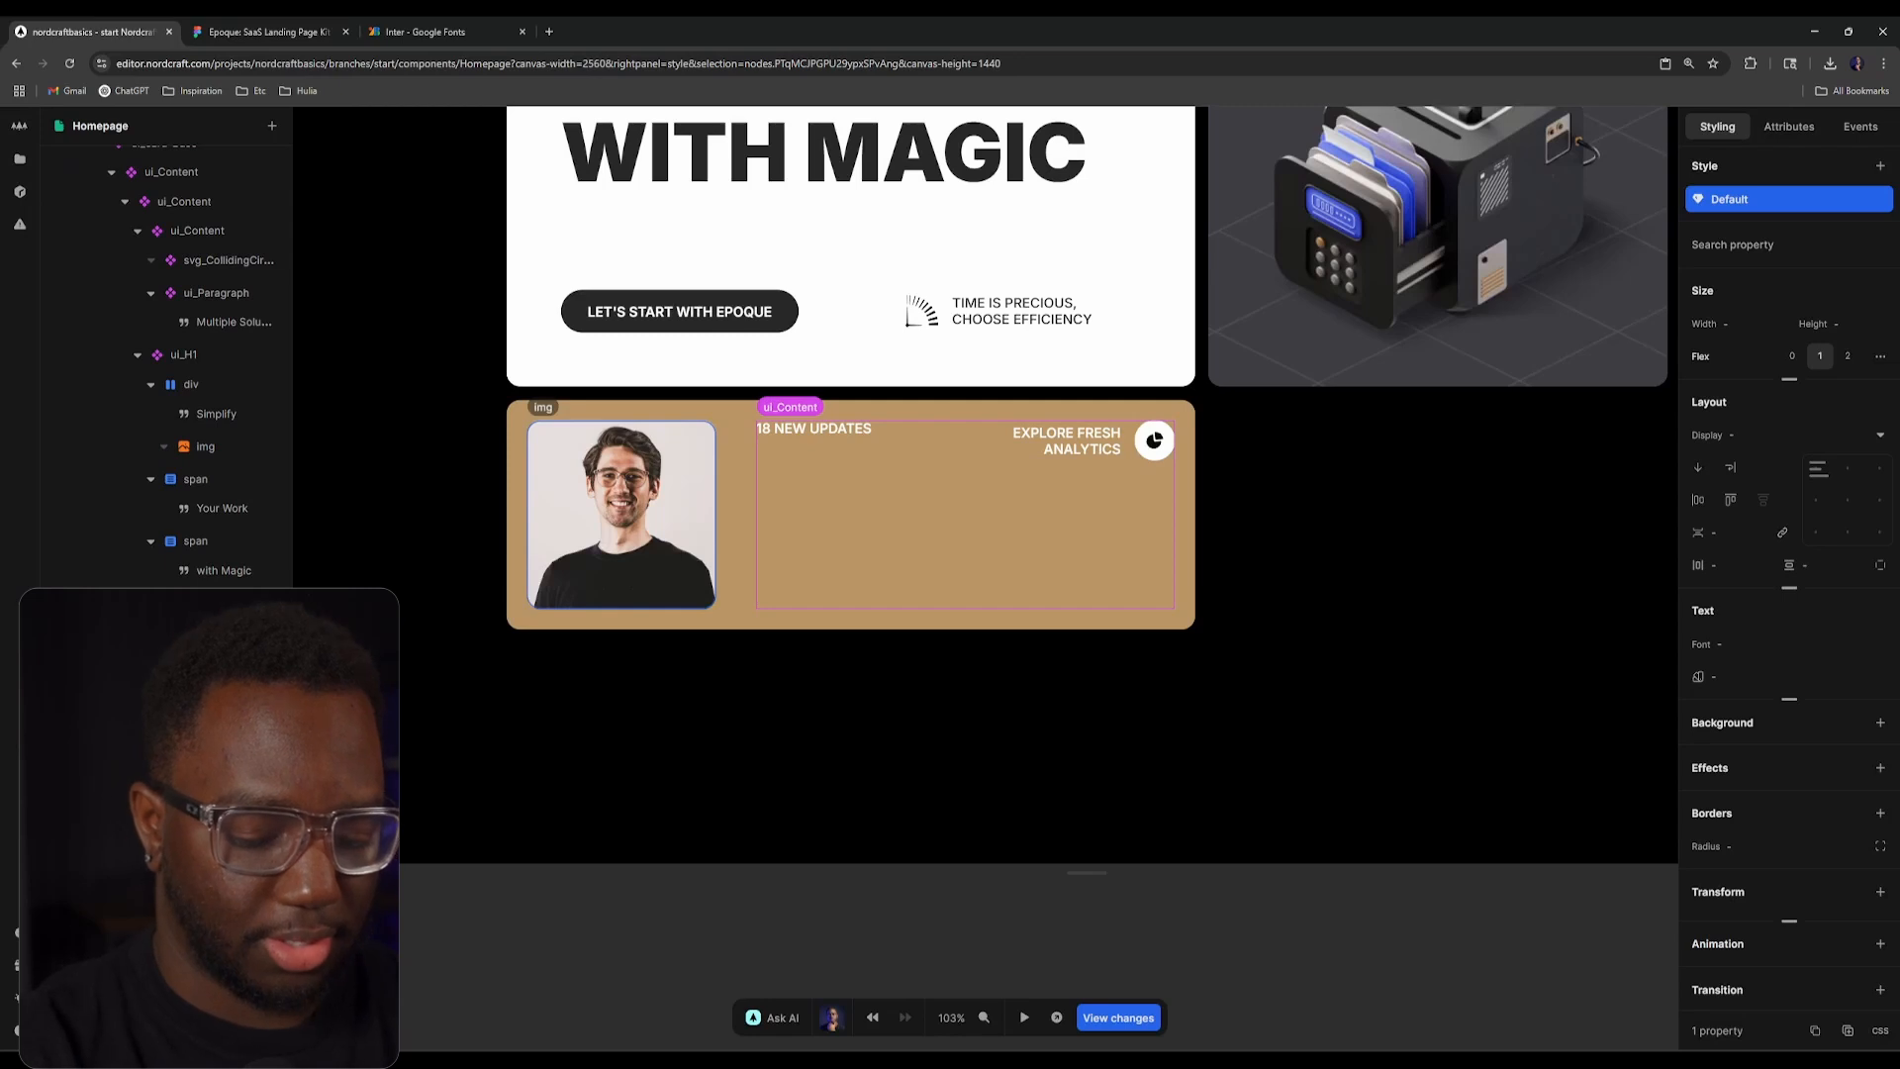
type("ah2")
key("BackSpace")
key("BackSpace")
key("Escape")
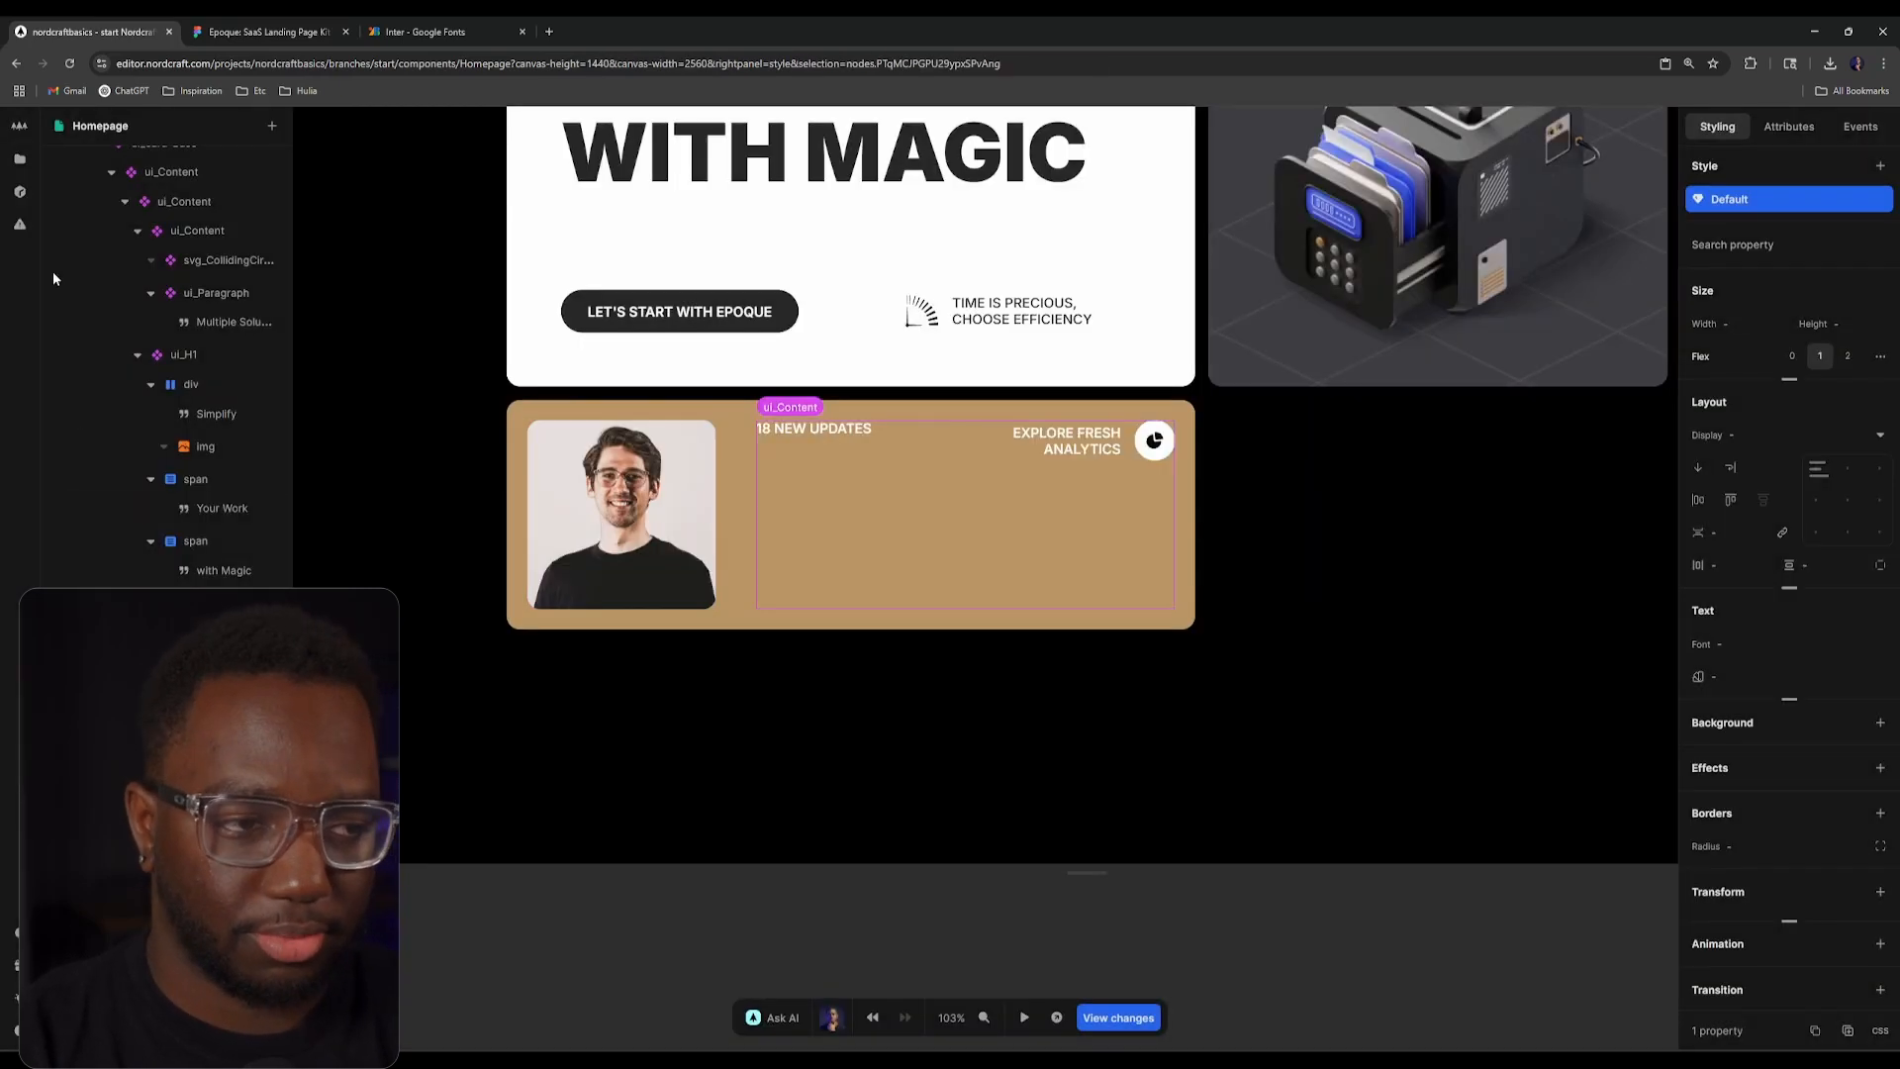
Step: Create a new component named ui_H2 in the Nordcraft project
left_click(20, 164)
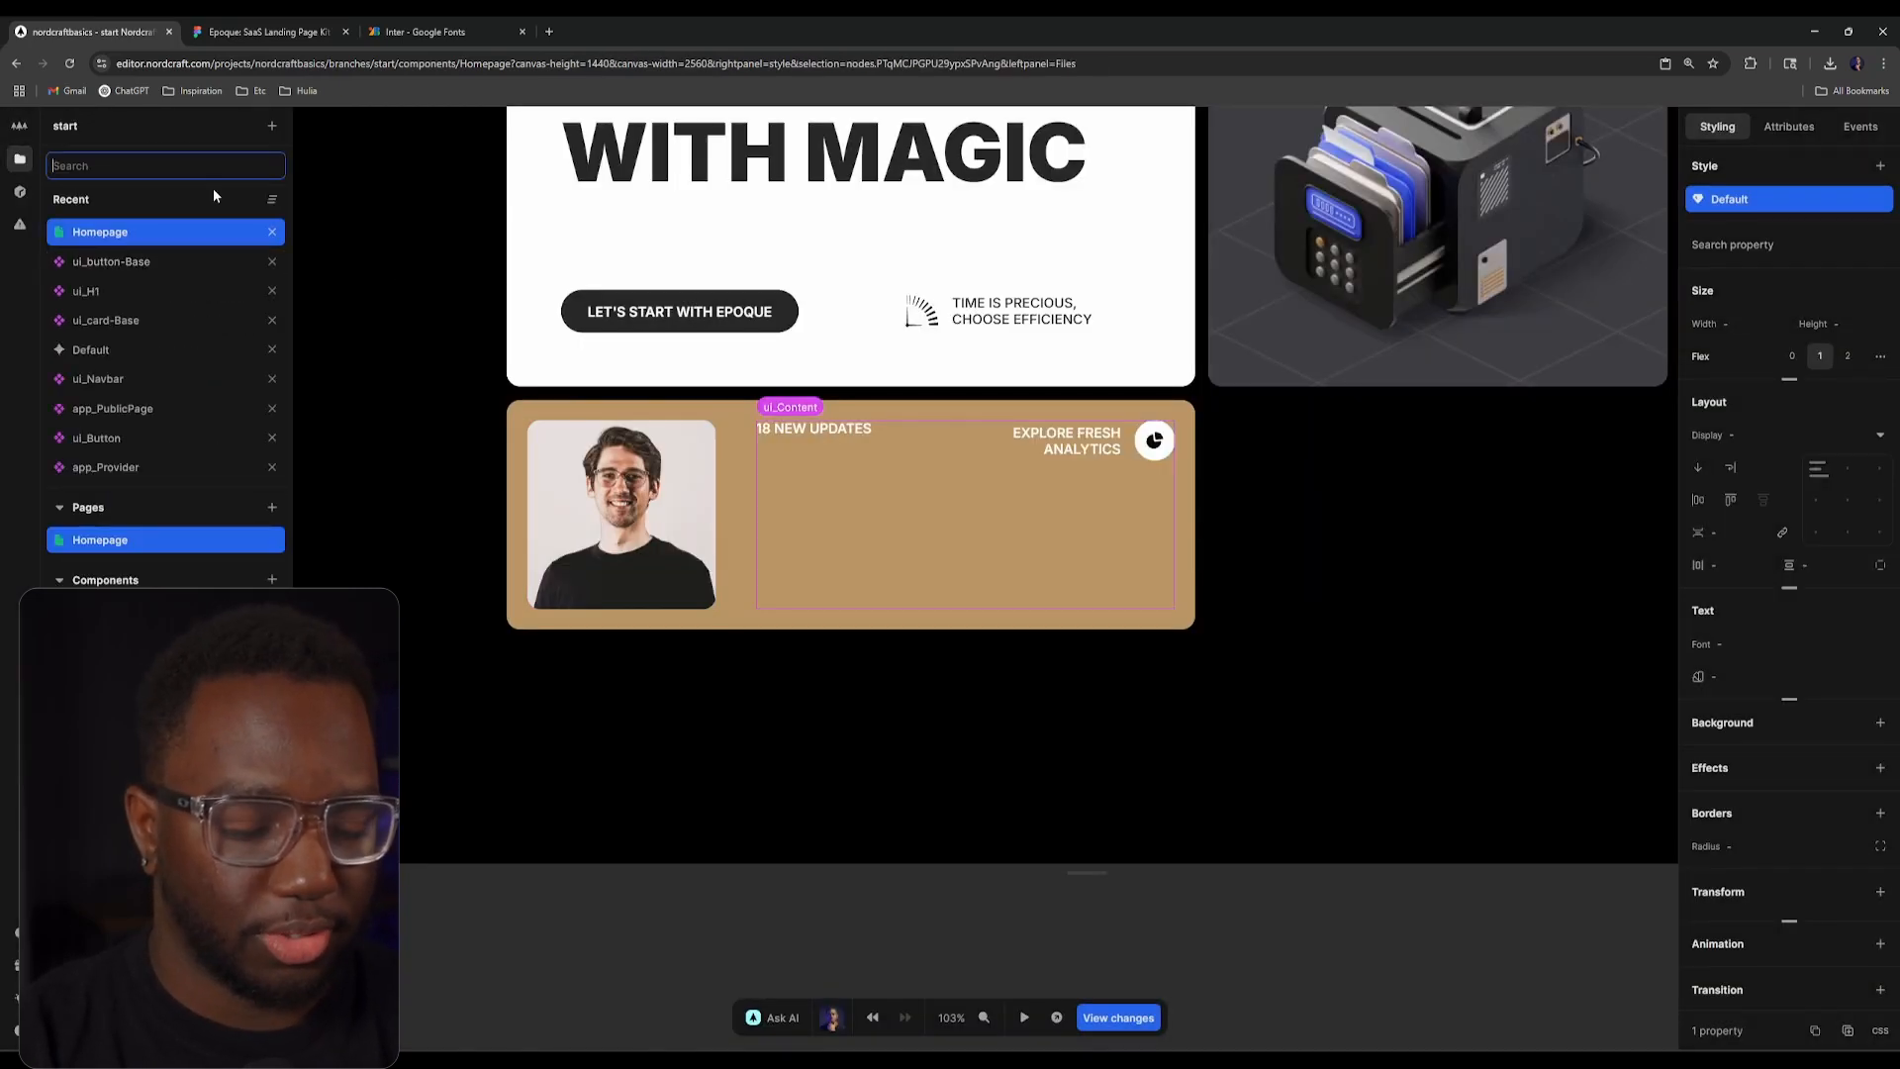
left_click(271, 579)
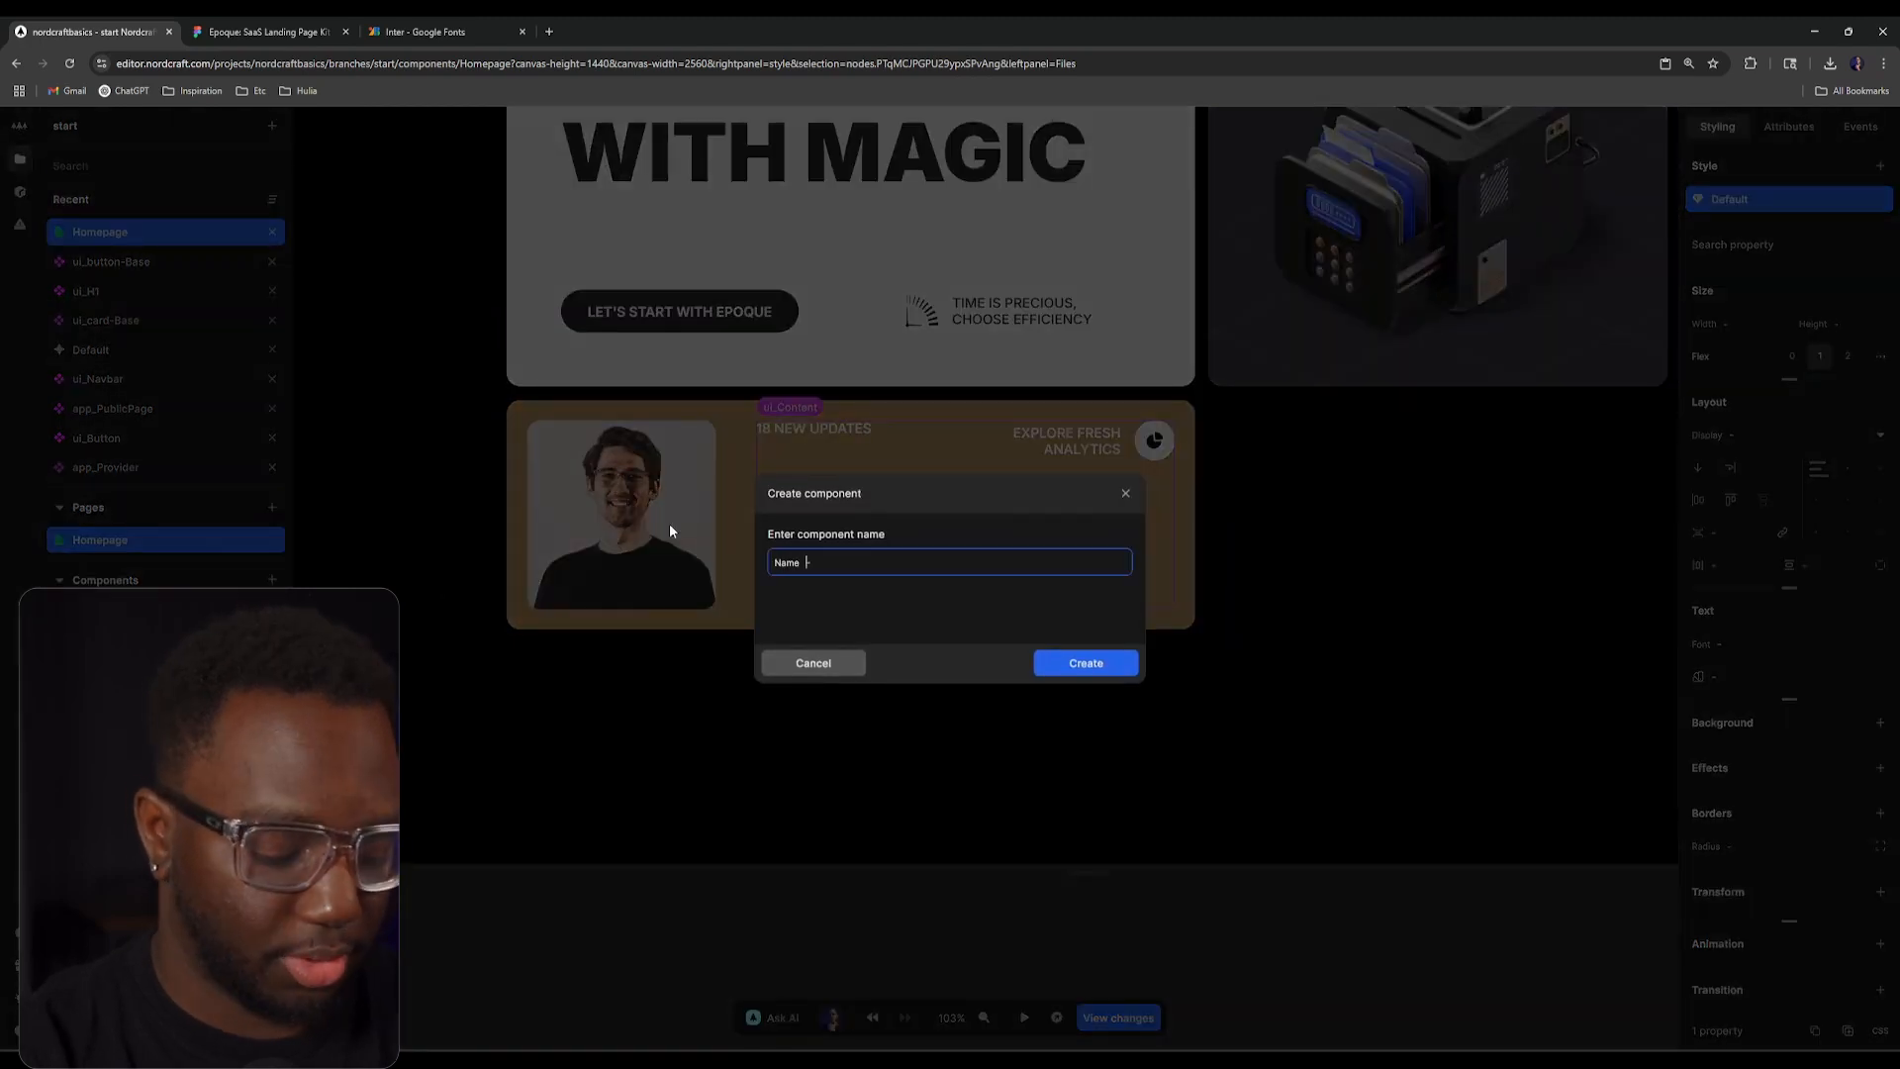
type("ui_H2")
key("Return")
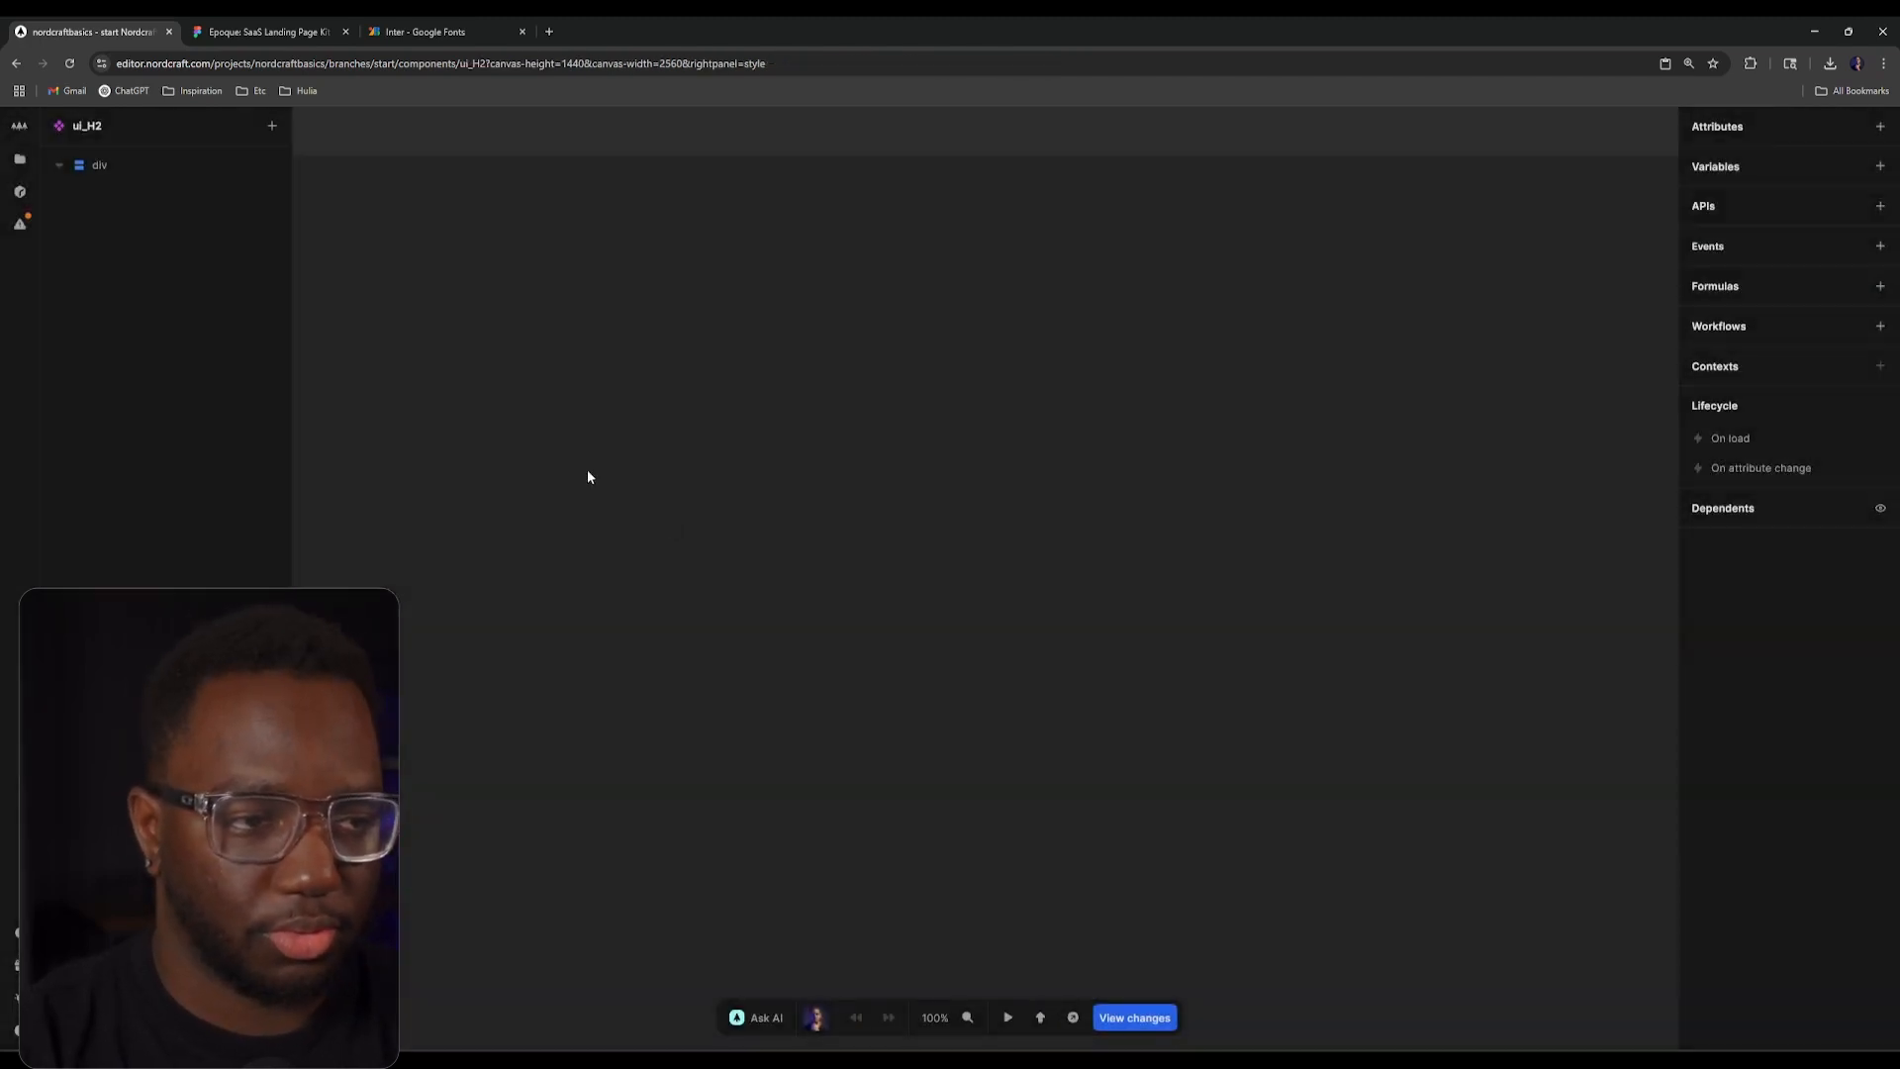
Step: Replace the default div of ui_H2 with a Heading 2 element
left_click(170, 176)
key("Delete")
type("ah2")
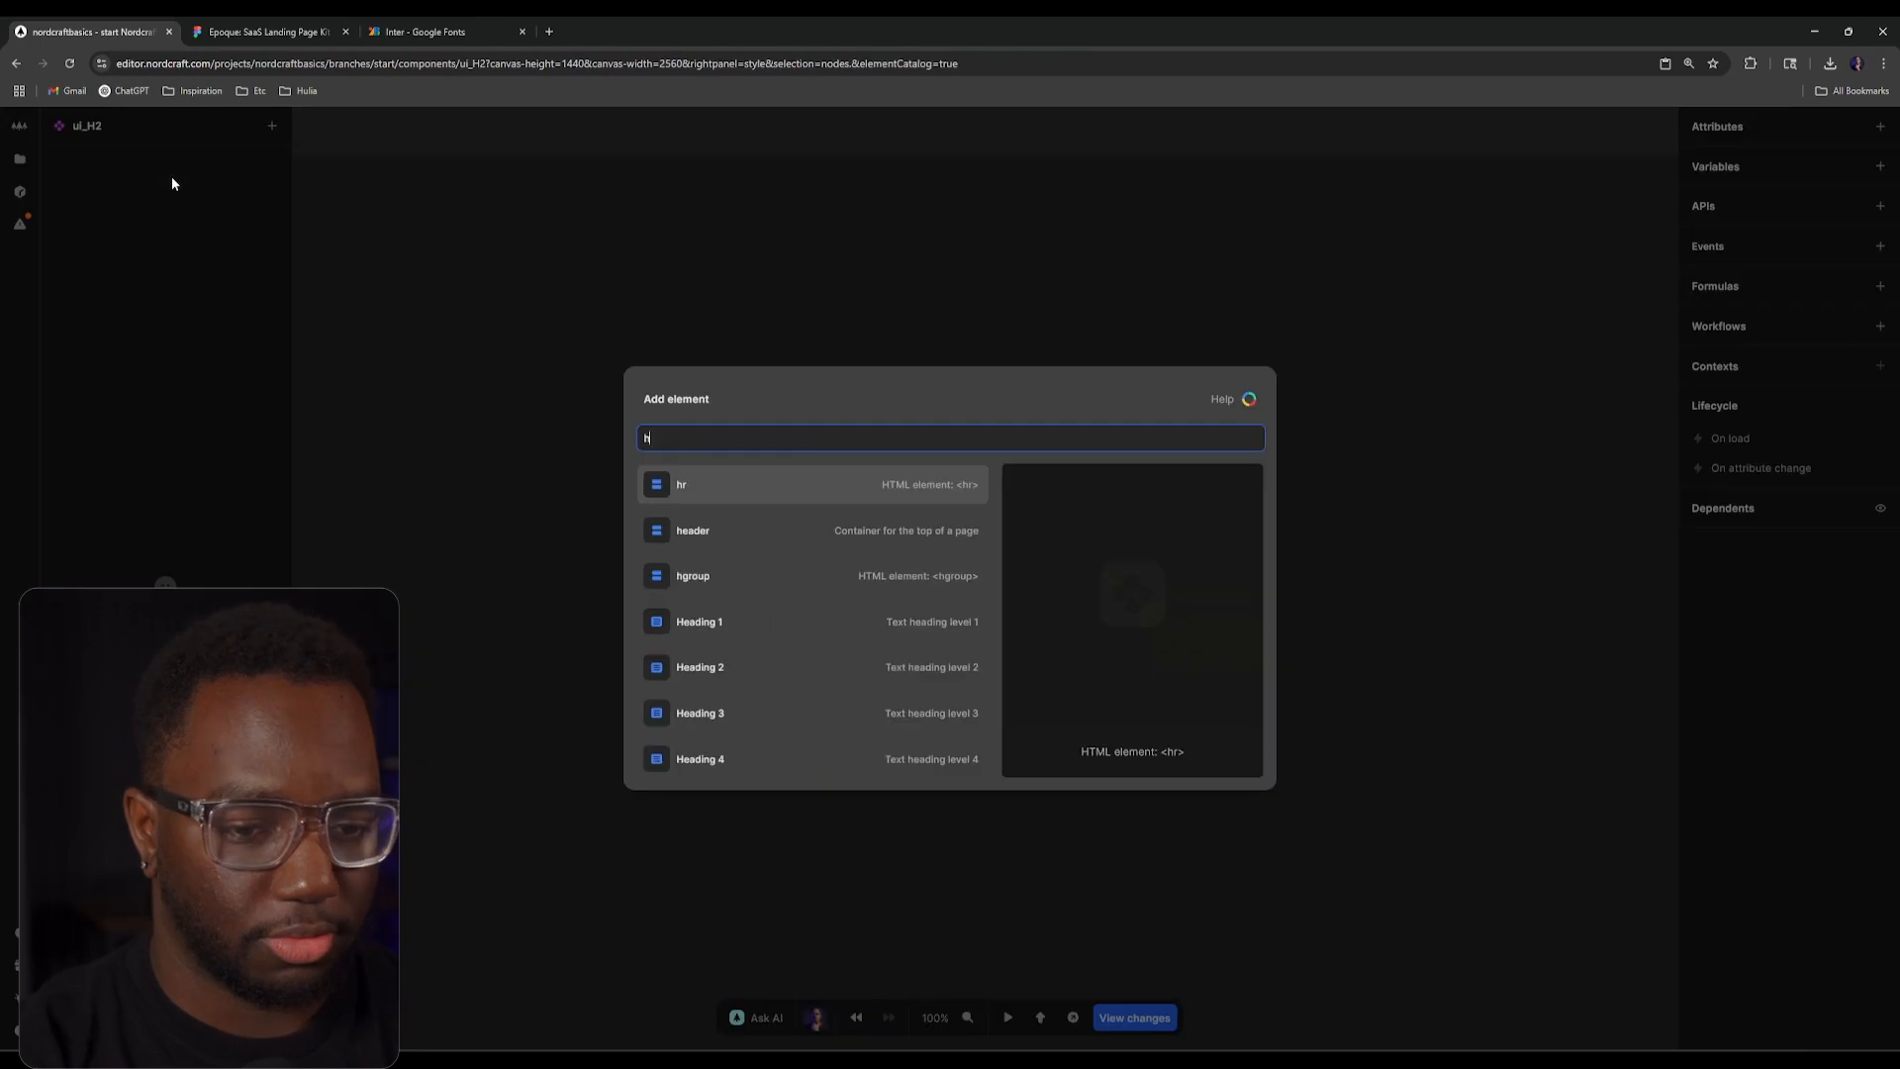
key("Down")
key("Return")
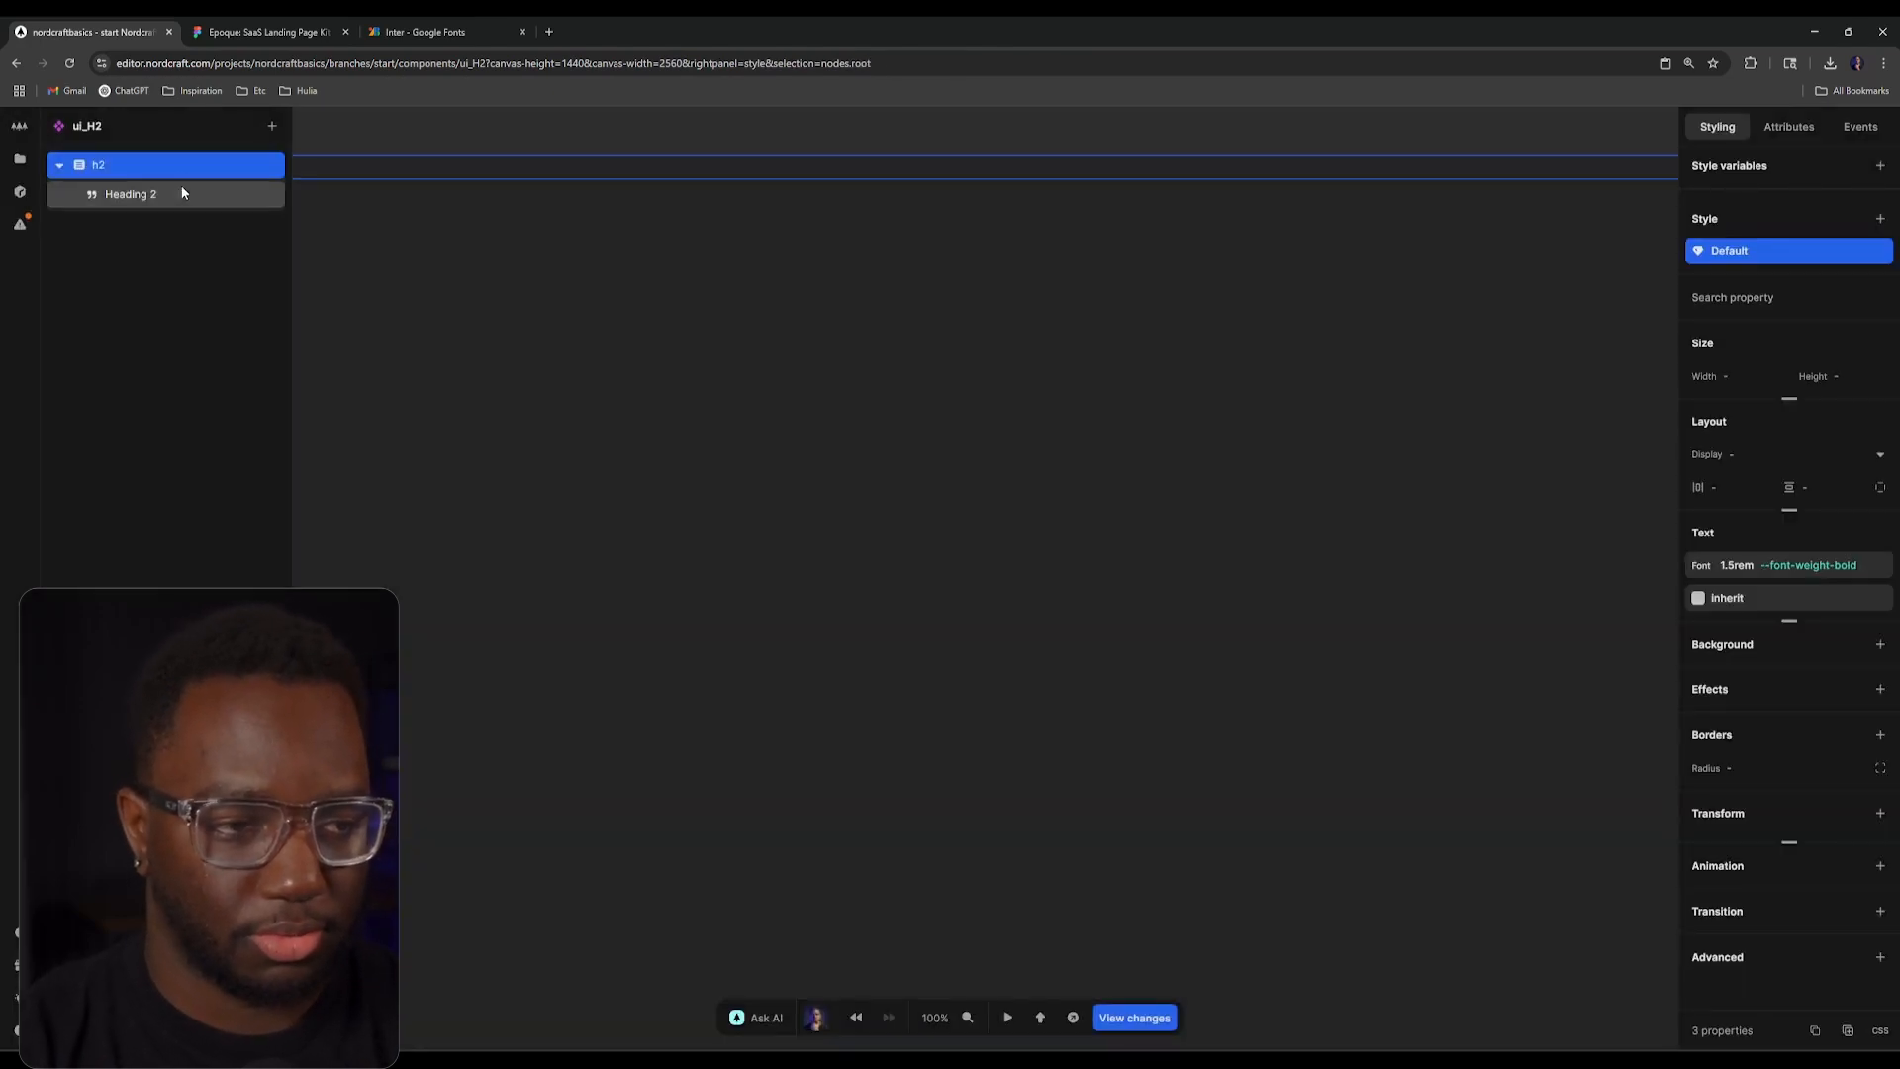
Step: Wrap the "Heading 2" text of ui_H2 in a Slot element
left_click(183, 195)
right_click(182, 188)
left_click(239, 207)
type("slot")
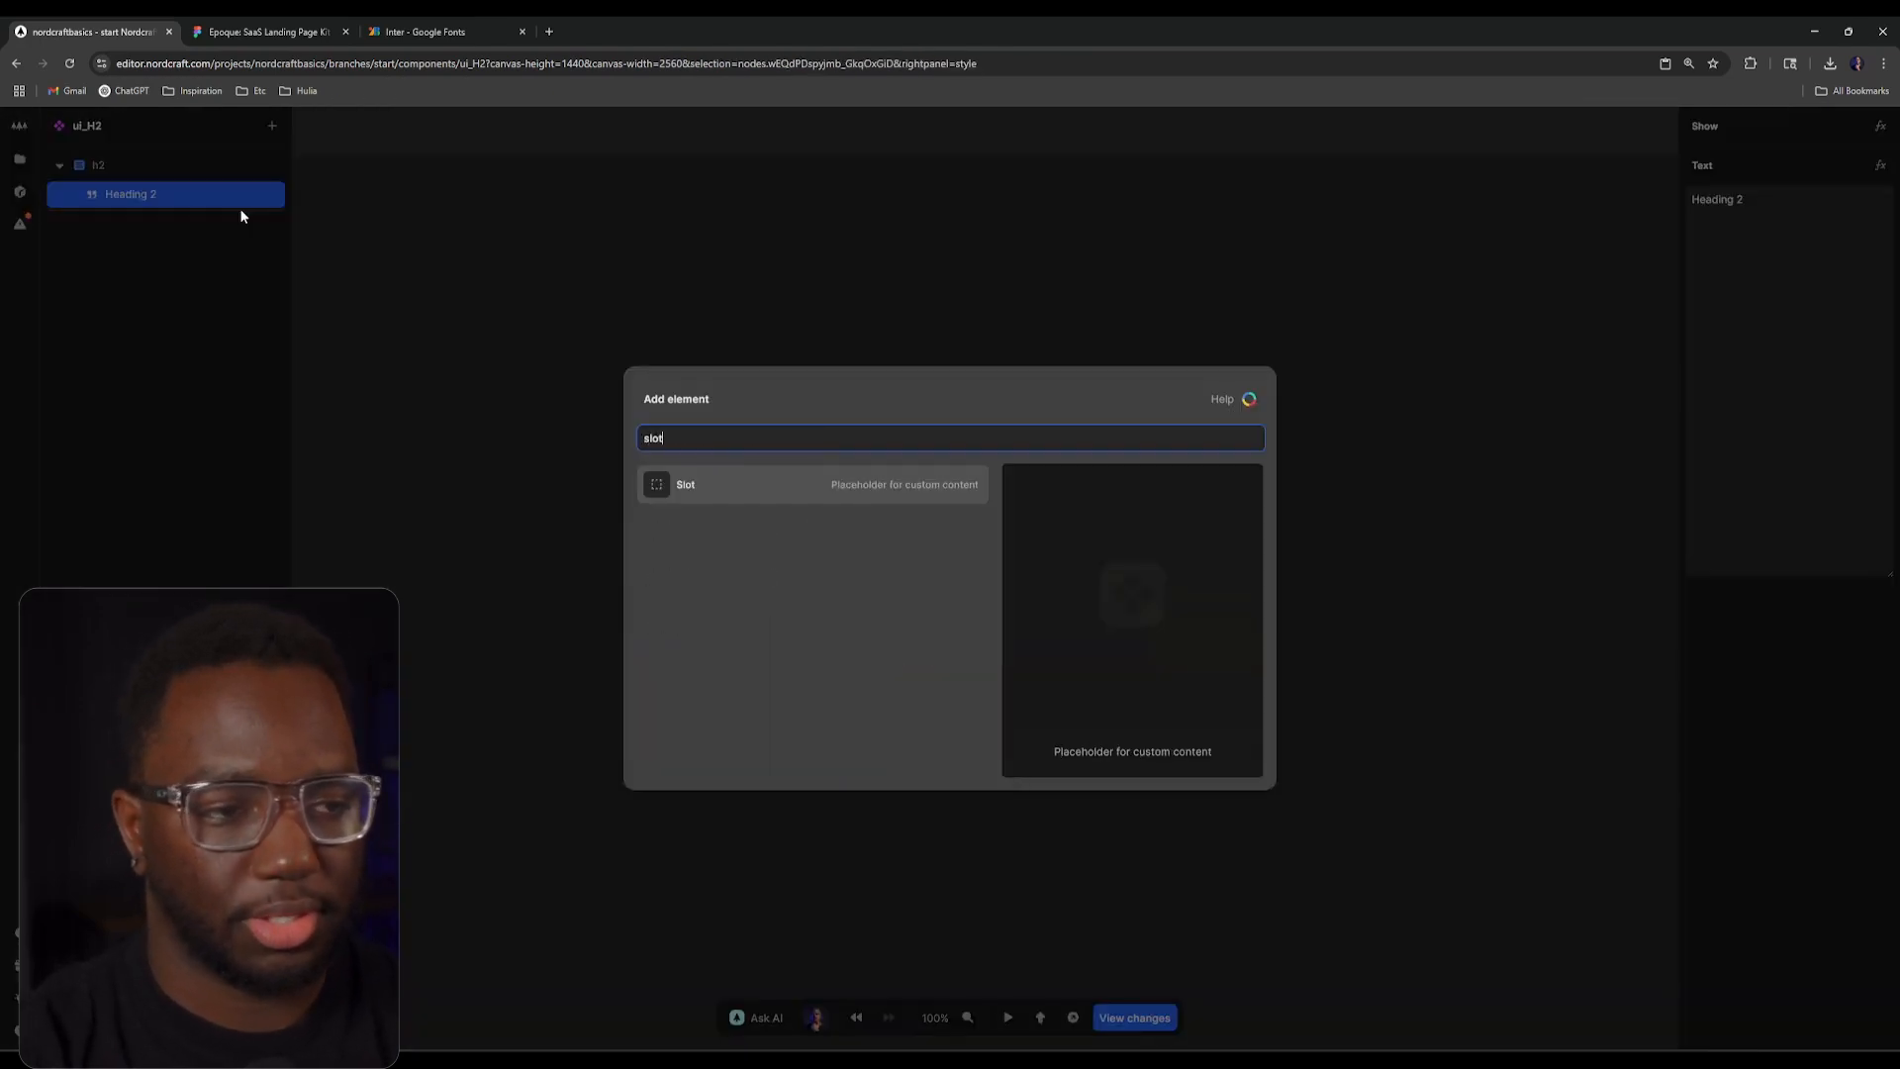
key("Return")
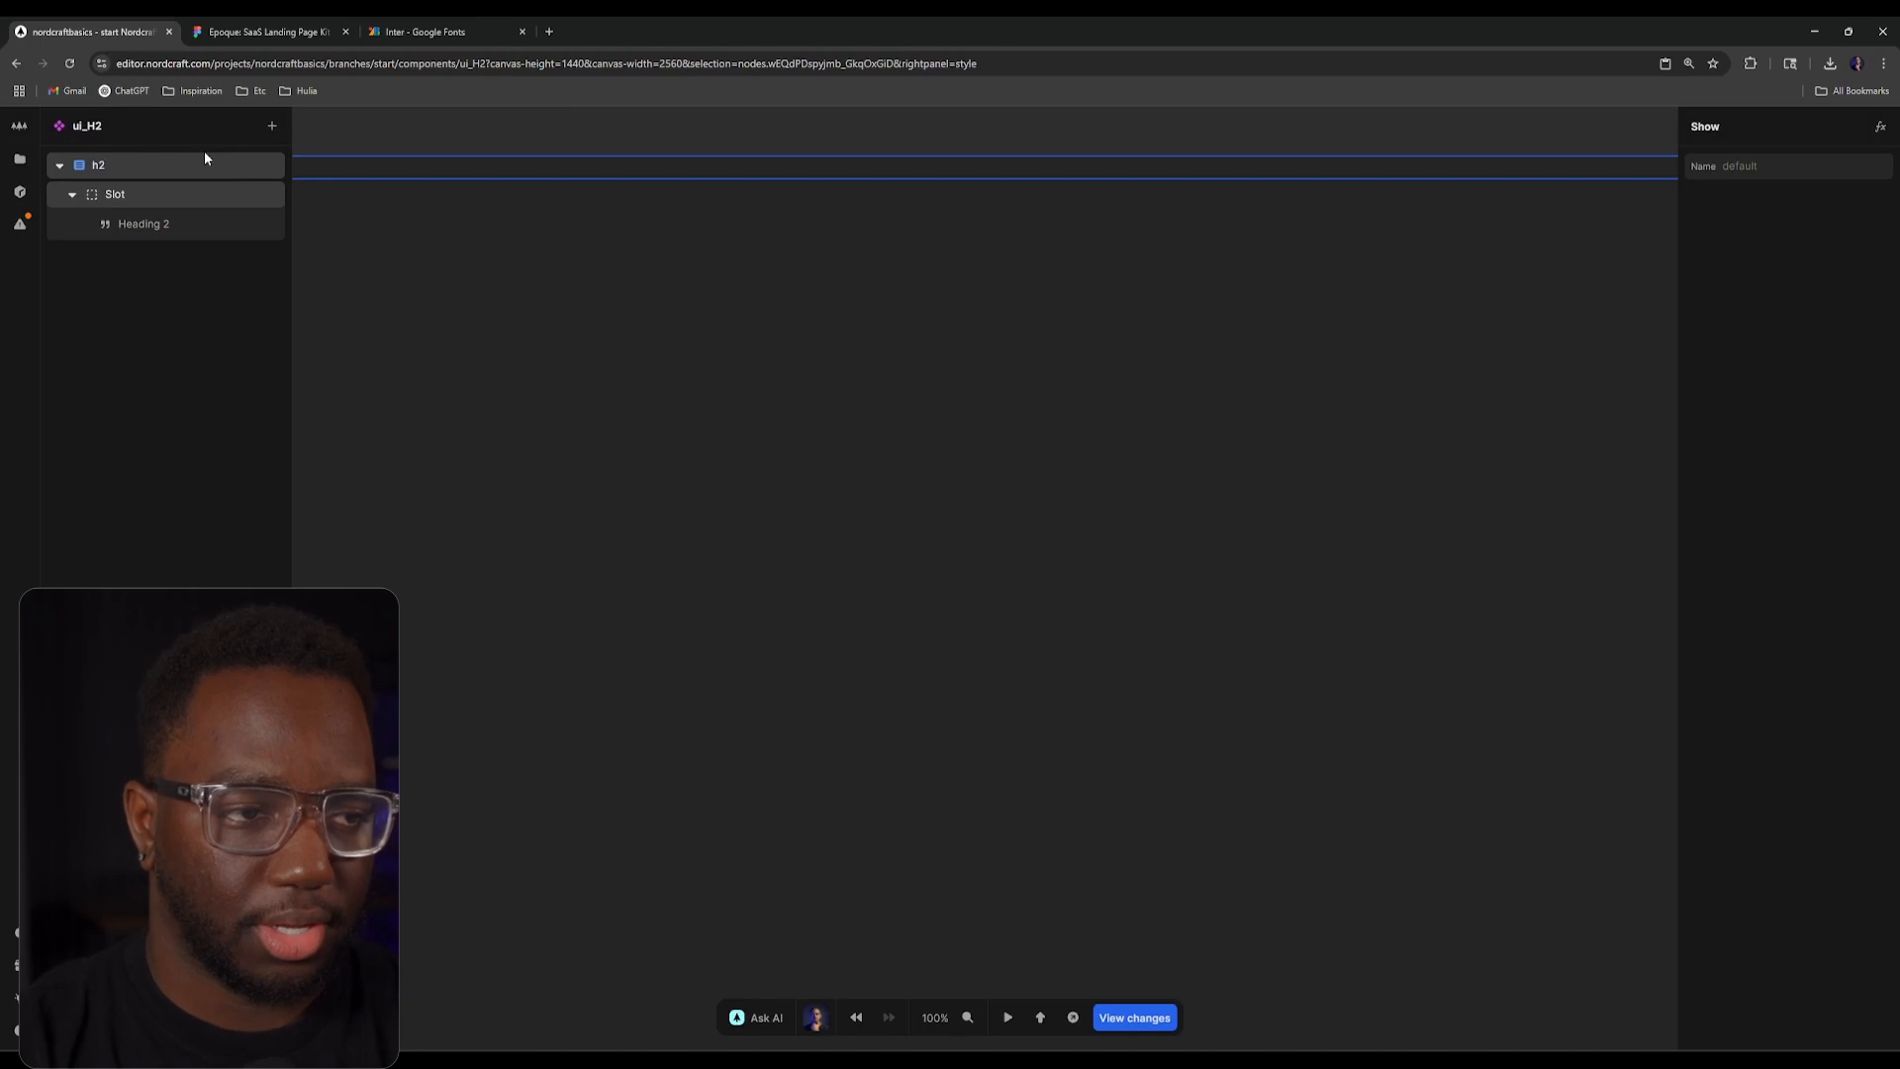
Step: Copy the styles of the h1 element in ui_H1 and apply them to the h2 element of ui_H2
left_click(30, 167)
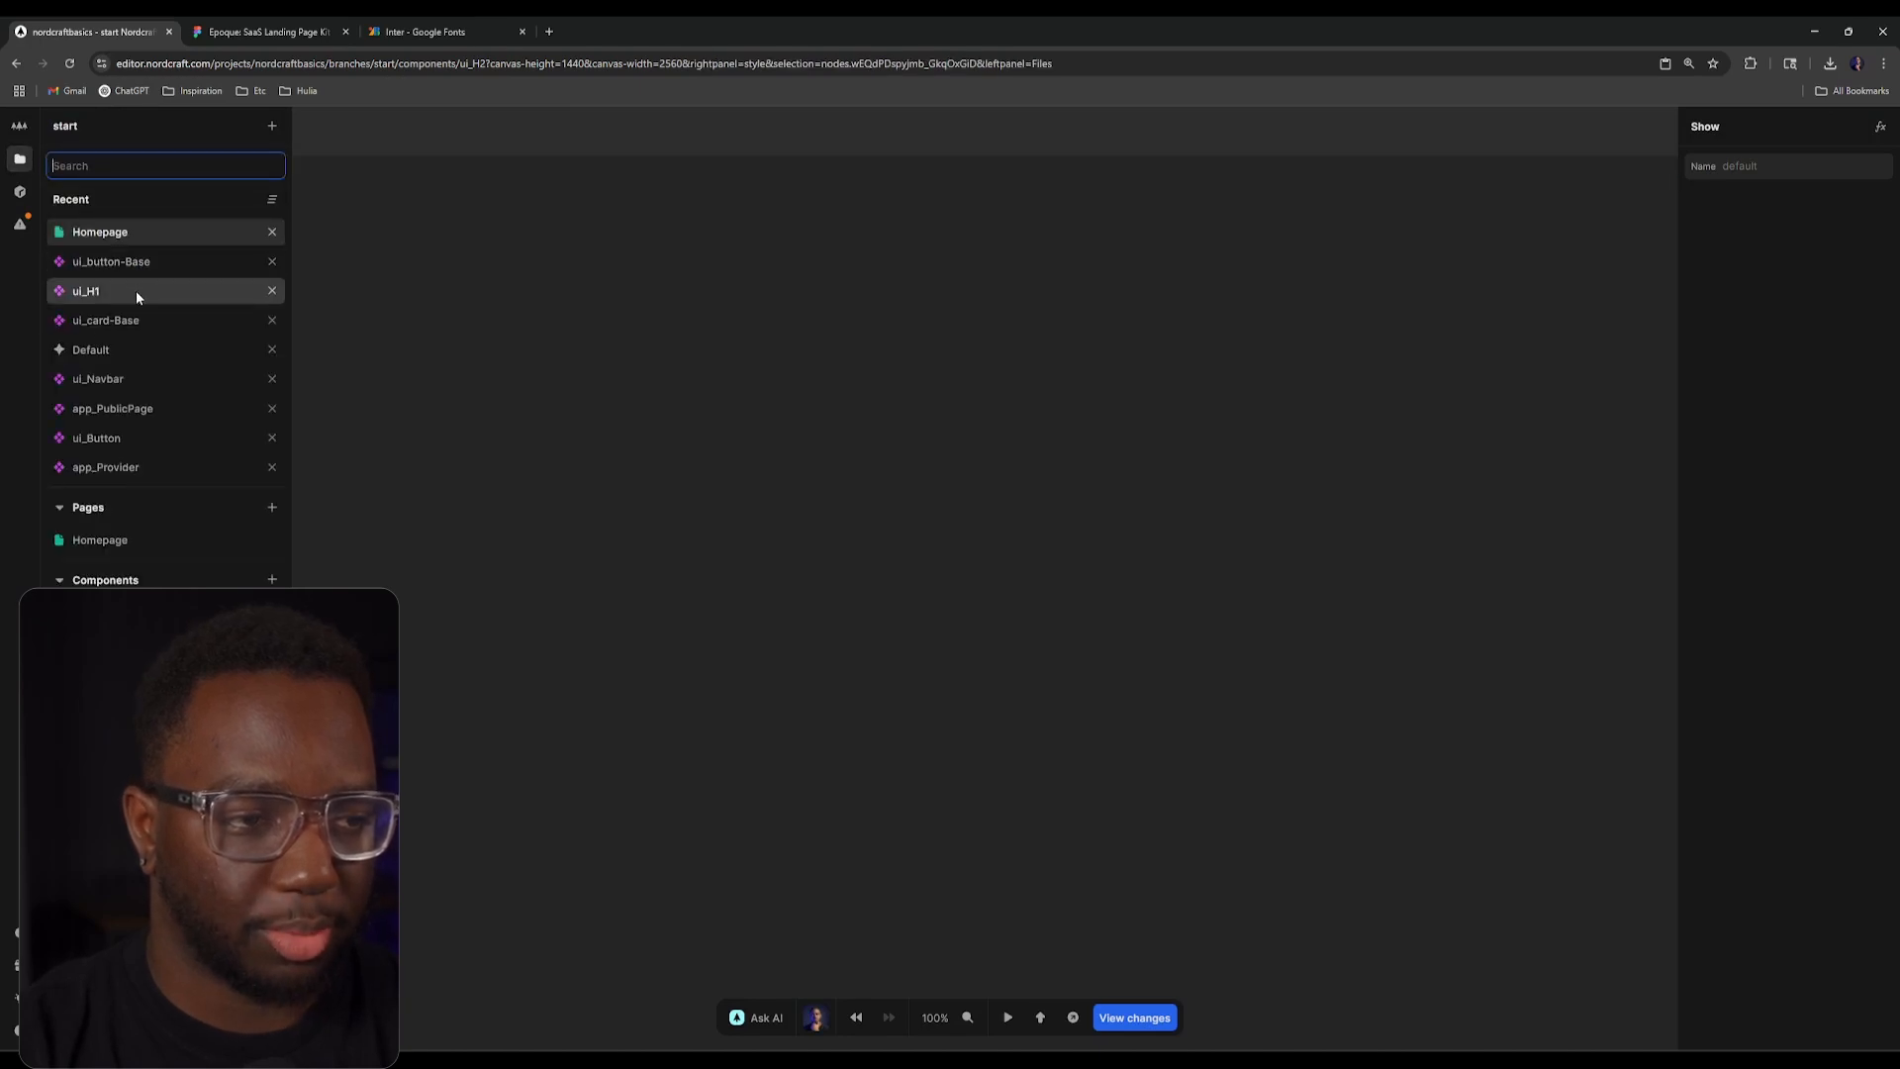
left_click(136, 289)
left_click(150, 164)
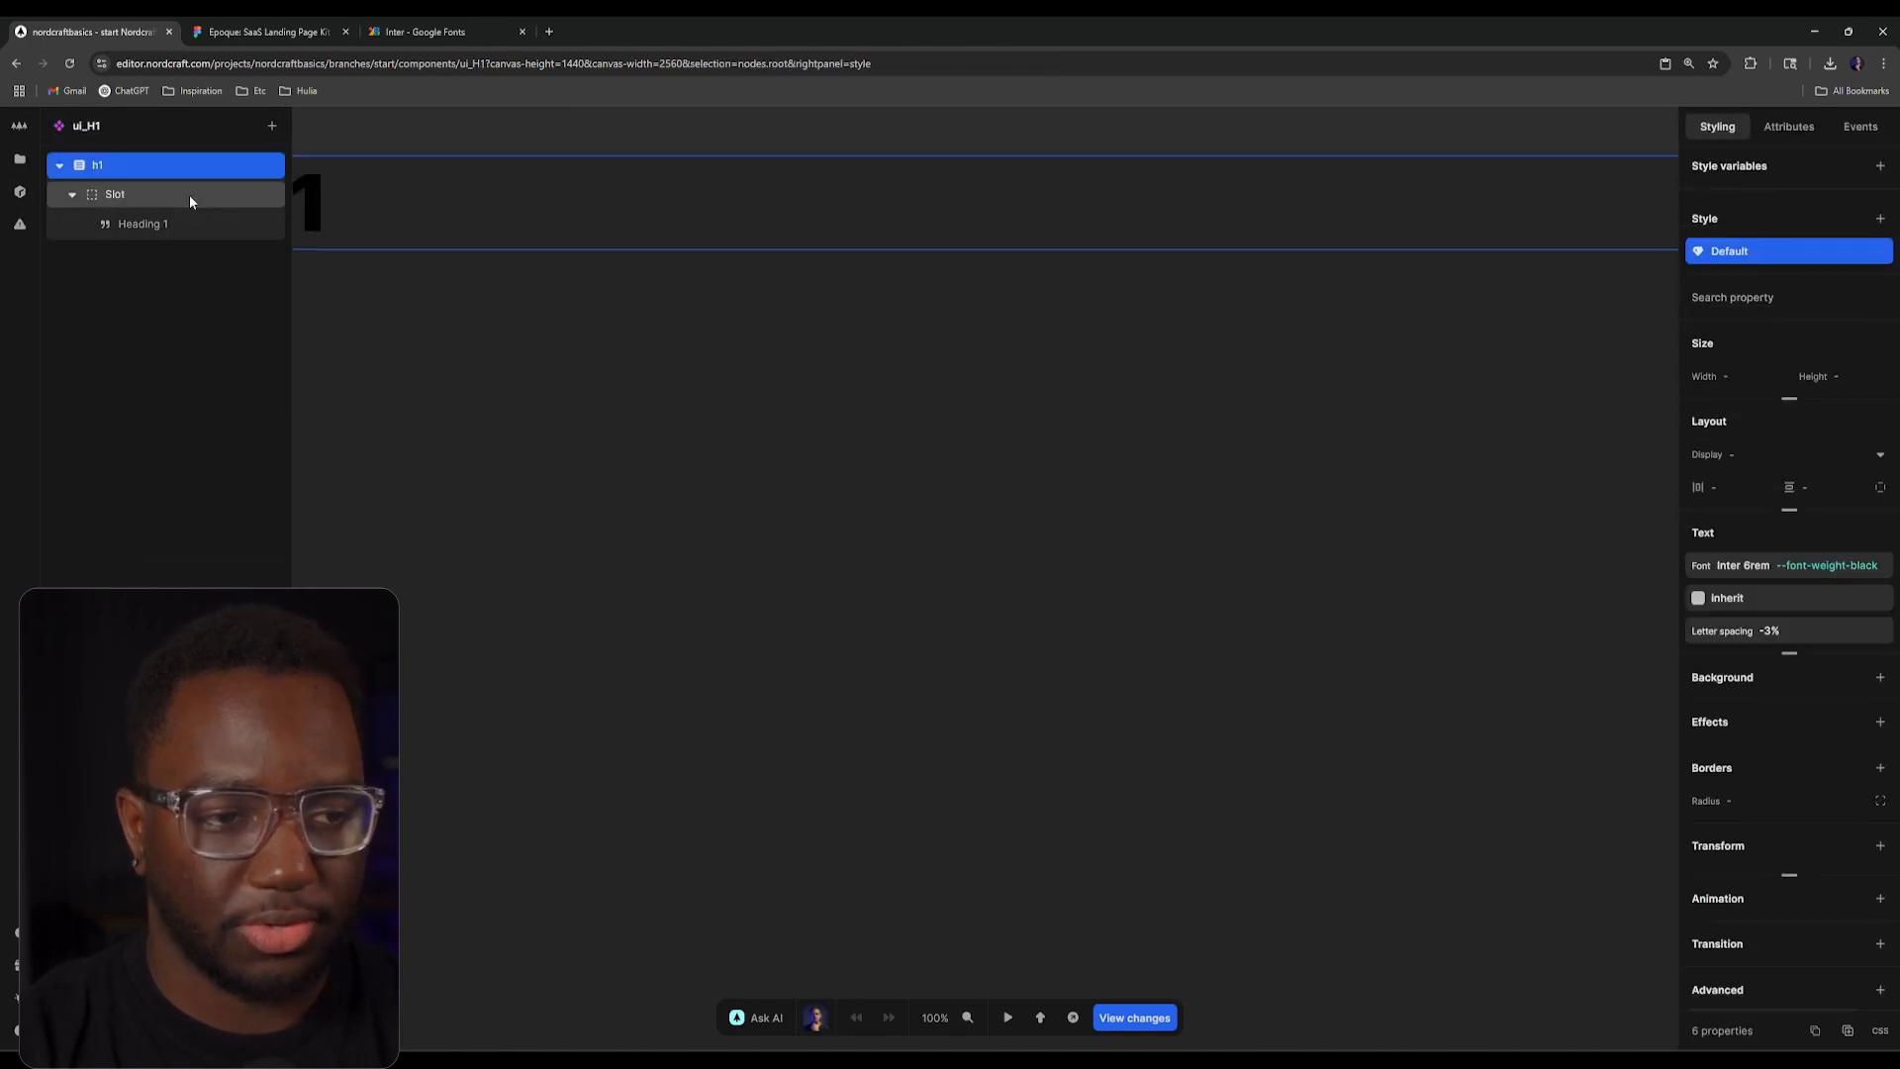
left_click(21, 162)
left_click(229, 30)
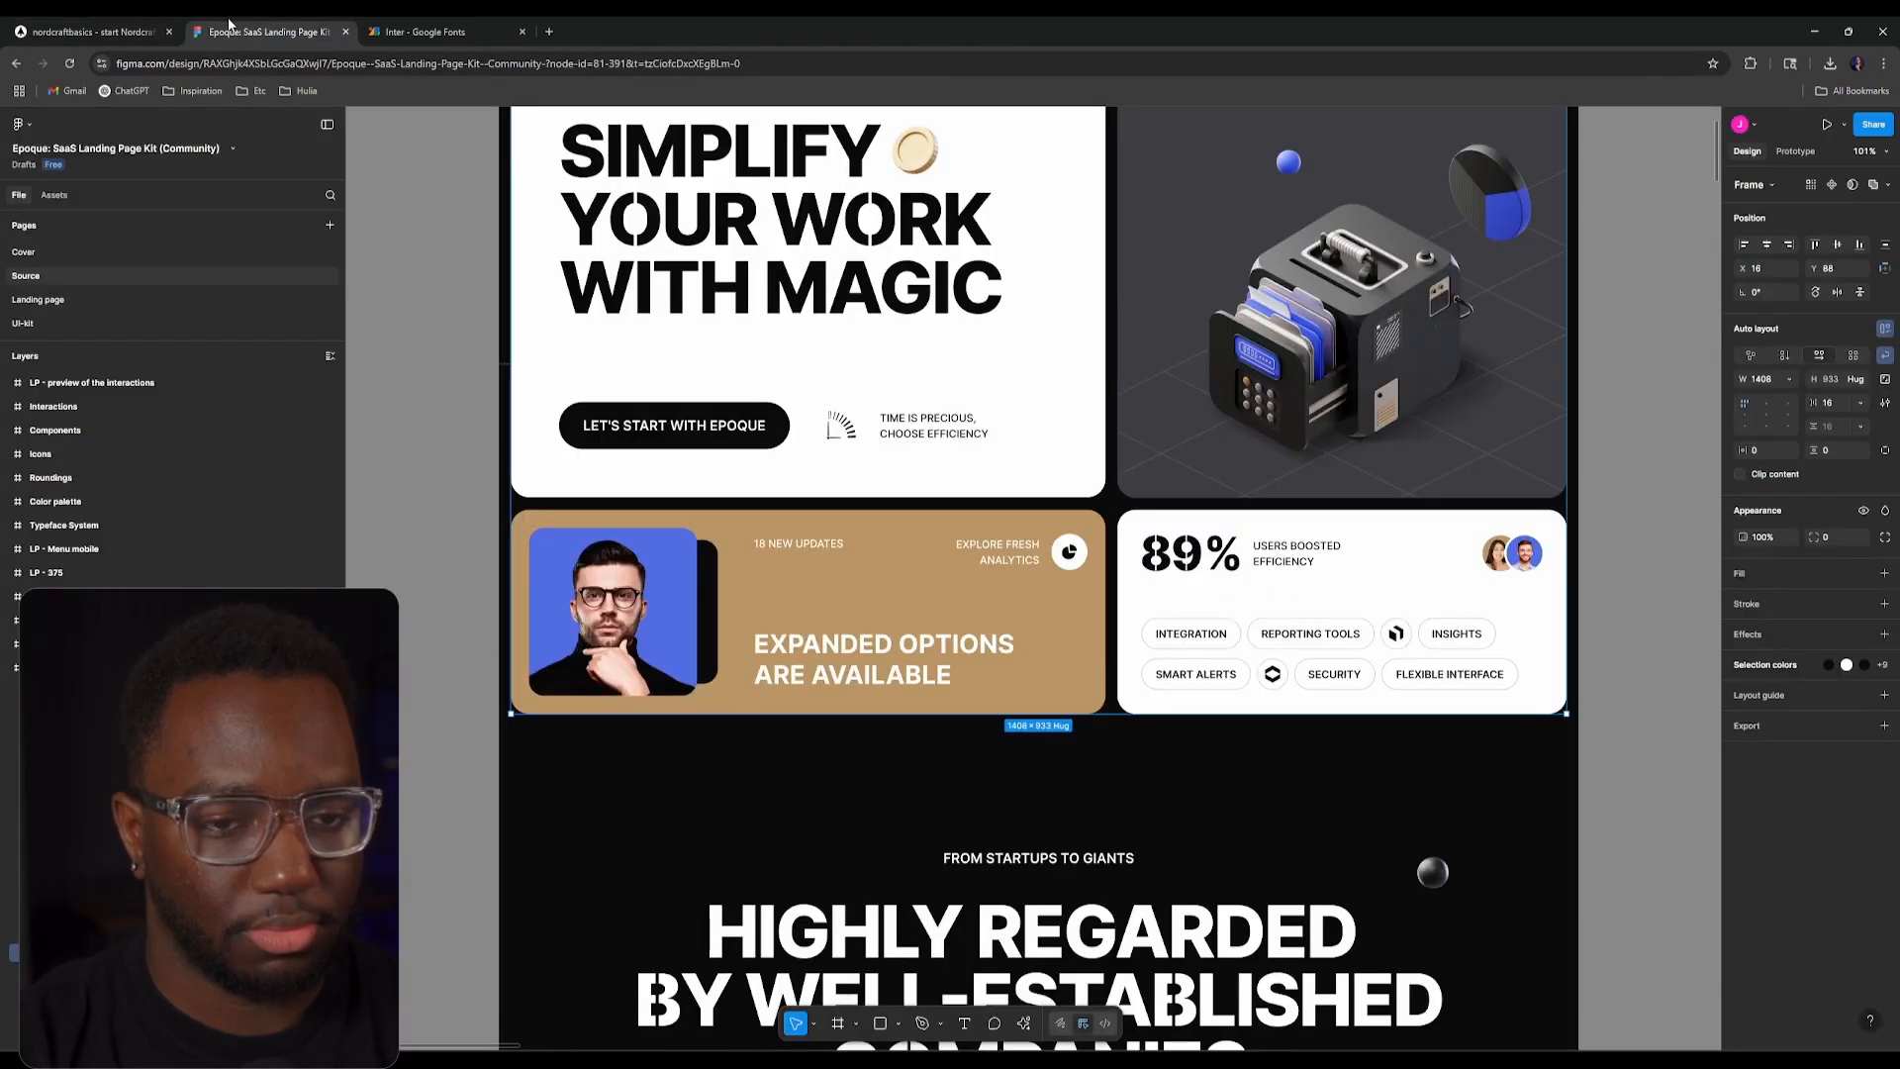
left_click(159, 30)
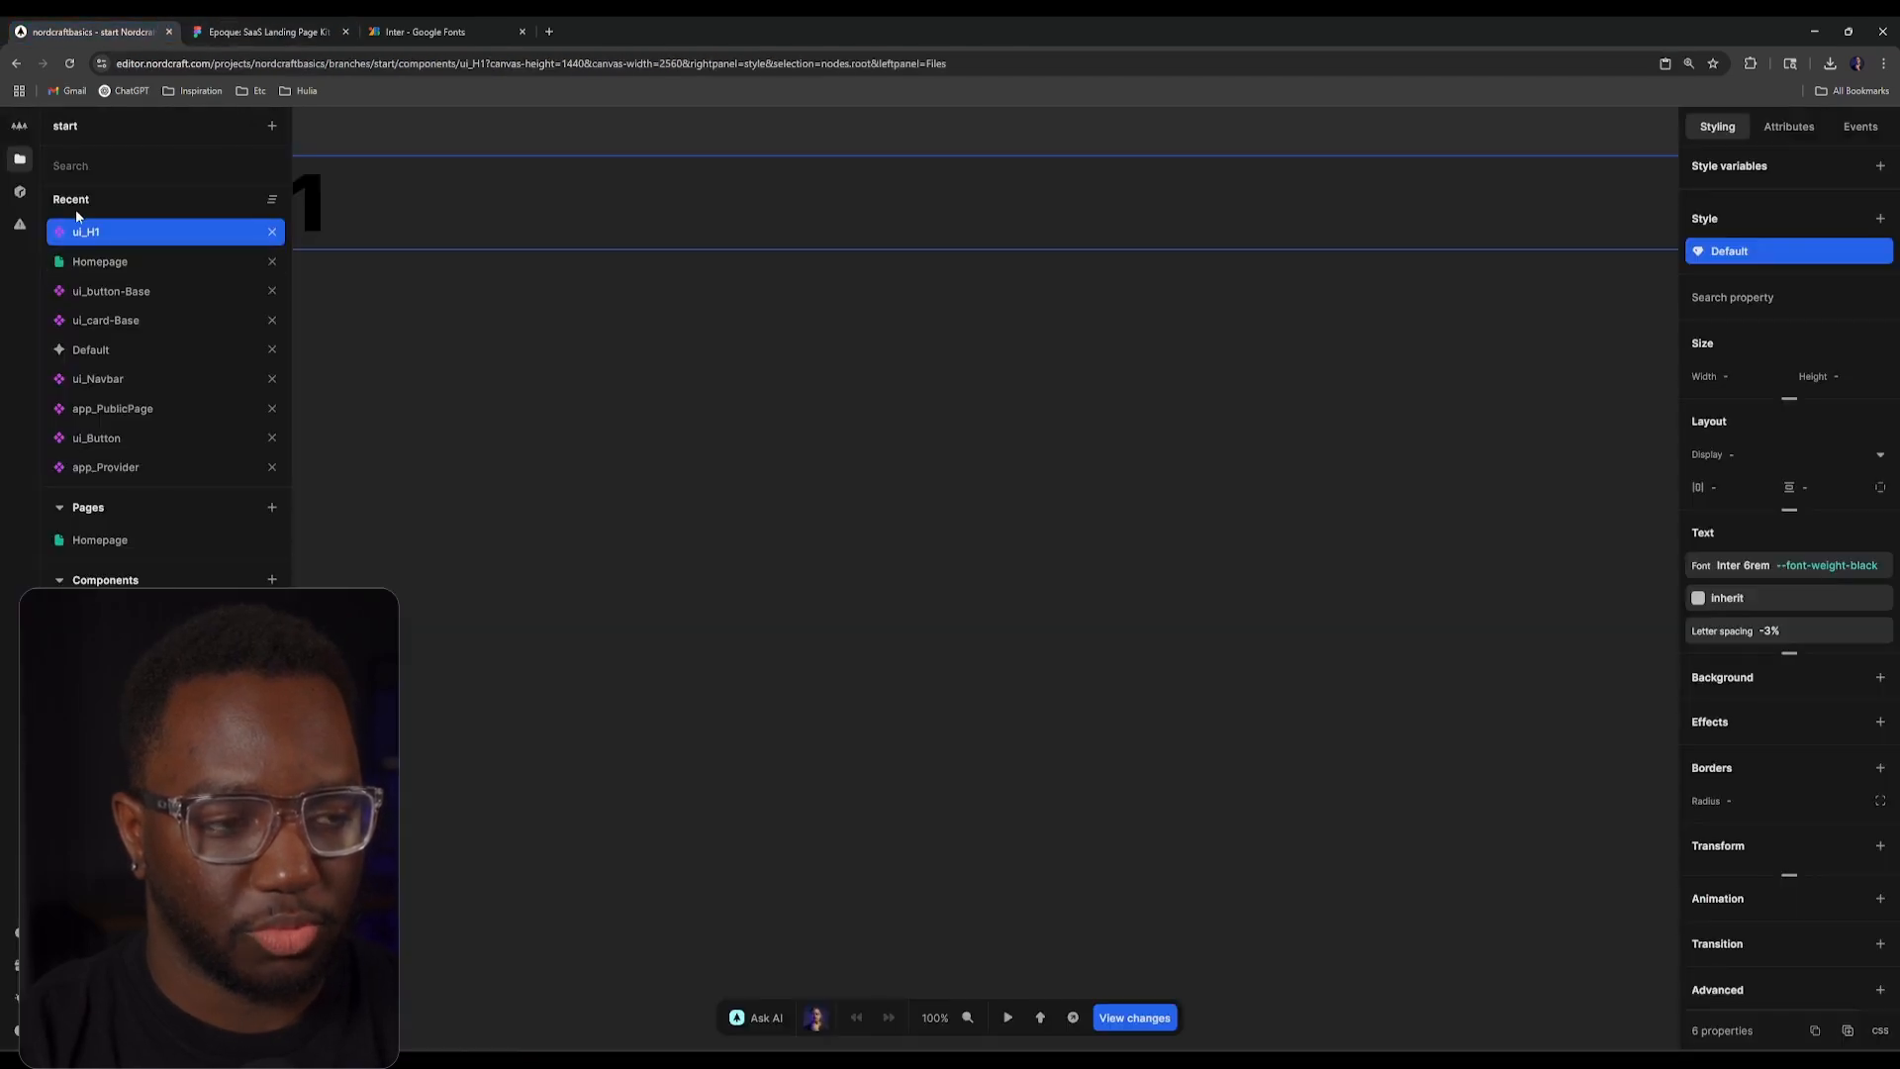
left_click(143, 165)
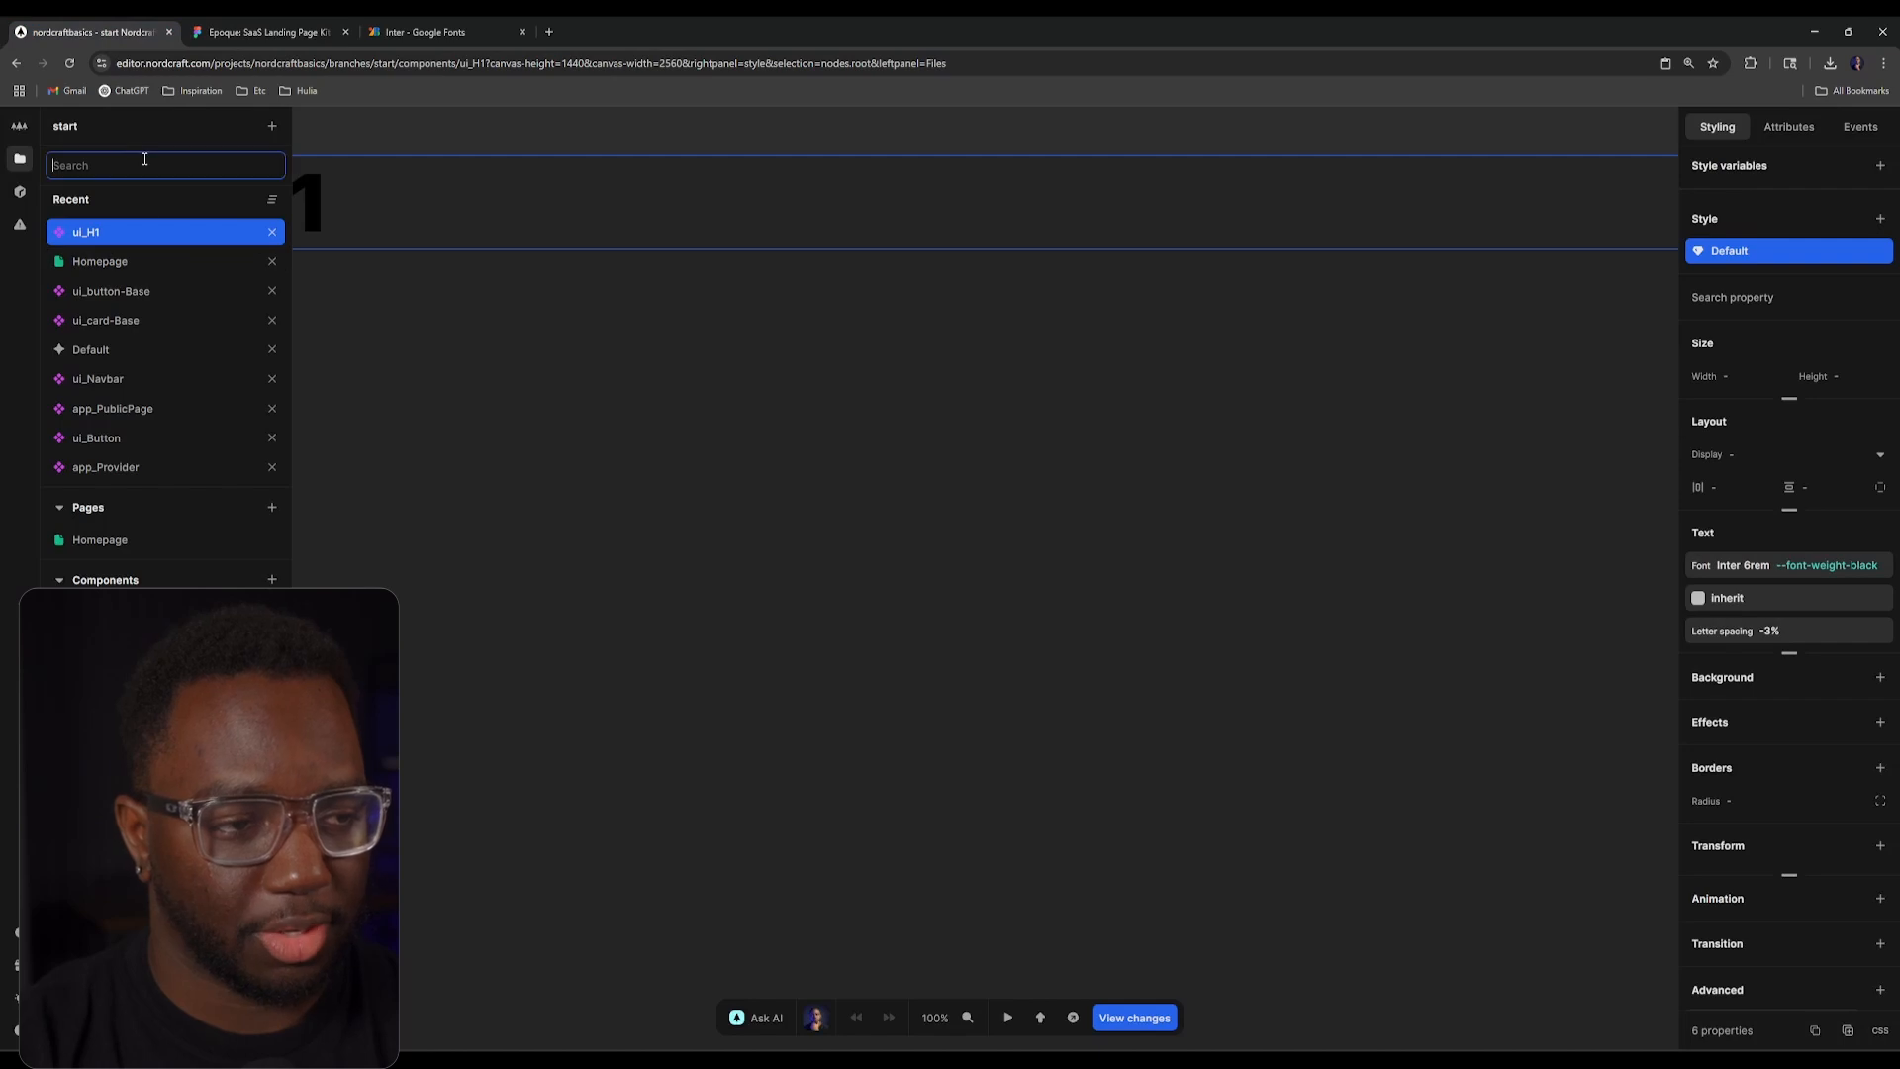
type("h2")
left_click(131, 200)
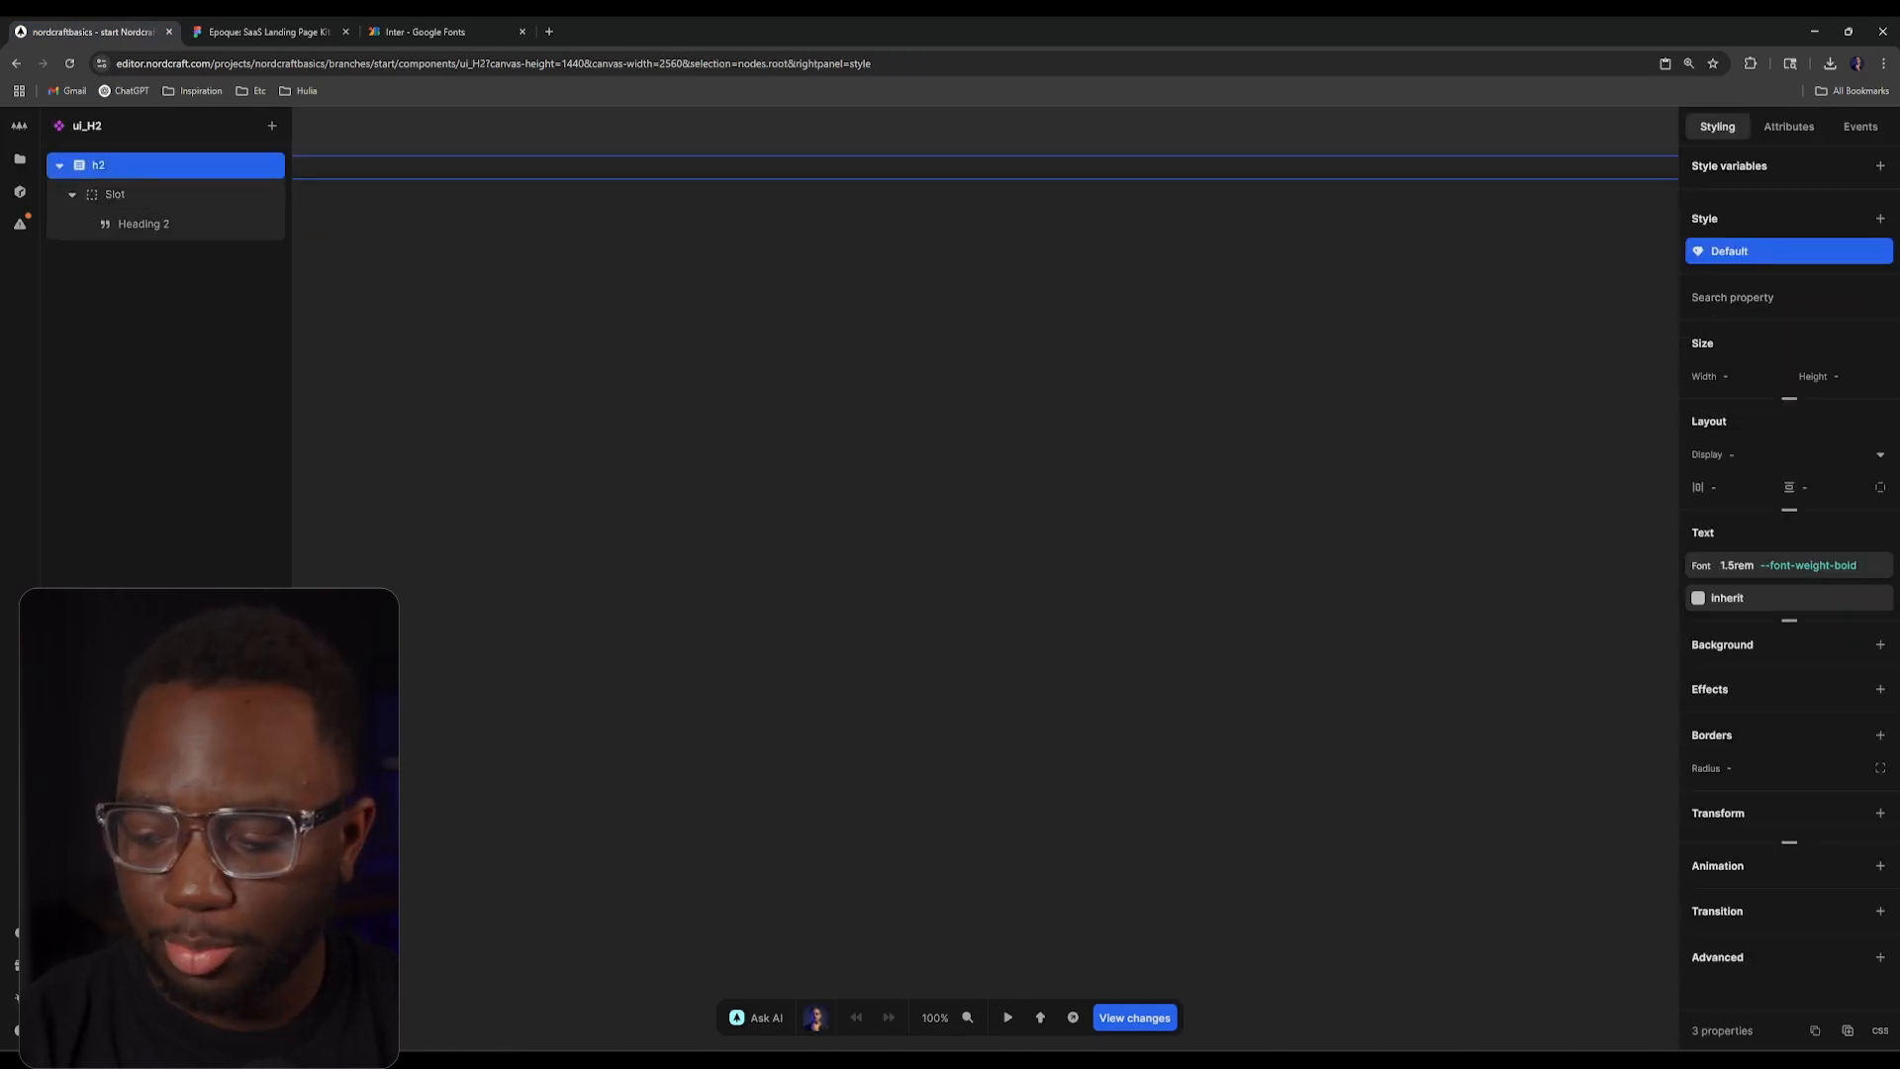
Step: Set the font weight of the h2 element to font-weight-bold
left_click(1735, 578)
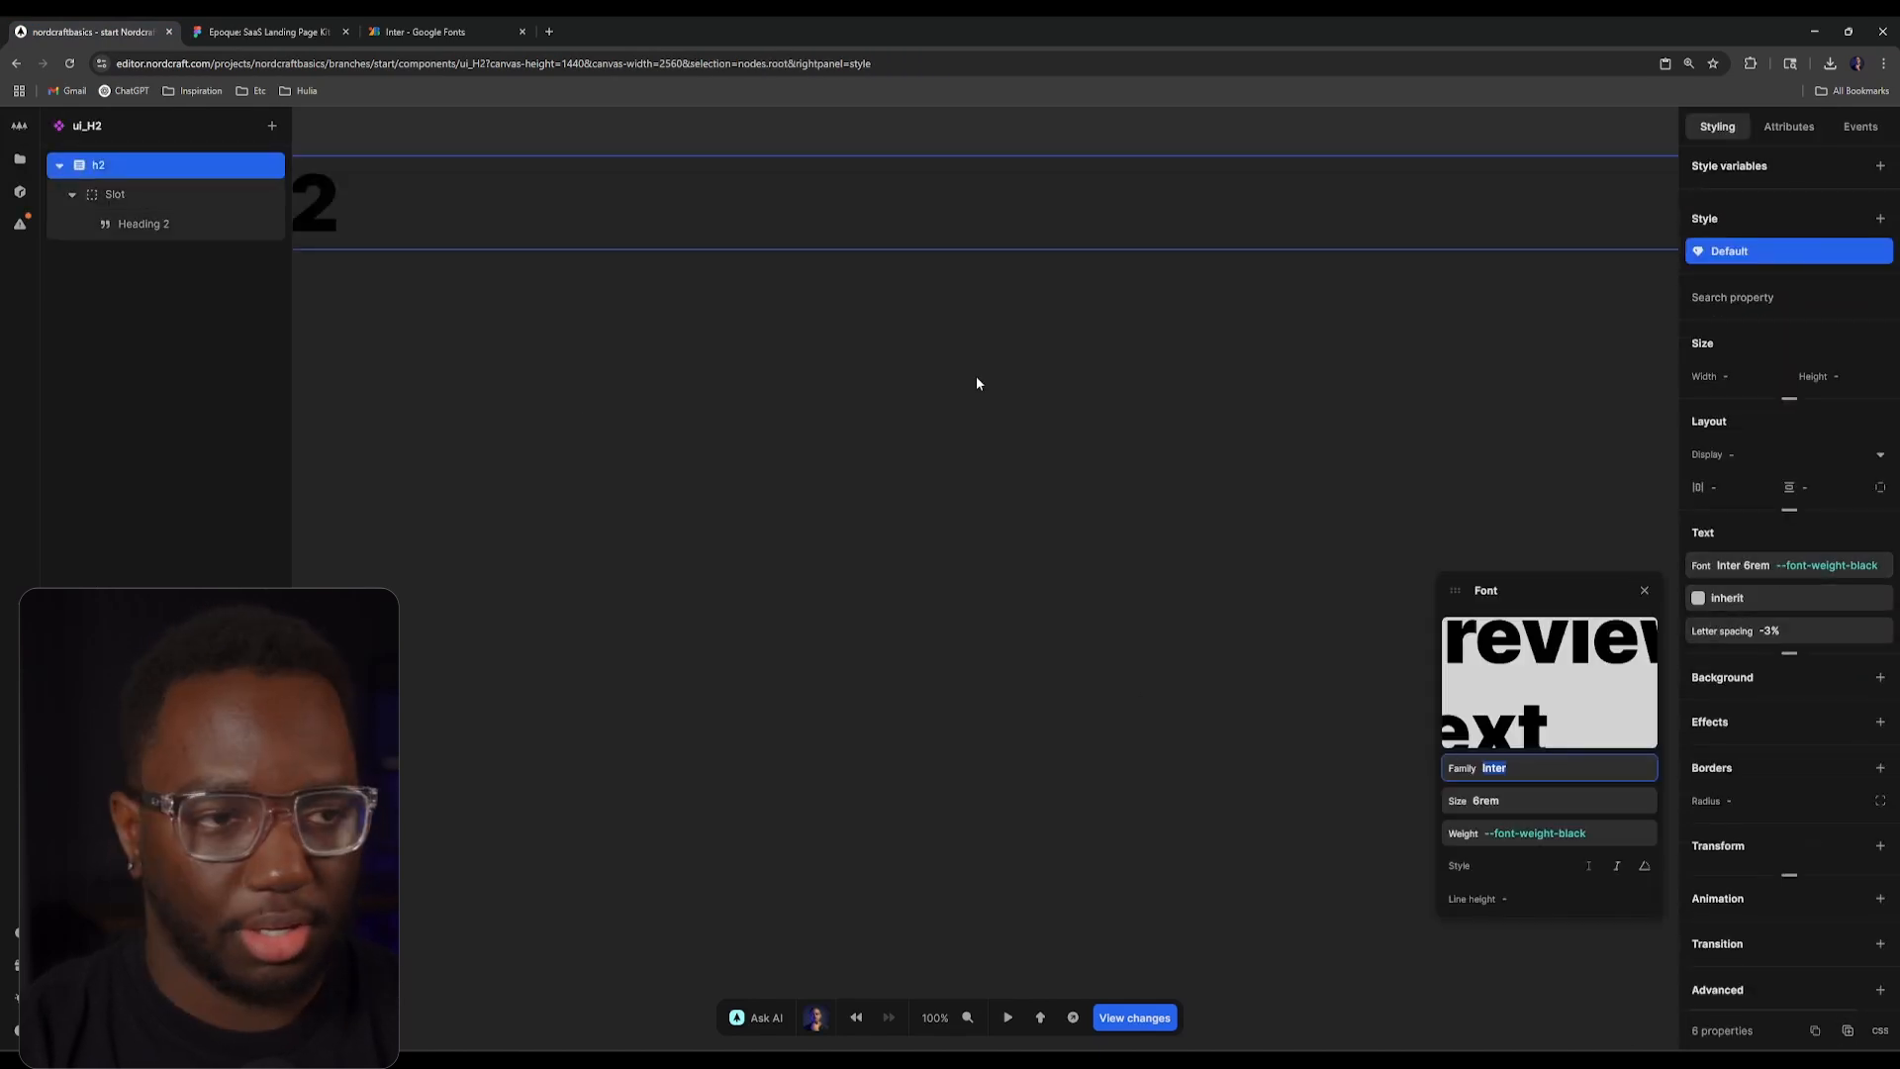
left_click(301, 30)
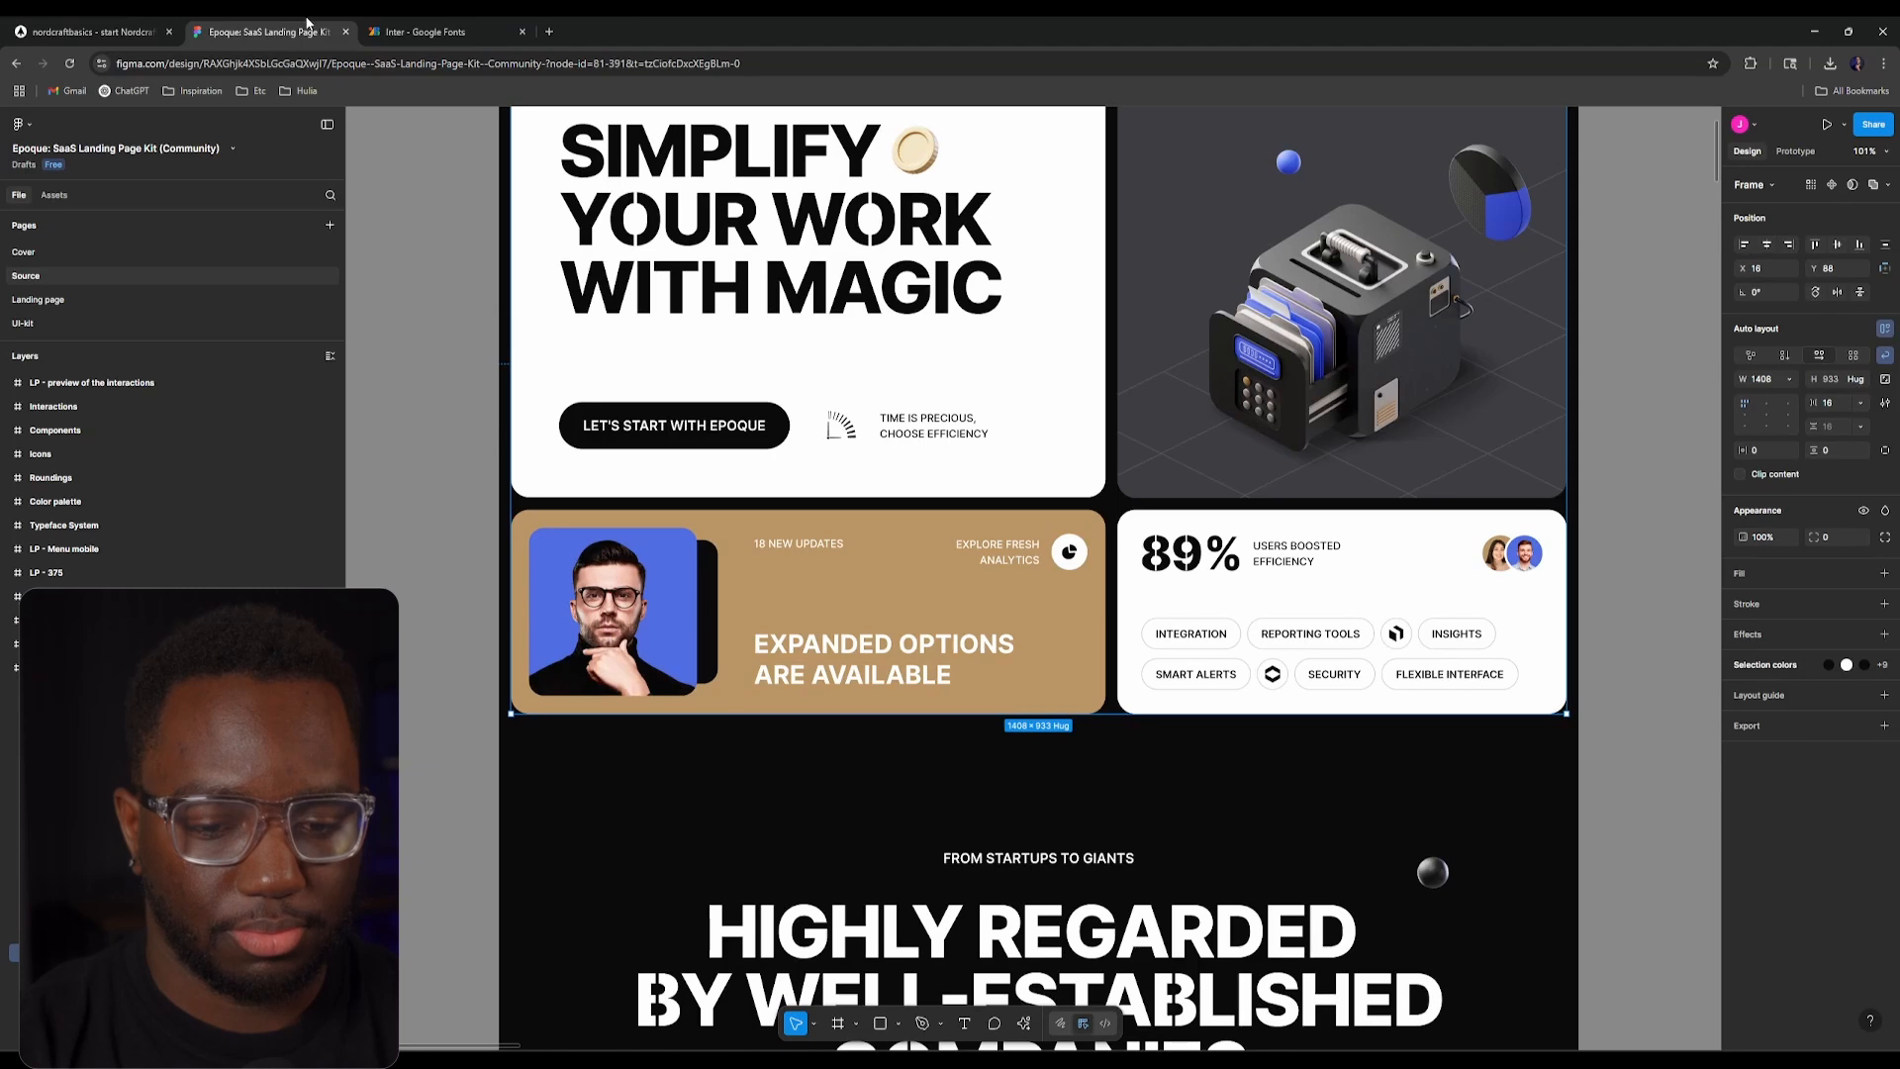
left_click(89, 32)
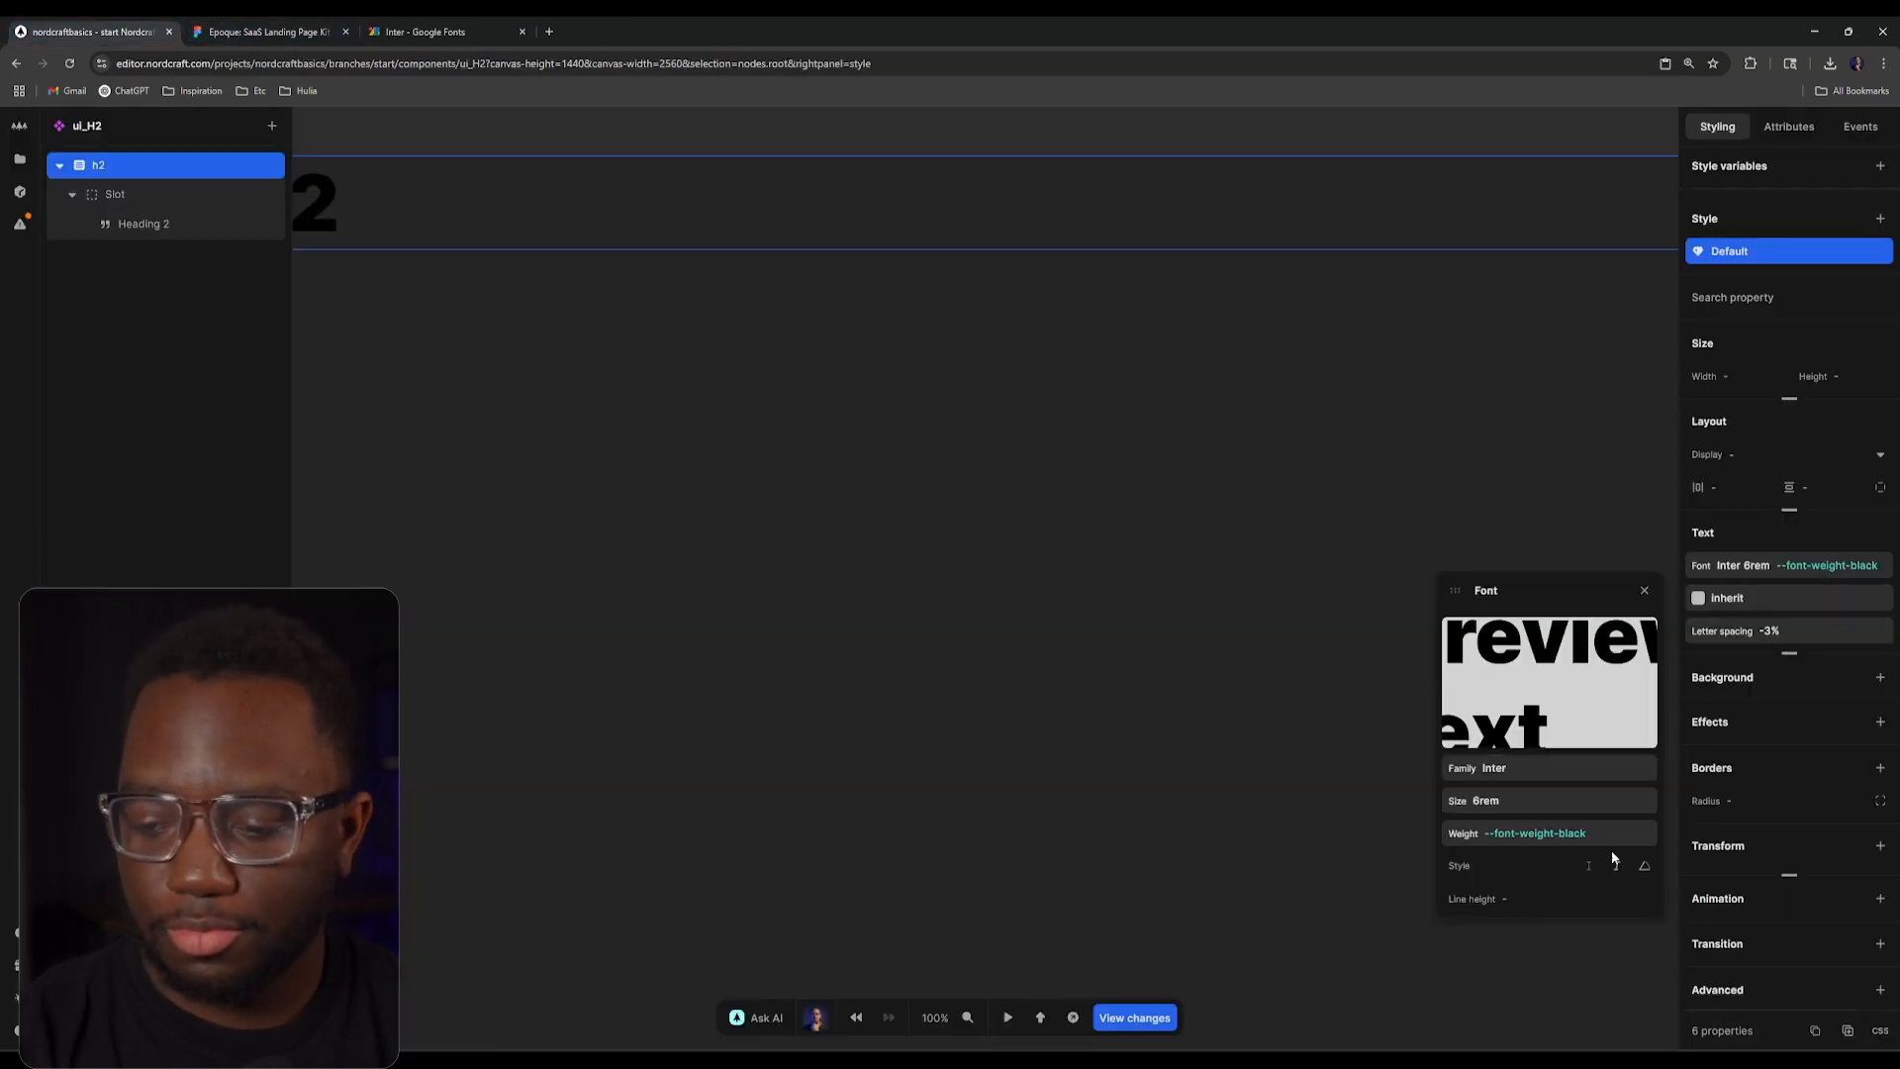
left_click(1601, 832)
key("BackSpace")
key("Down")
key("Down")
key("Down")
key("Down")
key("Down")
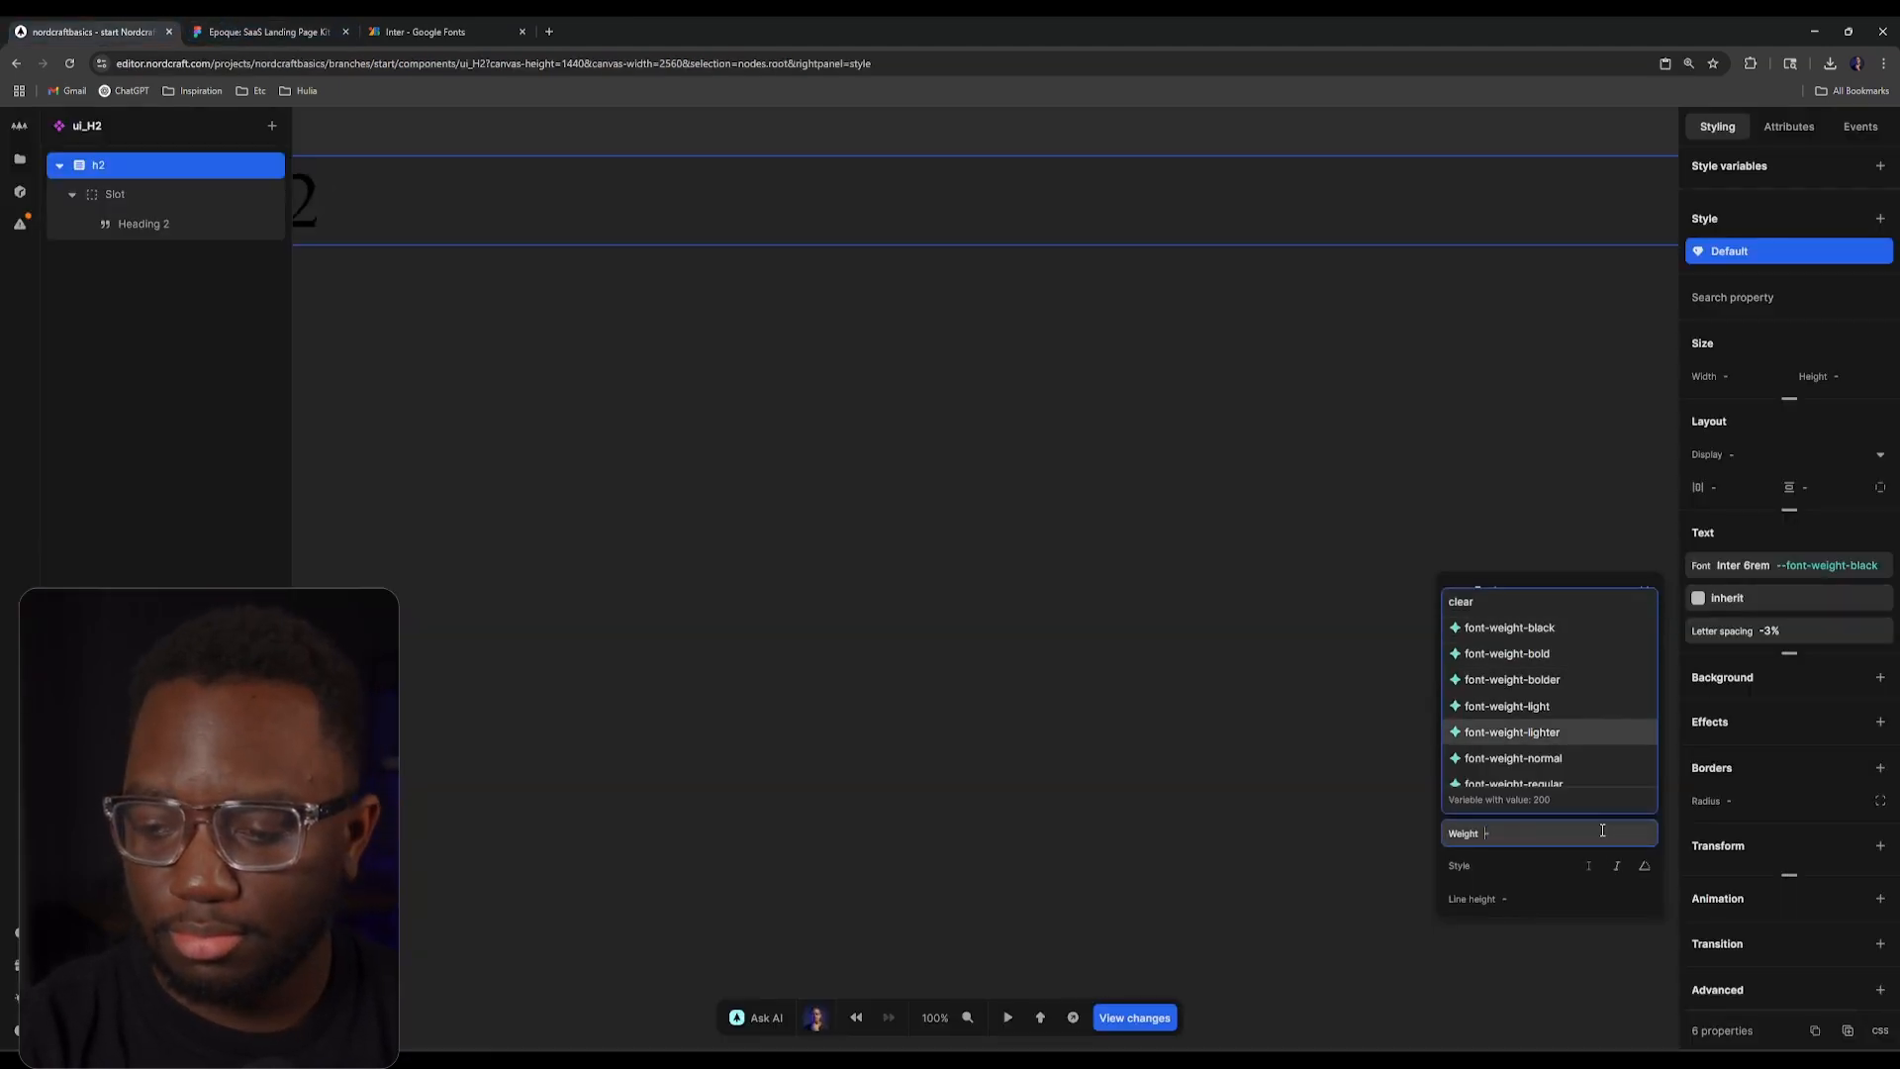
key("Up")
key("Up")
key("Up")
key("Return")
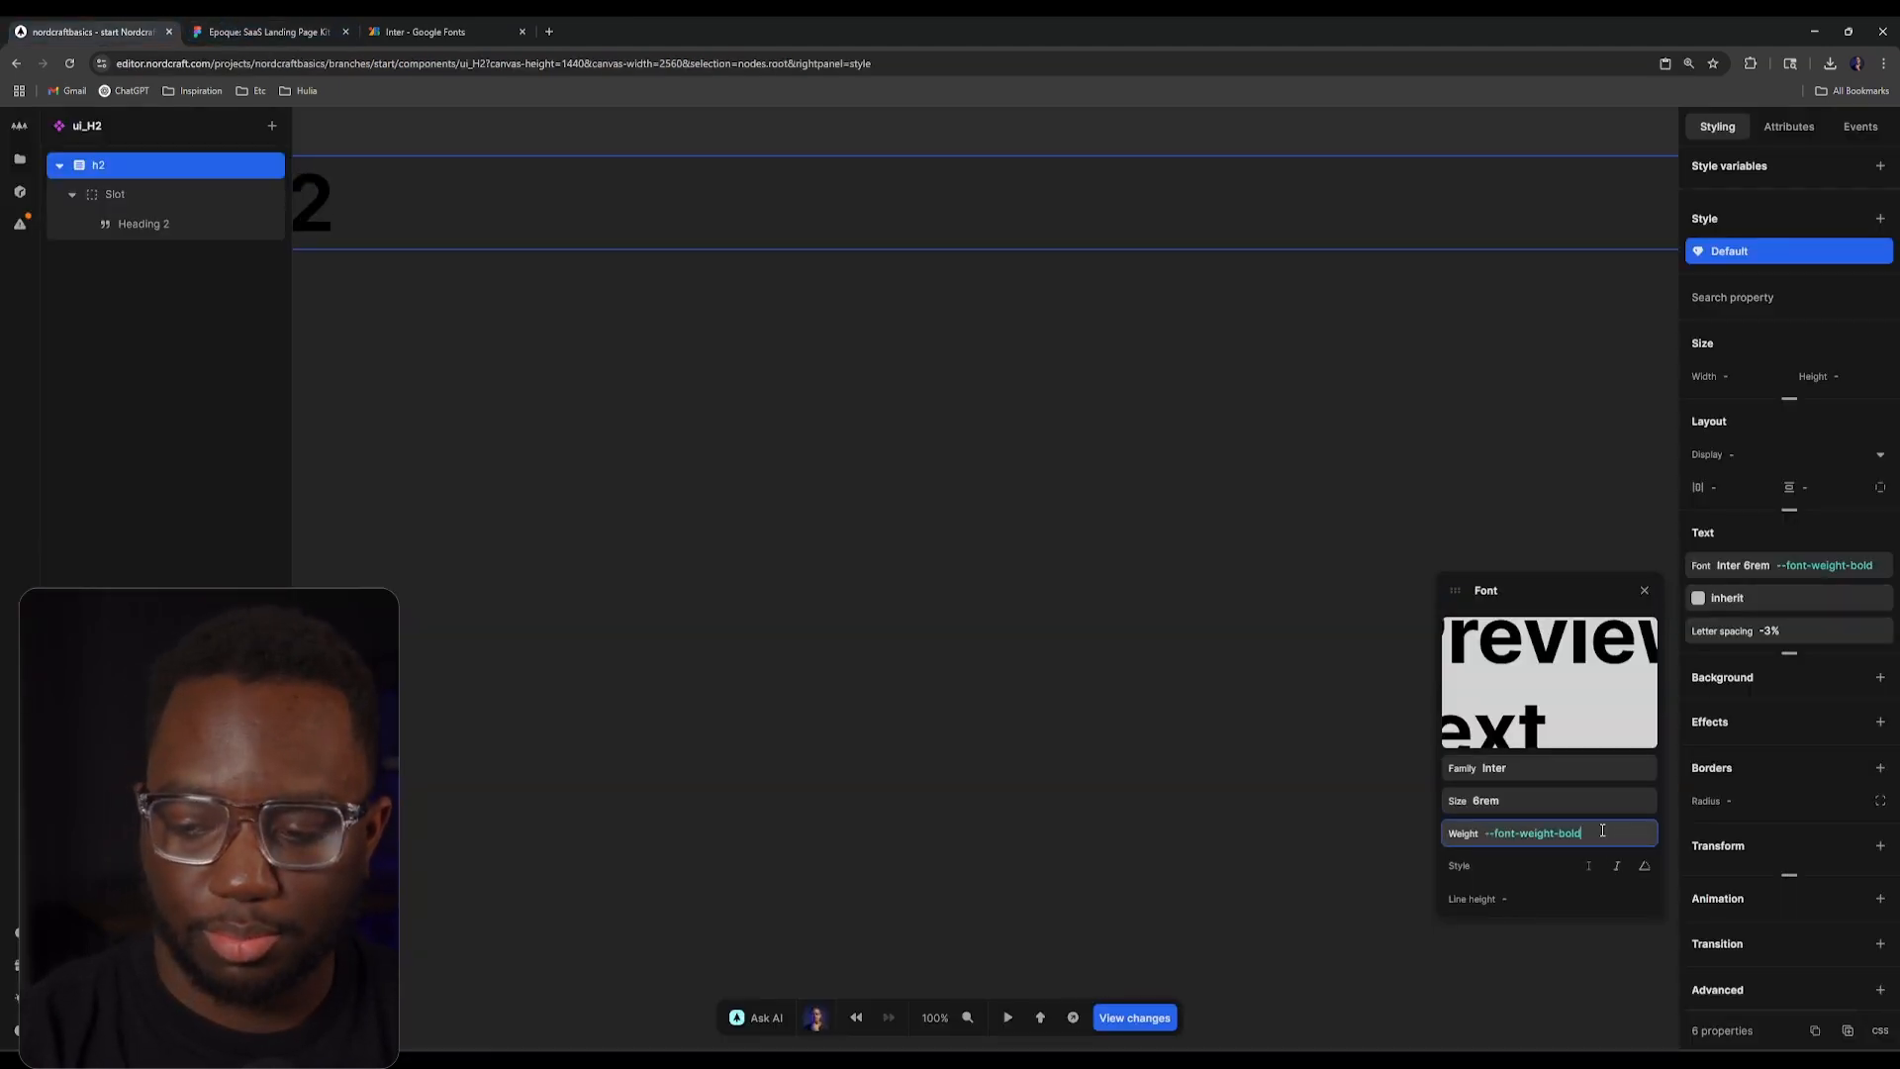
Step: Inspect the typography values of the "Expanded options are available" heading in the Figma design
left_click(248, 28)
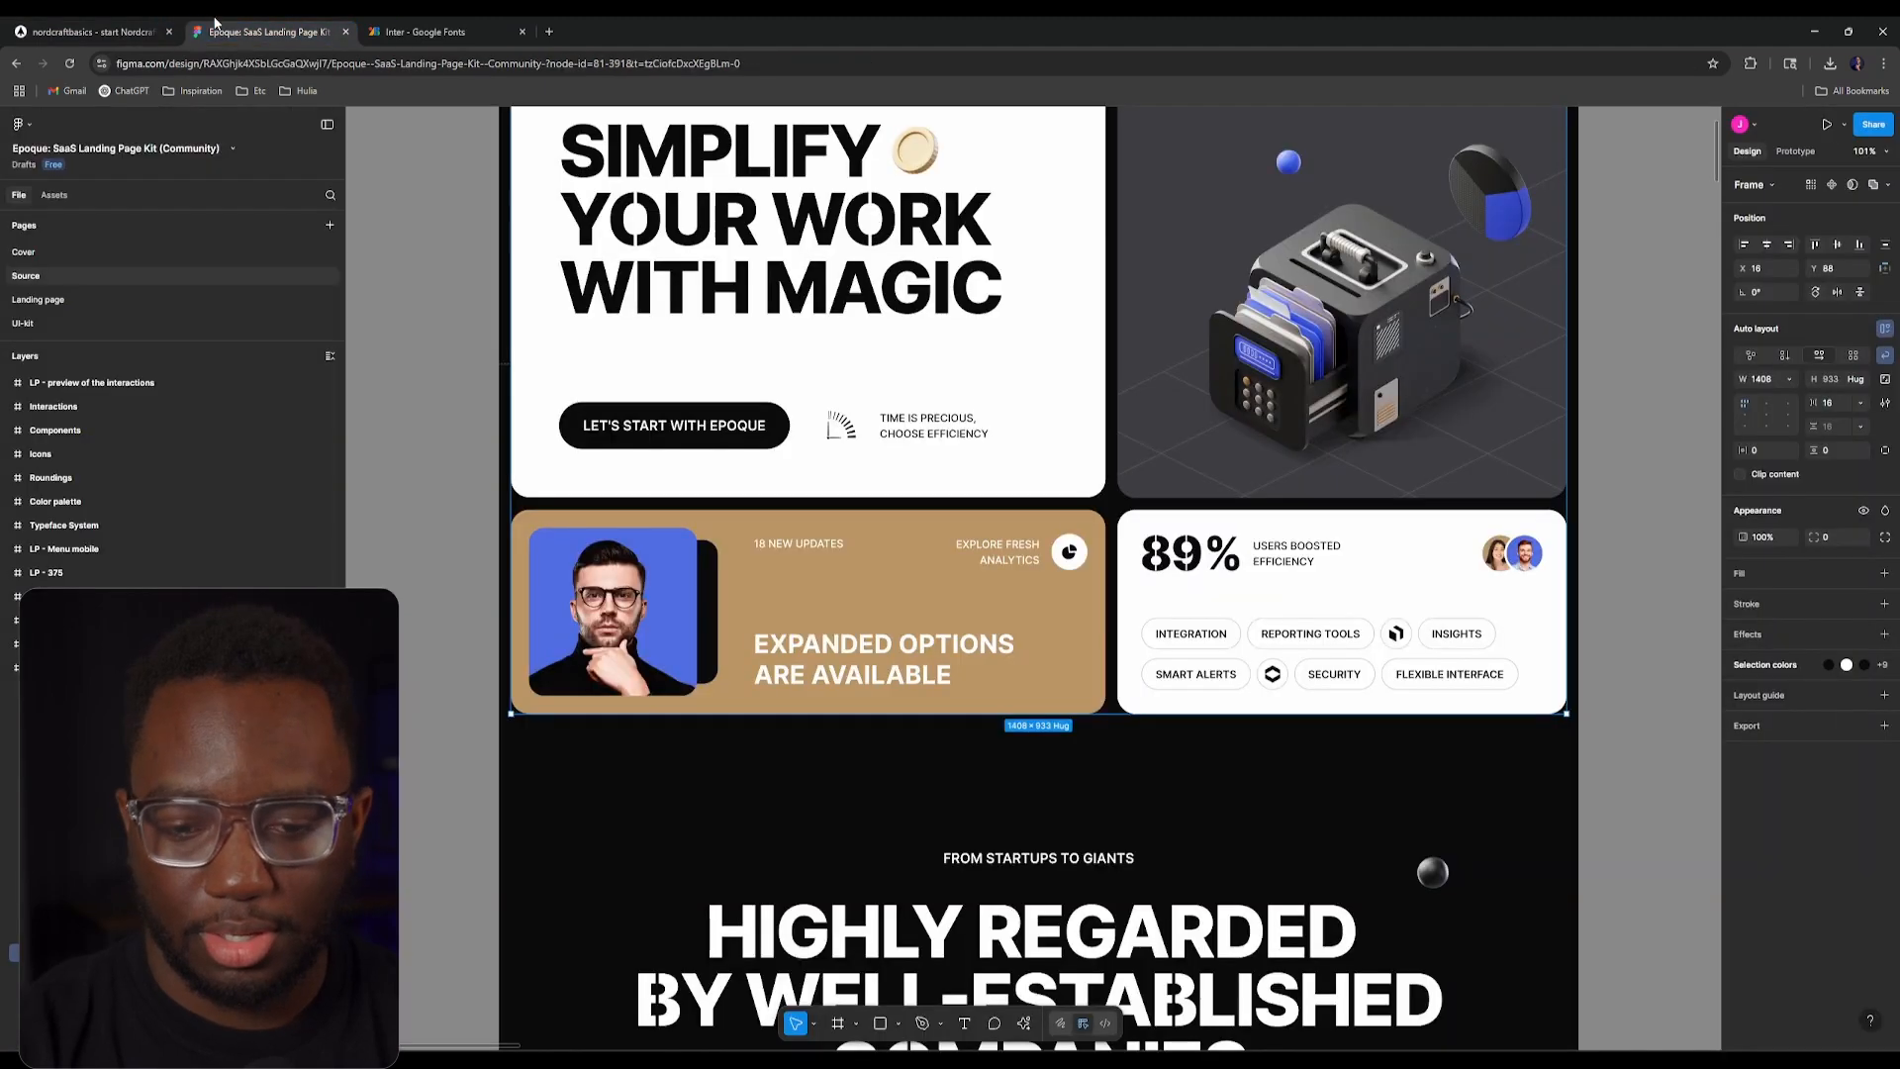
double_click(908, 660)
double_click(908, 660)
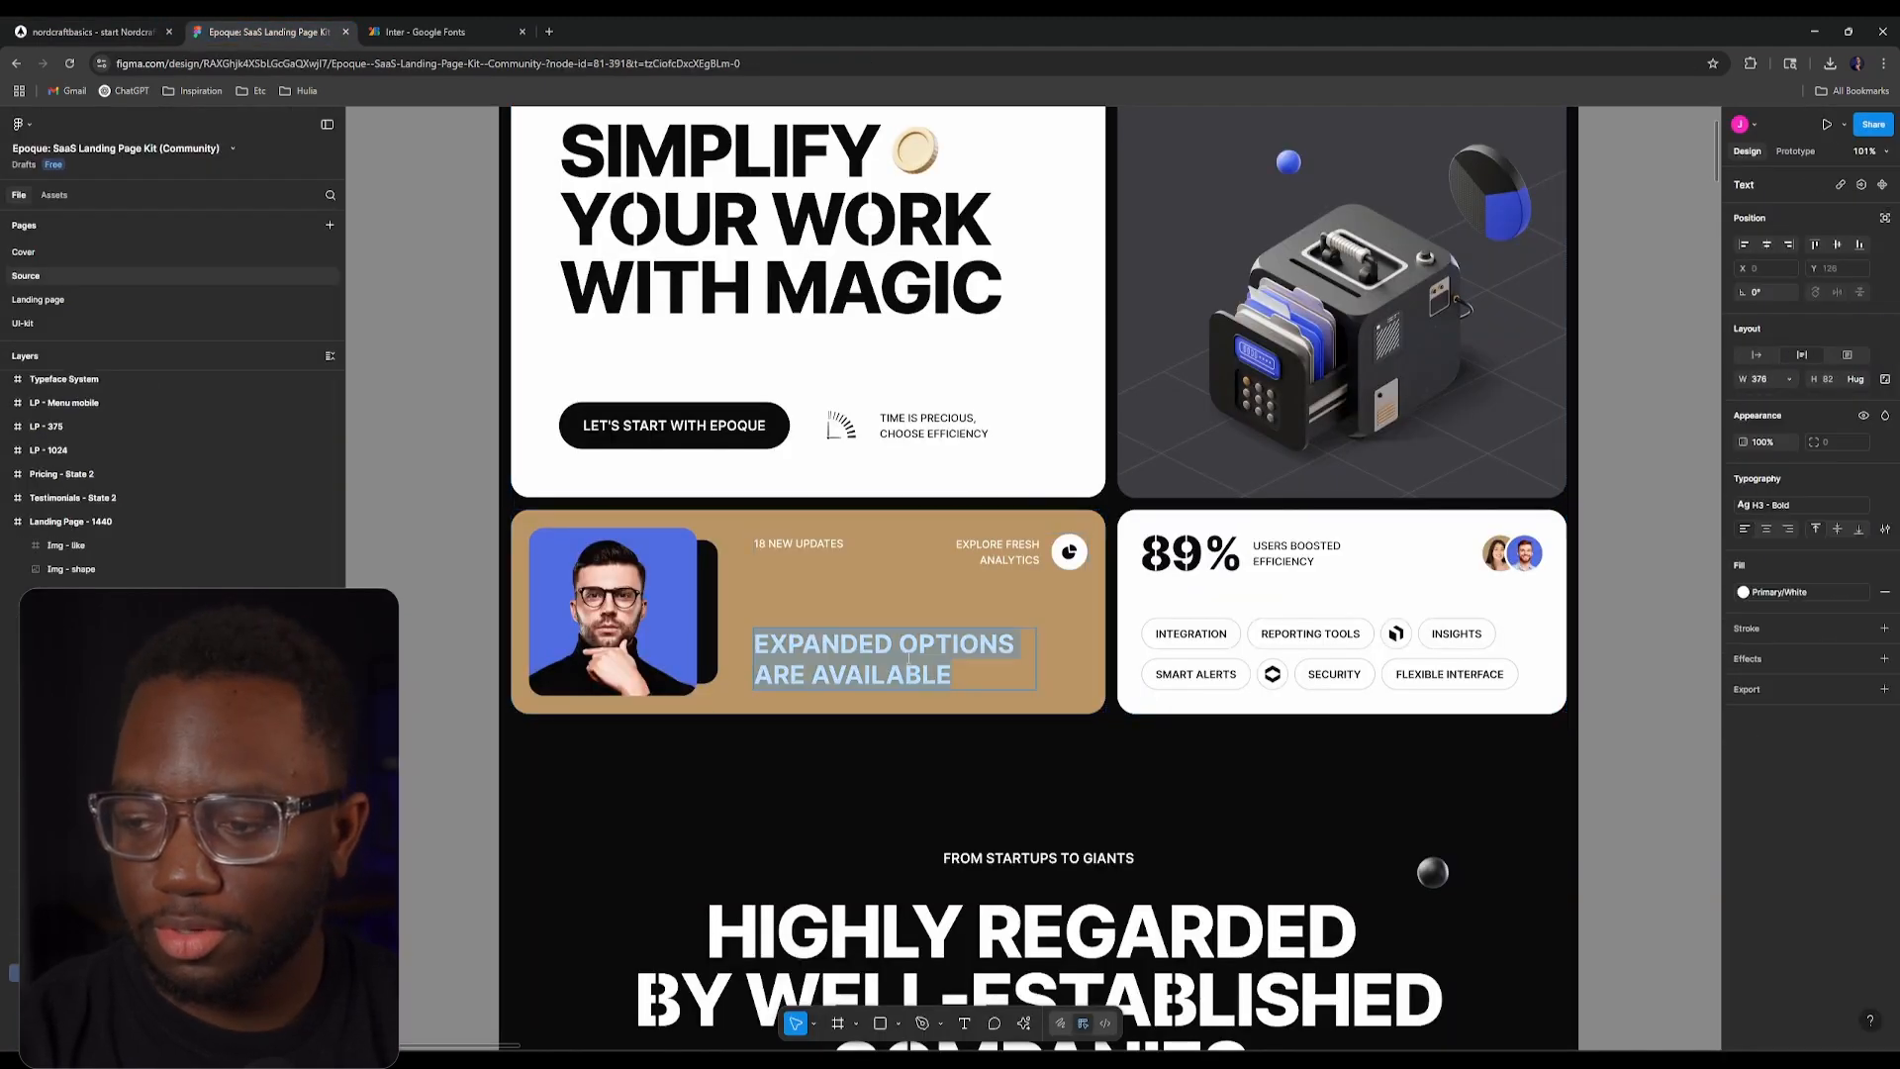
left_click(1886, 506)
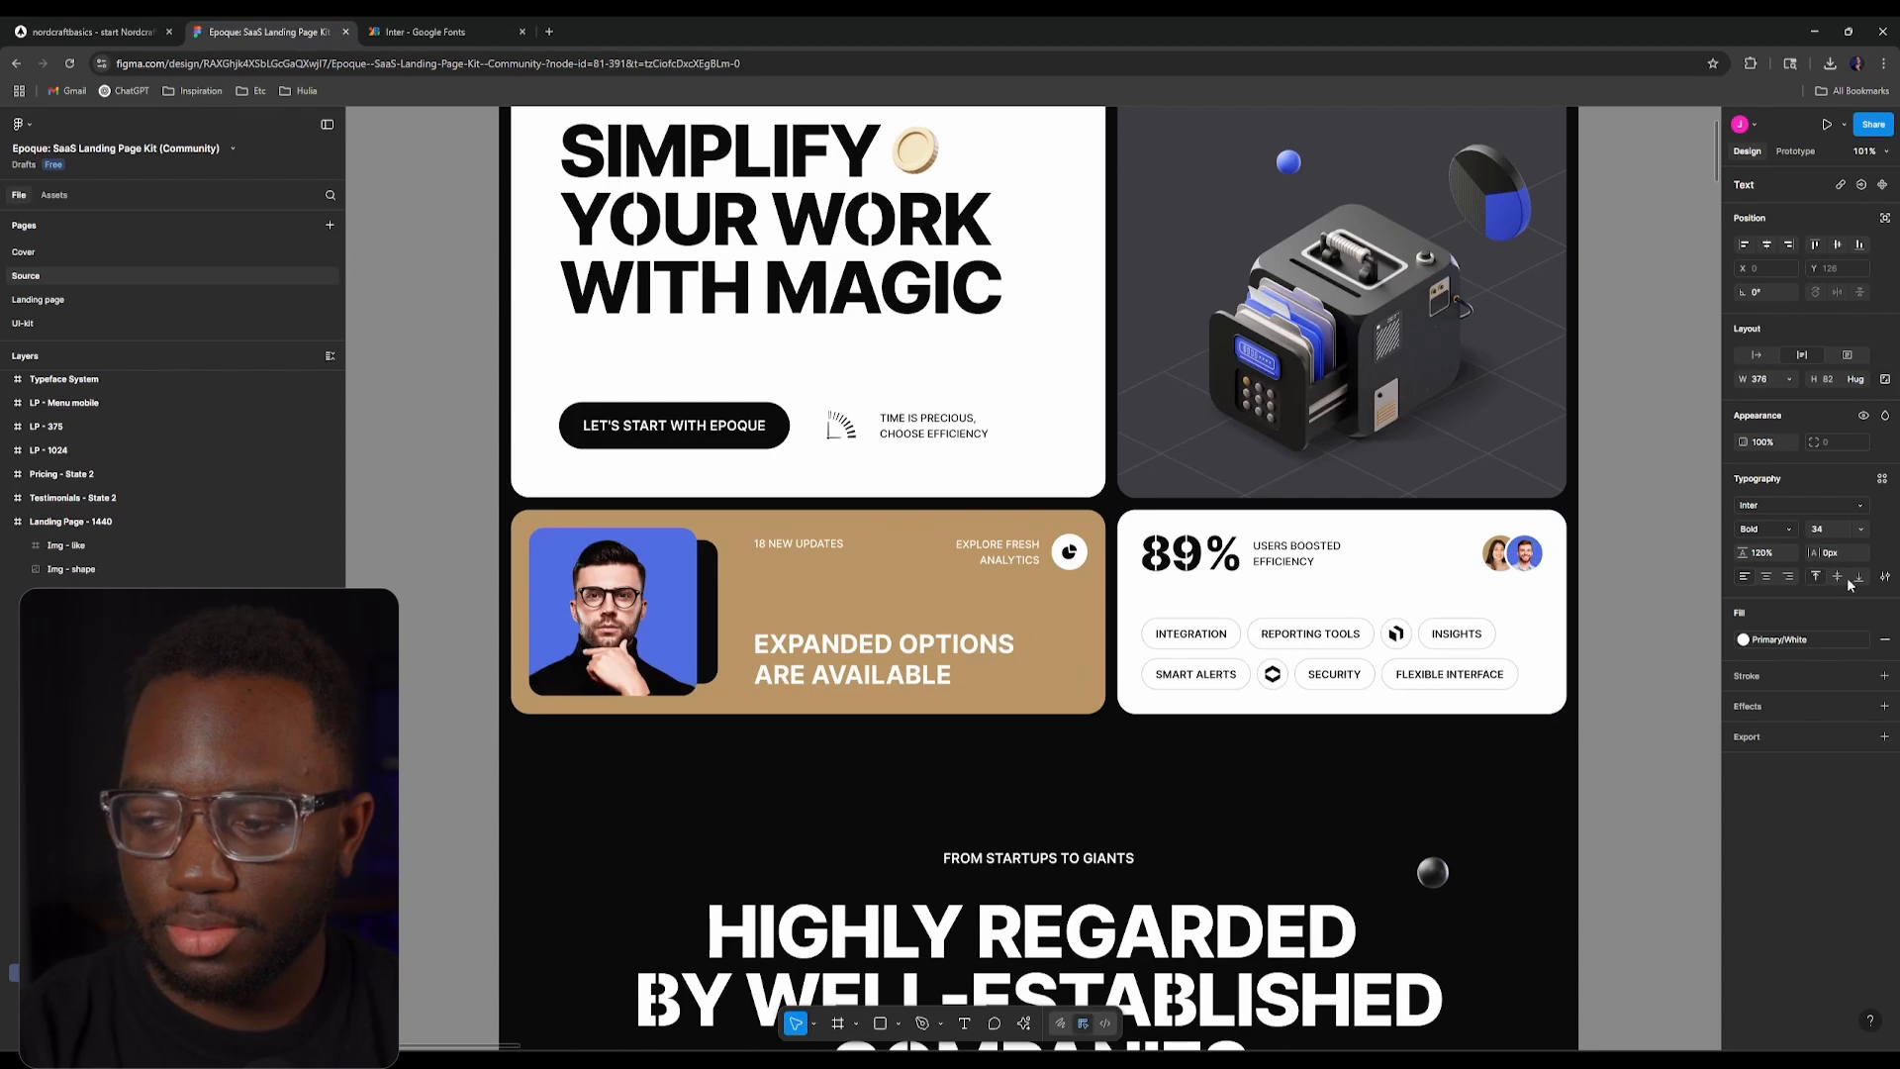
key("ctrl+a")
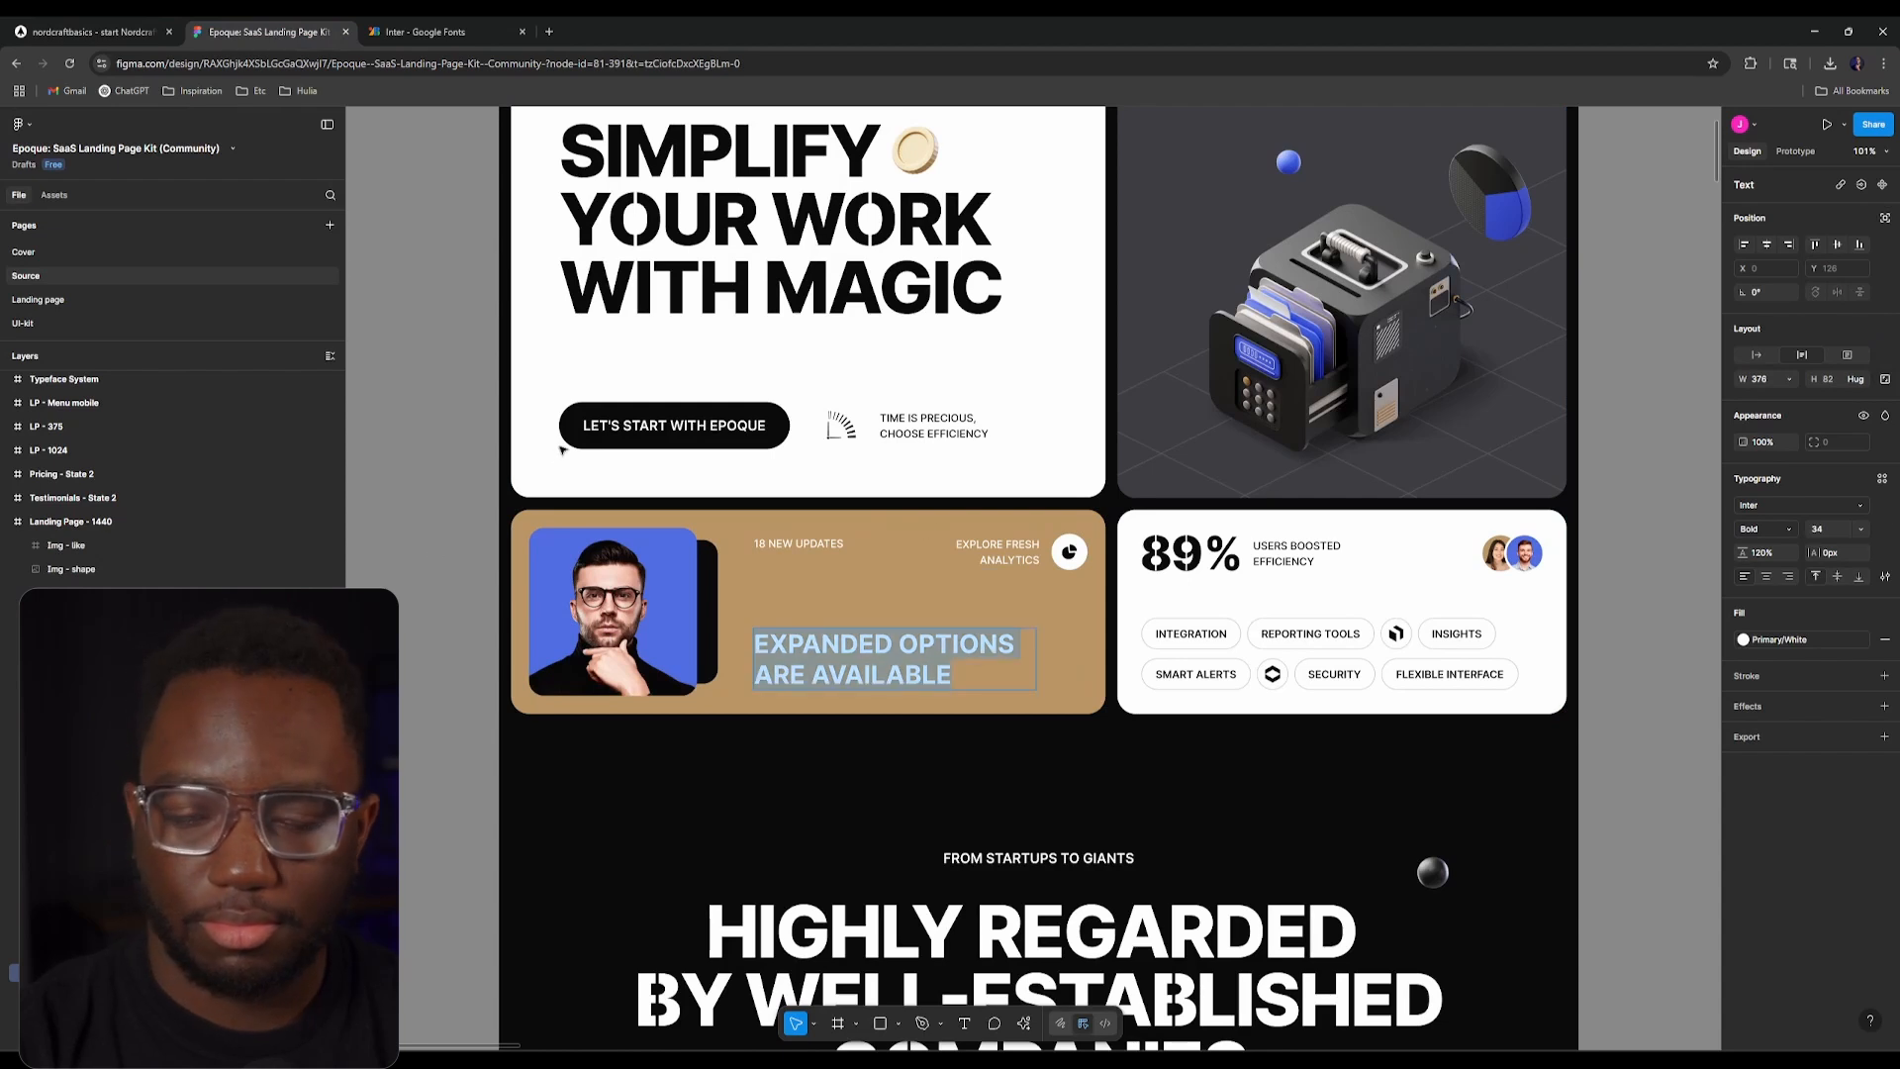
Step: Set the font size of the h2 element in Nordcraft's ui_H2 component to 2.5rem
left_click(106, 27)
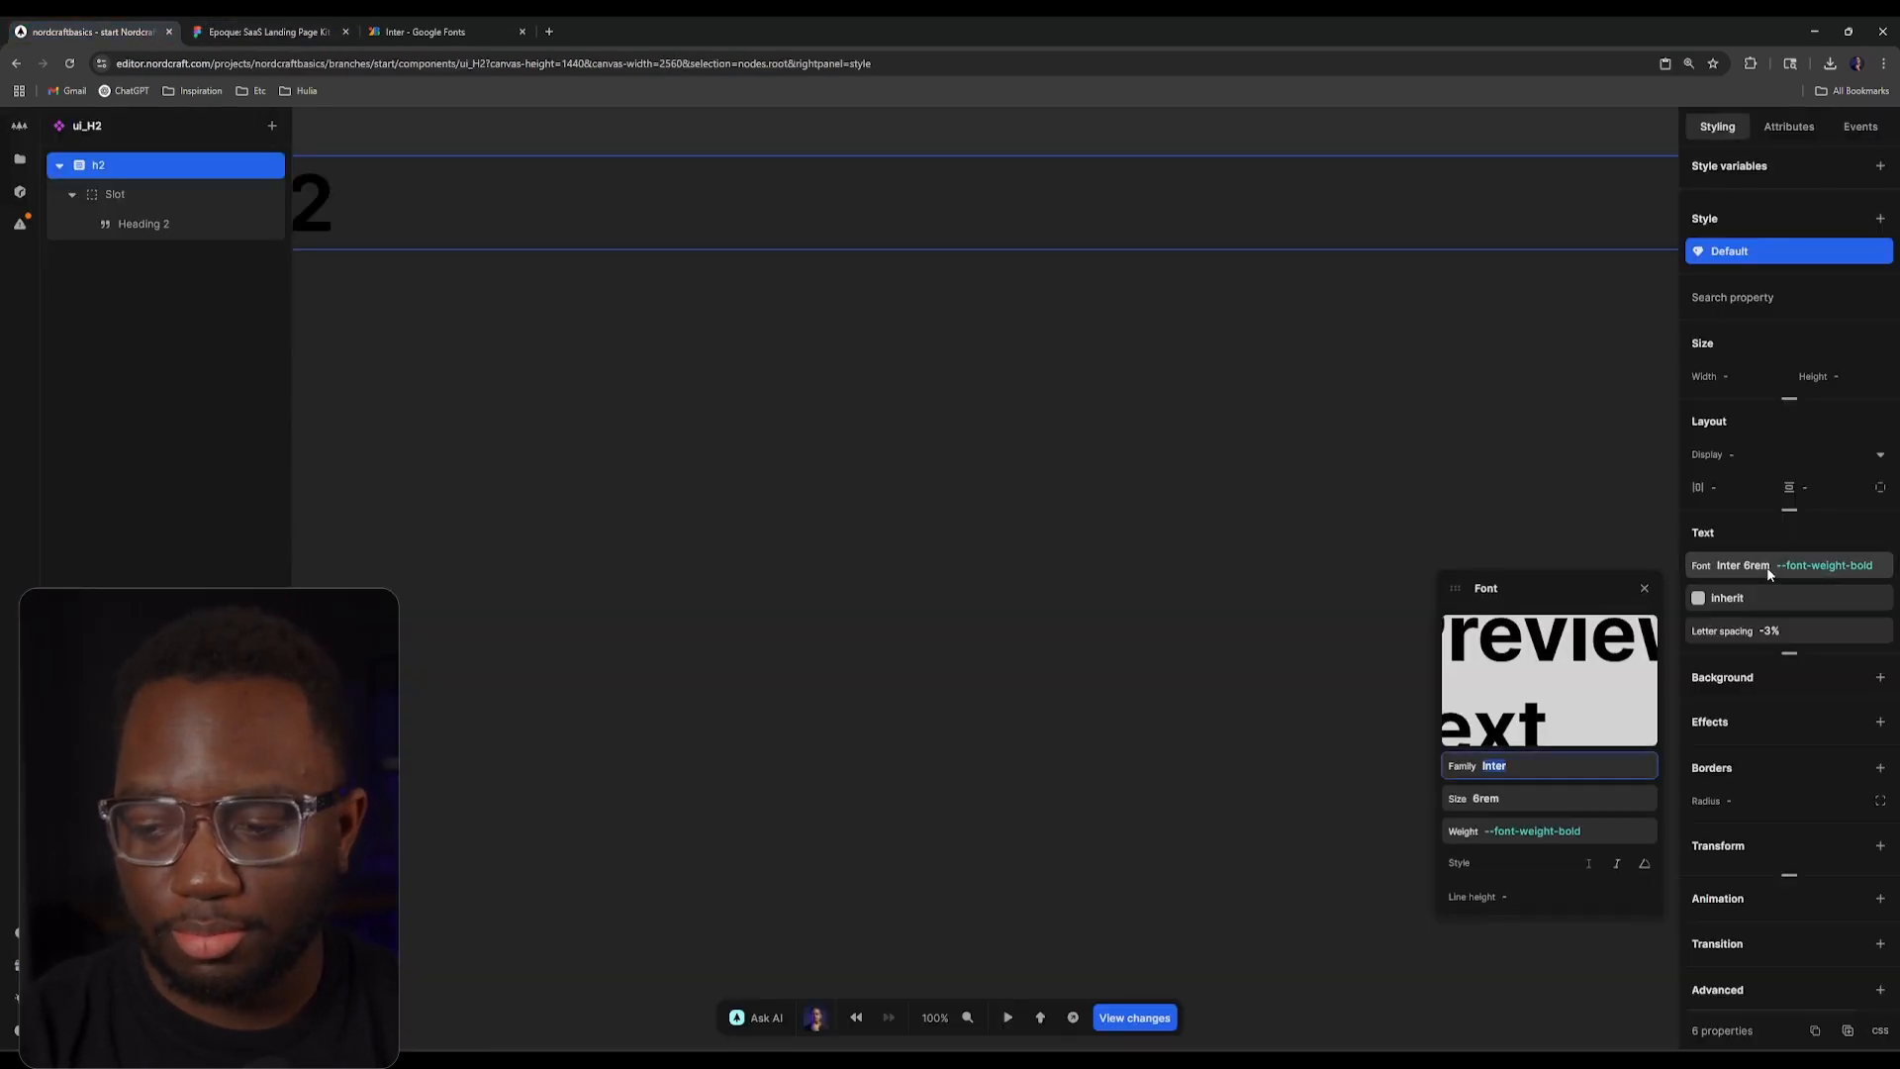
left_click(1545, 768)
left_click(1548, 799)
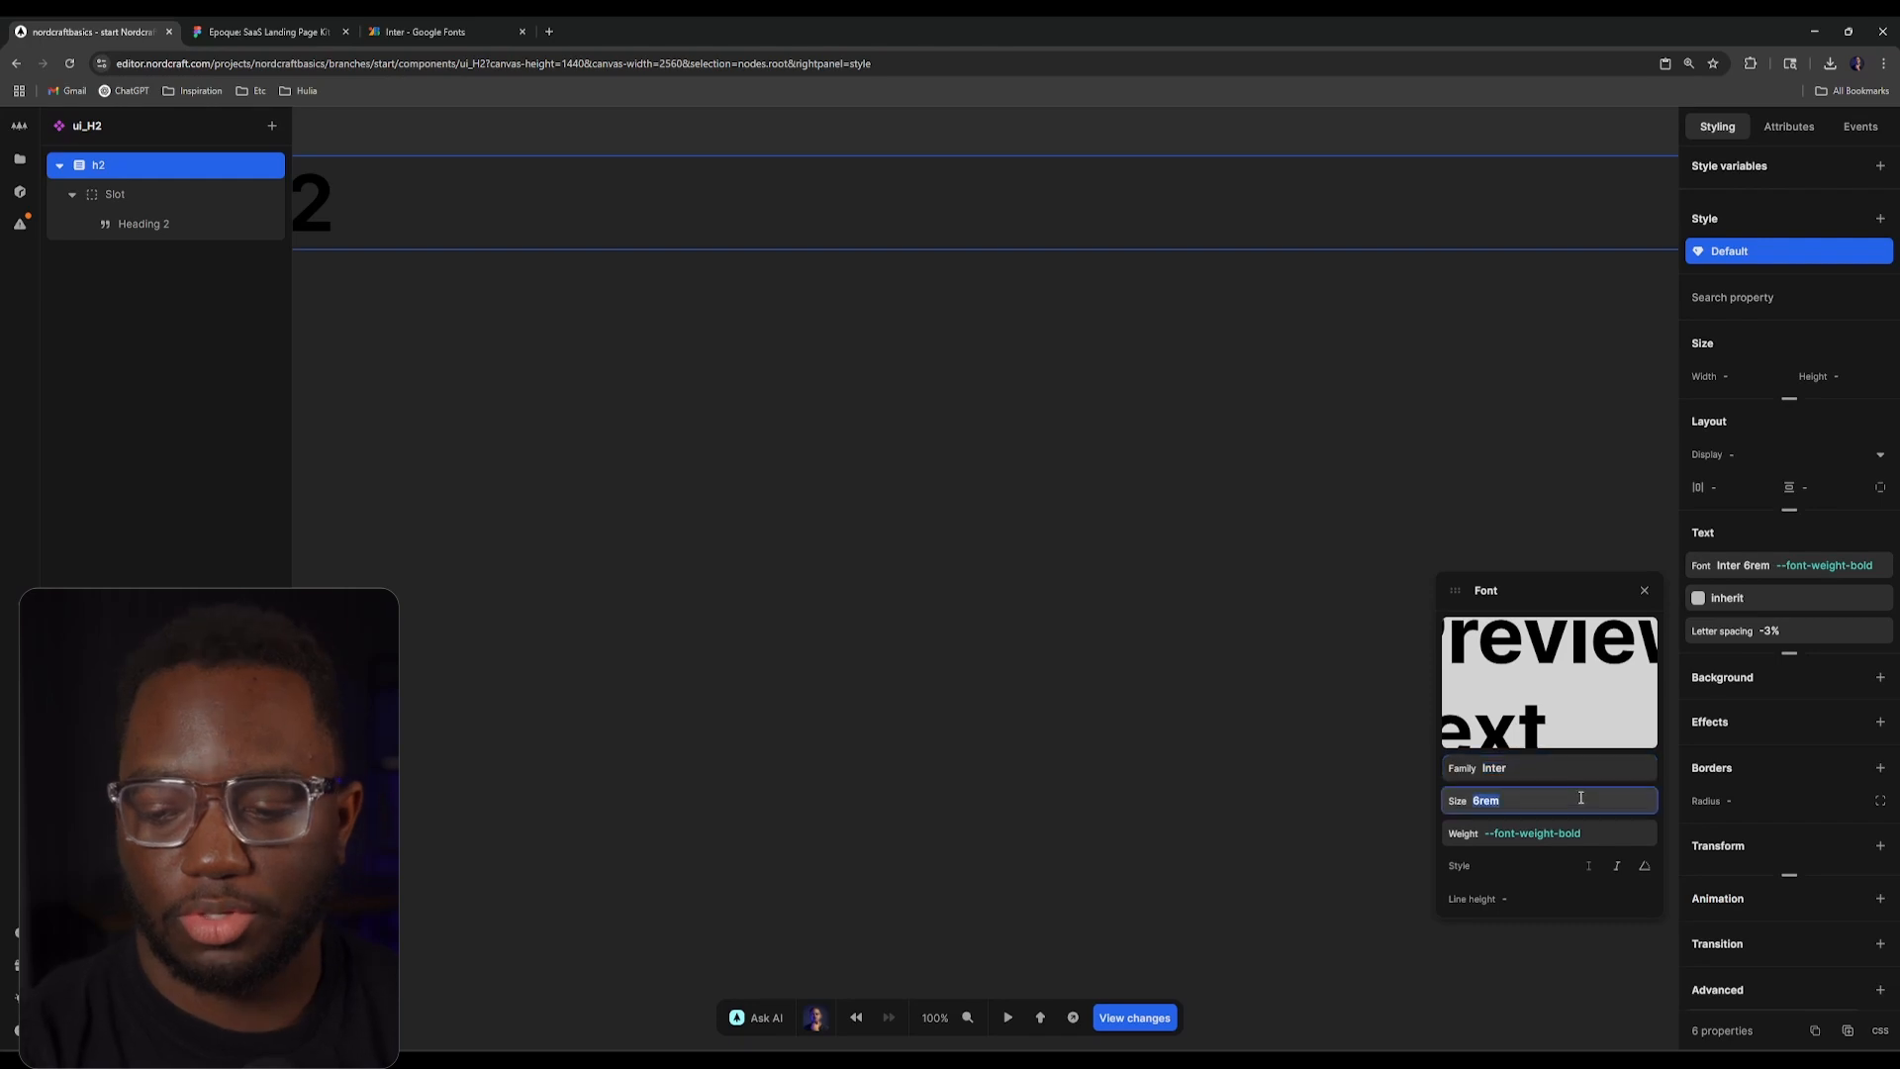
type("2.5rem")
key("Return")
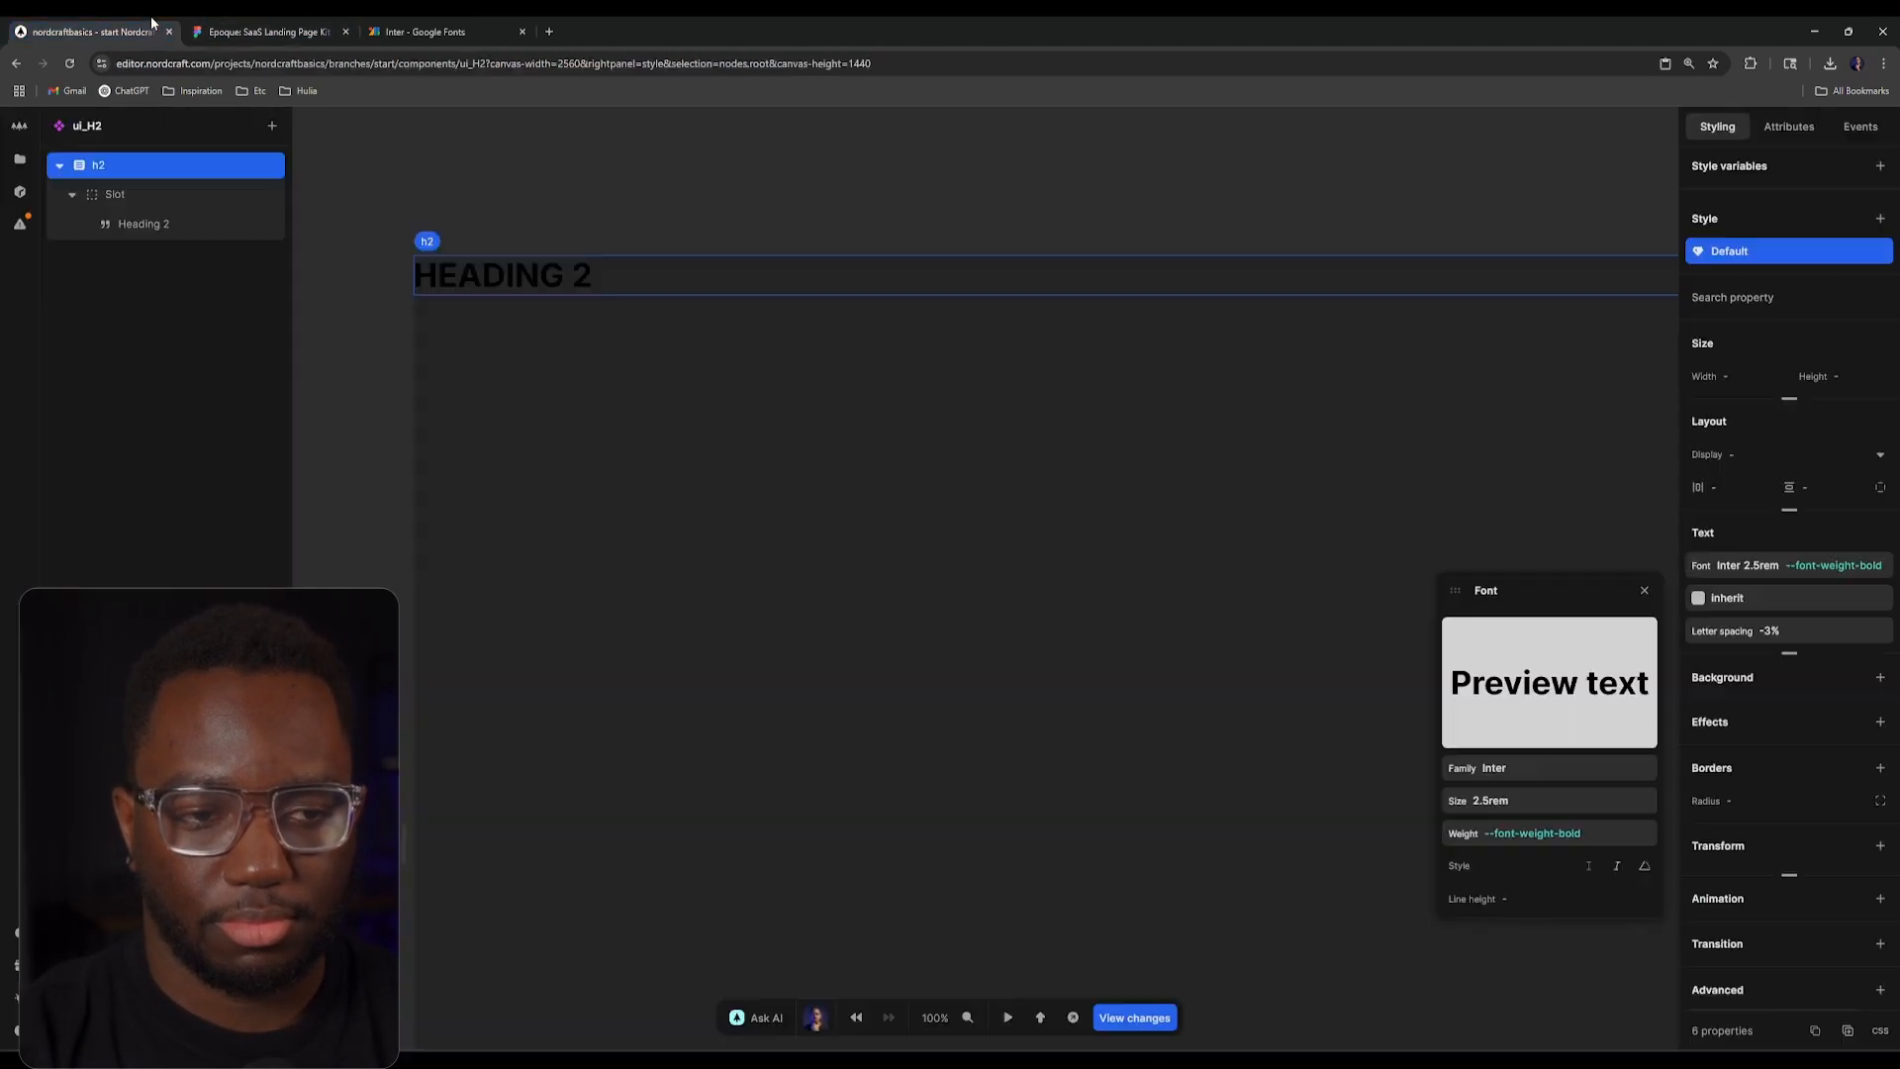
Step: Return to the Homepage and insert the ui_H2 component into the ui_Content column beside the portrait in the tan card
key("alt+Left")
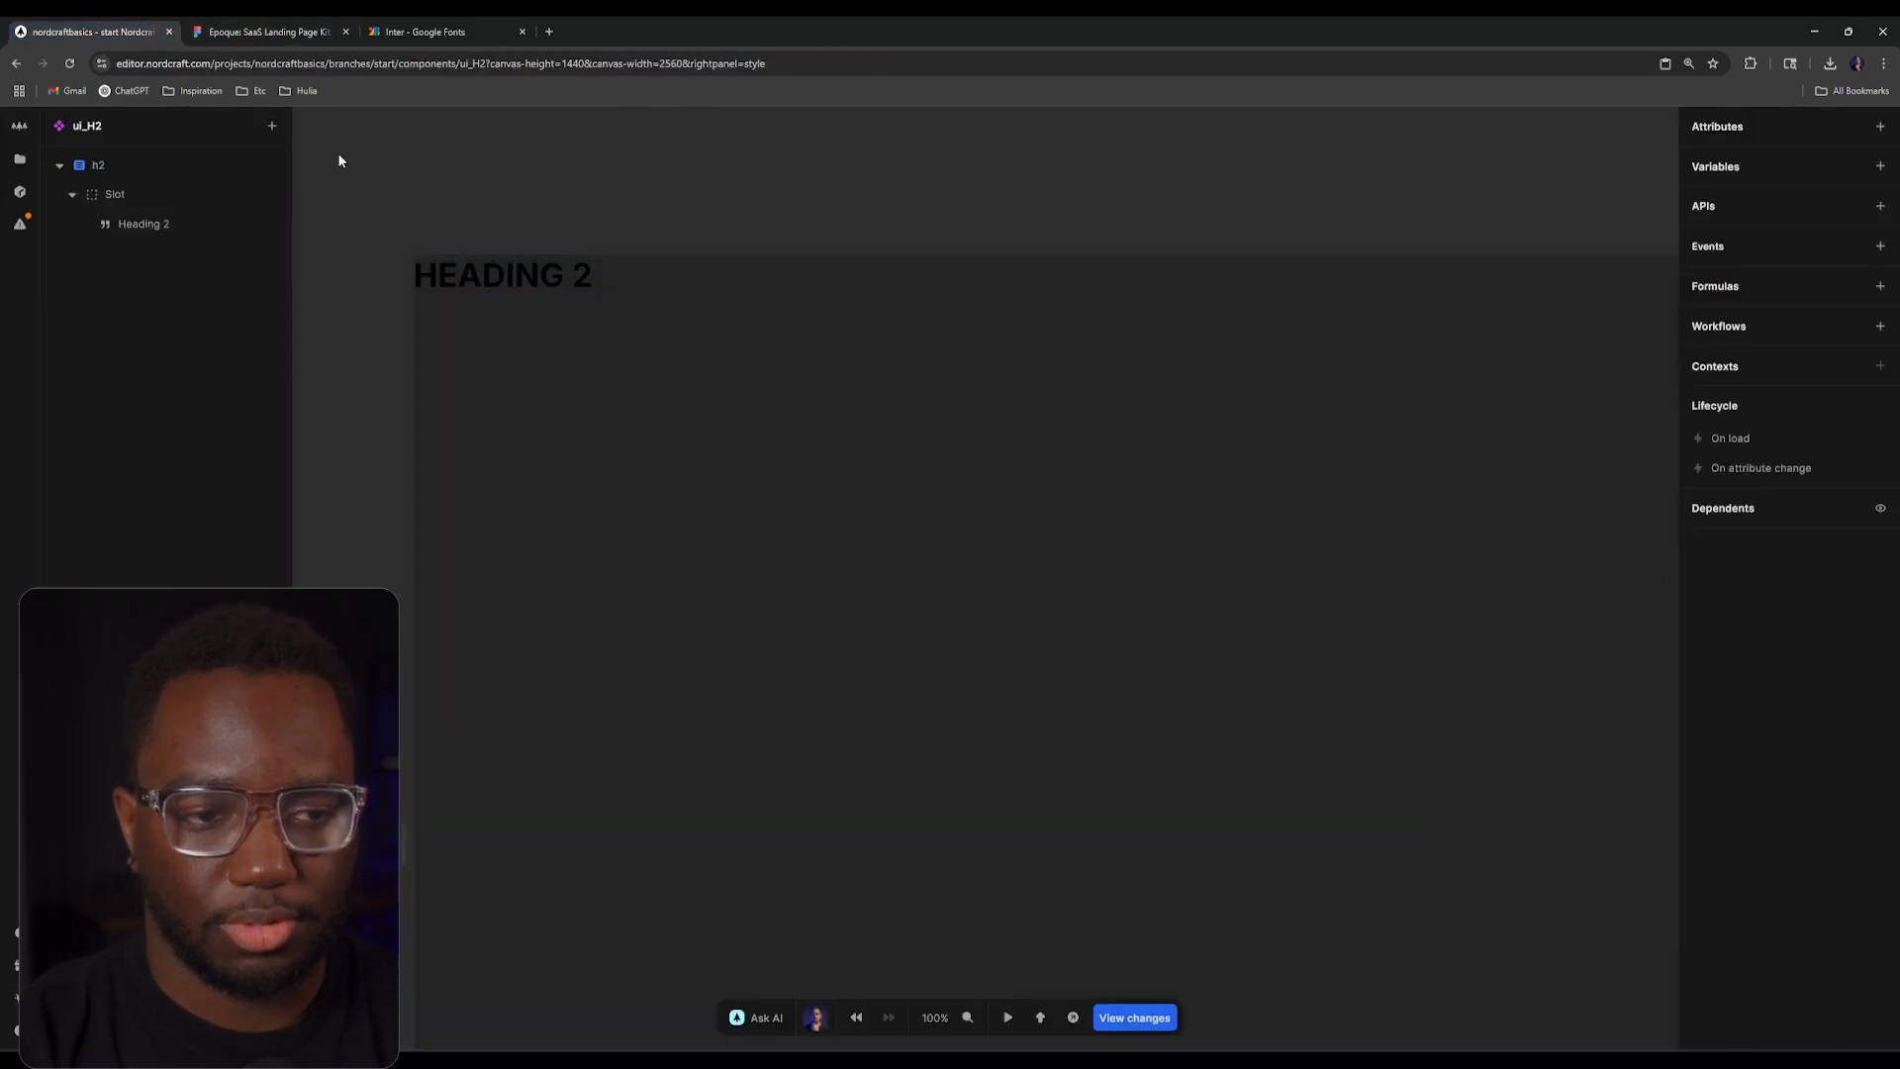
key("alt+Left")
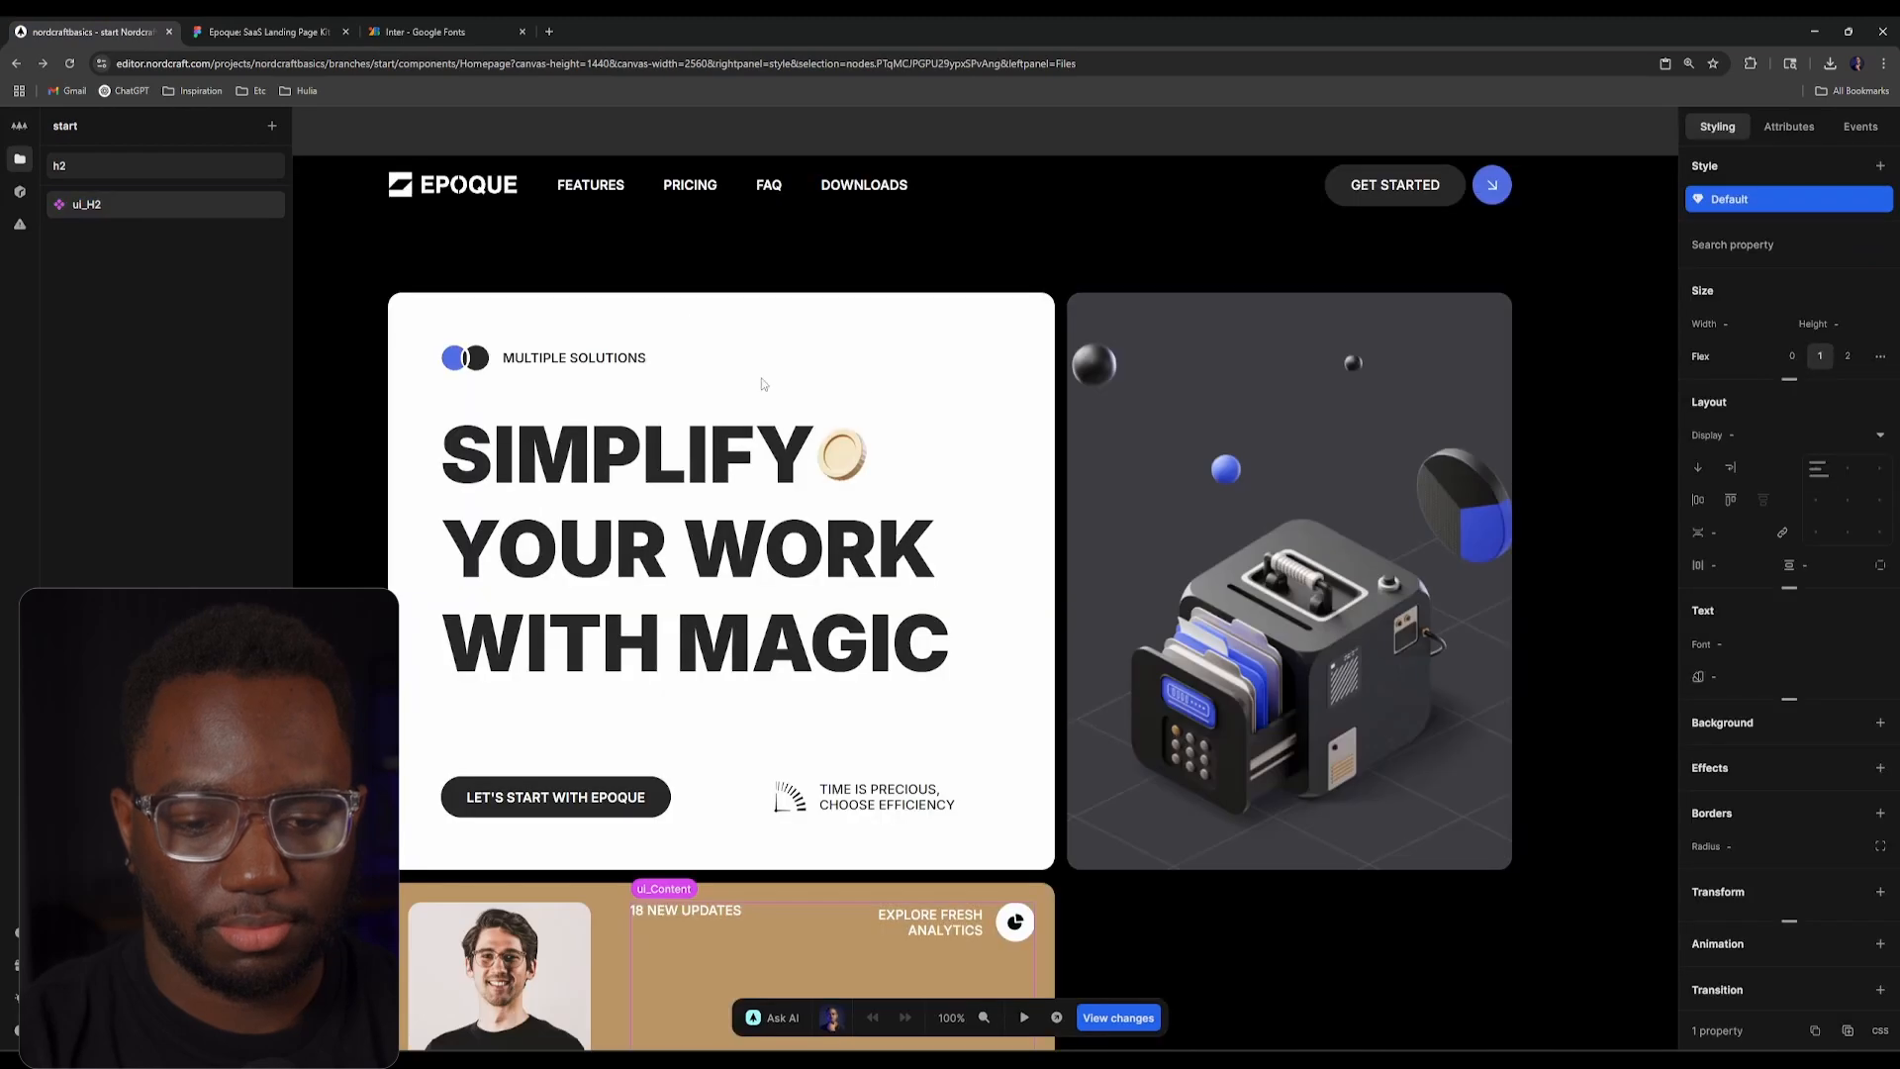
scroll(959, 659, "down", 3)
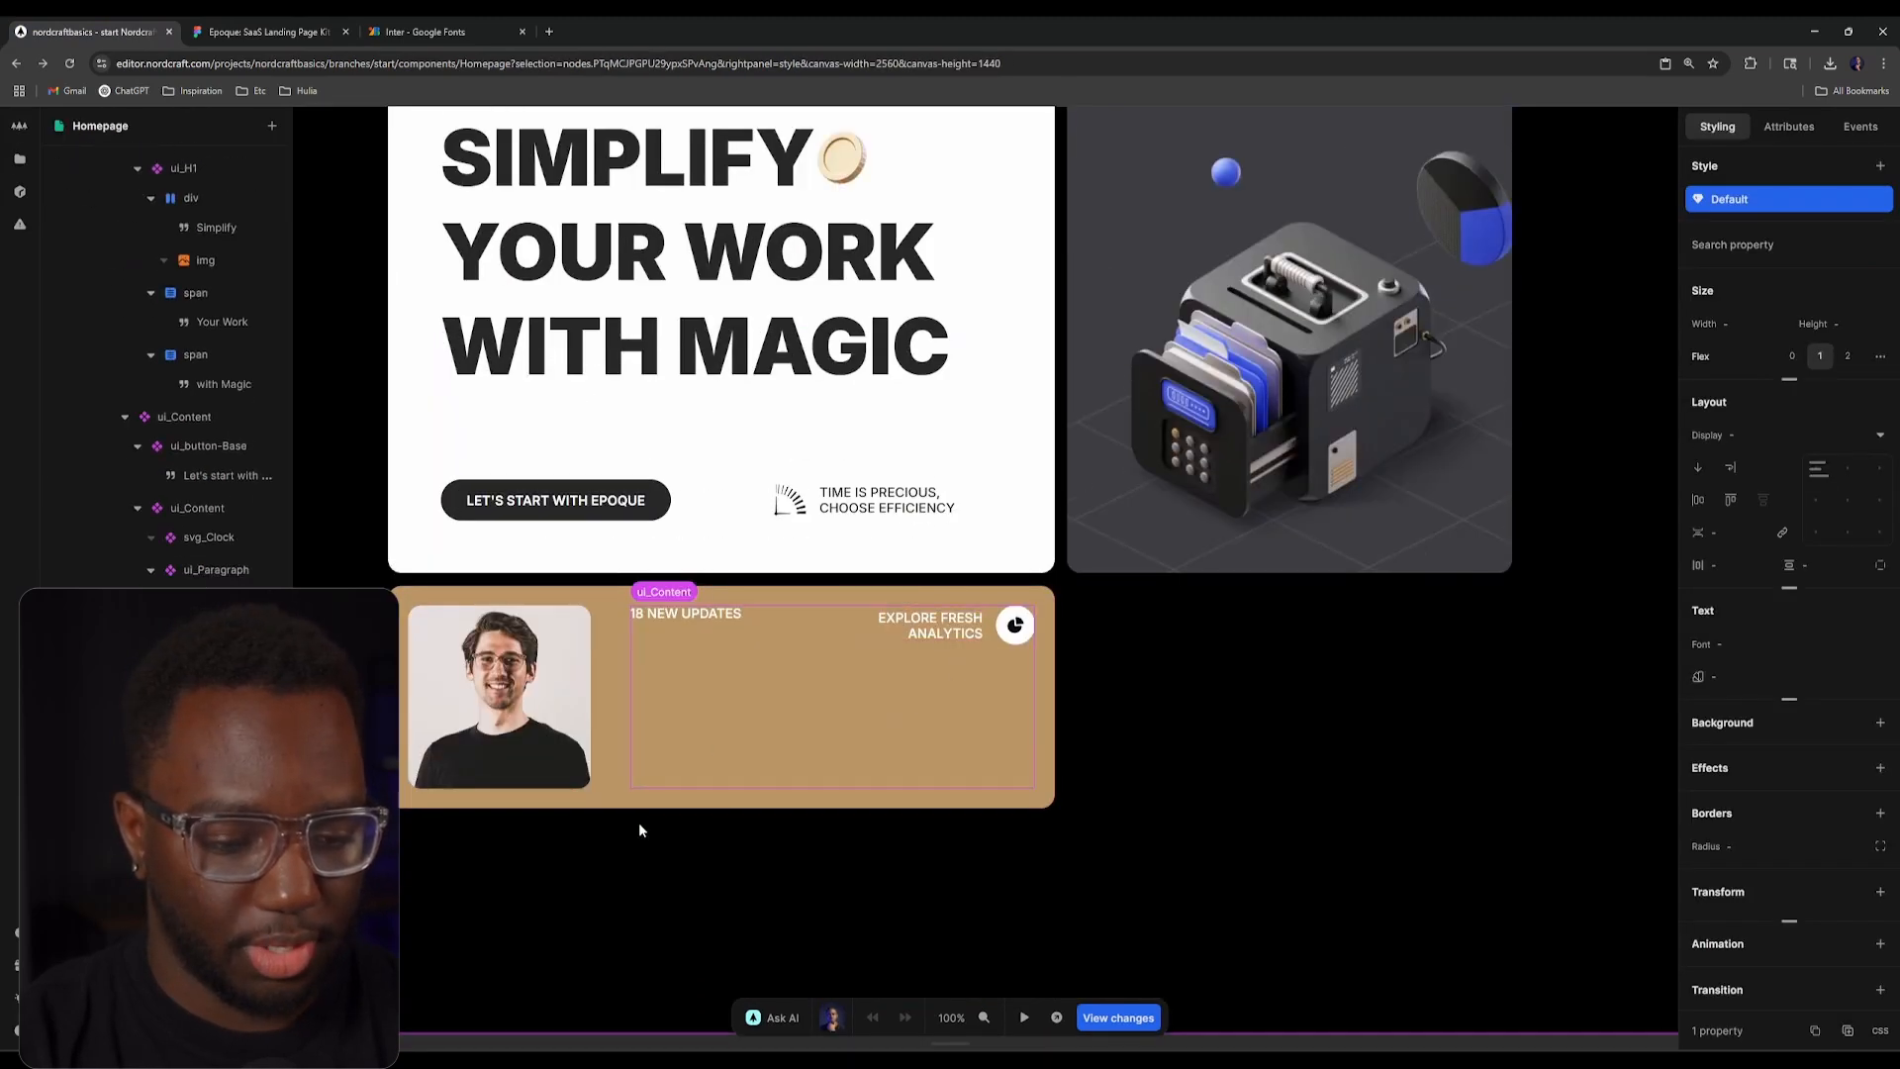
left_click(208, 757)
scroll(208, 767, "up", 2)
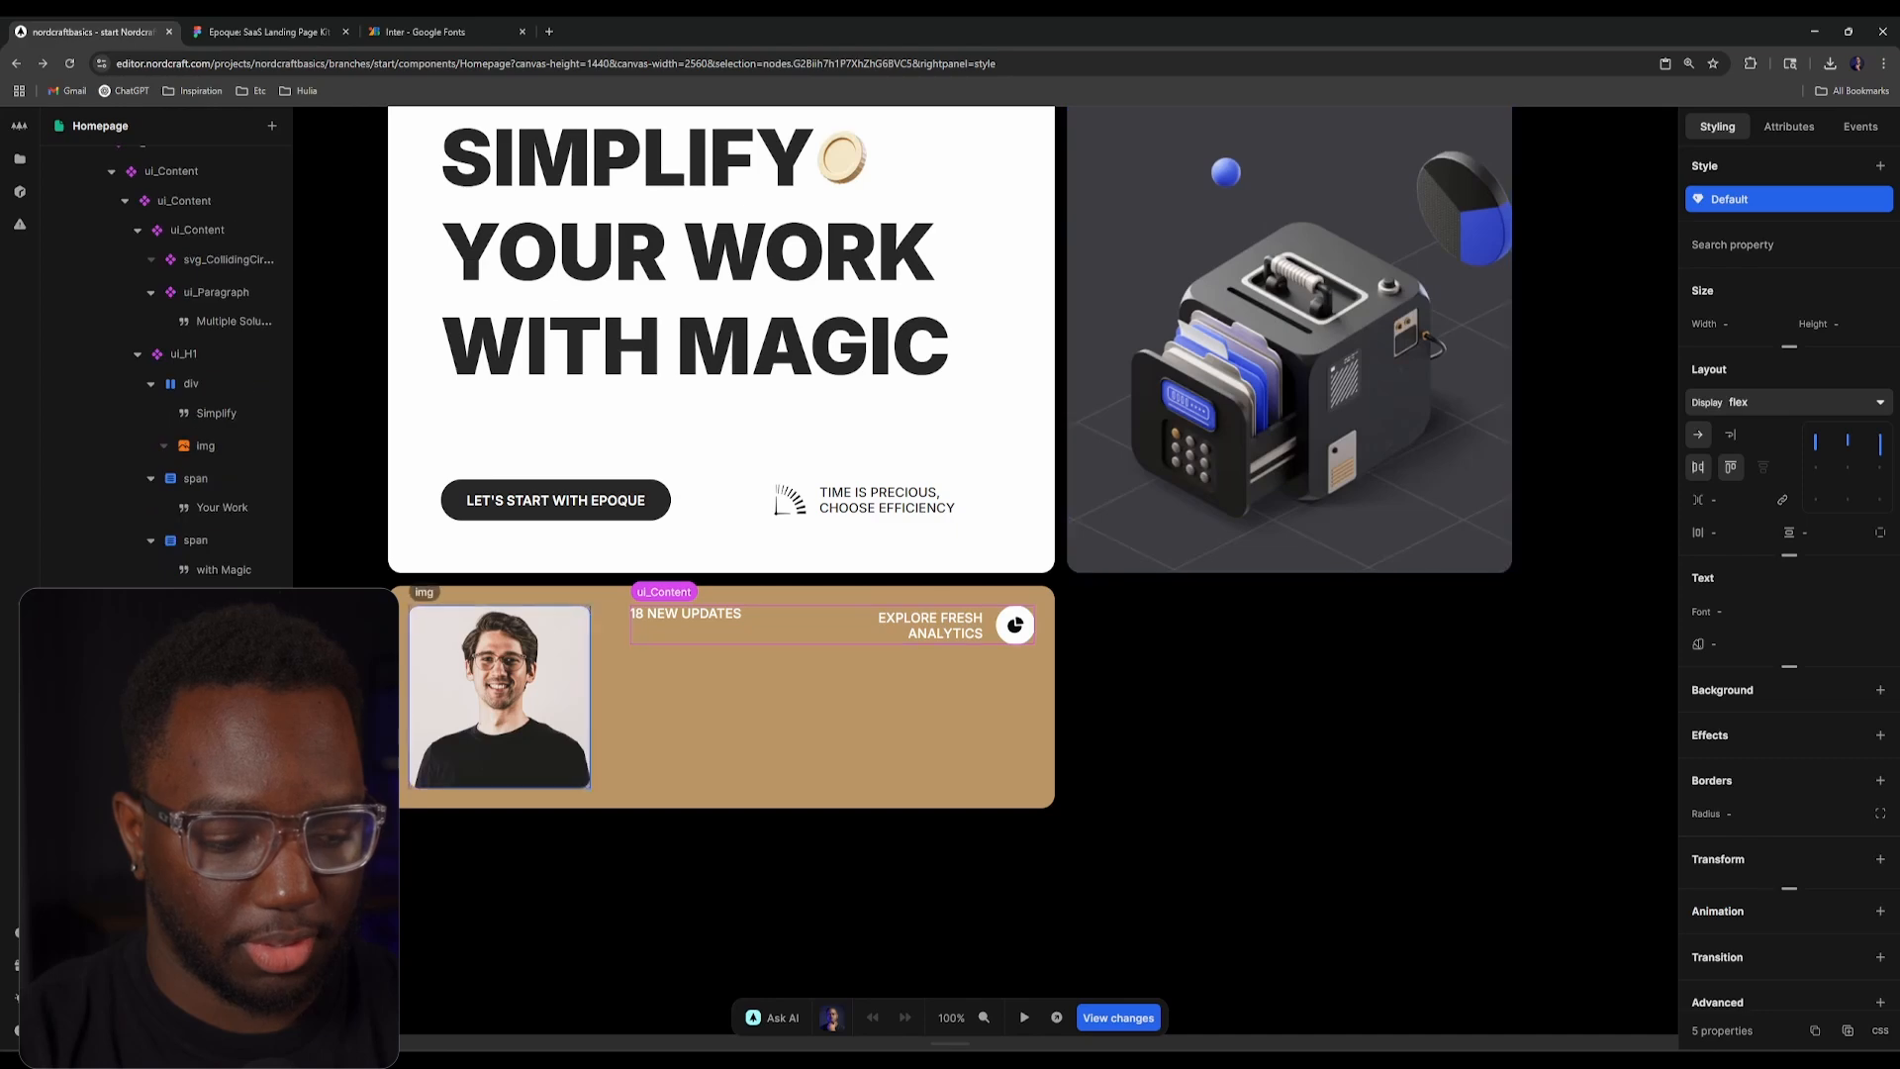
left_click(208, 766)
type("a")
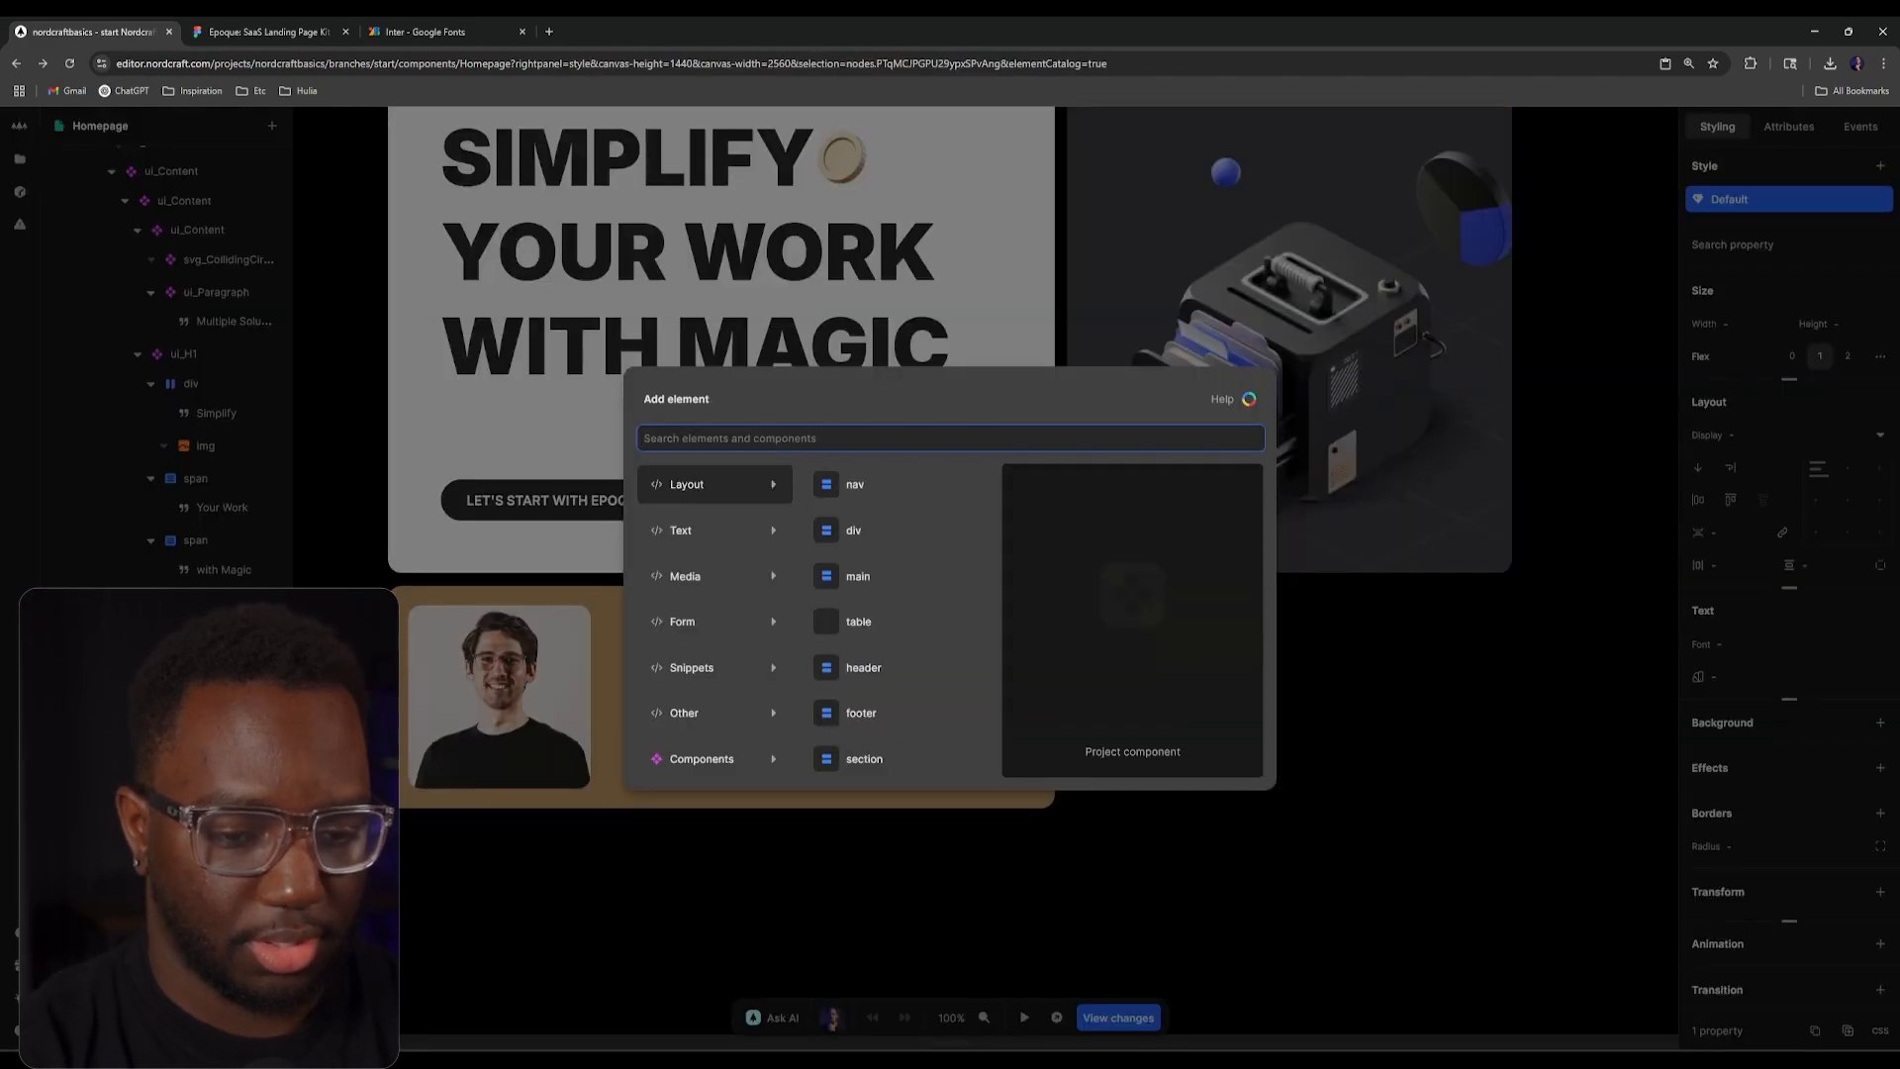
type("h2")
key("Return")
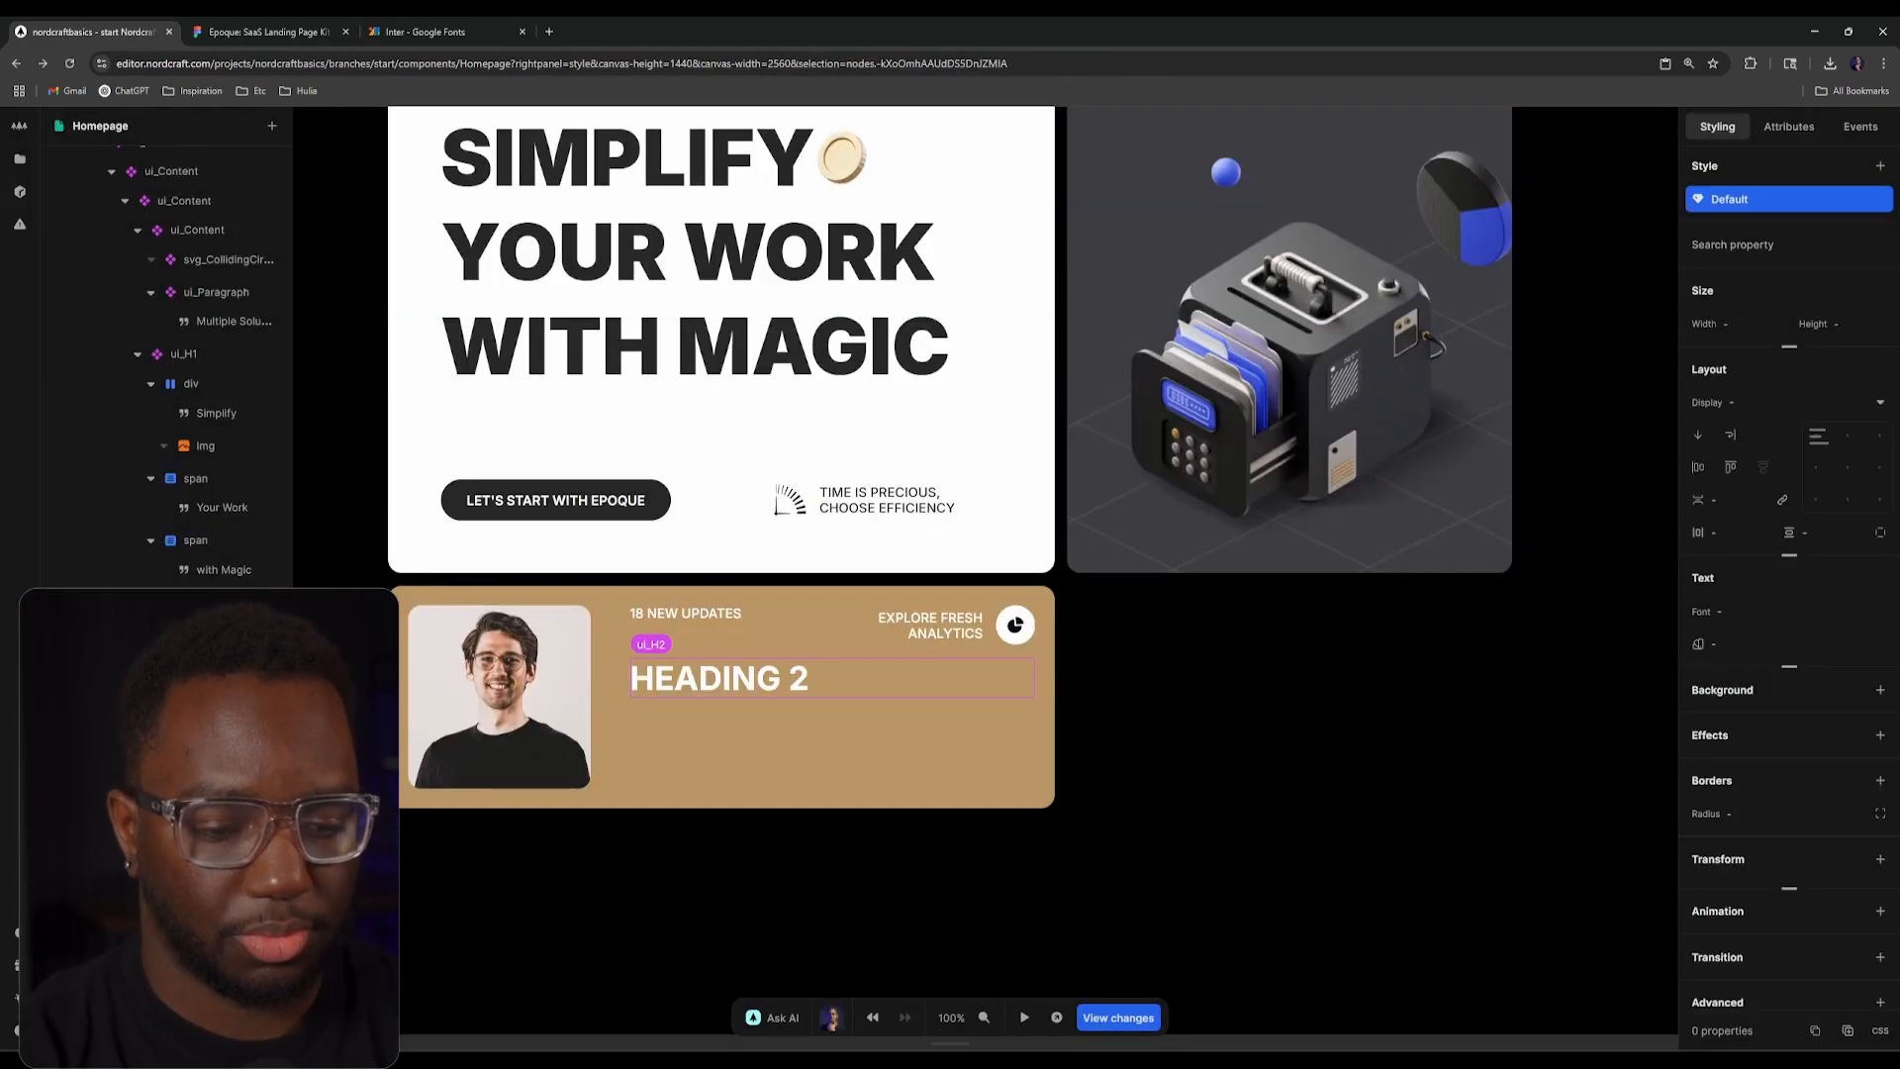
Step: Add a text element inside ui_H2 and fill it with "EXPANDED OPTIONS ARE AVAILABLE" copied from the Figma design
type("ate")
key("Return")
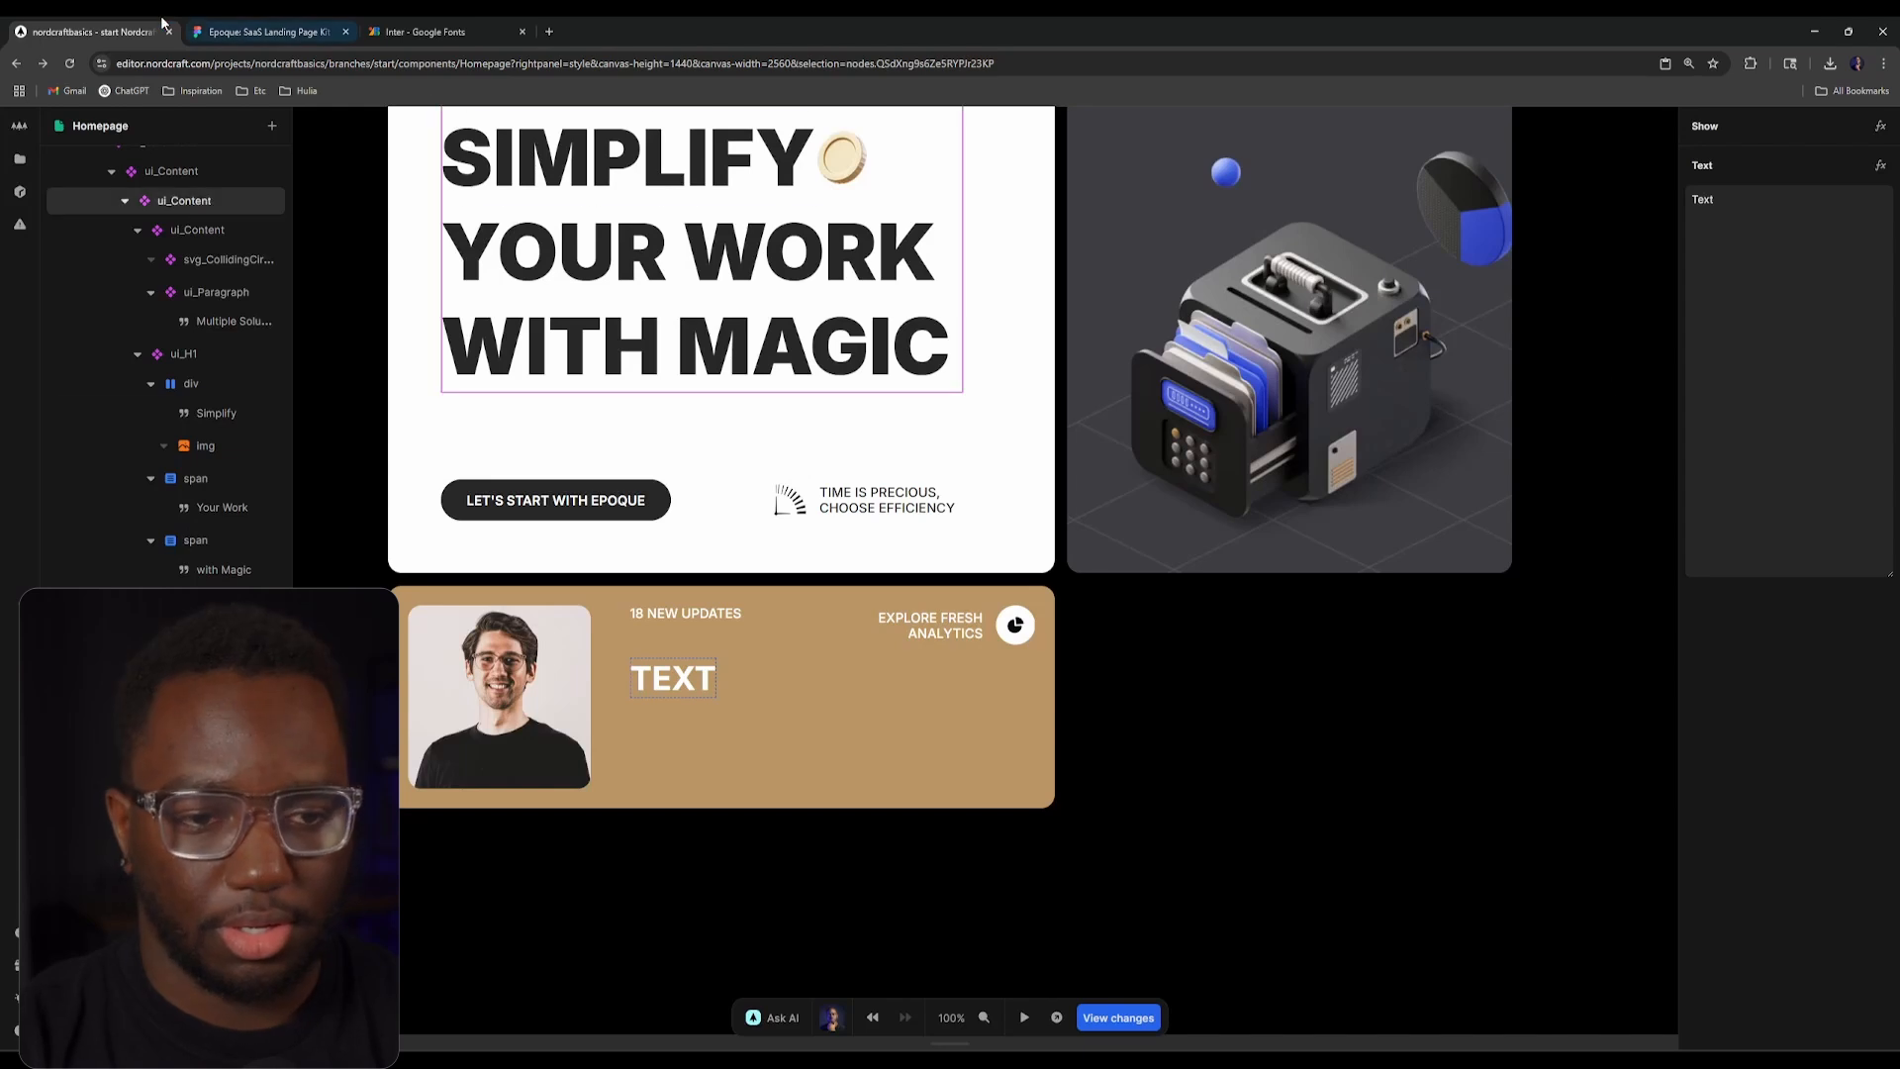
key("ctrl+Tab")
key("ctrl+c")
key("ctrl+shift+Tab")
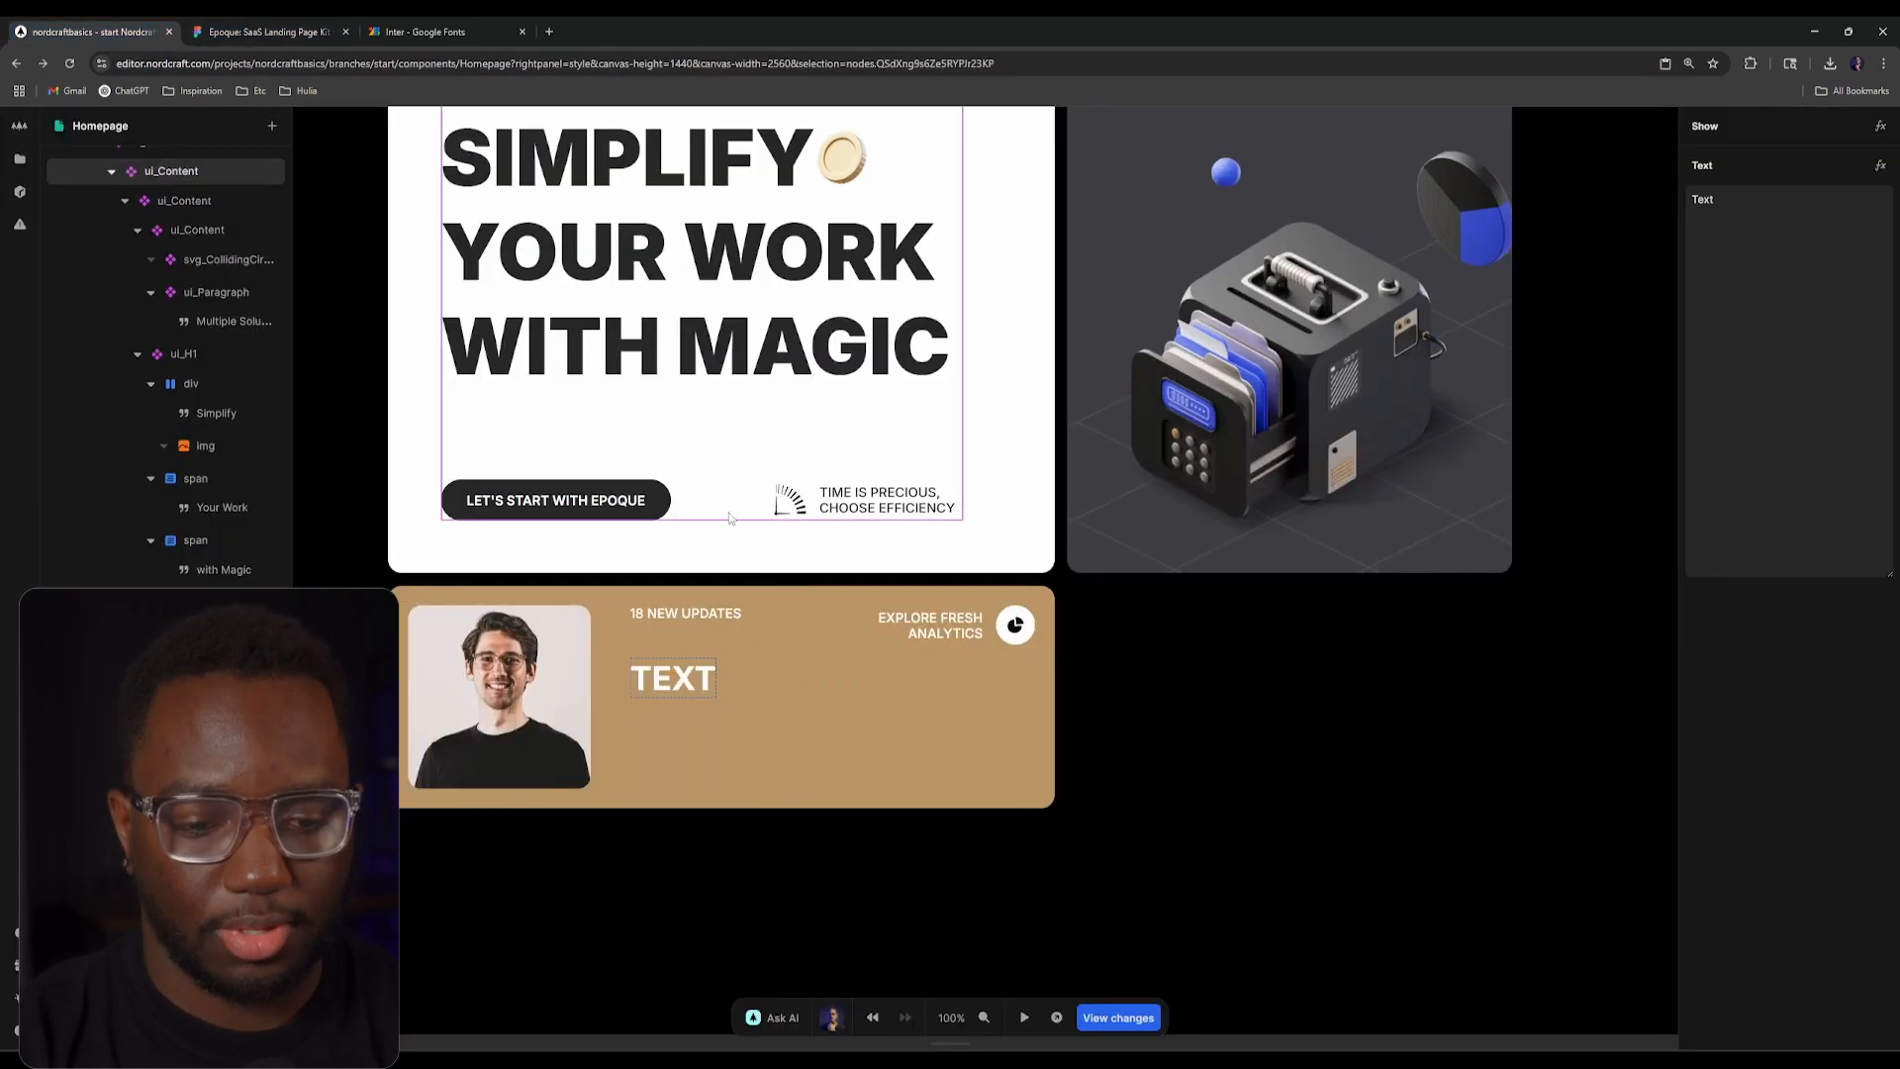
key("ctrl+v")
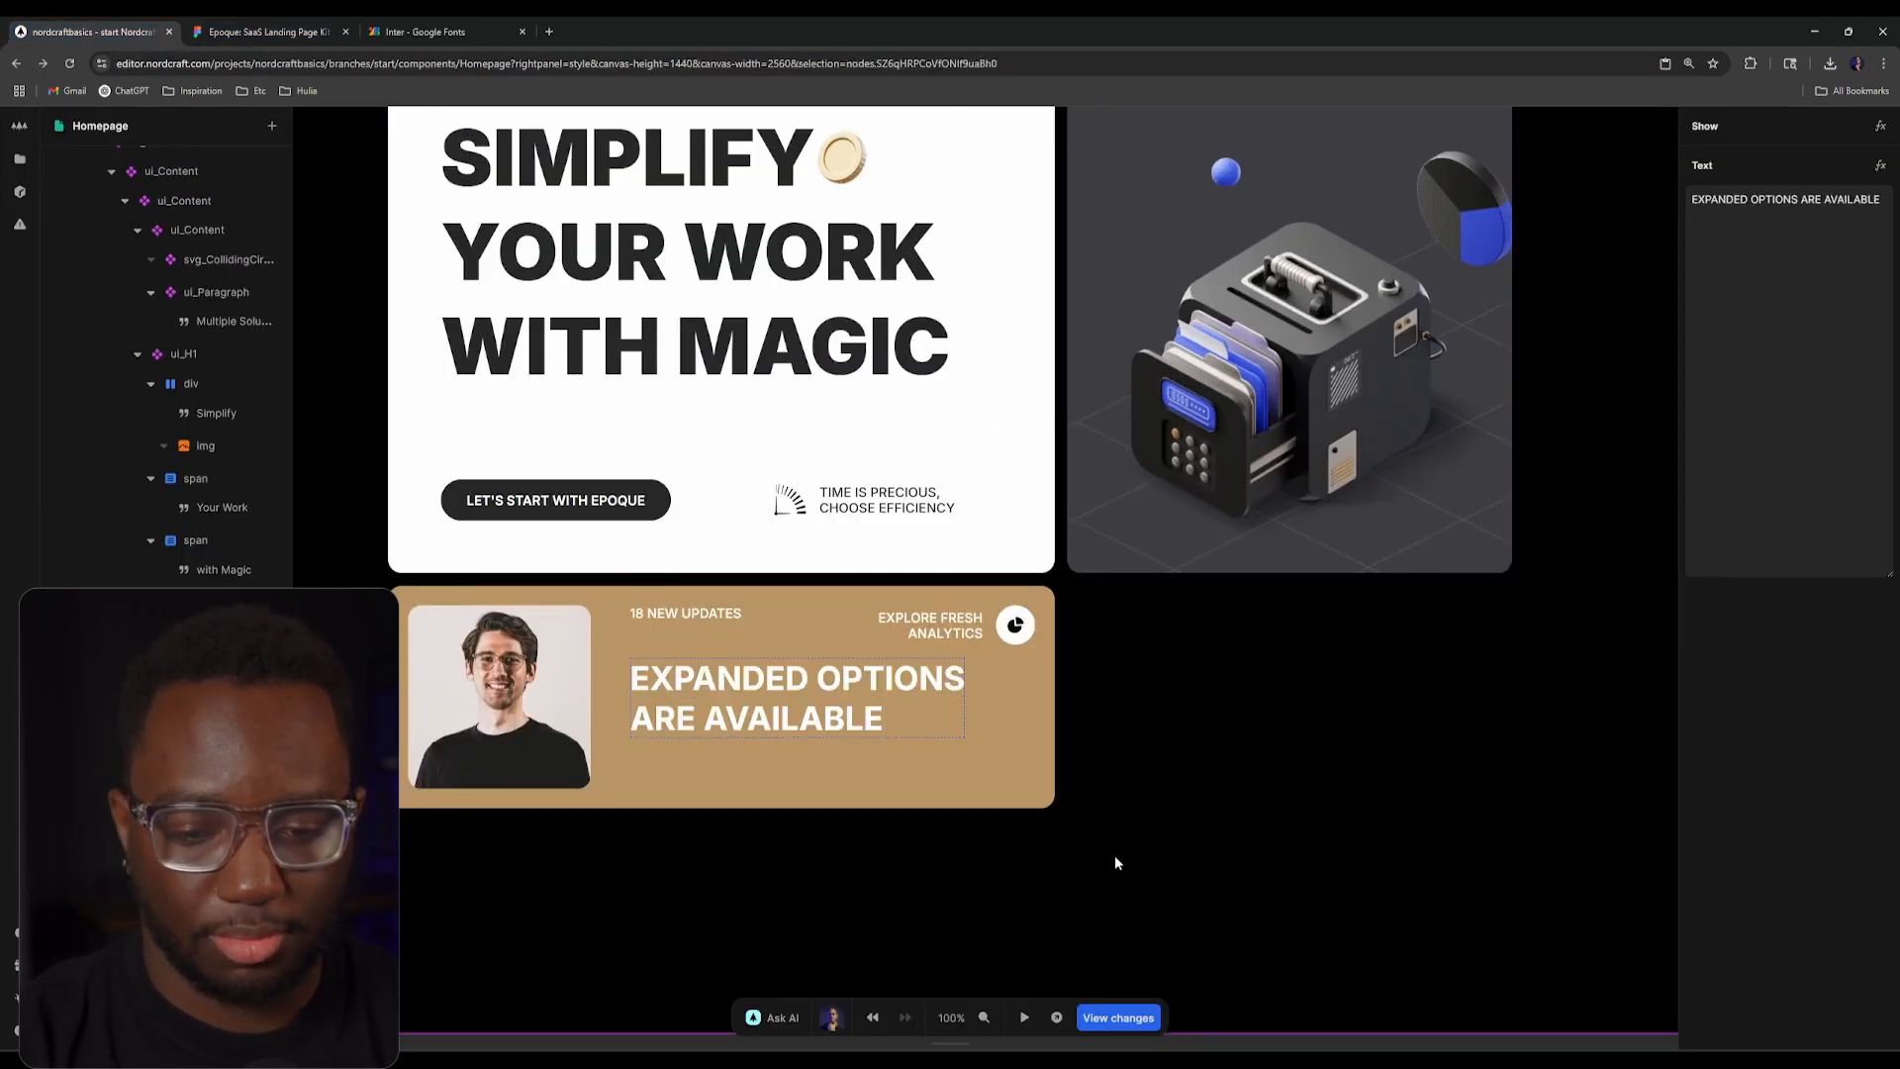
Step: Give the ui_Content column beside the portrait a flex layout with left alignment and vertical space-between distribution
left_click(1115, 865)
key("ctrl+Tab")
key("ctrl+shift+Tab")
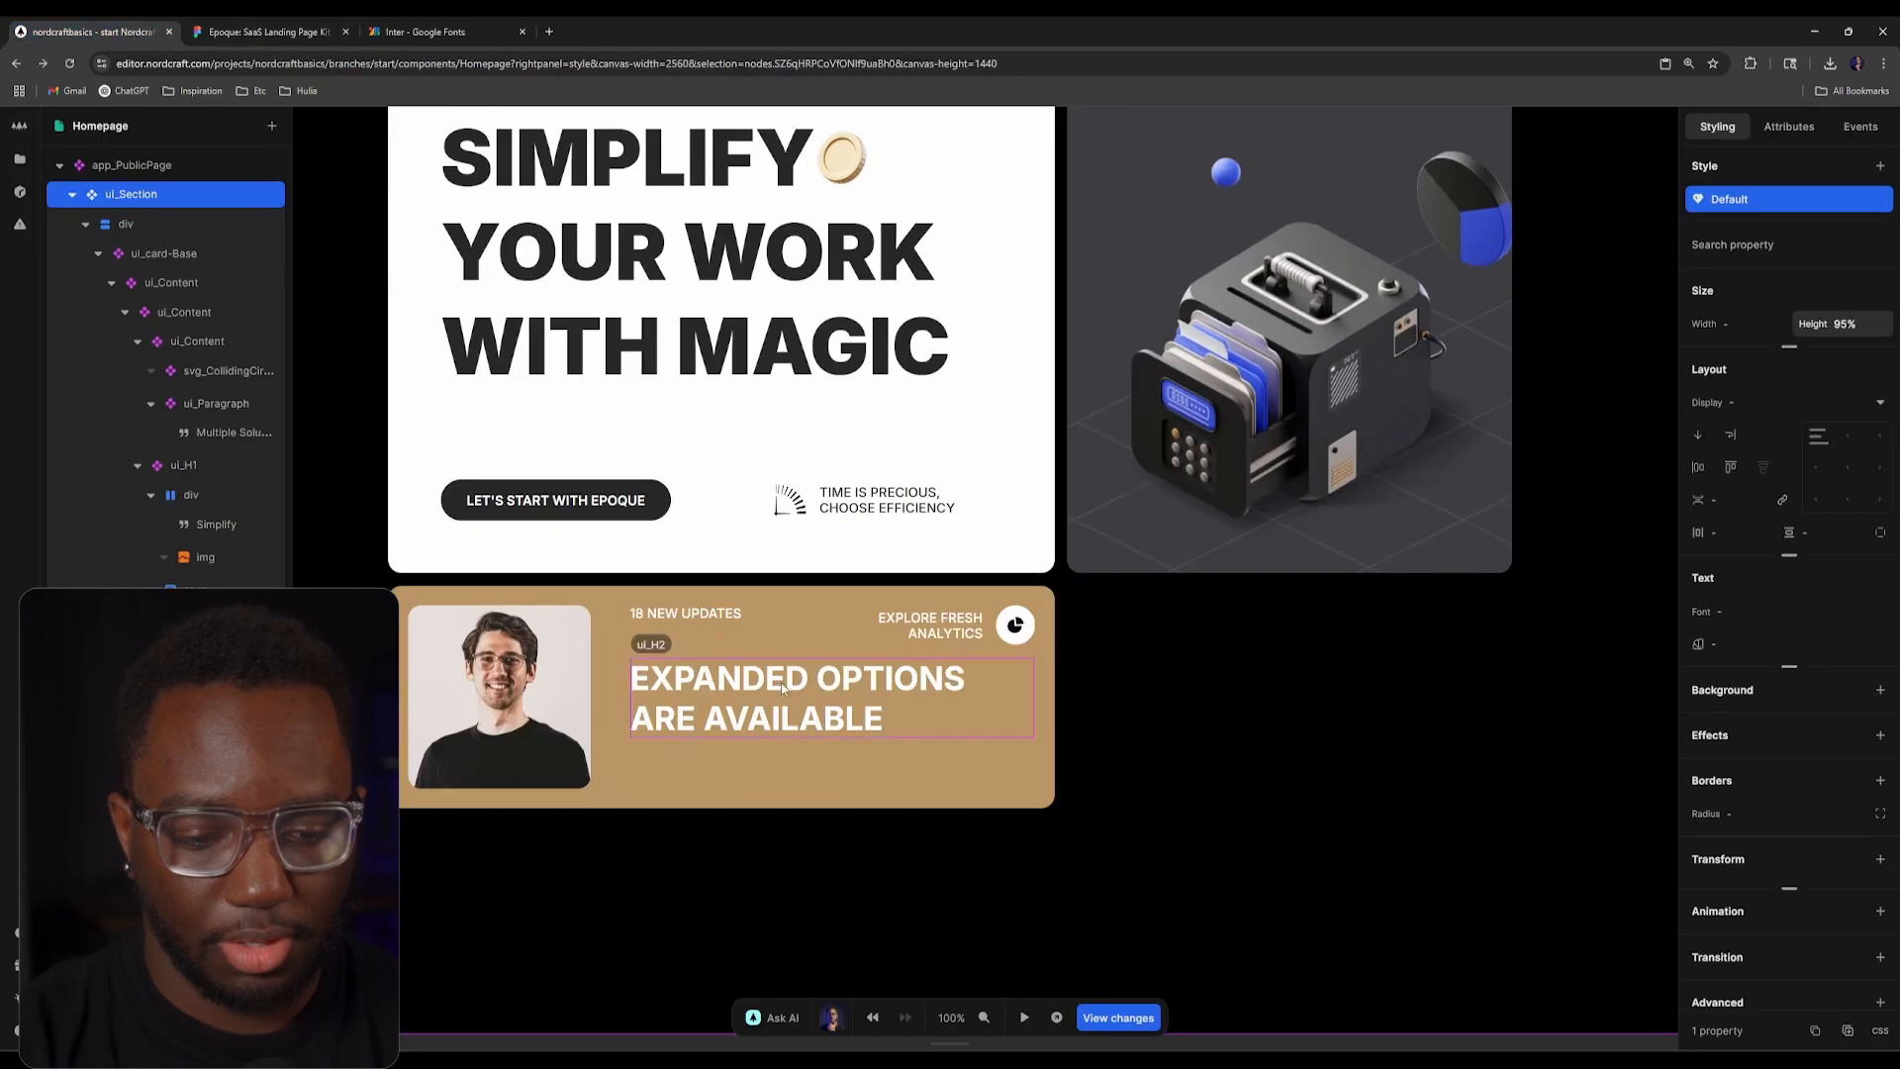
left_click(826, 734)
left_click(809, 645)
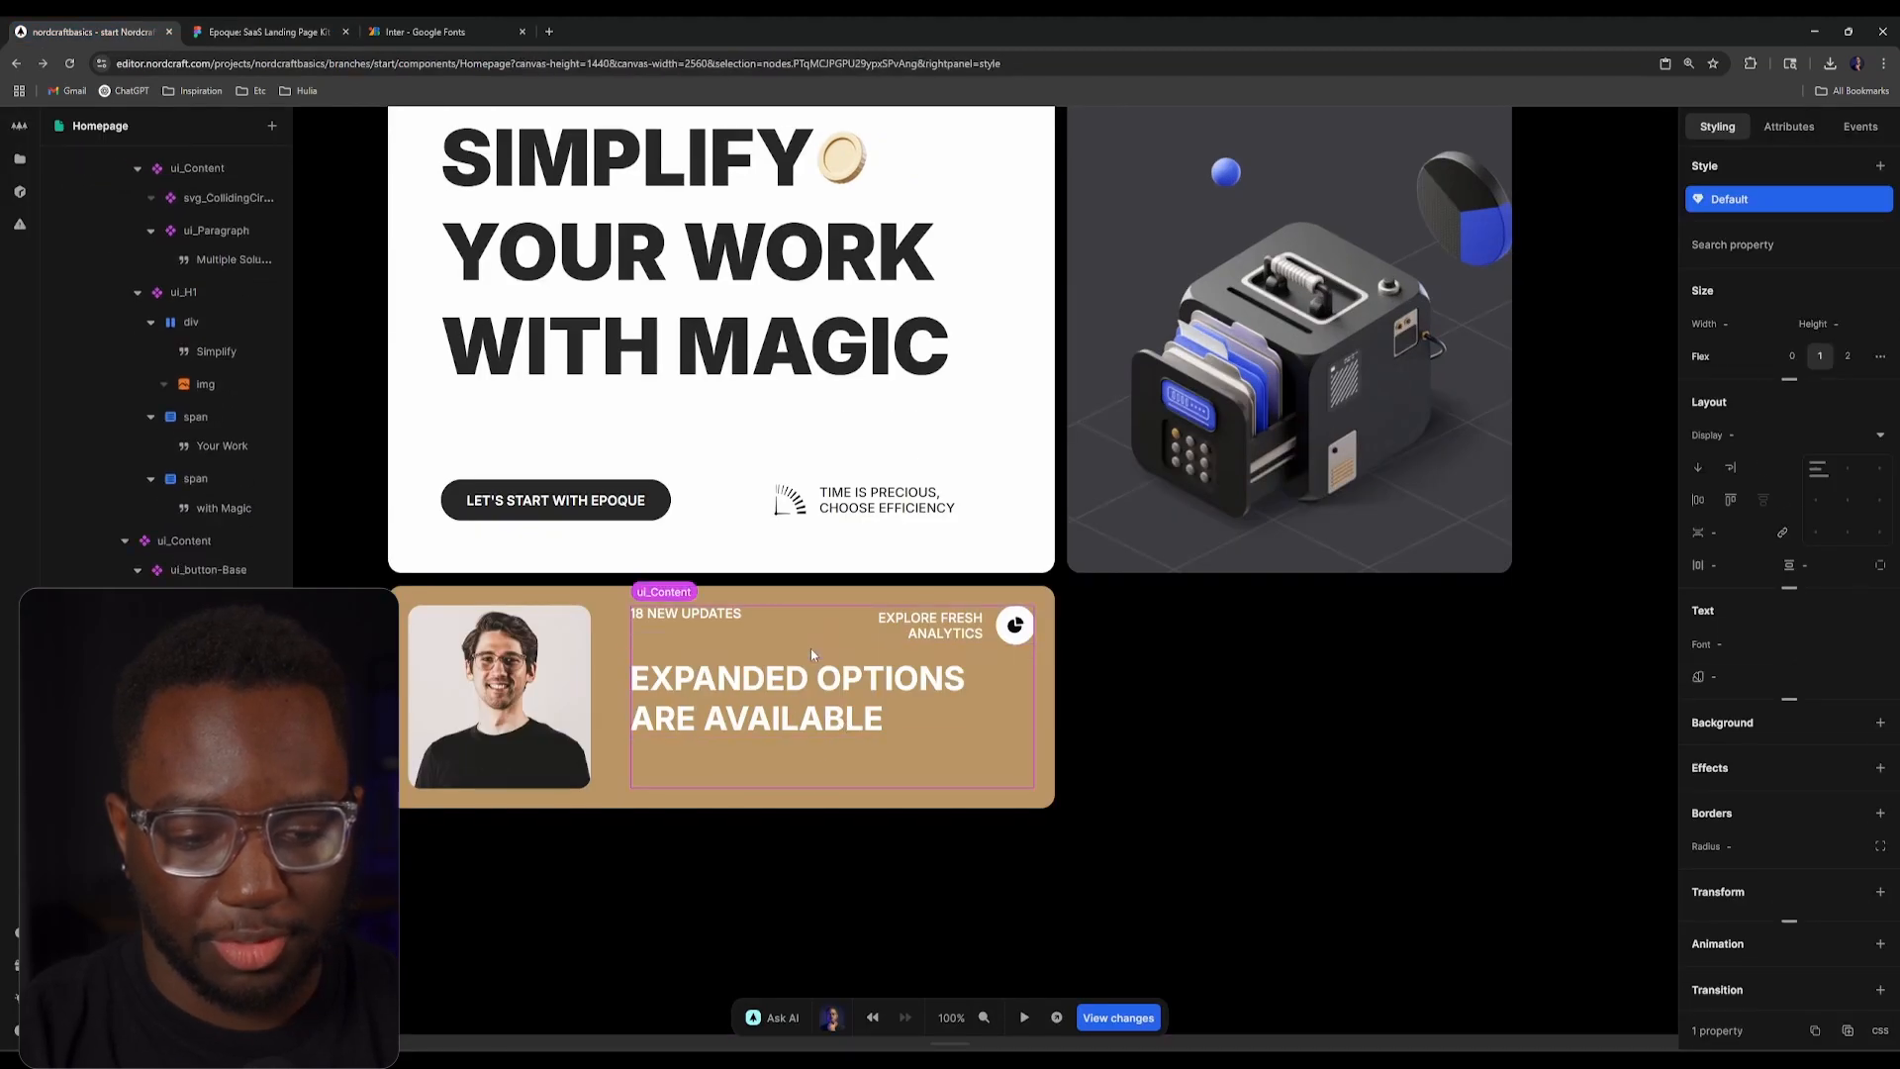
left_click(1818, 471)
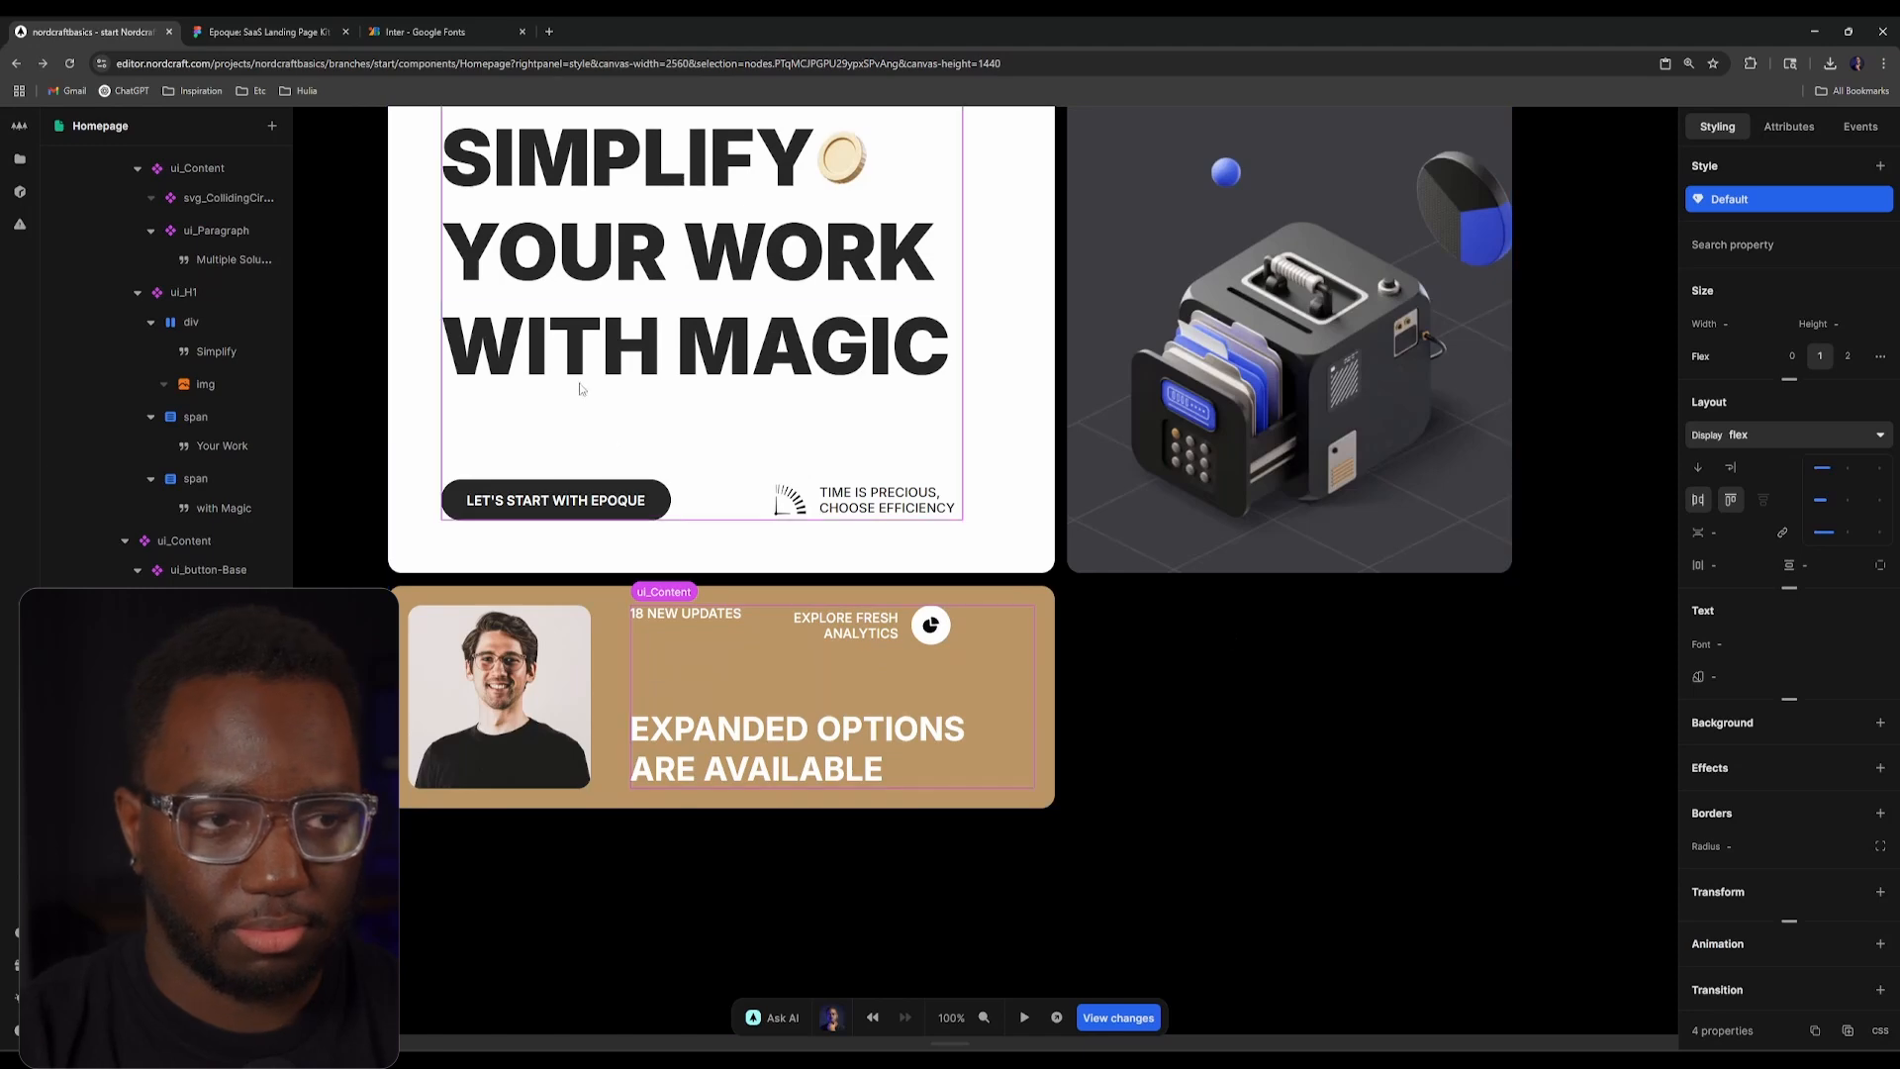
Step: Examine the hero cards in the Figma design to compare the tan card's layout and heading with the Nordcraft page
left_click(267, 32)
left_click(391, 30)
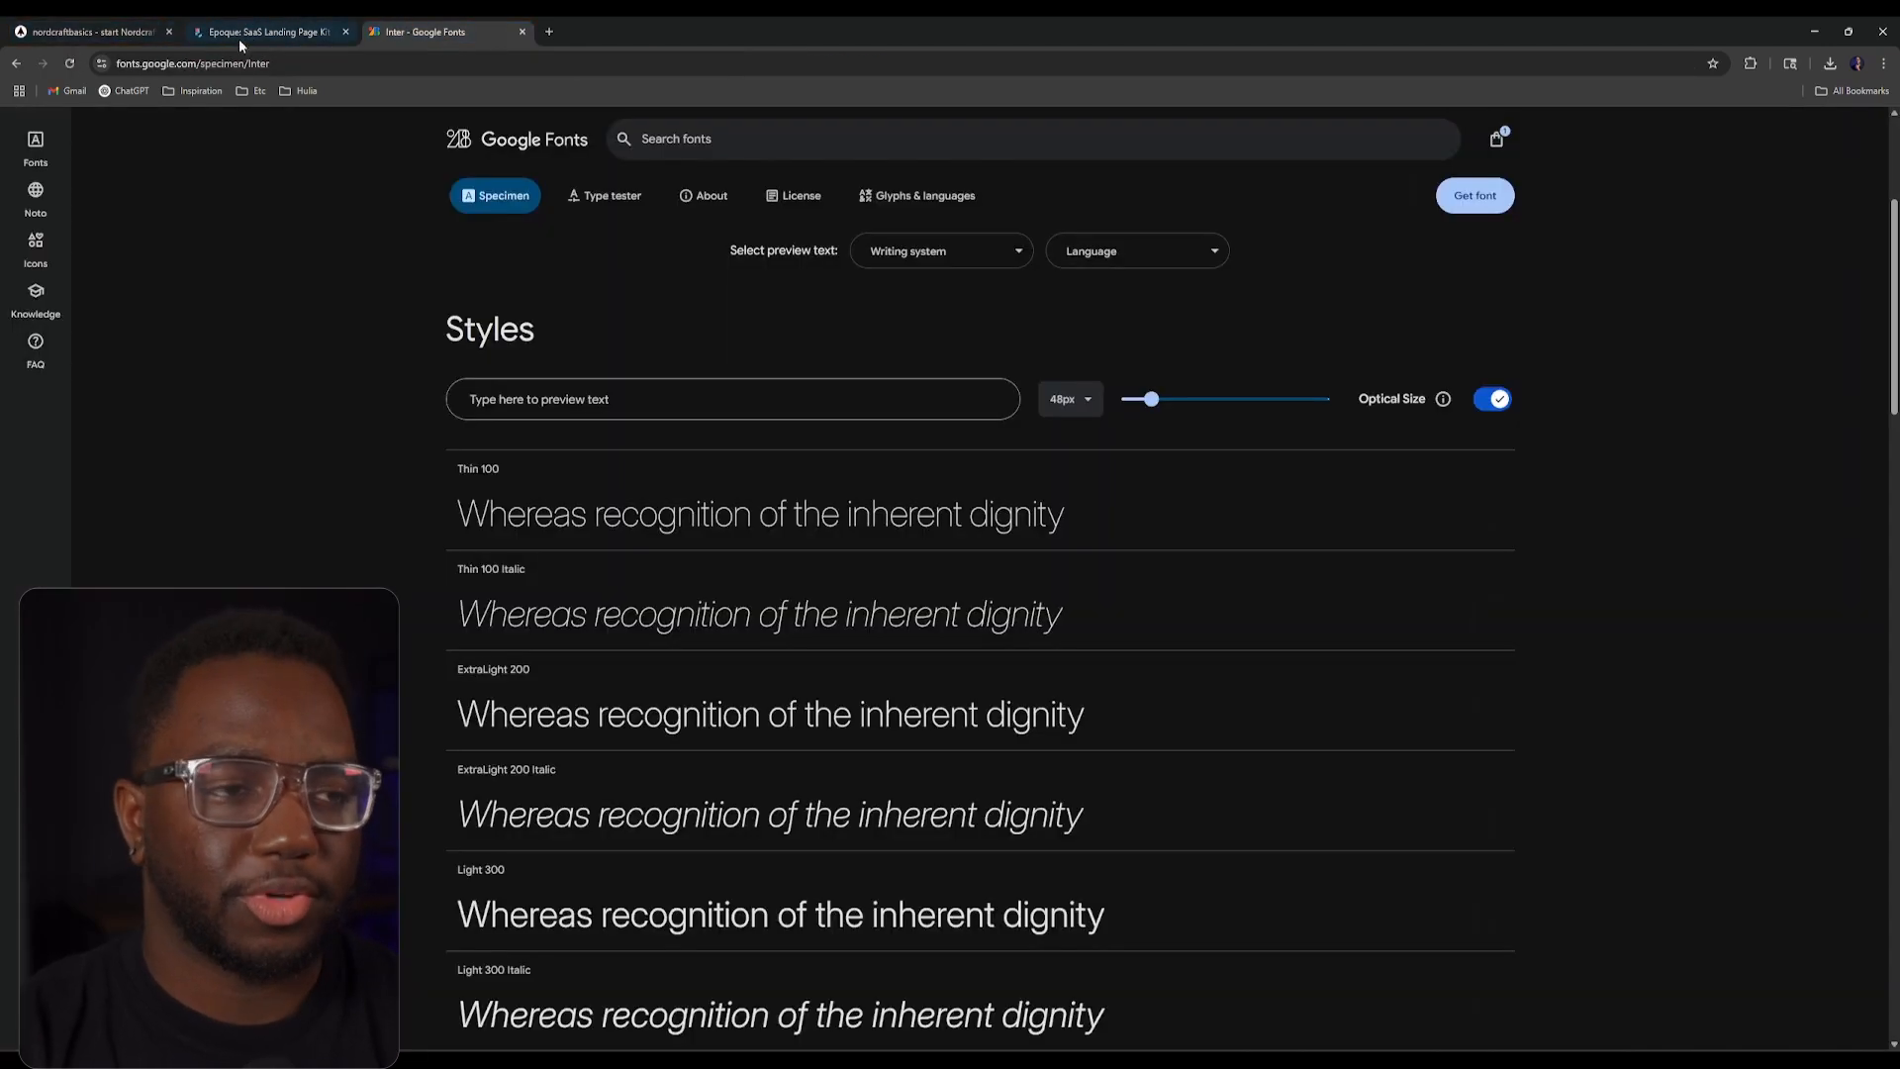
left_click(94, 32)
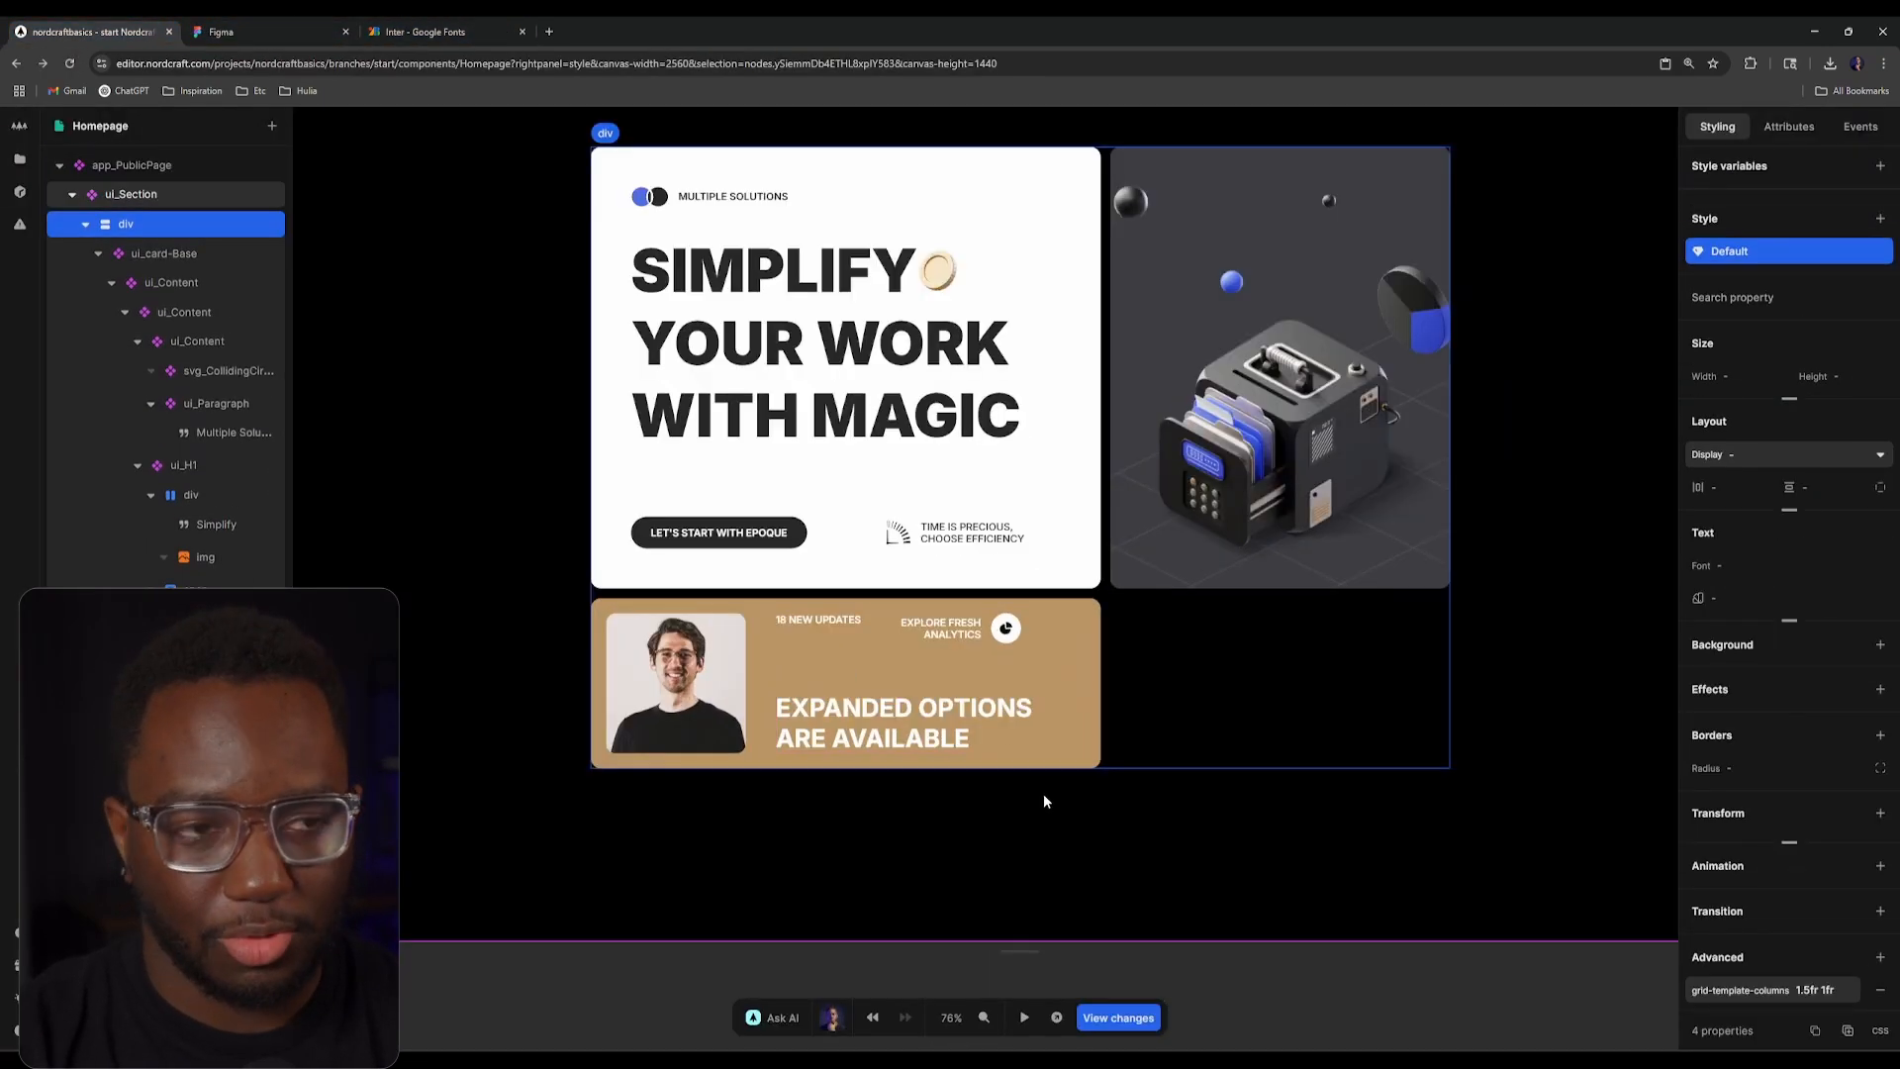
left_click(251, 24)
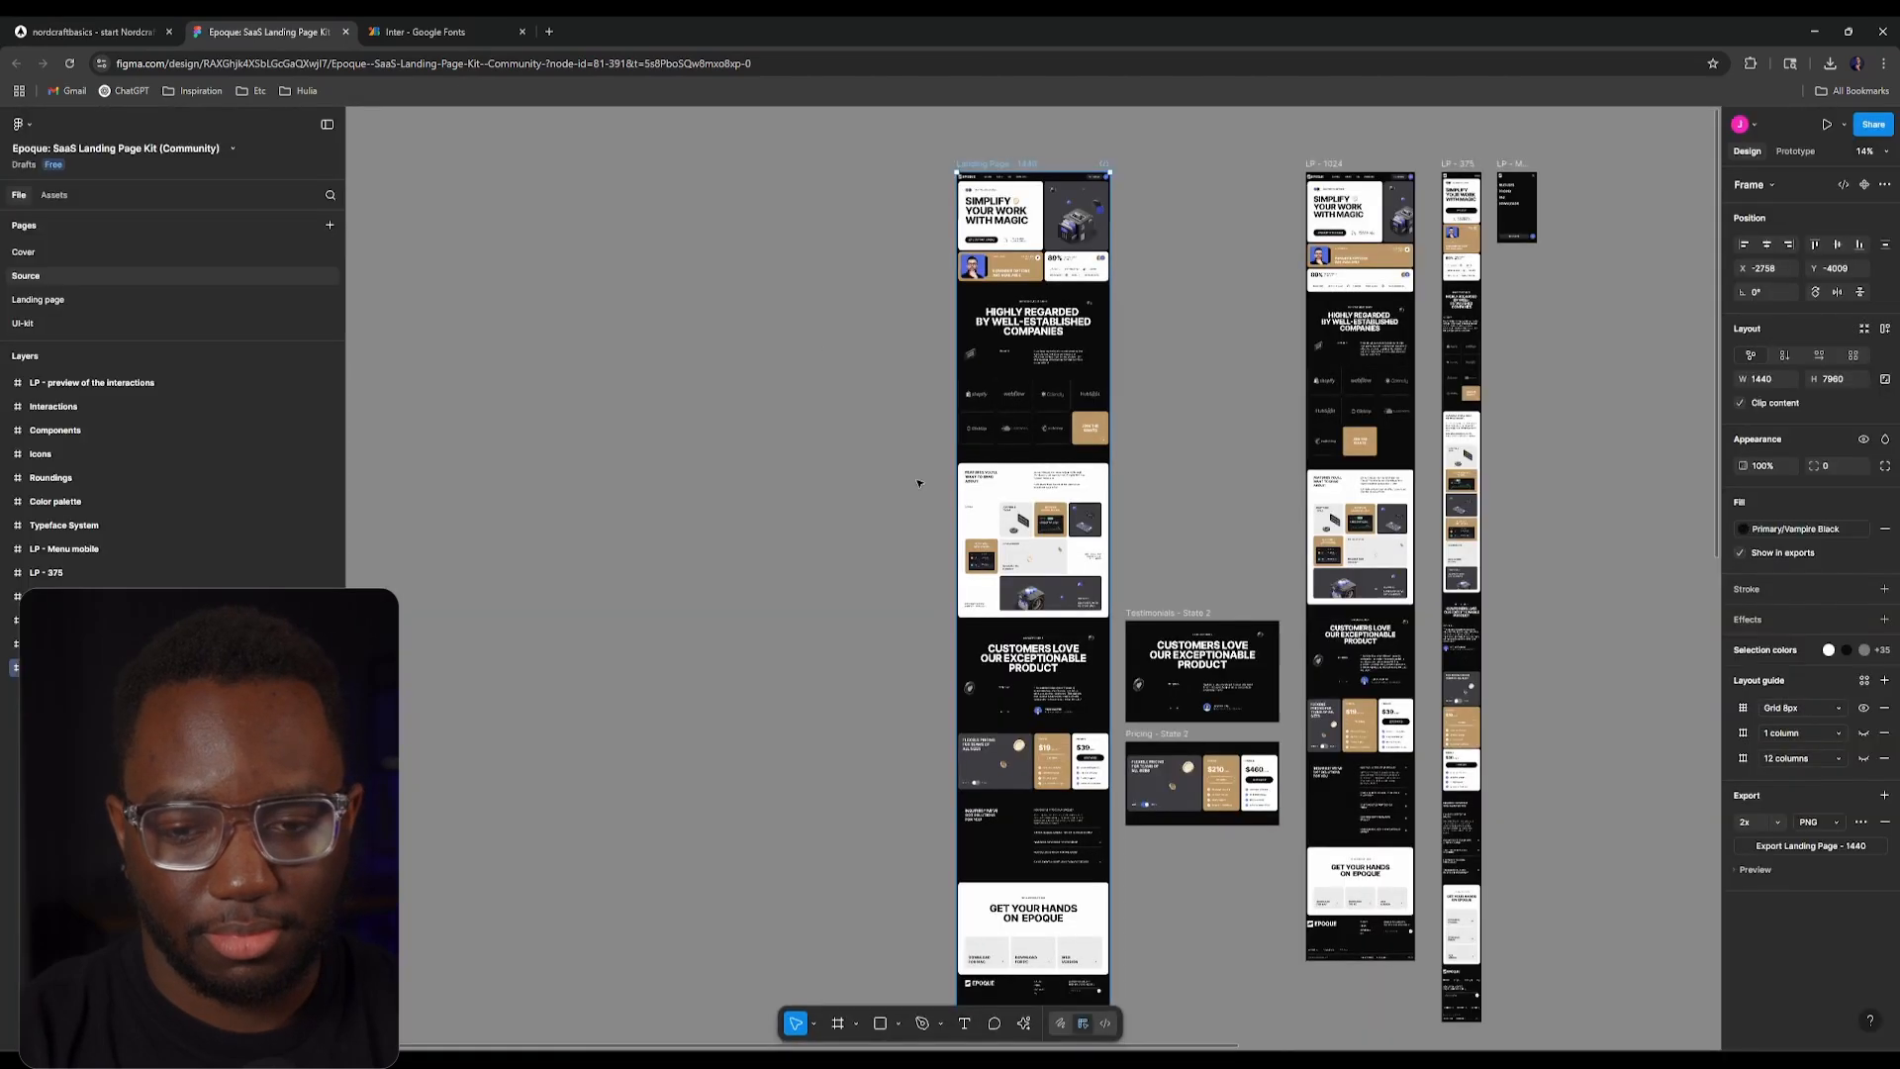
scroll(926, 487, "up", 8)
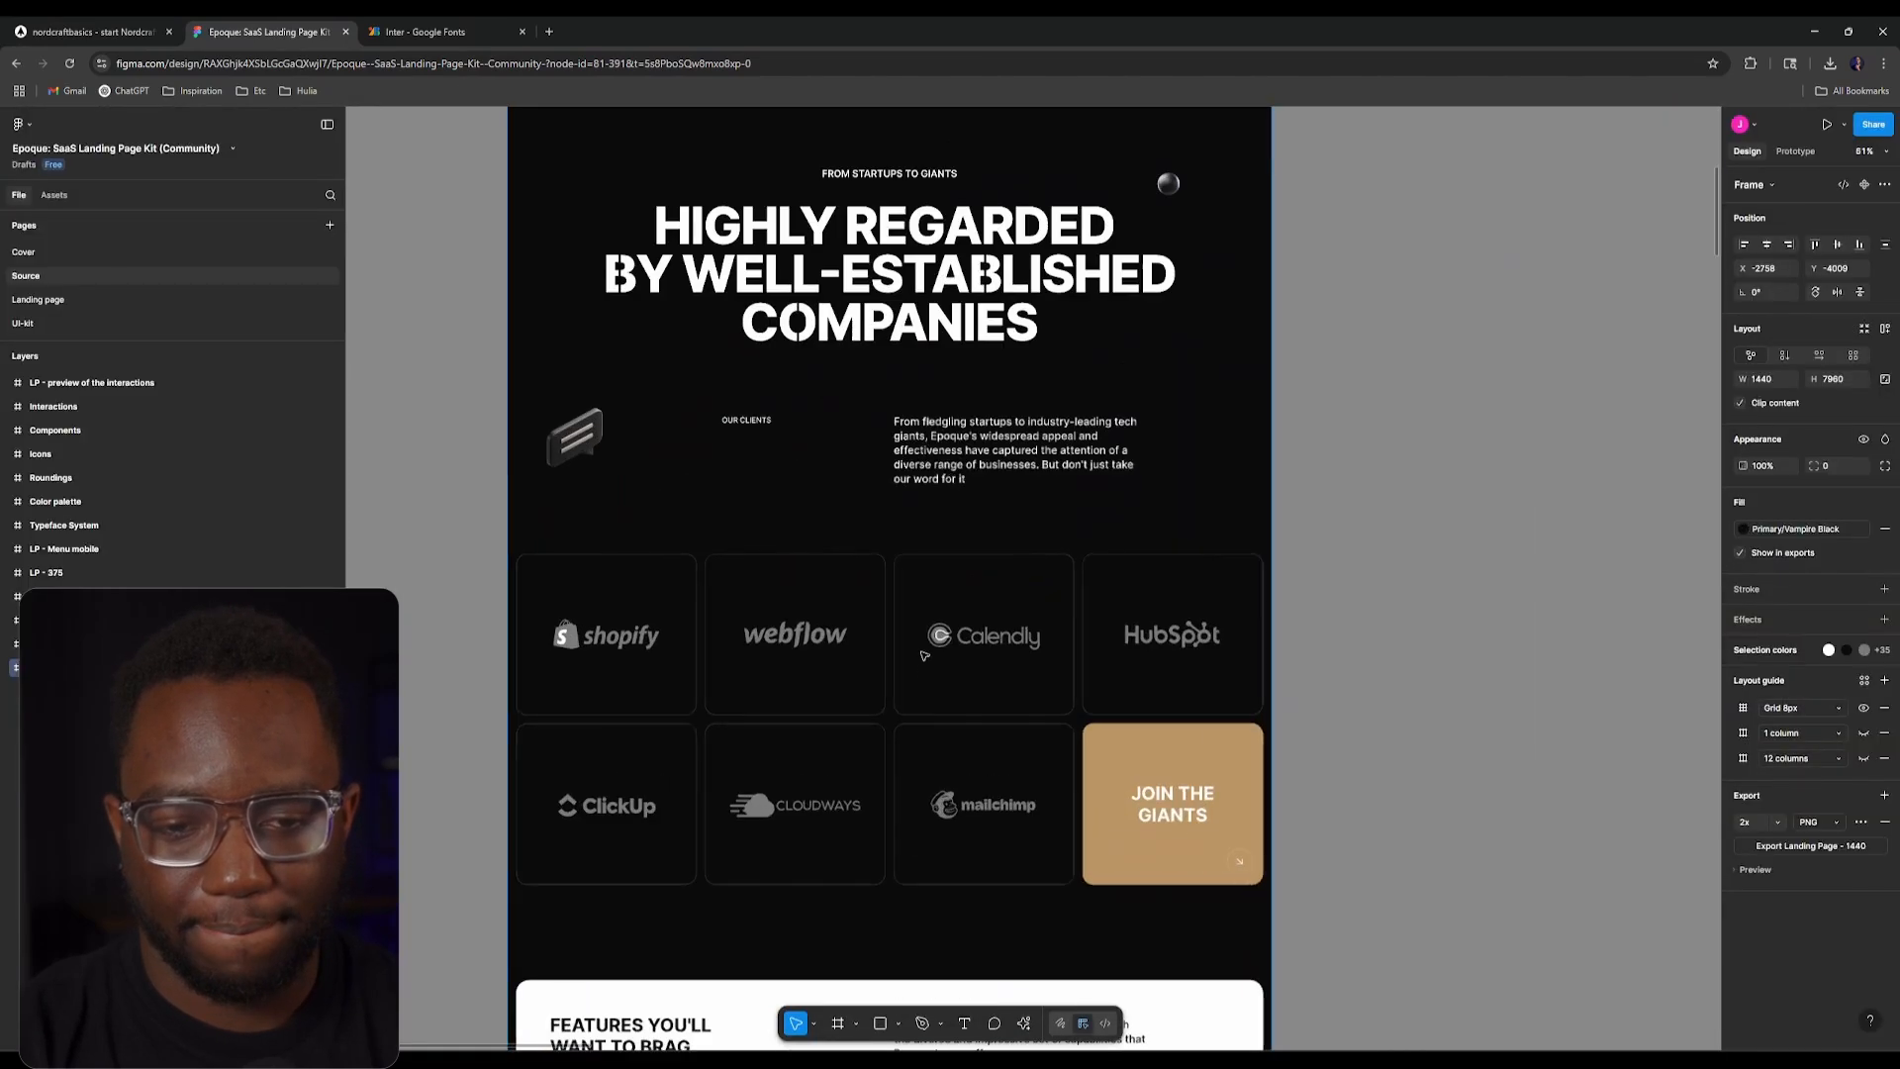
left_click_drag(962, 358, 1126, 769)
scroll(1064, 613, "up", 5)
left_click_drag(1048, 596, 1029, 717)
left_click(83, 28)
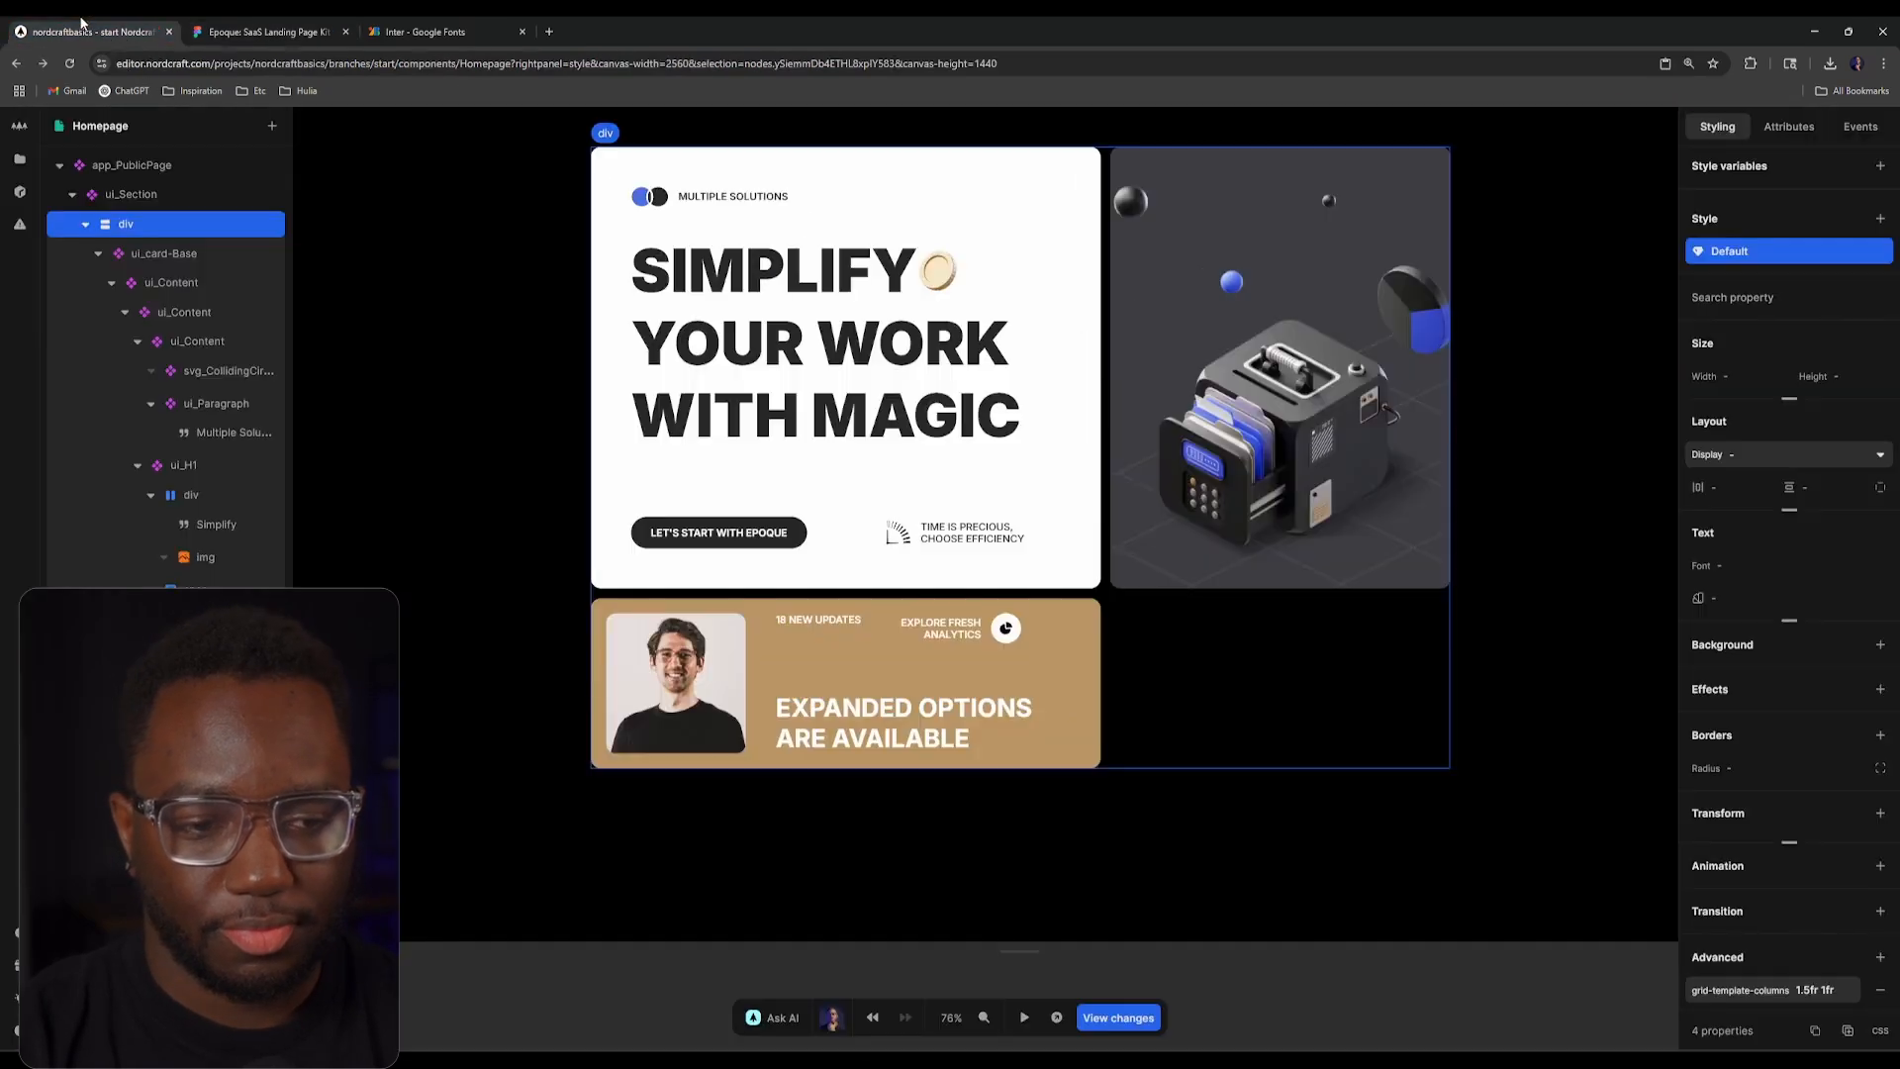
Step: Set the font weight of the h2 element in the ui_H2 component to font-weight-semi-bold
left_click(890, 731)
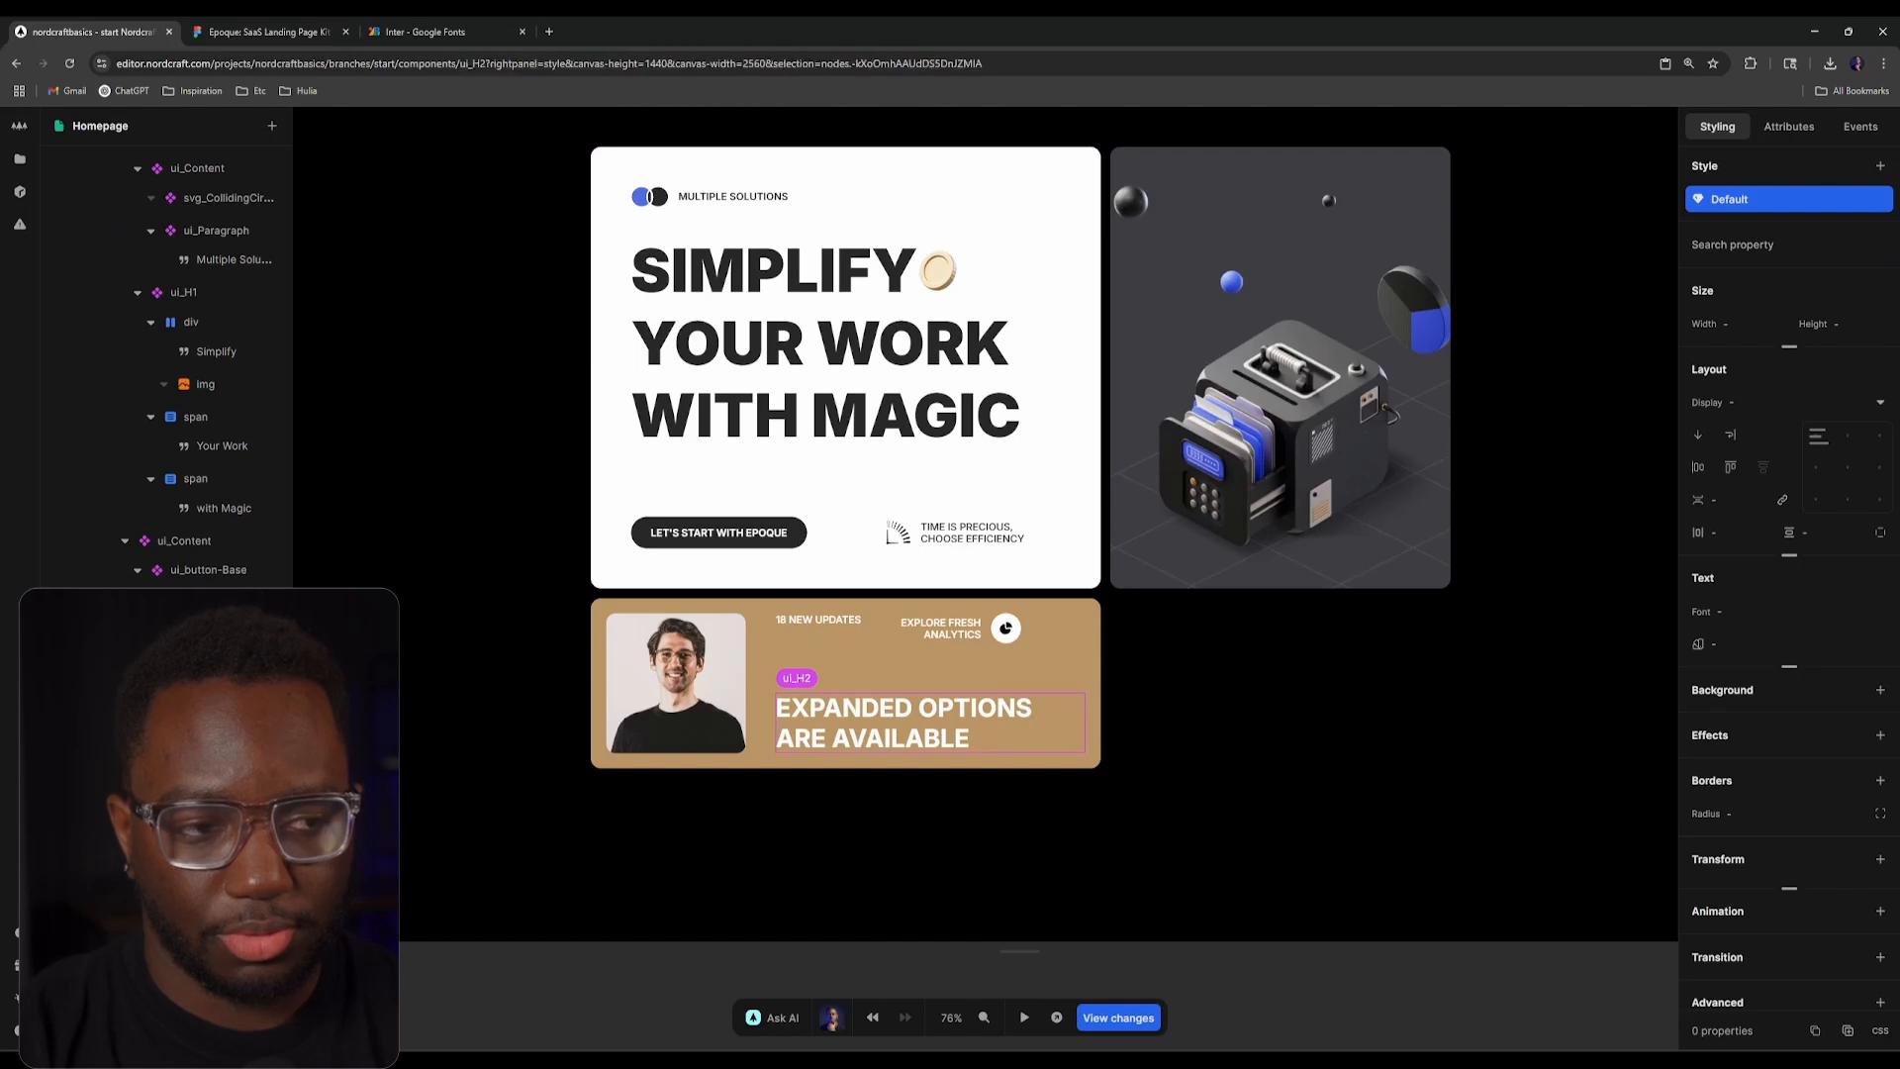
double_click(891, 730)
left_click(172, 162)
left_click(1840, 568)
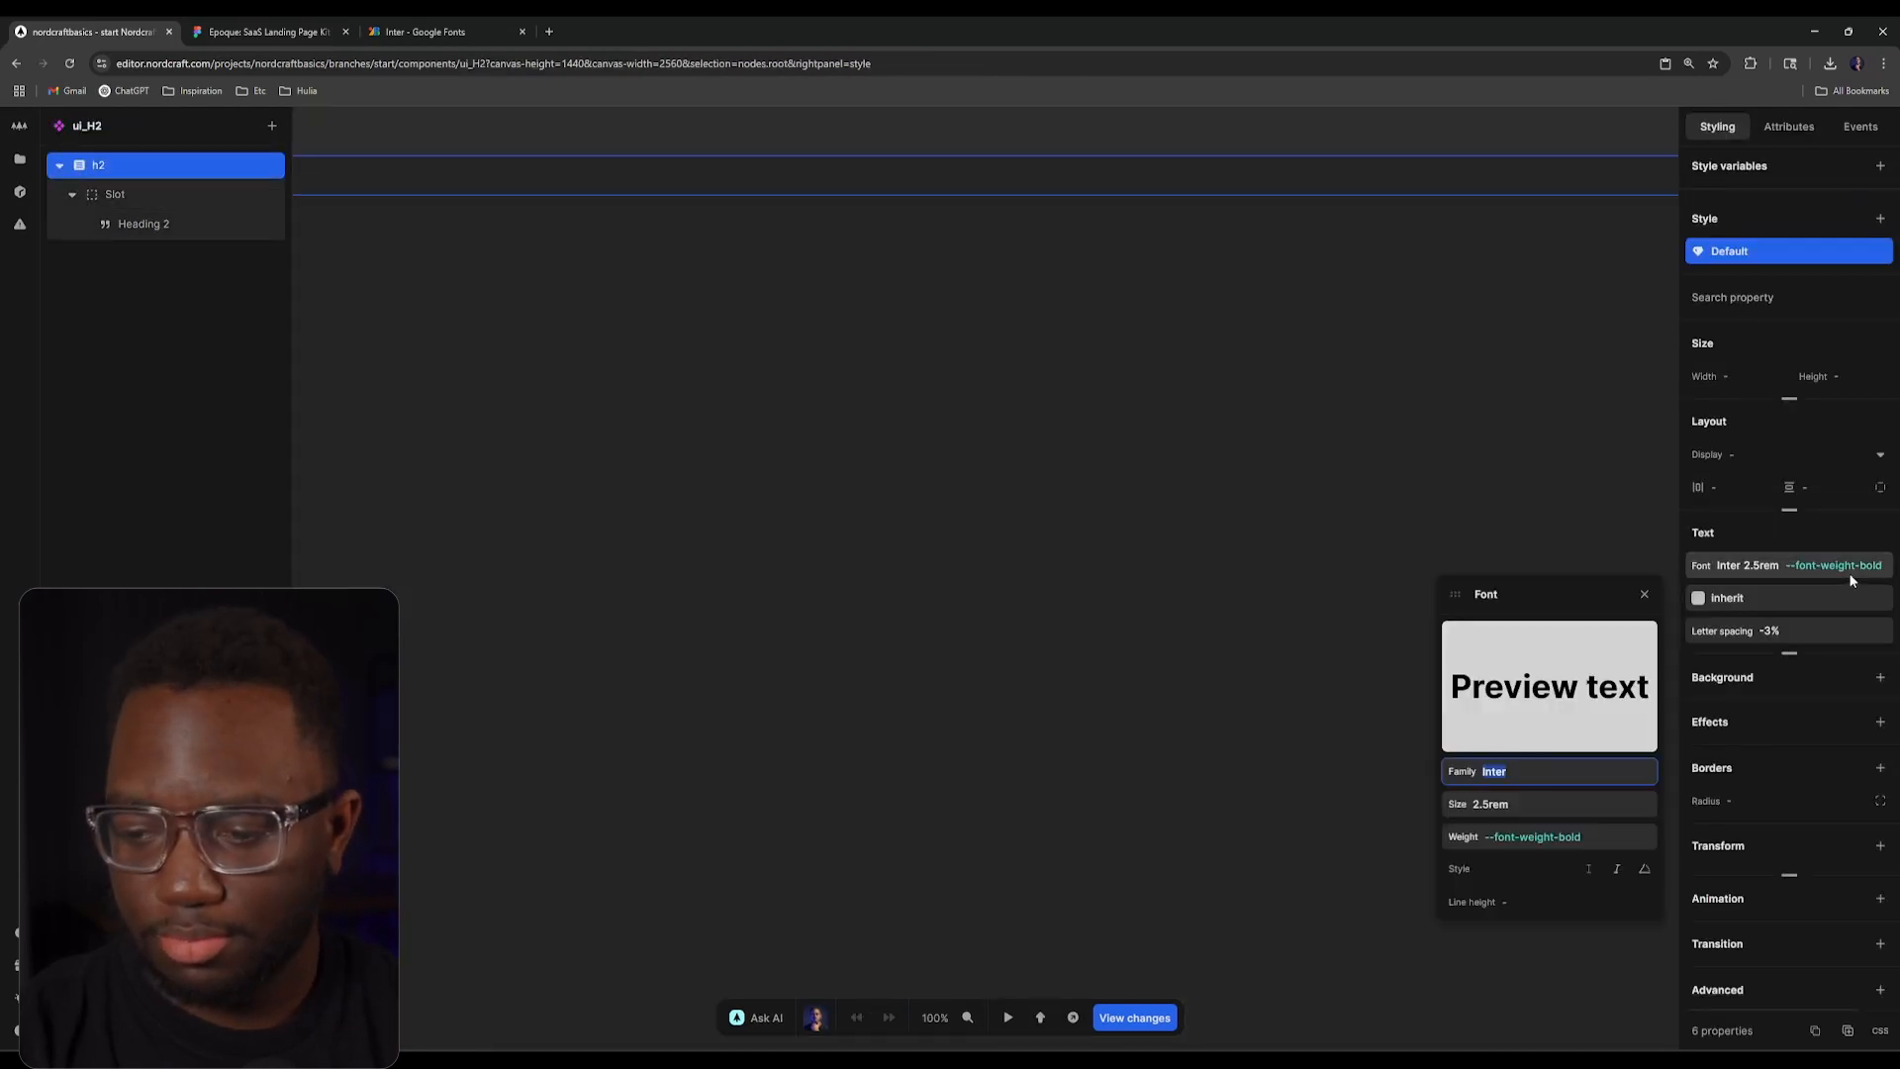
left_click(1564, 836)
key("BackSpace")
key("Down")
key("Down")
key("Down")
key("Down")
key("Down")
key("Down")
key("Down")
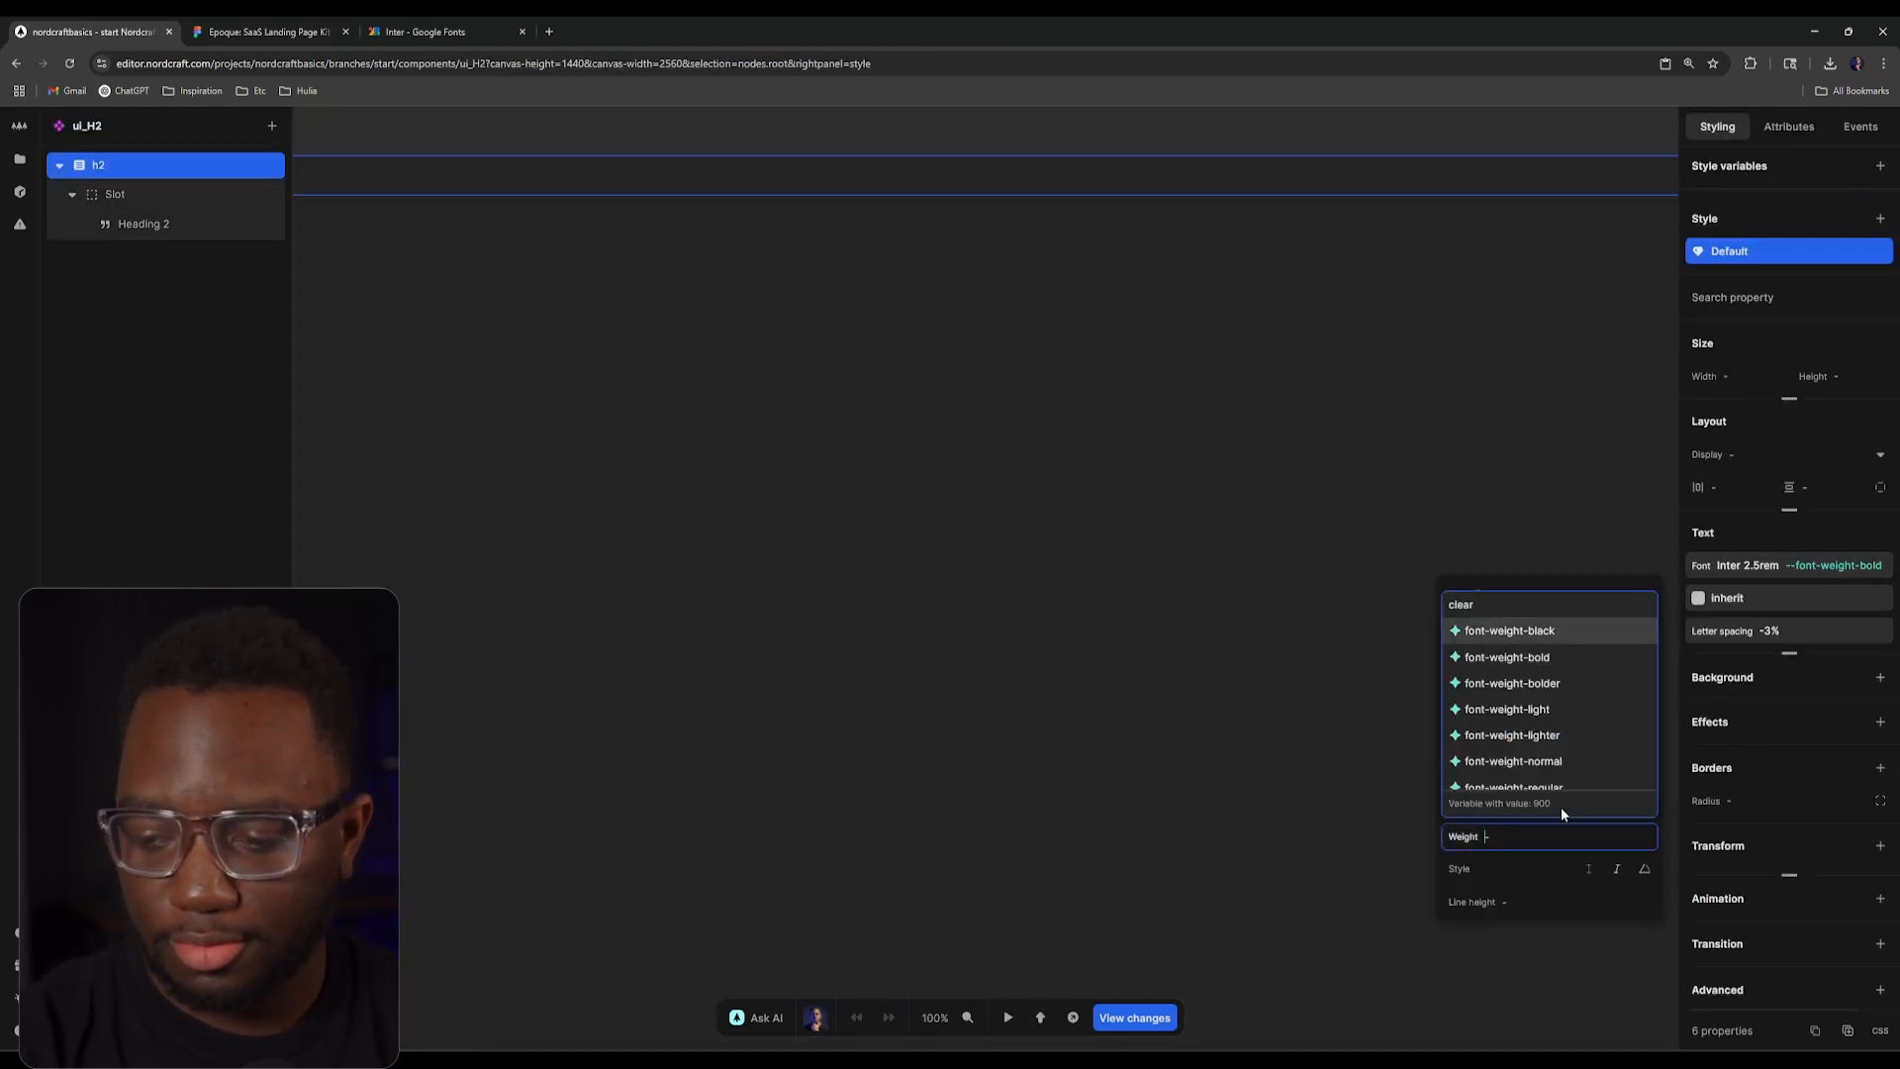
key("Return")
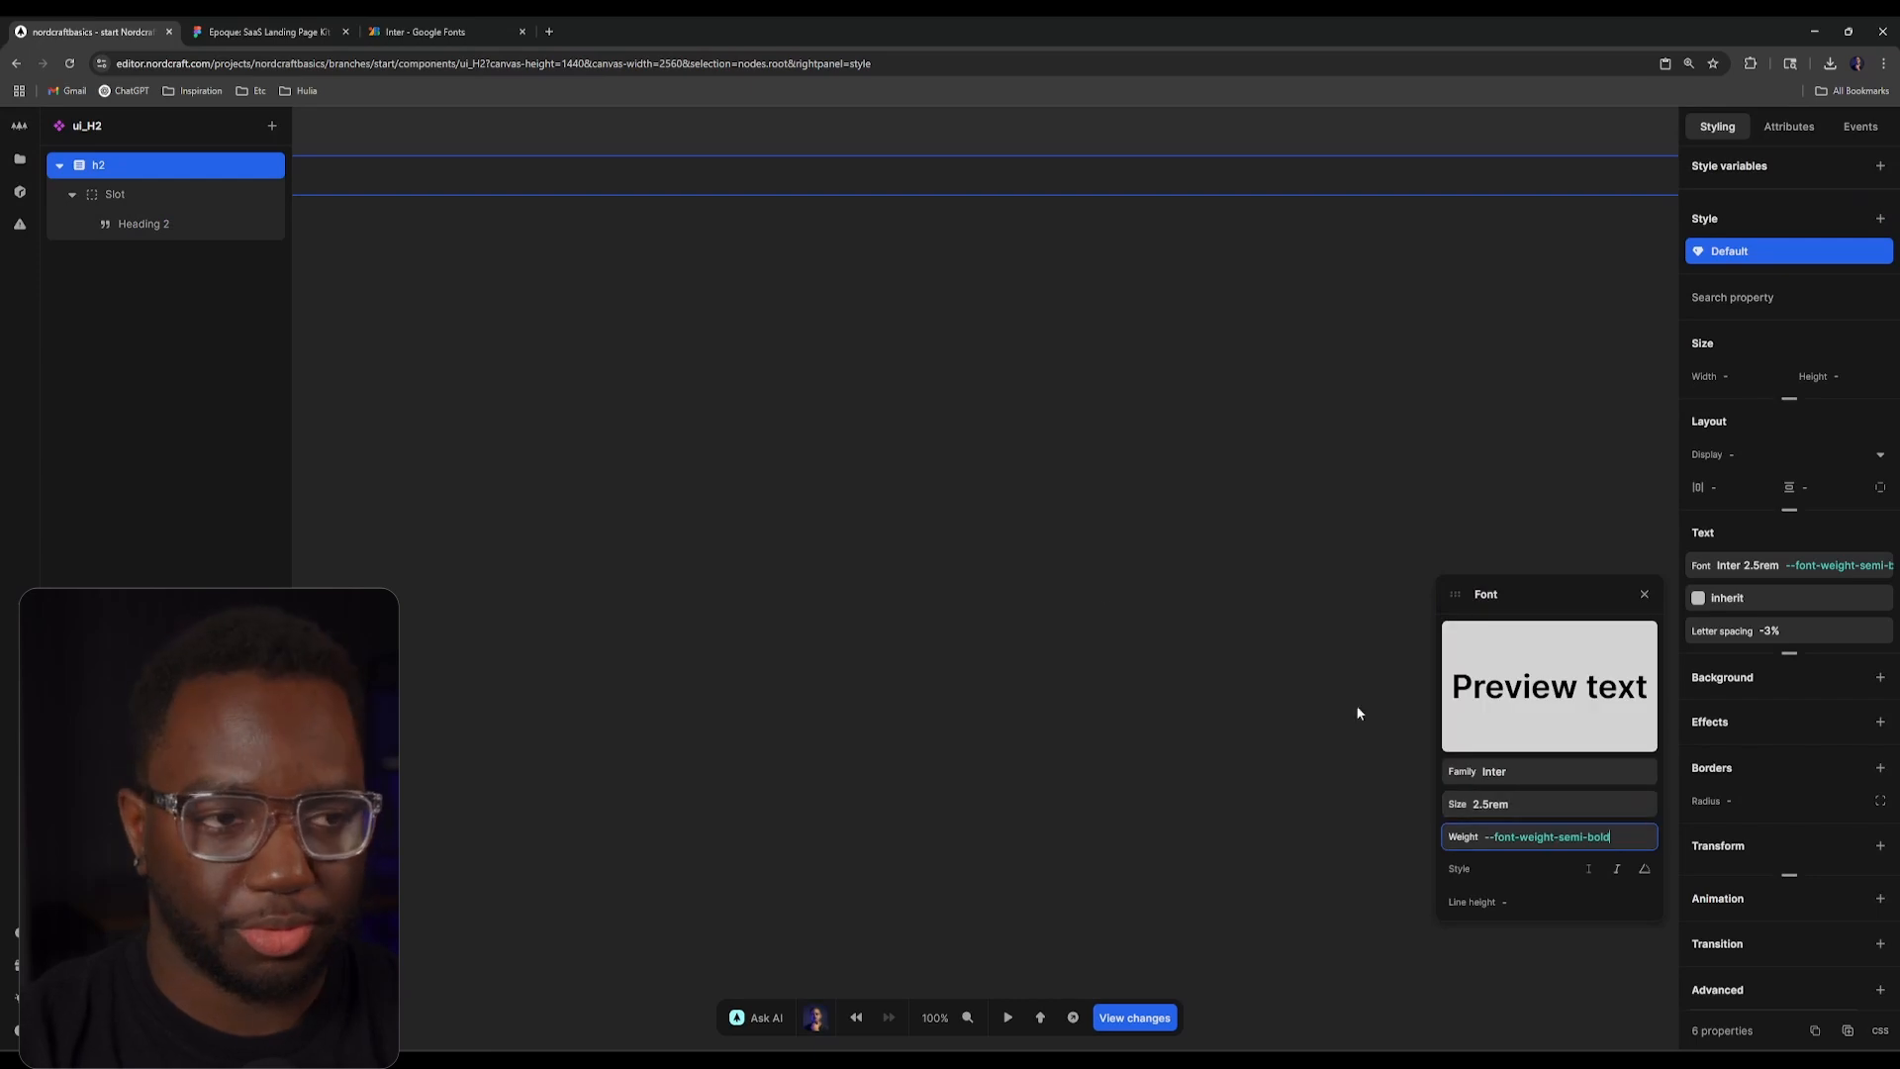
Step: Reopen the Homepage and compare the tan card's heading with the same card in the Figma design
left_click(20, 164)
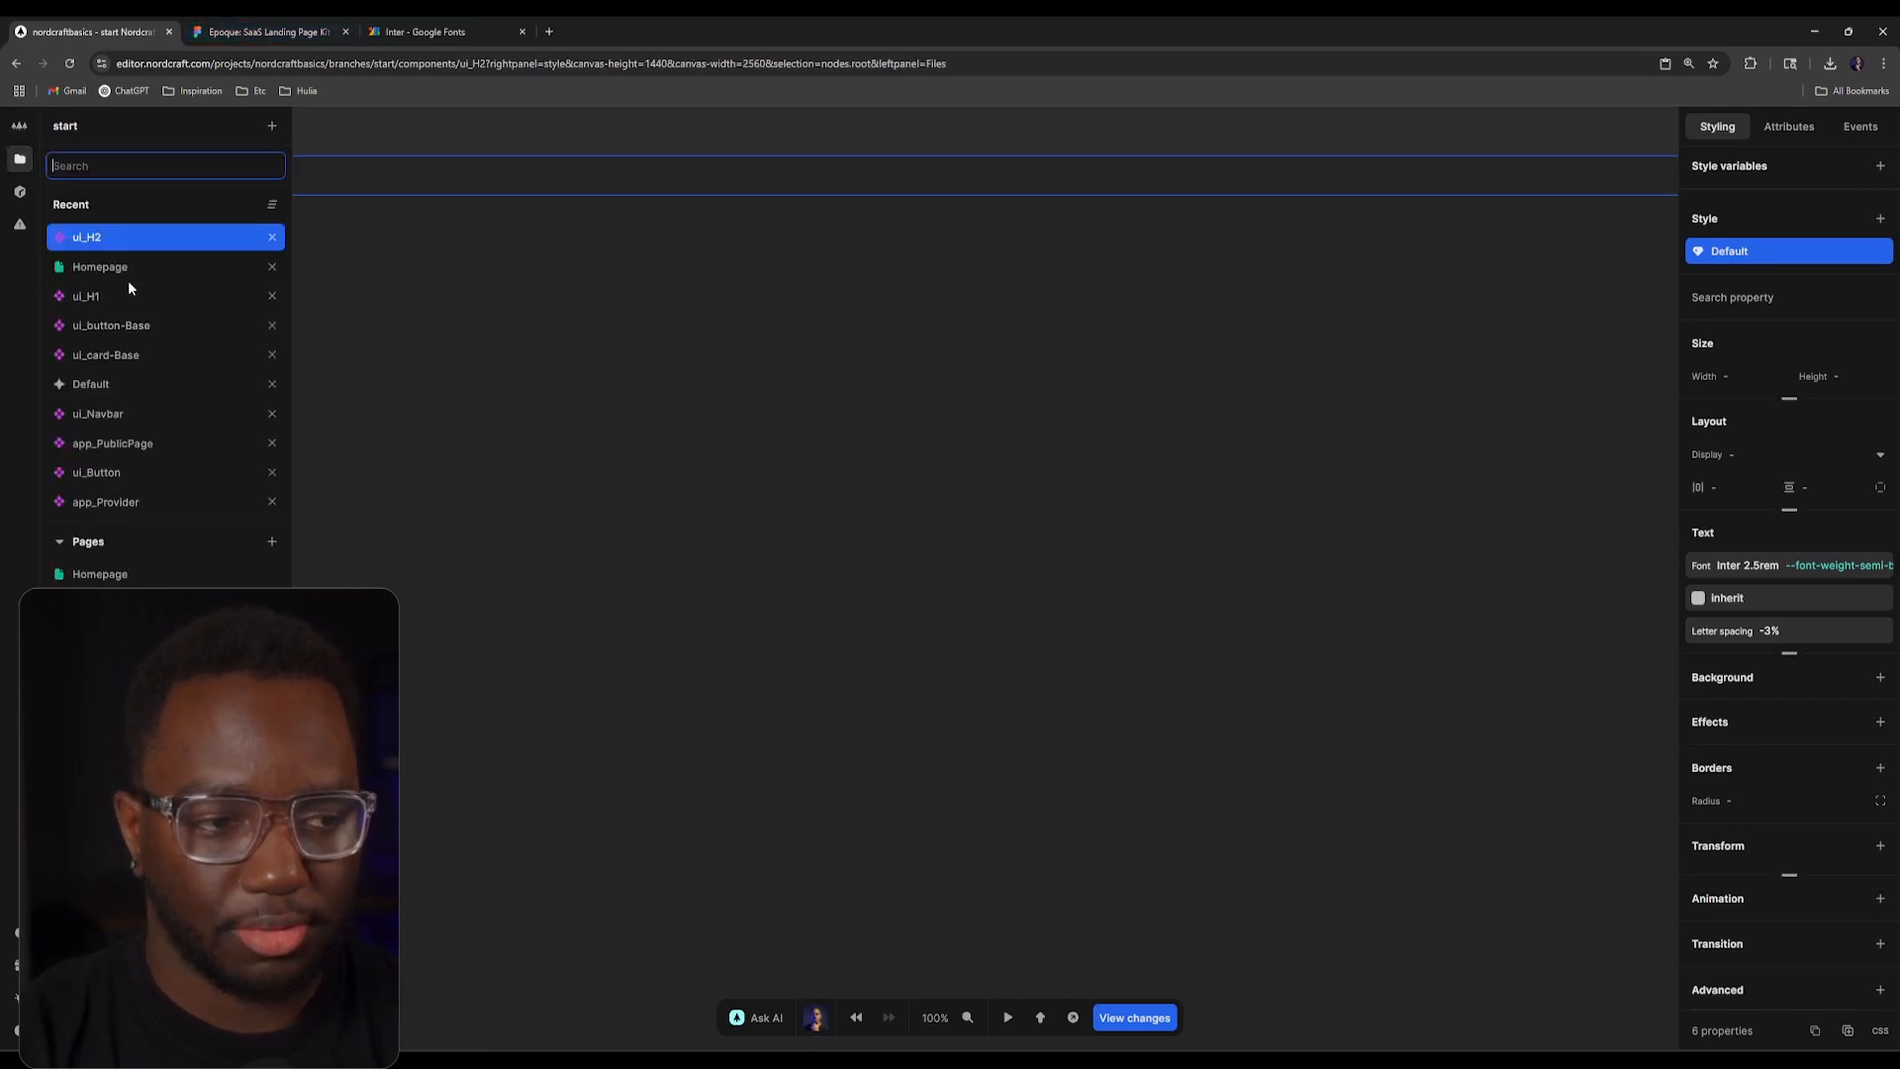
left_click(133, 269)
scroll(1100, 696, "down", 5)
left_click(1100, 696)
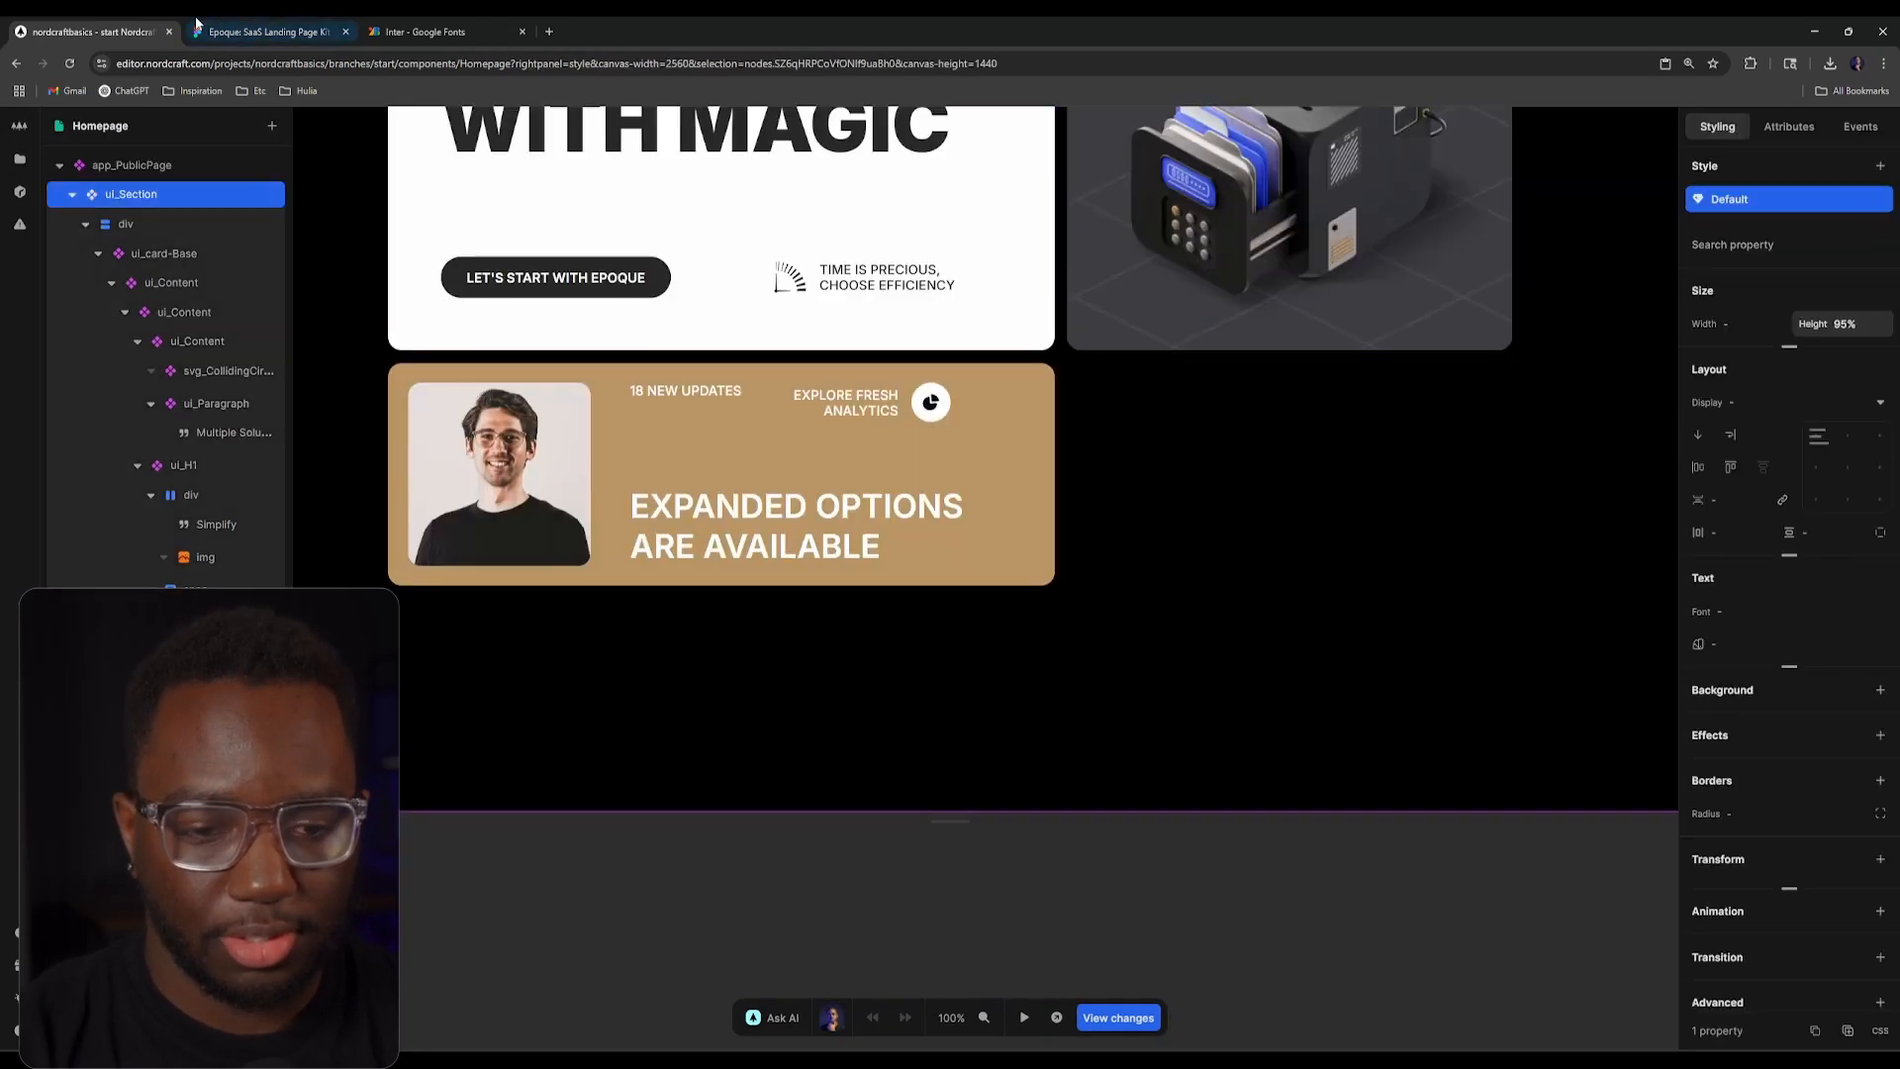
left_click(263, 32)
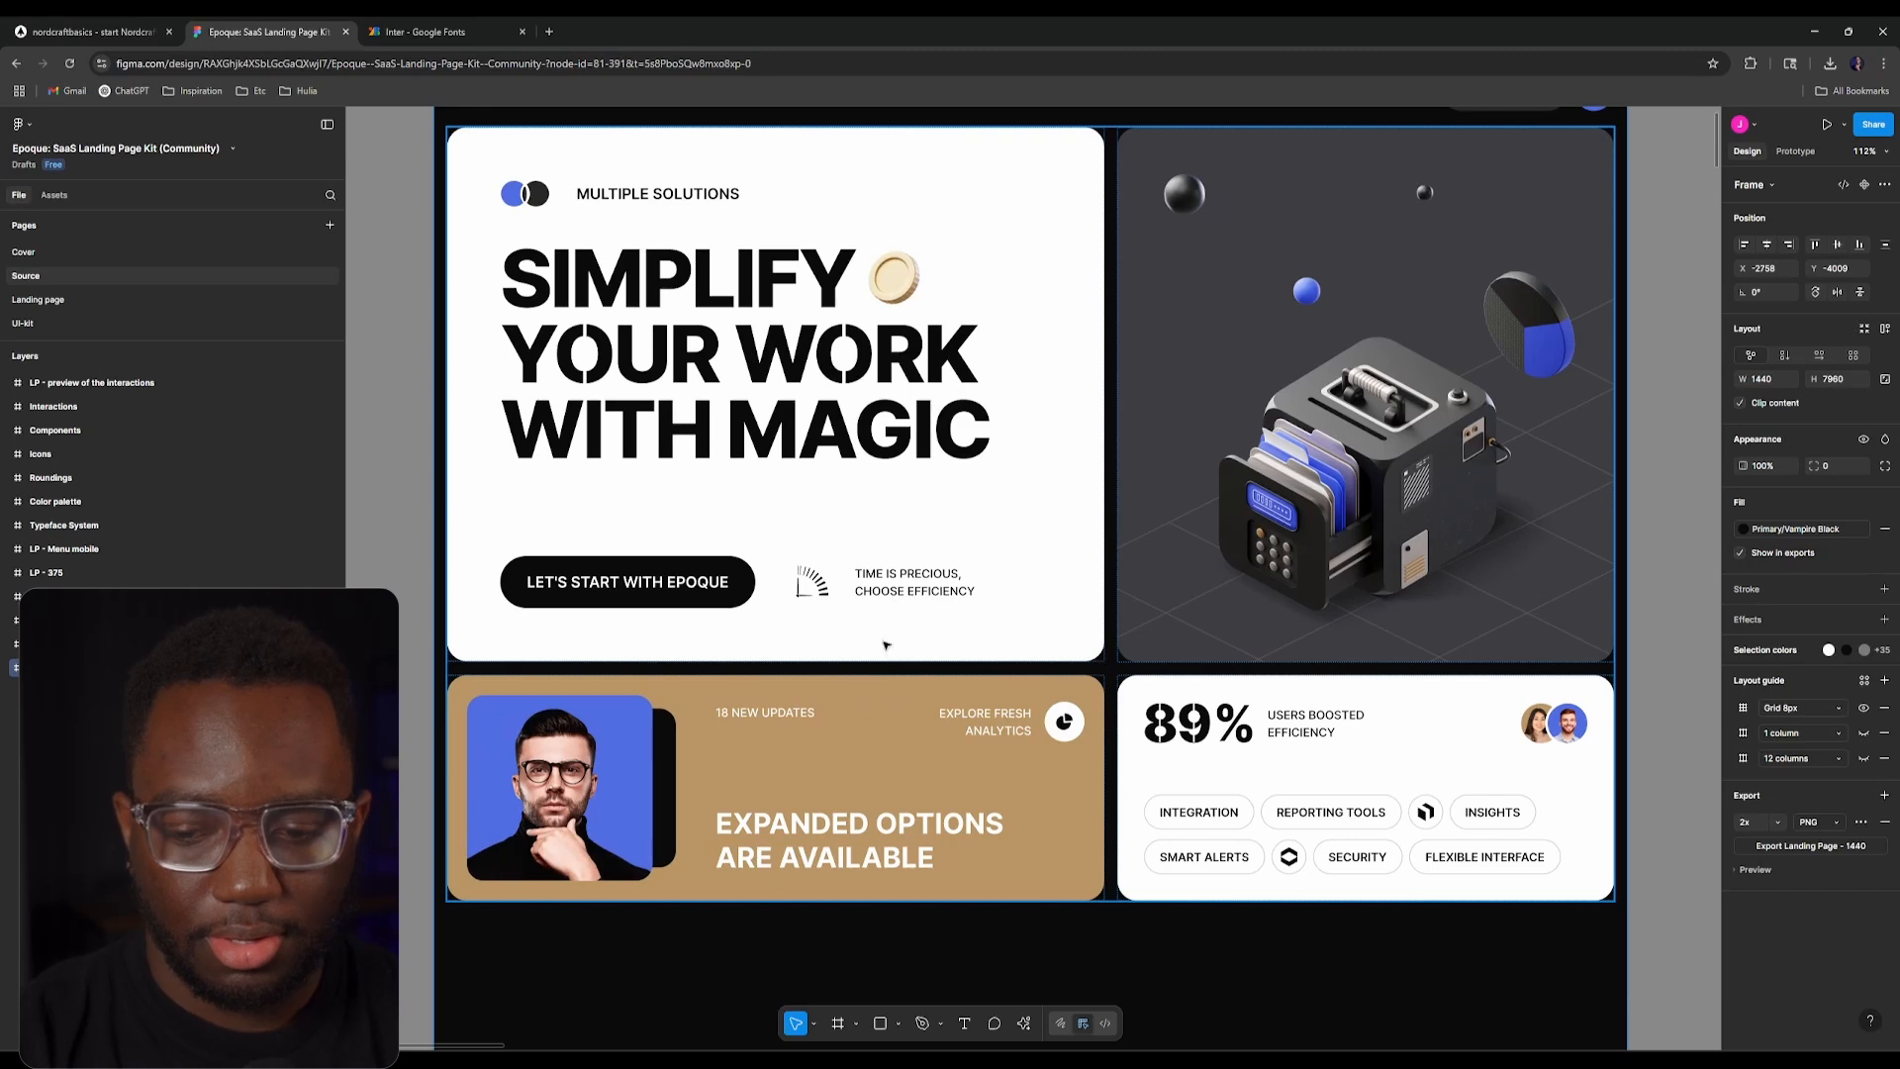
scroll(886, 645, "down", 3)
left_click(155, 32)
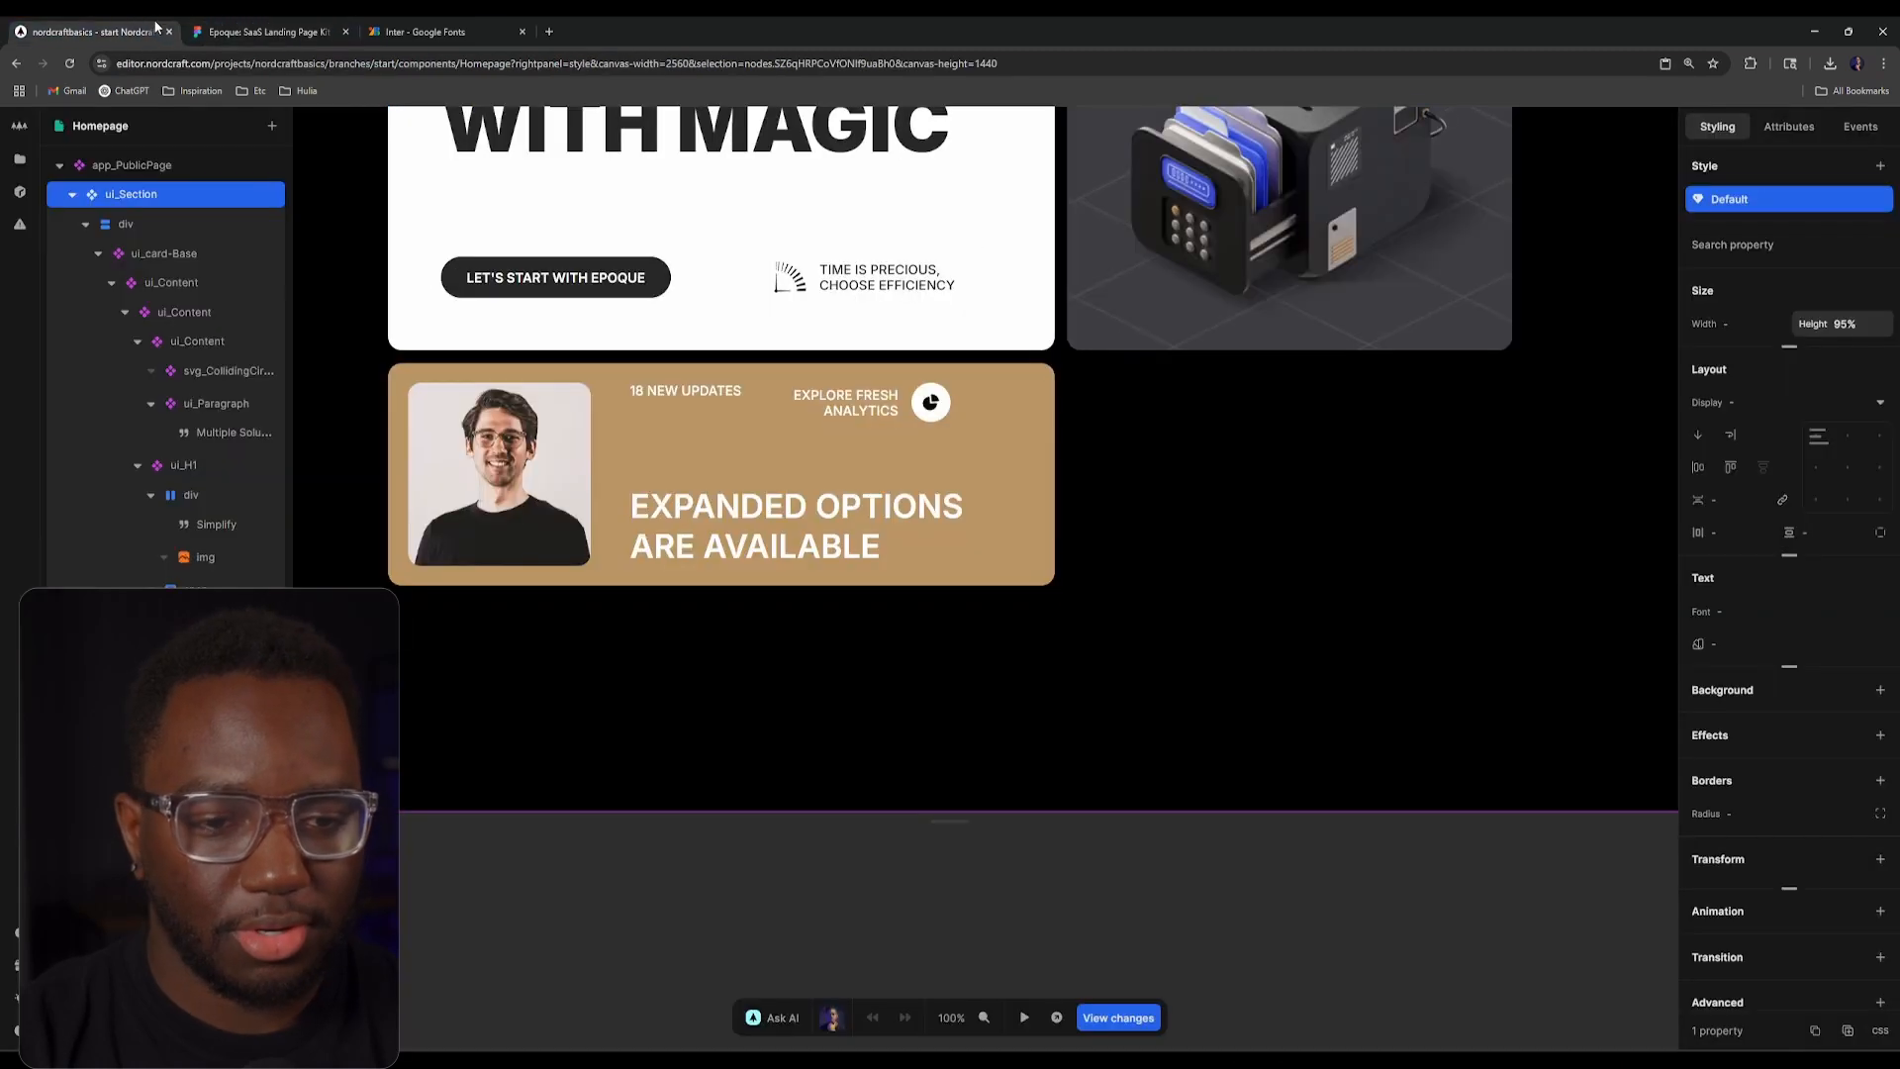
left_click(879, 539)
scroll(893, 619, "down", 5)
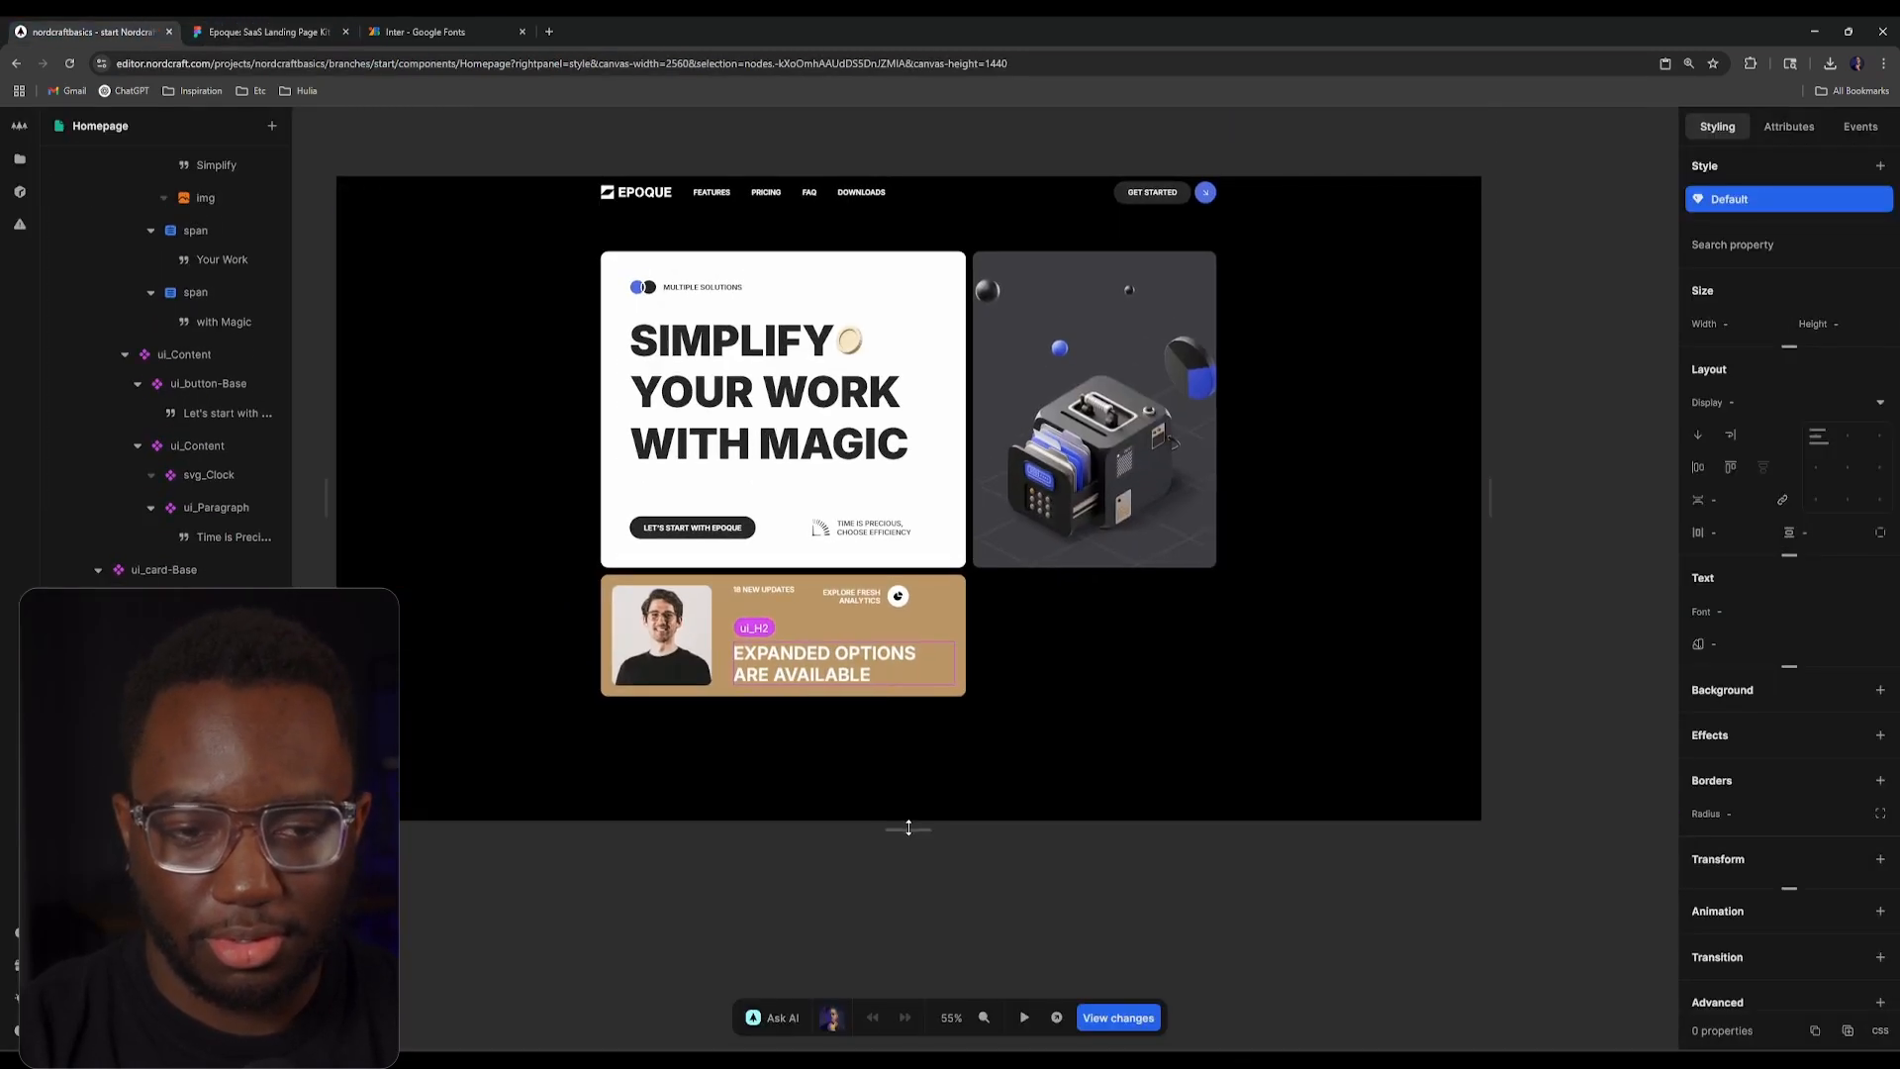
scroll(841, 726, "up", 4)
Step: Examine the white "89% Users boosted efficiency" card in the Figma design up close
left_click(262, 31)
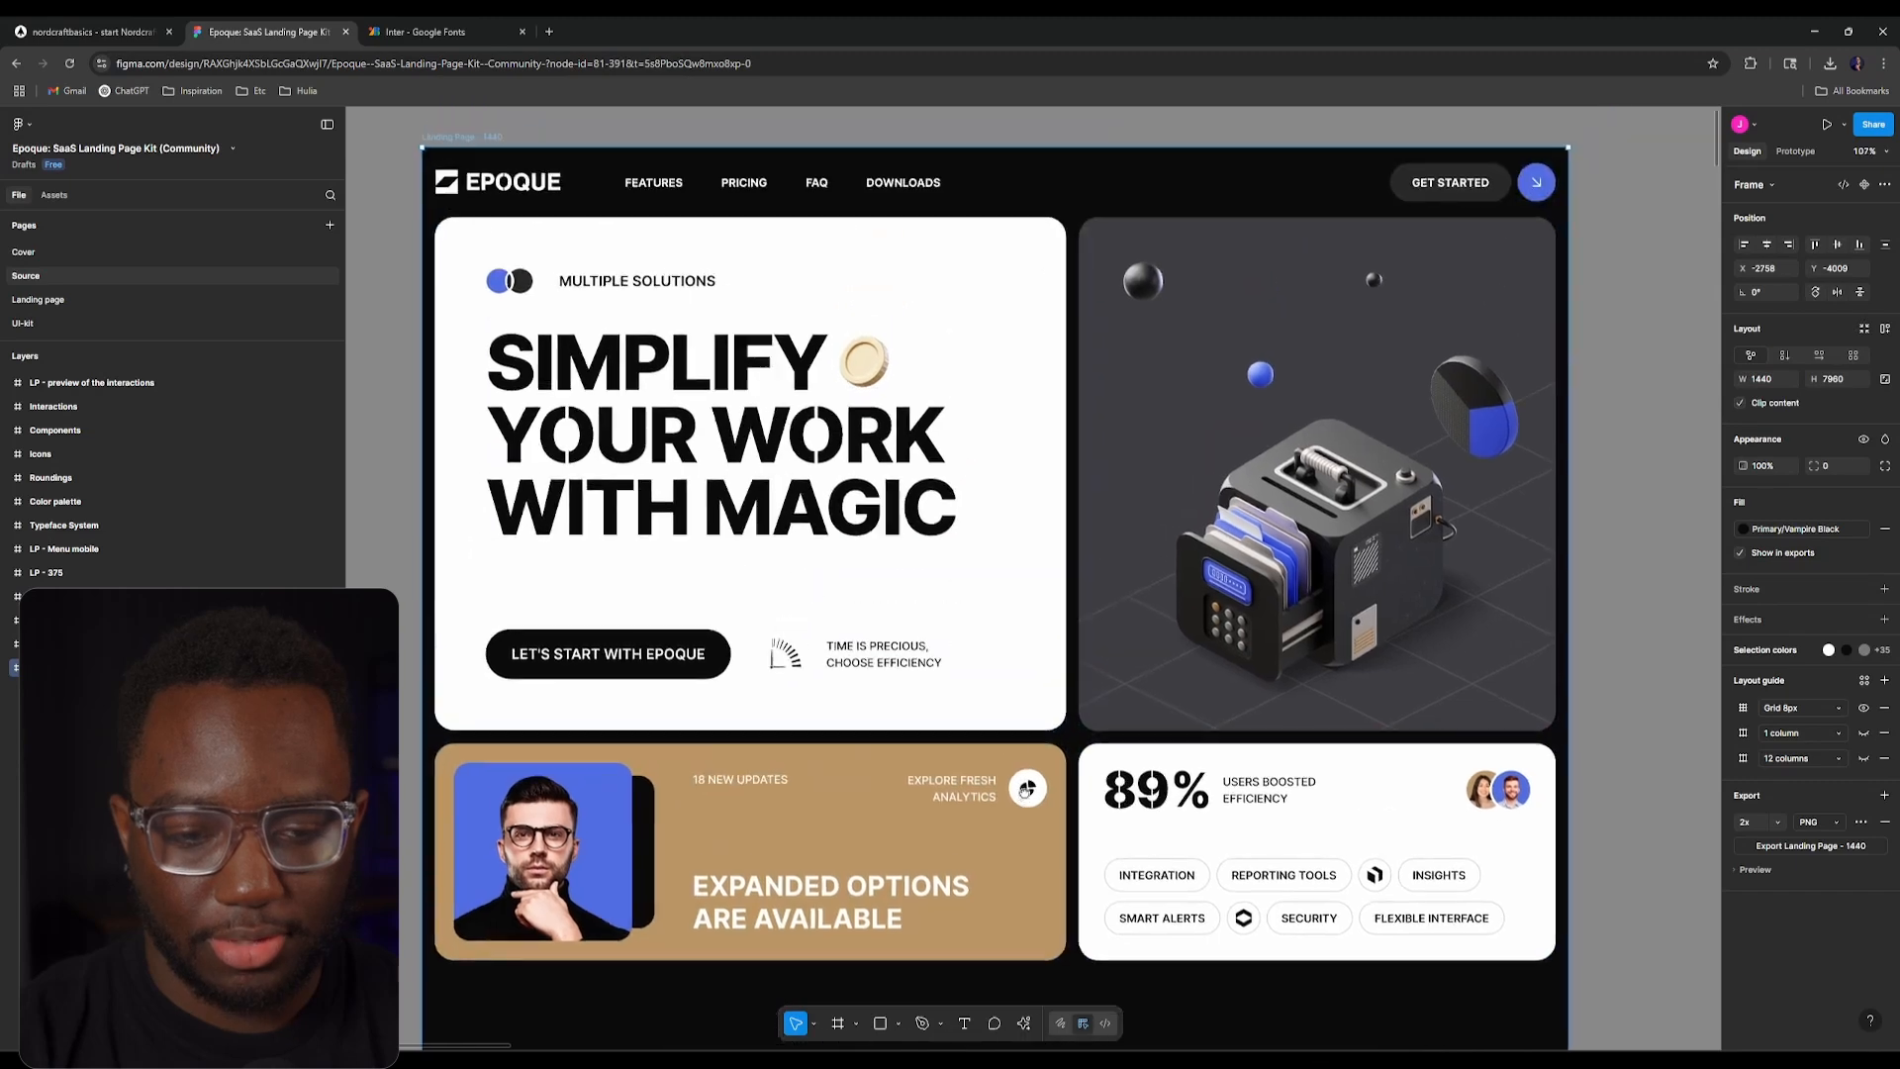
scroll(1025, 788, "down", 2)
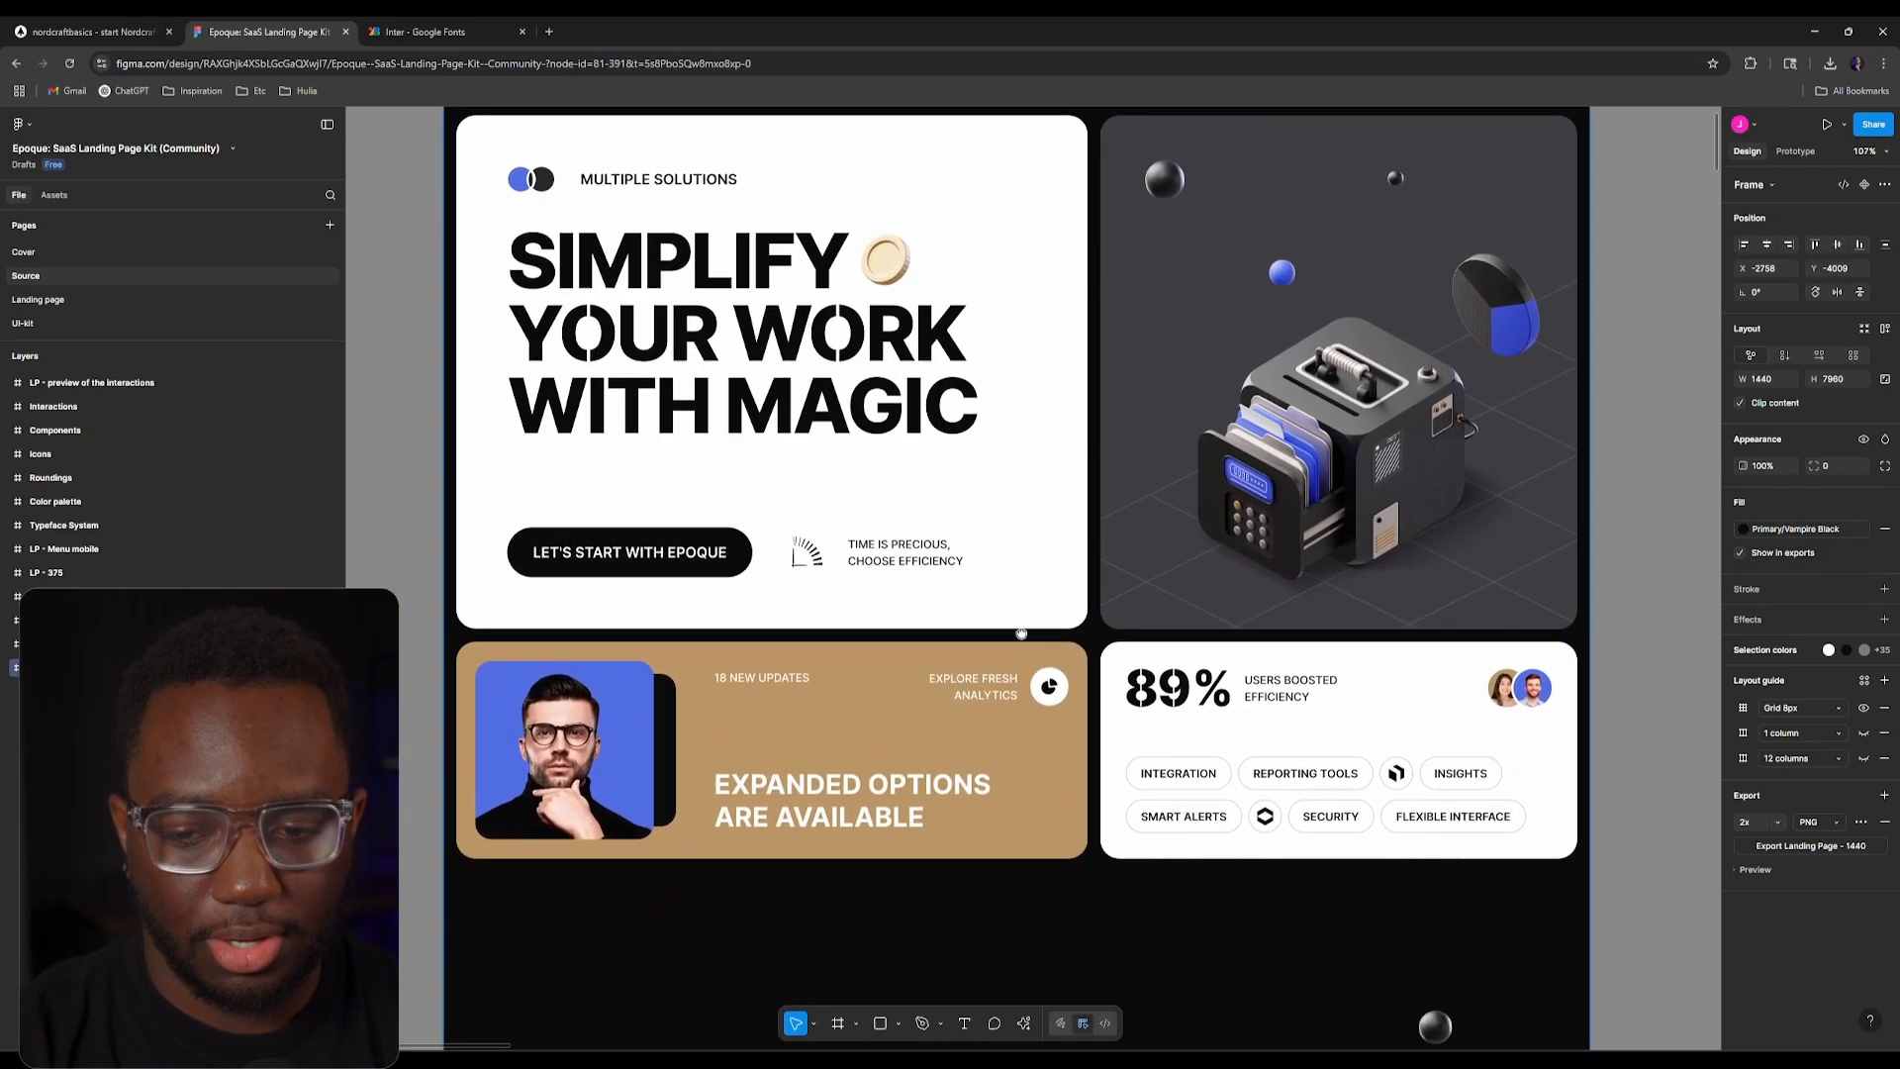
left_click_drag(1021, 633, 973, 599)
scroll(1143, 804, "up", 1)
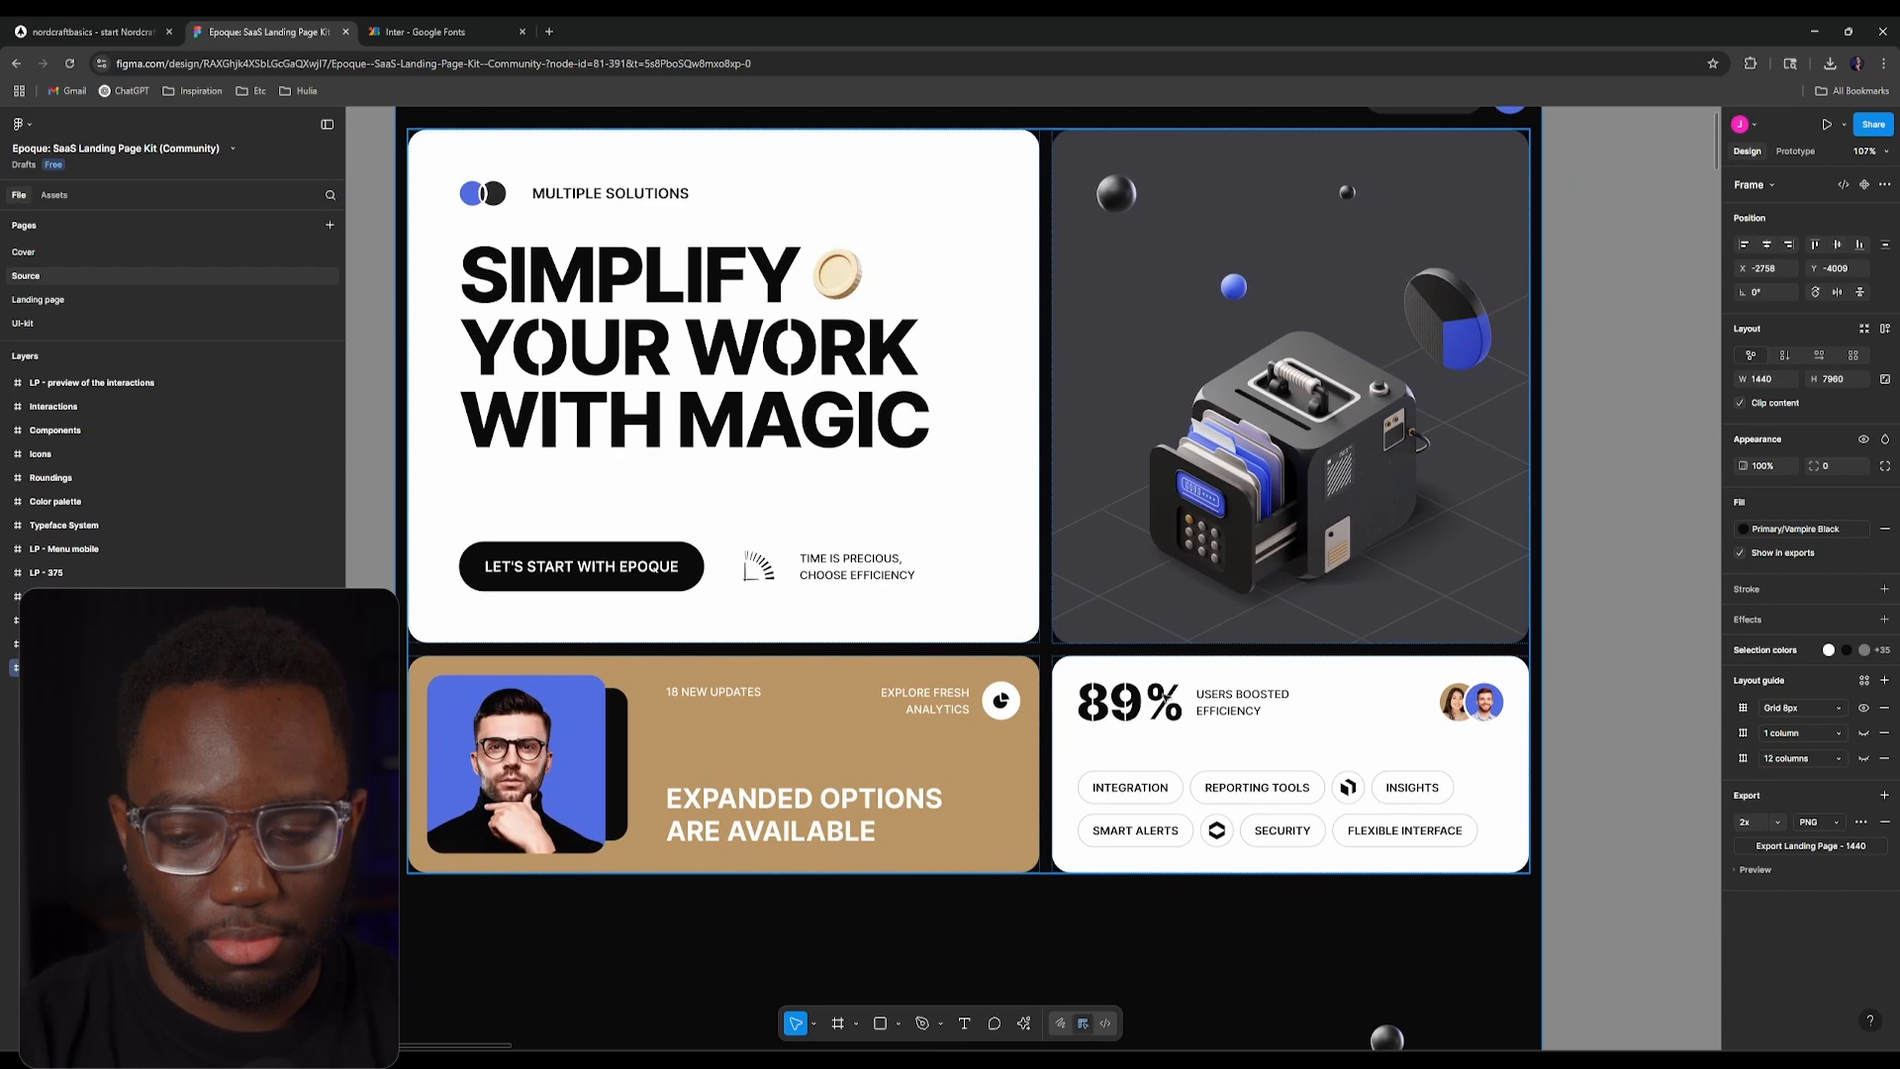
scroll(1058, 621, "up", 5)
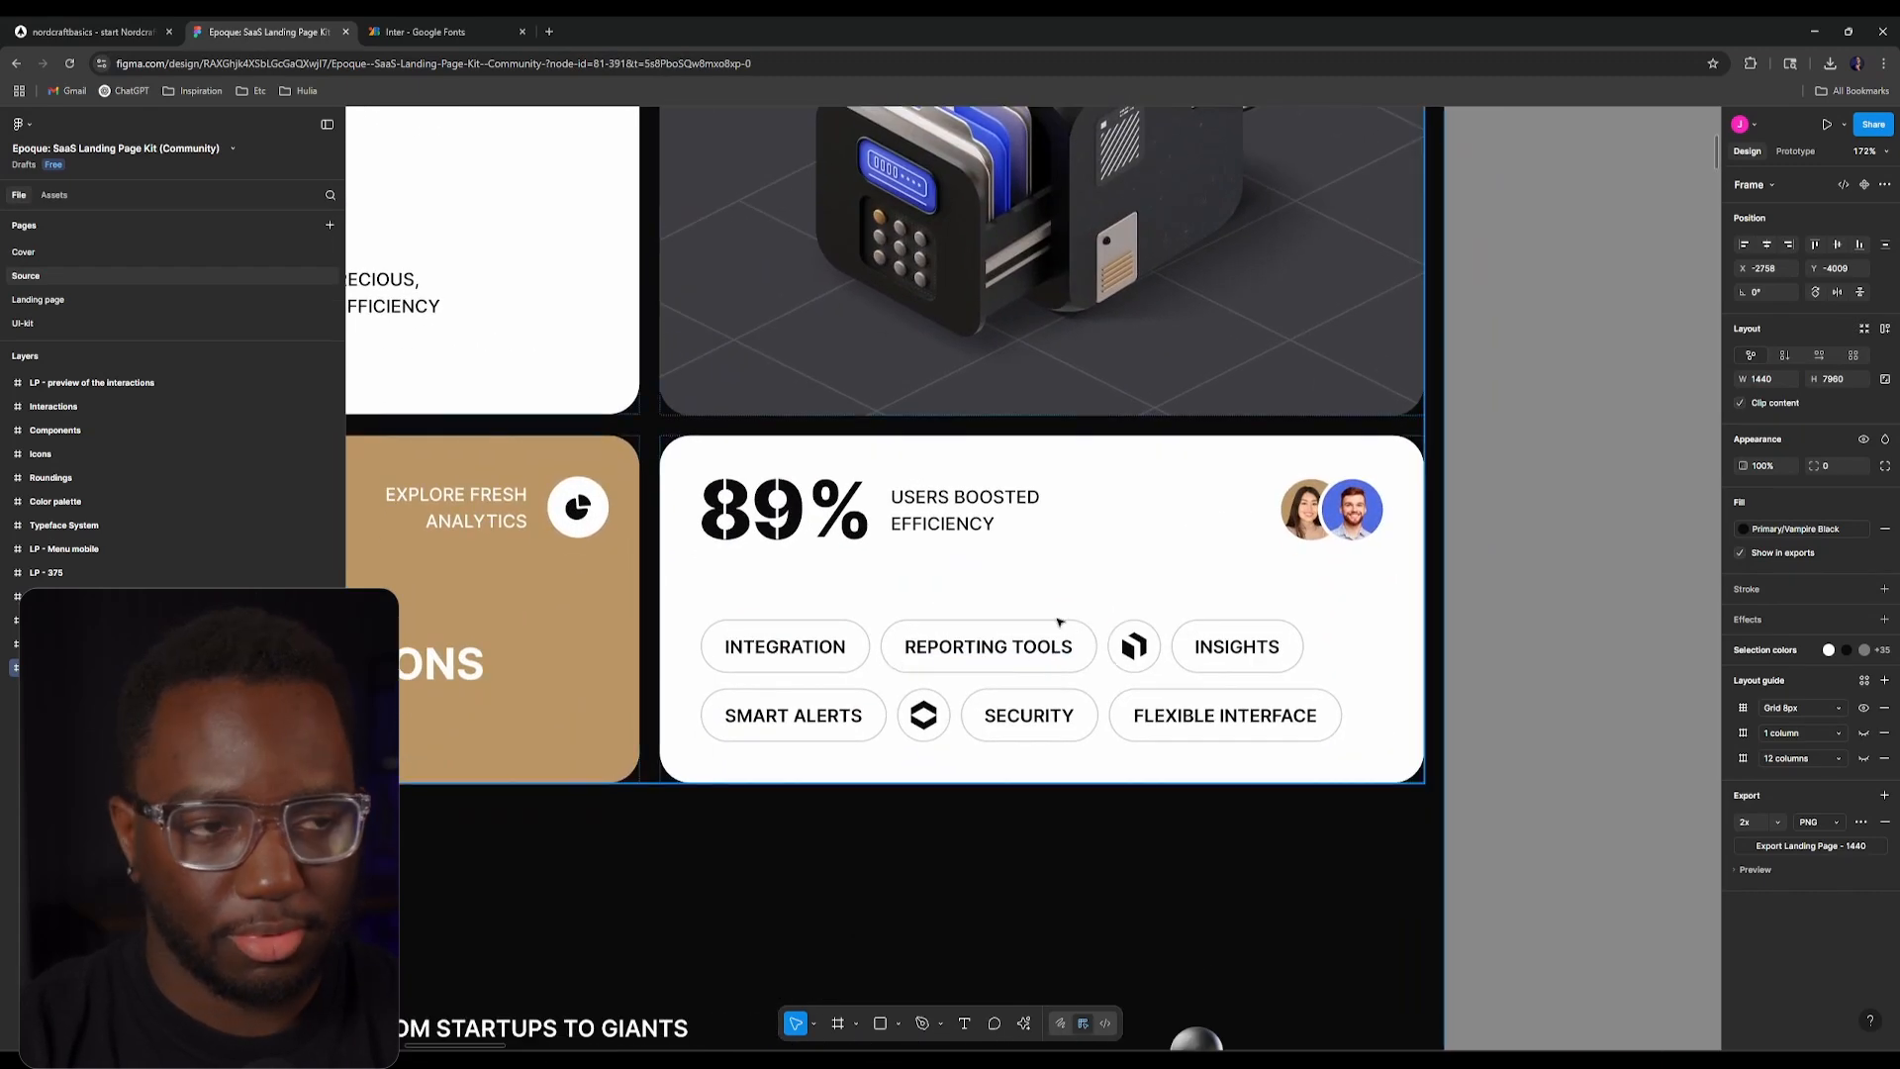
left_click(180, 22)
left_click(267, 32)
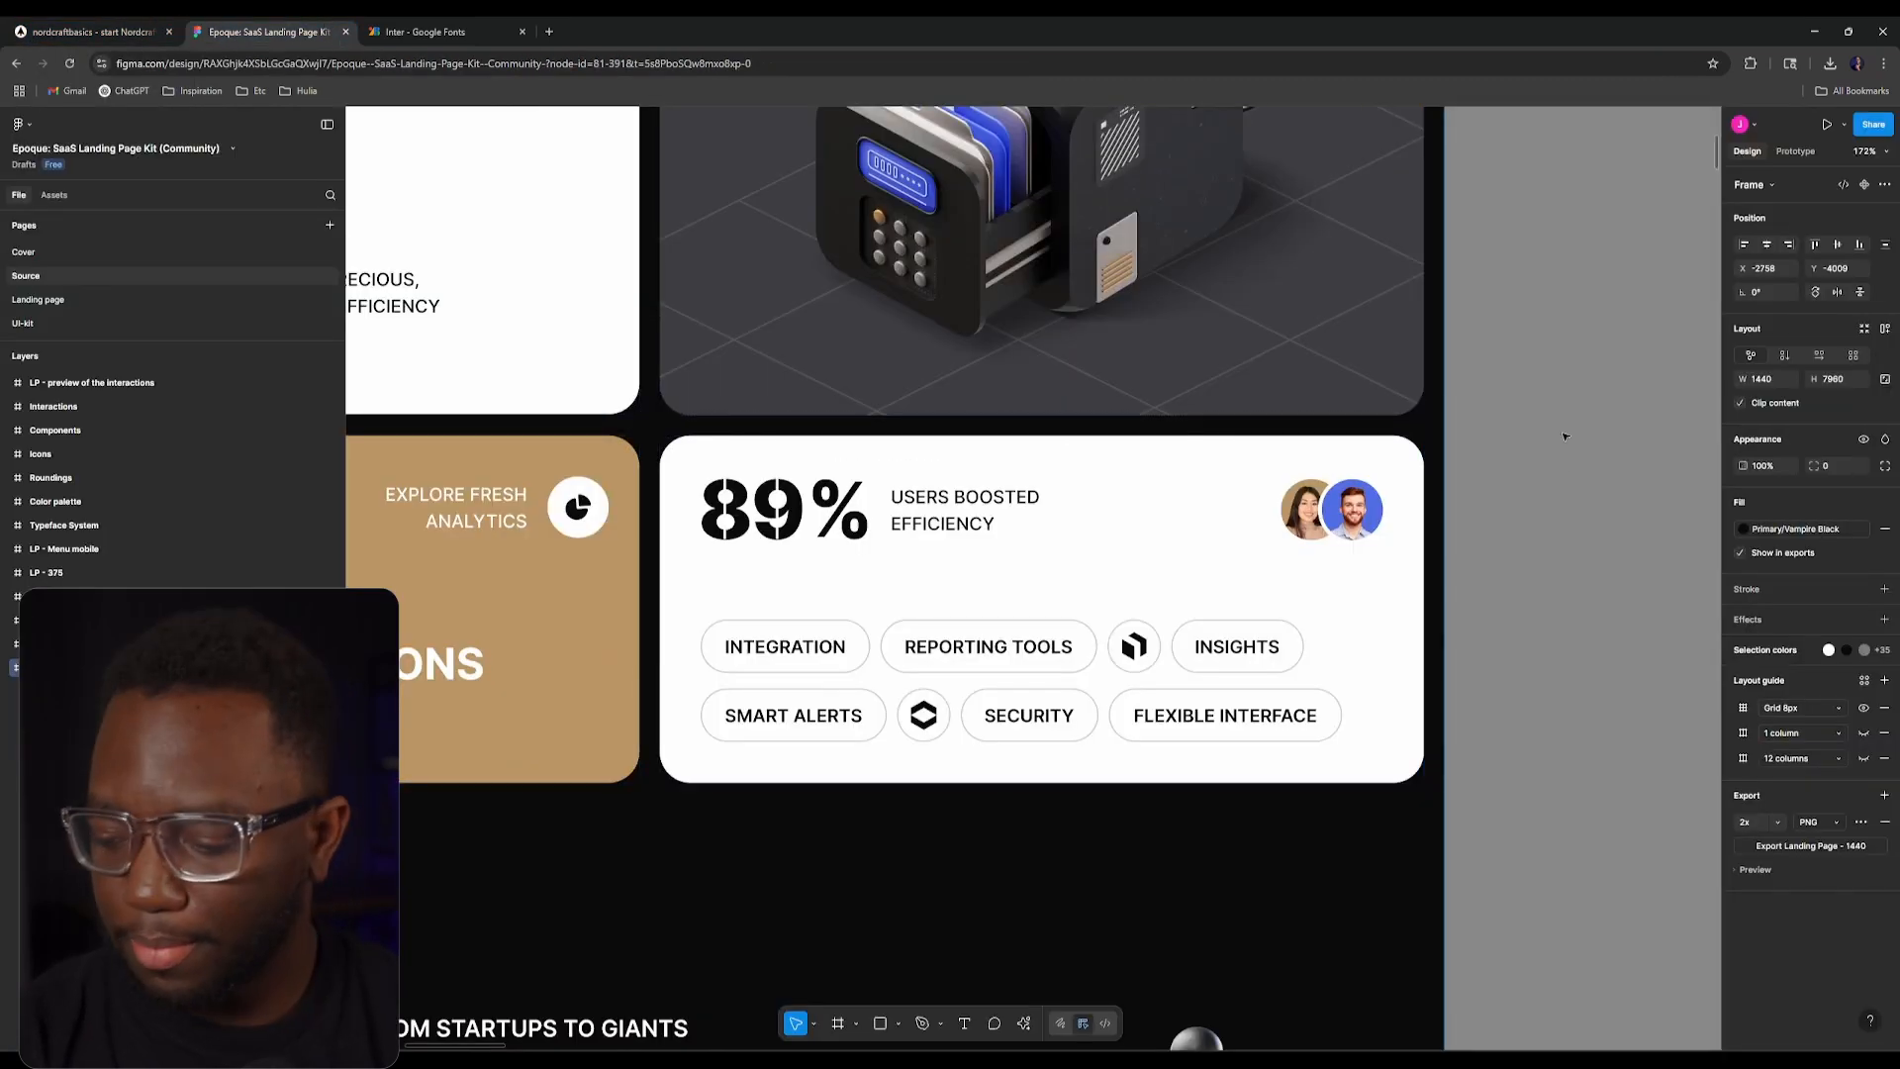
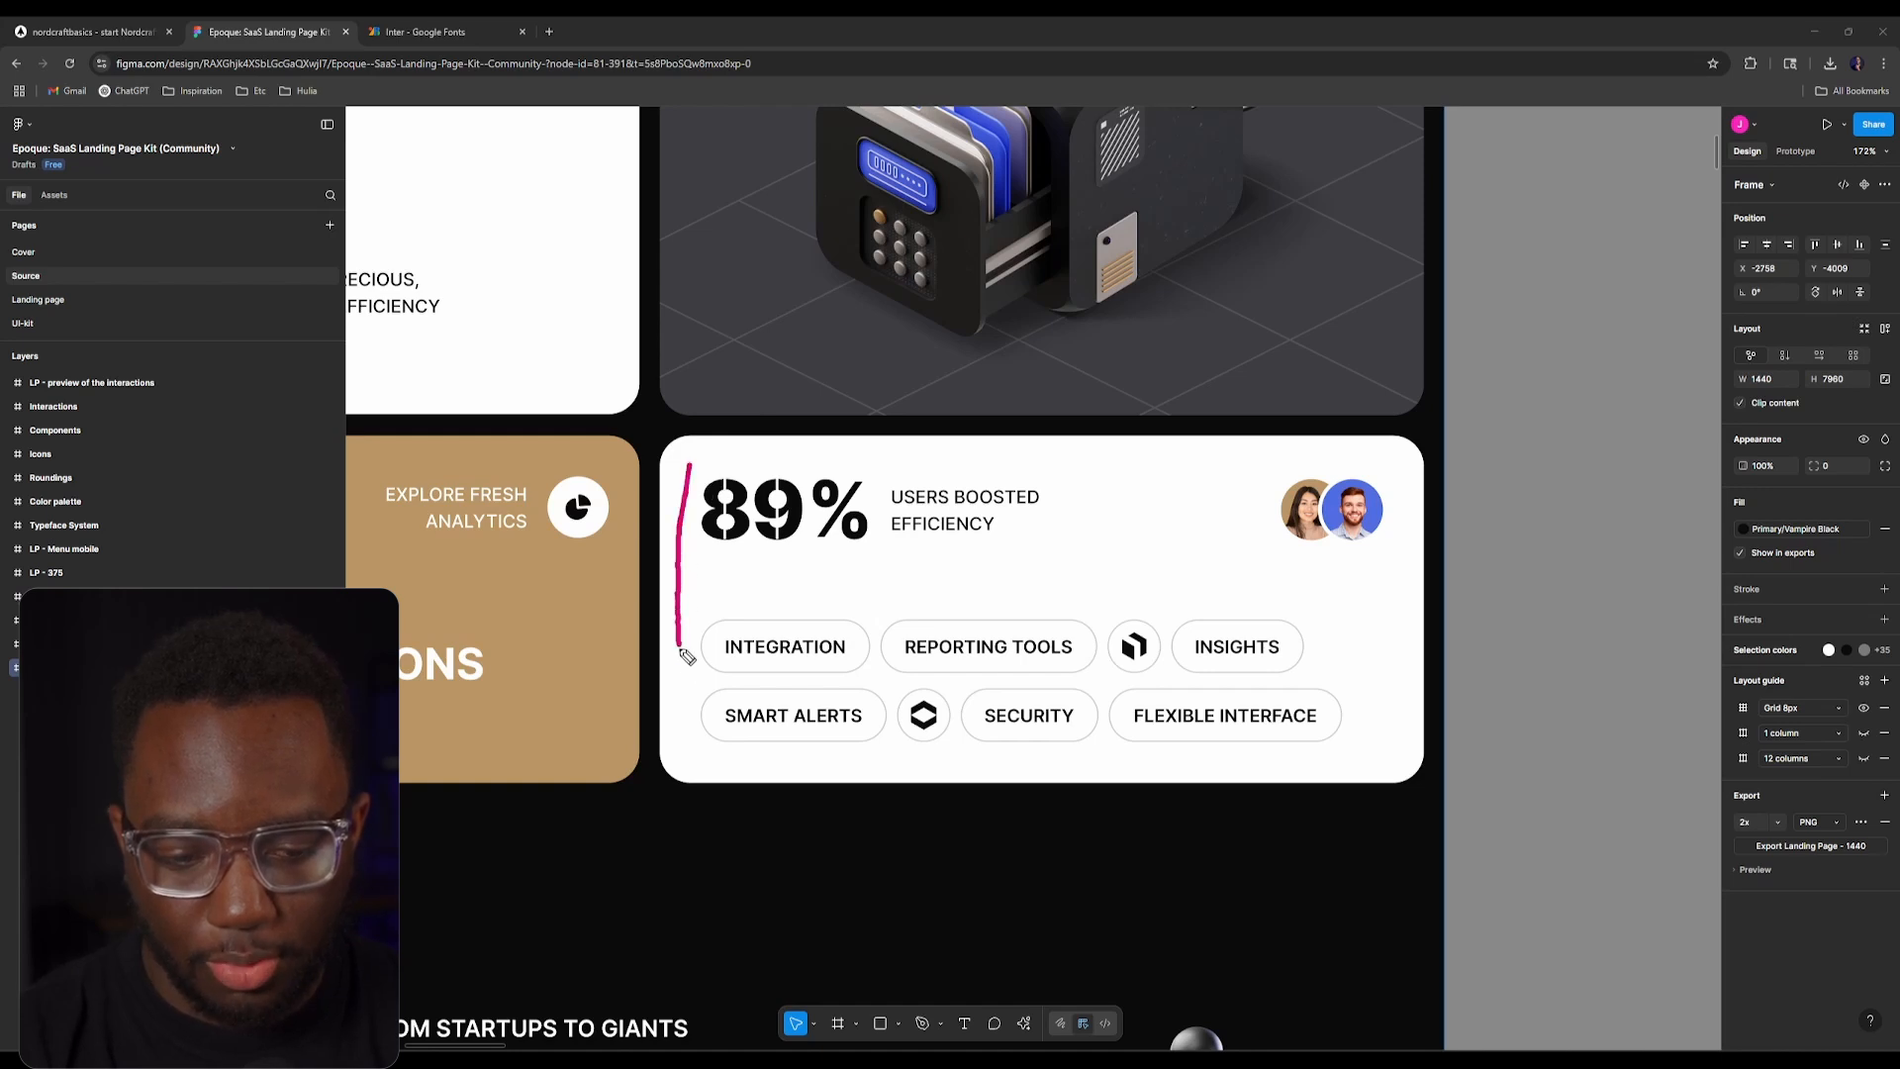
Step: Examine the white 89% card in Figma, working out its outer container, heading row, number and label group, and tag area
left_click_drag(770, 761, 1216, 763)
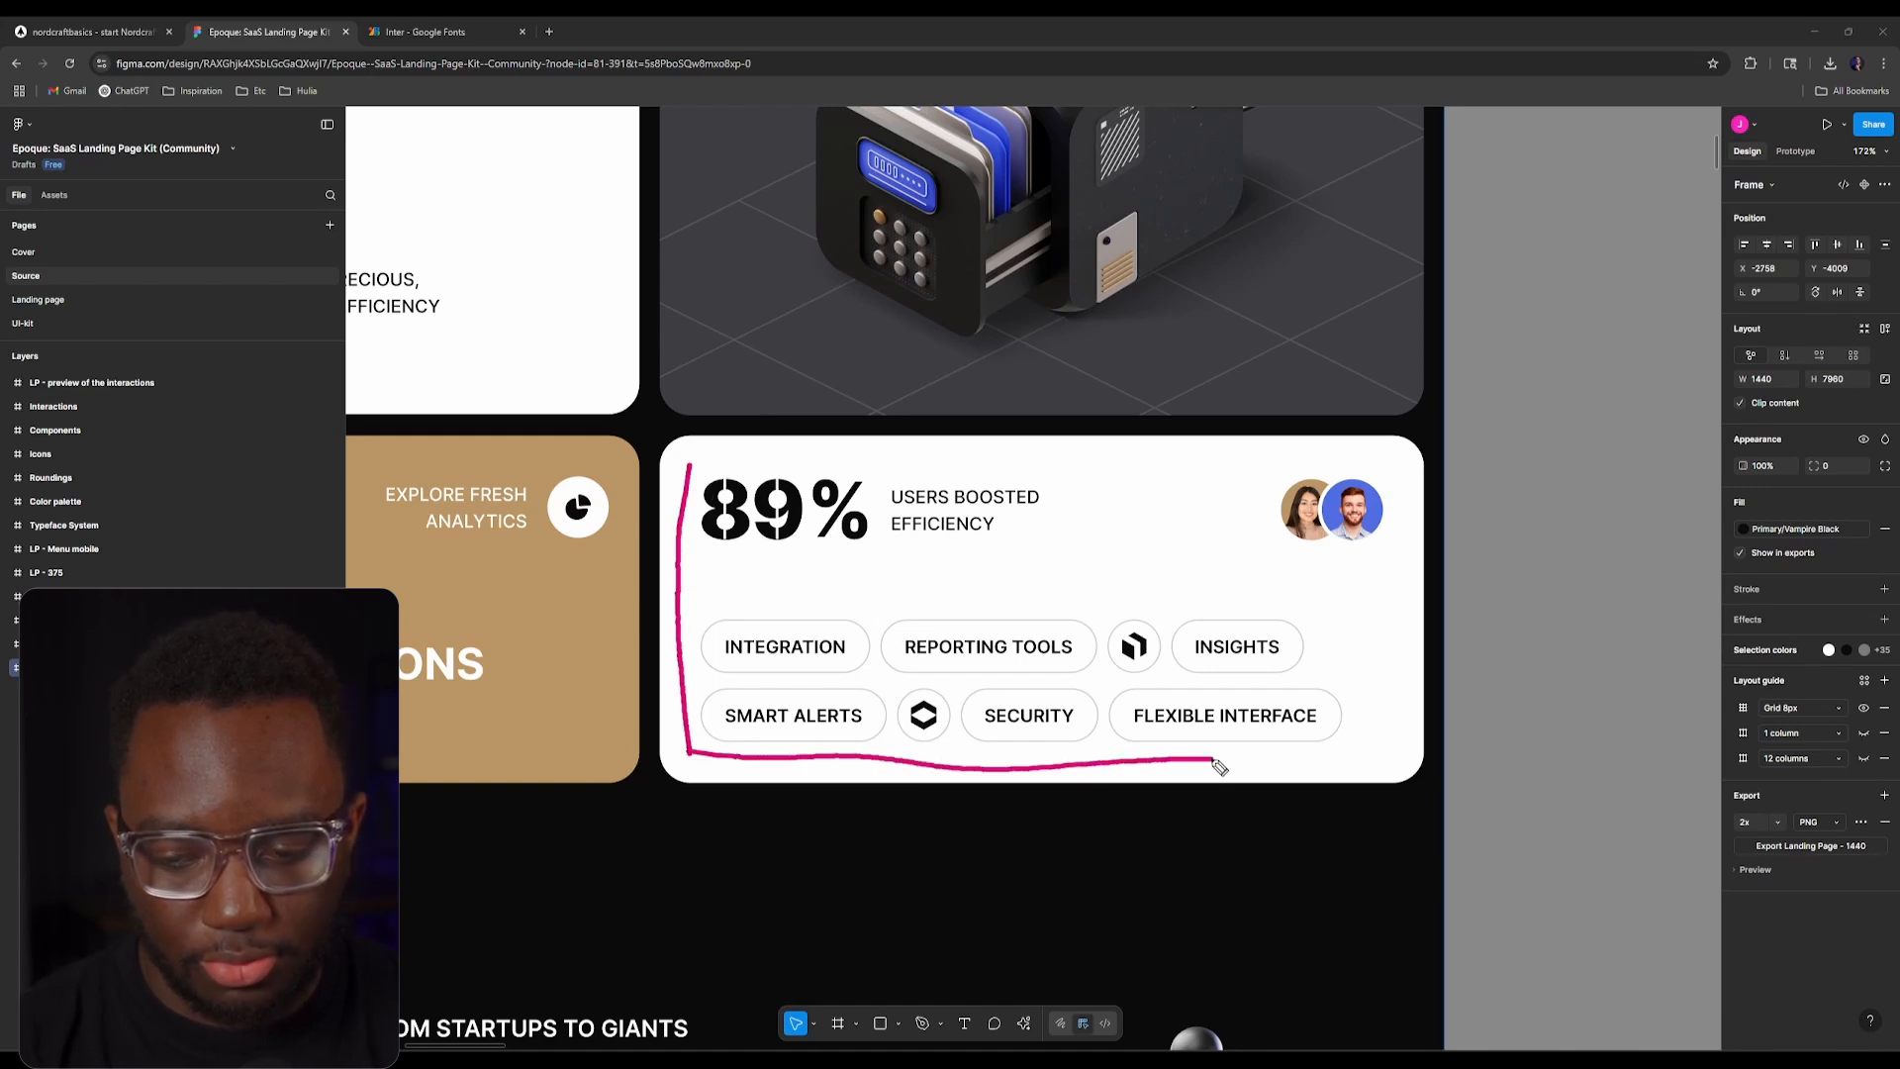
mouse_move(1406, 704)
left_mouse_down()
mouse_move(1403, 456)
mouse_move(923, 473)
left_mouse_up()
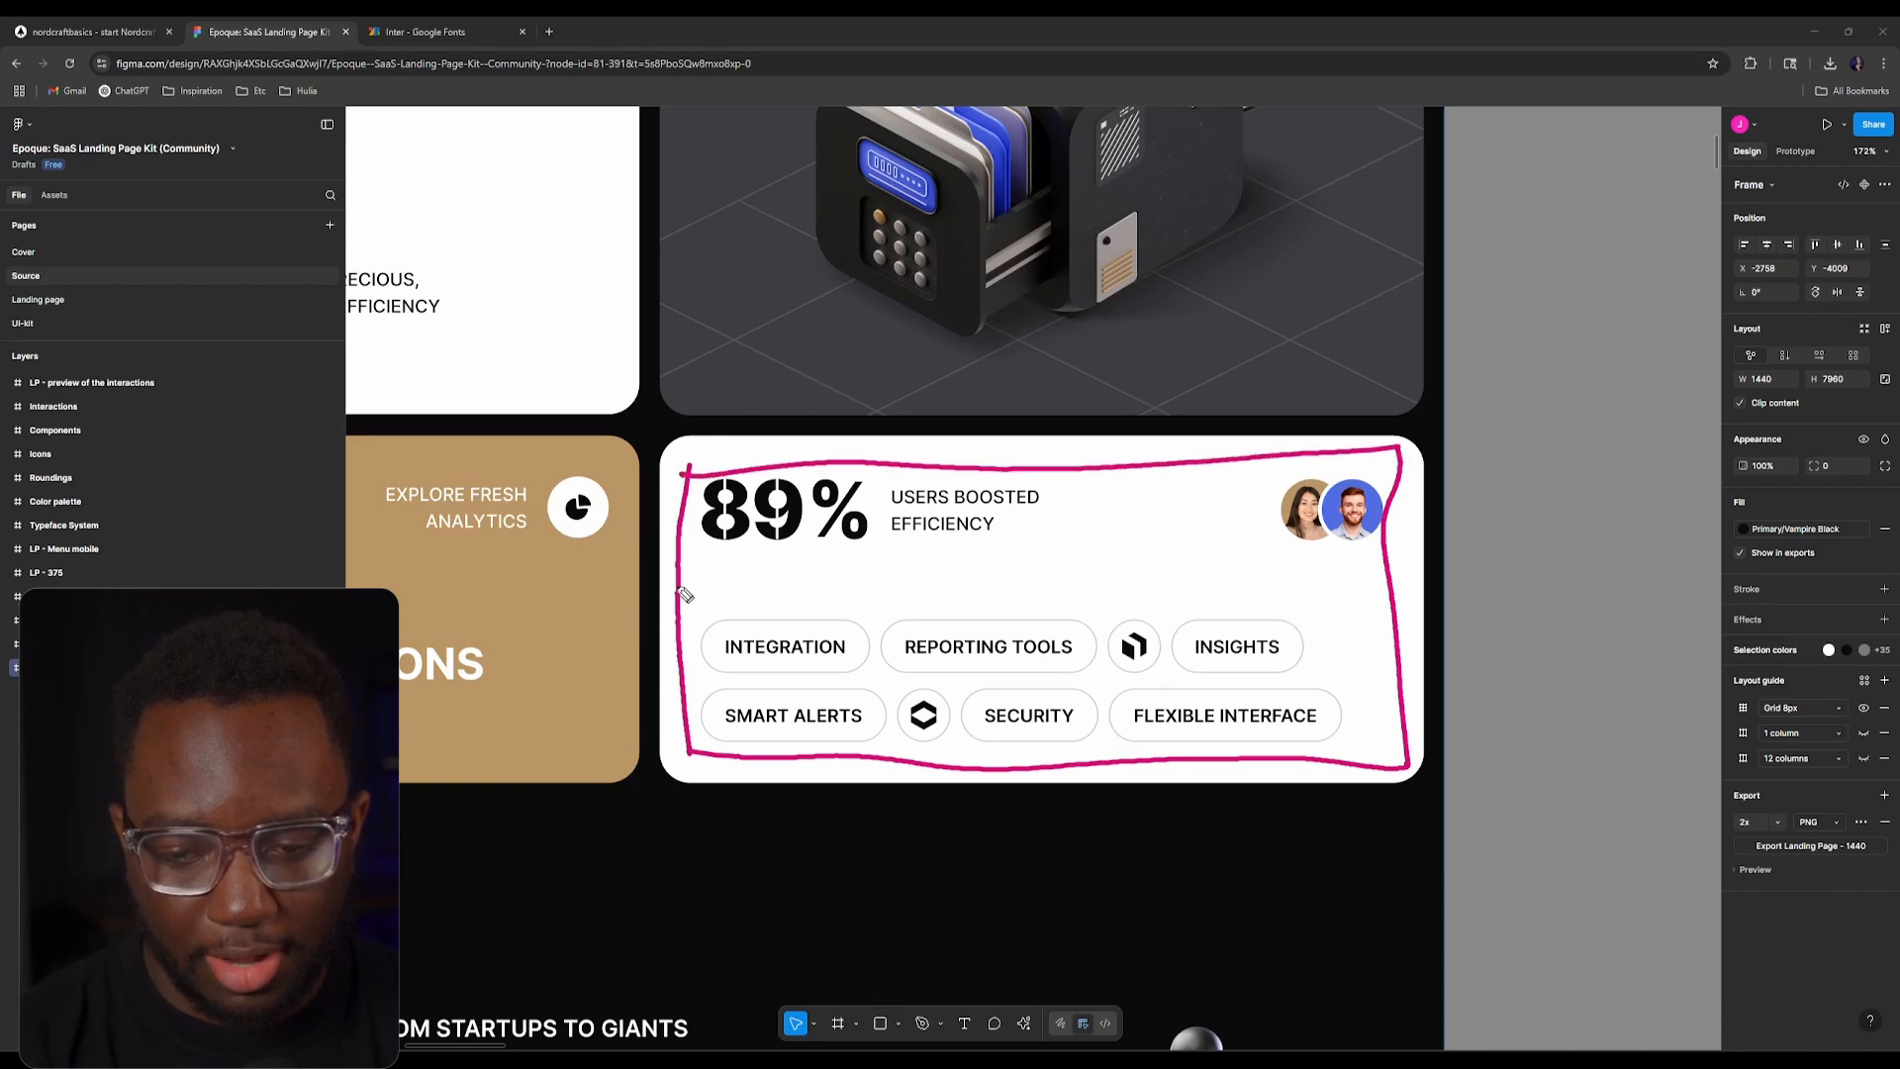
mouse_move(685, 594)
left_mouse_down()
mouse_move(1085, 560)
mouse_move(1404, 582)
left_mouse_up()
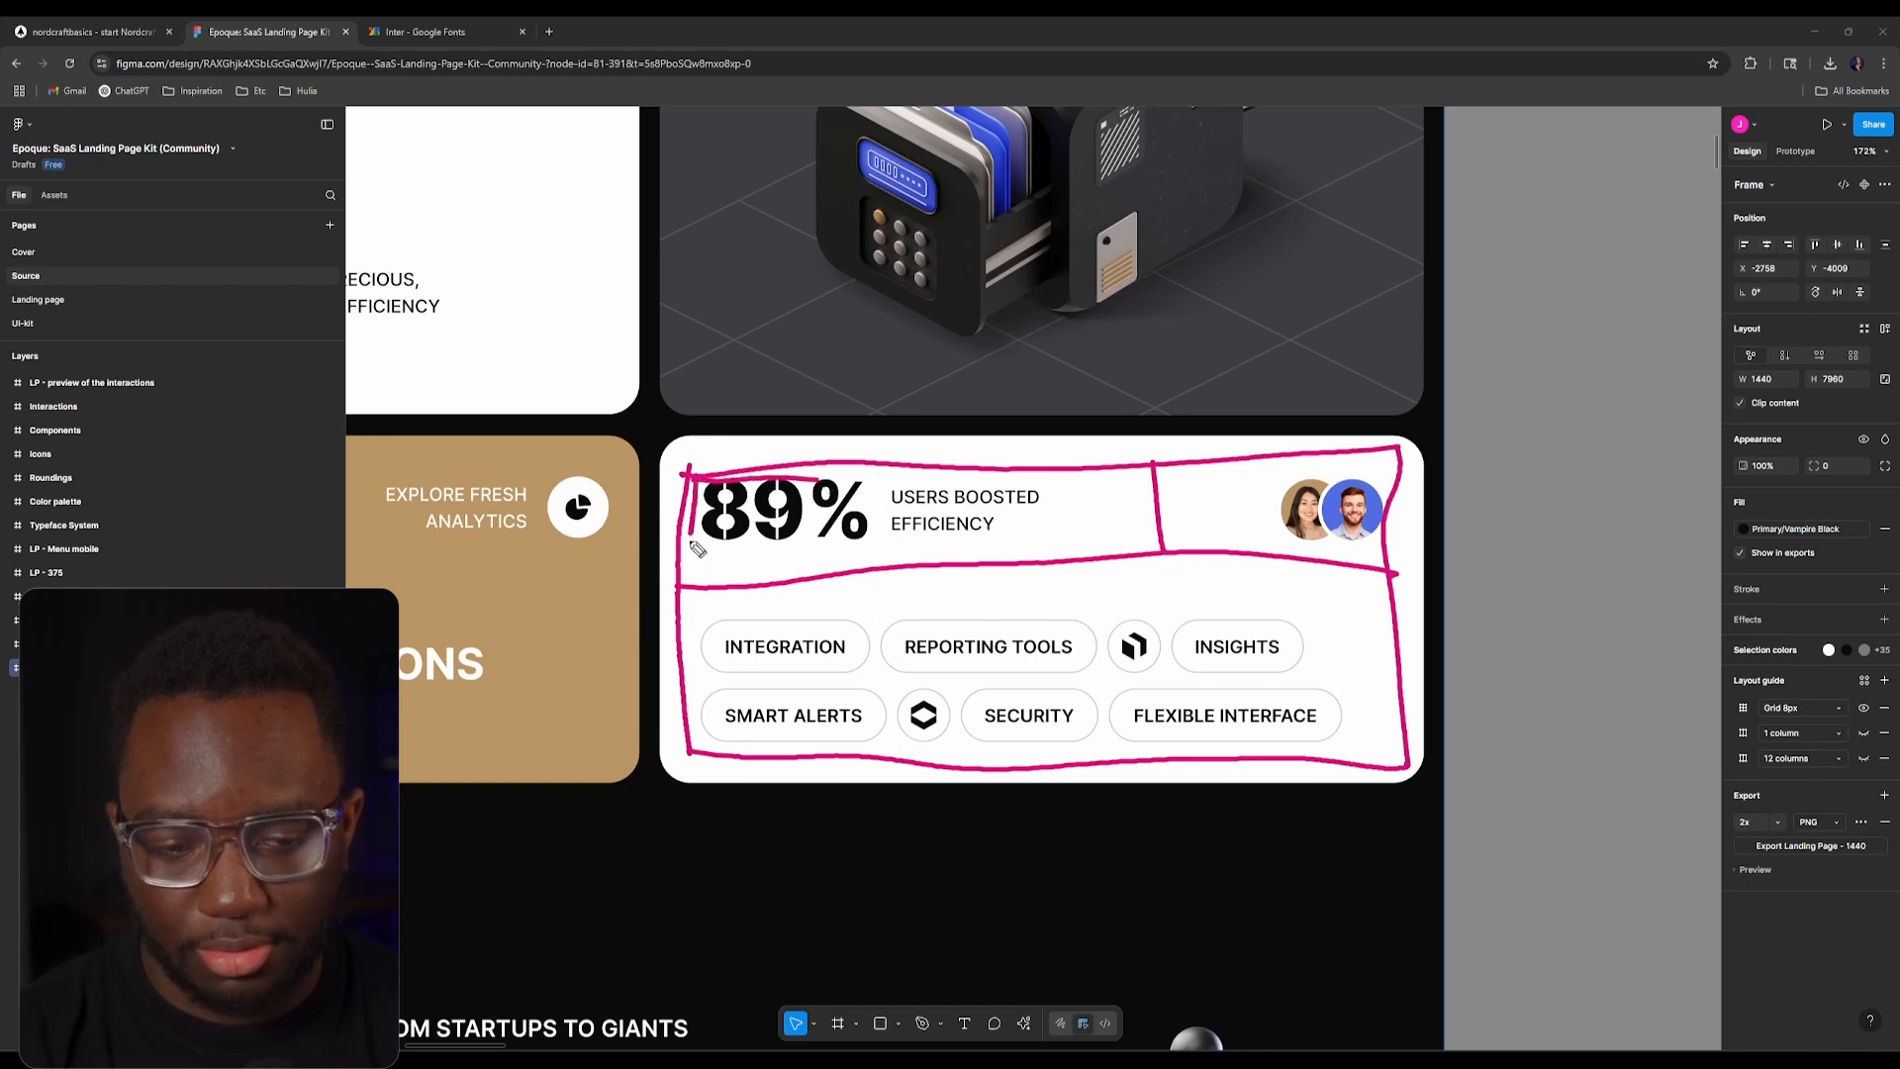
mouse_move(695, 547)
left_mouse_down()
mouse_move(926, 557)
mouse_move(1085, 535)
left_mouse_up()
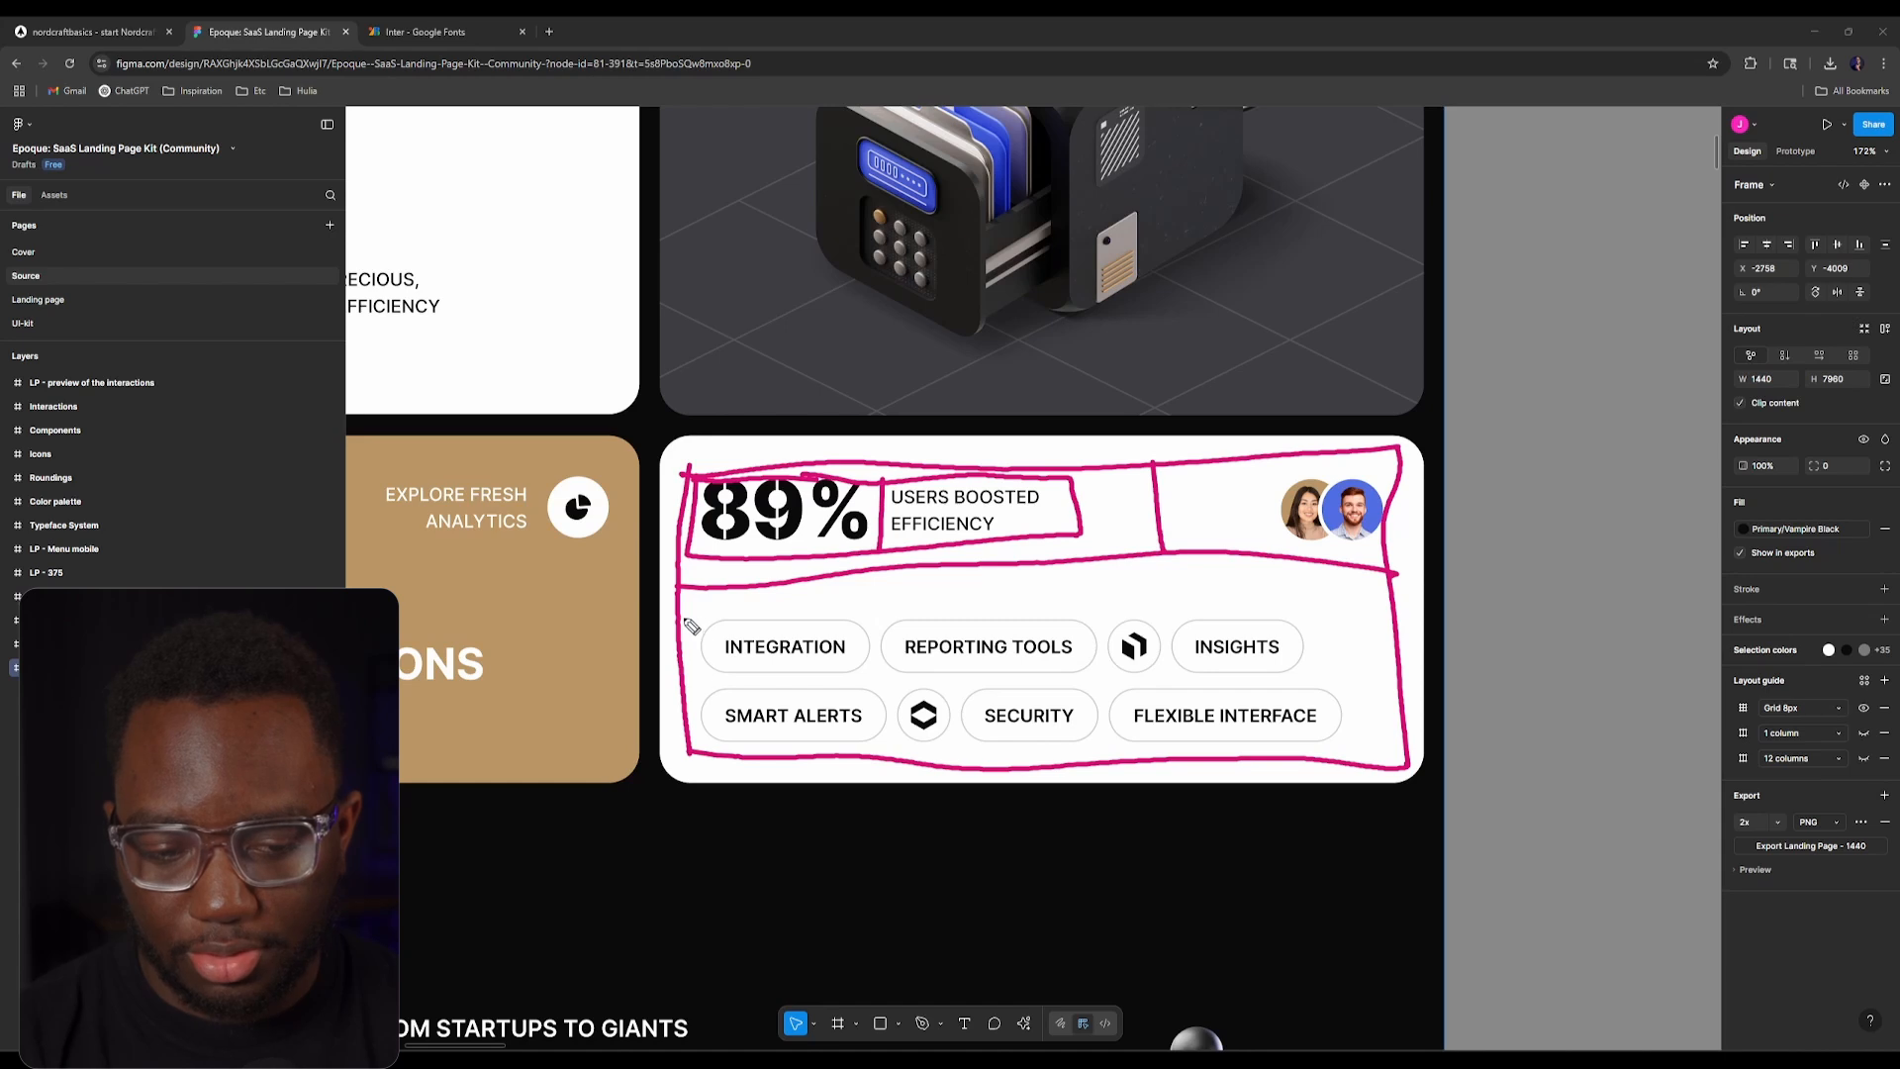
left_click_drag(904, 606, 1312, 598)
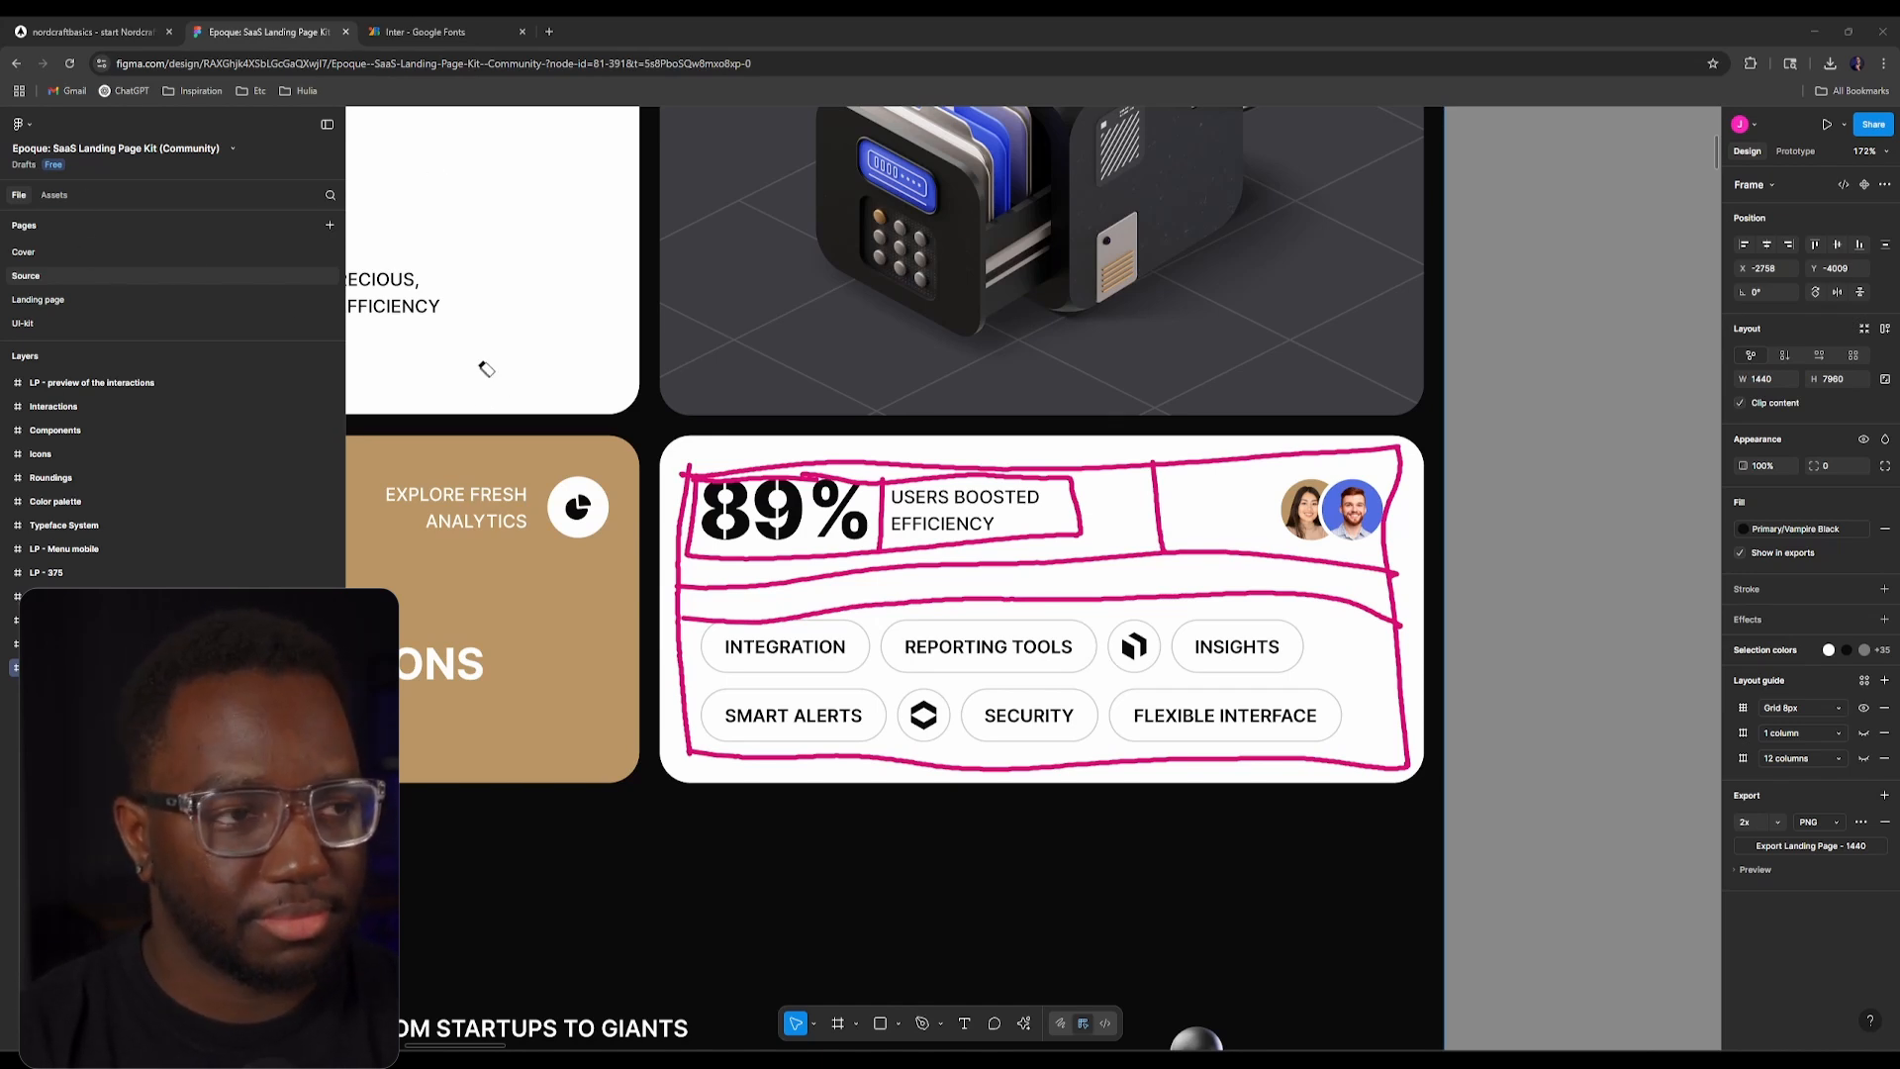
left_click(34, 212)
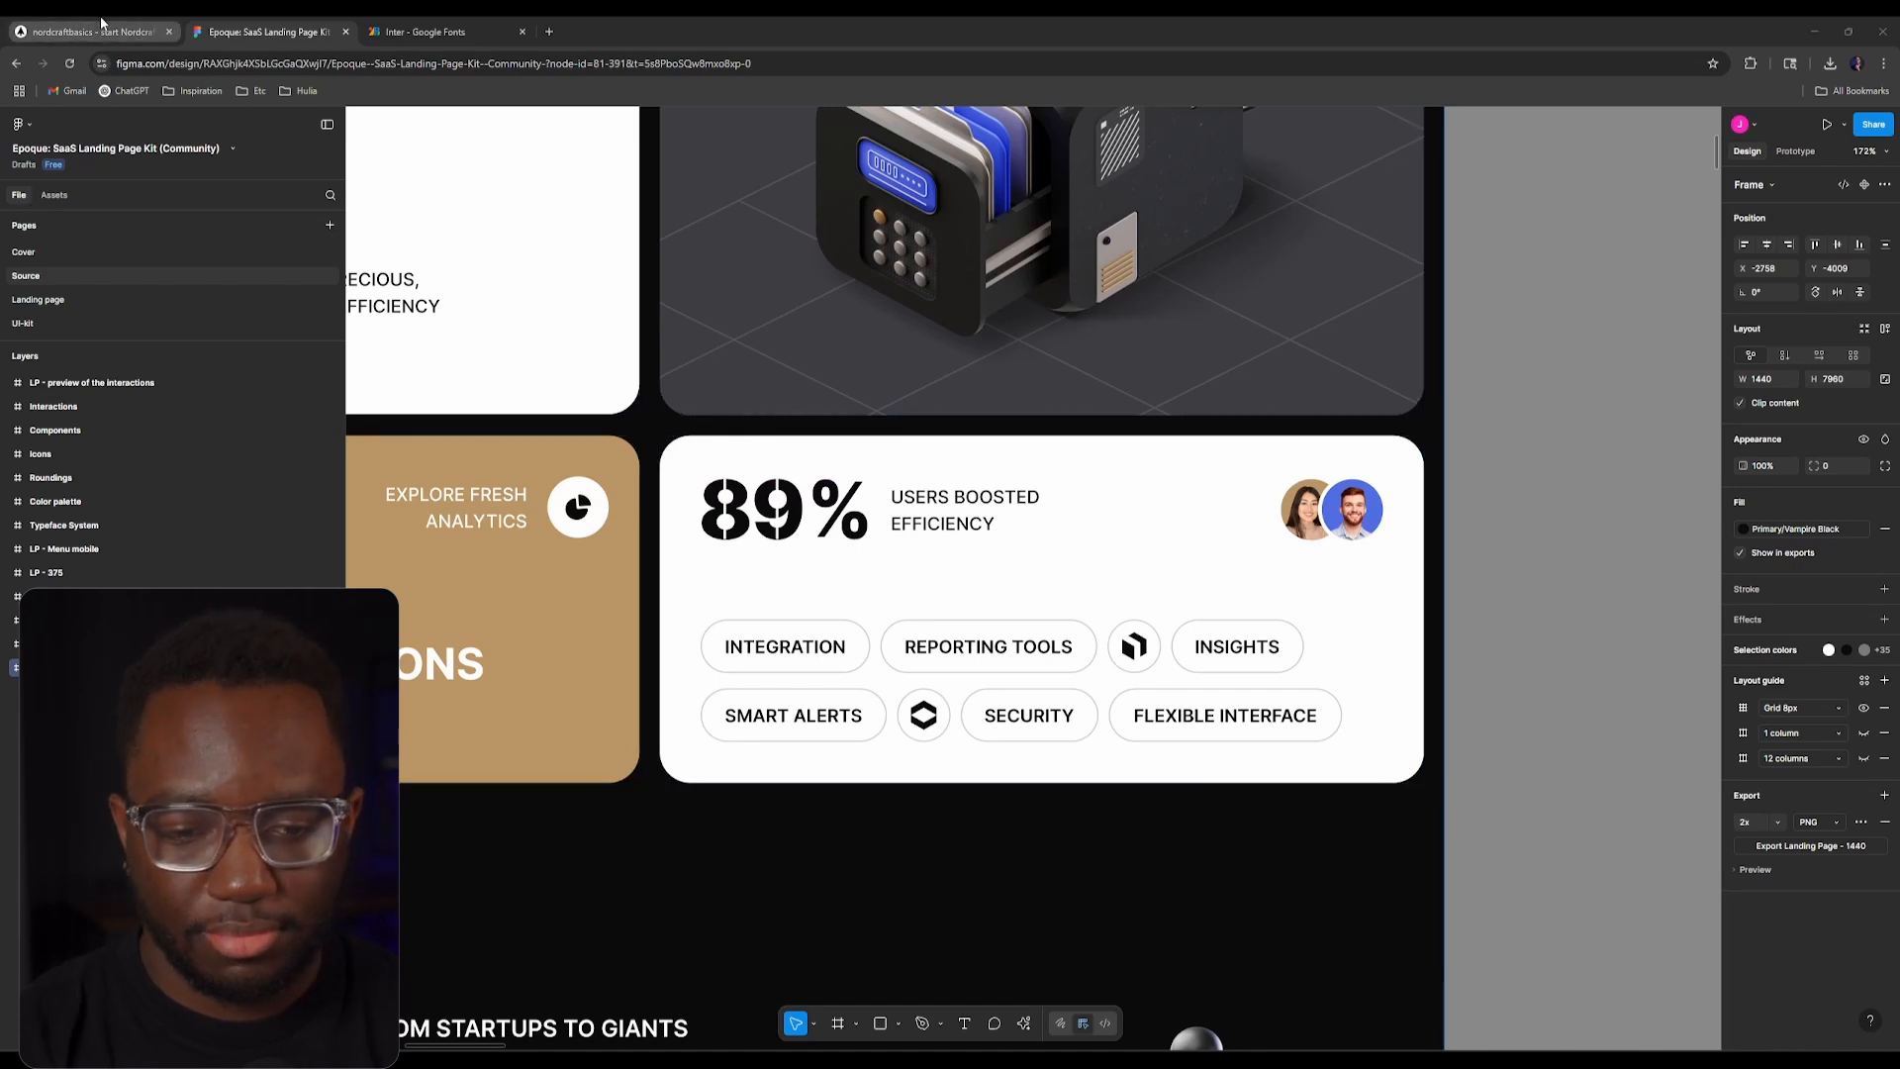
Step: Inspect the frames that hold the 89% number and its label in the Figma card
left_click(773, 515)
double_click(773, 515)
double_click(773, 515)
double_click(773, 516)
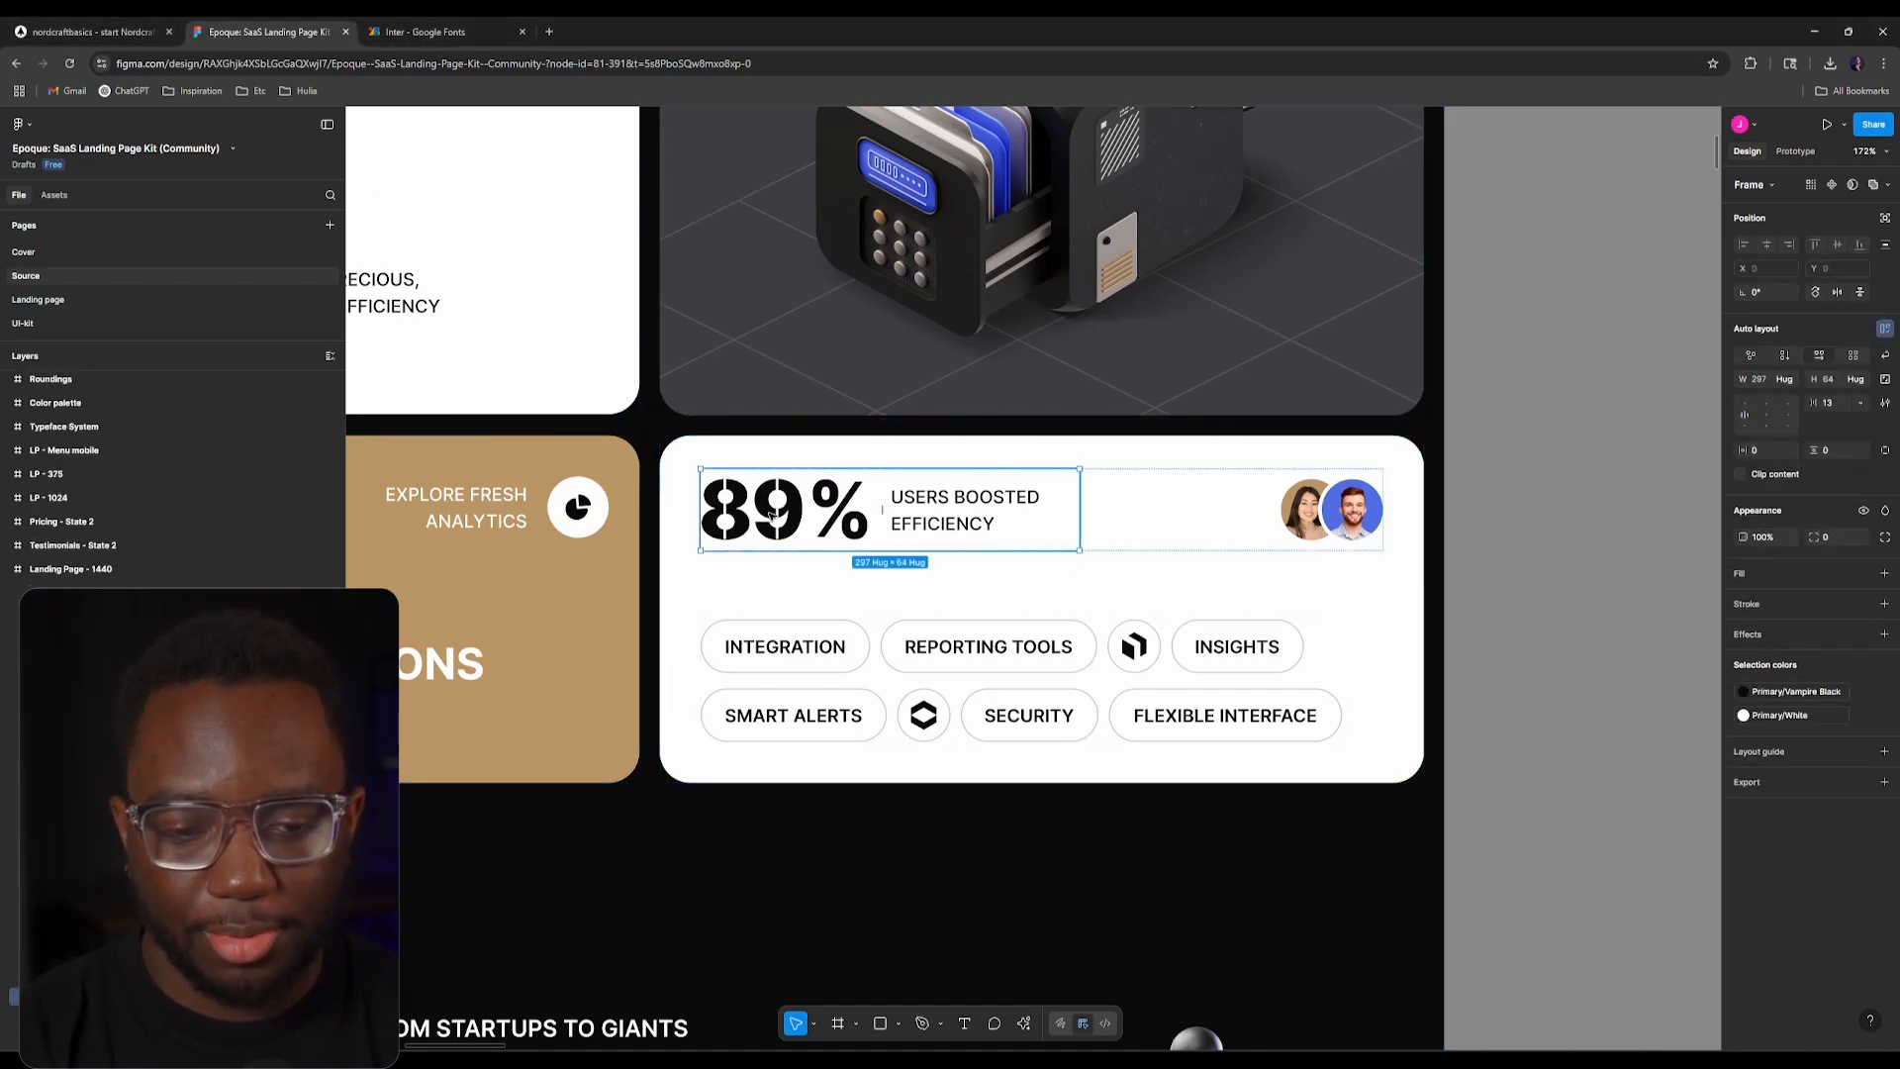
double_click(772, 515)
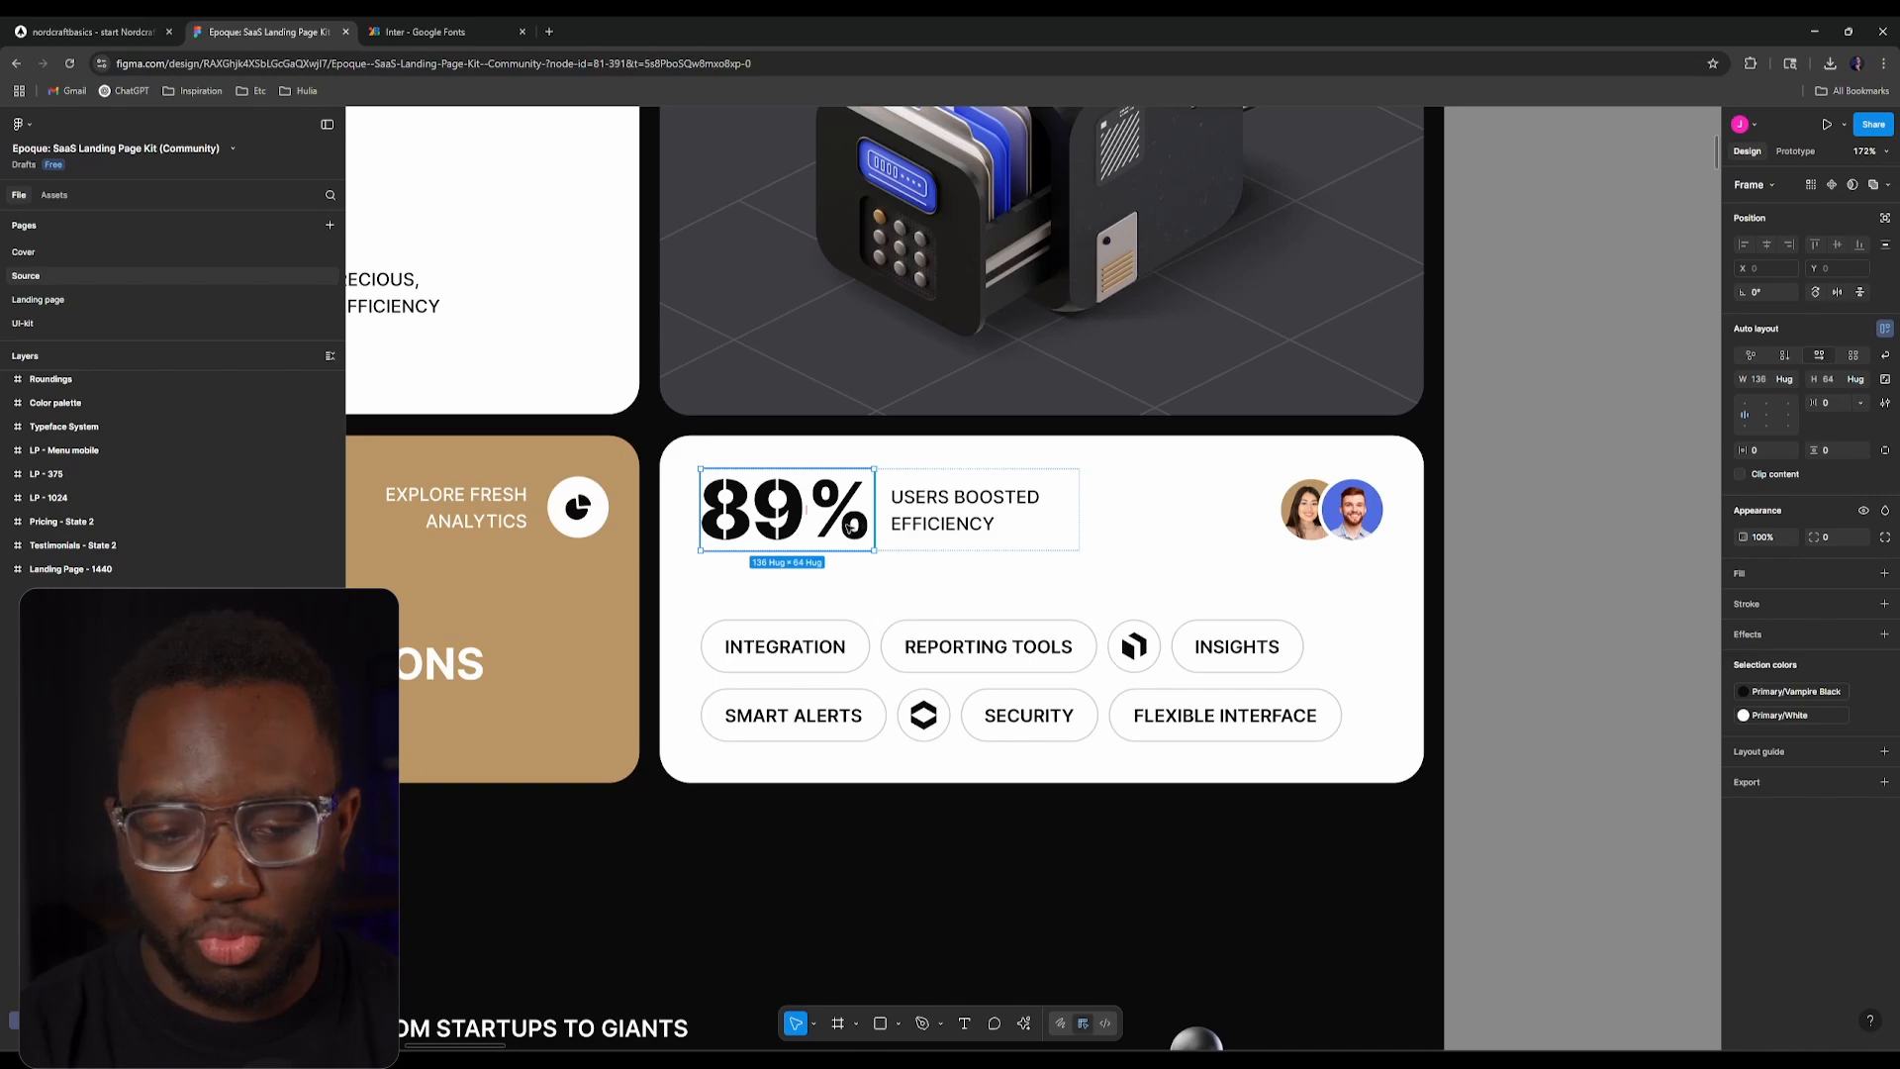
scroll(849, 526, "up", 2)
scroll(849, 526, "left", 5)
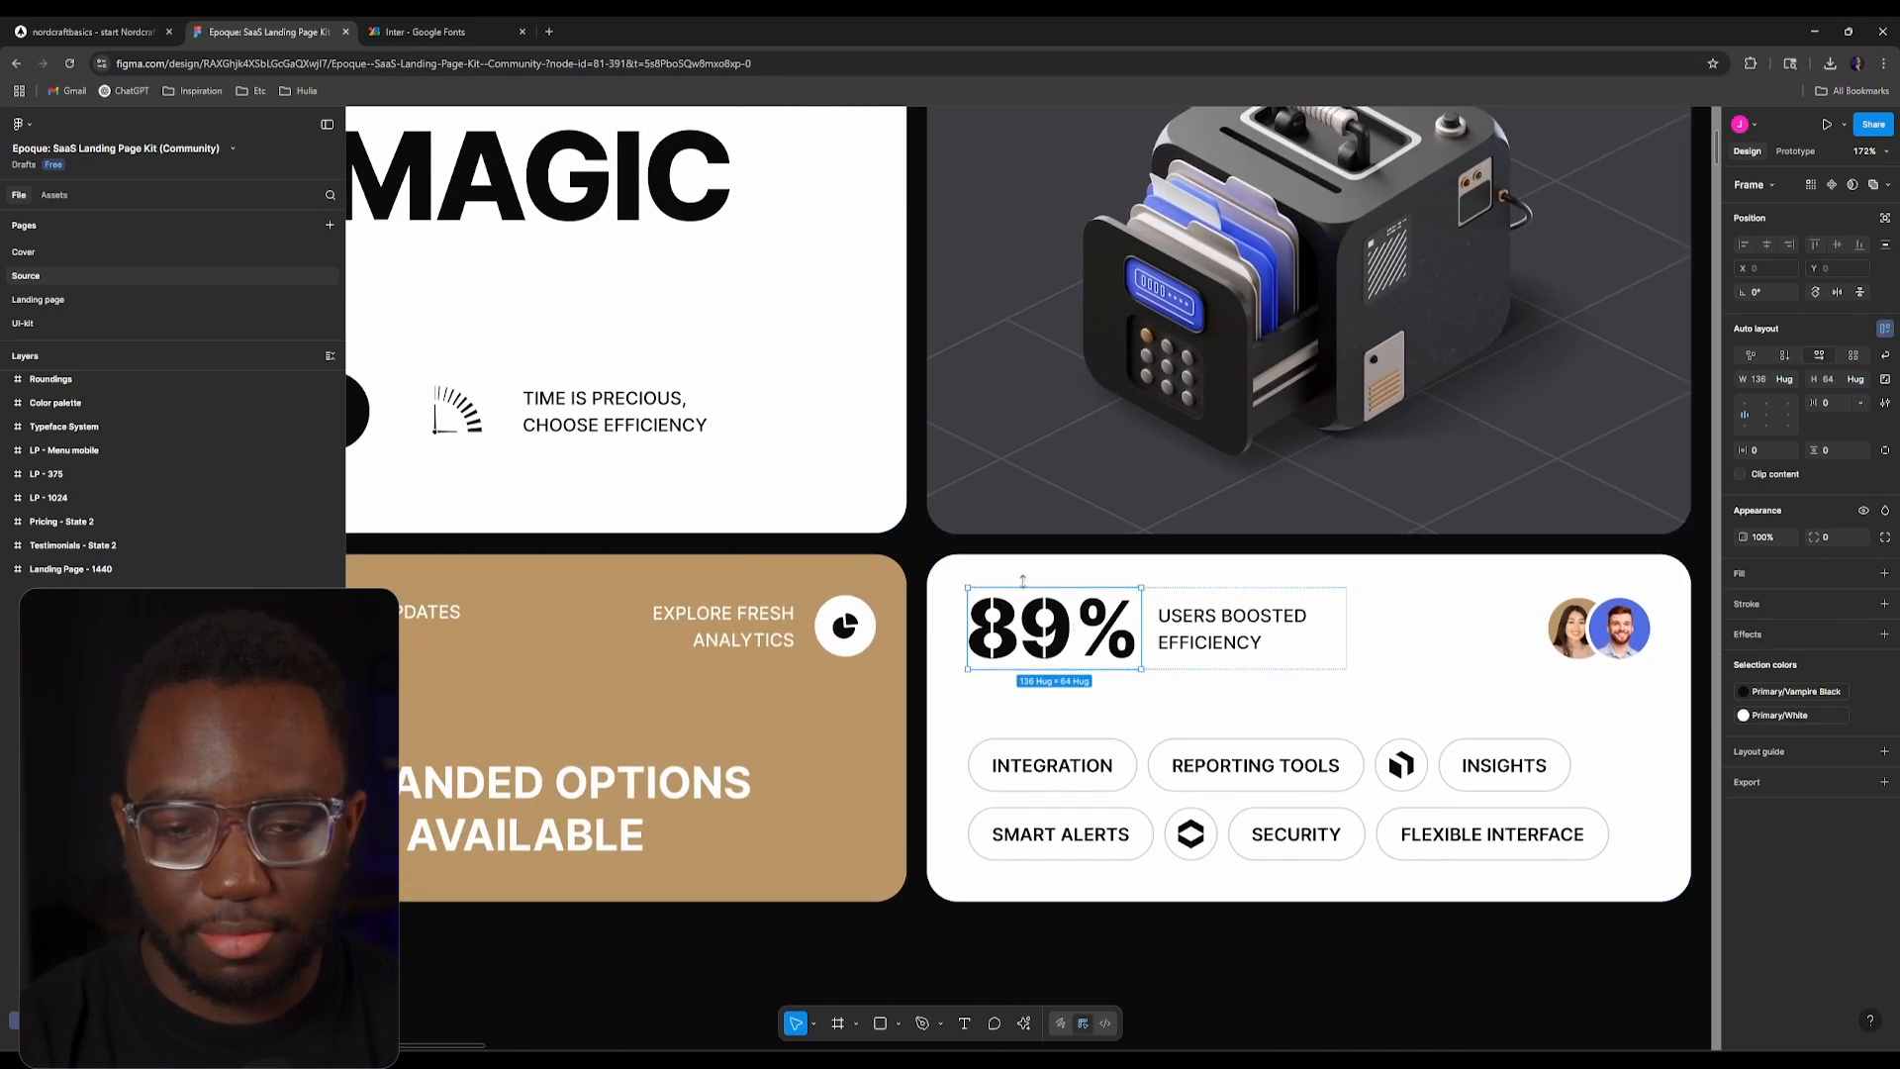
Step: Switch to Nordcraft and add a ui_card-Base component inside the div that holds the Homepage's hero cards
key("ctrl+shift+Tab")
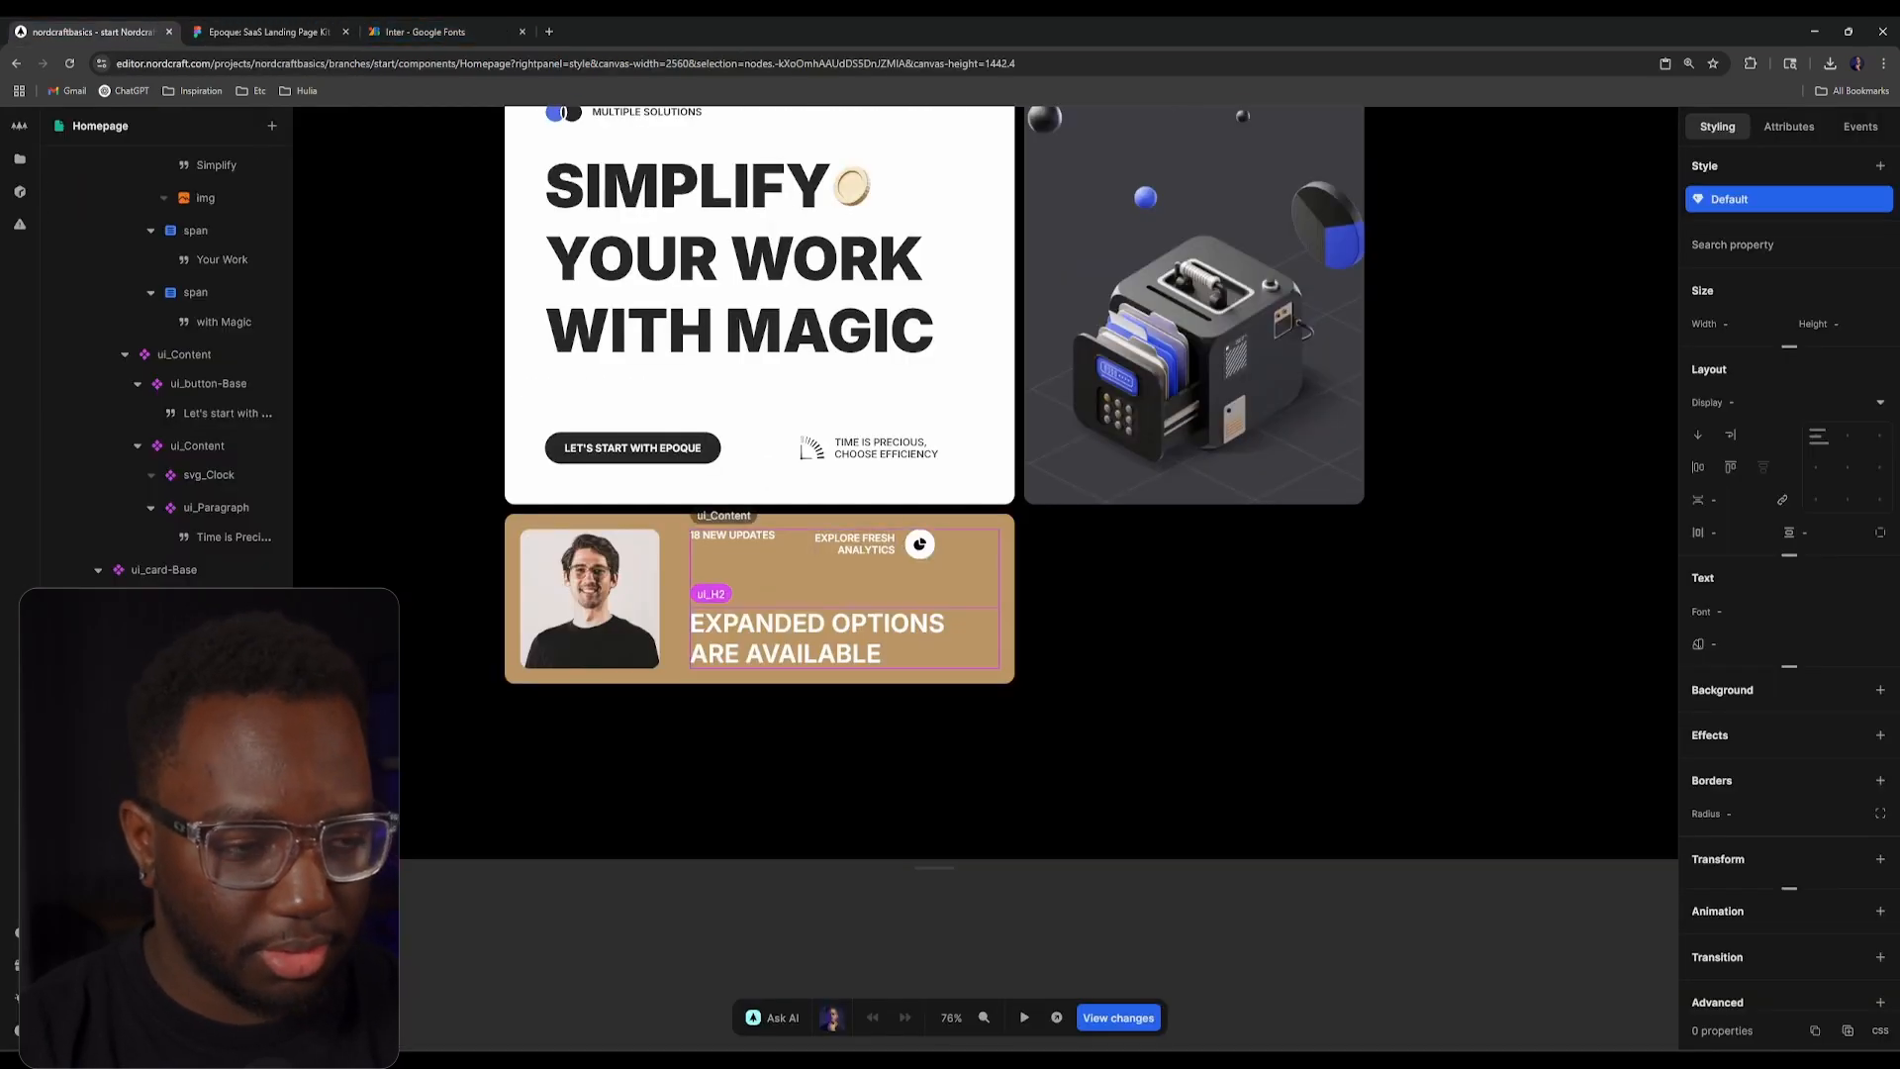
scroll(217, 241, "up", 10)
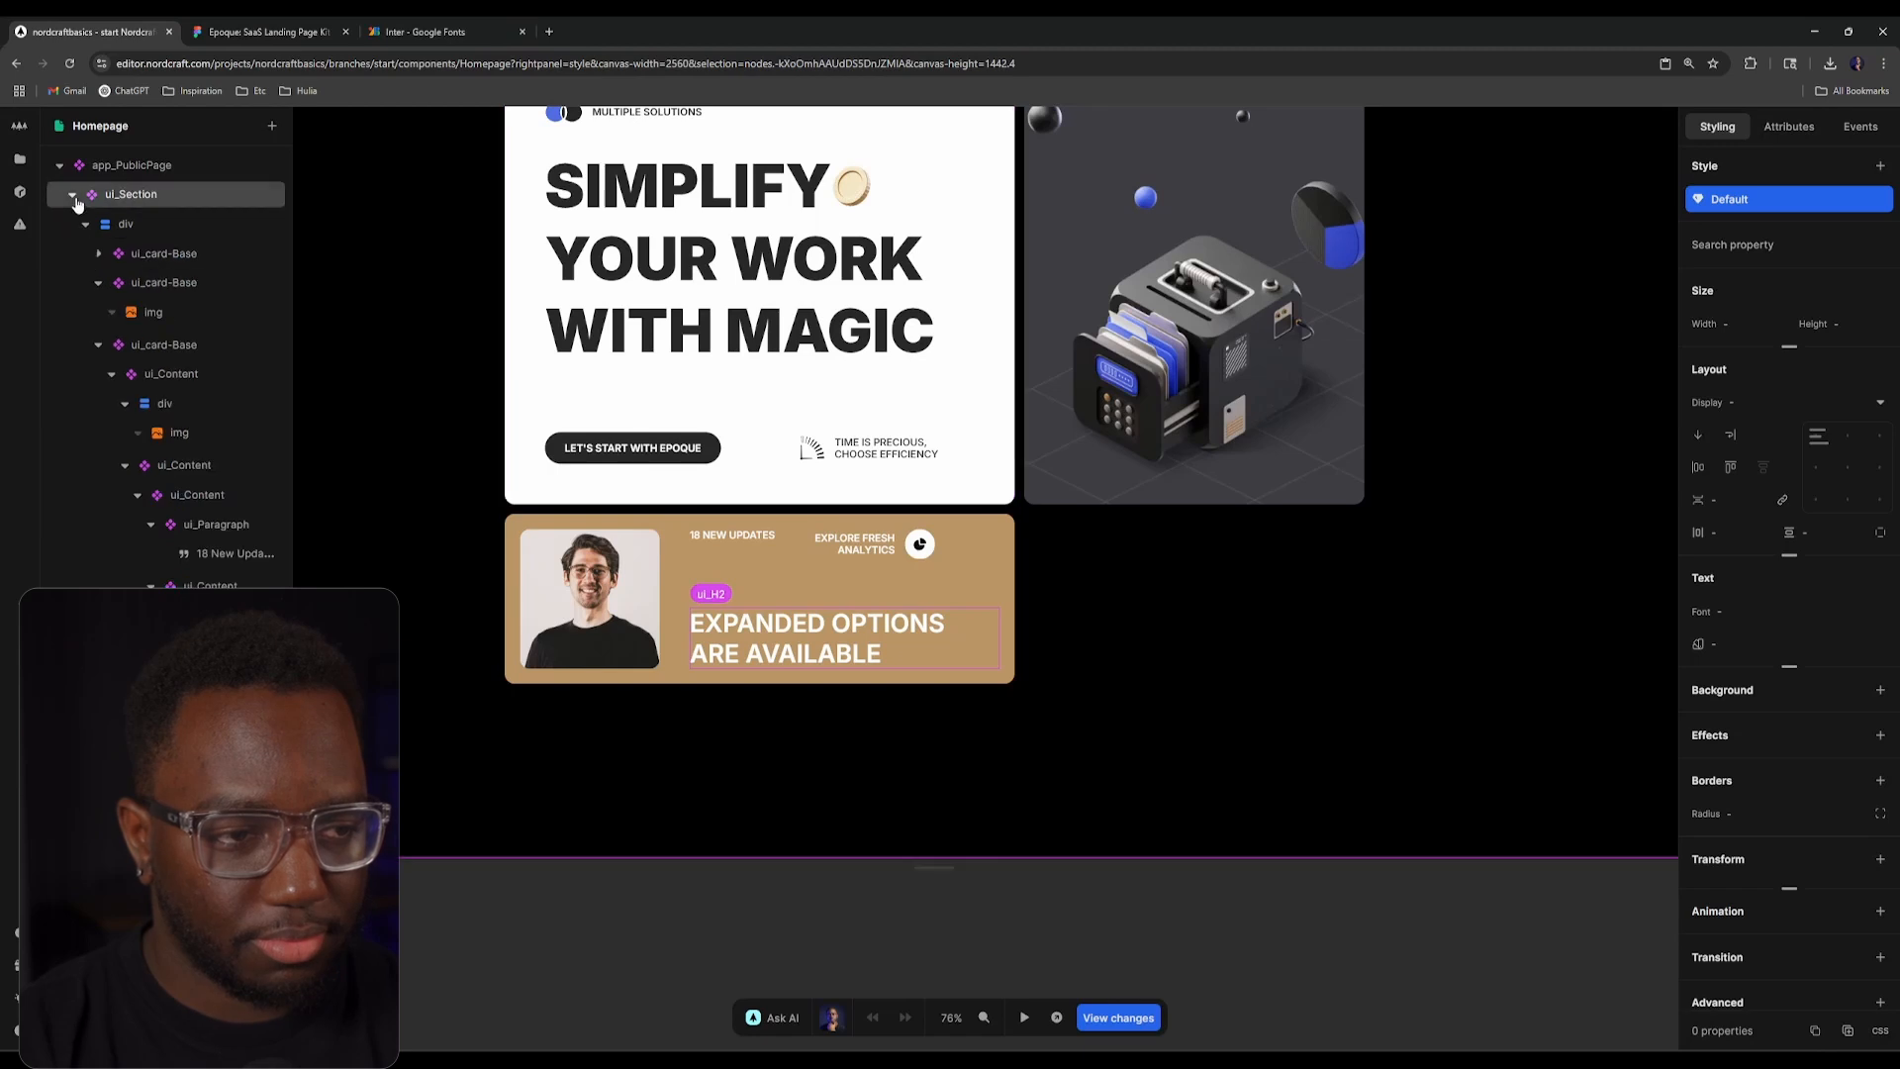
left_click(73, 196)
left_click(73, 195)
left_click(87, 224)
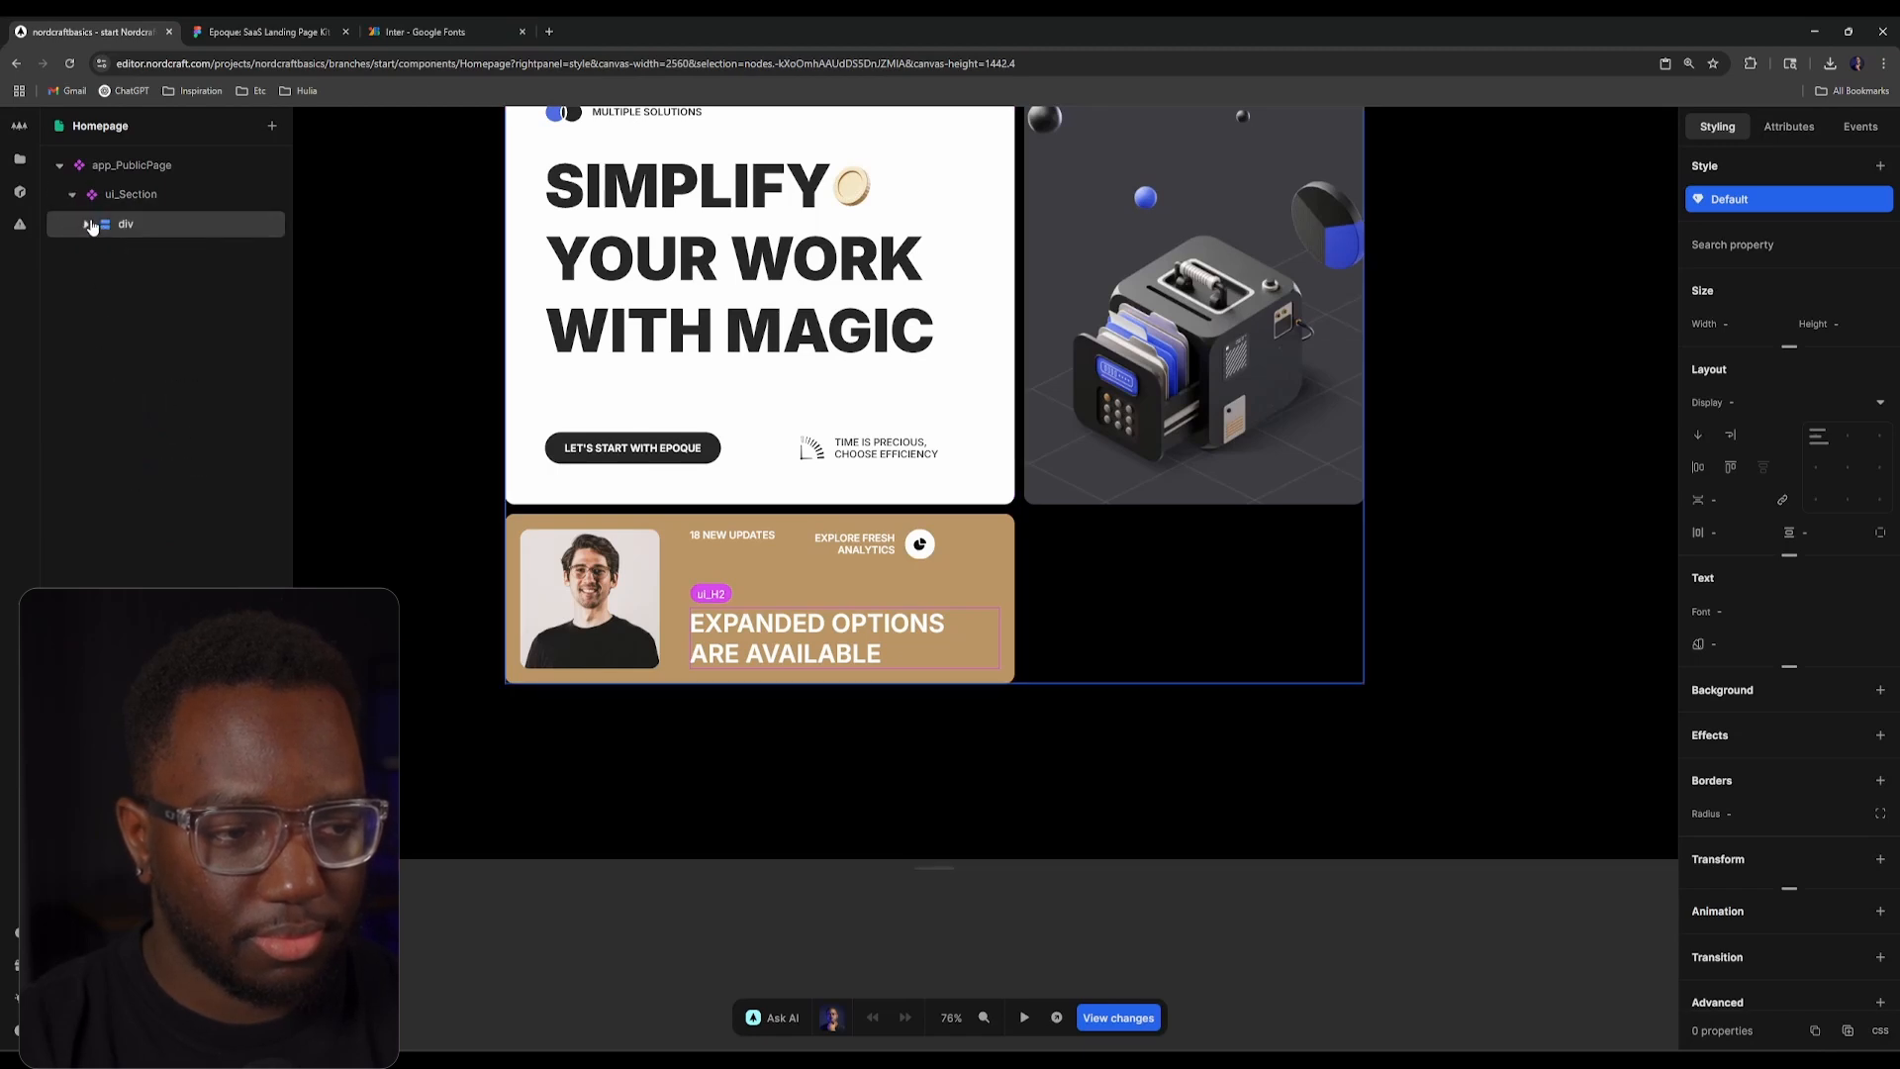
left_click(87, 223)
left_click(797, 574)
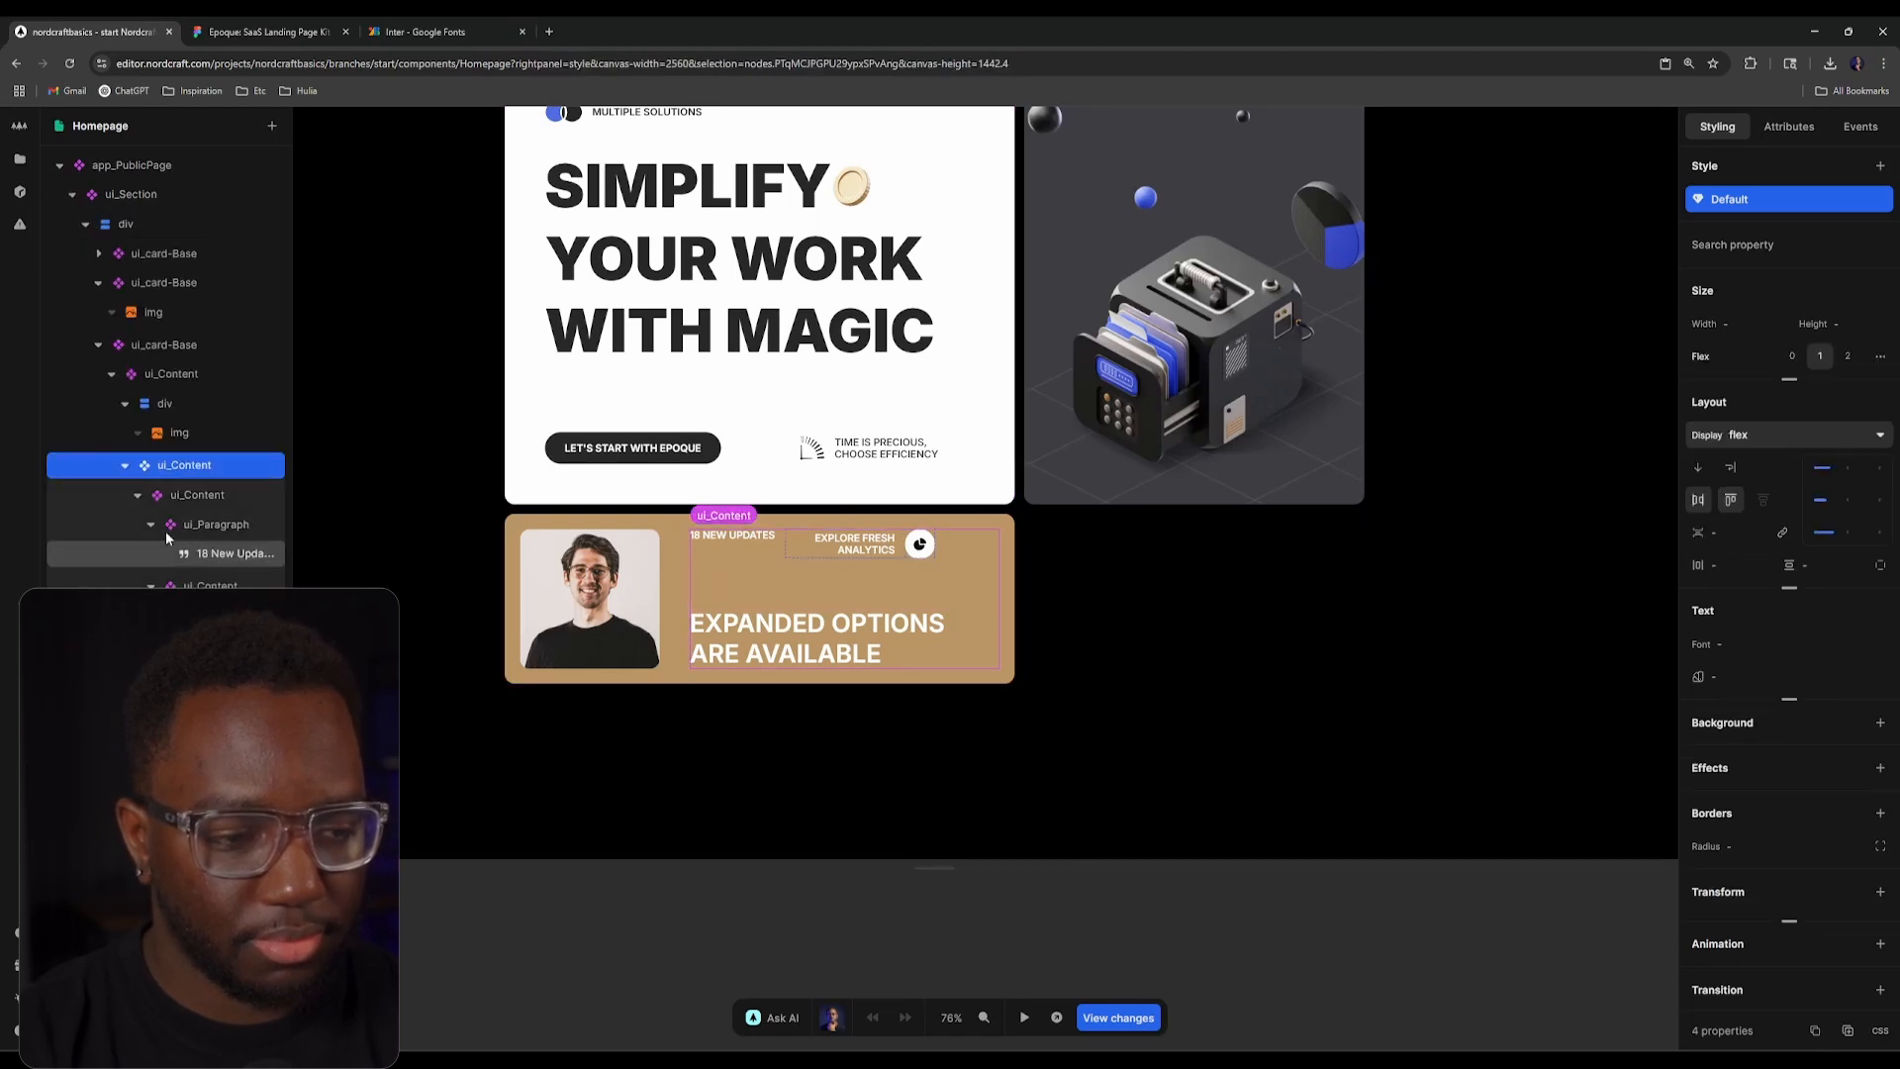
left_click(122, 467)
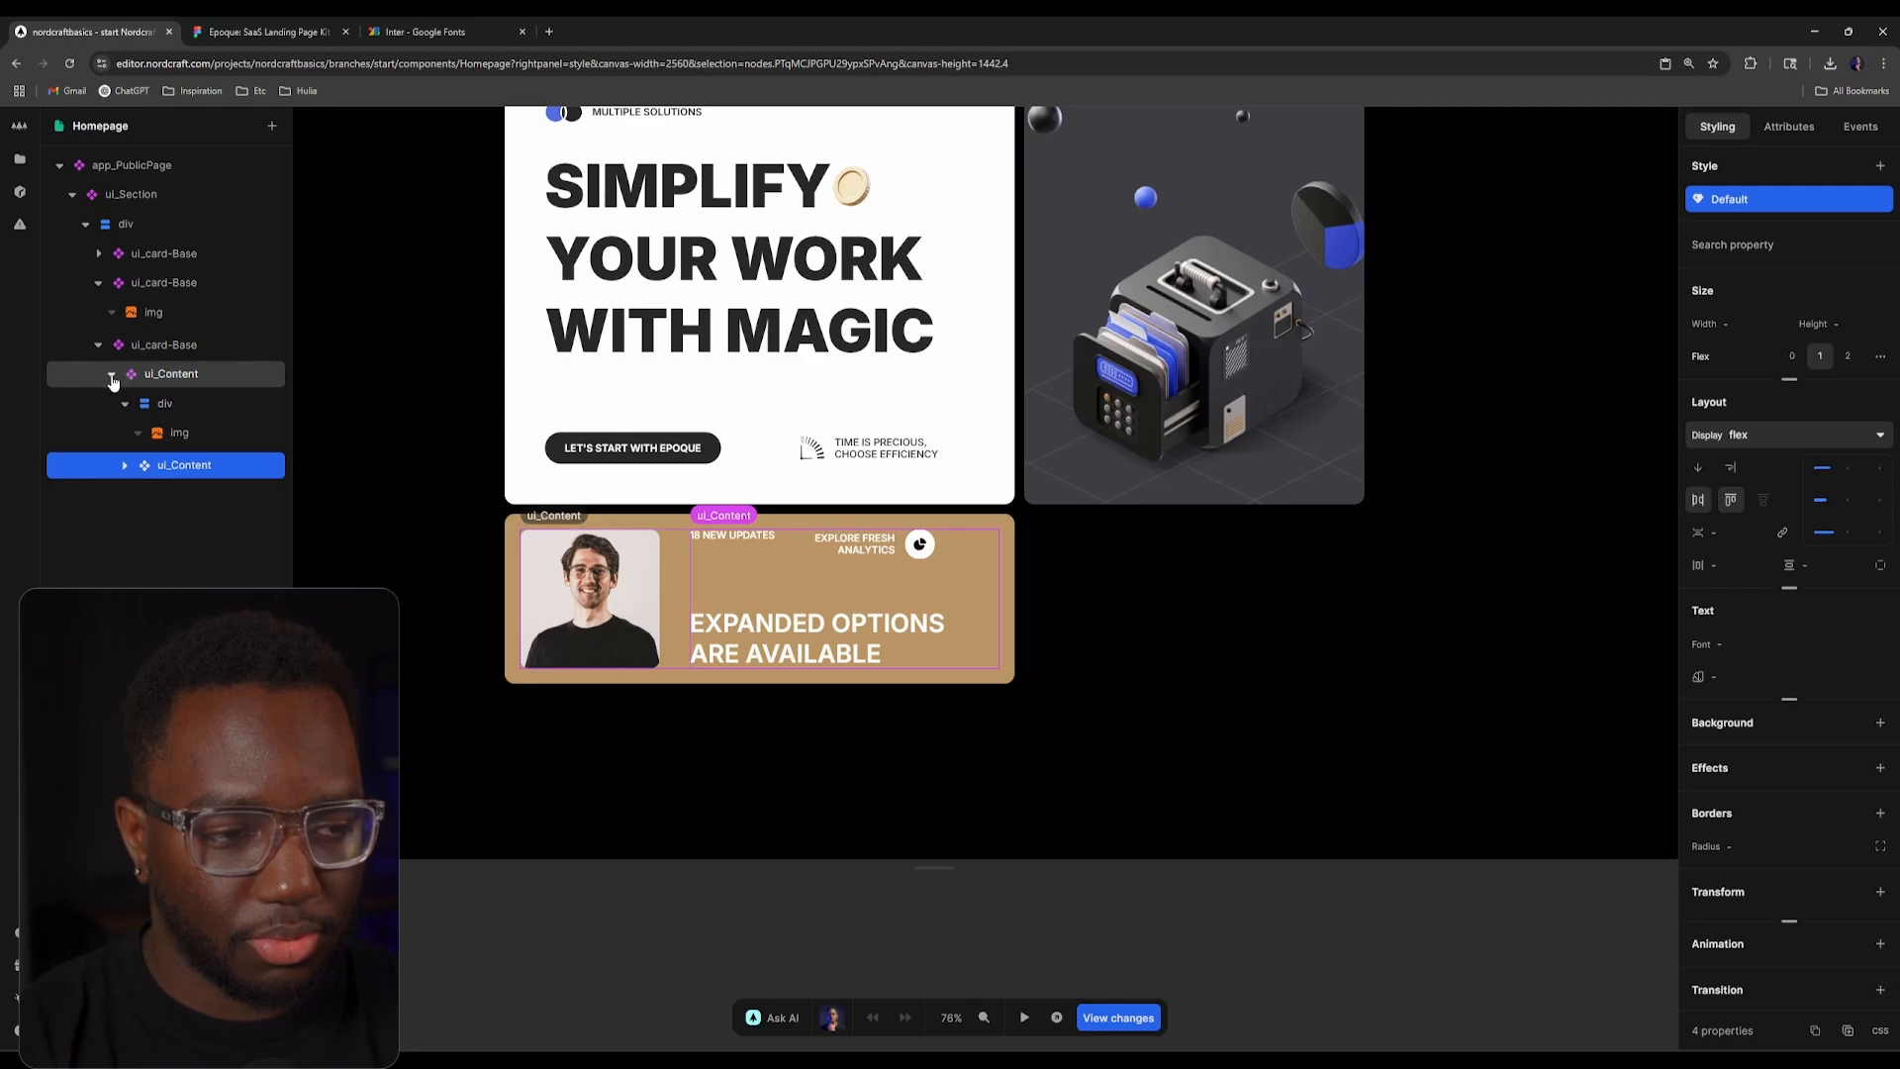
left_click(99, 344)
left_click(176, 230)
type("a")
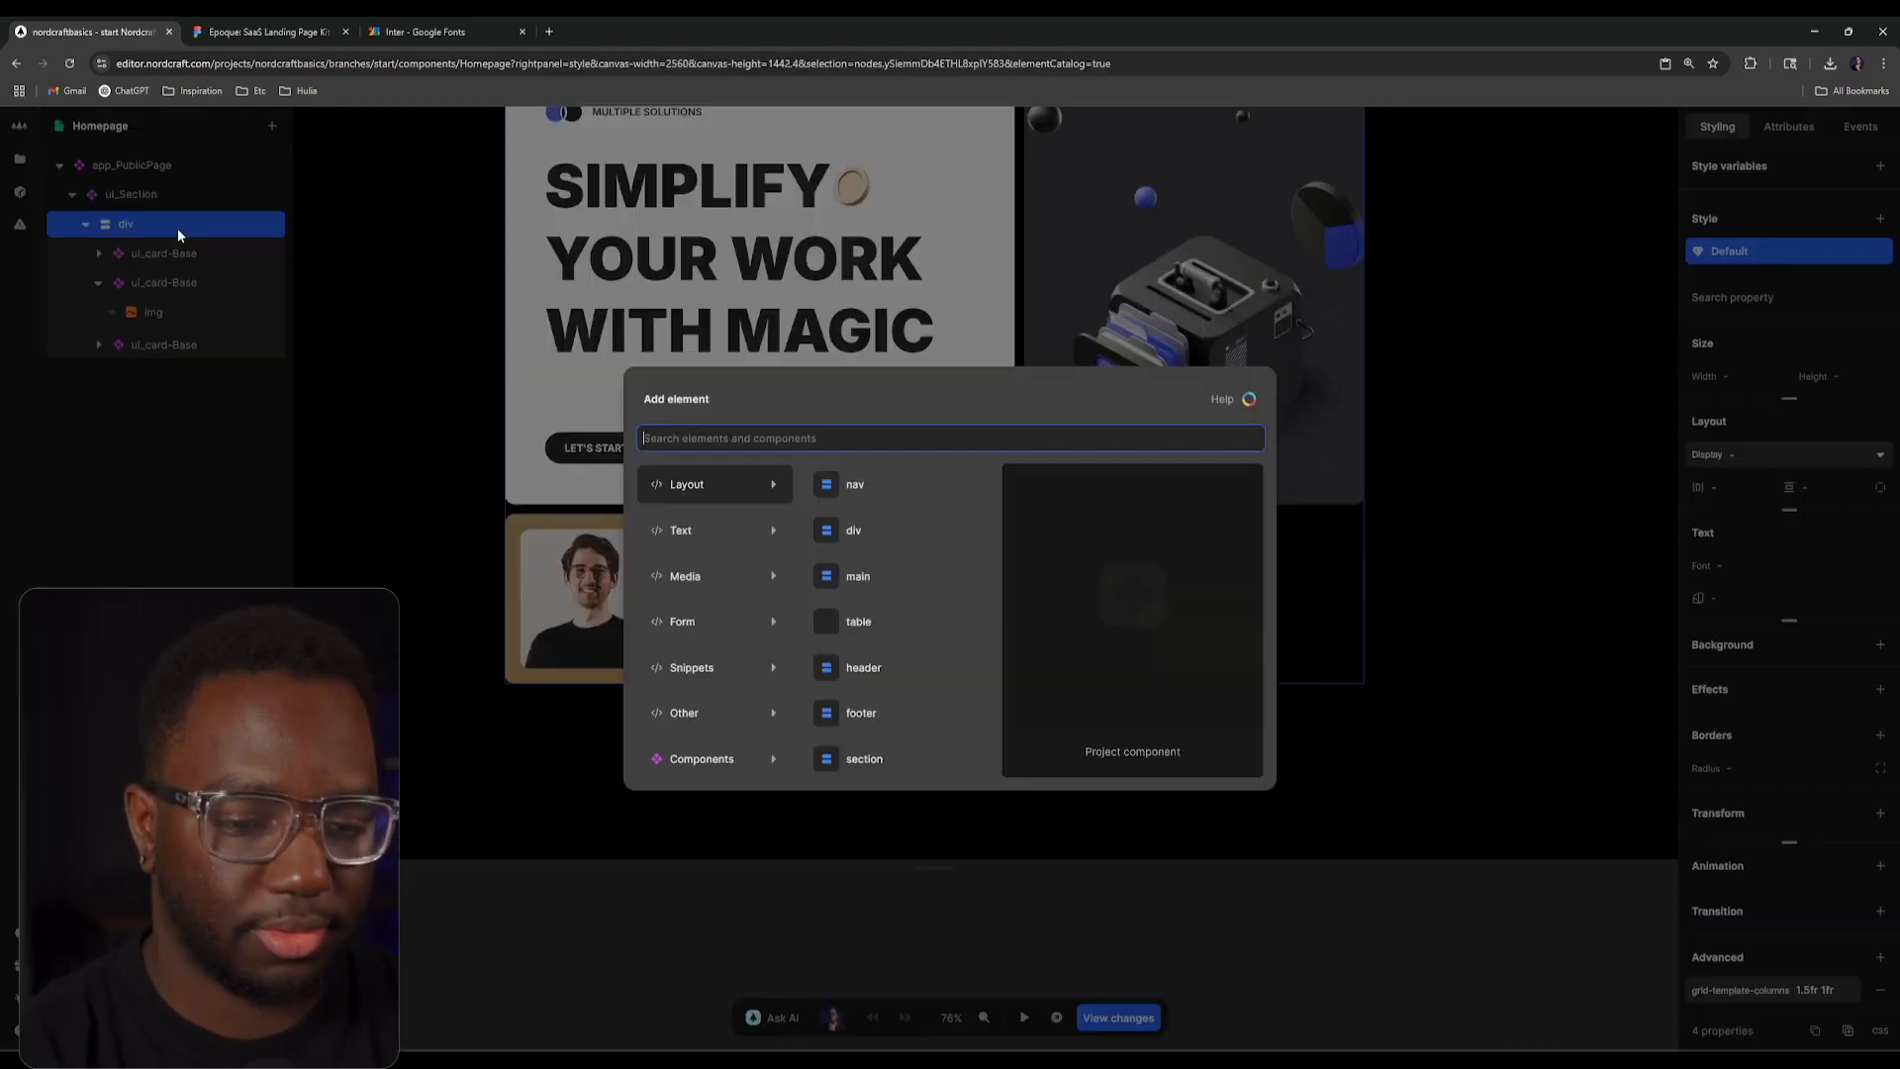
type("card")
key("Down")
key("Return")
Step: Add a ui_Content component inside the new ui_card-Base, following the Figma card
left_click(267, 27)
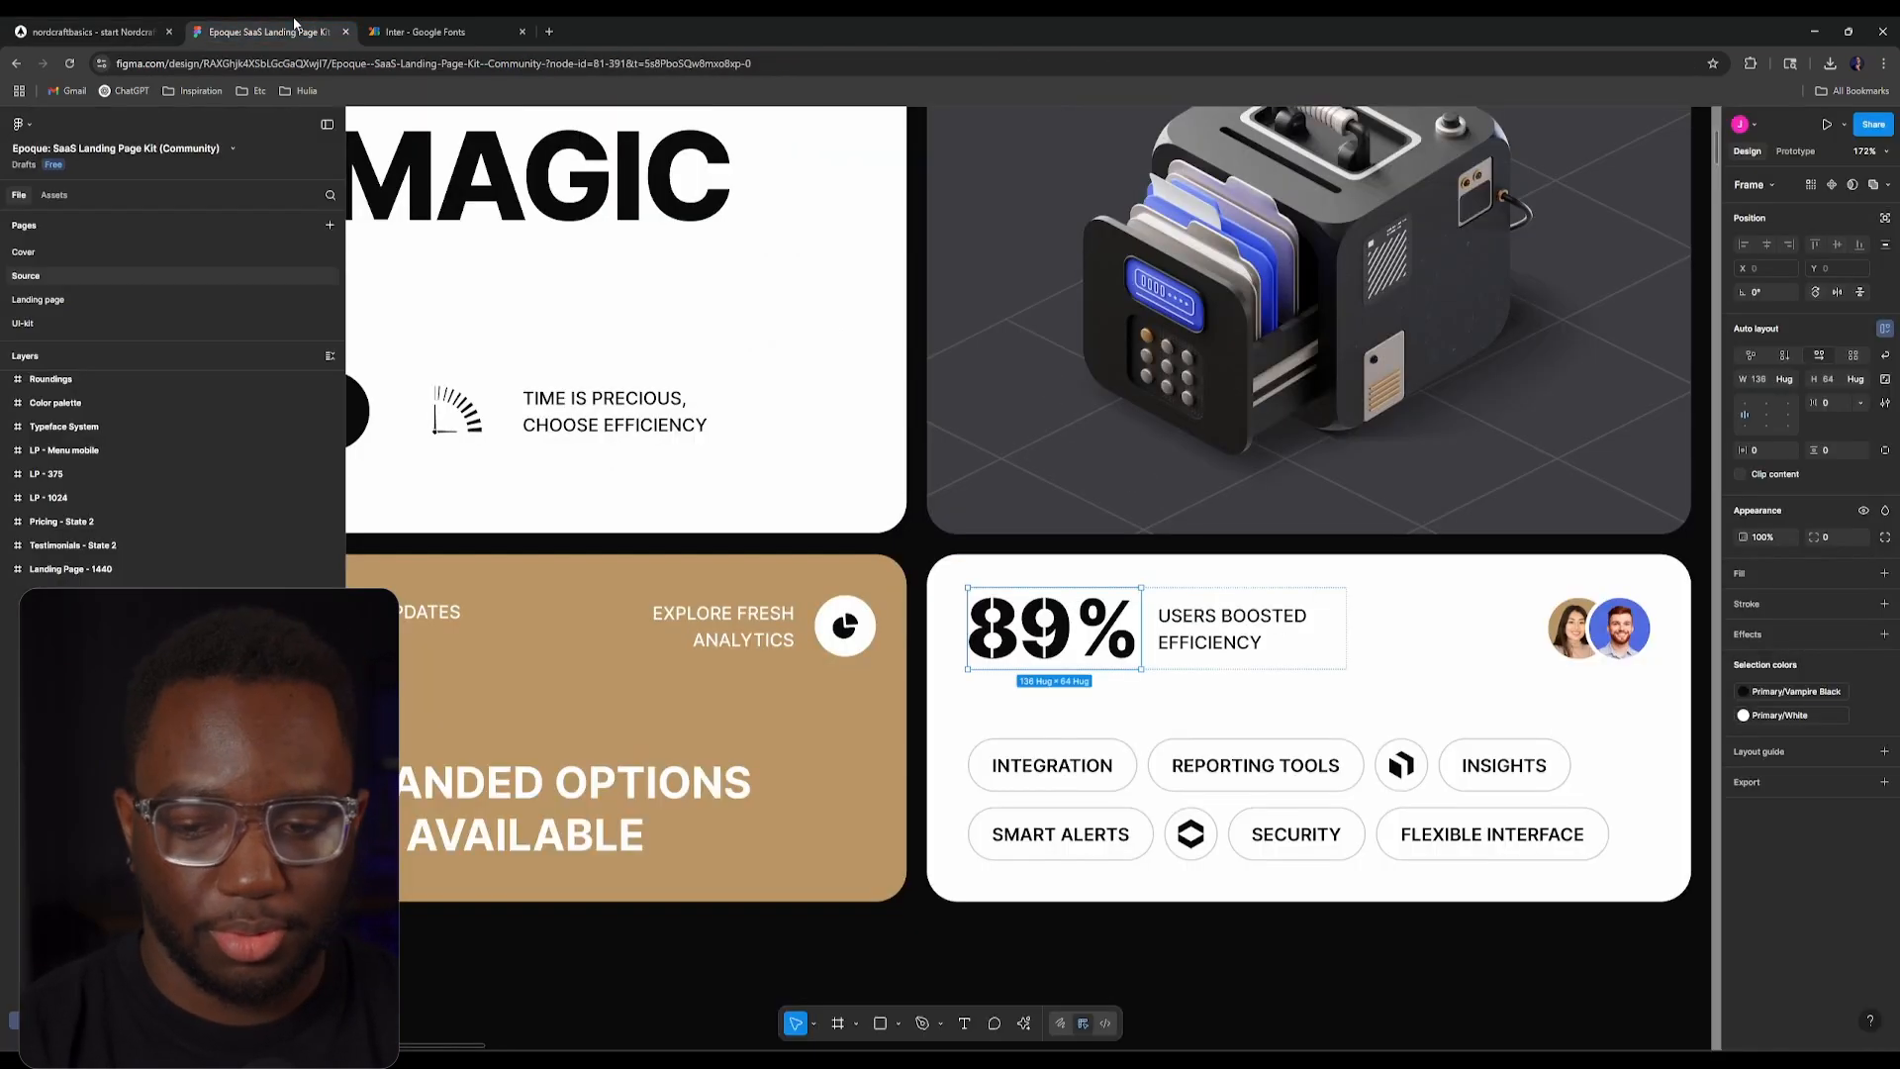
left_click(94, 26)
type("acontent")
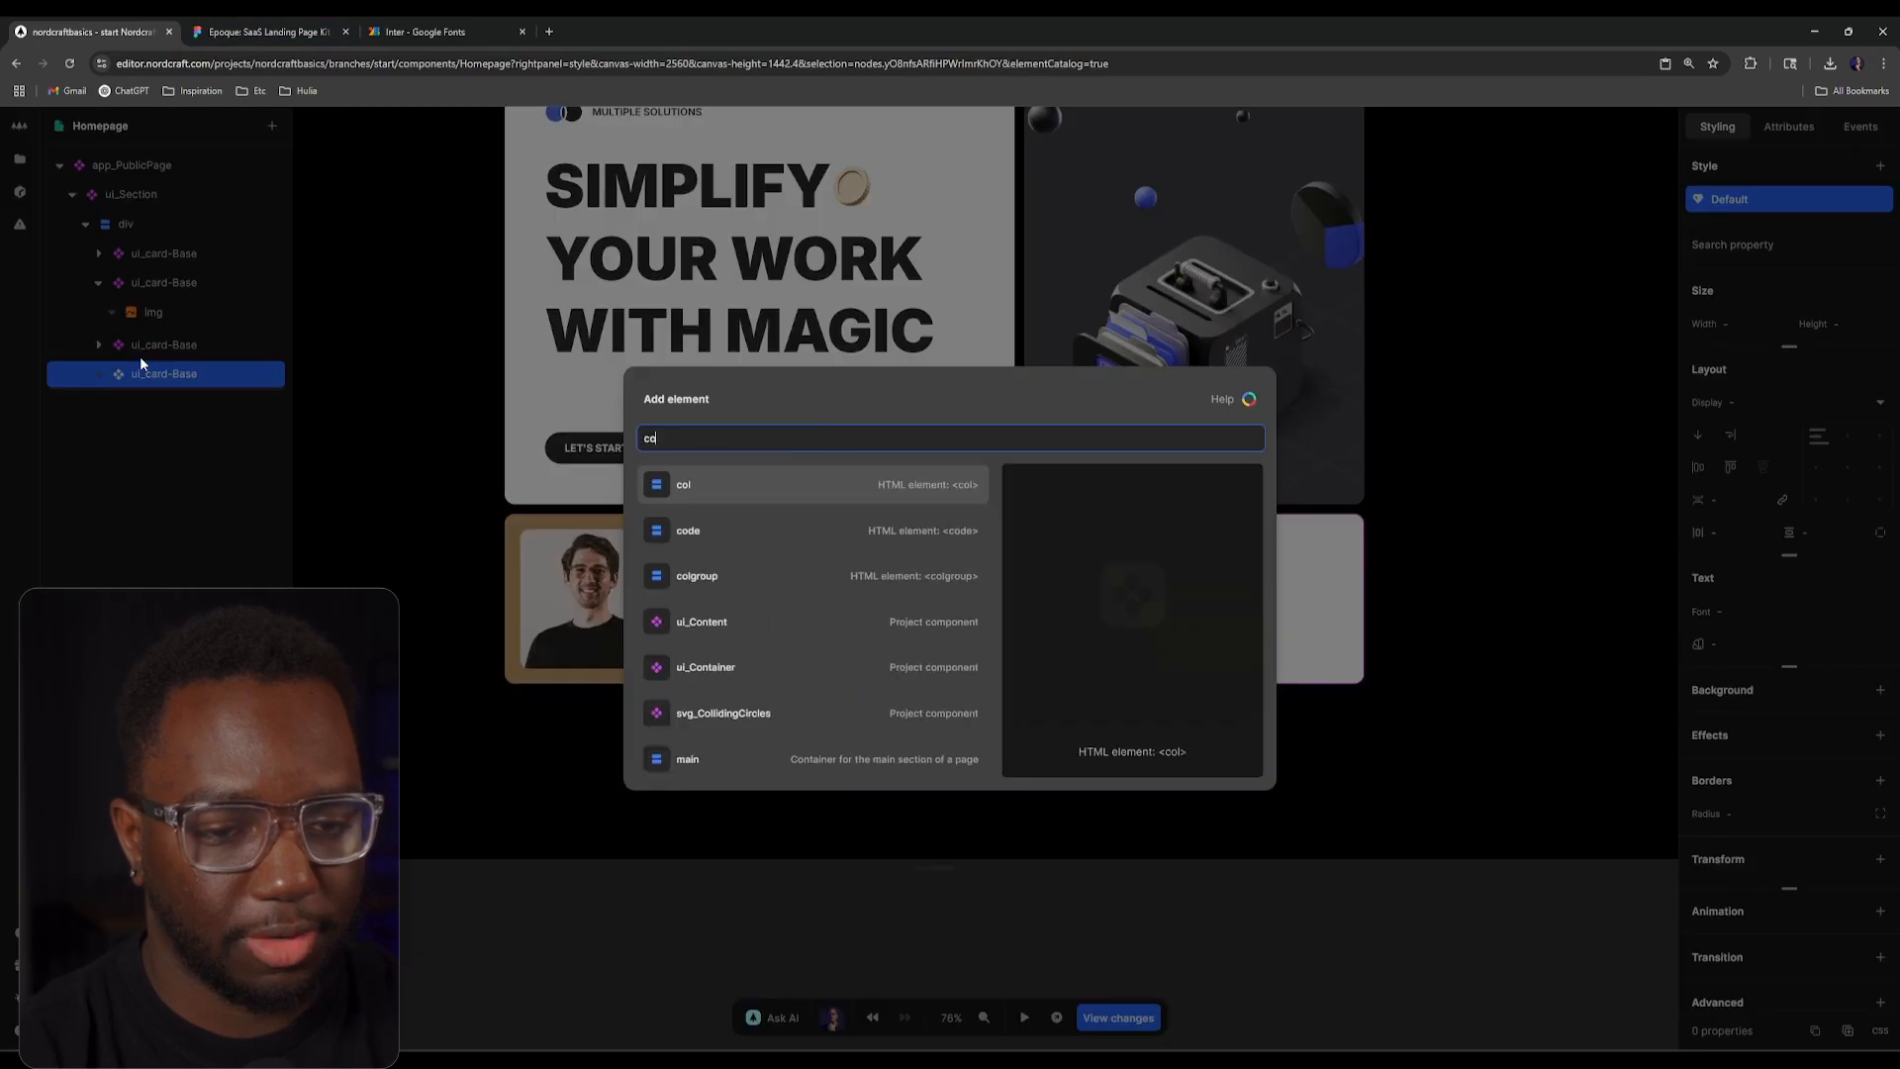
key("Return")
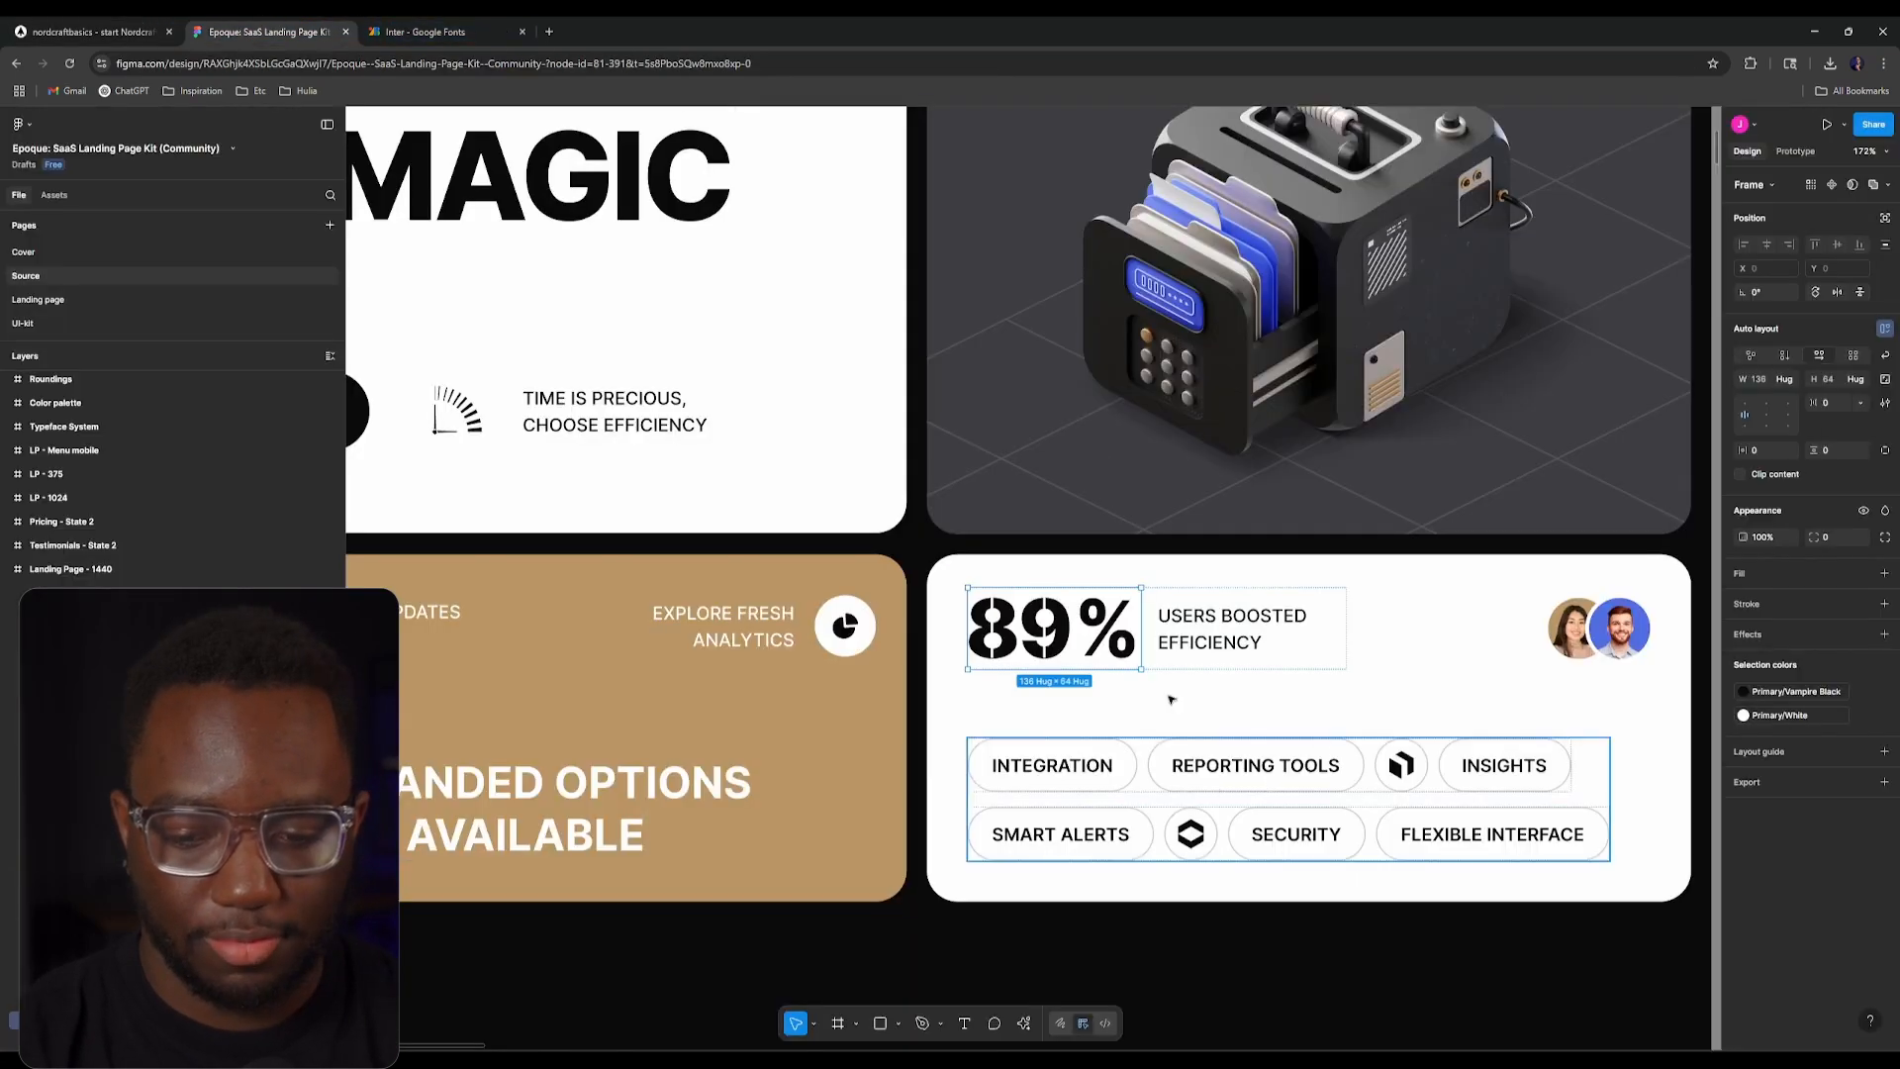
Step: Nest two further ui_Content components inside the new card's ui_Content, one within the other, to mirror the Figma heading row
scroll(902, 634, "right", 4)
scroll(903, 634, "down", 1)
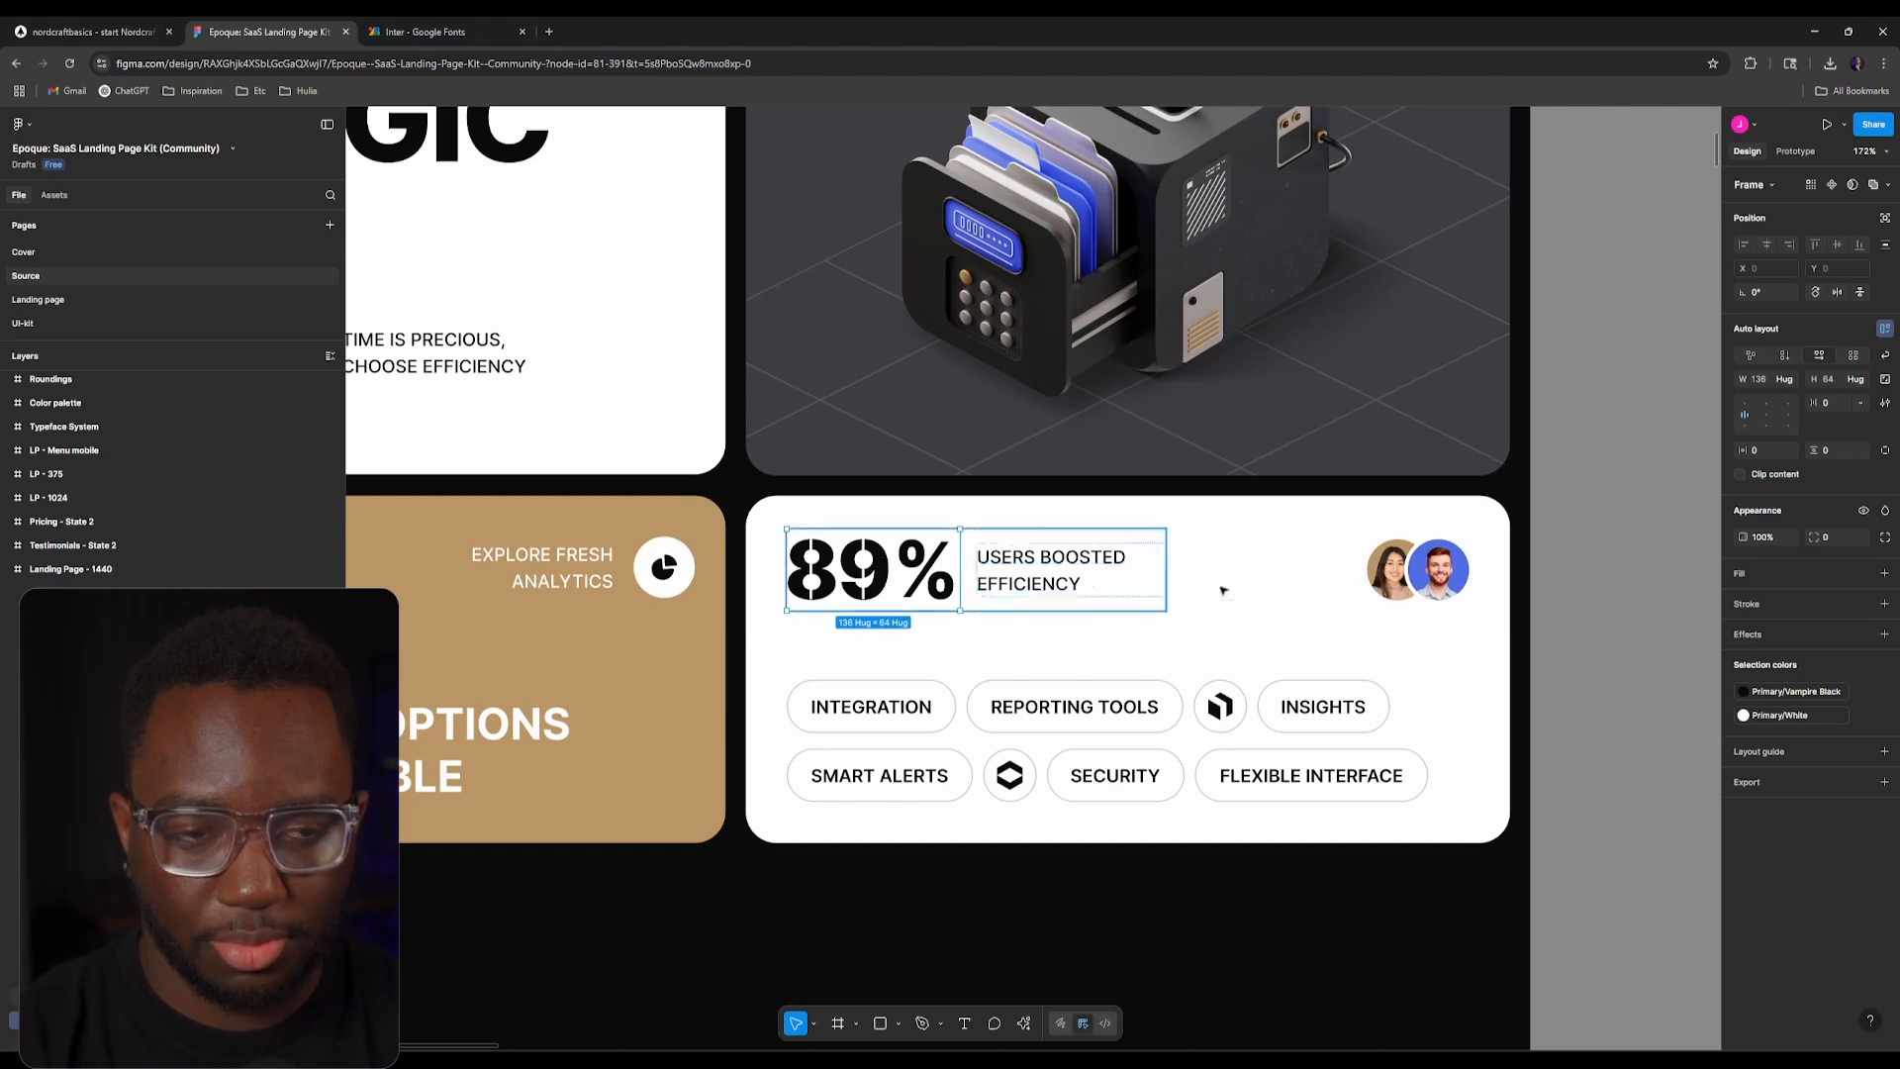
left_click(153, 24)
type("acontent")
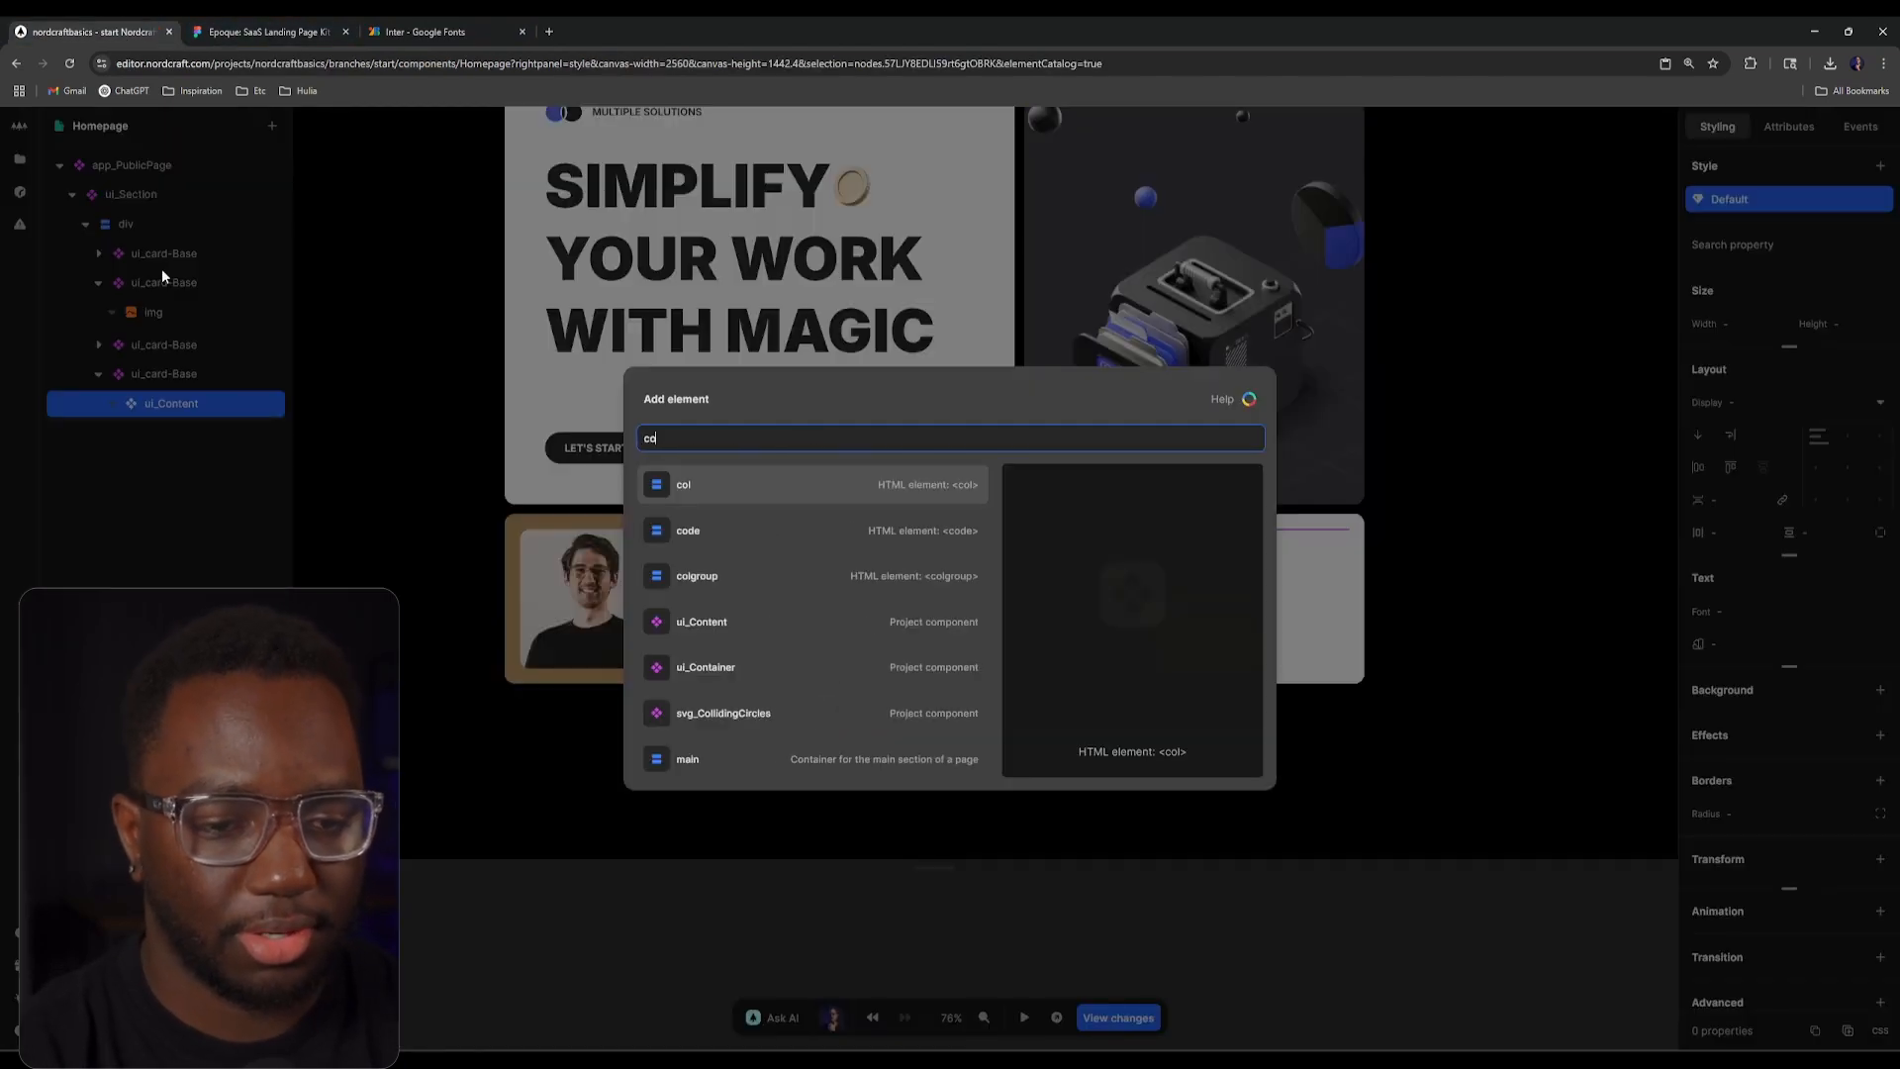
key("Return")
left_click(293, 22)
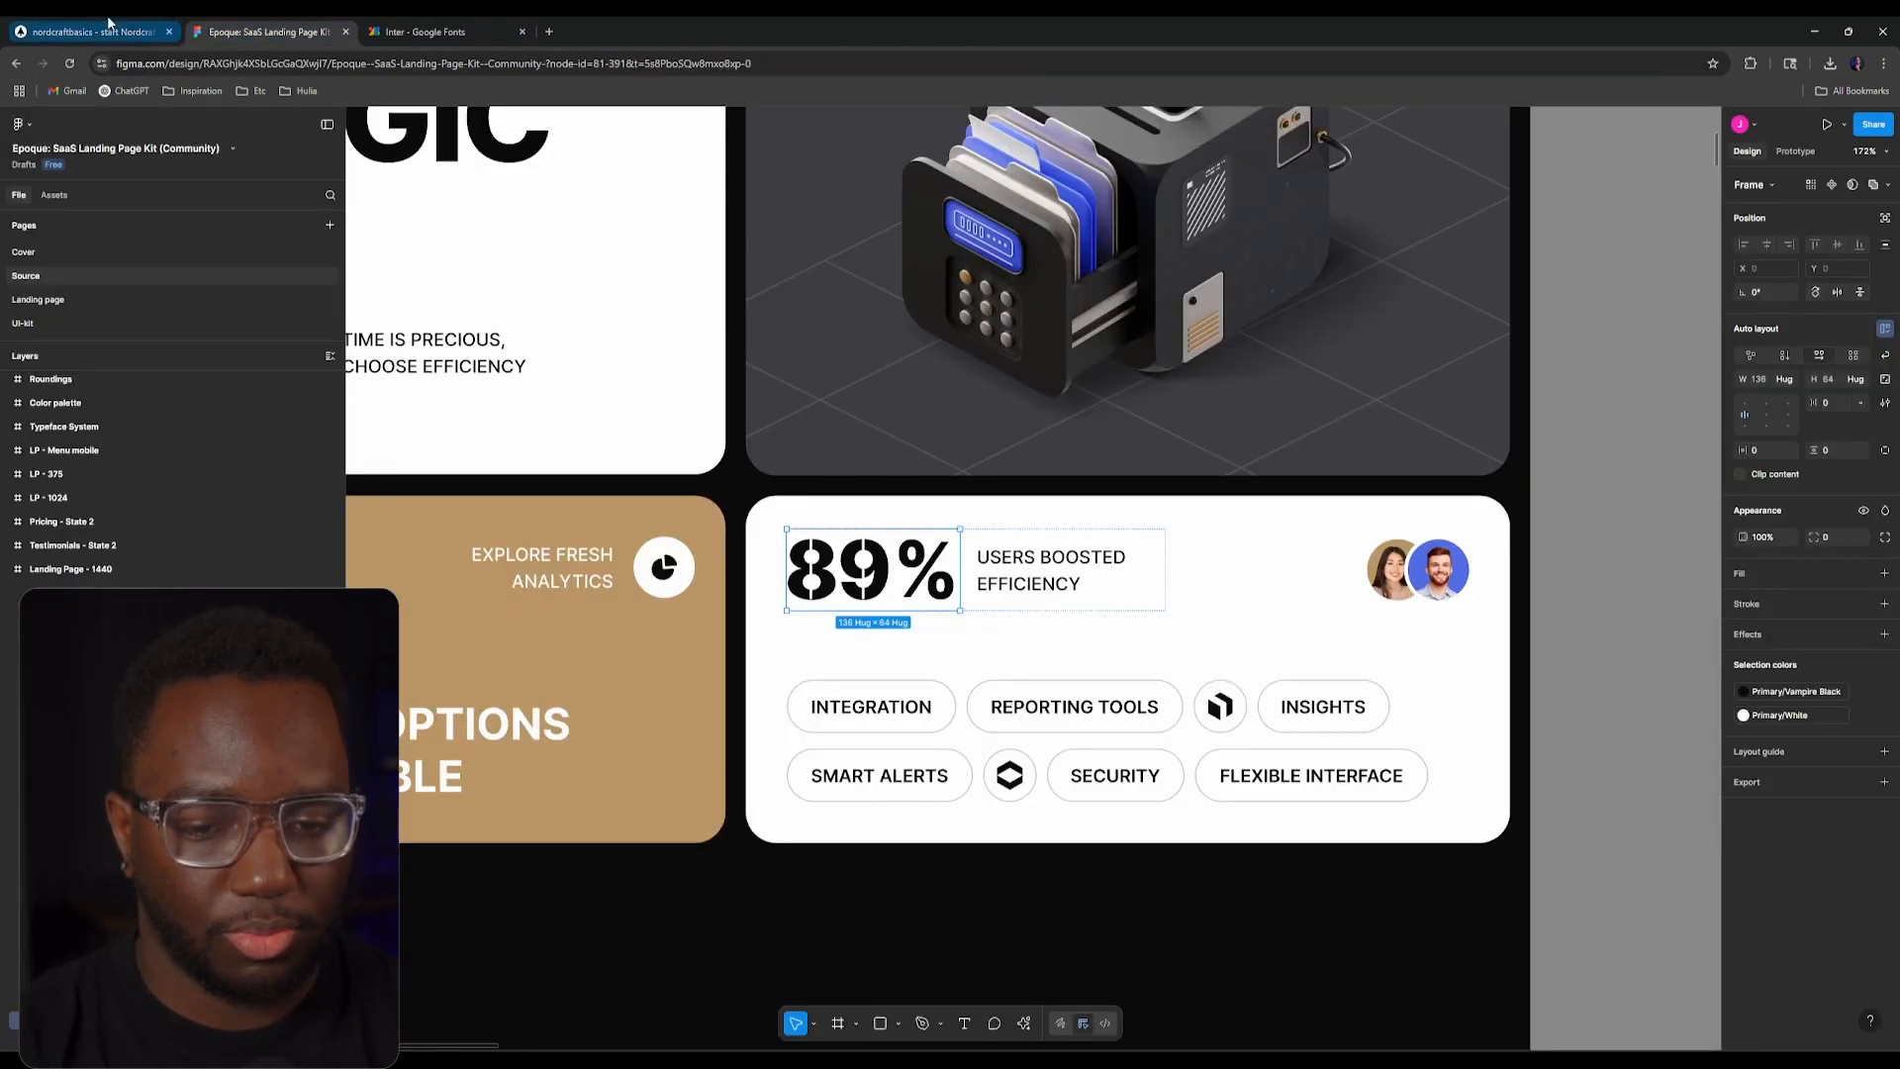
left_click(89, 32)
type("acontent")
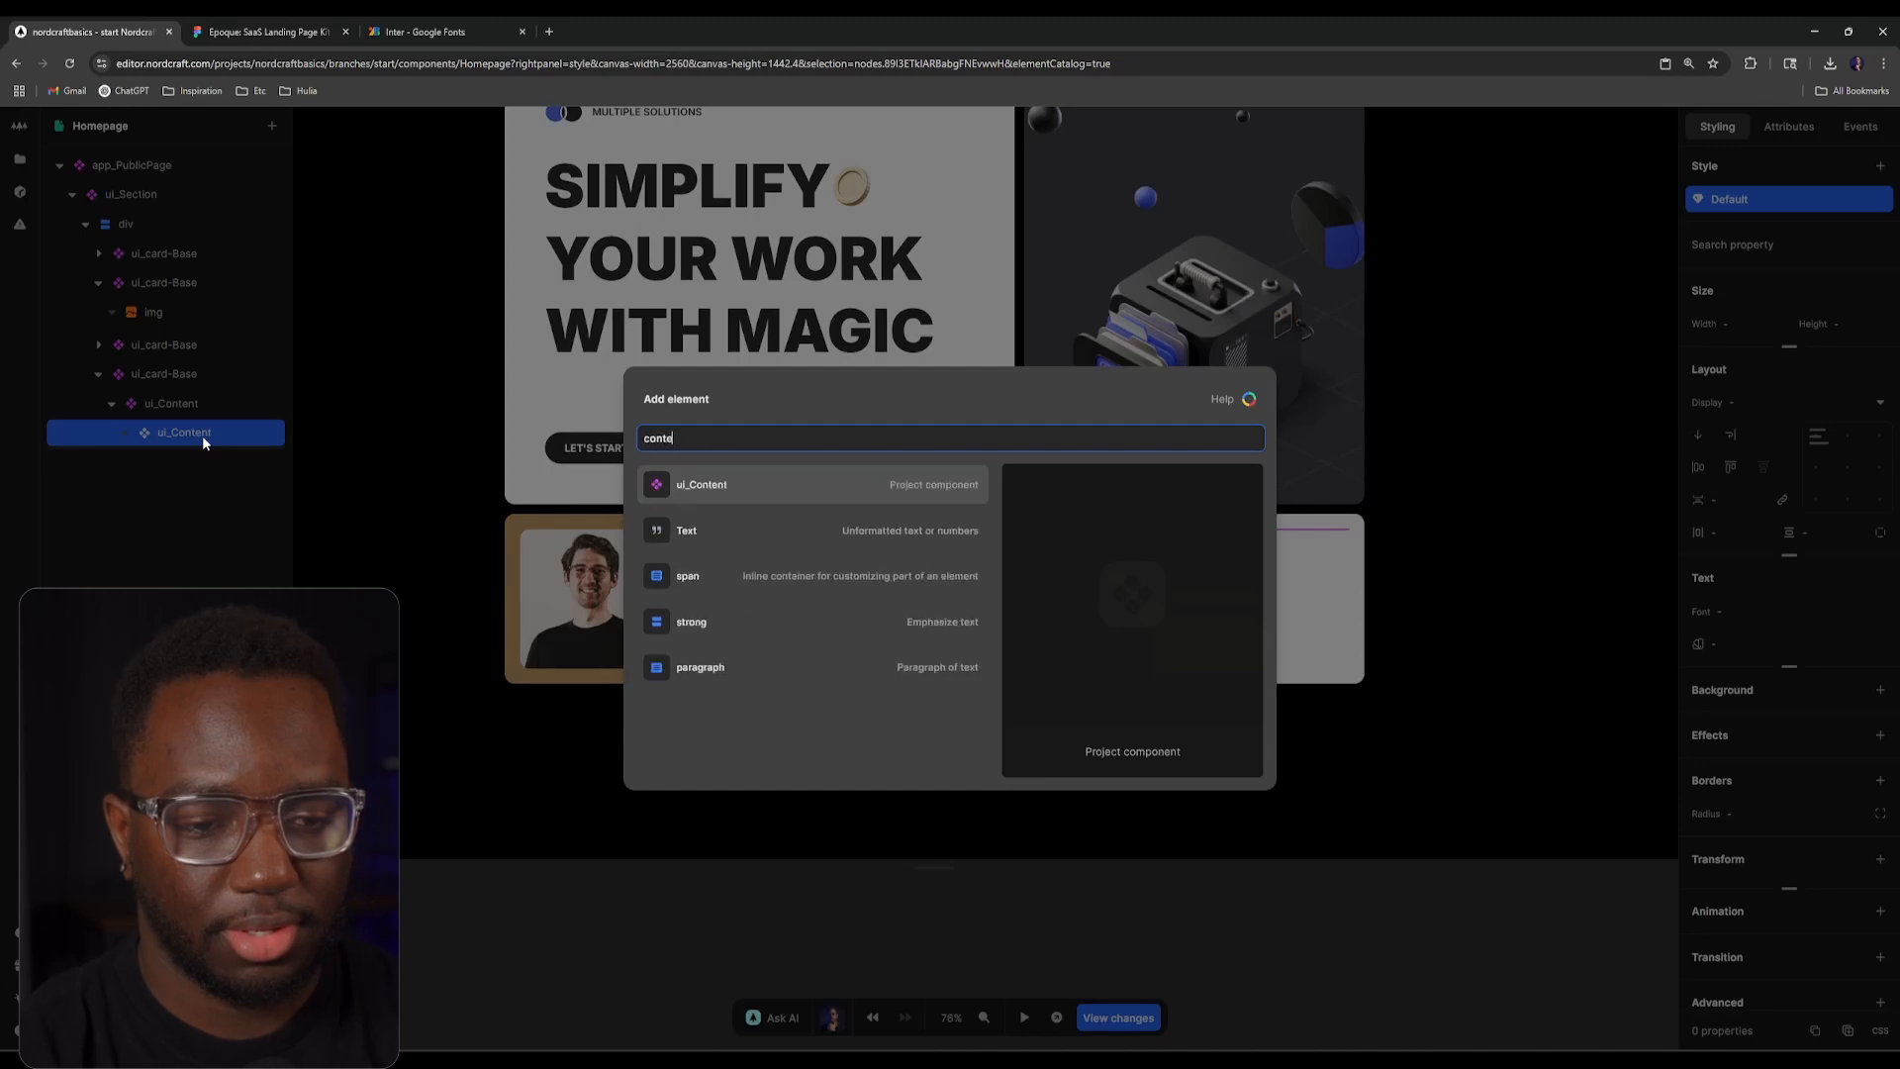
key("Return")
Step: Inspect the typography of the 89% number in the Figma card
left_click(317, 32)
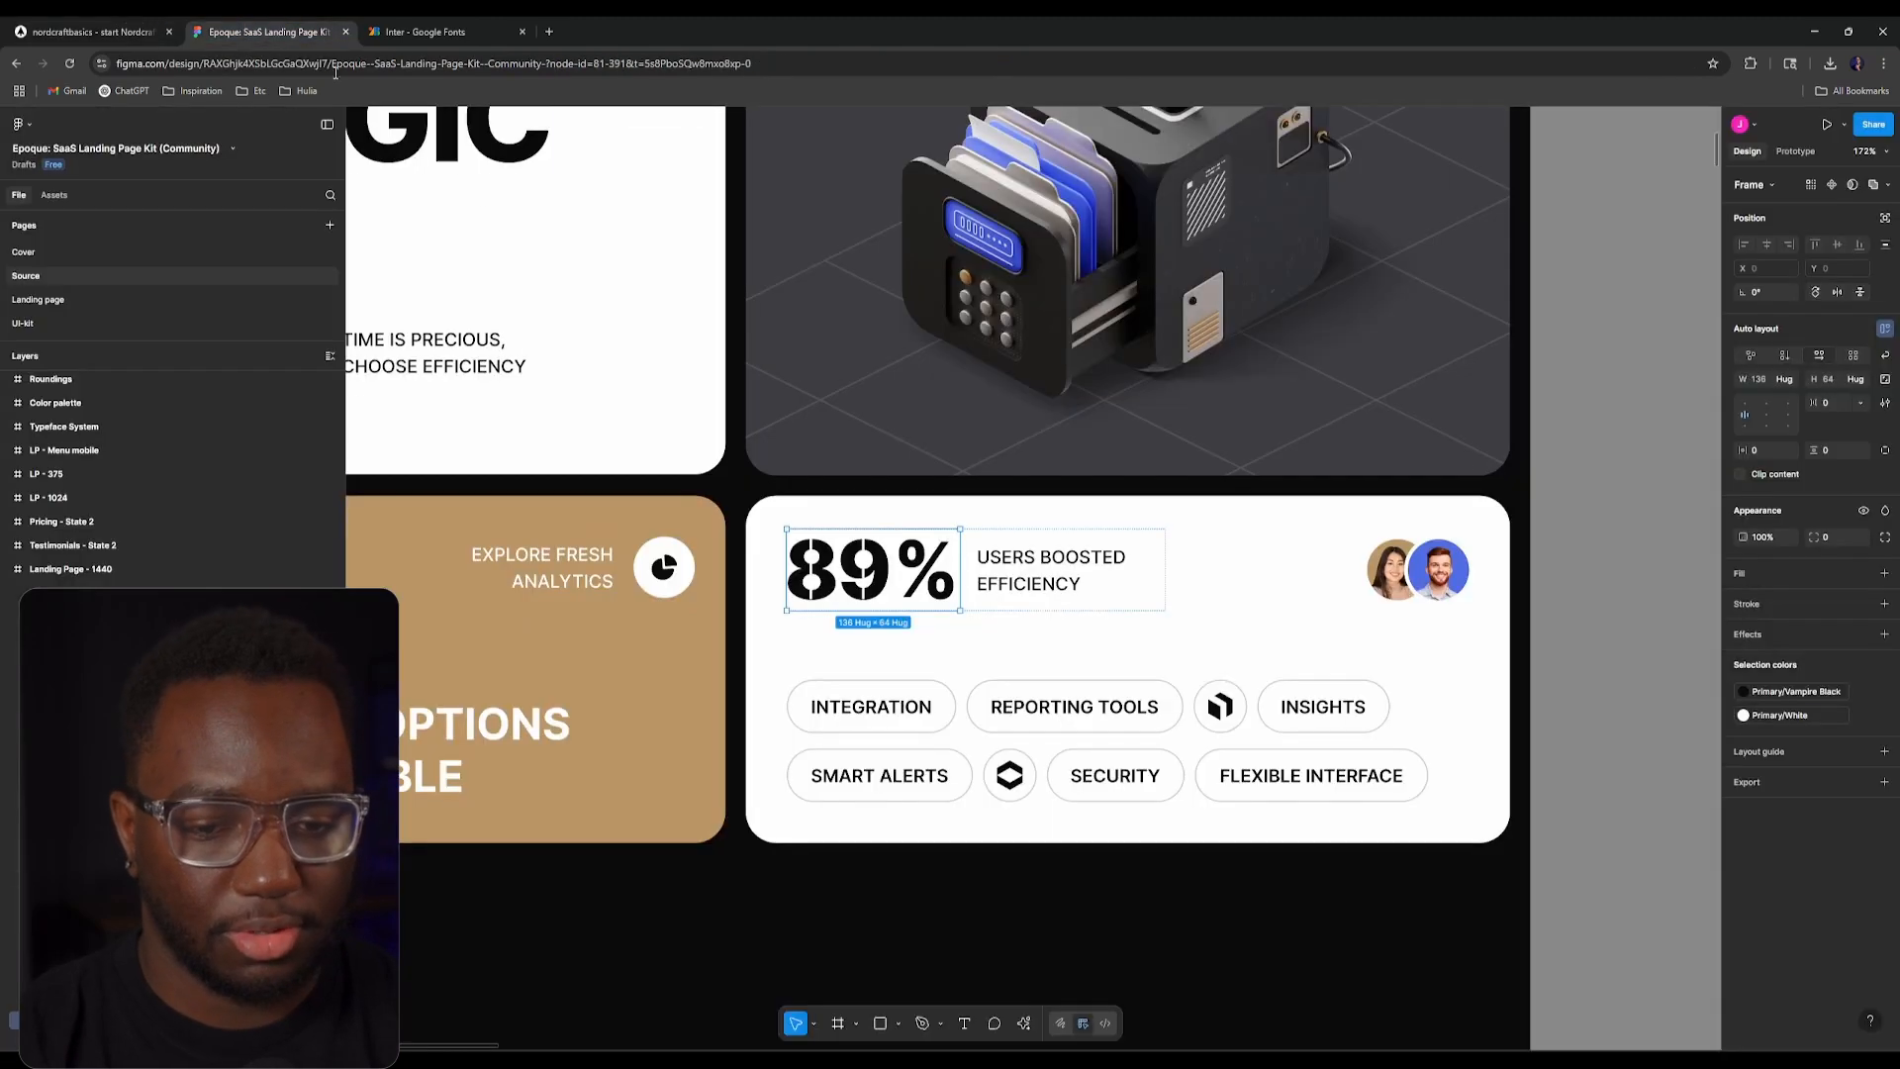
double_click(861, 579)
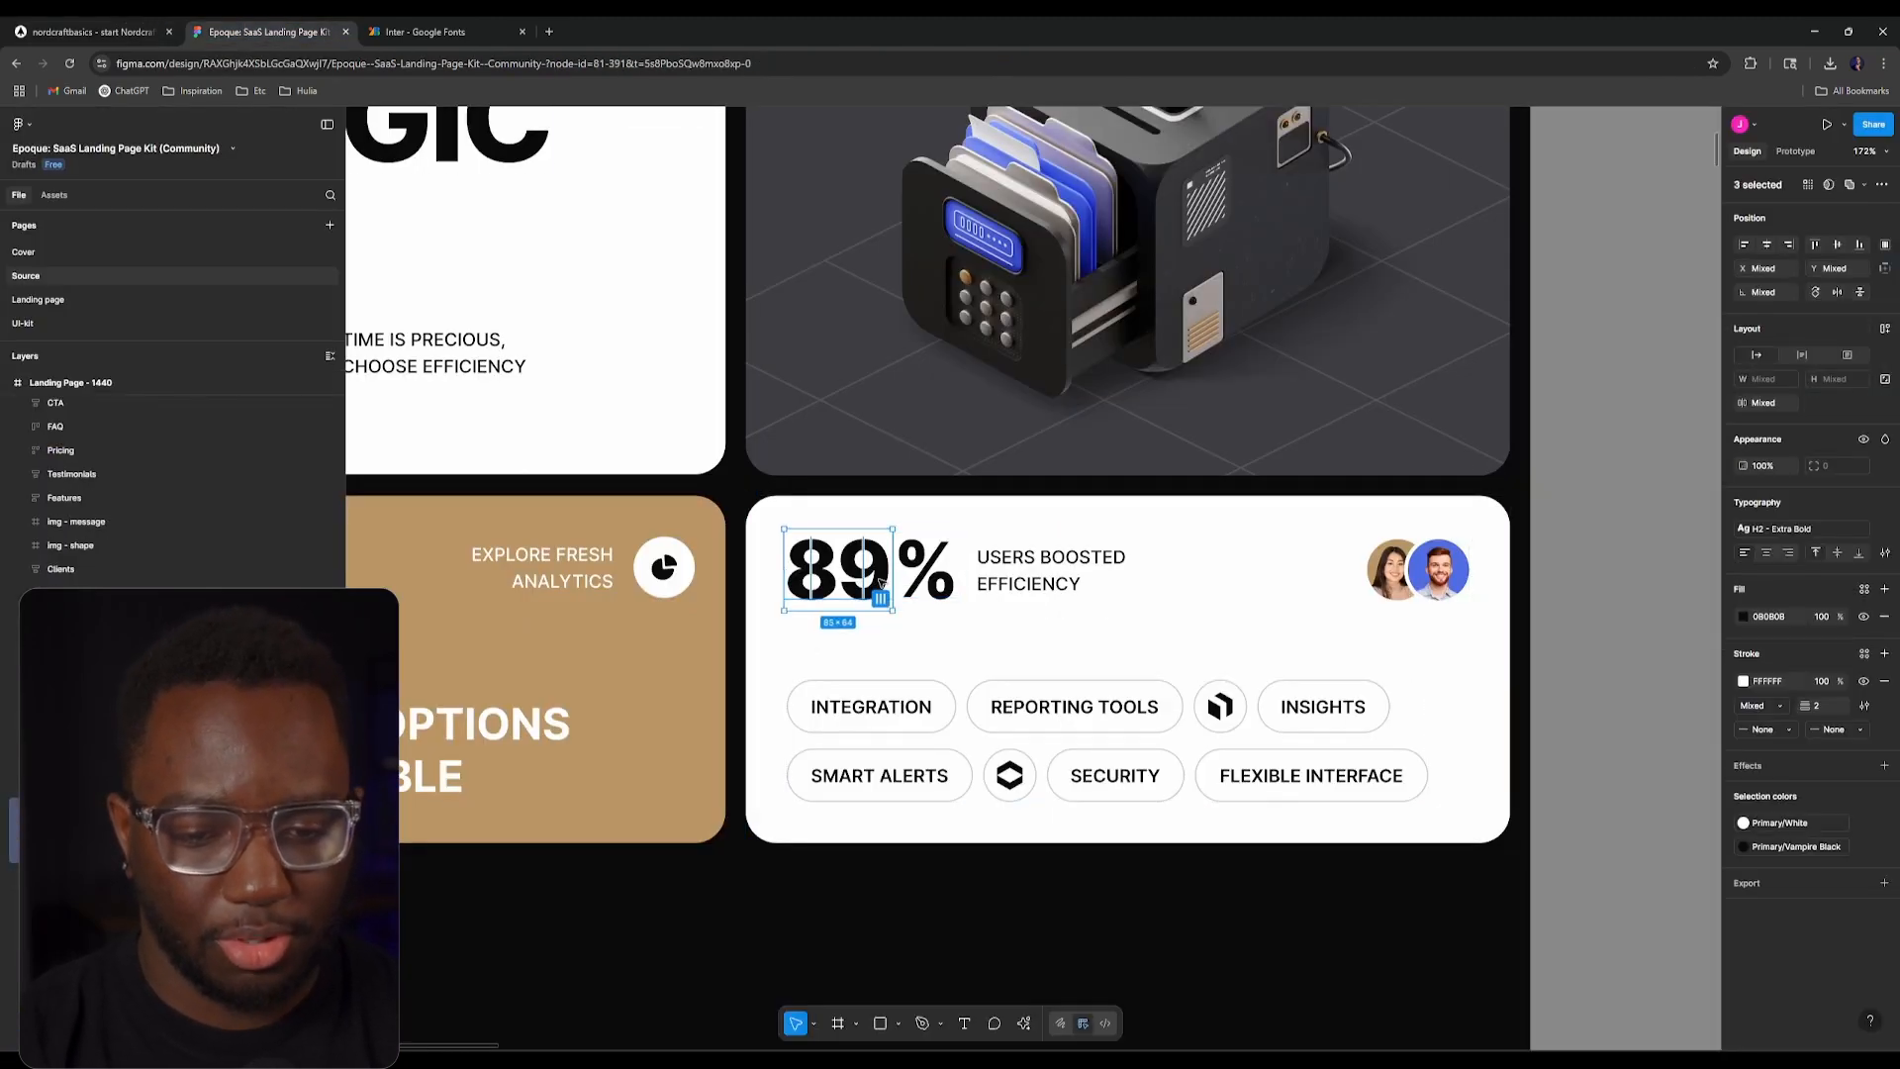
key("Return")
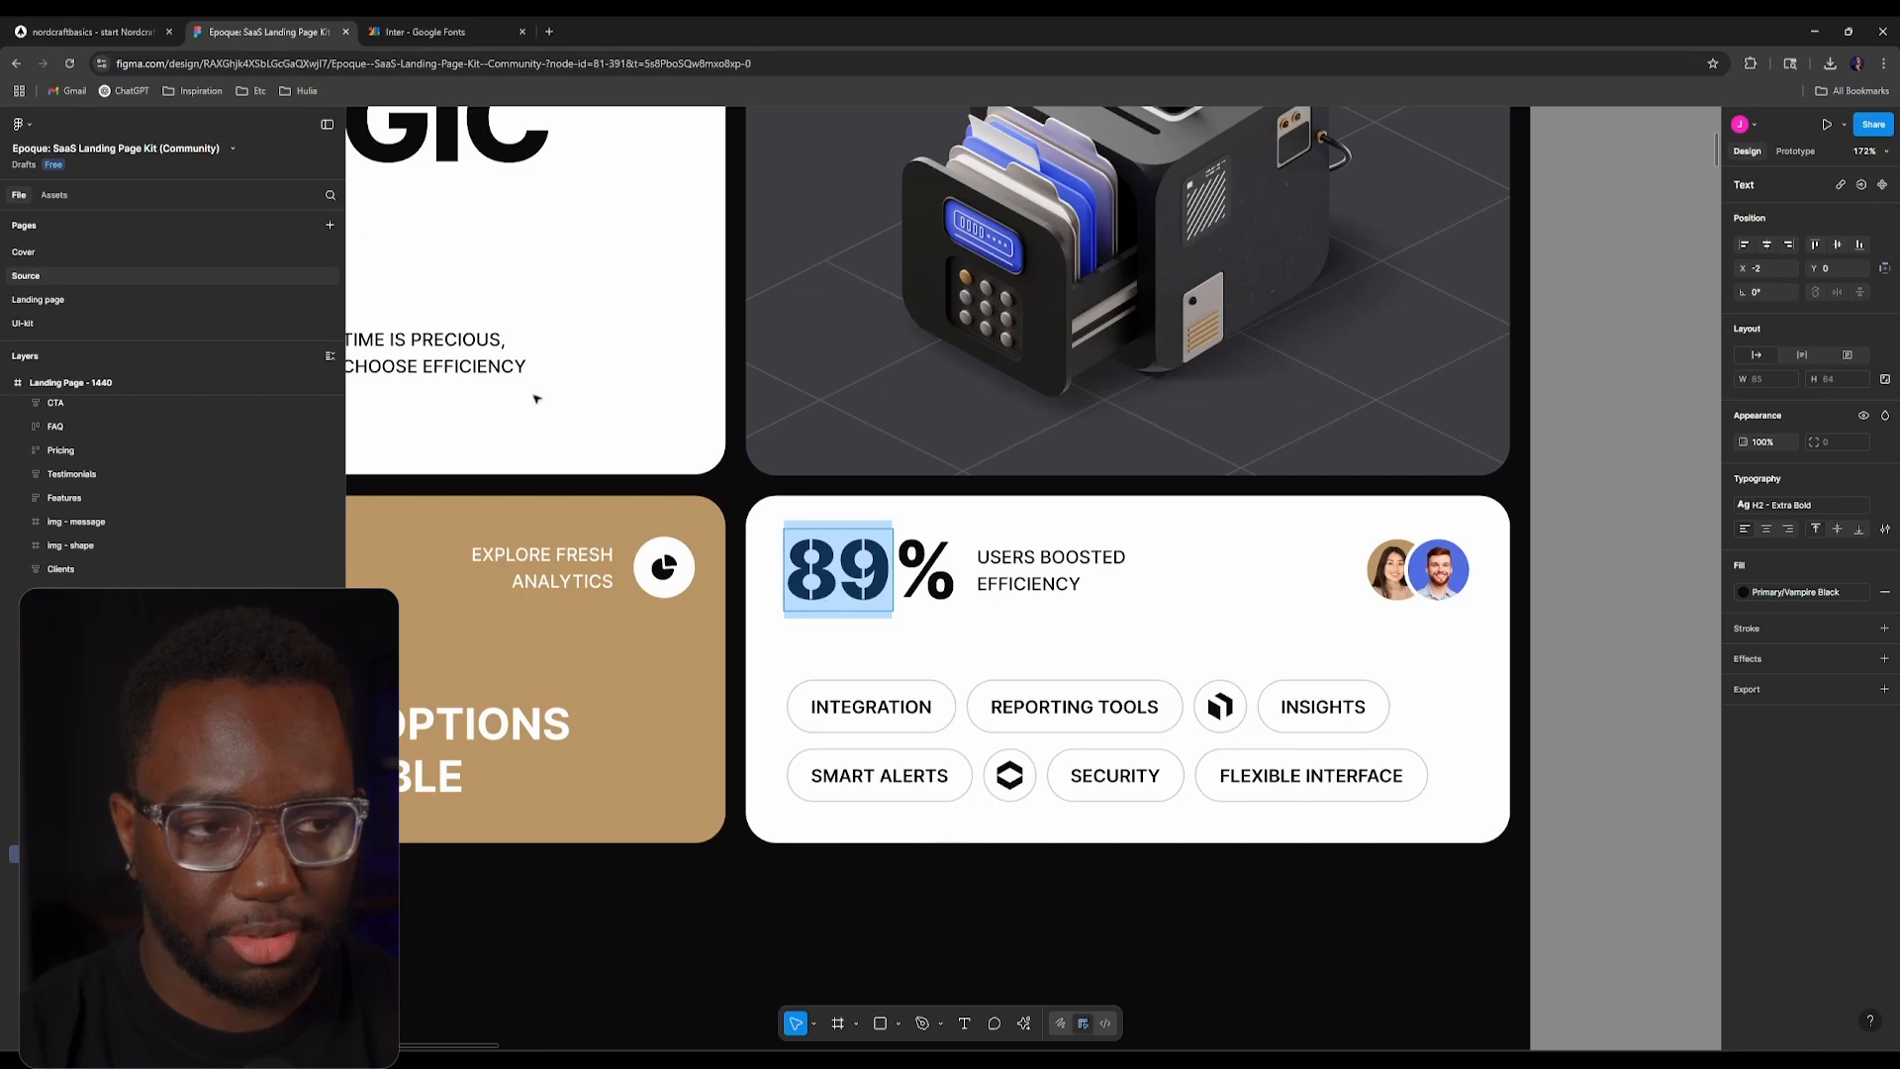
Step: Add a ui_Paragraph with a Text element reading "89%" inside the new card's innermost ui_Content in Nordcraft
left_click(99, 31)
left_click(194, 462)
type("a")
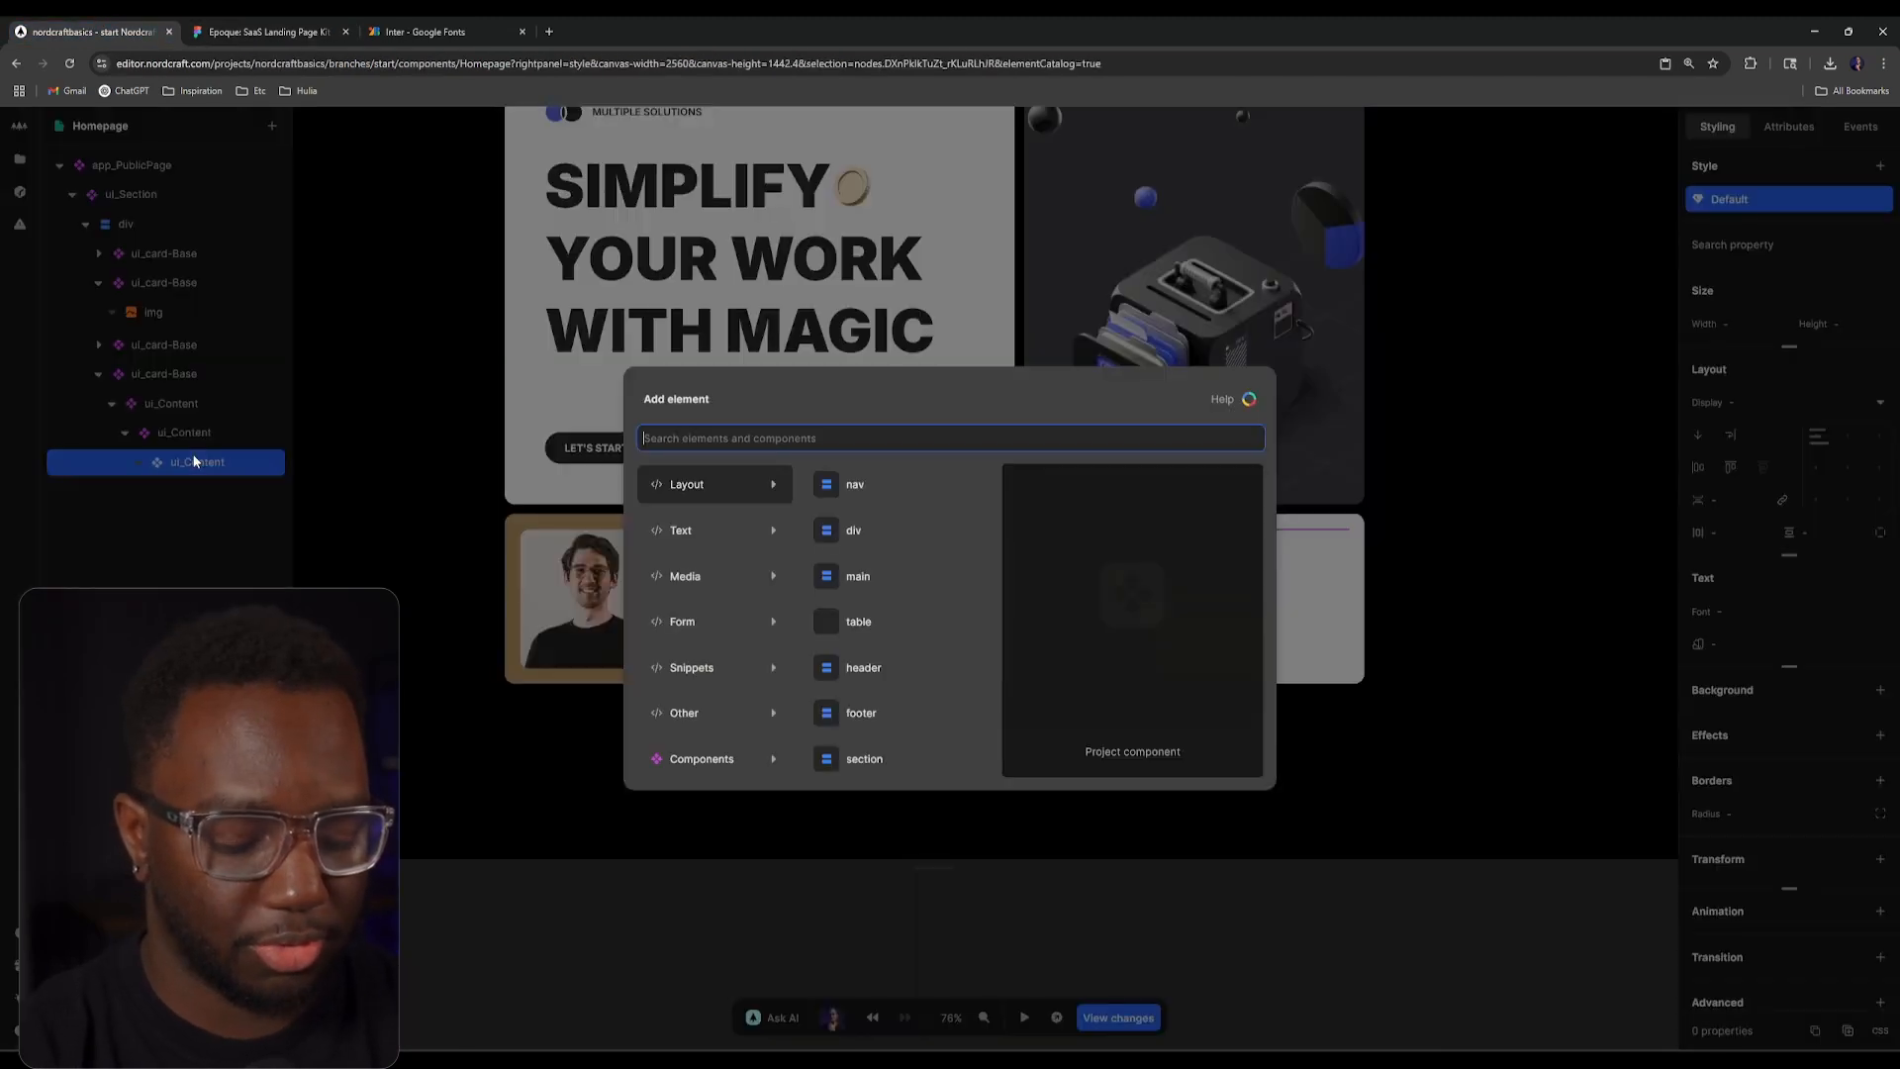
type("para")
key("Down")
key("Return")
type("atex")
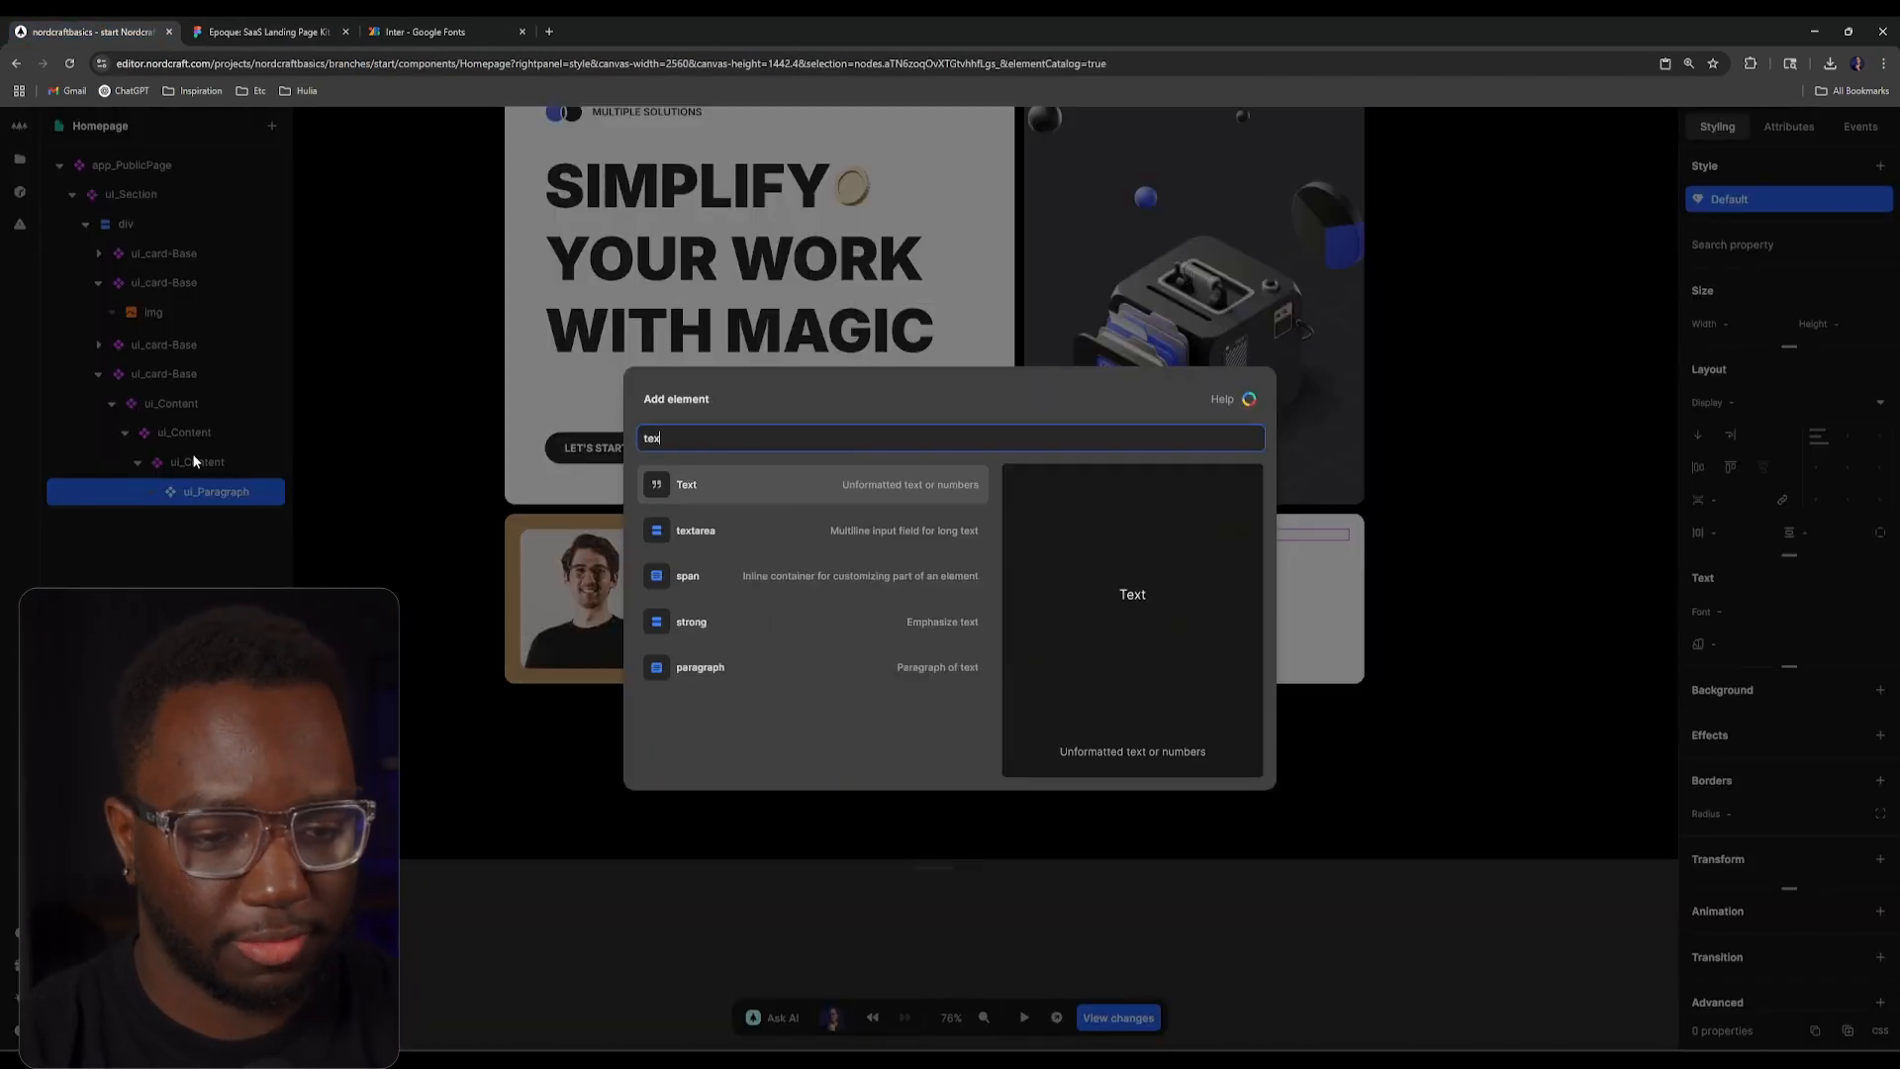
key("Return")
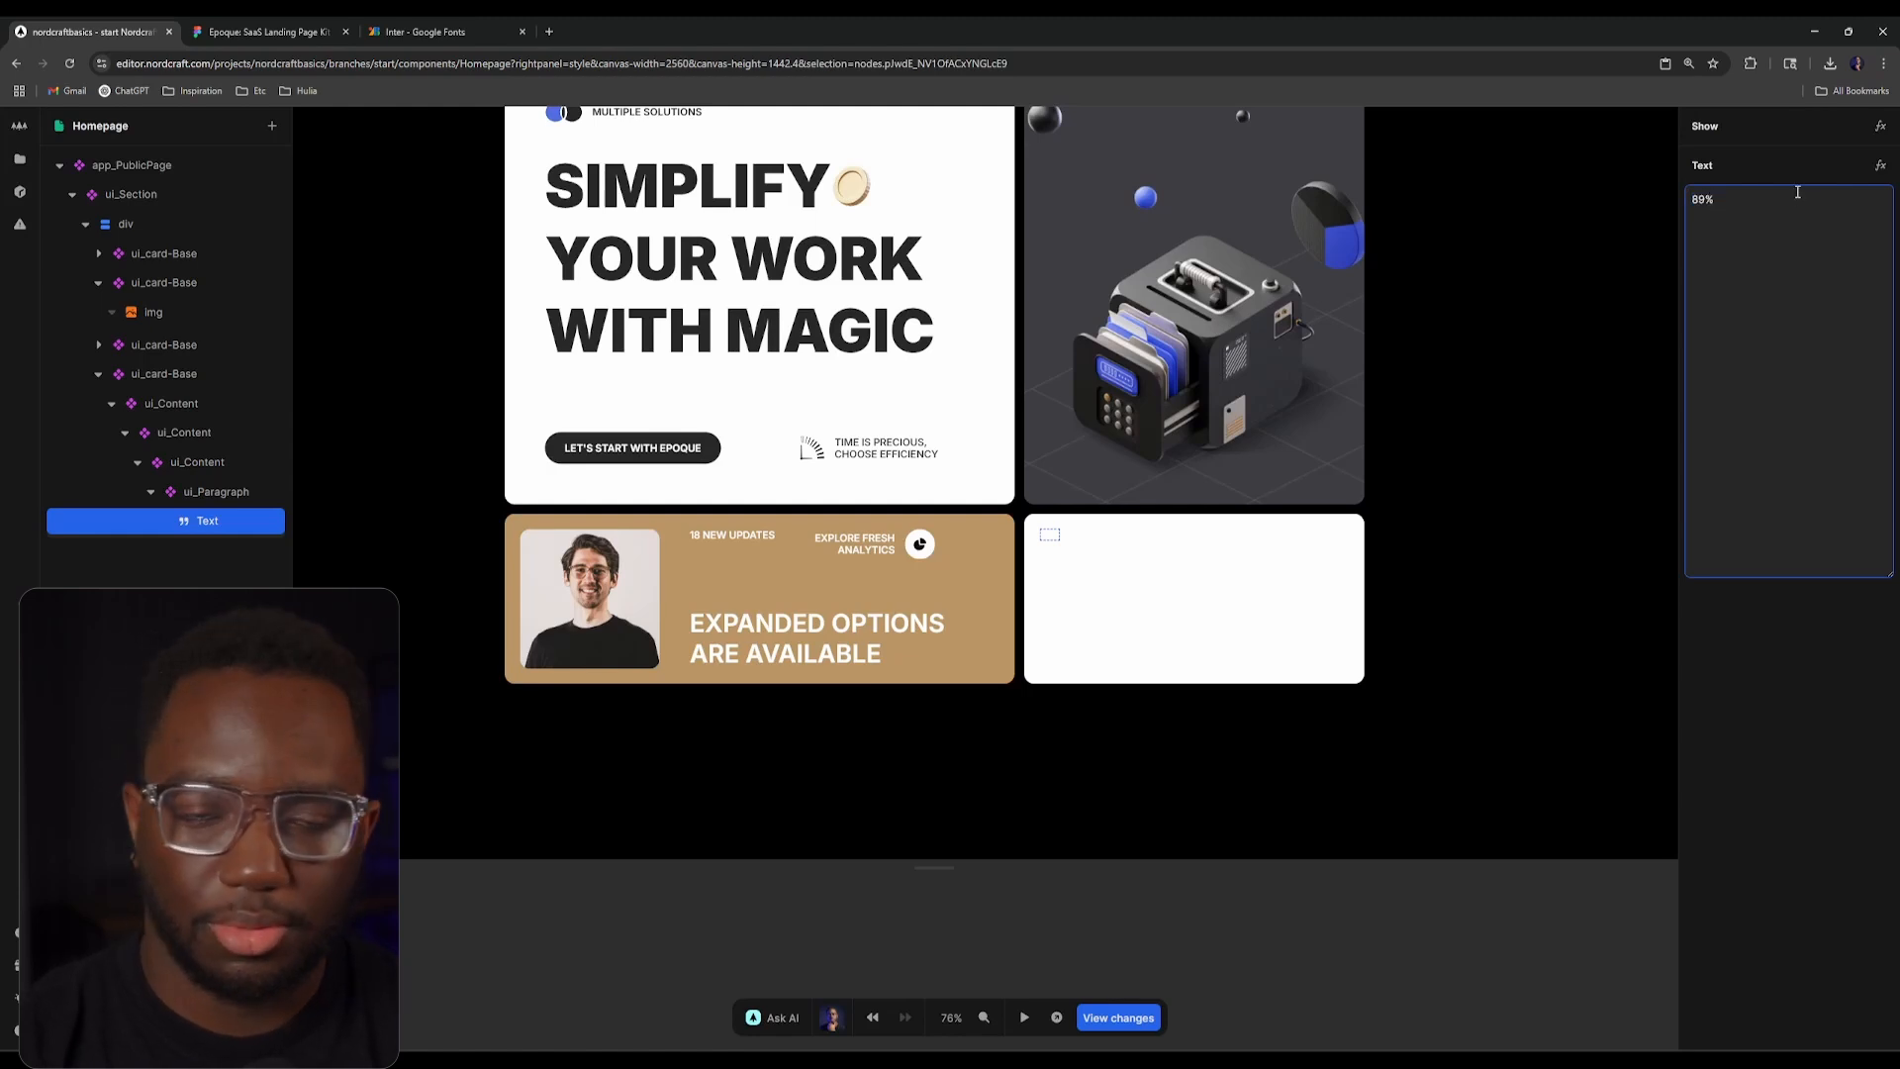
Step: Open the ui_H1 component and copy the styles of its h1 element
left_click(286, 22)
left_click(128, 30)
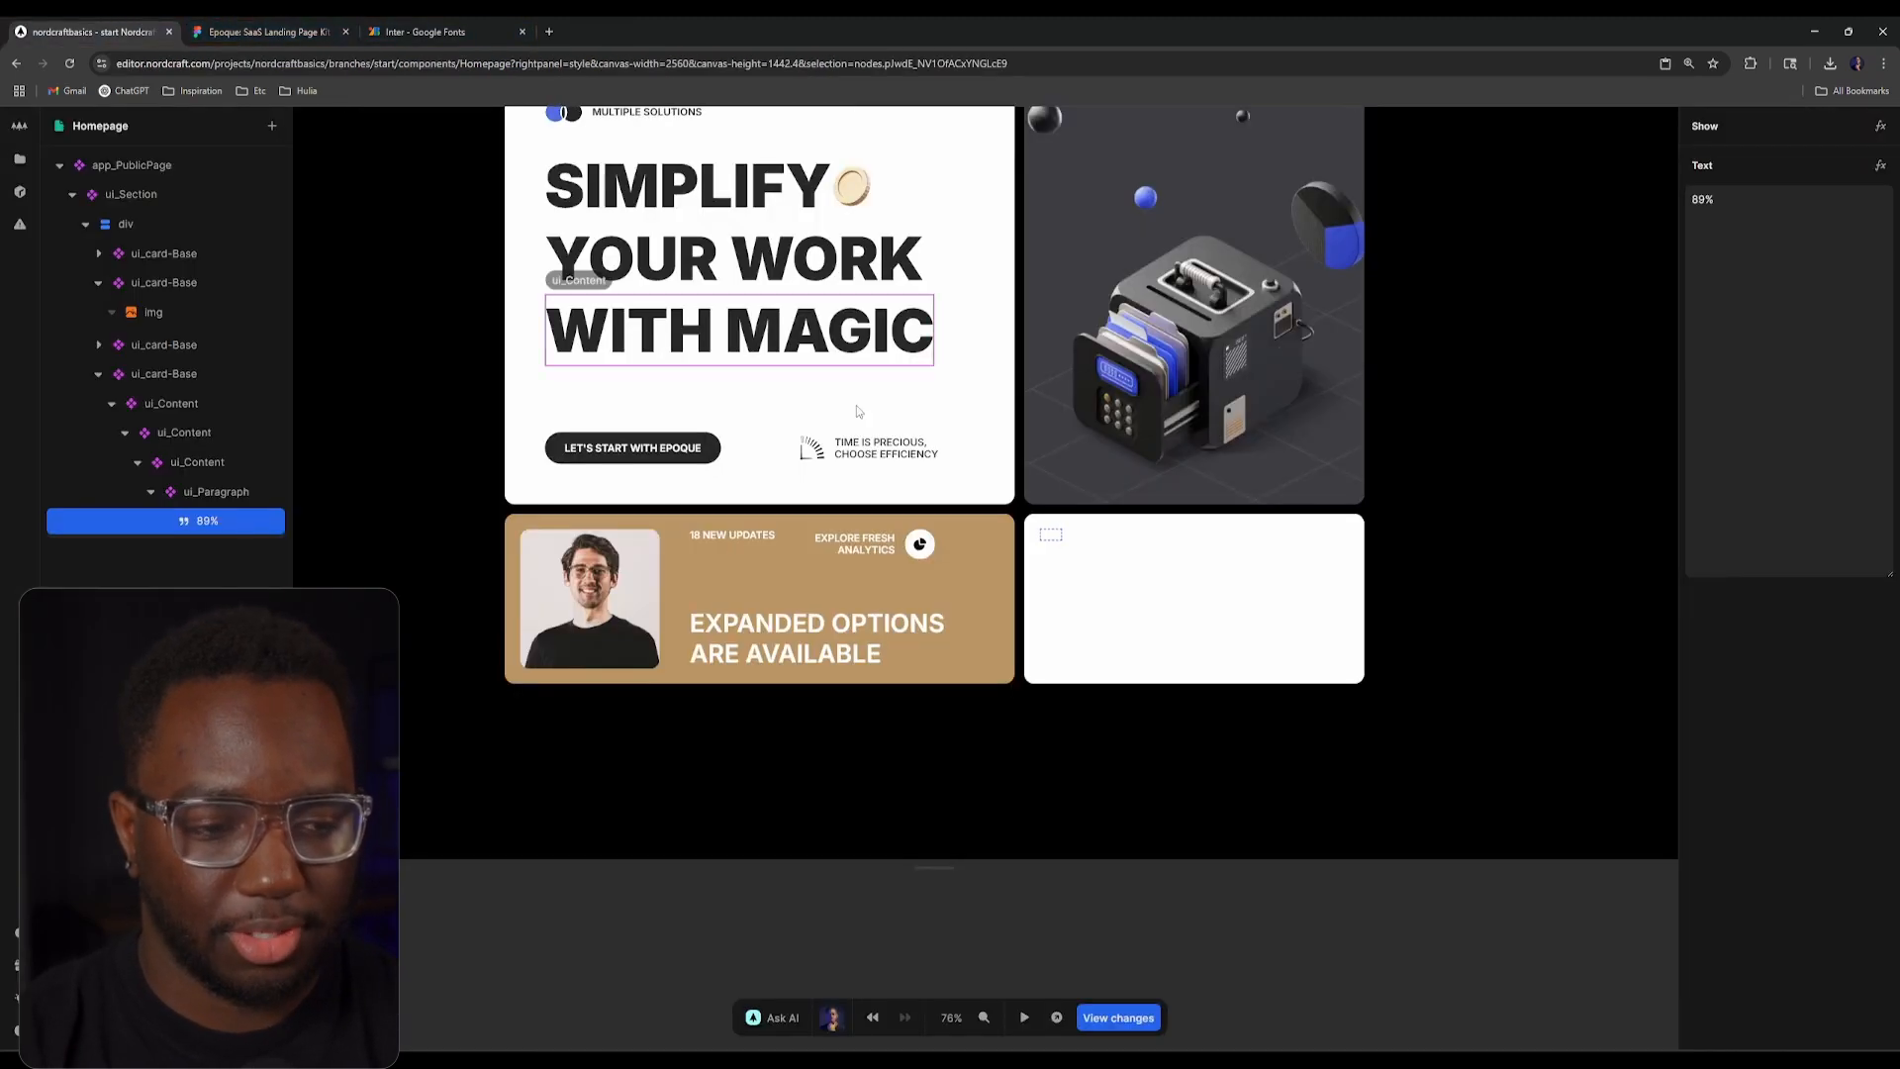
left_click(415, 847)
left_click(20, 158)
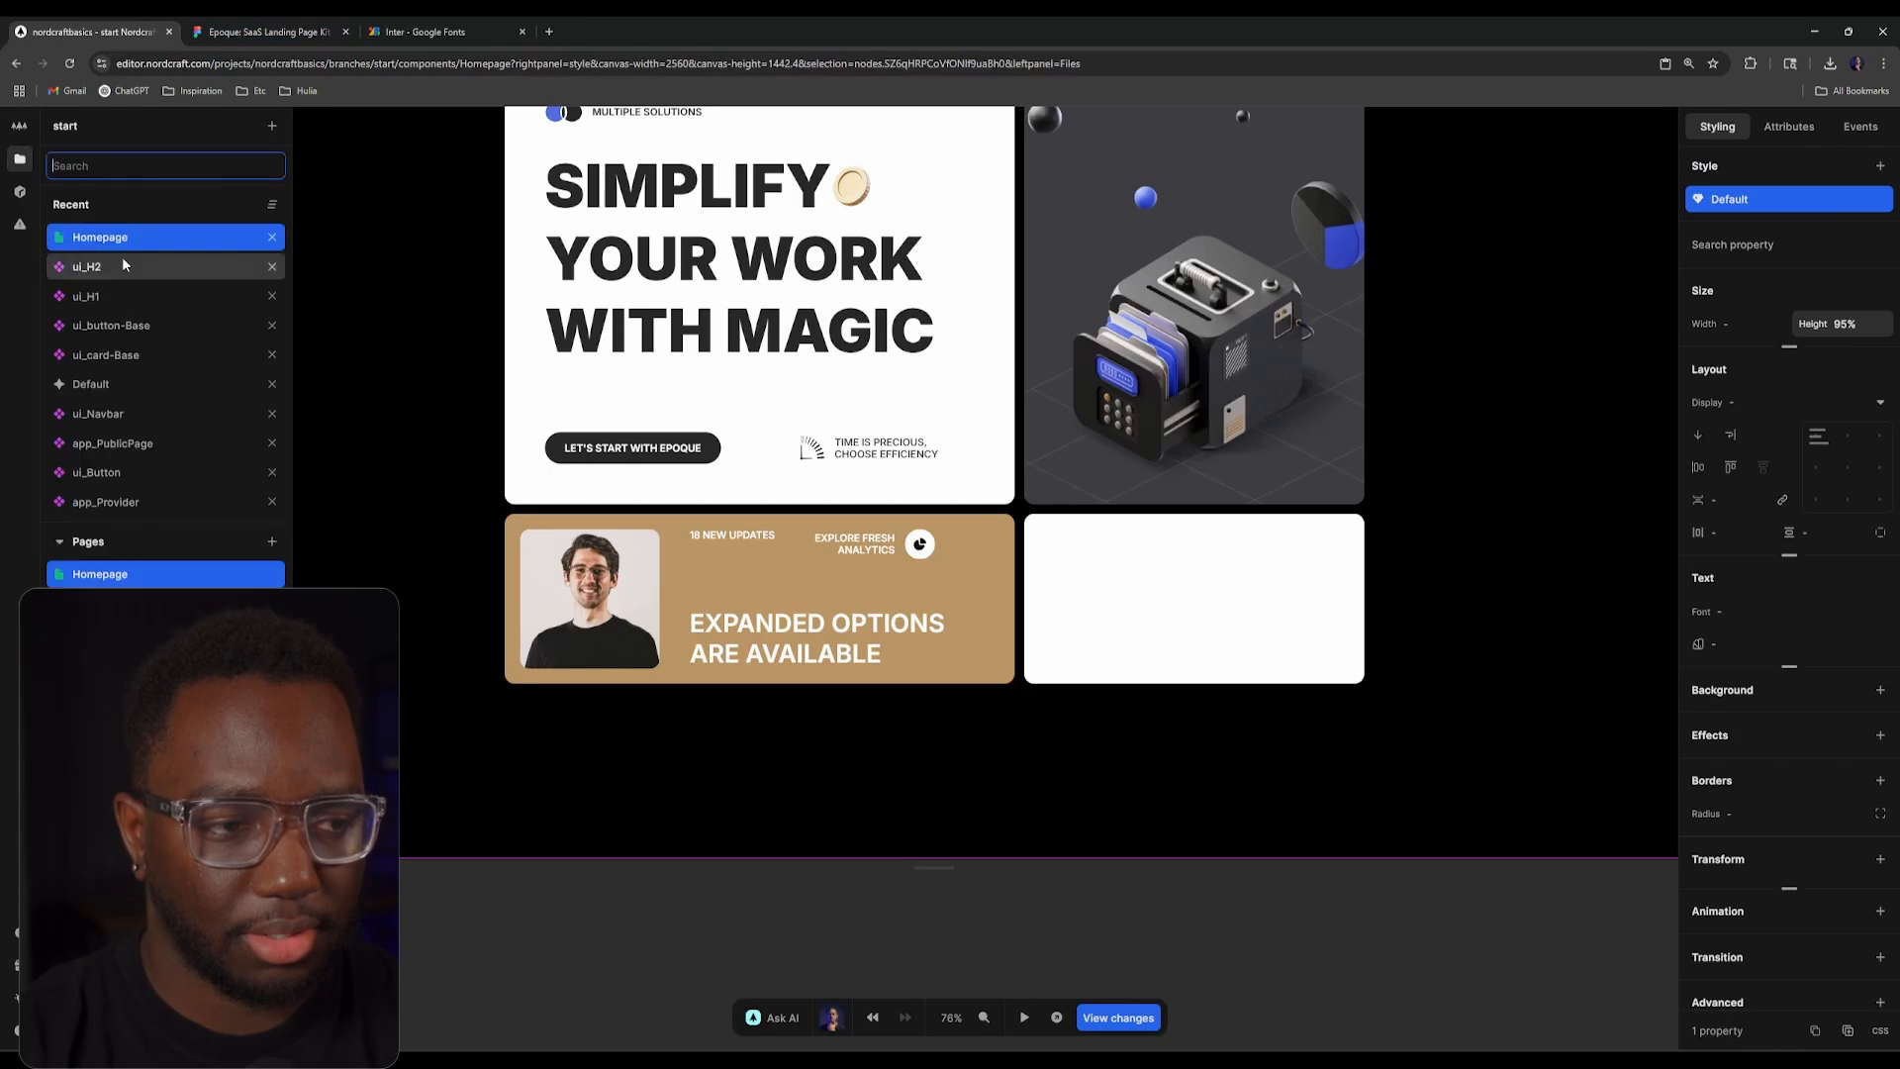
type("h")
left_click(157, 238)
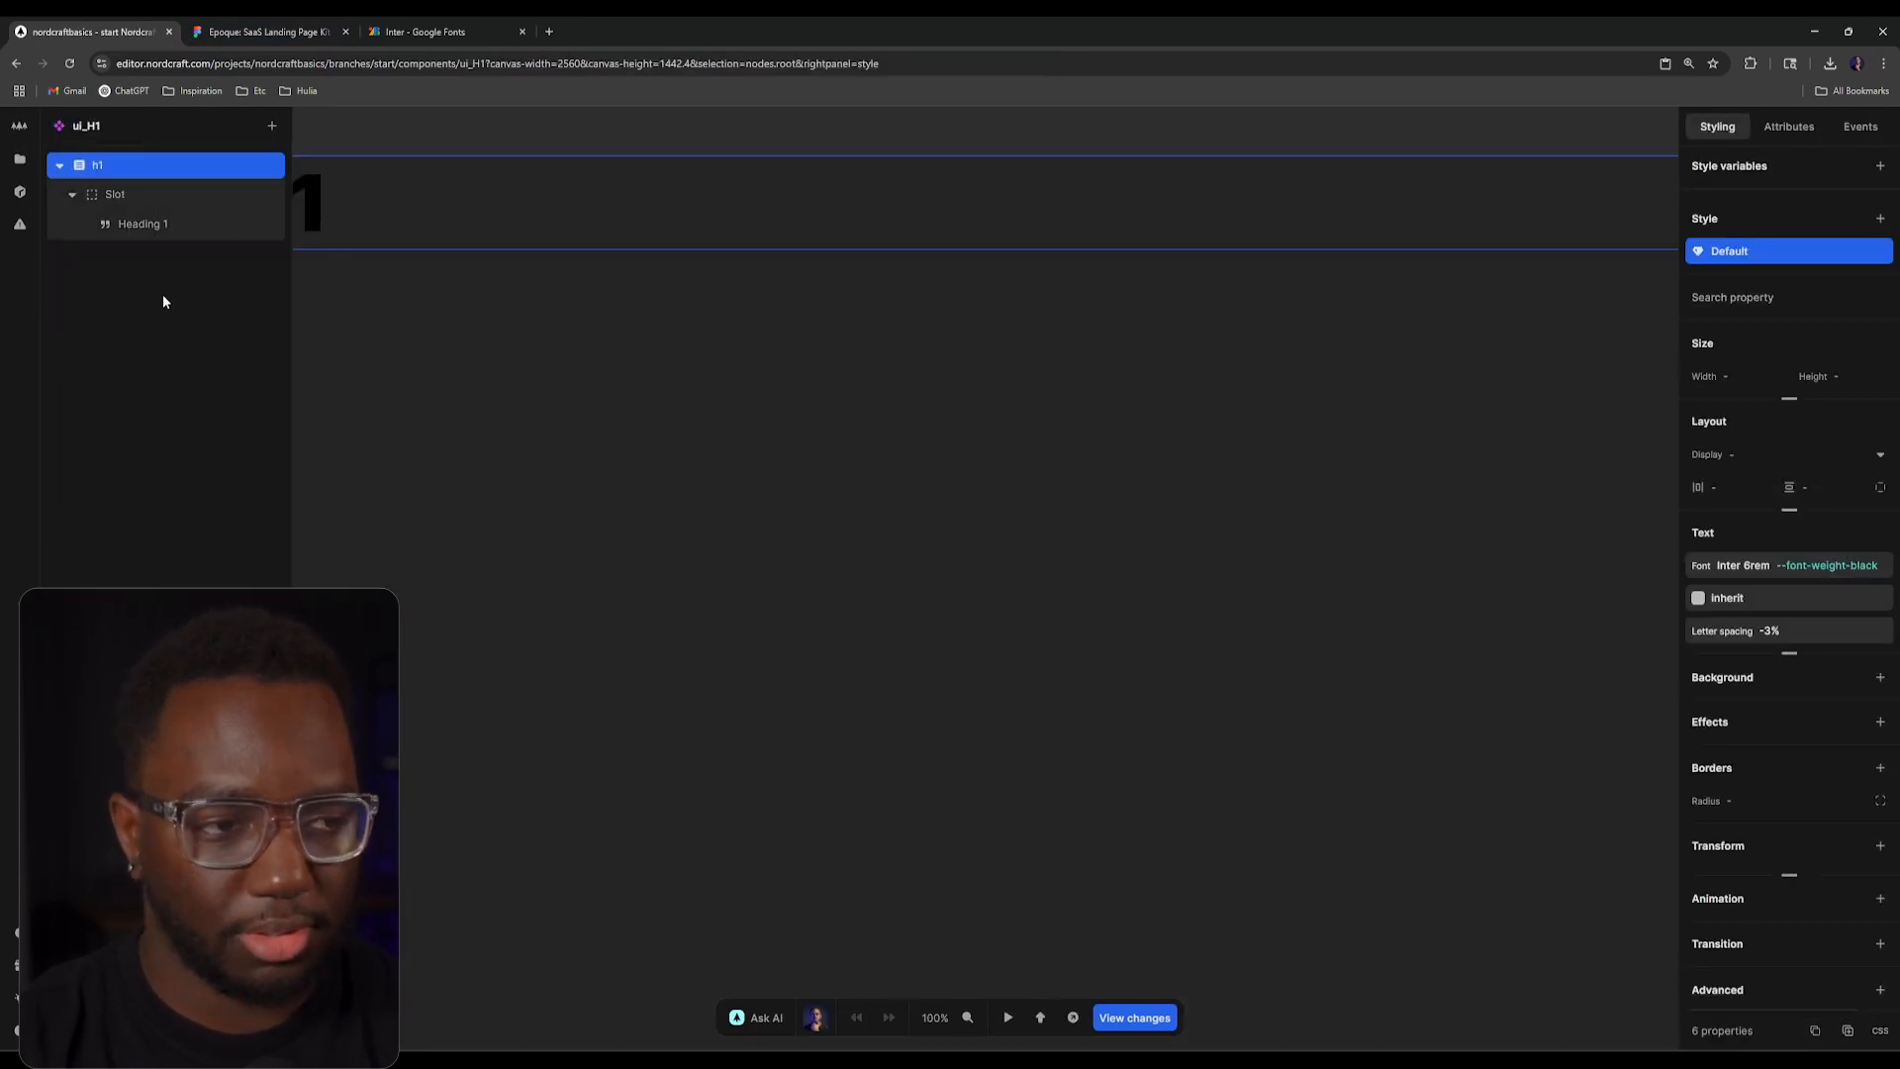
Step: Reopen the Homepage and apply the copied Inter 6rem, font-weight-black, -3% letter-spacing styles to the white card's ui_Paragraph
left_click(19, 160)
left_click(115, 269)
scroll(898, 889, "down", 5)
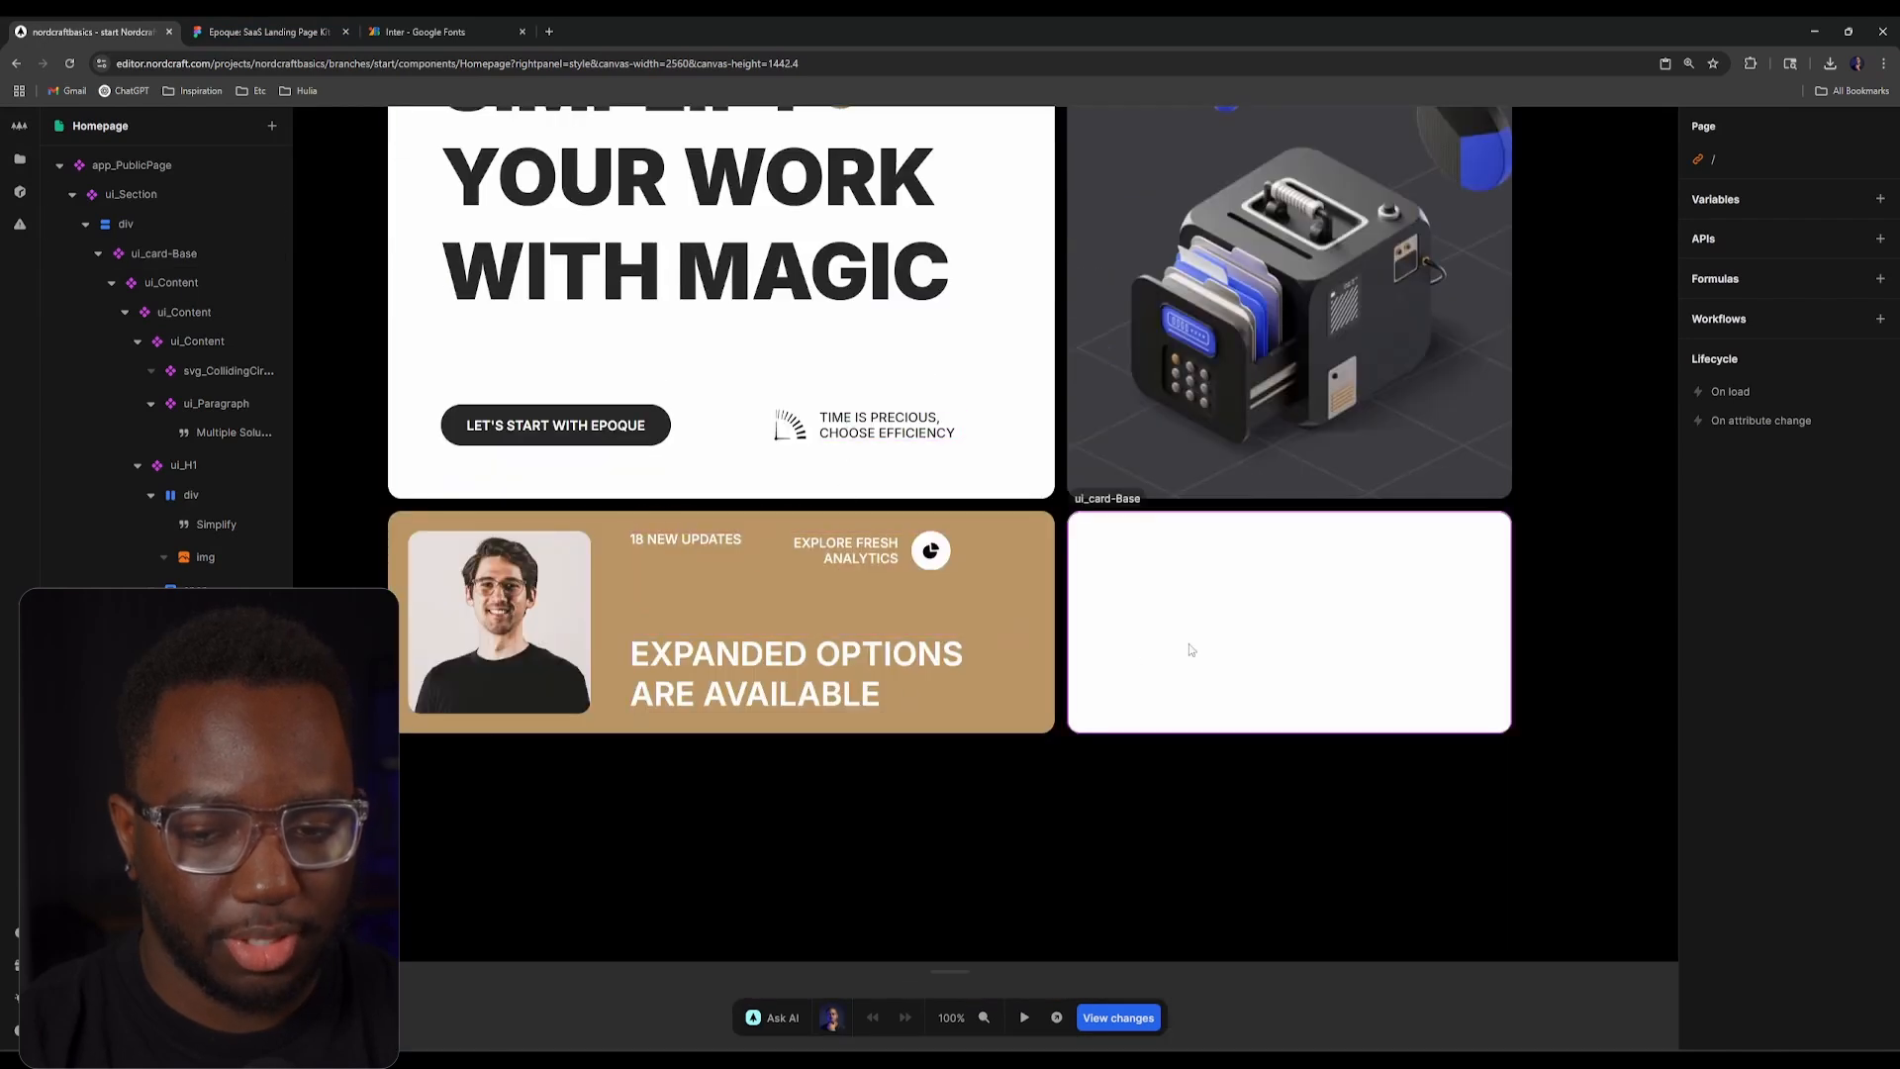
left_click(1136, 554)
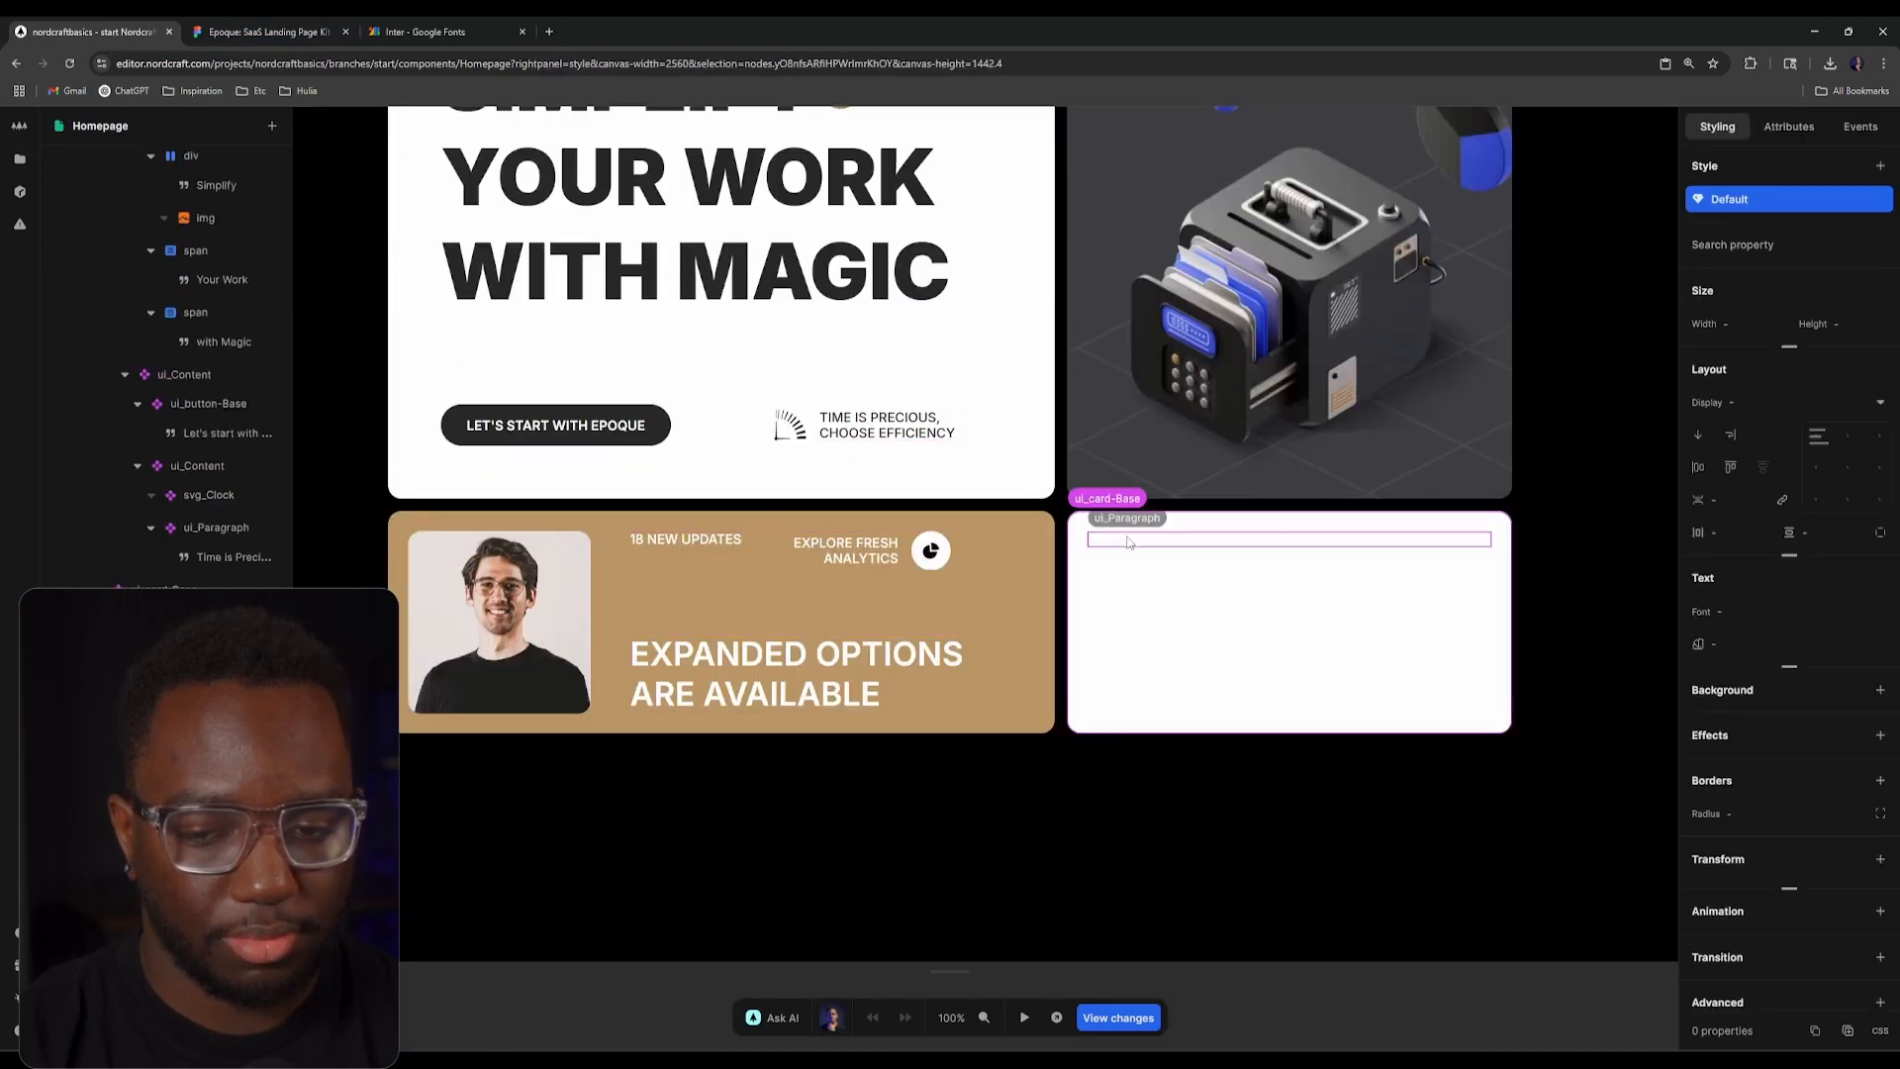
left_click(1855, 1035)
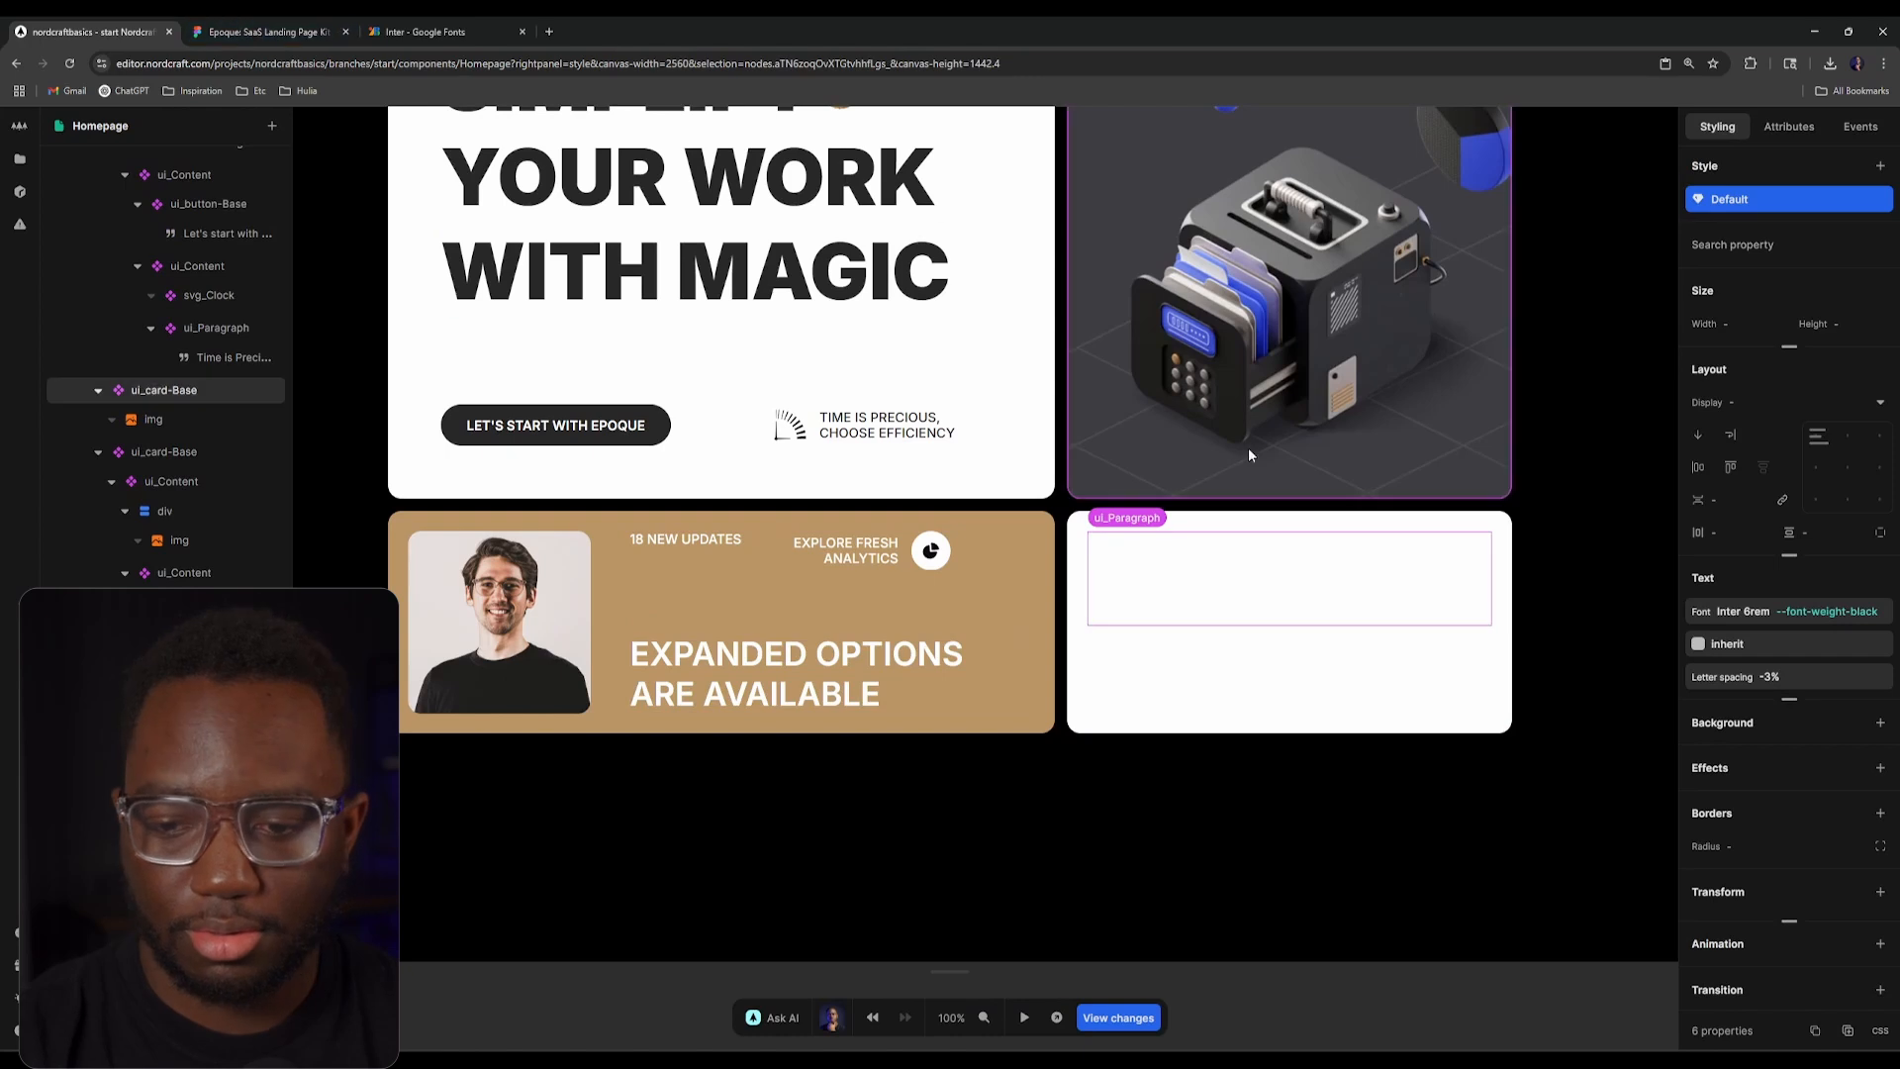
Step: Set the text color of the 89% ui_Paragraph to black
left_click(1743, 645)
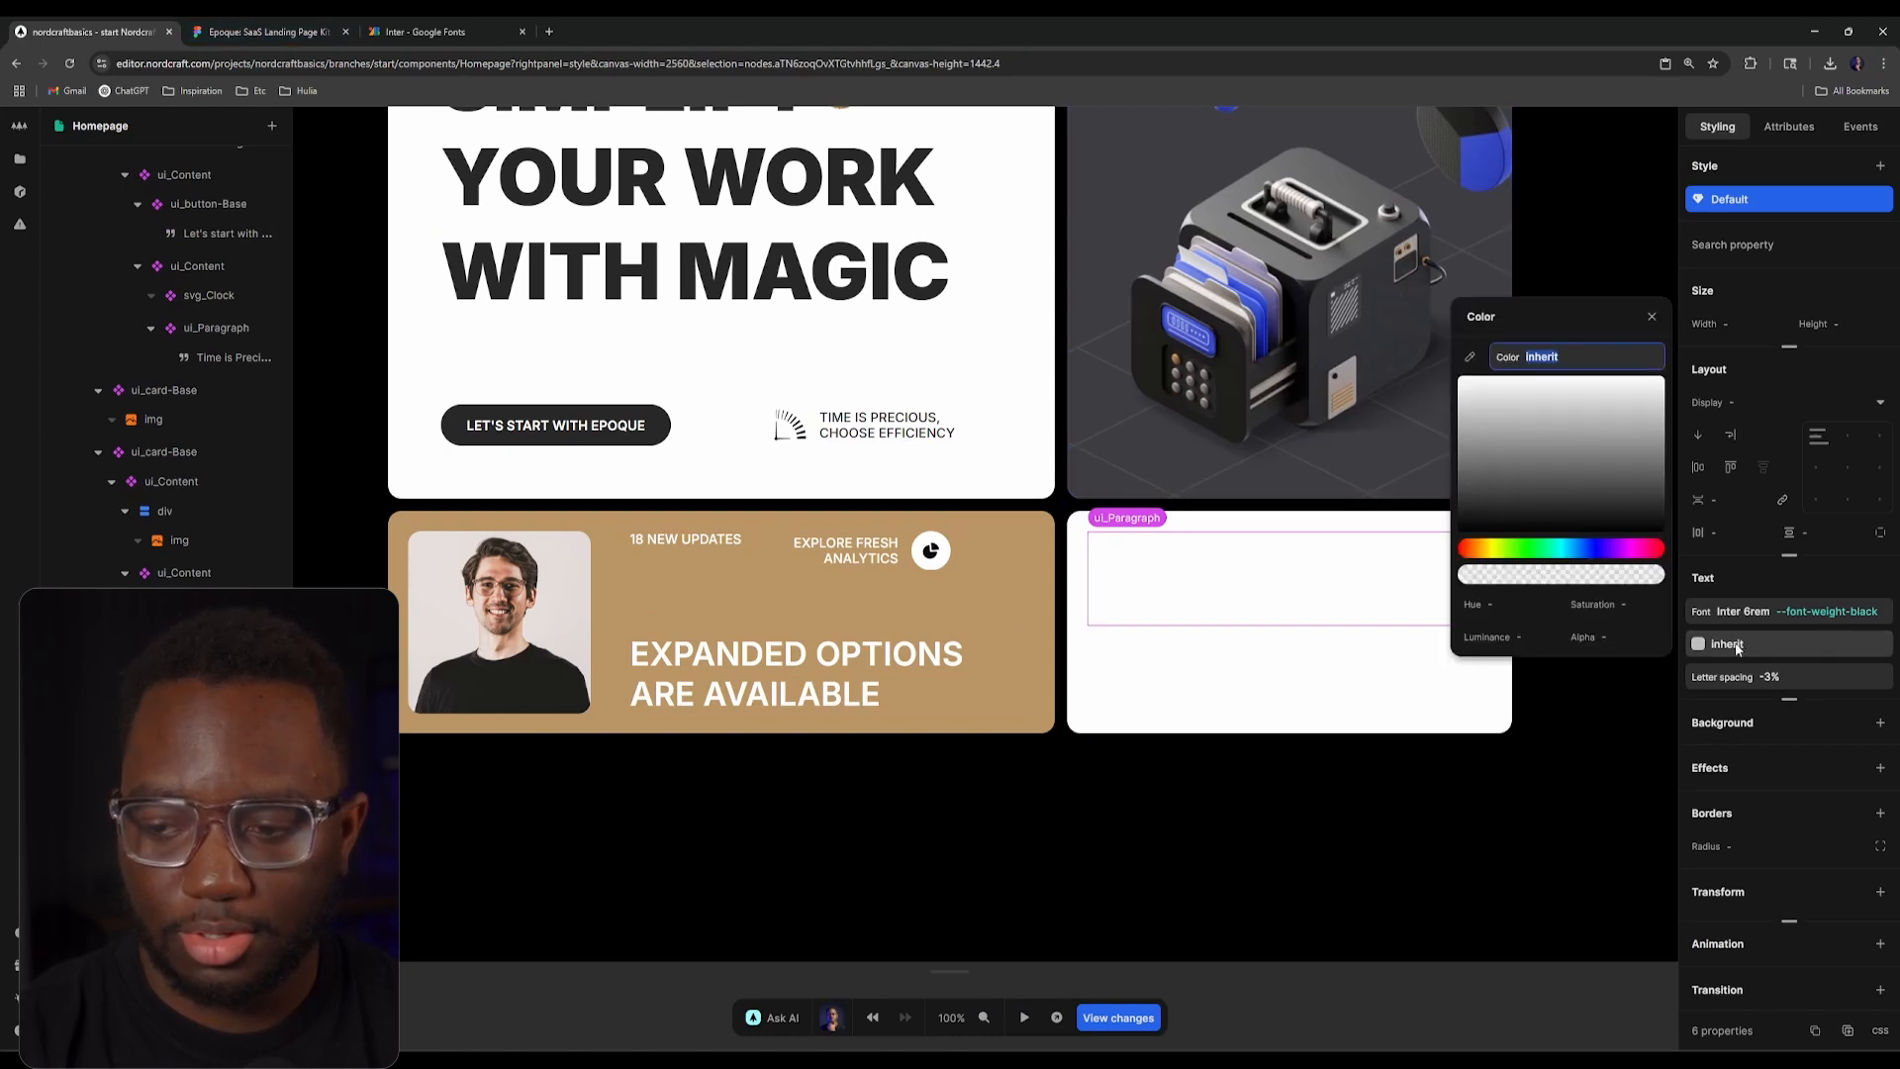
type("black")
key("Return")
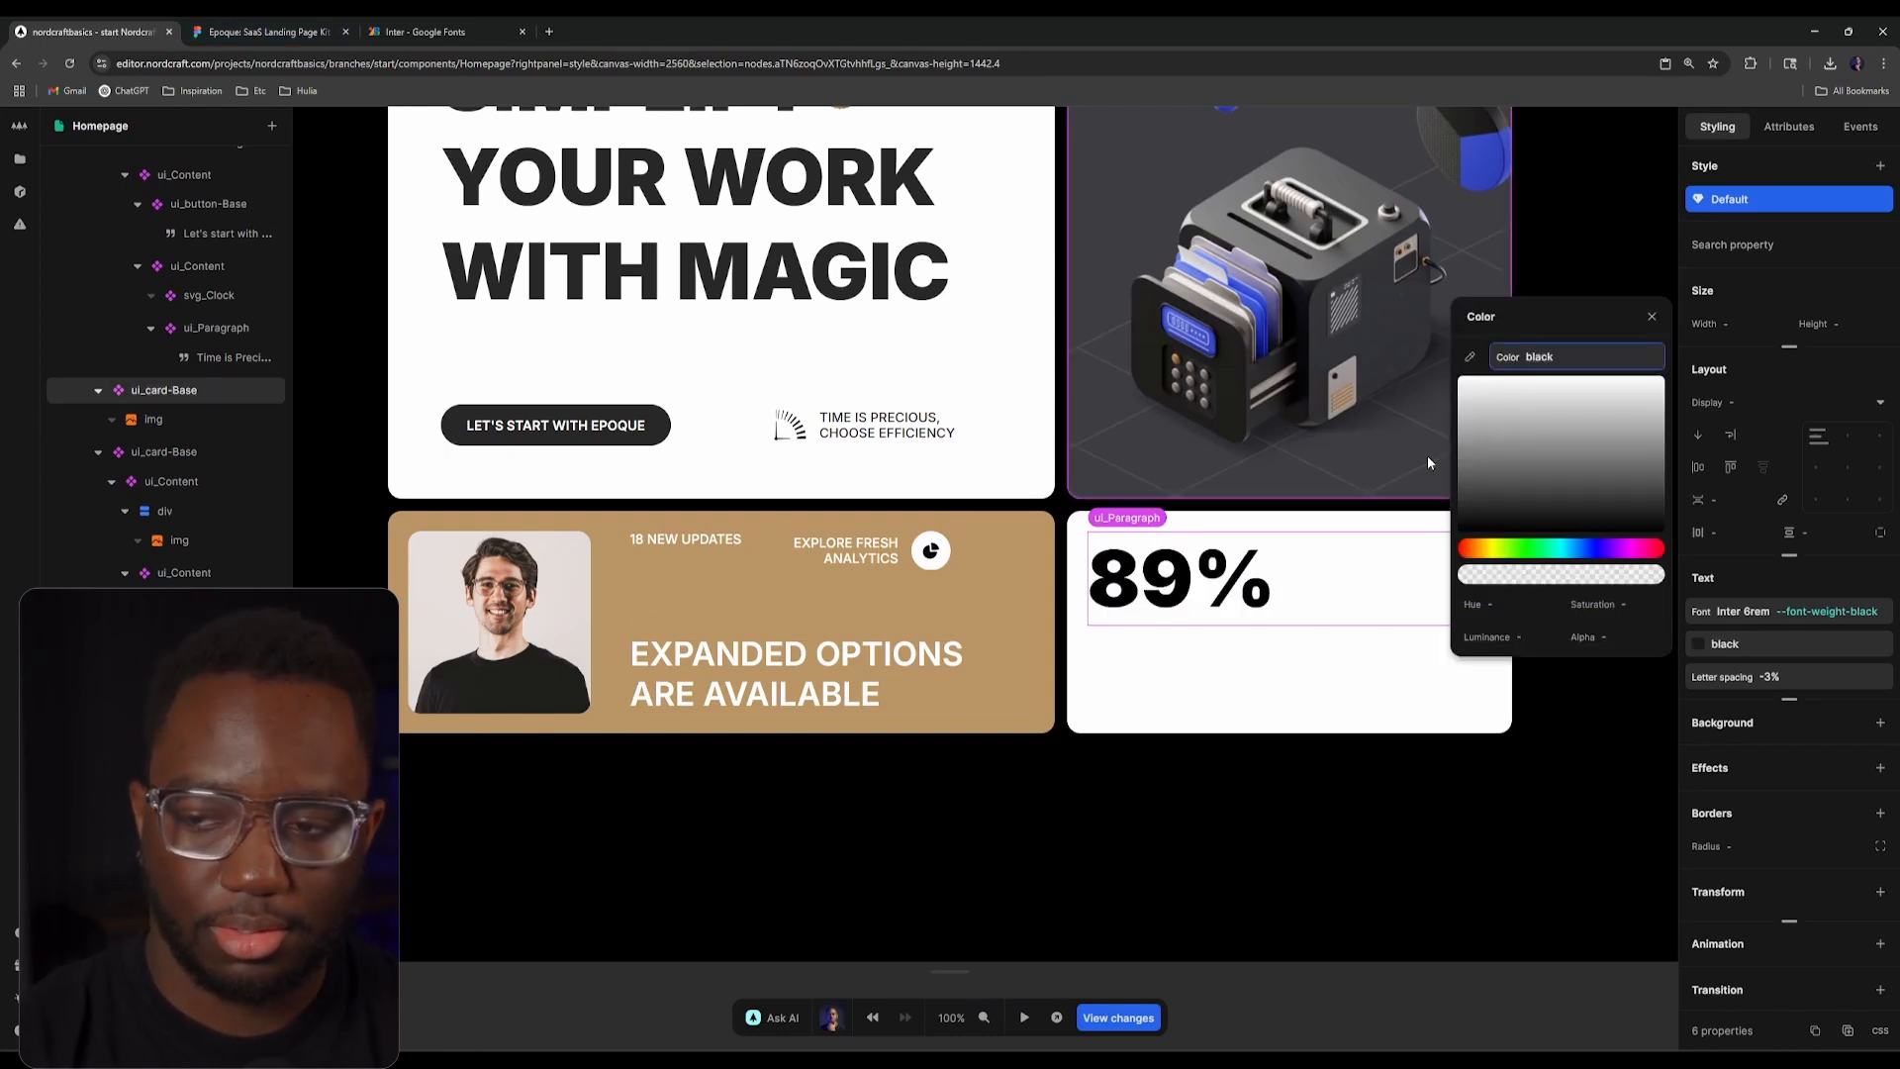
left_click(1652, 317)
Step: Compare the 89% number with the Figma card and set its ui_Paragraph's font weight to font-weight-bolder
left_click(221, 21)
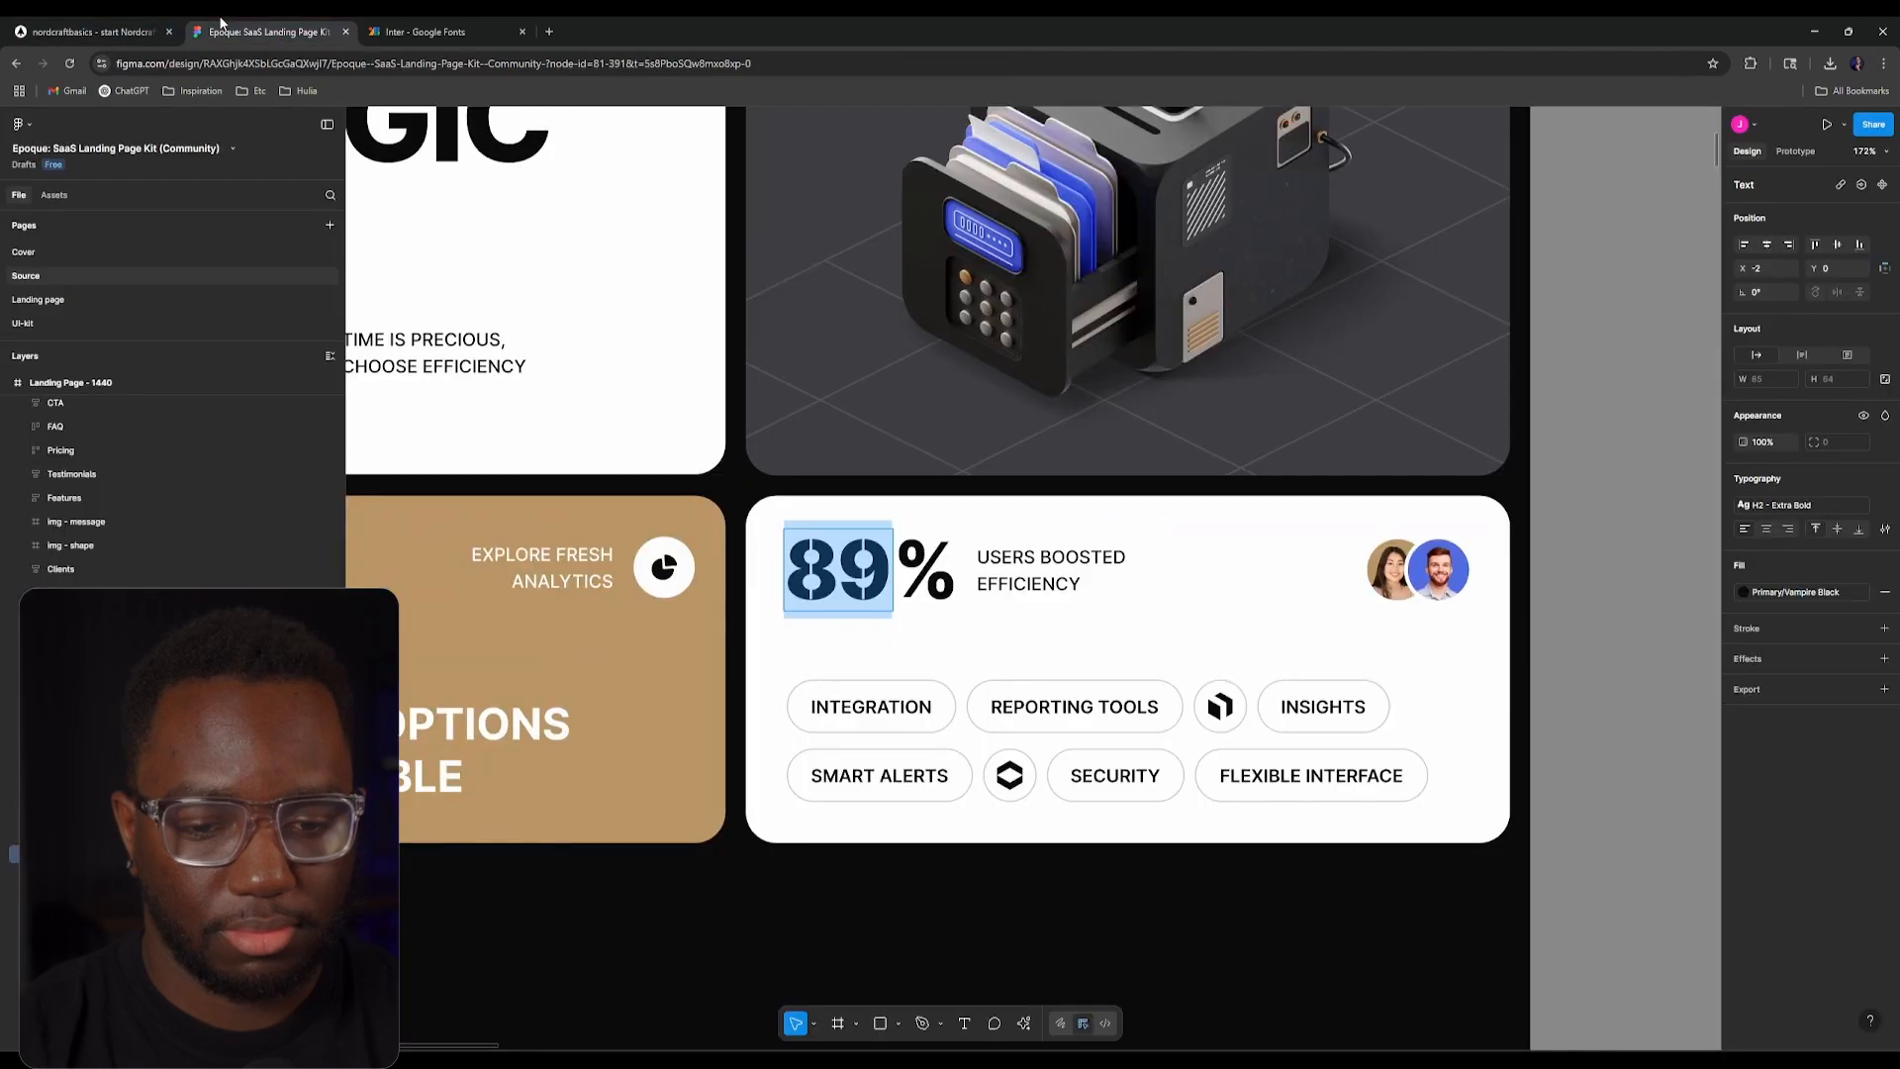
left_click(132, 26)
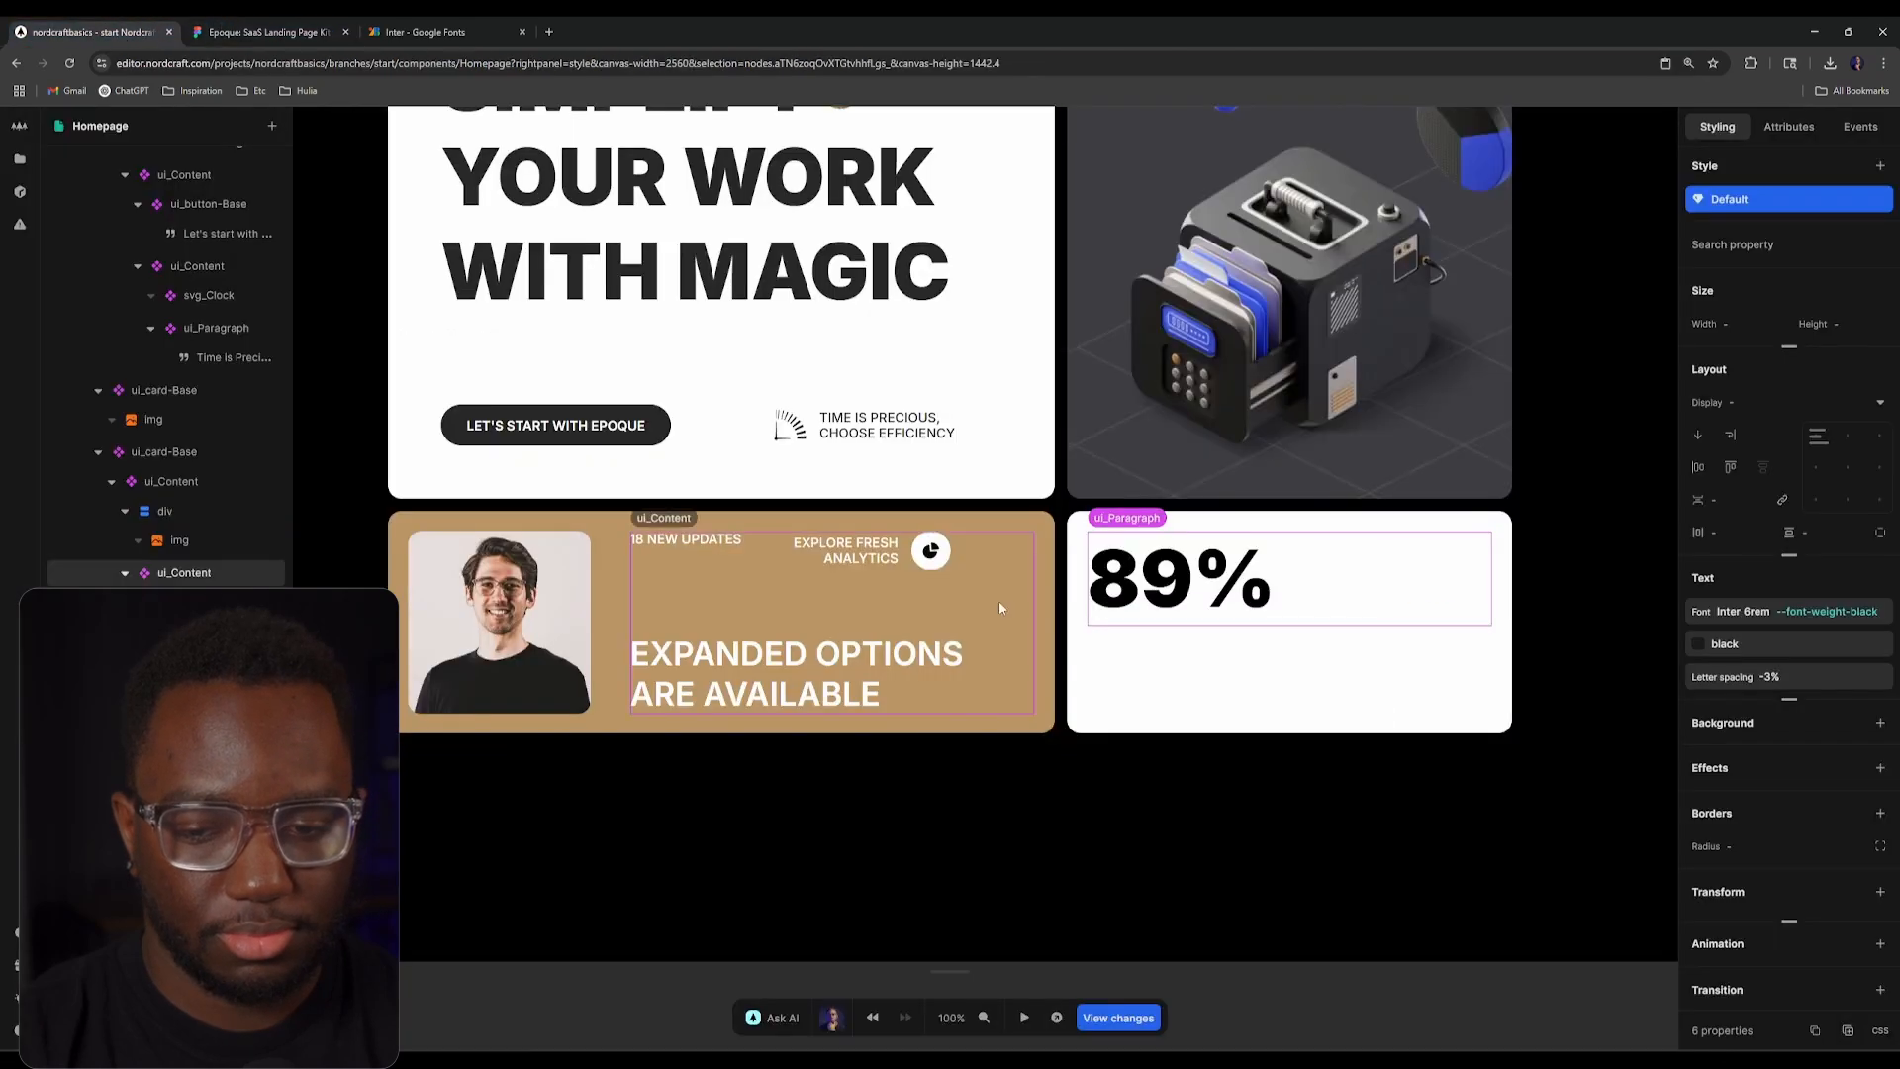
left_click(218, 25)
left_click(149, 23)
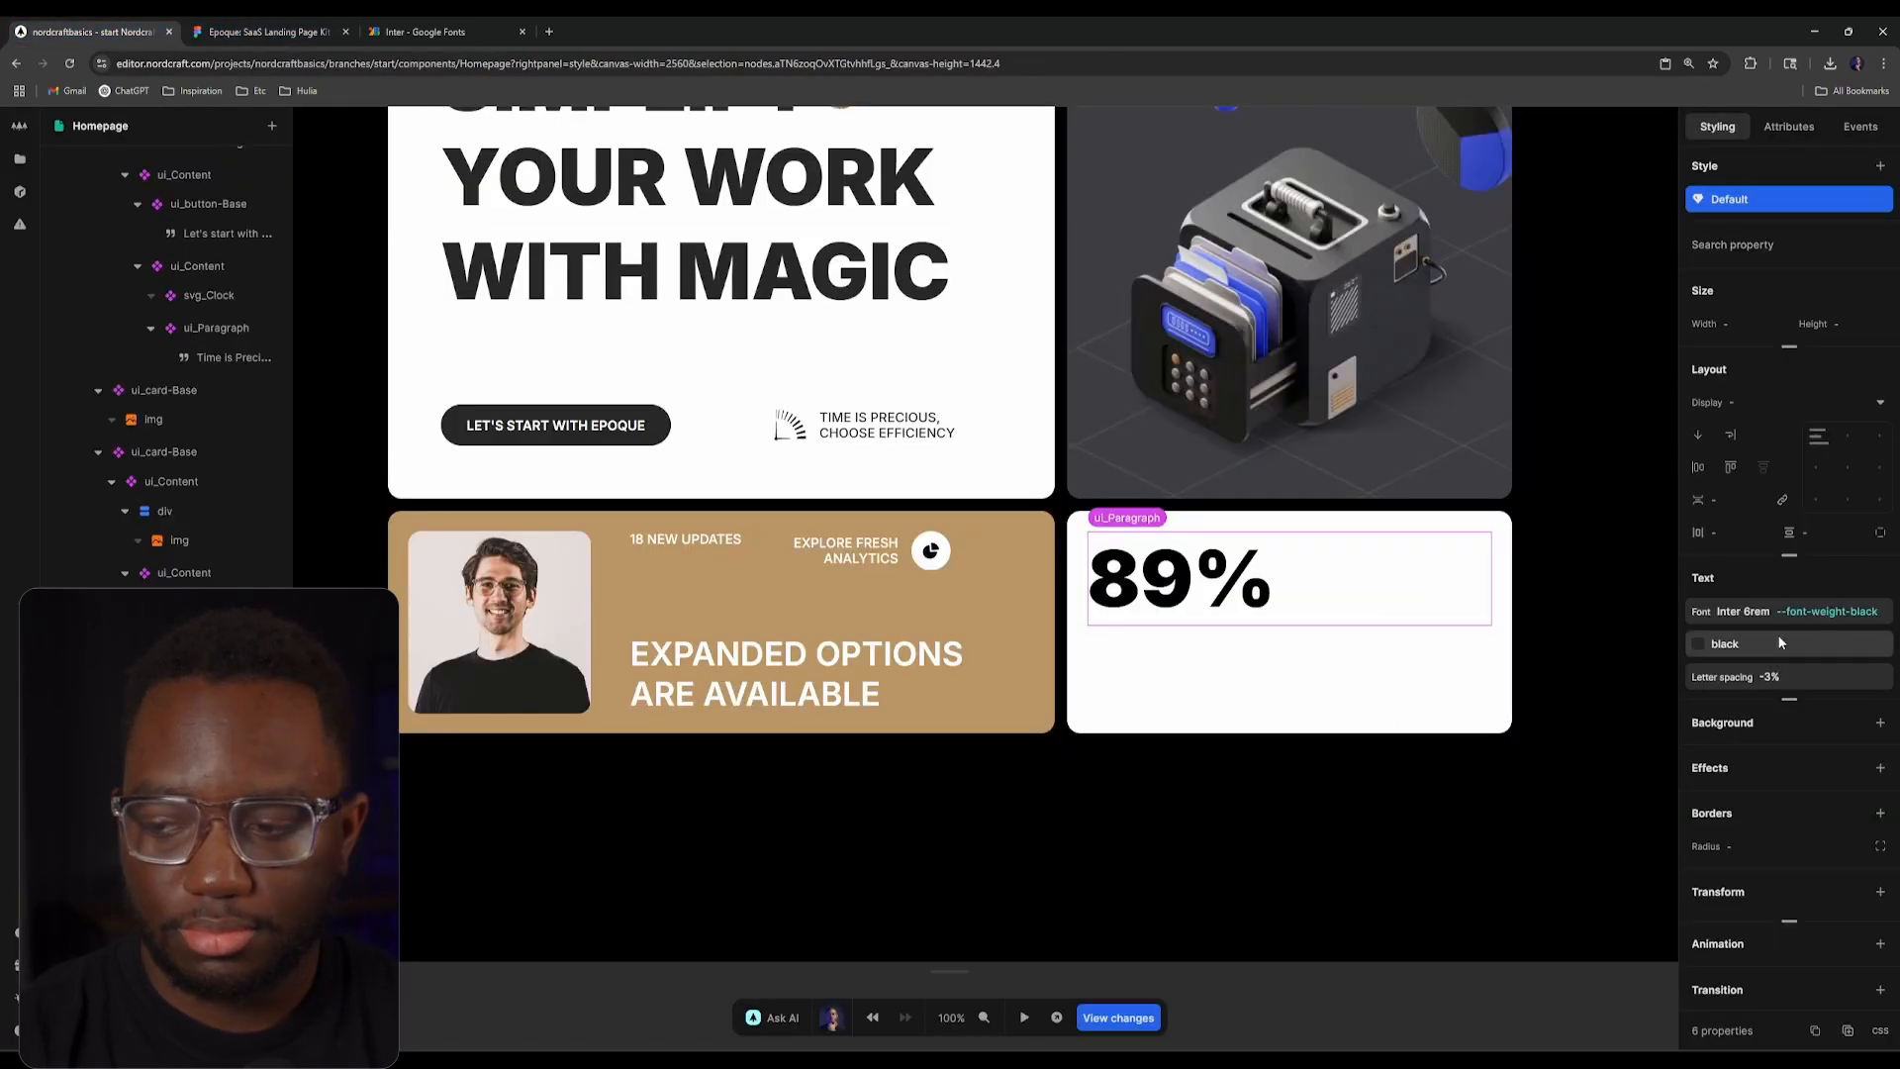
left_click(1741, 610)
left_click(1559, 525)
type("-")
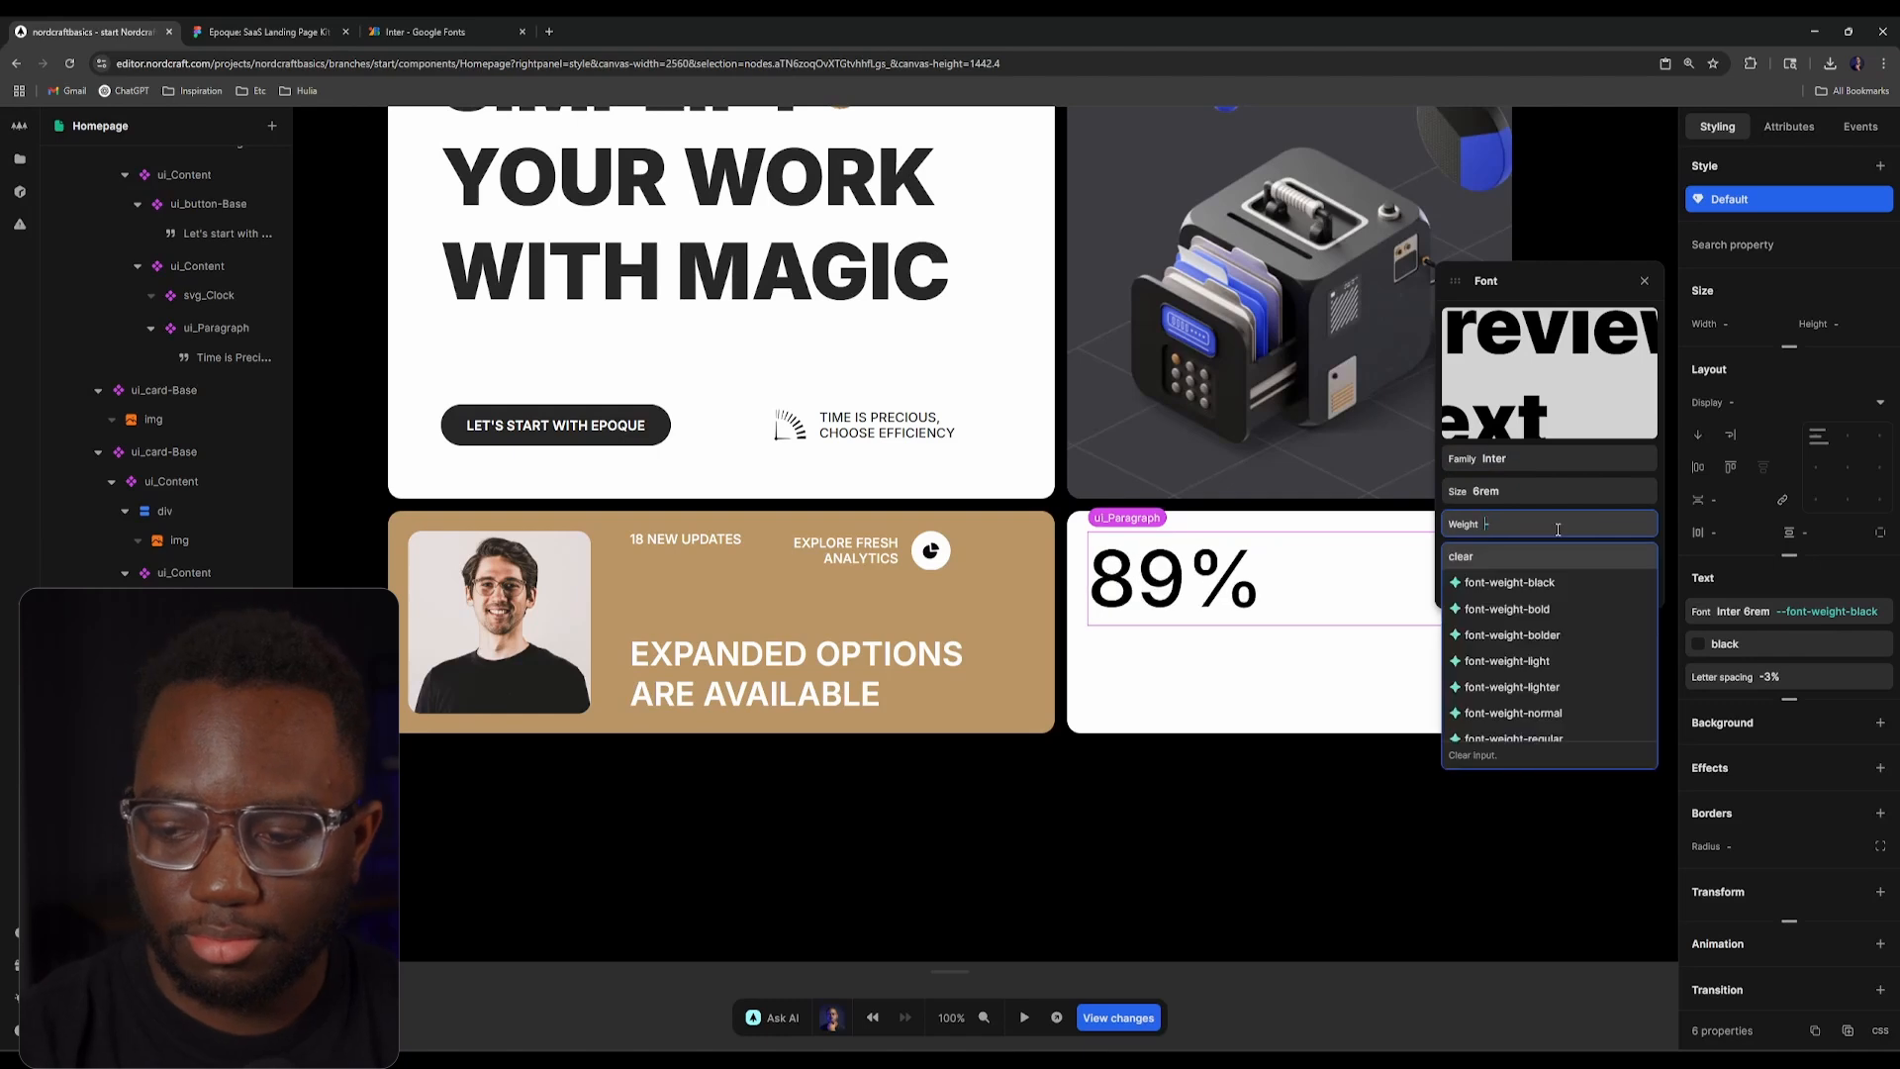
key("Down")
key("Down")
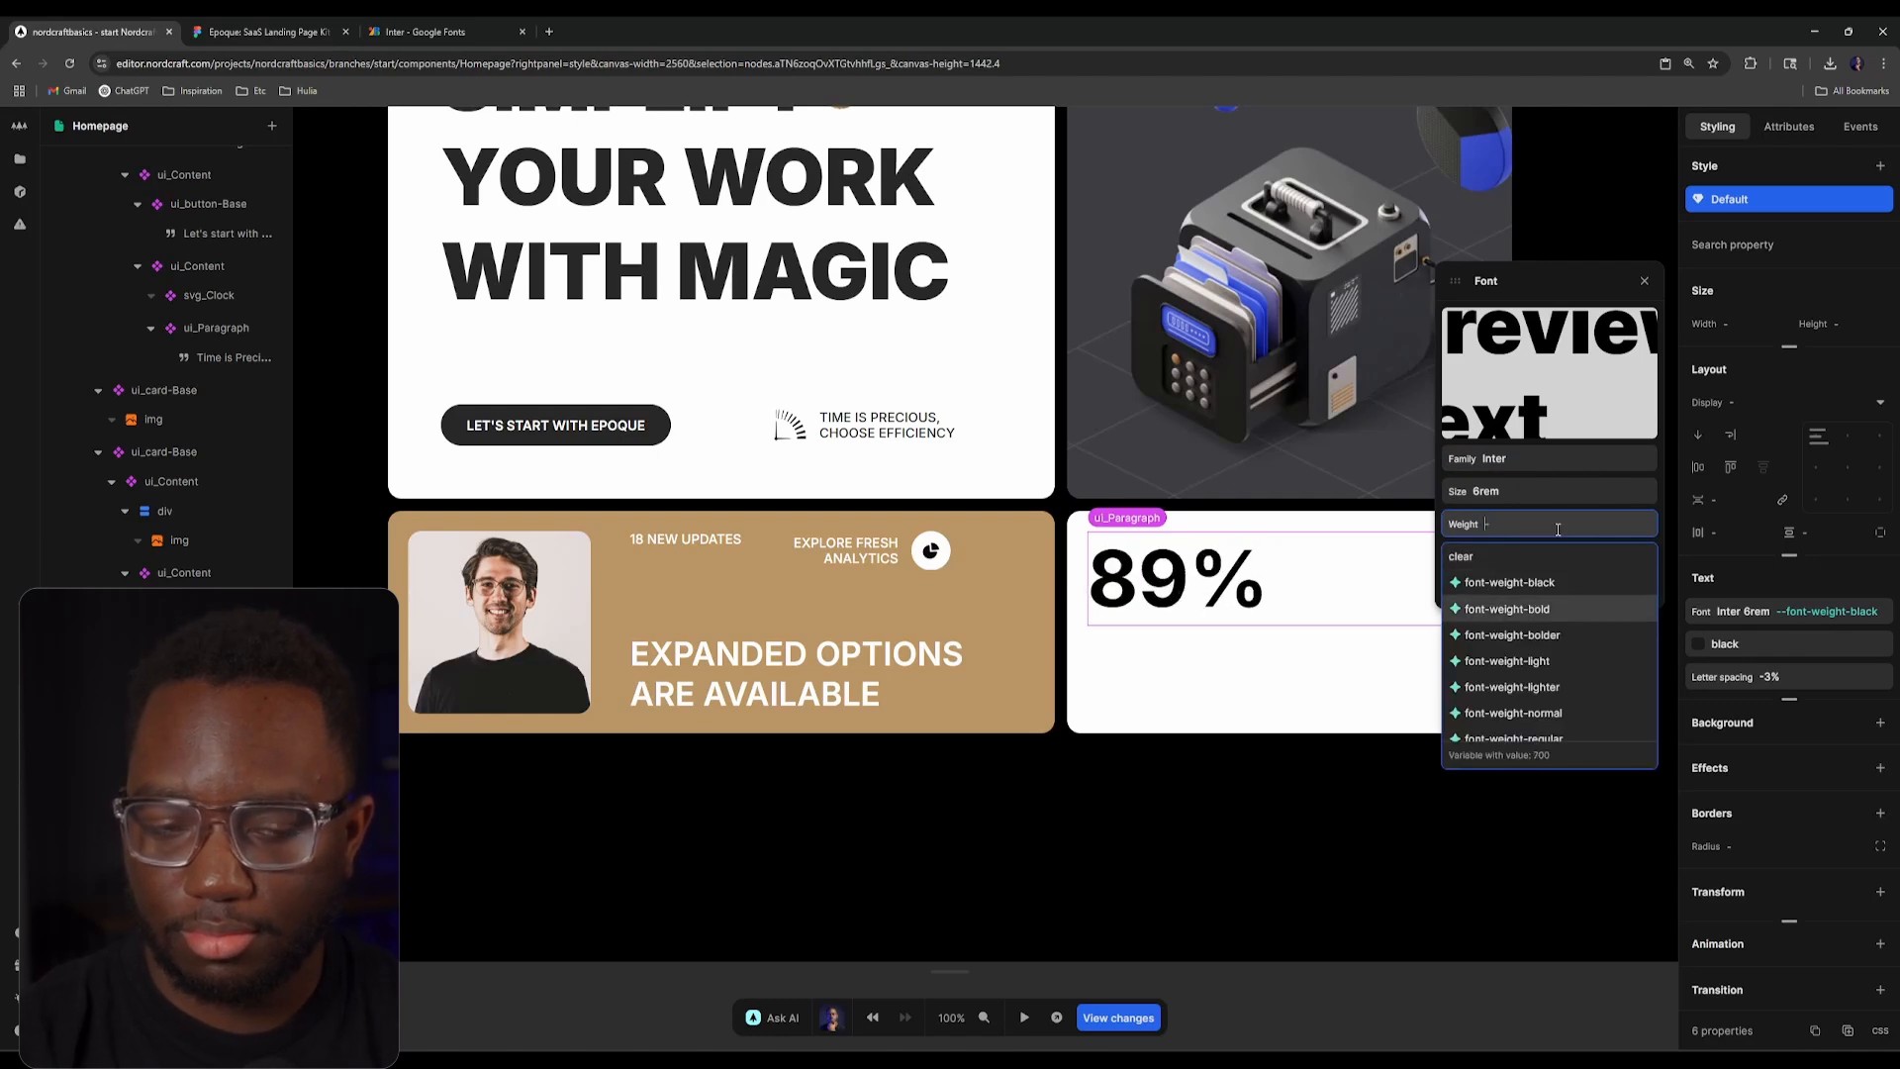
key("Down")
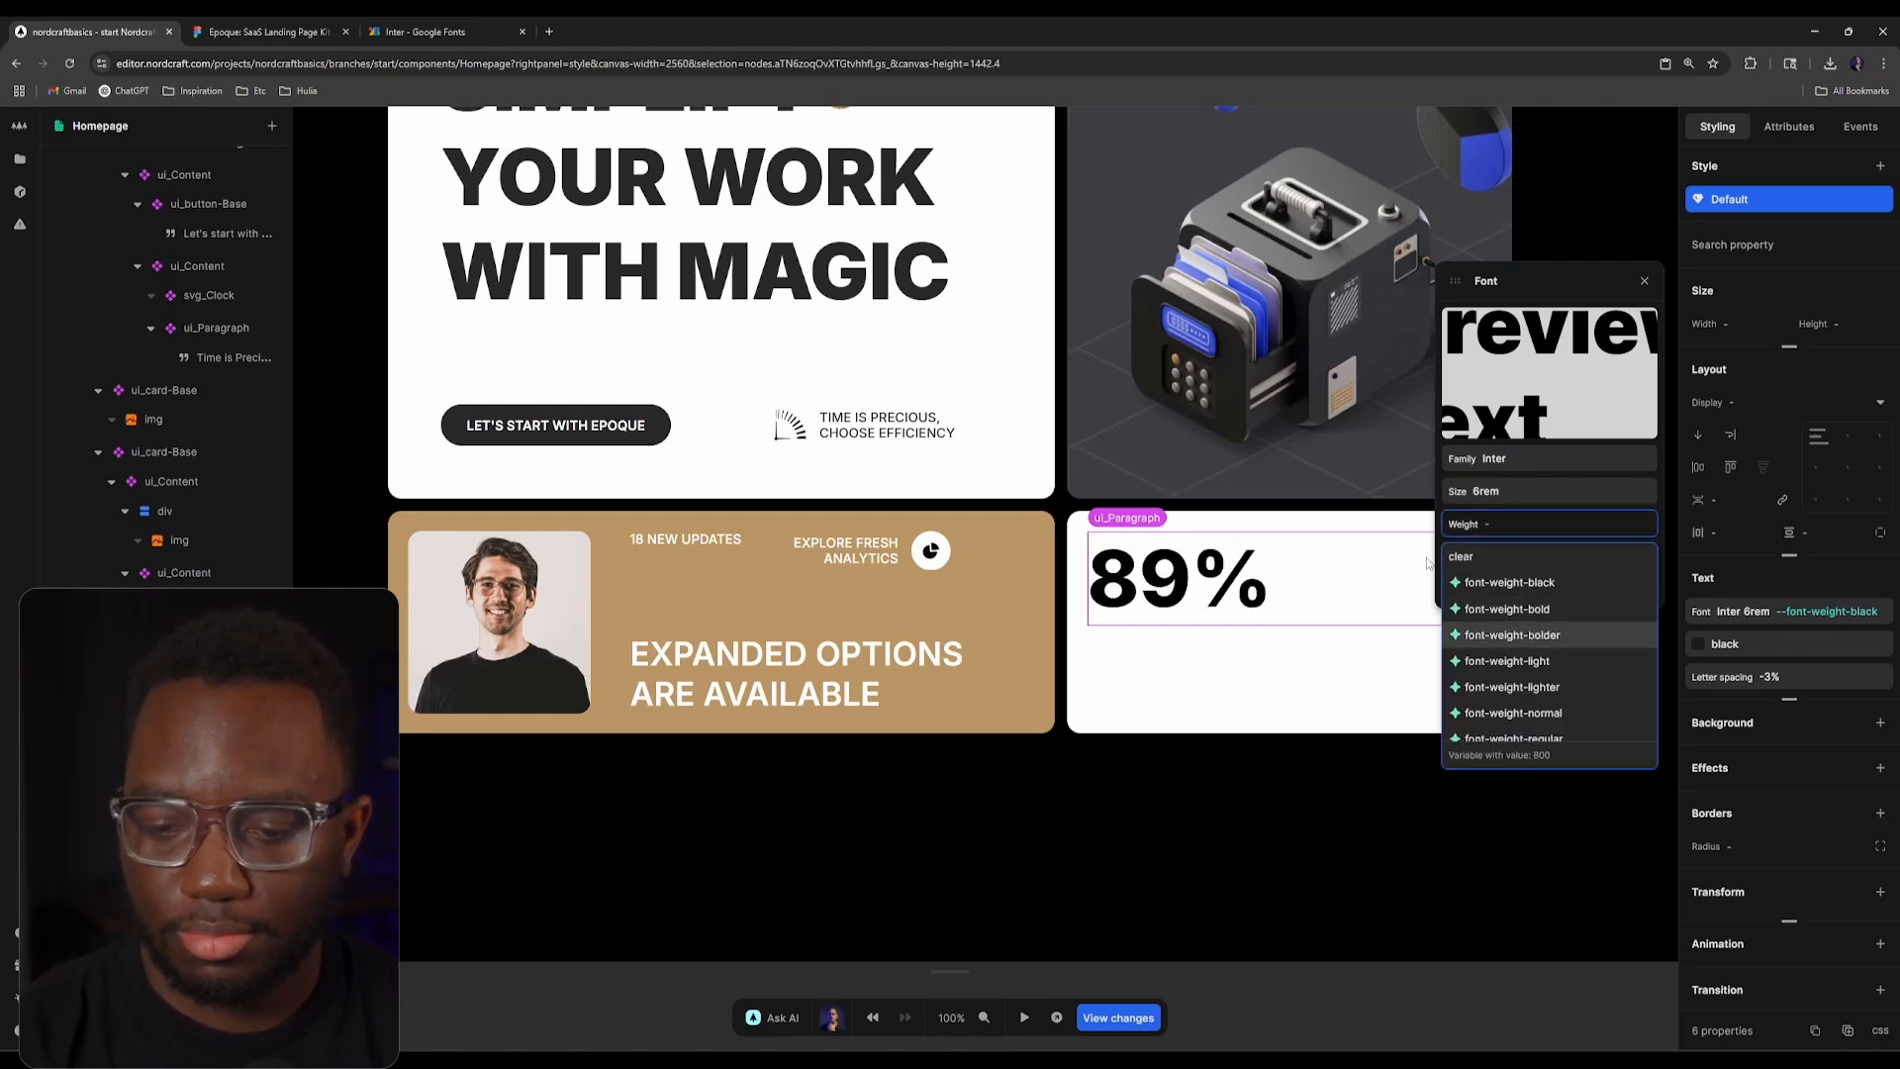
key("Return")
left_click(262, 24)
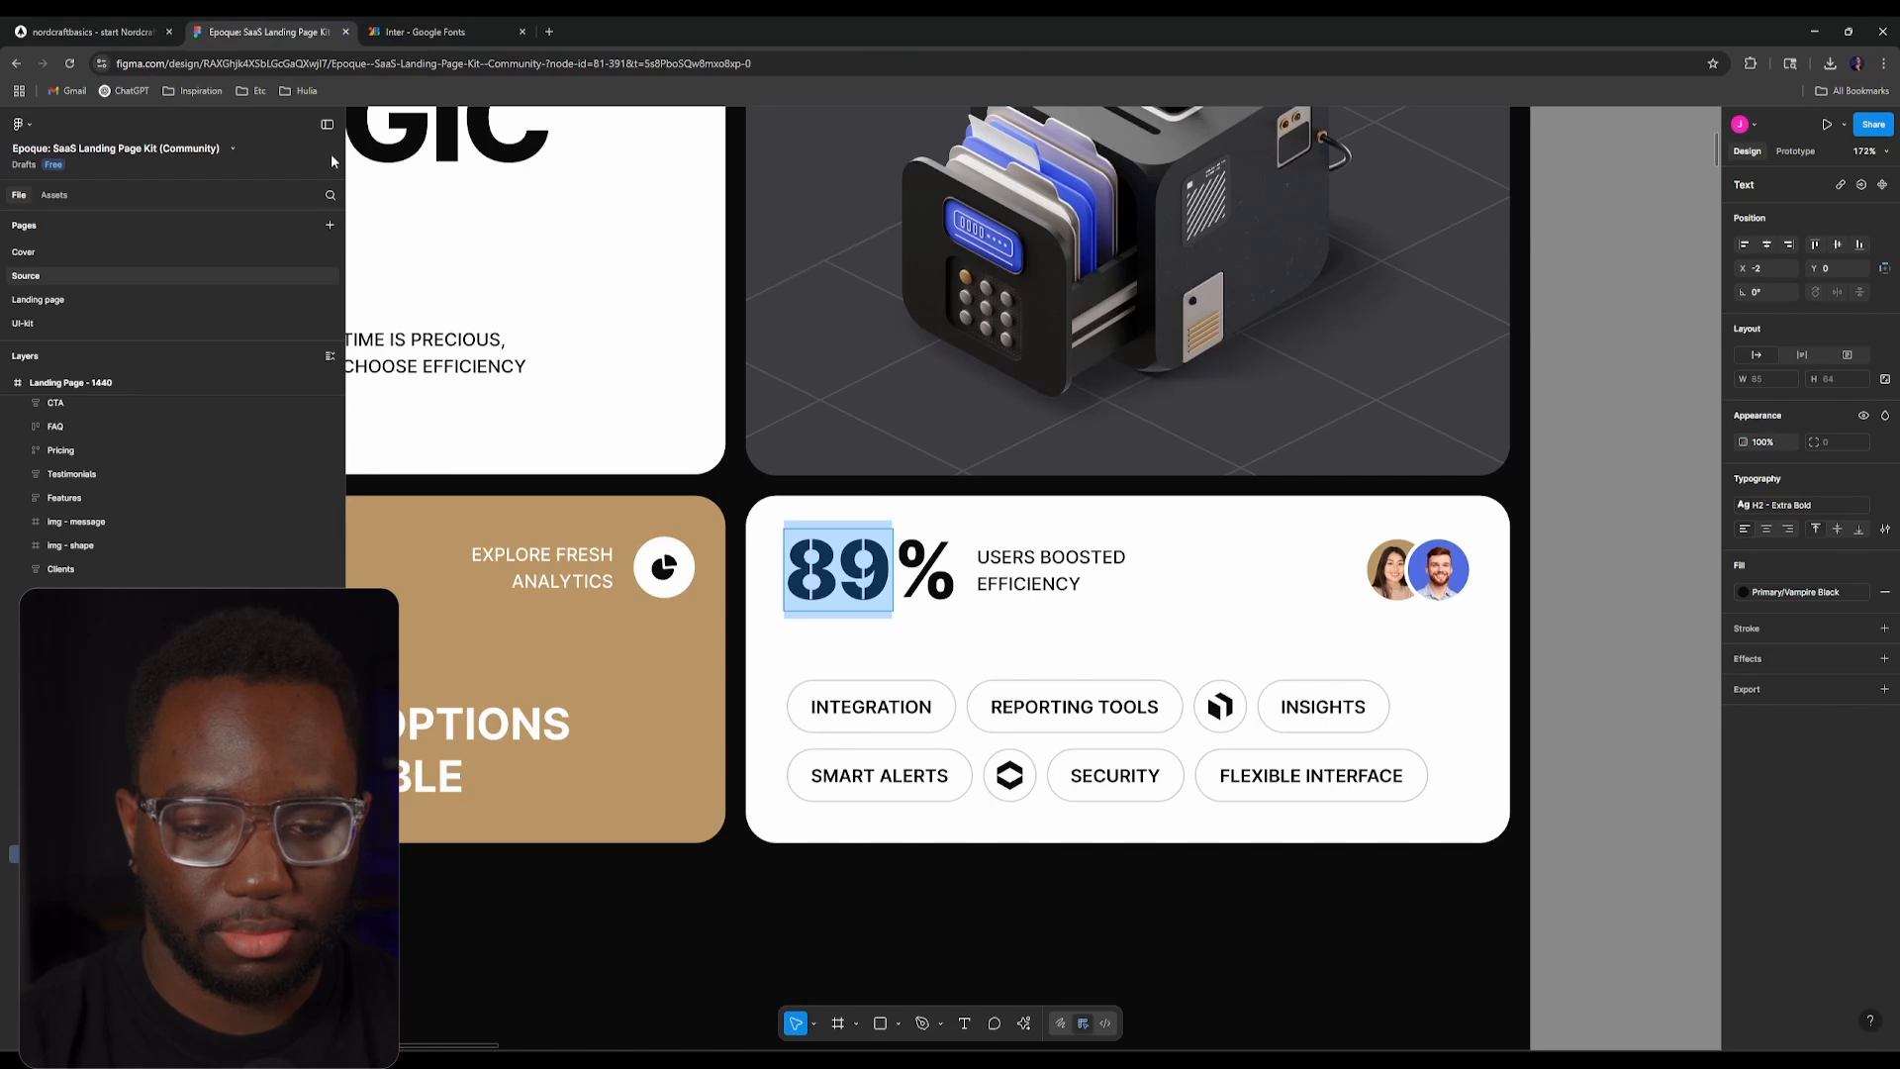
left_click(126, 32)
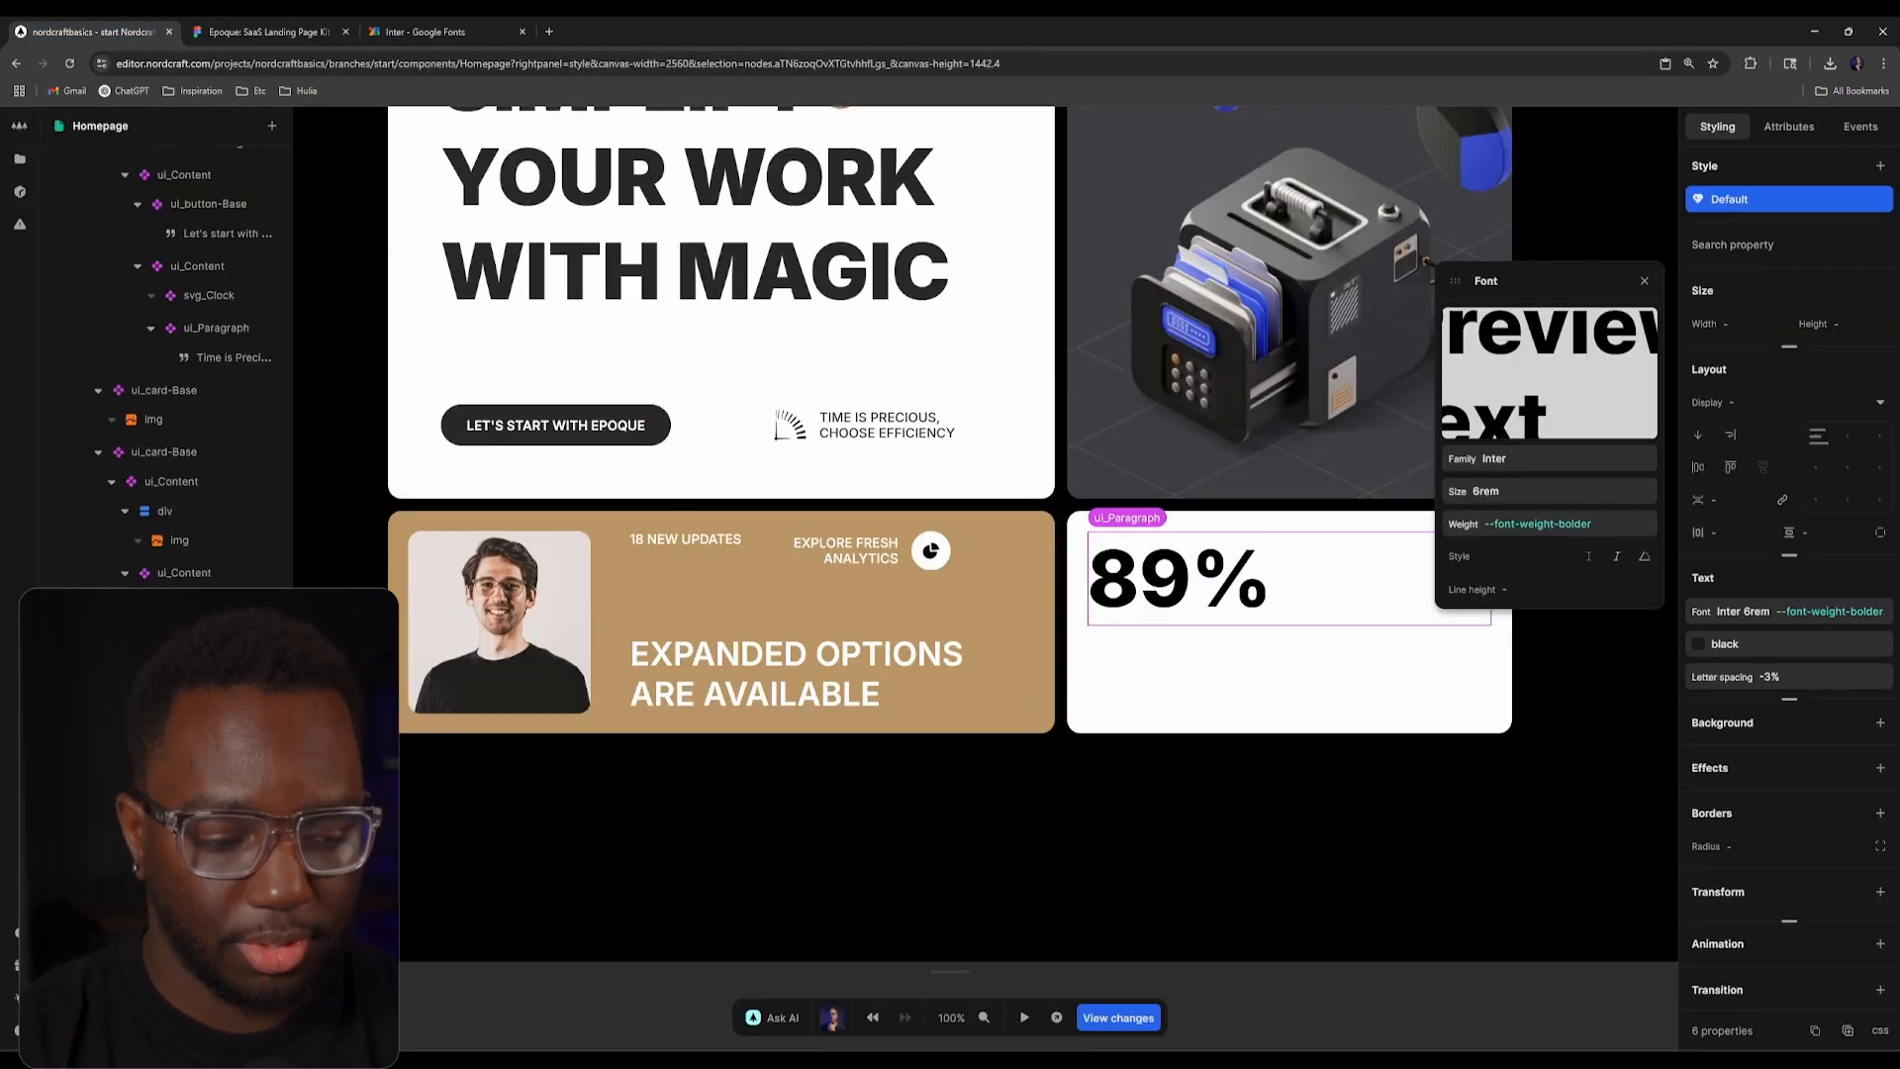
Step: Lay out the ui_Content around the 89% paragraph as a flex row, aligned to the start and vertically centered
left_click_drag(295, 554, 364, 554)
scroll(1072, 705, "down", 2)
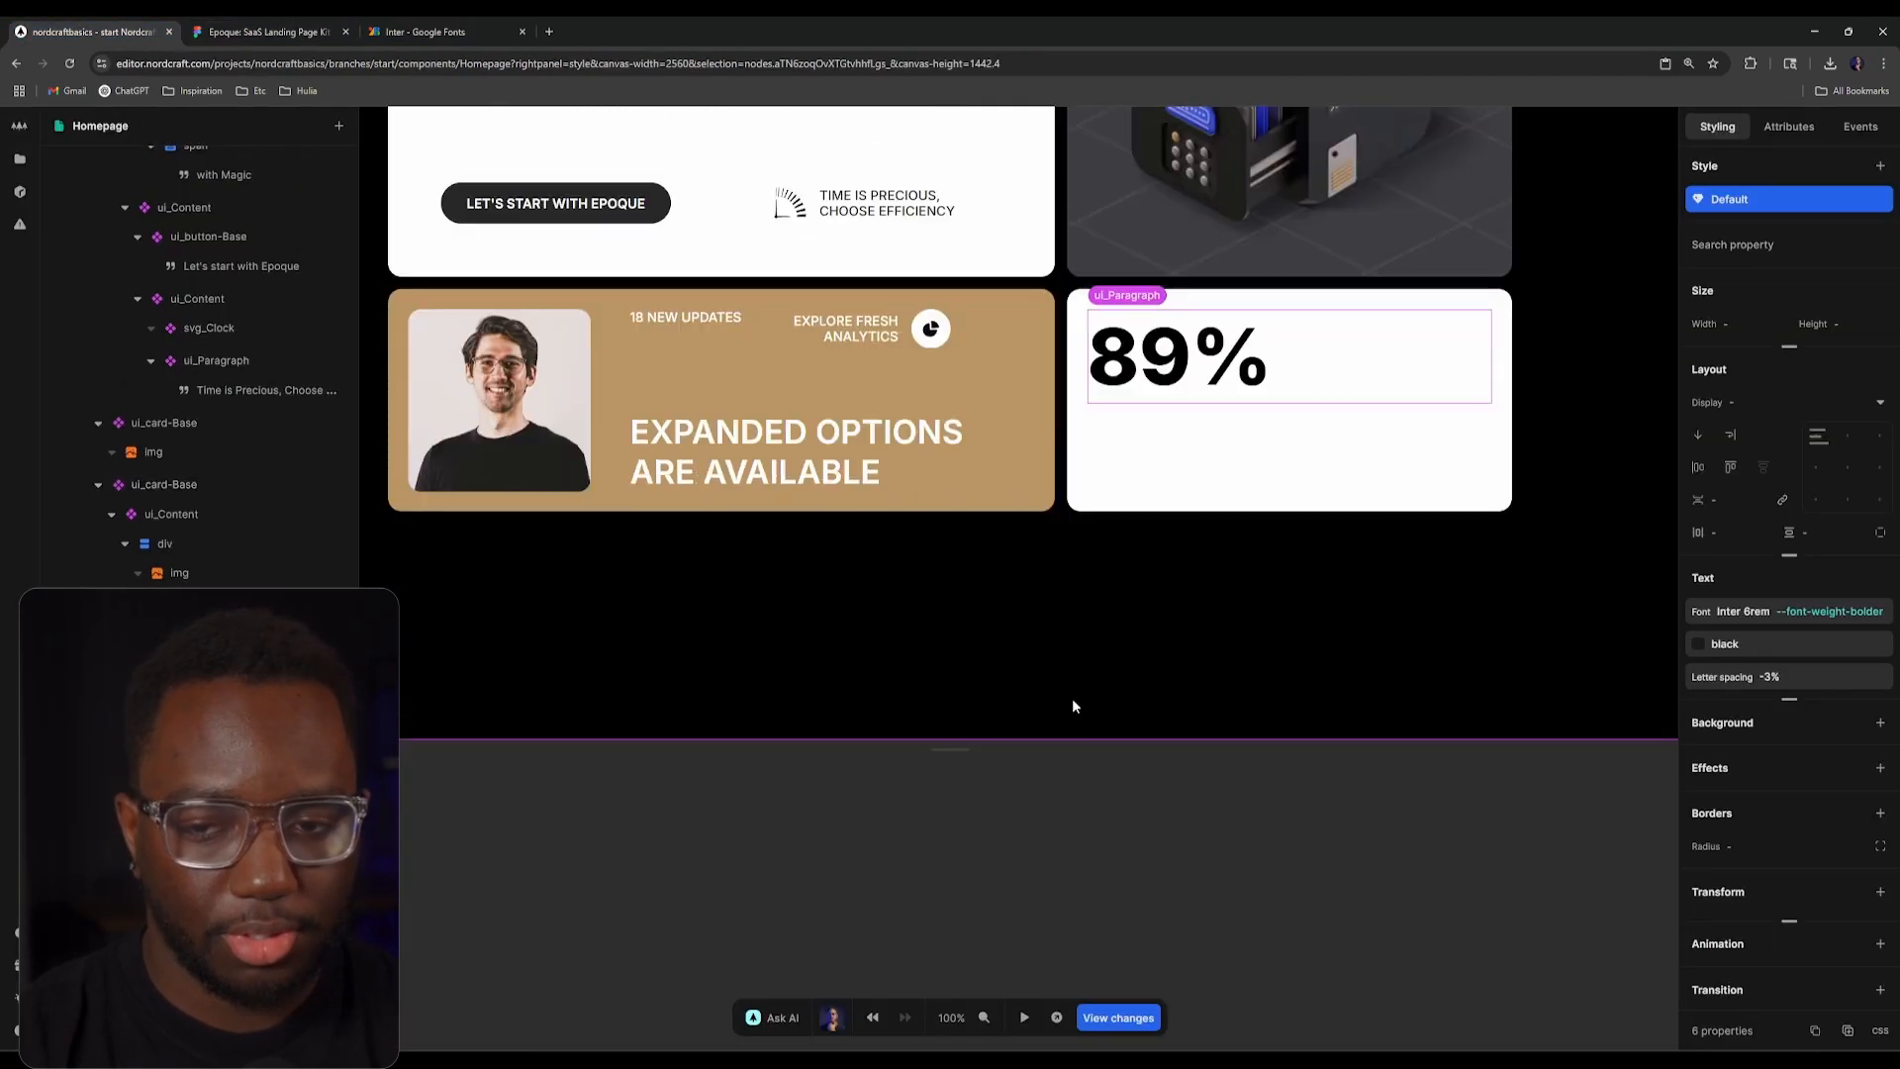
key("Up")
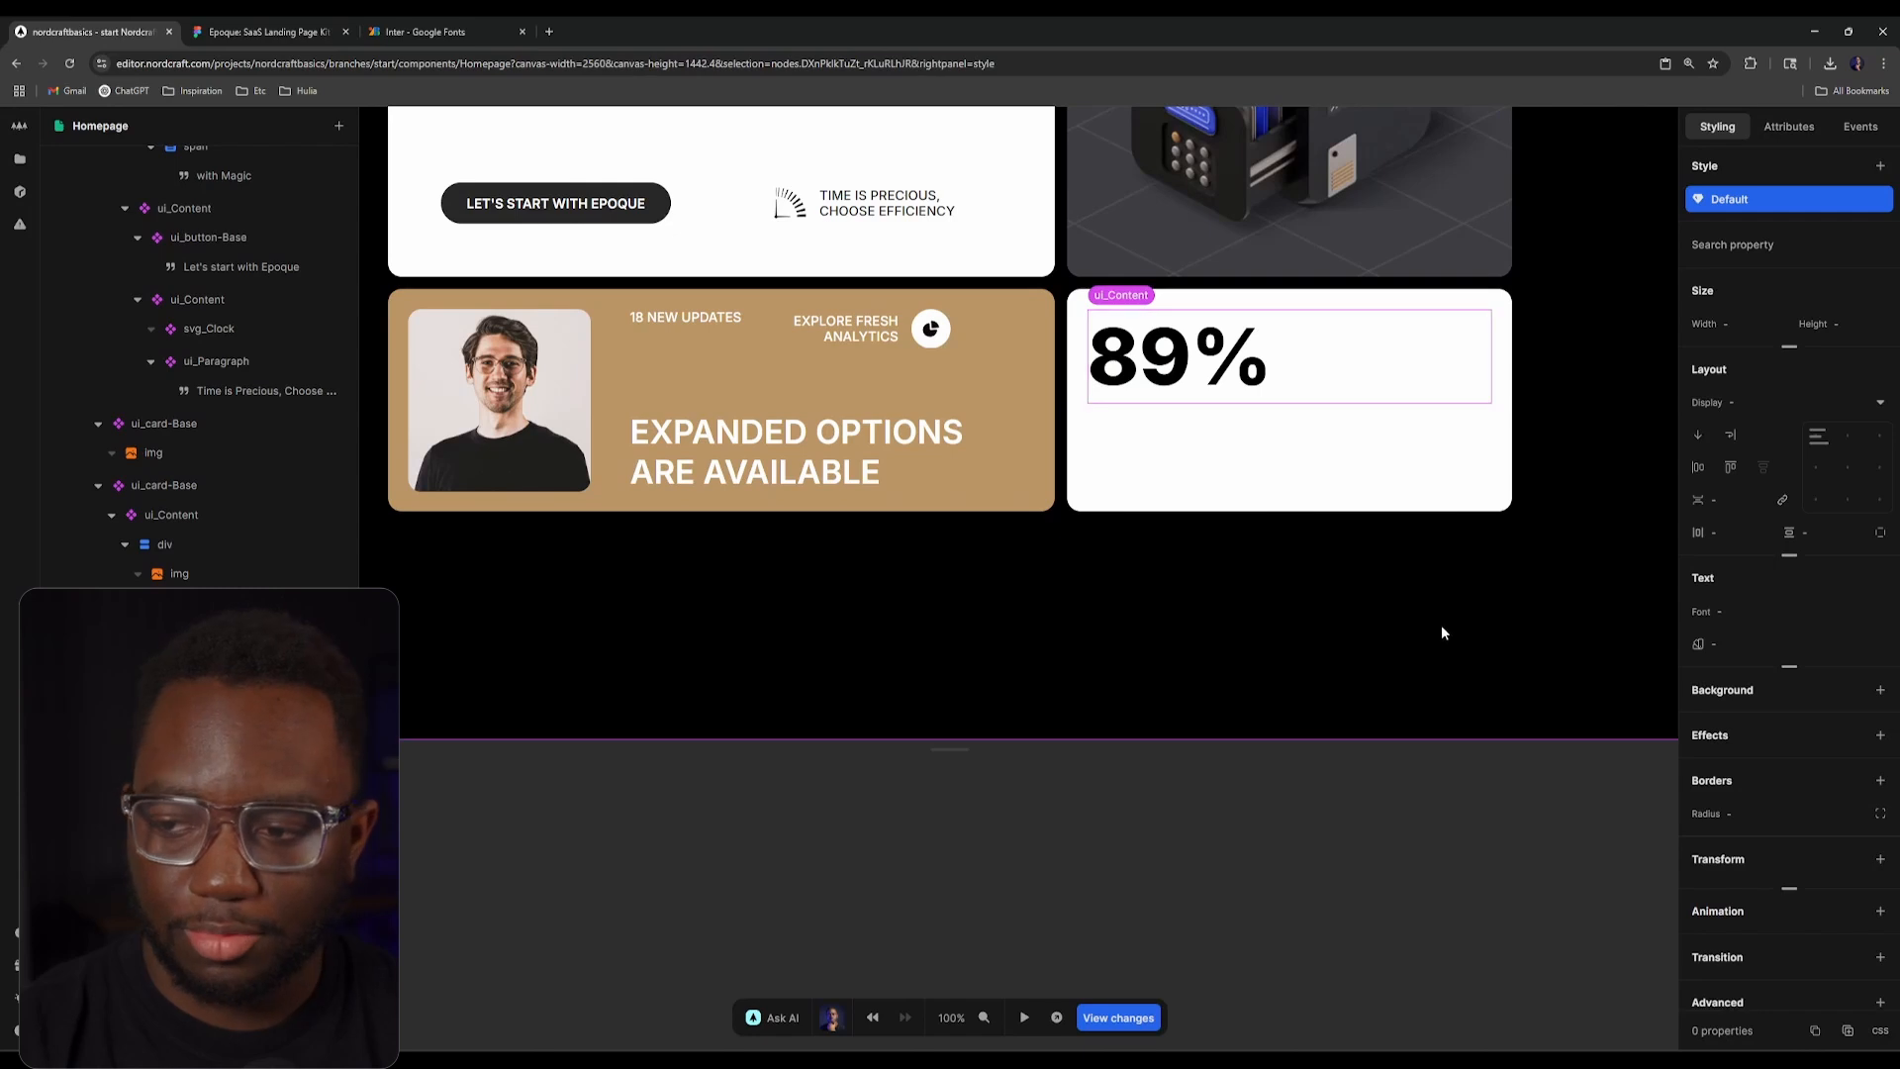
left_click(1699, 434)
left_click(1736, 467)
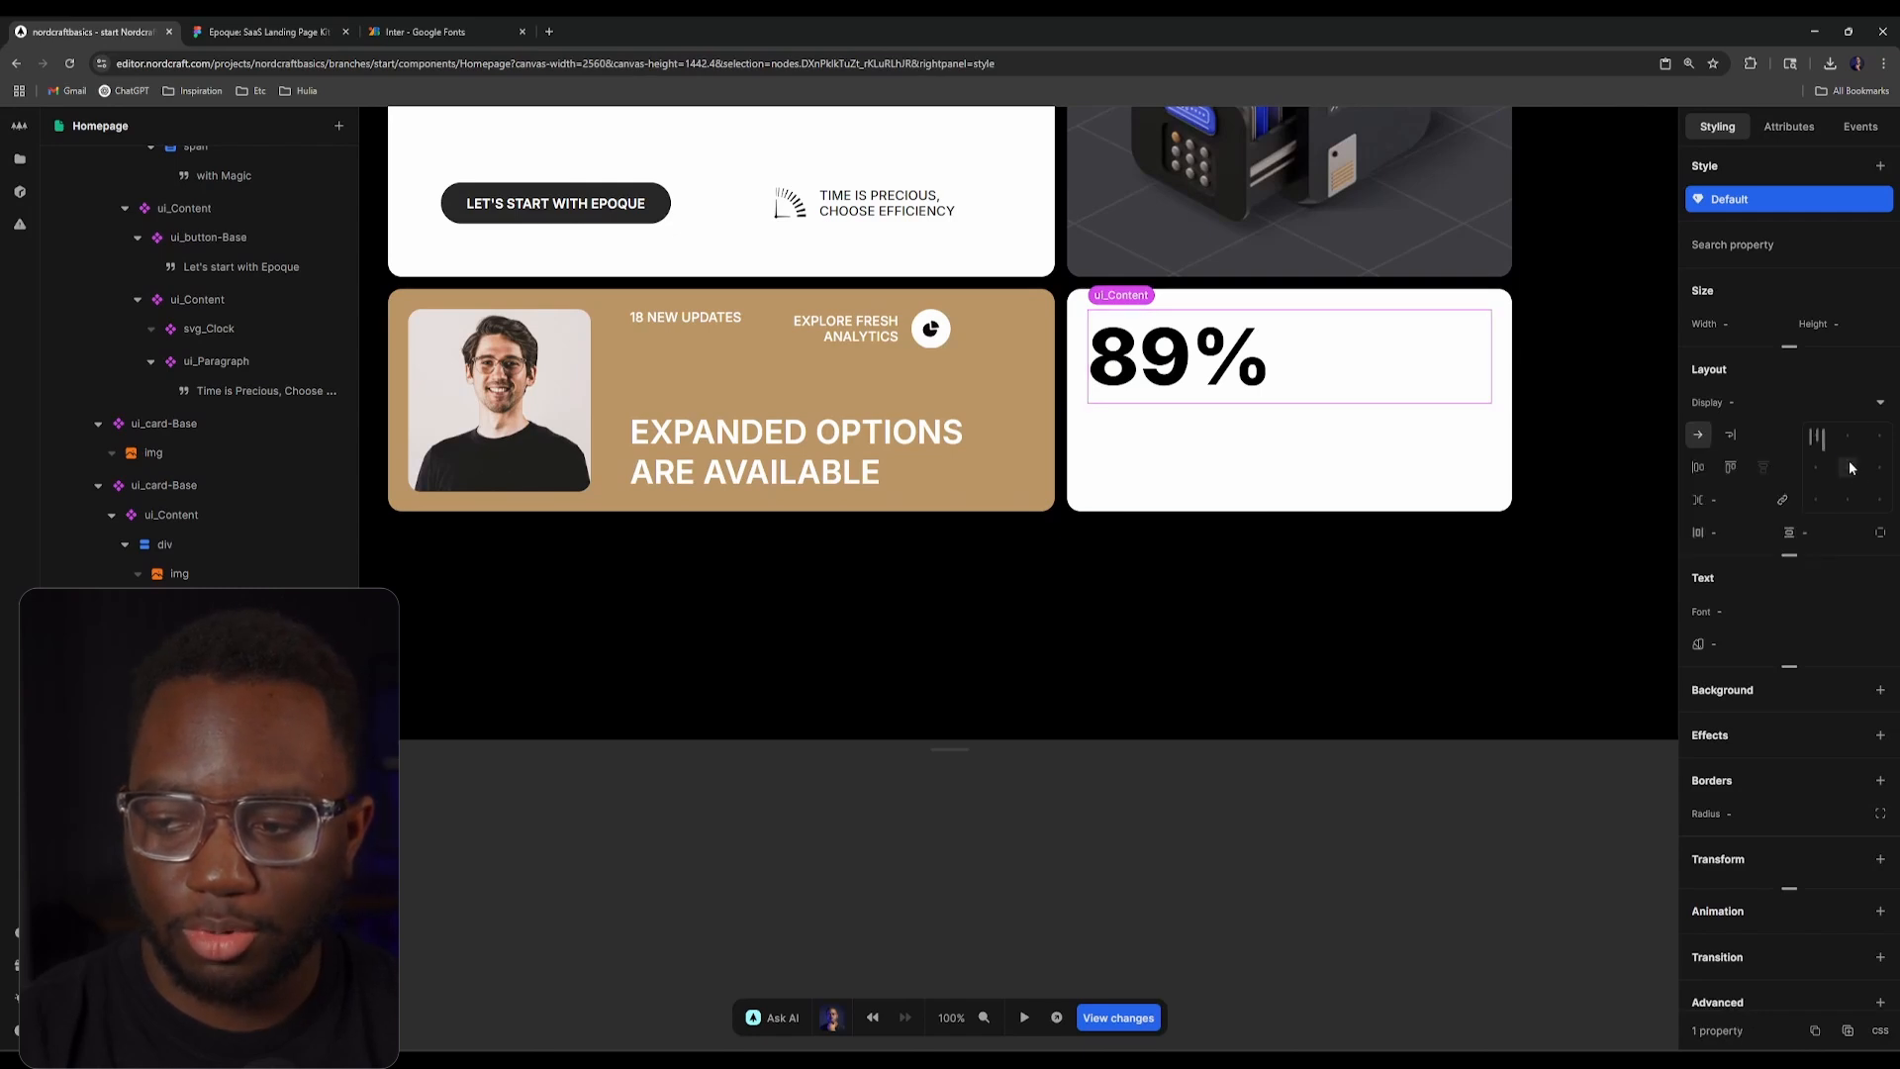
left_click(1846, 467)
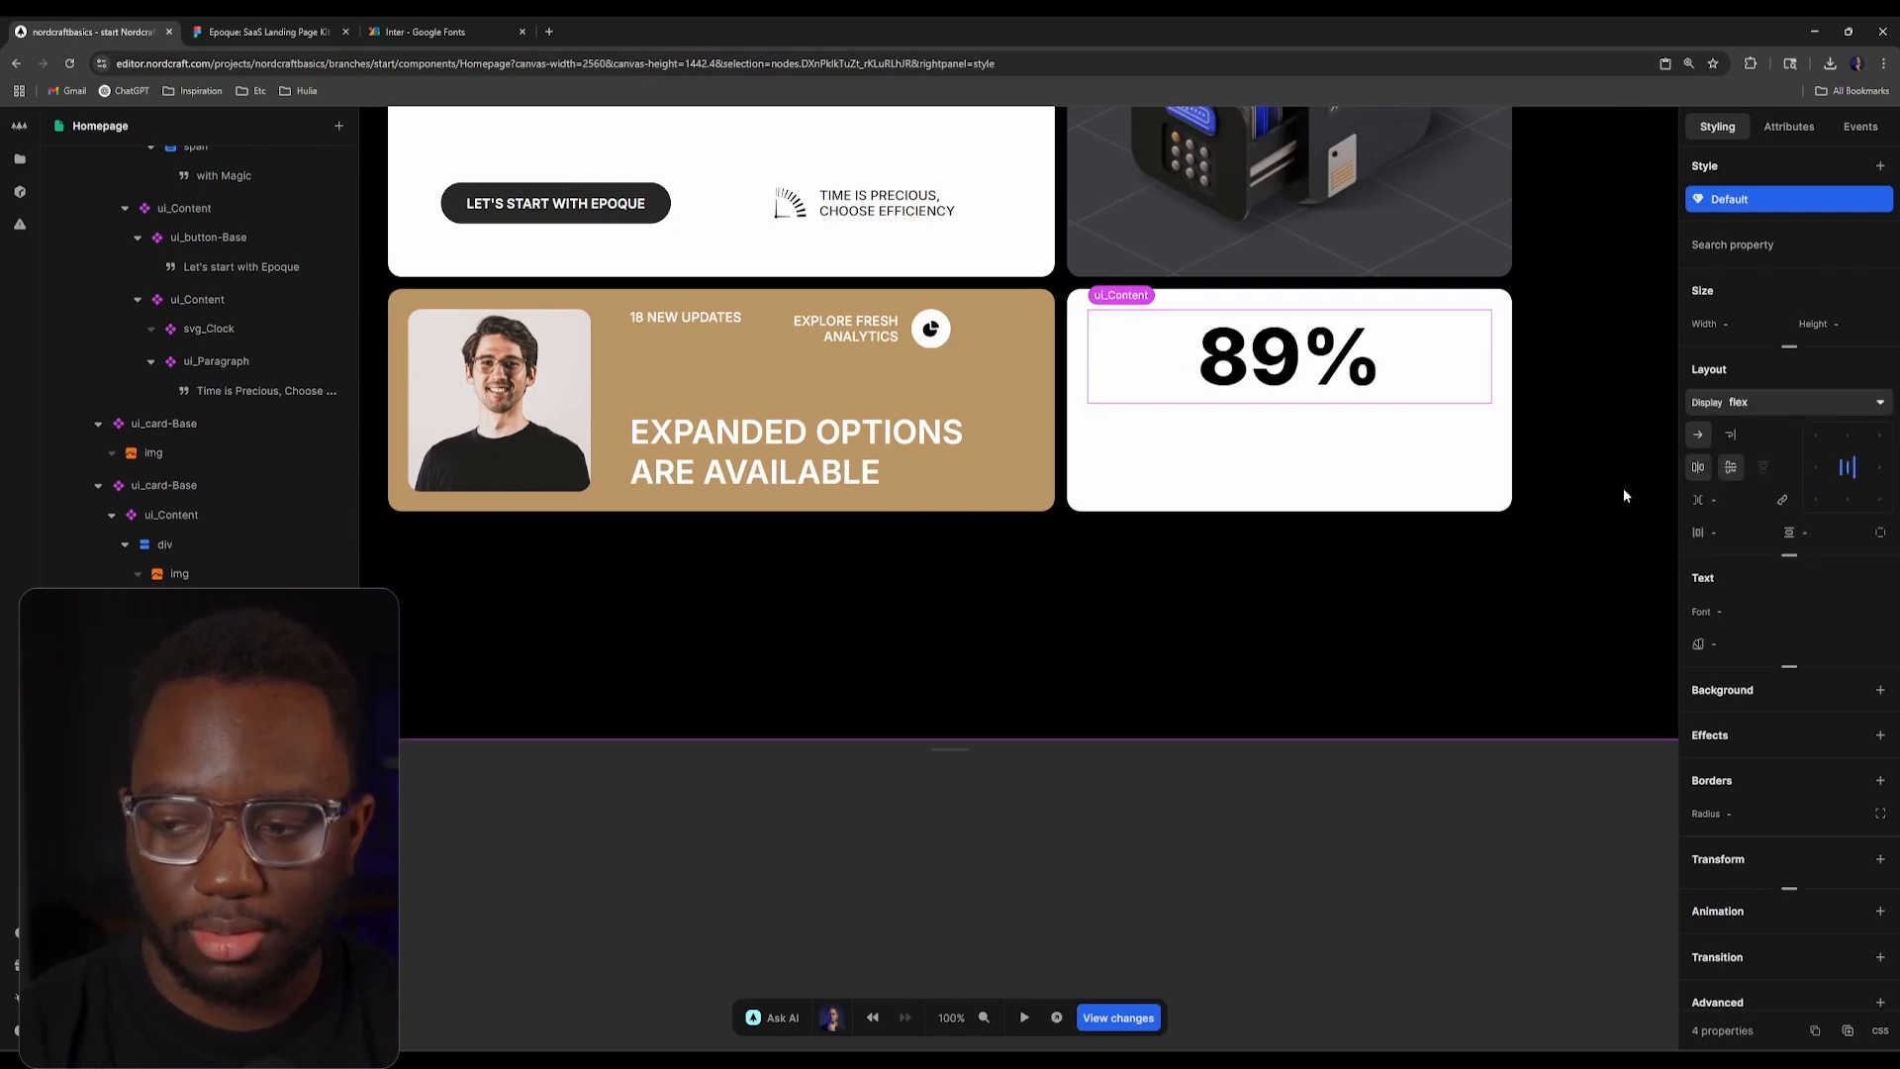
left_click(1820, 467)
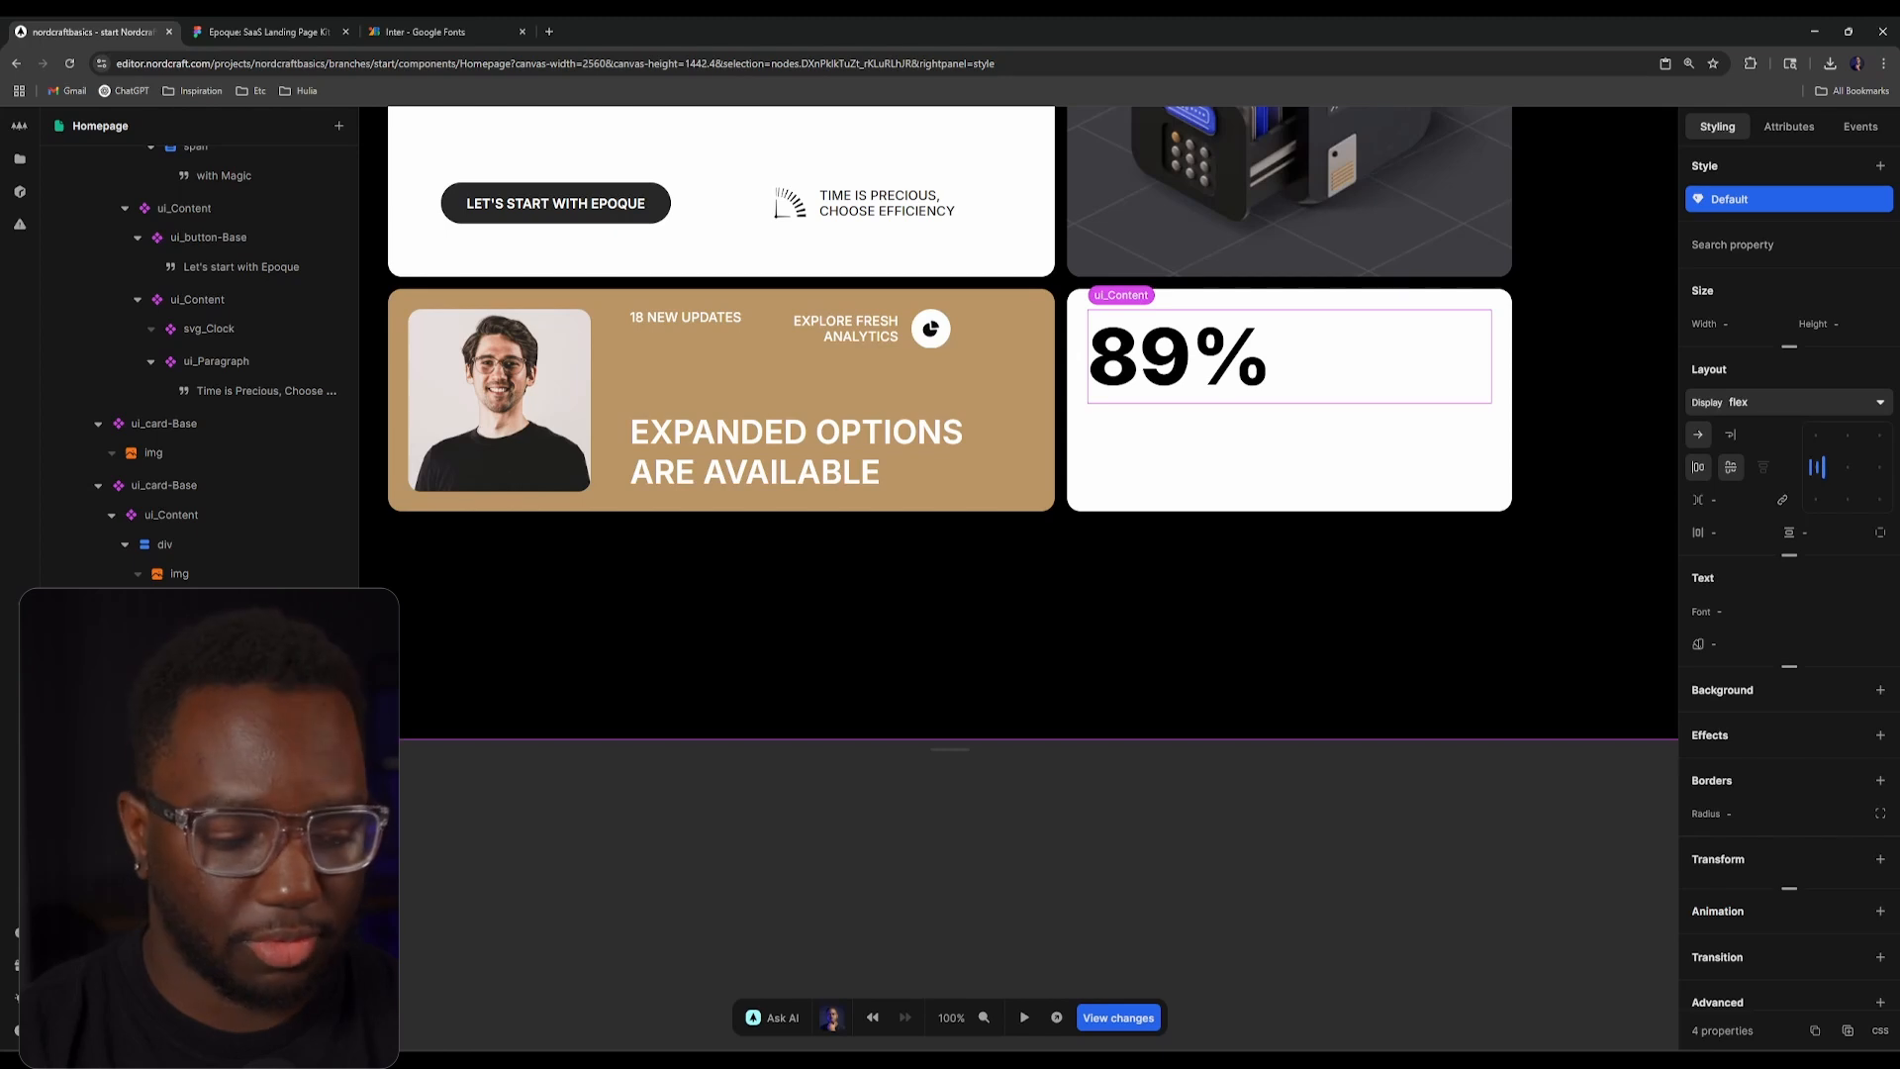
Step: Add a second ui_Paragraph containing a Text element beside the 89% paragraph, following the Figma card
left_click(267, 32)
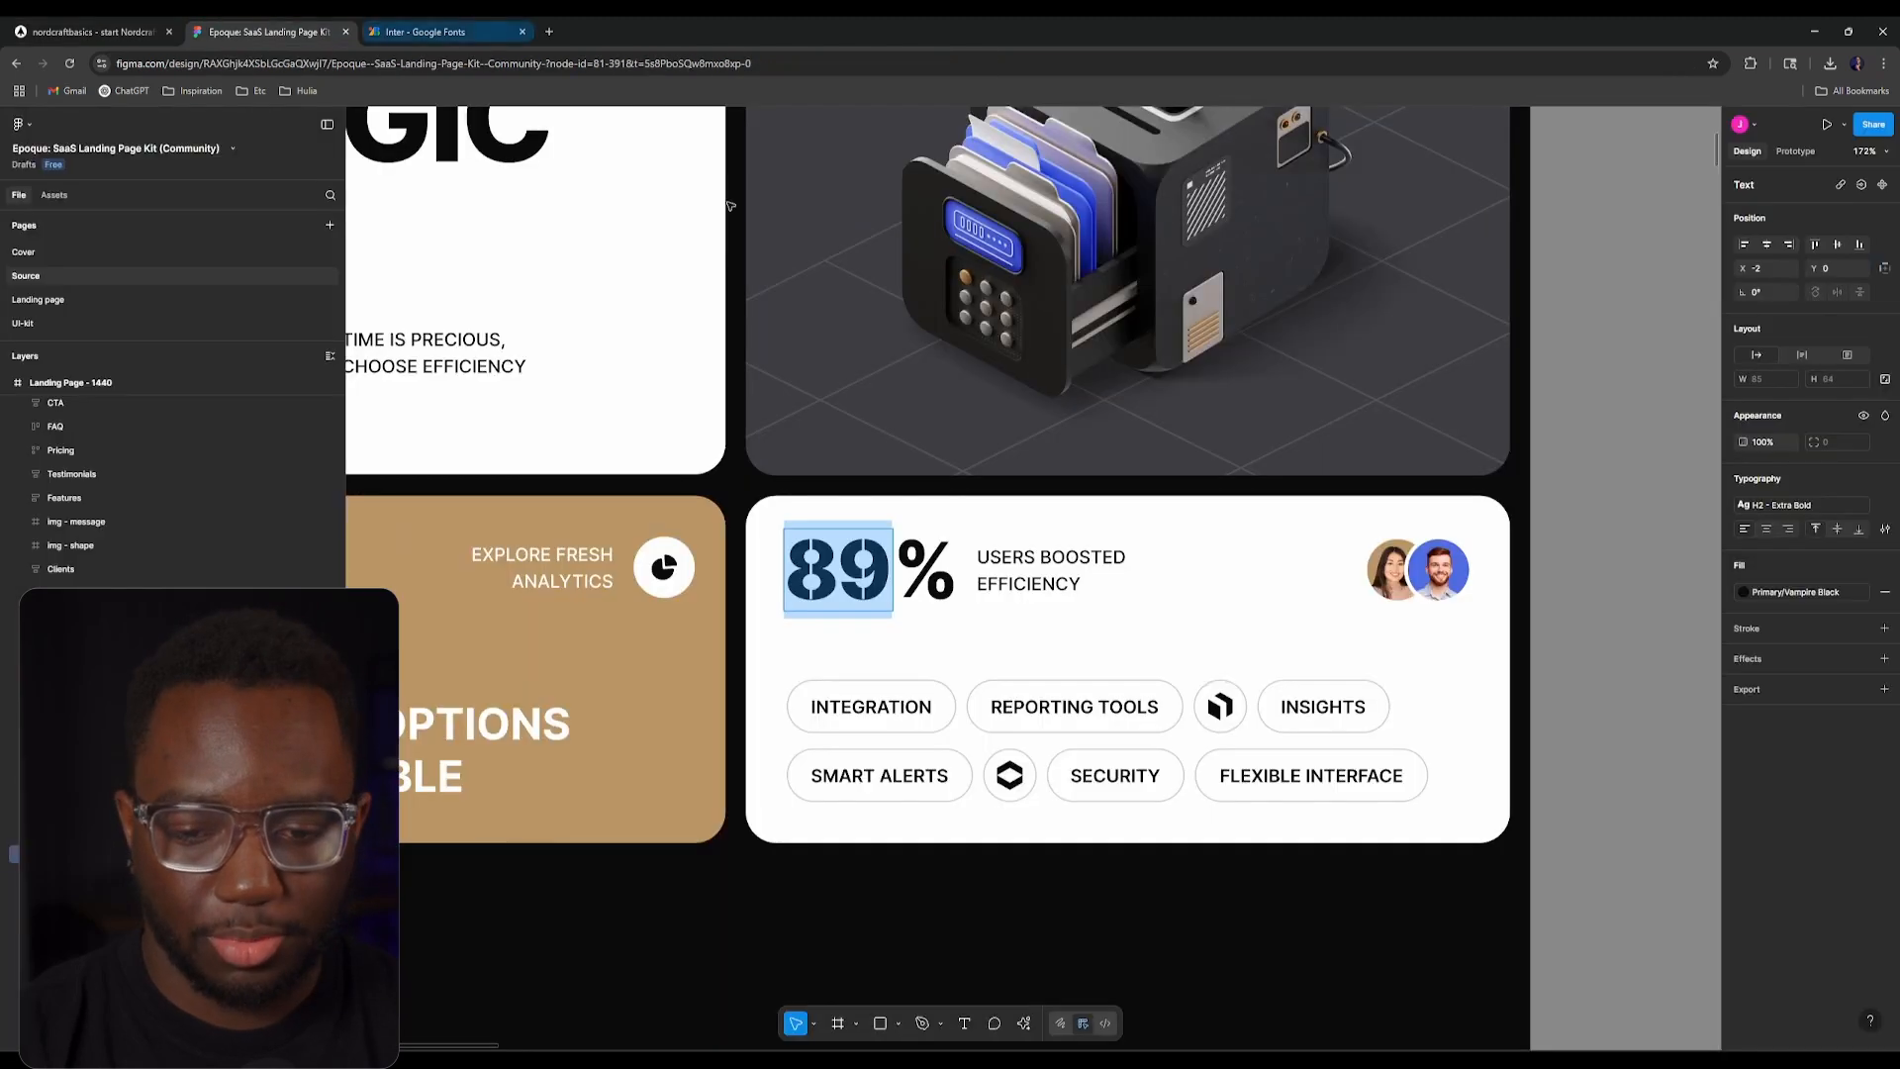
left_click(91, 32)
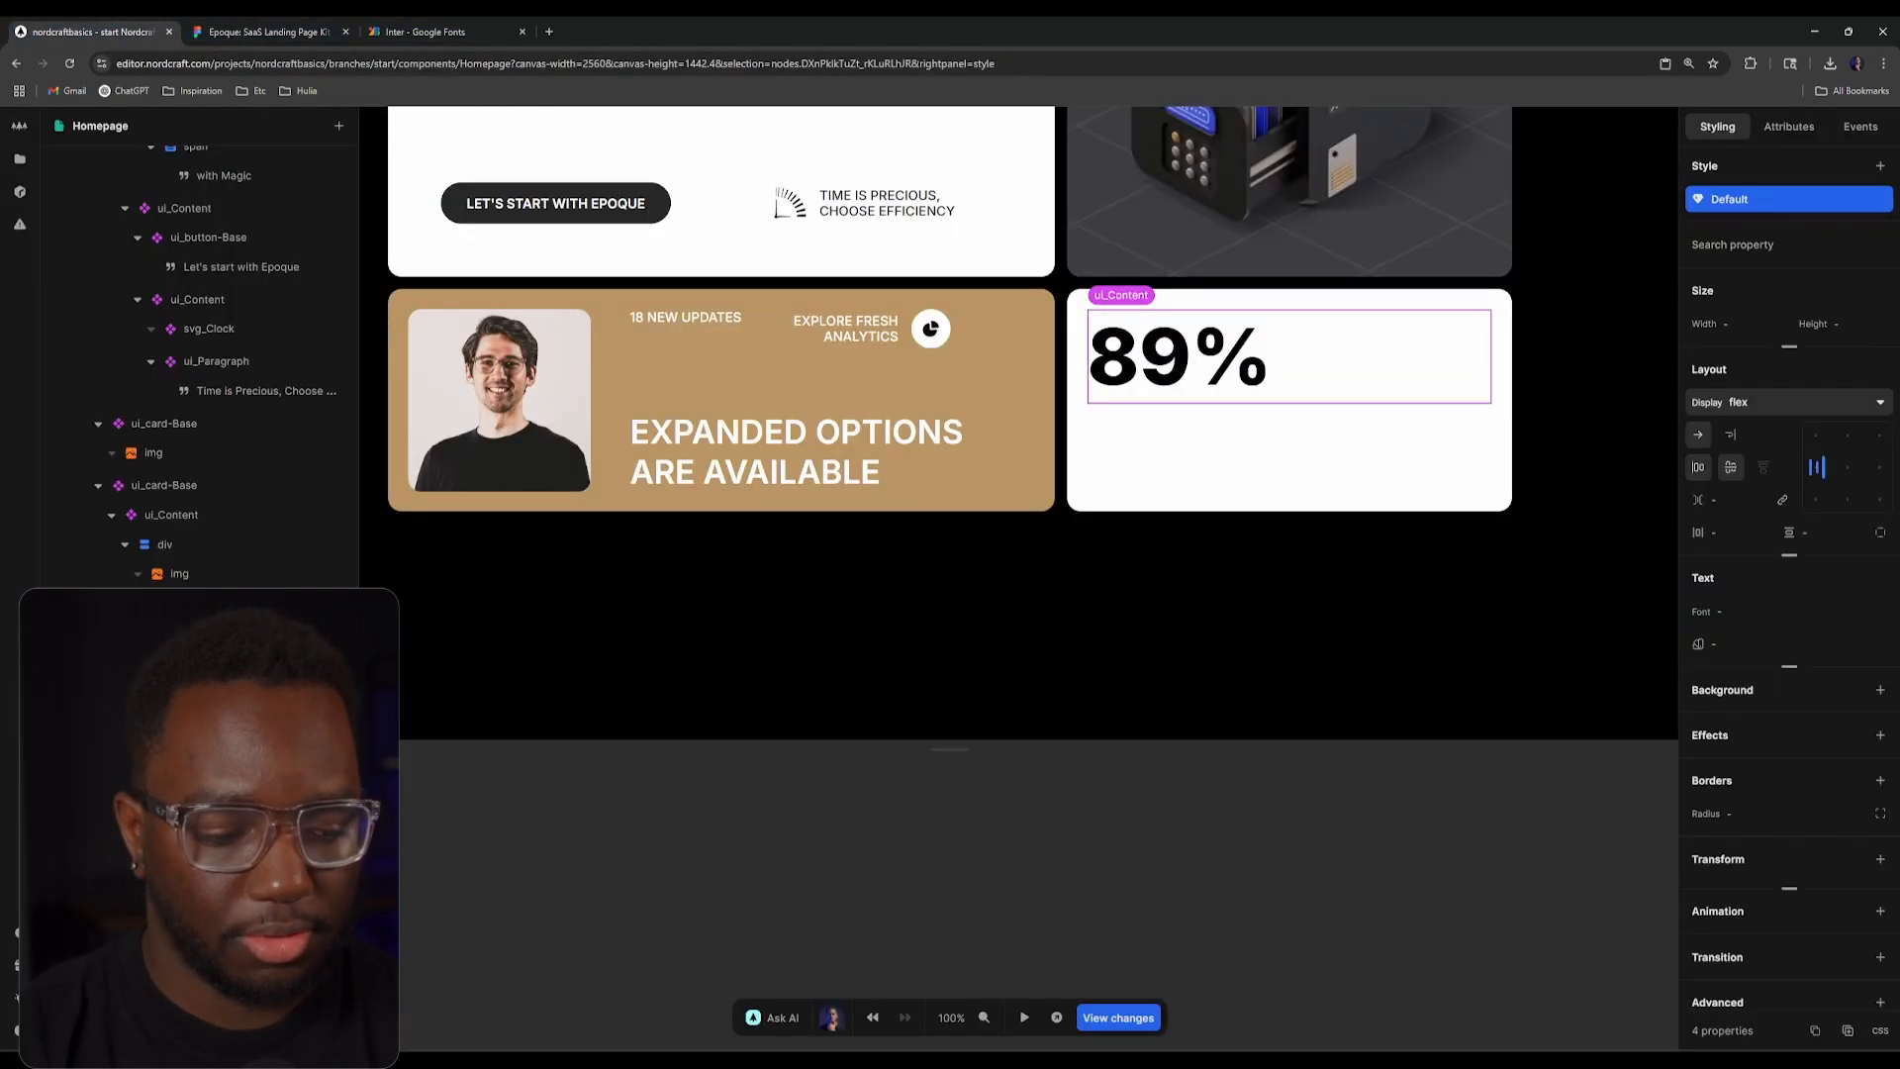
type("apara")
key("Down")
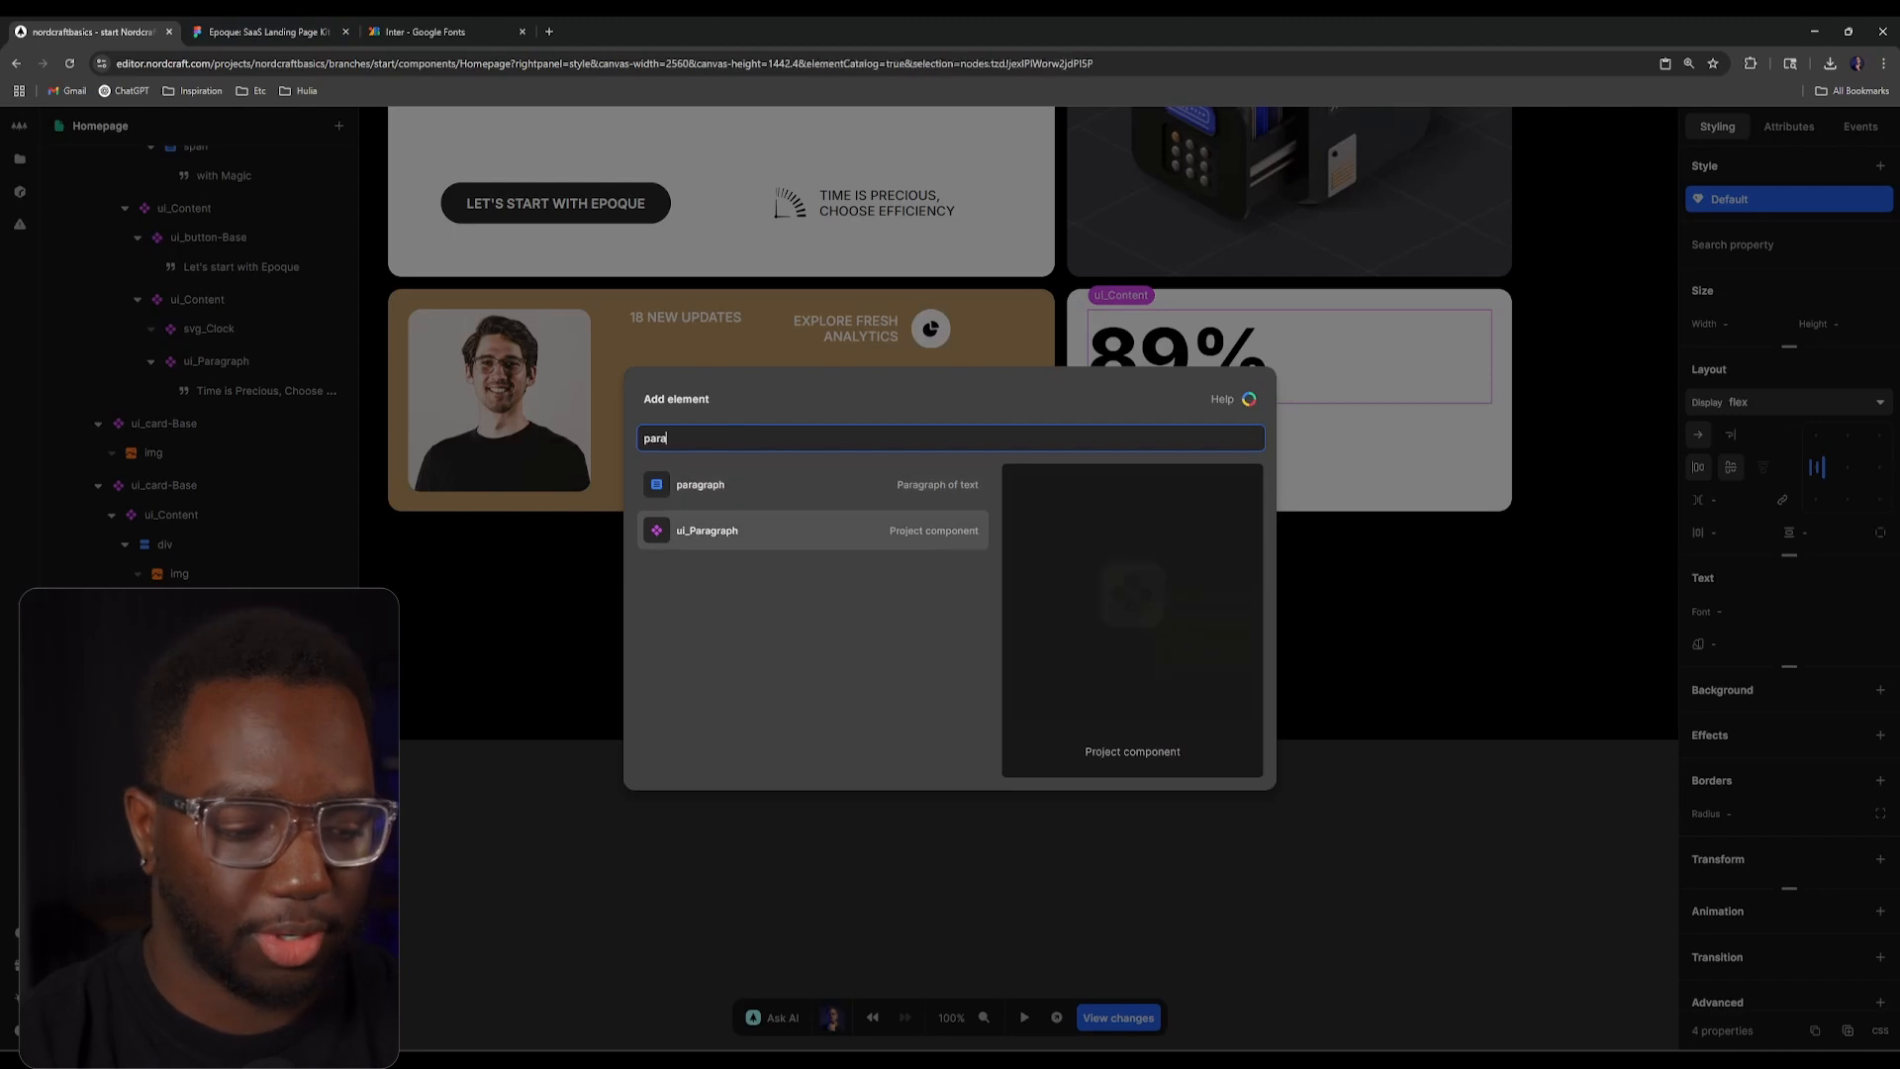
key("Return")
type("ate")
key("Return")
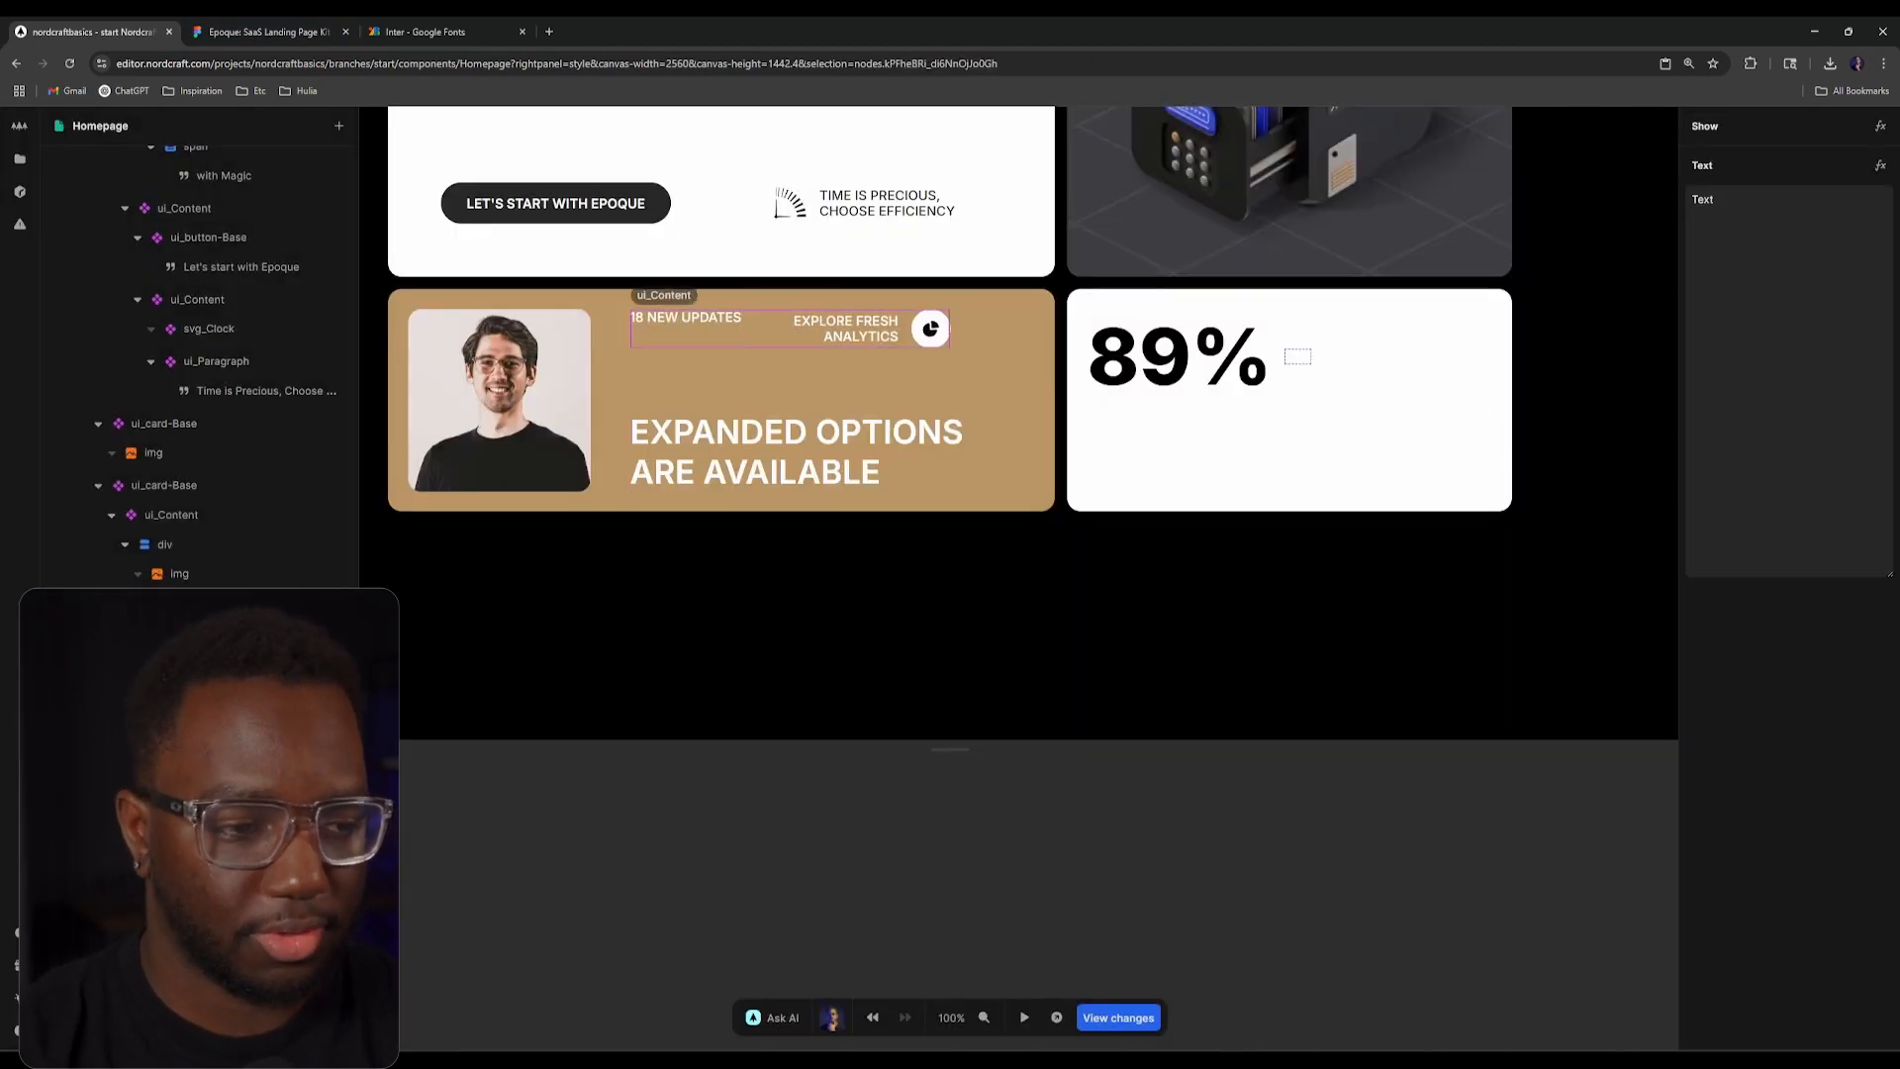
Step: Collapse the first three ui_card-Base elements in the tree and set the new Text element to "users boosted efficiency"
scroll(126, 253, "up", 3)
left_click(98, 253)
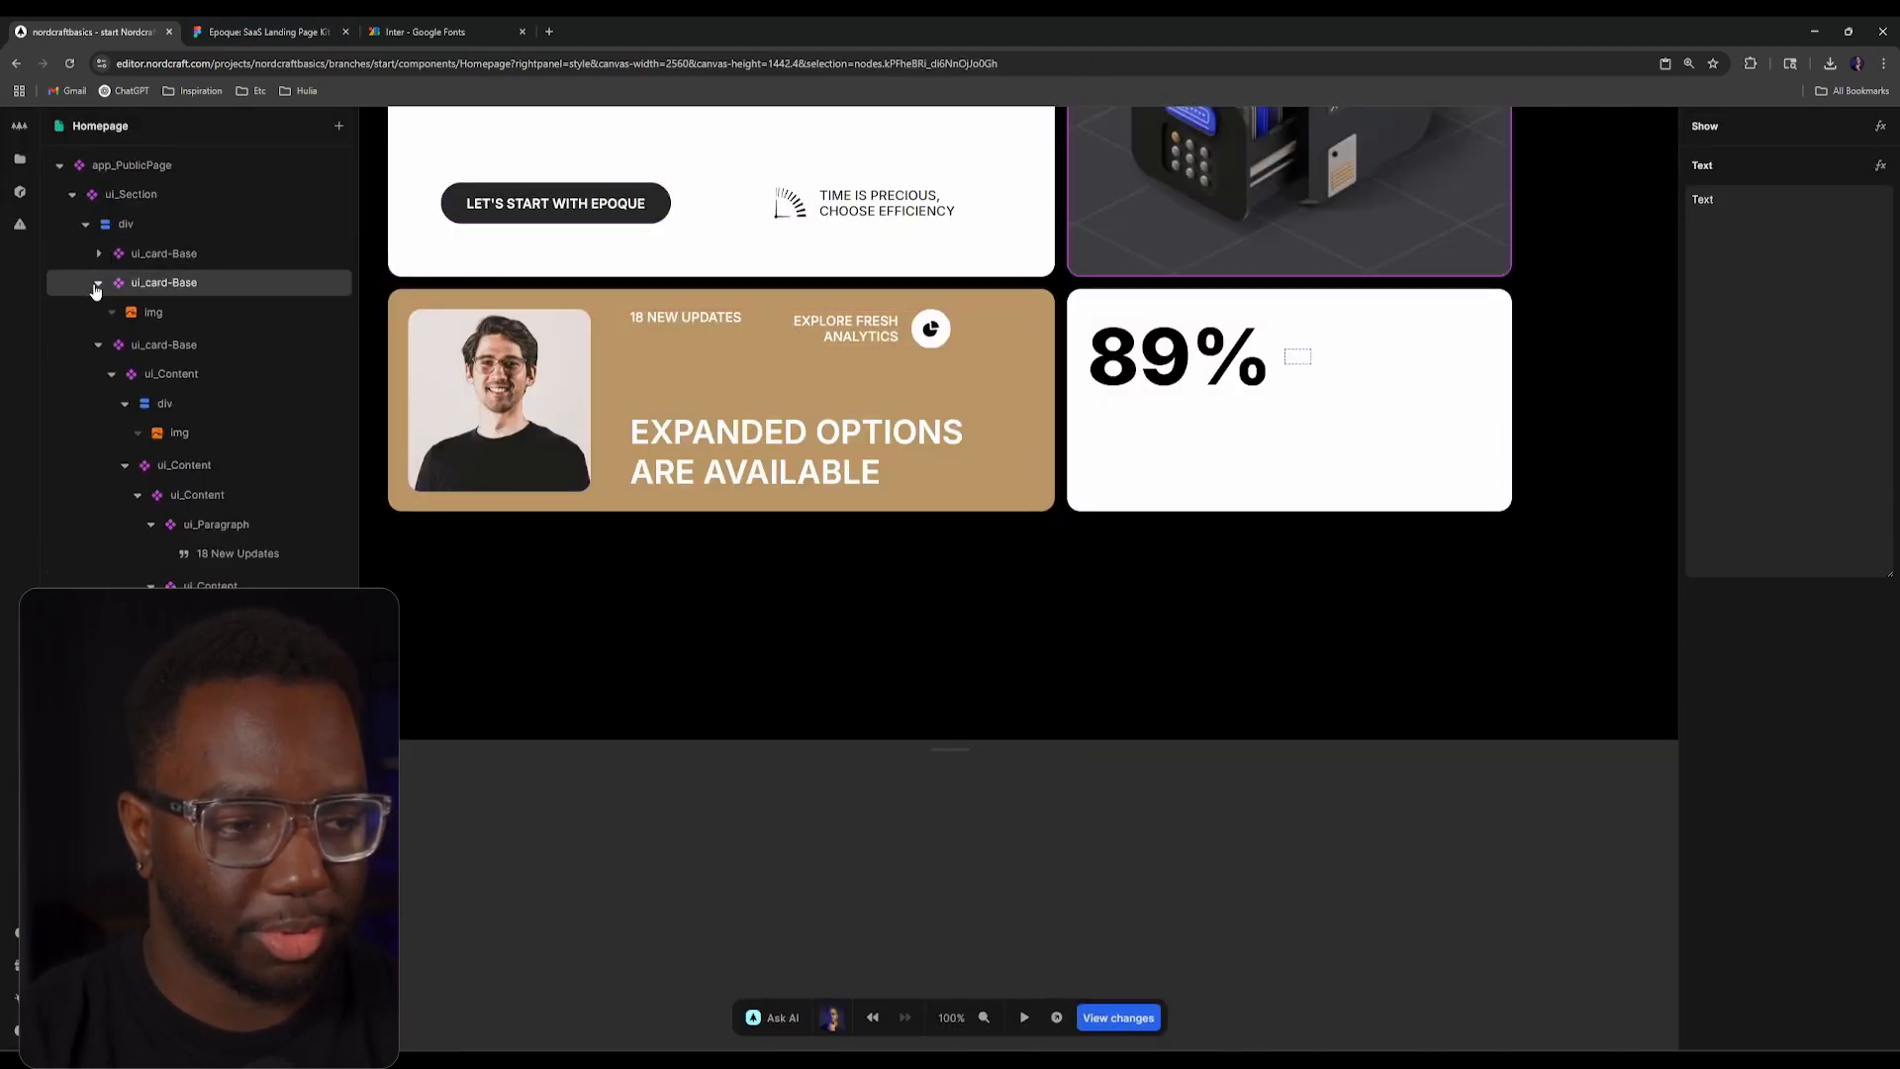
left_click(98, 282)
left_click(98, 313)
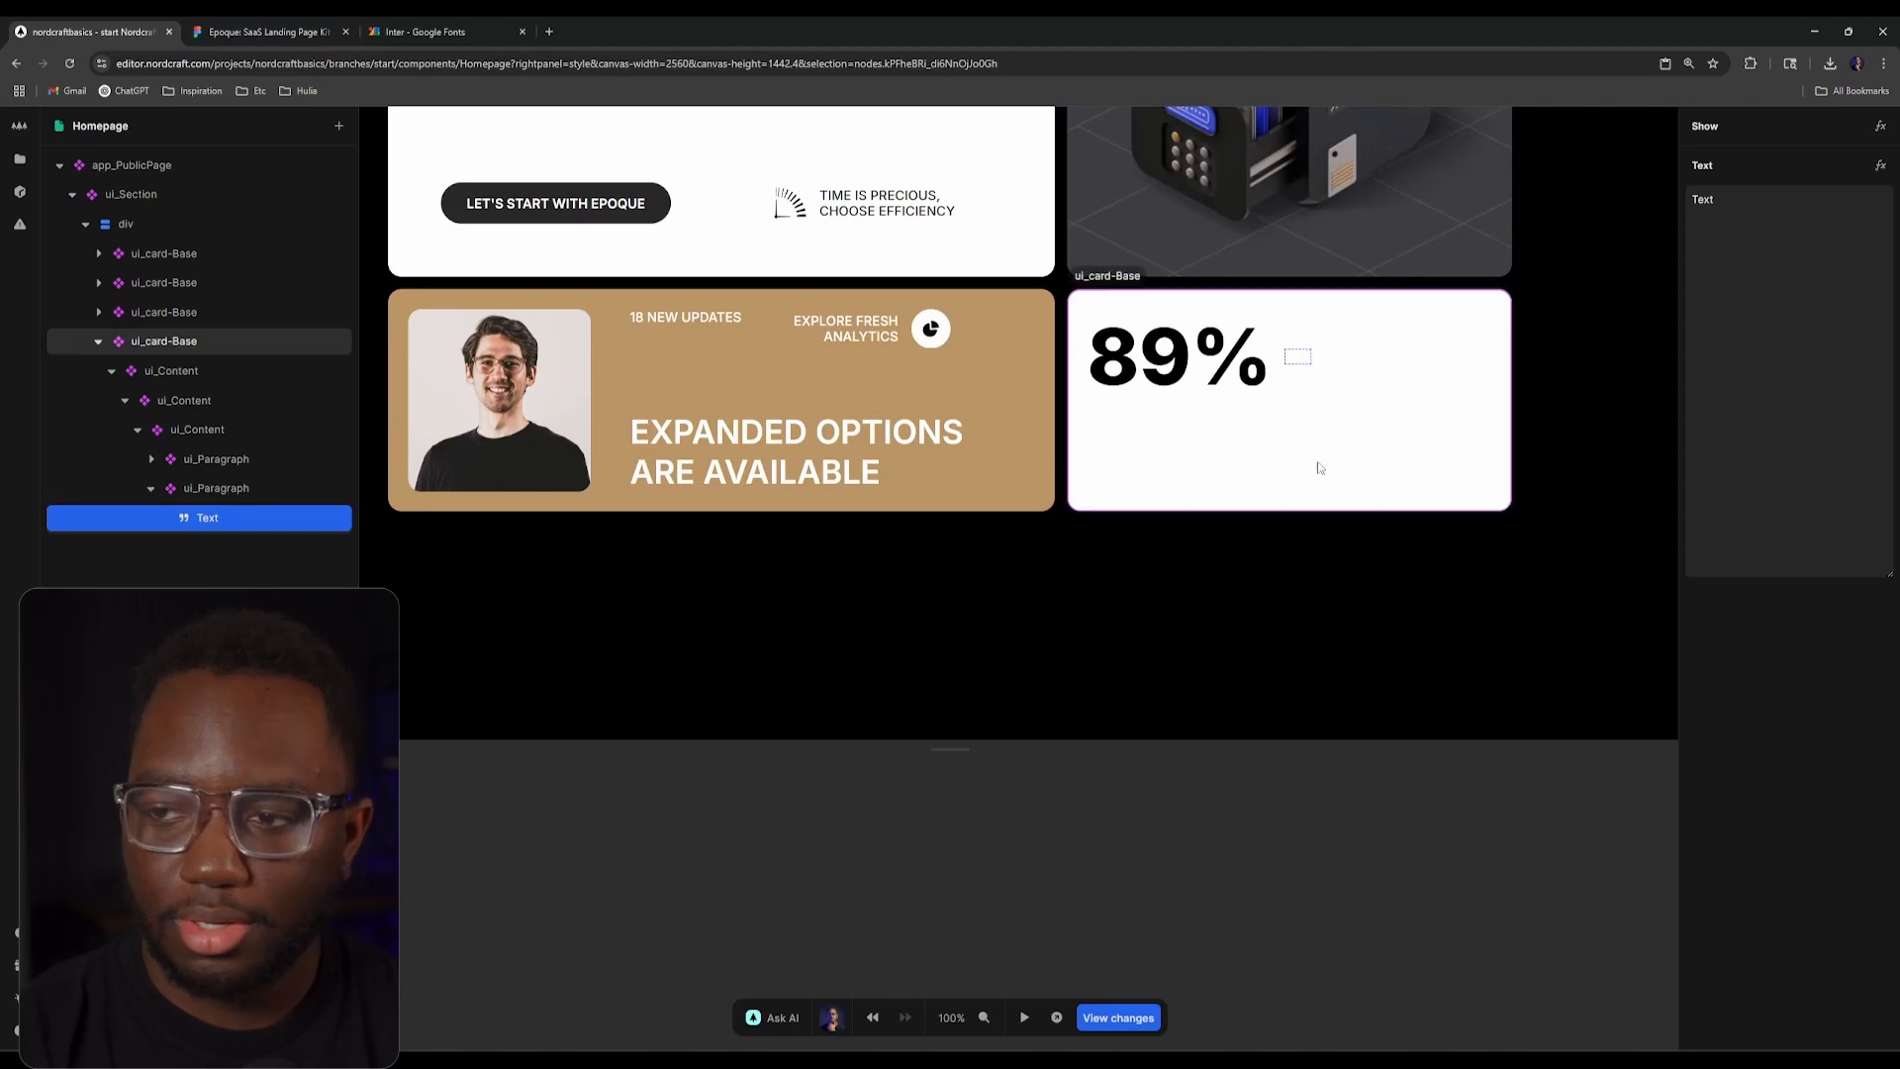
left_click(1726, 276)
key("ctrl+a")
type("users boosted efficiency")
left_click(1227, 851)
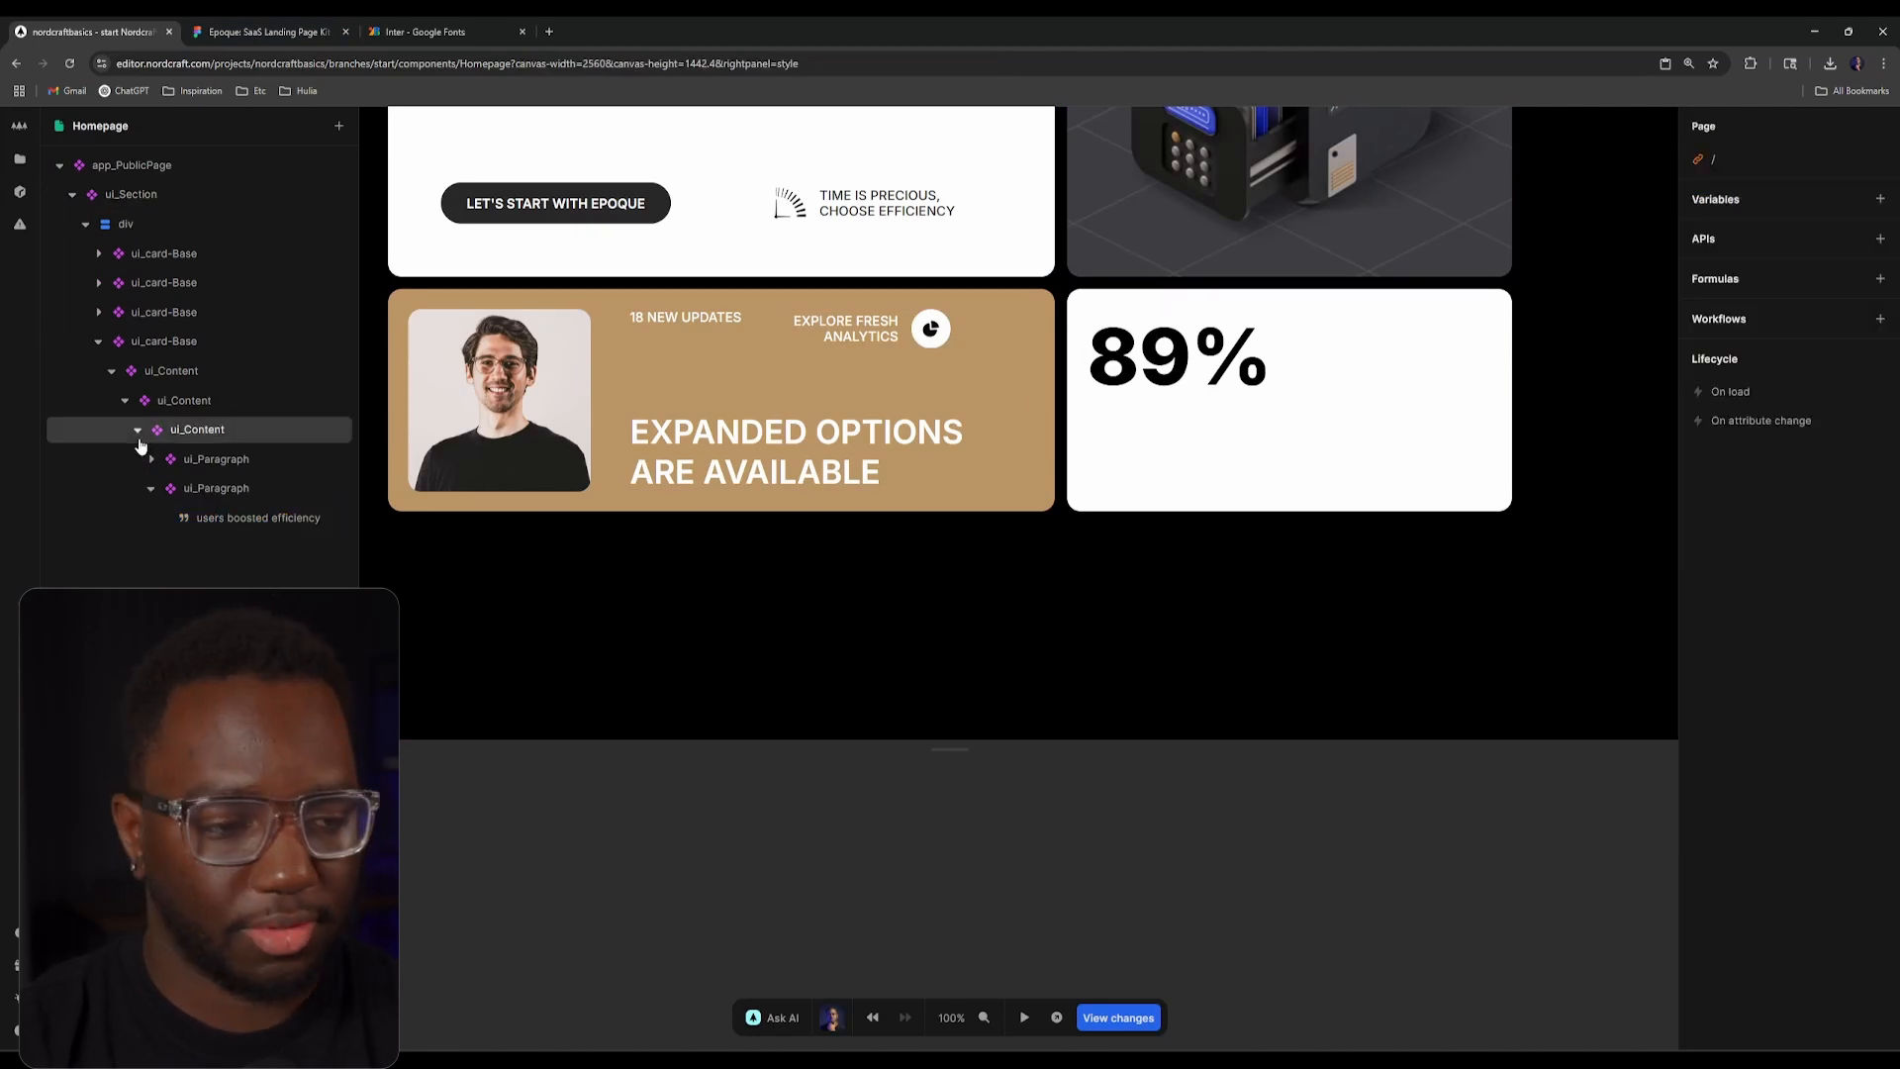
Step: Clear the text color from the 89% paragraph and set the white ui_card-Base's text color to black instead
left_click(201, 456)
left_click(228, 24)
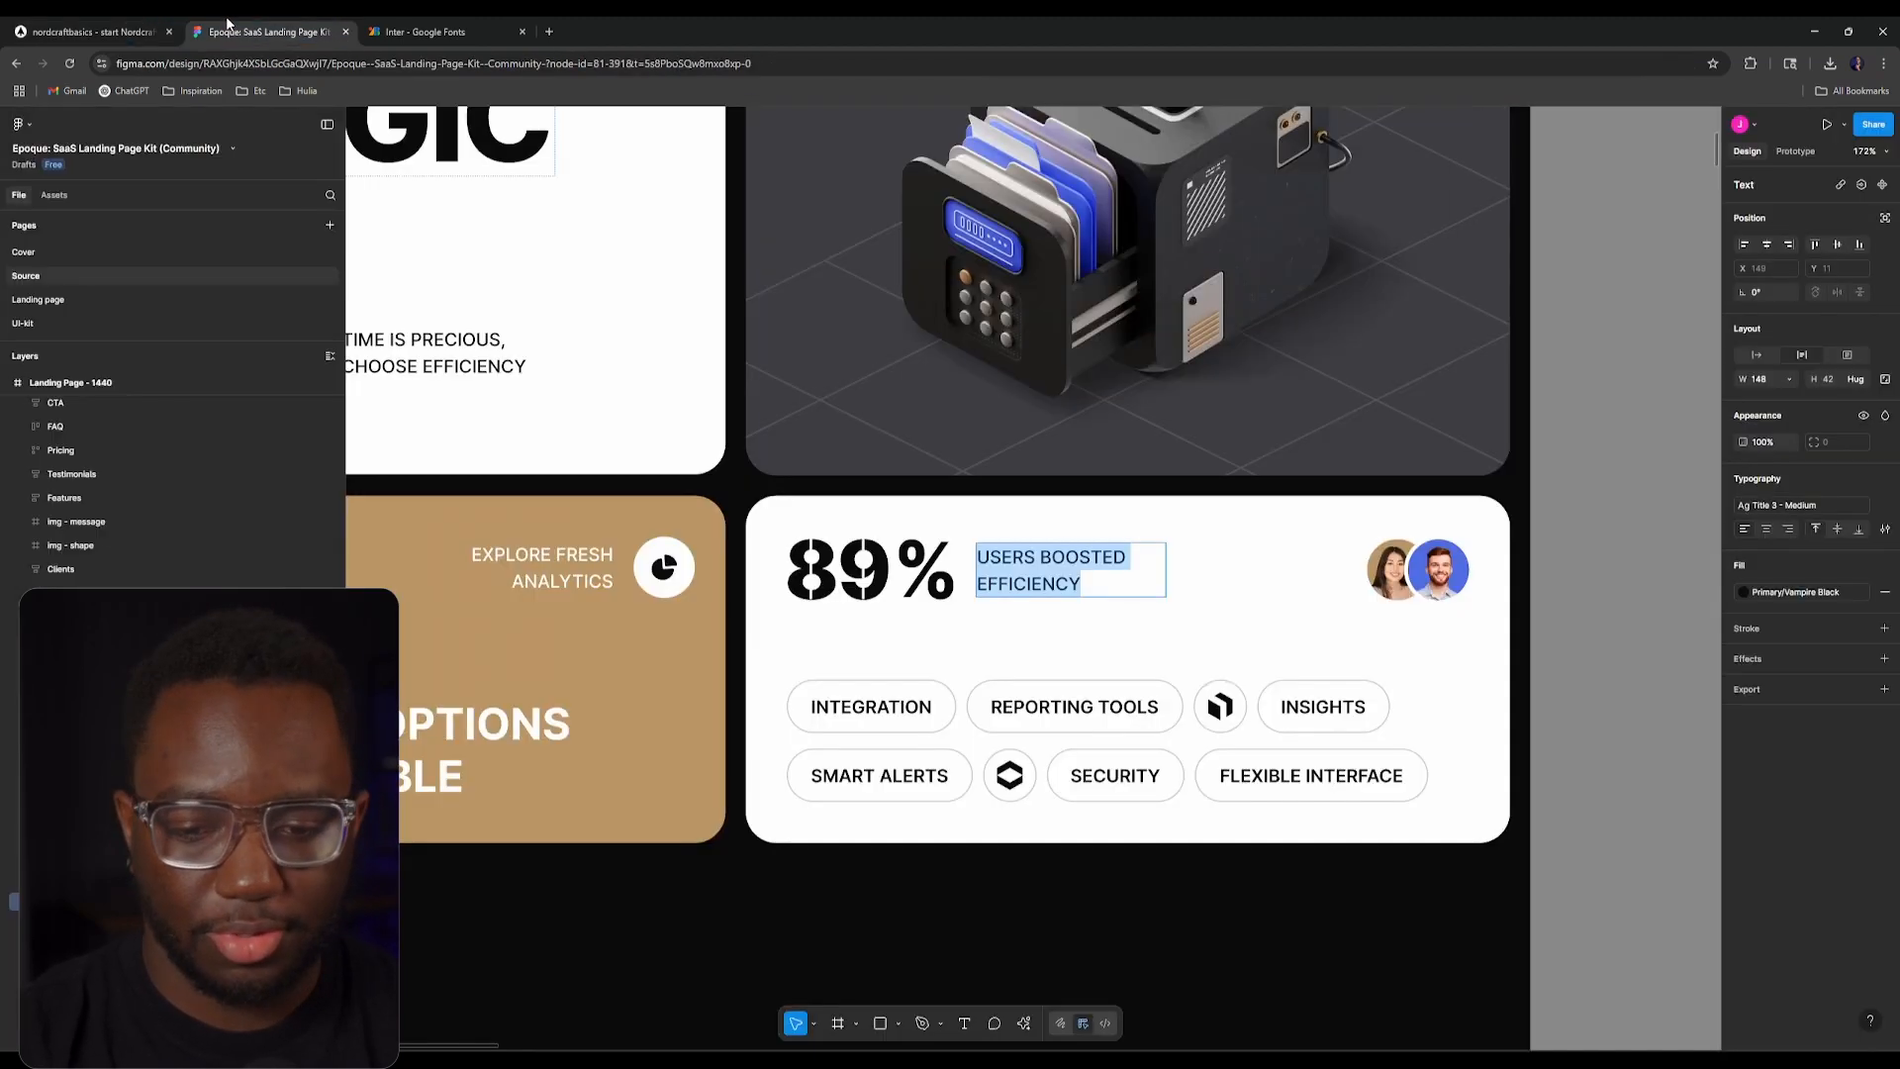
scroll(710, 369, "down", 5)
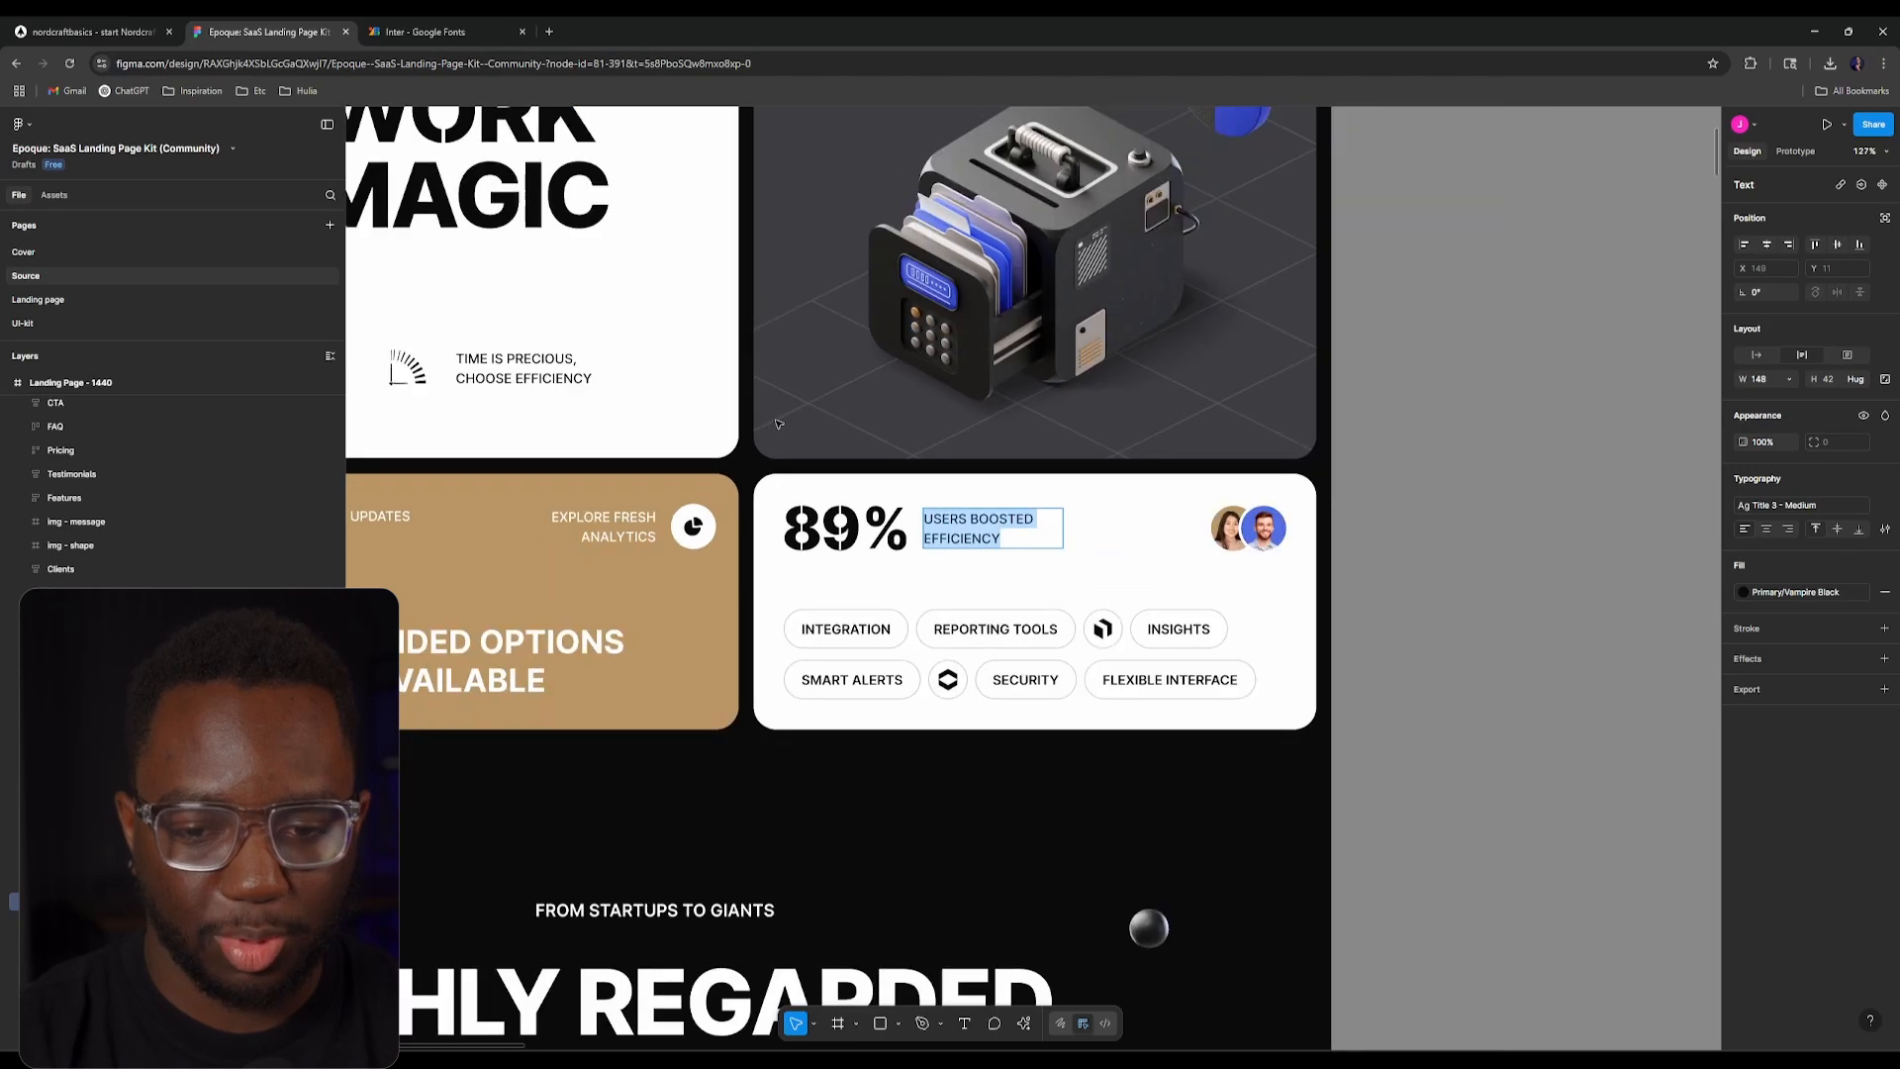
left_click(187, 28)
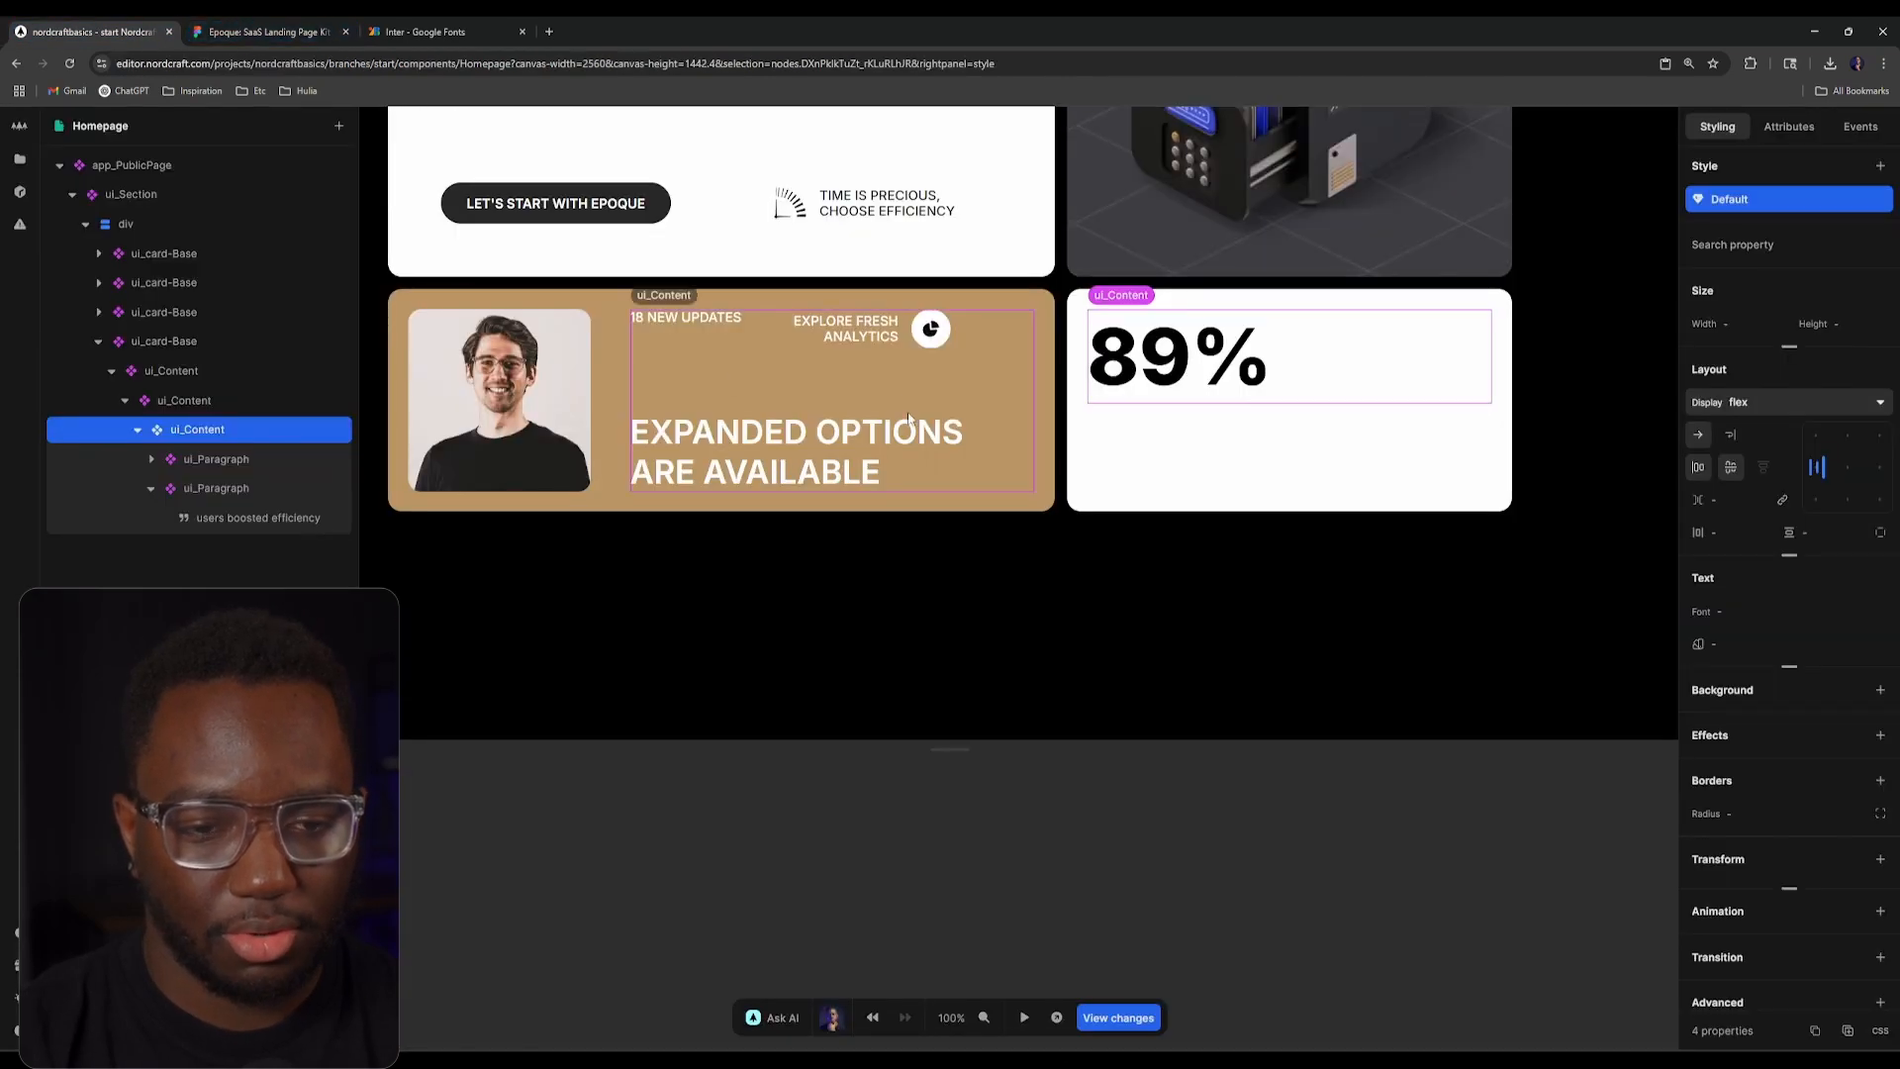
left_click(275, 456)
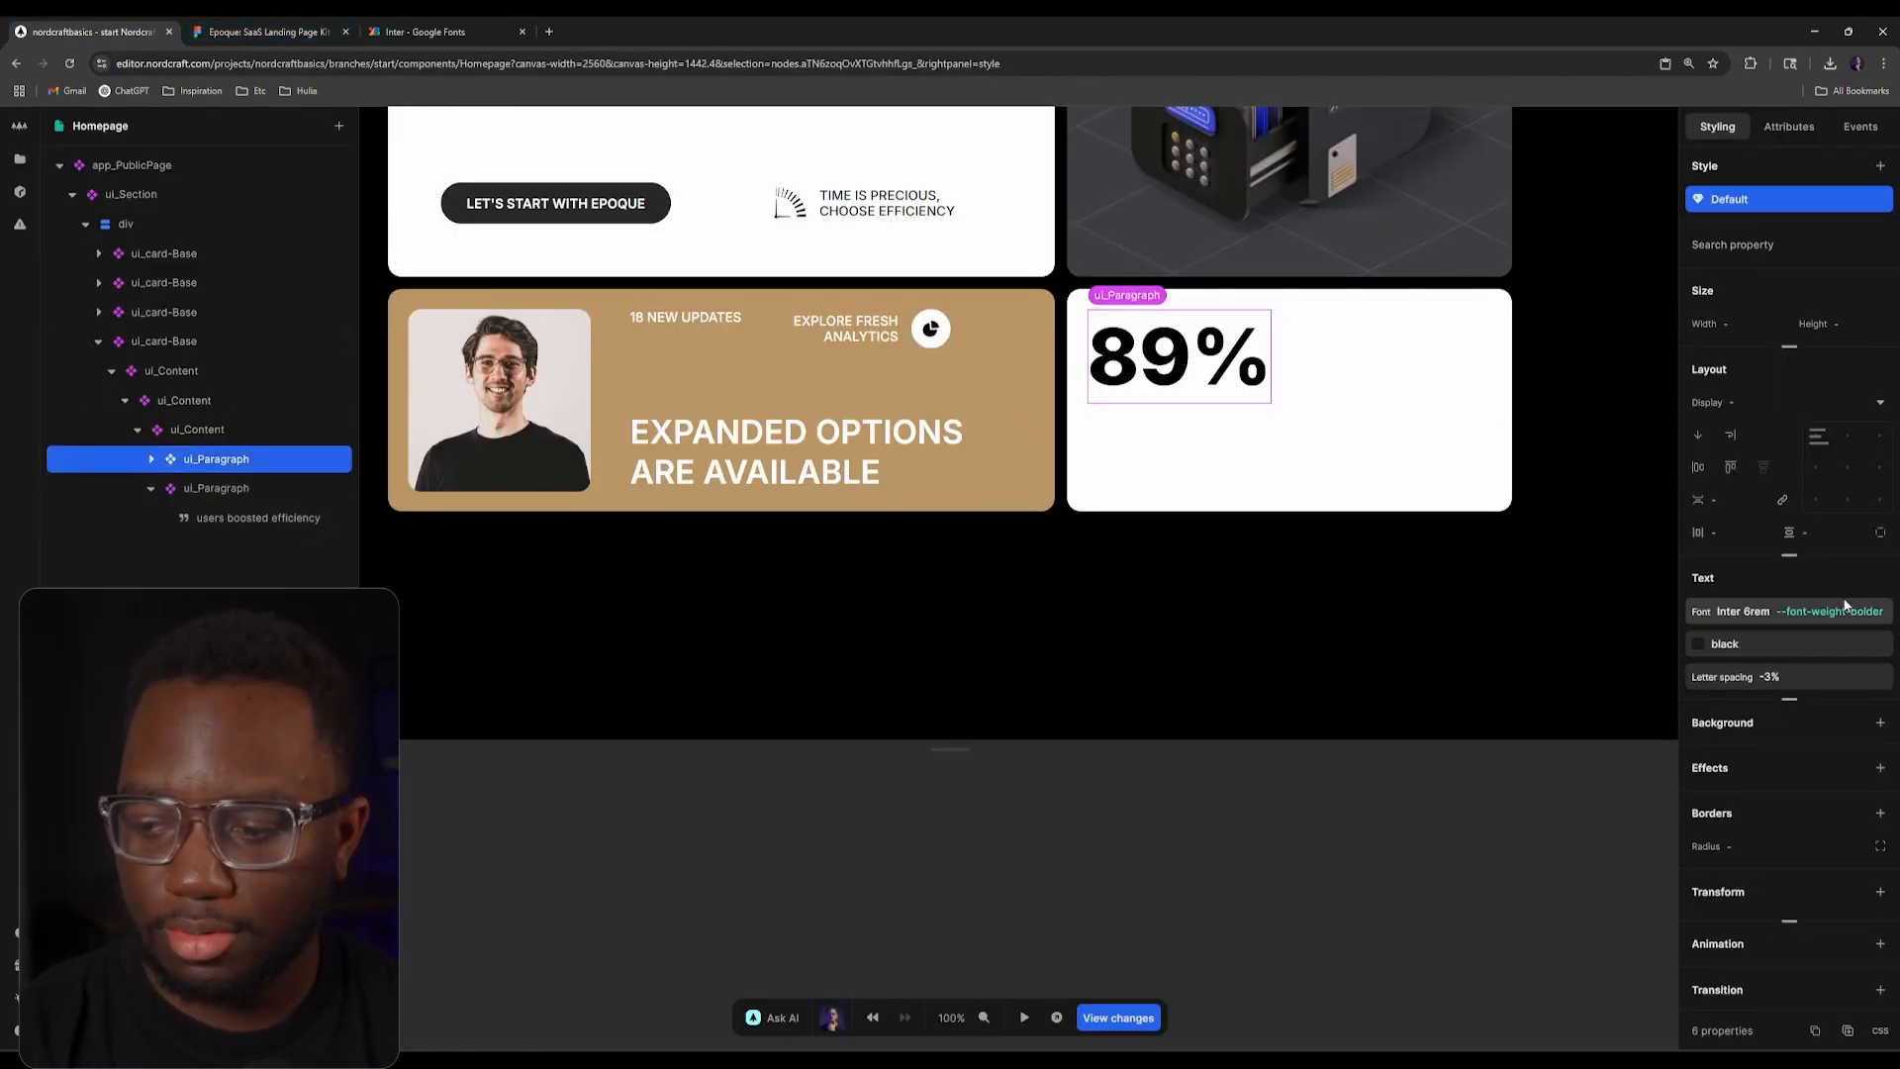
left_click(1776, 644)
key("BackSpace")
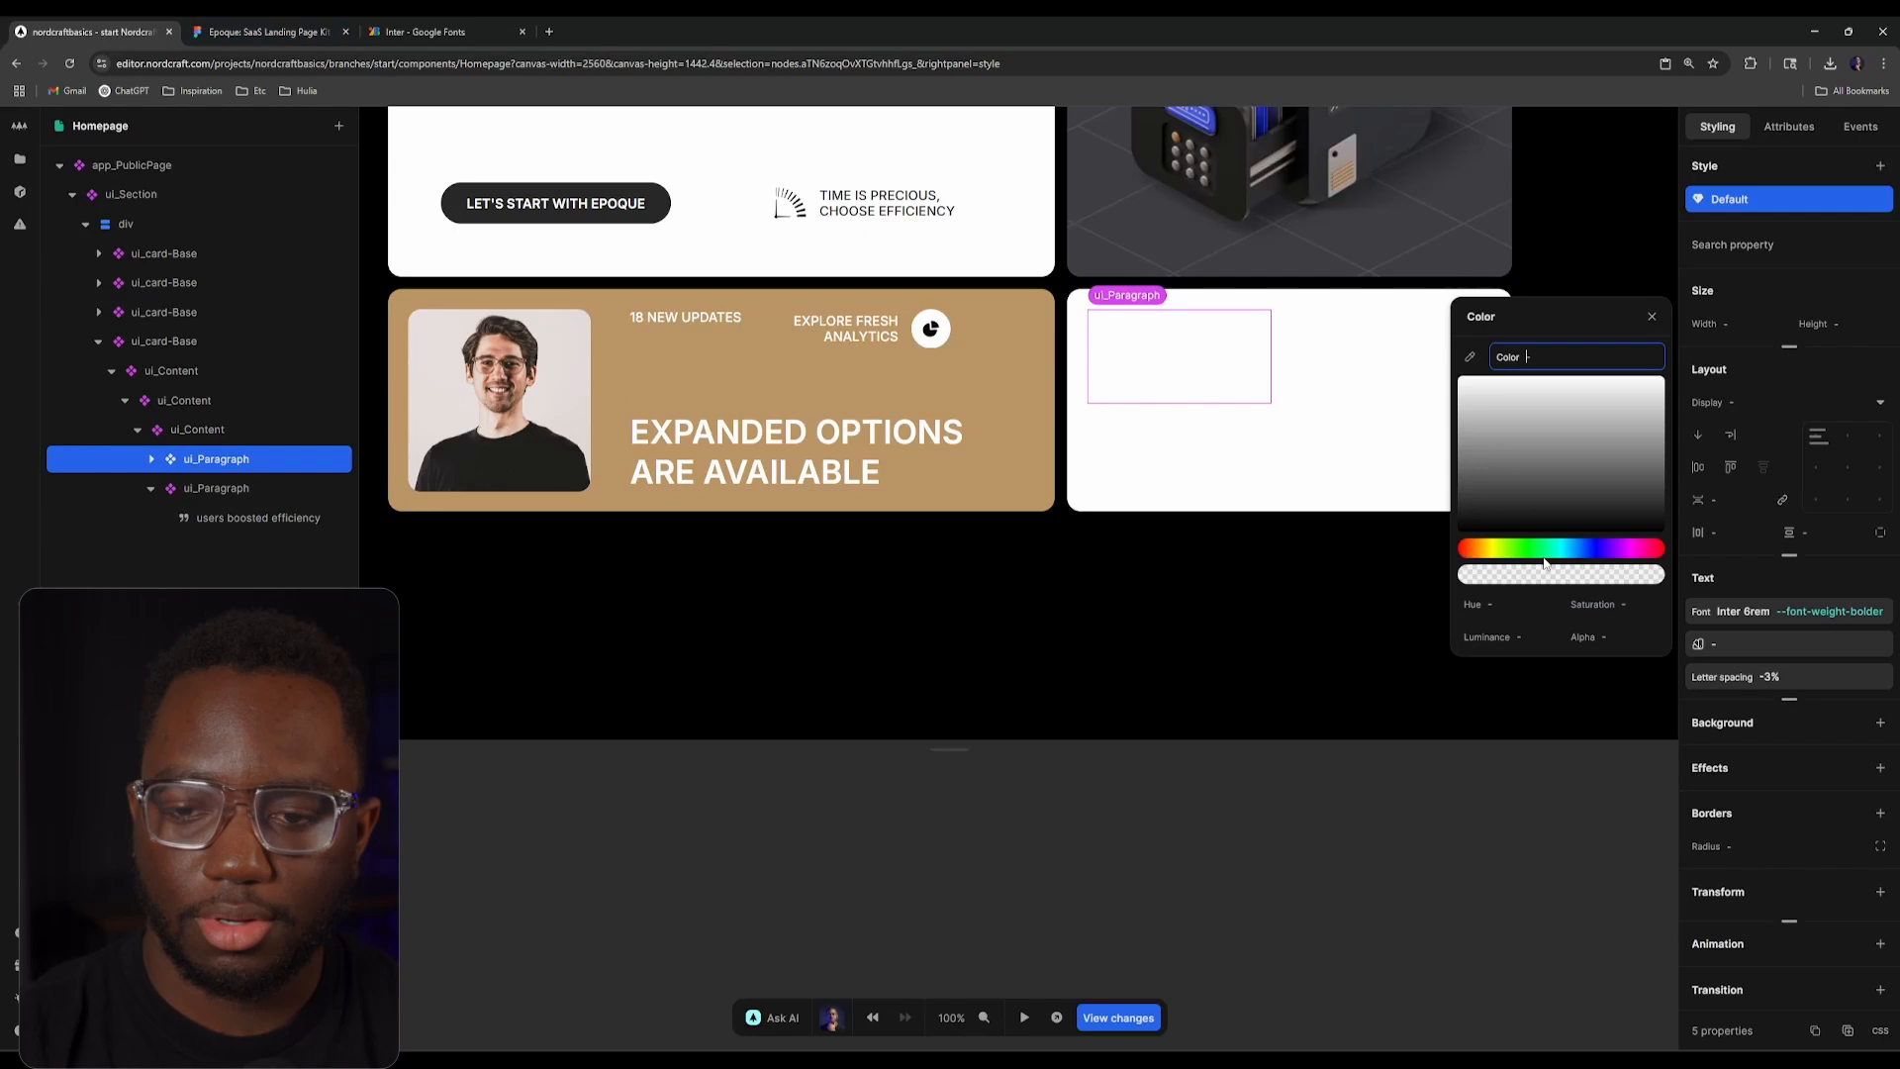
left_click(1197, 498)
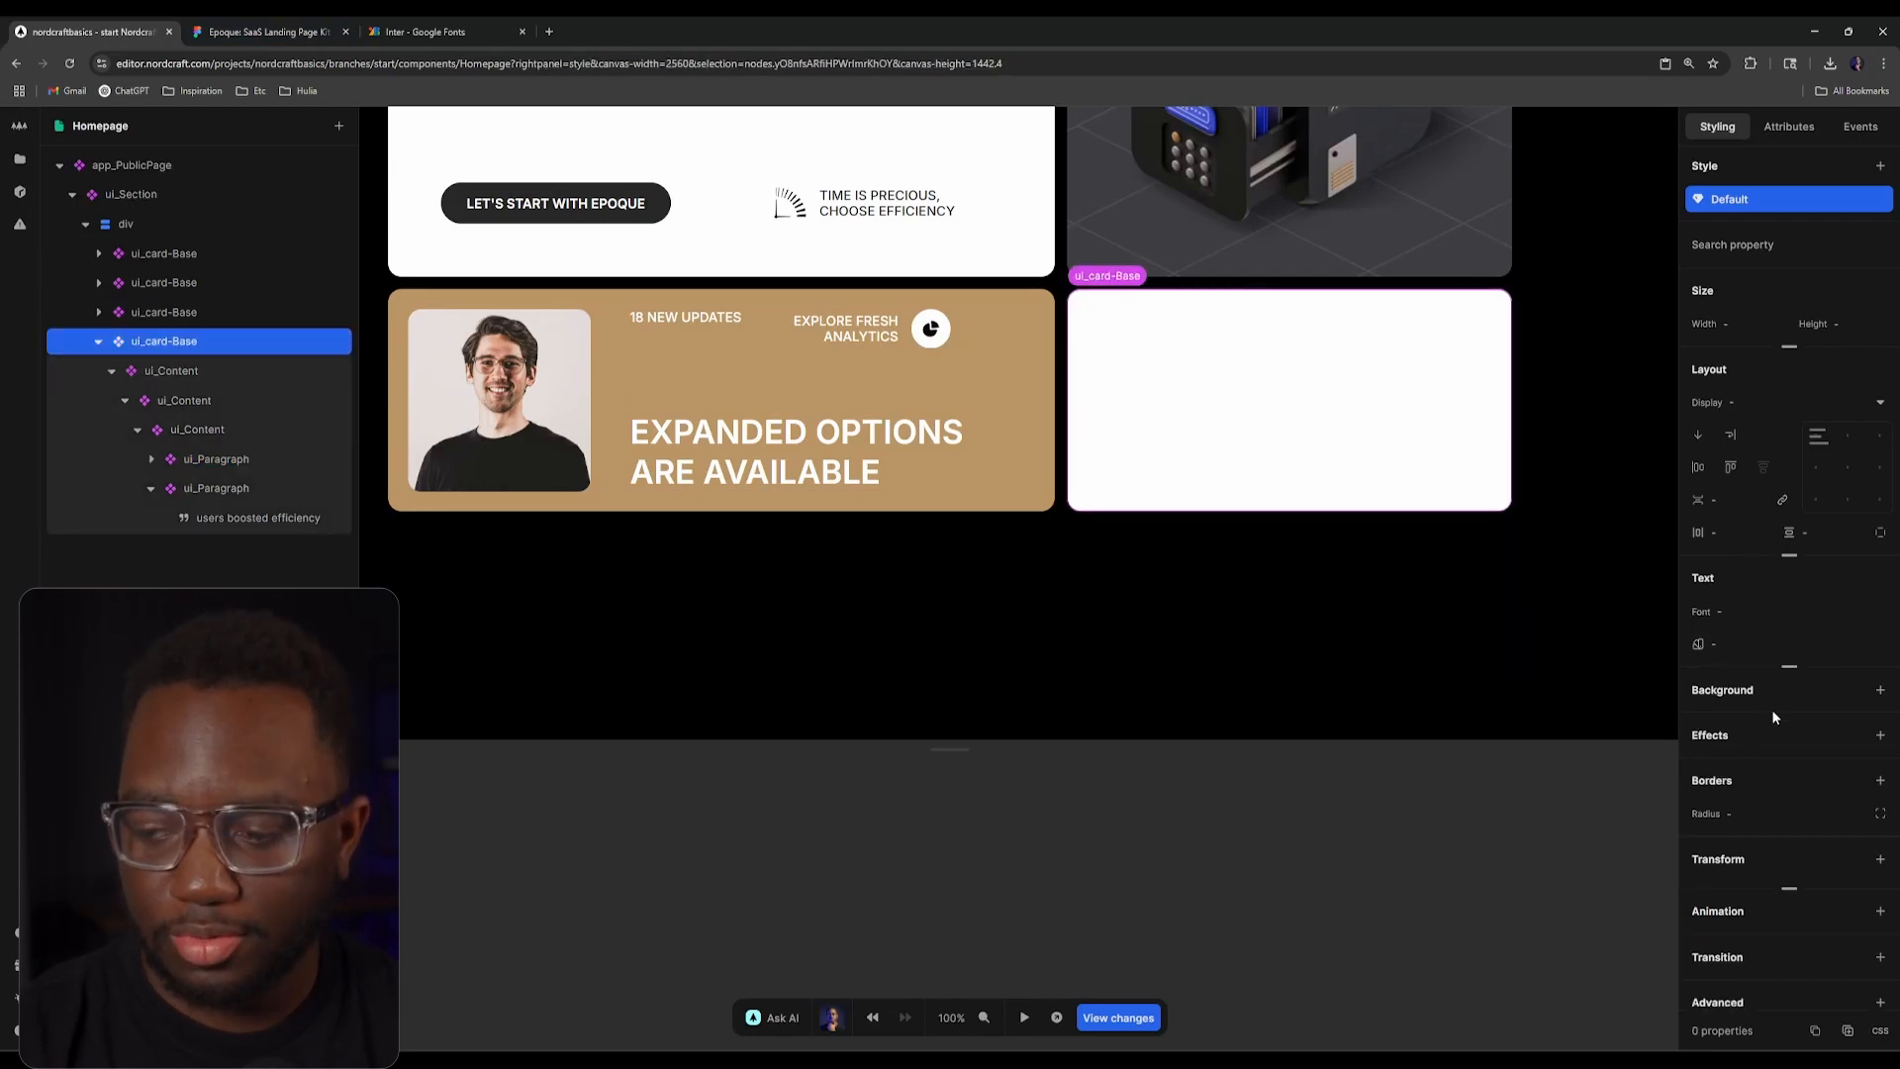
left_click(1776, 643)
type("black")
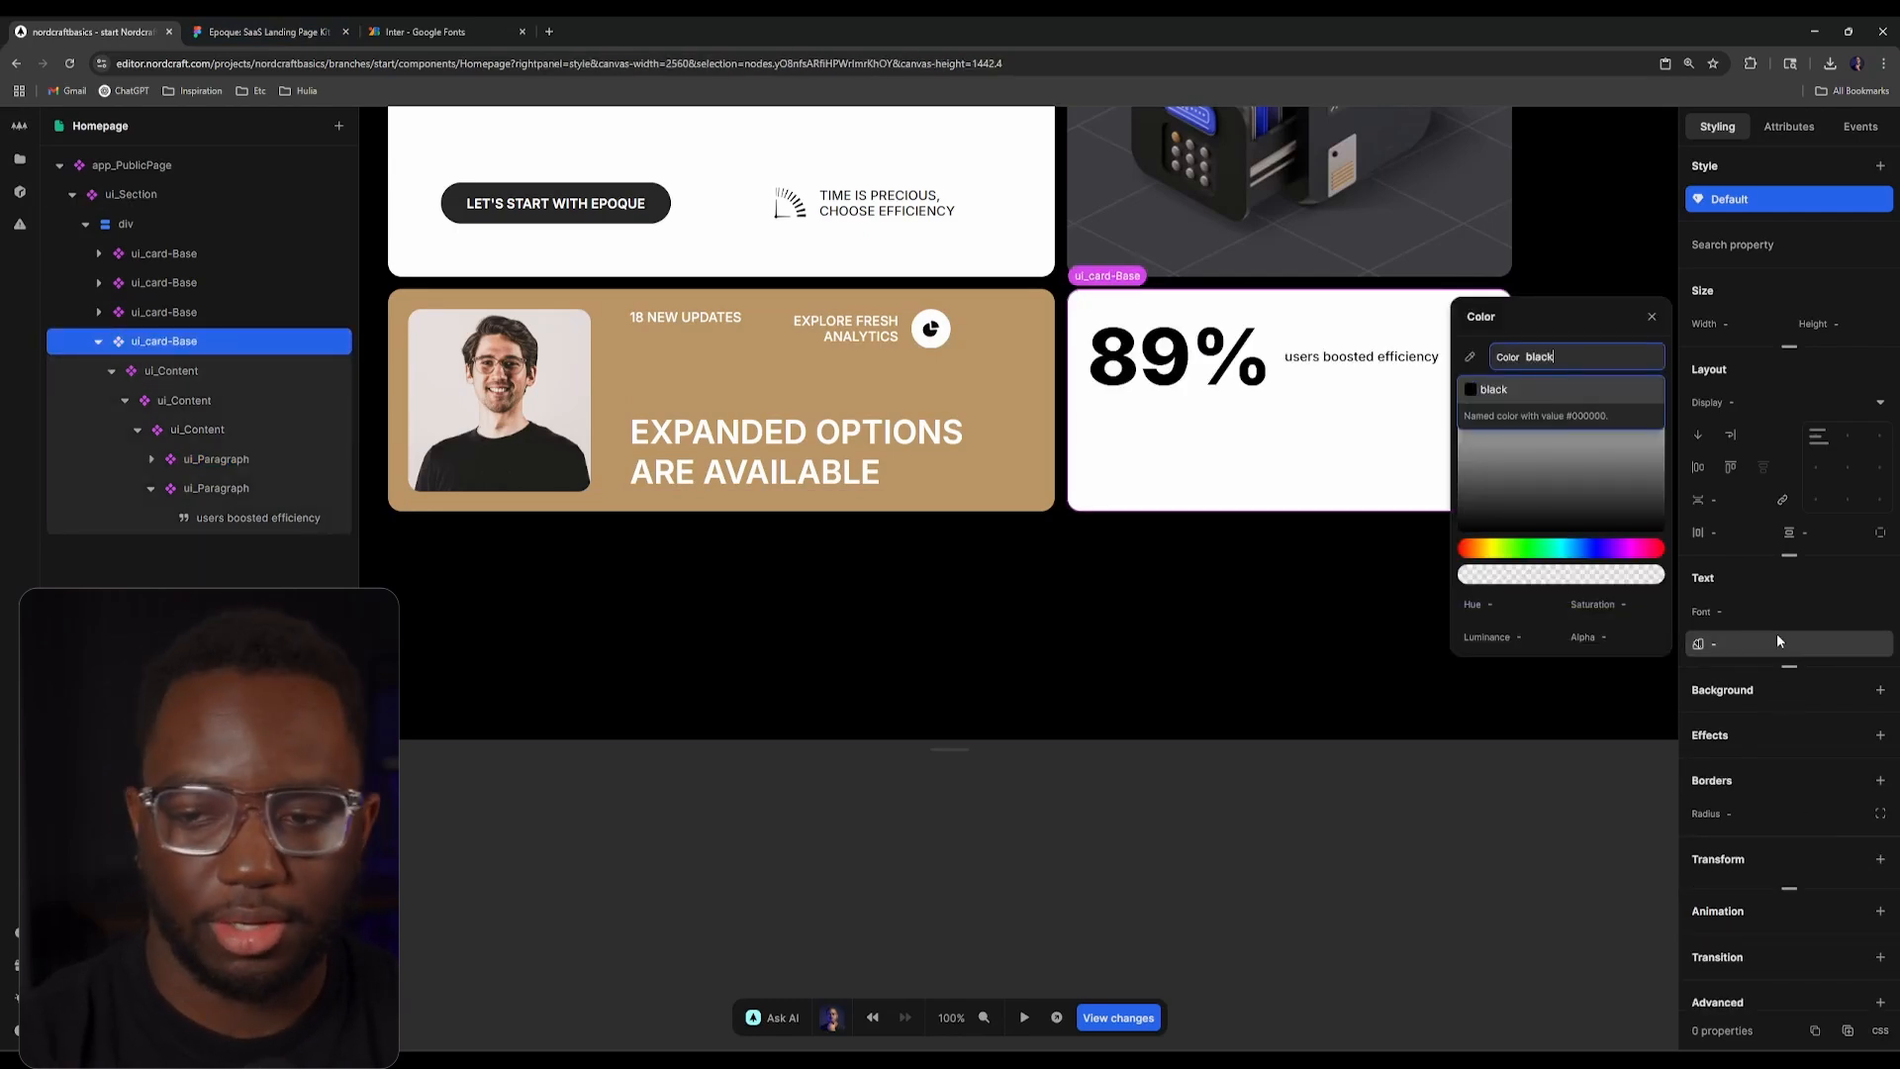
left_click(1203, 881)
Step: Capitalize each word of the text beside 89% so it reads "Users Boosted Efficiency"
left_click(1361, 356)
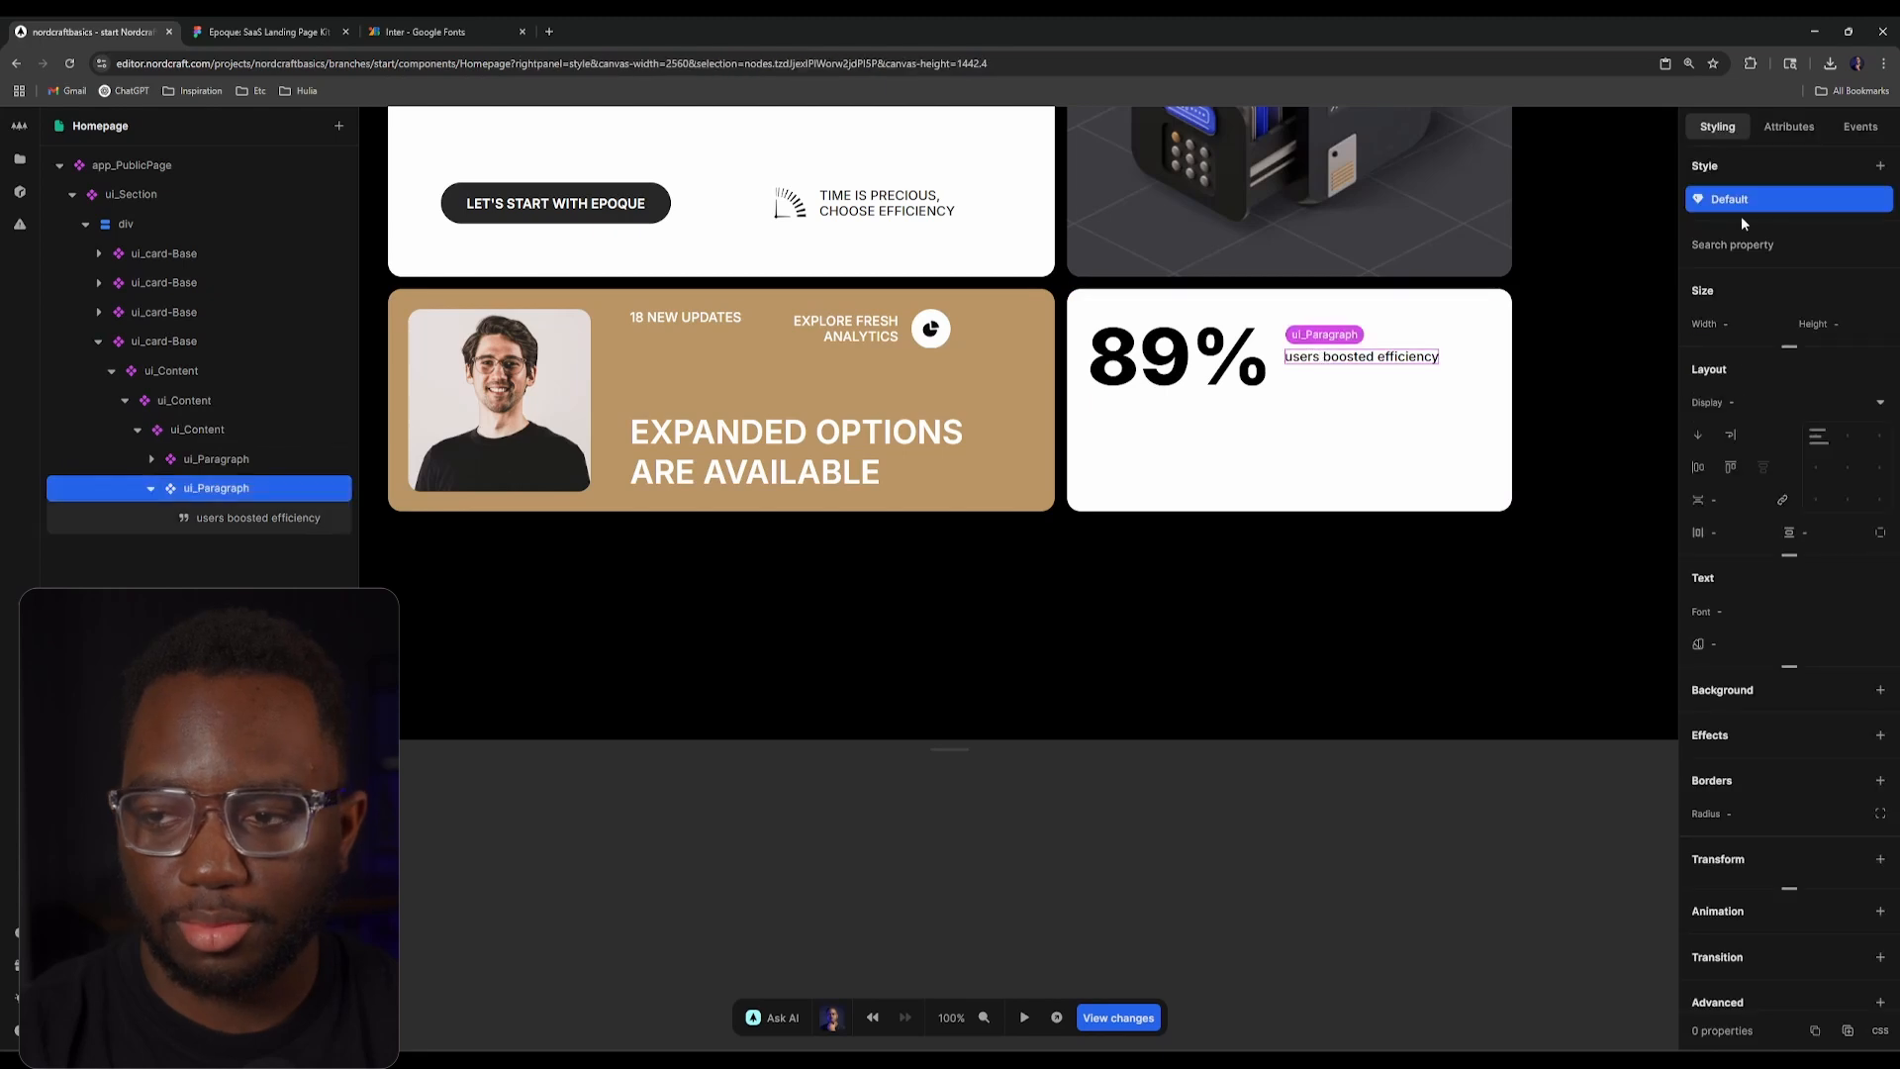
left_click(198, 518)
triple_click(1715, 196)
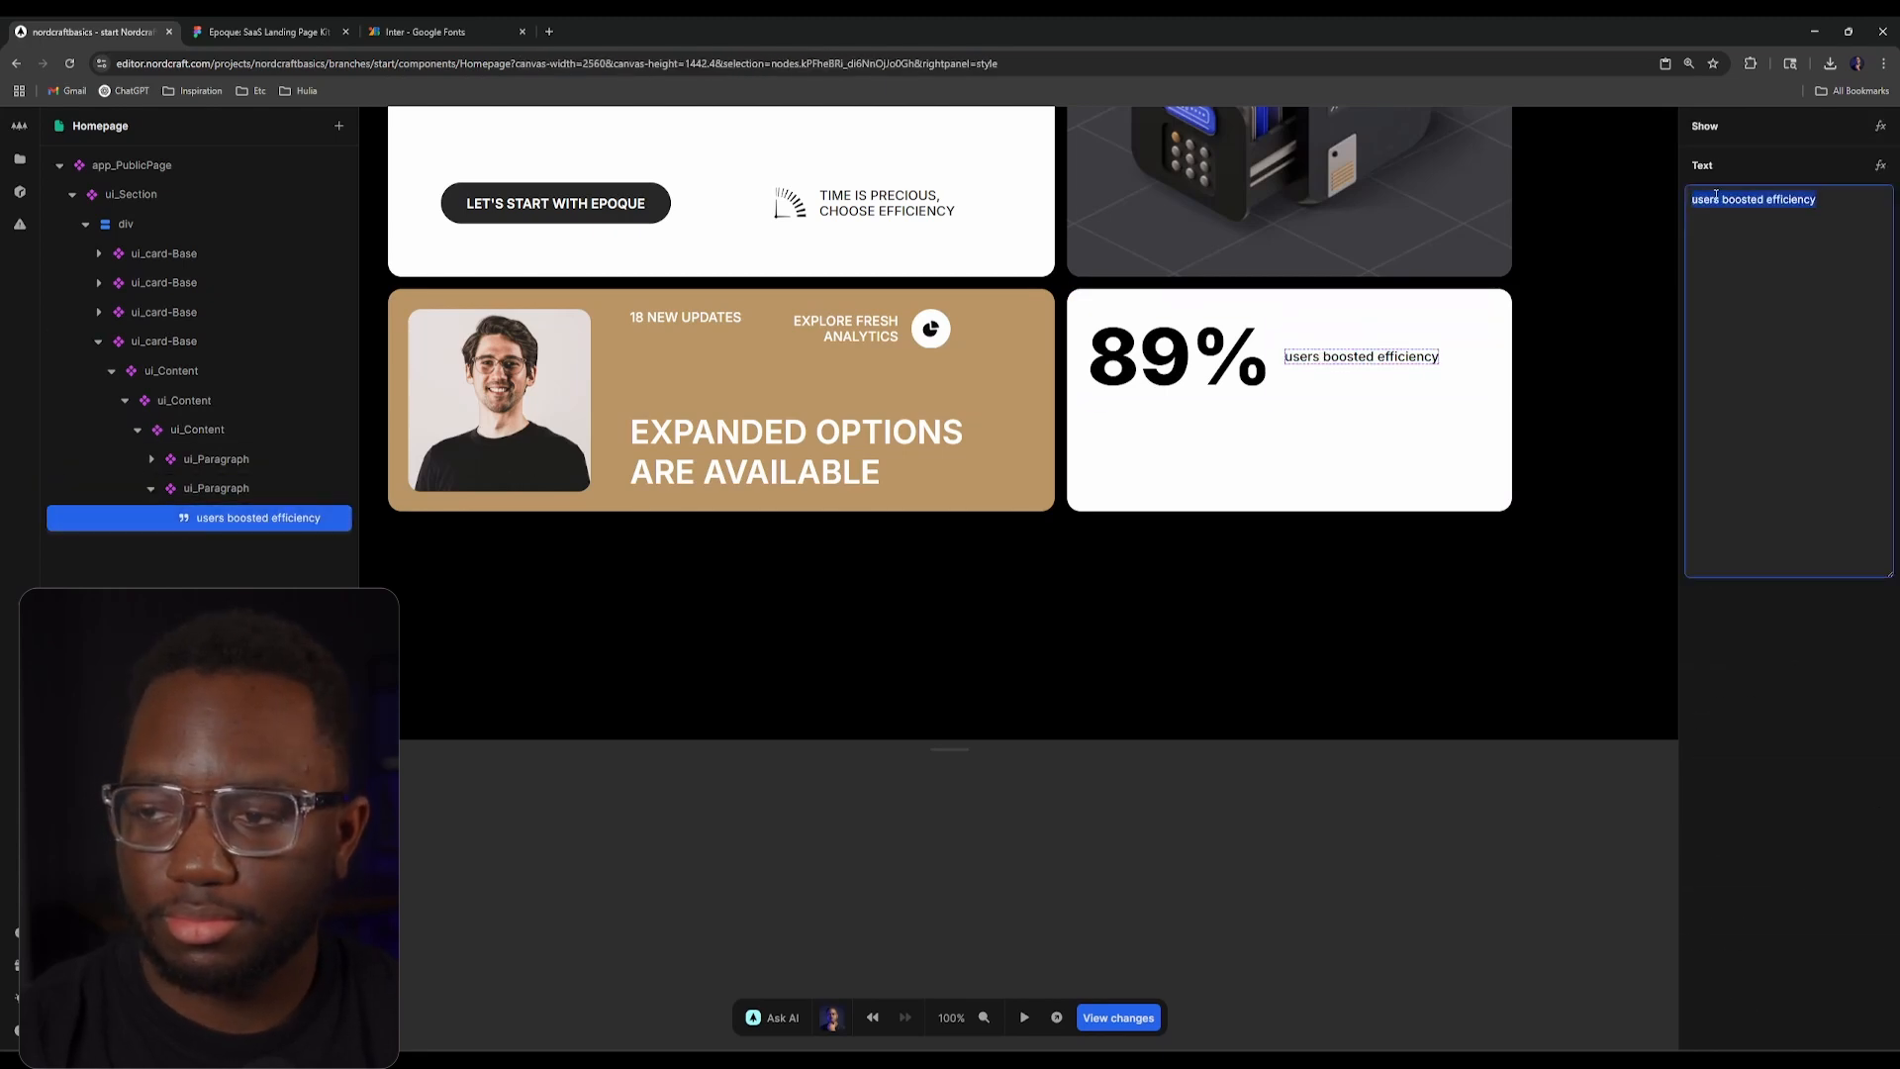
key("Delete")
type("U")
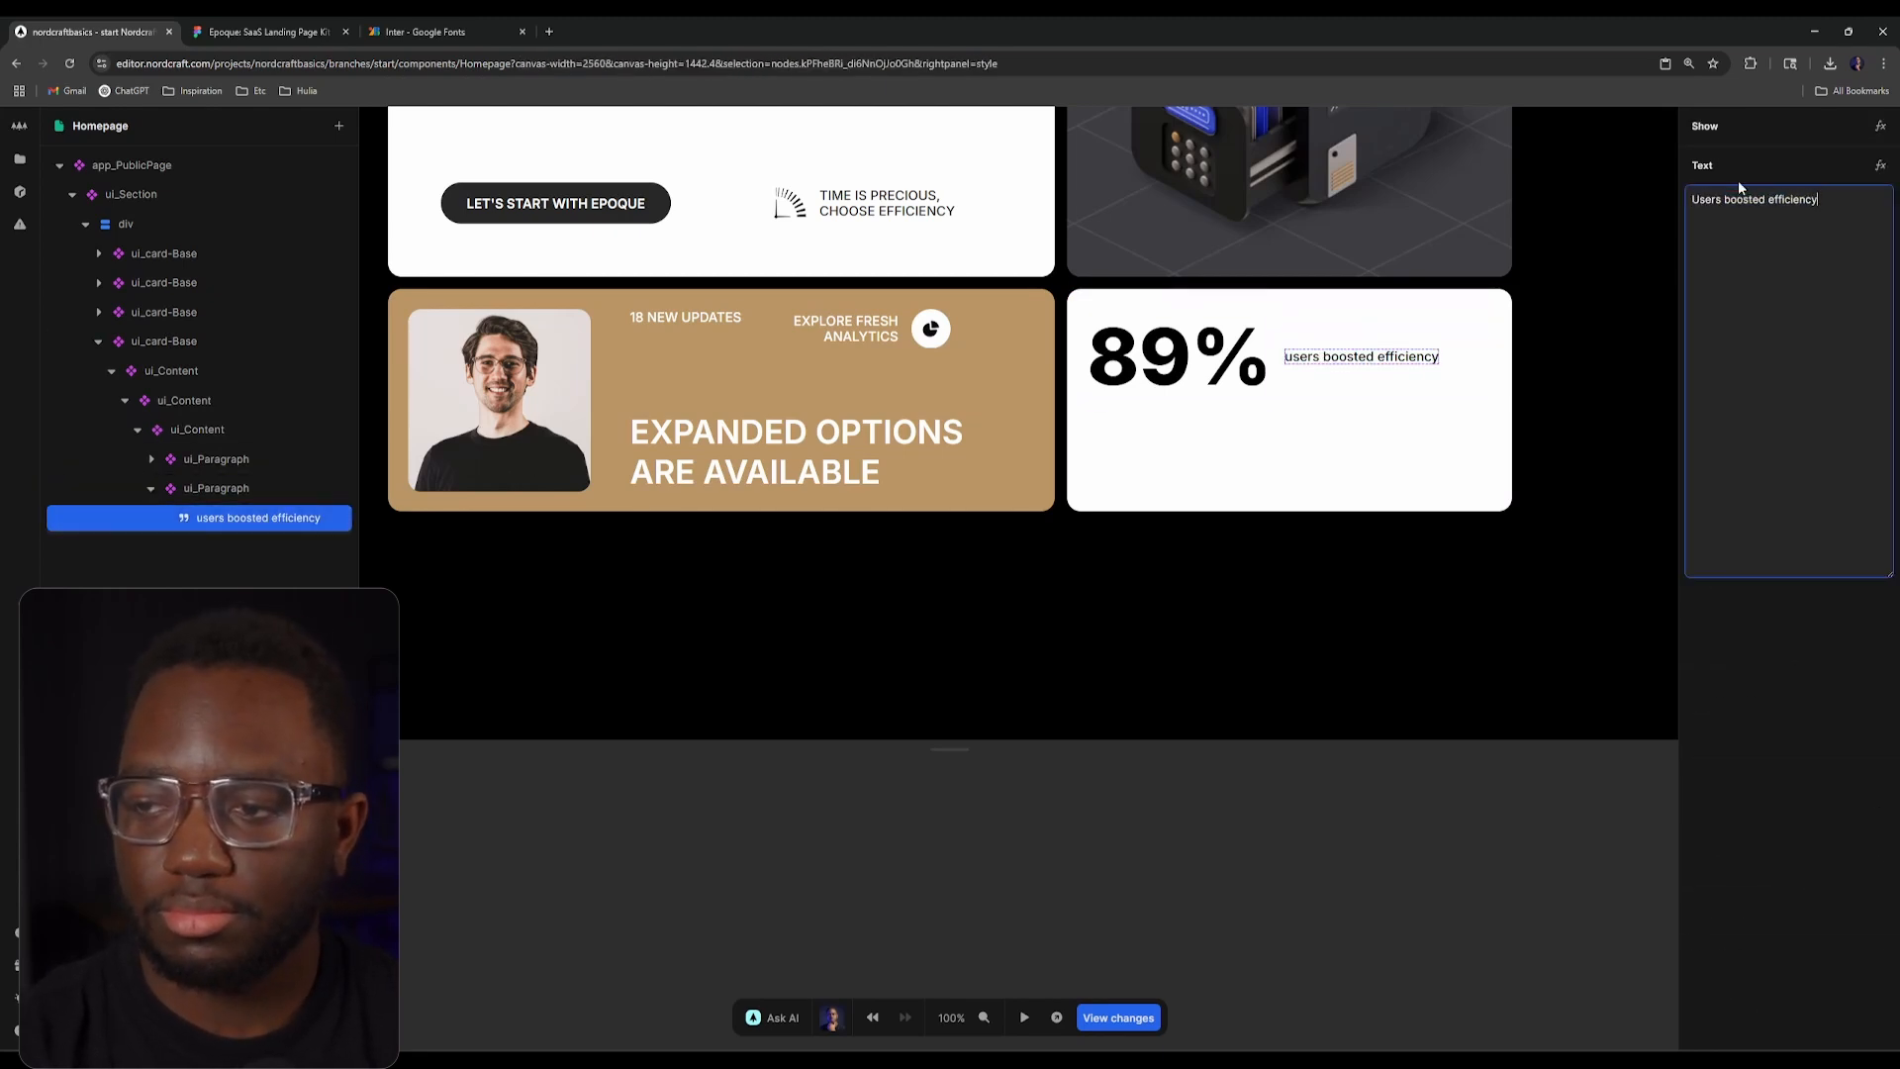
key("Left")
key("Left")
key("BackSpace")
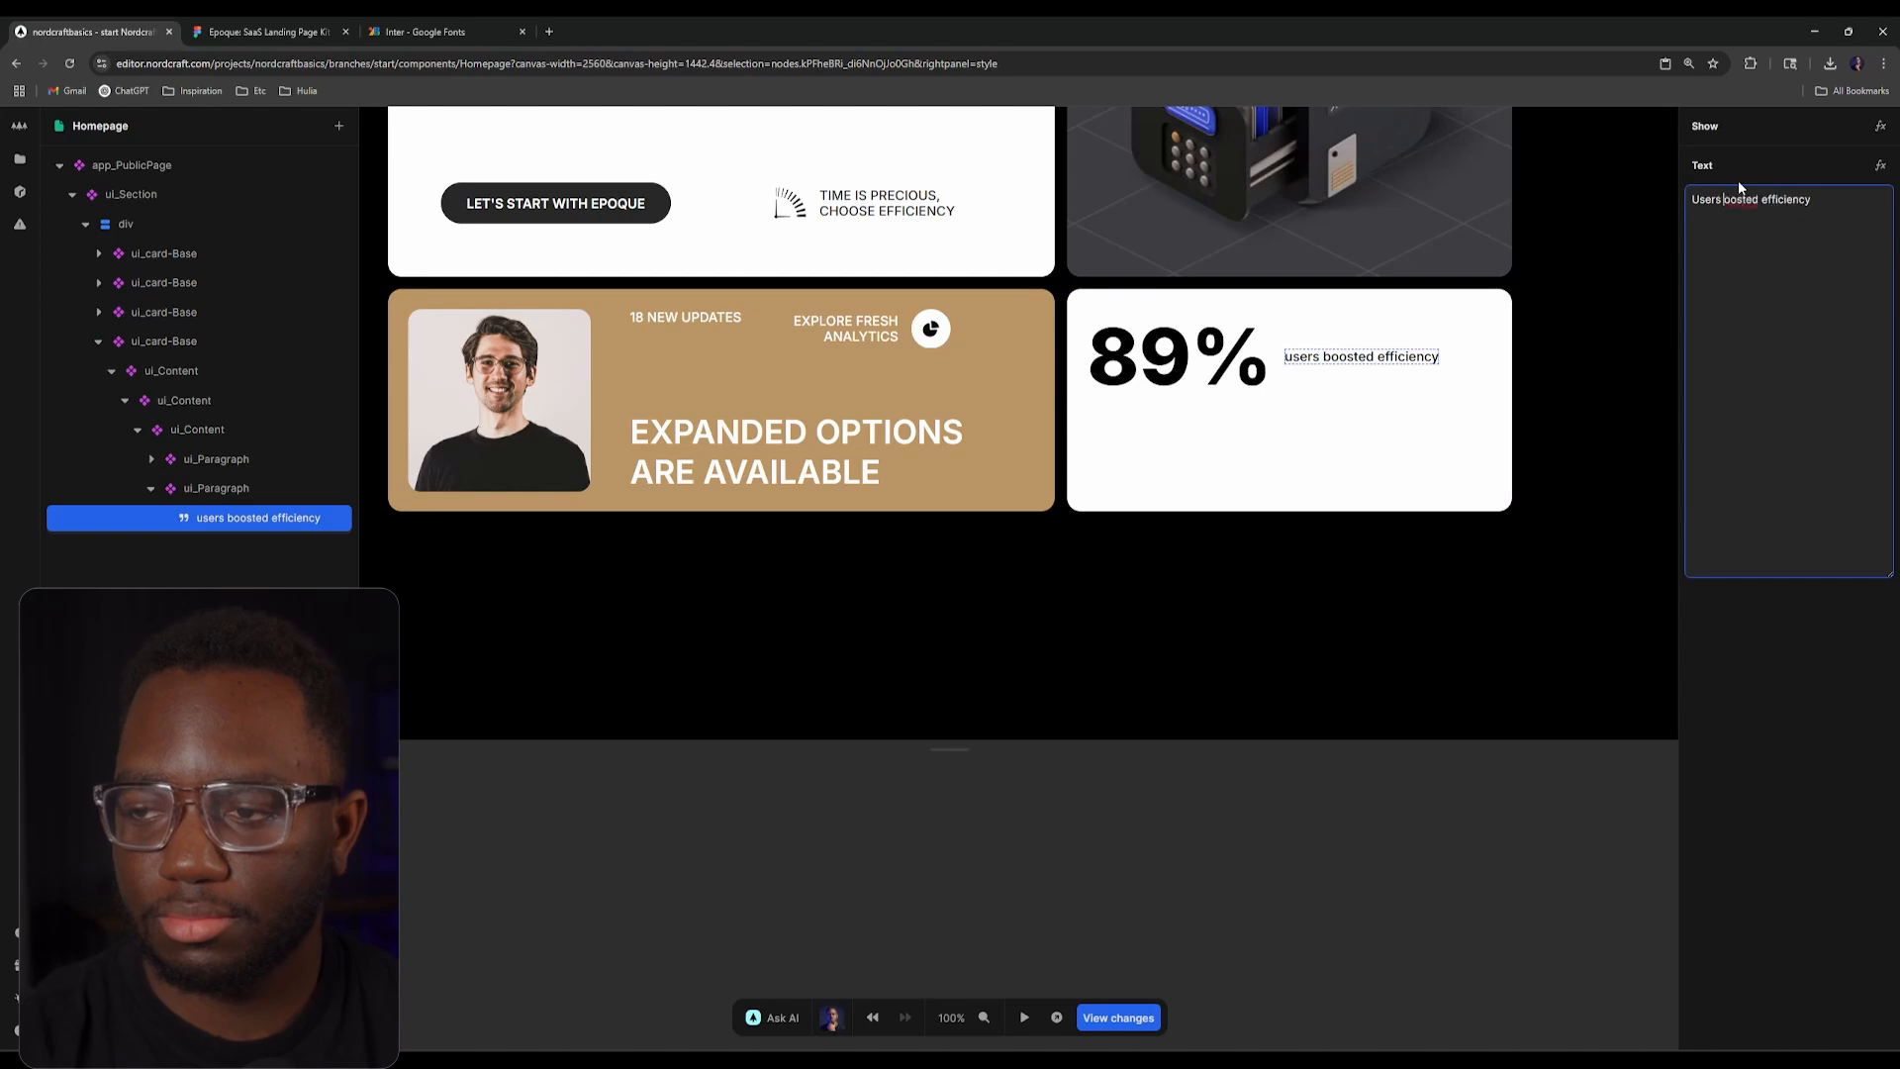
type("B")
key("Right")
key("Delete")
type("E")
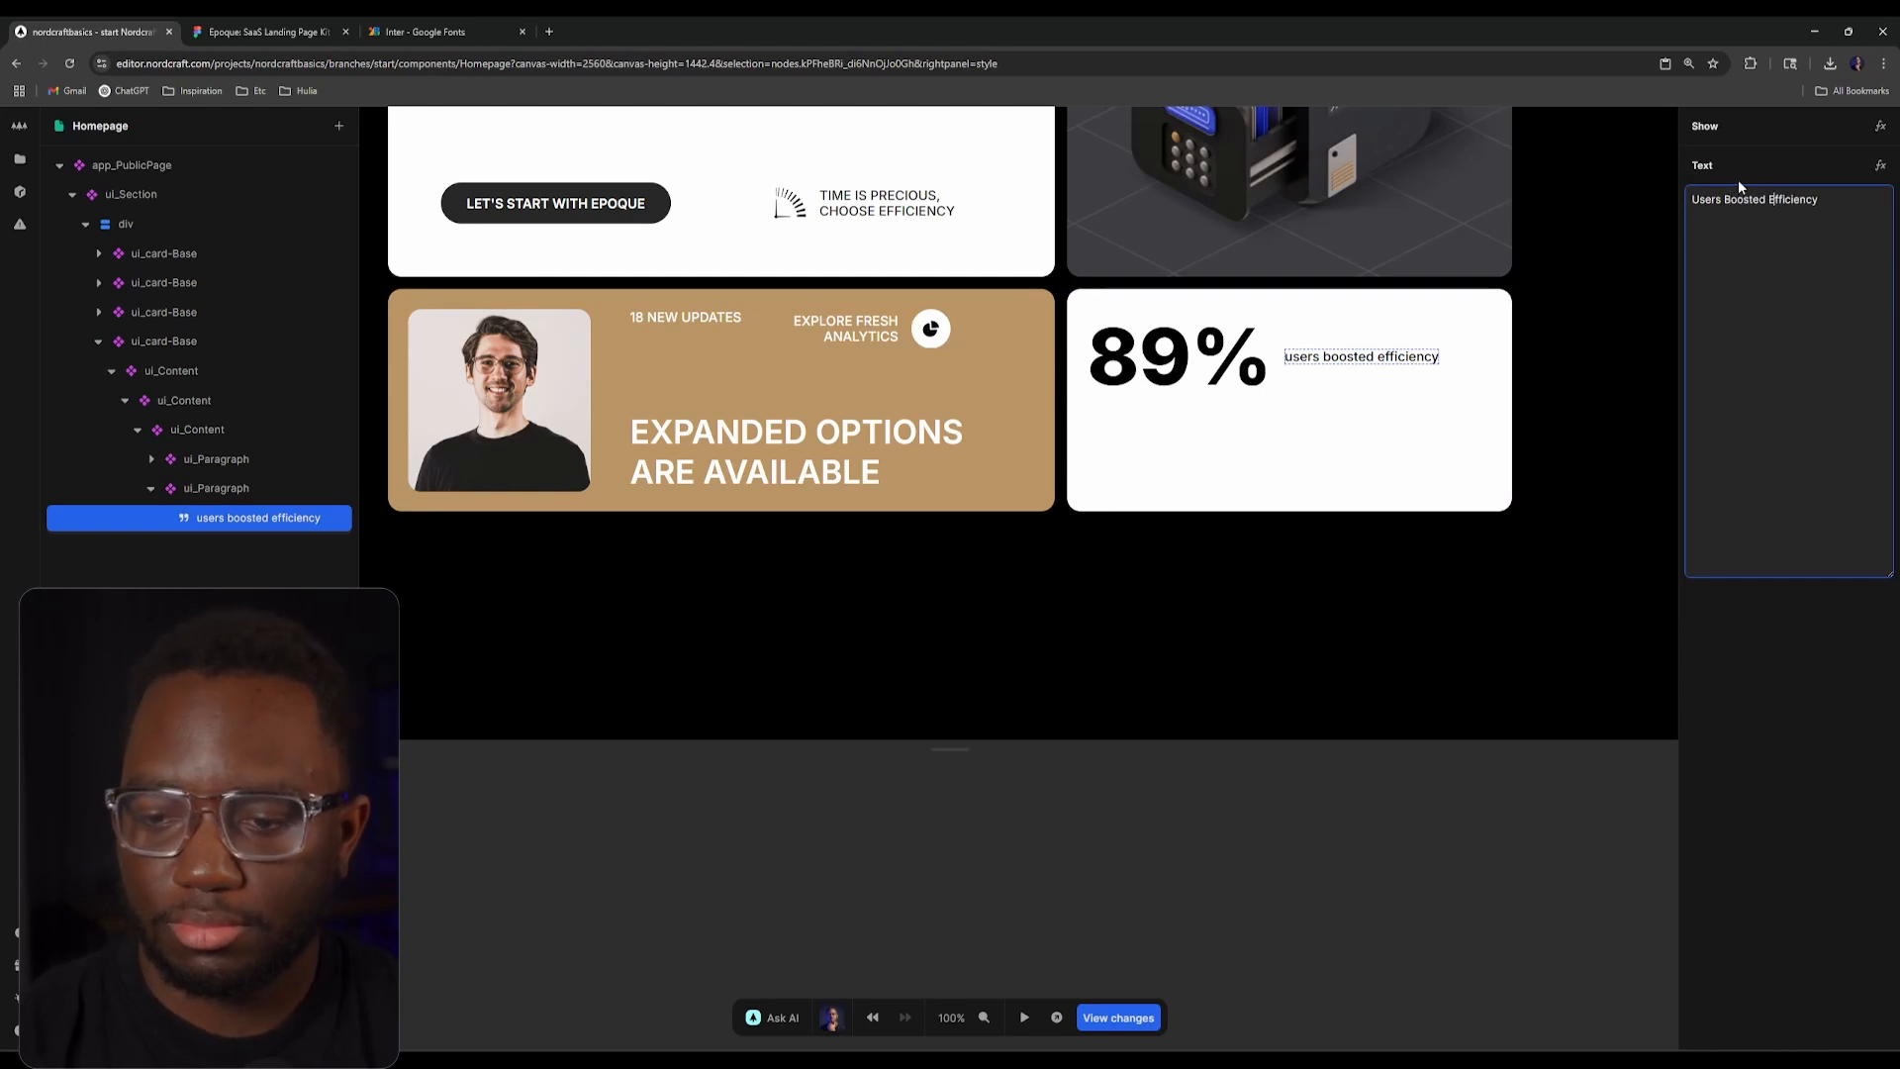
left_click(1415, 811)
Step: Set the width of the ui_Paragraph containing "Users Boosted Efficiency" to 7rem, following the Figma text block
left_click(237, 22)
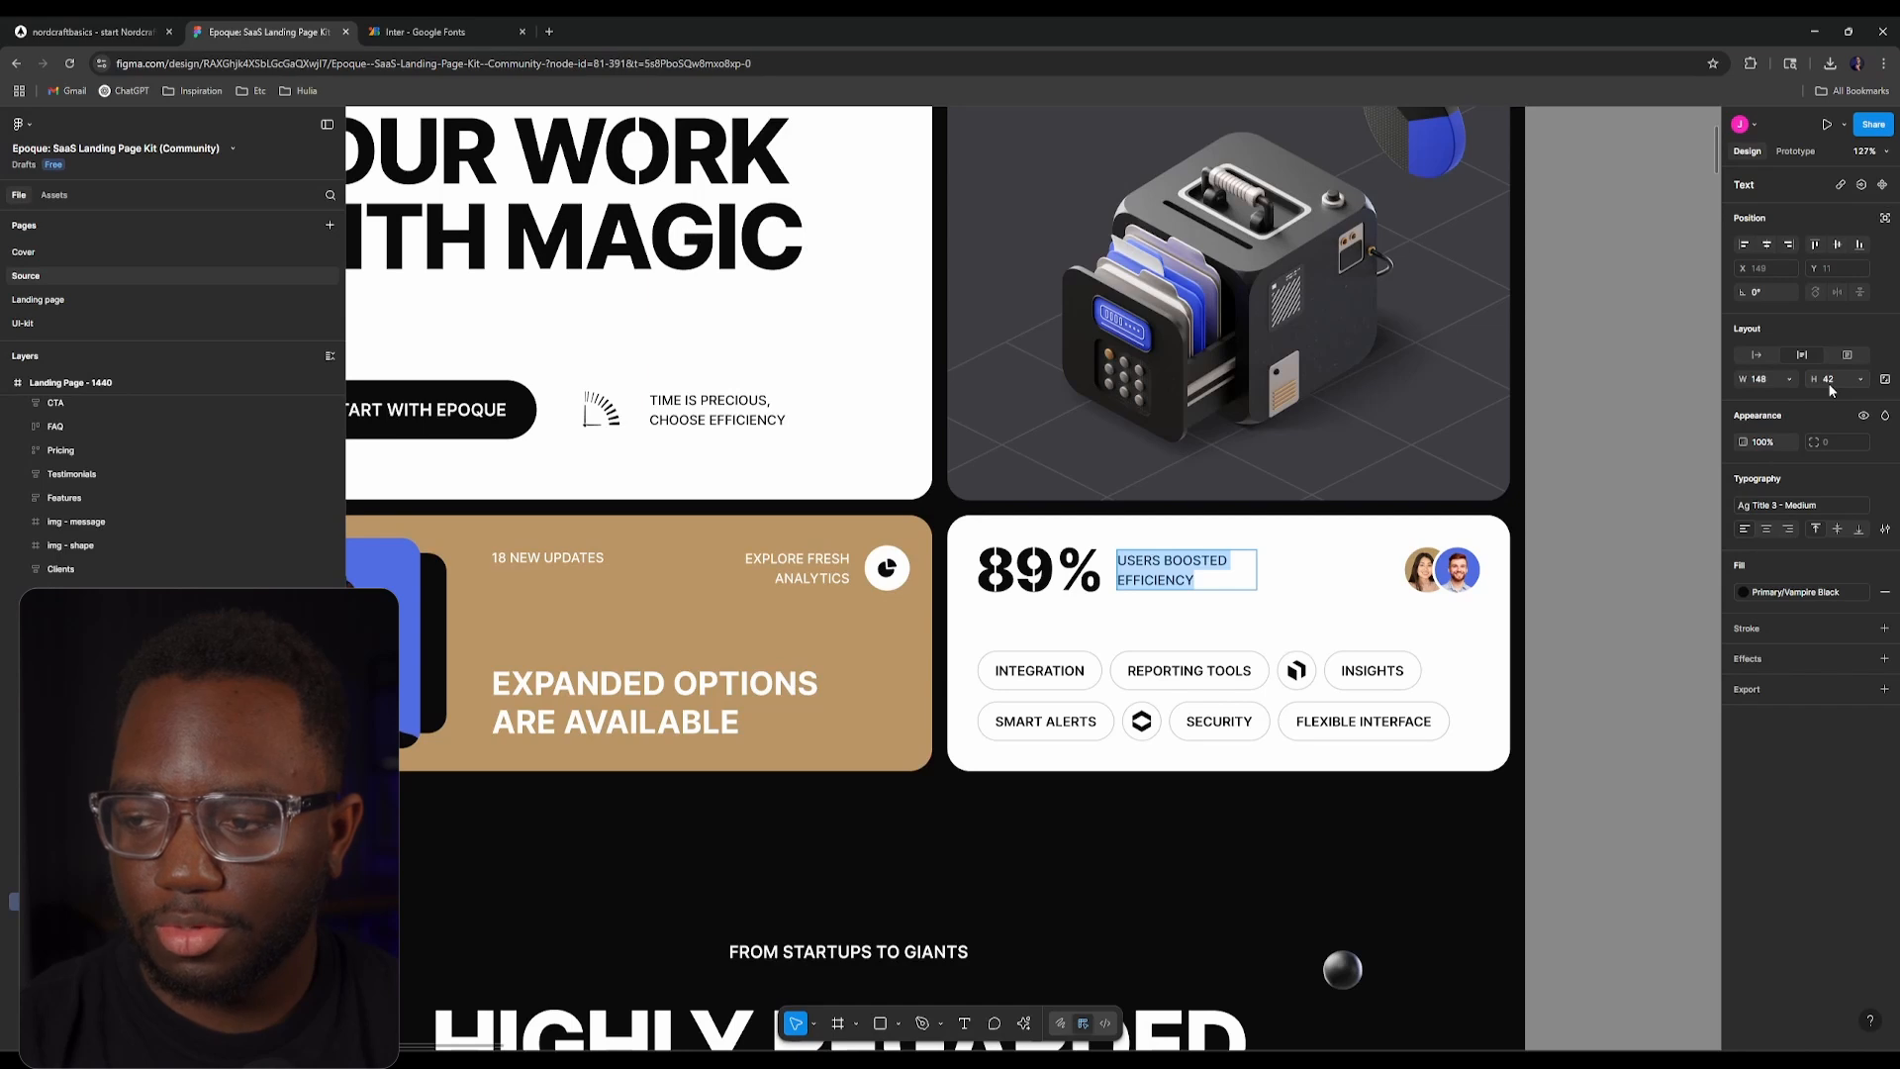
left_click(94, 32)
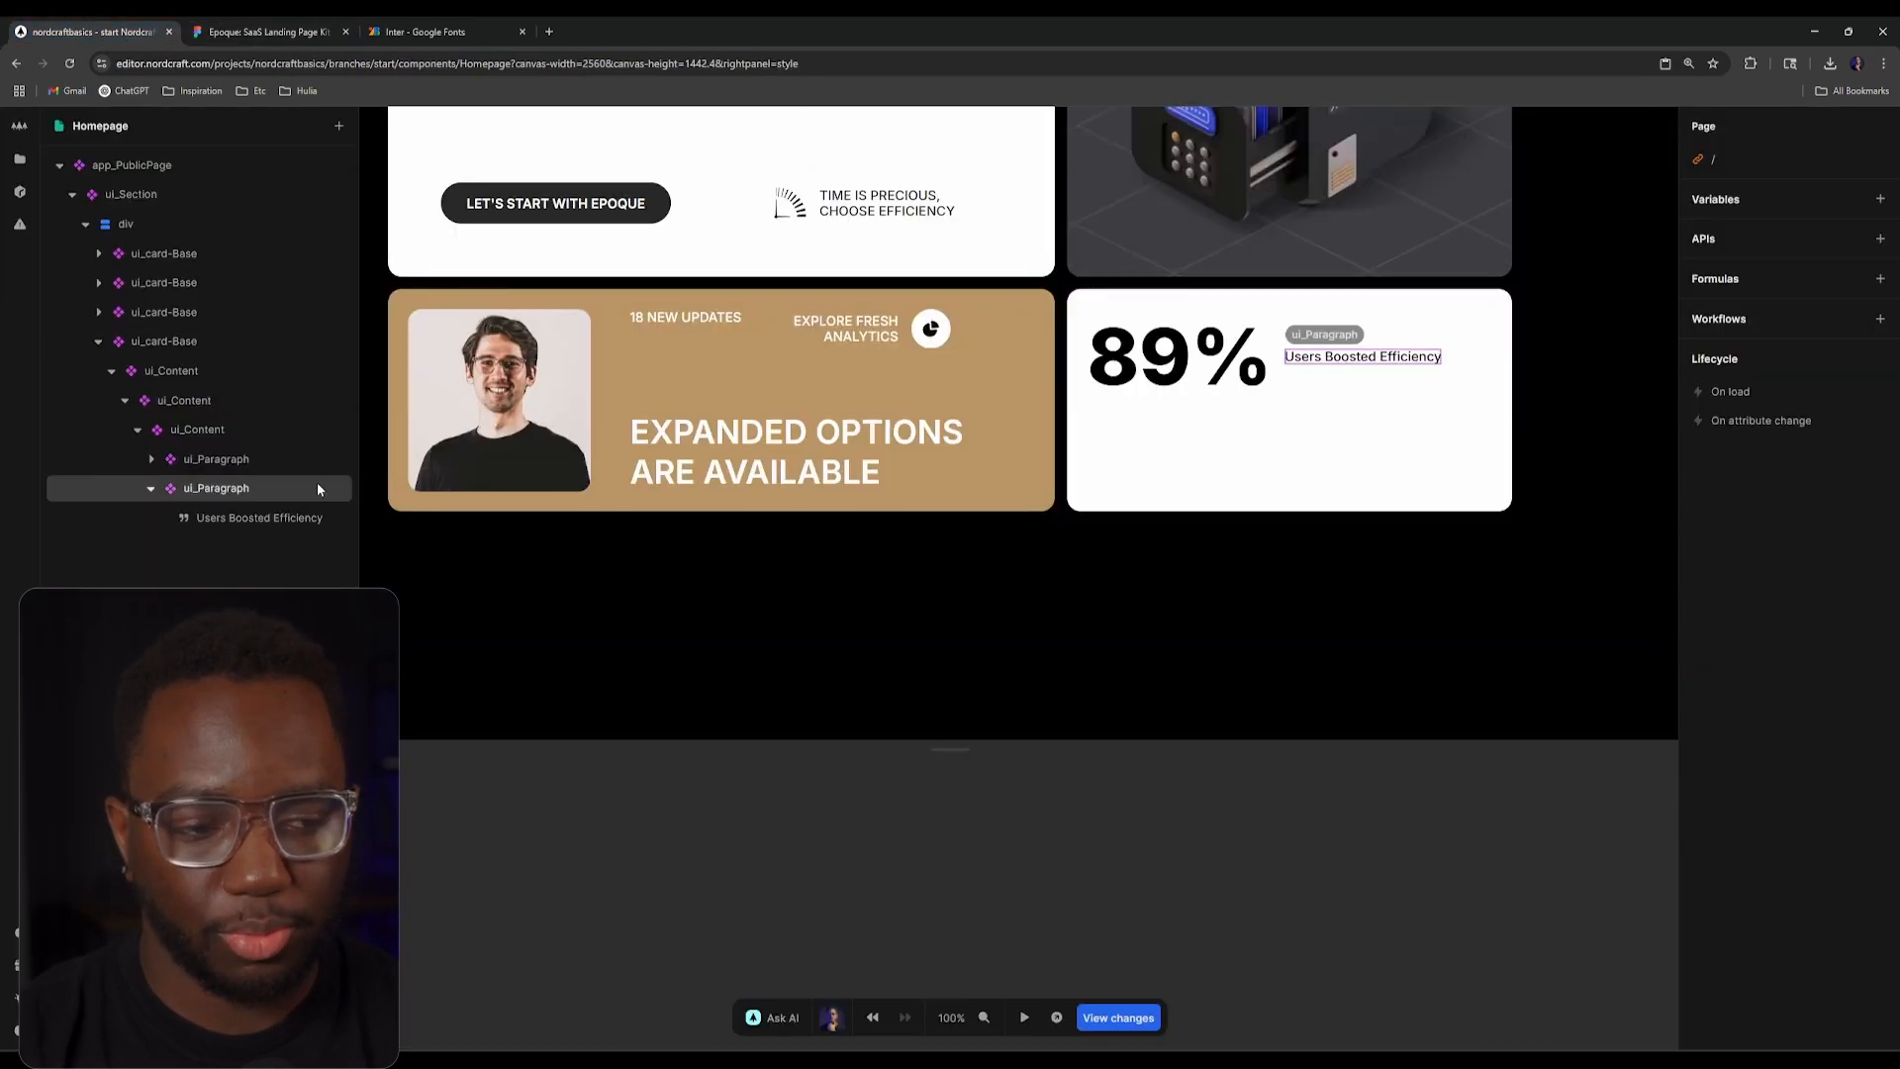
left_click(258, 514)
left_click(256, 489)
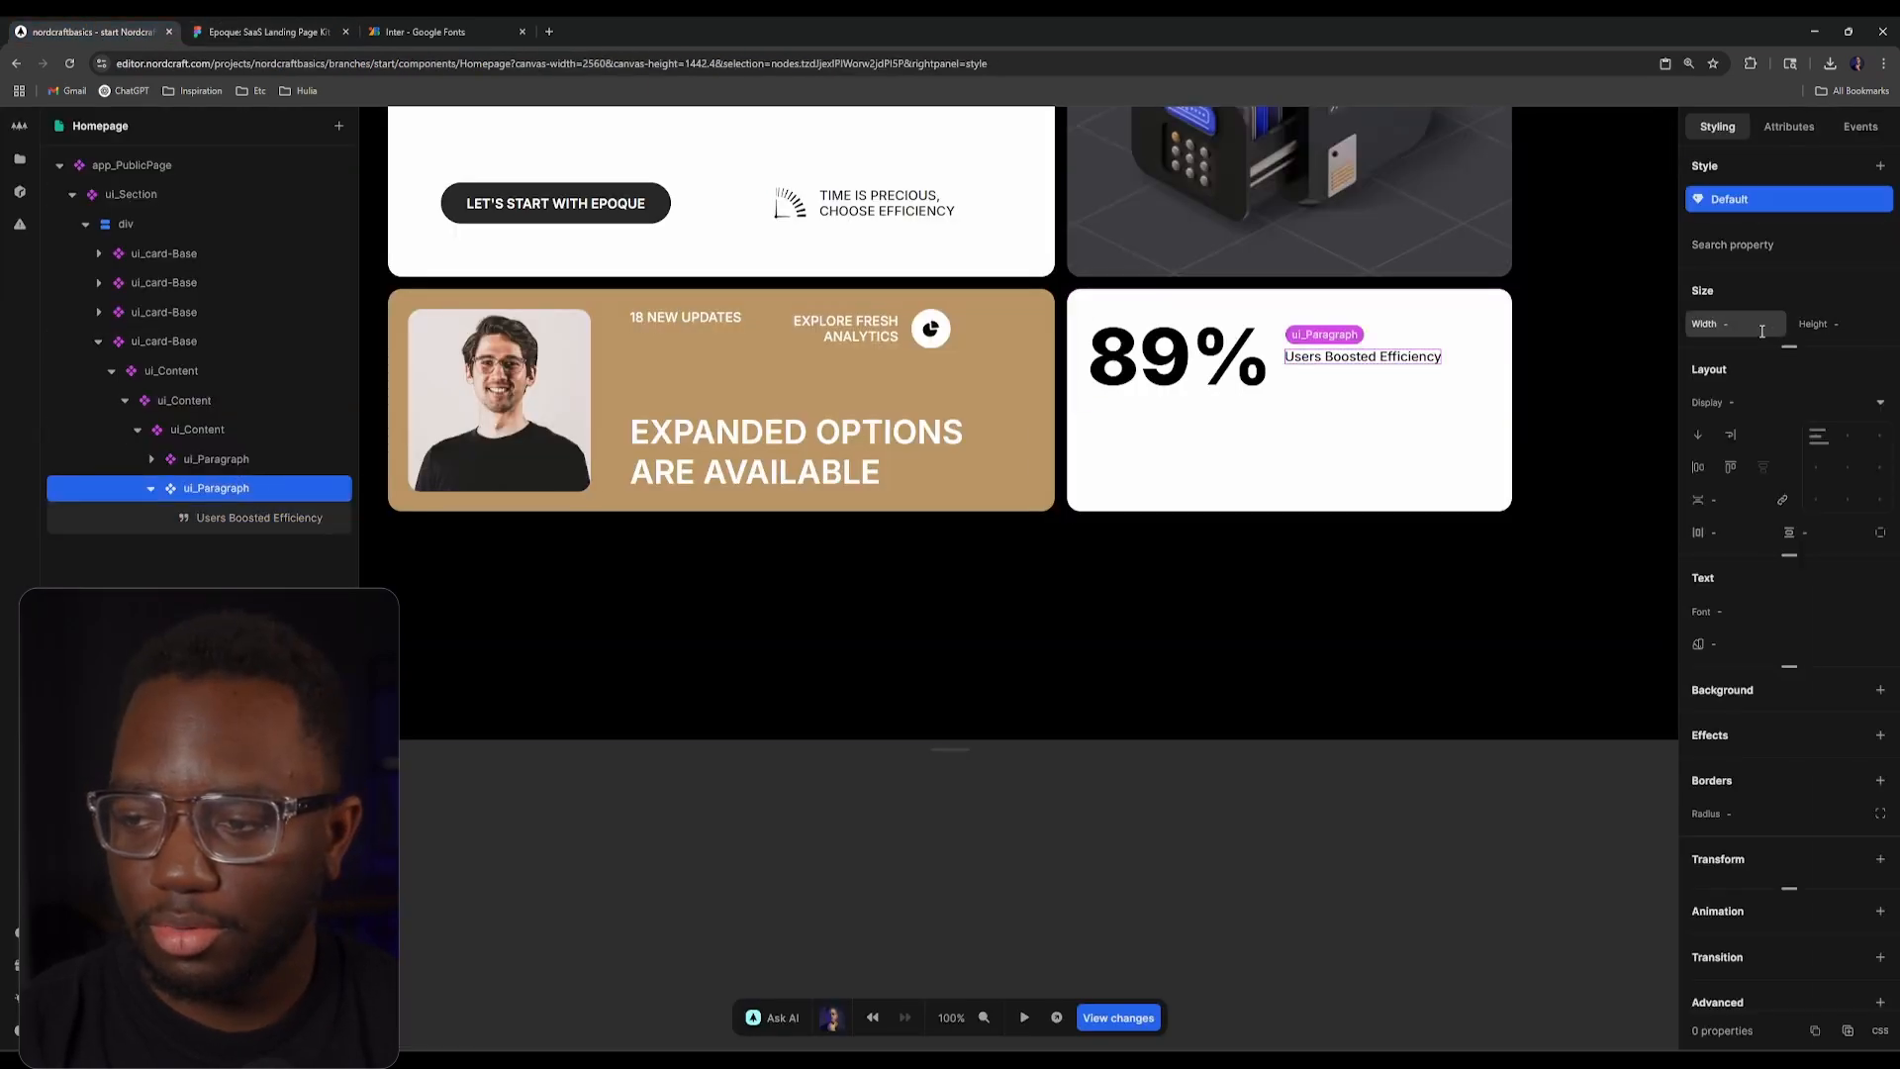
left_click(1761, 326)
type("3rem")
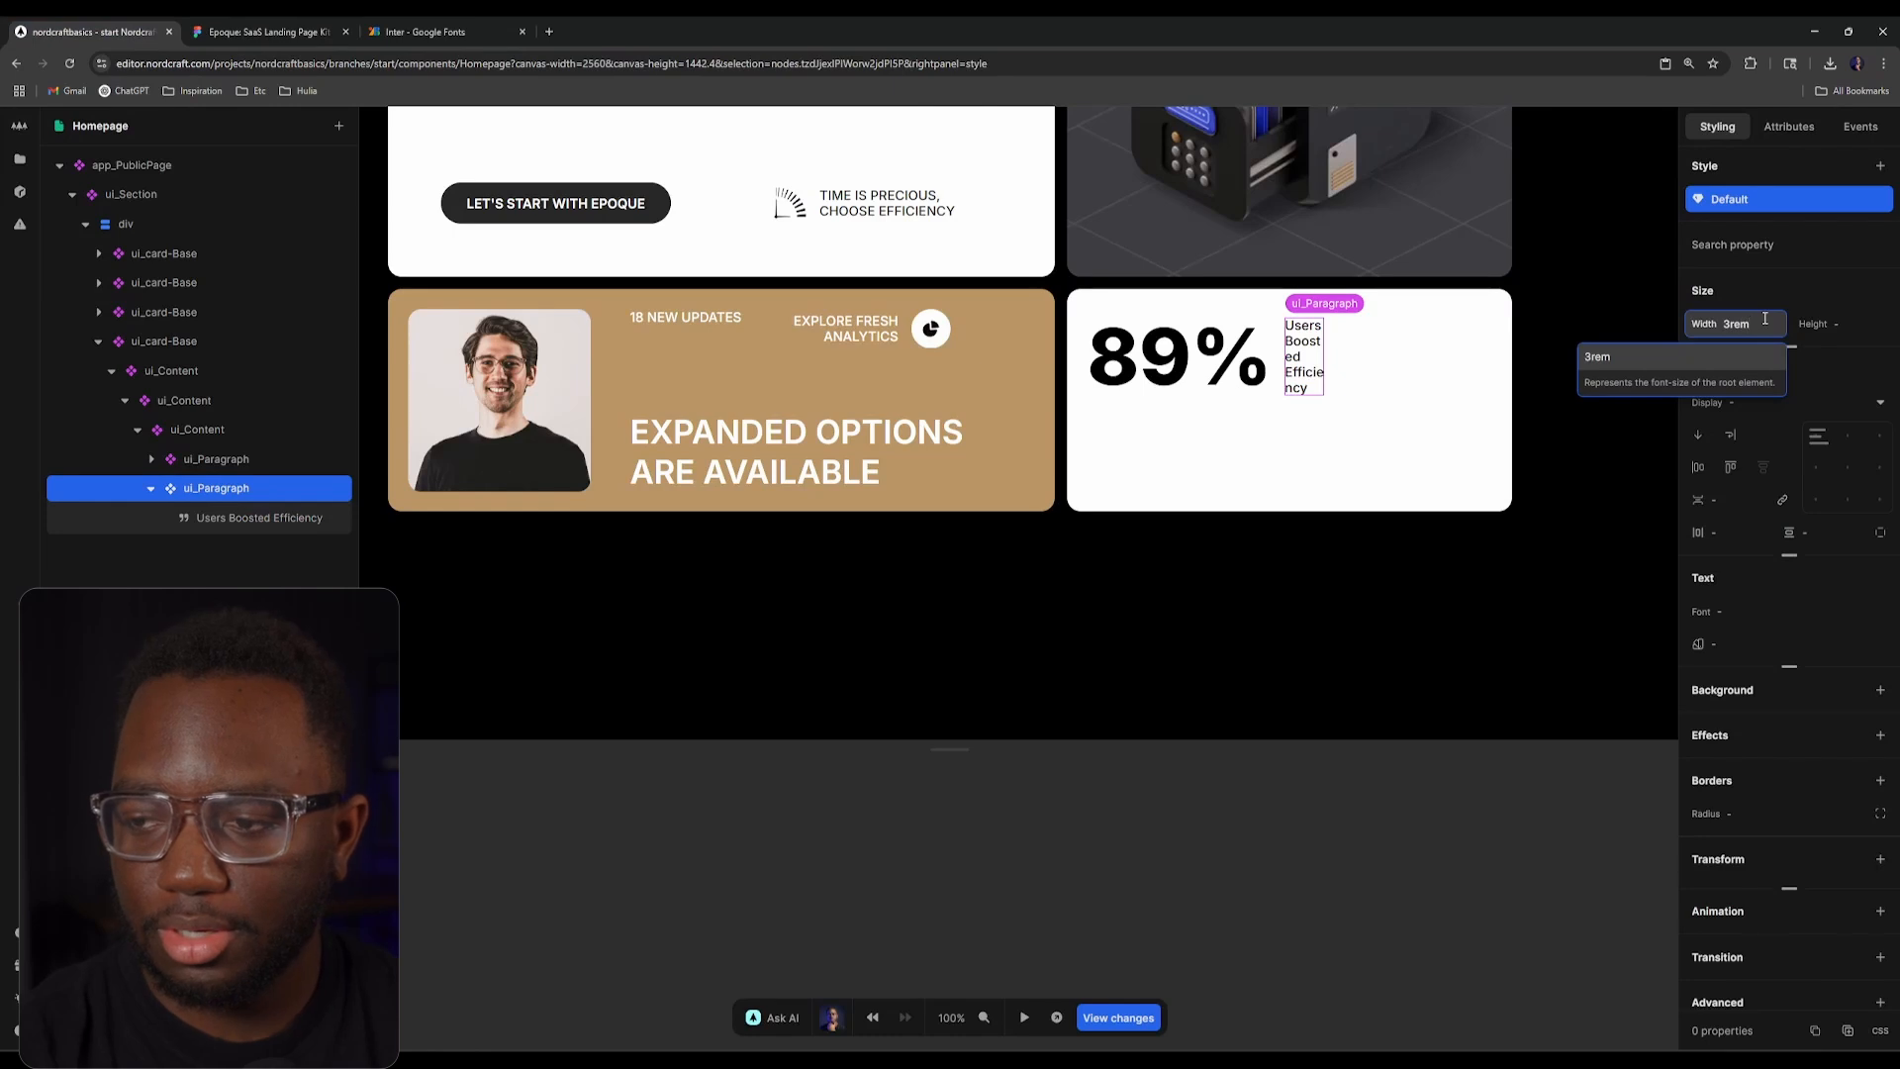
key("Return")
key("Up")
key("Up")
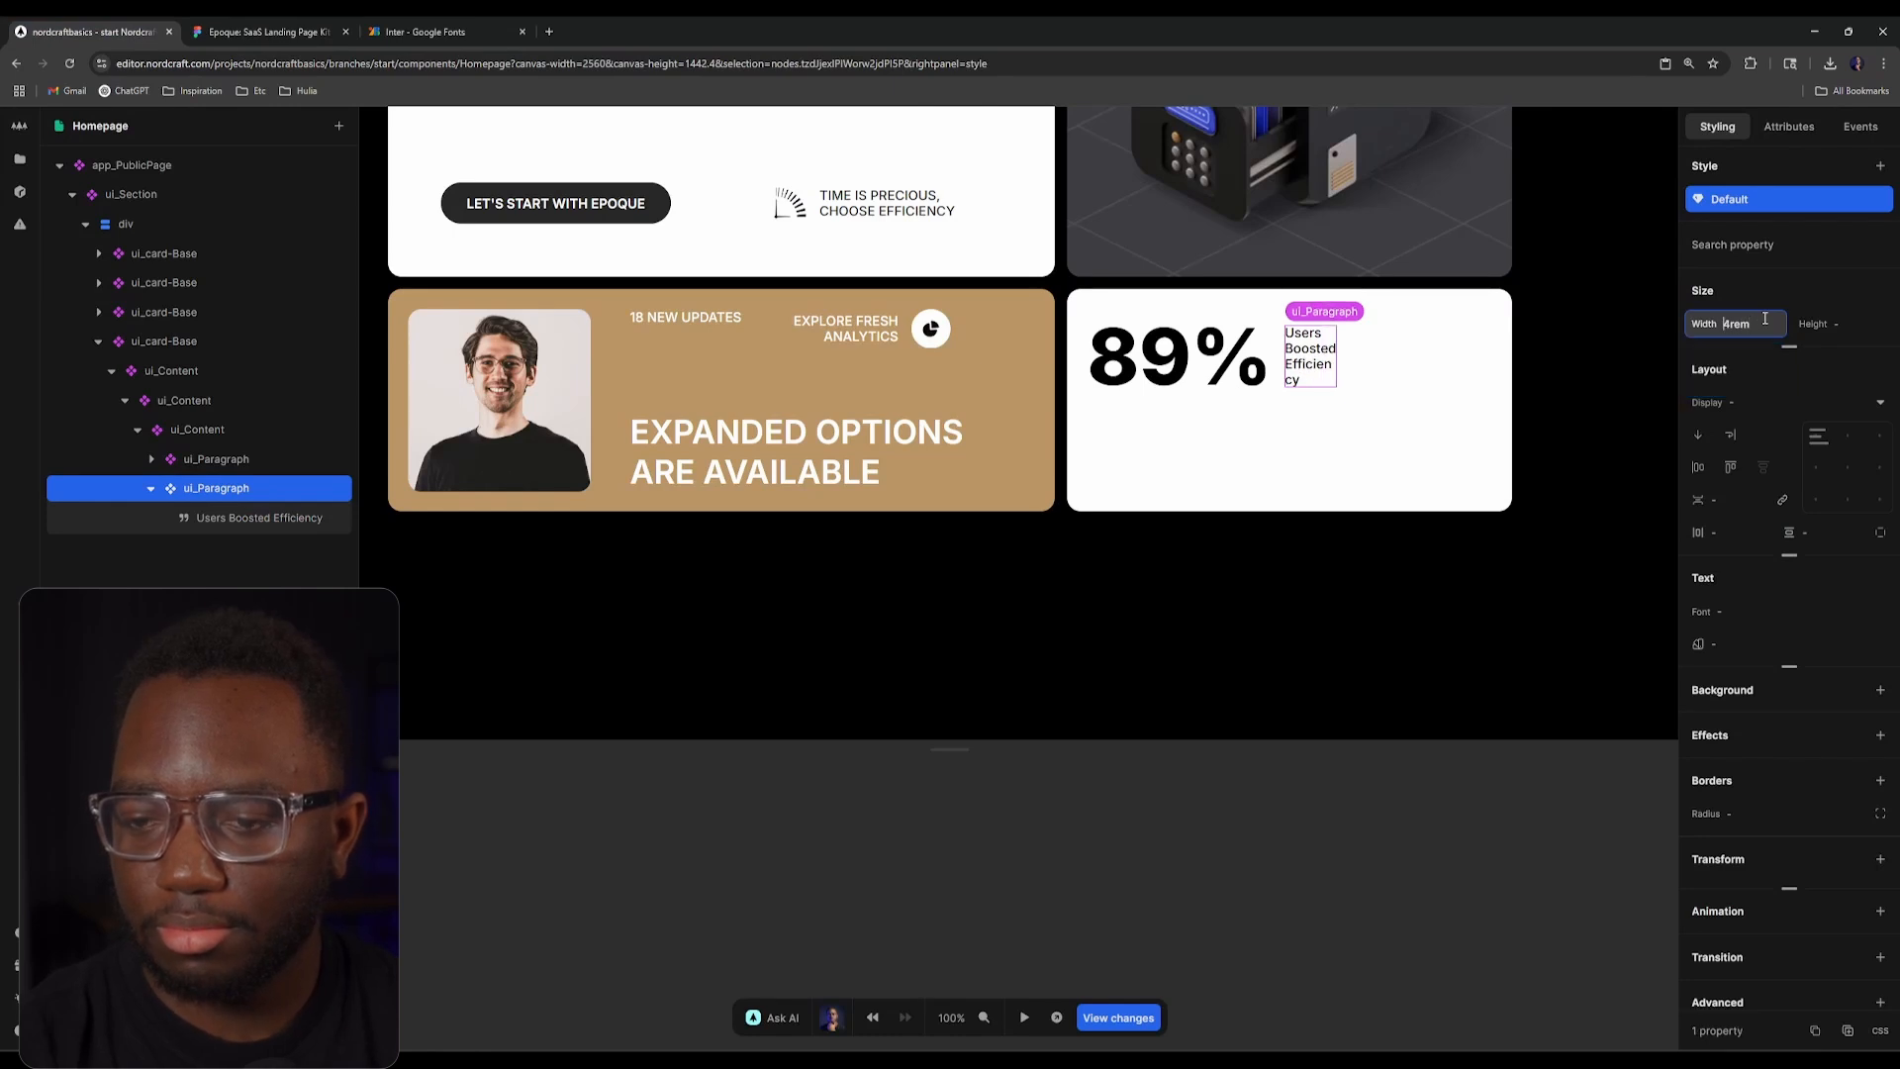
key("Up")
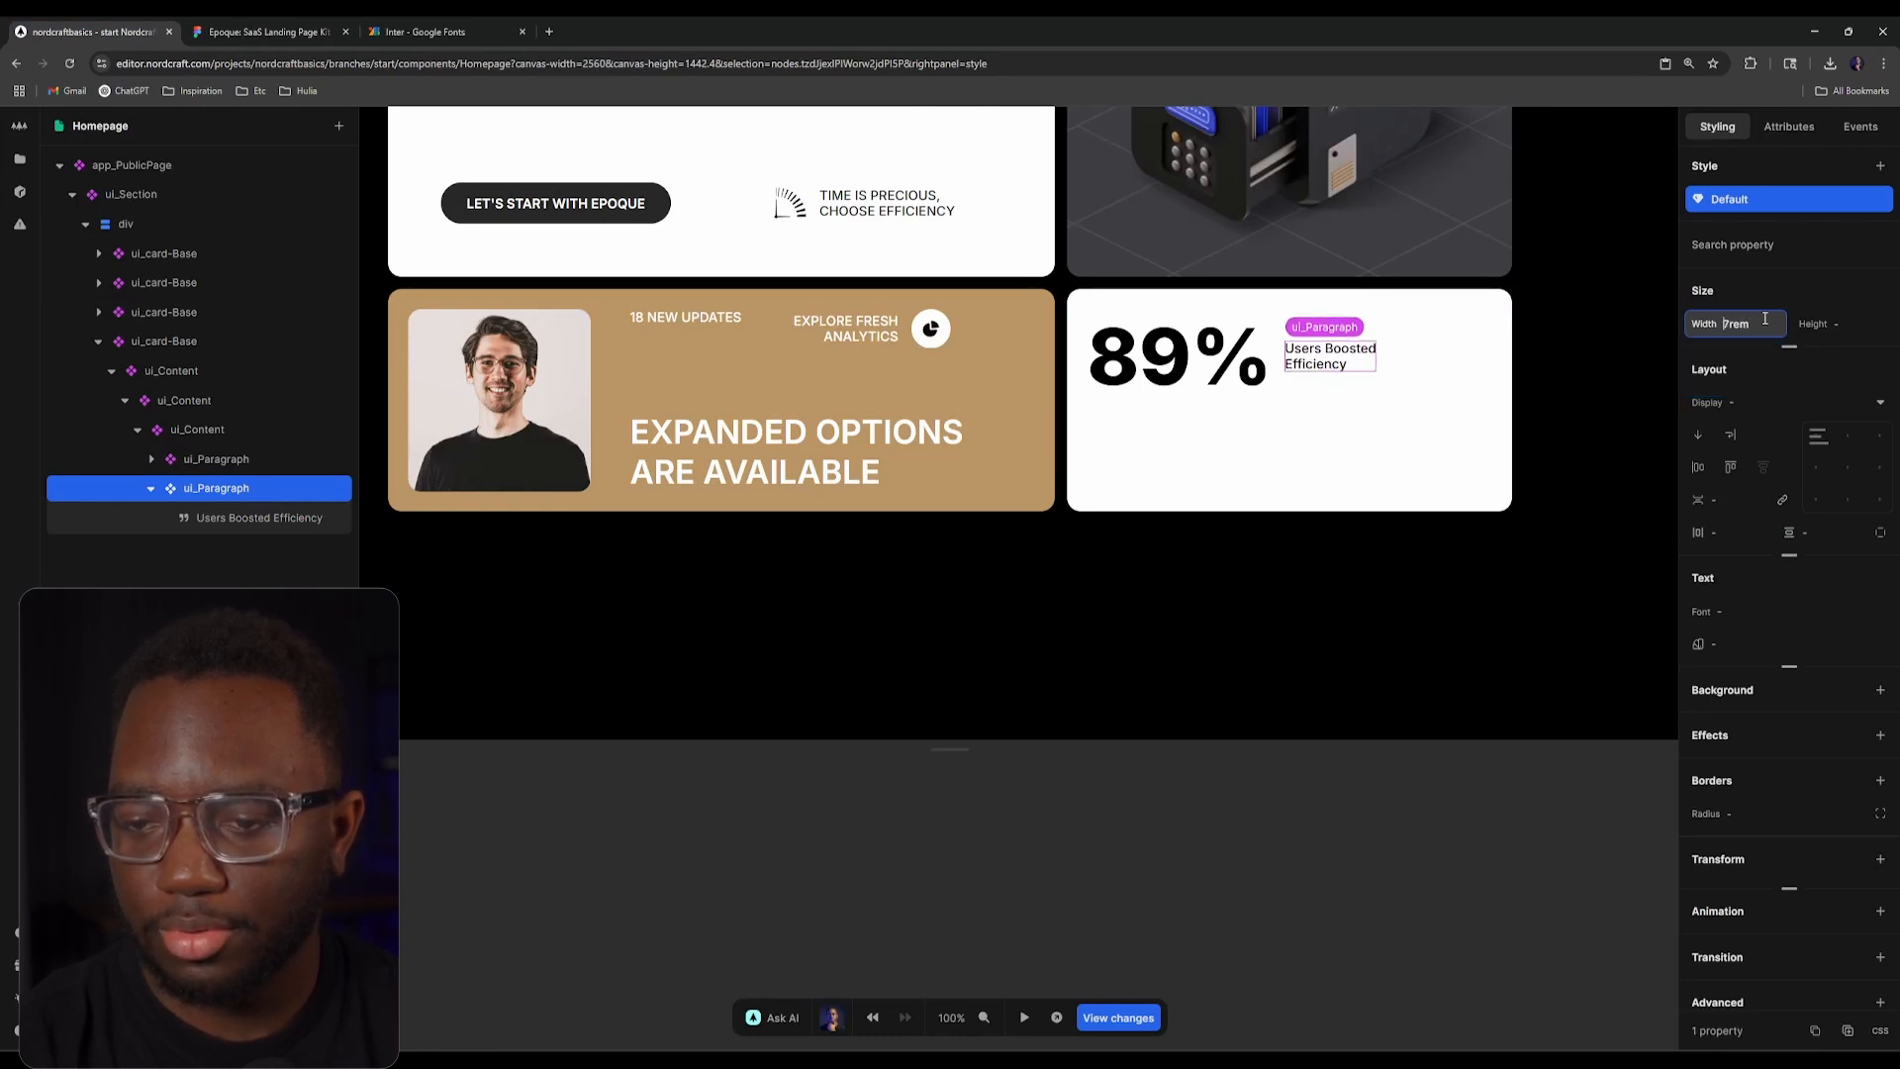
Step: Compare the top row of the white 89% card with the same card in the Figma design
left_click(261, 22)
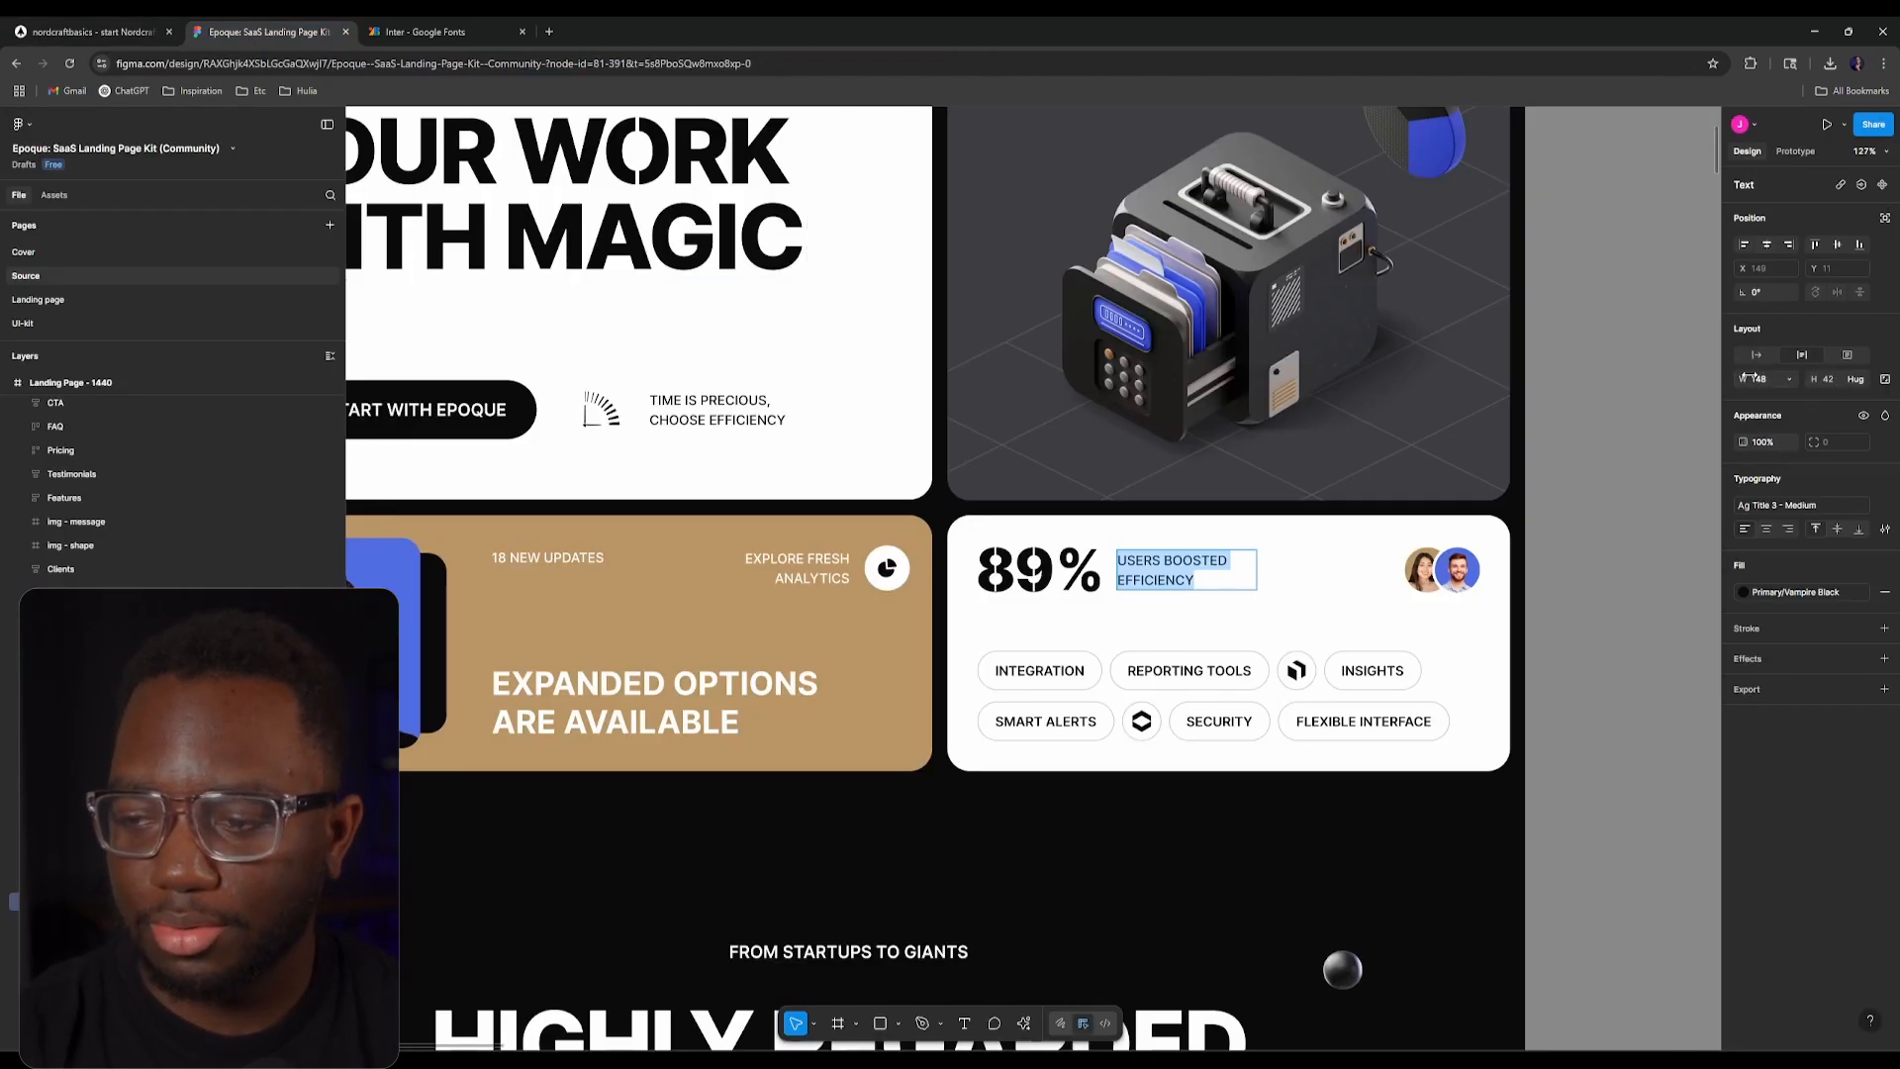
left_click(156, 22)
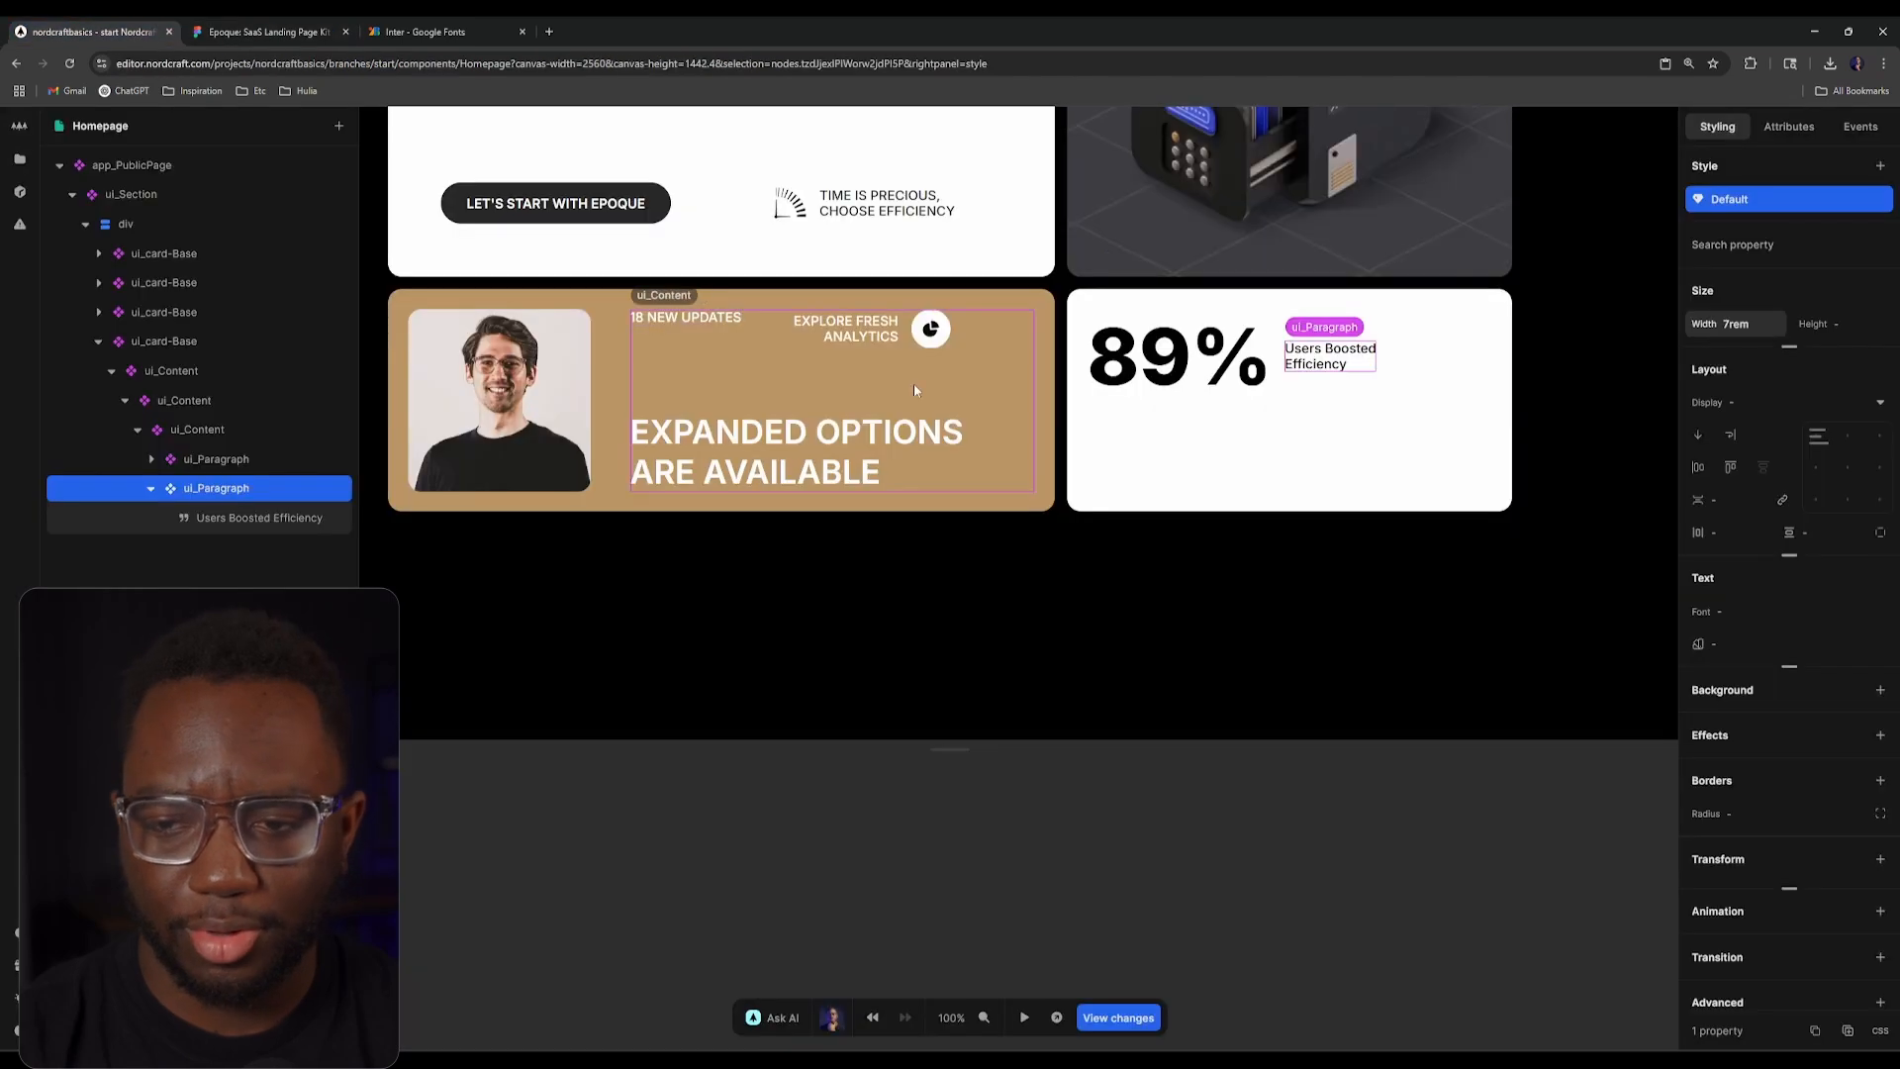
left_click(310, 24)
left_click(144, 22)
scroll(877, 435, "down", 2)
scroll(882, 457, "down", 3)
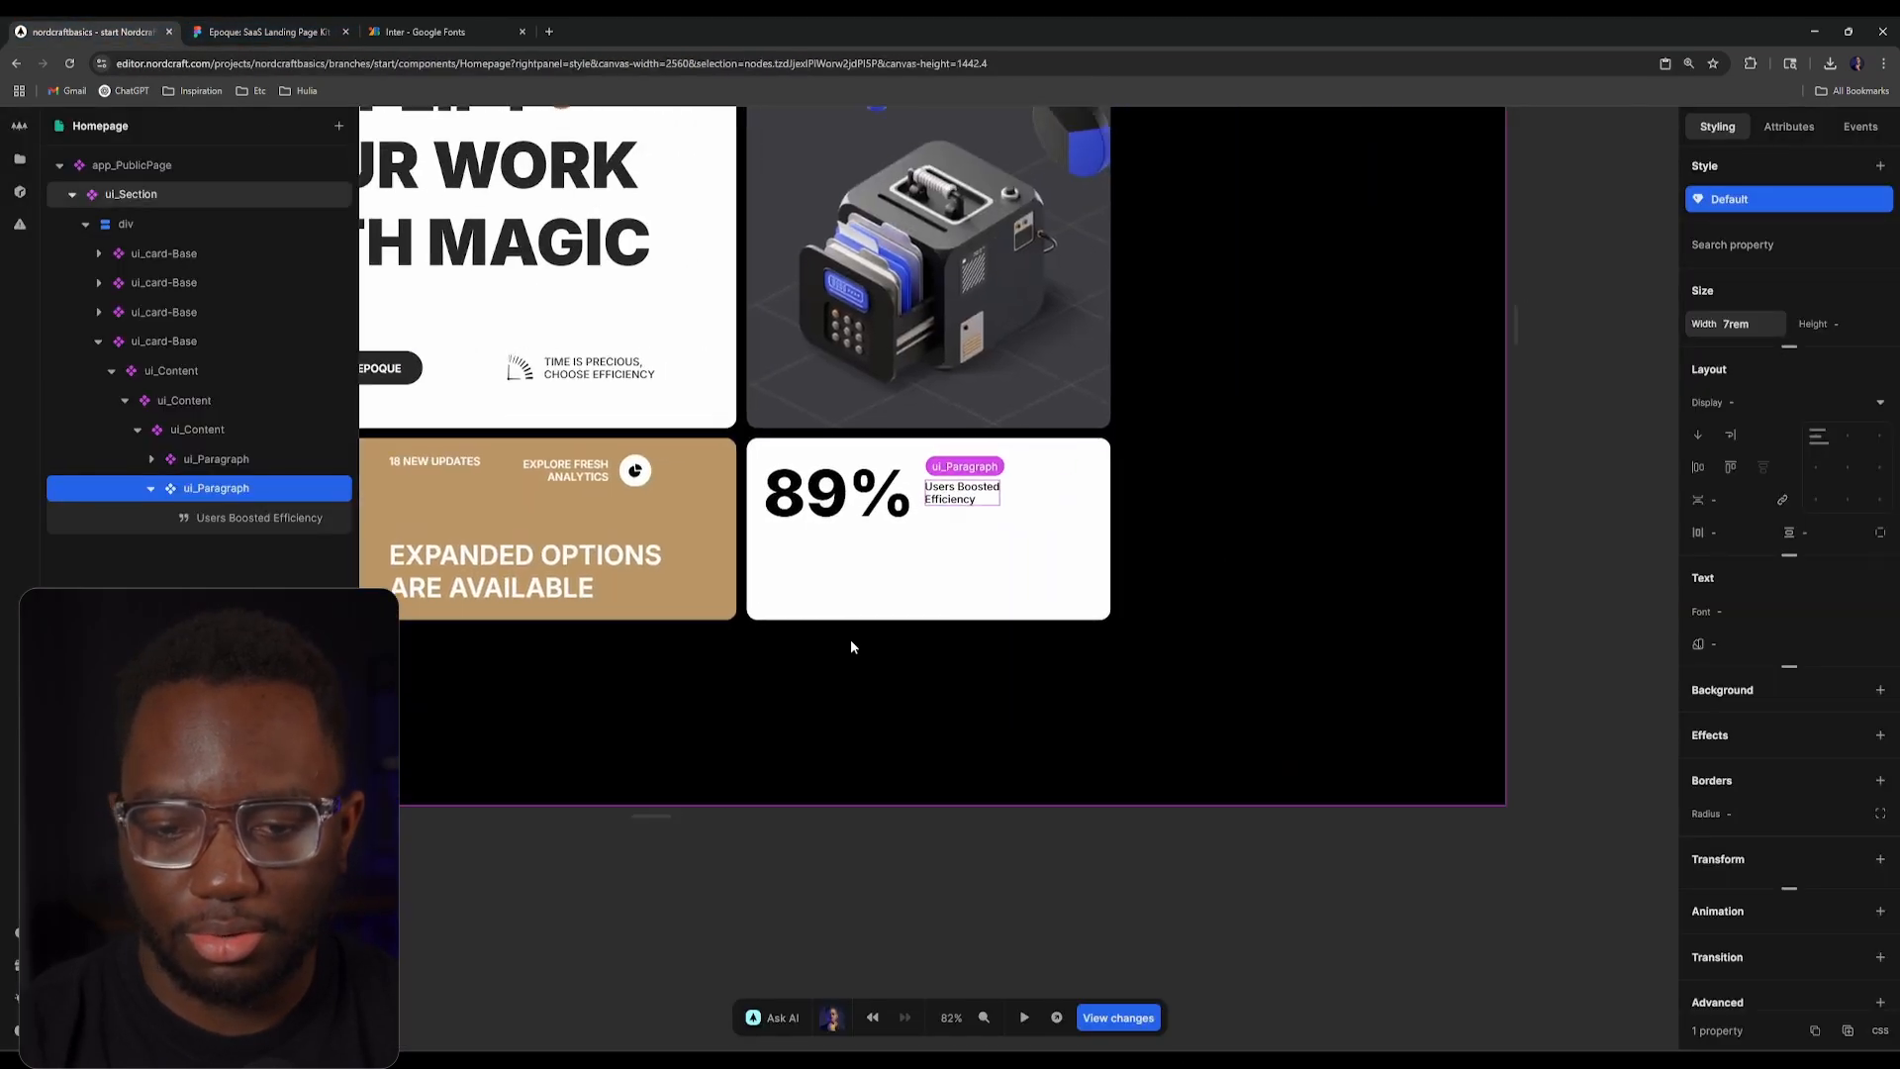
left_click(321, 22)
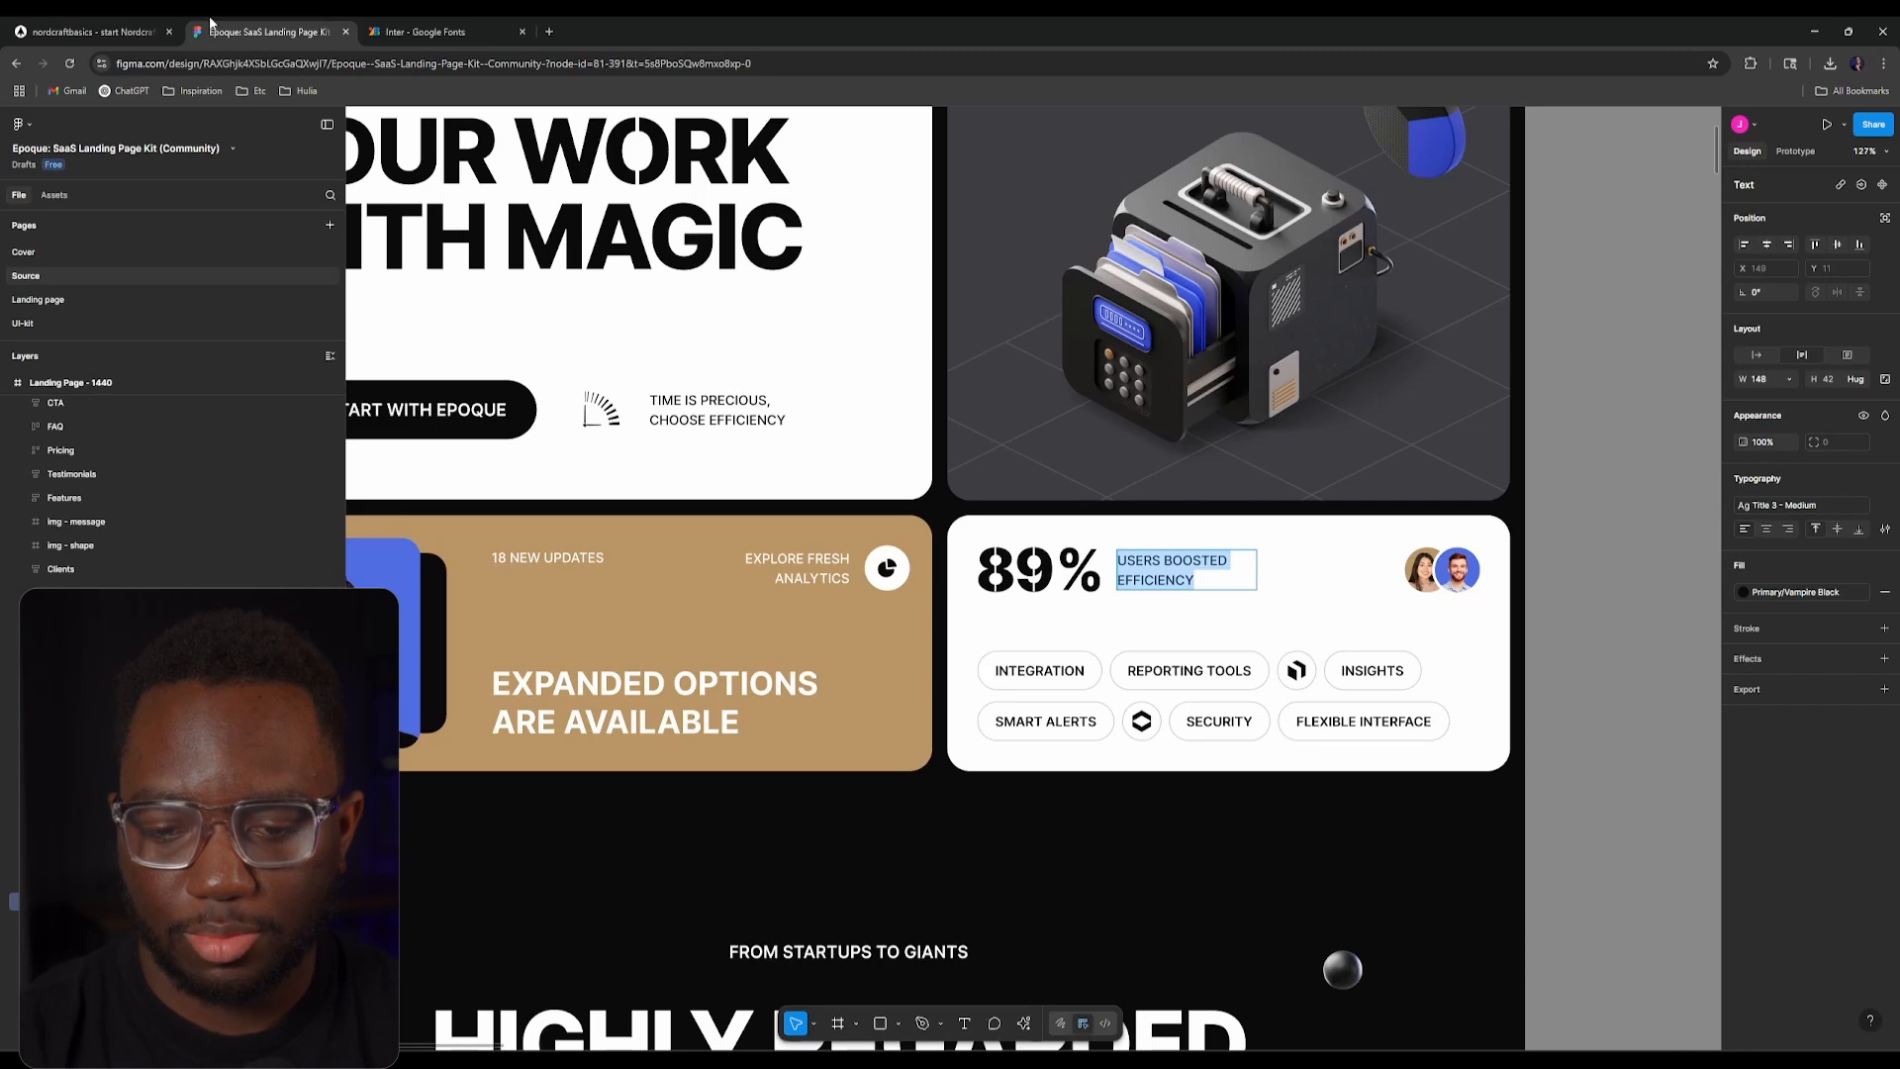
left_click(149, 30)
Step: Open the 89% paragraph's font settings and inspect the typography details of the matching number in Figma
left_click(930, 585)
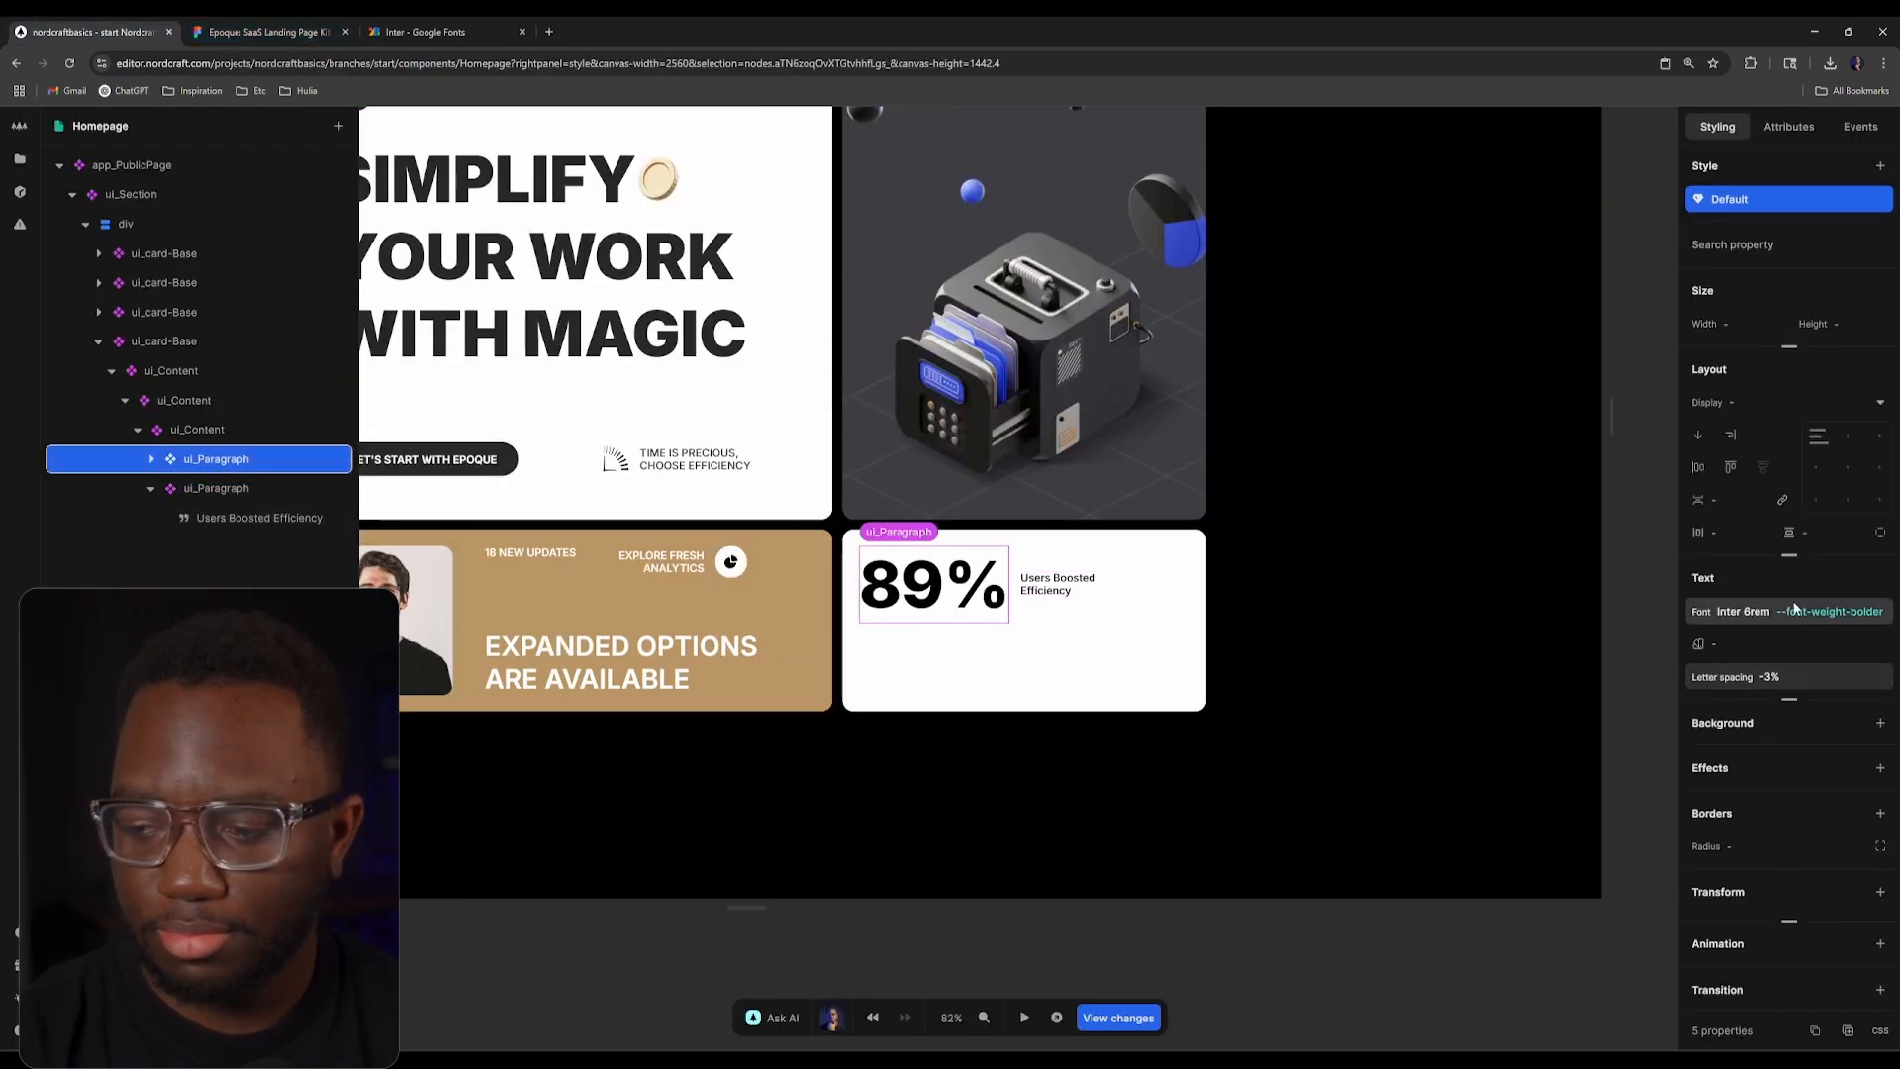
left_click(1796, 611)
left_click(1445, 485)
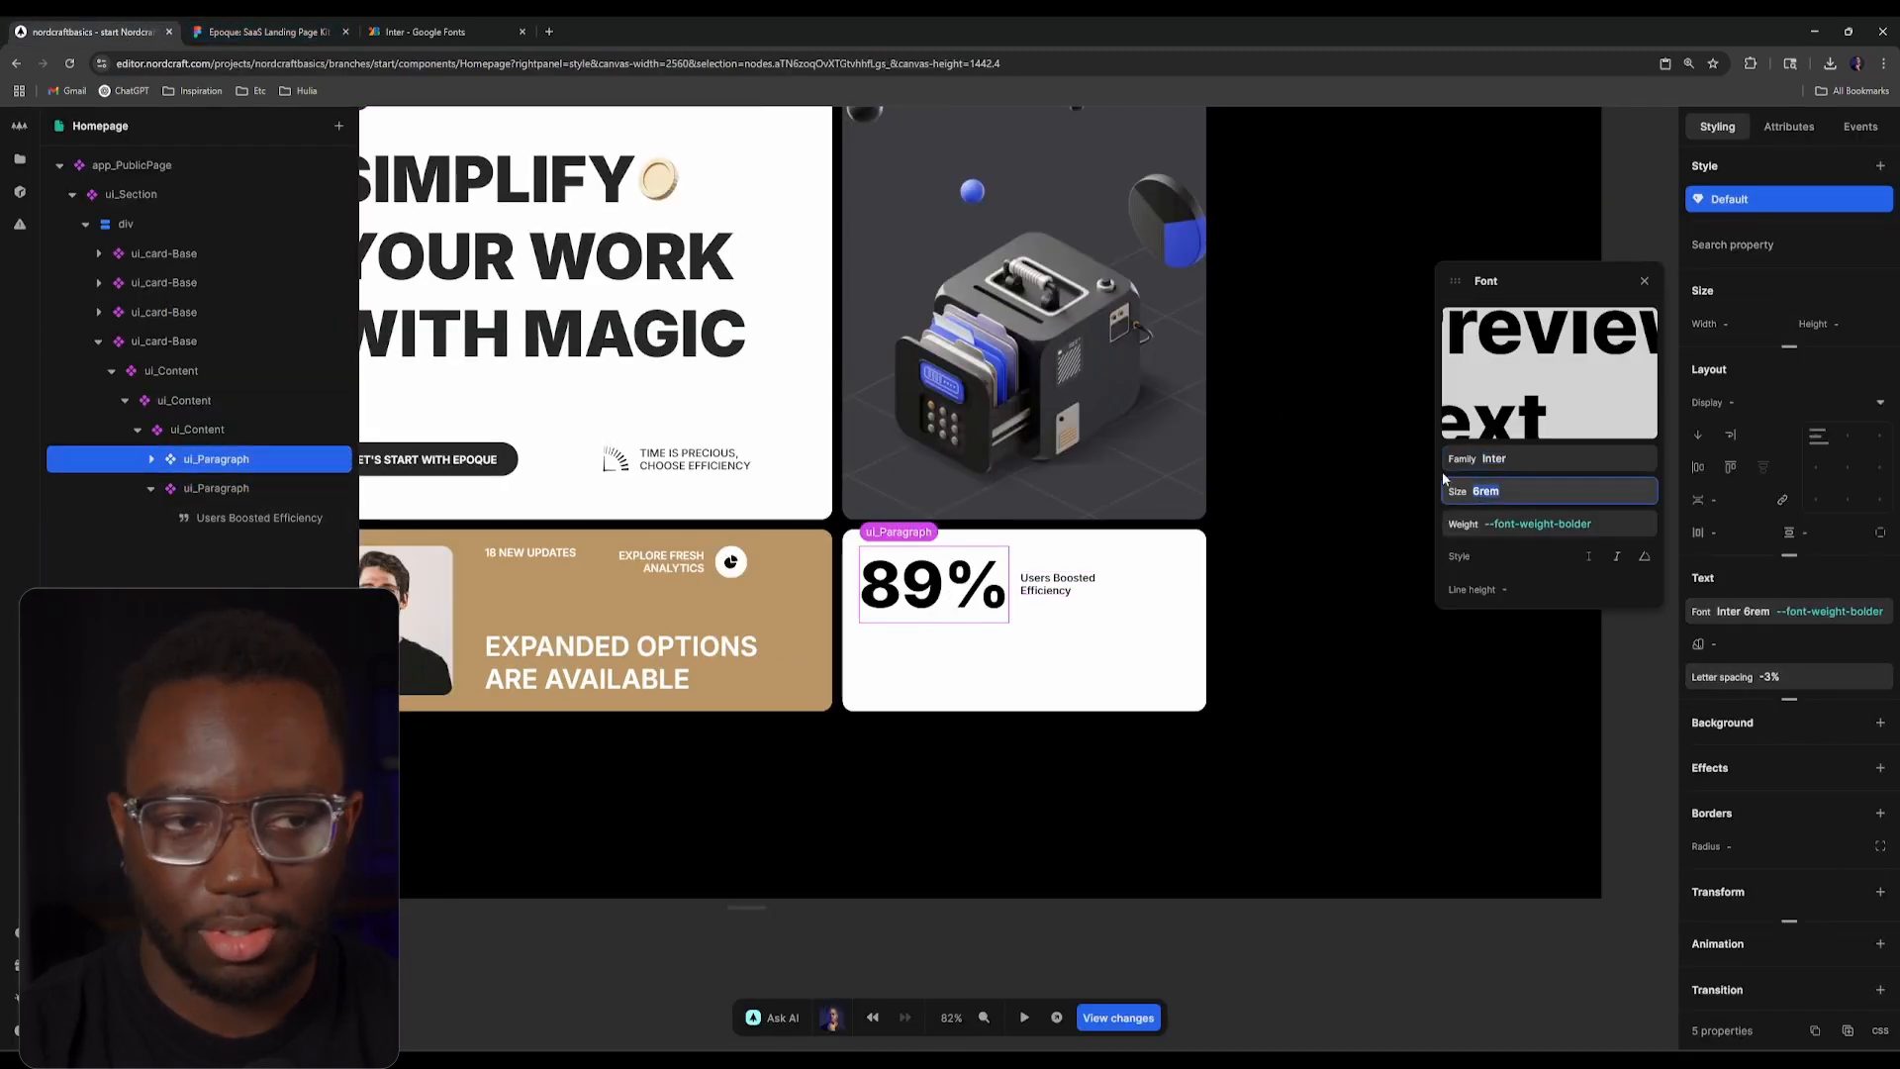
left_click(302, 28)
left_click(1047, 570)
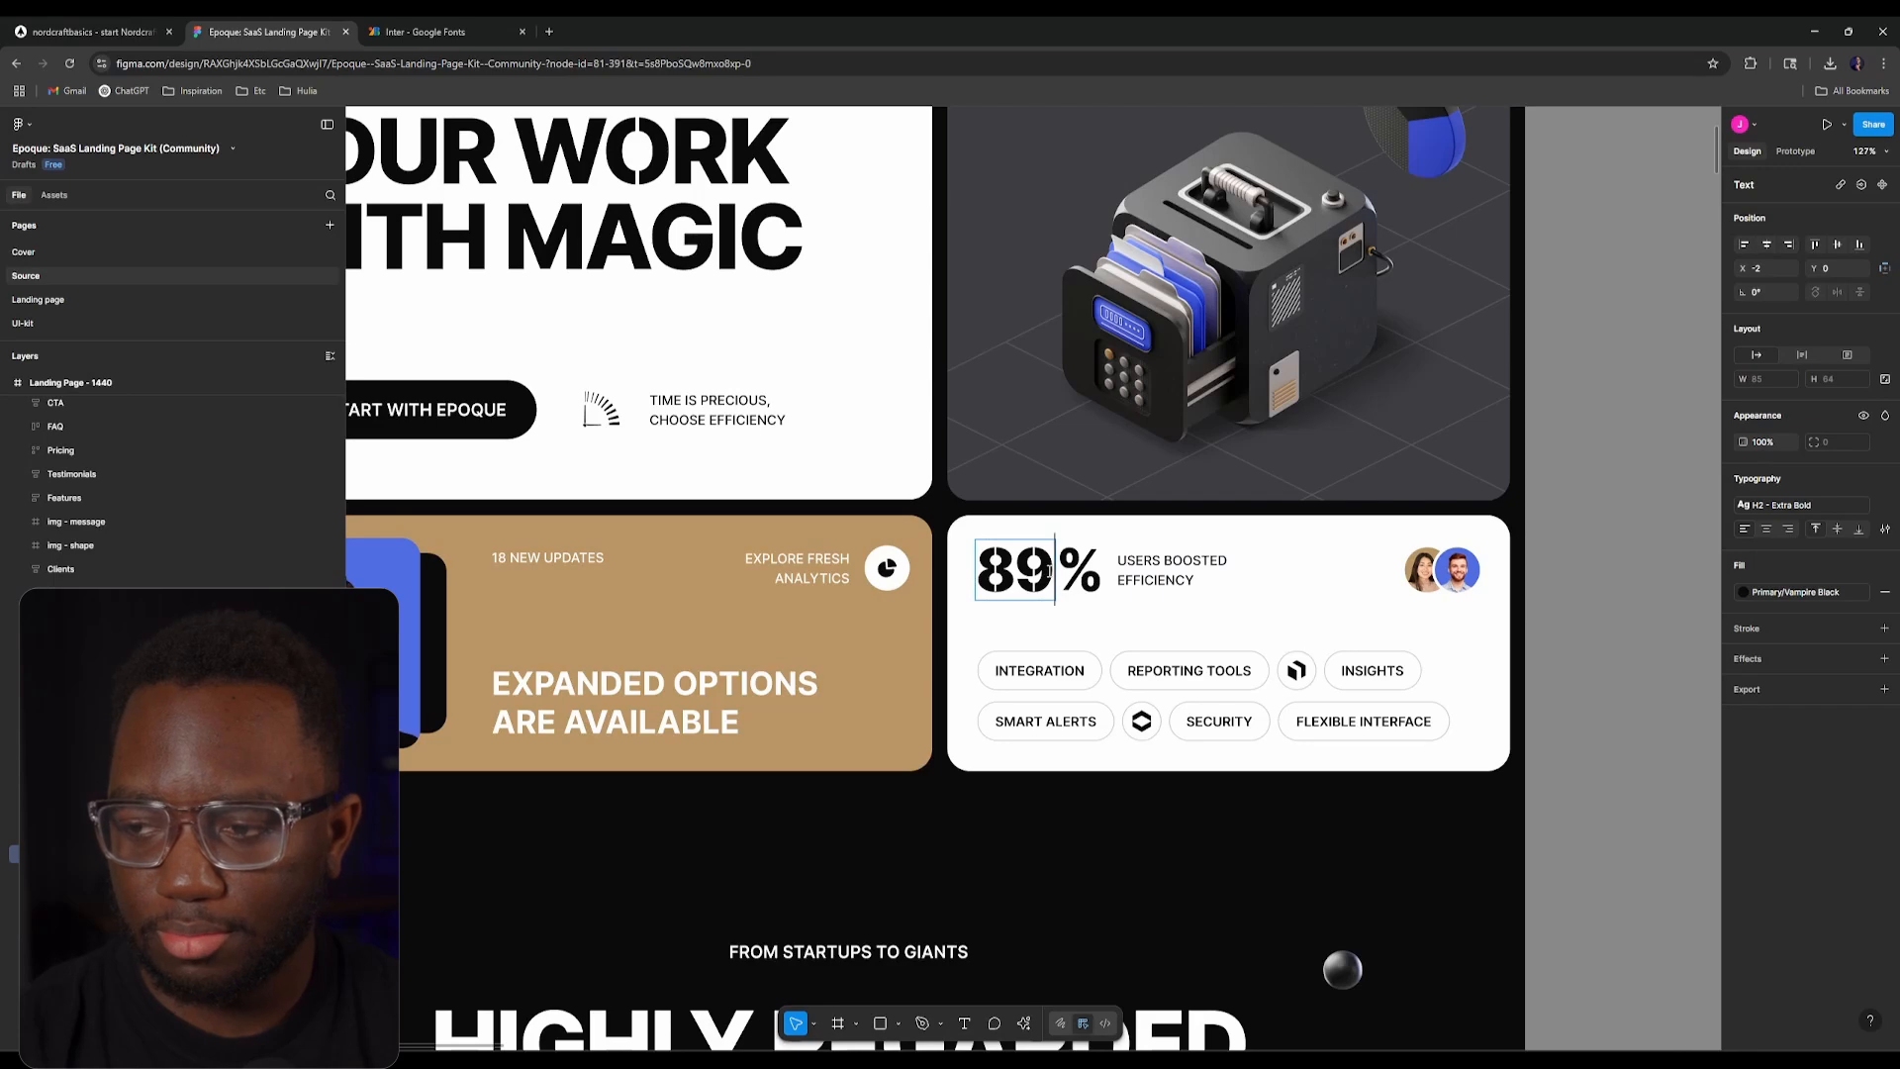
left_click(1884, 504)
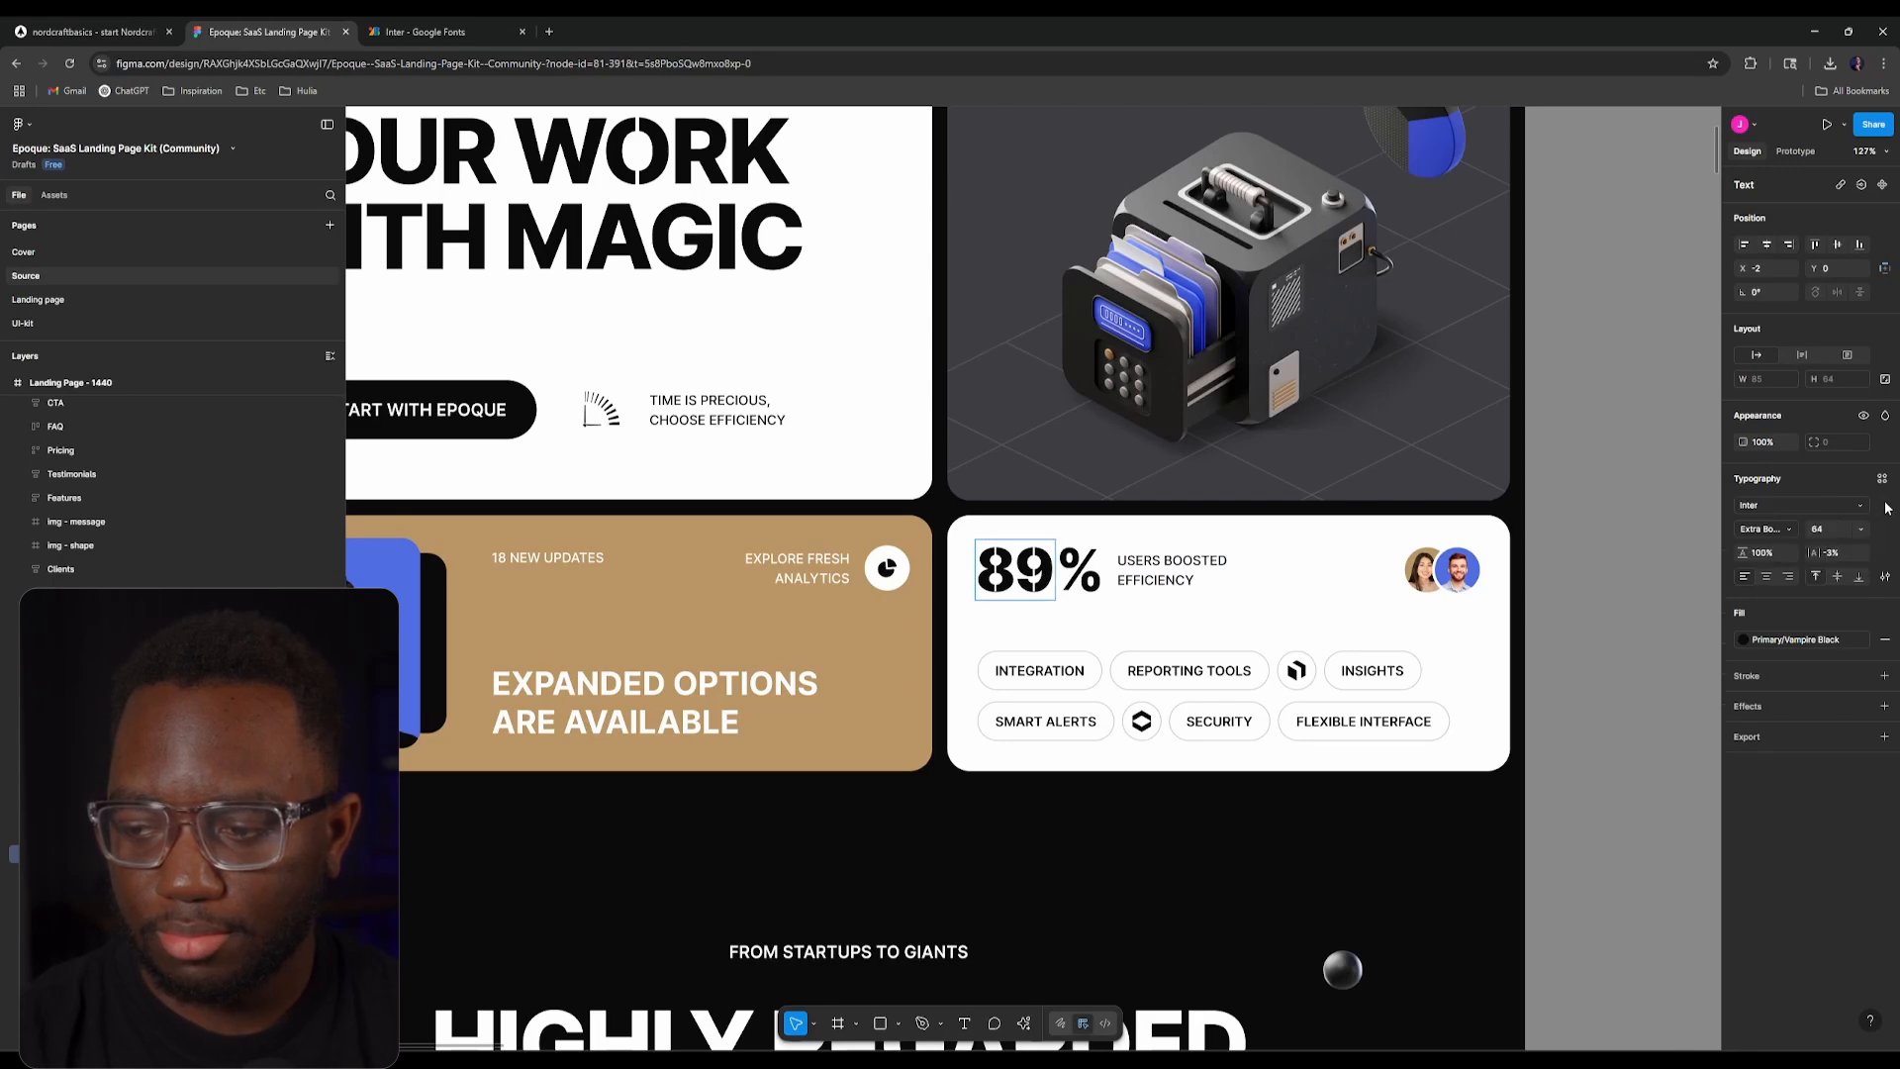
left_click(148, 32)
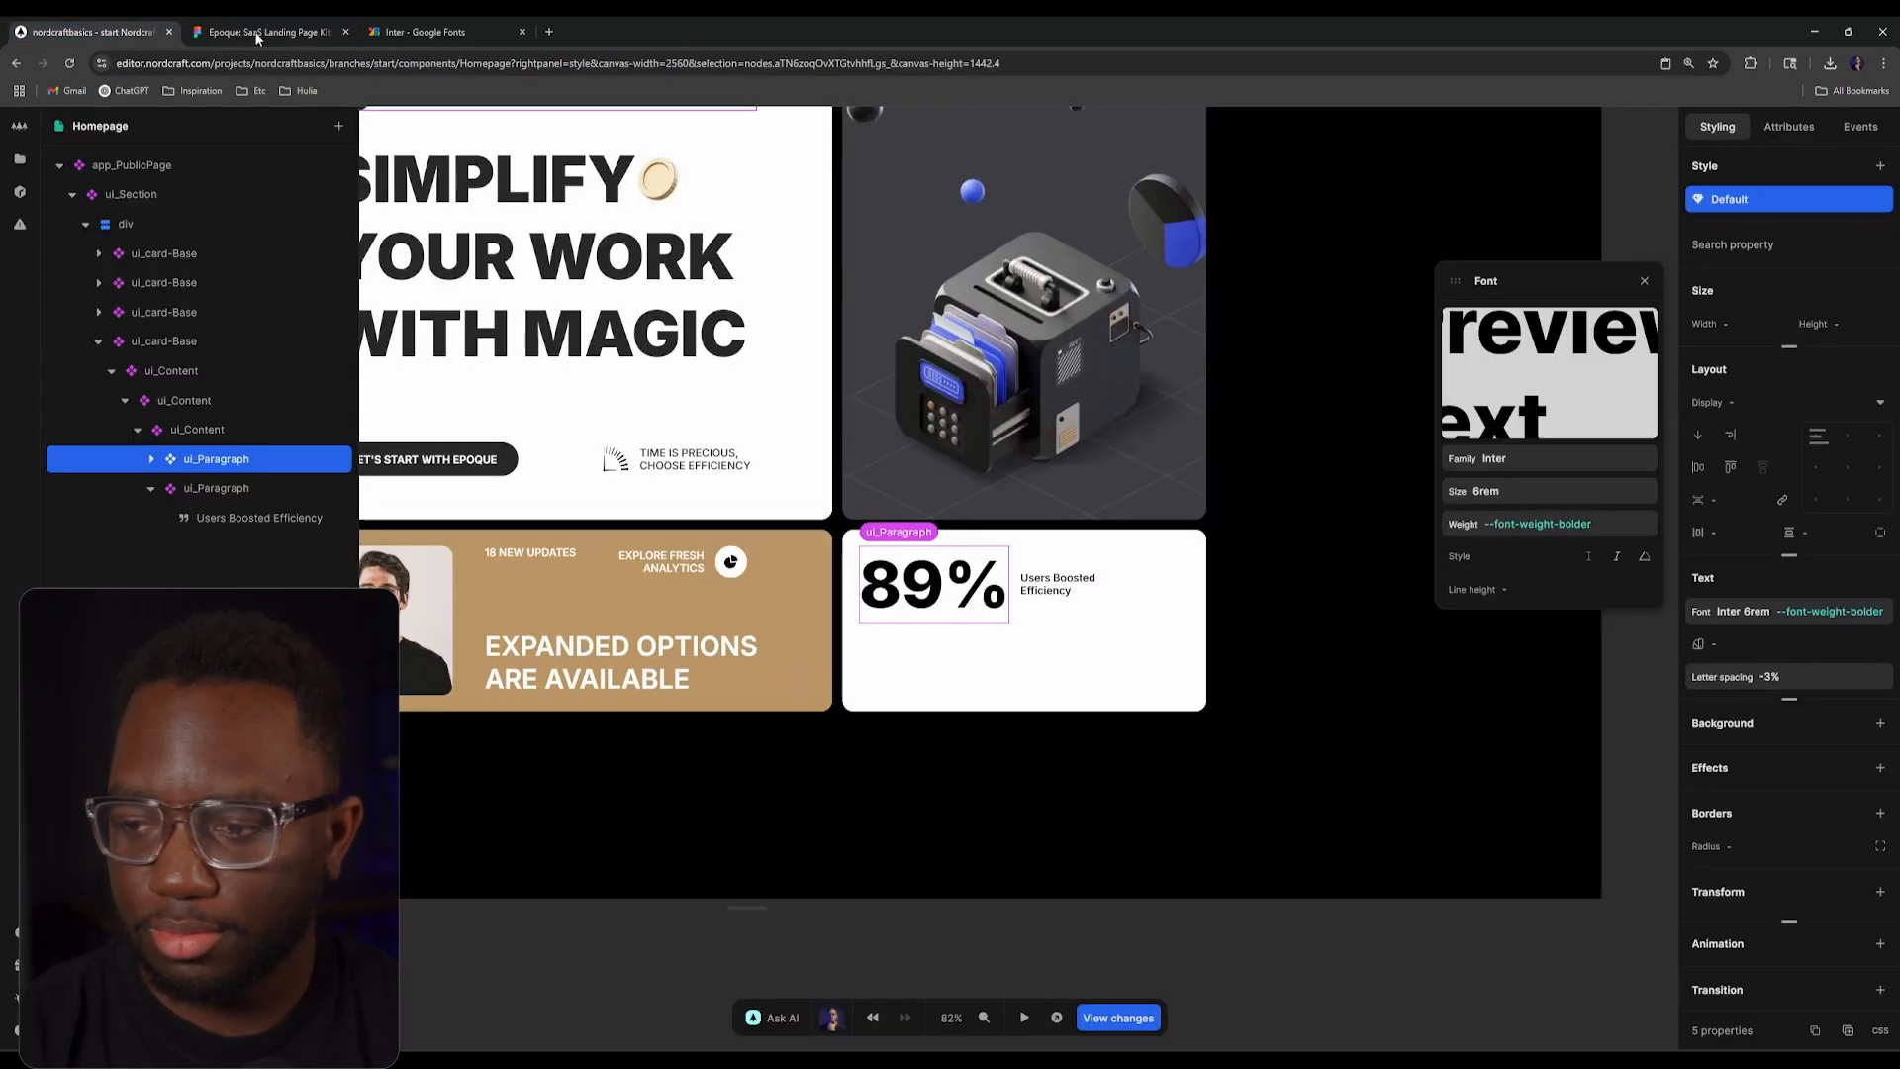
Step: Set the 89% paragraph's font size to 4rem
left_click(1504, 490)
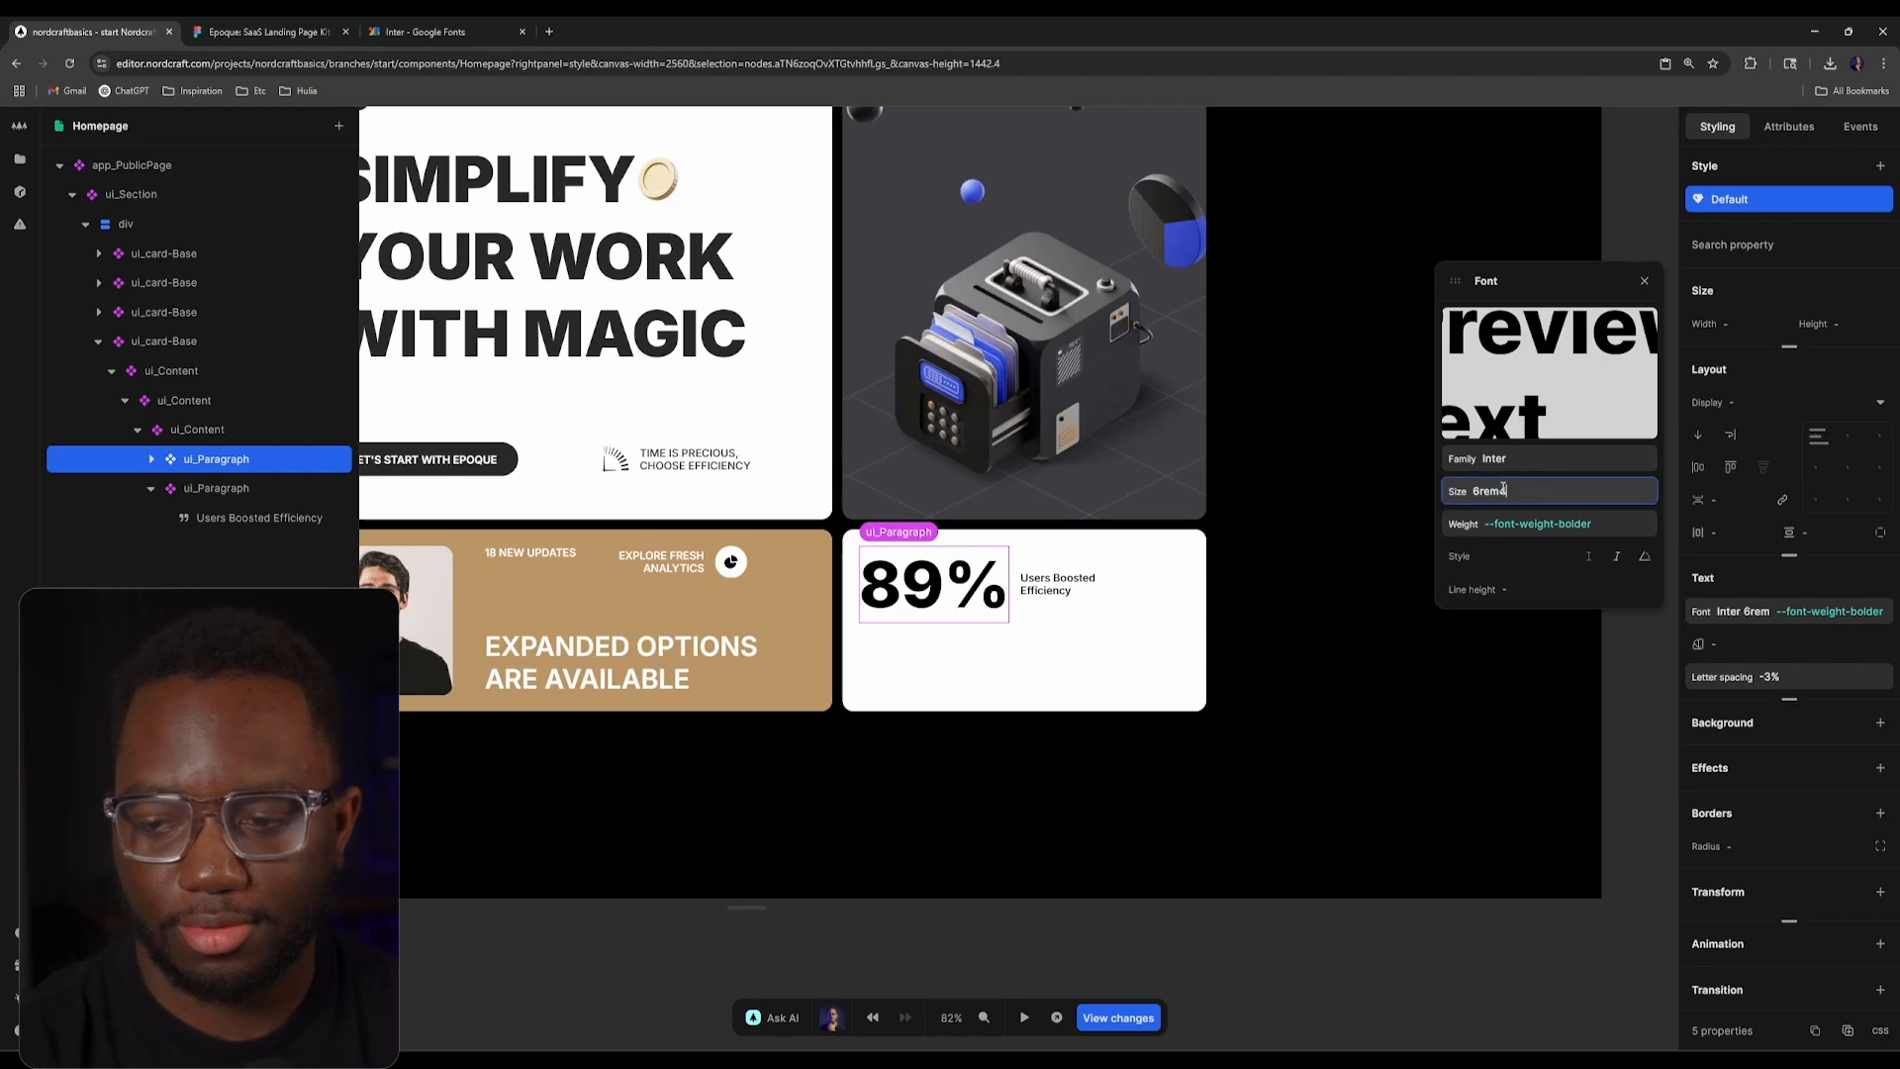
key("BackSpace")
key("Return")
left_click(1749, 612)
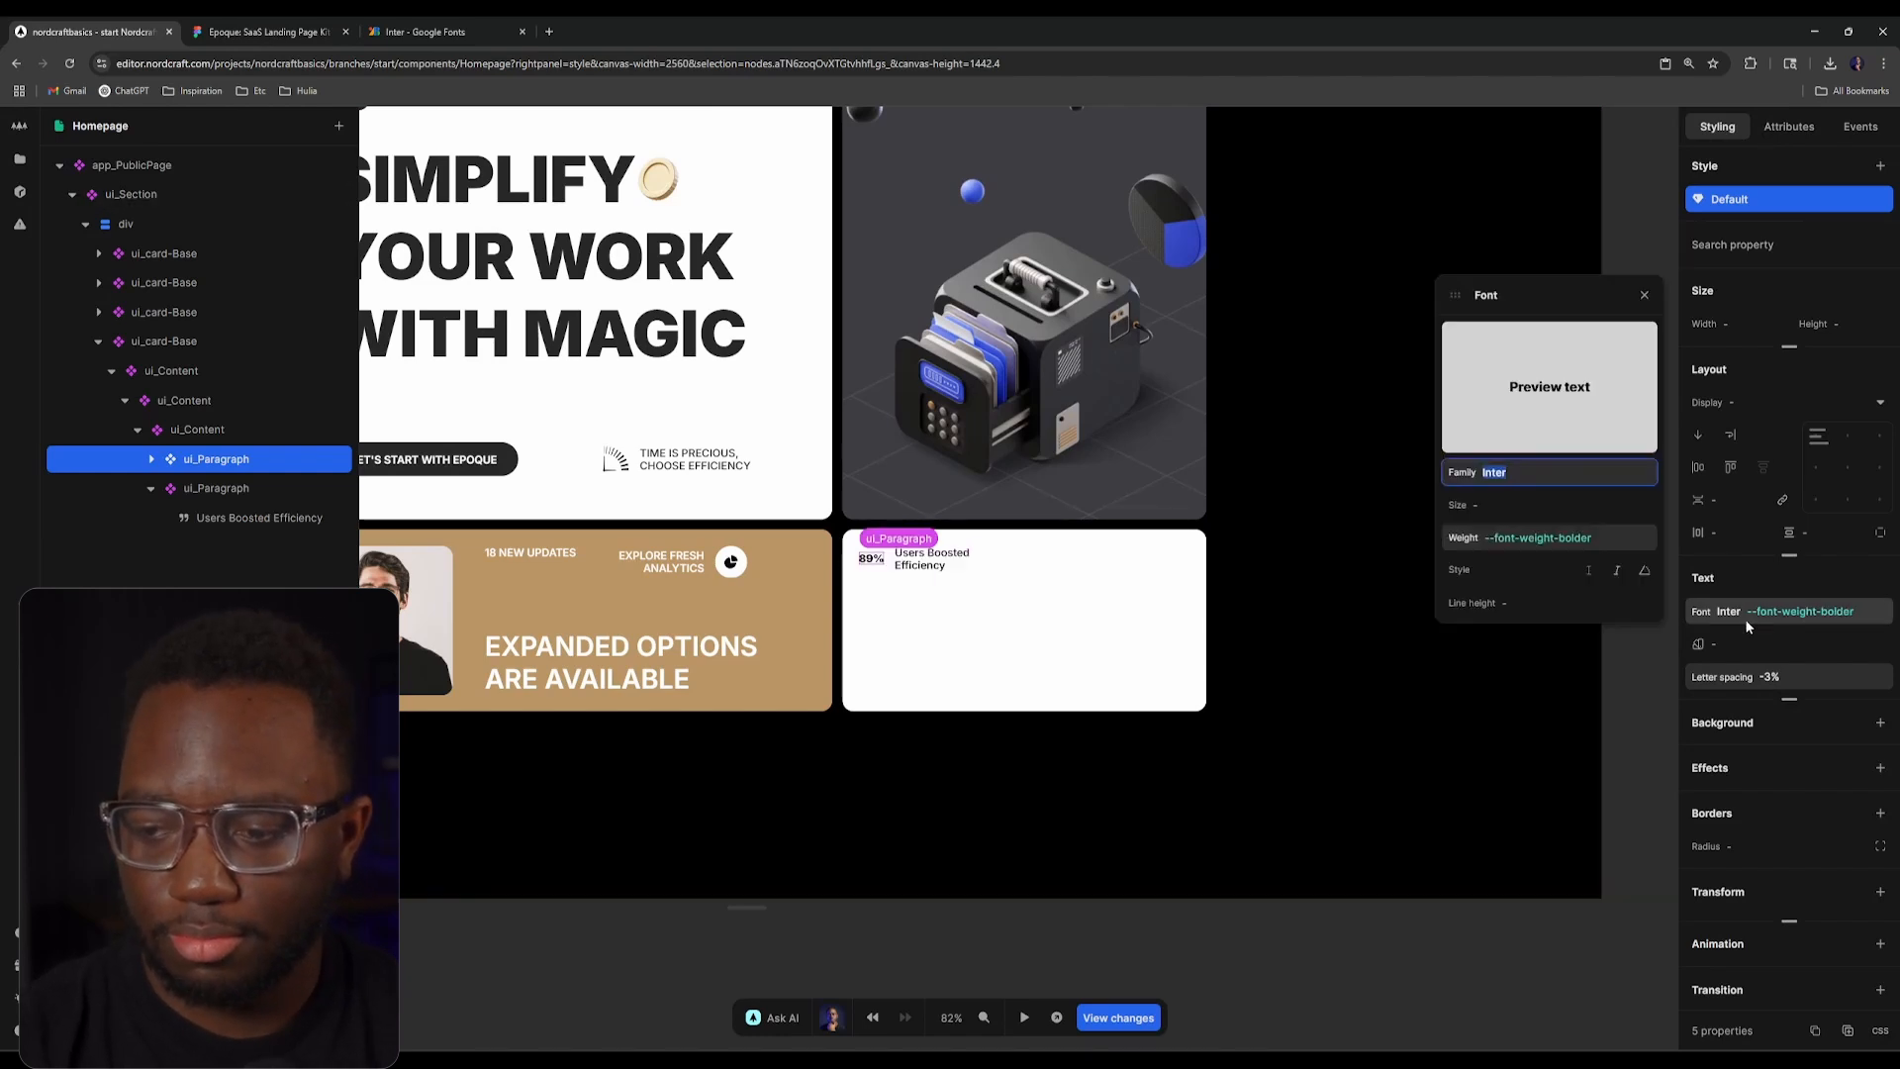
left_click(1495, 496)
type("4rem")
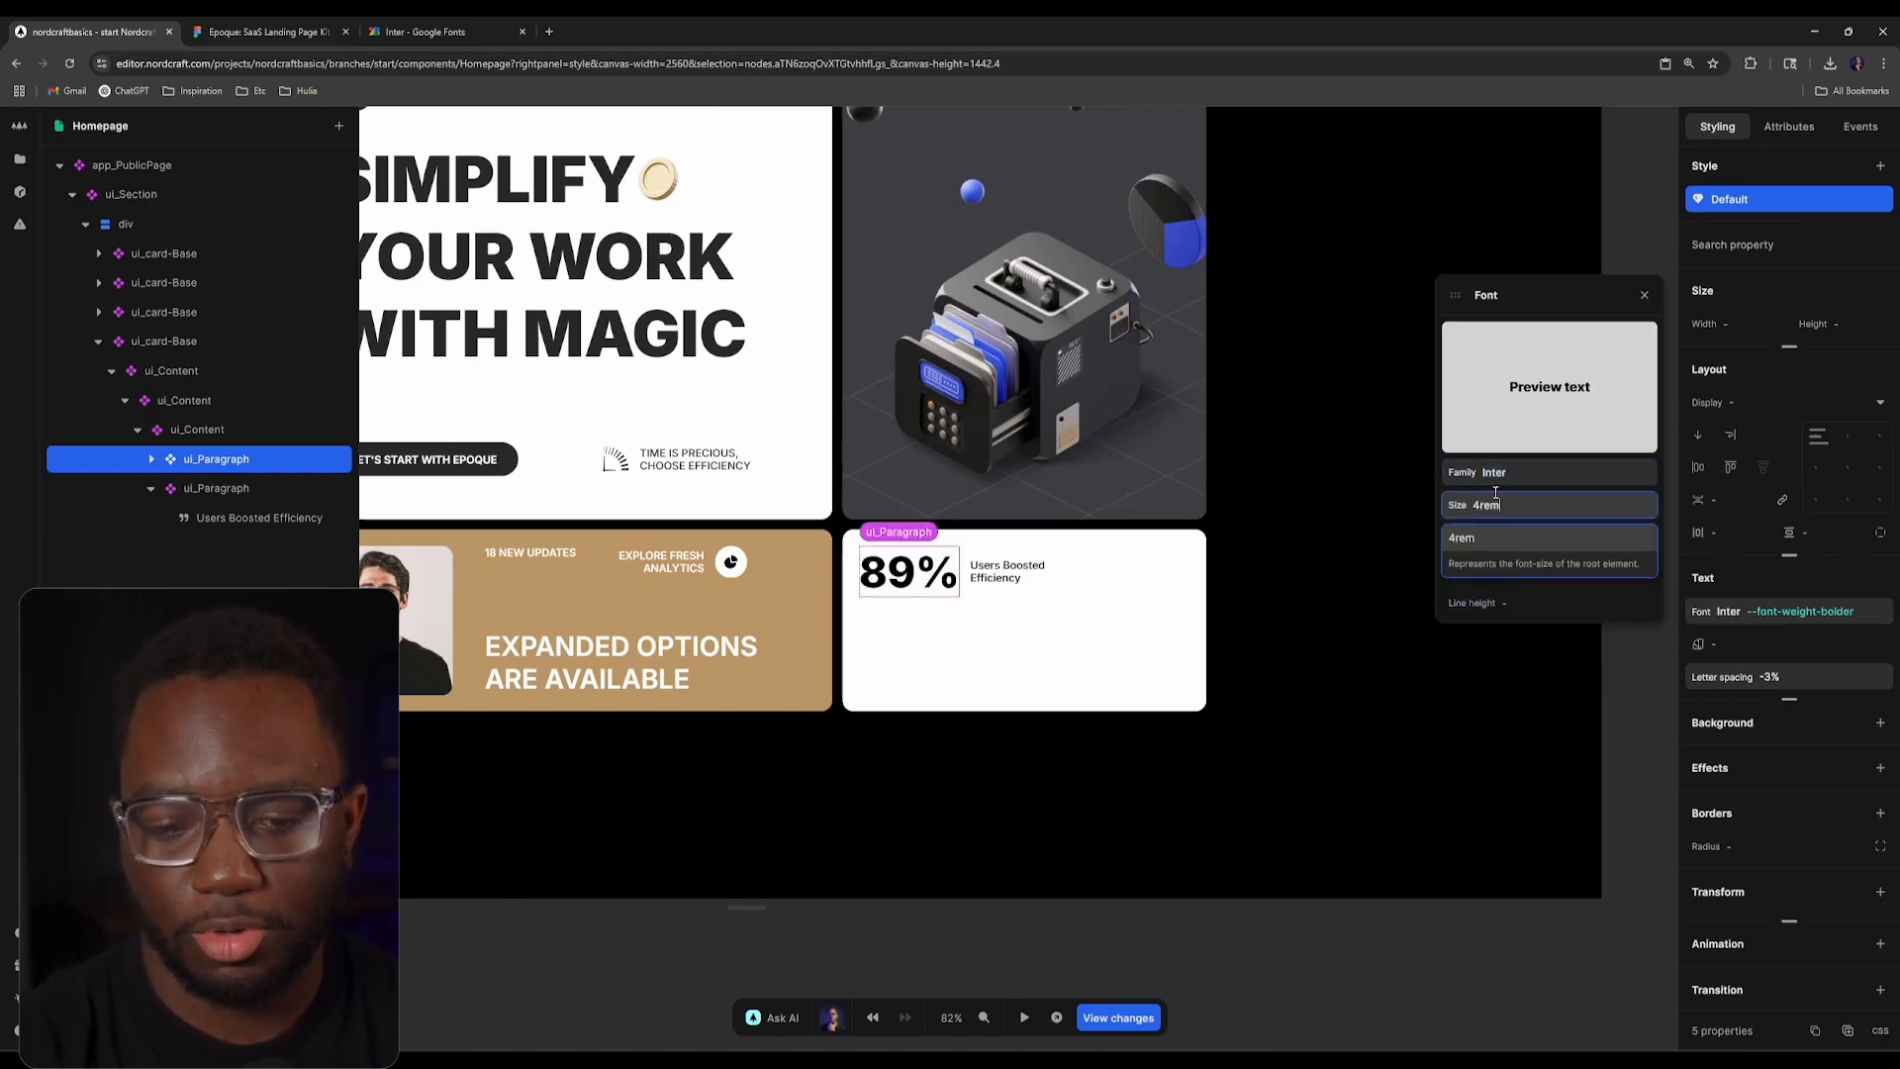
key("Return")
Step: Reload the Figma file and examine the layout of the overlapping avatar pair in the white 89% card
left_click(238, 26)
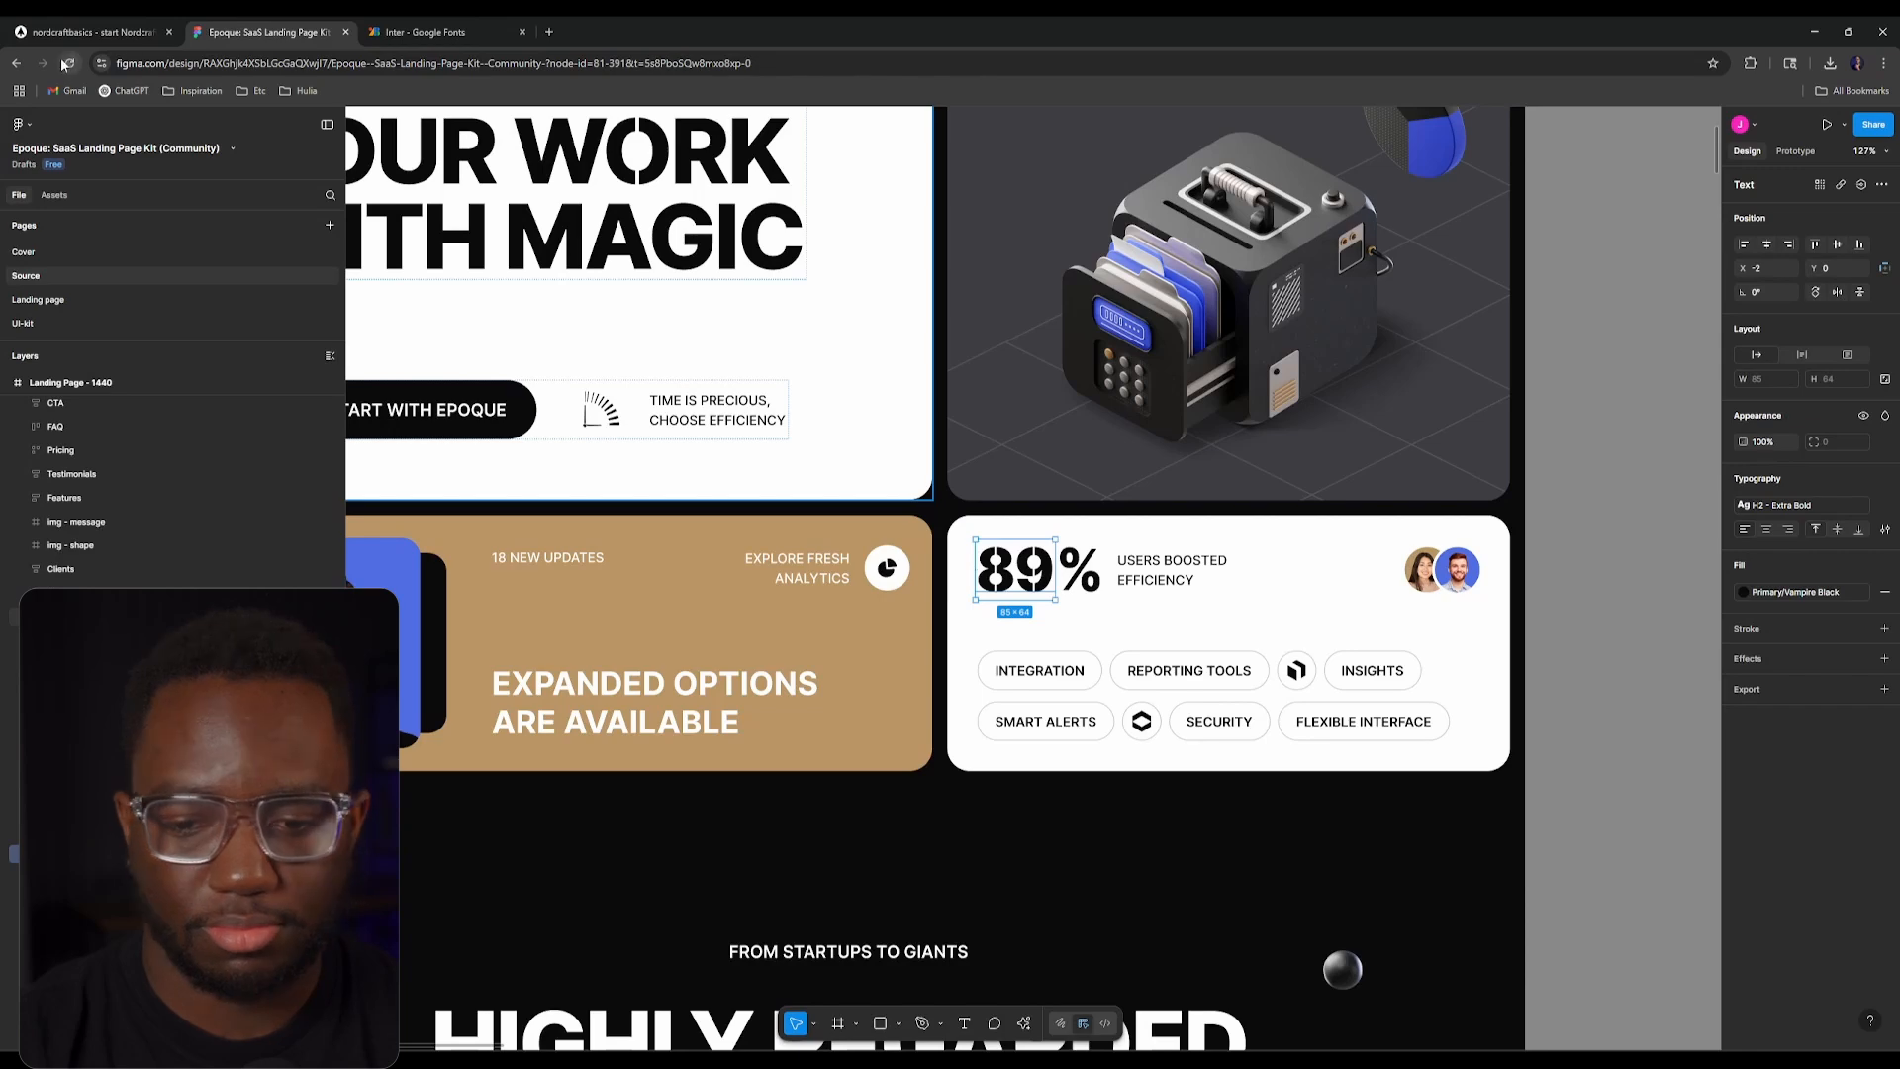
left_click(94, 31)
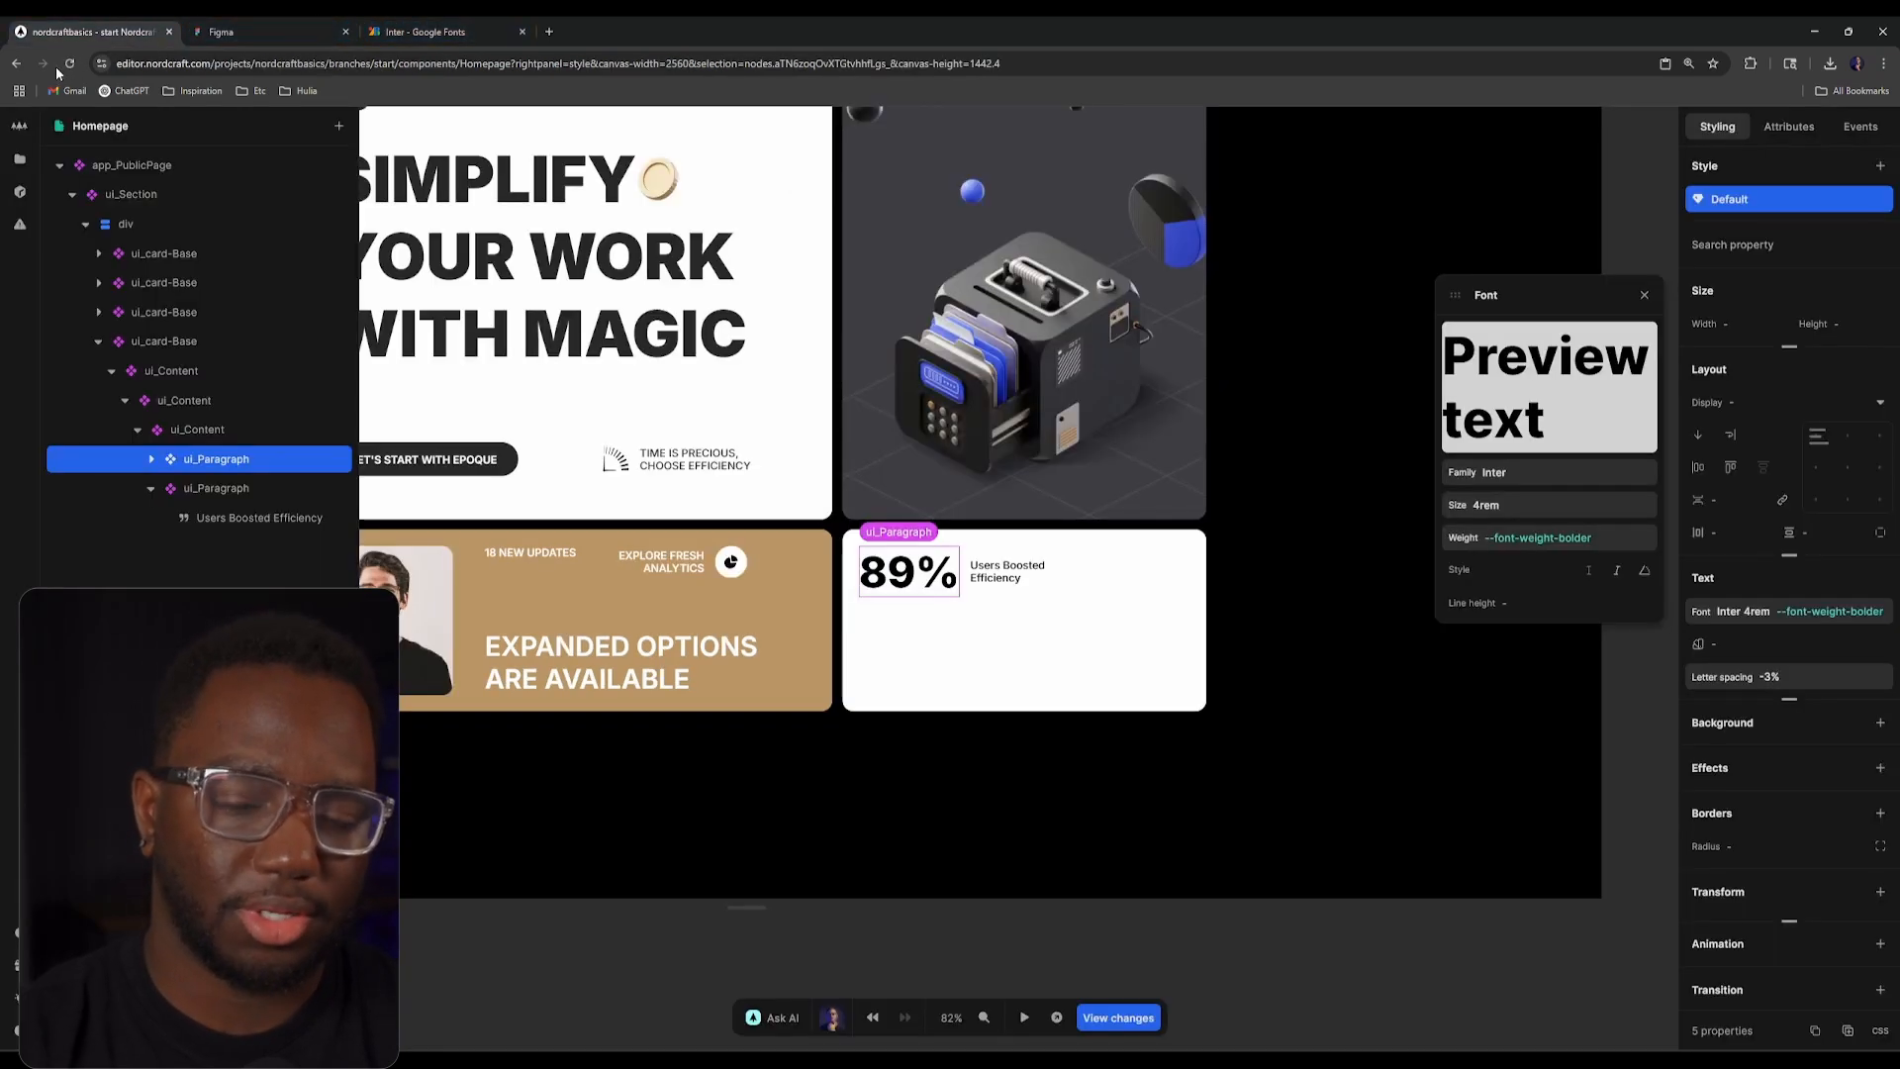
left_click(168, 341)
left_click(289, 20)
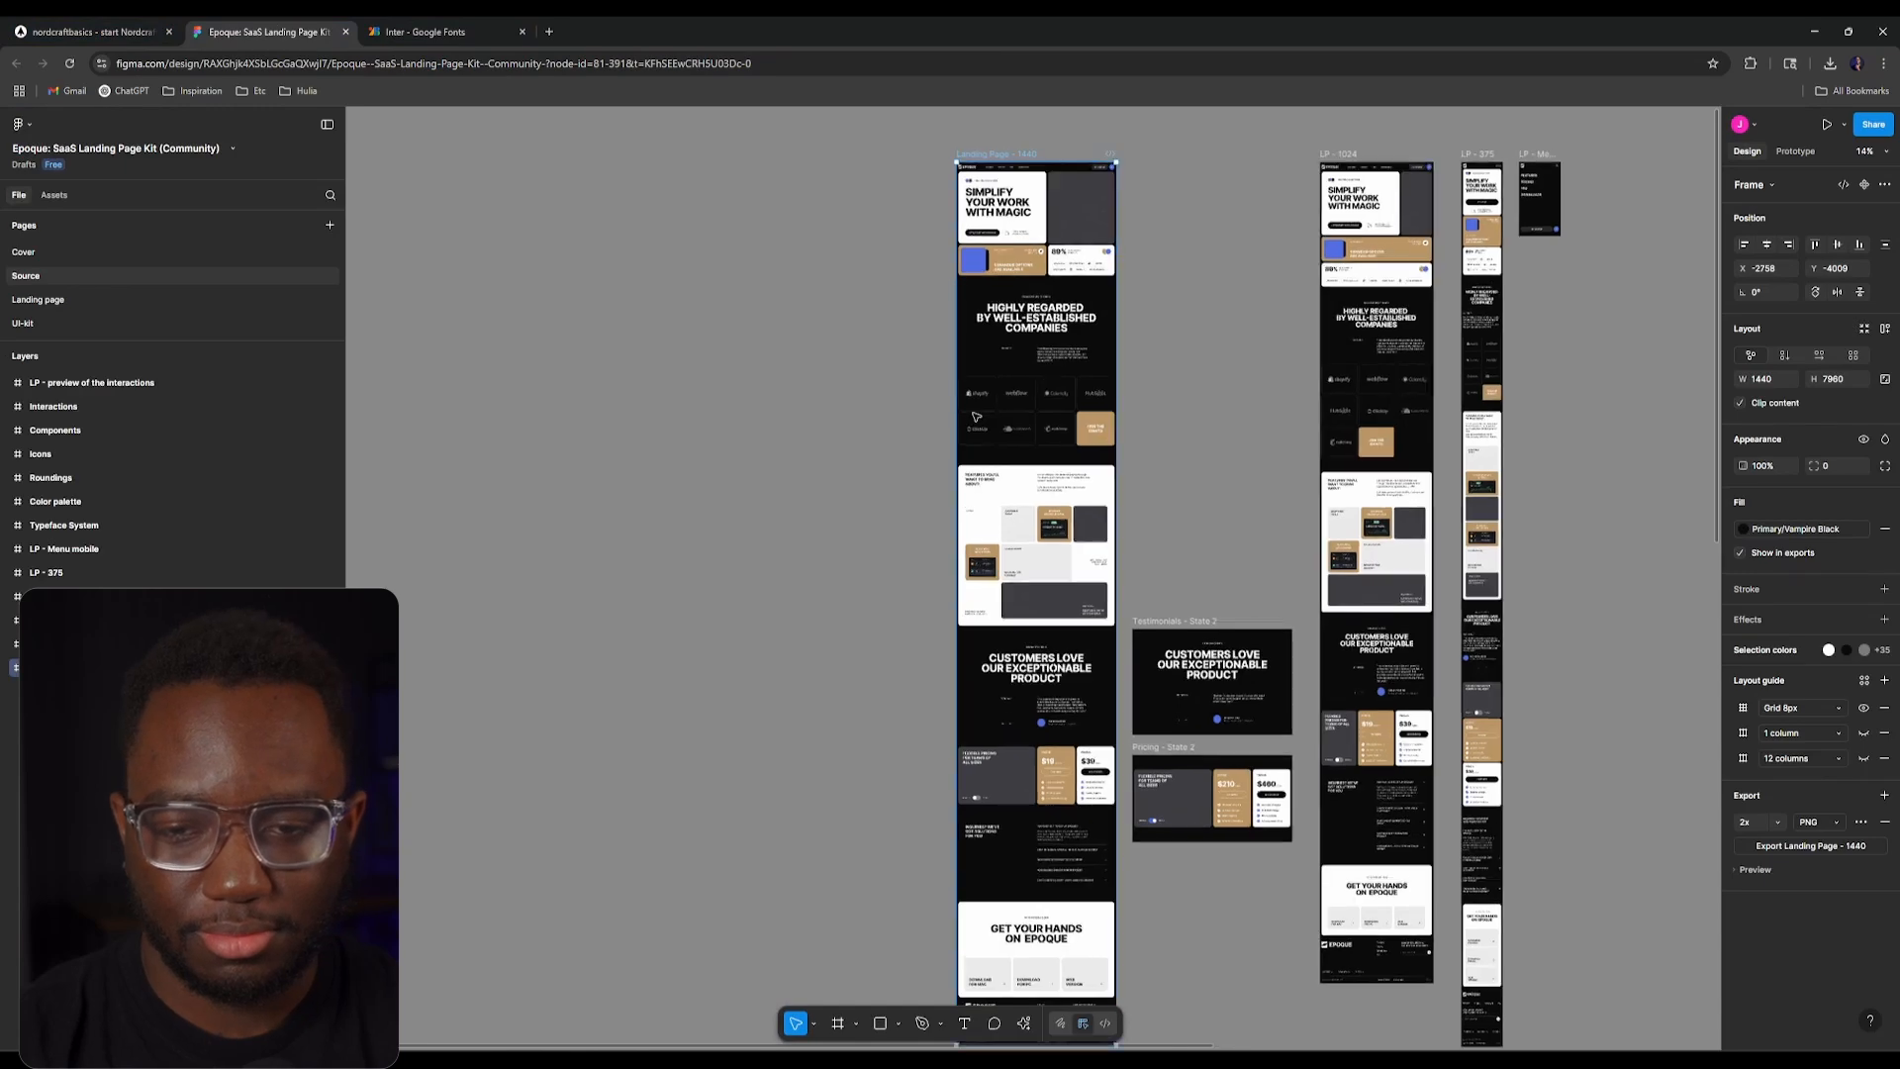
scroll(1010, 645, "up", 10)
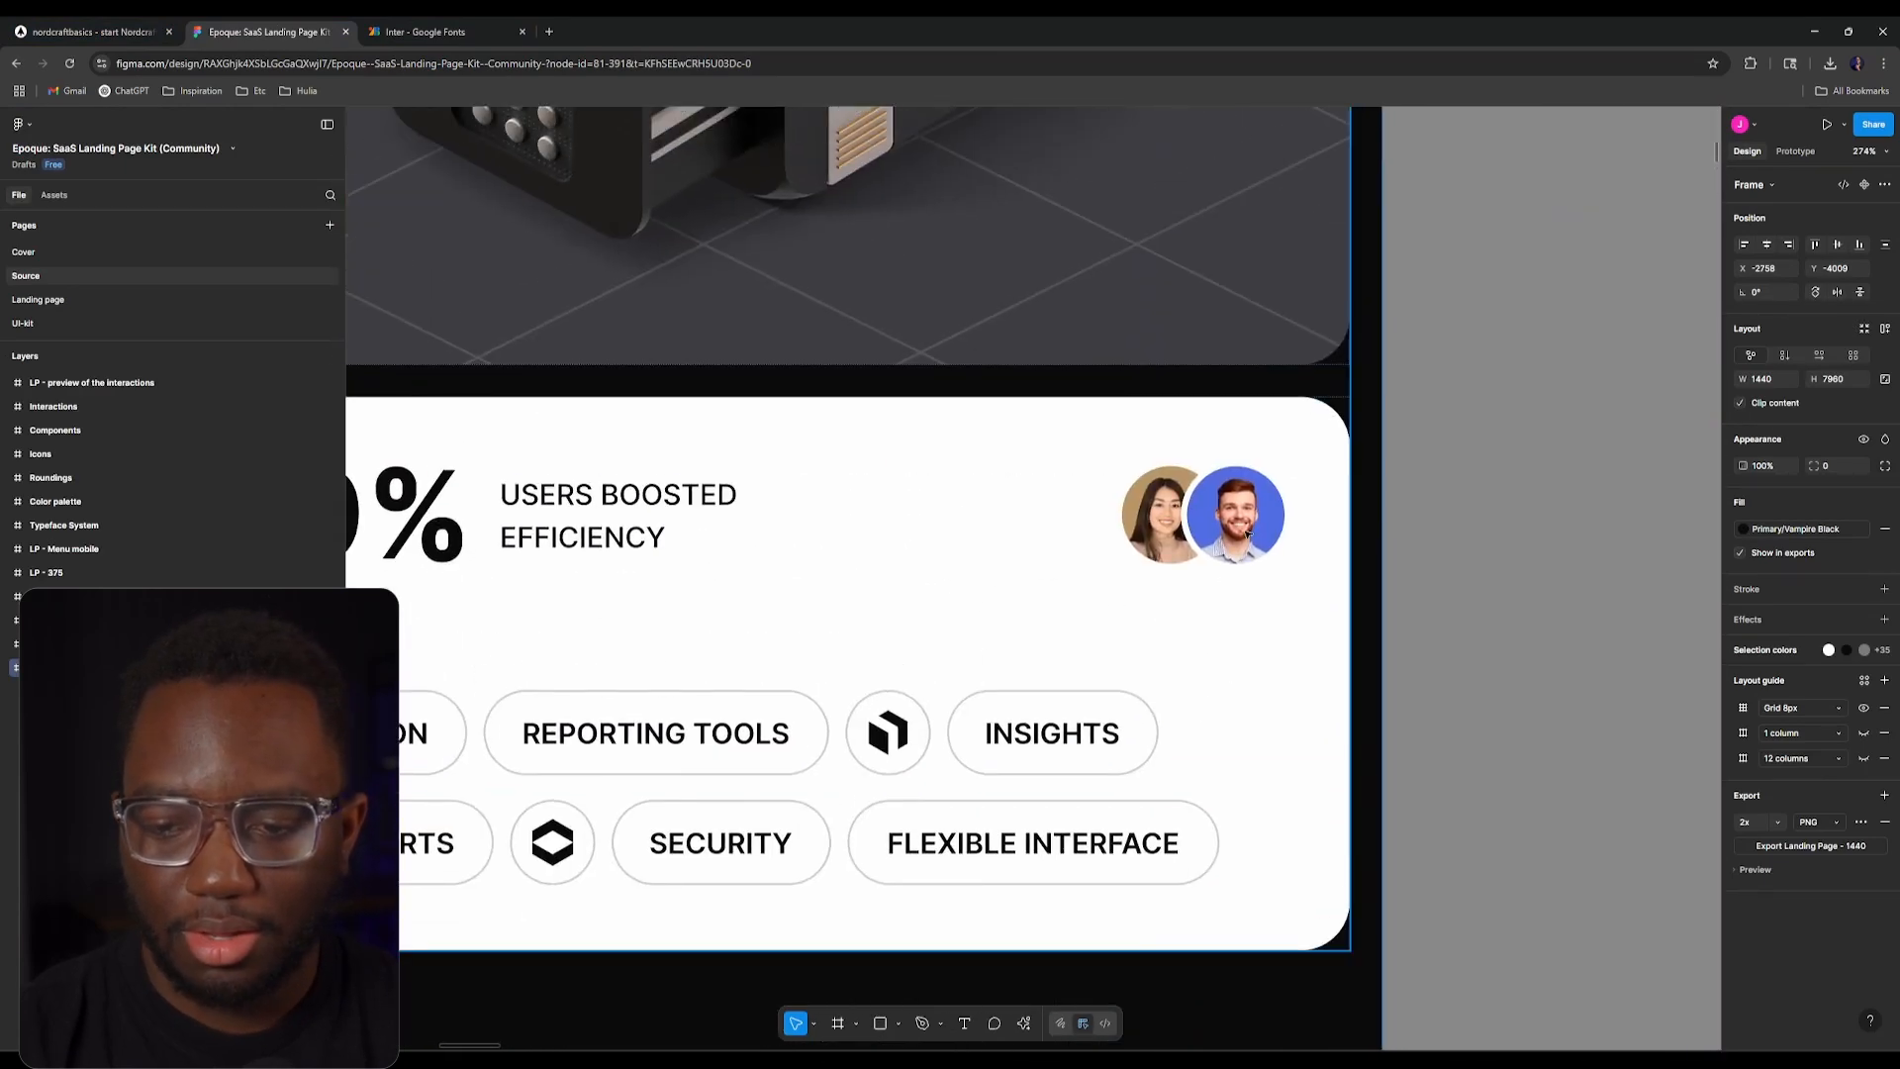
left_click(1249, 534)
scroll(1249, 529, "up", 4)
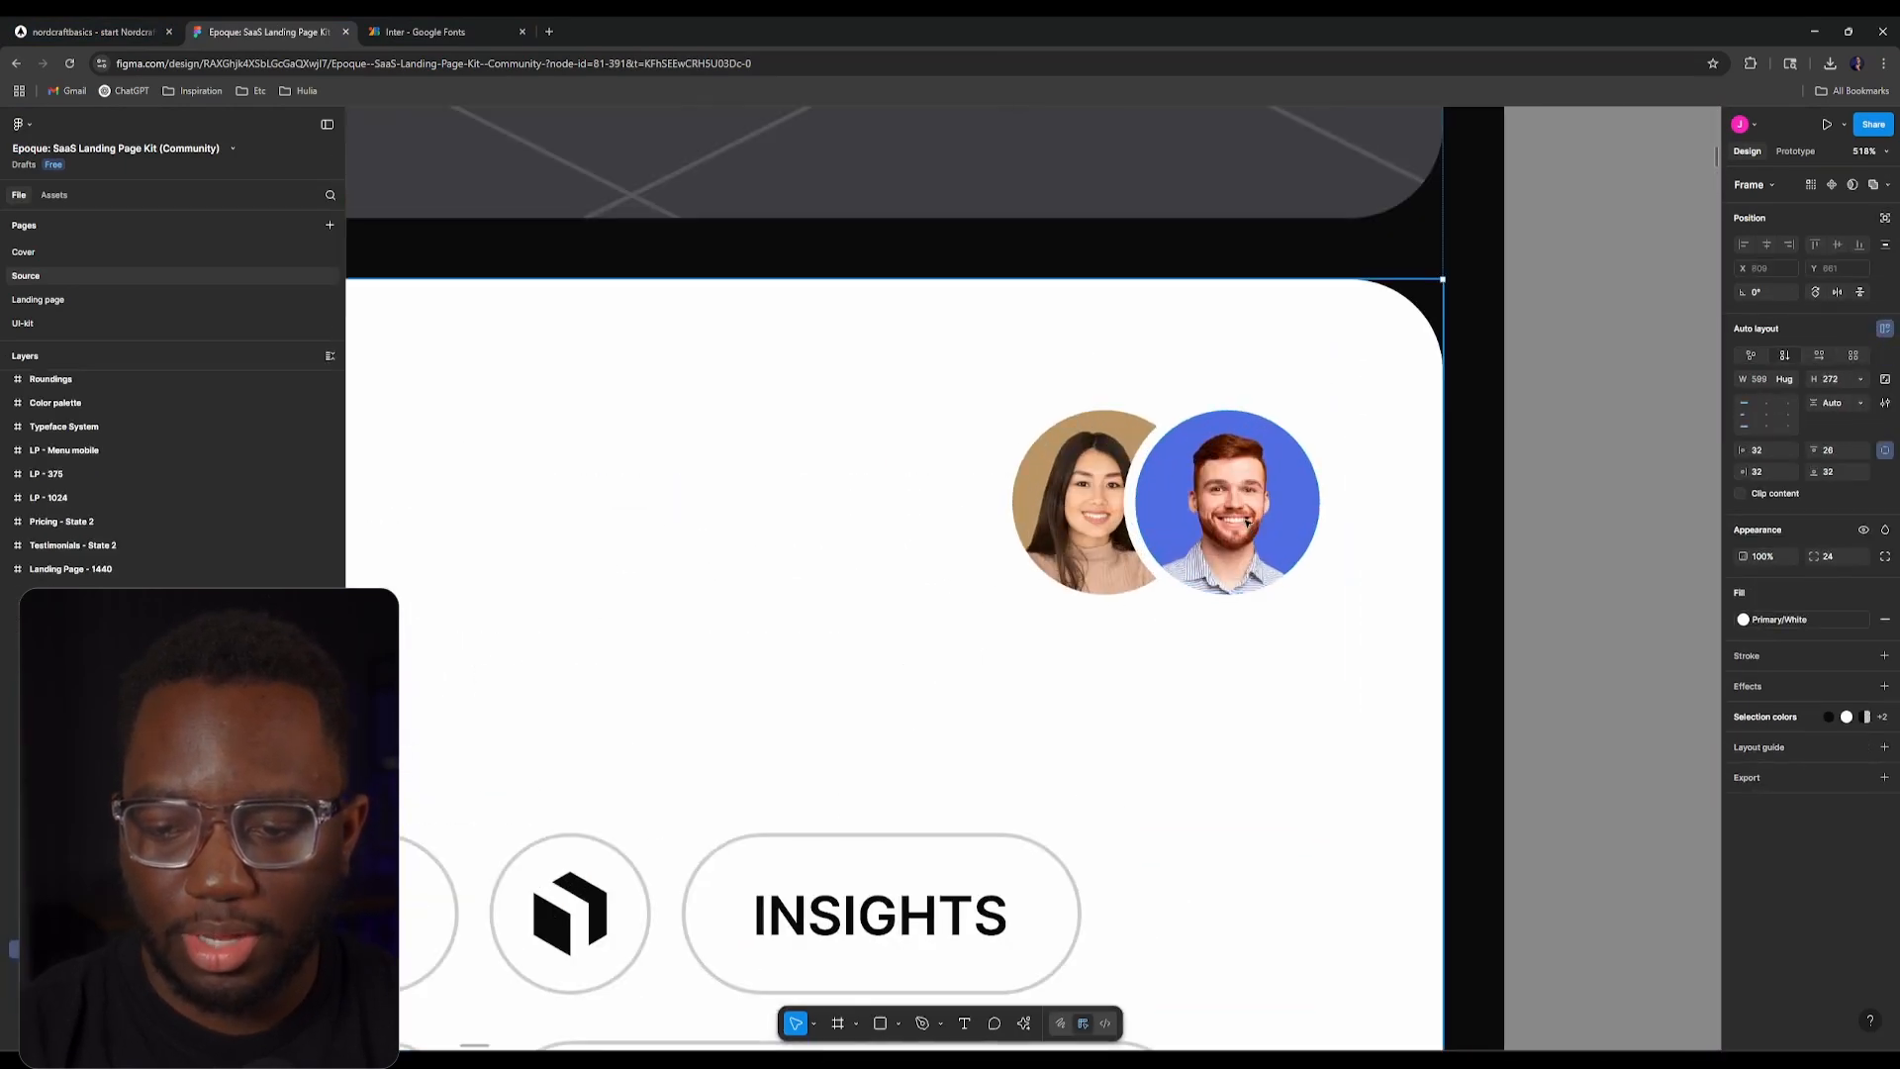
left_click(1110, 482)
double_click(1224, 465)
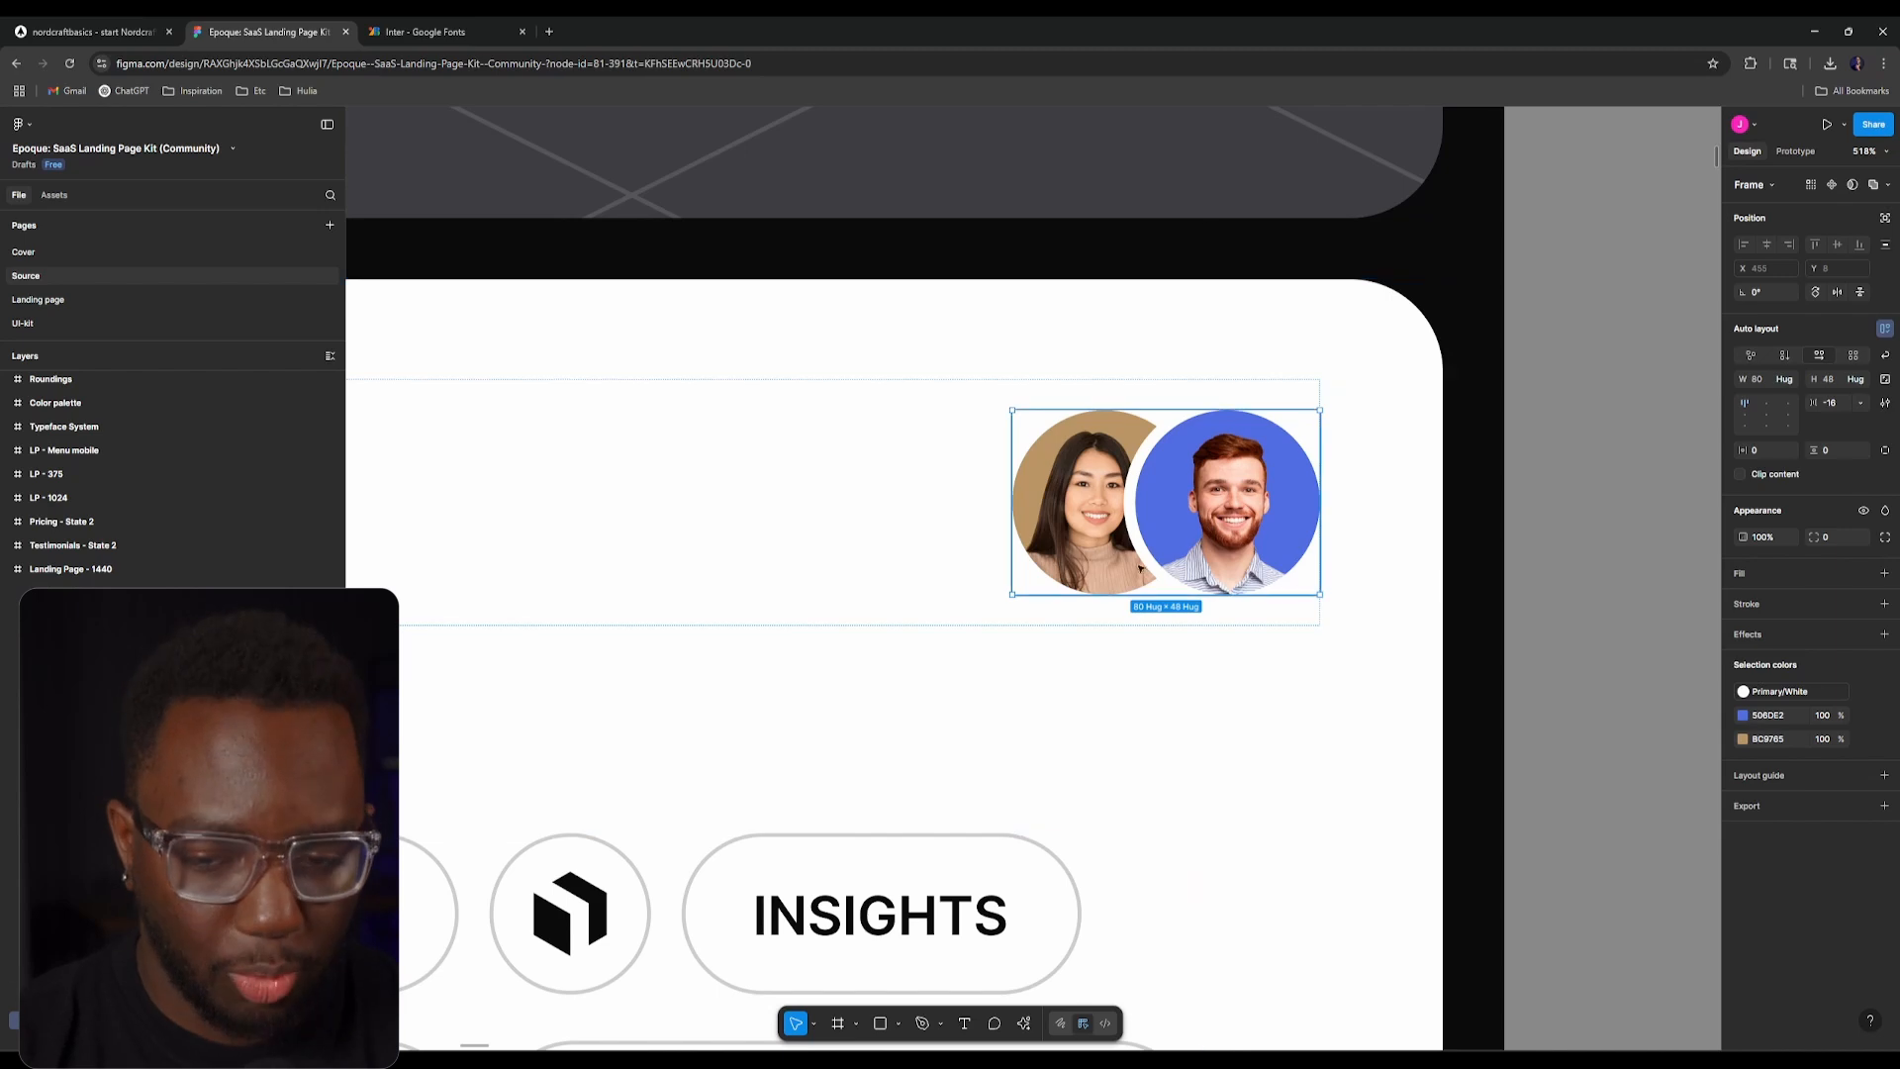
scroll(1128, 492, "down", 2)
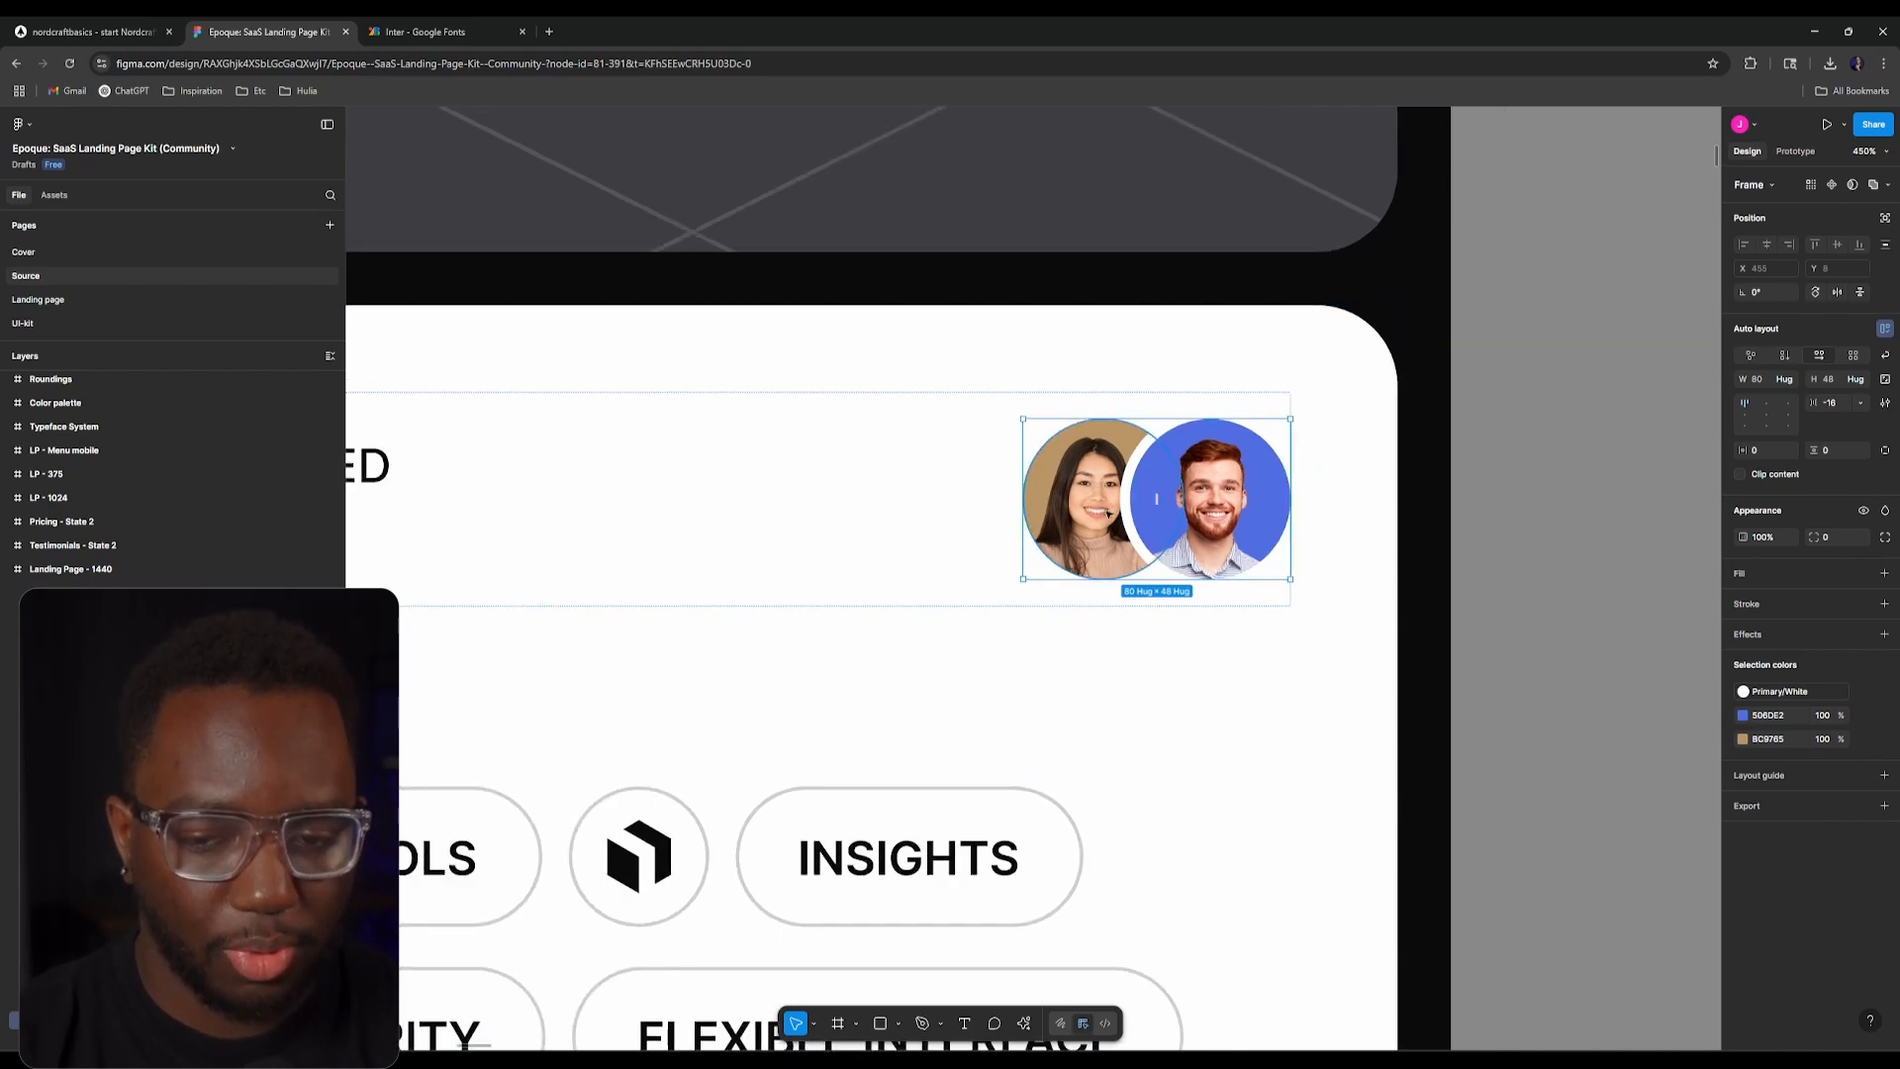
scroll(1109, 513, "down", 2)
Step: Add a second ui_Content inside the white card's top row in Nordcraft and insert an Image element in it
left_click(94, 32)
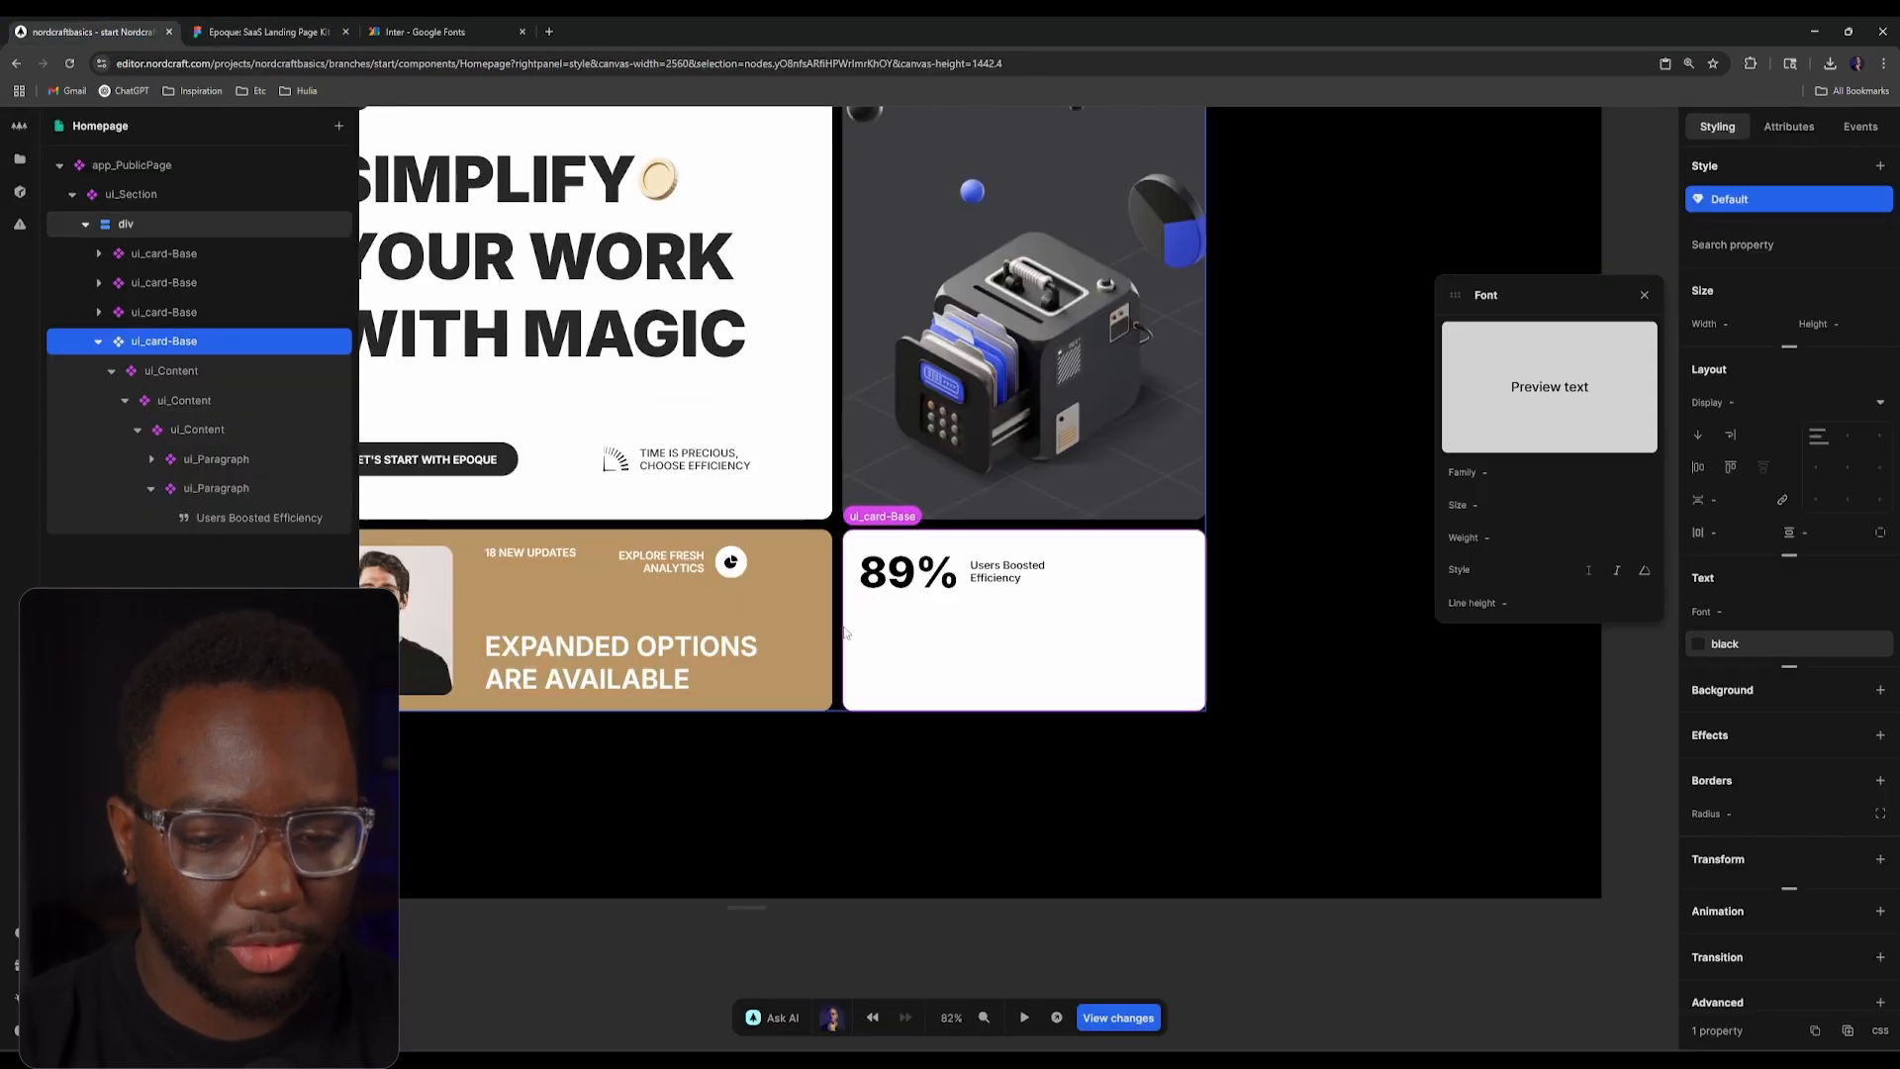
left_click(252, 487)
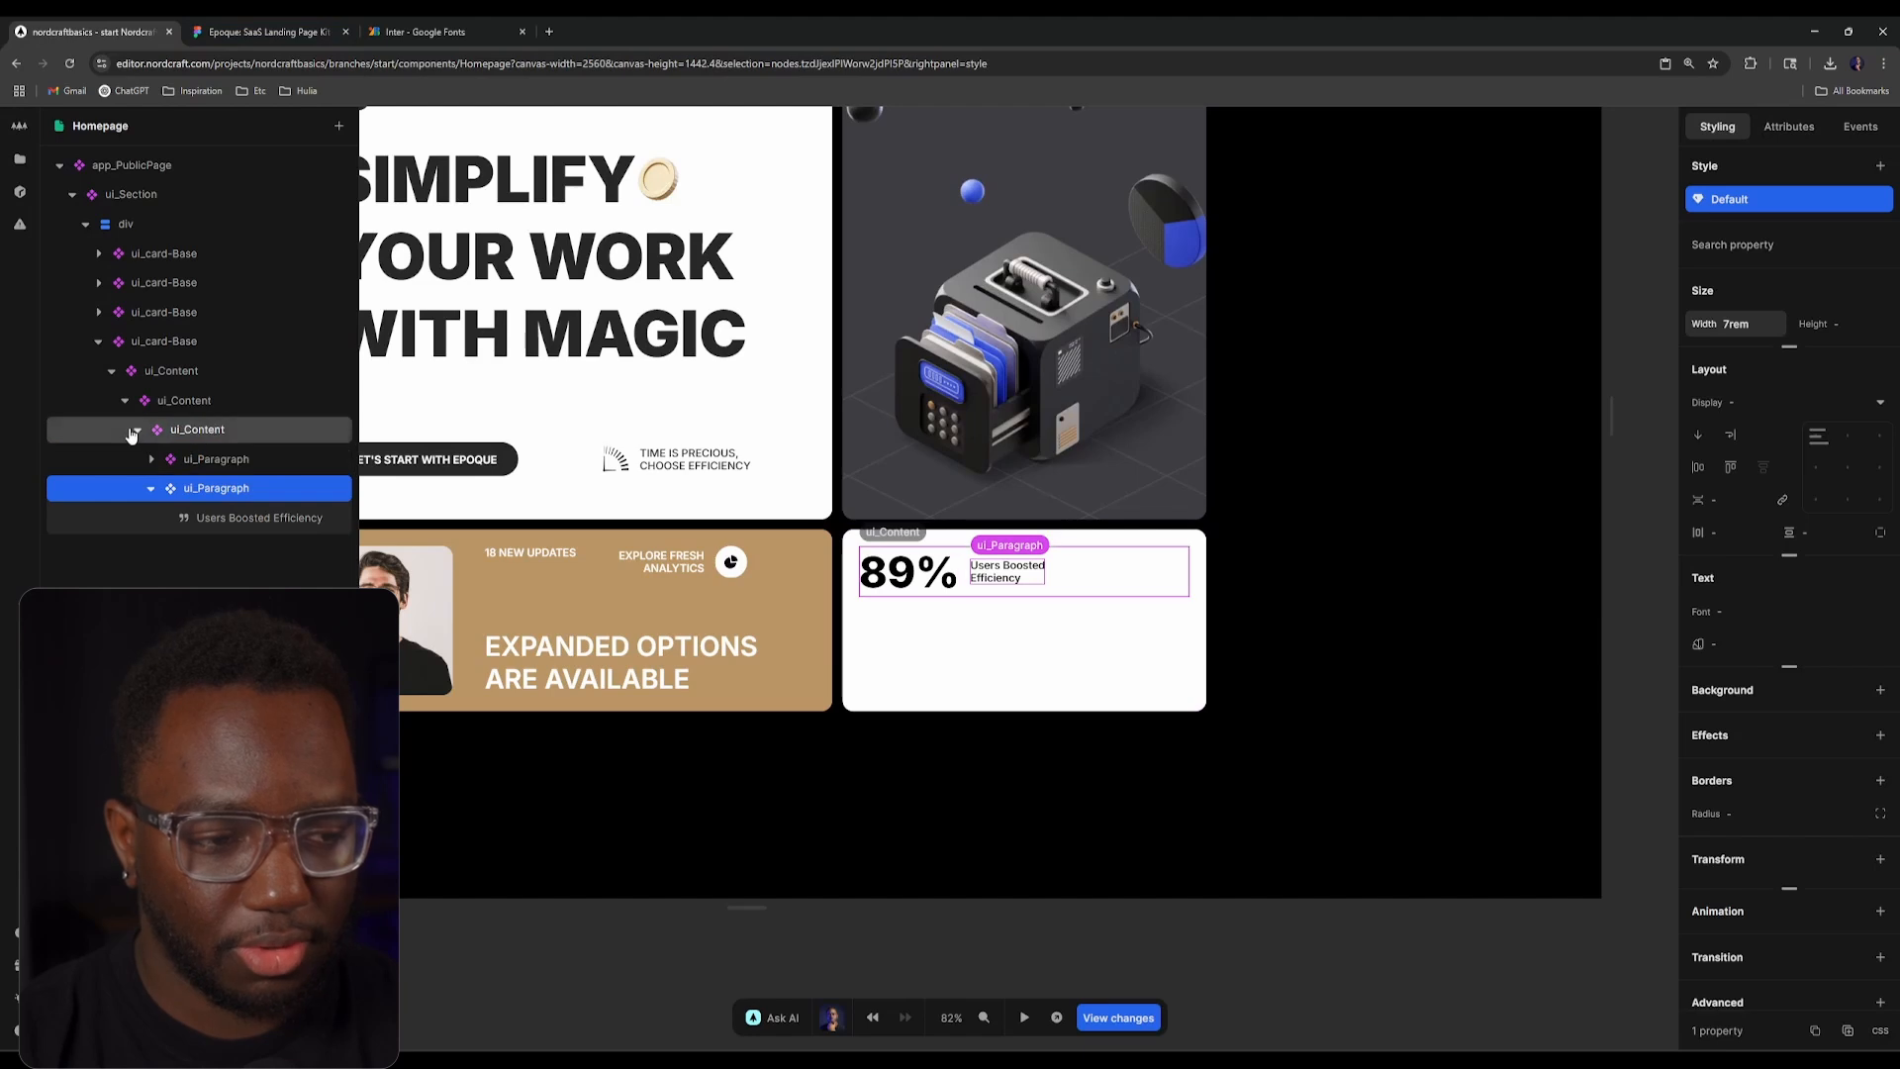
left_click(132, 432)
left_click(180, 398)
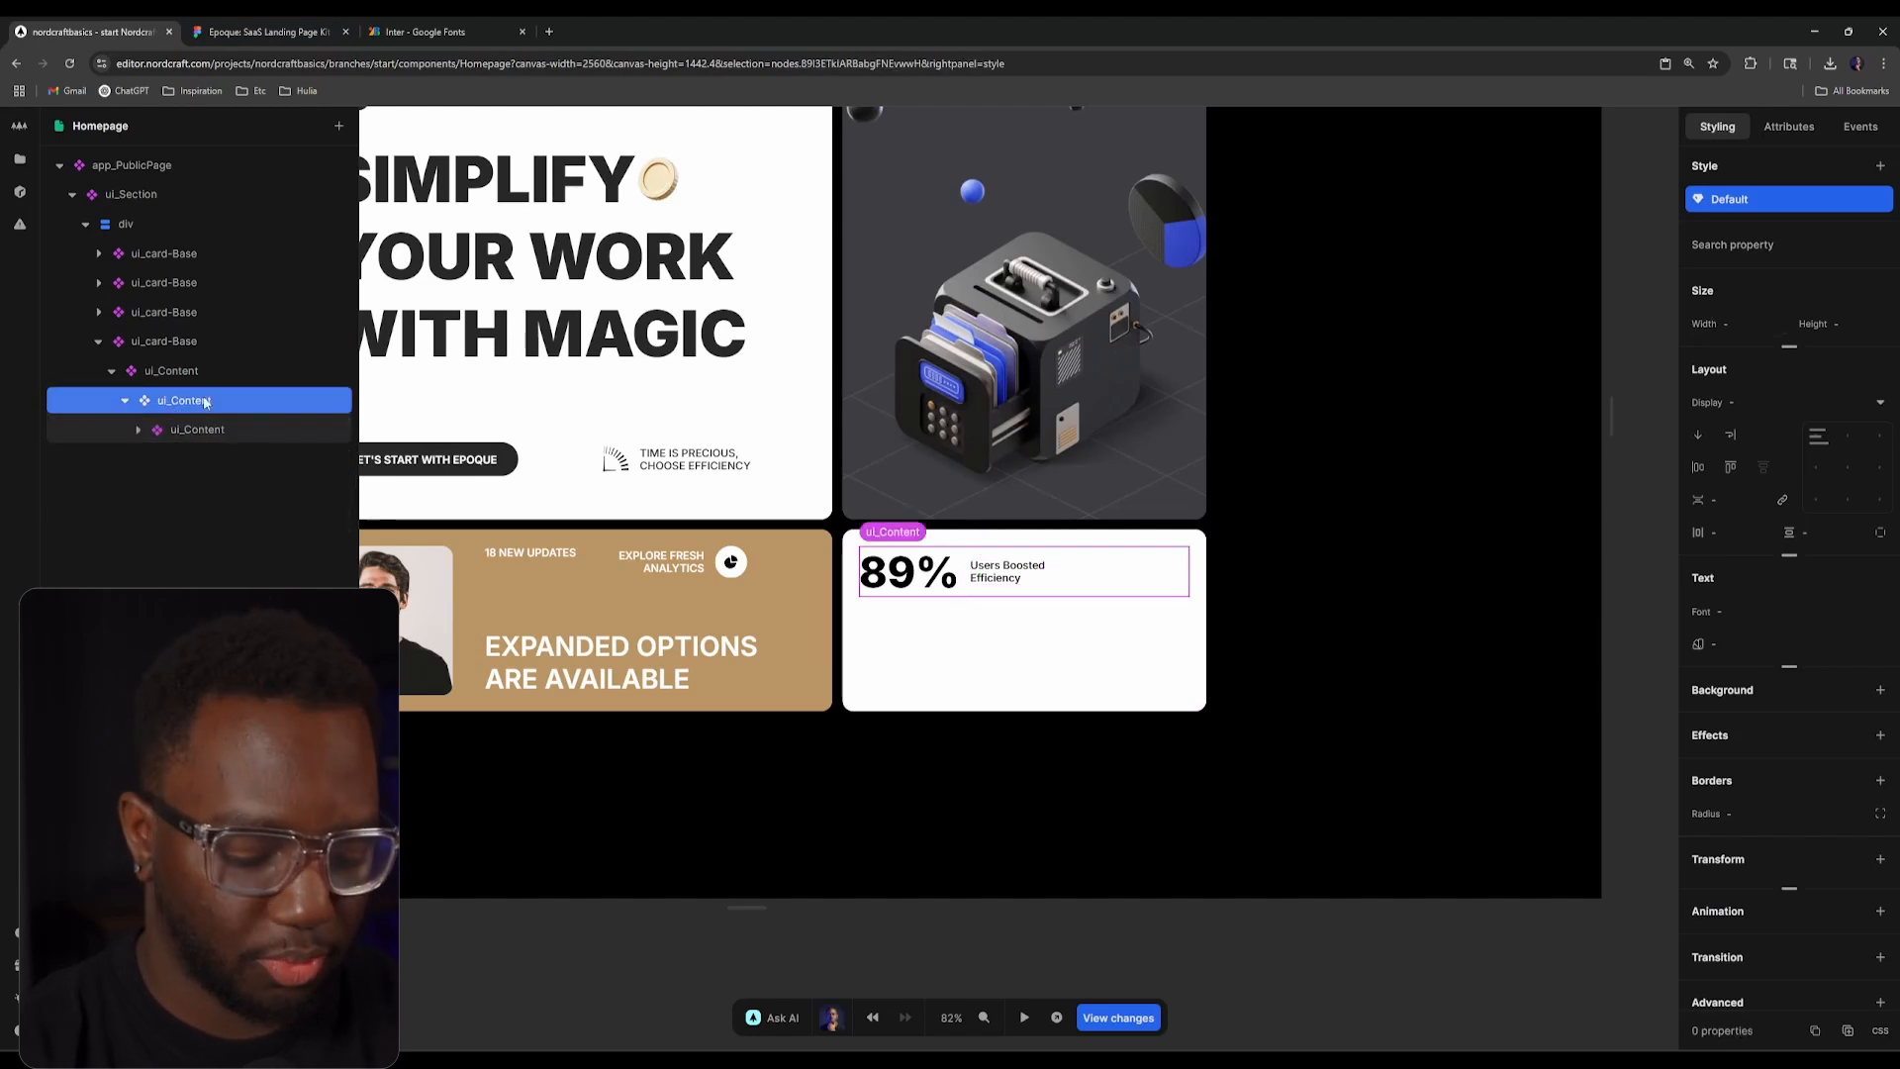
type("acontent")
key("Return")
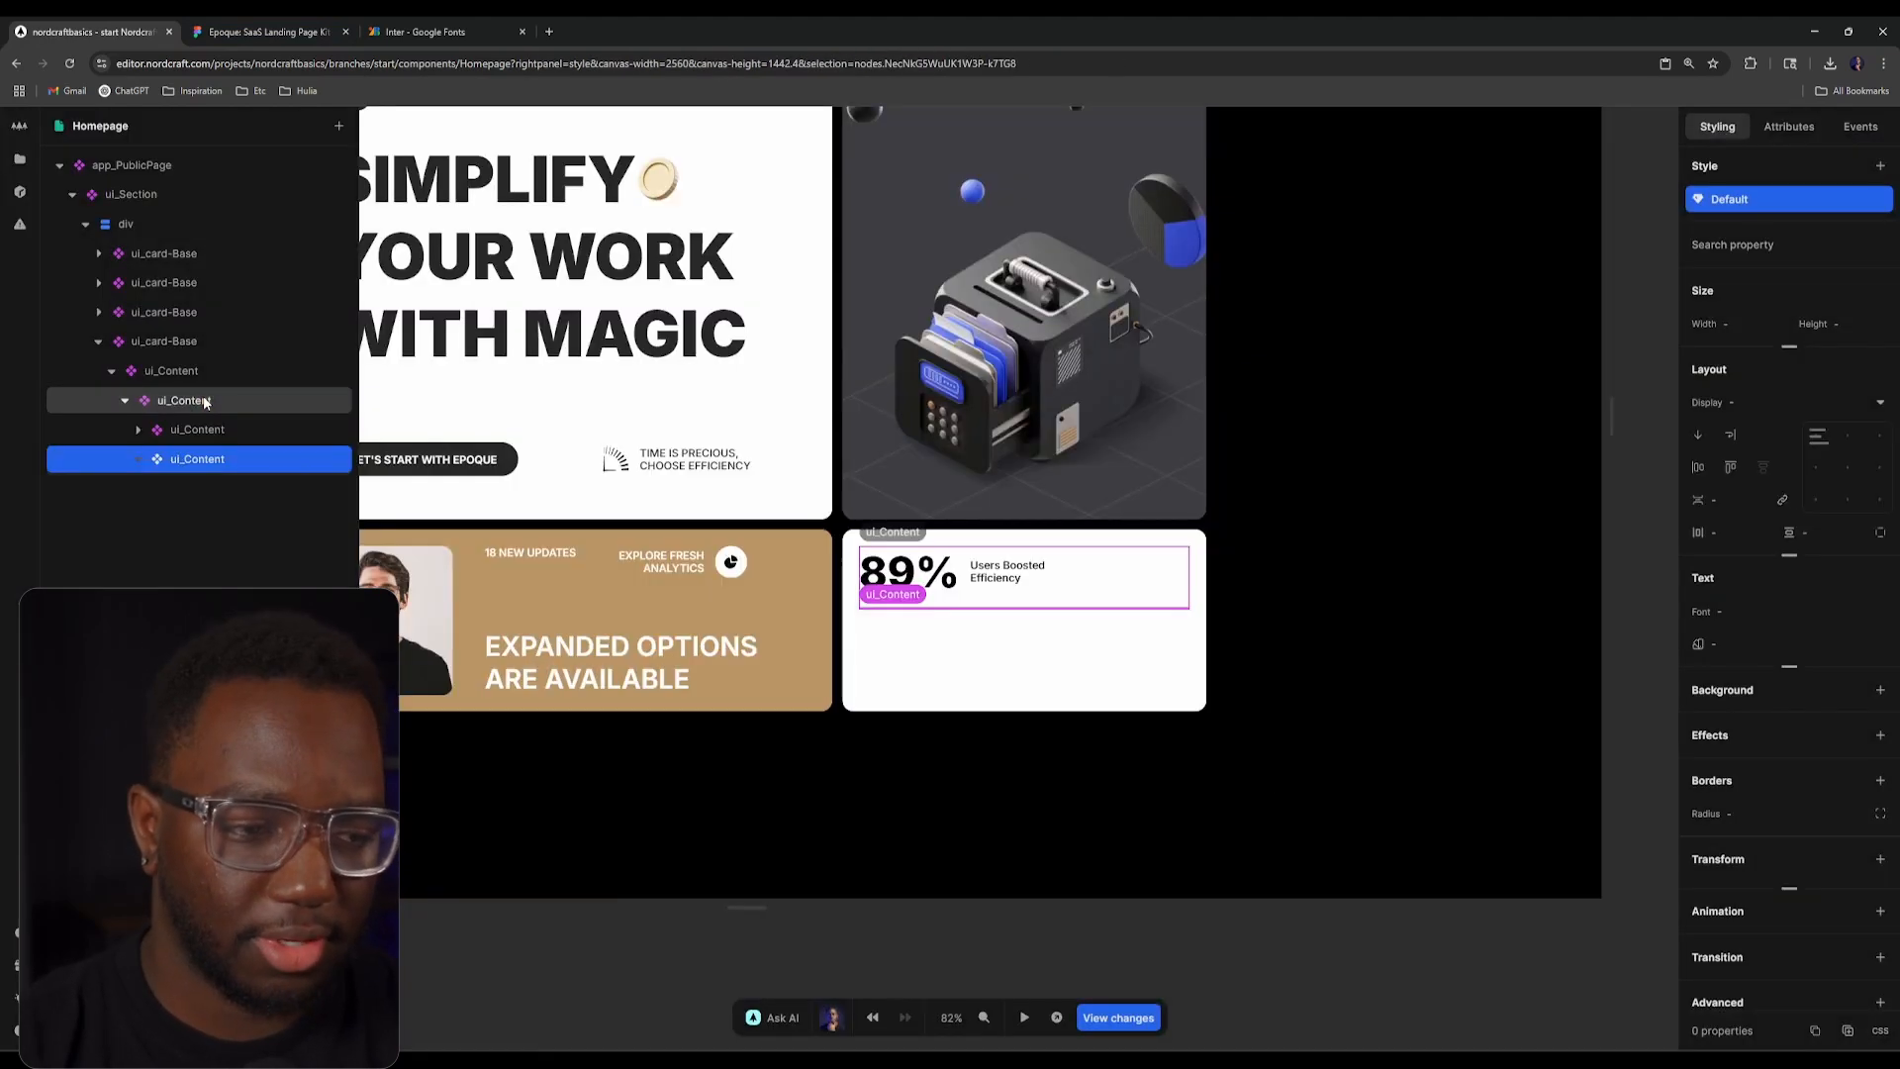
type("aimg")
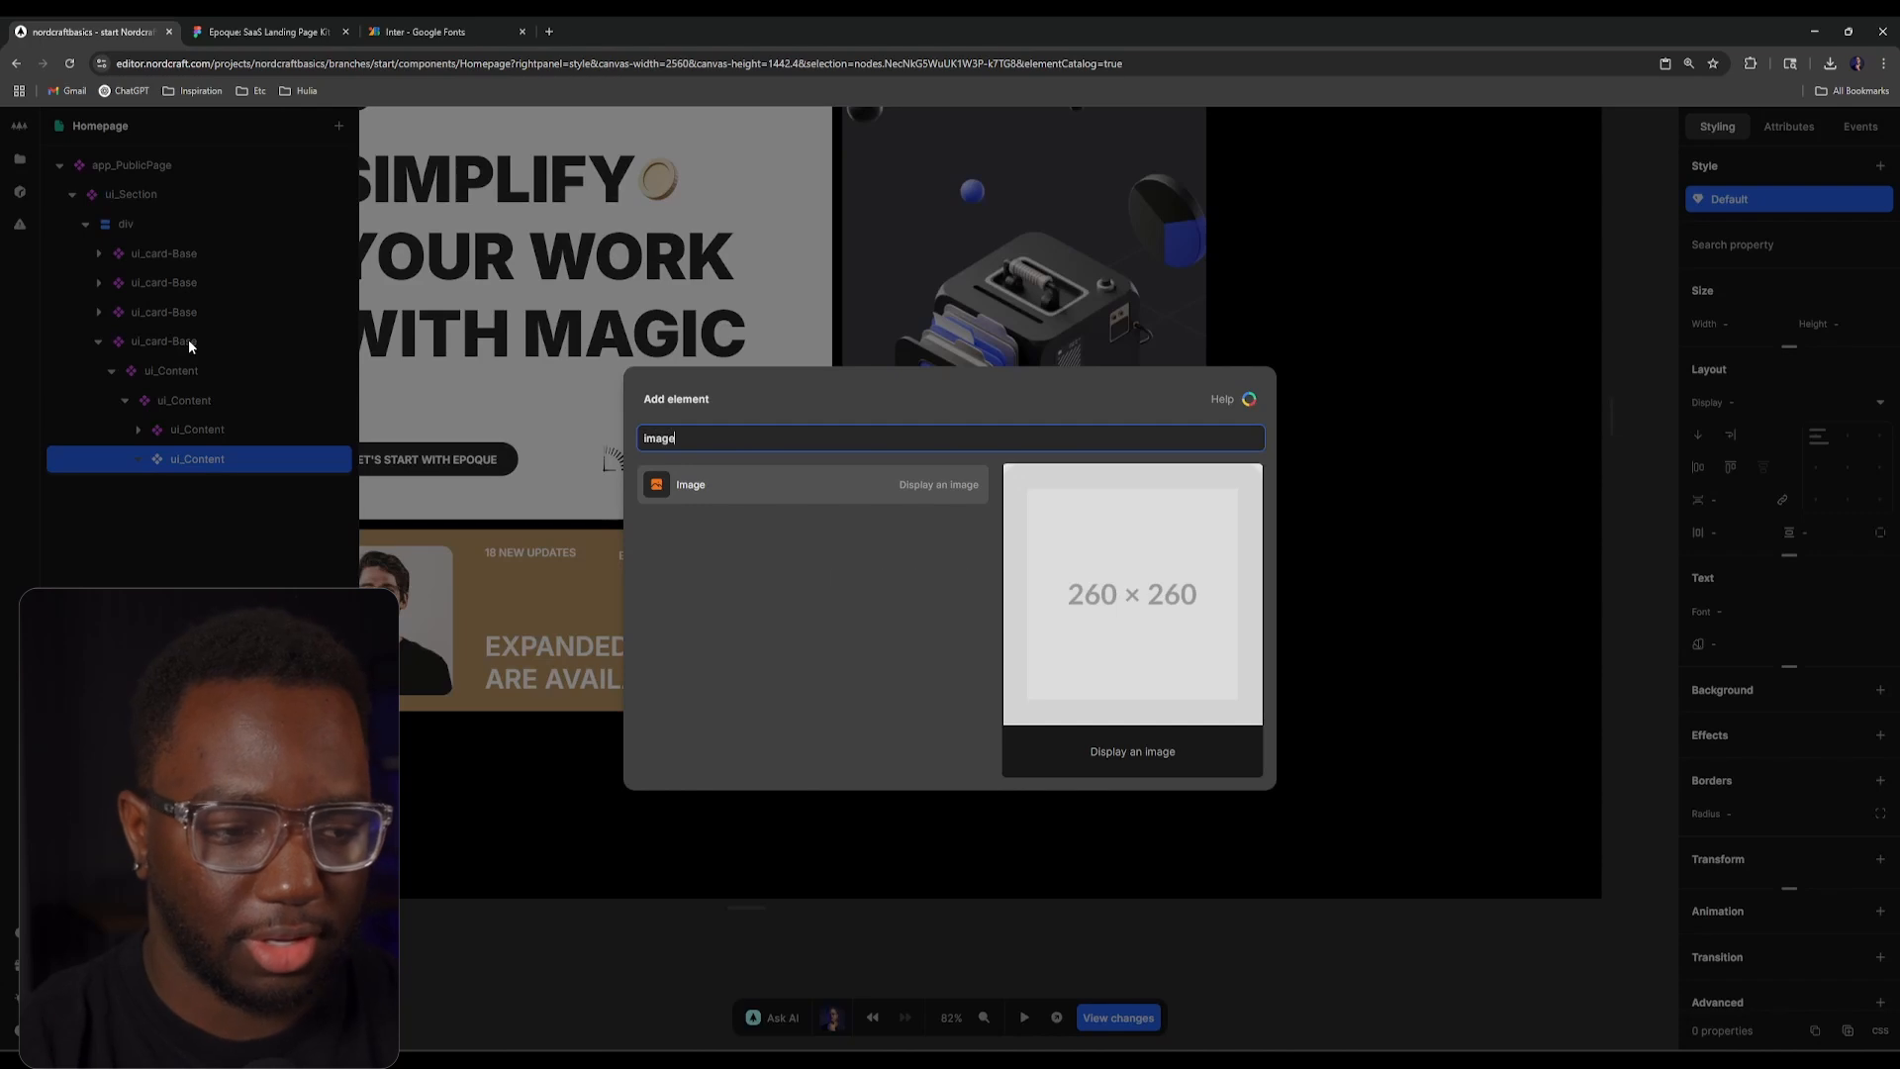
key("Return")
Step: Open unsplash.com in a new browser tab and search for "headshot" photos
left_click(549, 32)
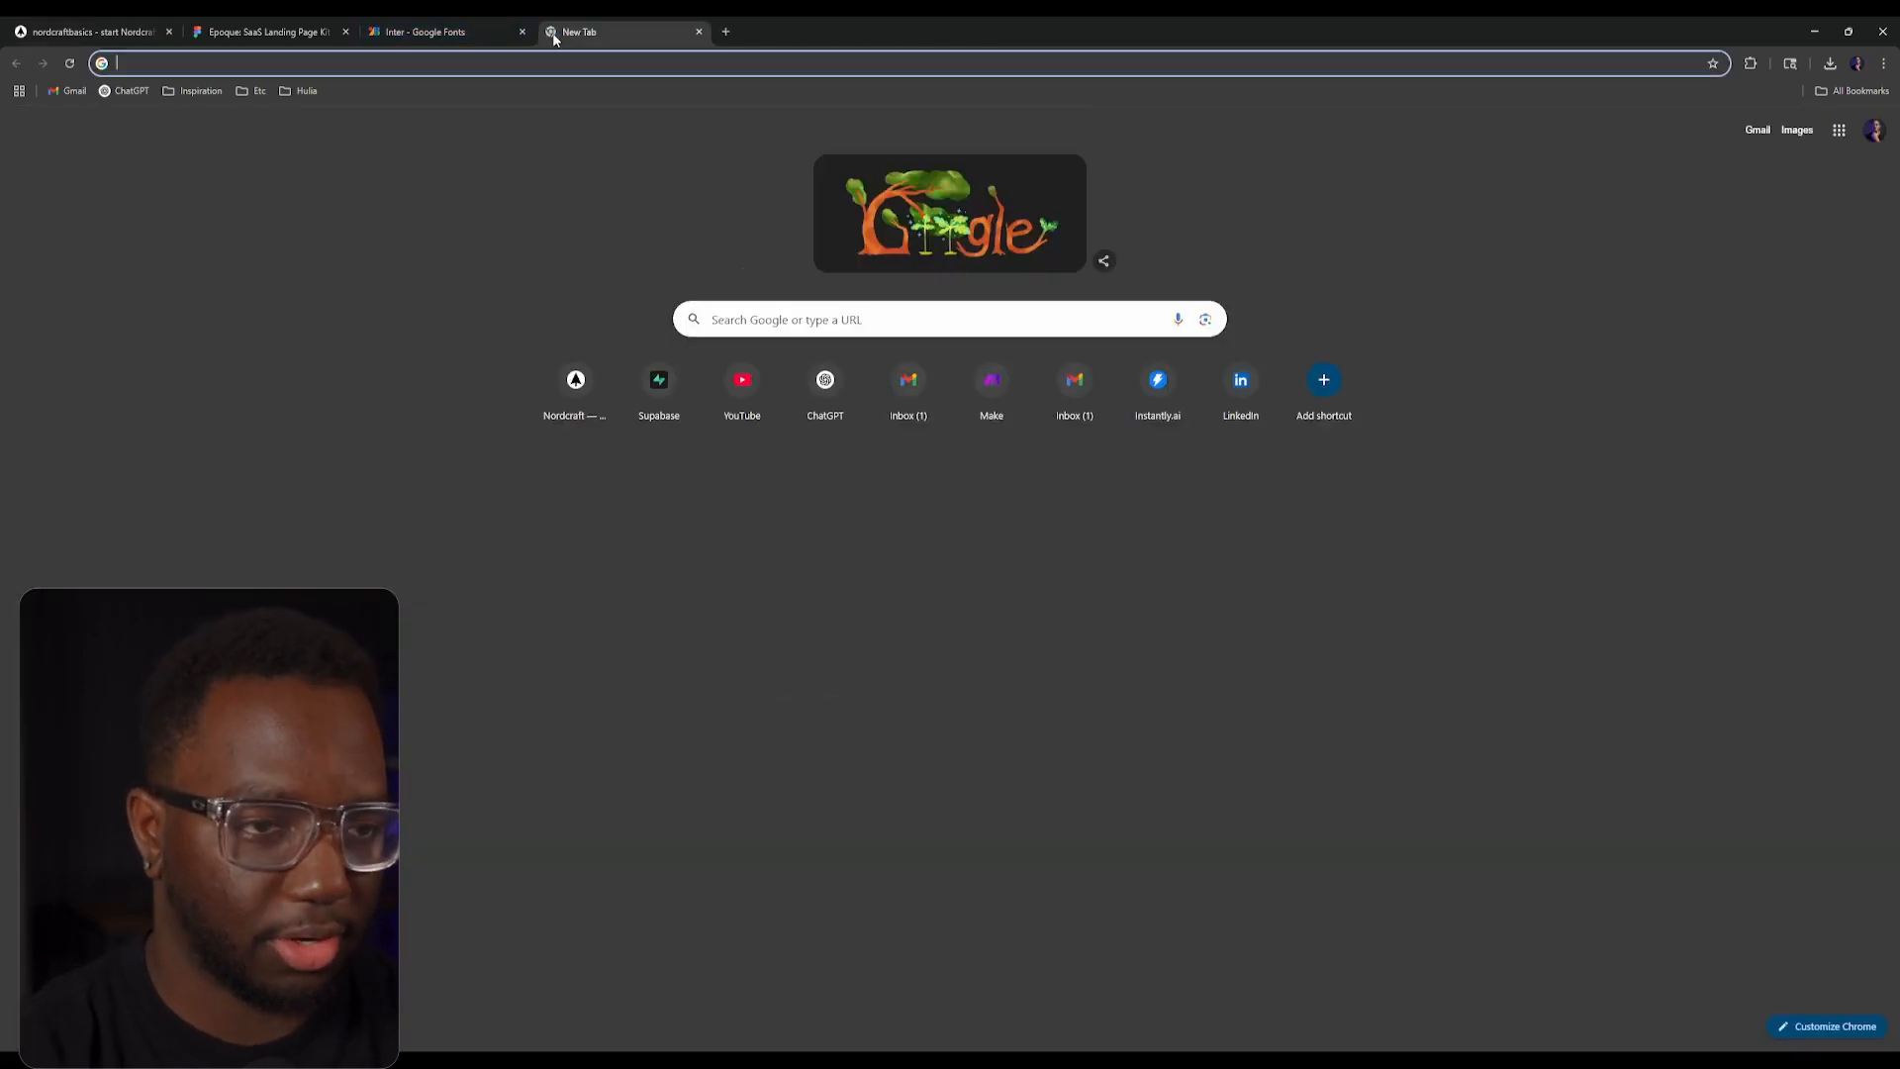
type("unsplash.com")
key("Return")
left_click(595, 138)
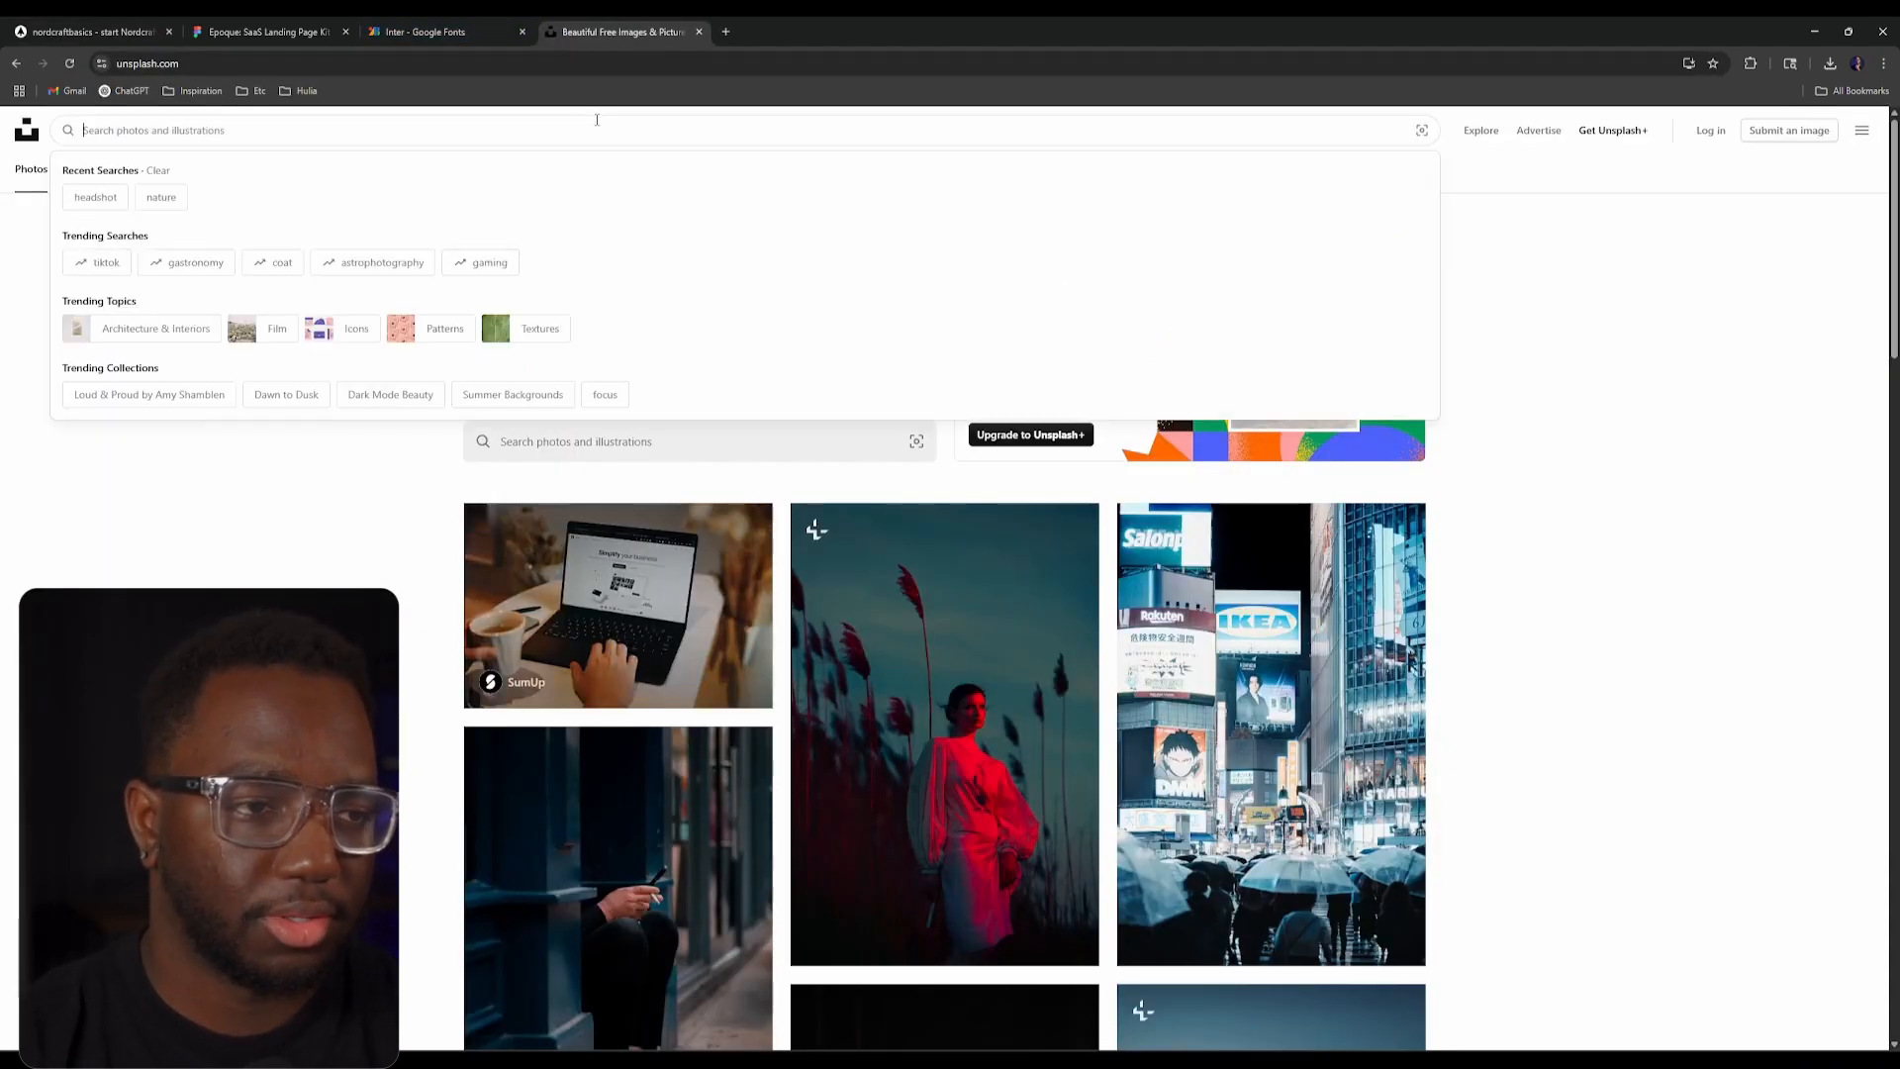
type("headshot")
key("Return")
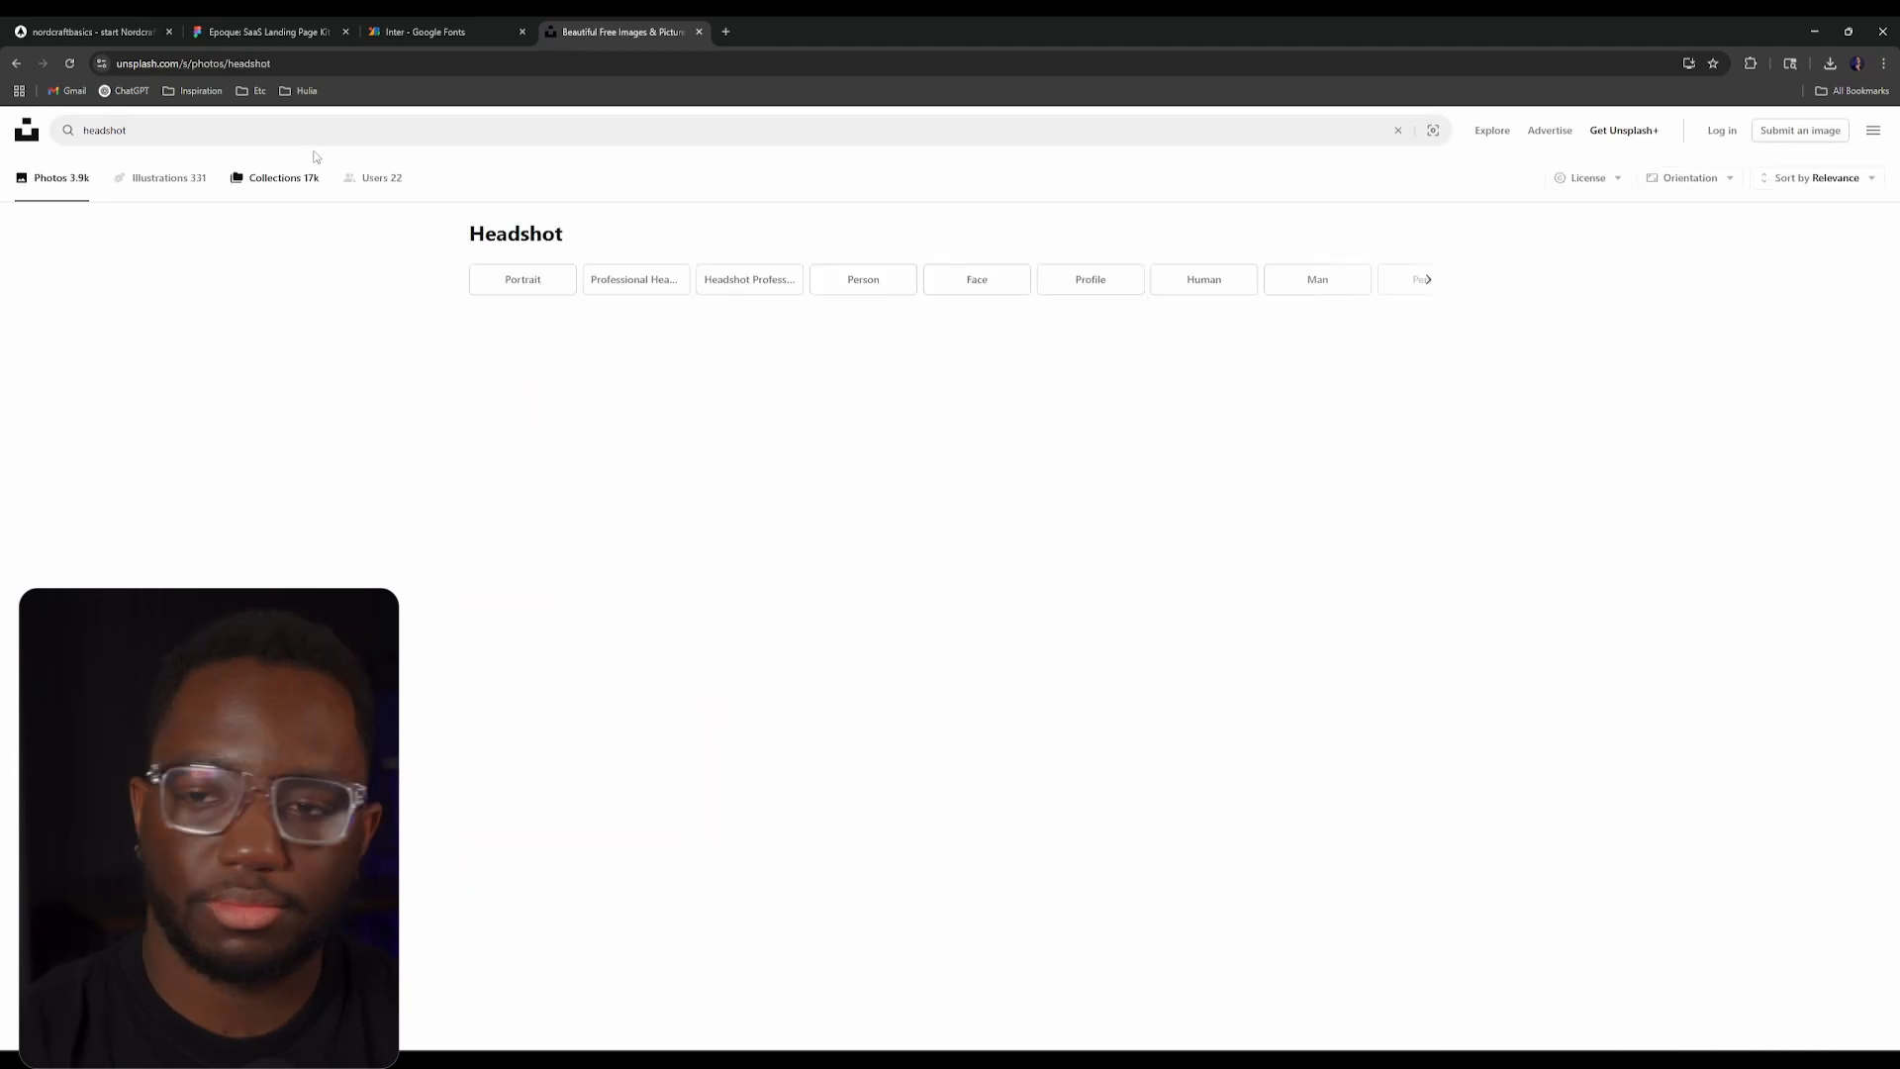
Step: Filter the headshot photos to the Free license and Portrait orientation
left_click(1579, 185)
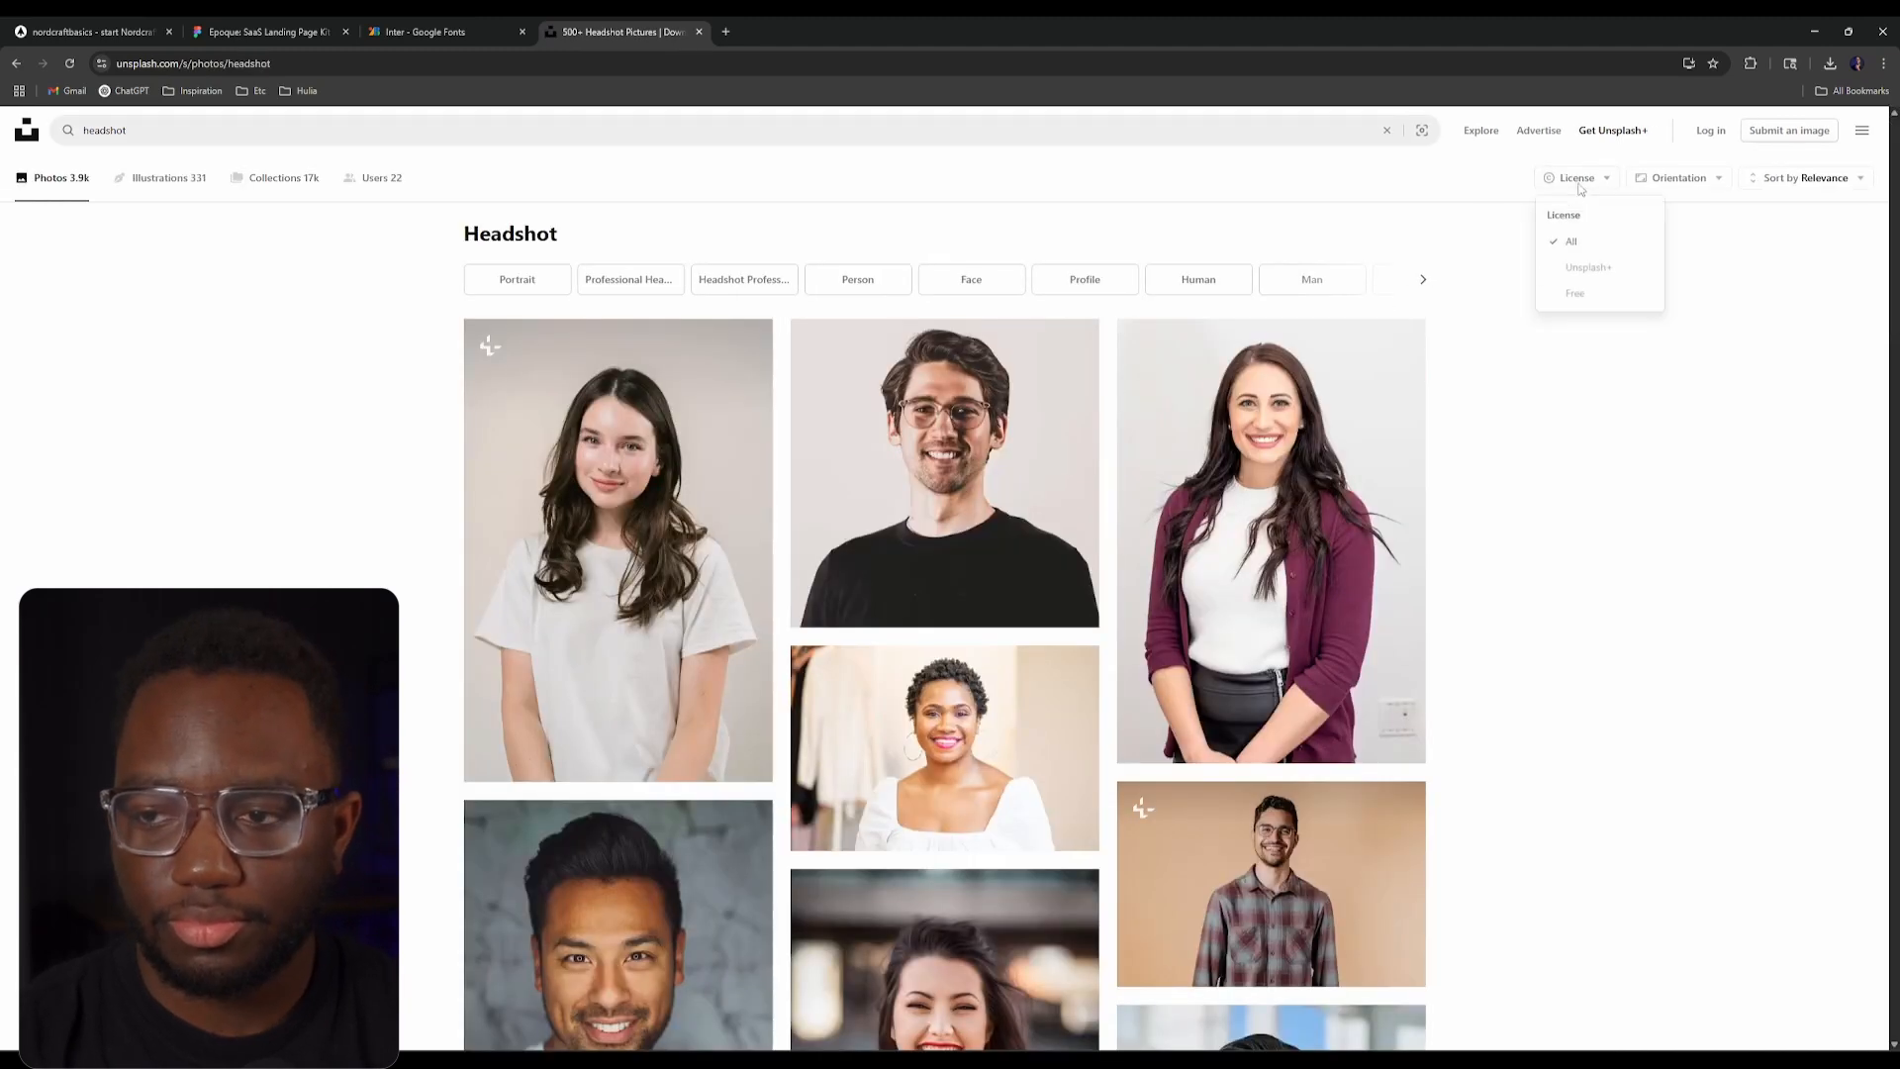
left_click(1574, 293)
left_click(1679, 177)
left_click(1664, 299)
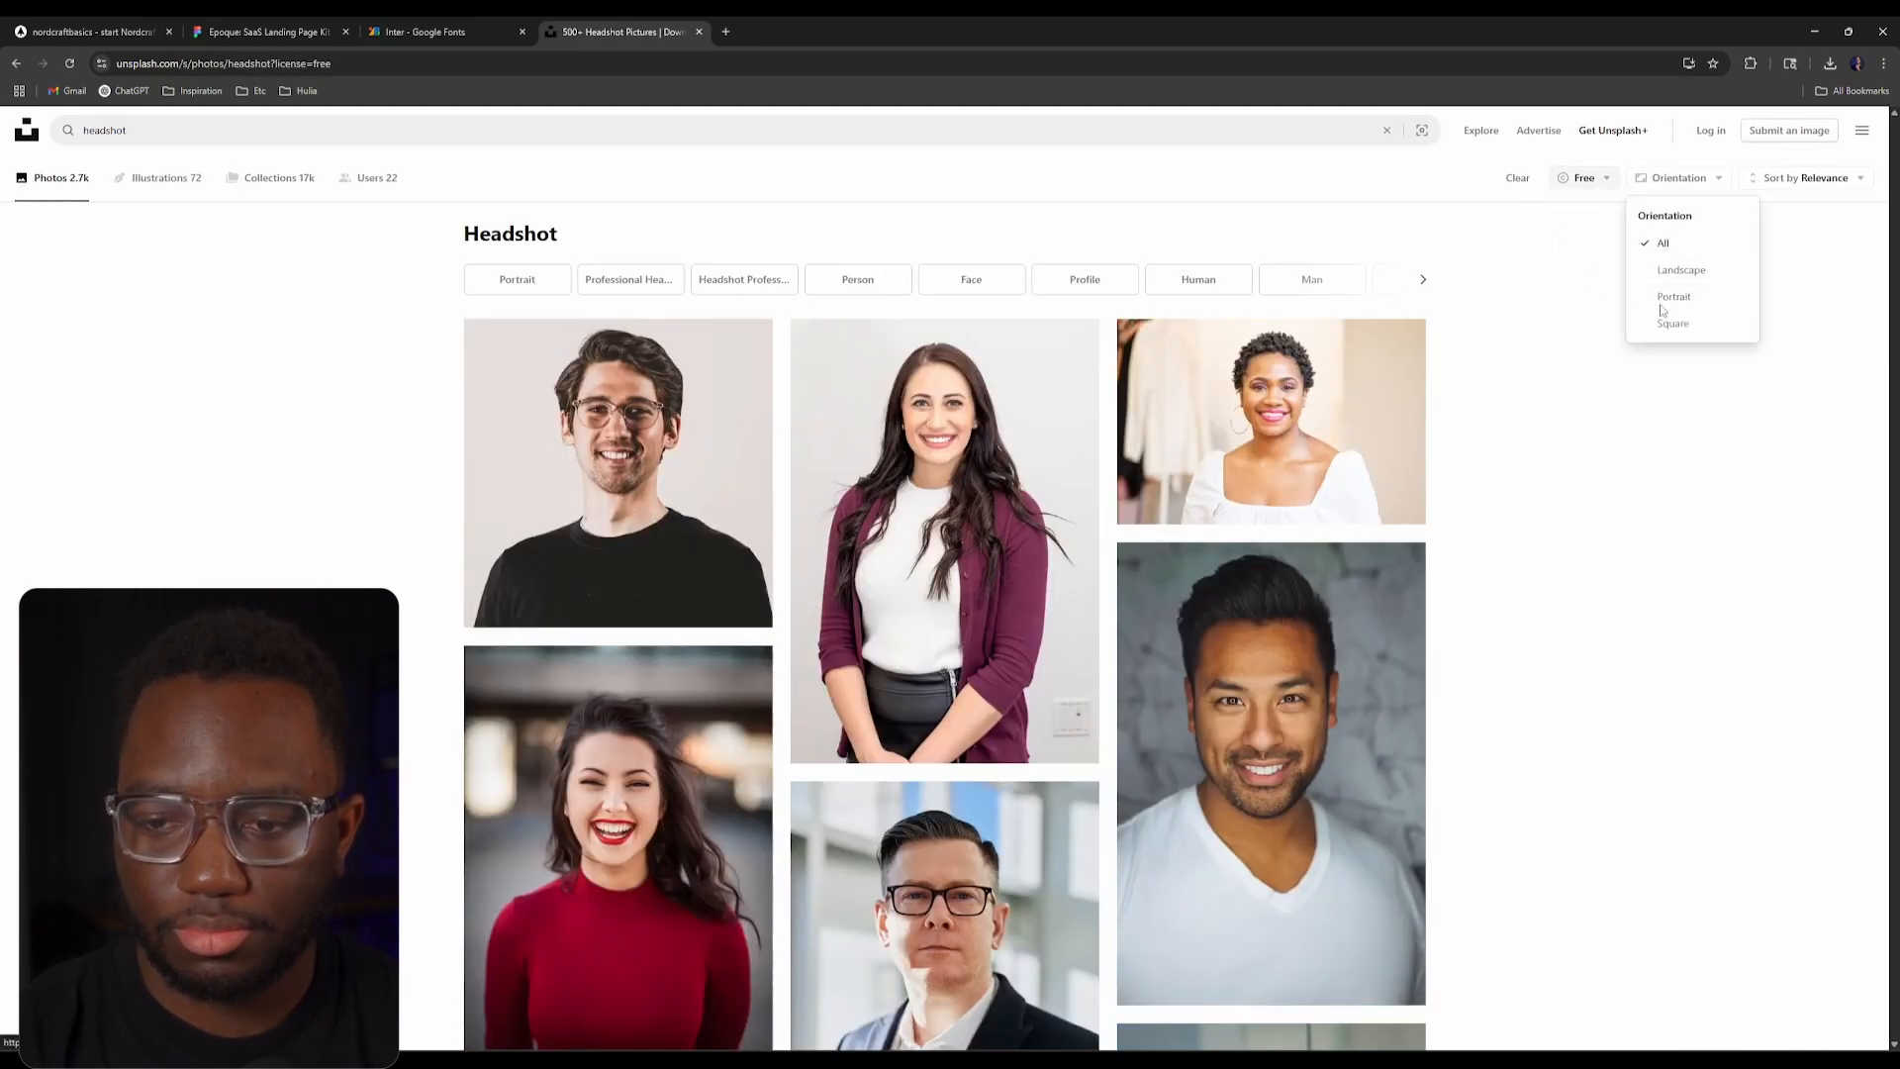
Step: Filter the headshot photos to Square orientation and open the full image of the deer photo in a new browser tab
left_click(1687, 178)
left_click(1692, 325)
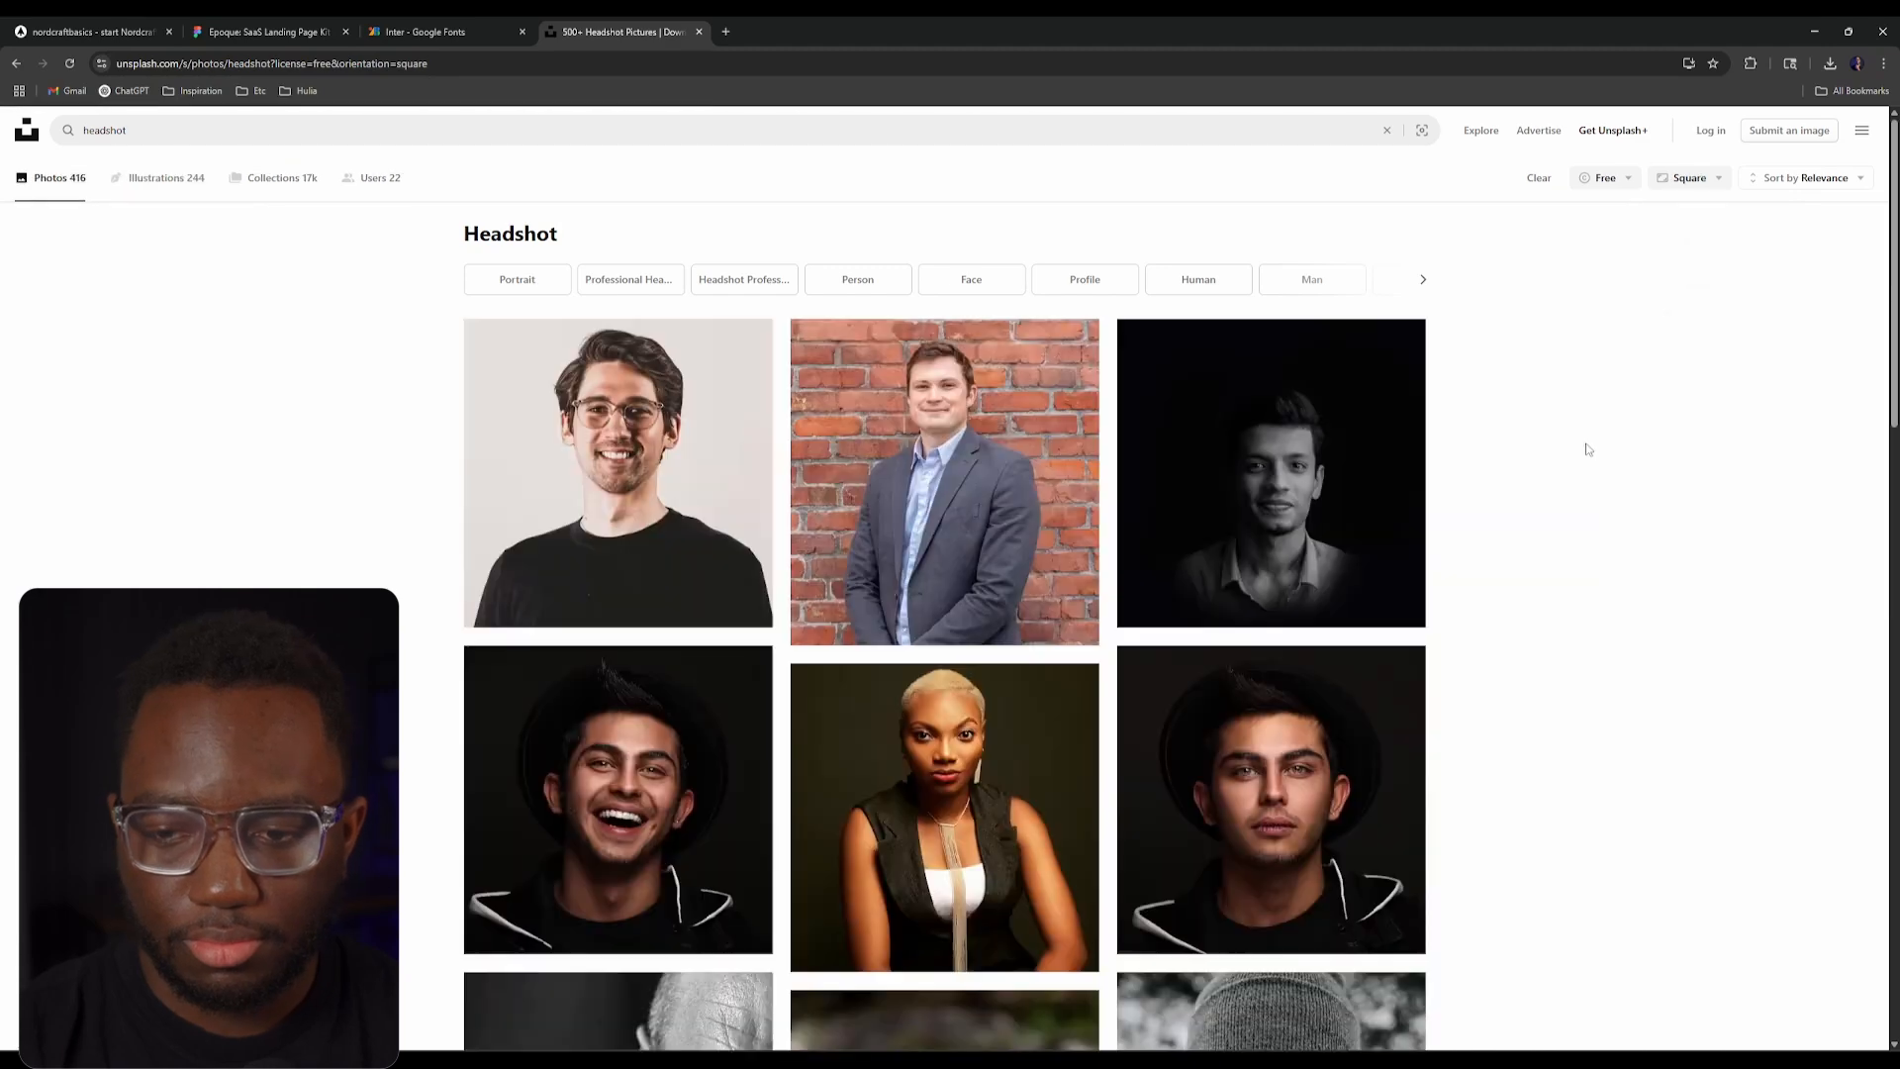
scroll(1583, 441, "down", 6)
scroll(1599, 440, "up", 4)
scroll(1484, 461, "down", 5)
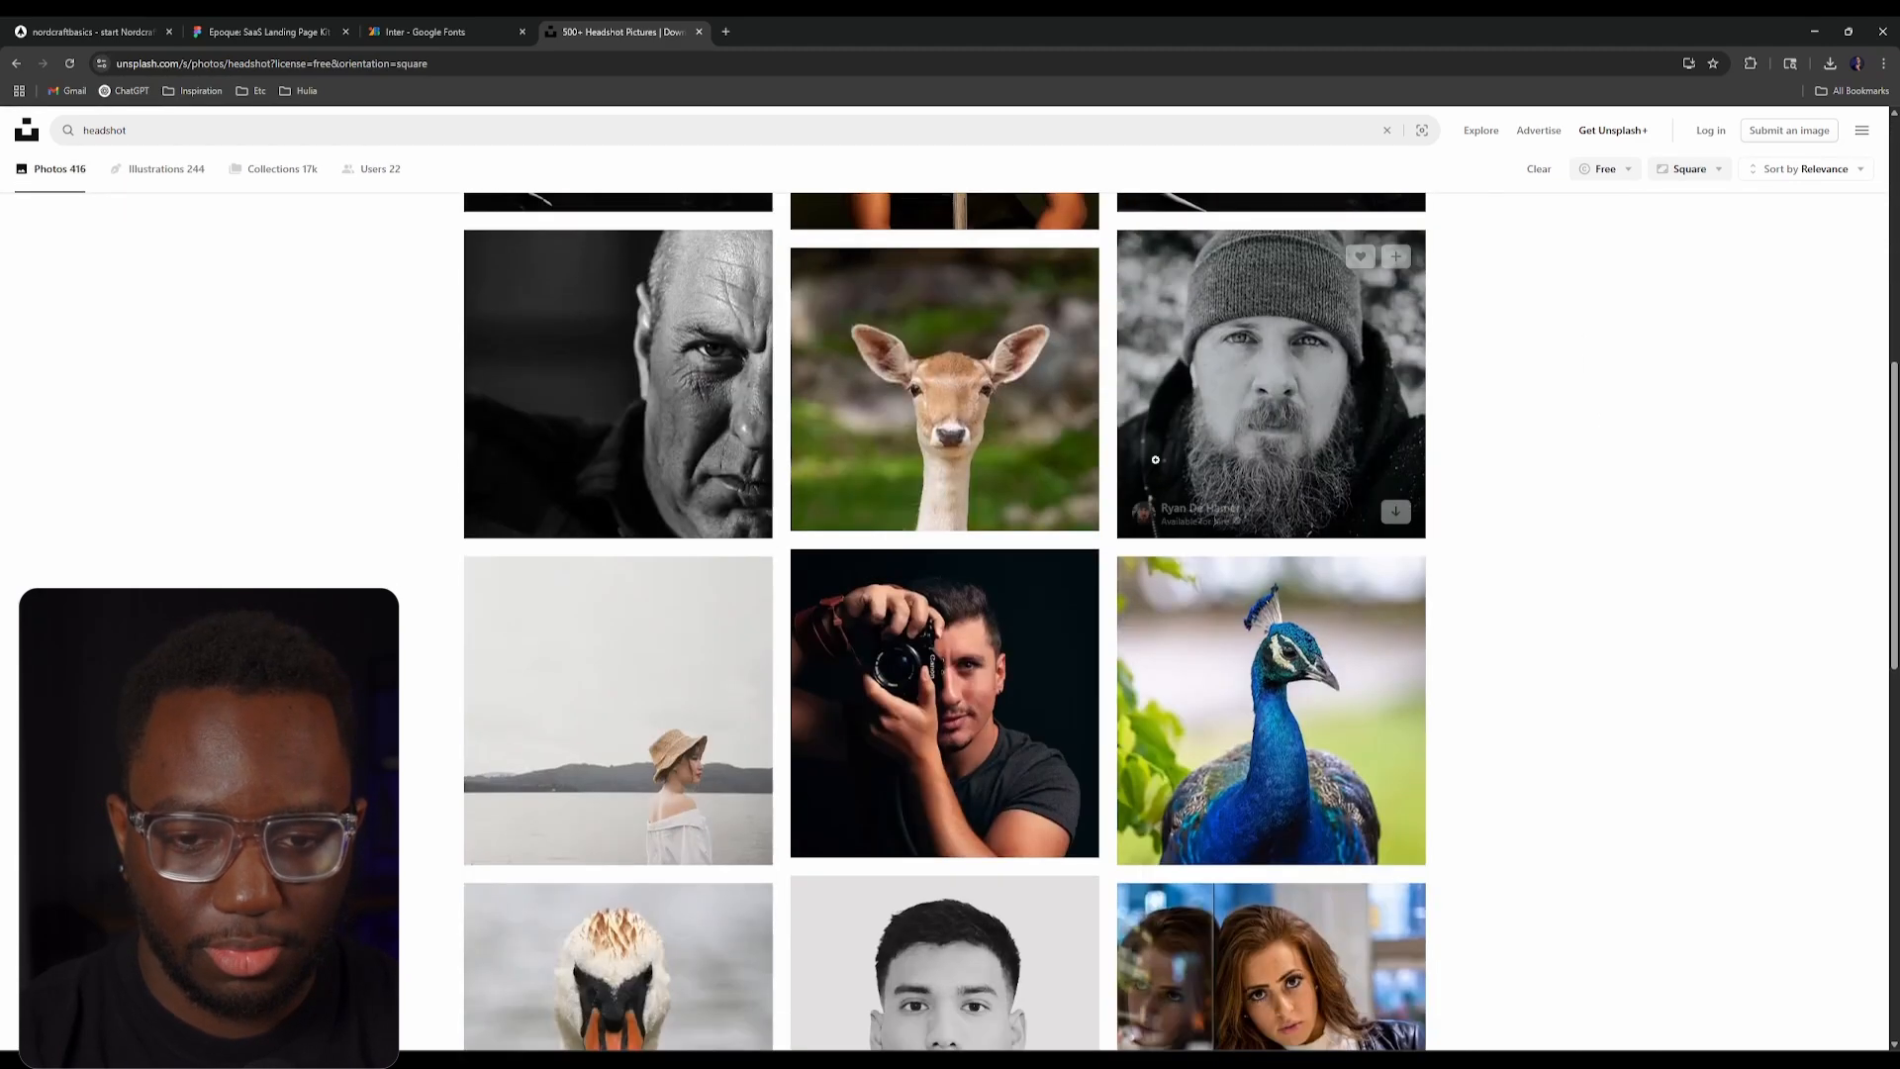
left_click(1066, 473)
right_click(1001, 390)
left_click(1002, 397)
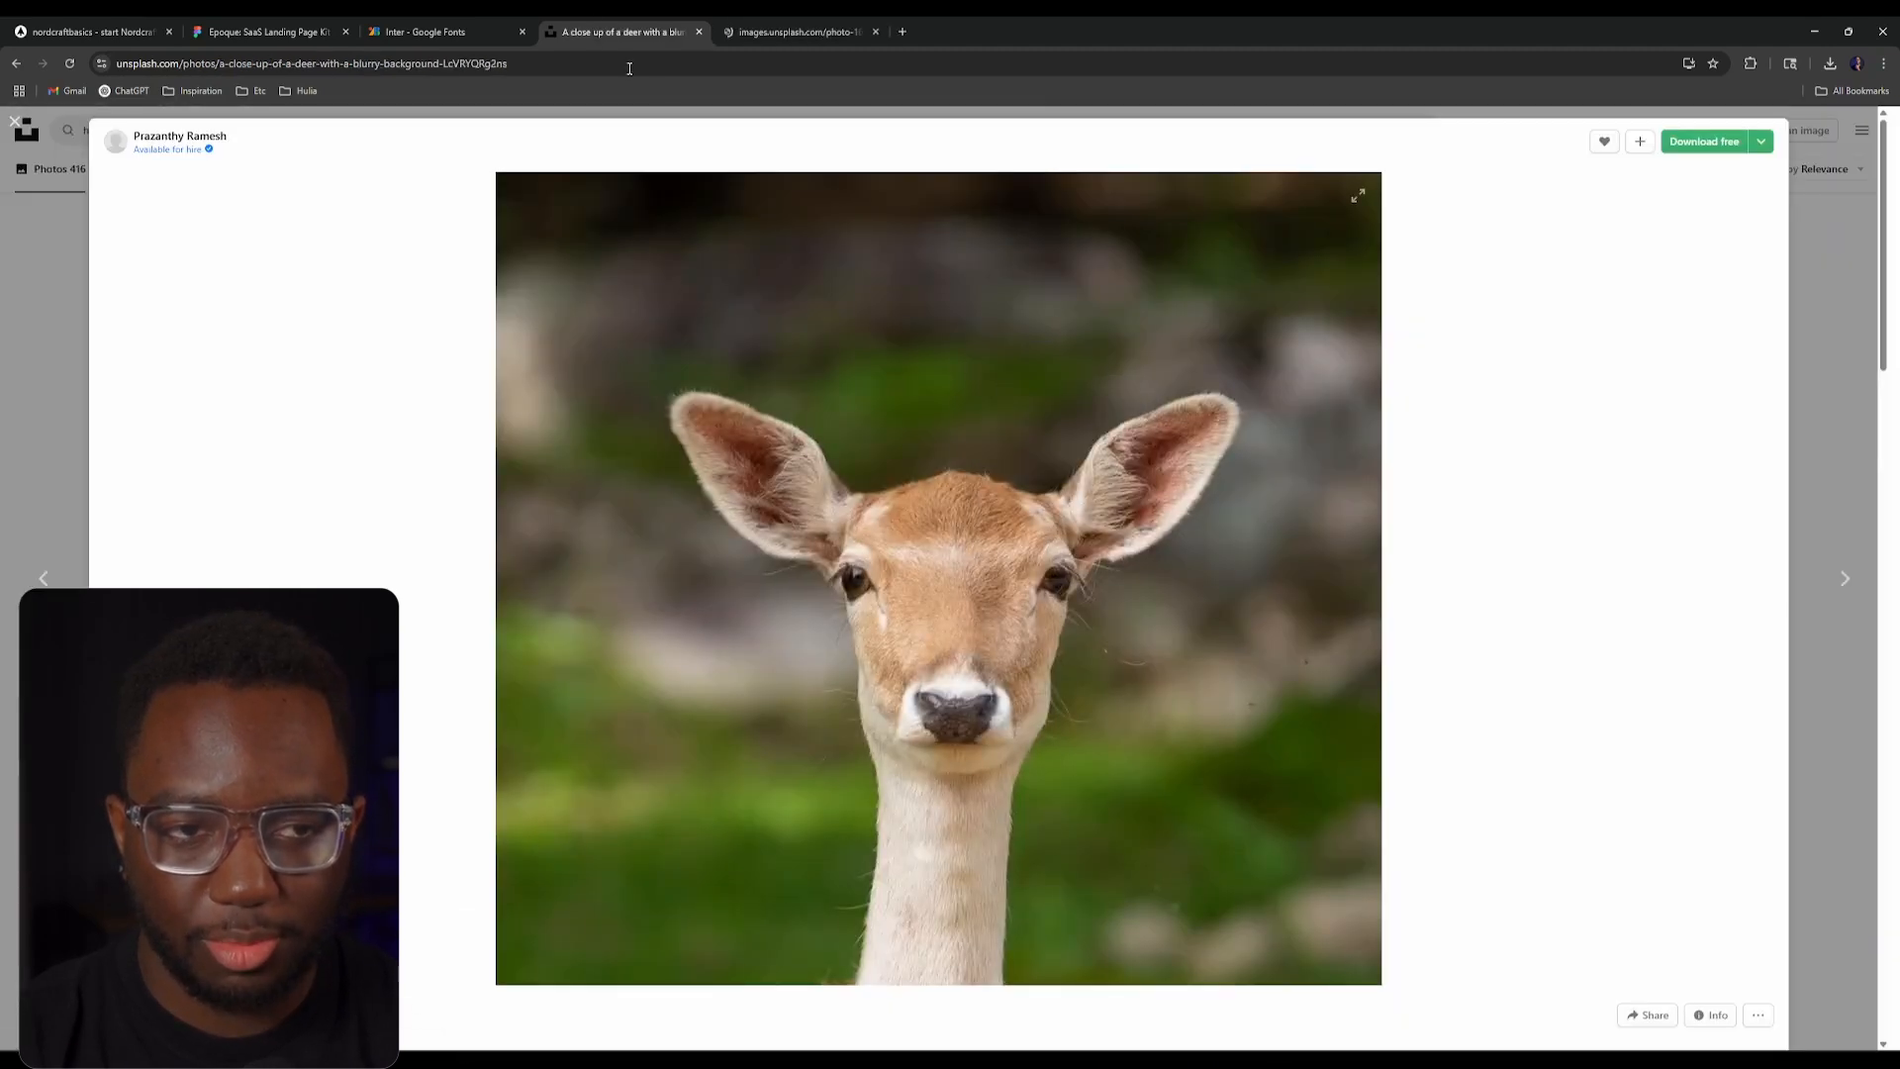
left_click(814, 114)
Step: Open the blue peacock photo's full image in a new browser tab, and copy the deer image's address
scroll(1301, 618, "down", 2)
scroll(1301, 618, "down", 3)
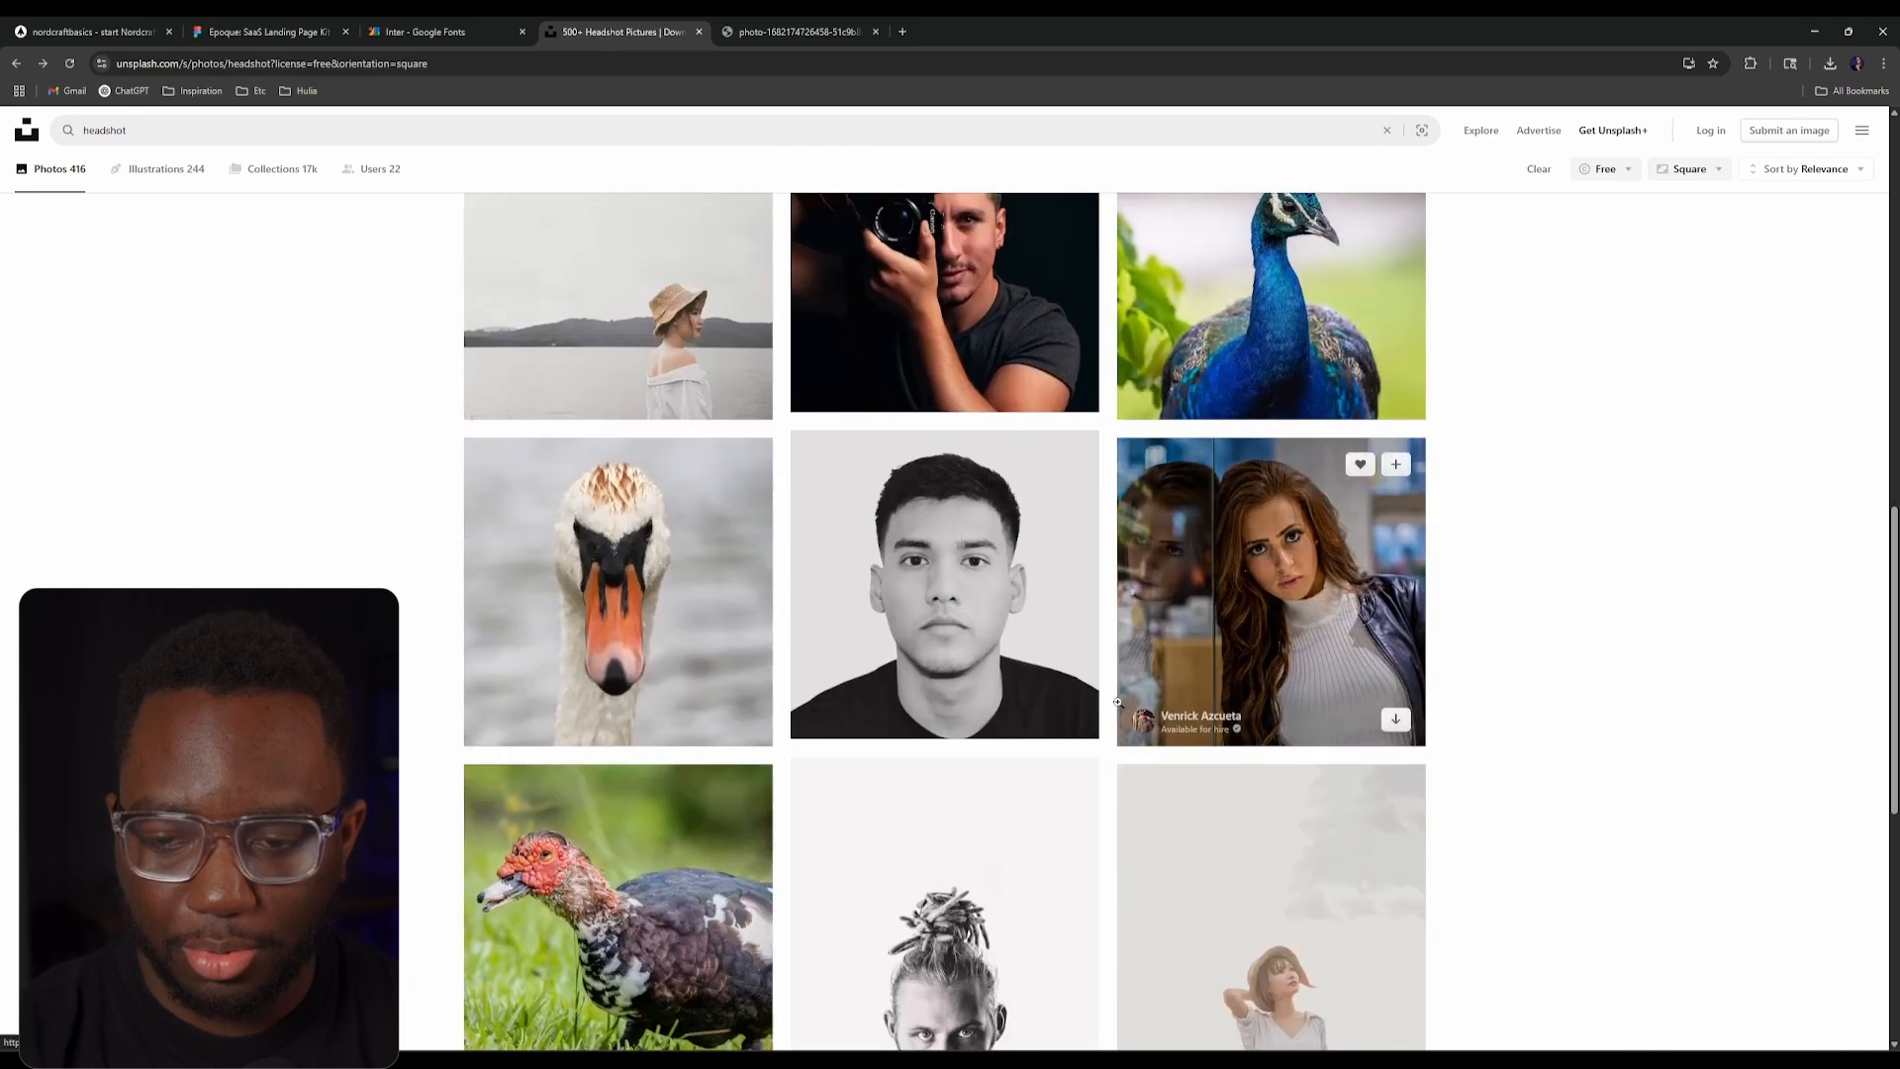
scroll(1392, 689, "up", 3)
left_click(1366, 653)
right_click(903, 273)
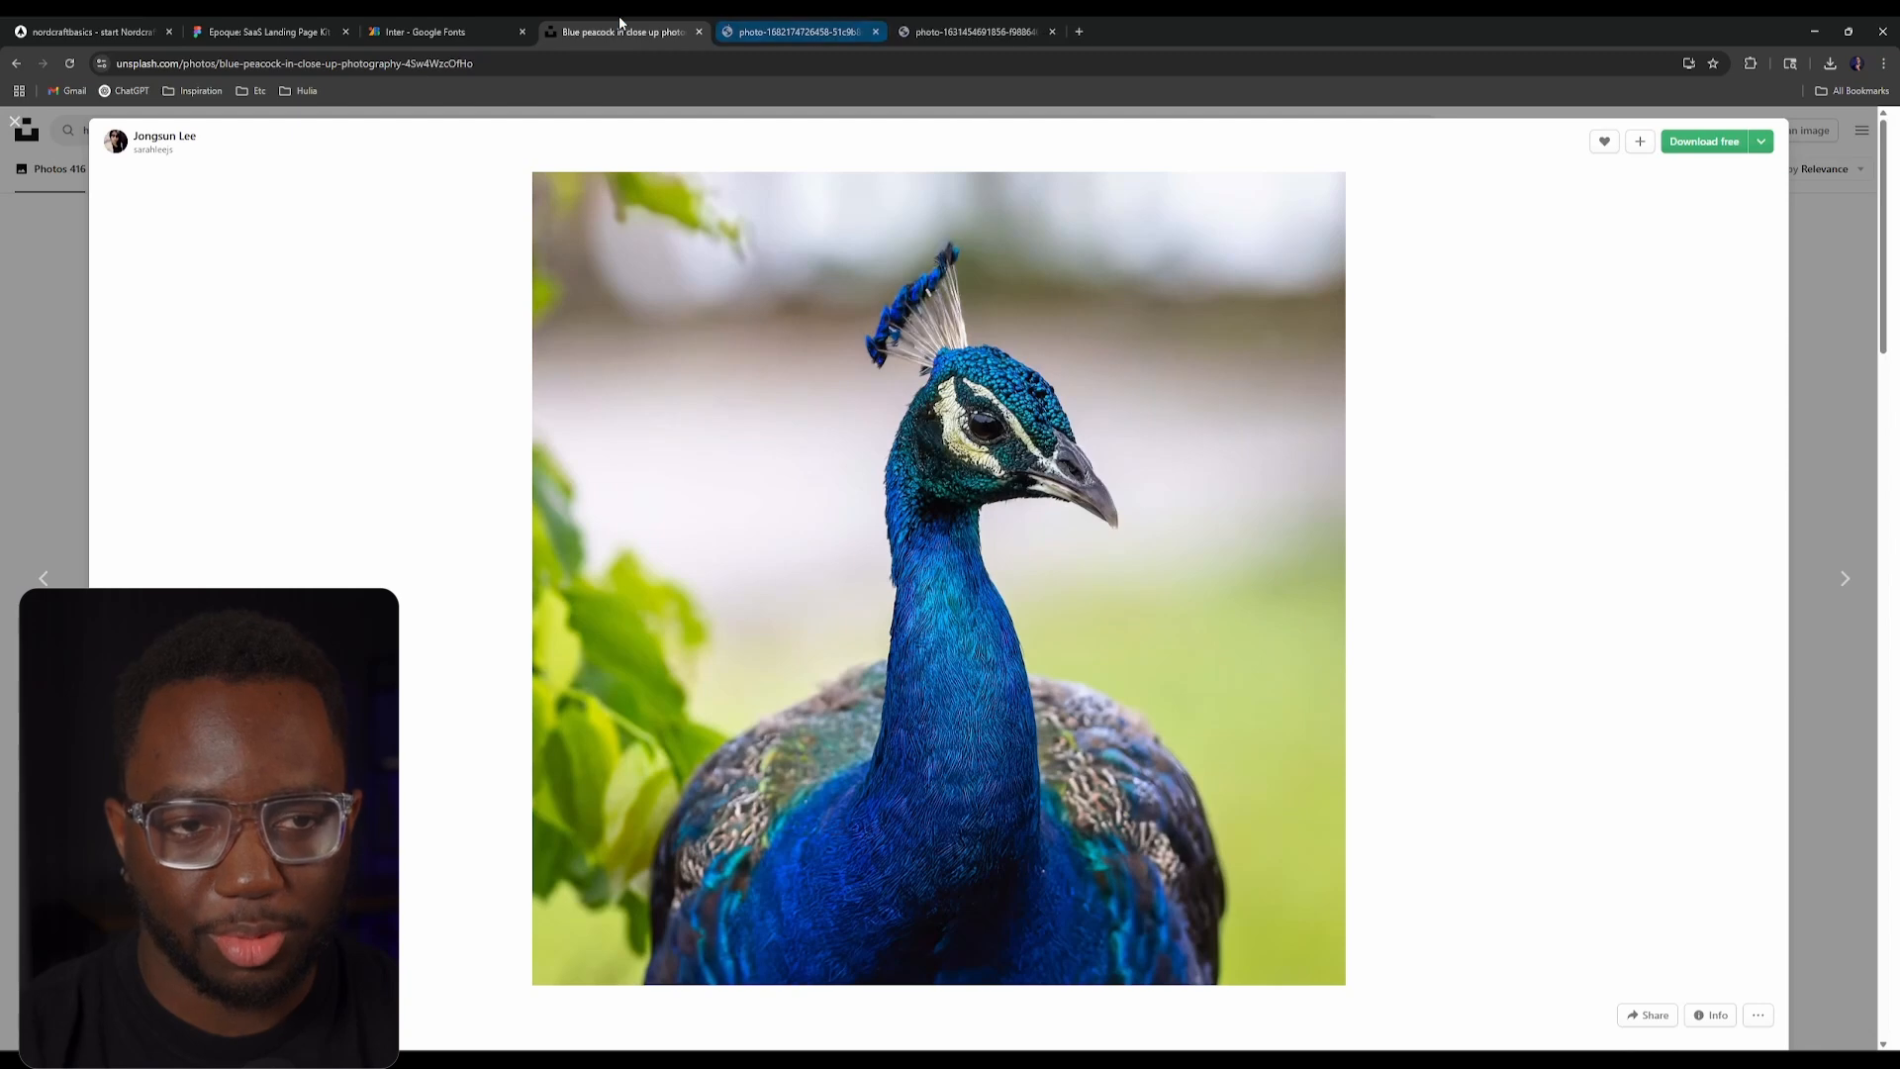
left_click(699, 31)
left_click(638, 61)
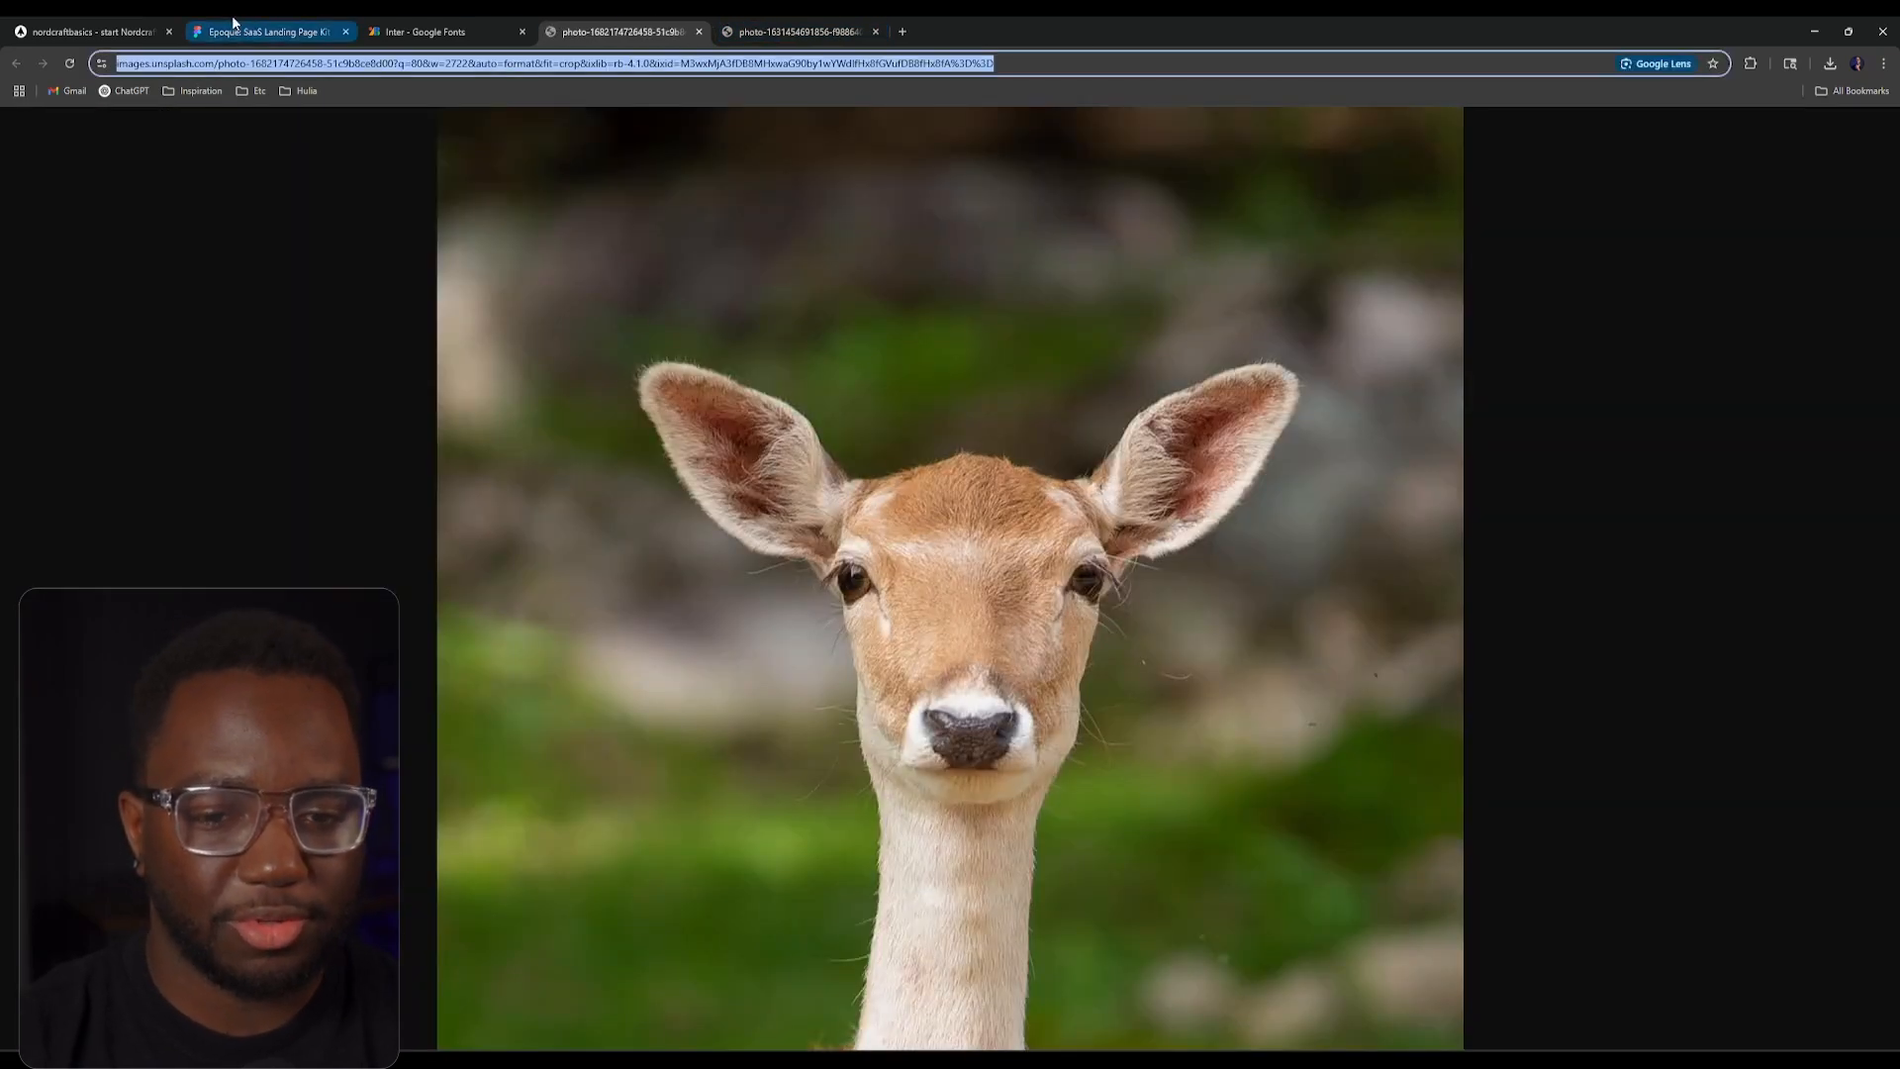
Step: Switch to Figma and review the layout of the white 89% card in the hero section
left_click(235, 29)
left_click(1427, 400)
scroll(1331, 395, "down", 6)
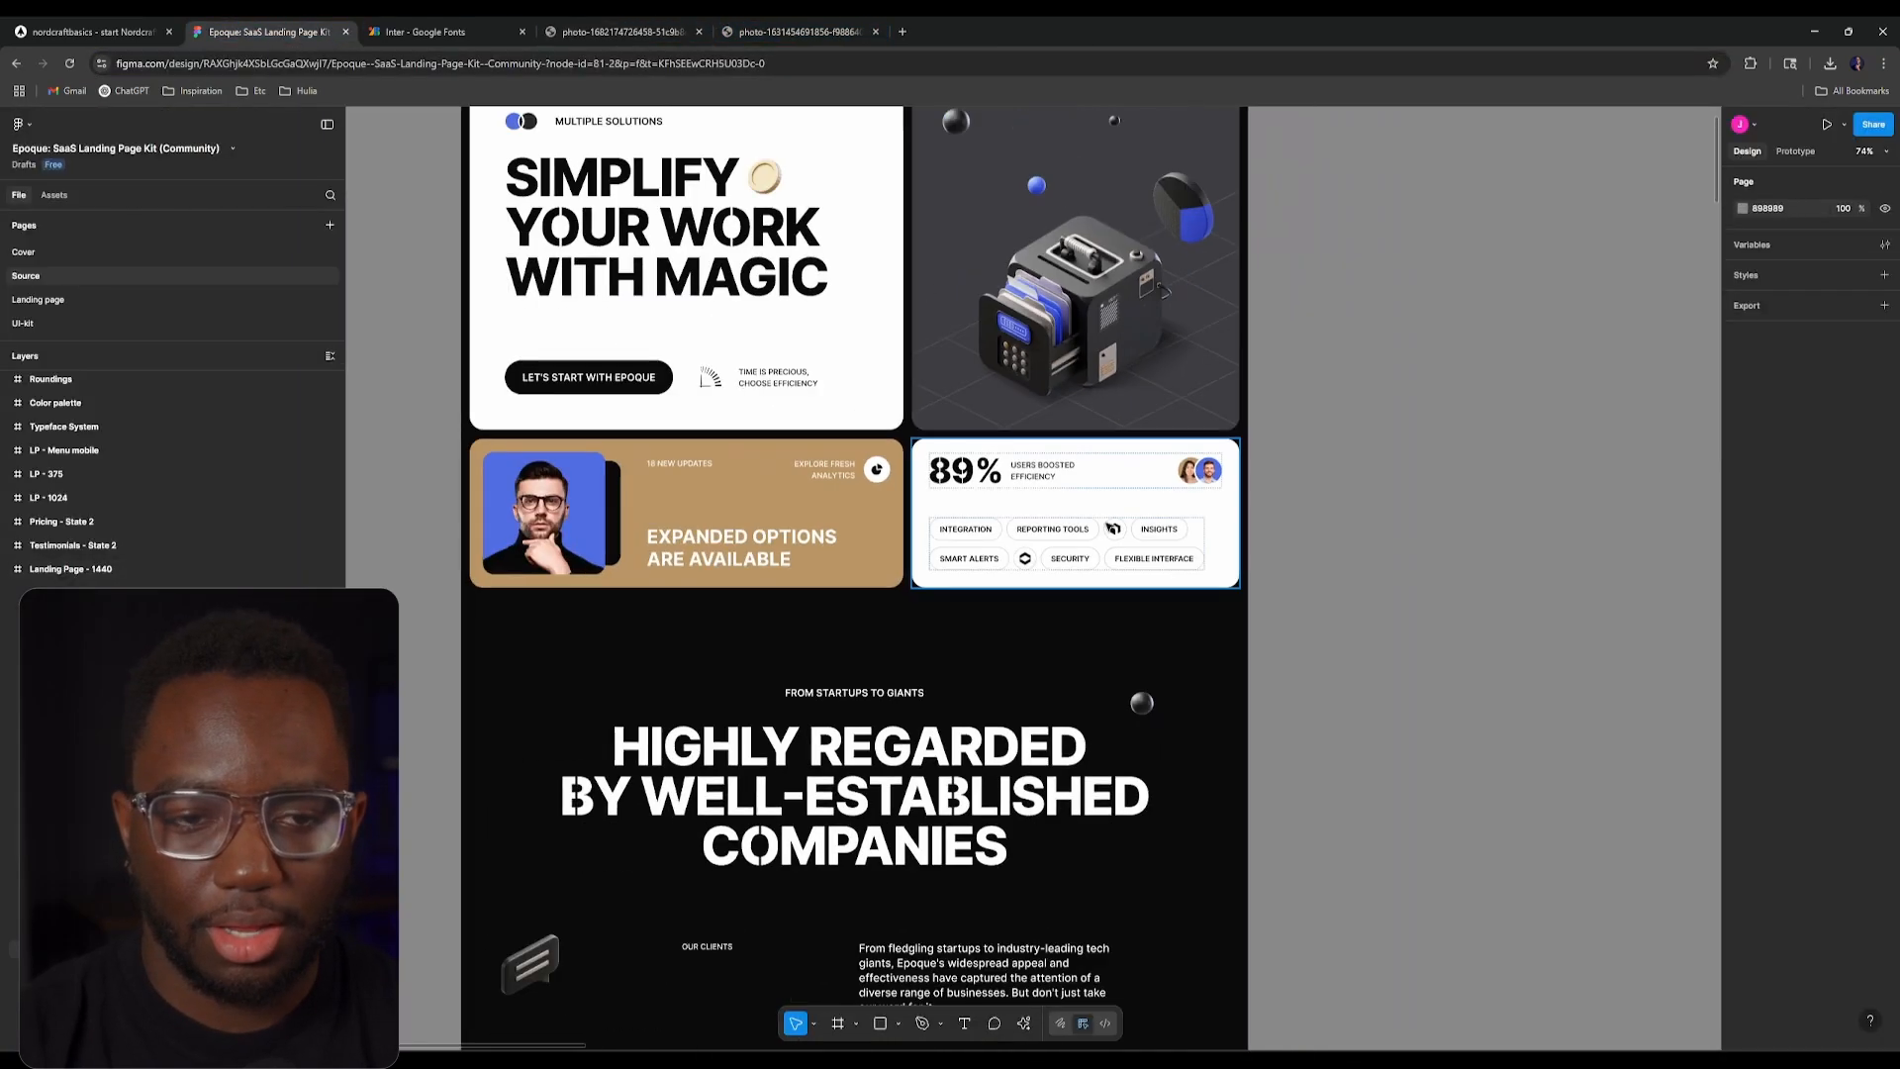
scroll(1079, 550, "up", 1)
left_click(841, 420)
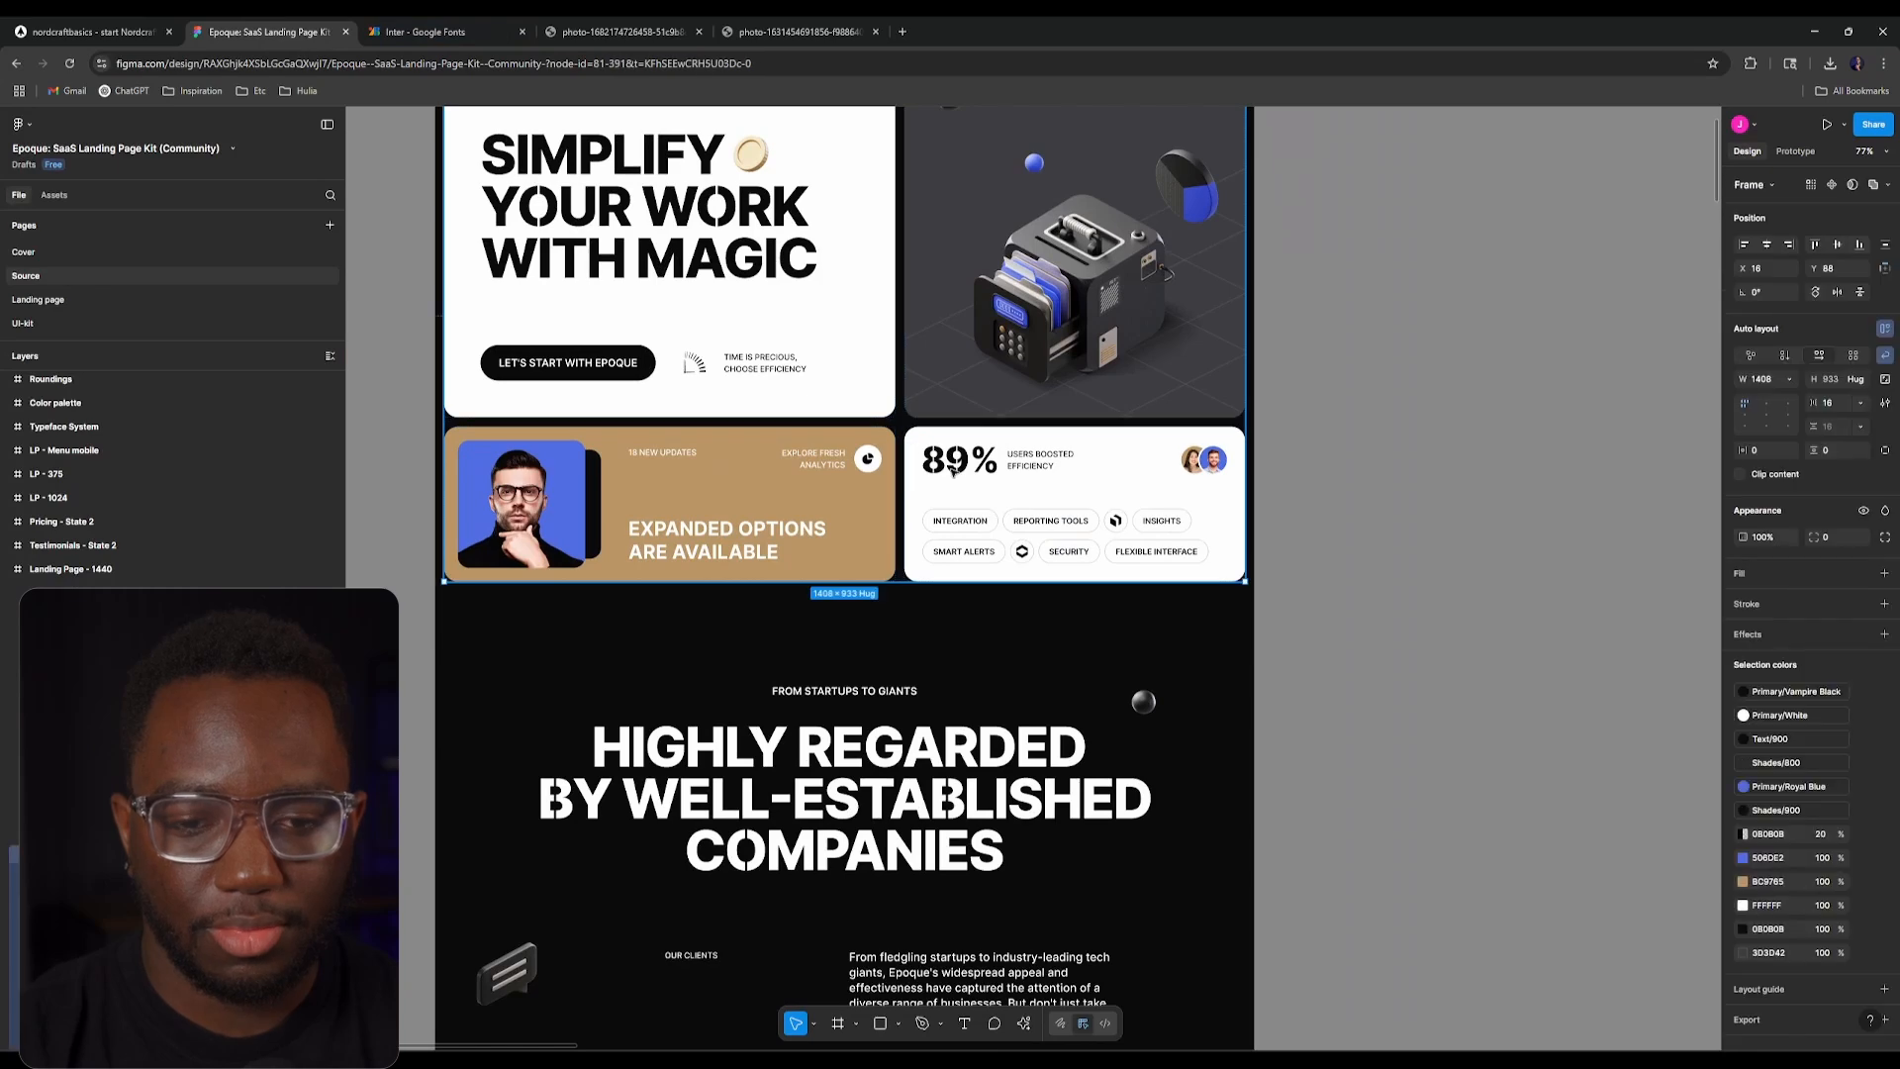
scroll(841, 421, "up", 3)
Step: Switch to Nordcraft and create a page variable named _AVATAR_PHOTOS
left_click(142, 29)
scroll(859, 530, "down", 4)
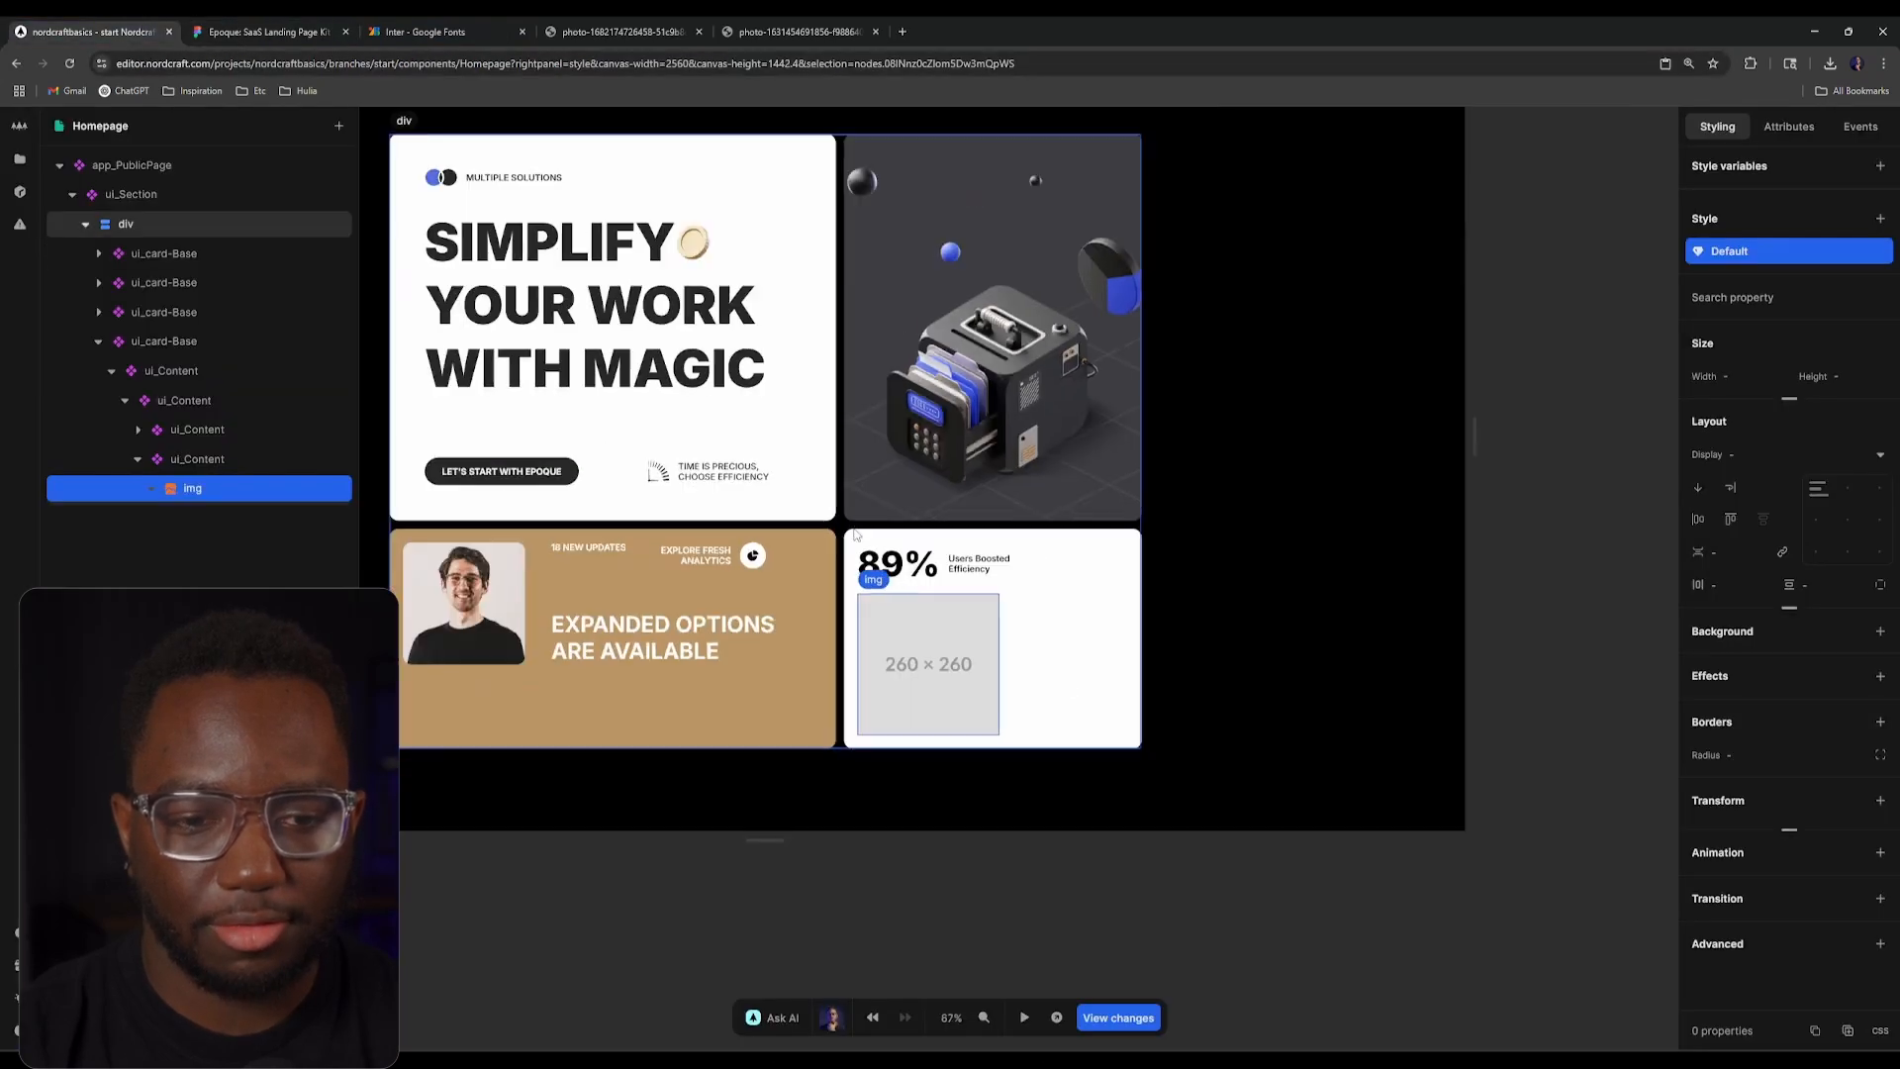
scroll(1034, 700, "up", 2)
left_click(1541, 356)
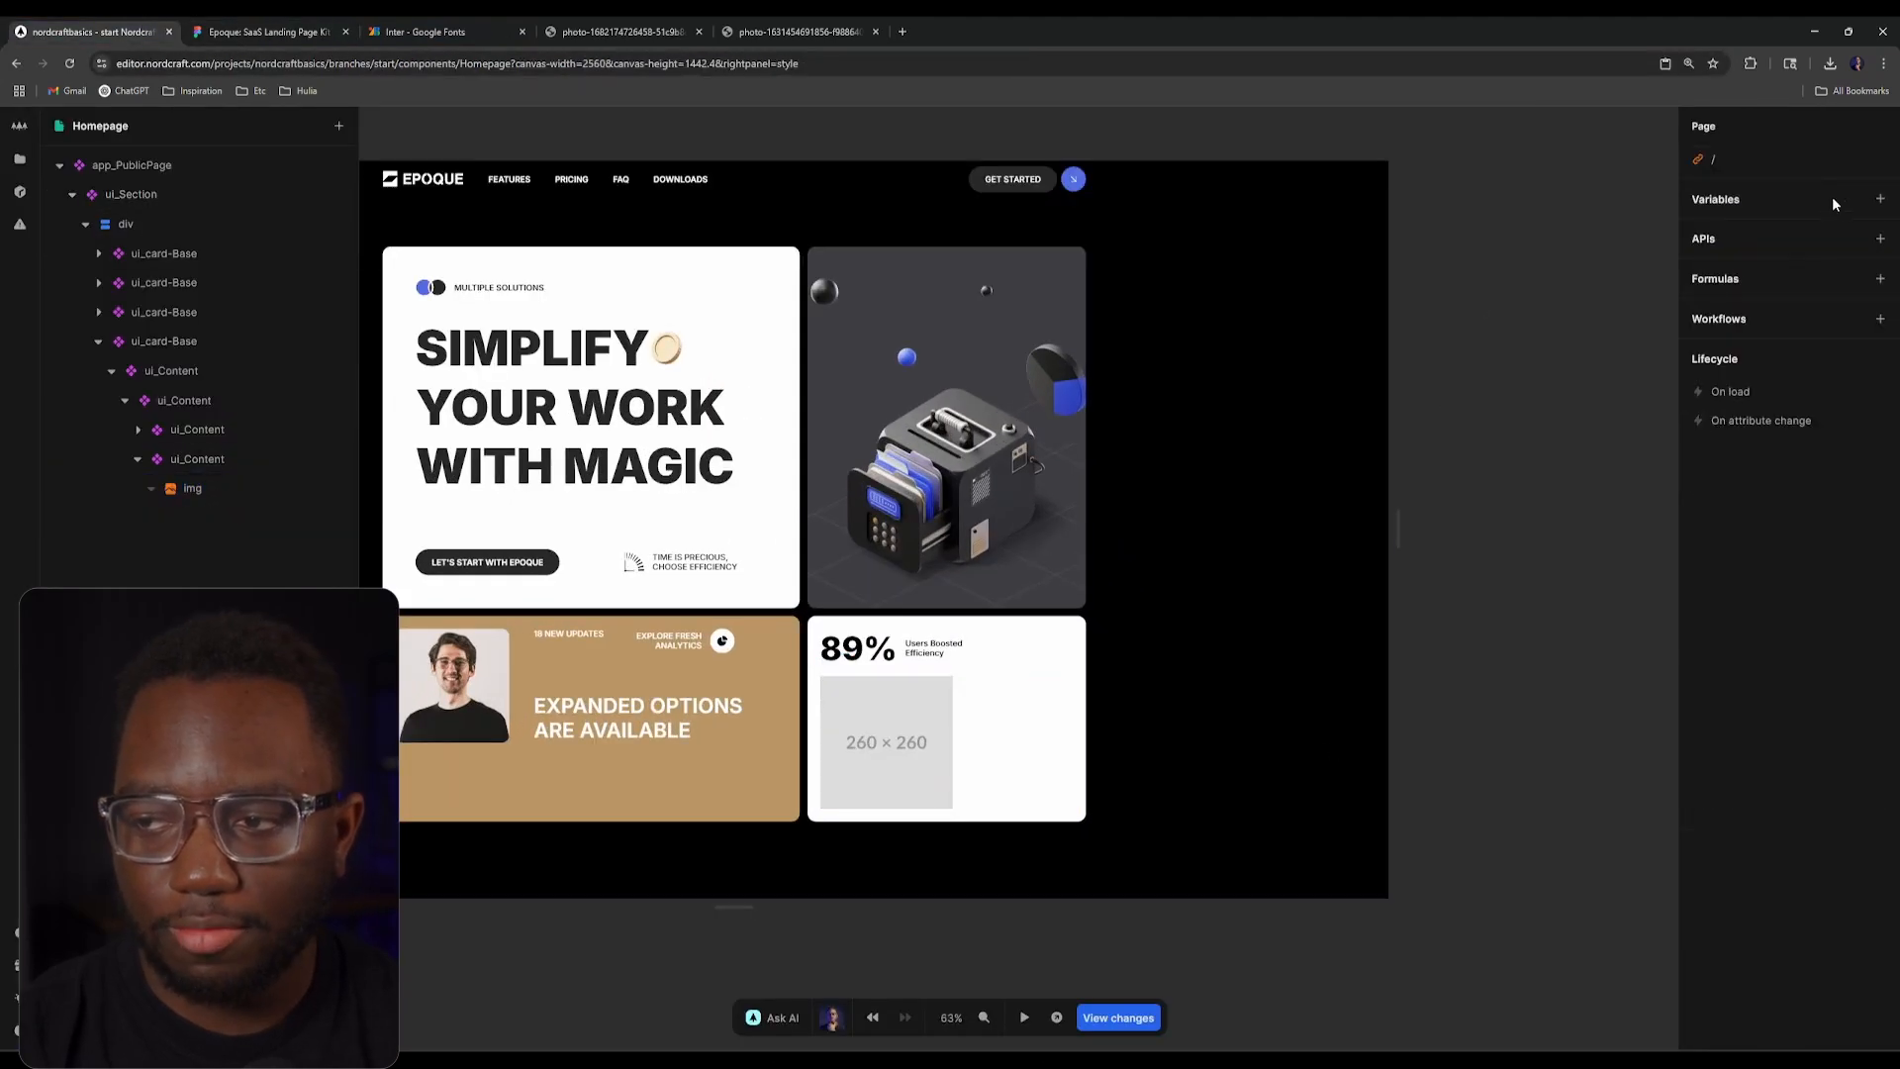
left_click(1880, 198)
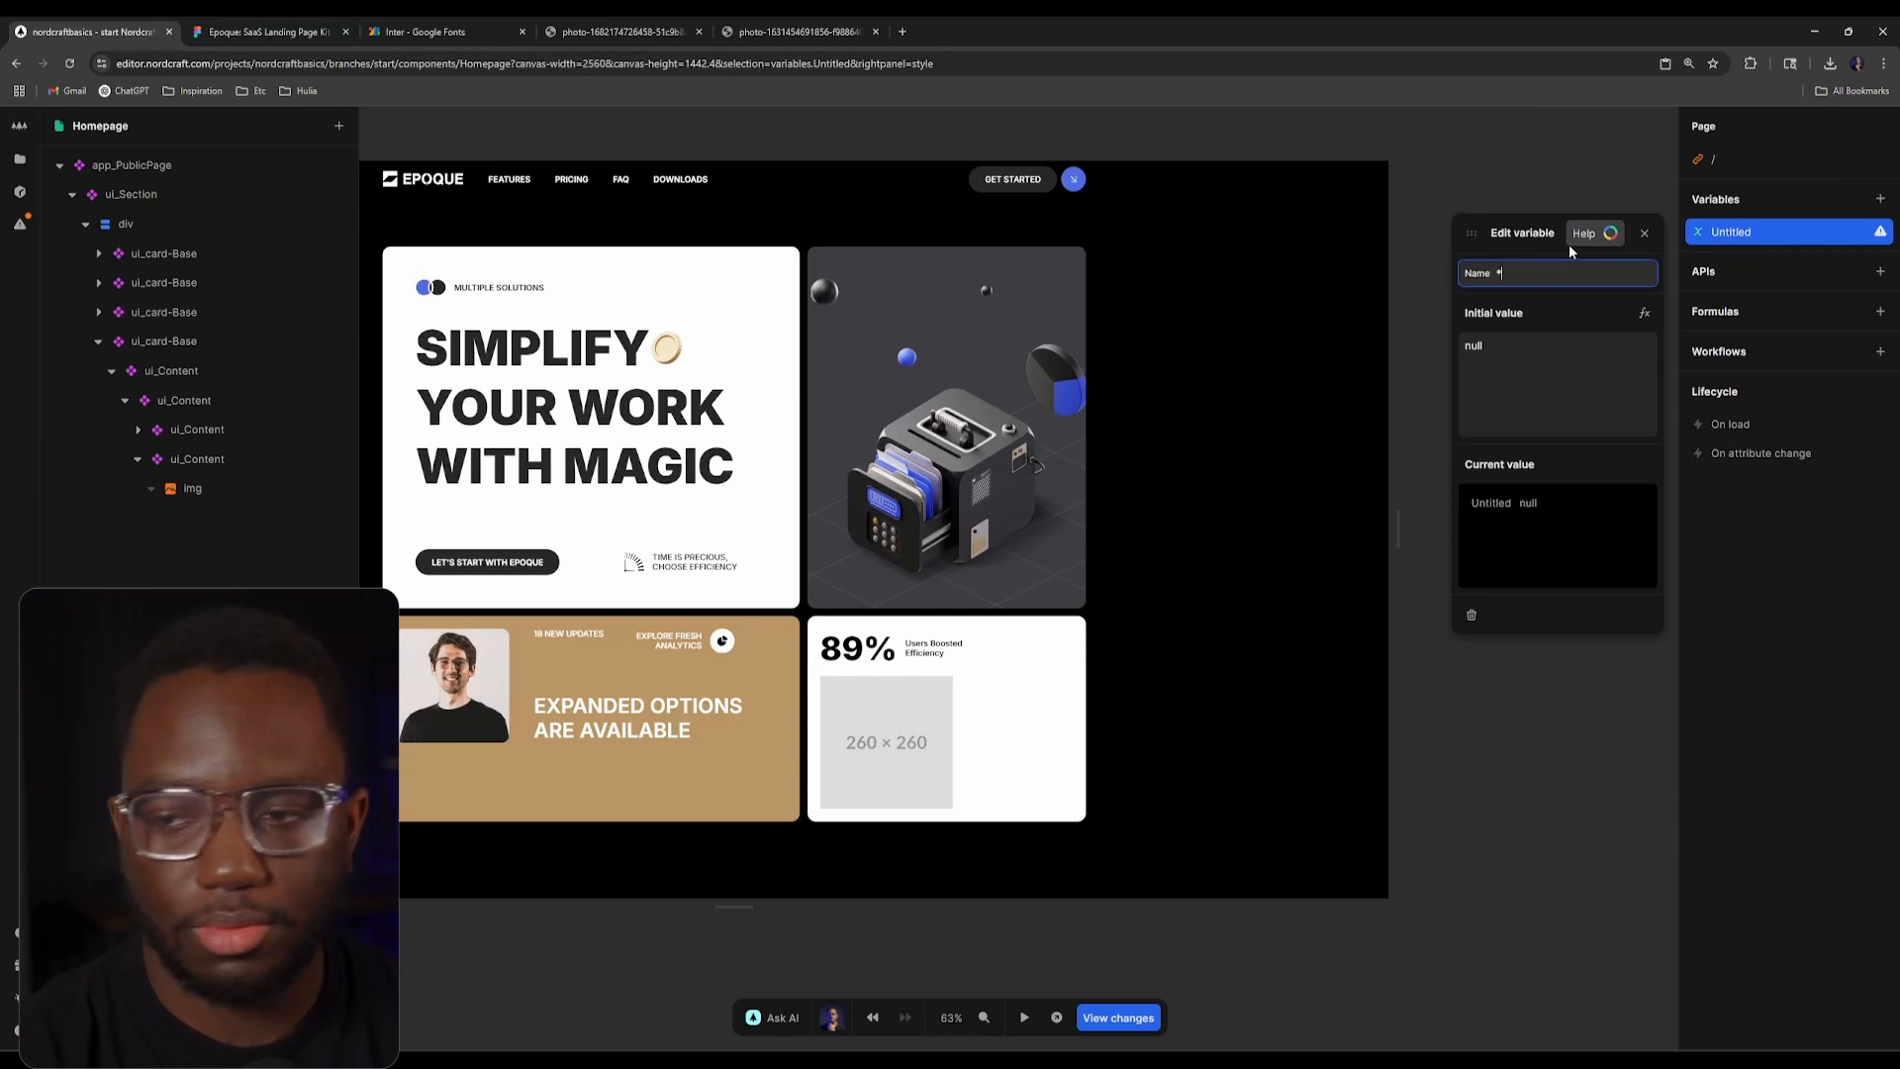
type("AVAT")
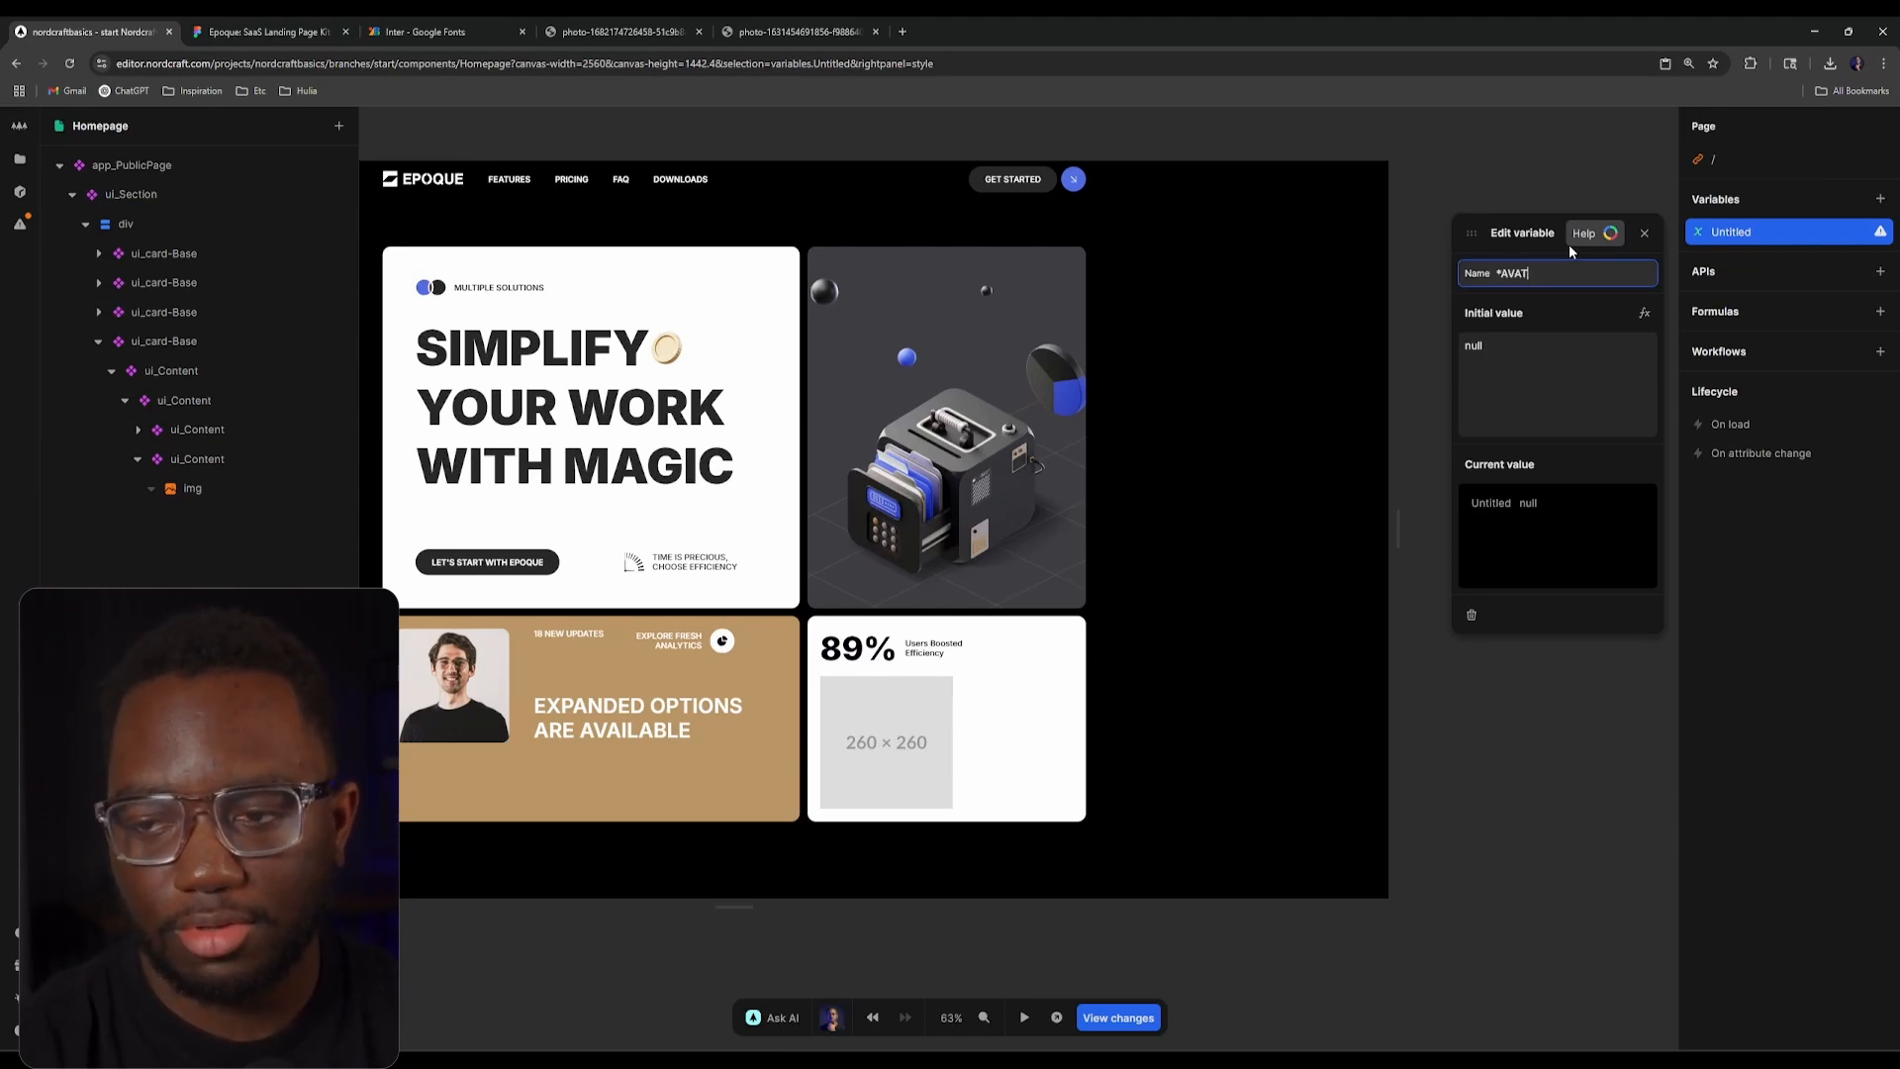
type("AR_PHOTOS")
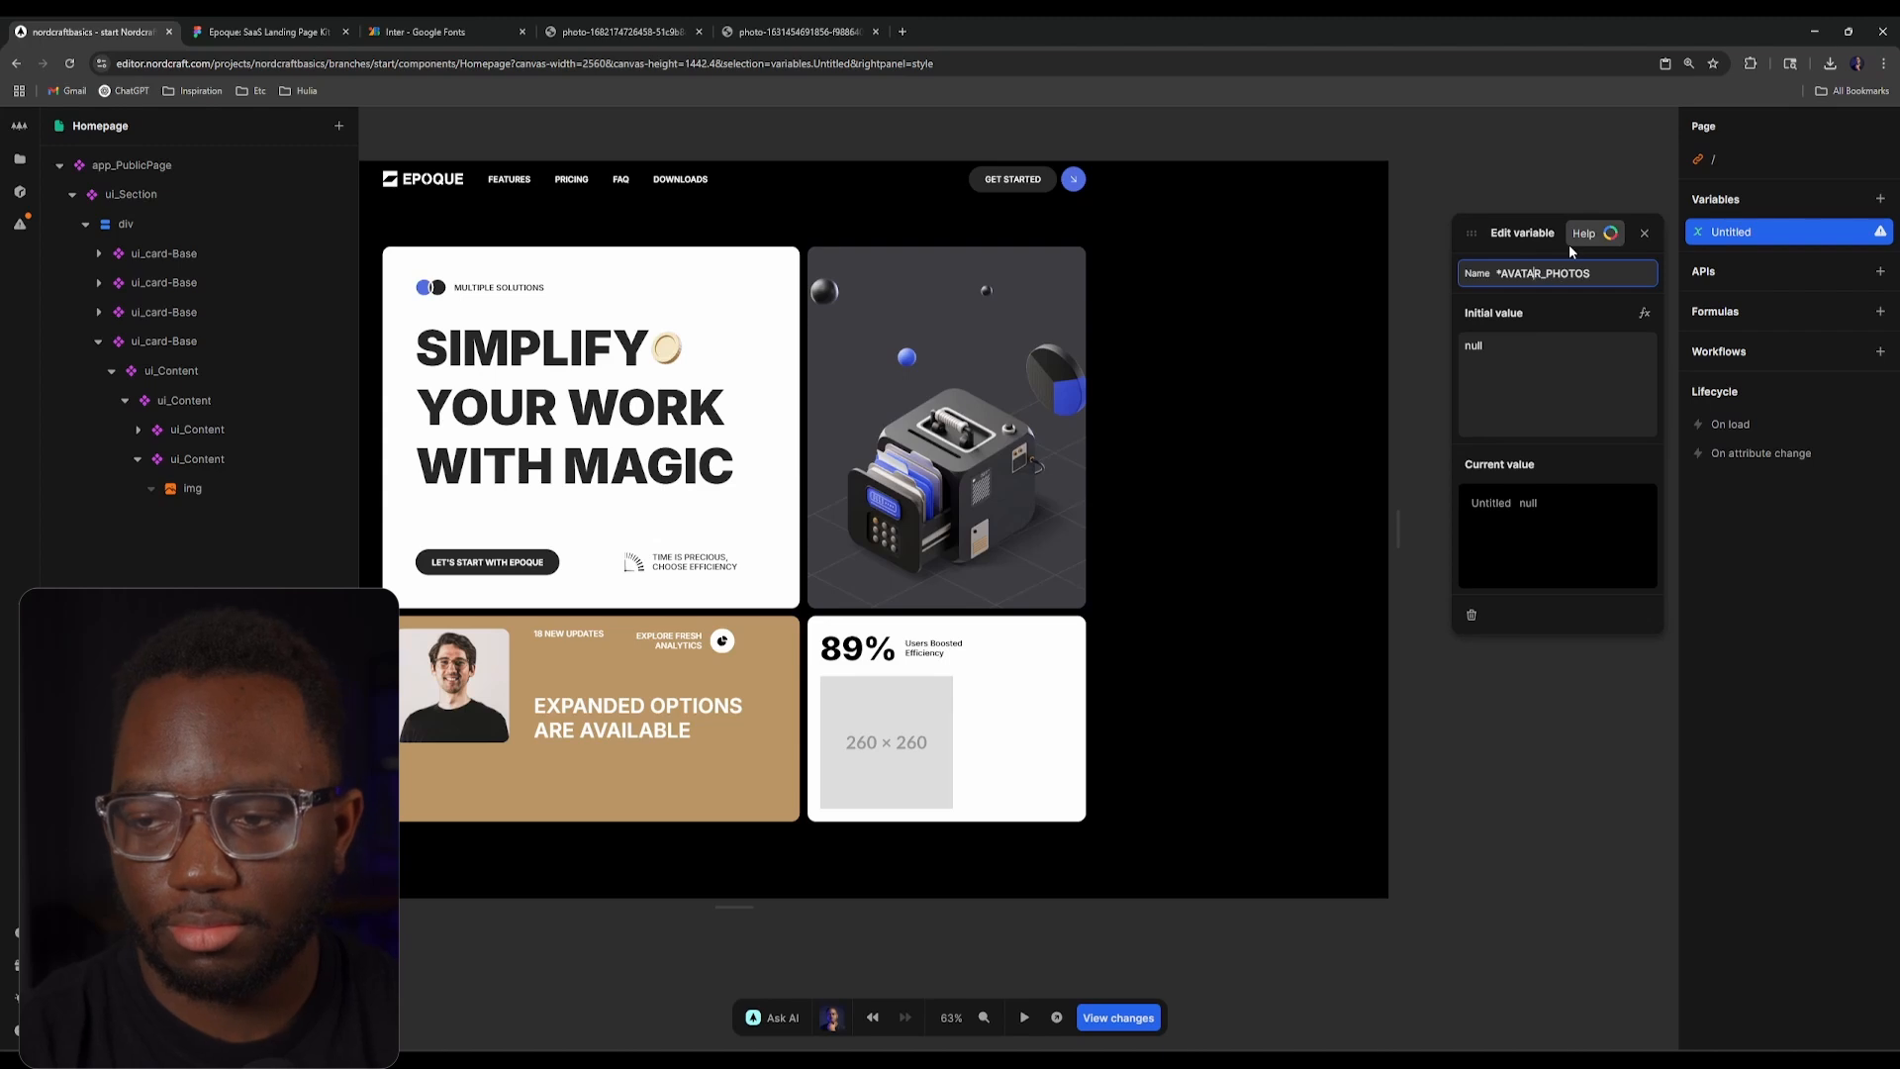
key("Left")
key("Left")
key("Left")
key("Left")
key("Left")
key("BackSpace")
type("_")
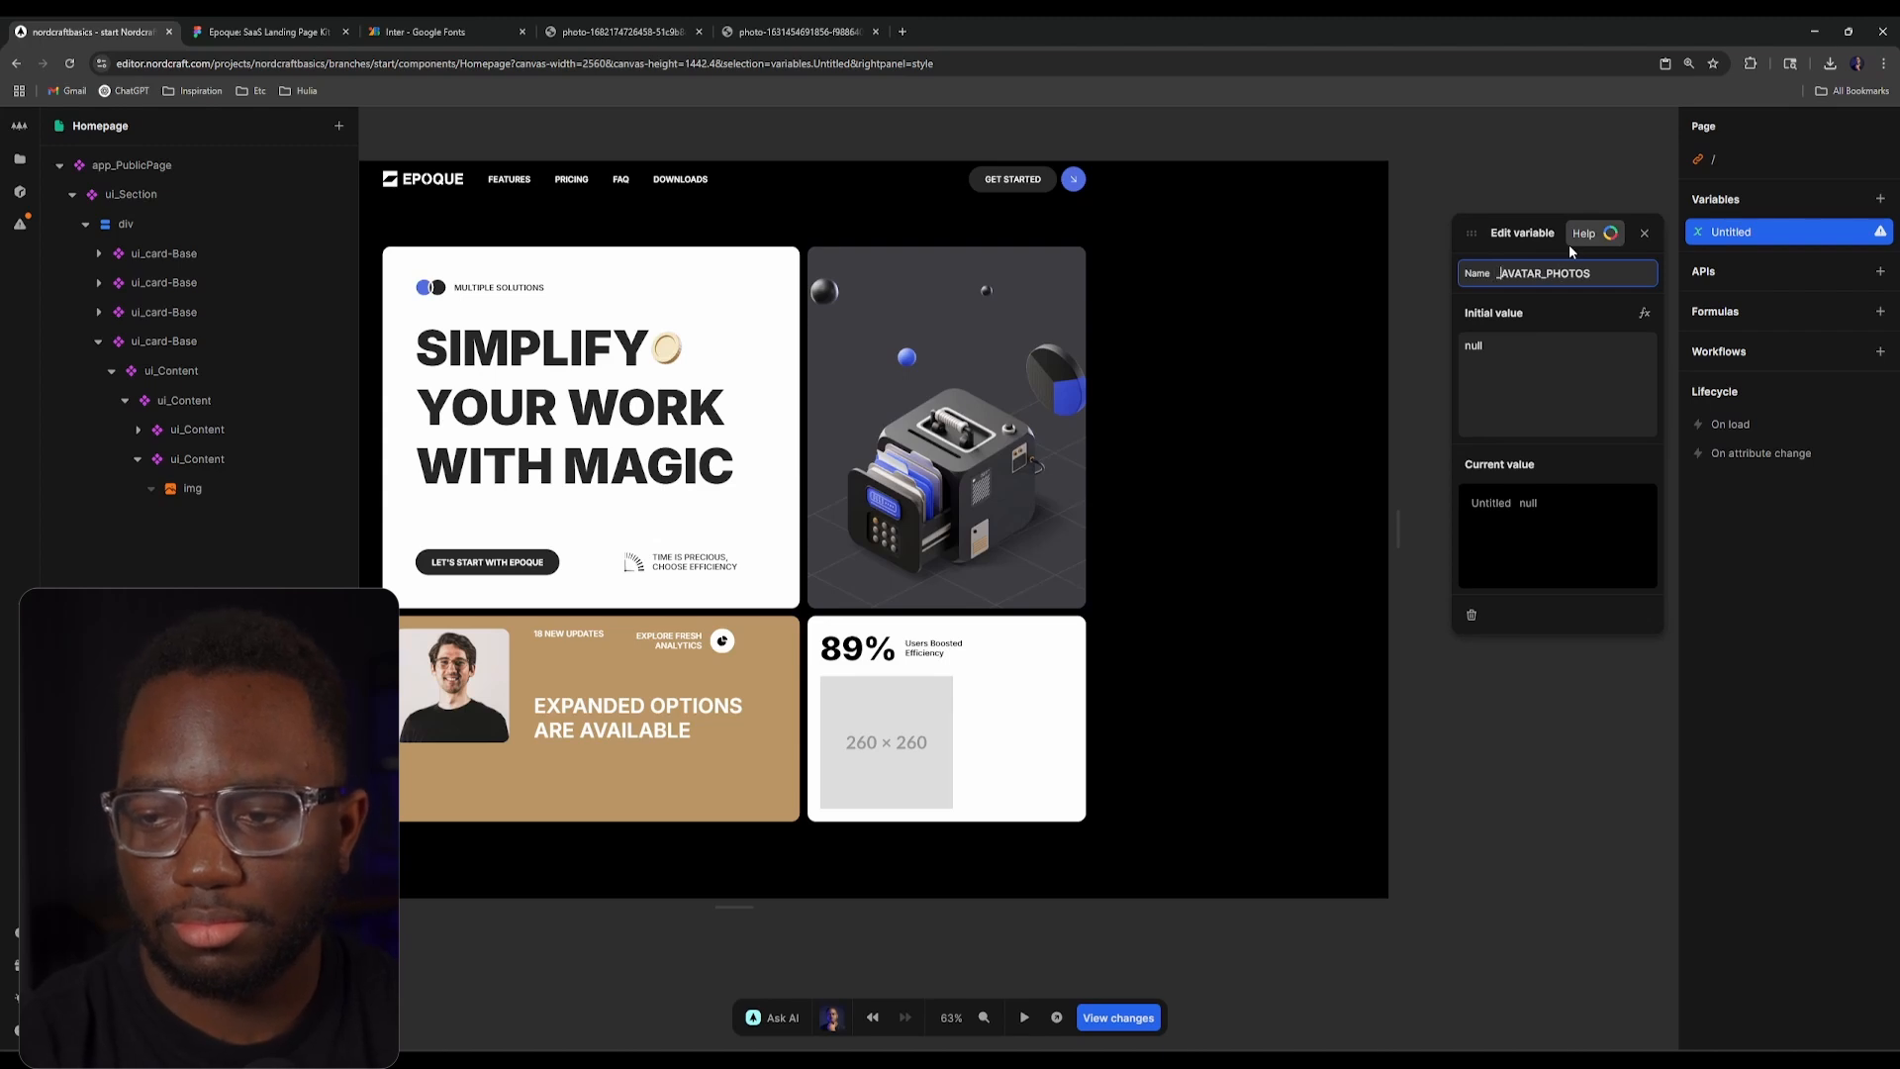
Step: Make the _AVATAR_PHOTOS initial value an Array formula with the deer image's address as its first item
left_click(1643, 314)
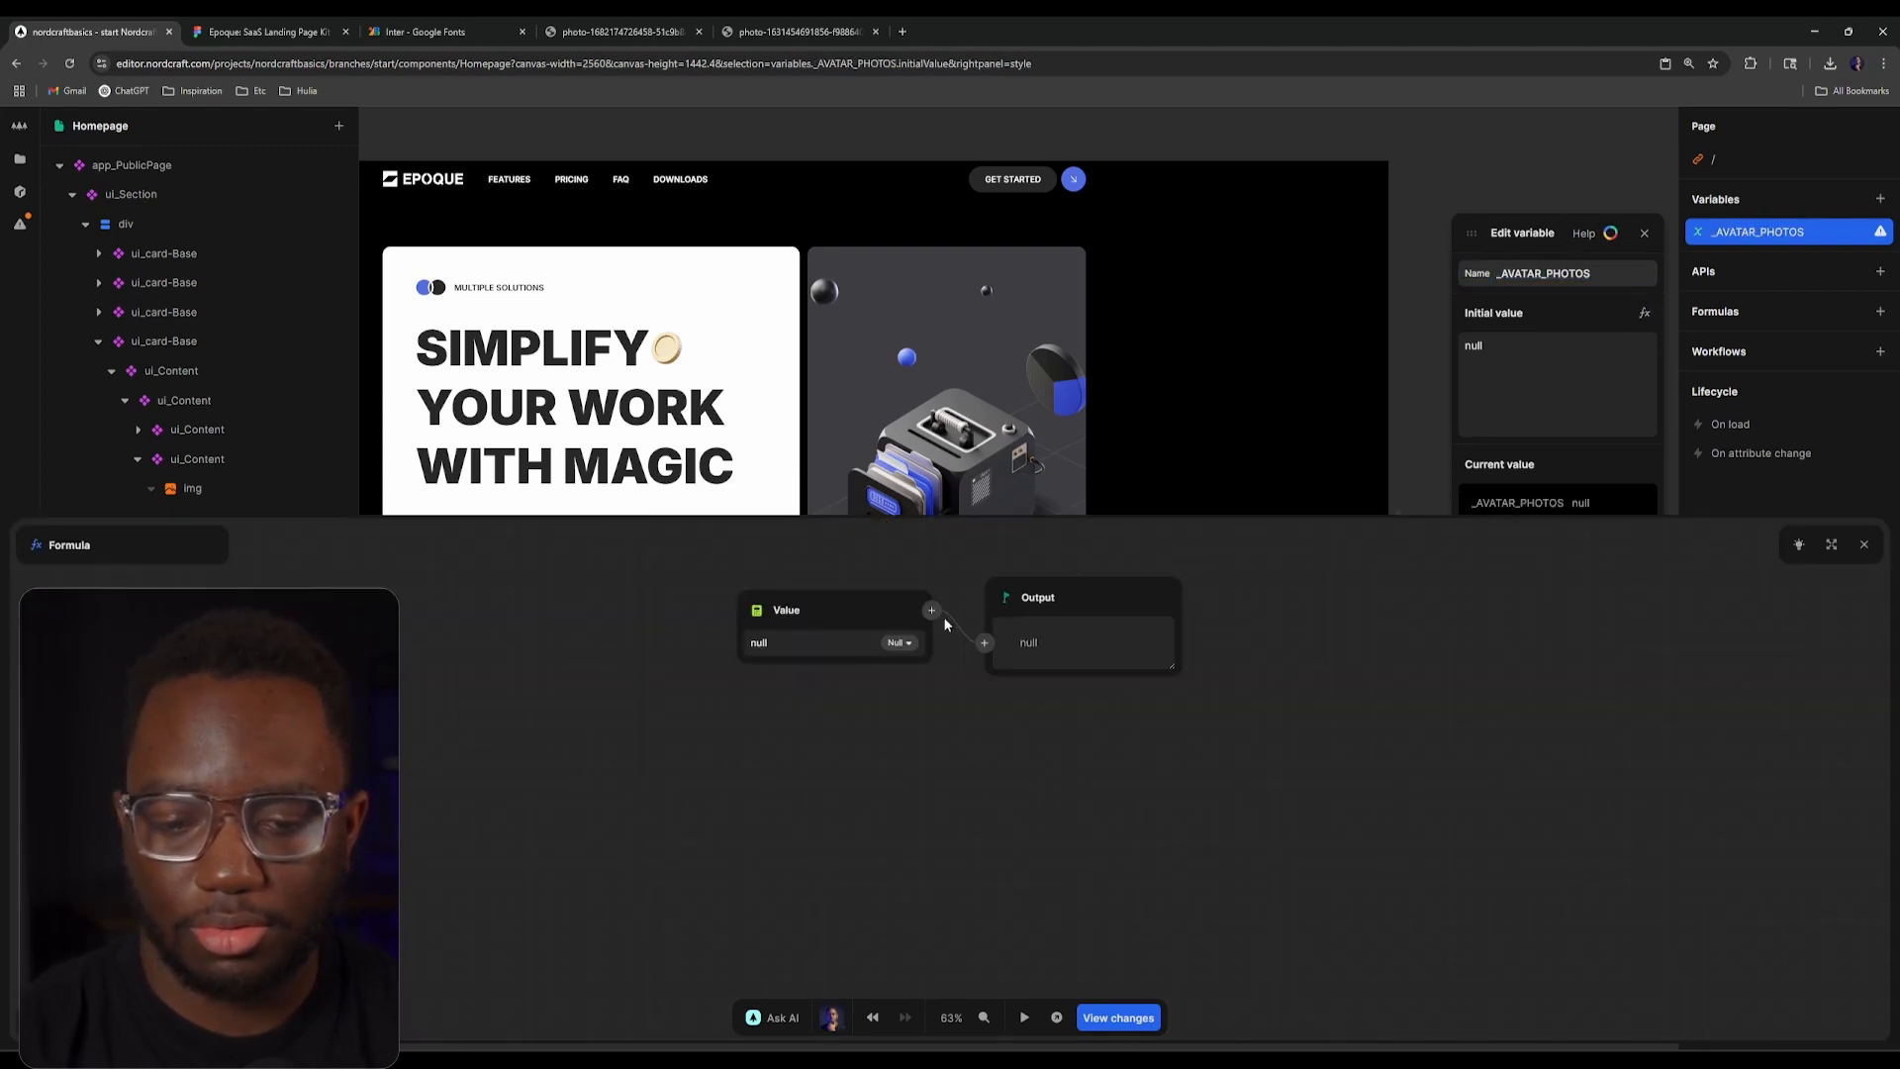
left_click(933, 612)
left_click(854, 659)
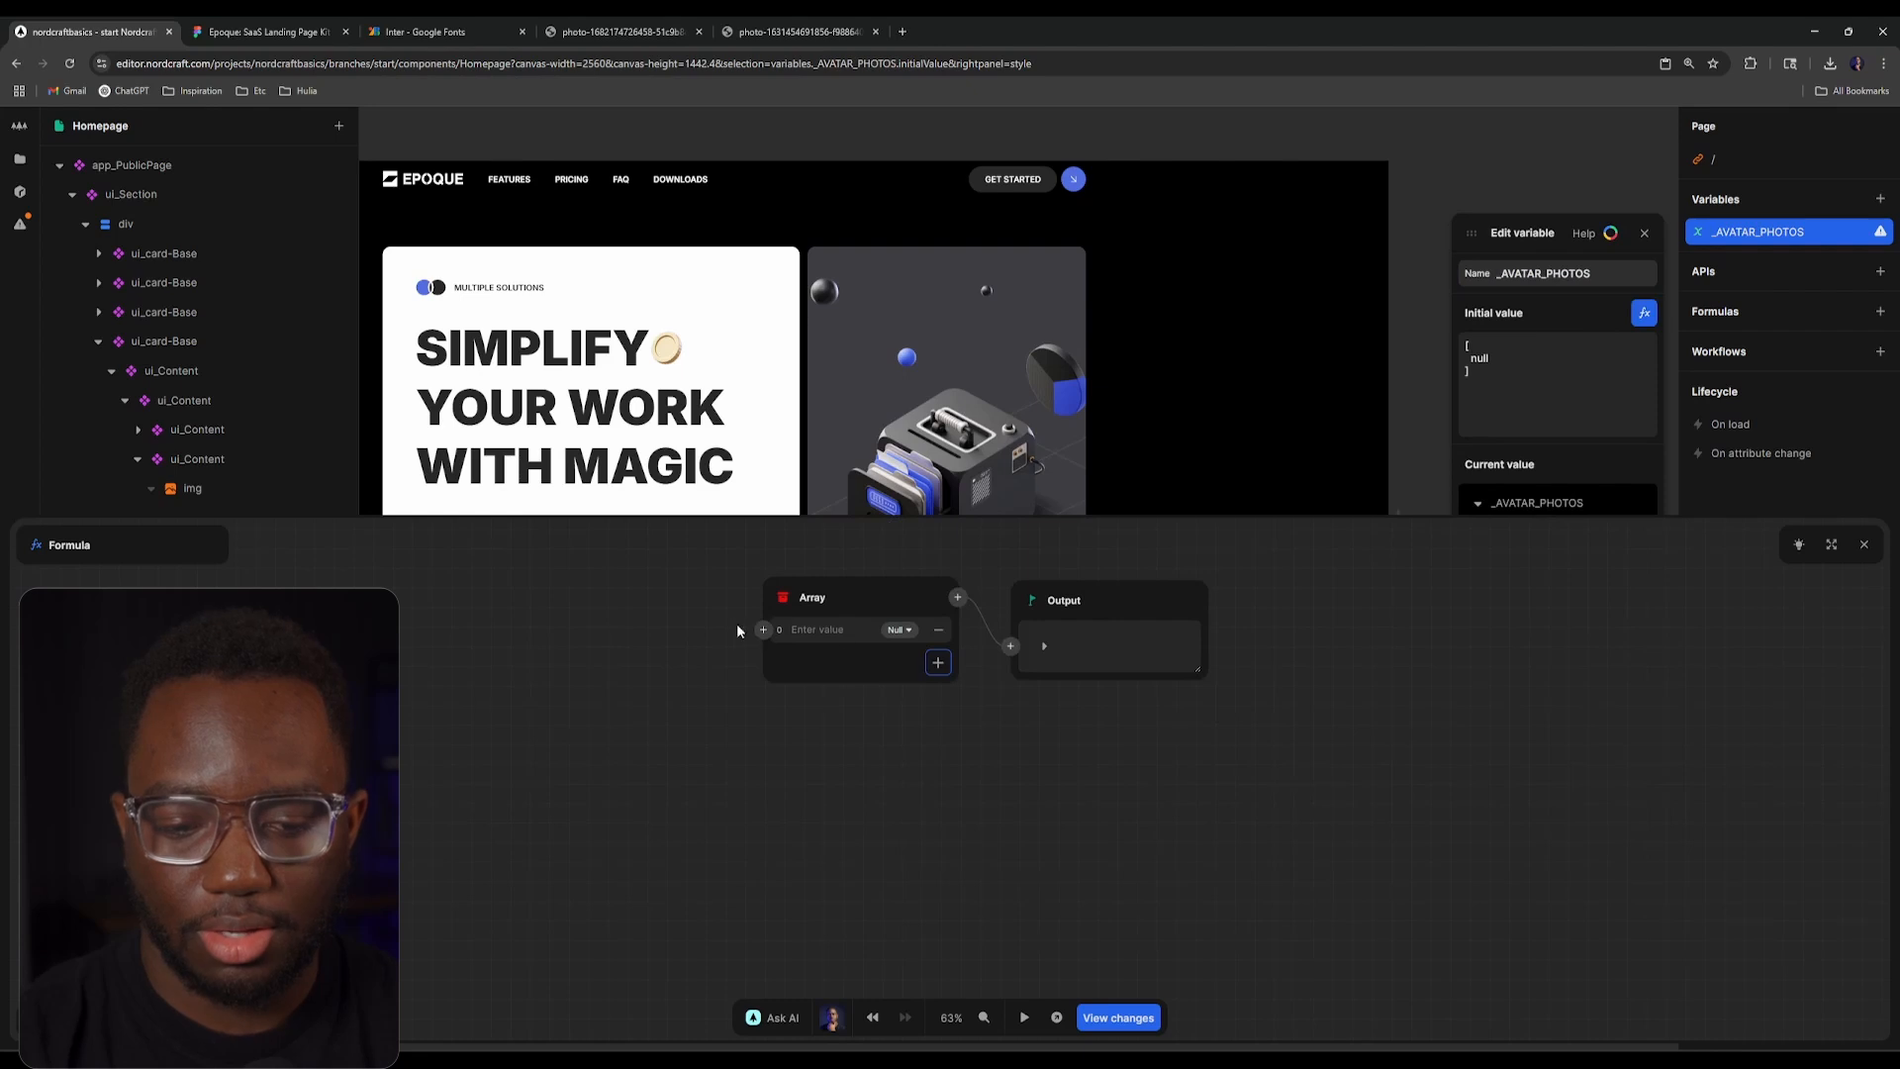
left_click(818, 630)
key("ctrl+v")
Step: Copy the peacock image's address and add it as the second item of the _AVATAR_PHOTOS array in Nordcraft
left_click(778, 25)
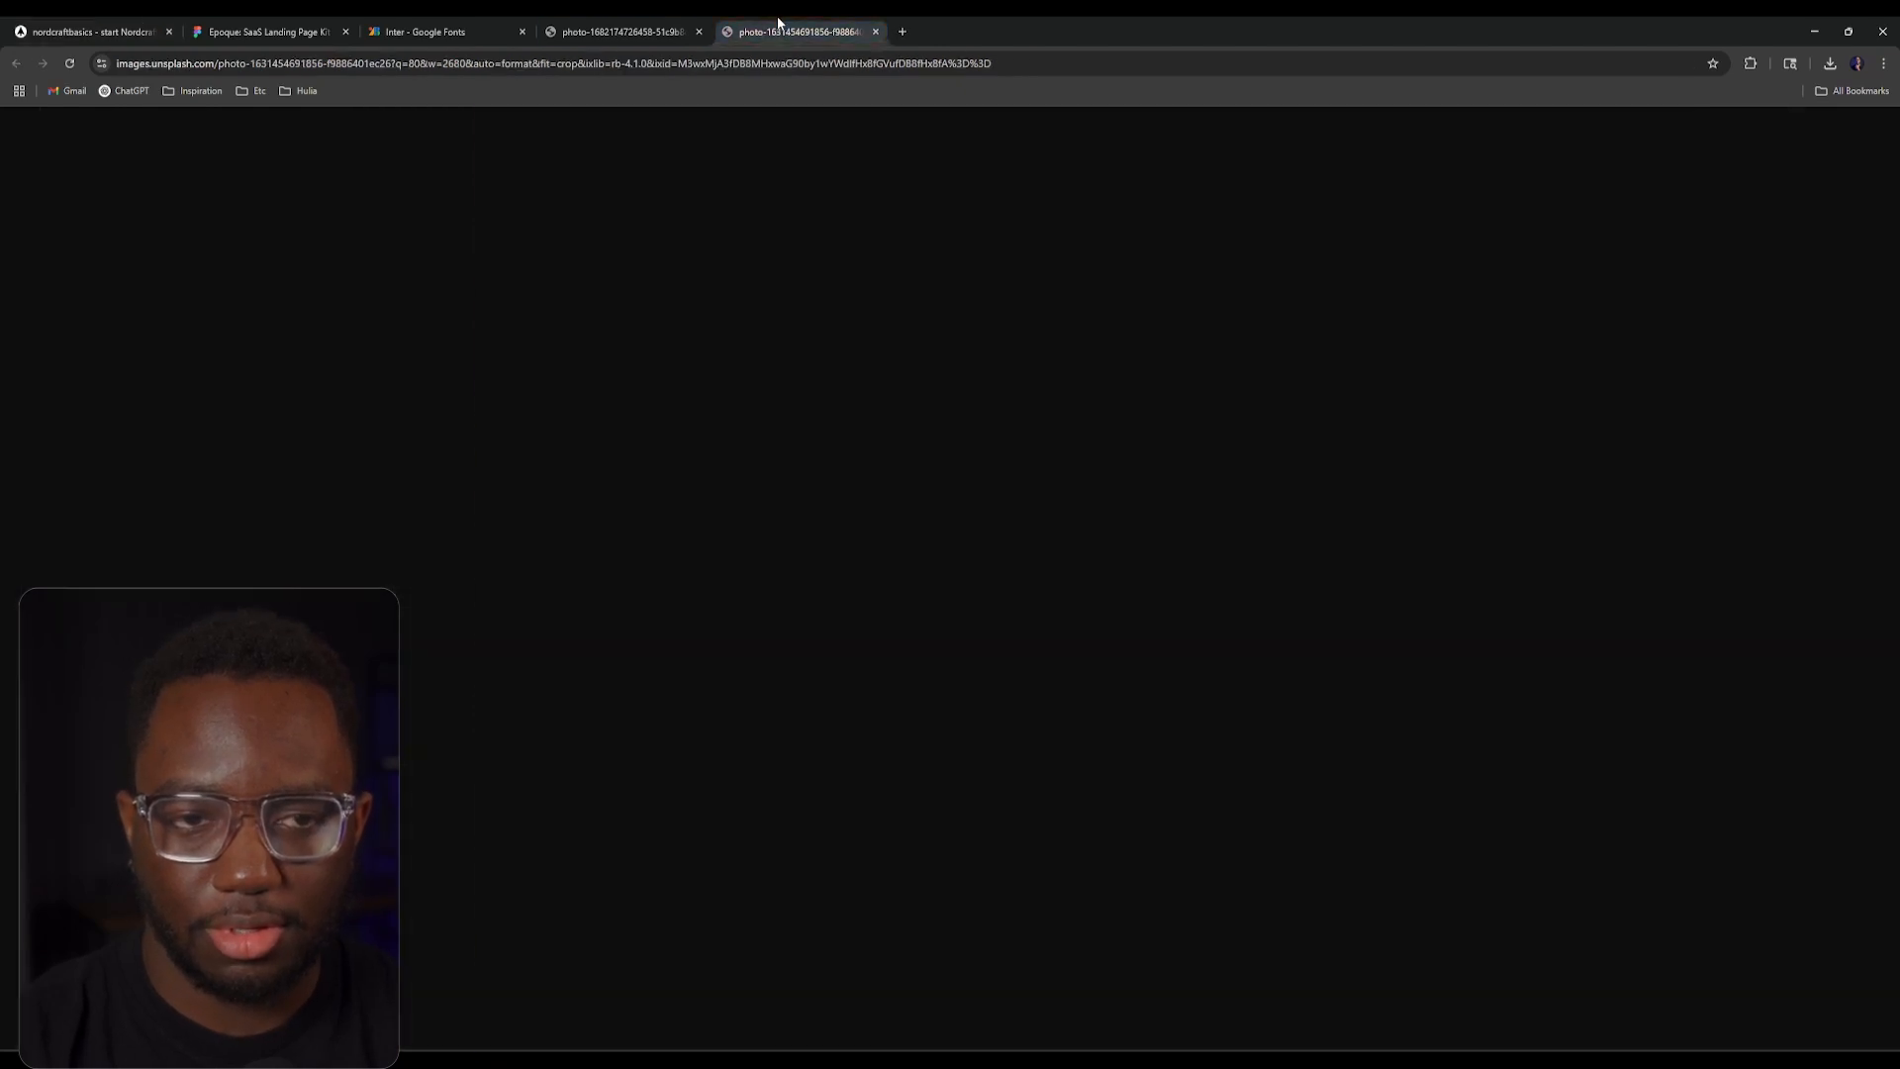
left_click(714, 63)
left_click(89, 31)
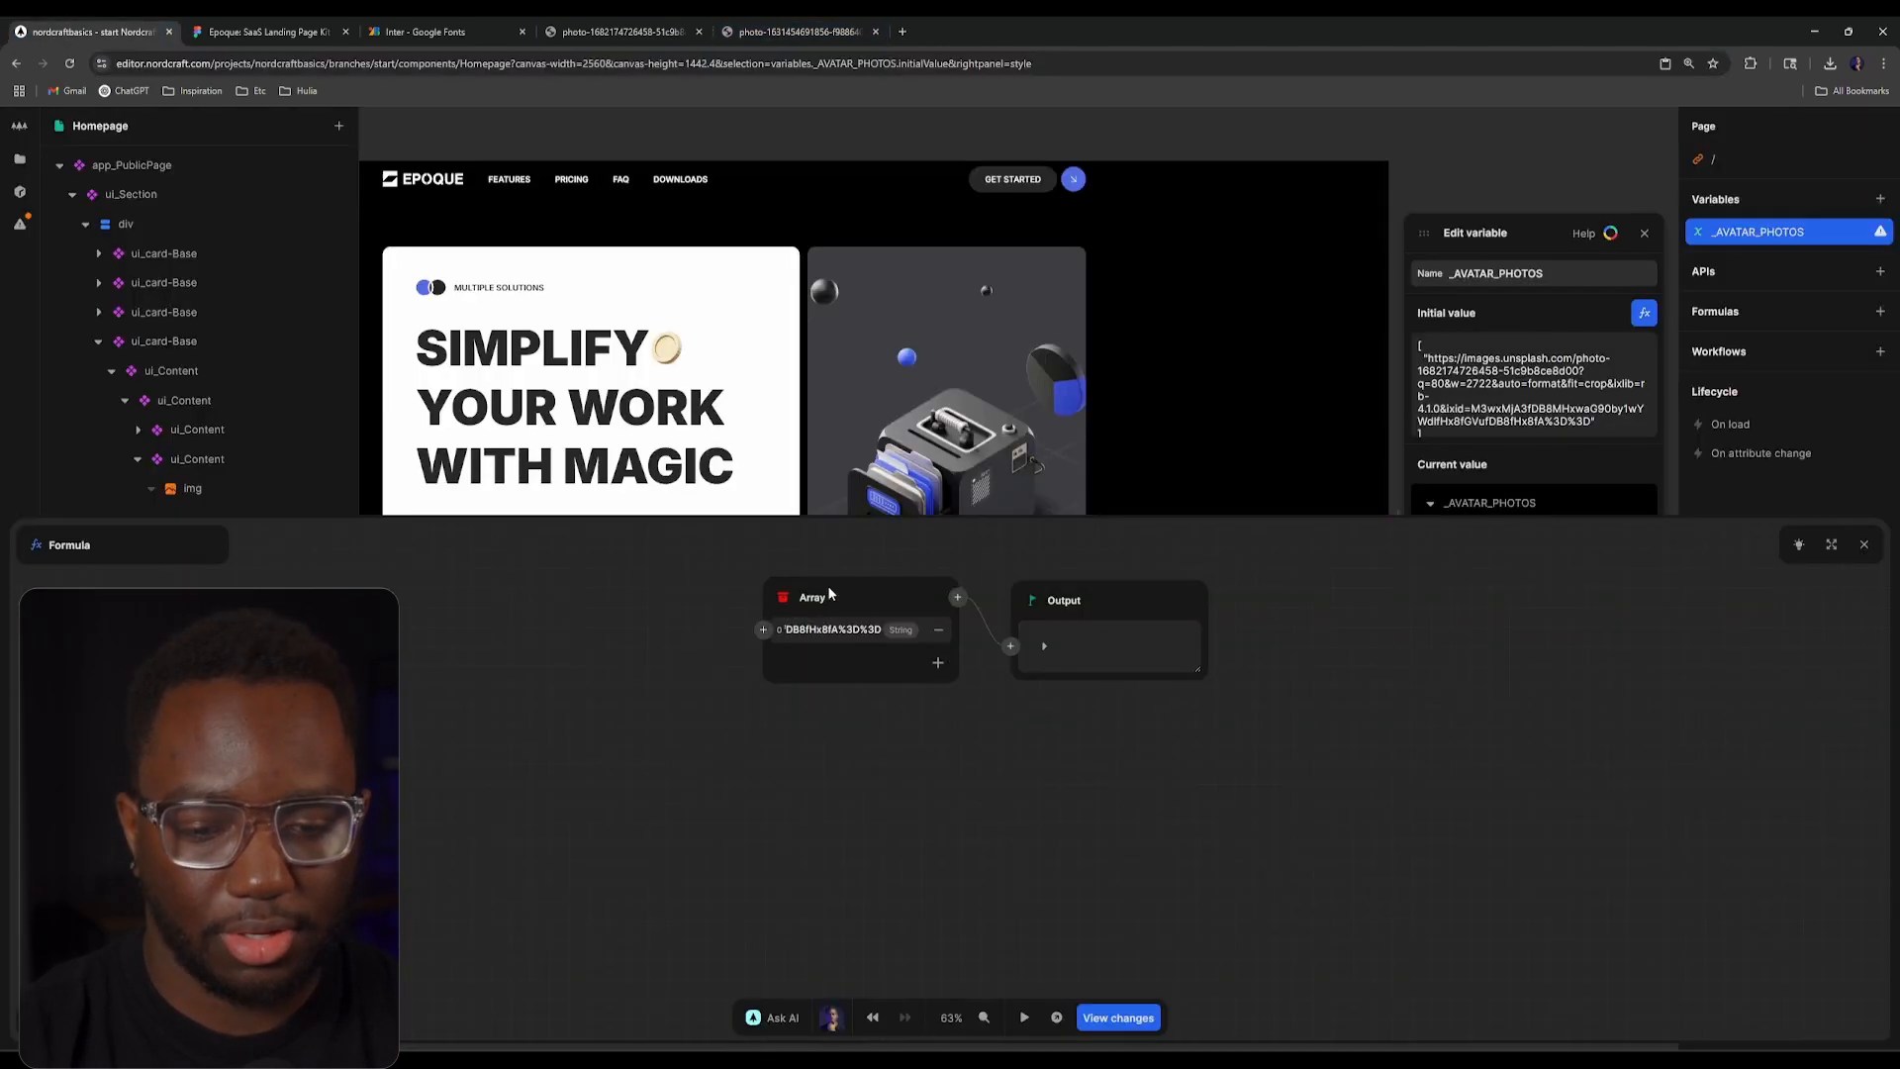
left_click(936, 662)
left_click(841, 662)
key("ctrl+v")
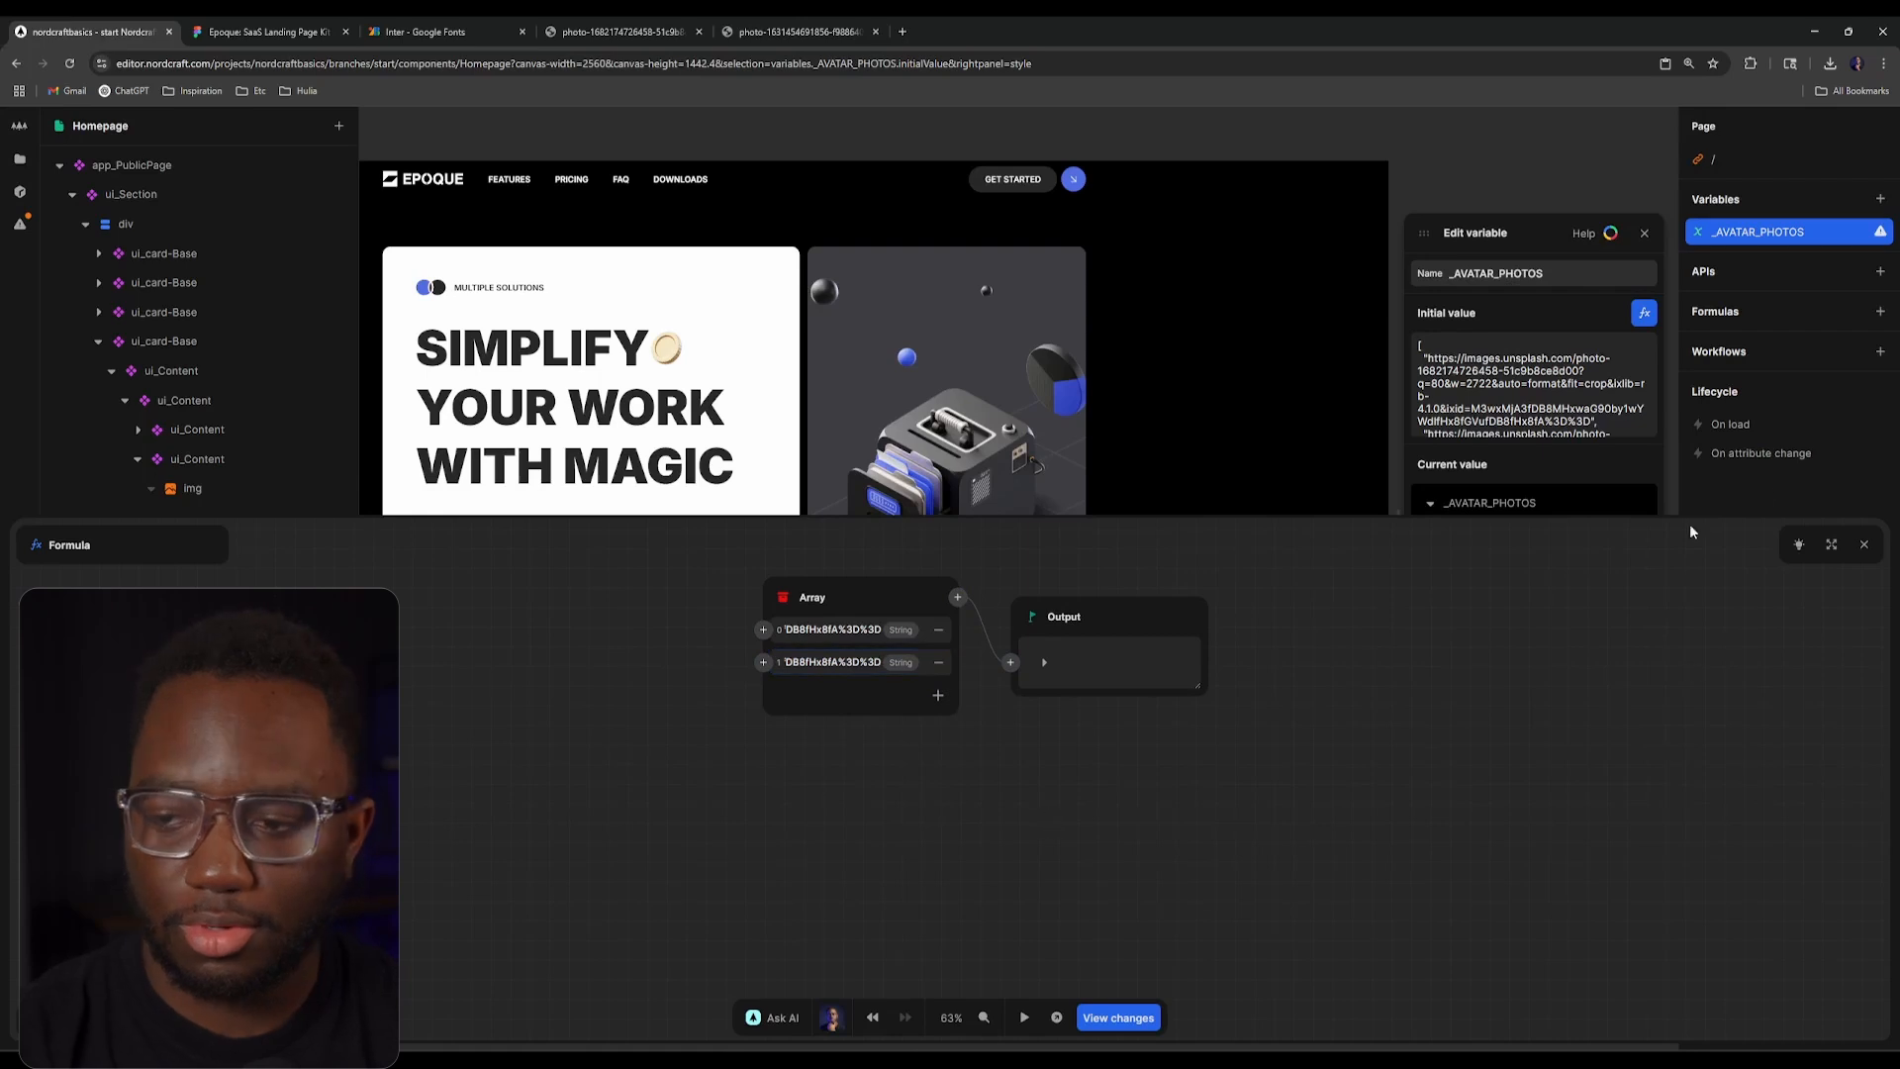
left_click(1864, 544)
left_click(1644, 233)
Step: Select the white card's img element, and inspect the size and stroke of the woman's avatar in the Figma 89% card
scroll(1021, 611, "up", 3)
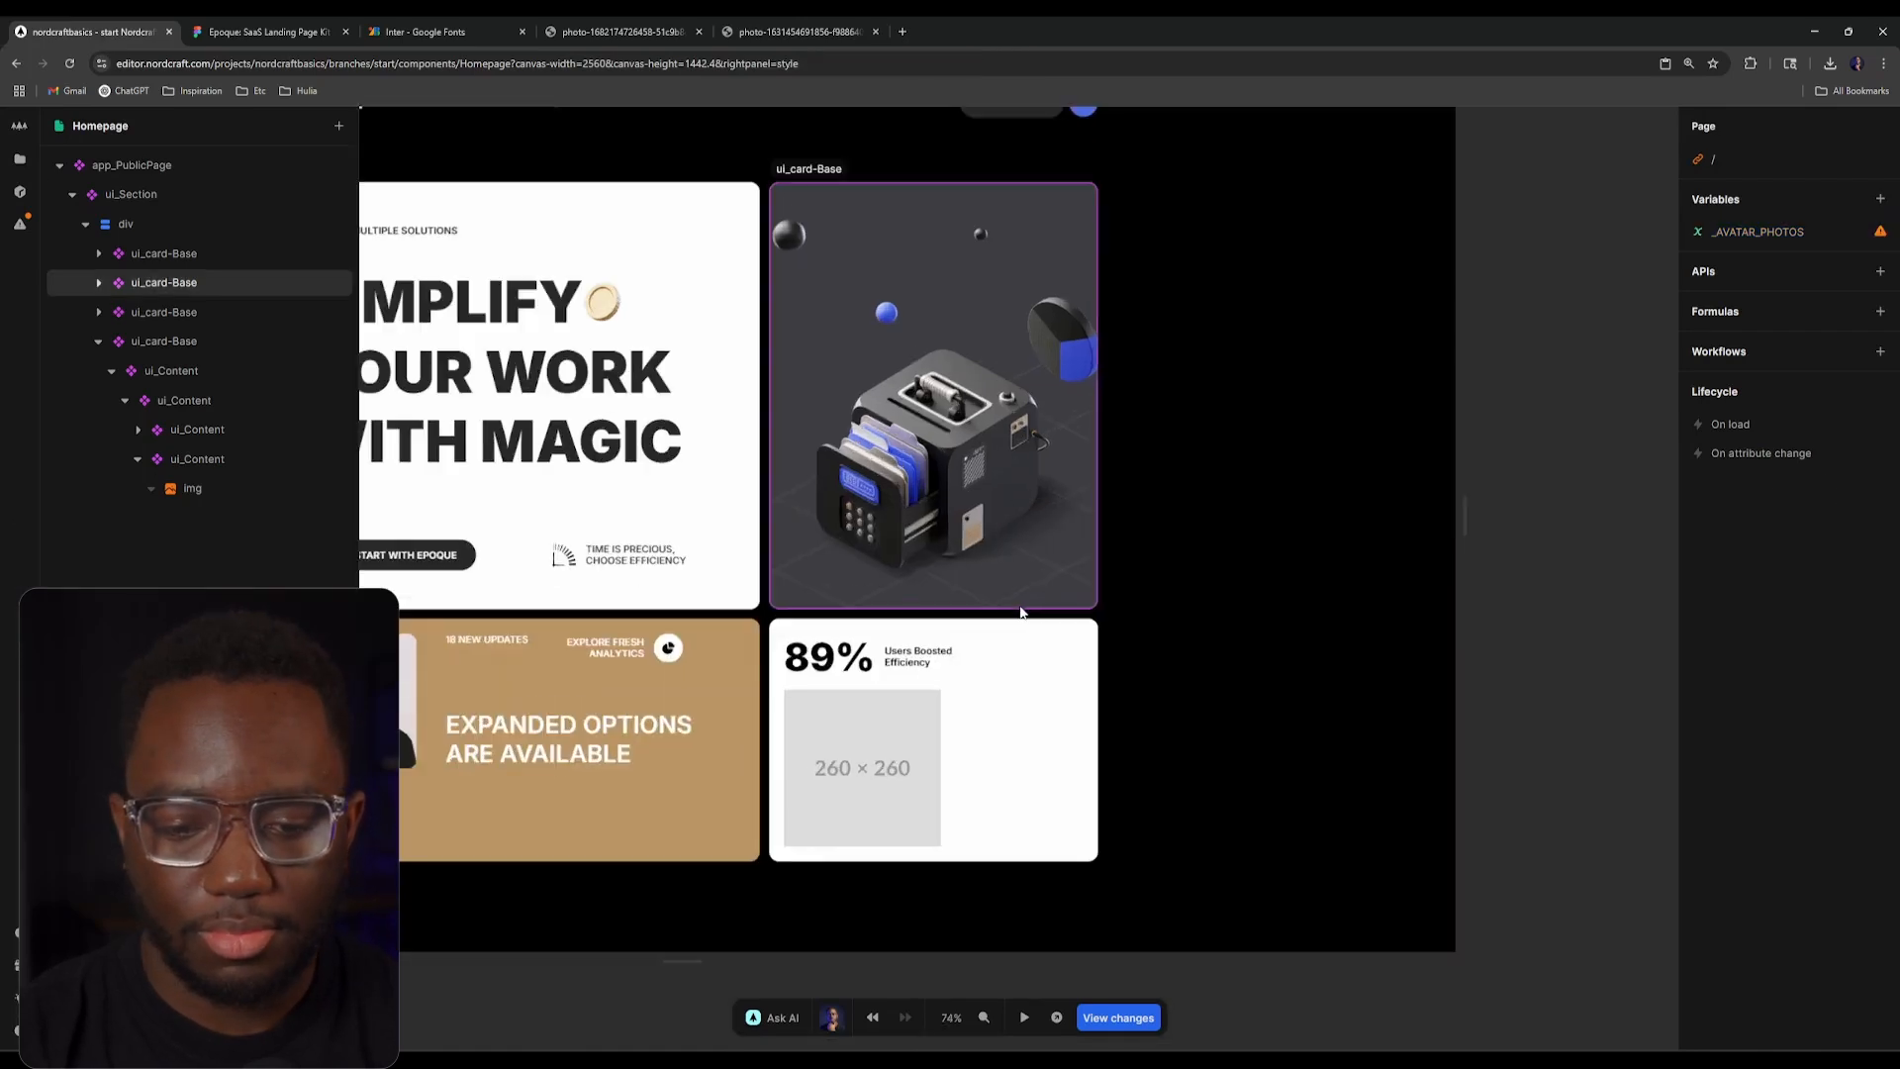
scroll(1022, 611, "up", 5)
left_click(198, 488)
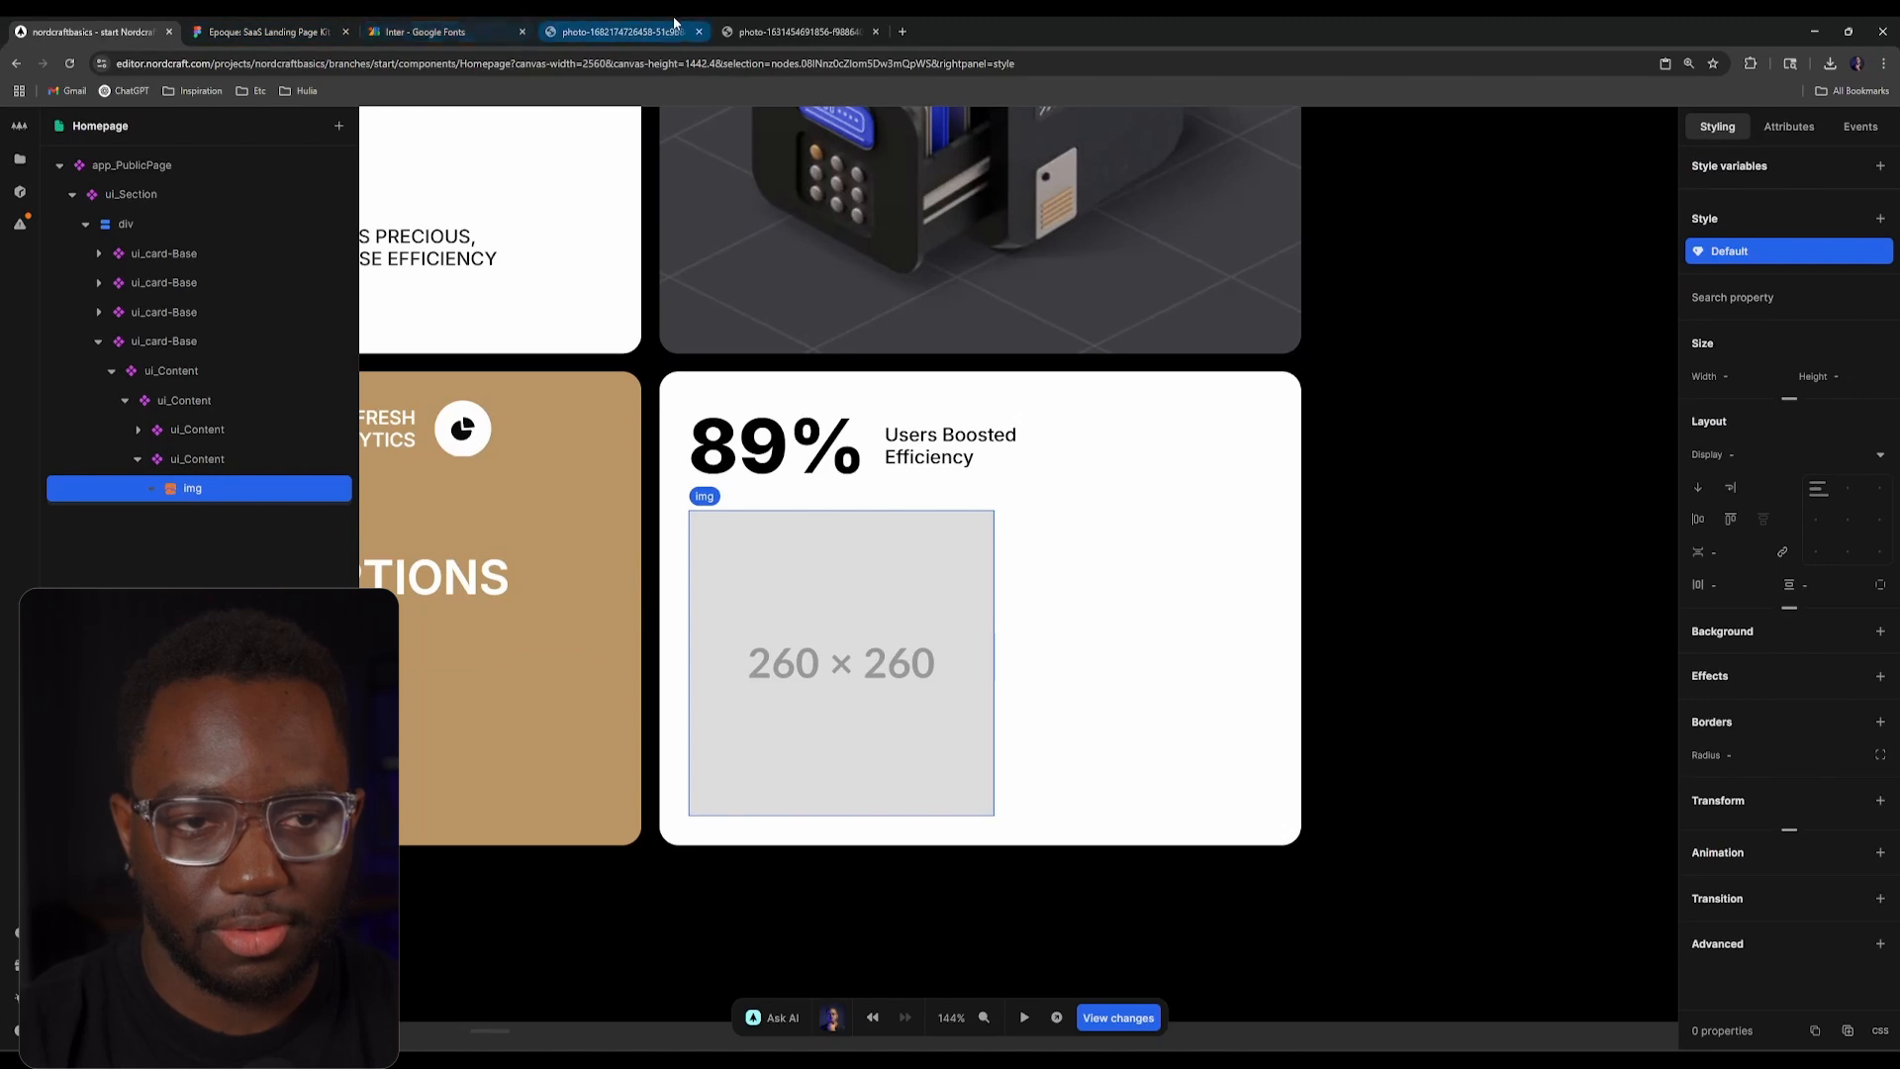
left_click(242, 31)
scroll(1467, 725, "up", 5)
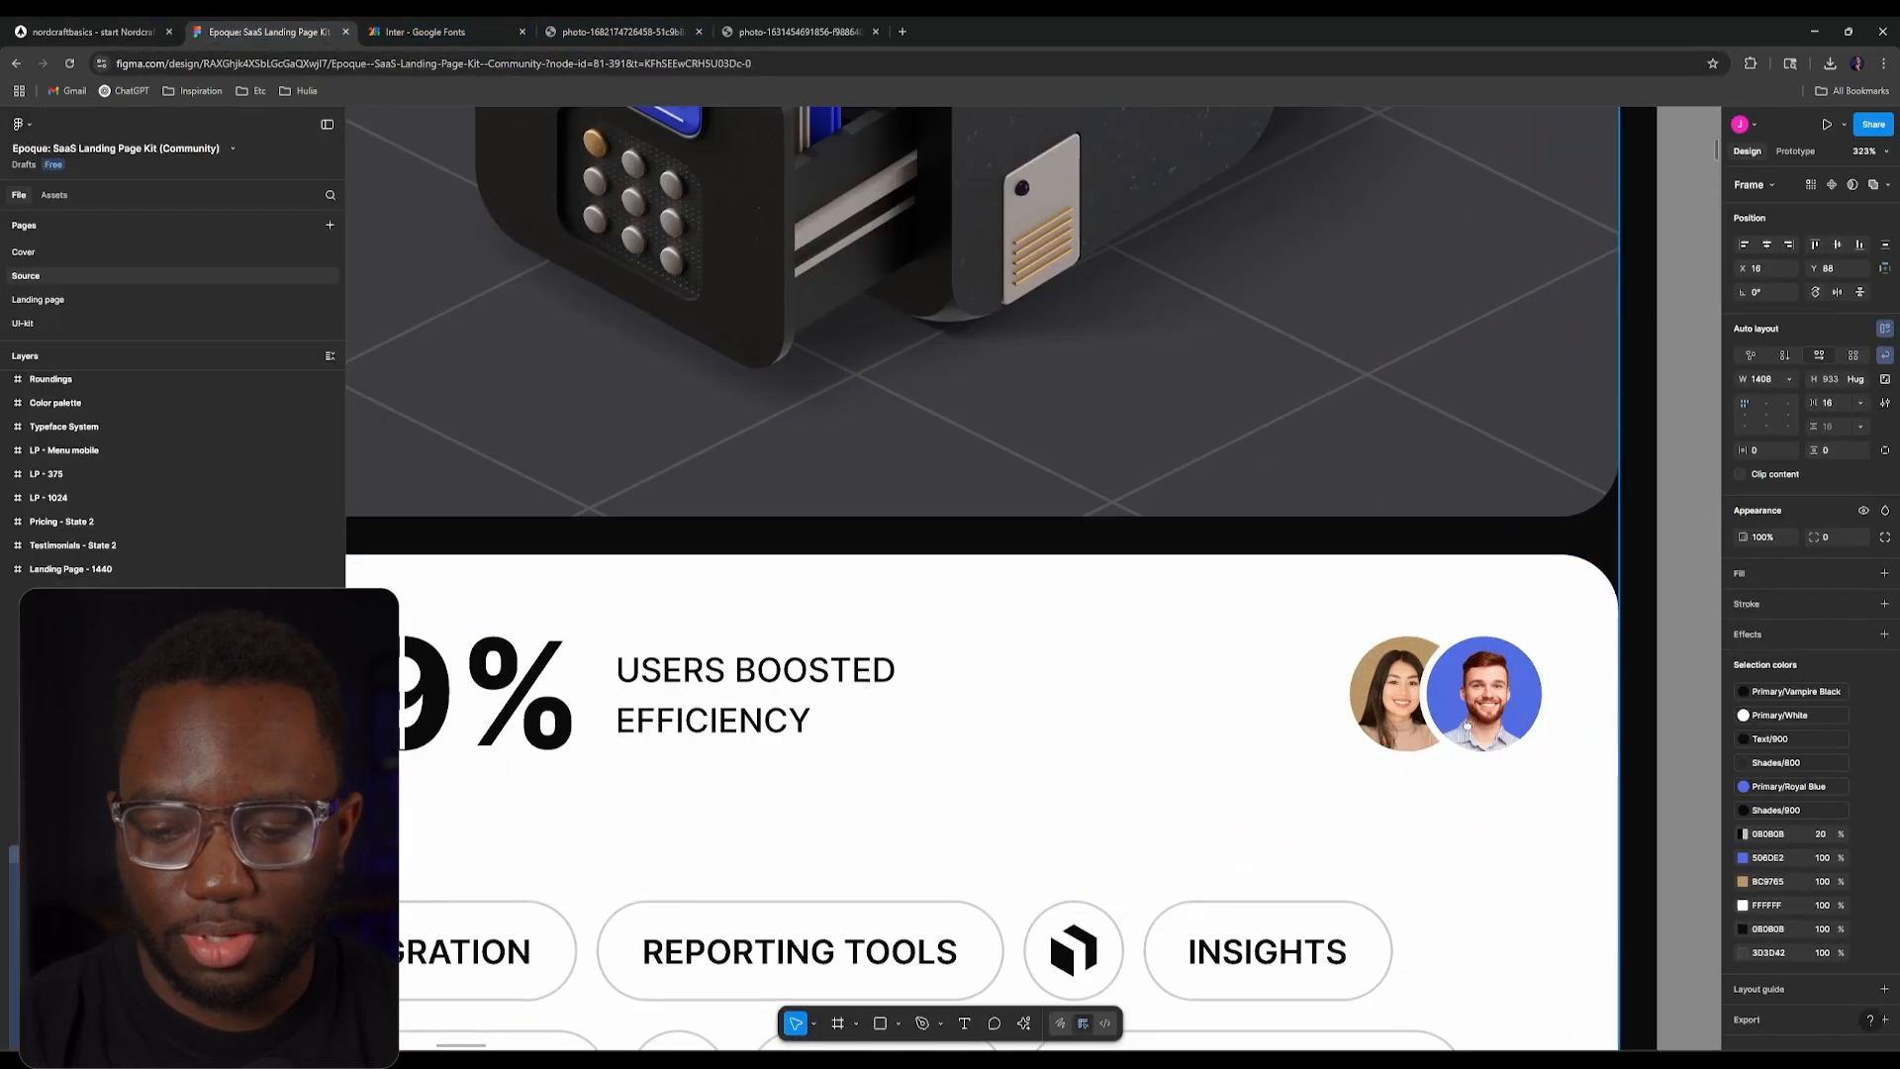
left_click_drag(1466, 725, 1036, 696)
scroll(1037, 695, "up", 2)
double_click(968, 655)
double_click(967, 655)
double_click(968, 655)
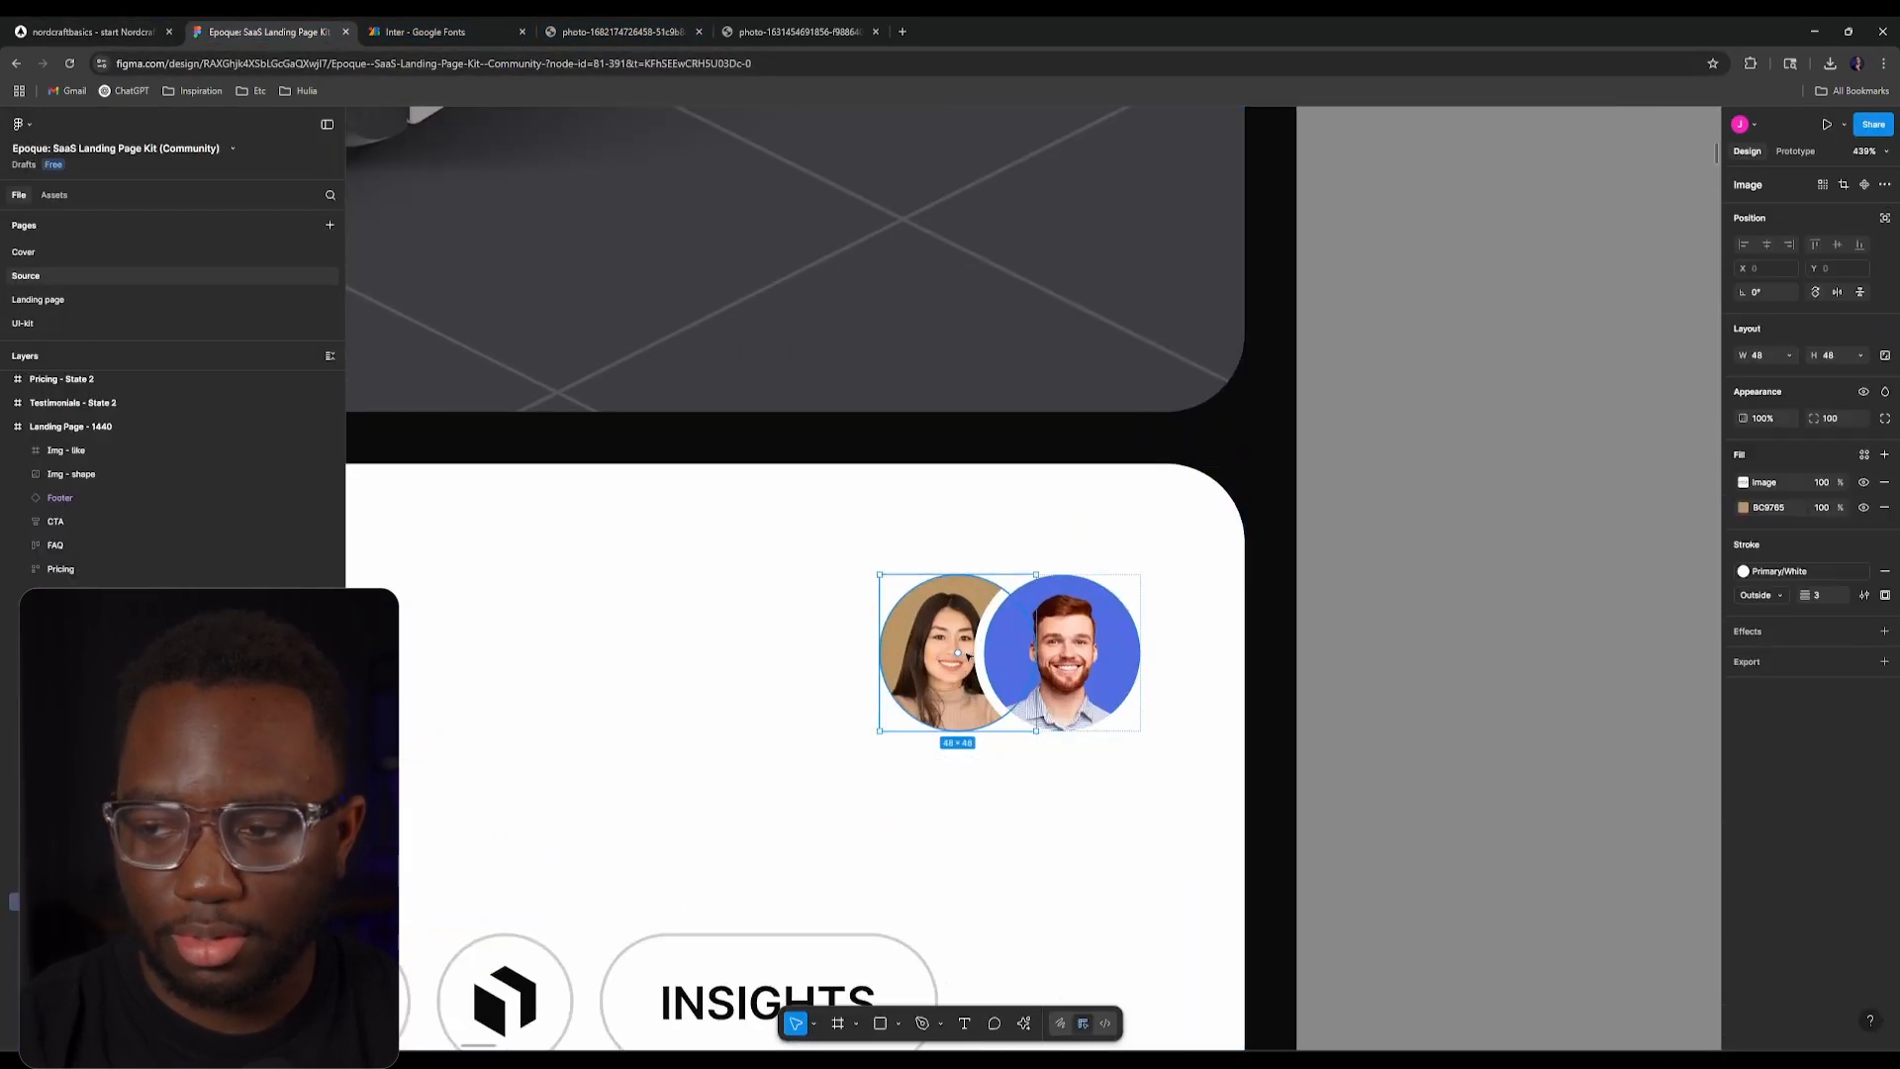
Step: Set the img element in Nordcraft to 3rem width and 3rem height with object fit cover
left_click(89, 31)
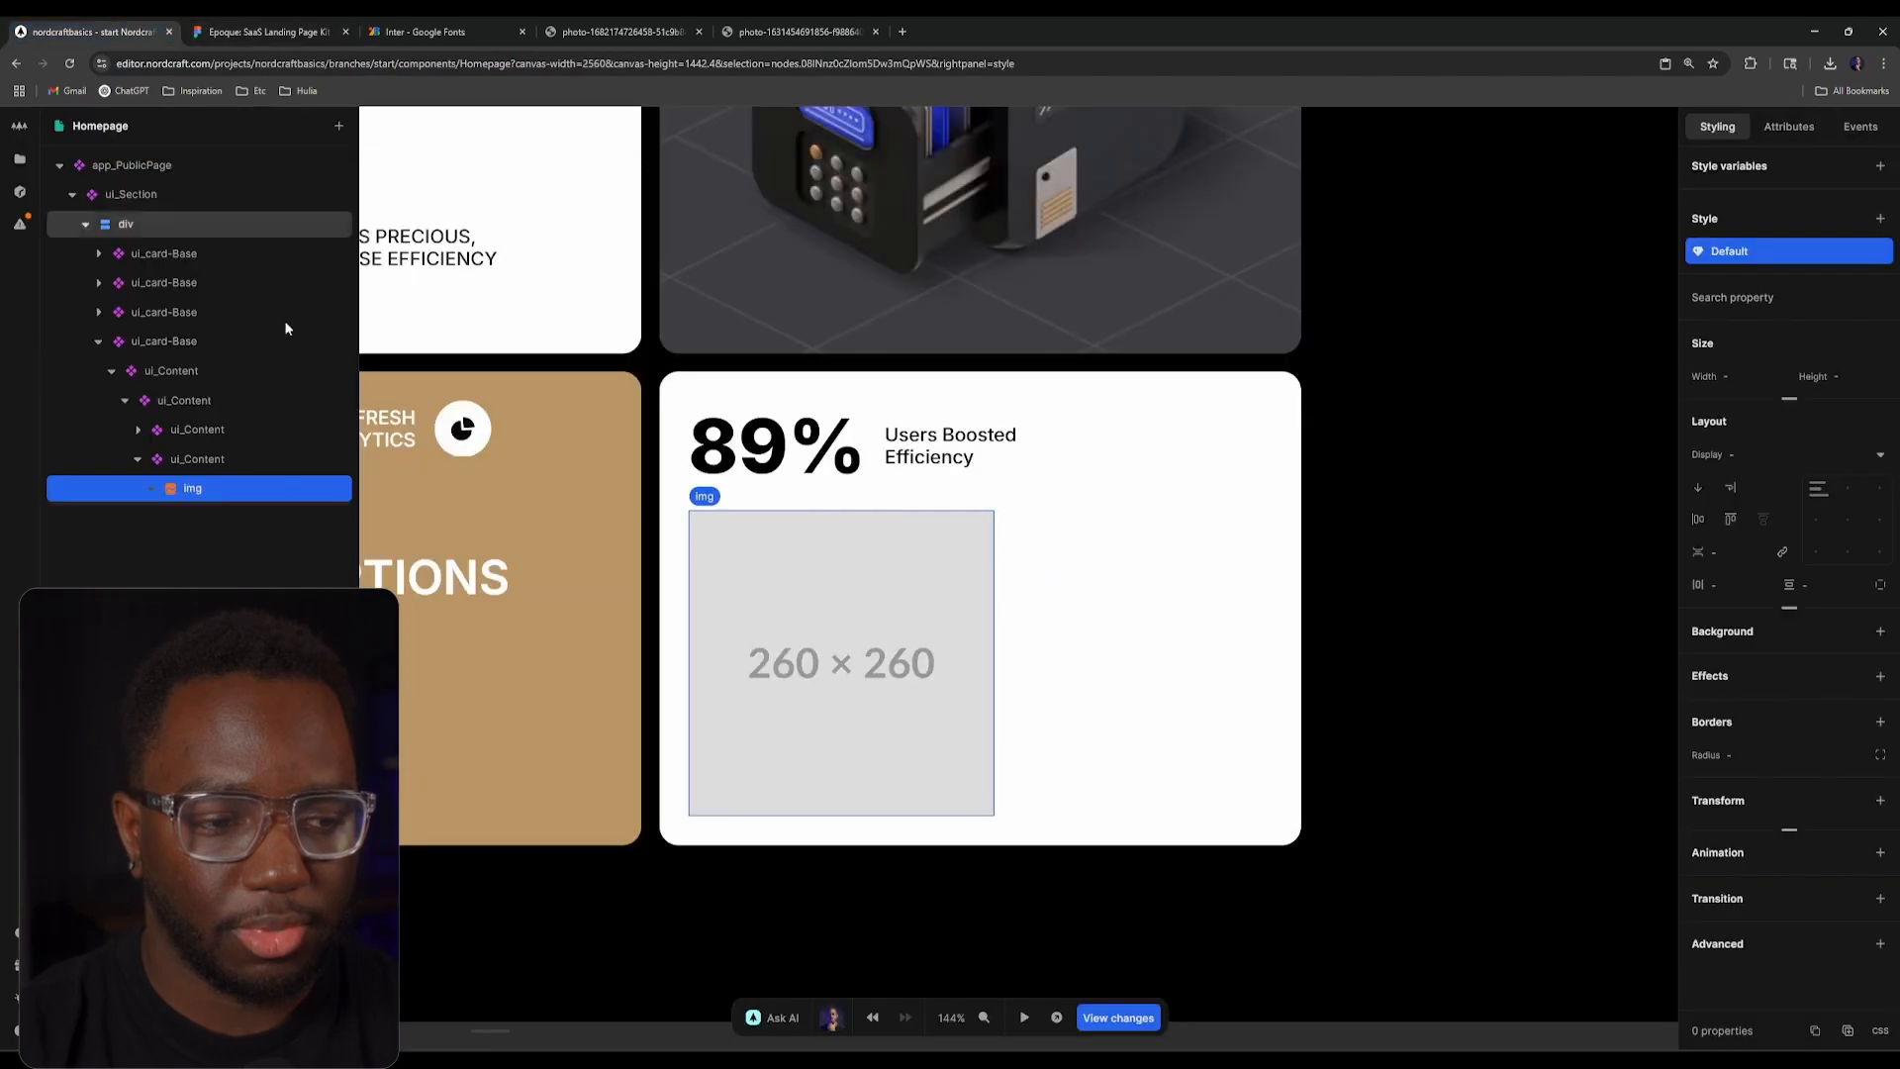
left_click(1747, 381)
type("3rem")
key("Tab")
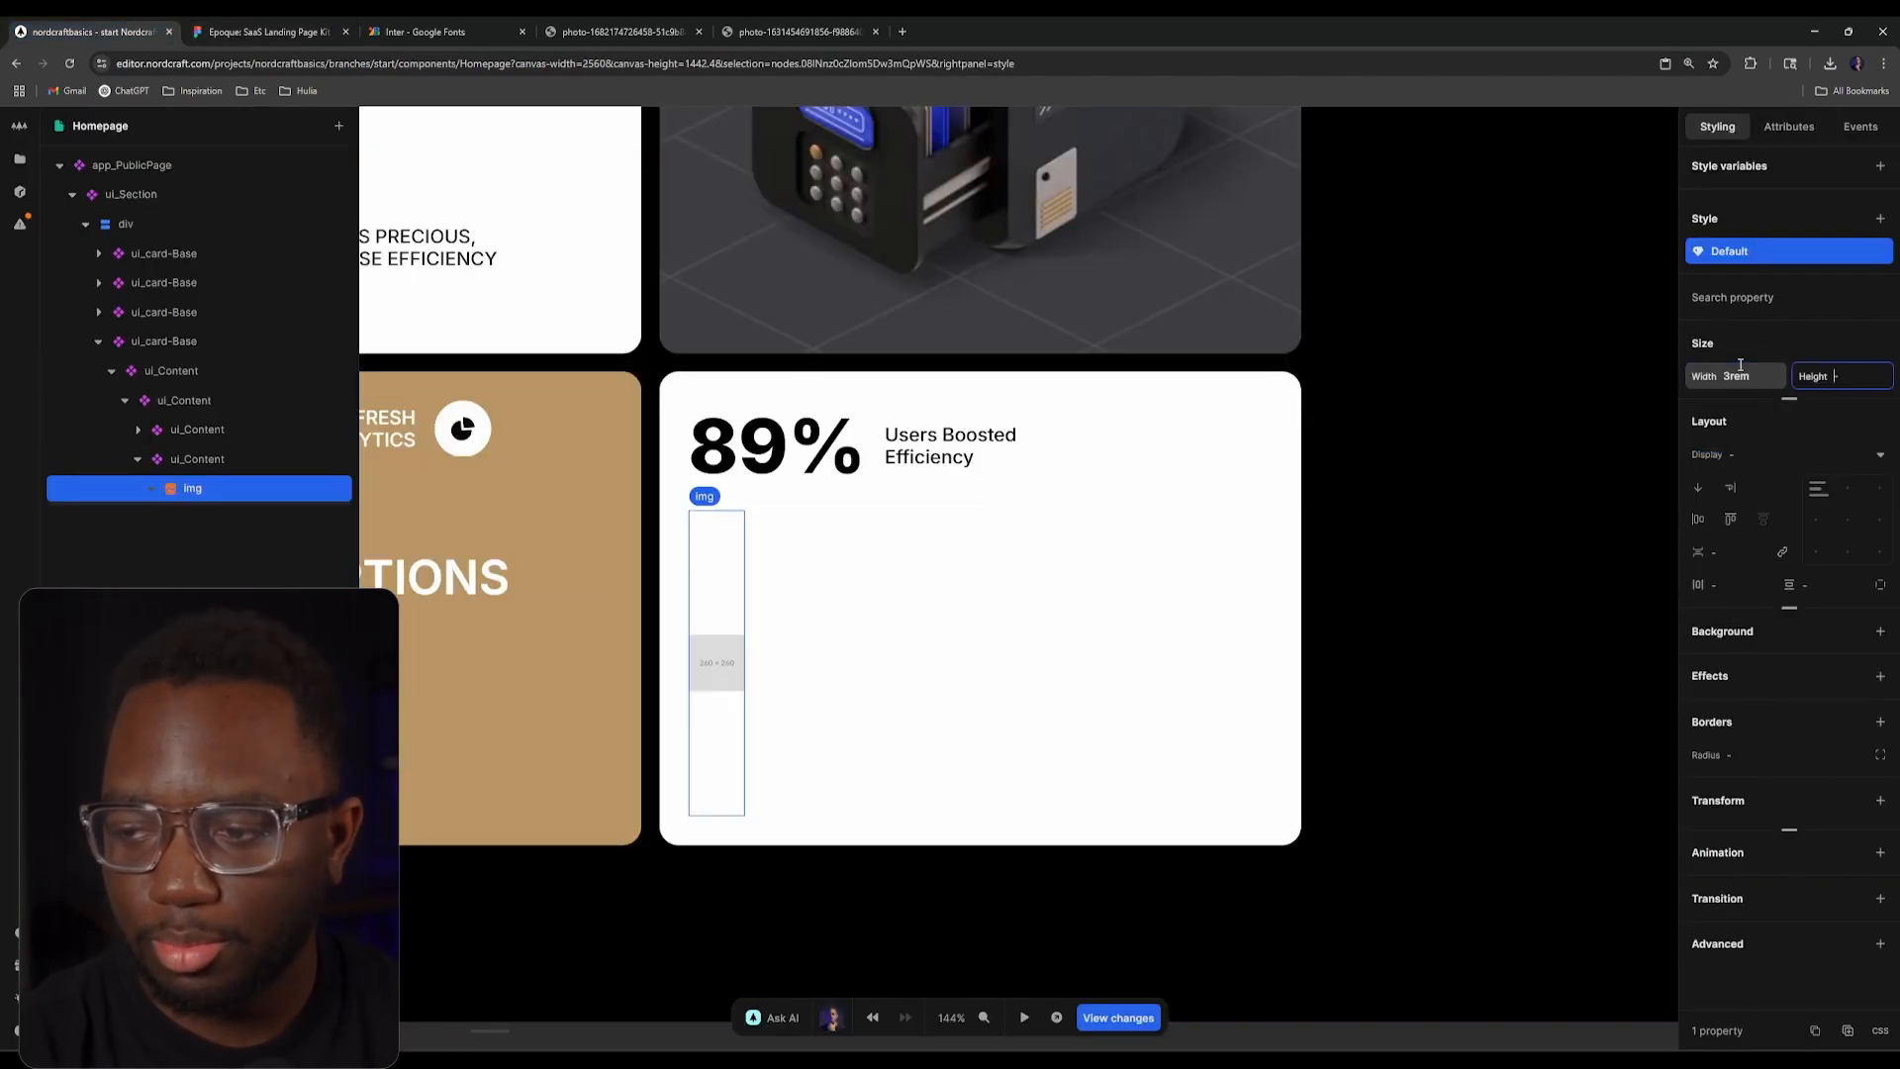
type("3rem")
left_click(1786, 399)
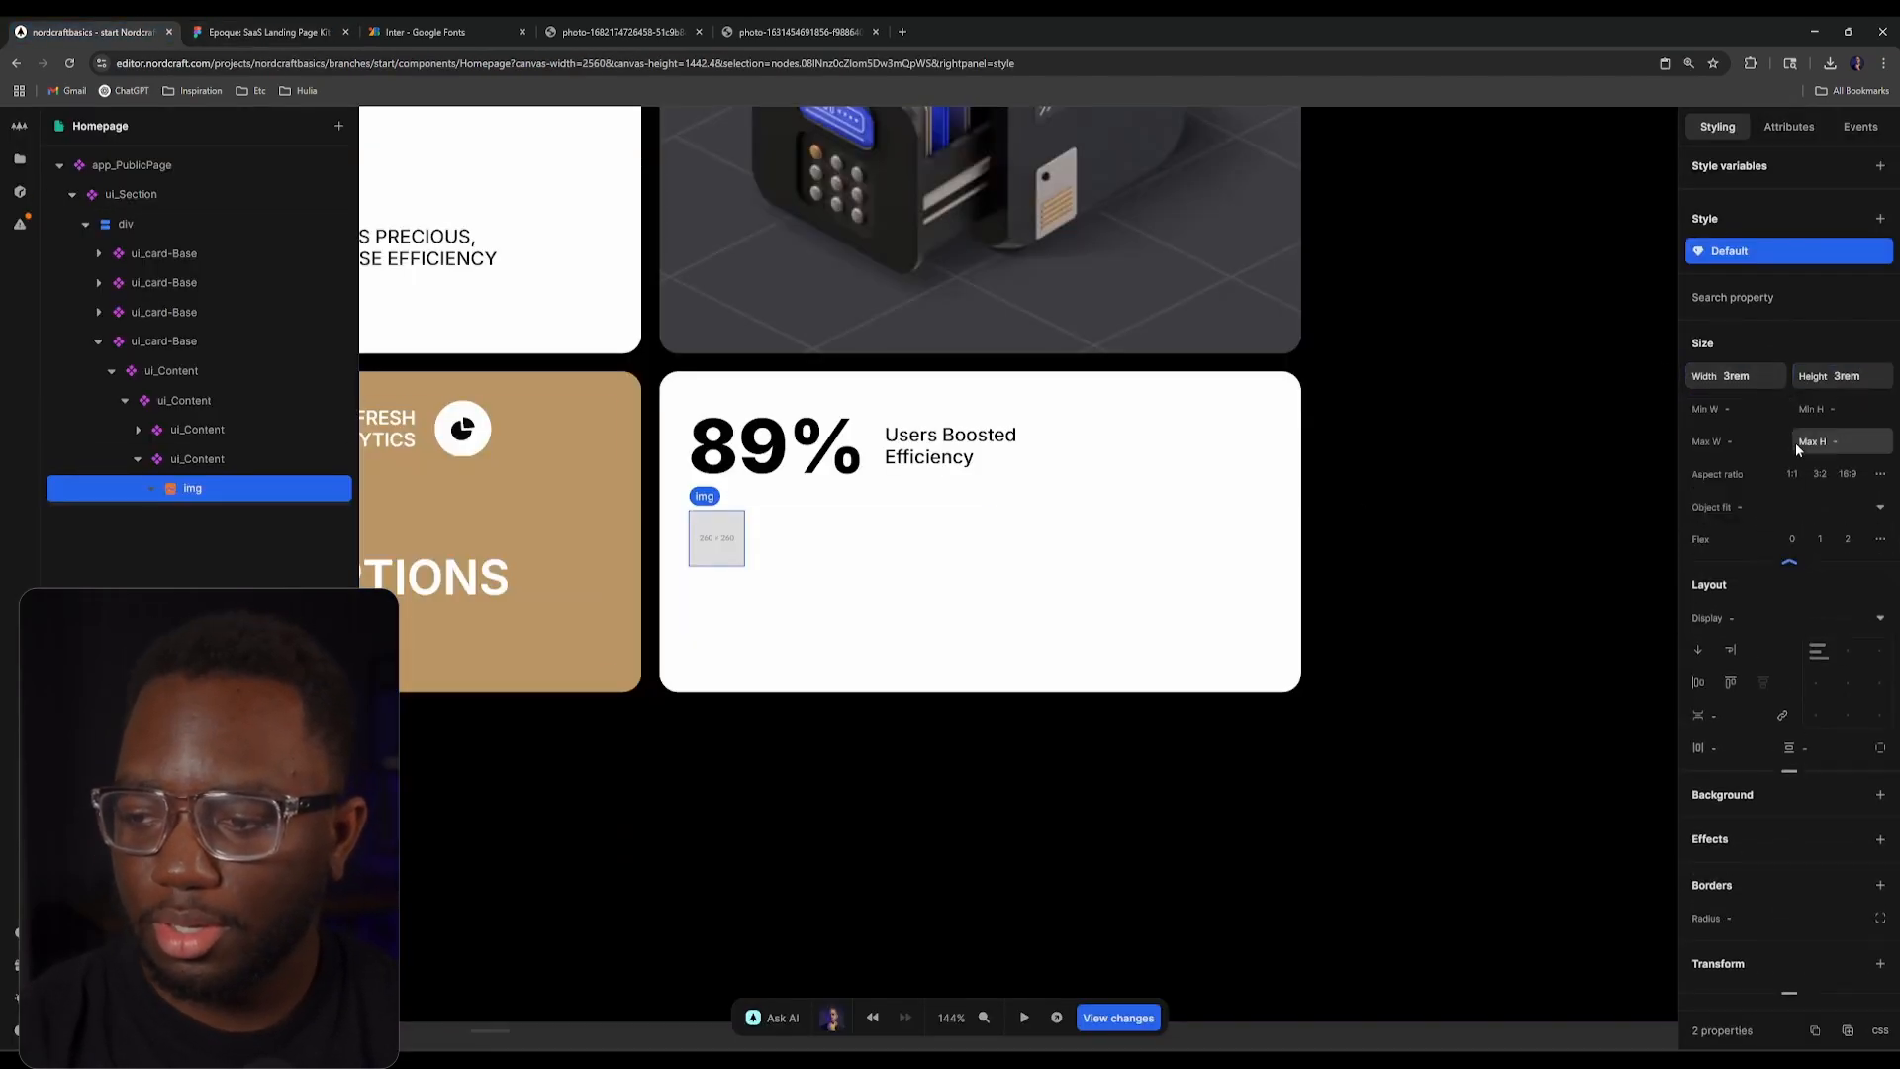
left_click(1809, 505)
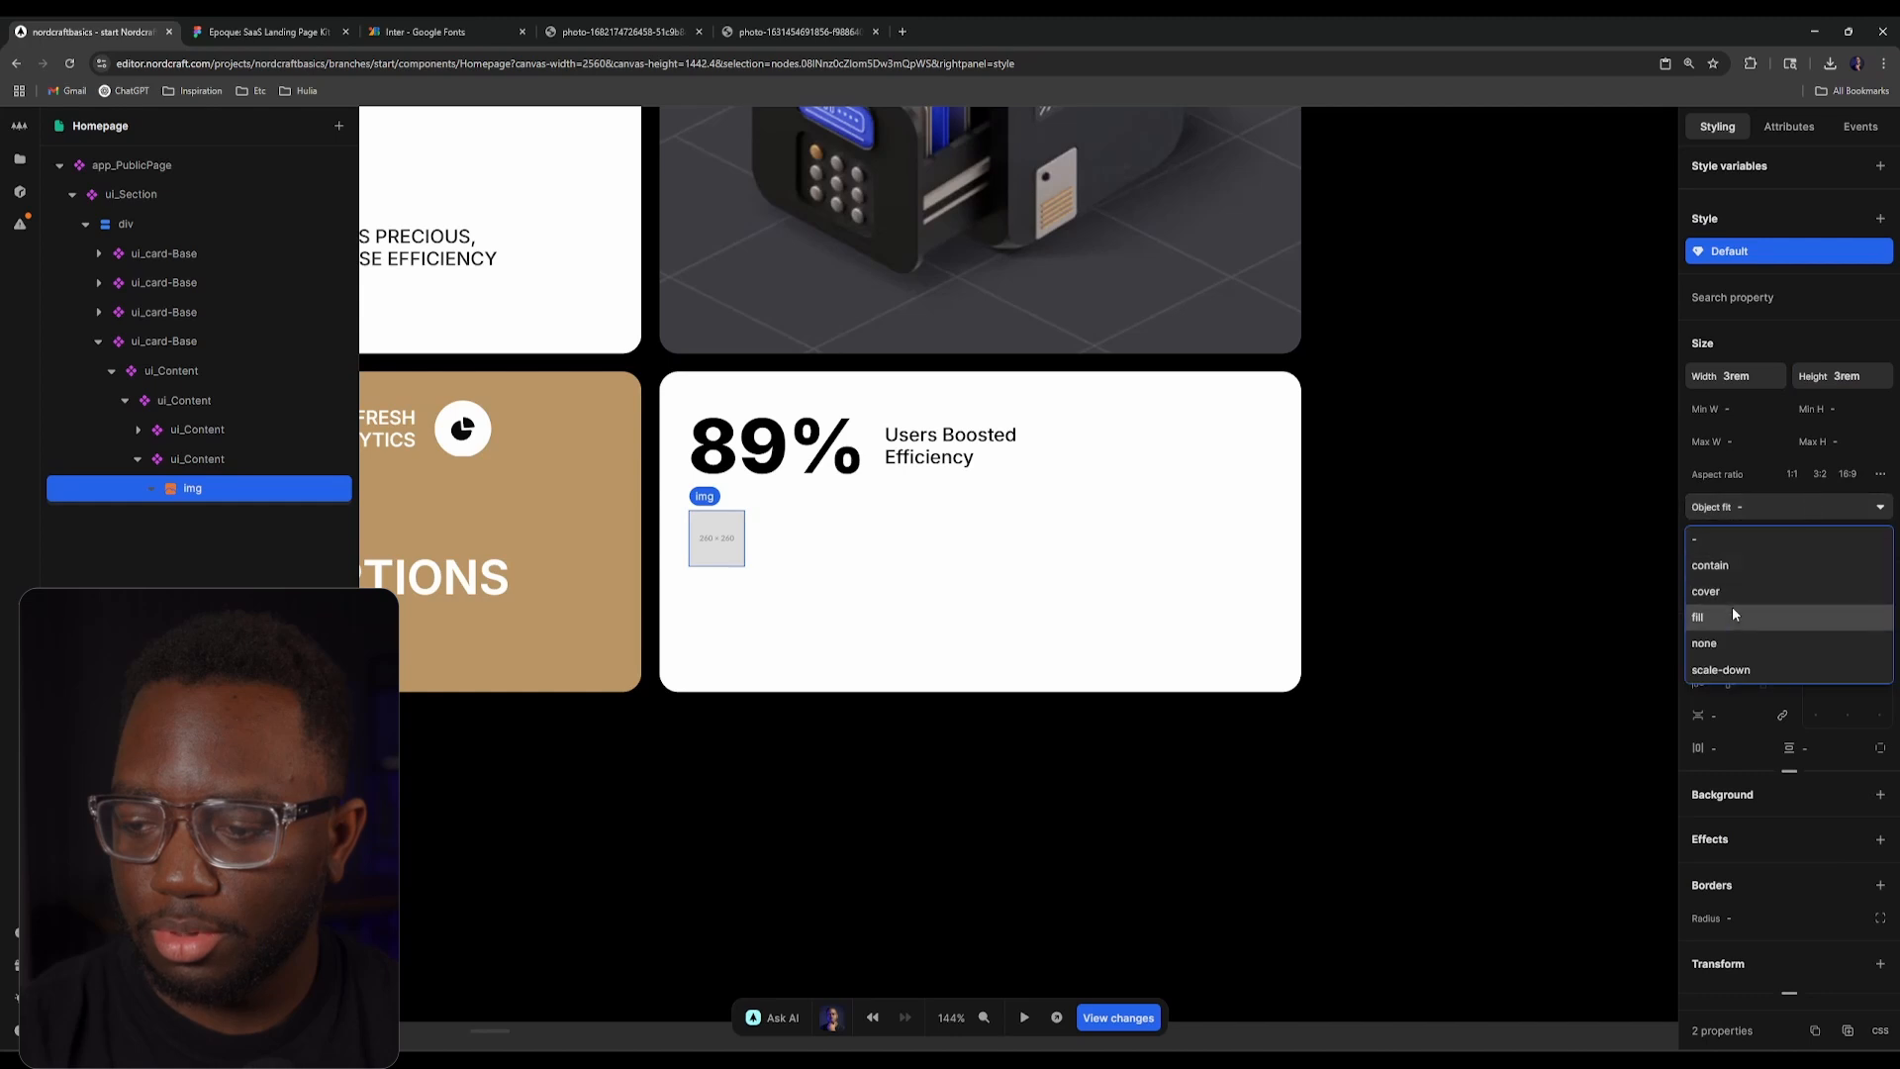
left_click(1751, 596)
Step: Give the avatar image a 100% corner radius and add a 1px solid black border on all sides
scroll(1752, 633, "down", 1)
scroll(1750, 666, "down", 1)
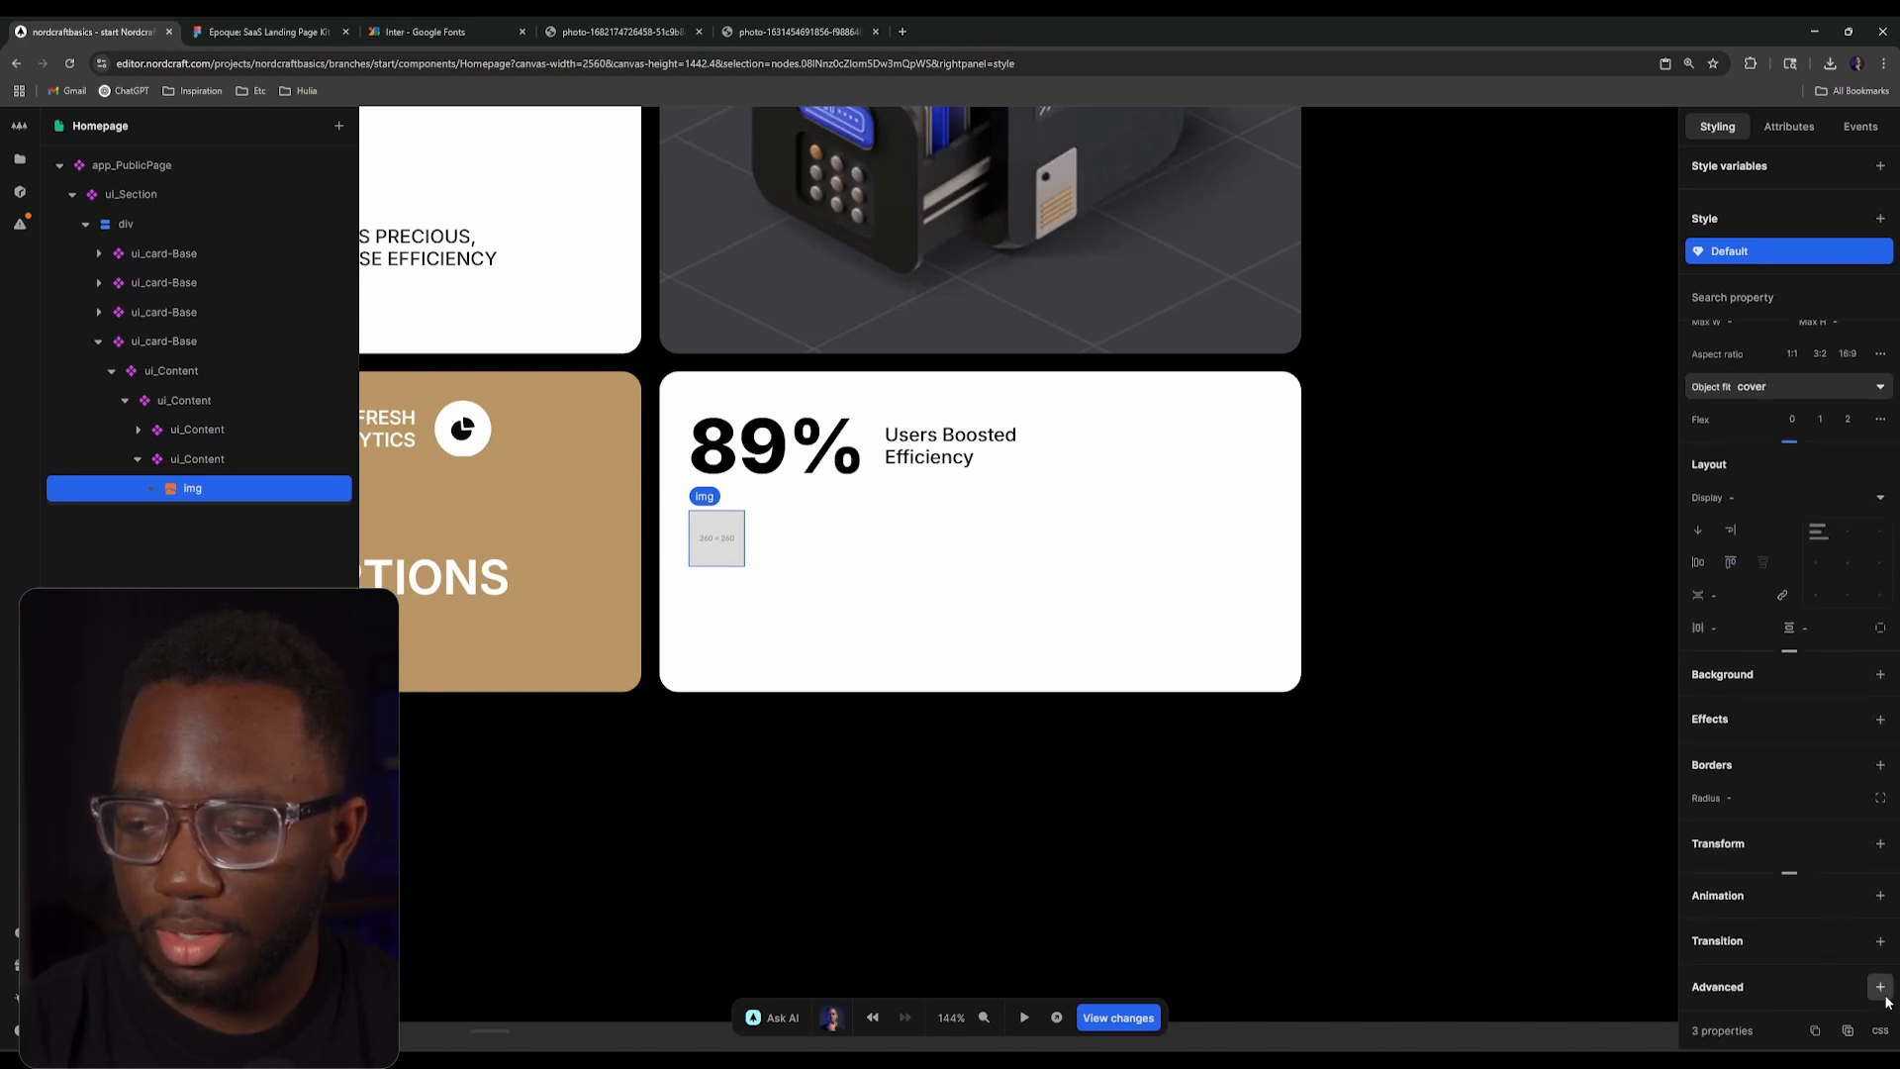
left_click(1722, 798)
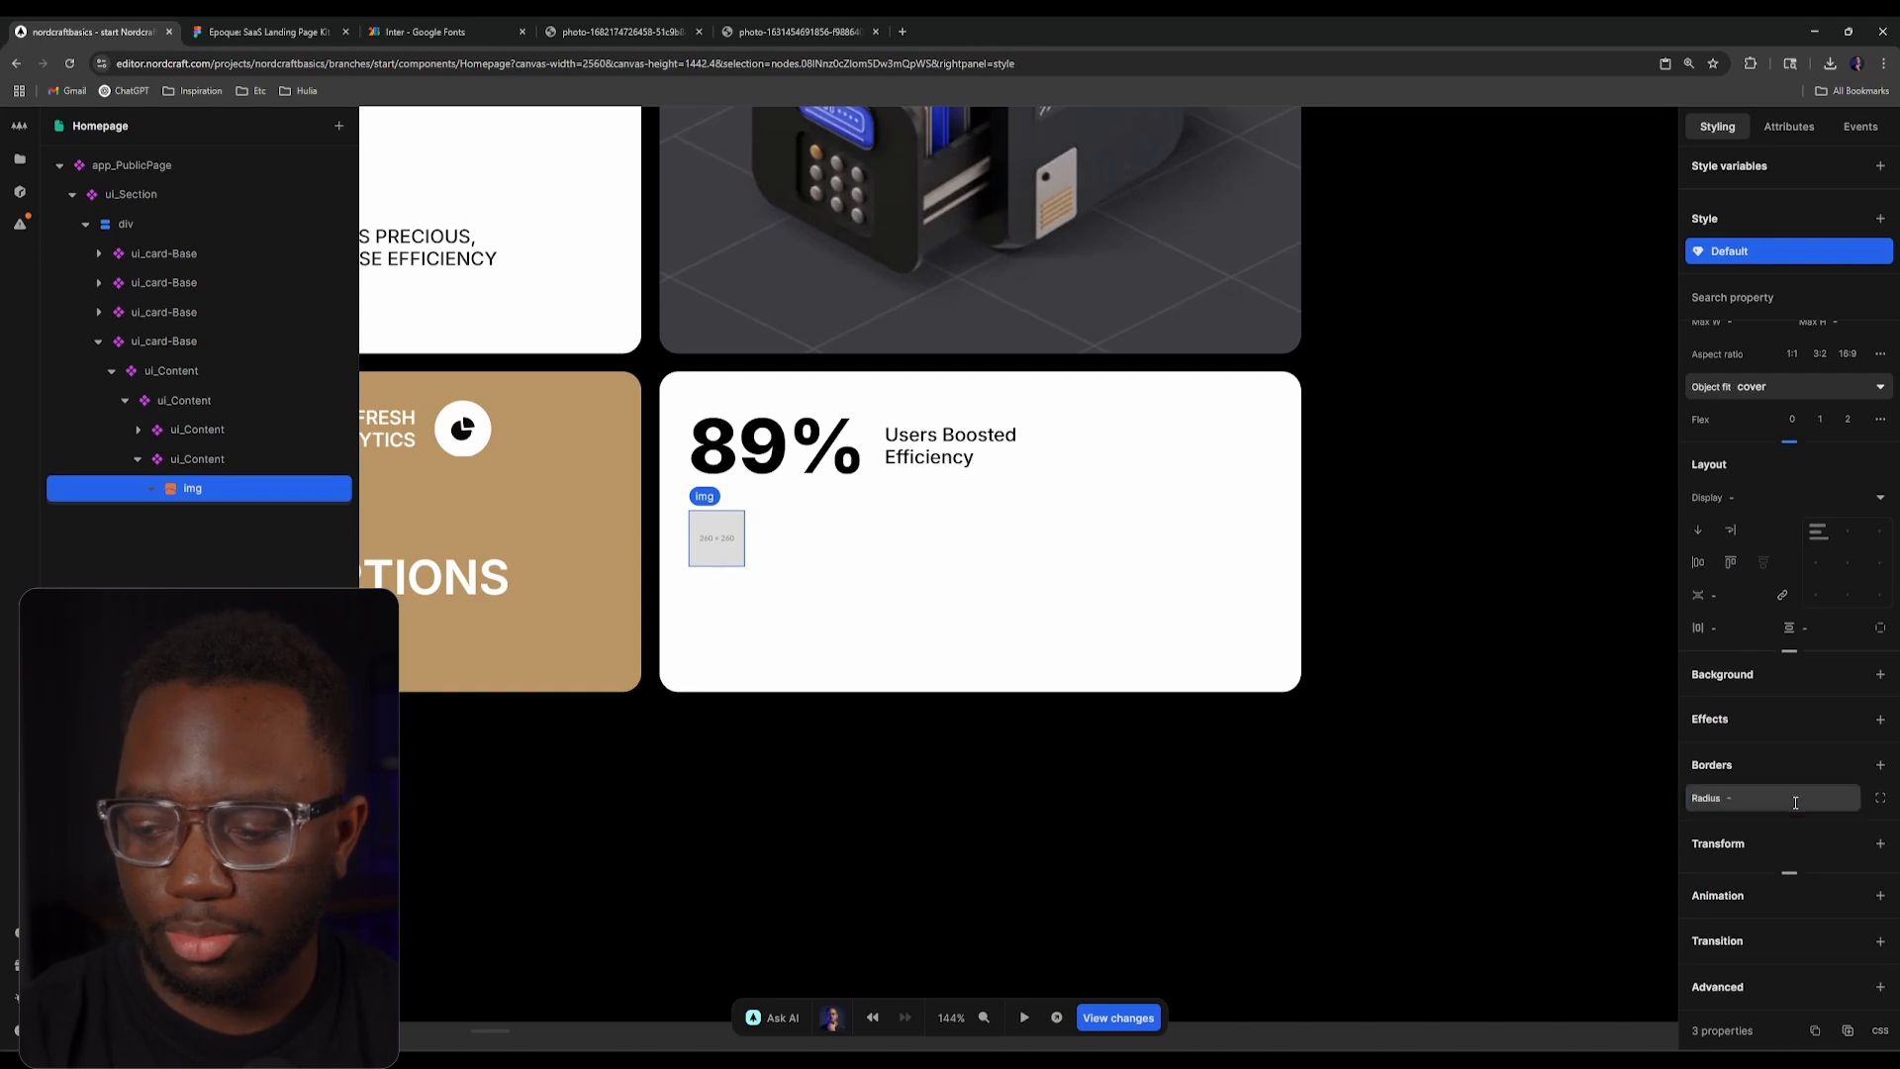
type("100%")
key("Return")
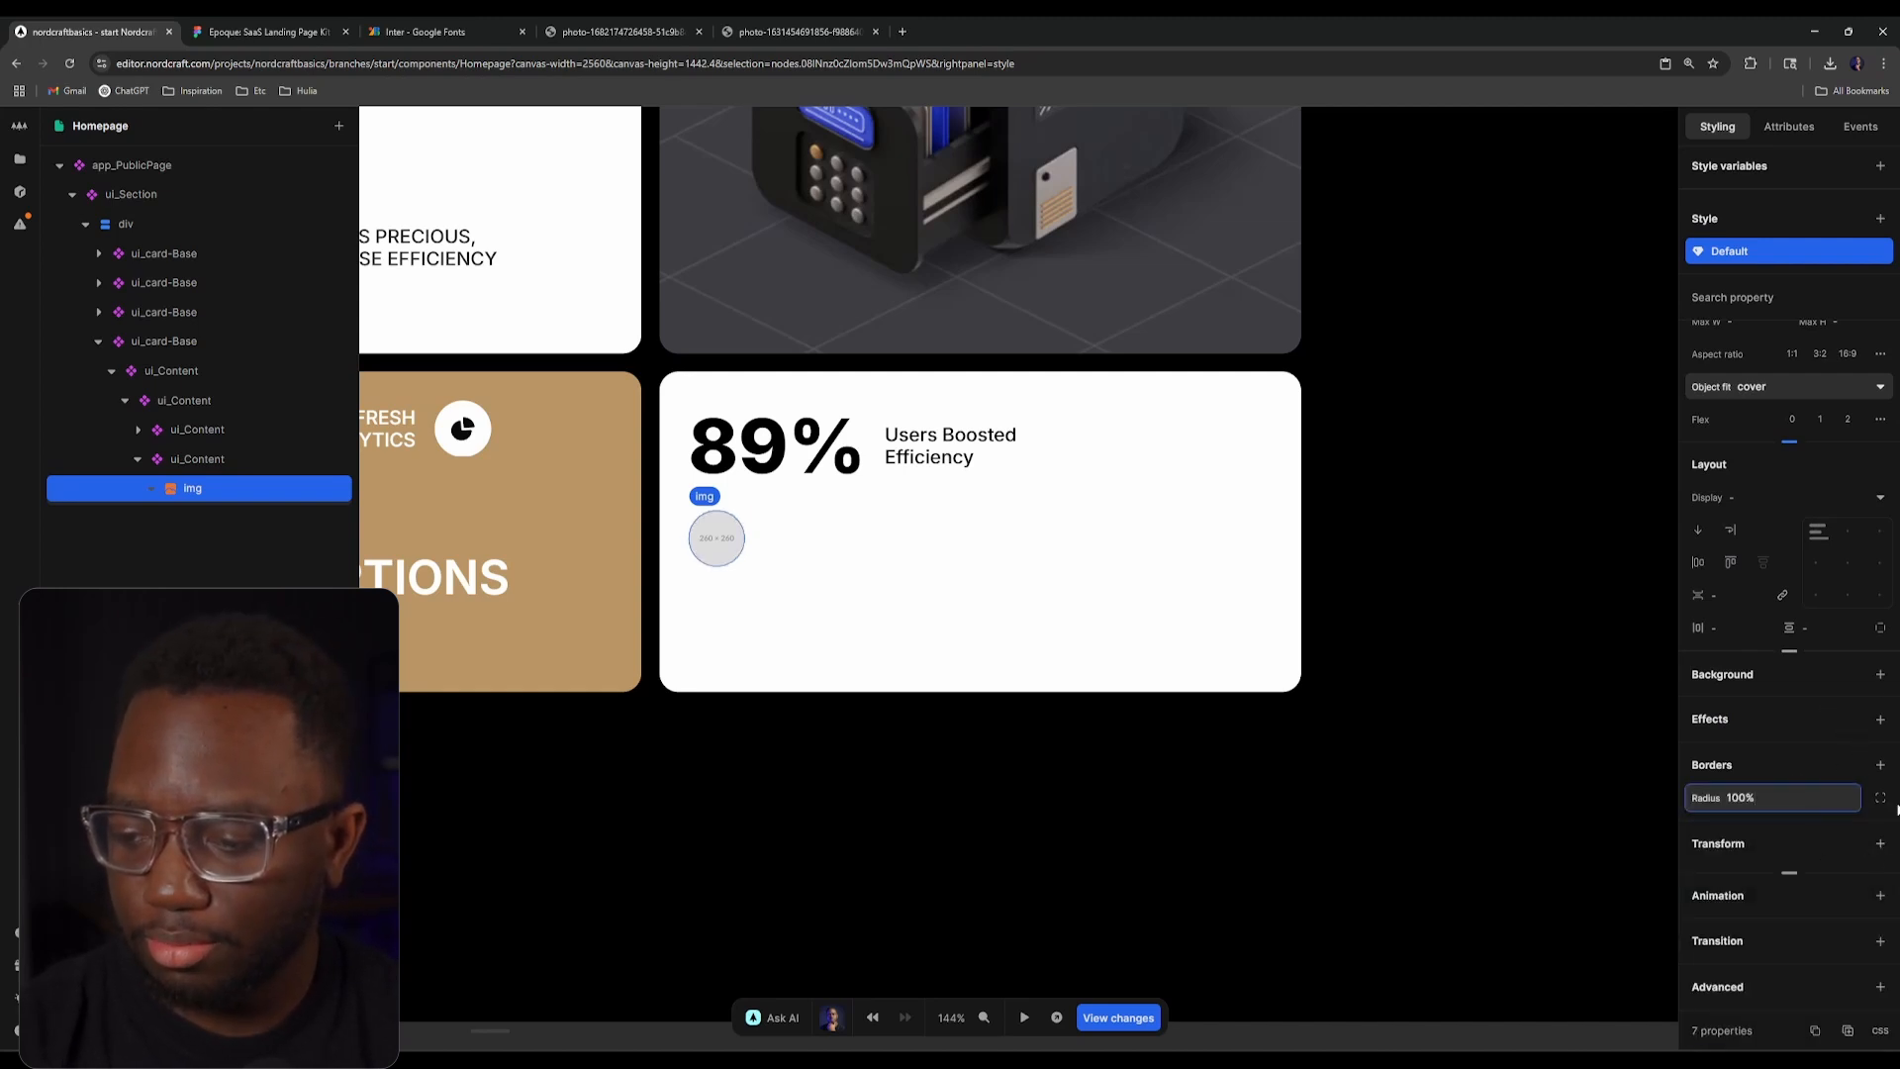
left_click(1880, 763)
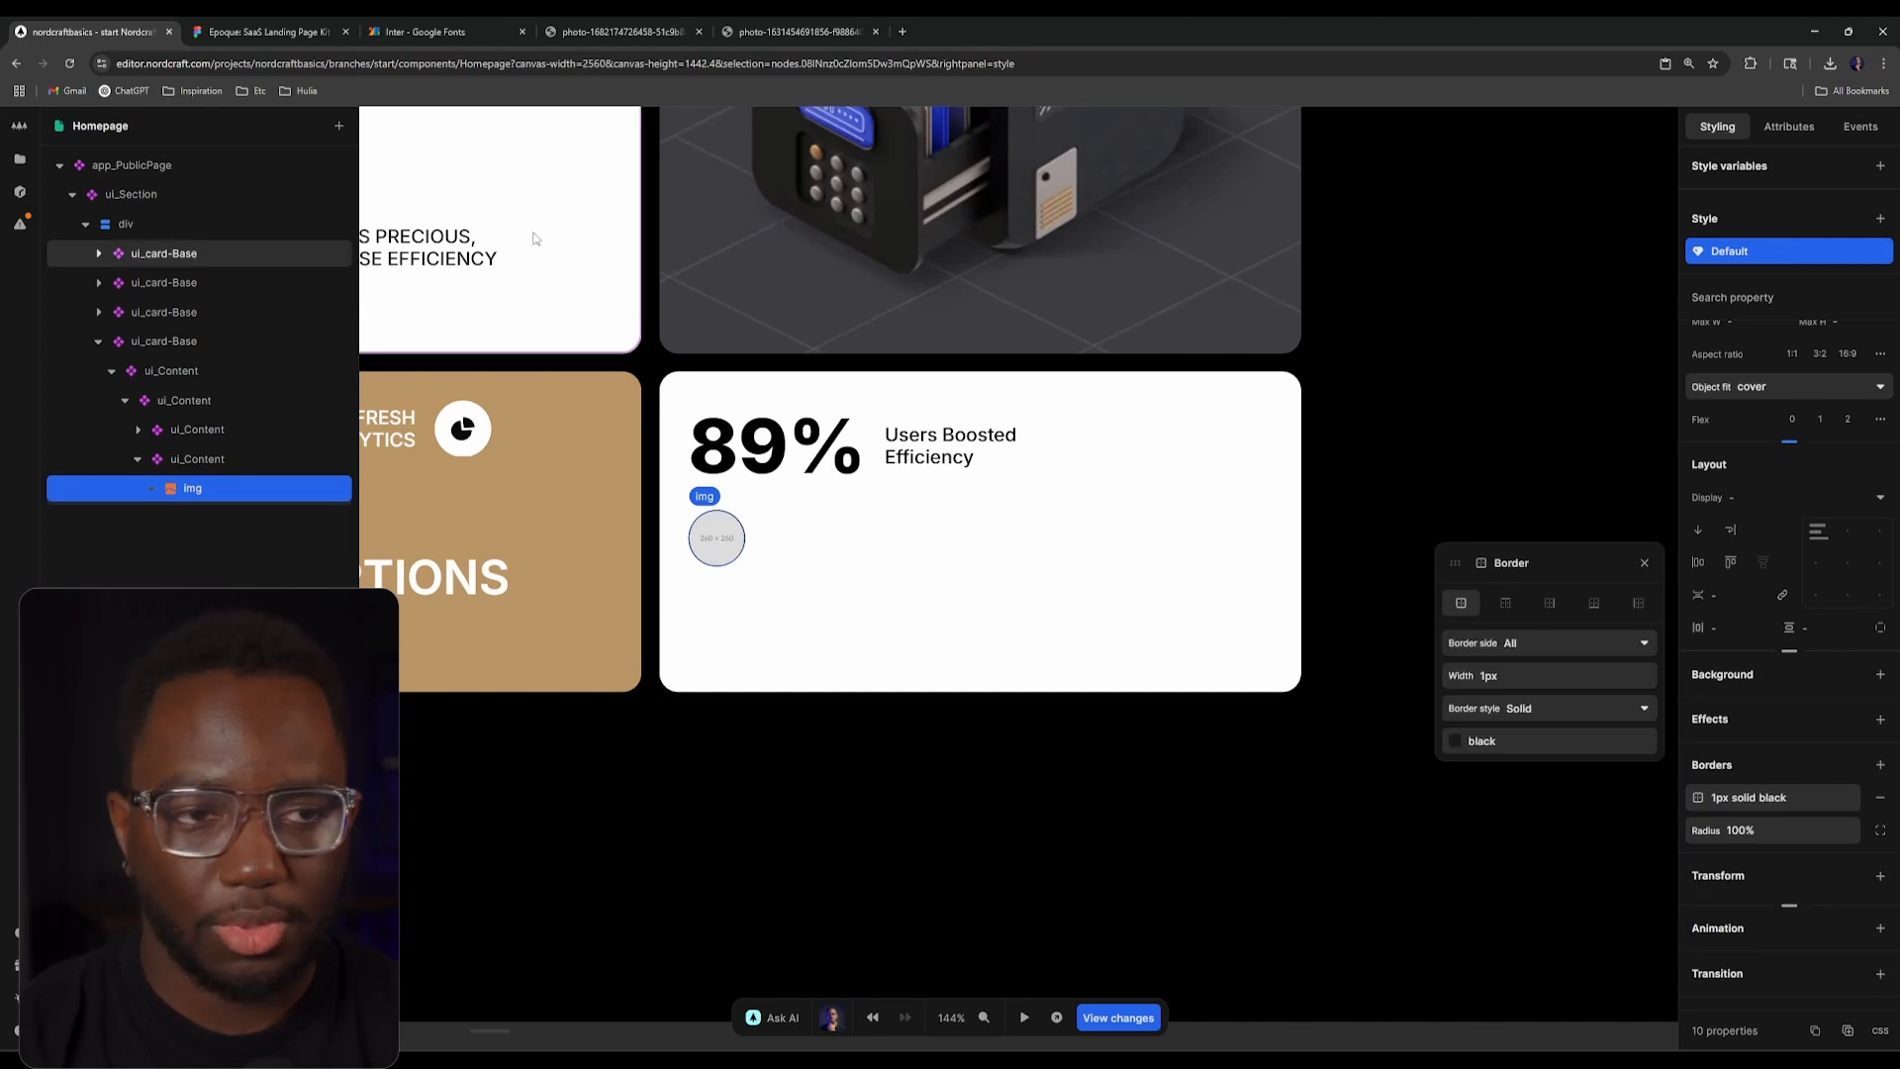
Step: Inspect the stroke of the man's avatar in the Figma 89% card, and calculate 3/16 in a new browser tab
left_click(262, 31)
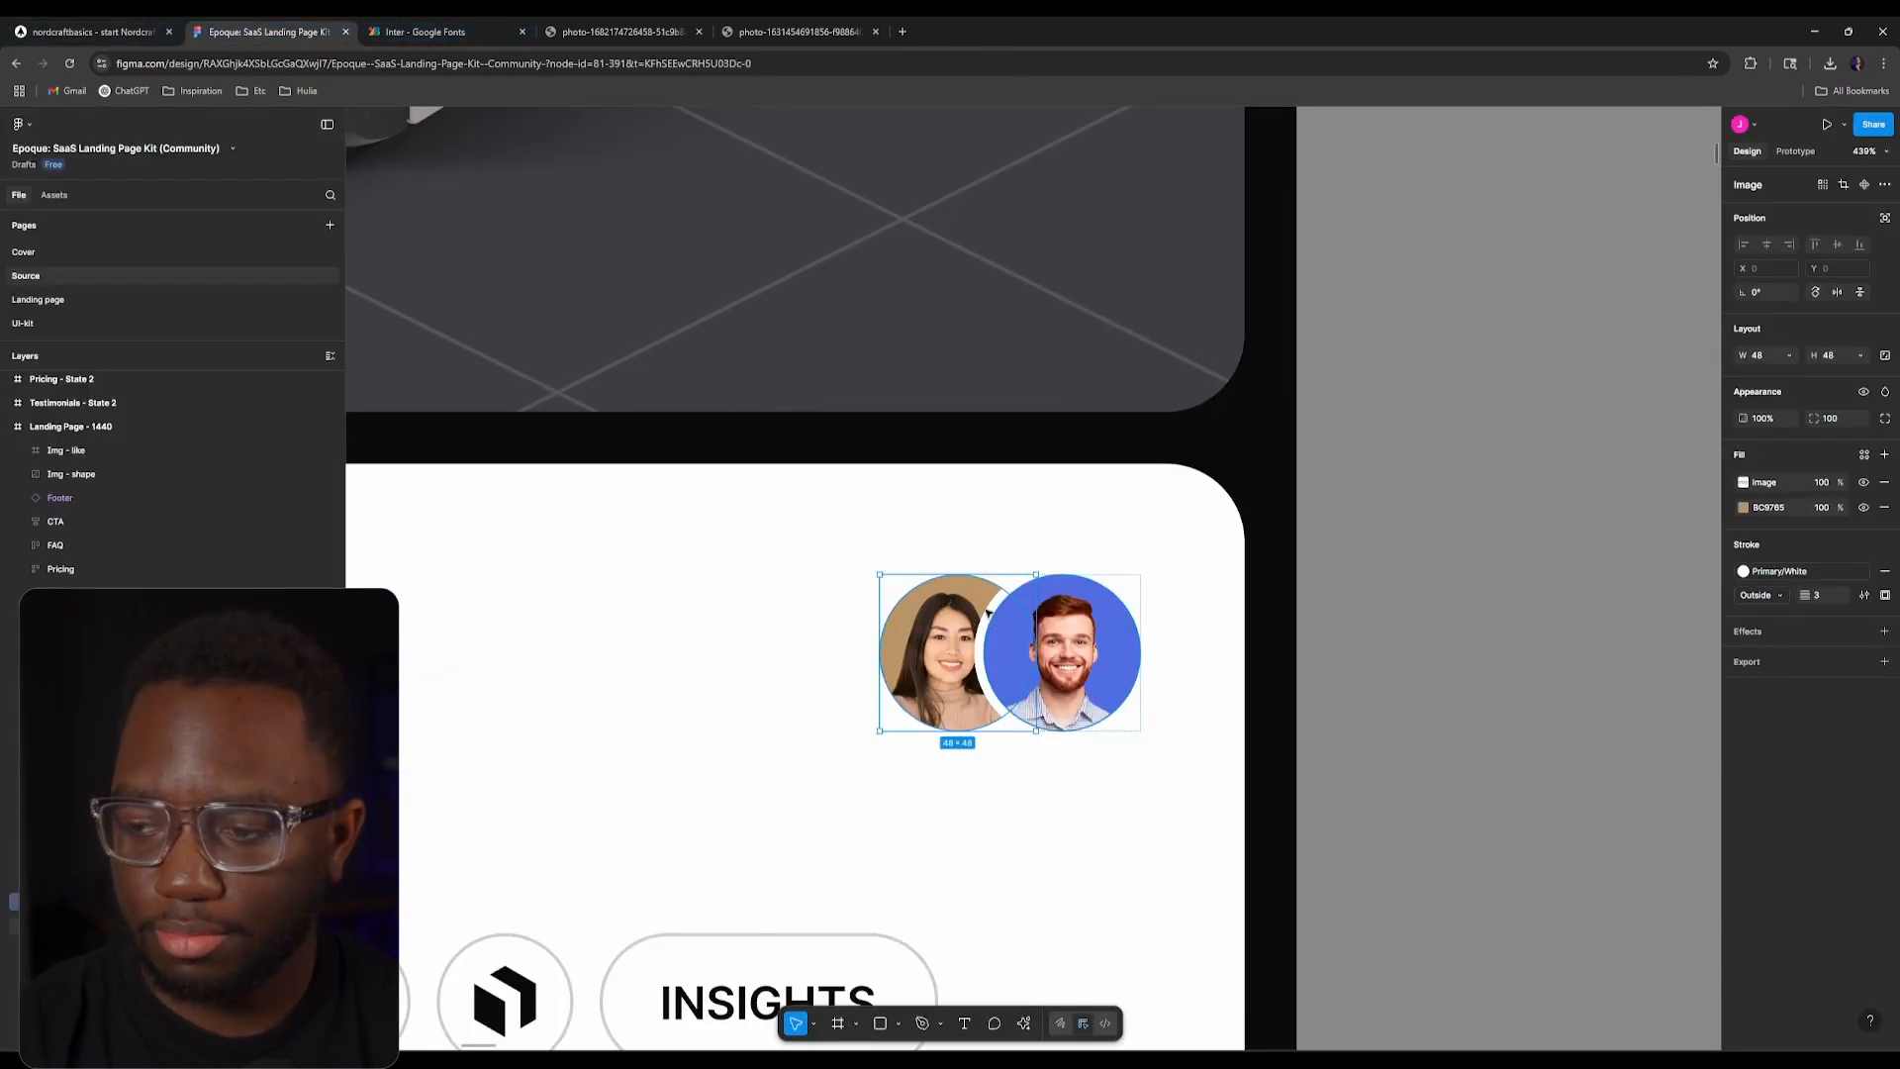
scroll(987, 610, "up", 10)
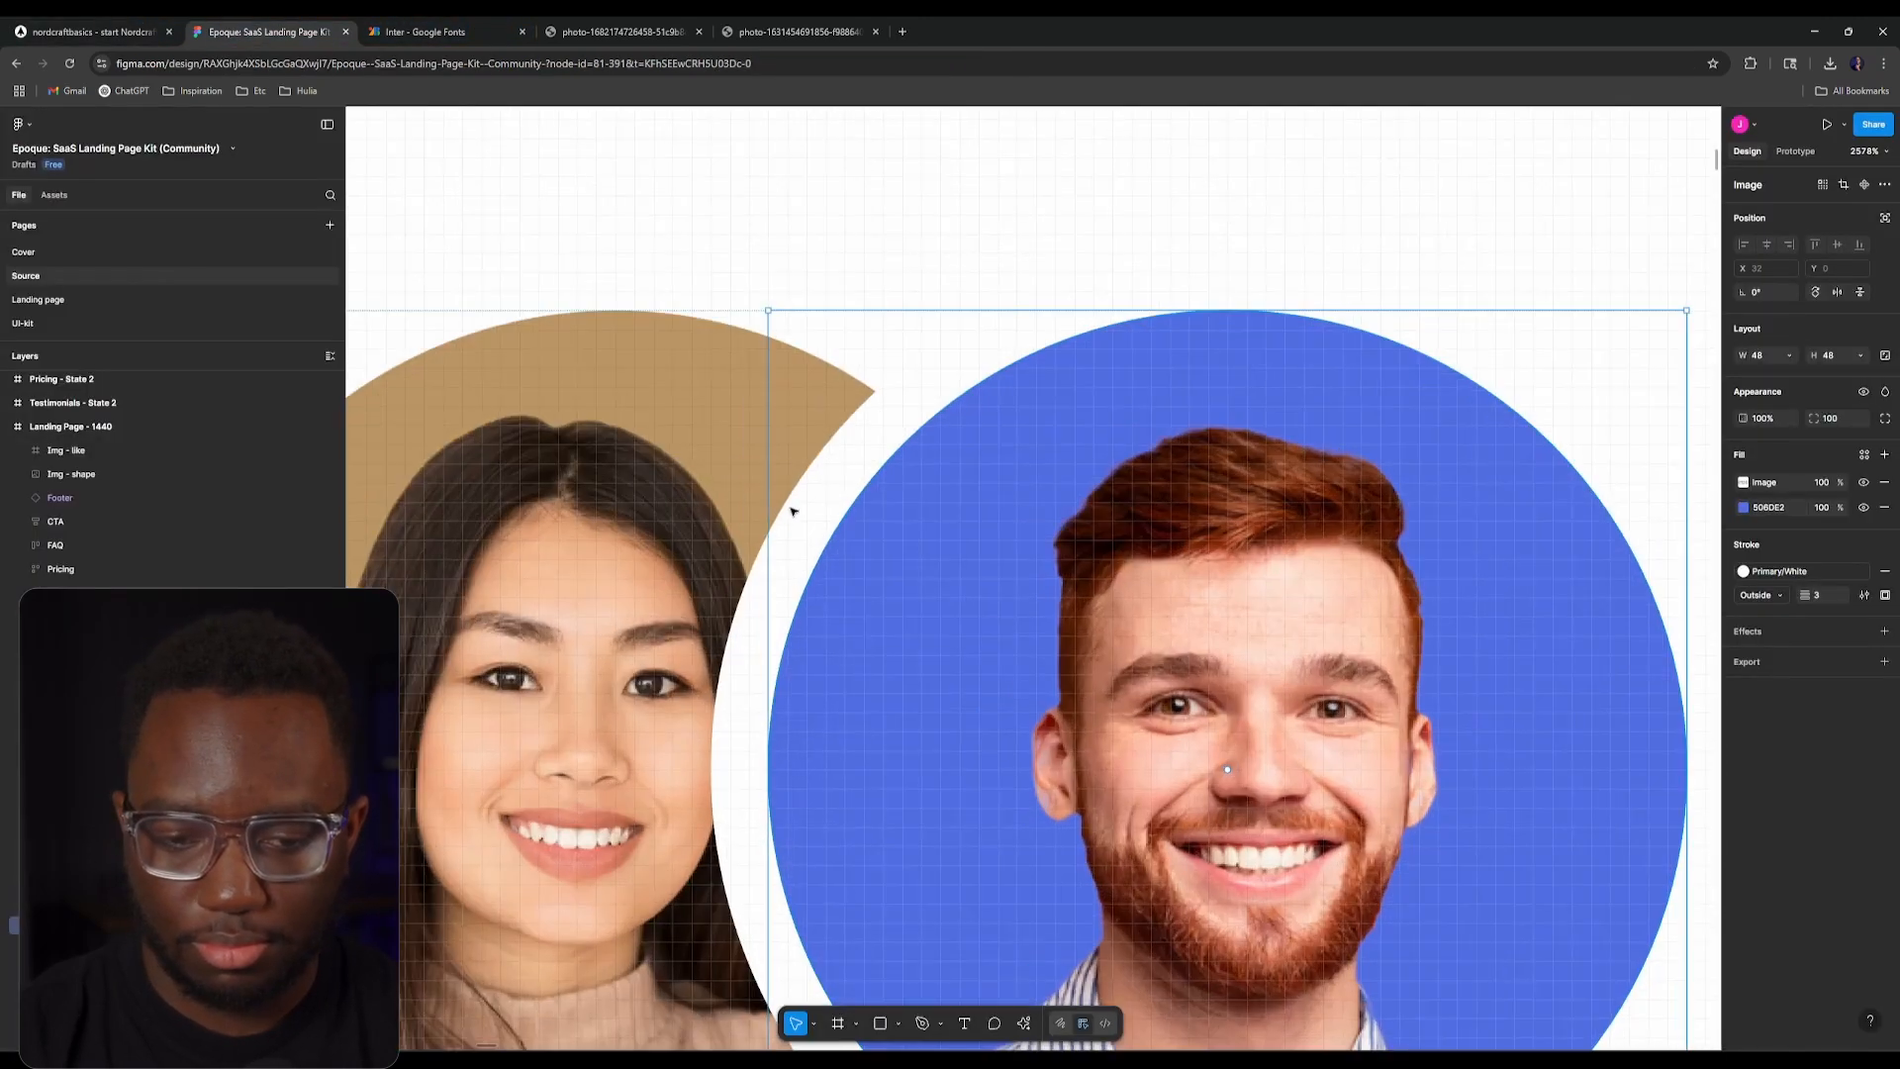
double_click(789, 507)
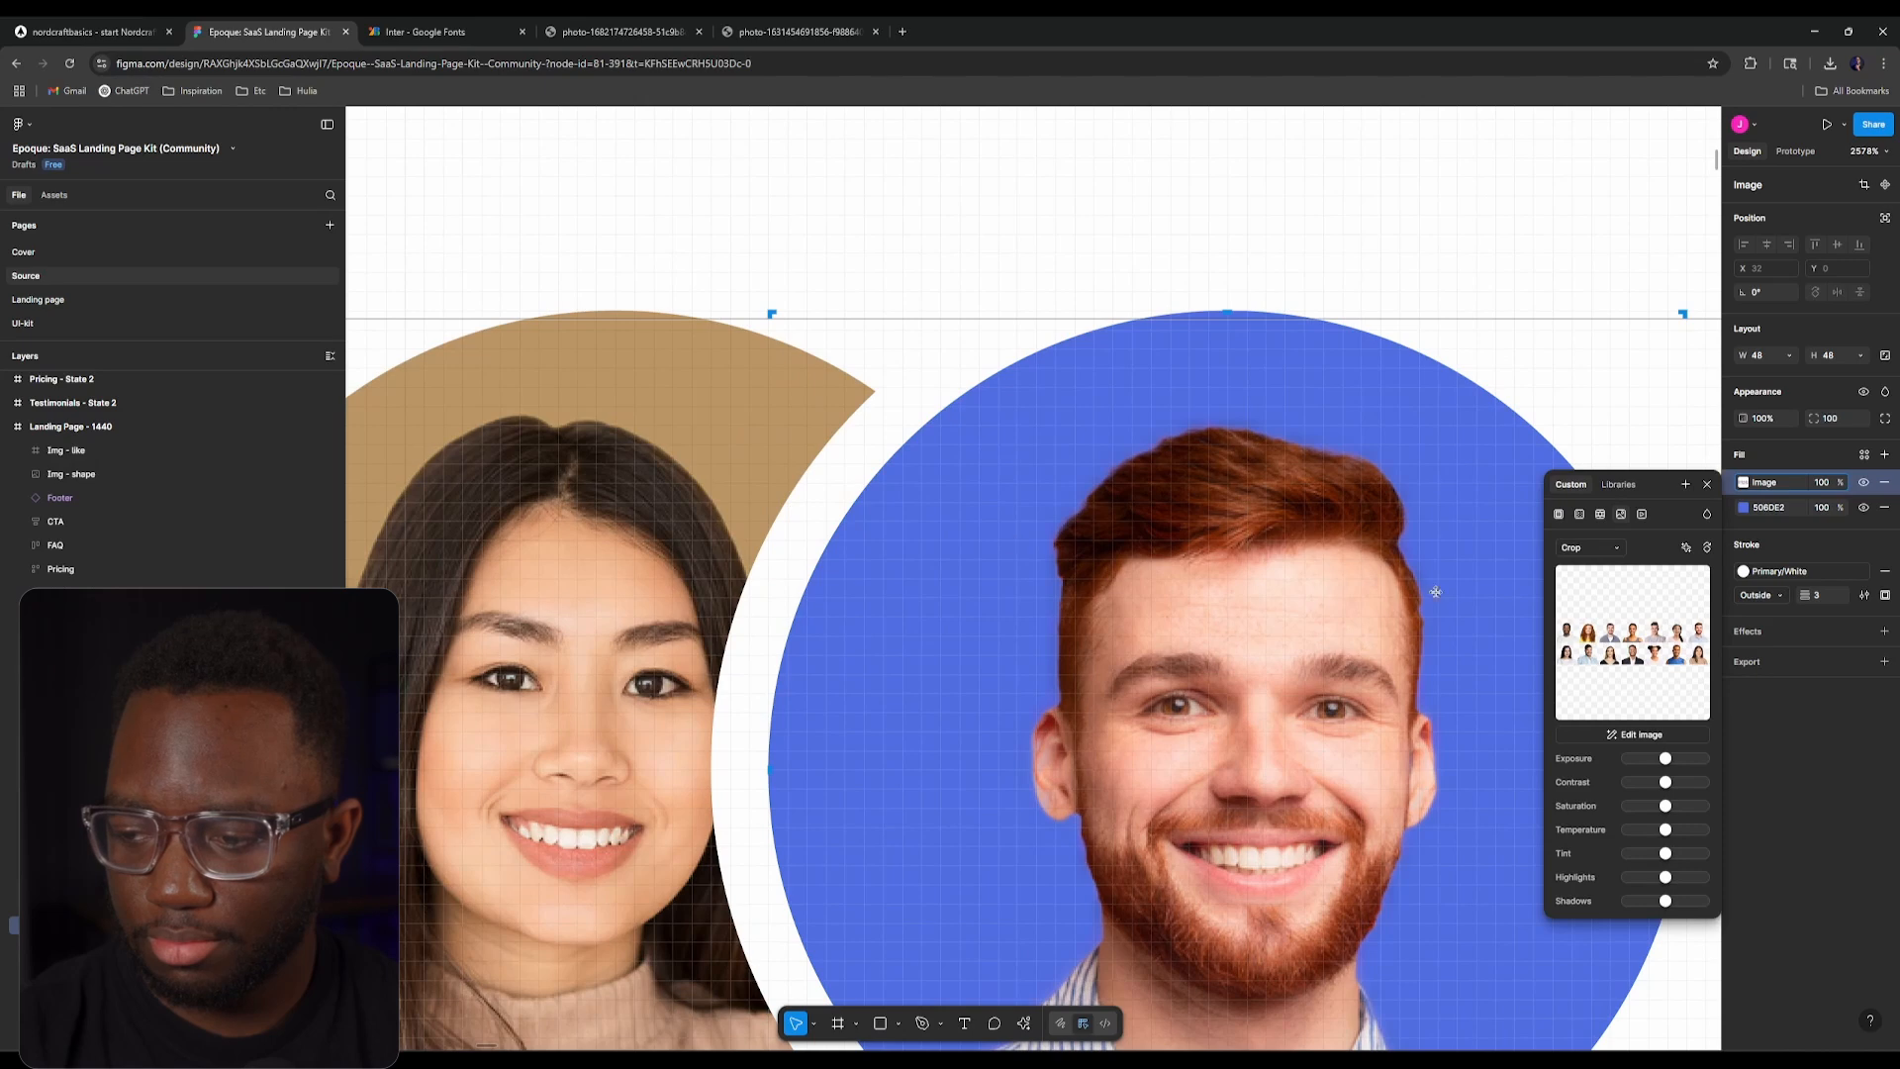
scroll(1259, 556, "down", 10)
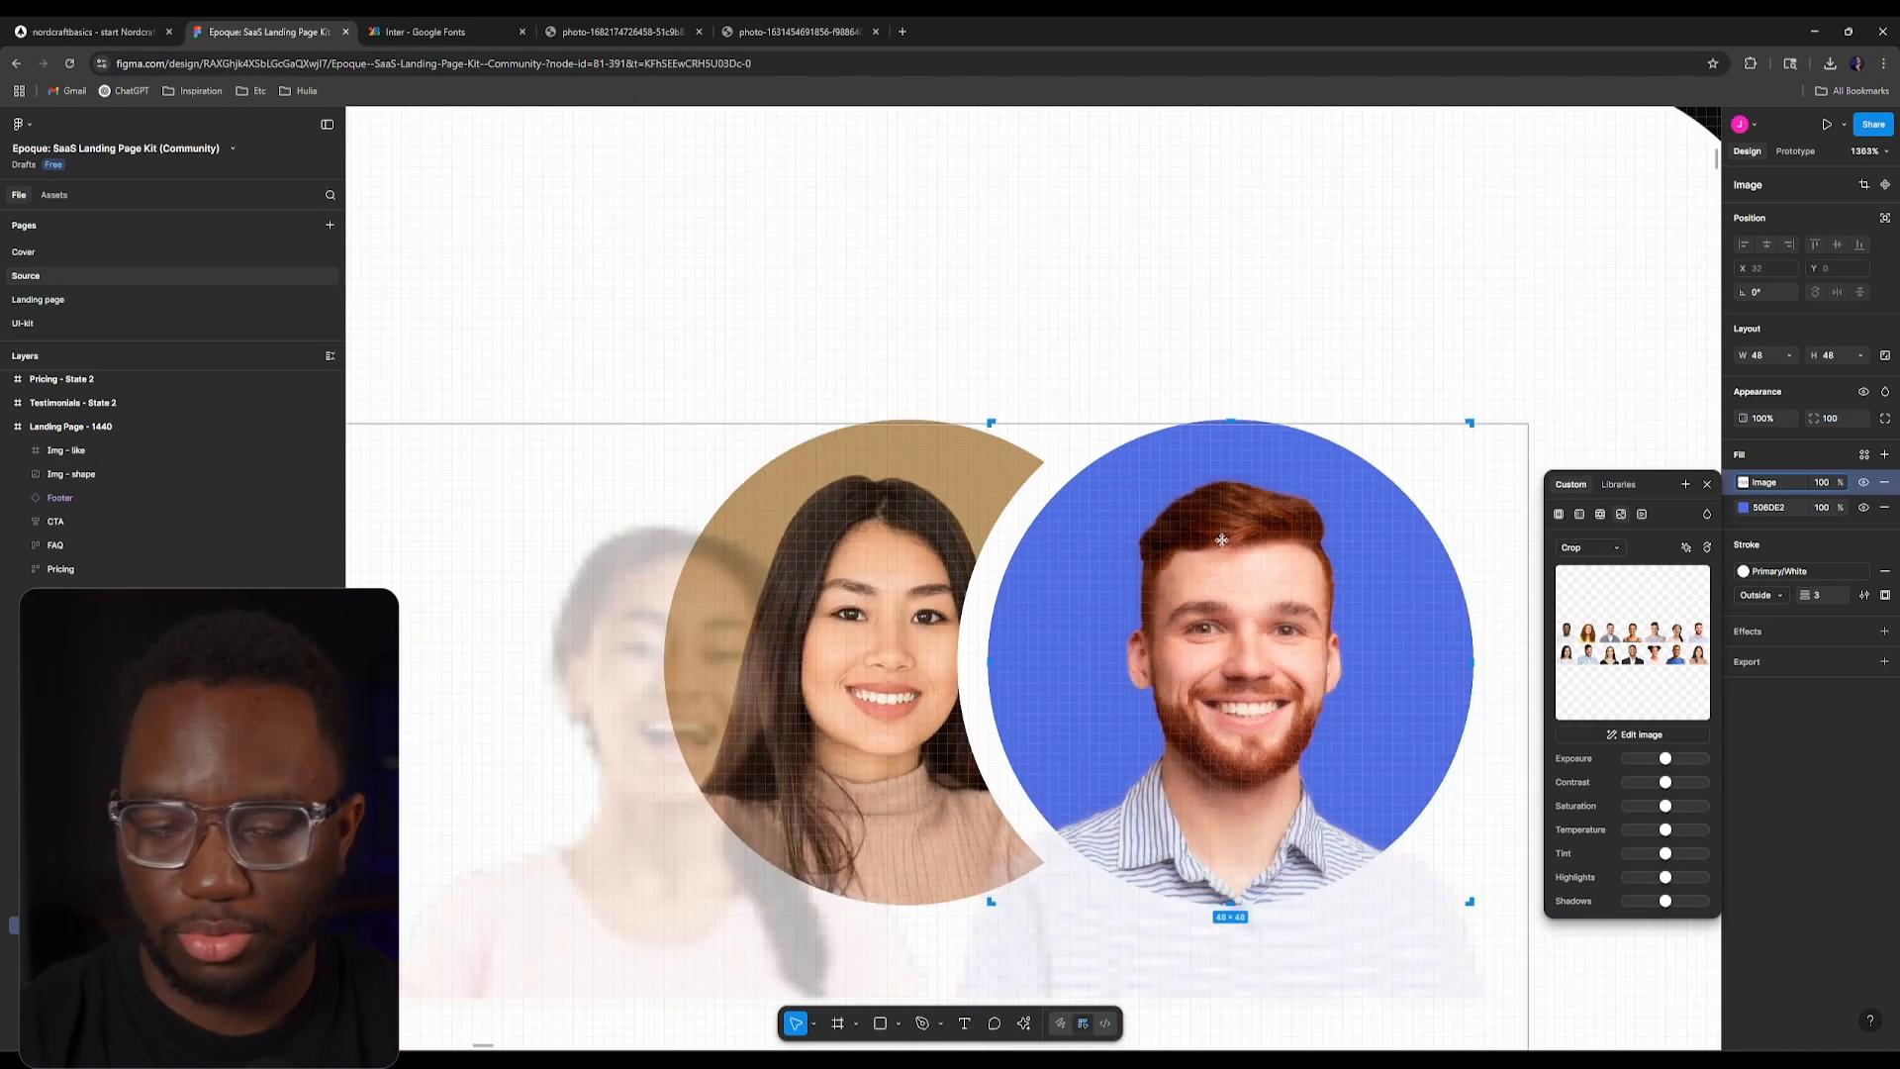
left_click(901, 32)
type("3/16")
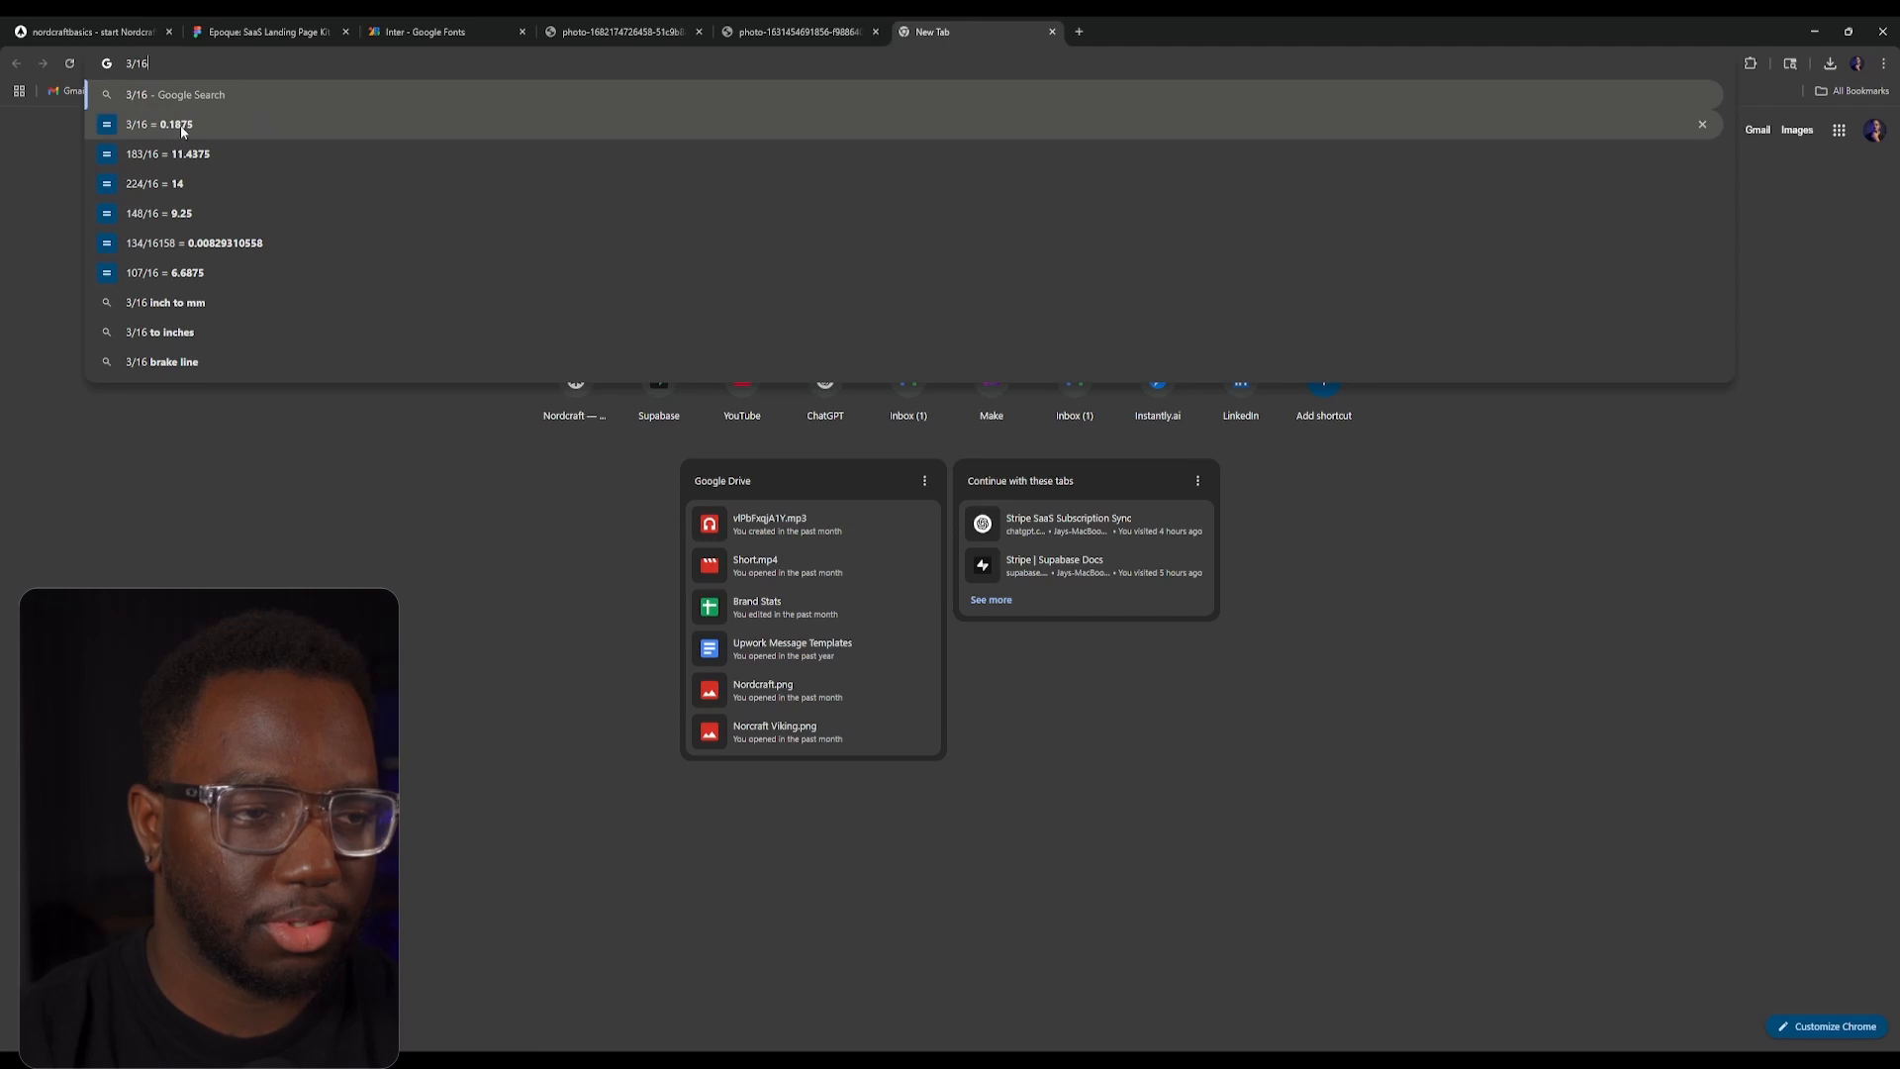
Step: Set the avatar image's border width to 0.1875rem in Nordcraft
left_click(79, 31)
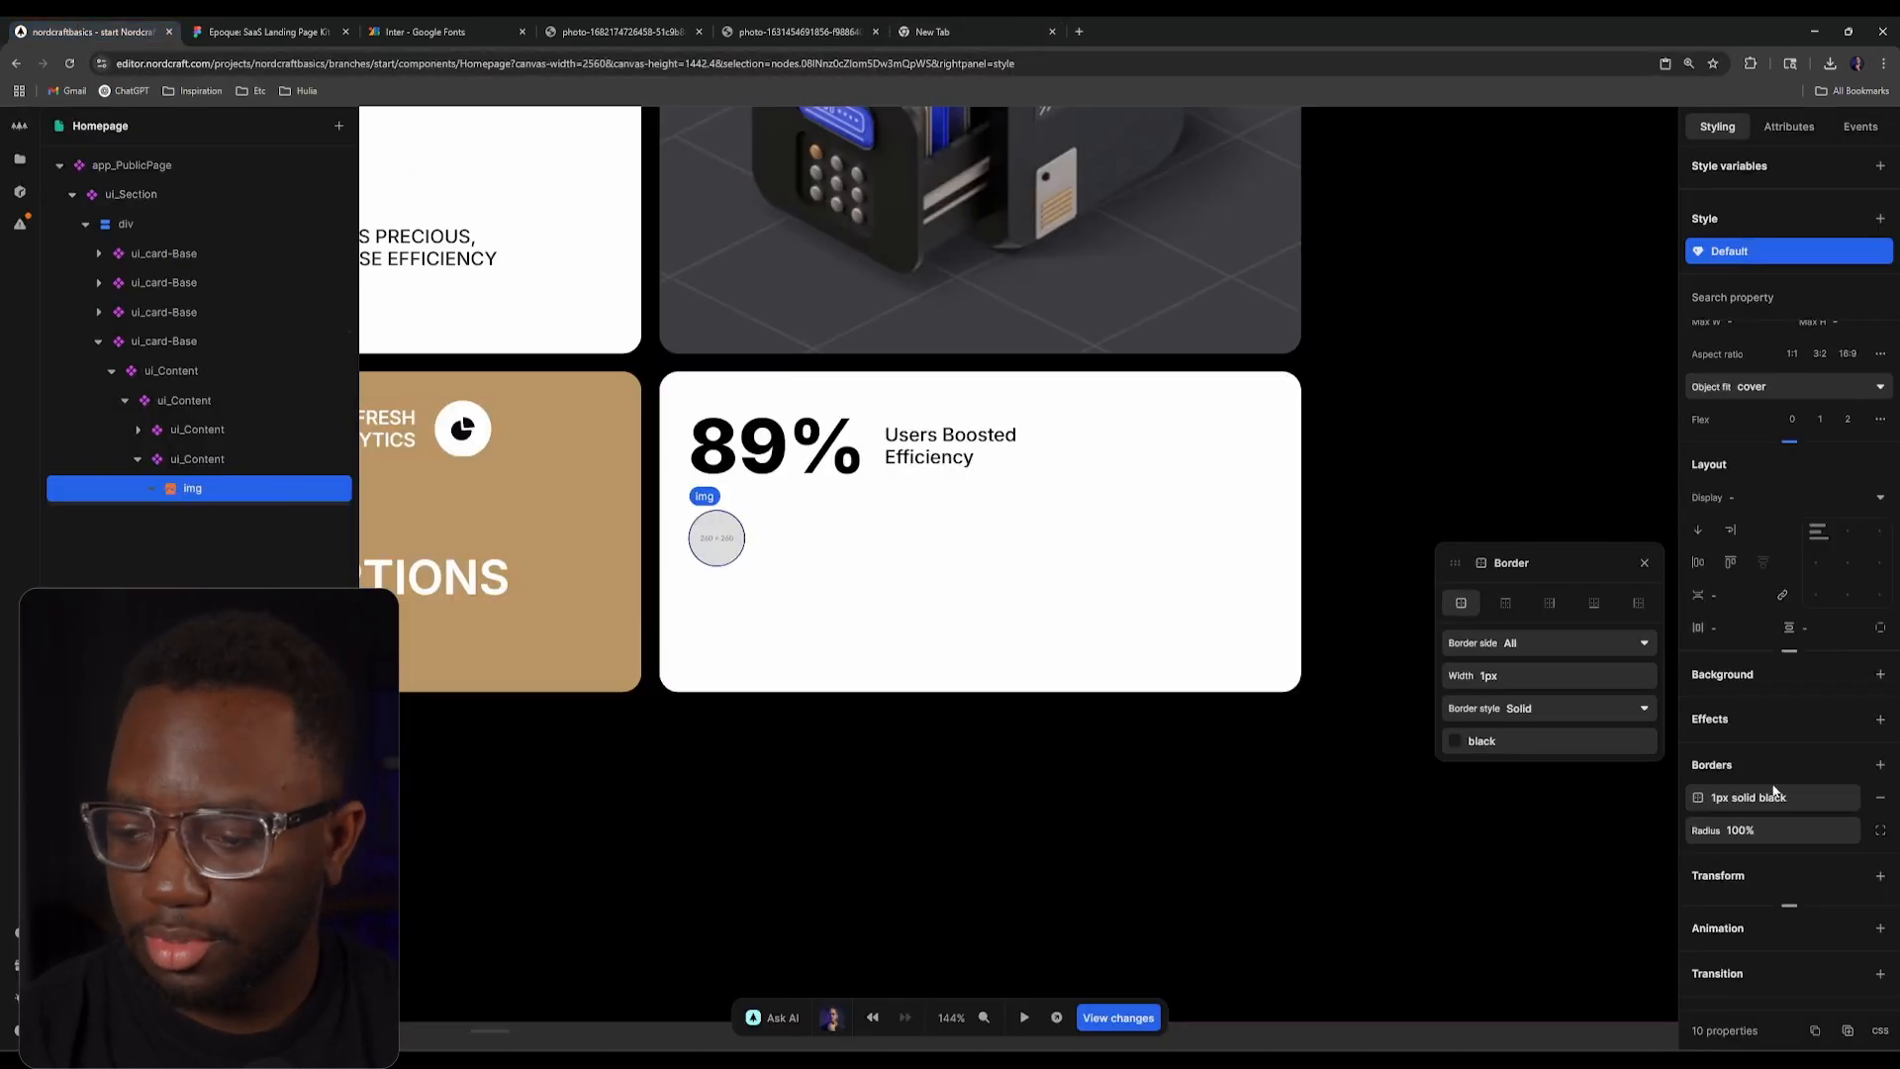
left_click(1552, 669)
type("0.1")
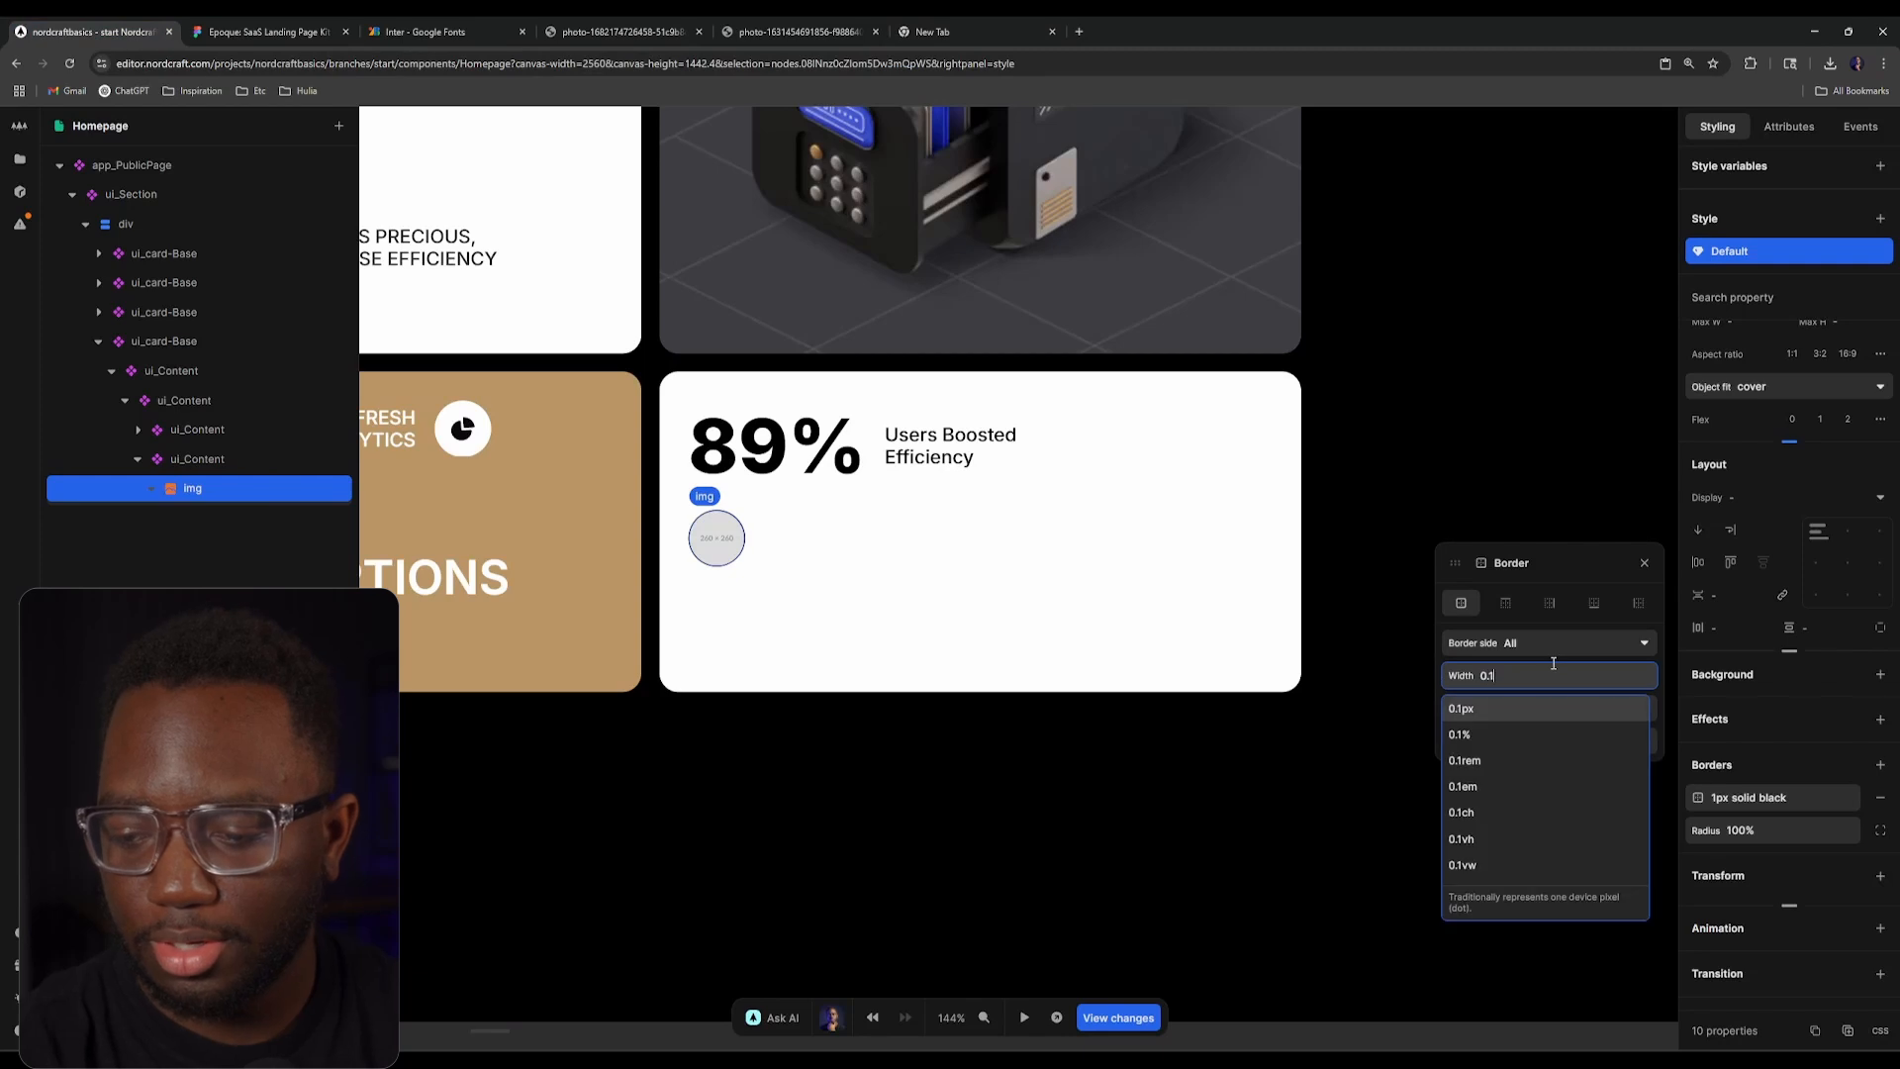
type("875rem,")
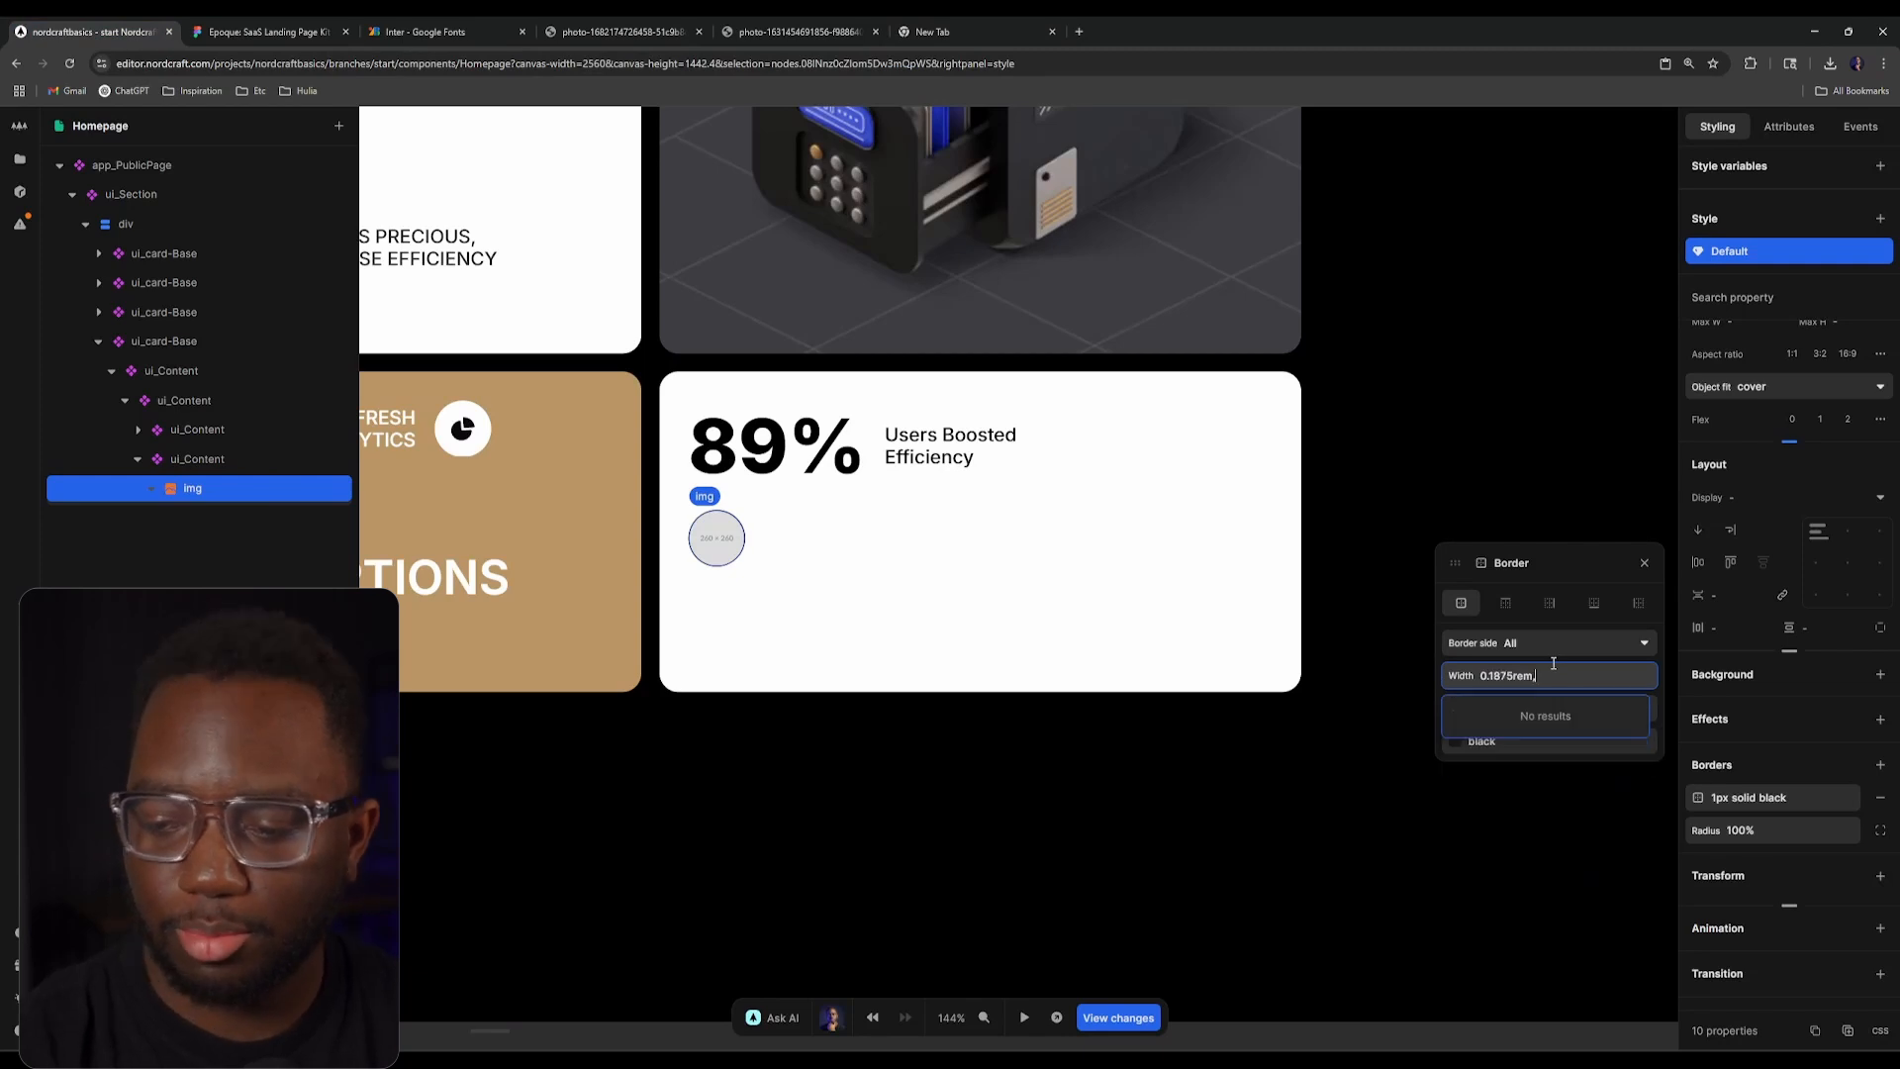
key("Return")
Step: Change the avatar image's border colour to the named colour white, and check the avatar up close
left_click(1464, 744)
left_click_drag(1282, 566, 1081, 436)
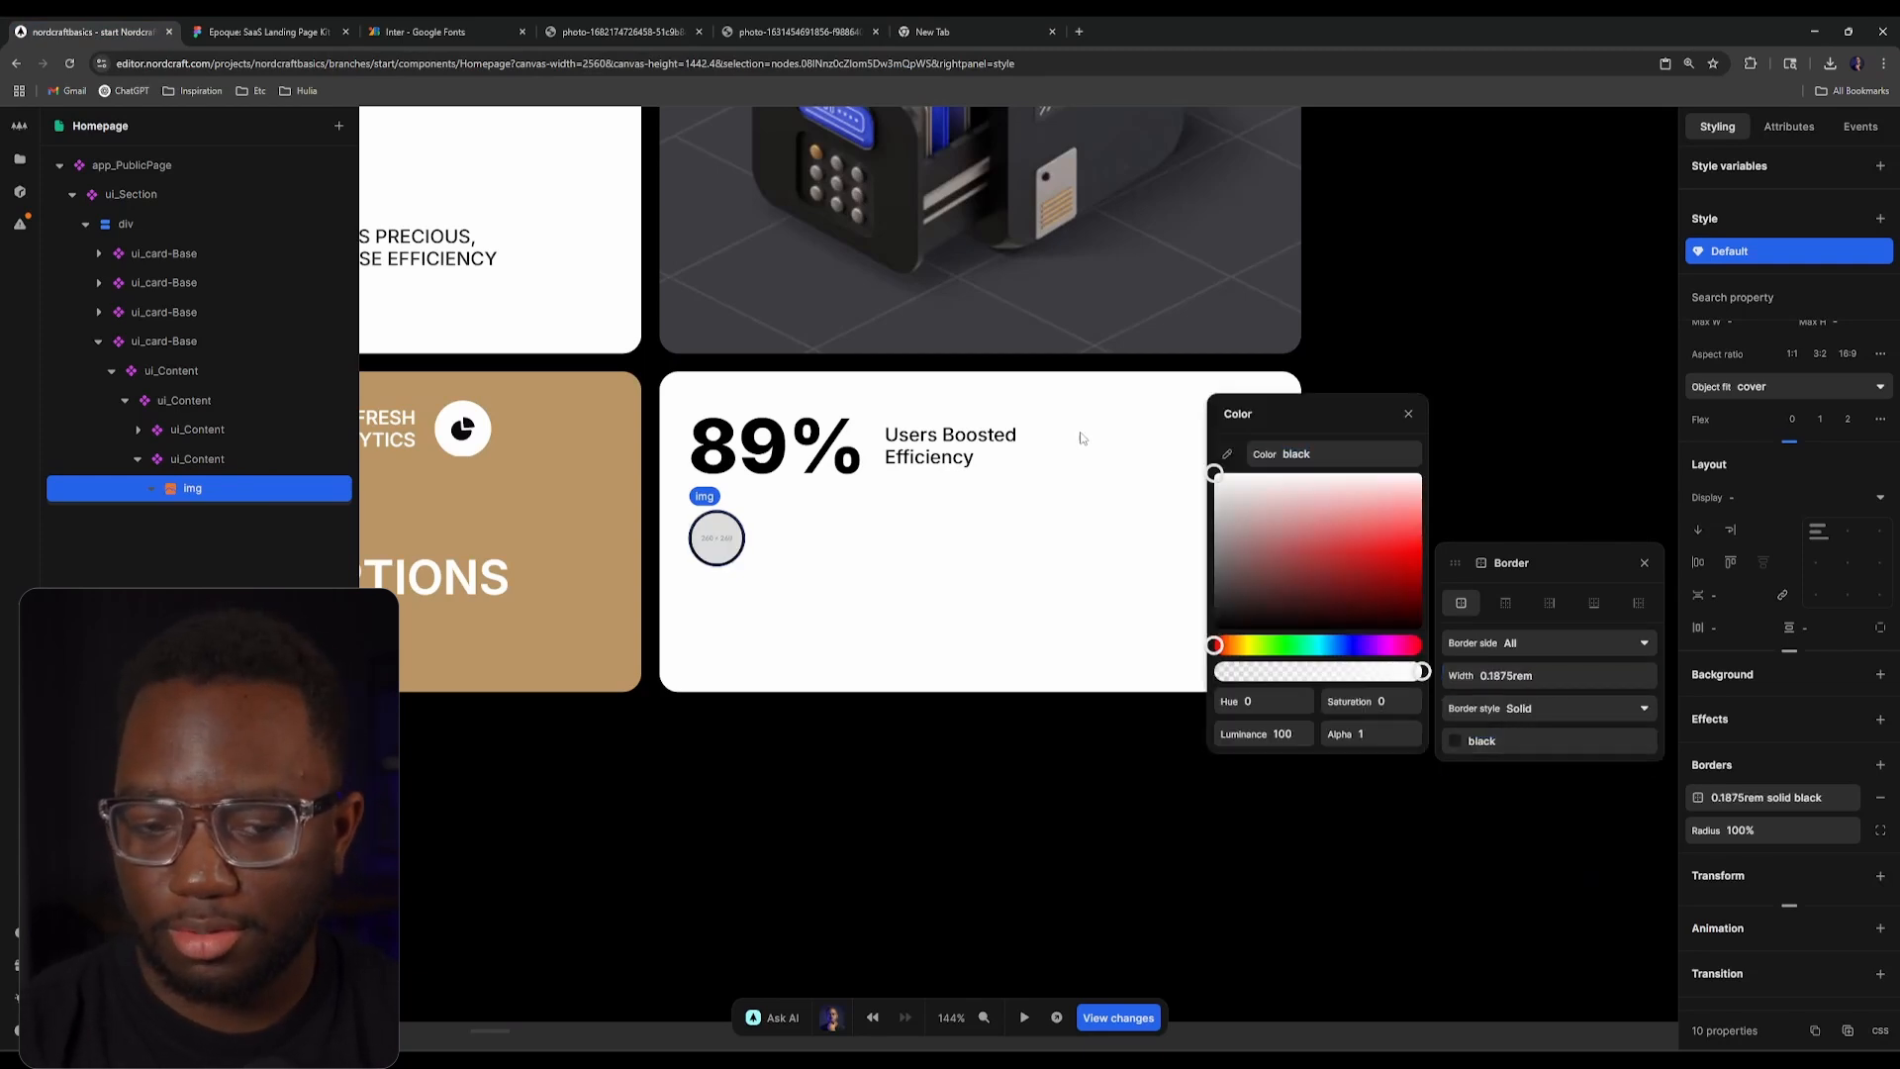
left_click(876, 794)
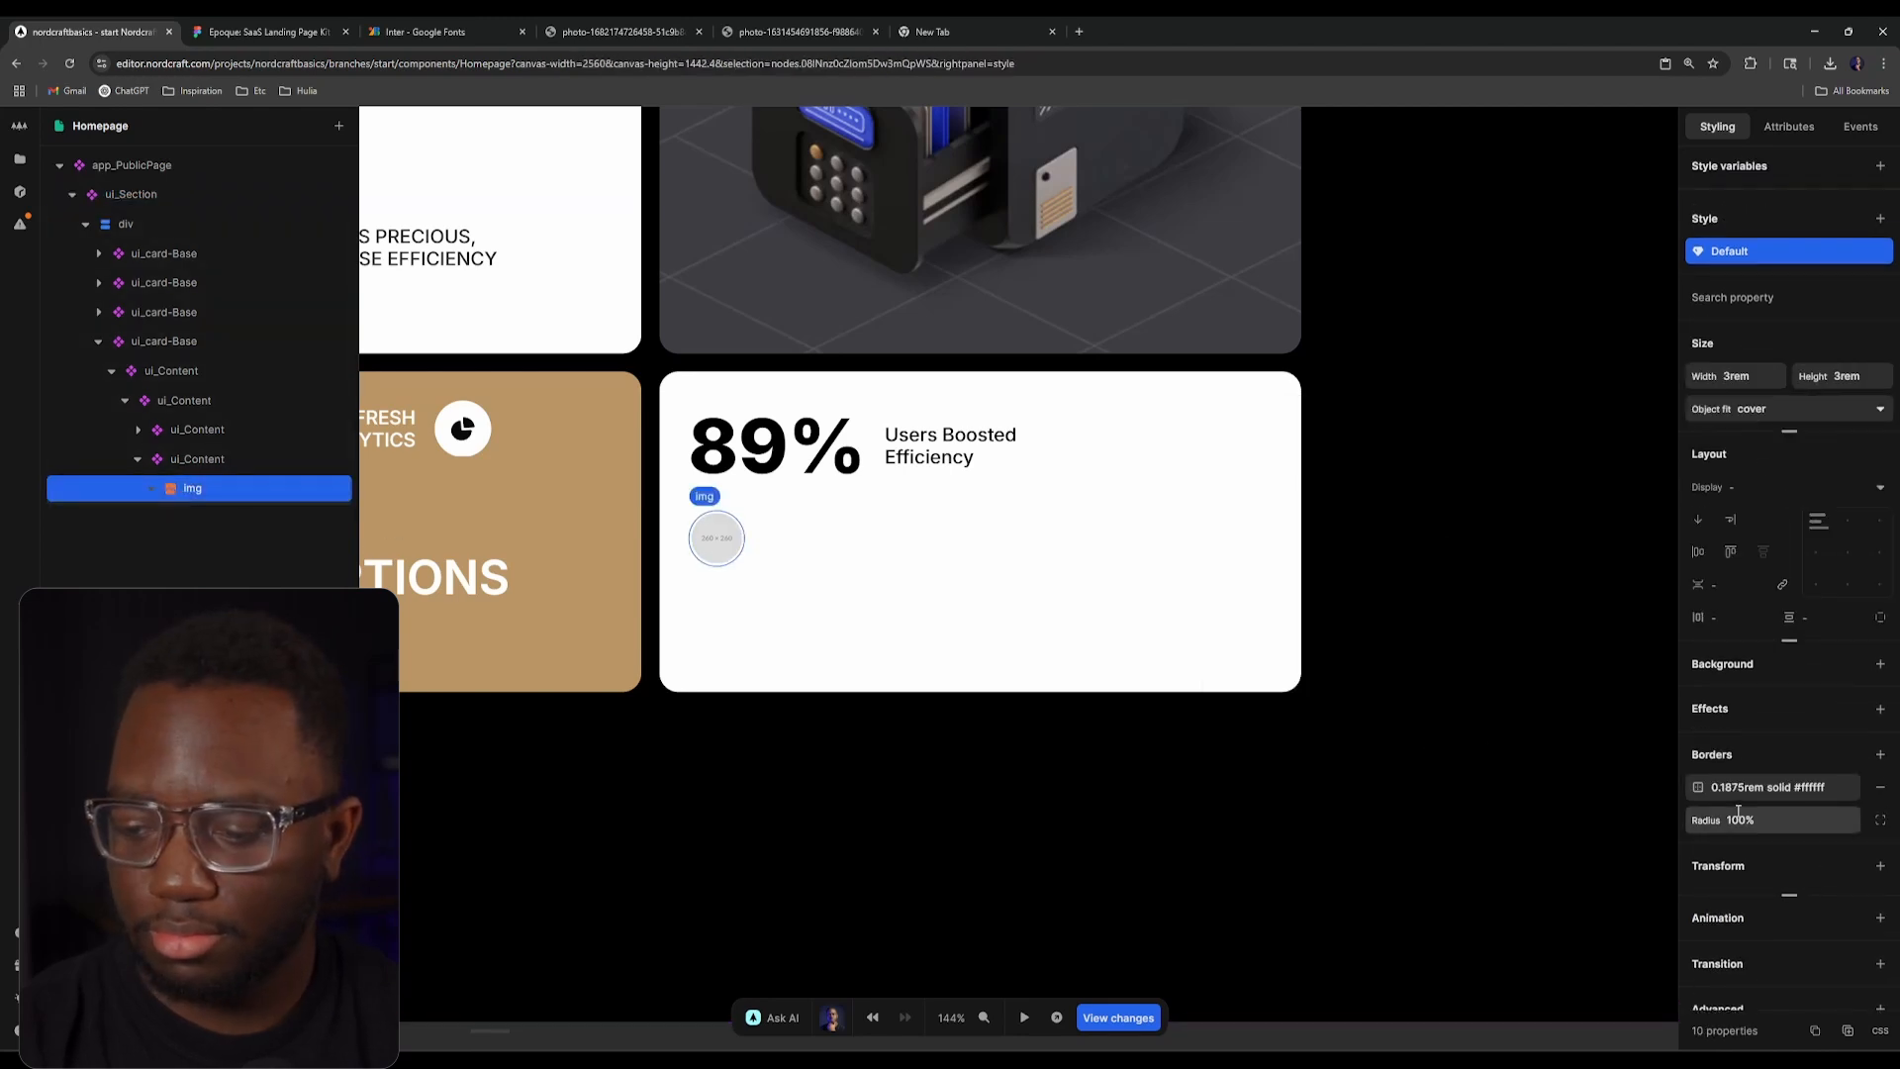
left_click(1740, 789)
left_click(1499, 776)
type("wh")
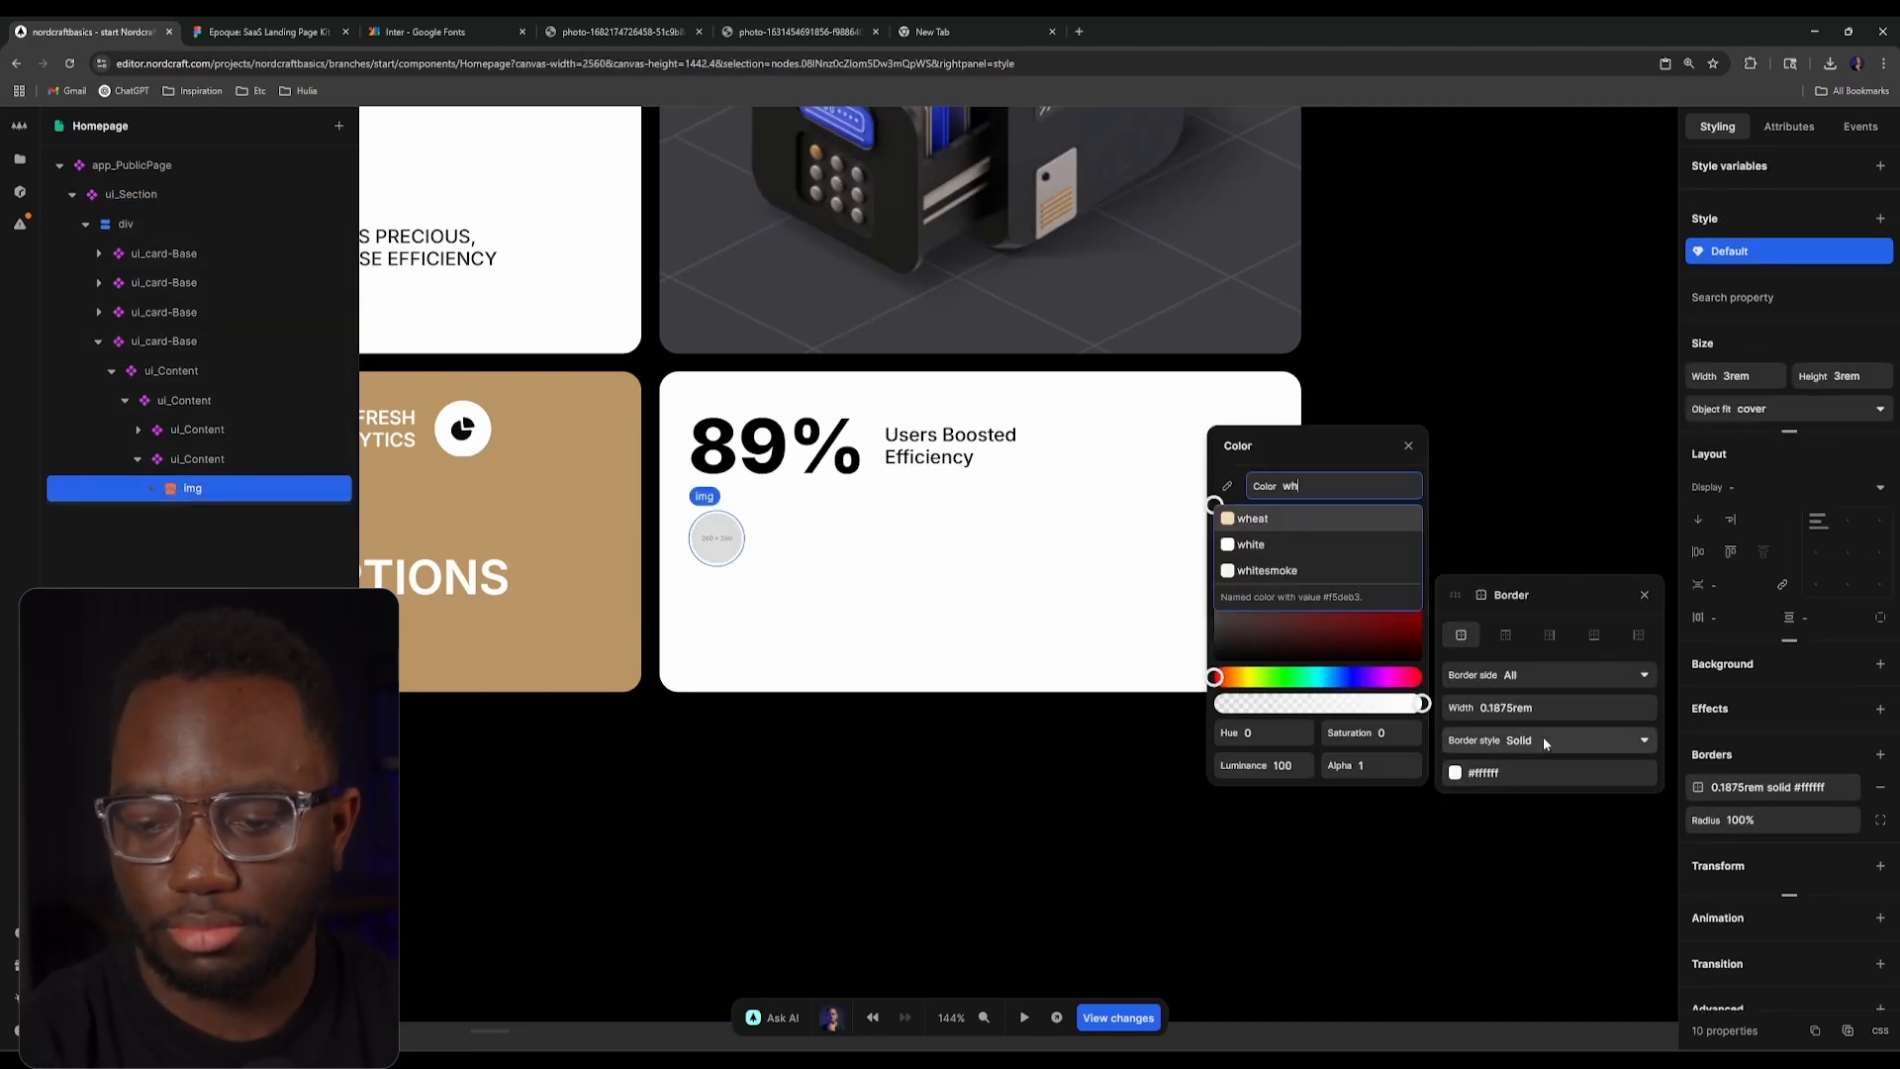
type("ite")
key("Return")
left_click(837, 814)
scroll(827, 742, "up", 3)
left_click_drag(828, 742, 922, 822)
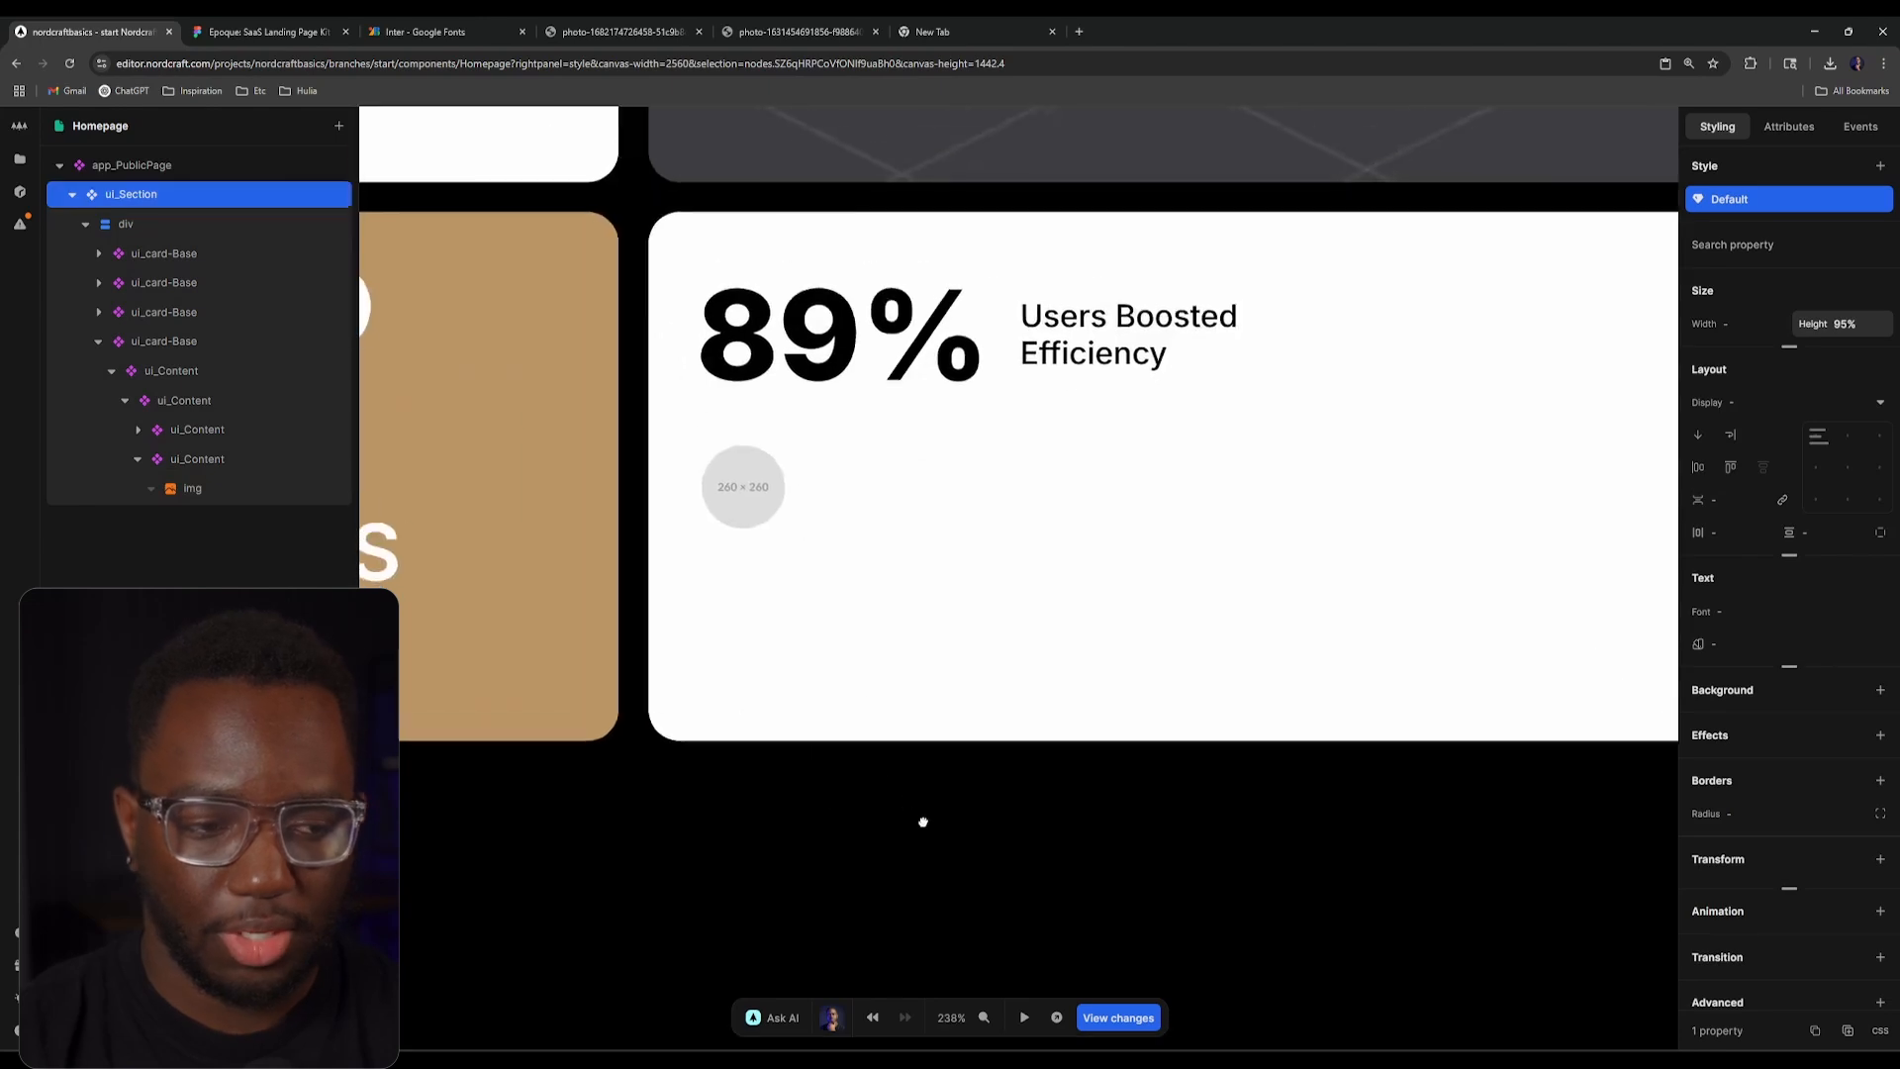
Step: Repeat the img element over the _AVATAR_PHOTOS variable
right_click(255, 485)
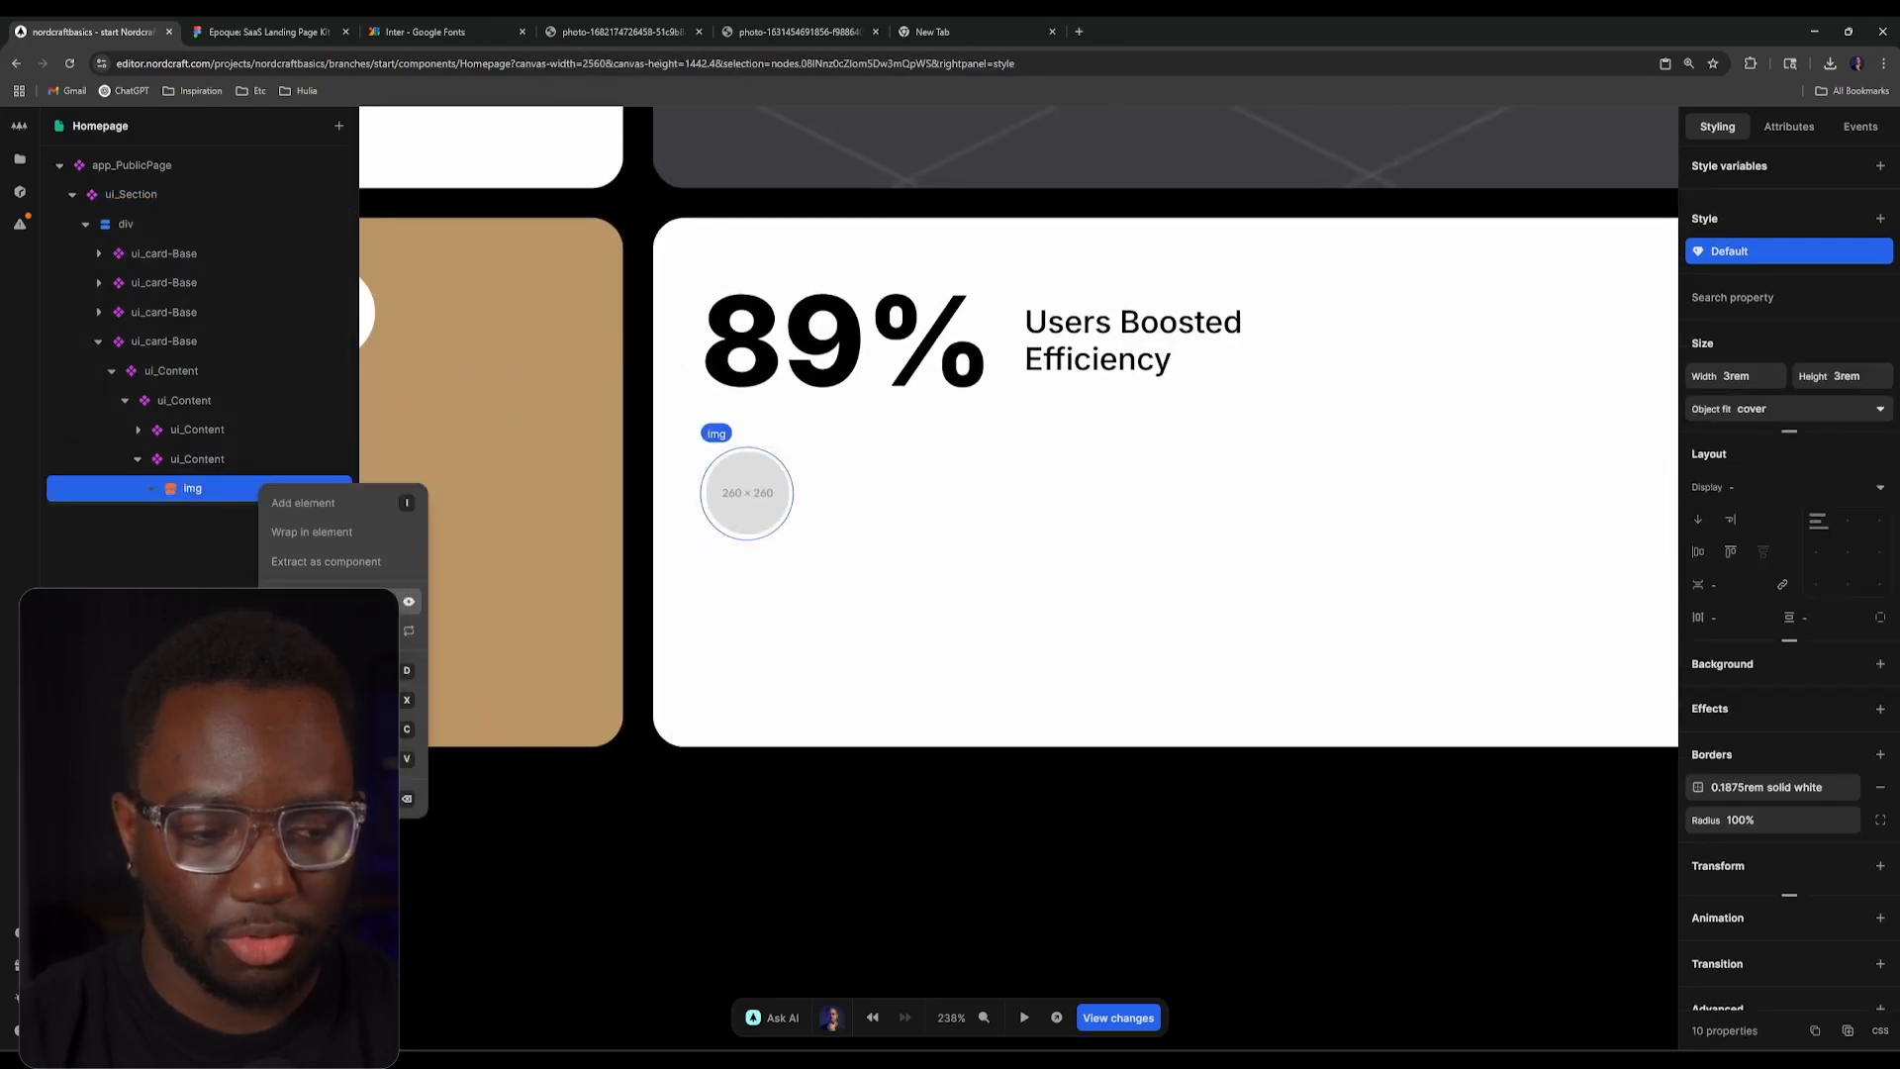
left_click(341, 630)
left_click(843, 684)
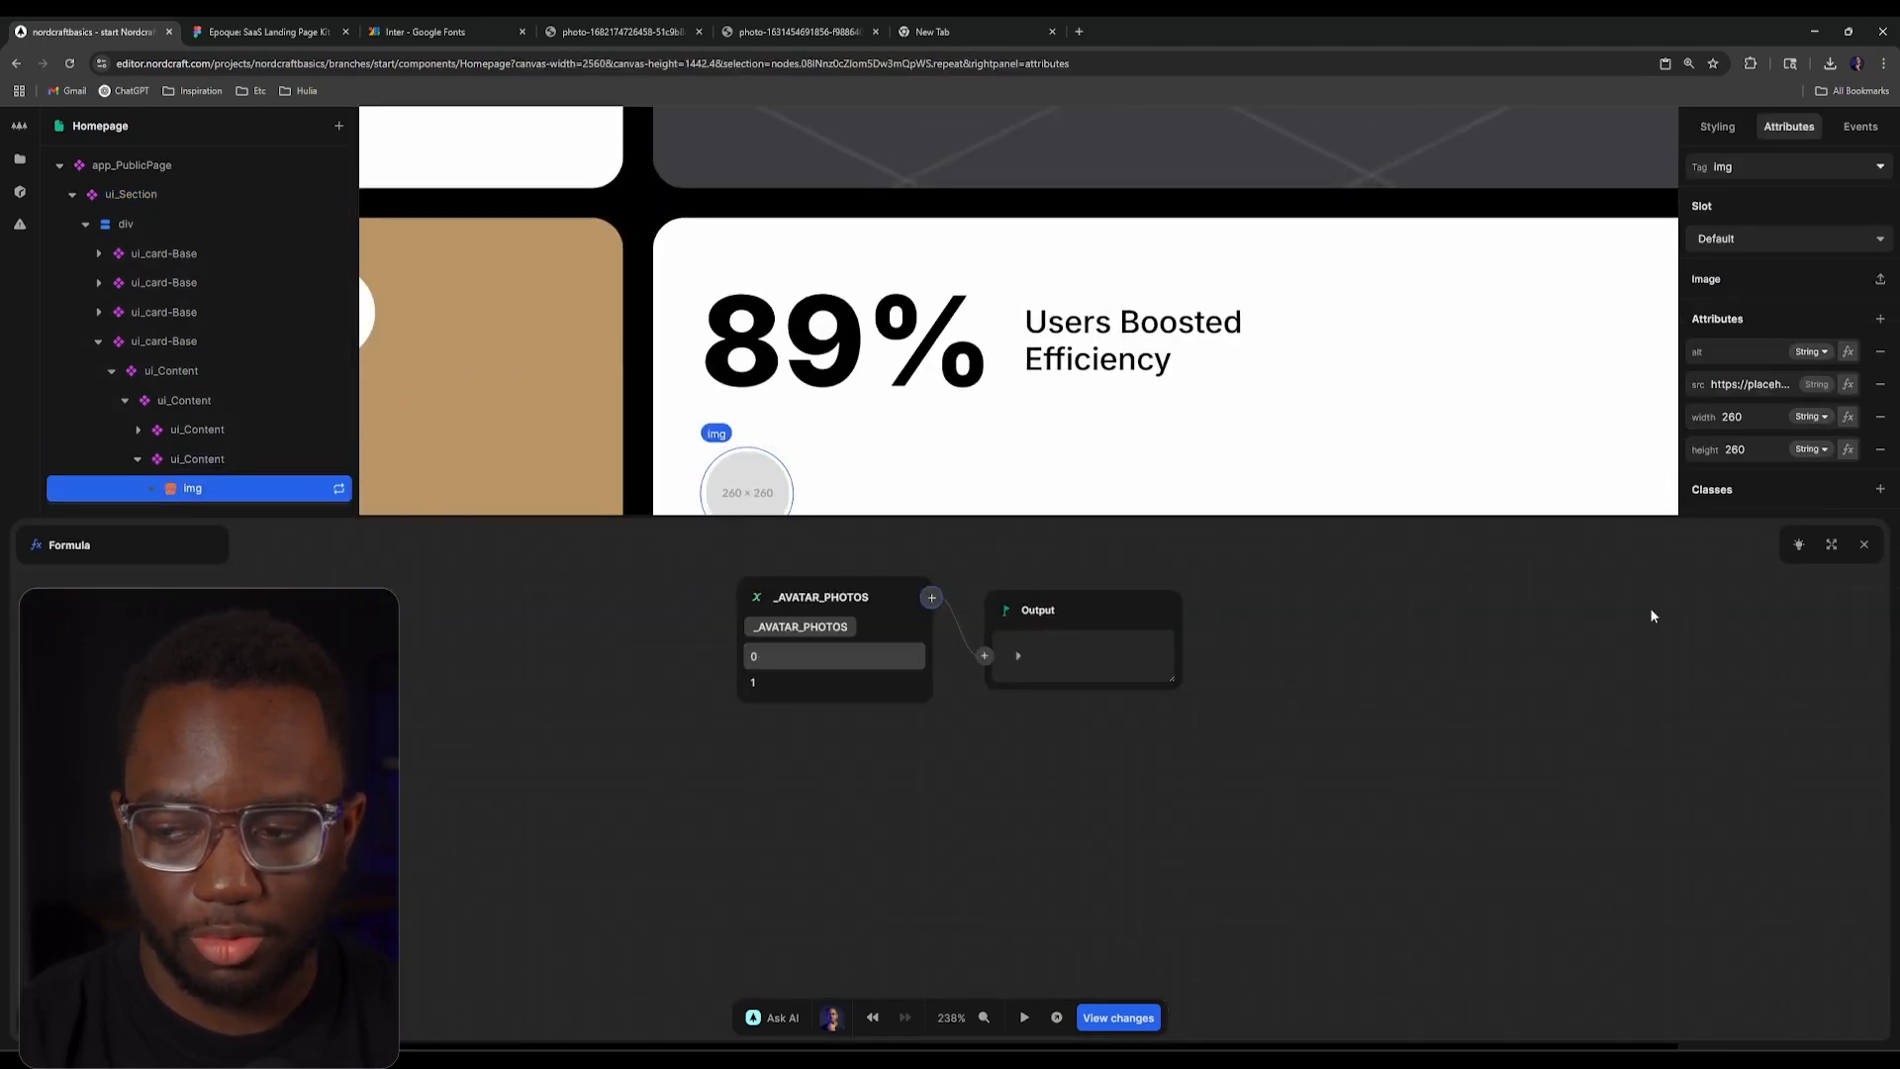
left_click(1864, 545)
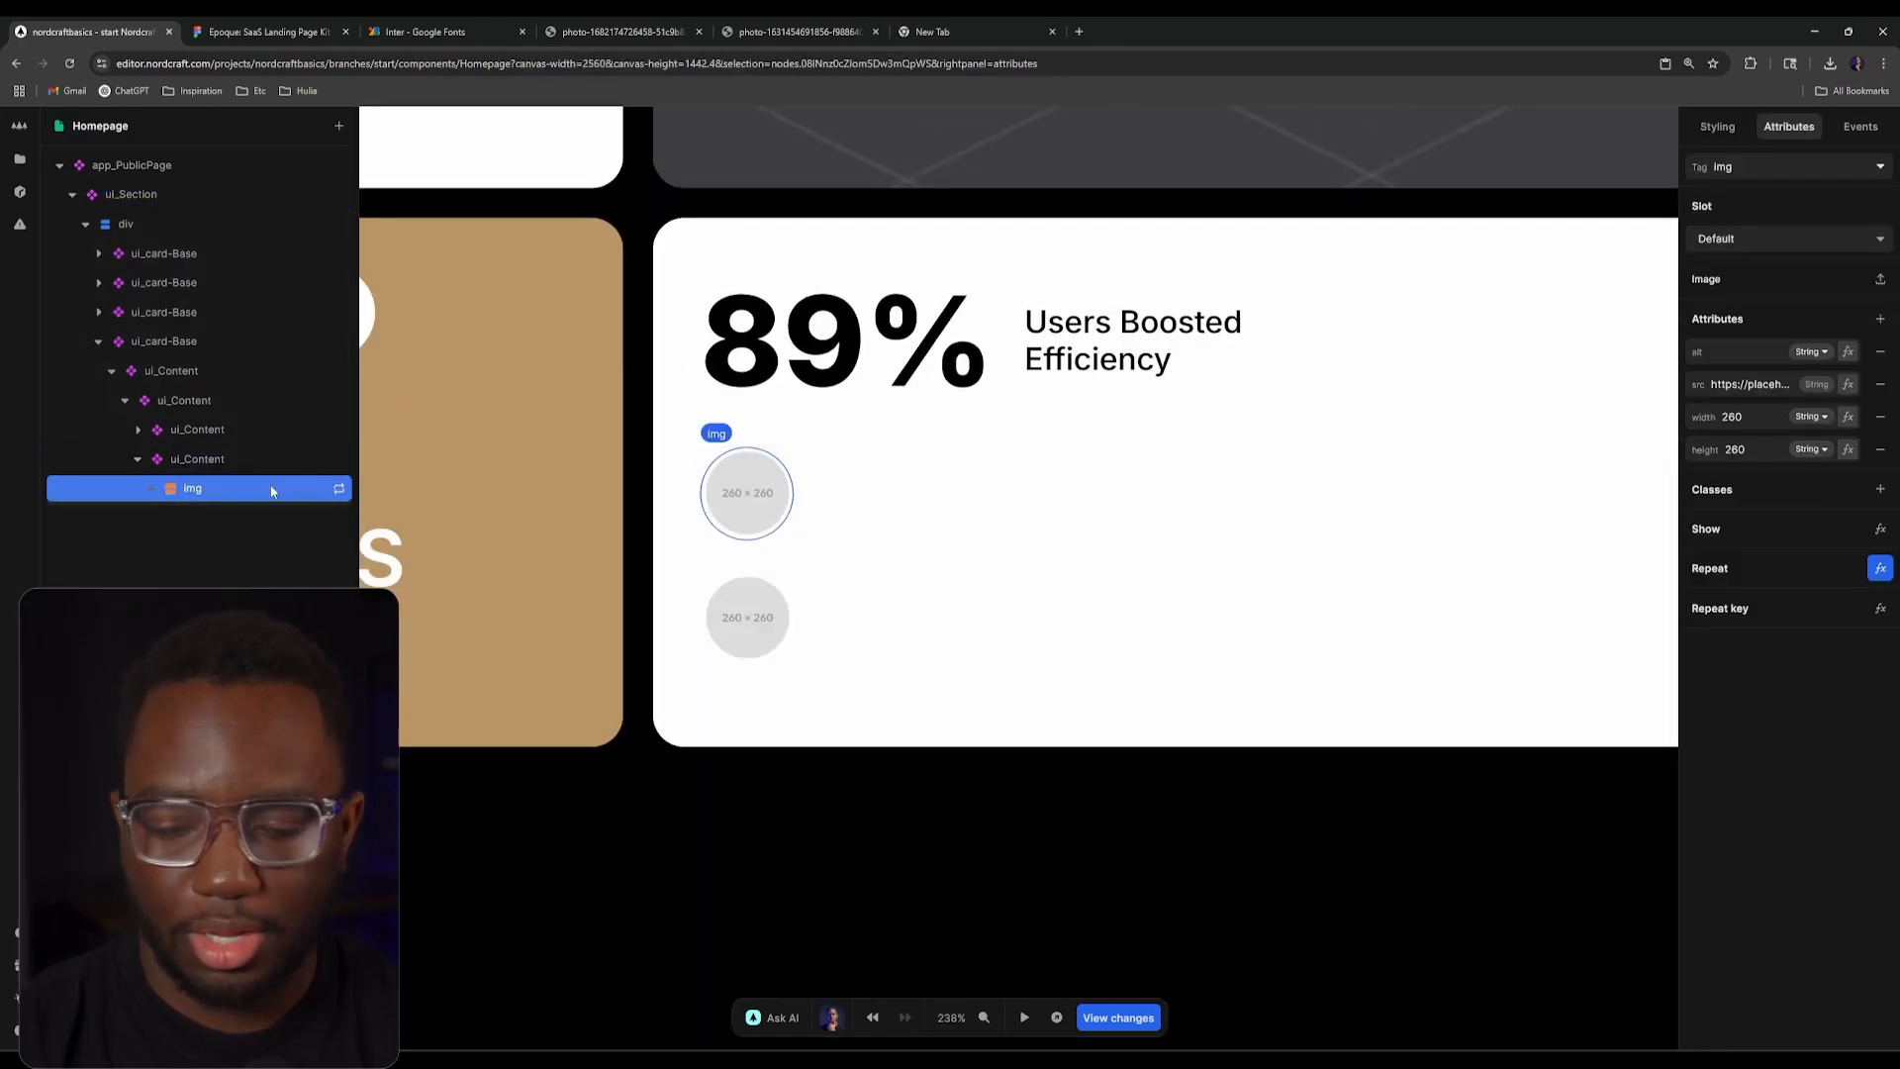
Step: Bind the img element's src attribute to the repeated Item with a formula
left_click(1846, 385)
left_click(754, 615)
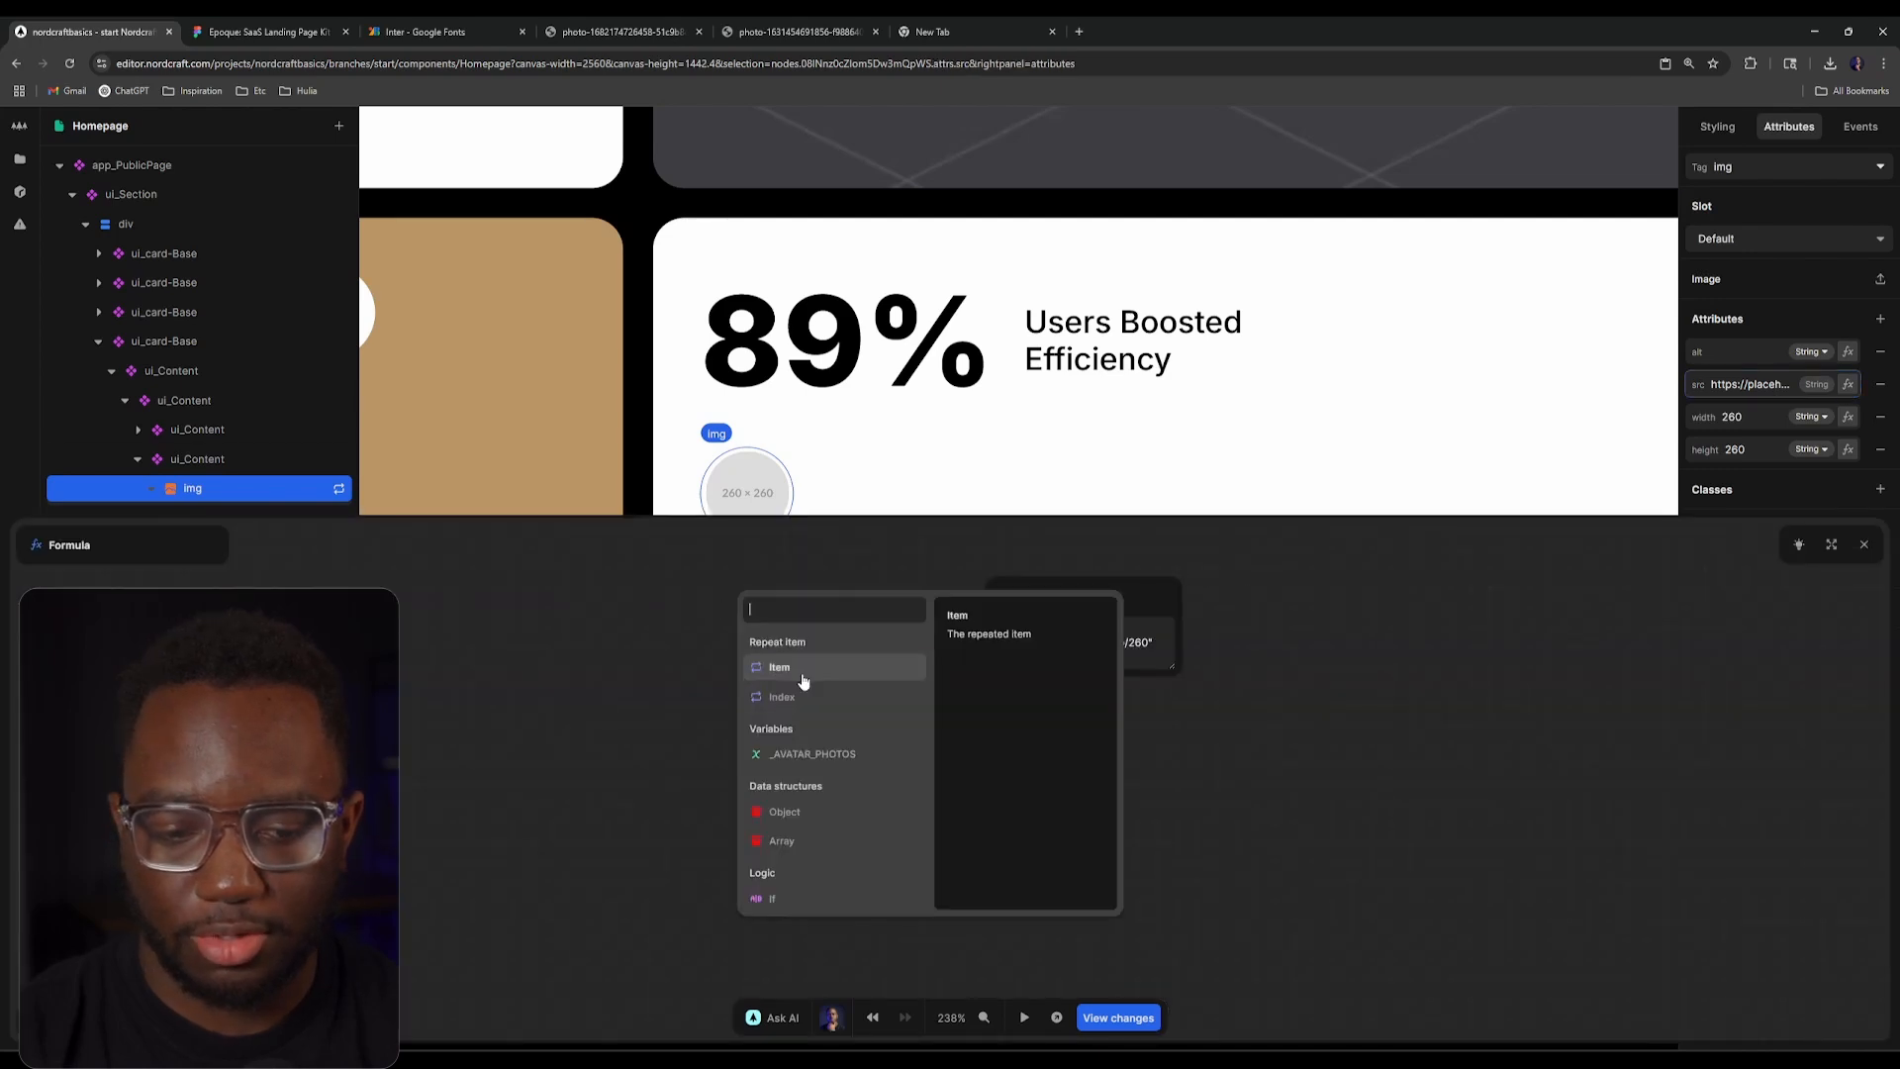
left_click(757, 668)
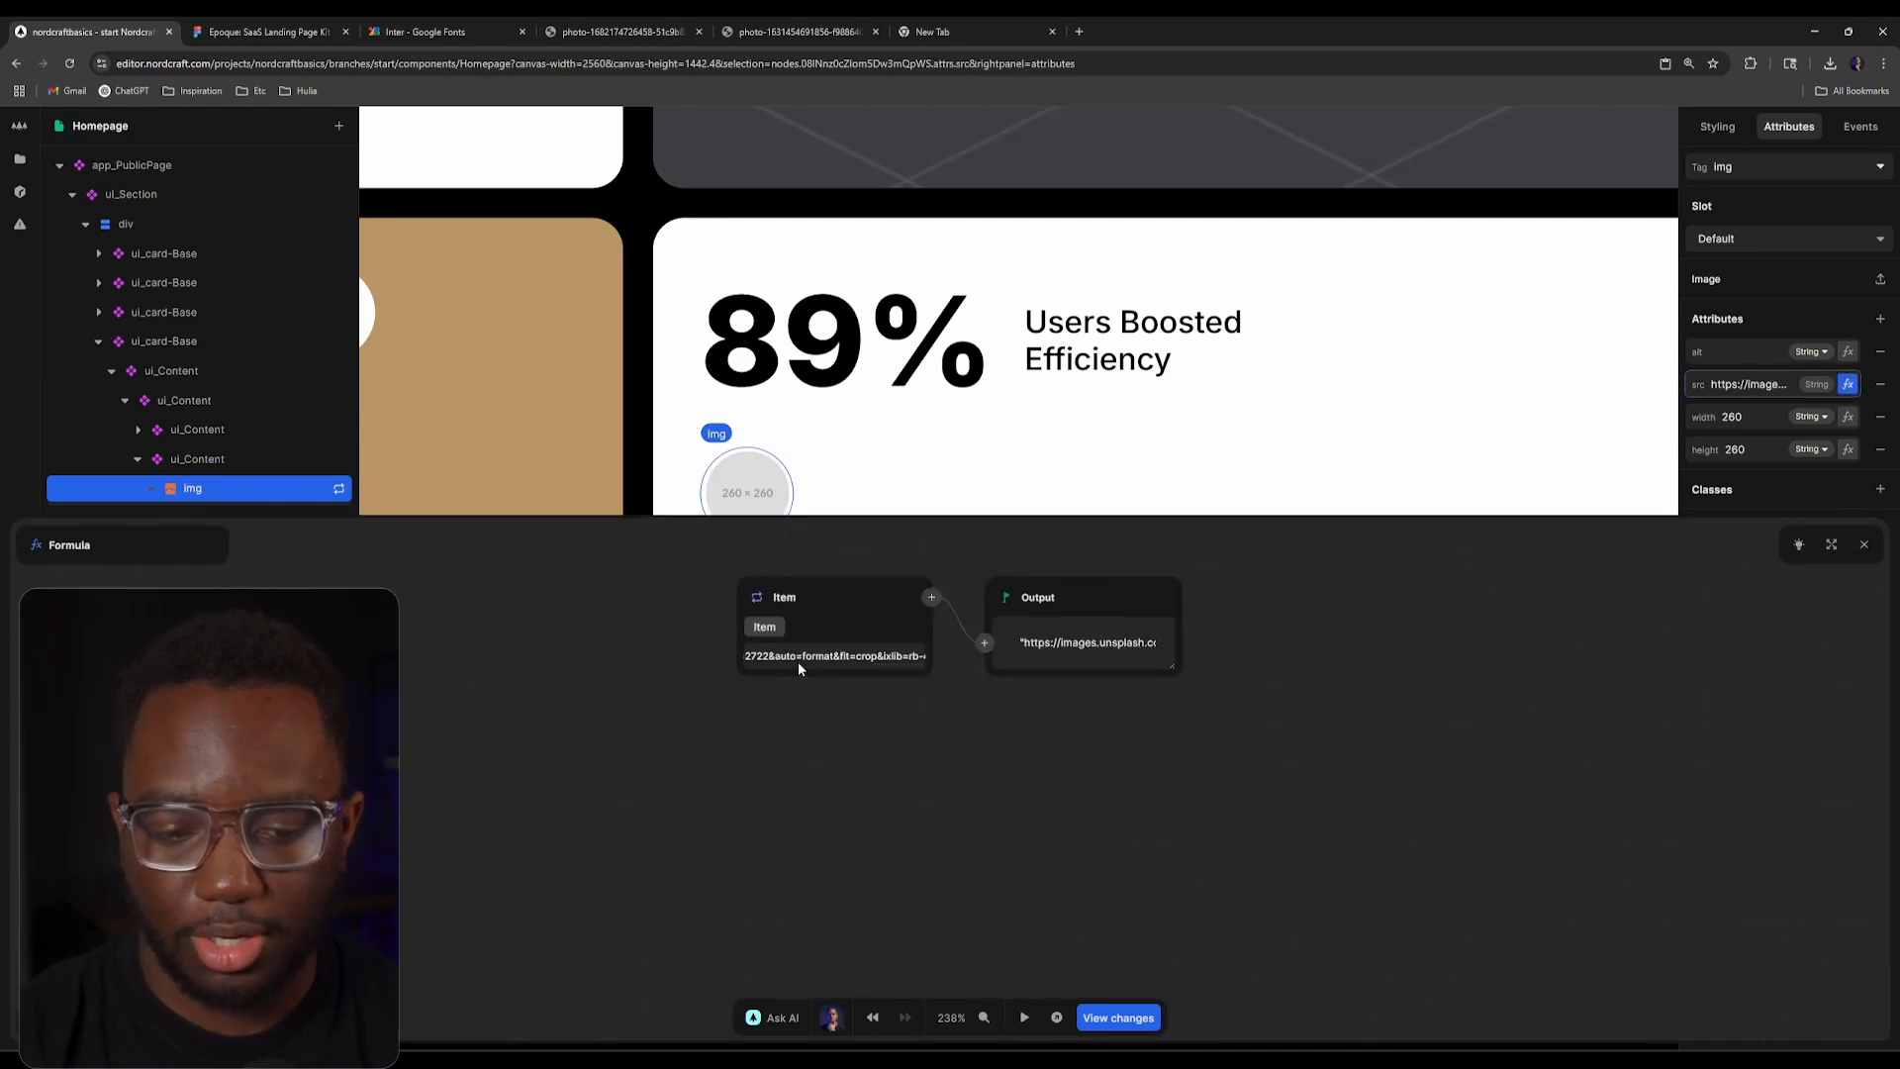
left_click(1864, 544)
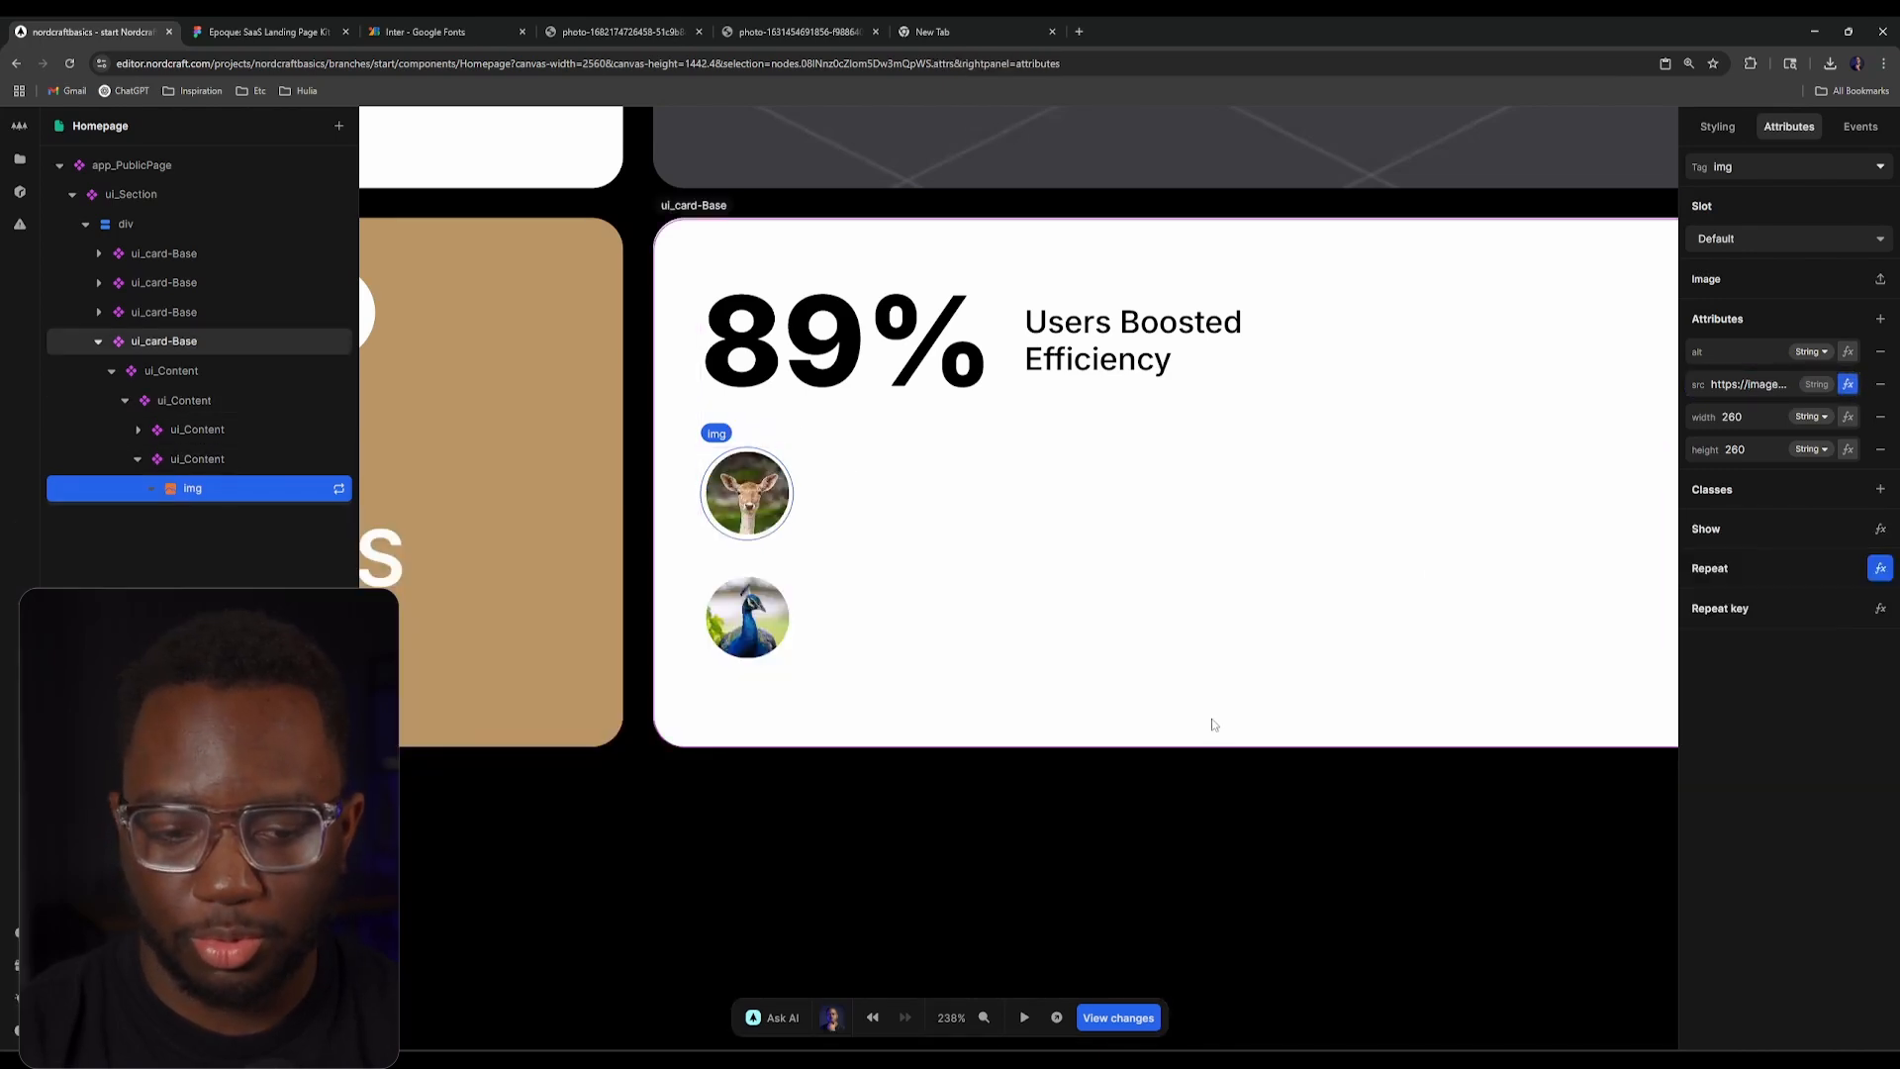
Step: Lay out the ui_Content container around the avatars as a horizontal row, and select its img element
left_click(239, 458)
left_click(1732, 134)
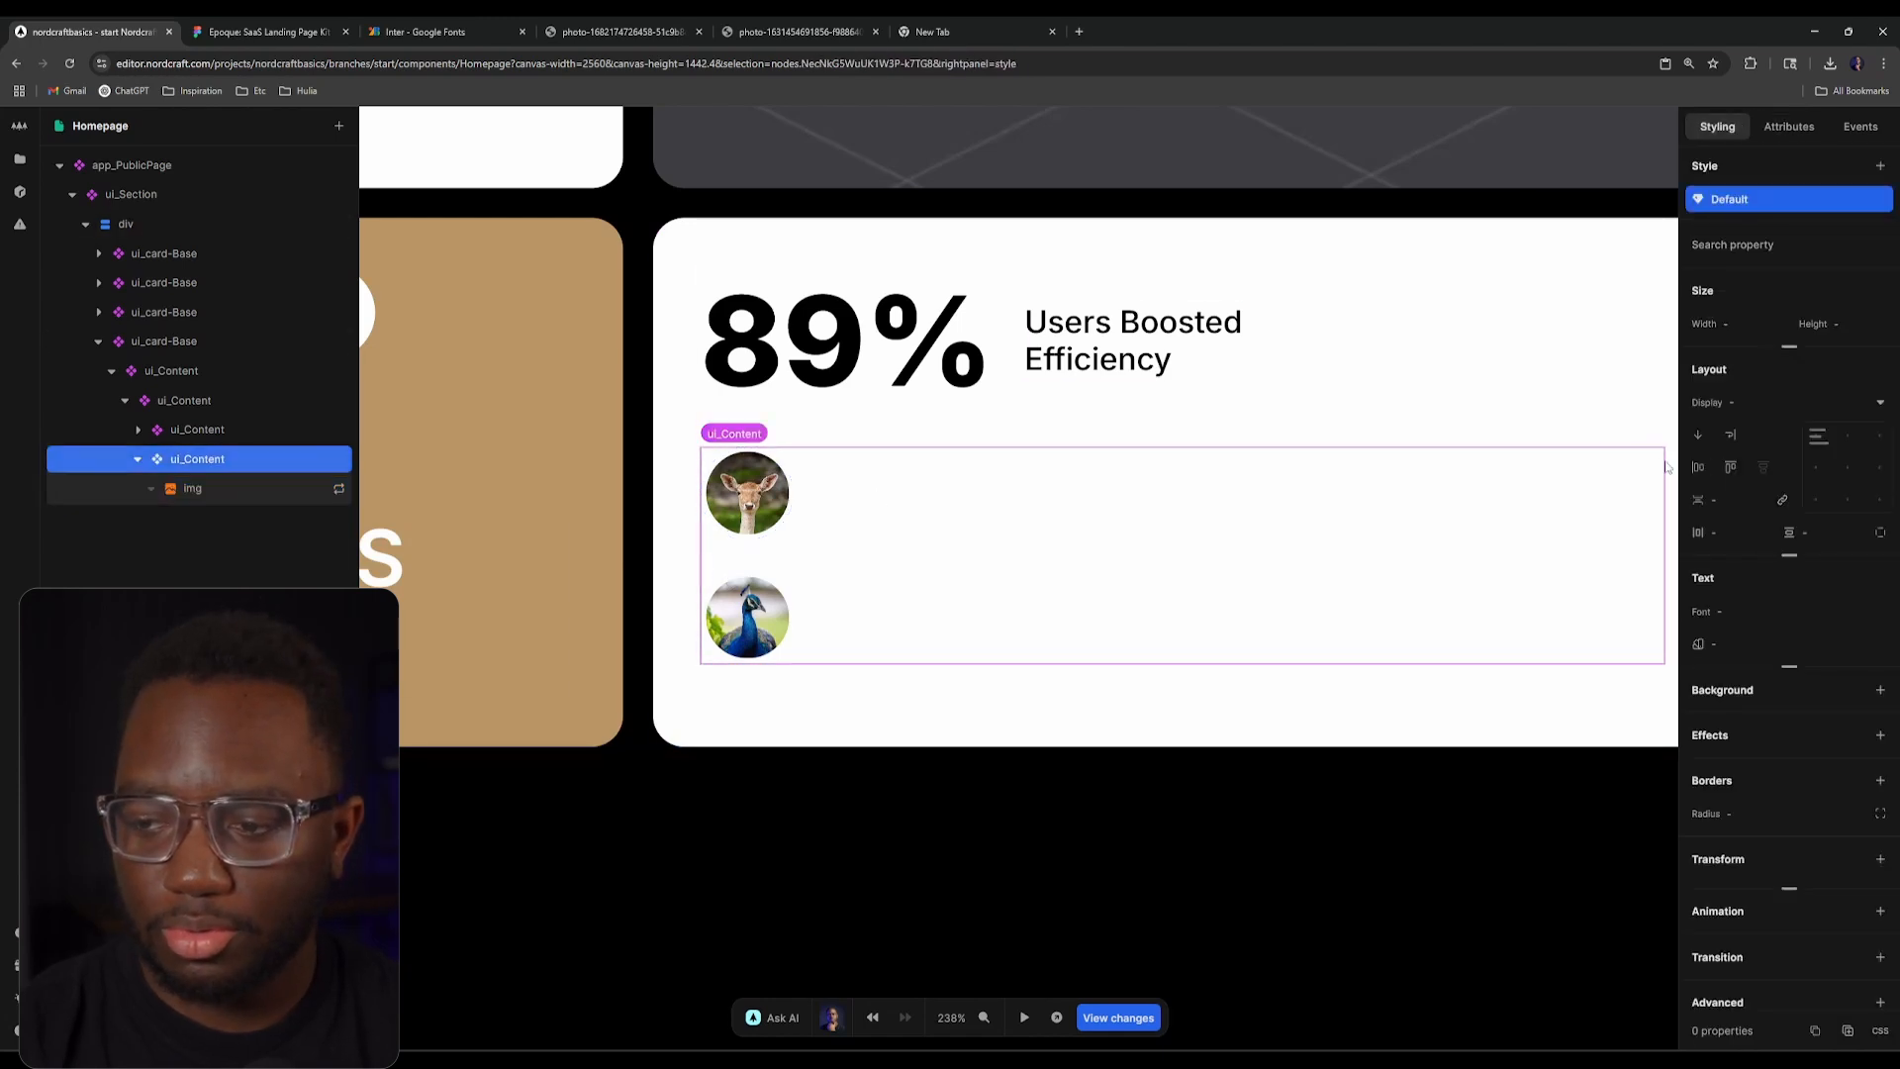
left_click(1700, 433)
left_click(1723, 473)
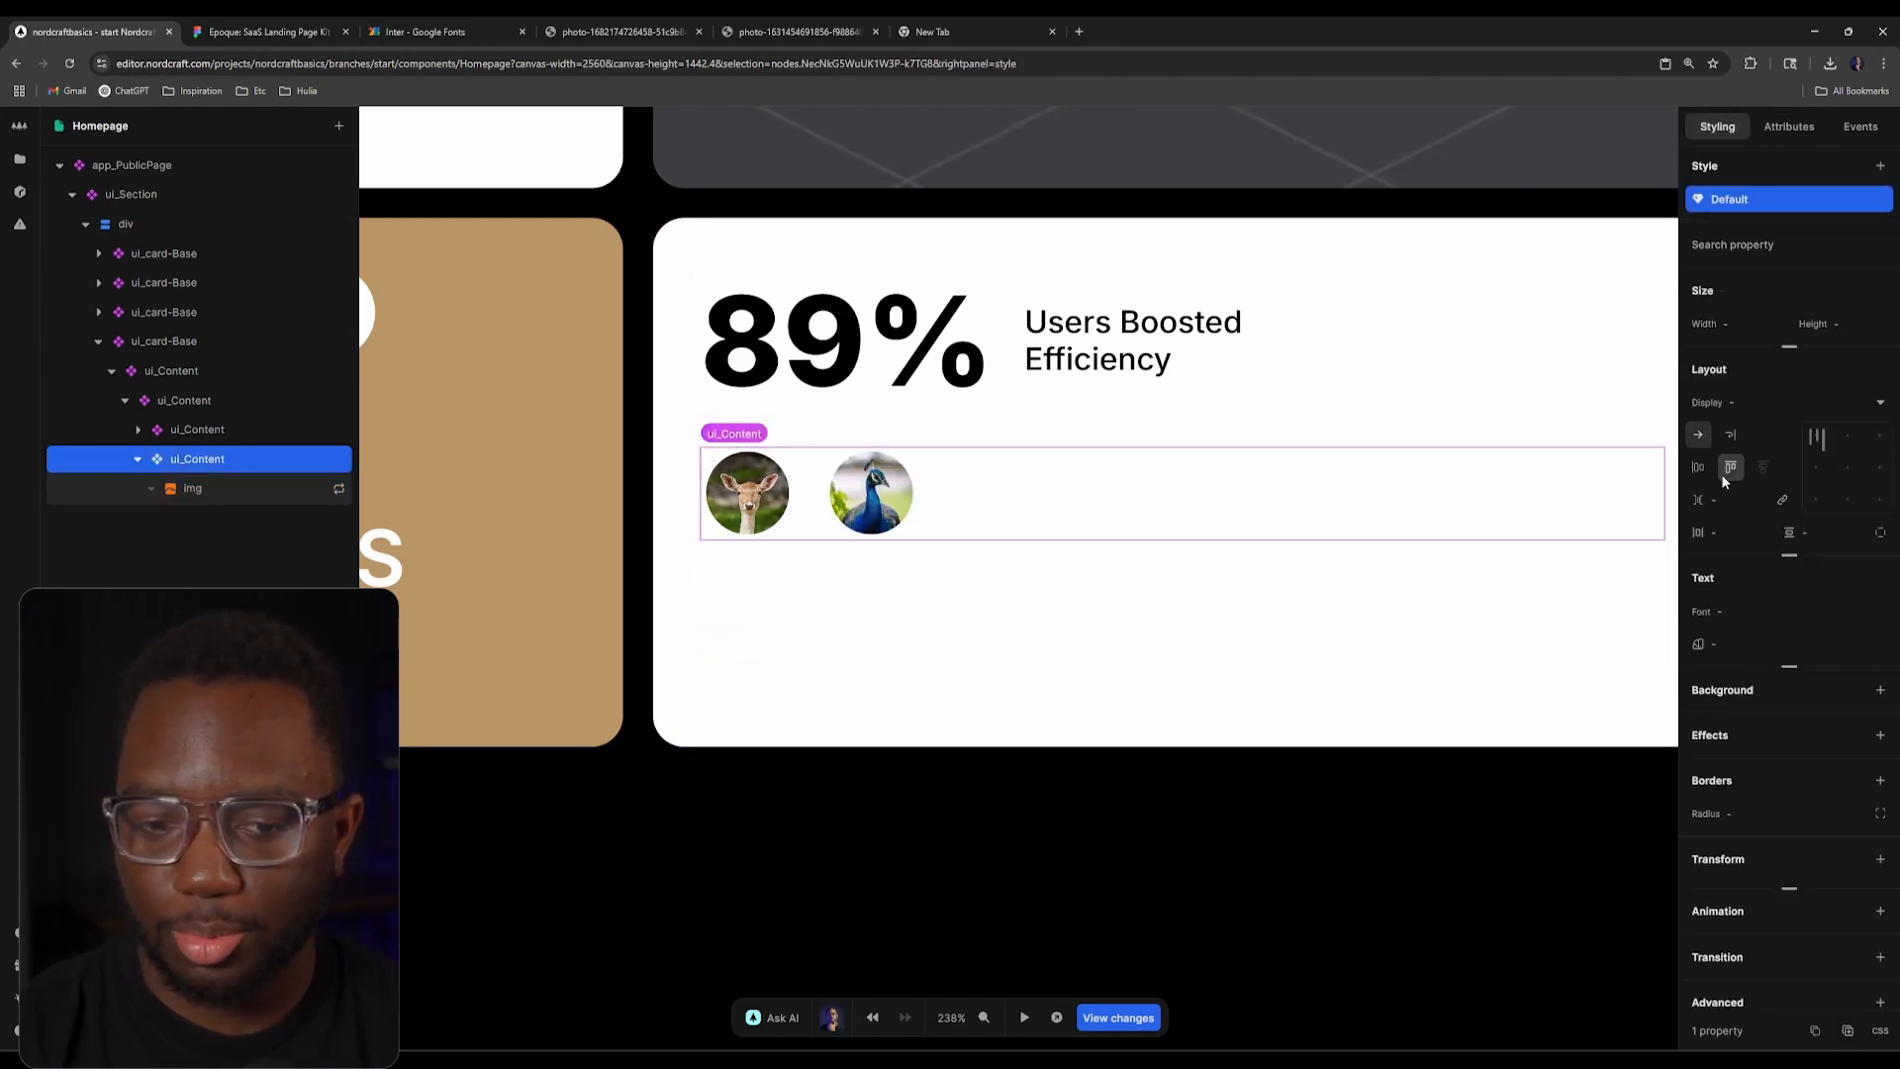
left_click(1732, 500)
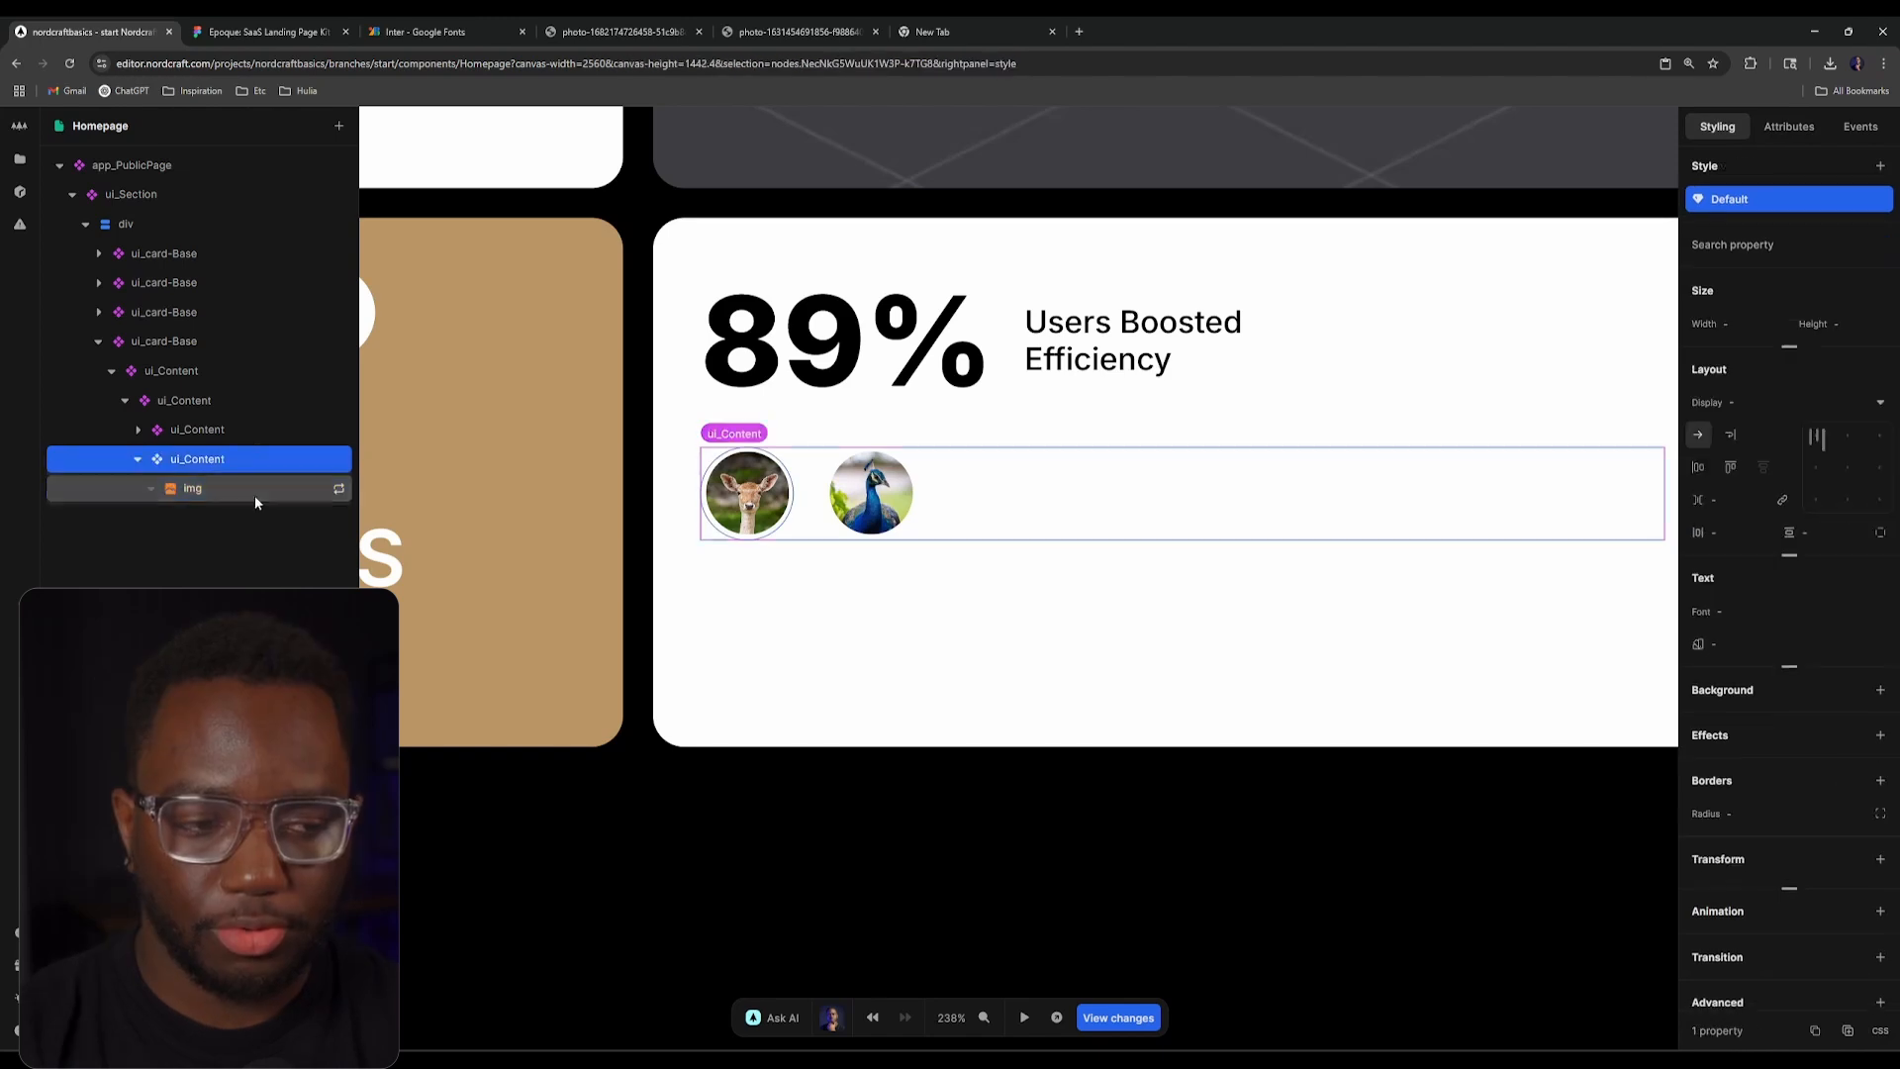
left_click(252, 491)
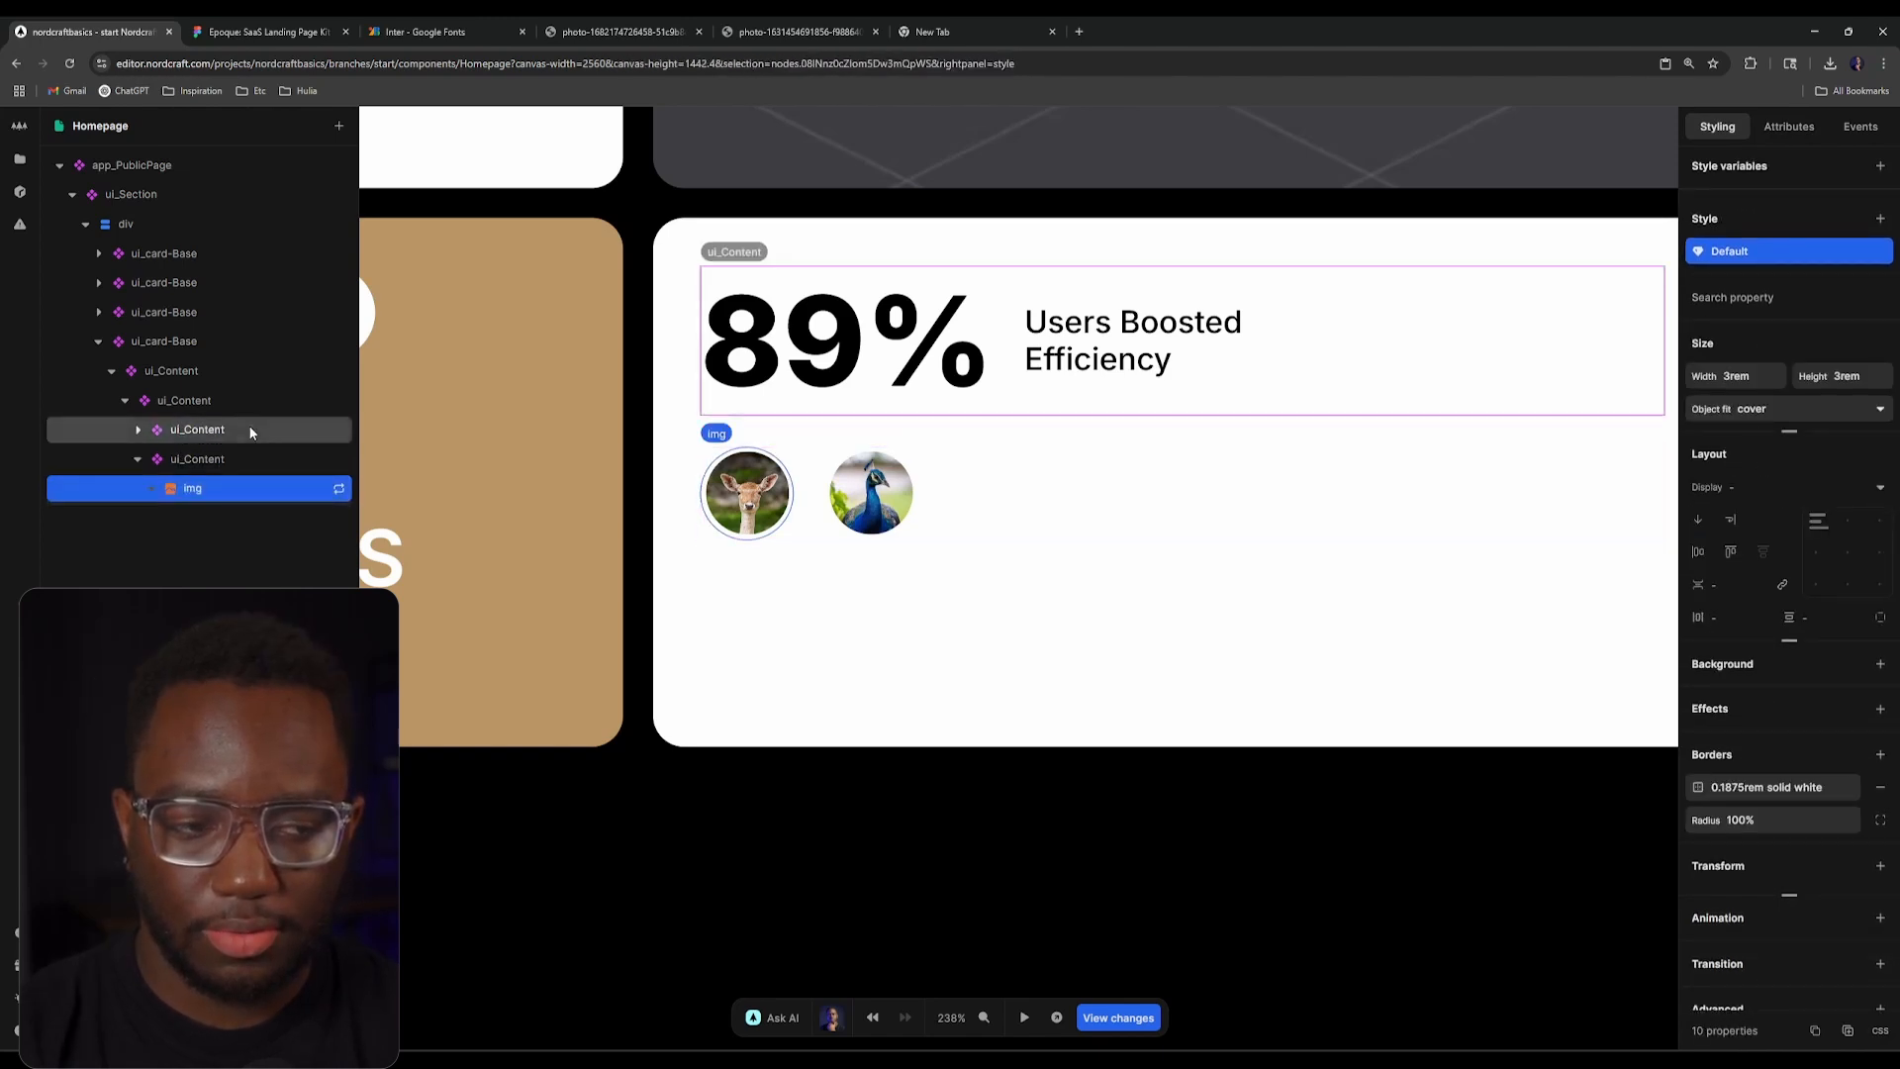
left_click(247, 399)
left_click(1733, 495)
type("0rem")
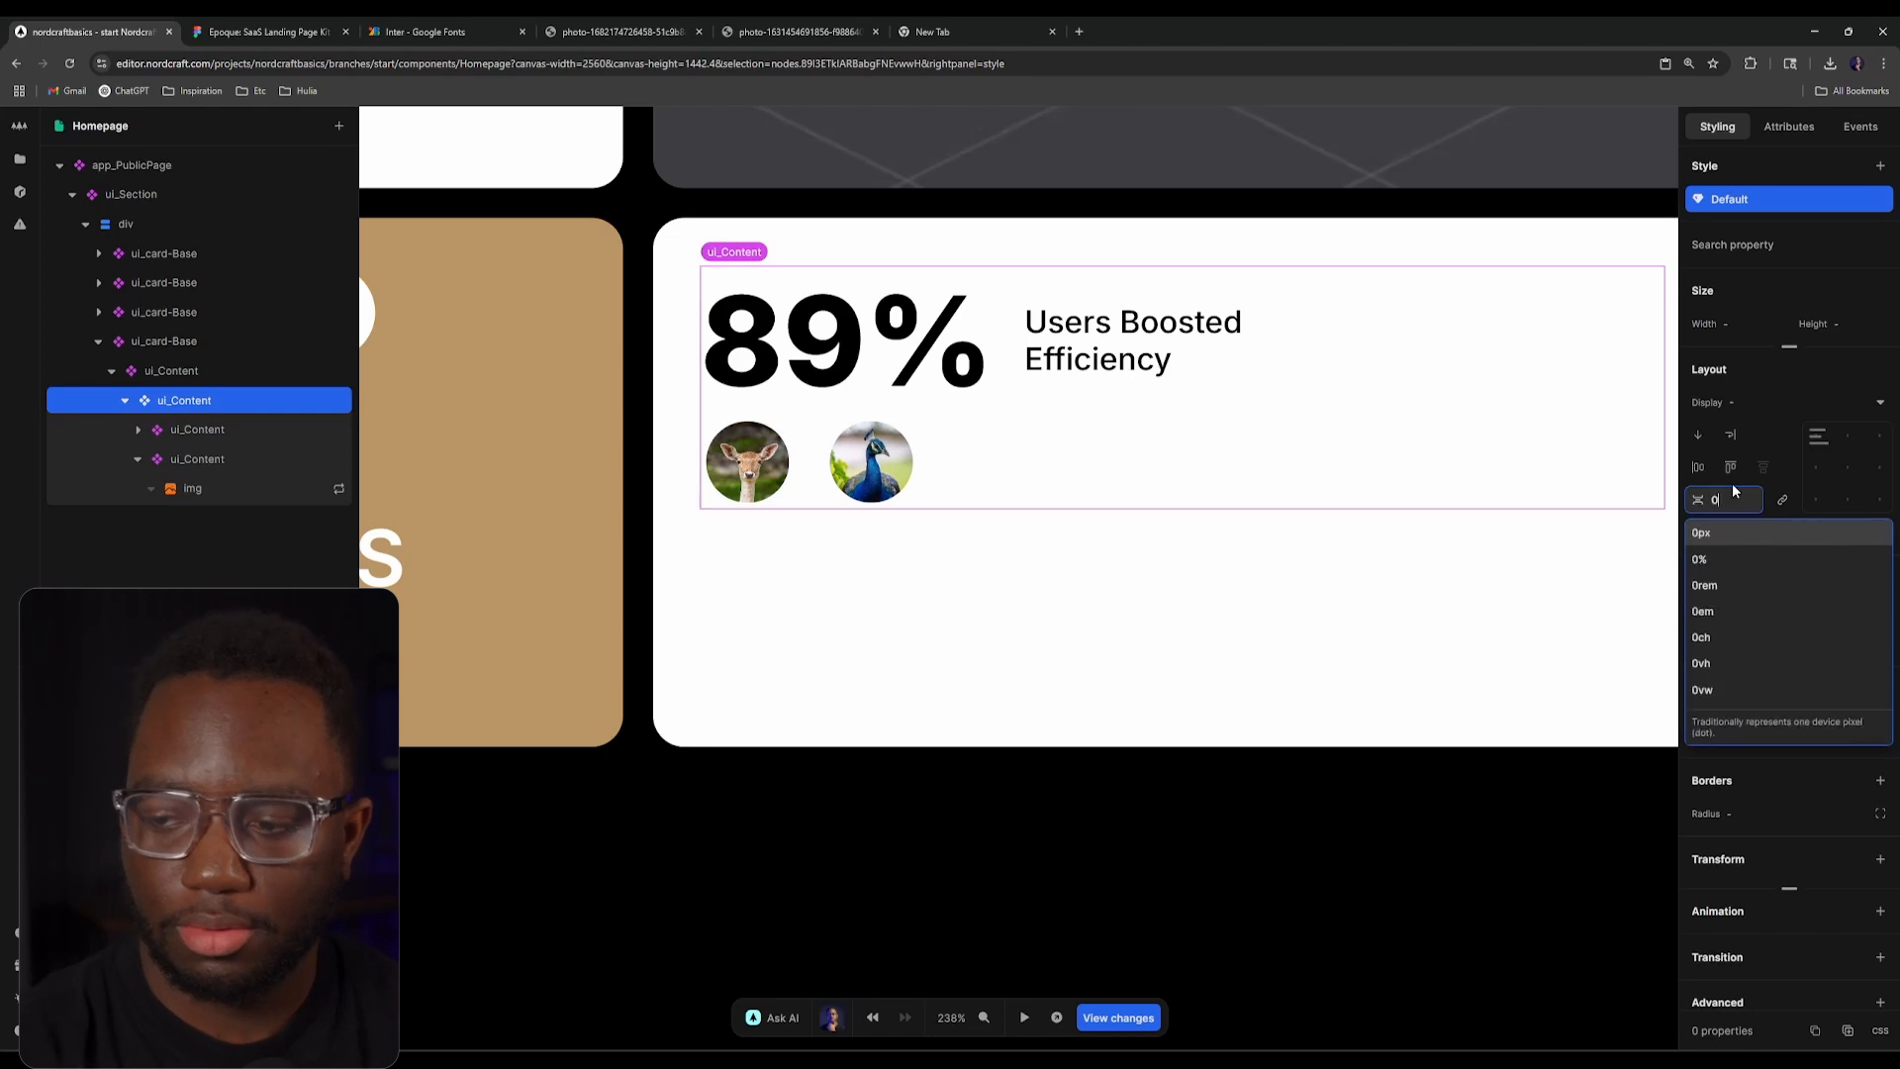
key("Return")
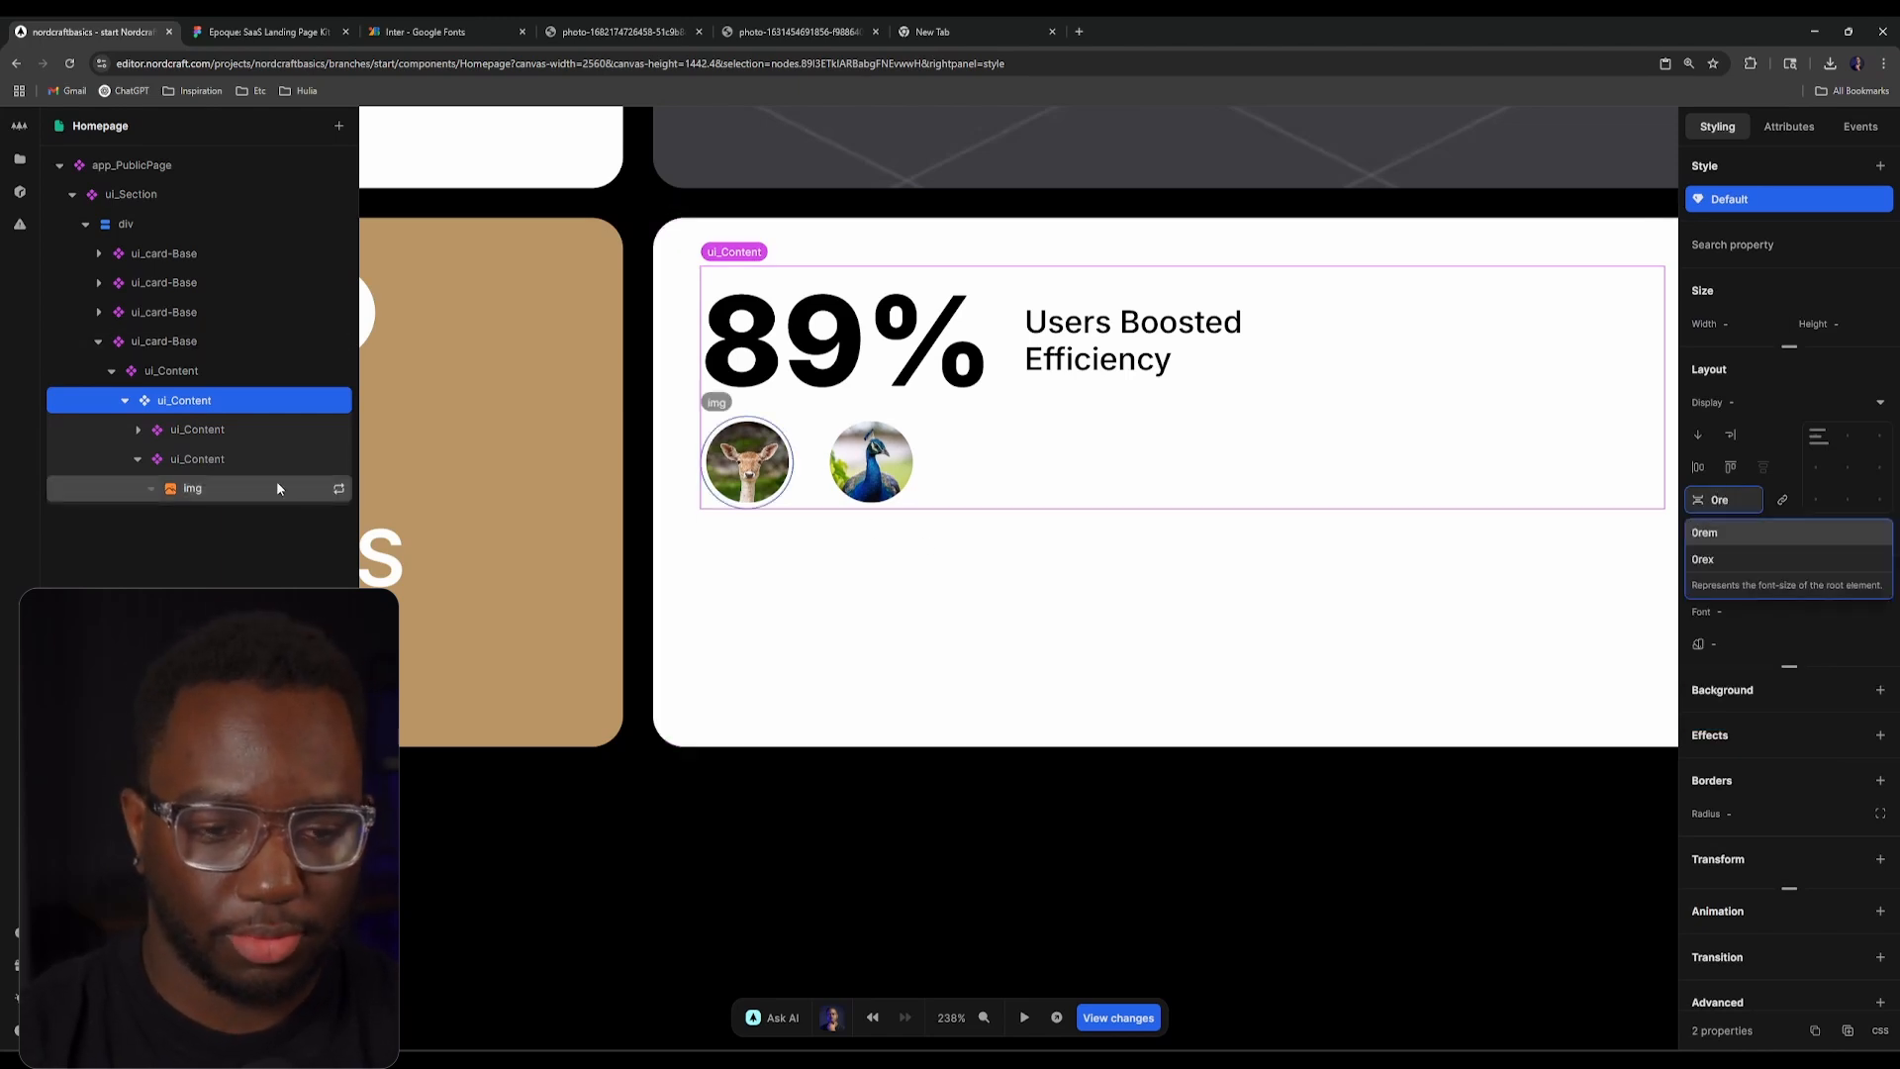
key("ctrl+z")
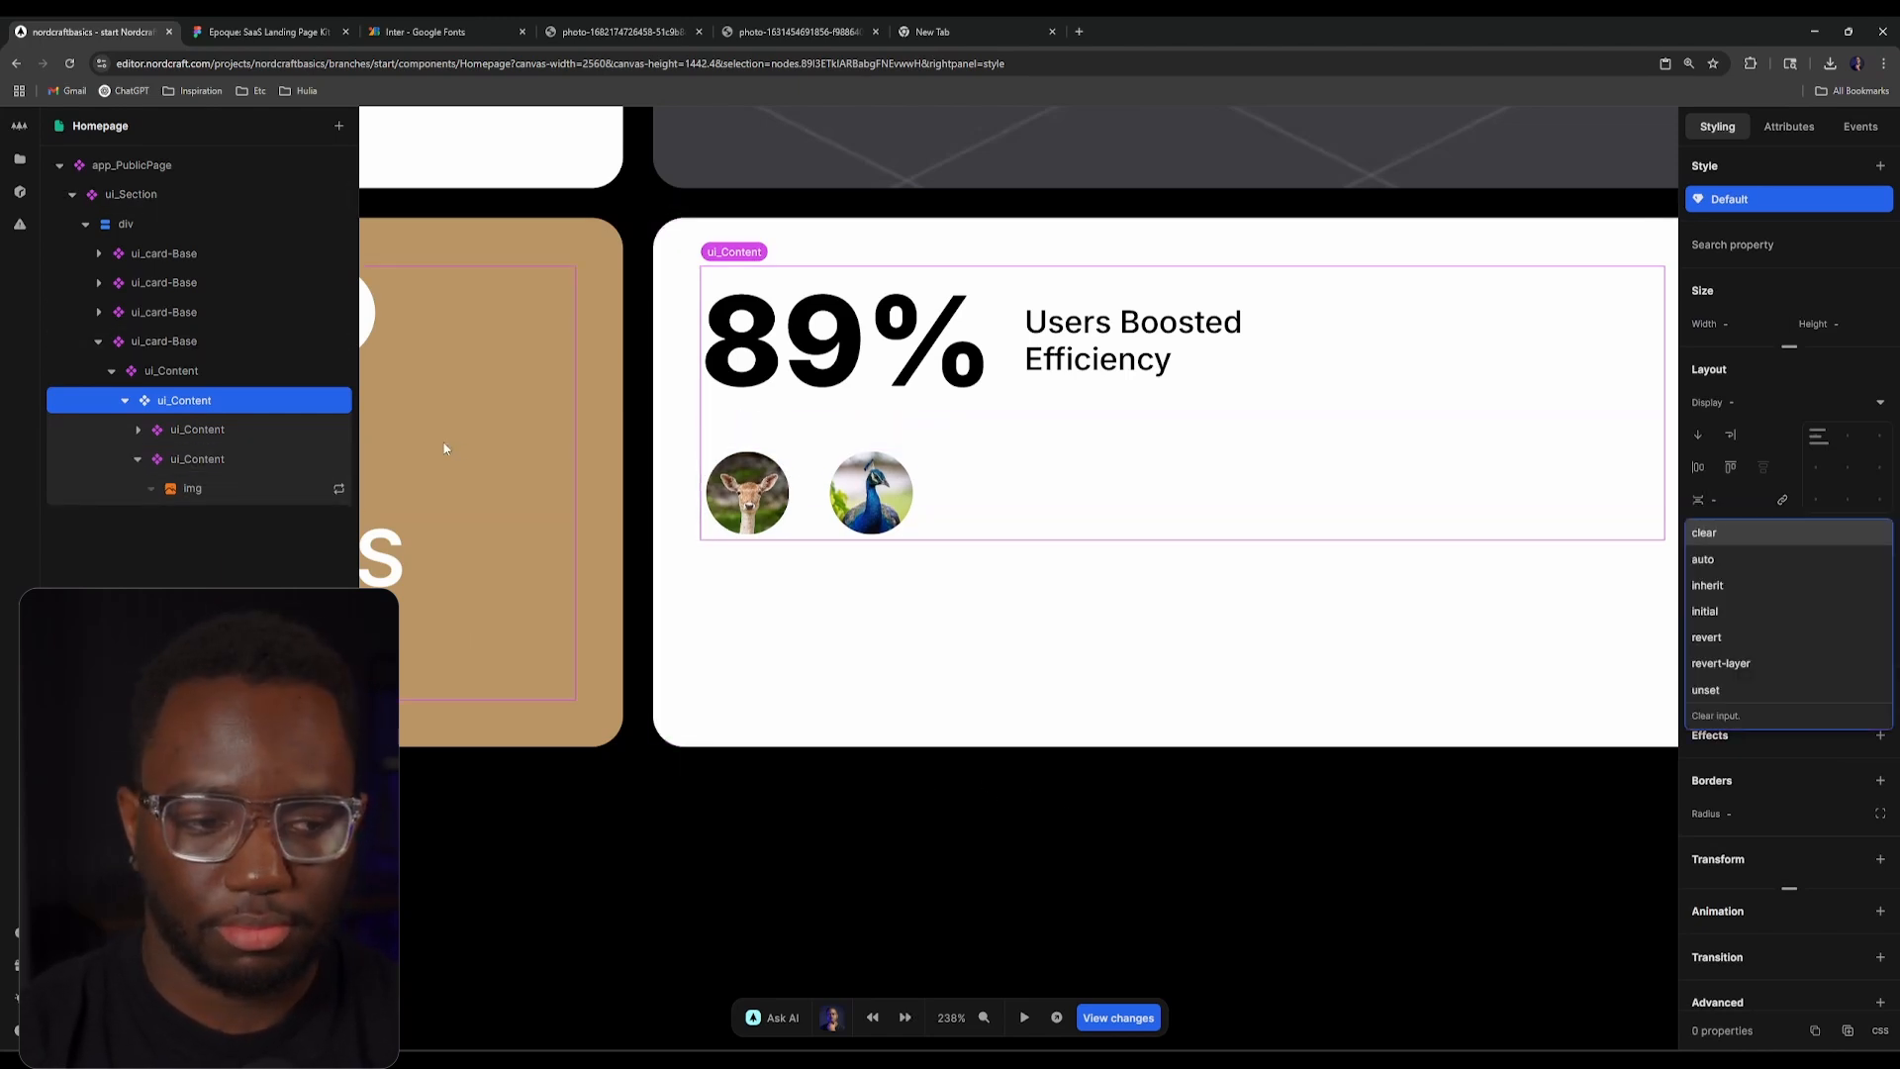
Step: Set the gap of the ui_Content wrapper around the repeated avatar images to 0rem
left_click(214, 430)
left_click(217, 456)
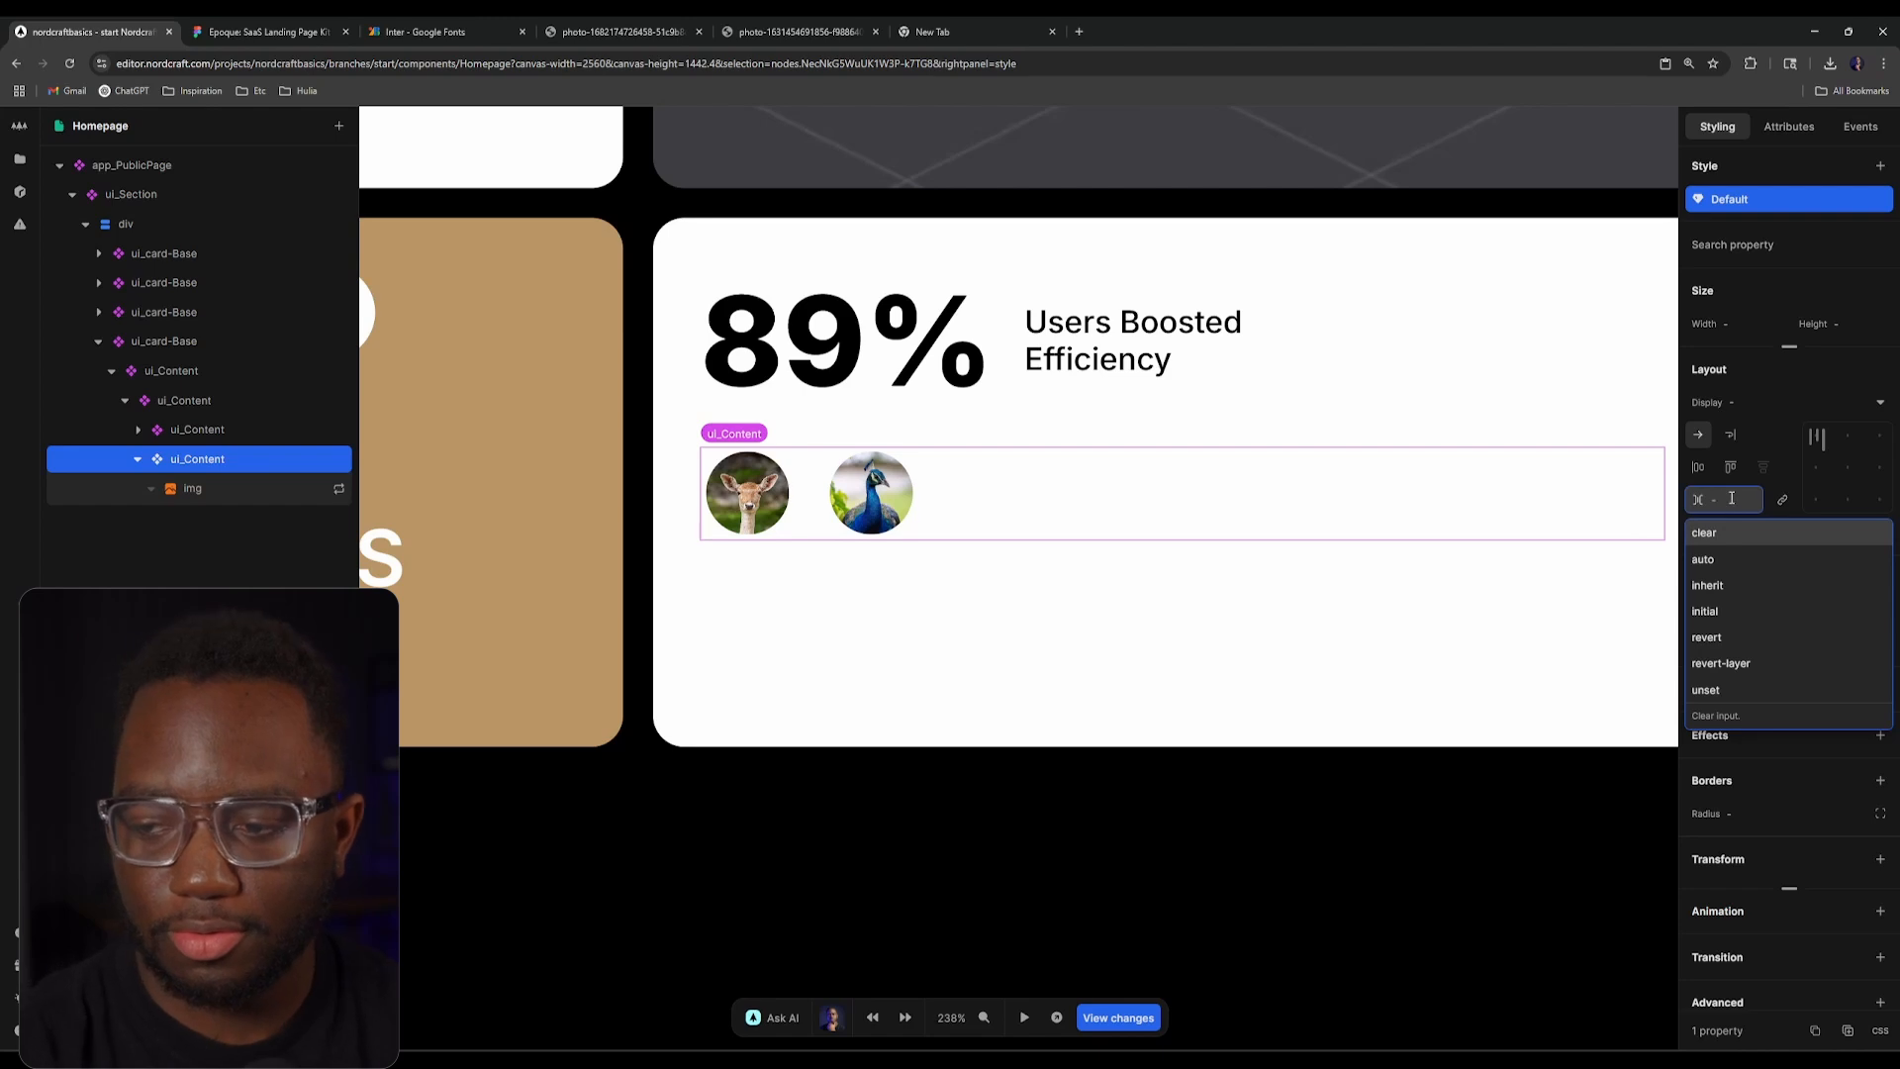
type("0rem")
key("Return")
left_click(690, 752)
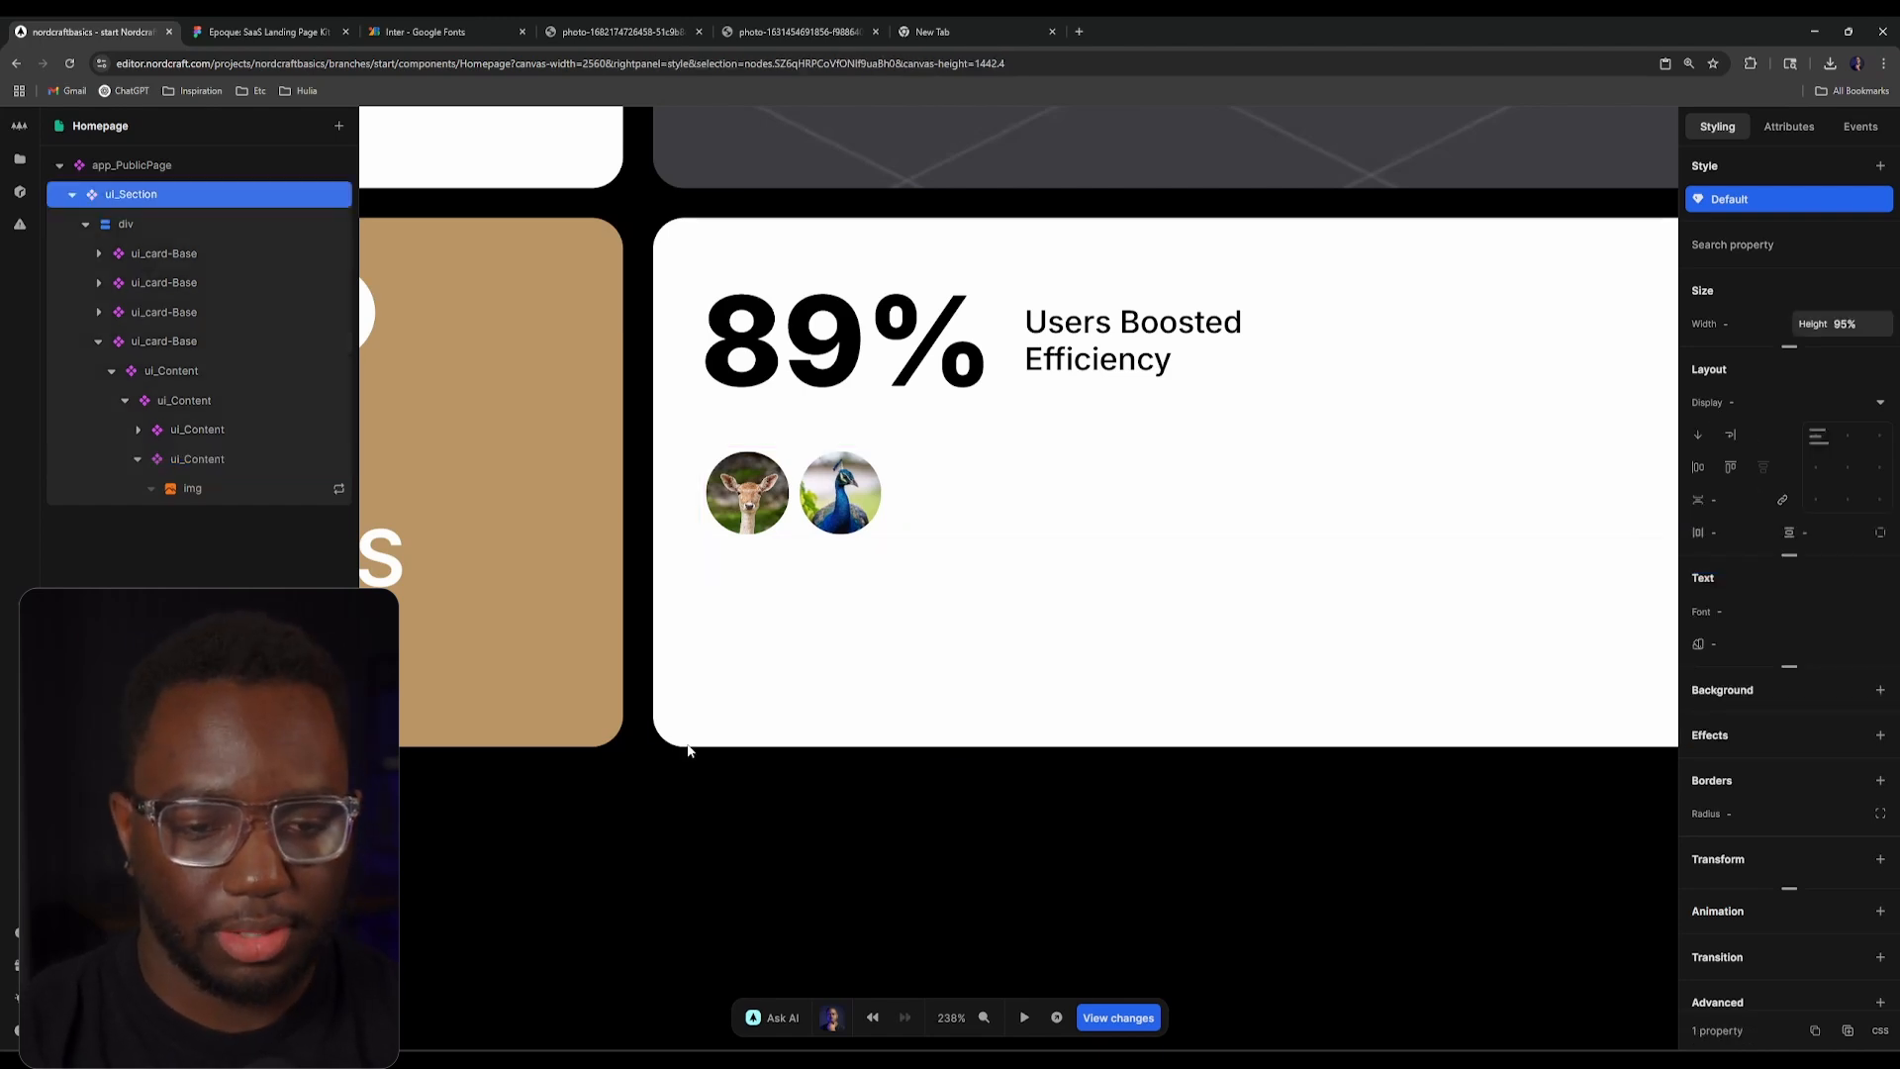
Step: Add a class named "not-first" to the repeated avatar img element
left_click(210, 493)
left_click(228, 455)
left_click(238, 488)
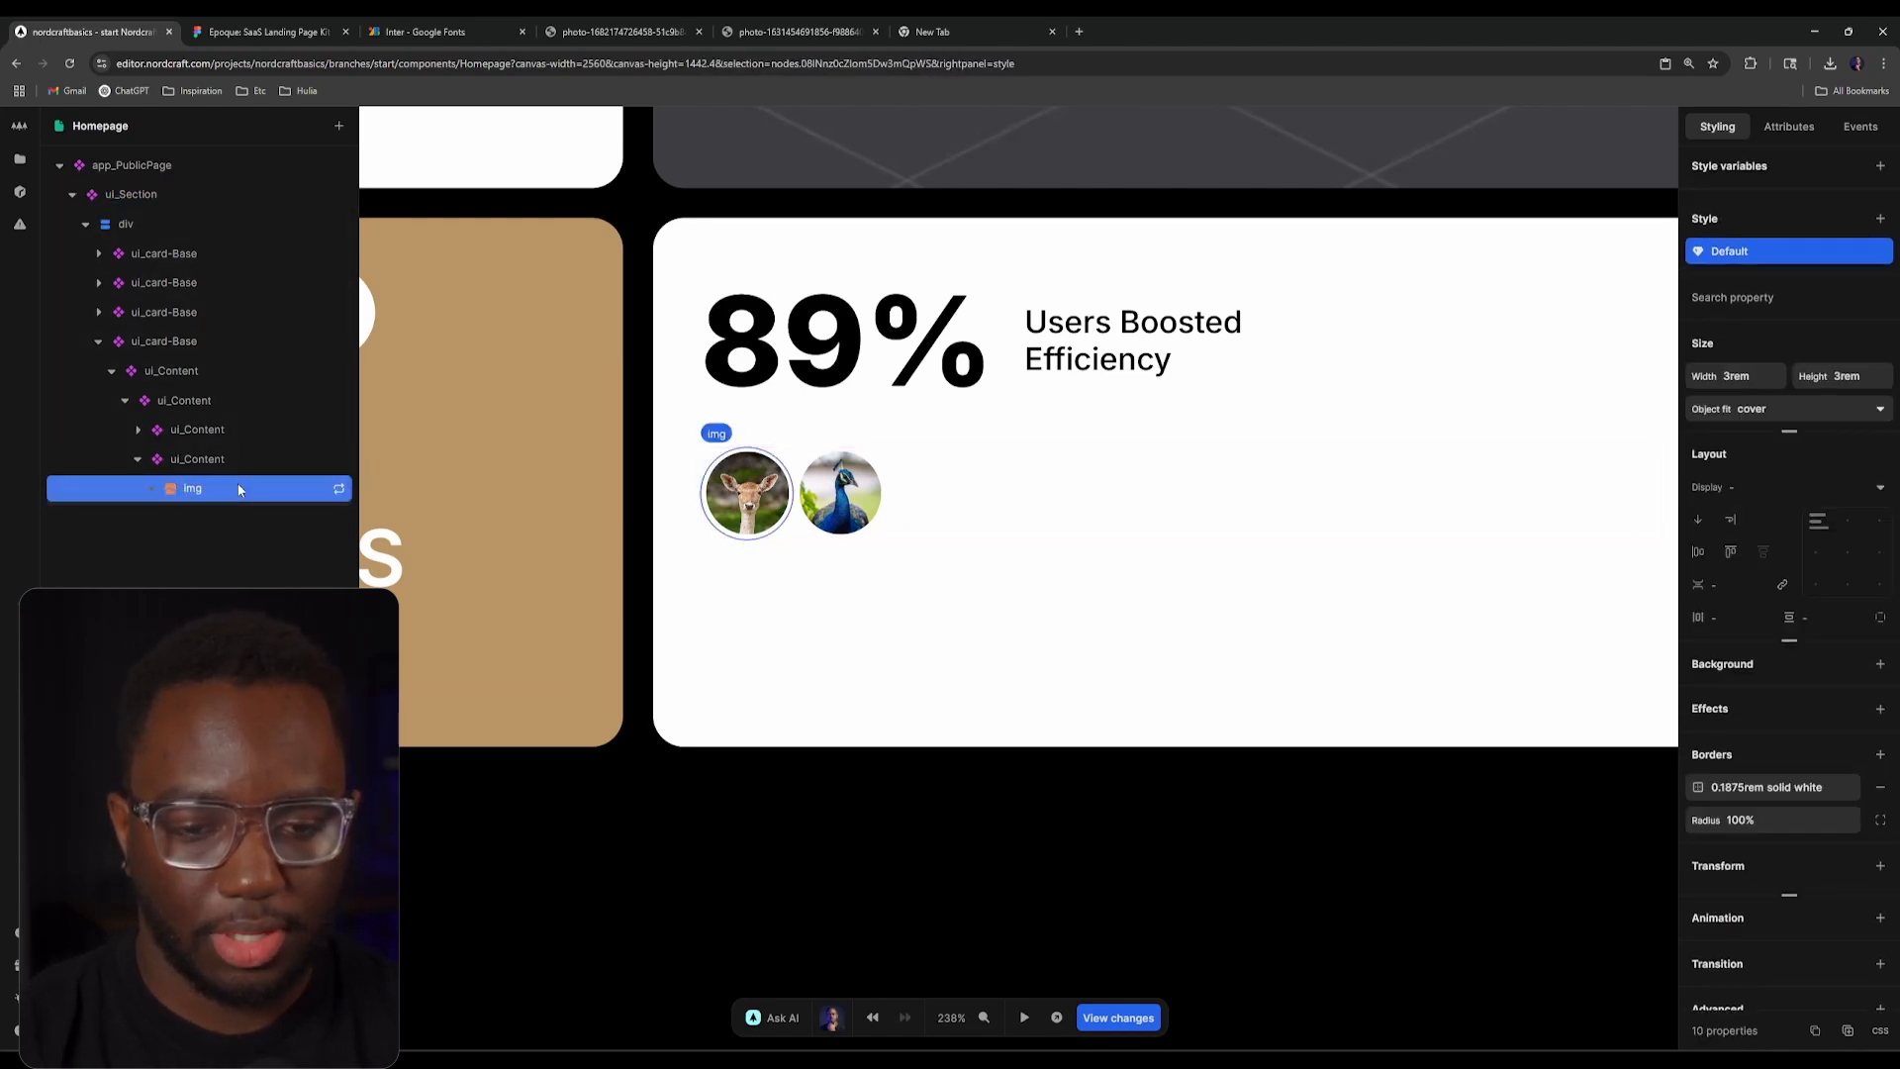
left_click(1789, 127)
left_click(1879, 489)
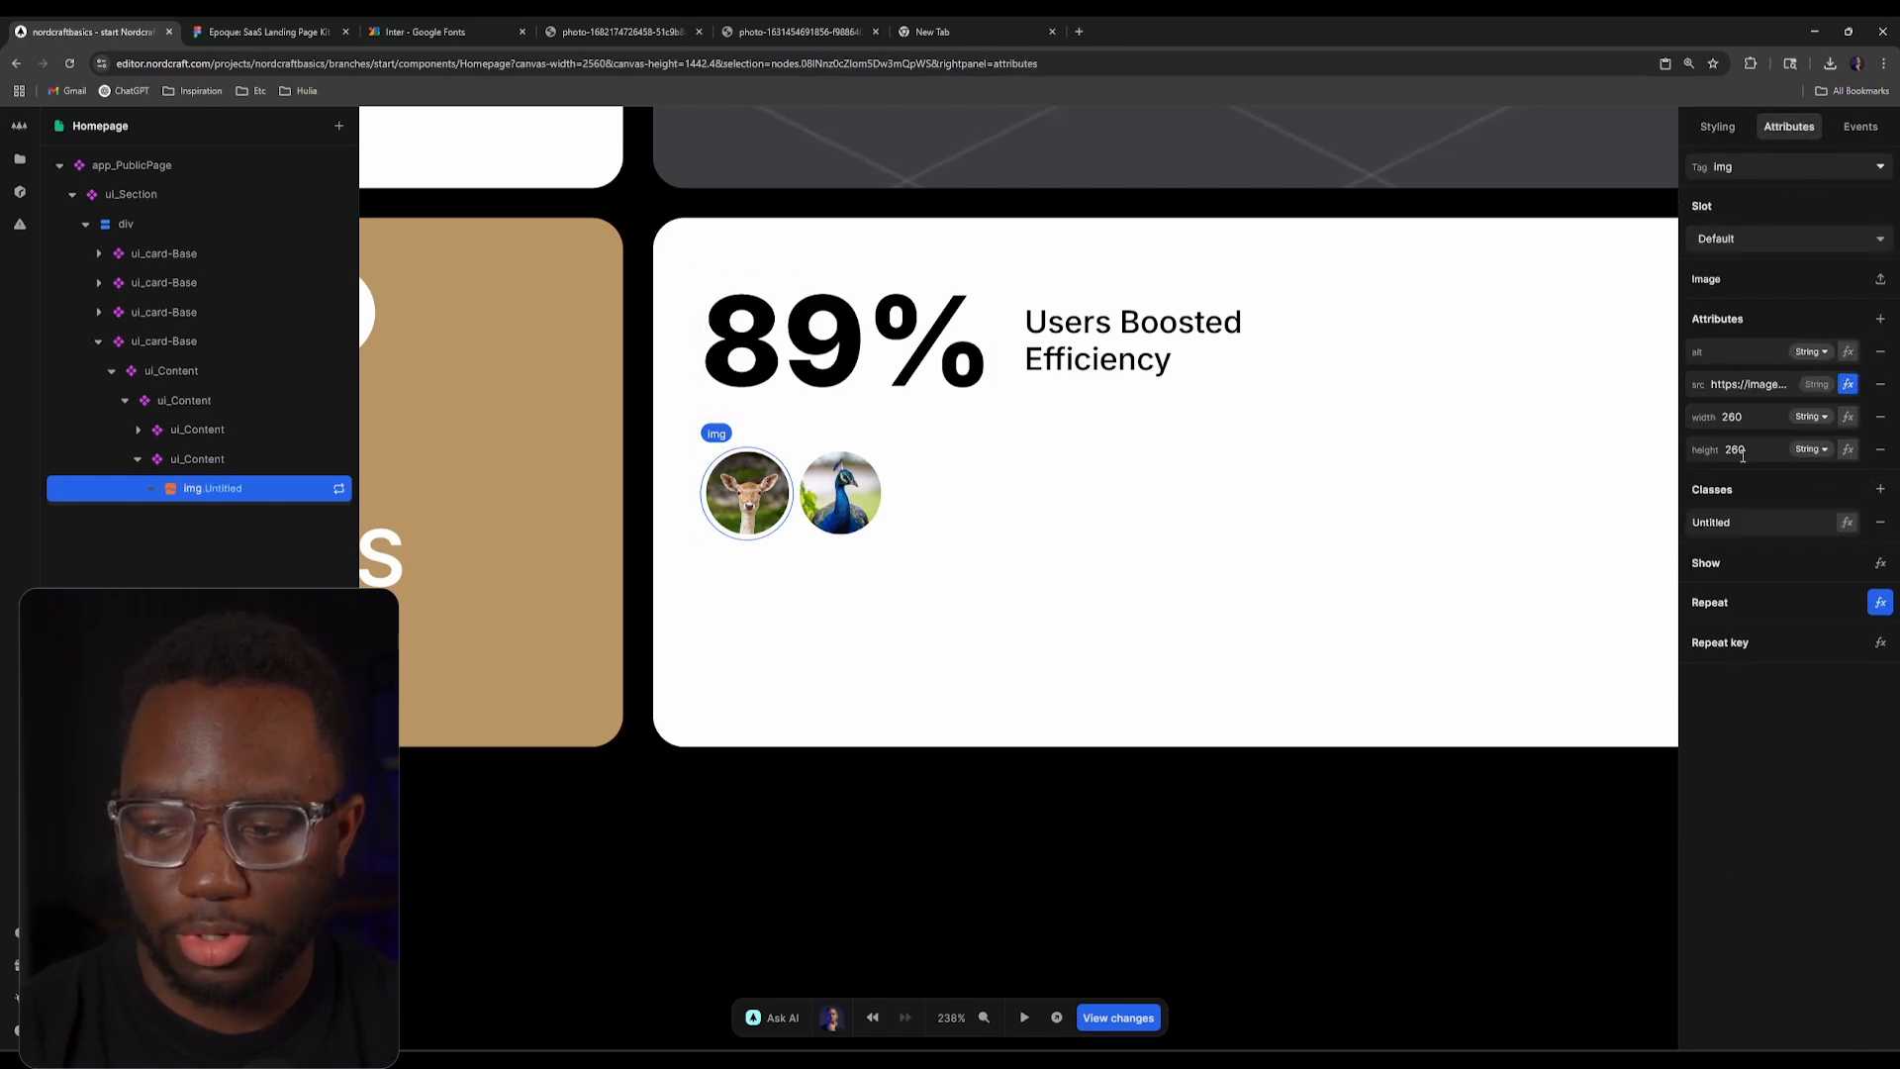
key("BackSpace")
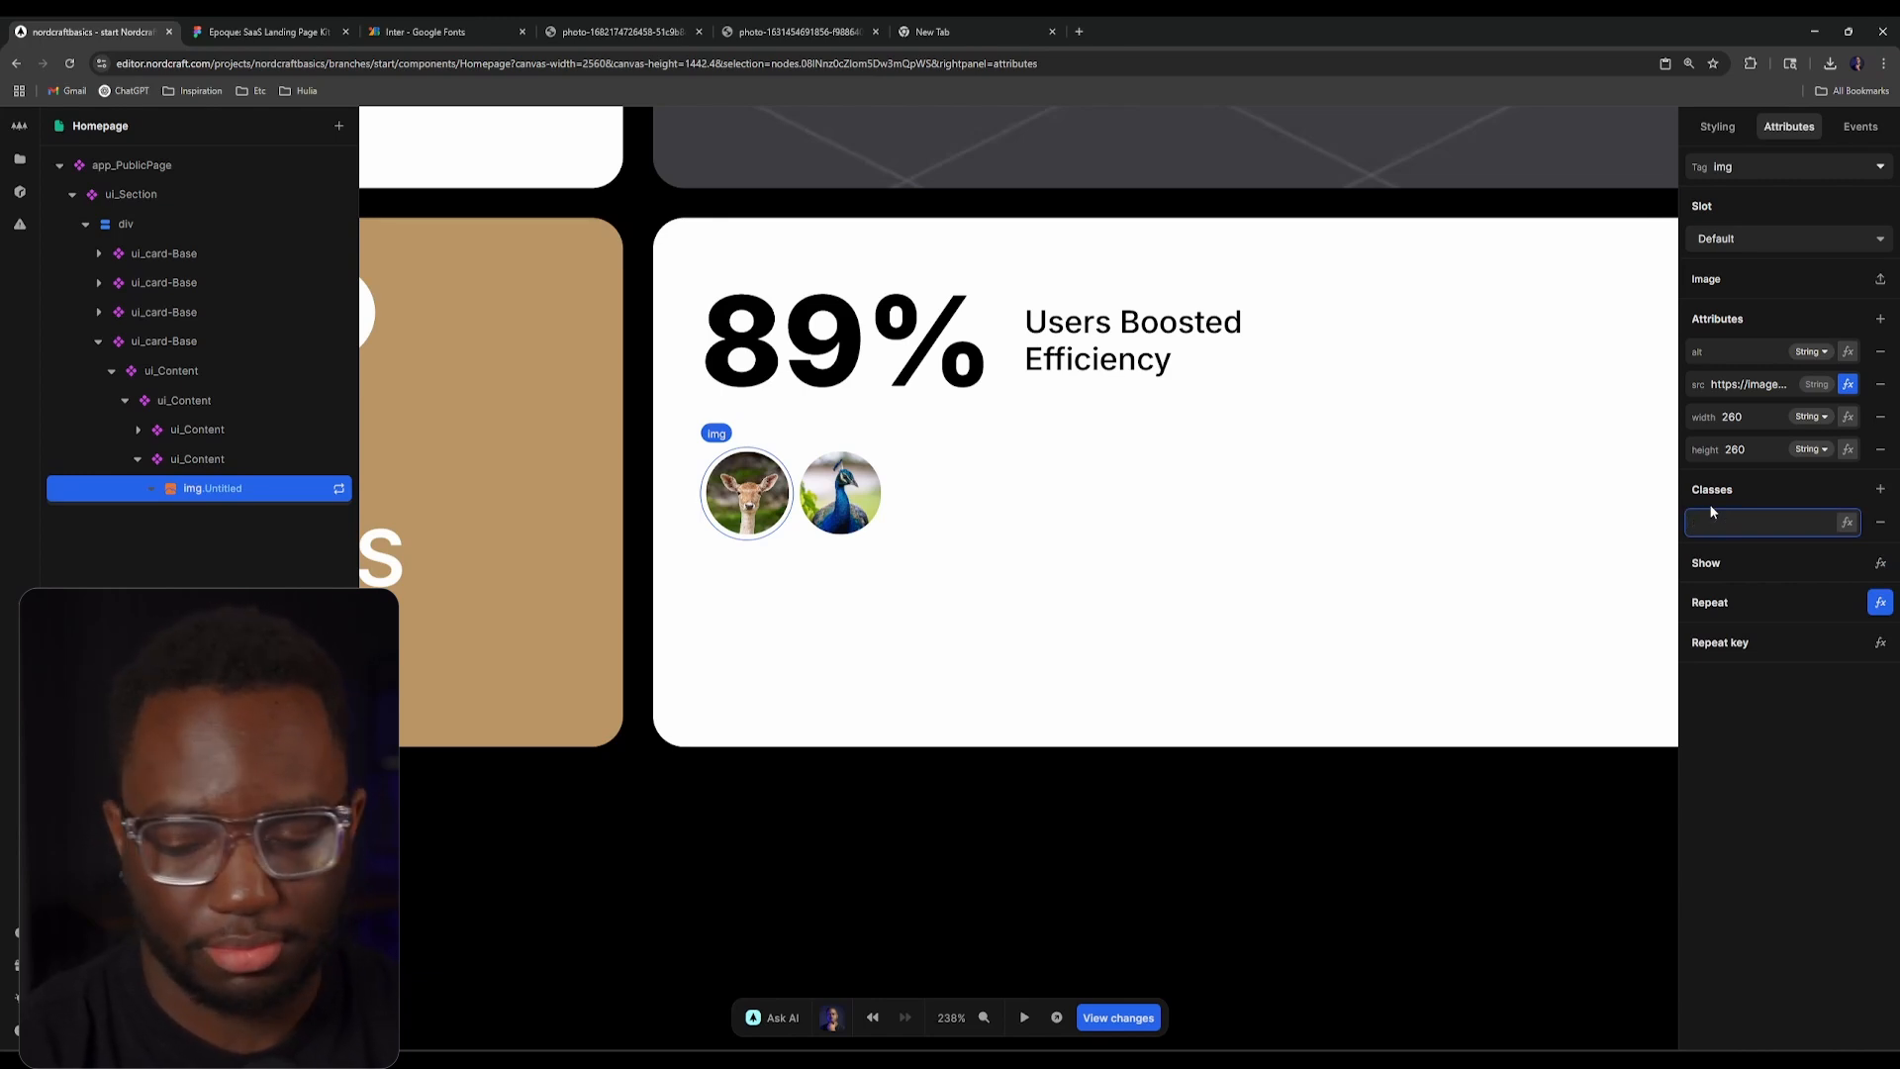
type("not-first")
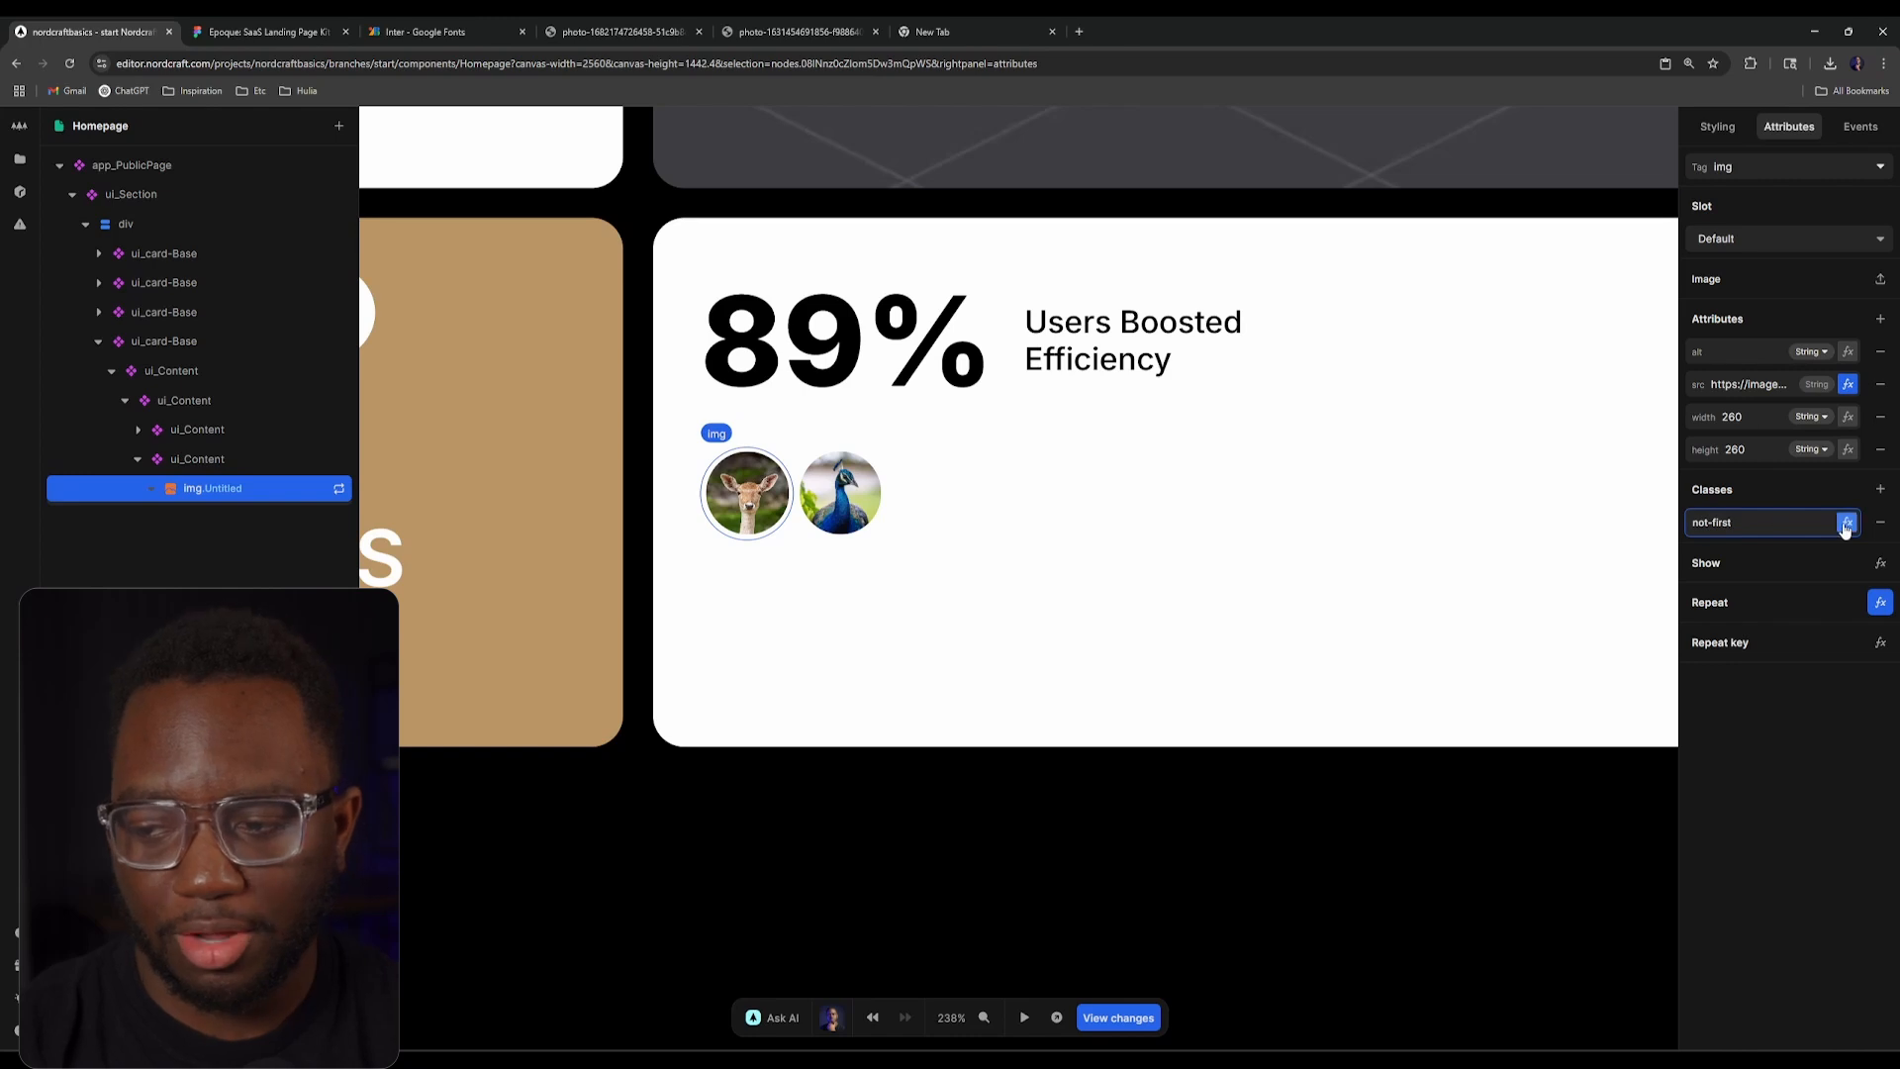
Step: Start a formula for the not-first class using the repeat item's Index as its input
left_click(1846, 522)
left_click(758, 610)
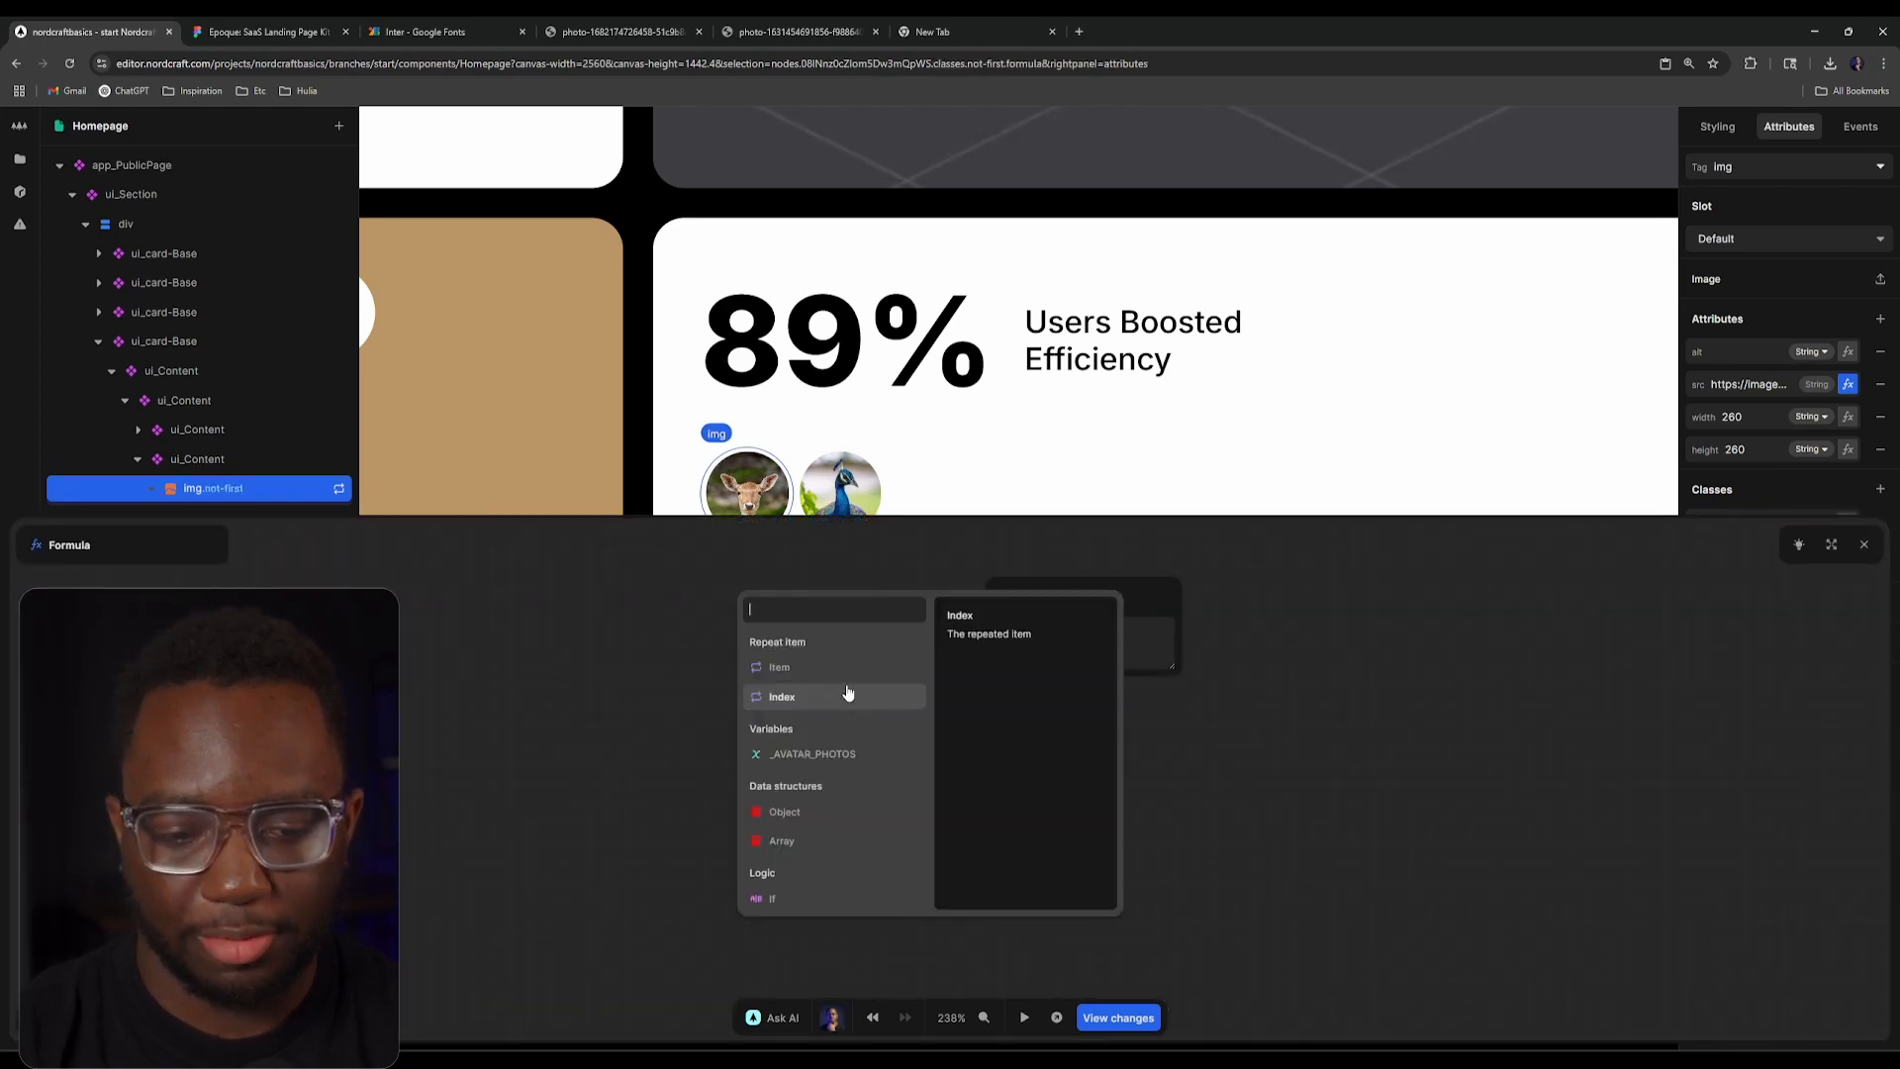
left_click(801, 696)
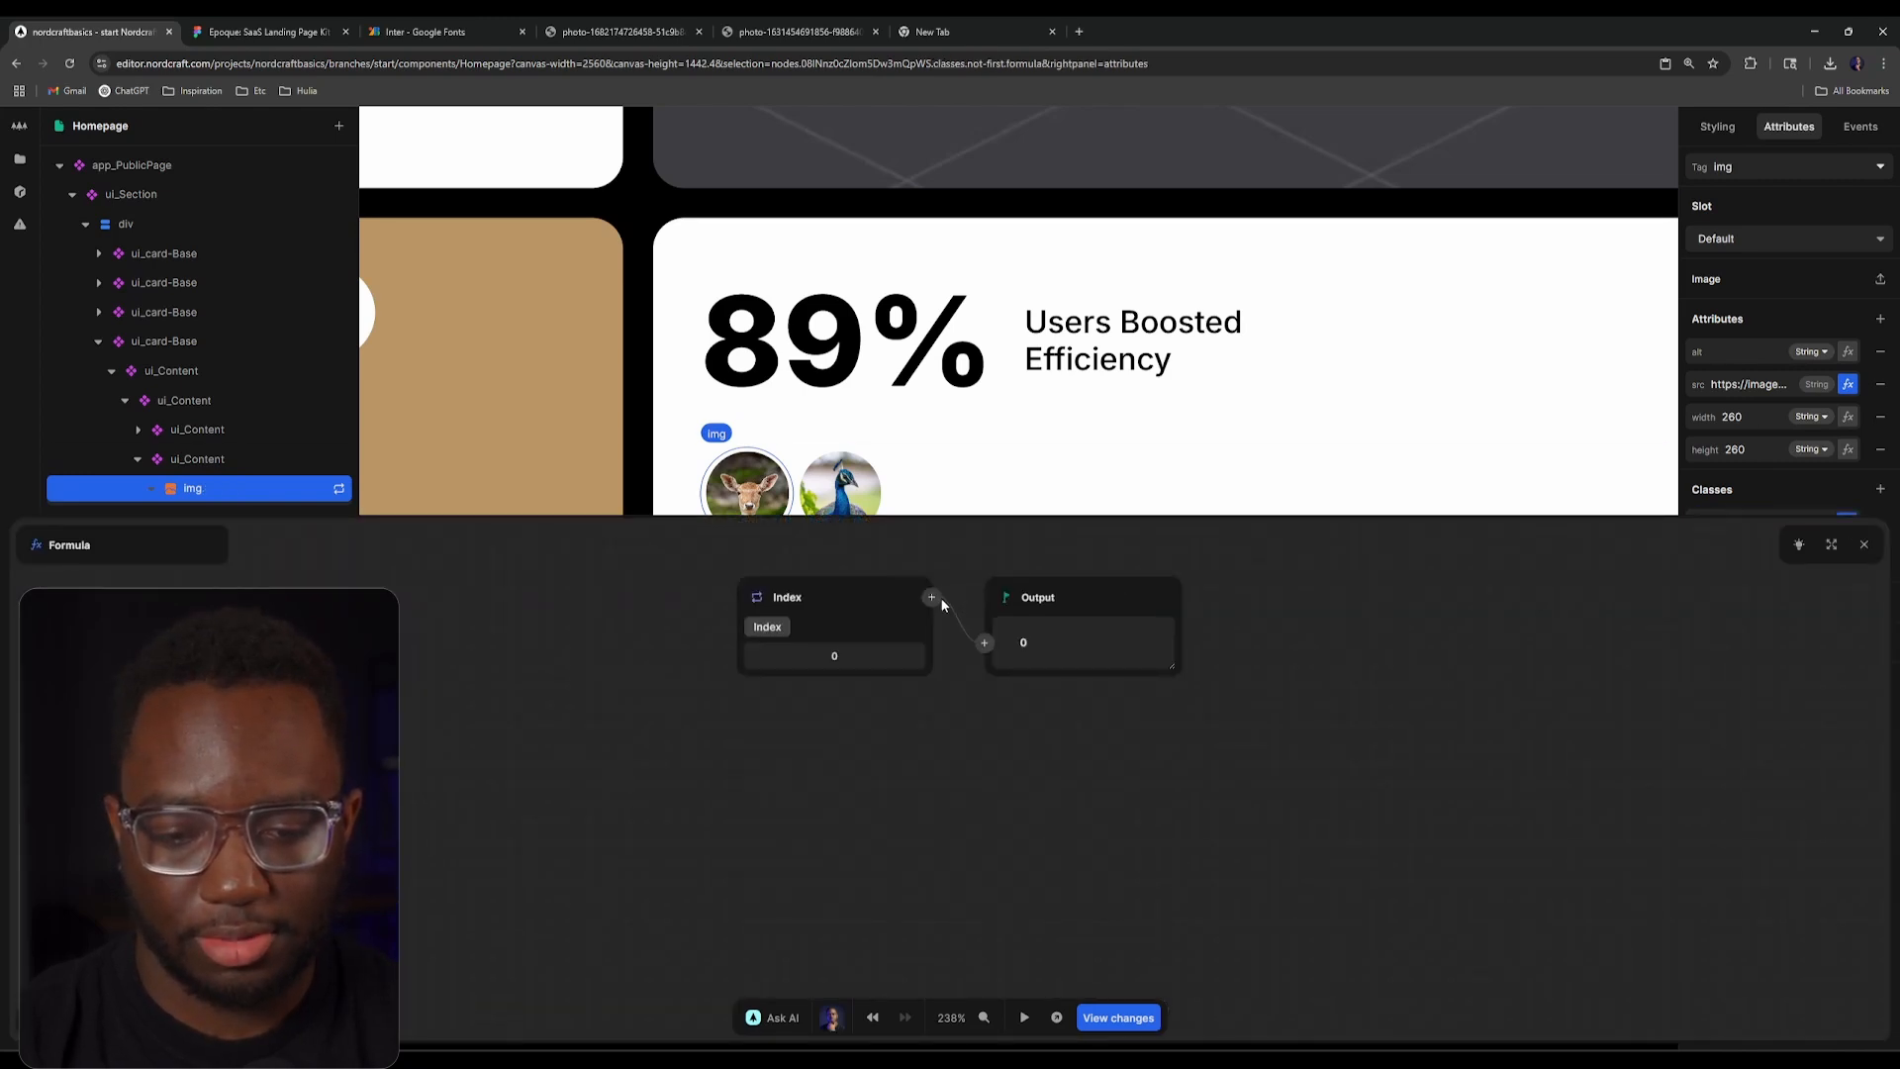
Step: Add a Not equal comparison after Index with 0 as the second value, then close the formula
left_click(938, 597)
key("Return")
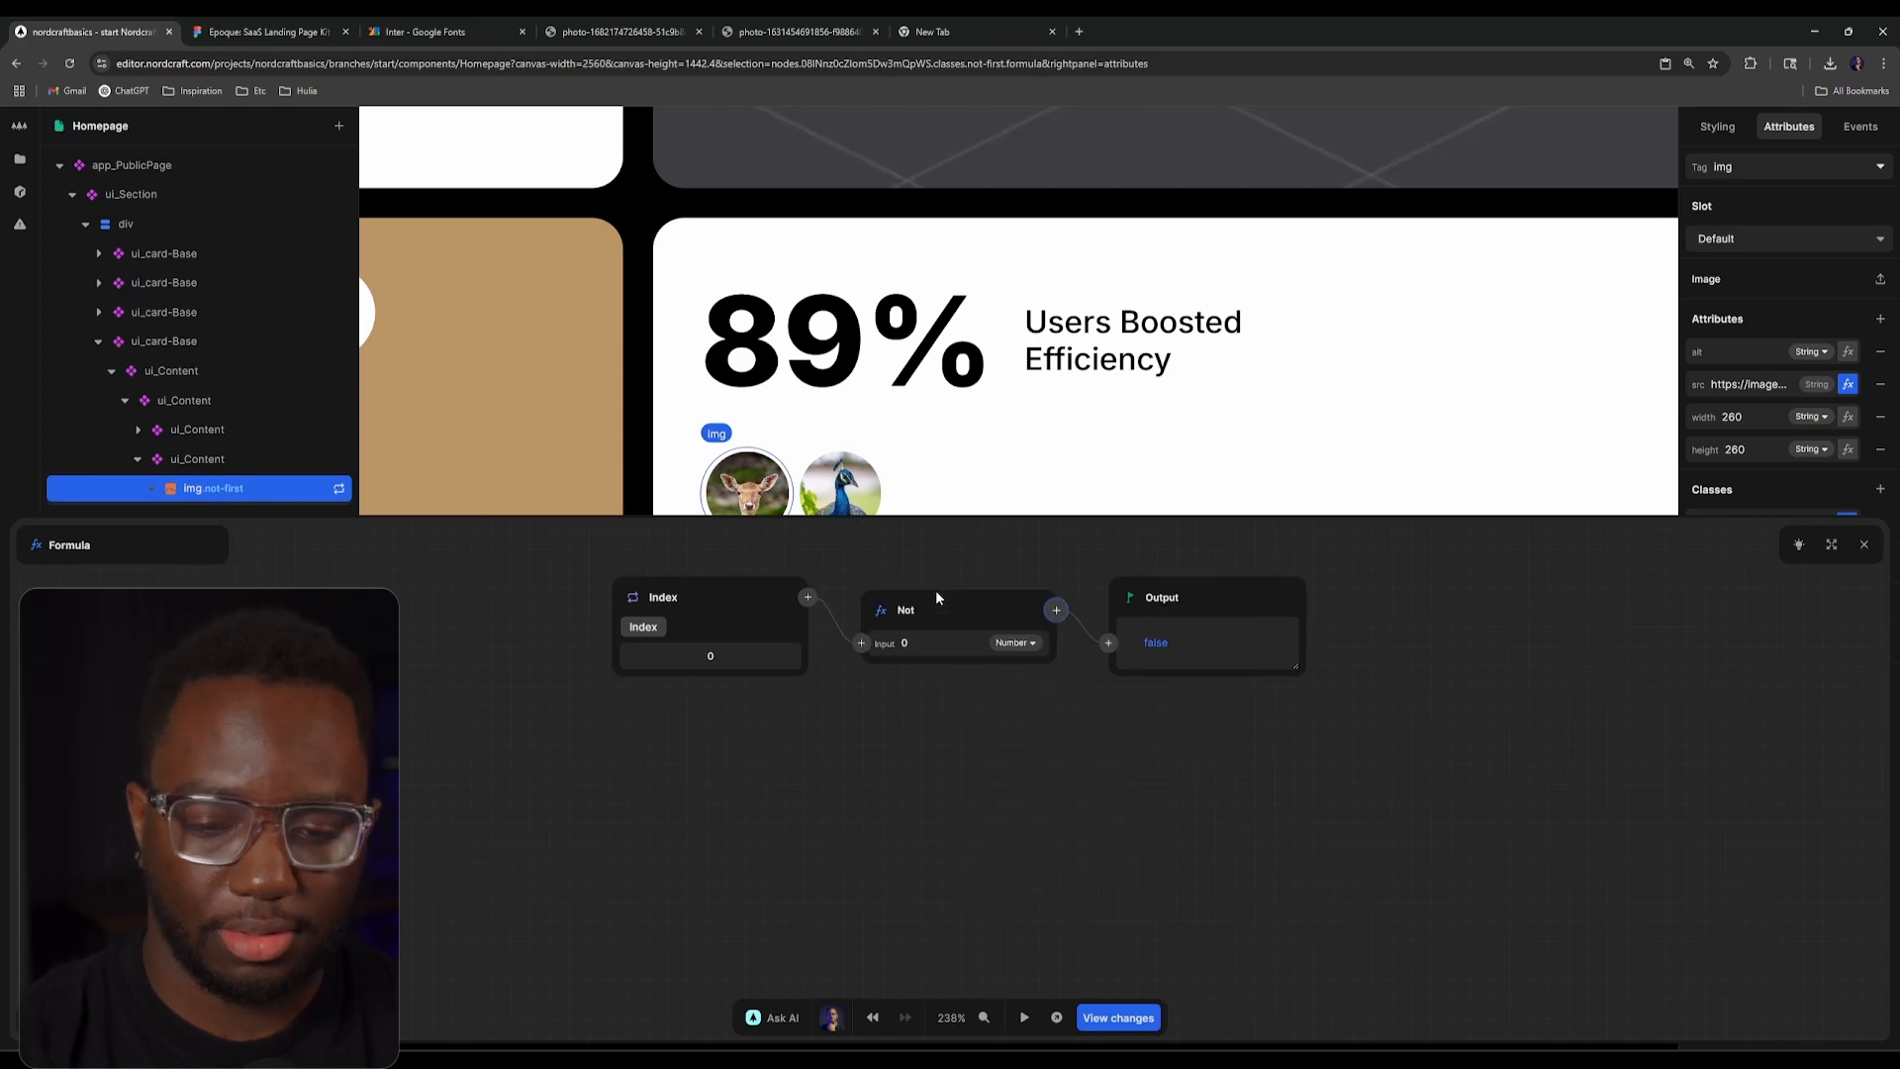
left_click(894, 617)
type("not")
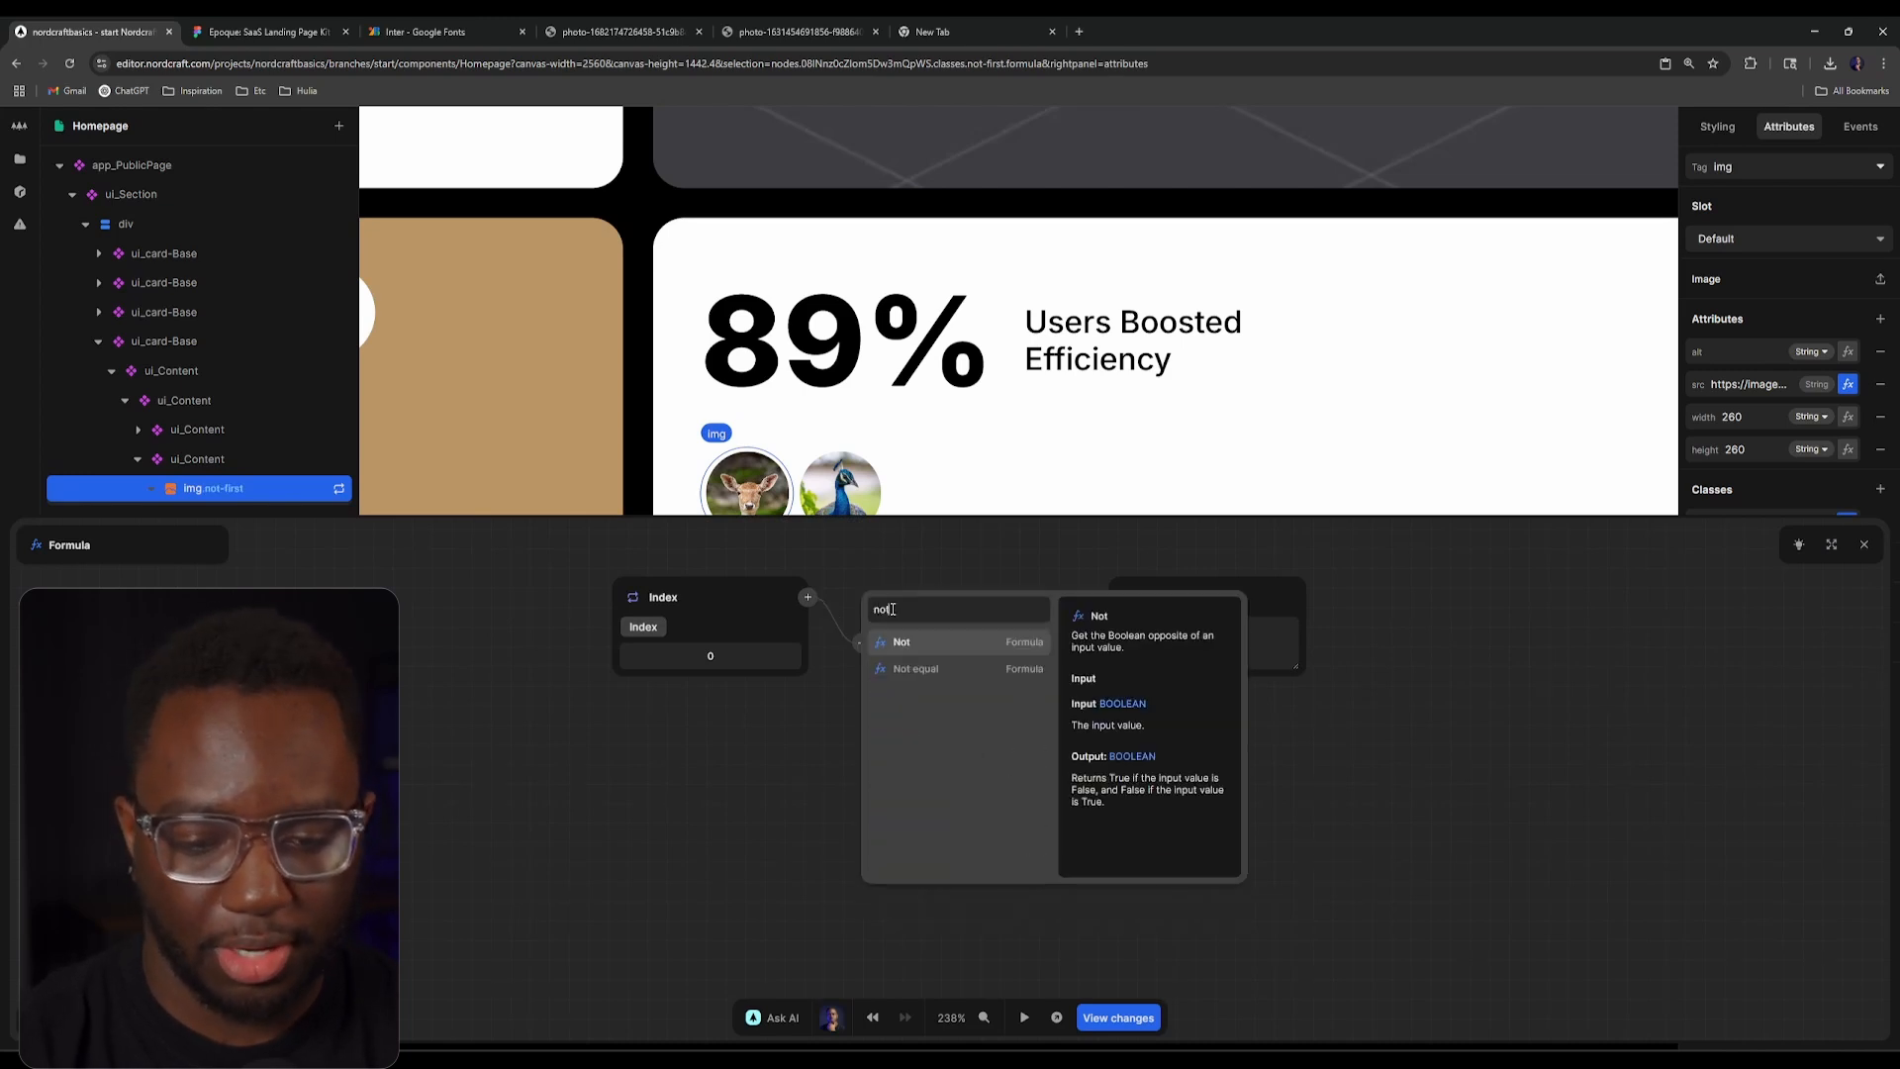
key("Down")
key("Return")
left_click(985, 679)
type("0")
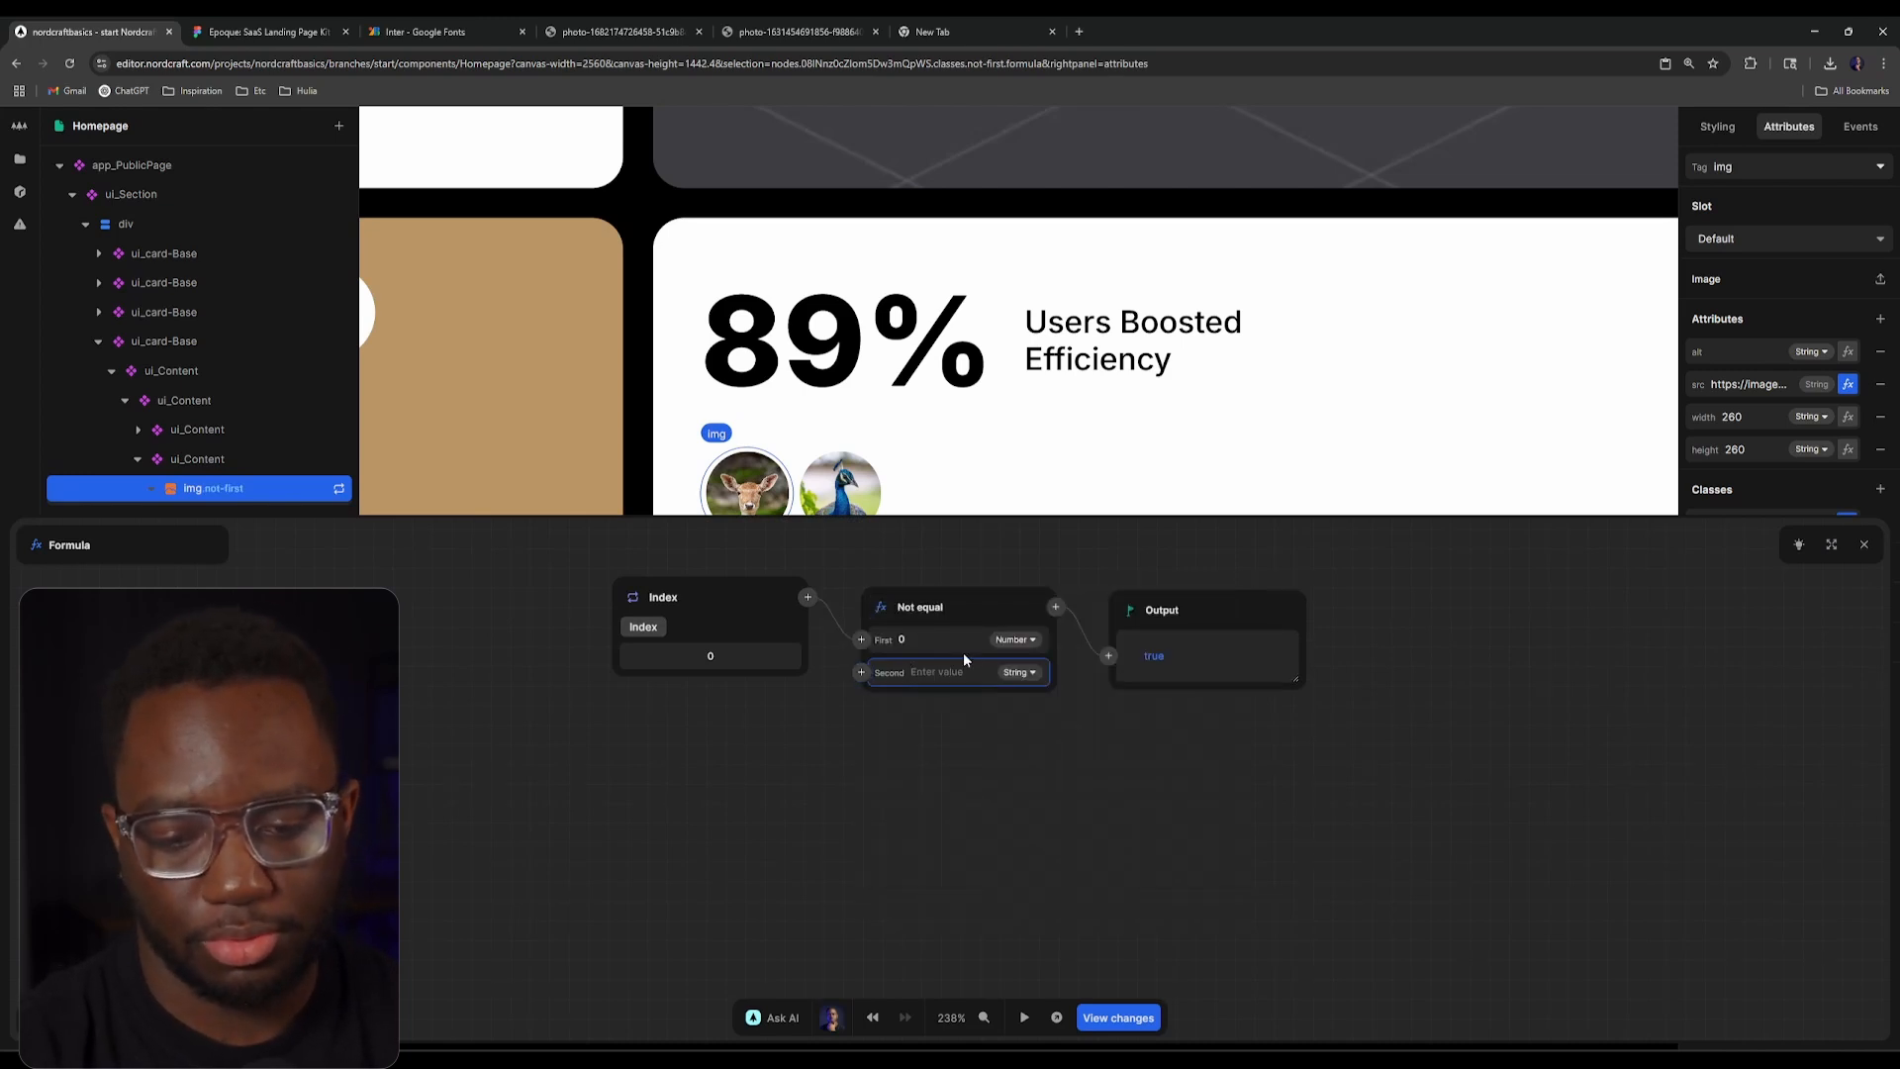
left_click(1070, 803)
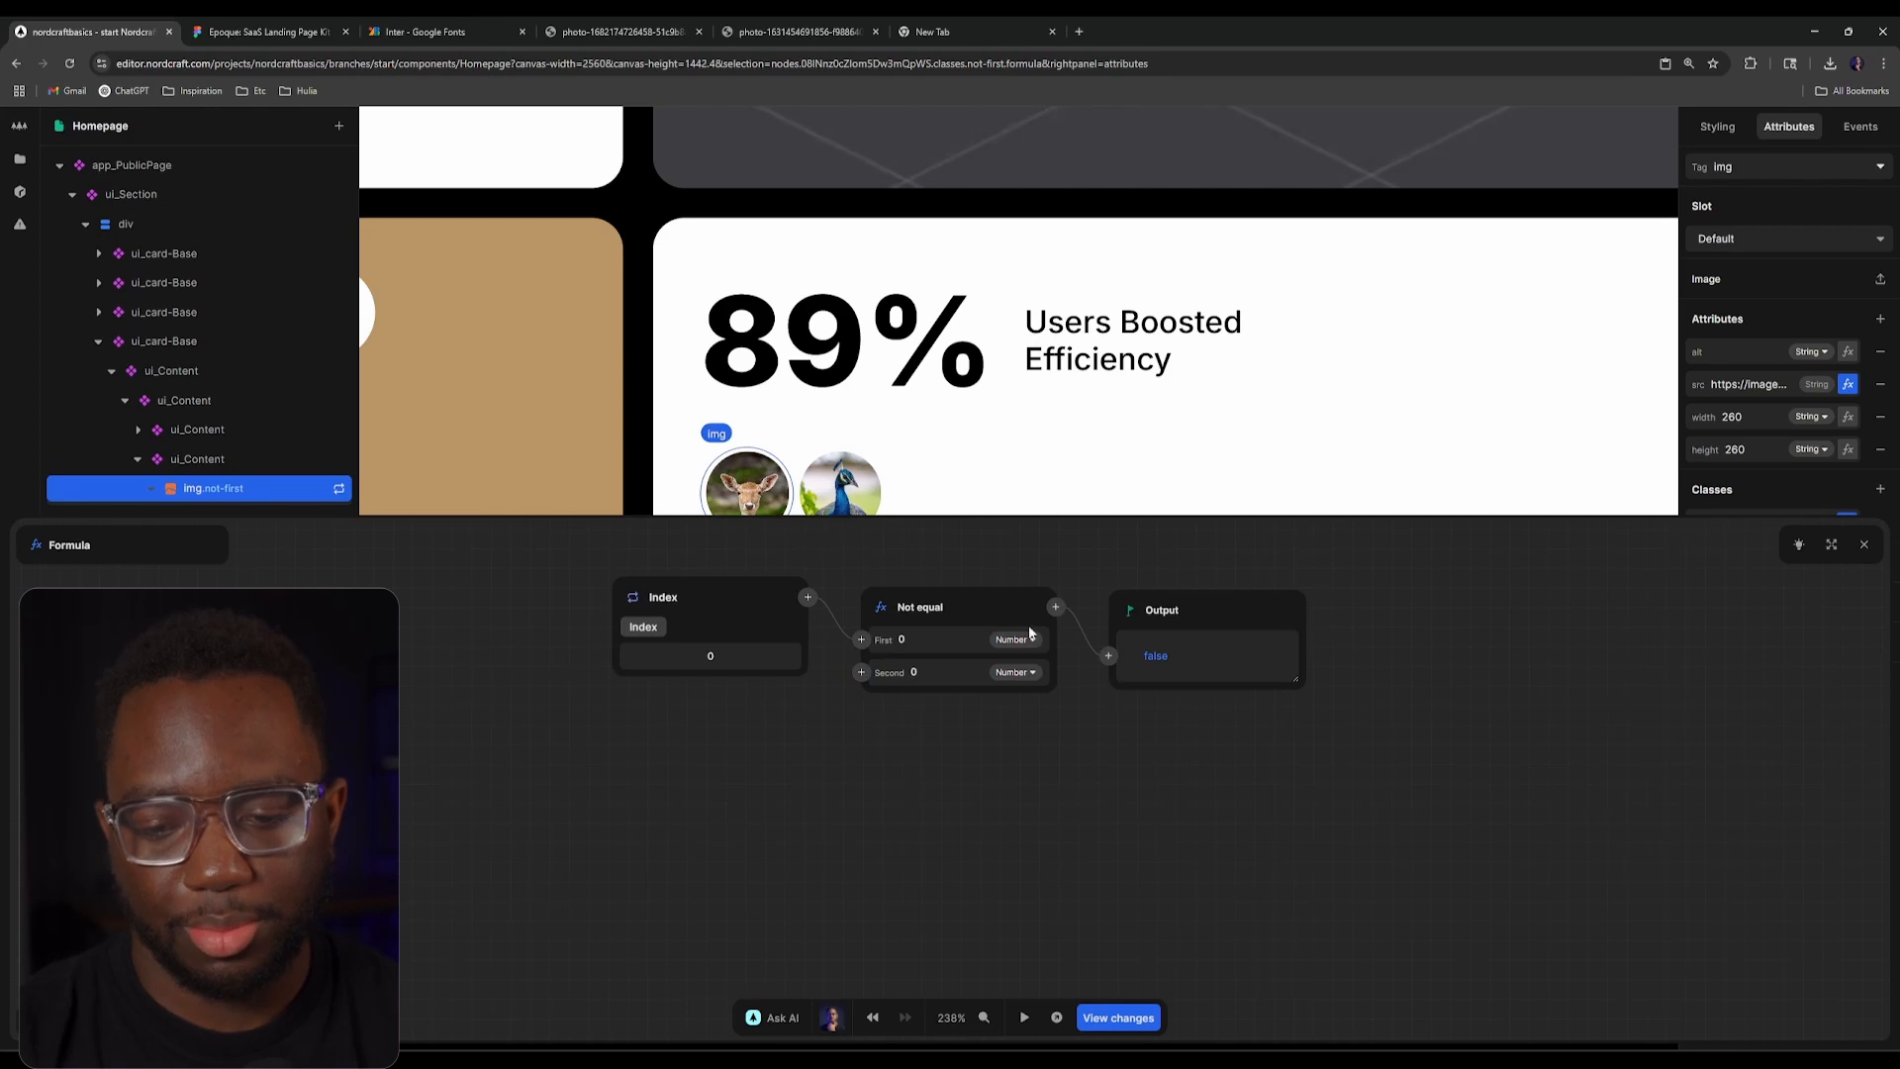
left_click(1862, 546)
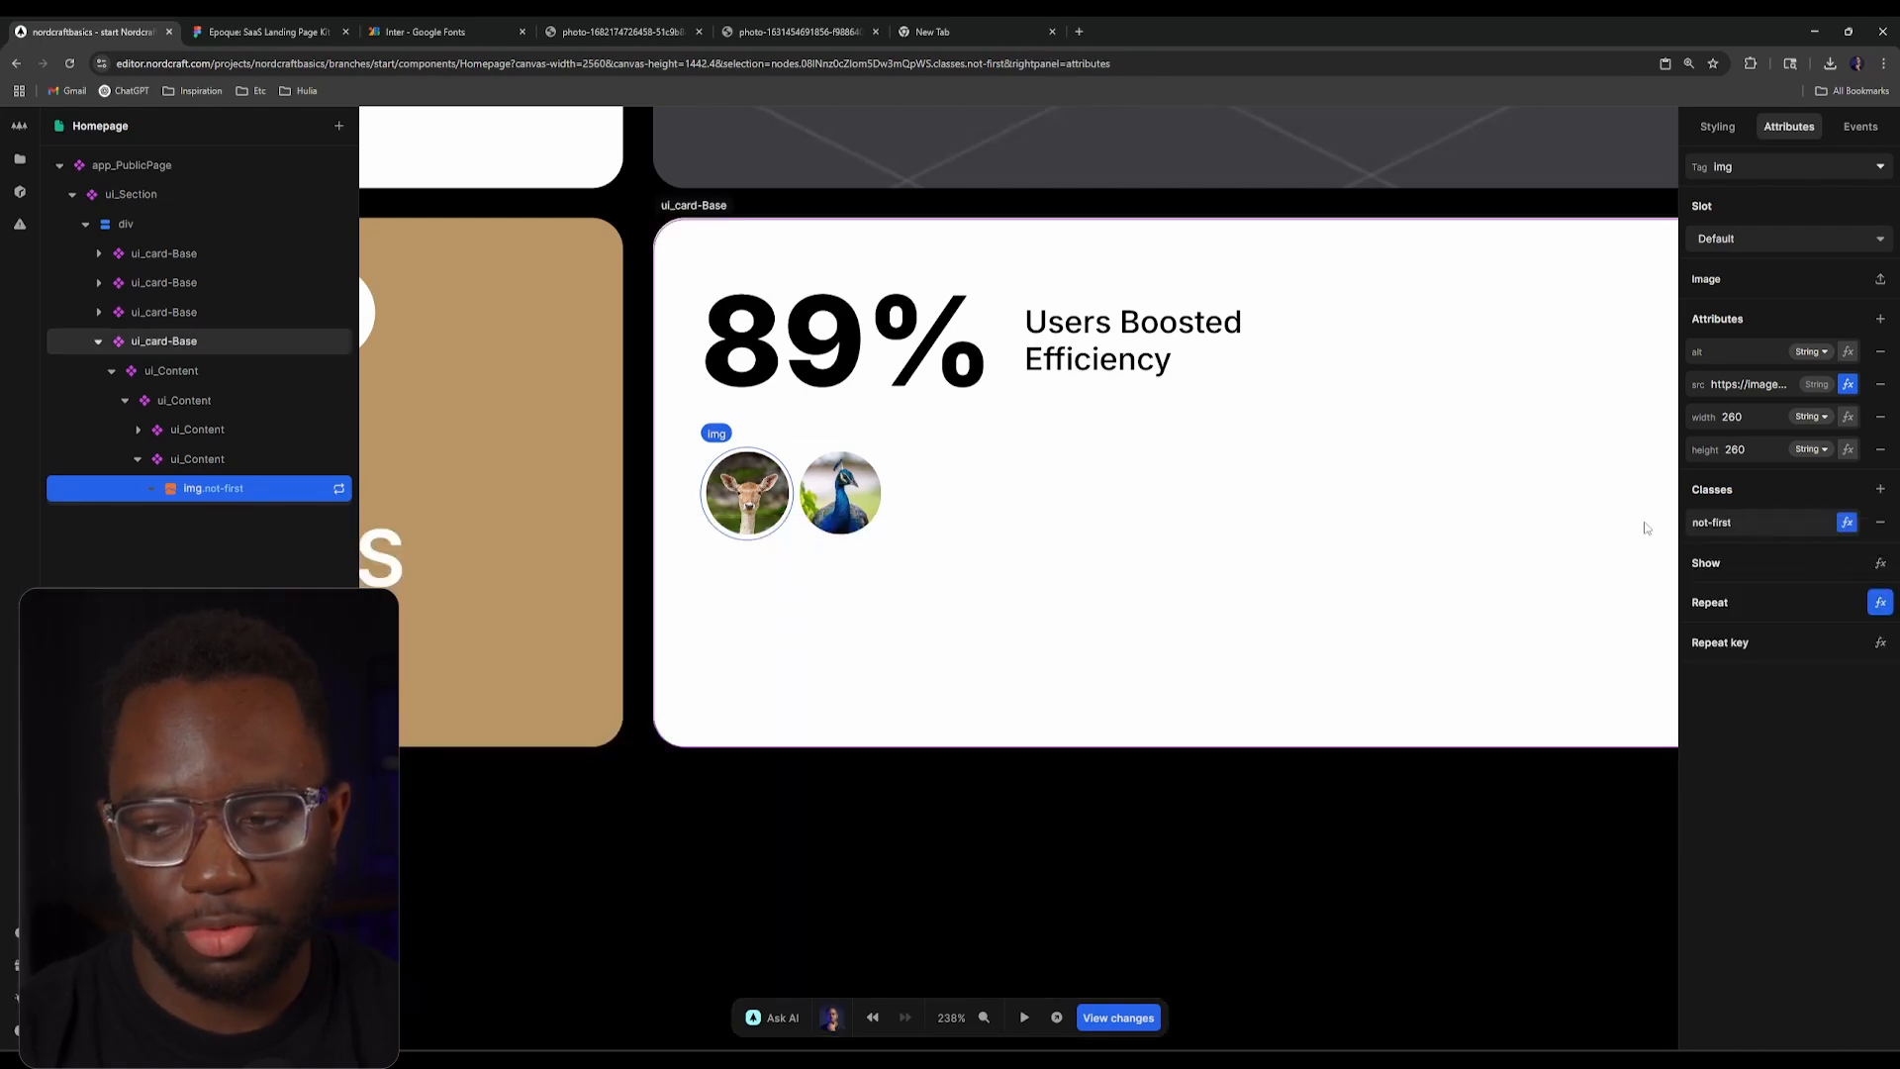
Step: Add a style variant to the avatar img that targets the not-first class
left_click(1717, 126)
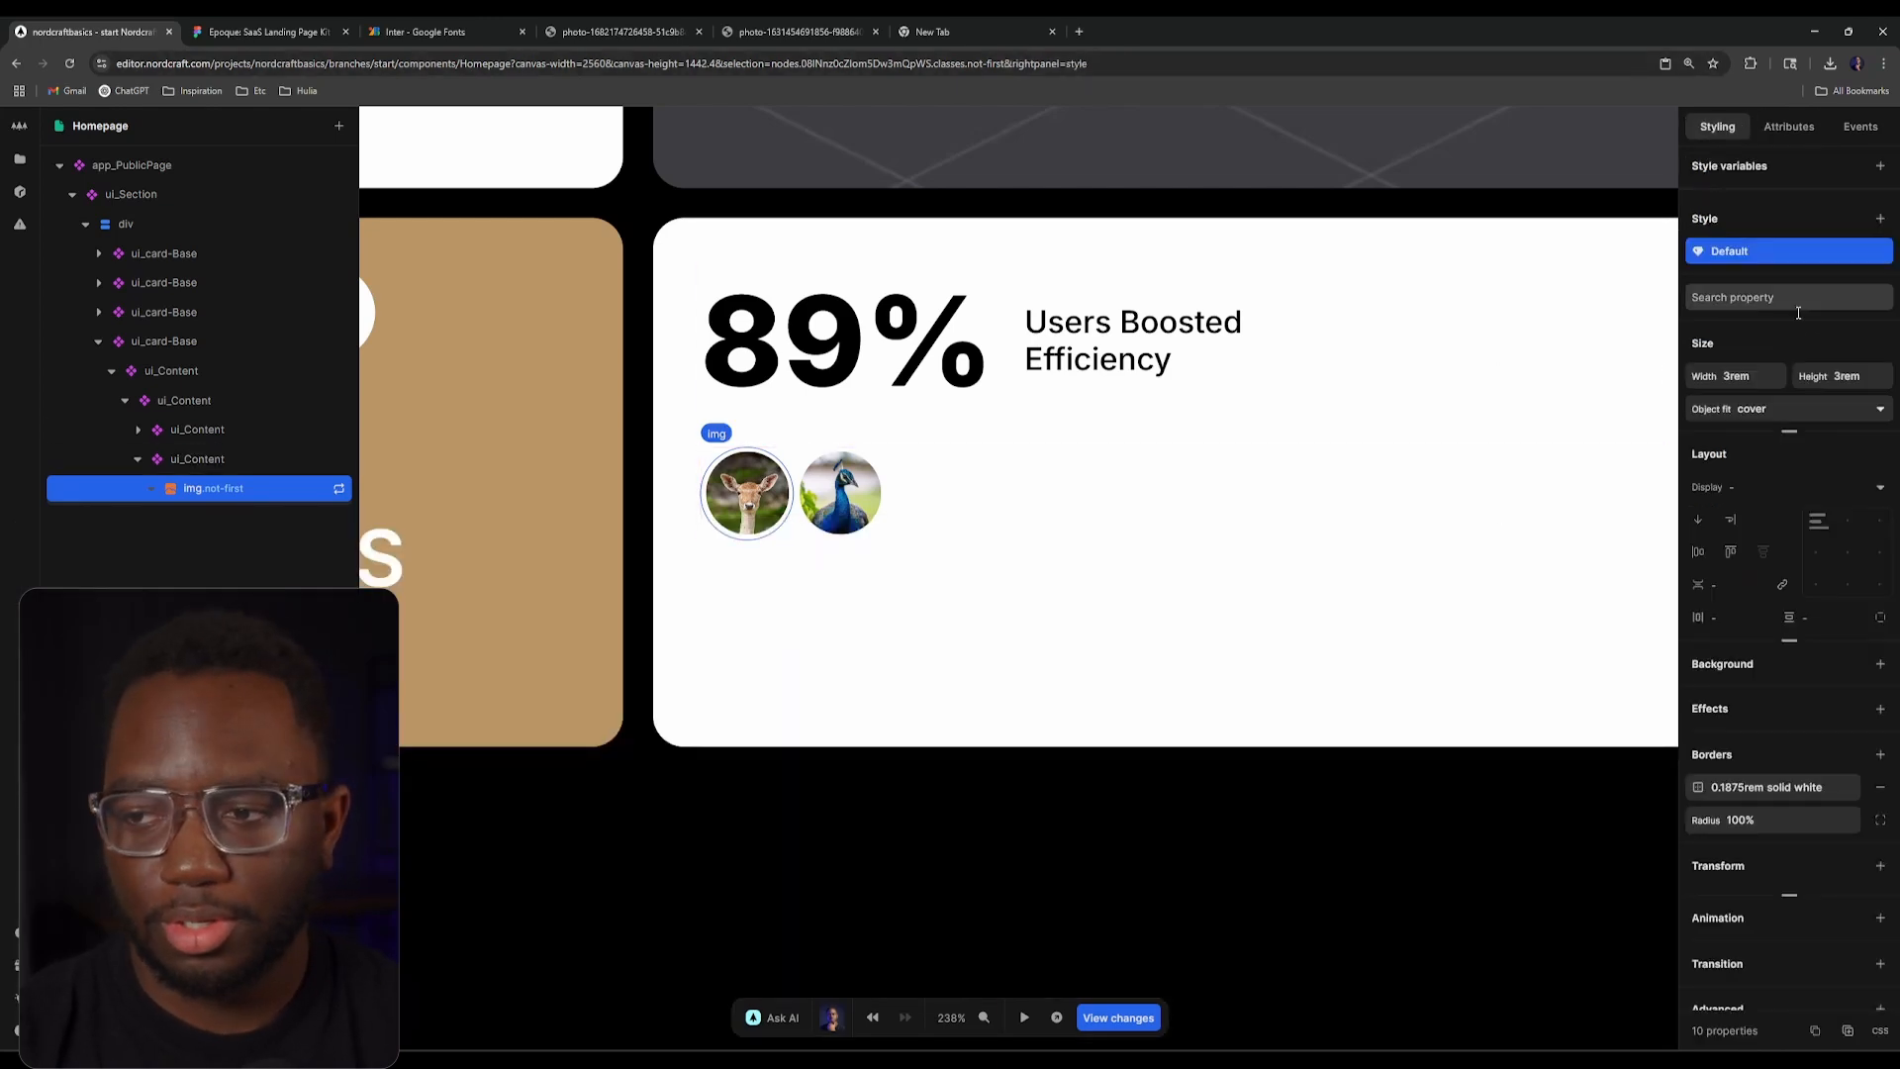
left_click(1880, 218)
left_click(1506, 427)
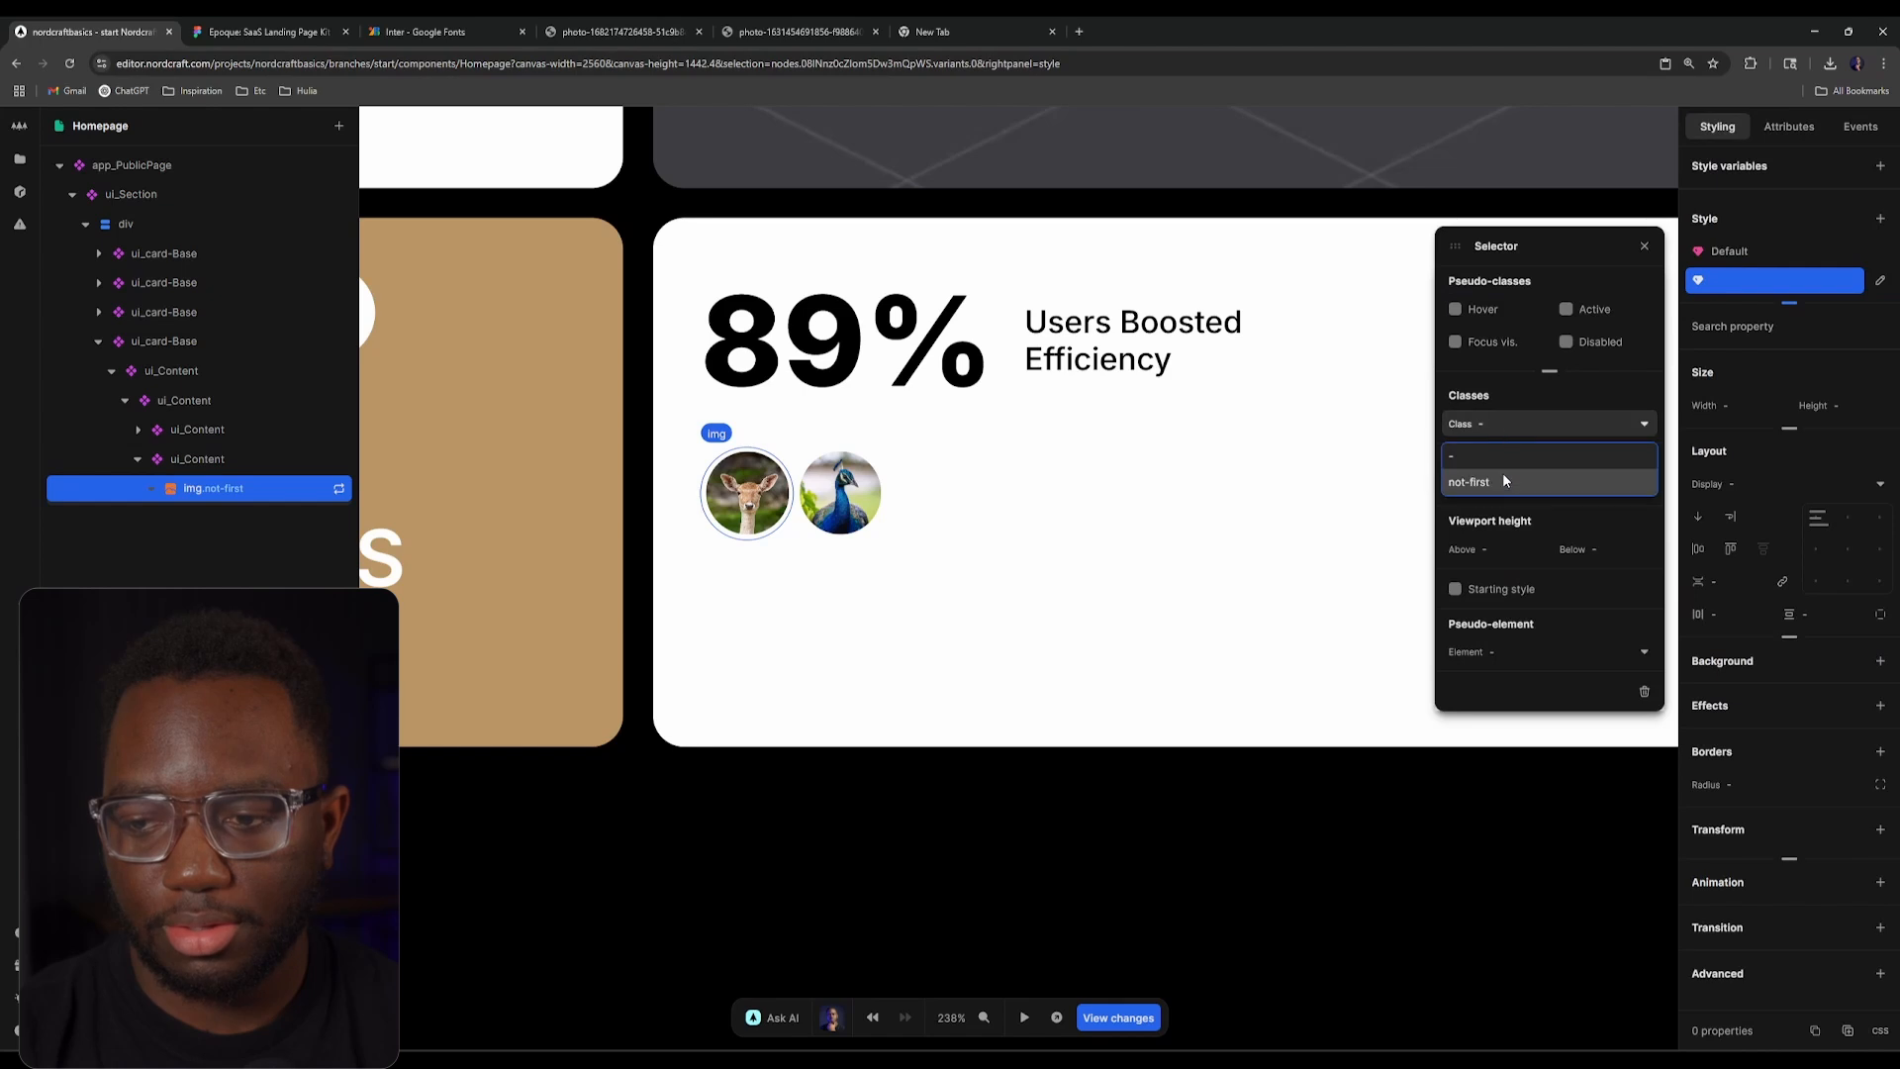
left_click(1500, 472)
left_click(1645, 245)
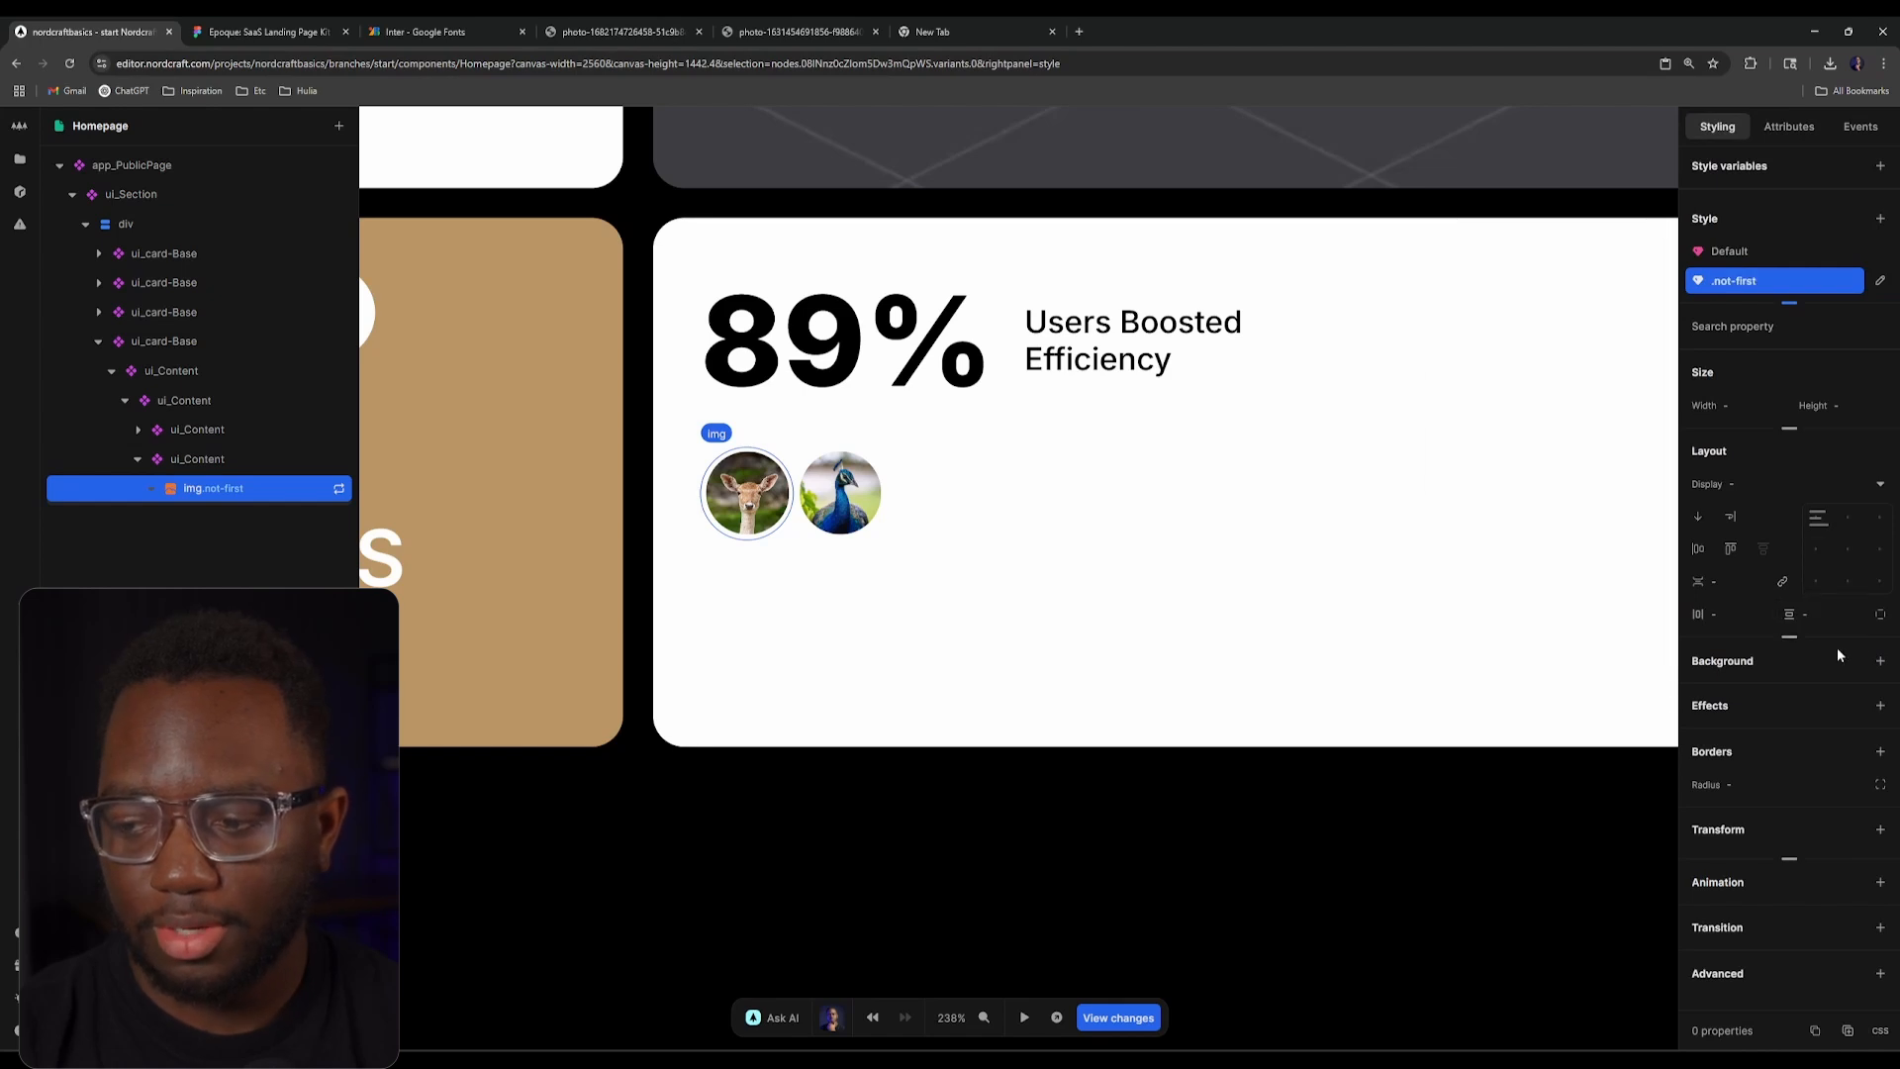
Step: Set the left margin of the .not-first variant to -1rem so the avatars overlap
left_click(1880, 613)
left_click(1792, 670)
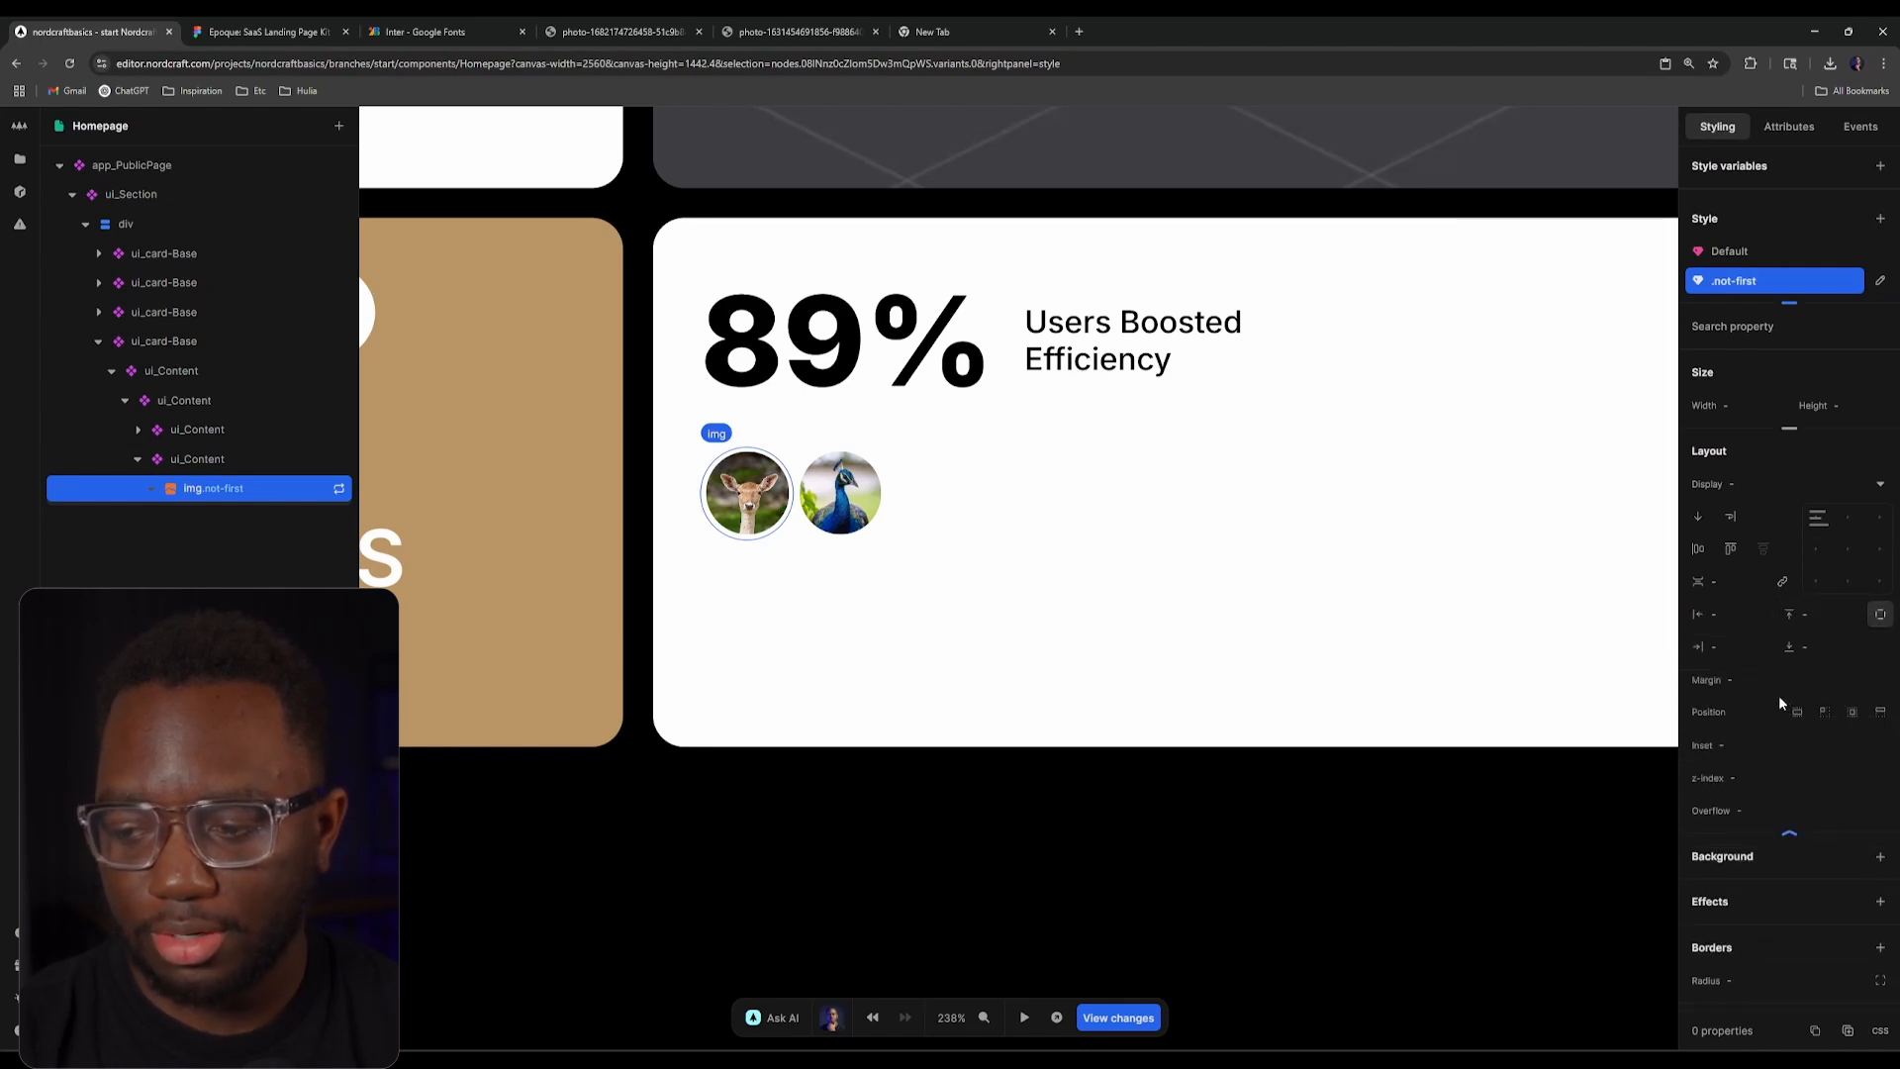
left_click(1726, 680)
type("-1rem")
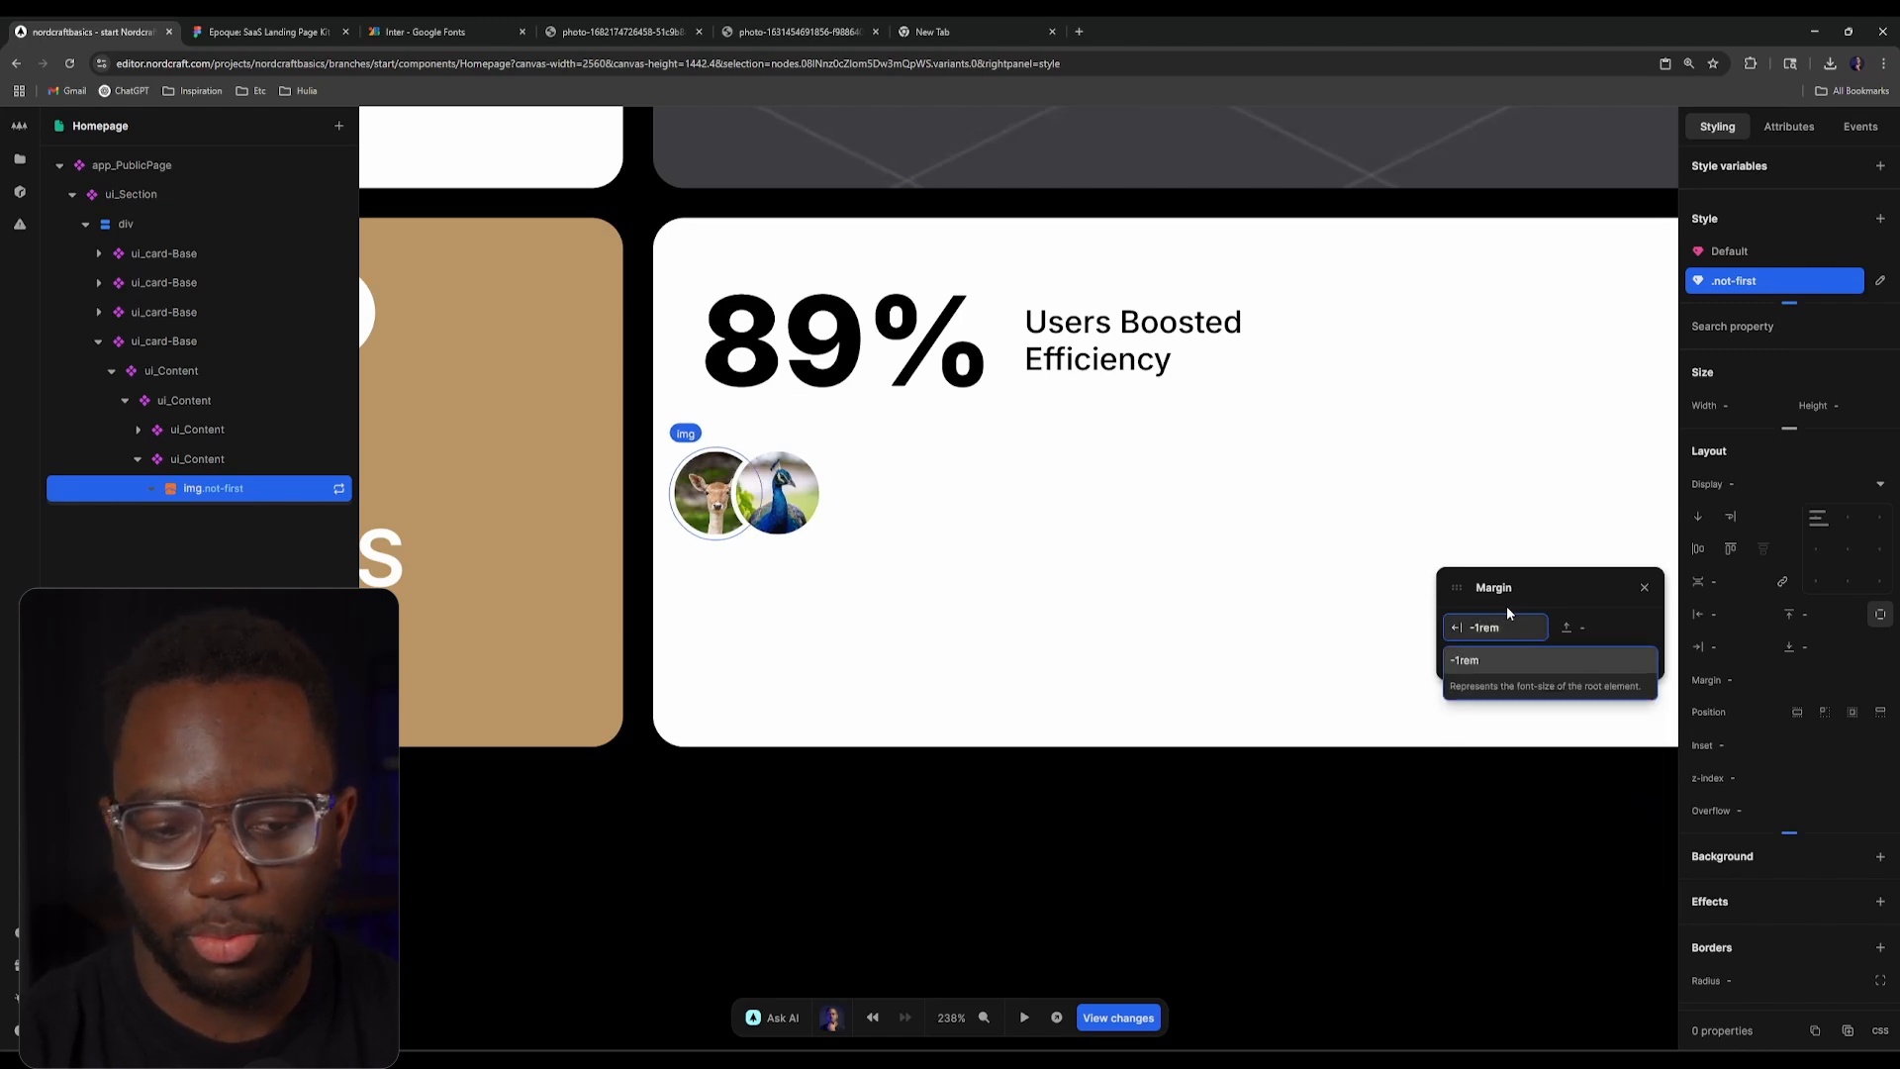
key("Return")
left_click(1161, 813)
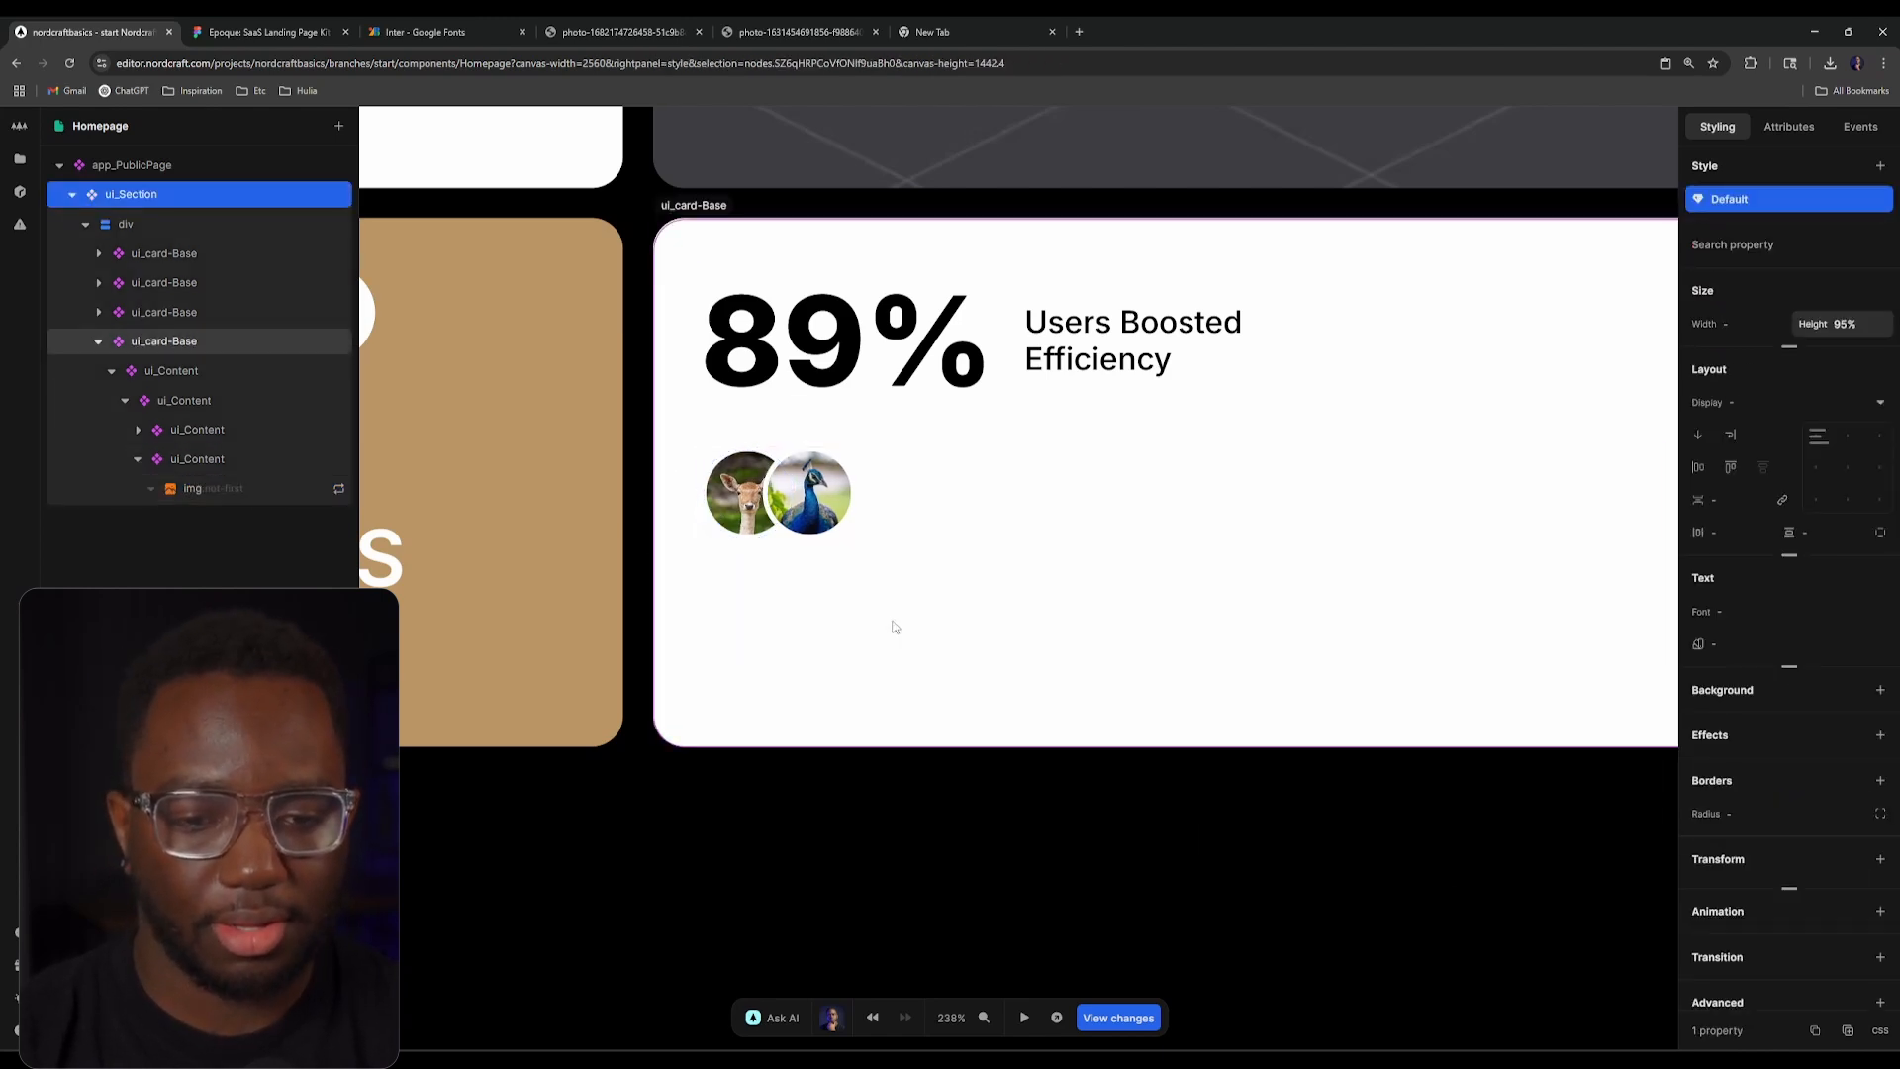
Step: Reopen the closed Unsplash peacock photo page and browse its related images for another avatar picture
scroll(869, 501, "down", 3)
left_click(963, 28)
left_click(1052, 32)
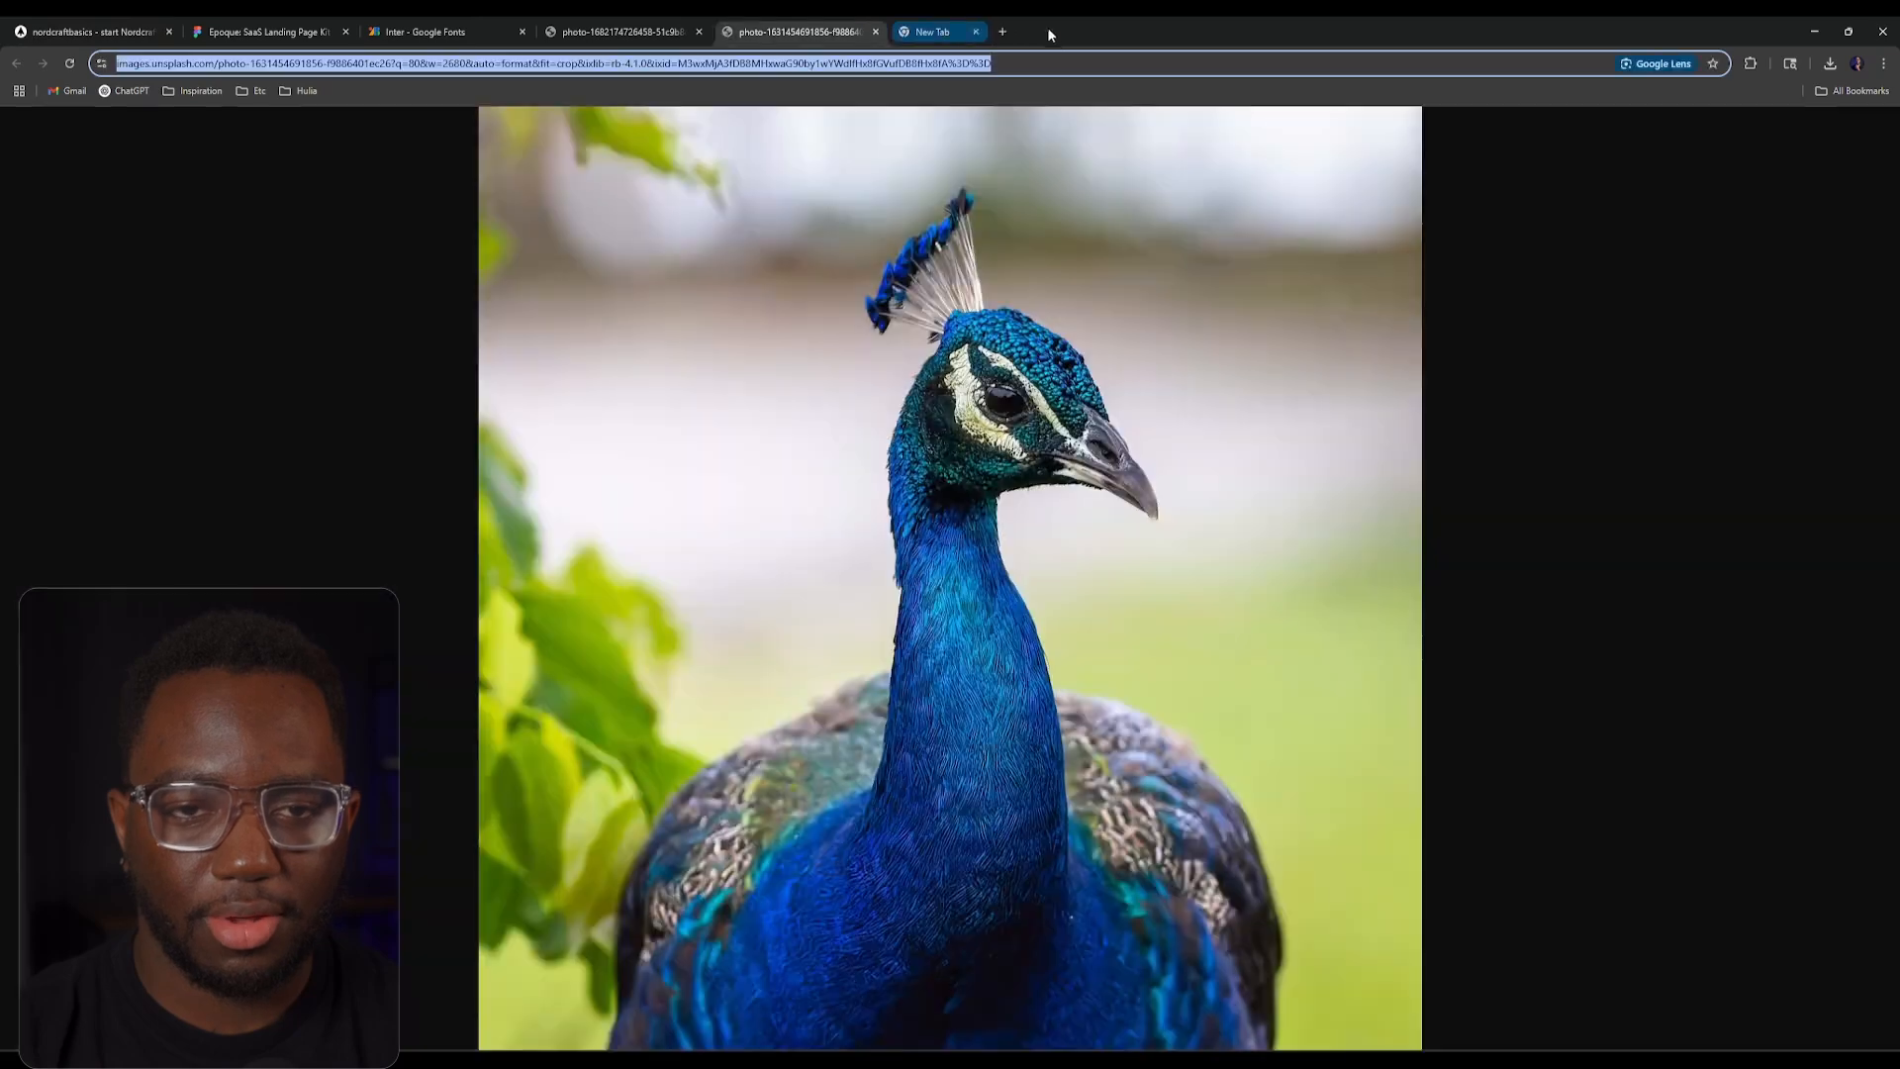
left_click(618, 31)
key("ctrl+shift+t")
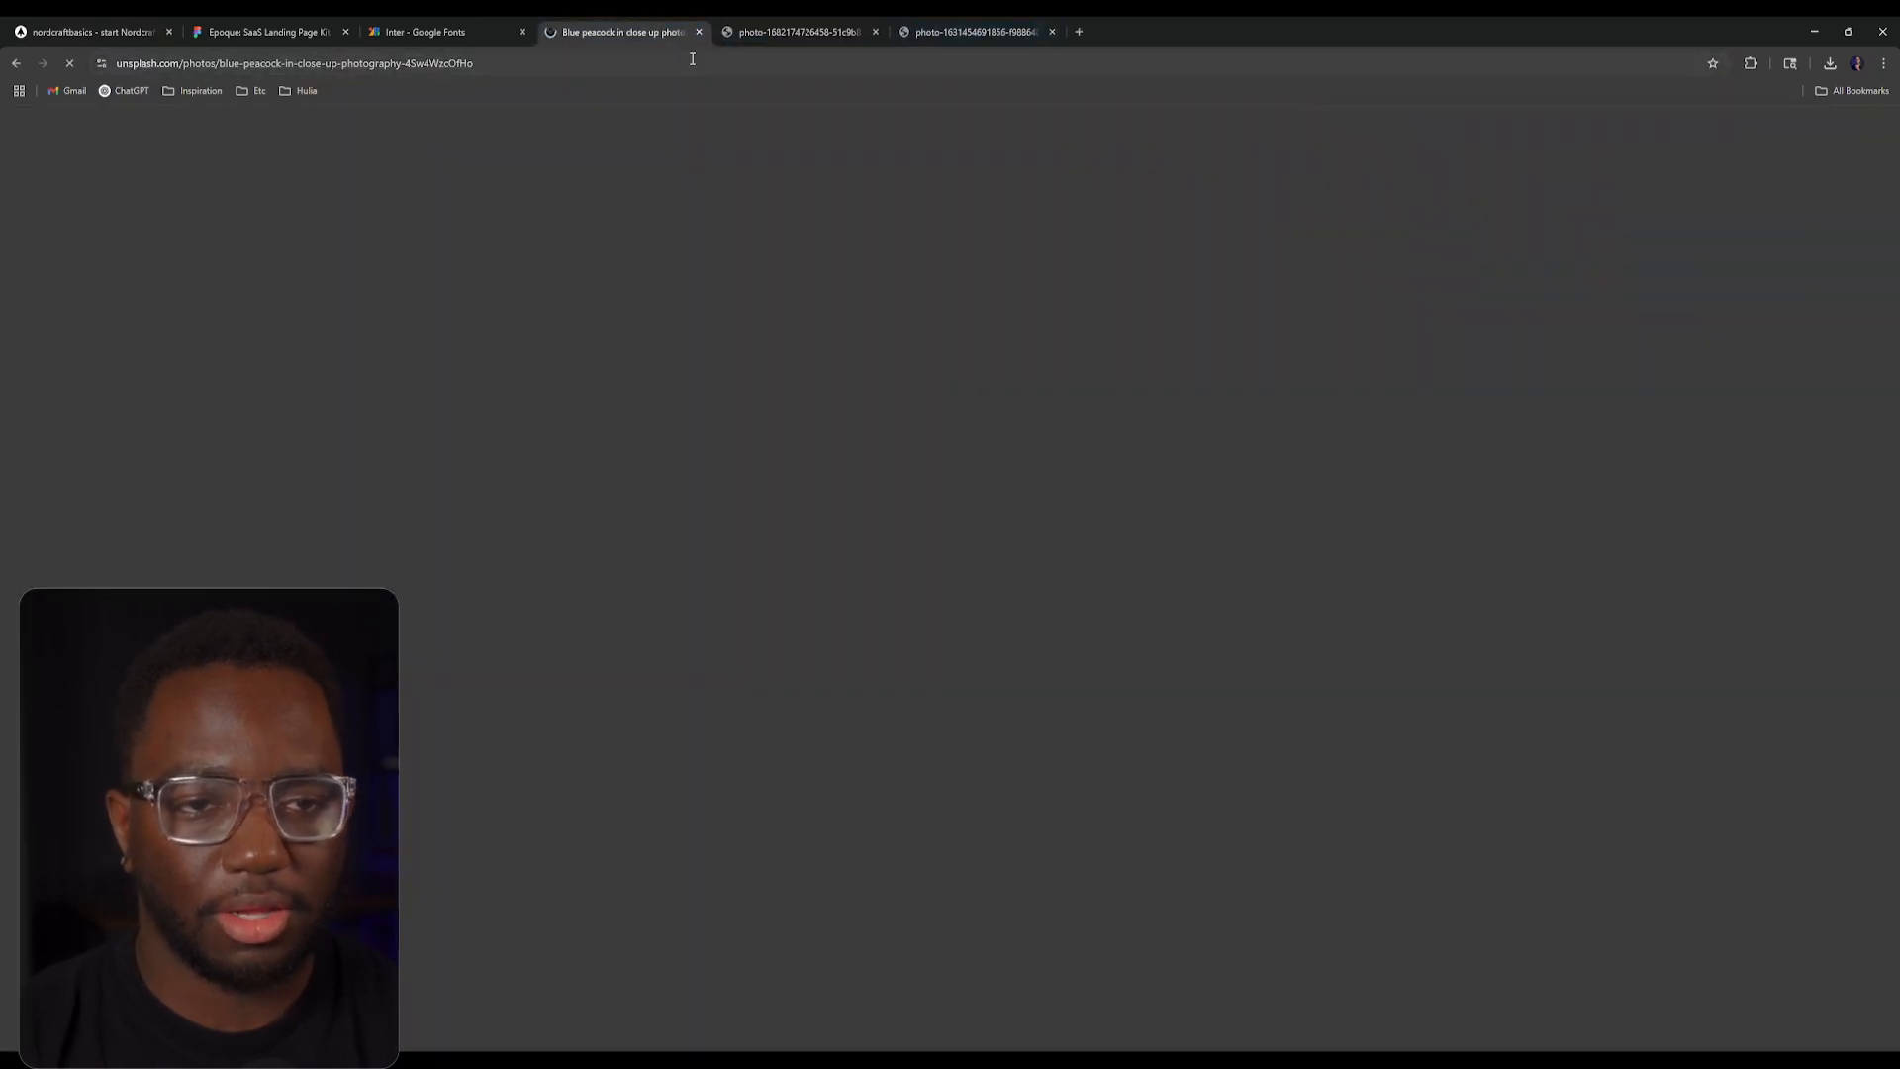
scroll(901, 533, "down", 7)
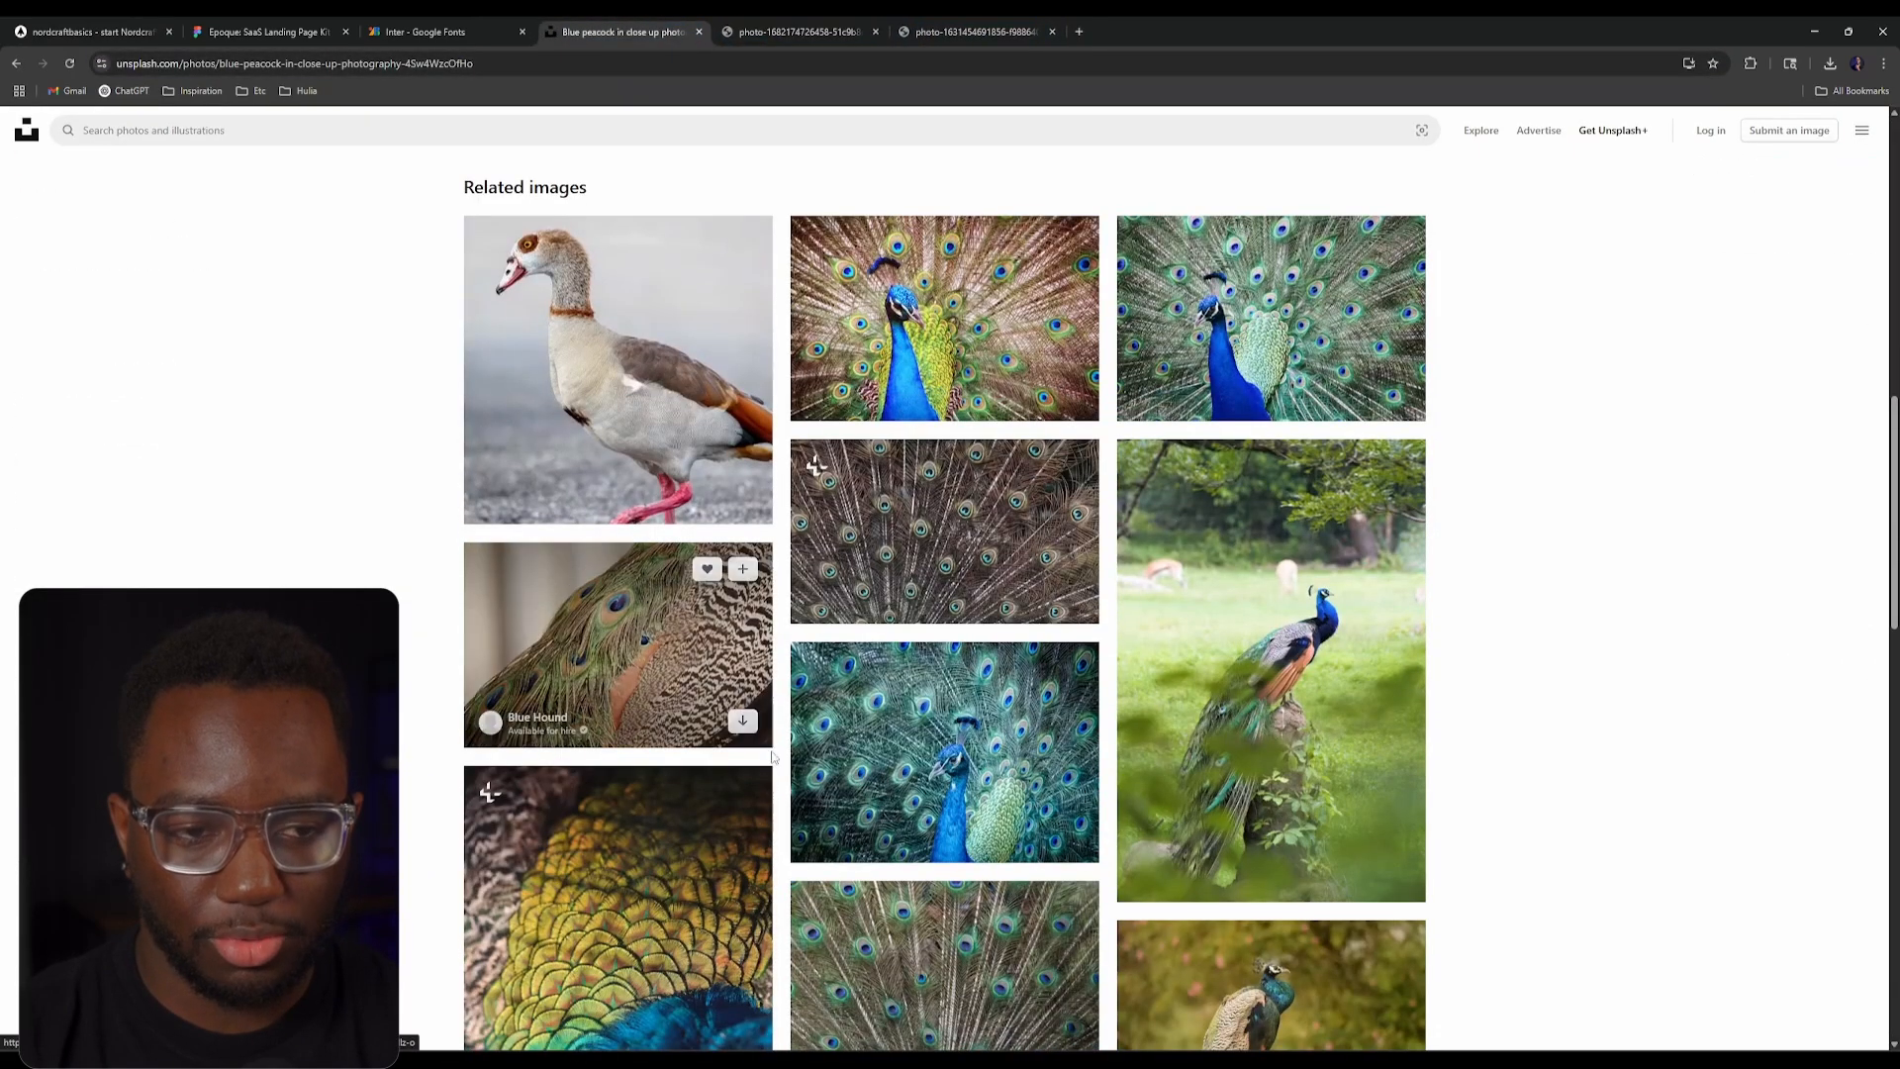
left_click(739, 467)
key("Escape")
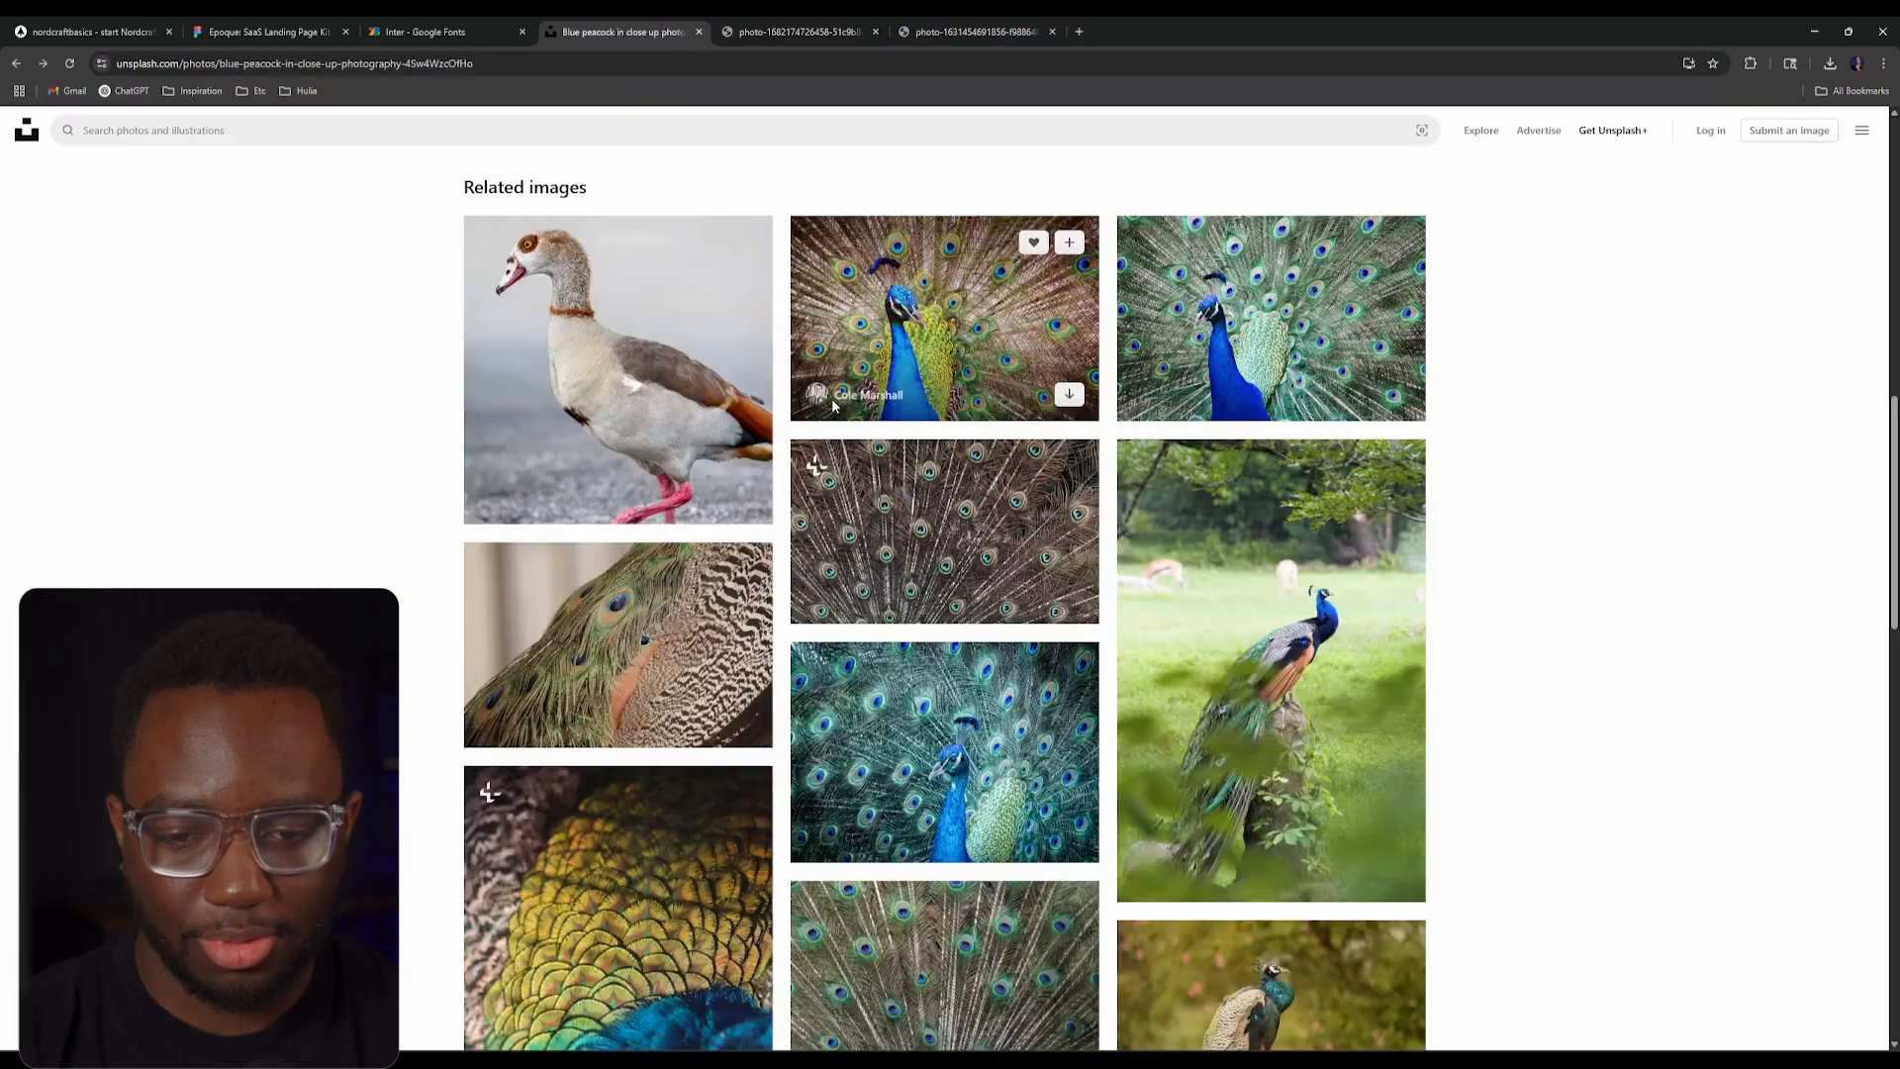
scroll(871, 594, "down", 10)
scroll(882, 628, "down", 14)
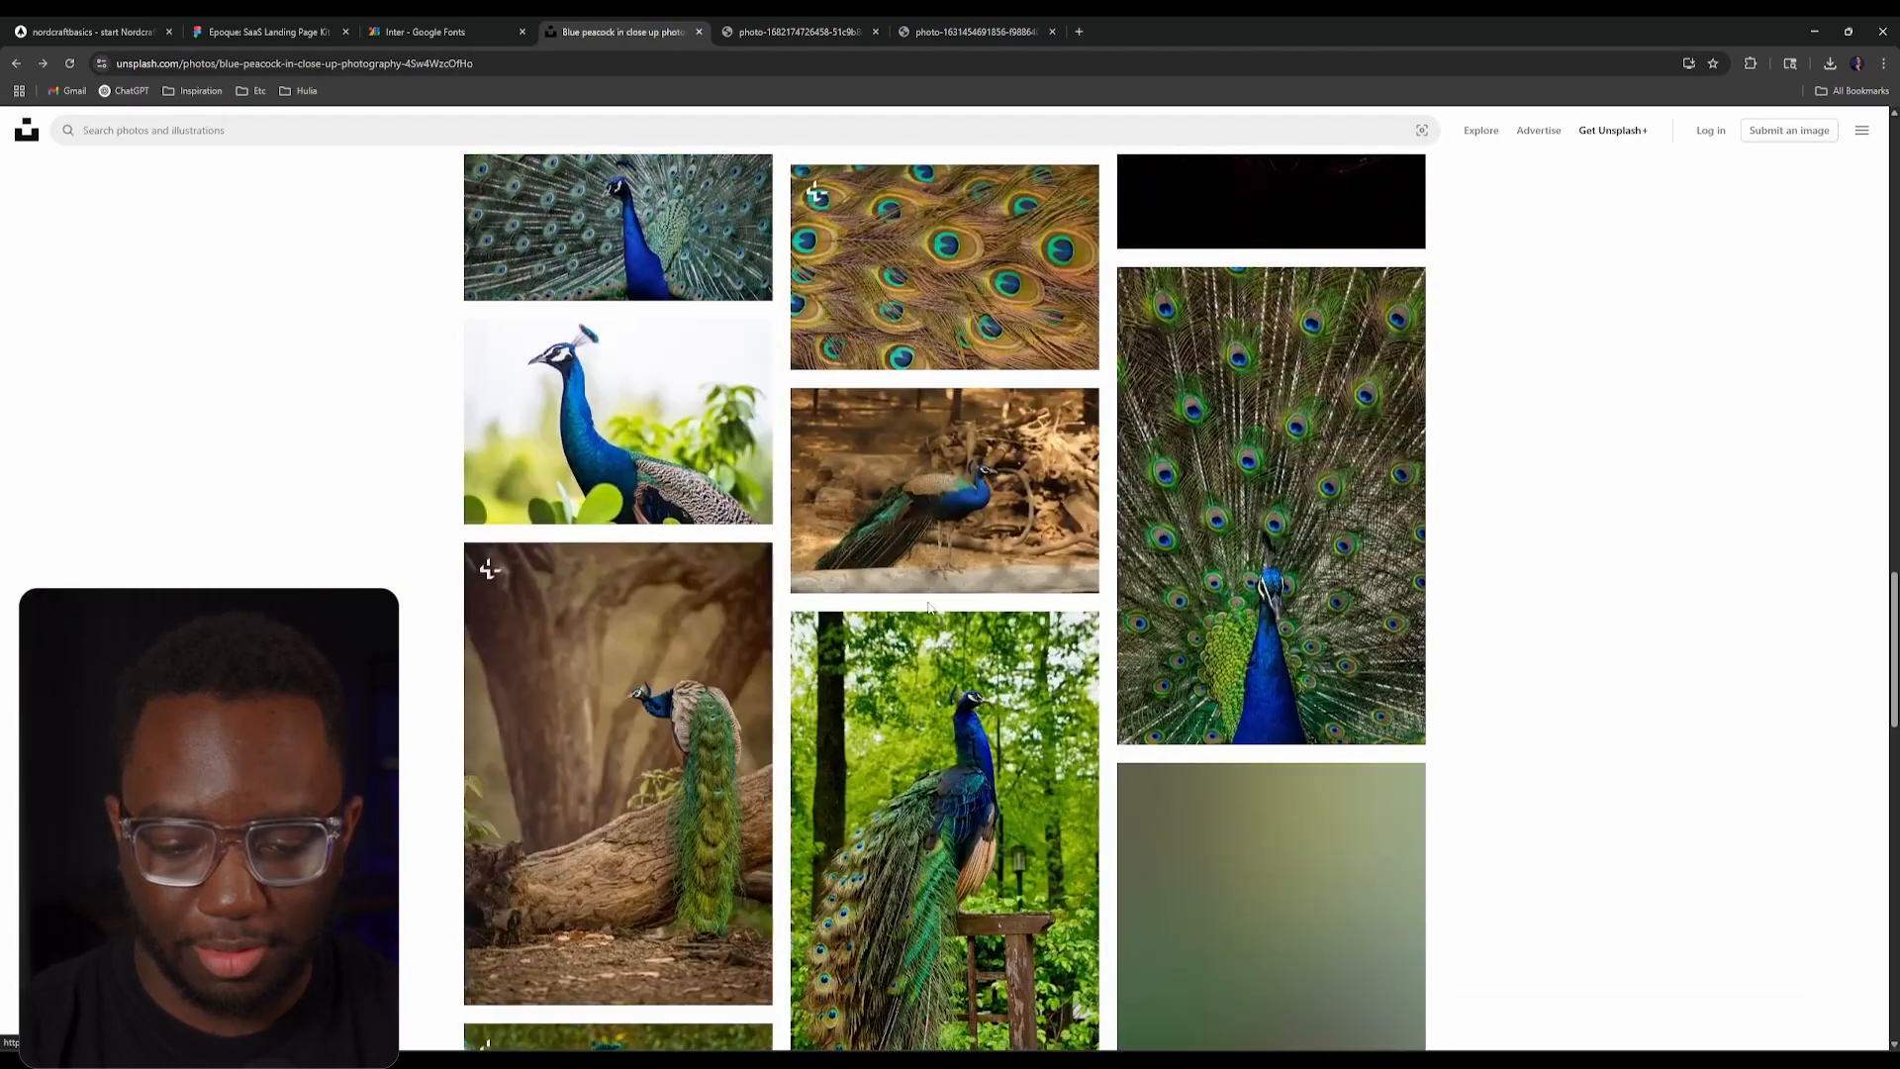
scroll(992, 499, "up", 20)
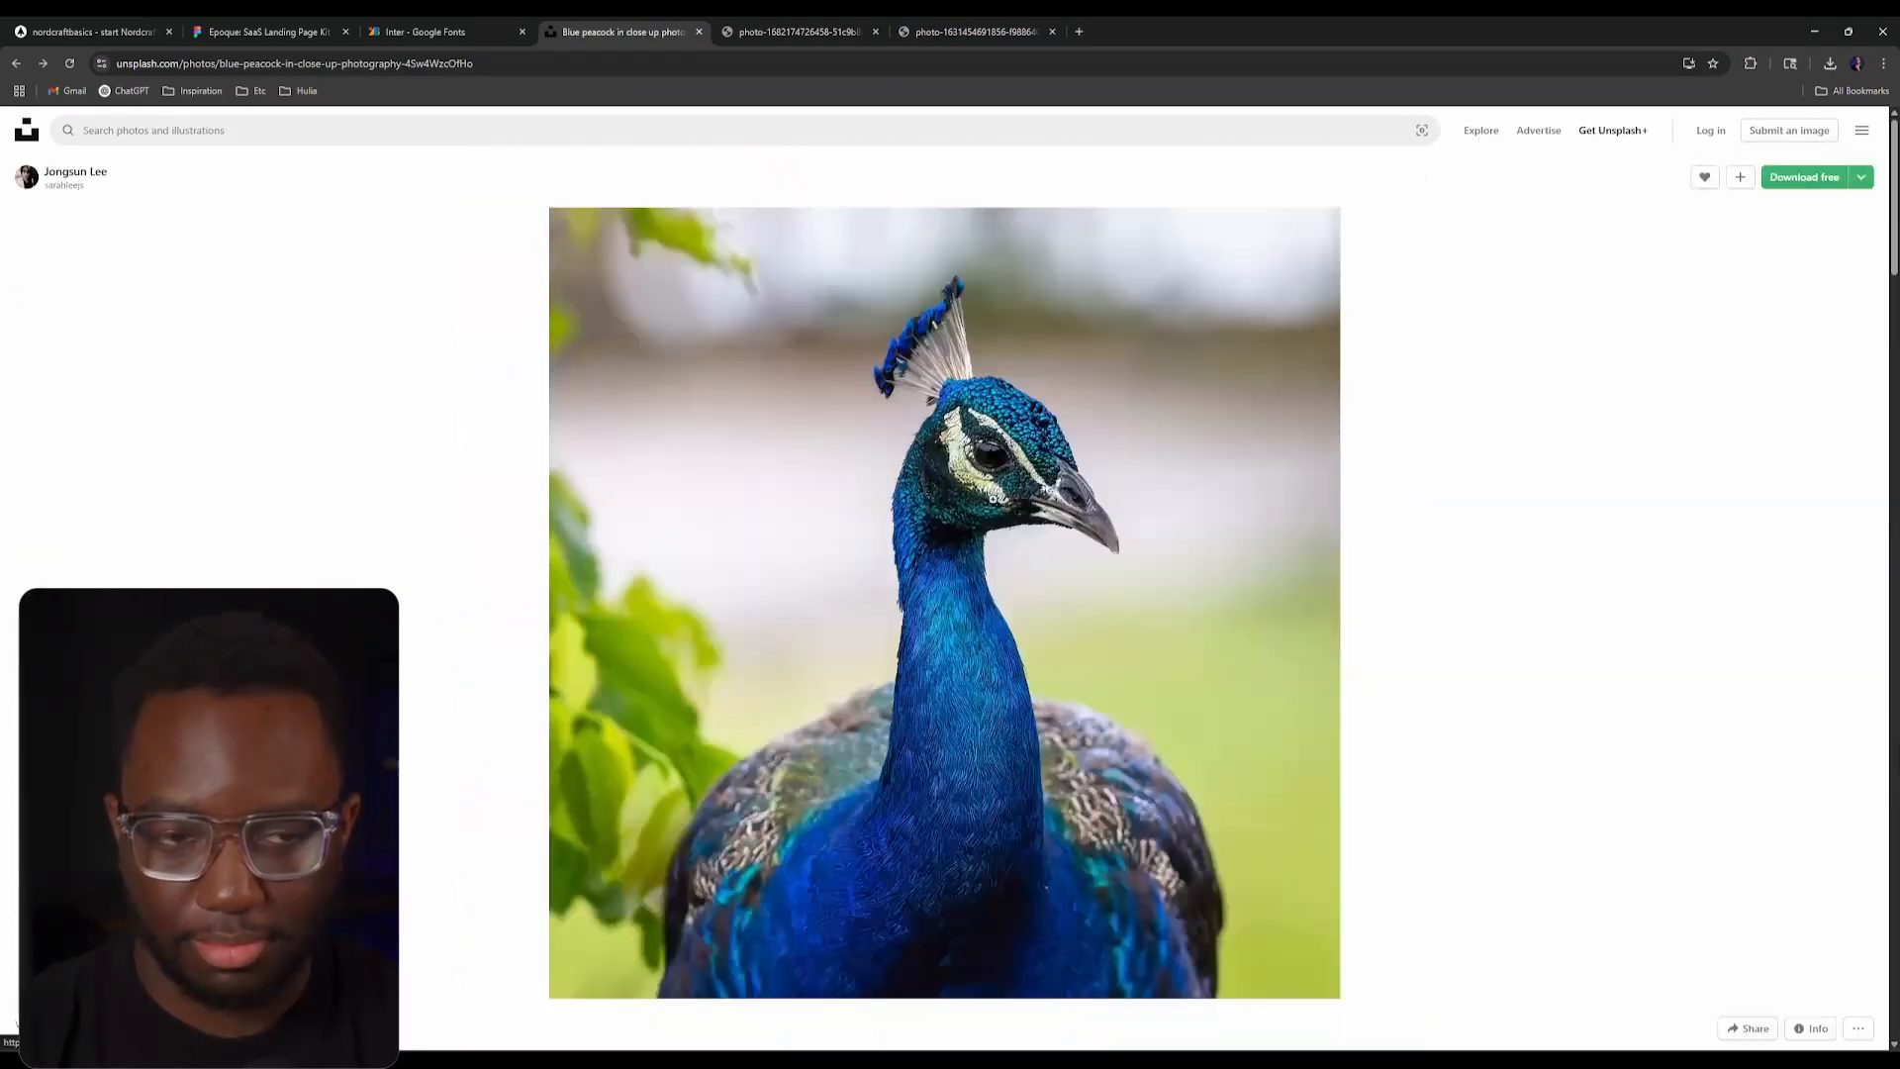
left_click(404, 133)
type("cam")
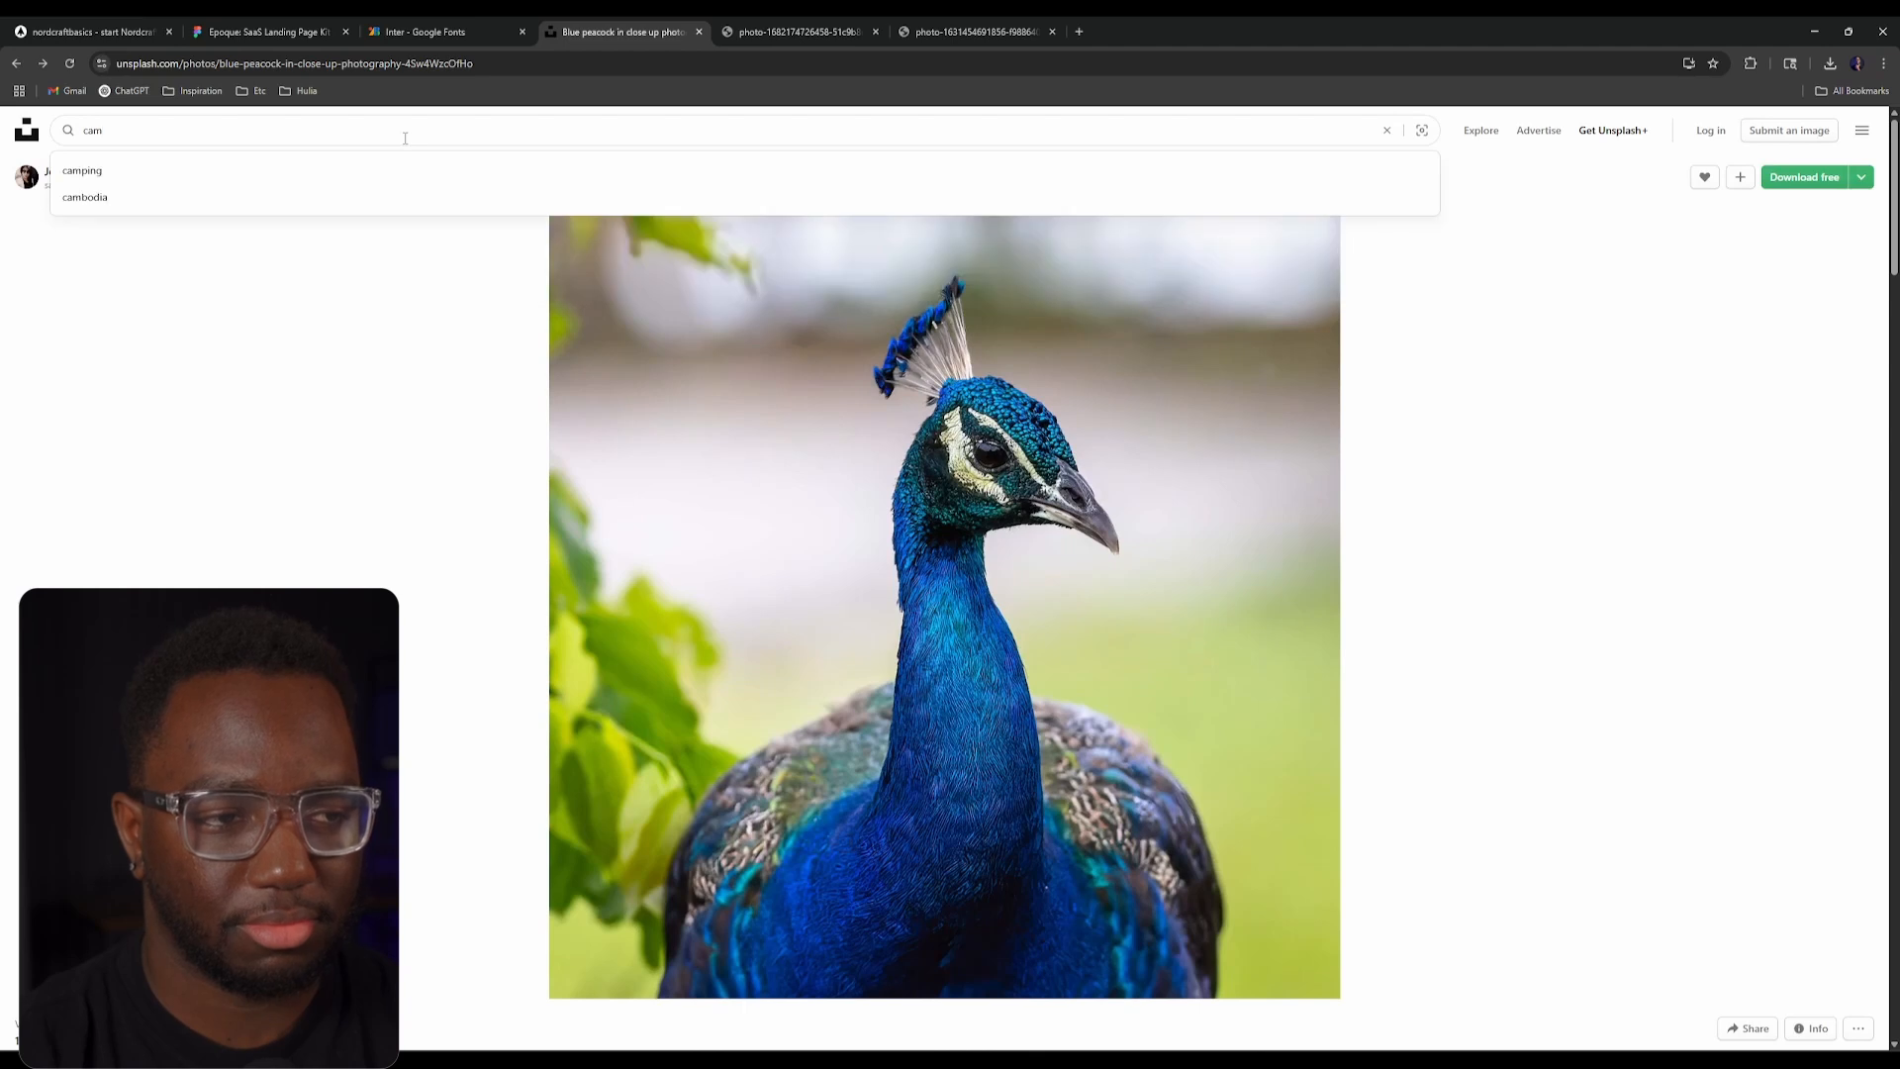
type("e")
key("BackSpace")
key("BackSpace")
key("BackSpace")
key("BackSpace")
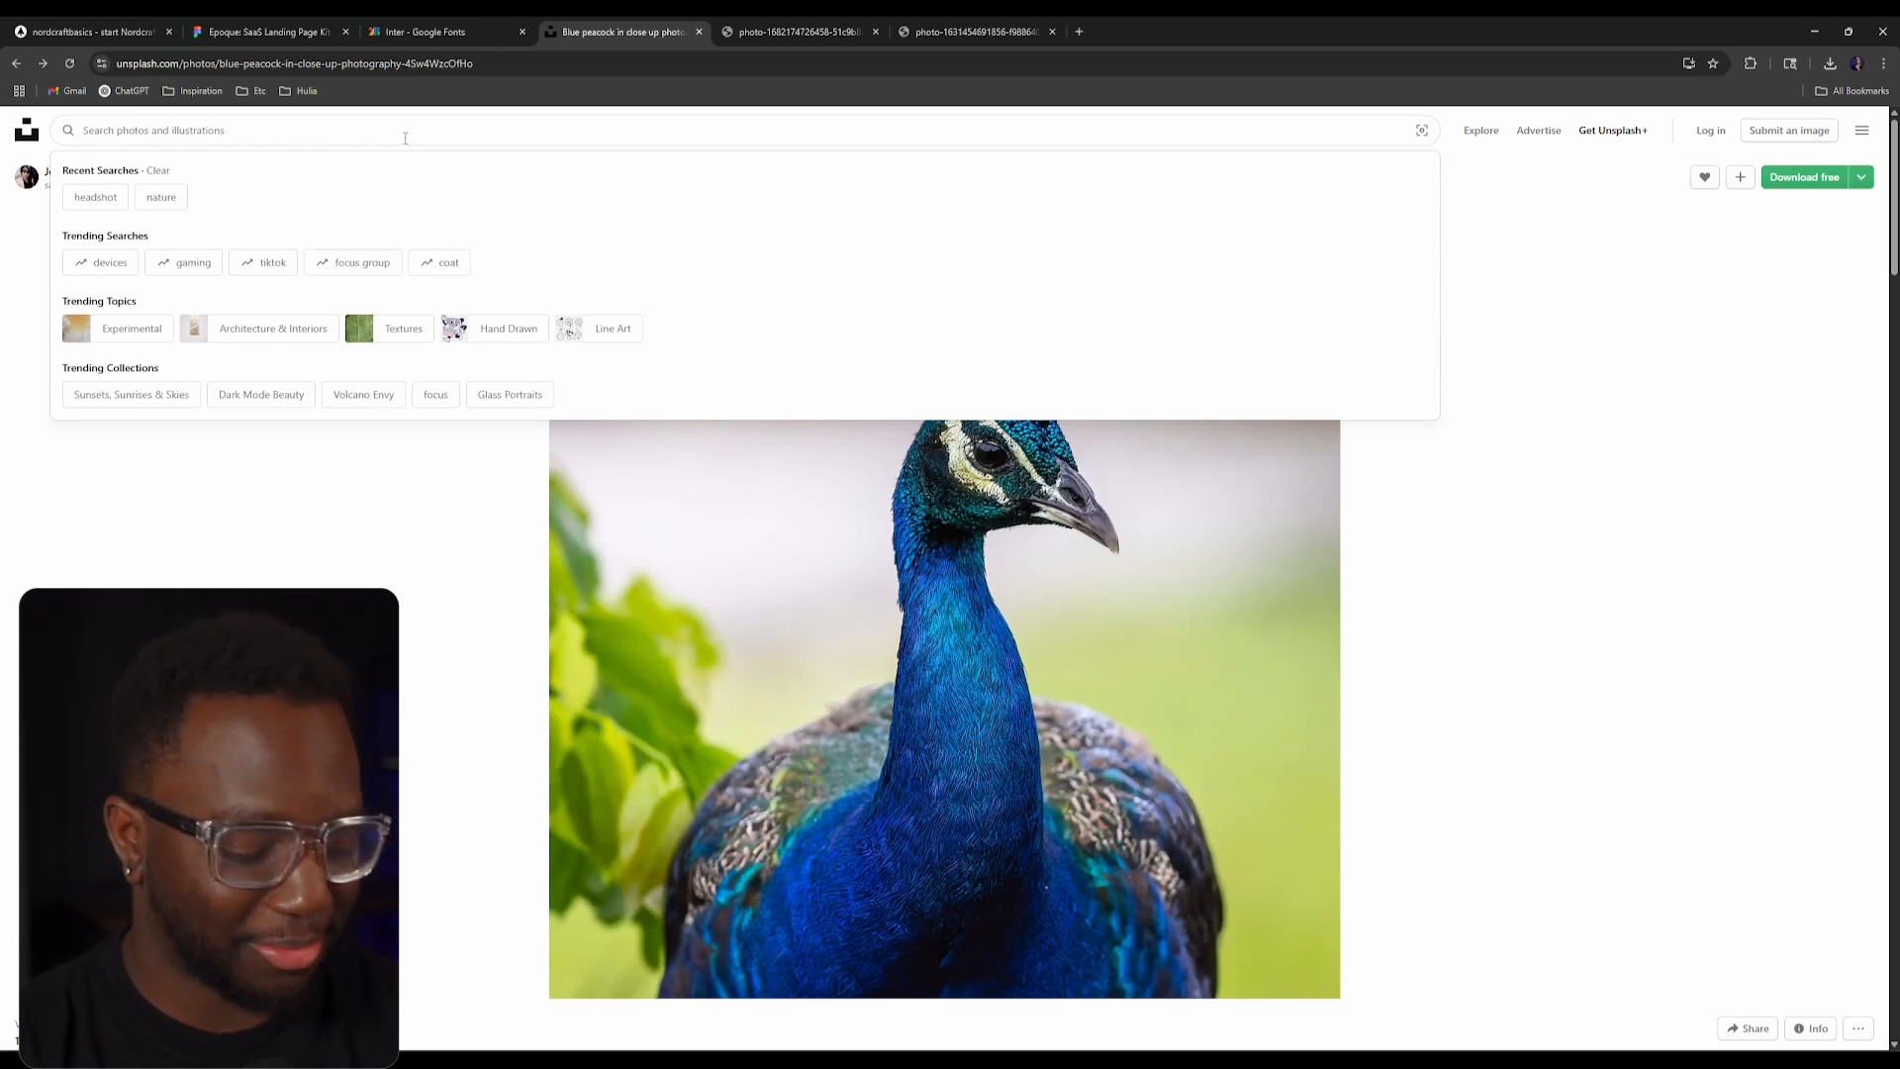
type("bullet s")
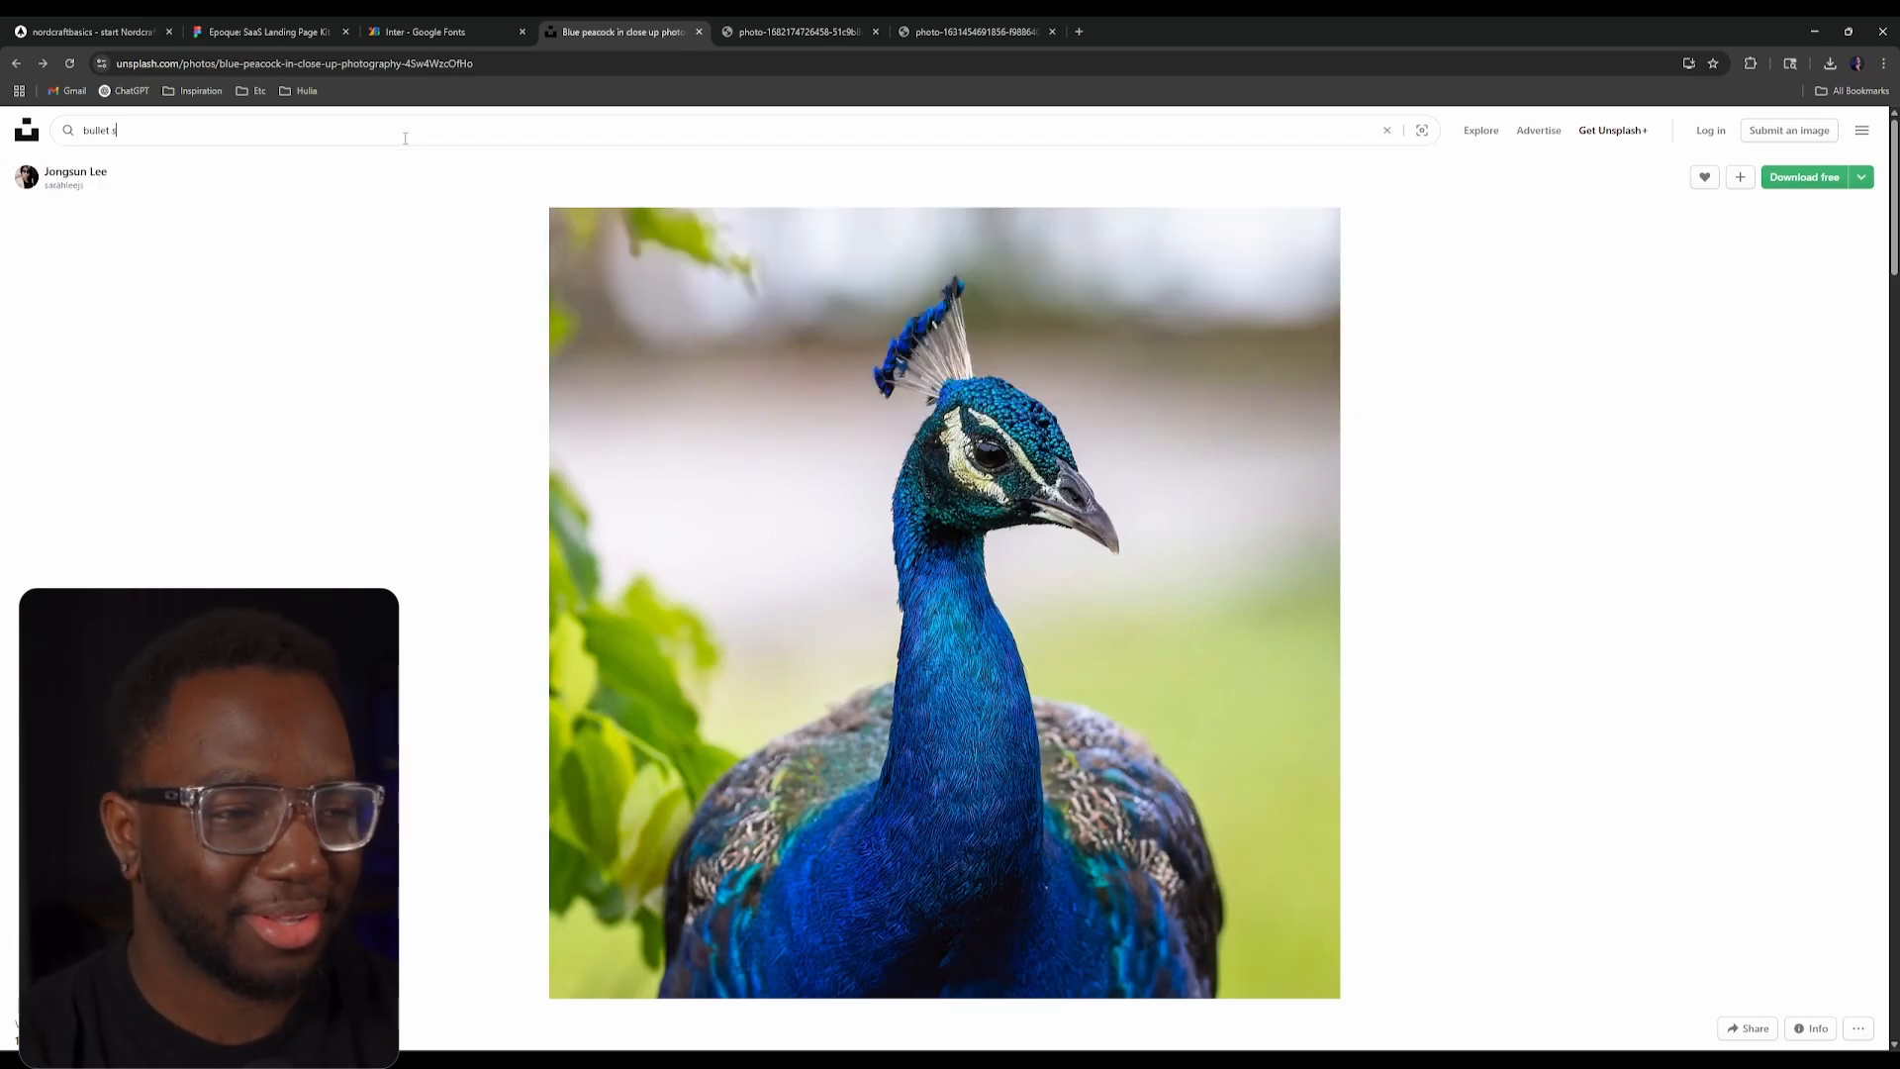
type("hri")
Step: Search Google for "bullet shrimp" in a new Incognito window and view the image results
key("ctrl+shift+n")
type("bulle")
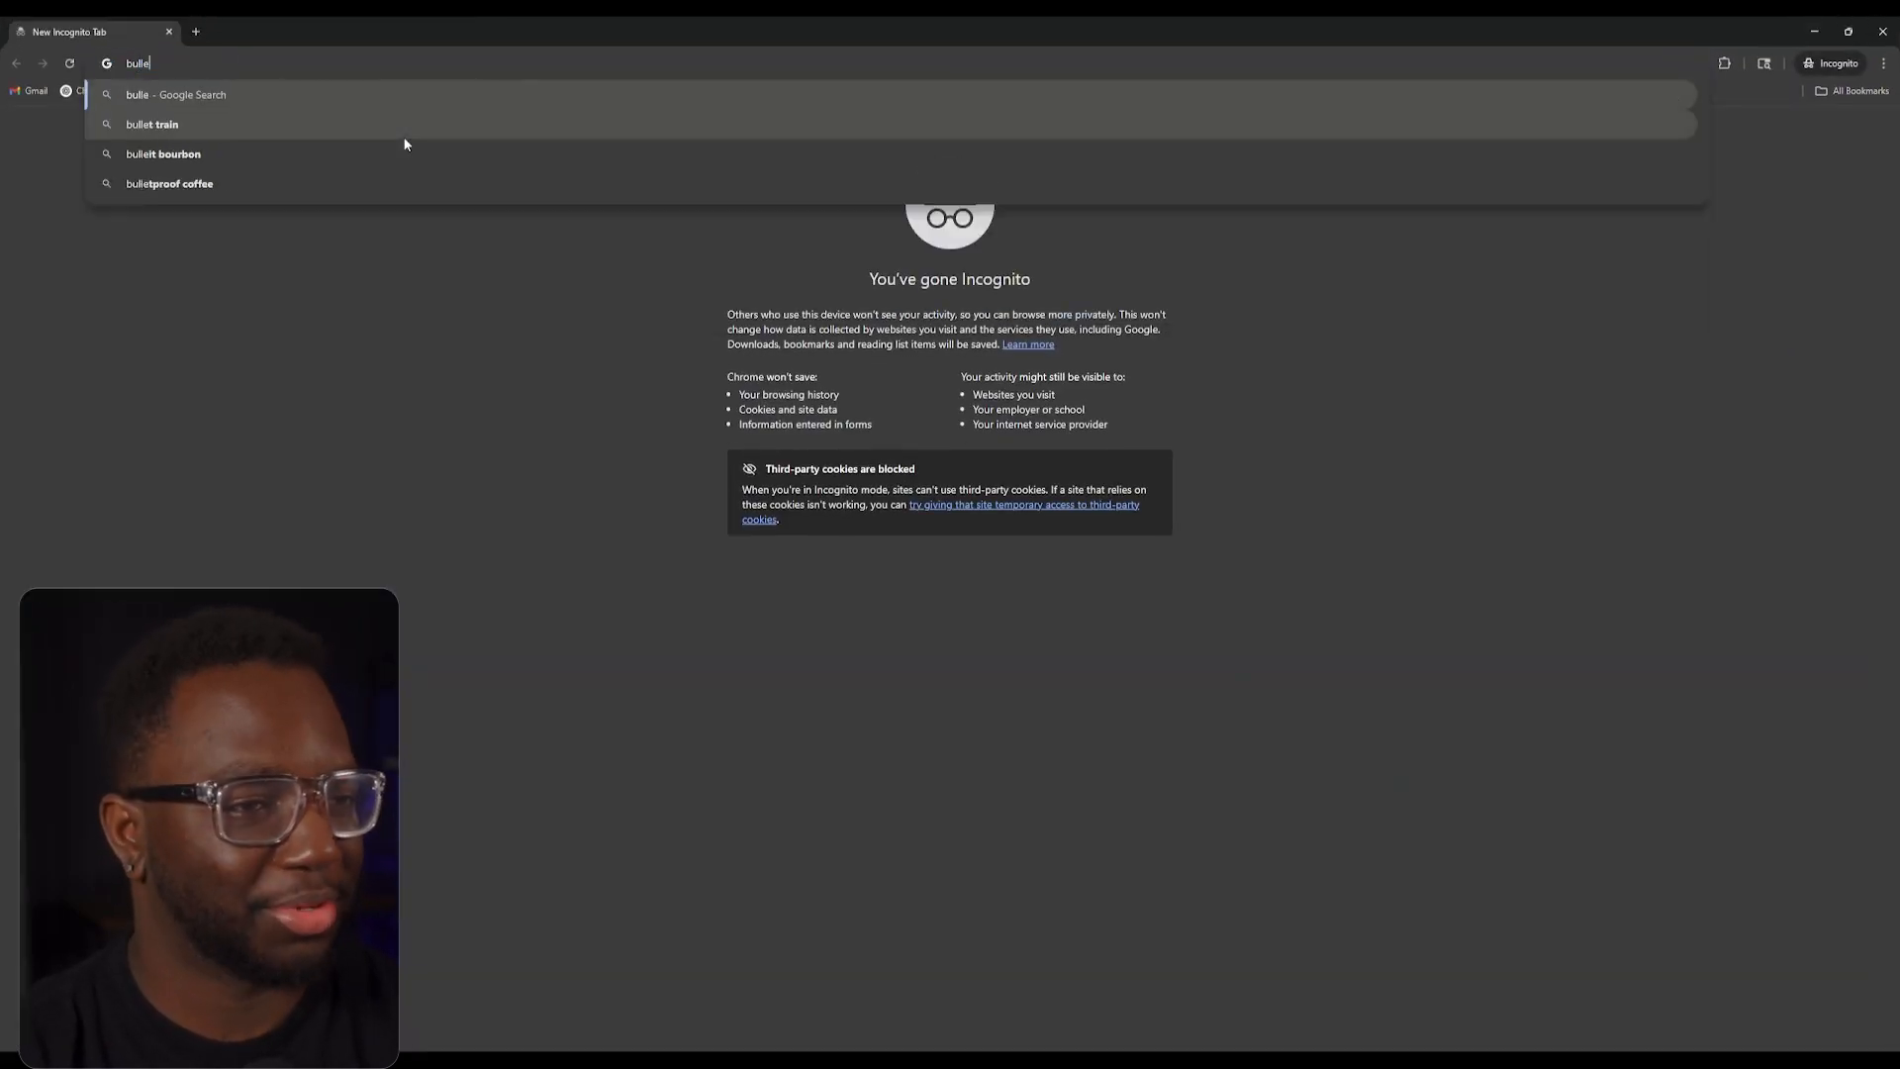
type("t shrimp")
key("Return")
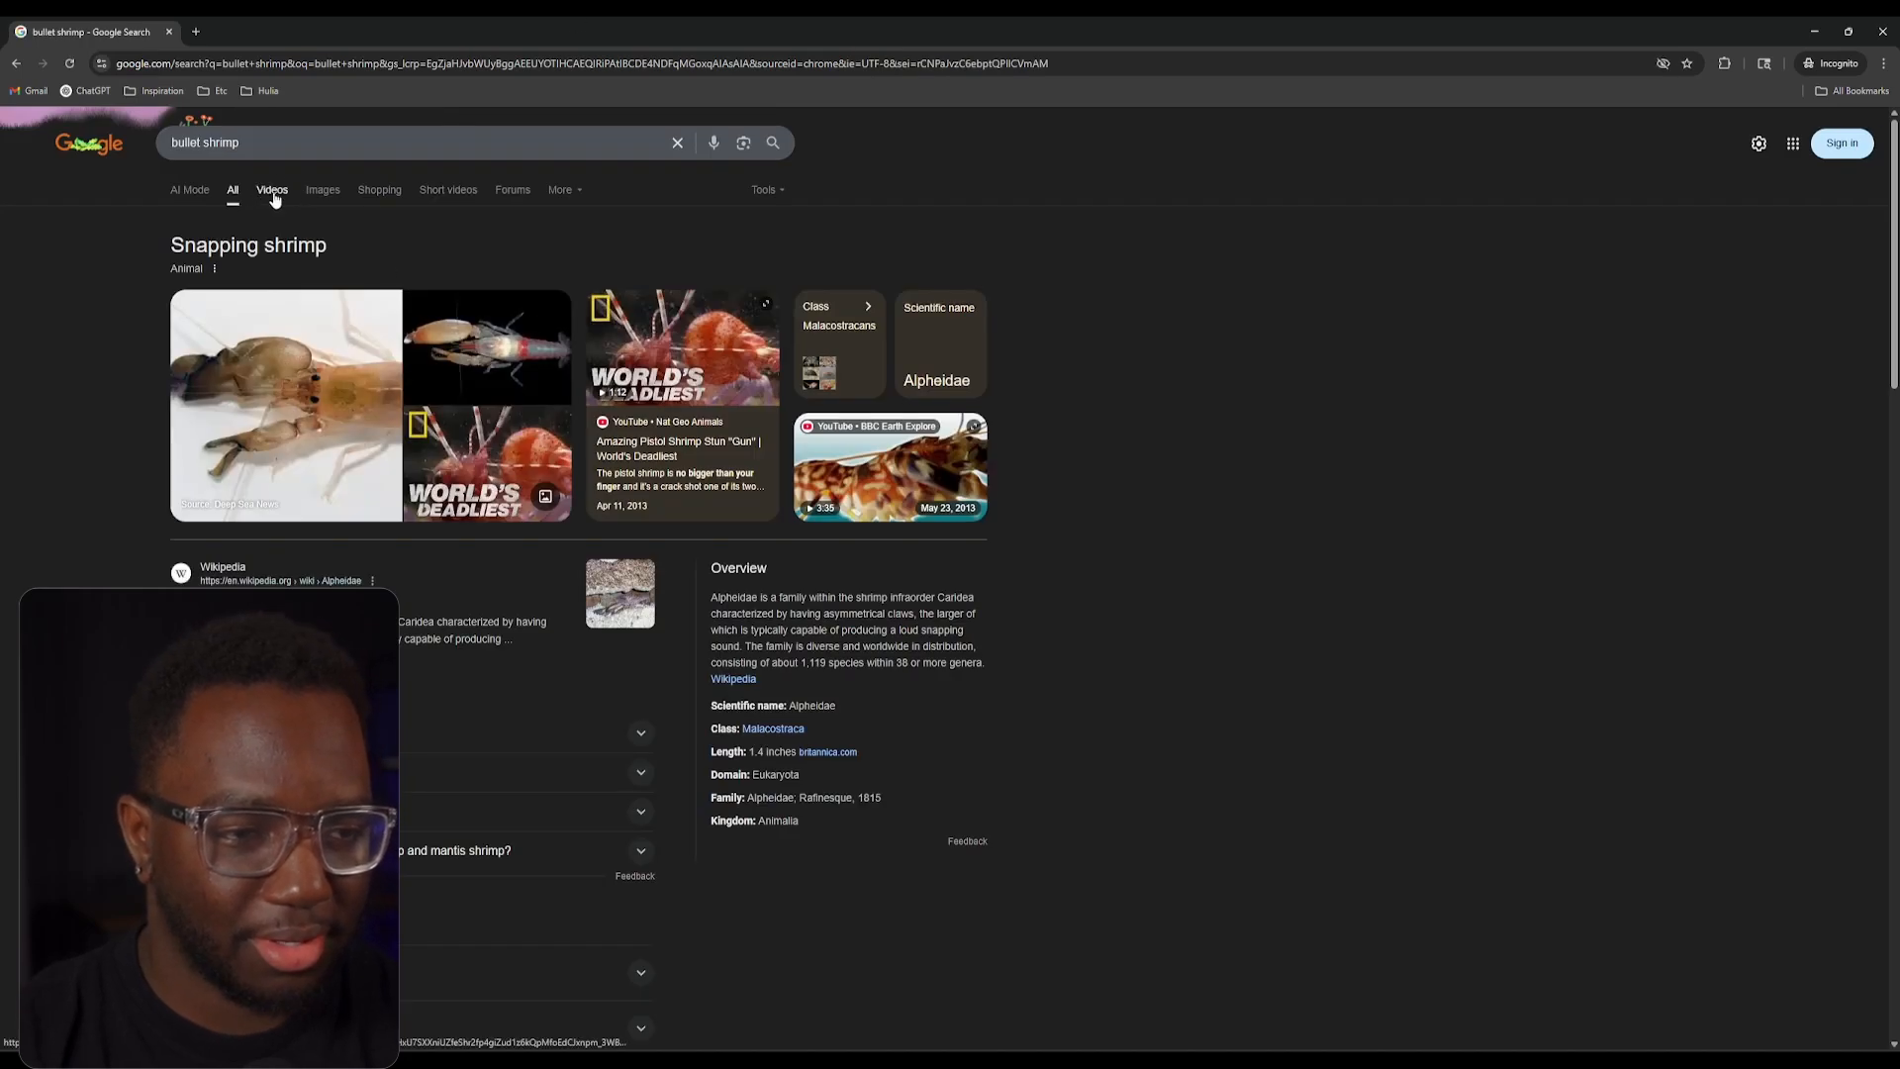
left_click(316, 191)
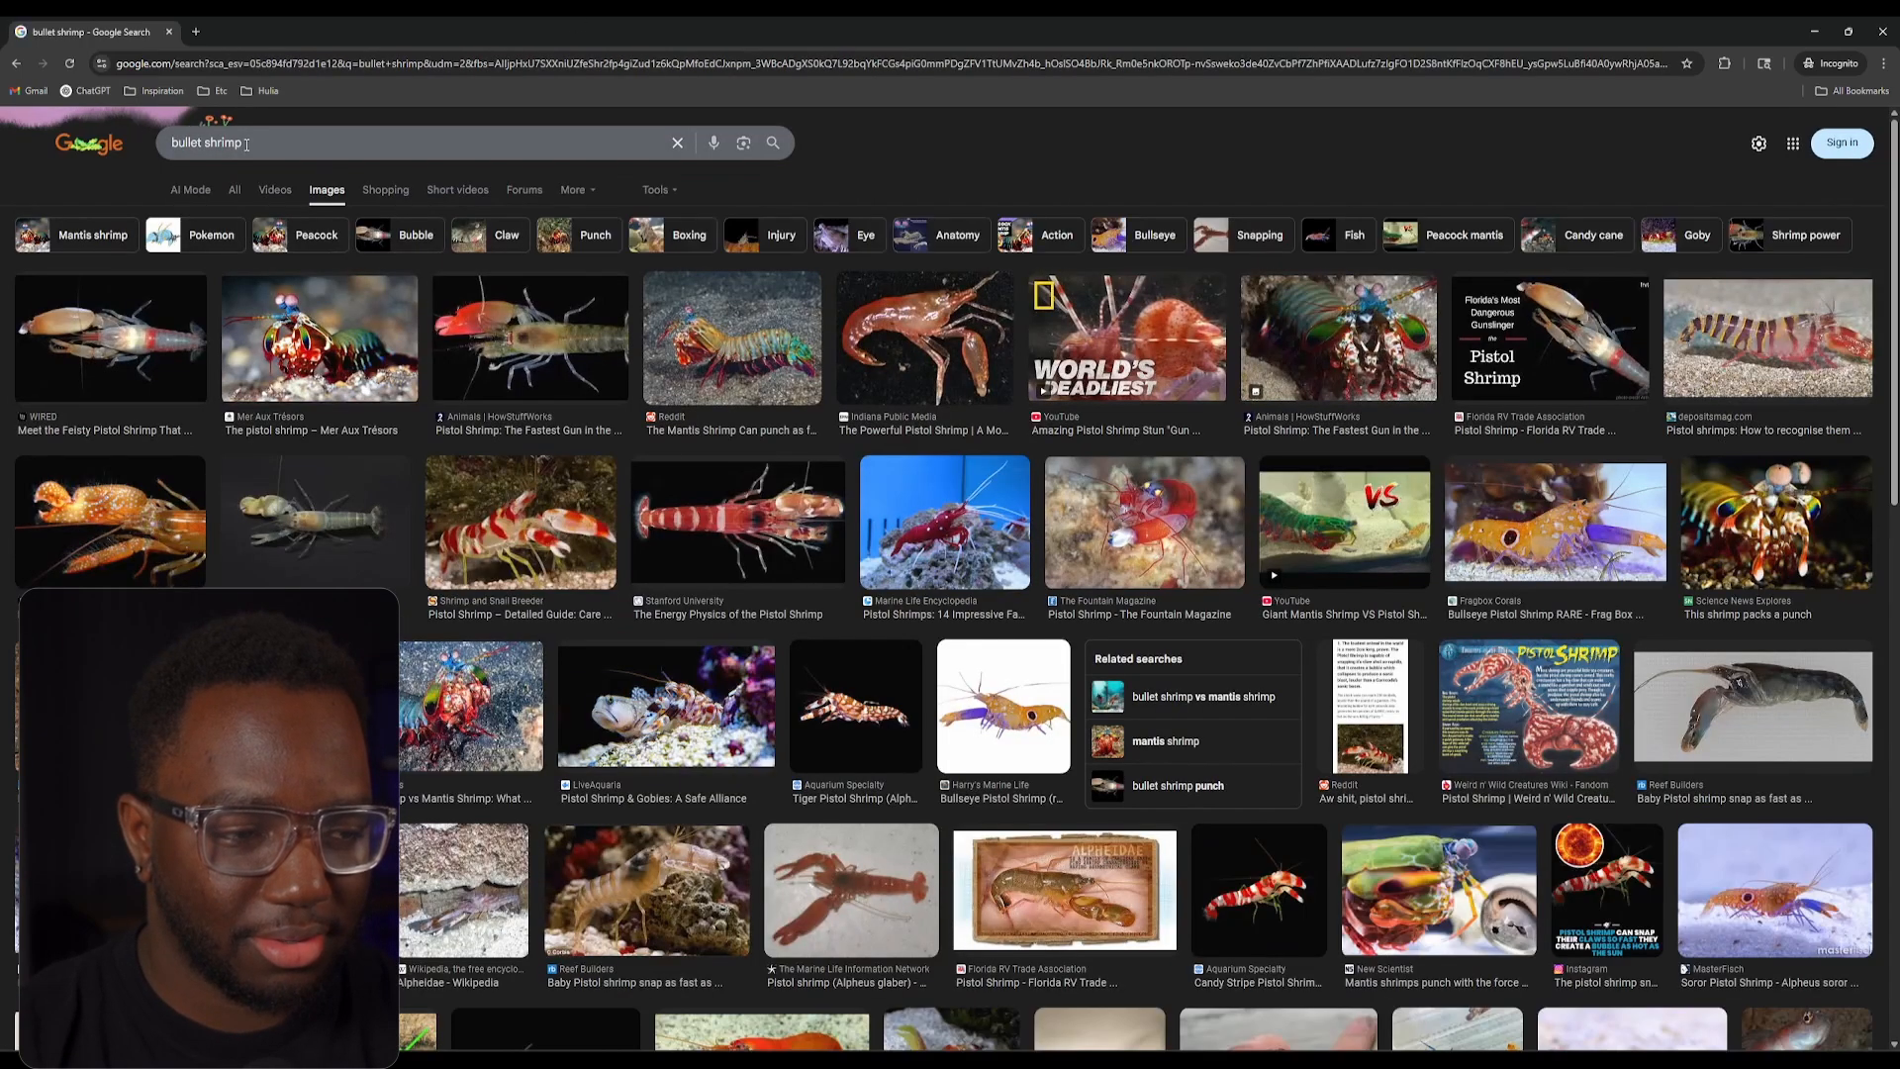
left_click(246, 145)
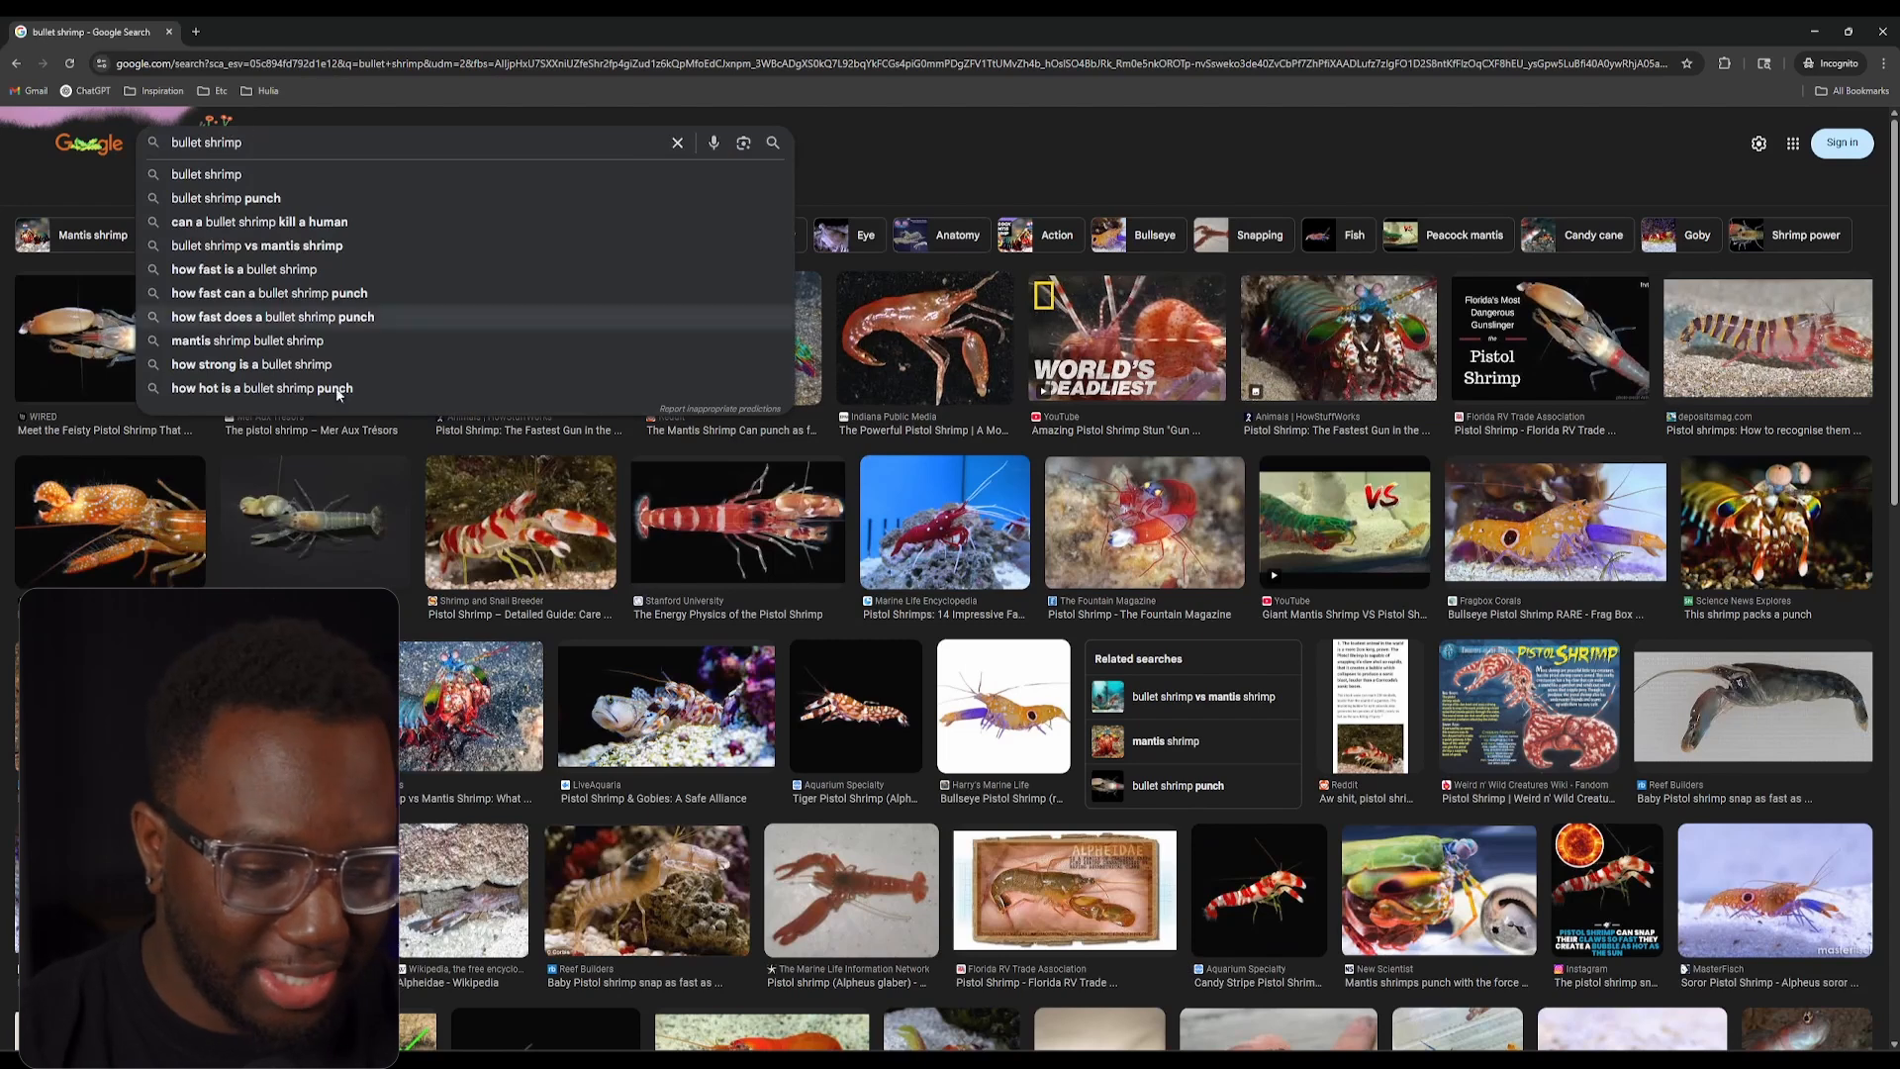
Step: Preview the image comparing pistol shrimp with mantis shrimp, and search Google Images for "mantis shrimp"
left_click(486, 659)
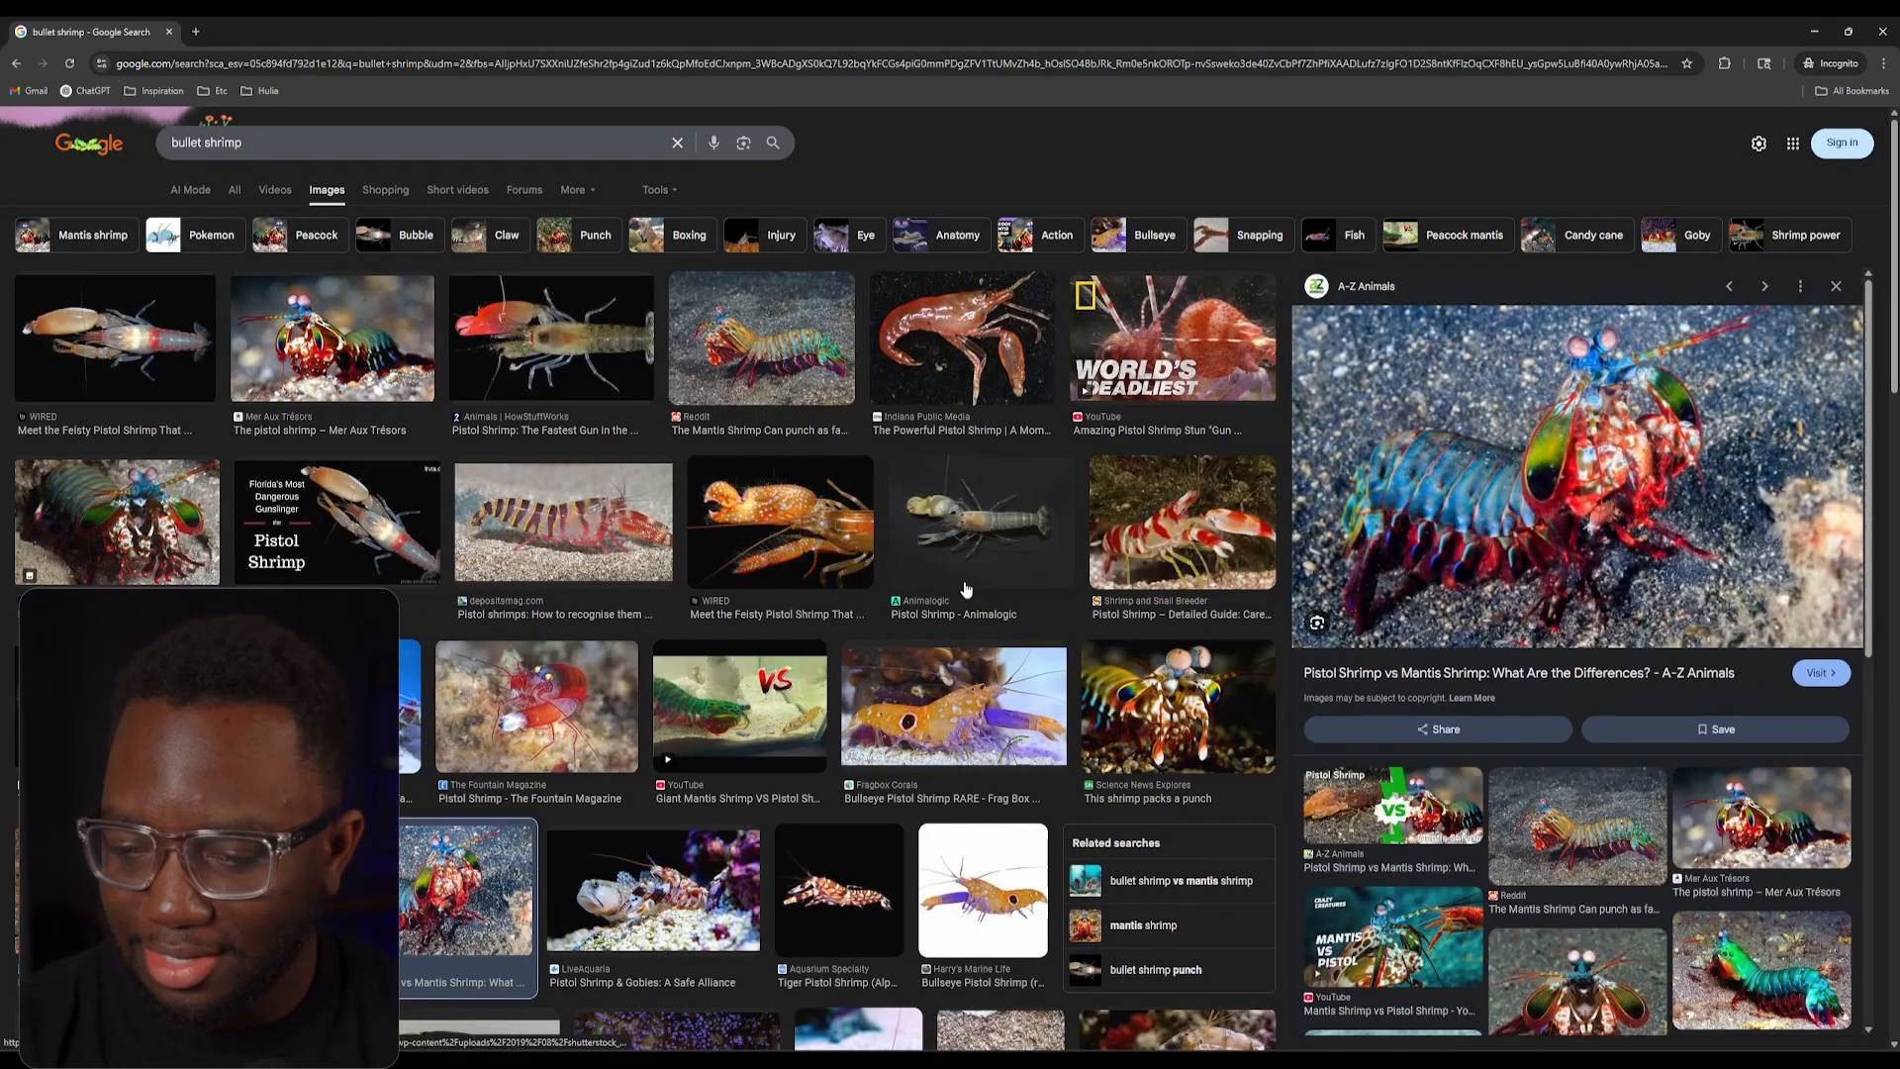
left_click(481, 148)
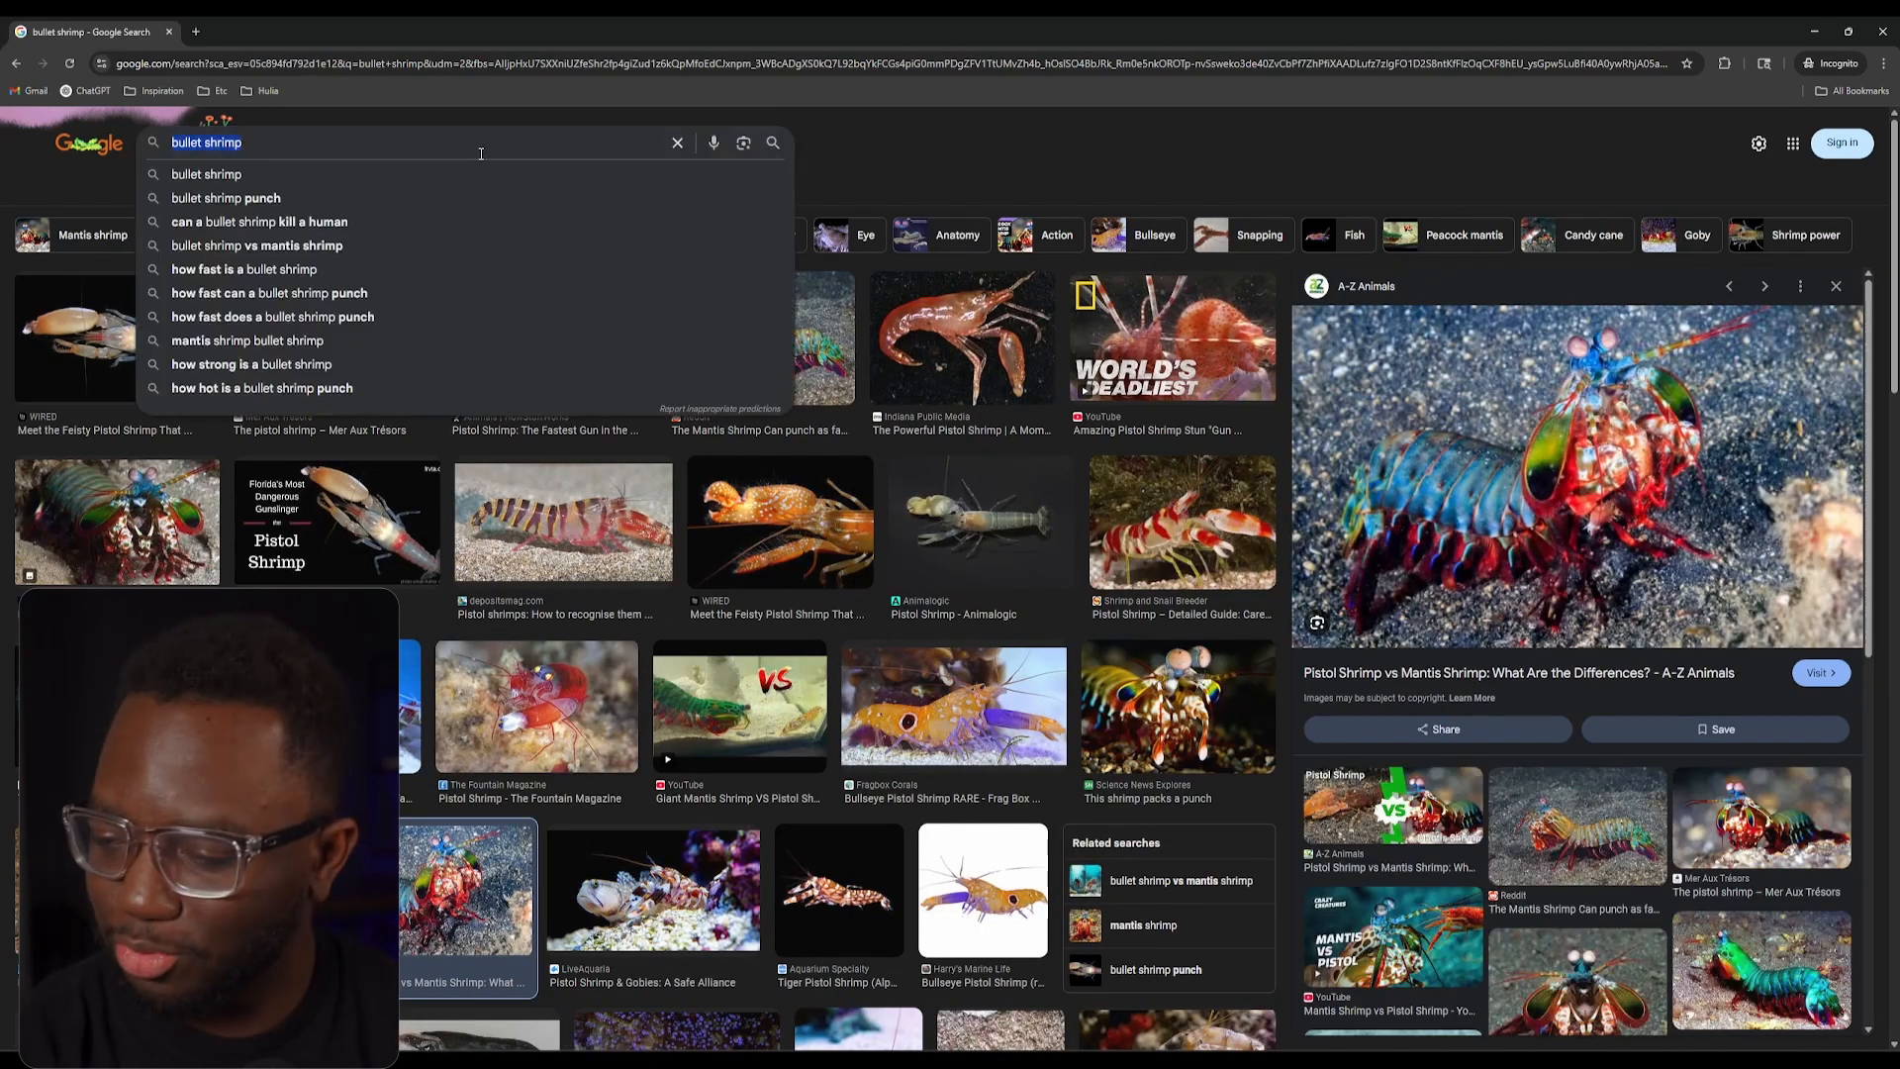
key("ctrl+a")
key("BackSpace")
type("mantis sh")
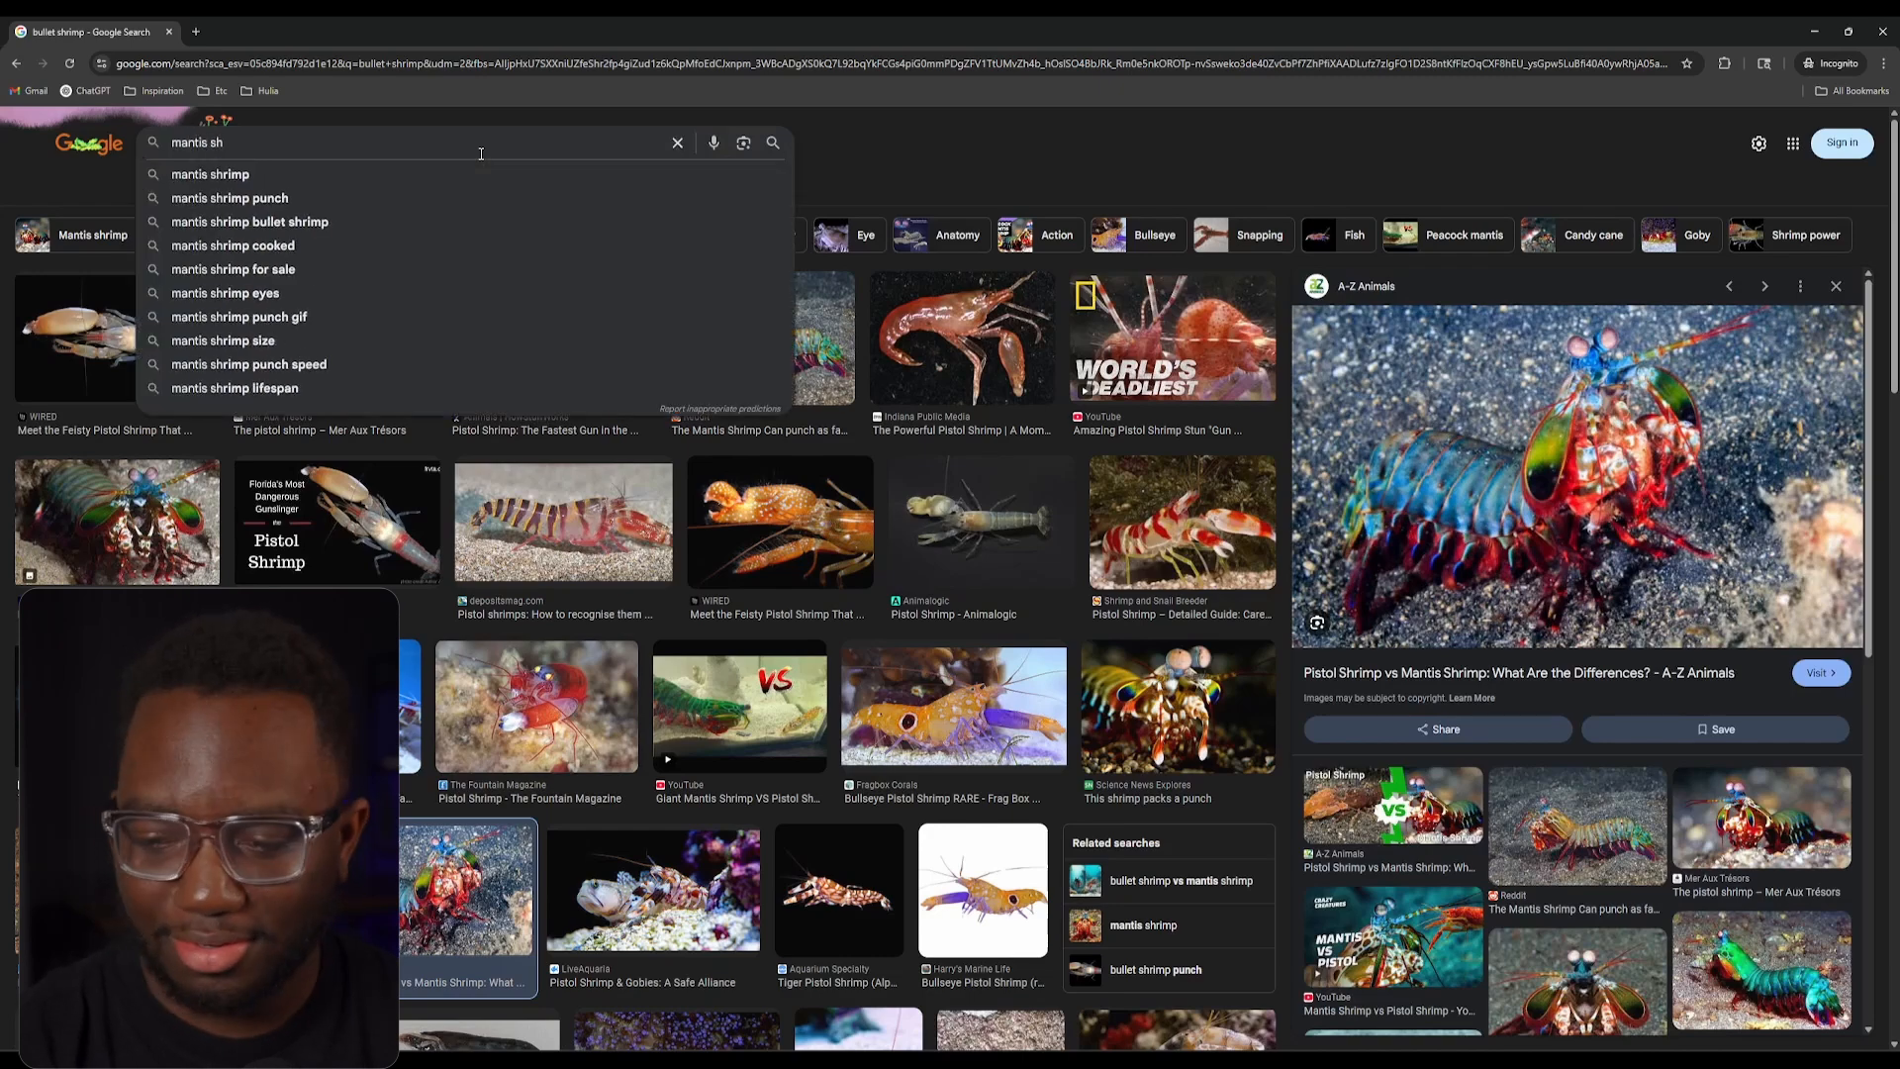
key("Down")
key("Return")
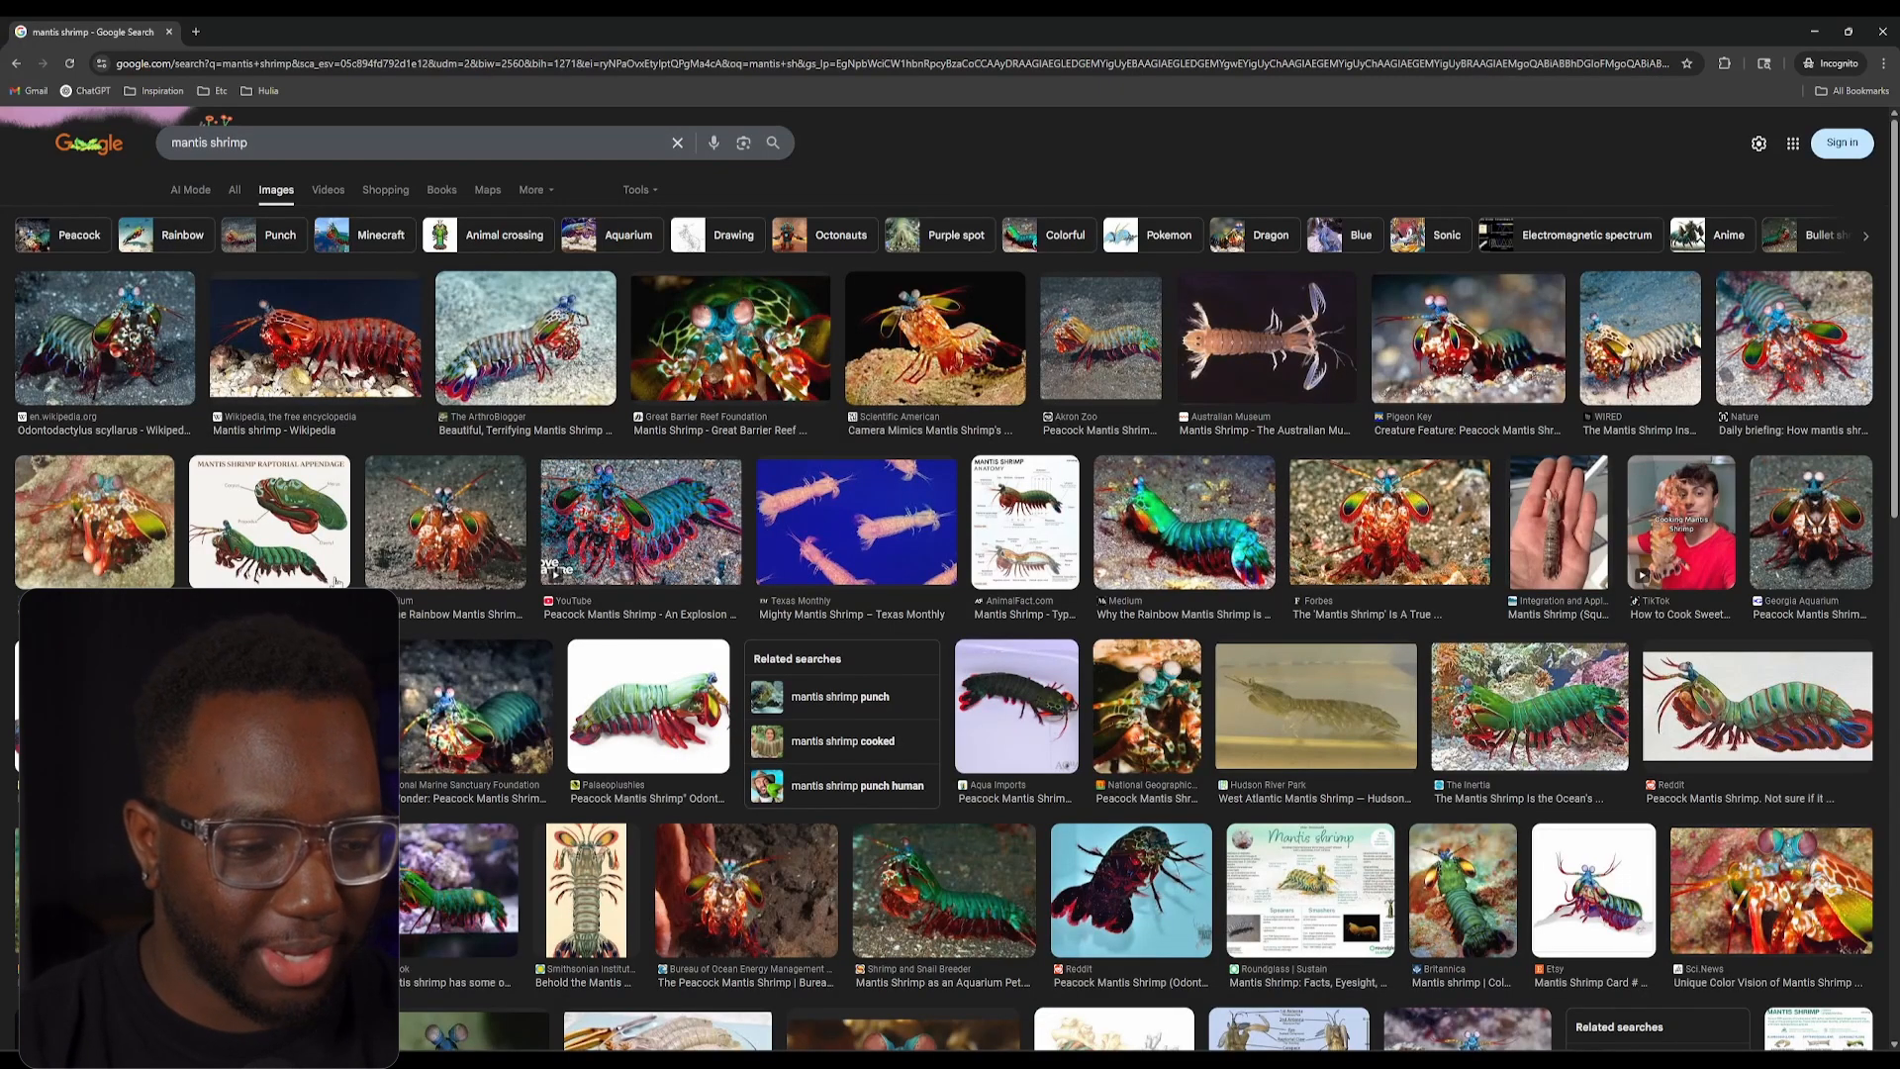
Step: Copy the "mantis shrimp" query, close the Incognito window, and search Unsplash for it
left_click(259, 144)
key("ctrl+a")
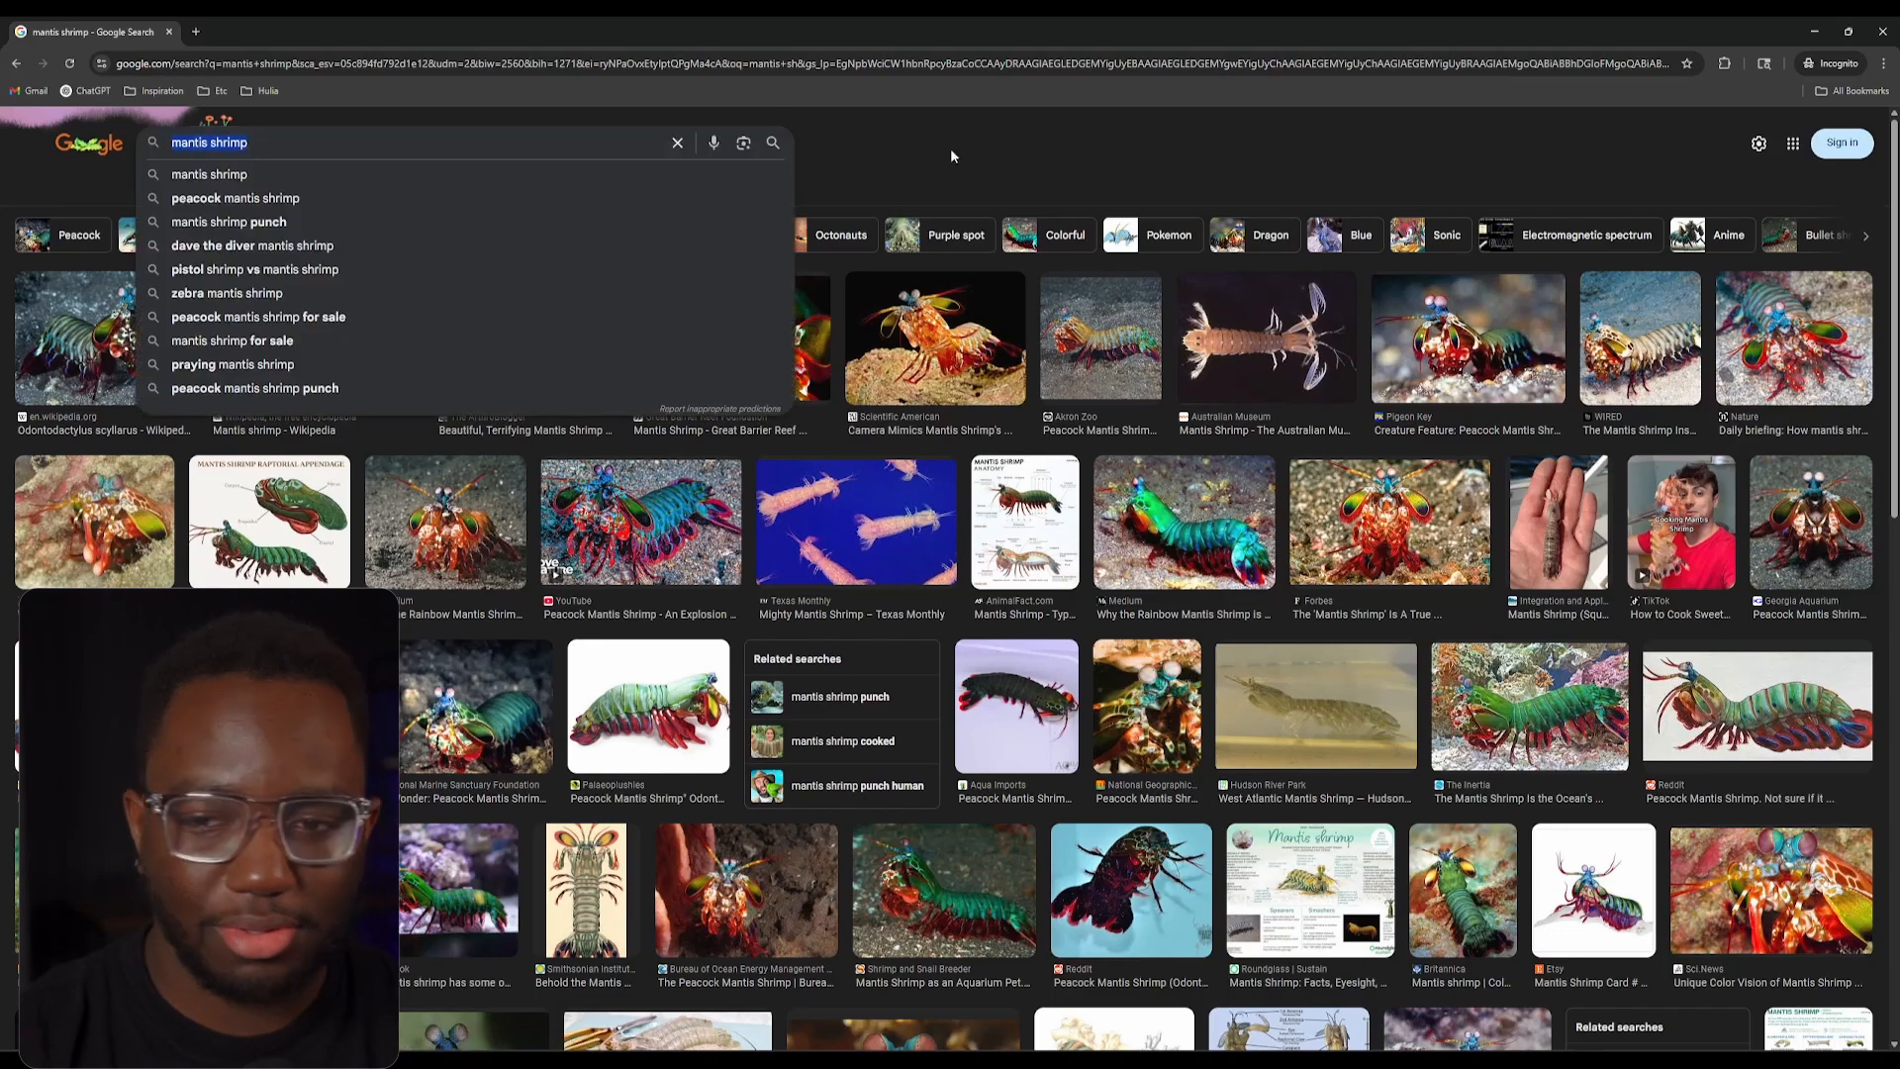
left_click(1637, 146)
left_click(1883, 32)
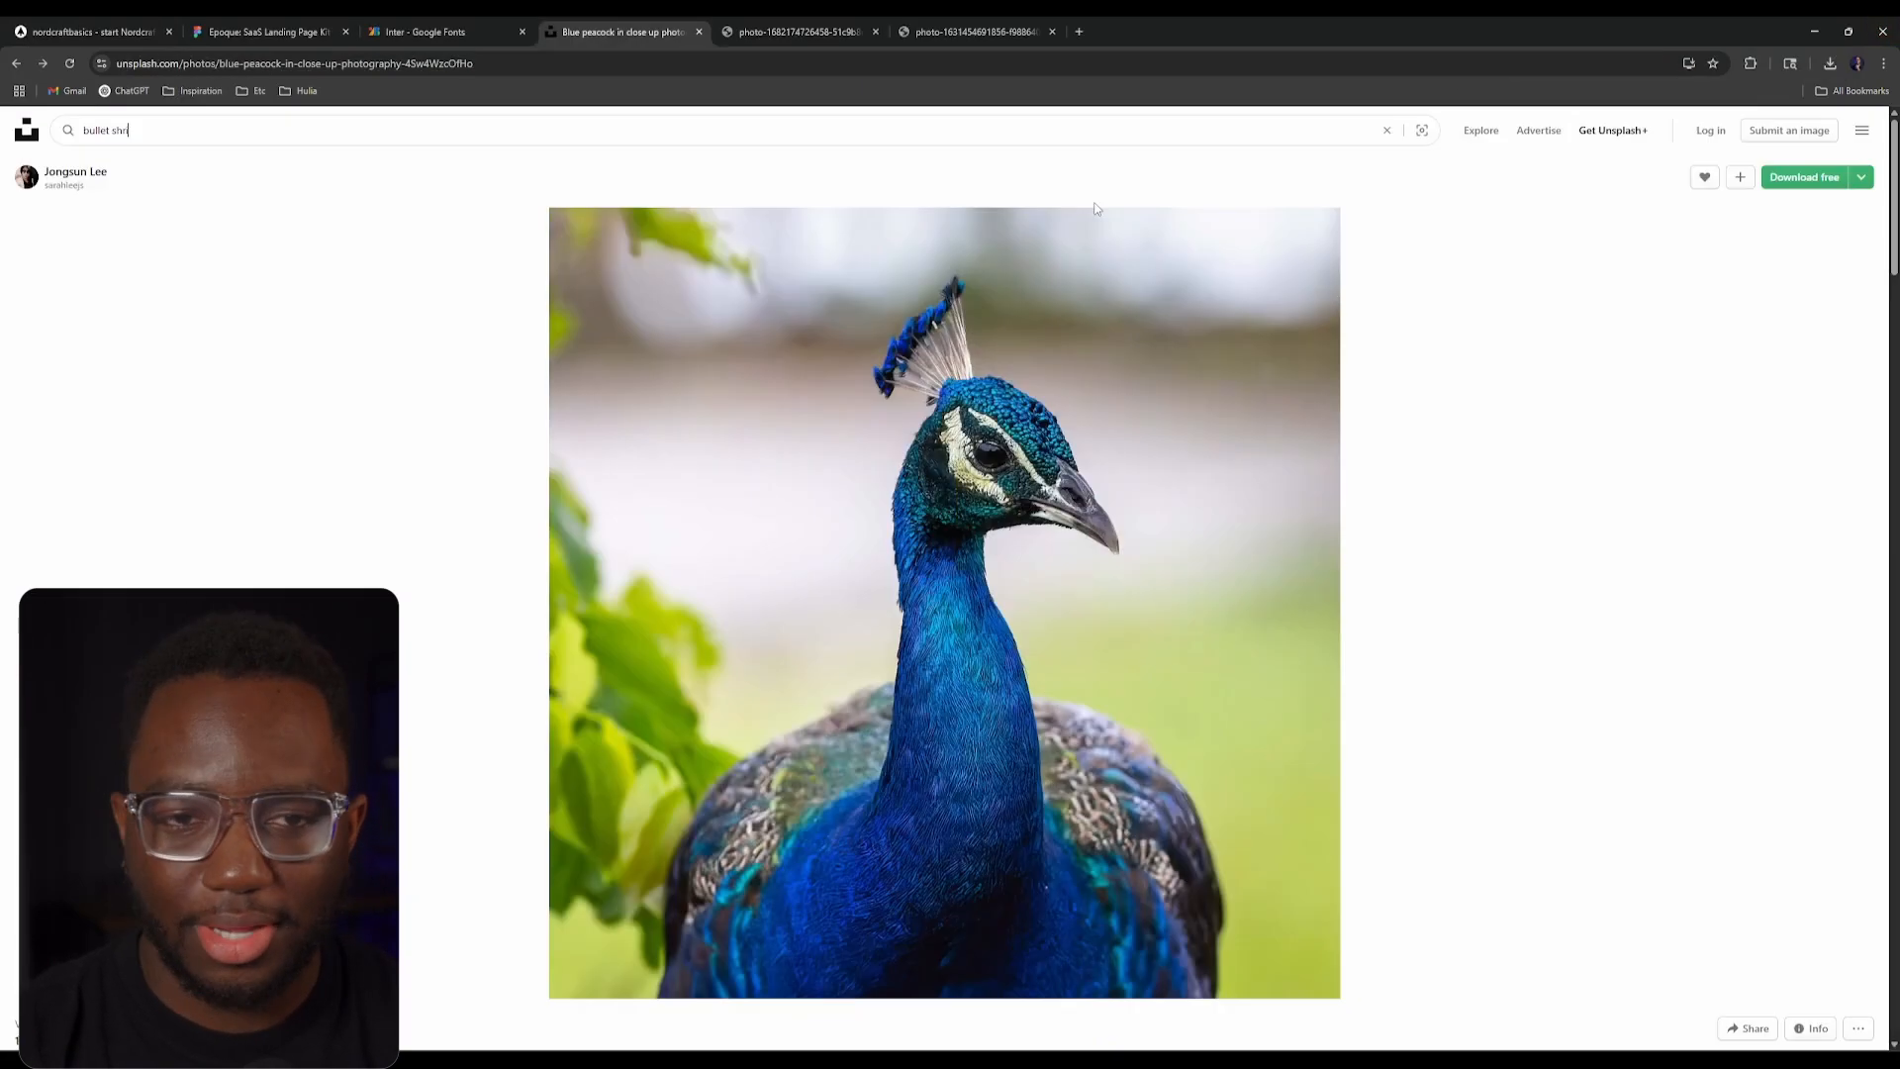
key("ctrl+v")
key("ctrl+a")
key("ctrl+v")
key("Return")
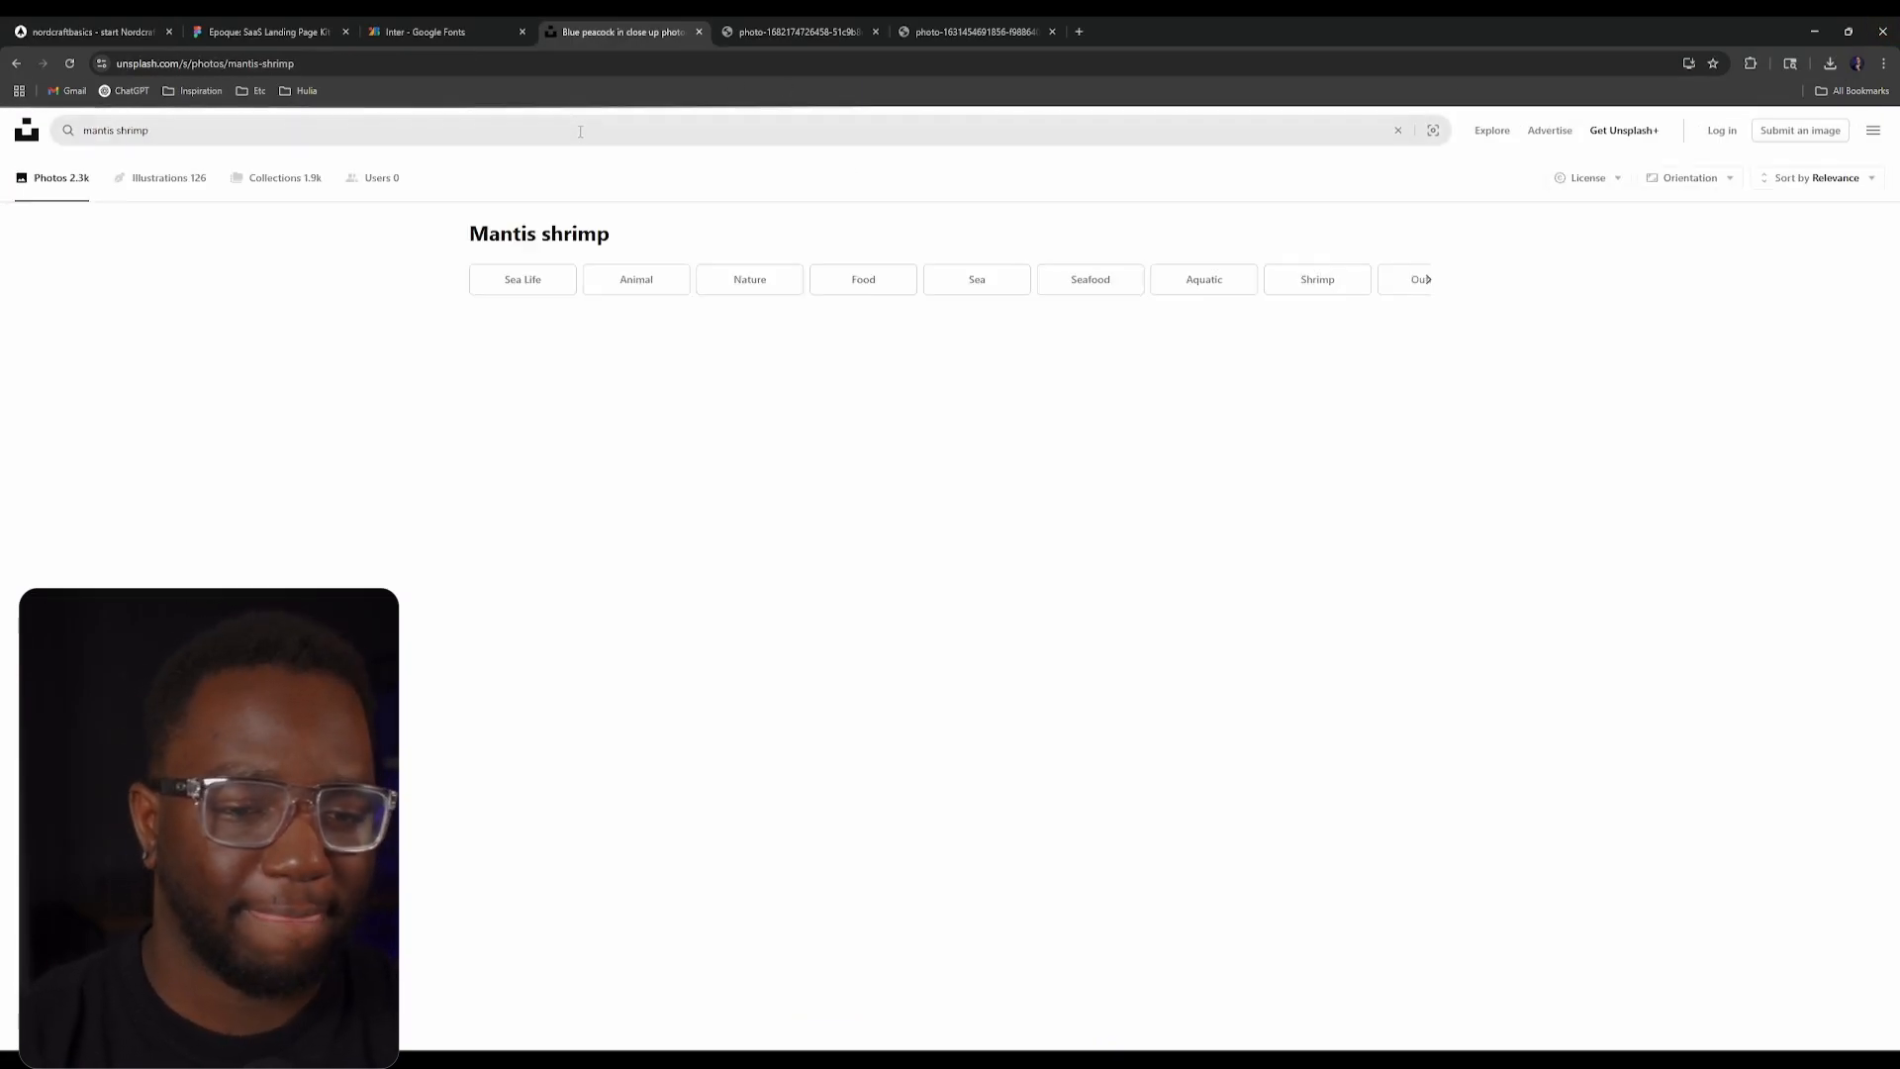
Step: Browse the mantis shrimp photos and open the one perched on purple and green rocks as an image in its own tab
scroll(1484, 372, "down", 3)
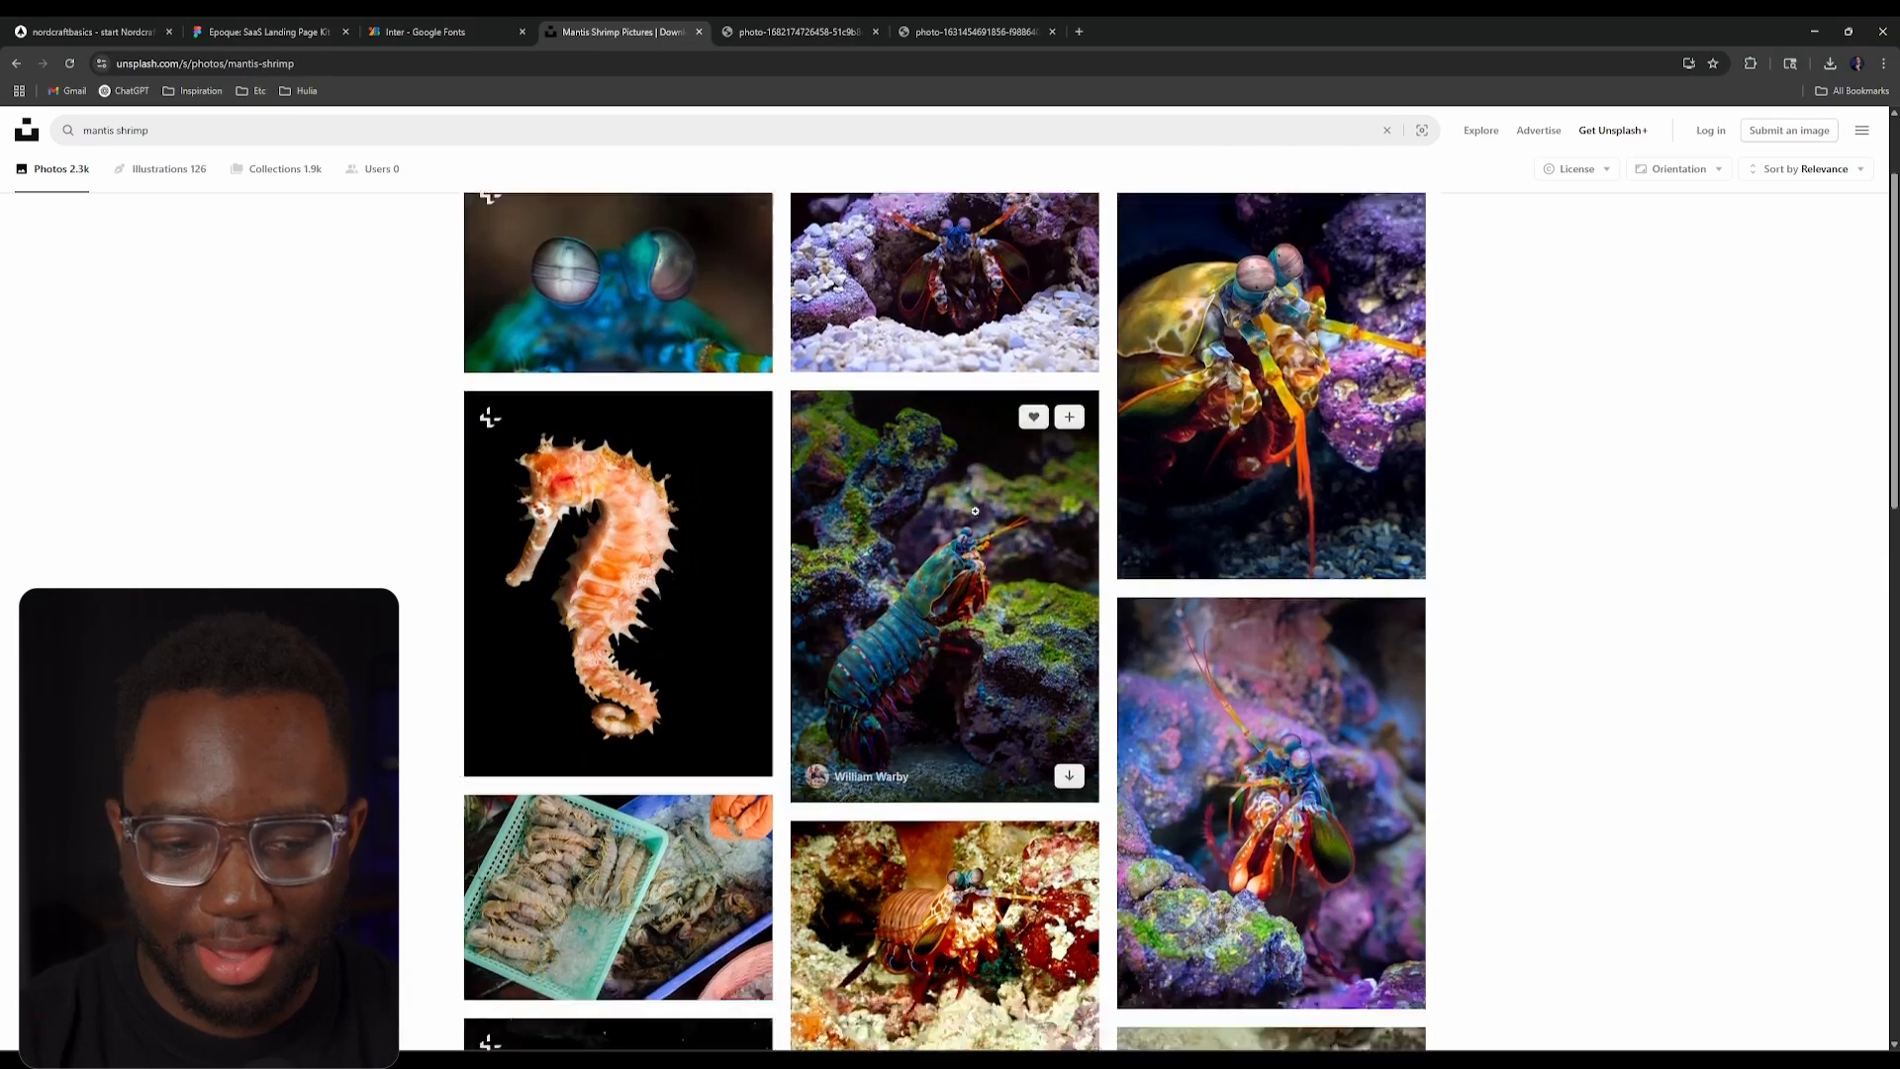
scroll(1504, 446, "up", 3)
scroll(1484, 475, "down", 4)
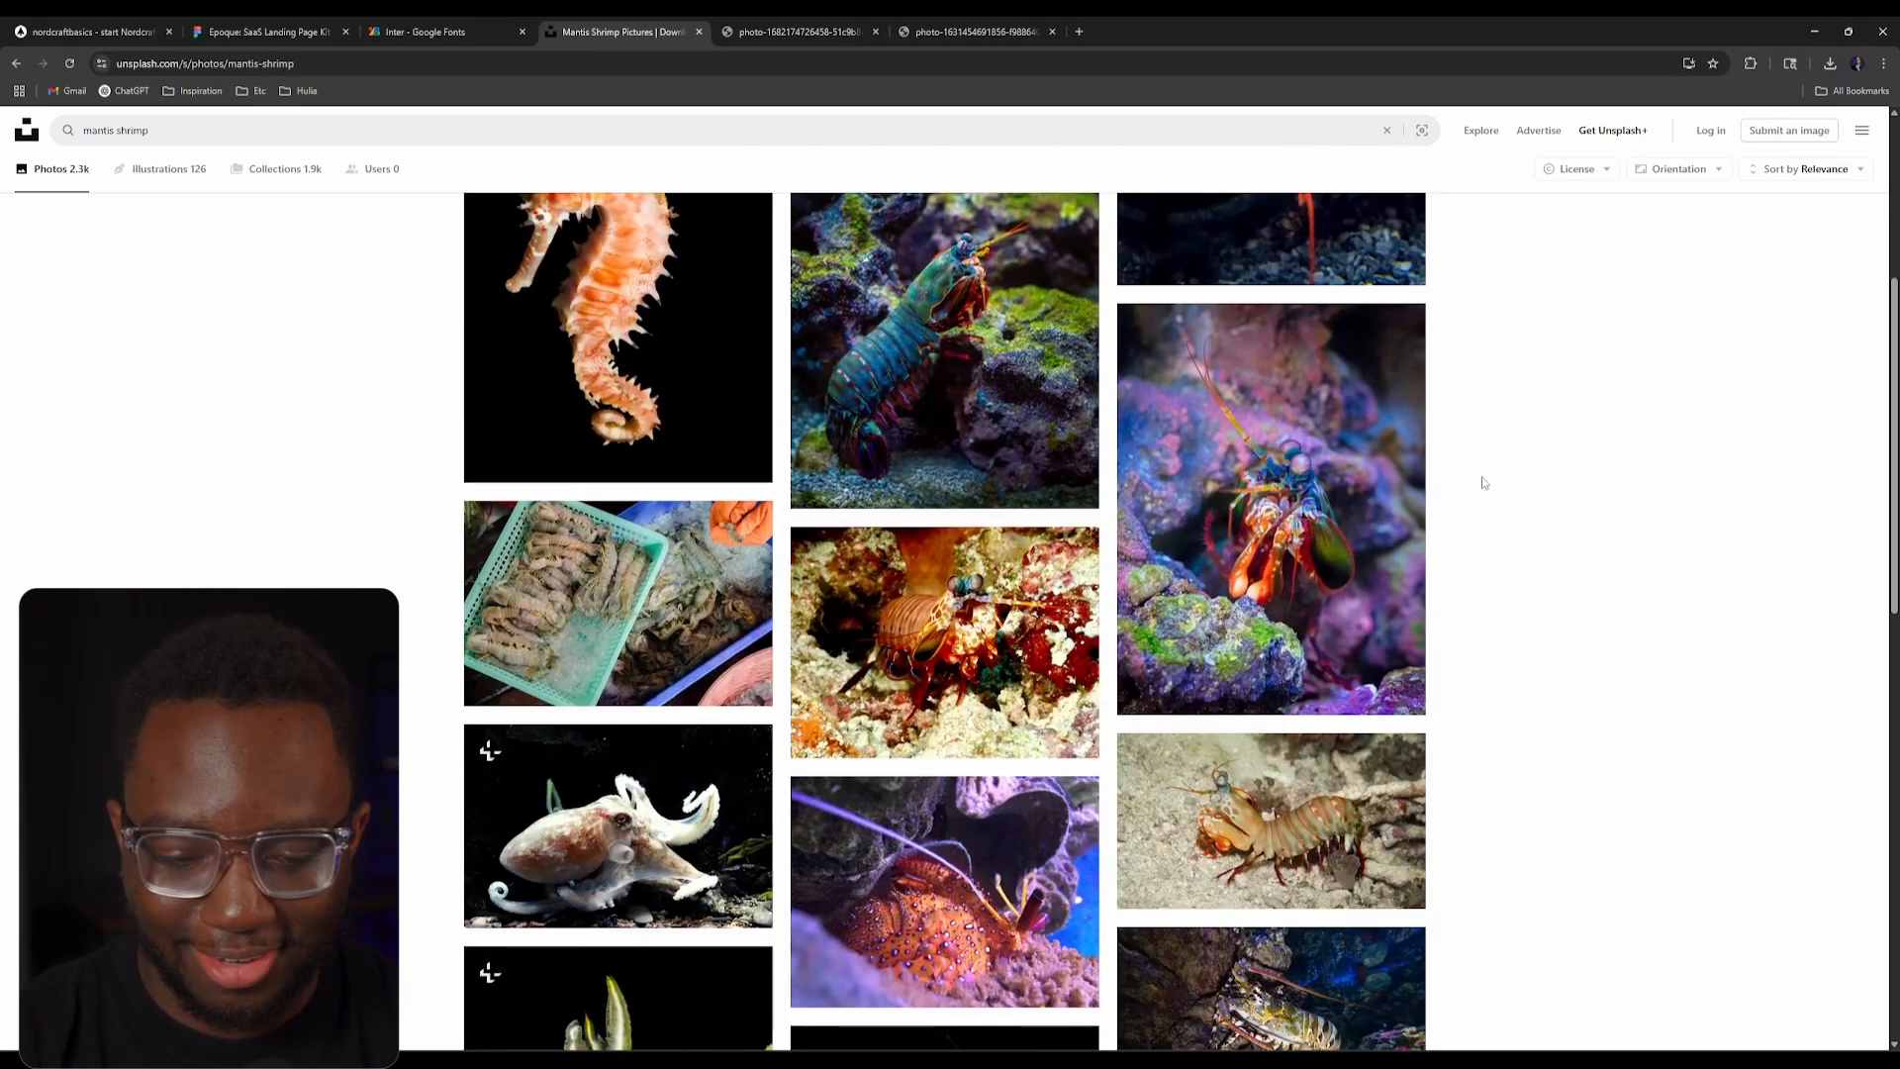
scroll(1480, 479, "down", 3)
scroll(1475, 477, "up", 6)
scroll(1454, 485, "up", 2)
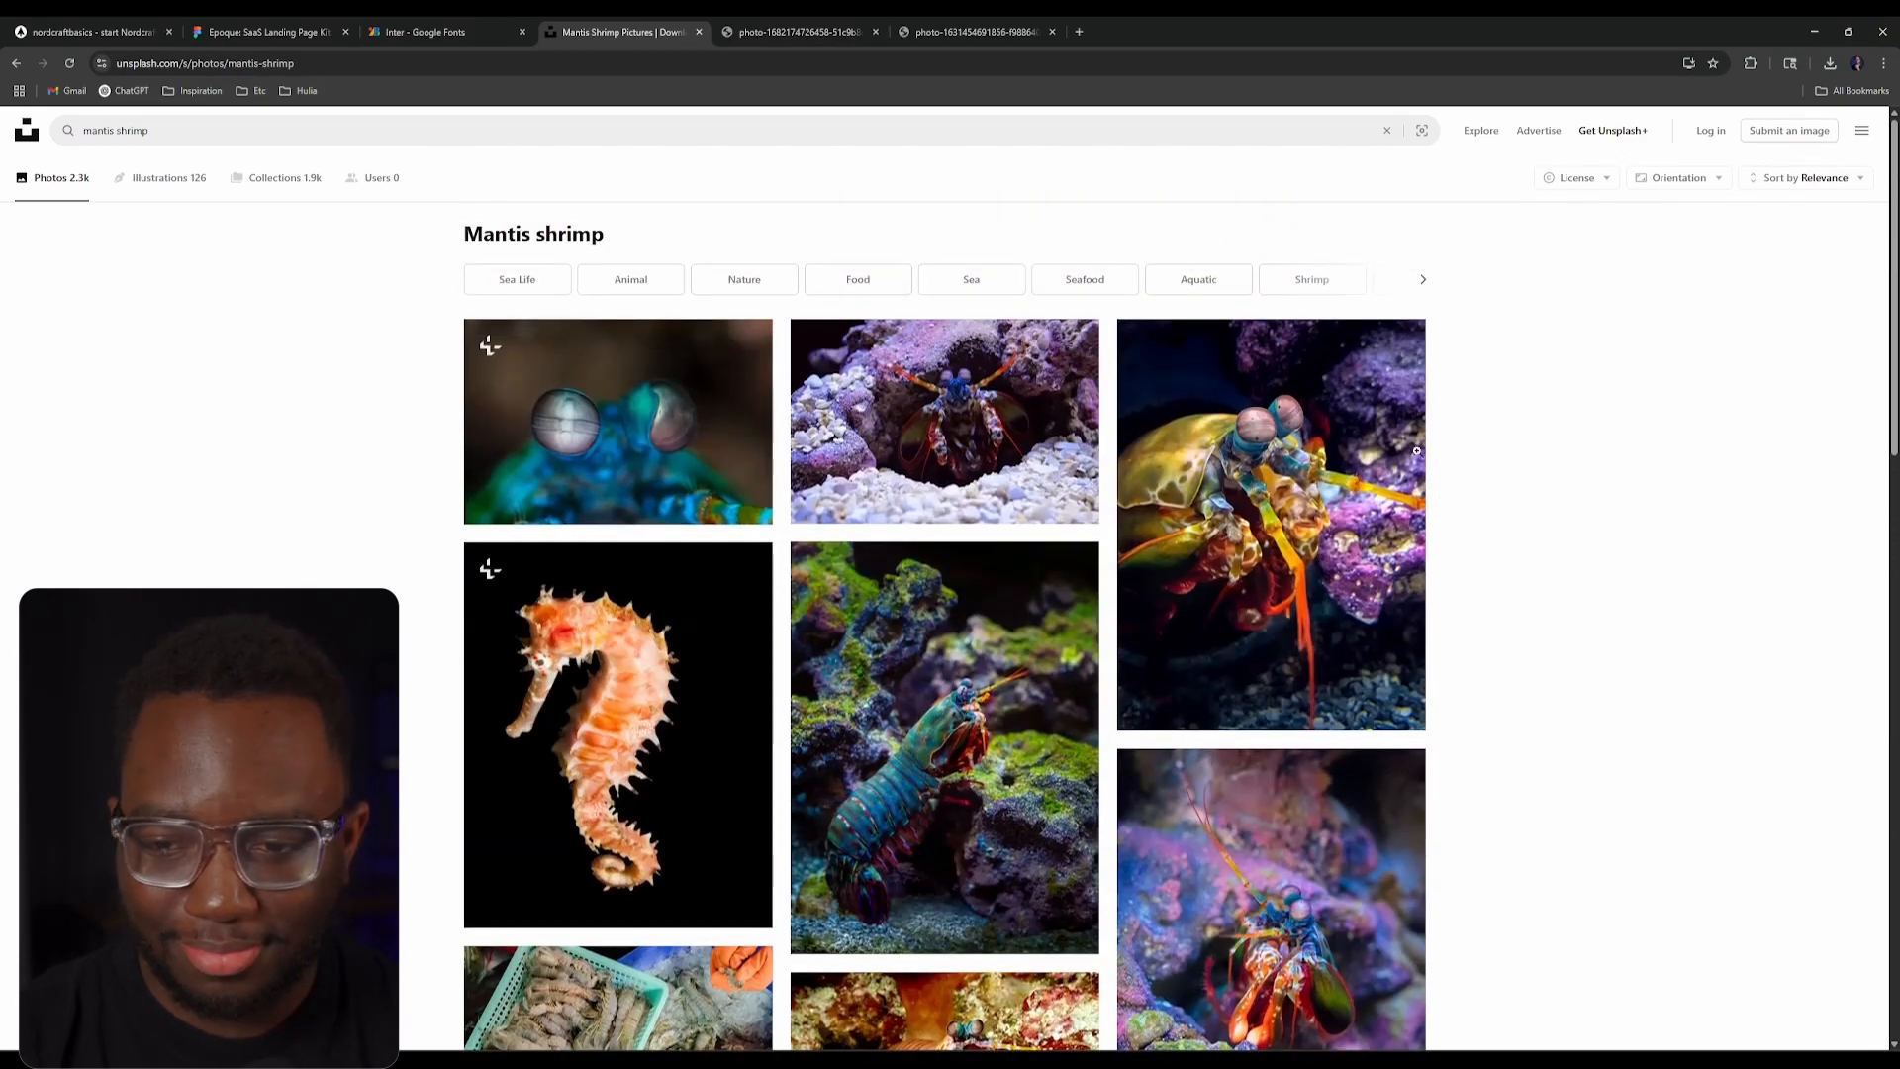
left_click(1276, 871)
right_click(1039, 341)
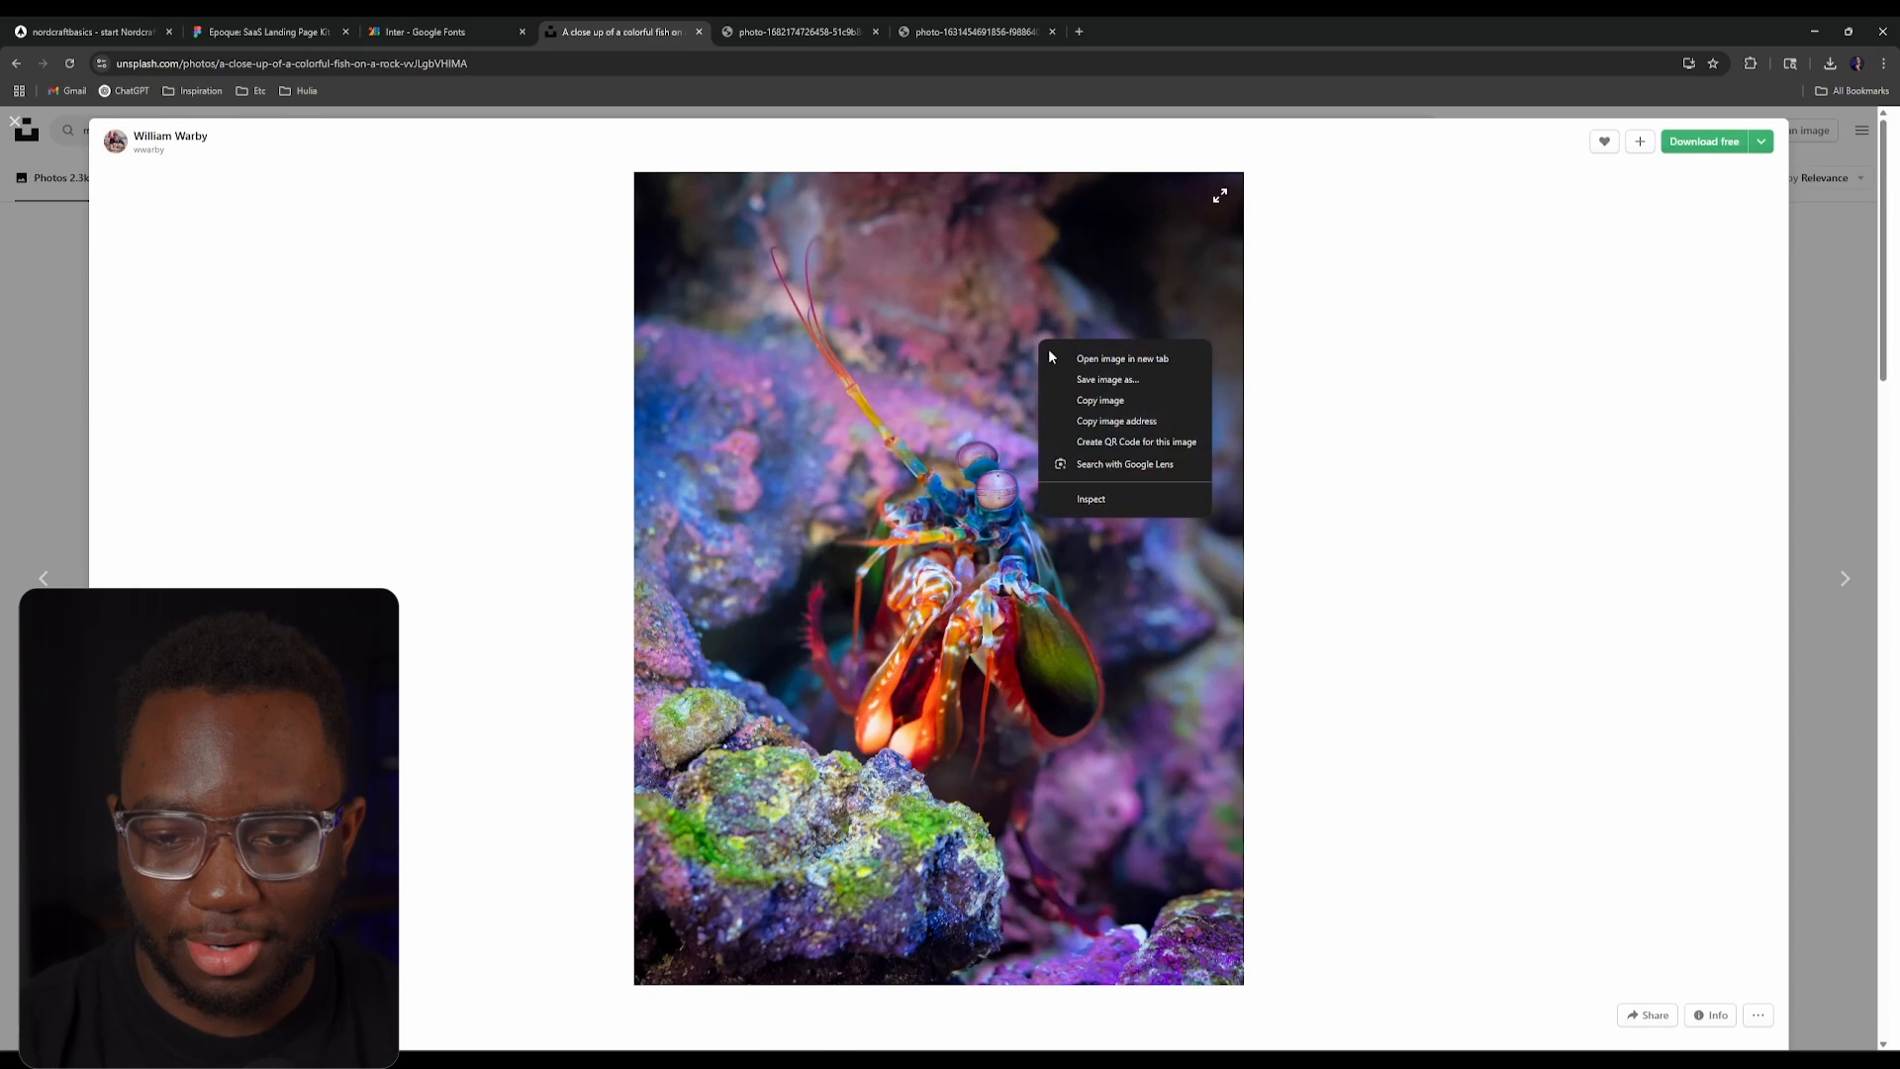
left_click(1126, 358)
left_click(791, 31)
Step: Switch back to Nordcraft and add the copied shrimp image URL as a third item in the _AVATAR_PHOTOS array formula
left_click(426, 31)
left_click(285, 32)
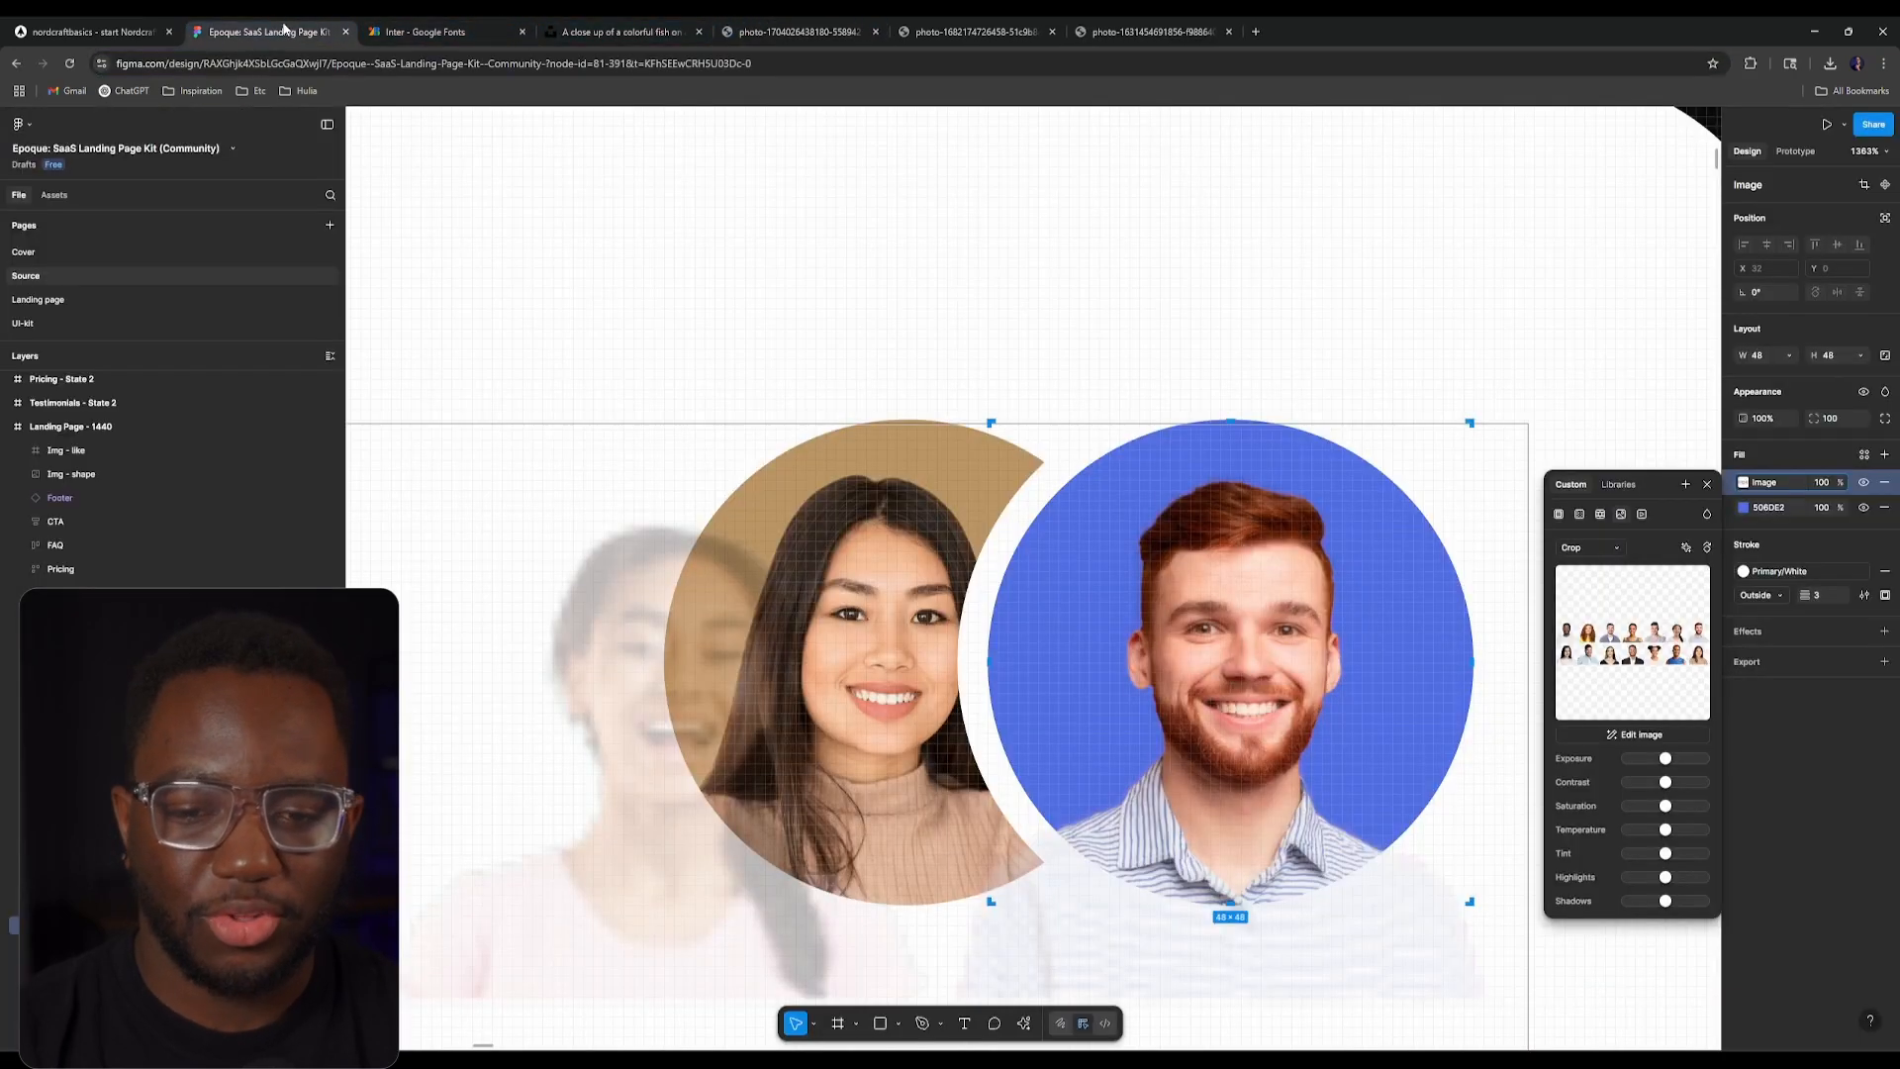
left_click(94, 31)
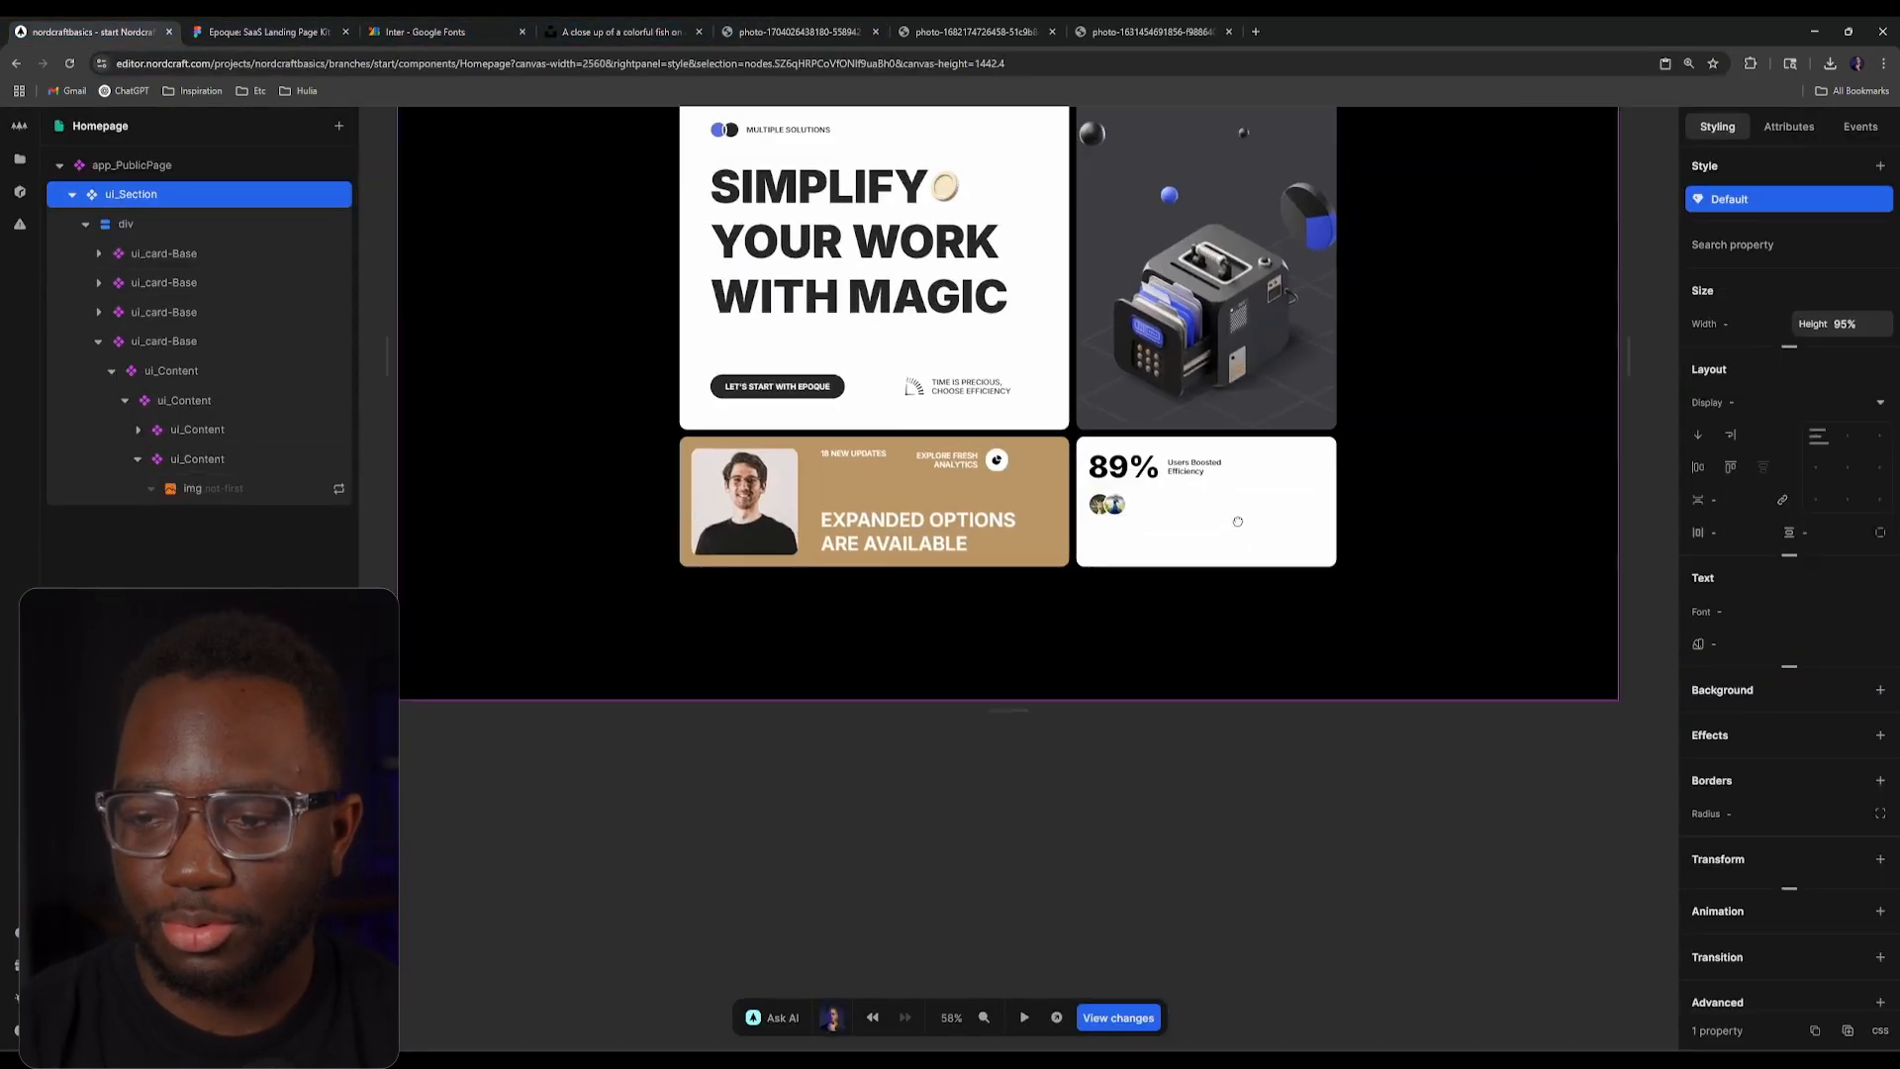
left_click(1527, 327)
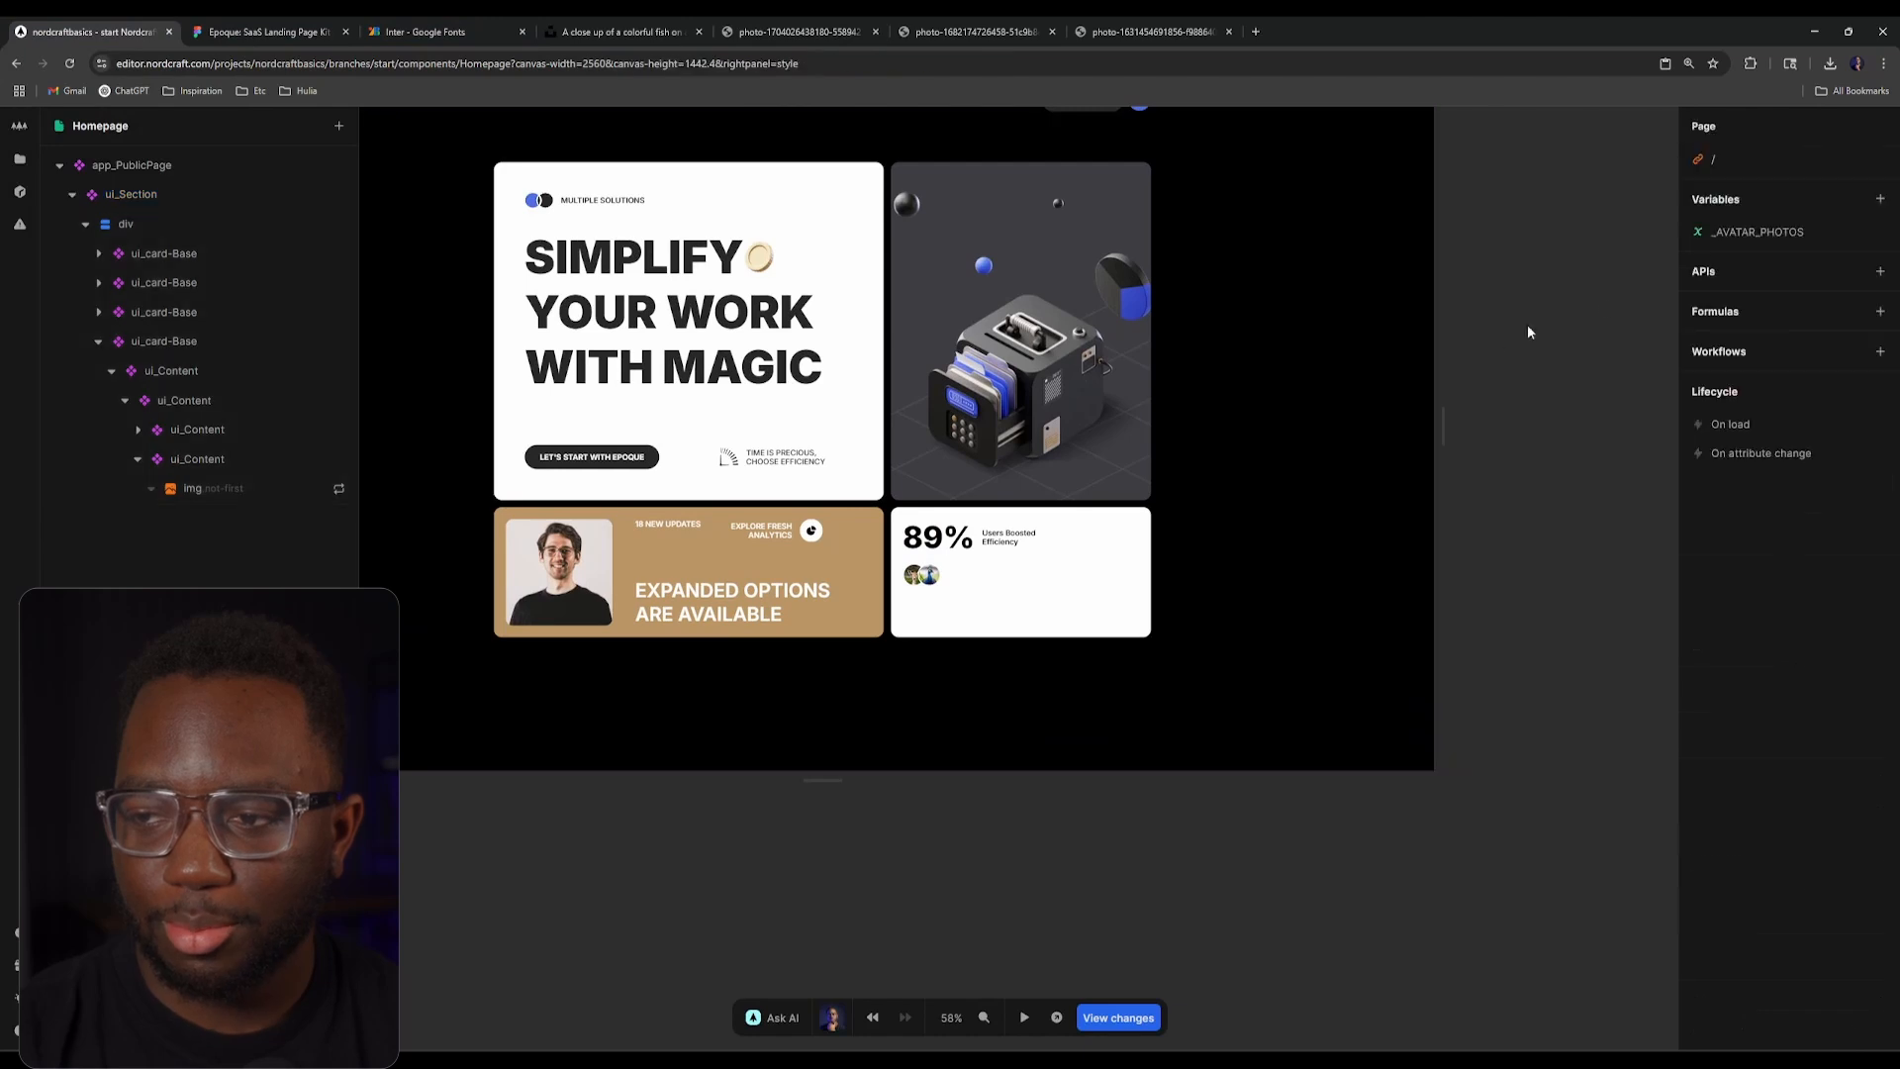
left_click(1743, 239)
left_click(1644, 312)
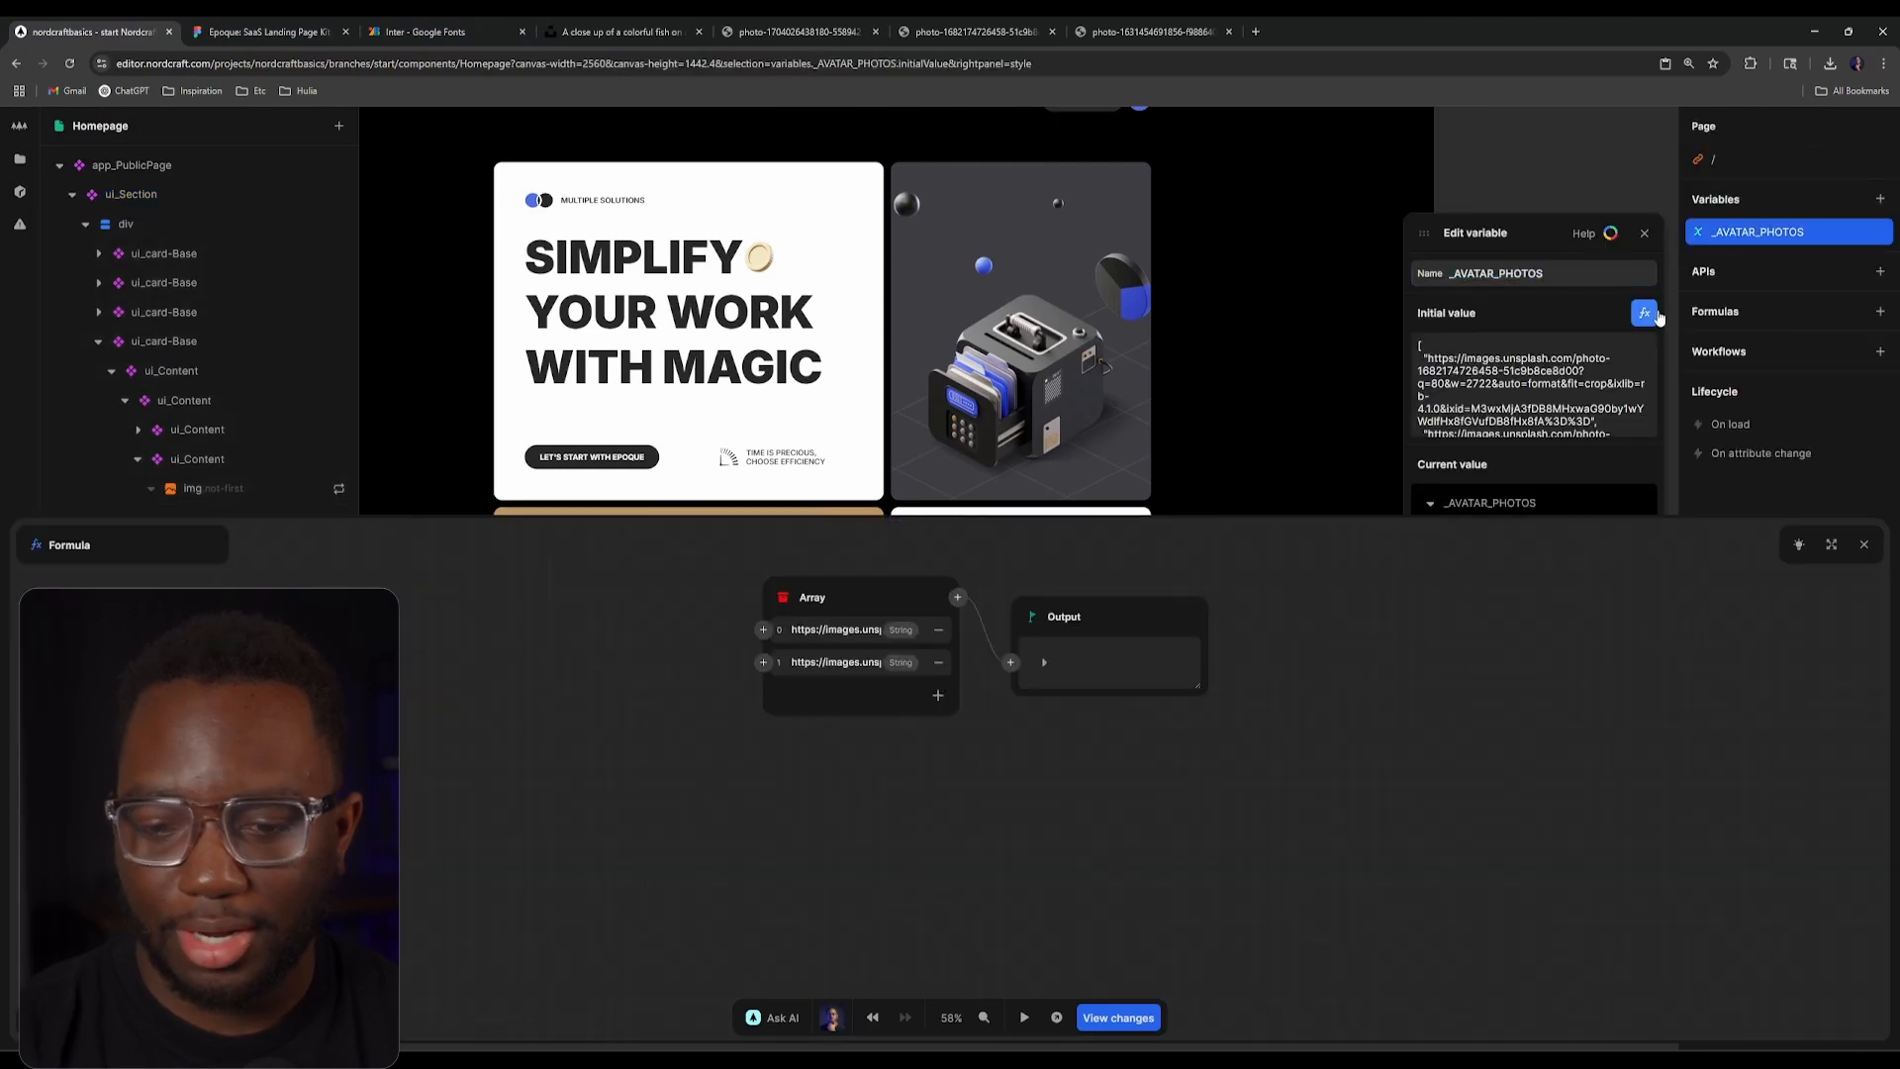
left_click(938, 695)
key("ctrl+v")
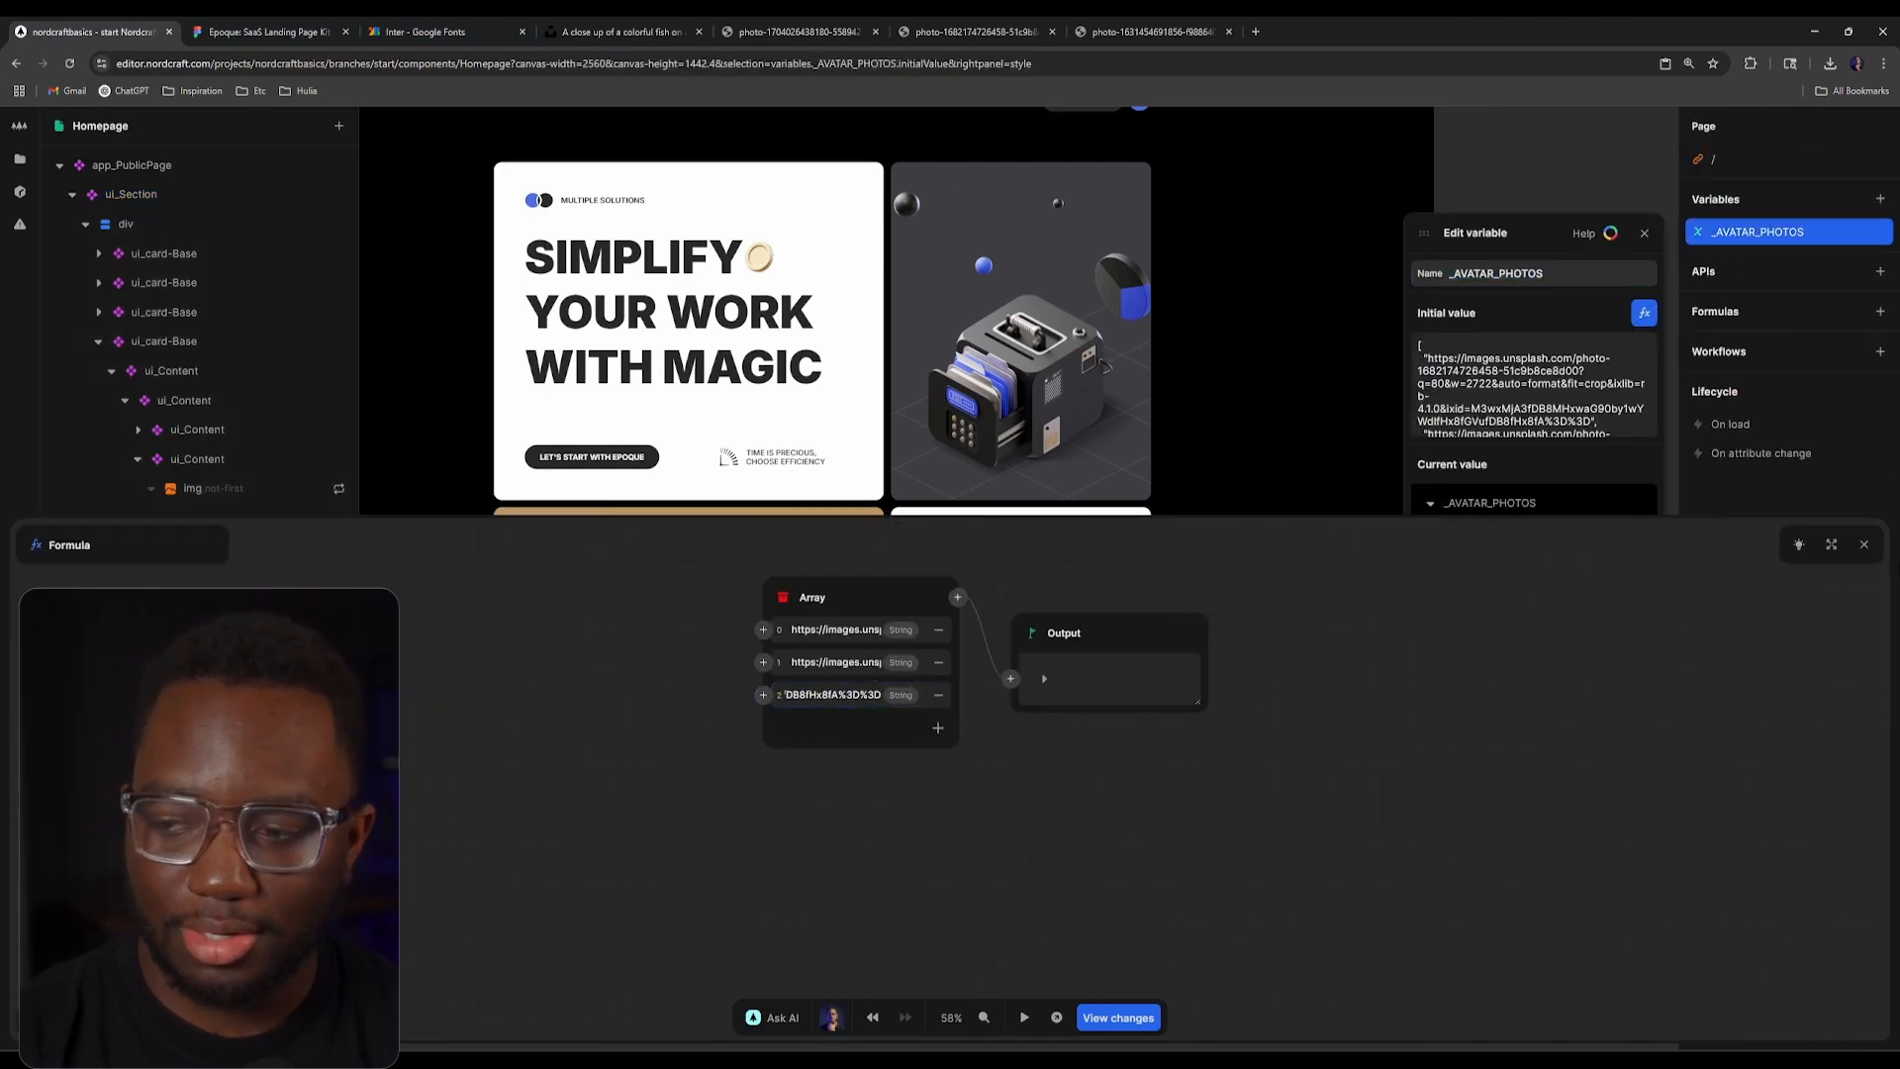
left_click(1862, 546)
left_click(1645, 233)
Step: Inspect the third avatar in the 89% card, checking the repeated img and its parent ui_Content
scroll(1108, 536, "up", 5)
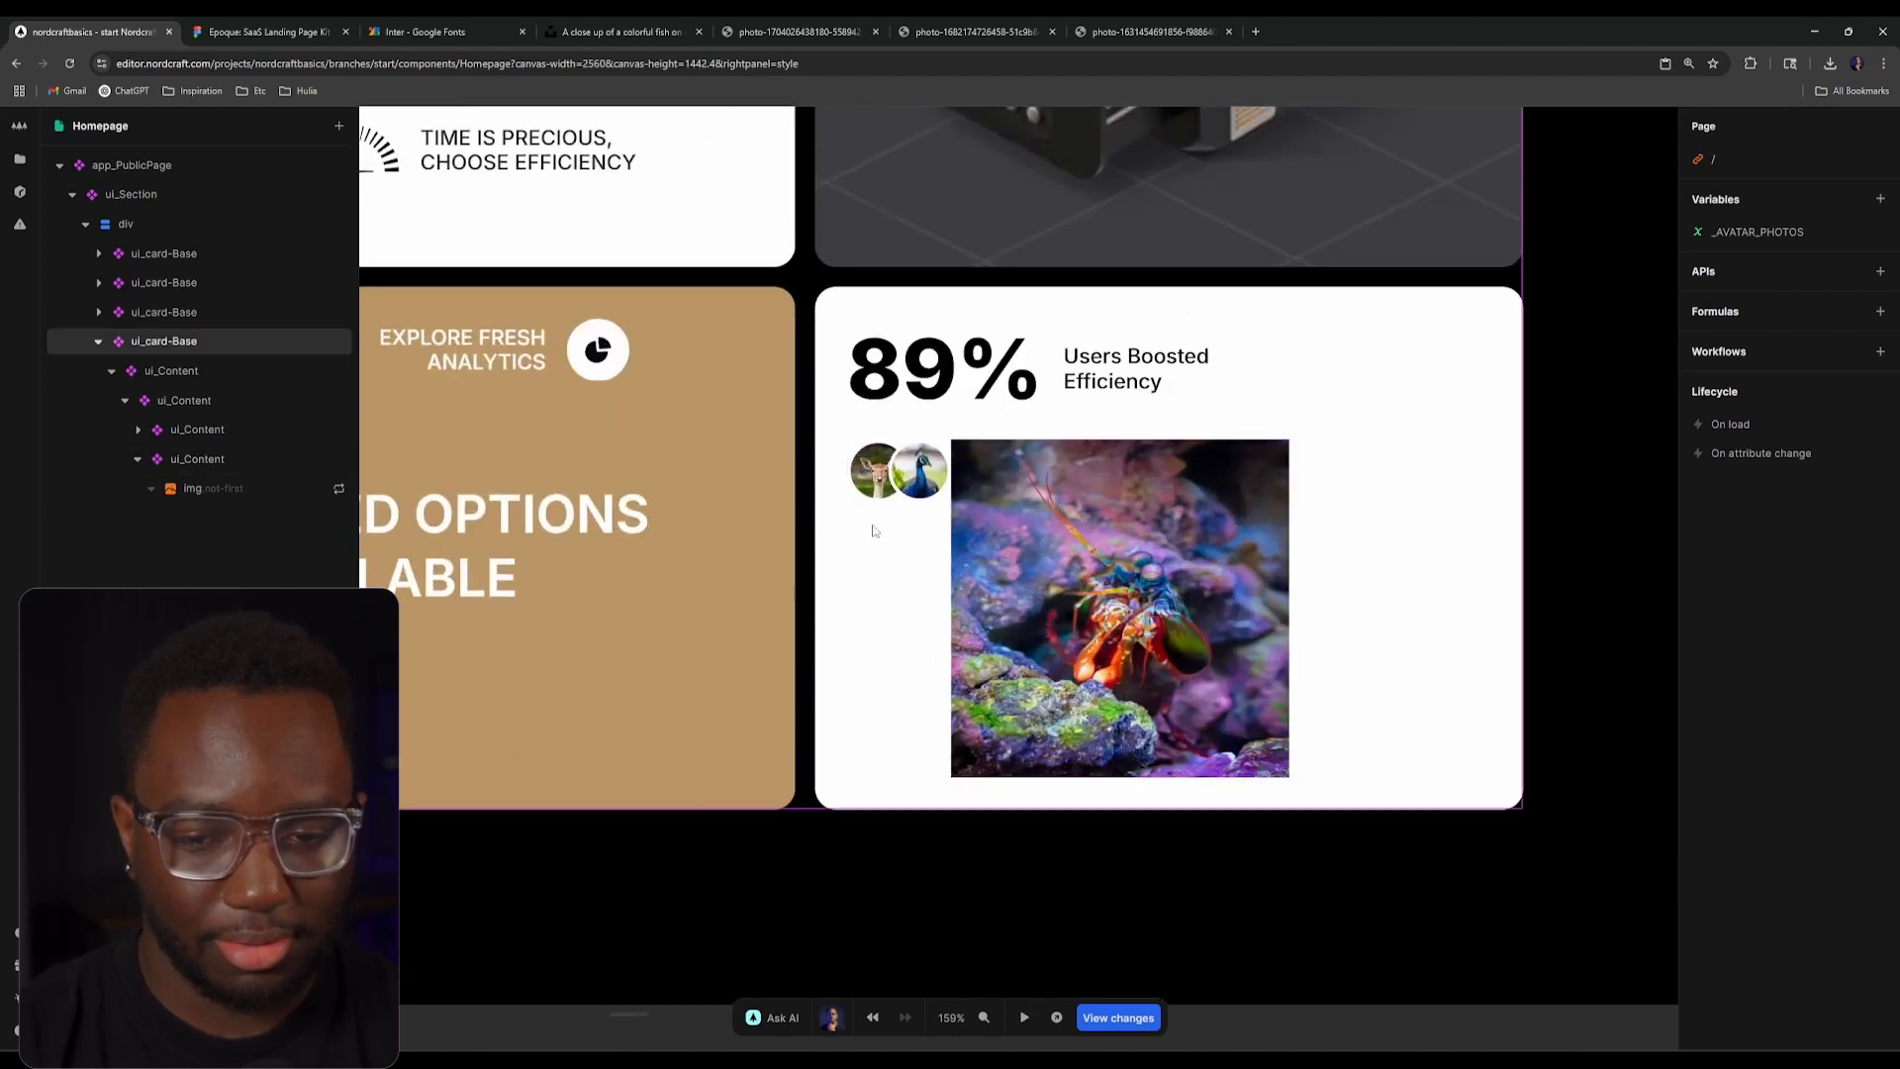
left_click(996, 530)
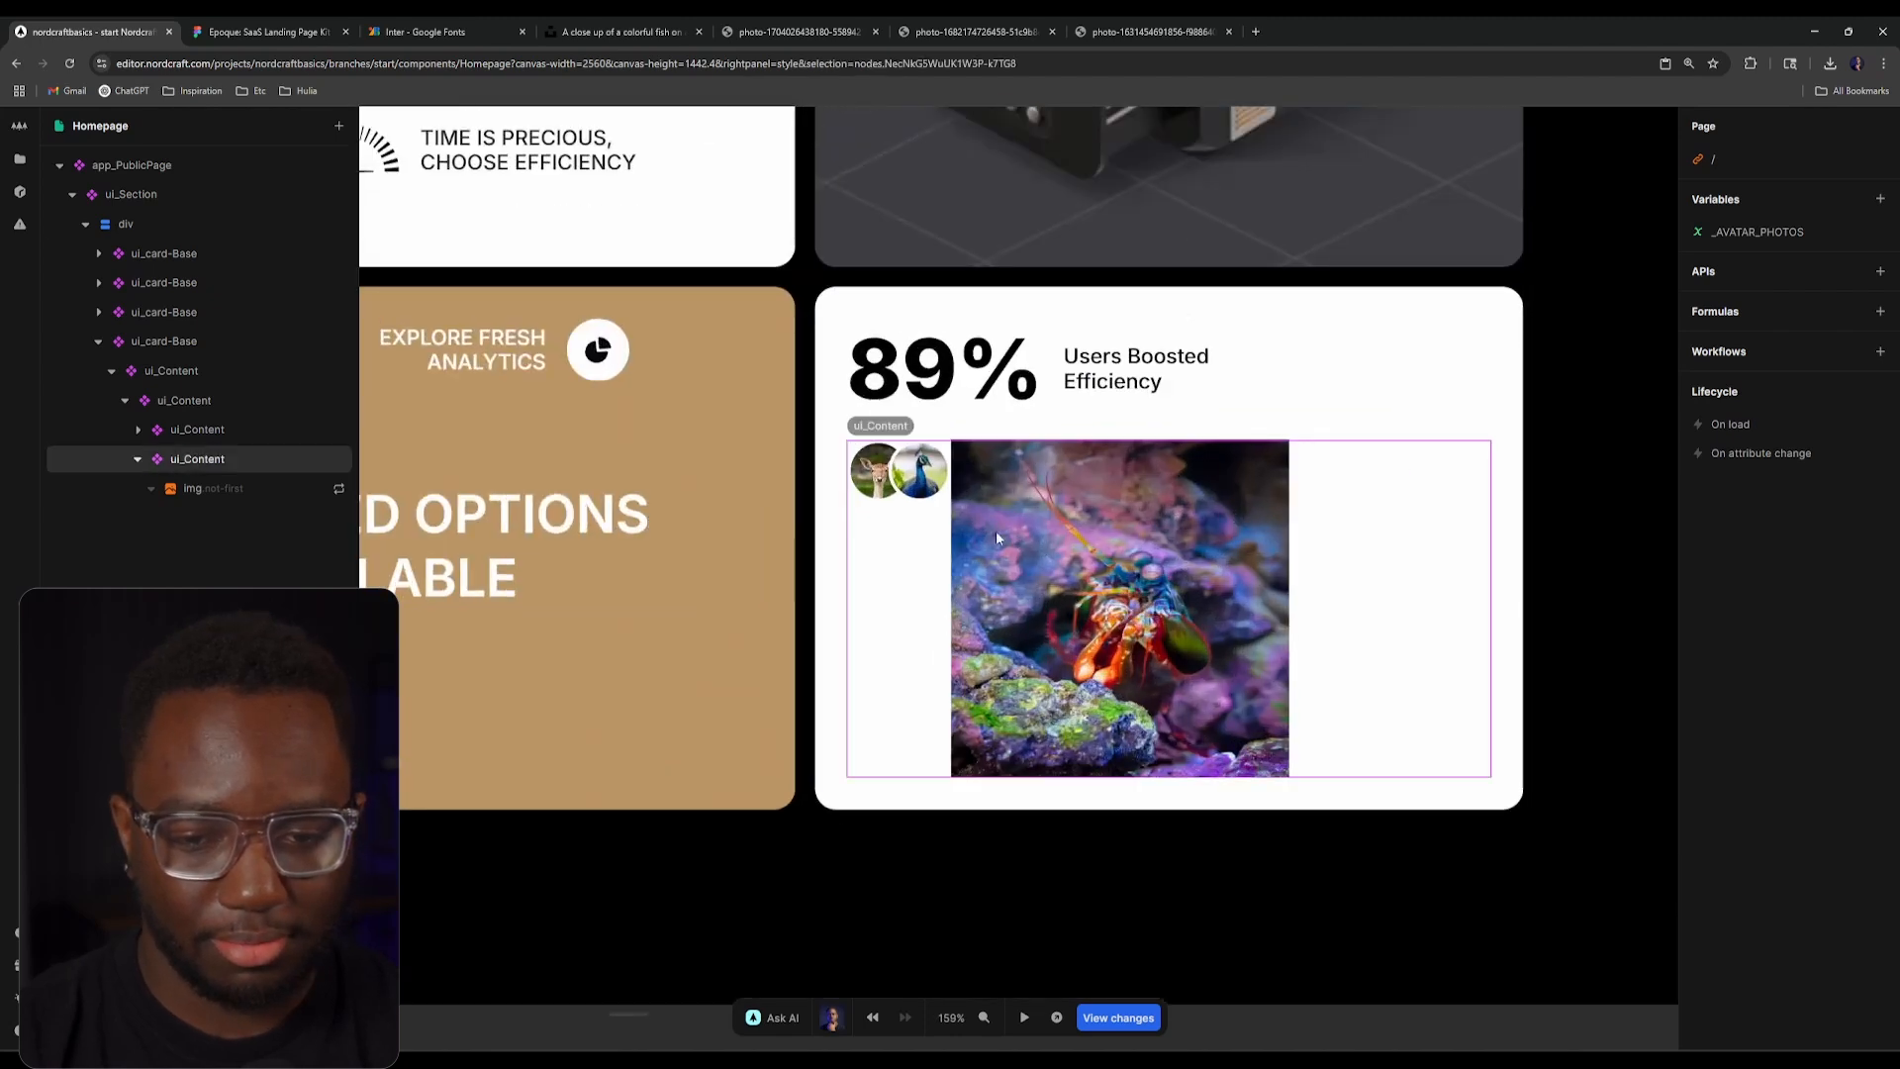
left_click(268, 494)
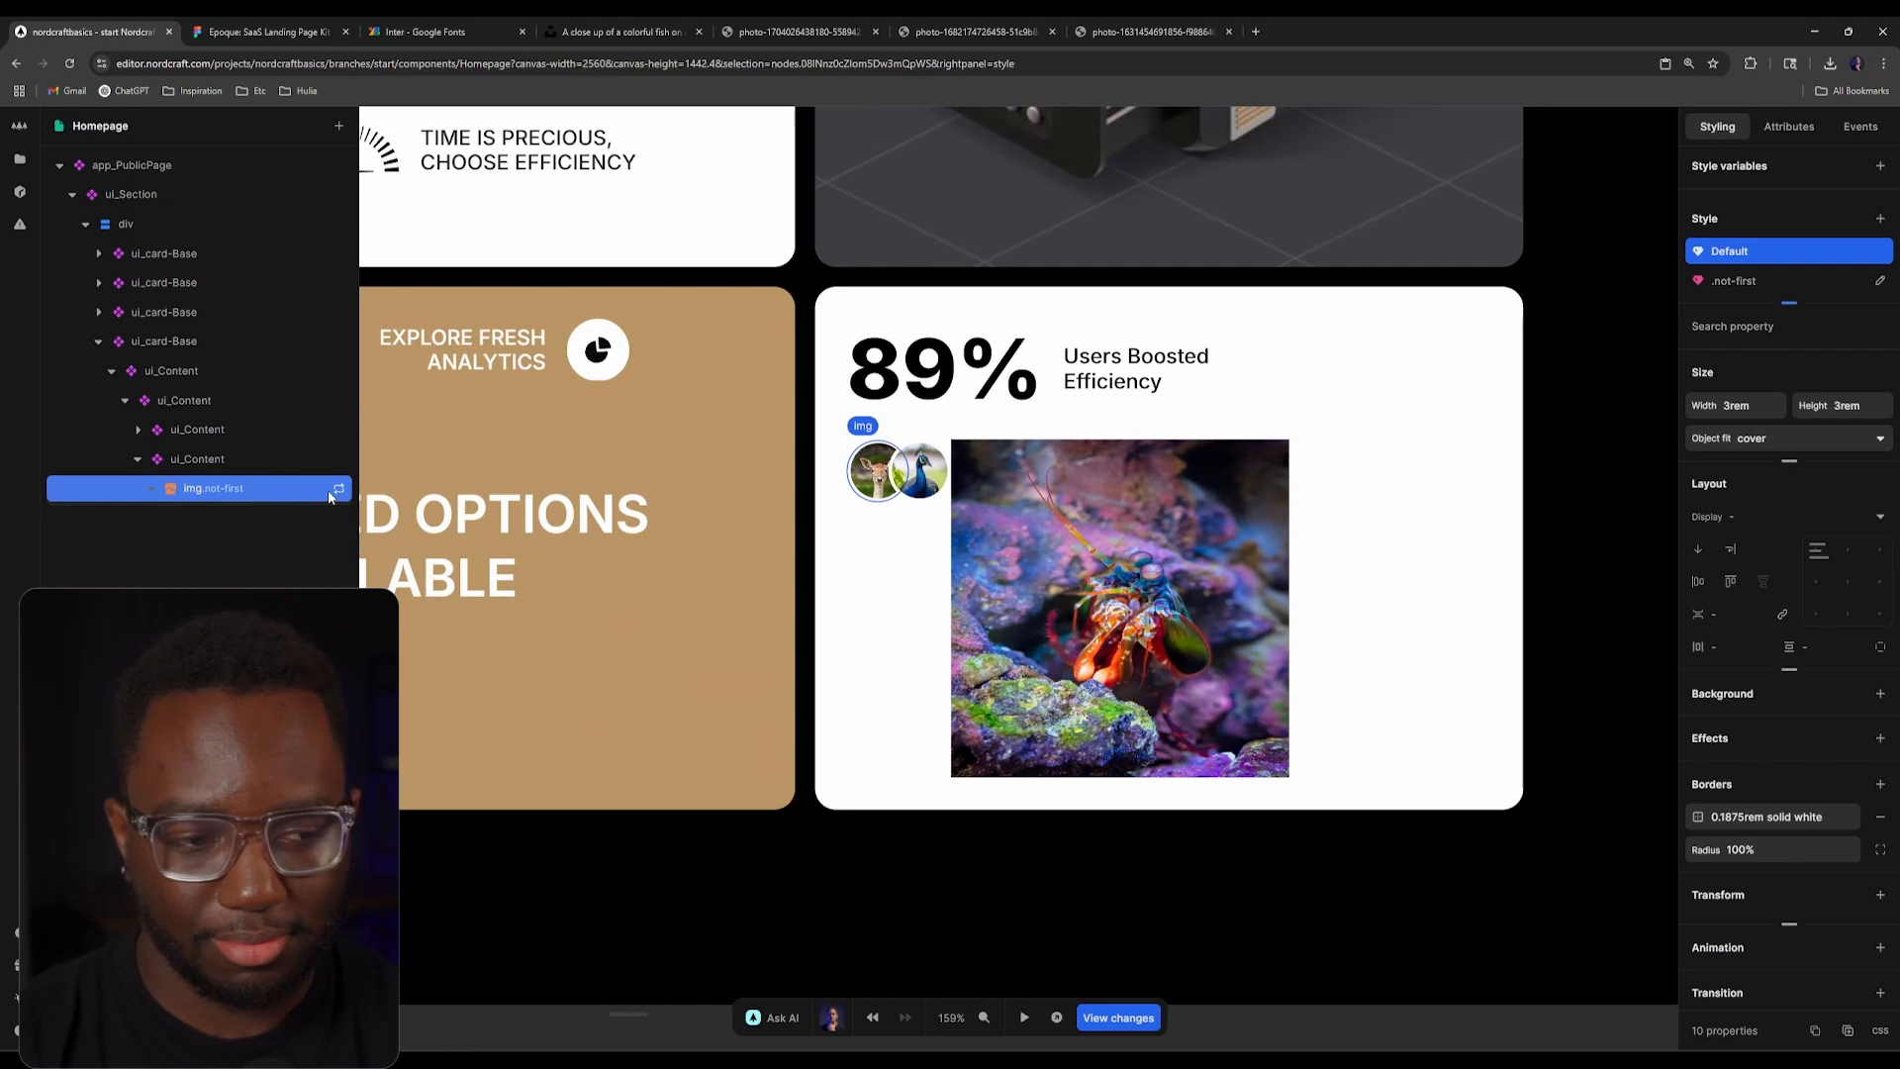
left_click(318, 458)
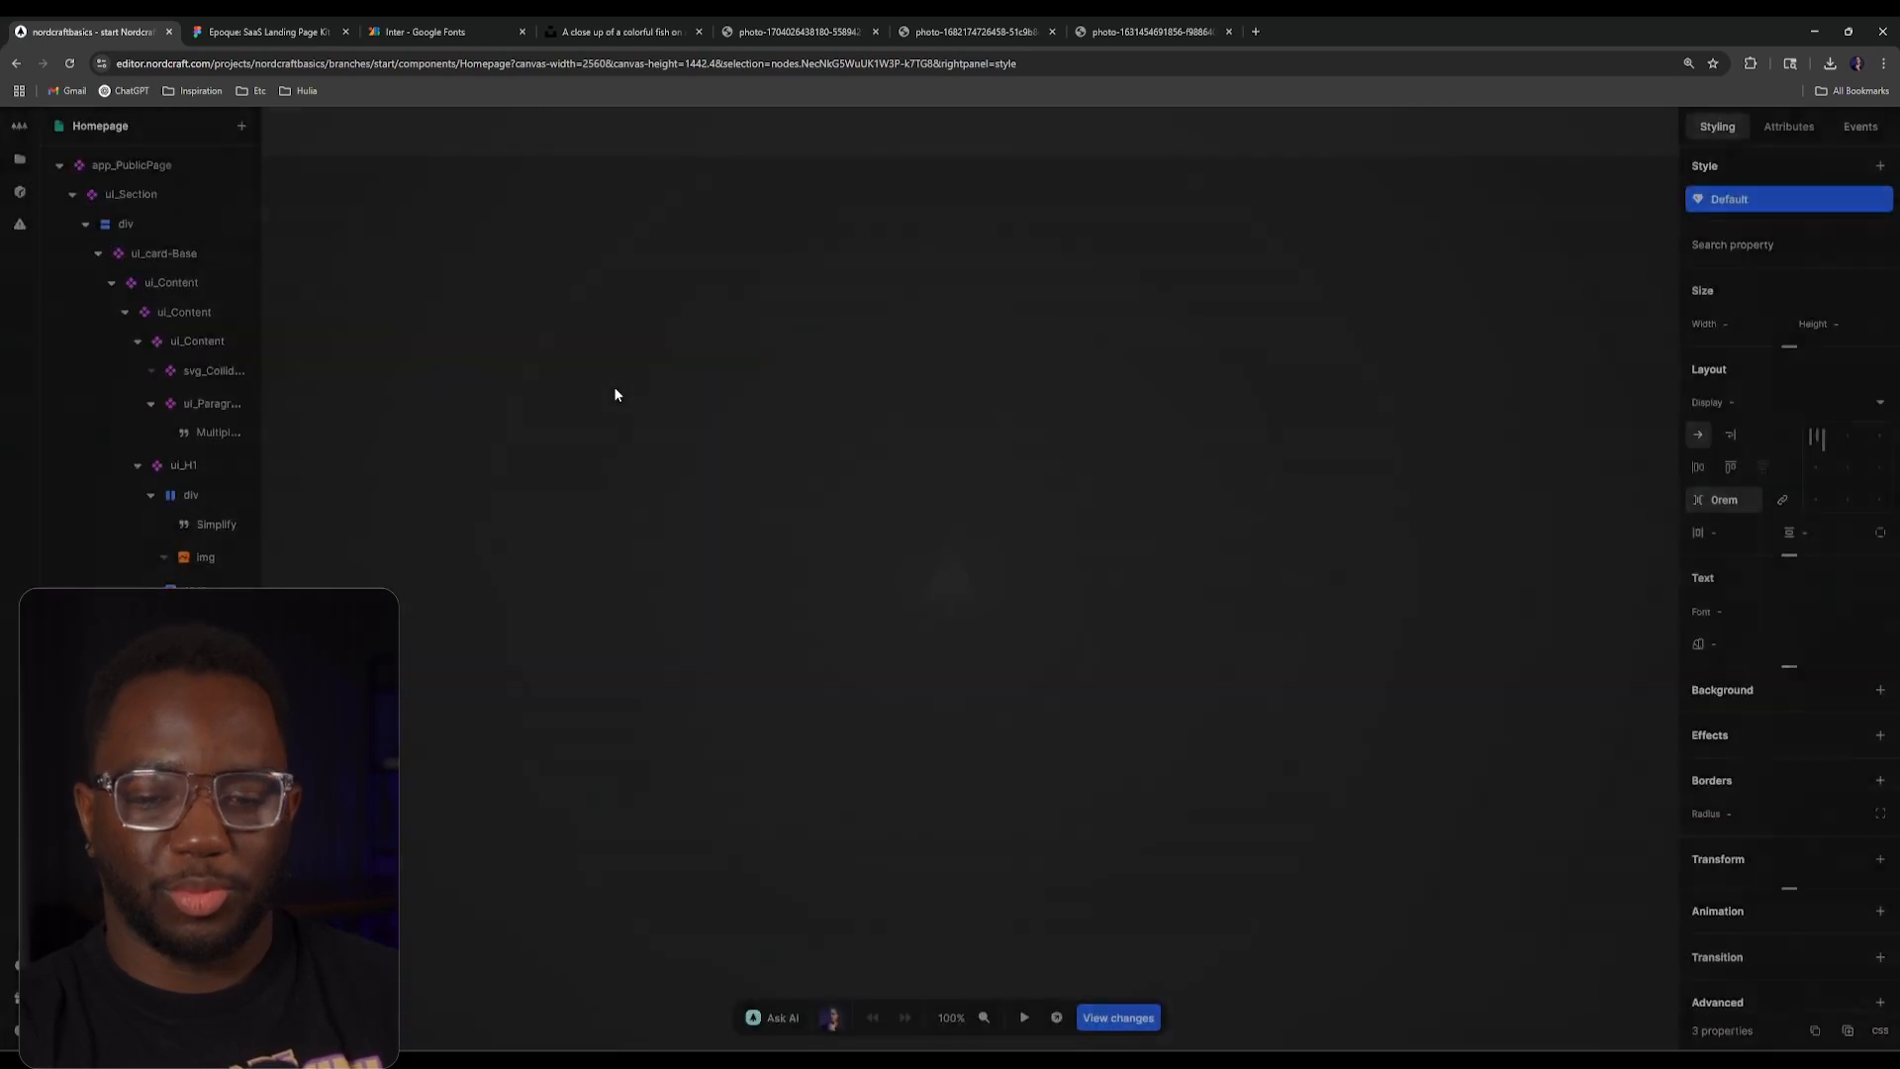
Step: Examine the three overlapping avatars in the 89% card and compare them with the avatar group in the Figma design
scroll(870, 594, "down", 5)
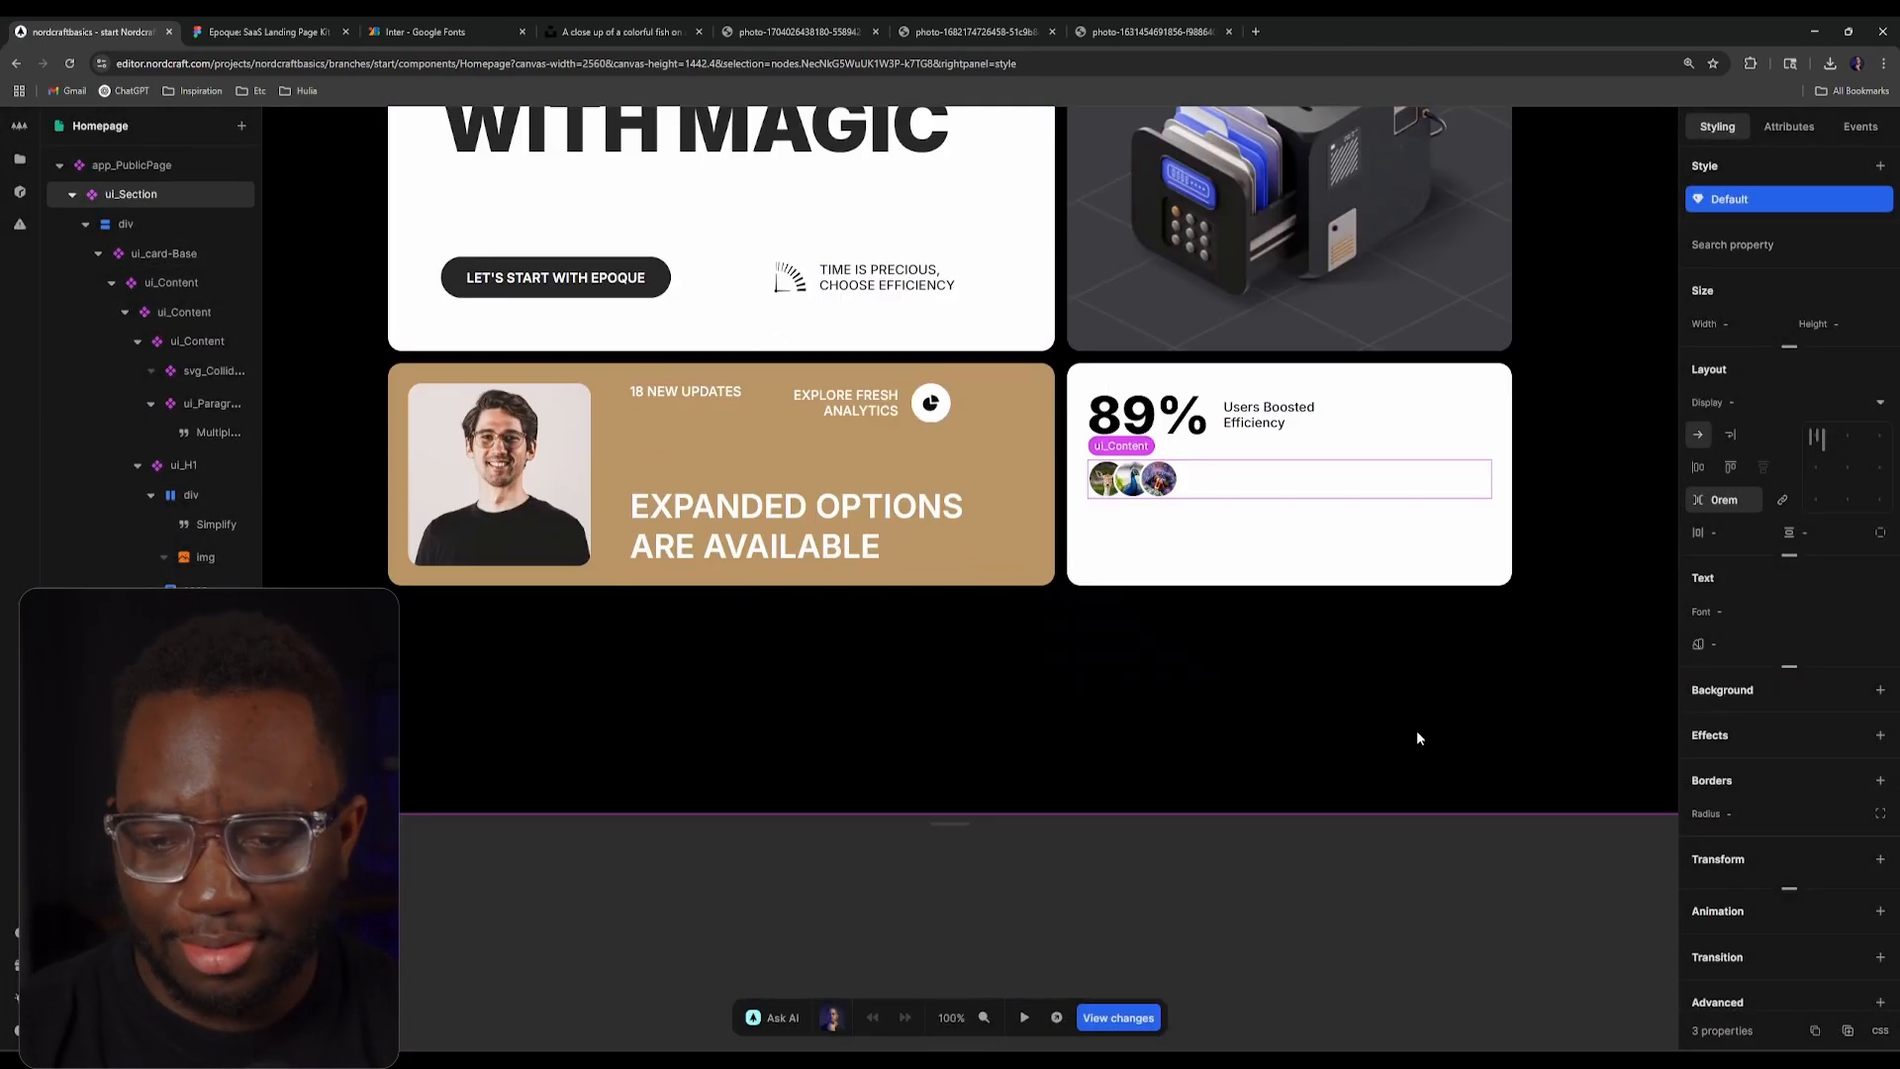
left_click(1157, 627)
scroll(995, 604, "up", 6)
scroll(999, 605, "down", 5)
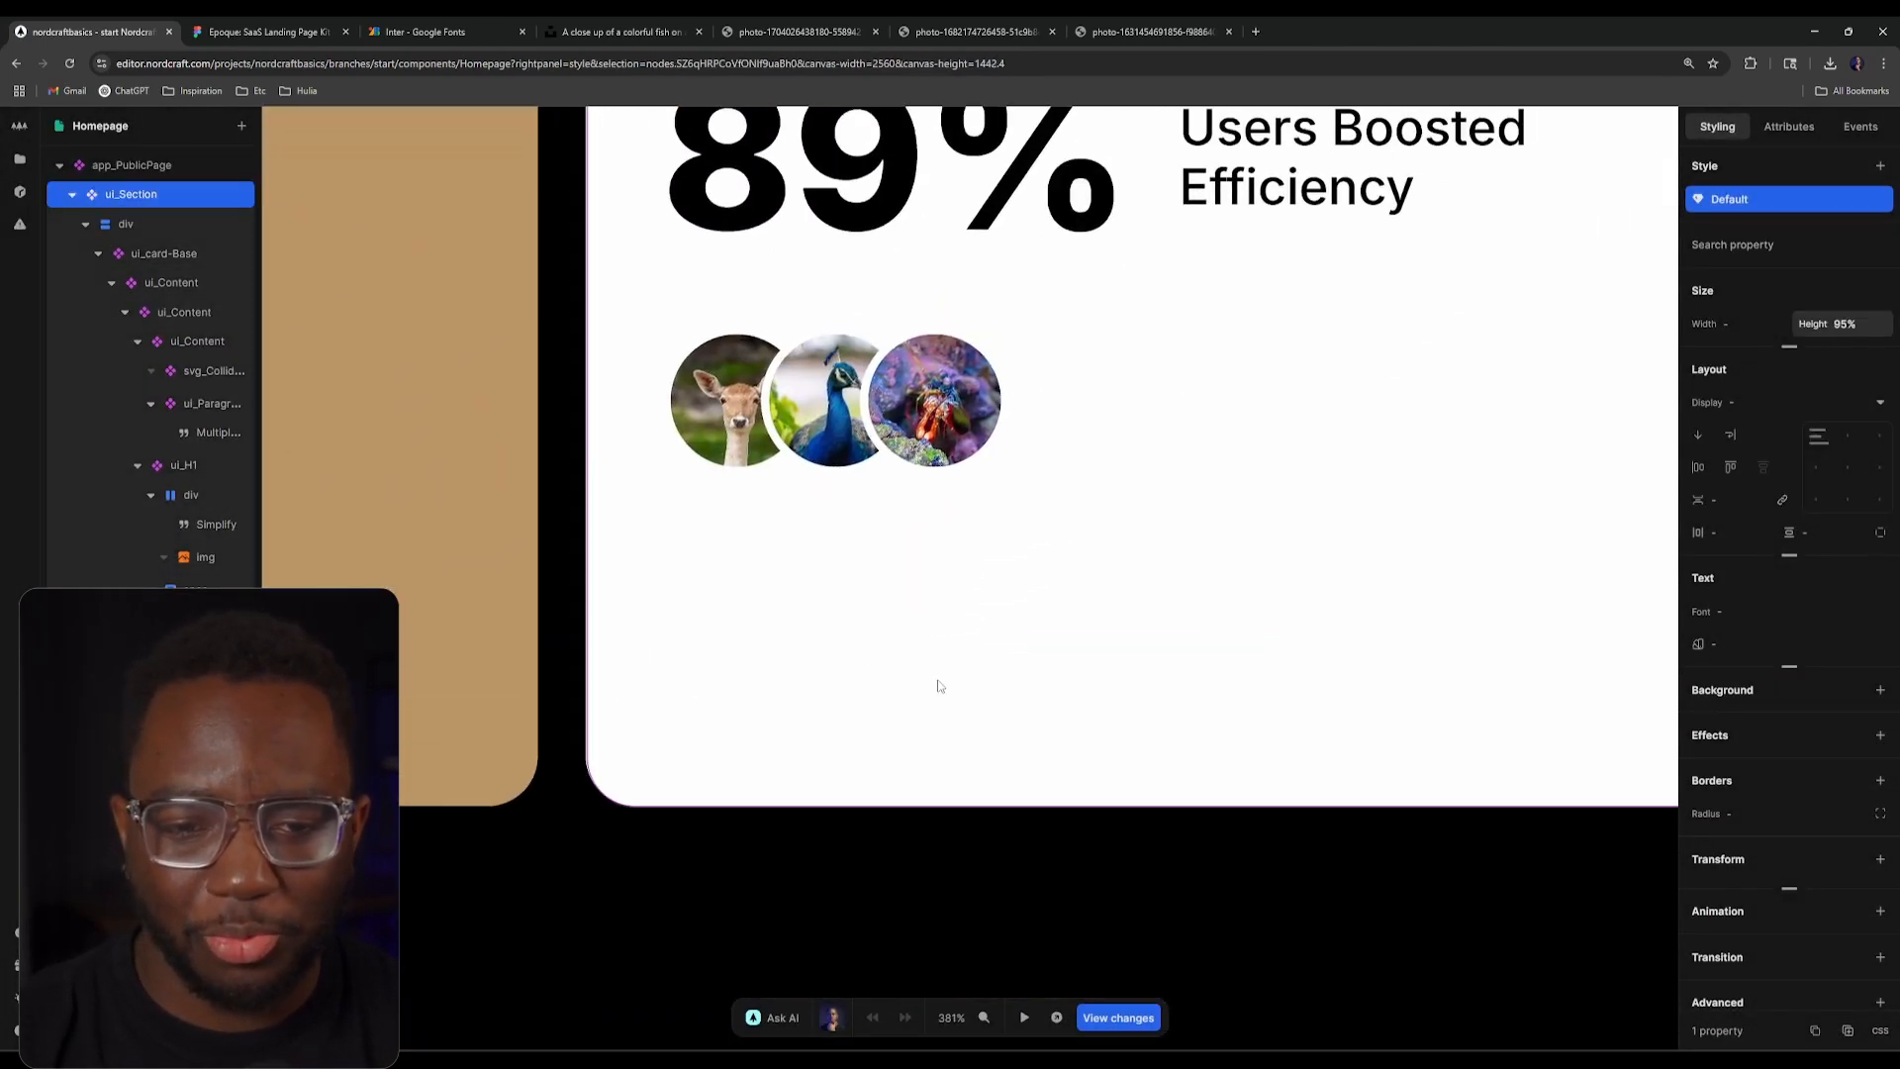
left_click(262, 32)
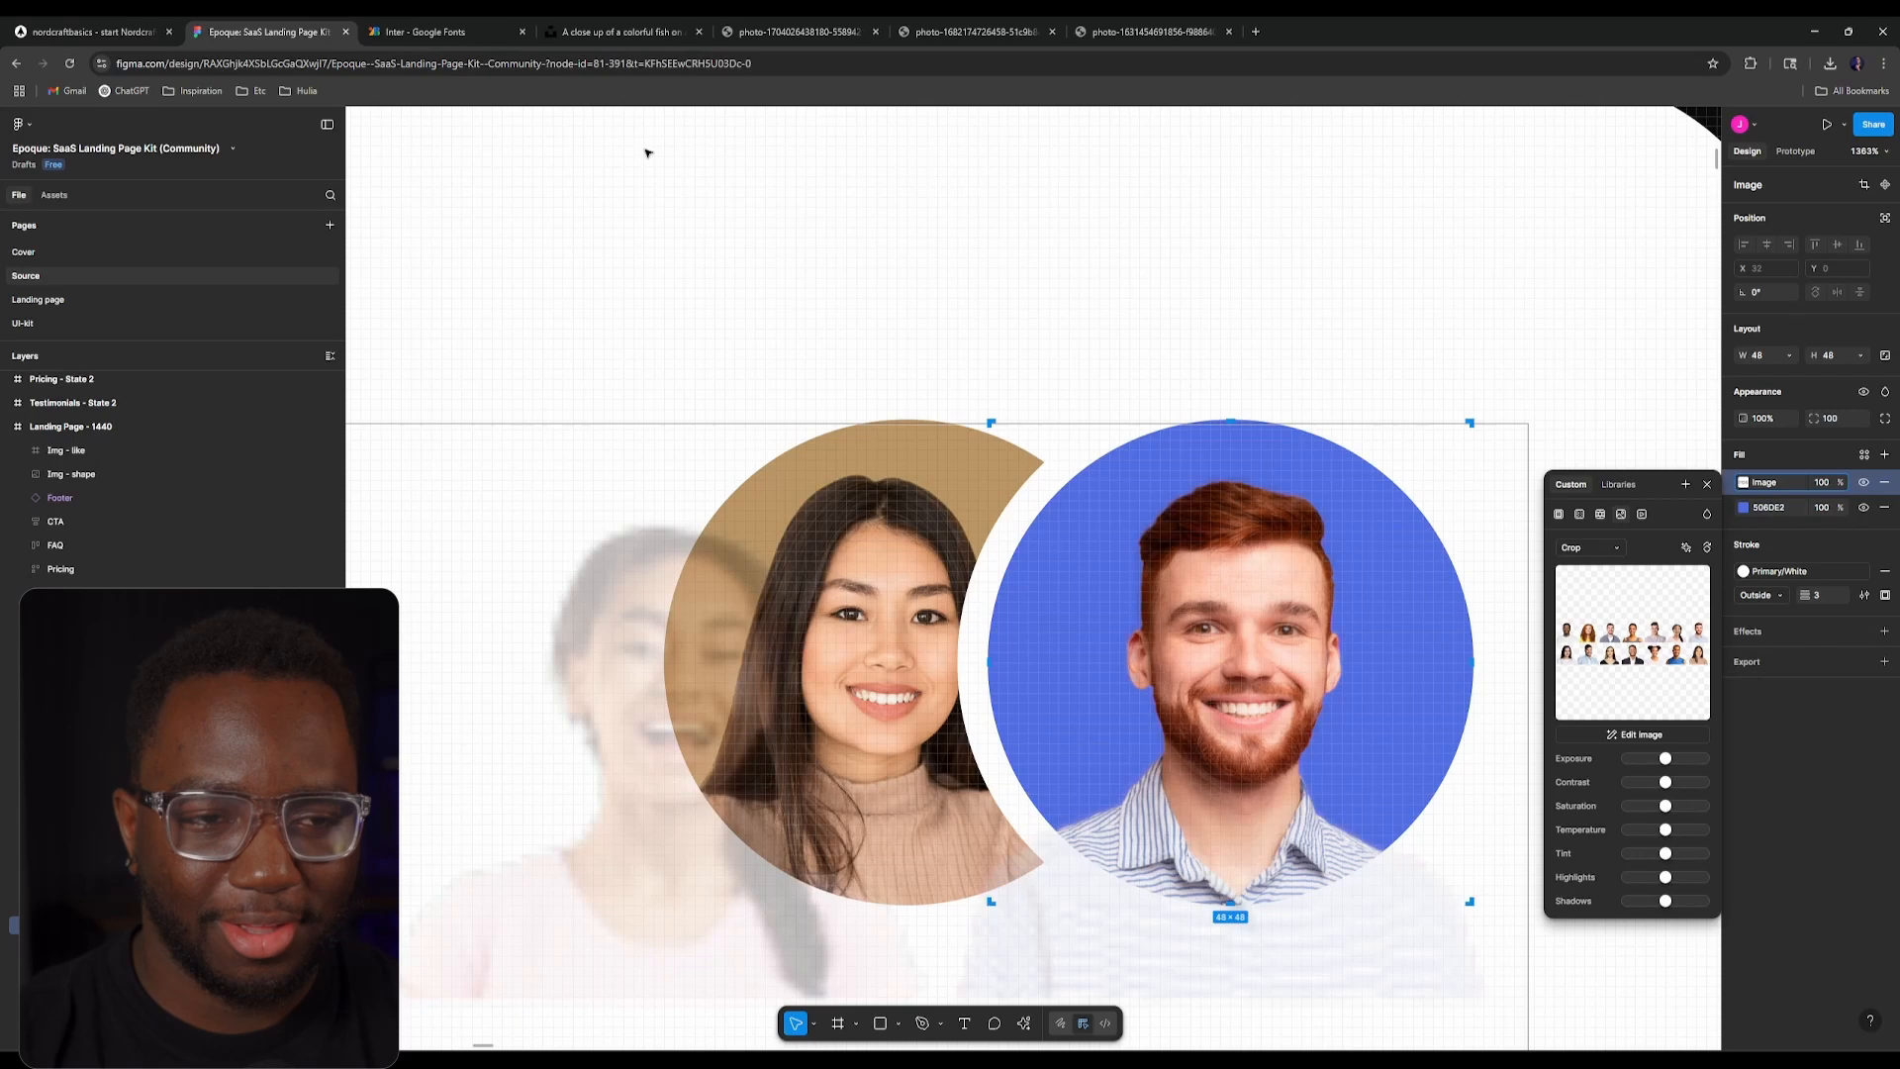
left_click(503, 20)
left_click(94, 31)
scroll(945, 468, "up", 3)
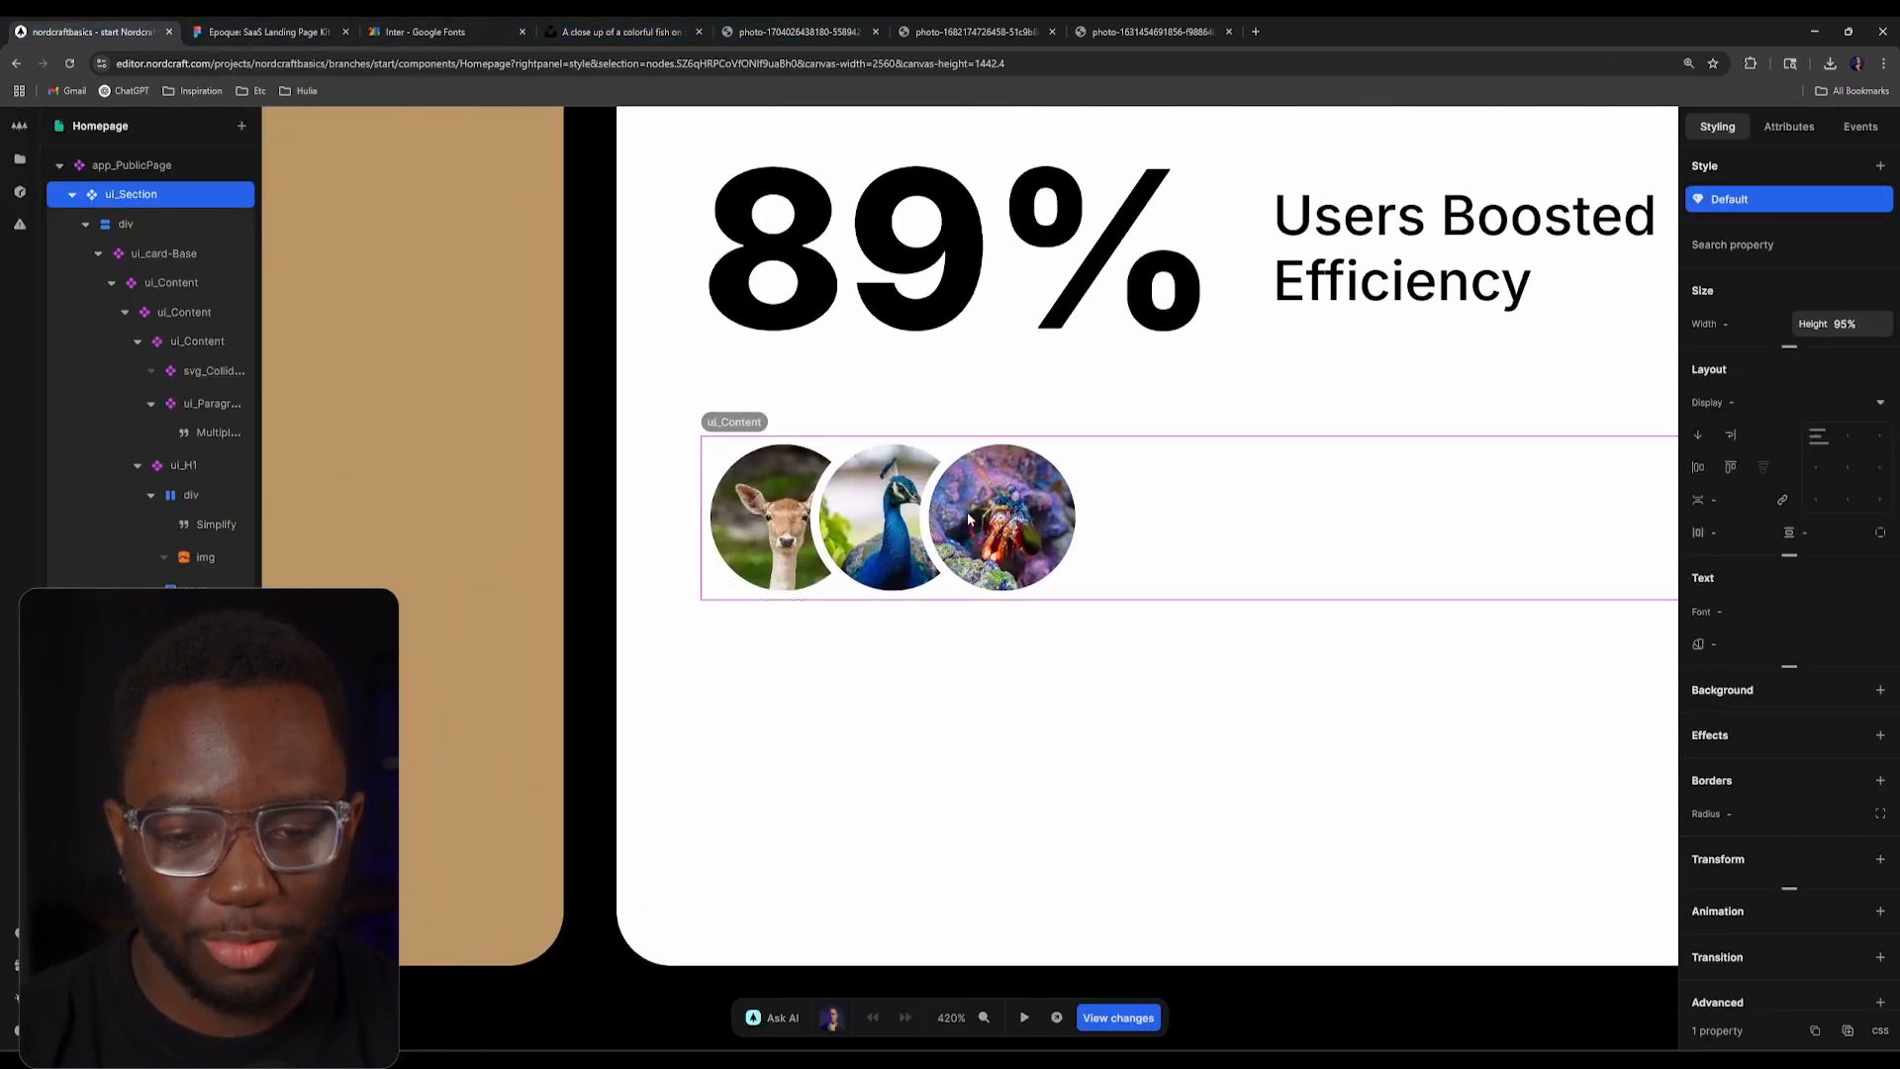
scroll(1389, 339, "down", 6)
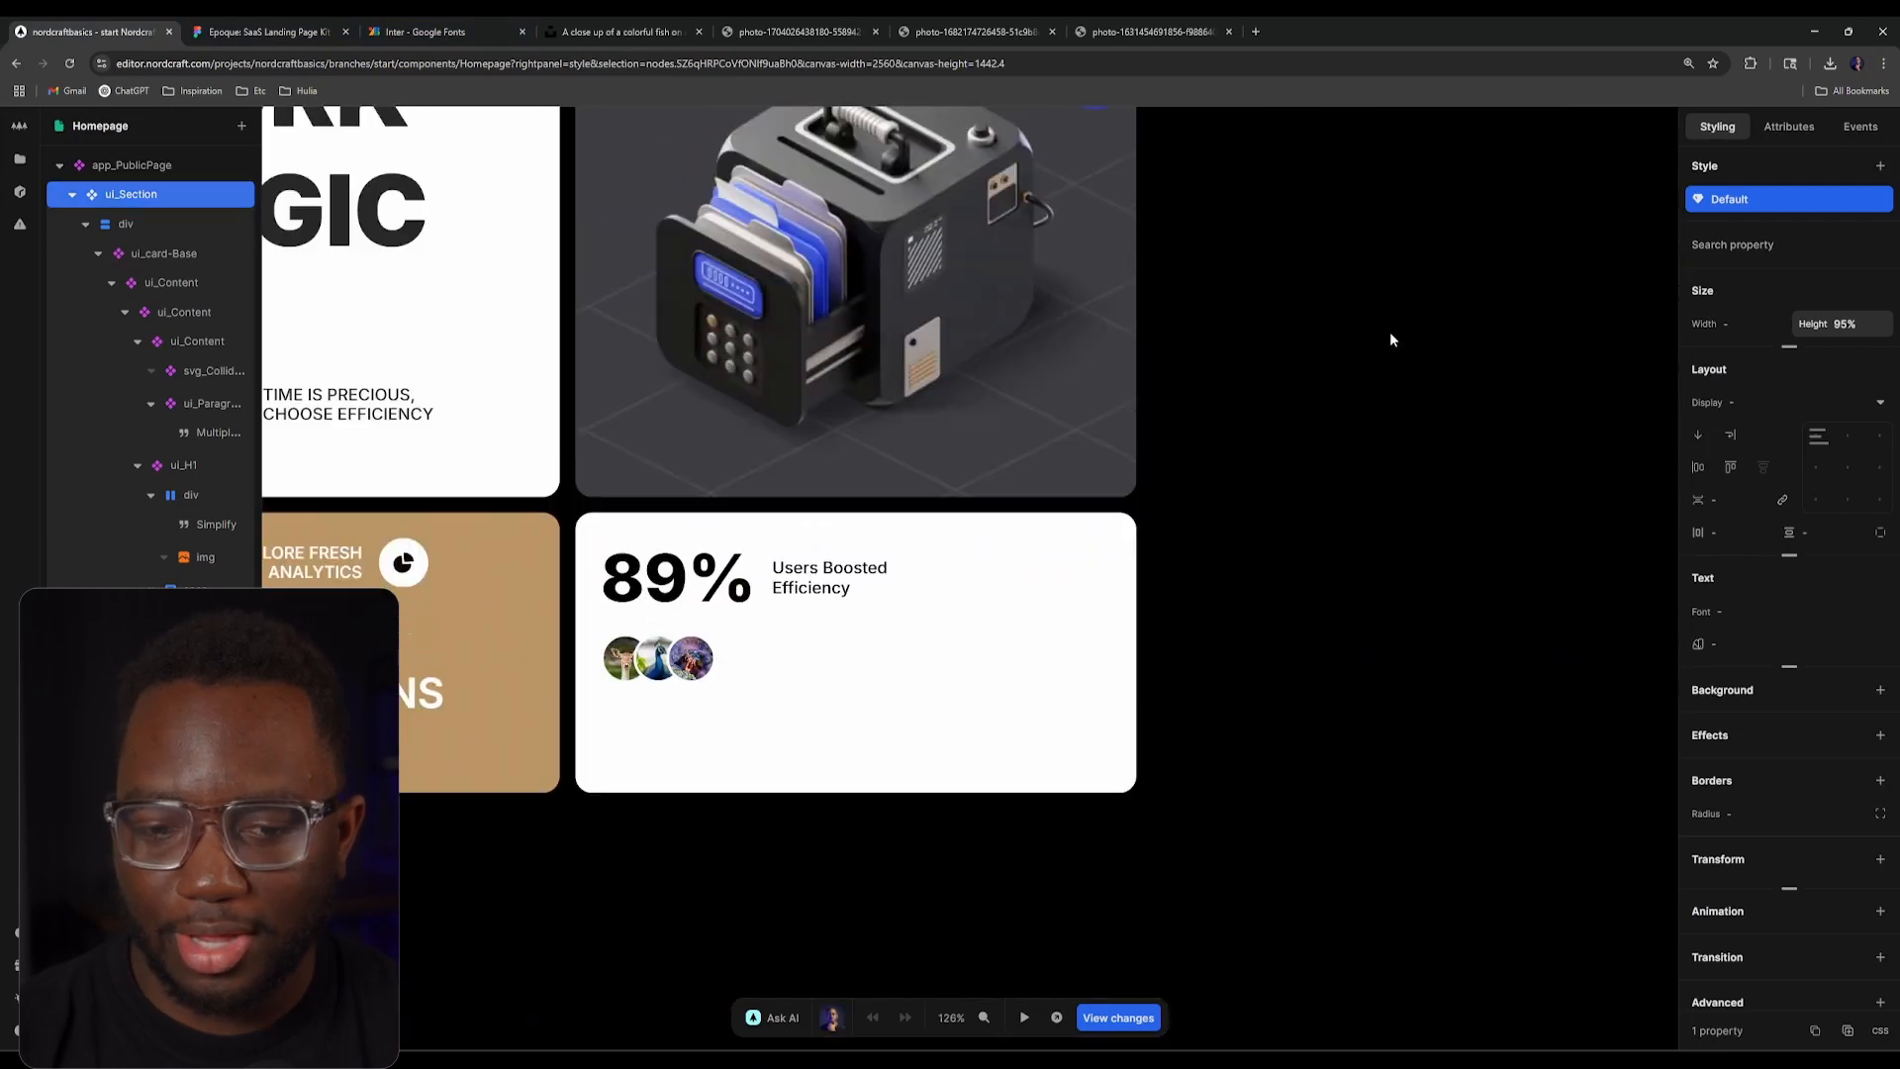
scroll(1018, 419, "down", 4)
left_click(1452, 315)
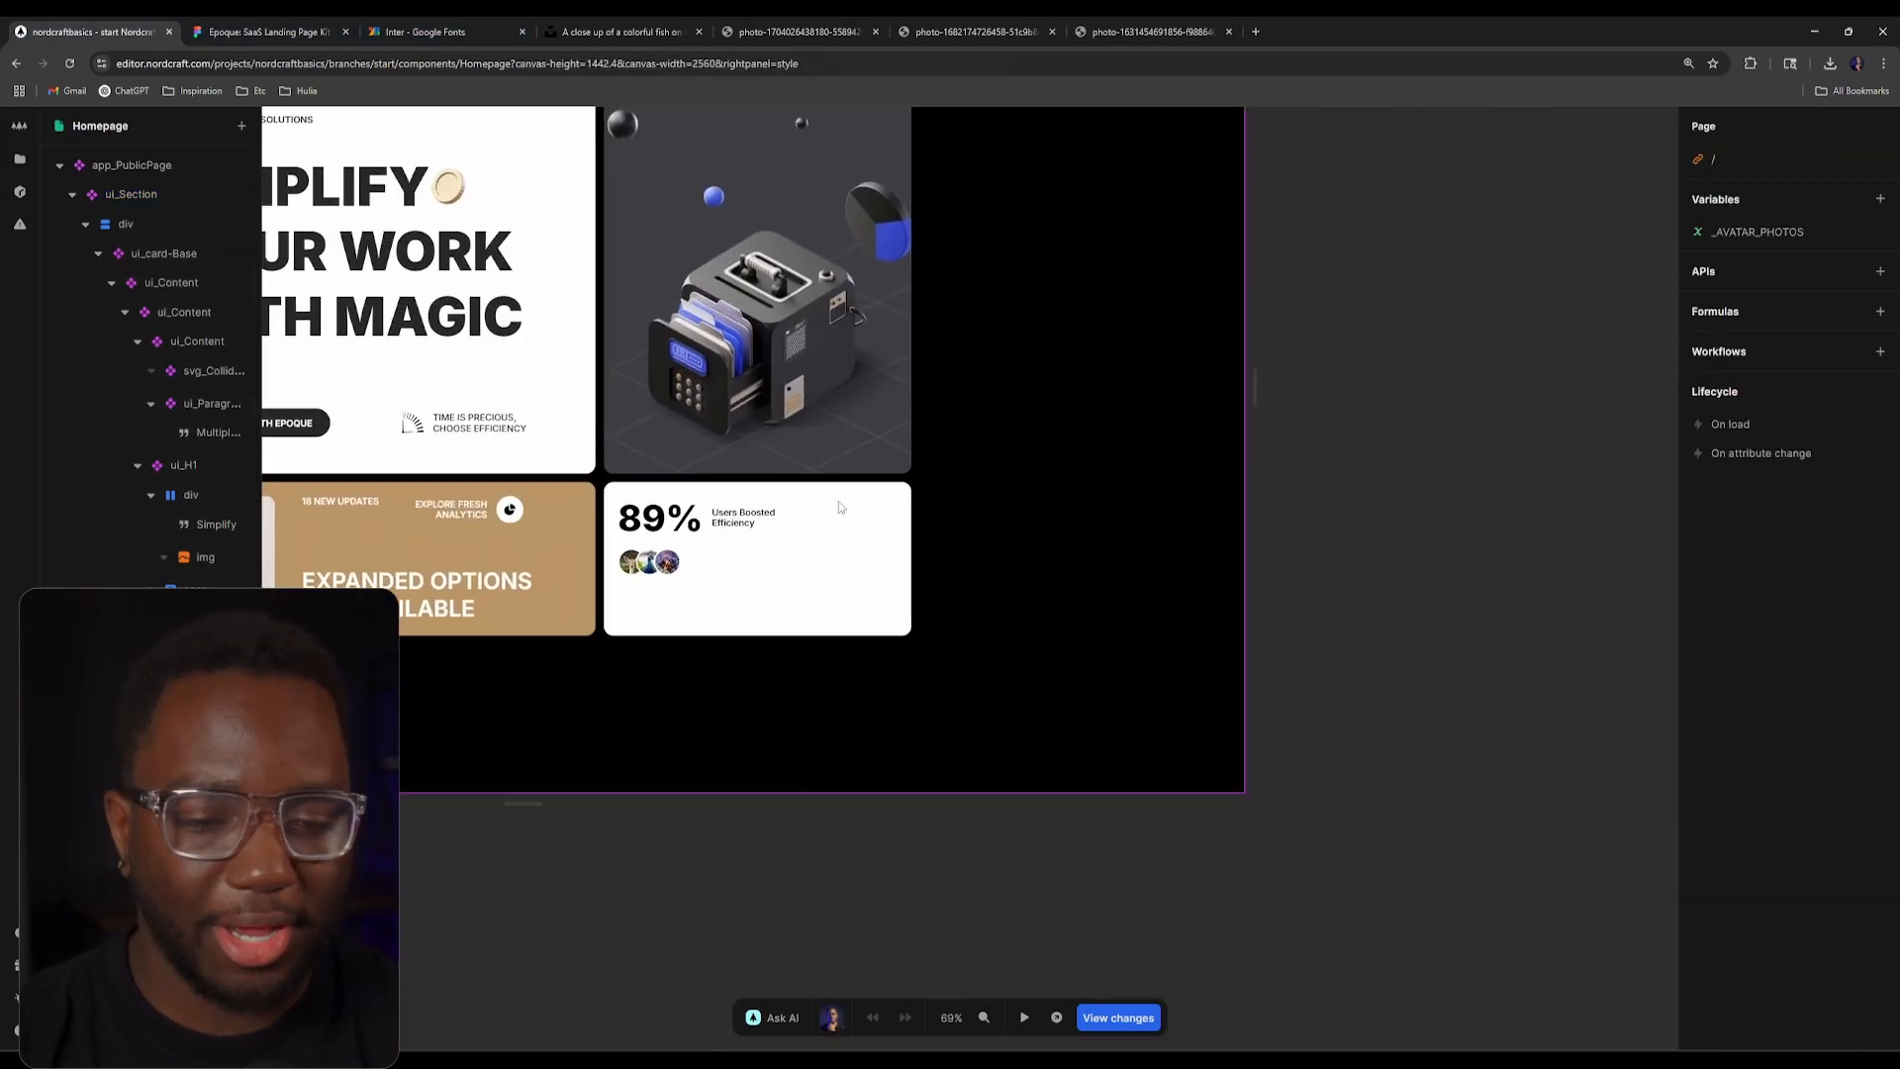
scroll(1114, 541, "up", 2)
scroll(1114, 540, "up", 4)
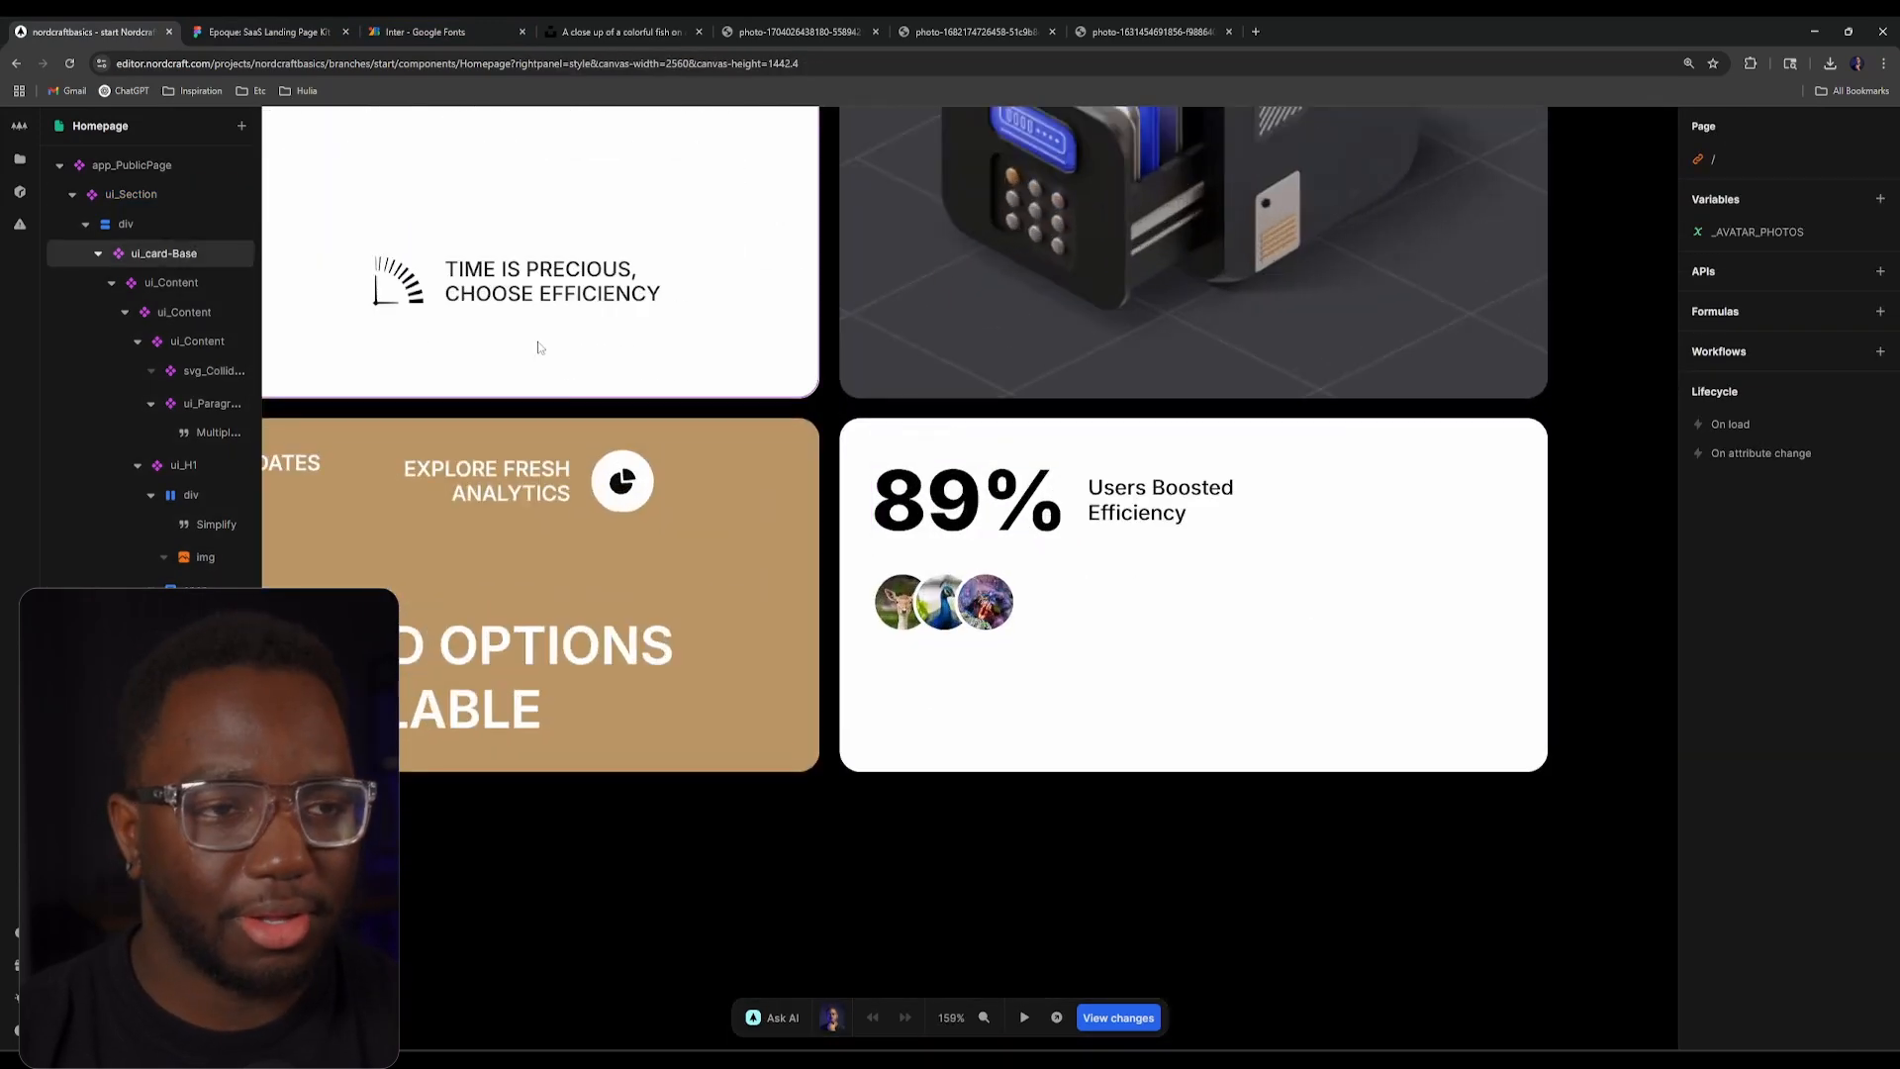
Step: Switch to the Figma design, deselect the avatar image, and examine the layout of the whole 89% card
left_click(263, 32)
scroll(1055, 505, "down", 5)
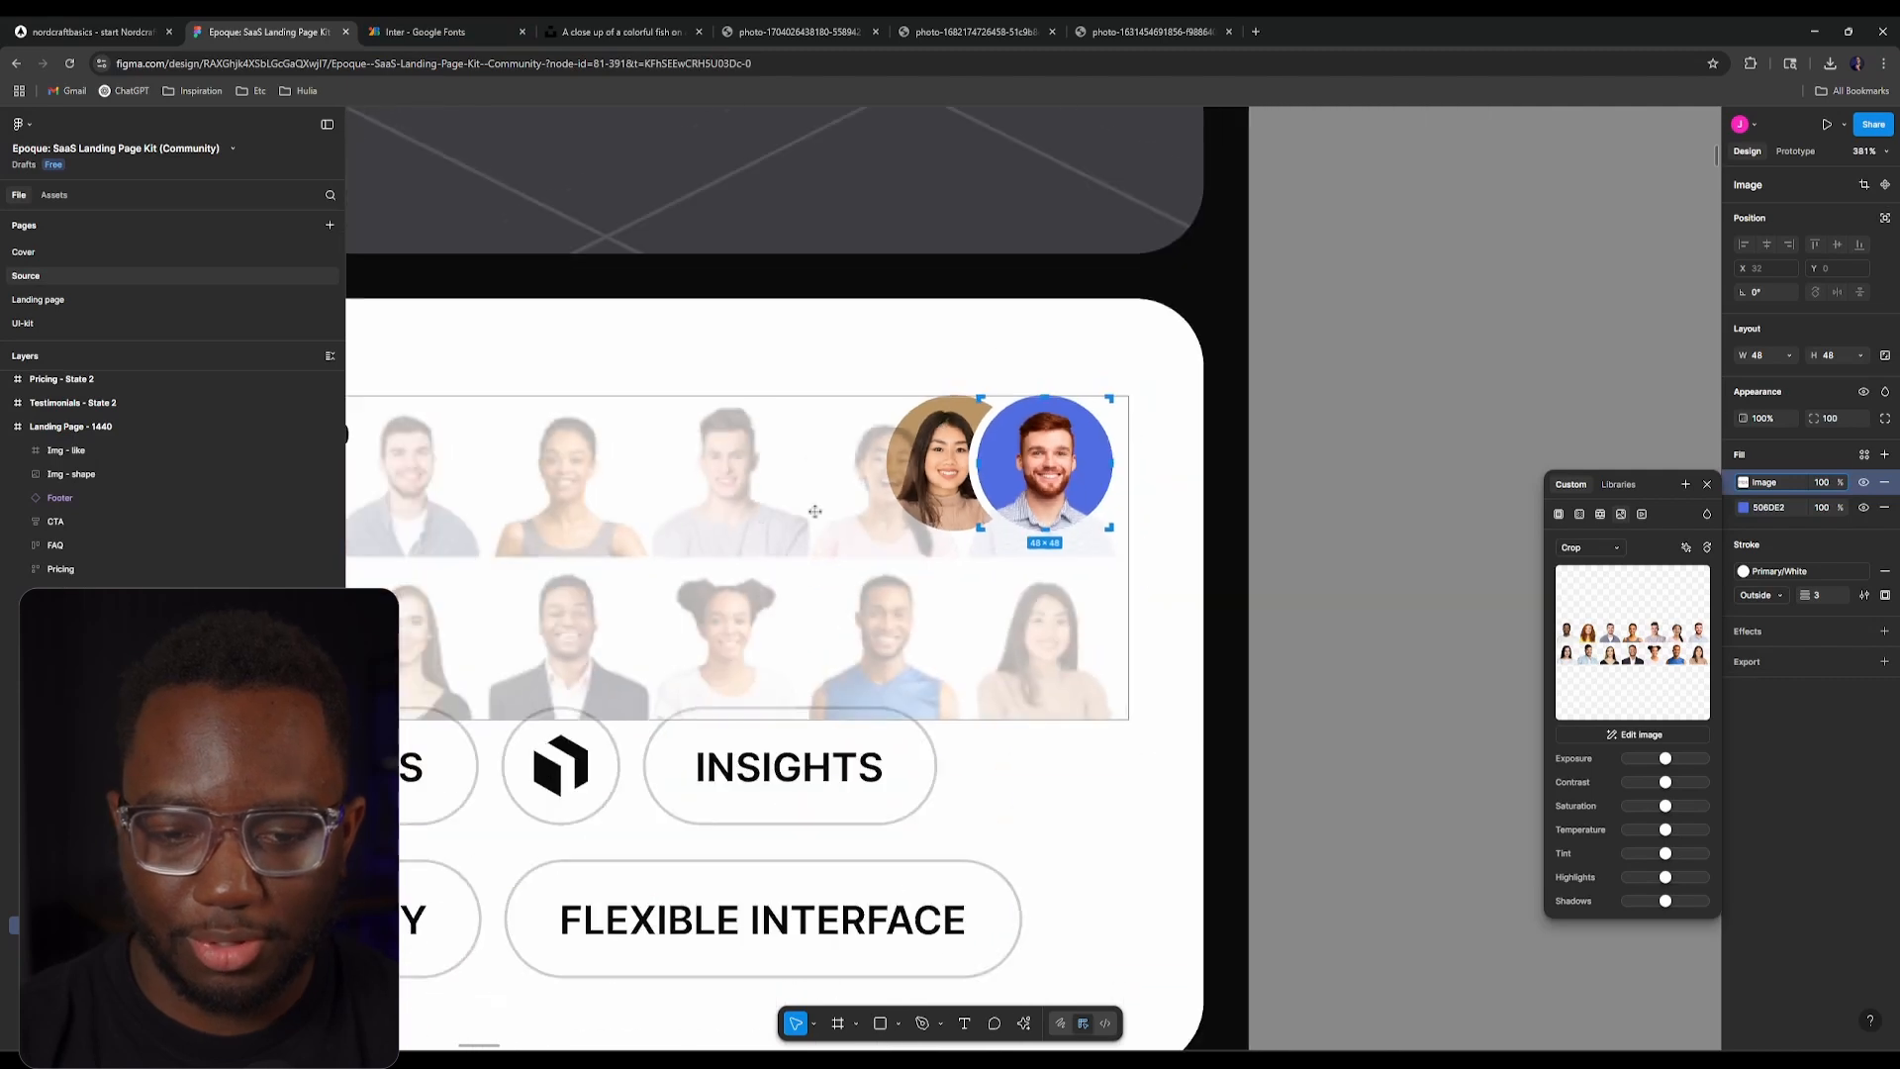
scroll(1056, 505, "down", 3)
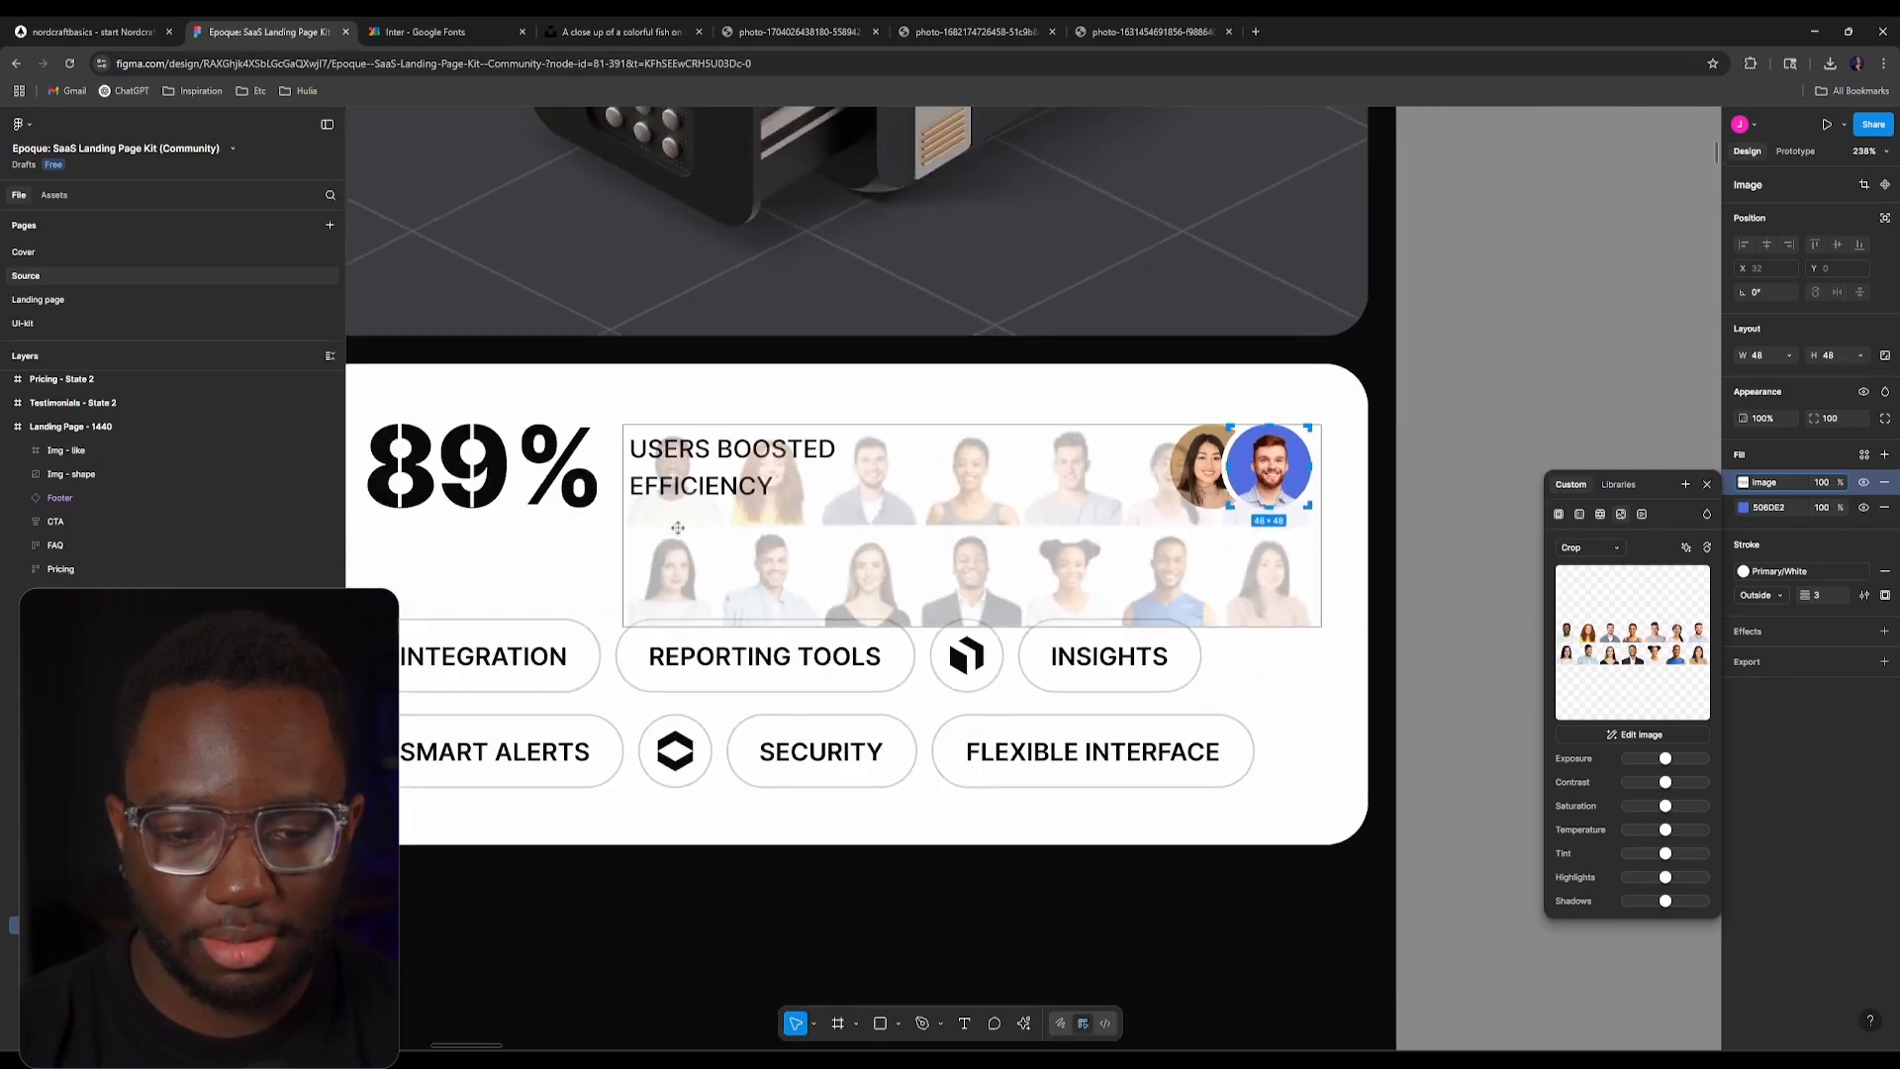
scroll(677, 527, "down", 3)
key("Escape")
key("Escape")
left_click_drag(840, 526, 957, 542)
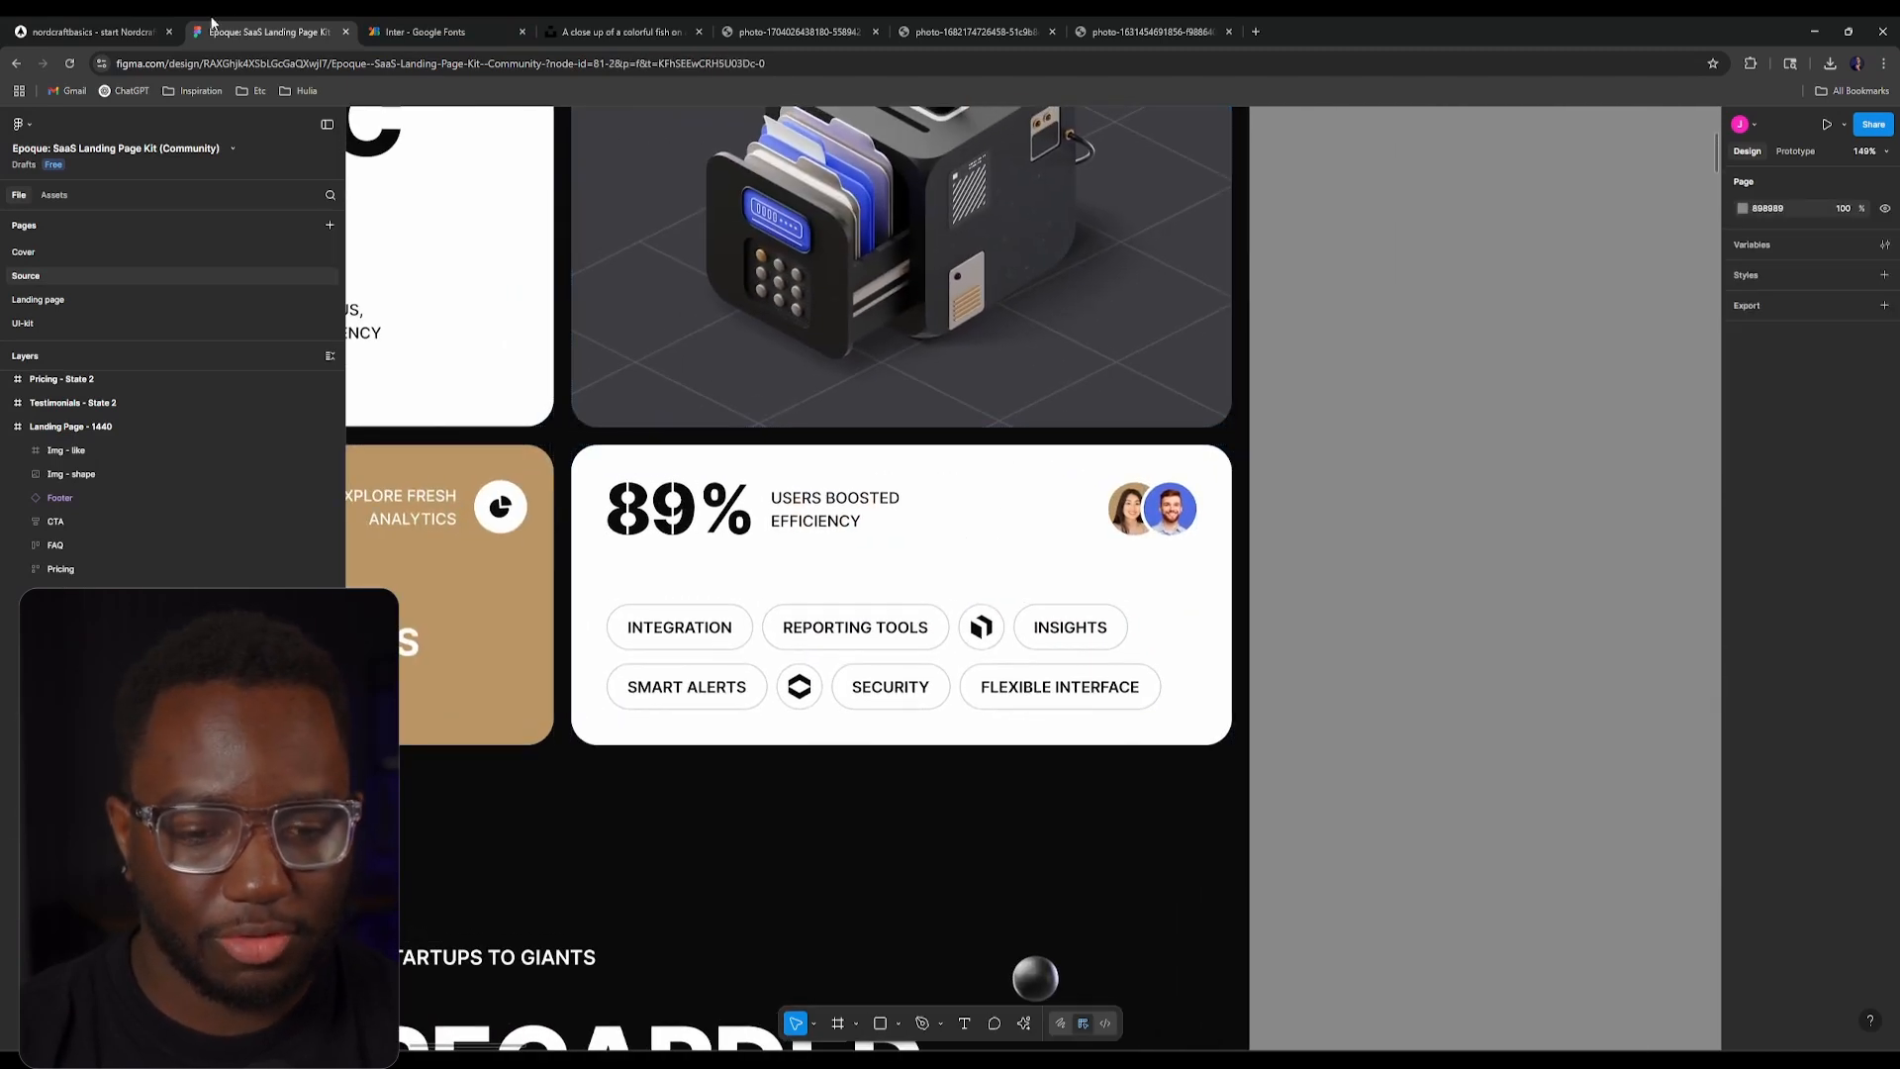
Step: In Nordcraft, make the 89% card's ui_Content a horizontal flex row with space between its items and vertical centring
left_click(94, 31)
left_click(994, 554)
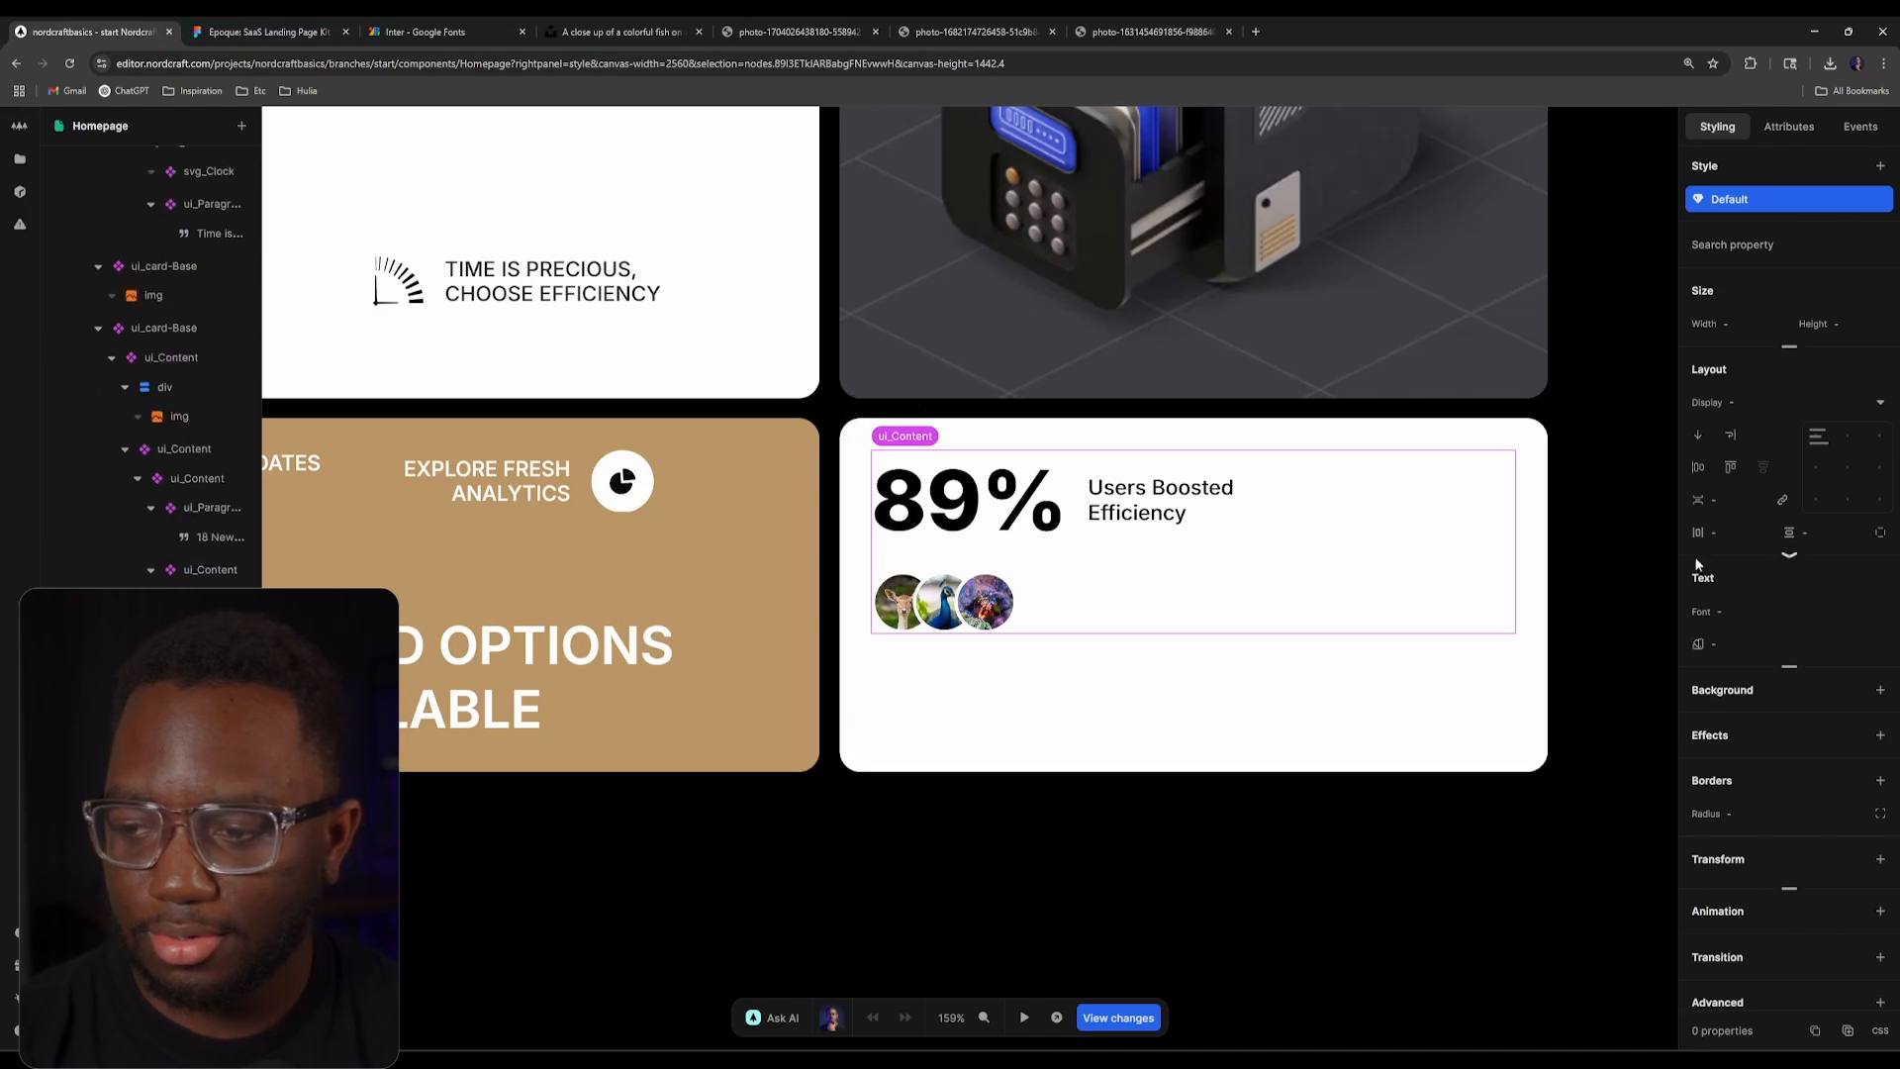
left_click(1701, 441)
left_click(1733, 468)
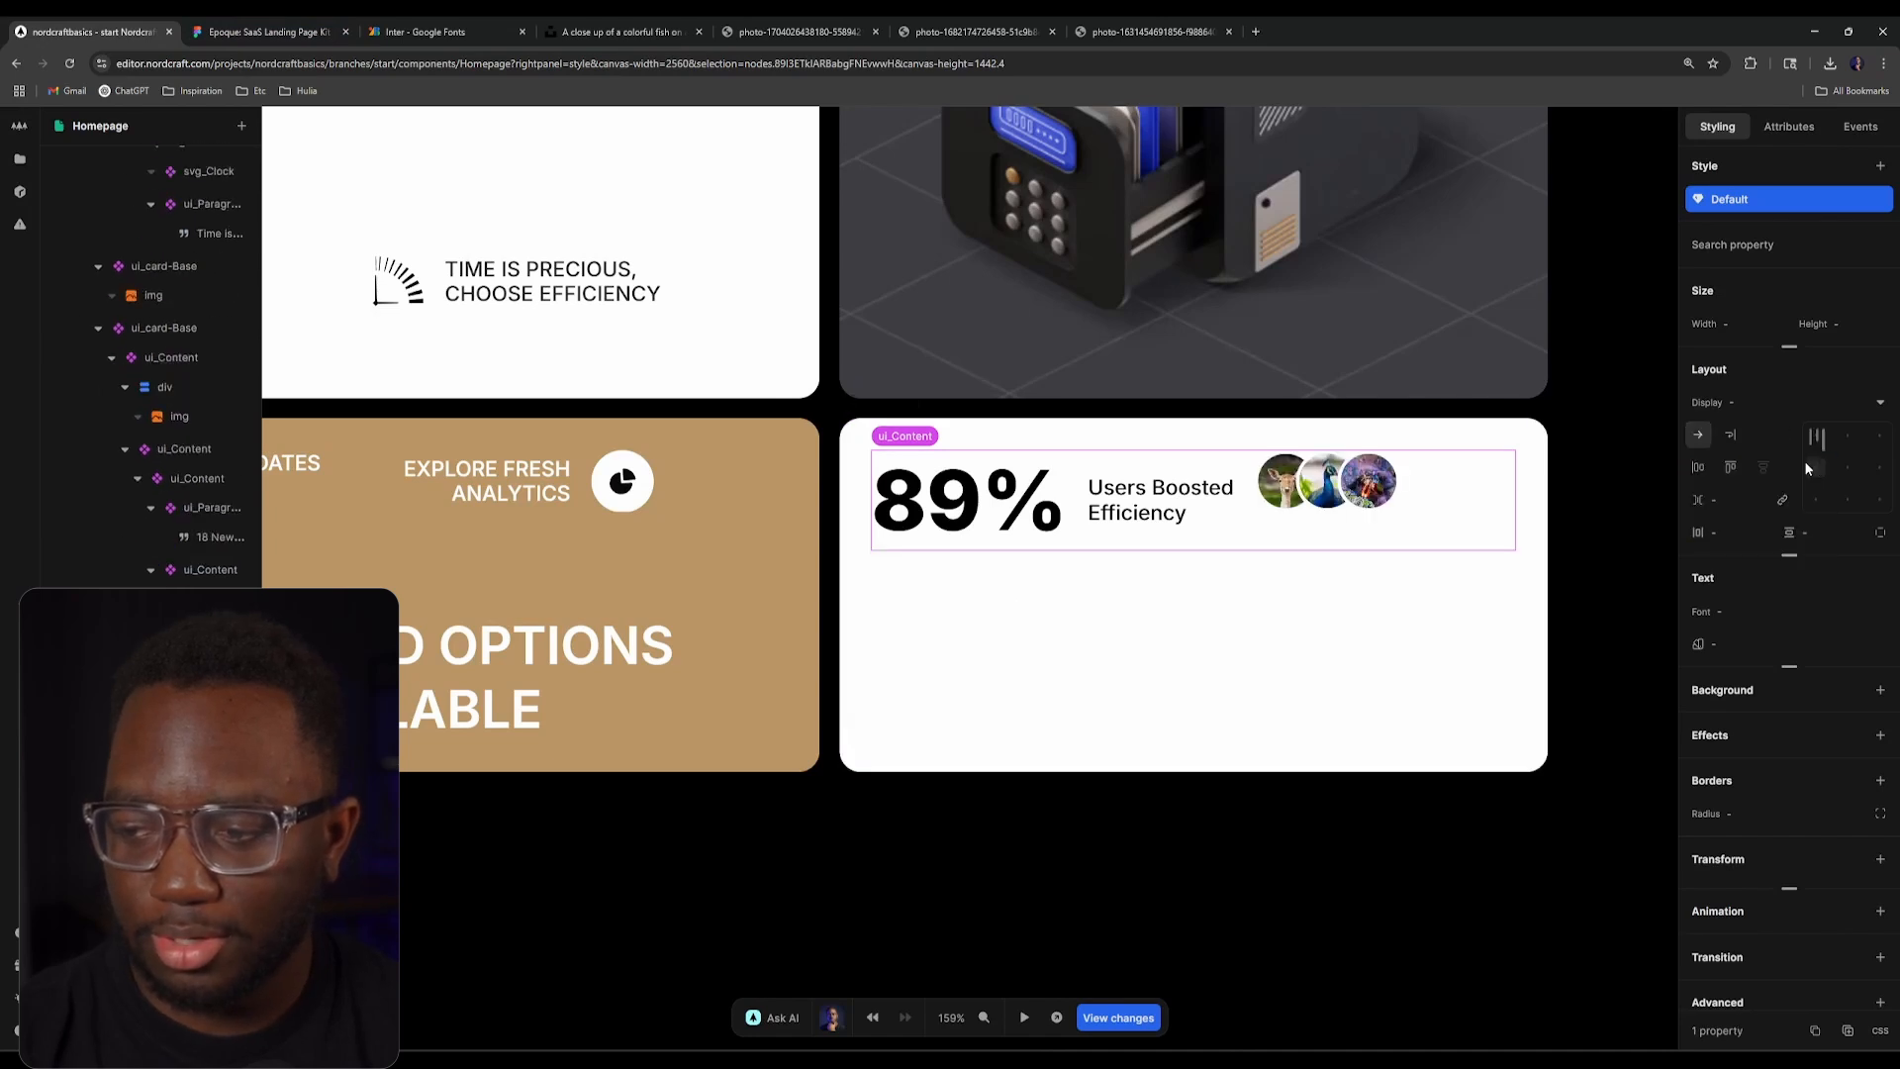
double_click(1810, 466)
Step: Compare the Nordcraft 89% card's header row with the Figma version and examine the design's feature tags below it
left_click(240, 27)
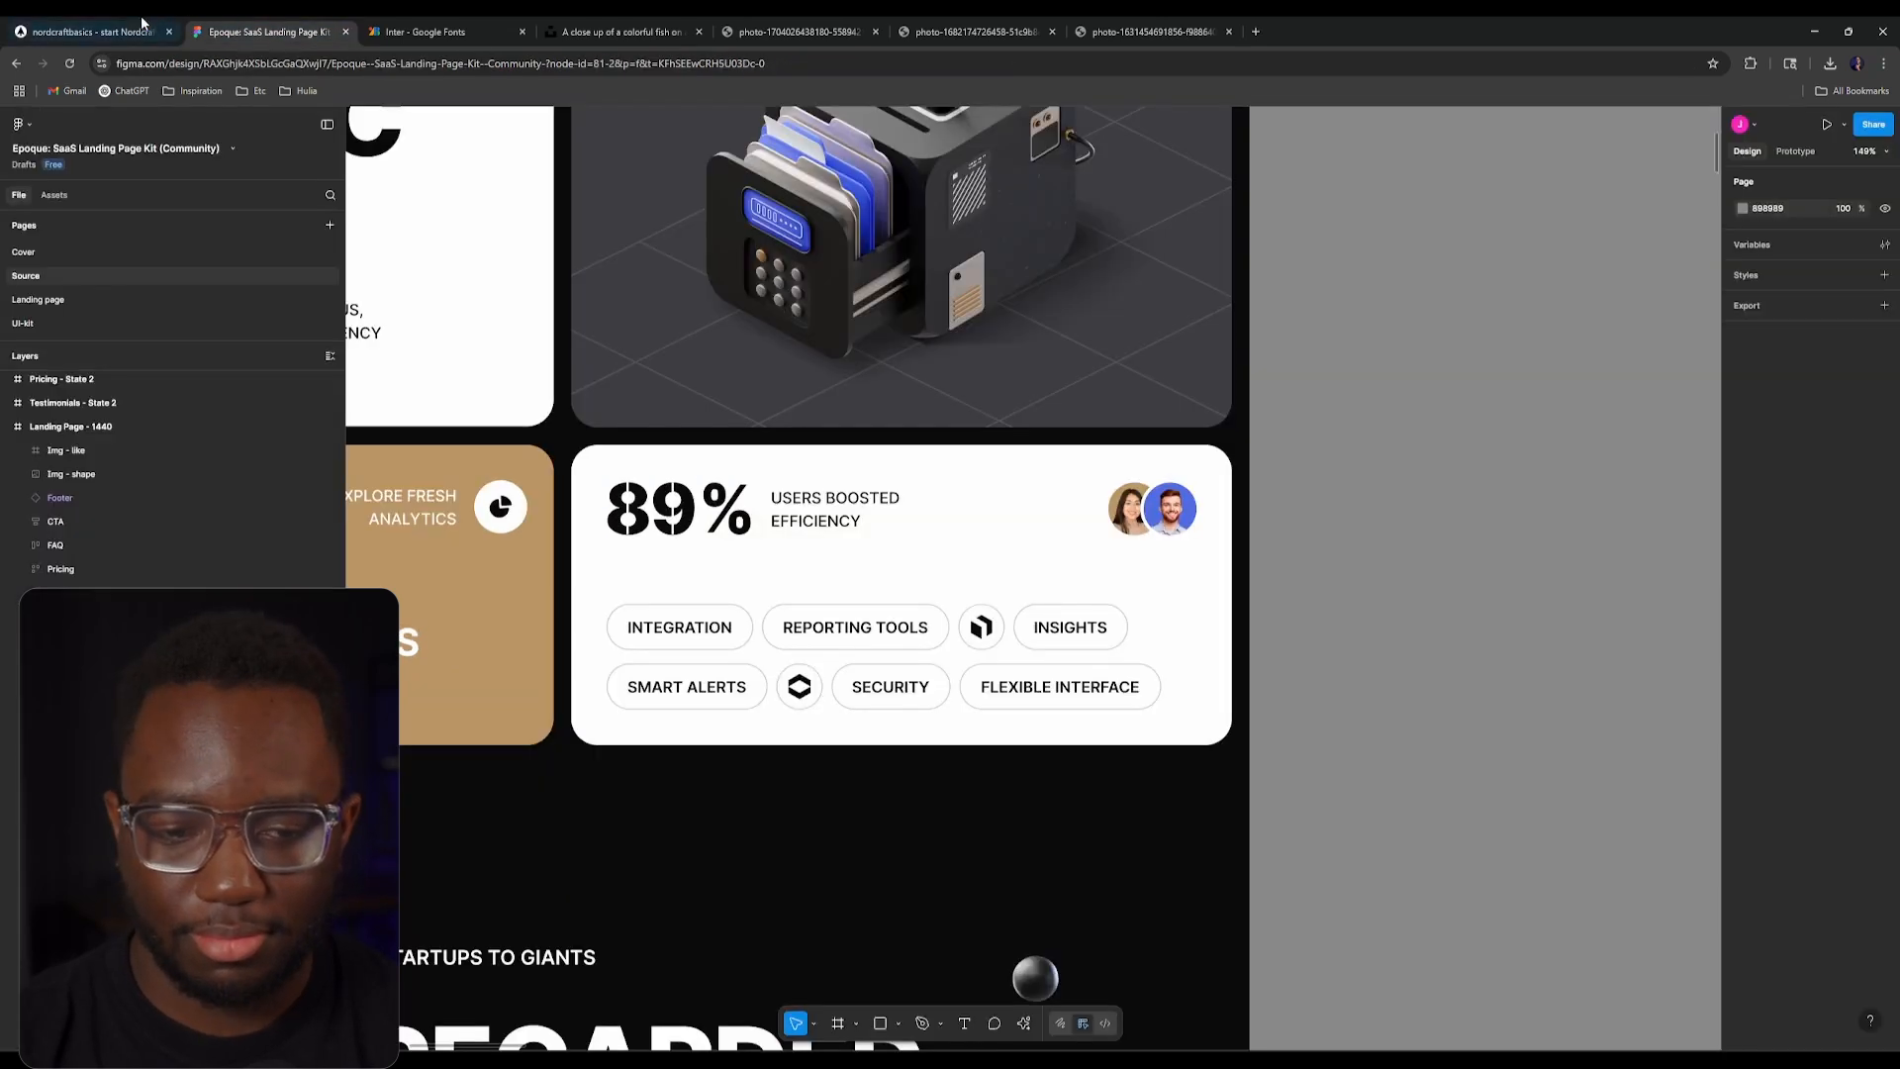
left_click(140, 23)
left_click(252, 24)
left_click(148, 26)
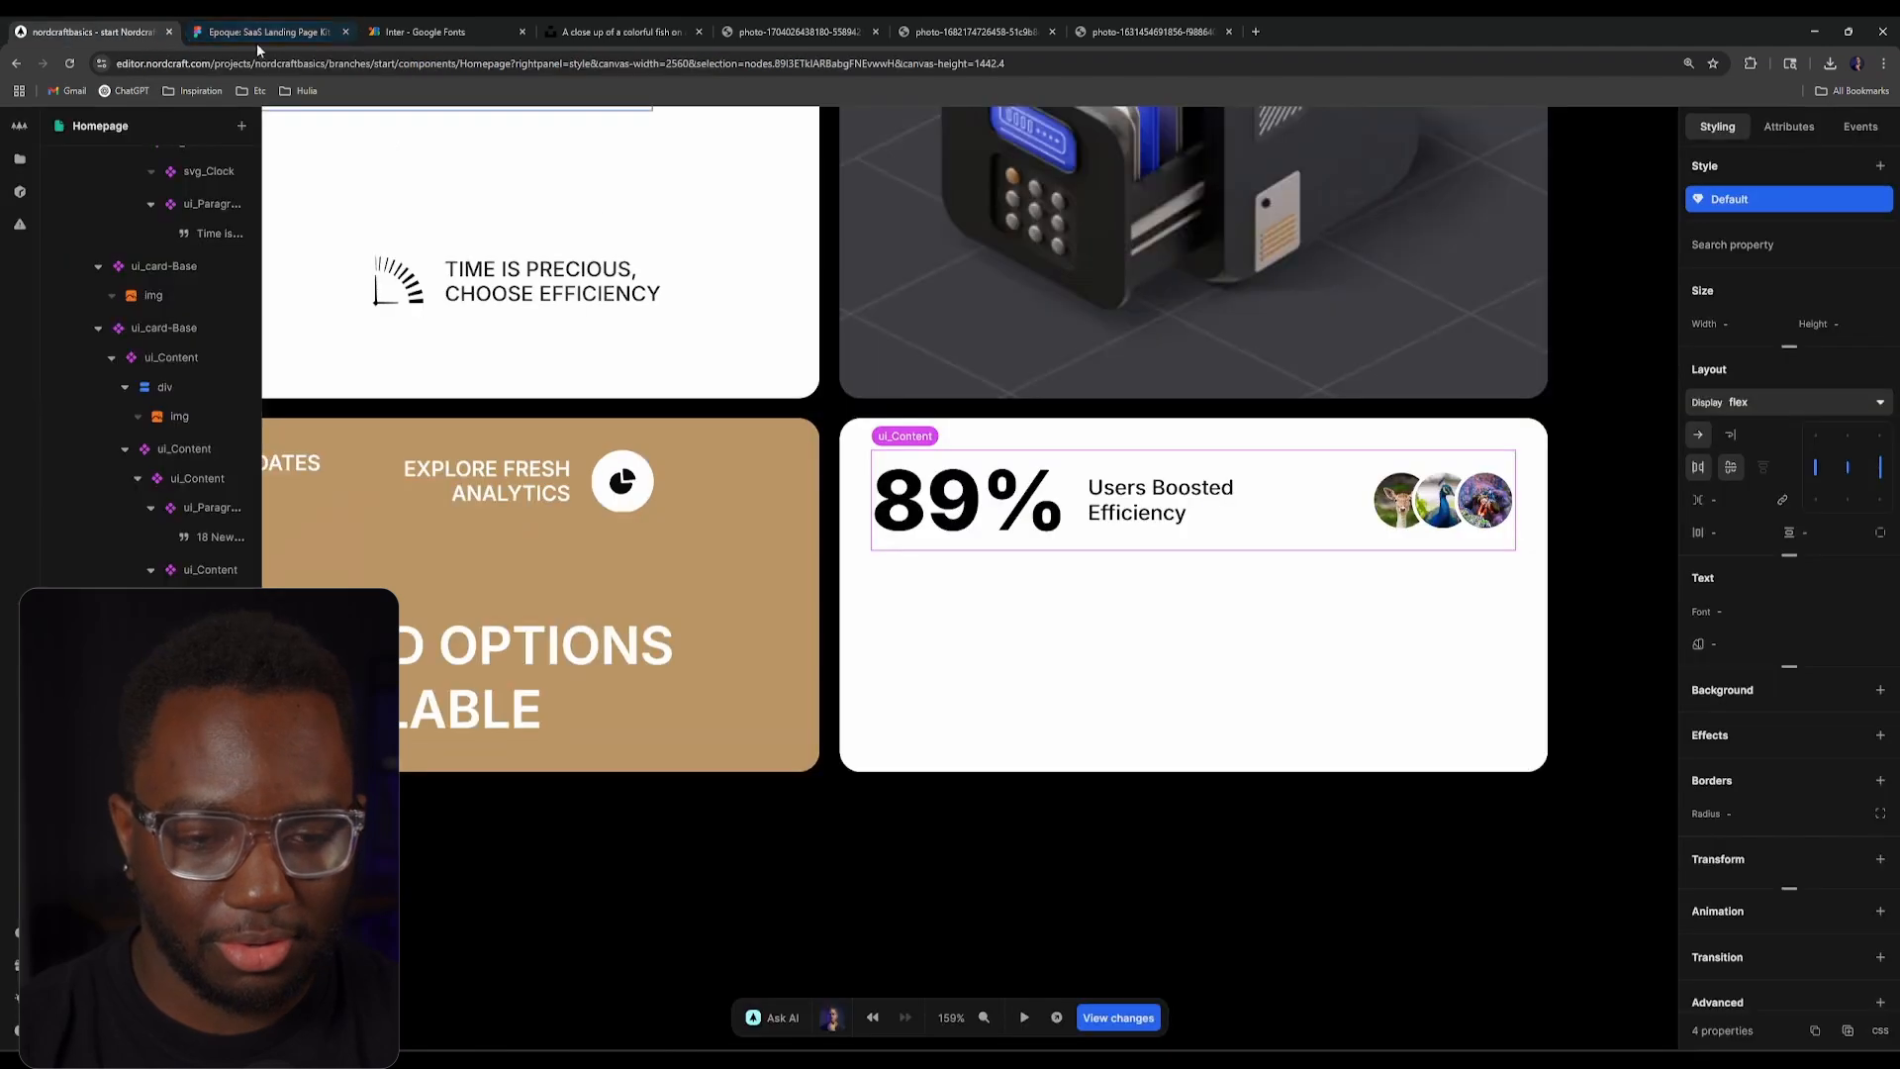
left_click(332, 25)
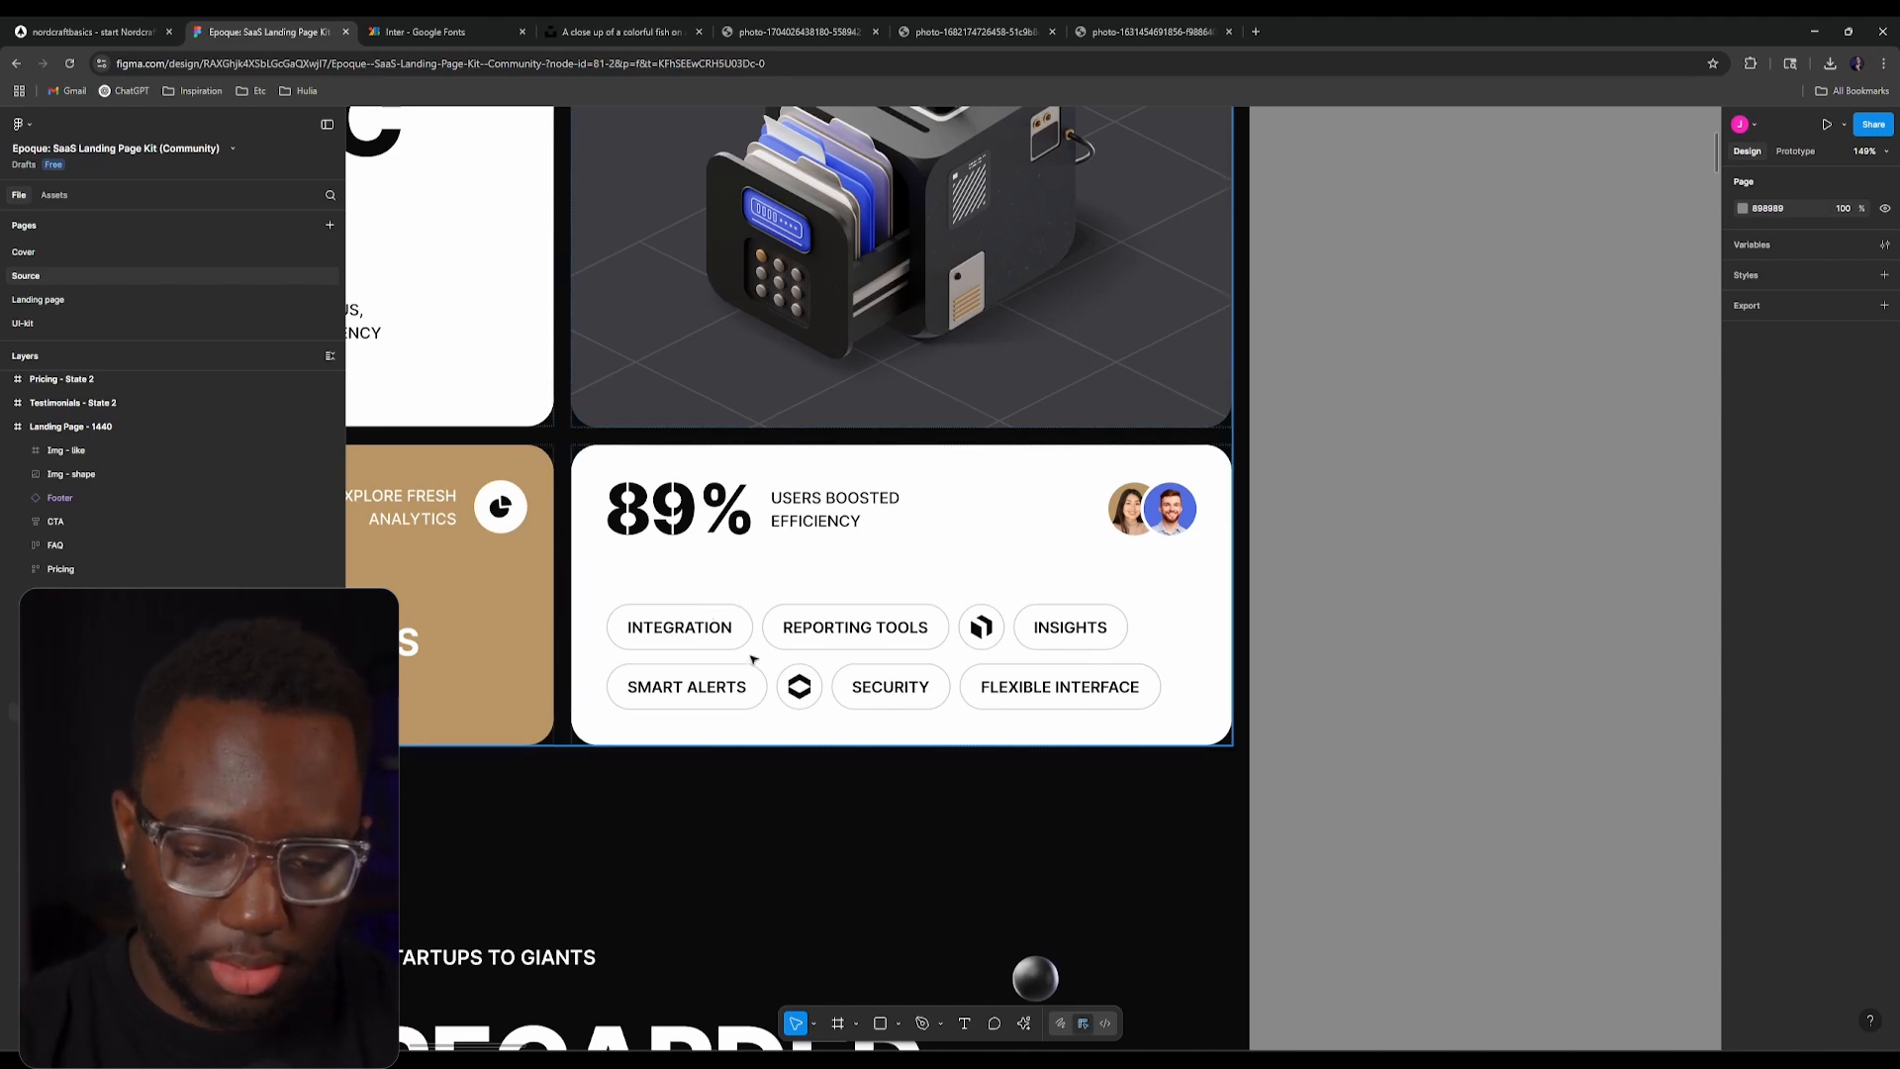
Step: Examine the two rows of feature tags in the Figma 89% card and return to Nordcraft
scroll(752, 659, "up", 5)
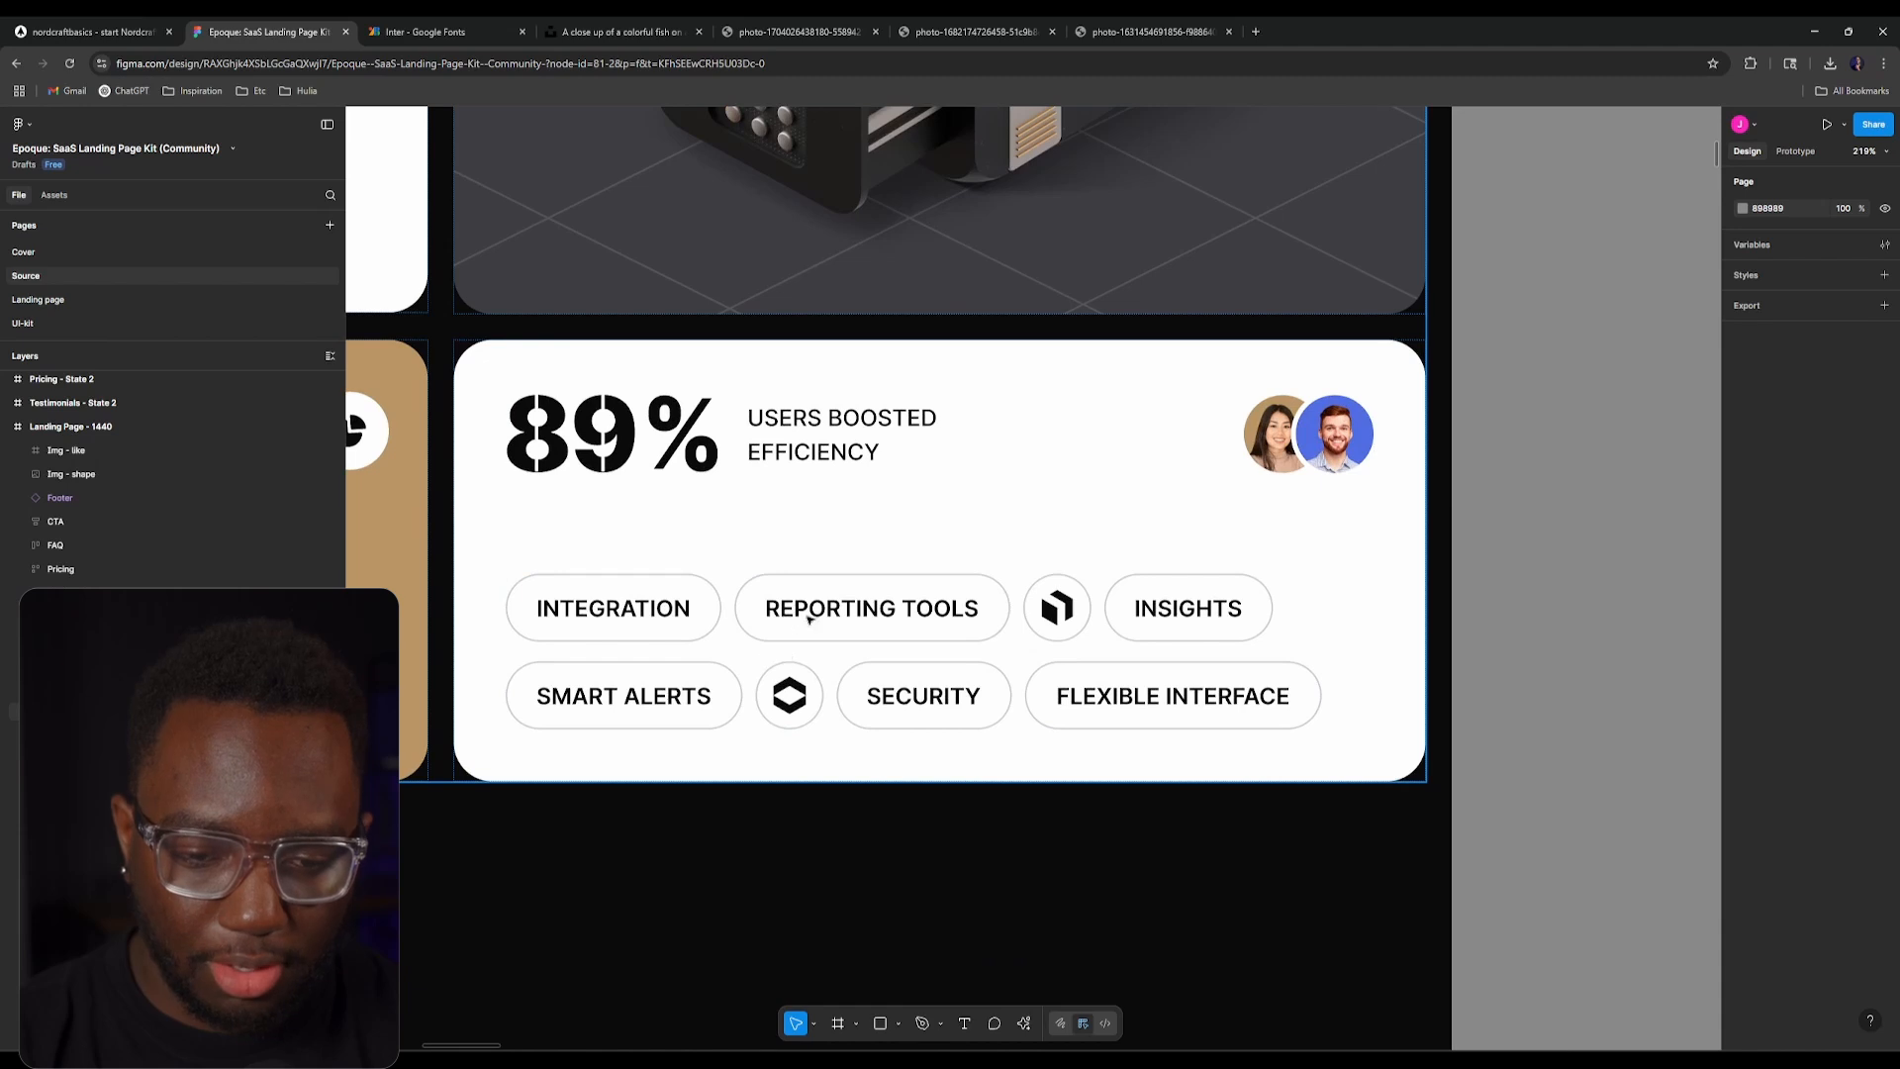
left_click(1085, 618)
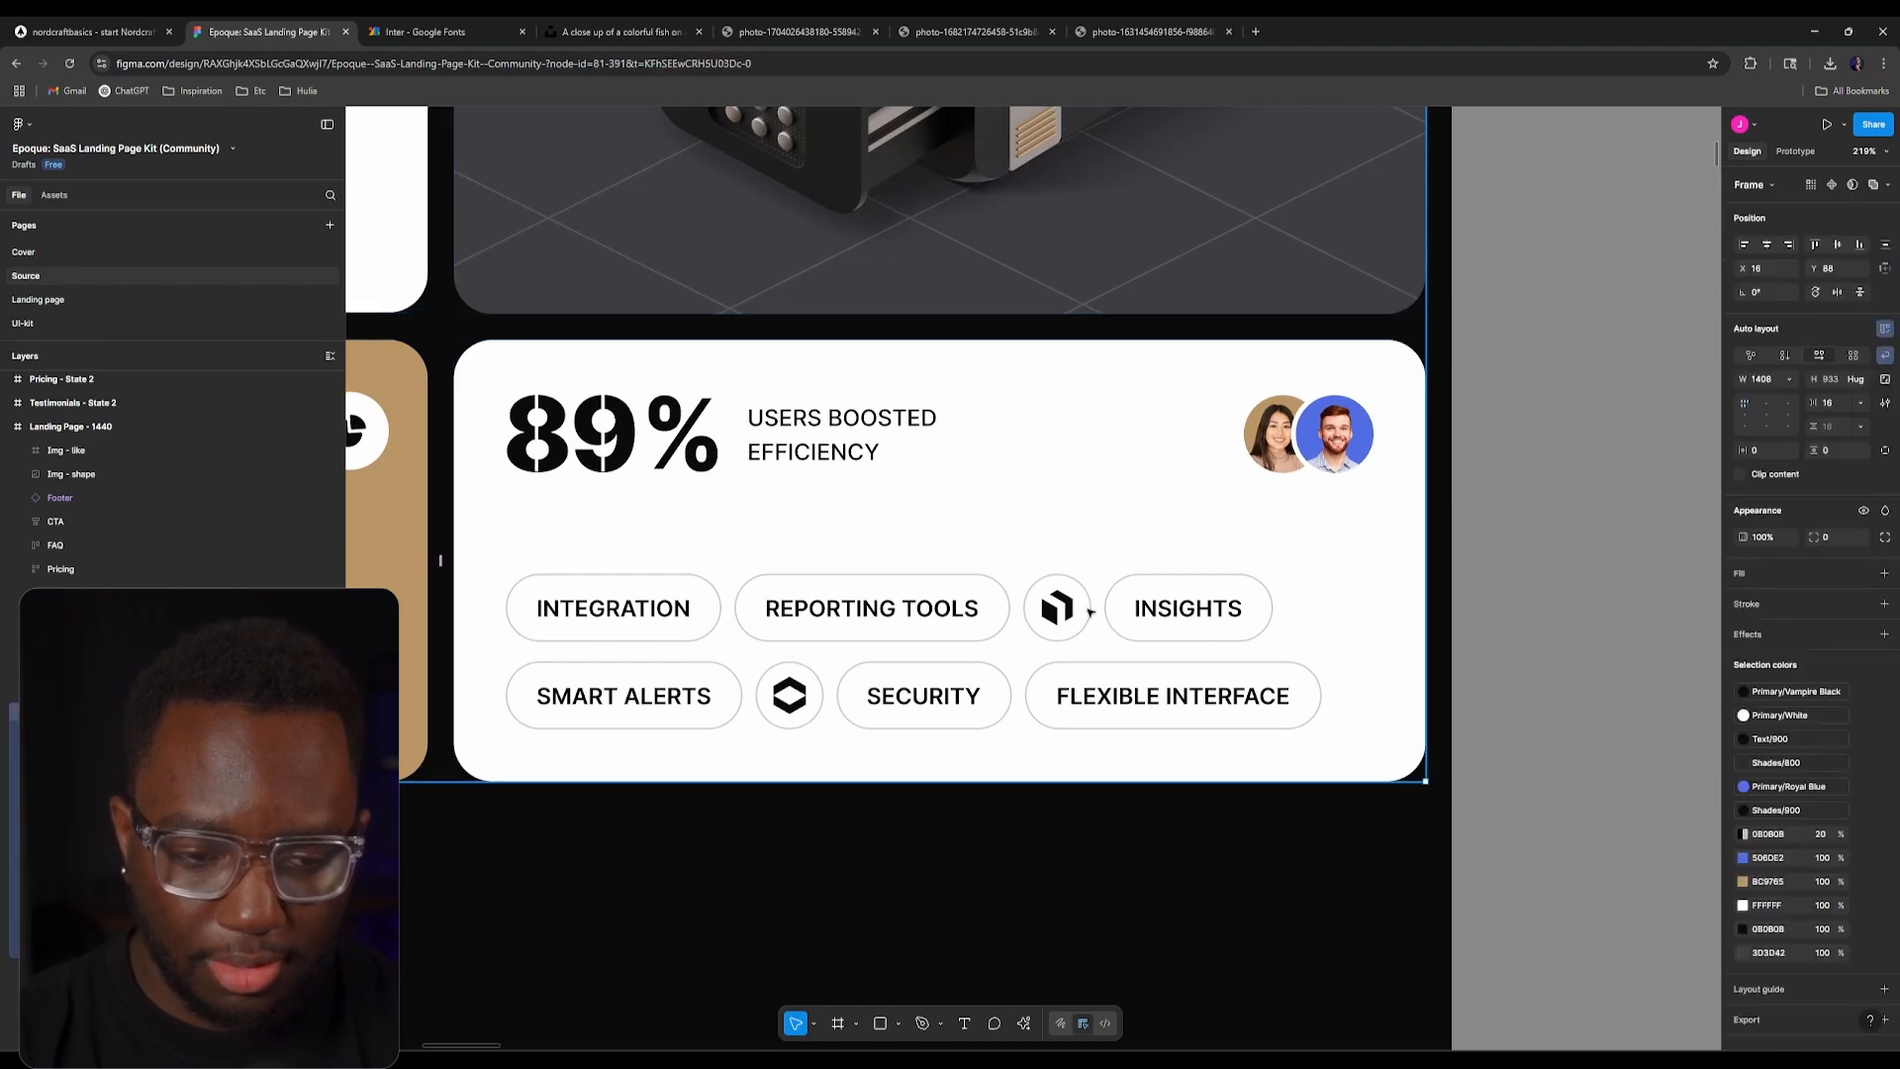
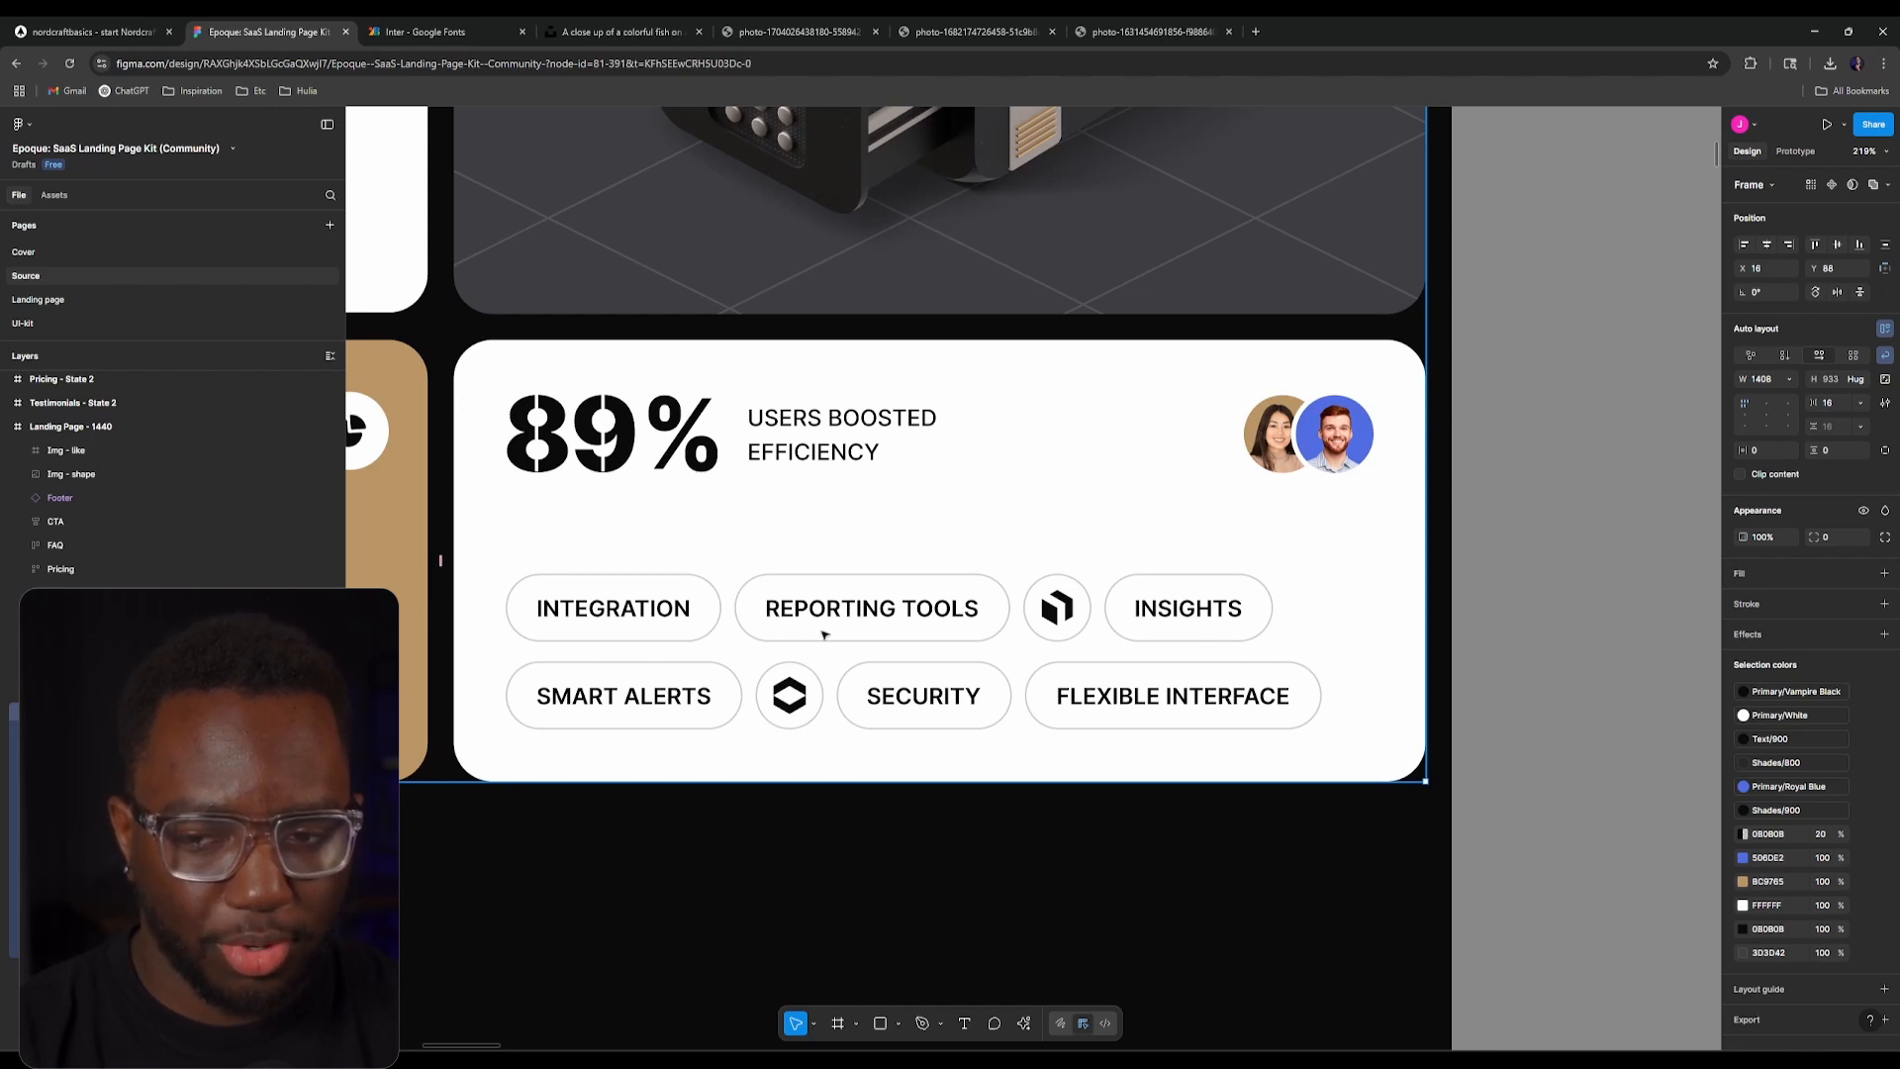
key("ctrl+shift+Tab")
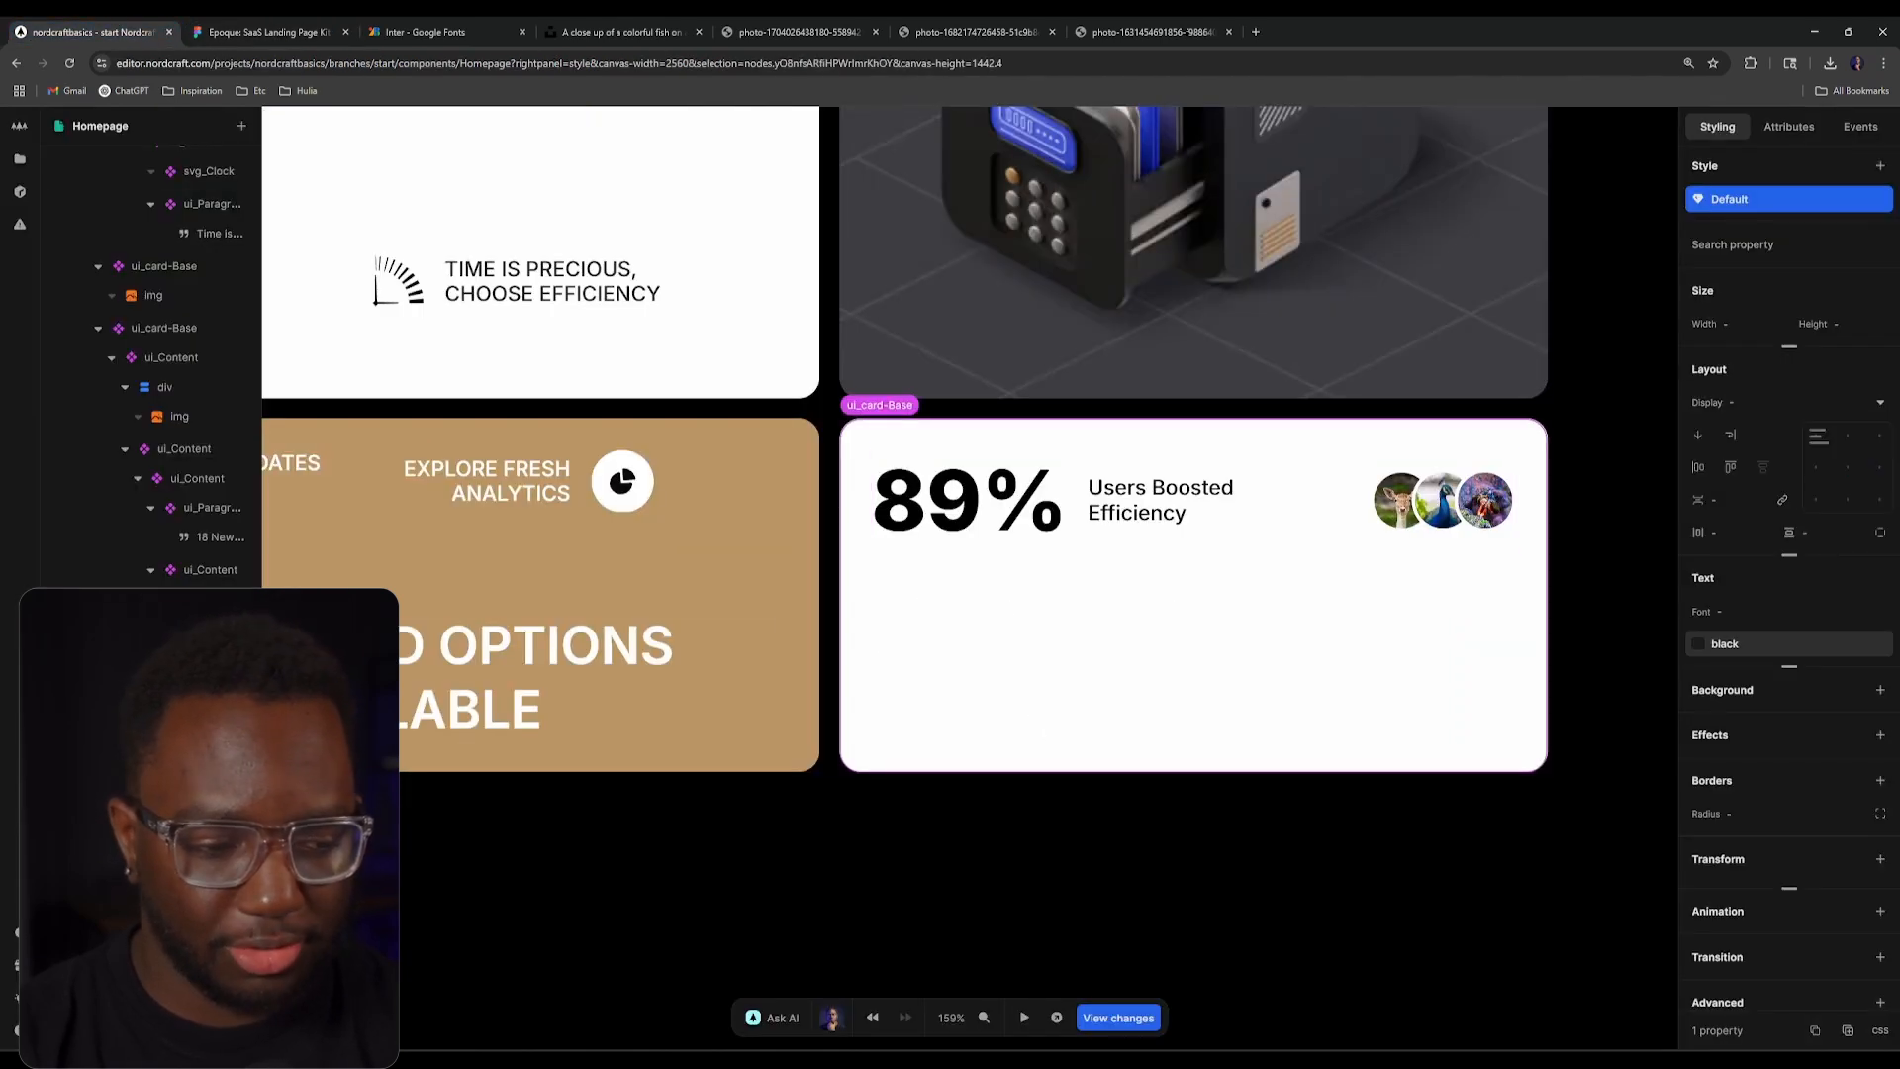
Step: Widen the layer tree and select the outer ui_Content that wraps the 89% card's header row
left_click_drag(269, 314, 340, 317)
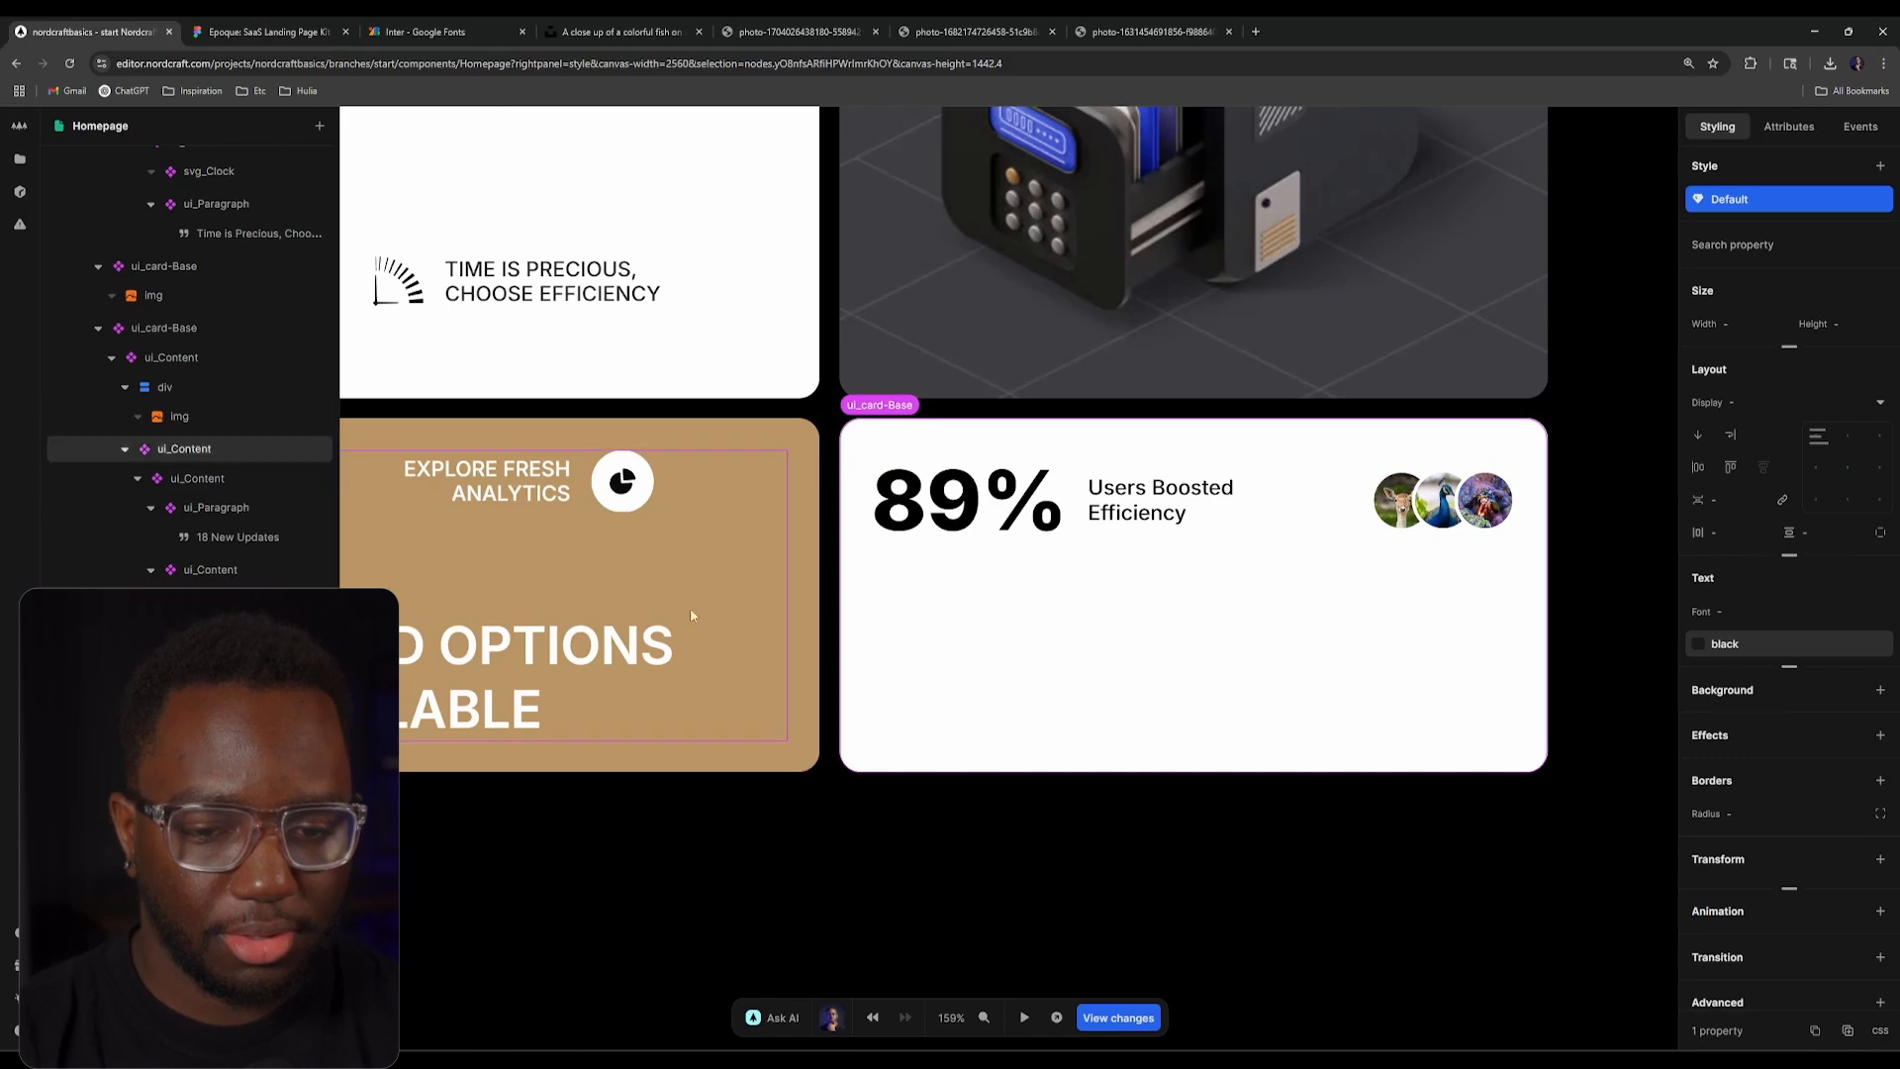
left_click(919, 546)
left_click(1084, 538)
left_click(1287, 530)
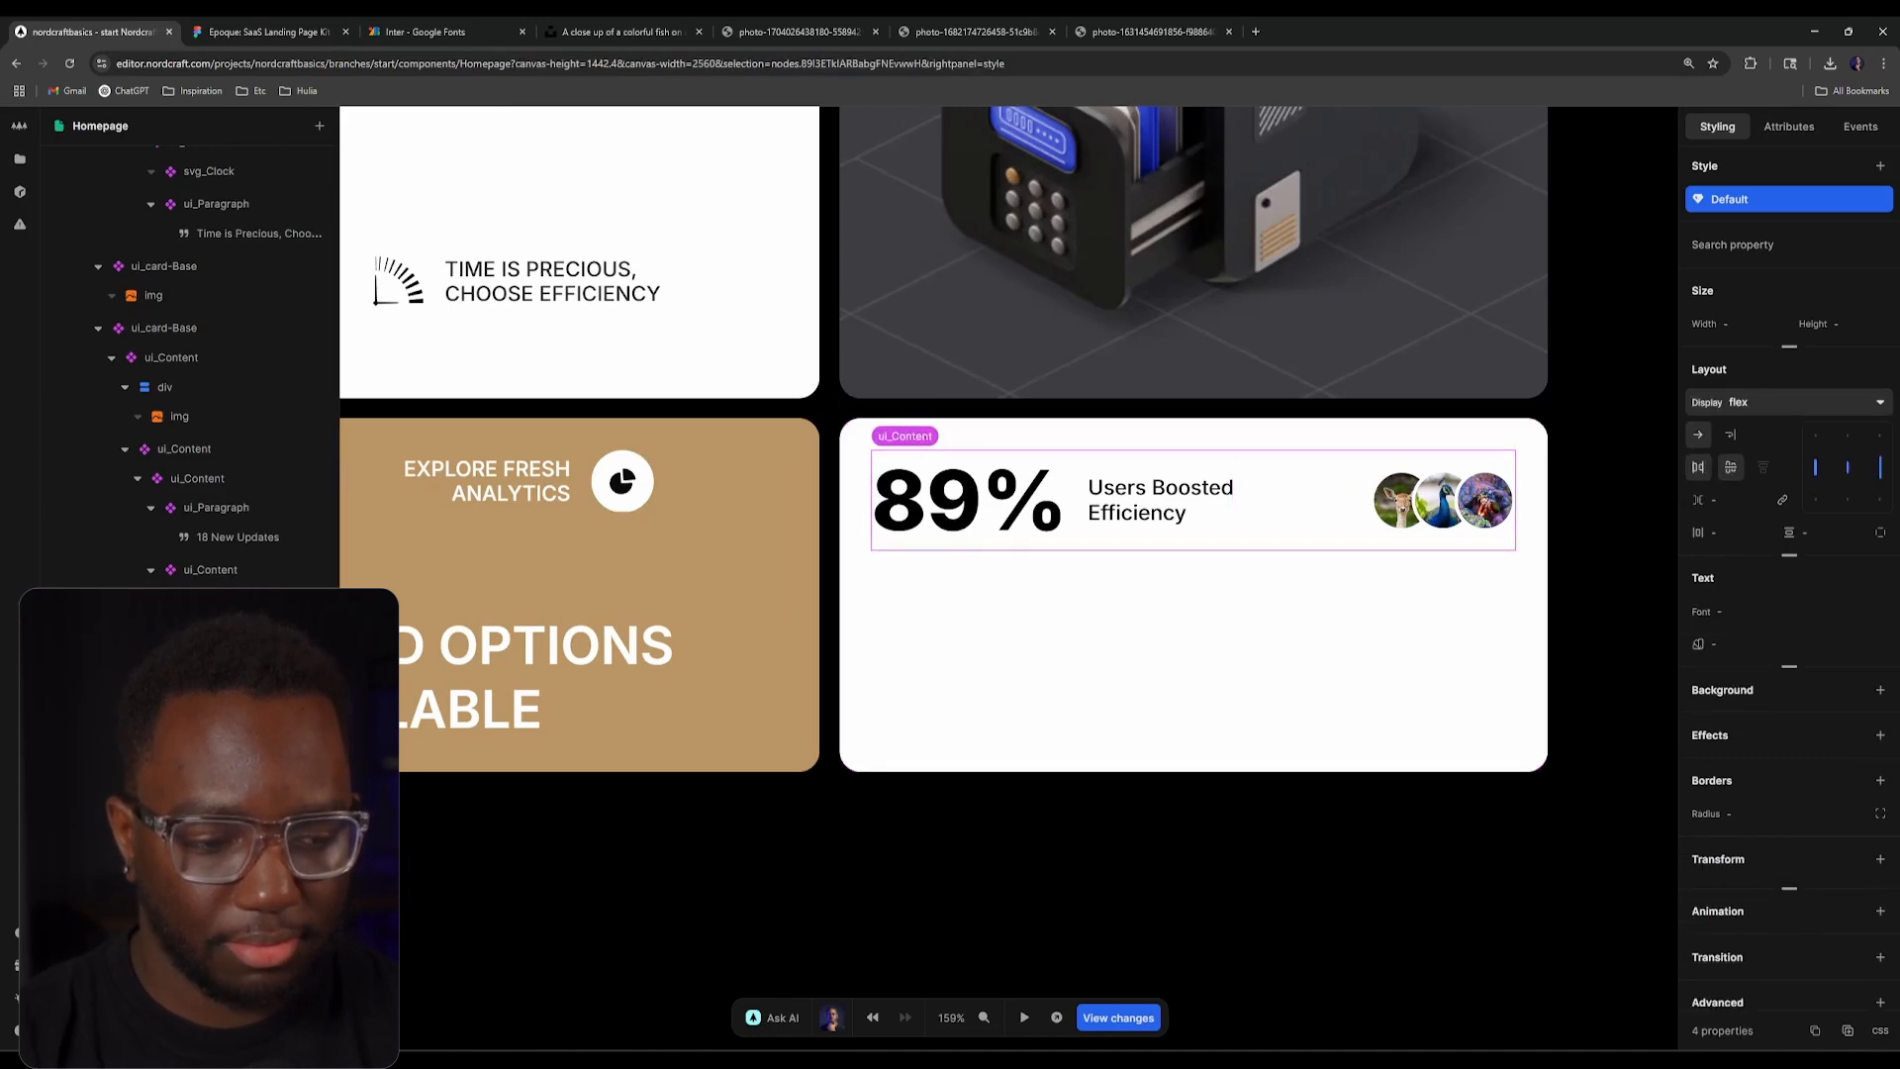
key("Up")
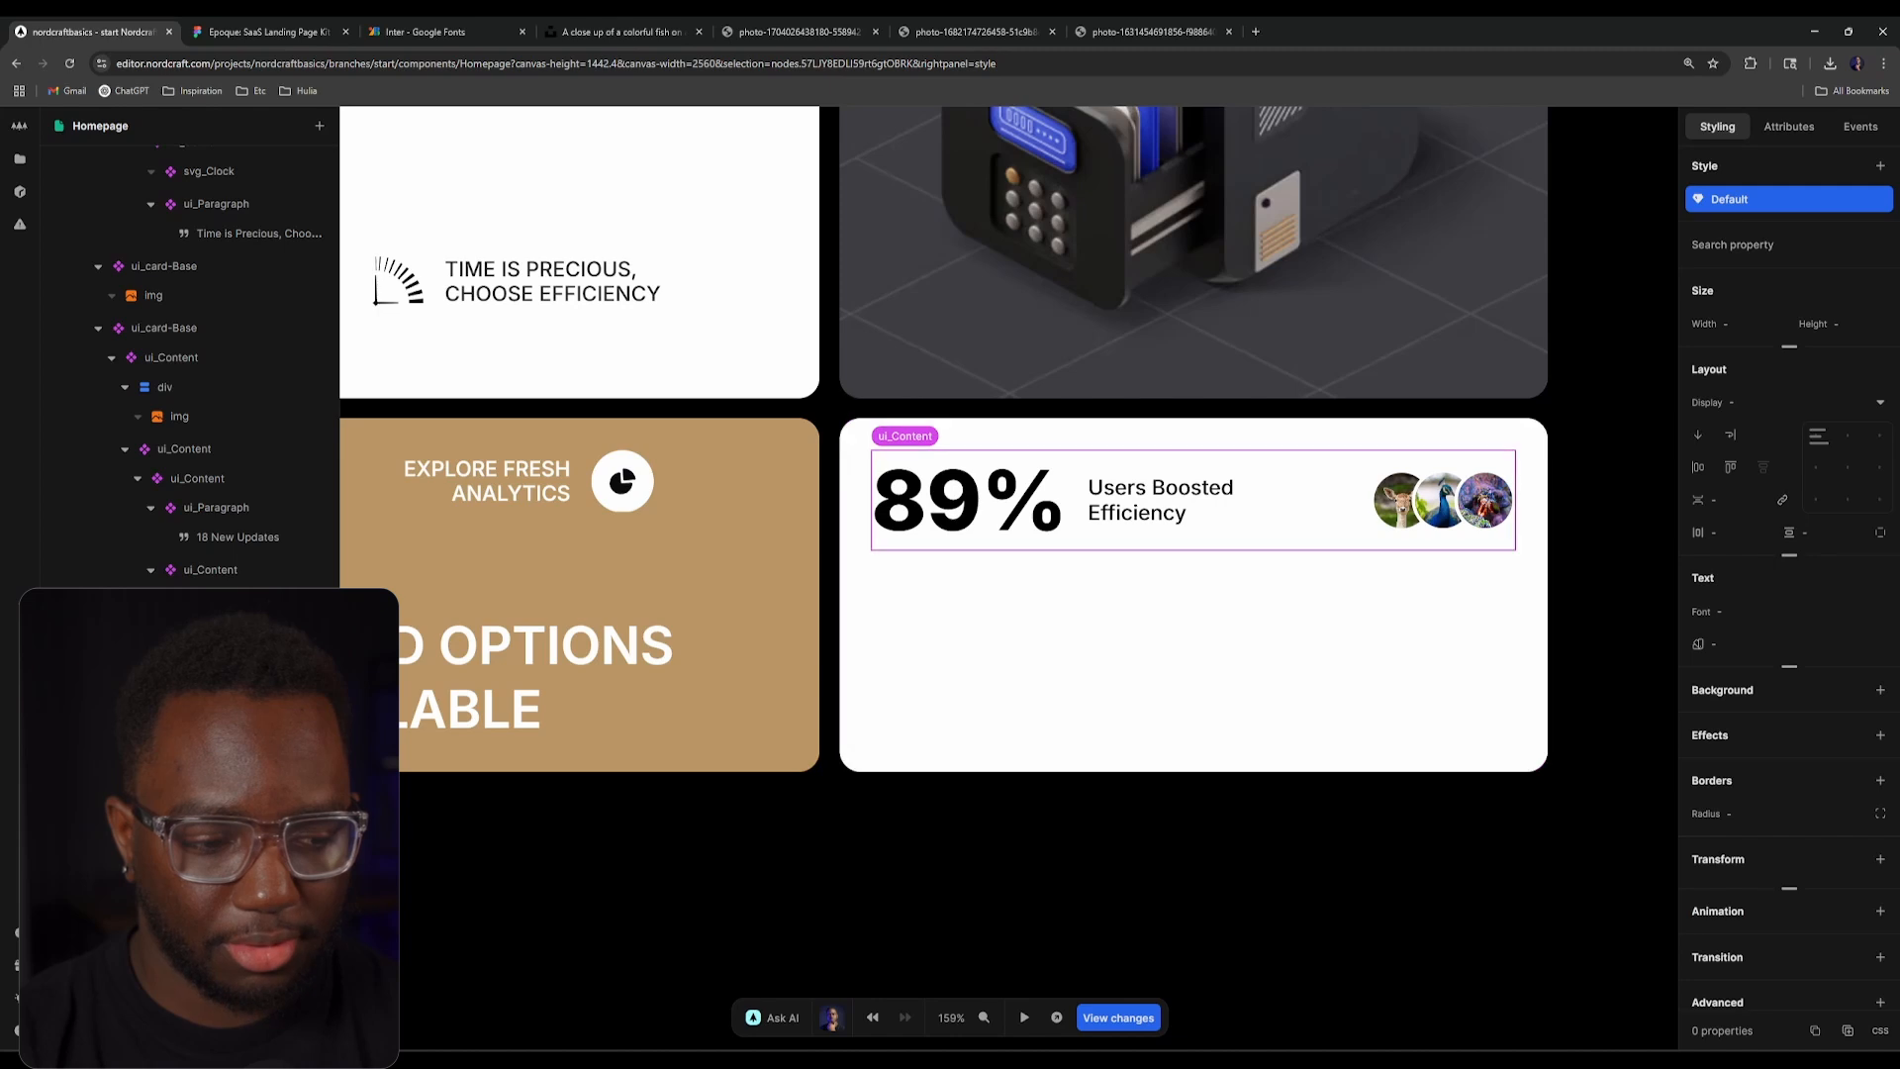
scroll(203, 771, "up", 2)
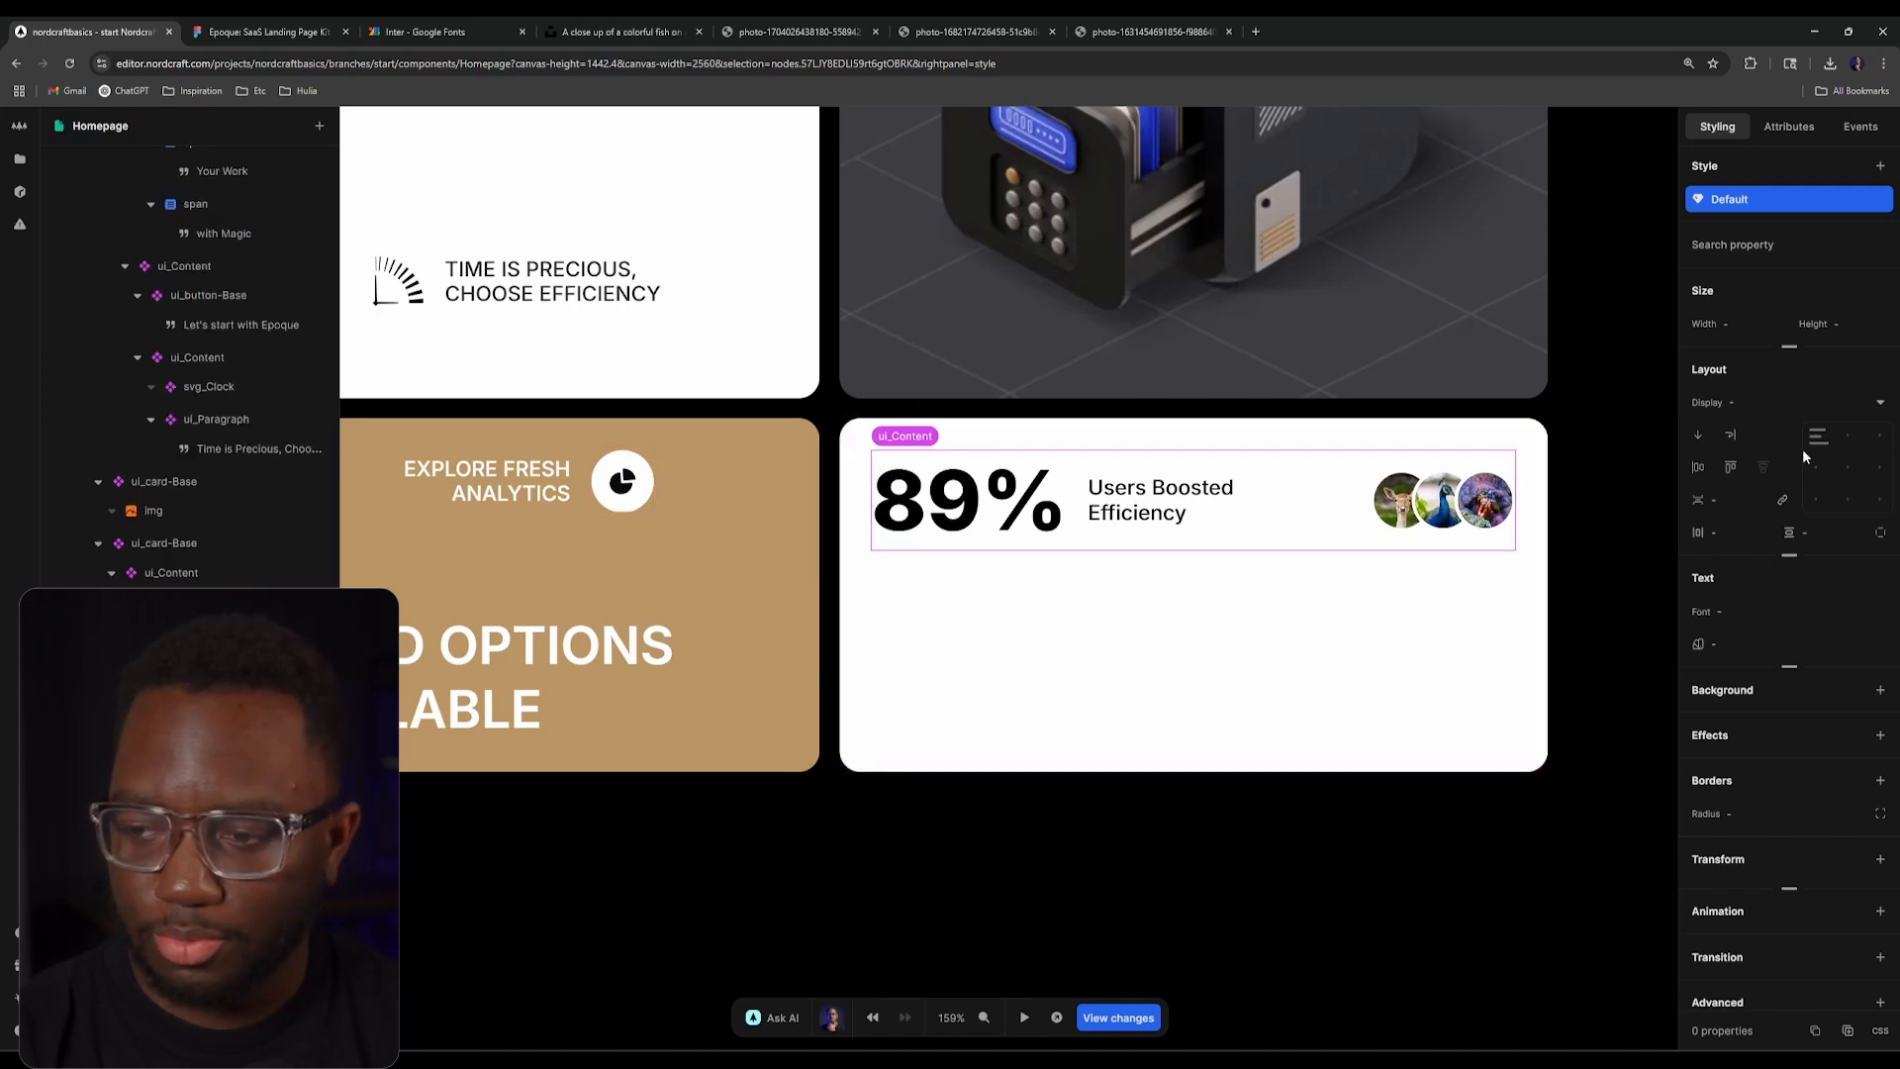
left_click(1732, 324)
type("100")
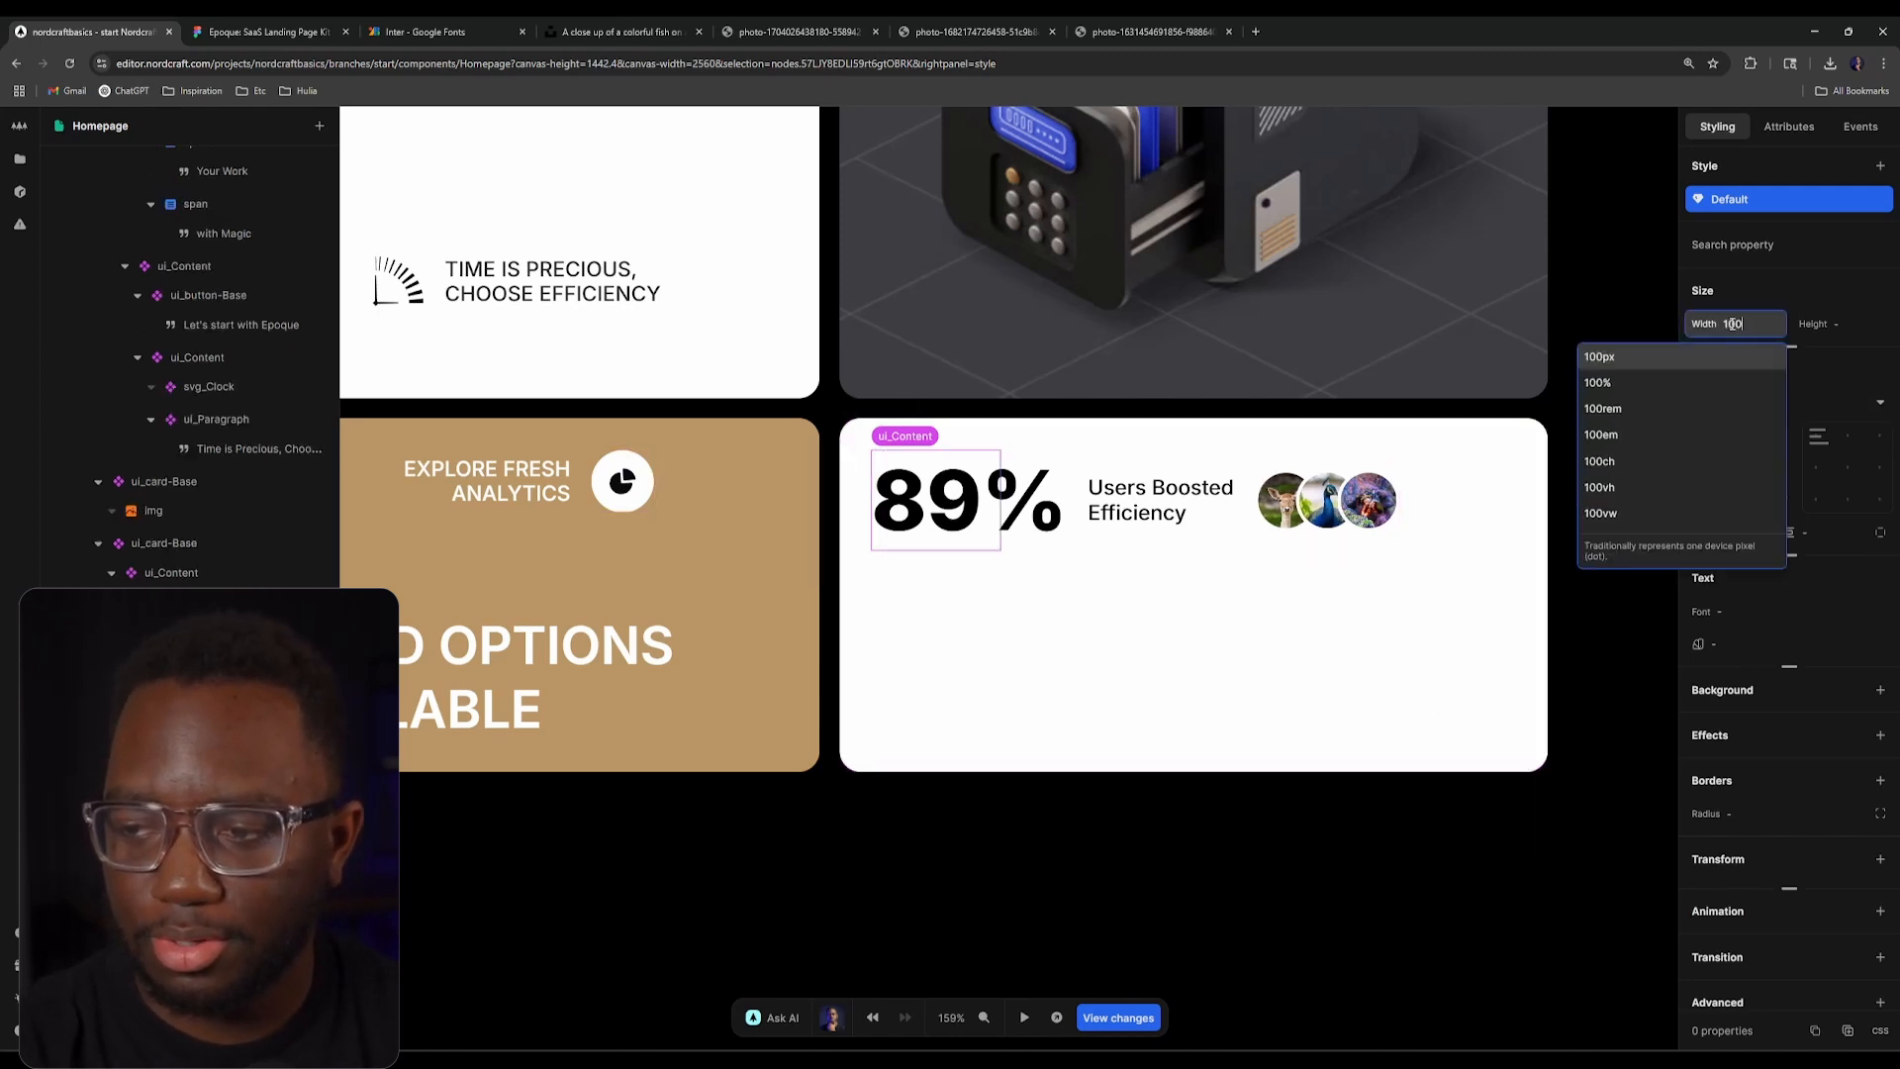
key("Escape")
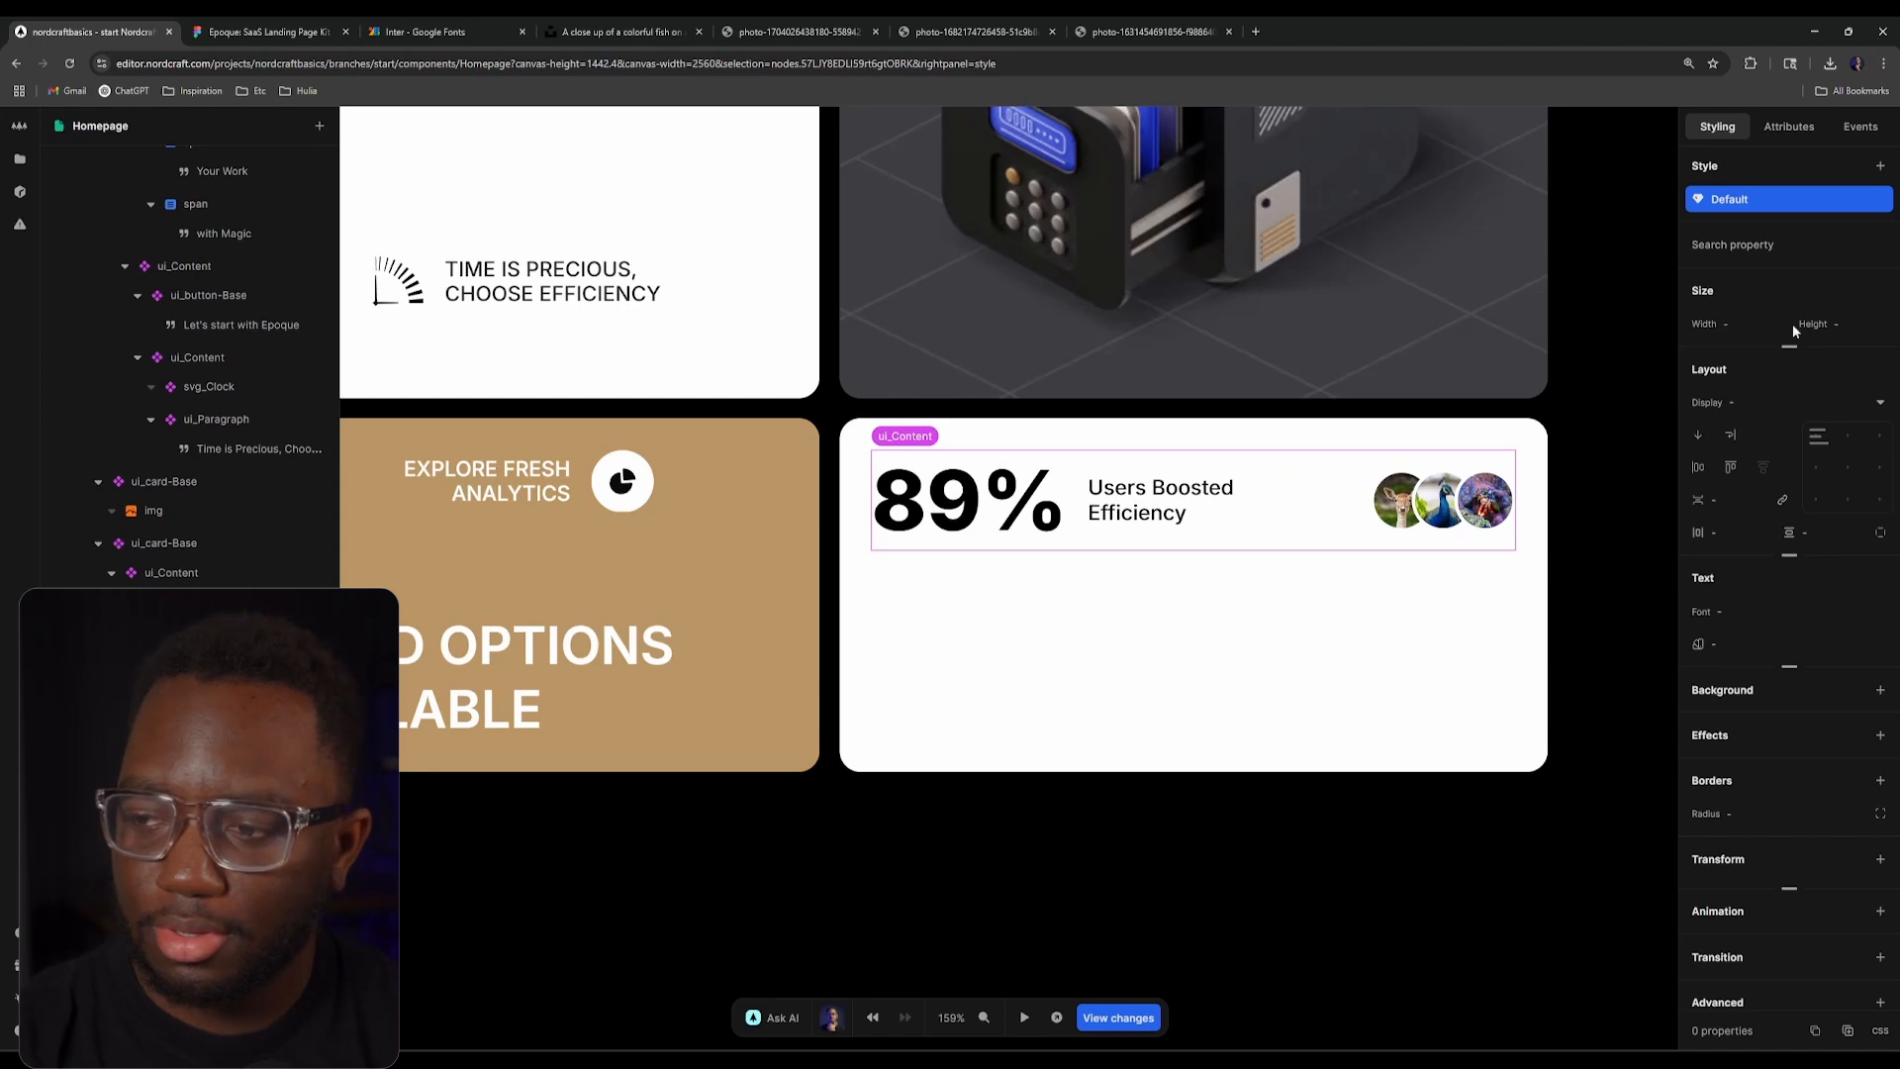
Step: Set the outer ui_Content's height to 100% and make it a flex container with space-between justification and stretch item alignment
left_click(1839, 323)
type("100%")
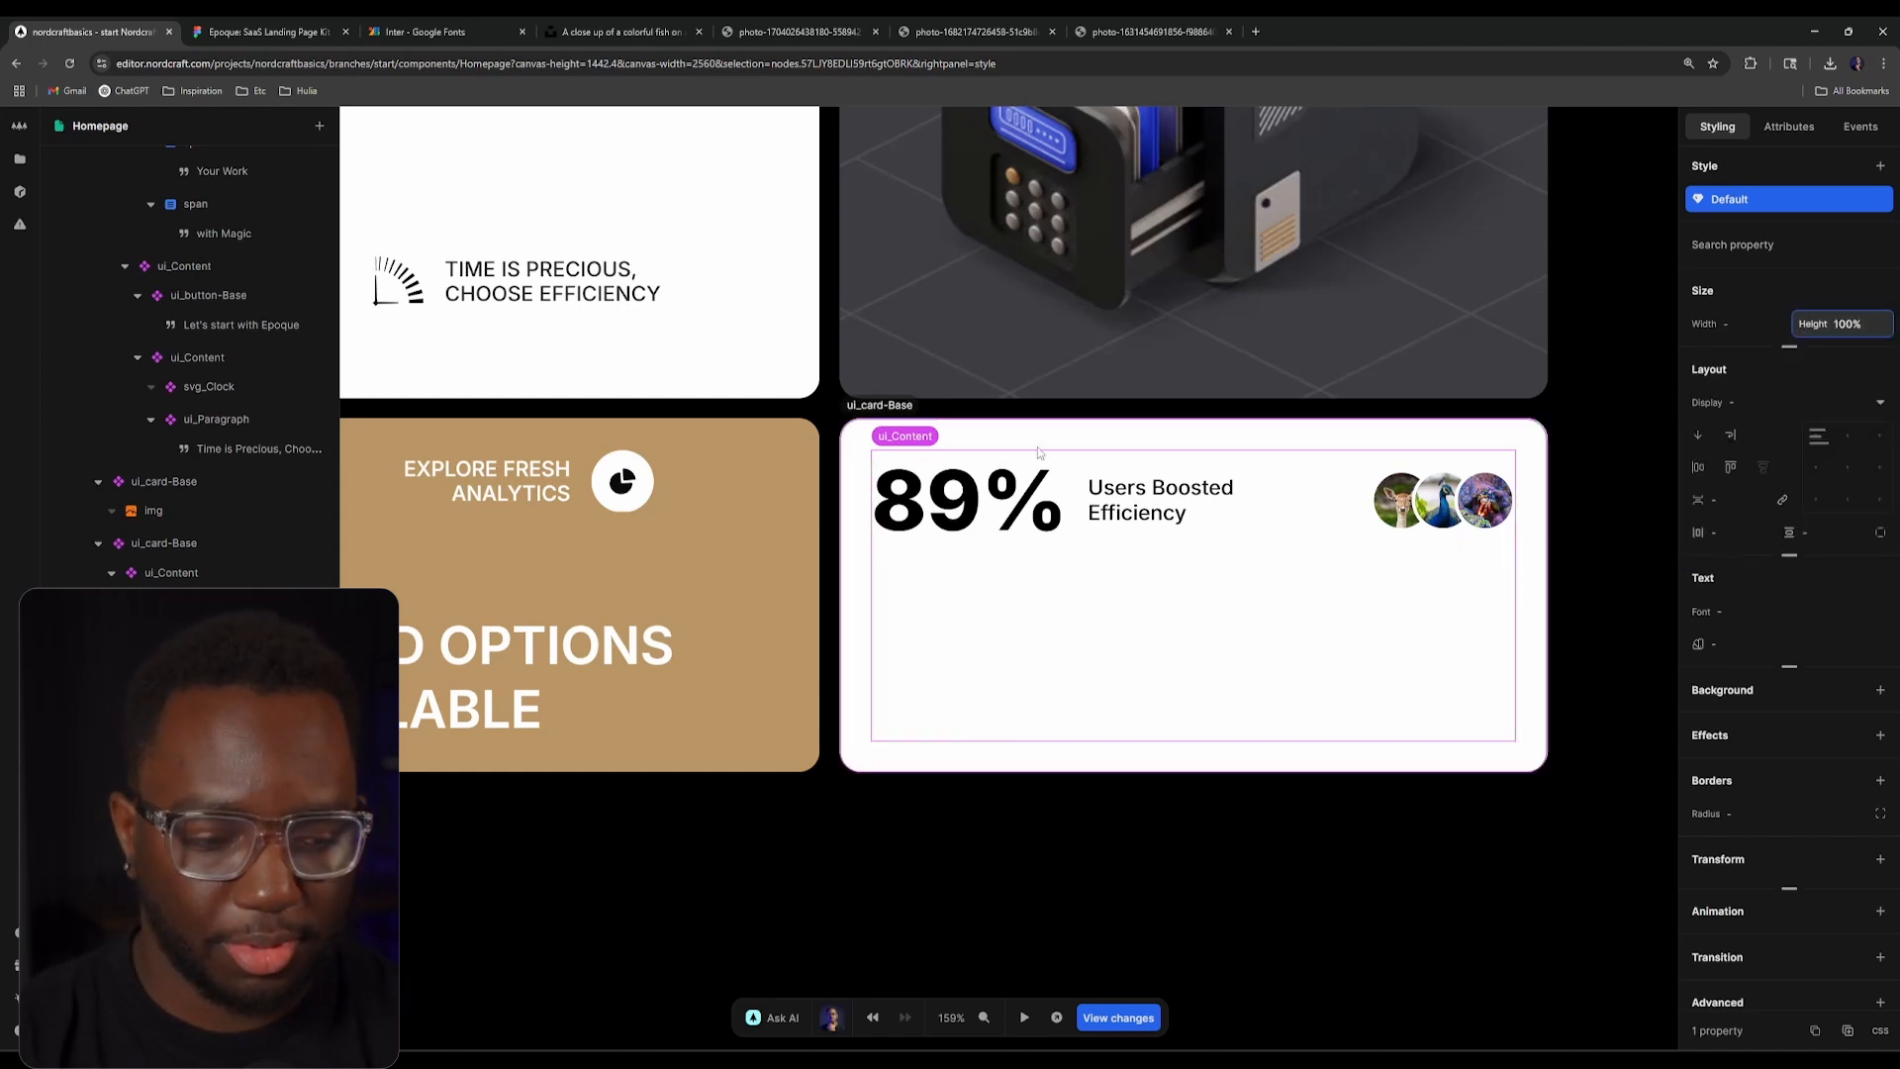
left_click(1824, 436)
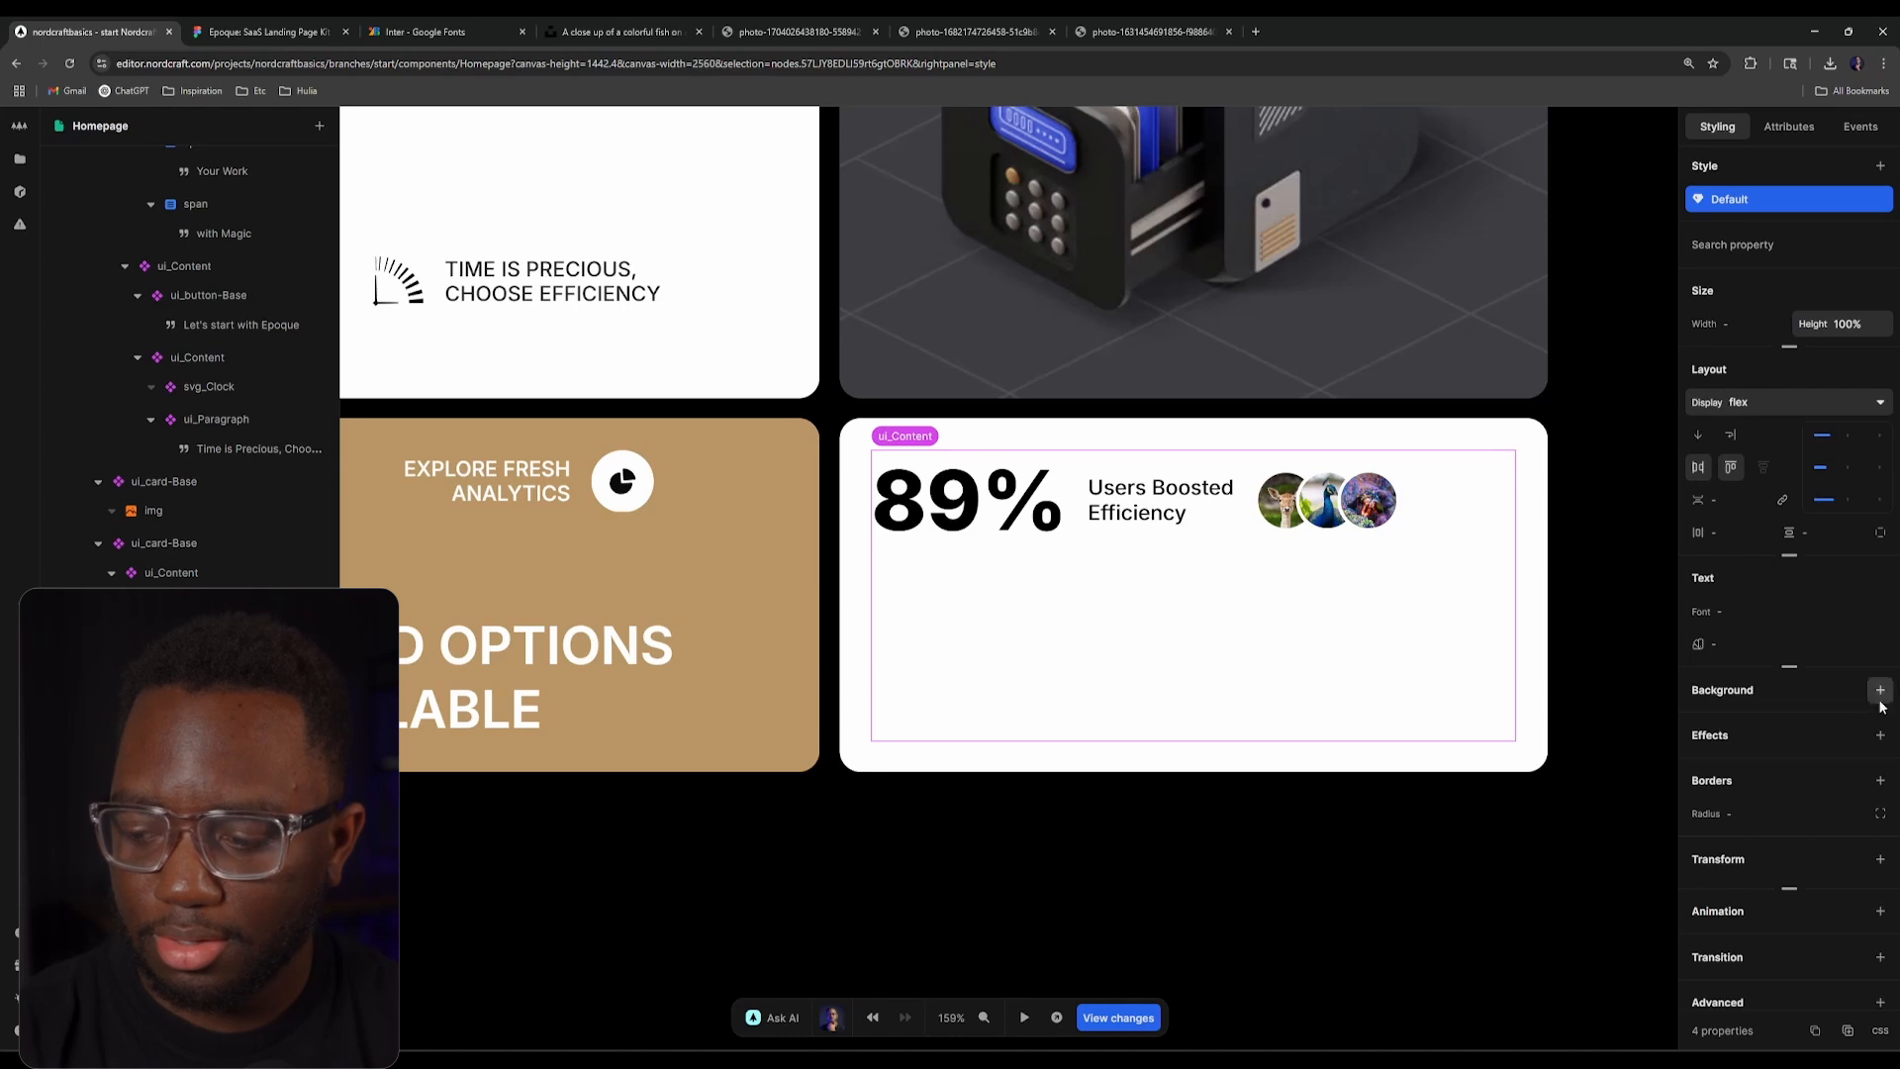
left_click(1883, 1032)
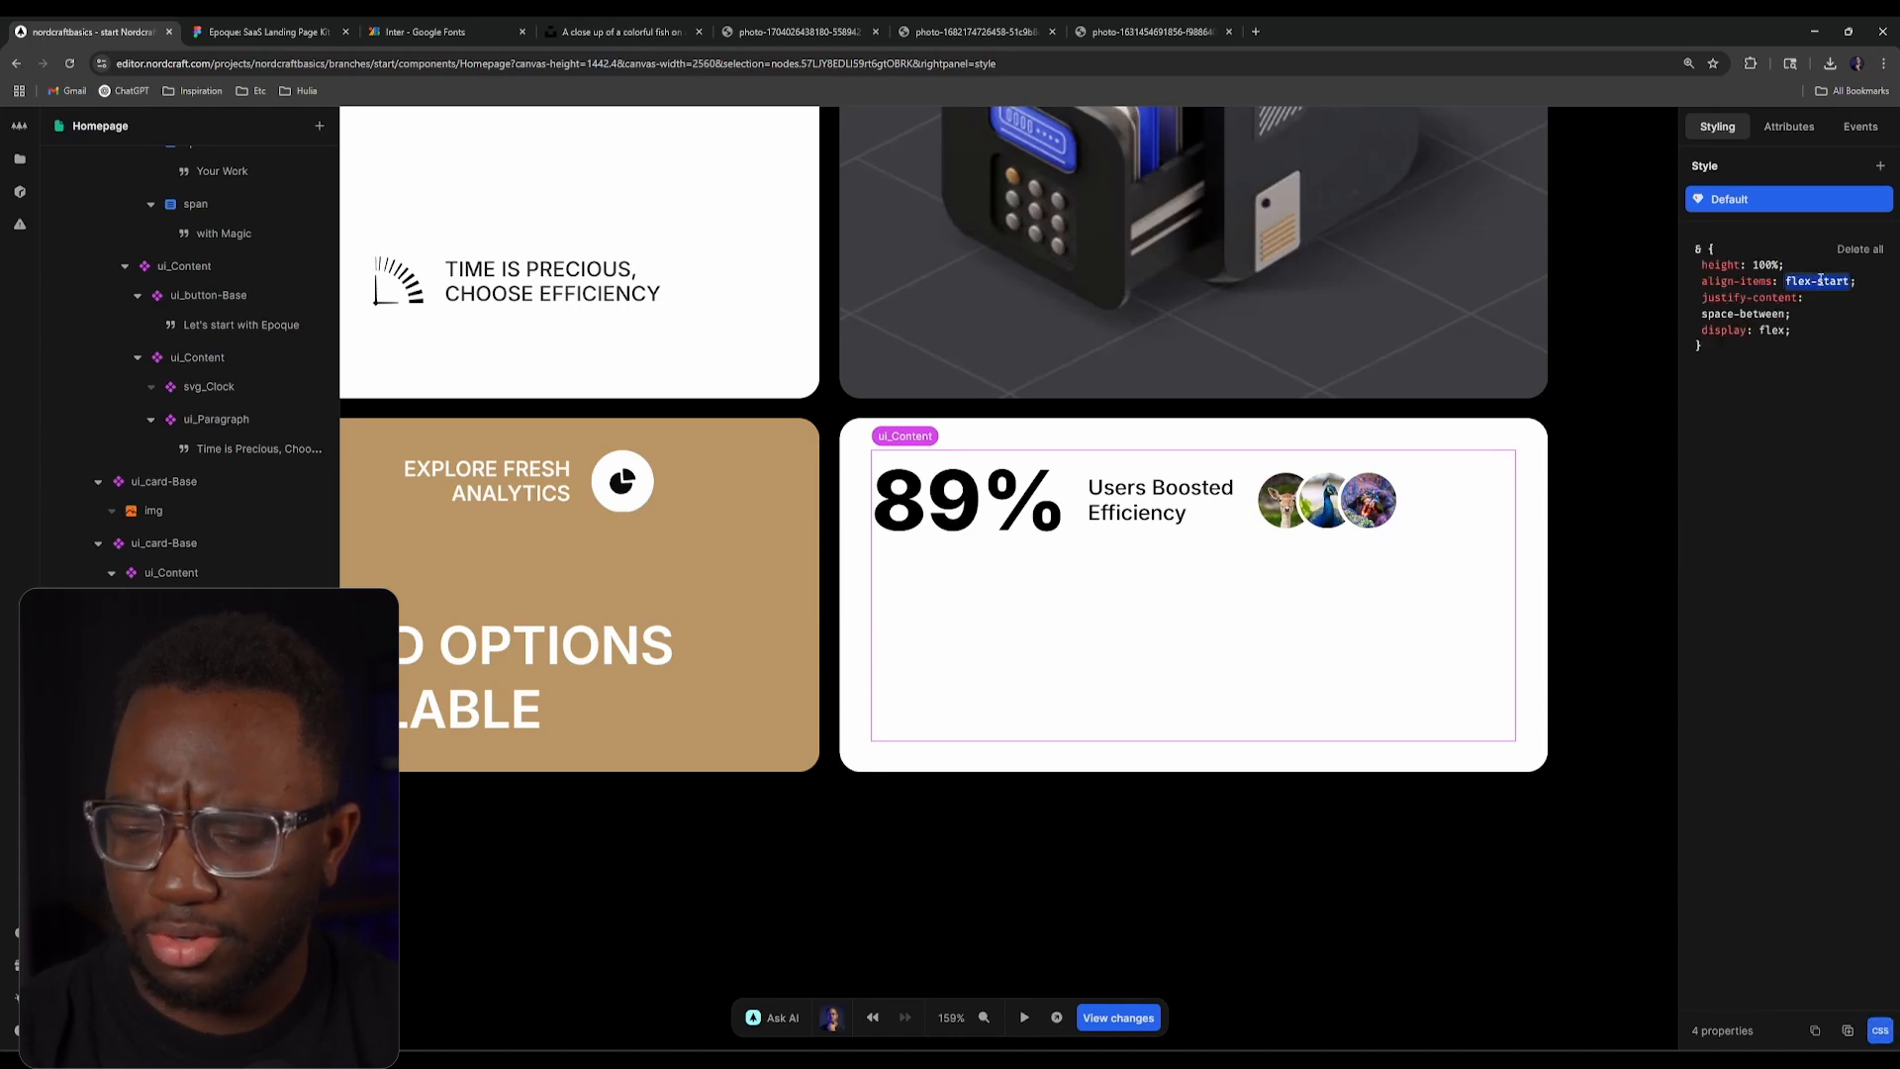
type("stretch")
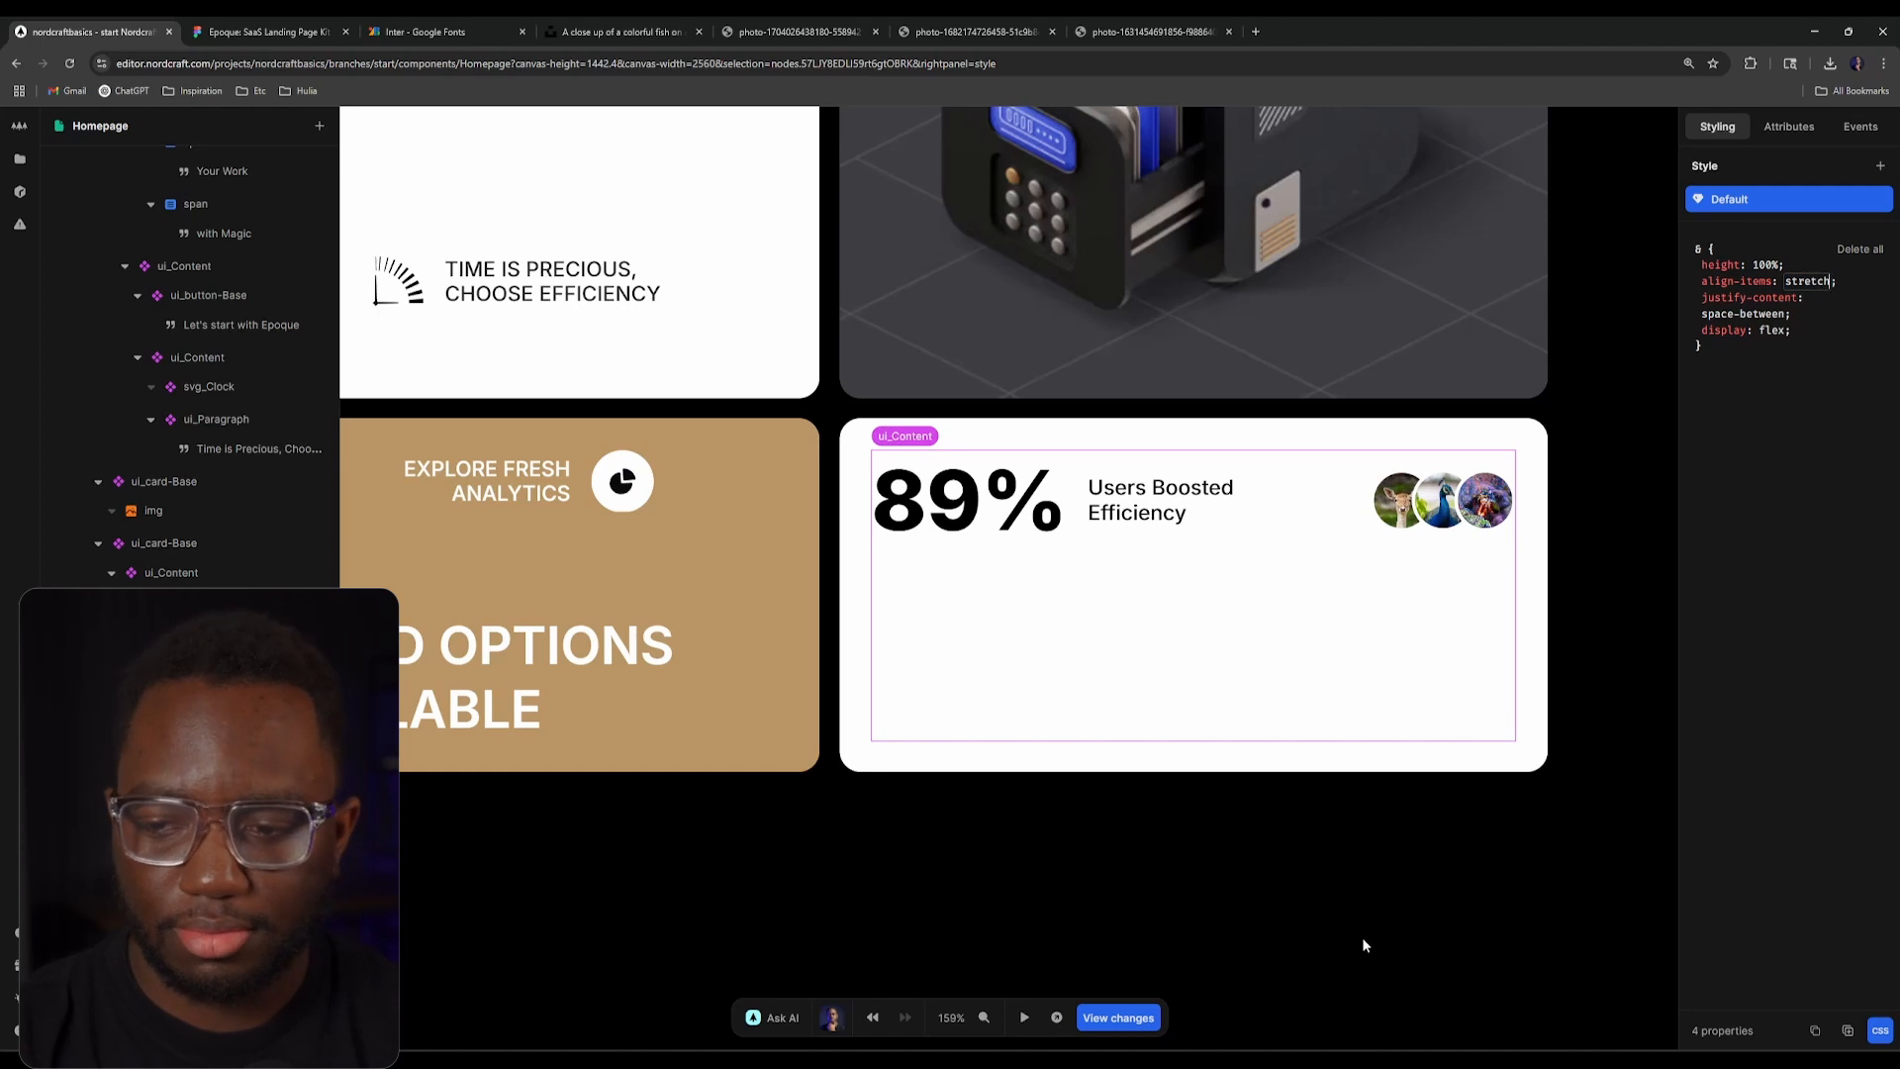
Step: Add an empty ui_Content inside the 89% card's outer ui_Content, below the header row
left_click(1296, 505)
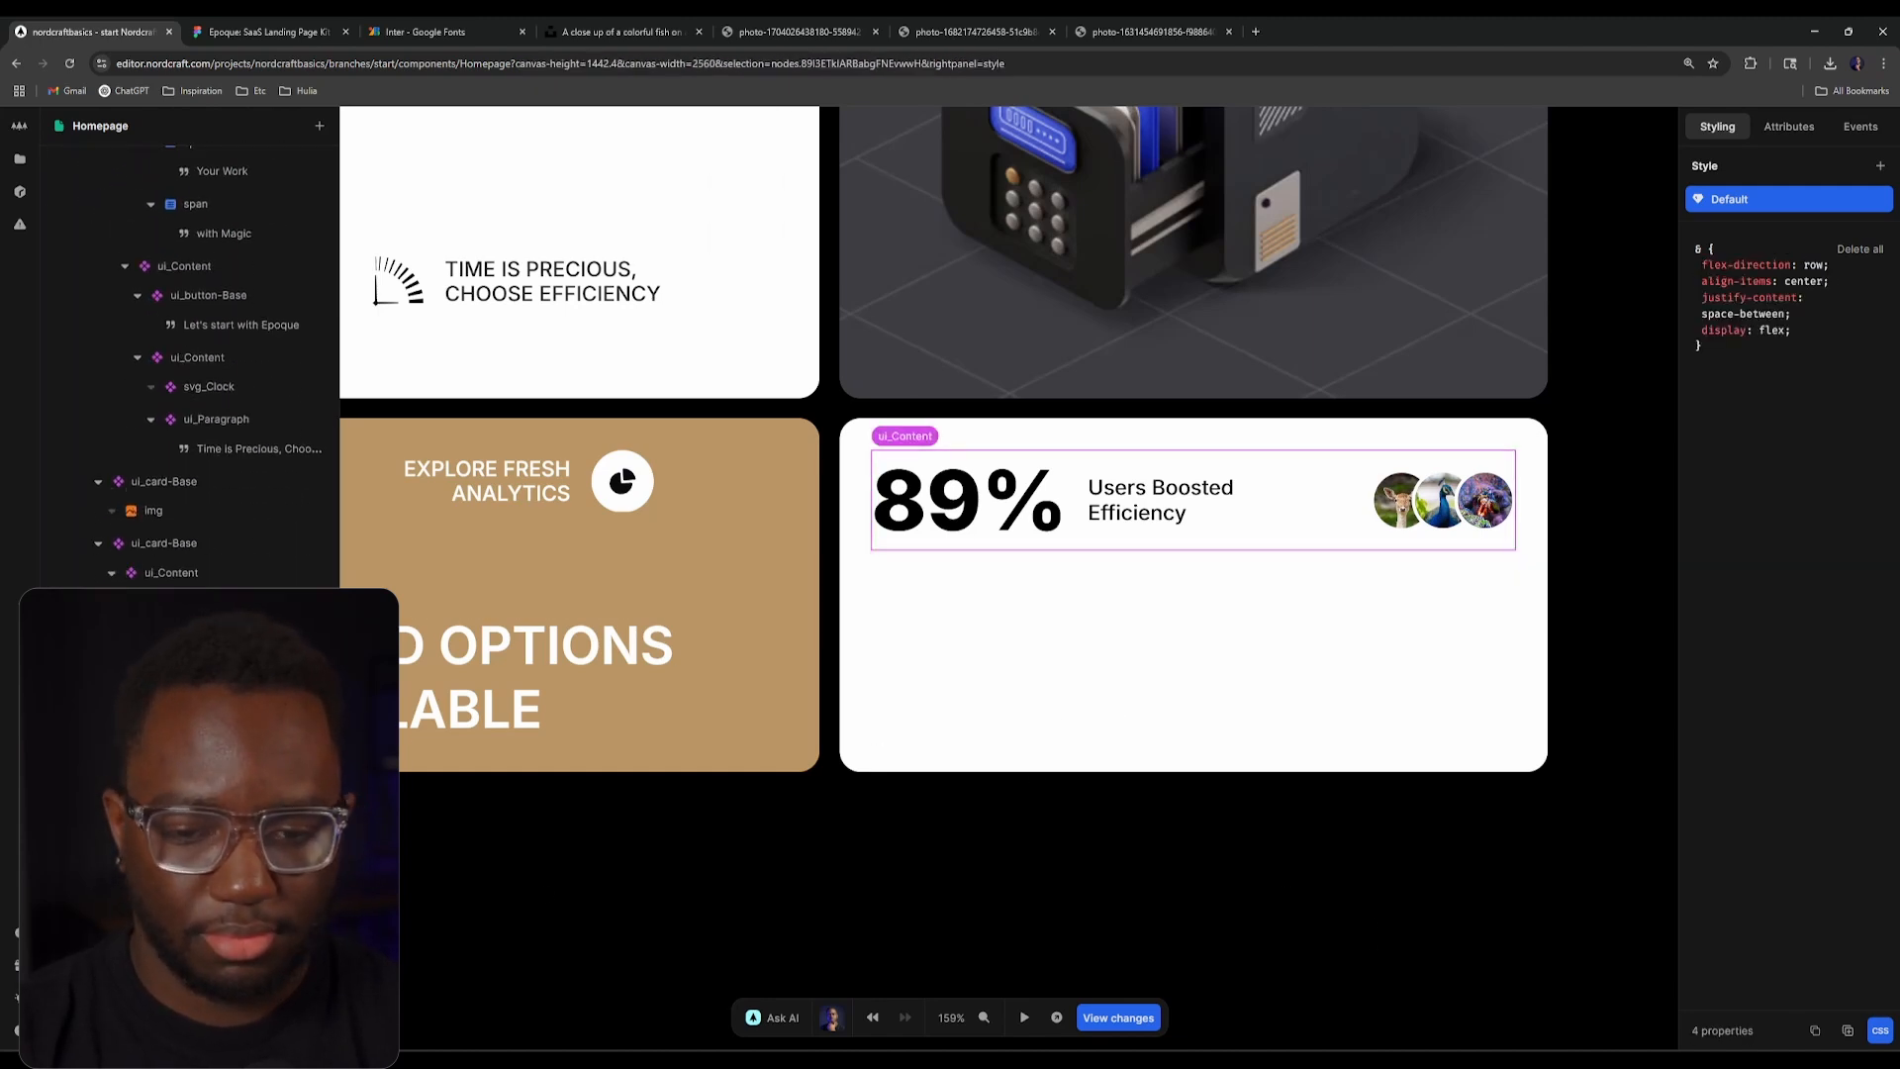
scroll(1276, 534, "down", 3)
scroll(203, 510, "up", 1)
scroll(203, 509, "up", 10)
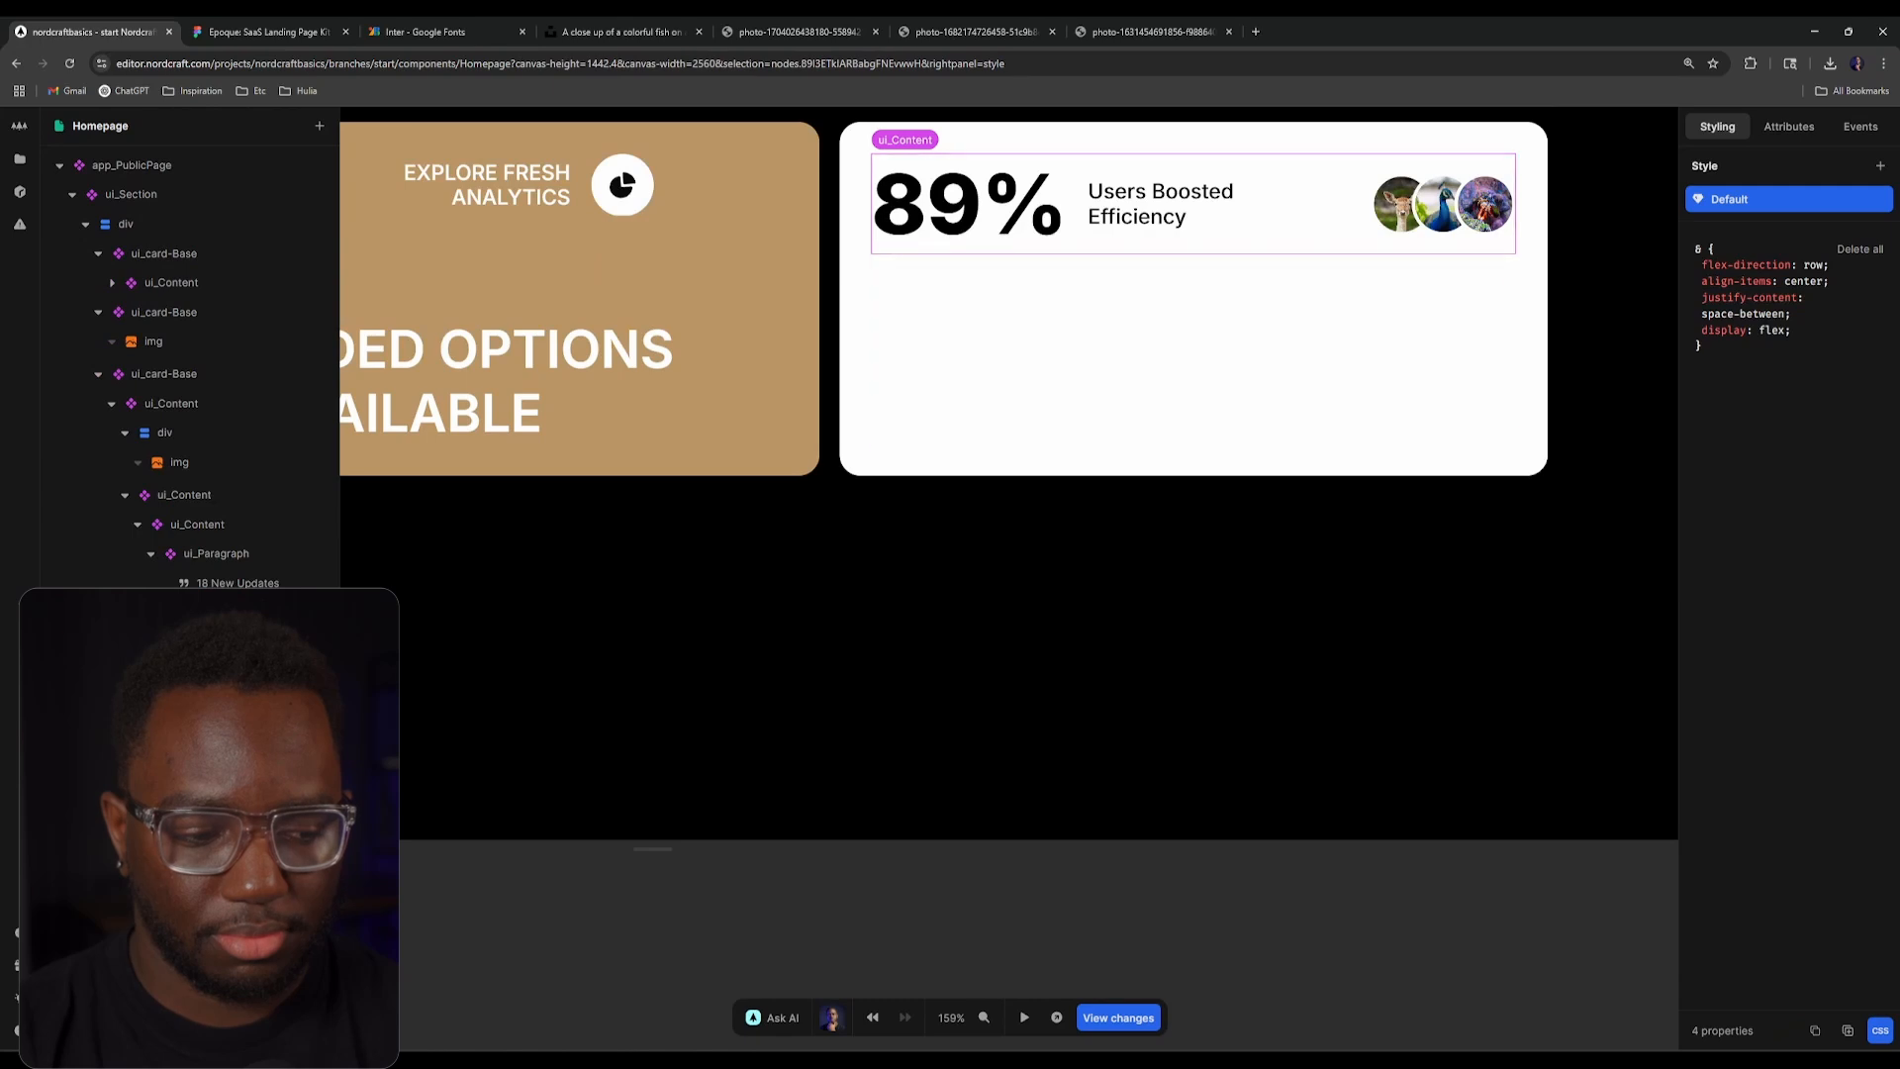
left_click(170, 833)
type("aconte")
key("Escape")
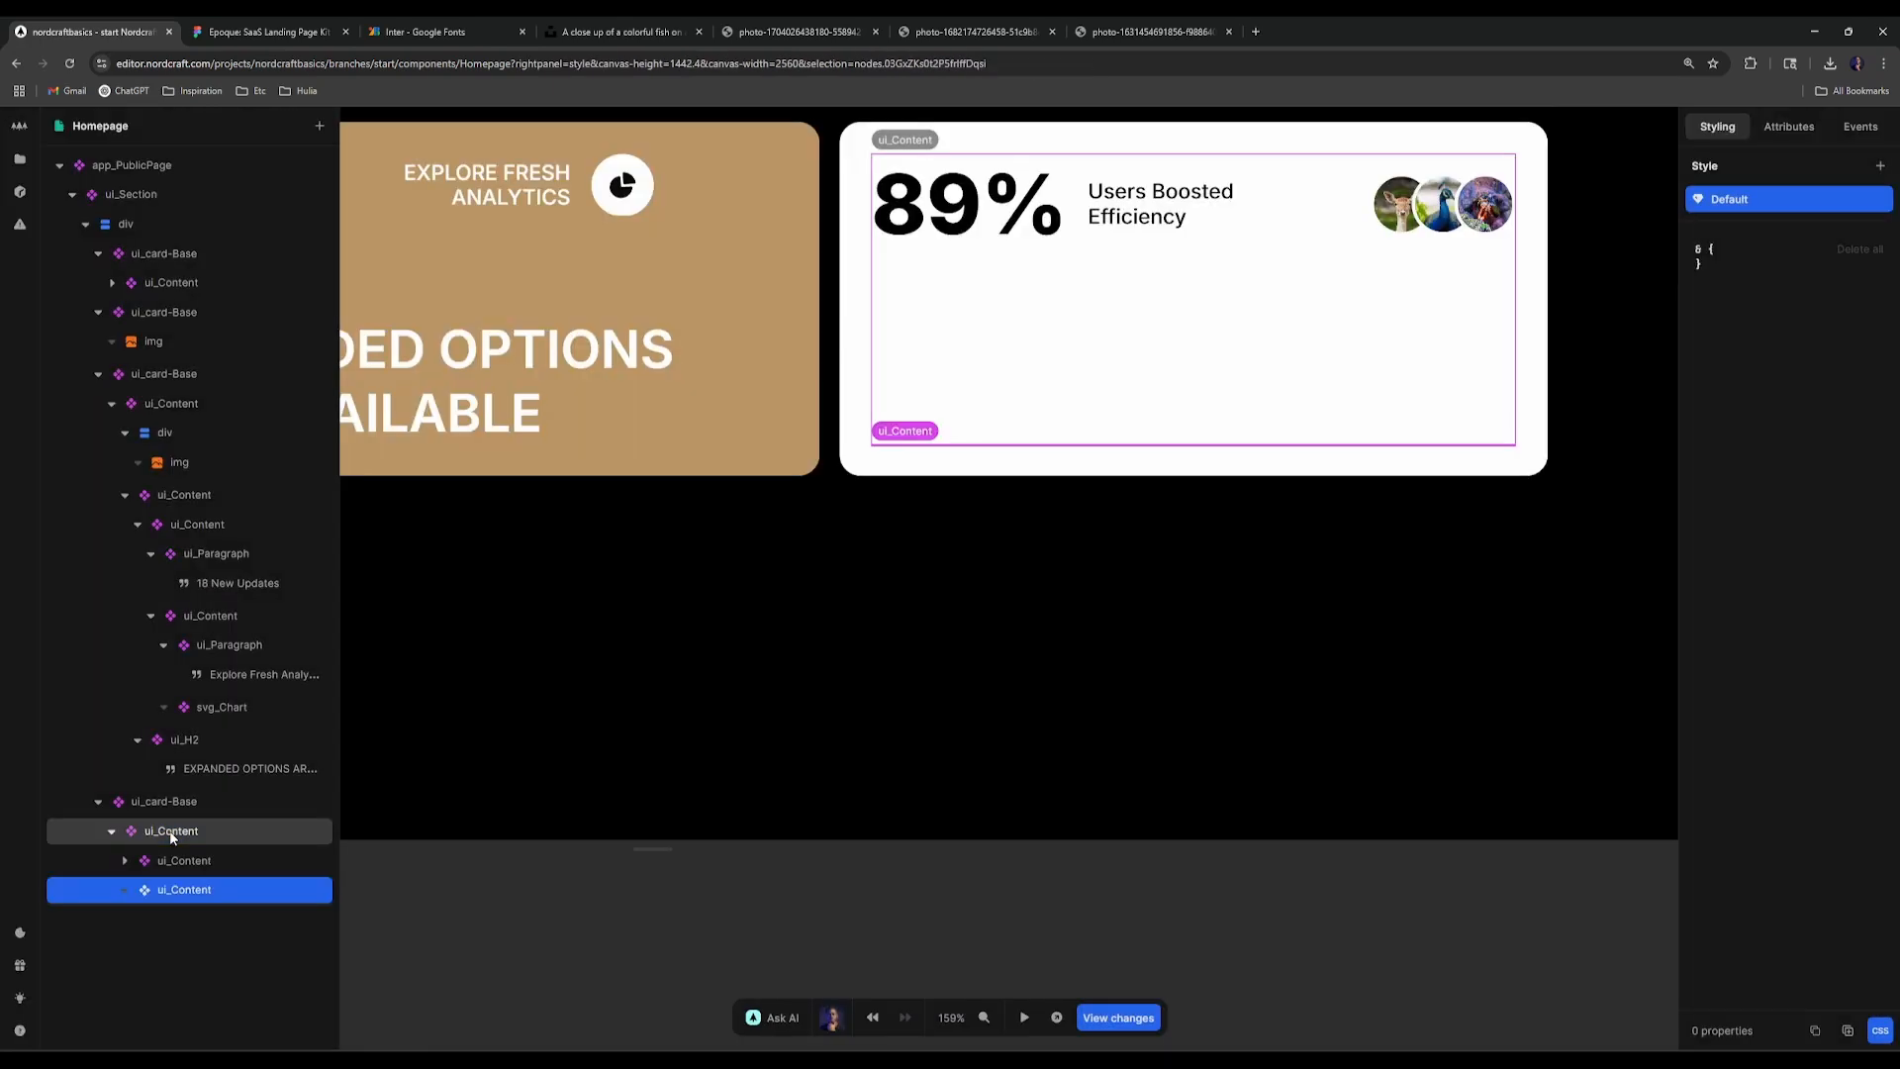
Step: Check the tags in the Figma card and create a Nordcraft page variable named _TAGS
left_click(425, 24)
left_click(285, 31)
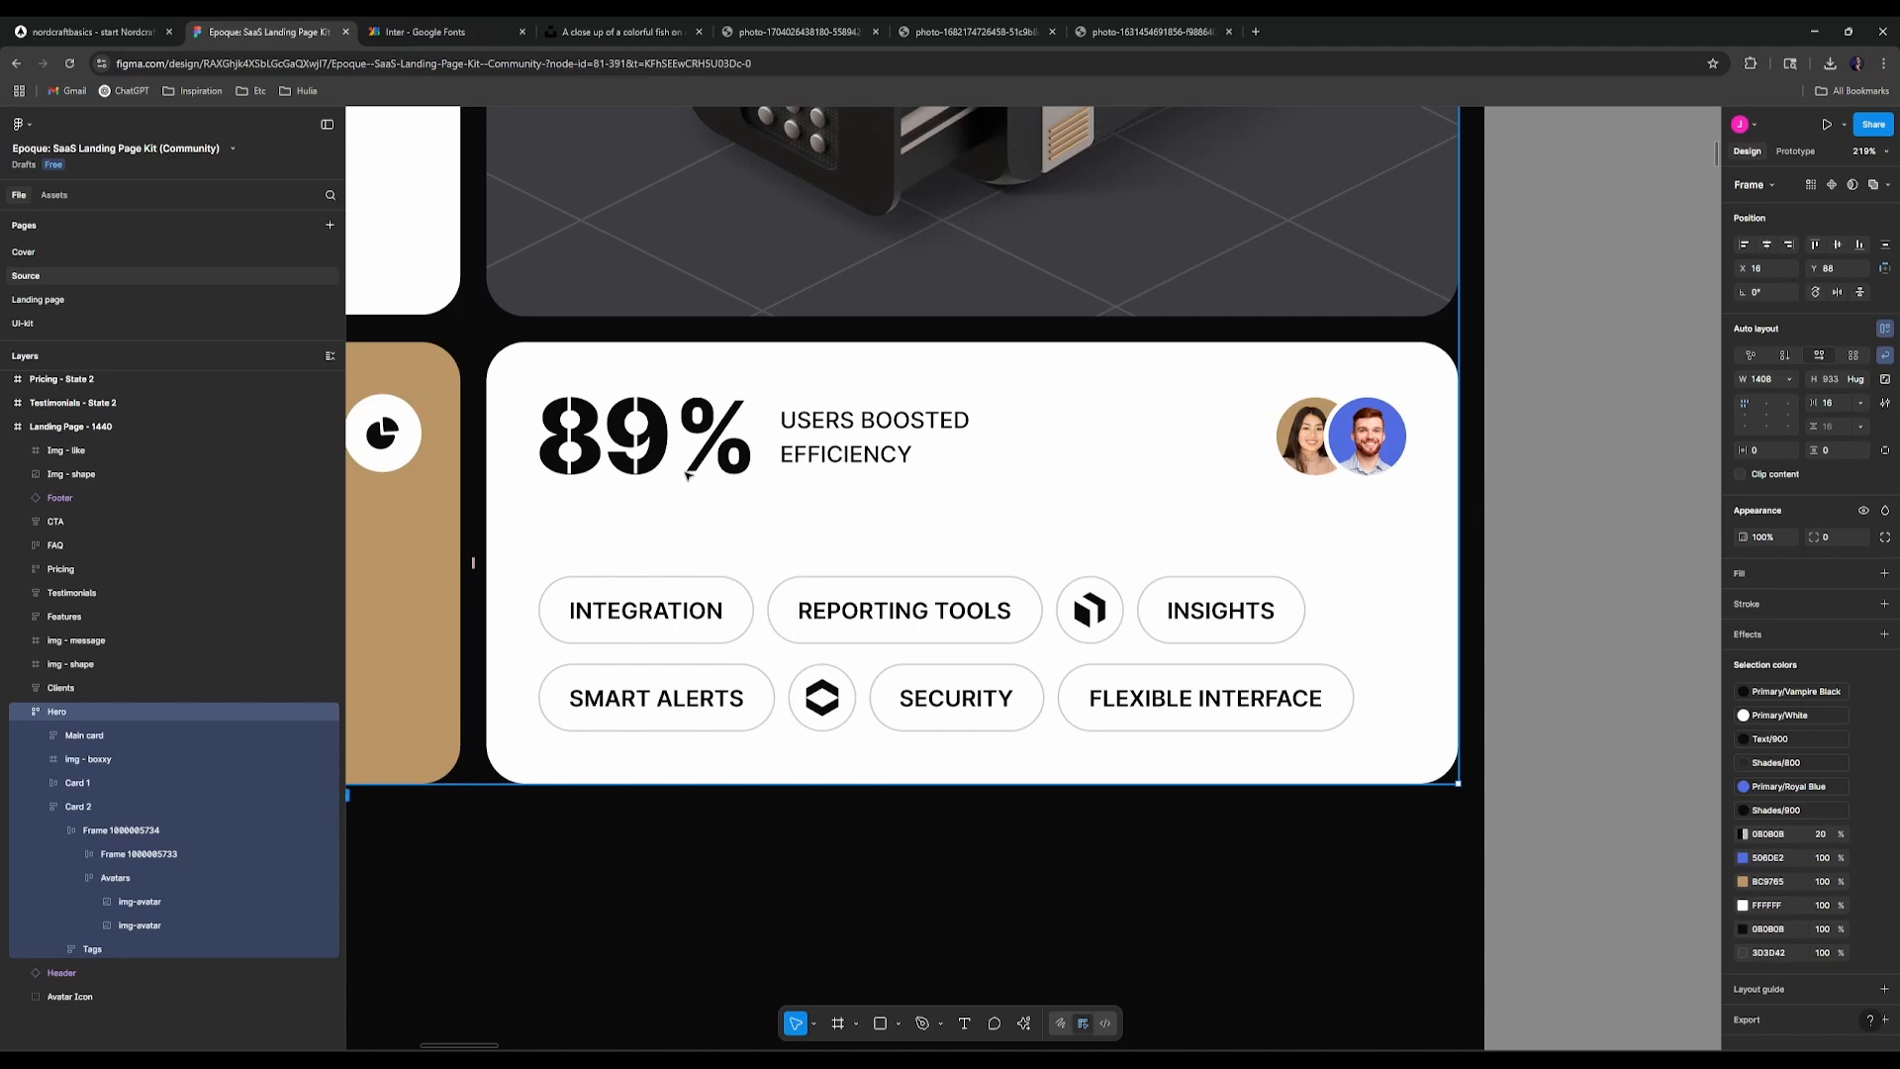
left_click(94, 31)
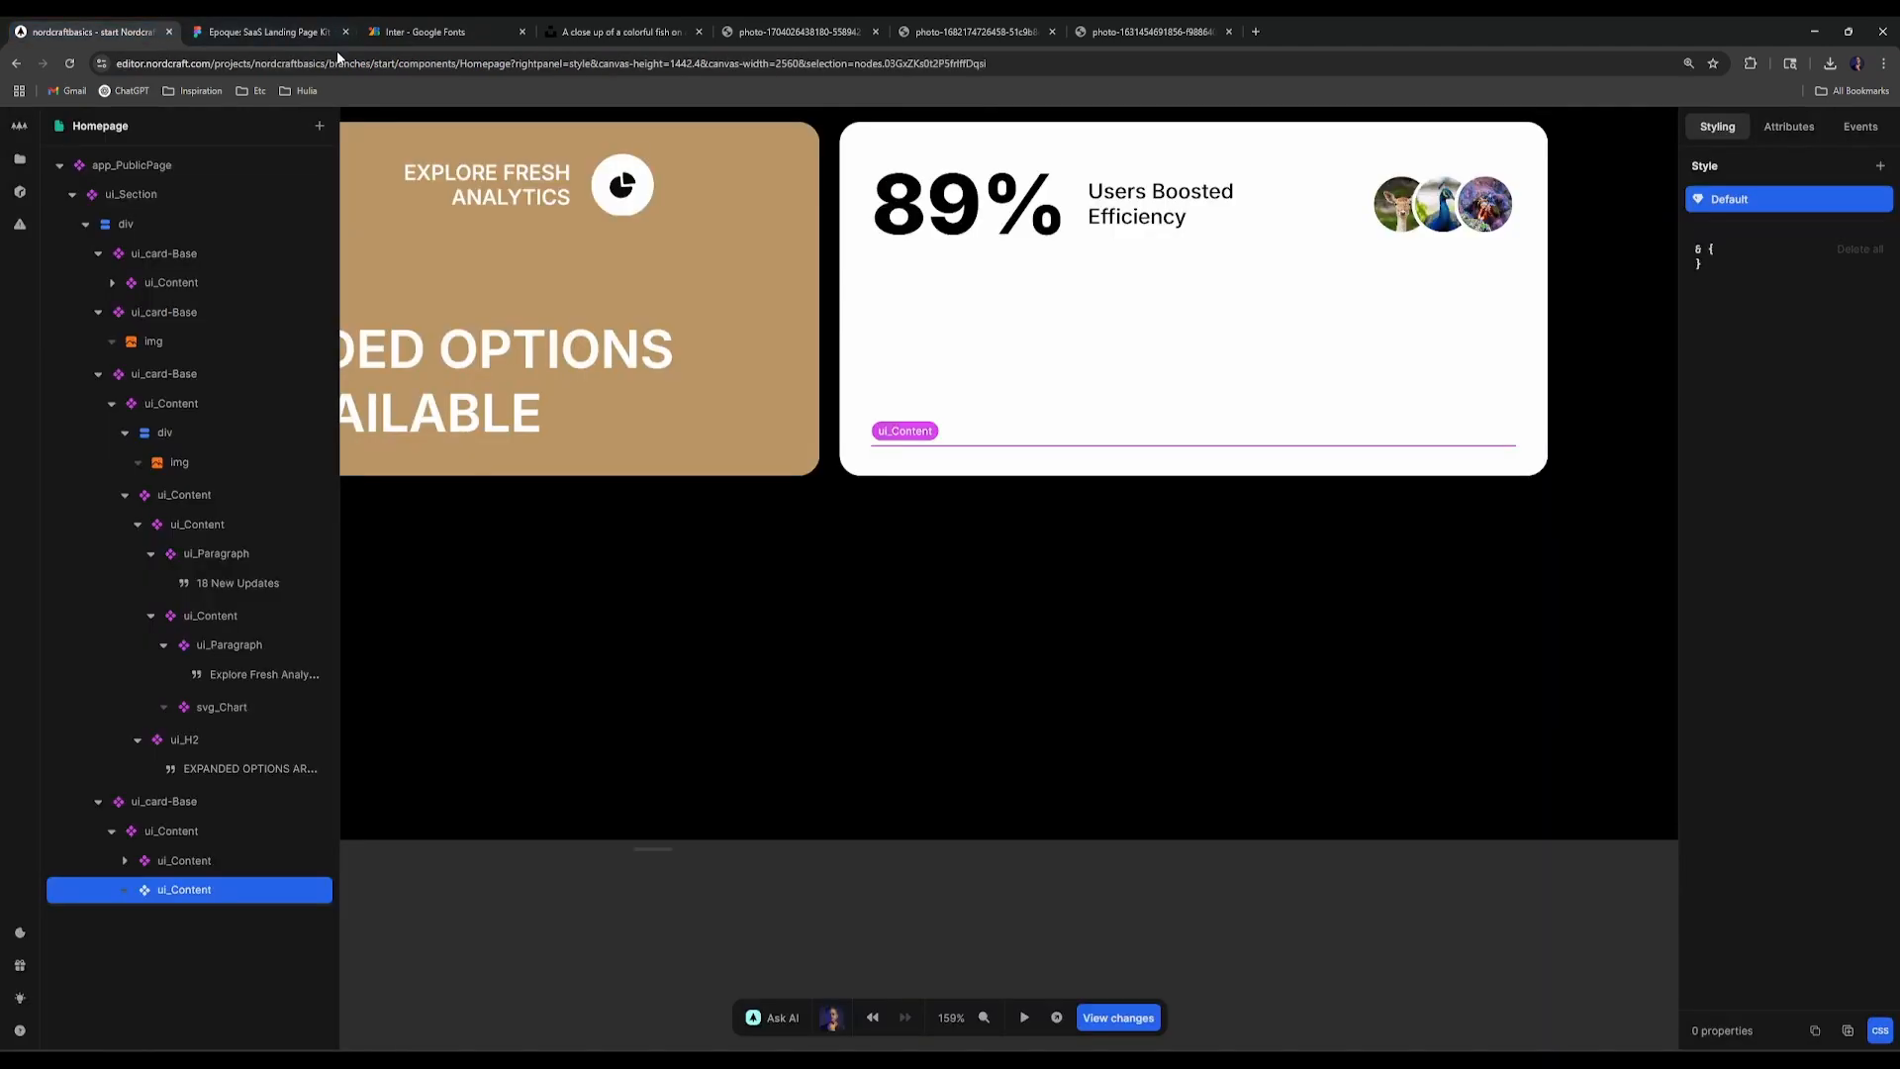
left_click(1587, 363)
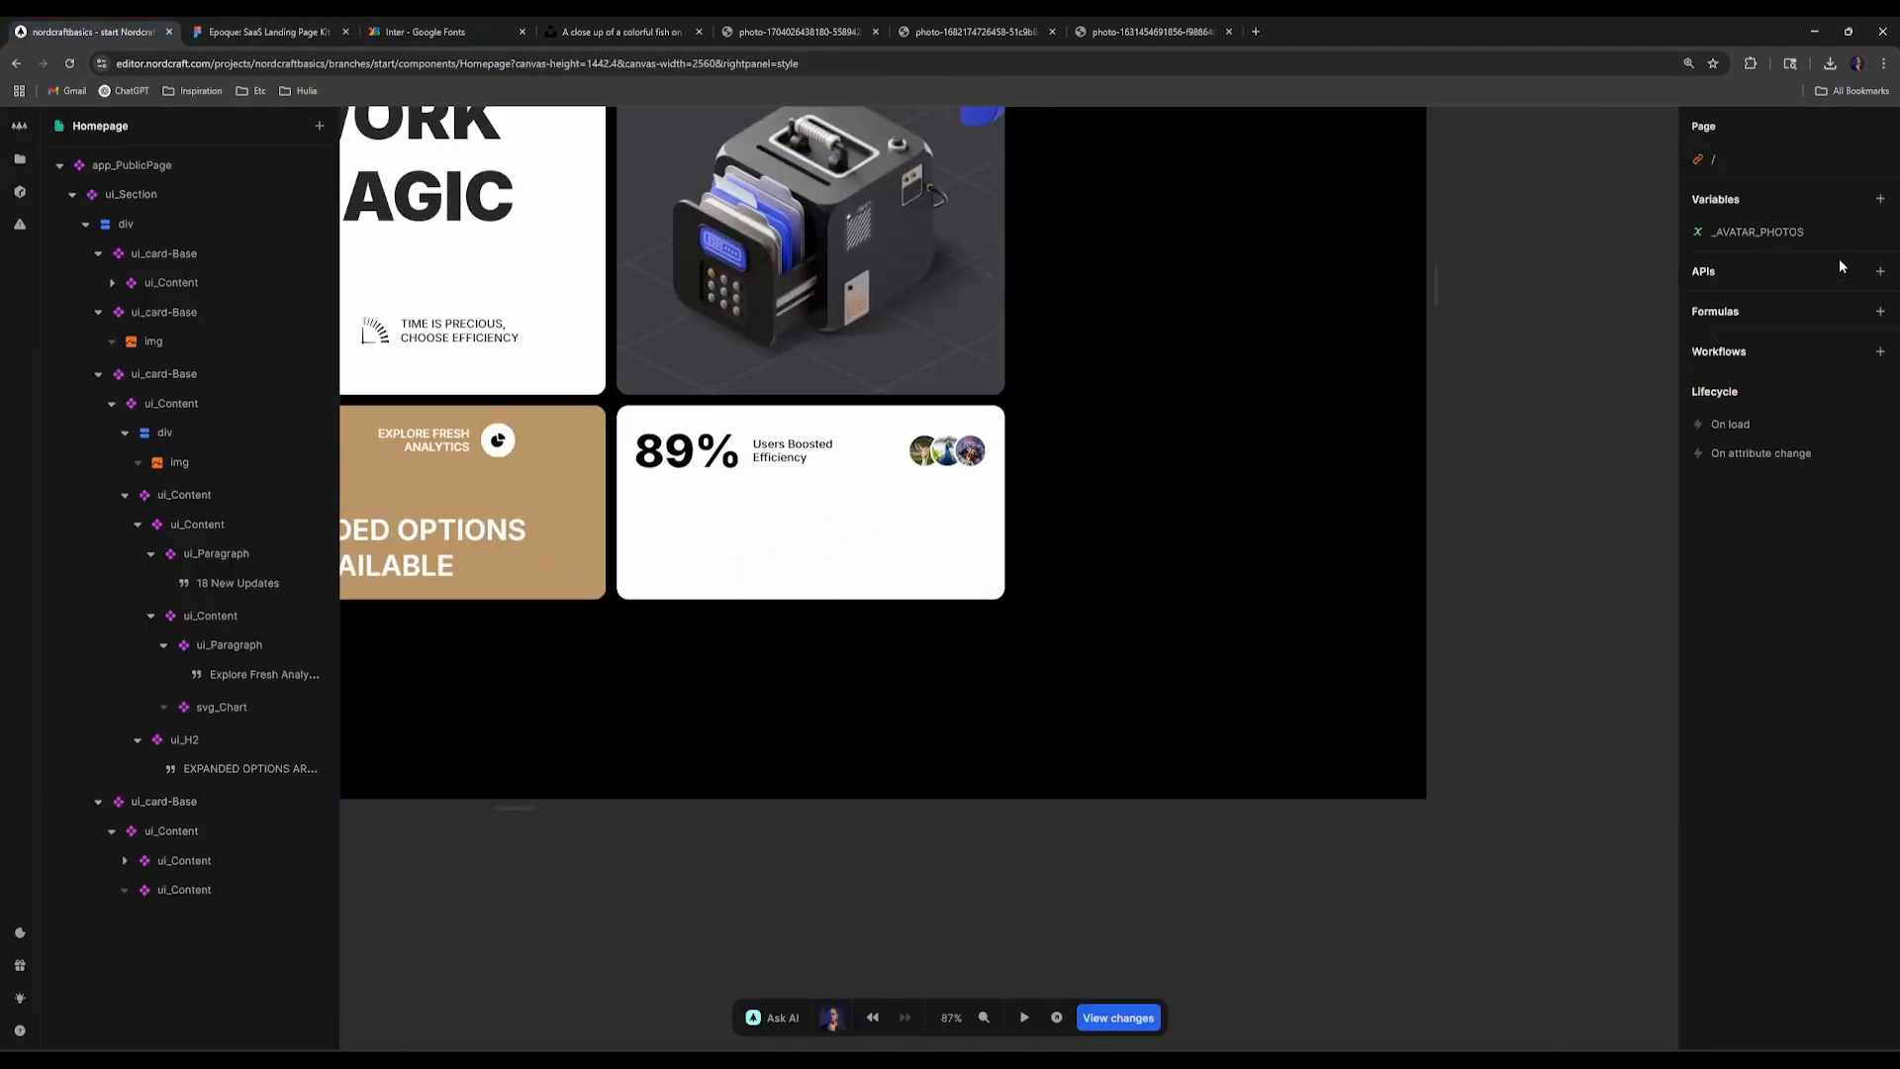
left_click(1879, 199)
left_click(262, 31)
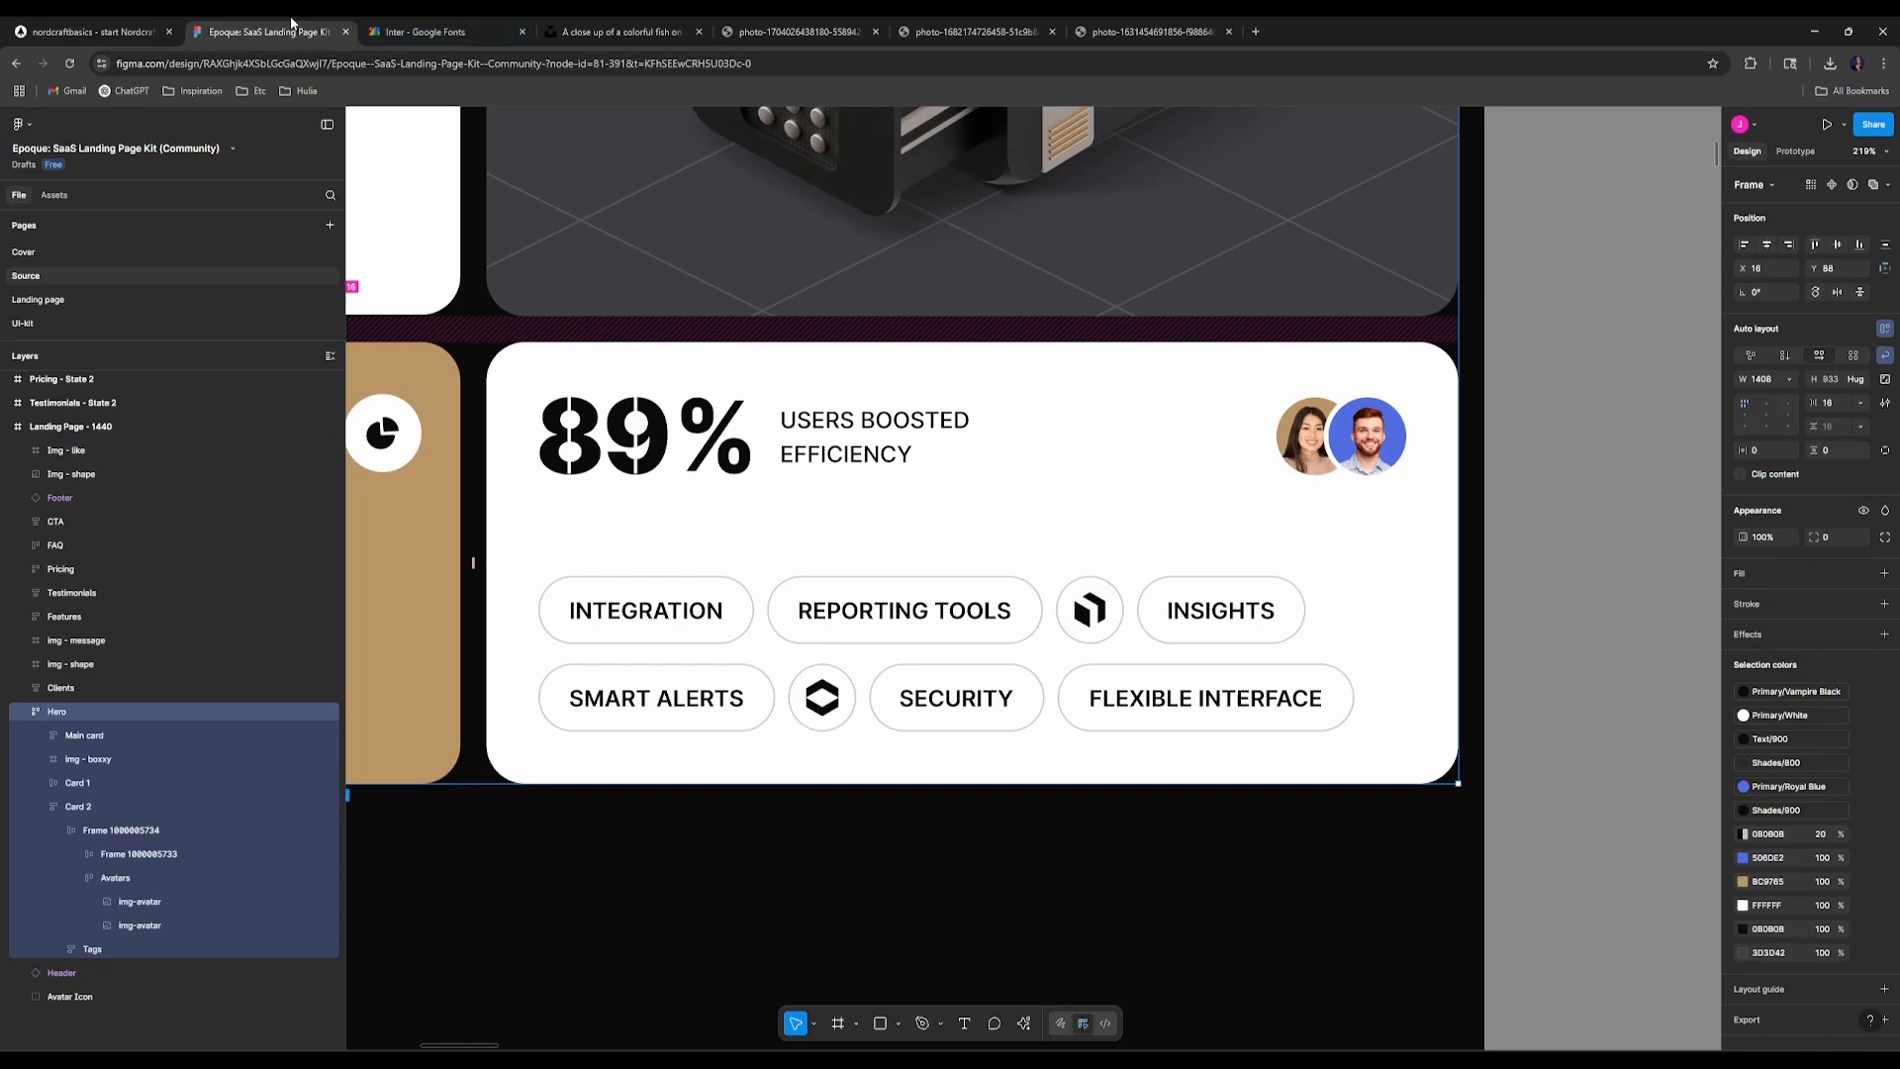
left_click(94, 31)
left_click(1582, 273)
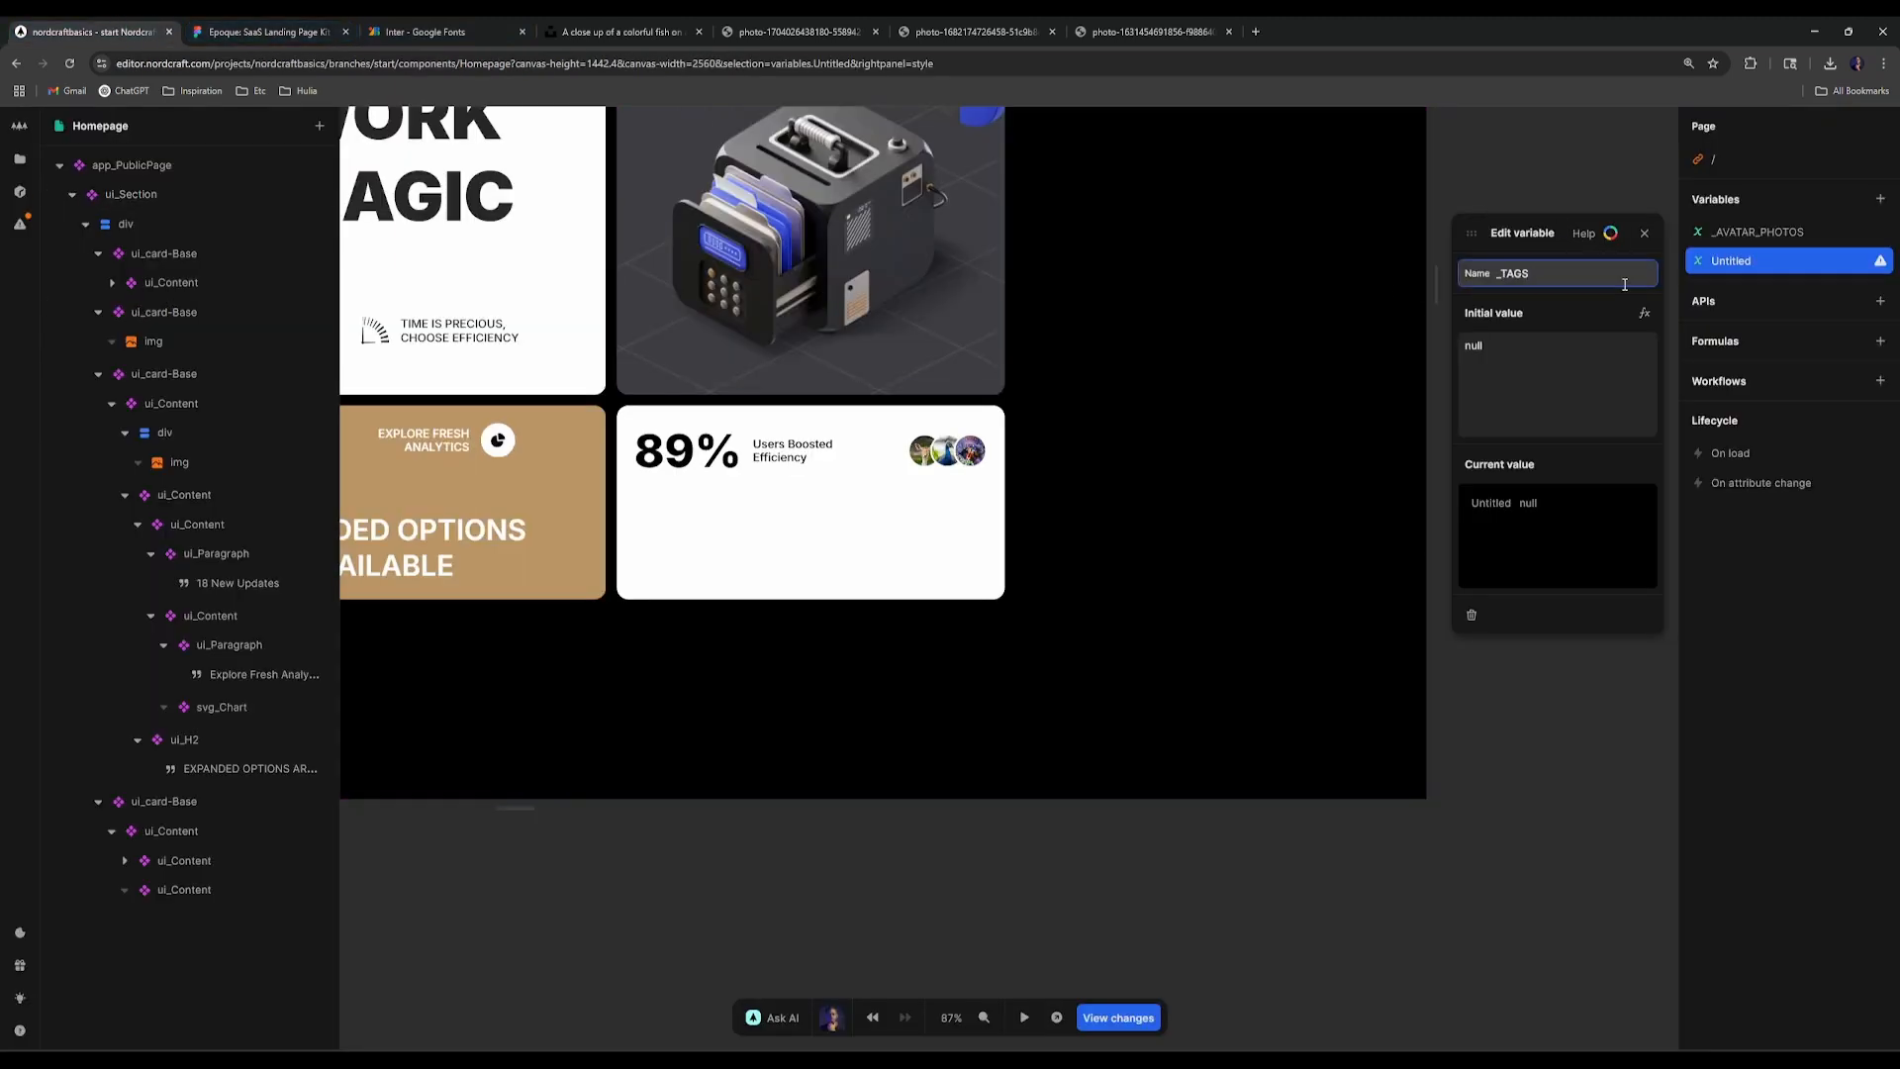
Step: Open the formula for the _TAGS variable's initial value and replace its null value with an array
left_click(1644, 313)
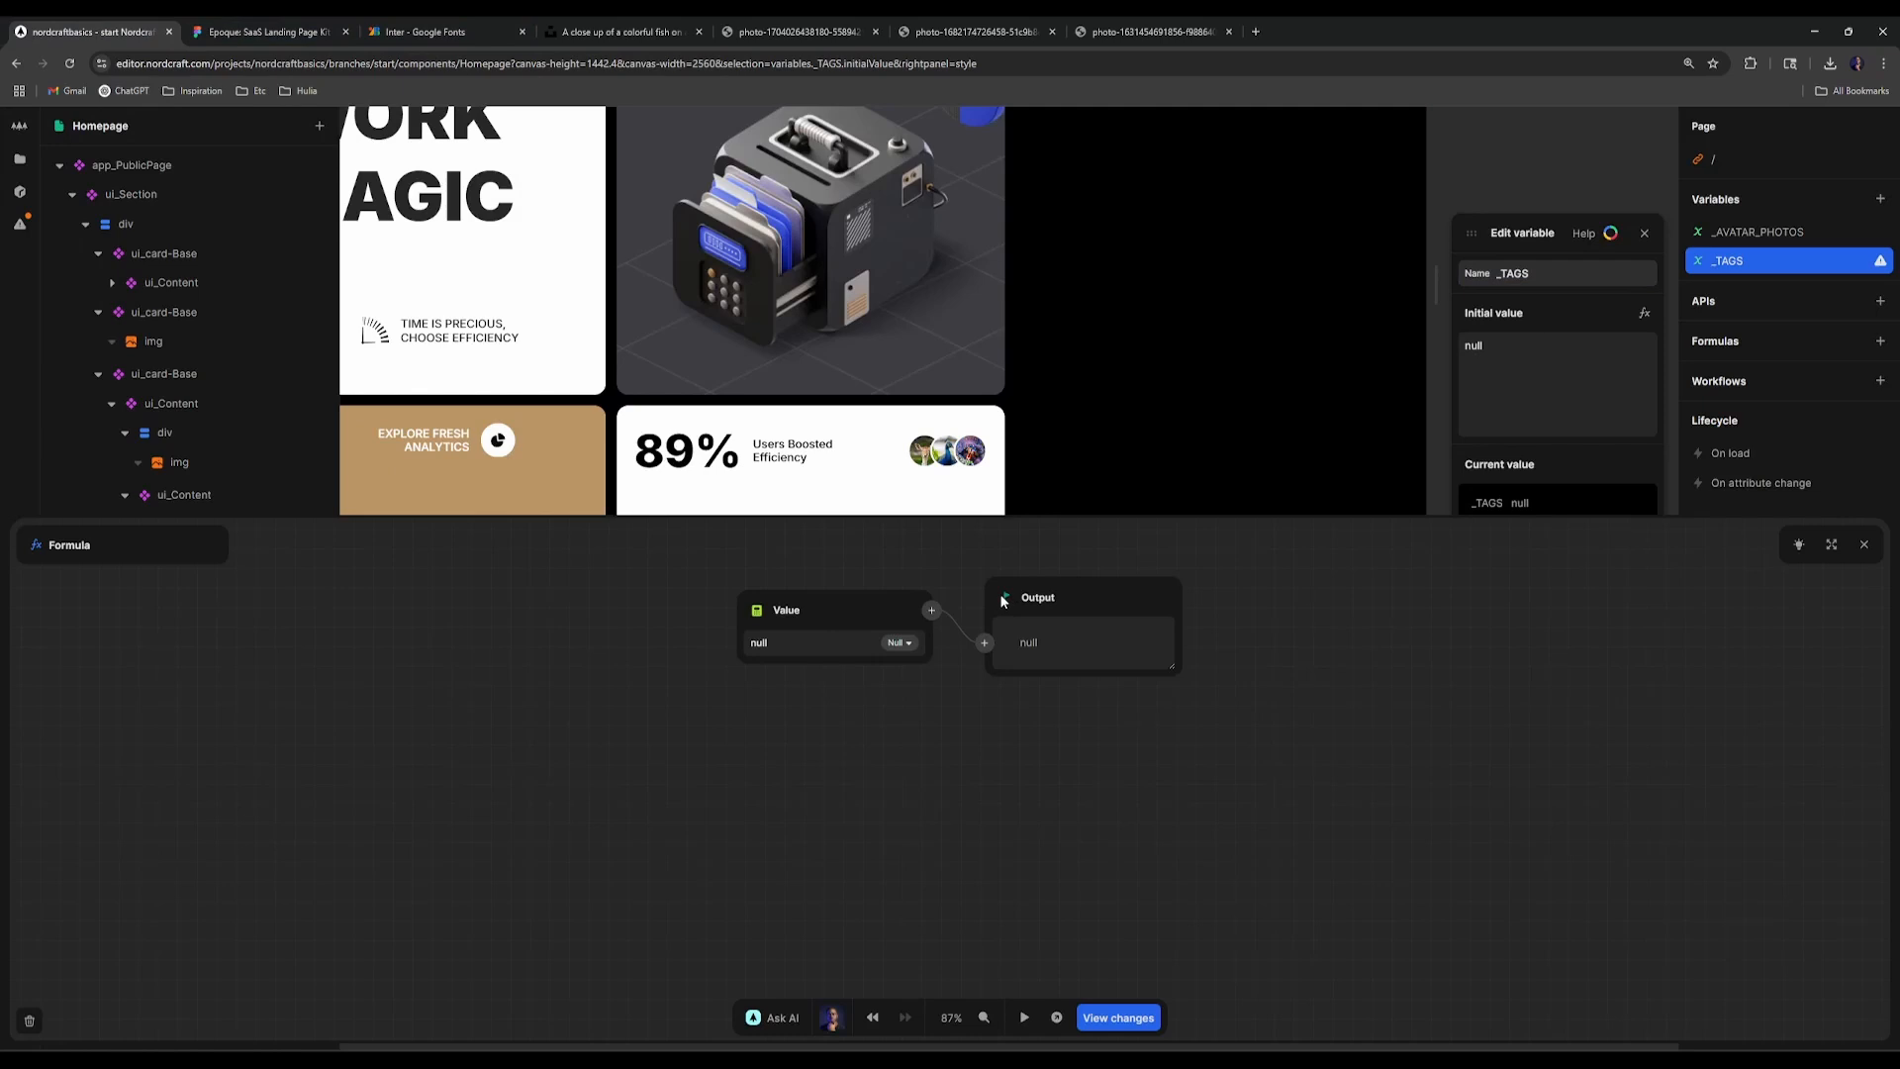
left_click(933, 609)
left_click(806, 665)
Step: Copy the first tag's text from the Figma card and enter "Integration" as the first item of the _TAGS array
left_click(262, 31)
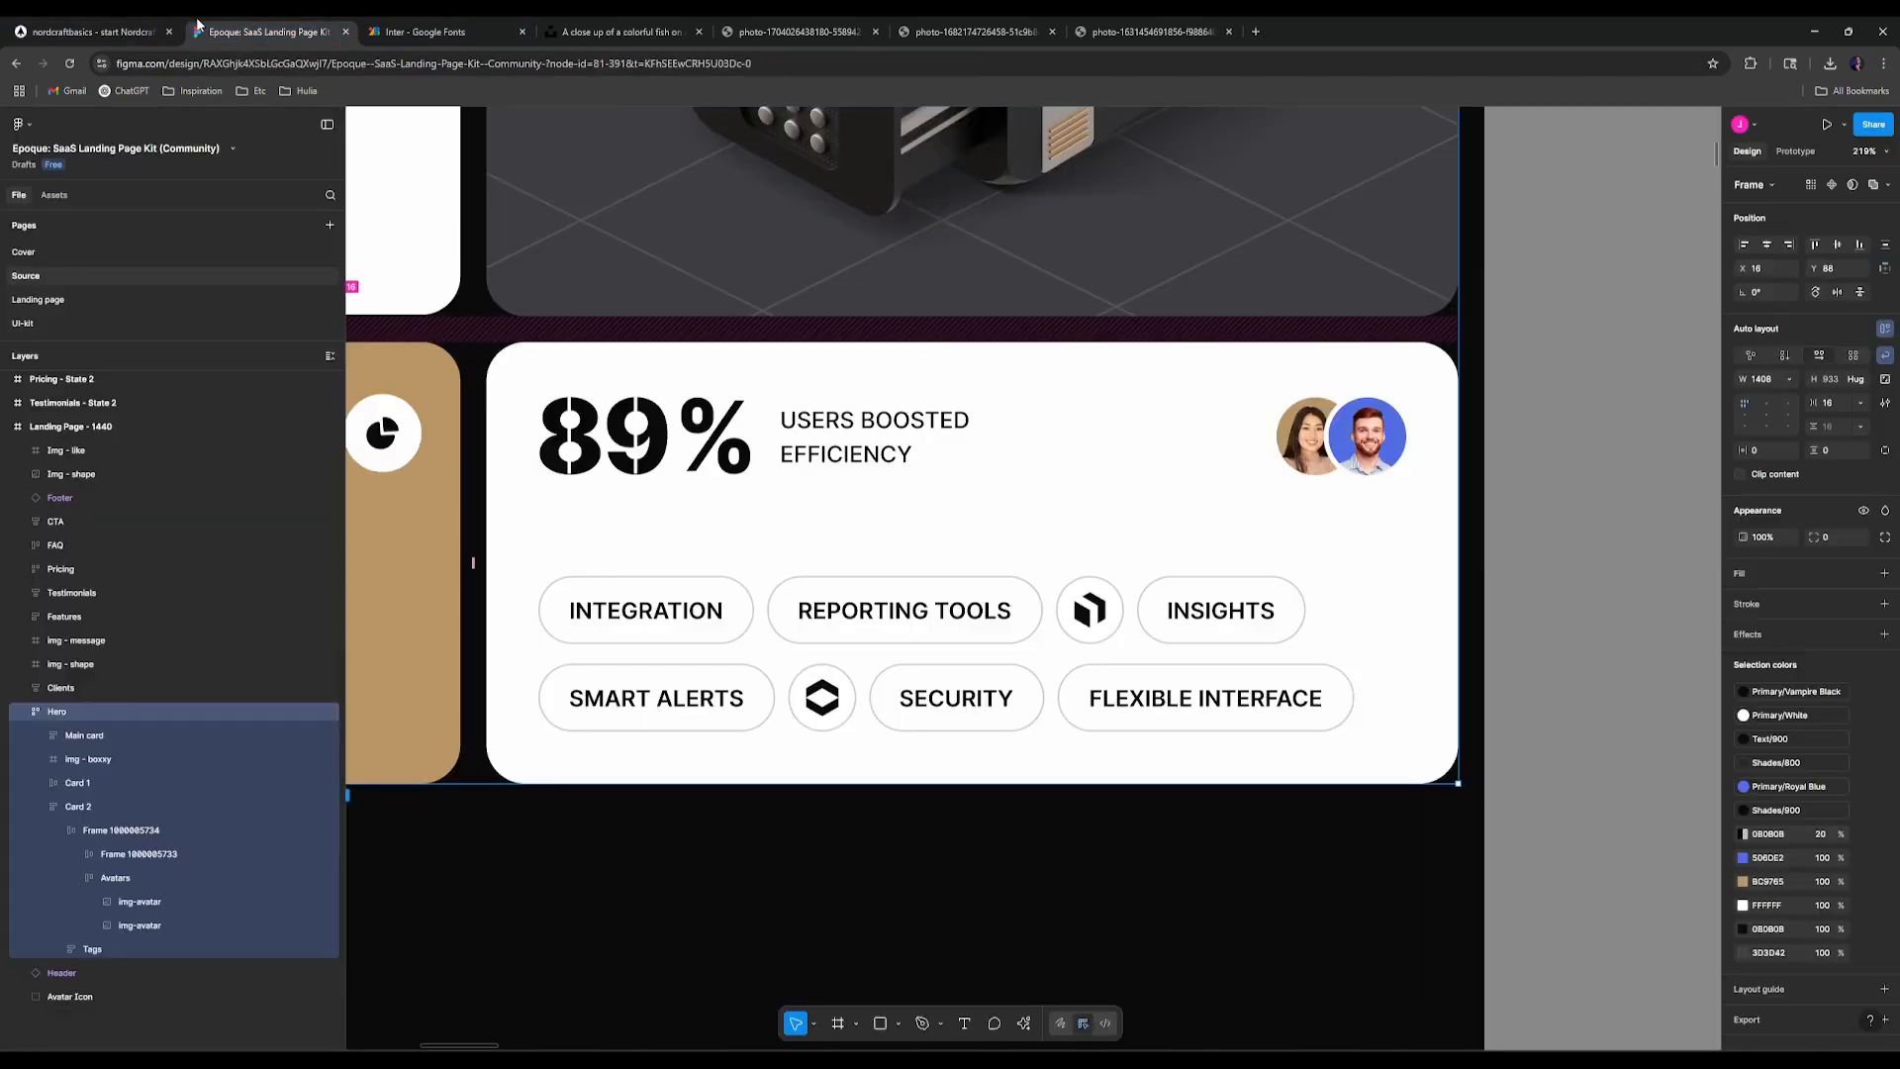
left_click(104, 20)
left_click(262, 30)
double_click(709, 611)
double_click(710, 612)
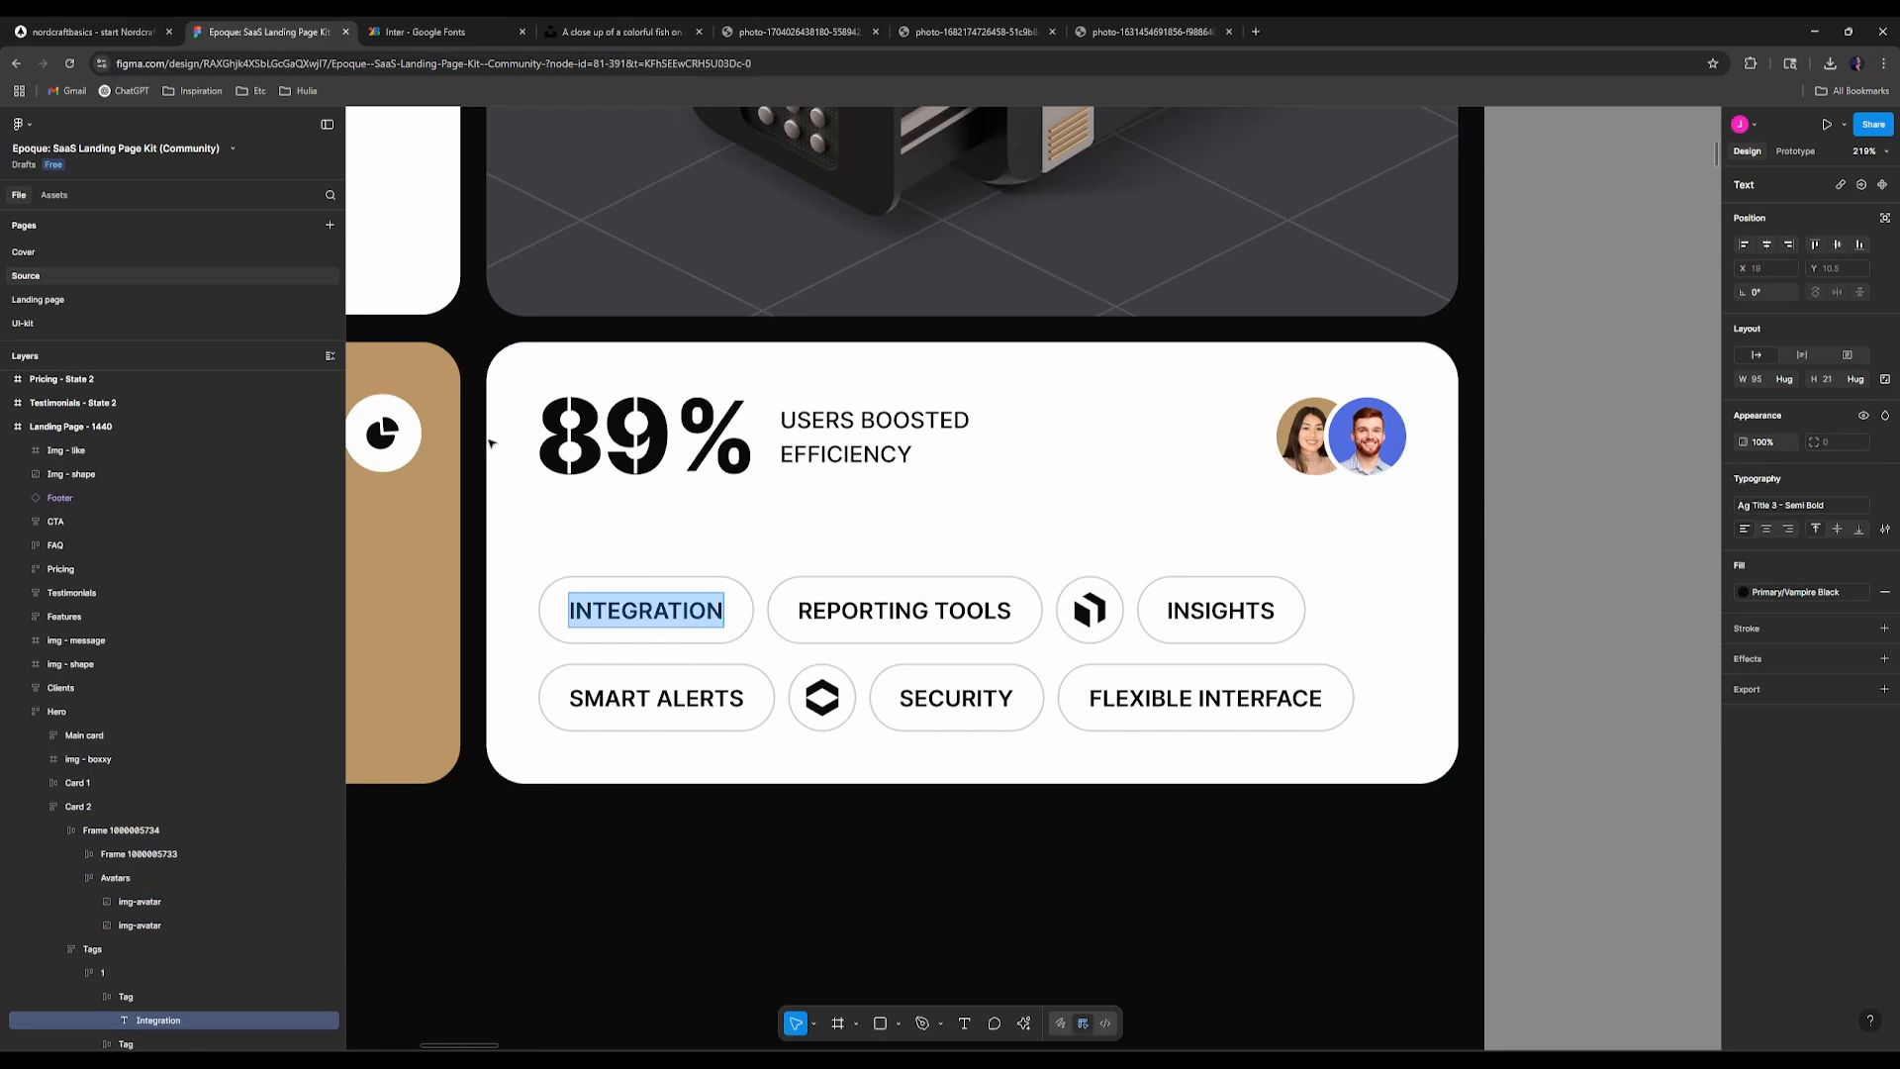
left_click(103, 31)
type("Integration")
Step: Add a second item to the _TAGS array with the text "Reporting Tools" copied from the Figma card
left_click(937, 663)
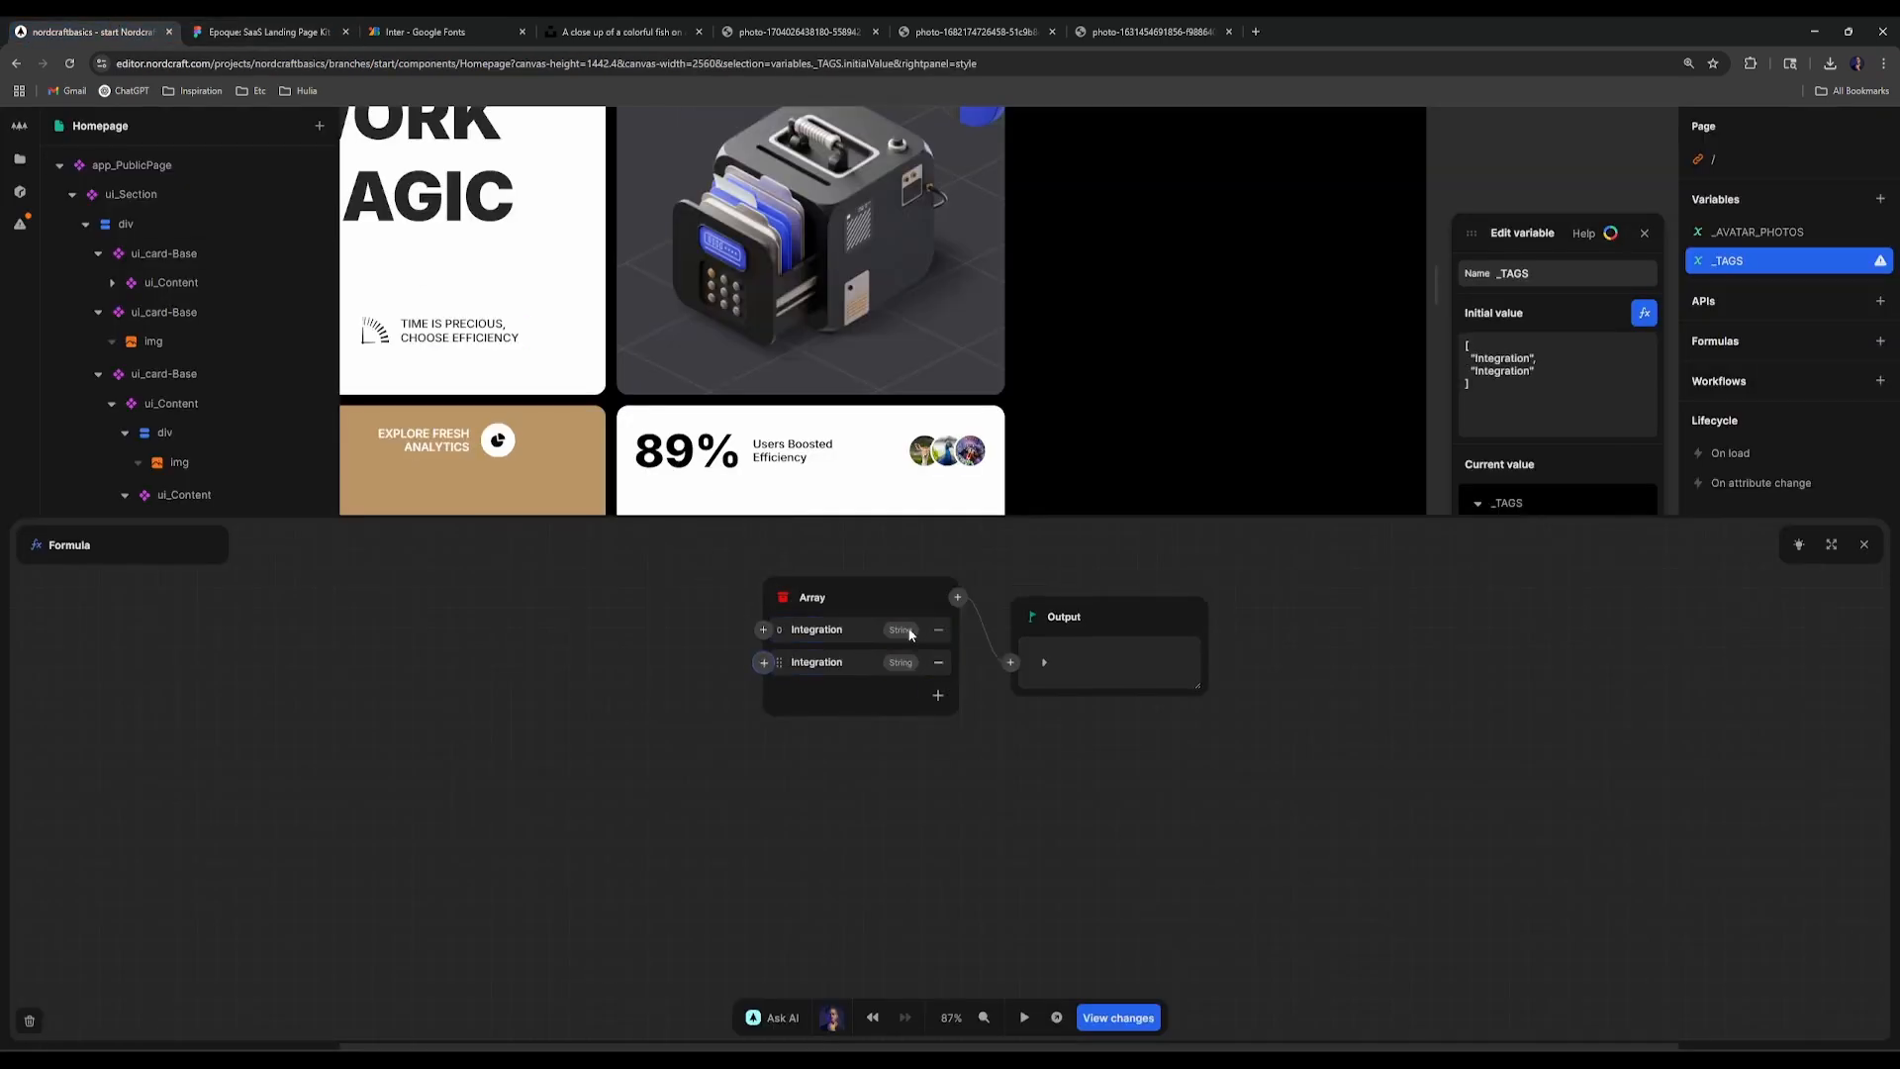
left_click(259, 27)
double_click(964, 605)
left_click(121, 32)
Step: Look up the name of the first icon tag in Figma and add "cube" as the third _TAGS array item
left_click(381, 30)
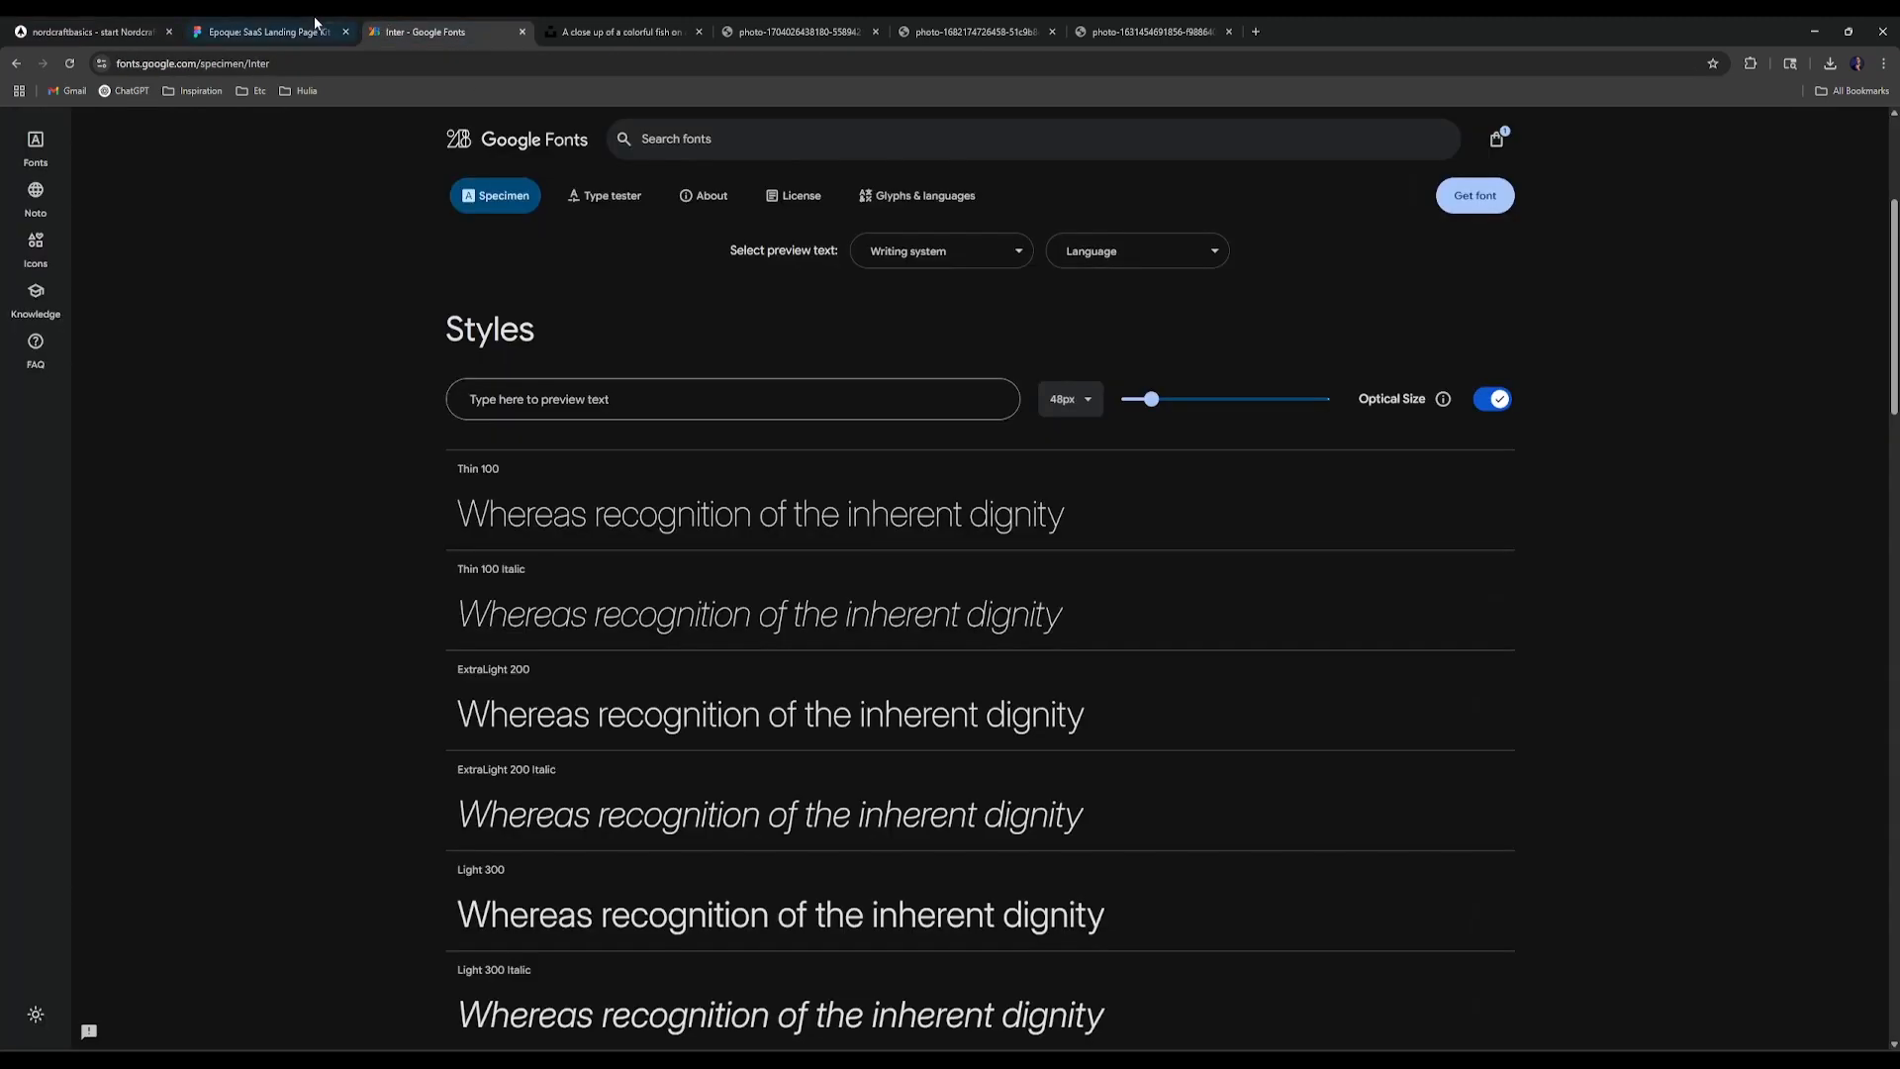
left_click(309, 24)
key("Escape")
double_click(1099, 616)
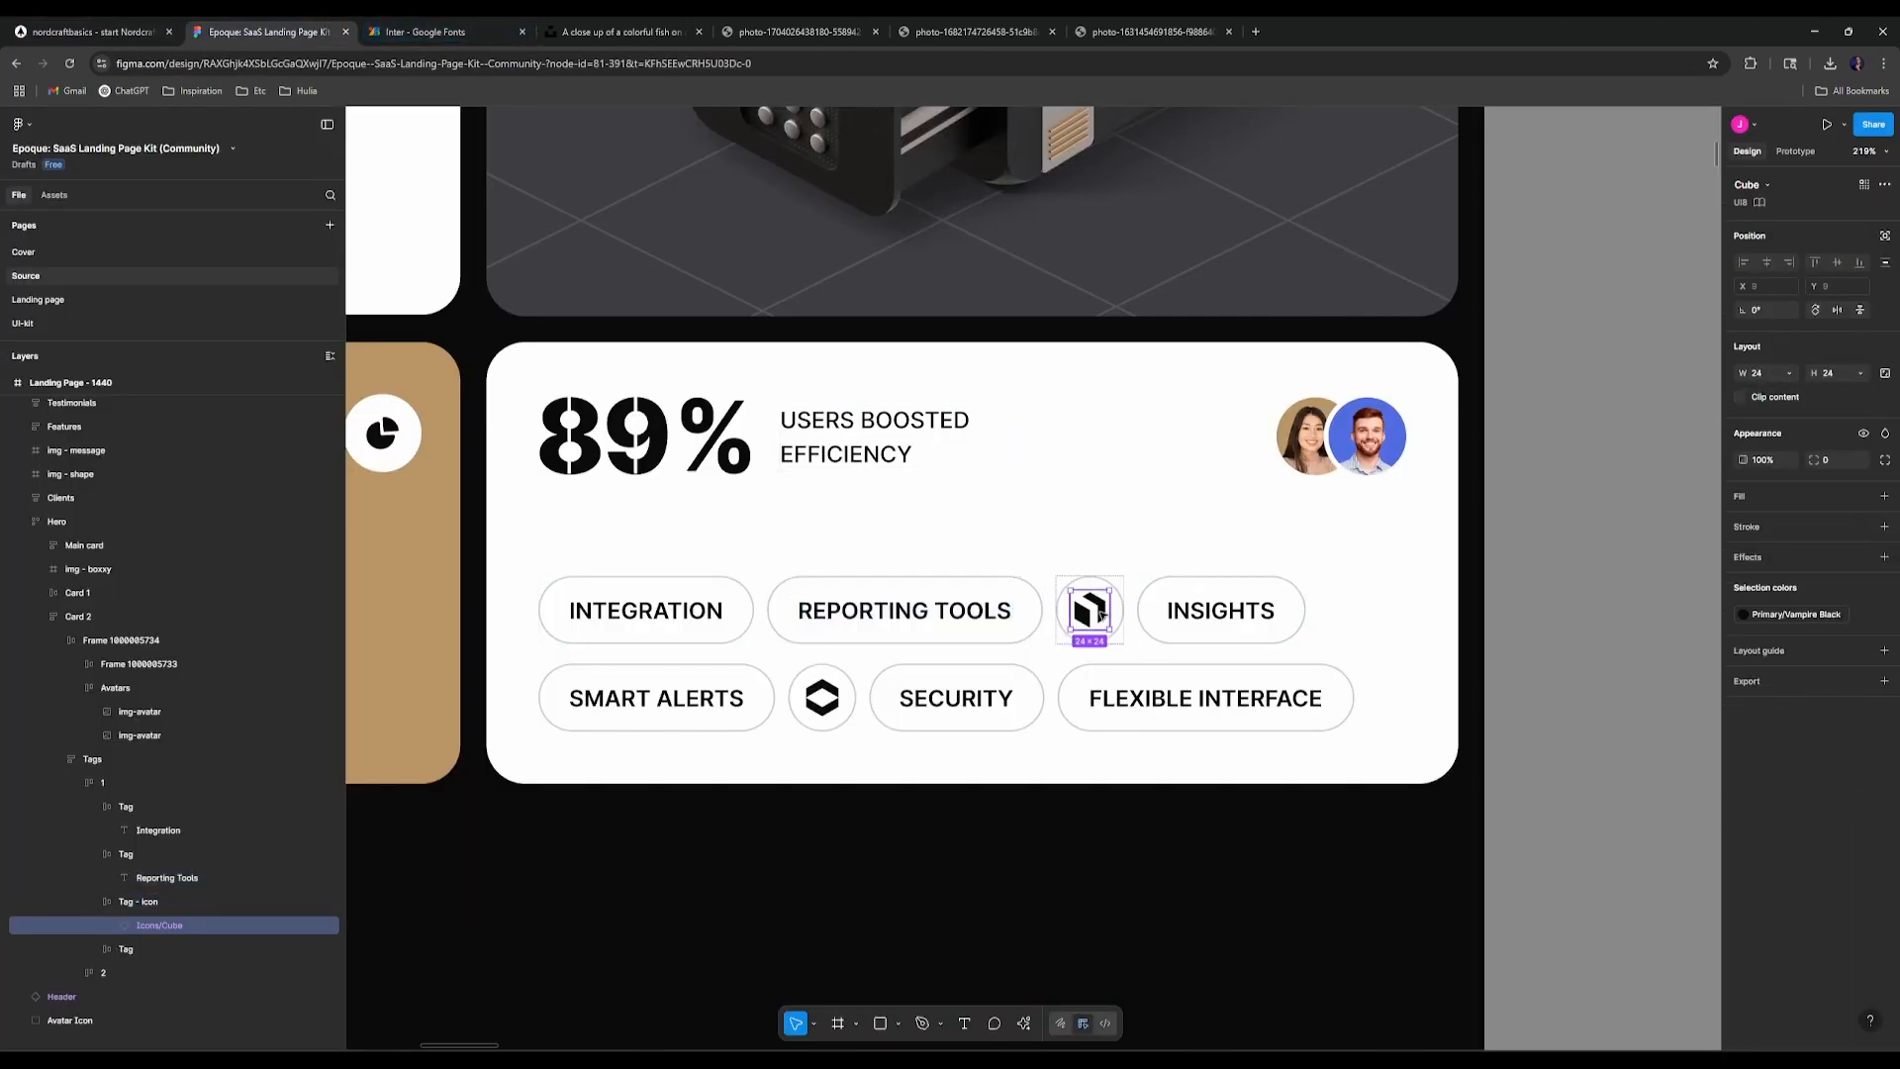
left_click(150, 27)
left_click(931, 695)
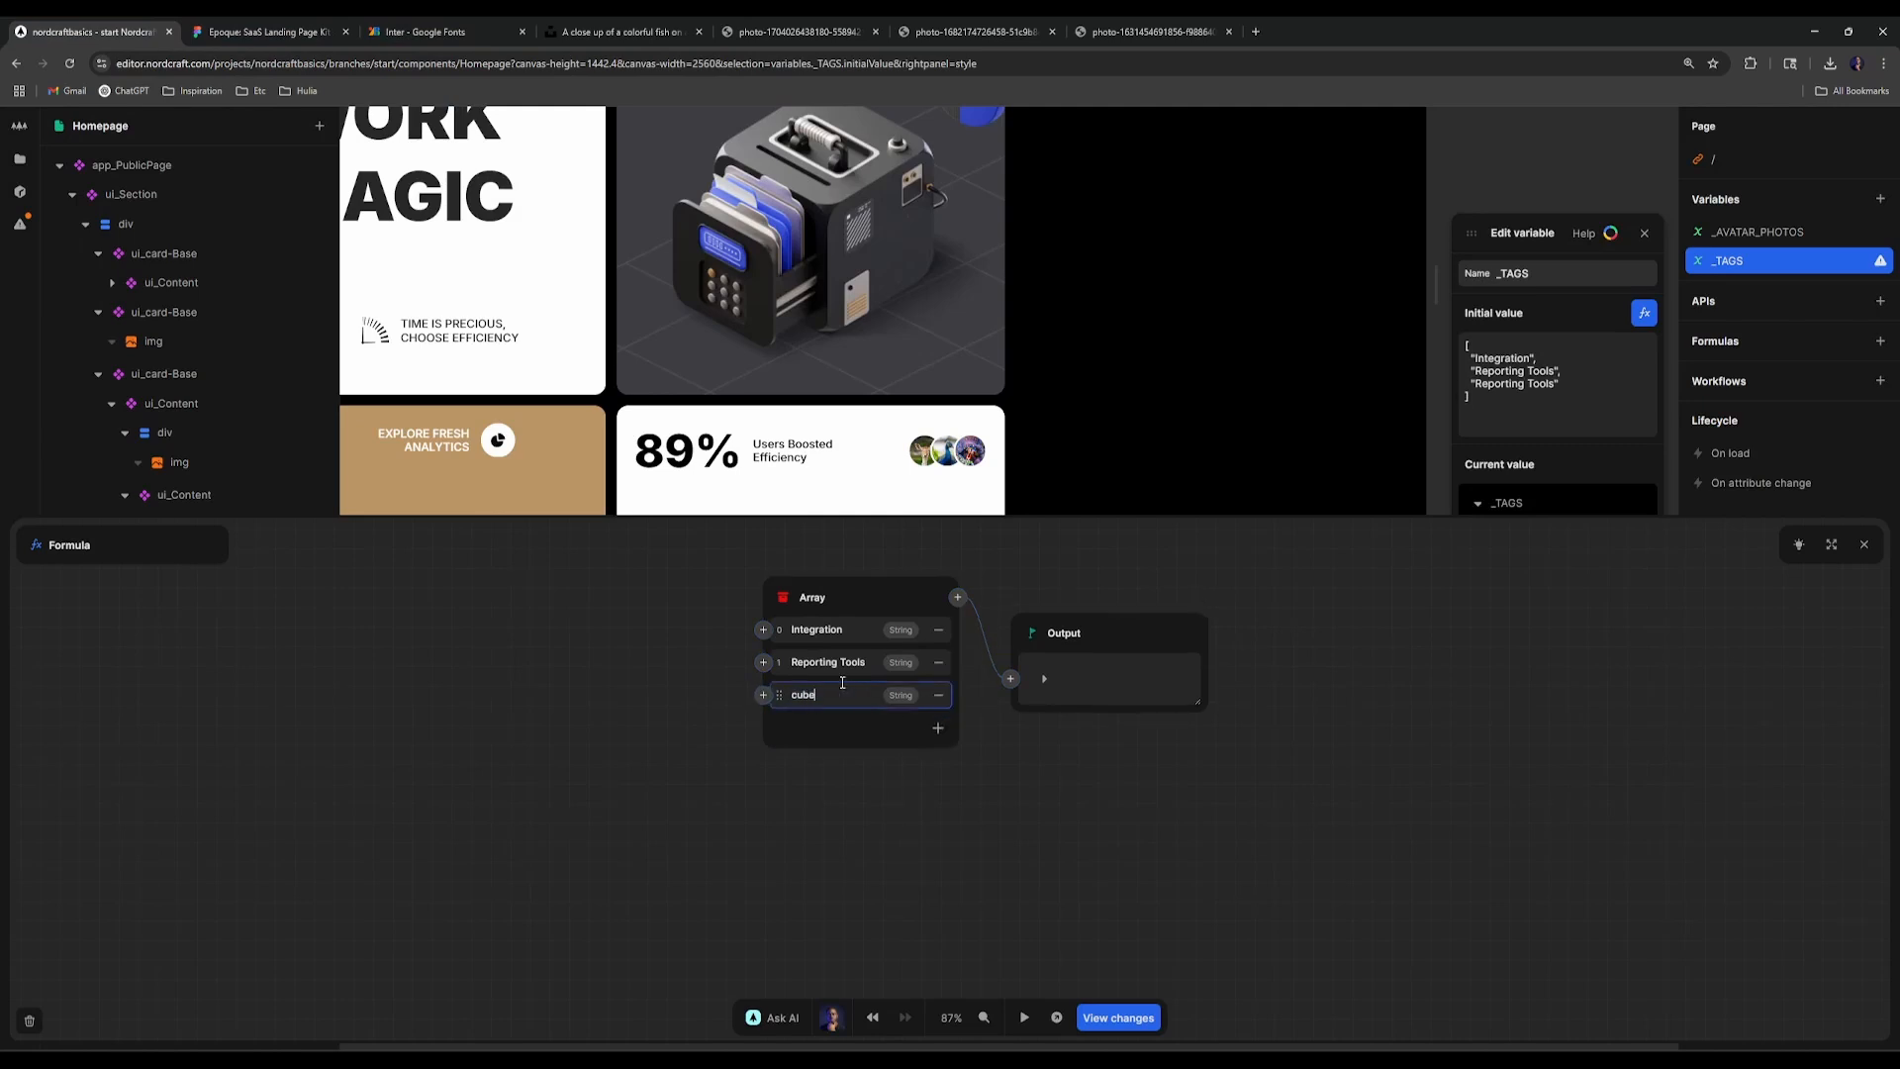
key("Return")
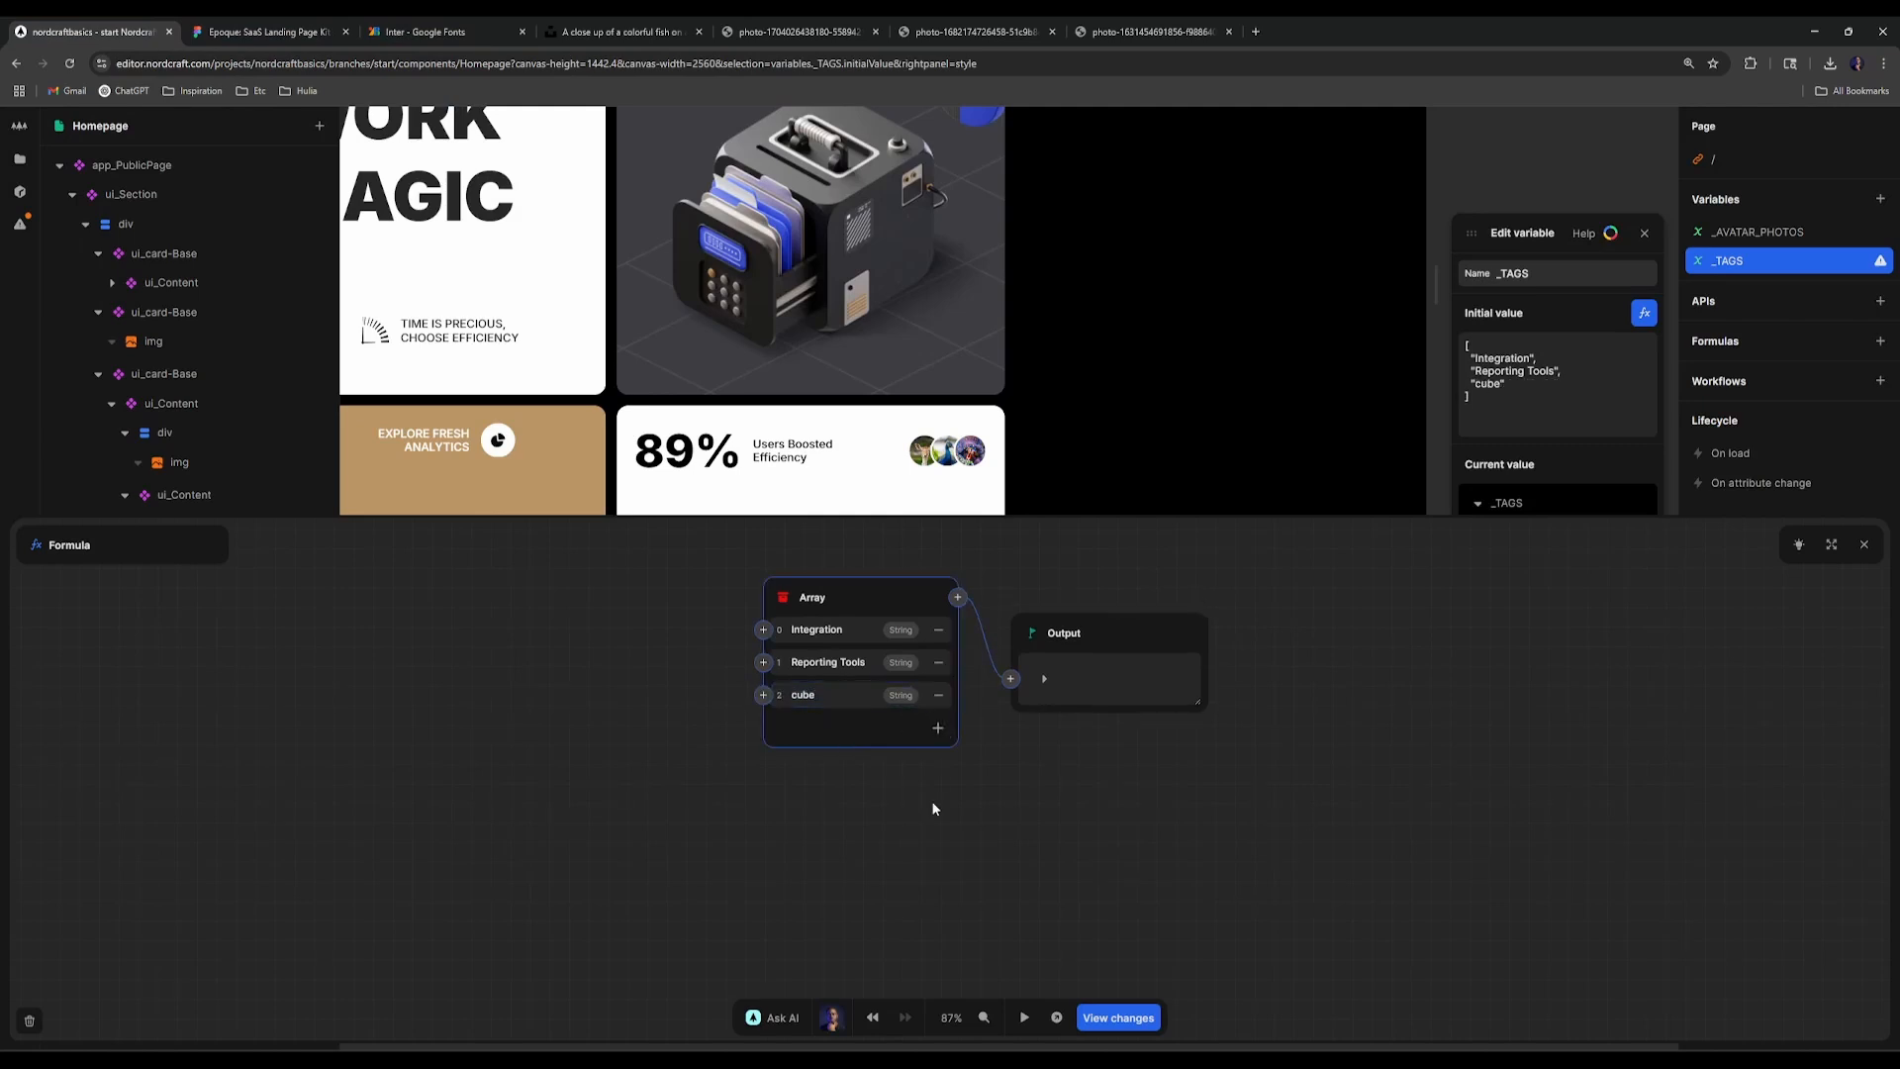
Step: Copy the last tag text of the Figma card's first row and add "Insights" as the fourth _TAGS array item
left_click(314, 30)
left_click(1213, 613)
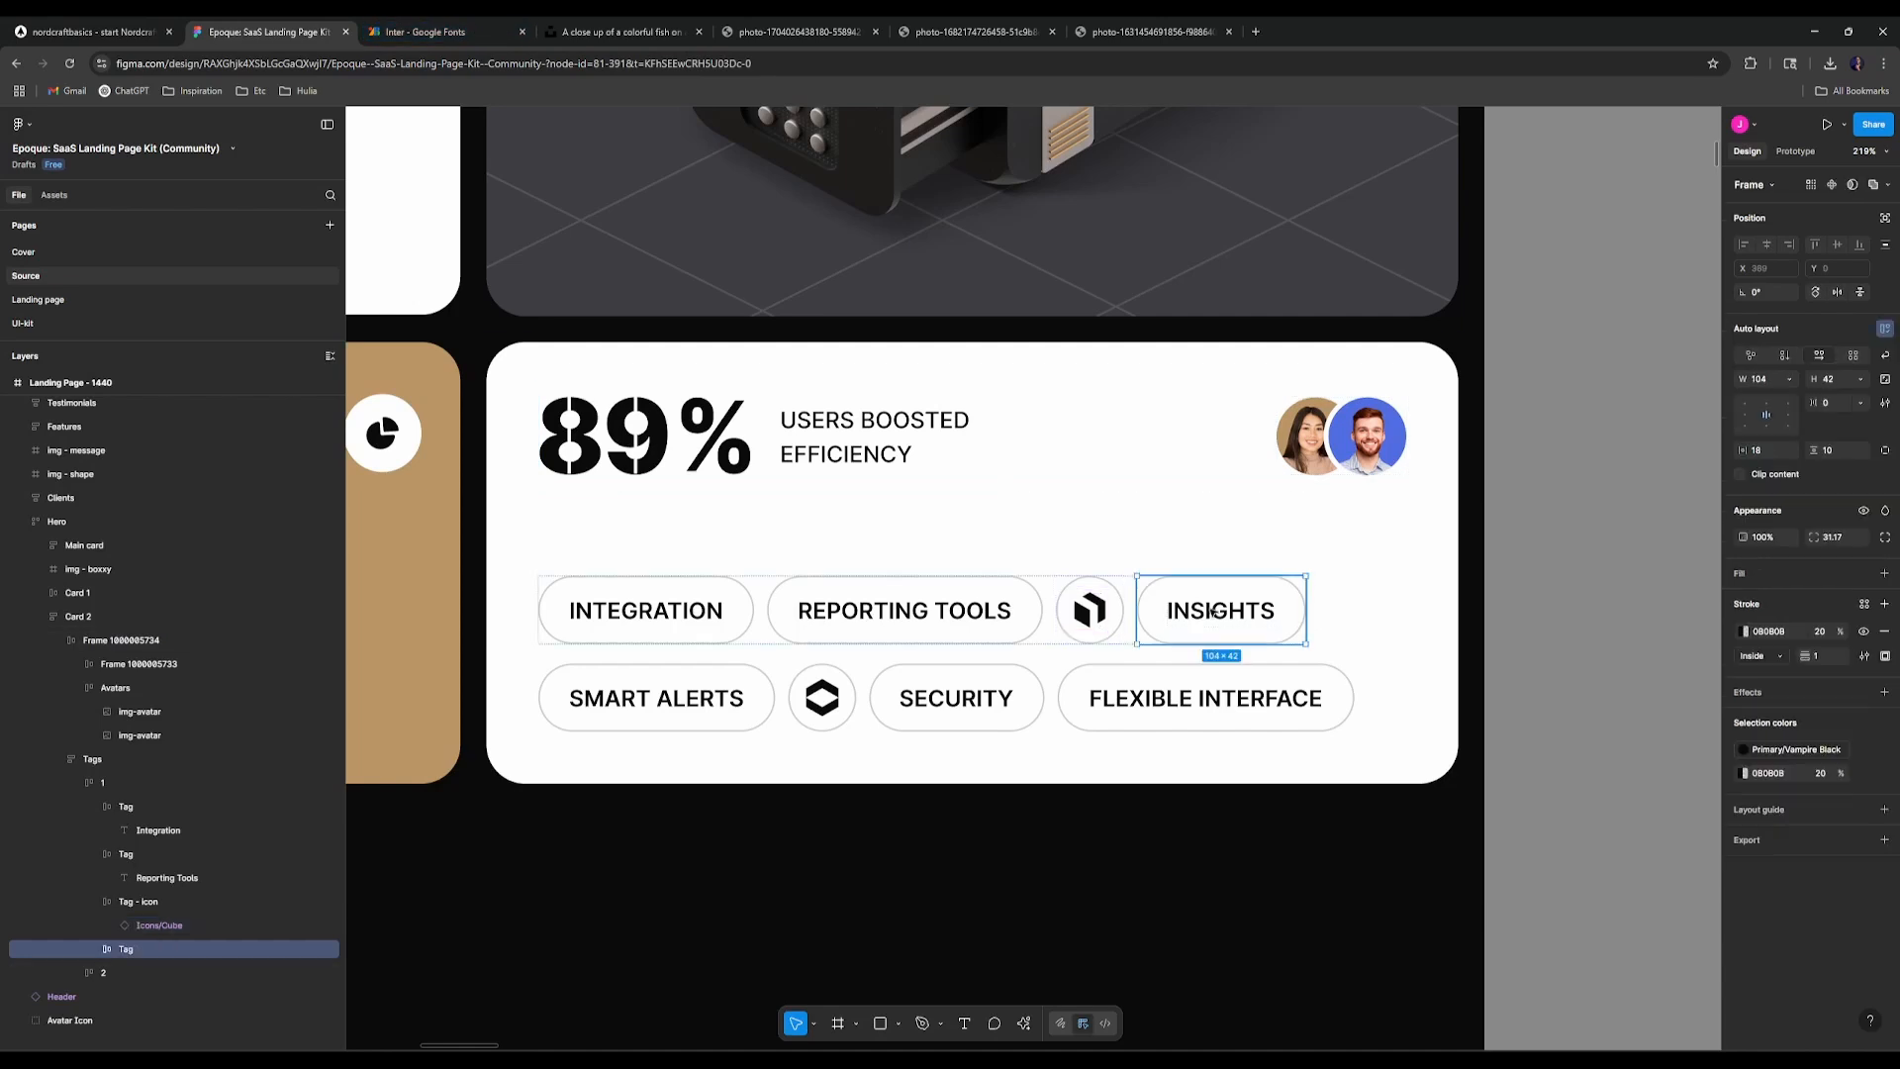
double_click(1213, 613)
double_click(1213, 612)
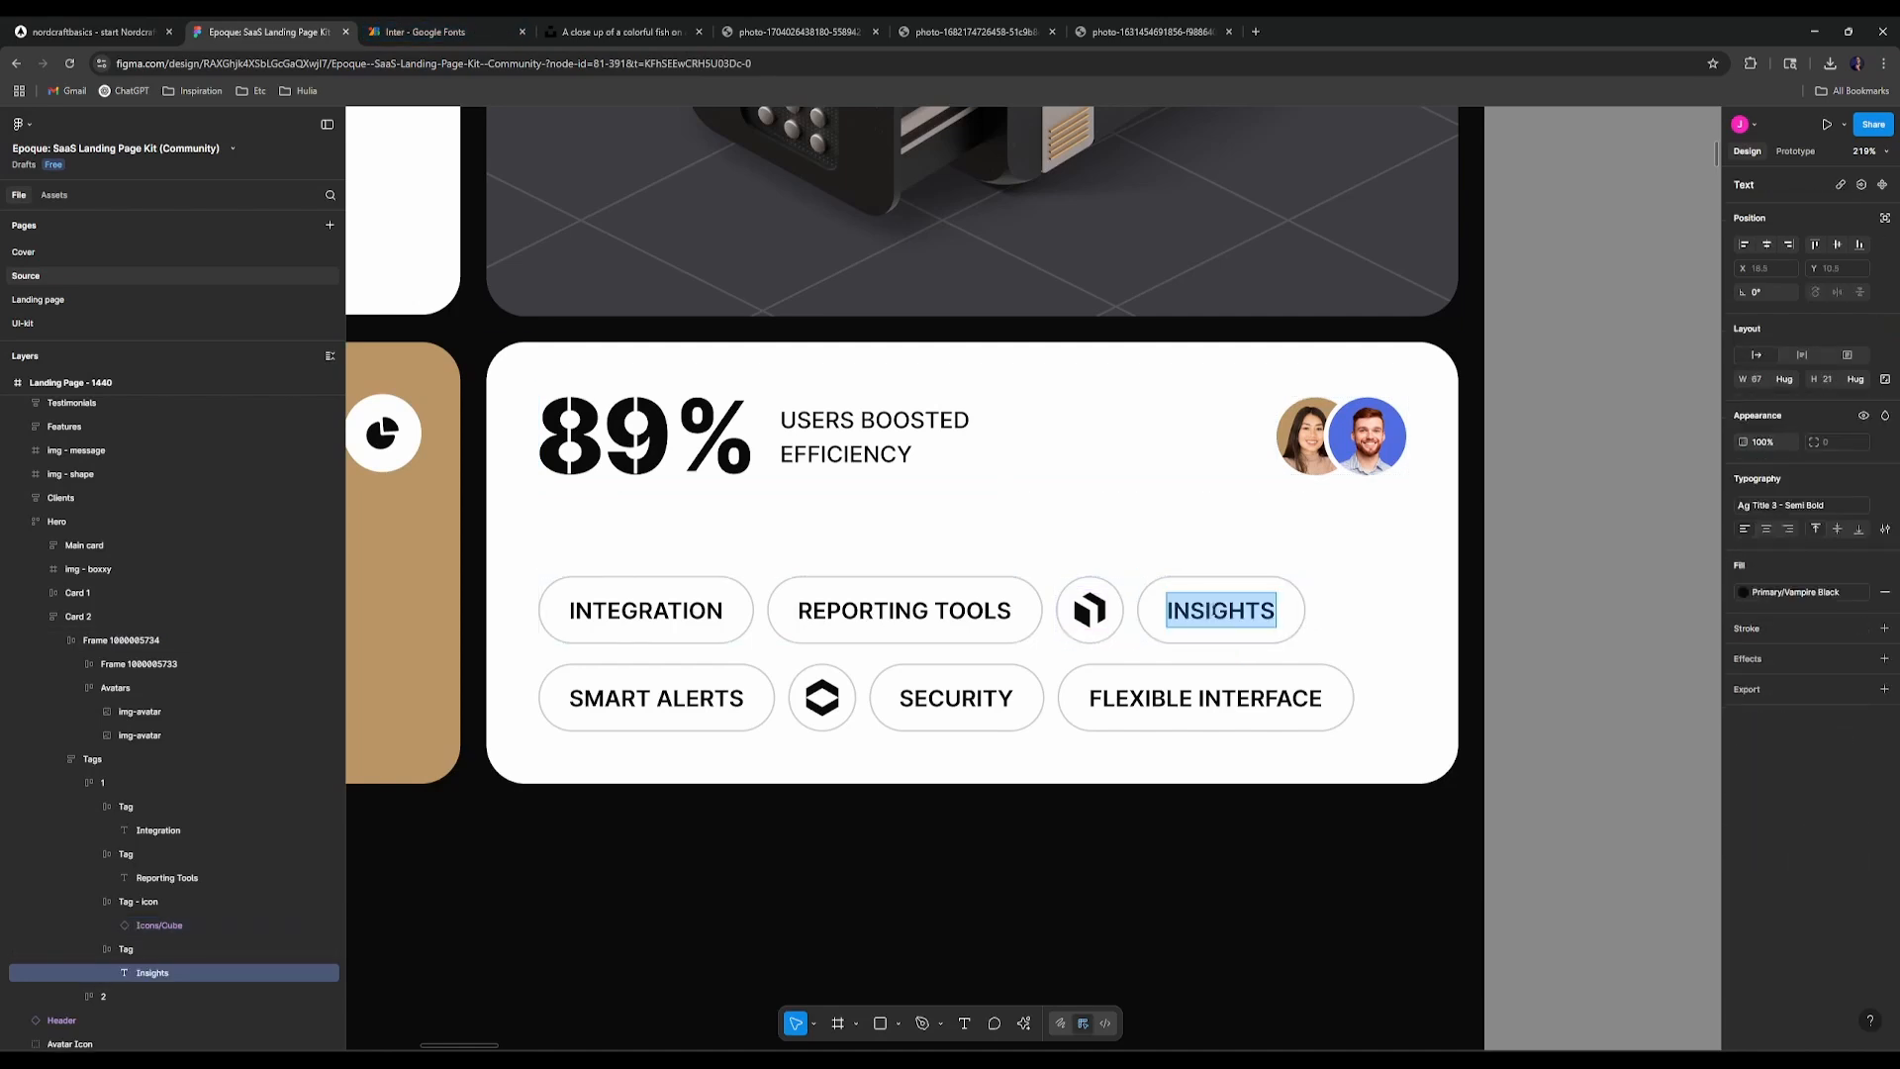
left_click(56, 24)
left_click(938, 729)
type("Insights")
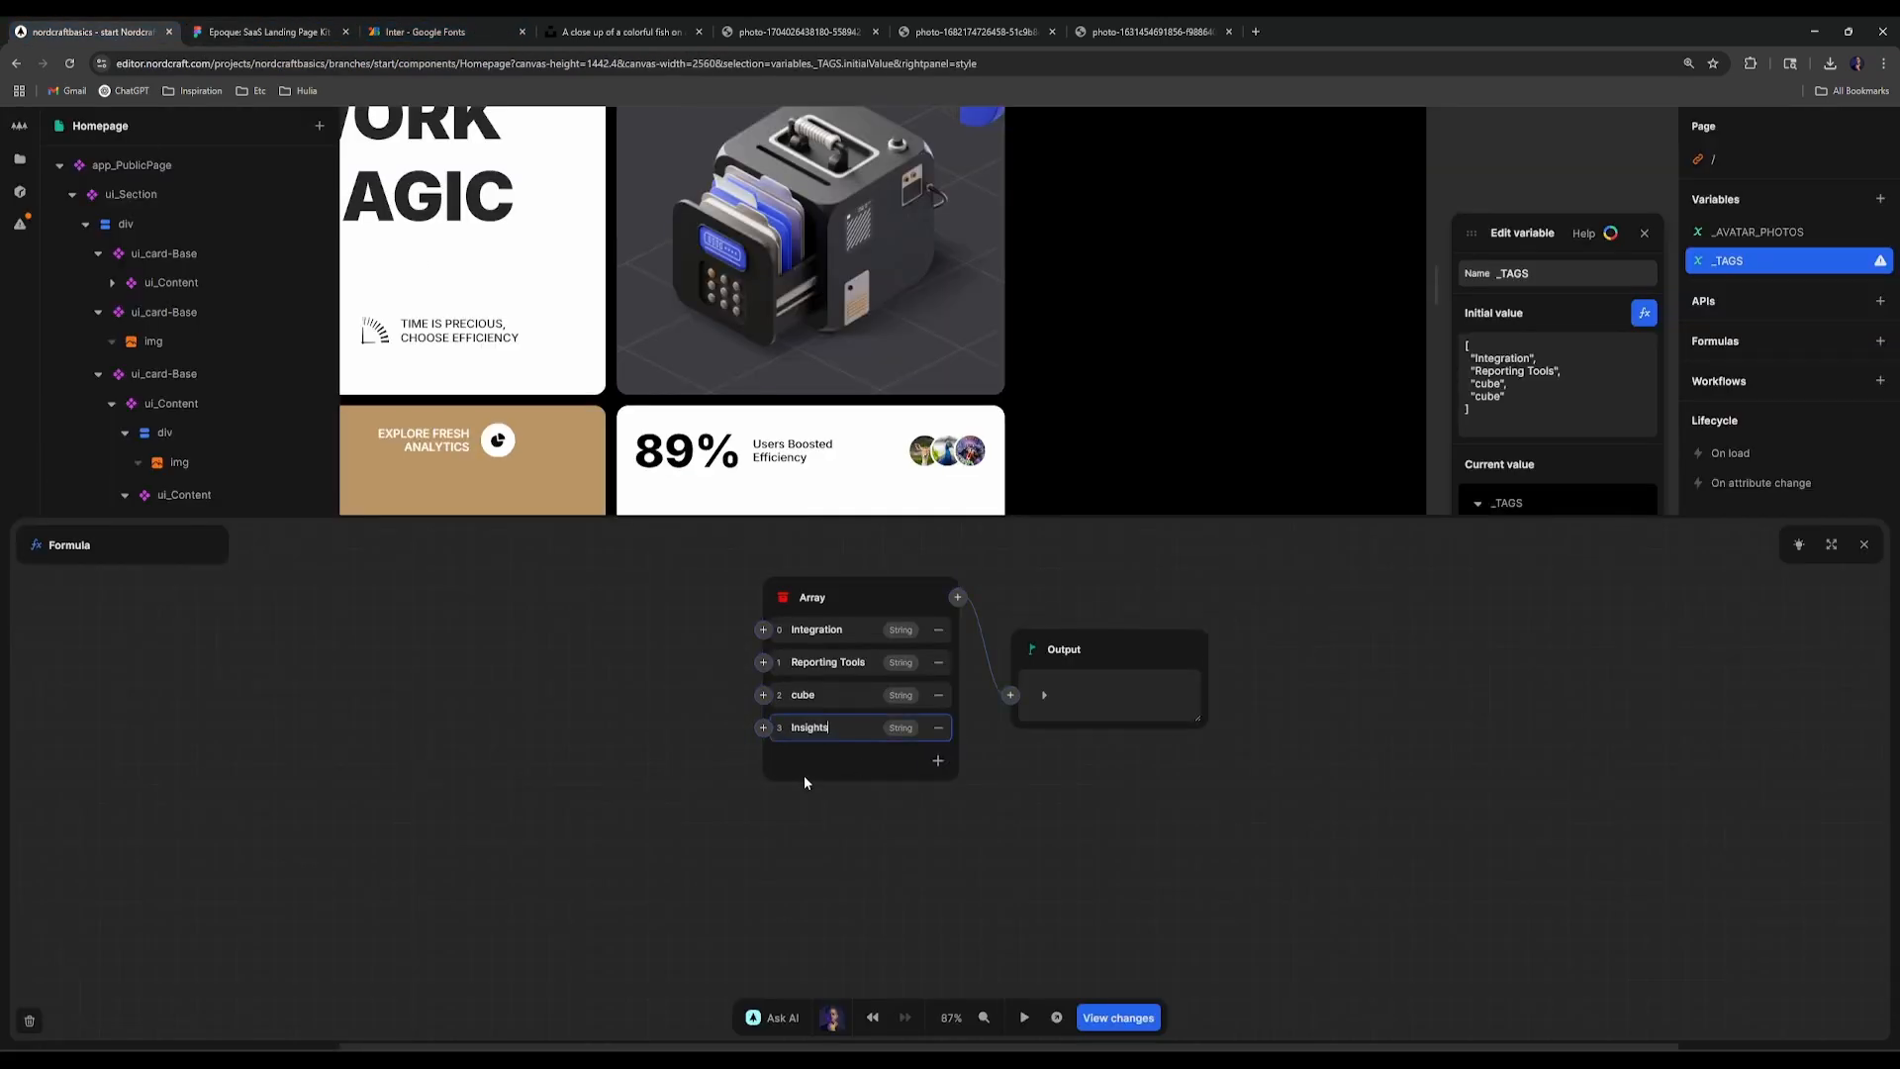
Step: Copy the first tag text of the Figma card's second row and add "Smart Alerts" as the fifth _TAGS array item
left_click(265, 32)
double_click(656, 699)
double_click(656, 698)
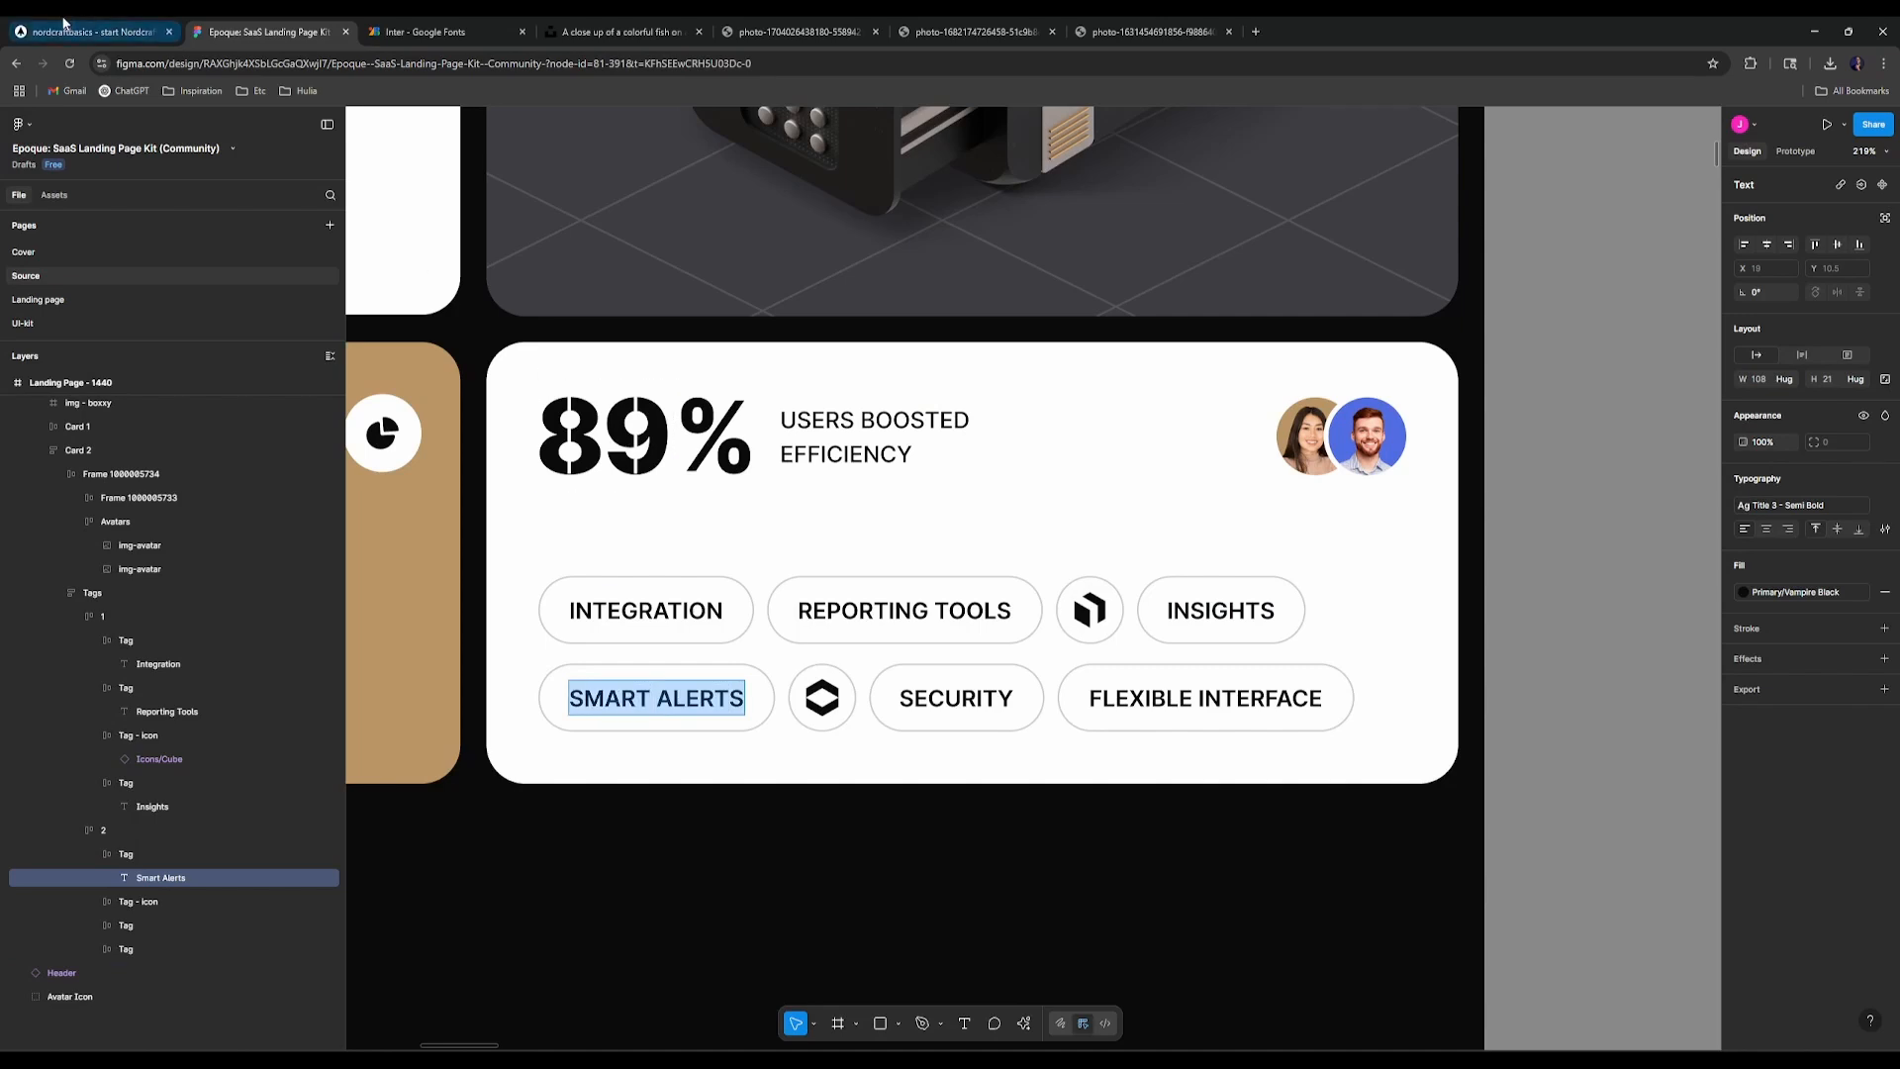
left_click(89, 31)
left_click(938, 760)
type("Smart Alerts")
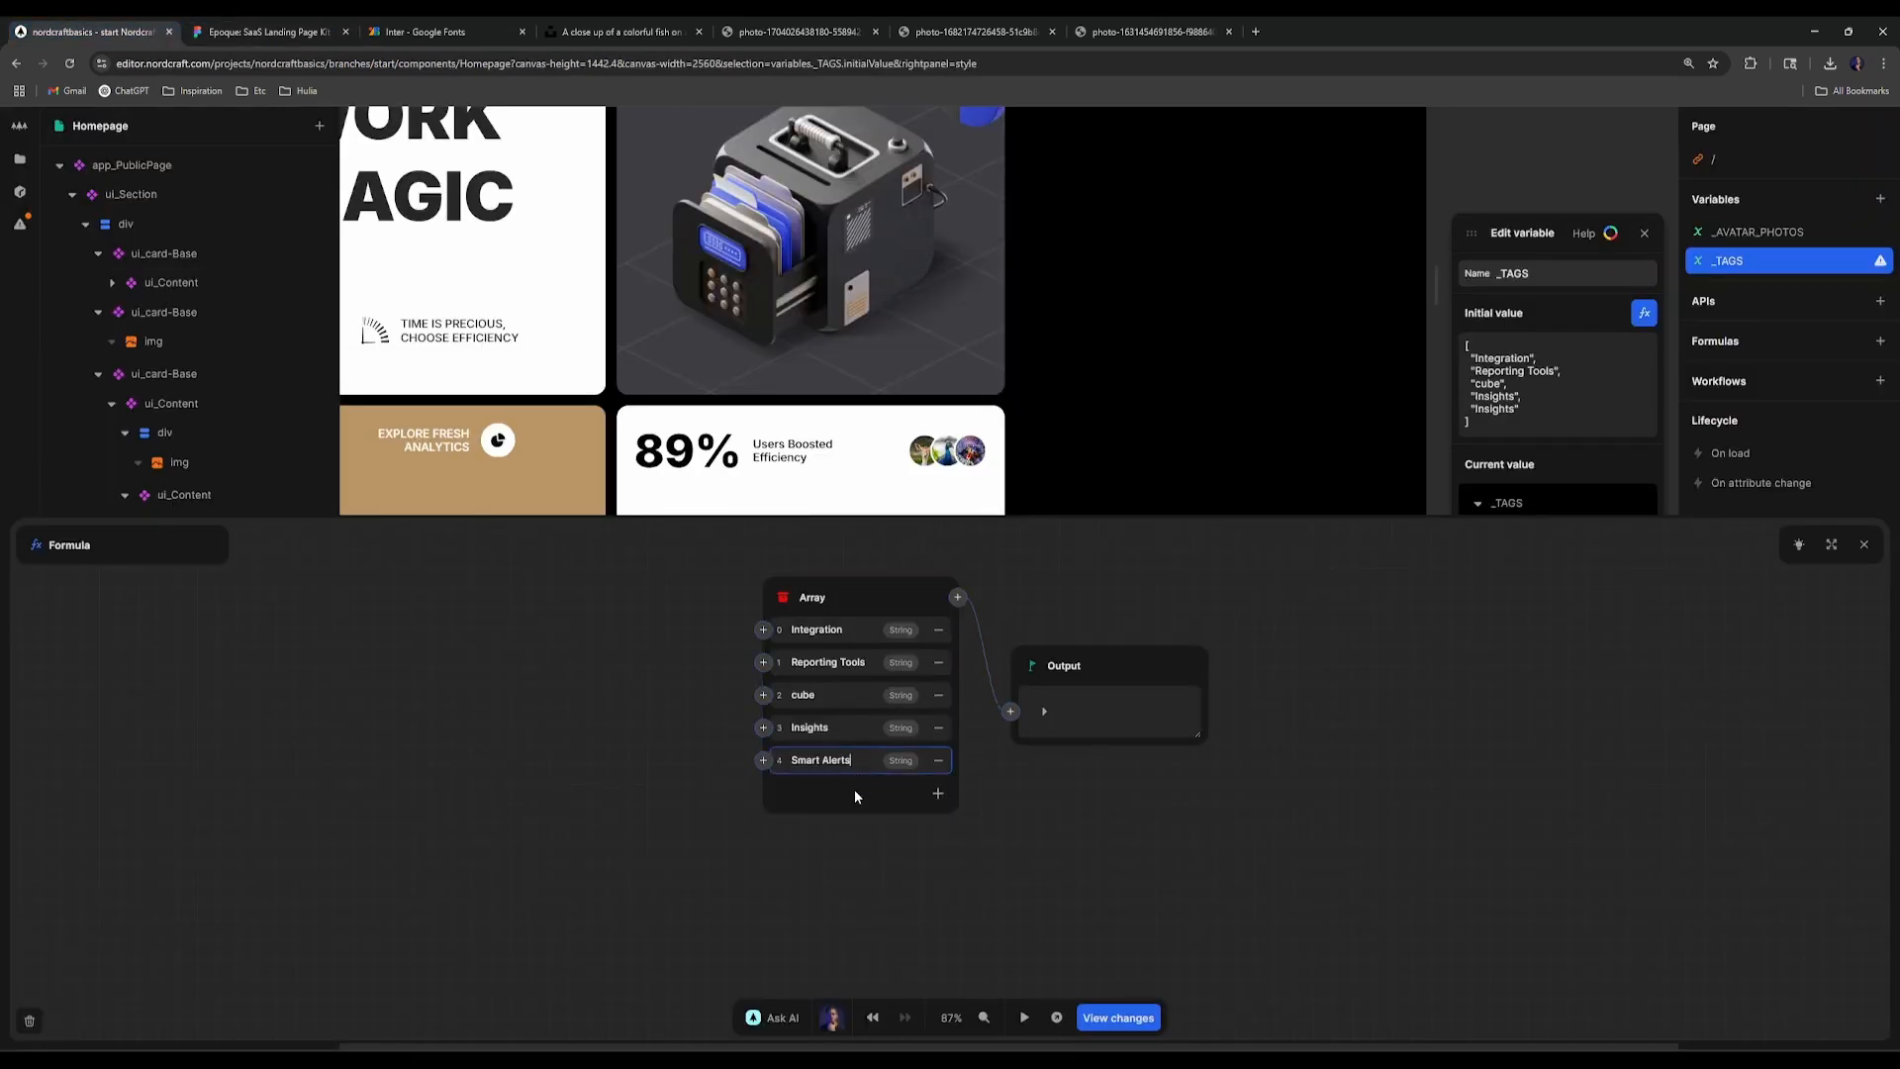
Step: Look up the name of the second row's icon tag in Figma and add "abstract" as the sixth _TAGS array item
left_click(265, 32)
key("Escape")
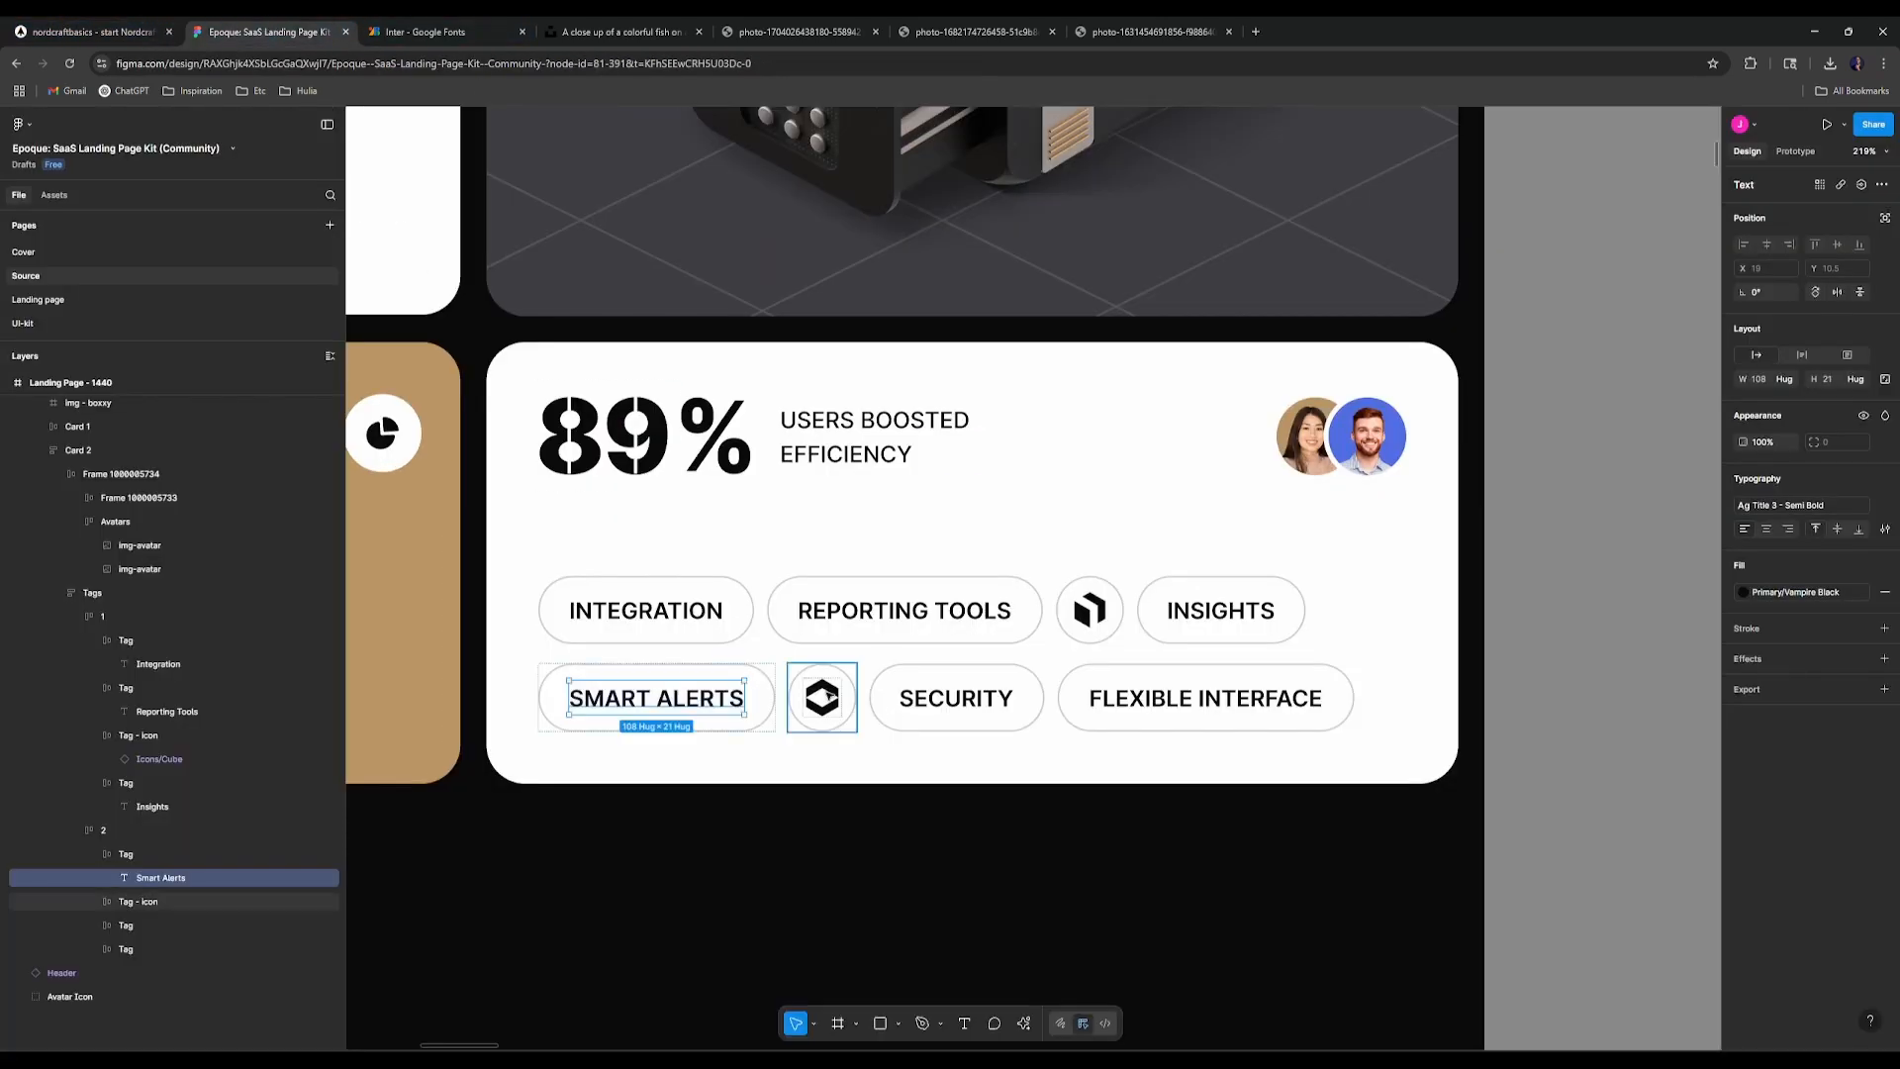
left_click(824, 699)
double_click(829, 697)
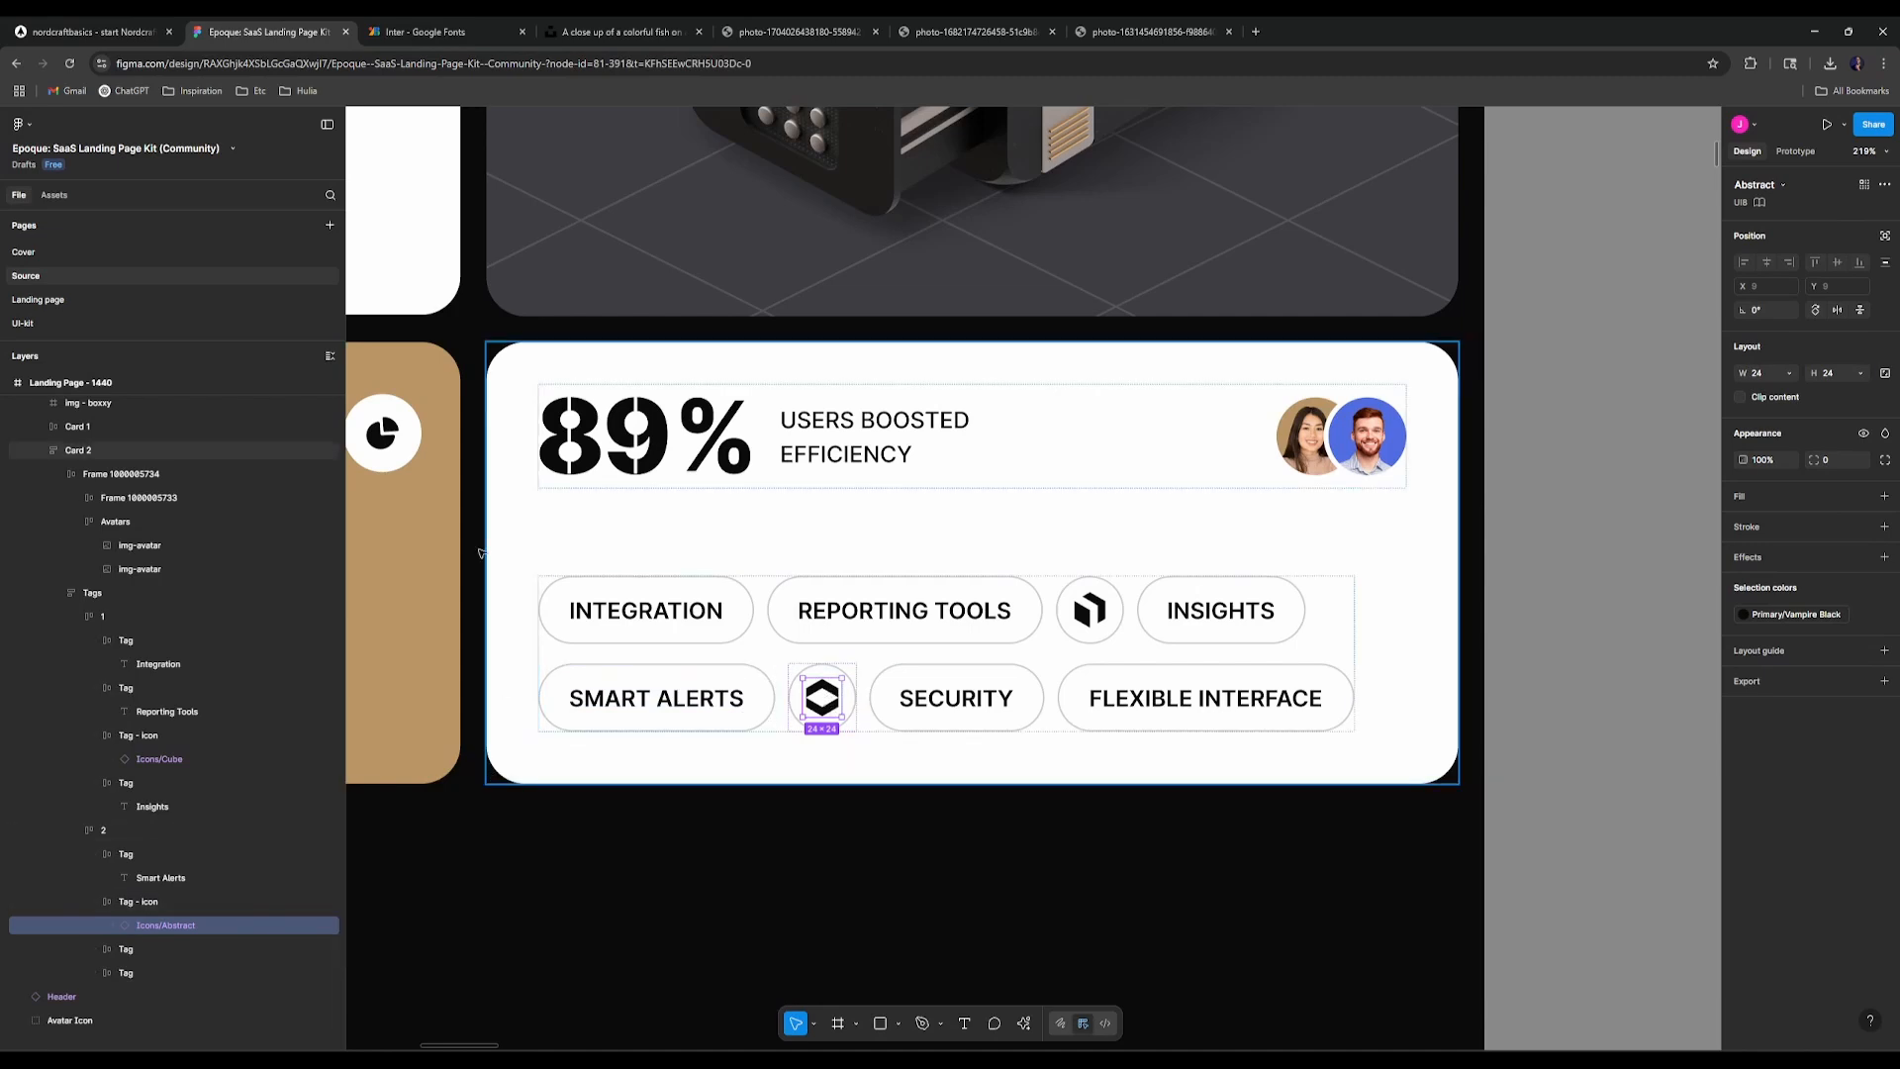
left_click(94, 31)
left_click(937, 794)
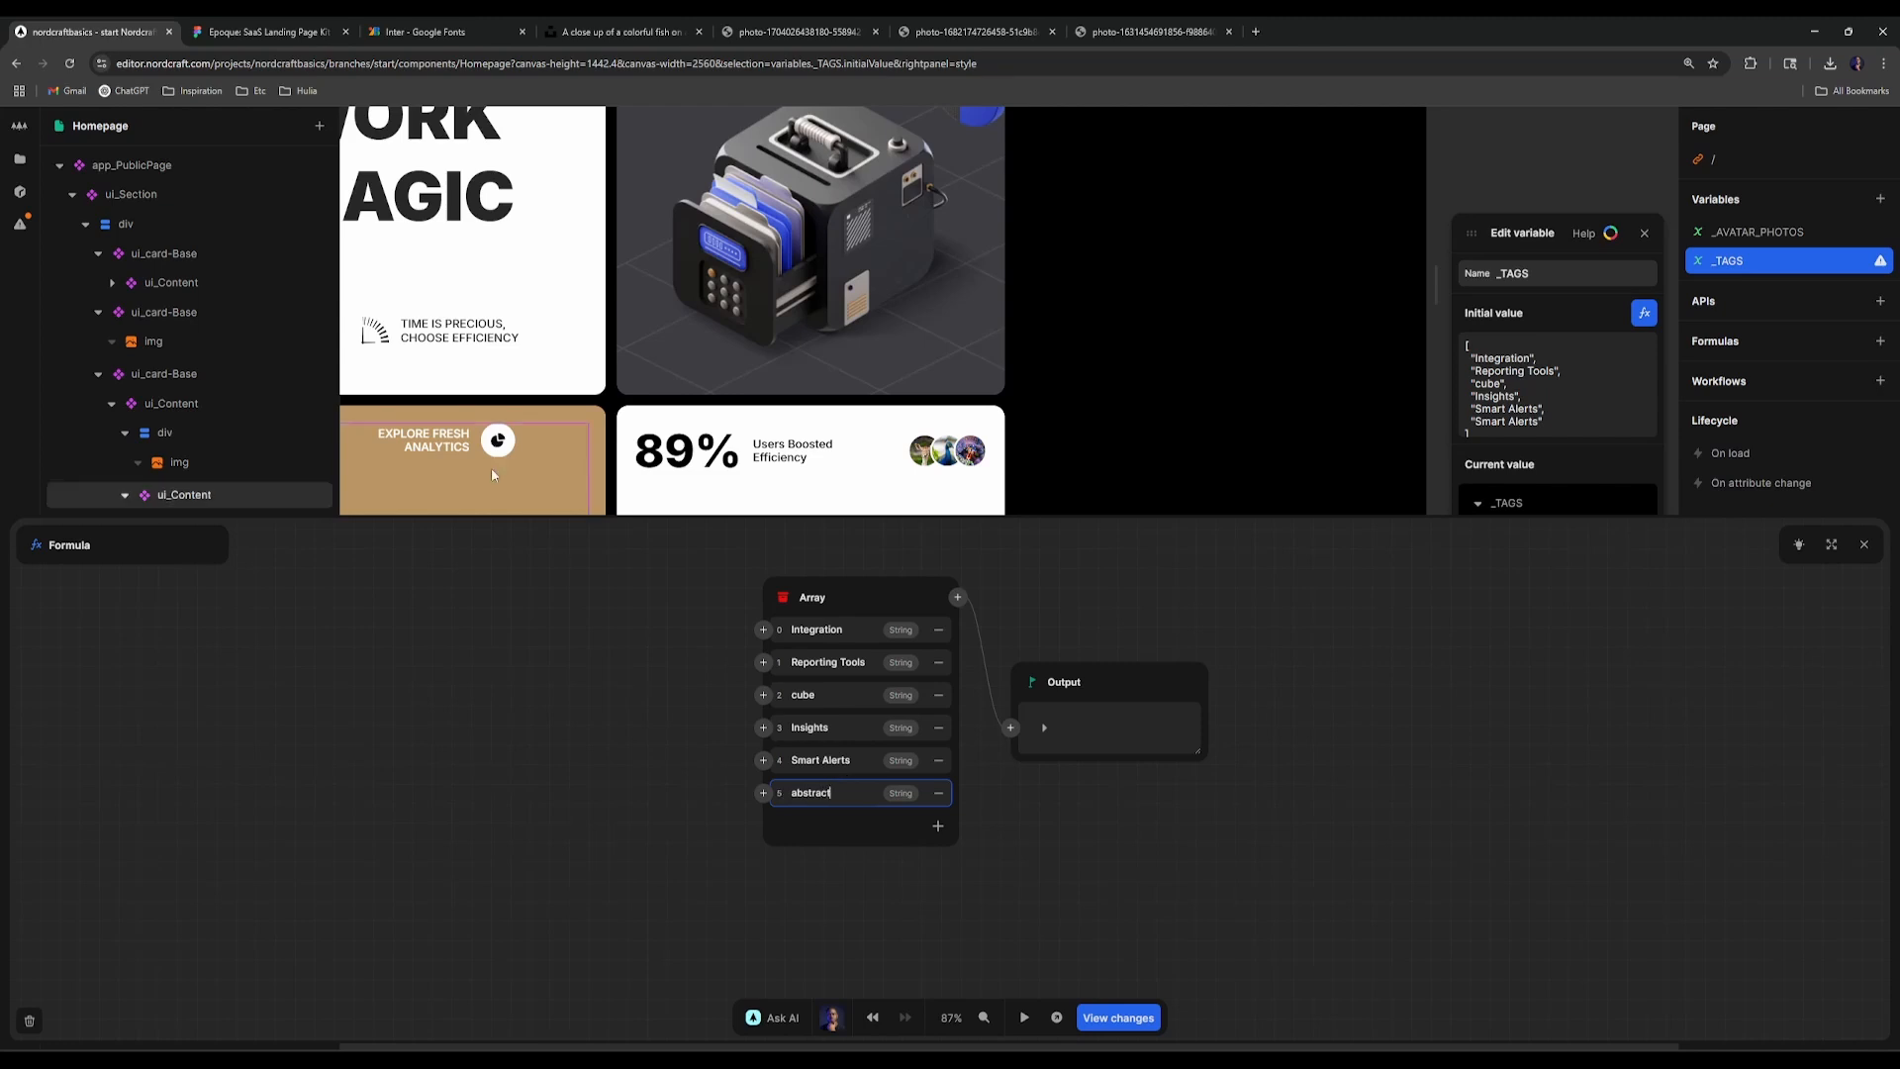
Step: Copy the tag text after the second row's icon in Figma and add "Security" as the seventh _TAGS array item
left_click(262, 32)
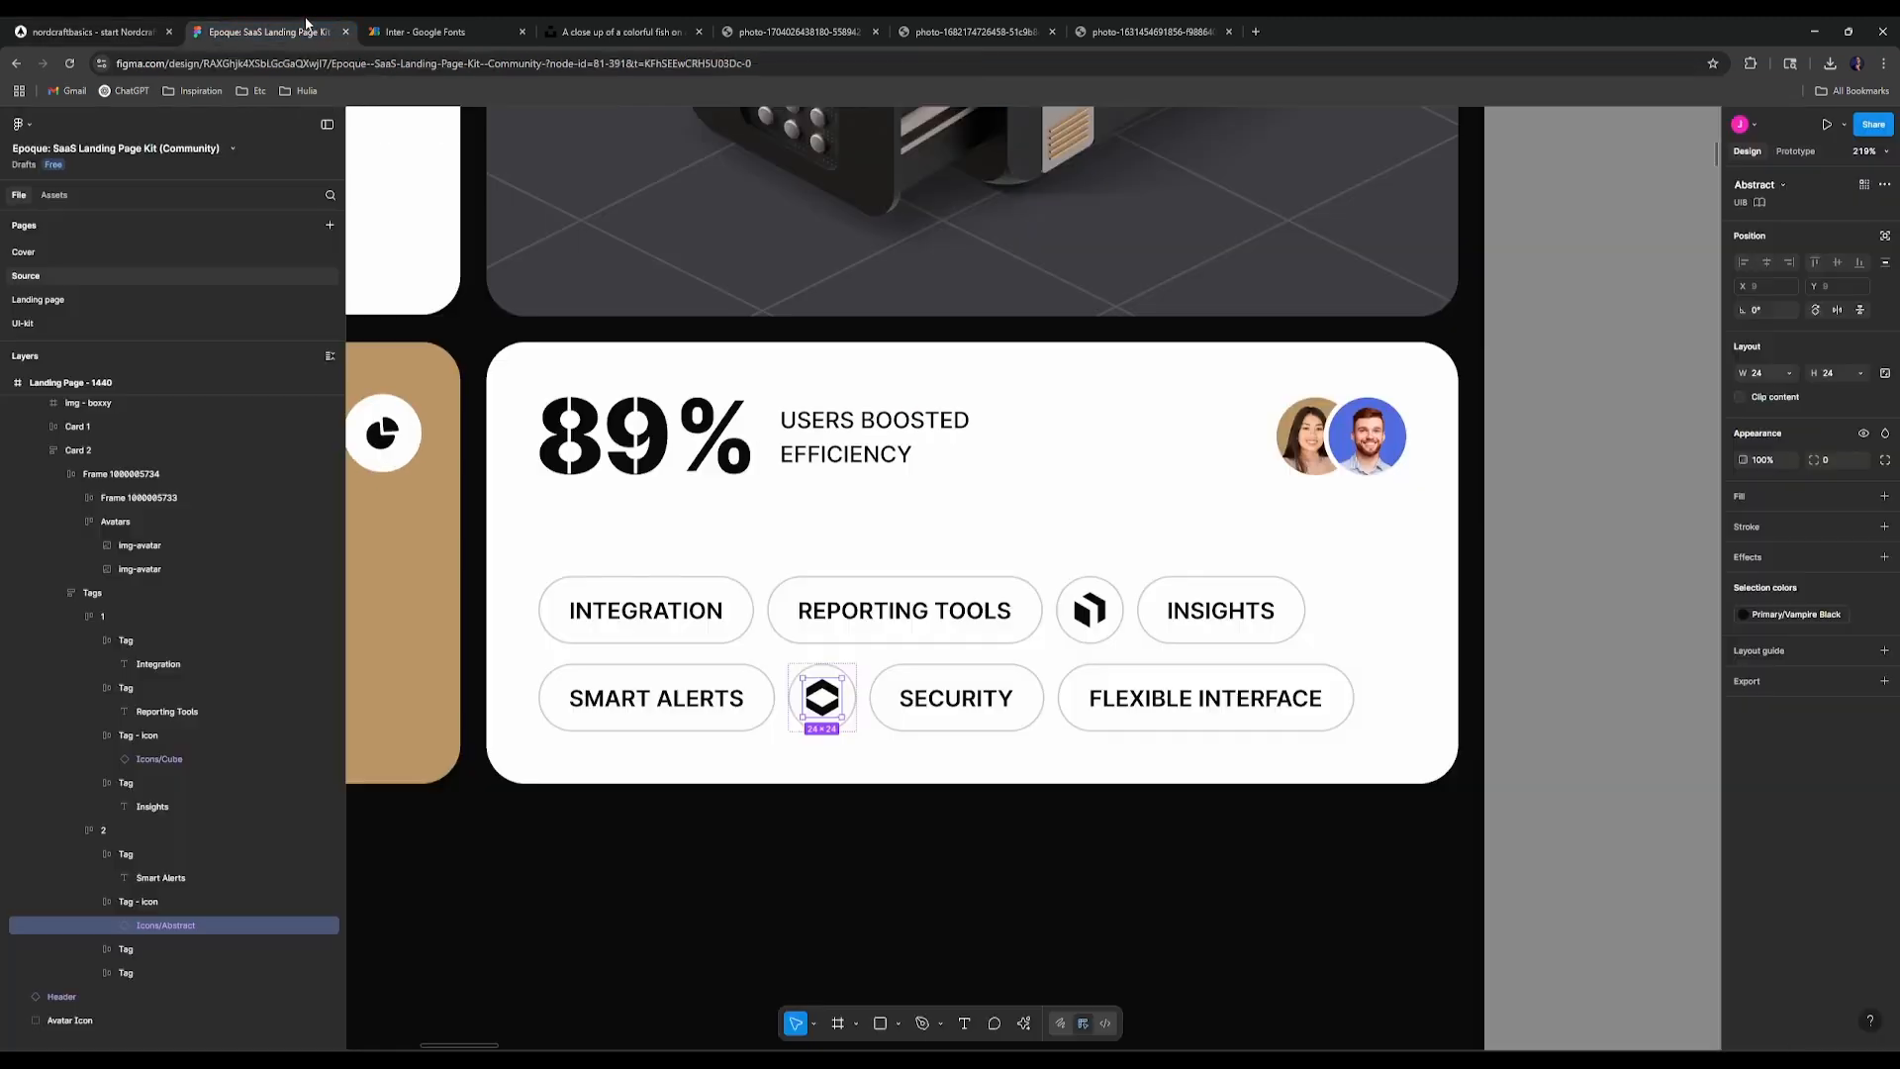
double_click(956, 698)
key("Return")
left_click(94, 31)
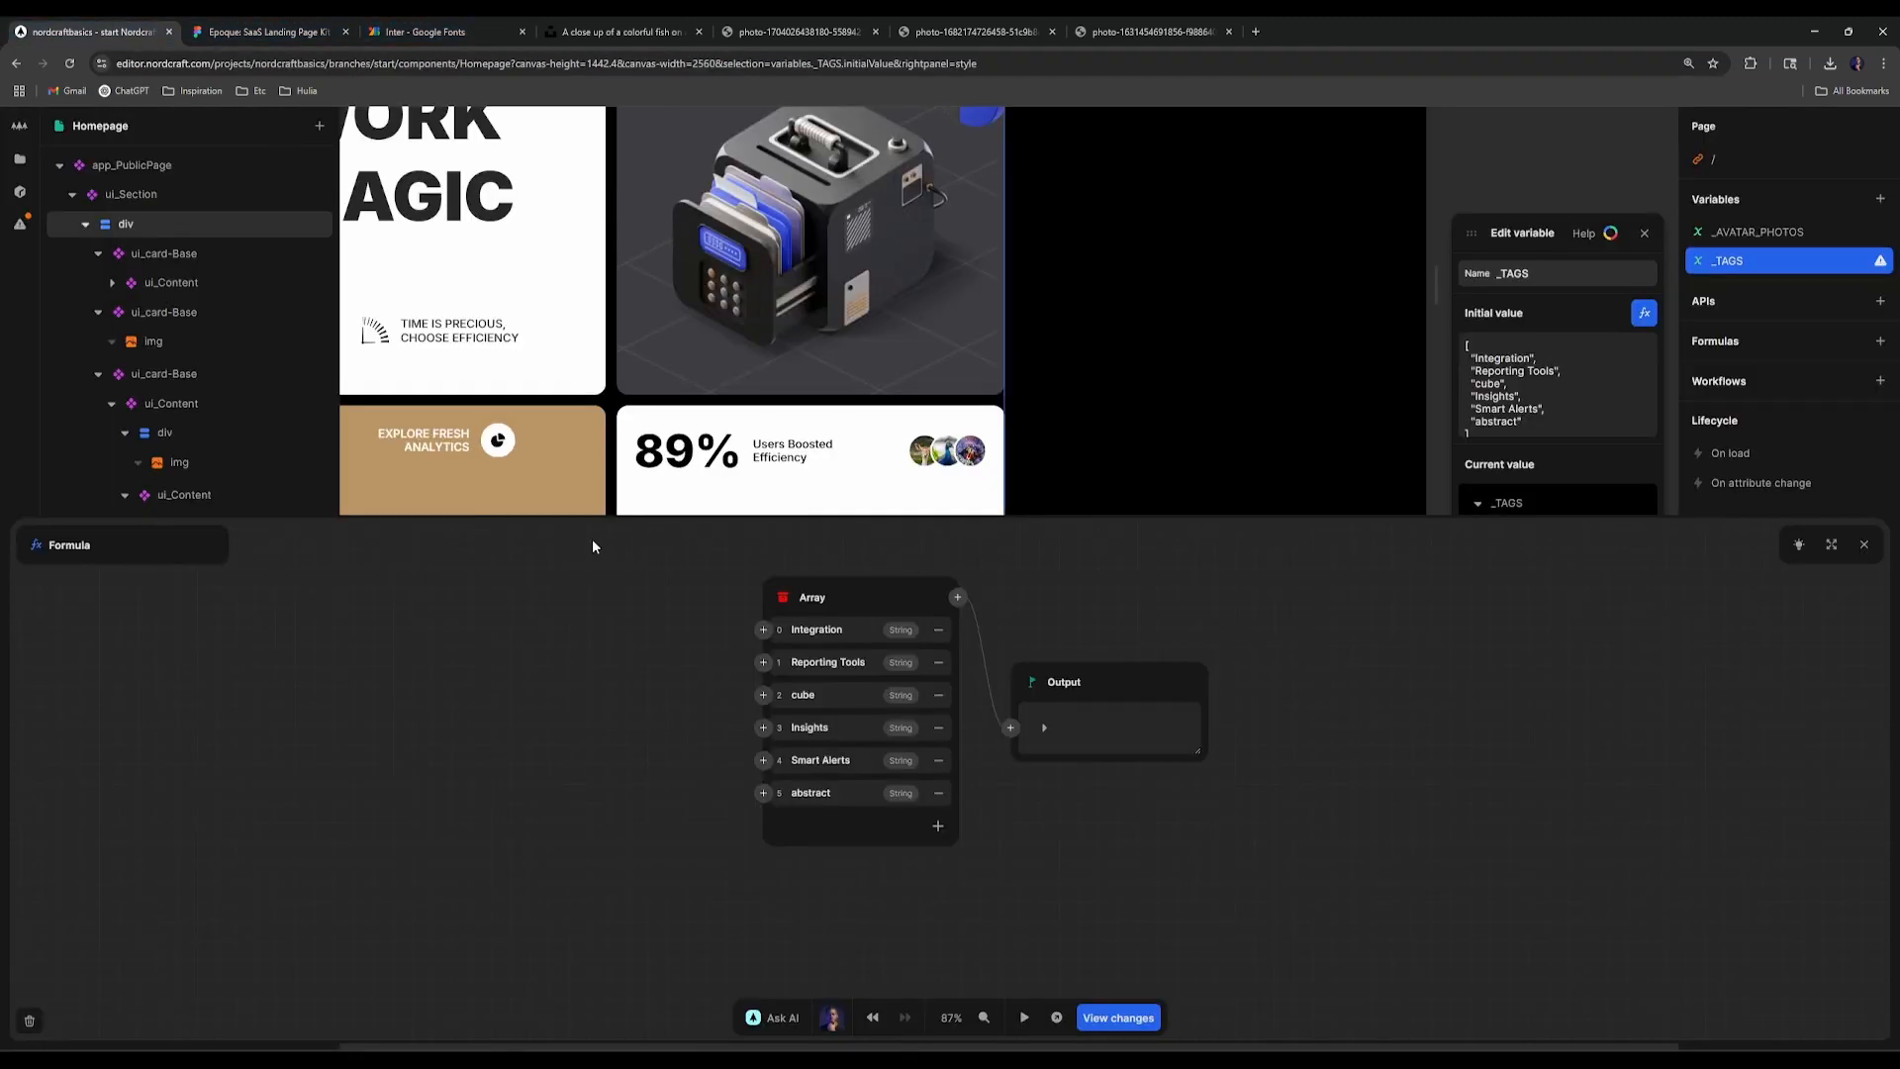
left_click(938, 825)
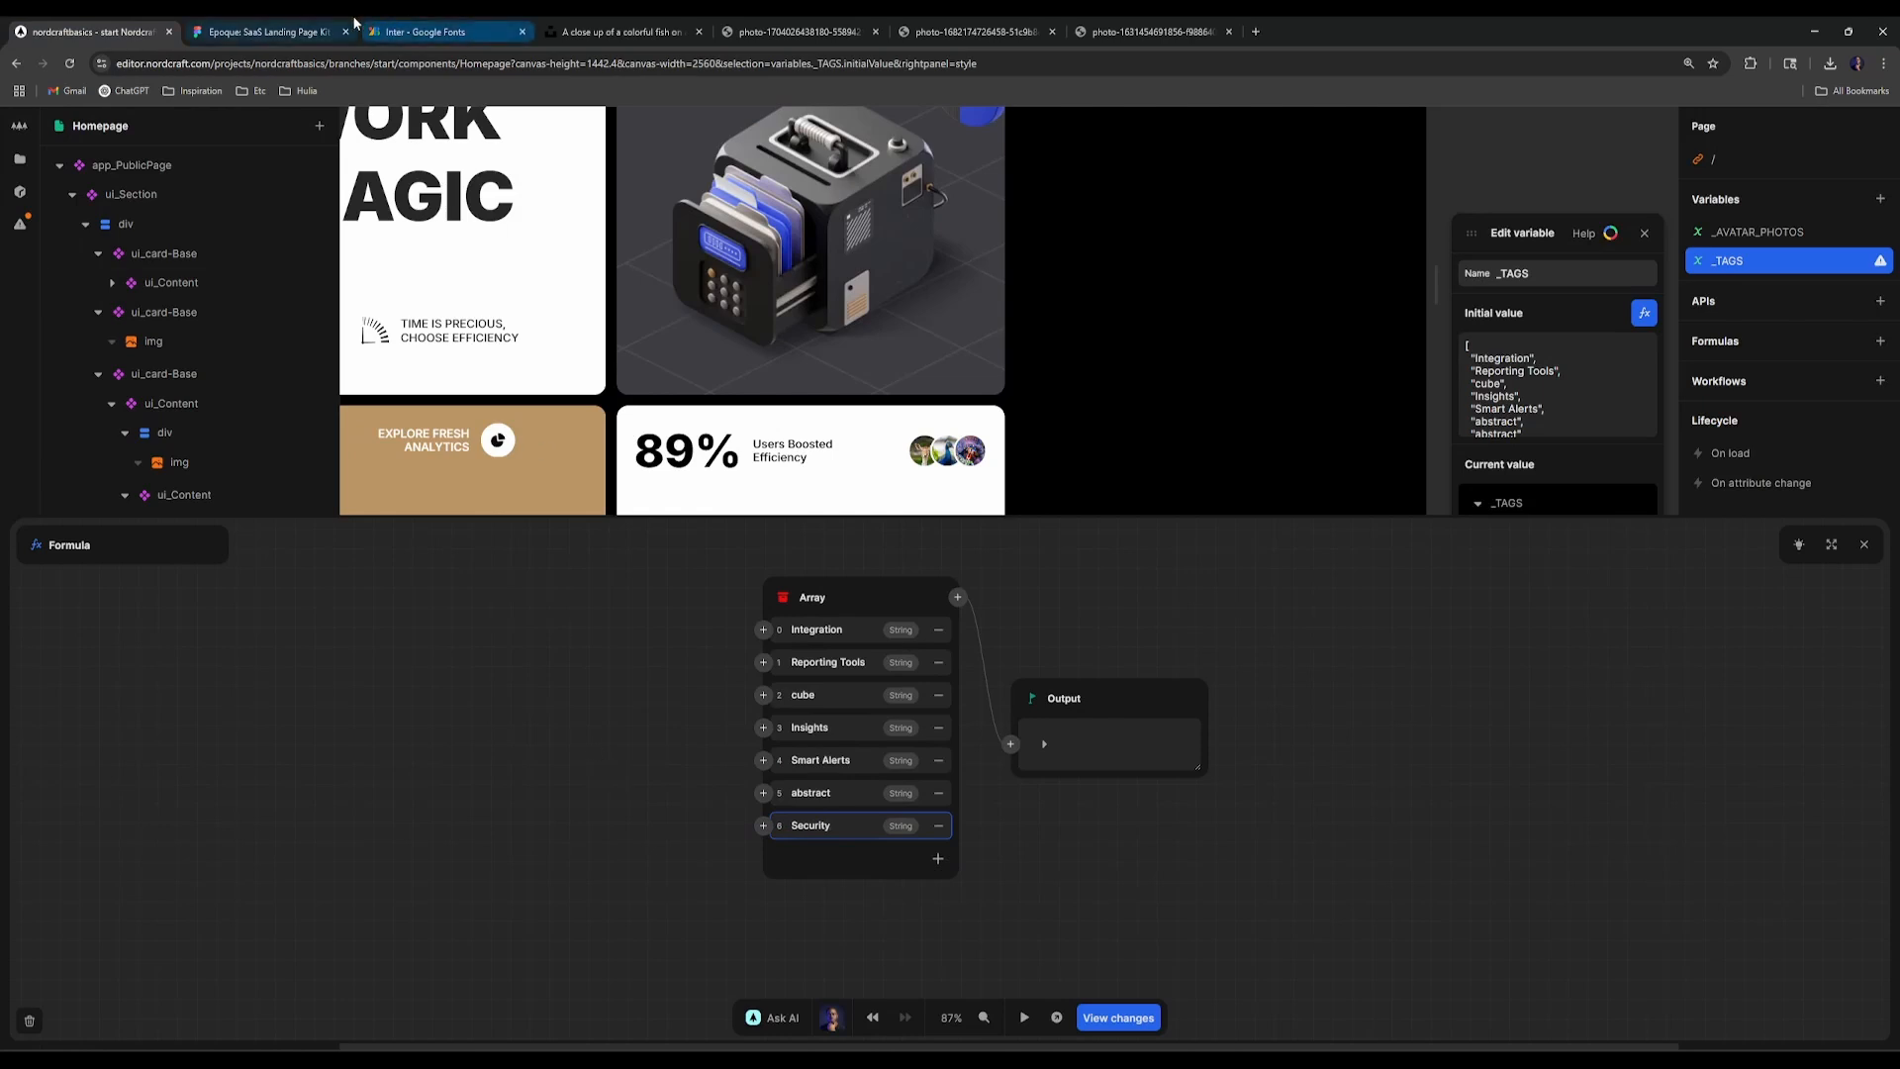
Step: Add "Flexible Interface" from Figma as the eighth _TAGS array item, keep "Security" as the seventh, and close the variable editor
left_click(314, 30)
left_click(1251, 699)
key("ctrl+a")
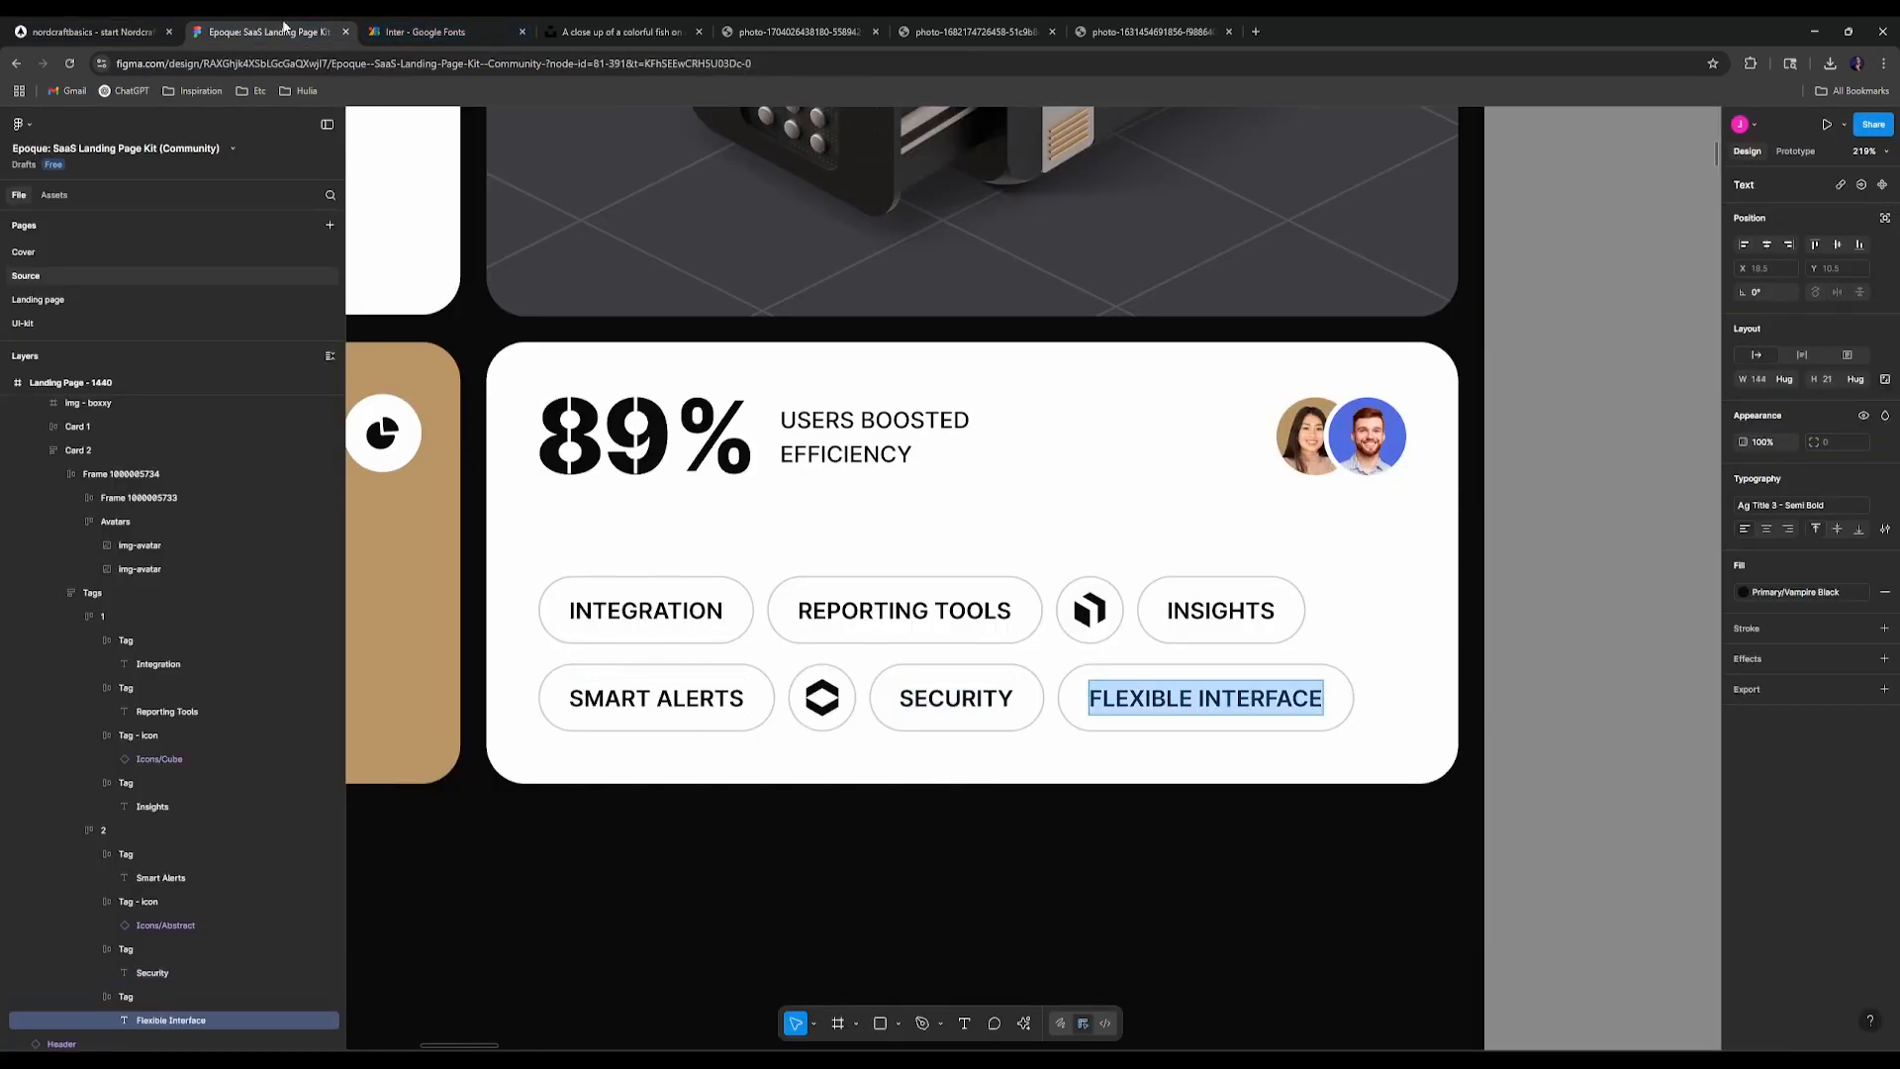
left_click(104, 30)
left_click(938, 858)
type("Flexible Interface")
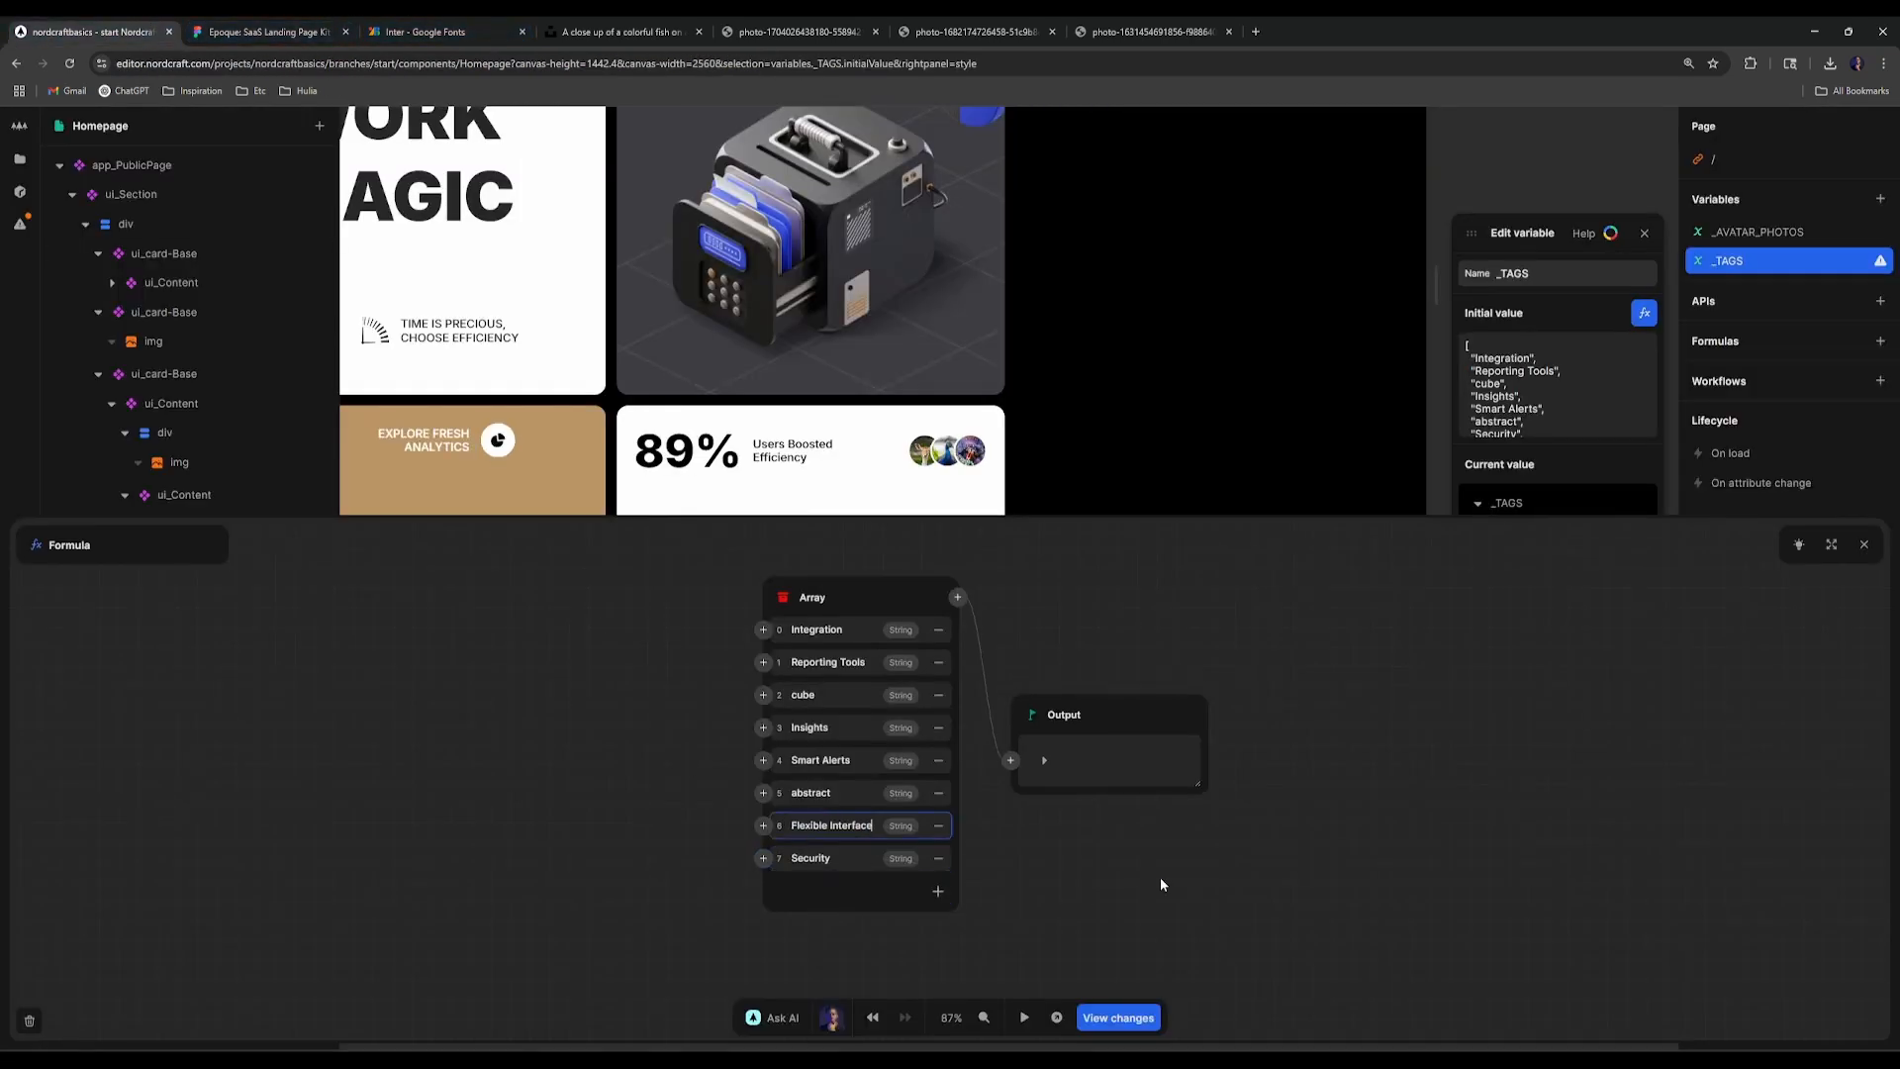
key("ctrl+z")
left_click(846, 857)
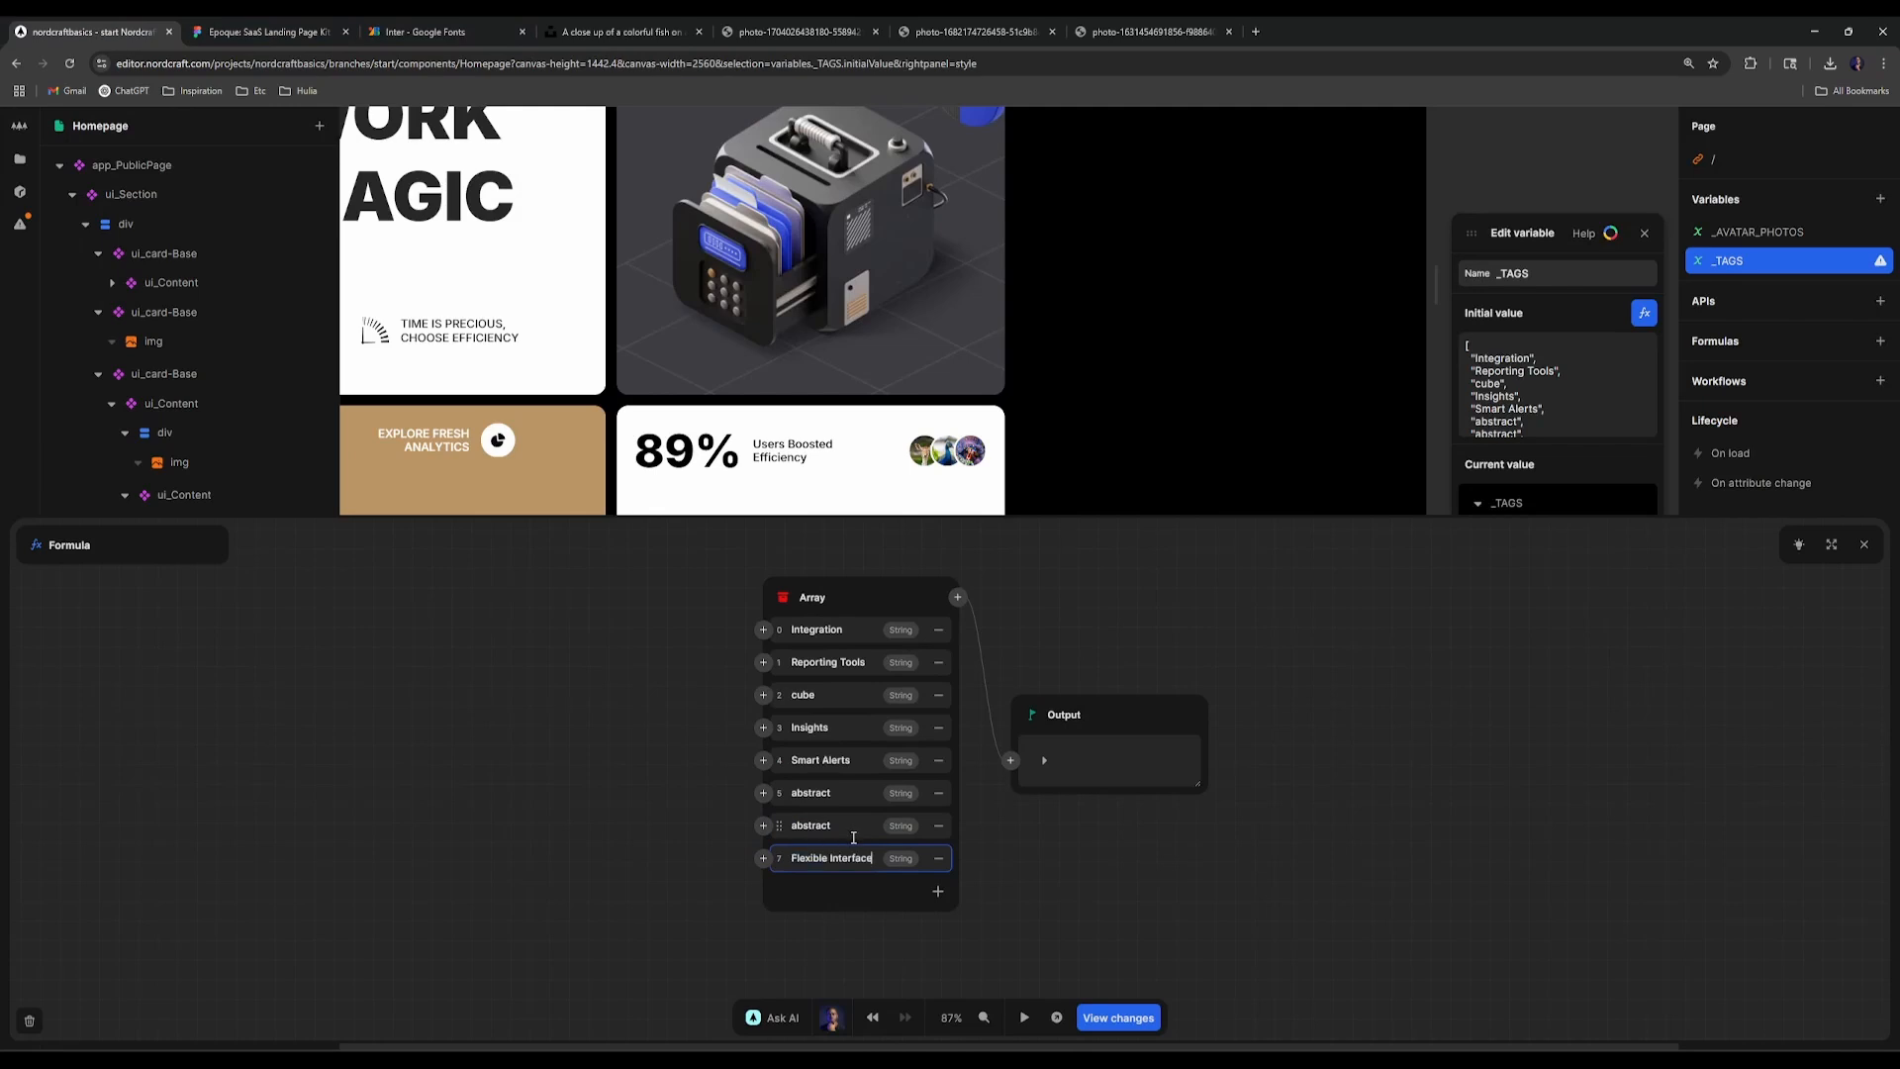
left_click(853, 836)
left_click(1863, 544)
left_click(1644, 233)
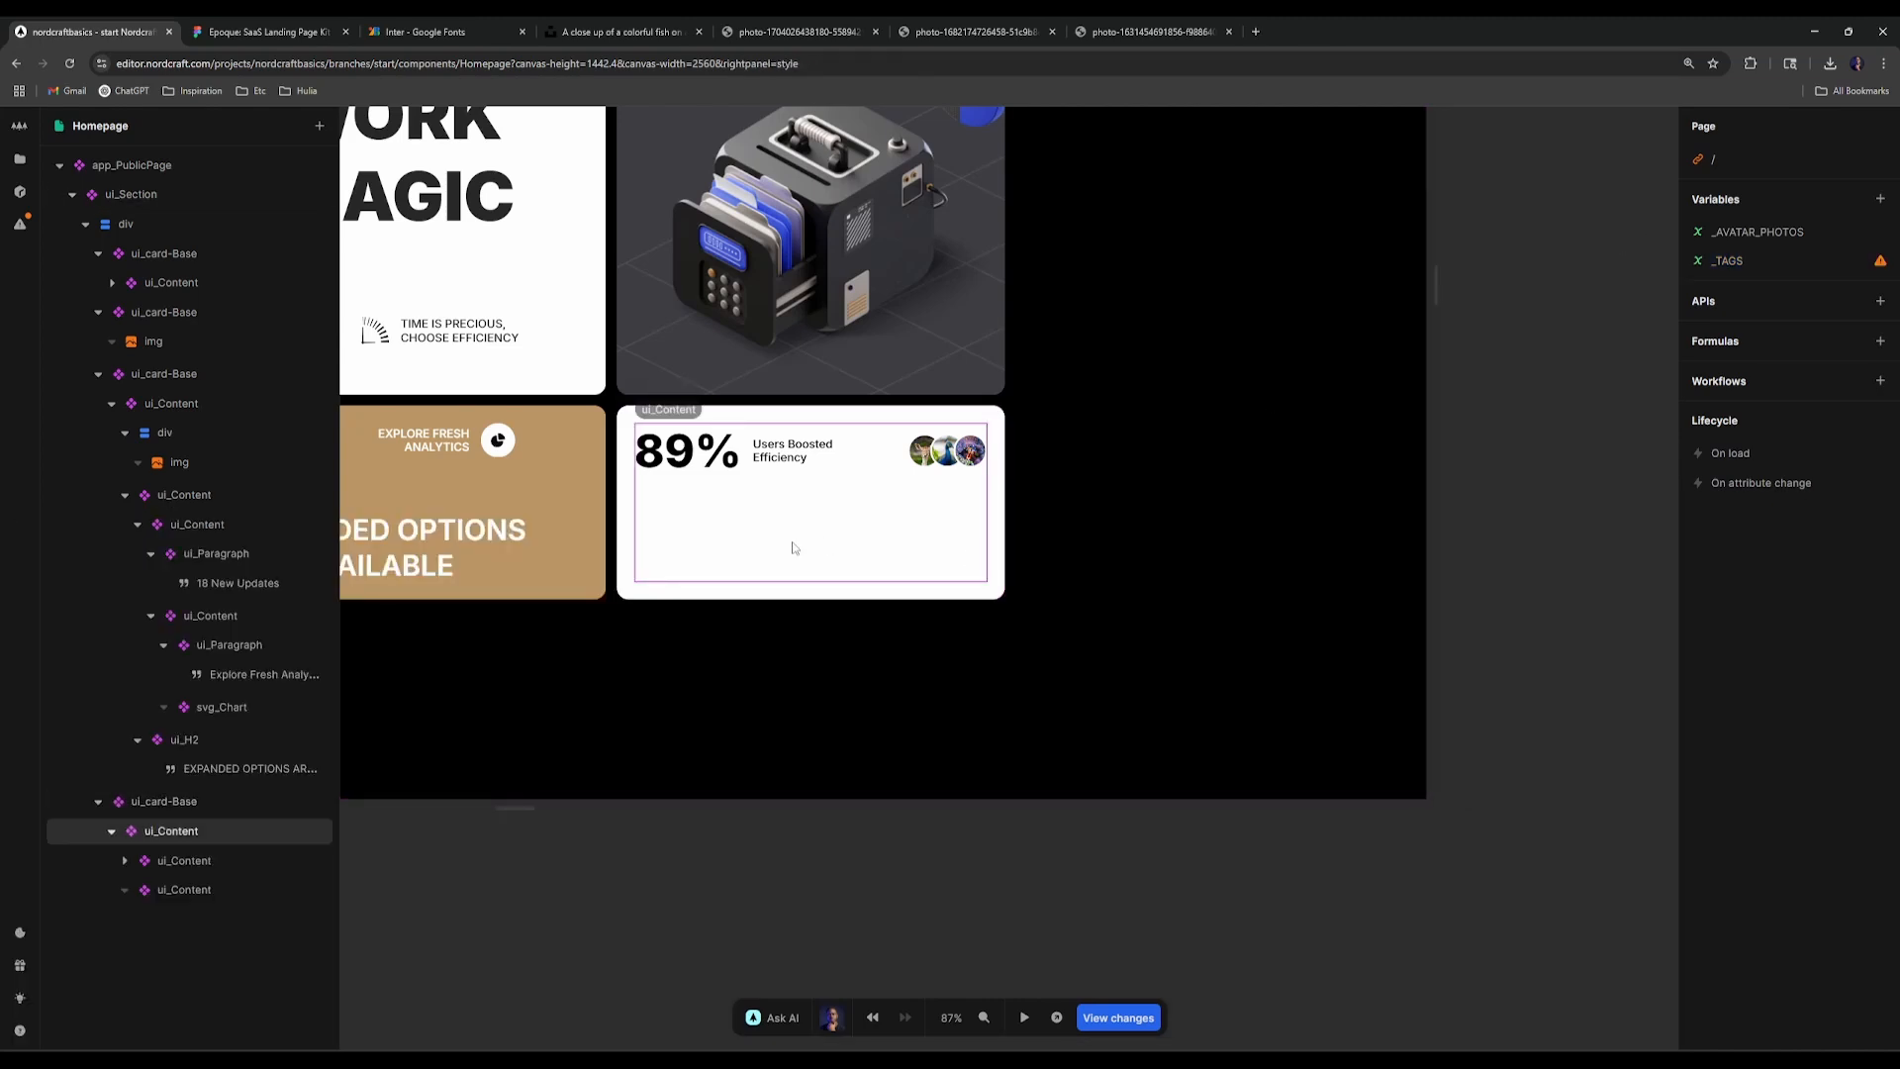
Step: Insert a ui_Paragraph component into the empty ui_Content below the 89% card's header row
scroll(793, 547, "up", 5)
left_click(852, 538)
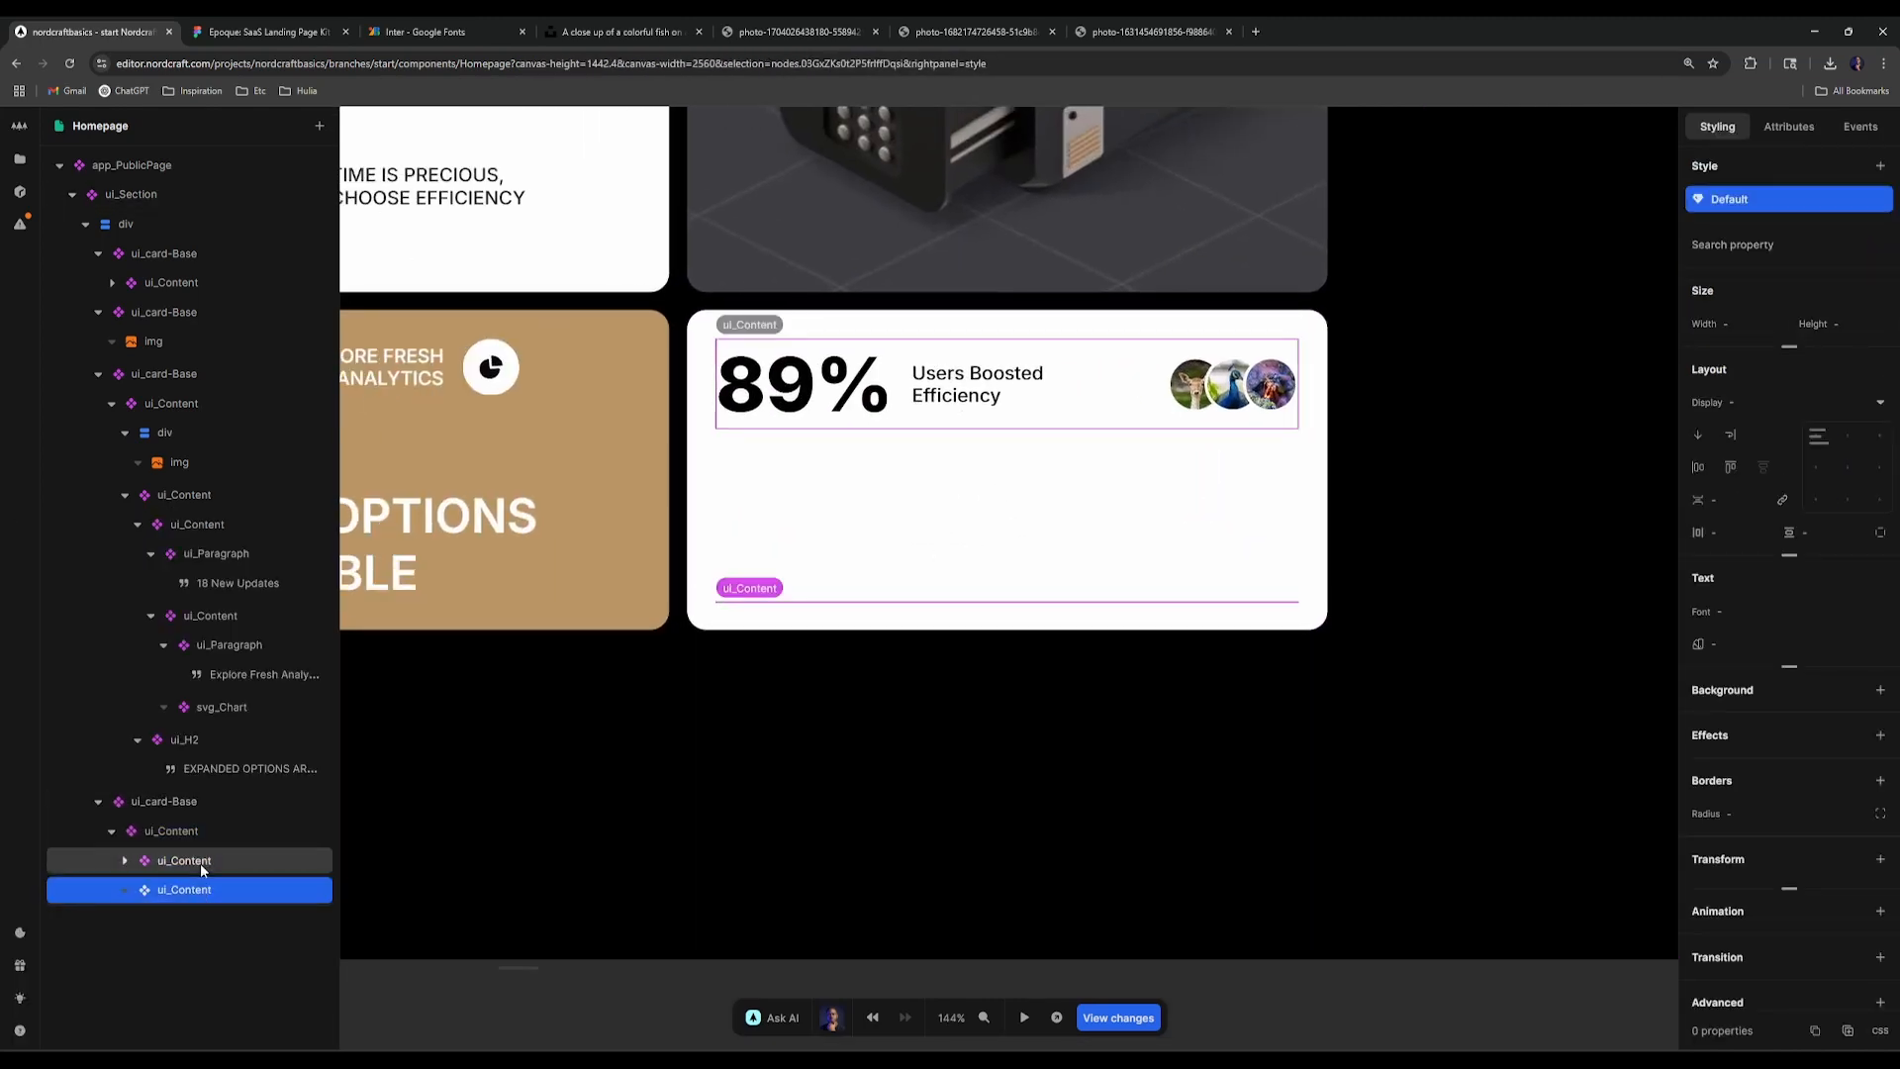
type("e")
type("div")
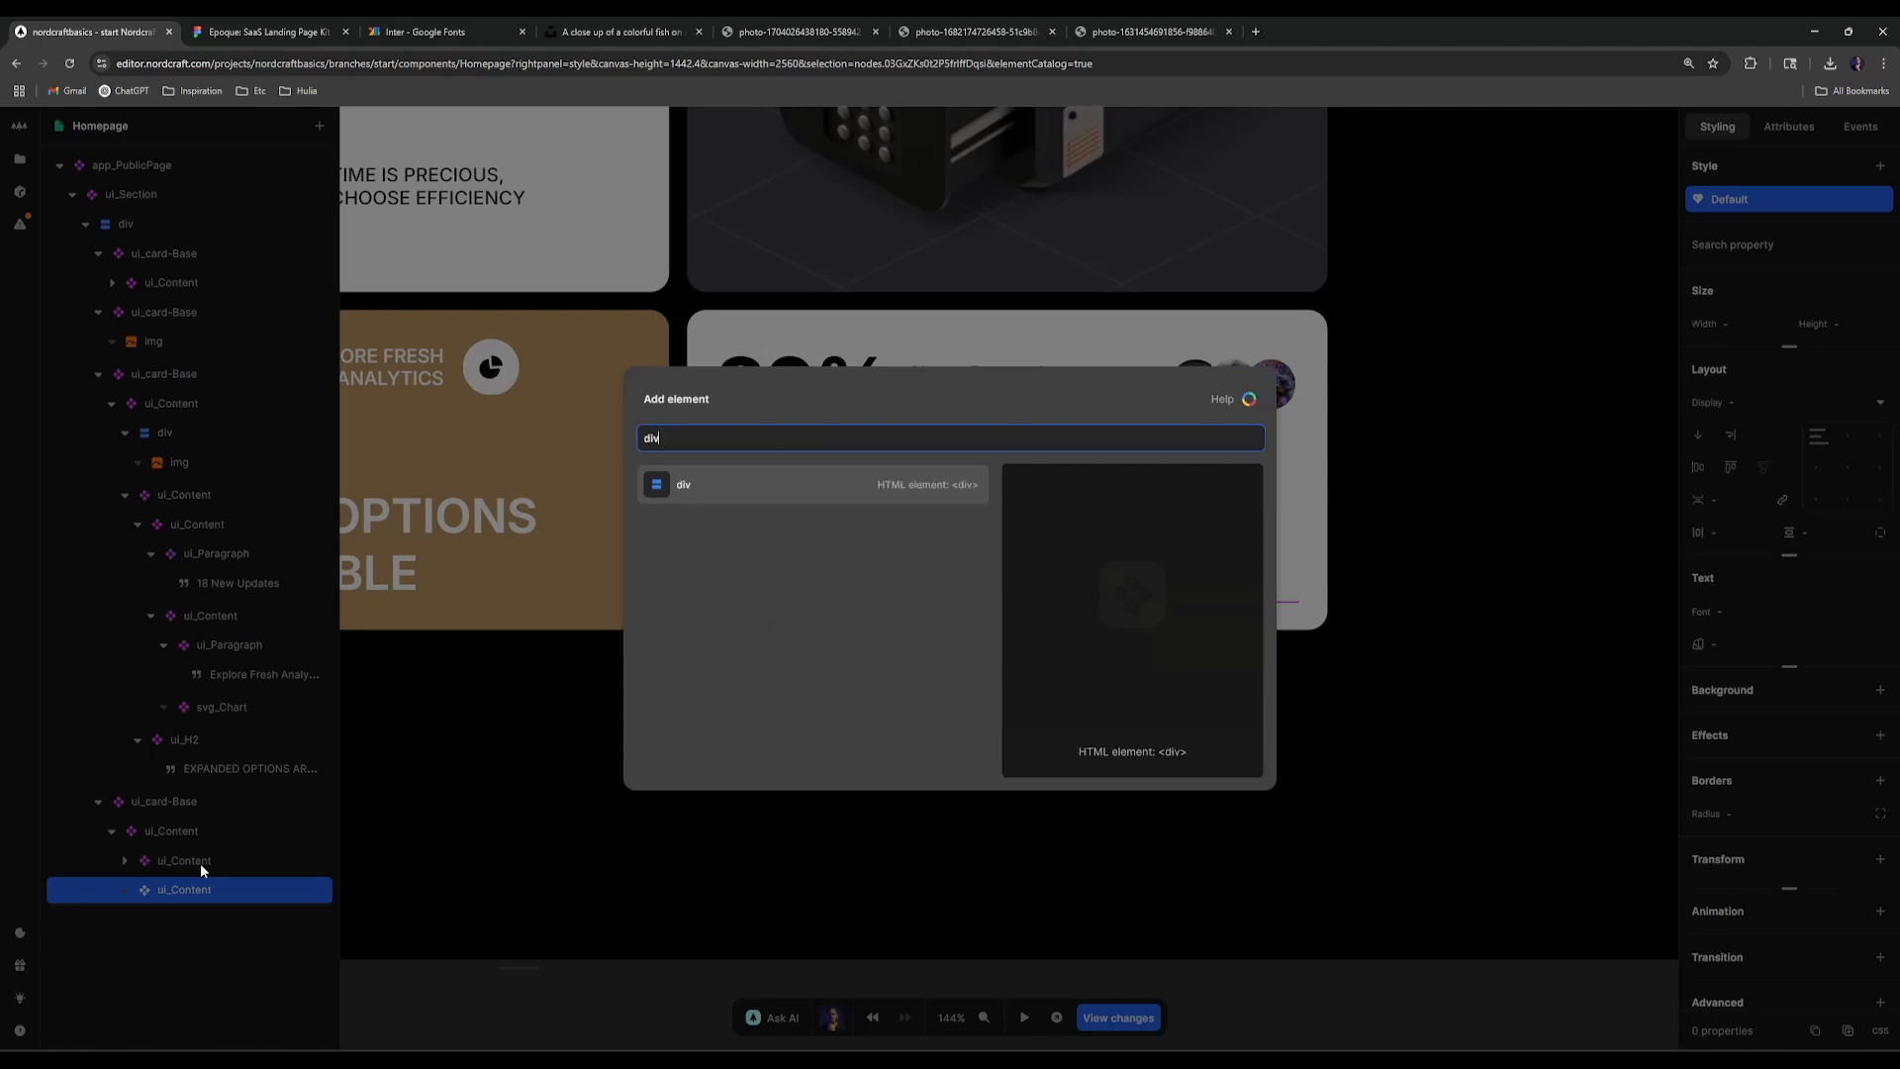
key("BackSpace")
key("BackSpace")
key("BackSpace")
type("p")
key("BackSpace")
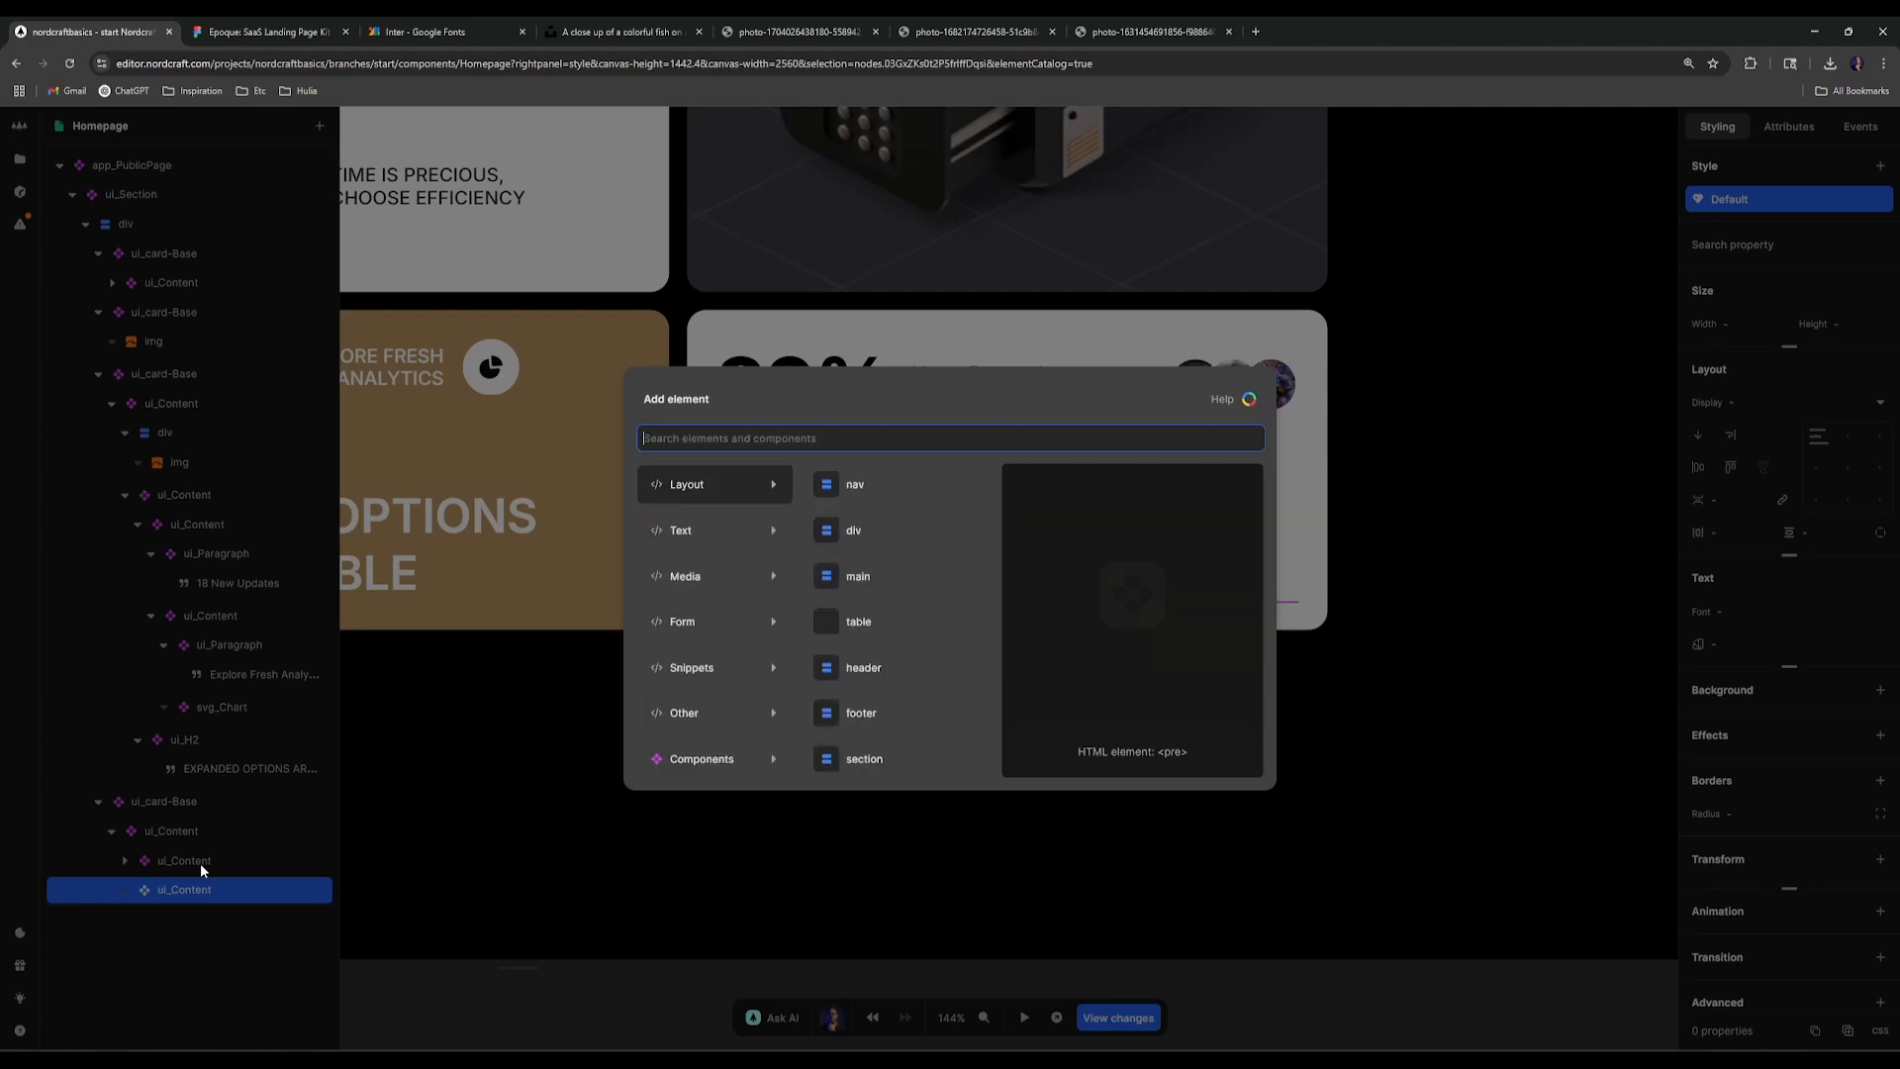
type("par")
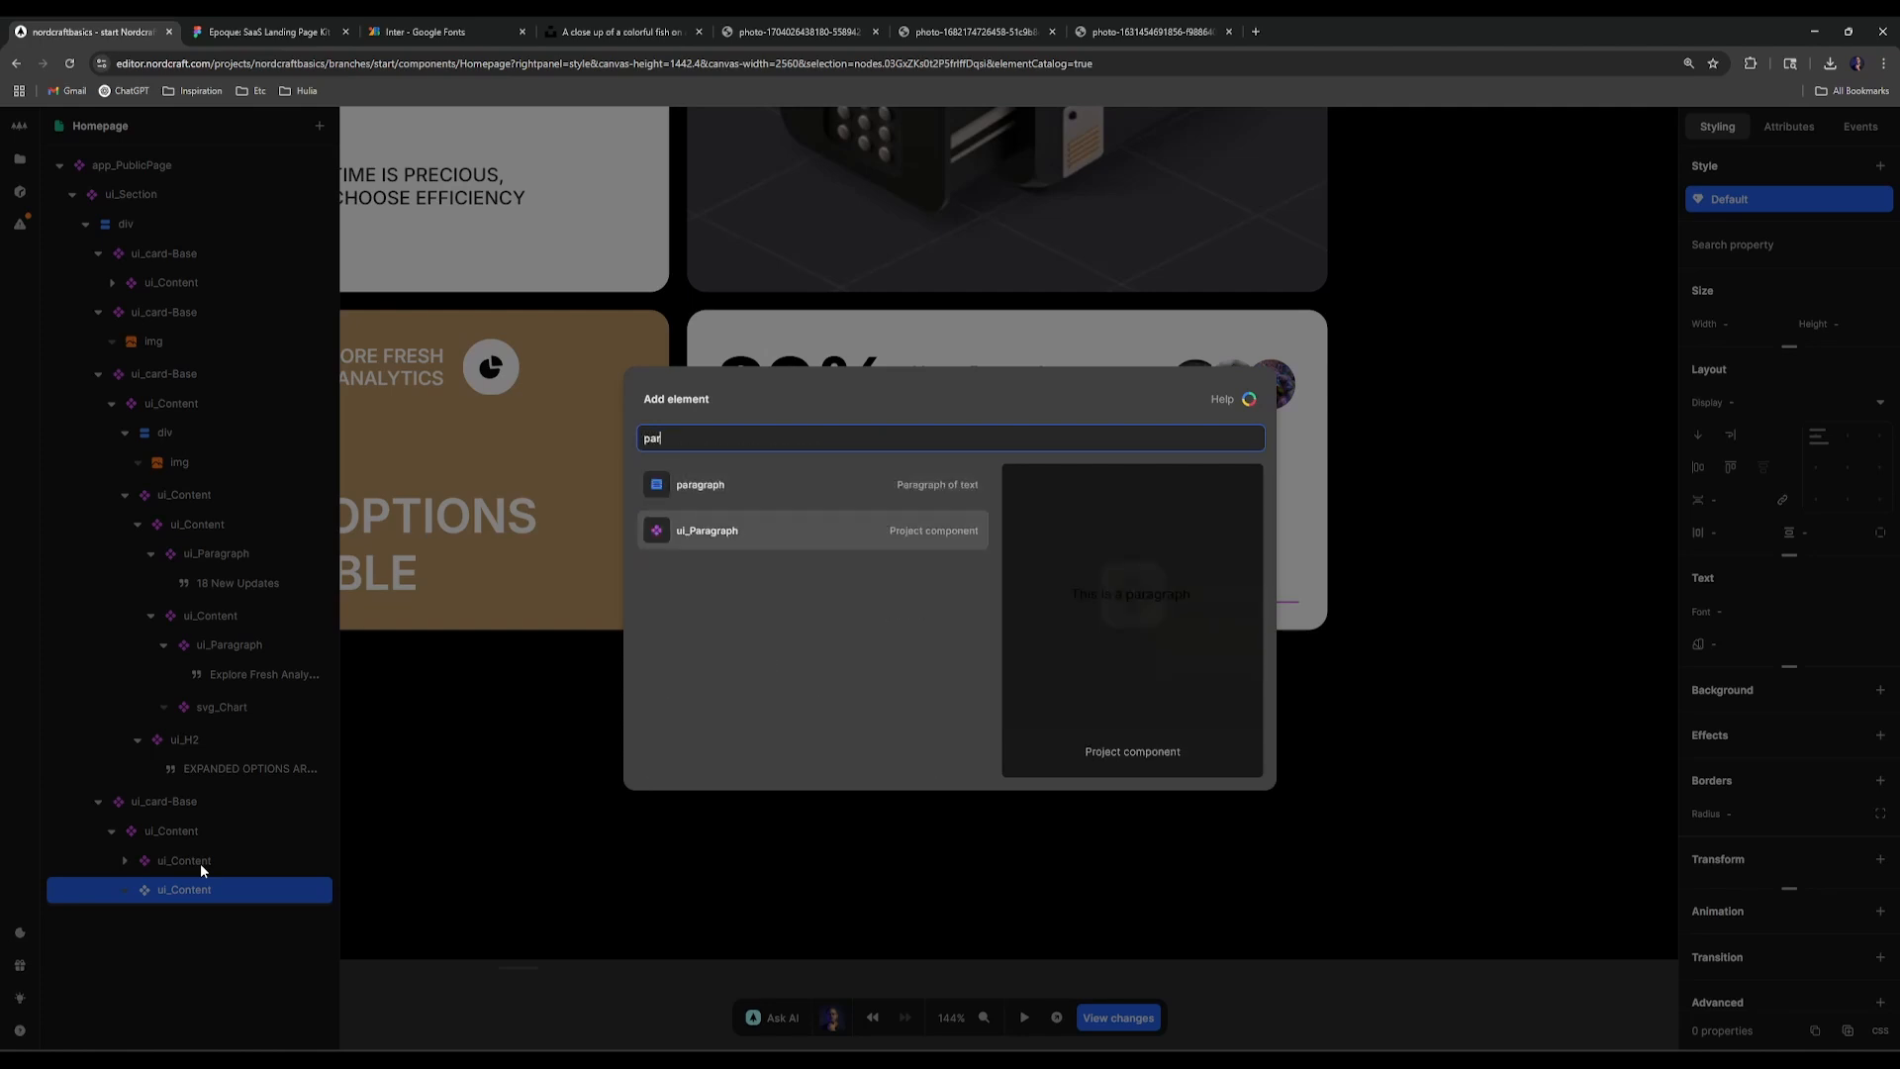
key("Return")
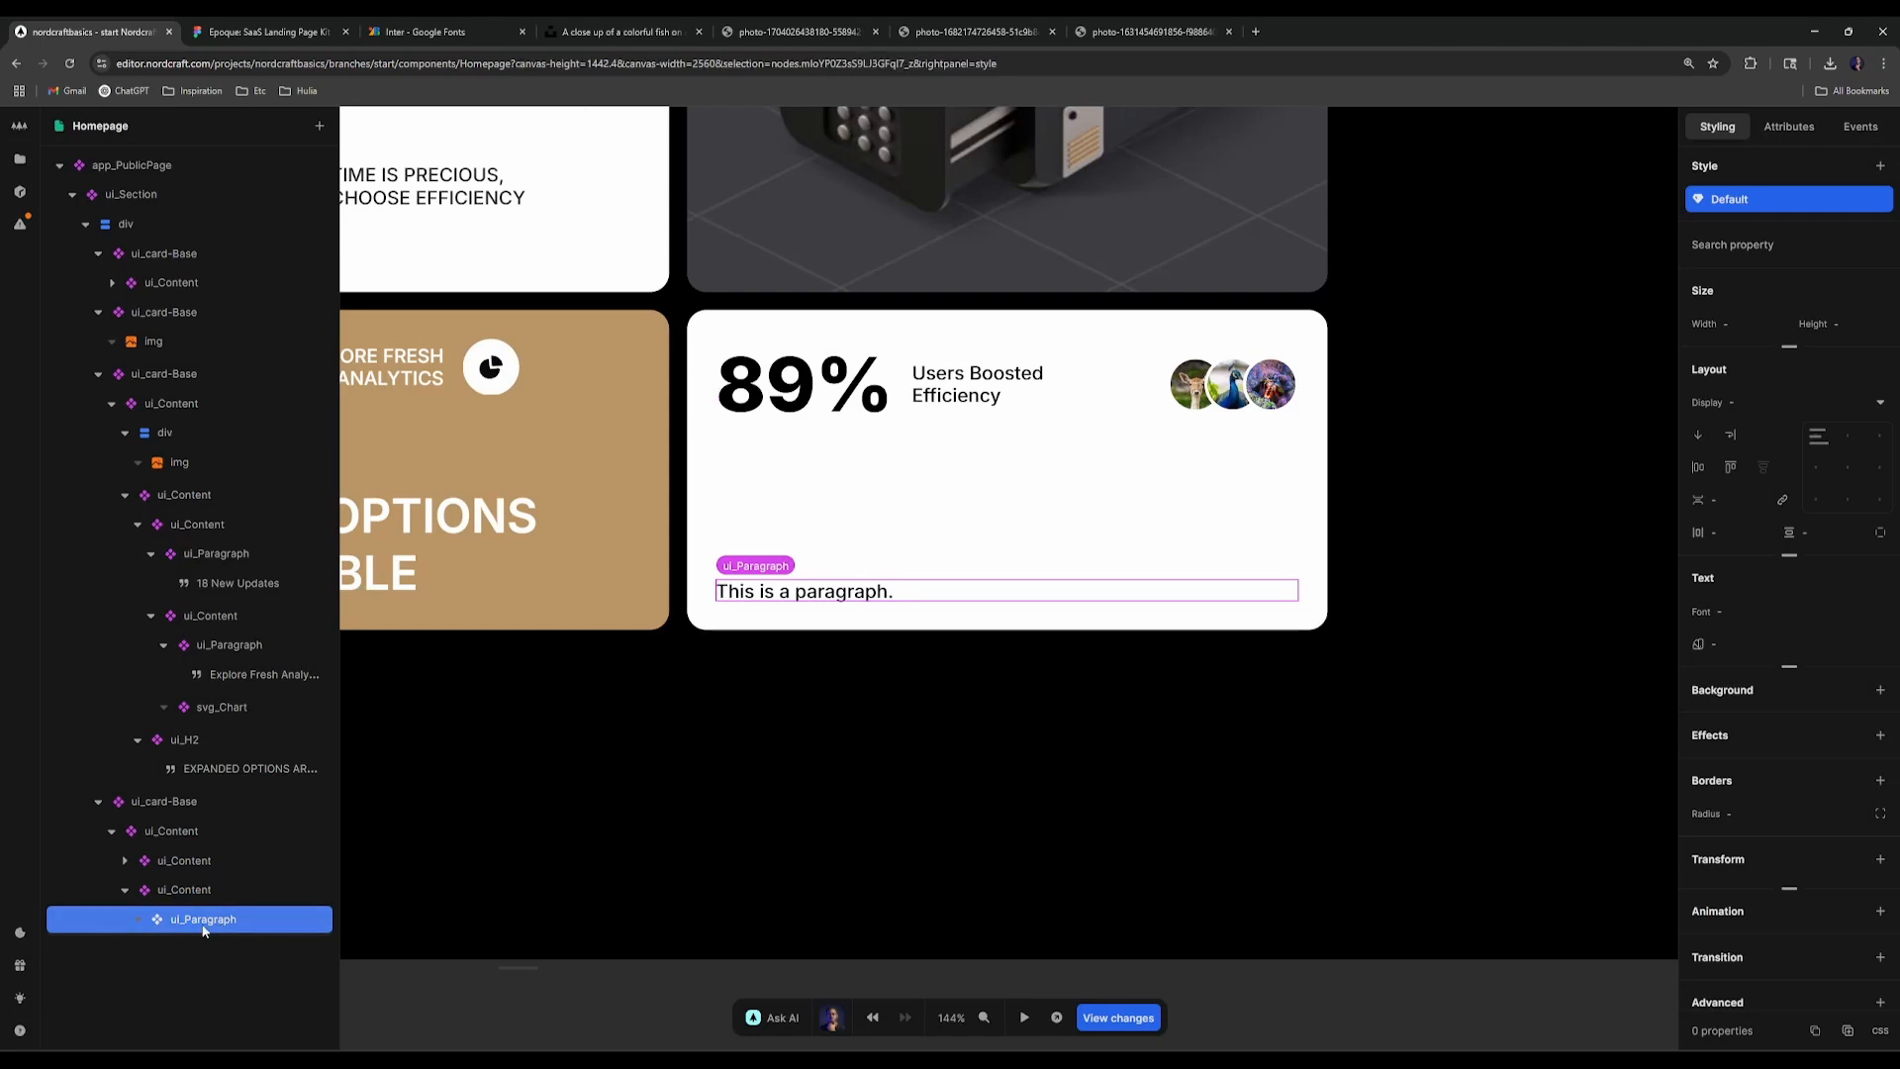
Step: Add a text element inside the new ui_Paragraph
type("a")
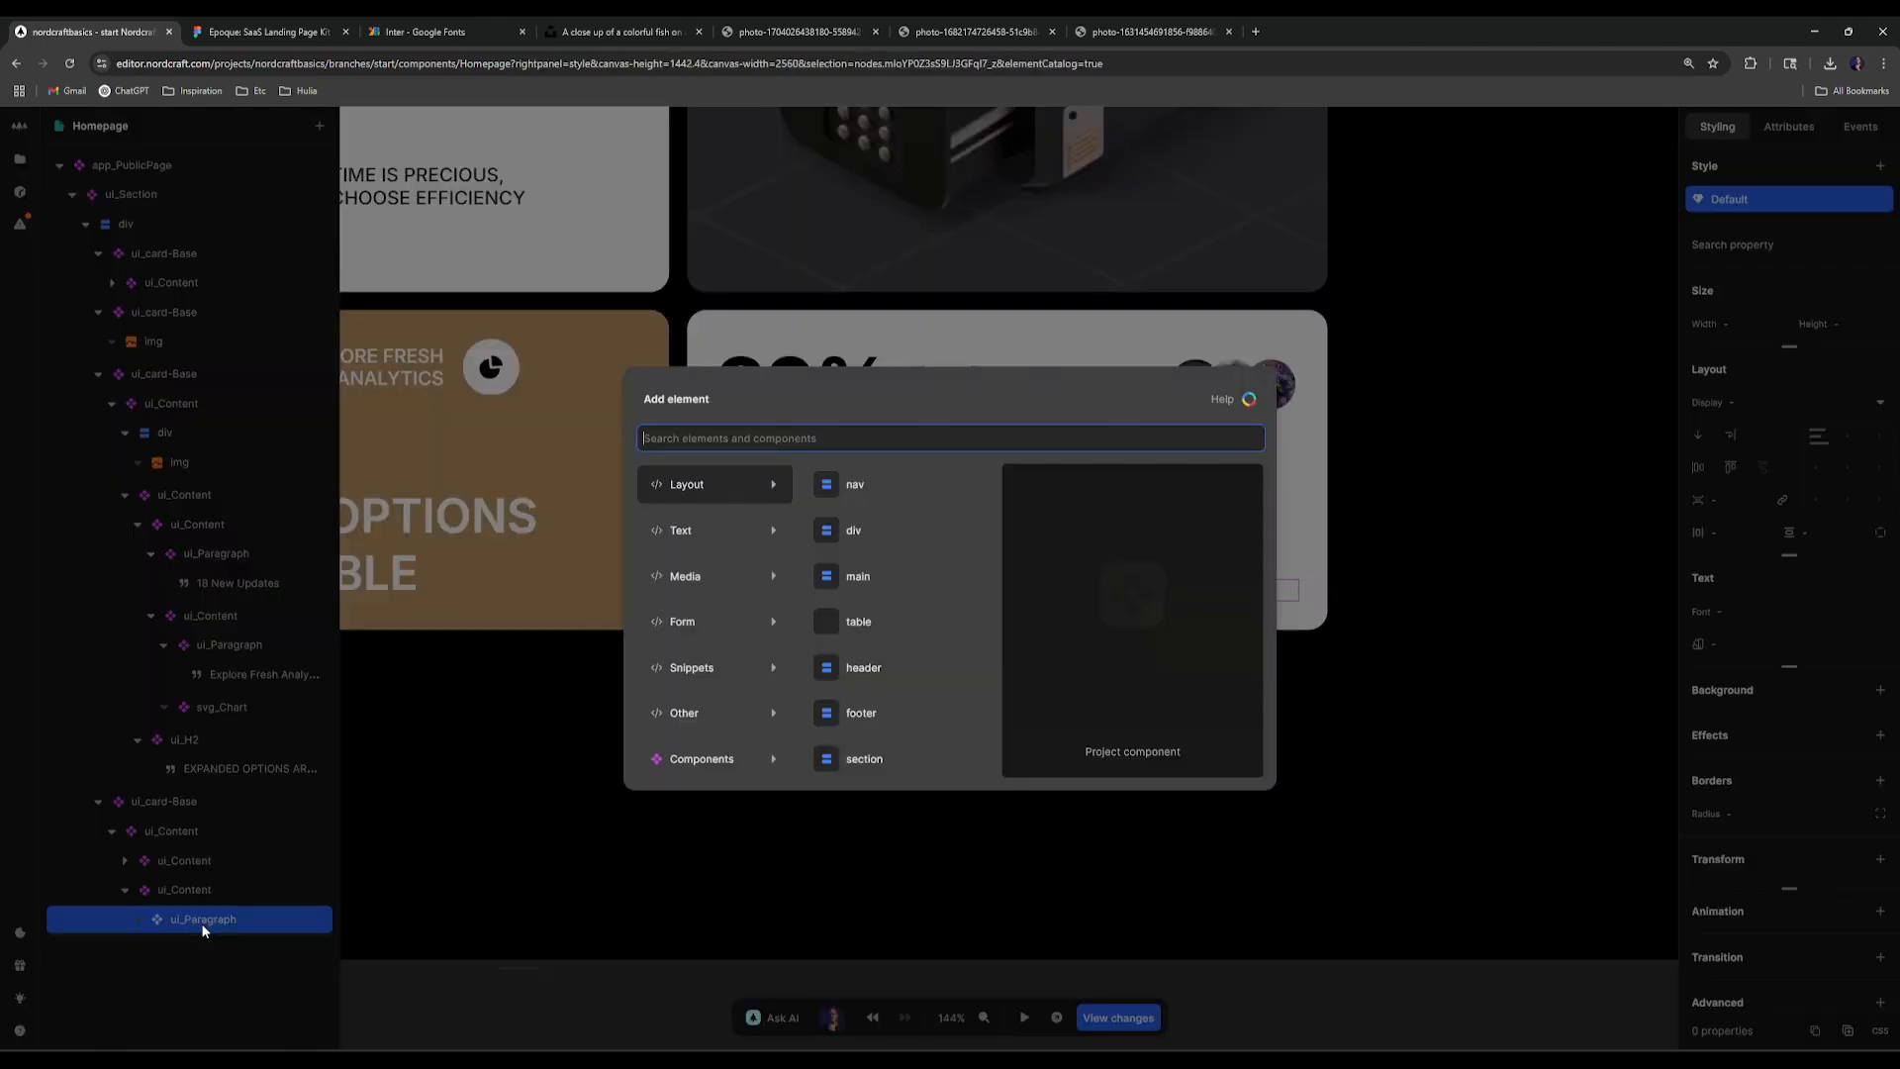
type("text")
key("Return")
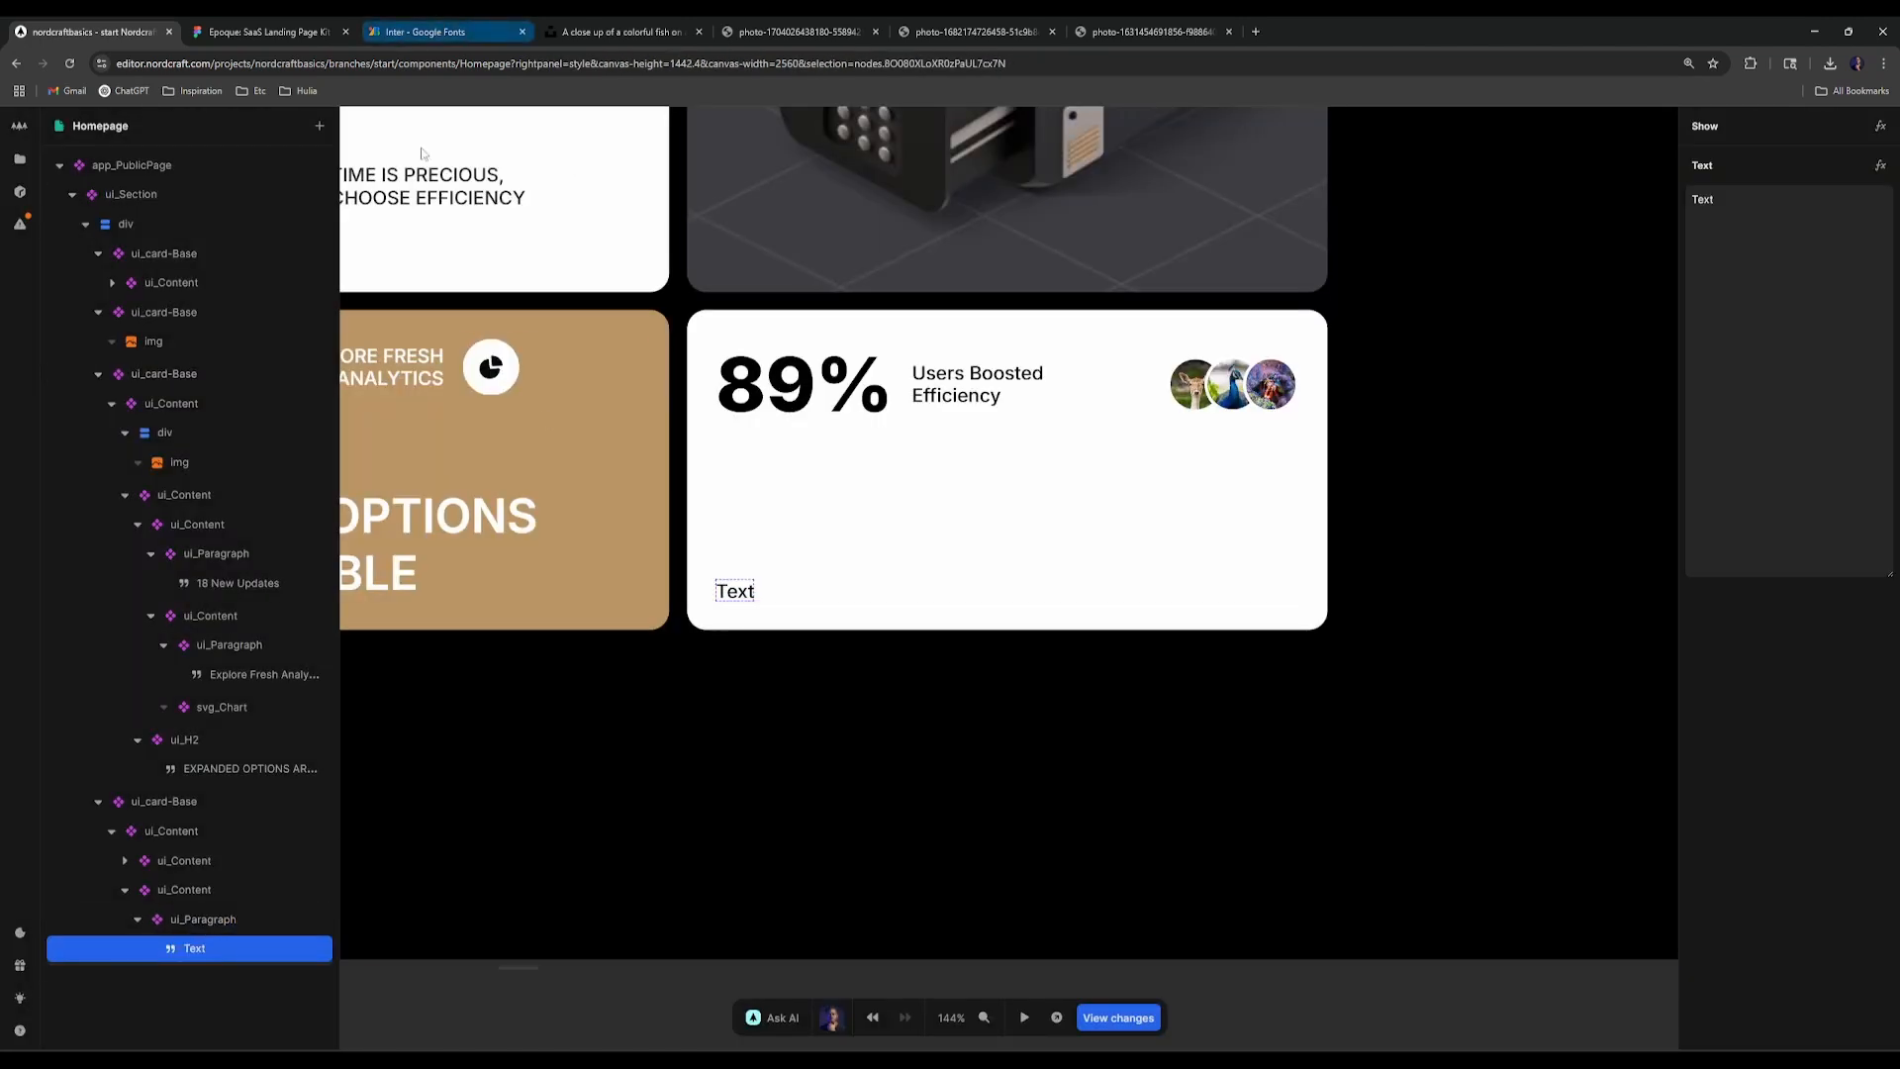
Step: Repeat the new ui_Paragraph over the _TAGS variable
right_click(244, 916)
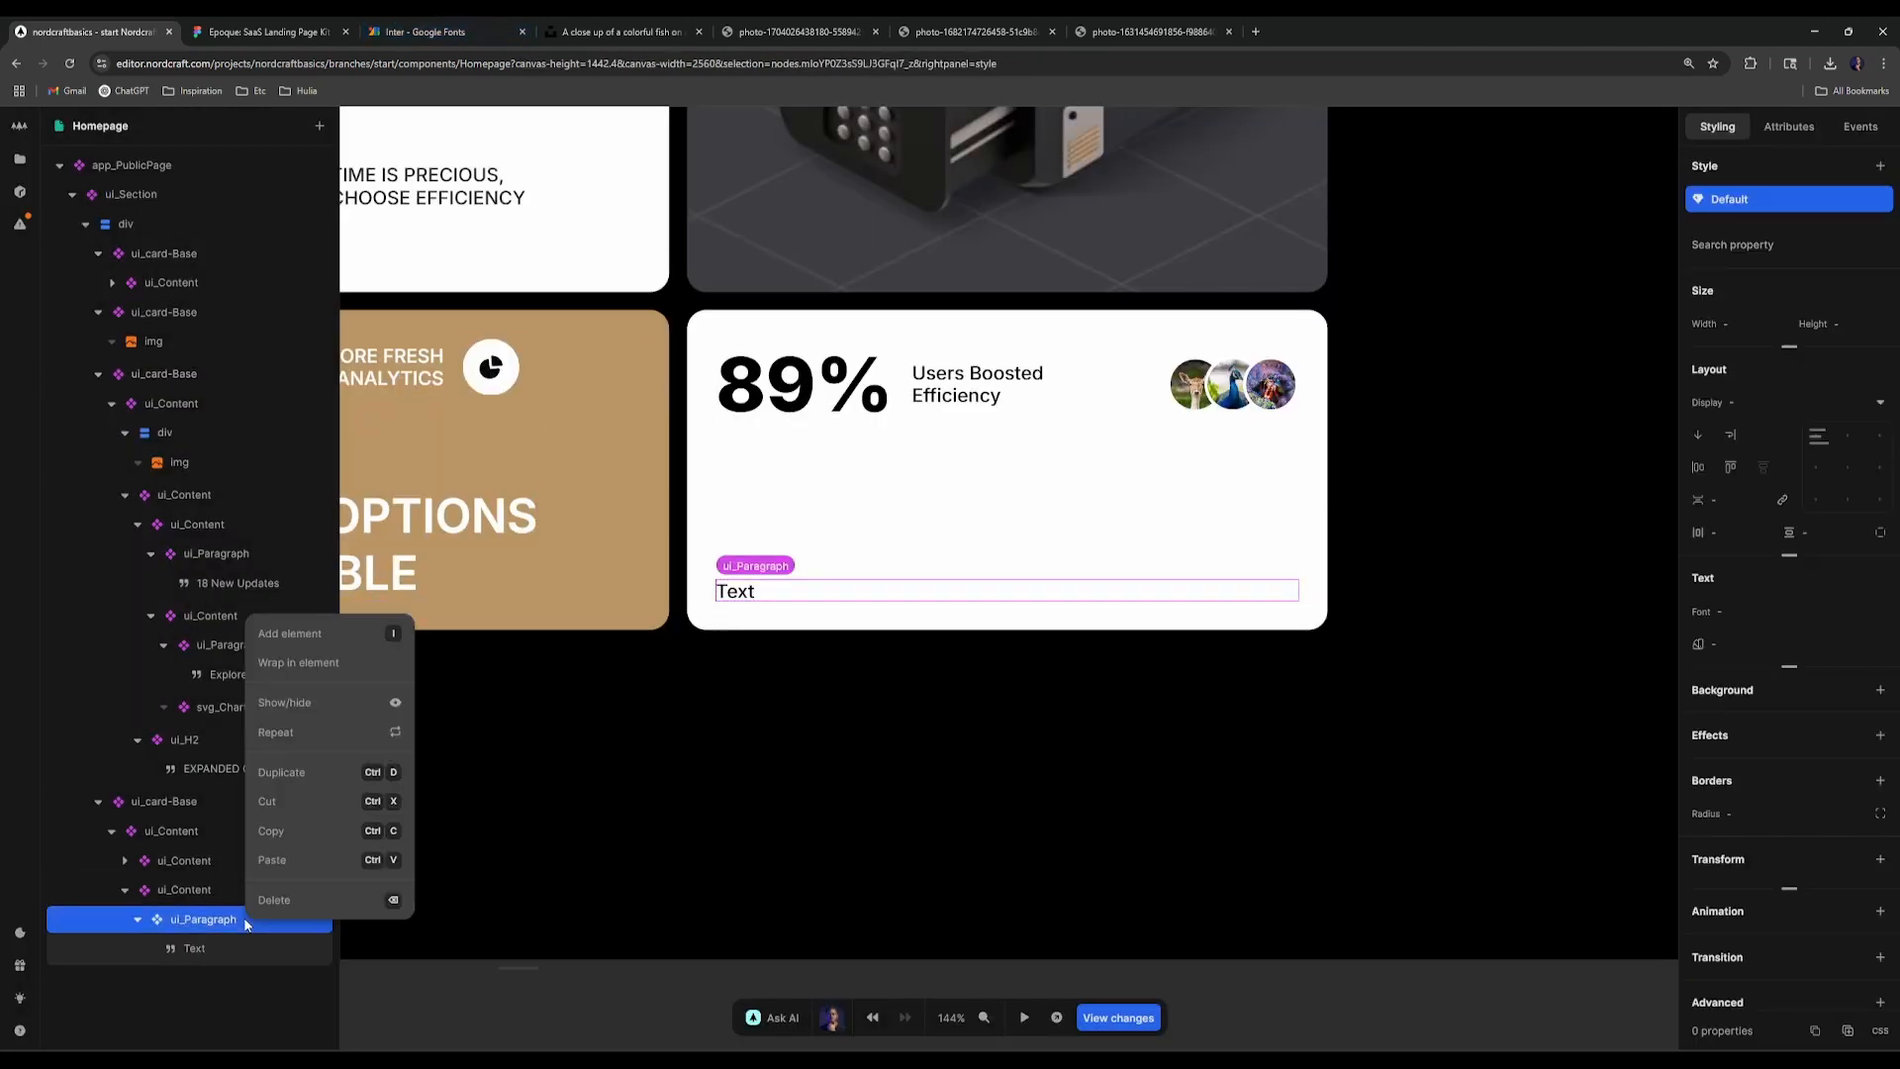
left_click(327, 734)
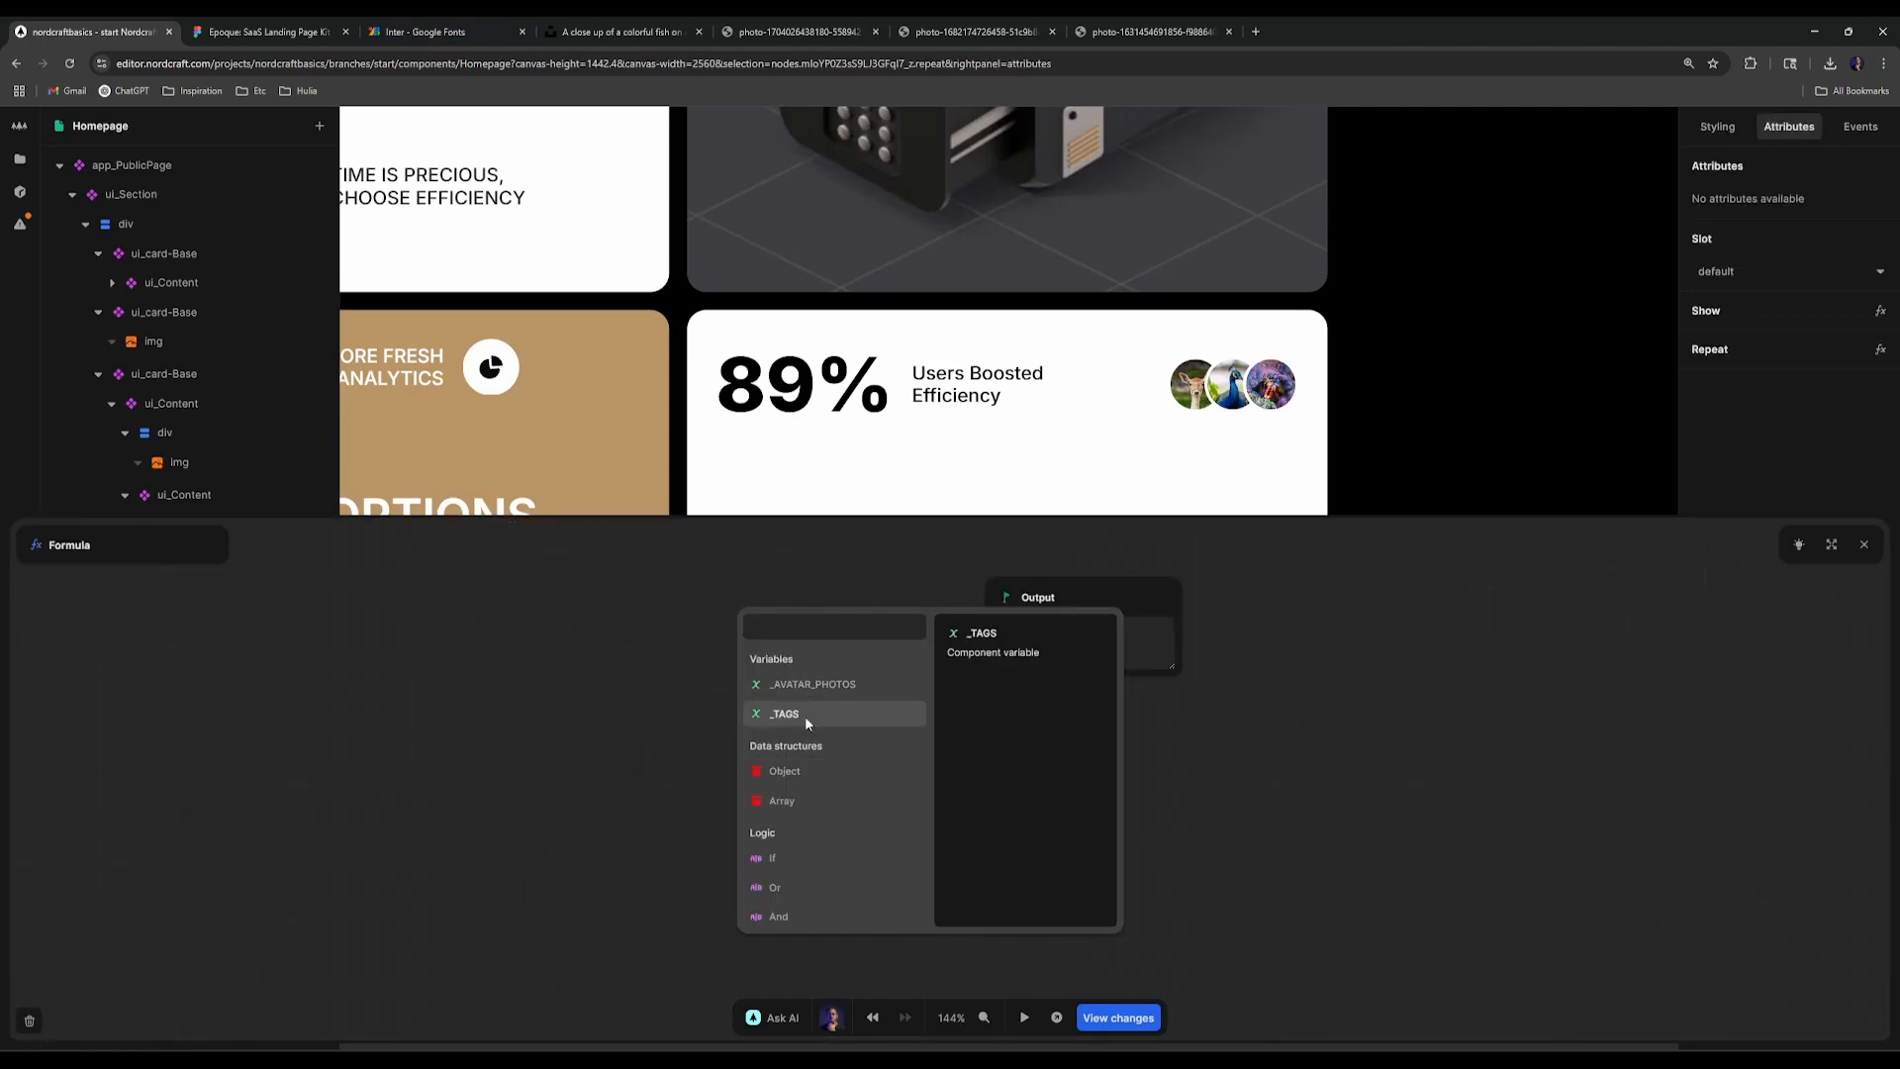
left_click(804, 713)
left_click(1864, 545)
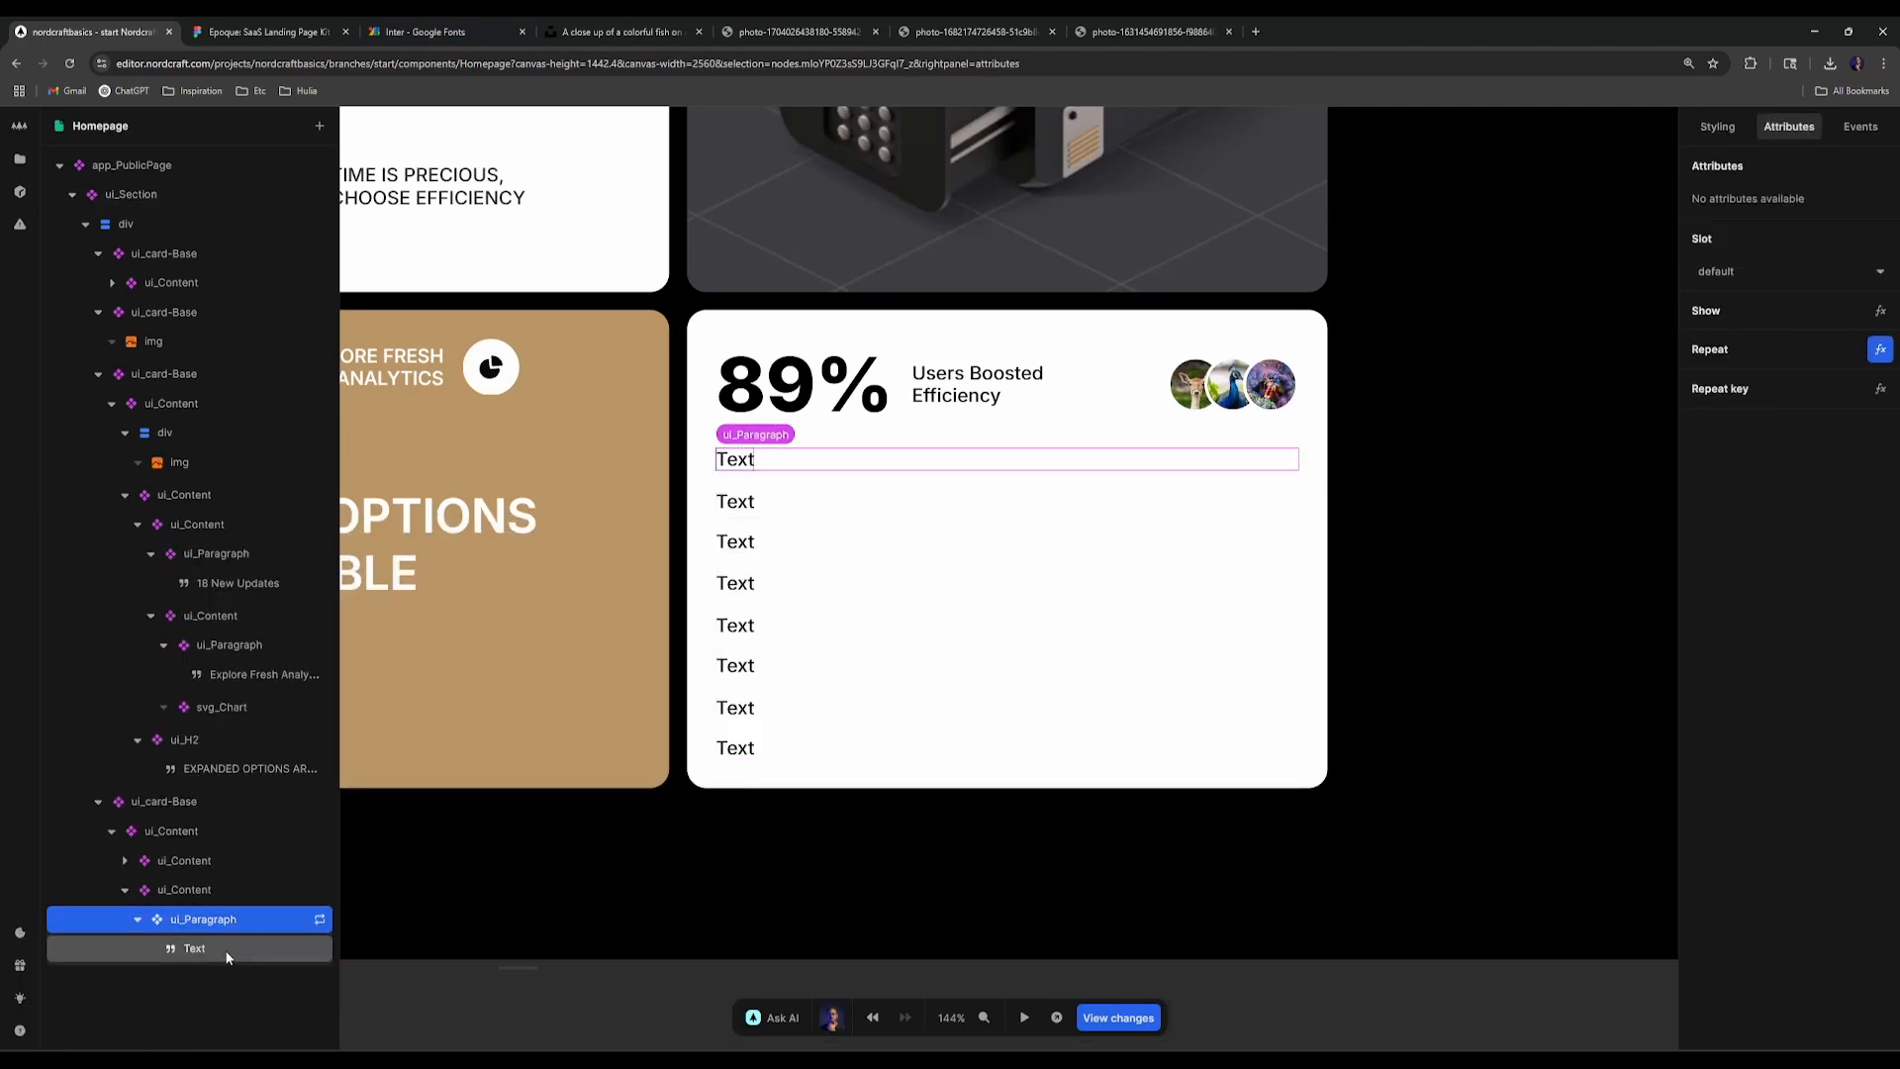
Step: Bind the repeated paragraph's text to the current list Item with a formula
left_click(190, 948)
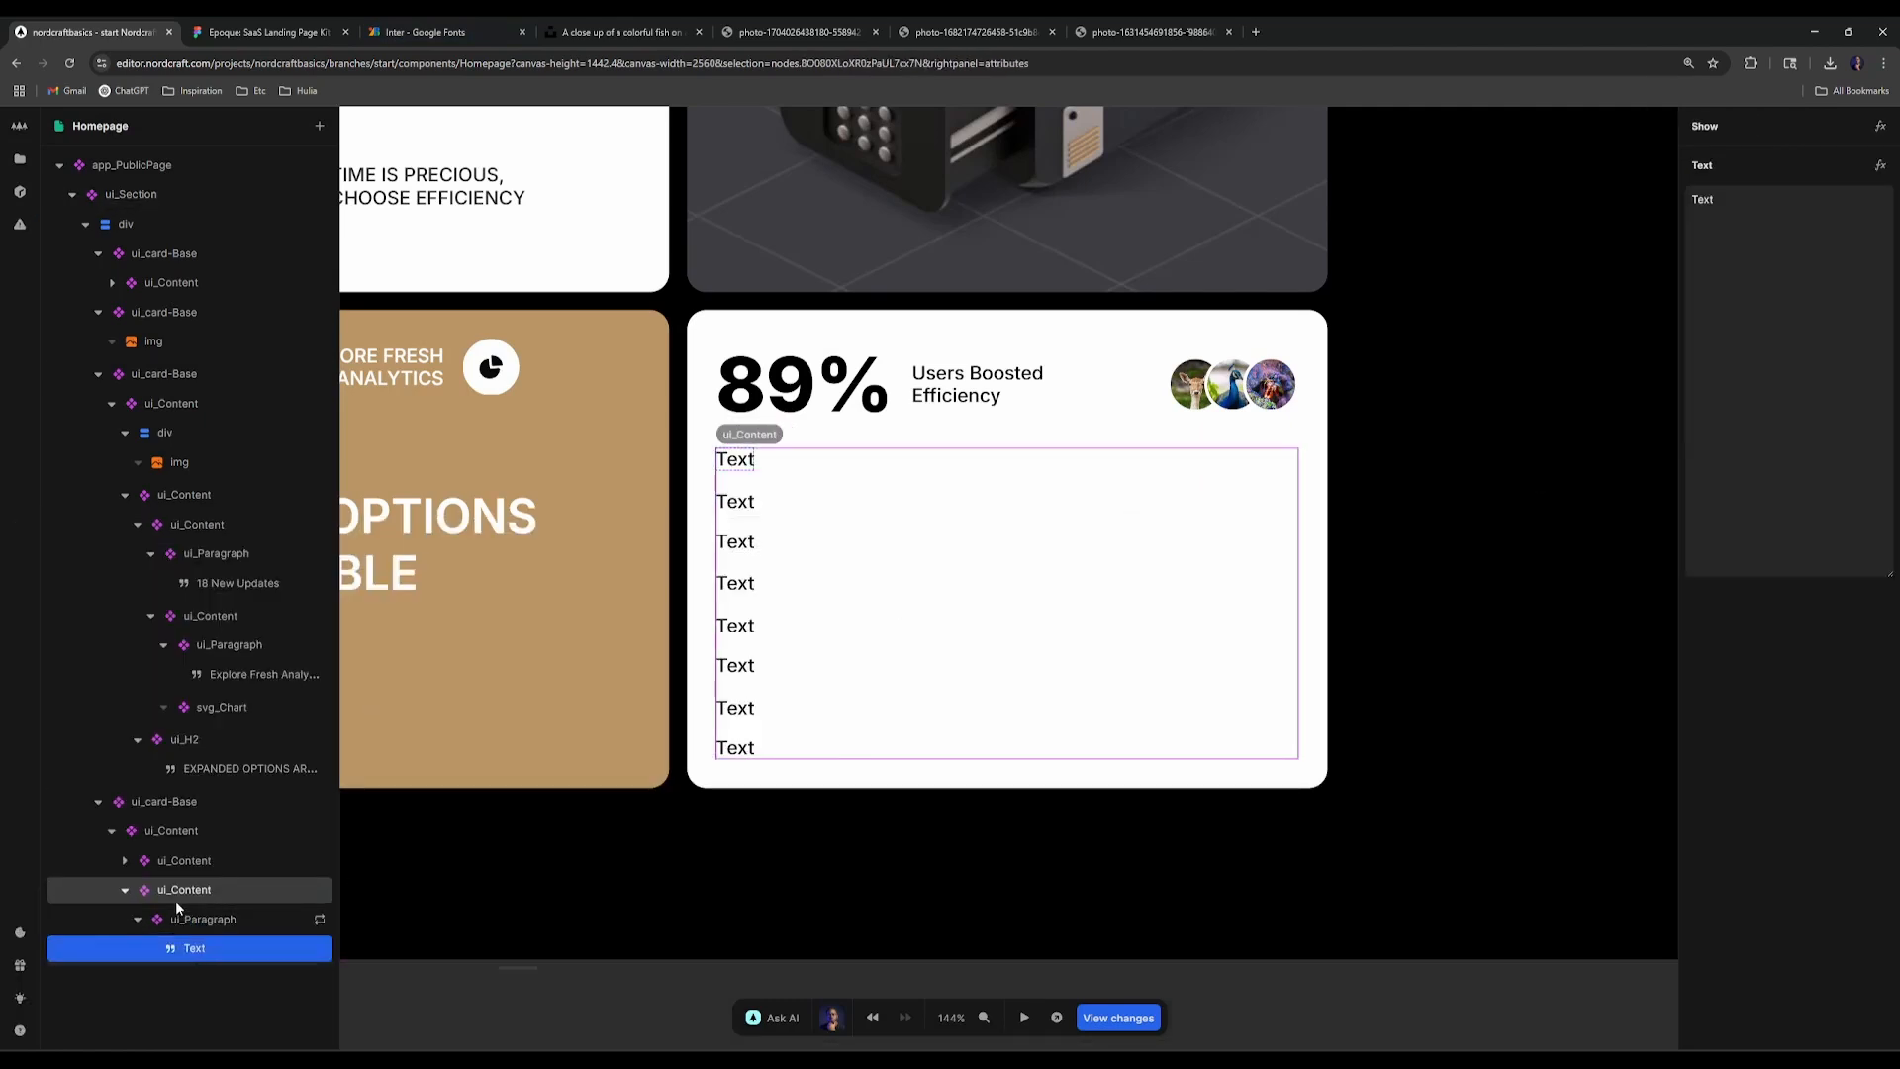
left_click(1879, 165)
left_click(760, 608)
left_click(817, 673)
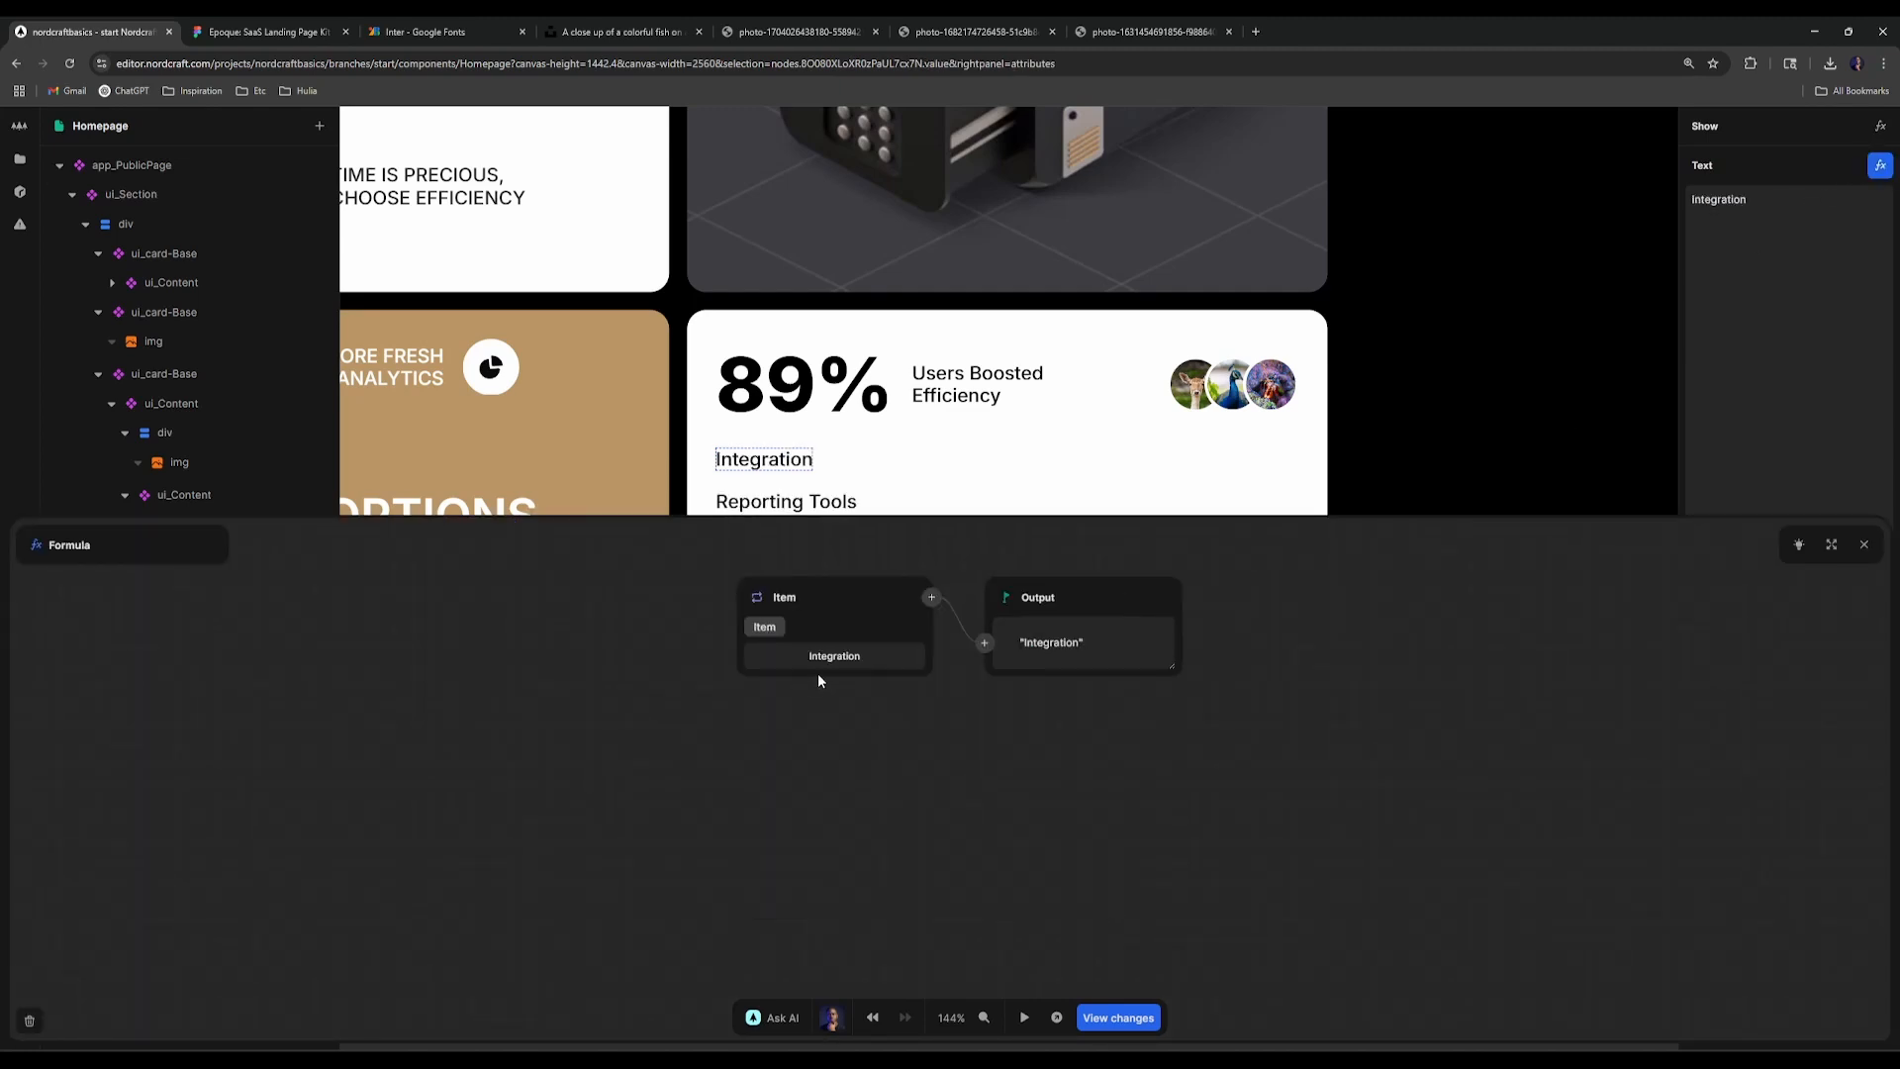
left_click(1863, 544)
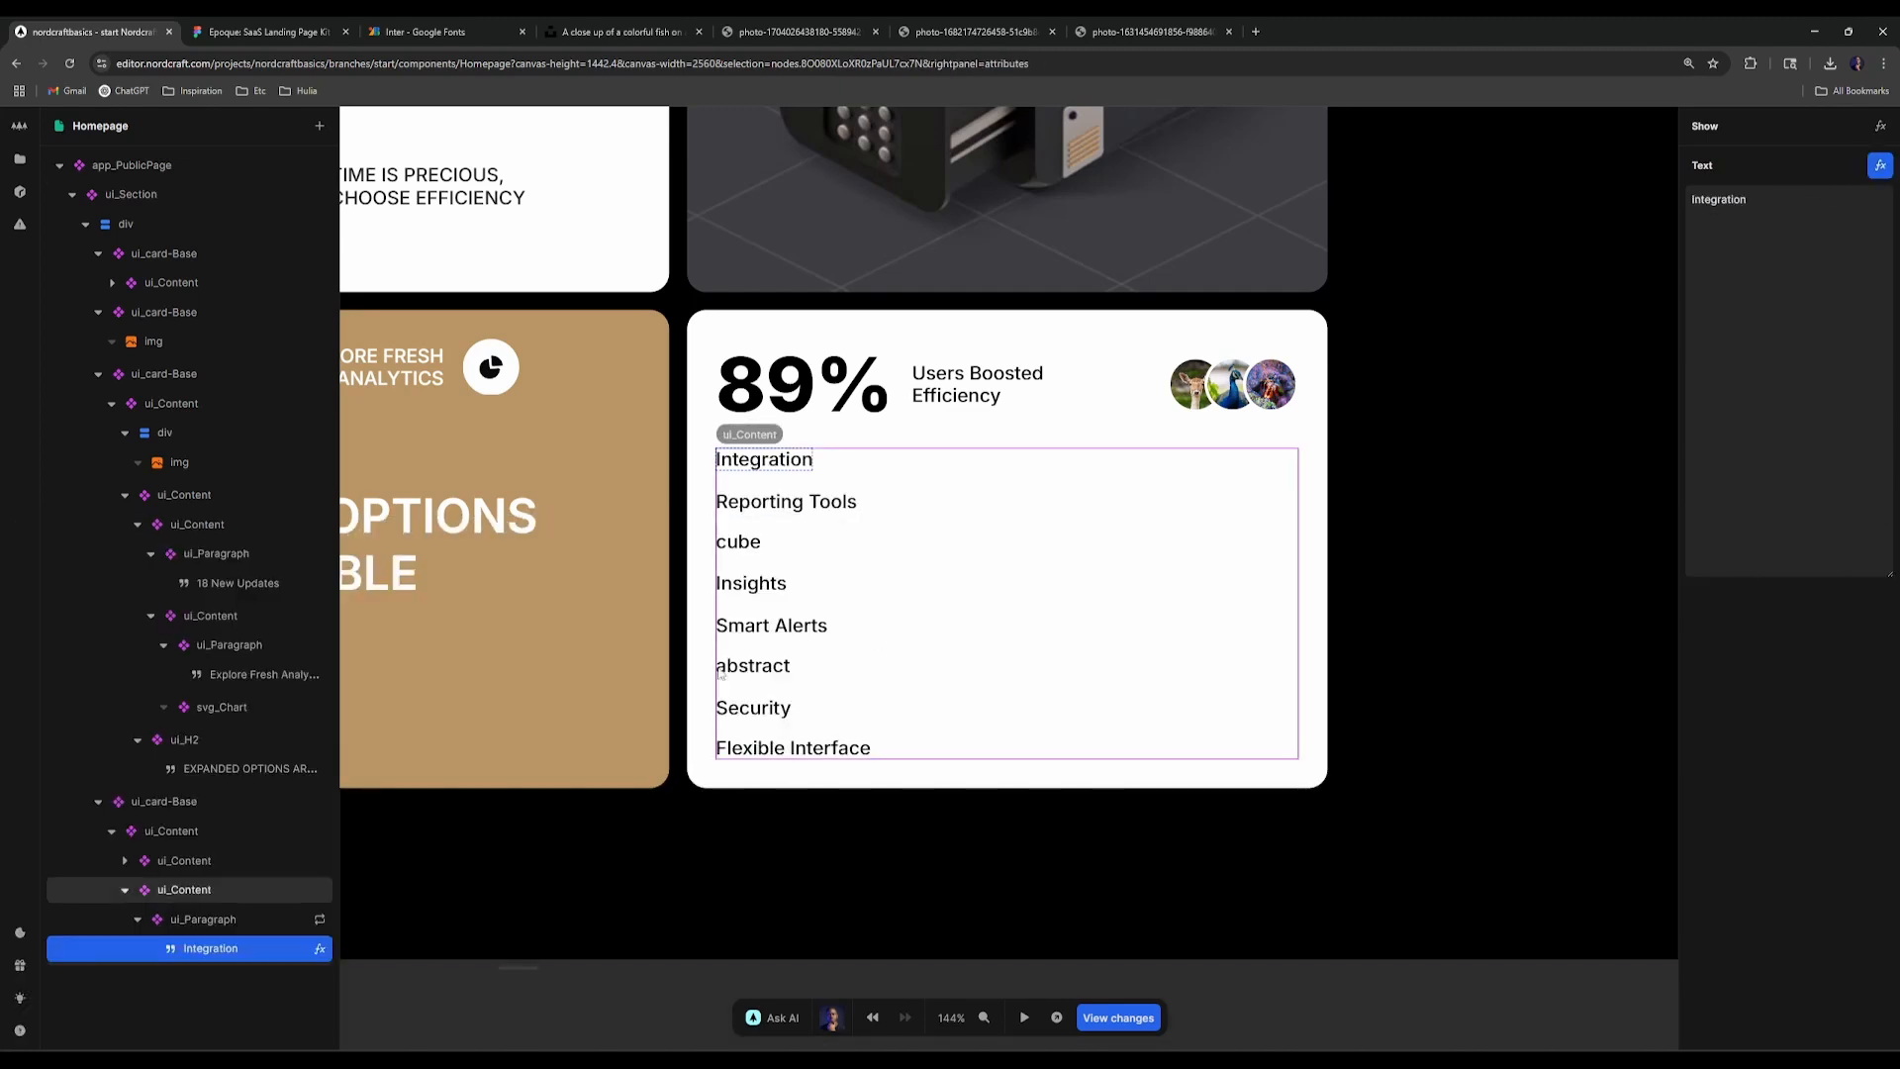
Step: Switch to Figma and inspect the frame, padding and stroke settings of the Integration tag
left_click(262, 32)
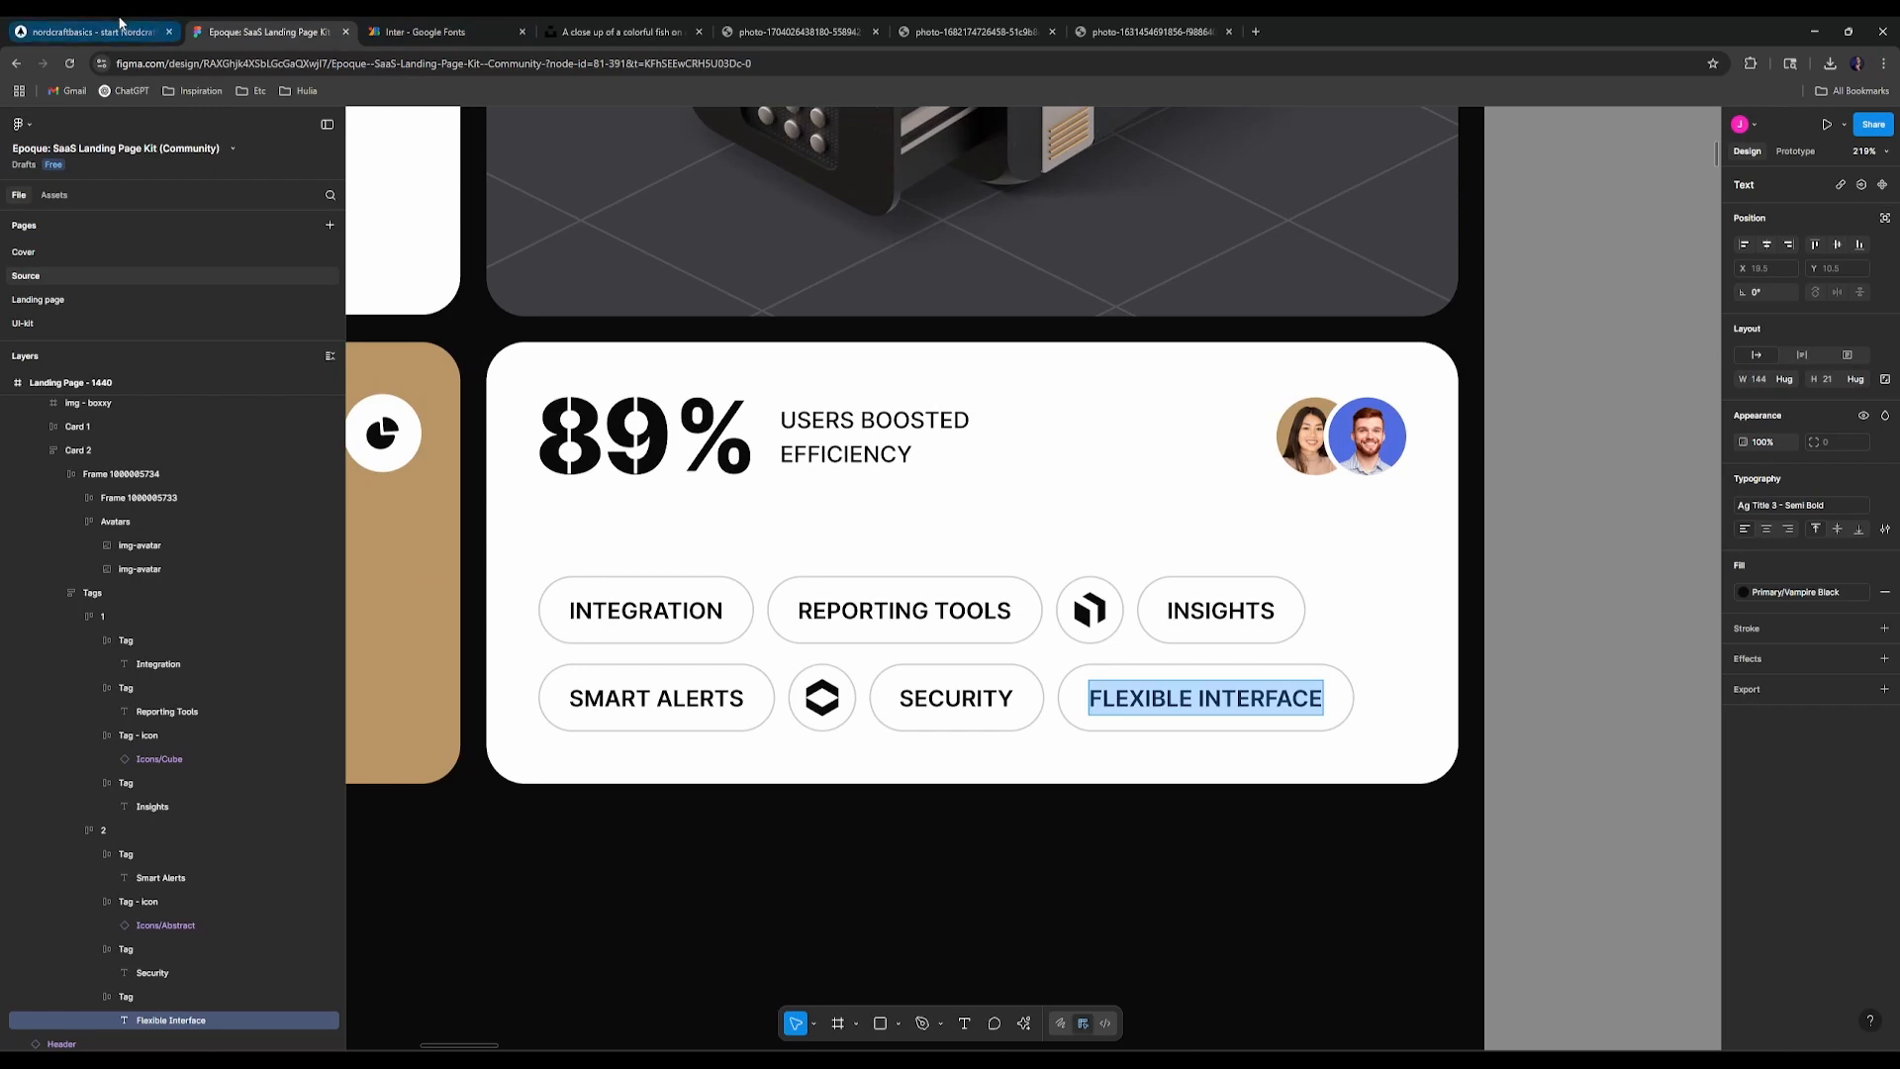
key("Escape")
left_click(591, 590)
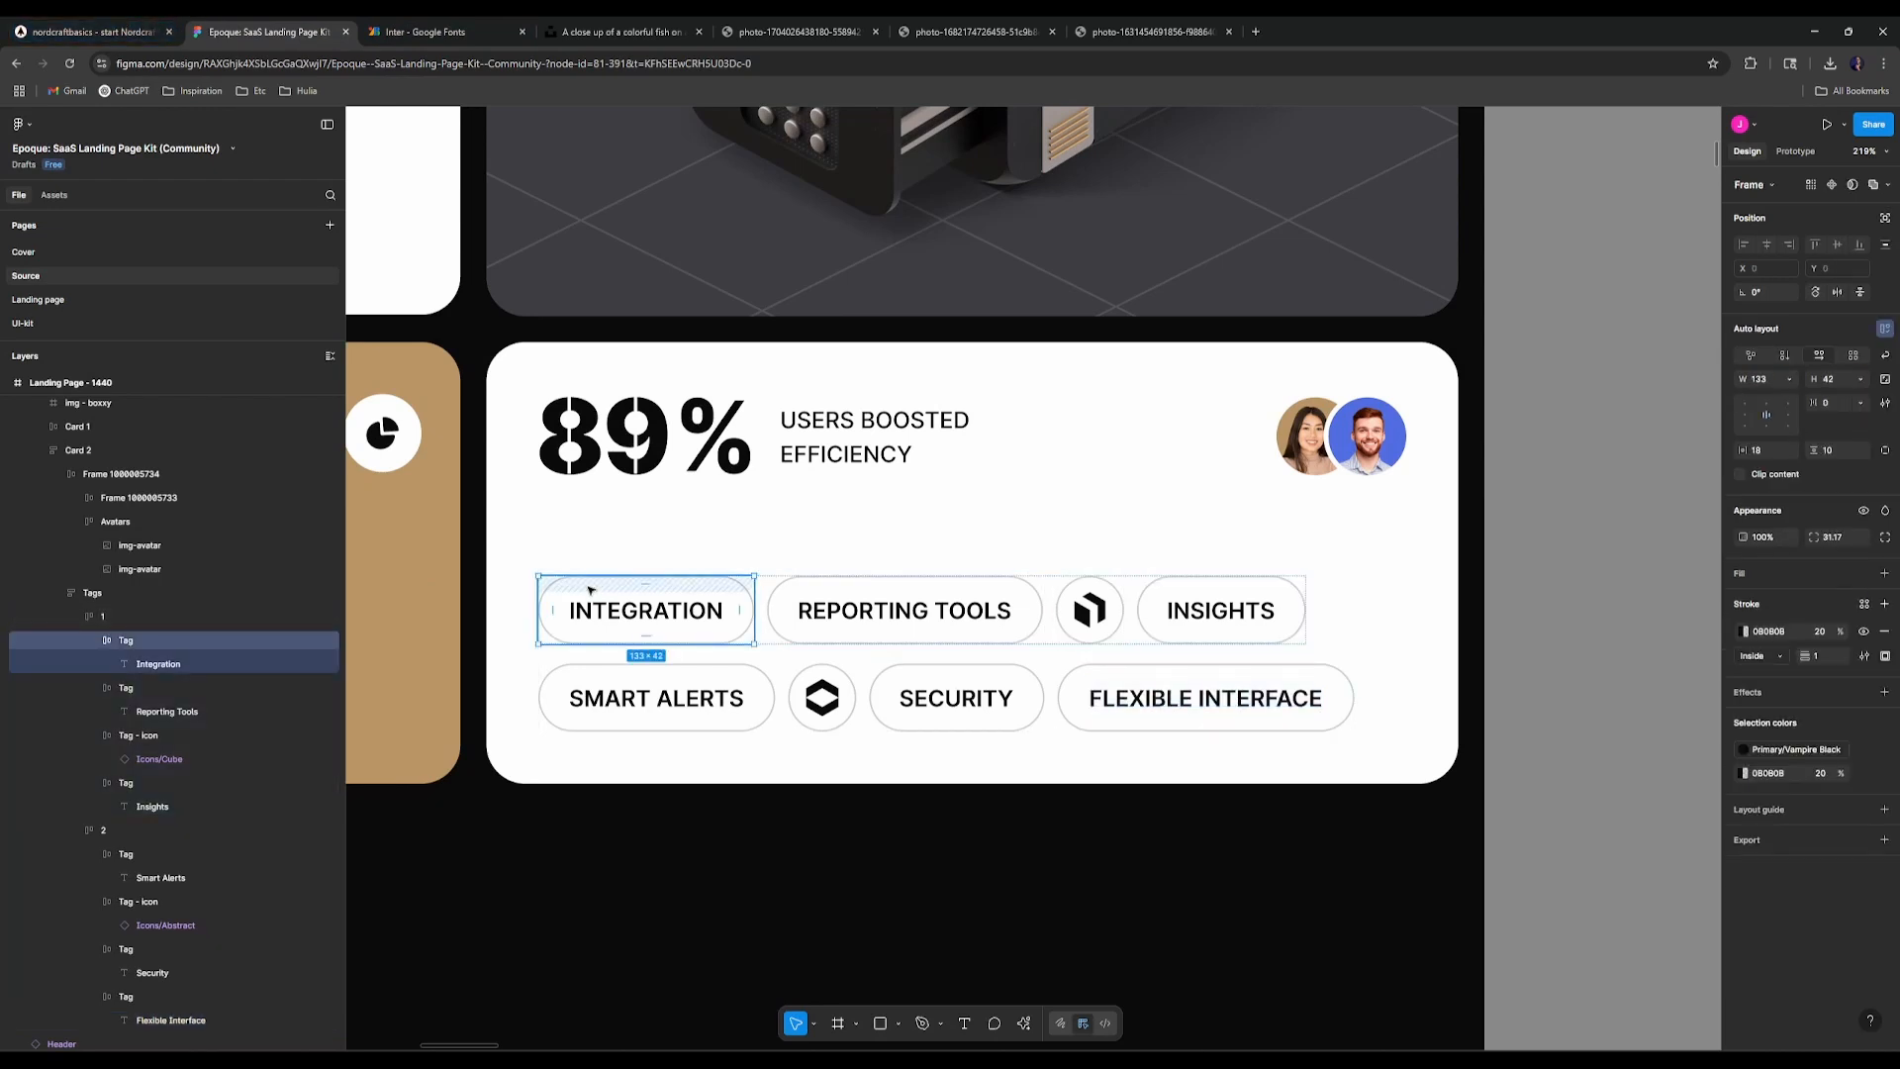
Step: Back in Nordcraft, wrap the repeated ui_Paragraph in a ui_card-Base component
left_click(156, 26)
left_click(247, 924)
left_click(228, 947)
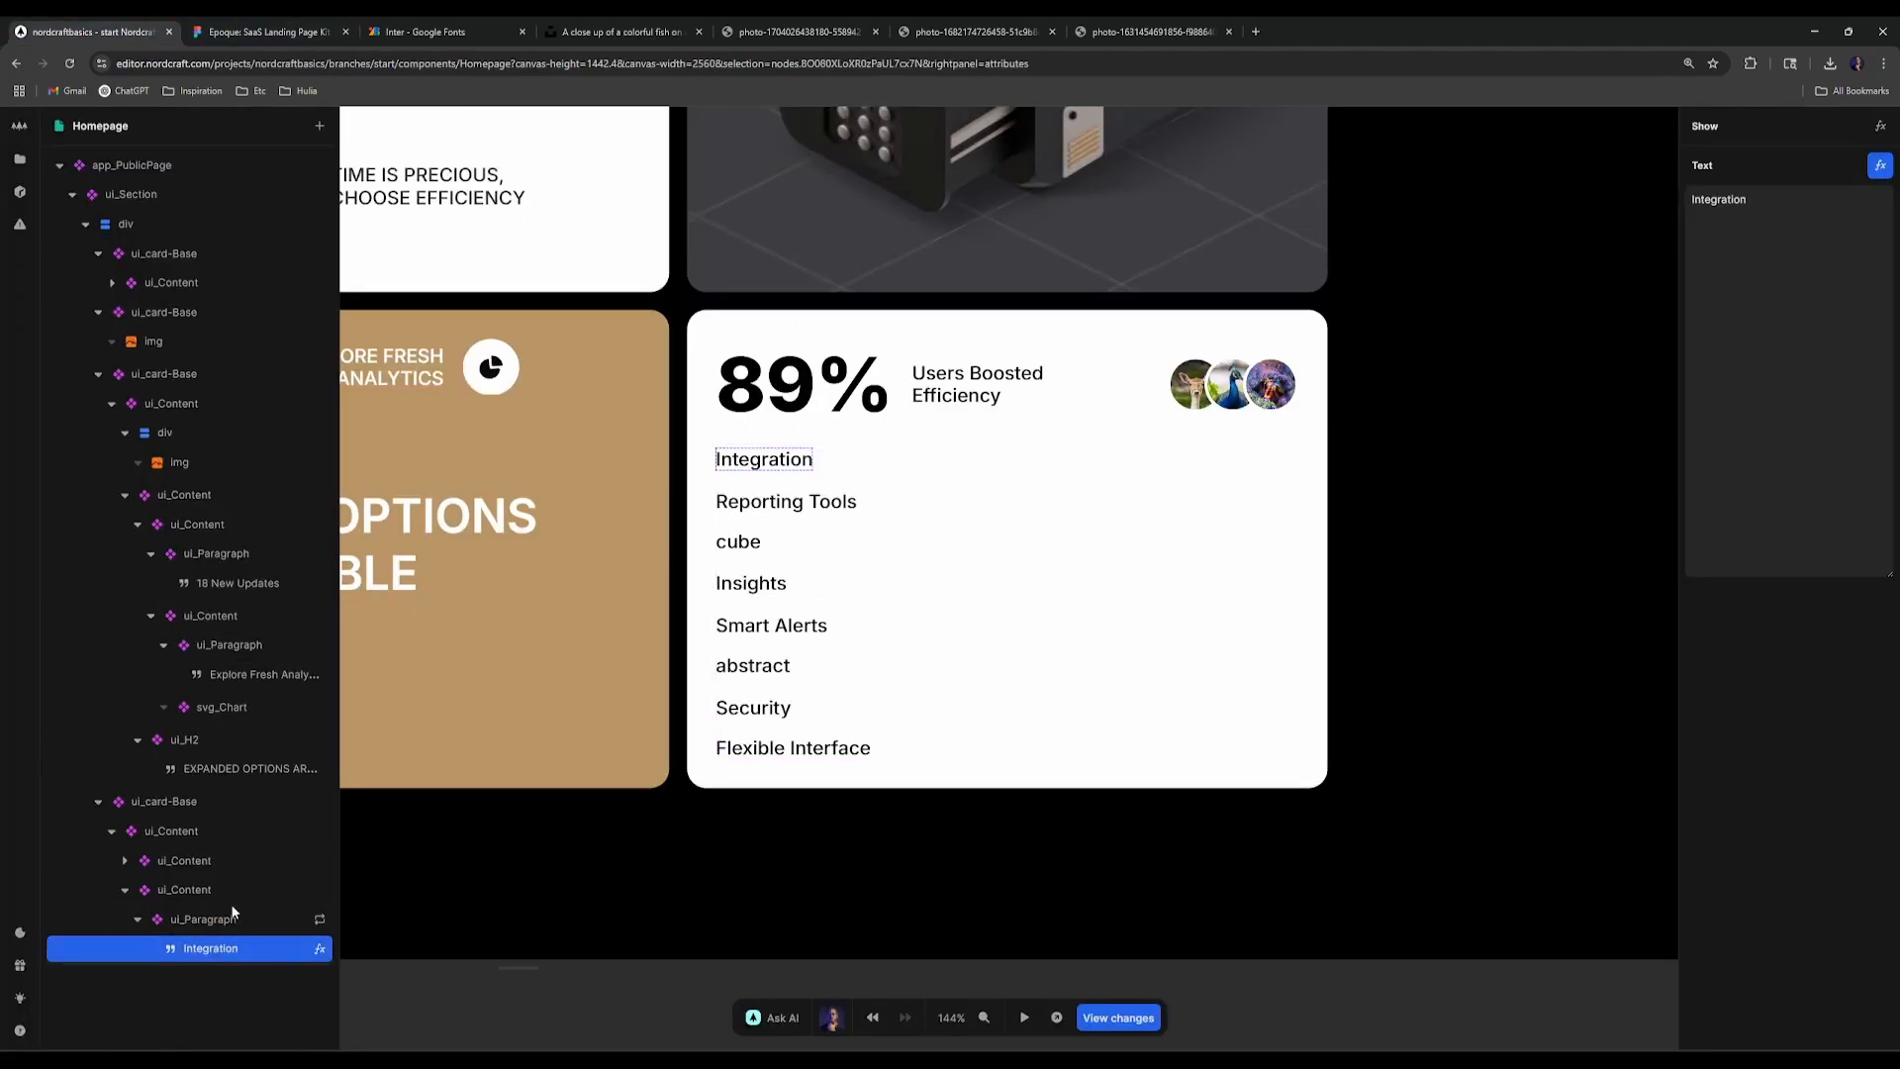
left_click(224, 922)
left_click(148, 920)
right_click(163, 926)
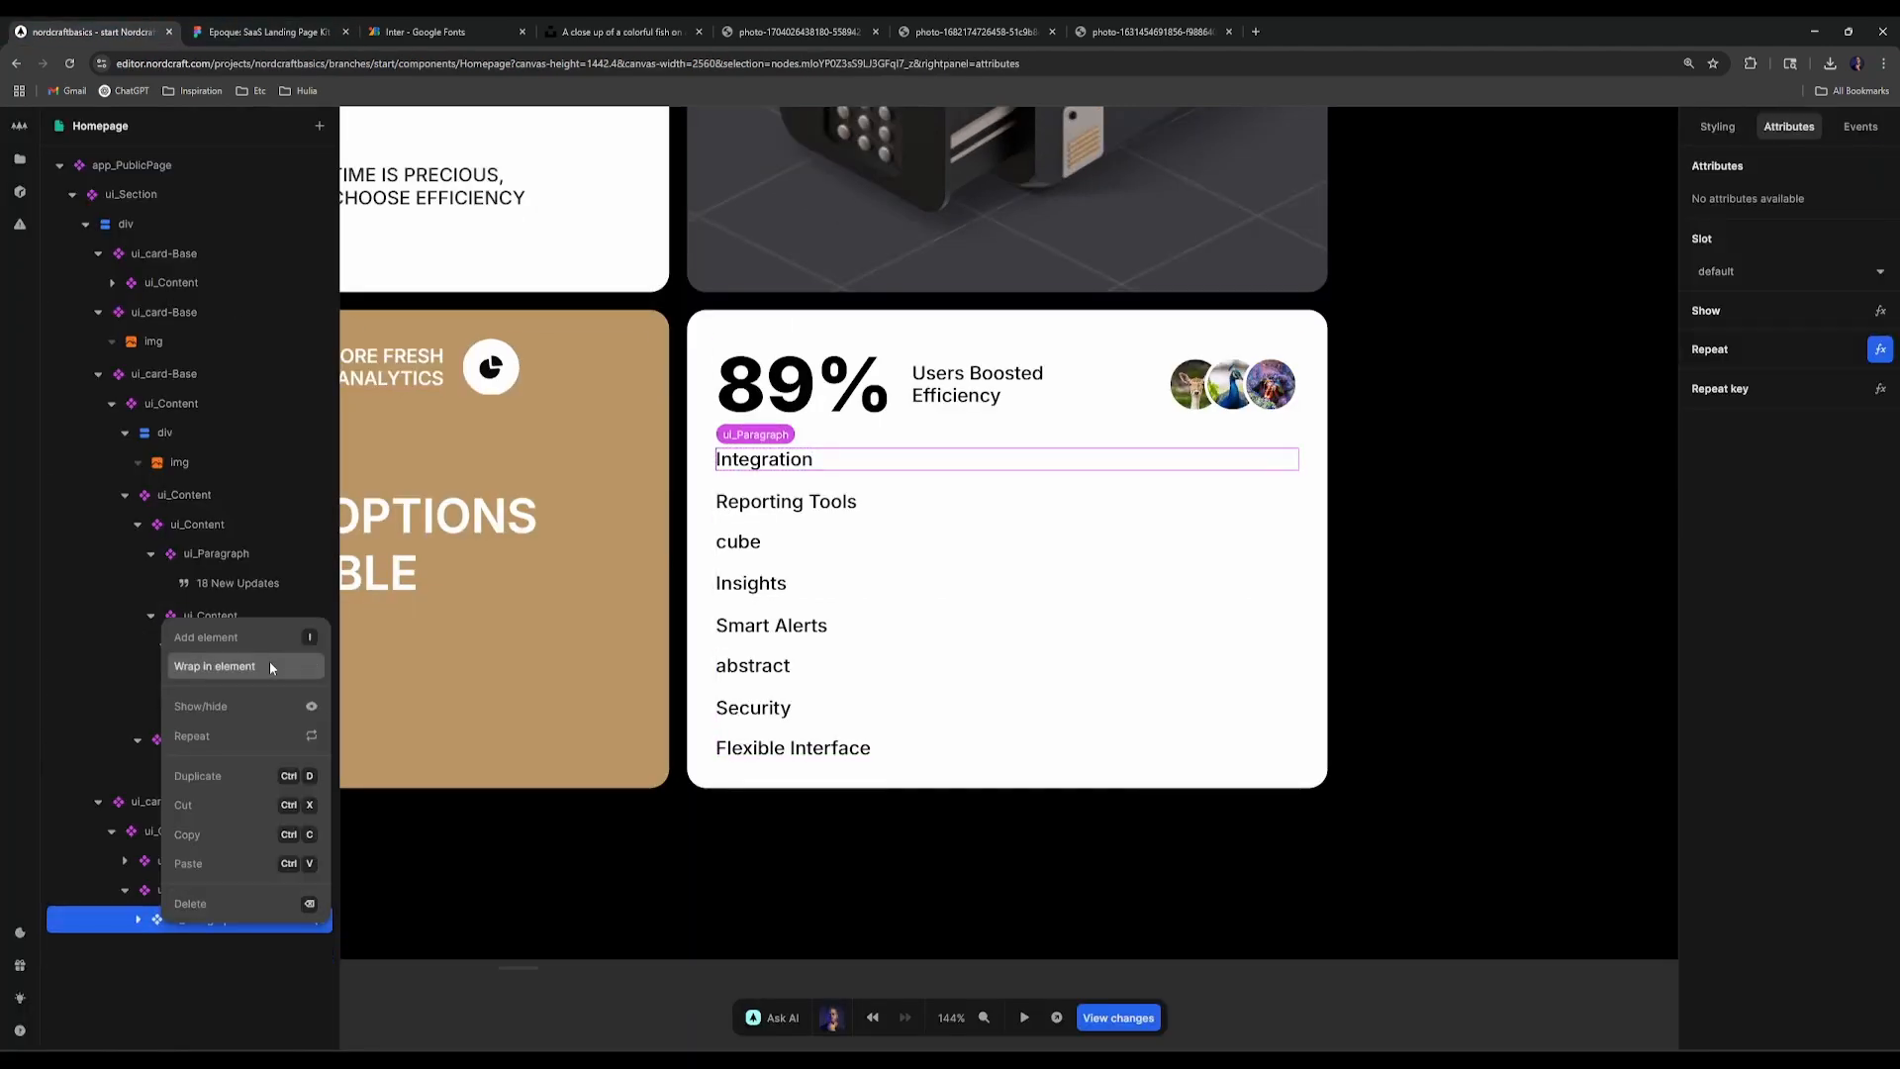
left_click(268, 661)
type("card")
key("Down")
key("Return")
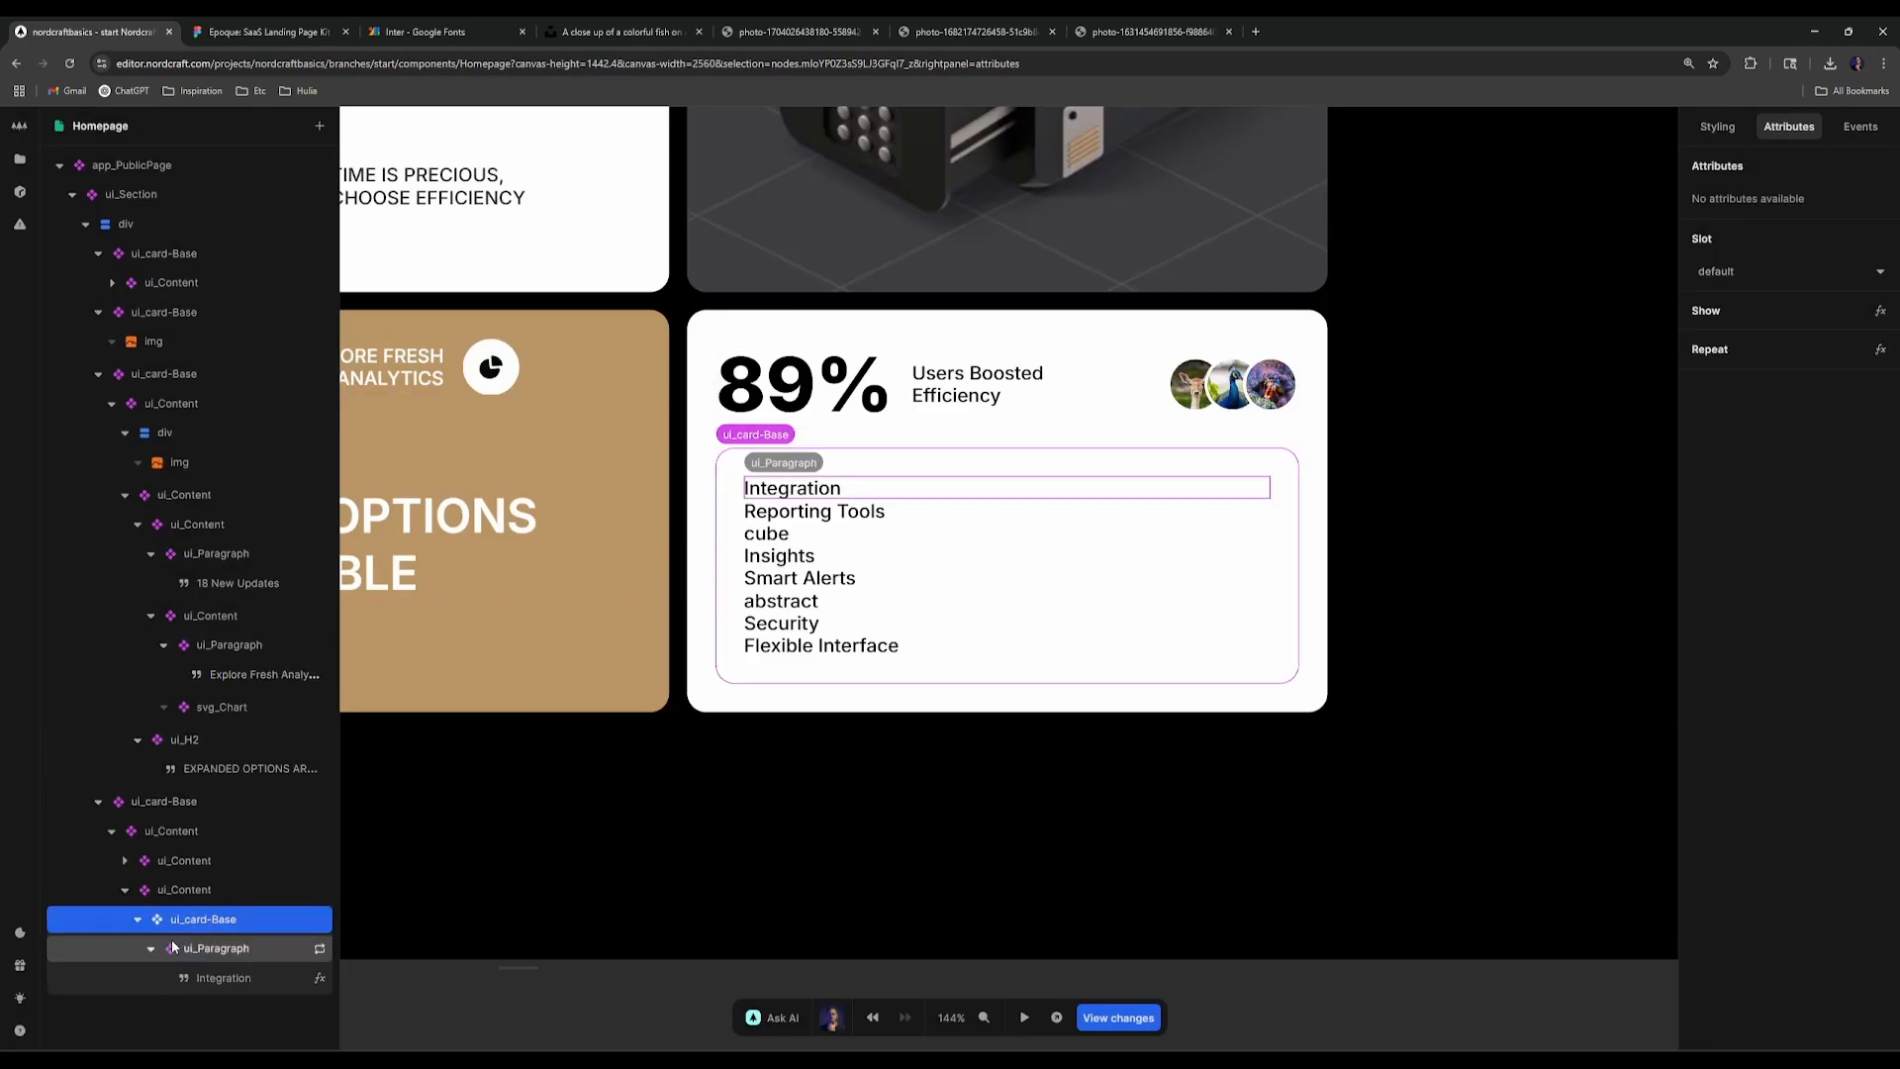
Step: Delete the _TAGS repeat formula from the ui_Paragraph inside the new ui_card-Base
left_click(319, 949)
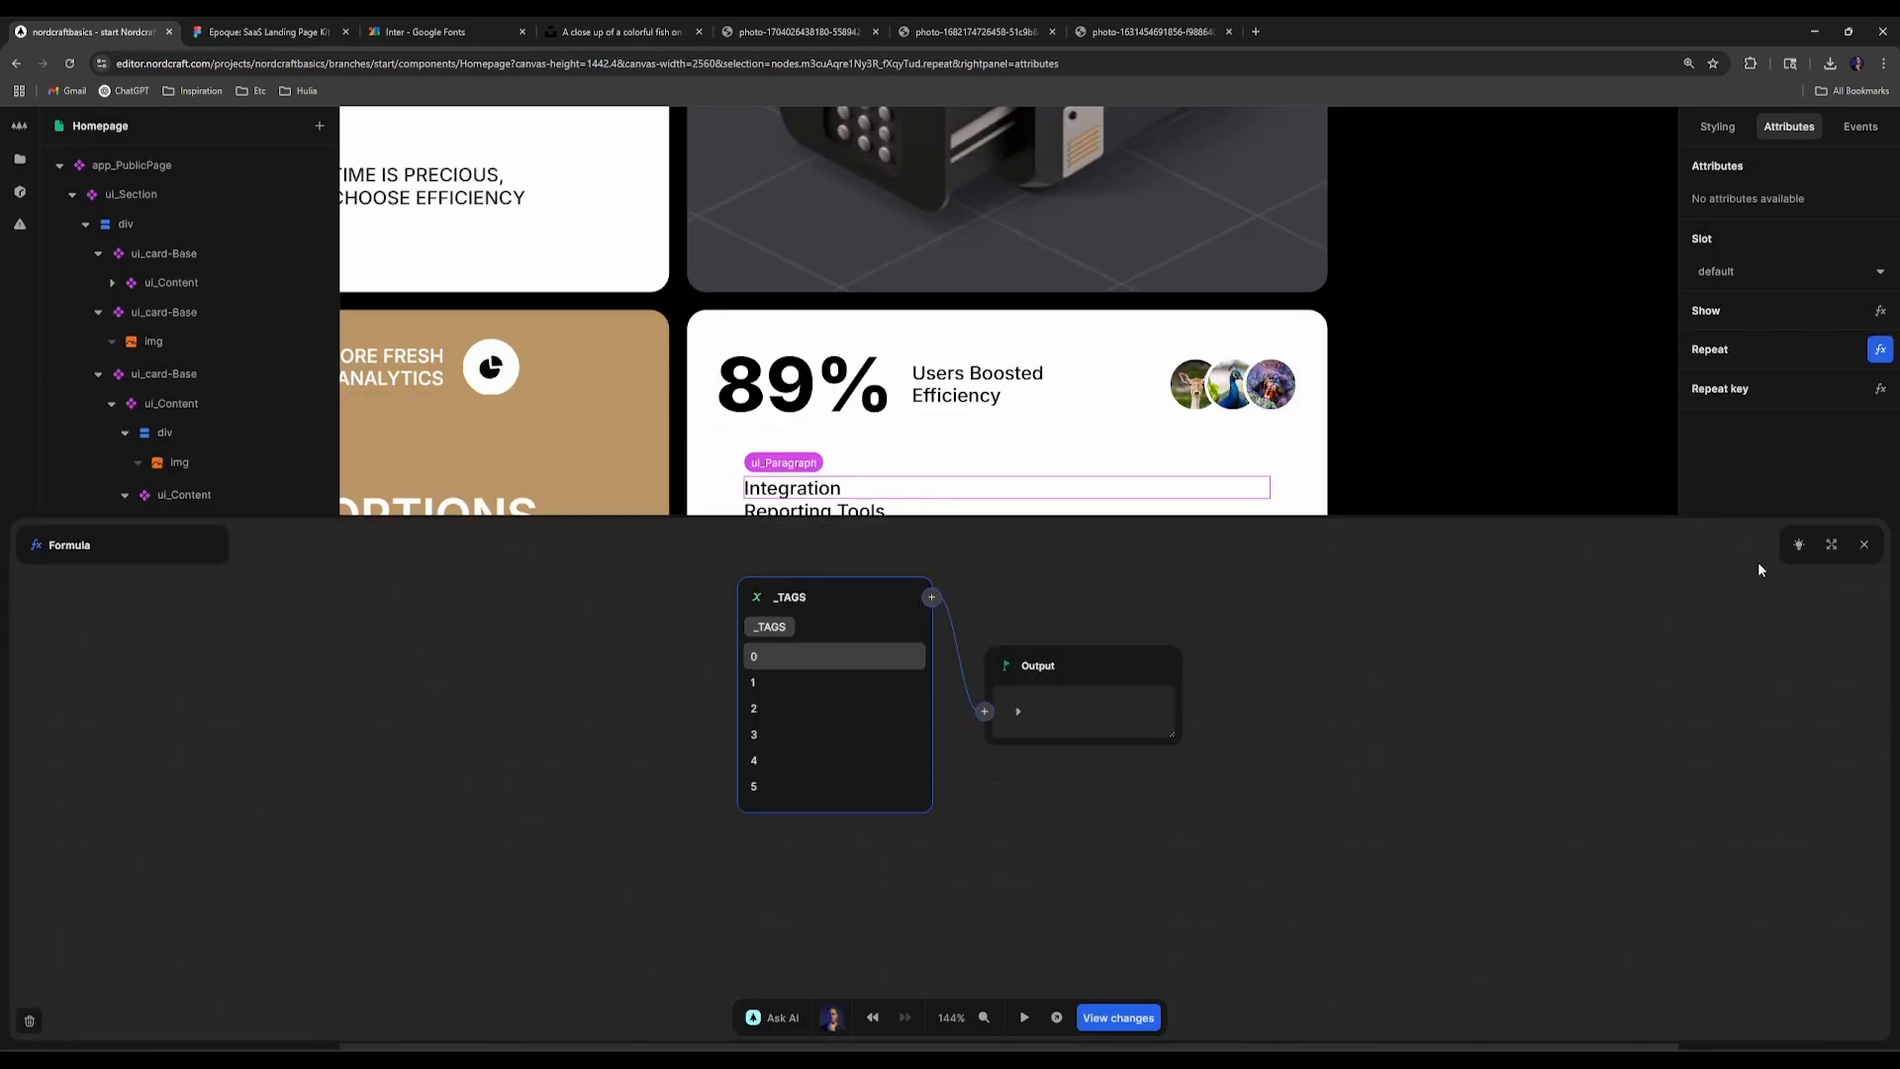
left_click(1864, 545)
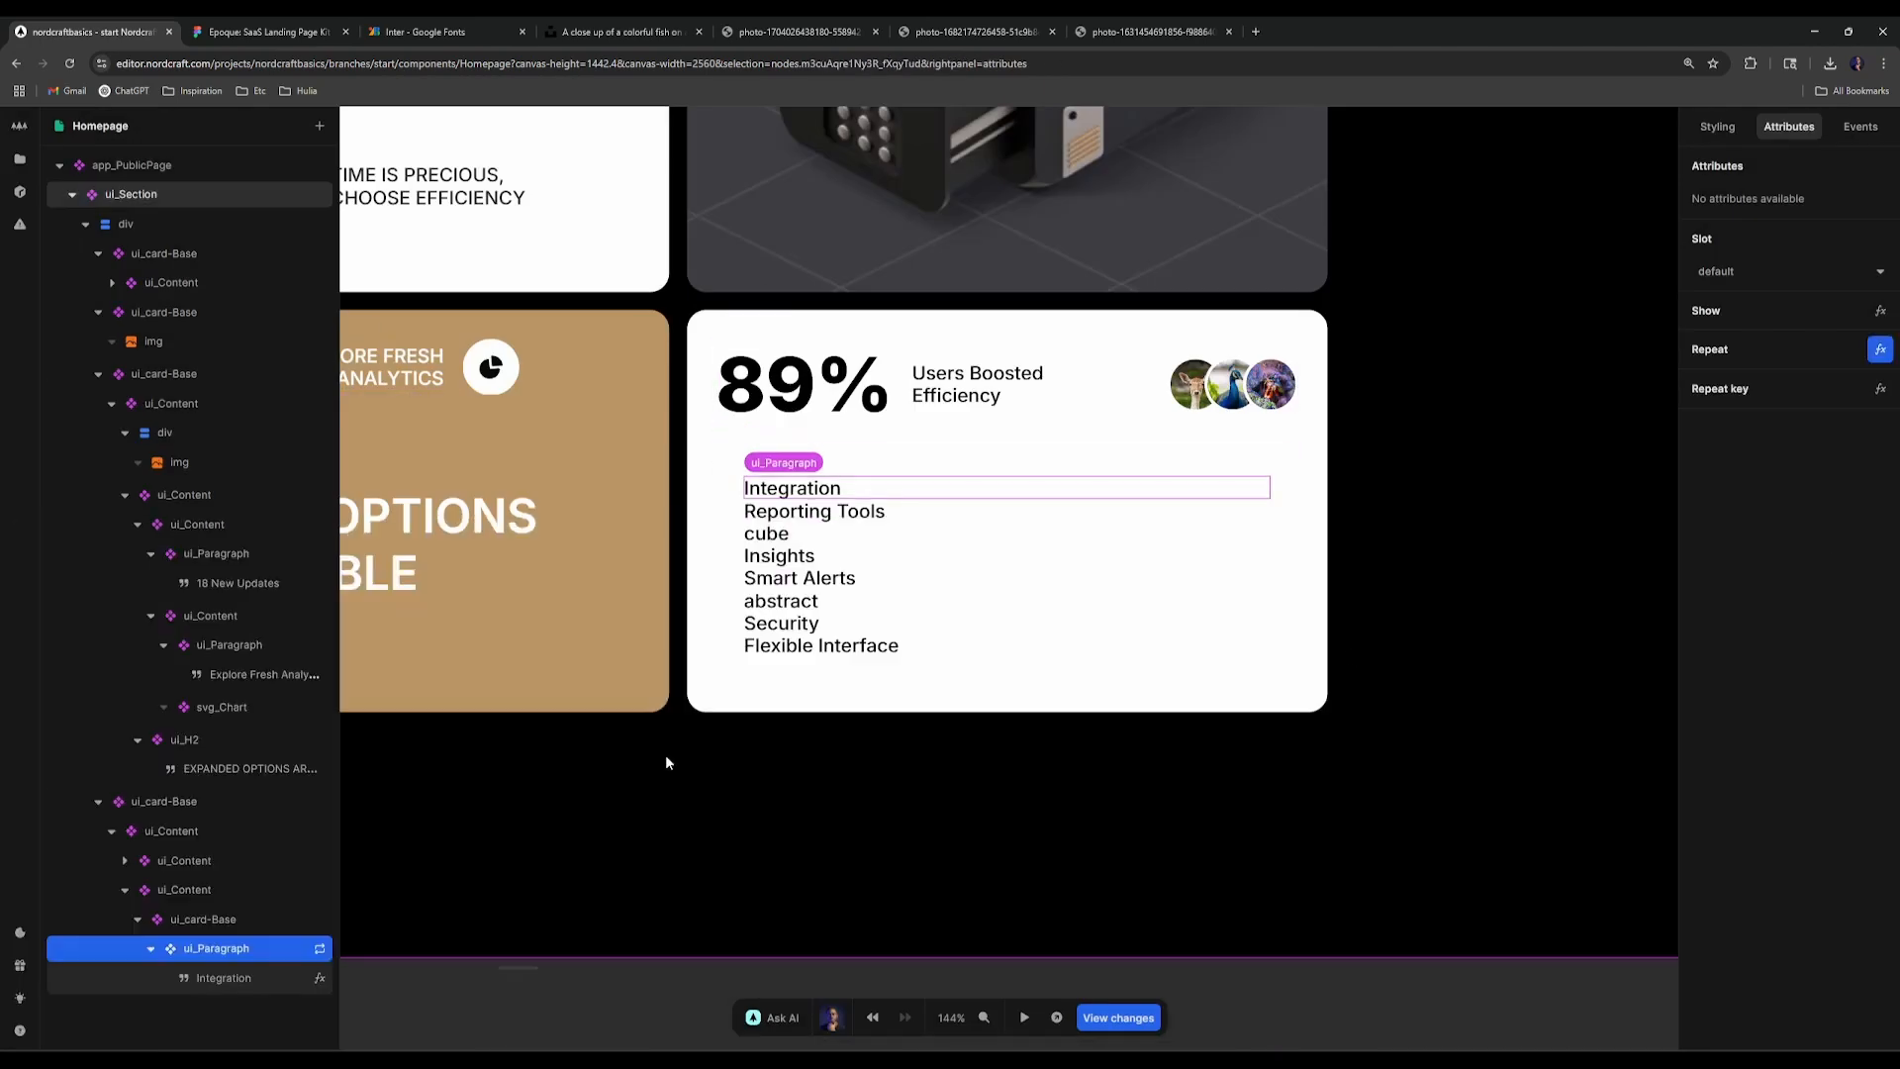
left_click(322, 951)
left_click(31, 1019)
Step: Repeat the wrapping ui_card-Base over the _TAGS variable and collapse its ui_Paragraph in the element tree
left_click(261, 922)
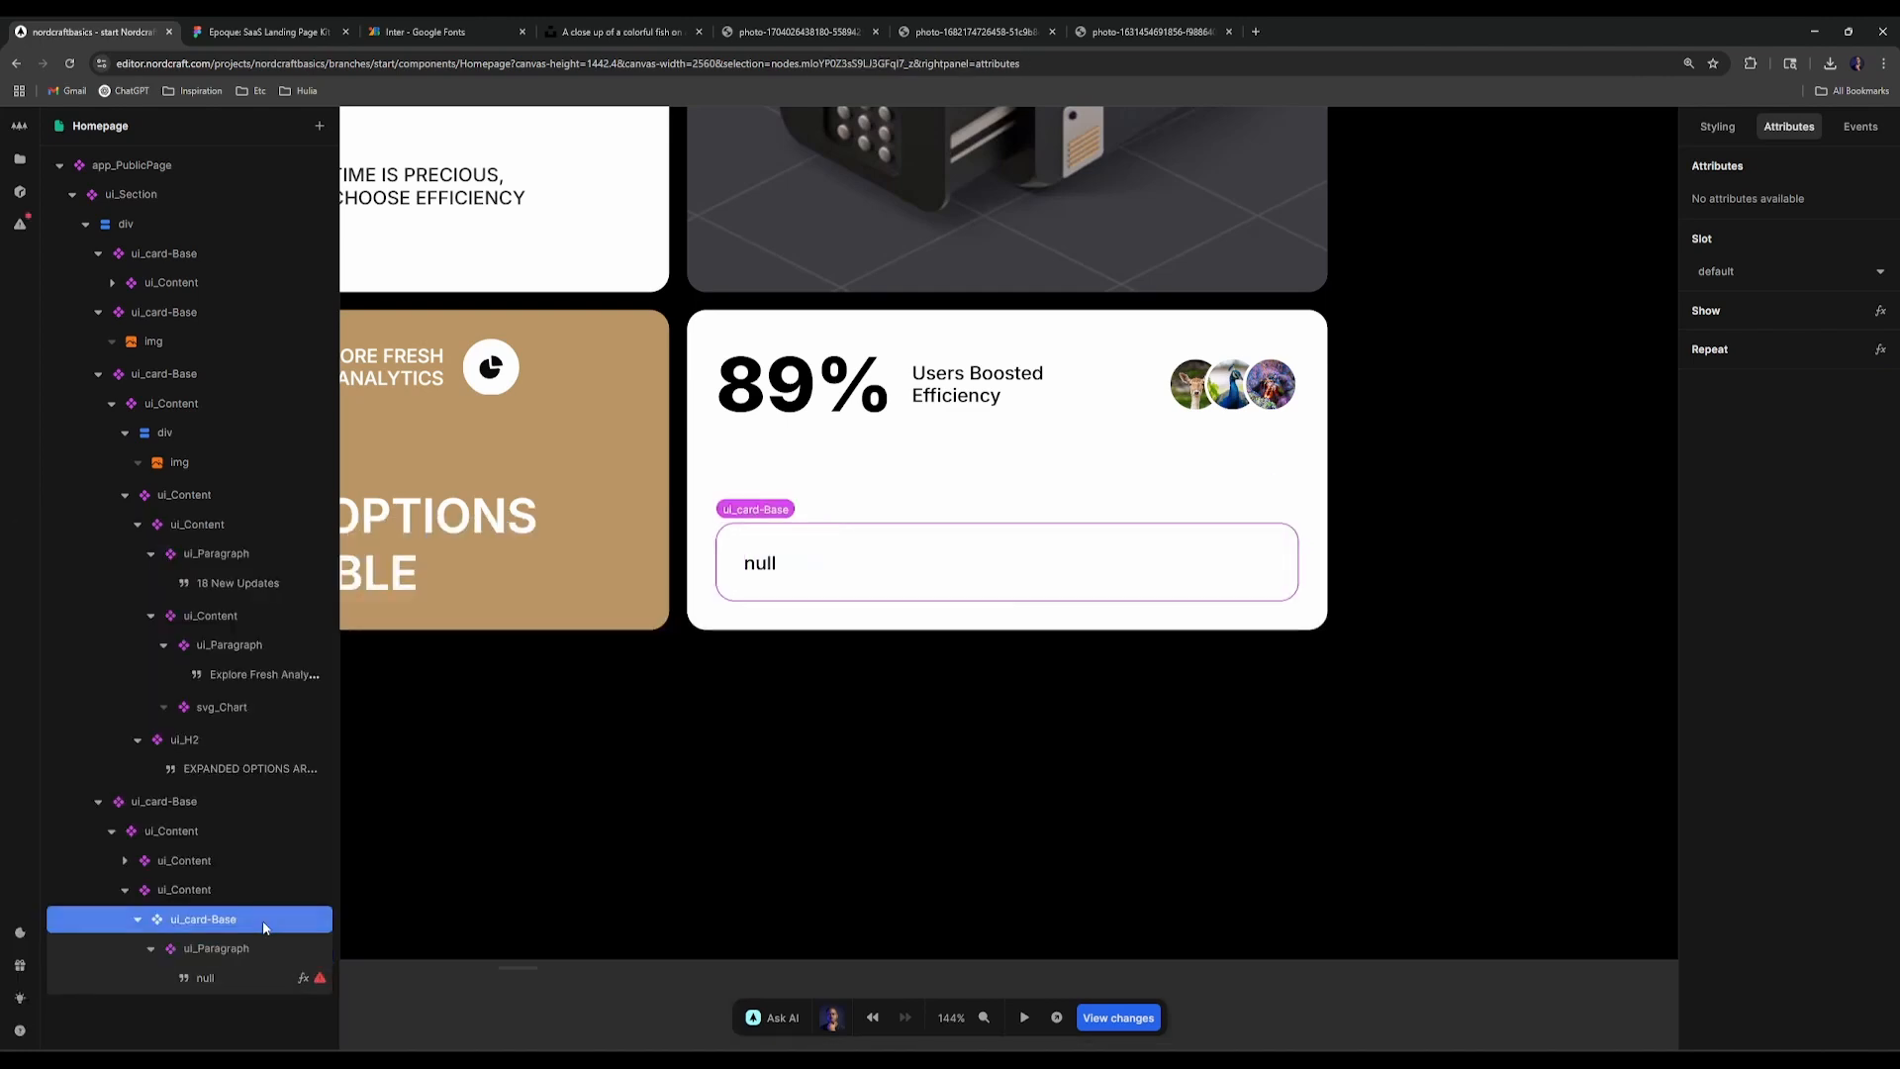
right_click(263, 920)
left_click(318, 734)
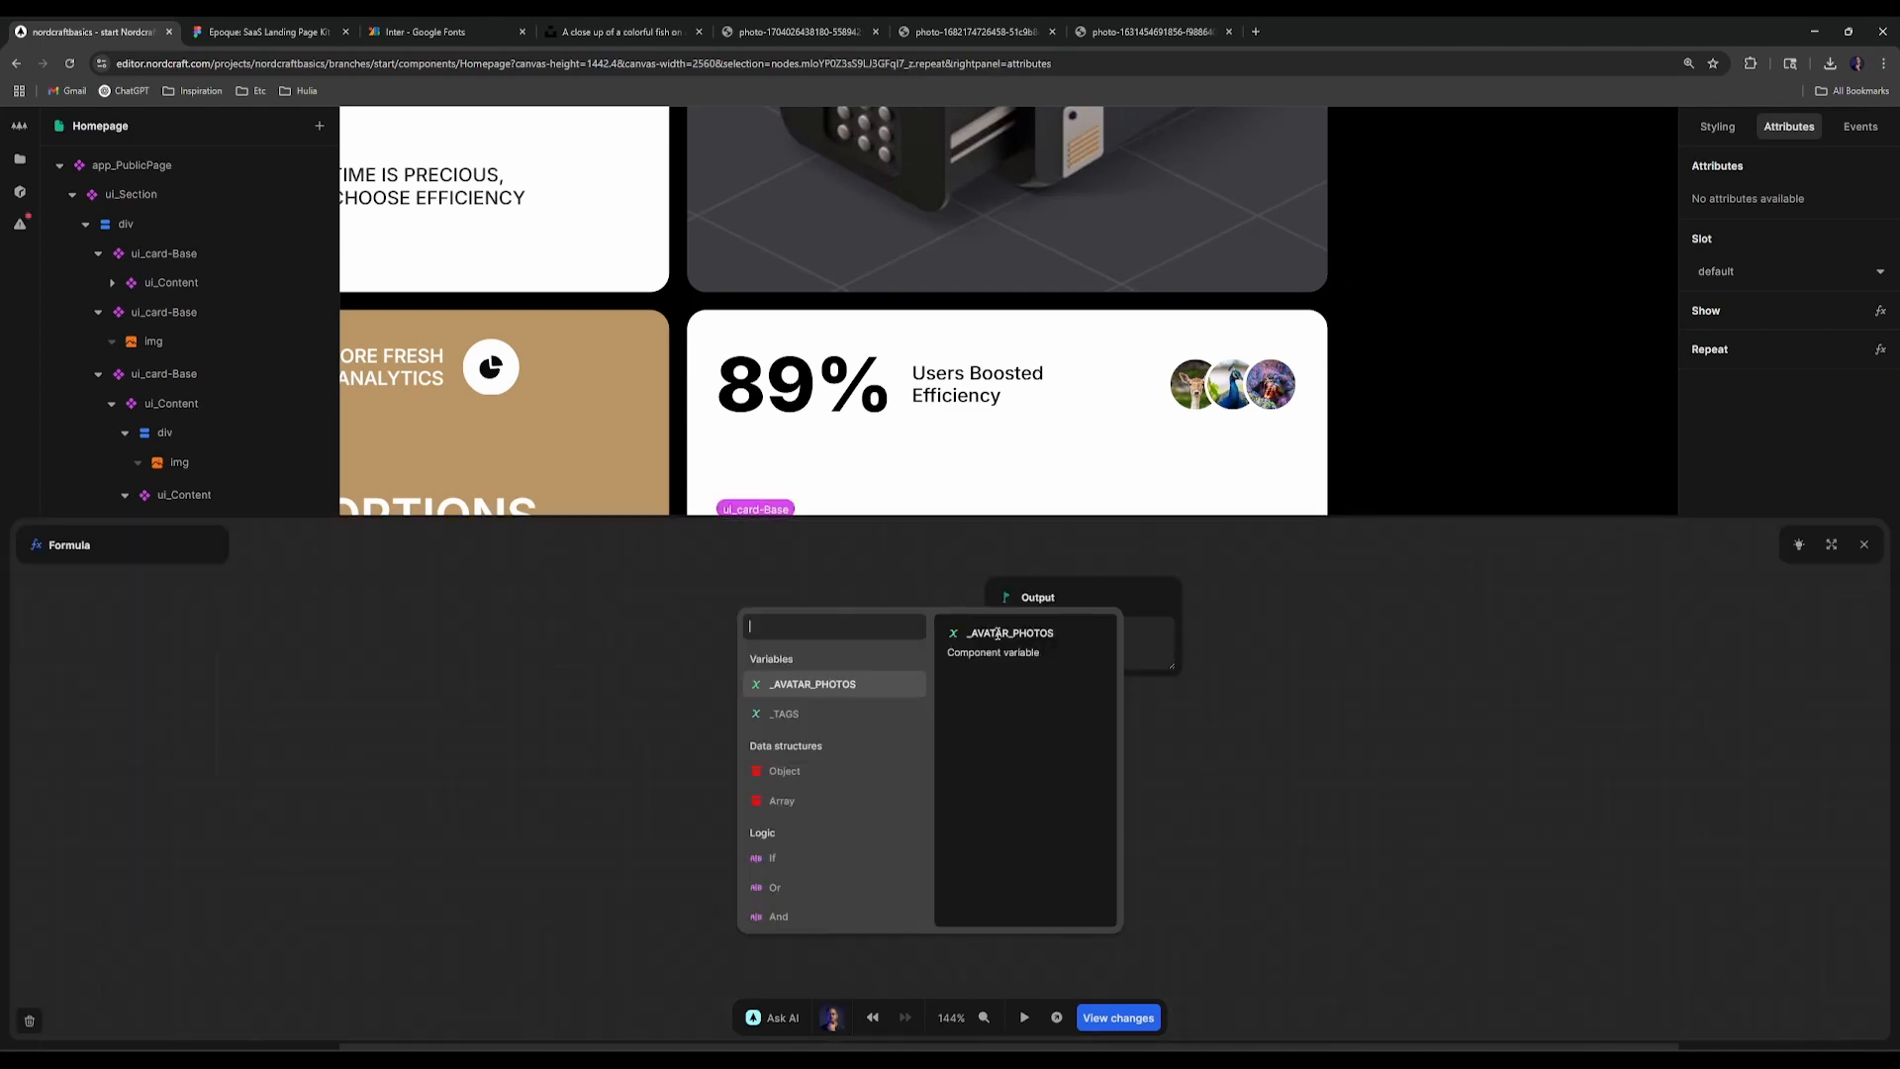
left_click(784, 713)
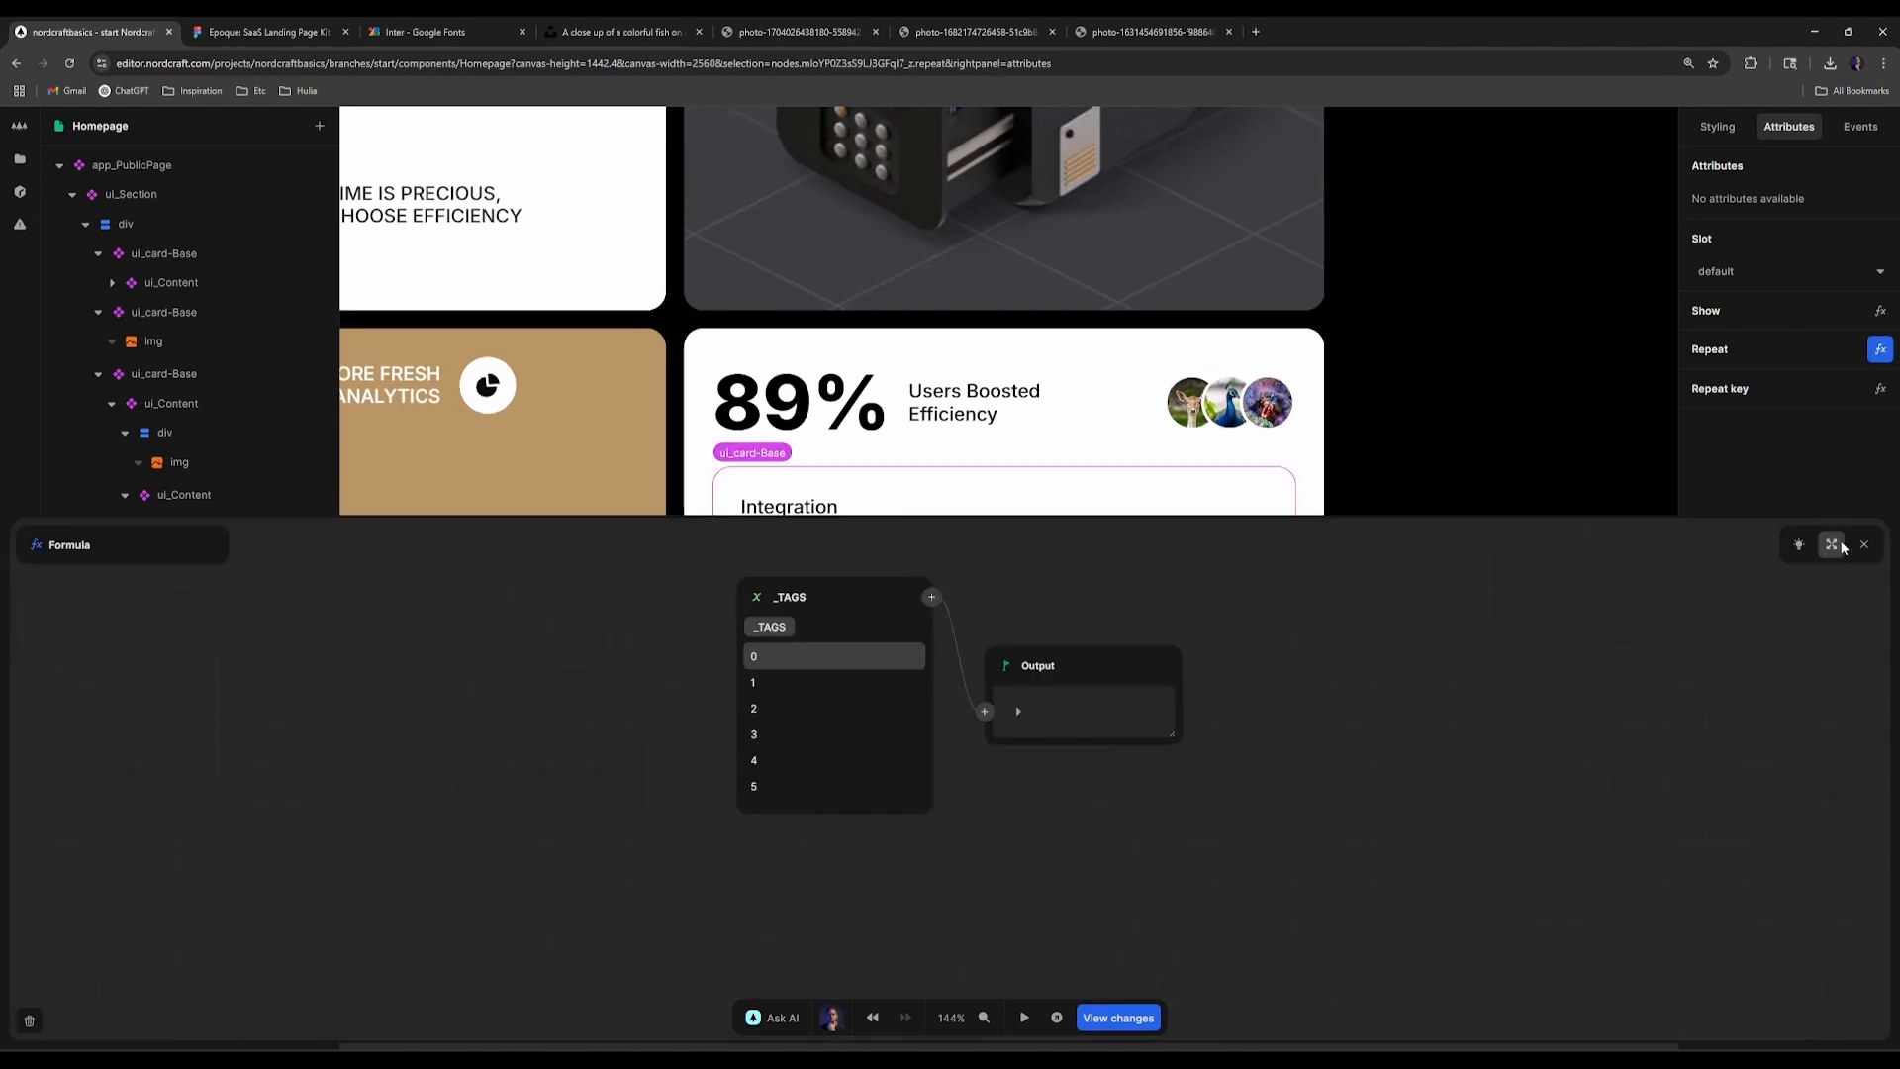
left_click(1864, 544)
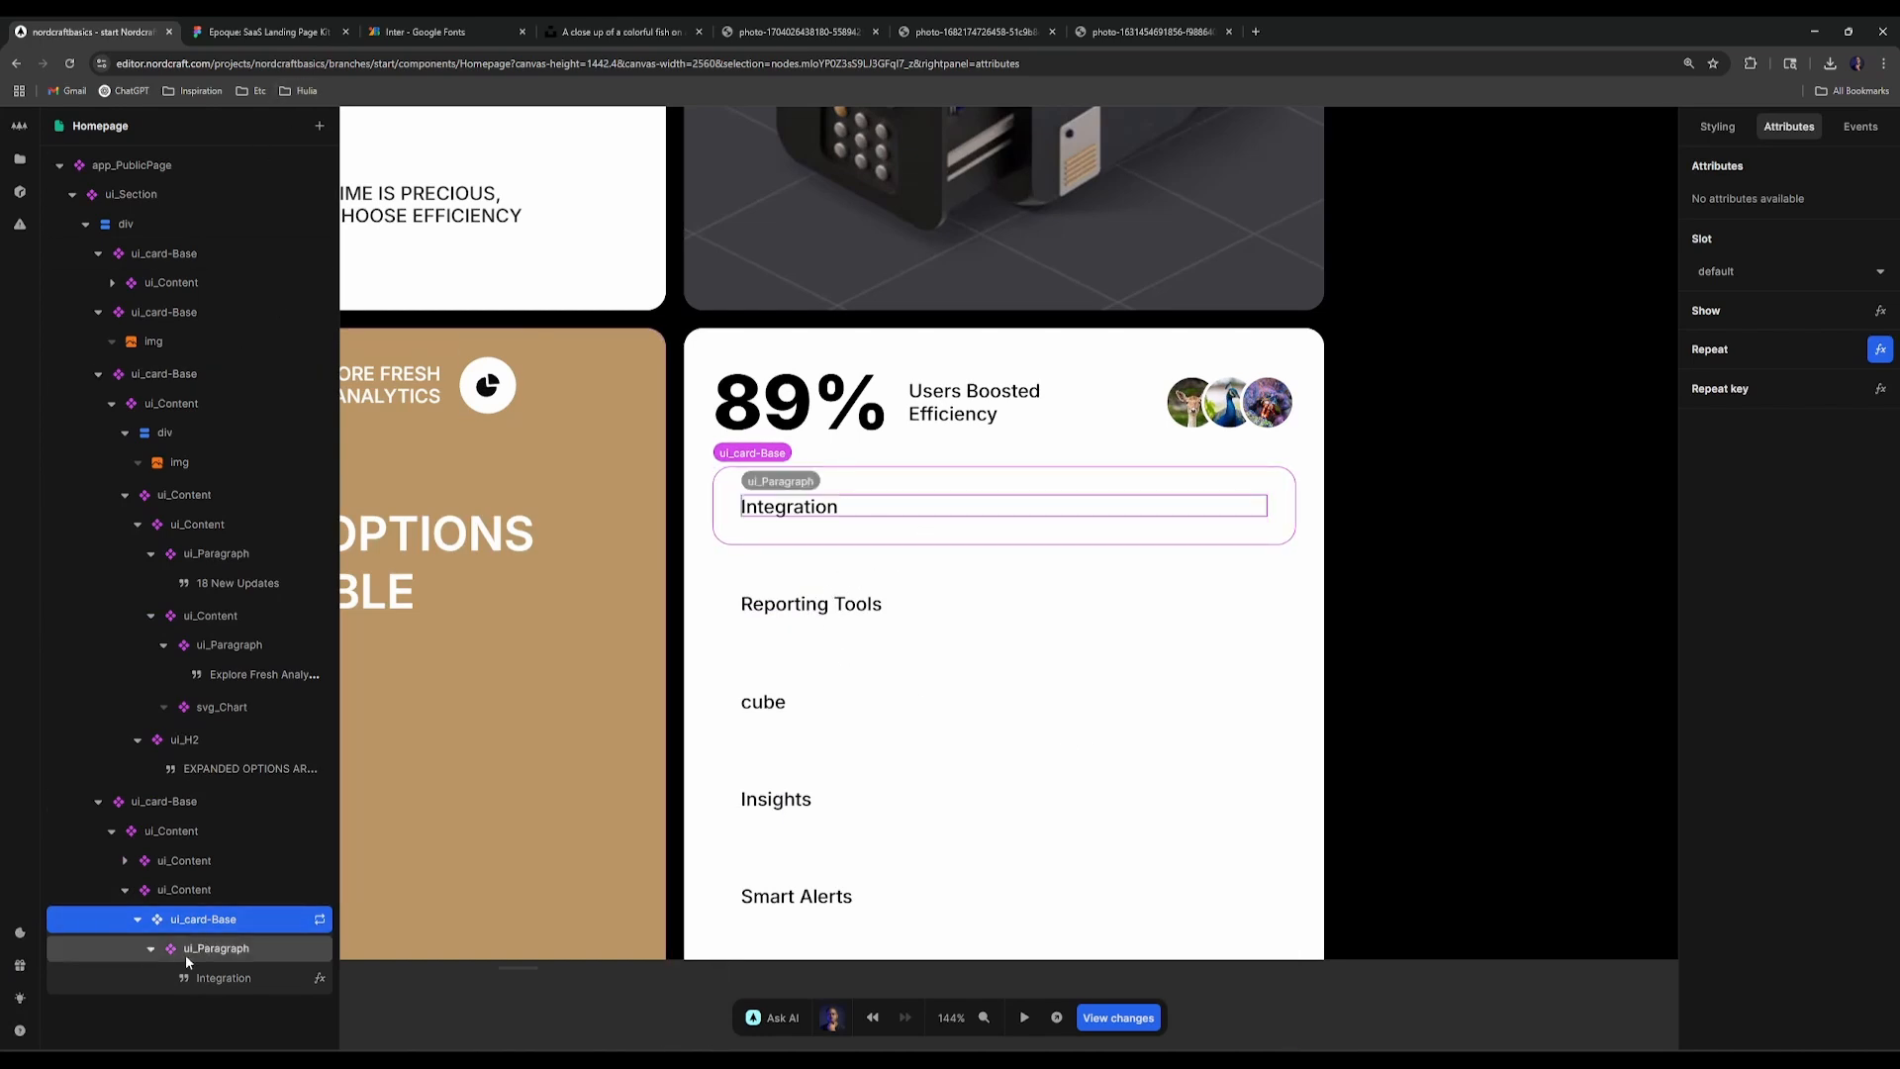
left_click(151, 948)
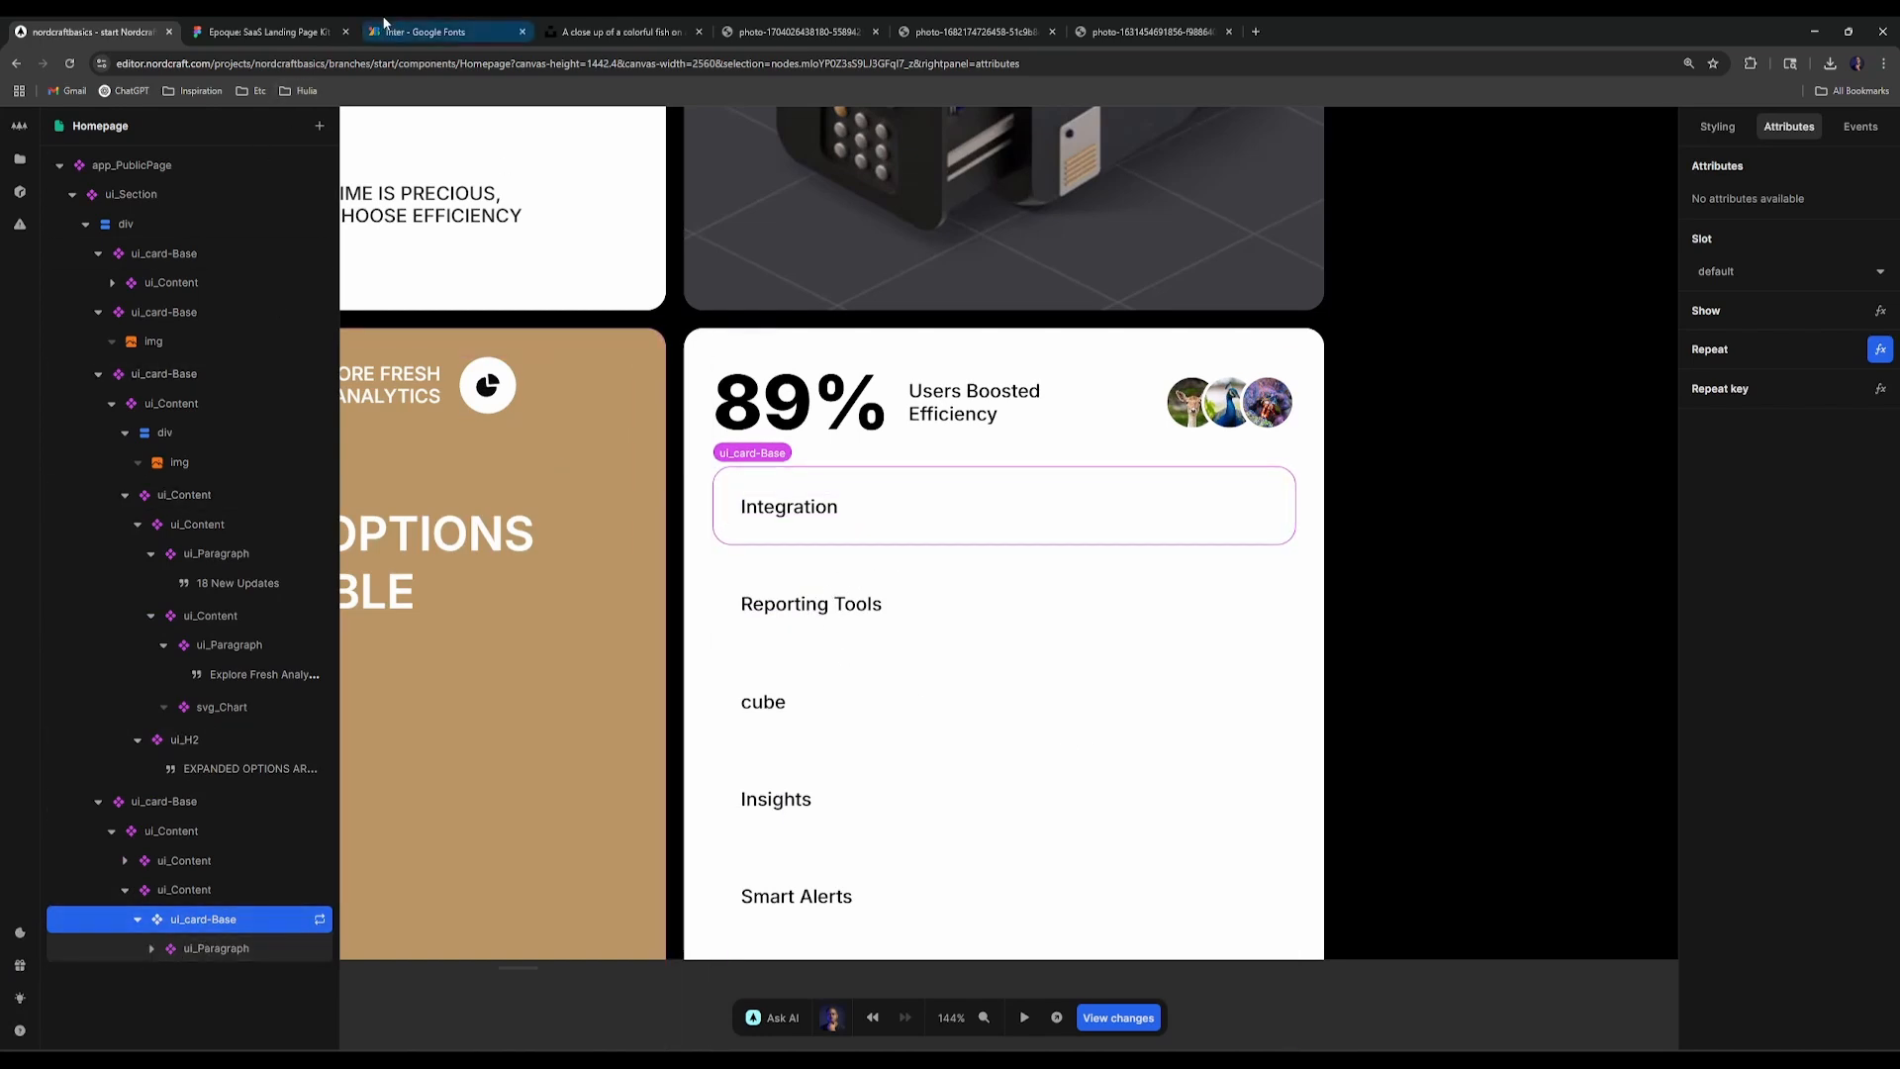
Step: Set the horizontal and vertical padding of ui_Section to 1rem, checking the Integration tag's padding in Figma and returning to Nordcraft
left_click(312, 27)
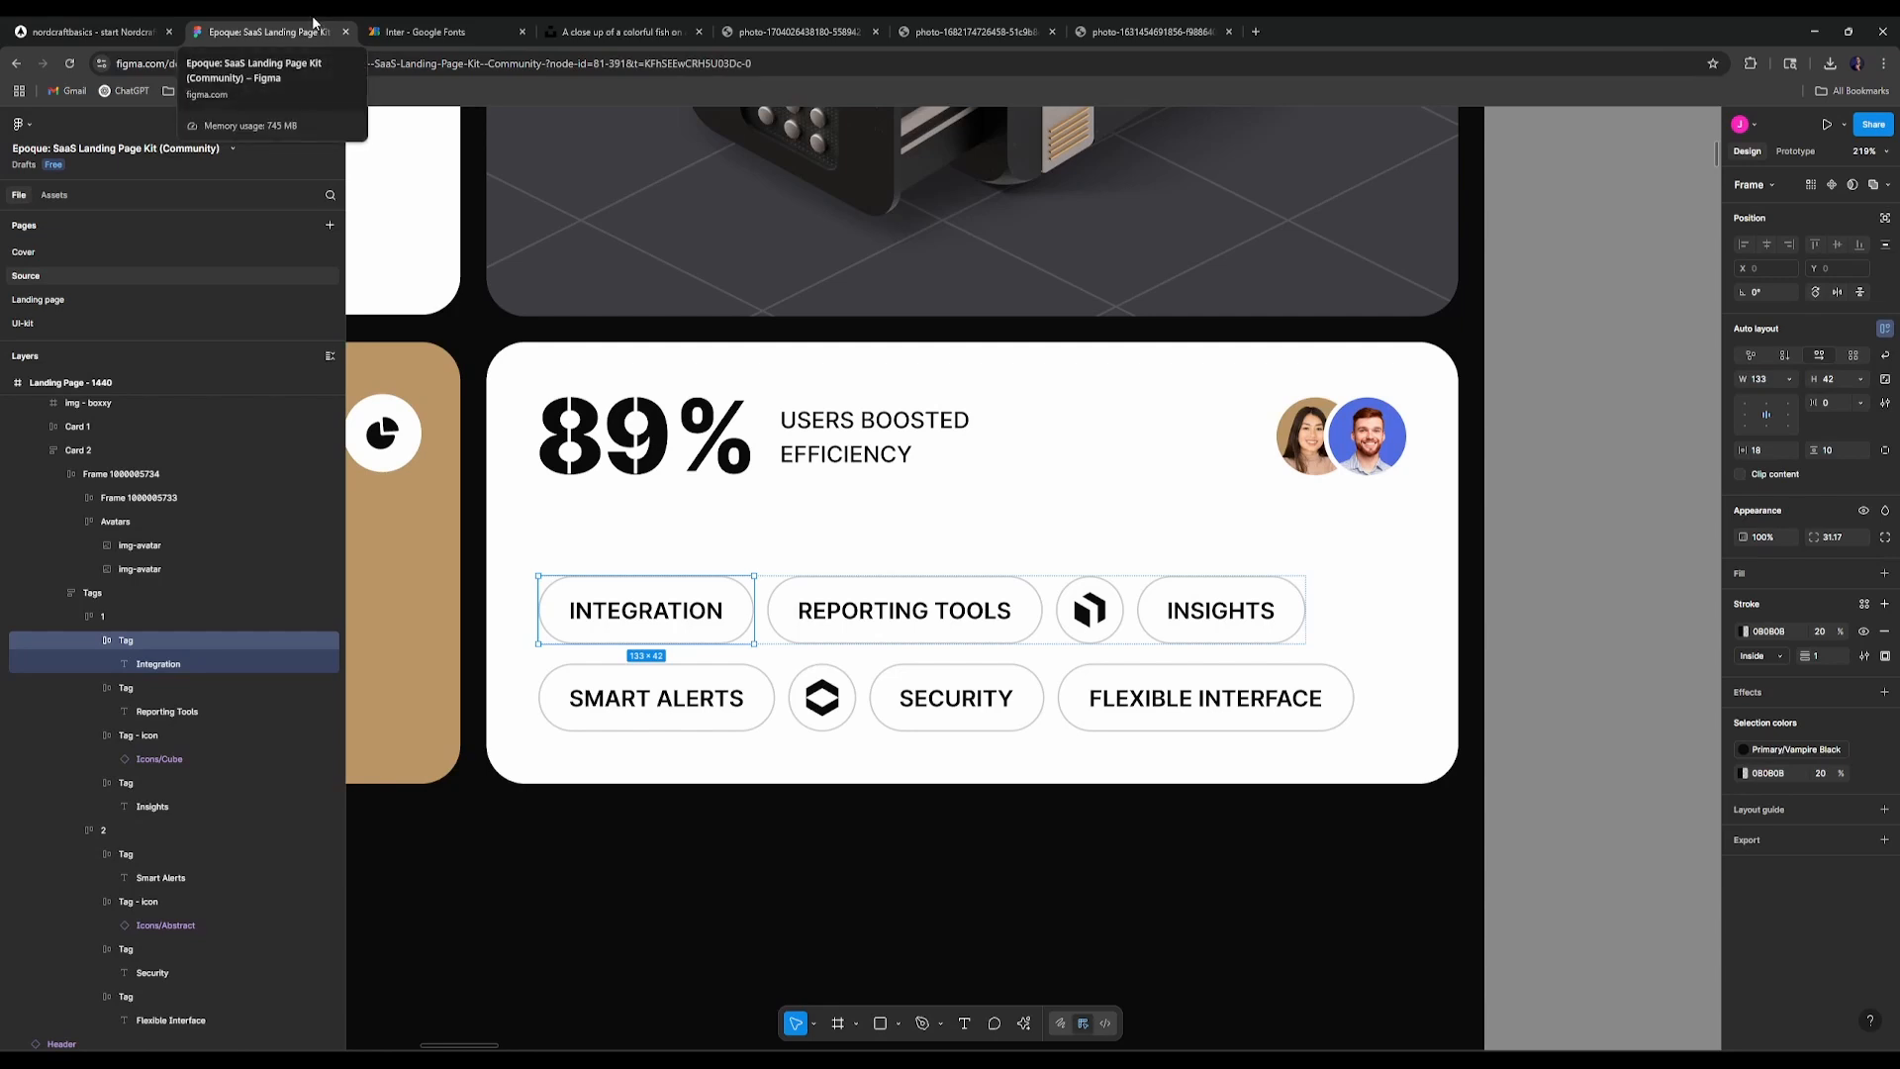
left_click(137, 30)
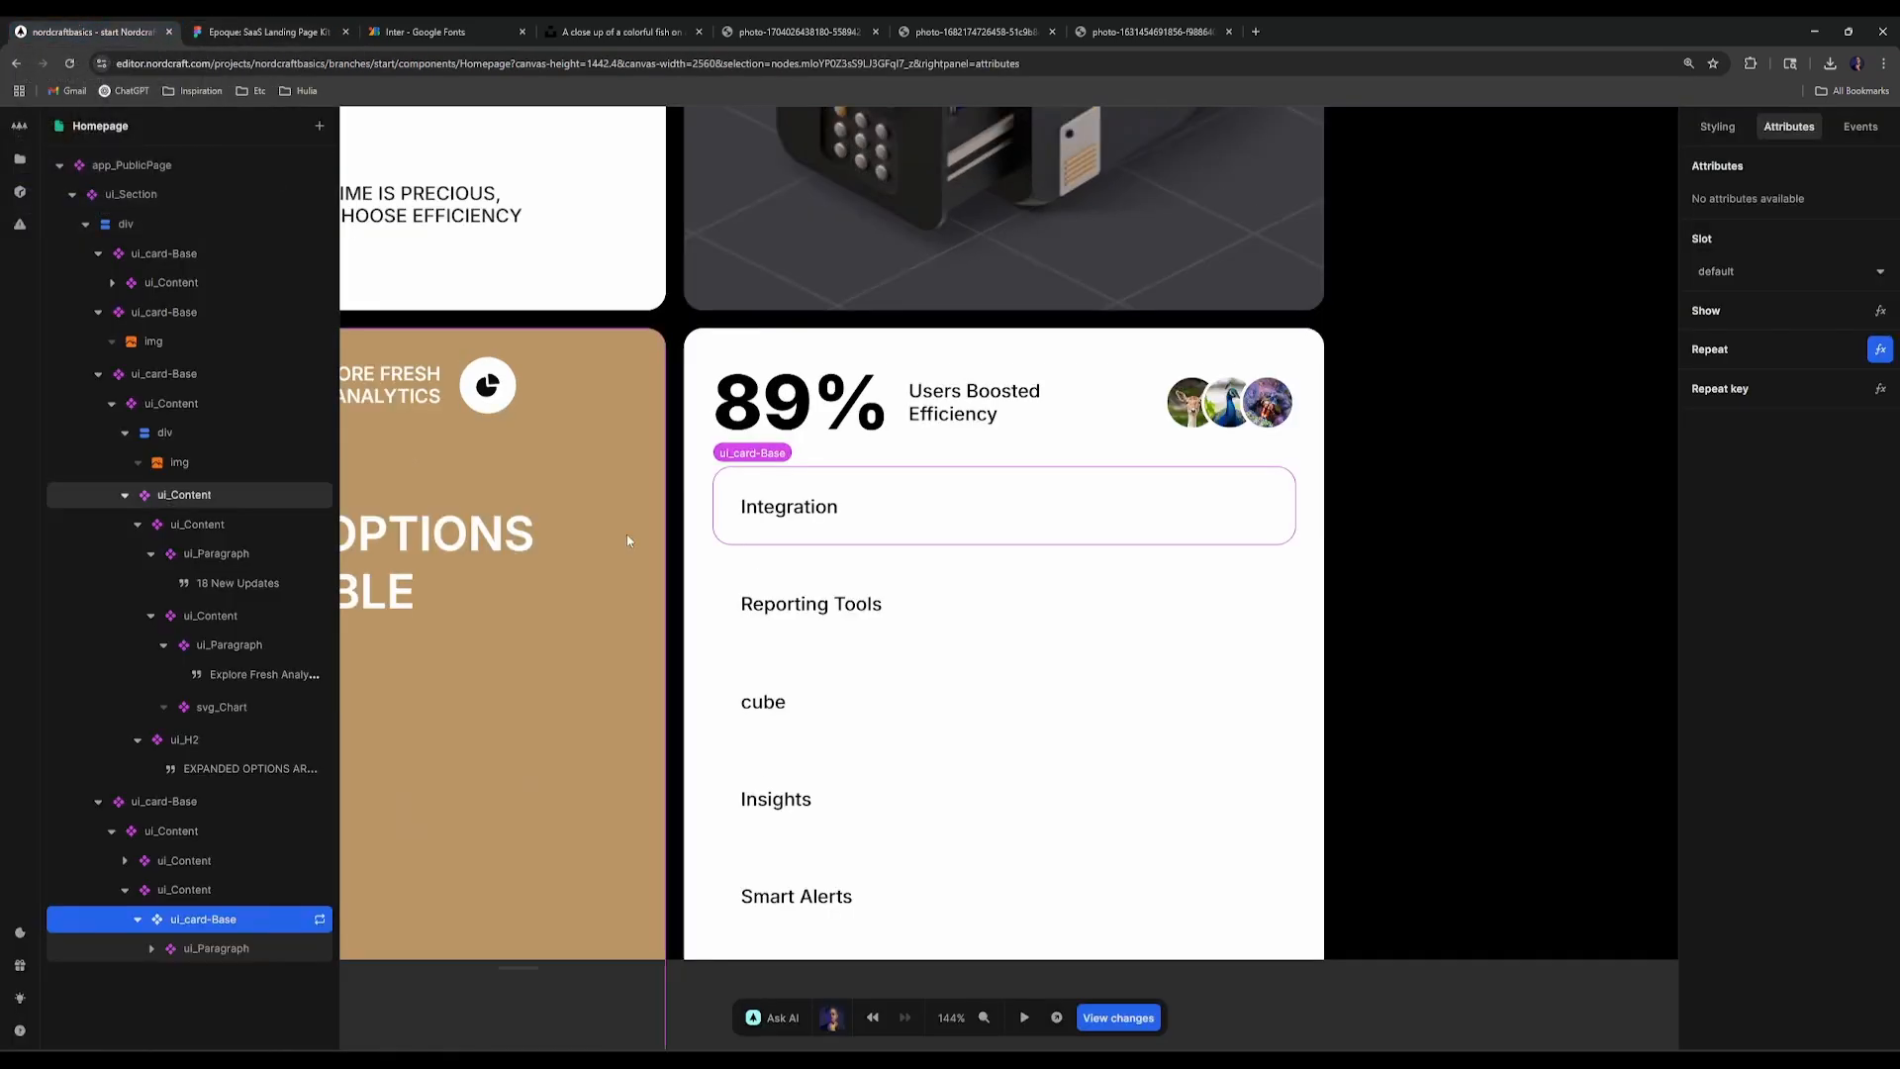
left_click(1717, 130)
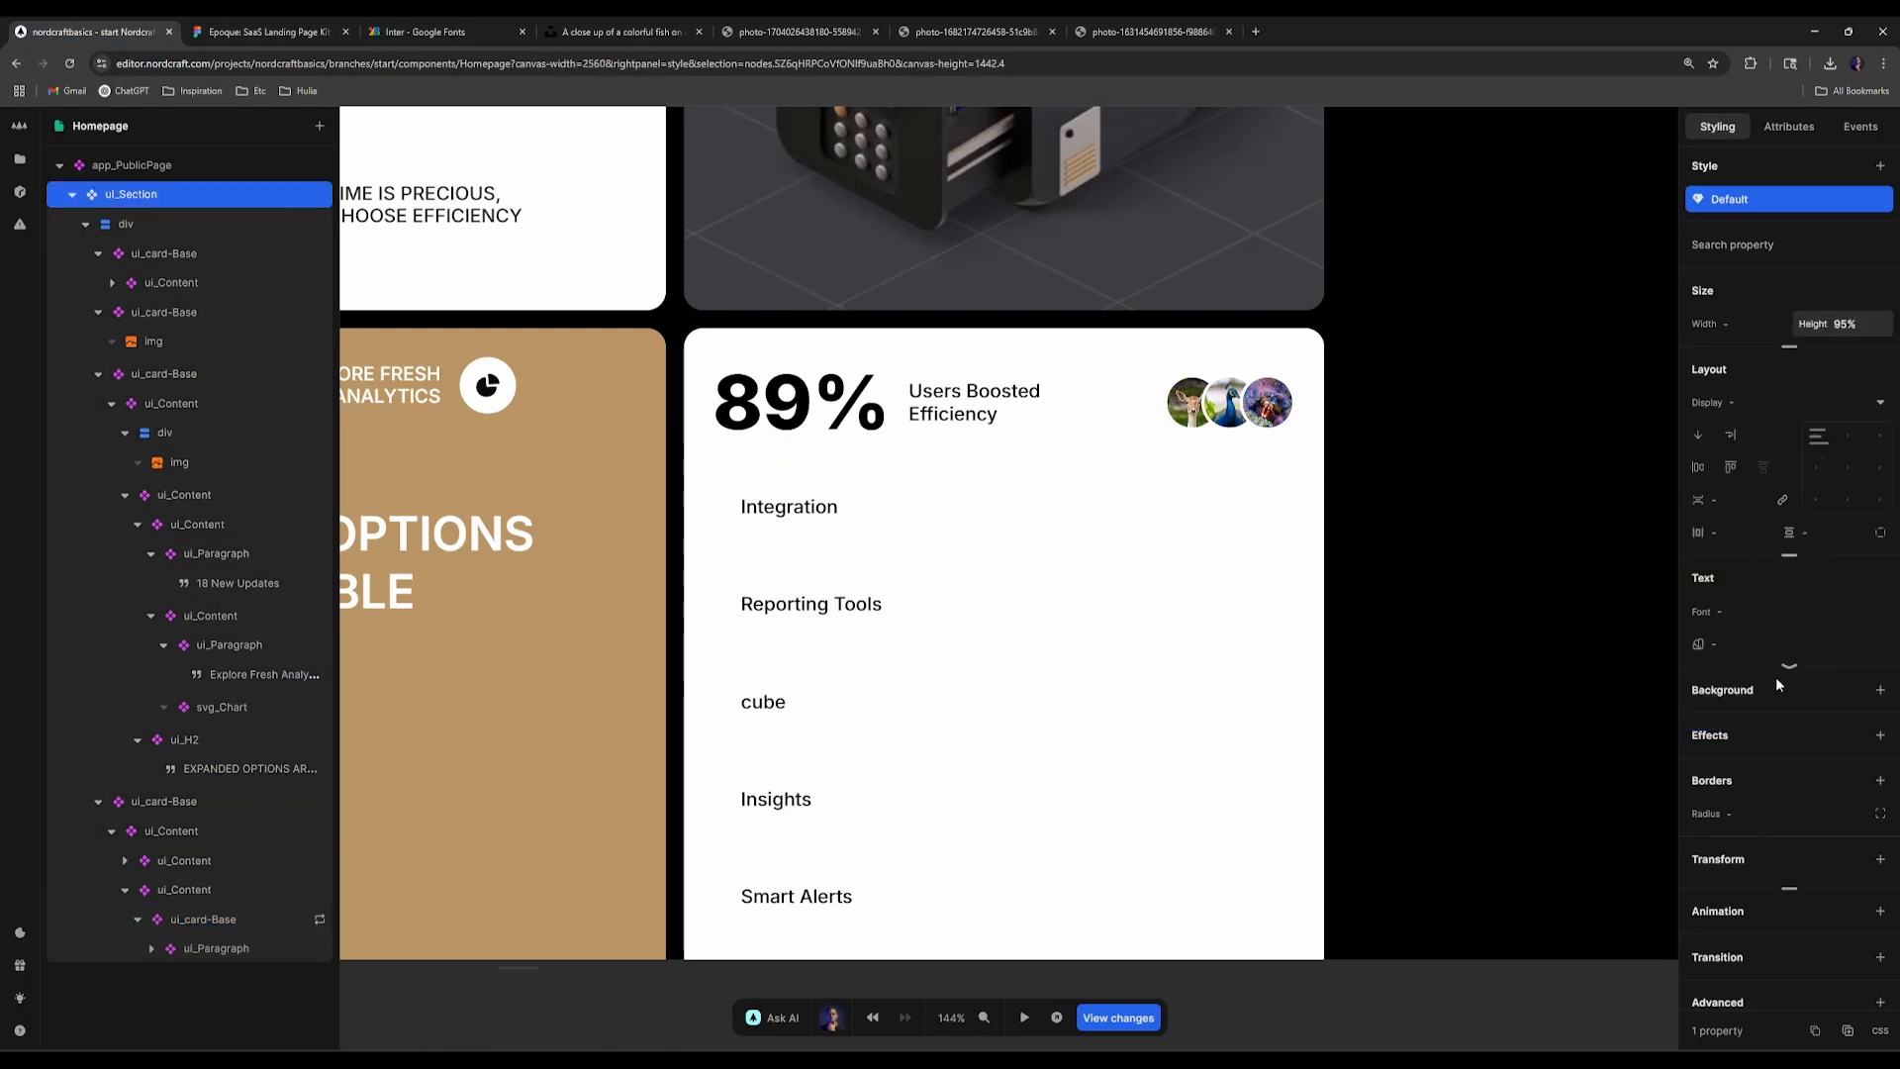
left_click(1758, 533)
type("1rem")
key("Tab")
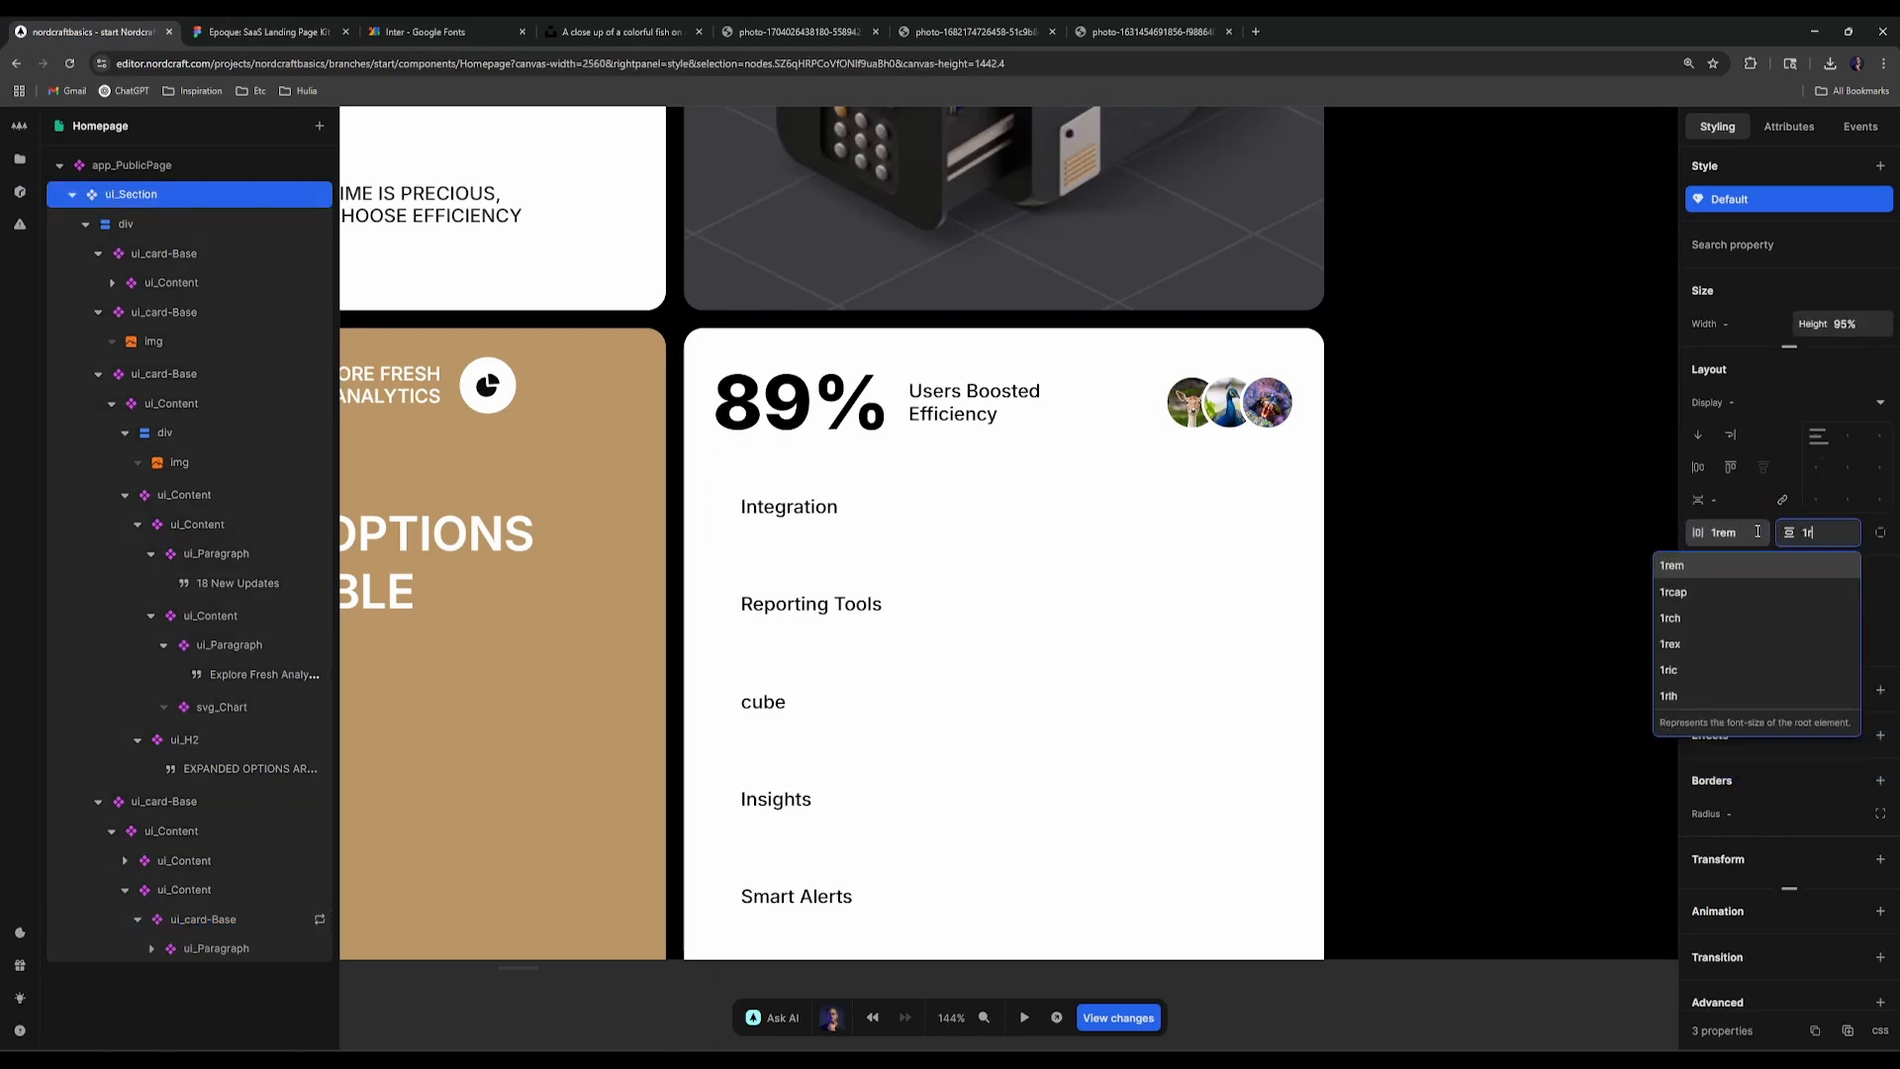
type("1rem")
left_click(262, 32)
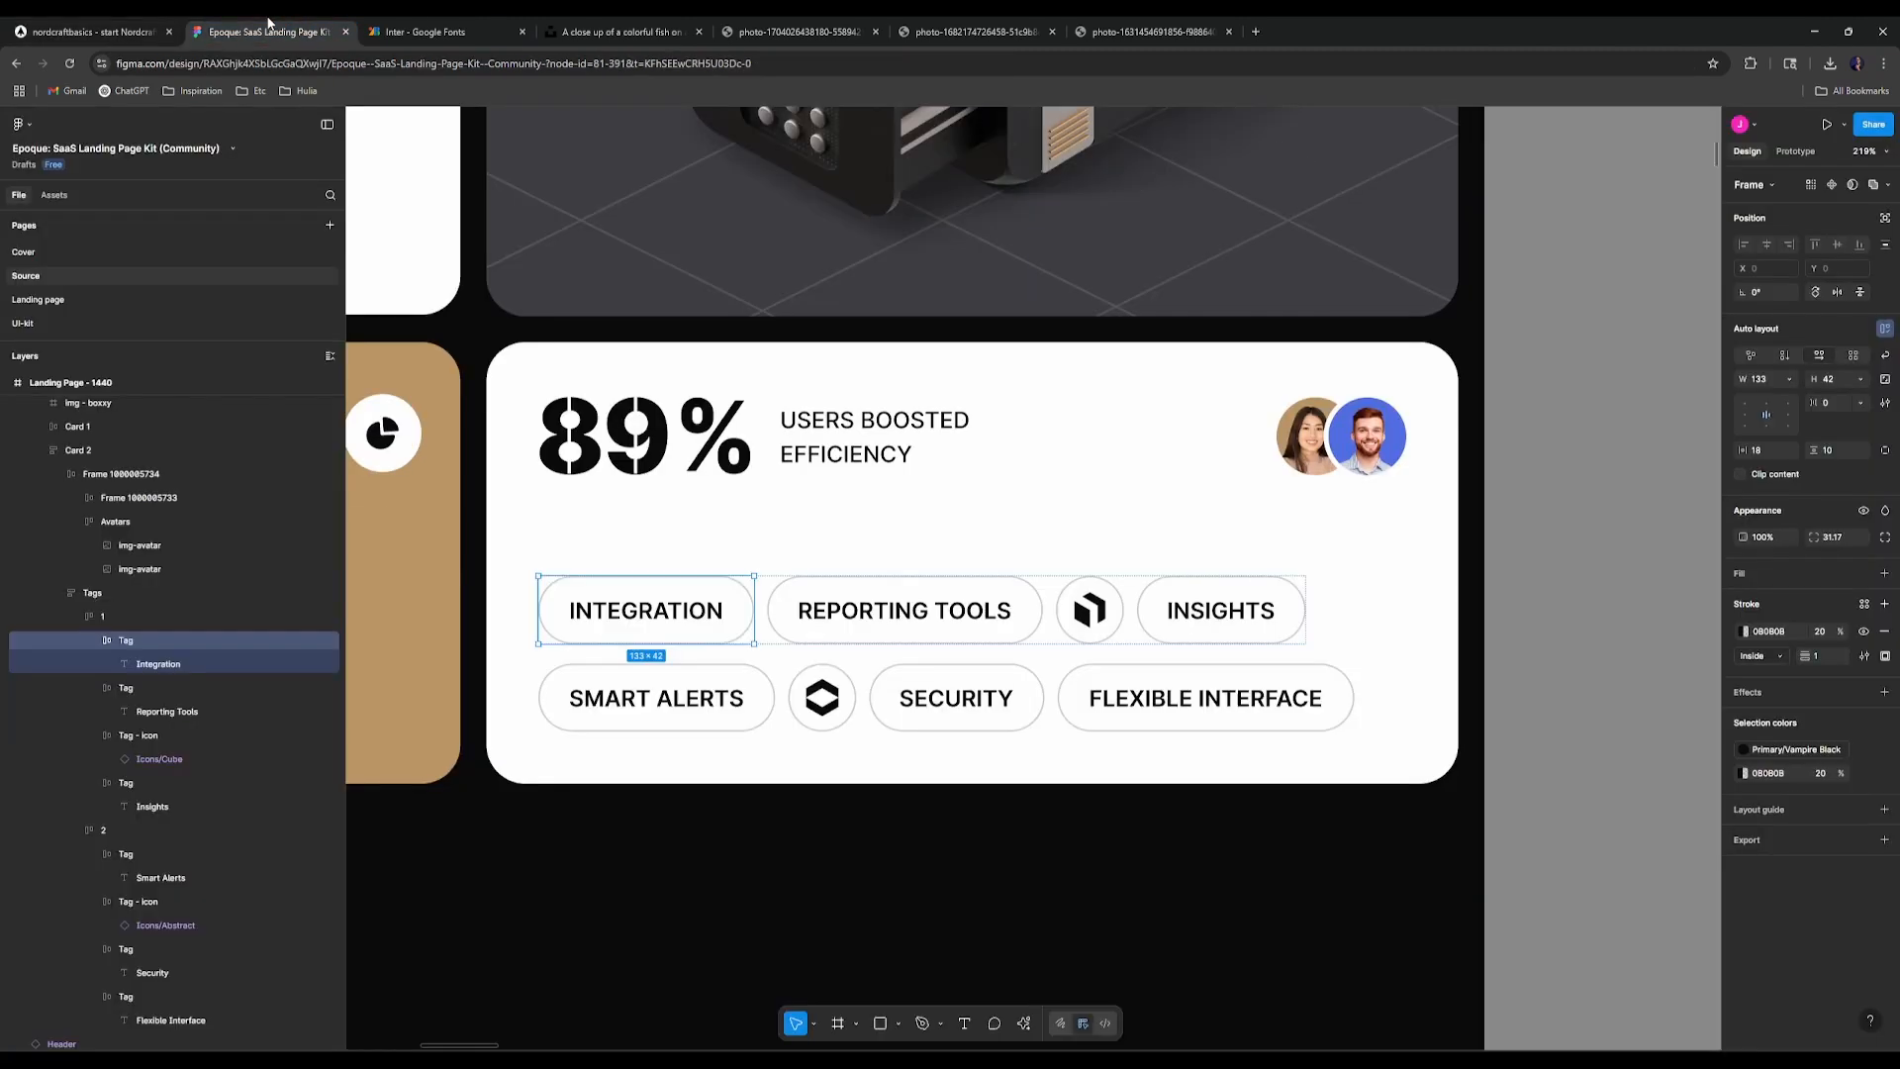
left_click(94, 31)
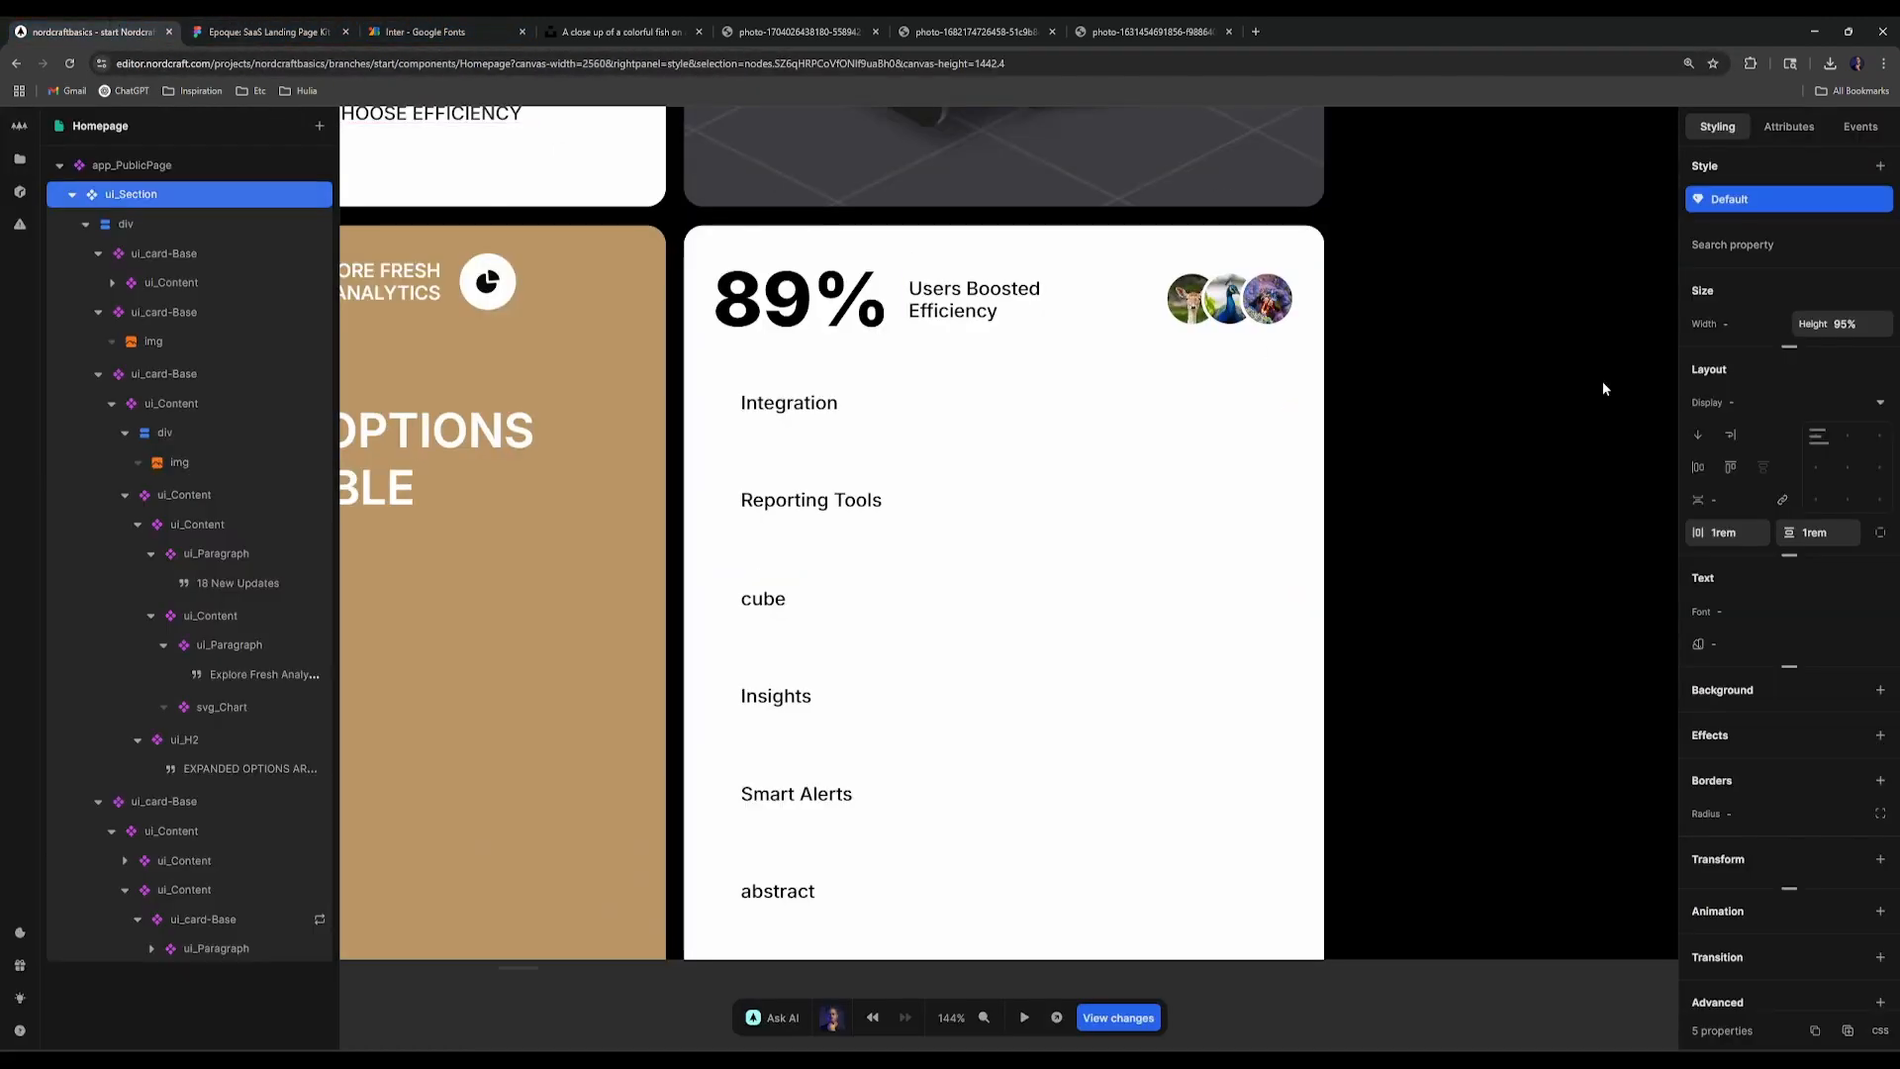
Step: Set the width of ui_Section to max-content
left_click(1766, 334)
type("max-content")
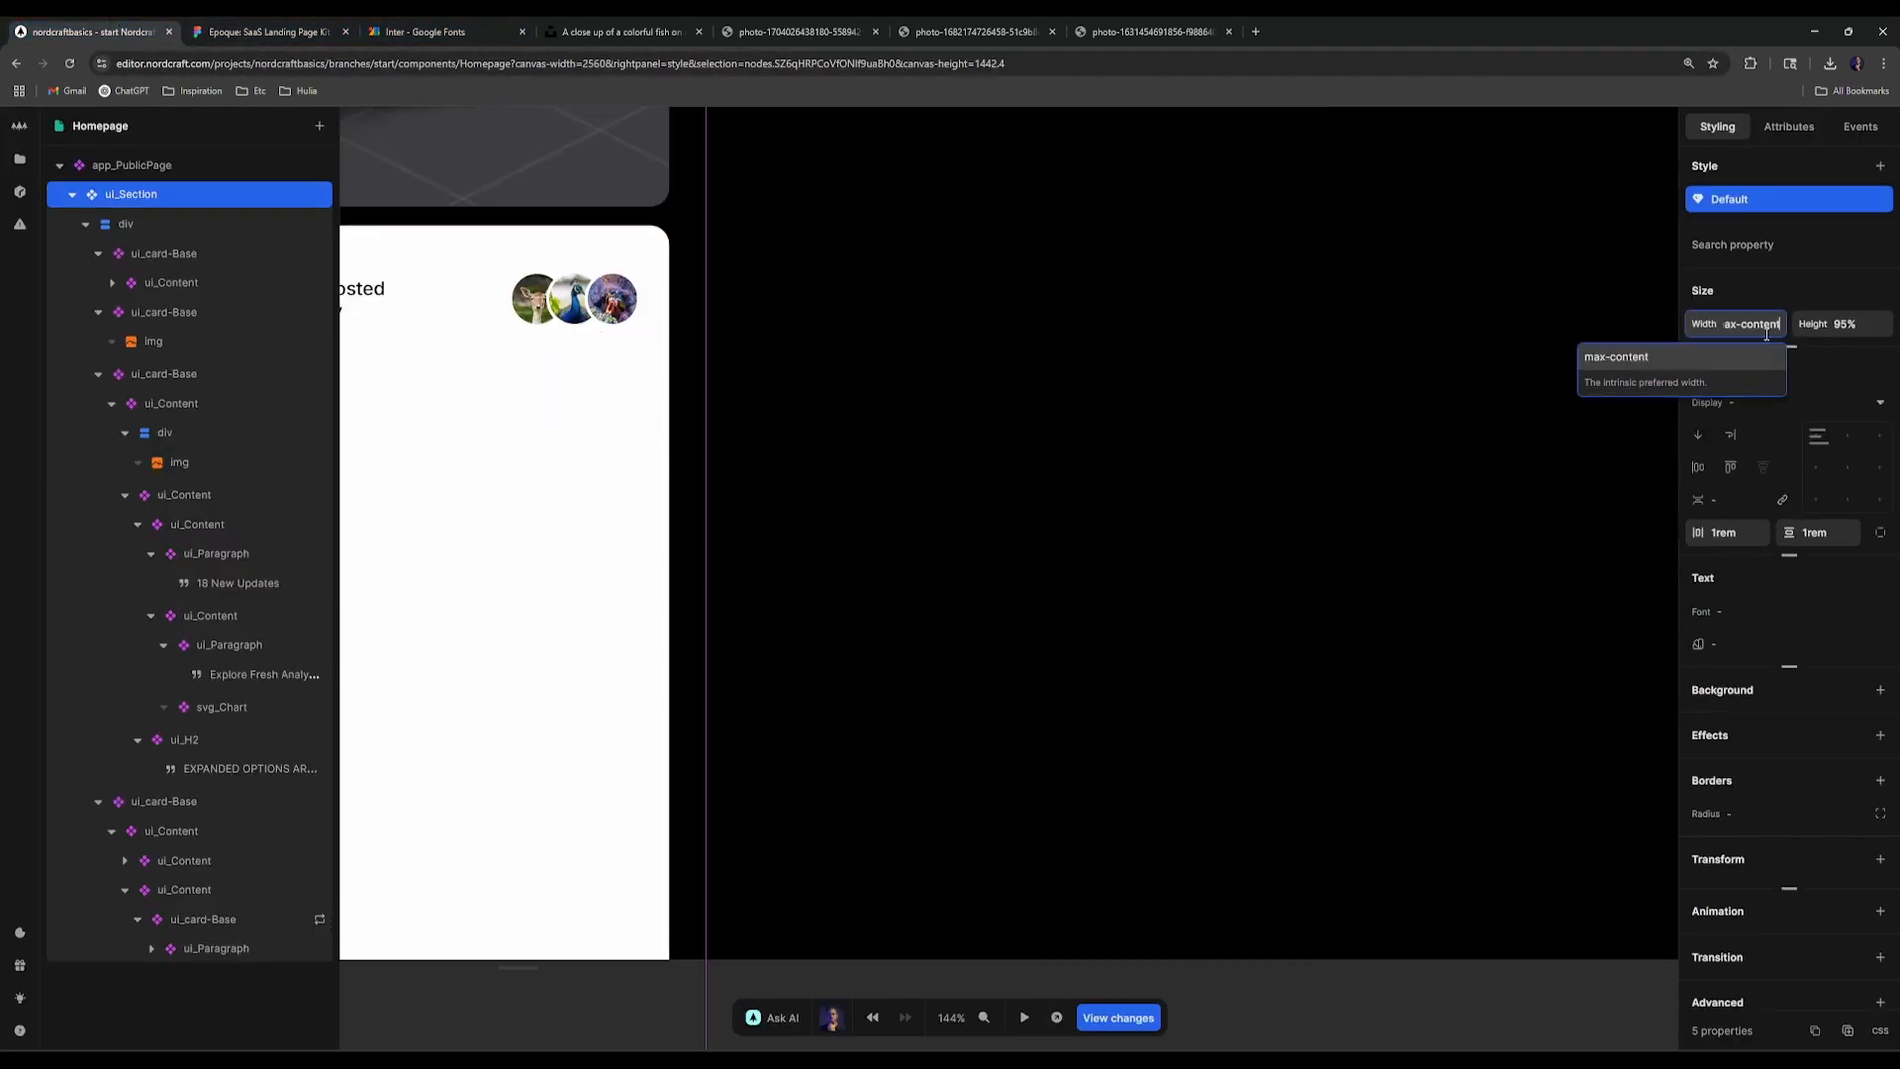
key("Return")
scroll(1543, 554, "down", 5)
scroll(1138, 641, "up", 5)
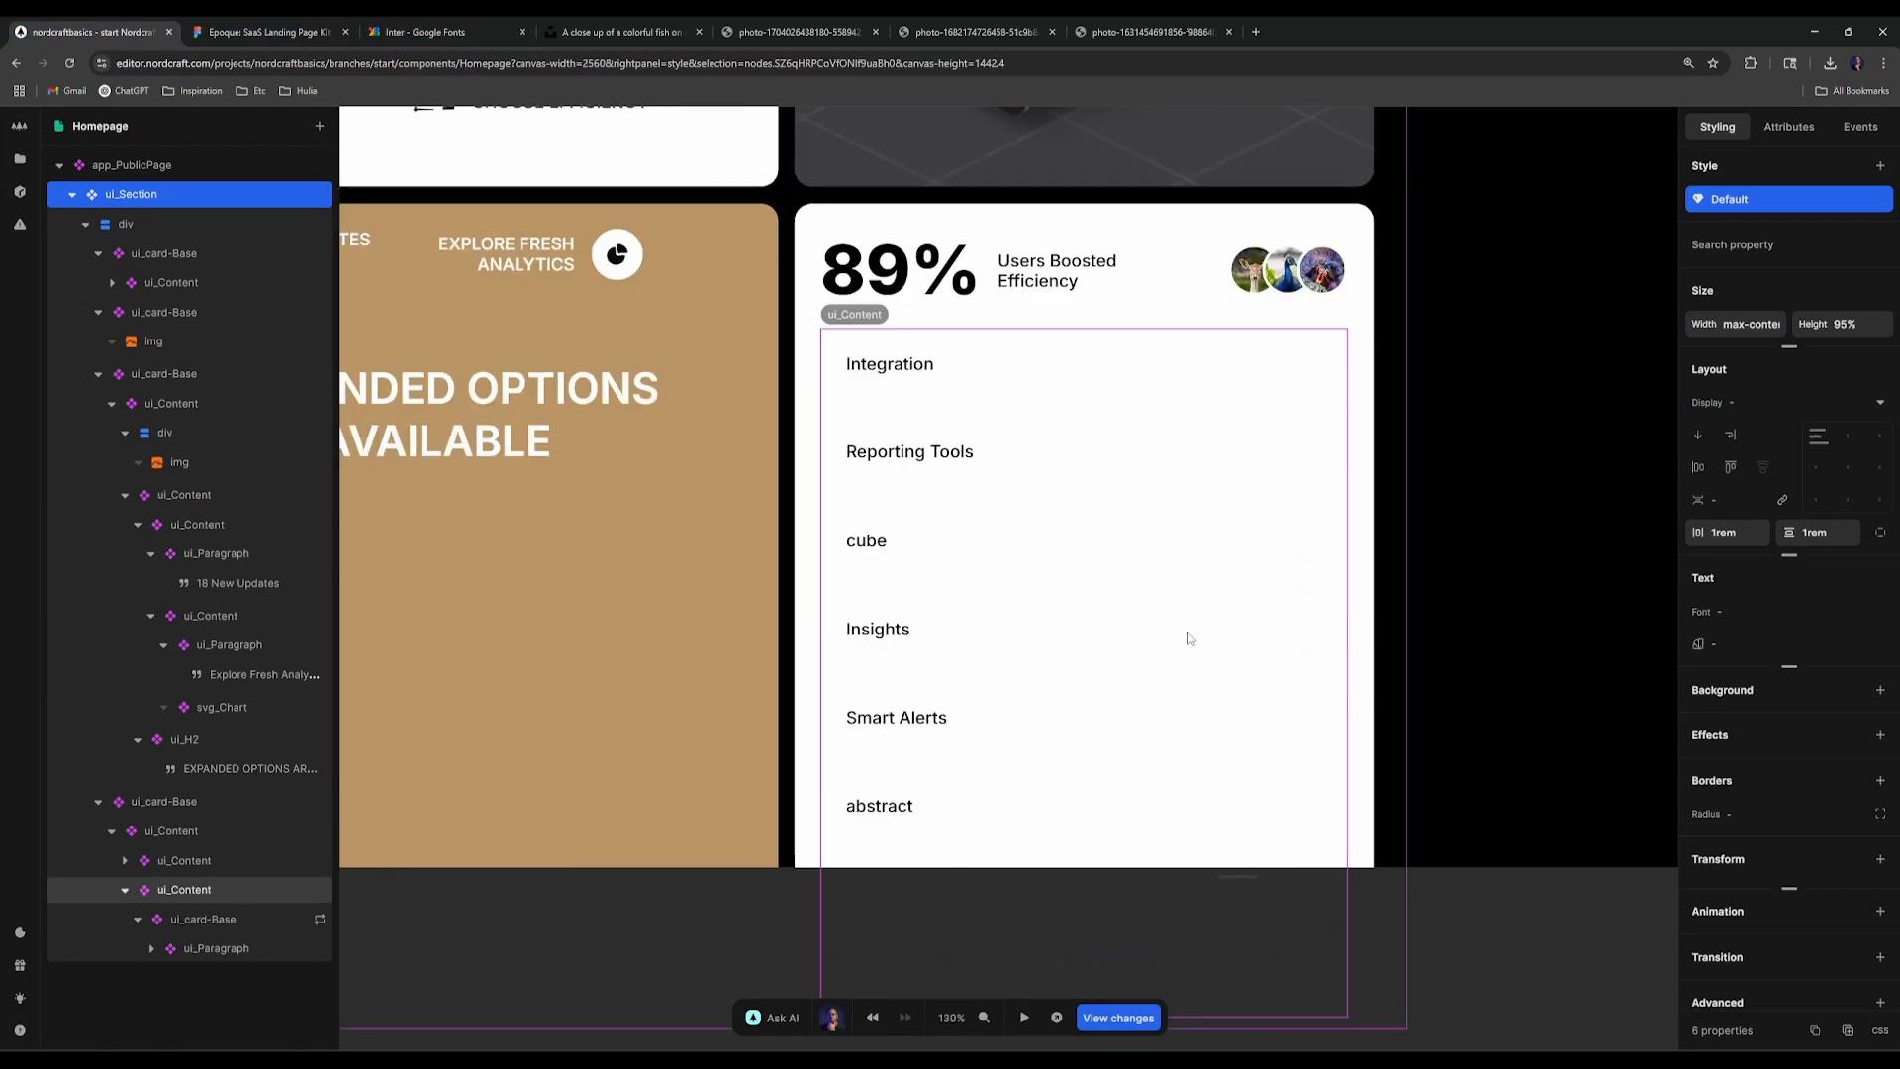
Step: Set the repeated ui_card-Base's width to max-content and its horizontal and vertical padding to 1rem
left_click(259, 926)
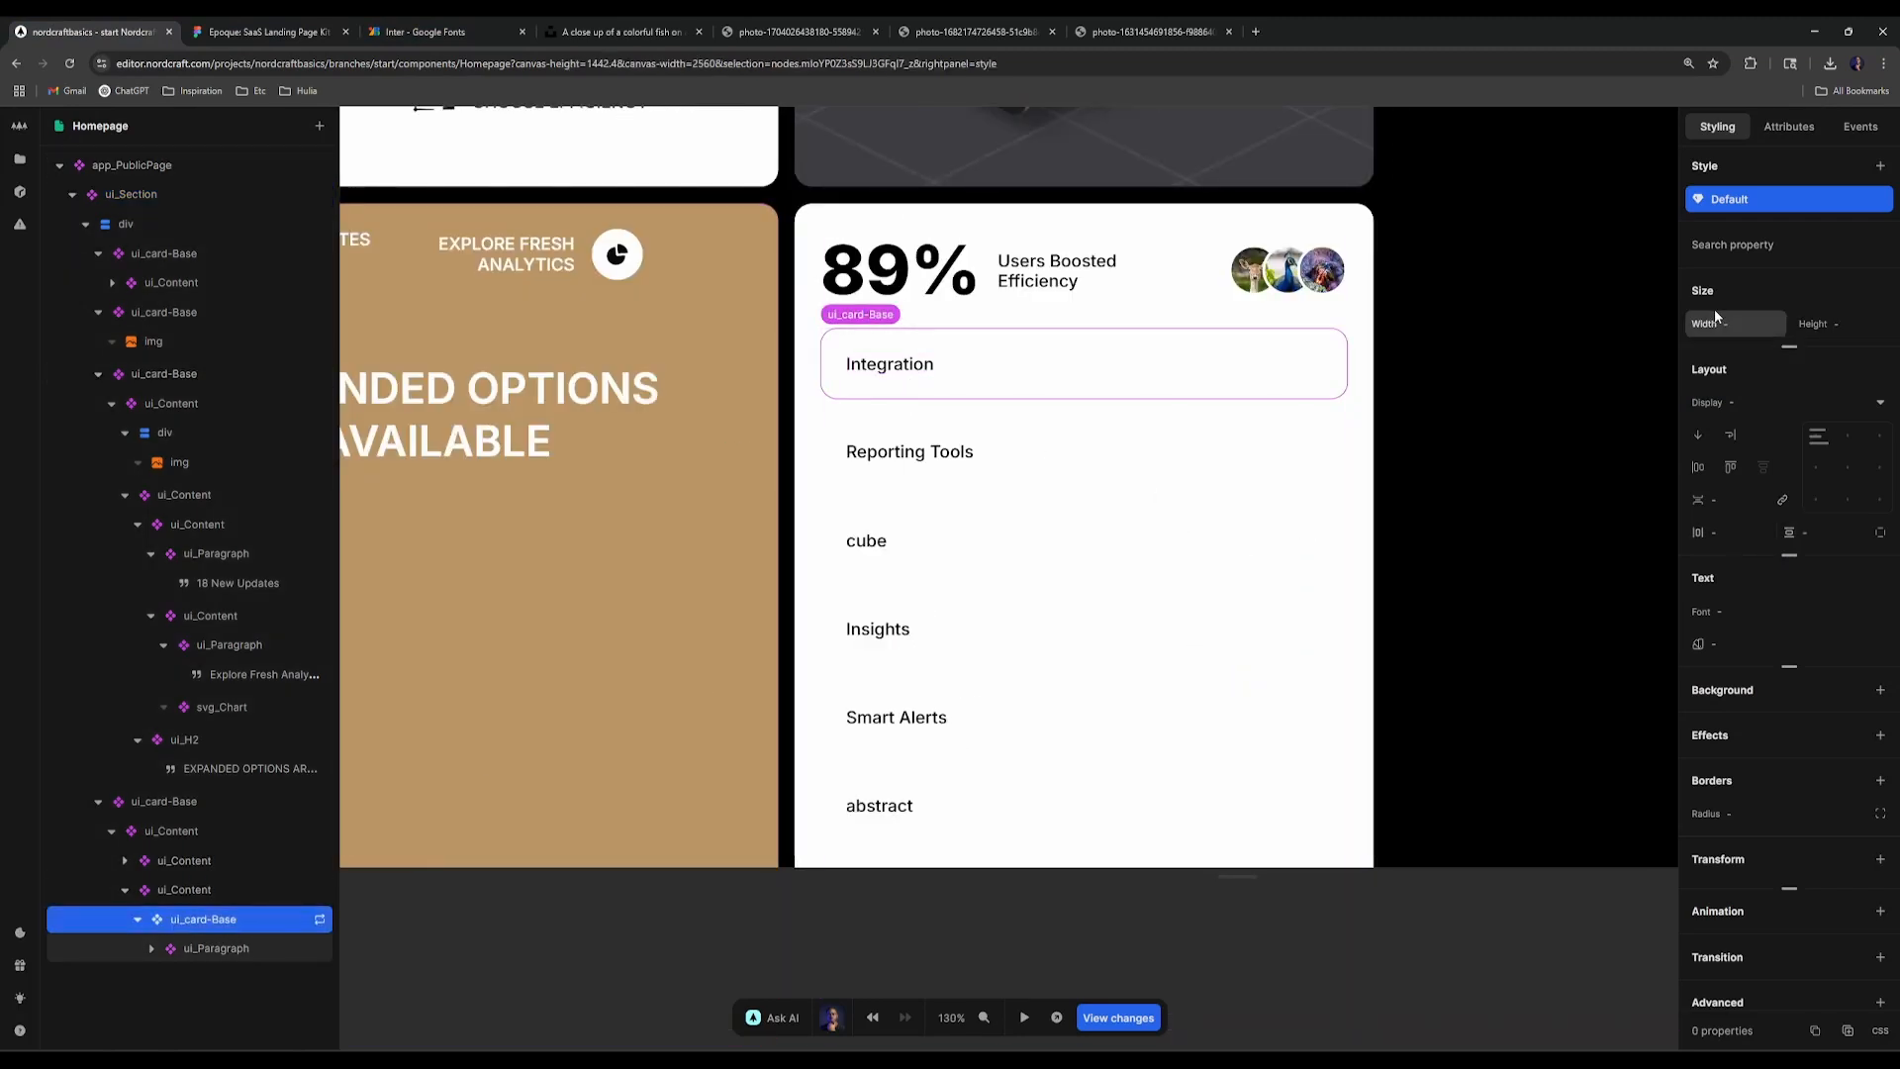
left_click(1738, 325)
type("max-c")
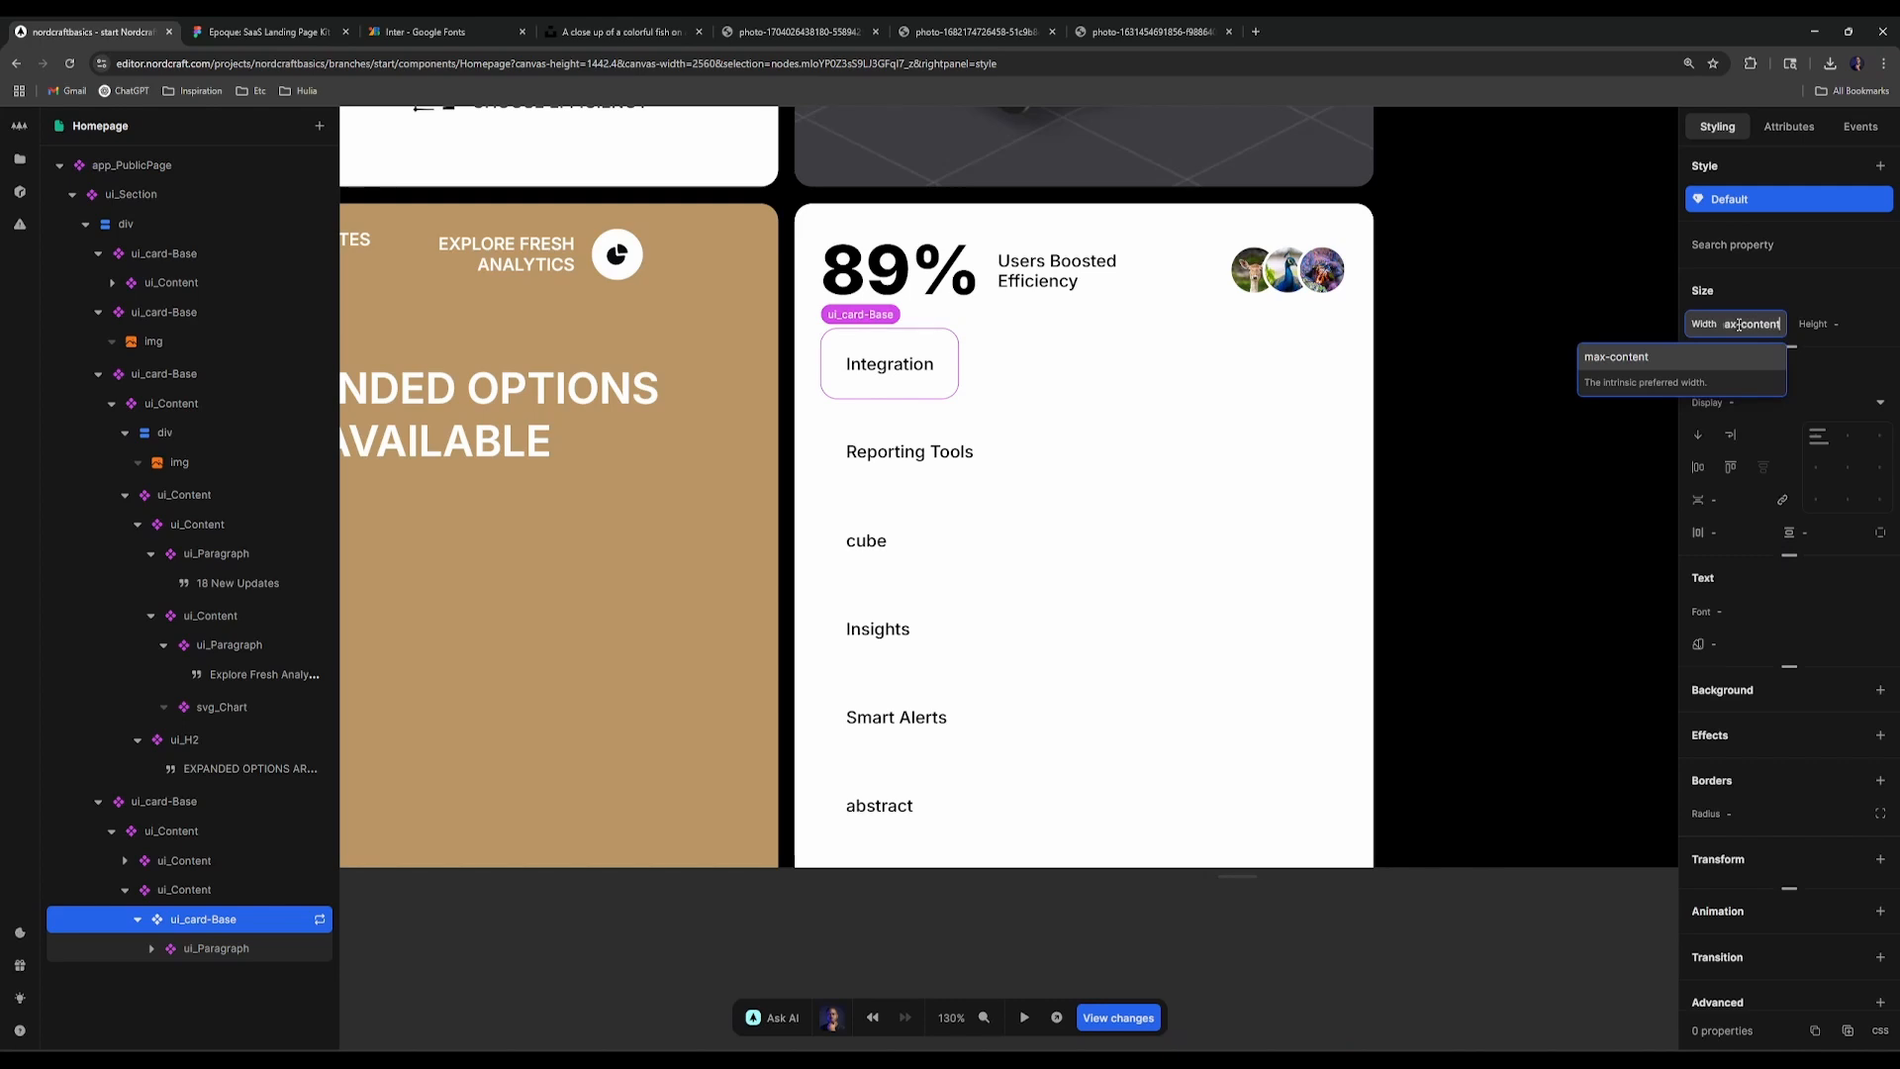
type("ontent")
key("Return")
left_click(1721, 531)
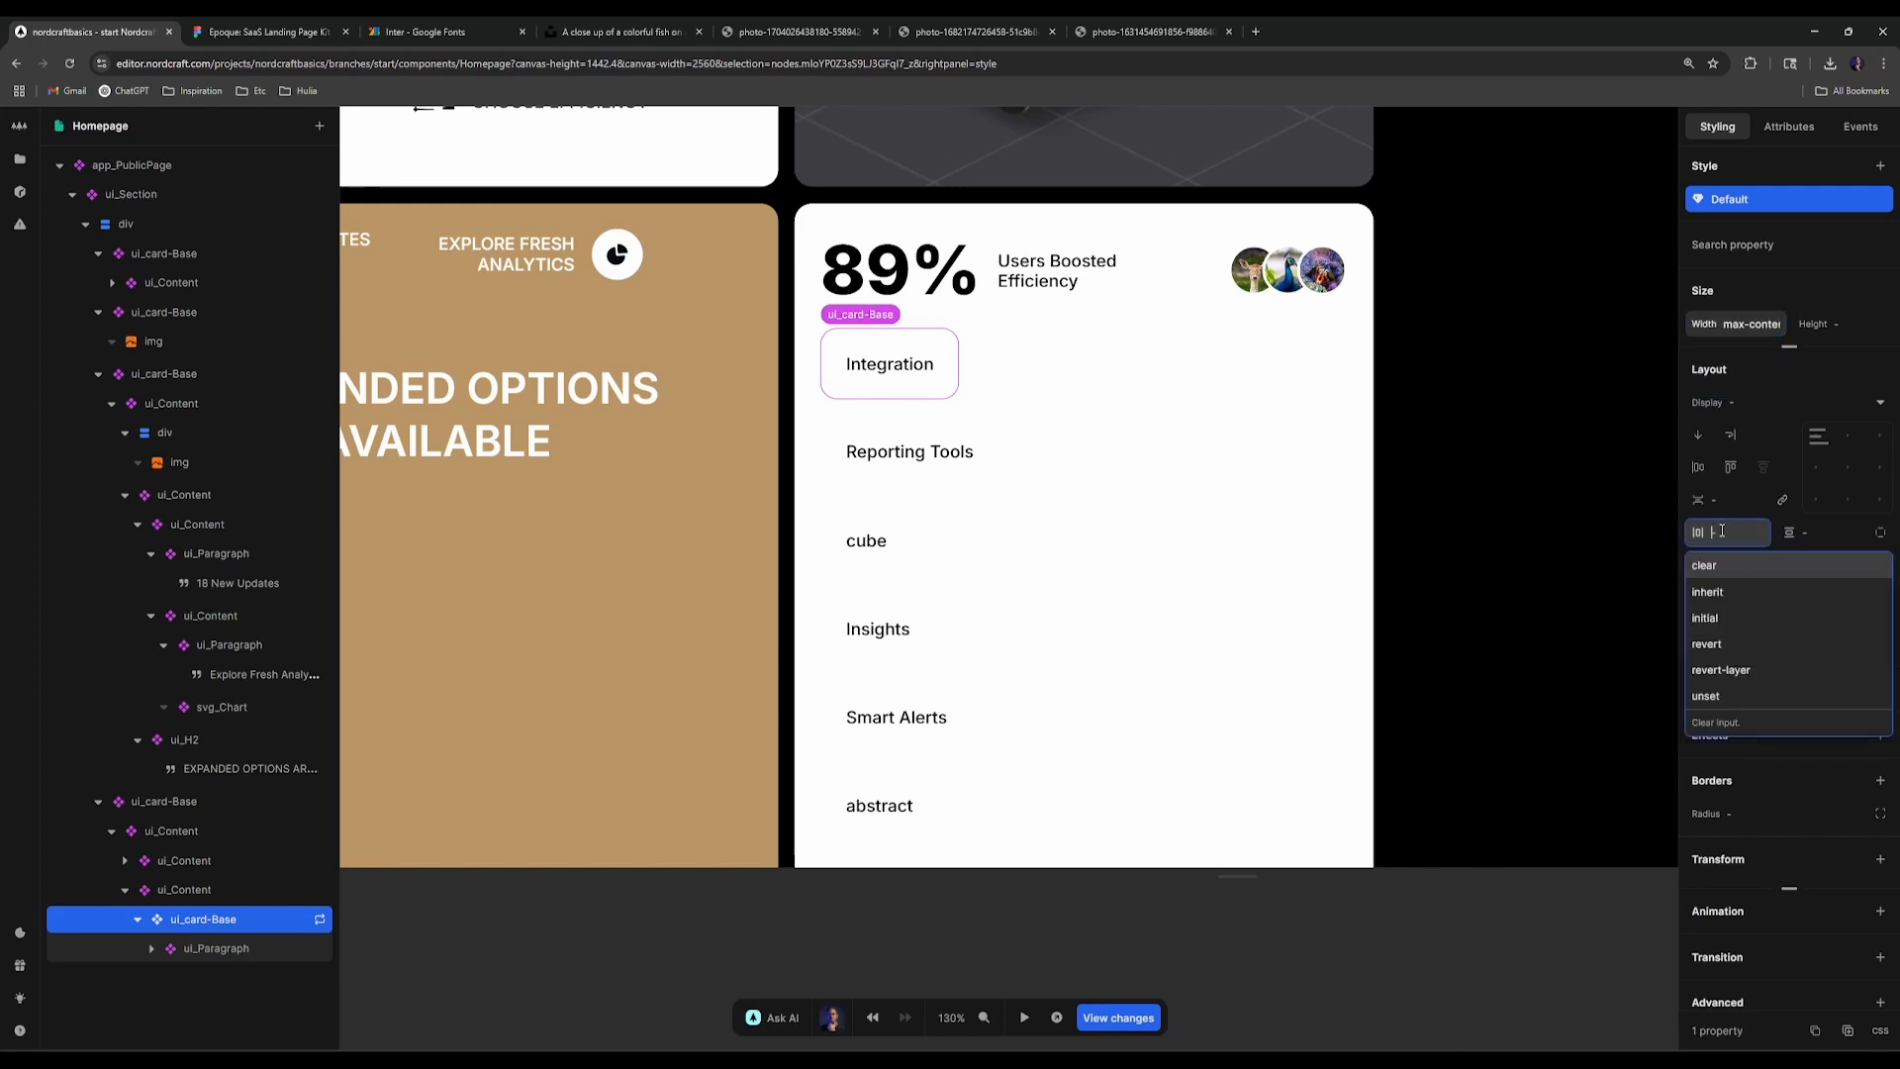
type("1rem")
key("Tab")
type("1rem")
key("Return")
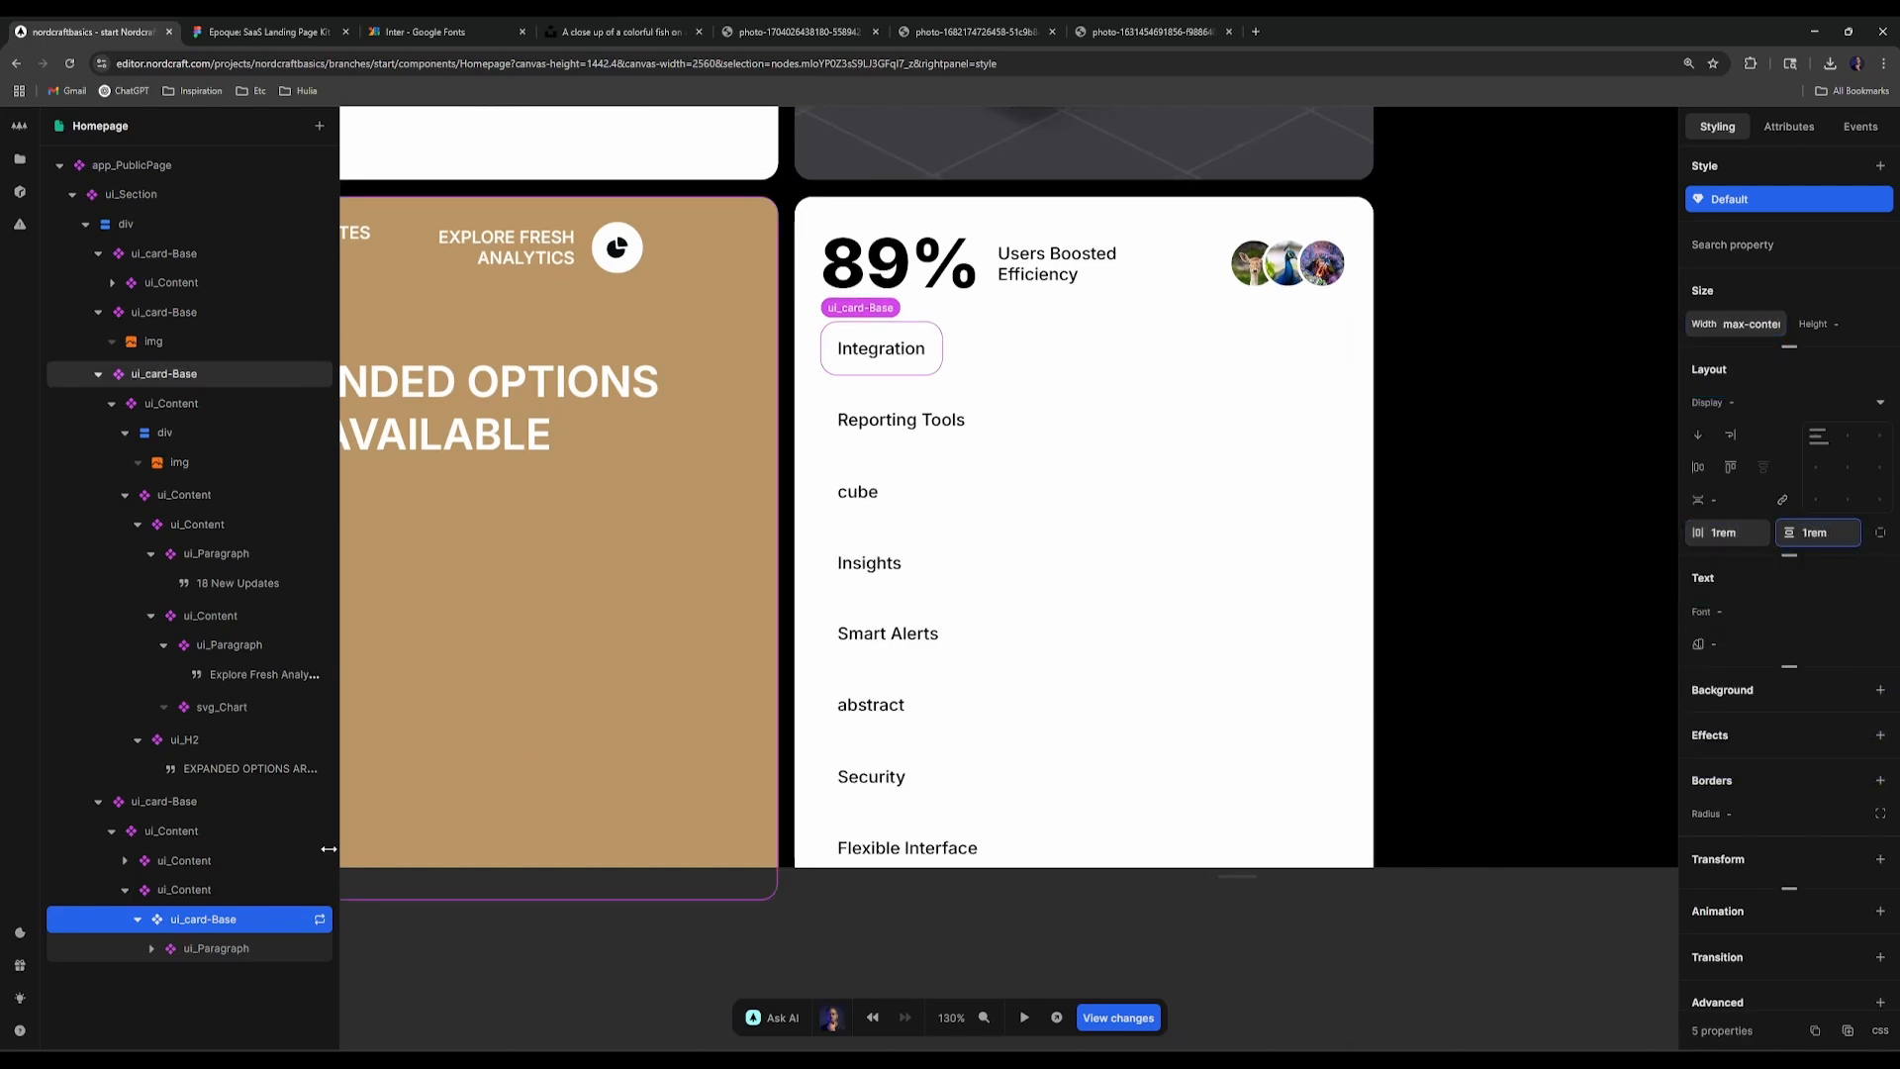
Step: With the repeated ui_card-Base selected, switch to Figma to check the Integration tag's stroke settings, and return to Nordcraft
left_click(213, 948)
left_click(220, 889)
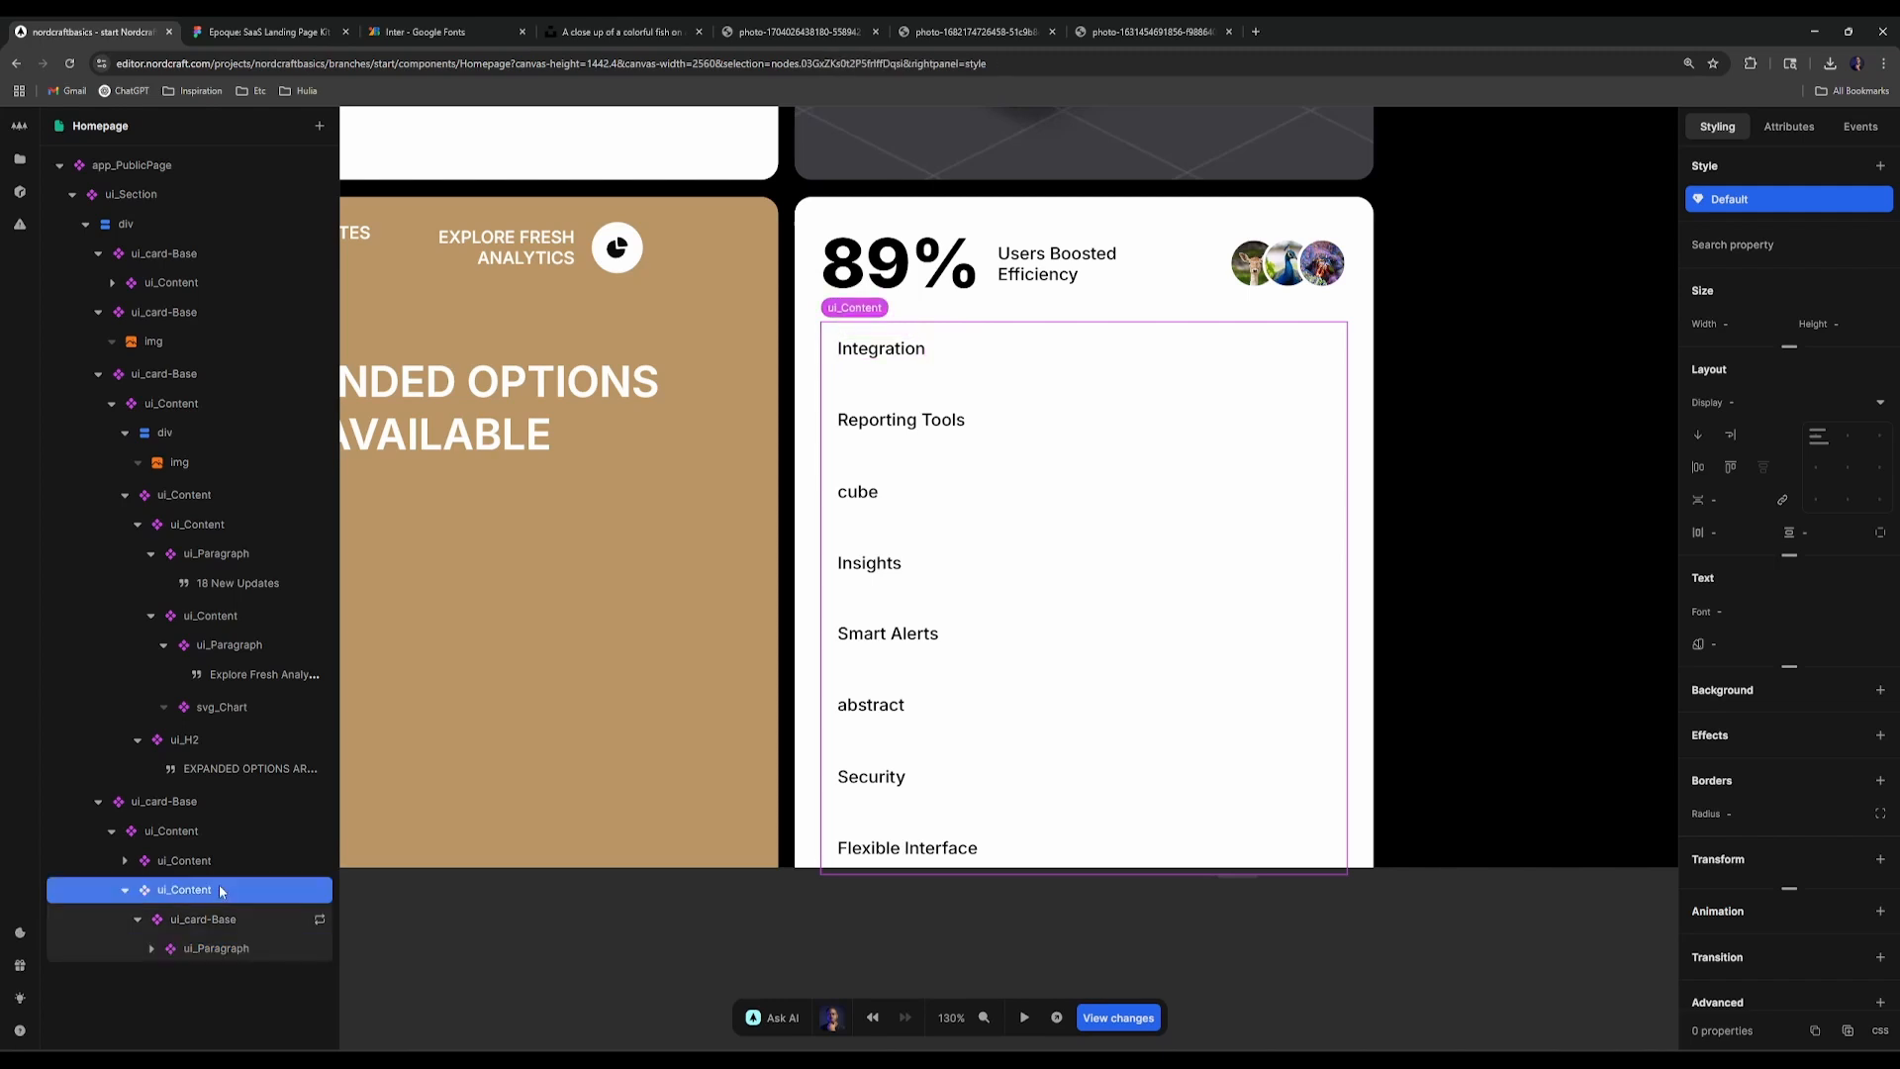
left_click(222, 920)
left_click(268, 31)
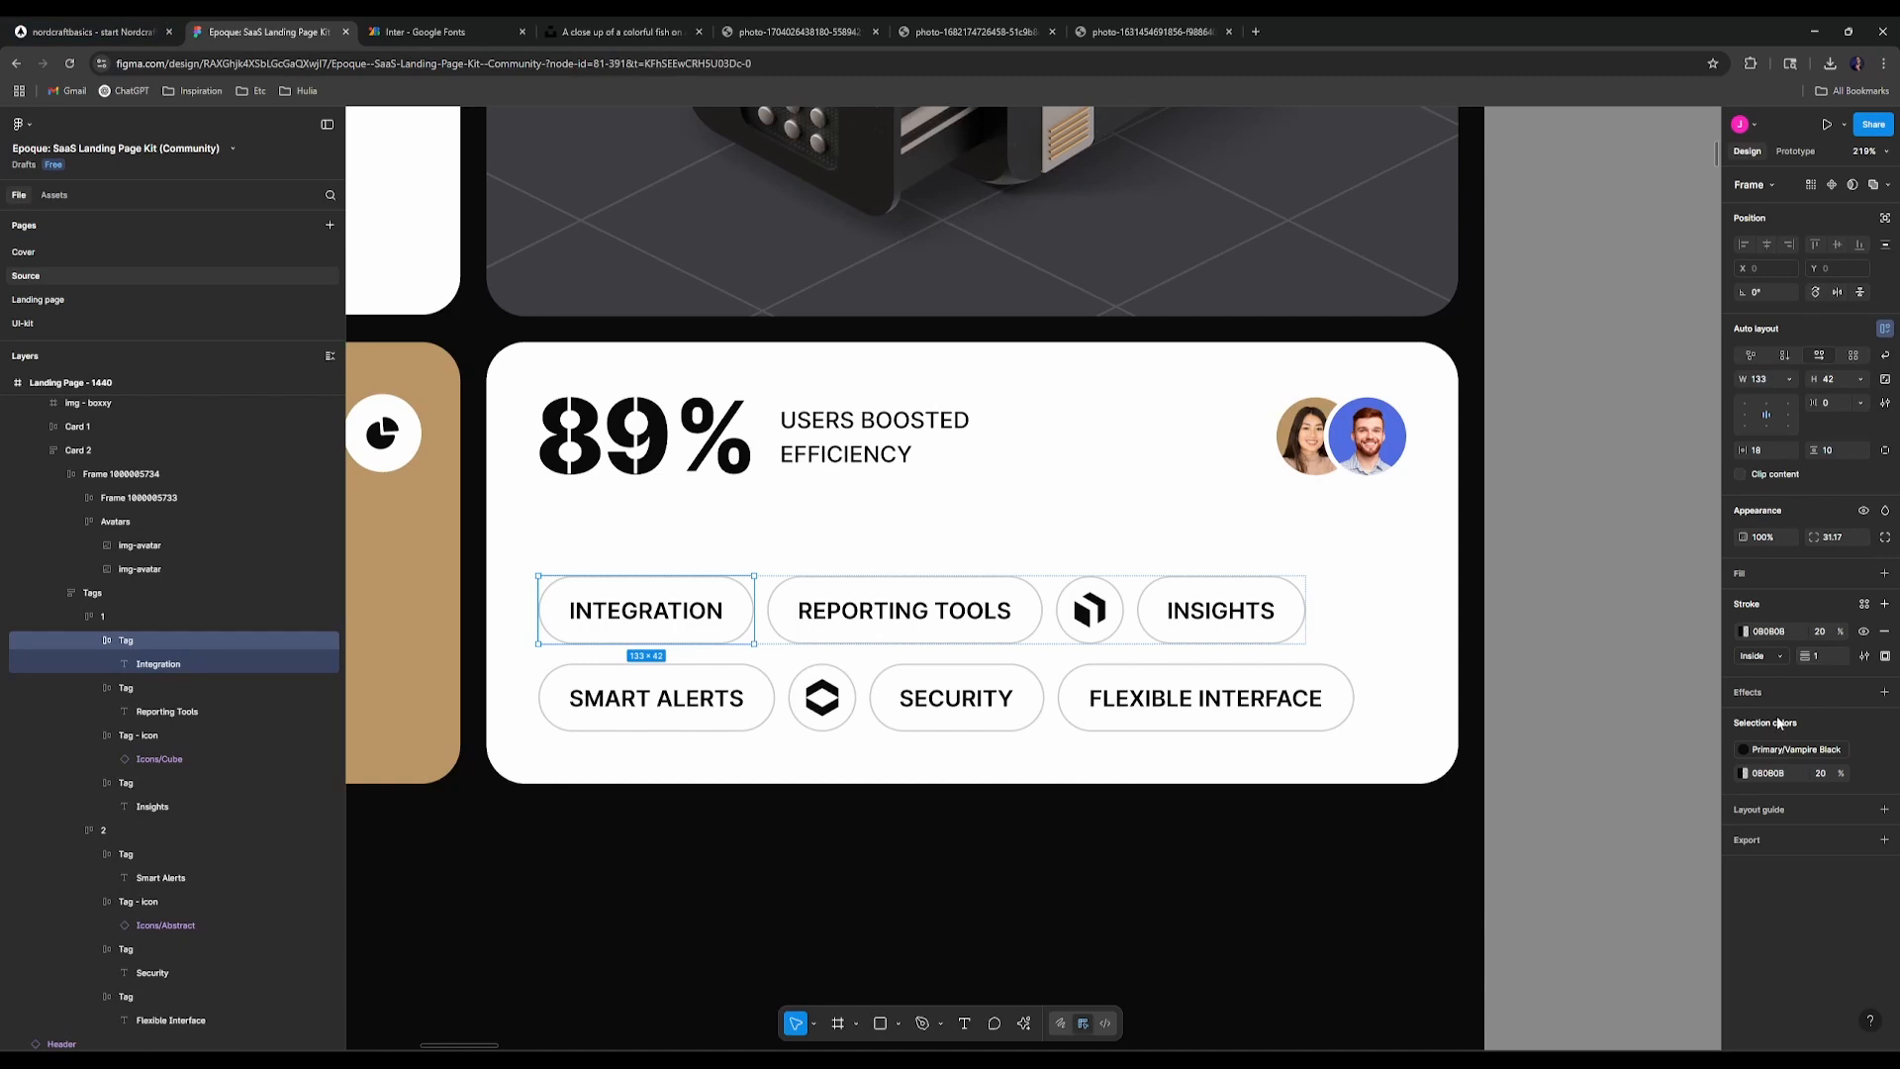
left_click(1744, 633)
left_click(1707, 633)
left_click(94, 32)
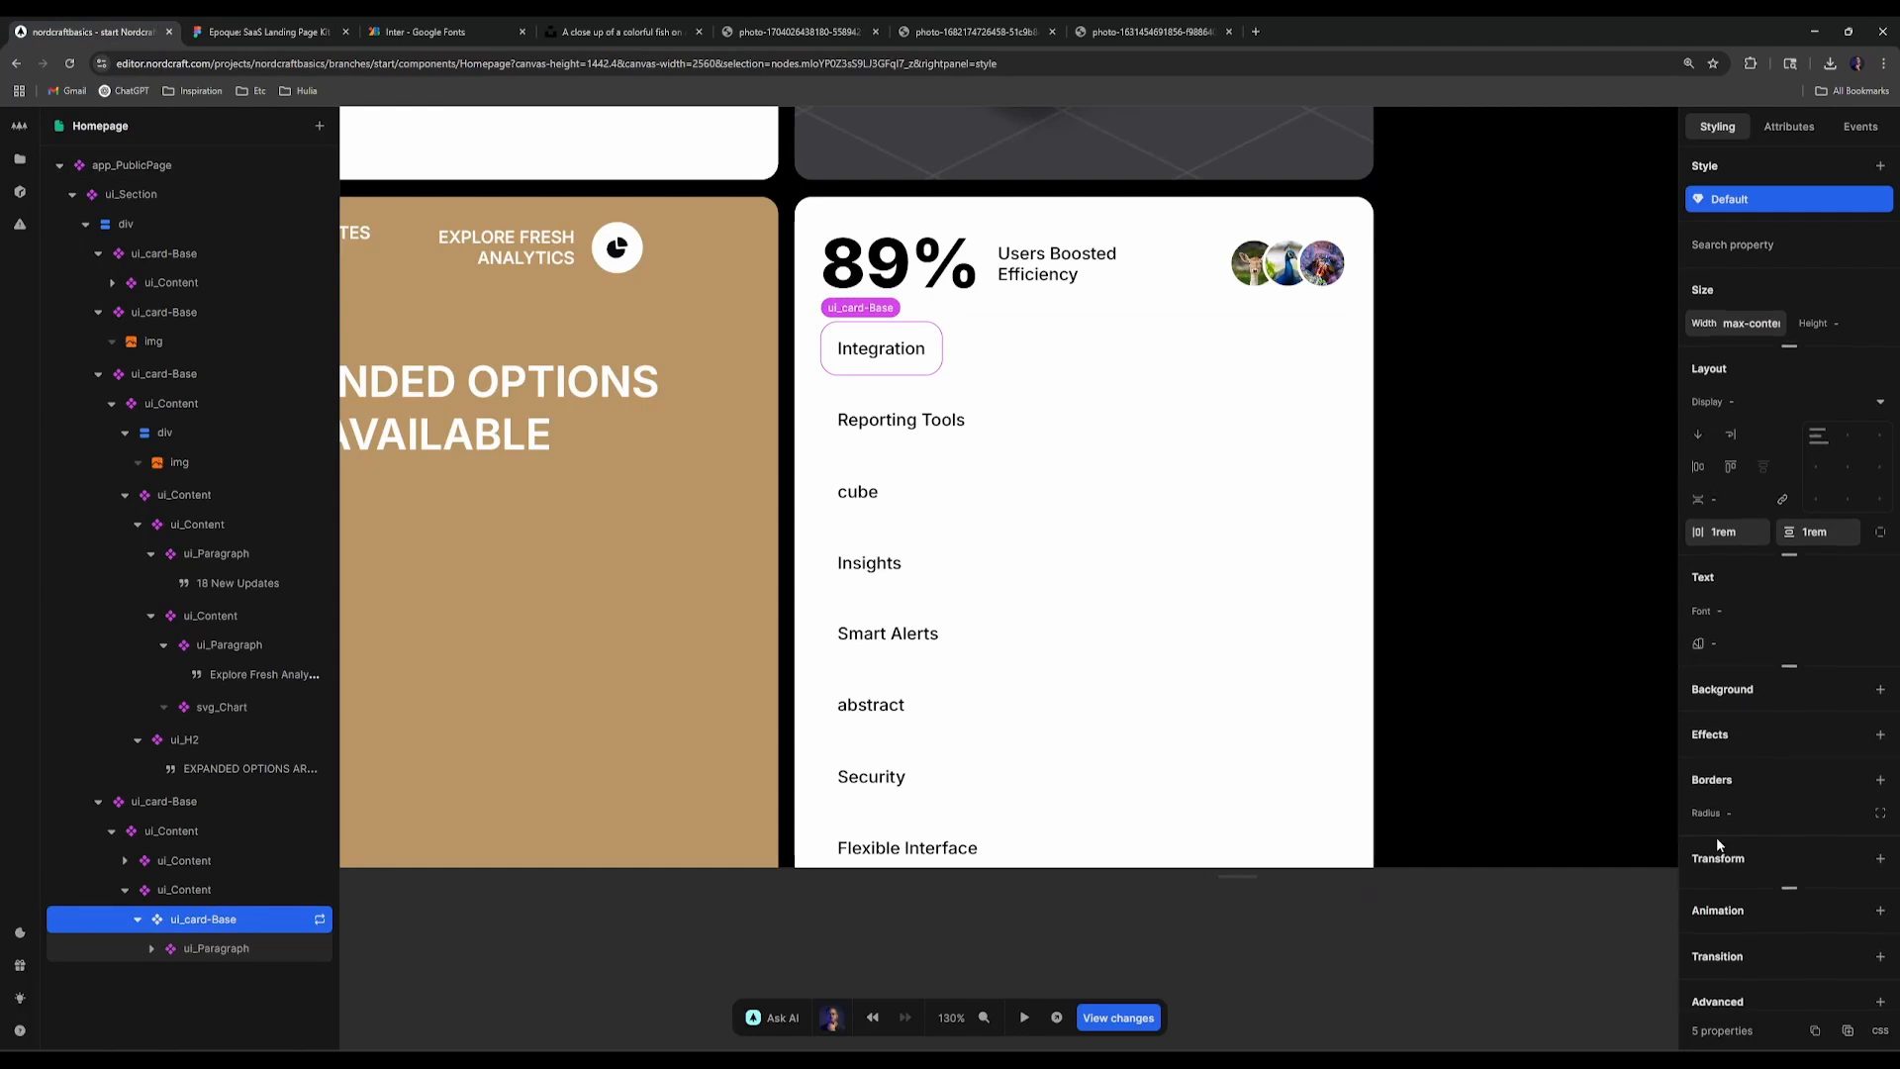
Step: Add a solid border on all sides of the repeated ui_card-Base and set its width to 0.0165rem, consulting the Figma stroke
scroll(1715, 835, "down", 1)
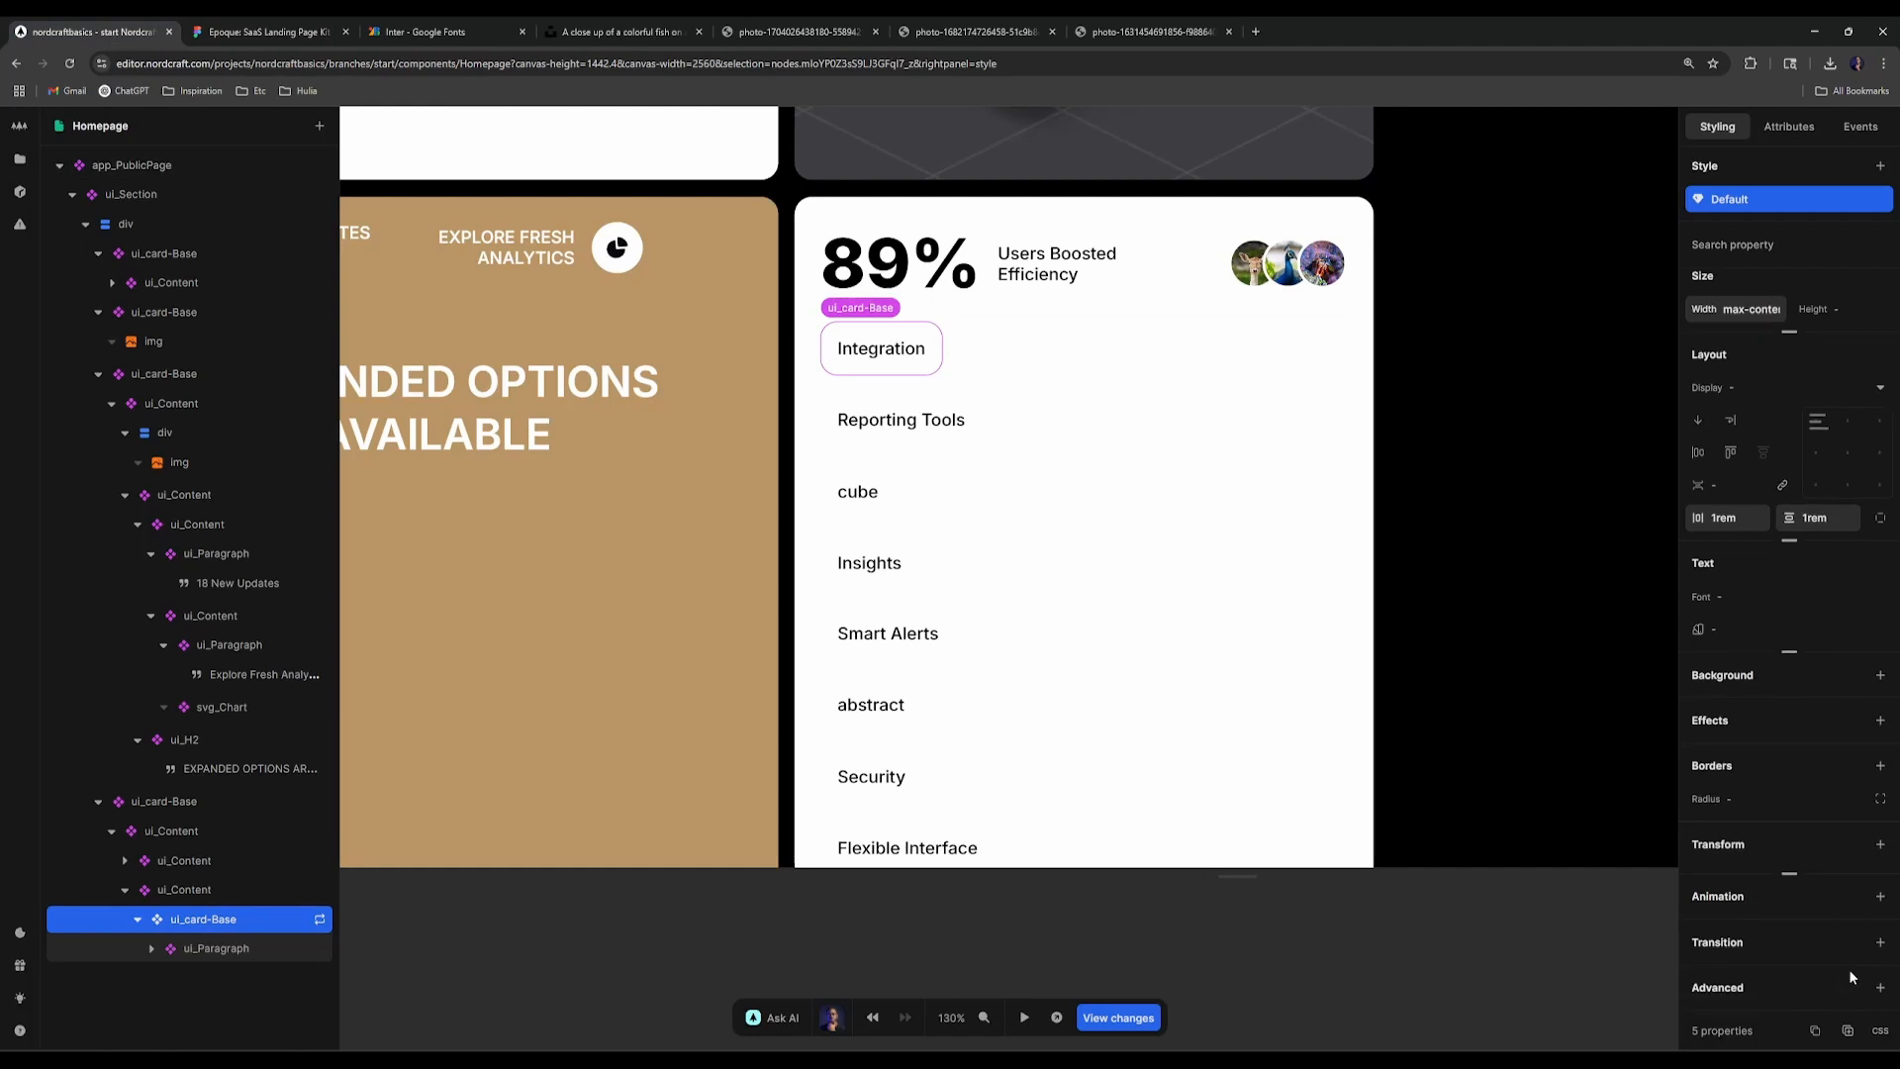
left_click(1880, 767)
left_click(222, 28)
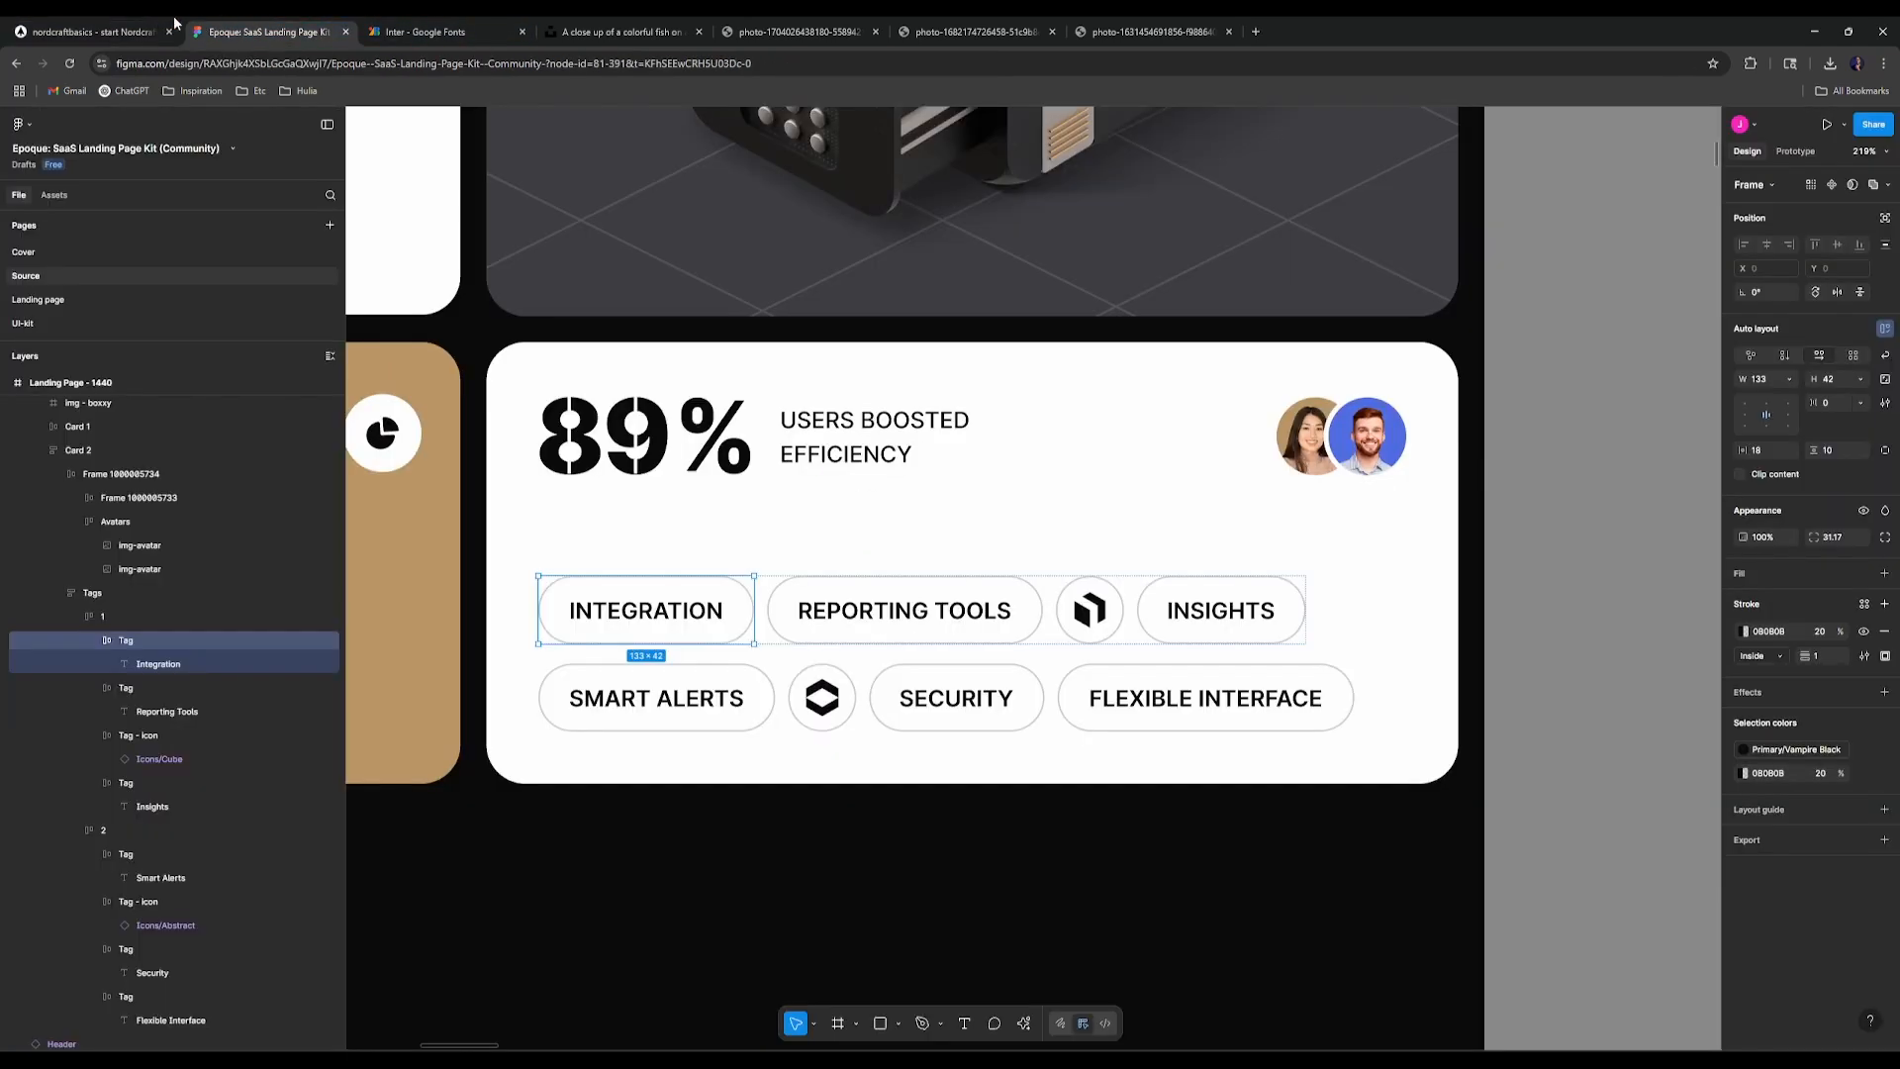
left_click(87, 21)
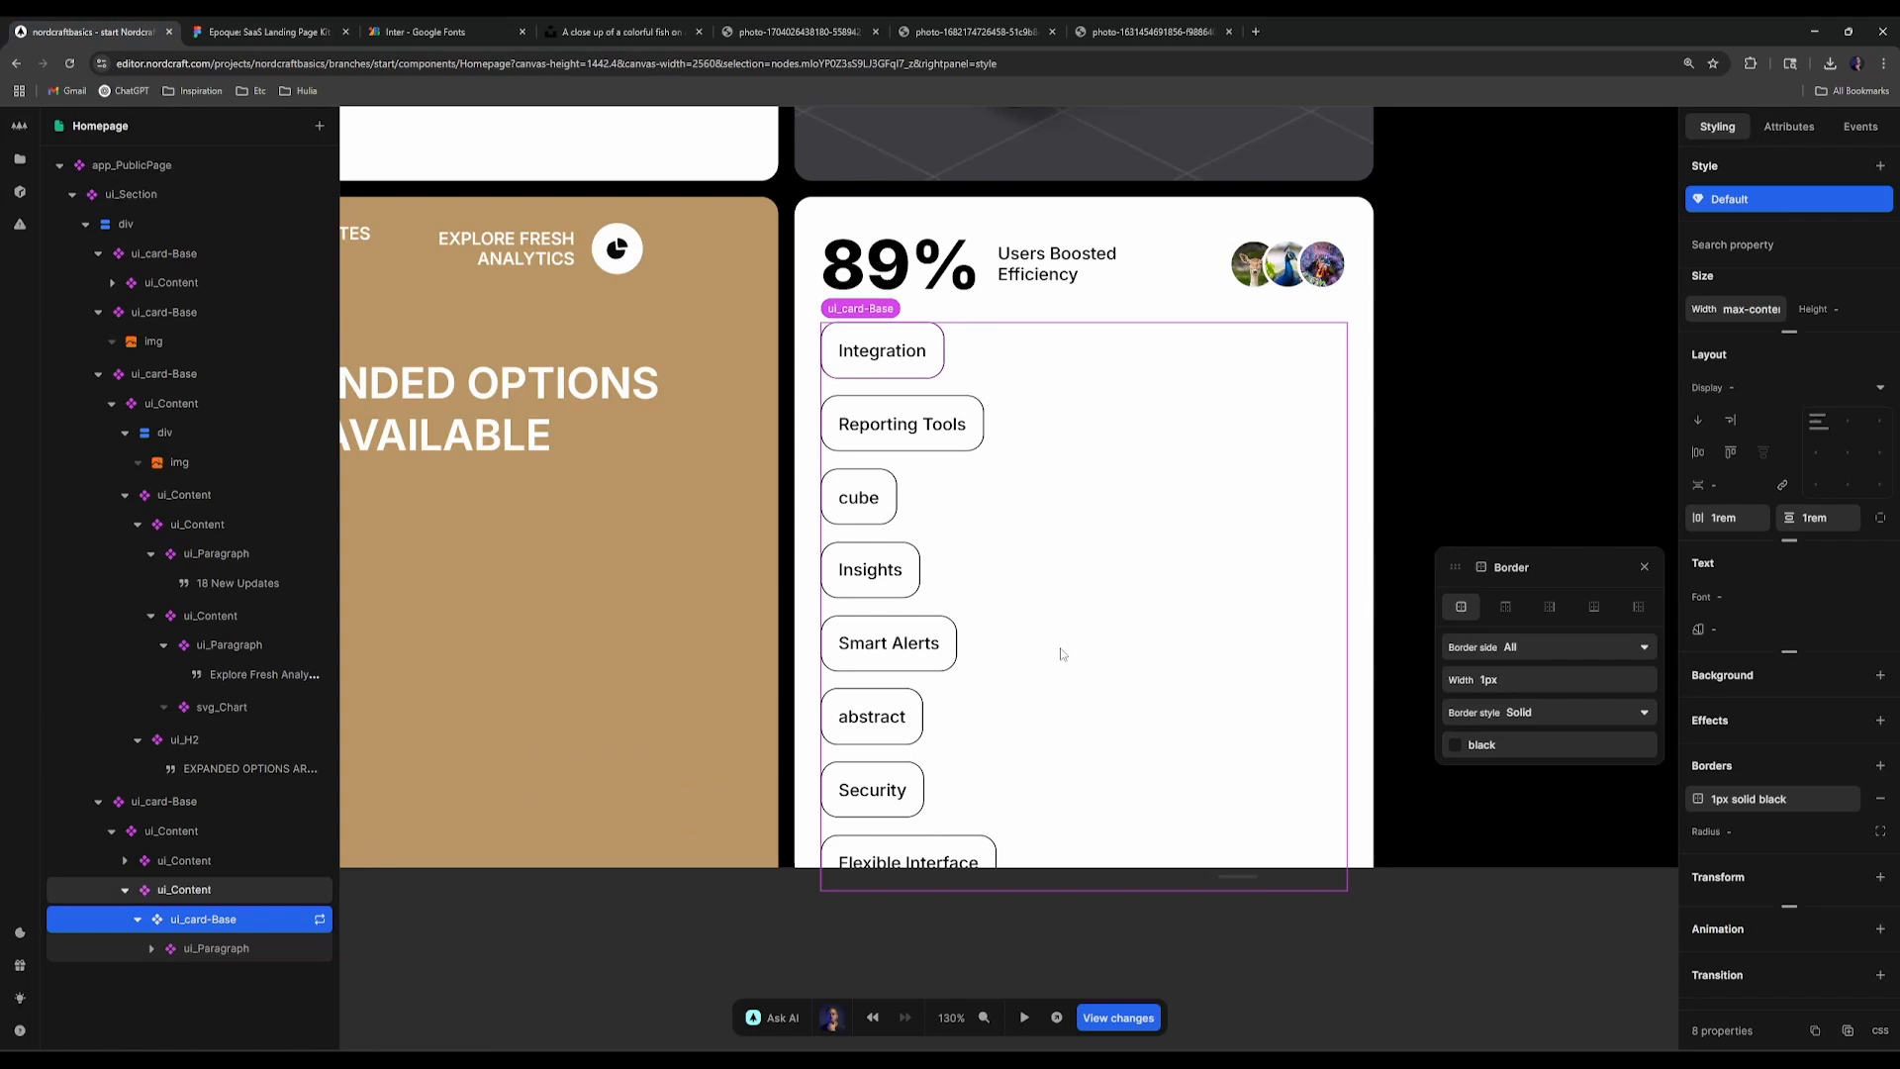
left_click(1468, 683)
type("0")
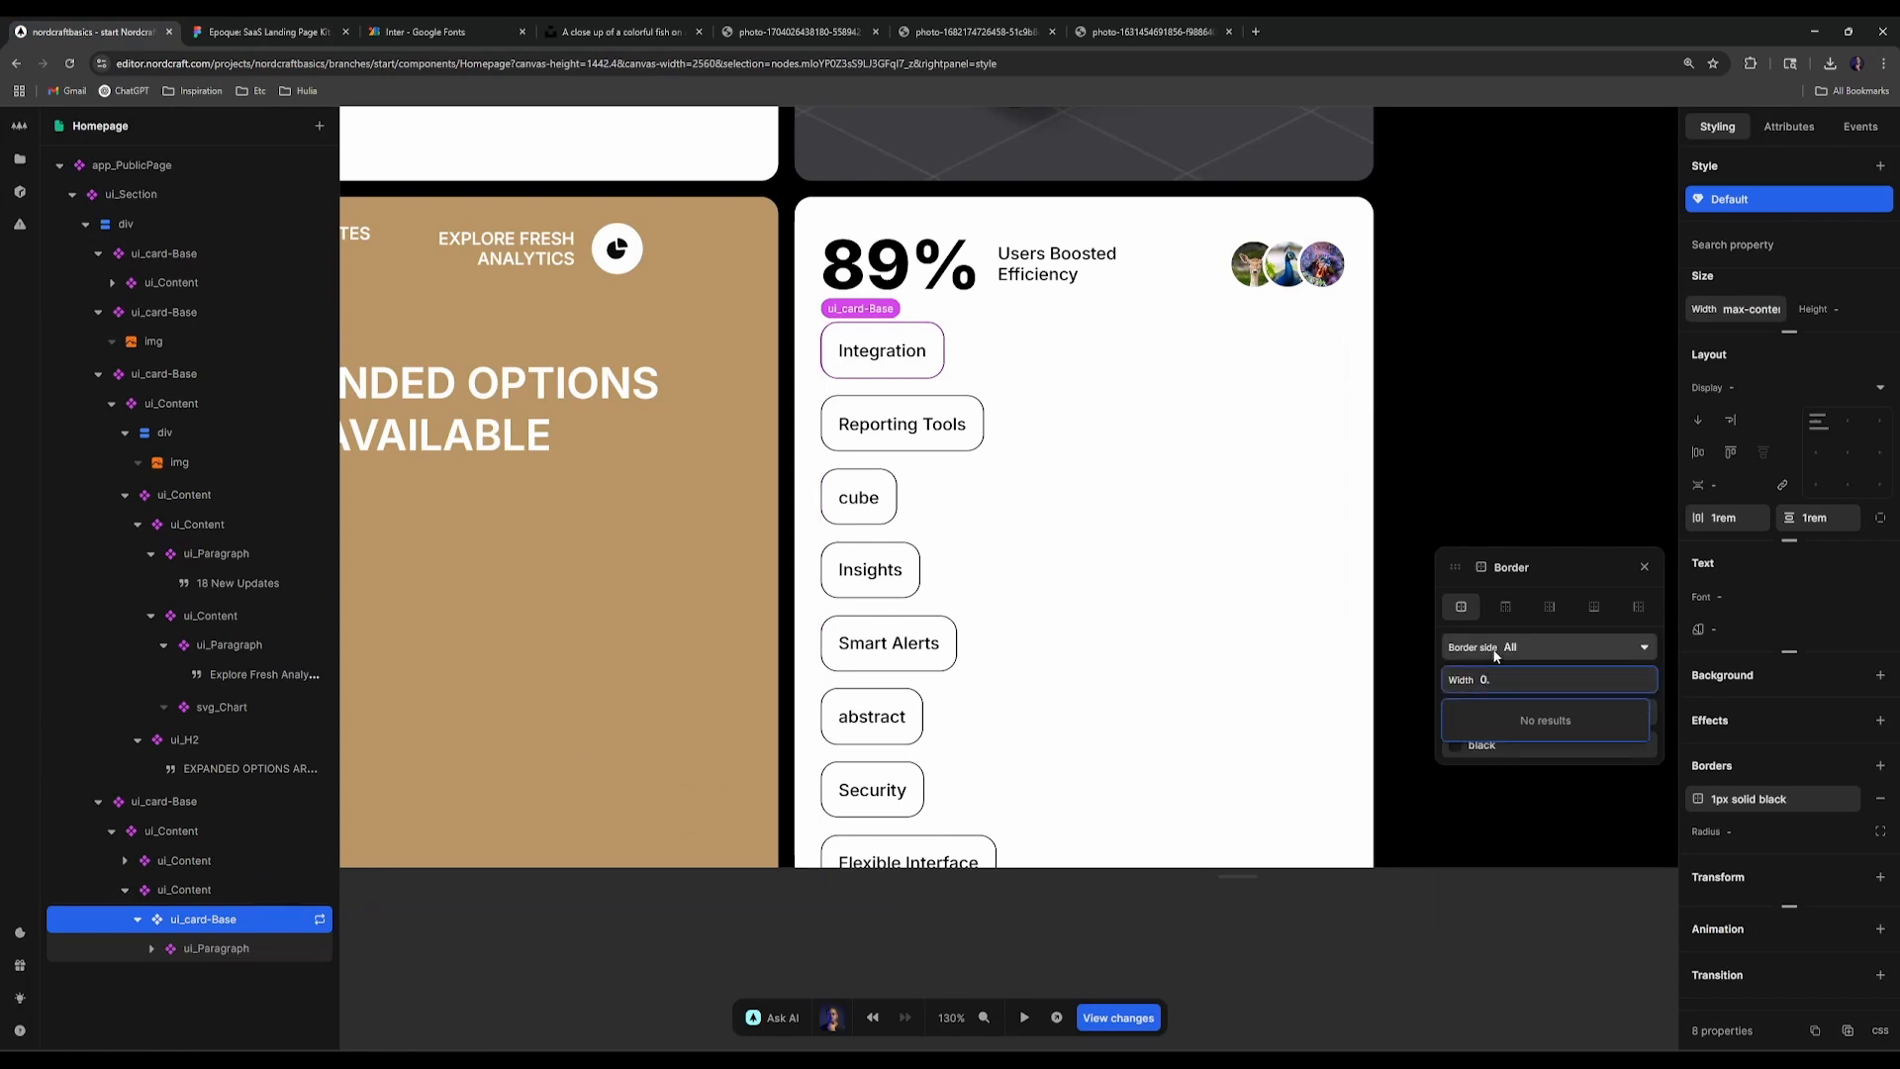
type(".01")
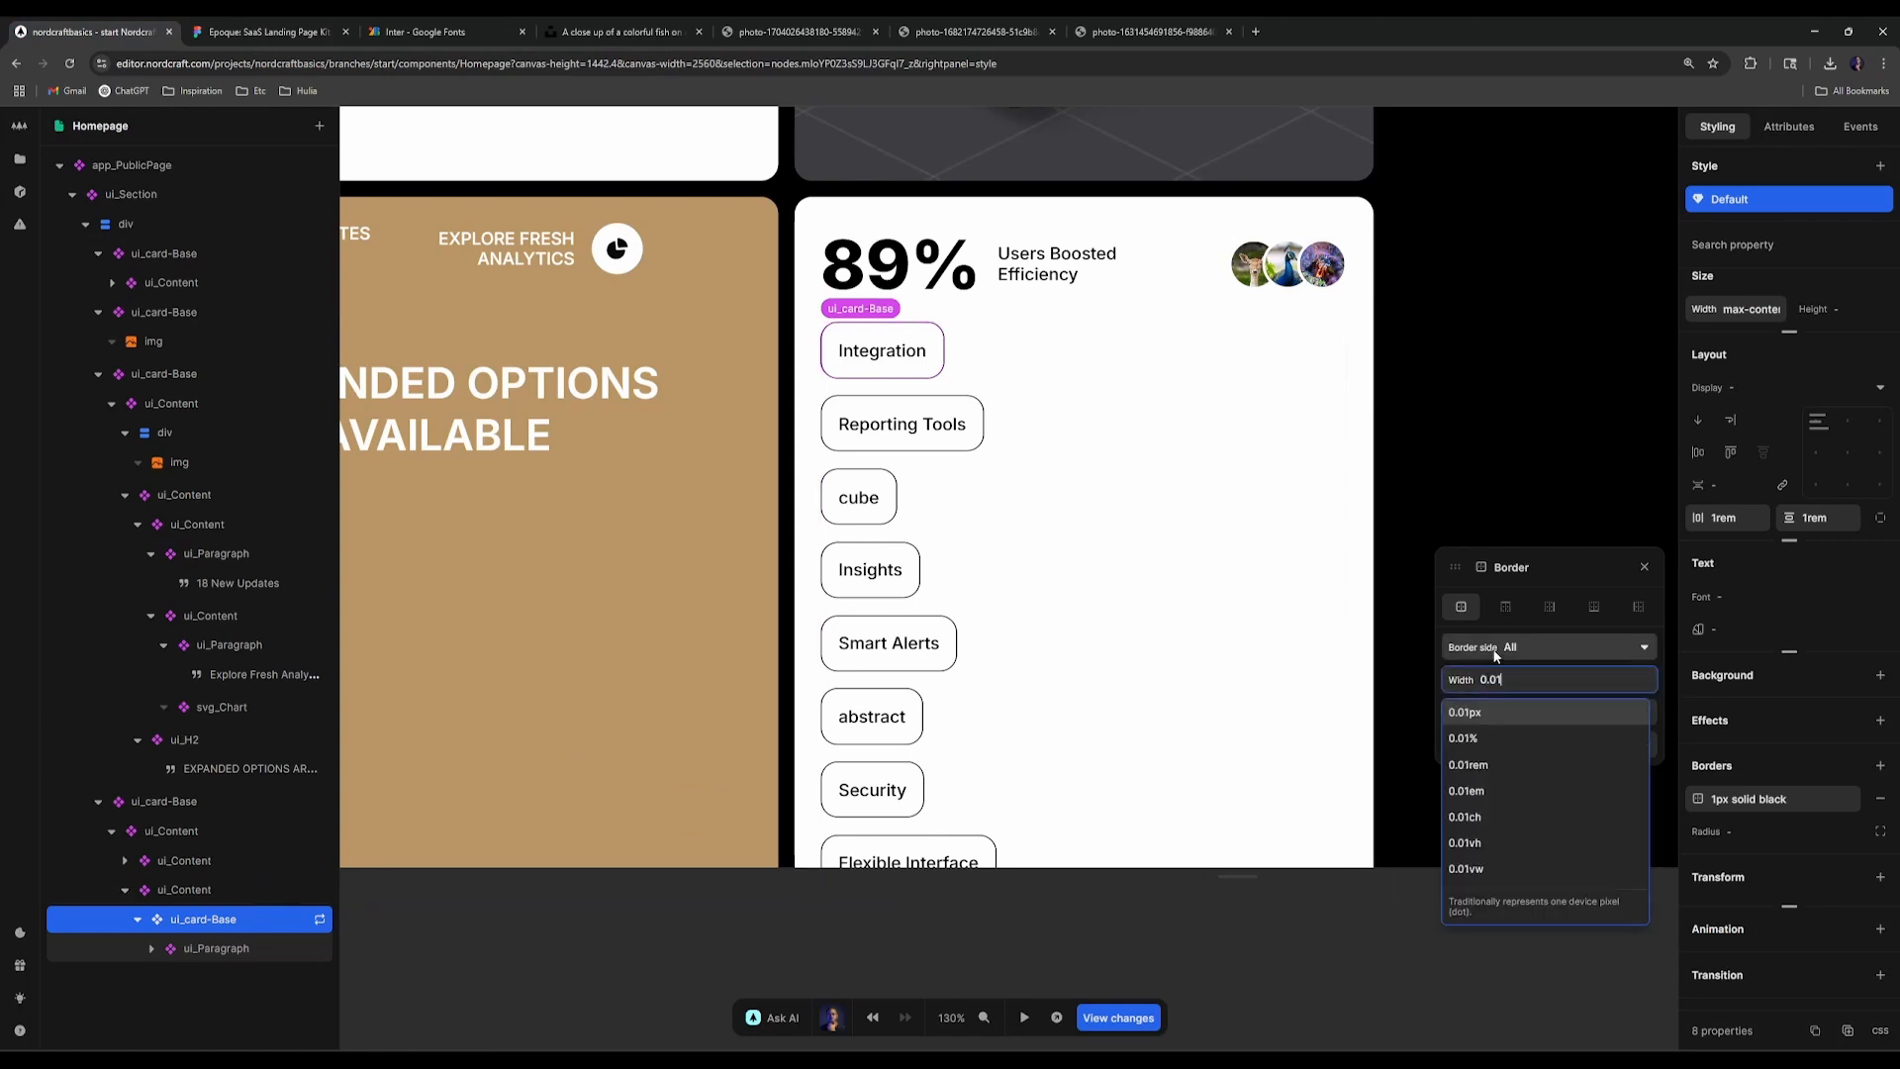
type("65rem")
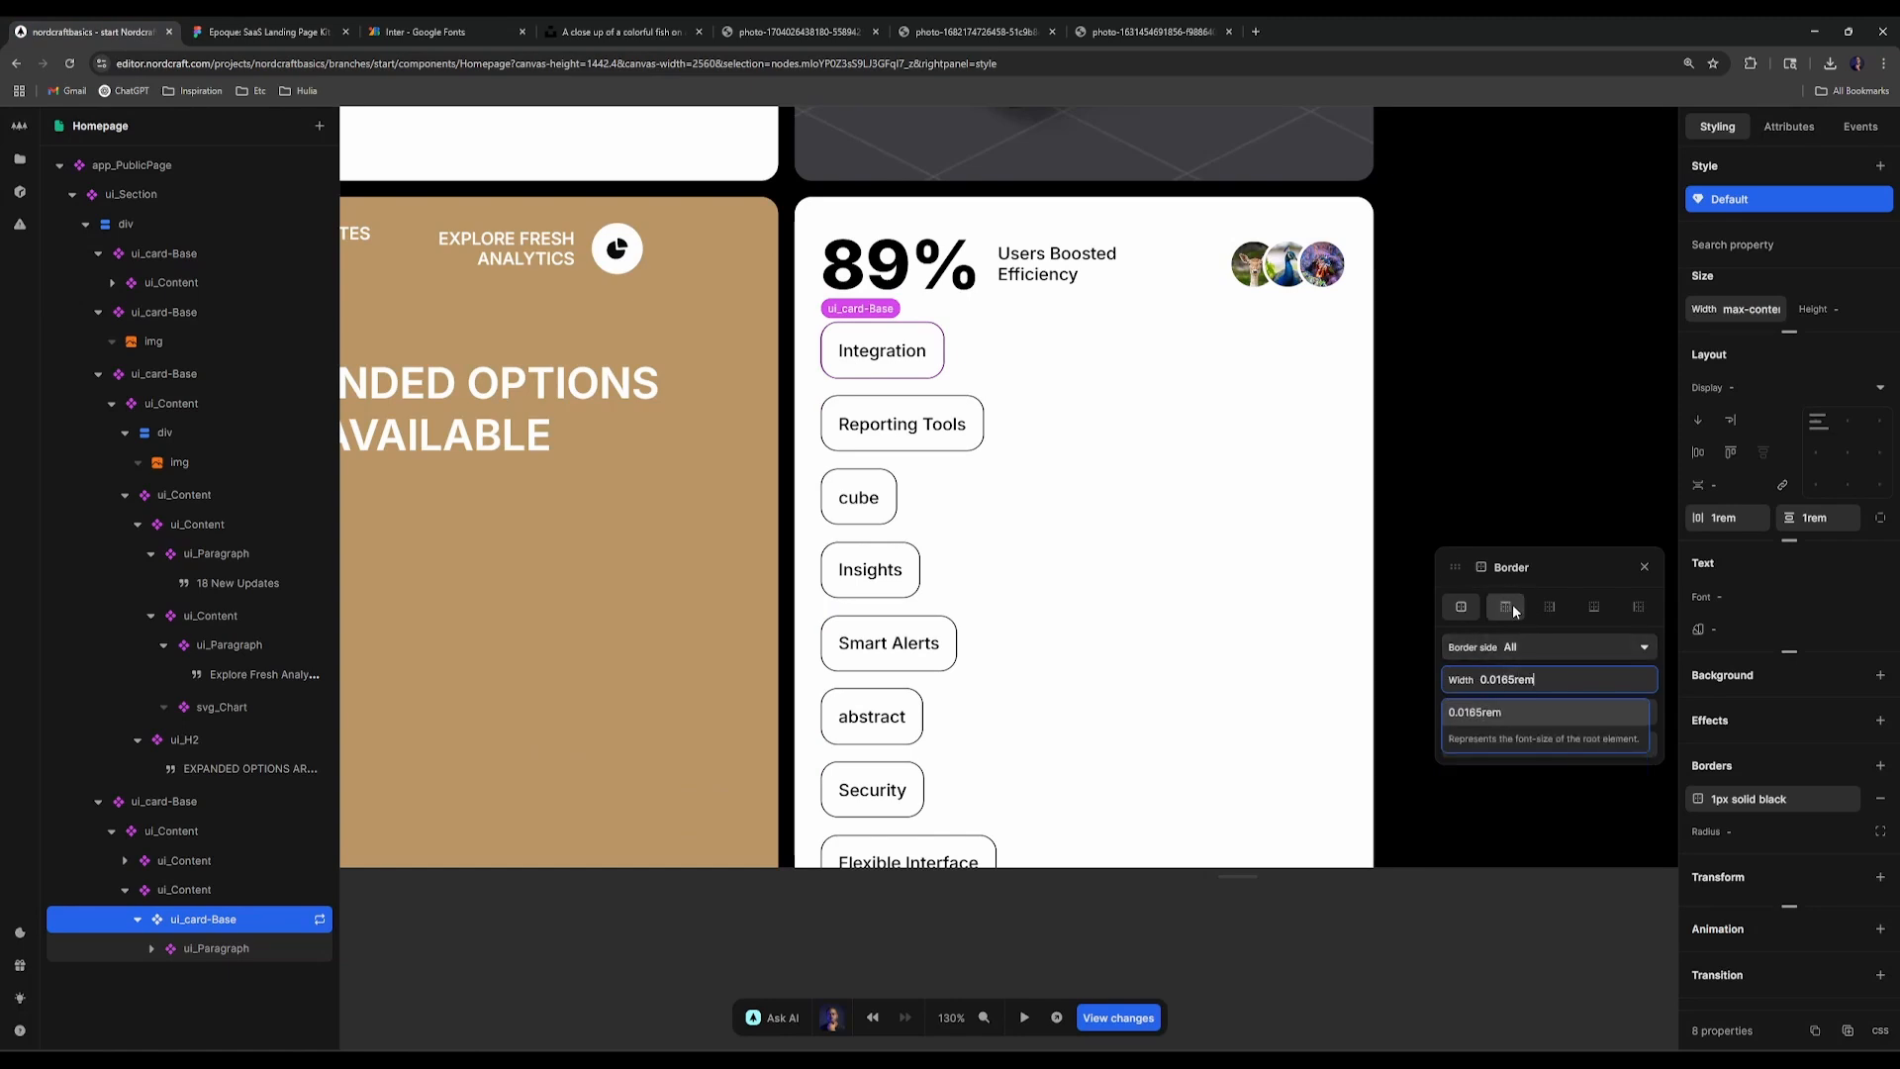
key("Return")
Step: Set the tag border colour's alpha to 0.2, compare it with Figma, and close the colour picker
left_click(1516, 742)
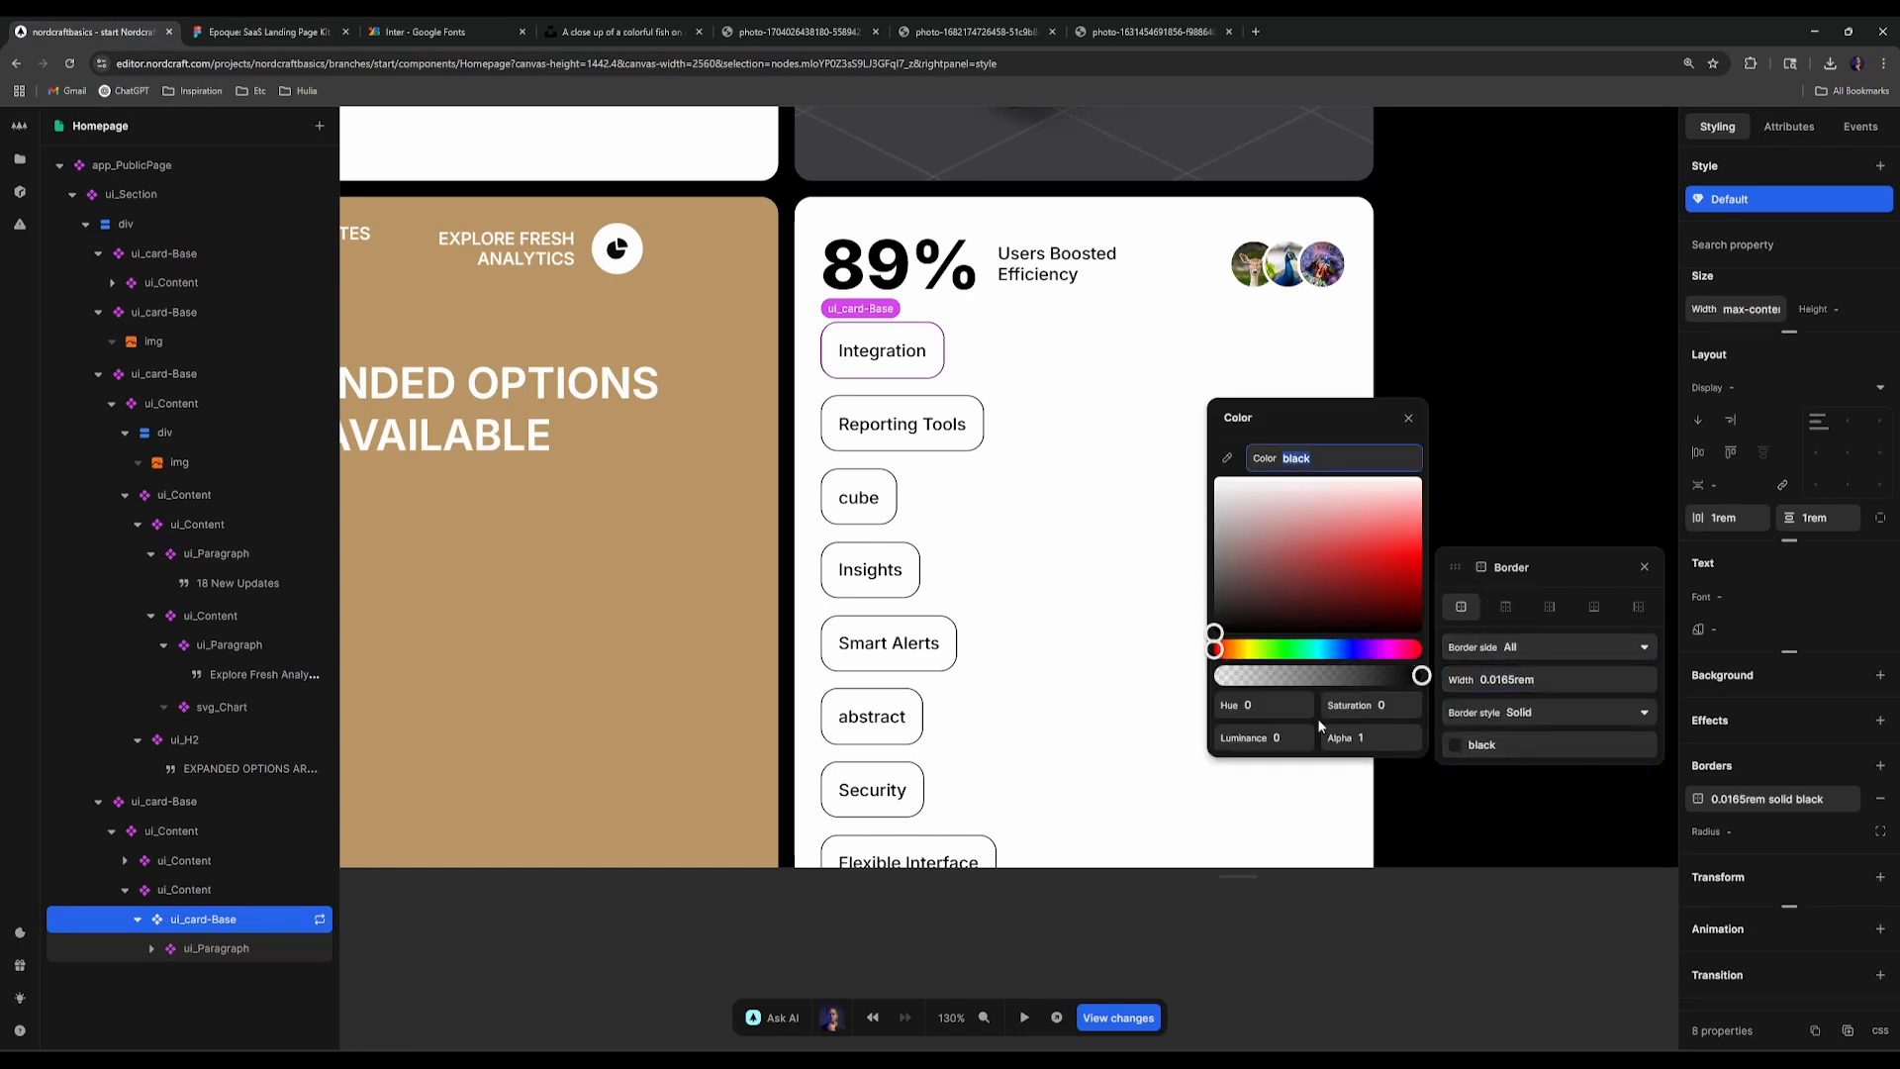
left_click(1393, 737)
type("0.2")
key("Return")
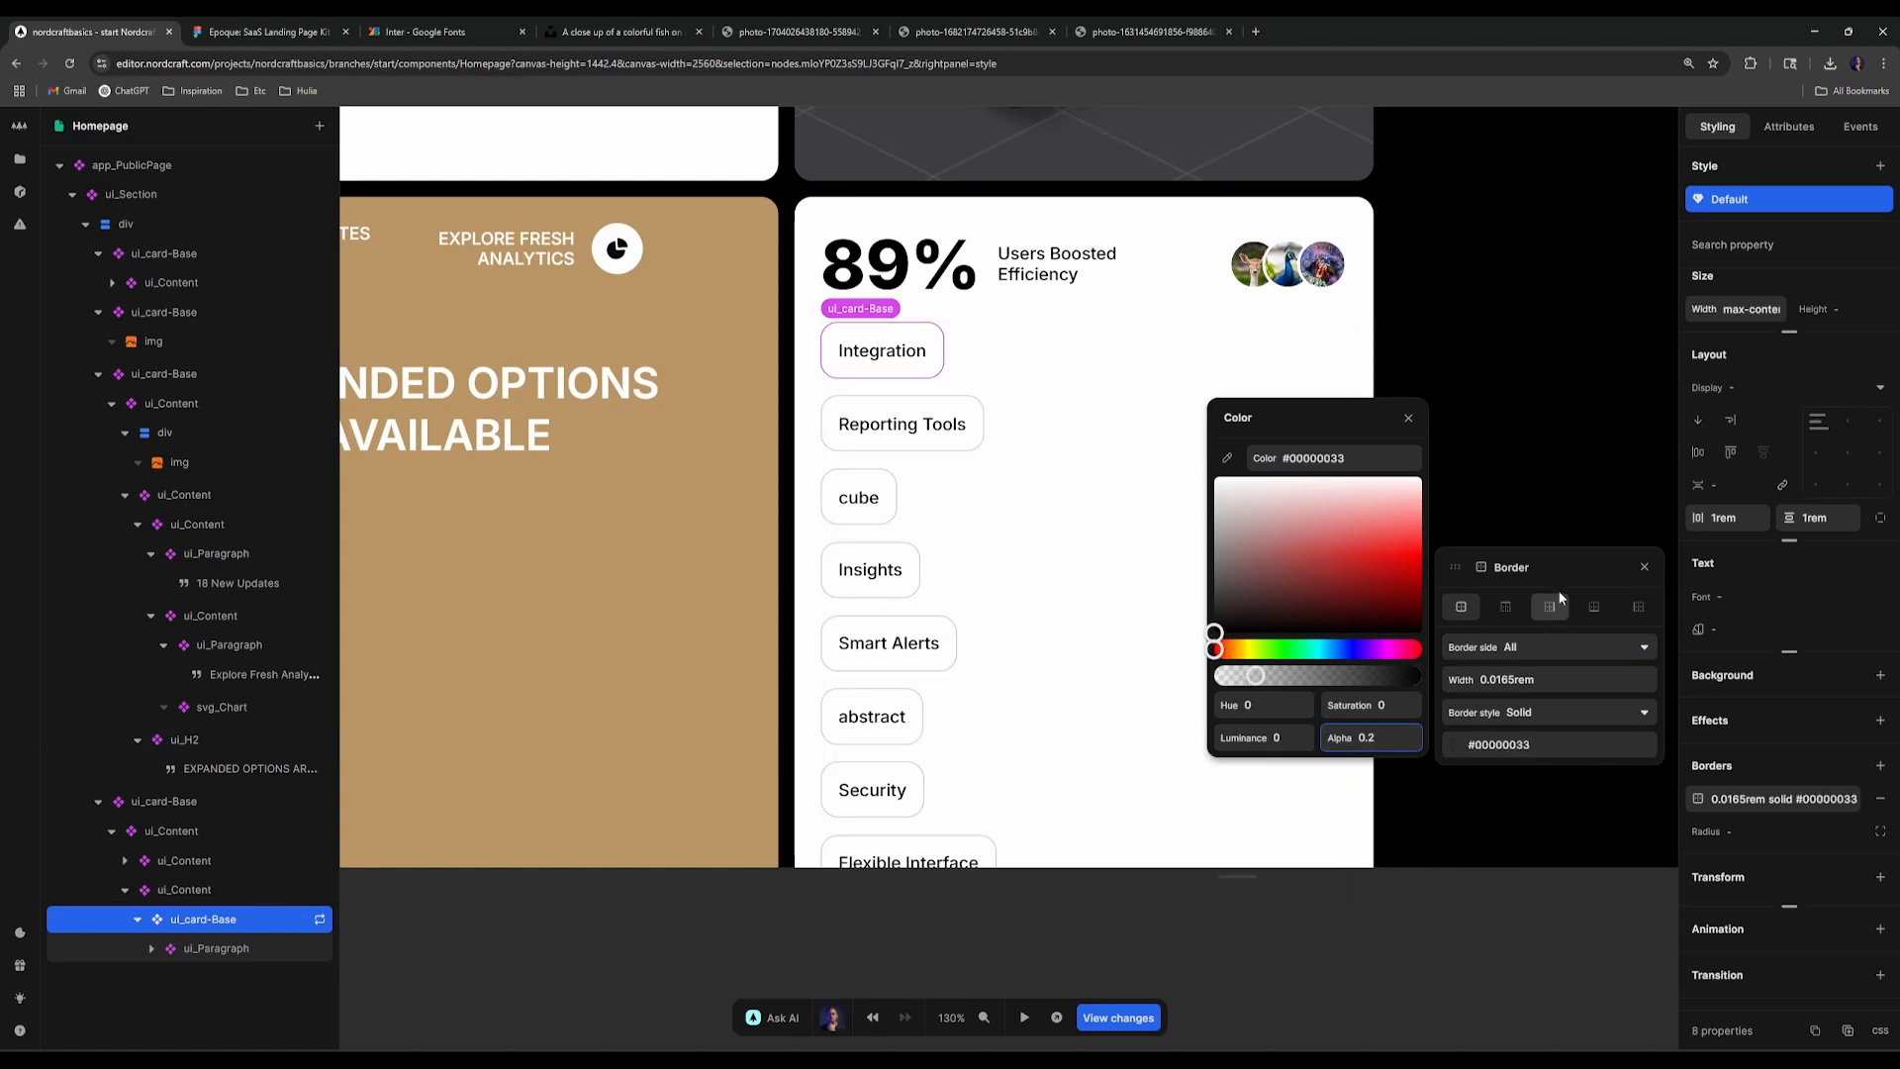
left_click(262, 32)
left_click(94, 31)
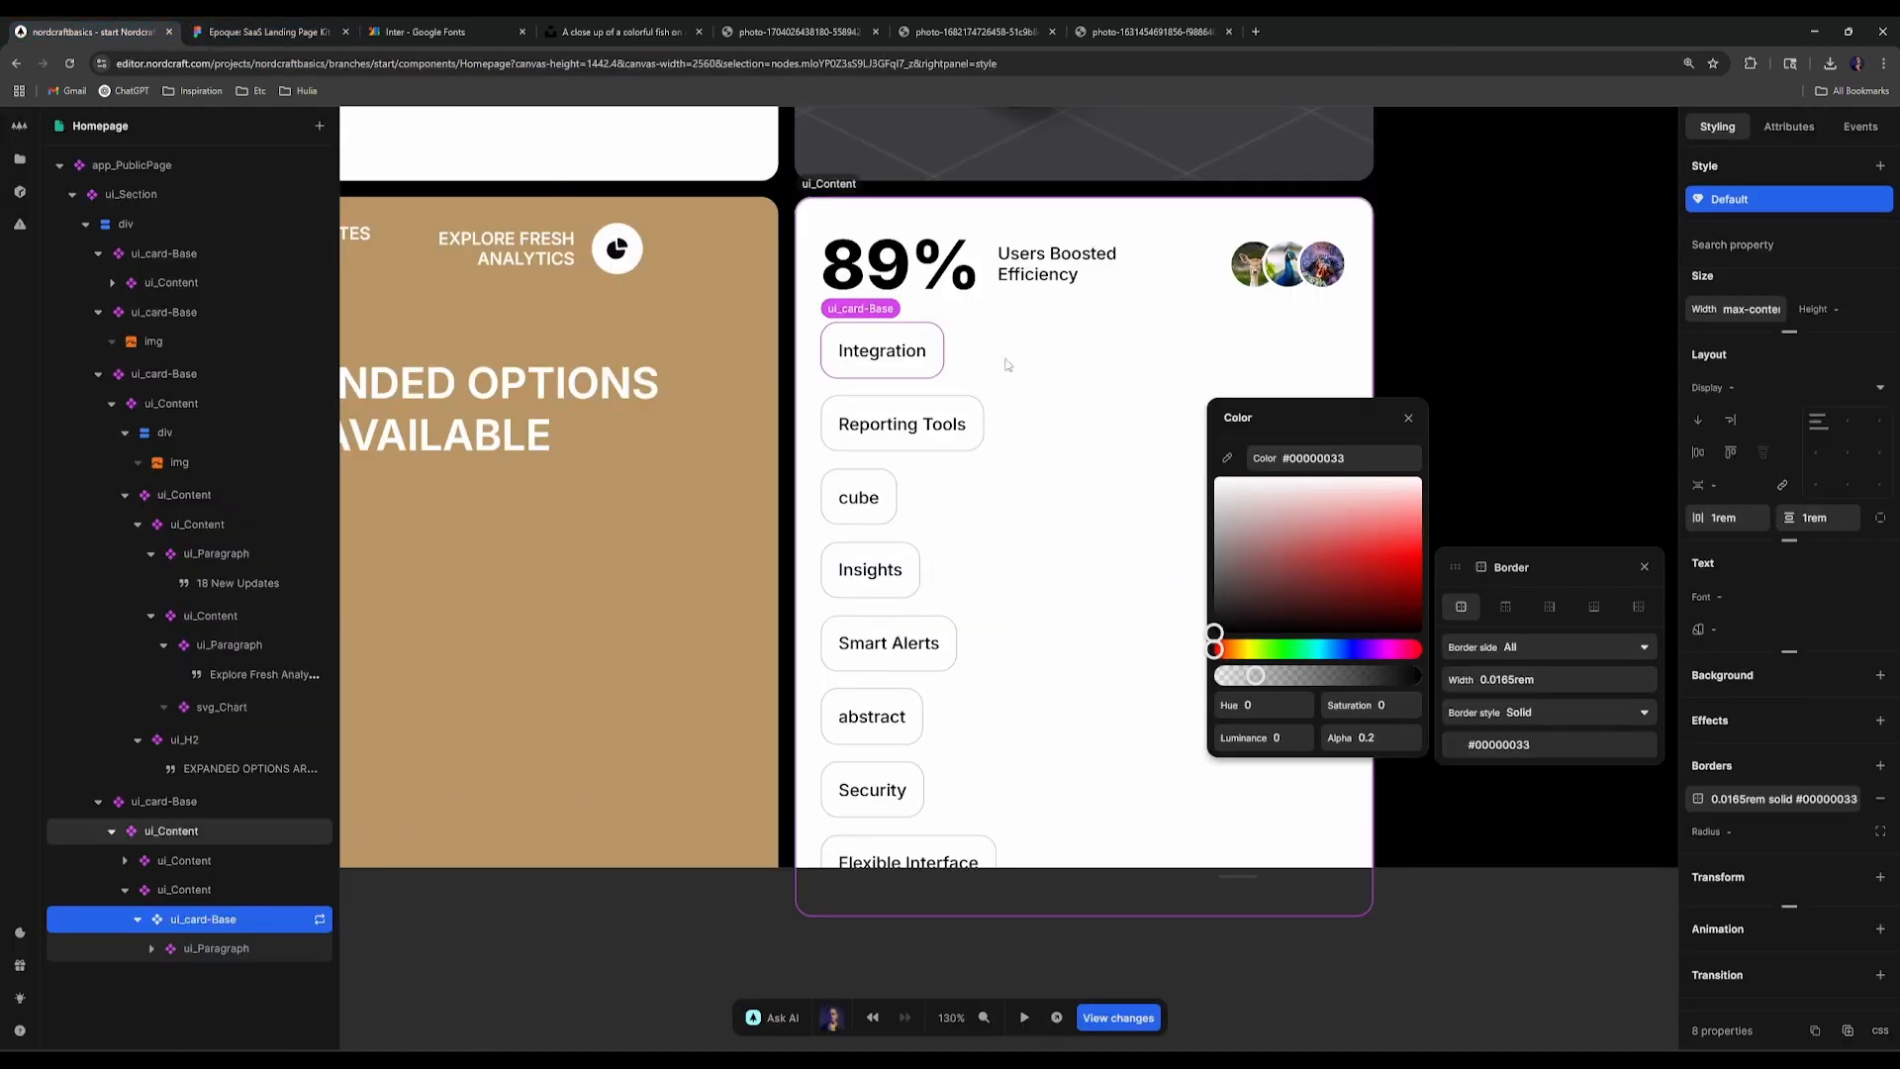
left_click(1408, 418)
Step: Set the border radius of the repeated ui_card-Base to 30rem and compare the tag shape with Figma
left_click(1757, 830)
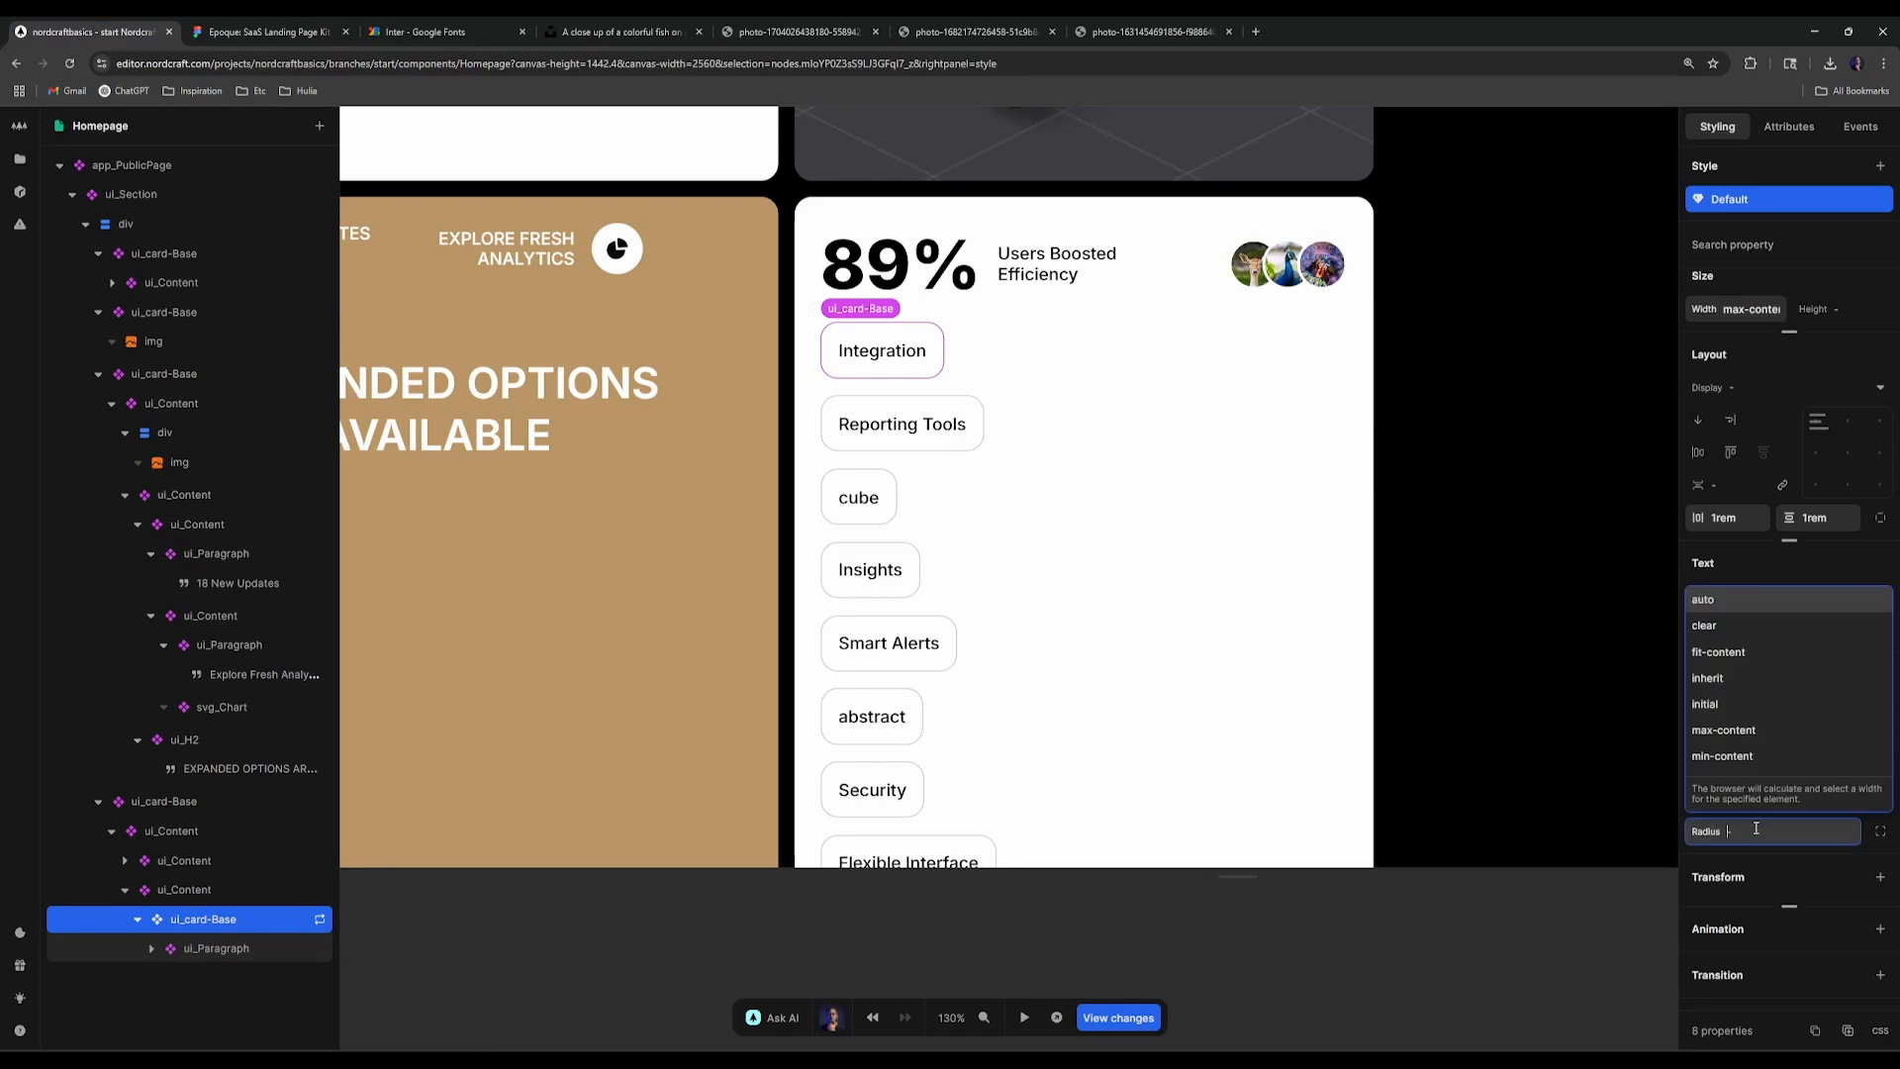
type("30rem")
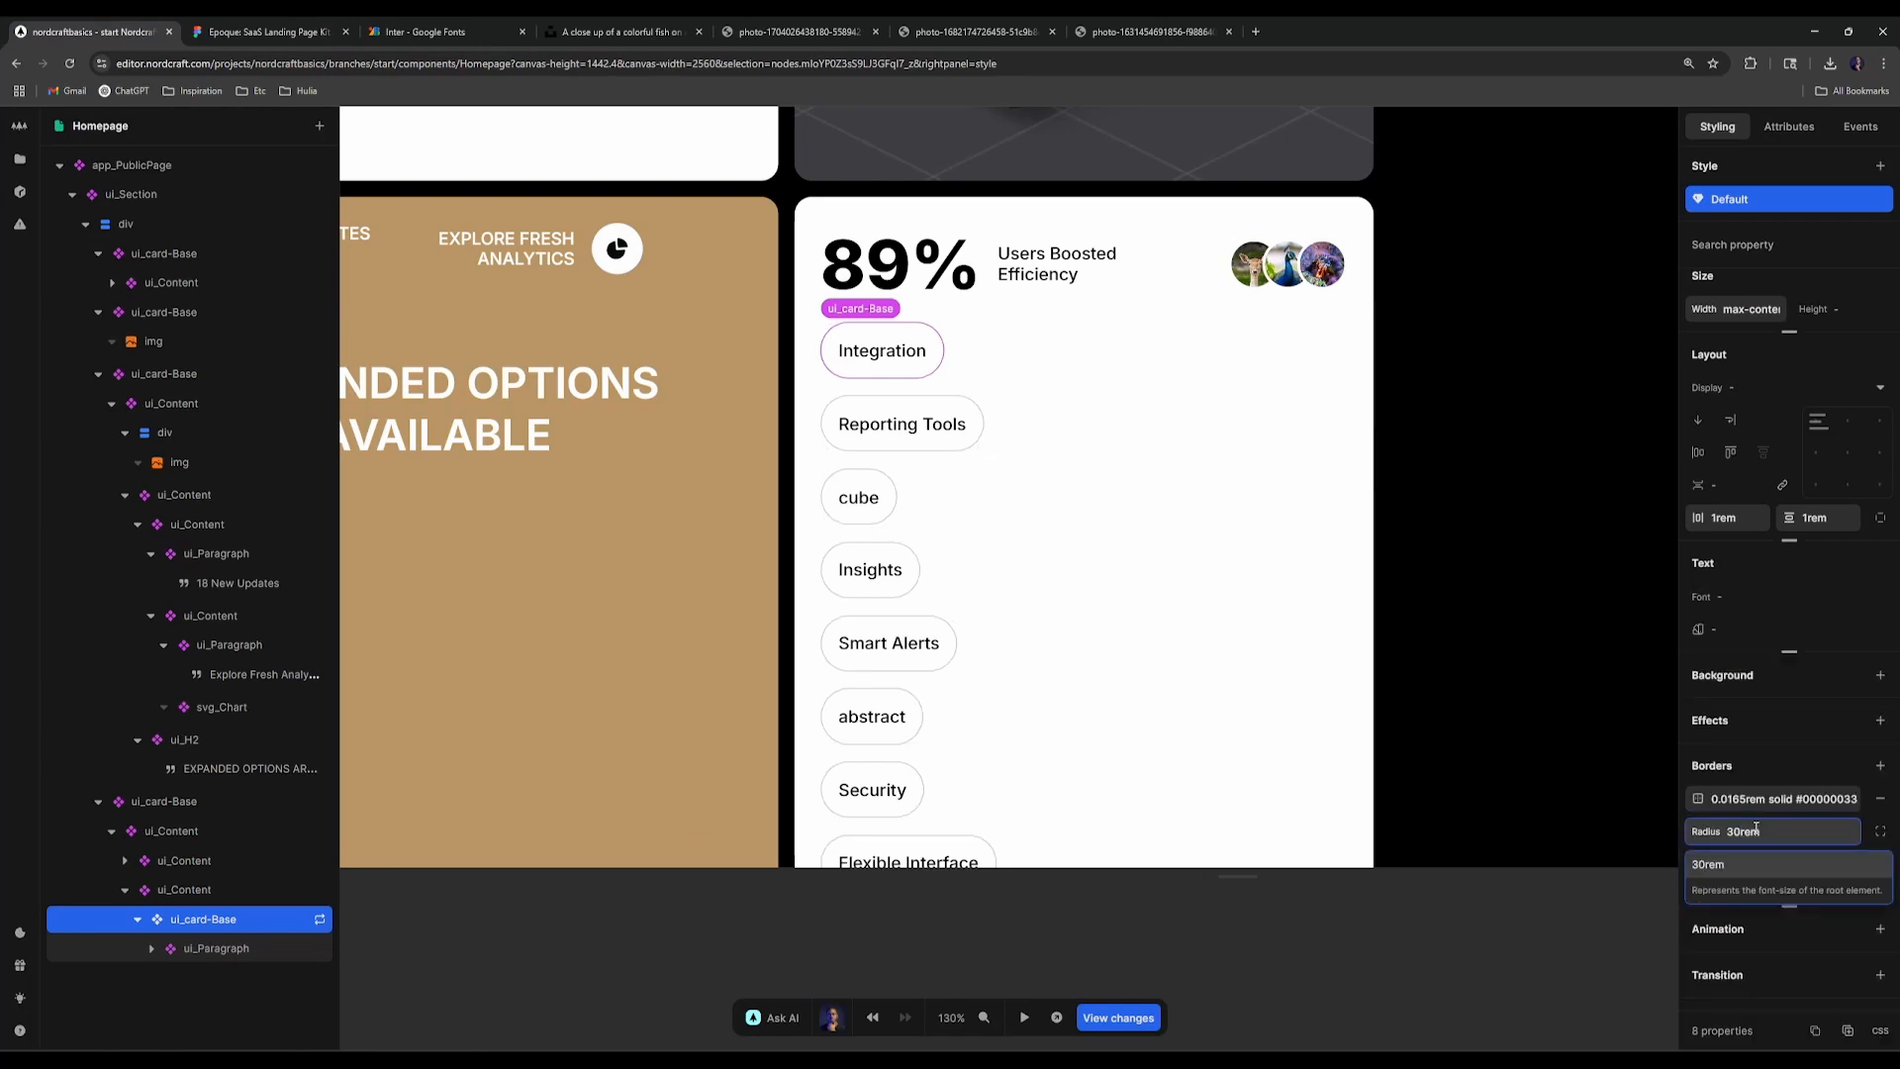
key("Return")
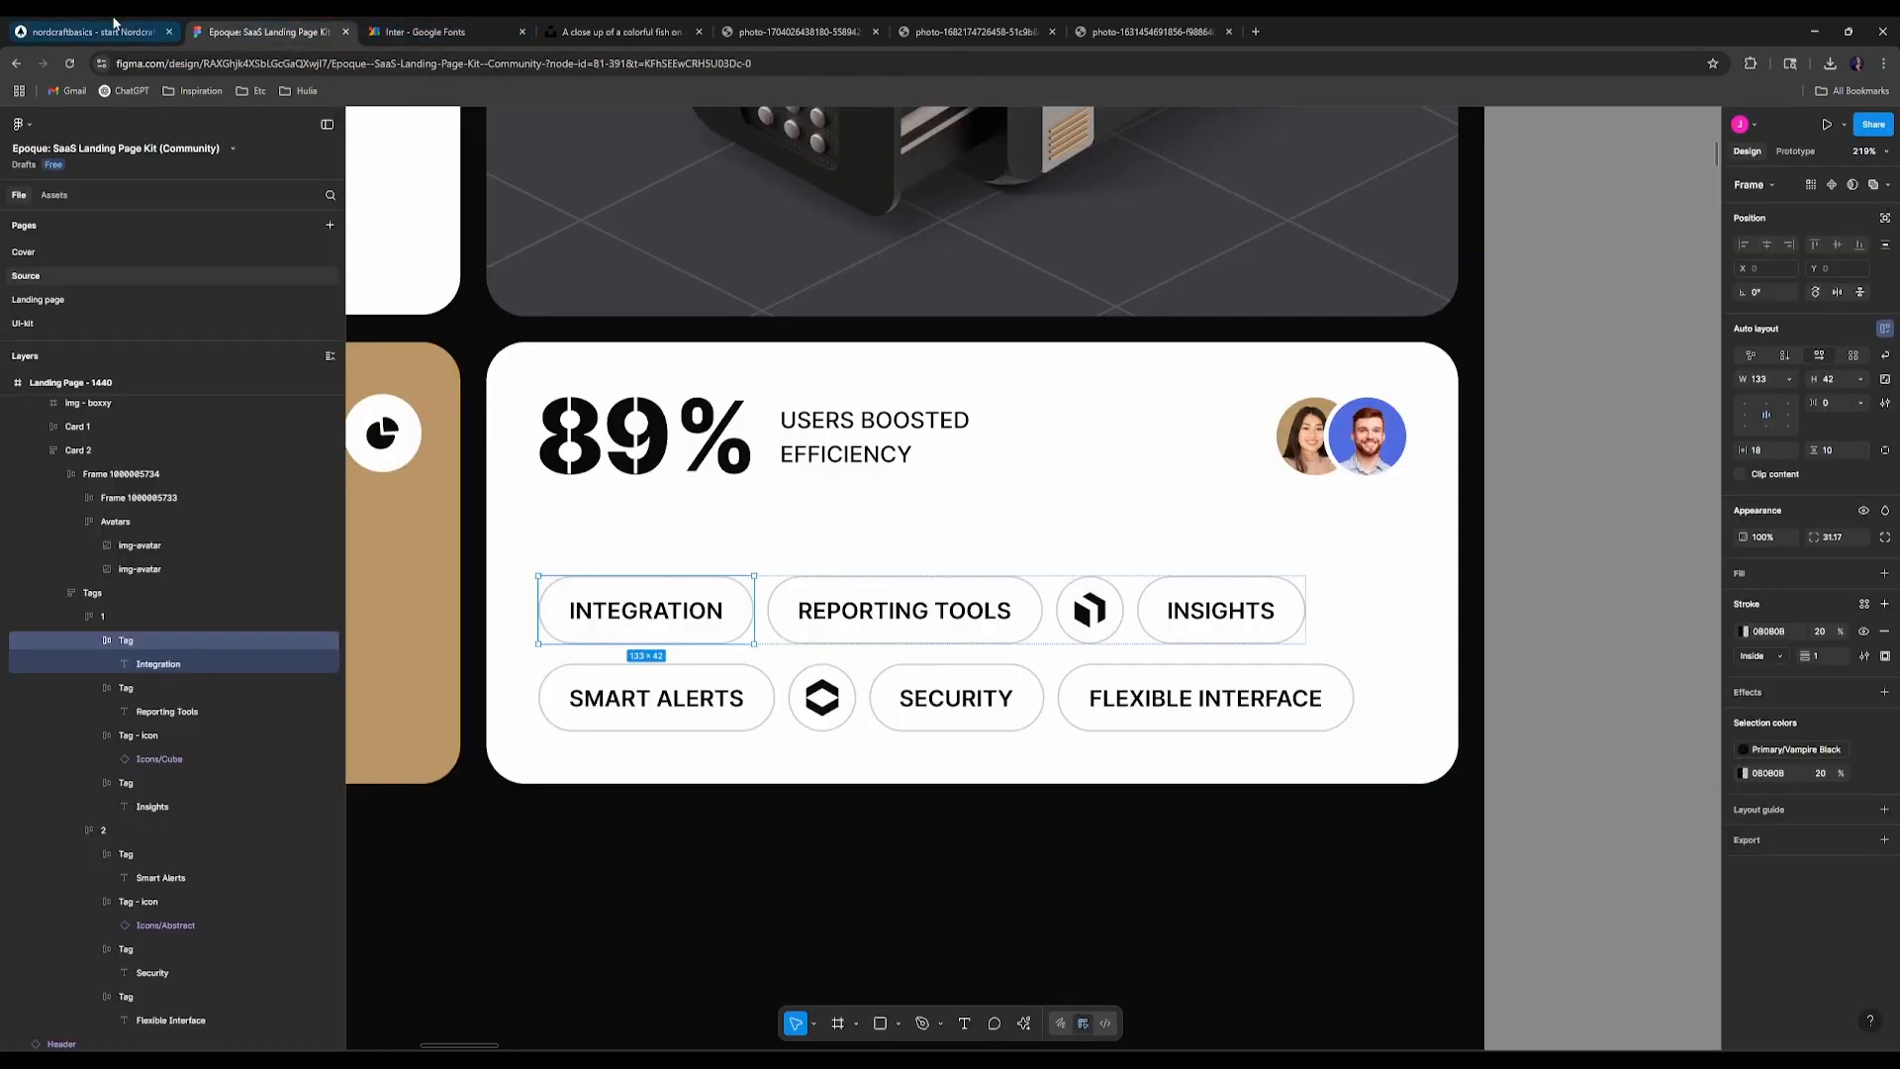
left_click(262, 32)
left_click(112, 26)
Step: Try stepping down the border radius of the repeated ui_card-Base and finally set it to 99rem
left_click(1776, 832)
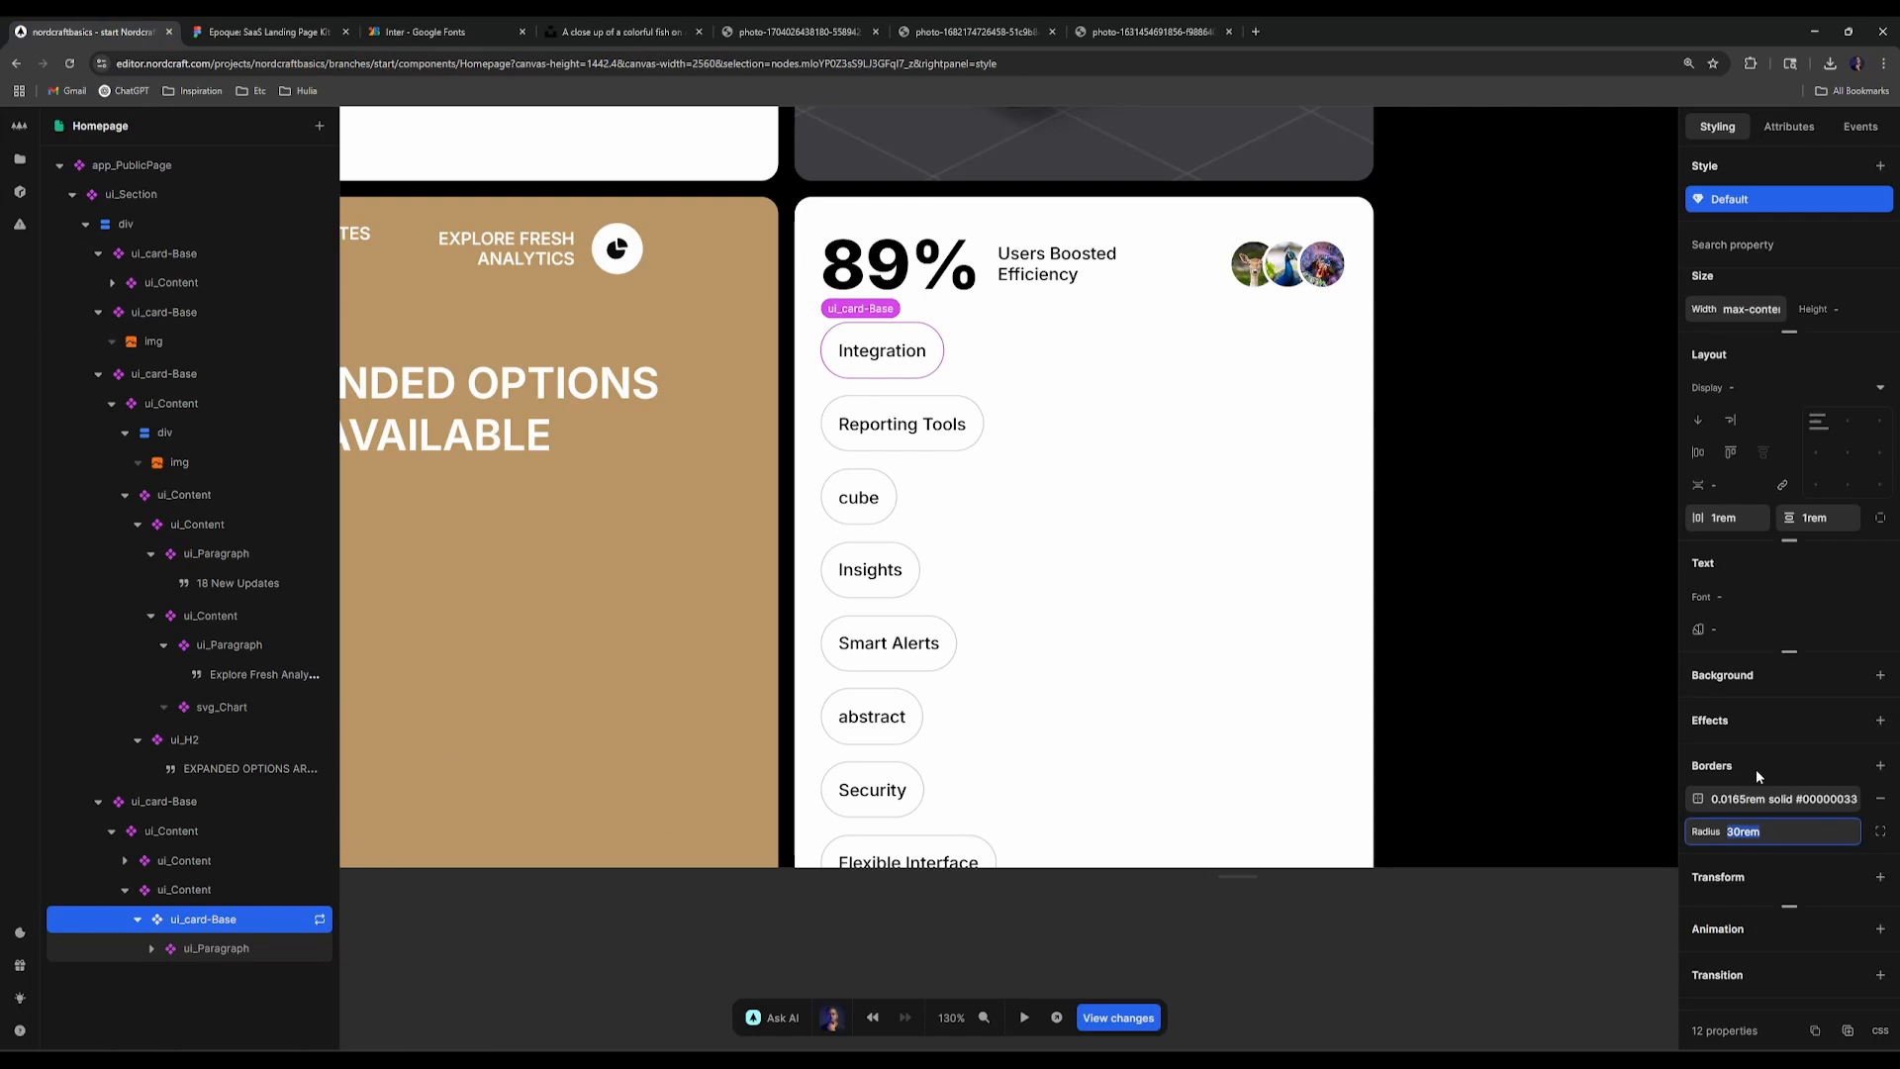
key("Down")
key("Down")
key("Down")
key("Down")
key("Down")
key("Down")
key("Down")
key("Down")
key("Down")
key("Down")
key("Down")
key("Down")
key("Down")
key("Down")
key("Down")
key("Down")
key("Down")
key("Down")
key("Down")
key("Down")
key("Down")
key("Down")
key("Down")
key("Down")
key("Down")
key("Down")
key("ctrl+a")
type("99rem")
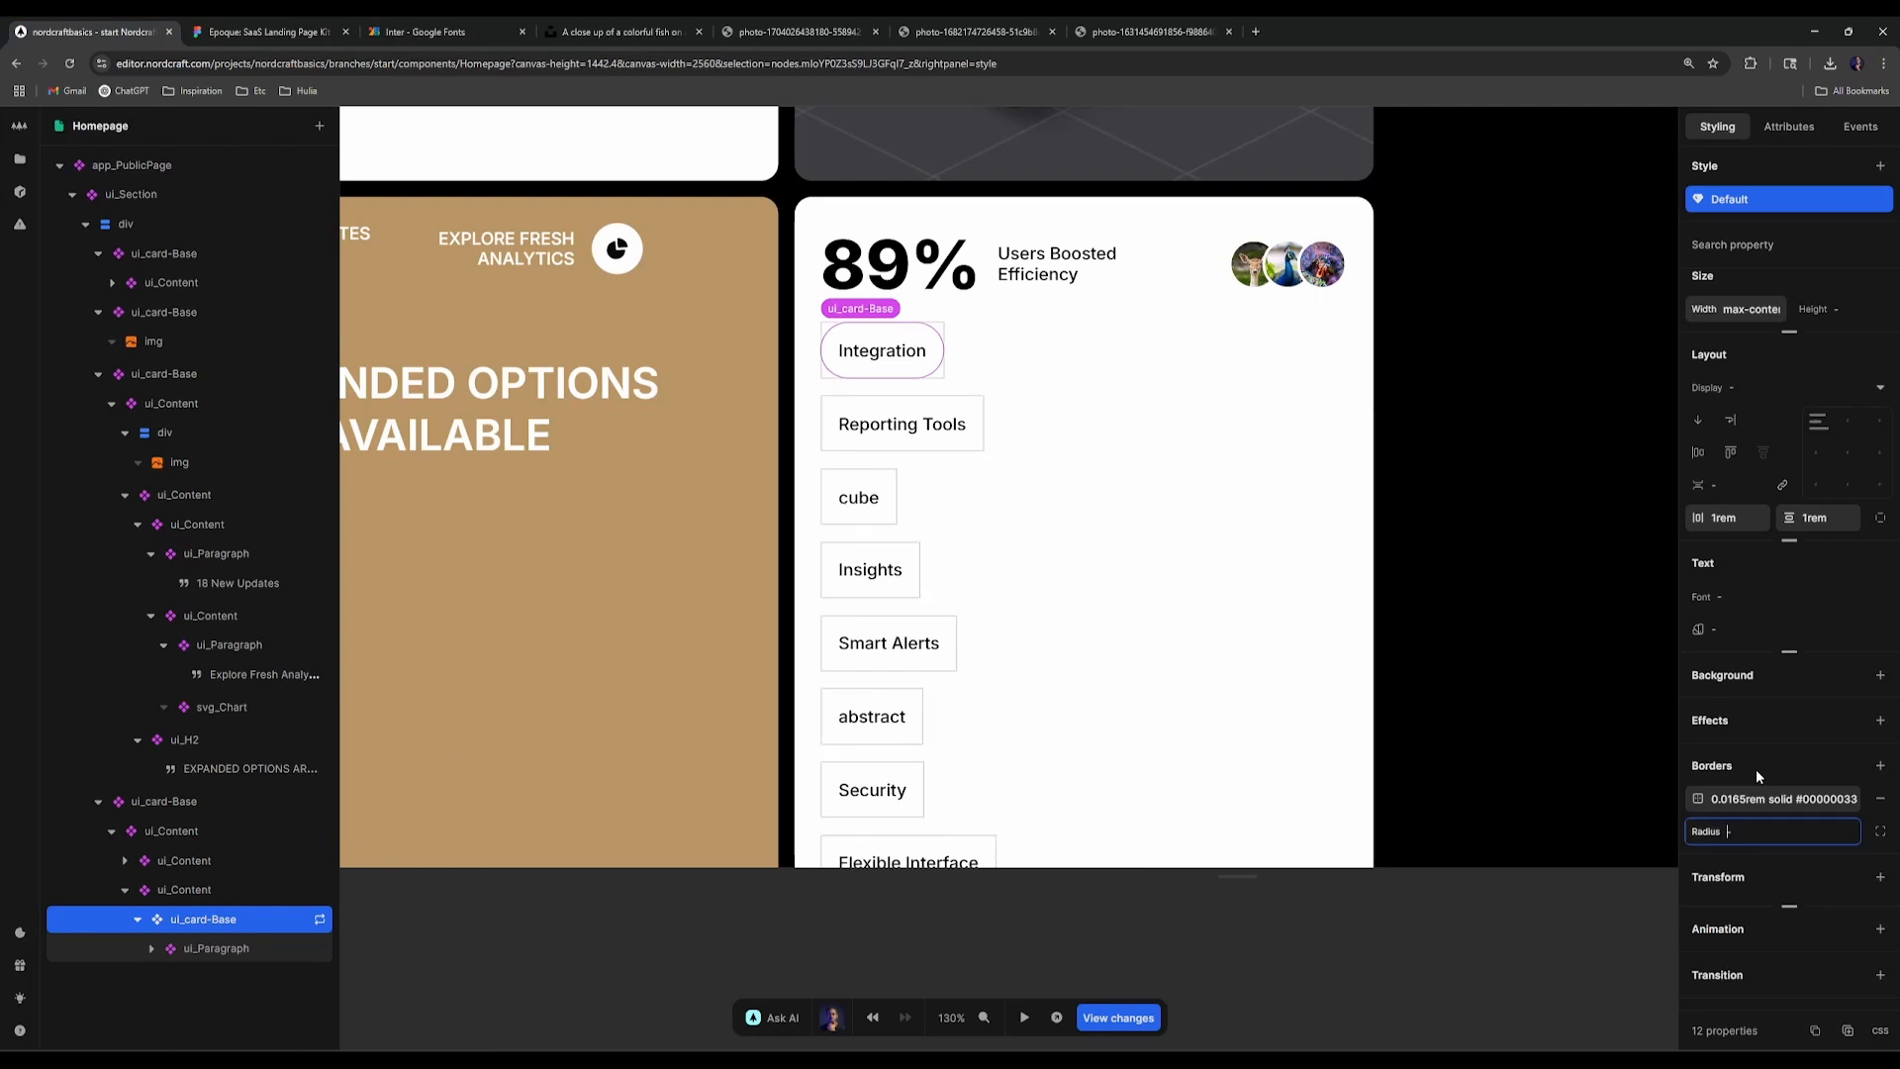
key("Return")
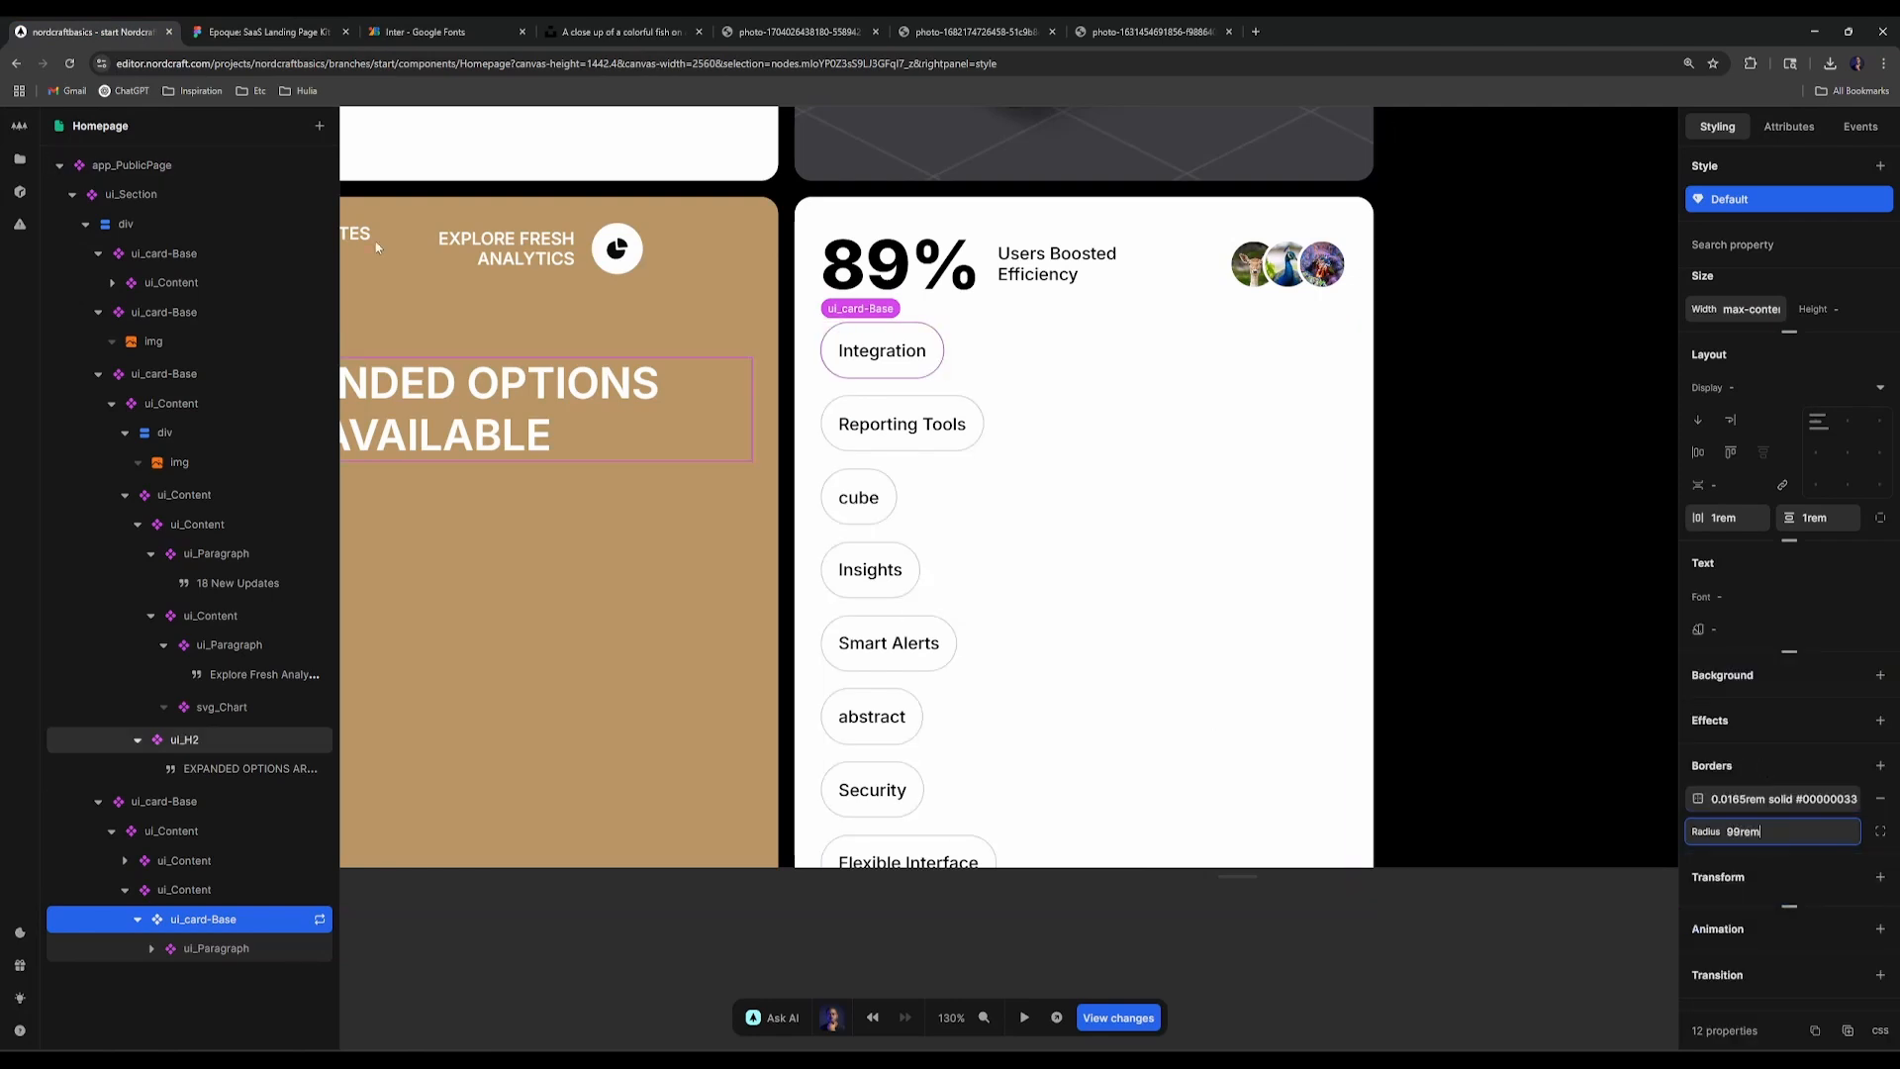
Step: Lay out the ui_Content holding the tags as a row with wrap enabled, and switch to Figma to compare the arrangement
left_click(923, 403)
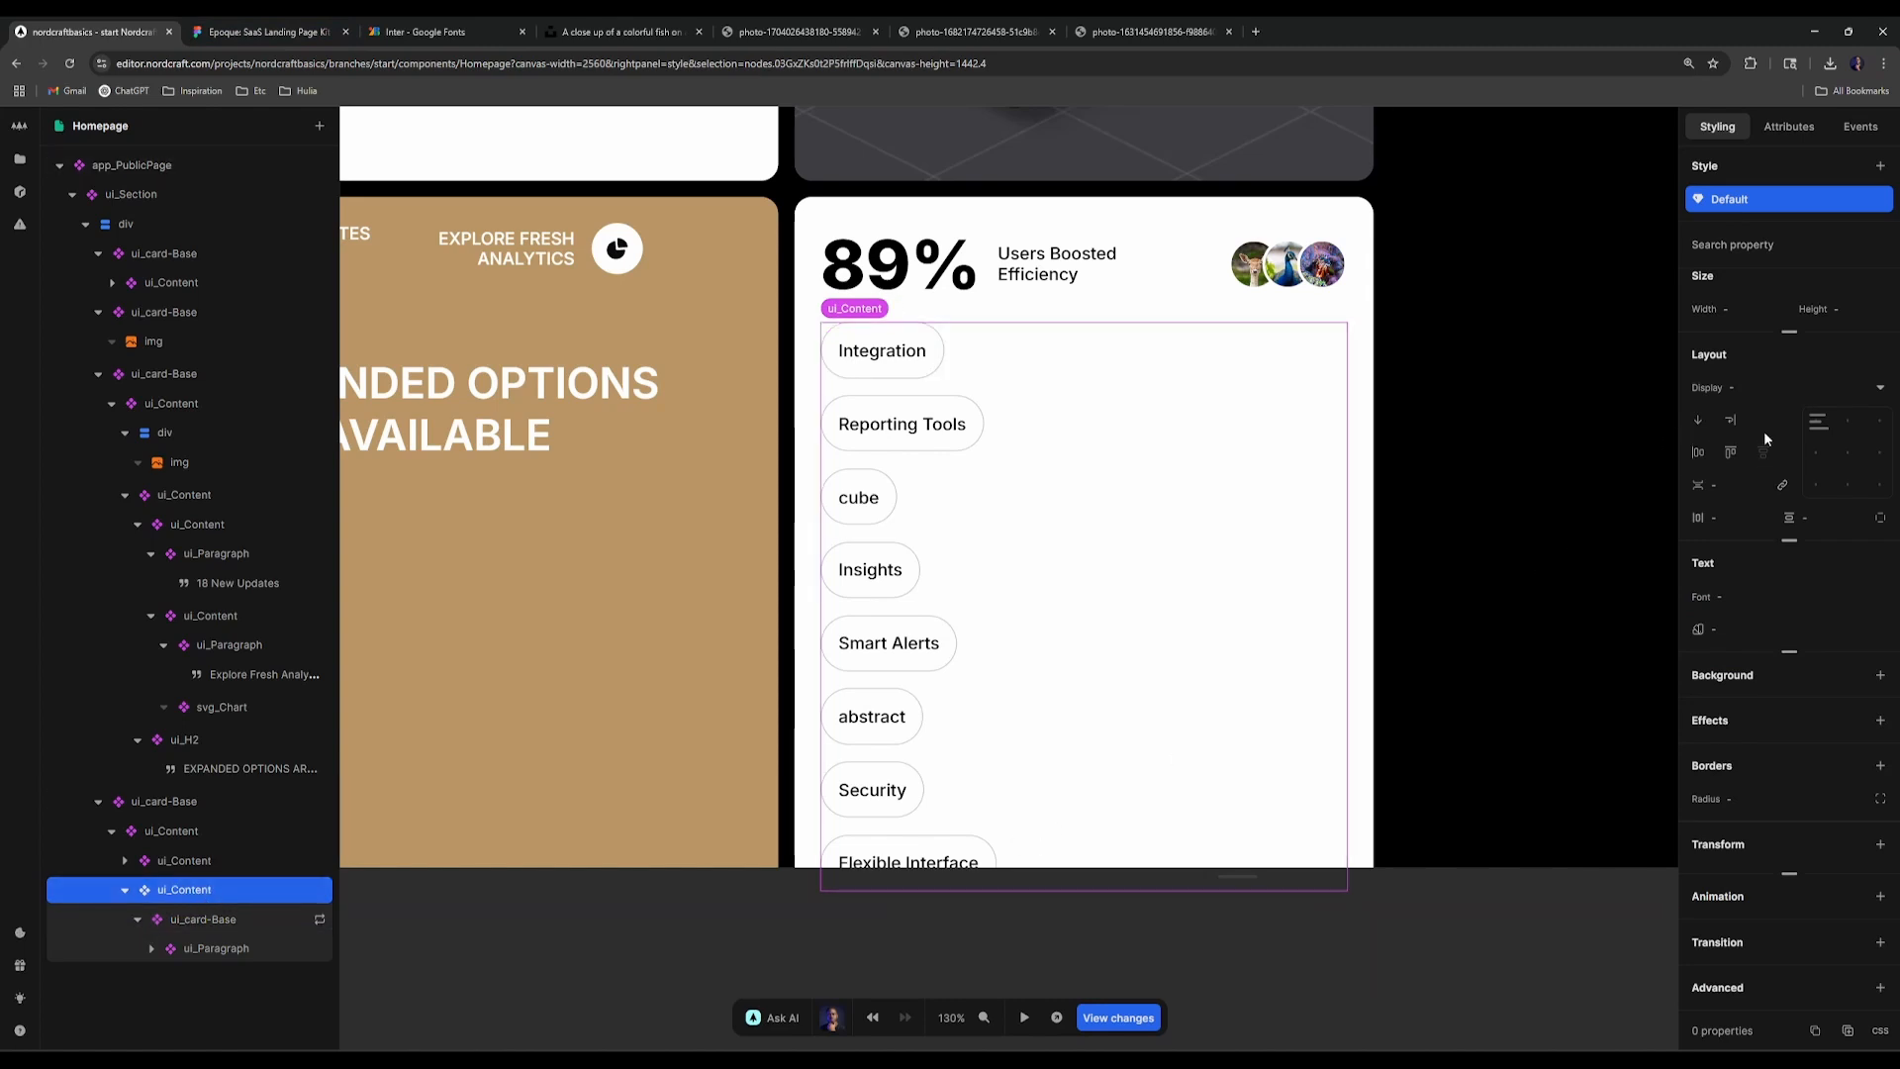
left_click(1697, 421)
left_click(1718, 452)
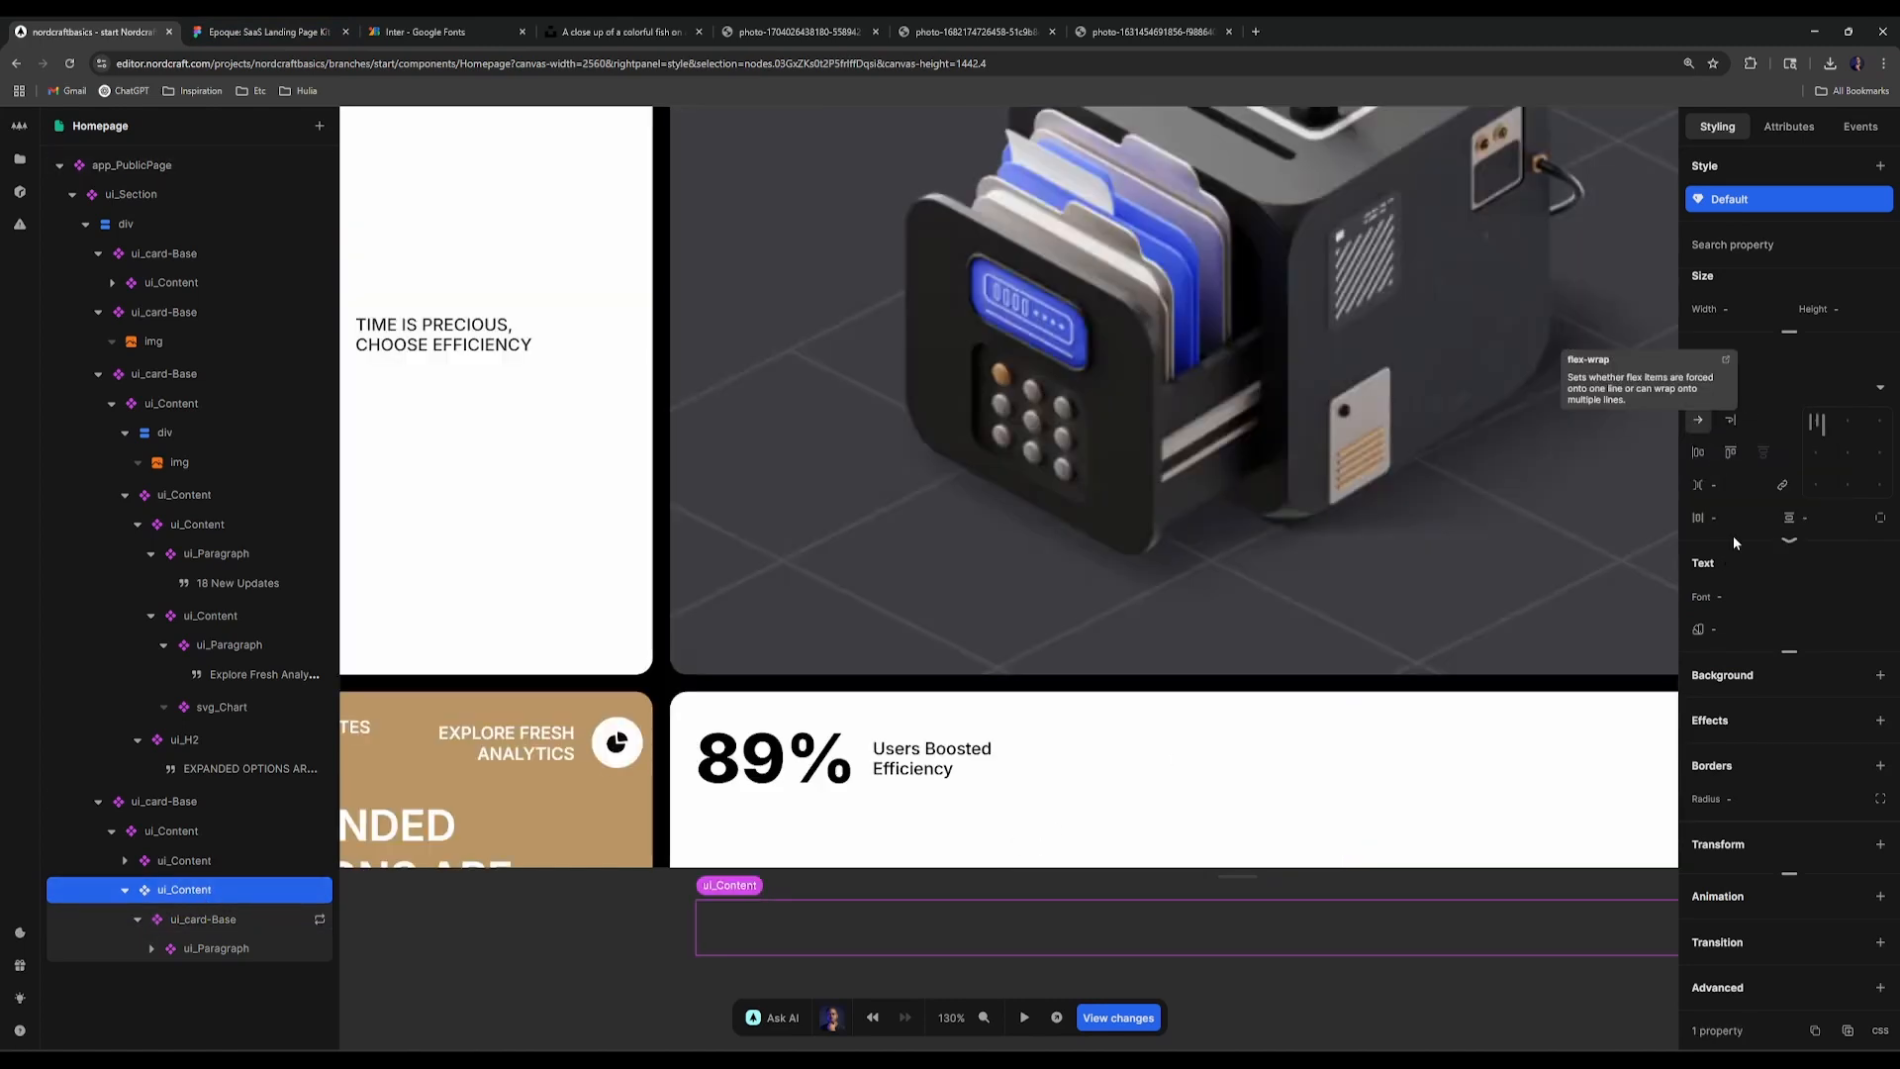
left_click(1732, 419)
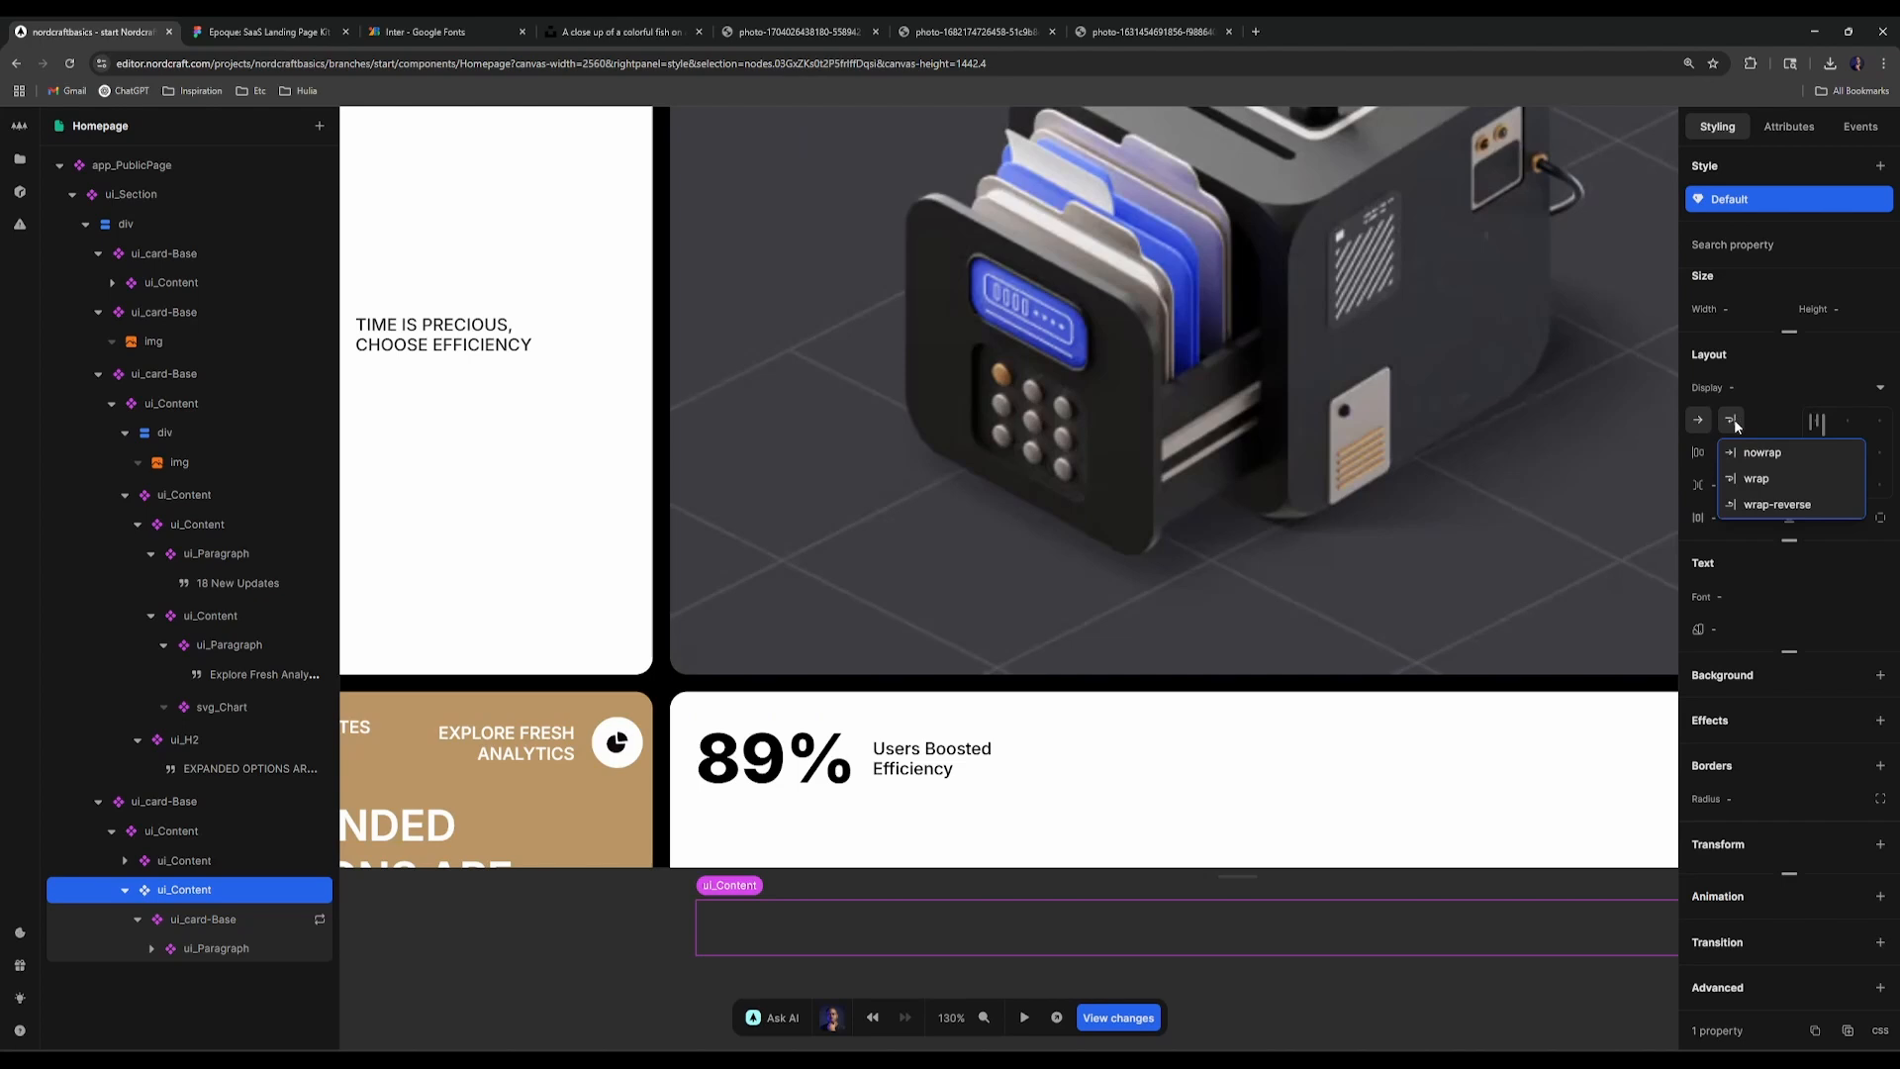
left_click(1746, 479)
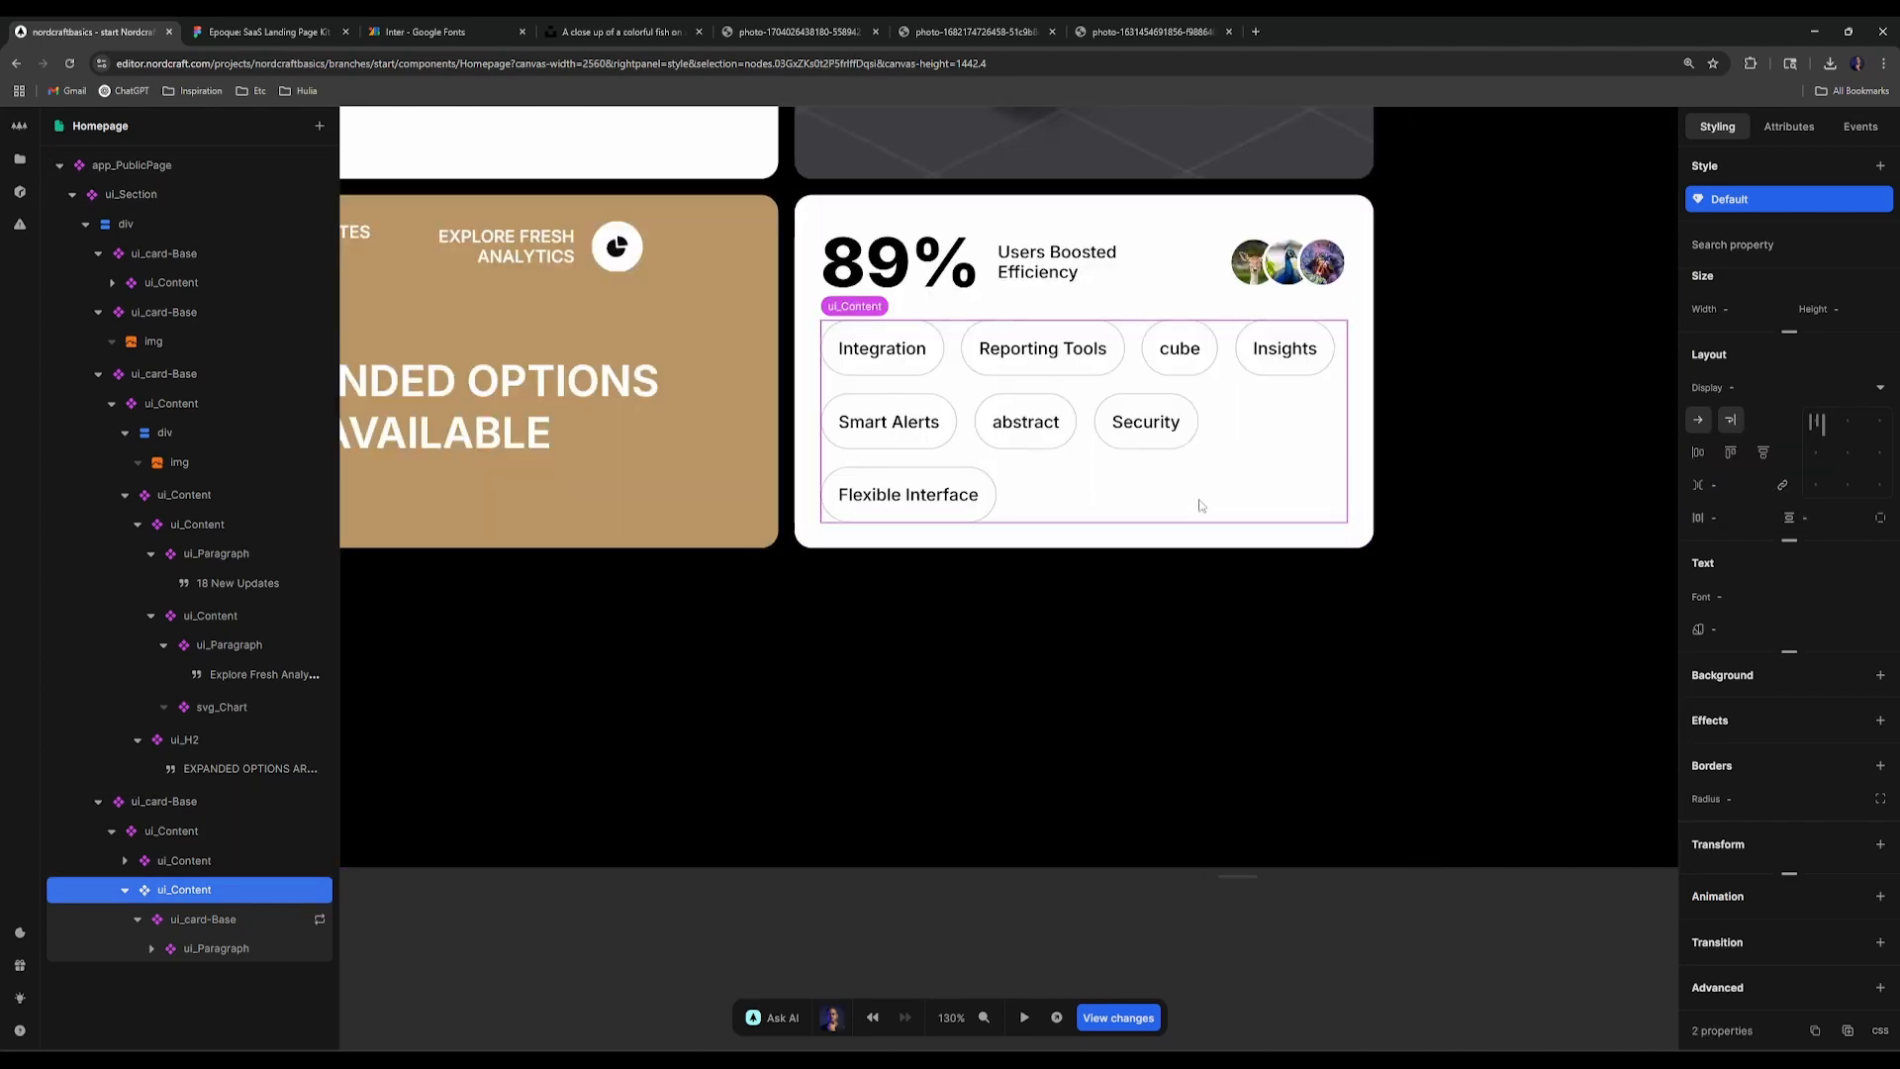
left_click(268, 32)
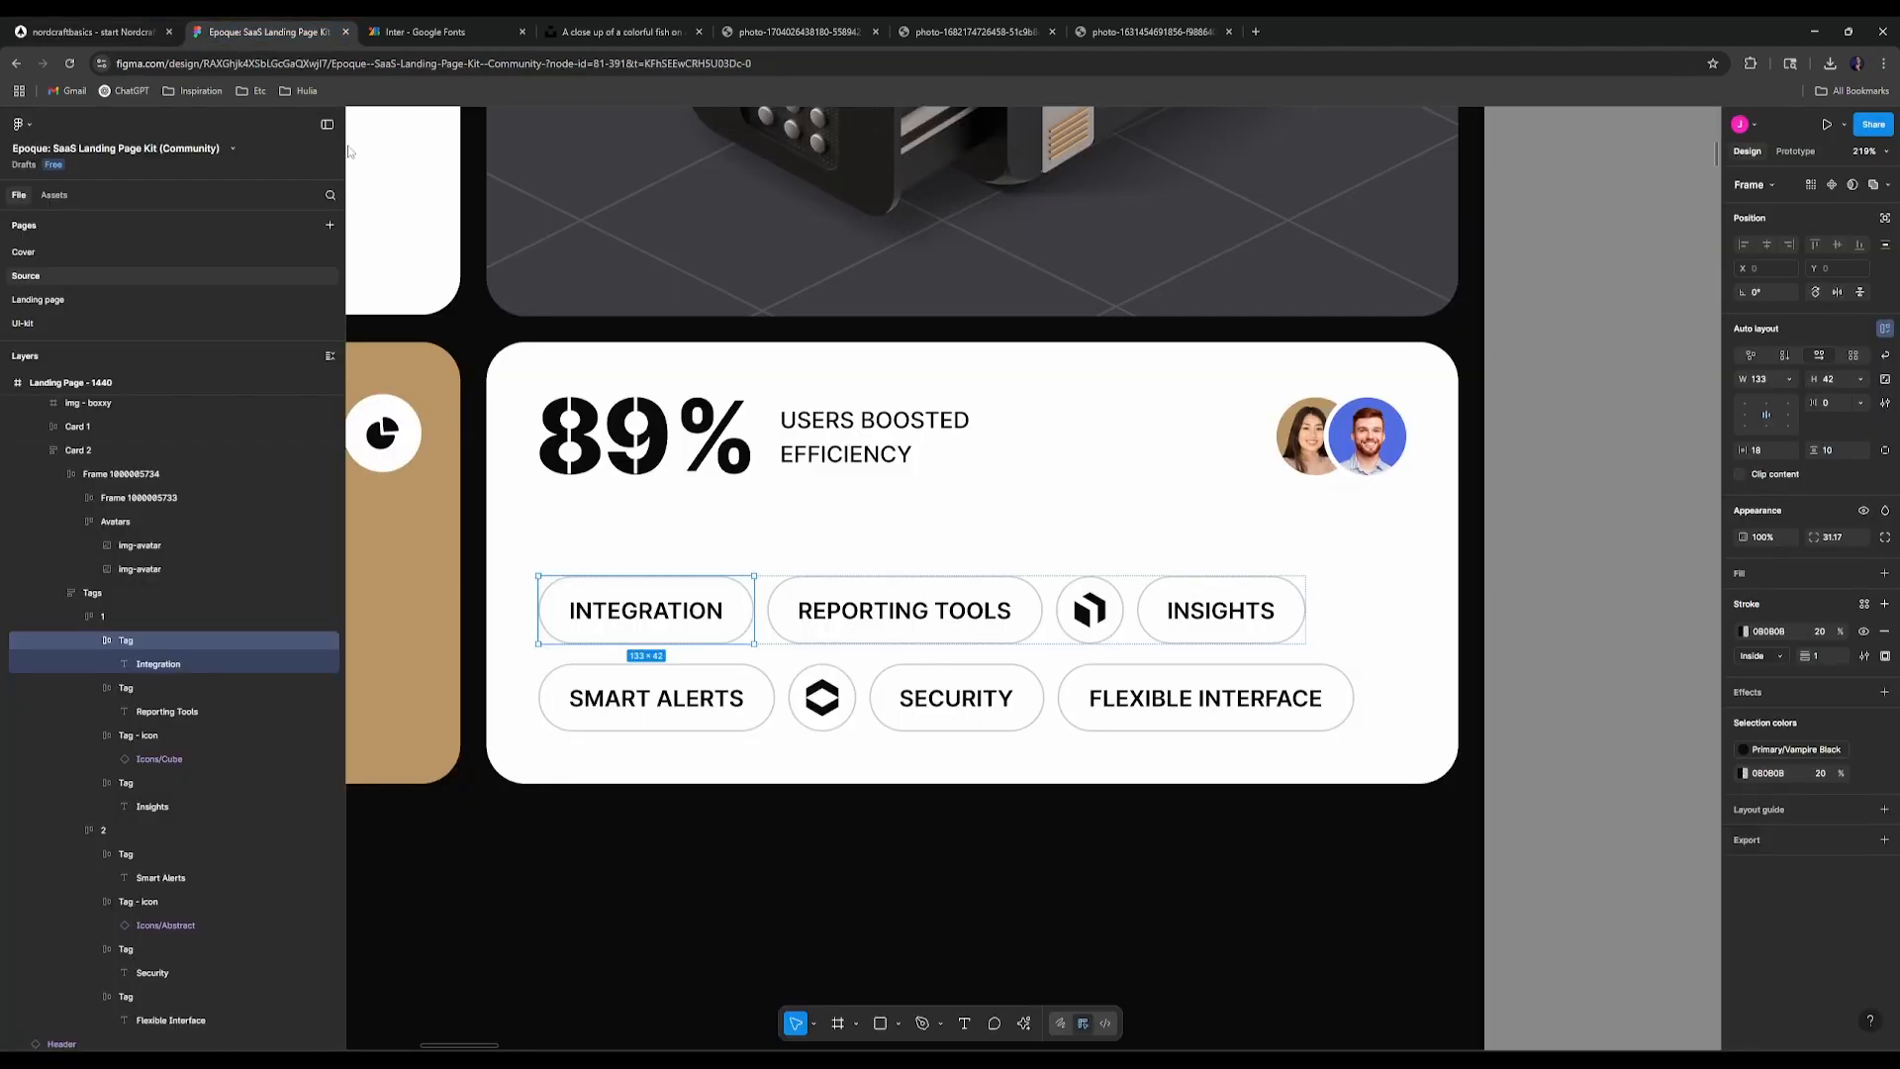
Step: Return to Nordcraft and set the gap of the ui_Content holding the tags to 1rem
left_click(712, 653)
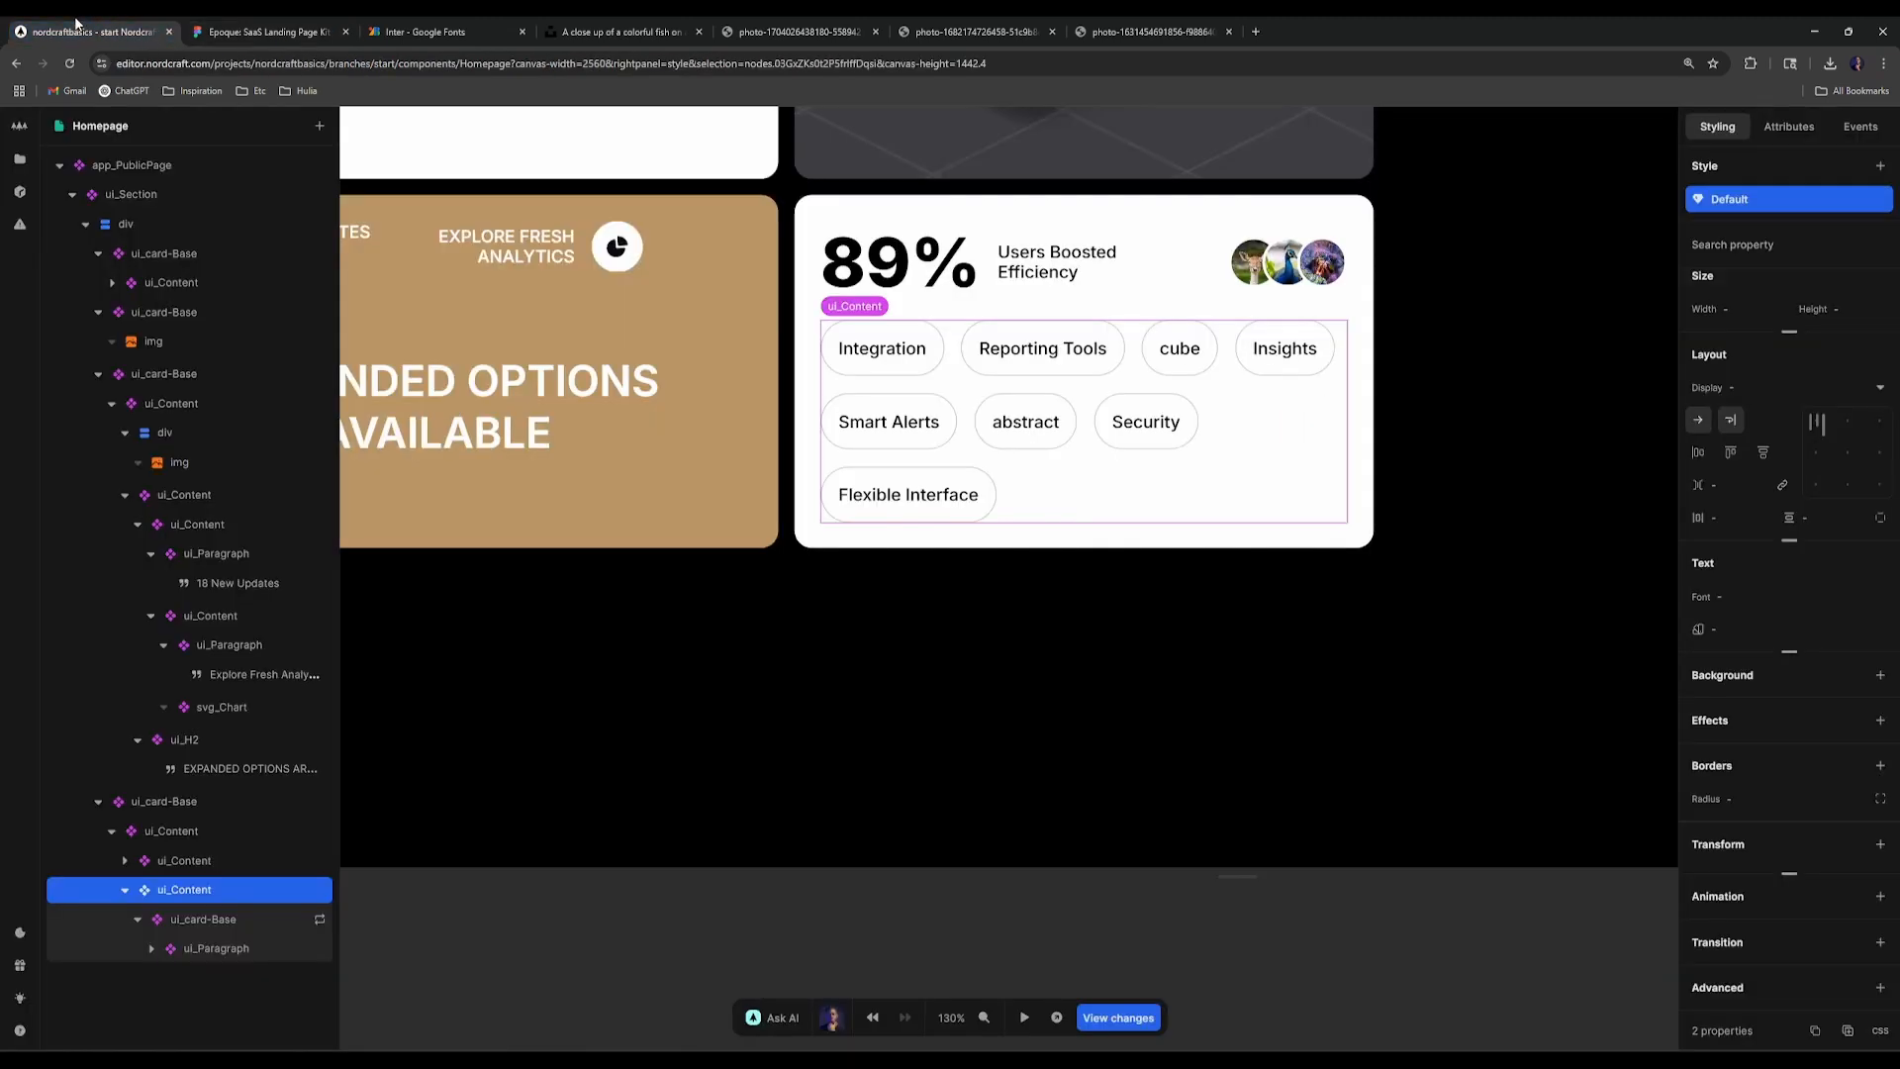
left_click(90, 31)
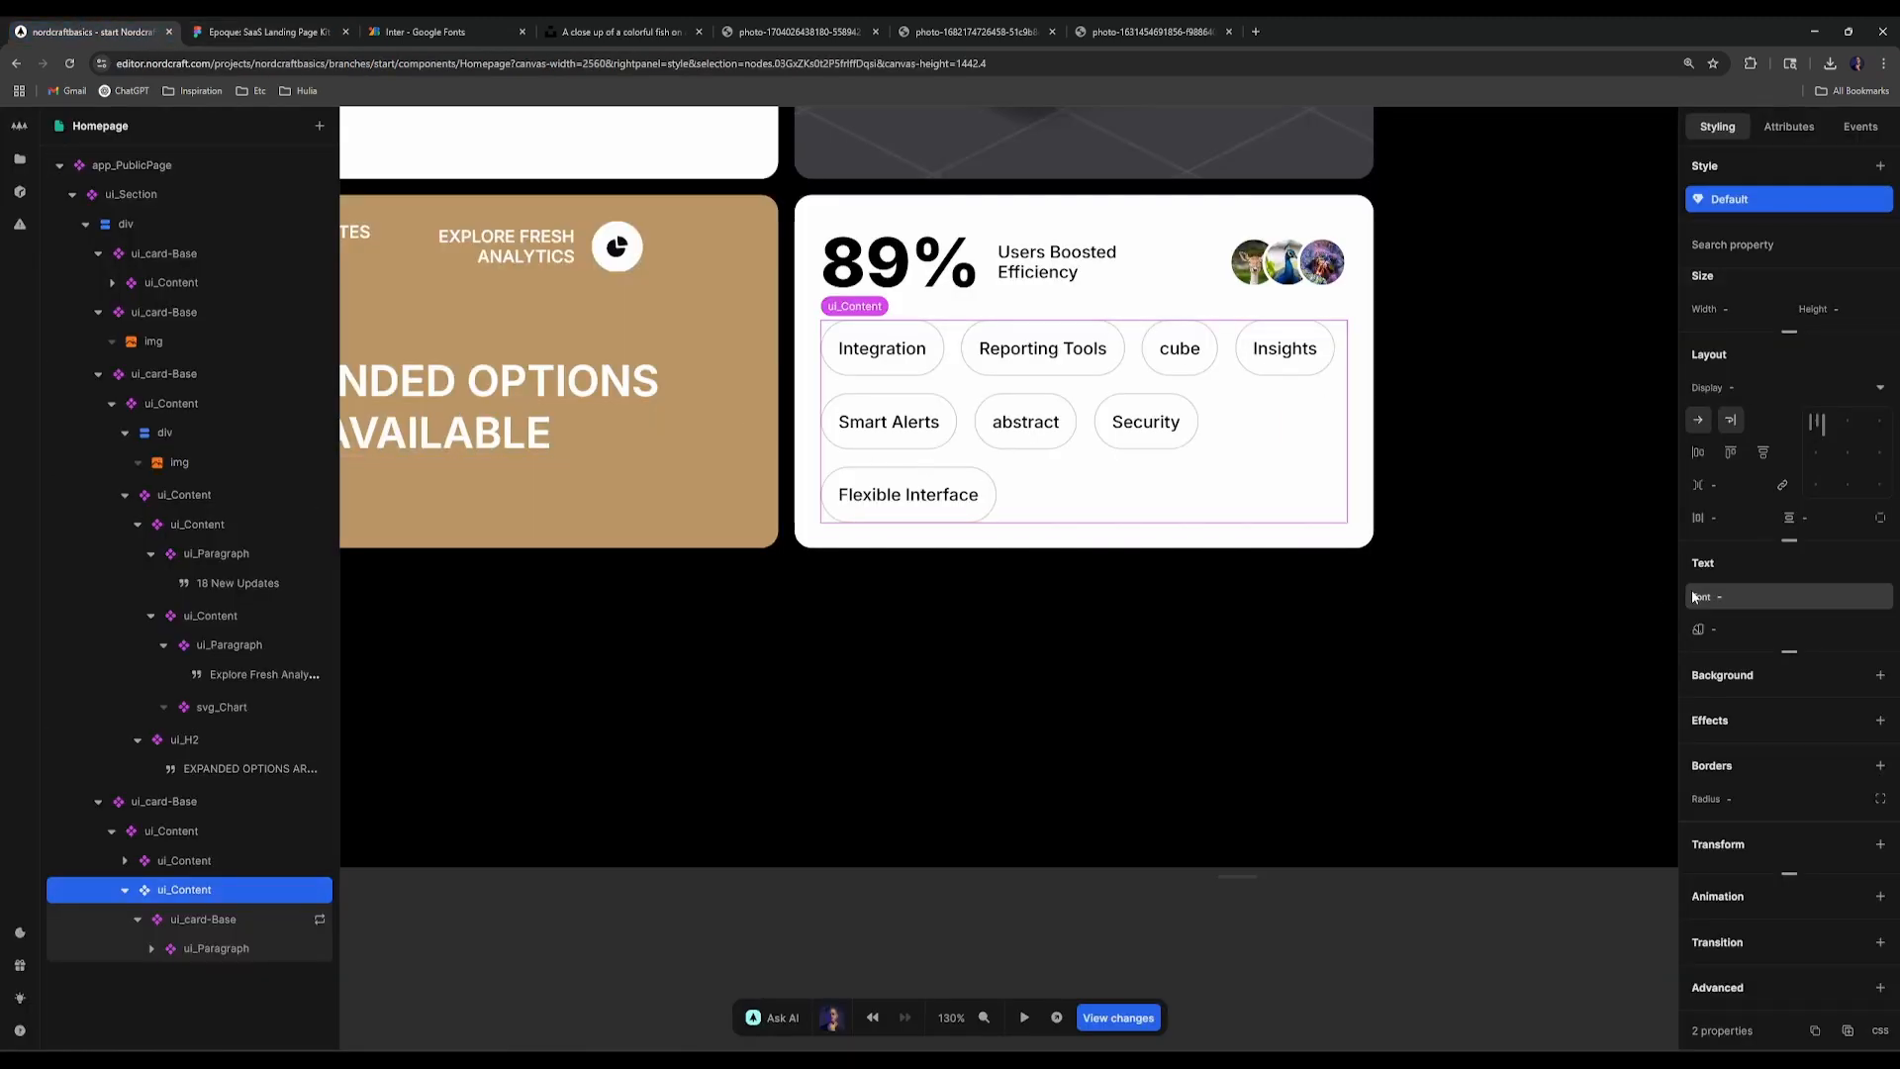
left_click(1741, 487)
type("1rem")
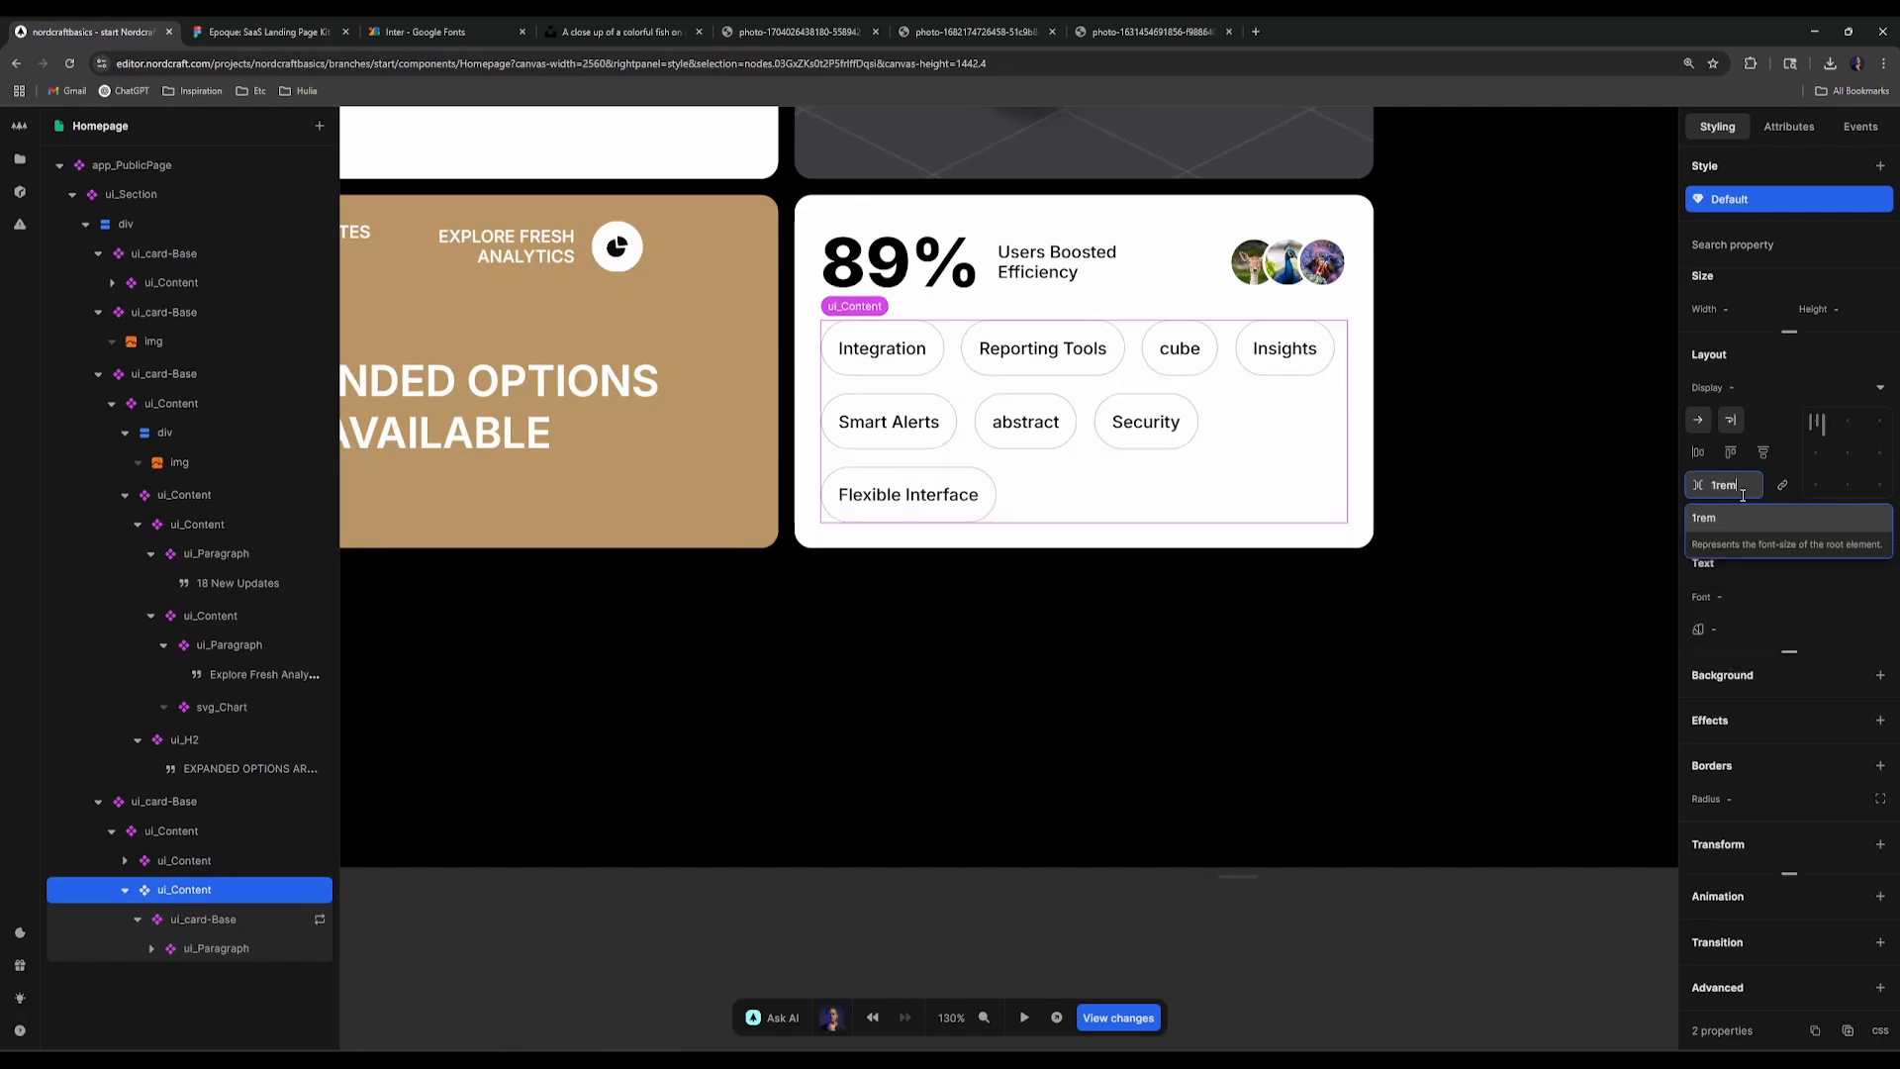
scroll(1034, 472, "up", 5)
left_click_drag(1098, 484, 947, 624)
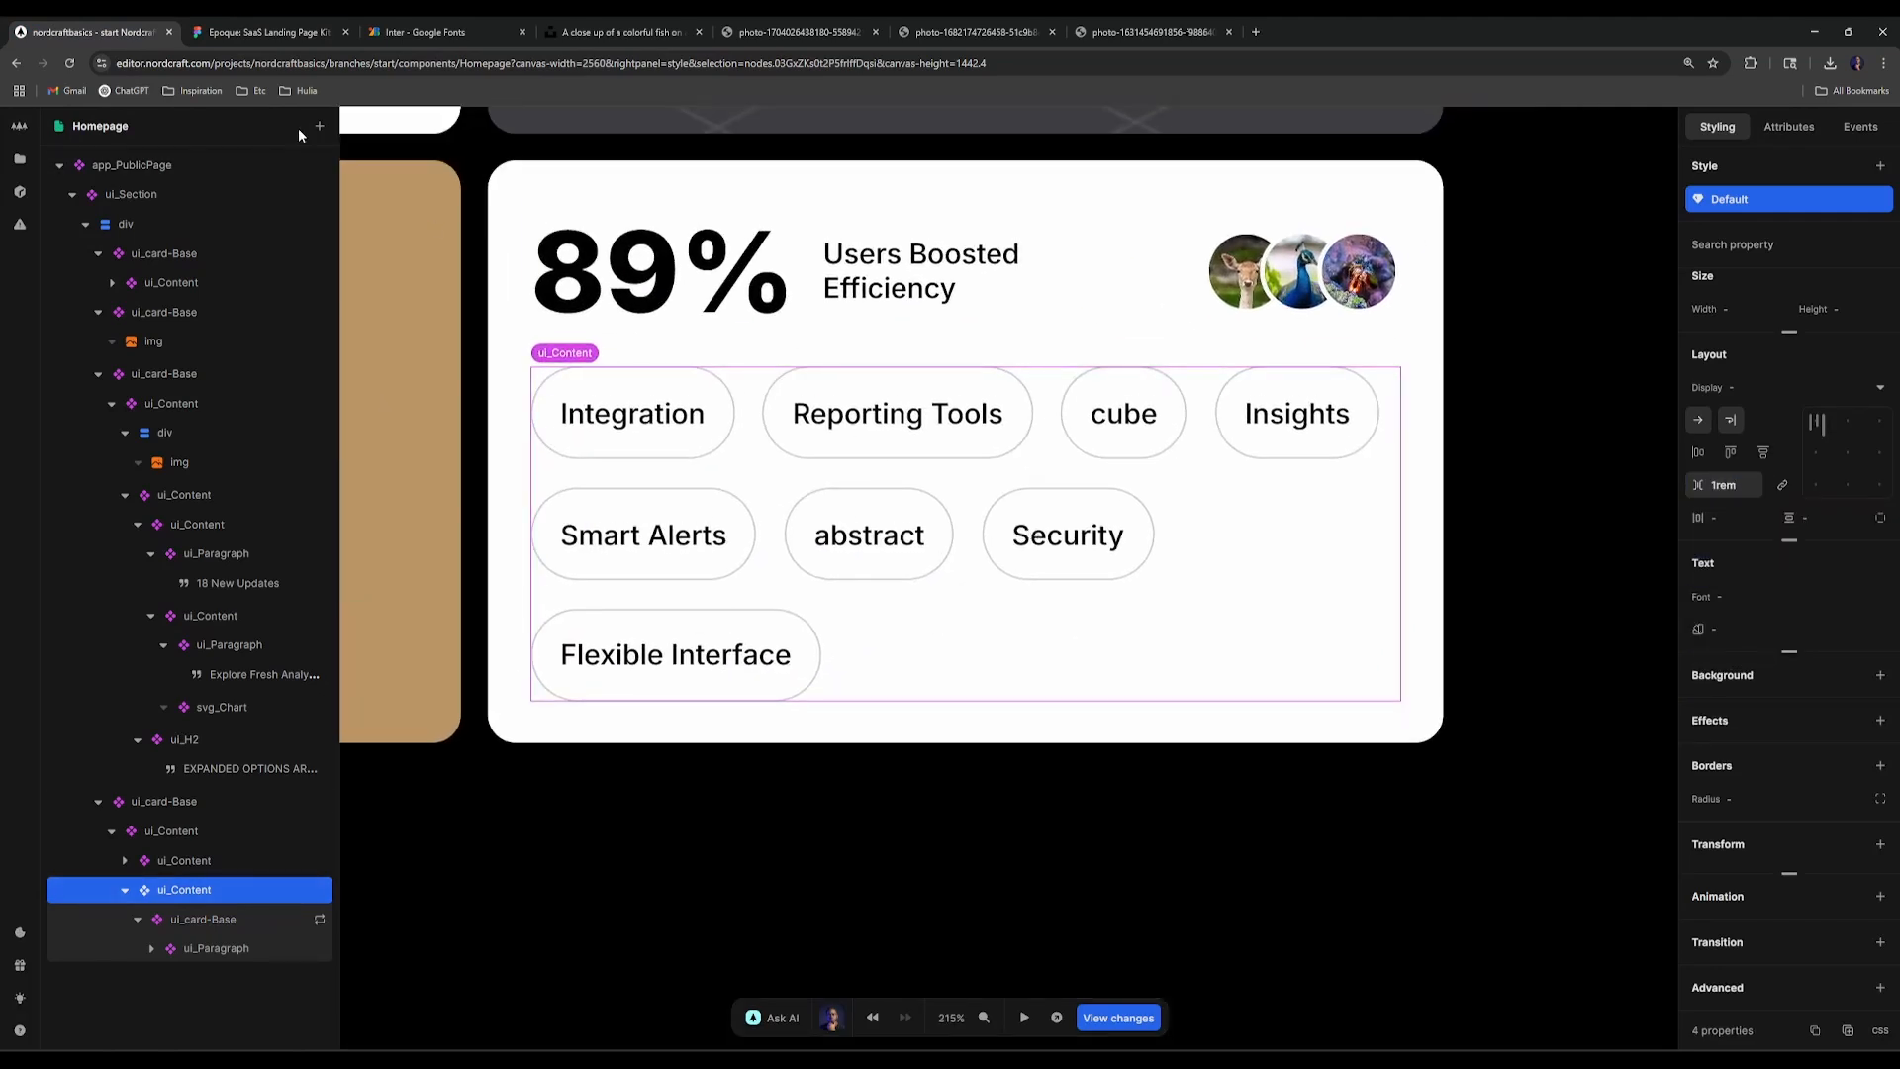
Step: Check the Integration tag's typography in Figma and set the font size of the repeated tag's ui_Paragraph to 0.85rem in Nordcraft
left_click(267, 32)
double_click(615, 607)
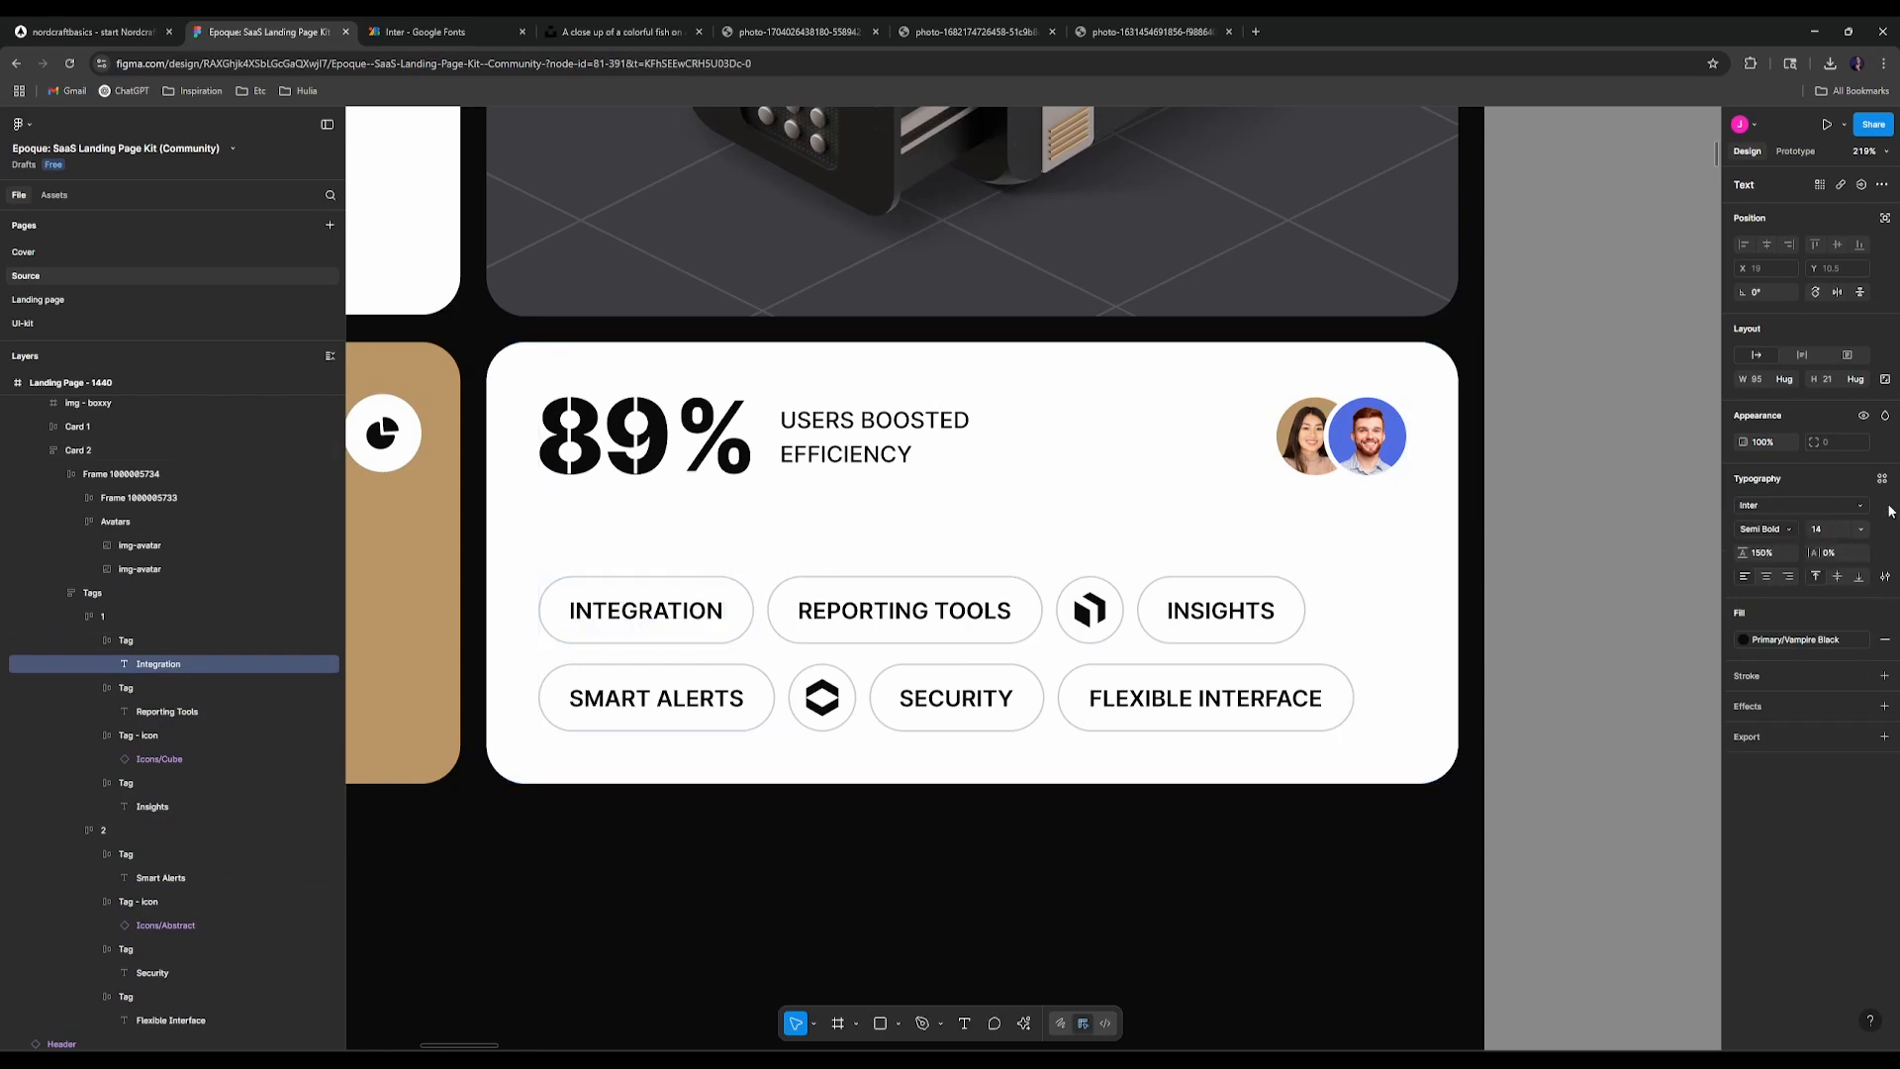
left_click(89, 32)
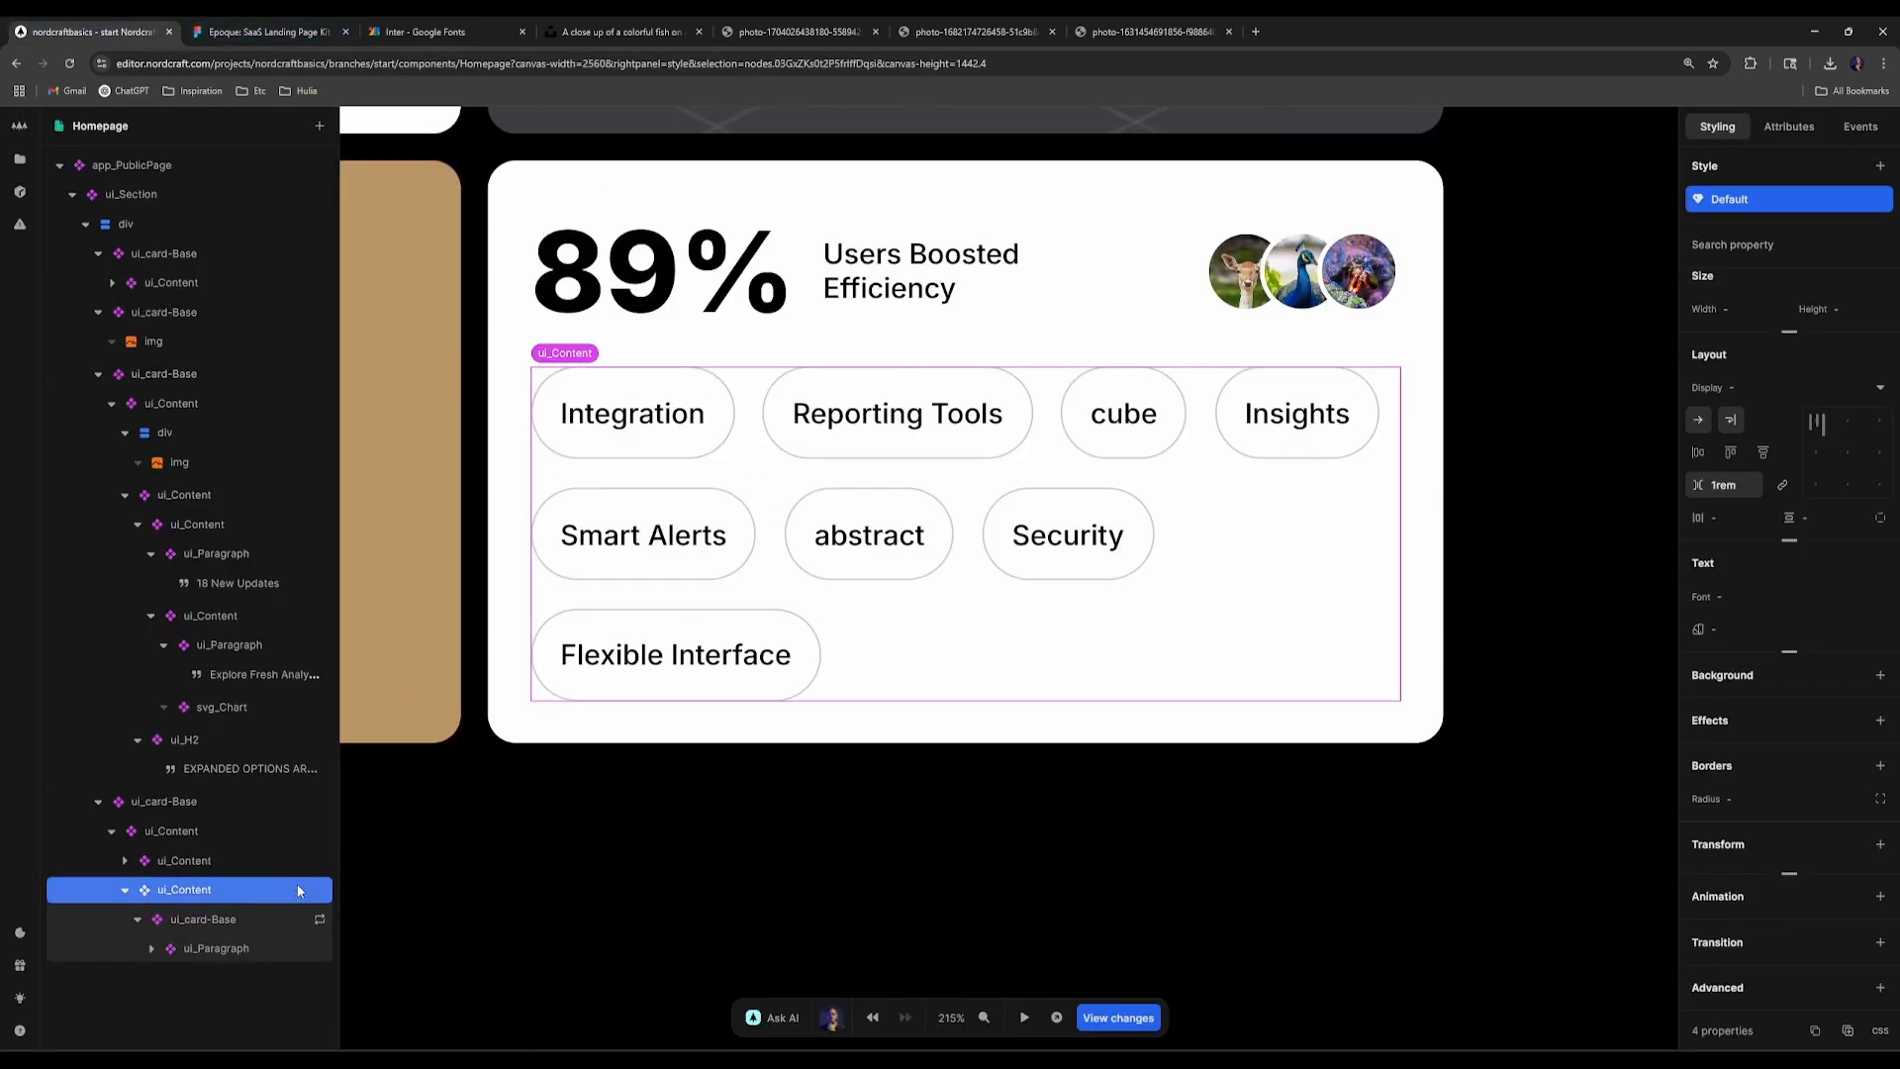
left_click(132, 945)
left_click(151, 948)
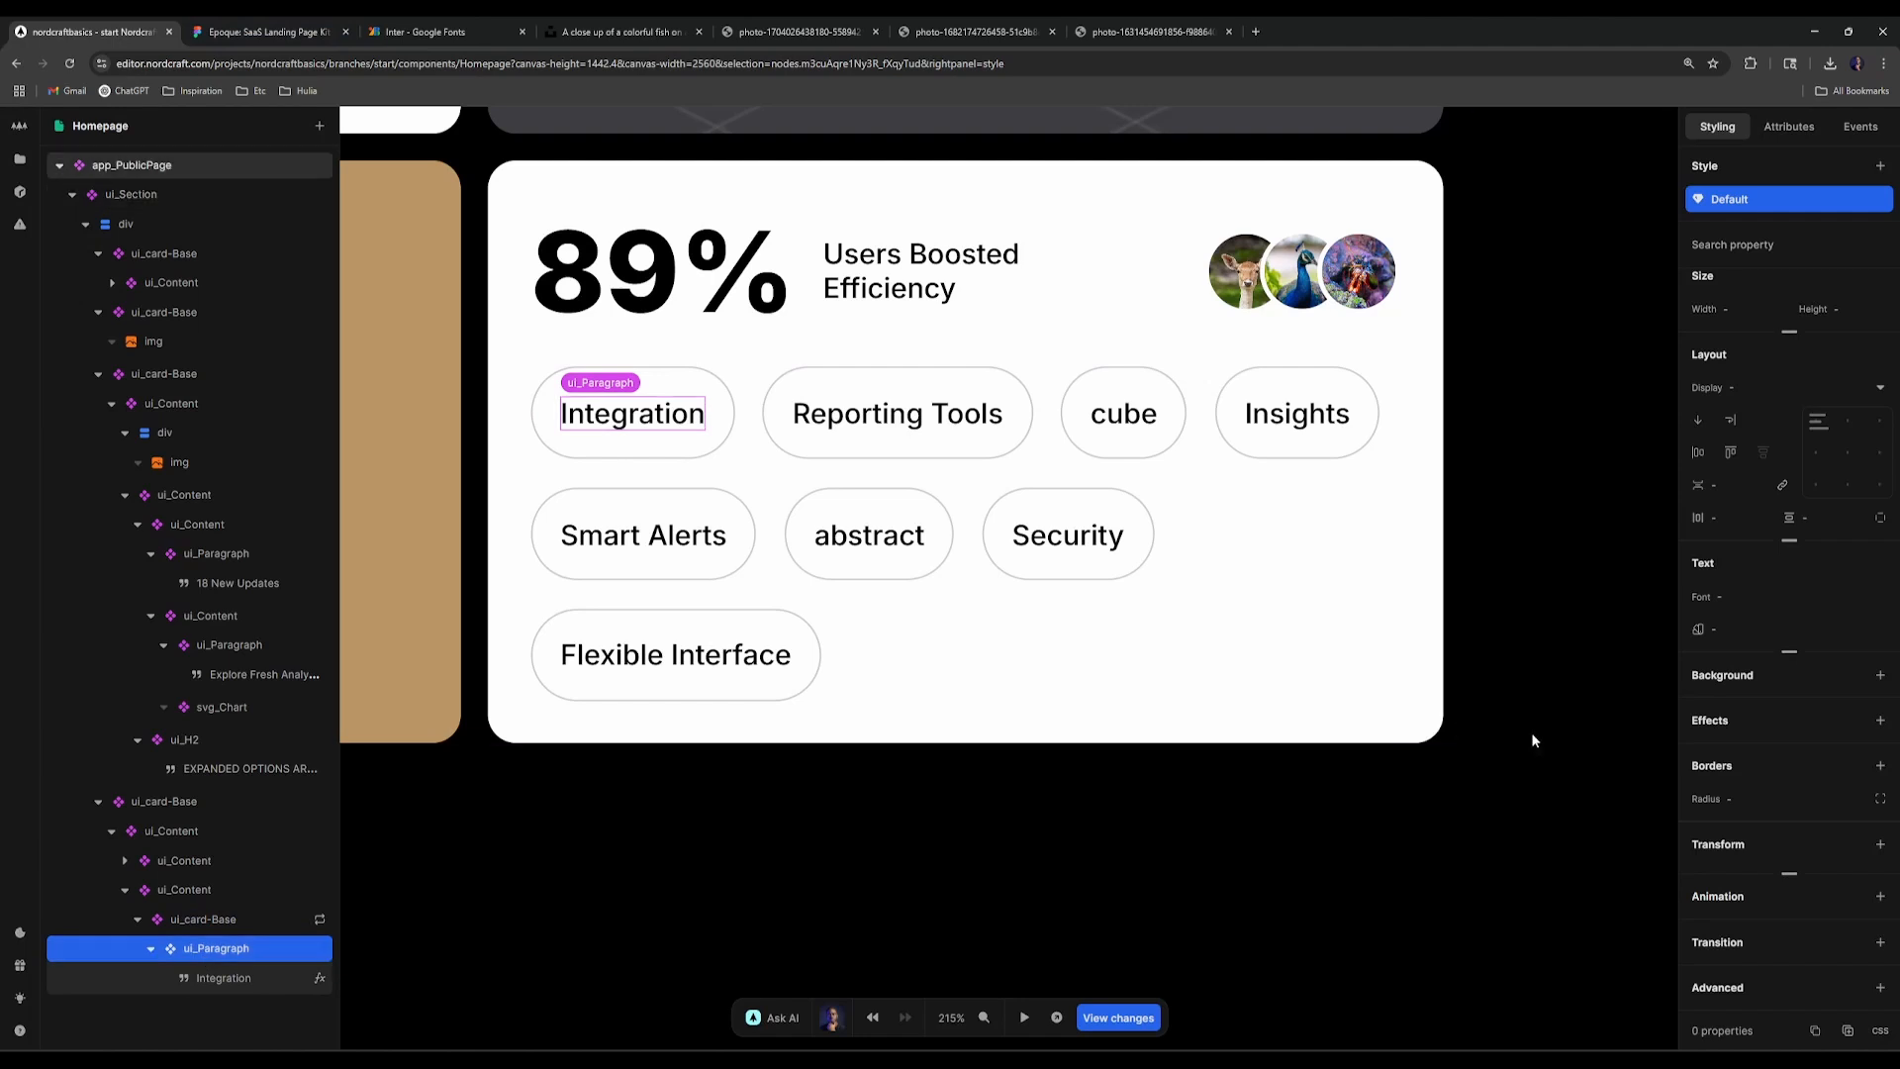
left_click(227, 979)
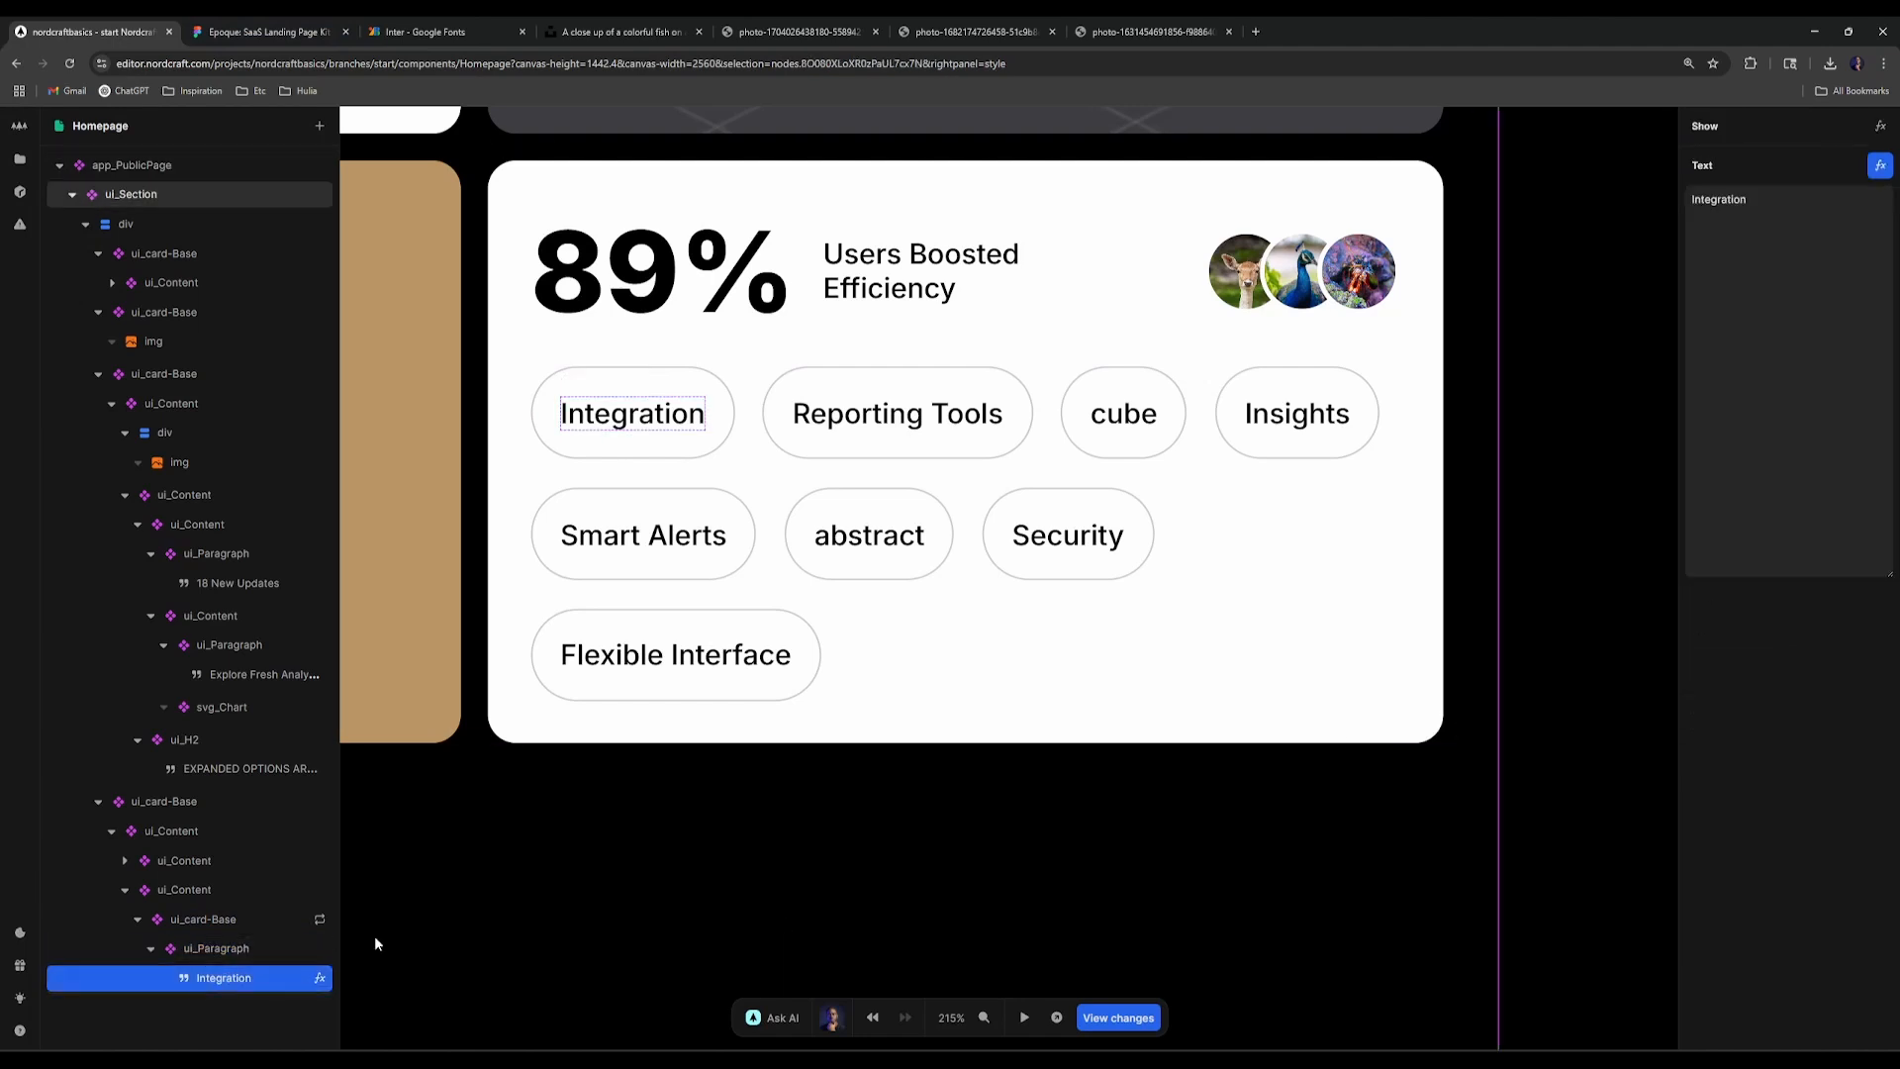
left_click(255, 954)
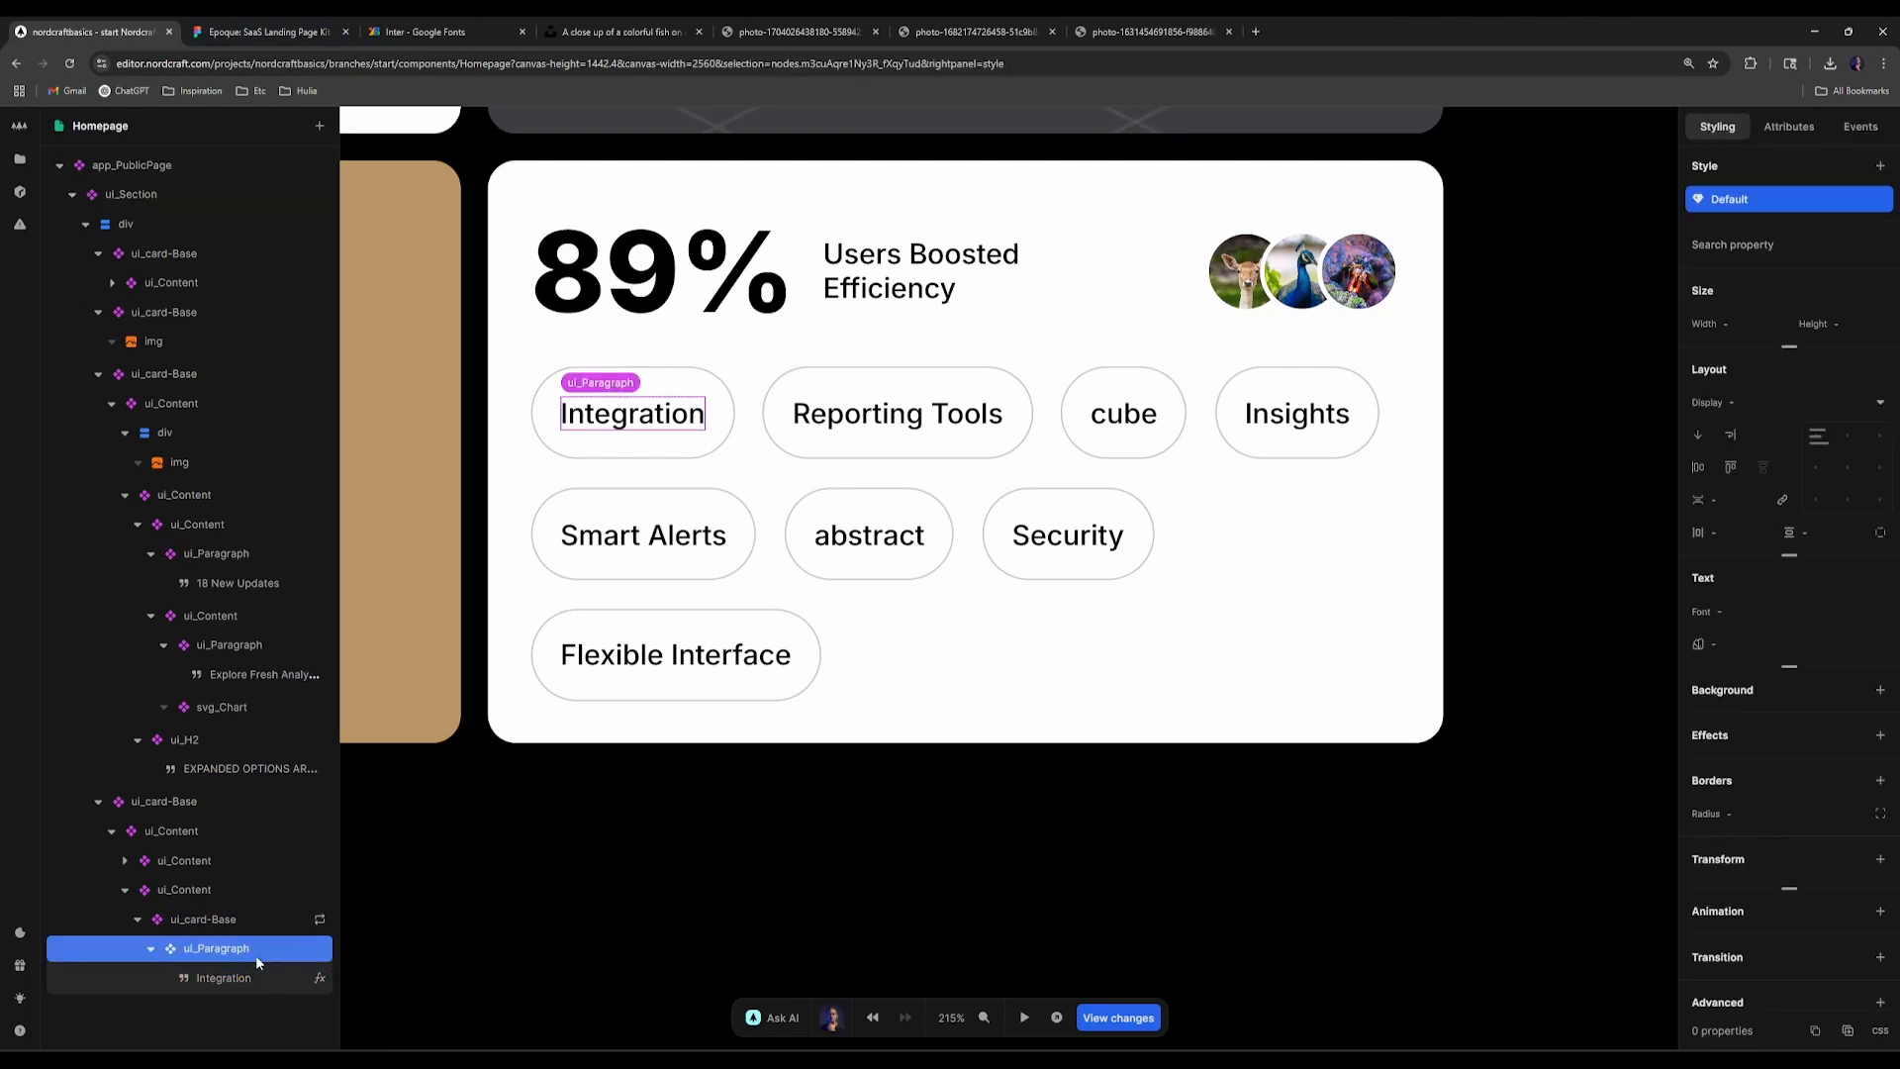
left_click(1749, 612)
left_click(1509, 505)
type("0.")
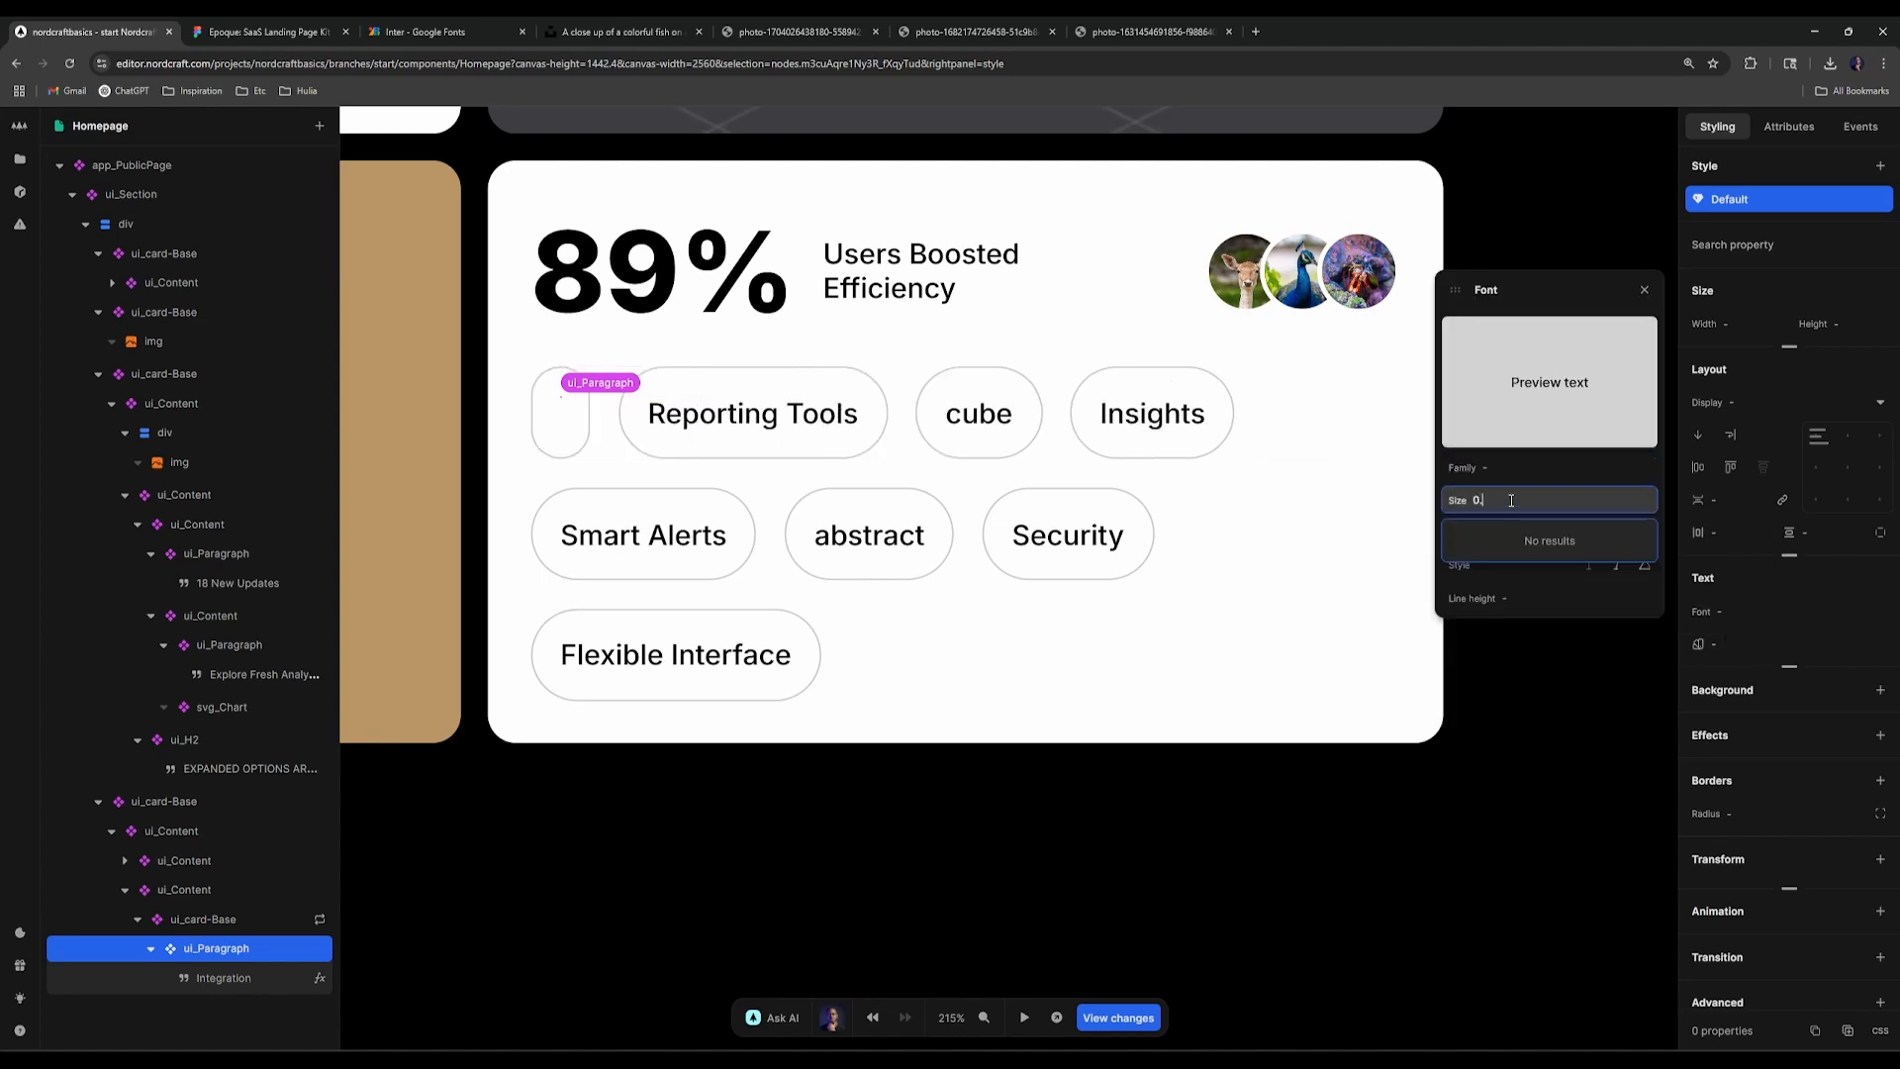
type("85rem")
key("Return")
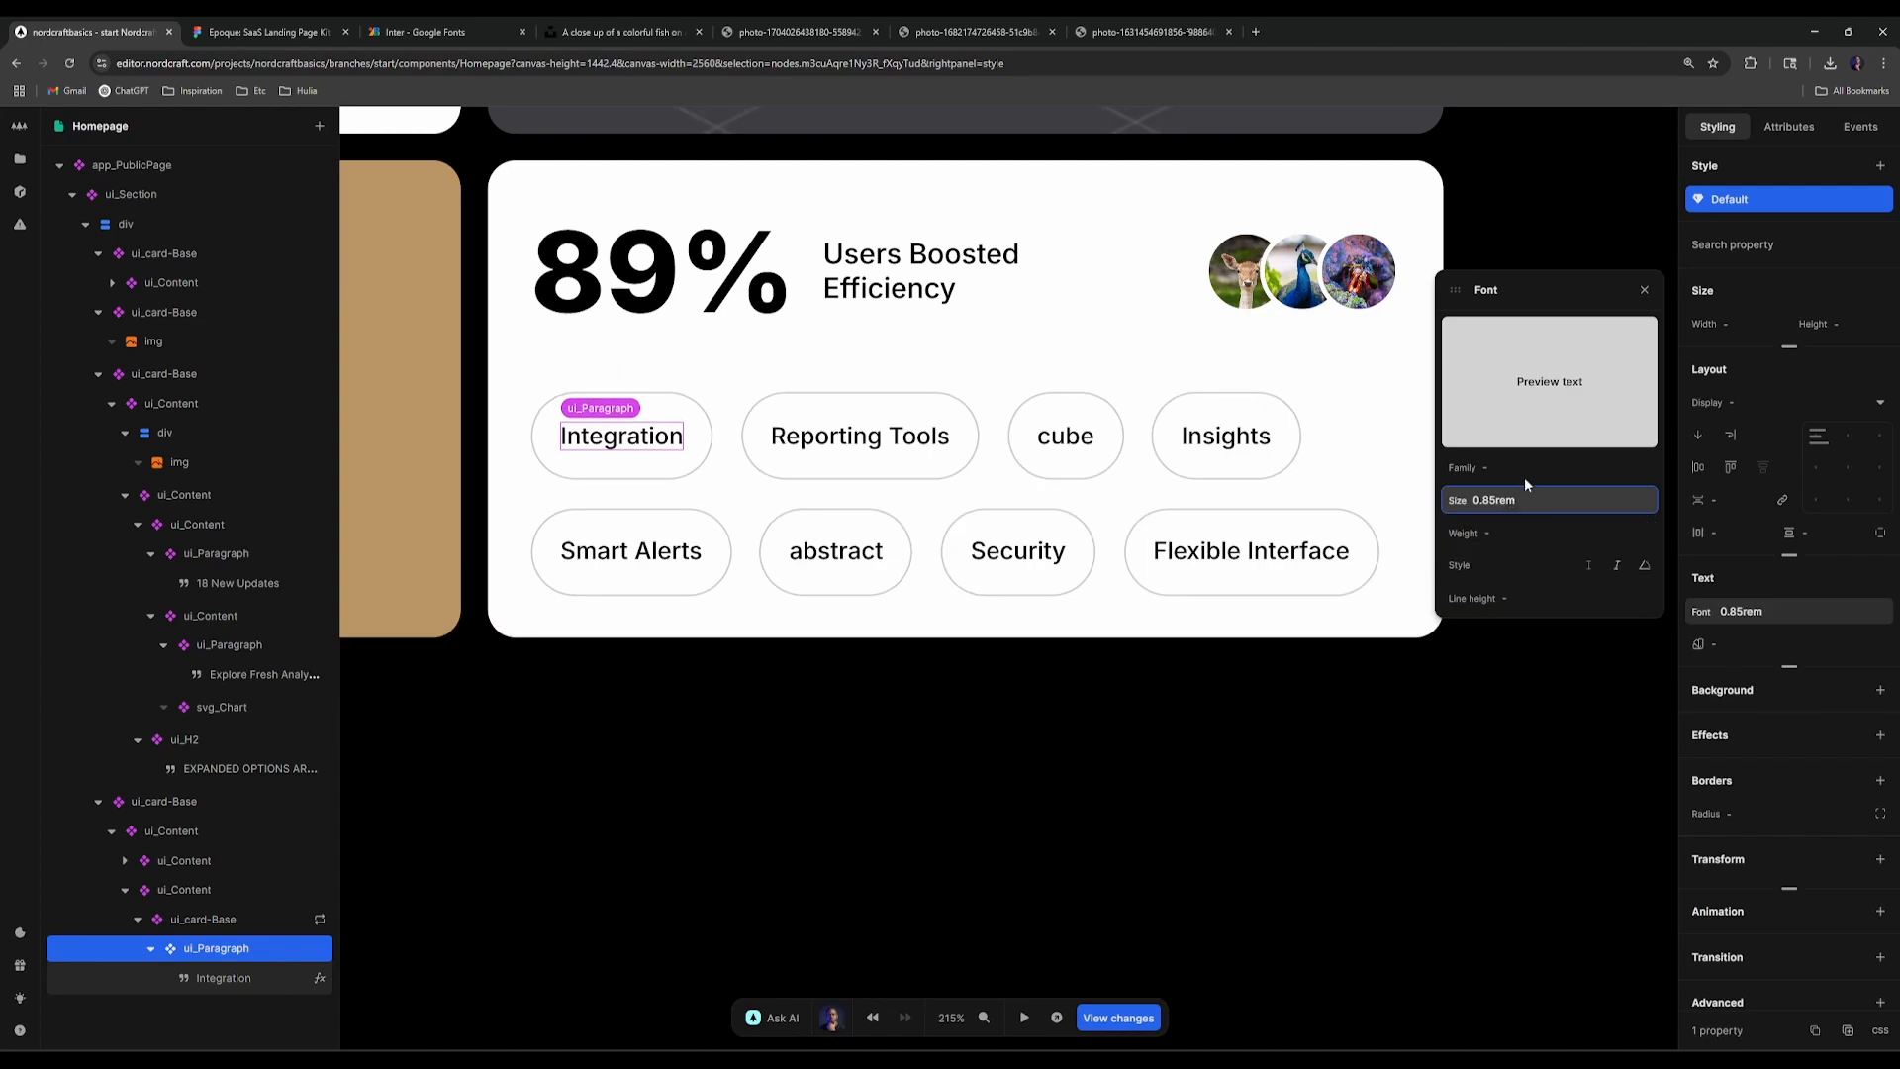
Step: Compare the tag text with Figma and add text-transform: uppercase to the CSS of the tag's ui_Paragraph
left_click(303, 26)
left_click(136, 29)
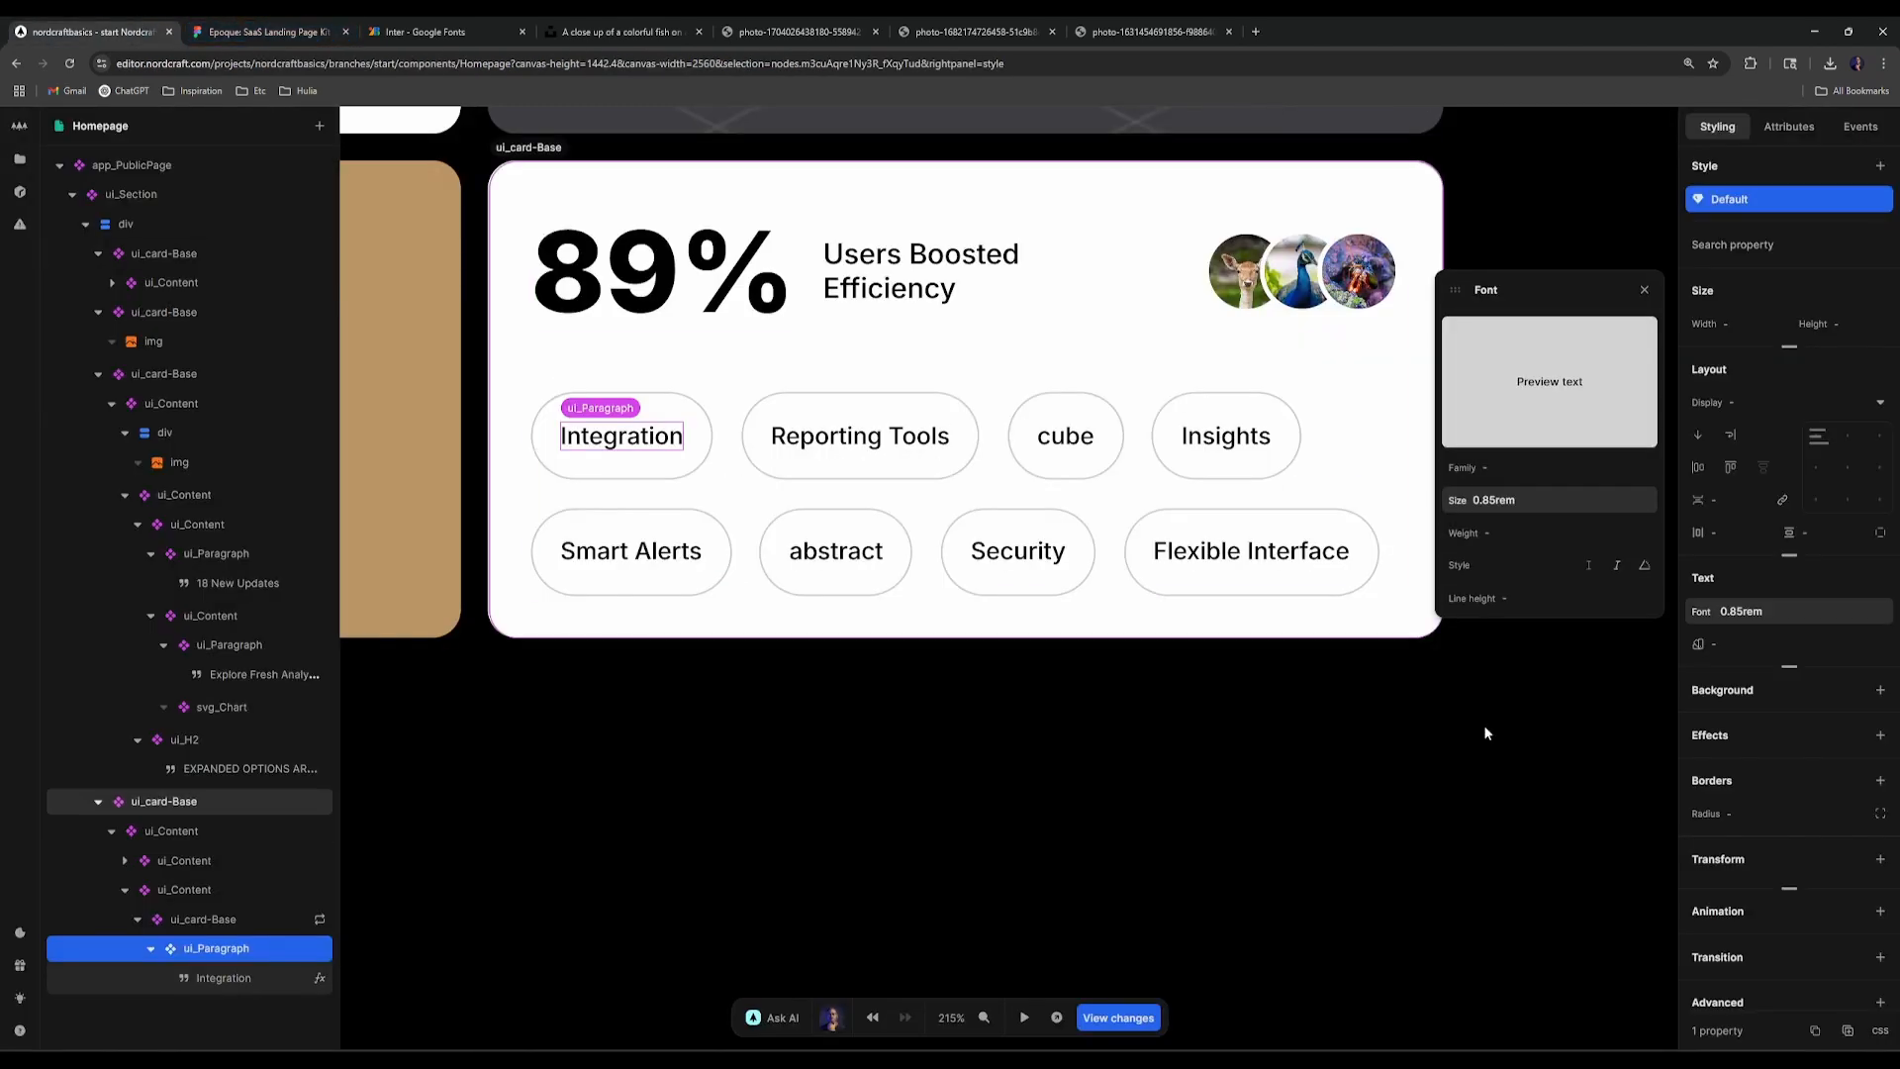
left_click(1880, 1031)
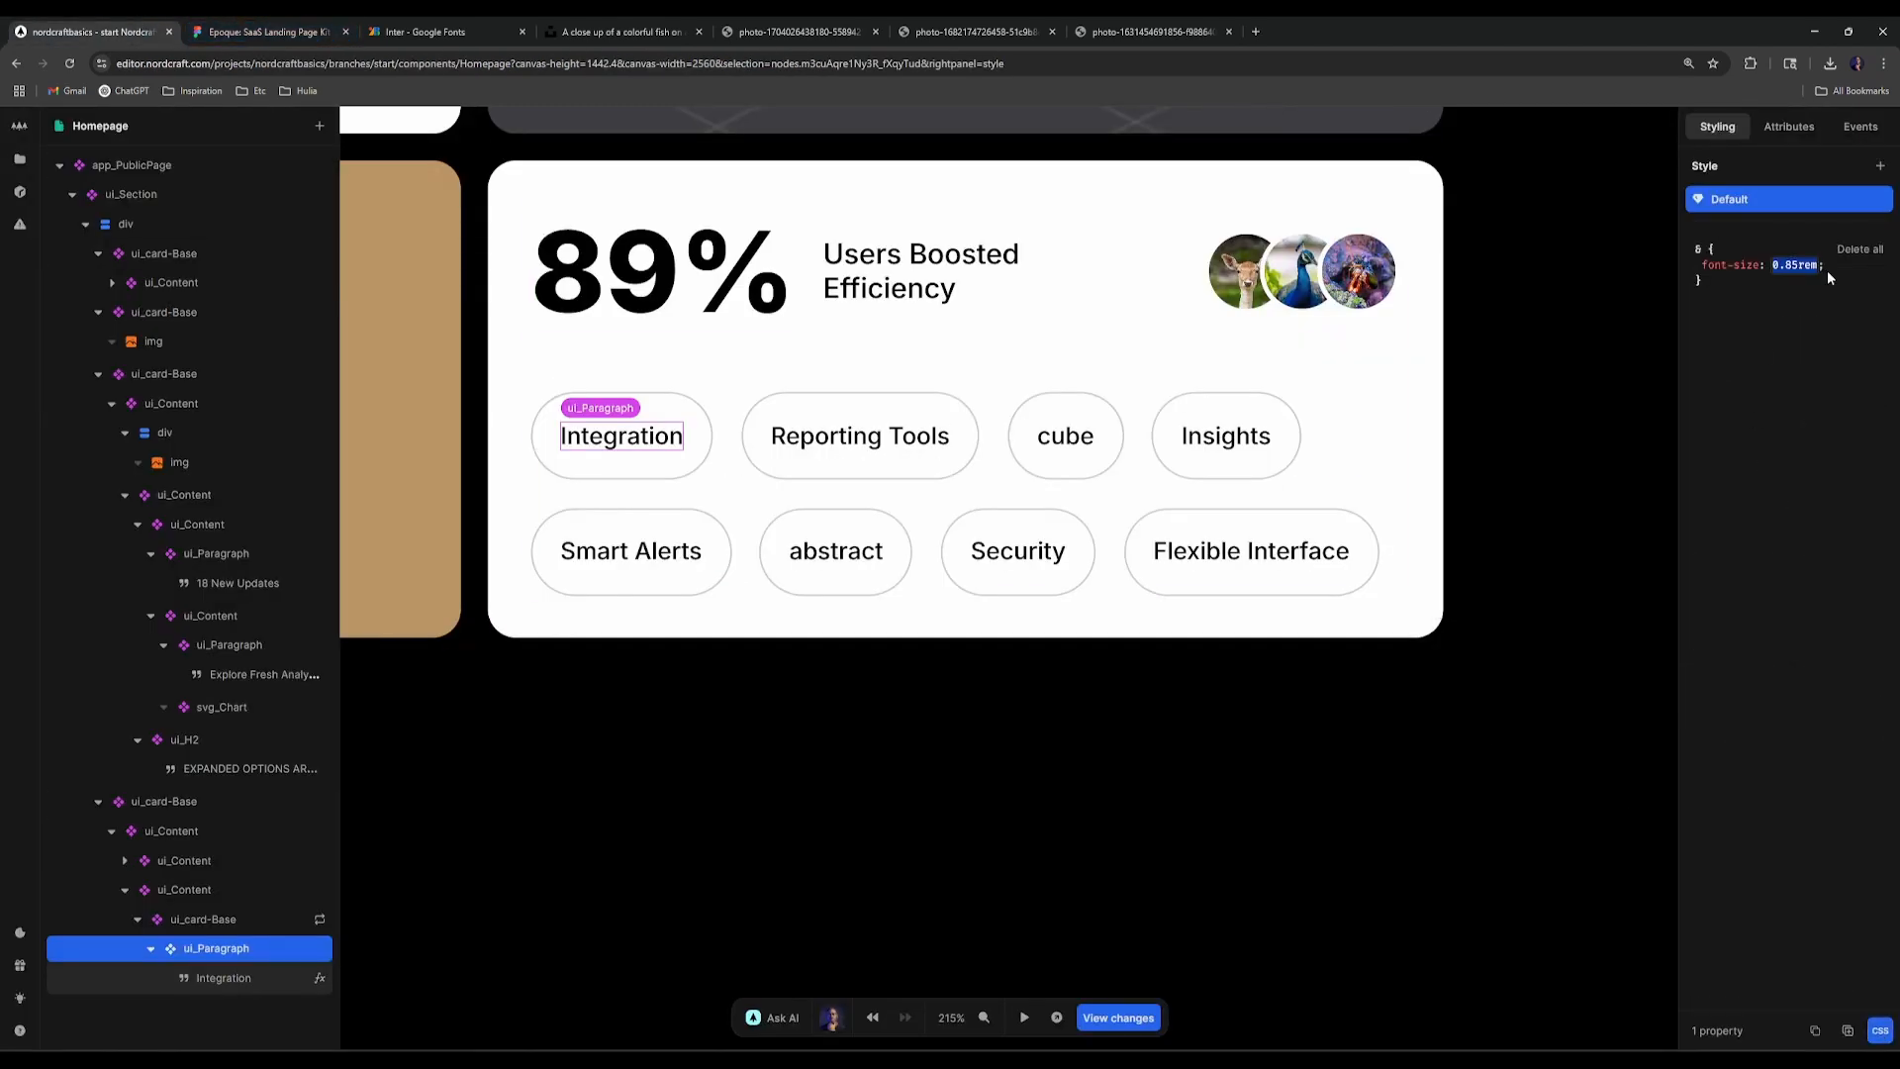
key("Return")
type("text-transform: ;")
key("Tab")
type("uppercase")
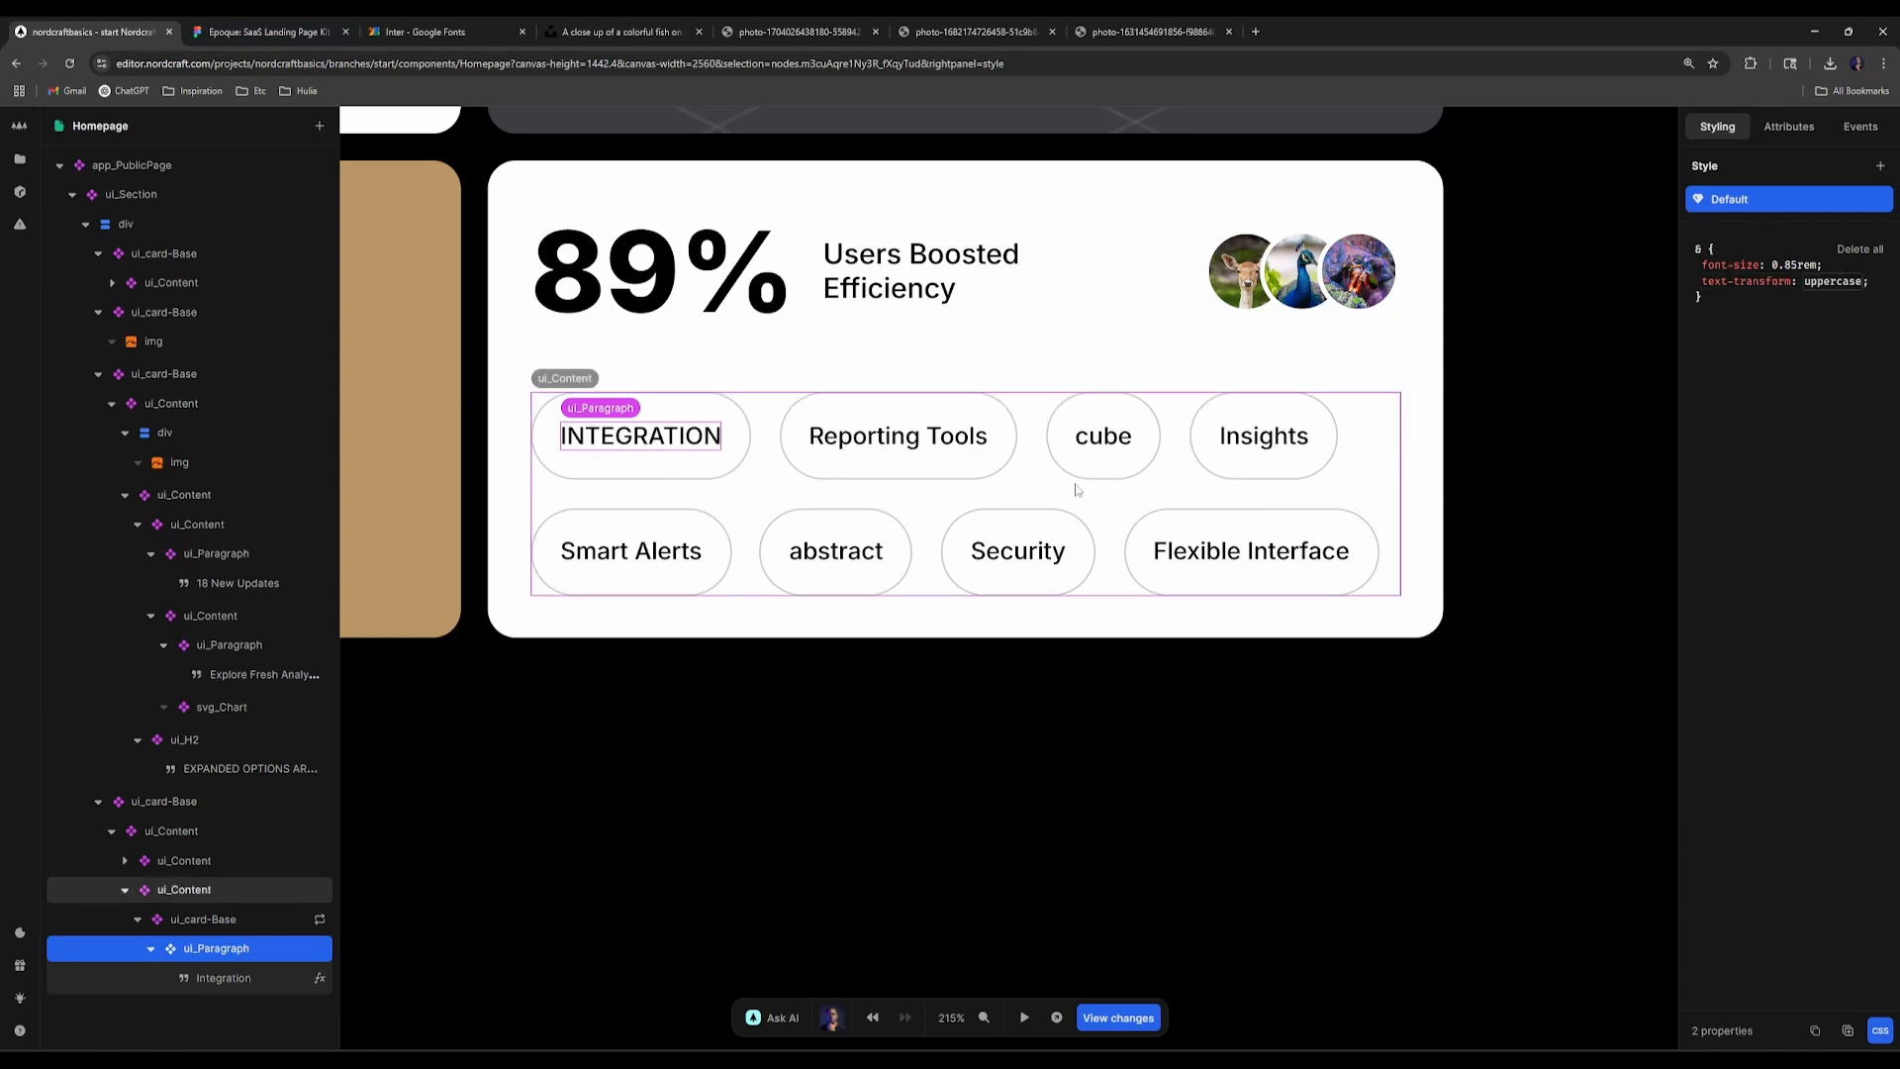
left_click(784, 764)
left_click(787, 662)
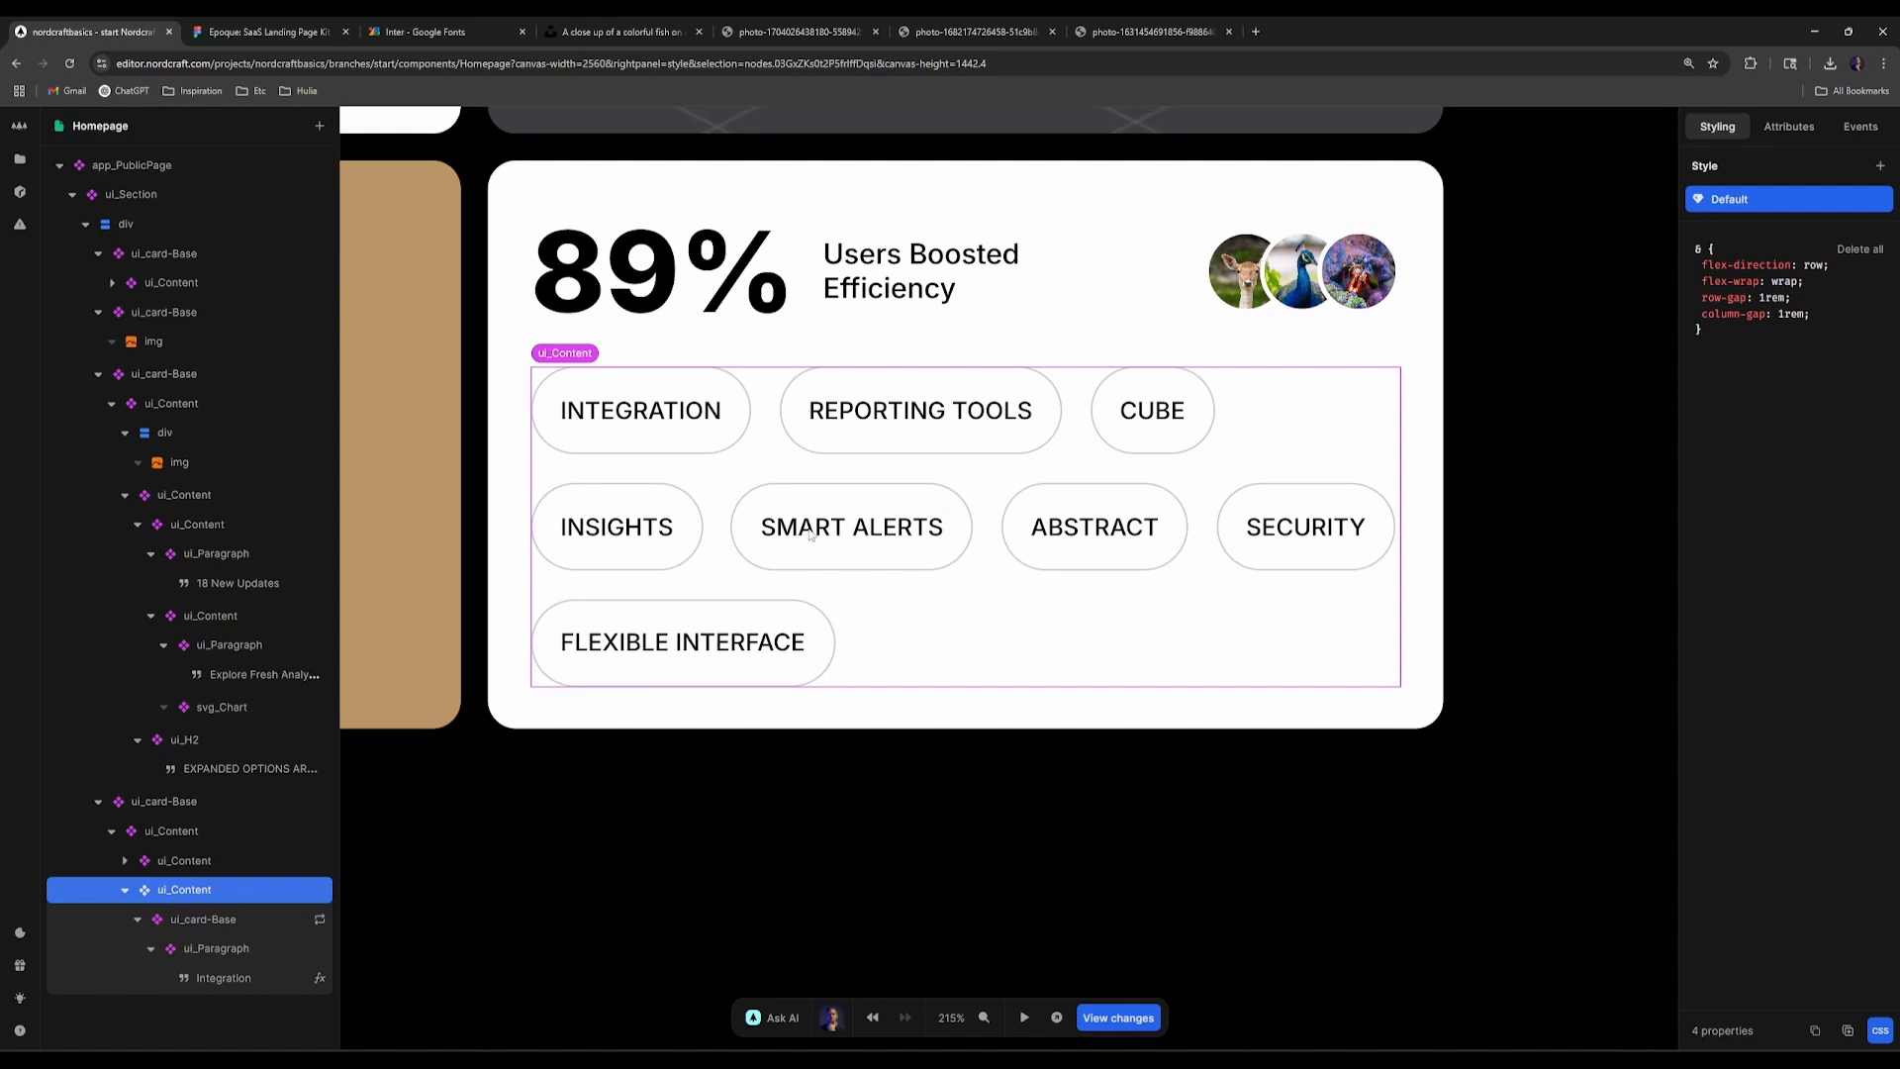
Step: Compare the tag spacing with Figma and set the repeated ui_card-Base's horizontal and vertical padding to 0.5rem
left_click(247, 30)
left_click(148, 28)
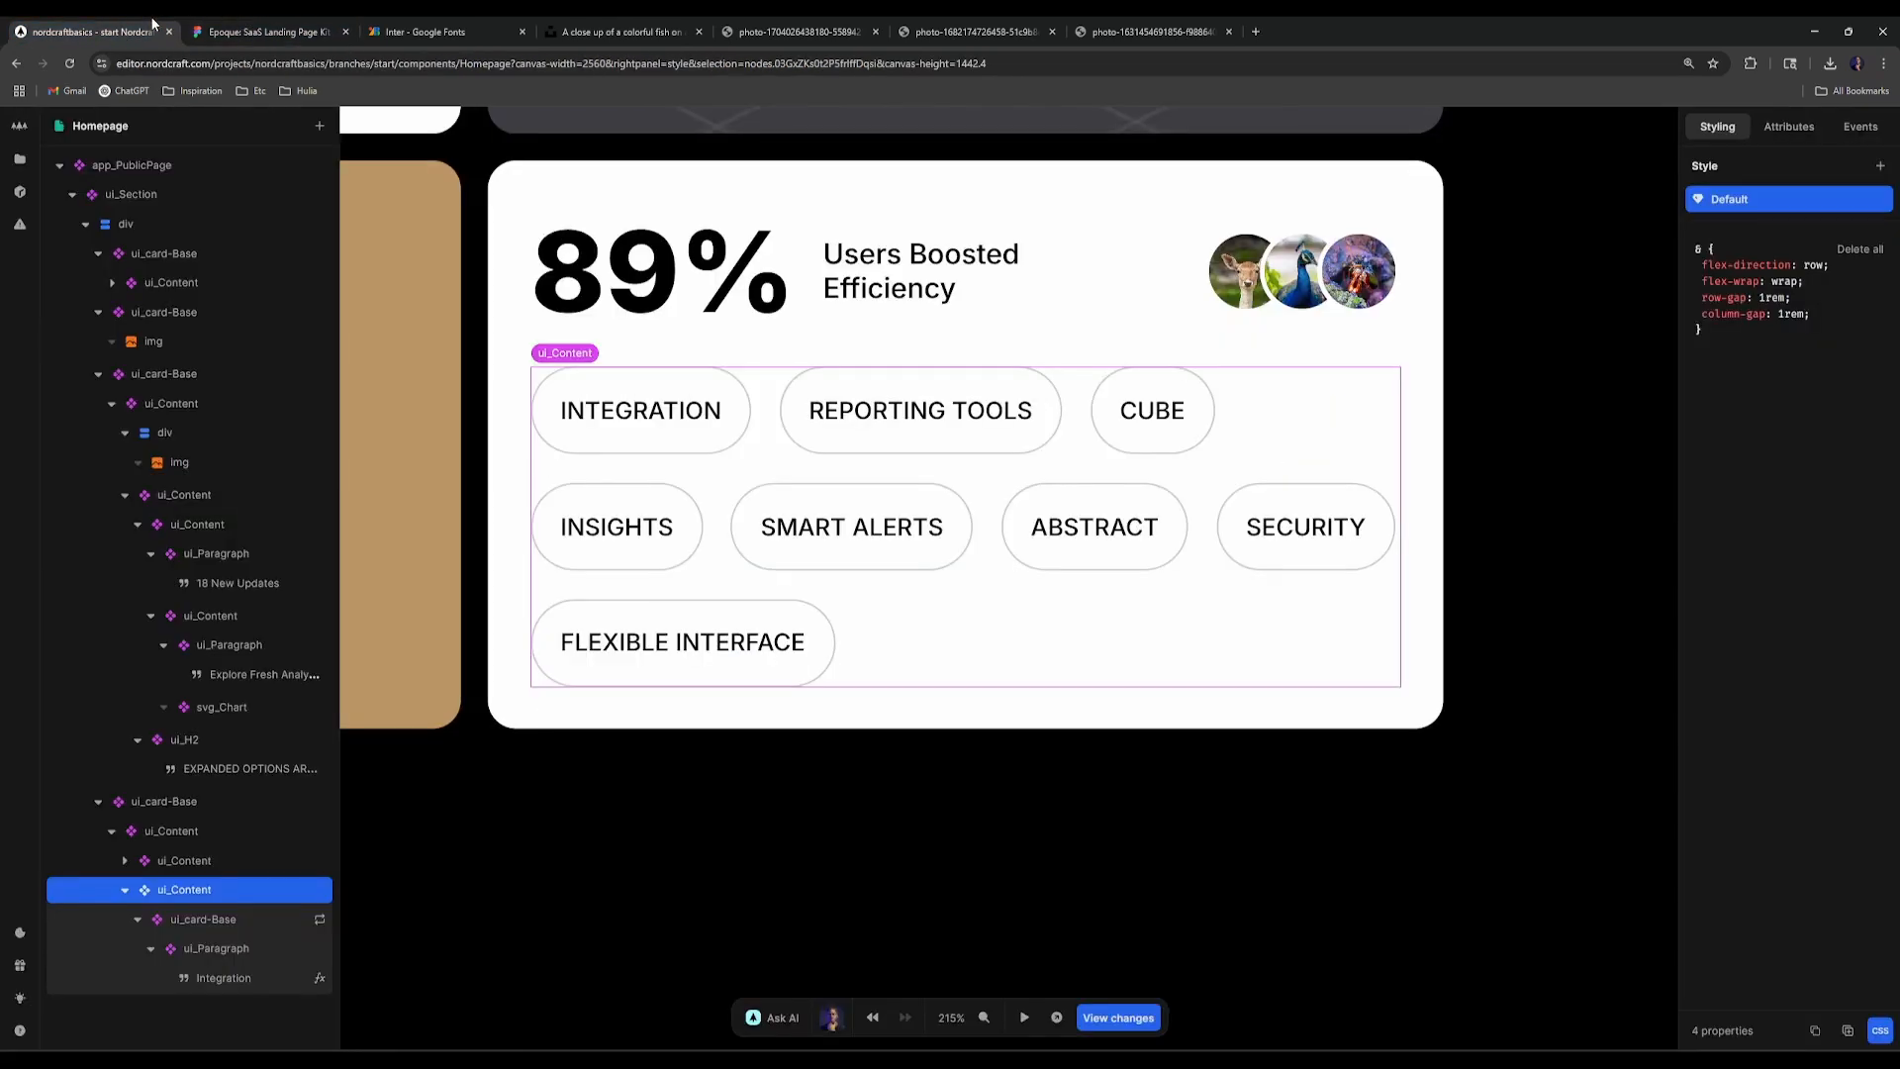
left_click(274, 31)
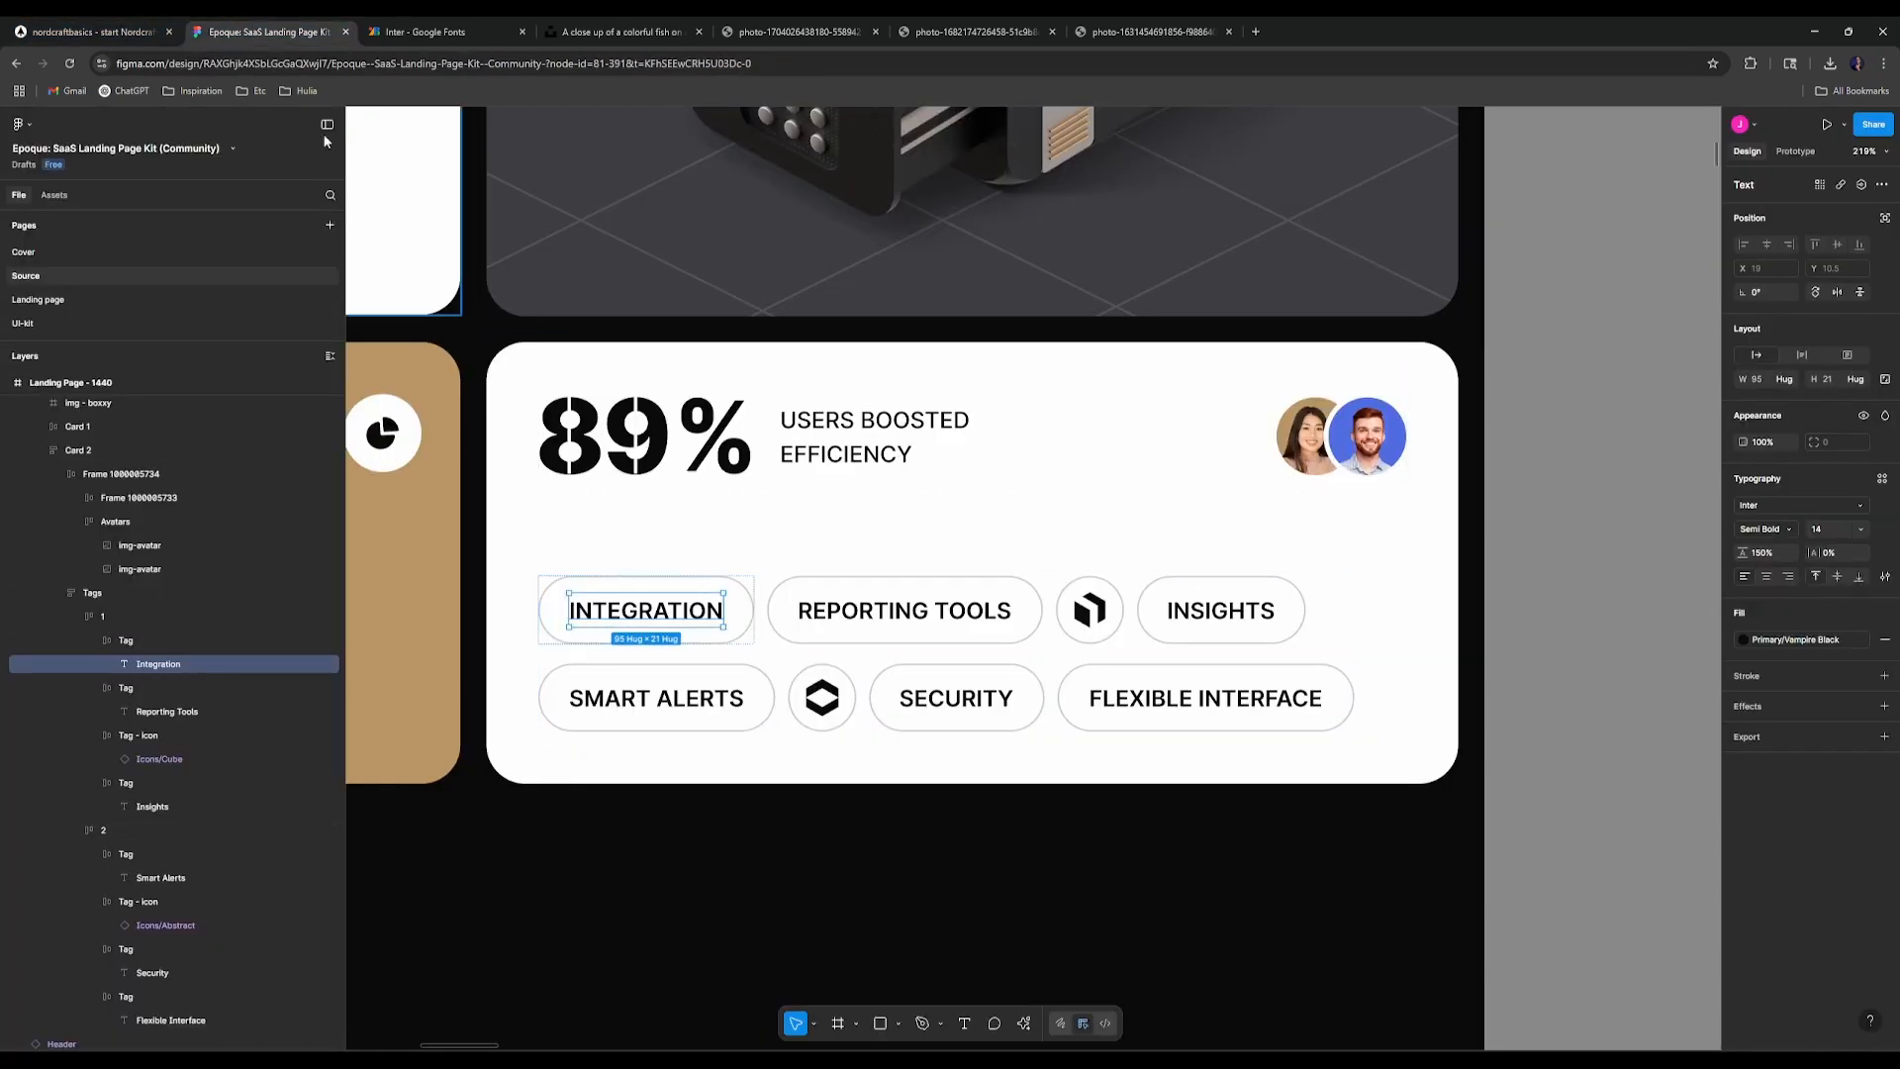
left_click(138, 31)
left_click(699, 447)
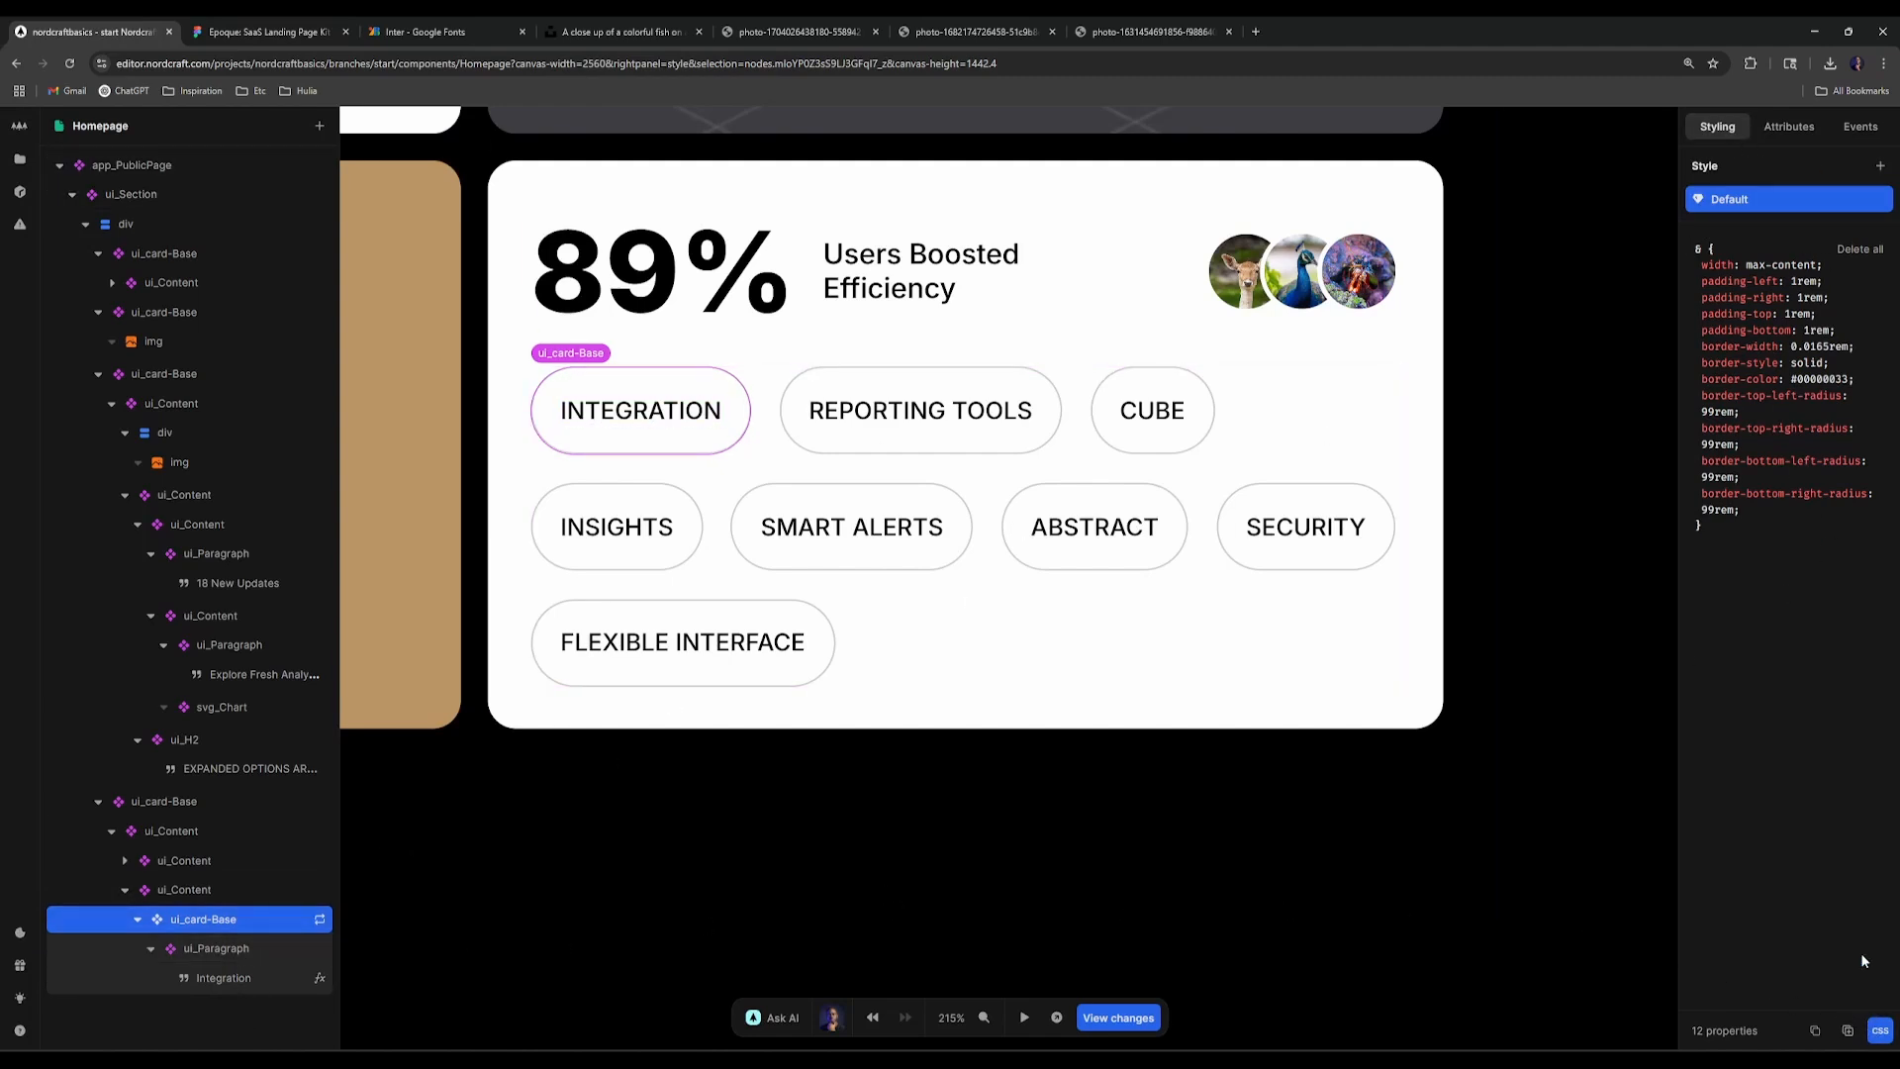
left_click(1882, 1029)
left_click(1729, 525)
type("0.5")
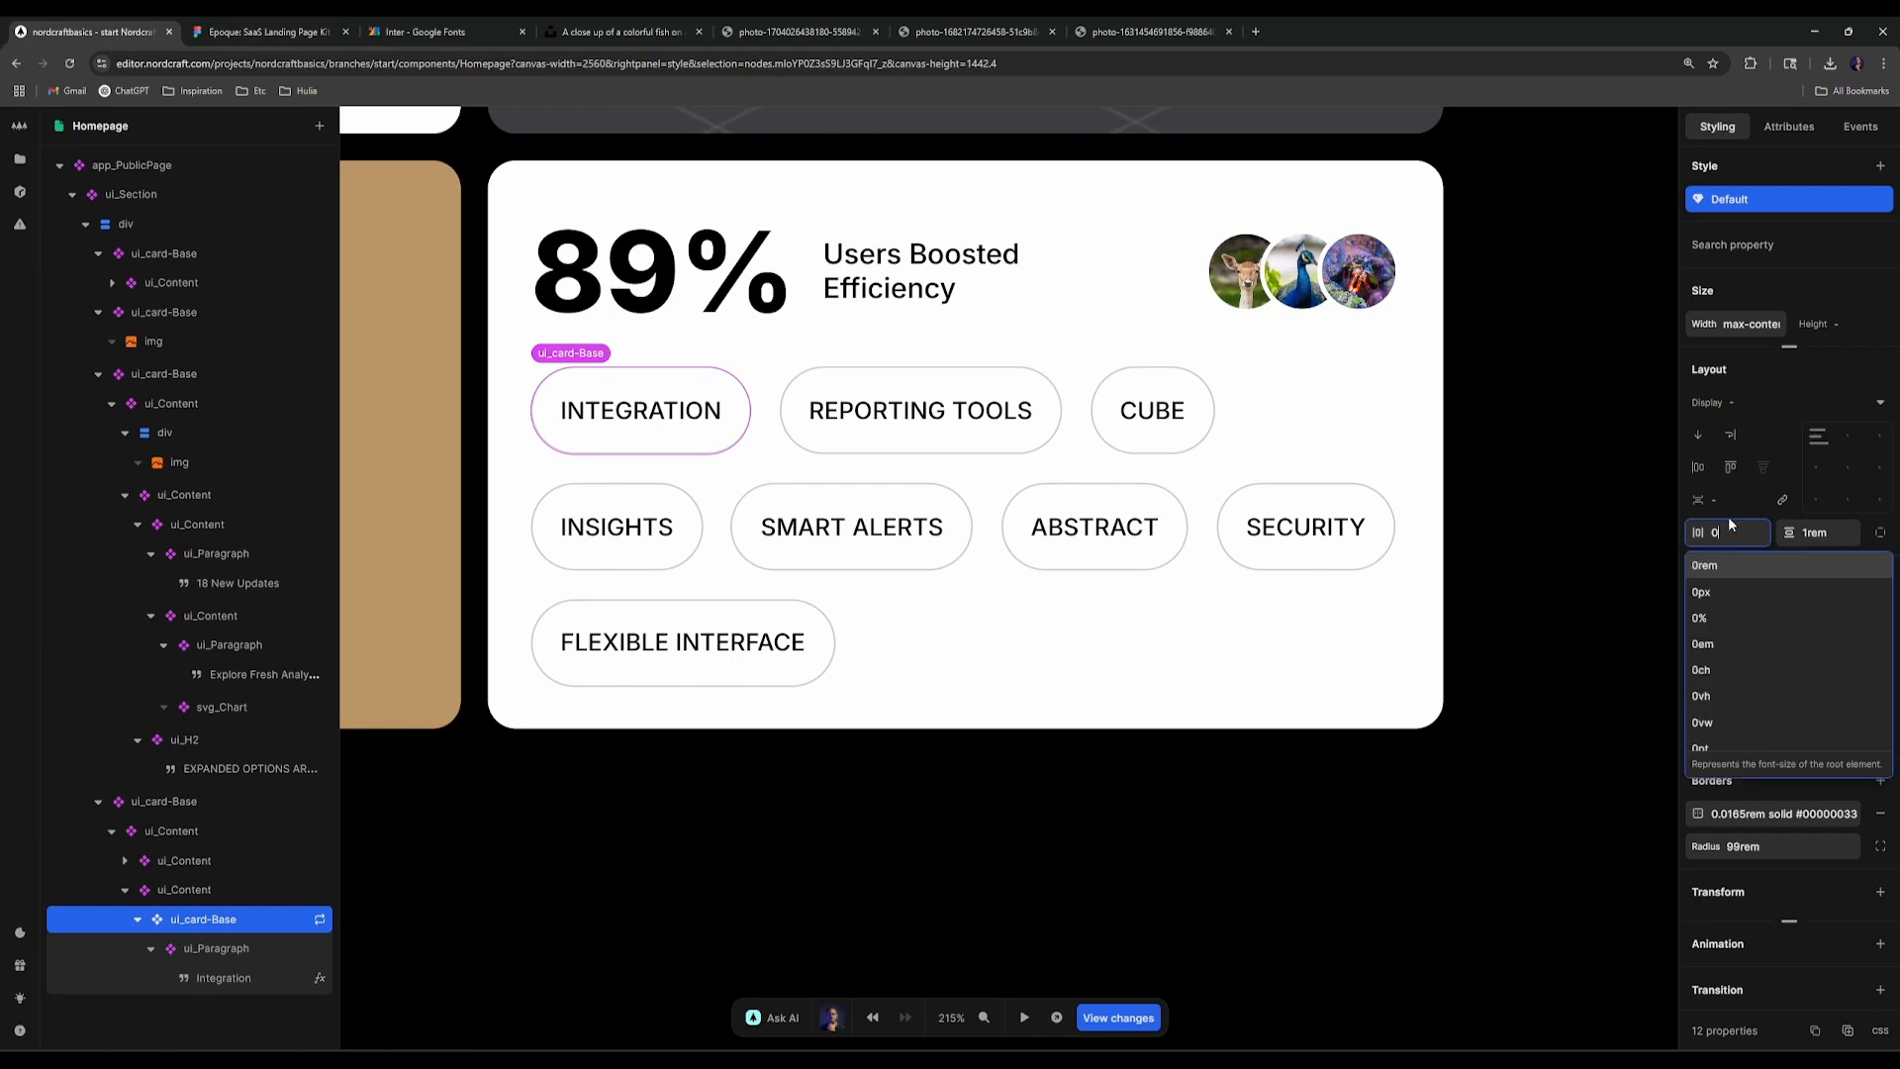
key("Tab")
type("0.5")
key("Return")
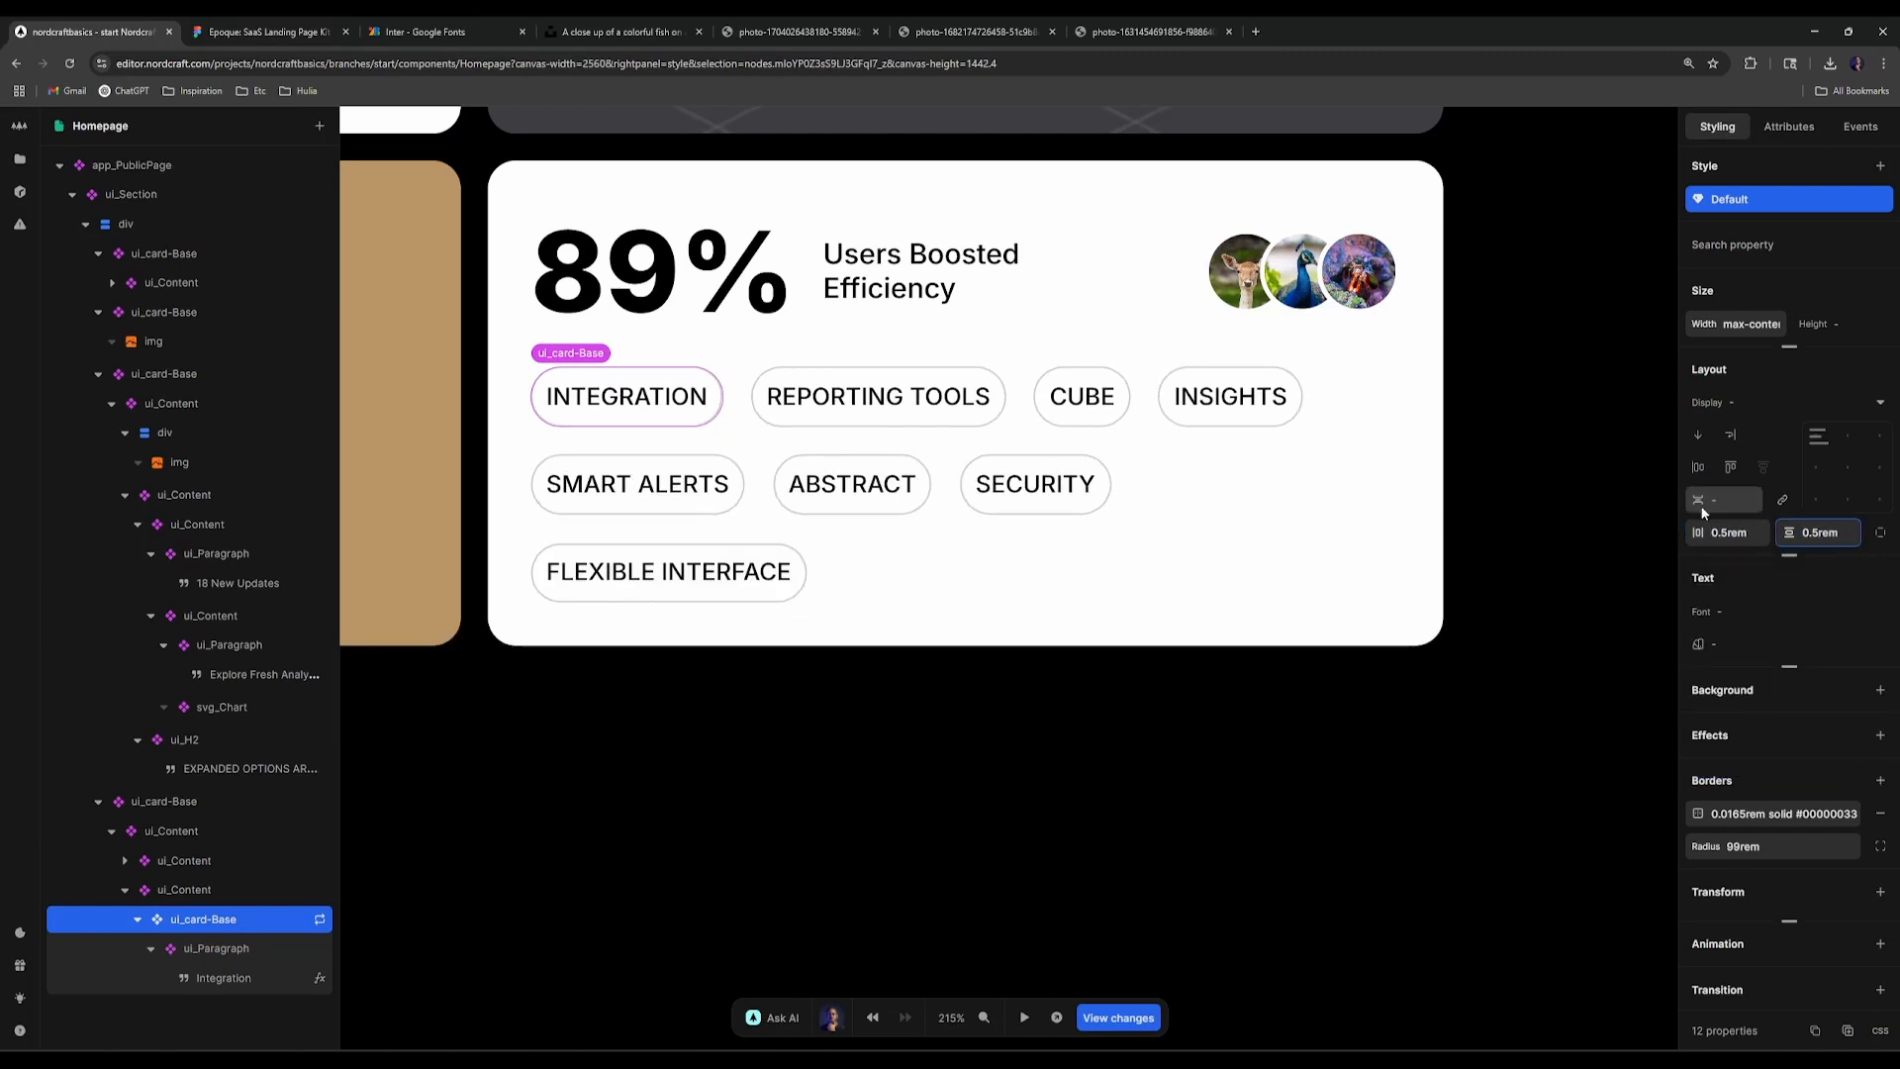
Step: Set the horizontal padding of the repeated ui_card-Base to 1rem
left_click(1723, 532)
type("1")
key("Return")
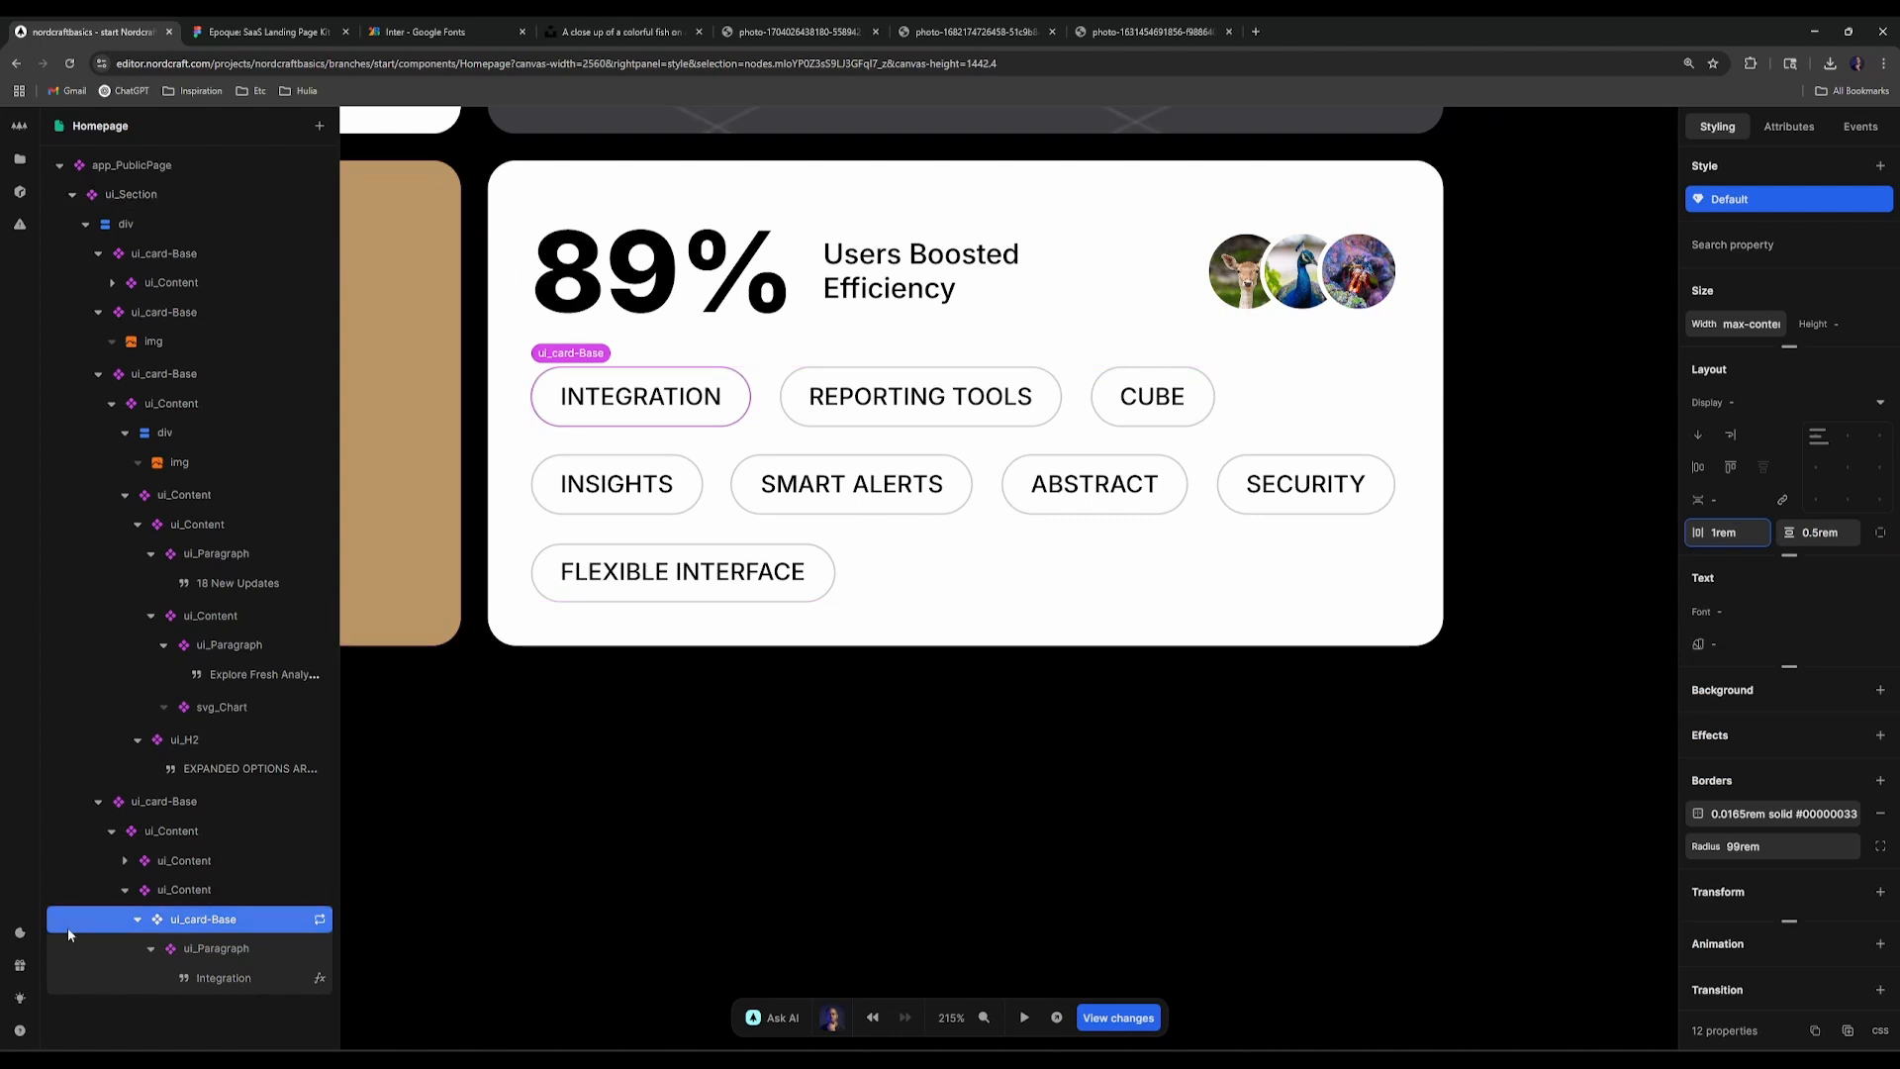
left_click(80, 889)
left_click(1723, 500)
type("0.5")
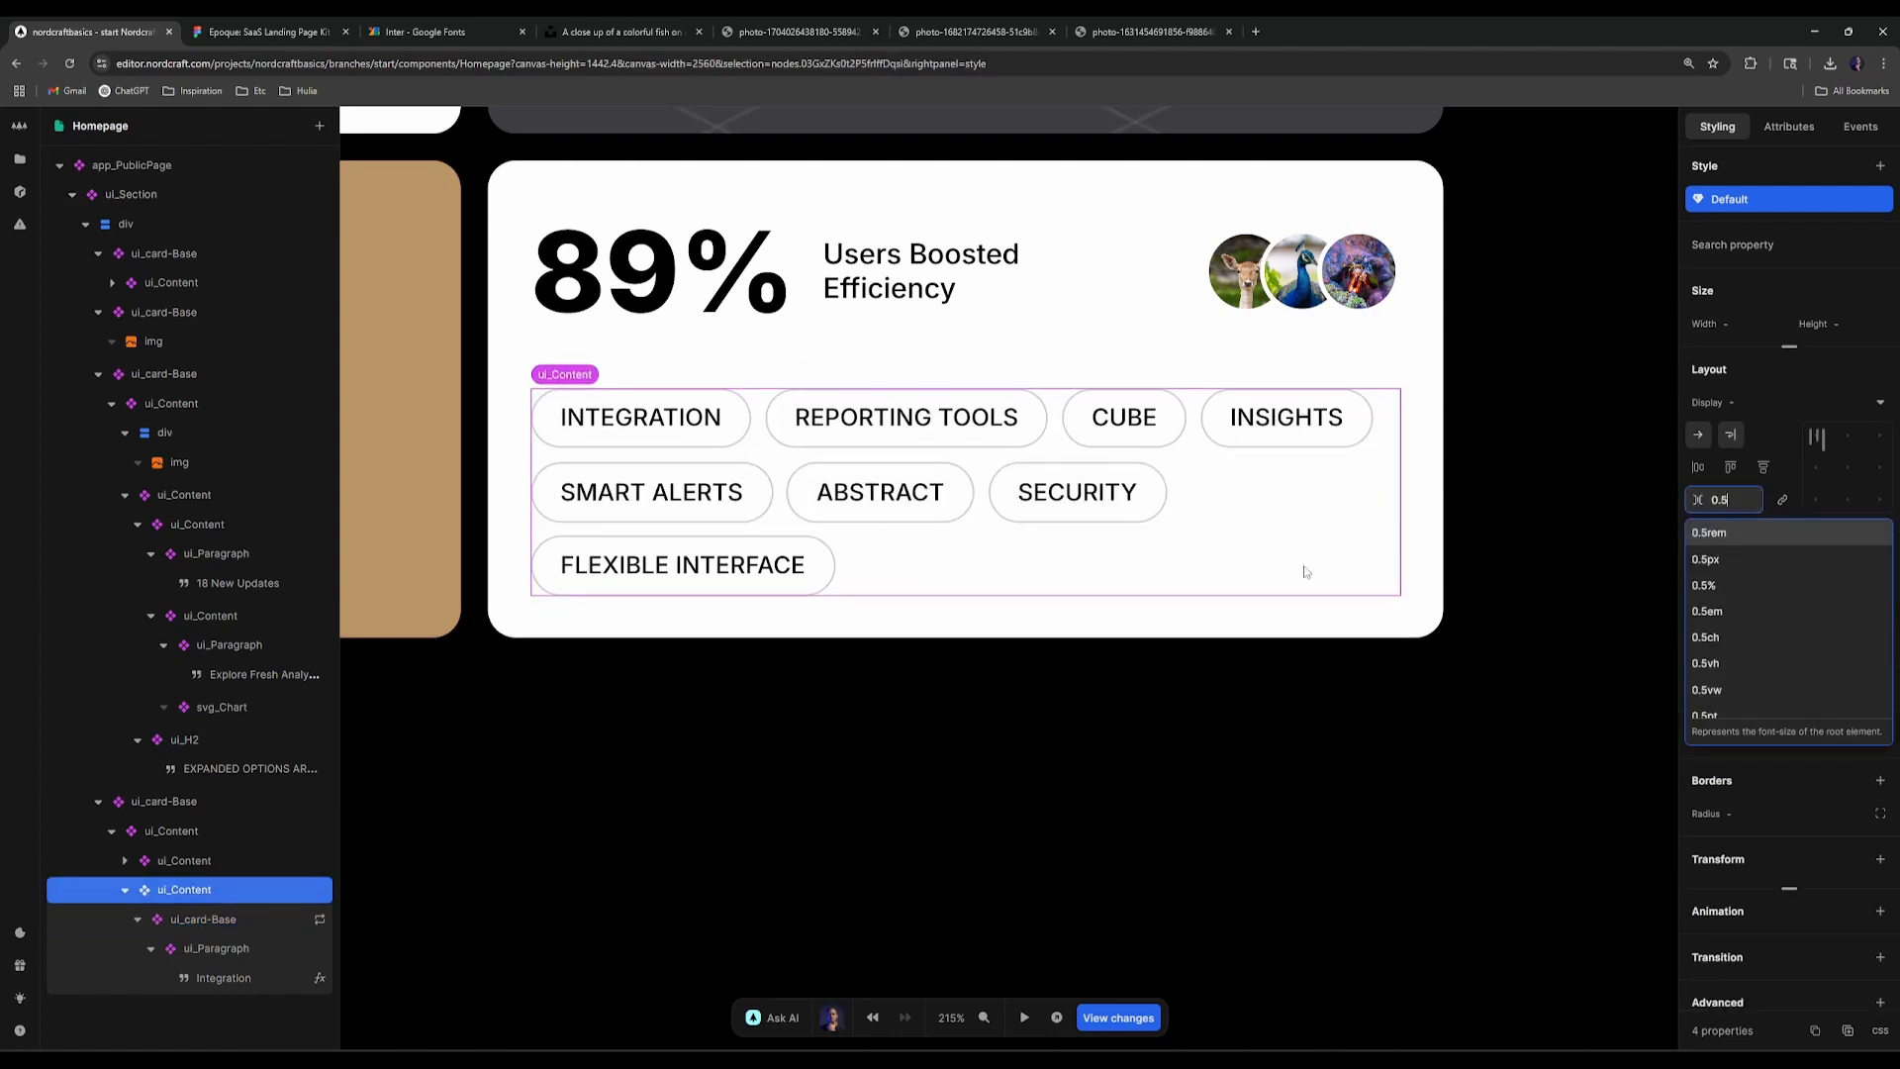
left_click(950, 754)
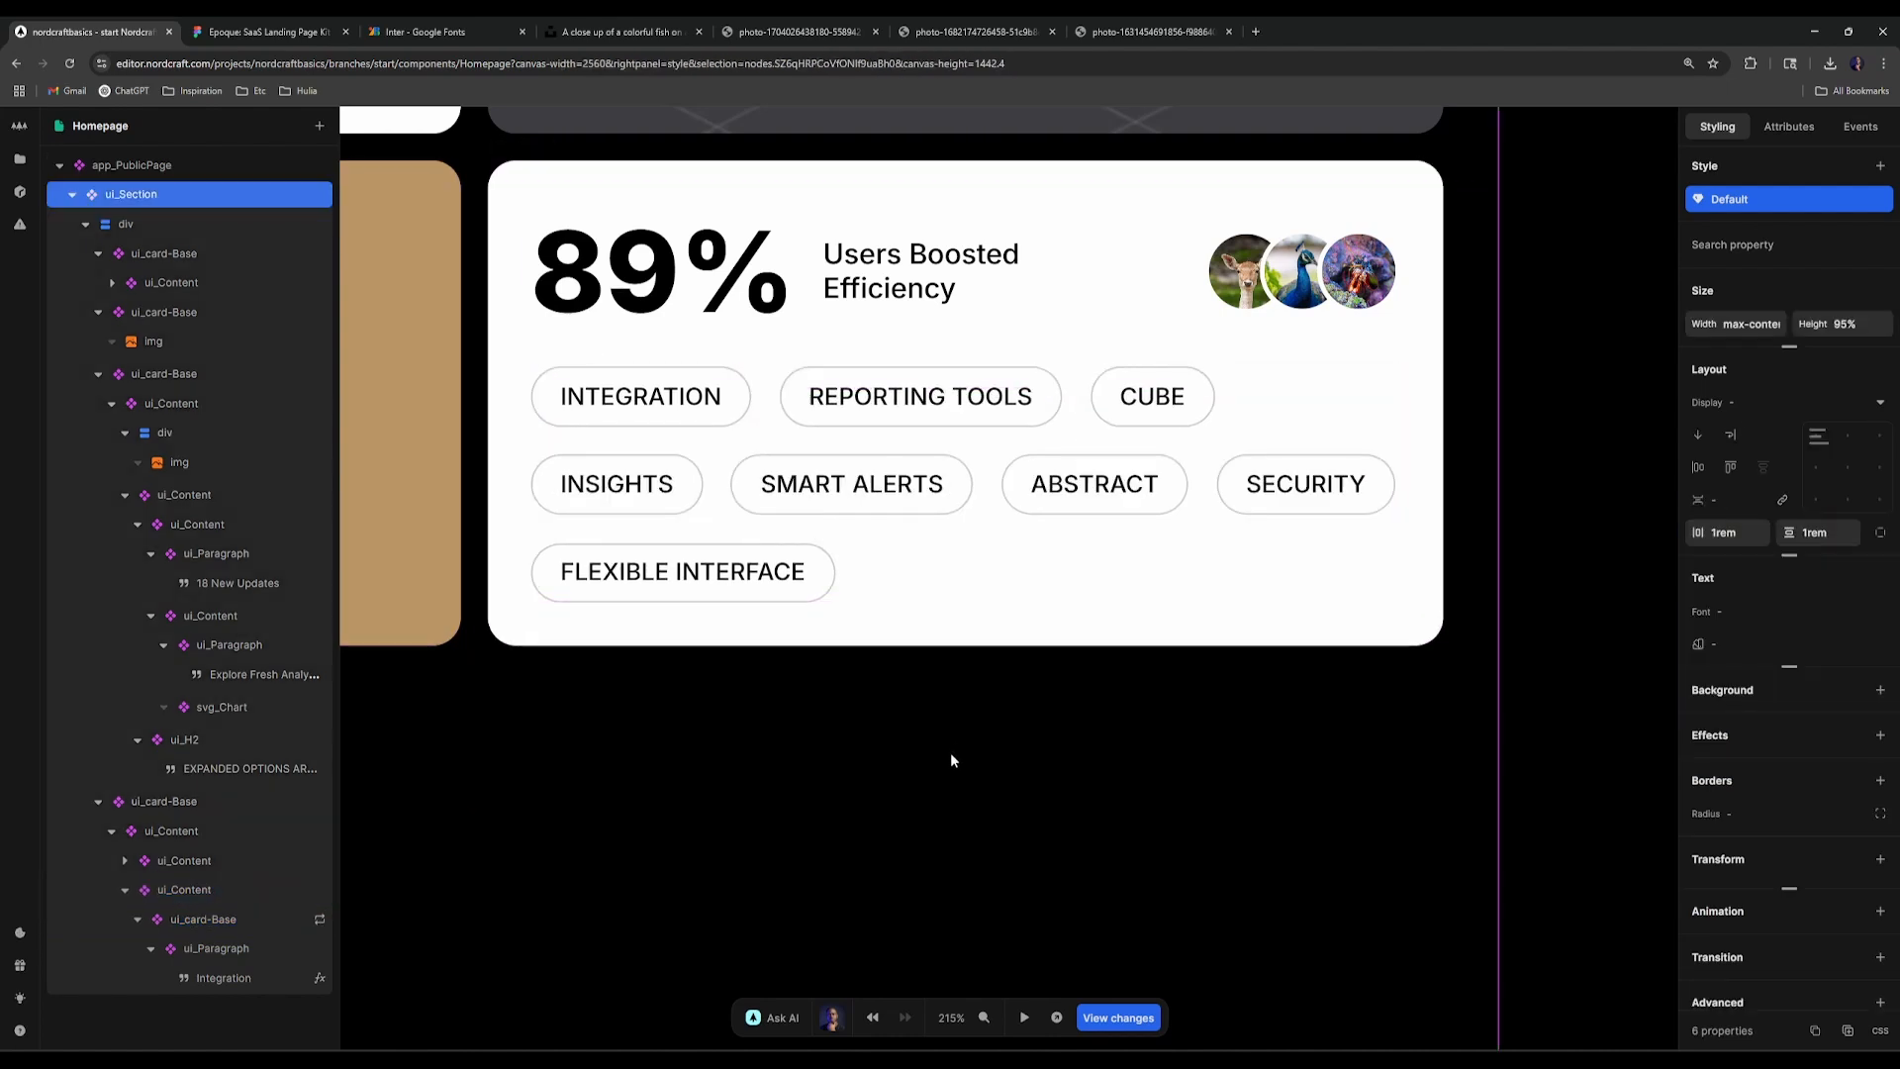
Step: Set the gap of the ui_Content holding the tags to 0.5rem
left_click(220, 831)
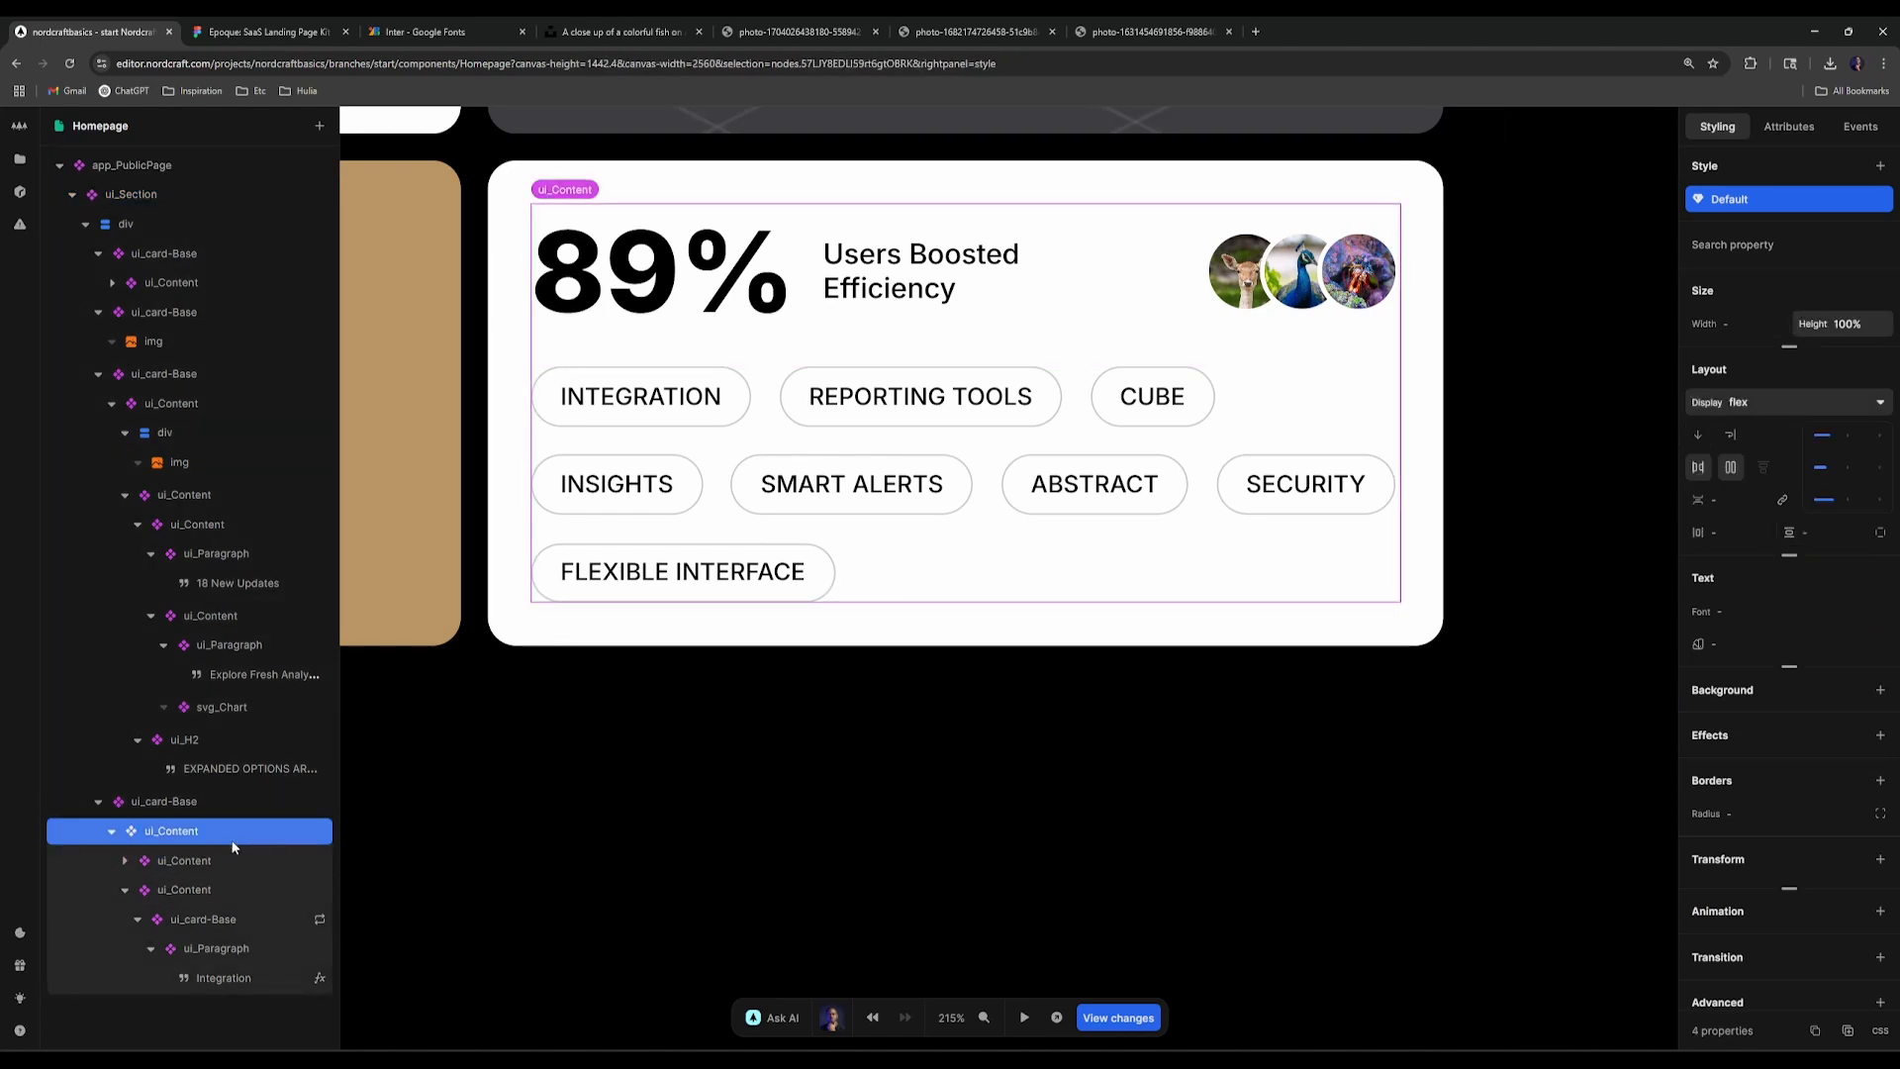
left_click(231, 853)
left_click(219, 885)
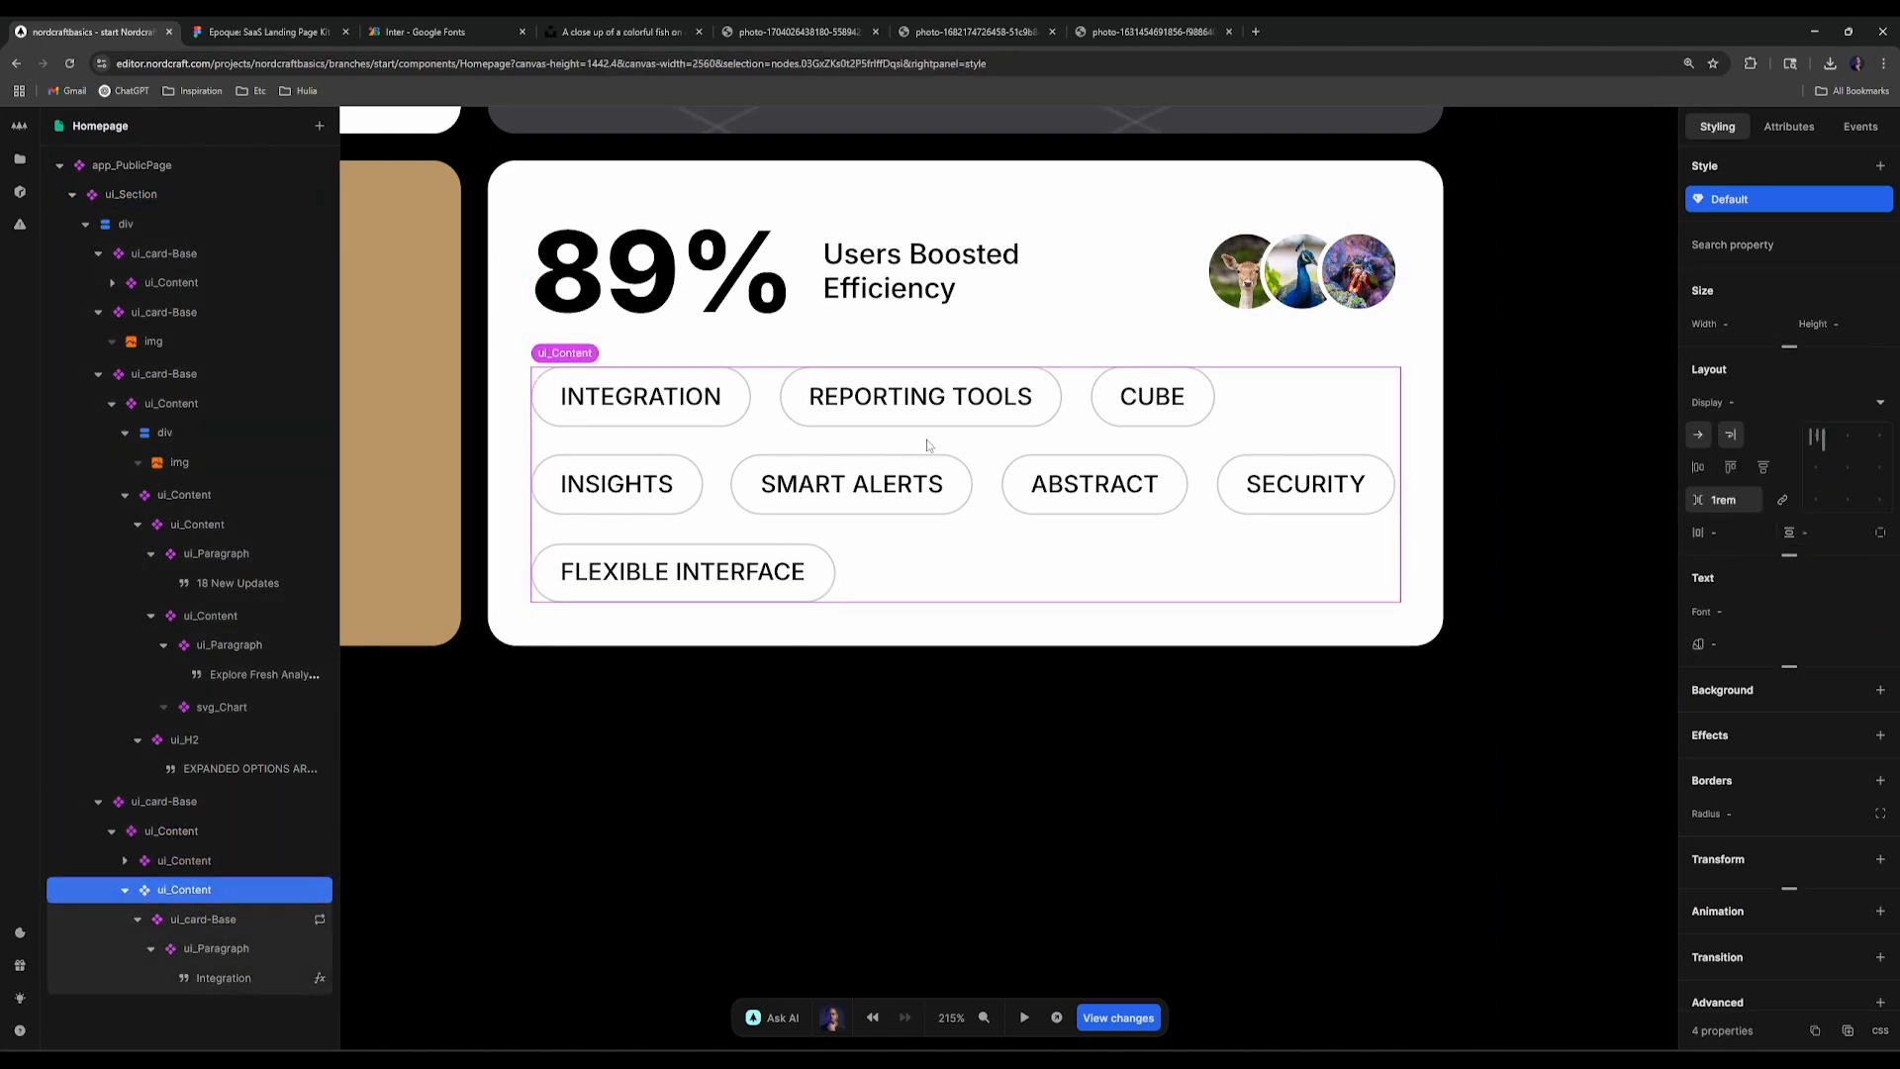
type("0.5rem")
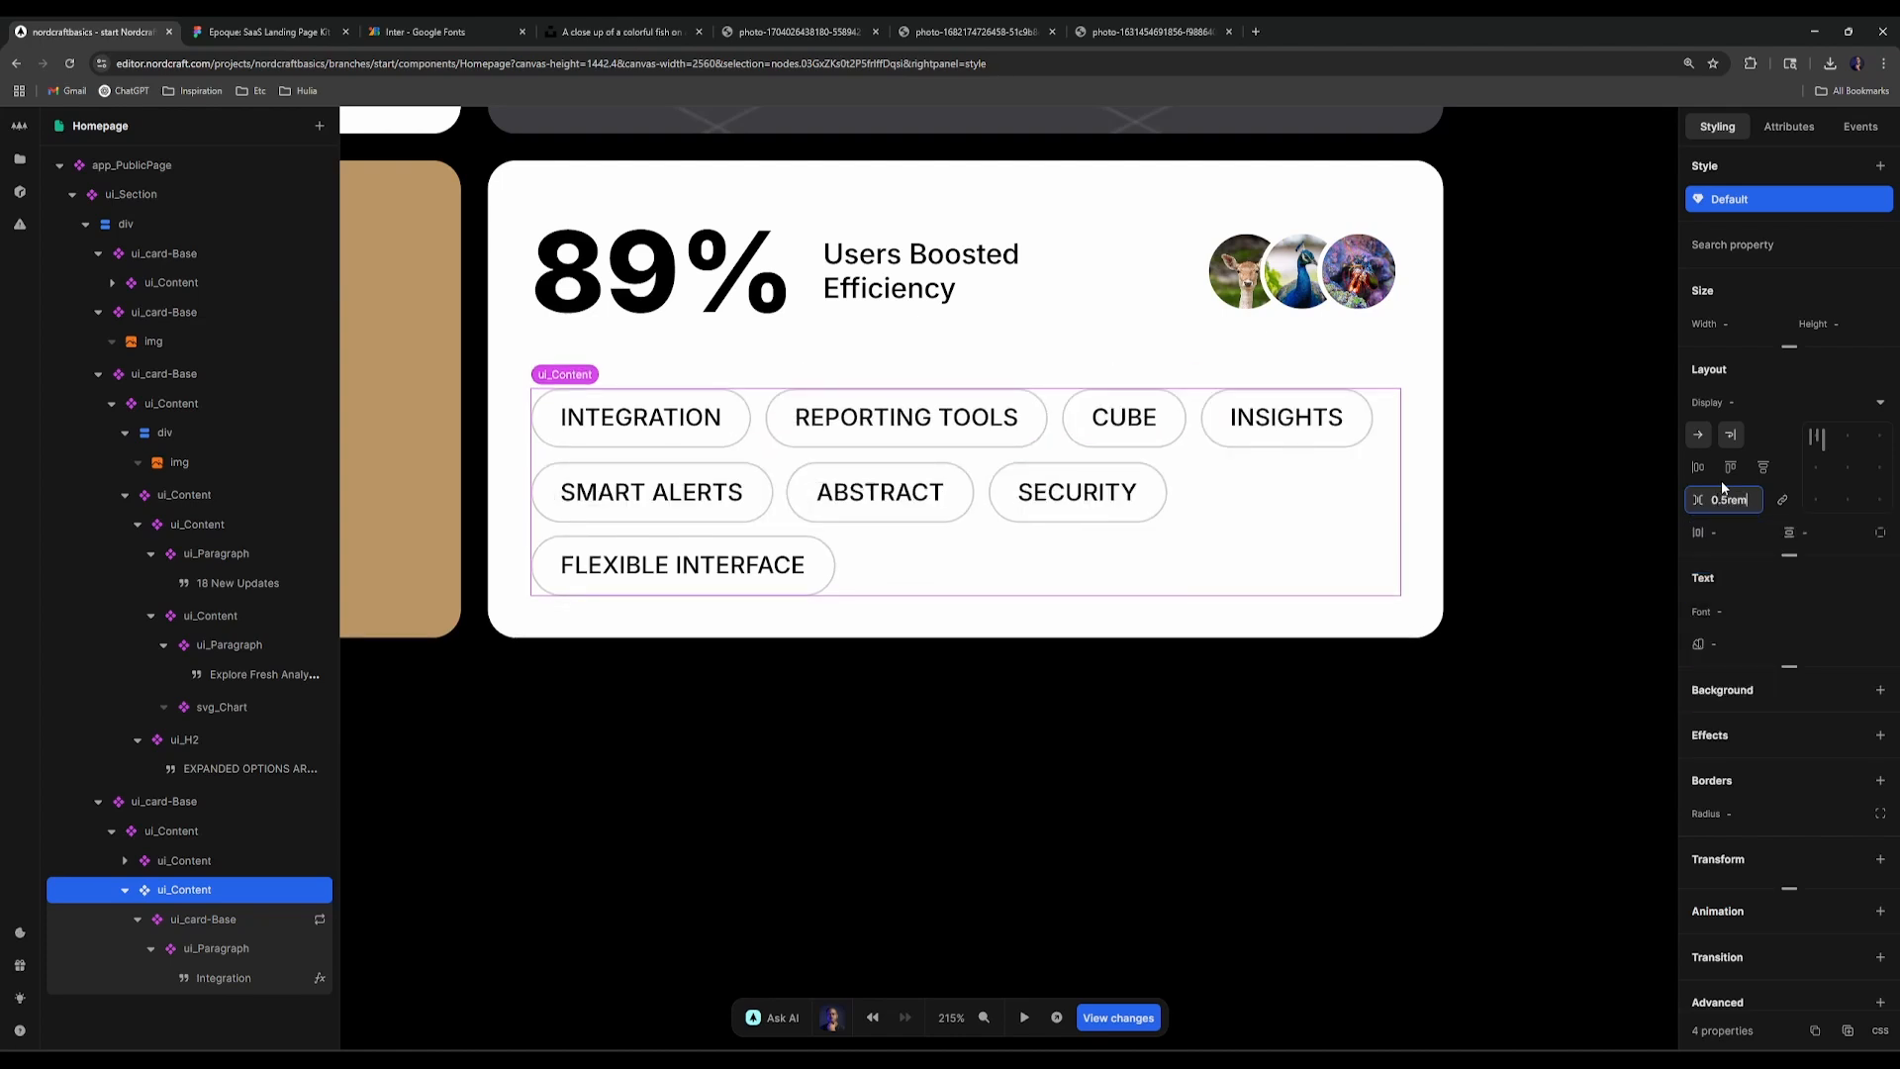
left_click(1100, 758)
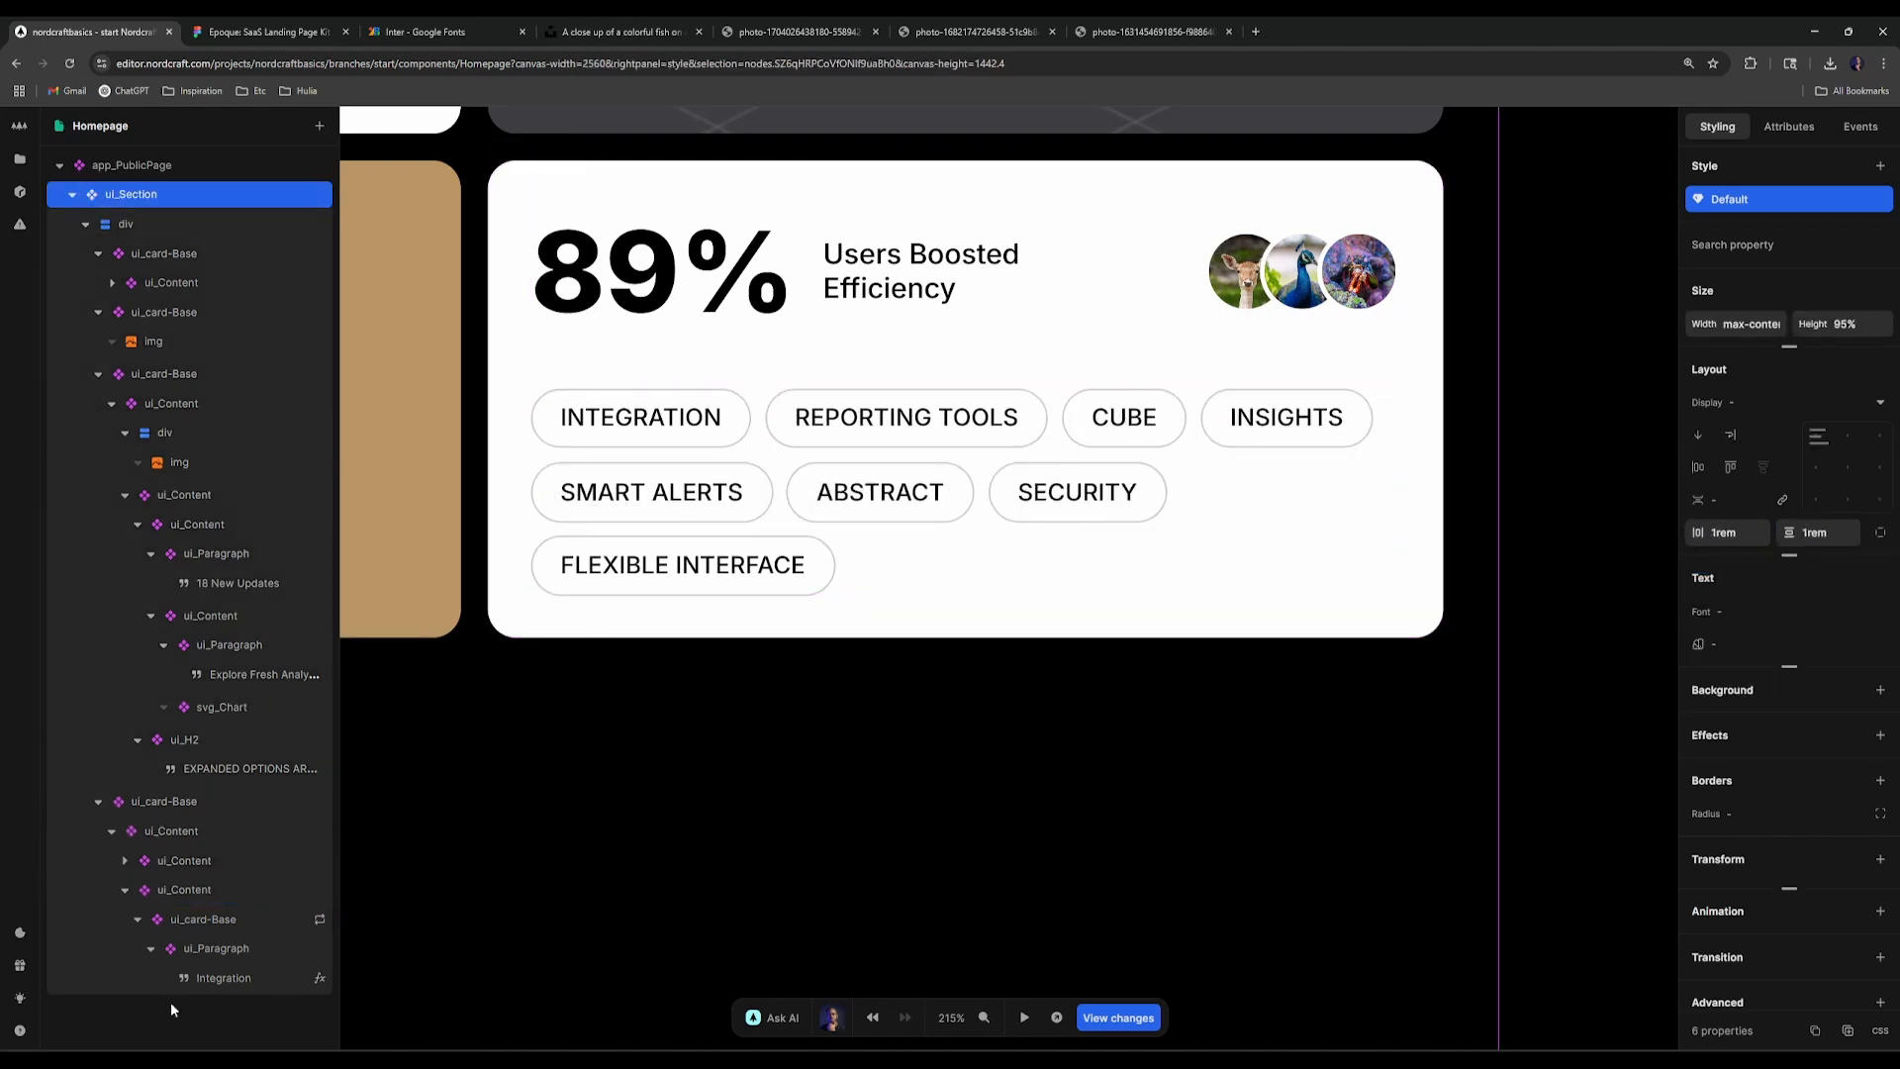
Step: Switch to Figma and copy the Vector inside Icons/Cube of the tag icon as SVG
left_click(313, 22)
left_click(436, 32)
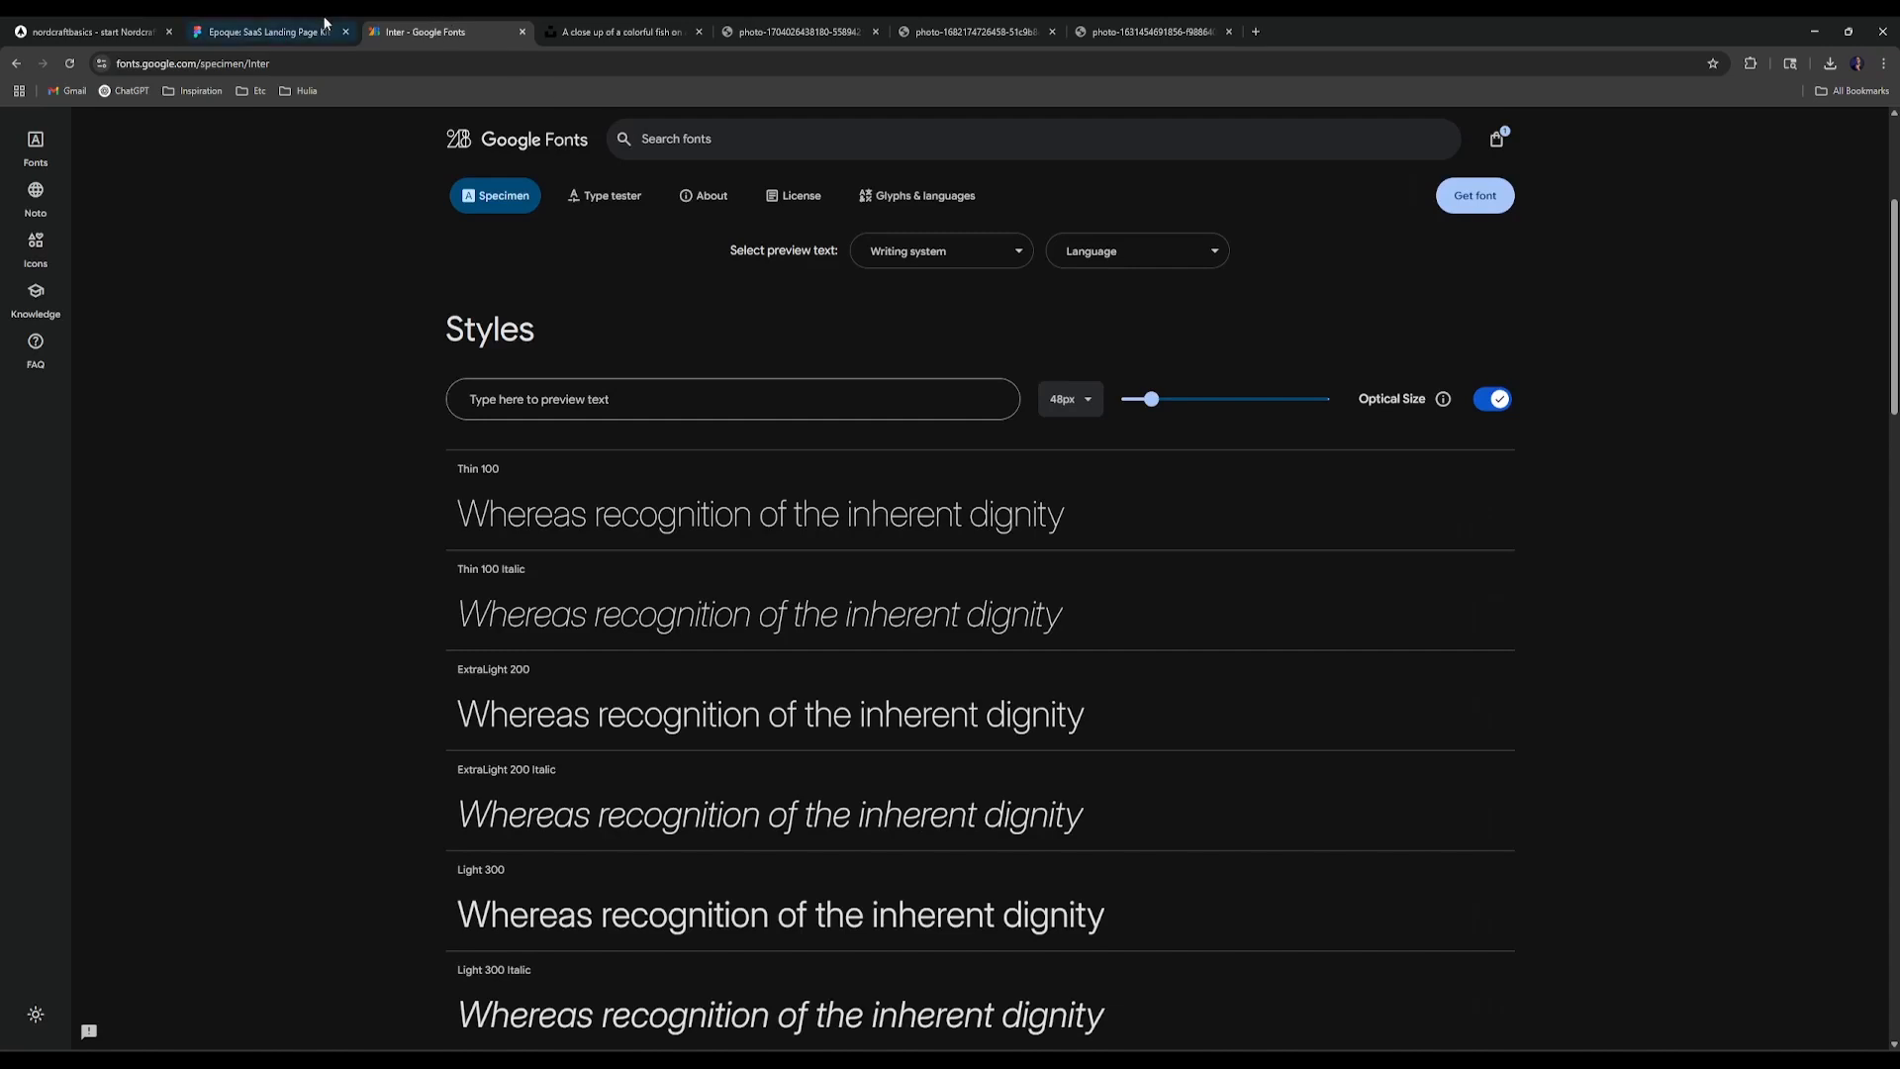
left_click(265, 32)
left_click(1105, 614)
double_click(1105, 615)
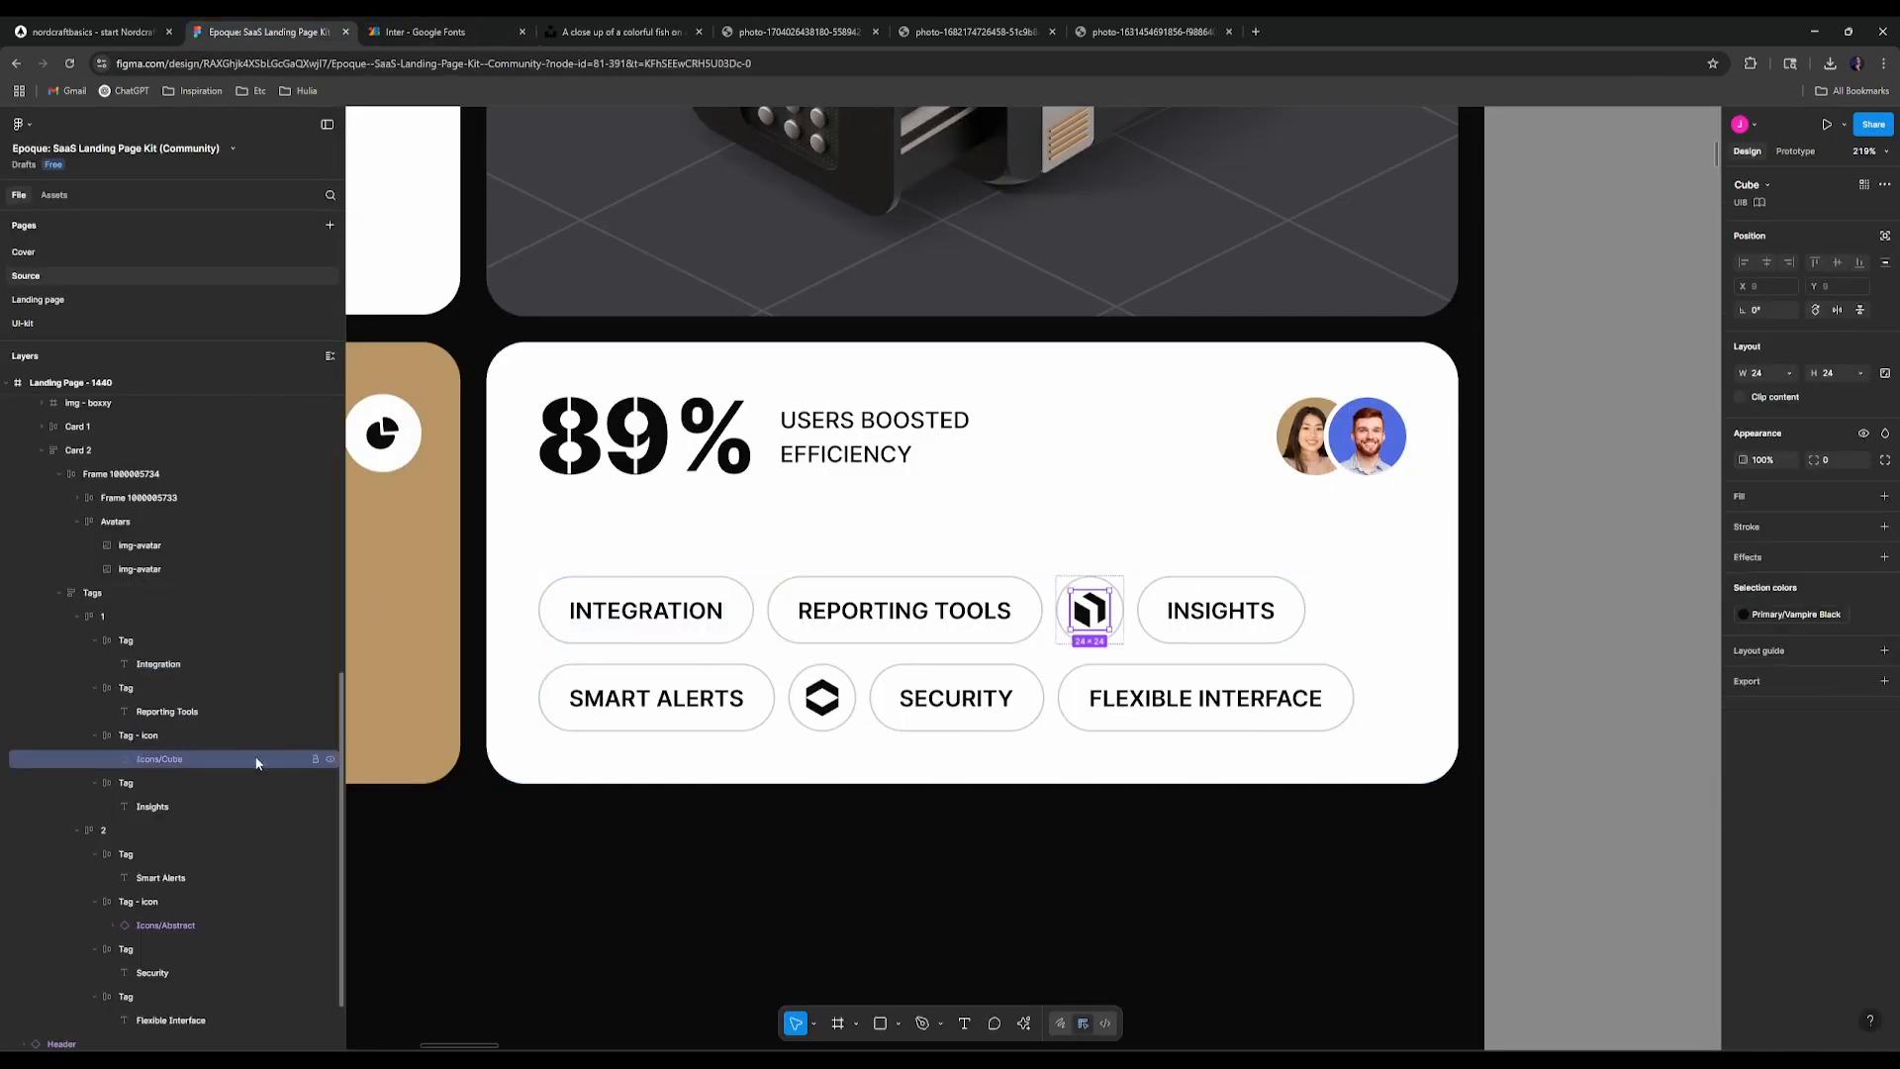
left_click(109, 759)
left_click(174, 781)
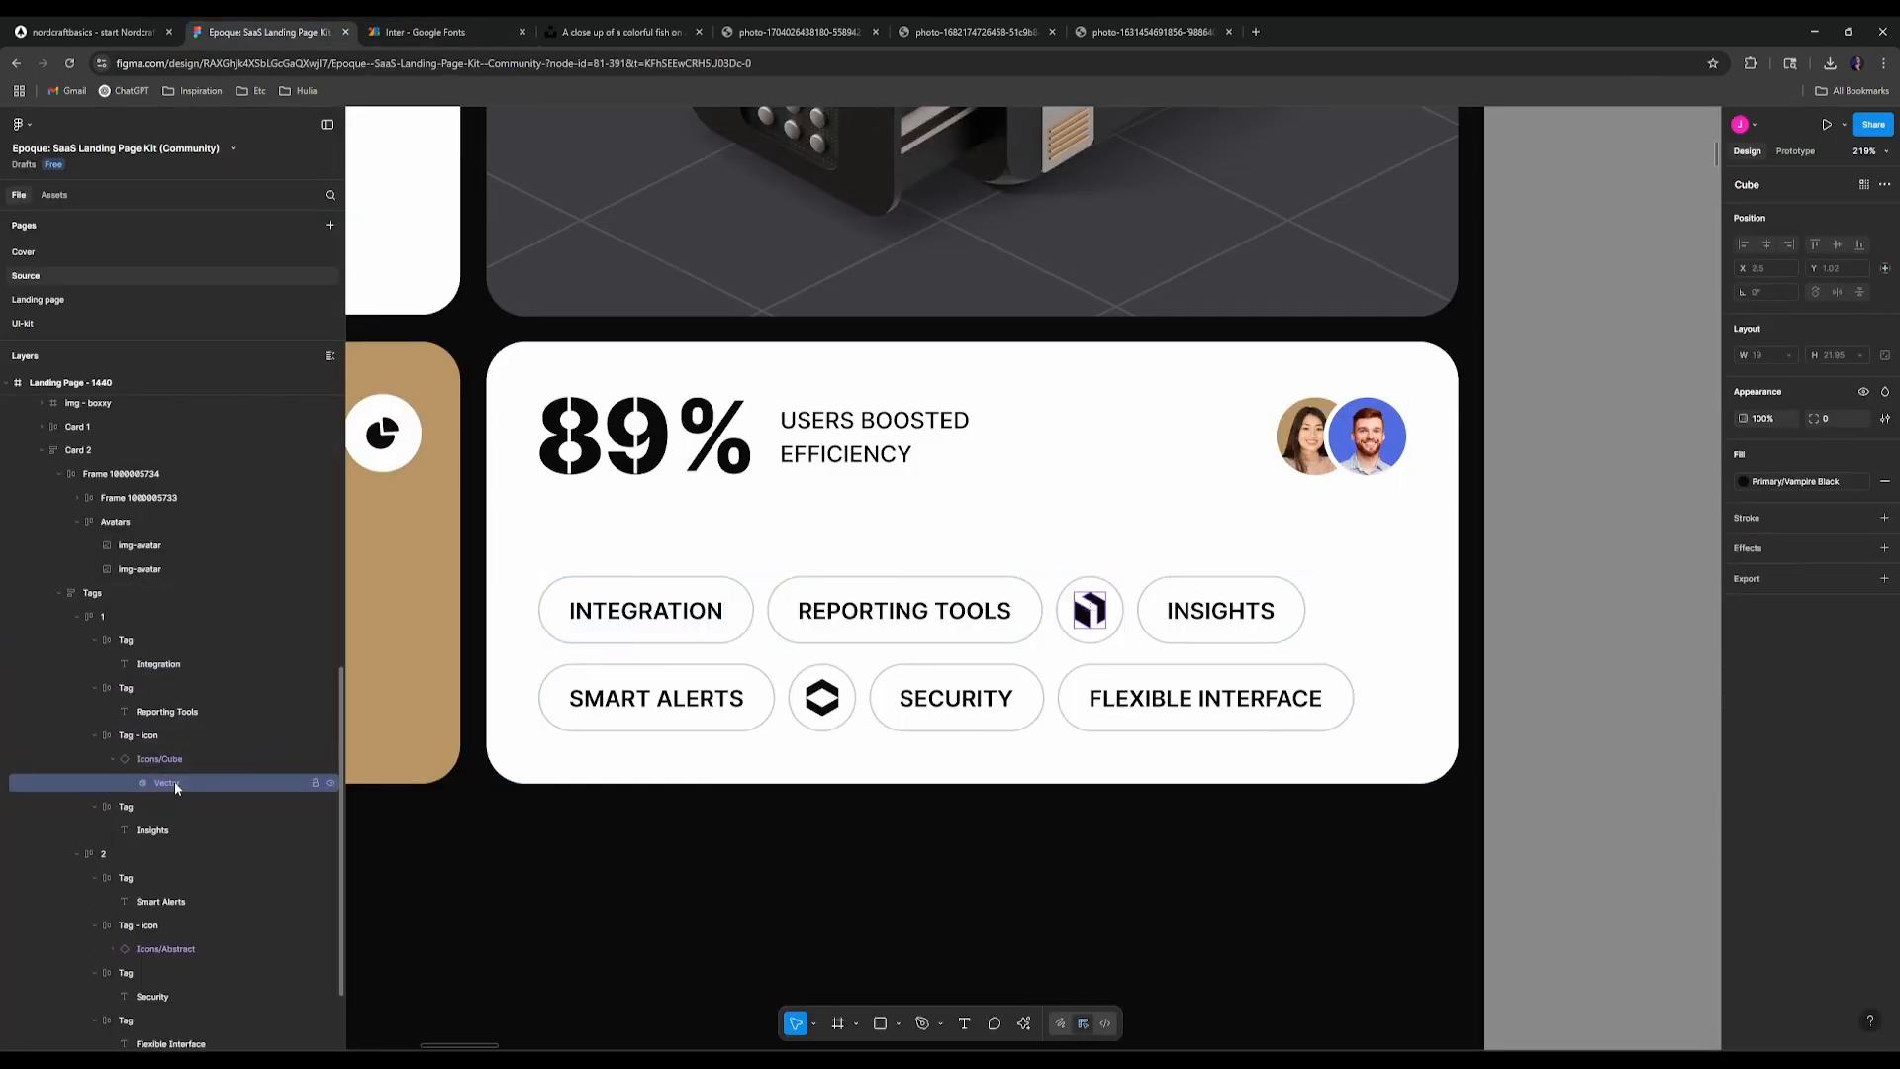
right_click(174, 781)
mouse_move(243, 684)
left_click(433, 701)
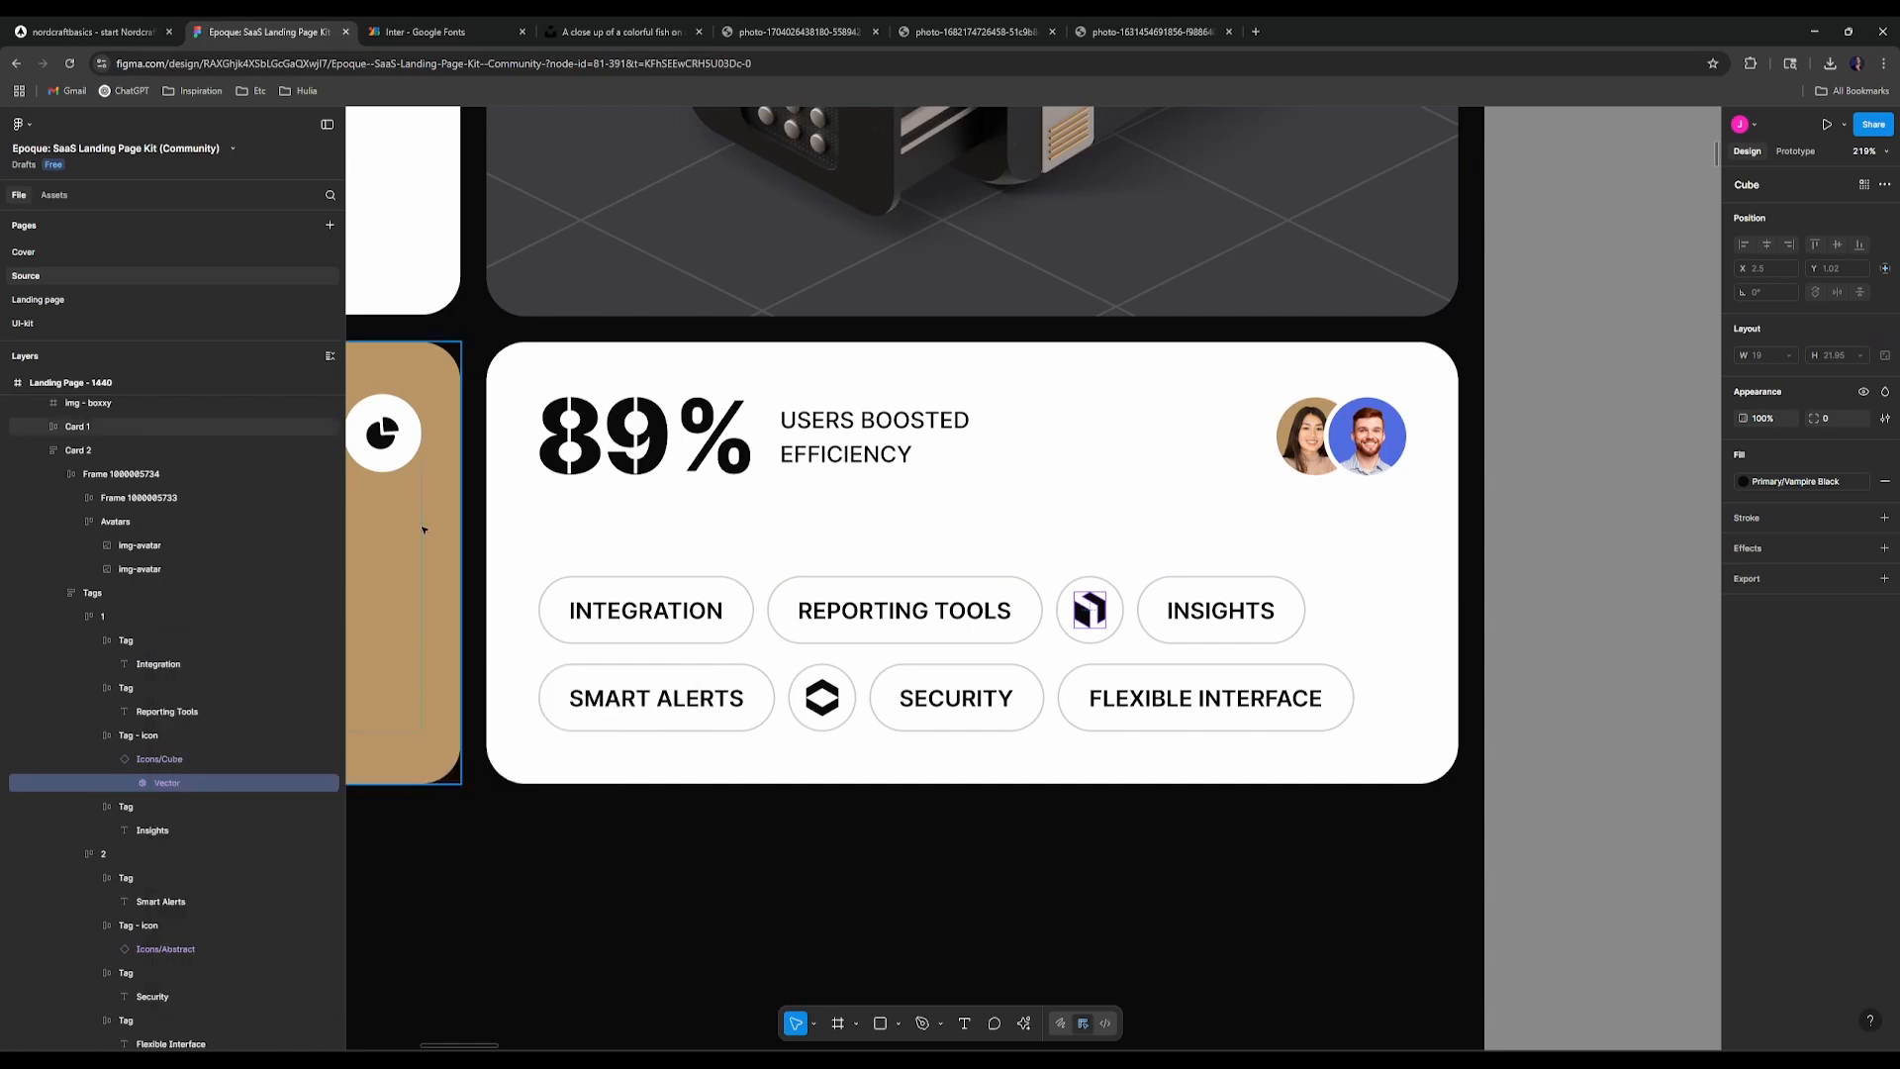
Step: Return to Nordcraft and paste the copied cube SVG into the repeated ui_card-Base of the tags
left_click(139, 32)
left_click(153, 949)
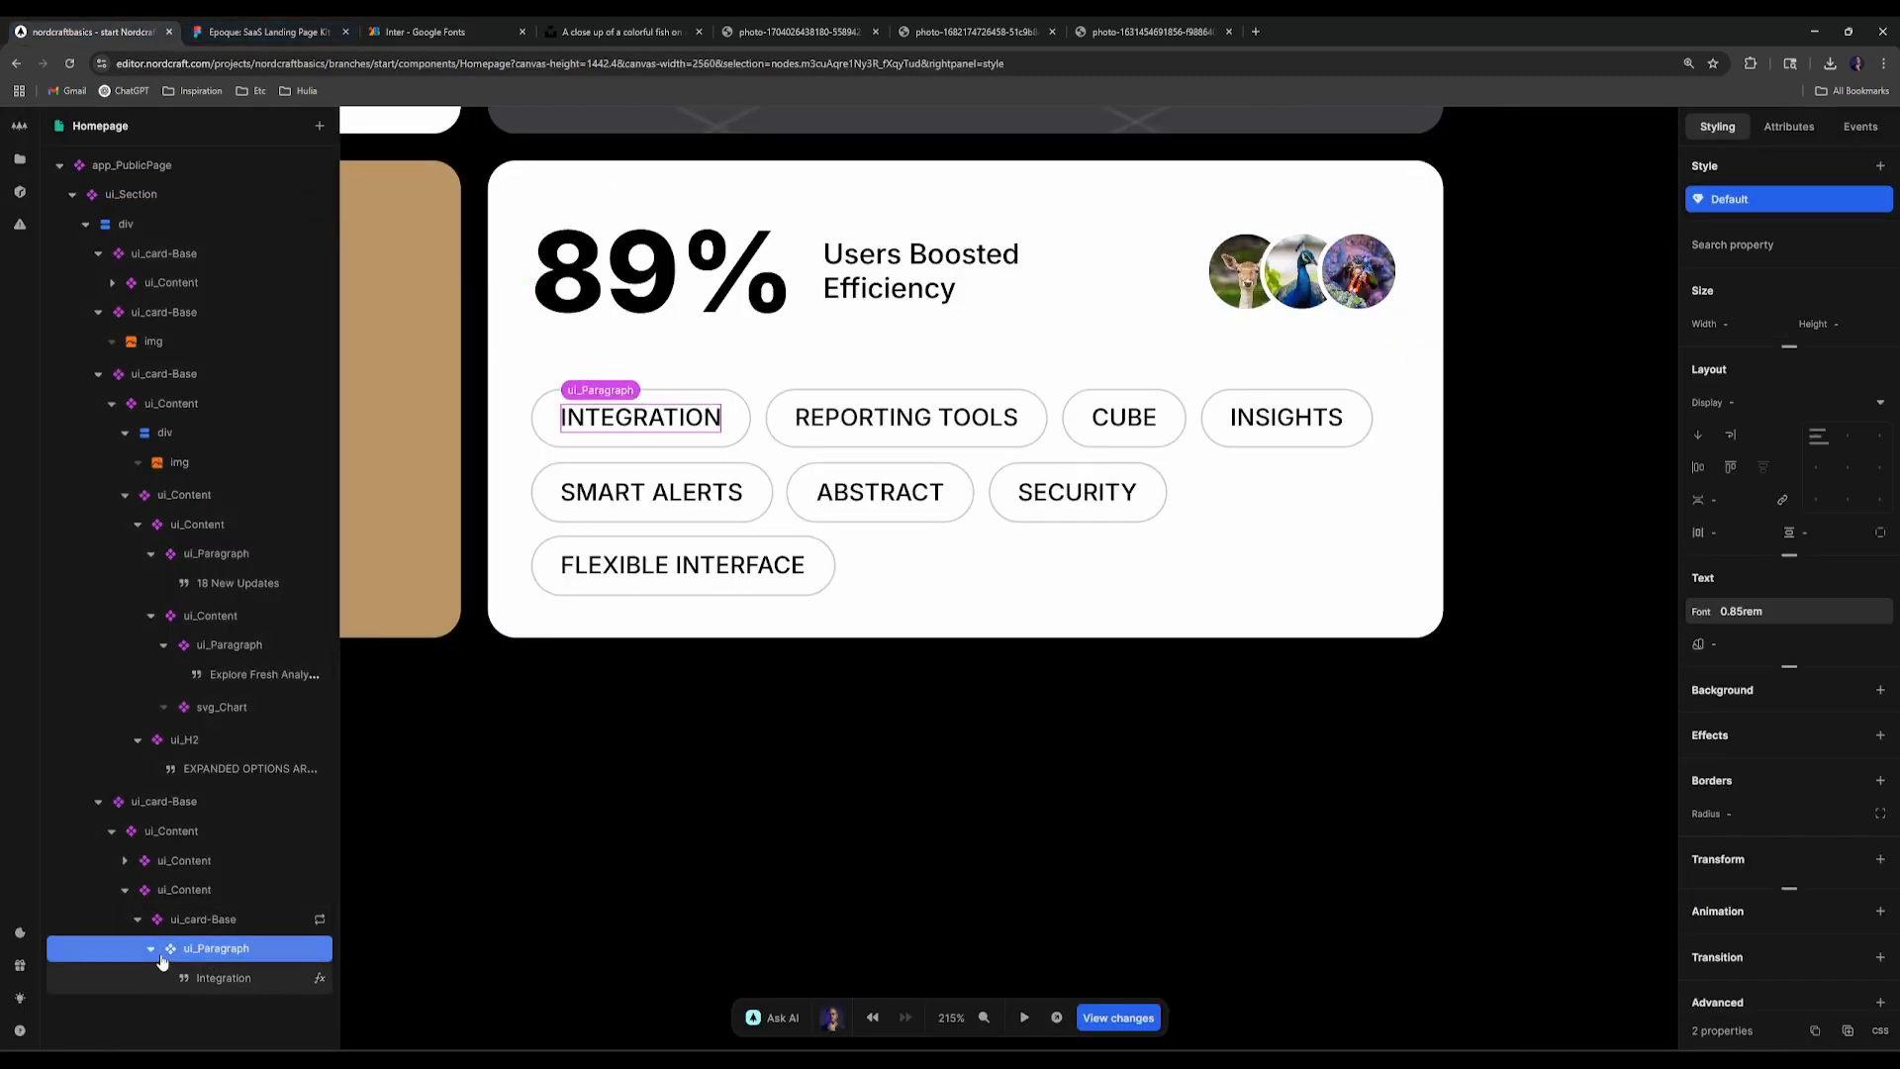
left_click(221, 924)
key("ctrl+v")
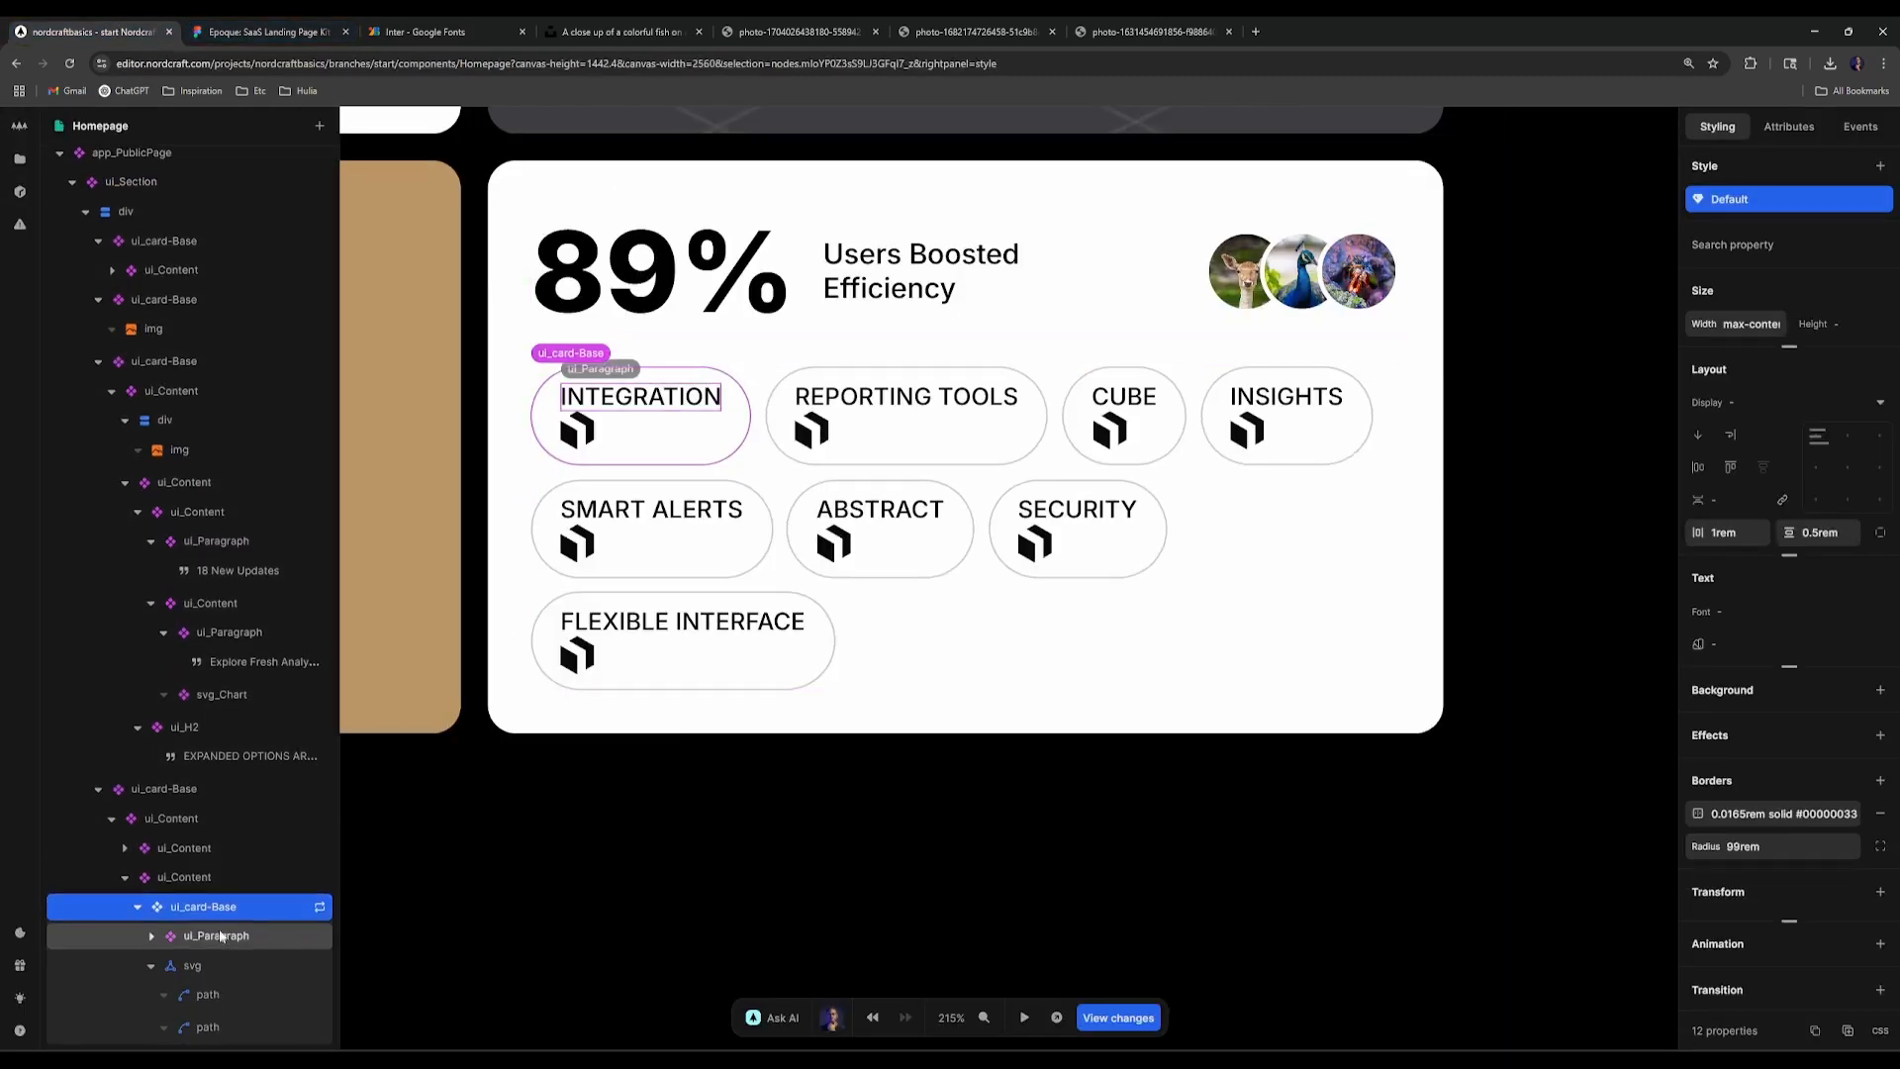
Step: Create a component named svg_Cube from the pasted svg element
left_click(216, 965)
right_click(216, 972)
left_click(279, 721)
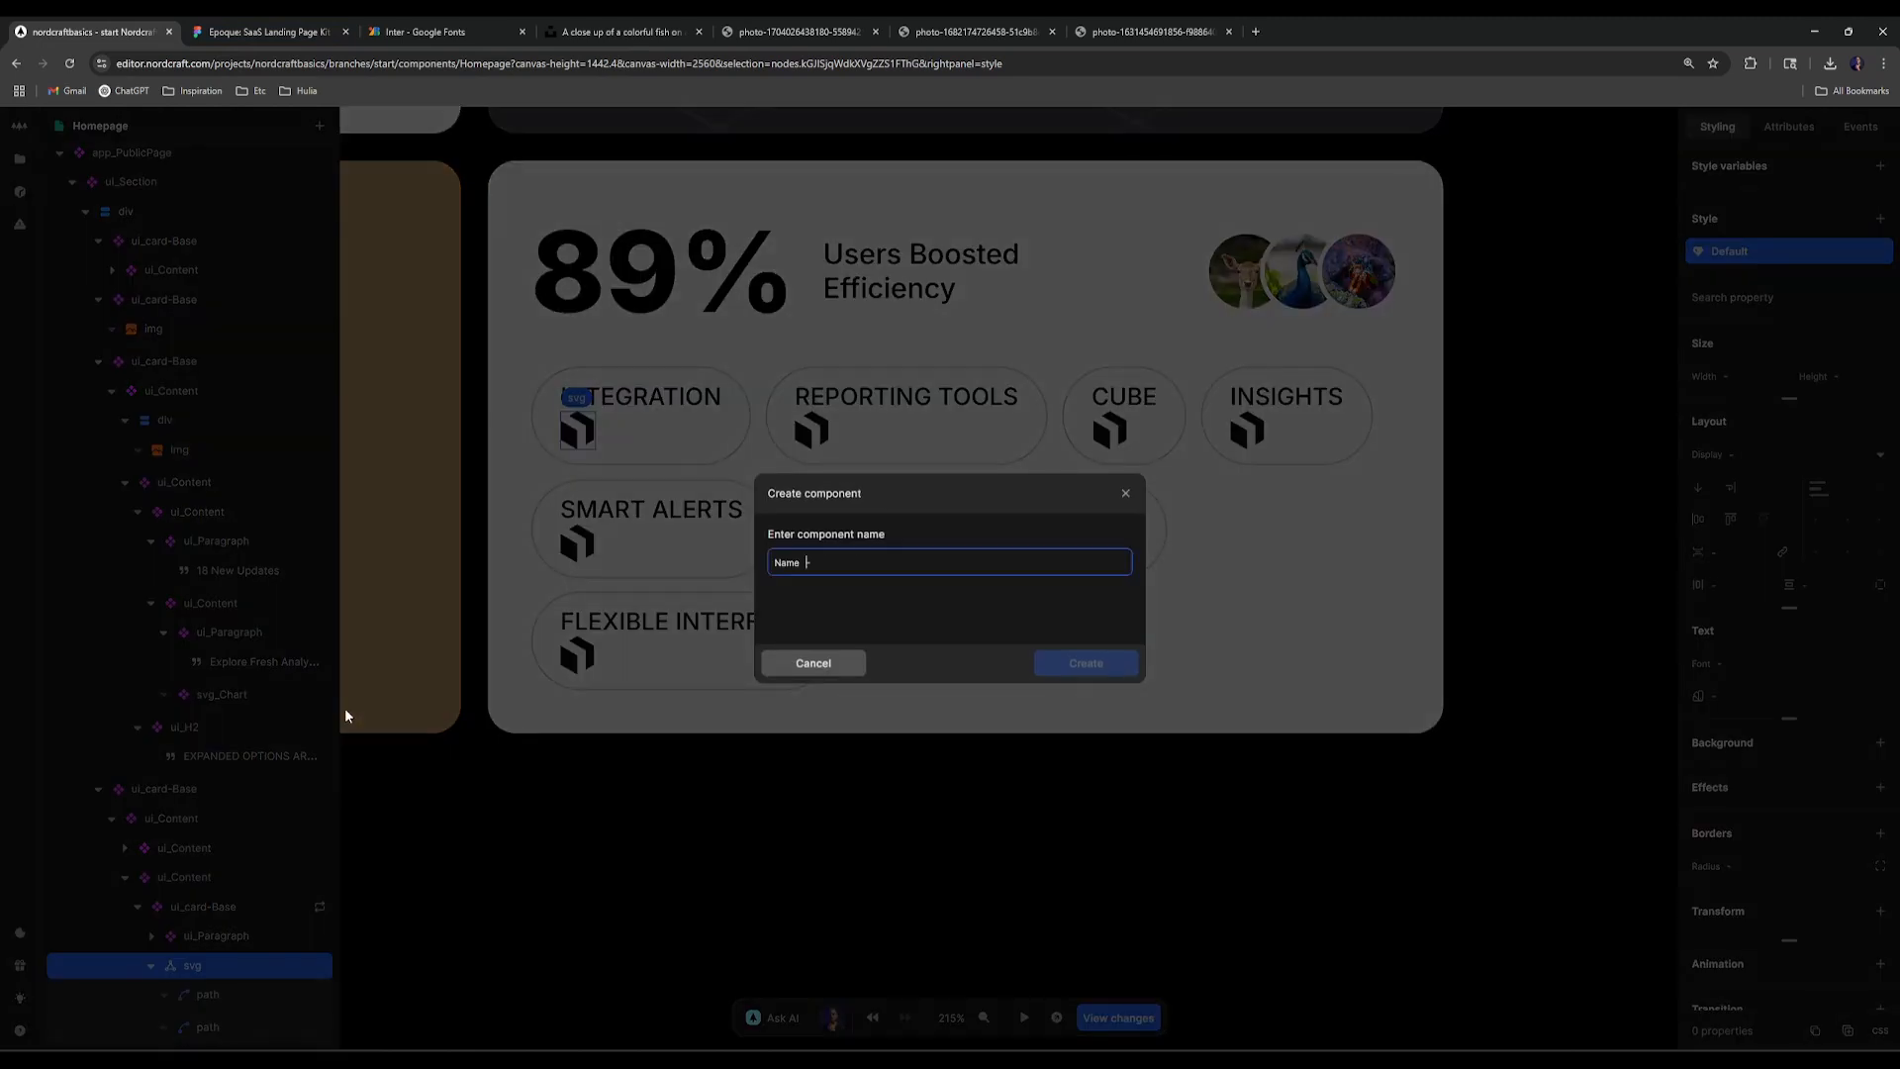
type("Vvg_Cube")
key("Return")
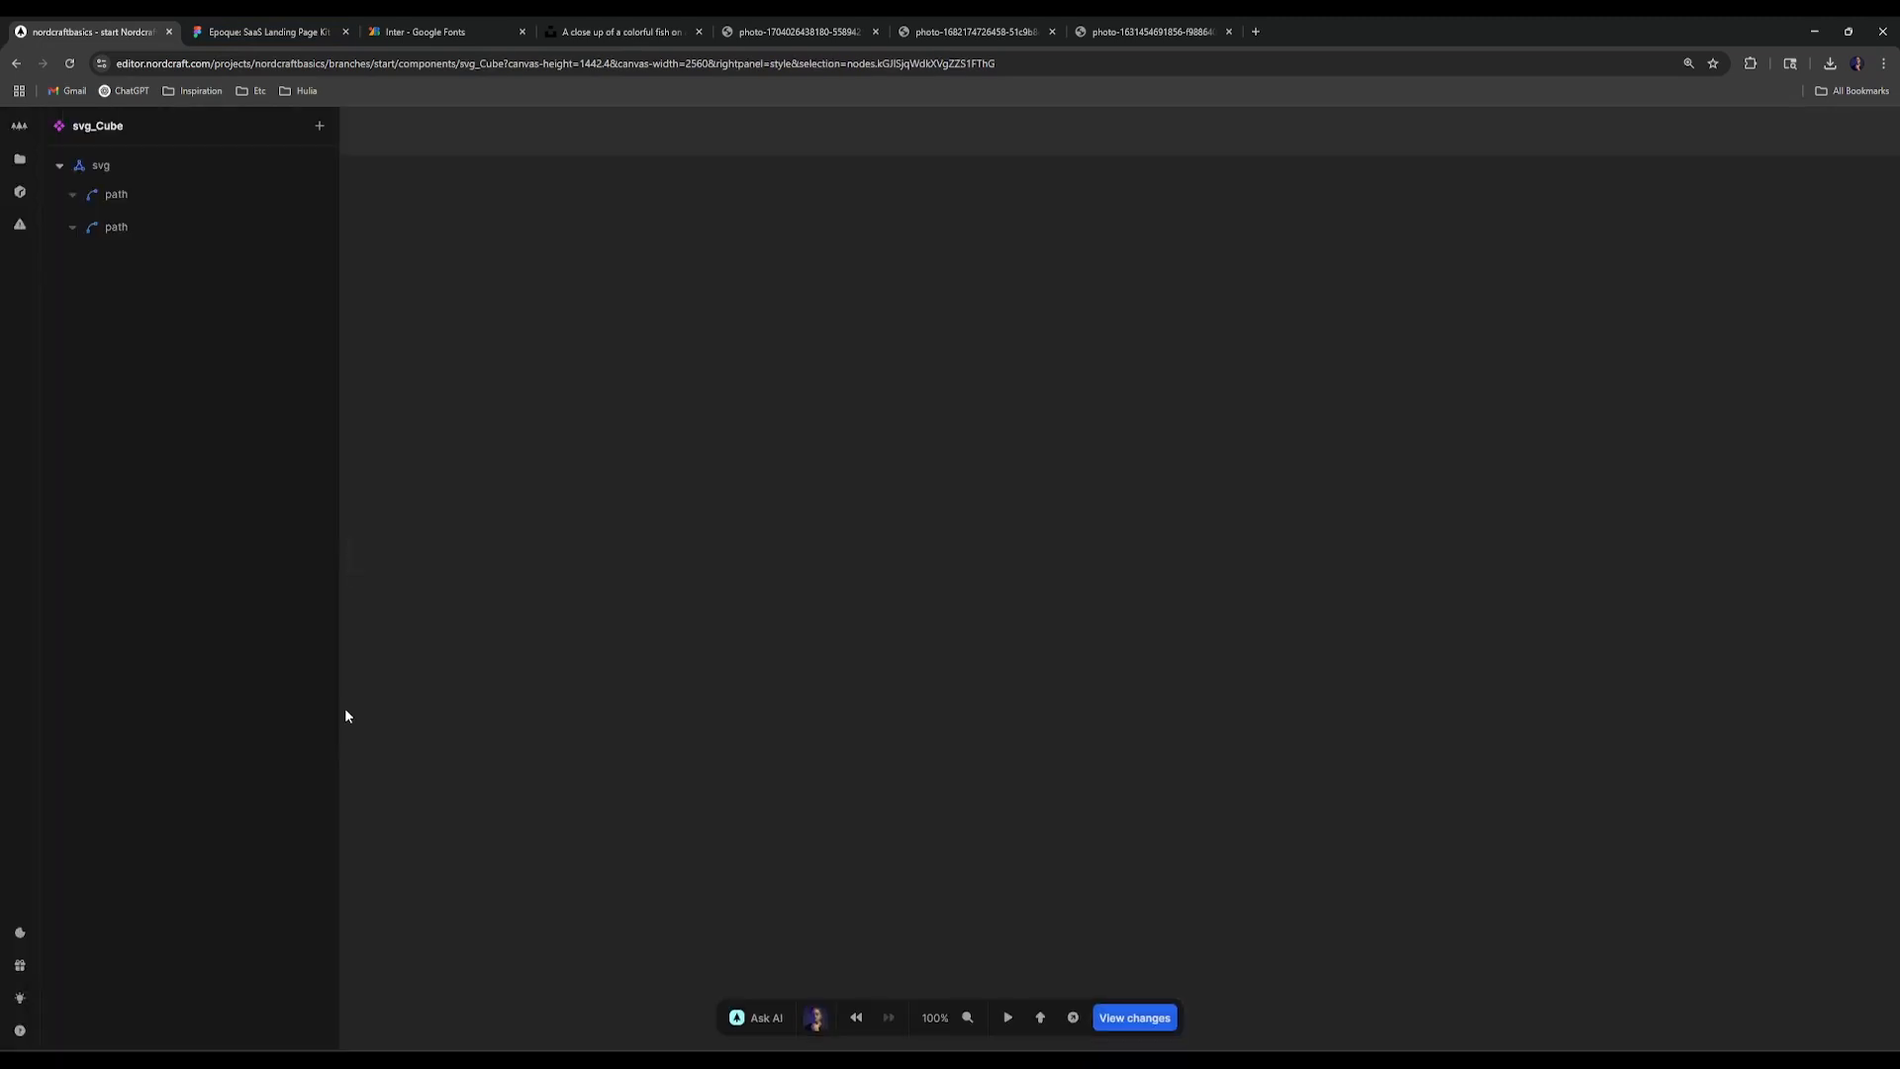
Step: Switch to Figma, copy the Vector inside Icons/Abstract of the second tag icon as SVG, and return to Nordcraft
left_click(269, 31)
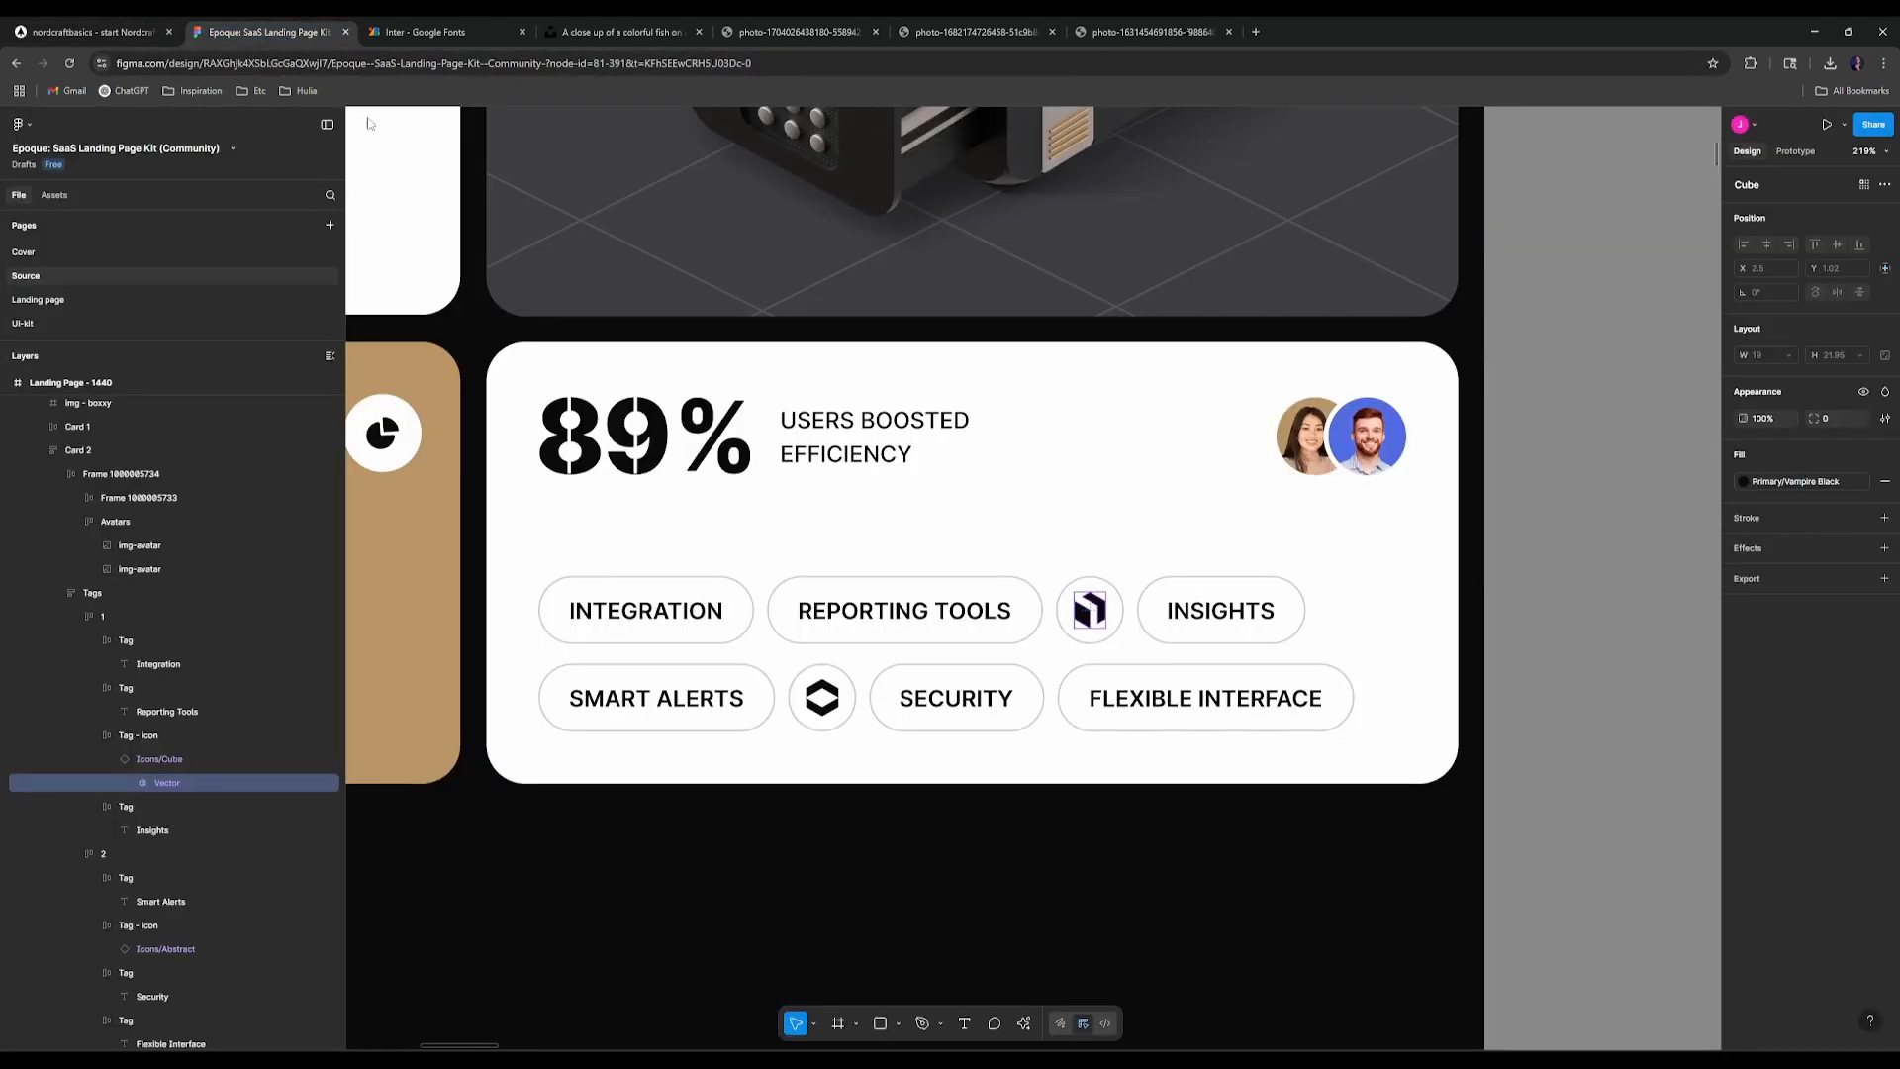
left_click(821, 708)
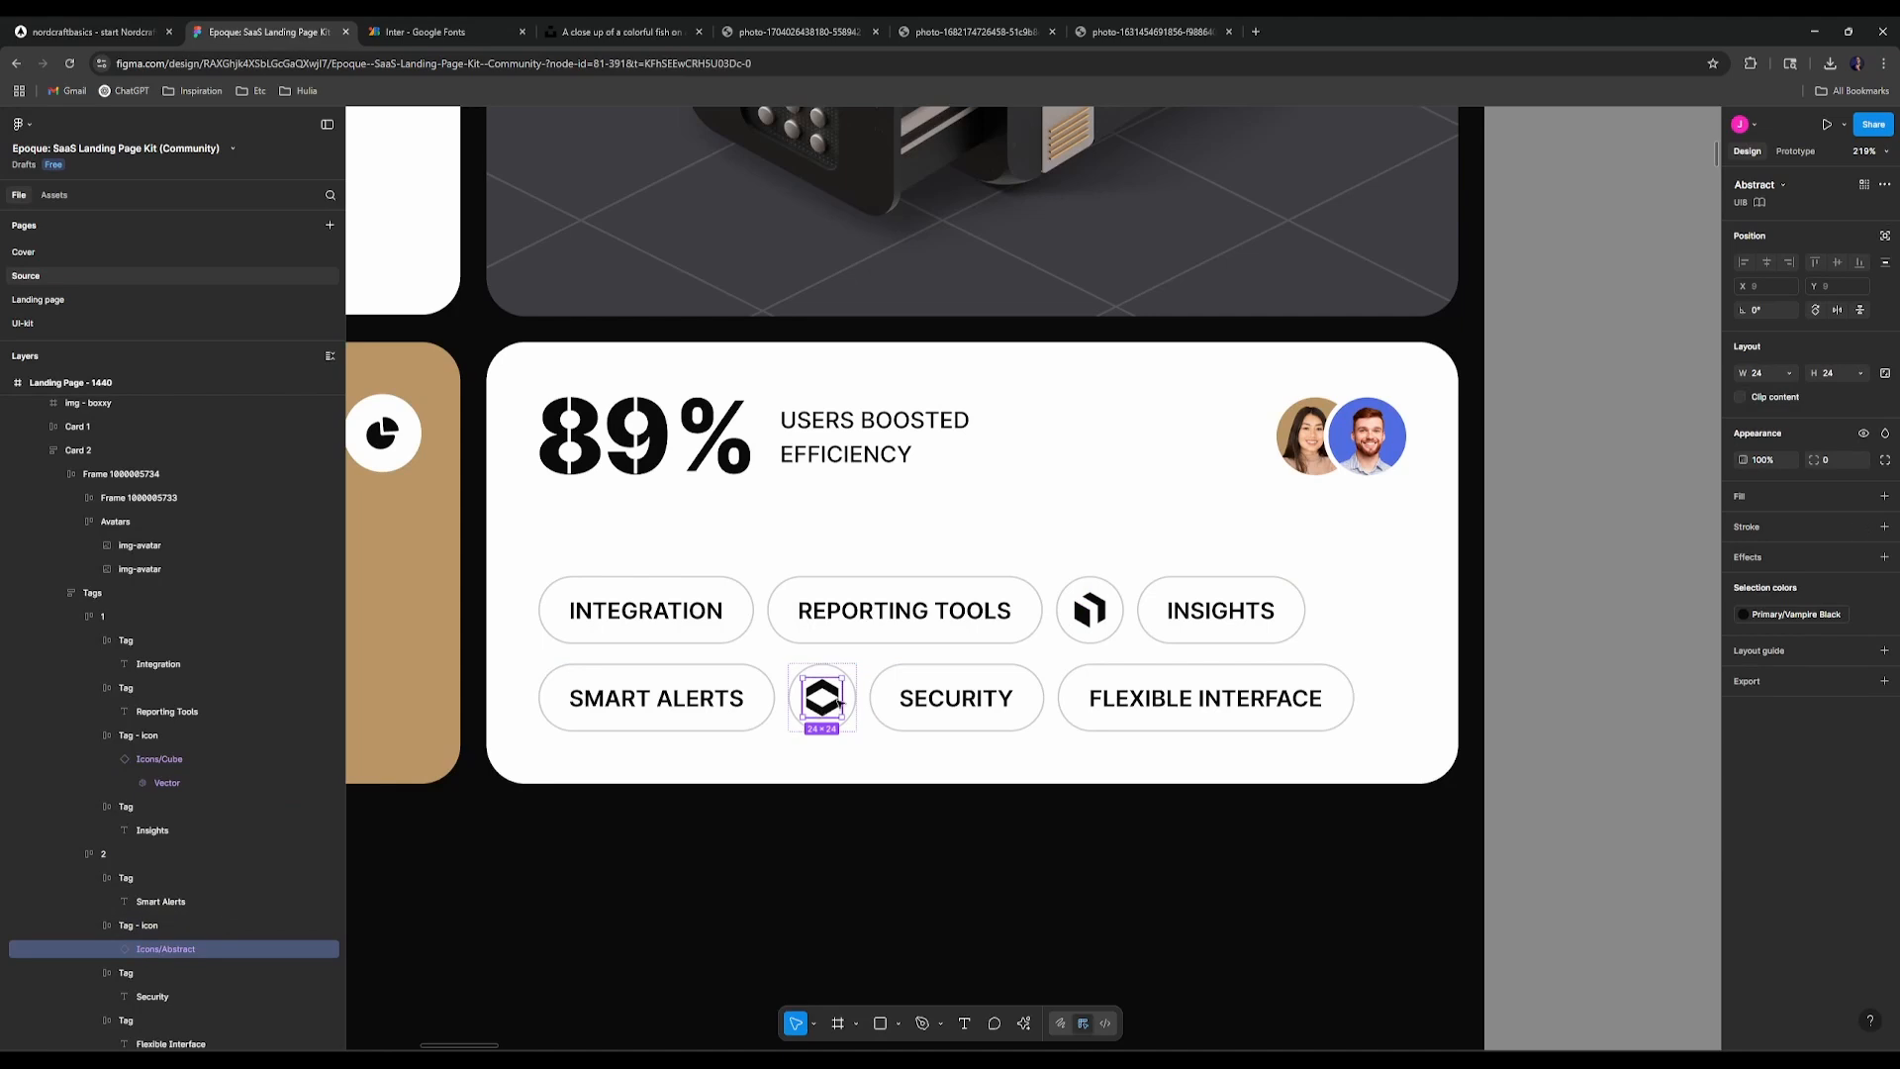
double_click(839, 700)
right_click(205, 973)
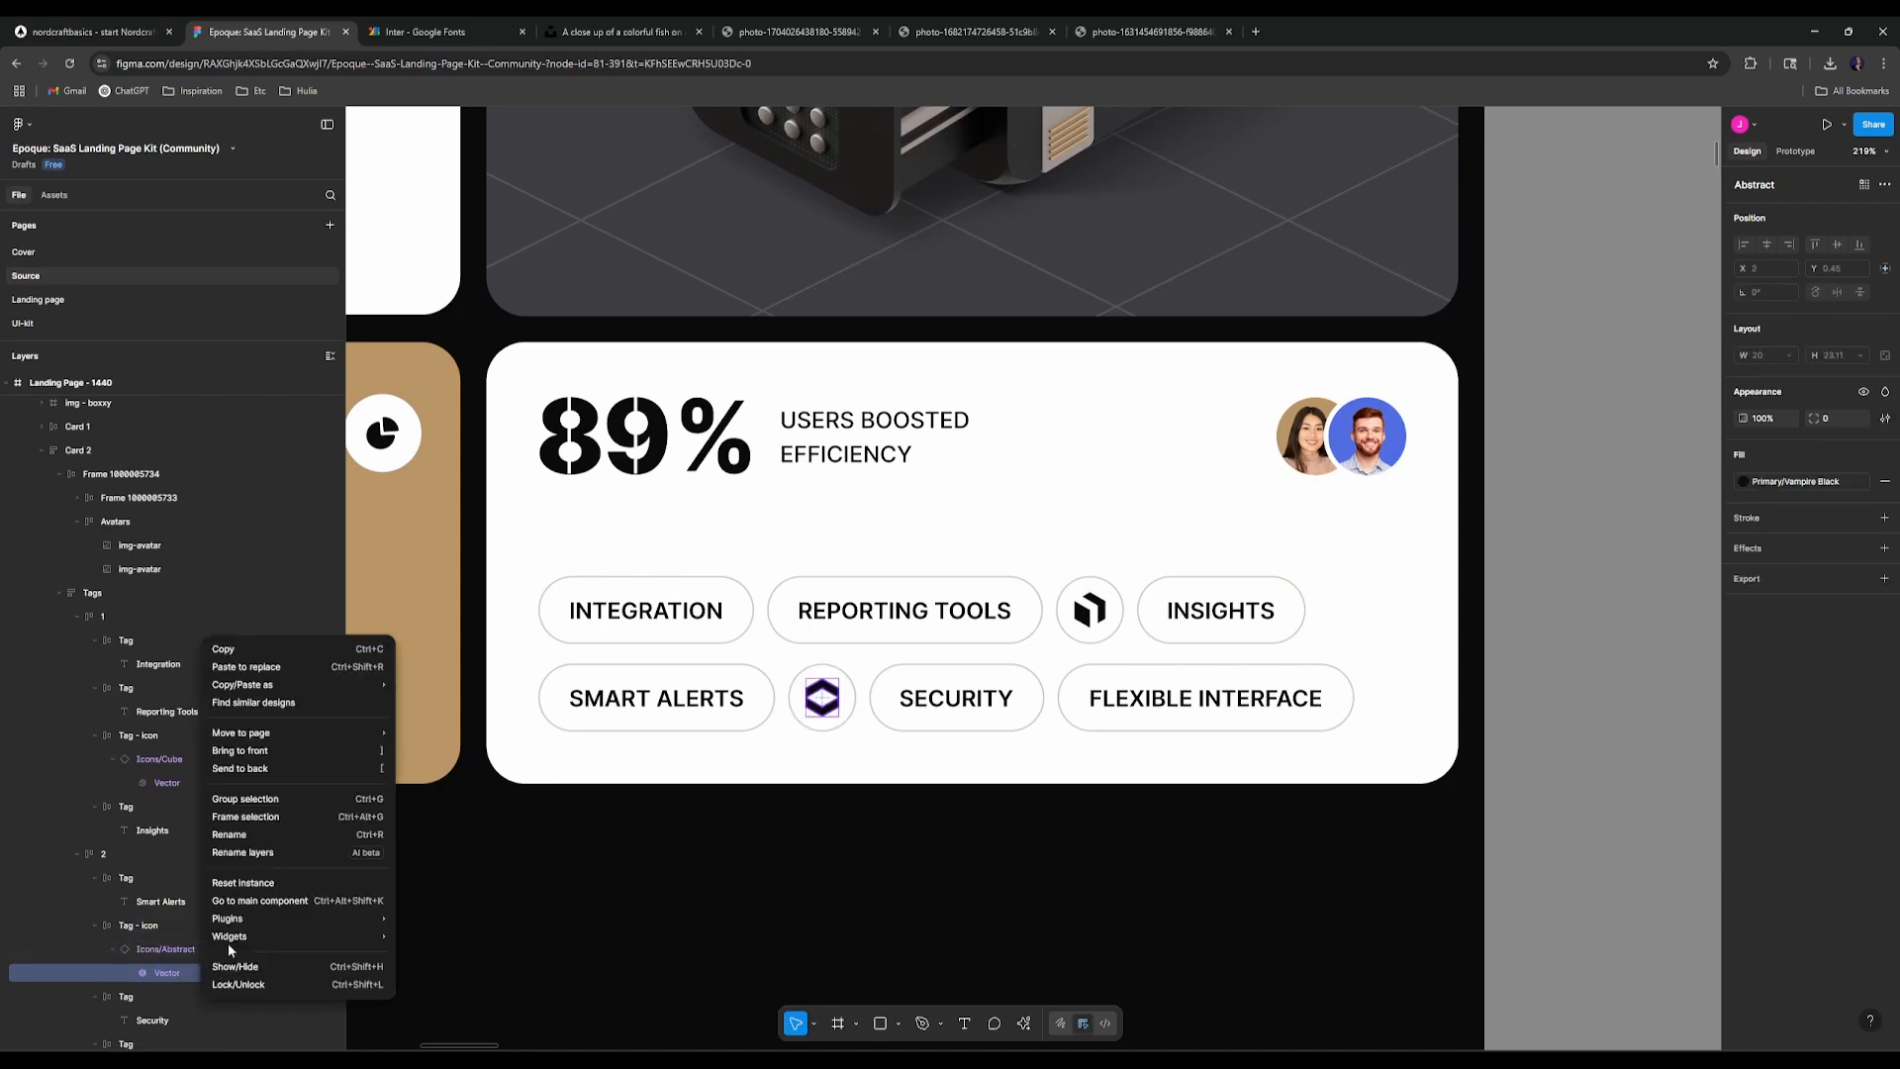
mouse_move(299, 684)
left_click(445, 702)
key("ctrl+shift+Tab")
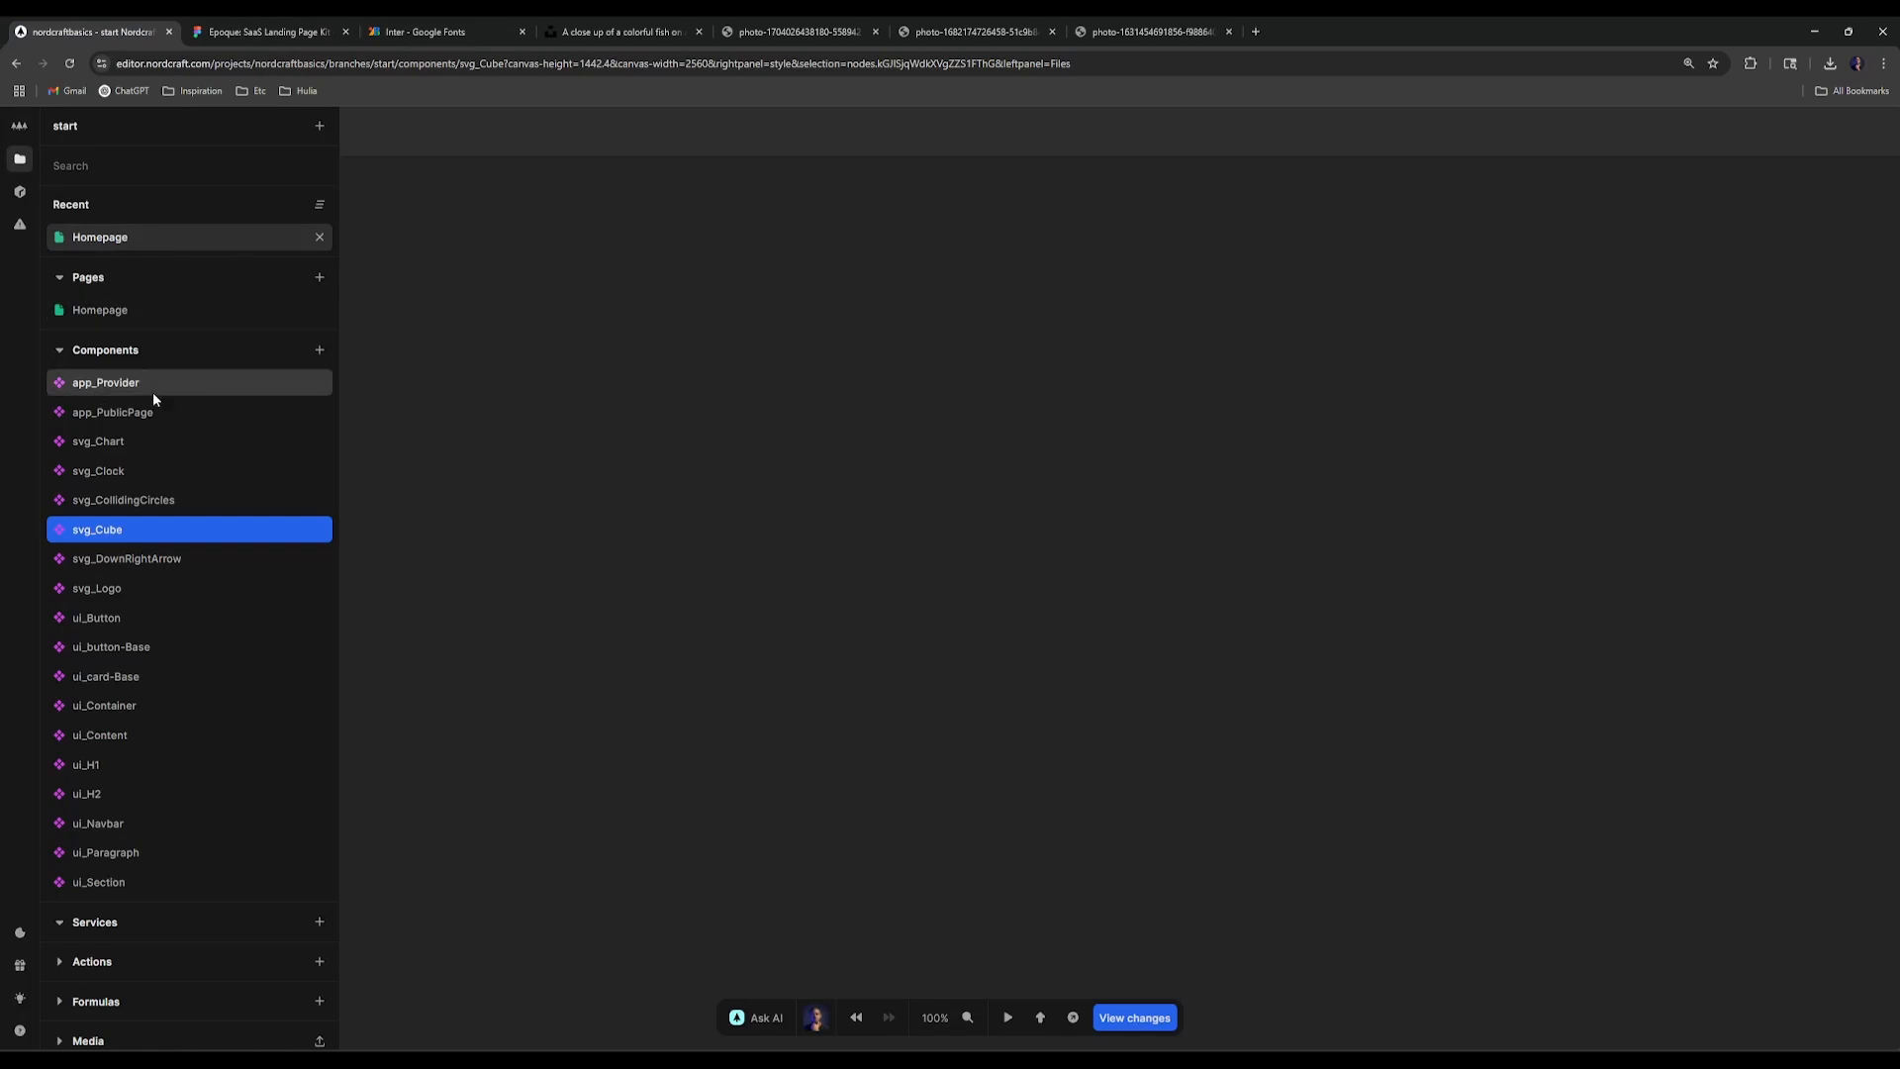
Step: Open the svg_Cube component and set its svg element's width and height to 100%
double_click(198, 529)
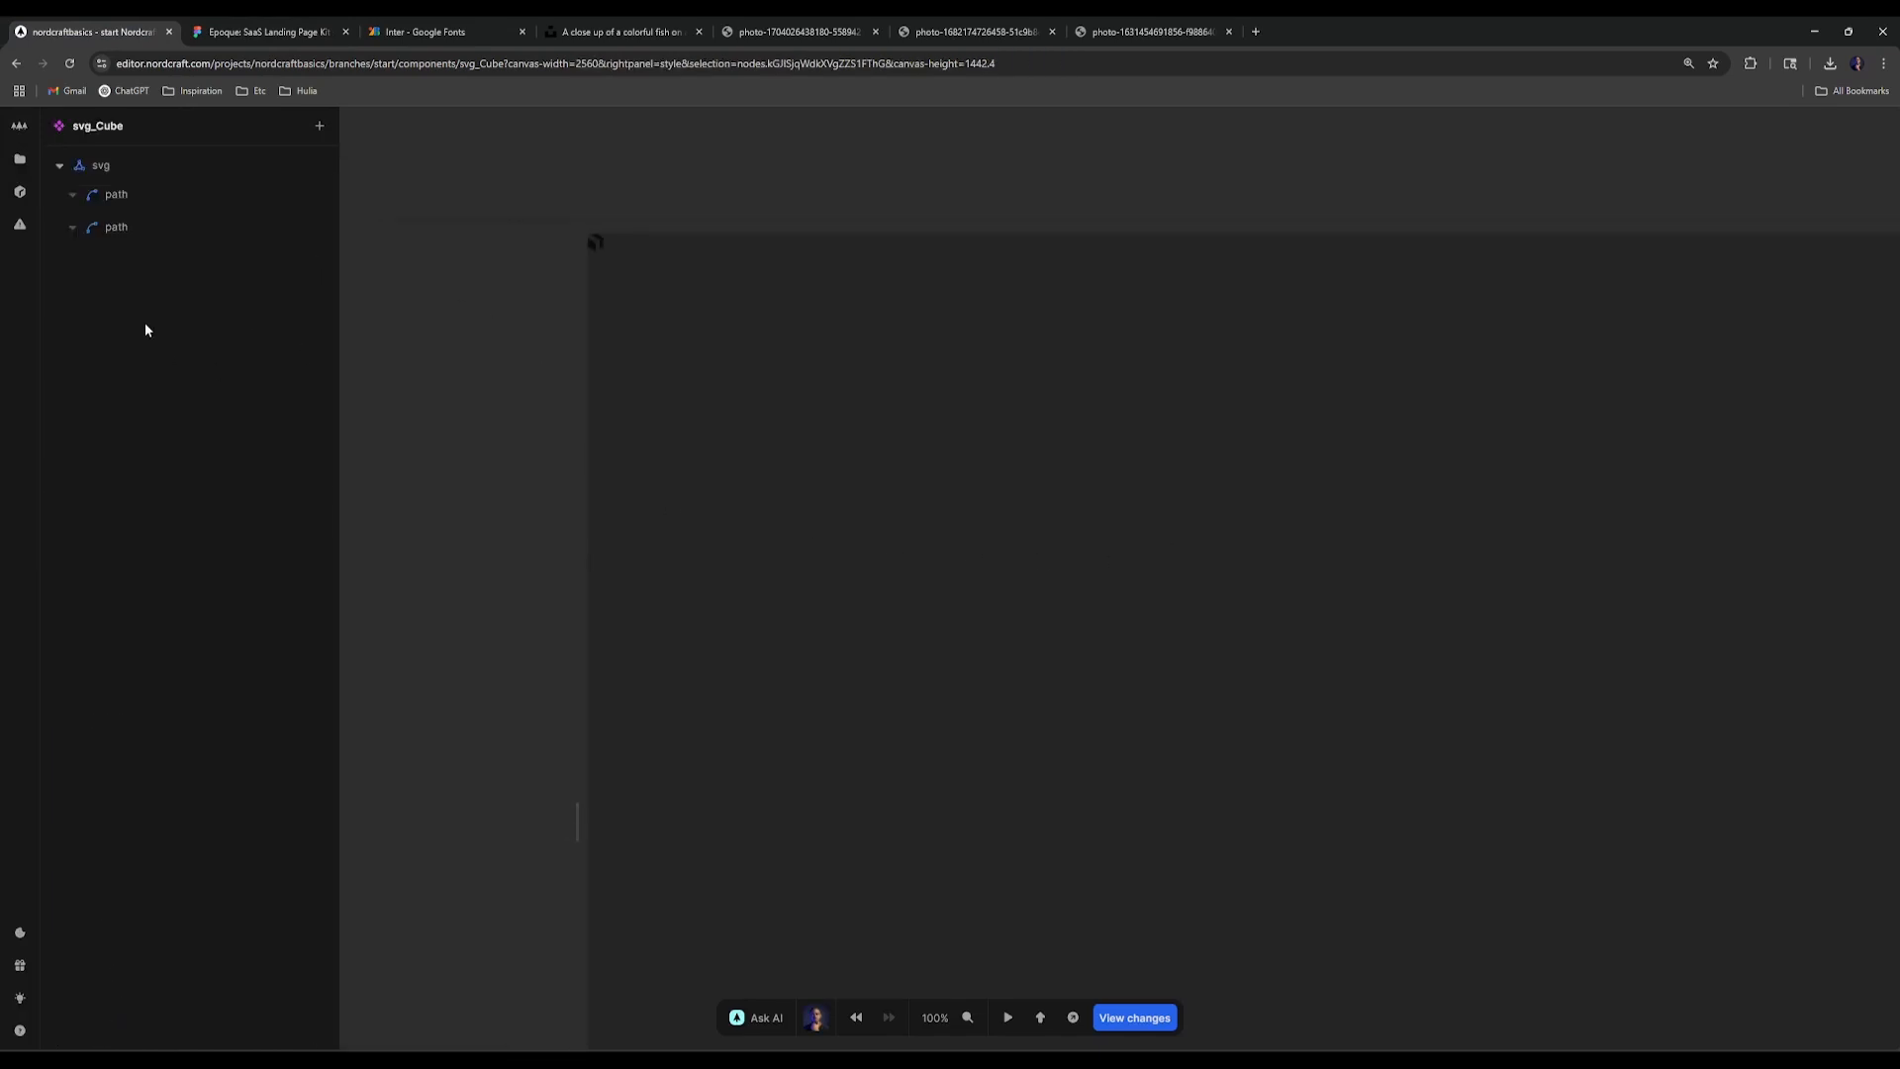
left_click(117, 170)
left_click(1739, 375)
type("10")
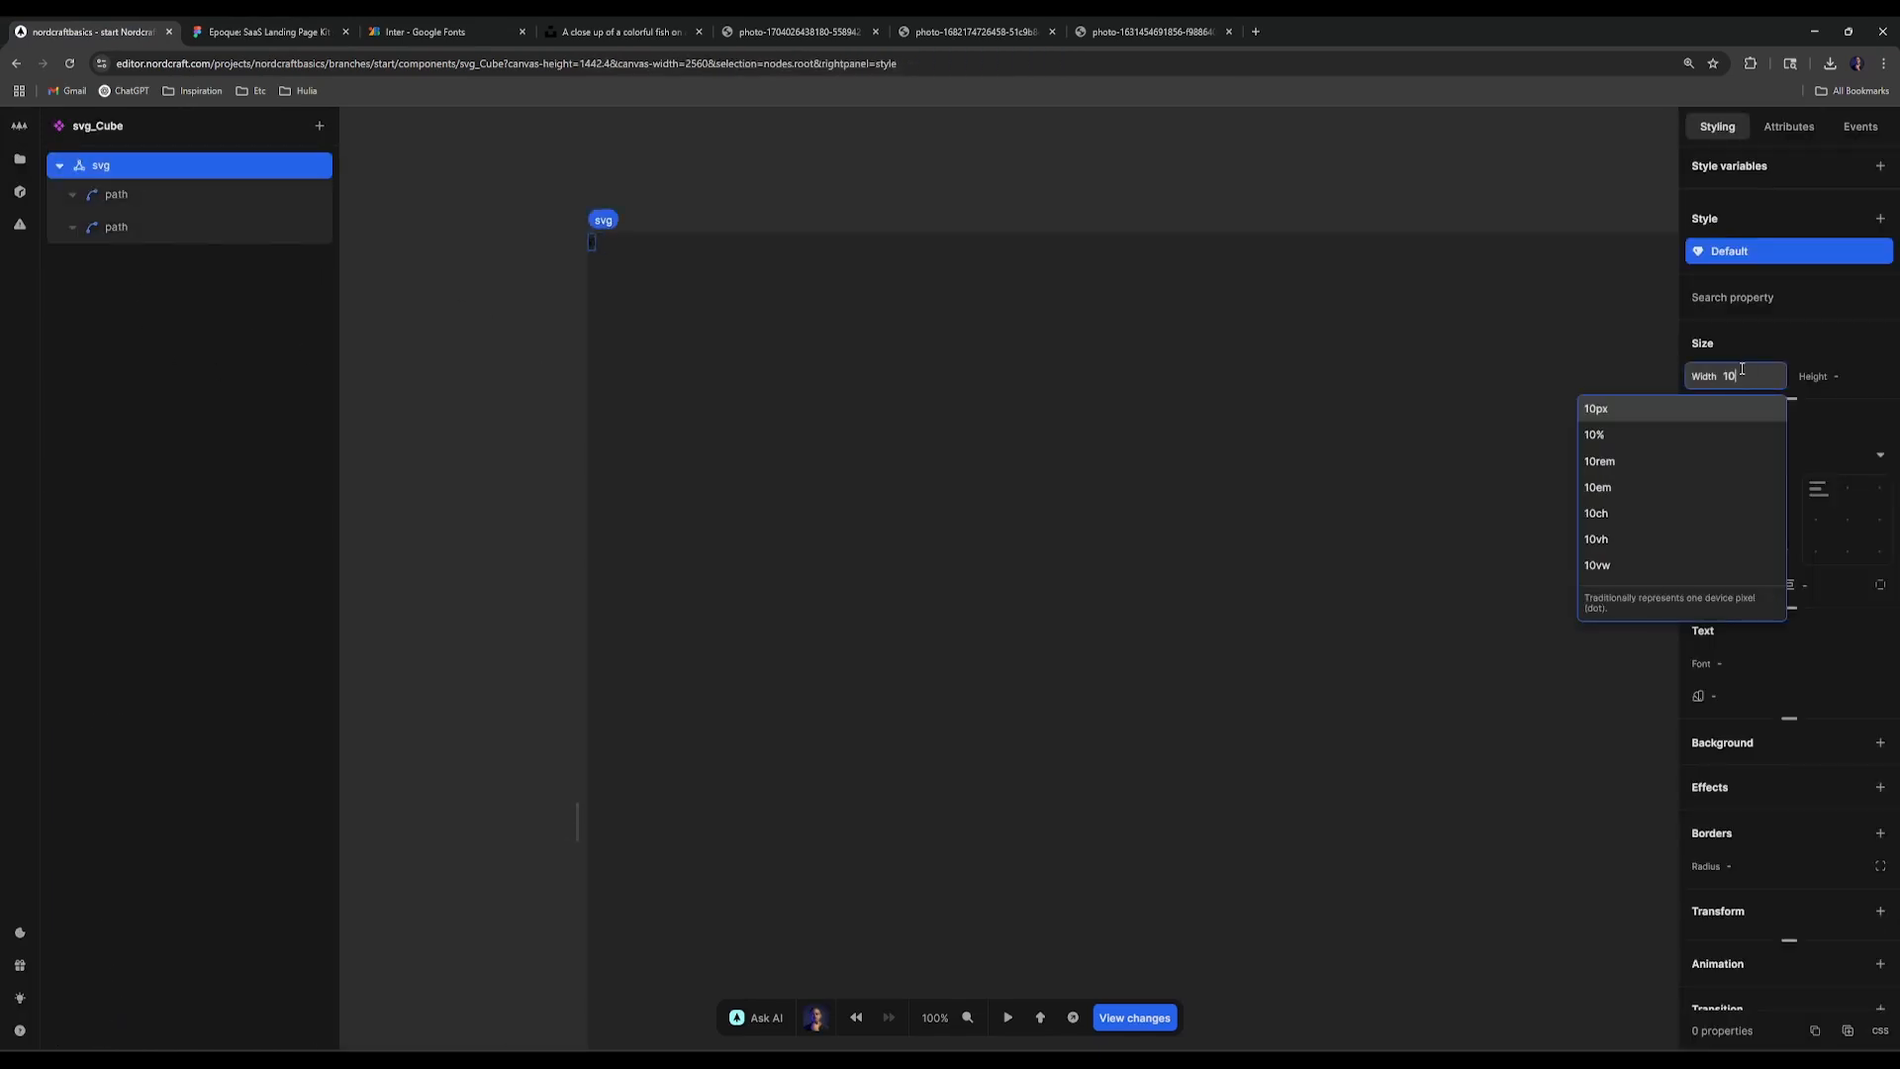
type("0%")
key("Tab")
type("100%")
key("Return")
scroll(1215, 690, "down", 5)
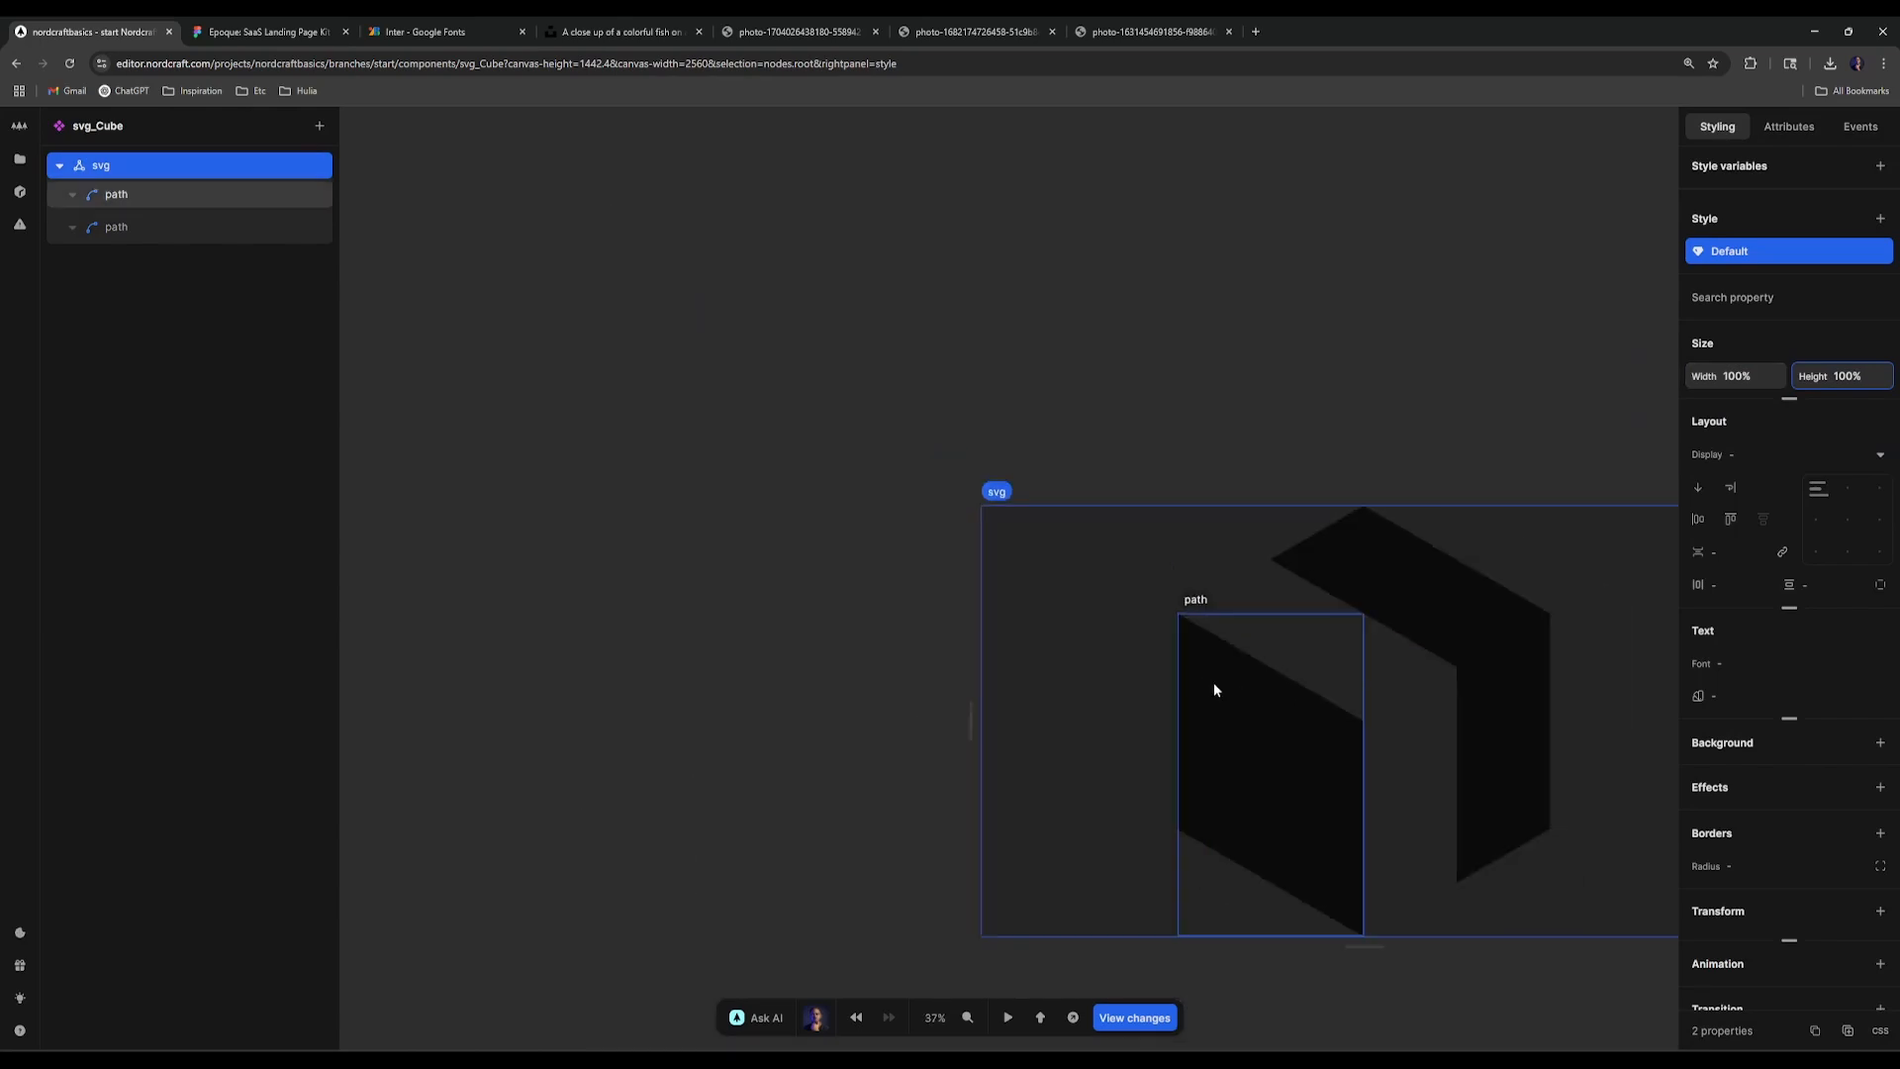
scroll(1059, 653, "down", 2)
scroll(1059, 653, "right", 6)
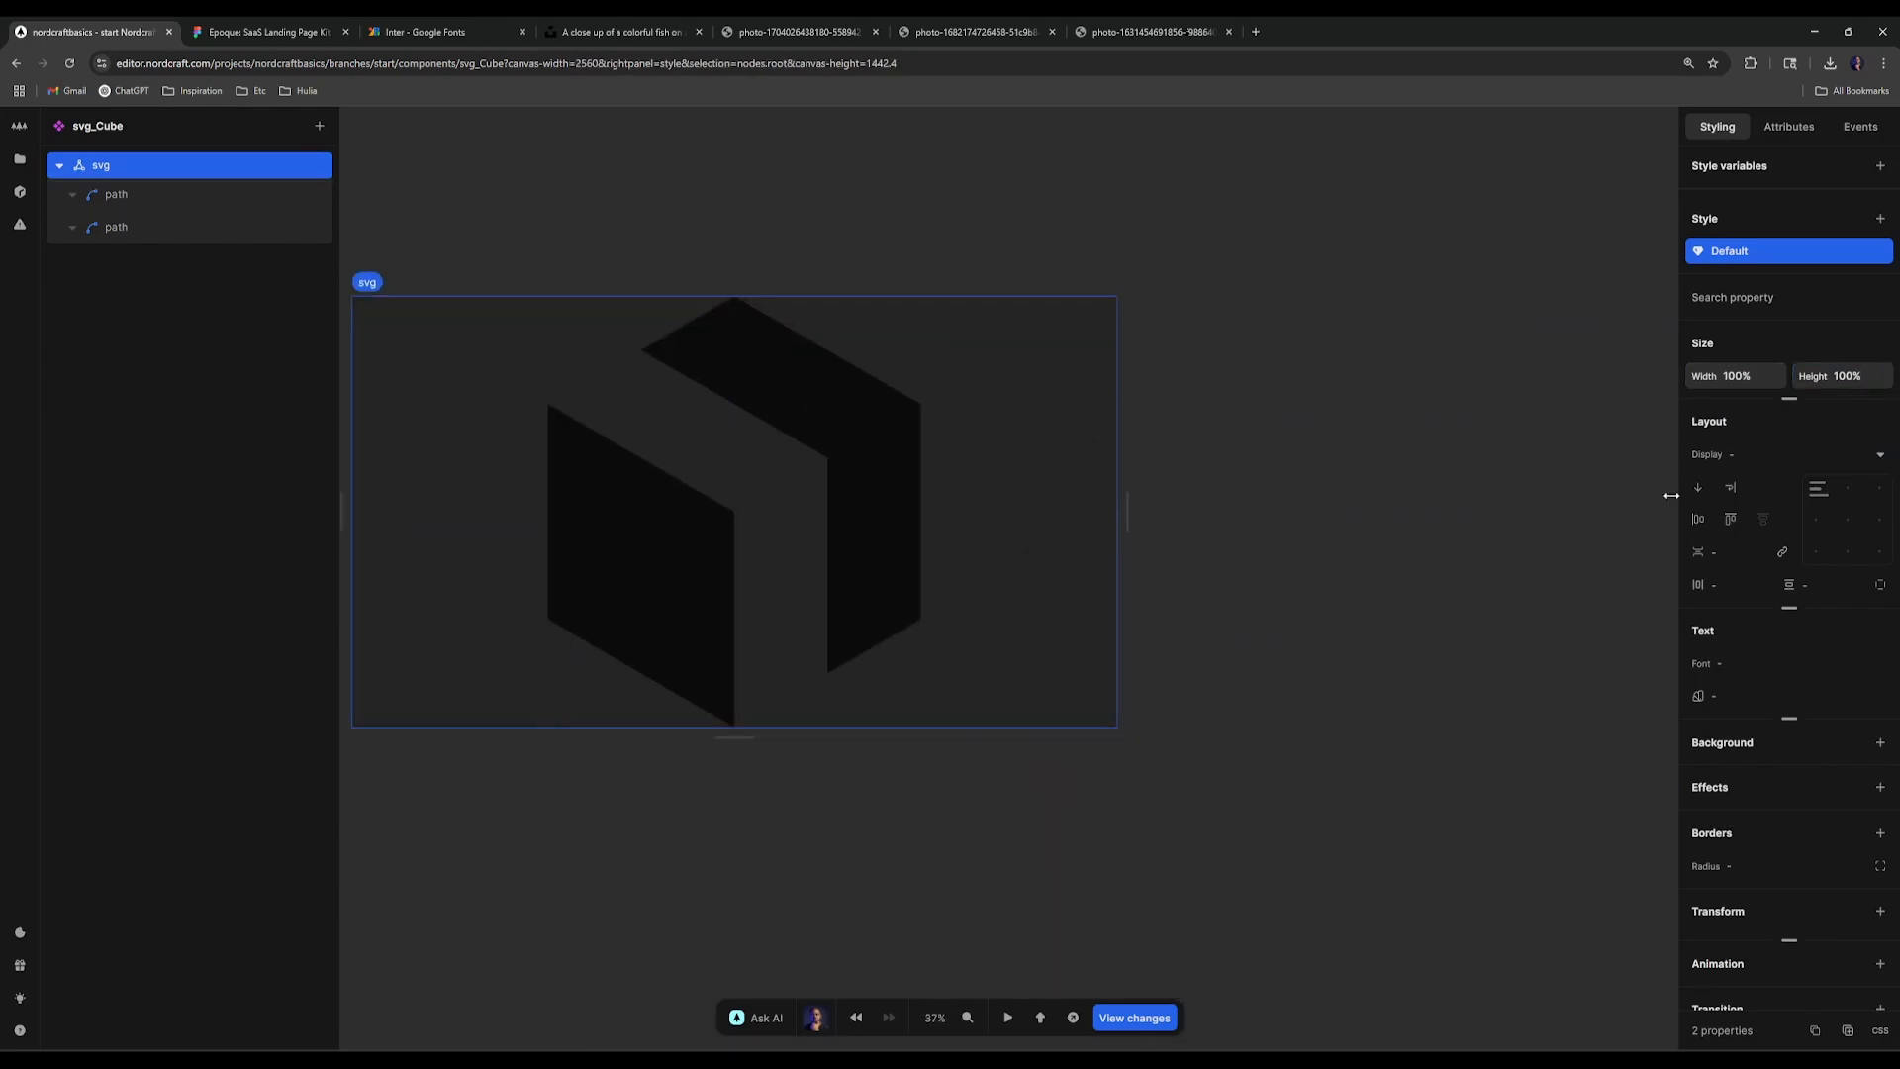
Step: Set the width of the svg element in svg_Cube to max-content
left_click(1752, 374)
type("max-cont")
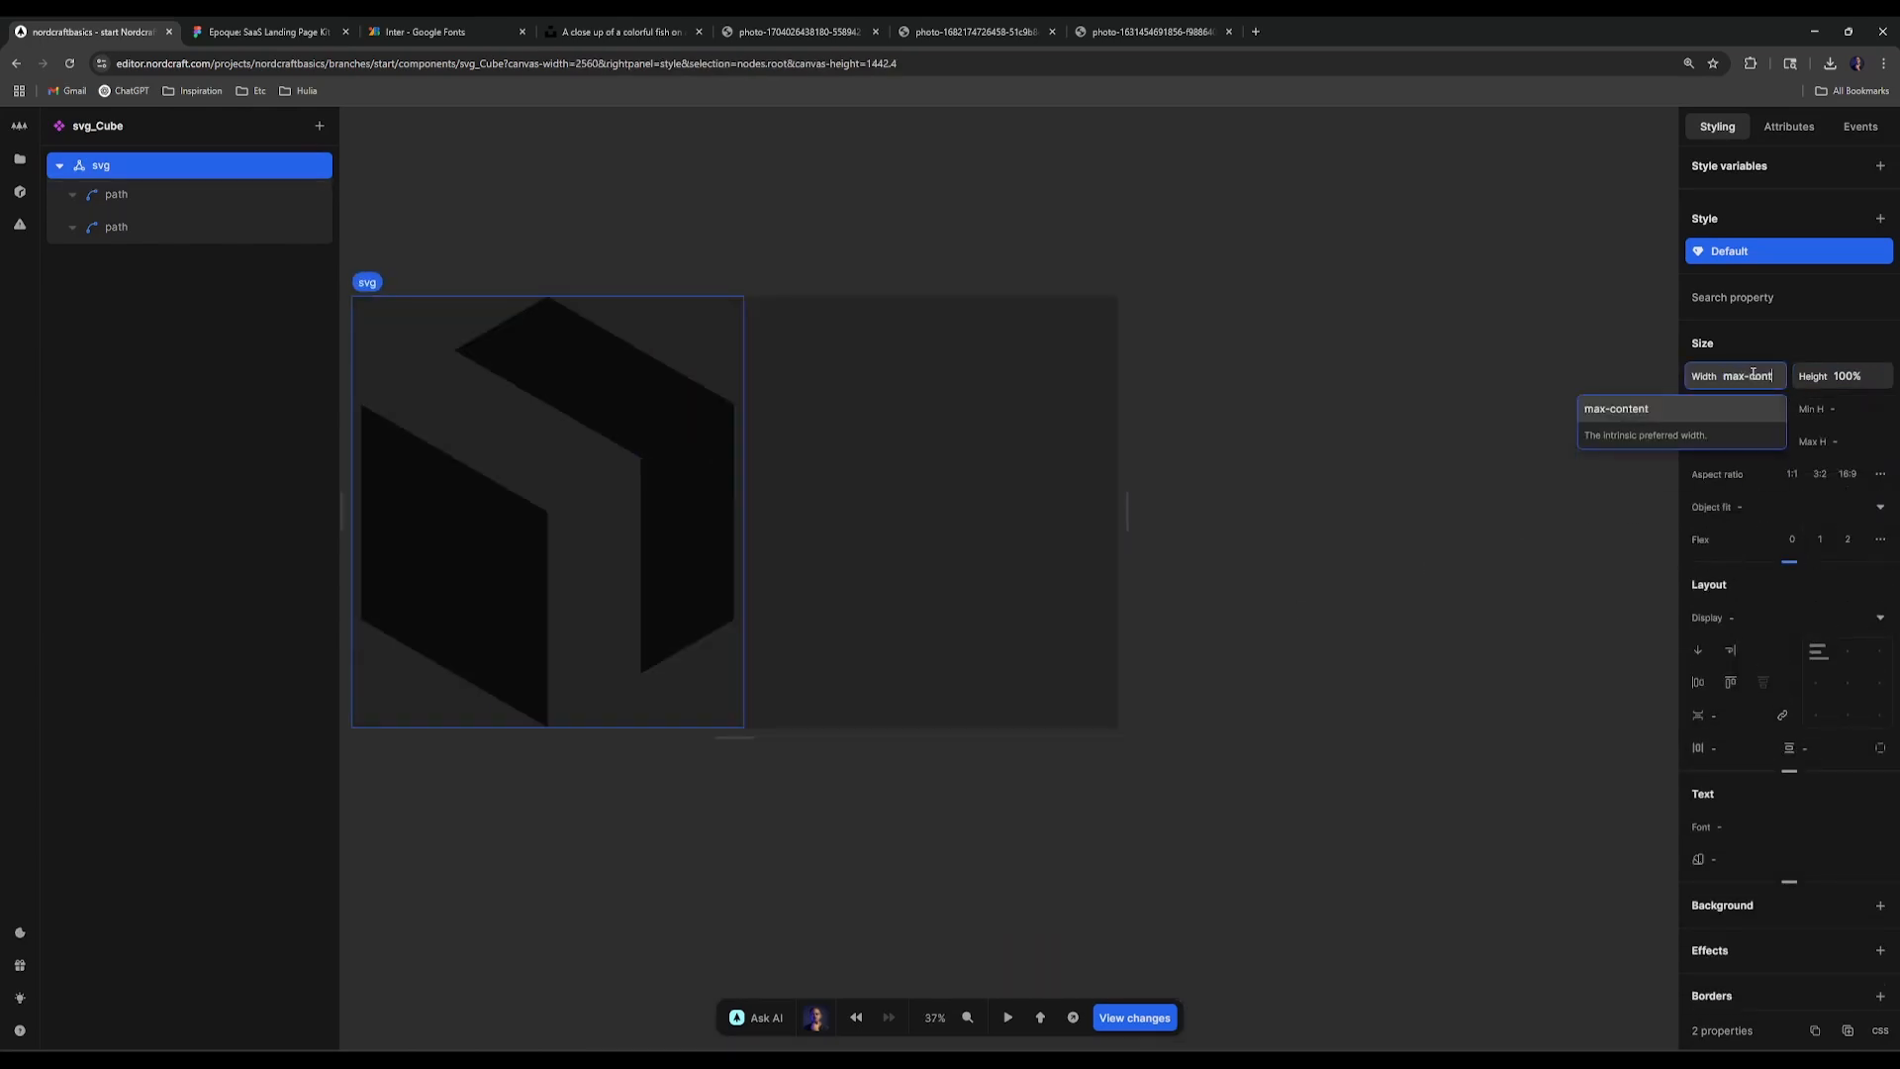
type("ent")
key("Return")
left_click(1512, 370)
left_click_drag(543, 574, 834, 545)
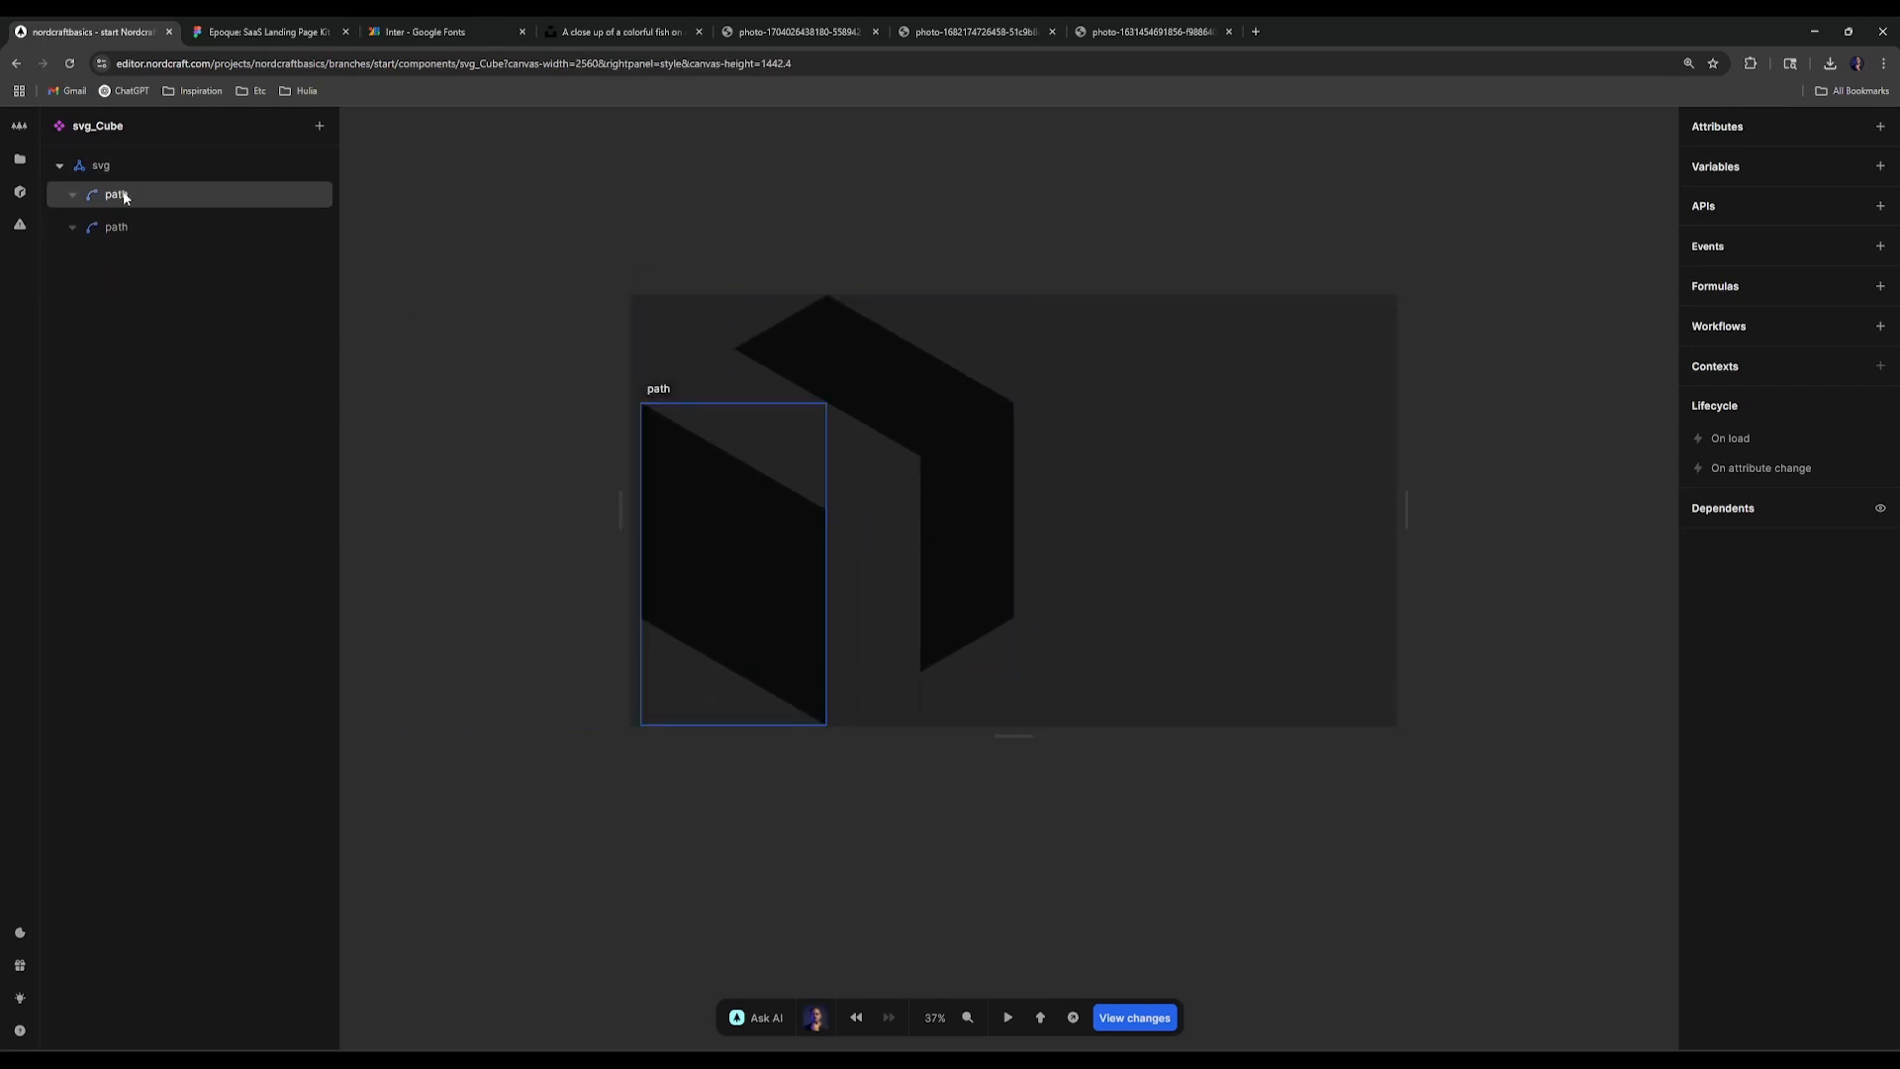
Step: Return to the Homepage and select the repeated ui_card-Base that holds svg_Cube in the 89% card's tags
left_click(20, 158)
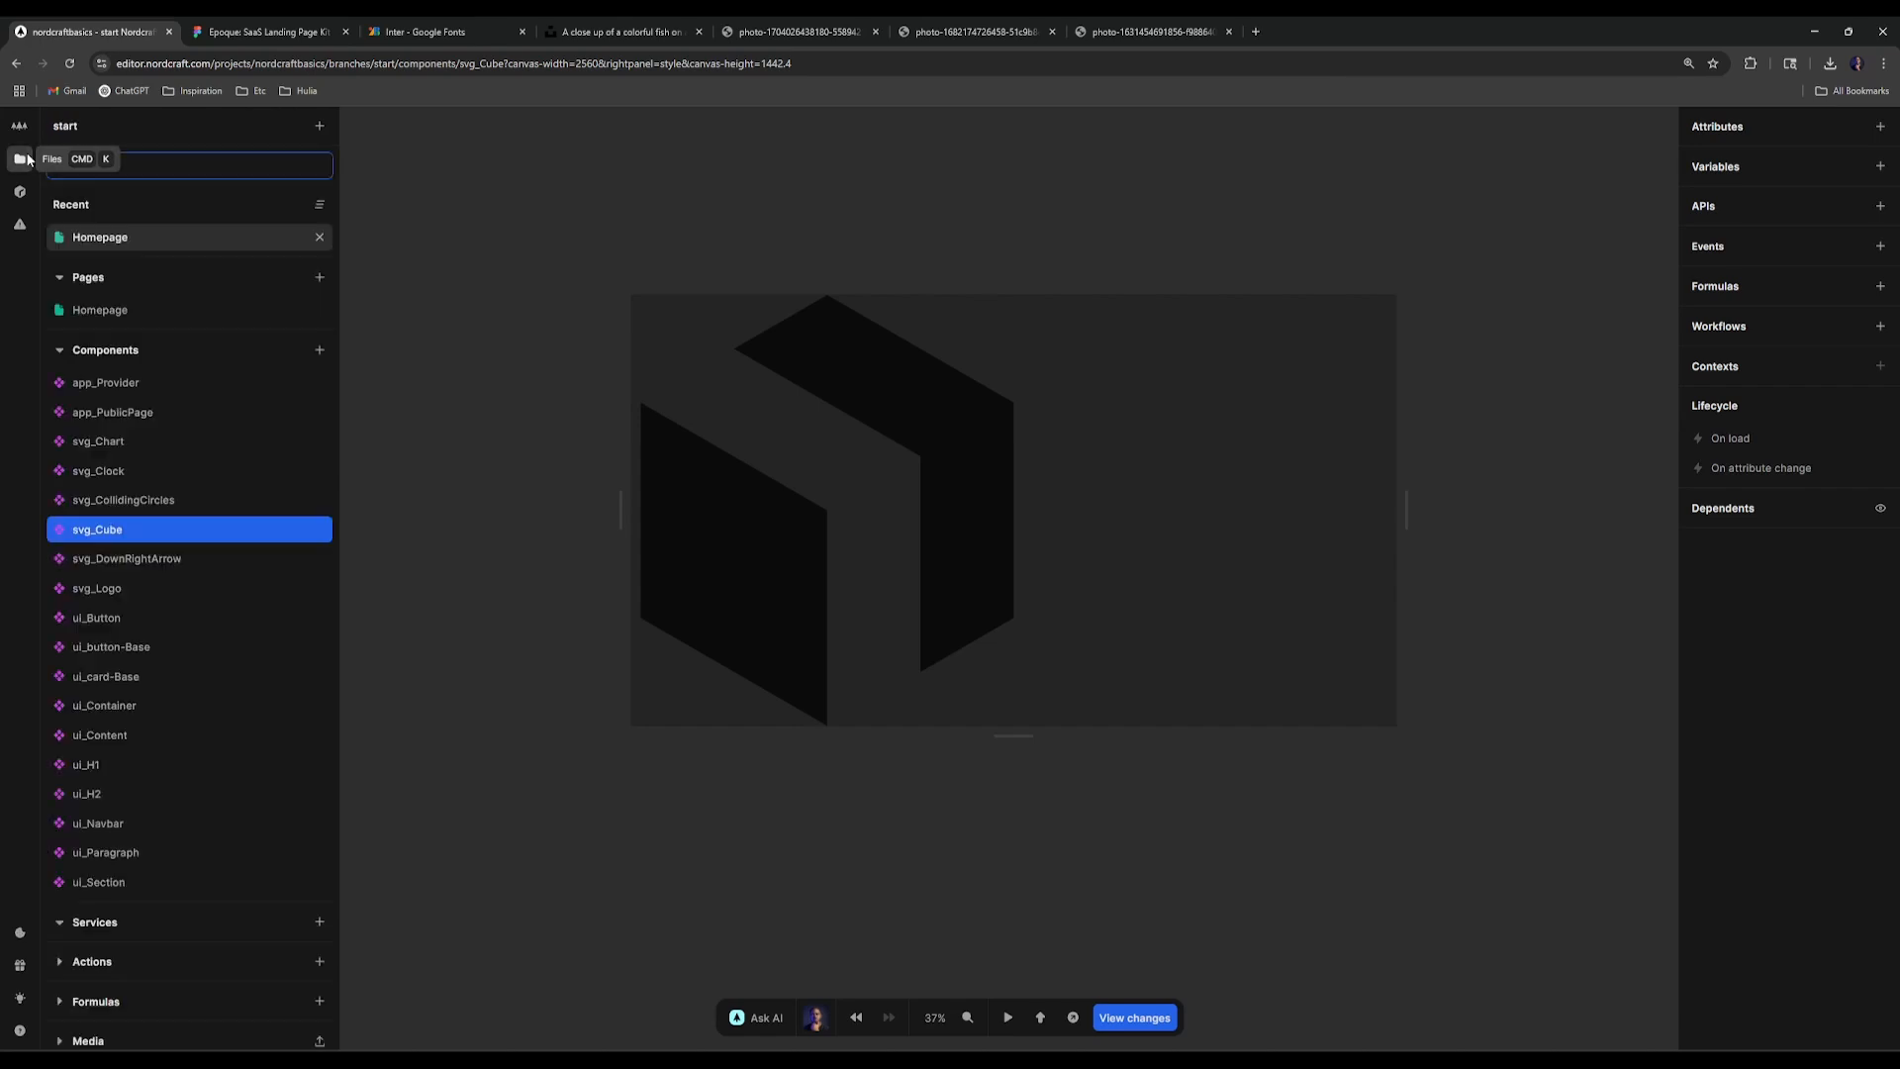
left_click(139, 312)
scroll(1023, 660, "up", 5)
left_click_drag(988, 700, 1082, 744)
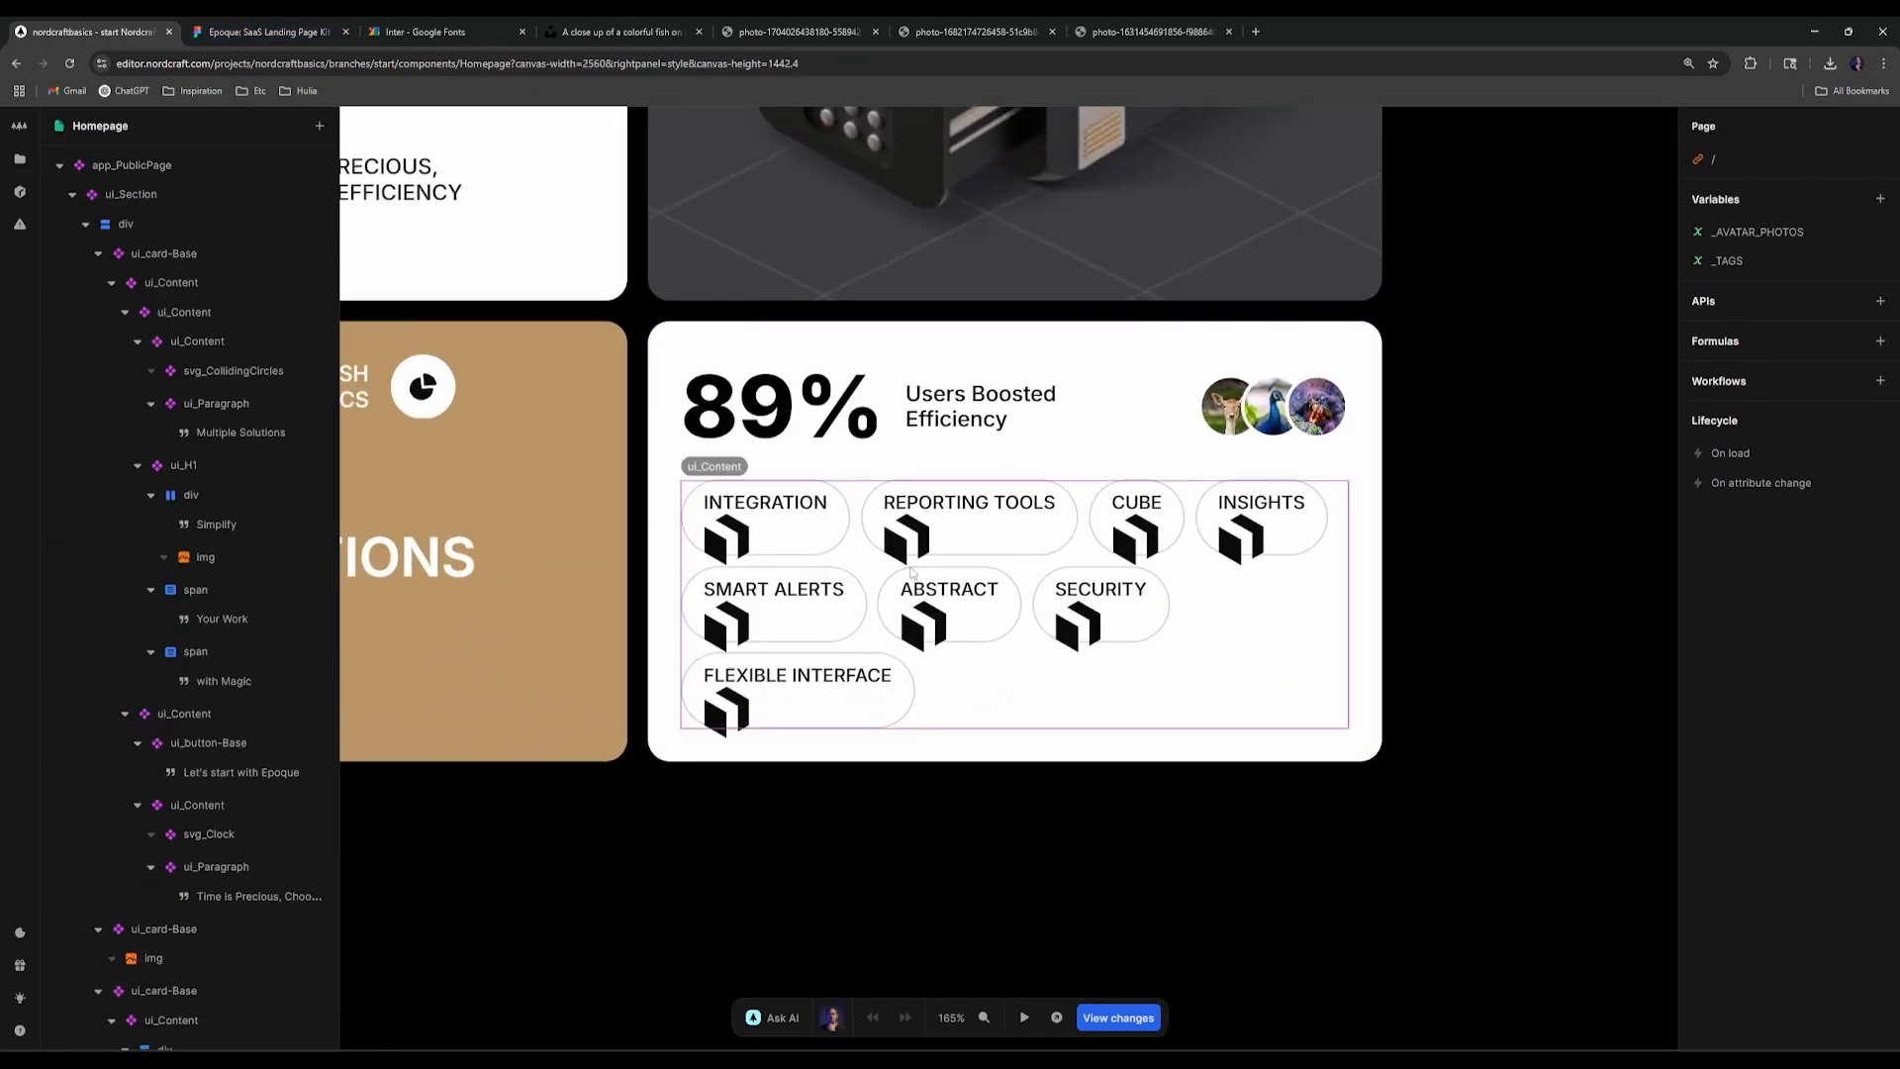
left_click(729, 541)
scroll(1094, 562, "down", 2)
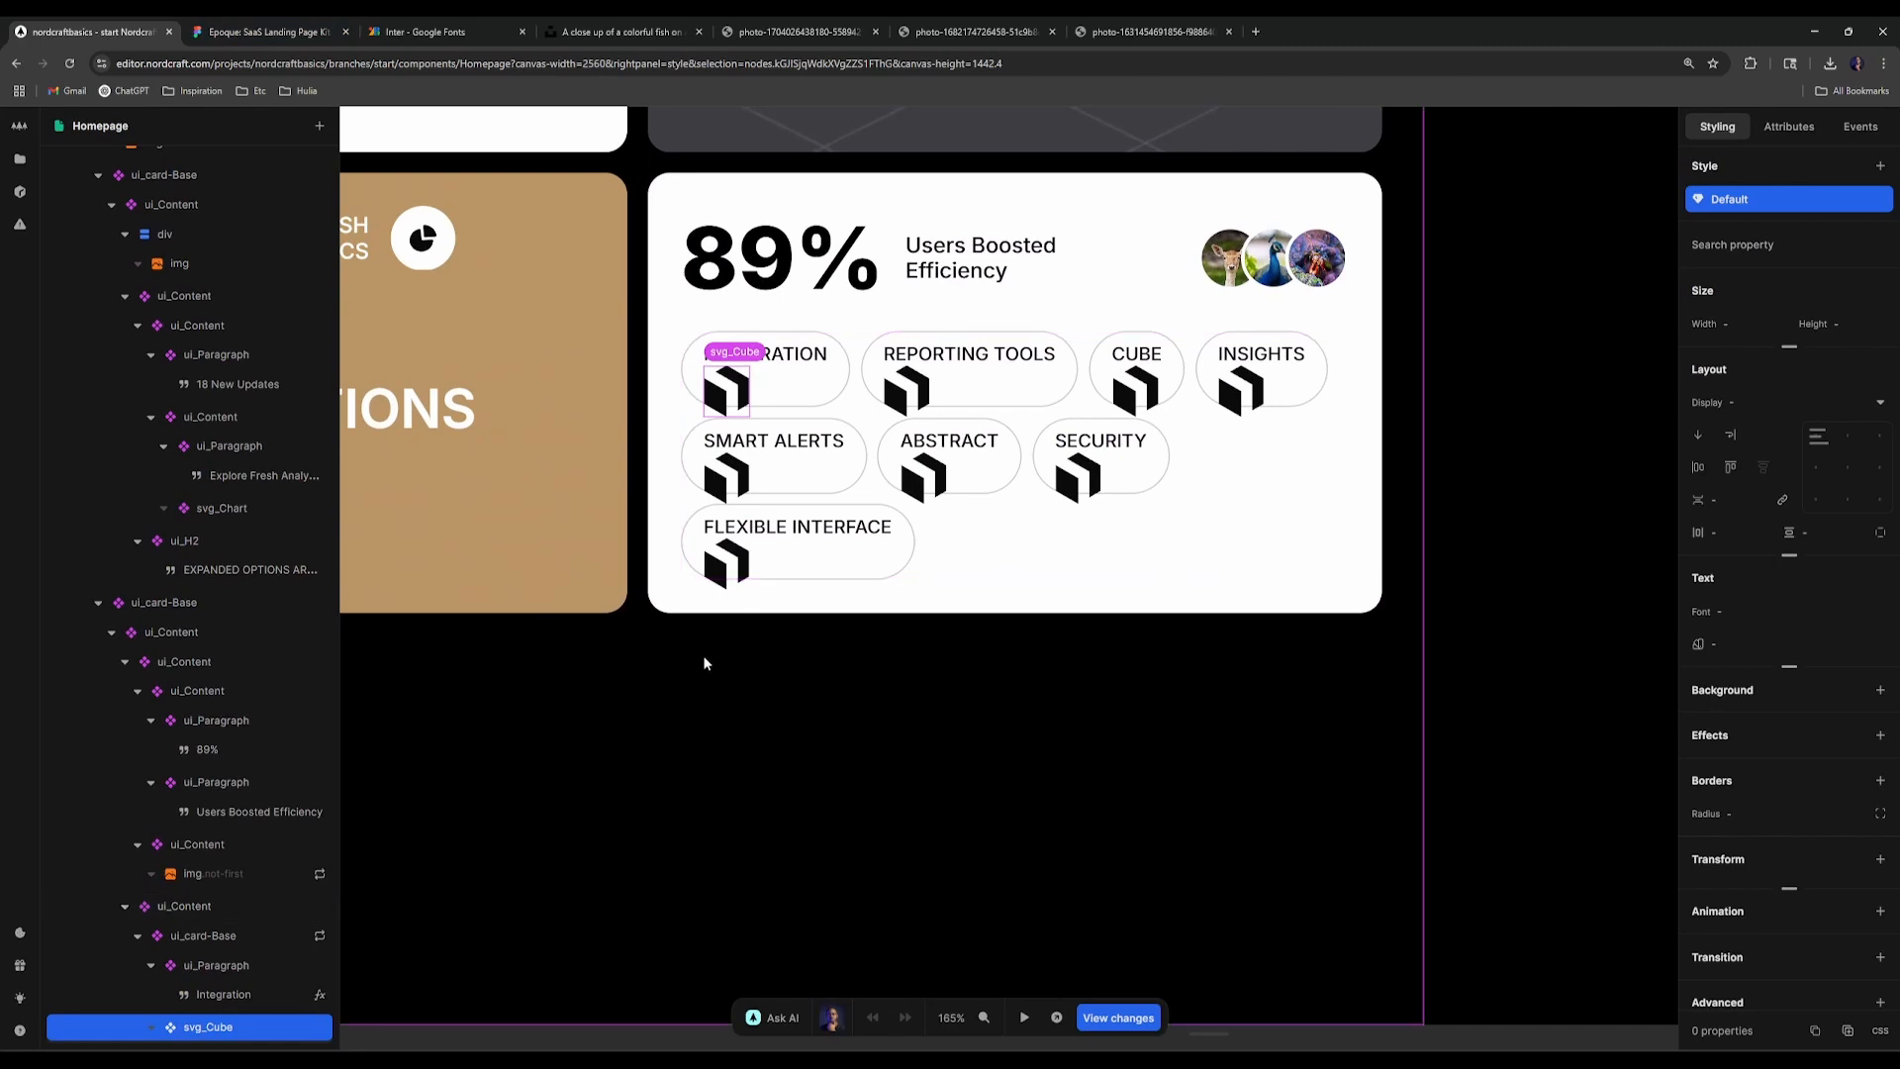
left_click(154, 964)
left_click(182, 969)
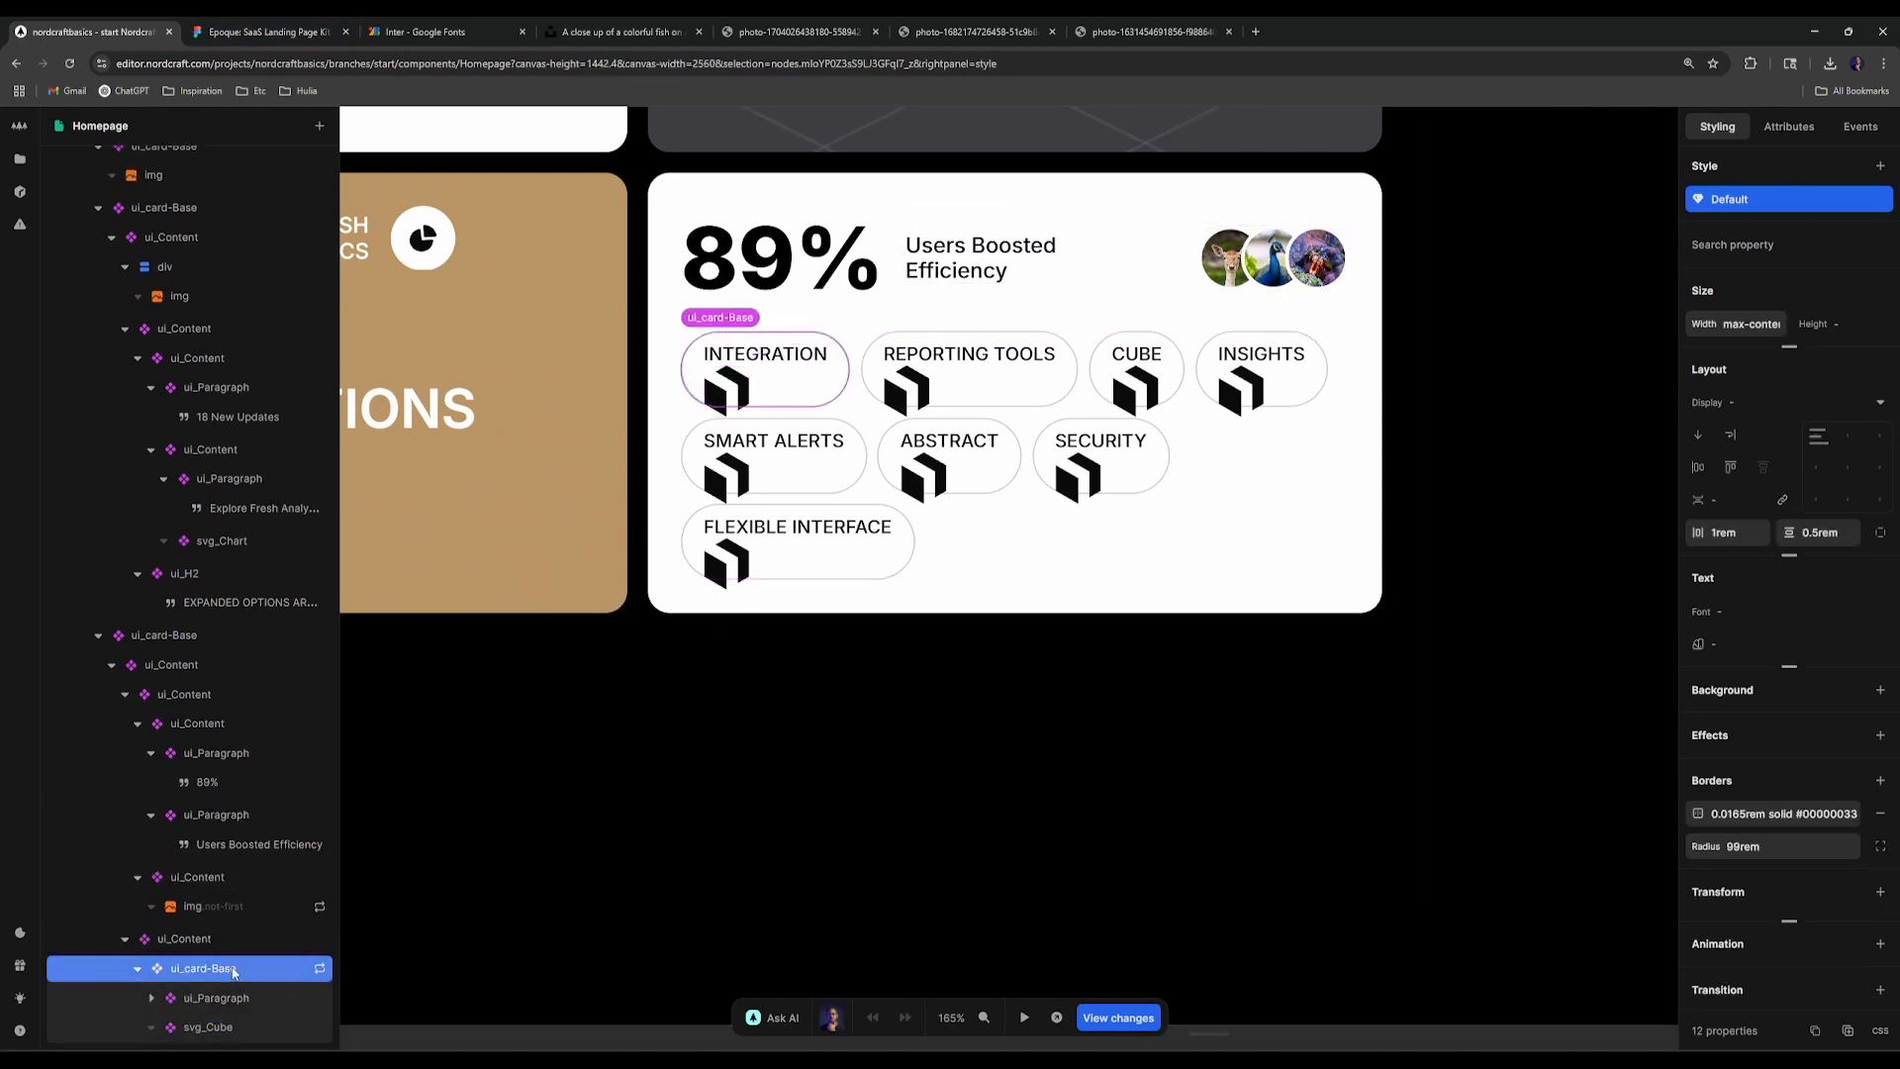
right_click(236, 967)
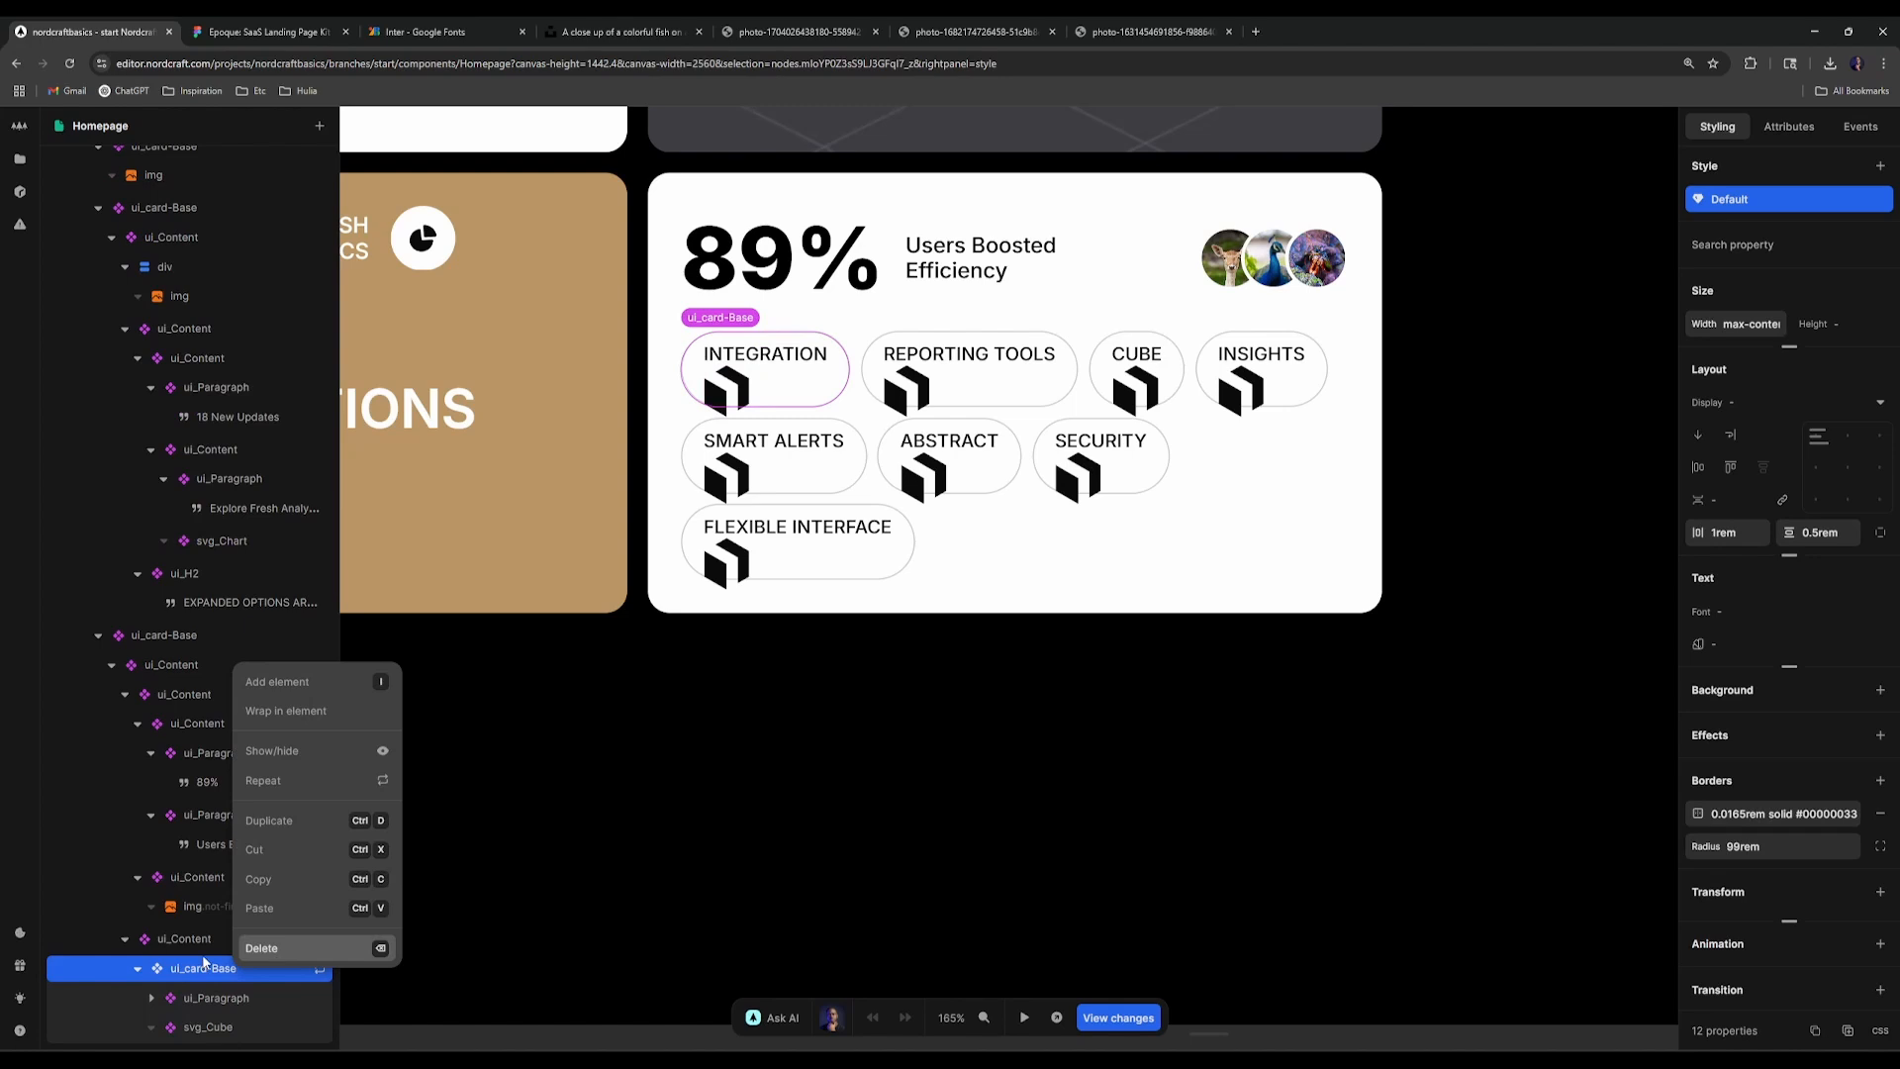
left_click(293, 879)
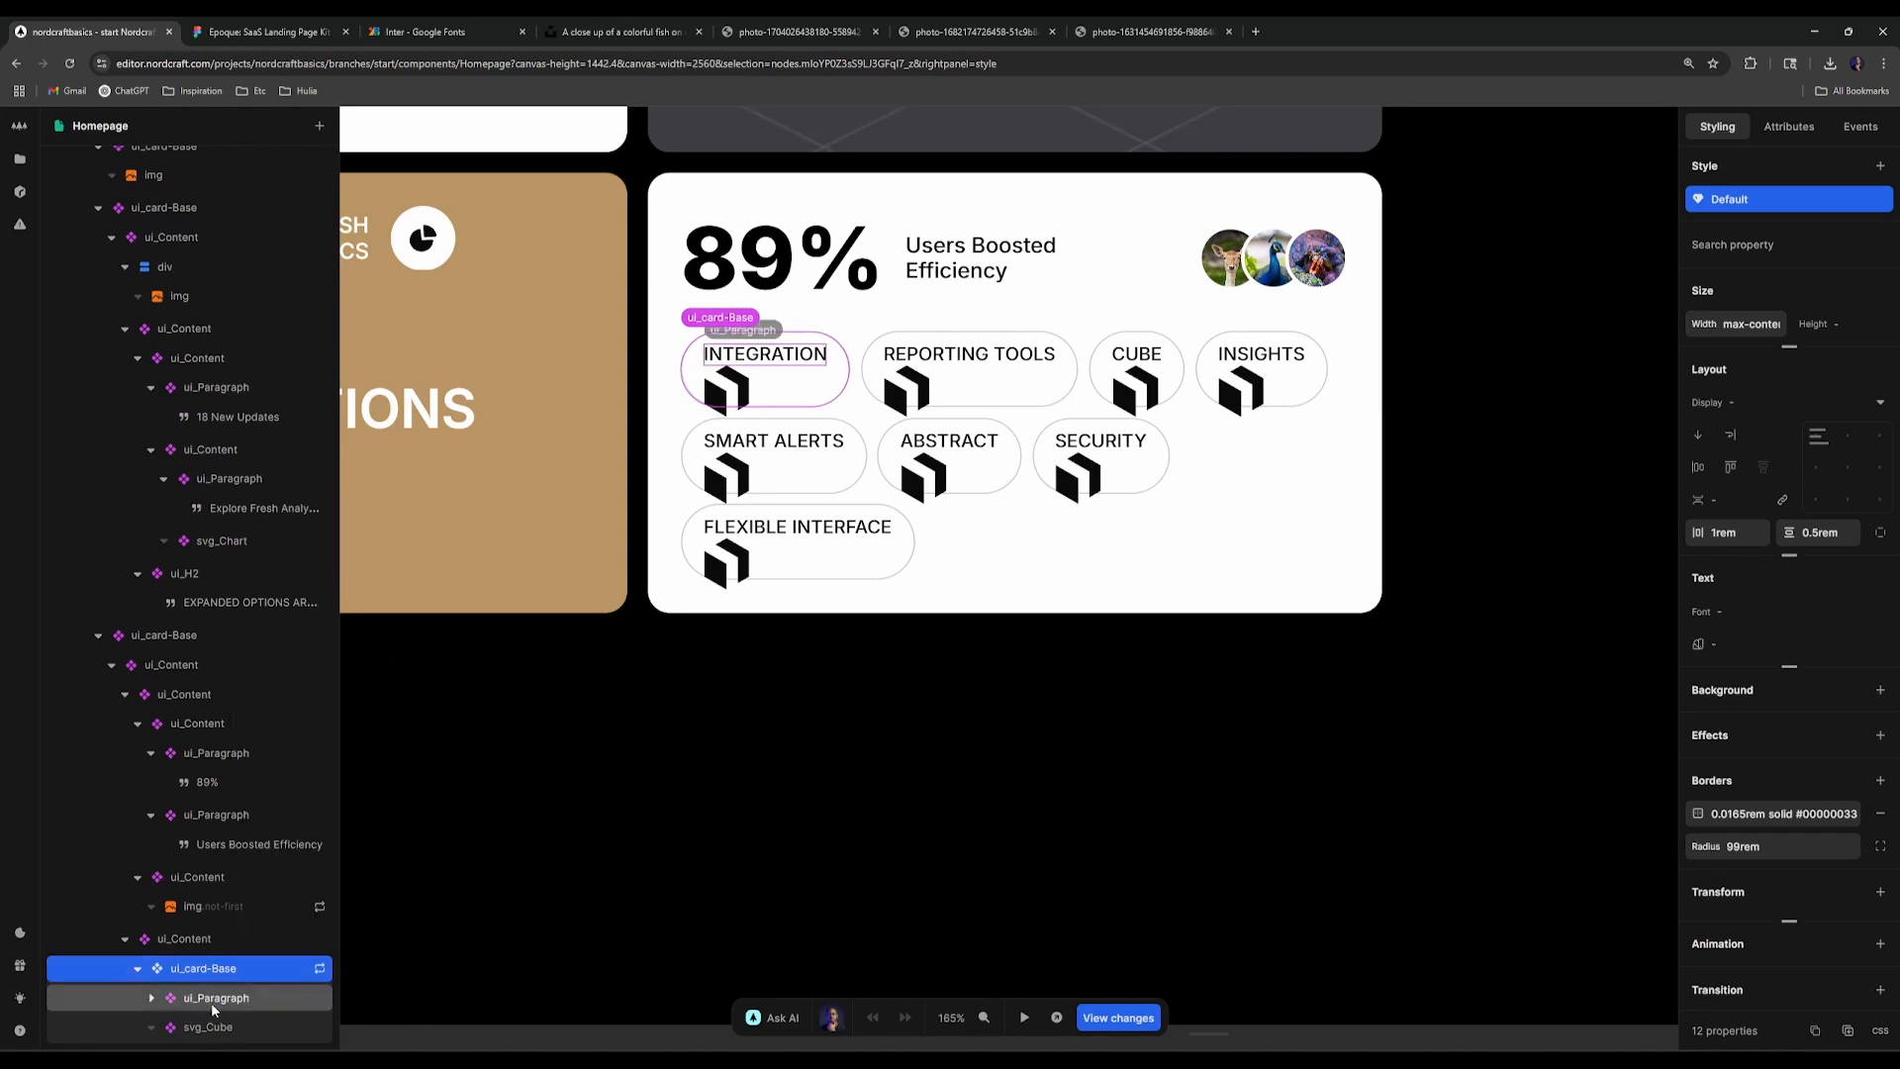
Step: Add a show/hide formula with an If node to the ui_Paragraph inside the tags' ui_card-Base
left_click(210, 999)
right_click(212, 999)
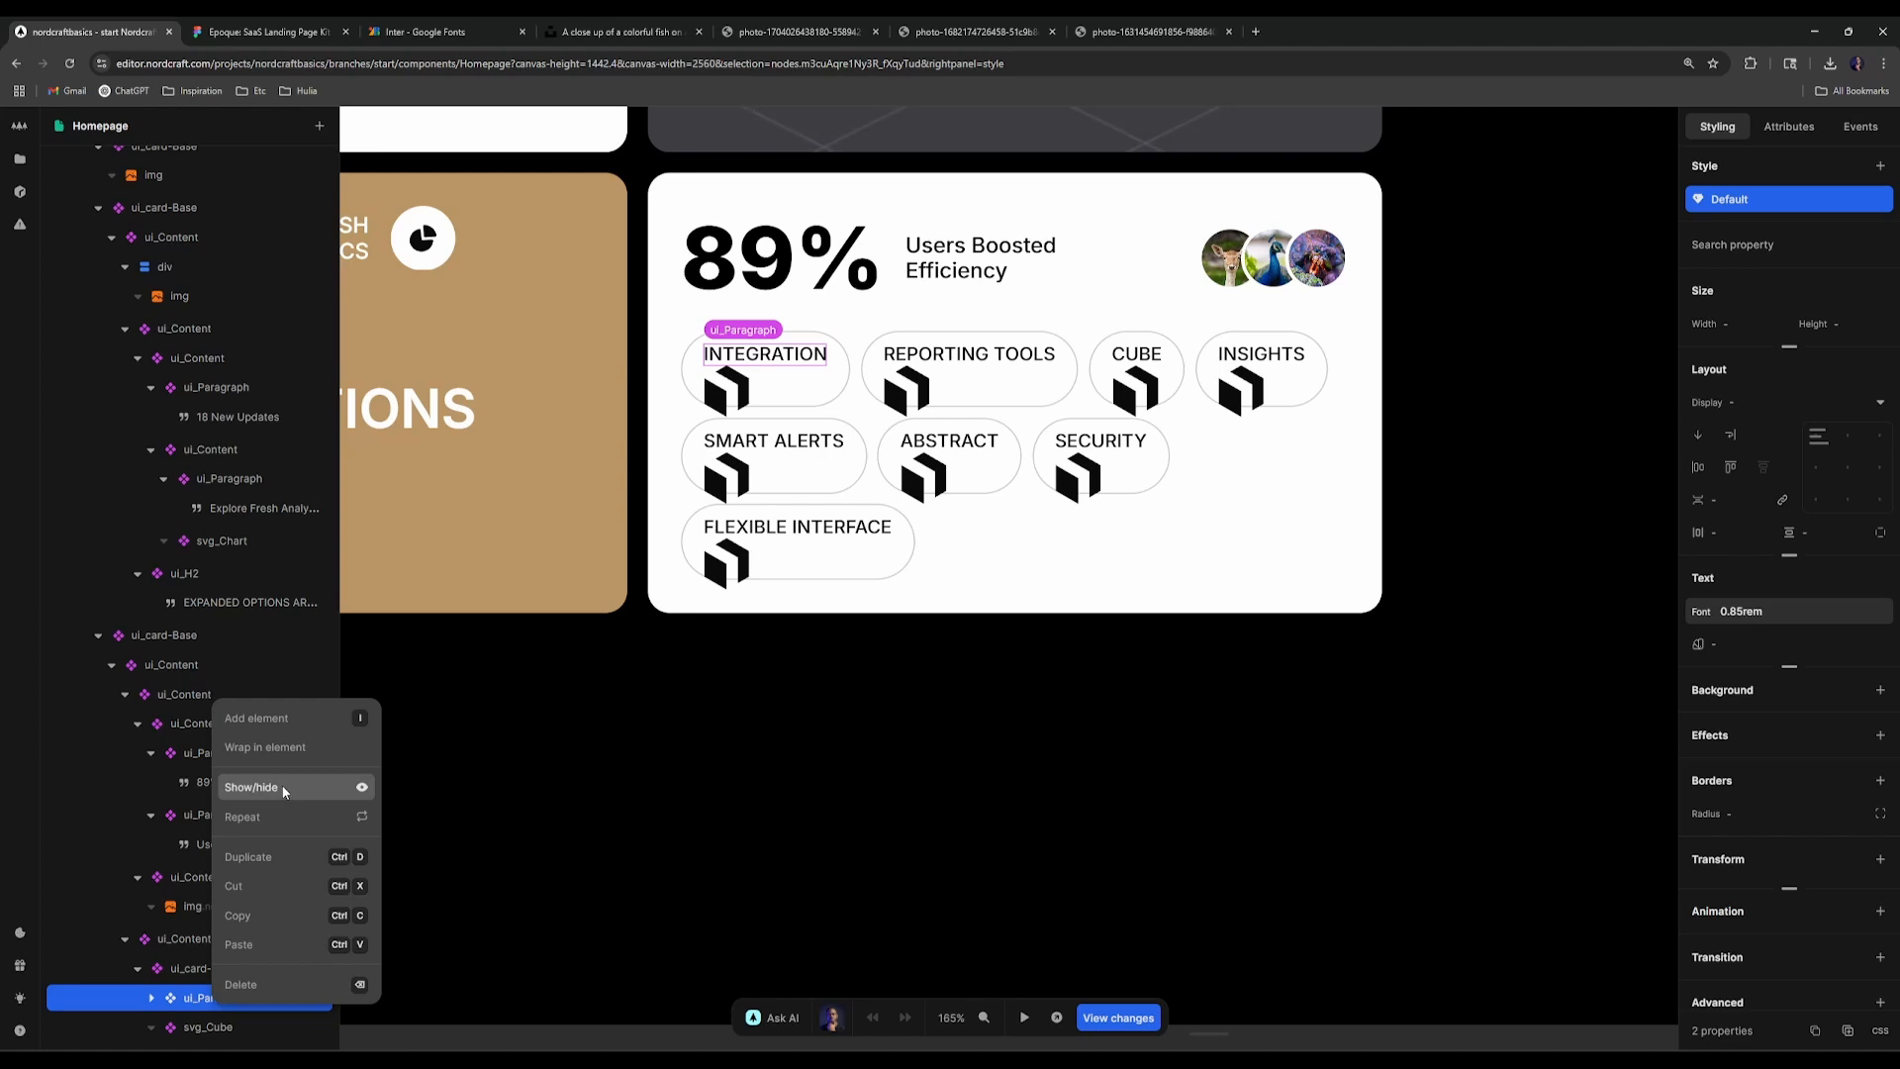
left_click(168, 971)
left_click(219, 974)
left_click(229, 1005)
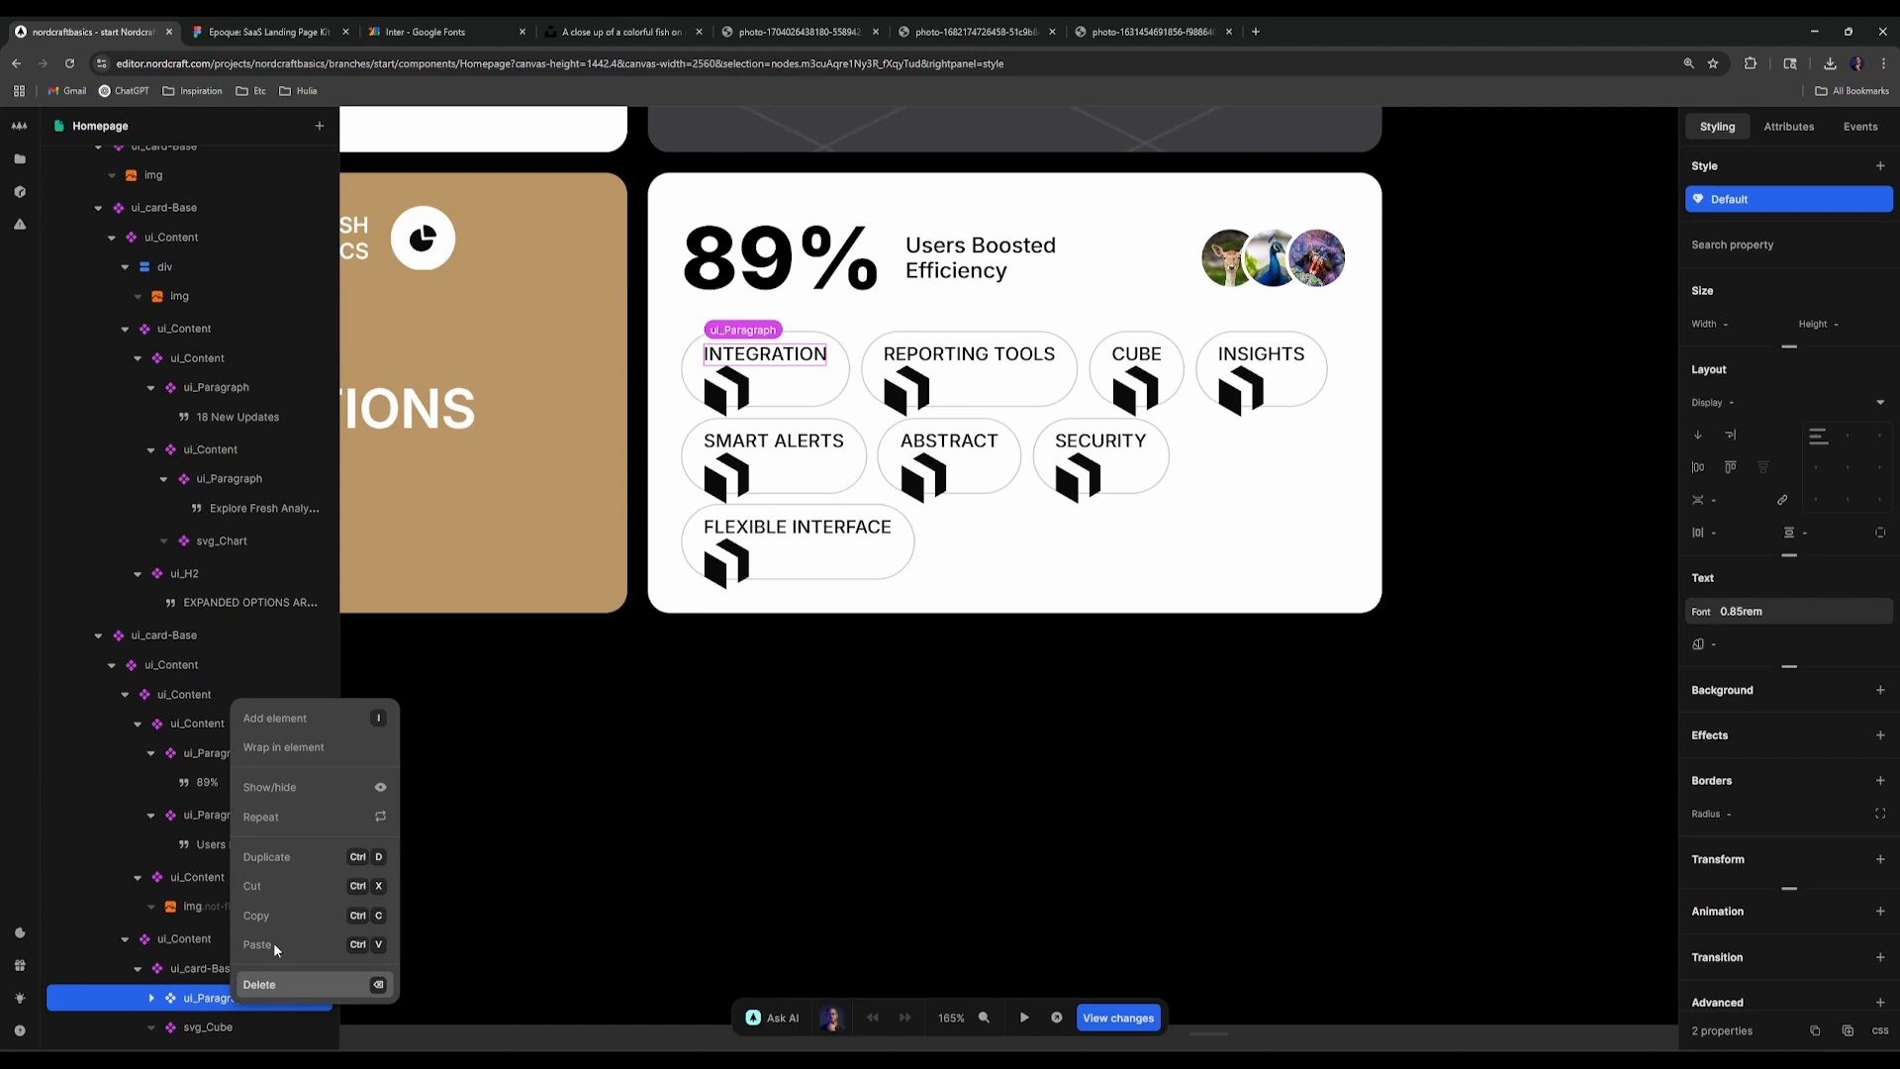
left_click(291, 790)
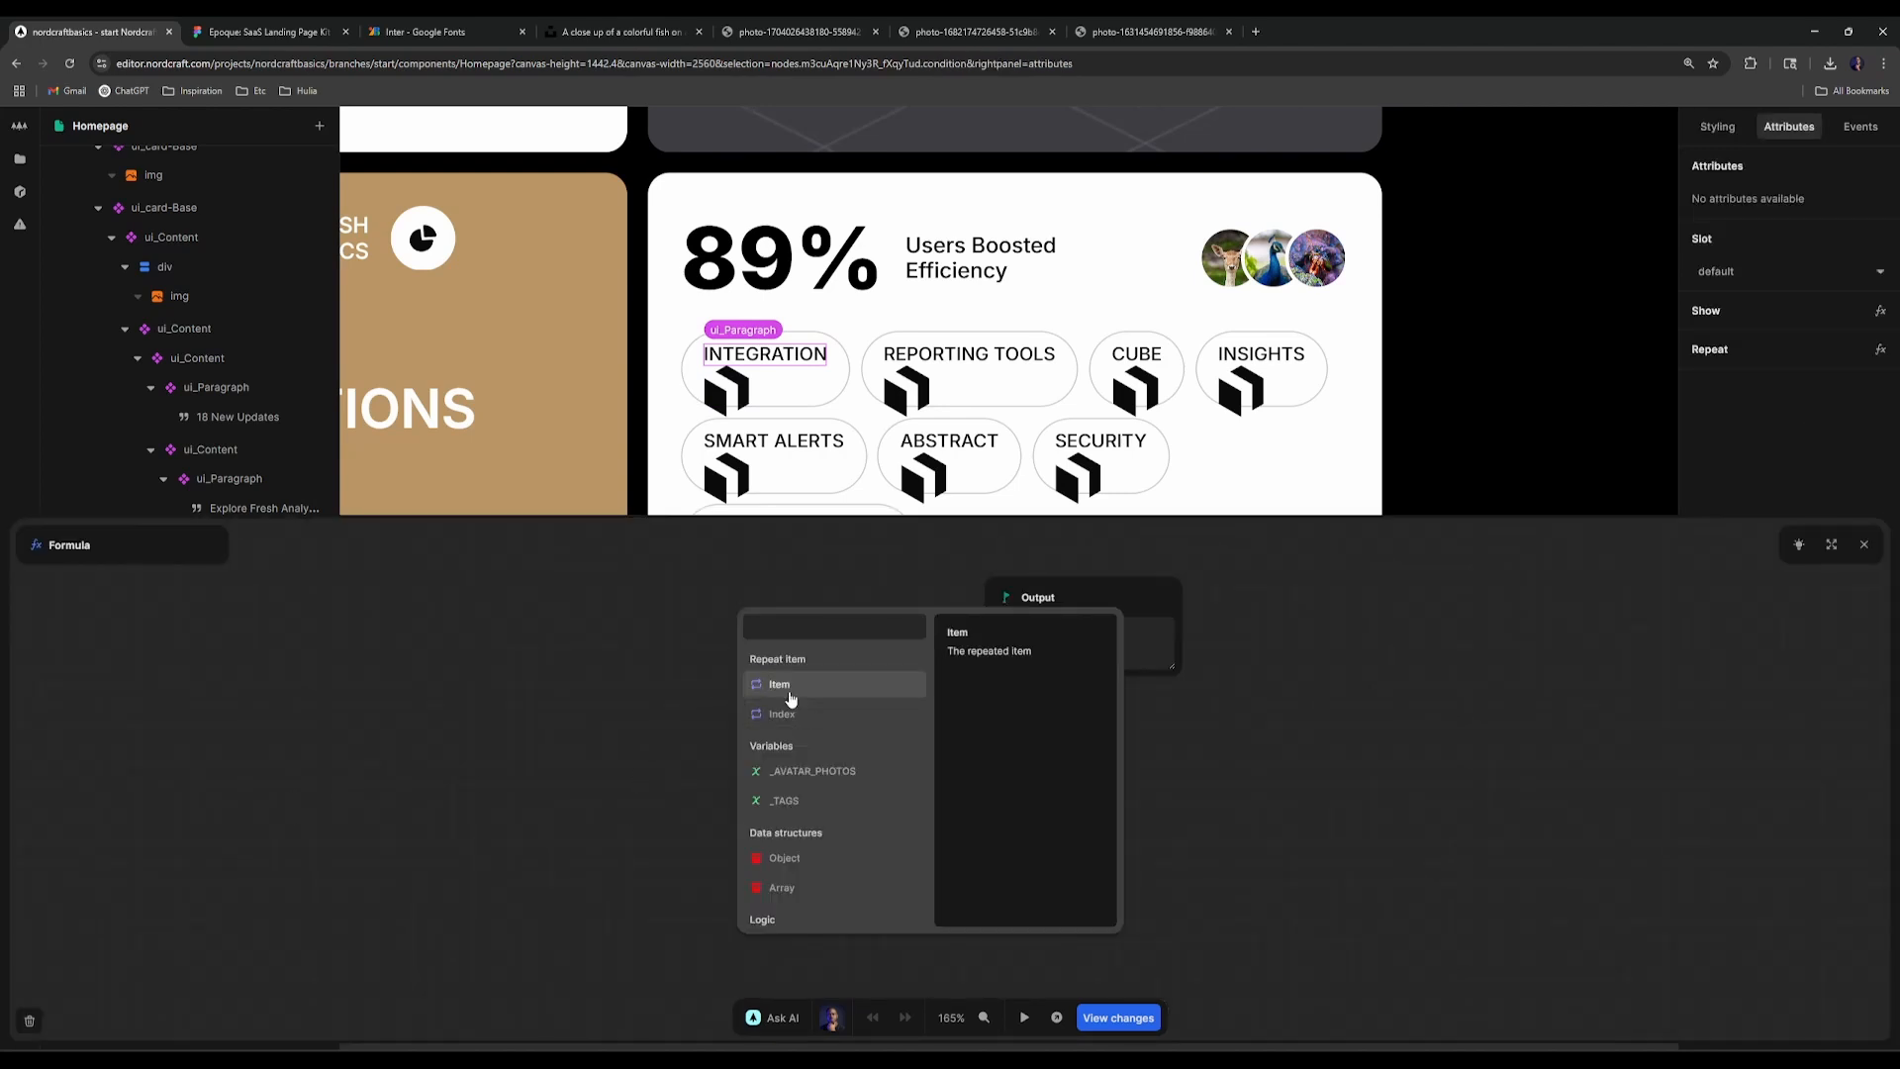
type("if")
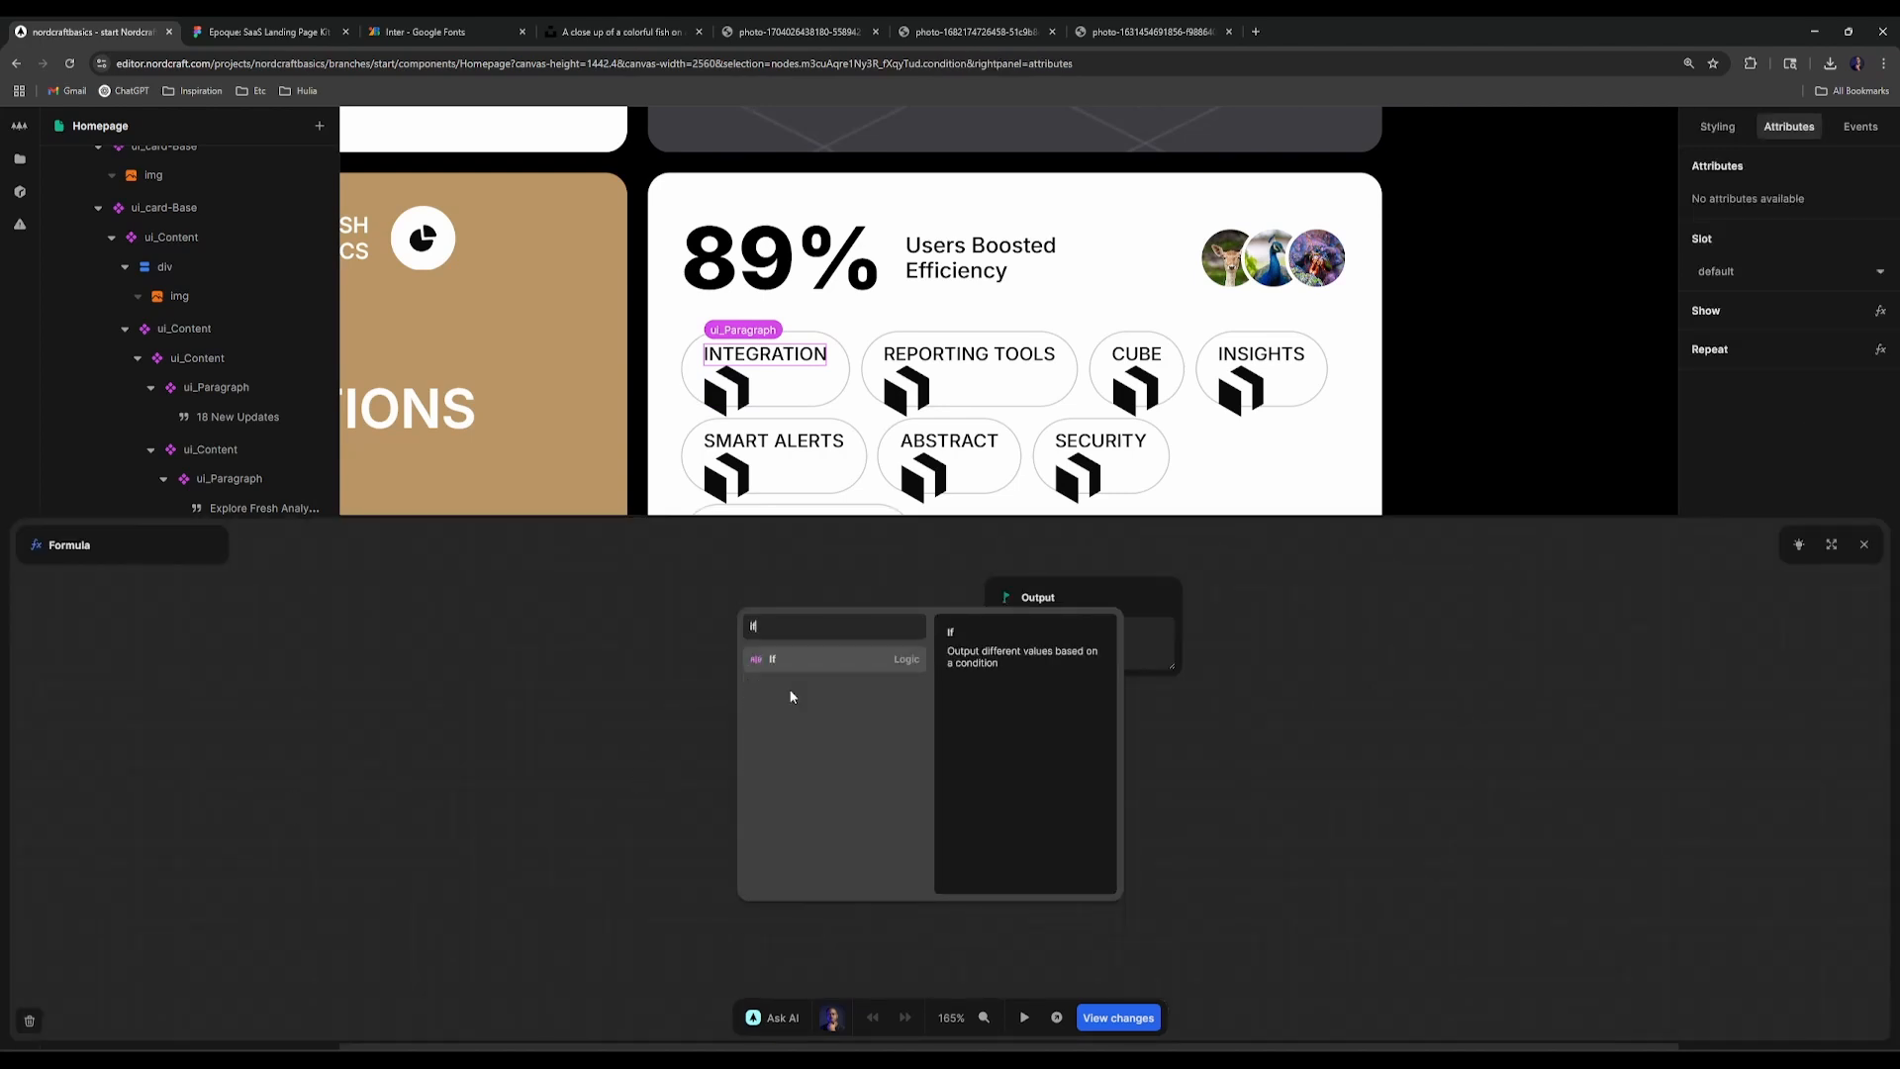
key("Return")
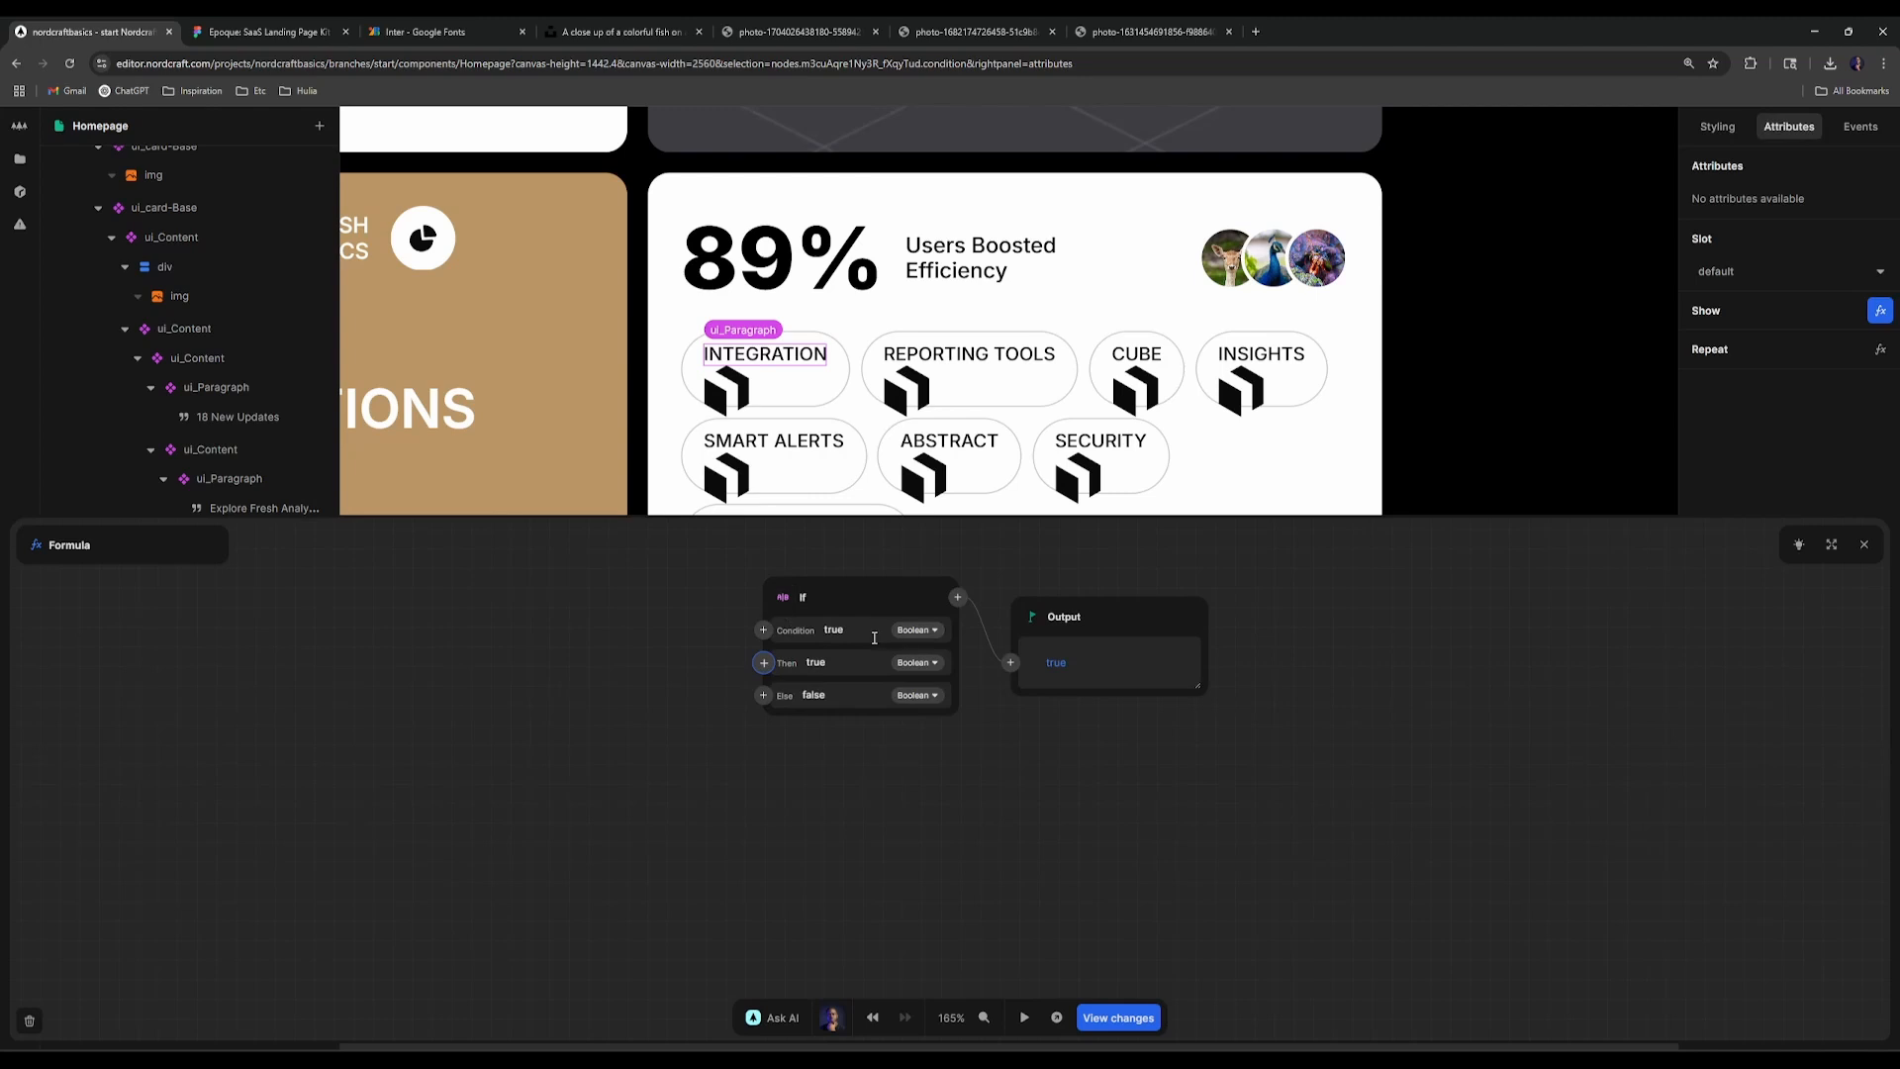
Step: Feed the repeated Item through a Not equal node into the If condition
left_click(763, 629)
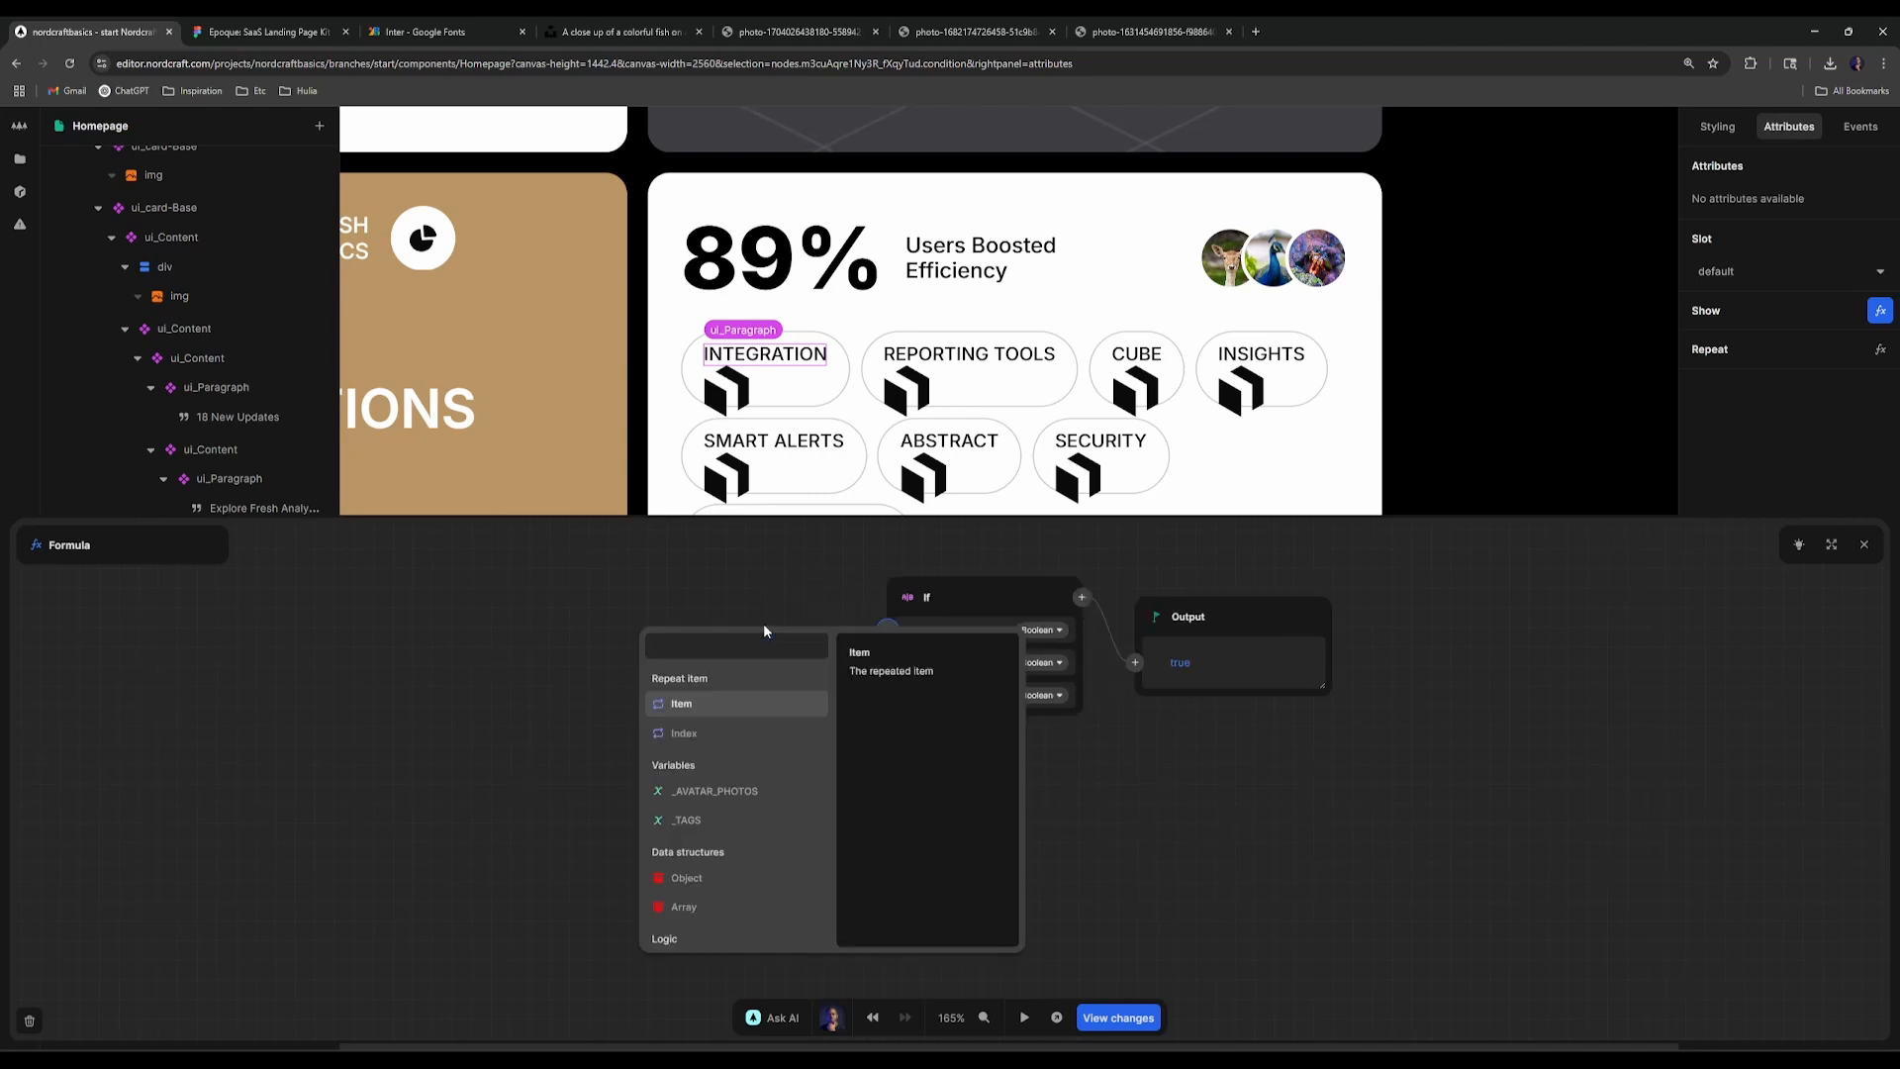
left_click(713, 706)
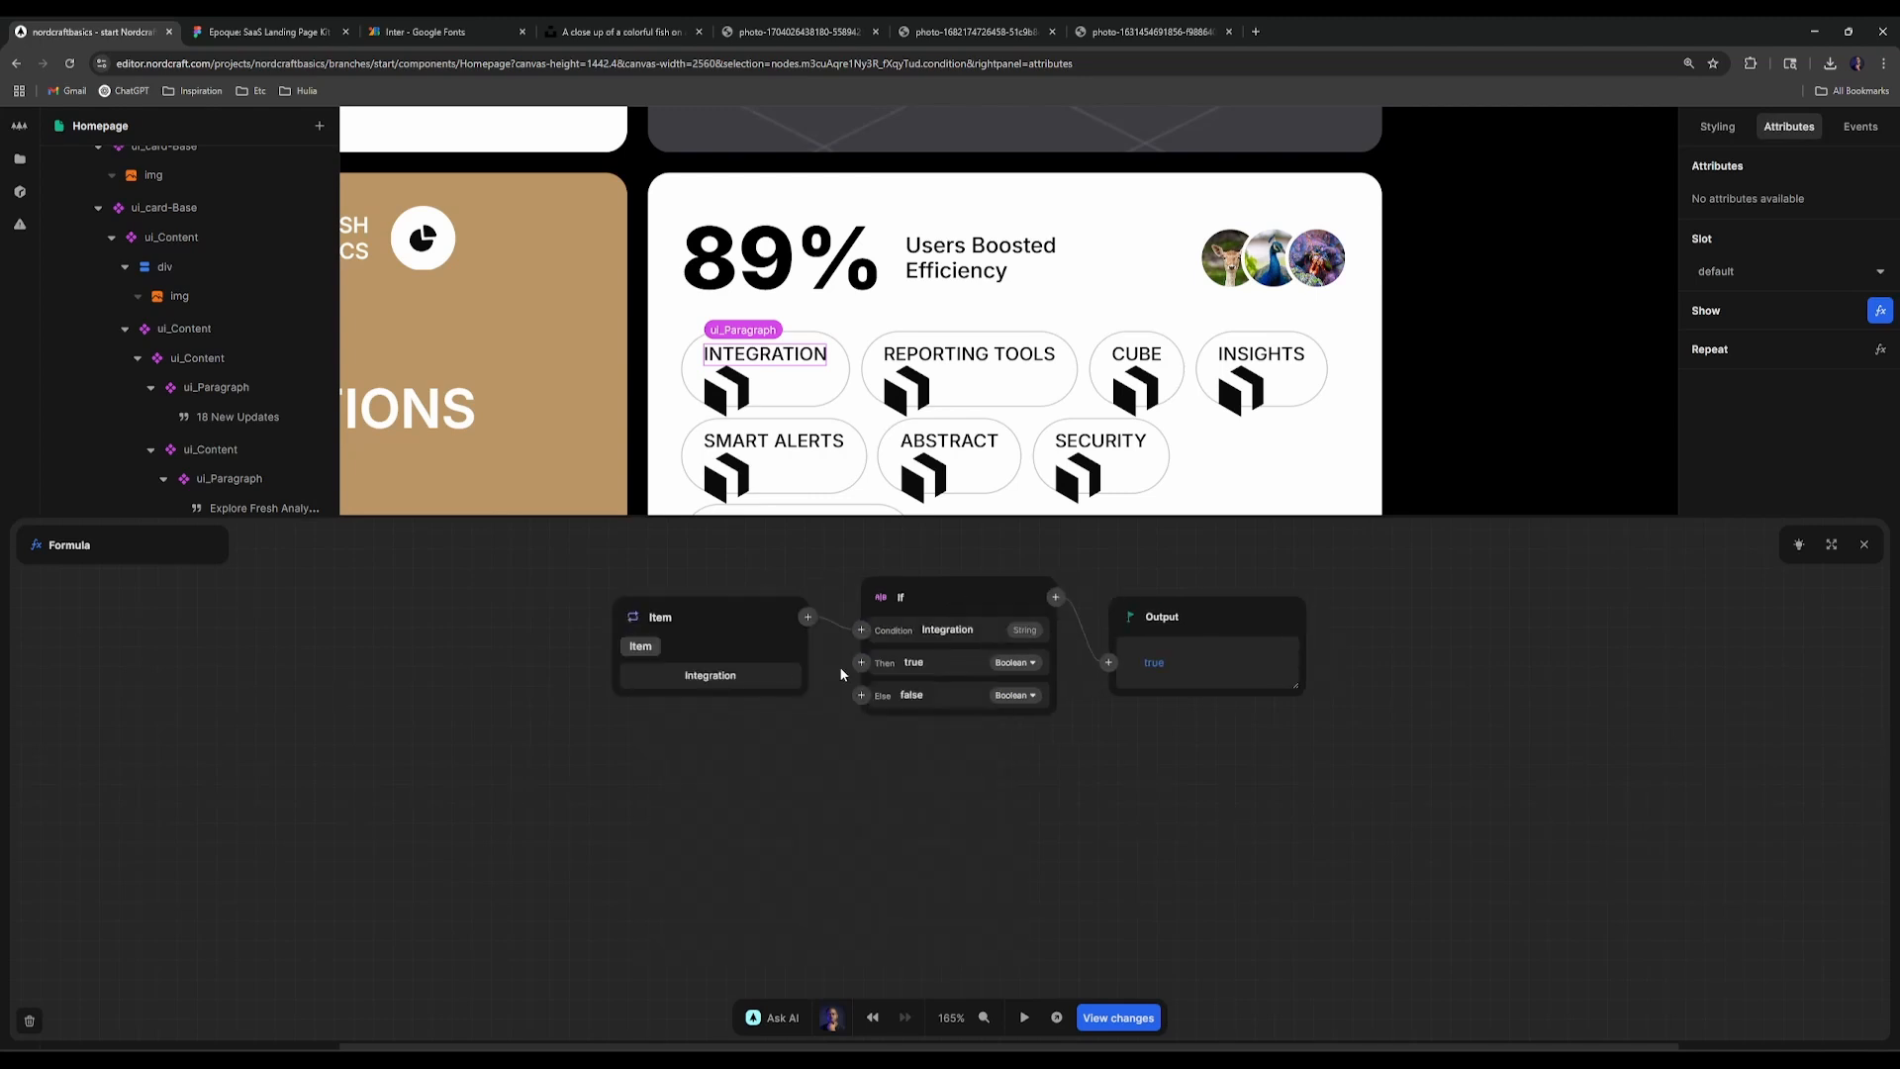
left_click(809, 619)
type("not")
key("Down")
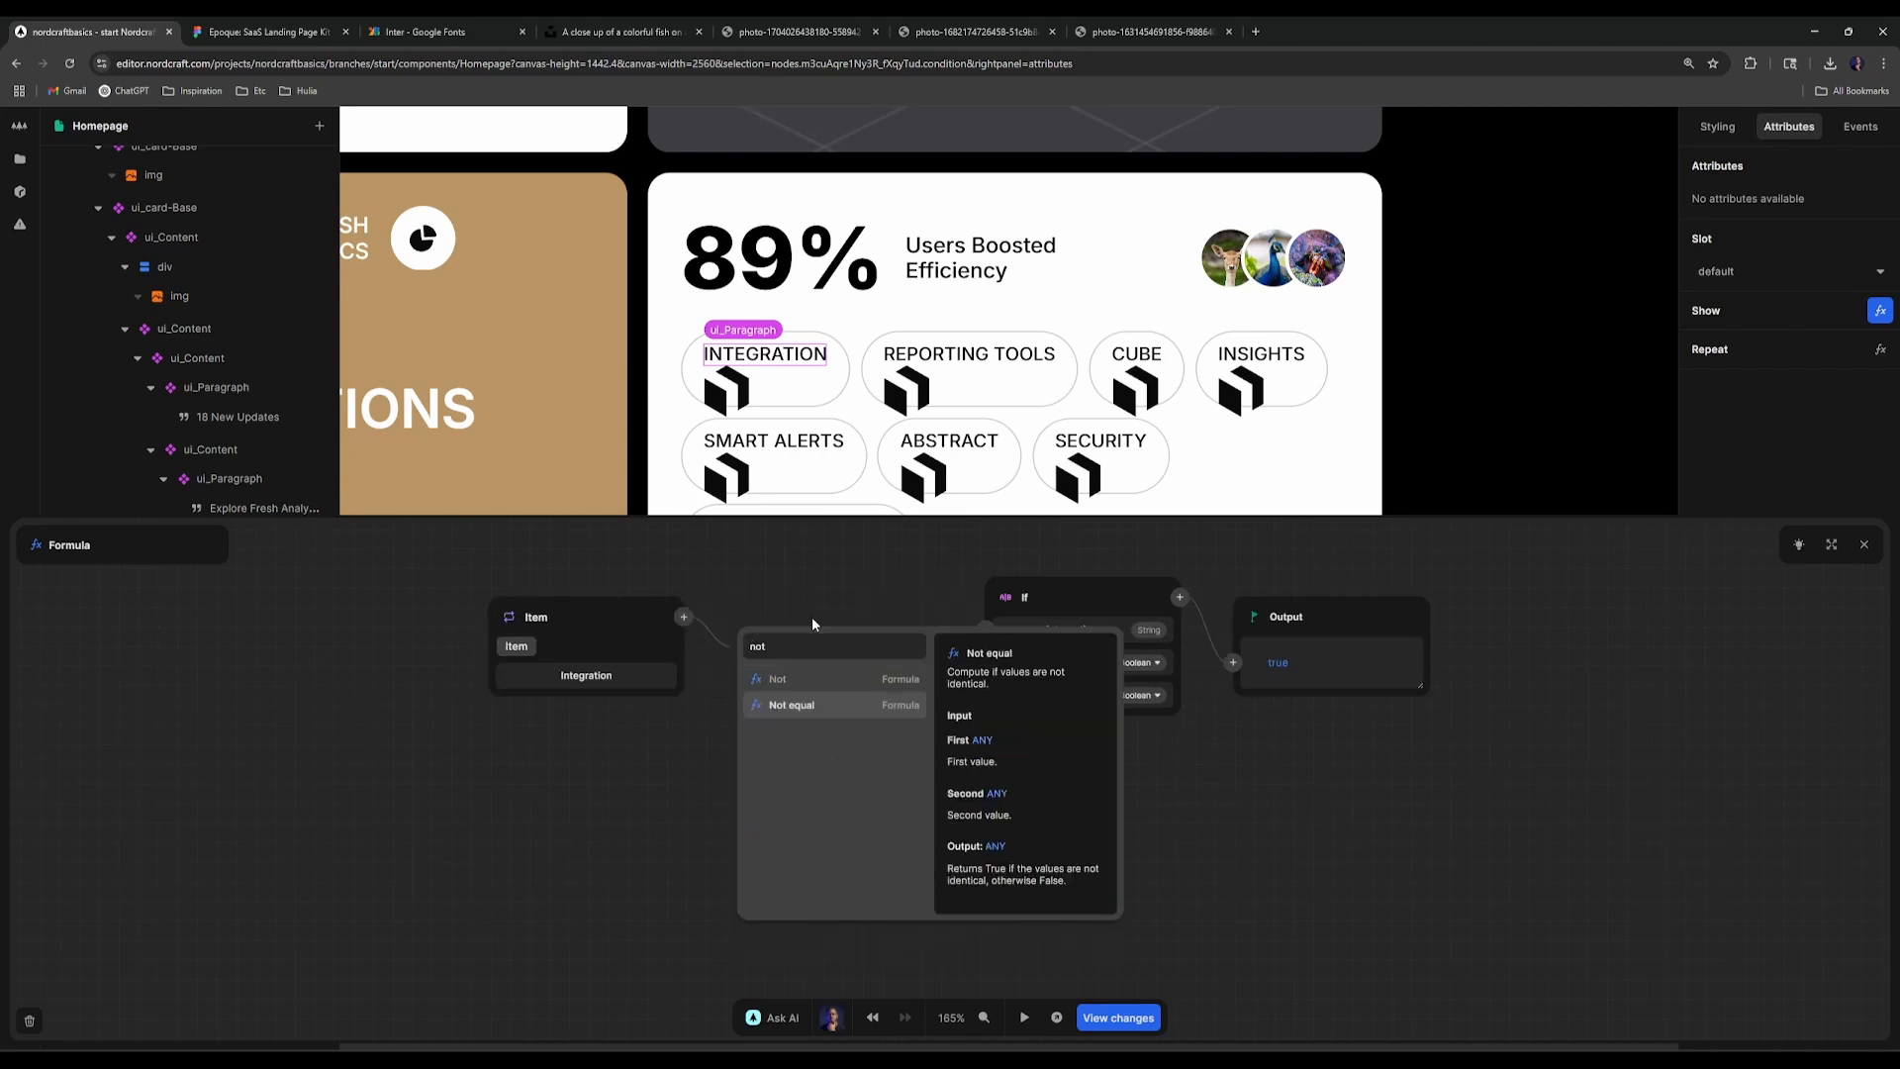
key("Return")
Step: Connect an Or node with the values cube and abstract to the Not equal node's second input, and close the formula editor
left_click(737, 680)
type("or")
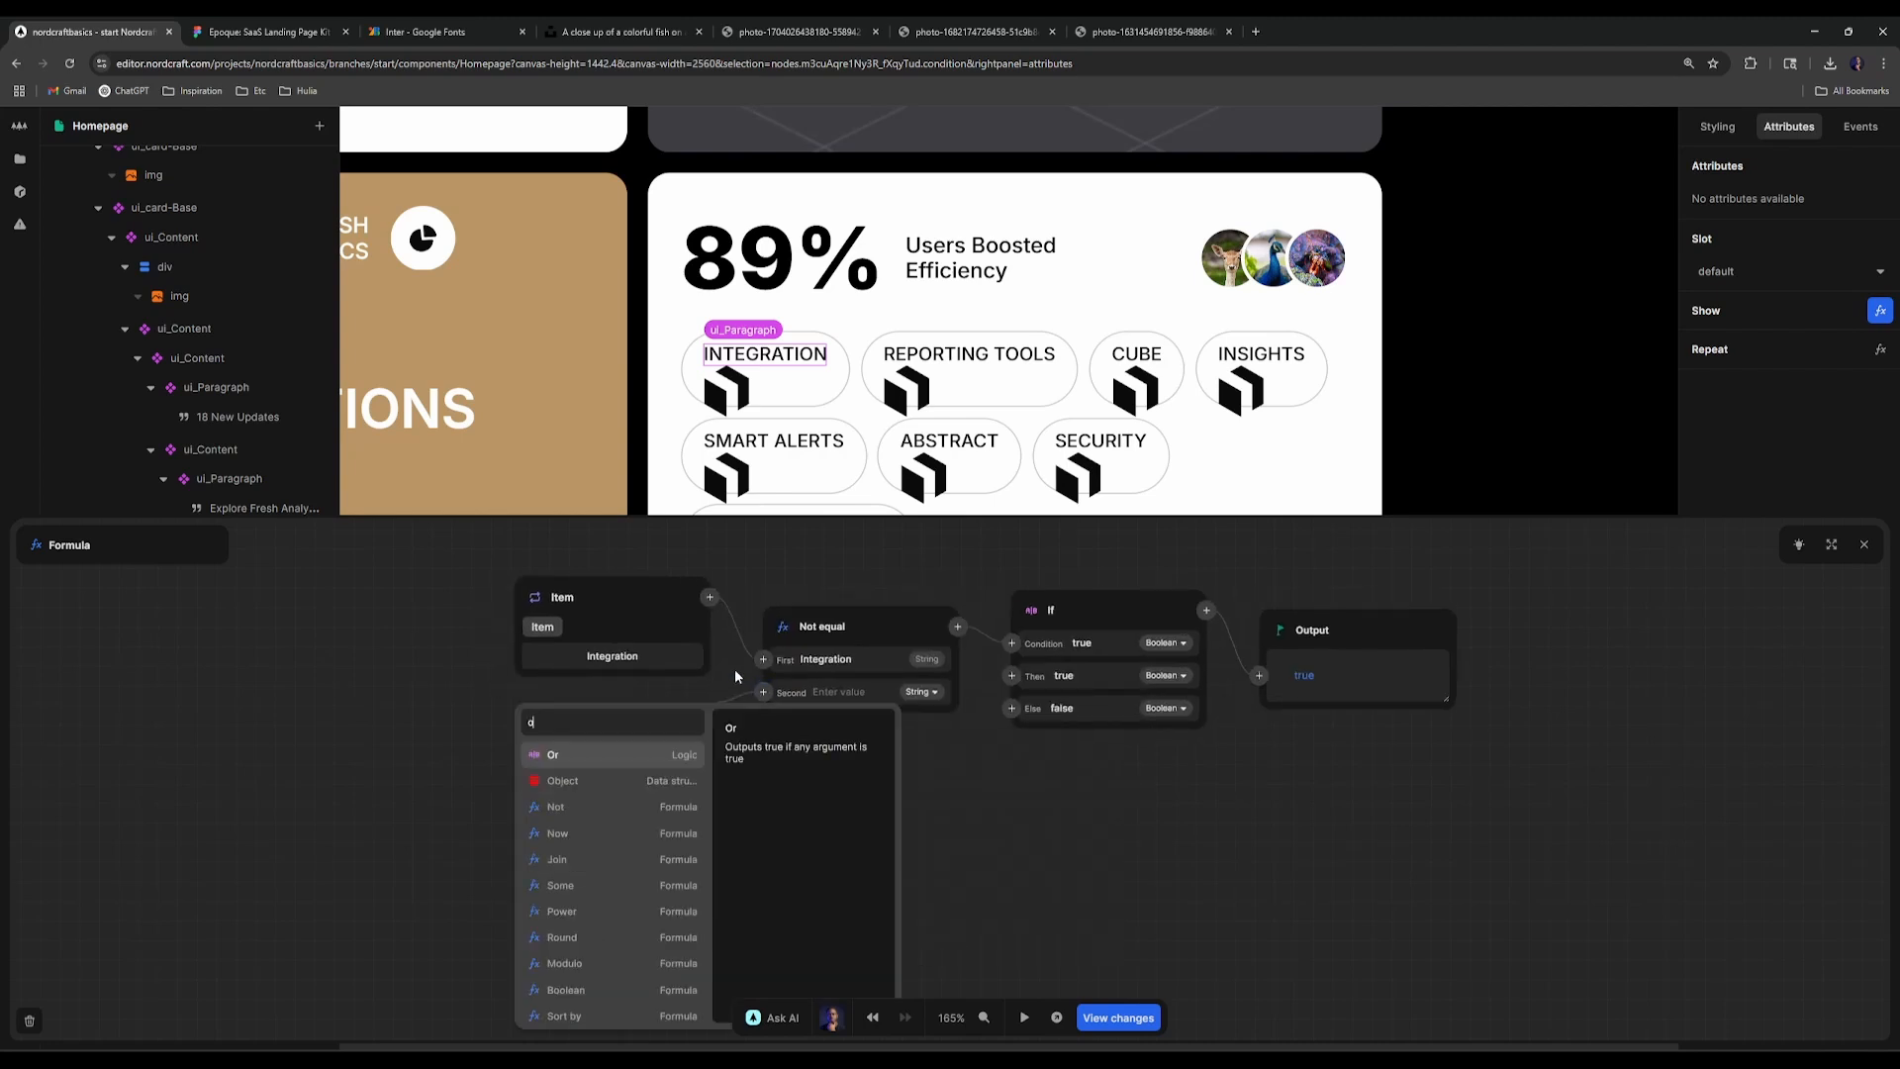
key("Return")
left_click(569, 755)
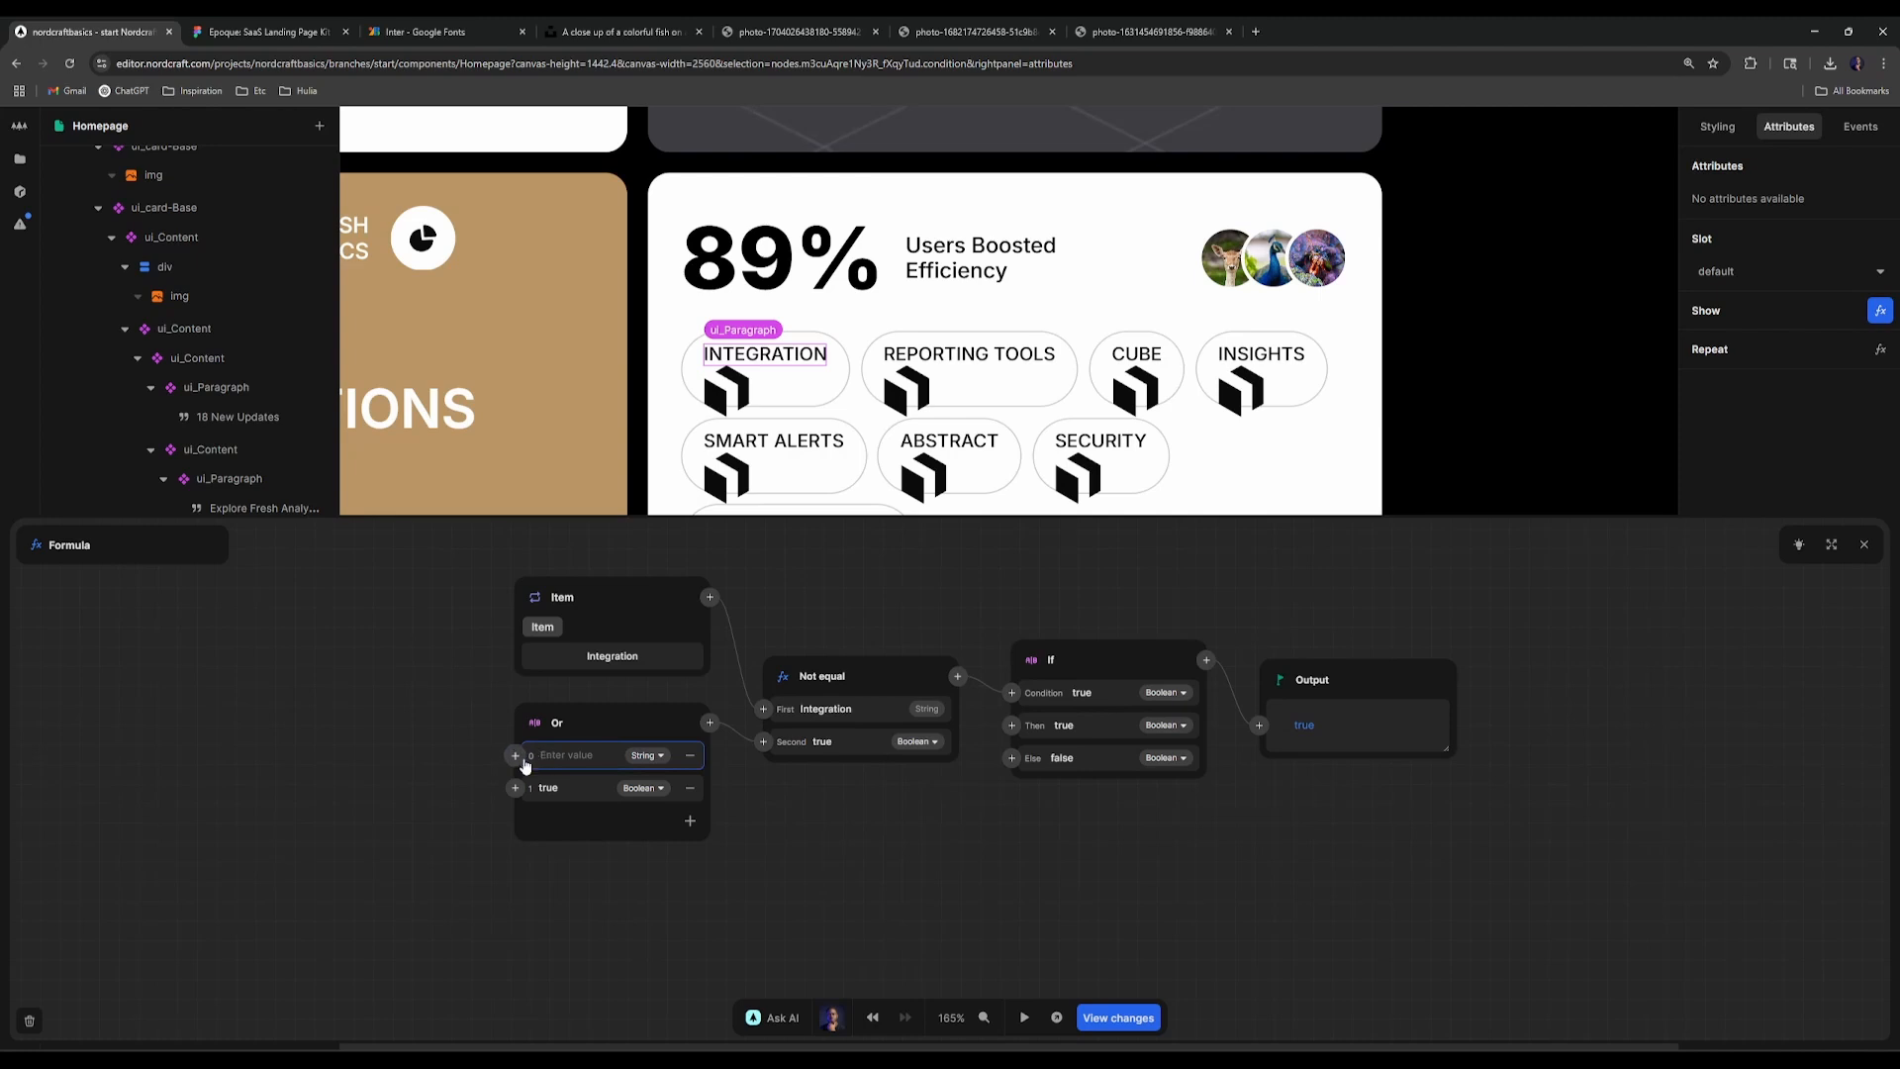
type("cube")
left_click(569, 788)
type("abs")
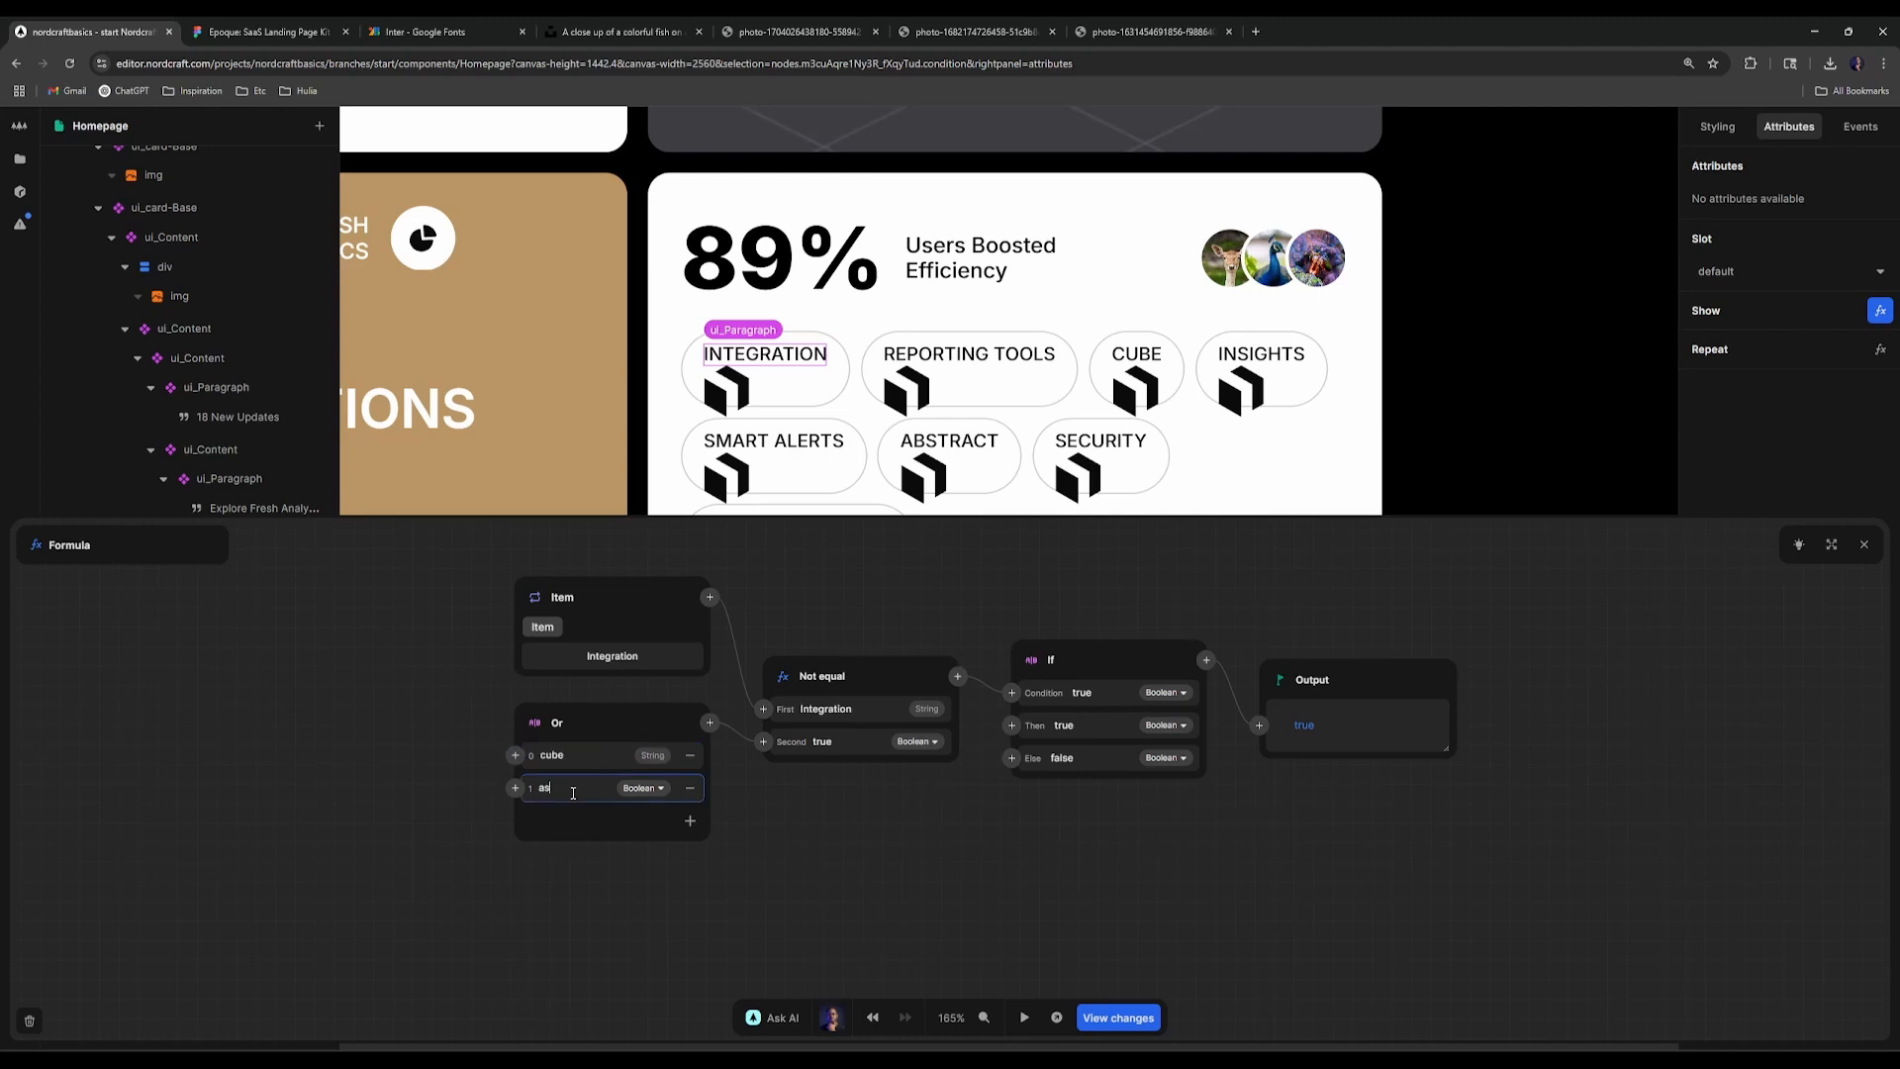
type("tract")
left_click(1009, 798)
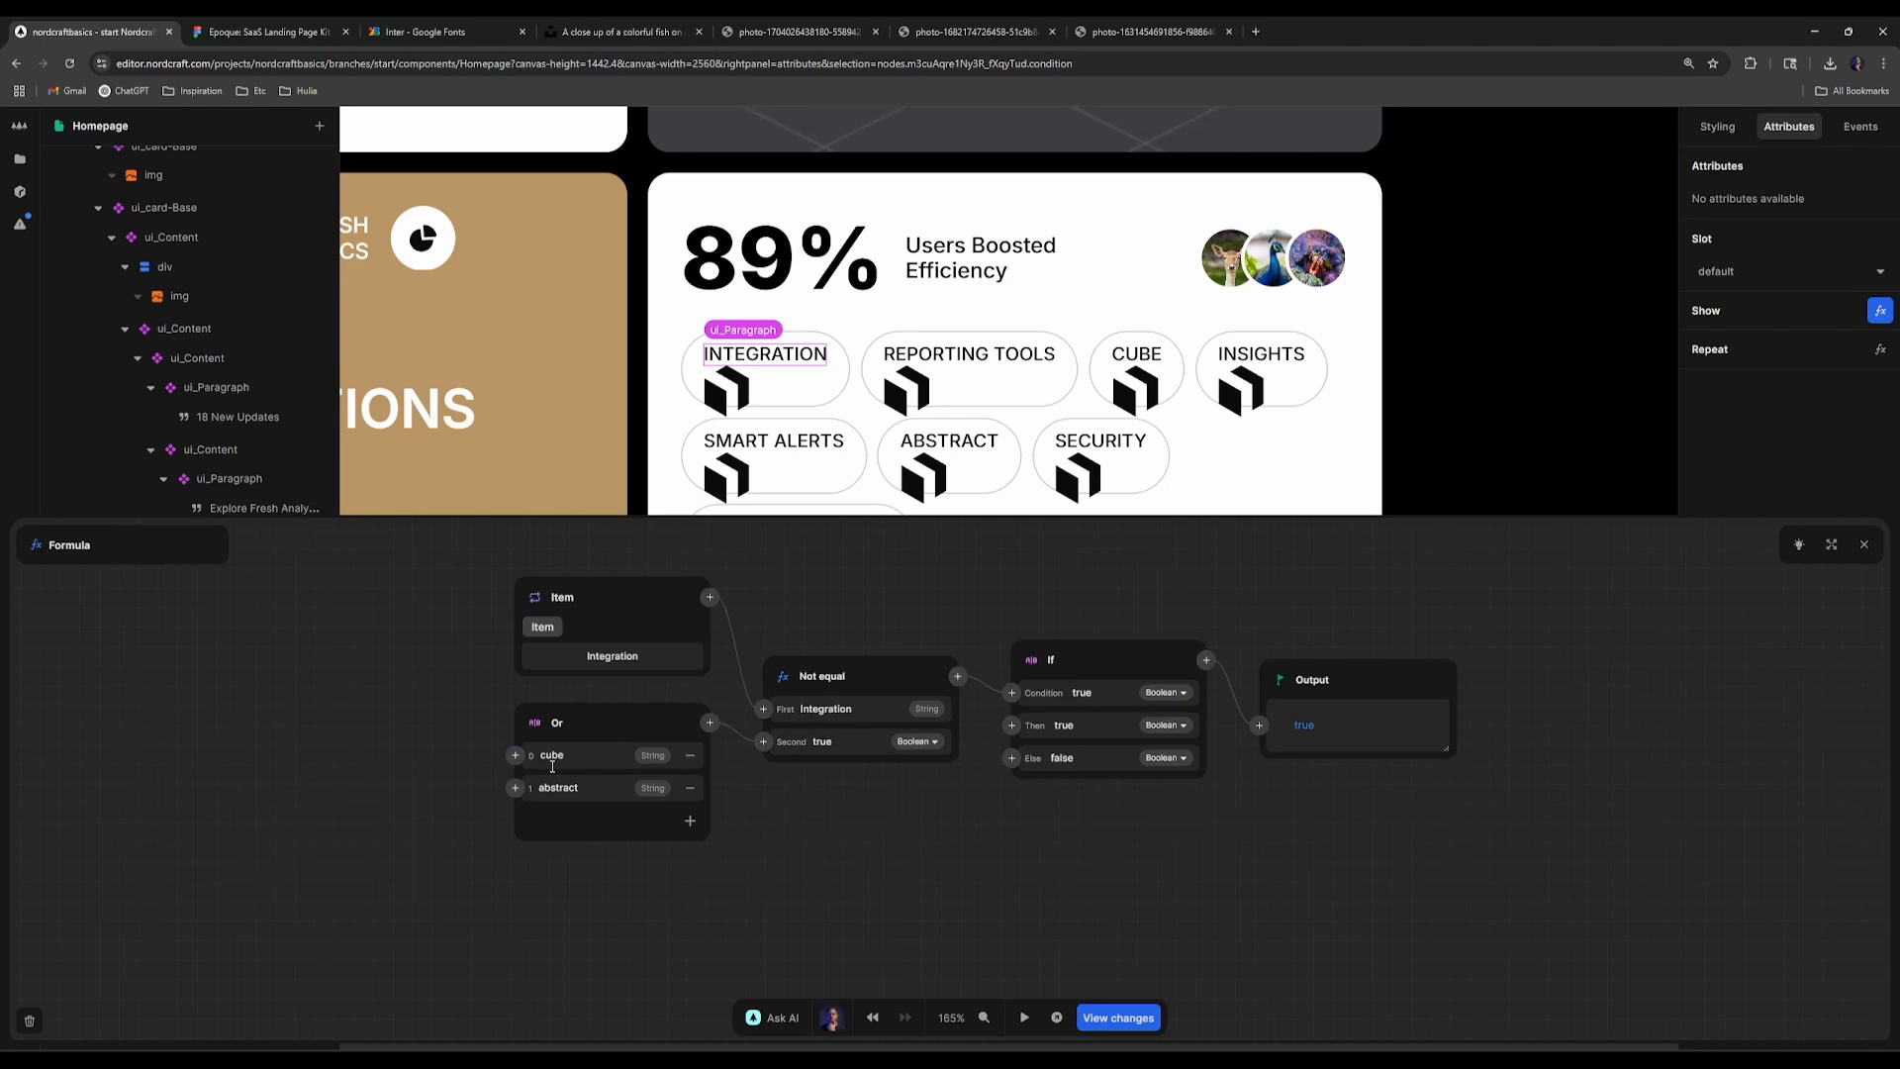
left_click(1864, 544)
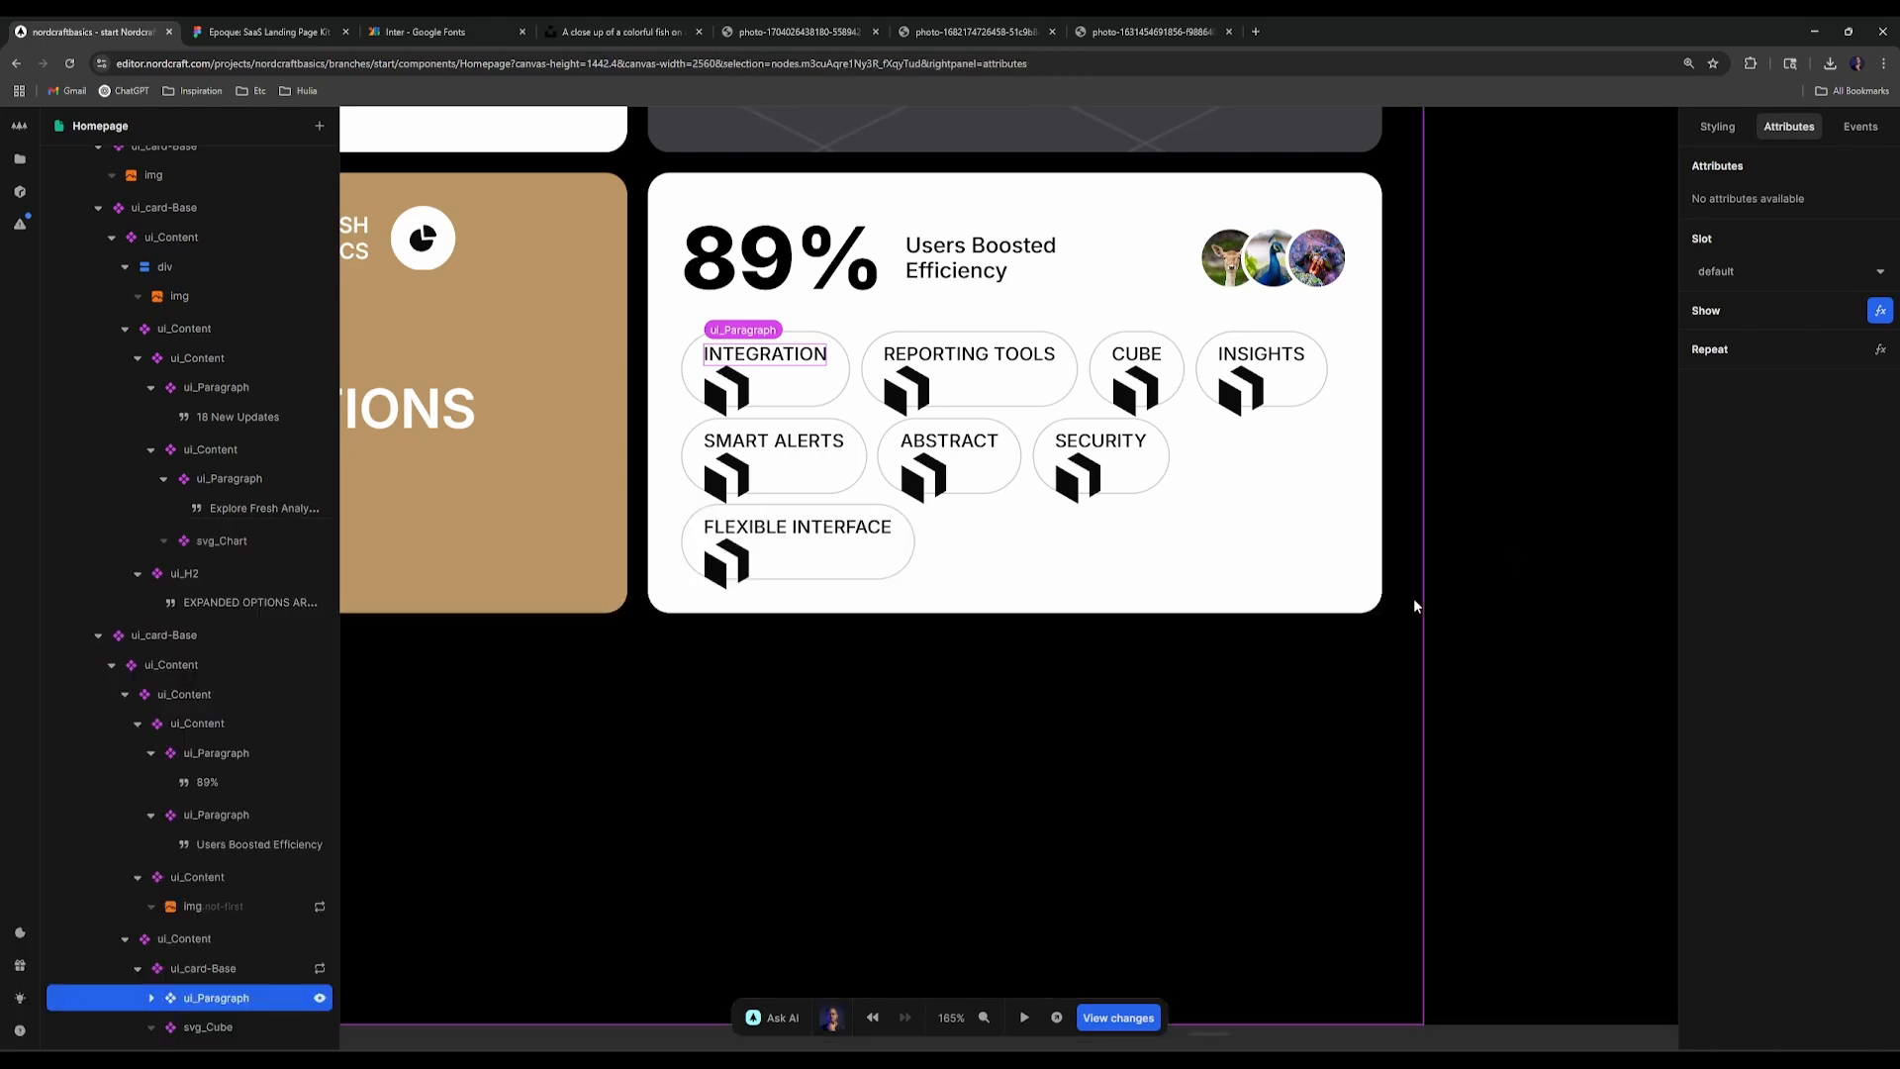
left_click(320, 997)
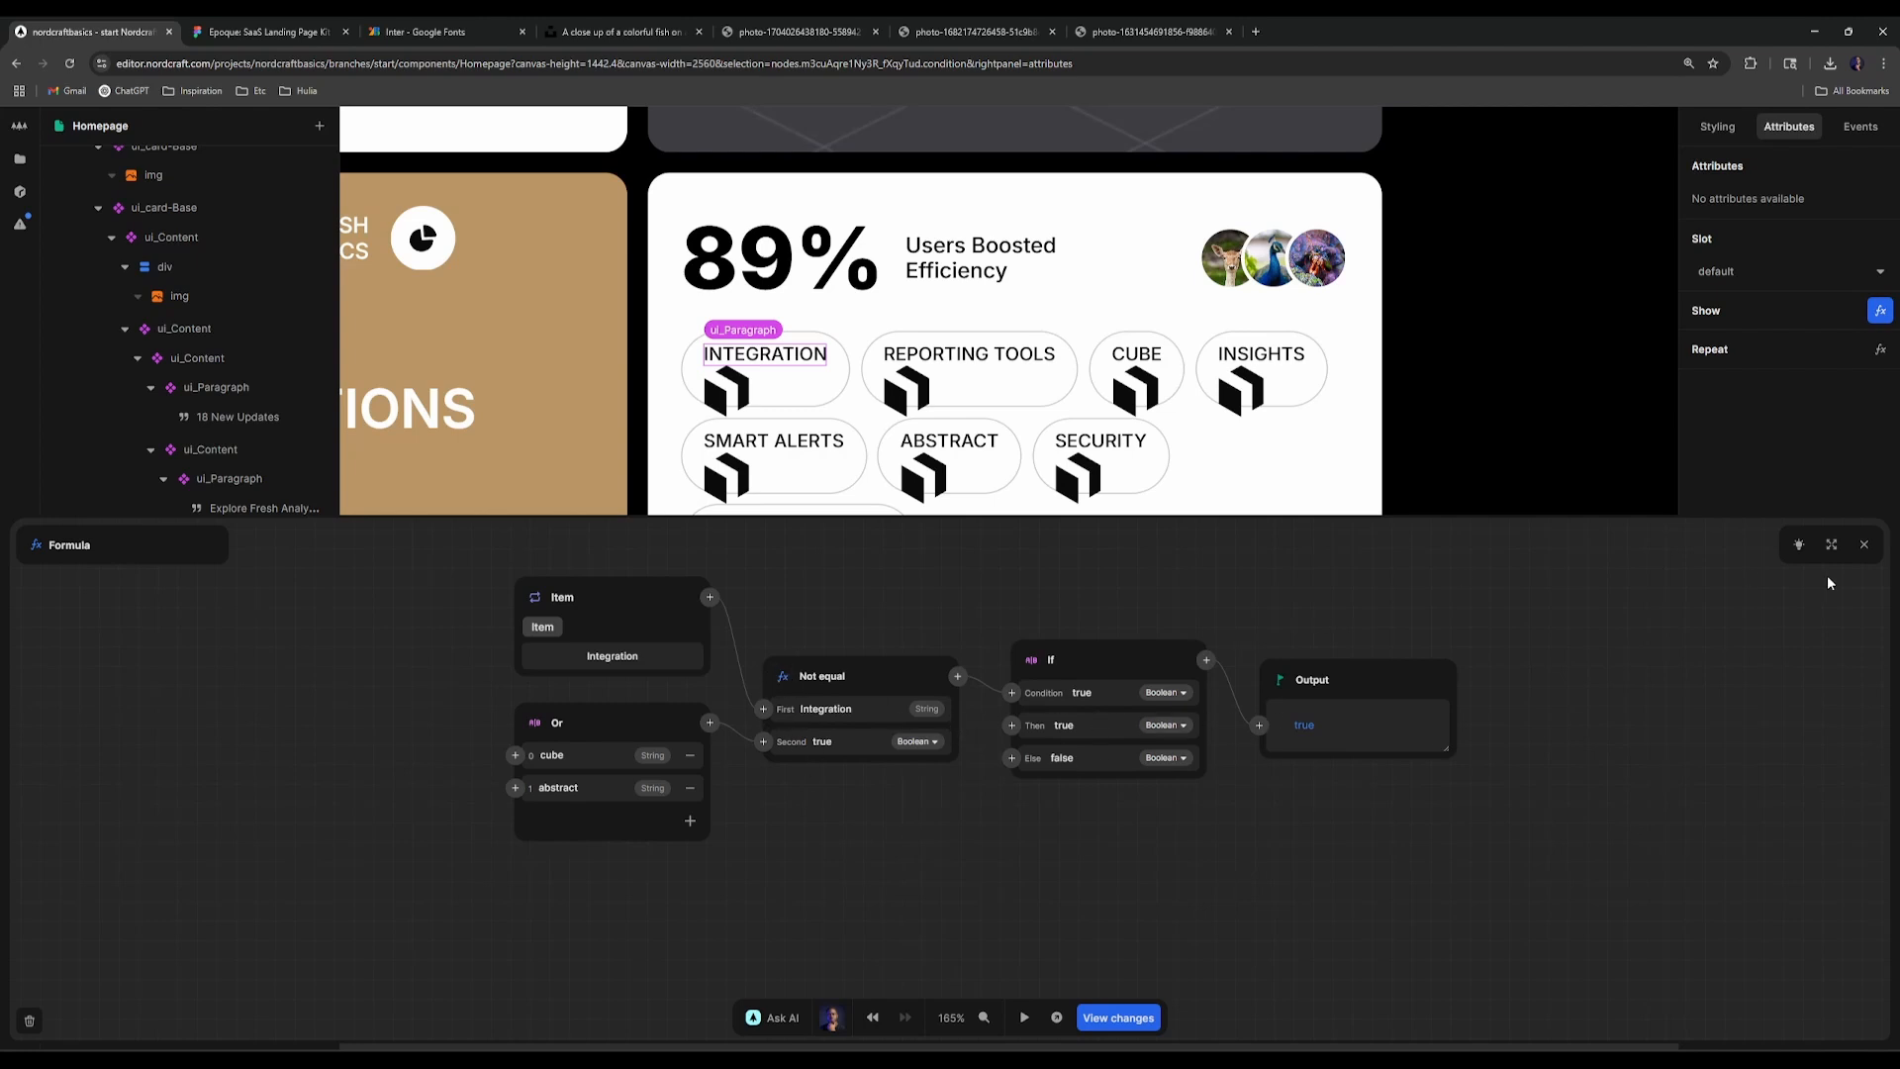
left_click(1864, 544)
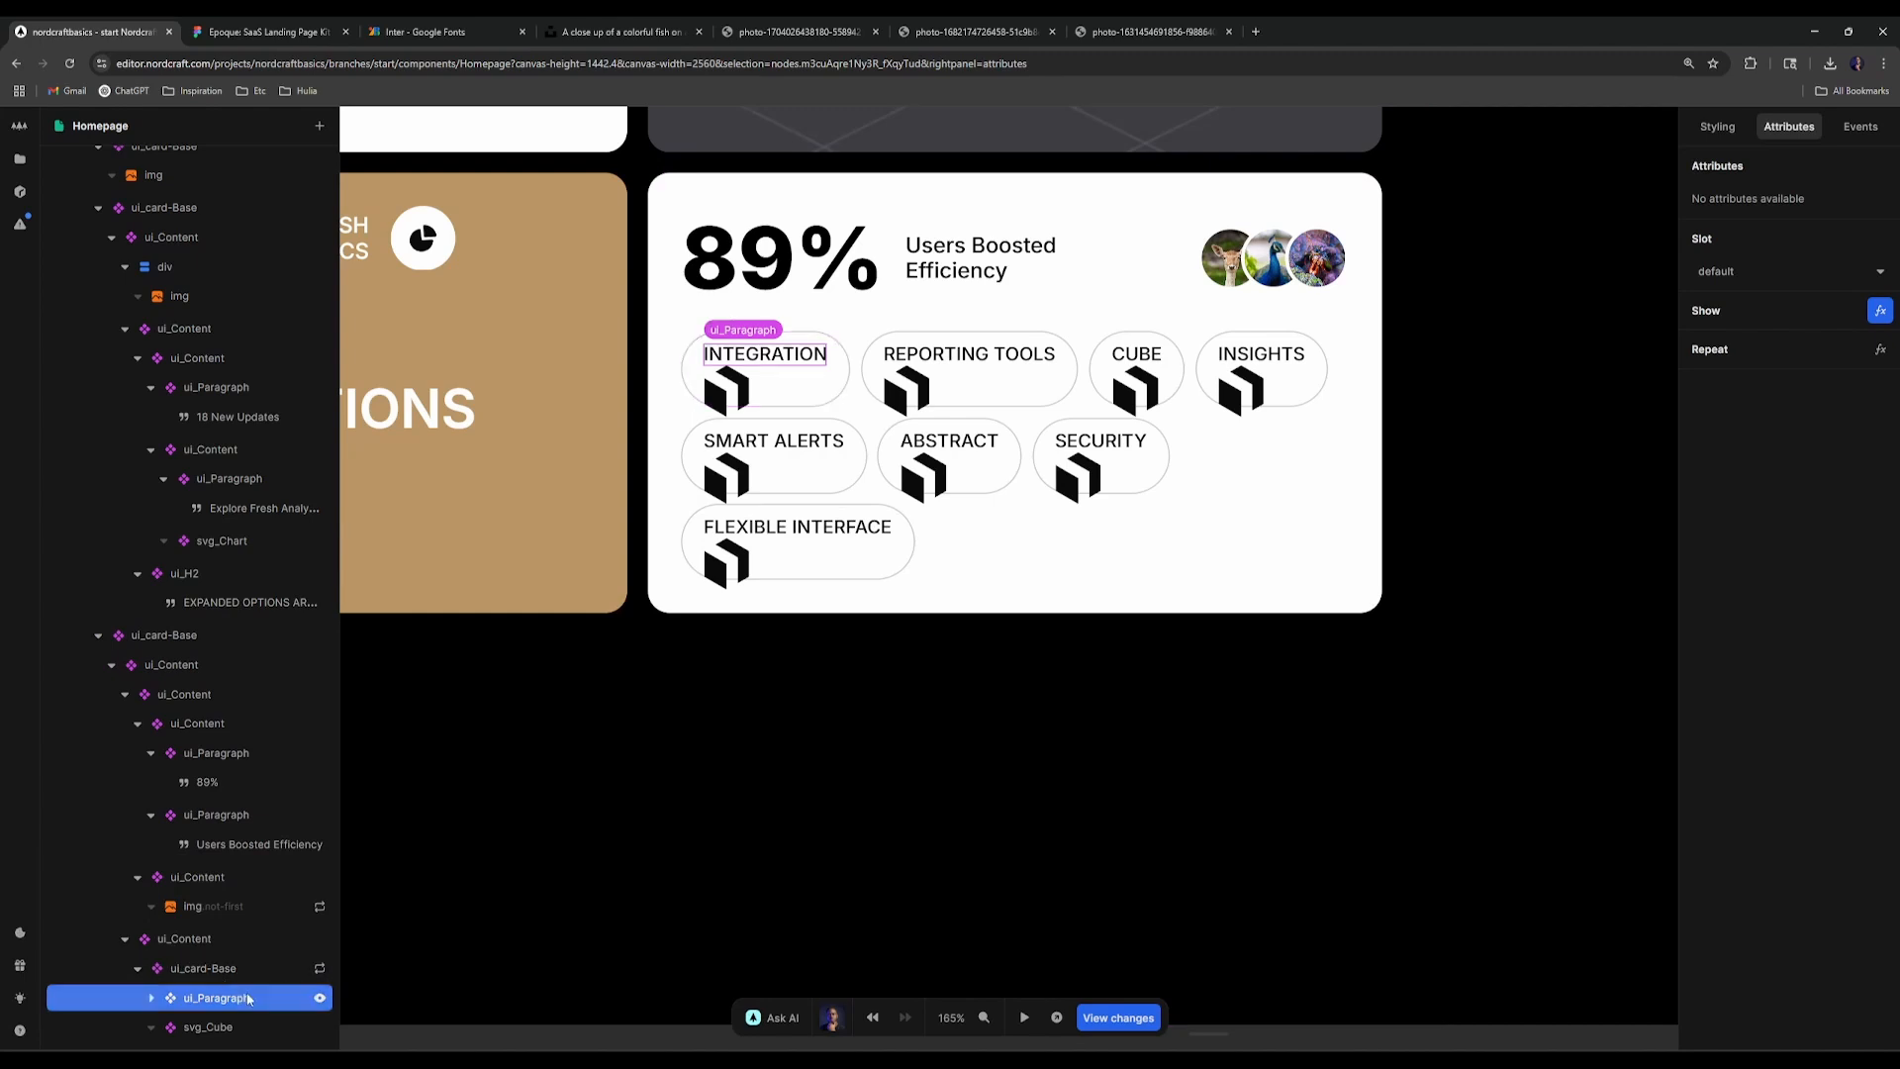
Step: Open a new show/hide formula for the svg_Cube inside the tags' ui_card-Base
right_click(247, 1027)
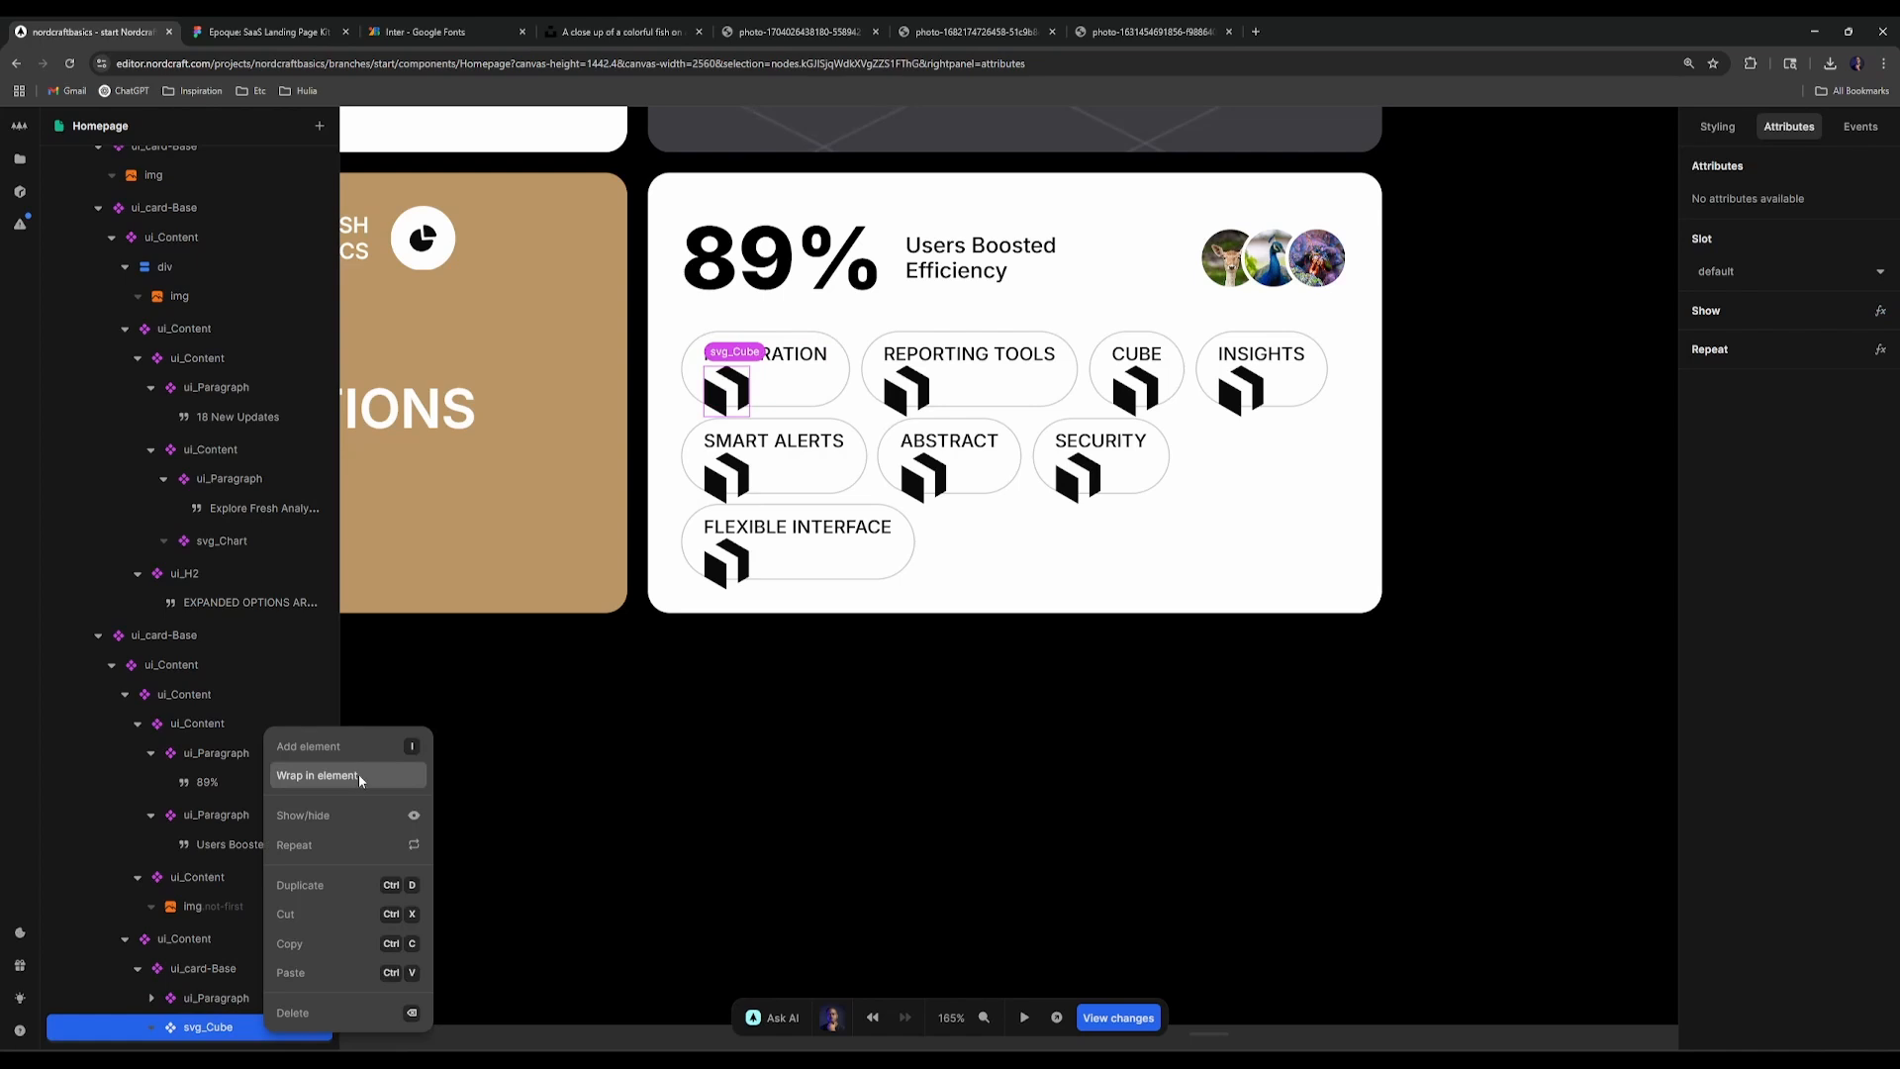
left_click(354, 811)
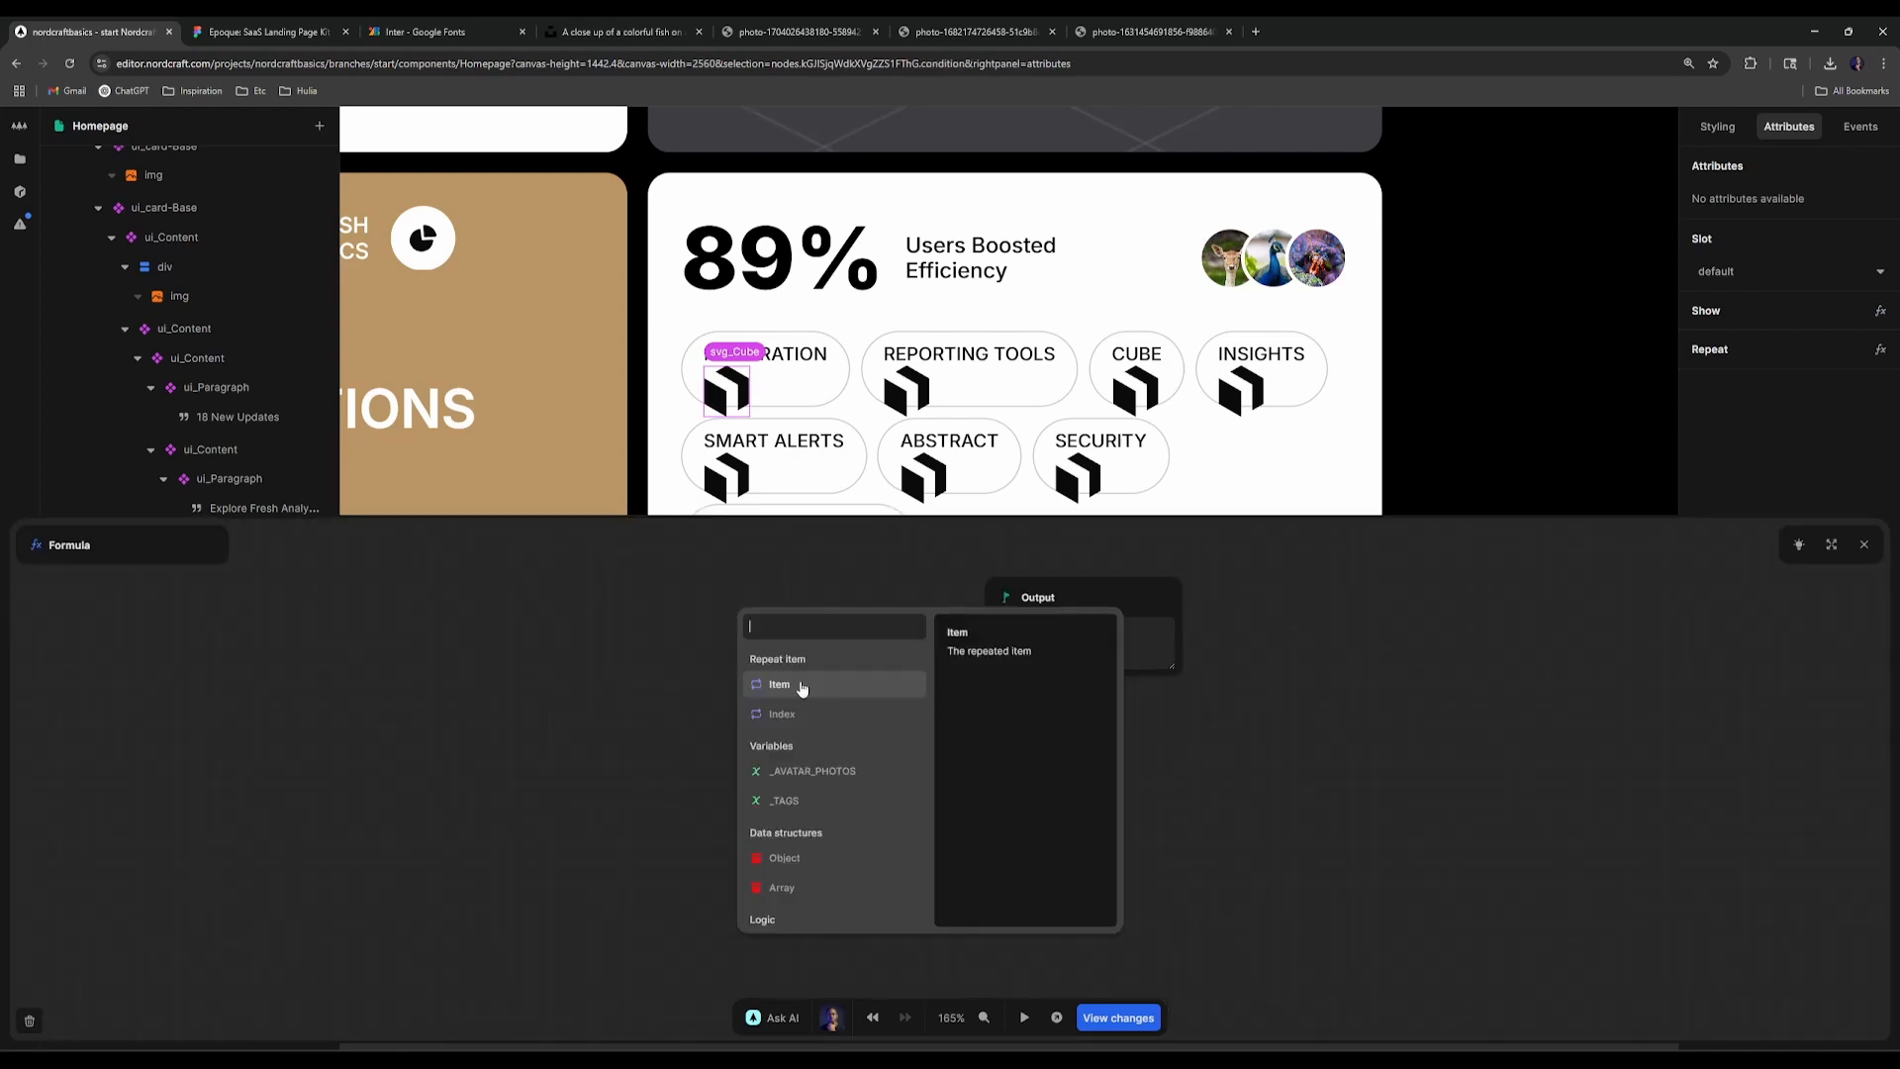
type("if")
key("Return")
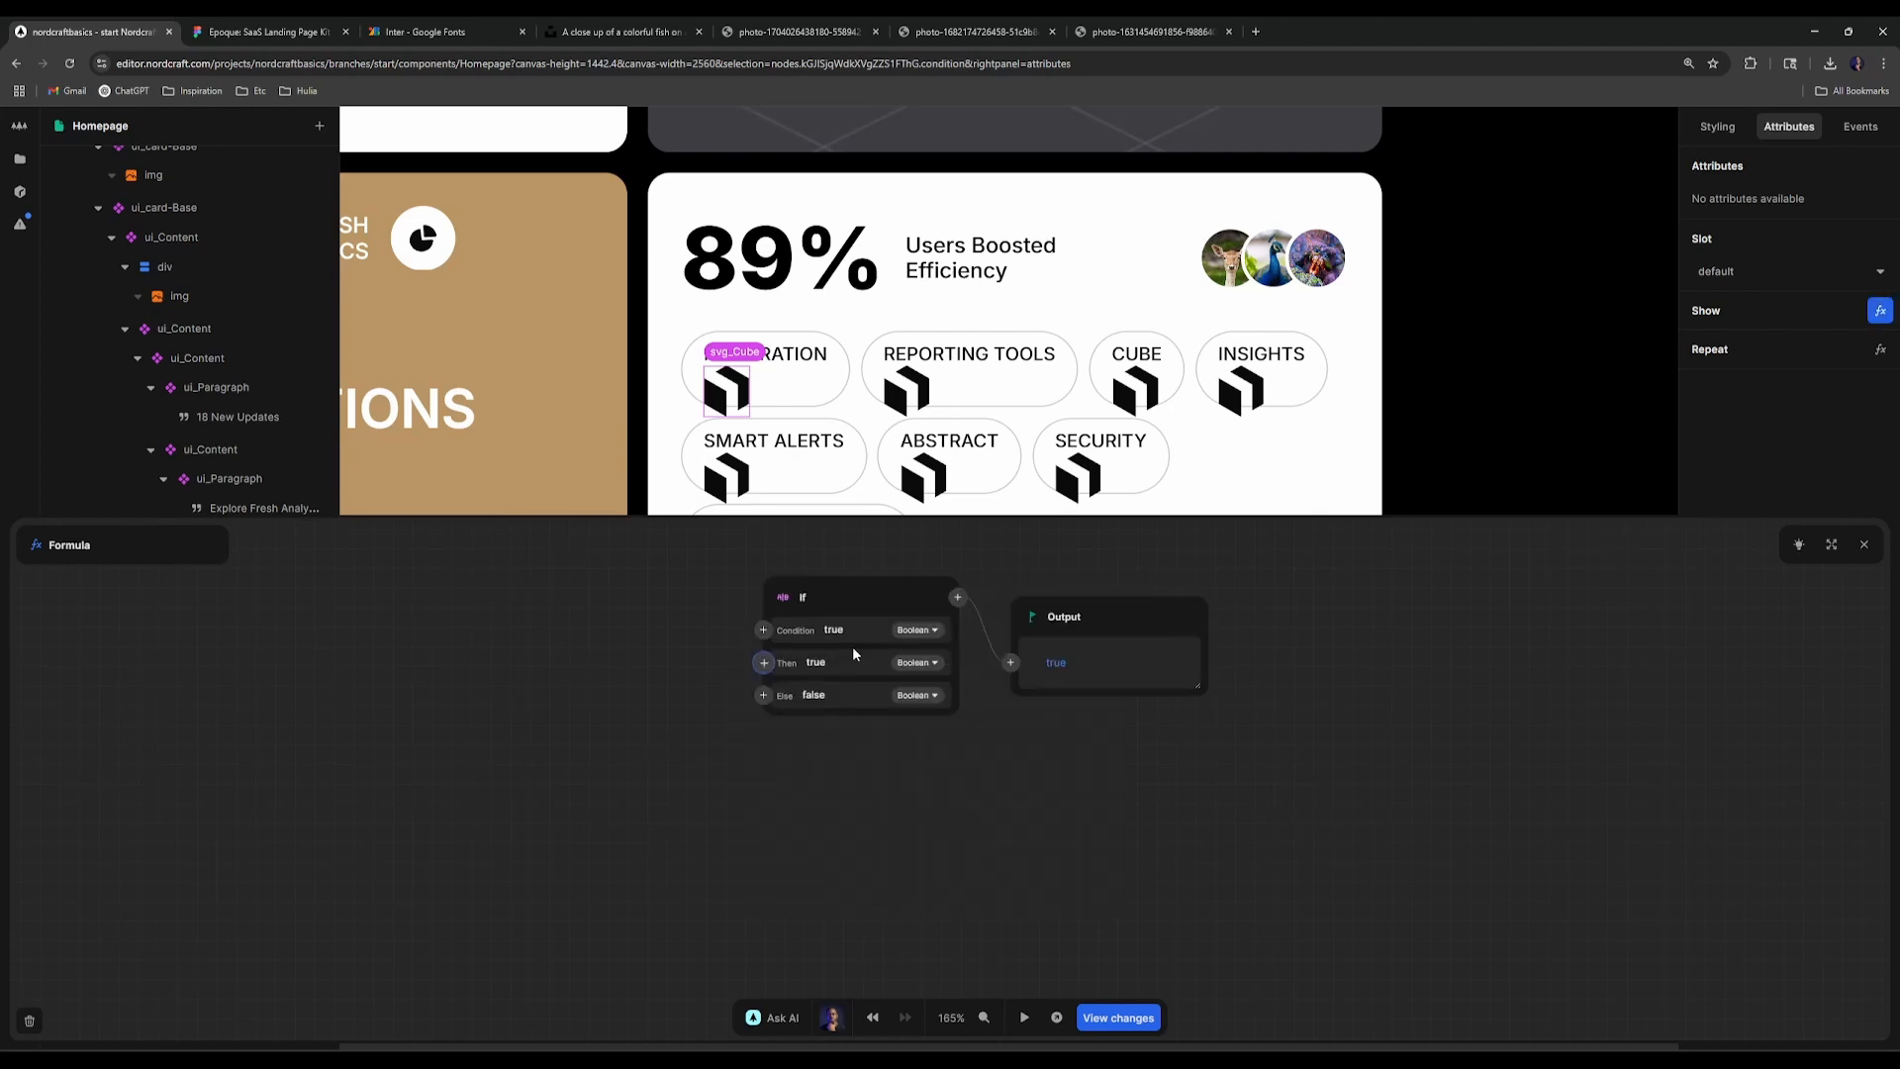
left_click(760, 631)
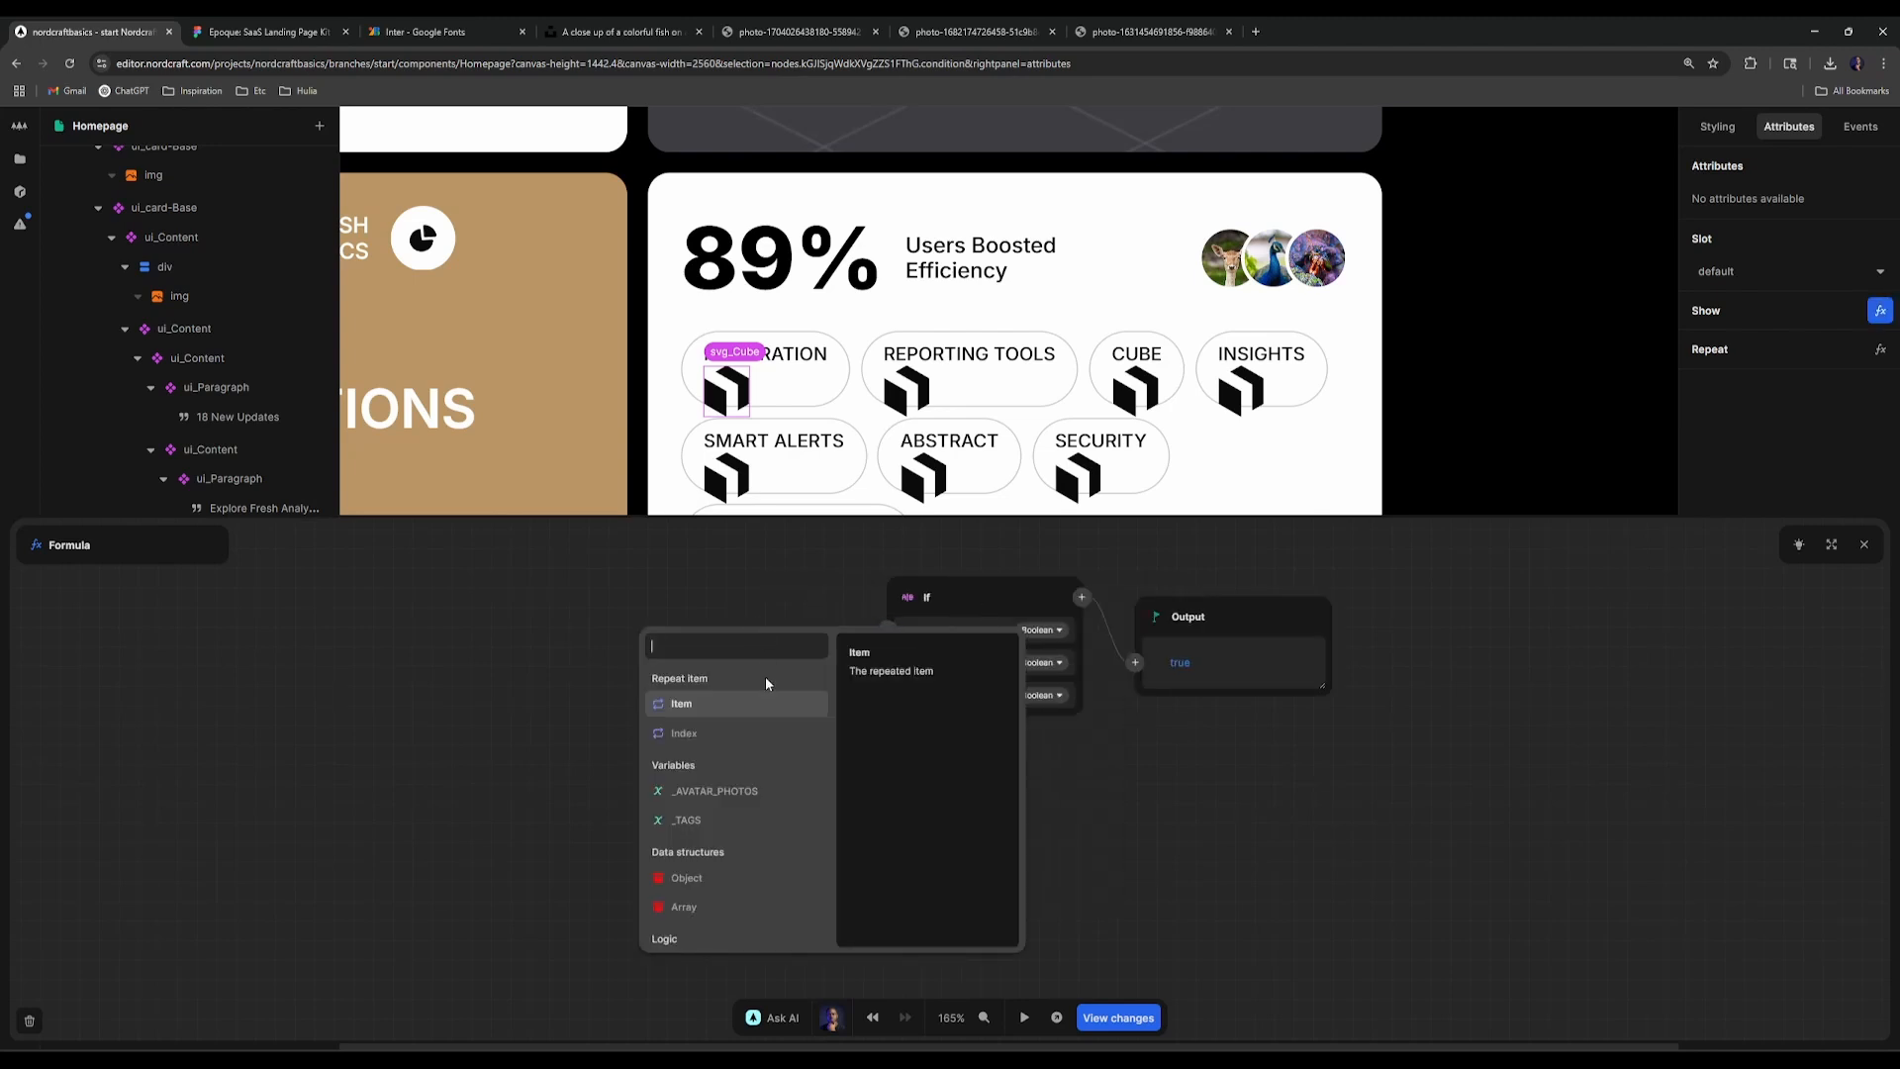
left_click(777, 593)
right_click(927, 592)
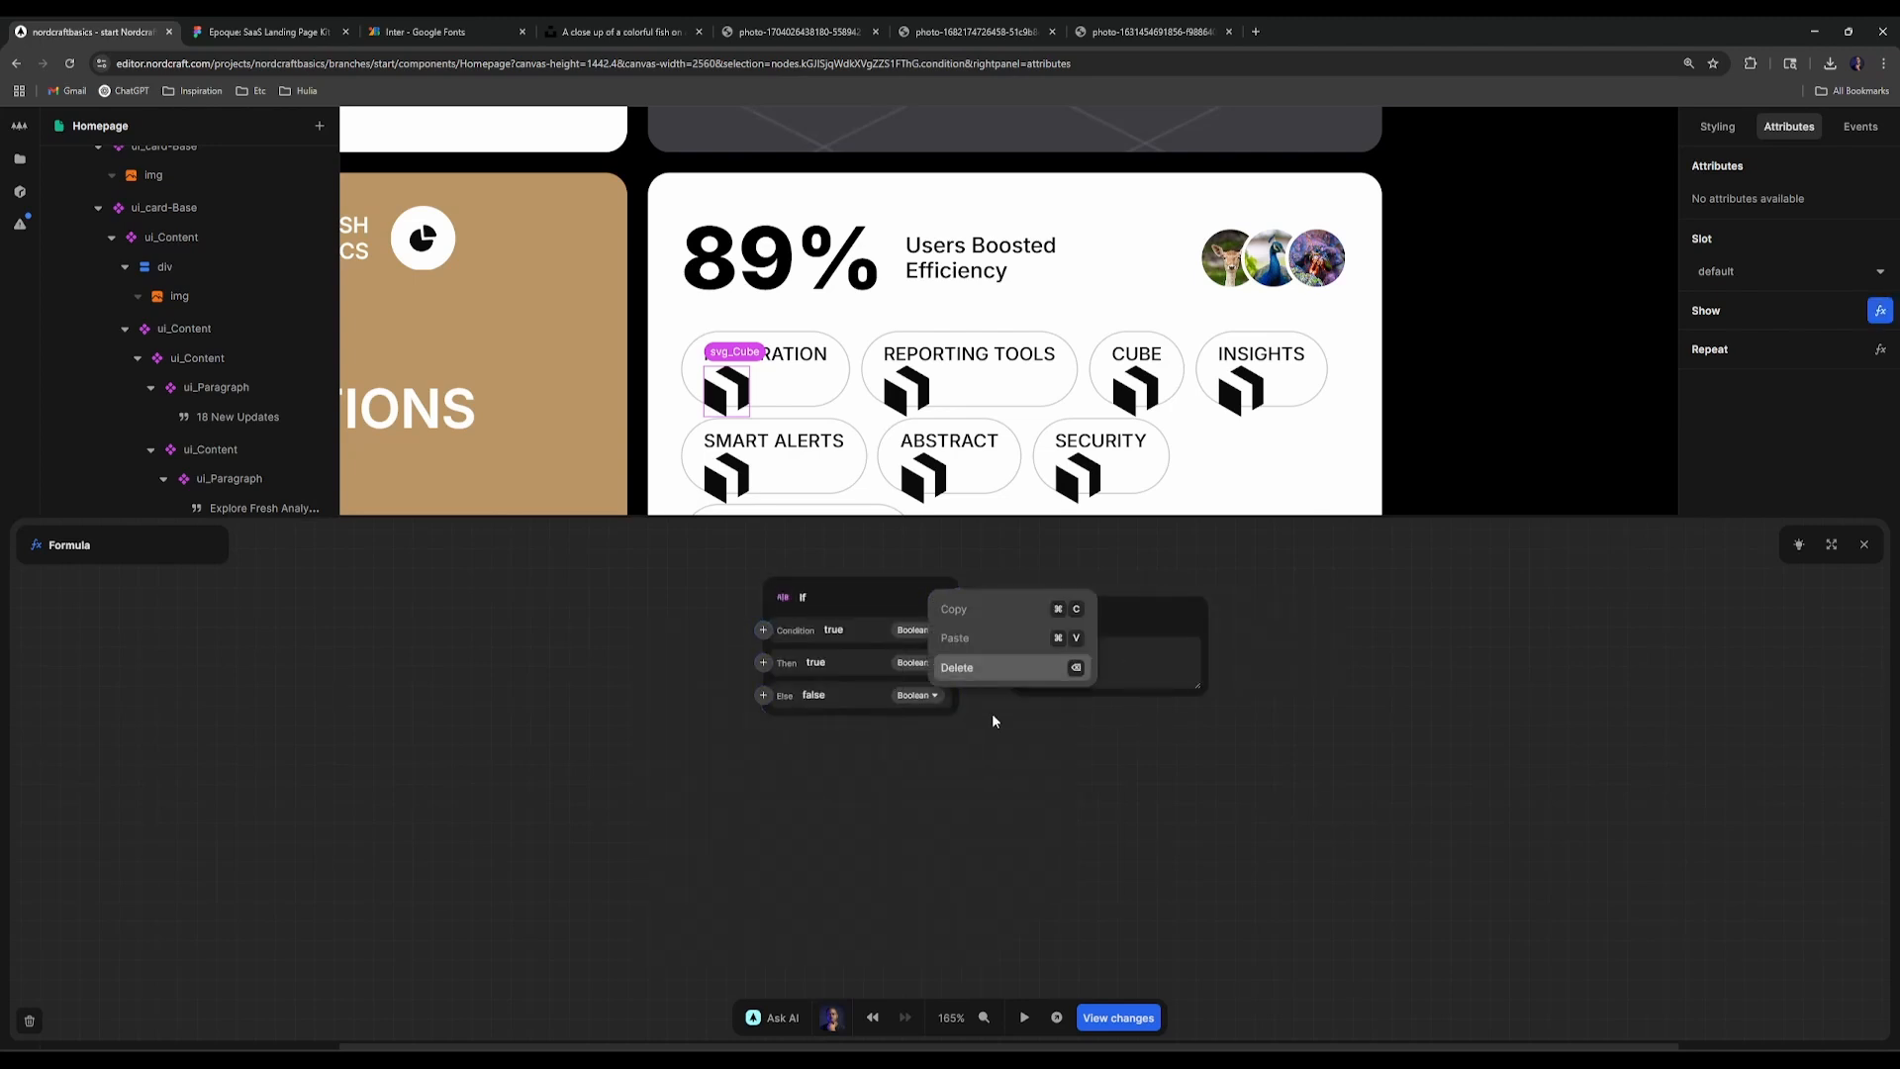
left_click(958, 664)
left_click(931, 610)
type("or")
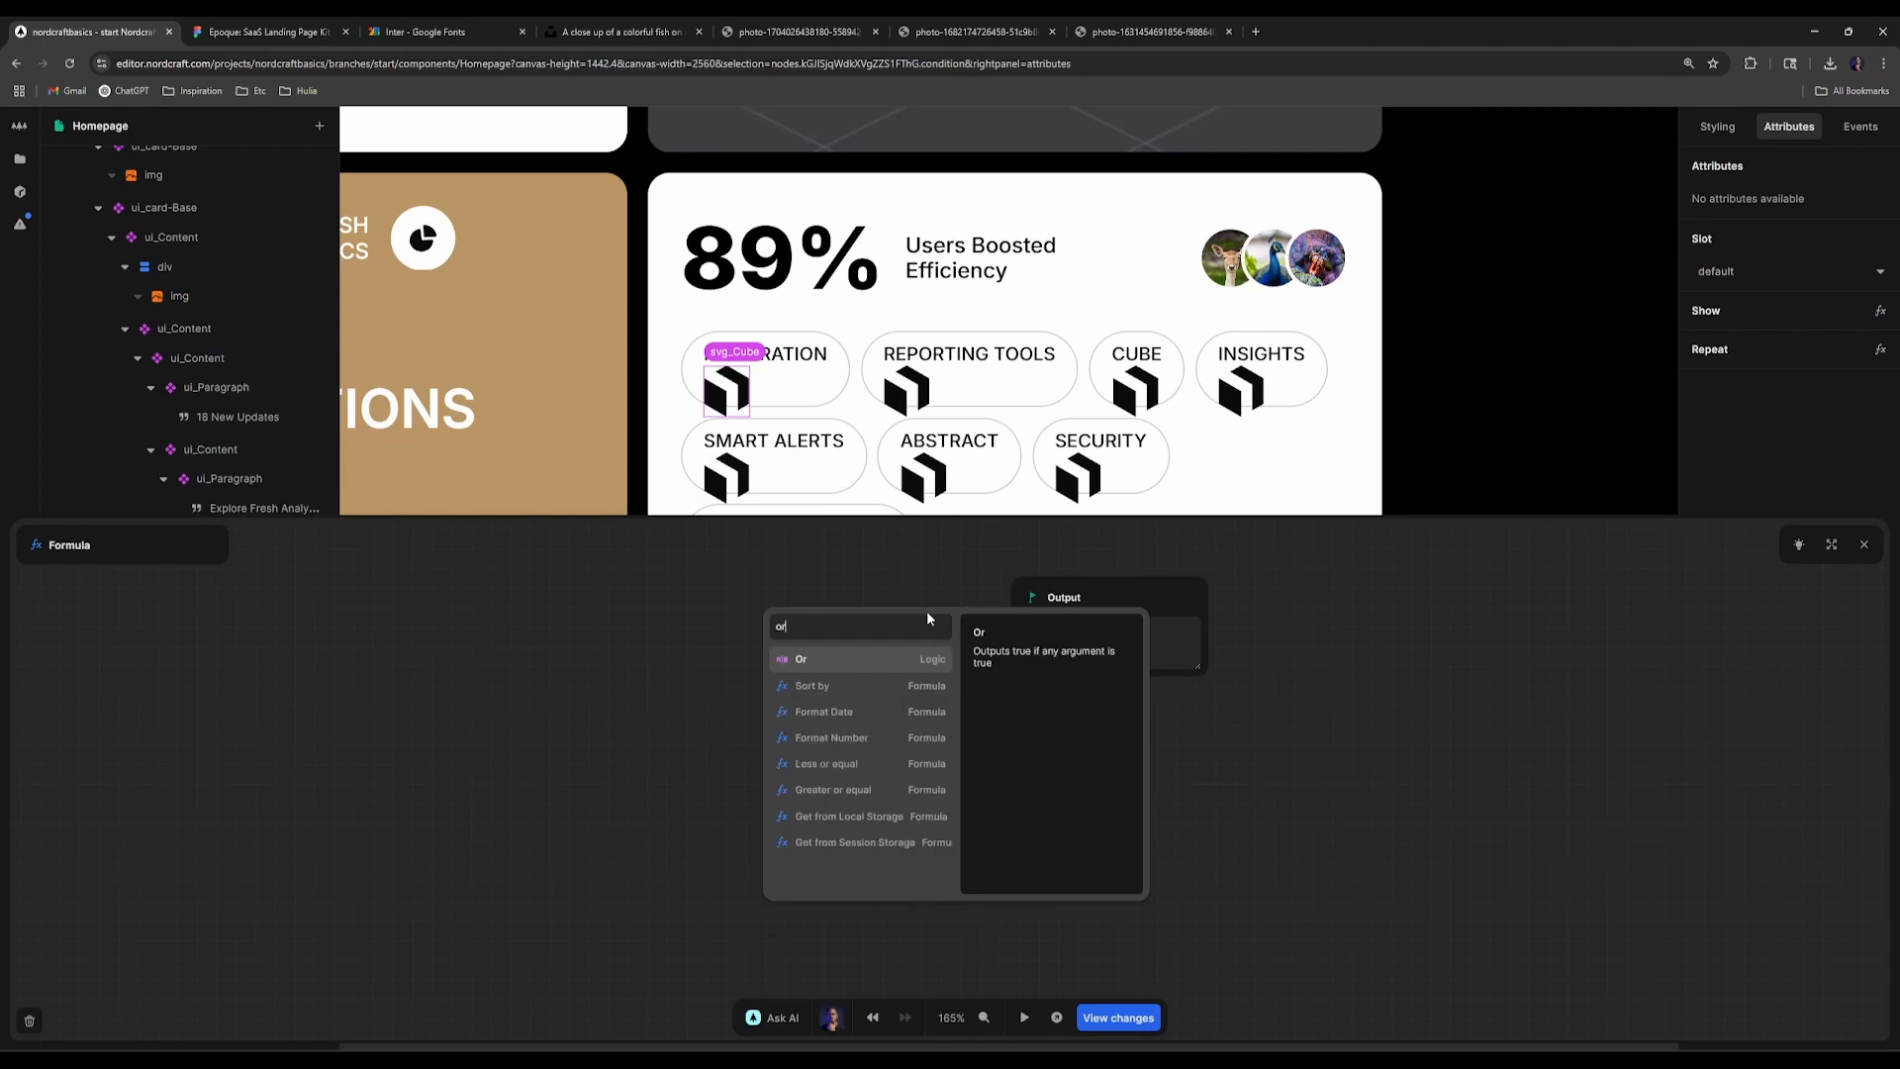
key("Return")
left_click(829, 625)
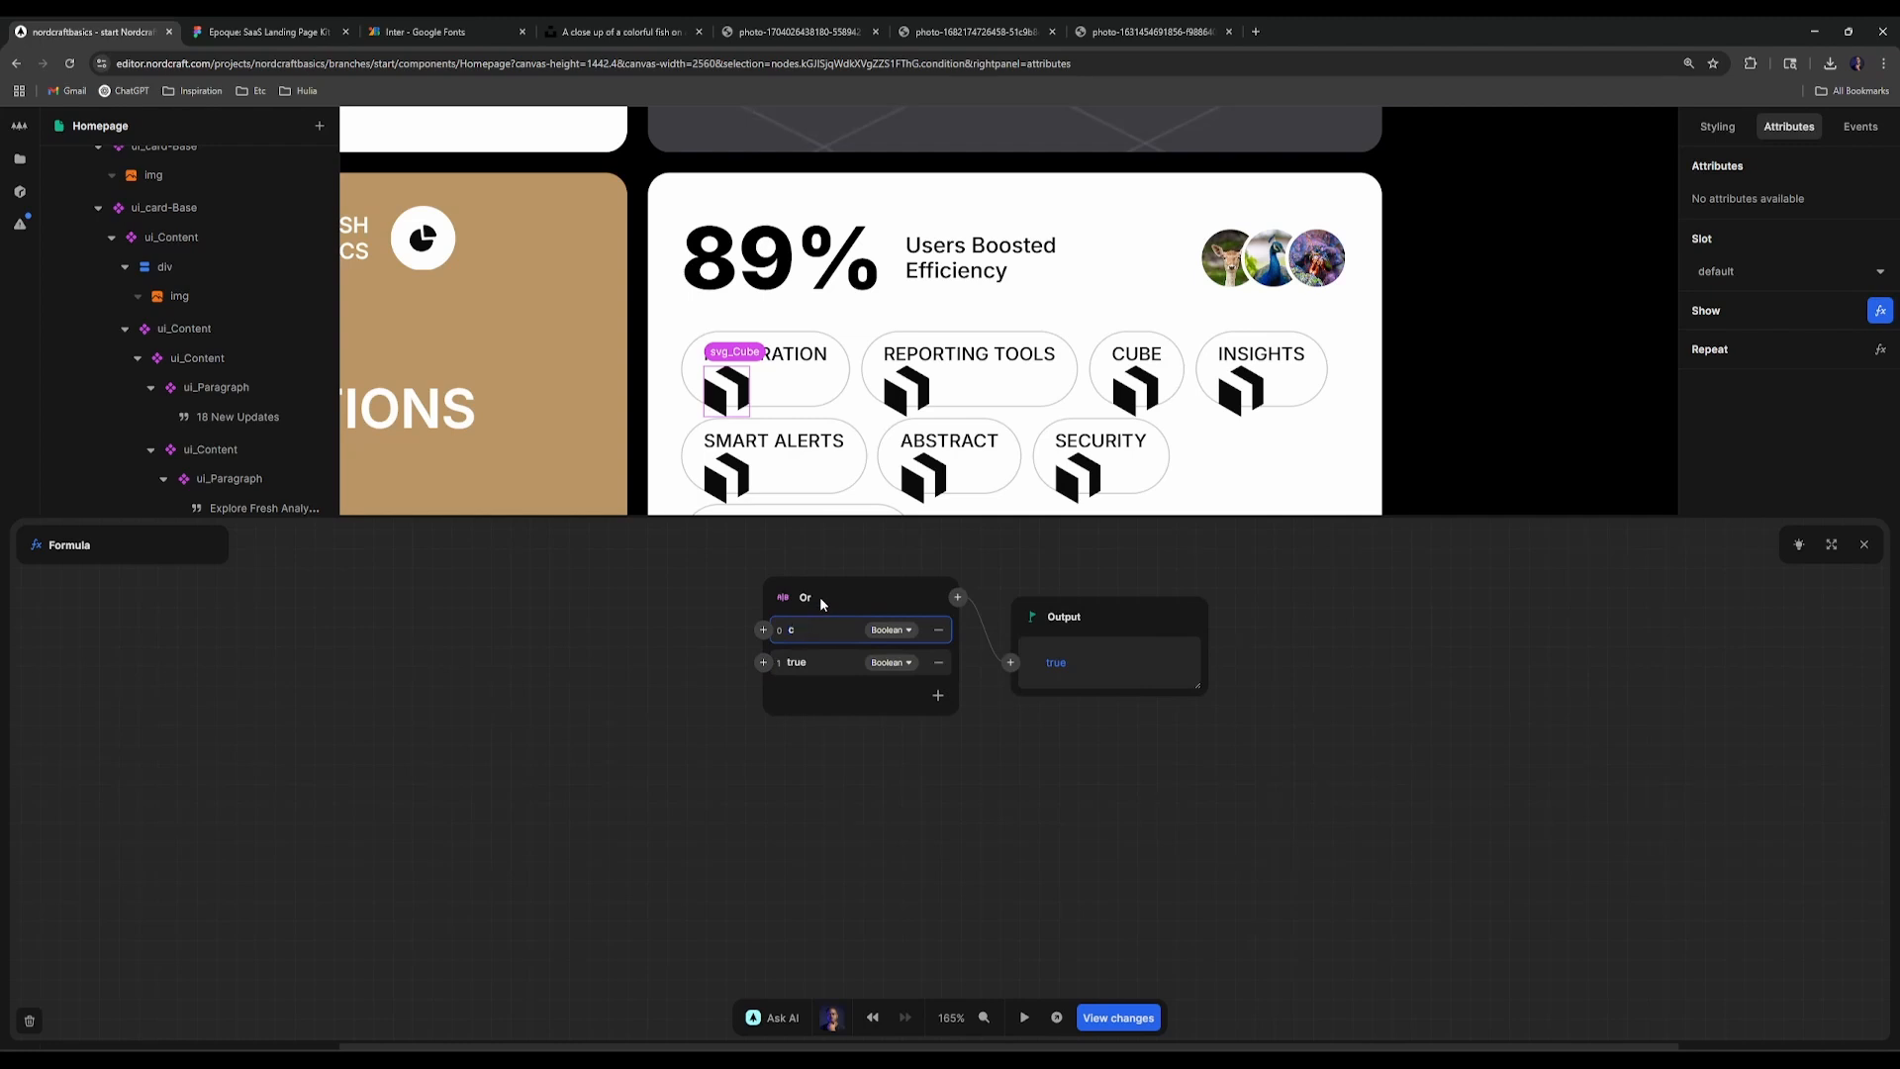
left_click(820, 599)
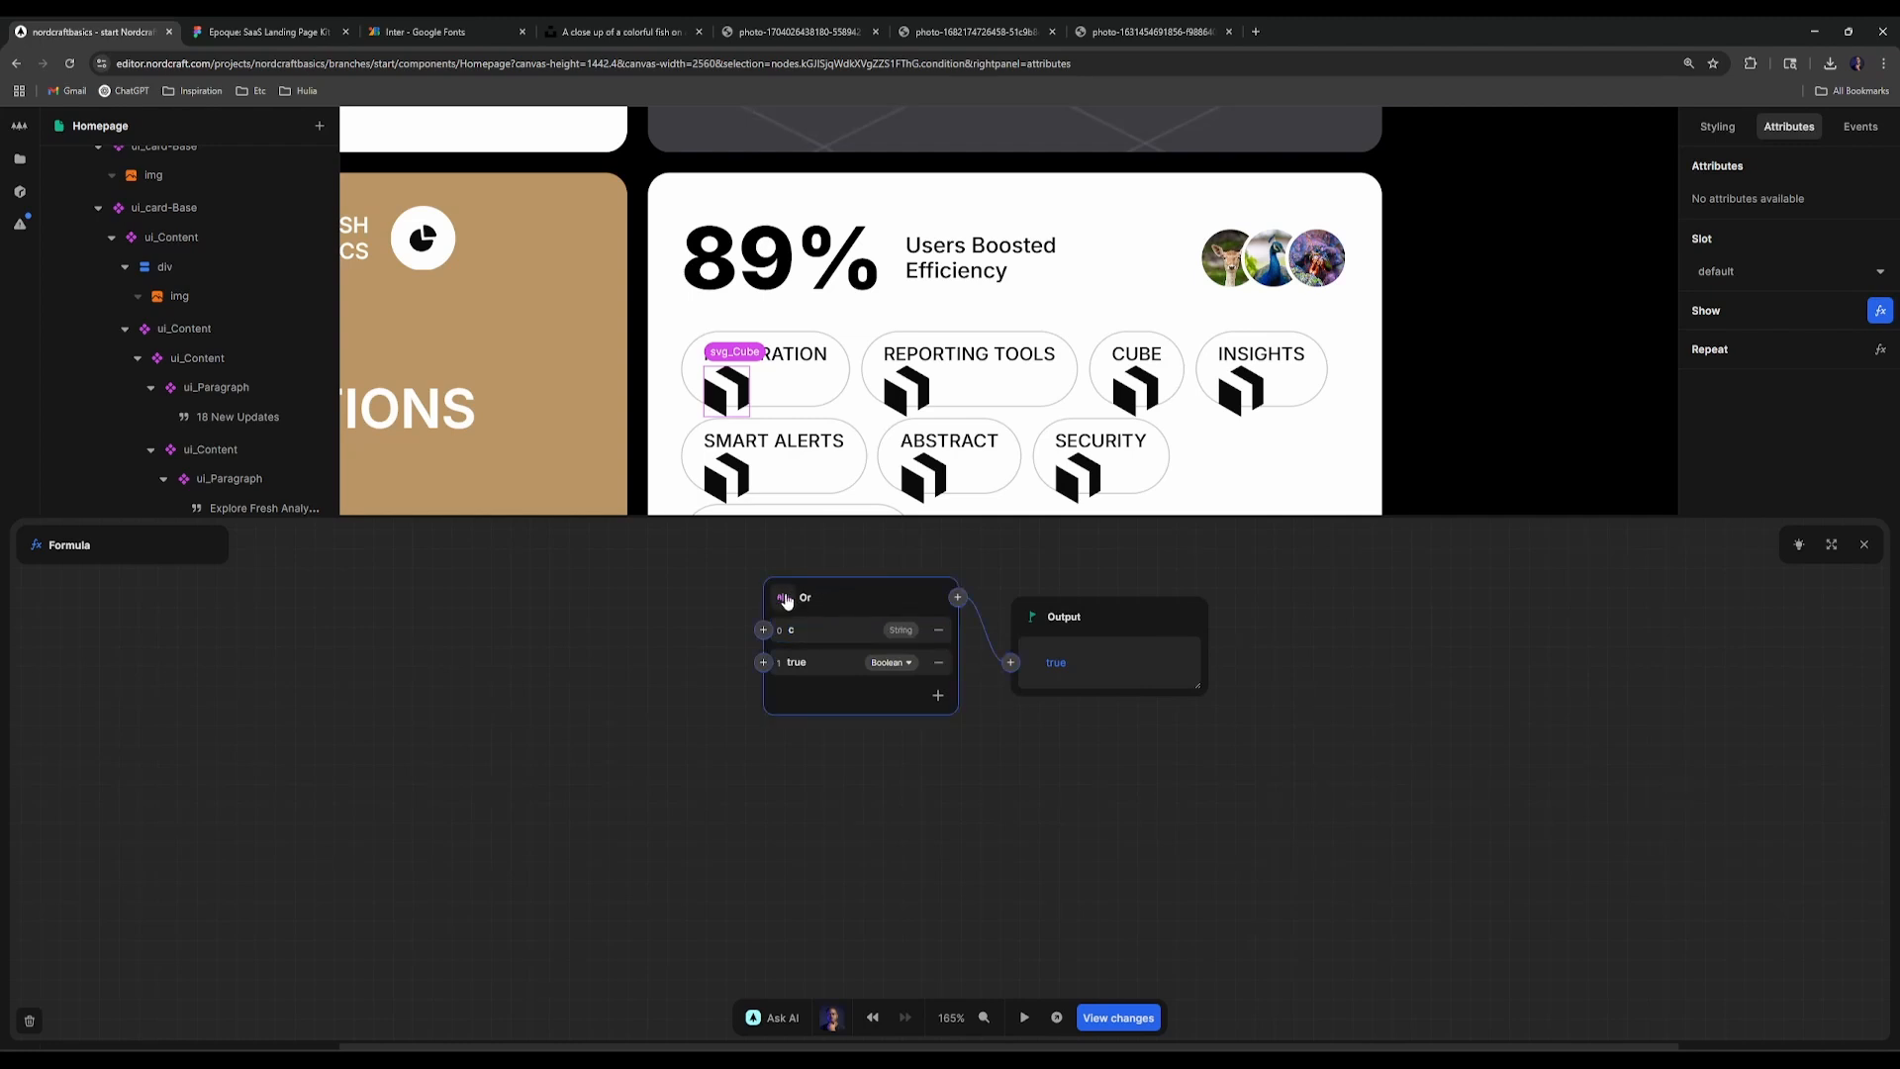
left_click(784, 598)
Step: Show svg_Cube only when the repeated Item equals cube, using an Equals node, and close the formula editor
left_click(816, 658)
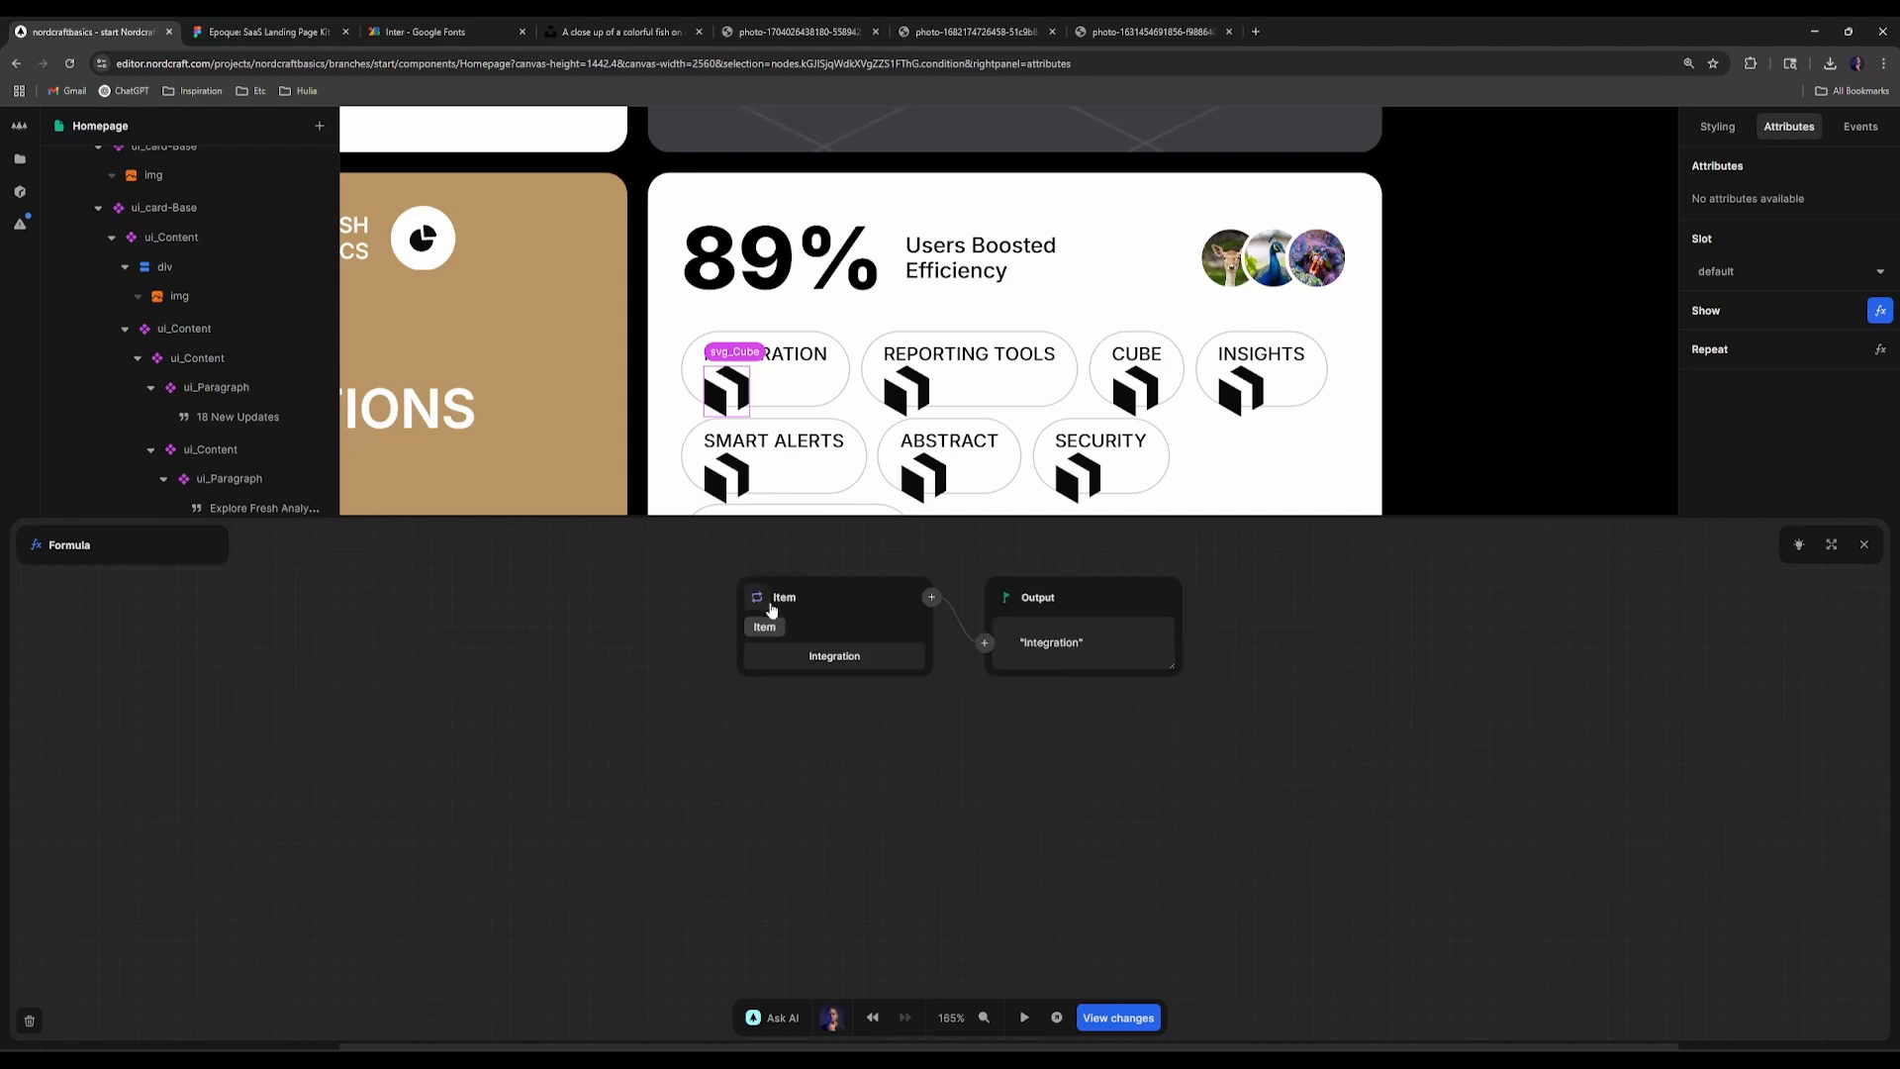
left_click(932, 598)
left_click(912, 668)
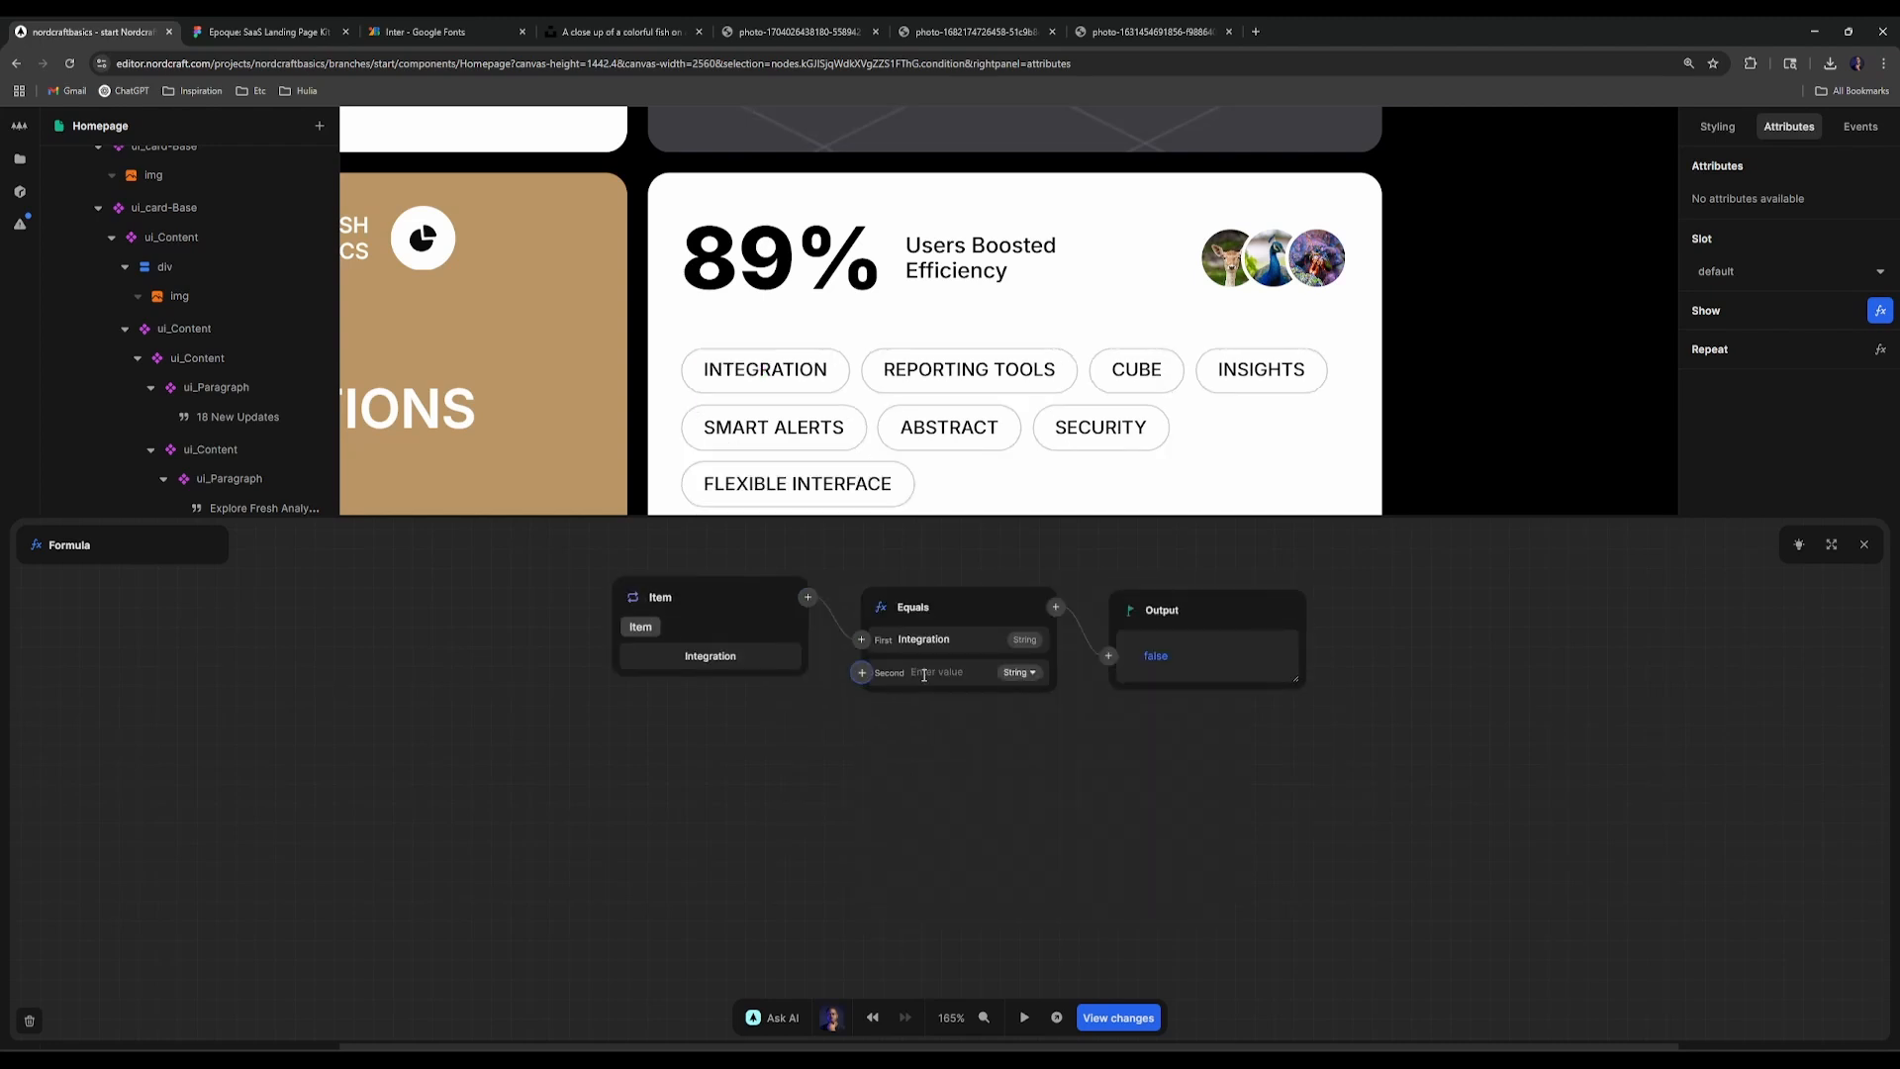
left_click(927, 668)
type("cube")
left_click(1025, 836)
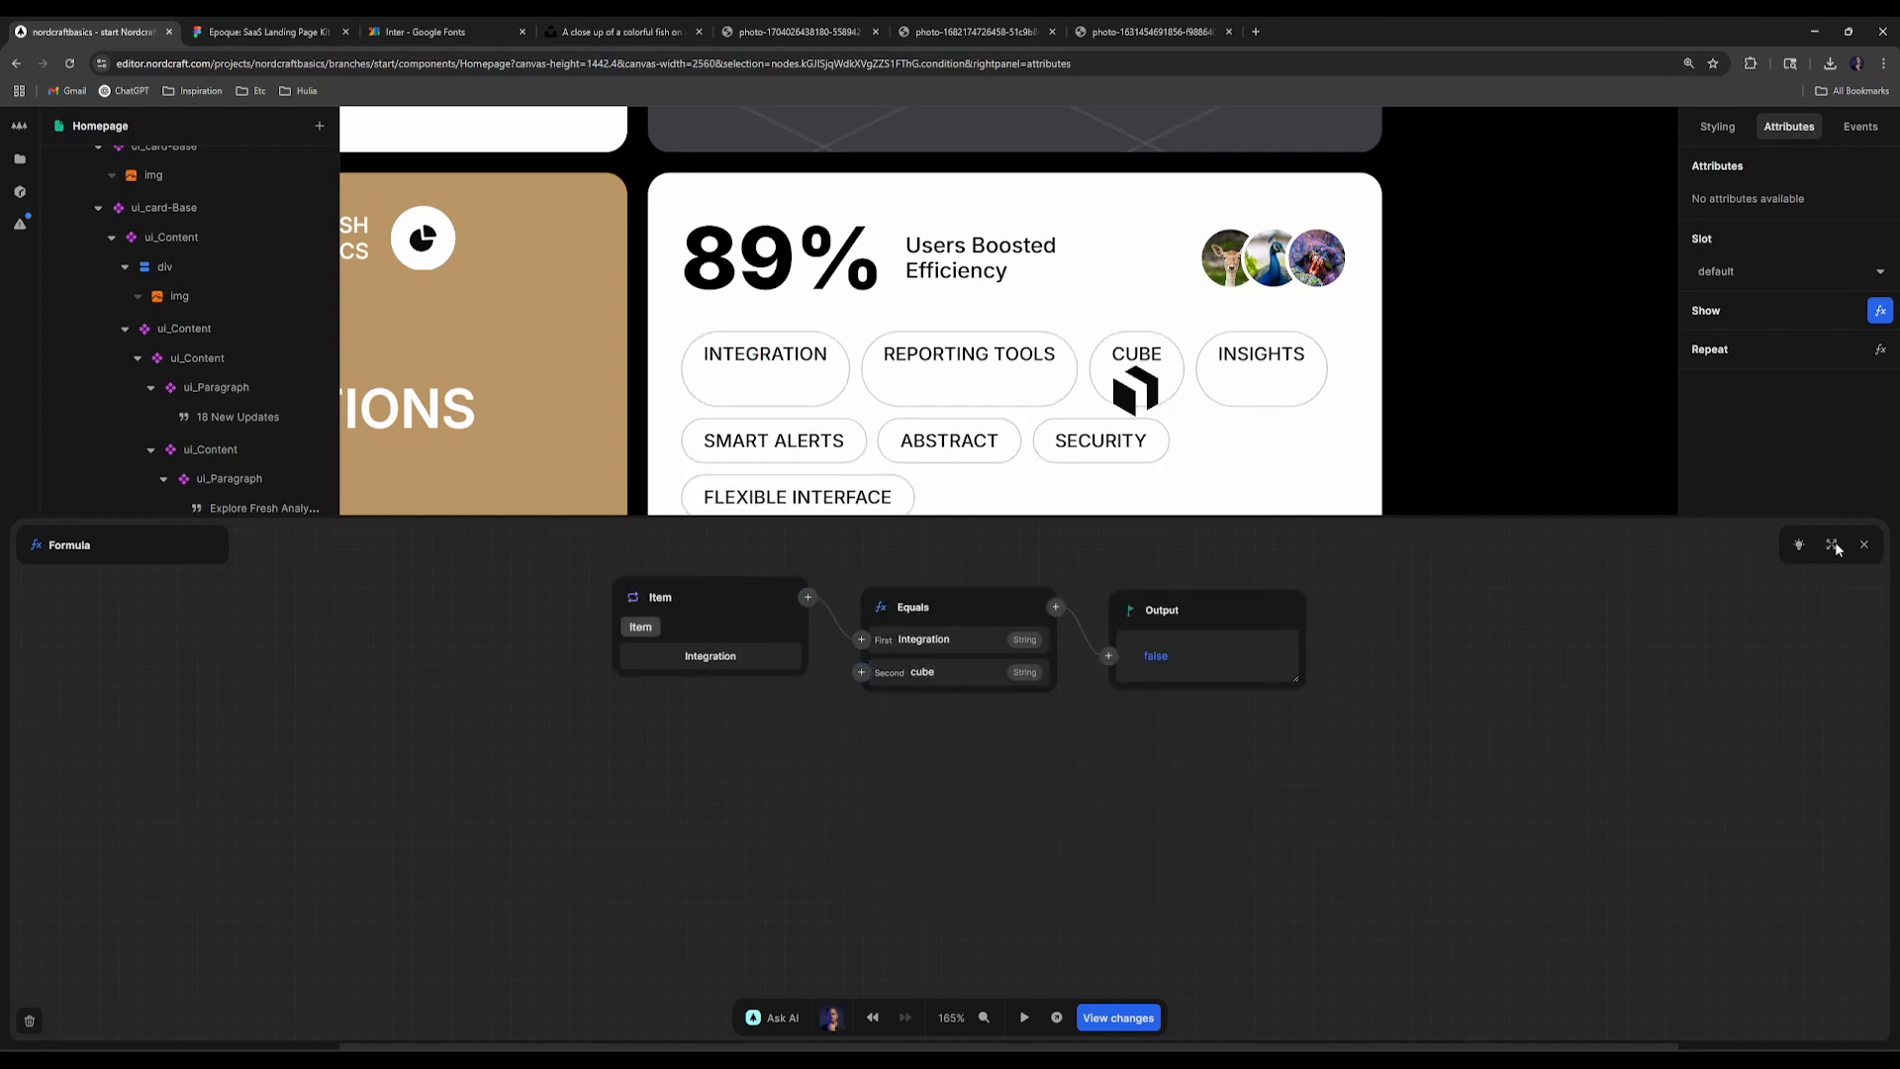
left_click(1864, 544)
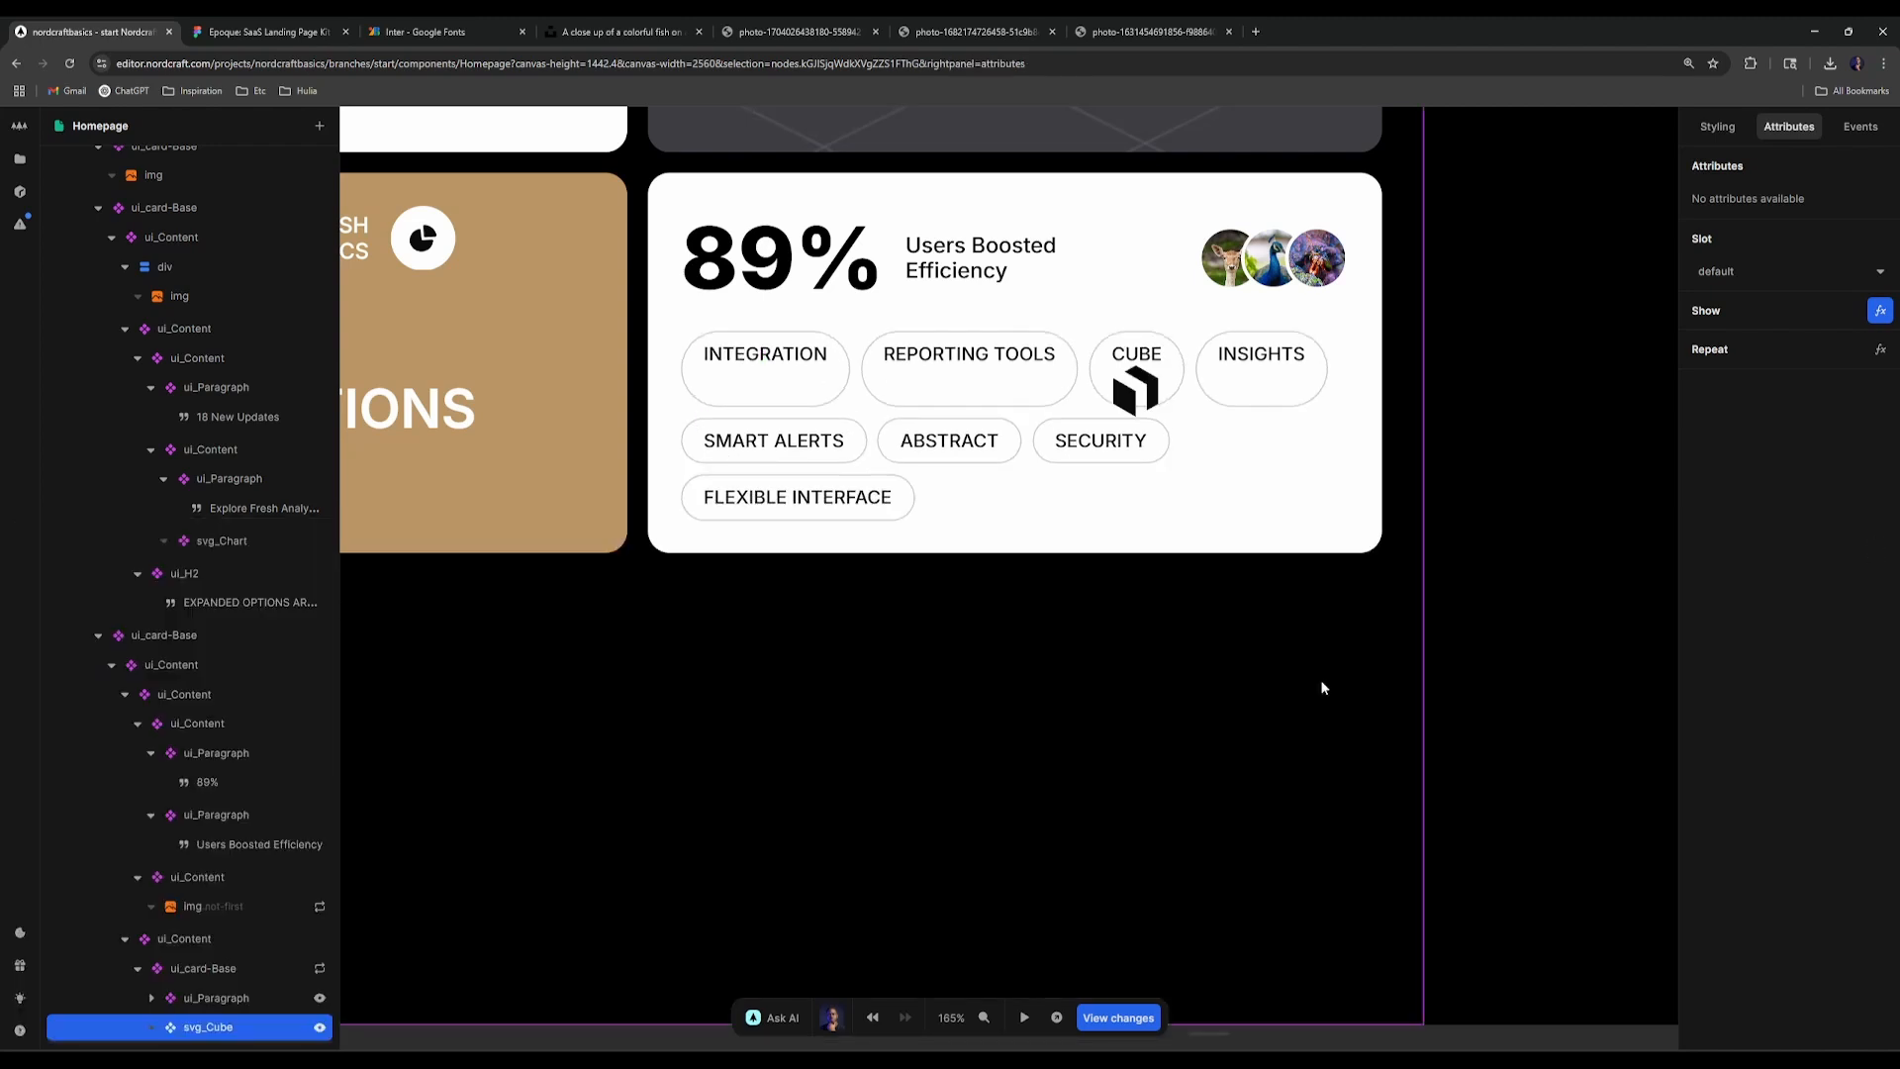
Step: Review the show/hide formula of the ui_Paragraph in the tags' ui_card-Base and remove the whole formula
left_click(245, 997)
left_click(320, 998)
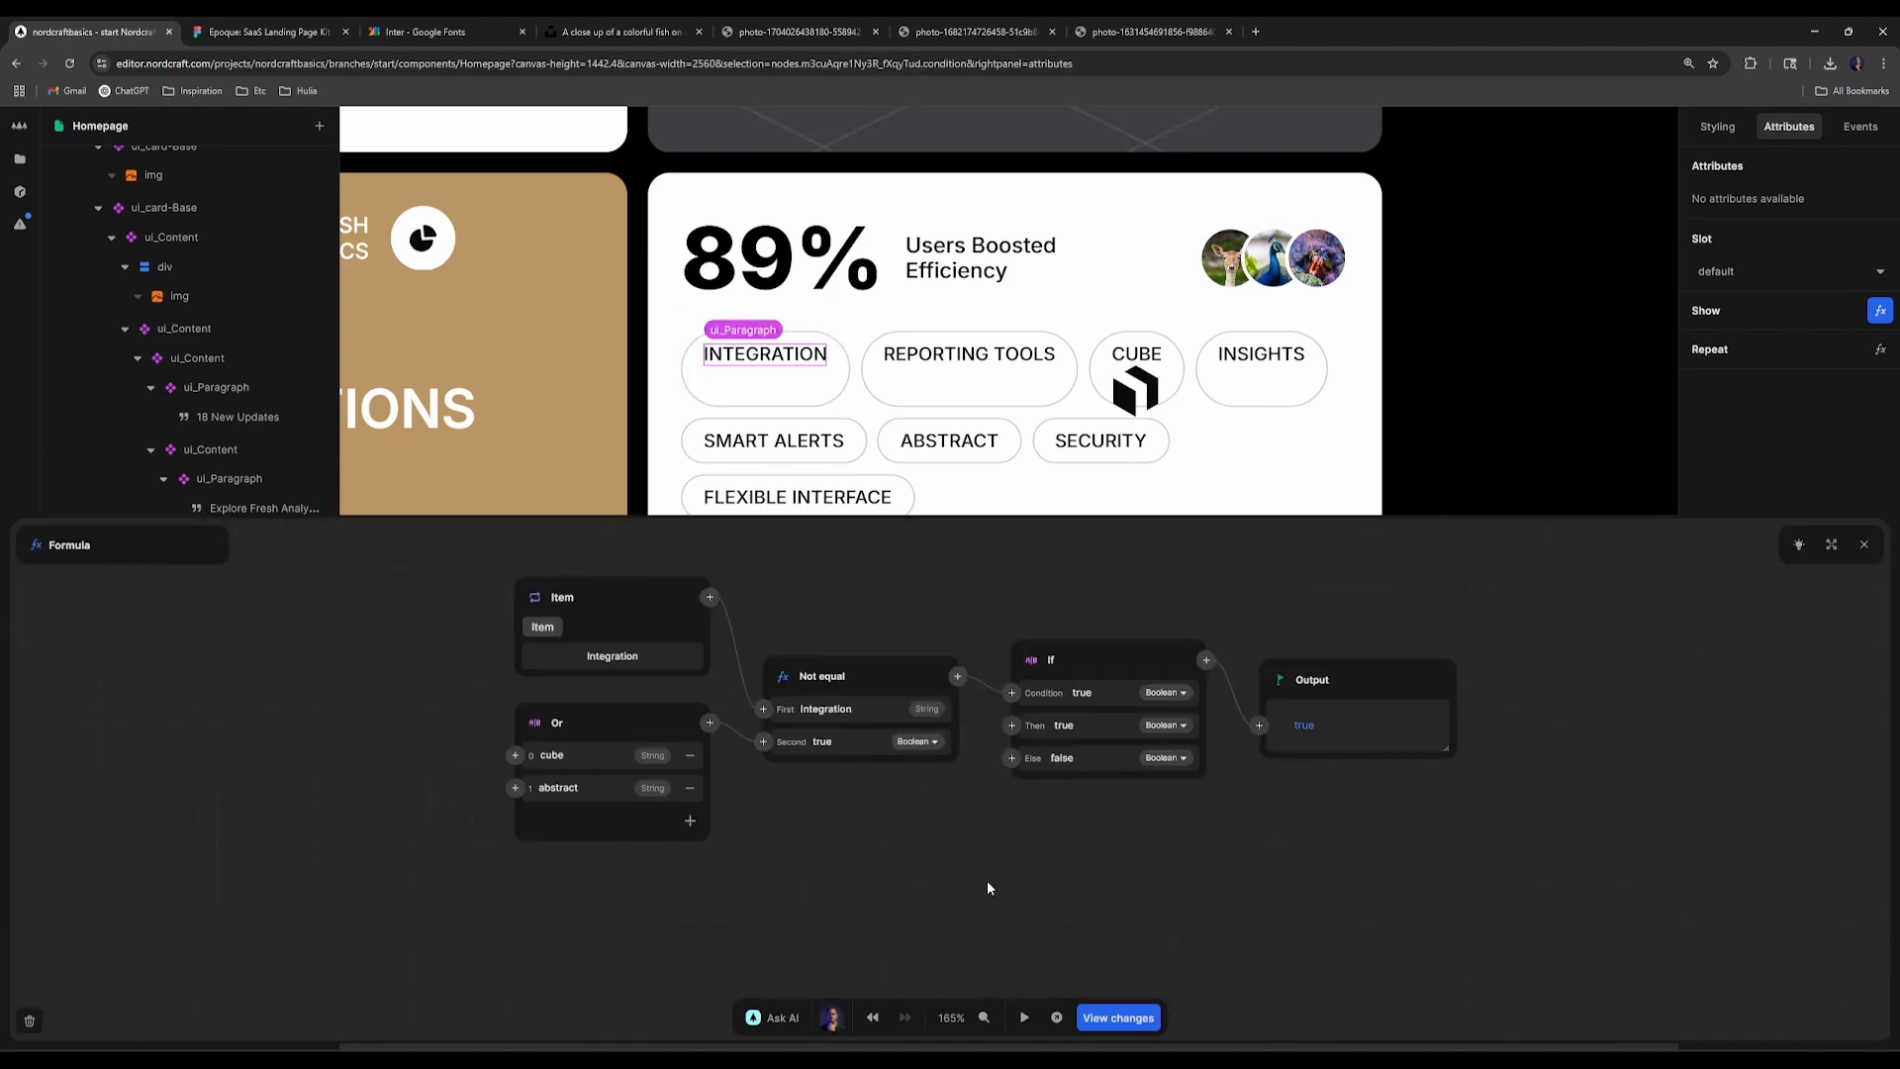
key("Escape")
left_click(291, 971)
left_click(278, 997)
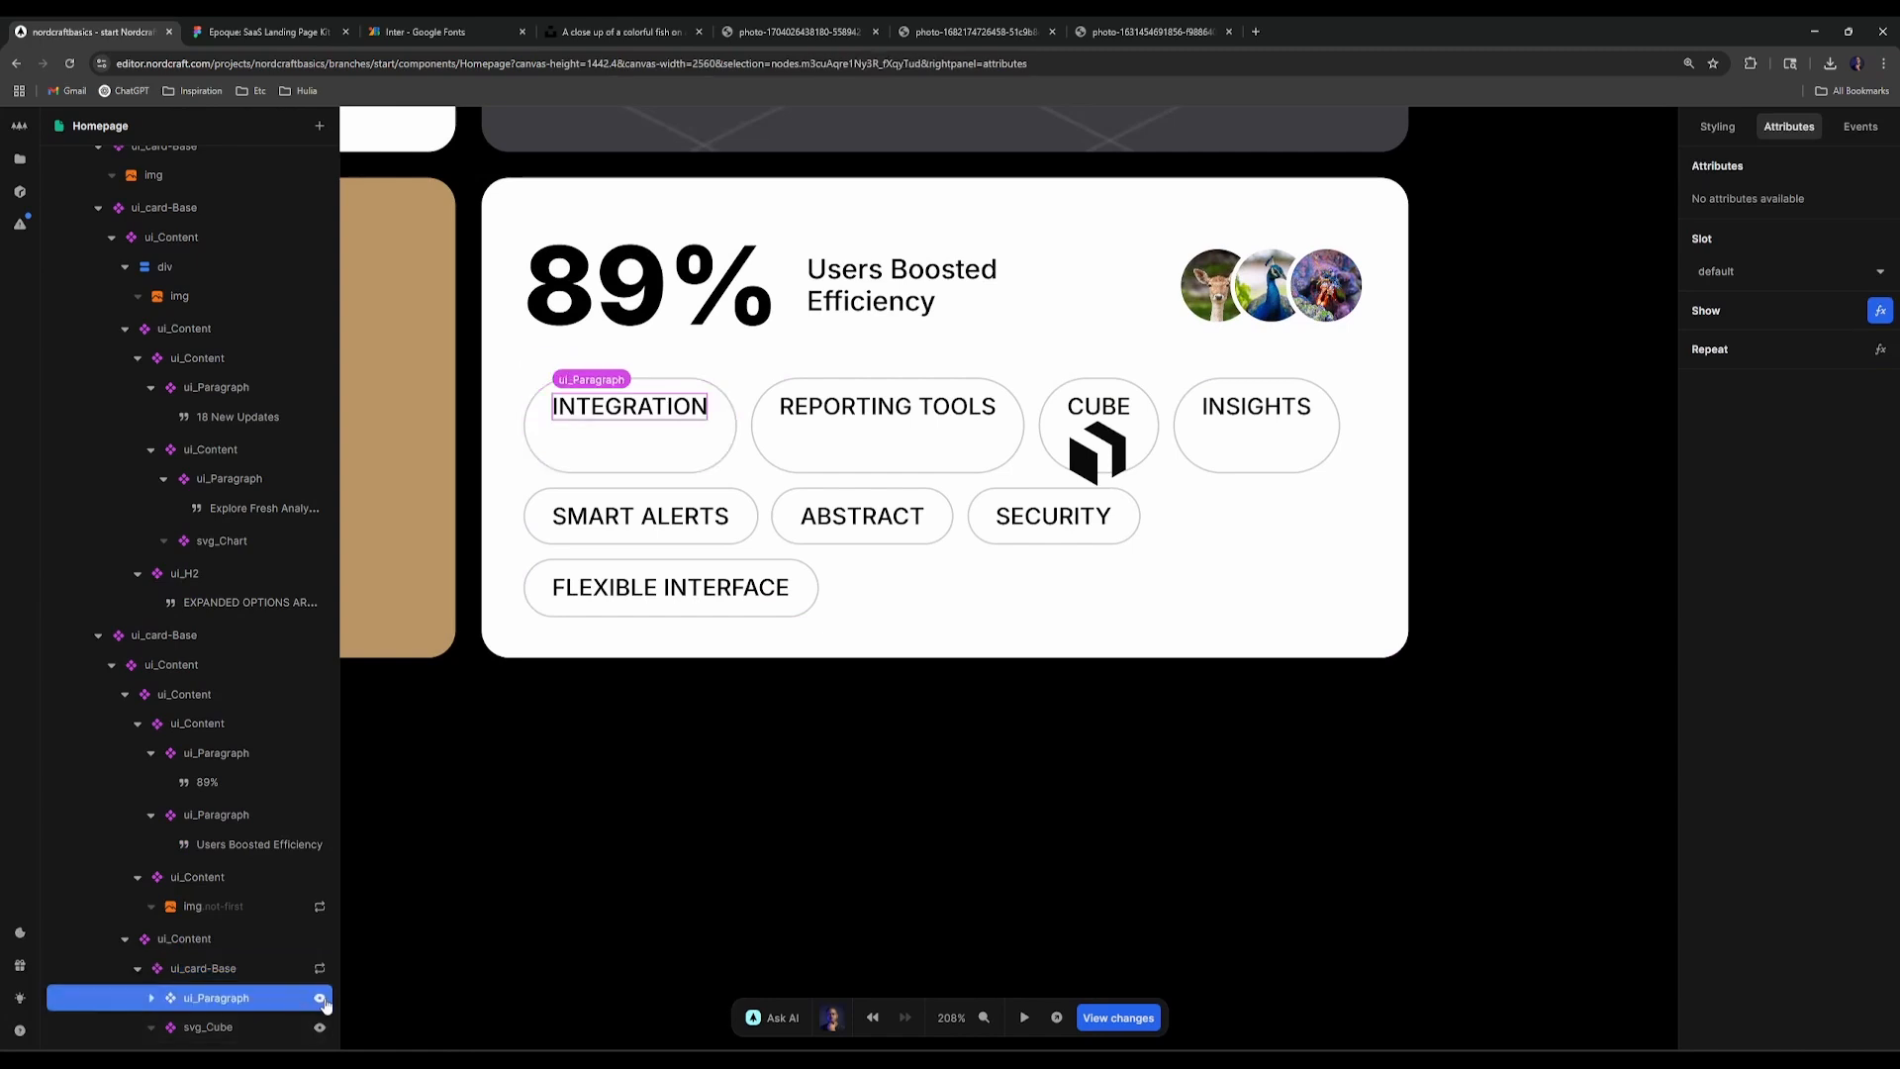
left_click(319, 997)
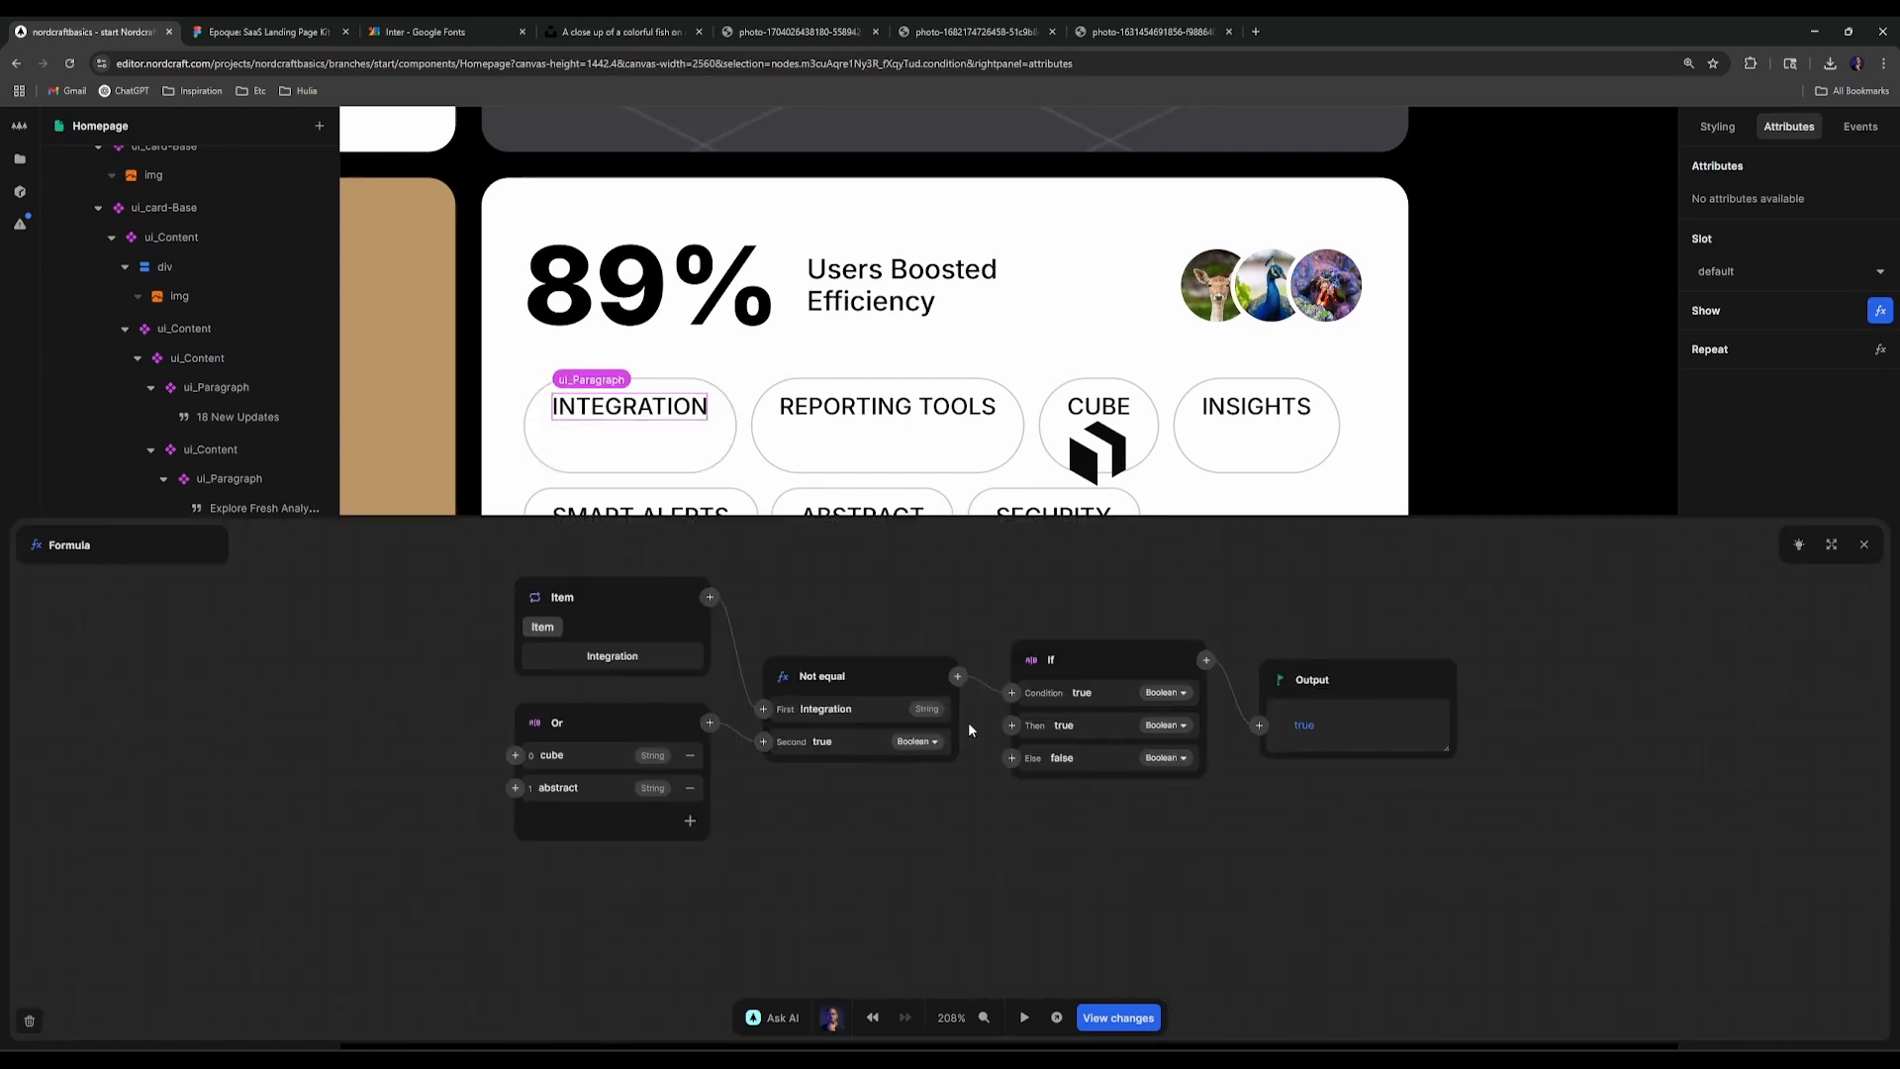
right_click(1116, 664)
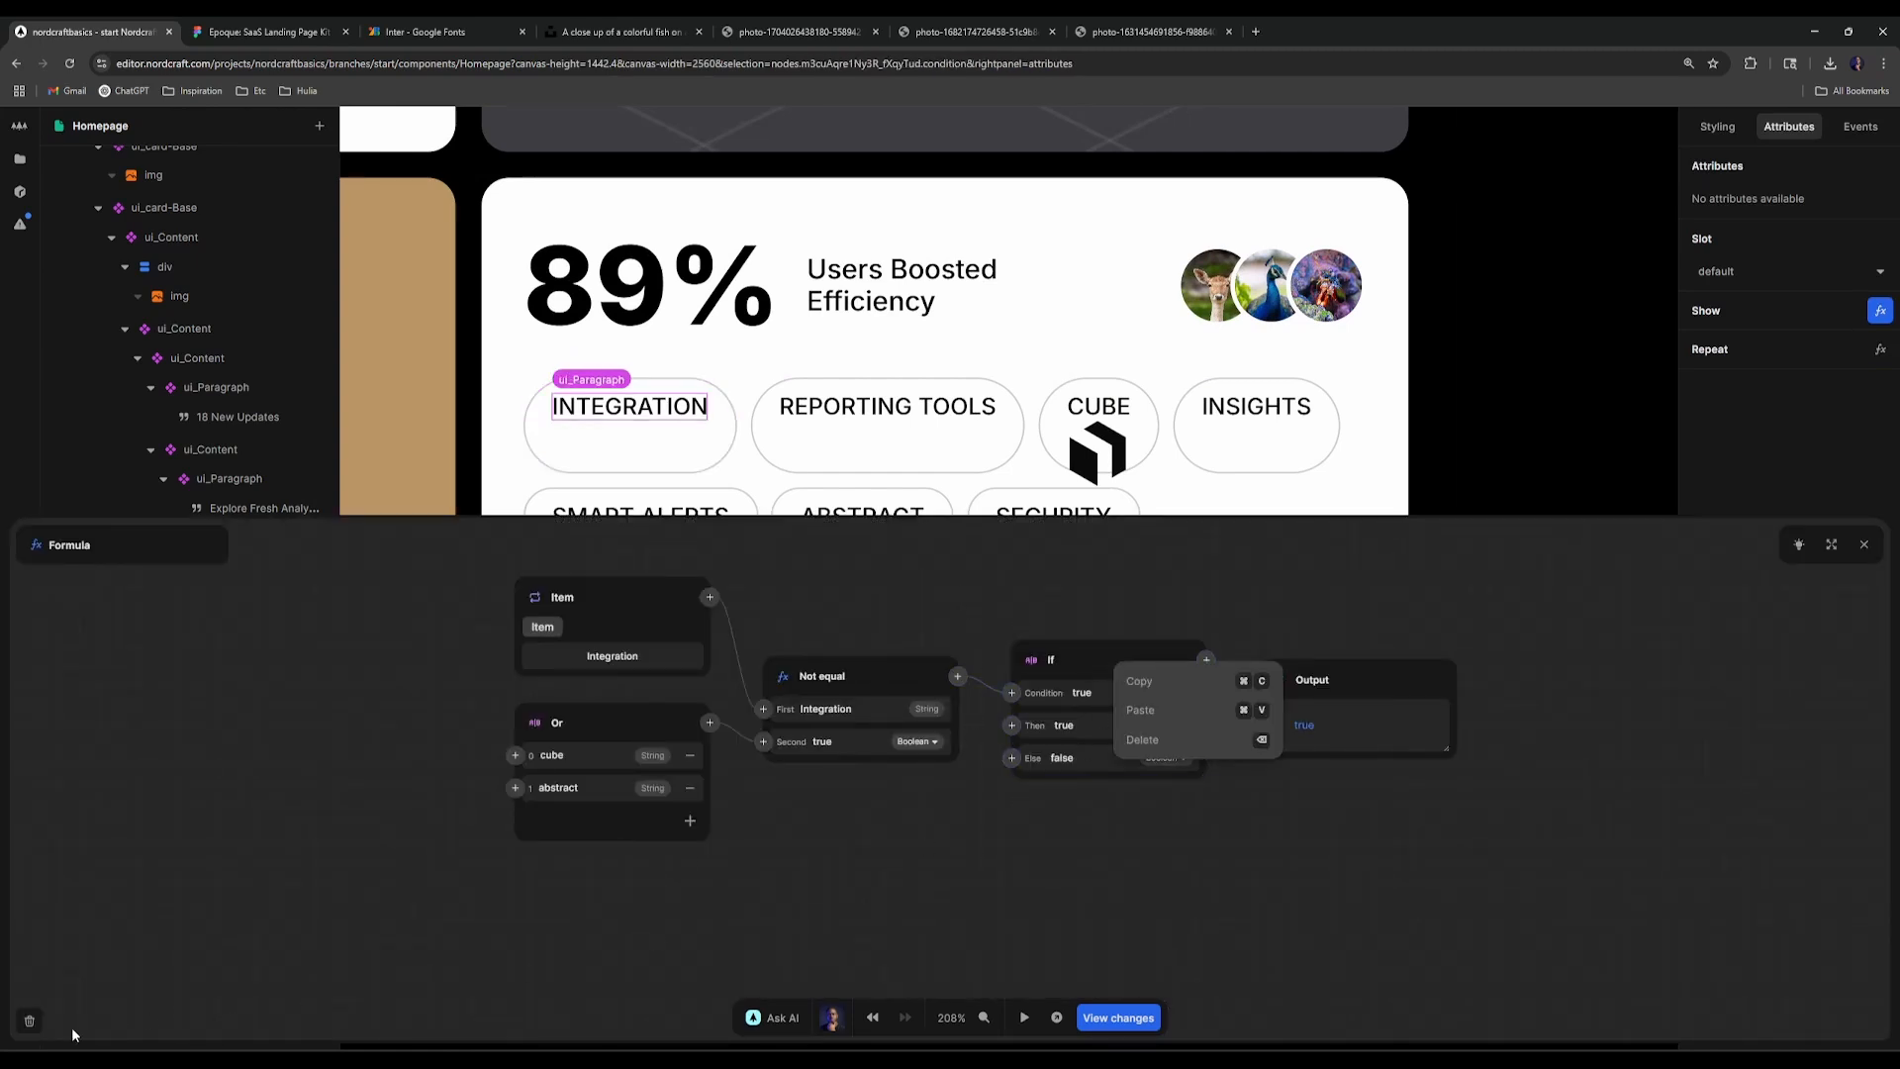
left_click(30, 1020)
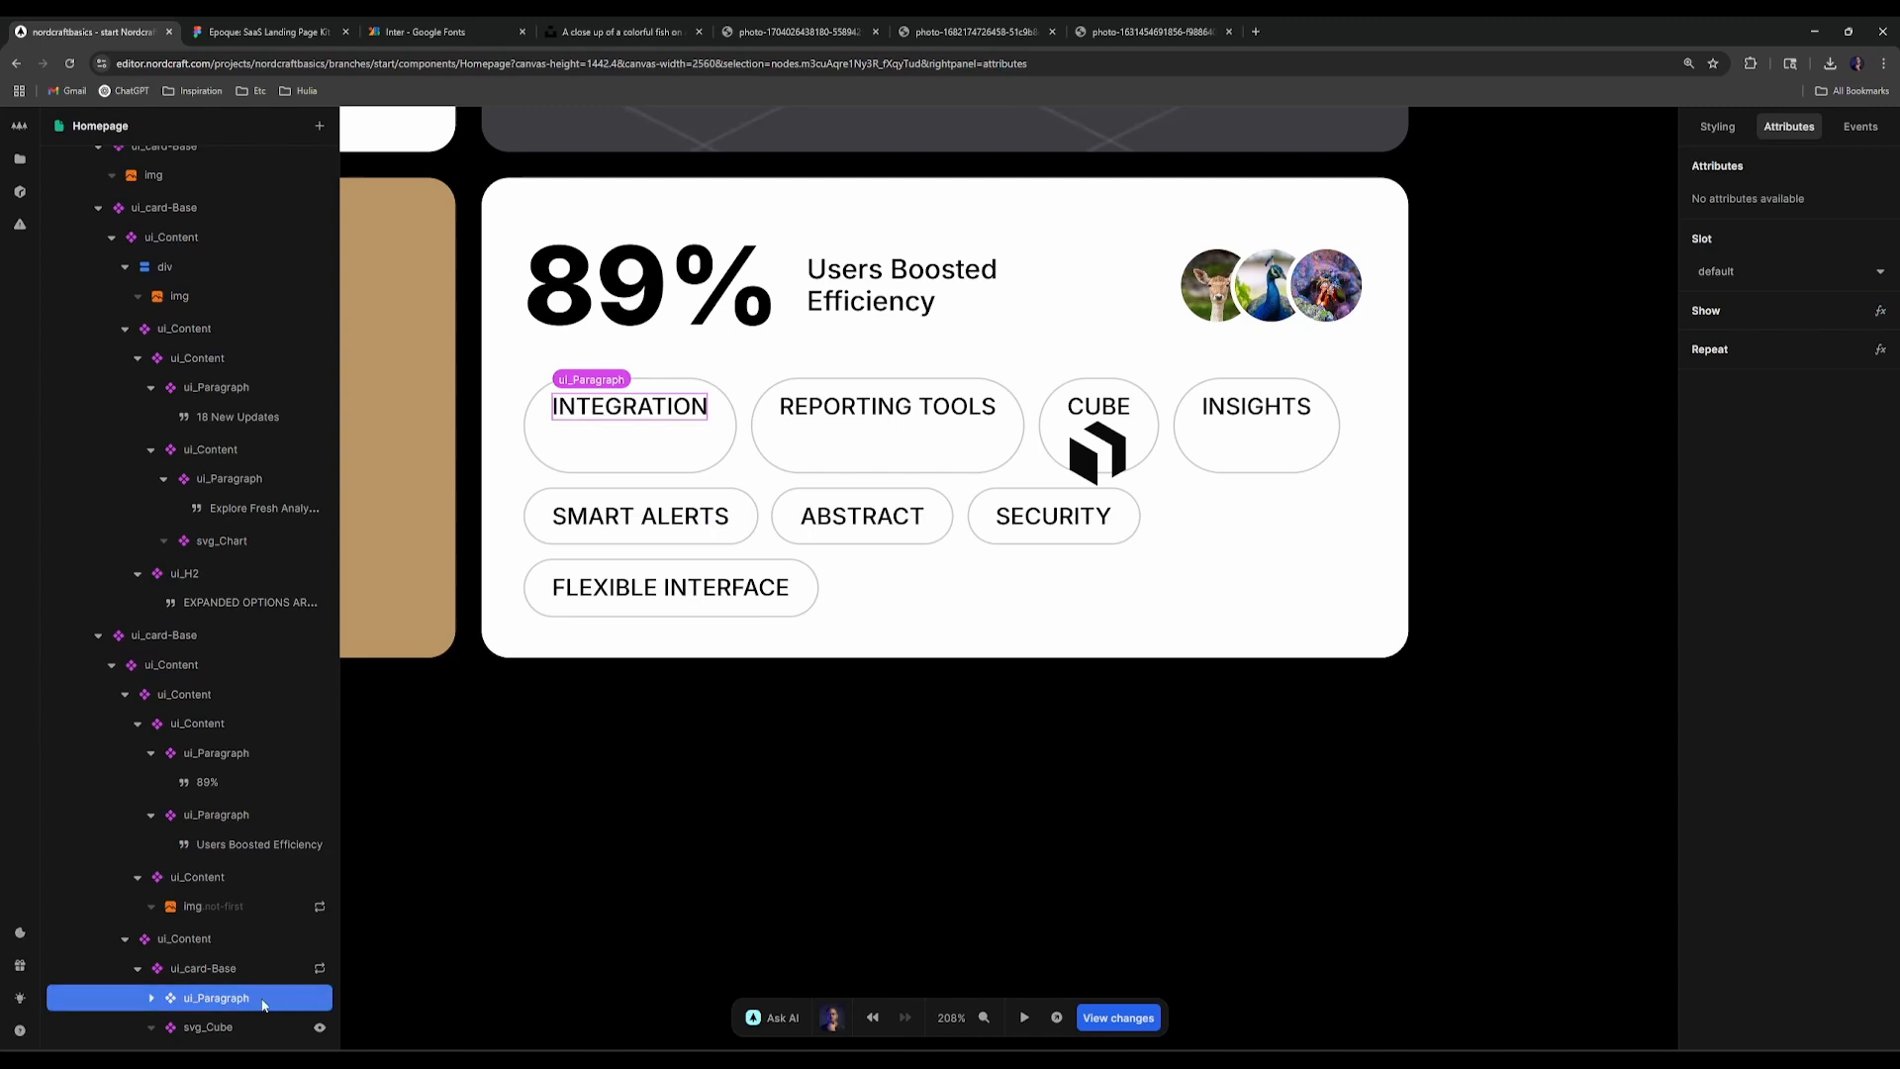
Step: Start a fresh show/hide formula on the tags' ui_Paragraph and delete its If node
right_click(263, 1002)
left_click(372, 782)
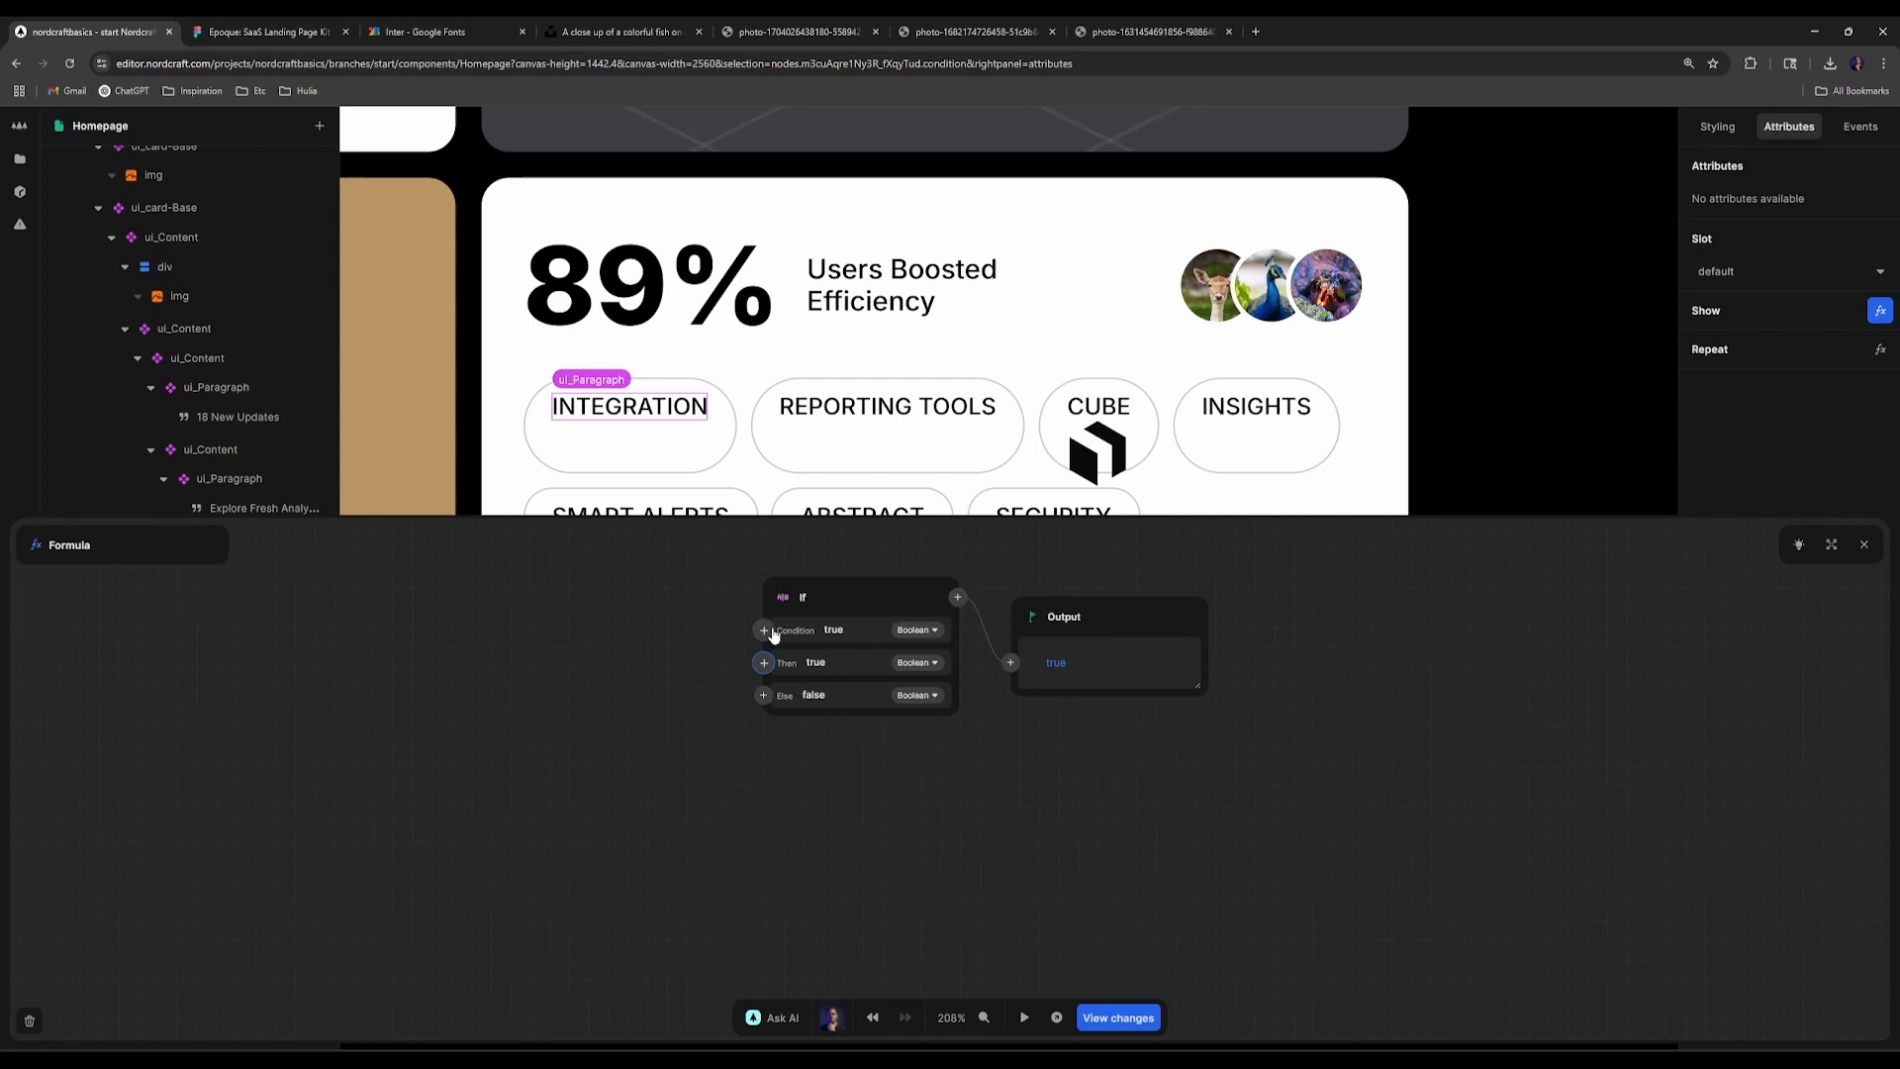
left_click(859, 603)
right_click(858, 596)
left_click(887, 681)
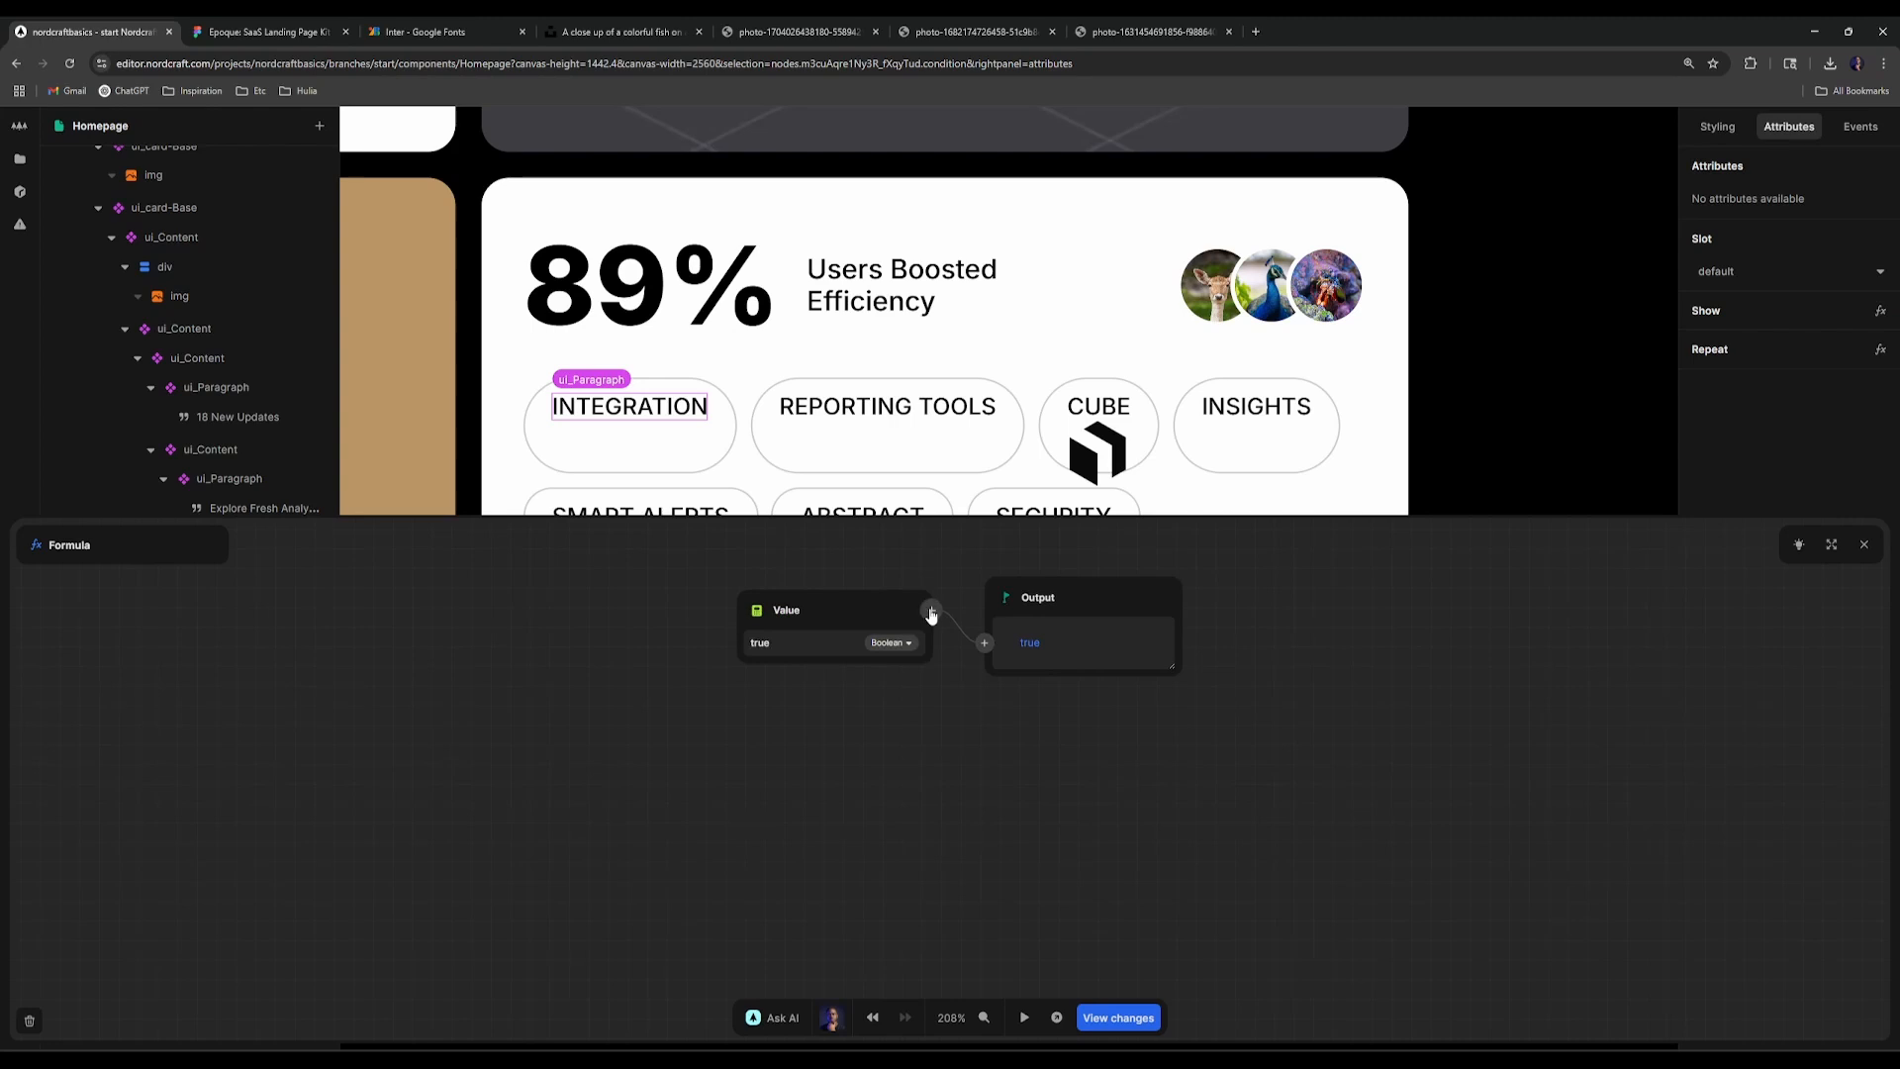
Step: Add a Not equal node before the output and connect the repeated Item to its first input
left_click(930, 610)
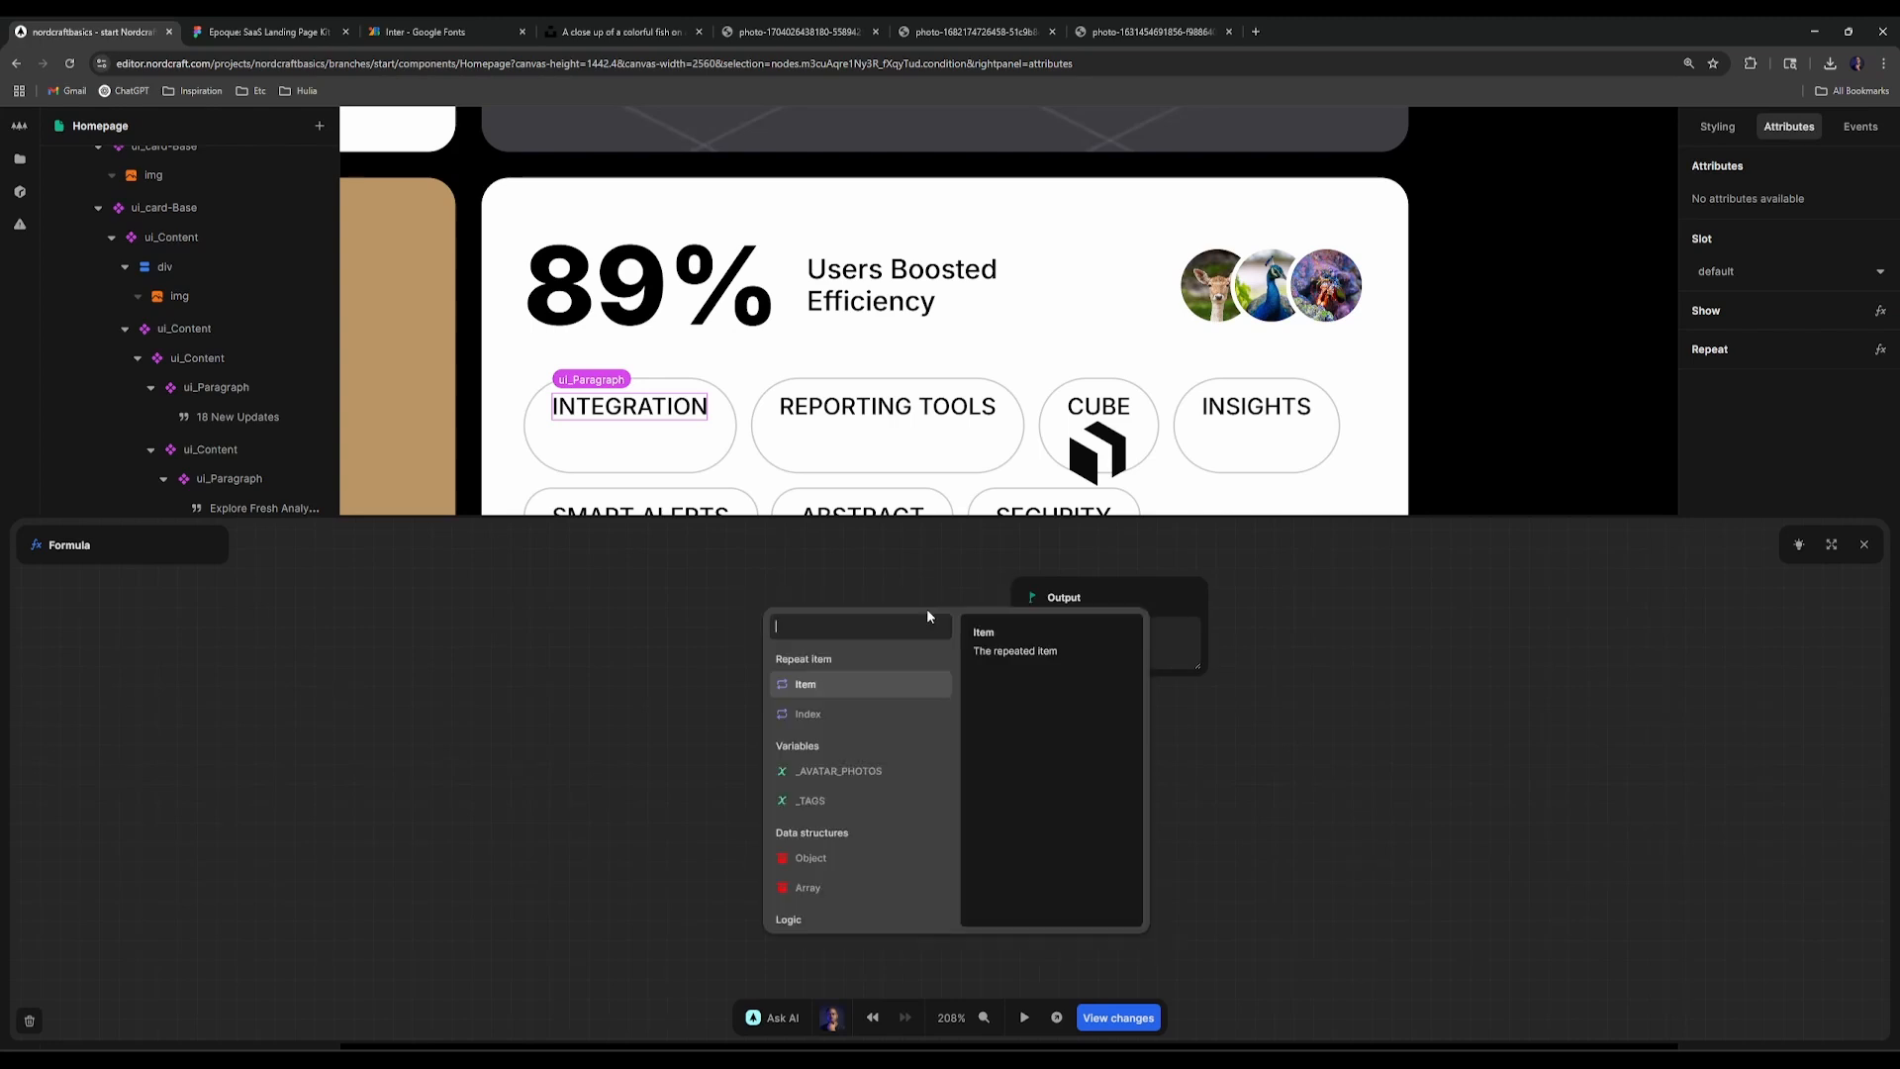
type("not")
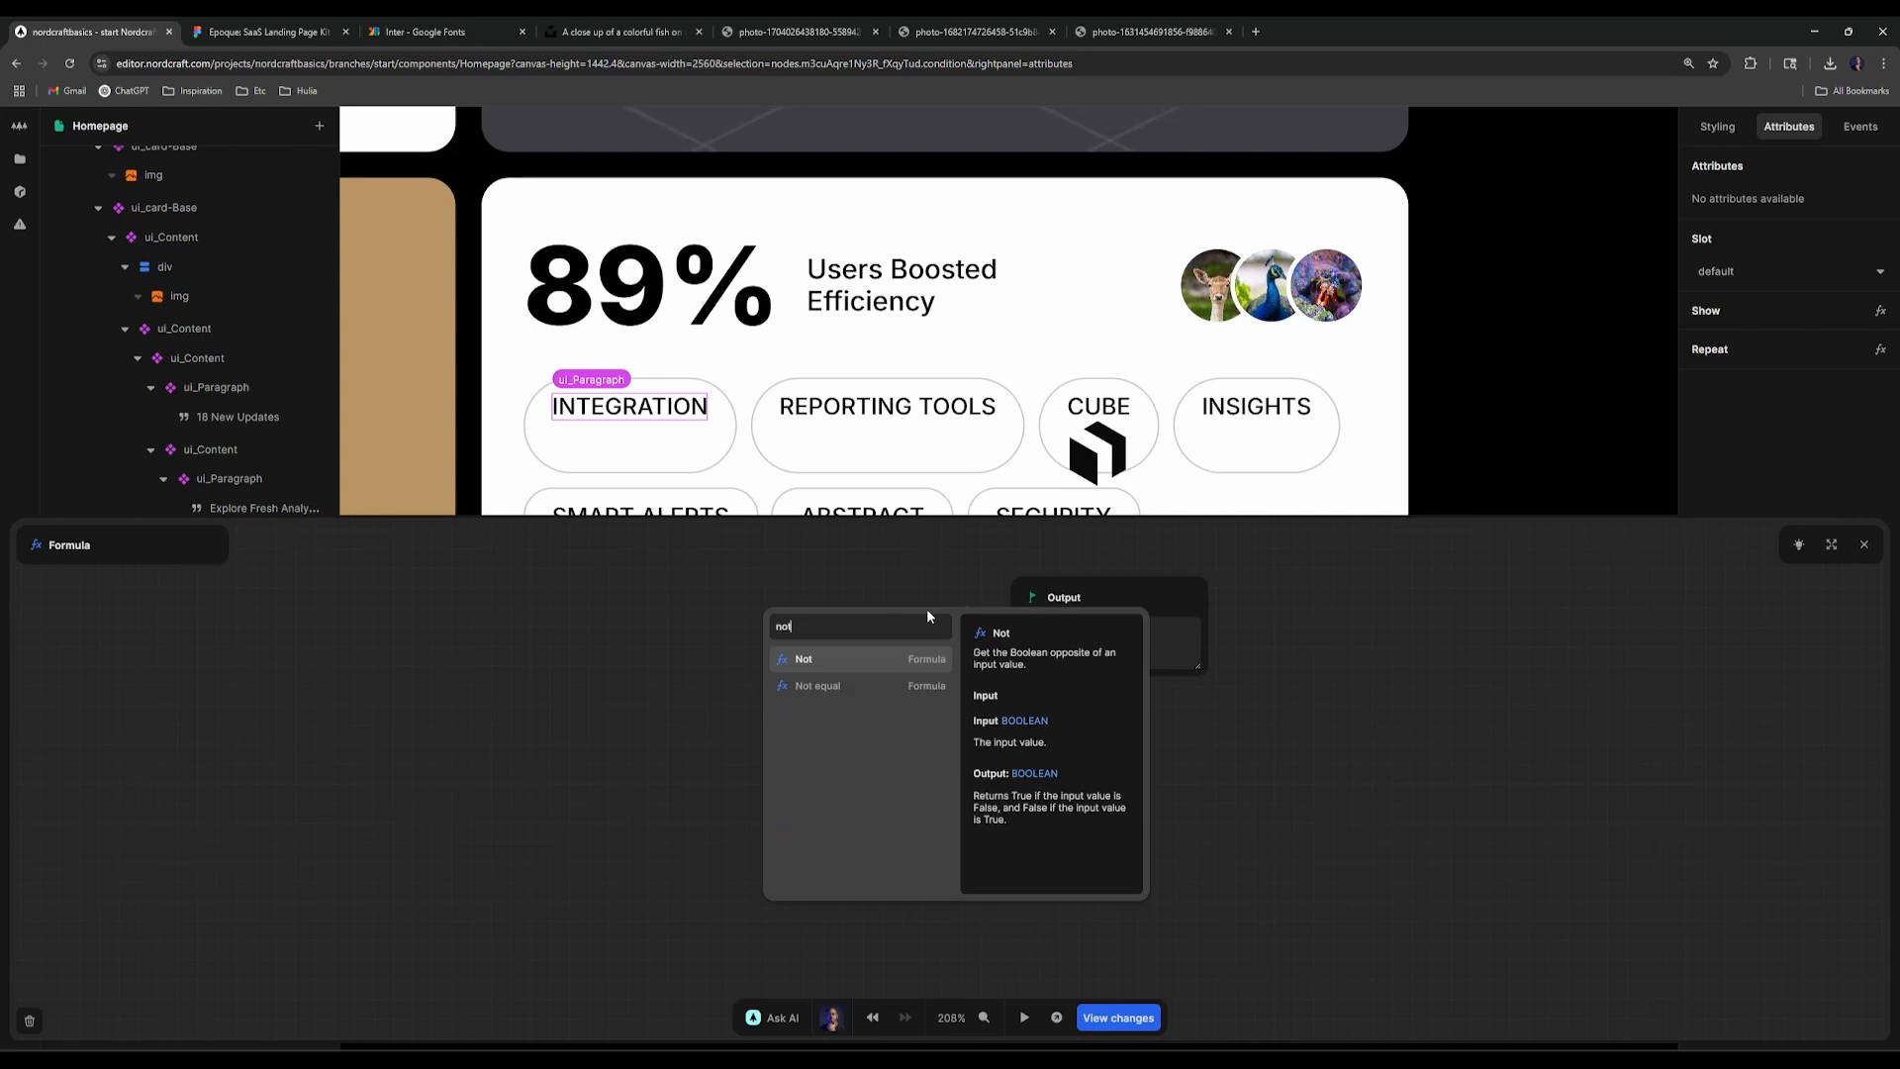
key("Down")
key("Return")
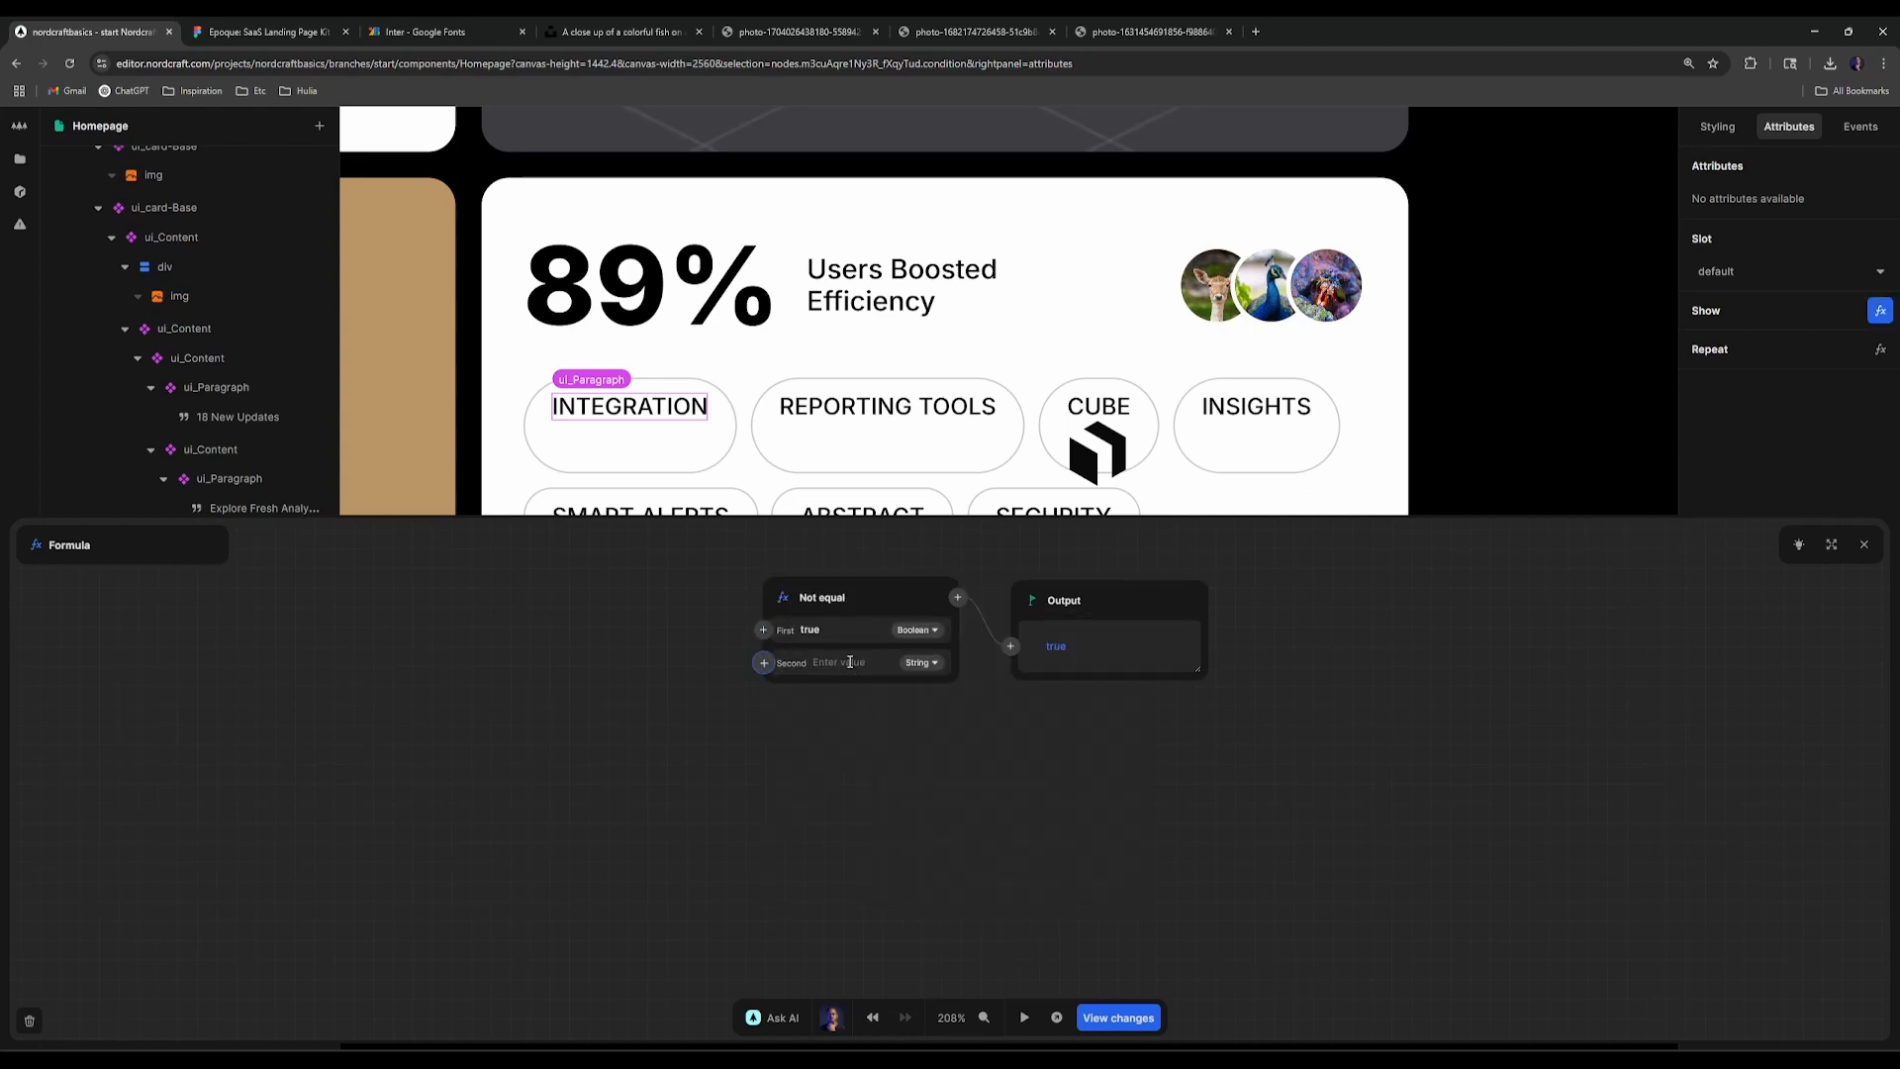
left_click(783, 602)
left_click(729, 587)
left_click(763, 636)
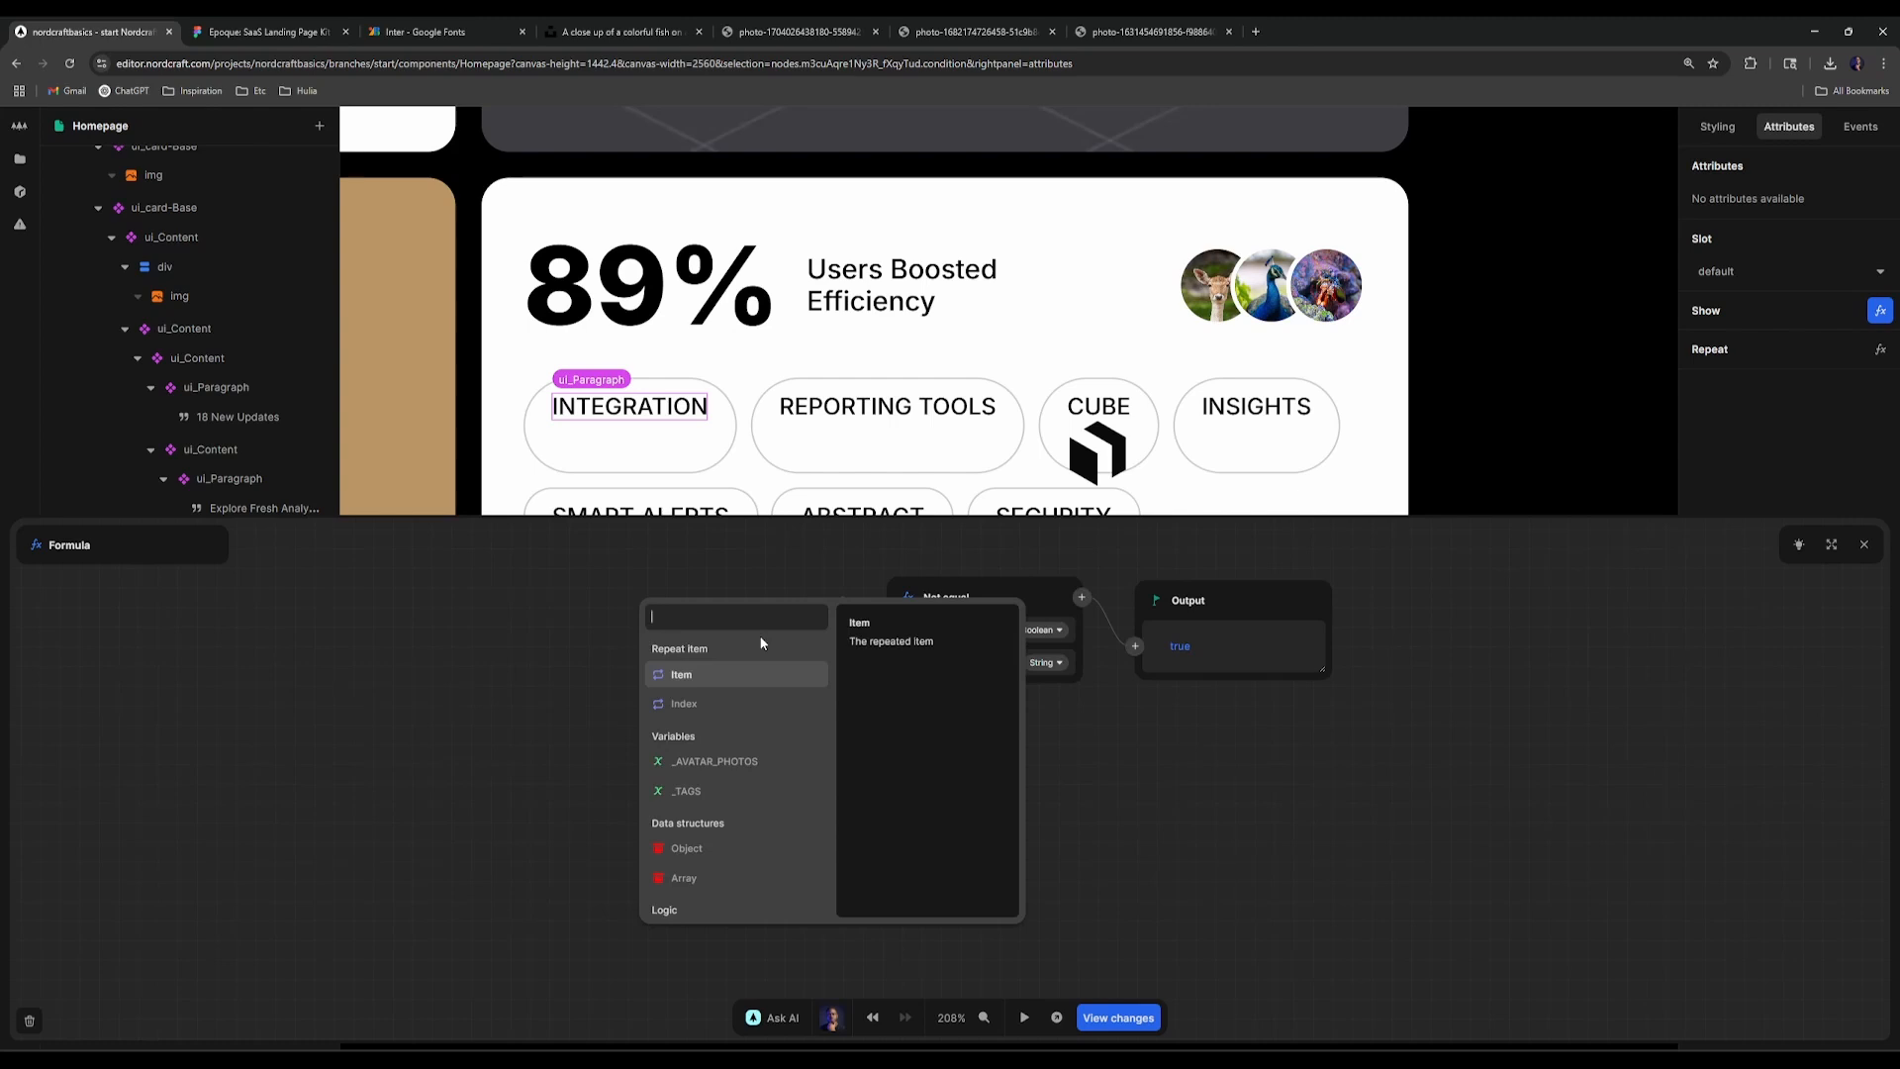
left_click(742, 673)
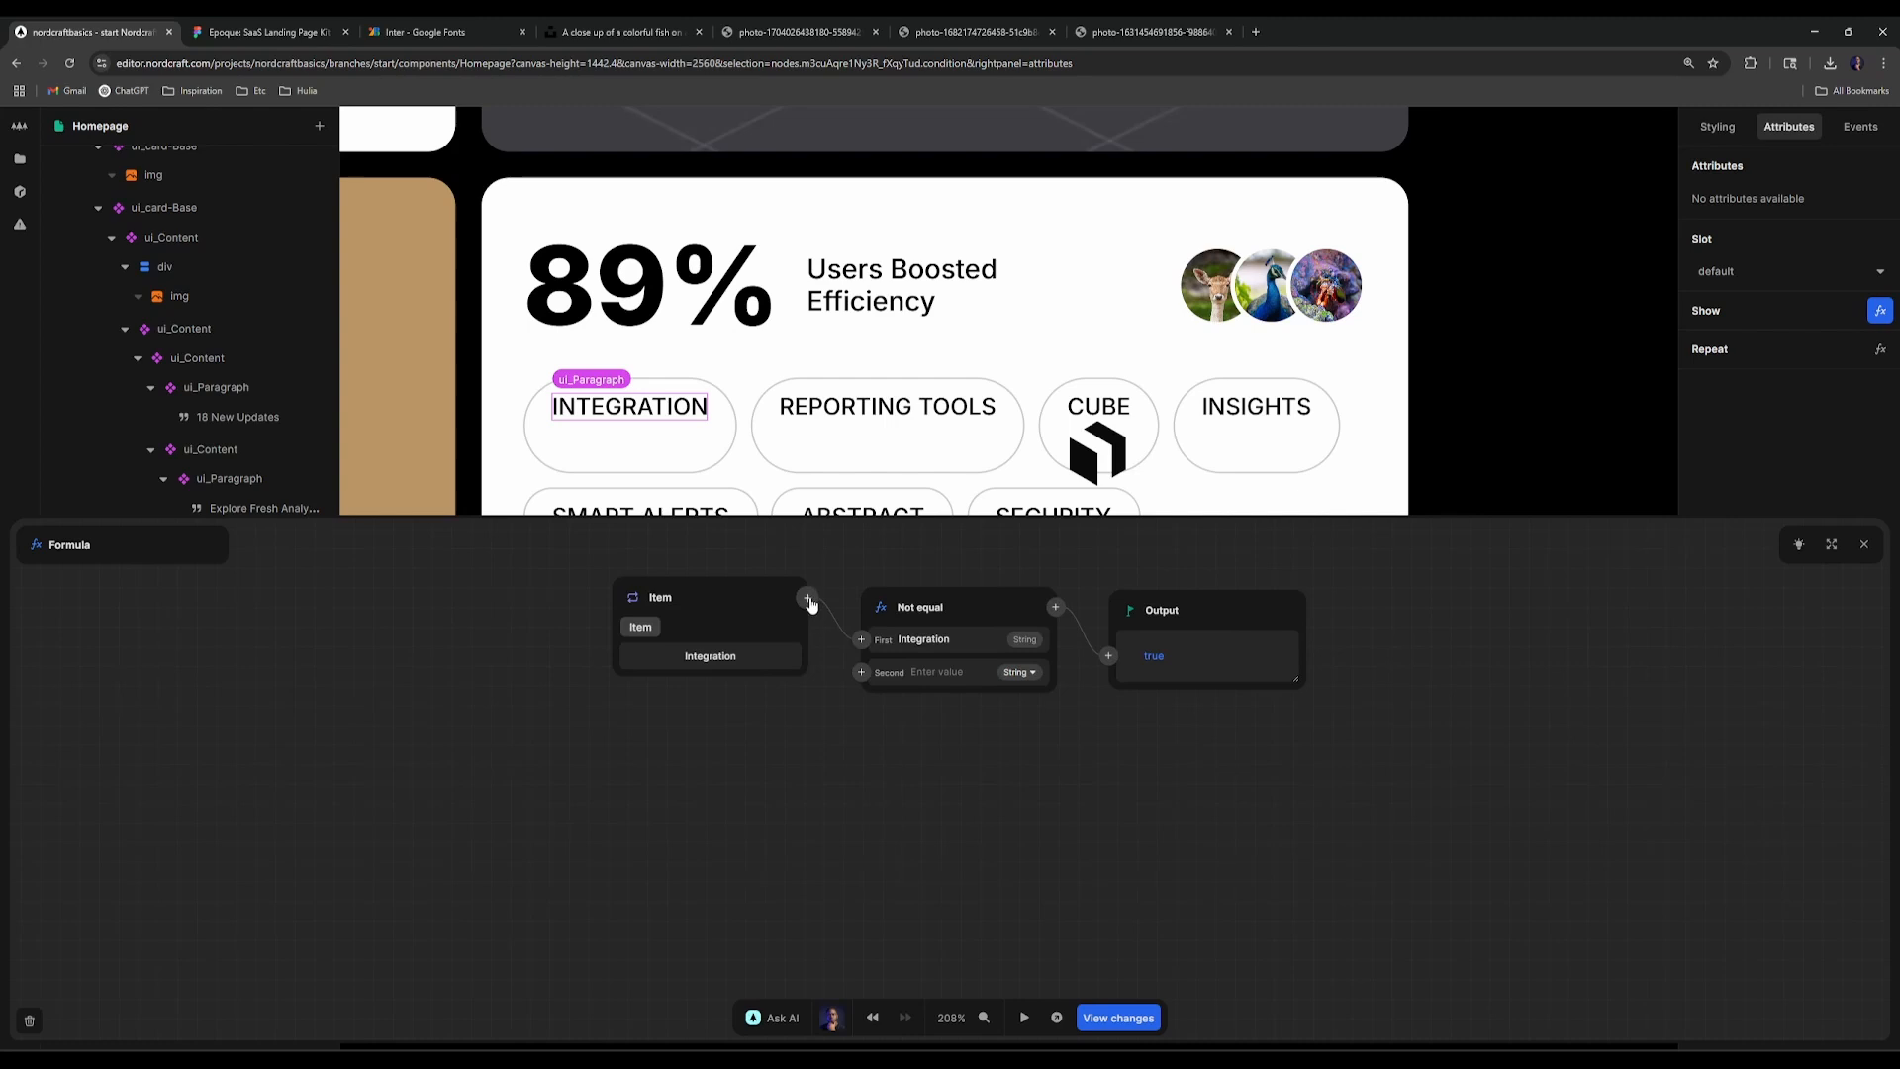
left_click(859, 674)
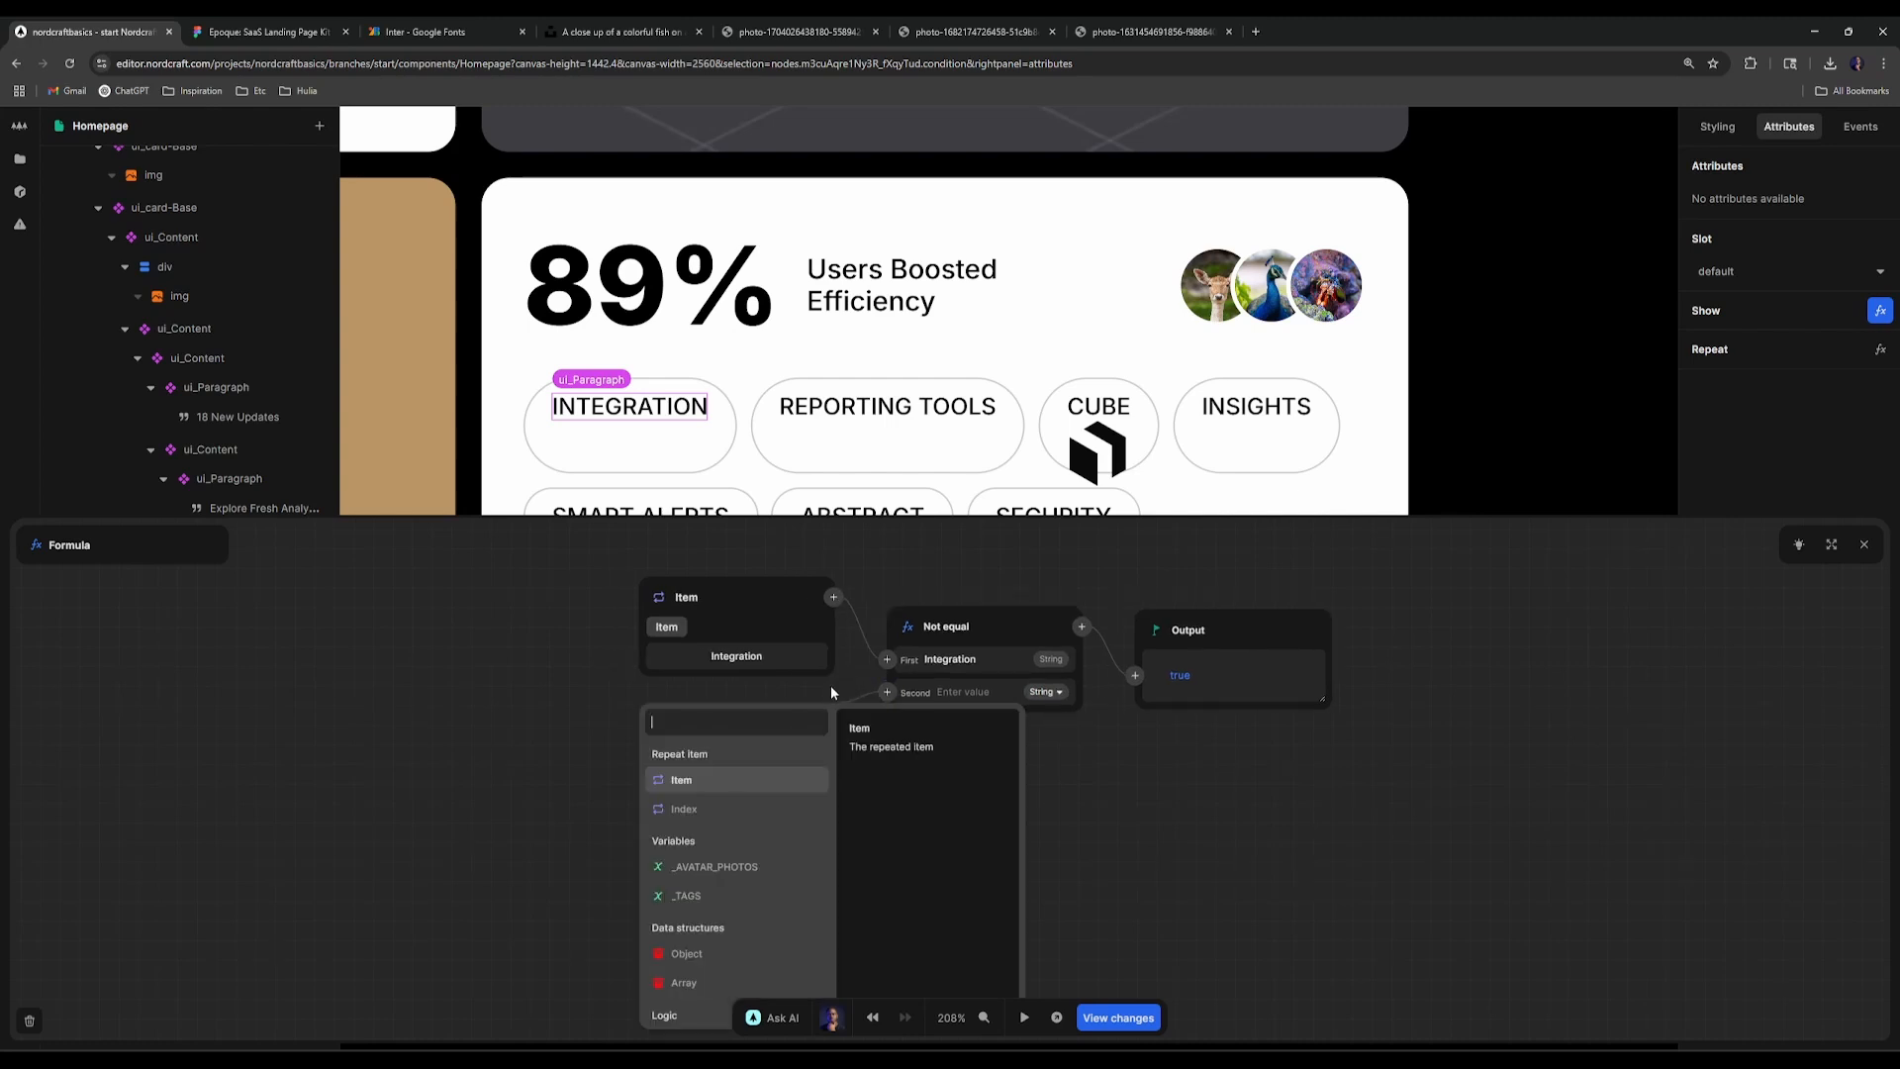
type("cube")
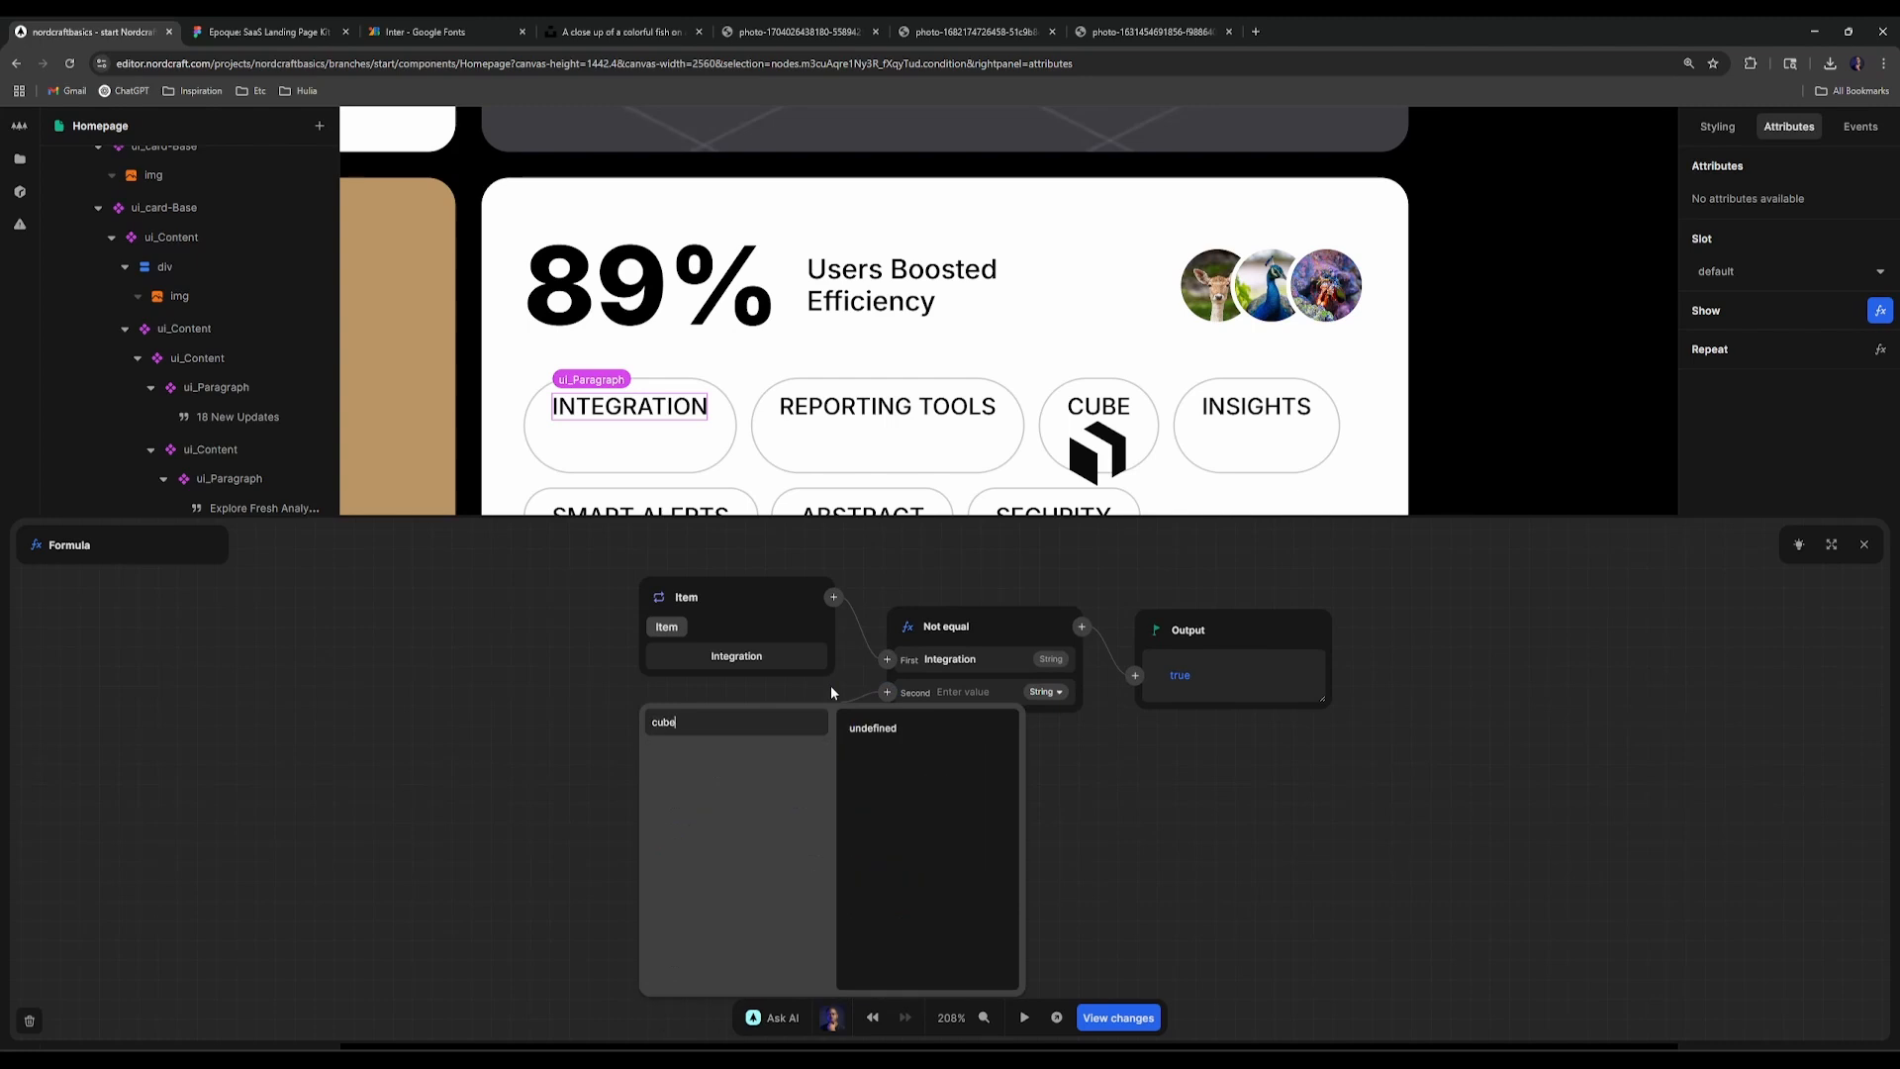
double_click(780, 725)
left_click(714, 703)
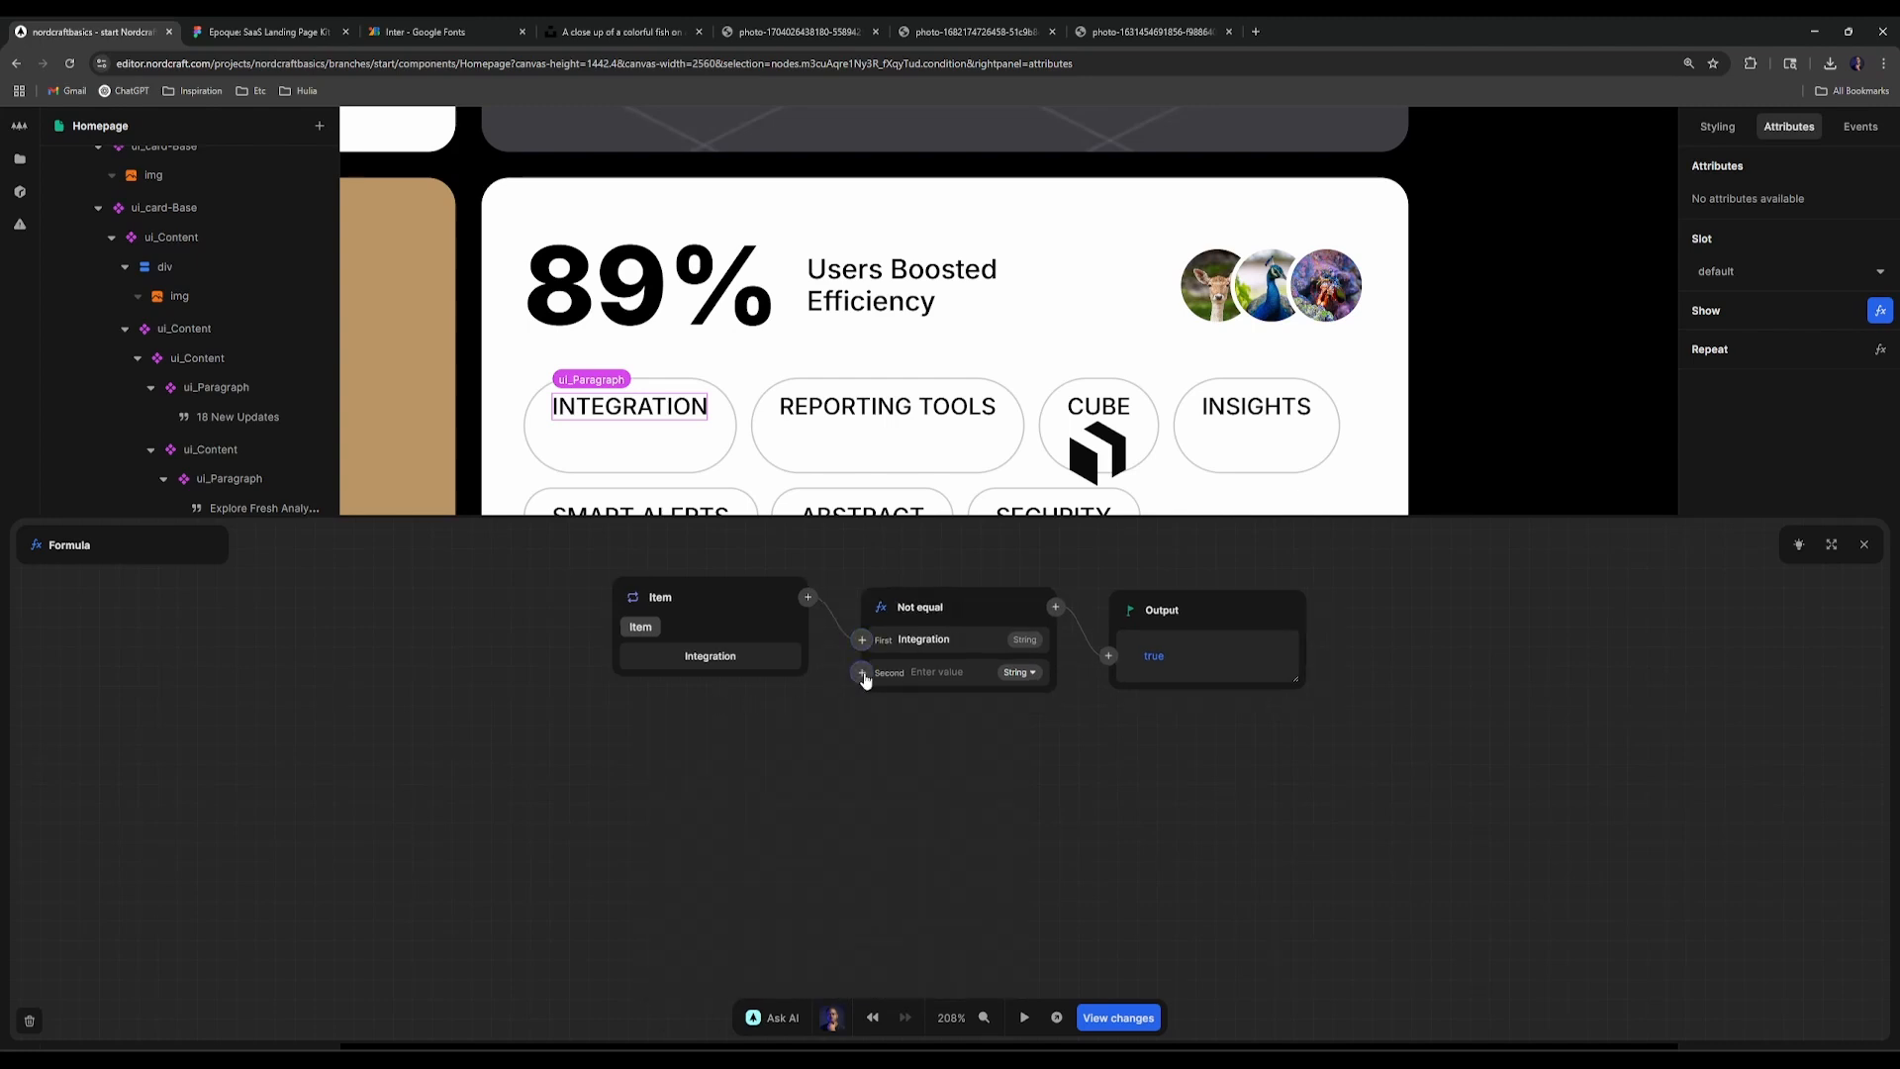
Step: Try cube as the Not equal node's second value, check the tags, and clear the value again
left_click(950, 664)
type("cube")
left_click(977, 798)
left_click(940, 675)
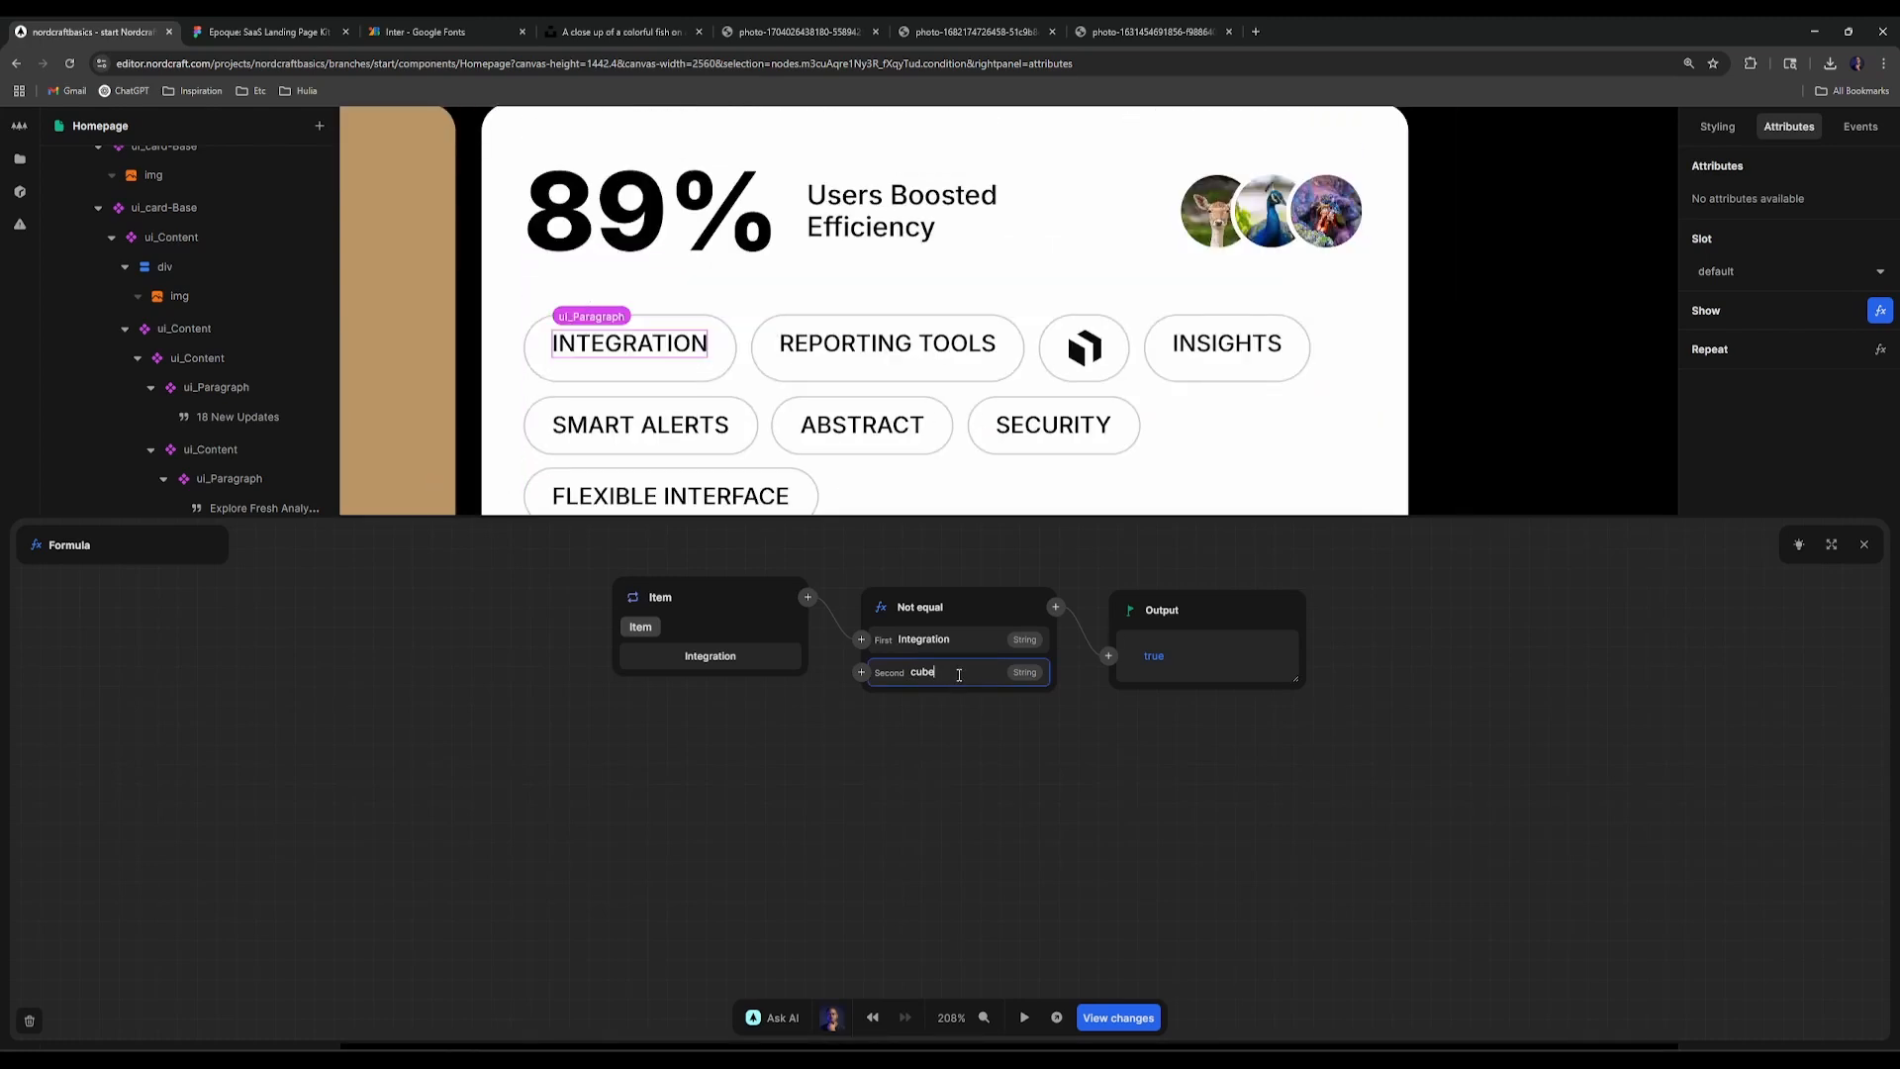
key("ctrl+a")
key("BackSpace")
left_click(886, 794)
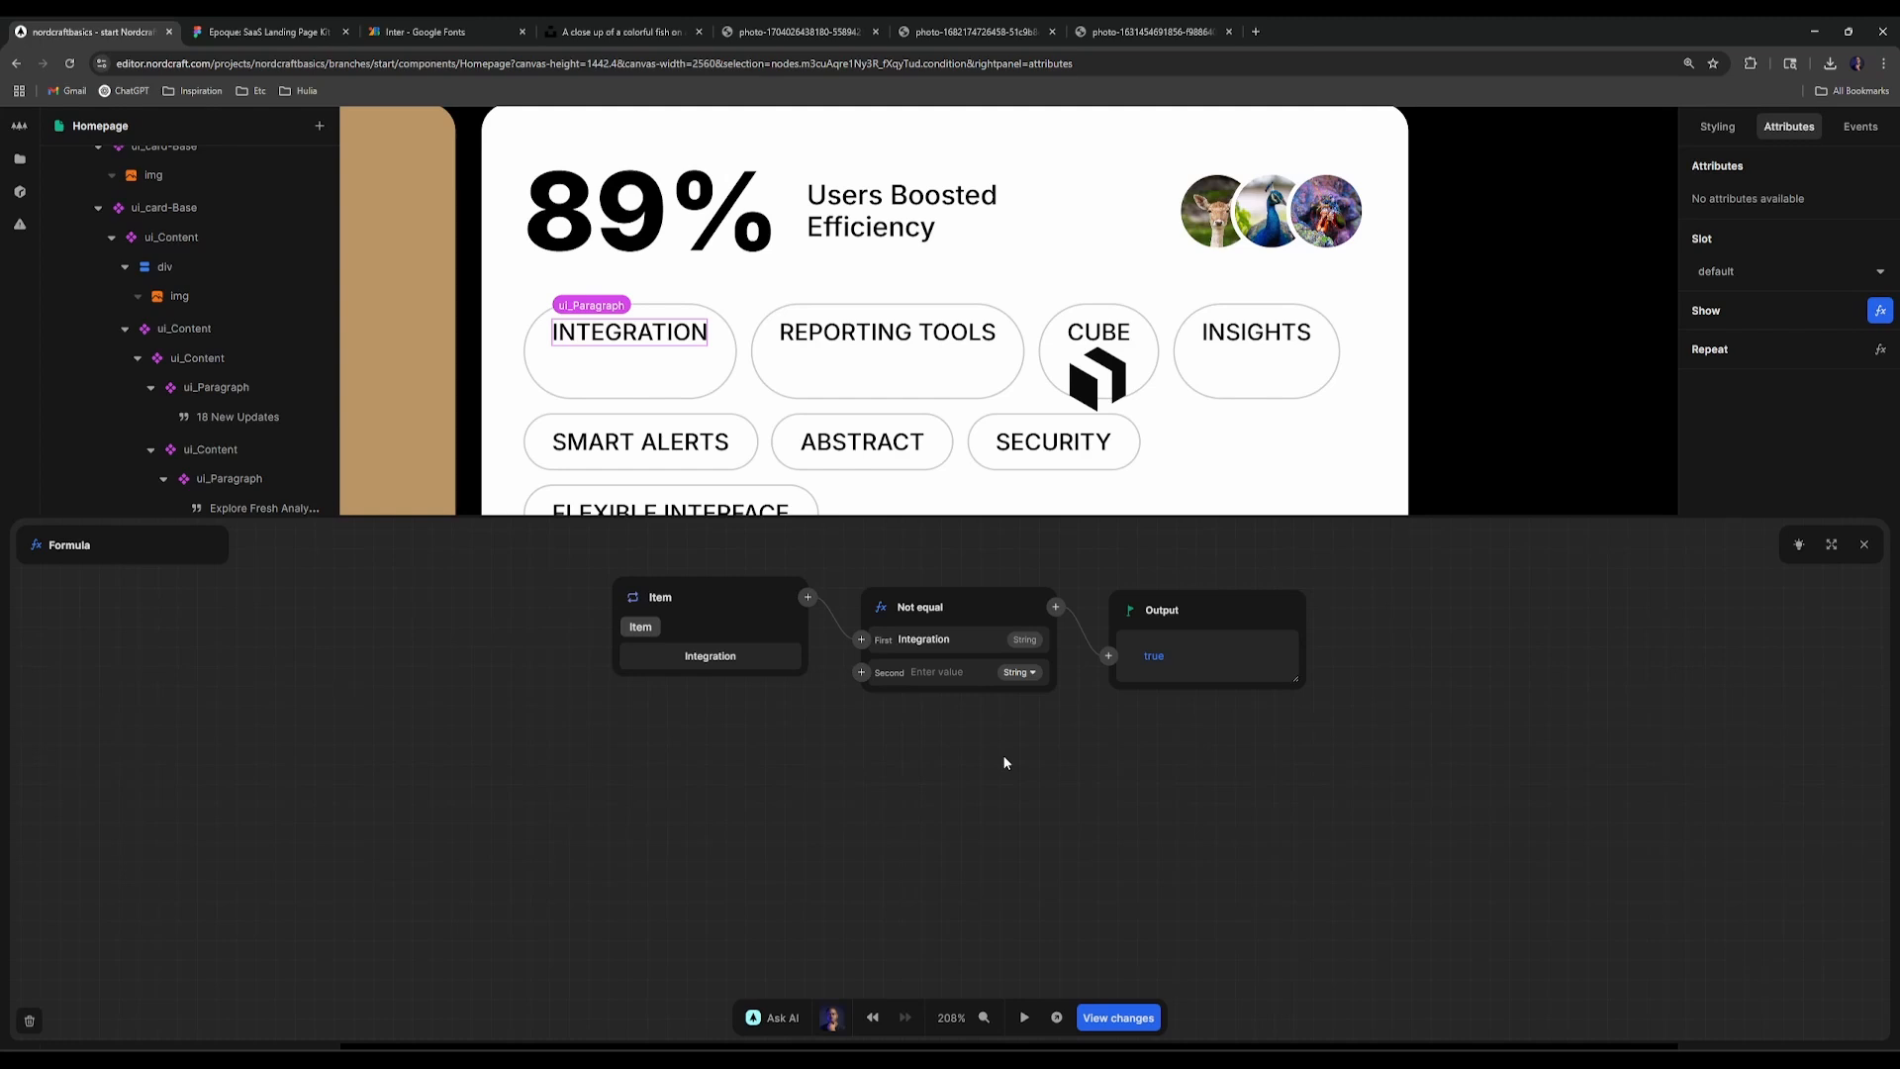
scroll(1065, 428, "down", 2)
scroll(1066, 430, "up", 3)
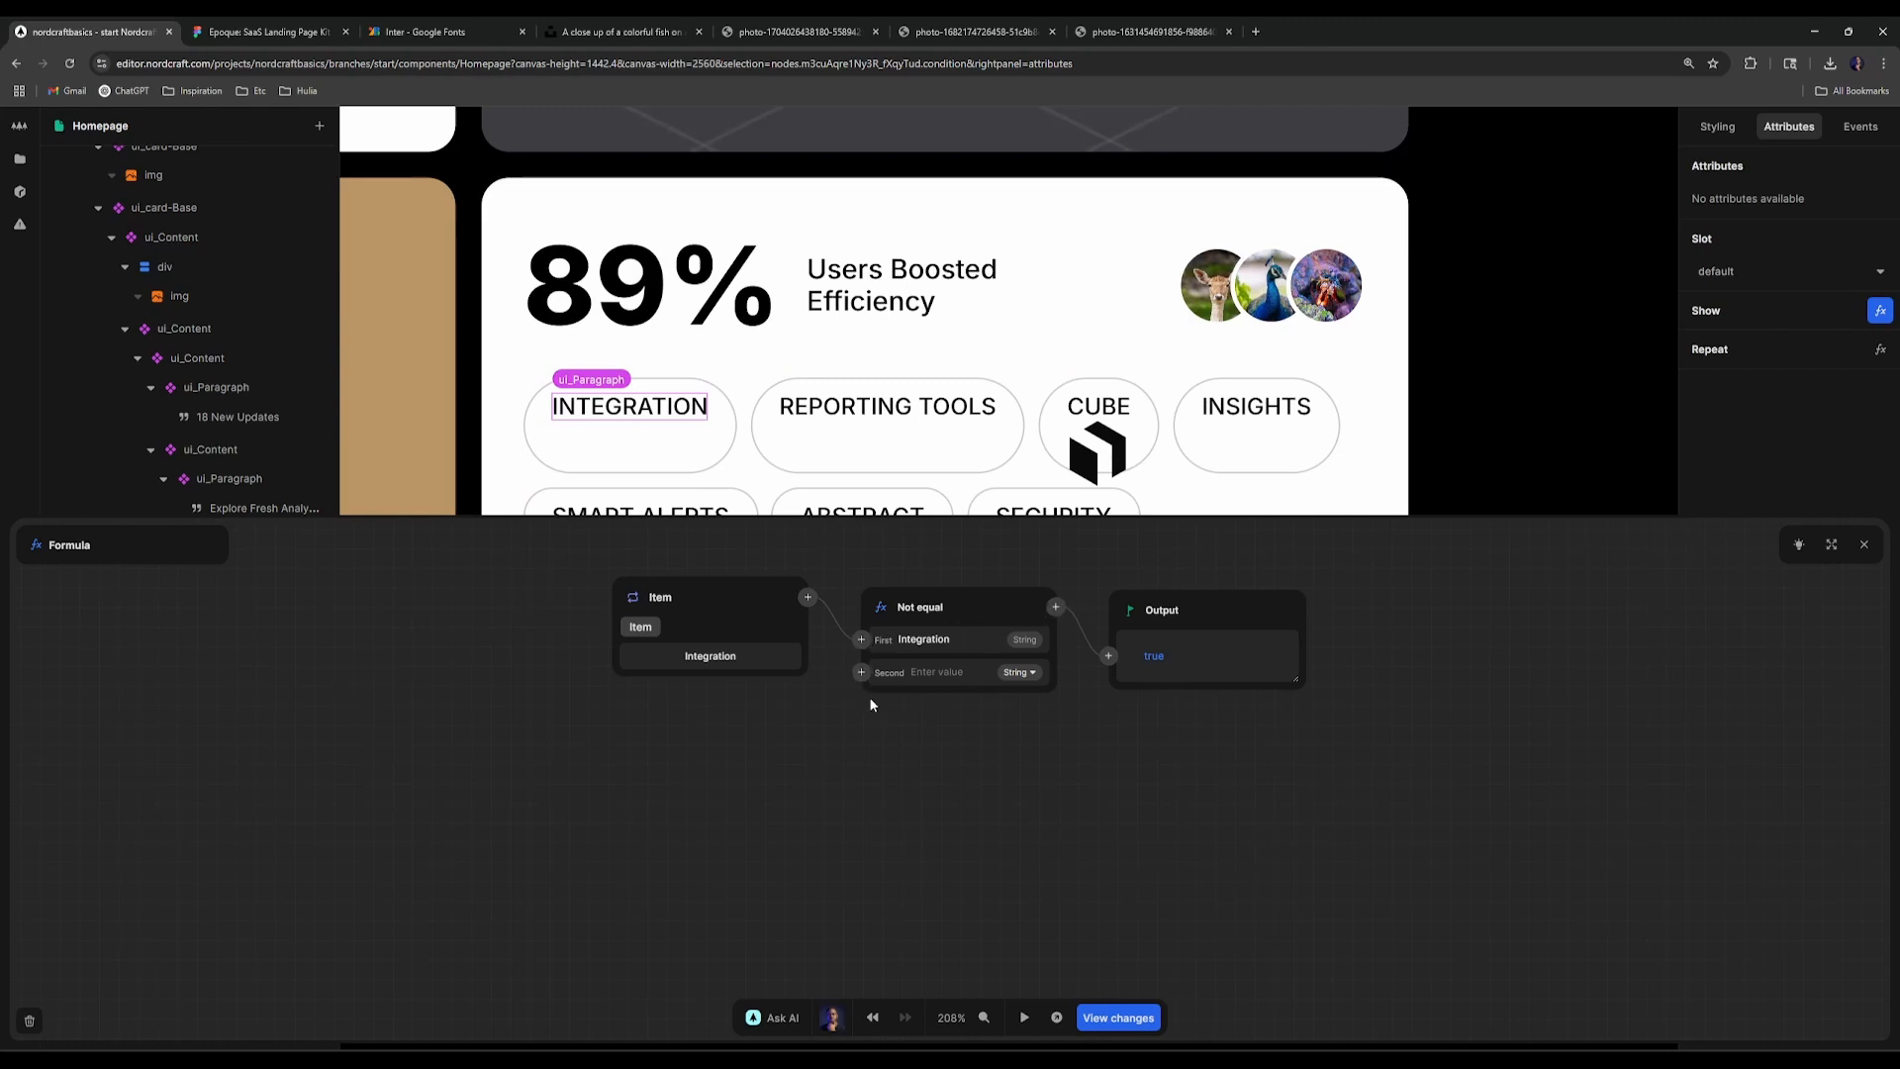
Step: Set the Not equal node's second value to cube and pass its result through an And node
left_click(947, 672)
type("cube")
left_click(1056, 607)
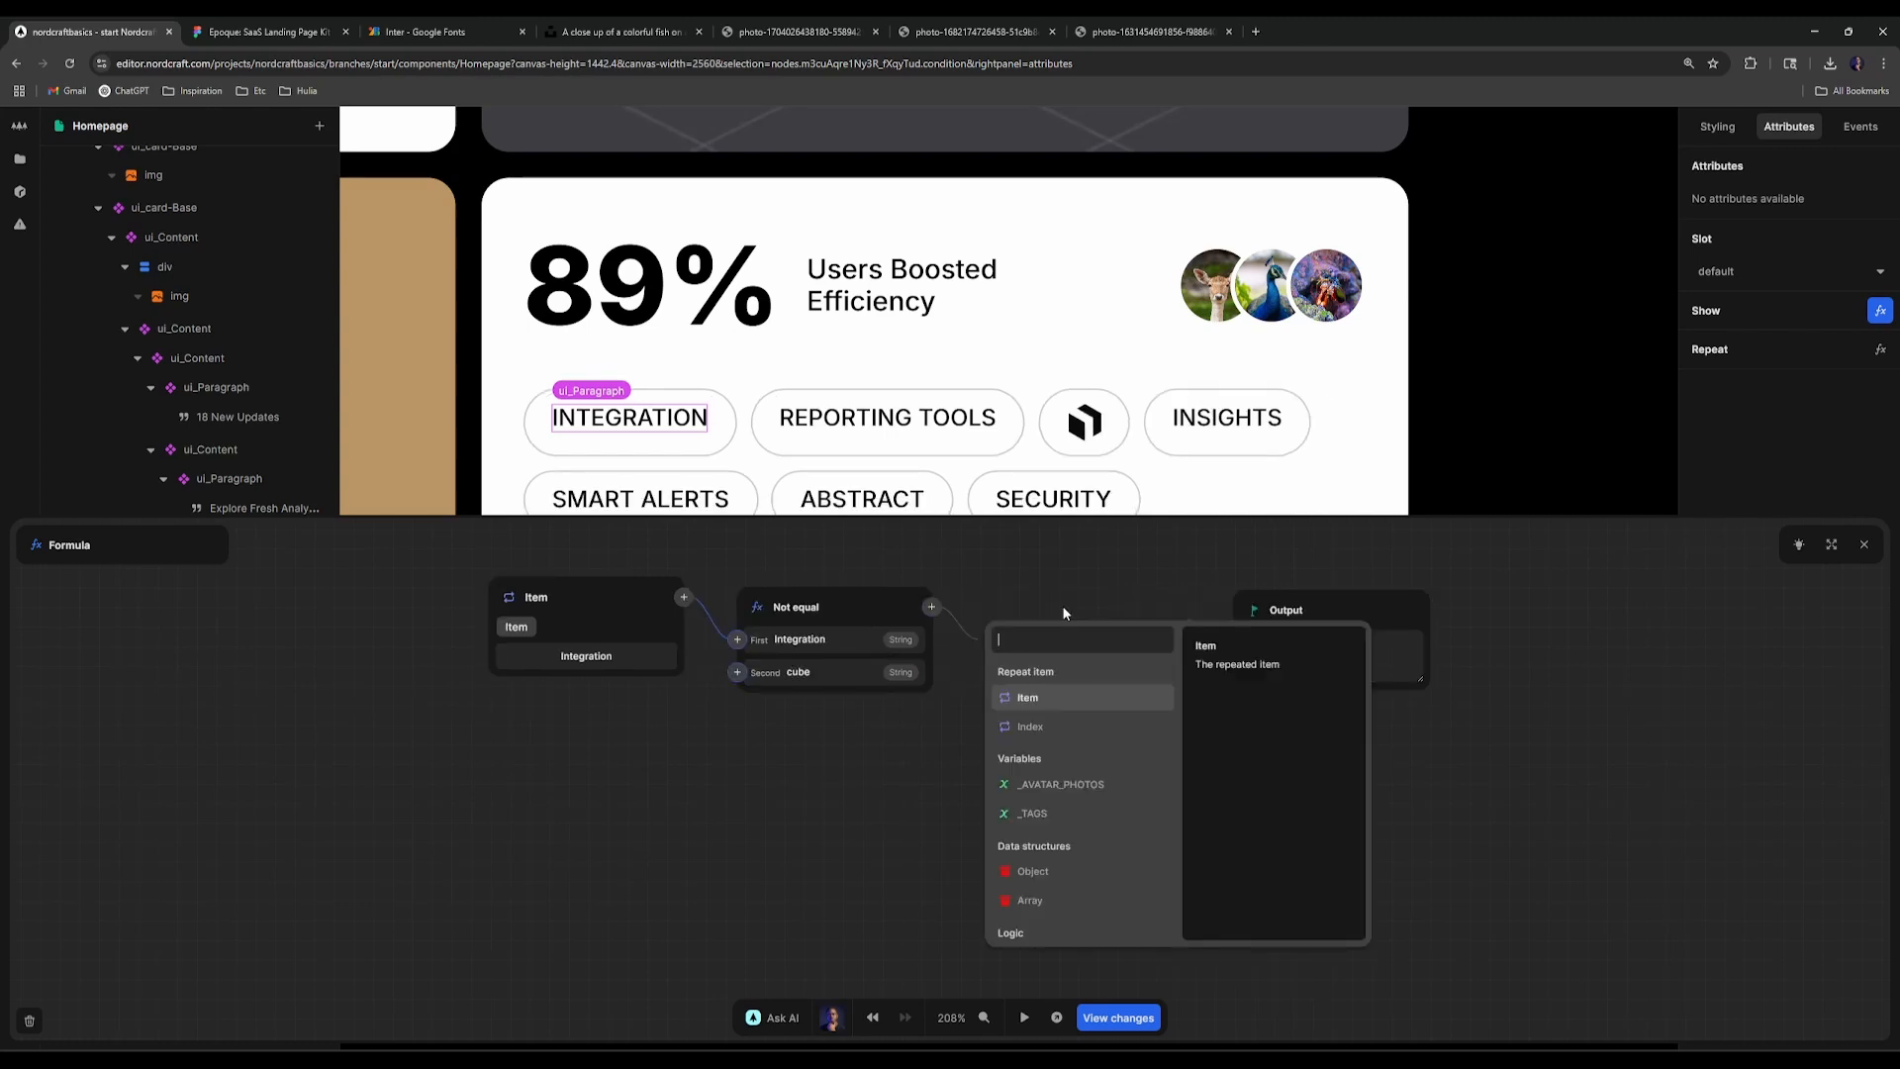
type("and")
key("Return")
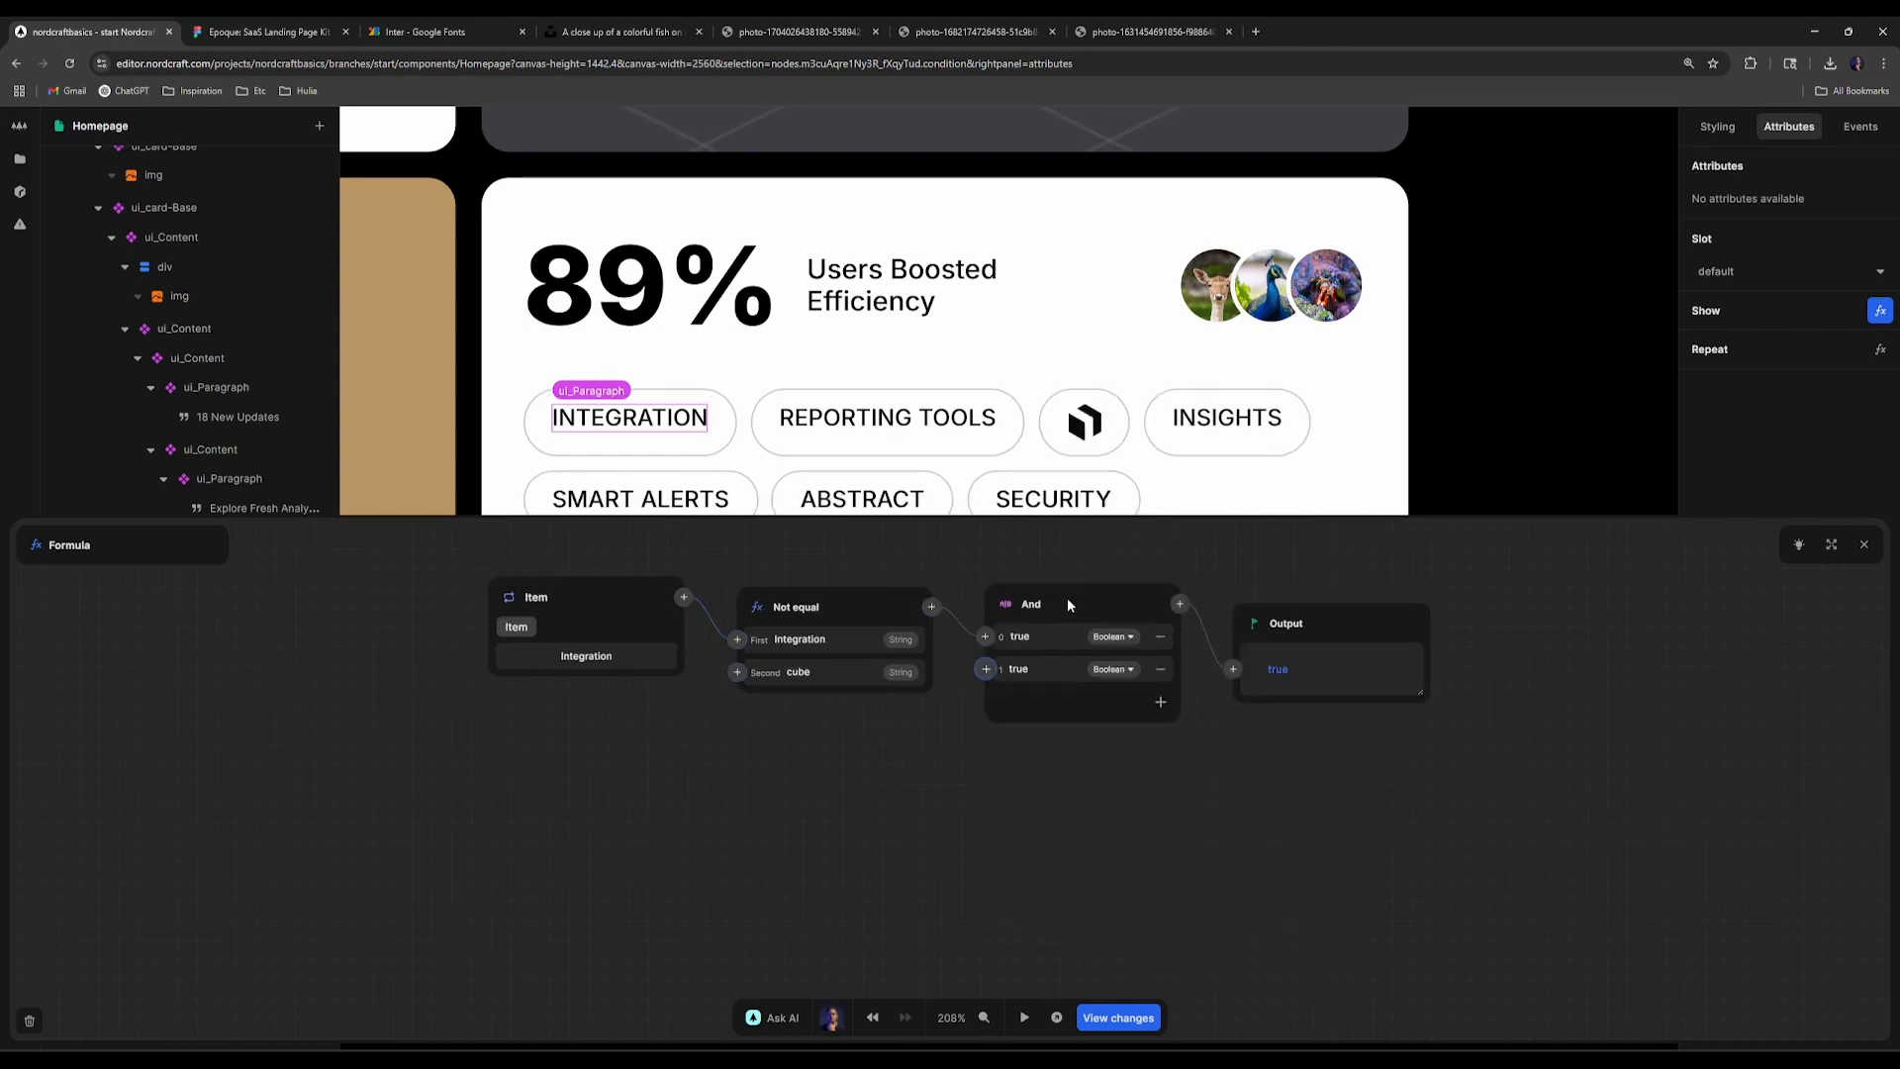
Step: Feed the And node's second input from a Not equal node comparing the repeated Item with abstract
left_click(983, 671)
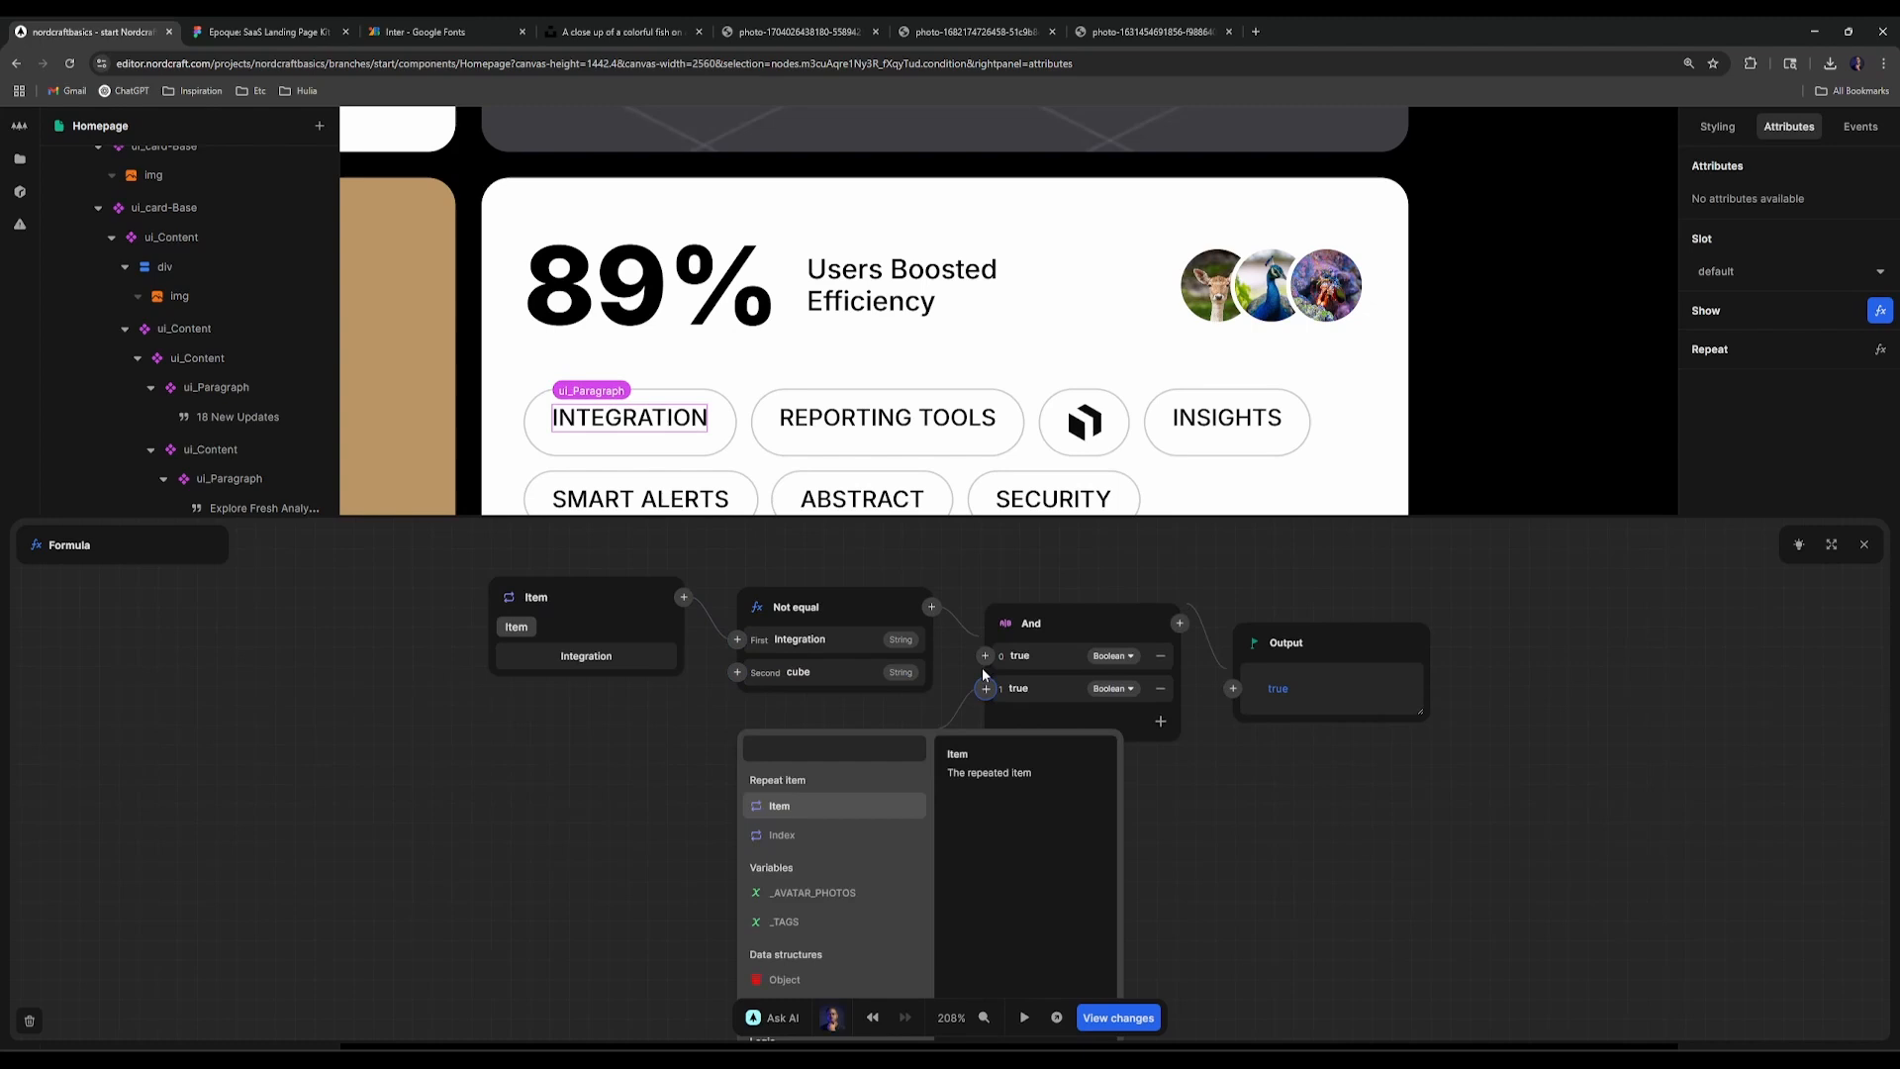
left_click(787, 809)
left_click(932, 749)
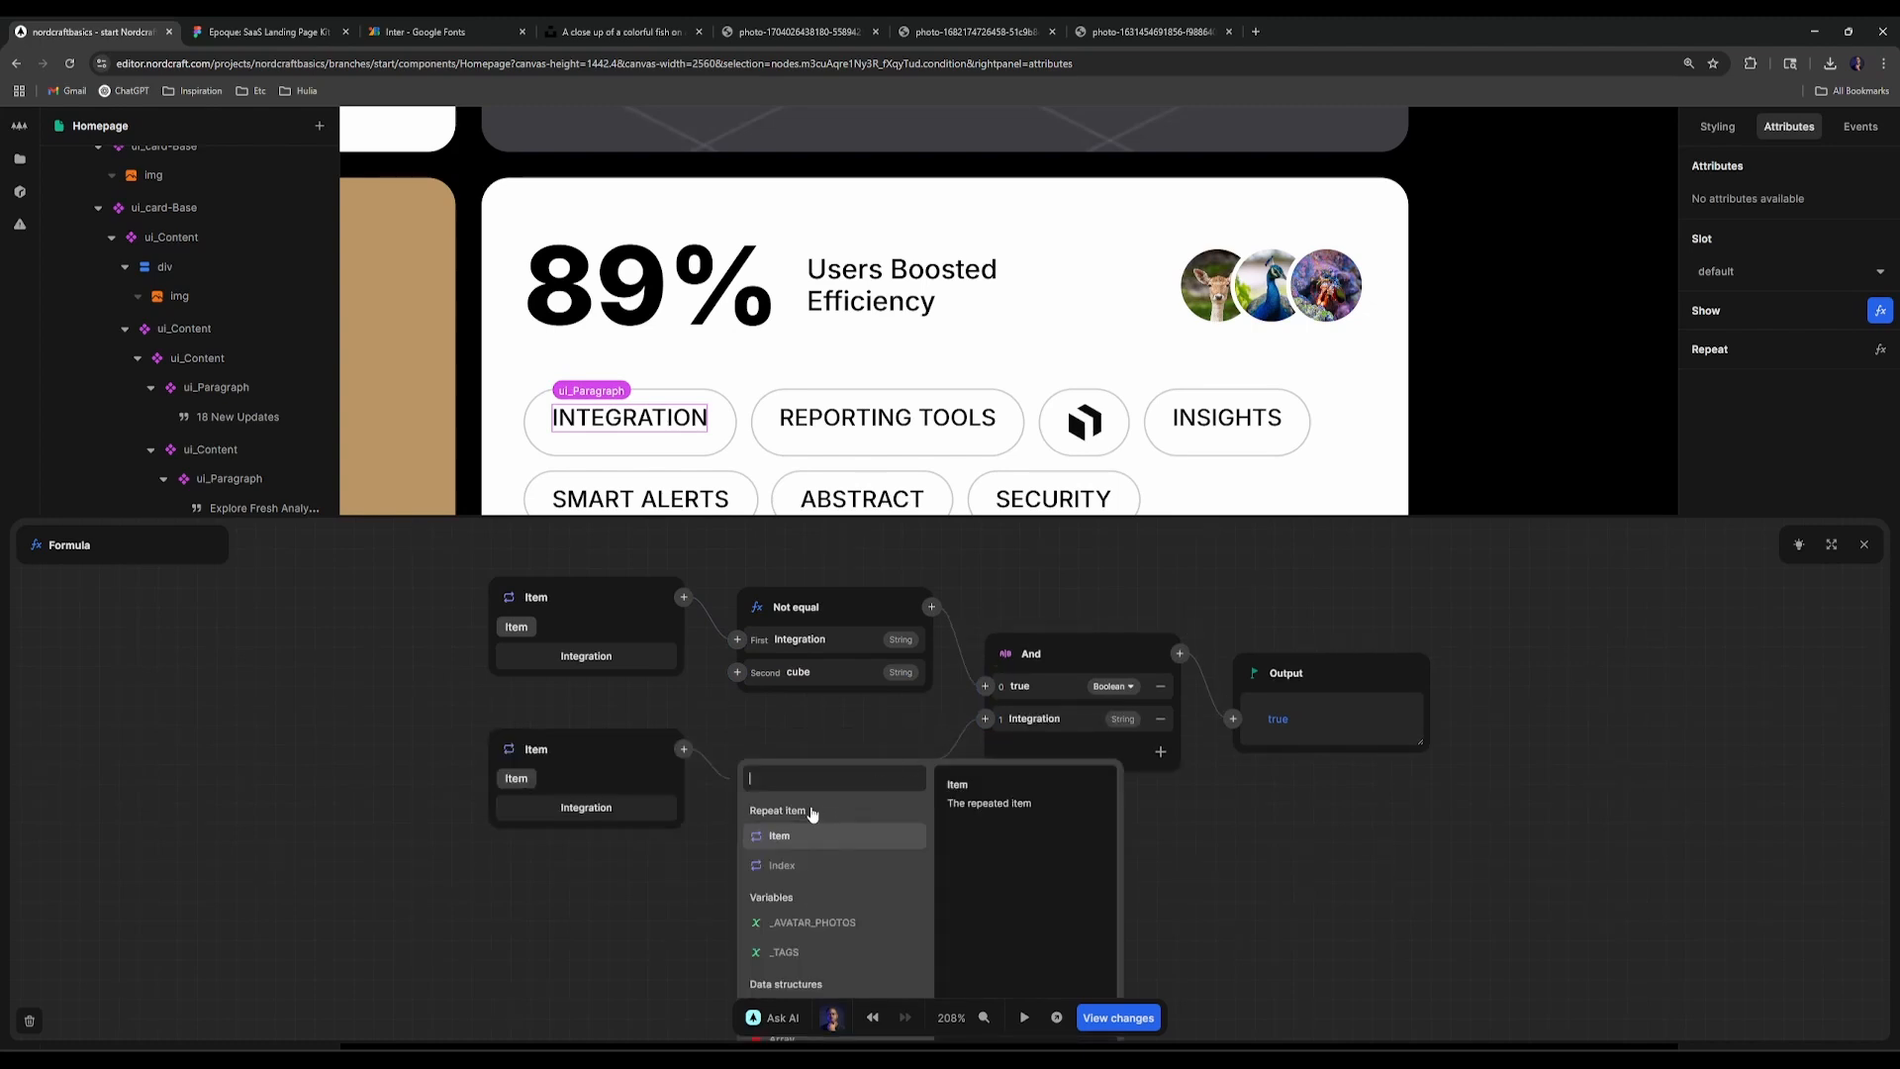
type("not e")
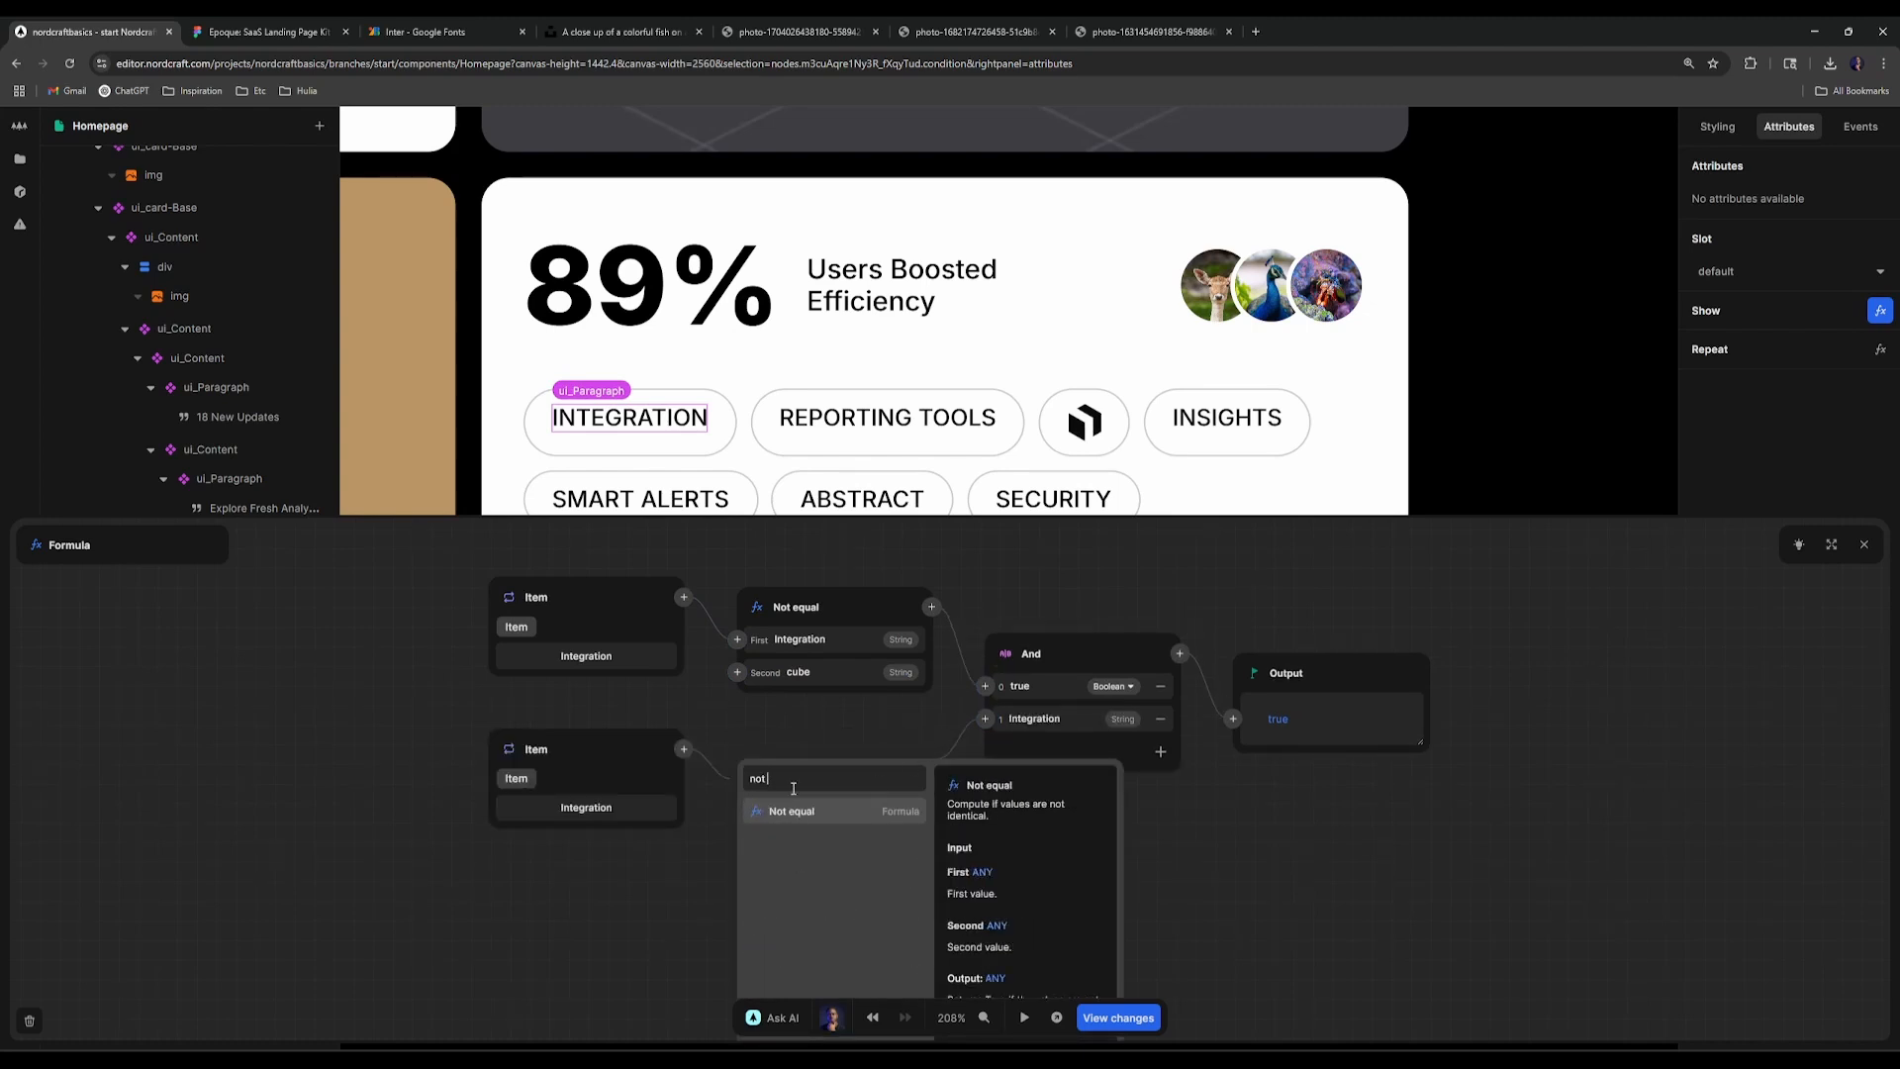
key("Return")
left_click(823, 822)
type("abstract")
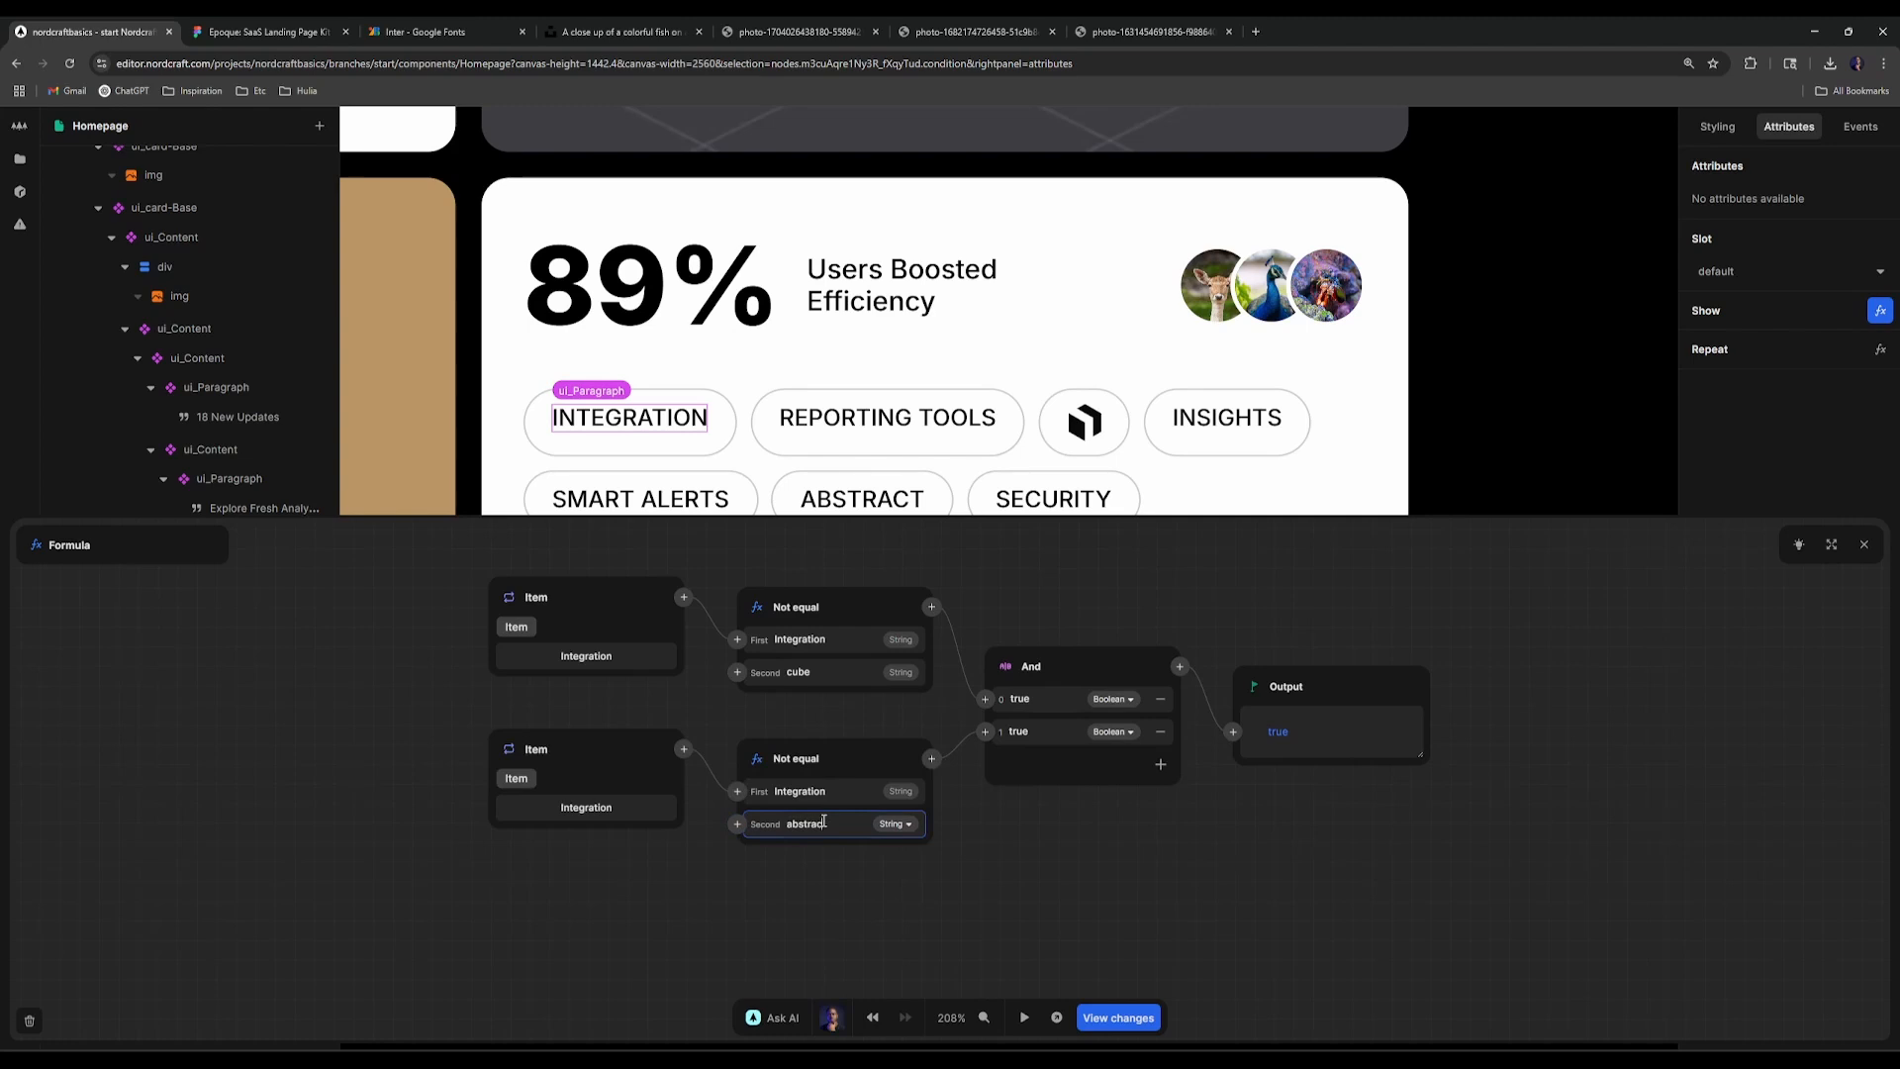
left_click(1112, 896)
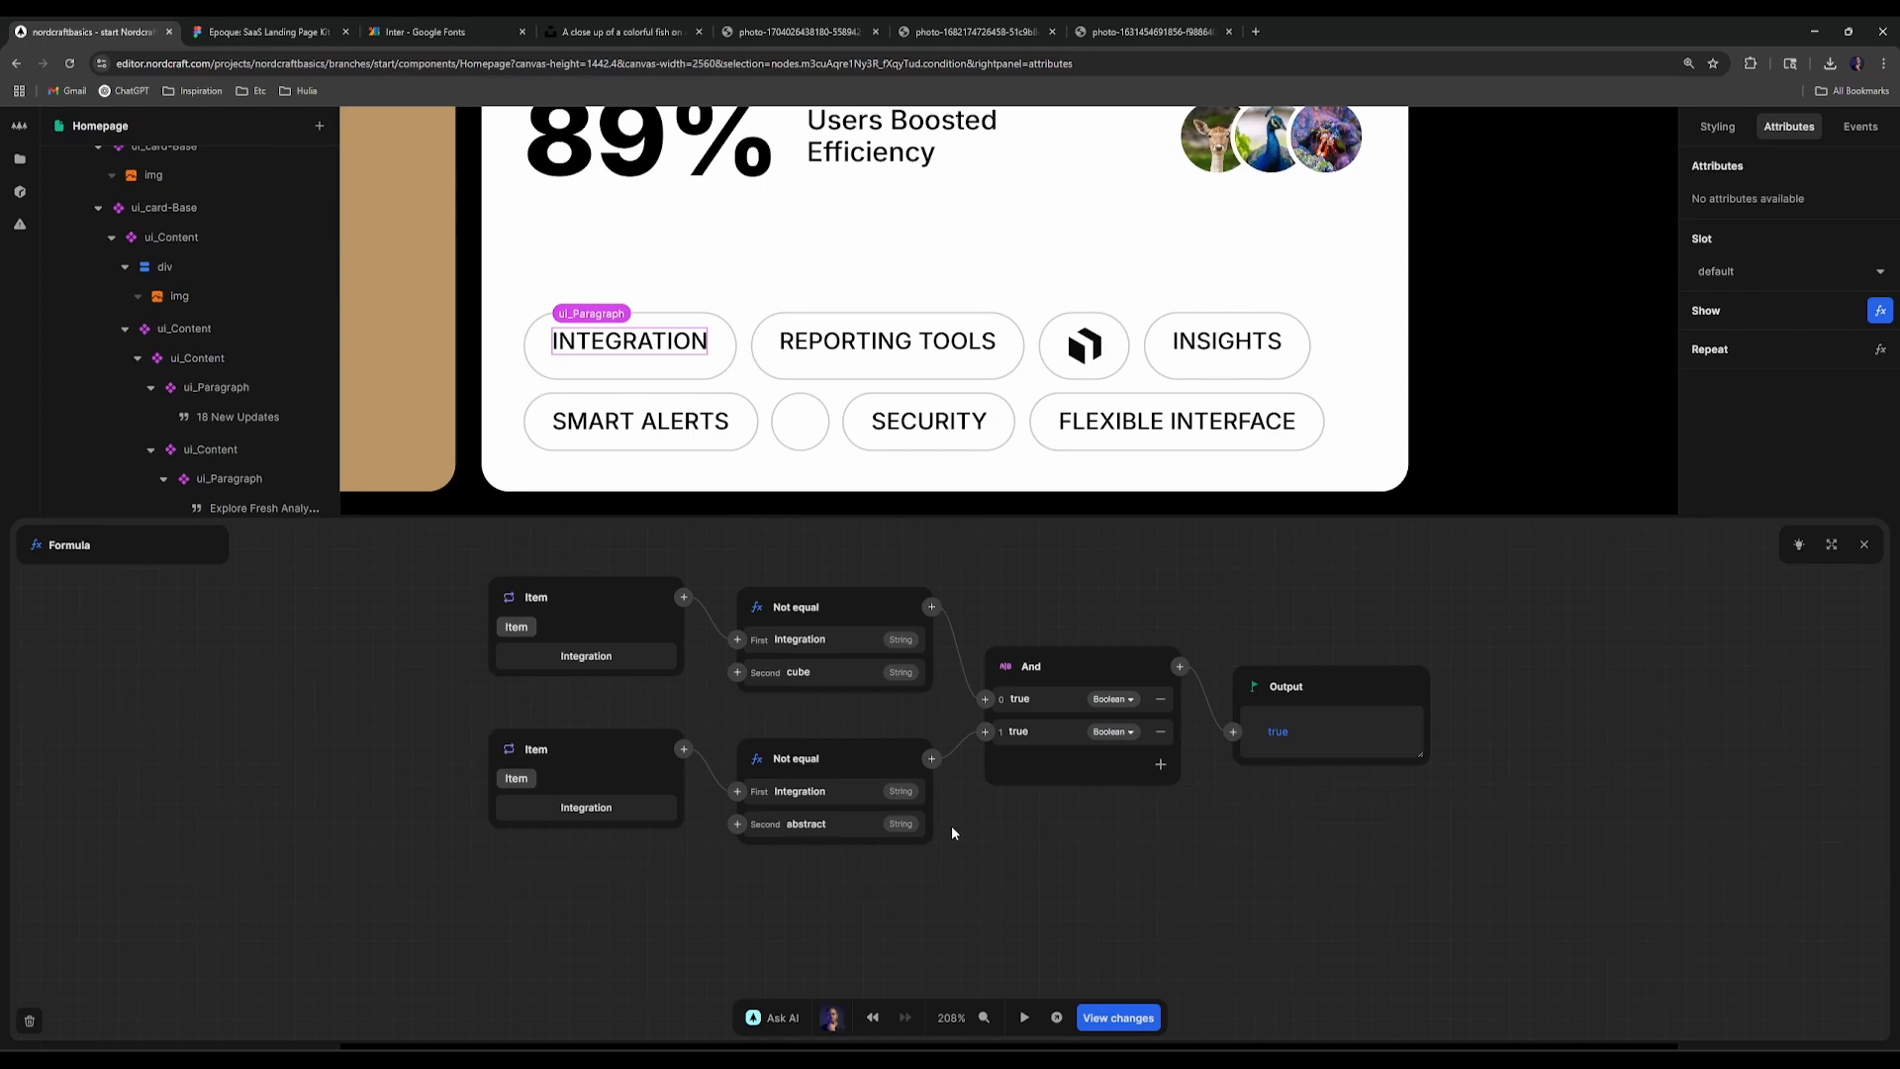
left_click(757, 607)
type("inc")
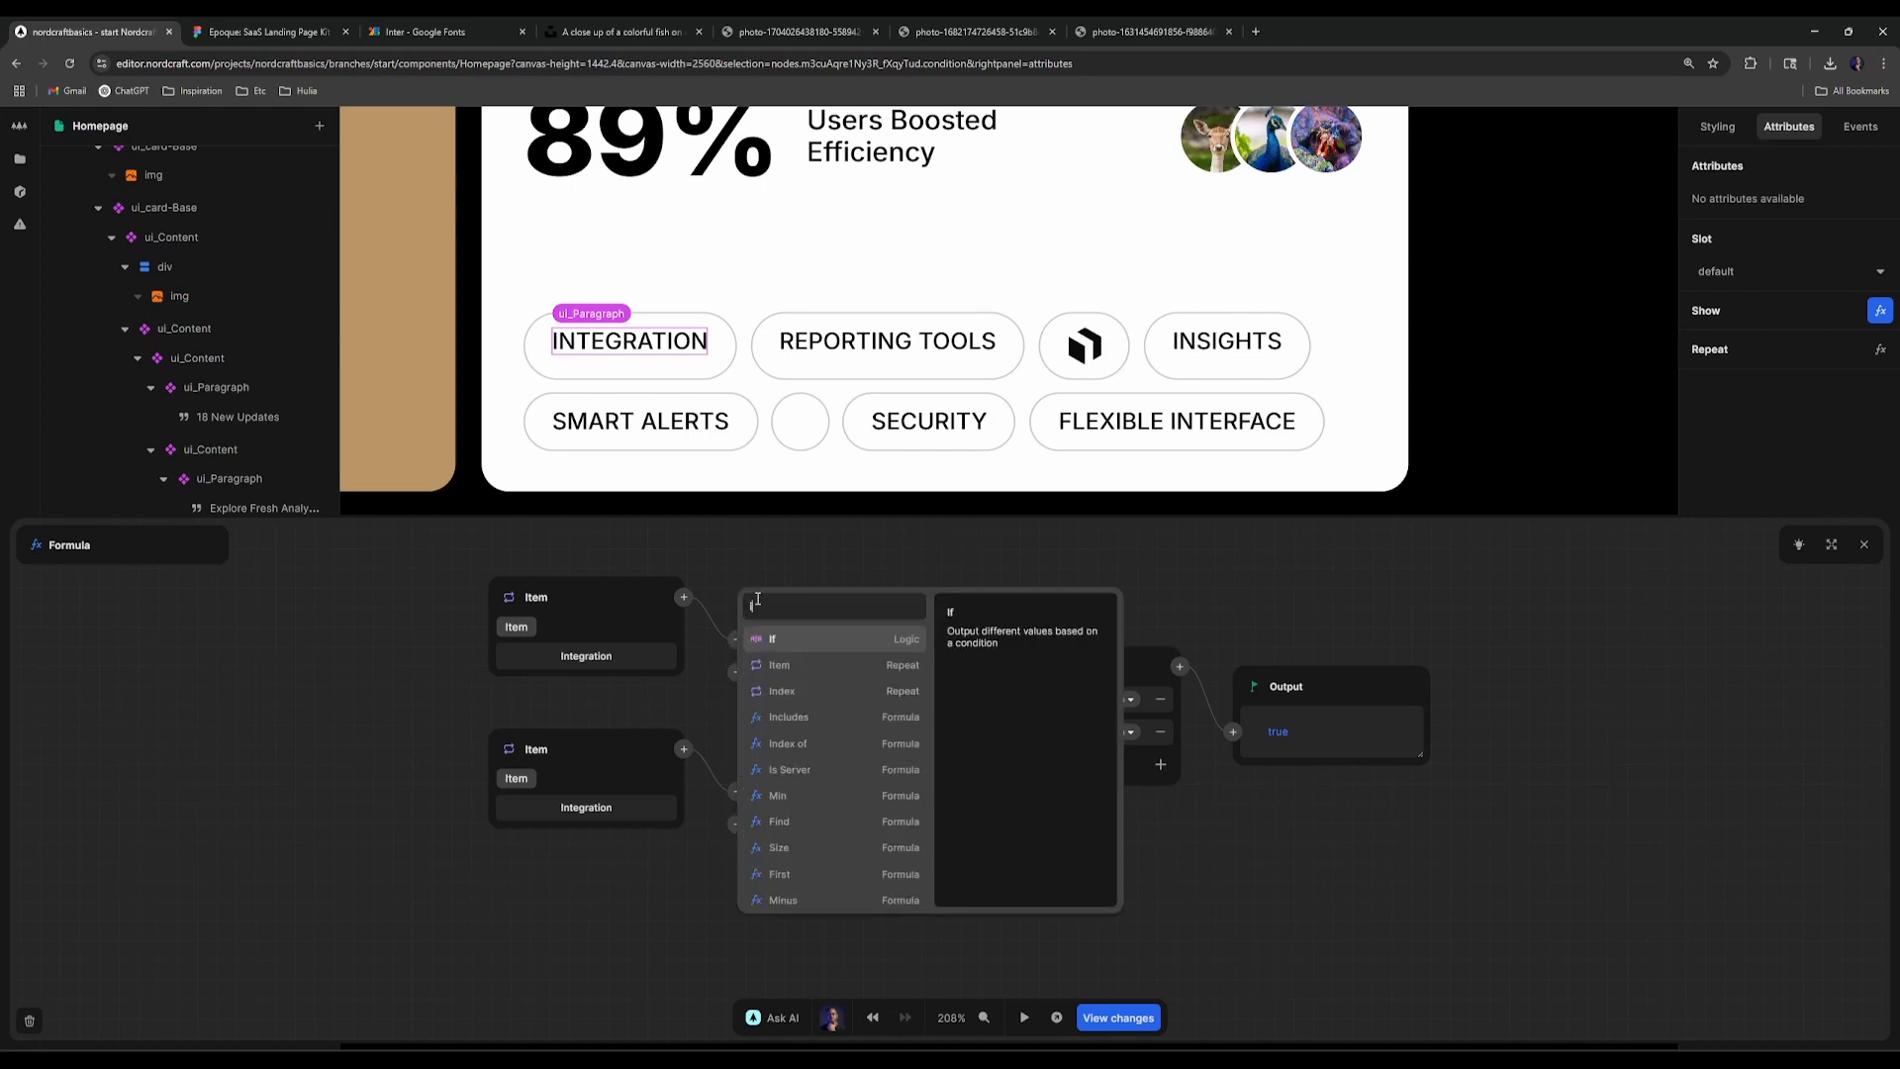
type("lu")
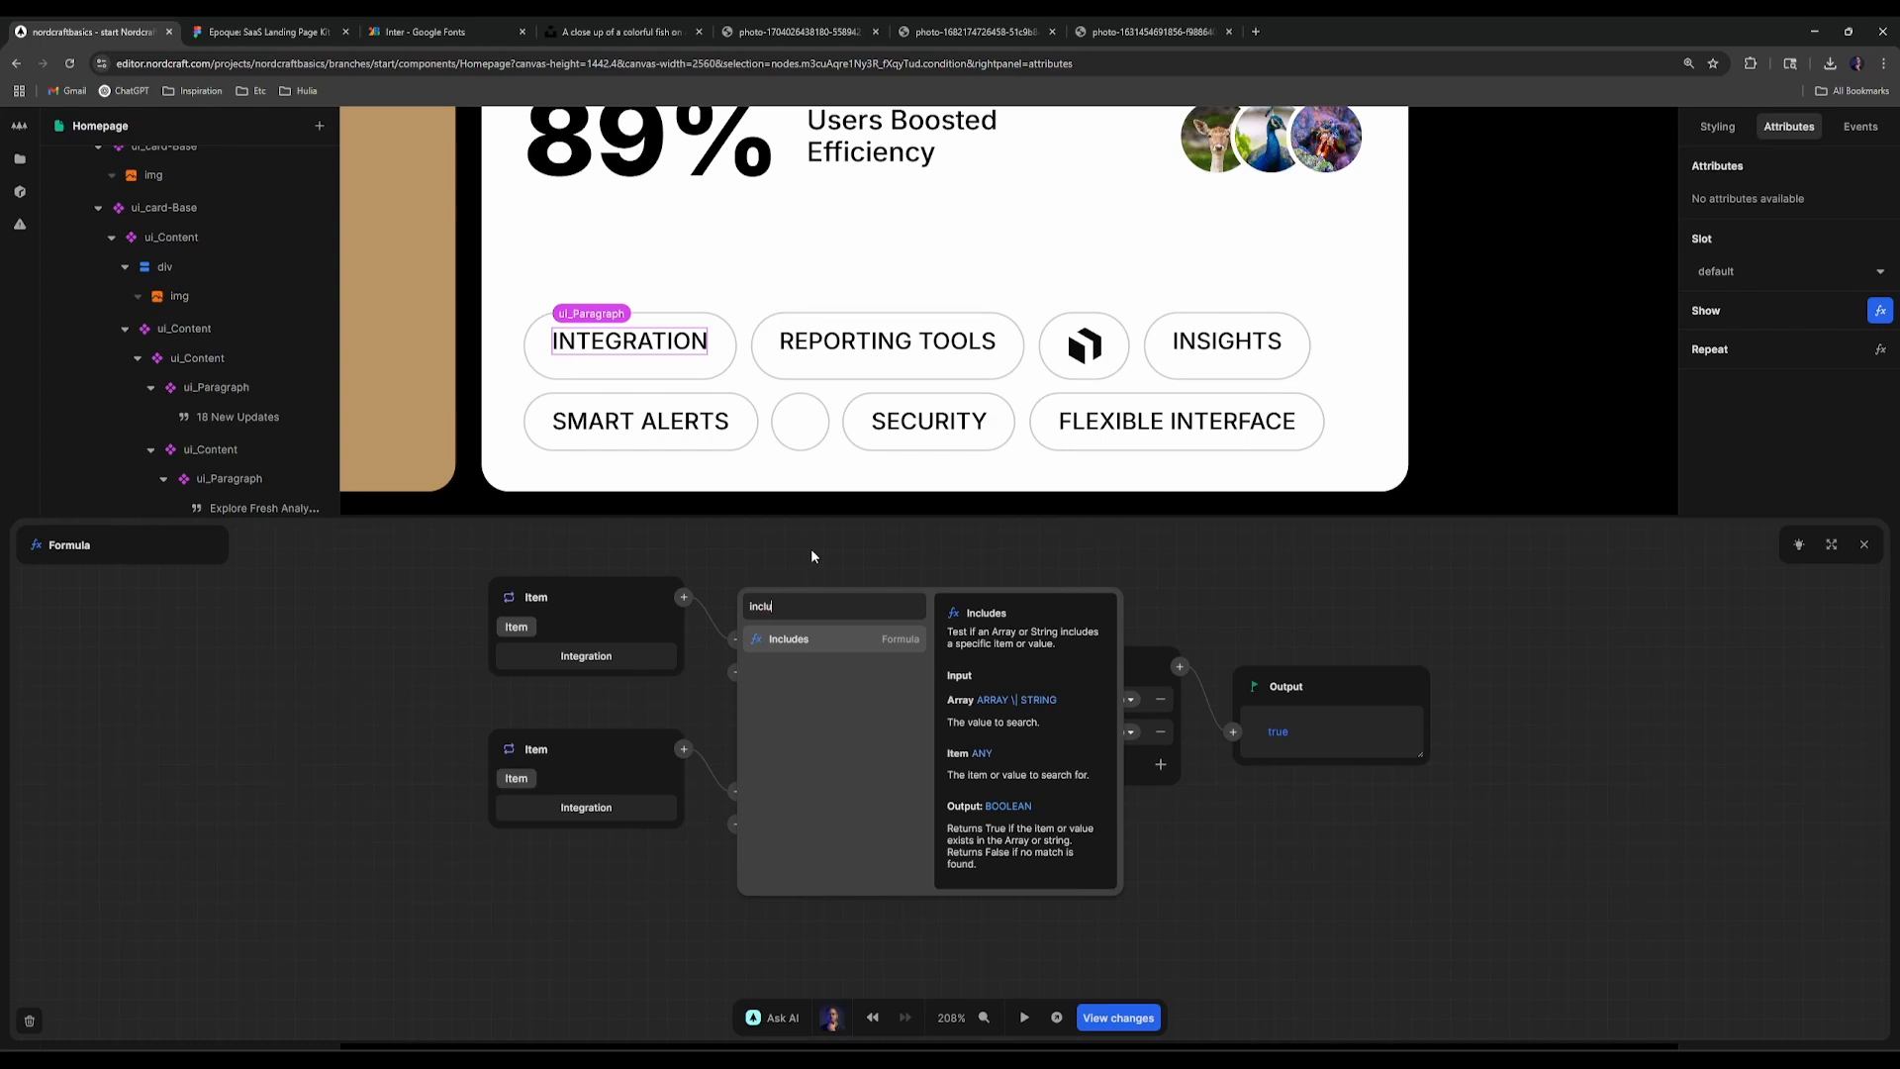
key("Escape")
left_click(1864, 544)
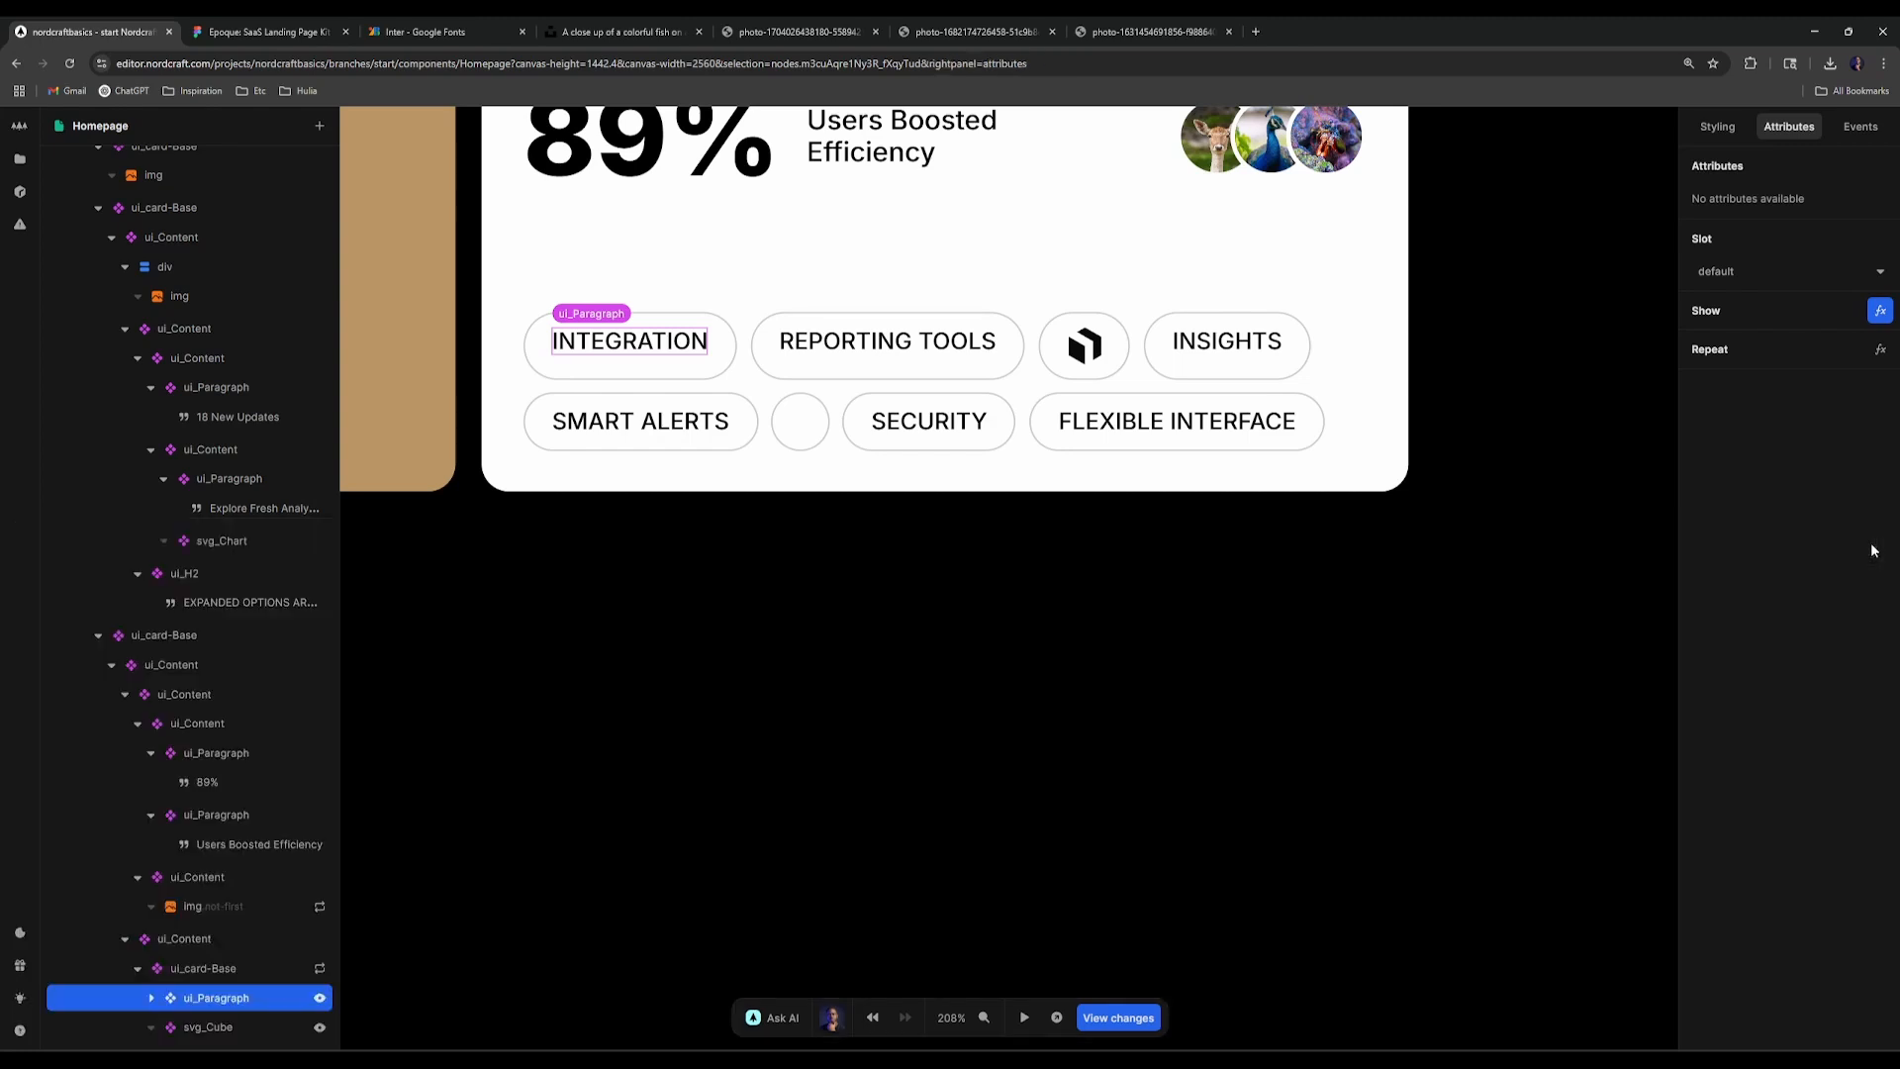
Step: Add a page variable named _ICON_TAGS and make its initial value an empty array through a formula
scroll(1138, 534, "down", 6)
left_click(1612, 346)
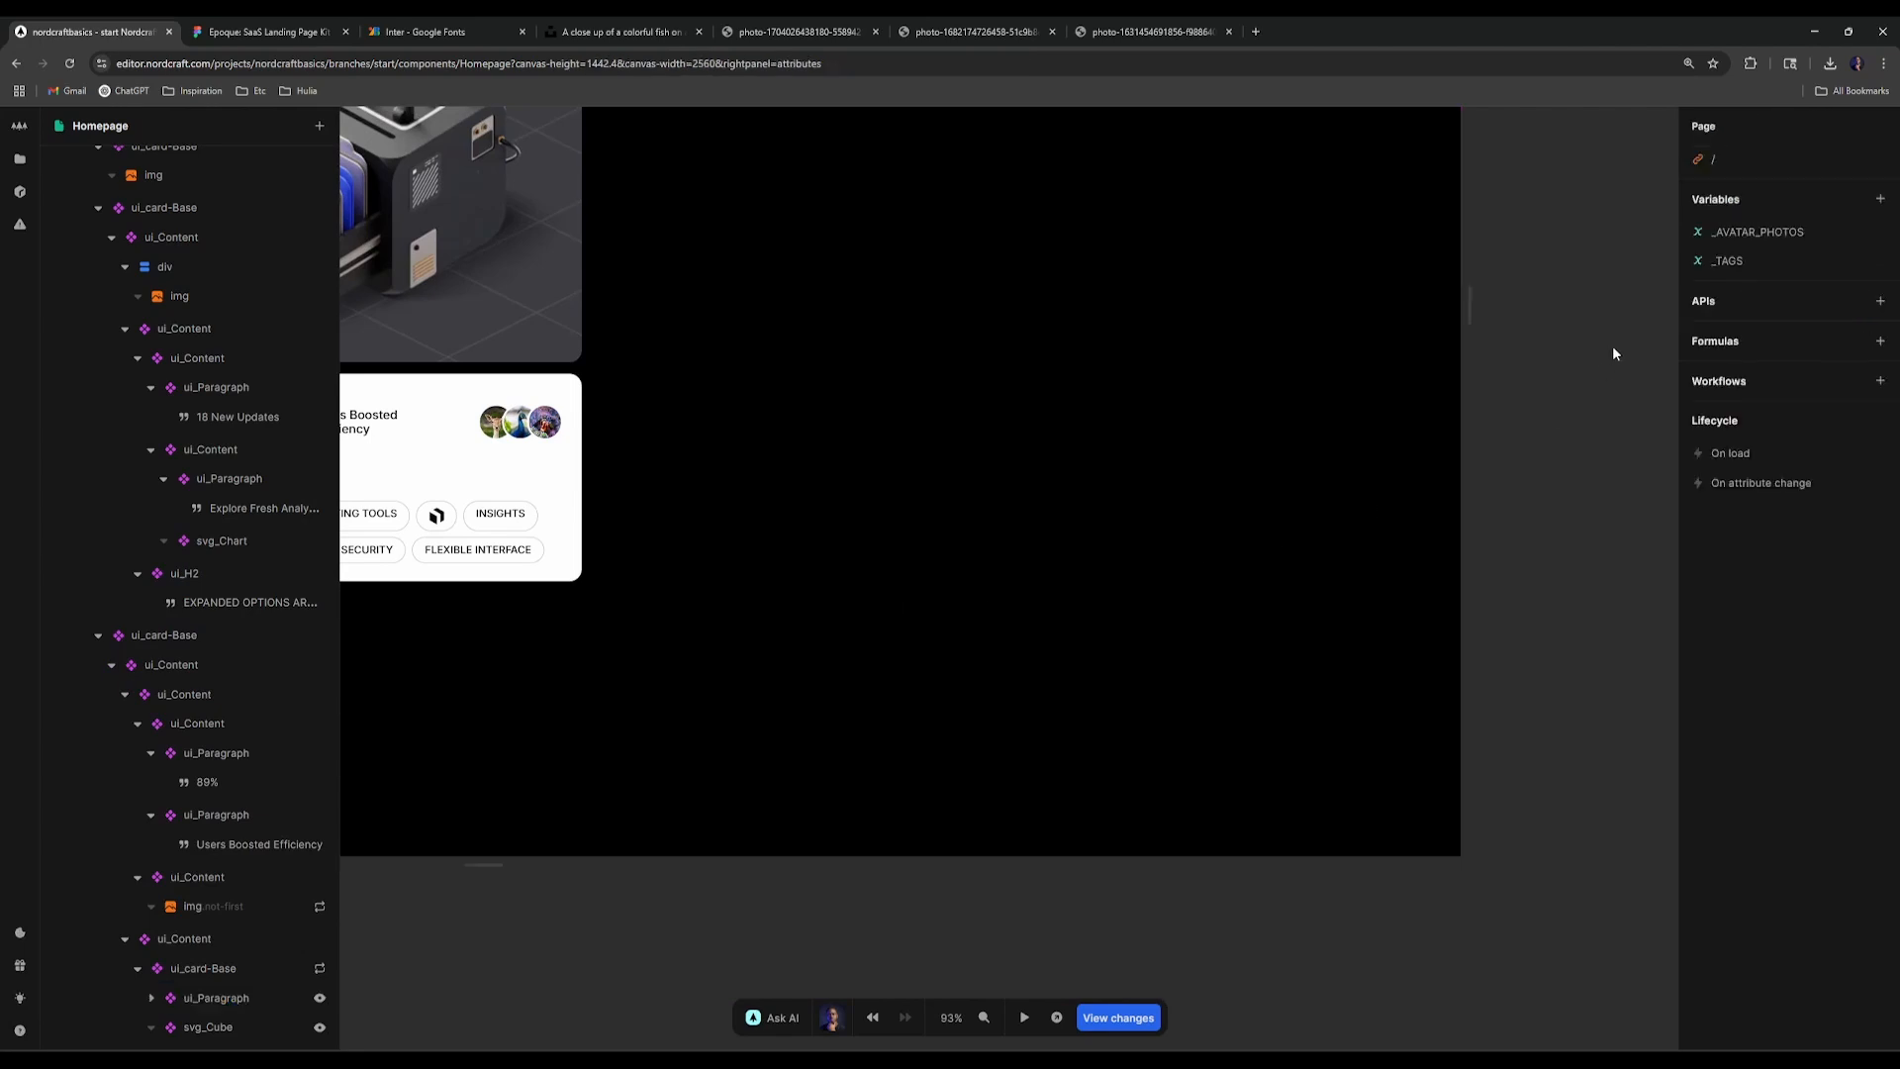
left_click(1880, 199)
type("_")
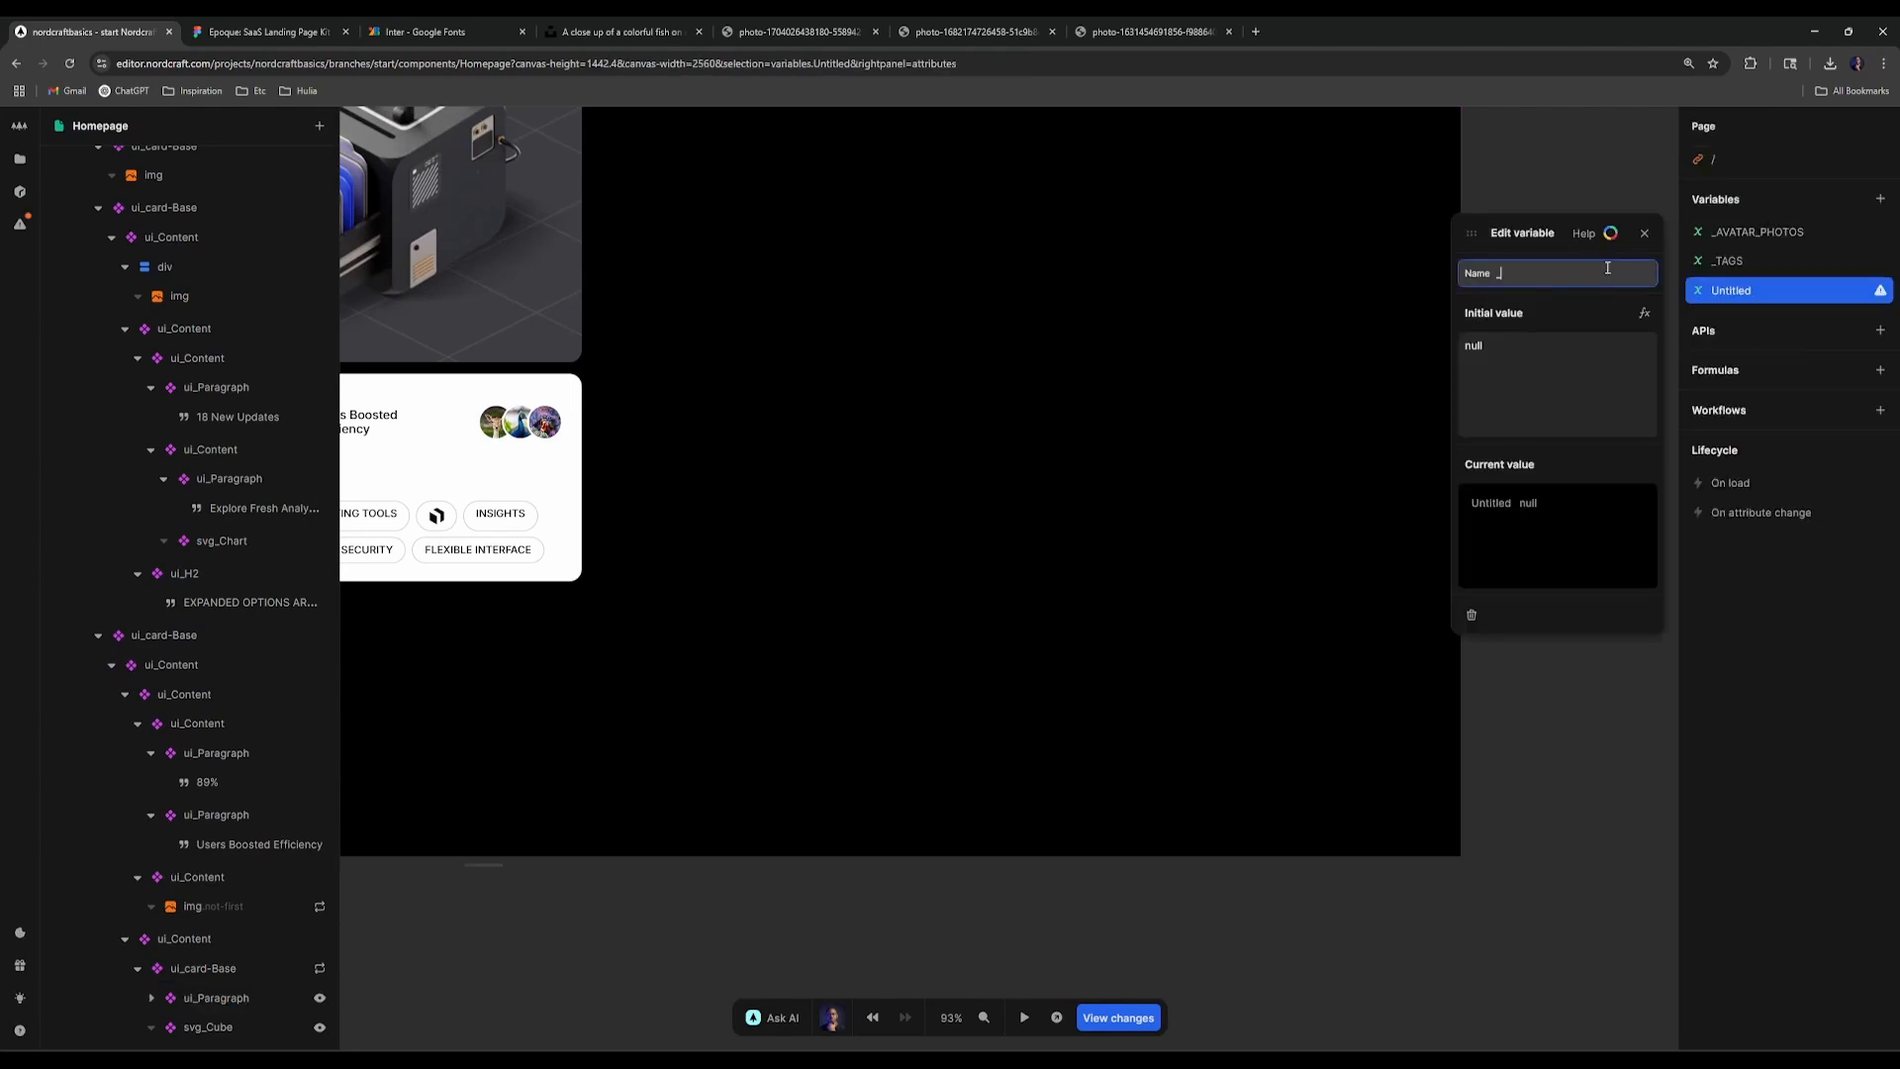
type("ICON_TAGS")
key("Return")
left_click(1644, 313)
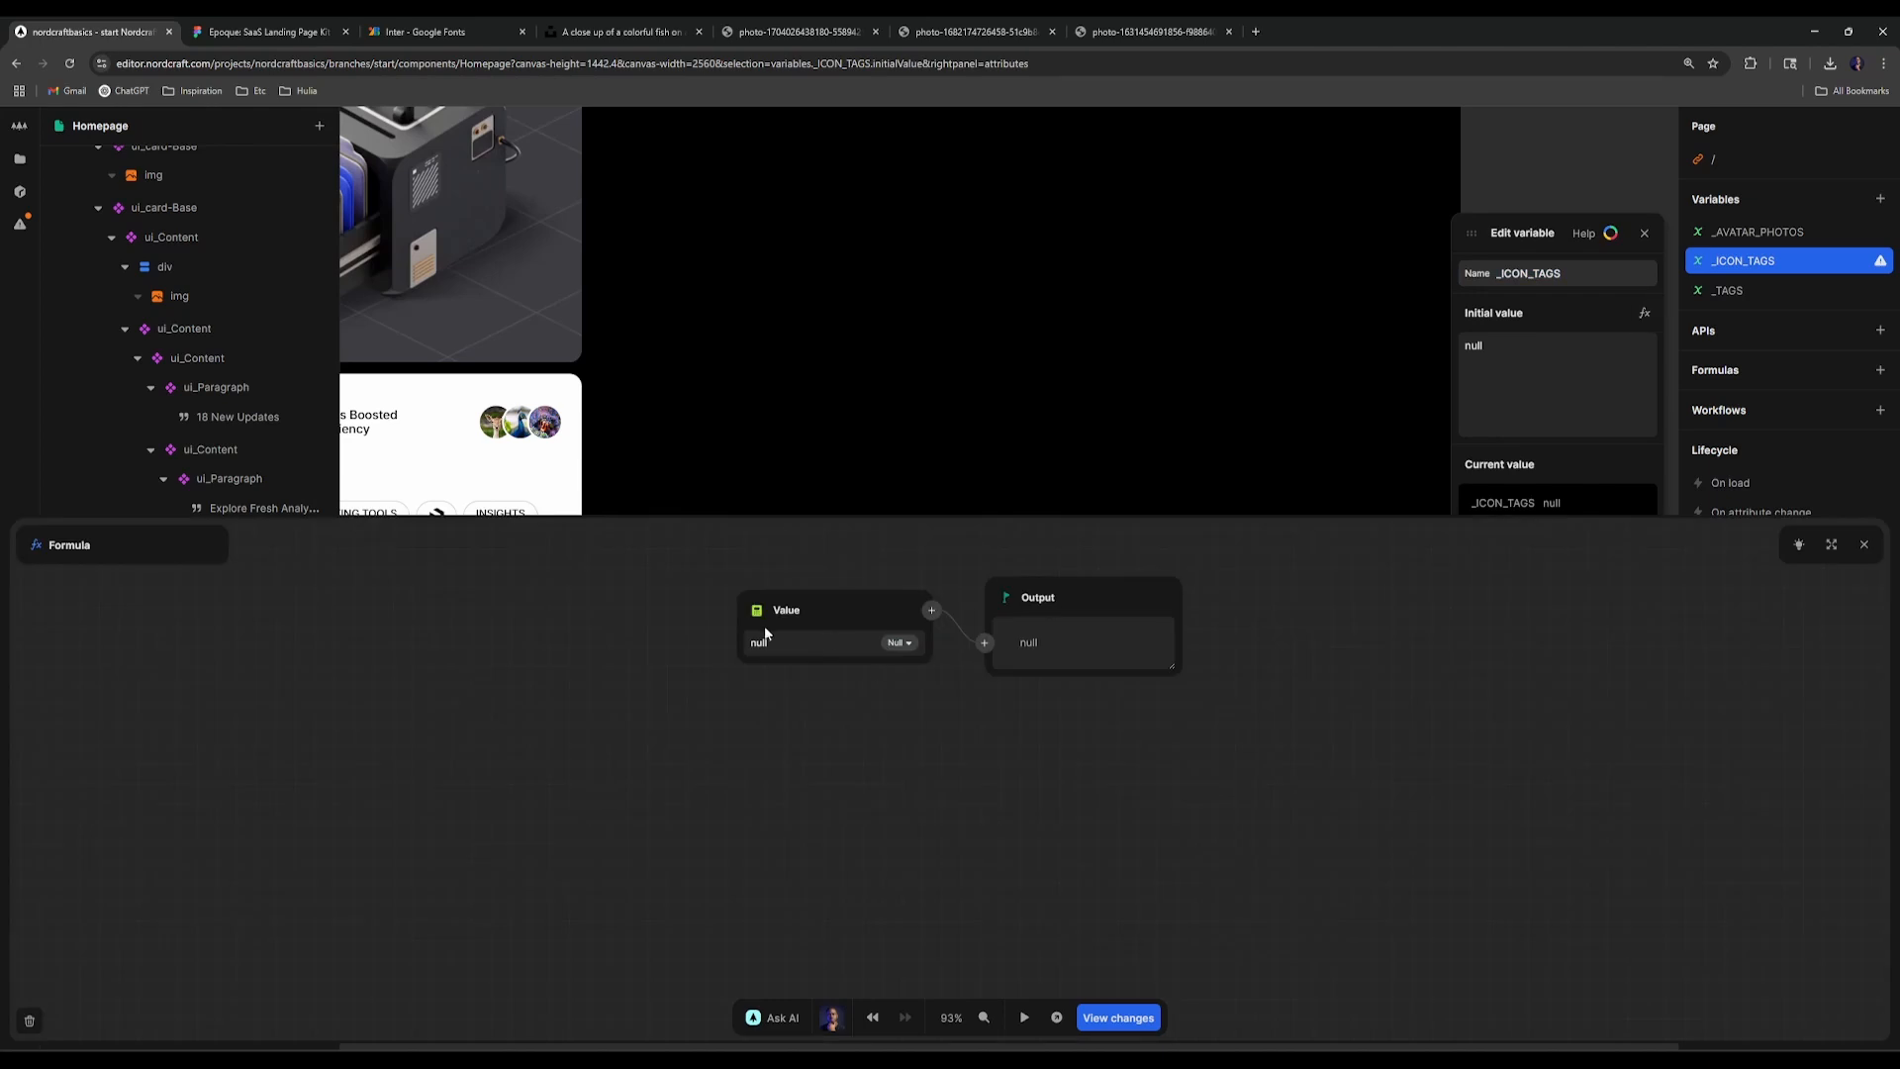
left_click(763, 626)
type("ar")
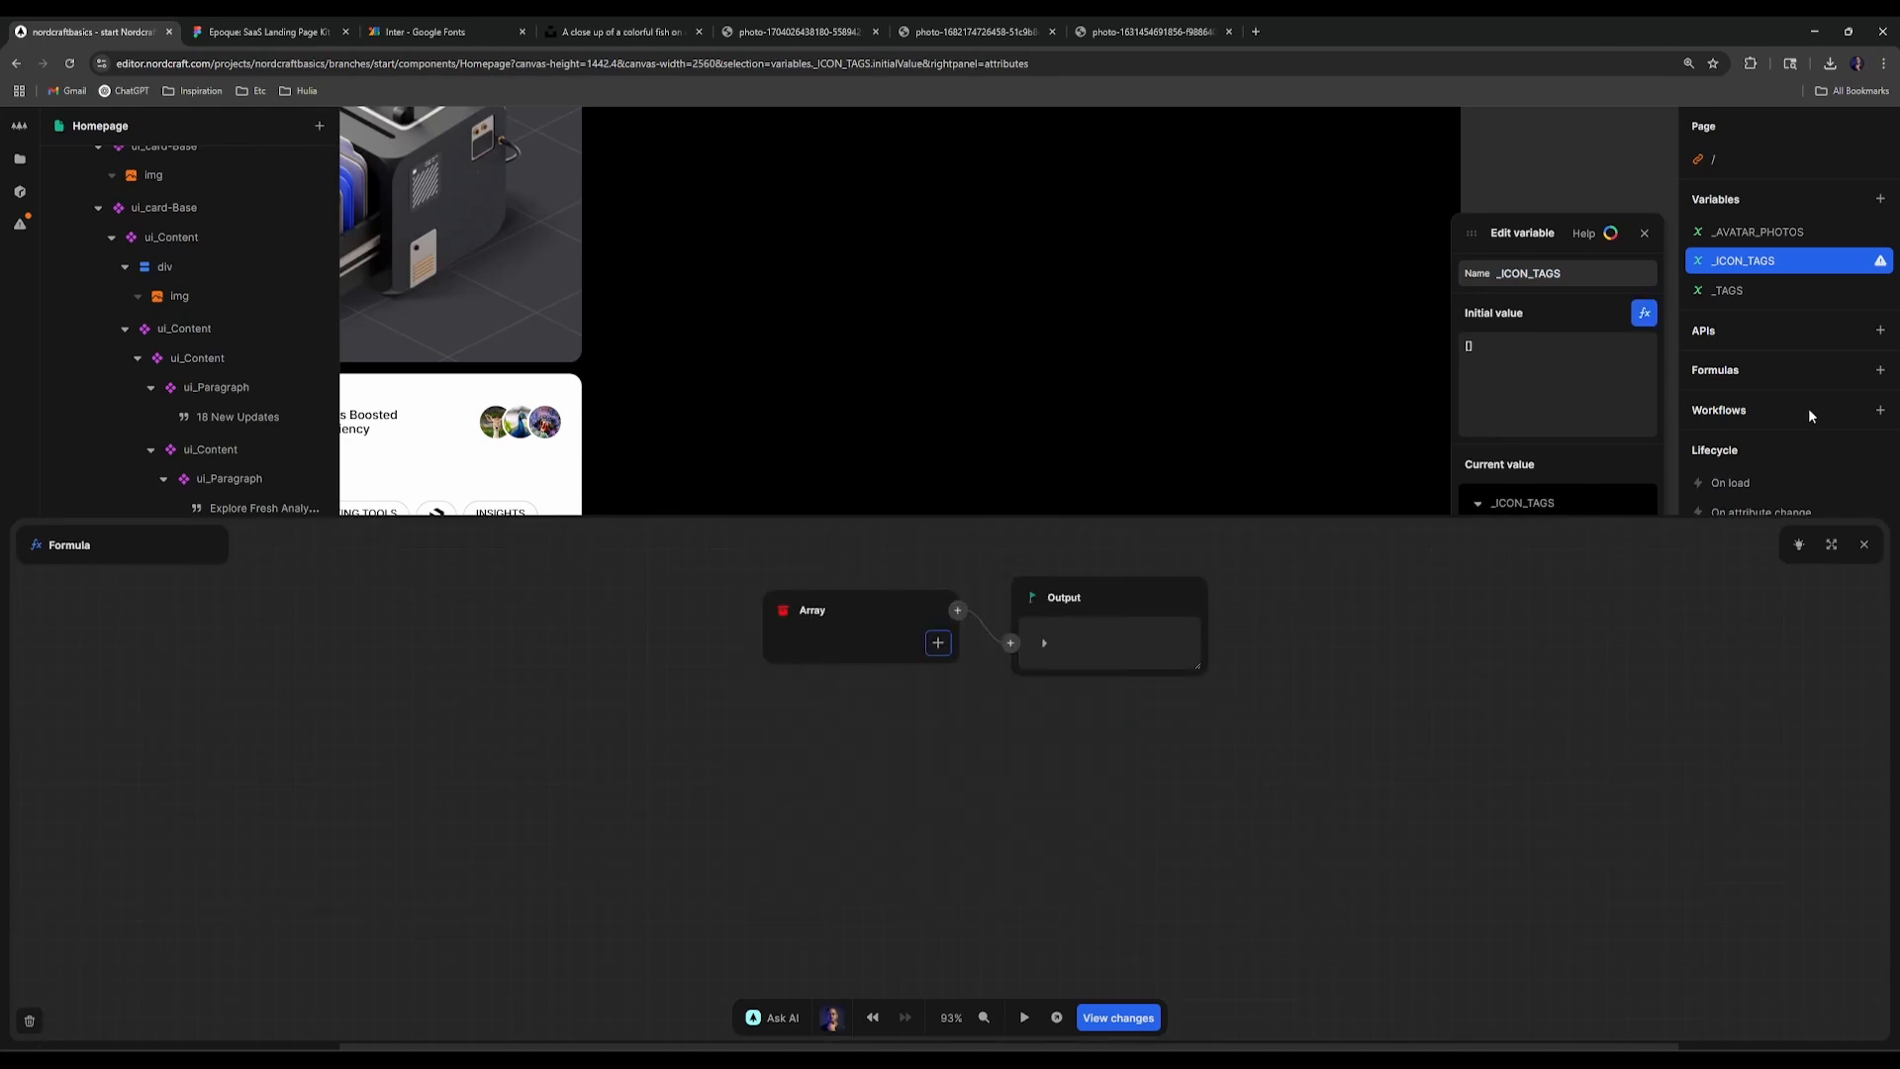
Step: Close the variable's editors and delete the _ICON_TAGS variable from the page
left_click(1864, 544)
left_click(1645, 232)
right_click(1712, 260)
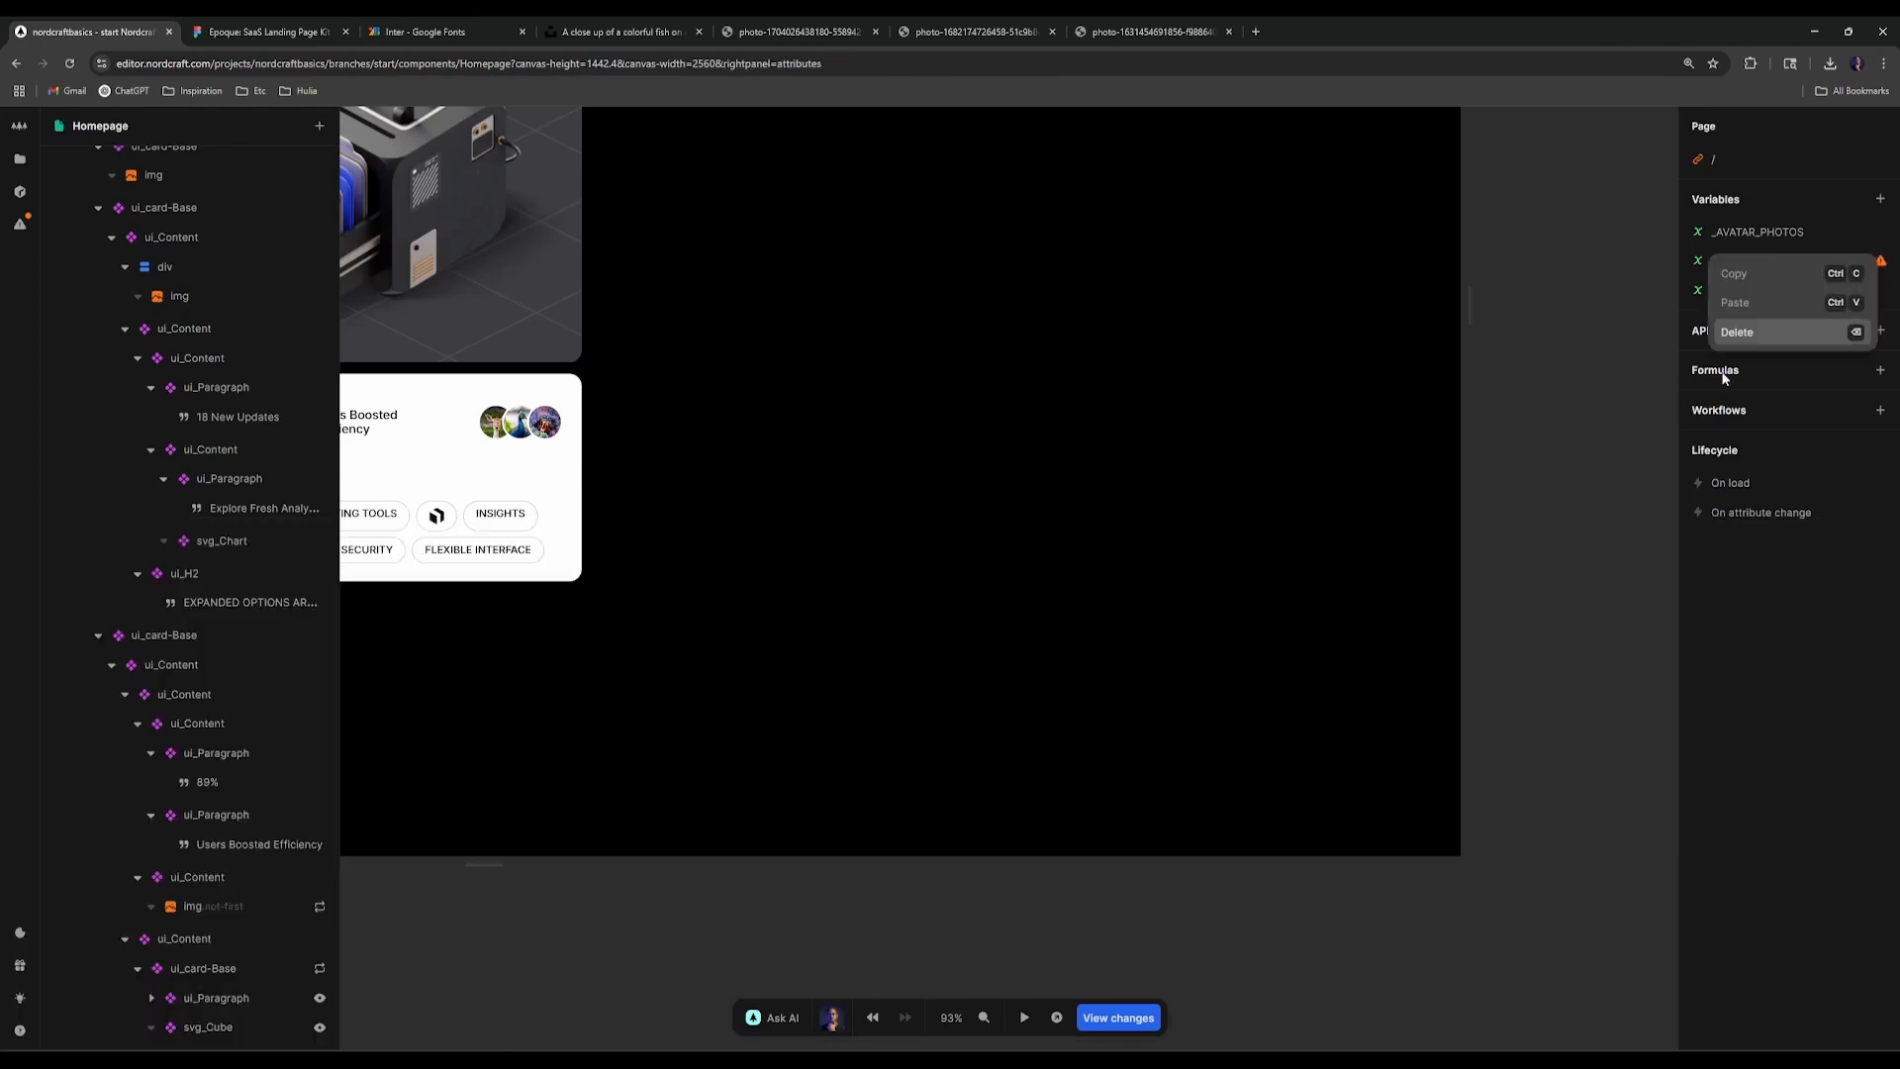
left_click(1756, 332)
Step: Create a page formula named Icon Tags that outputs an array
left_click(1879, 340)
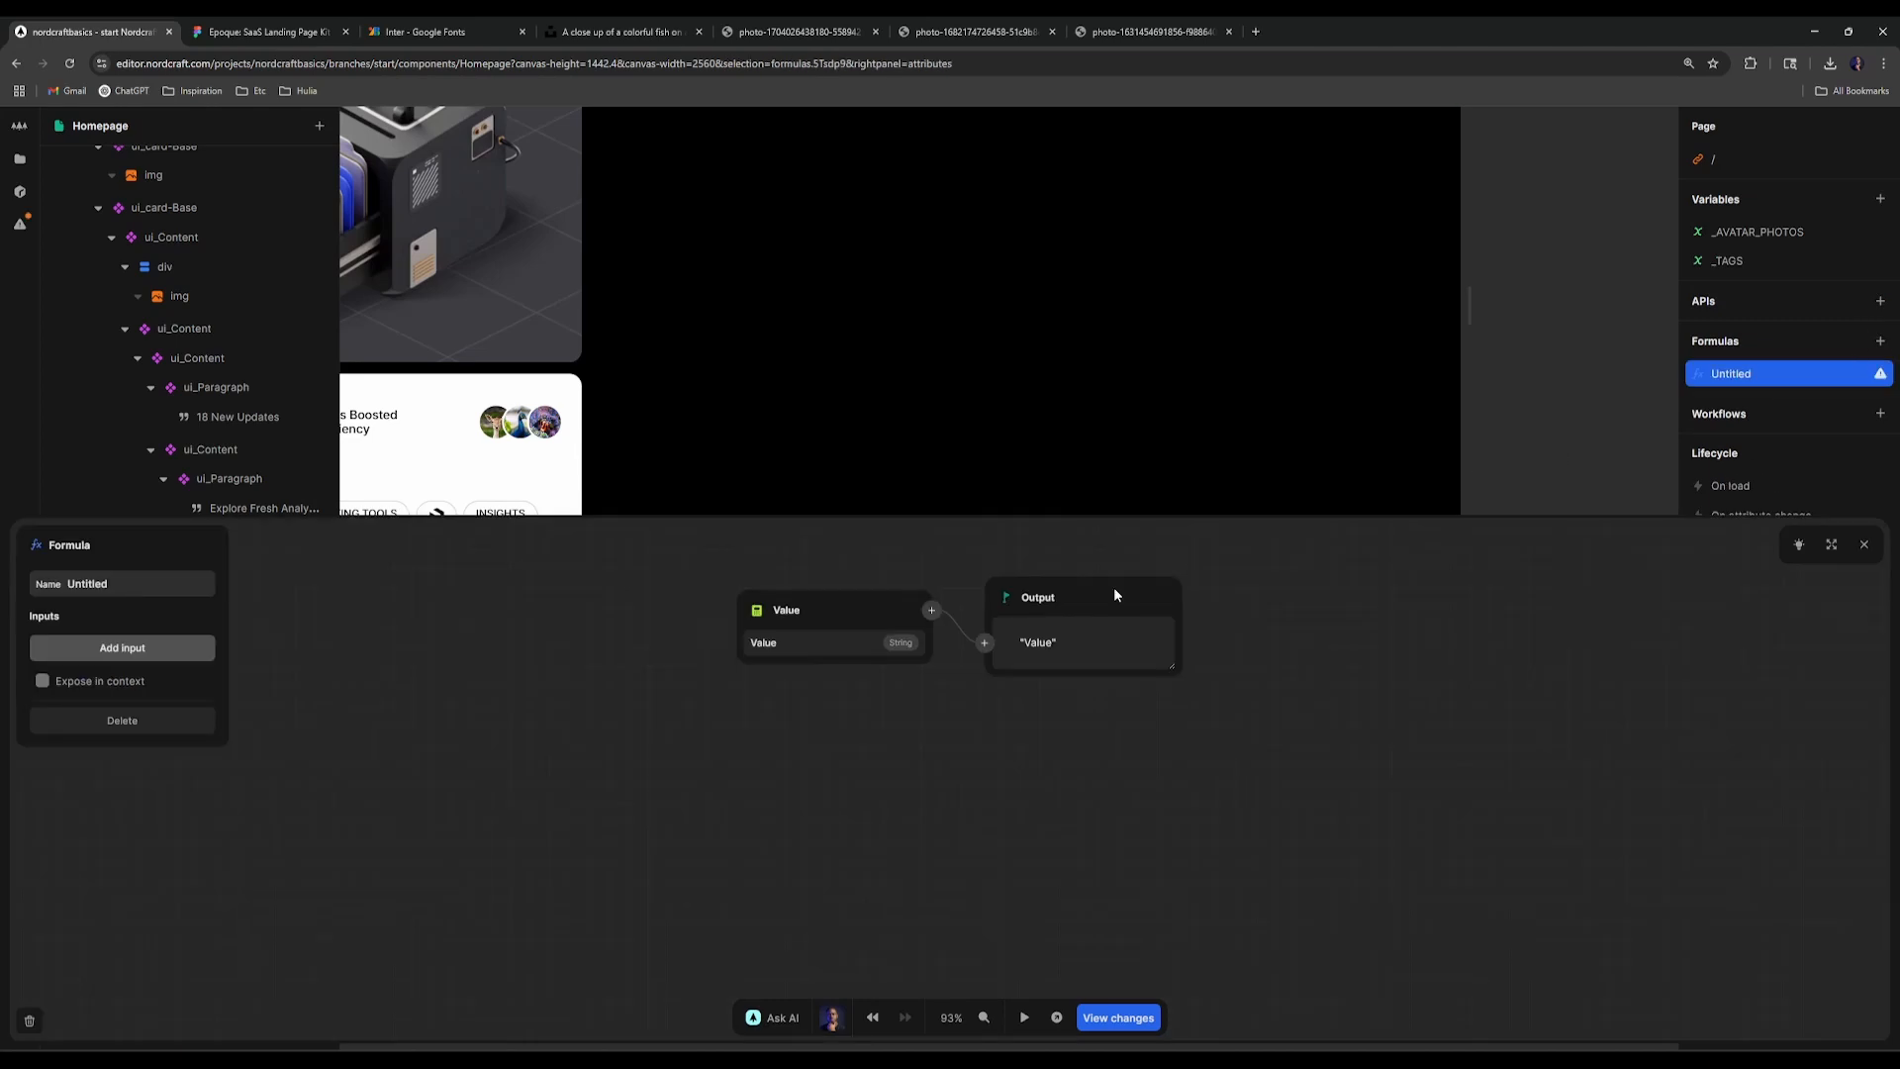
left_click(757, 610)
type("ar")
left_click(777, 643)
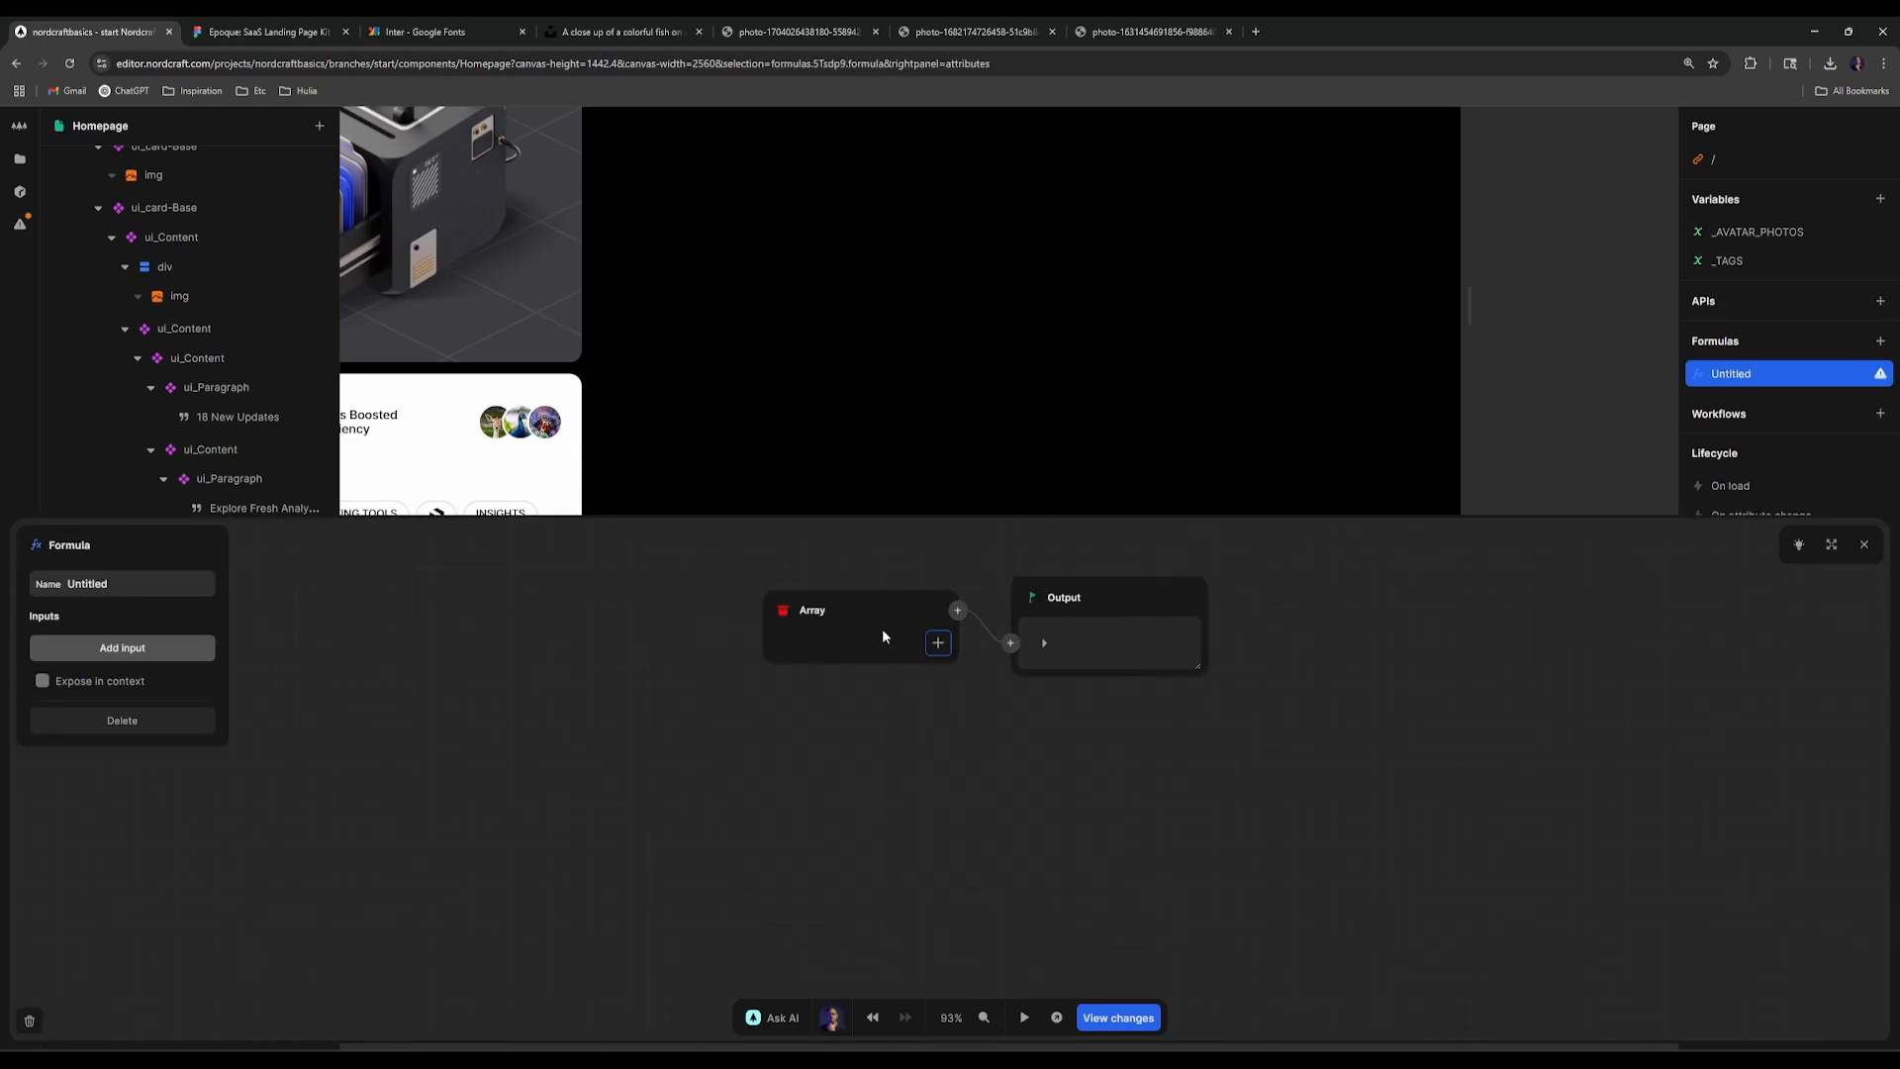
left_click(174, 585)
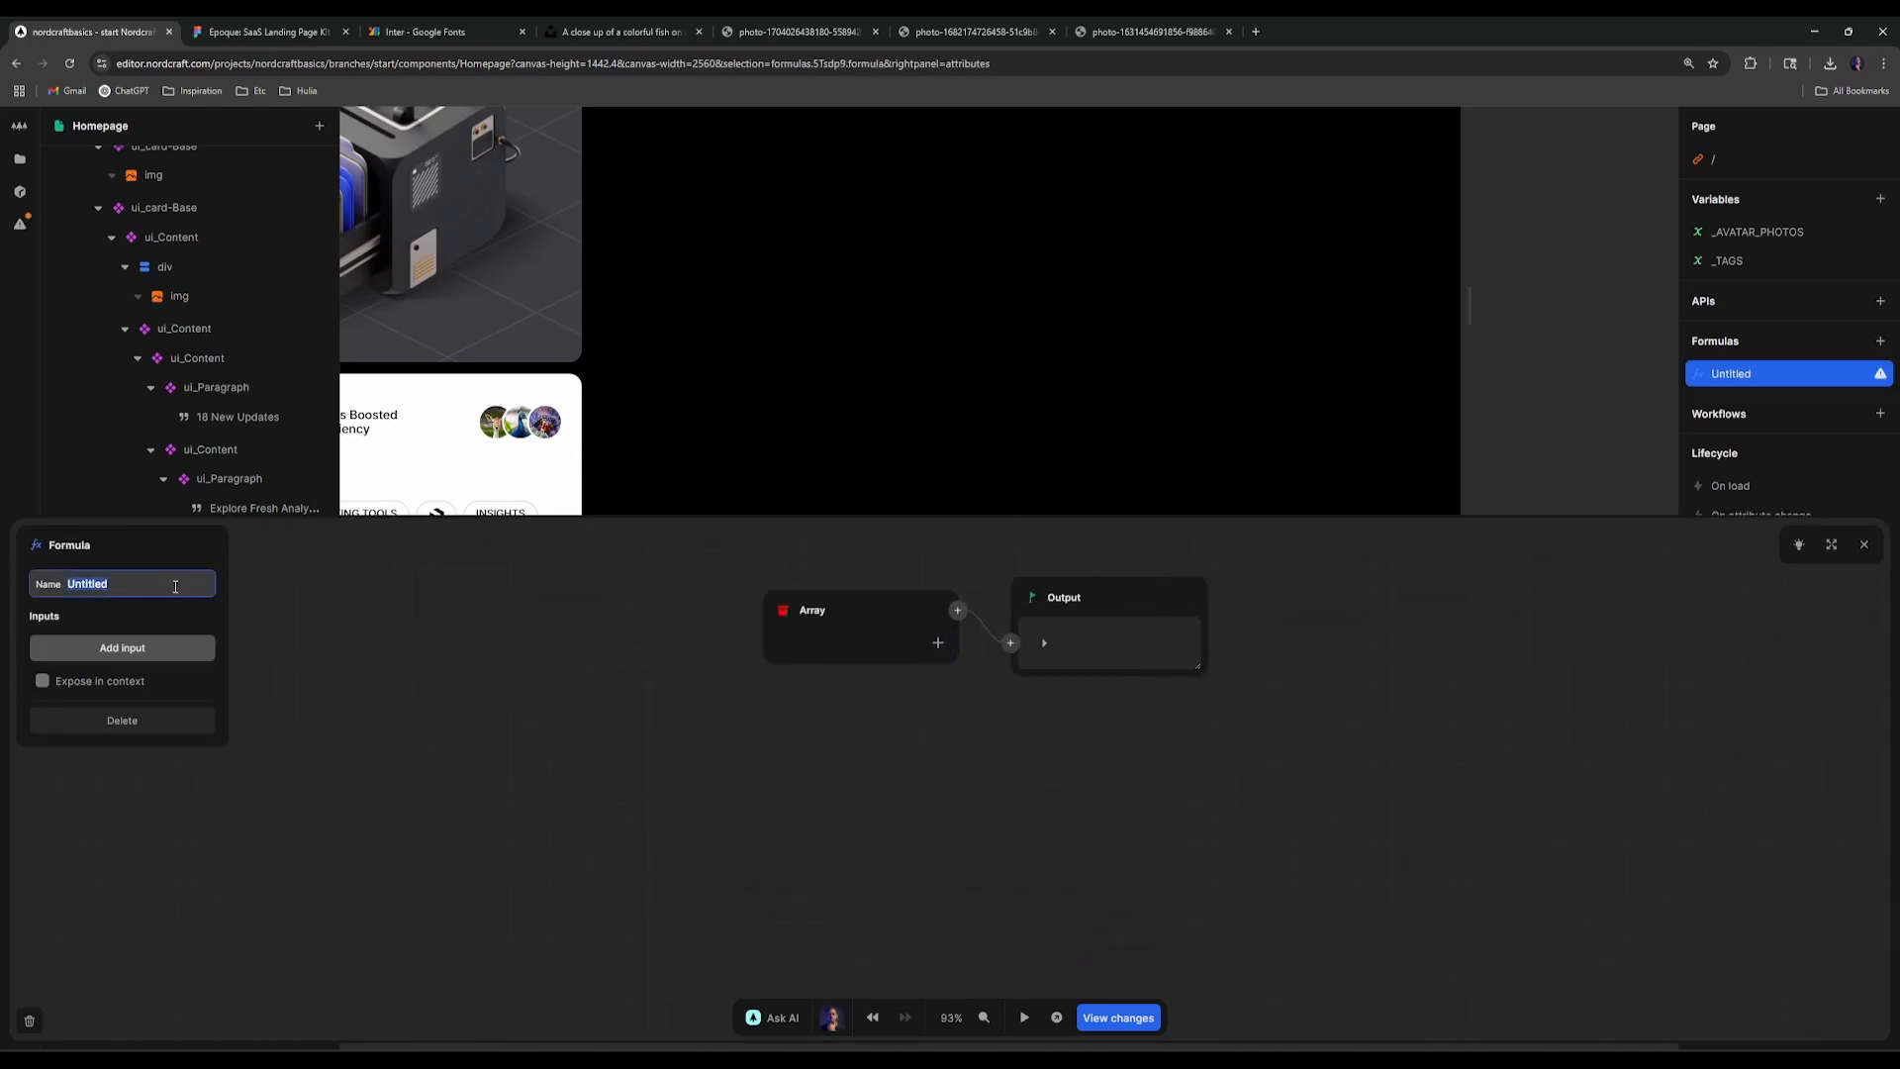
key("BackSpace")
key("Return")
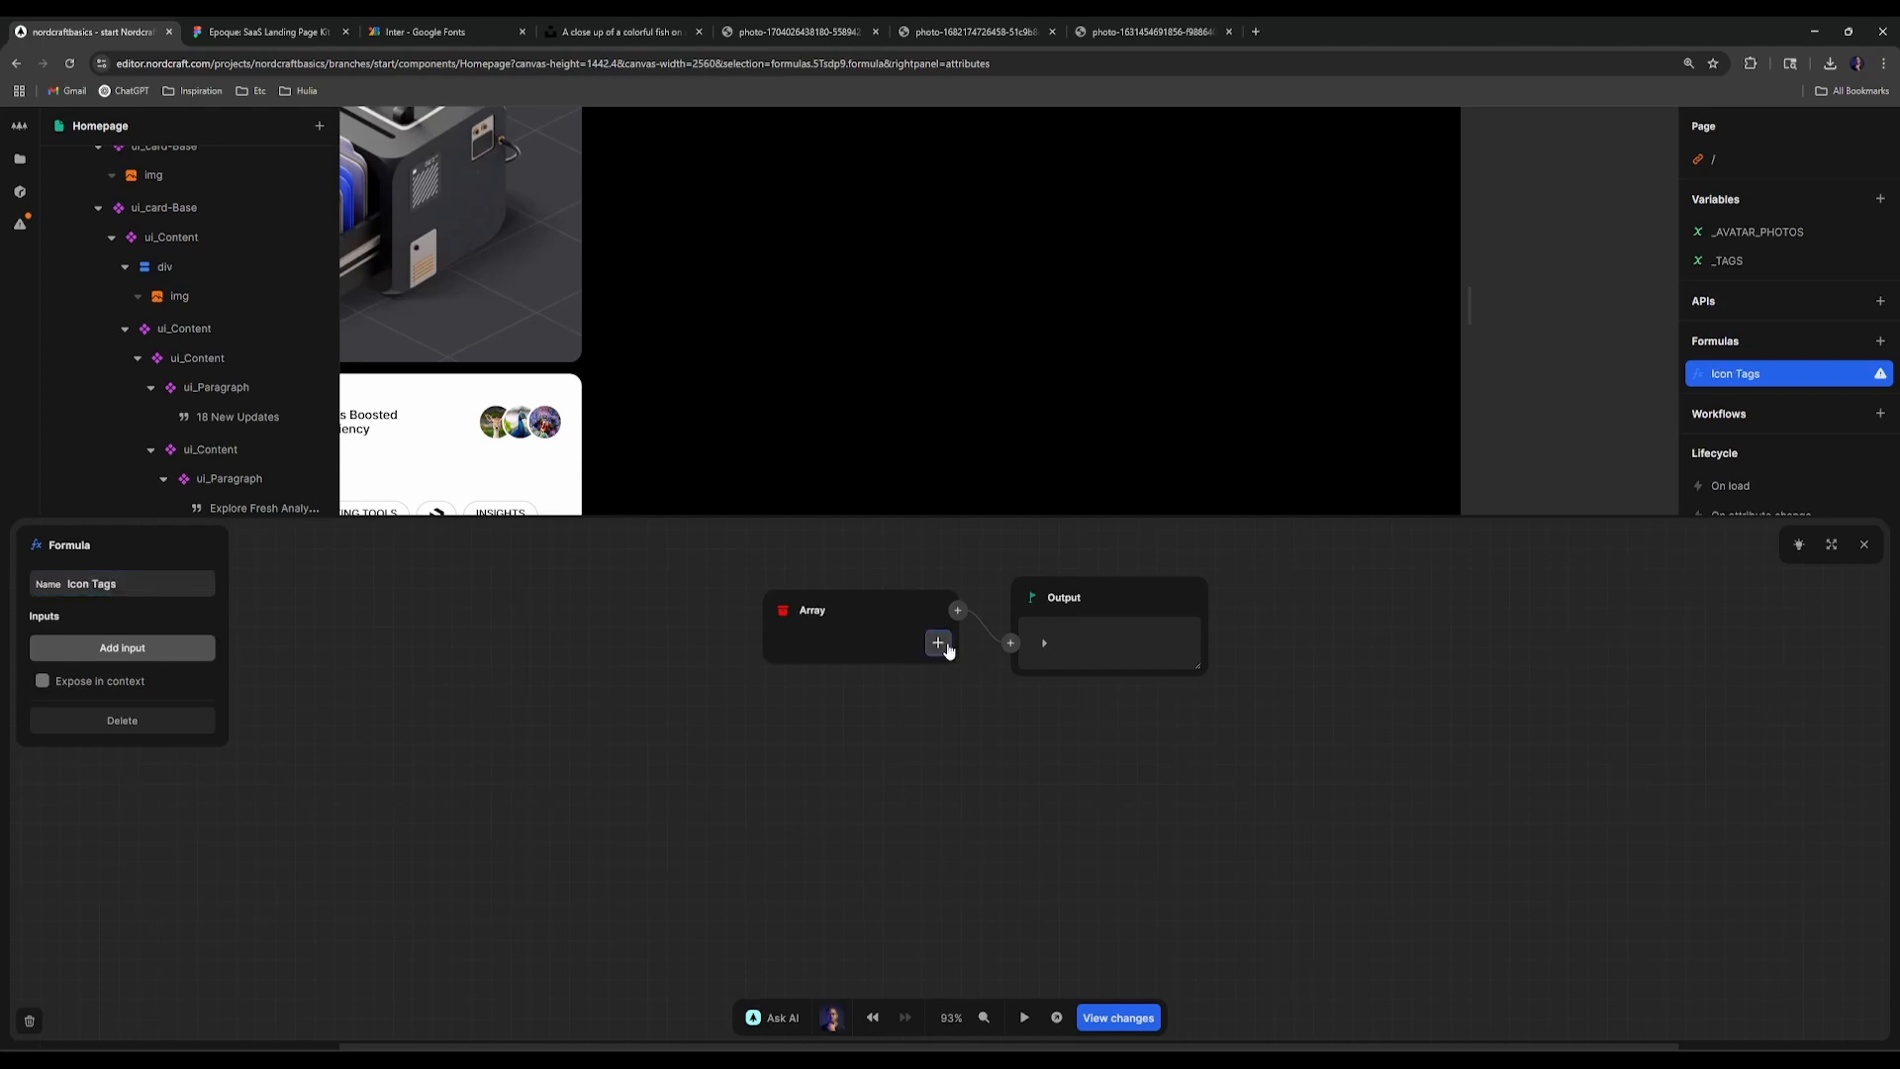
Step: Add cube and abstract as string items to the Icon Tags array and close the formula editor
left_click(938, 643)
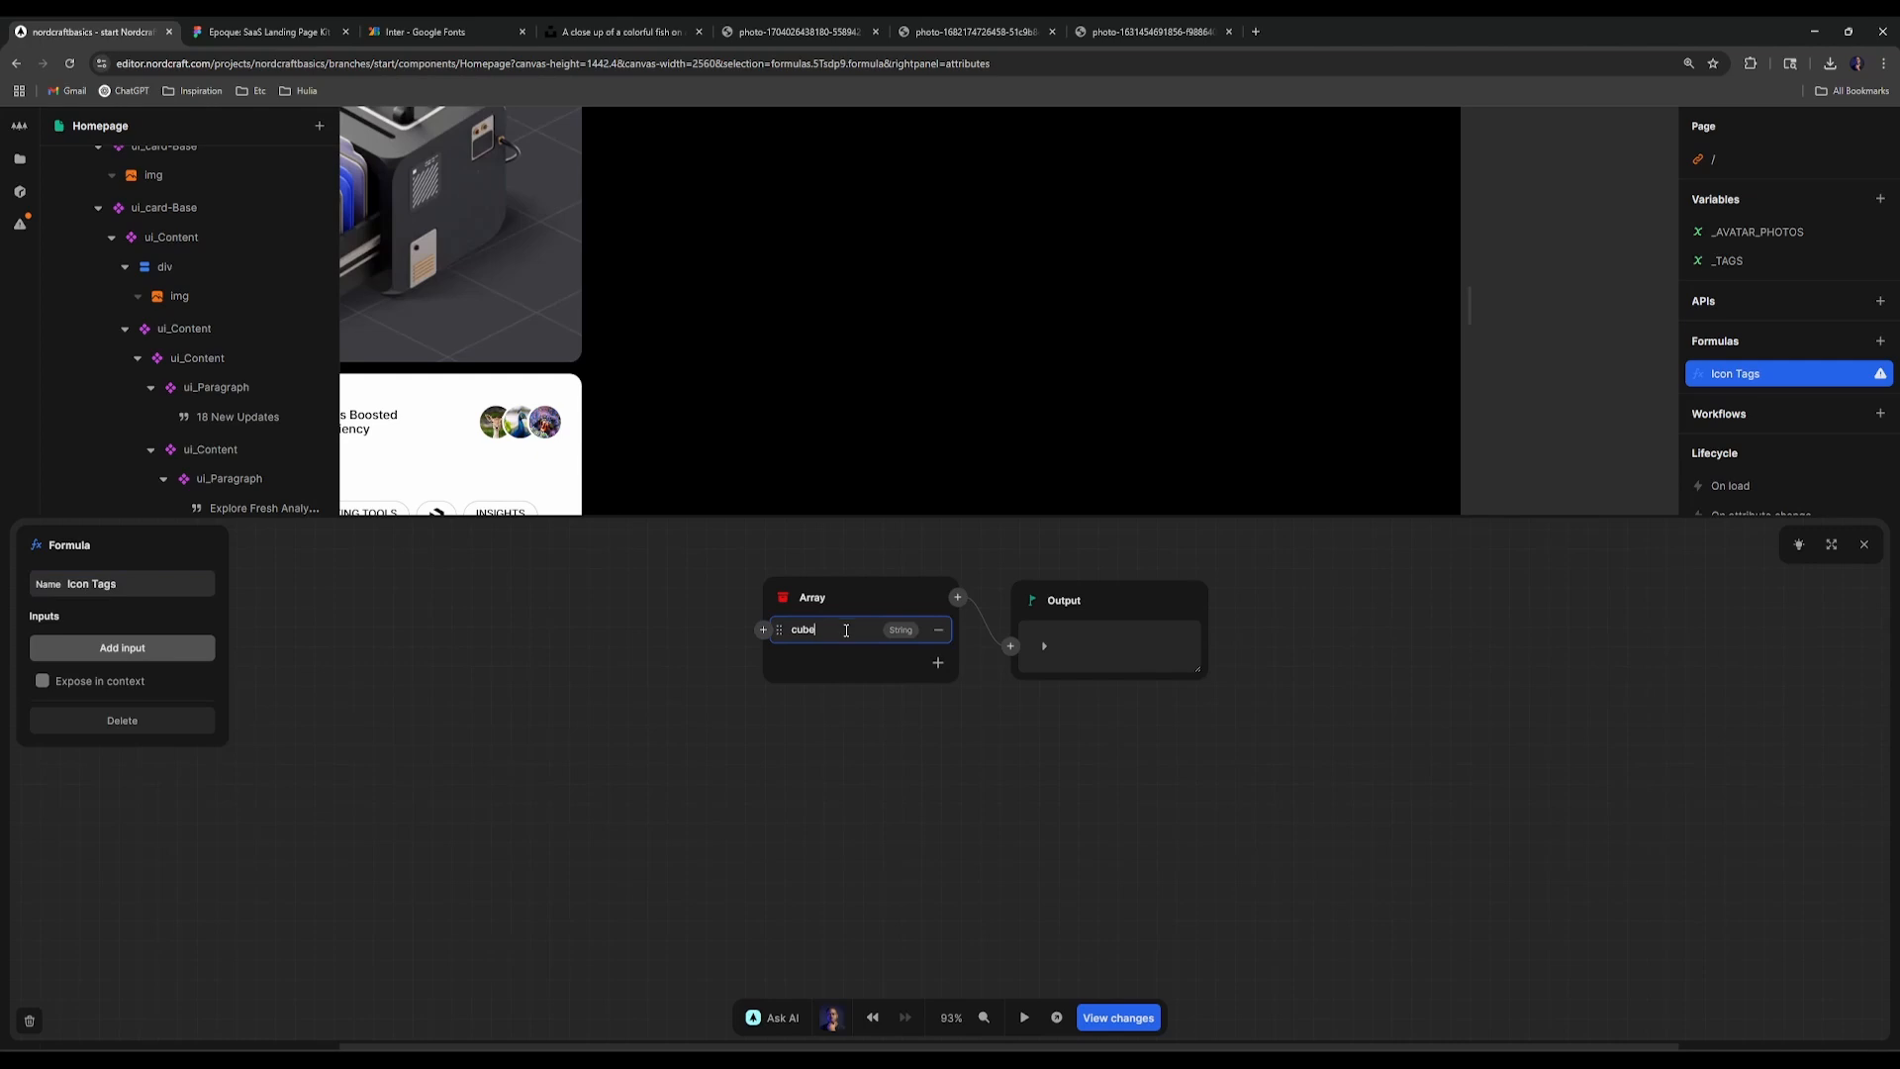
left_click(938, 662)
double_click(857, 664)
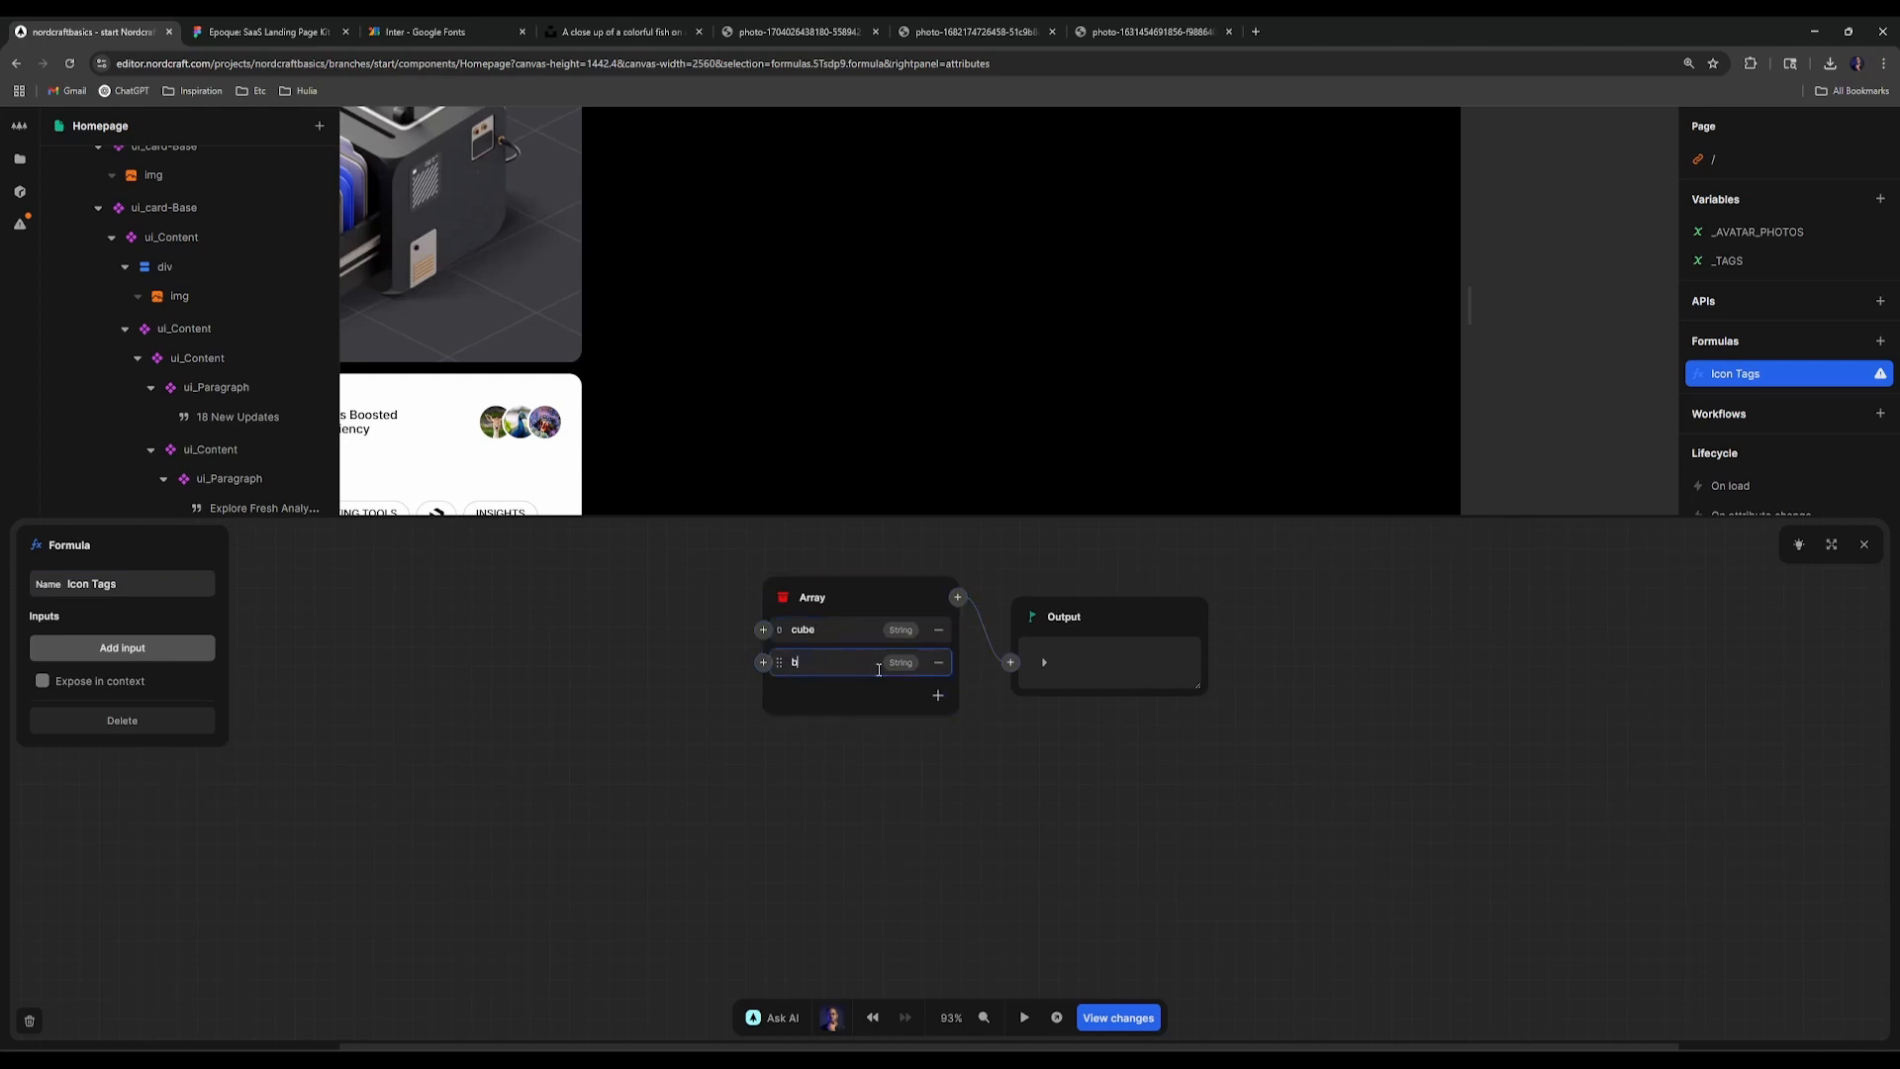
left_click(1185, 848)
left_click(1864, 543)
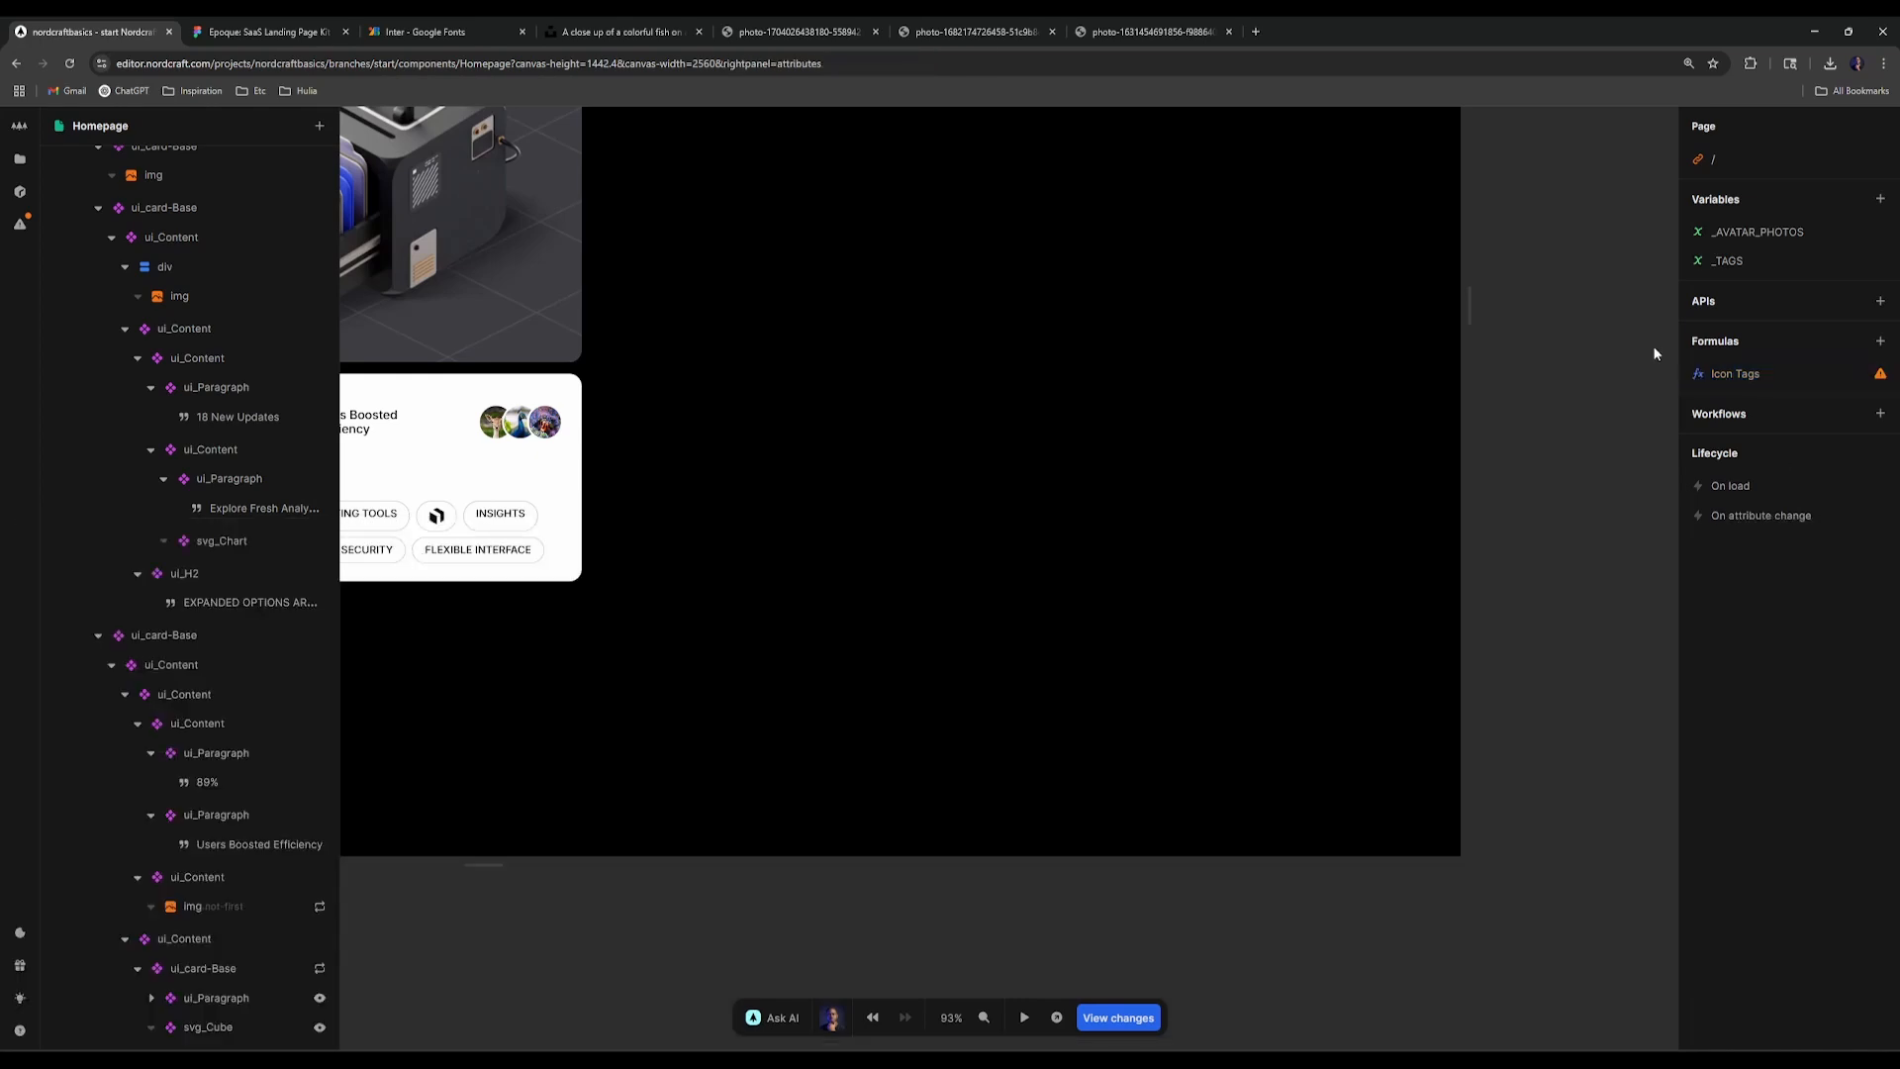
Step: Reopen the show/hide formula of the tags' ui_Paragraph, remove its And node, and delete the whole formula
scroll(825, 581, "up", 5)
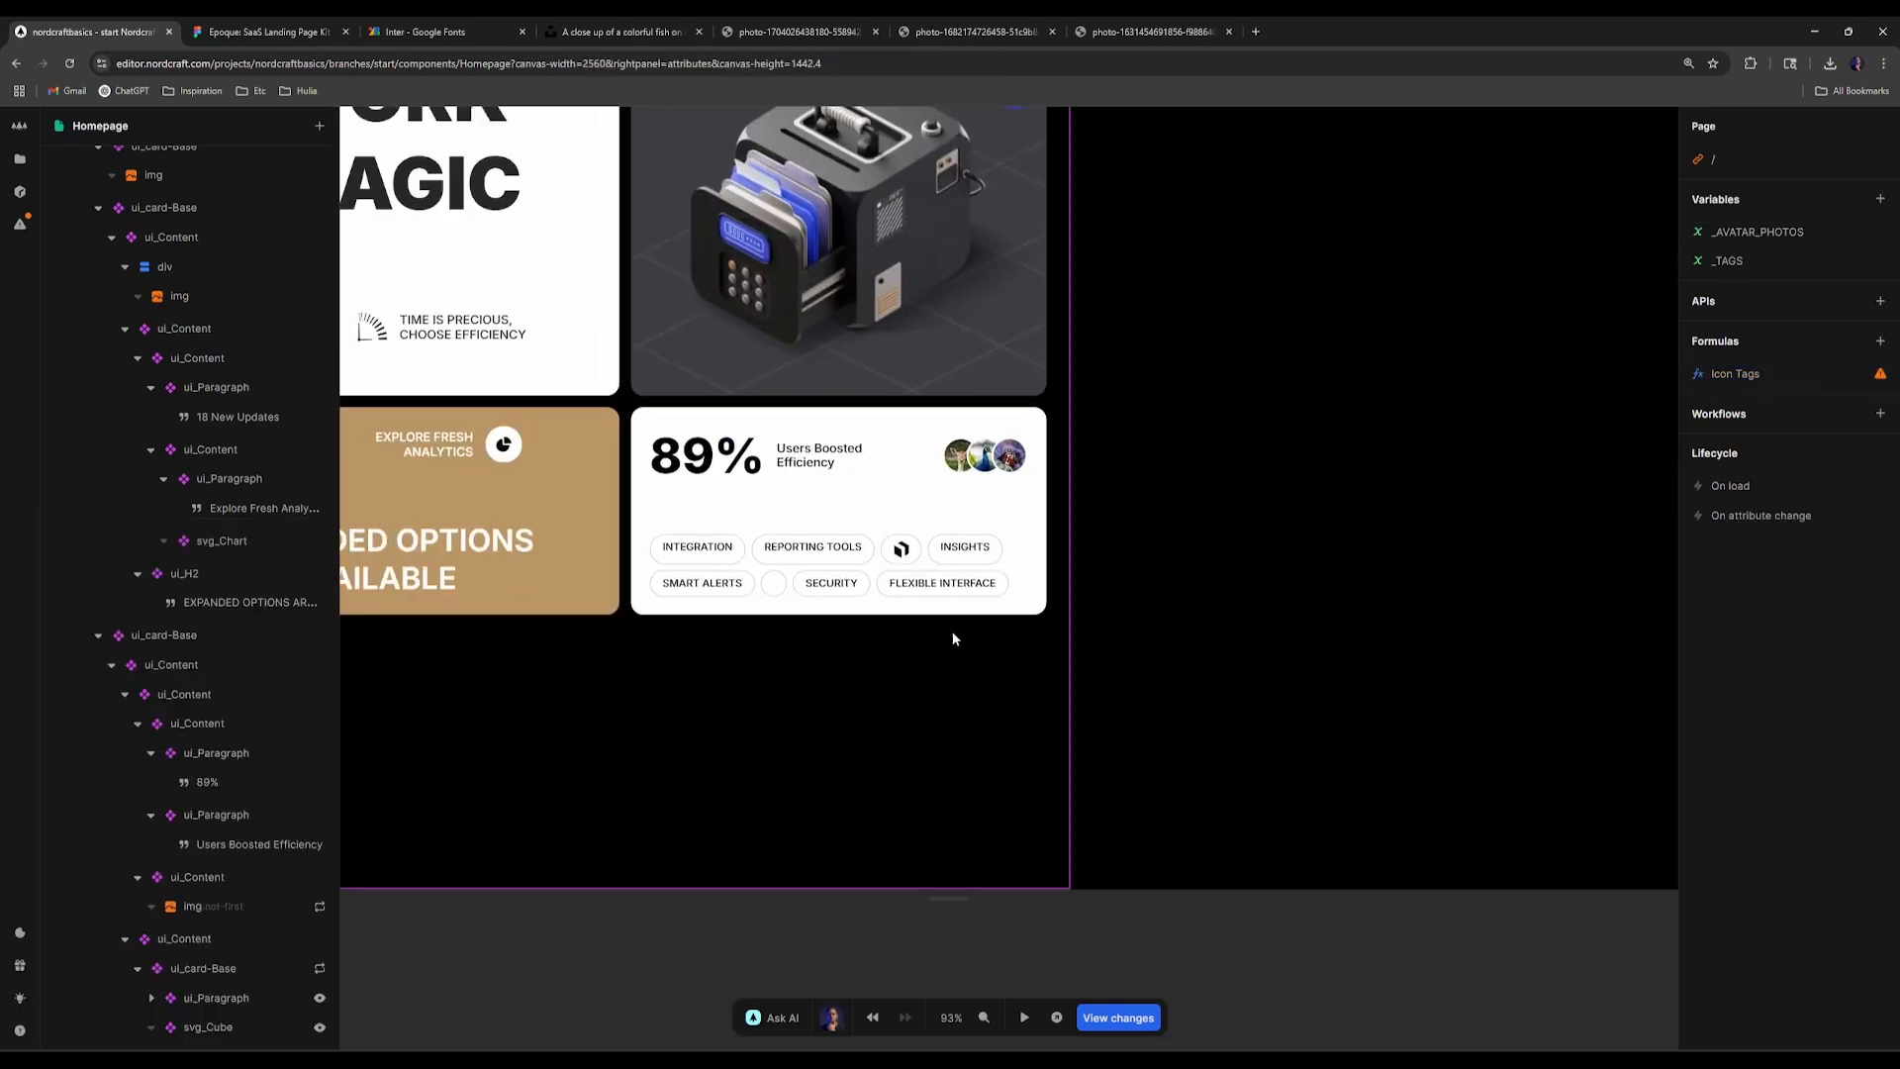
left_click(247, 938)
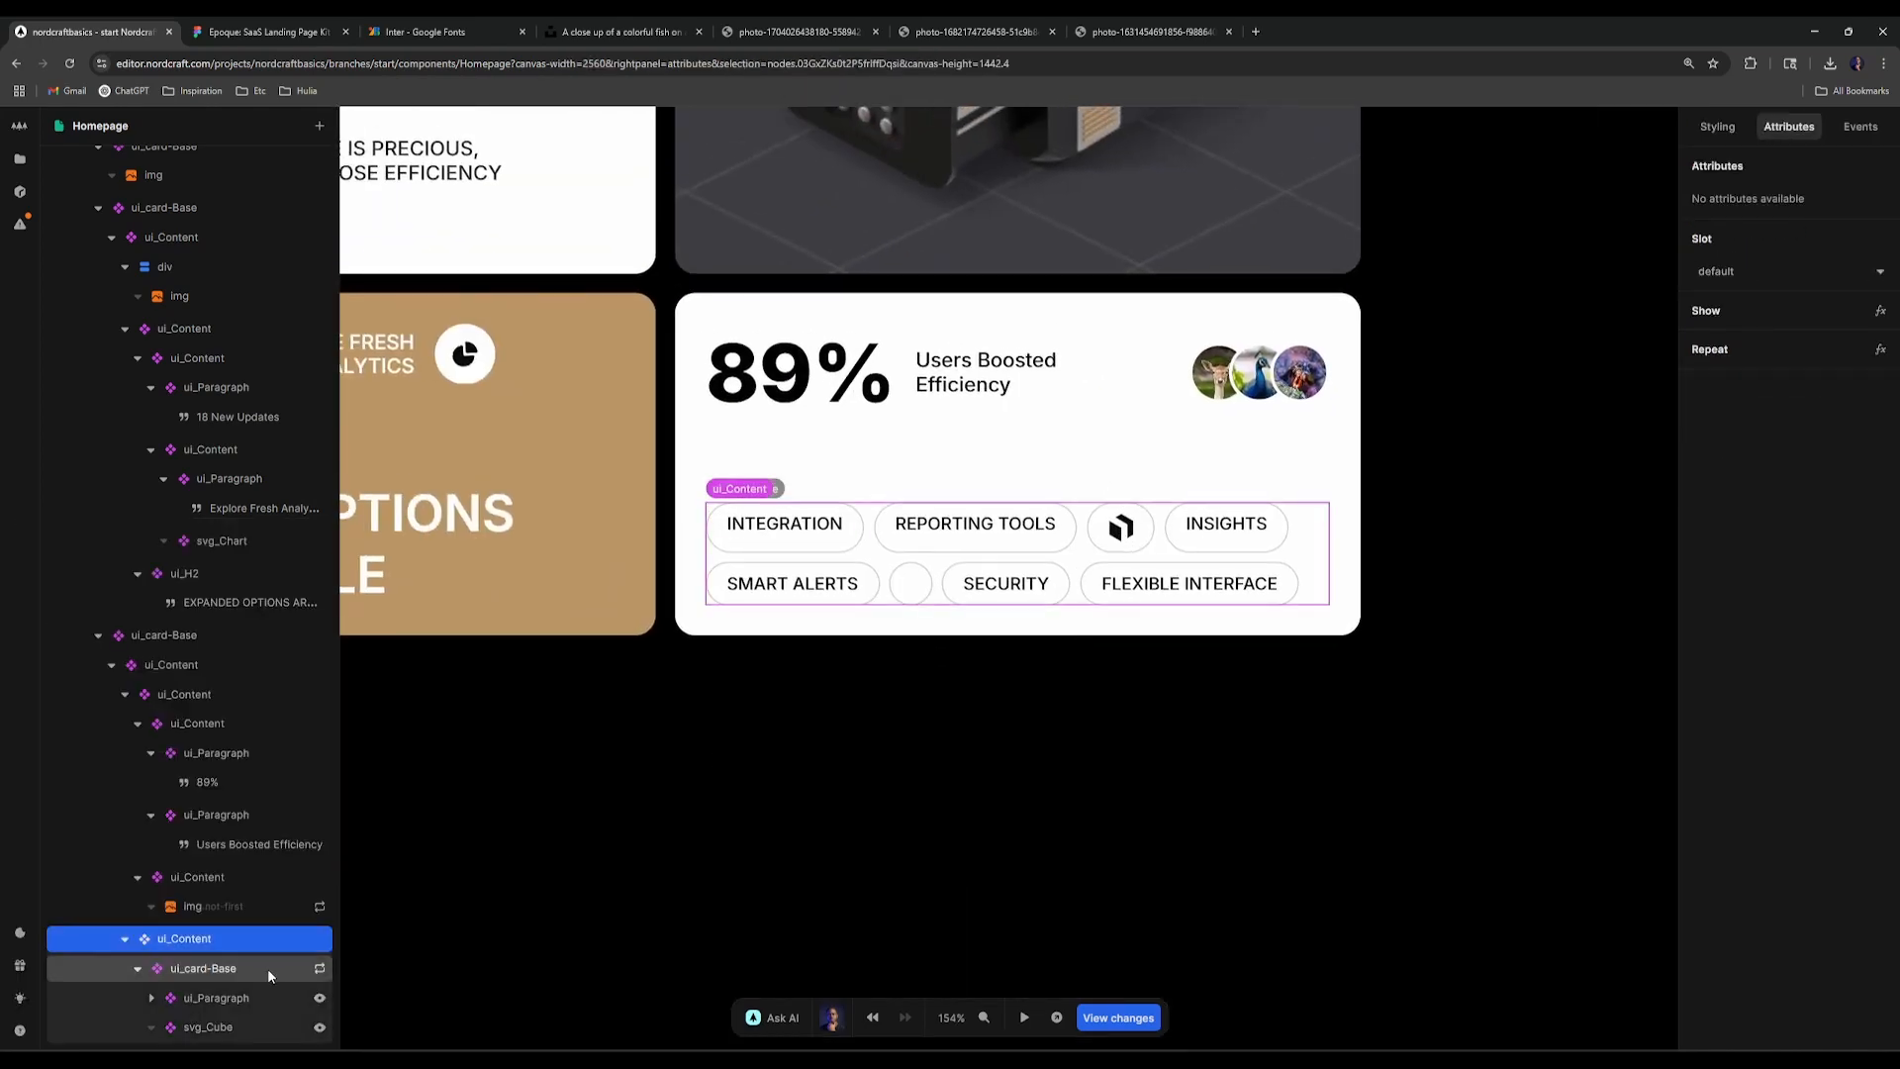
left_click(319, 999)
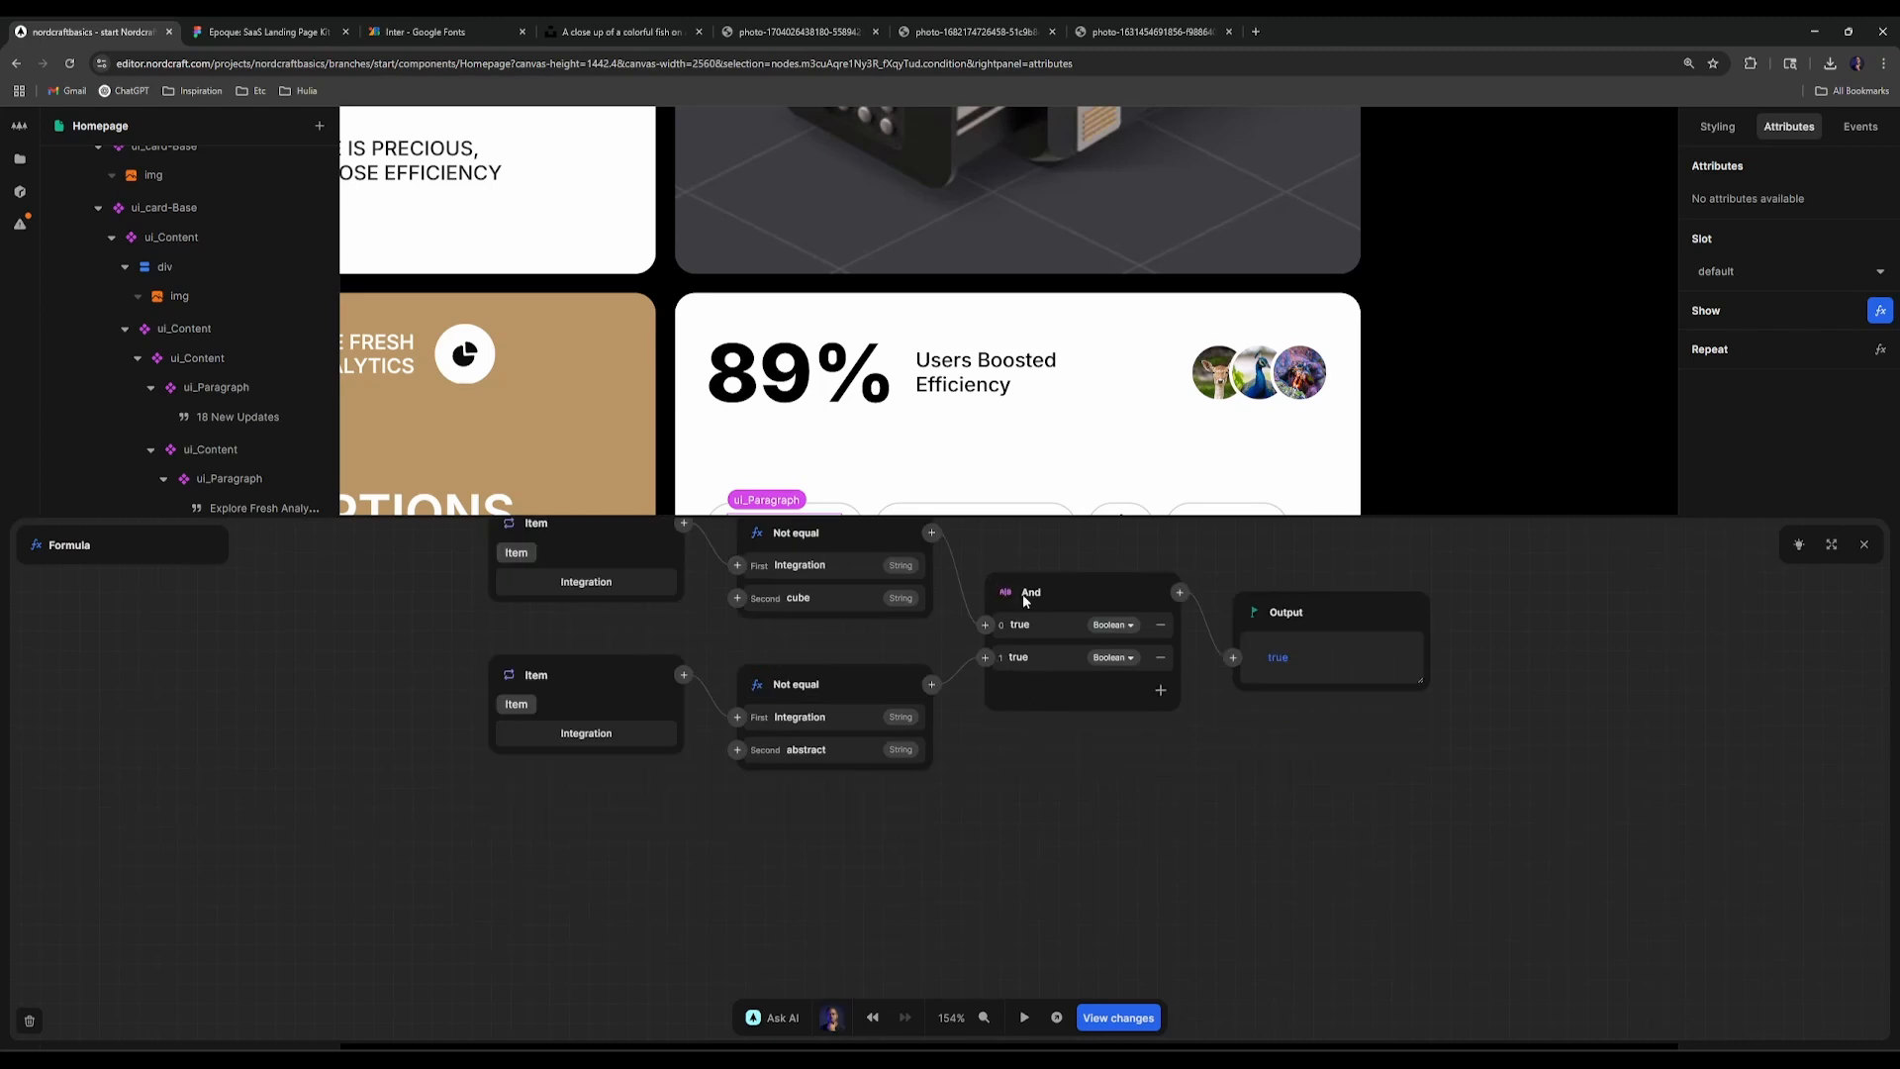
right_click(1095, 651)
left_click(1154, 732)
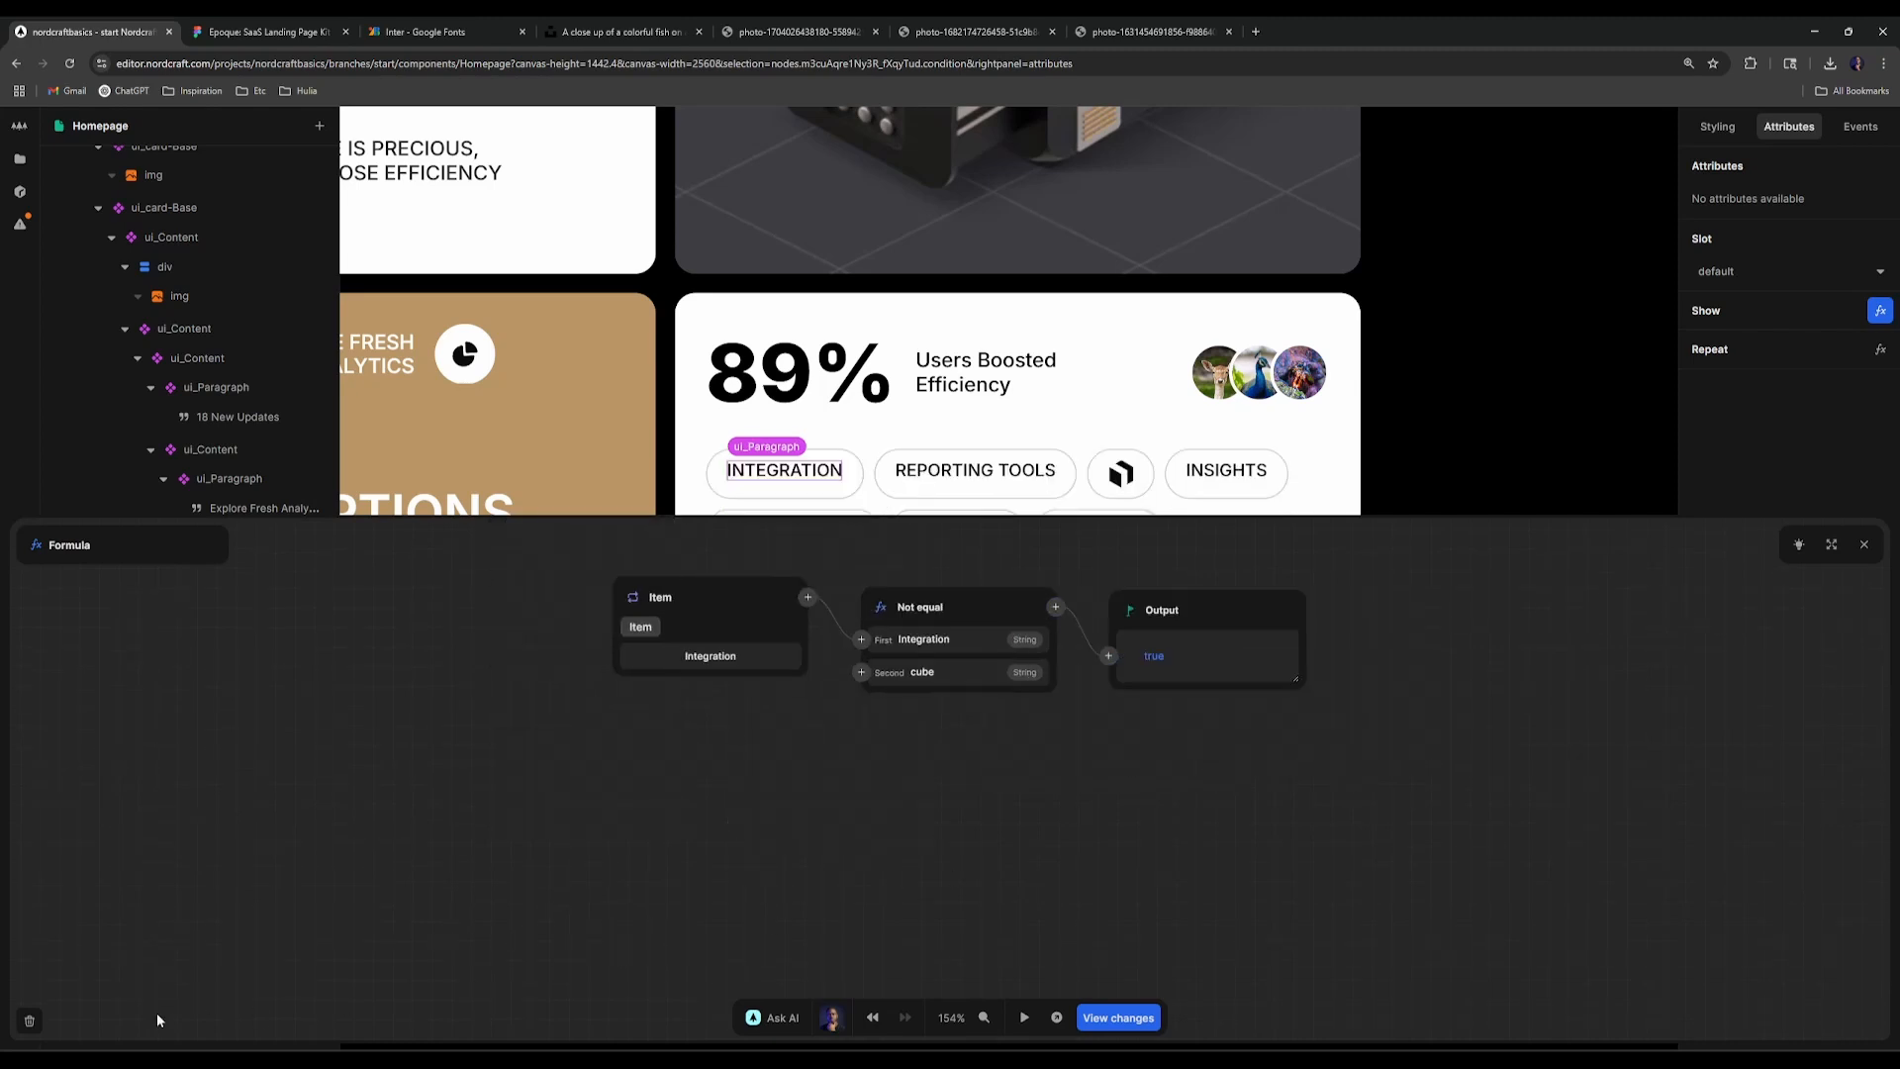
left_click(30, 1020)
Step: Start a new show/hide formula on the tags' ui_Paragraph with the repeated Item feeding an Includes node
right_click(223, 997)
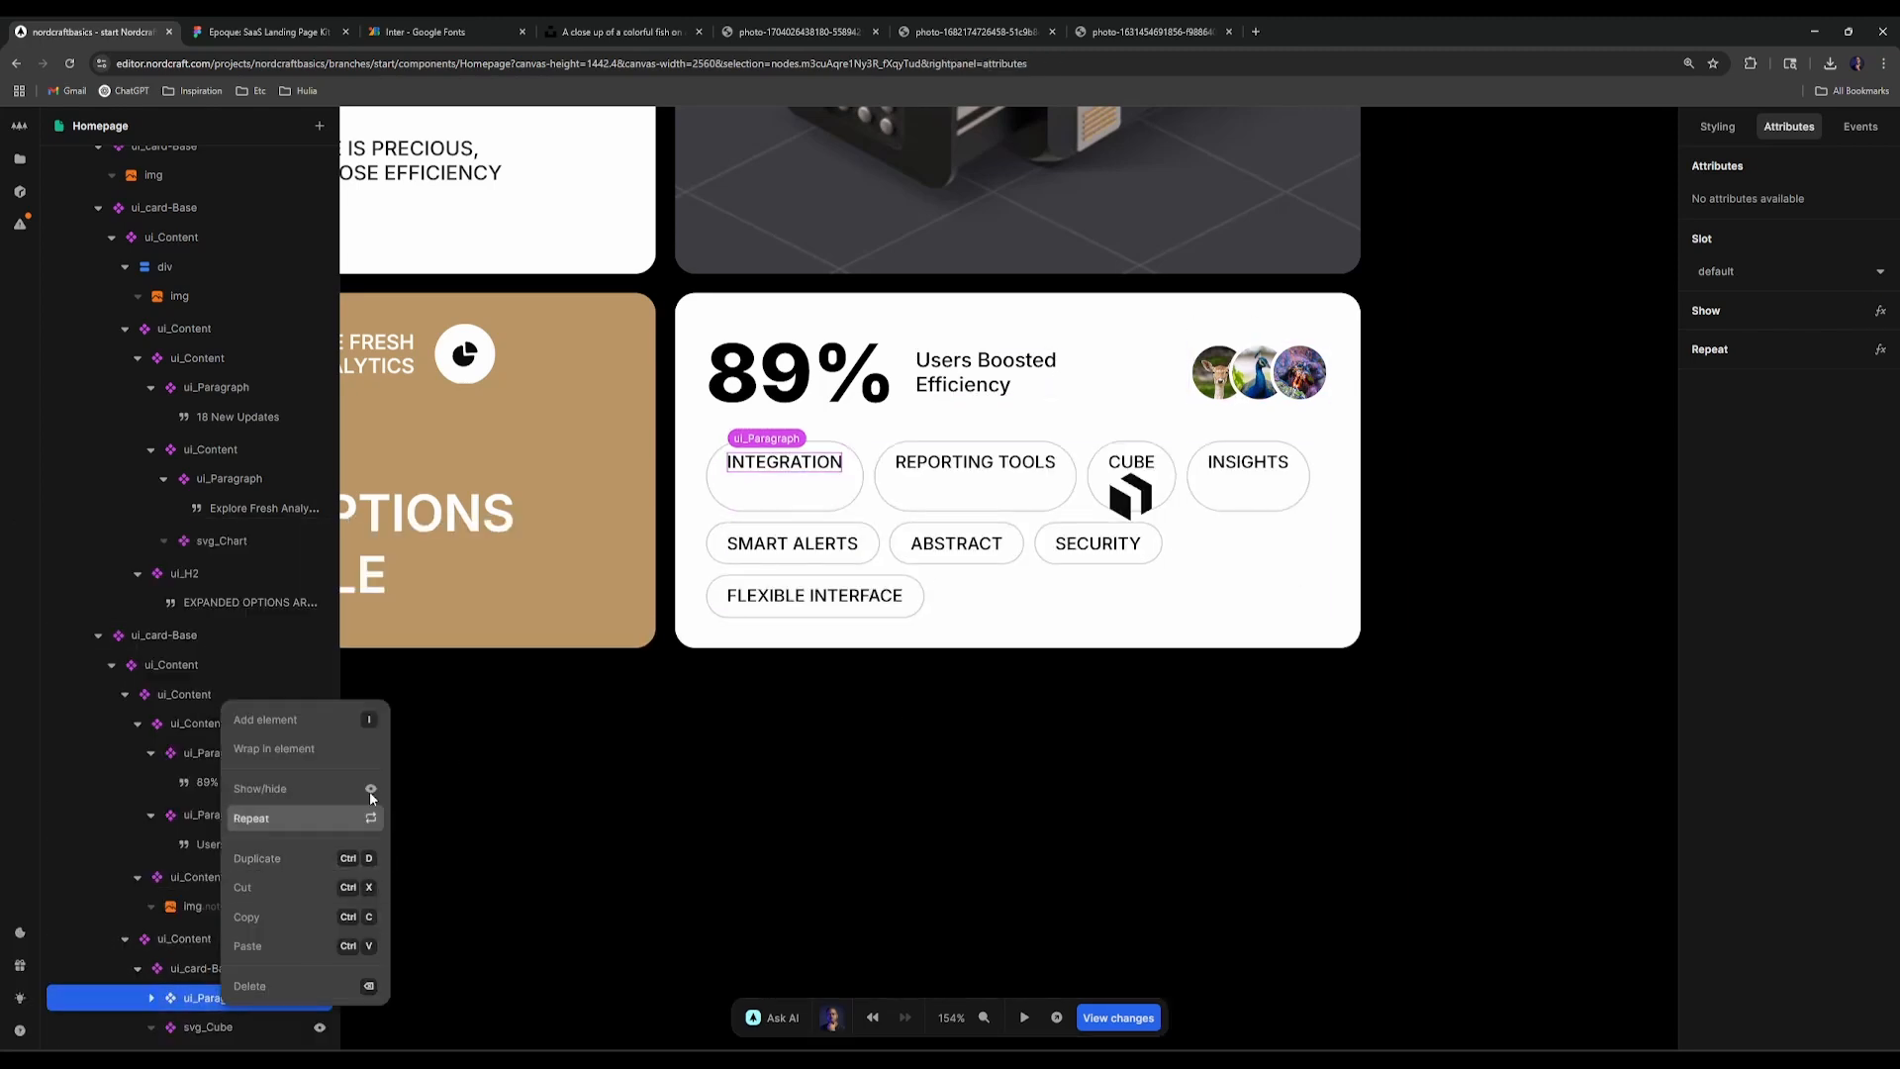
left_click(324, 786)
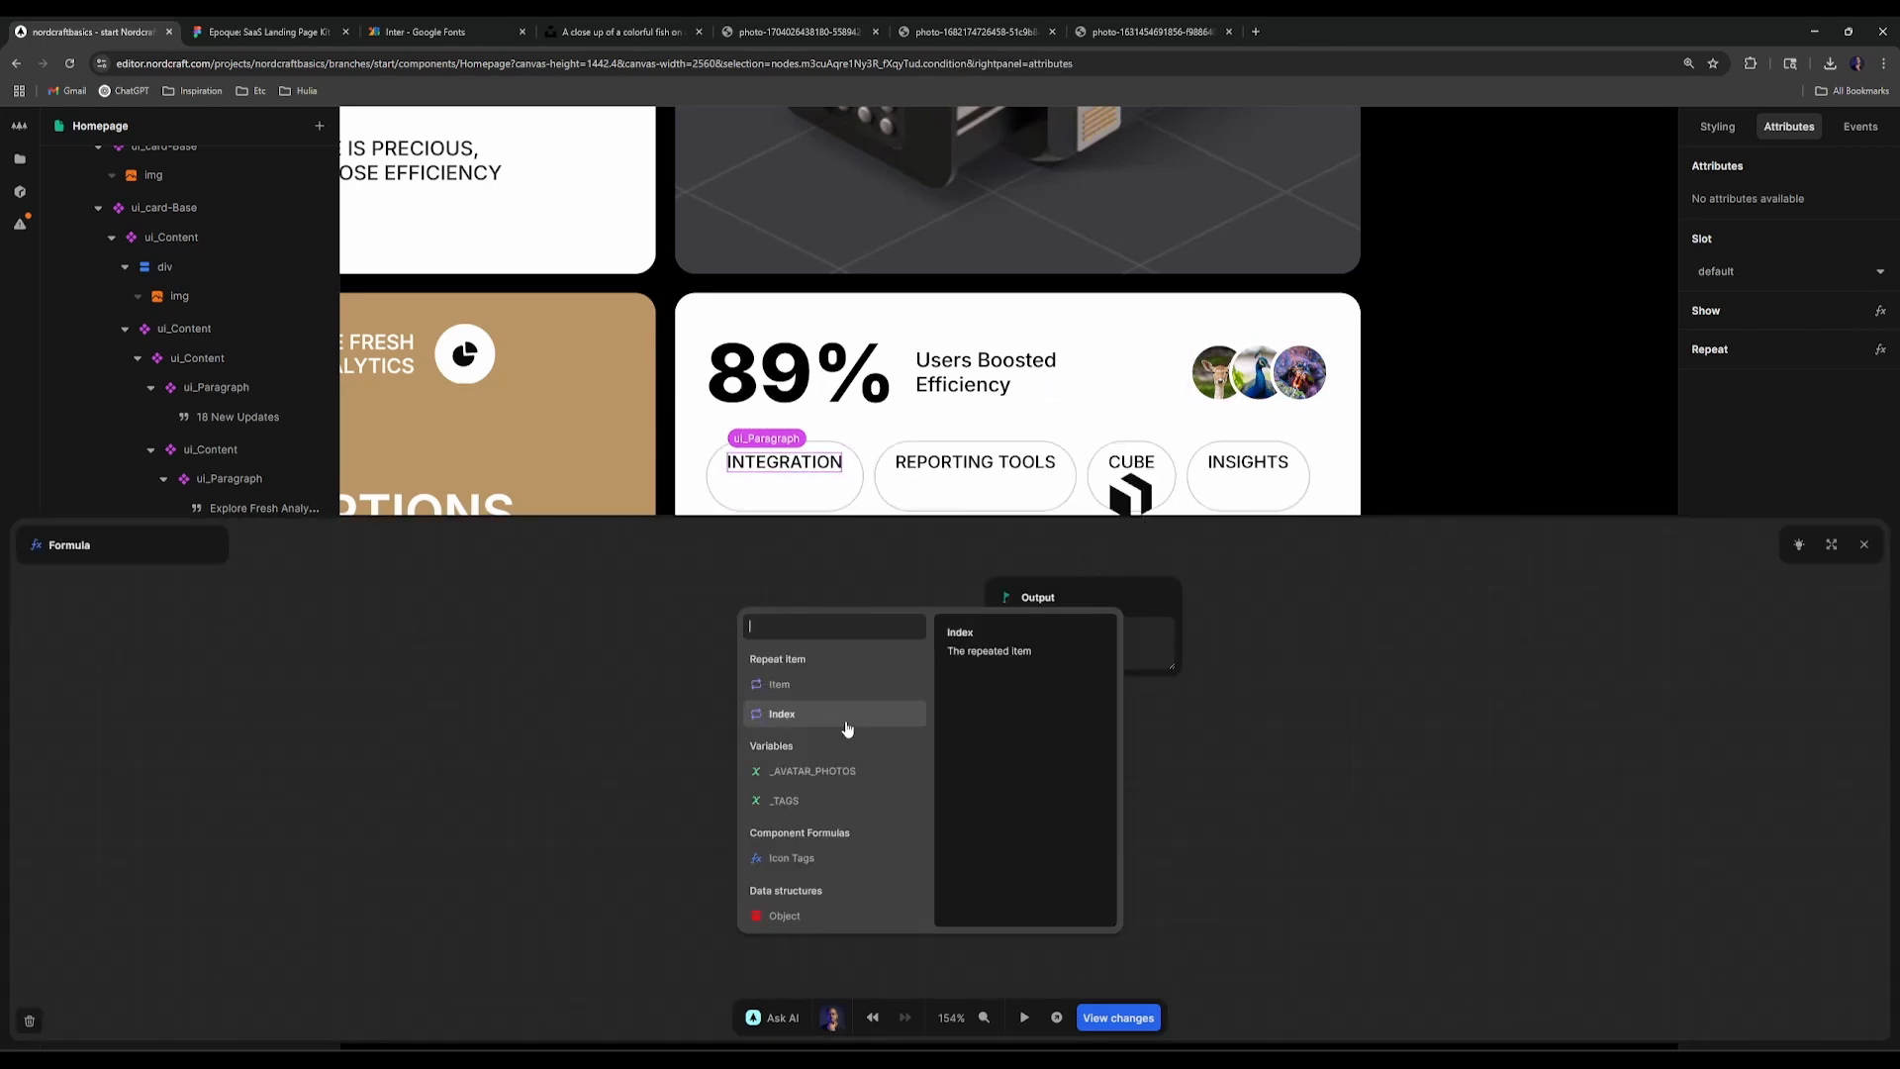
left_click(792, 684)
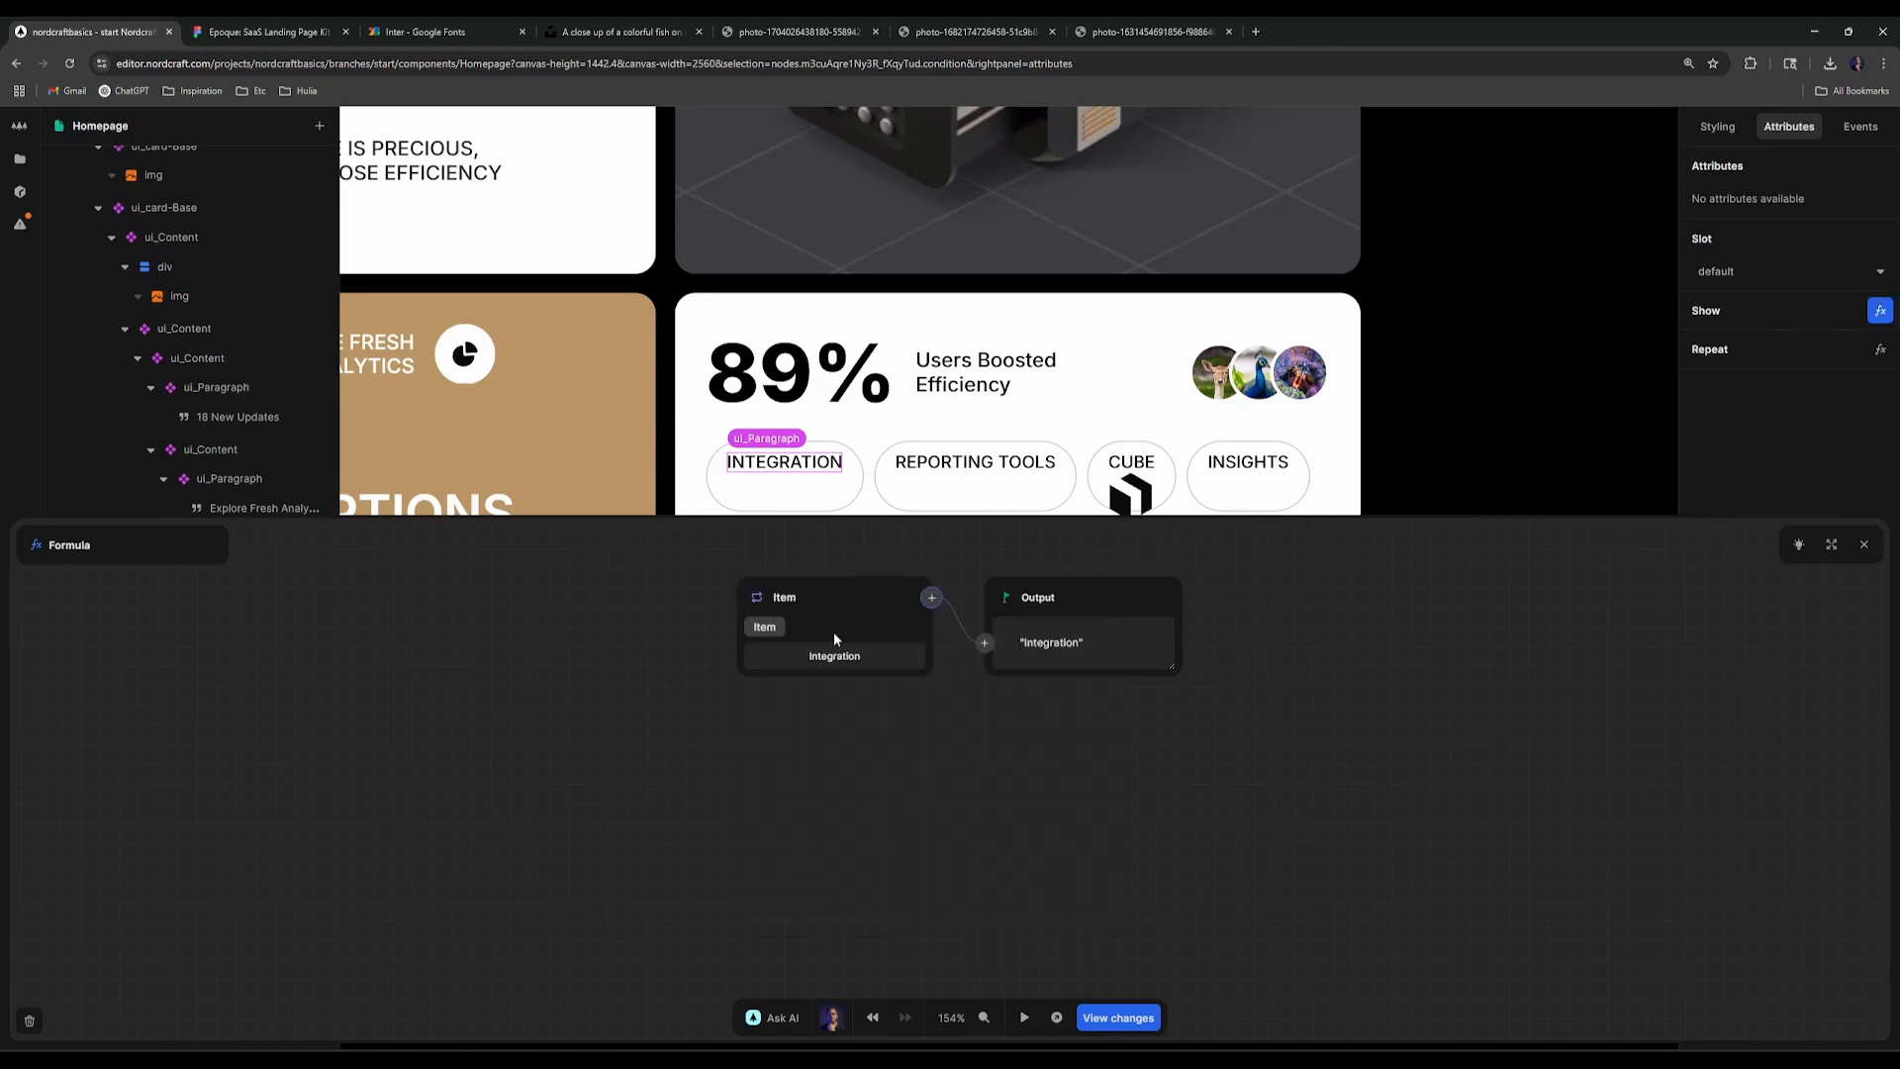
left_click(932, 598)
type("no")
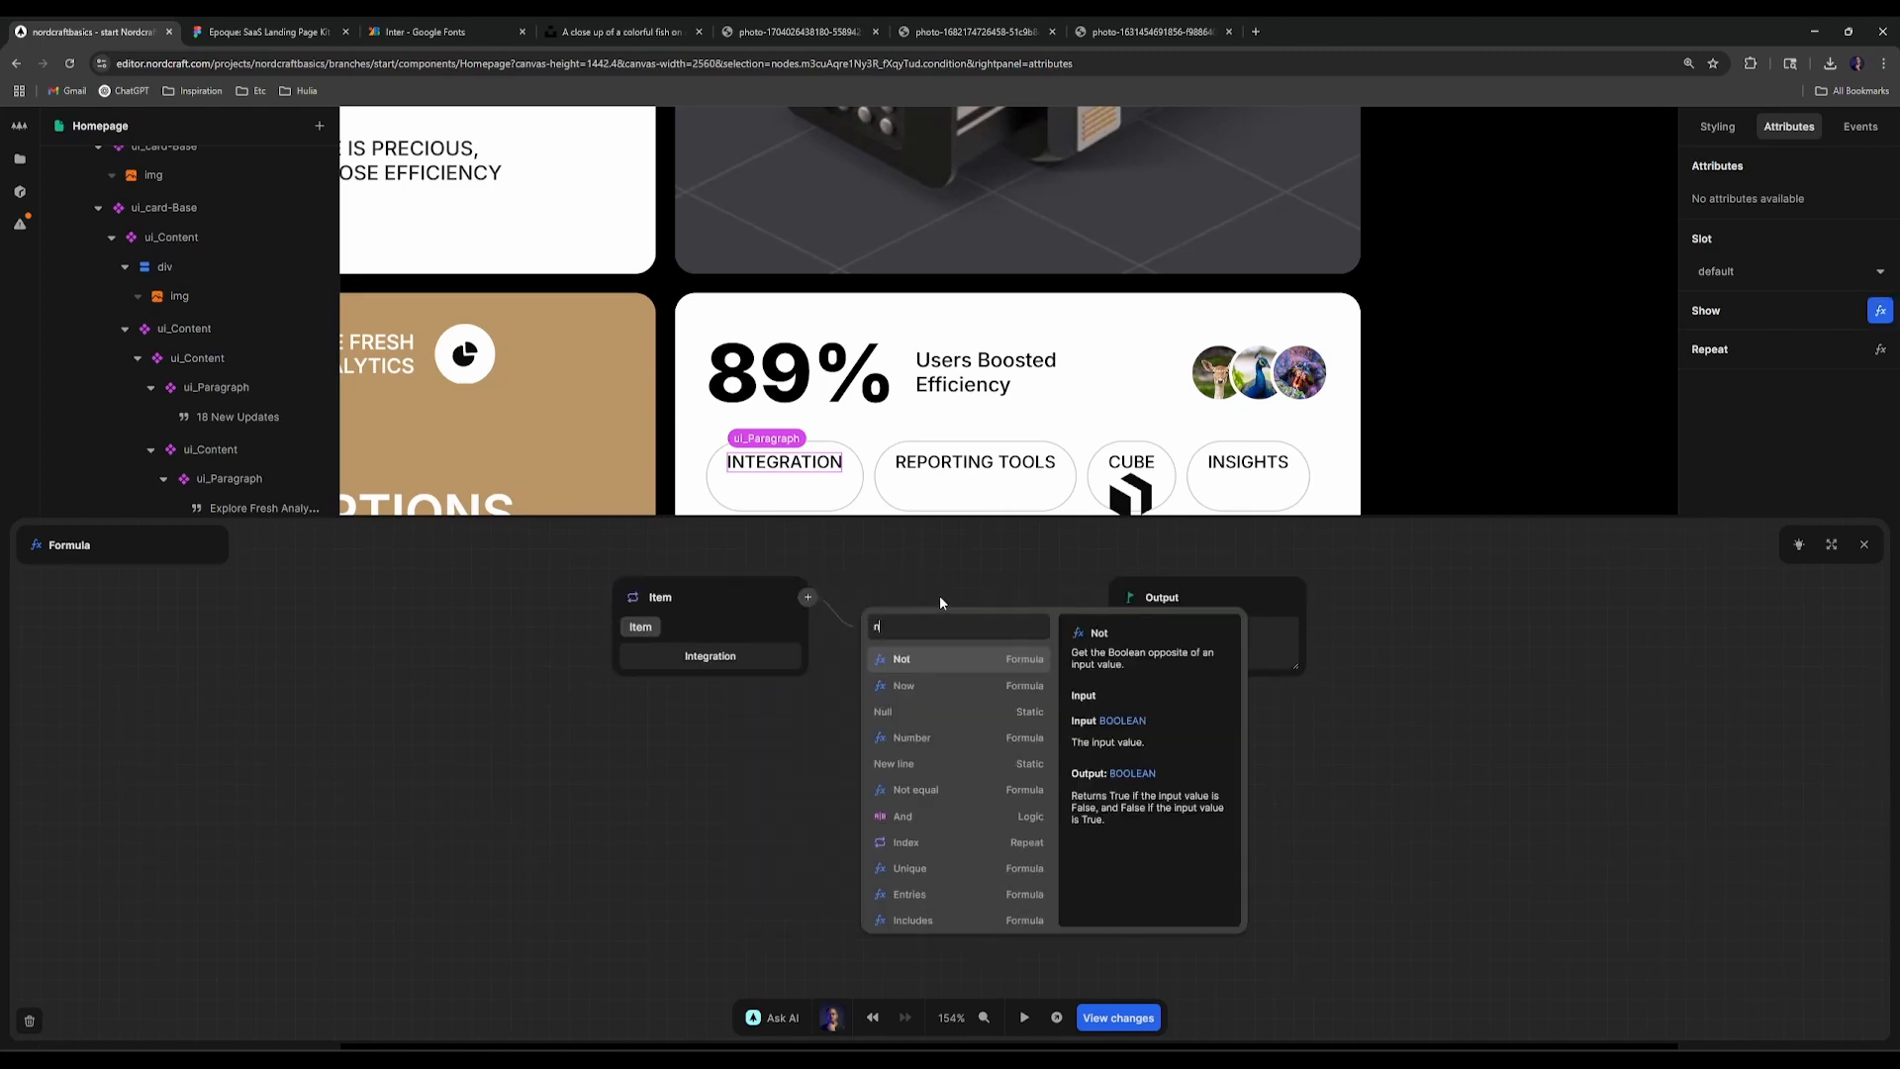
key("BackSpace")
key("BackSpace")
type("inc")
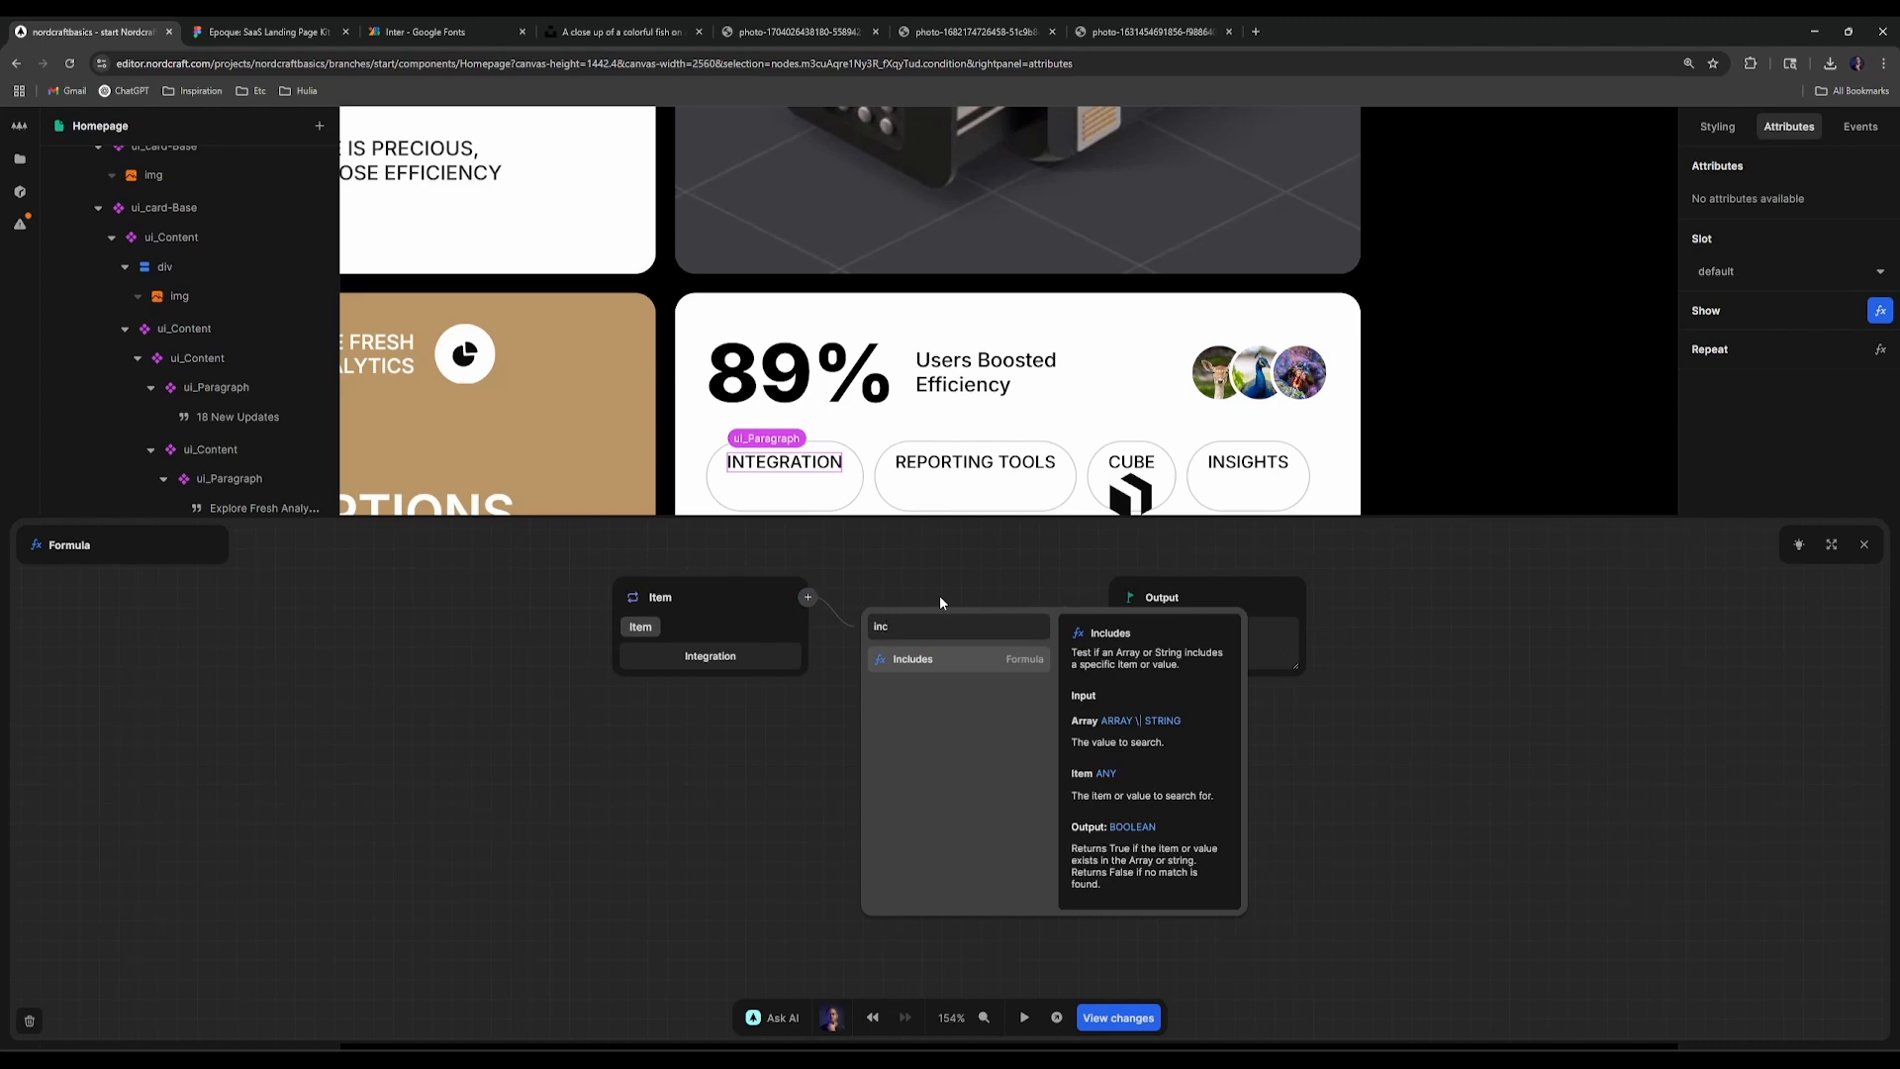
key("Return")
Step: Use the Icon Tags formula as the Includes node's array and the repeated Item as its item, and check the tags
left_click(862, 637)
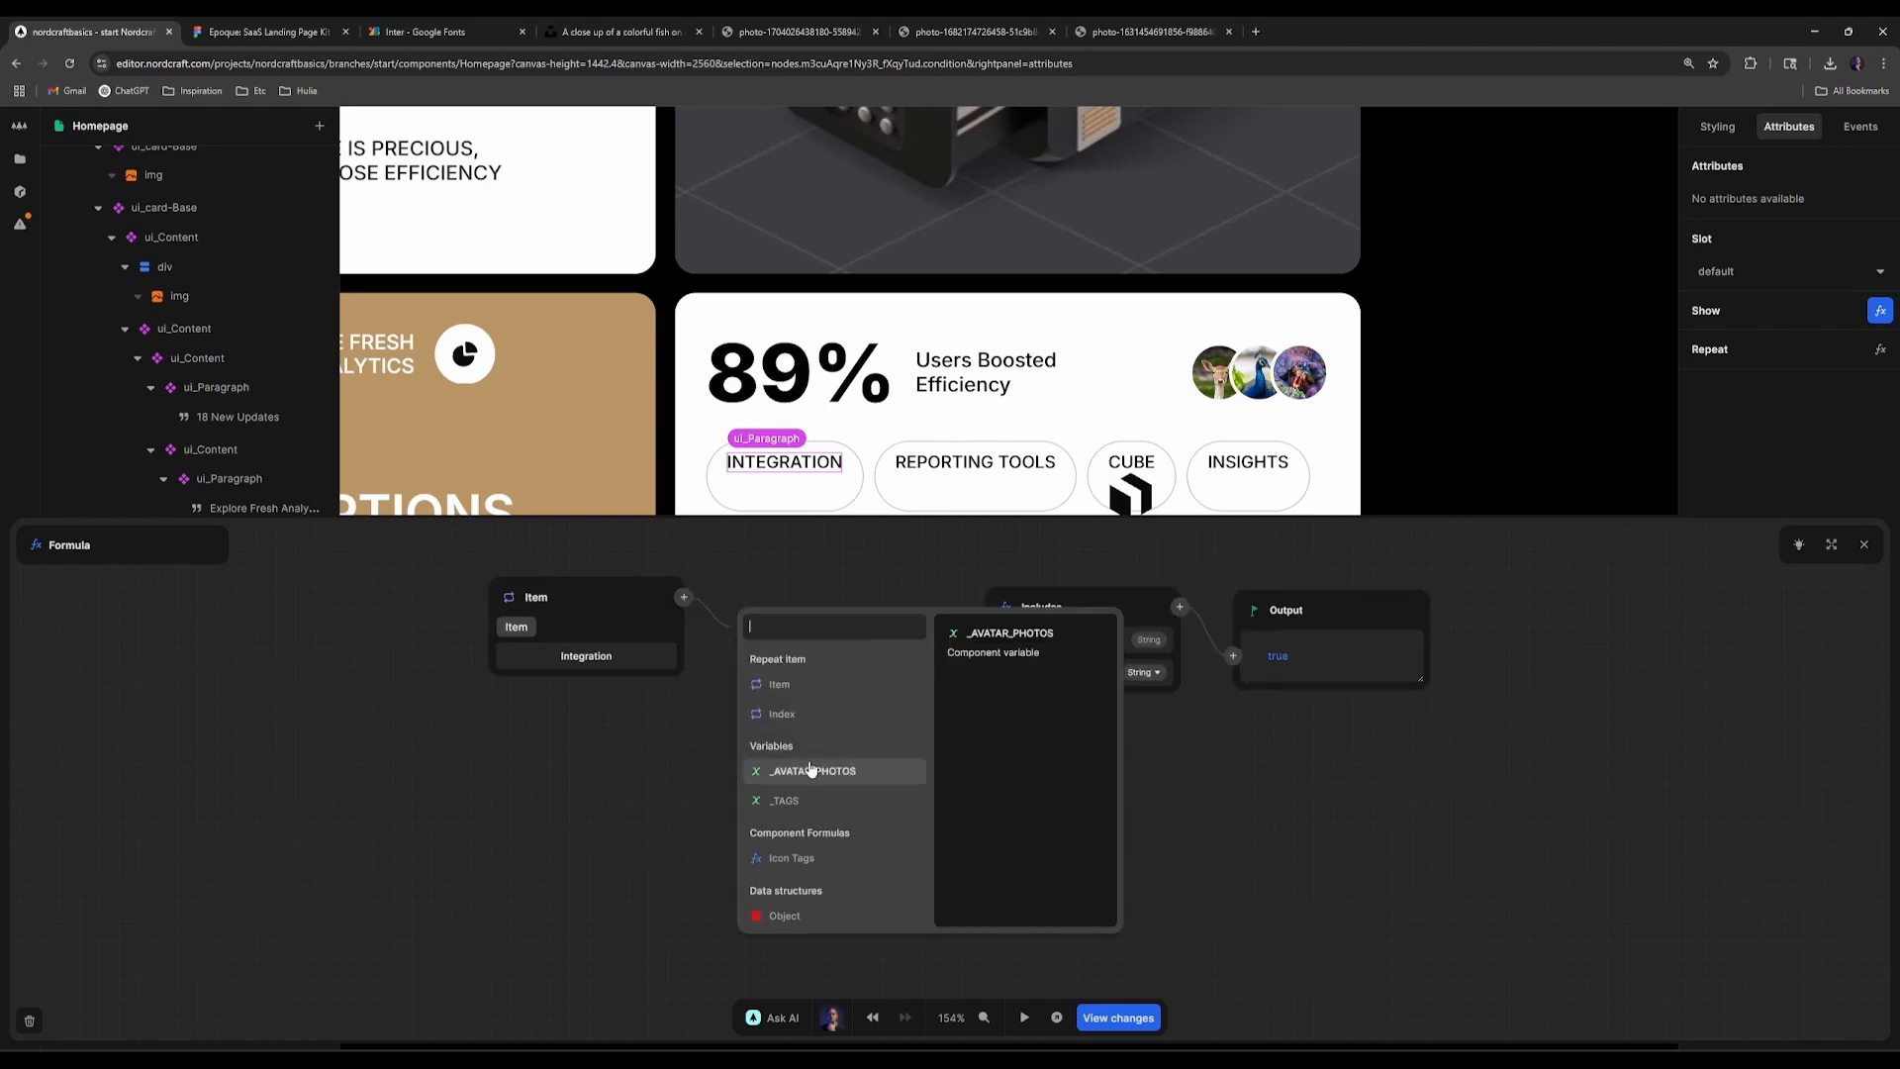
scroll(826, 772, "down", 3)
left_click(838, 711)
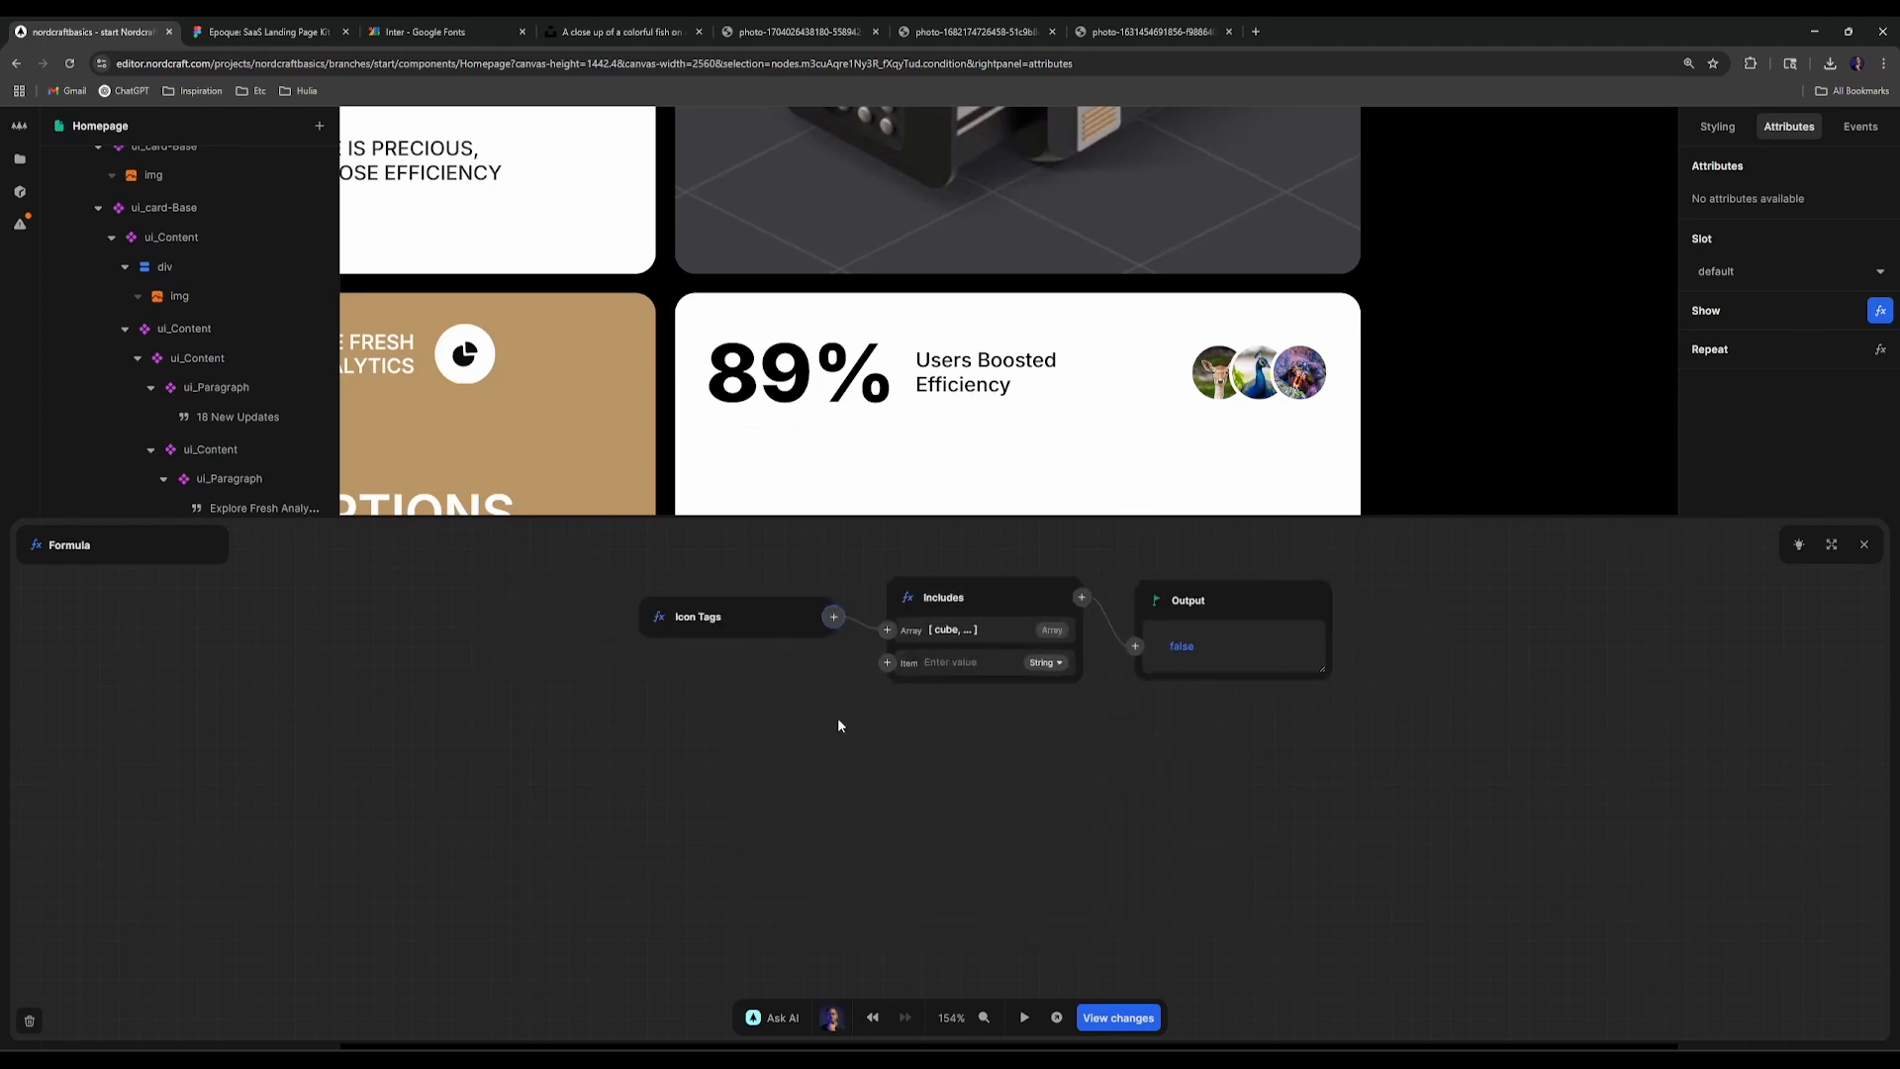
left_click(888, 662)
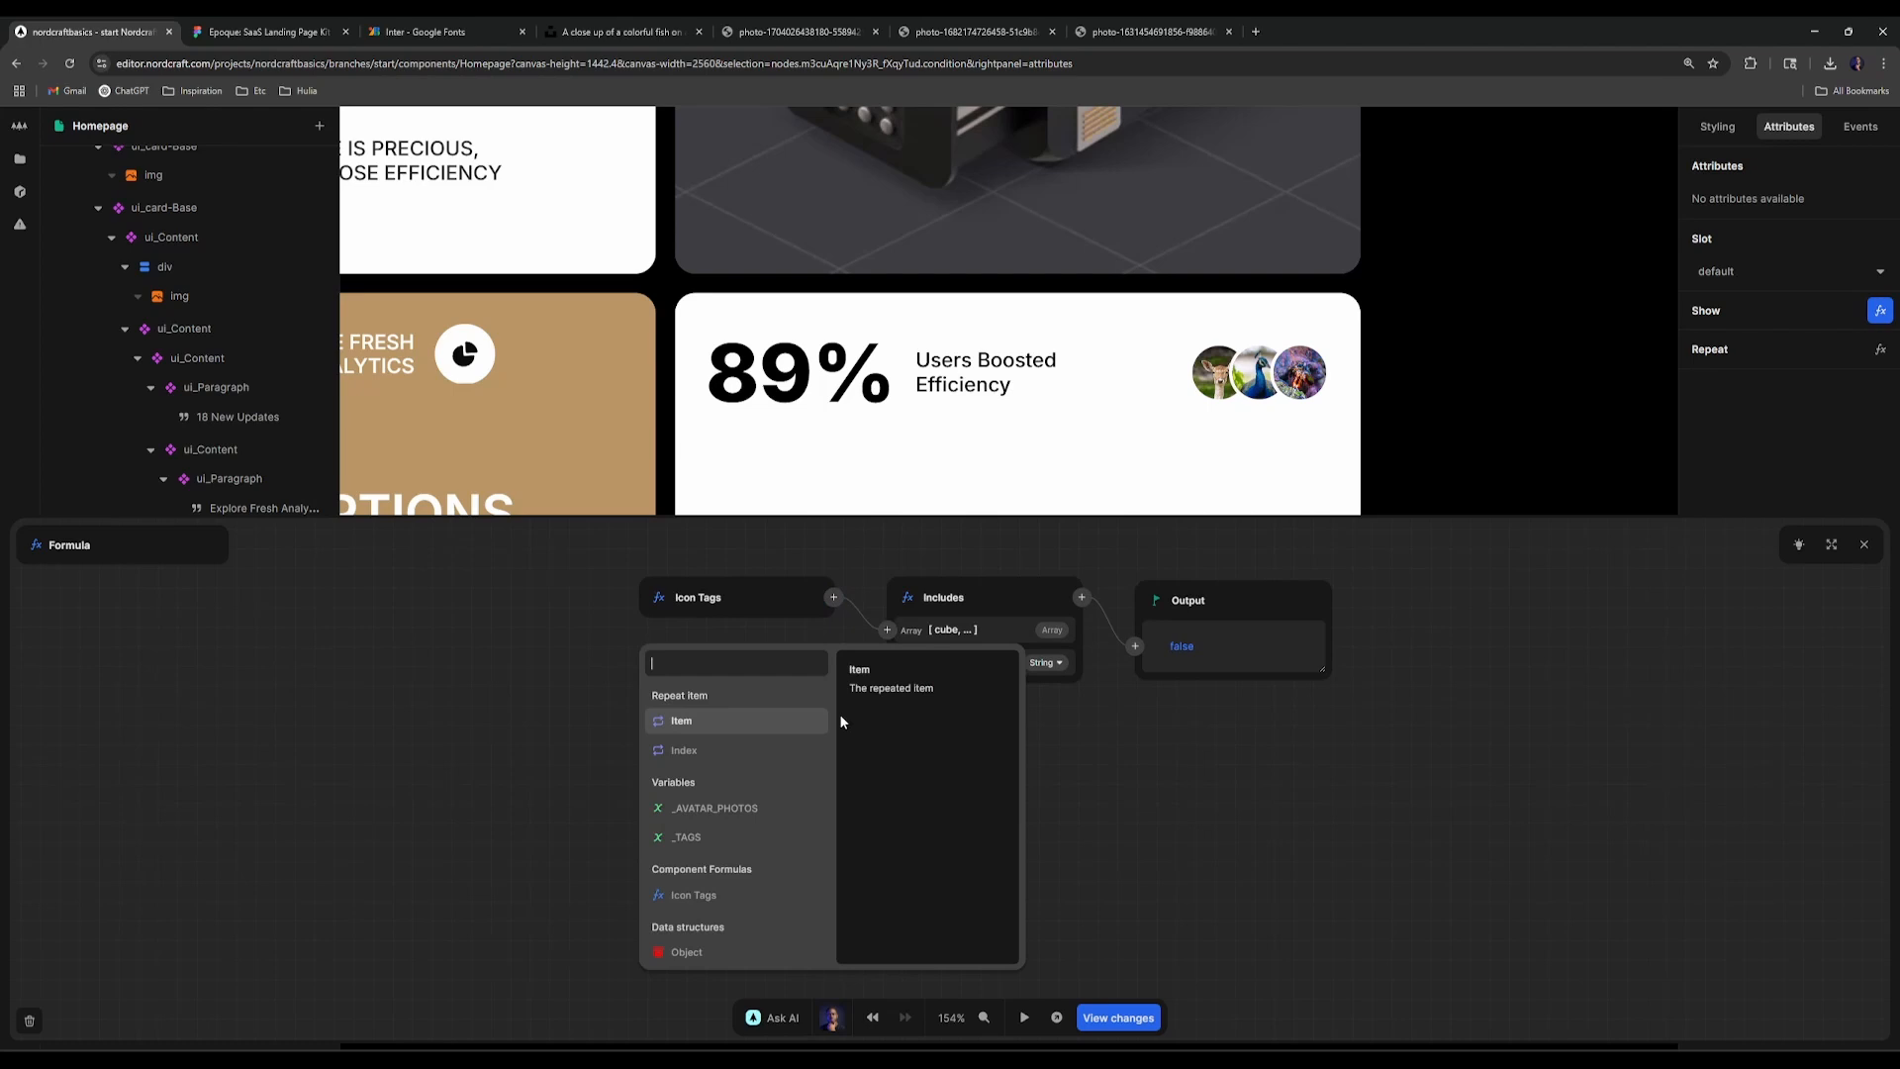
left_click(704, 728)
scroll(1252, 458, "down", 2)
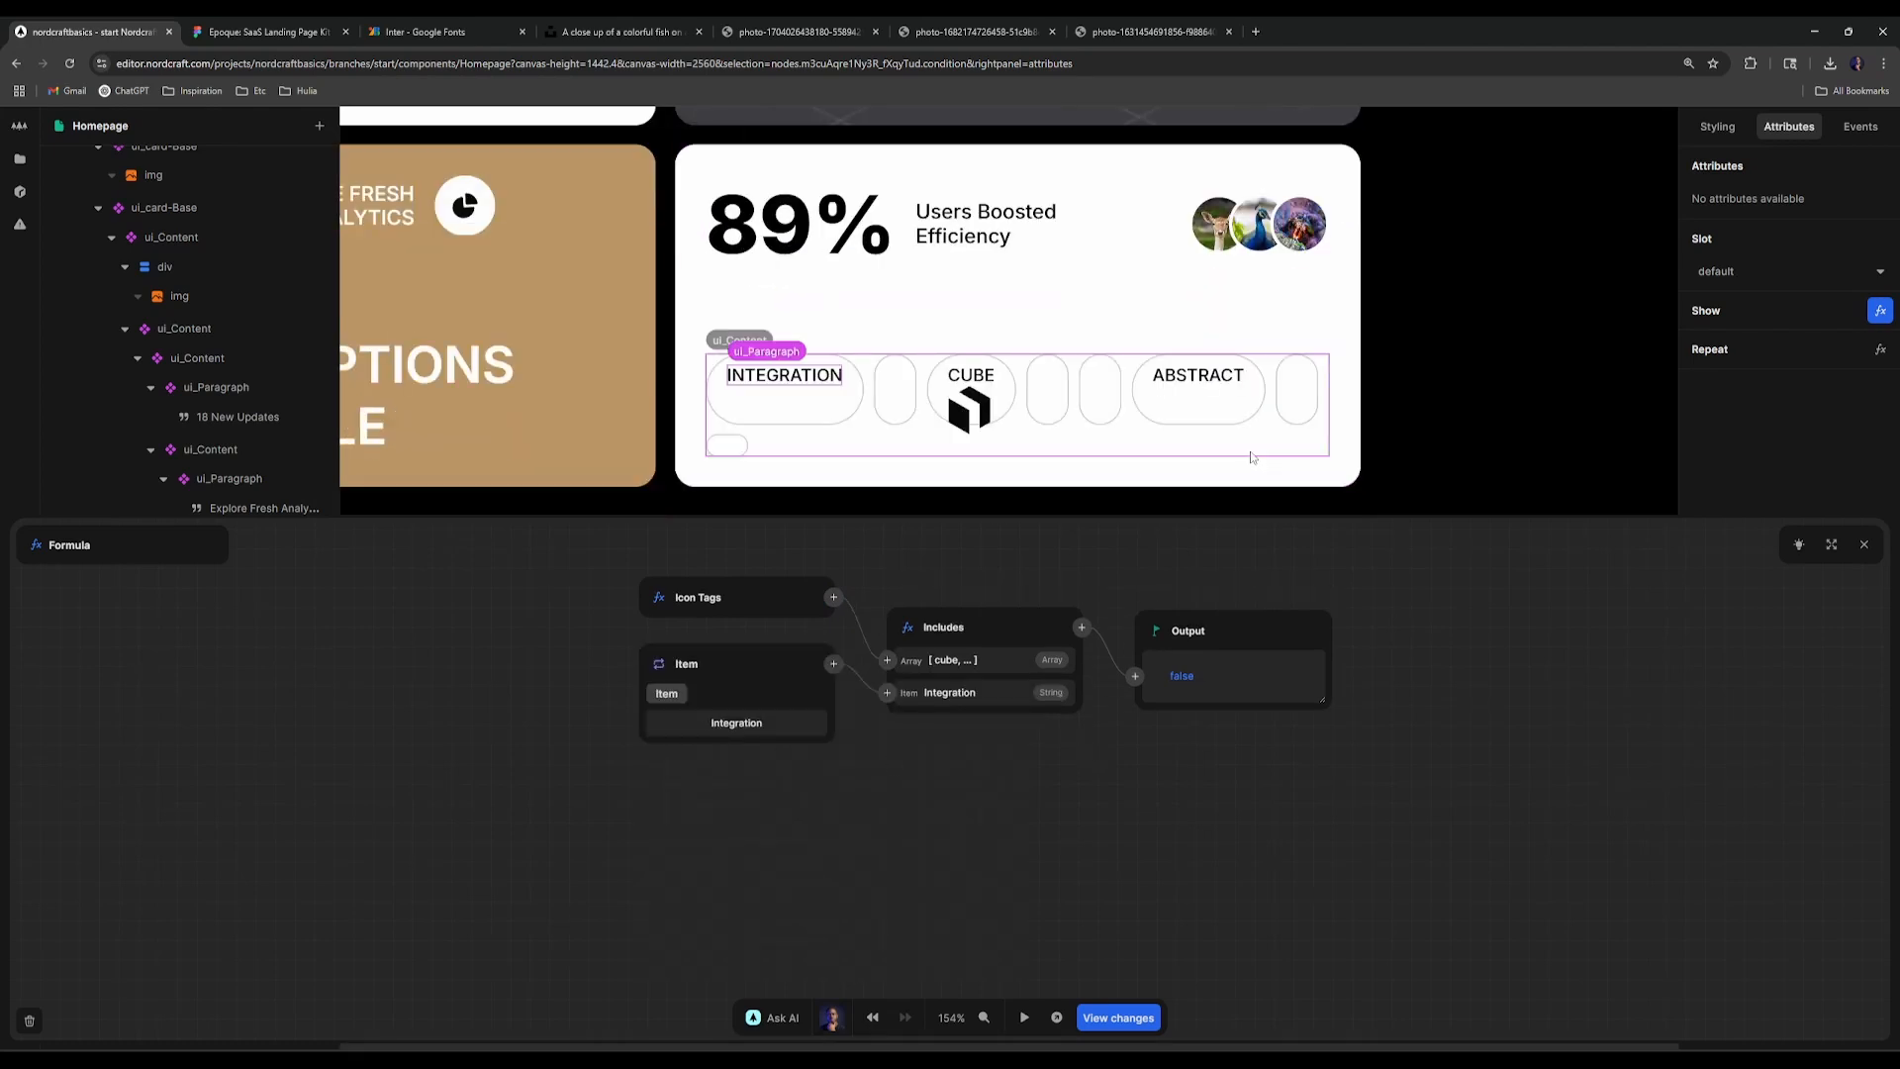
Step: Insert a Not node between the Includes node and the Output in the tag paragraph's show formula, and close the formula
left_click(1081, 627)
left_click(1051, 561)
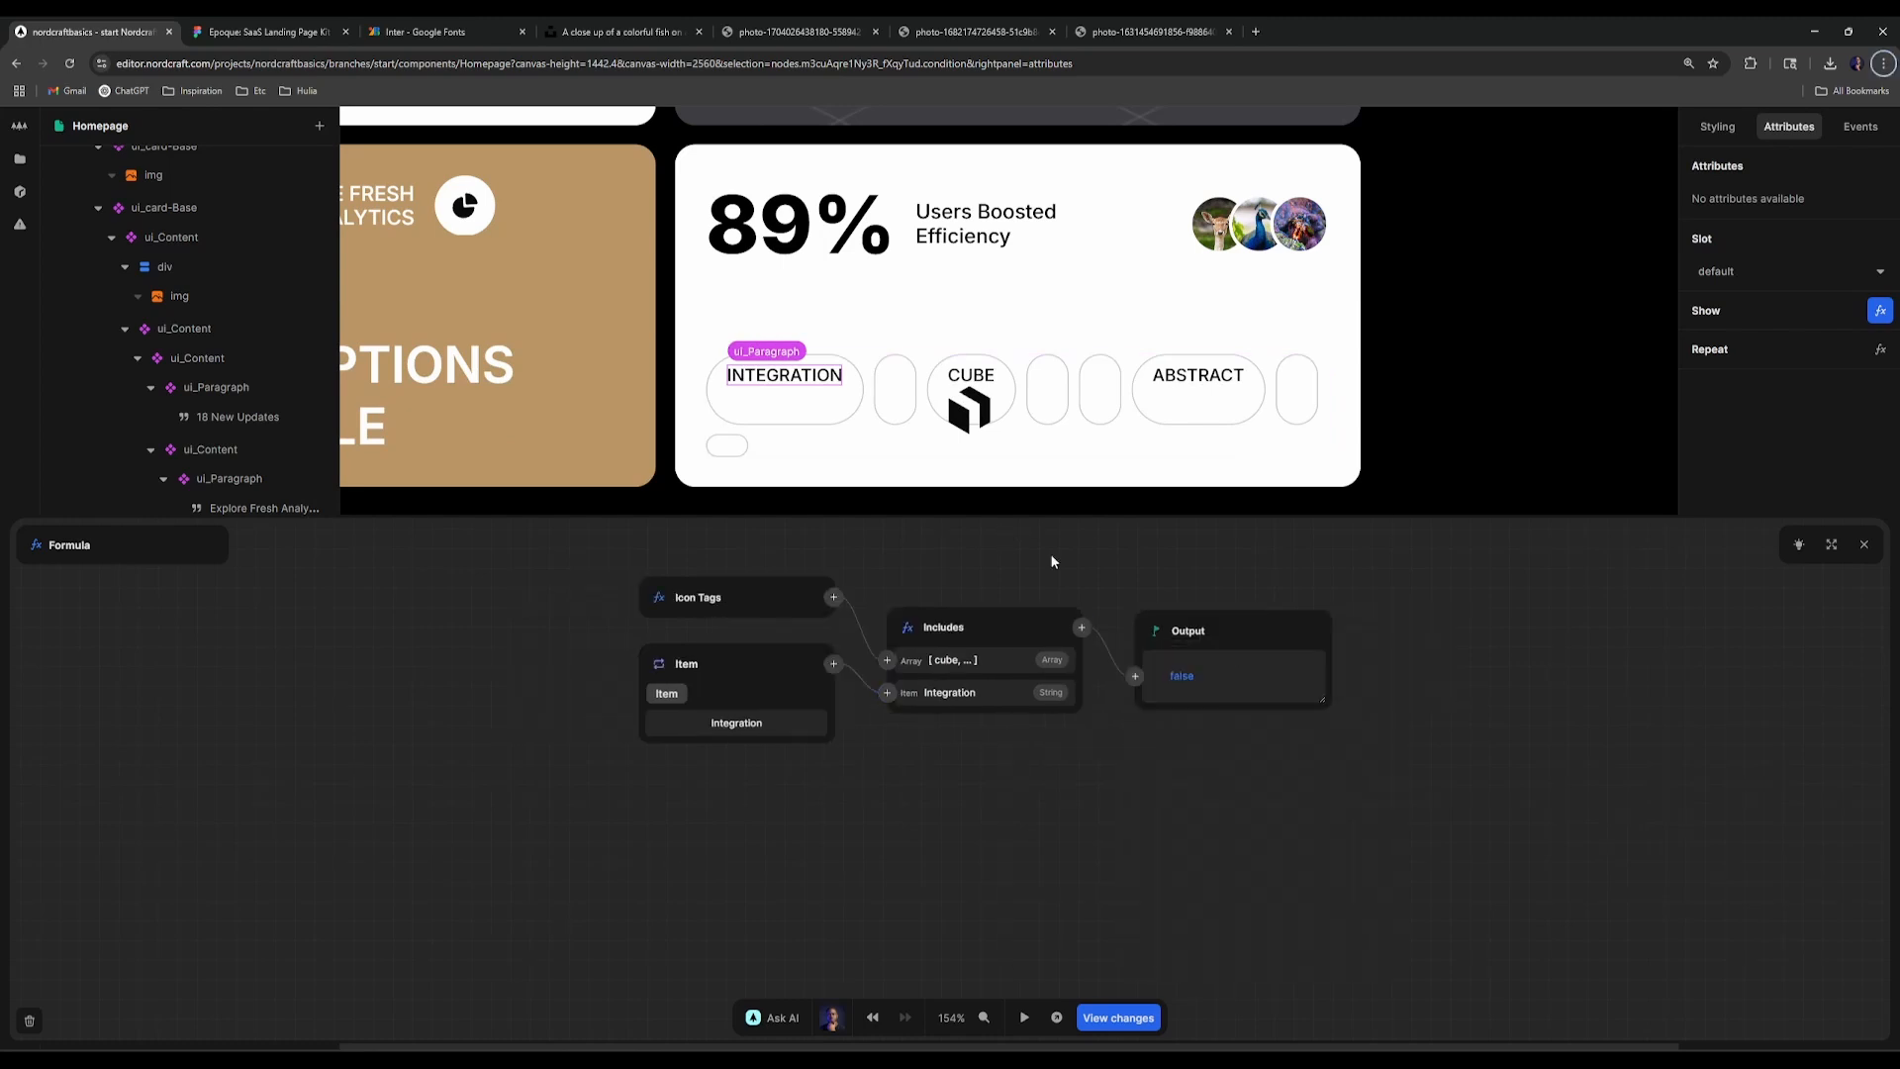
left_click(1081, 627)
type("not")
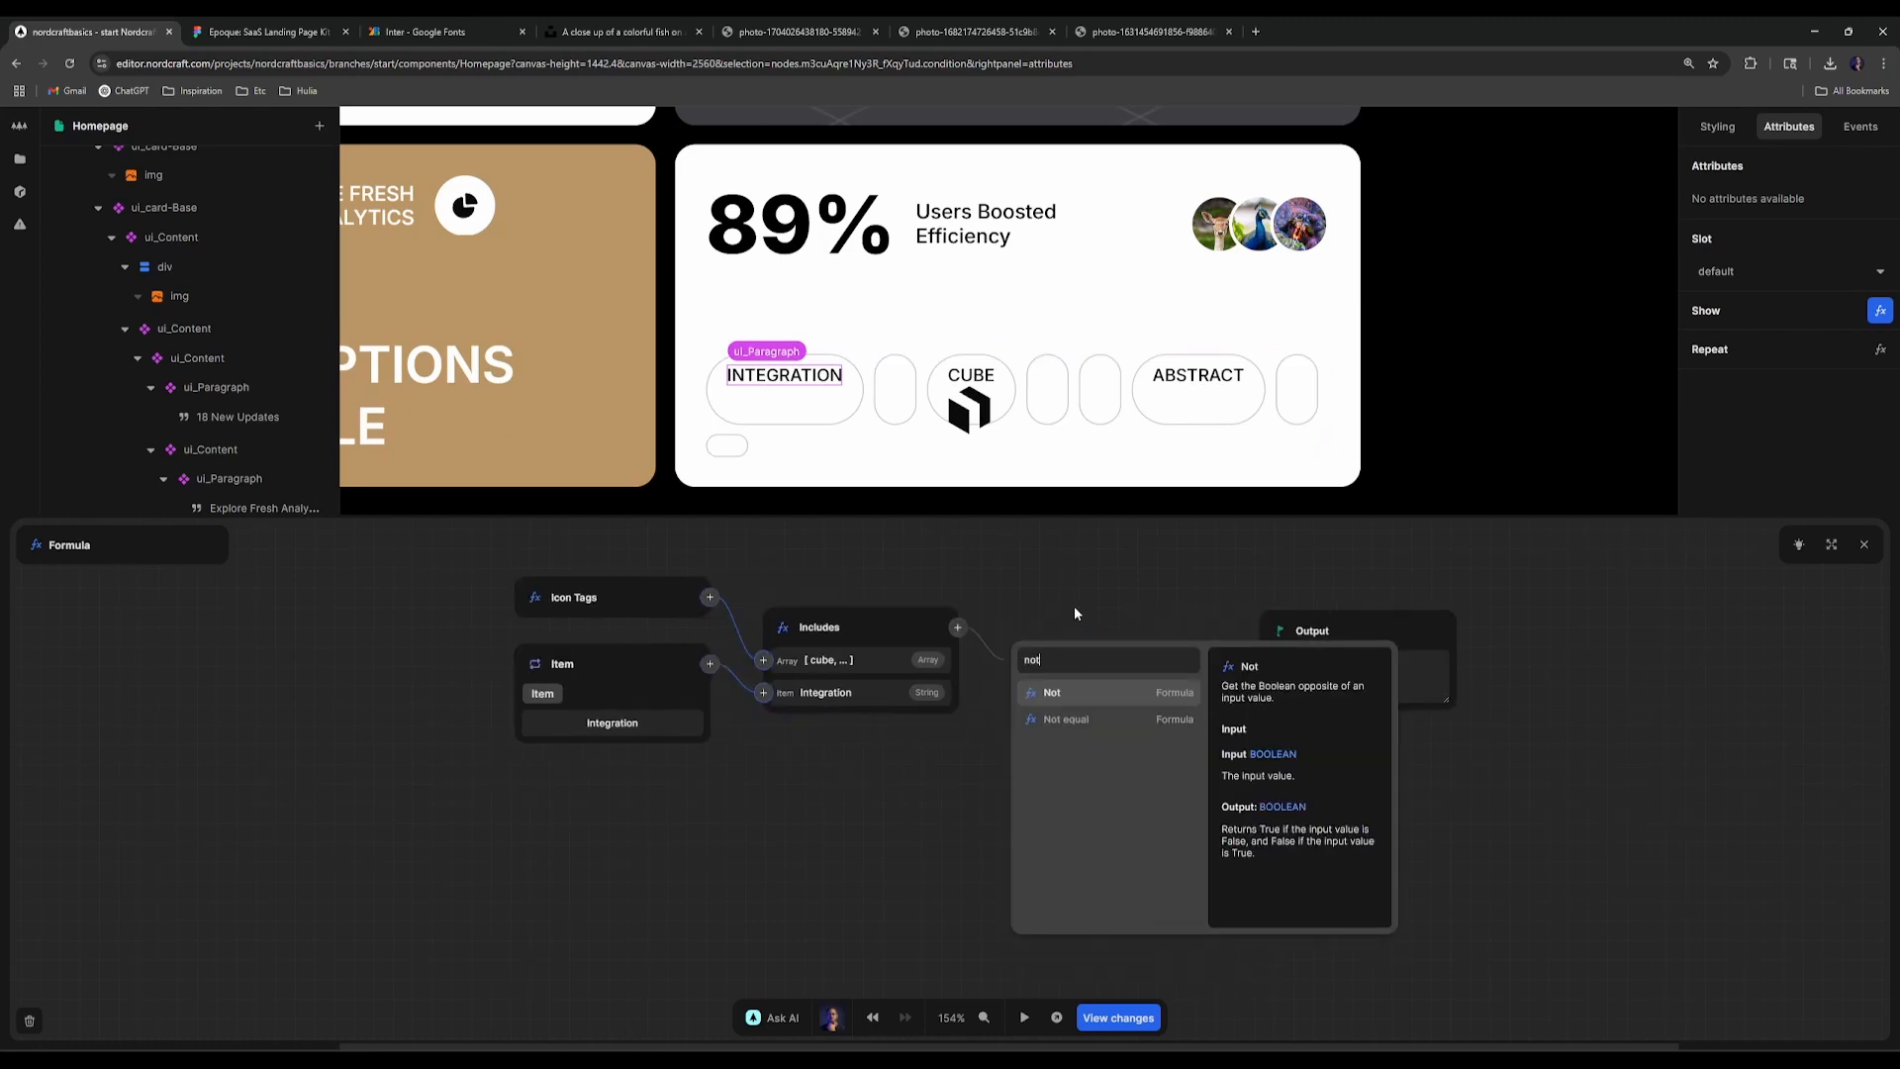
key("Return")
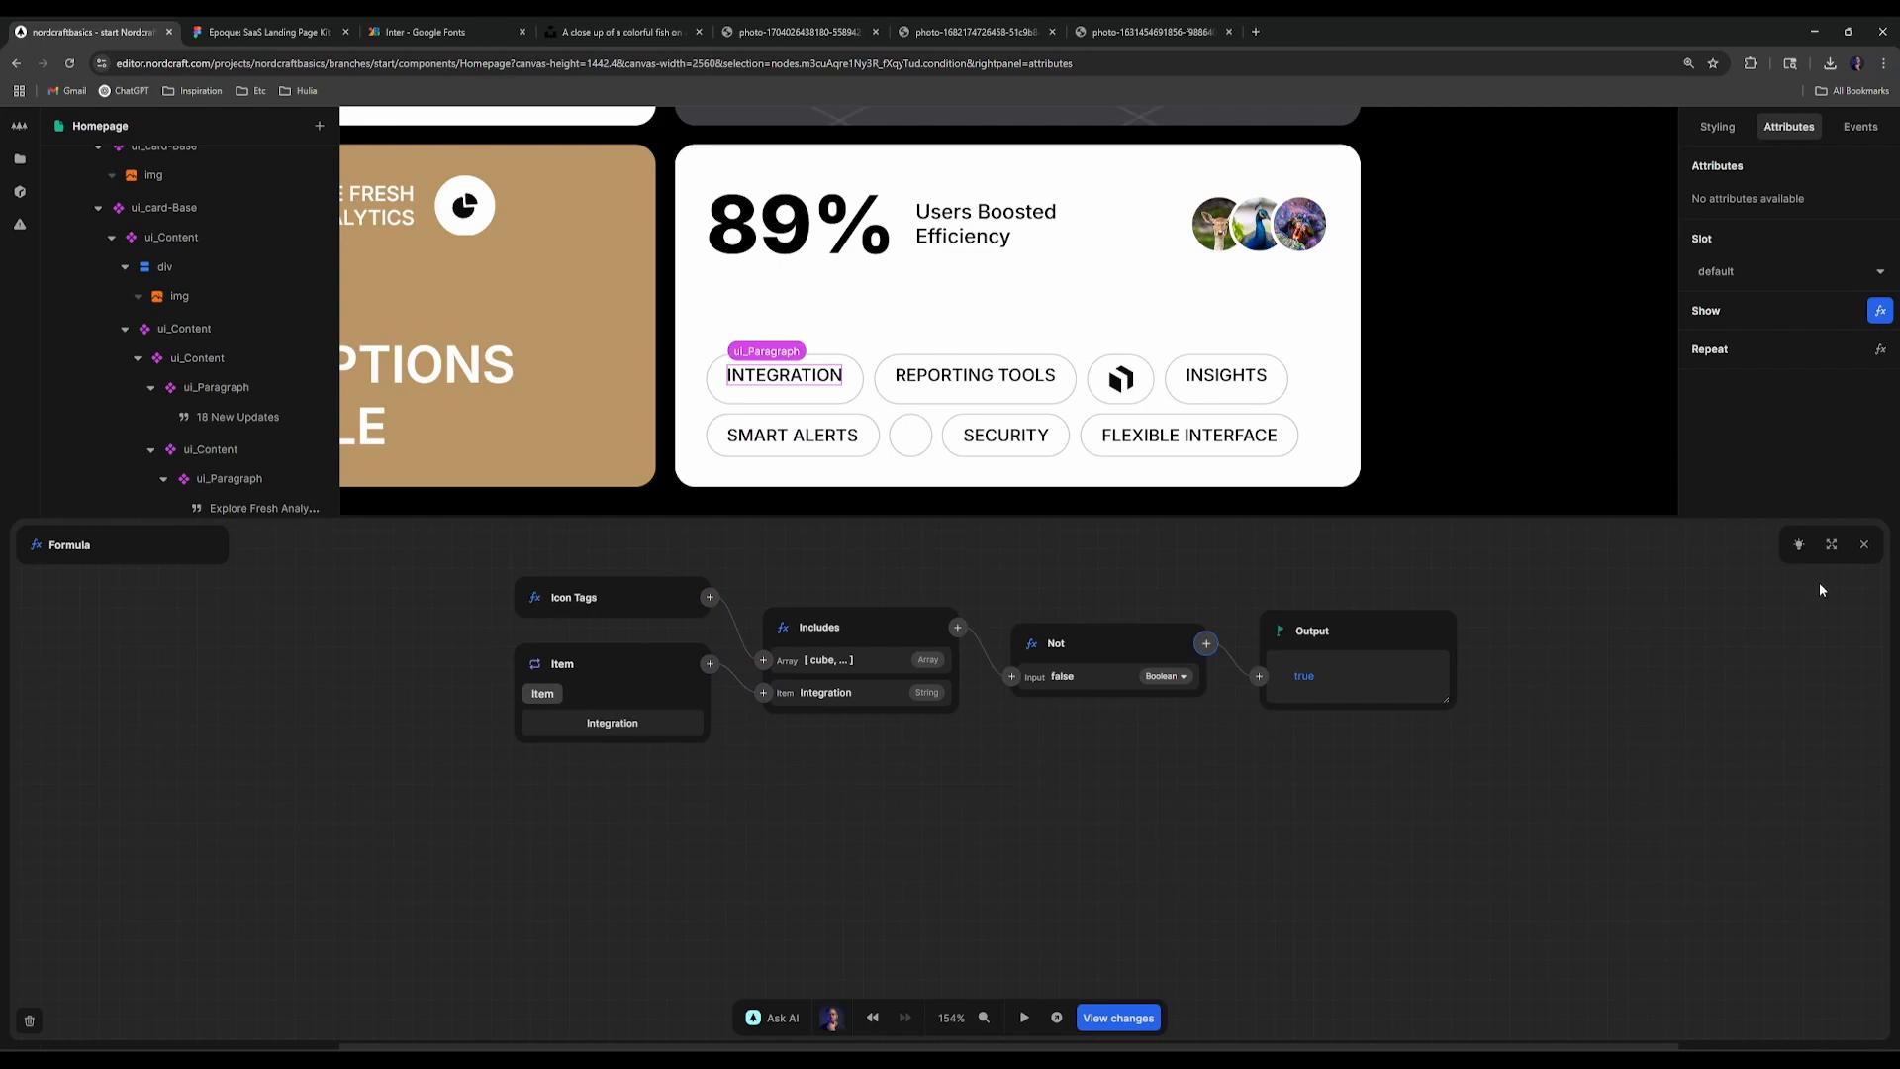
left_click(1864, 545)
left_click(1043, 548)
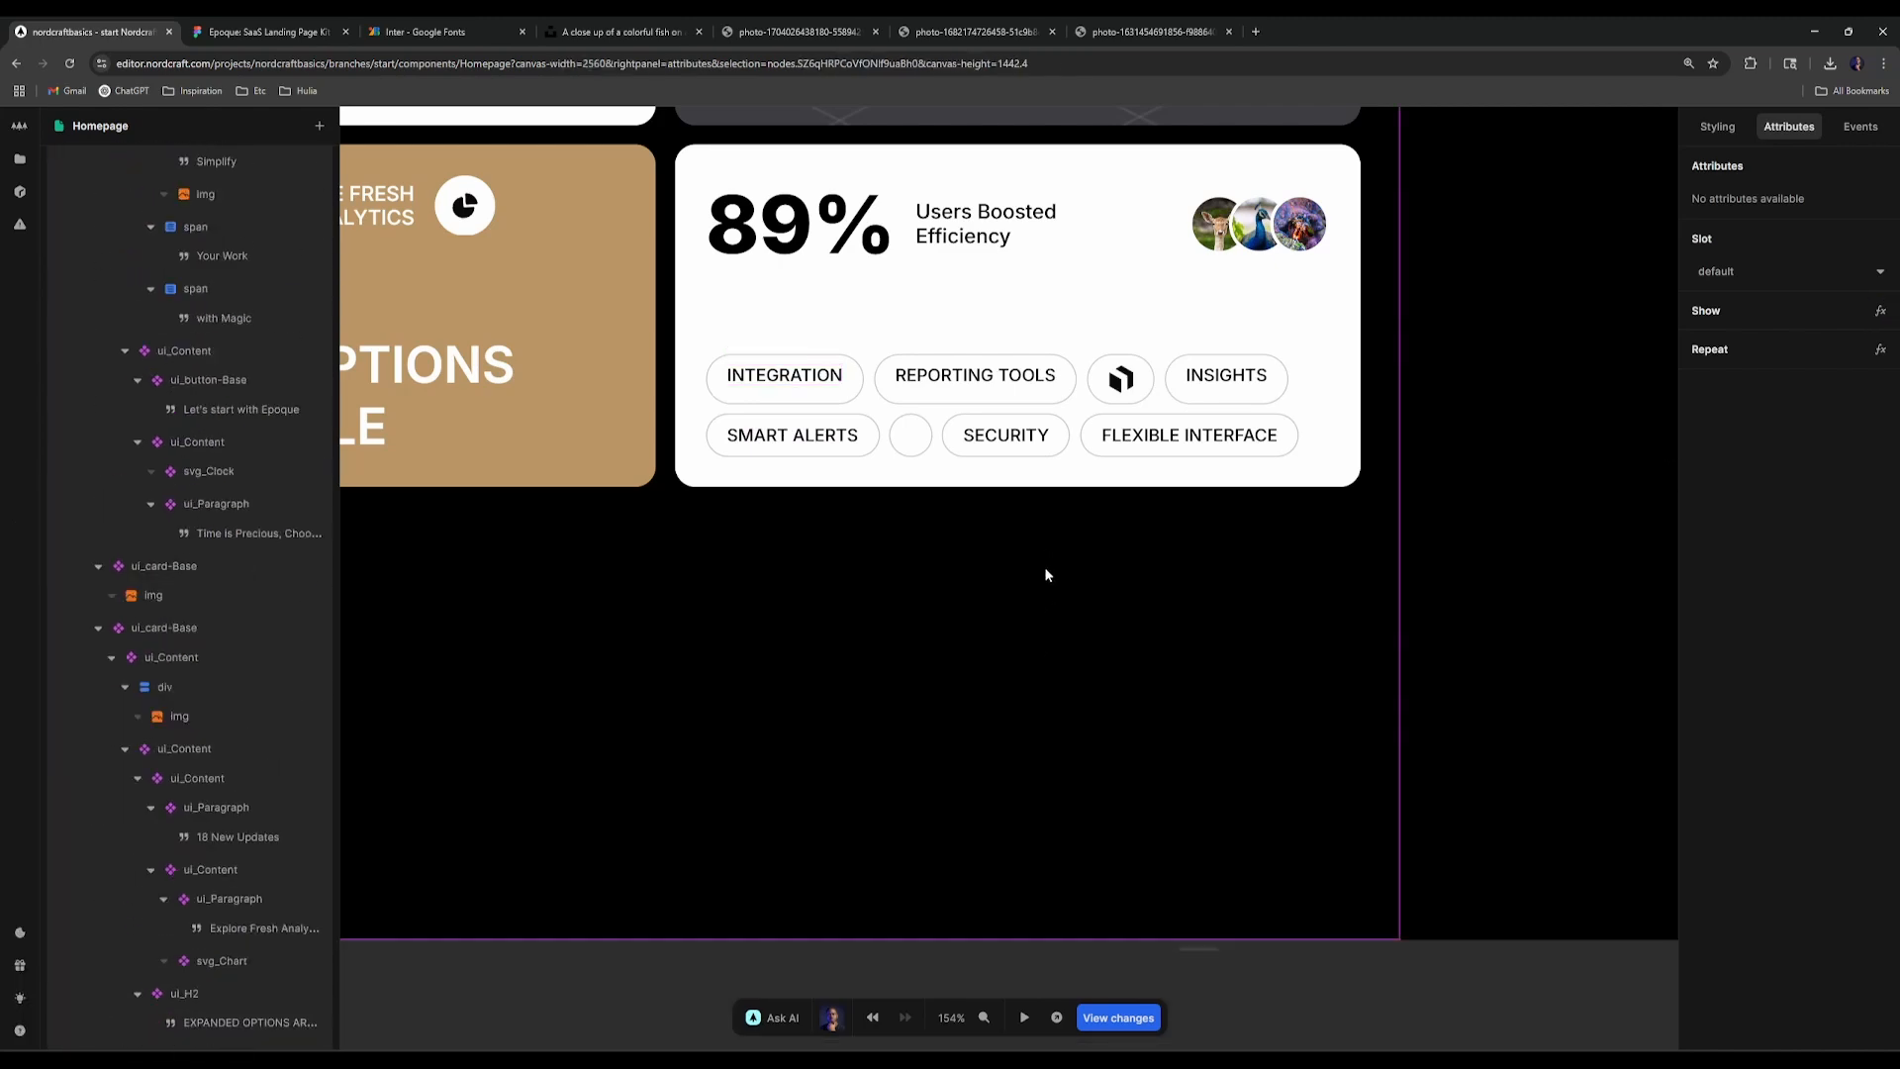
Step: Inspect the tags' ui_card-Base styling and compare the tag pills with the Figma design
scroll(1046, 574, "up", 2)
left_click(1121, 615)
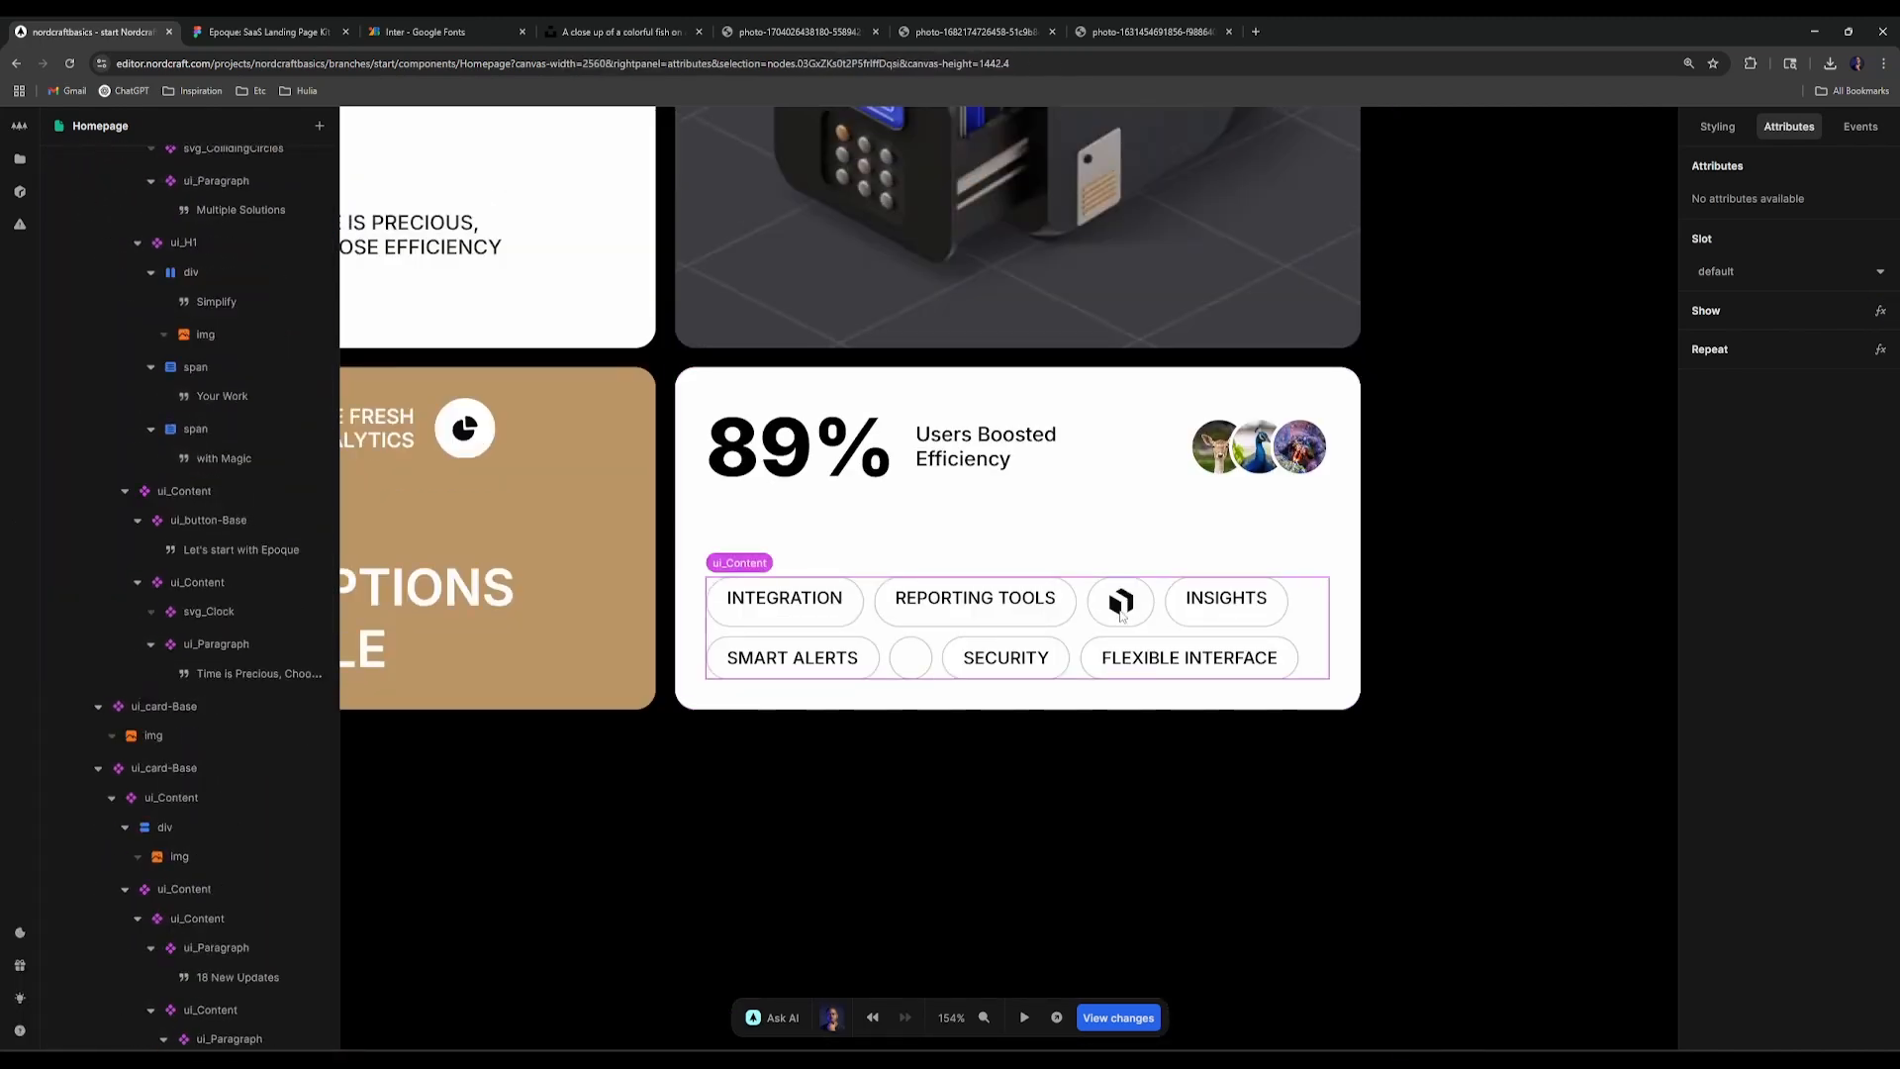
left_click(834, 618)
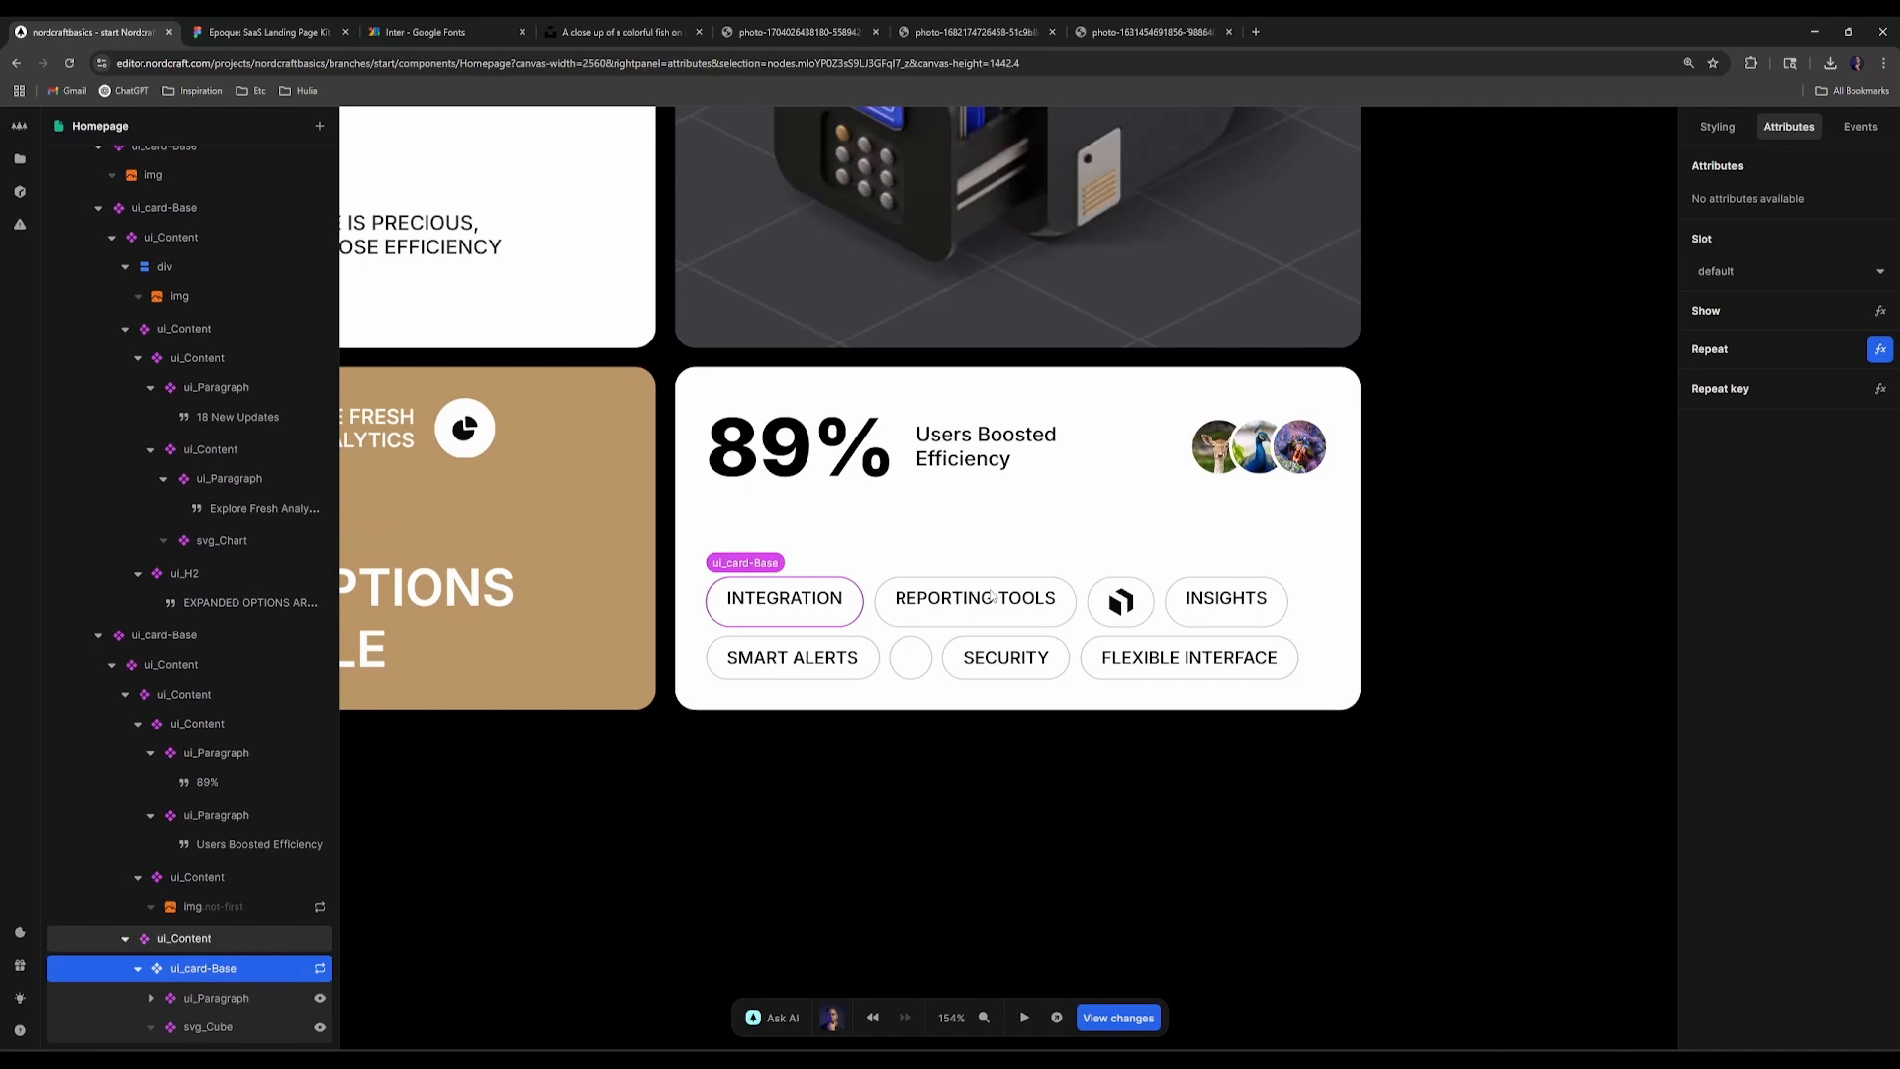
left_click(1716, 125)
scroll(906, 711, "up", 5)
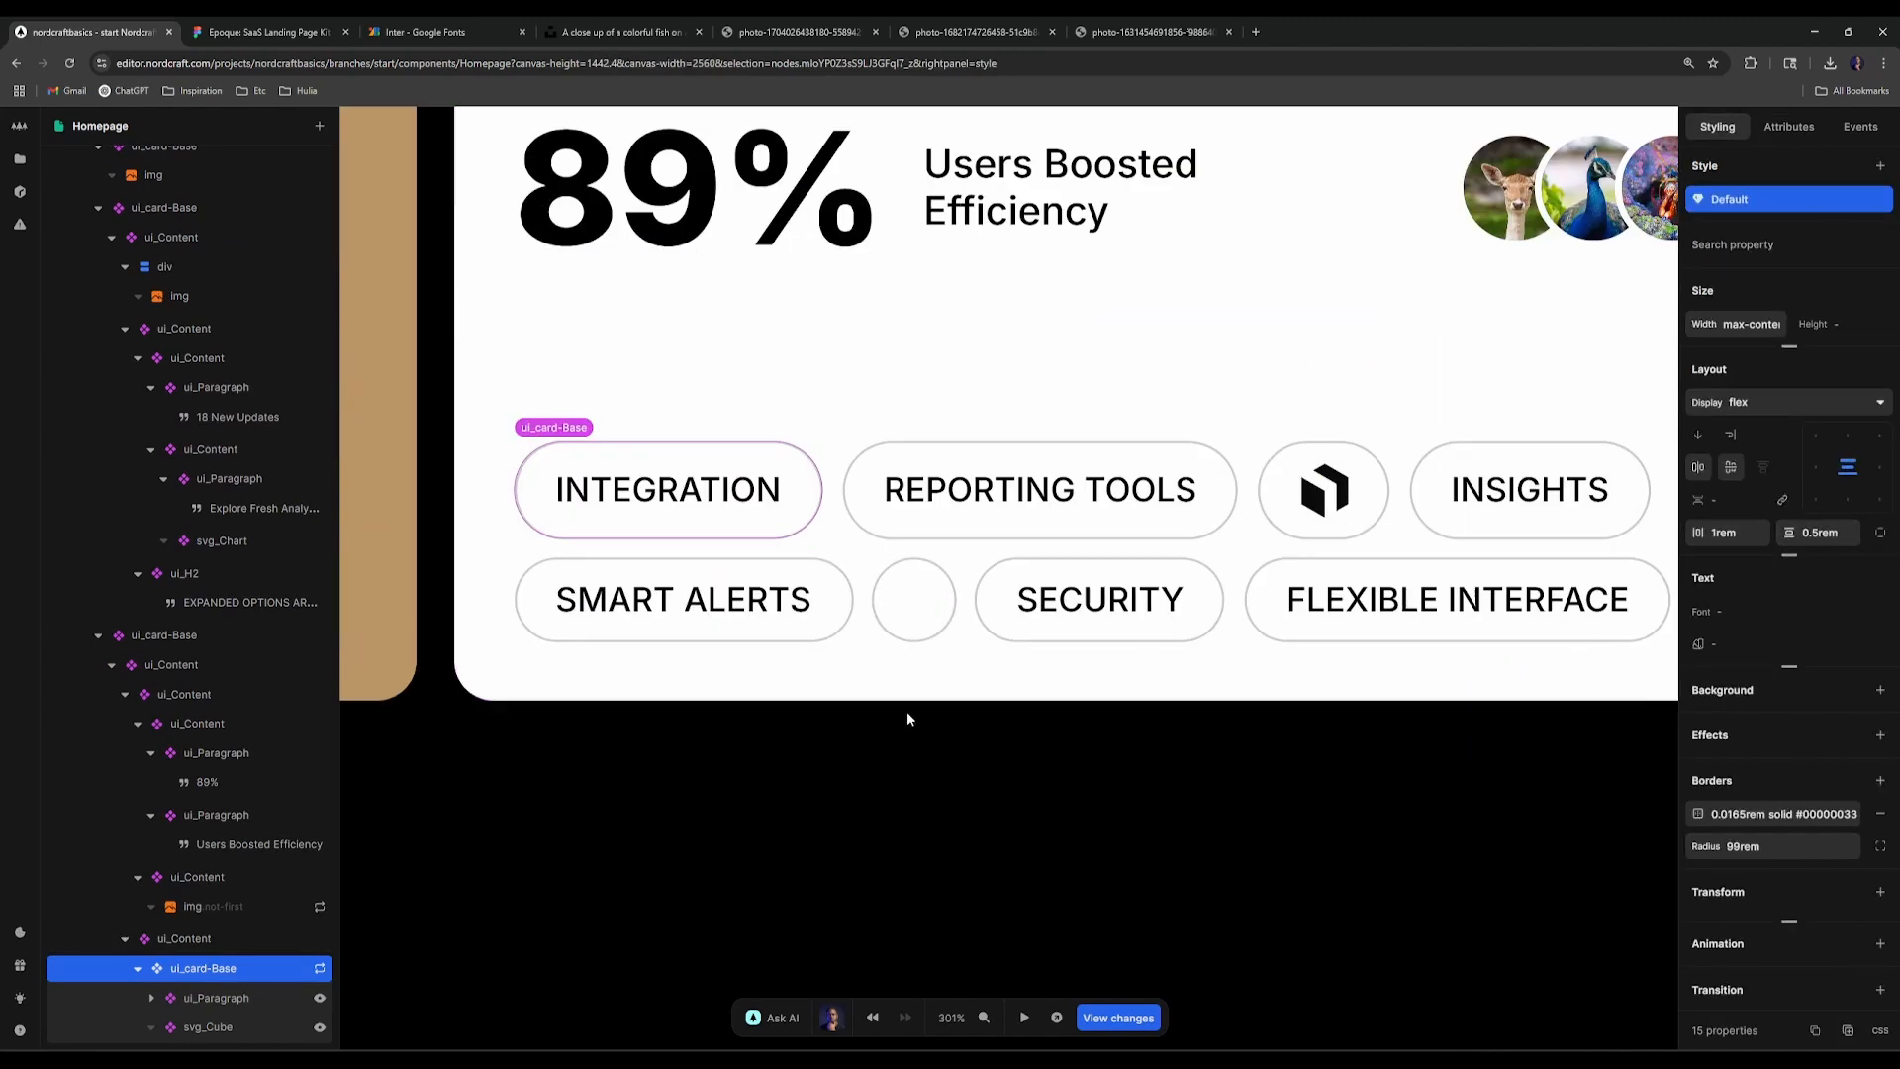
left_click(329, 15)
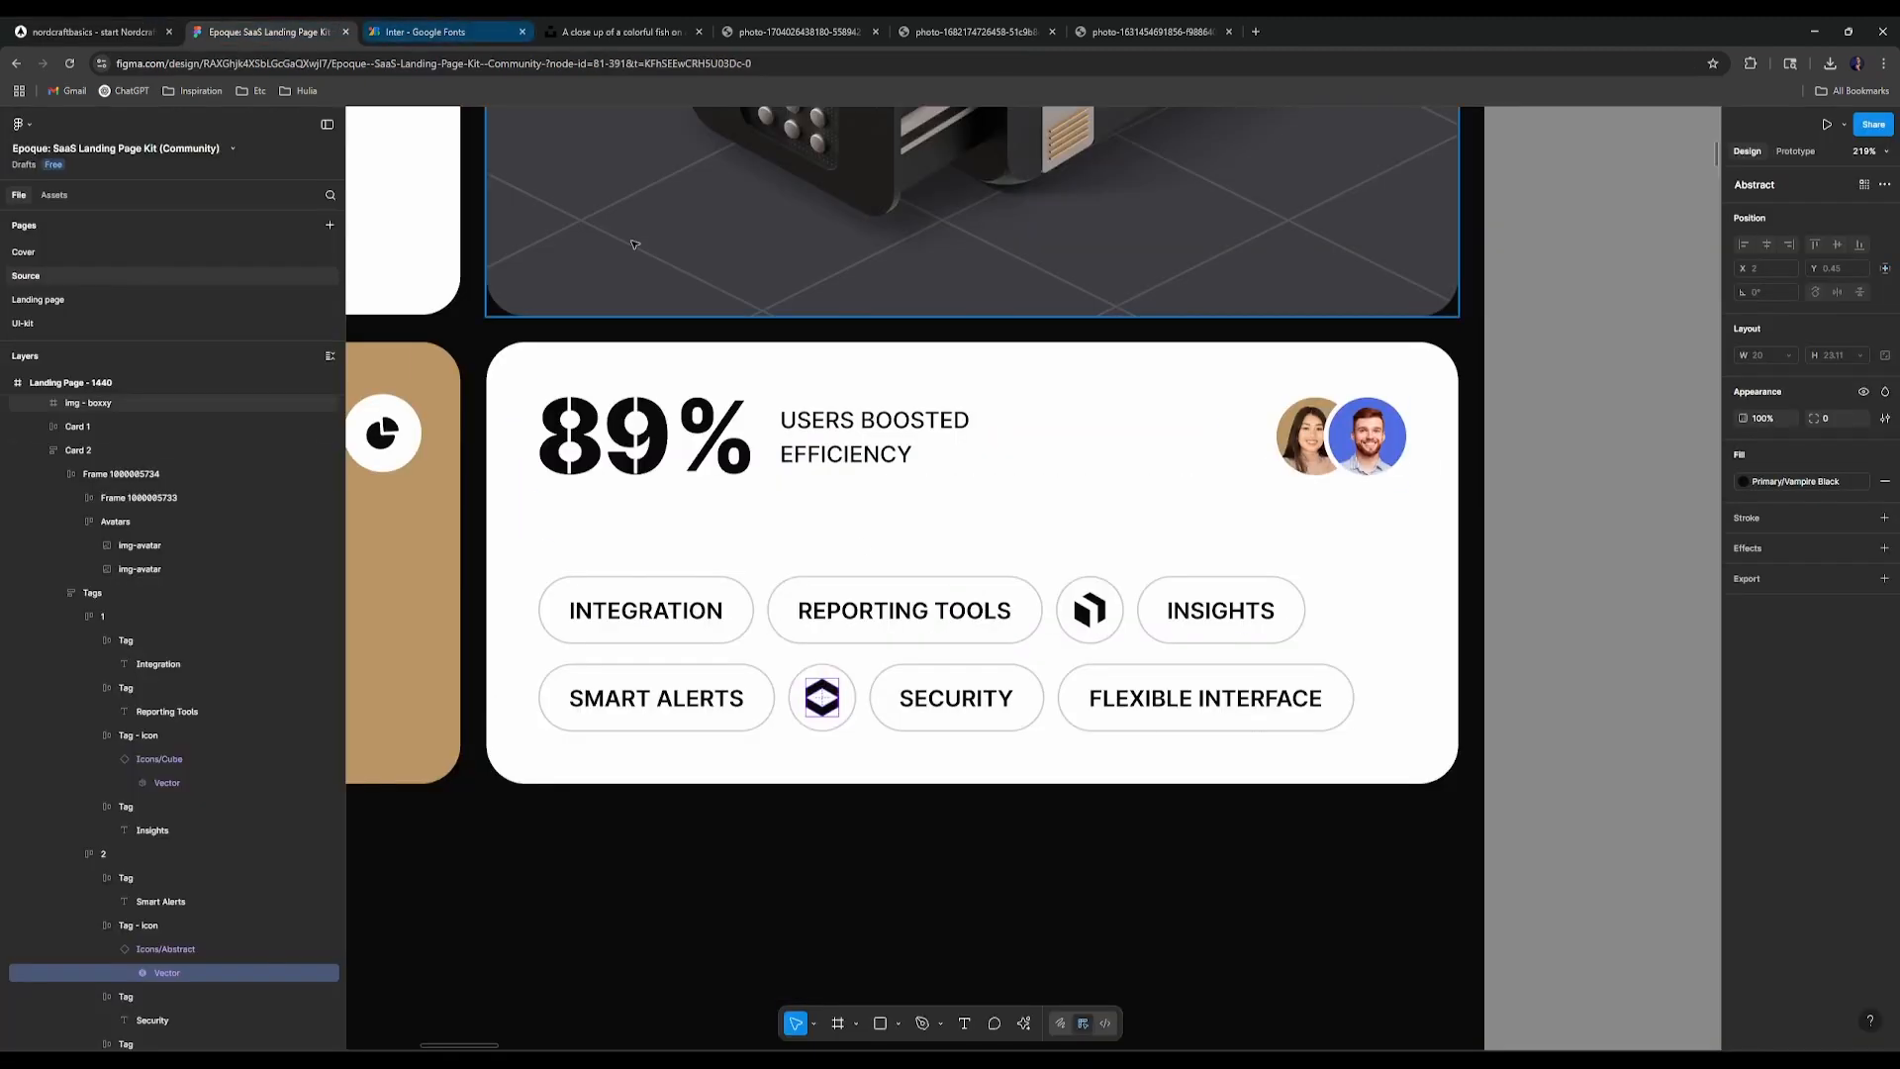
left_click(136, 27)
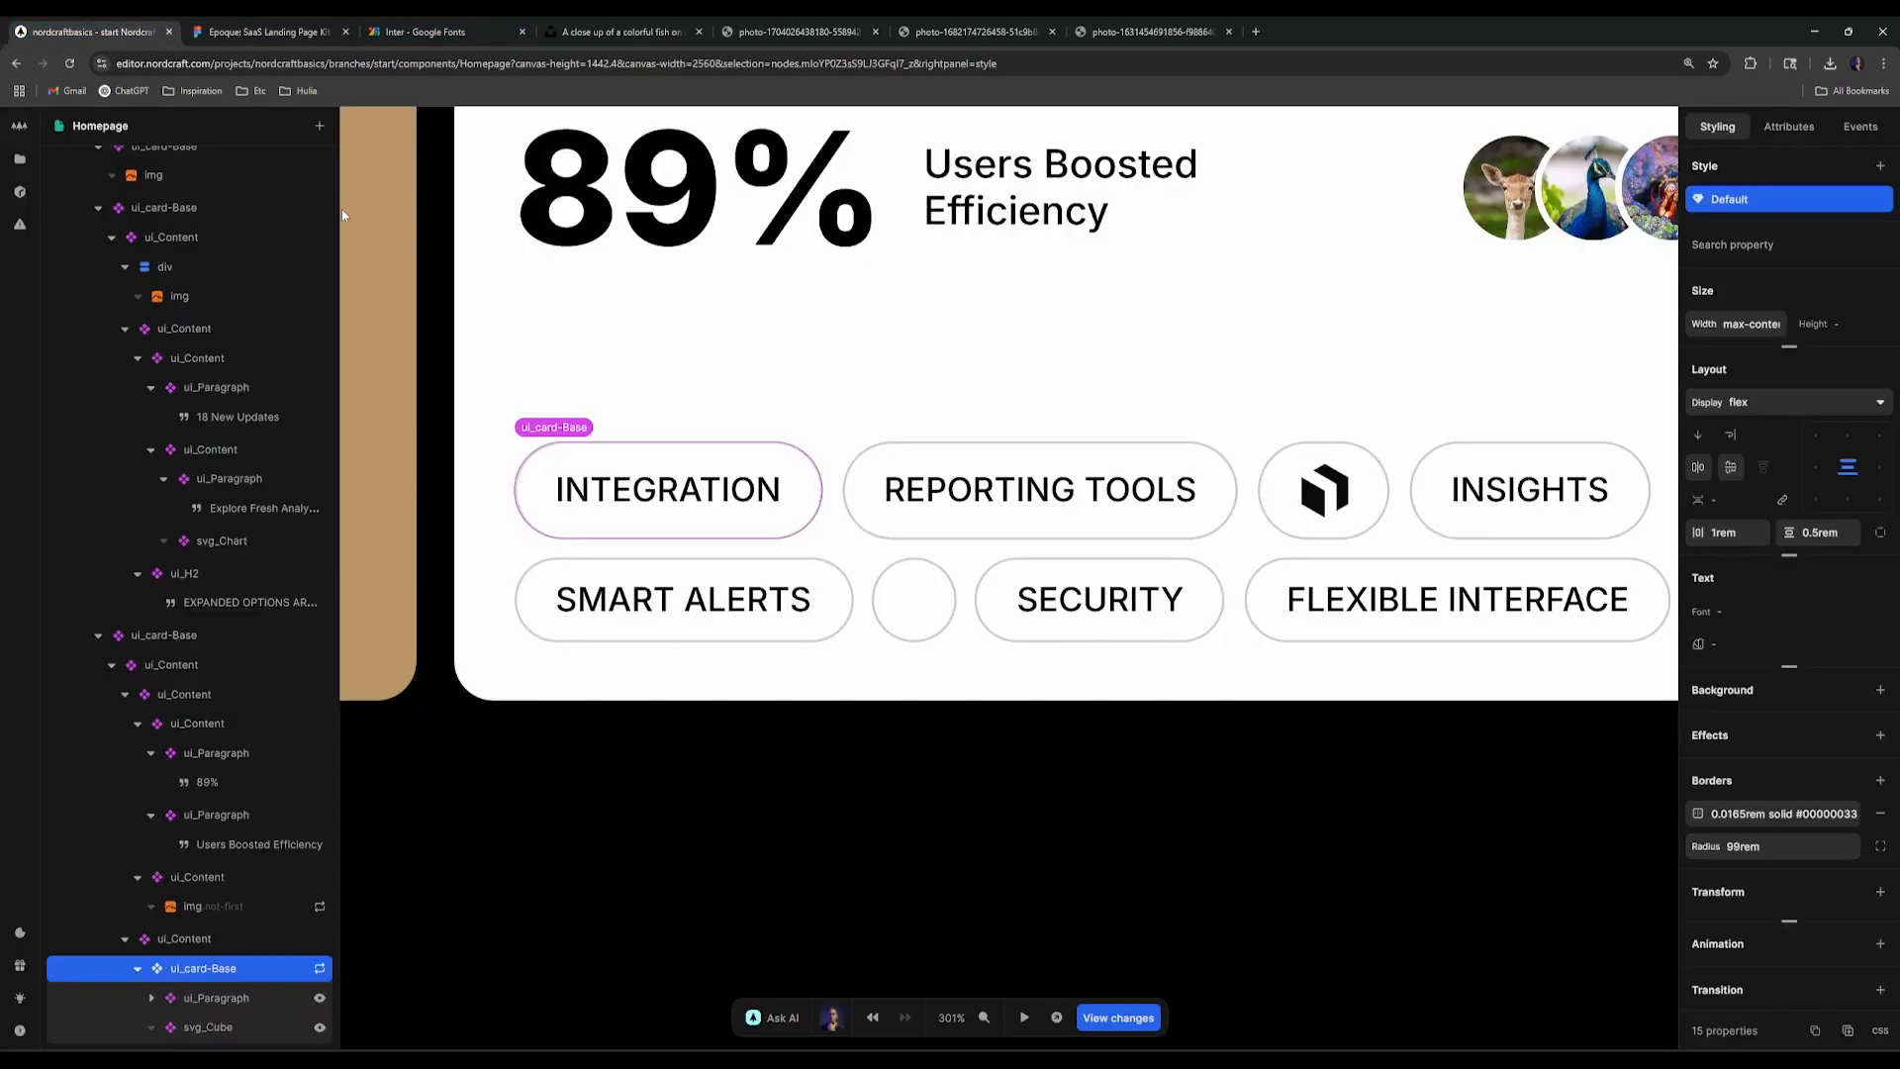
Step: Copy the Abstract icon's vector as SVG in Figma and paste it into the tags' ui_card-Base in Nordcraft
left_click(302, 28)
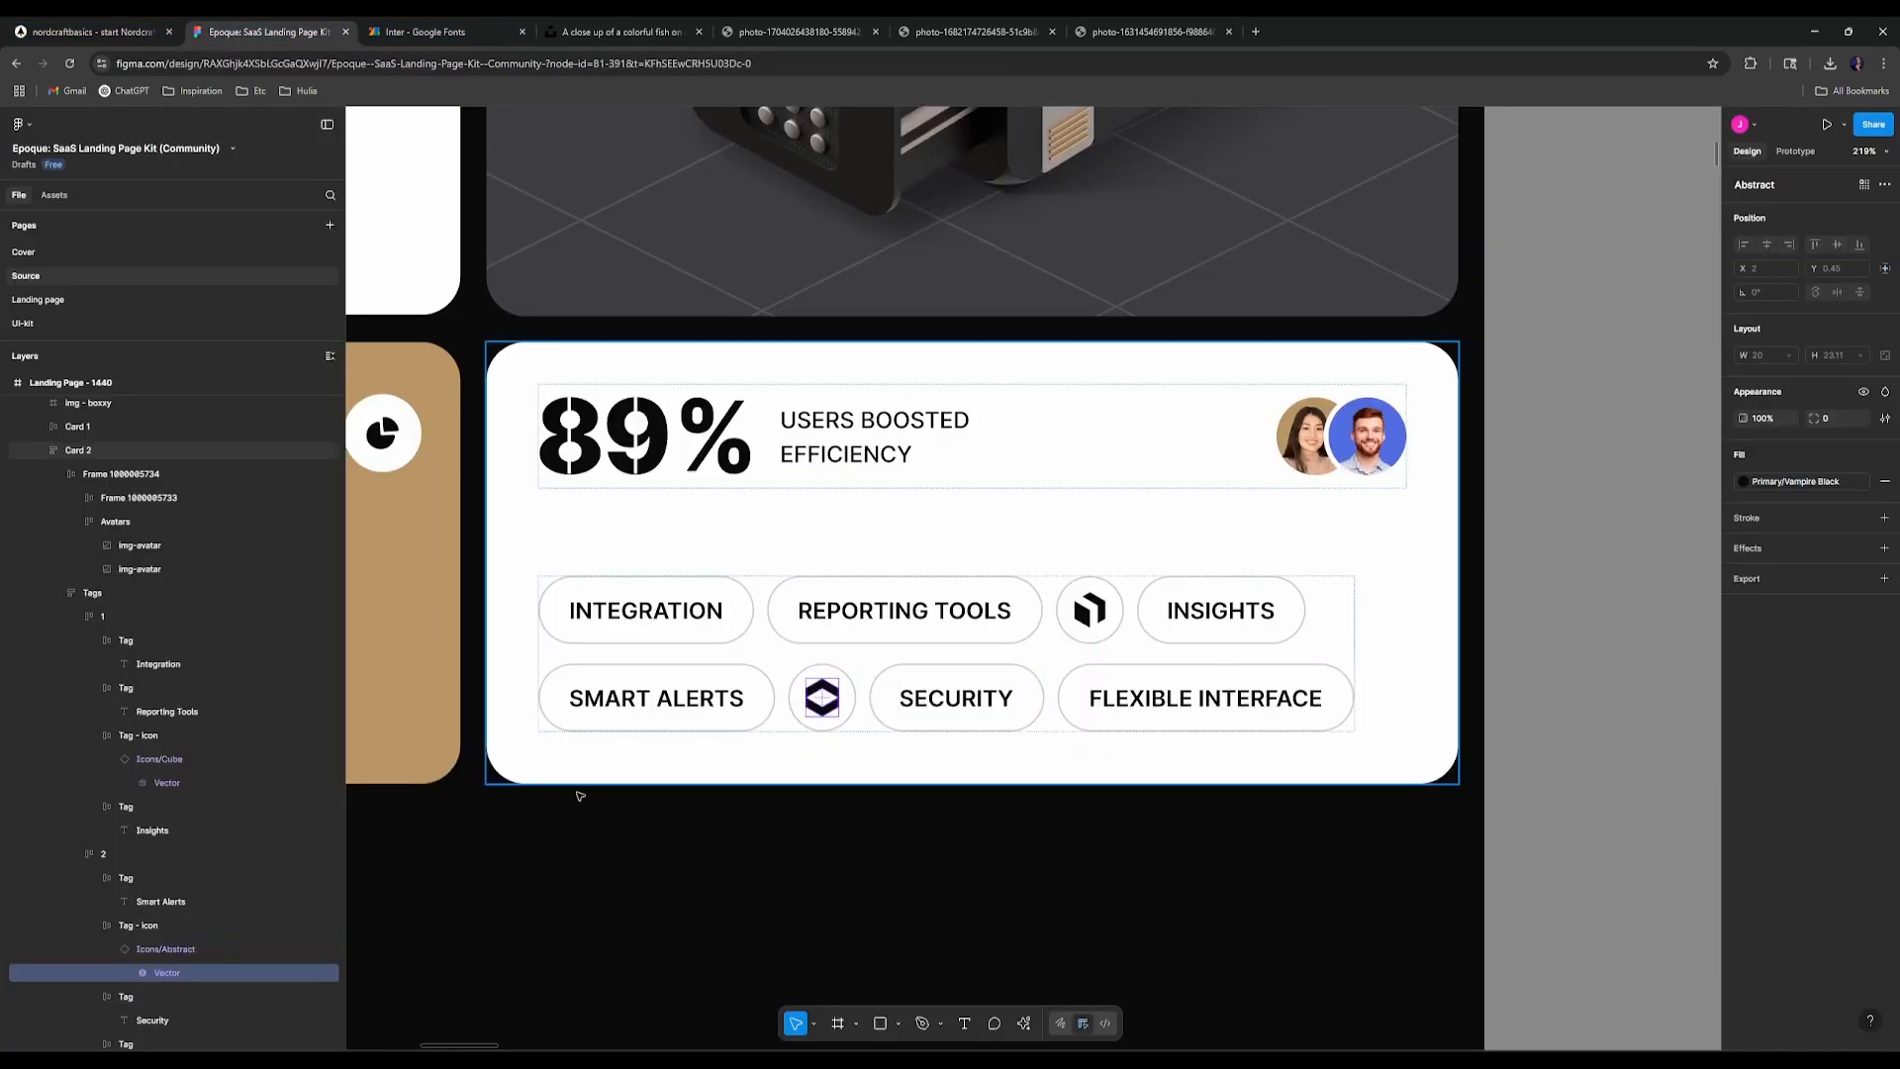
right_click(222, 972)
mouse_move(297, 684)
left_click(438, 702)
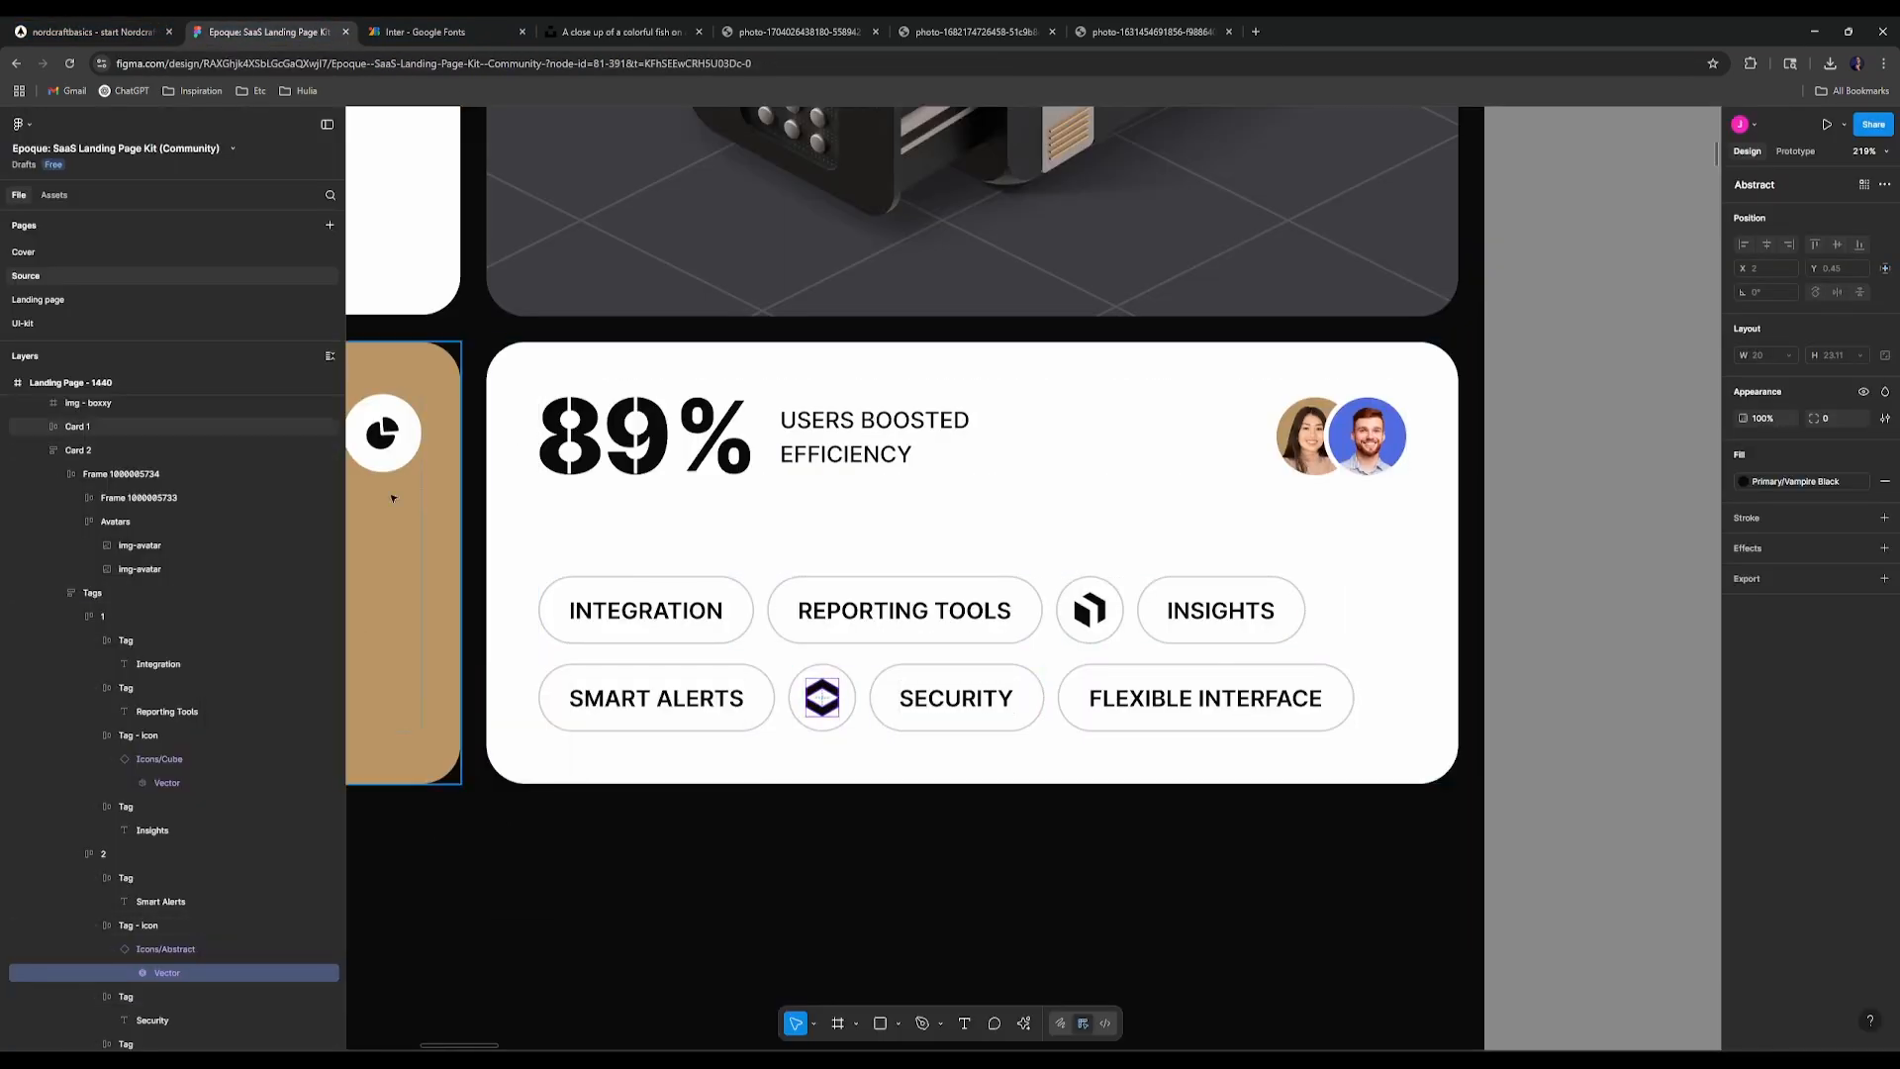
left_click(94, 32)
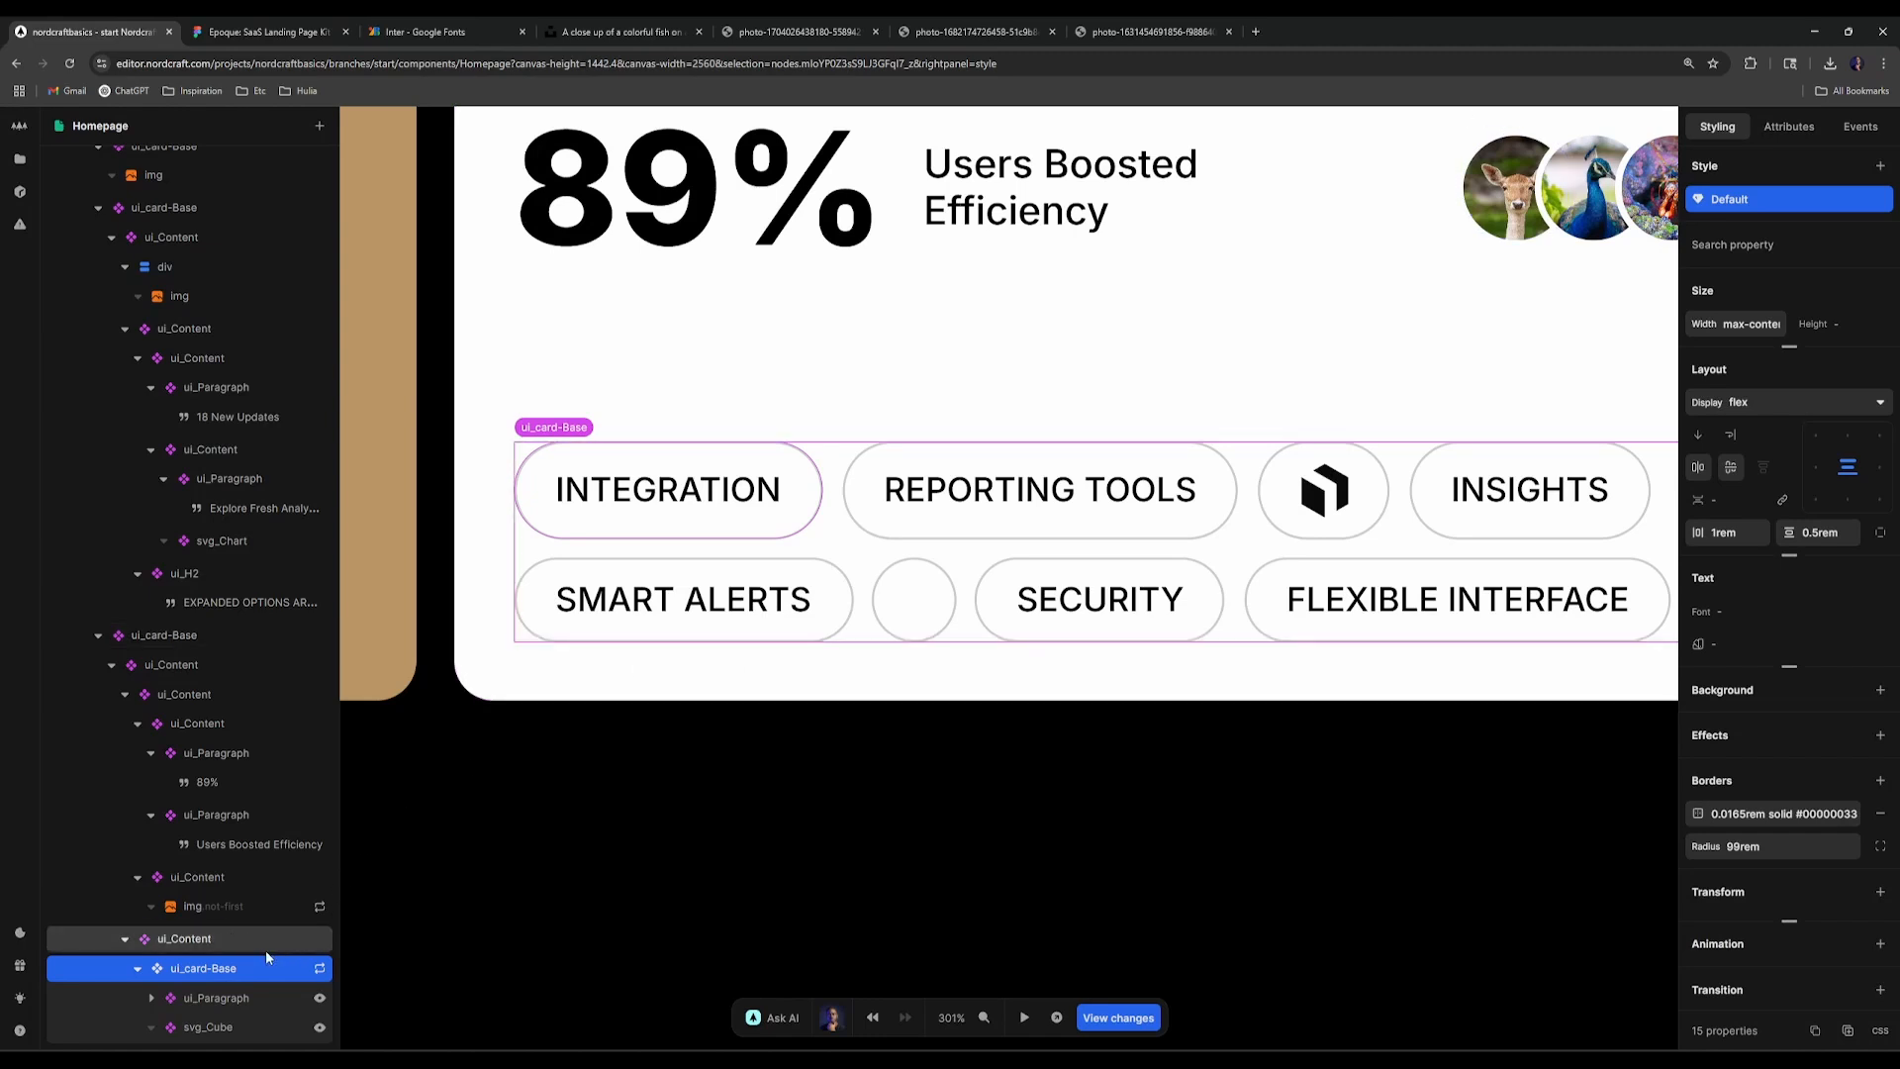
left_click(212, 975)
key("ctrl+v")
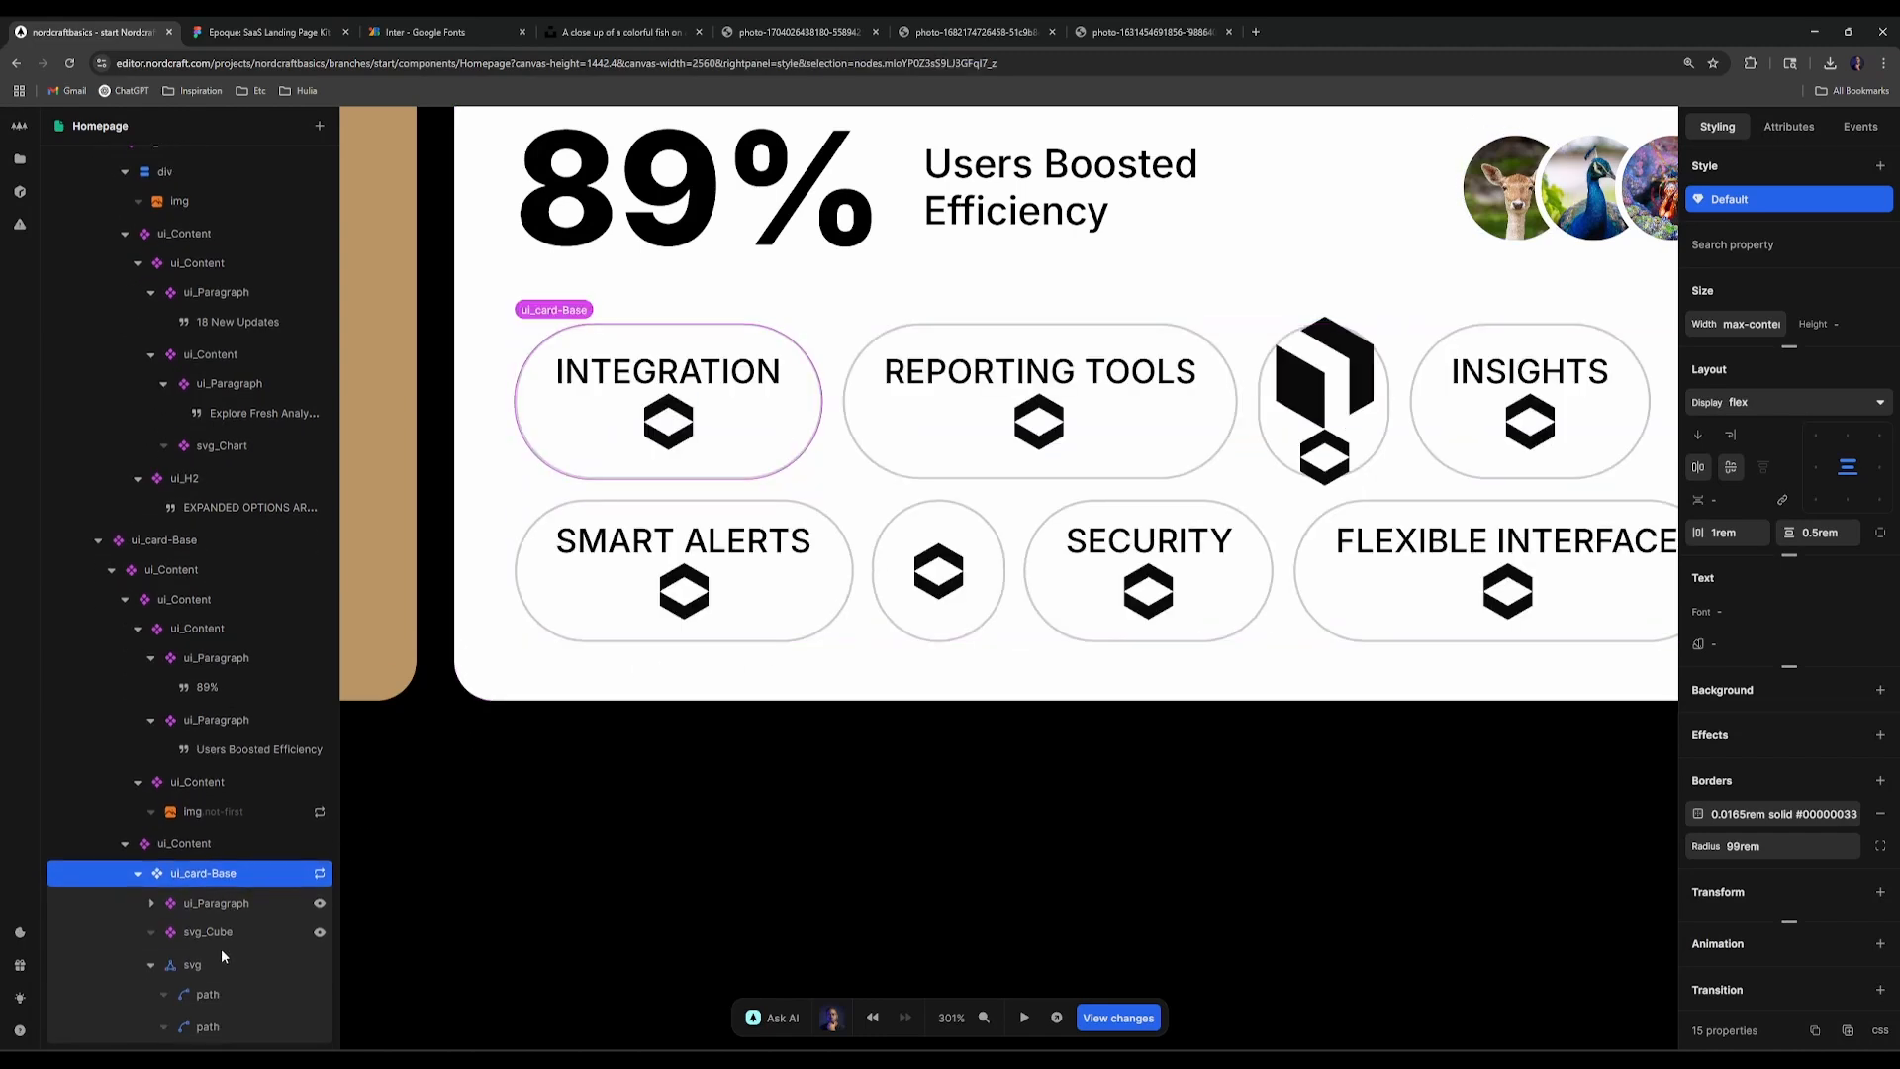
Step: Turn the pasted svg into a component named svg_Abstract
right_click(222, 959)
left_click(294, 710)
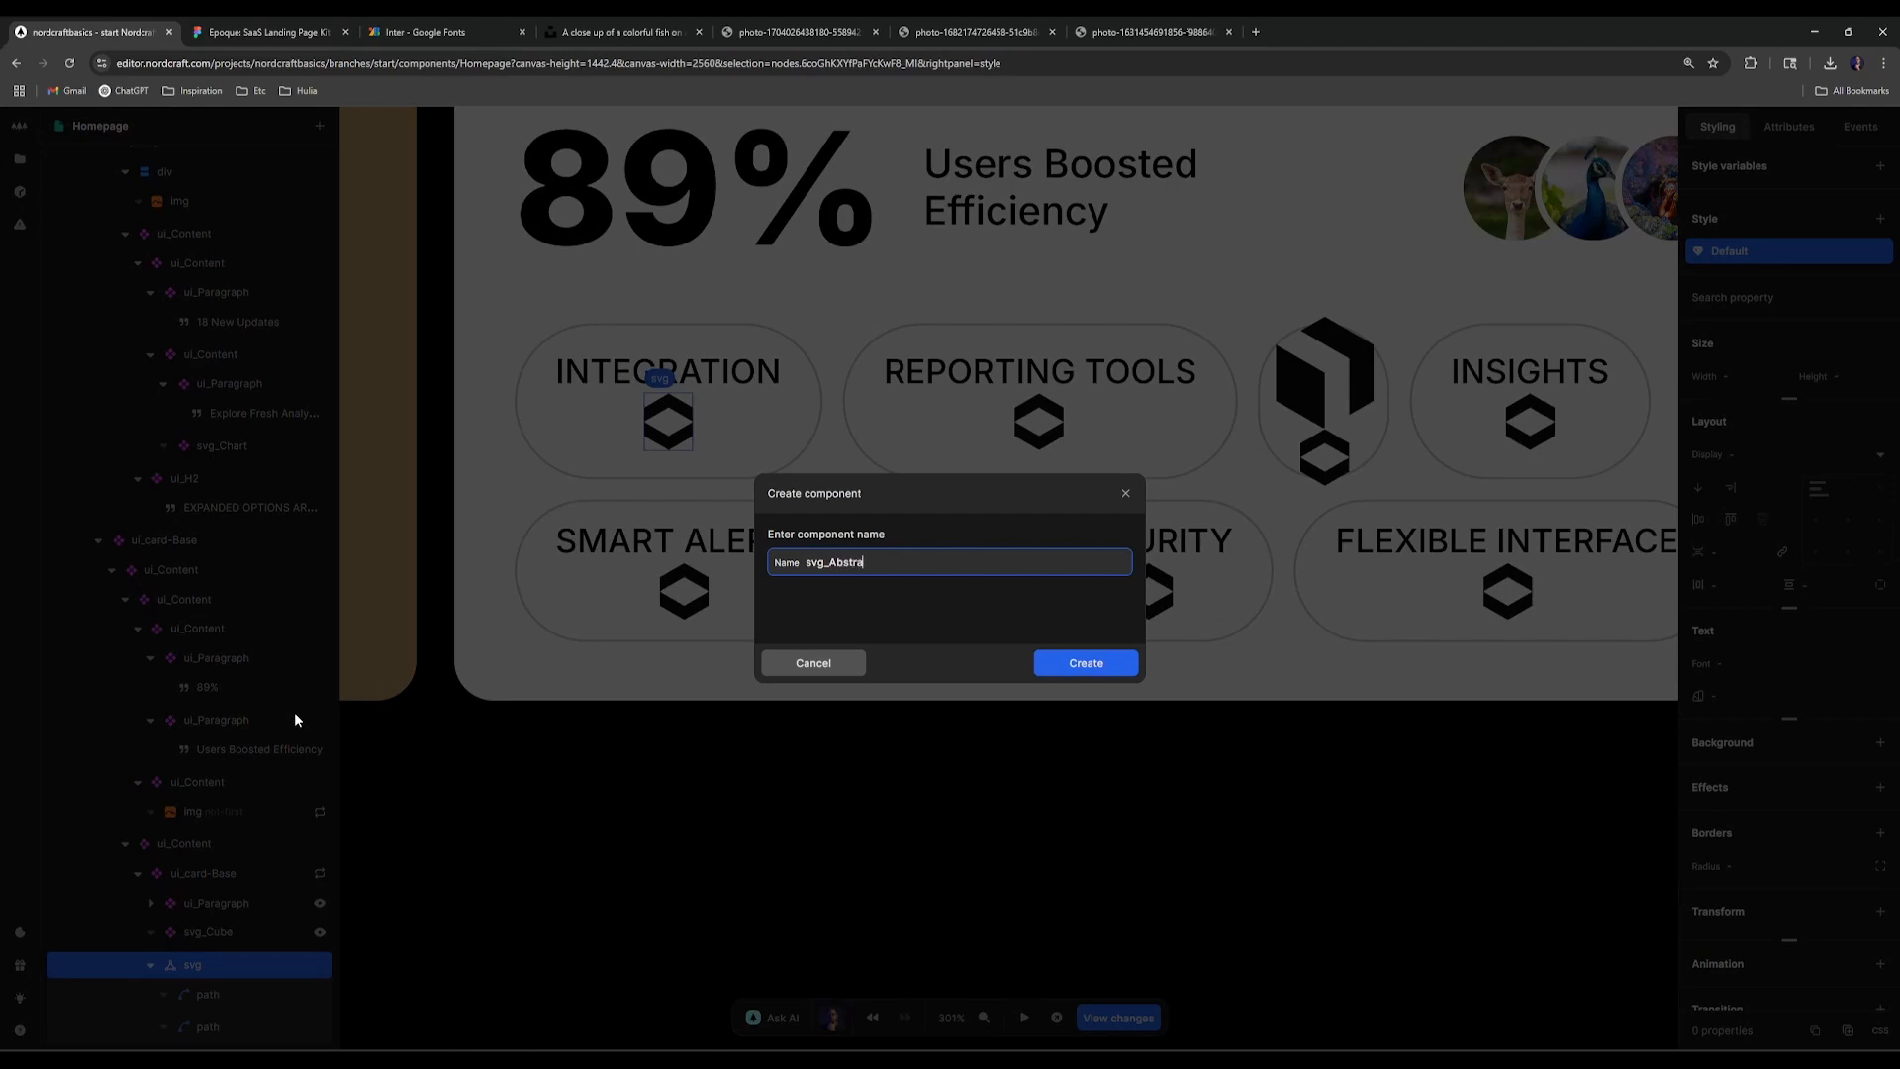
type("svg_Abstract")
key("Return")
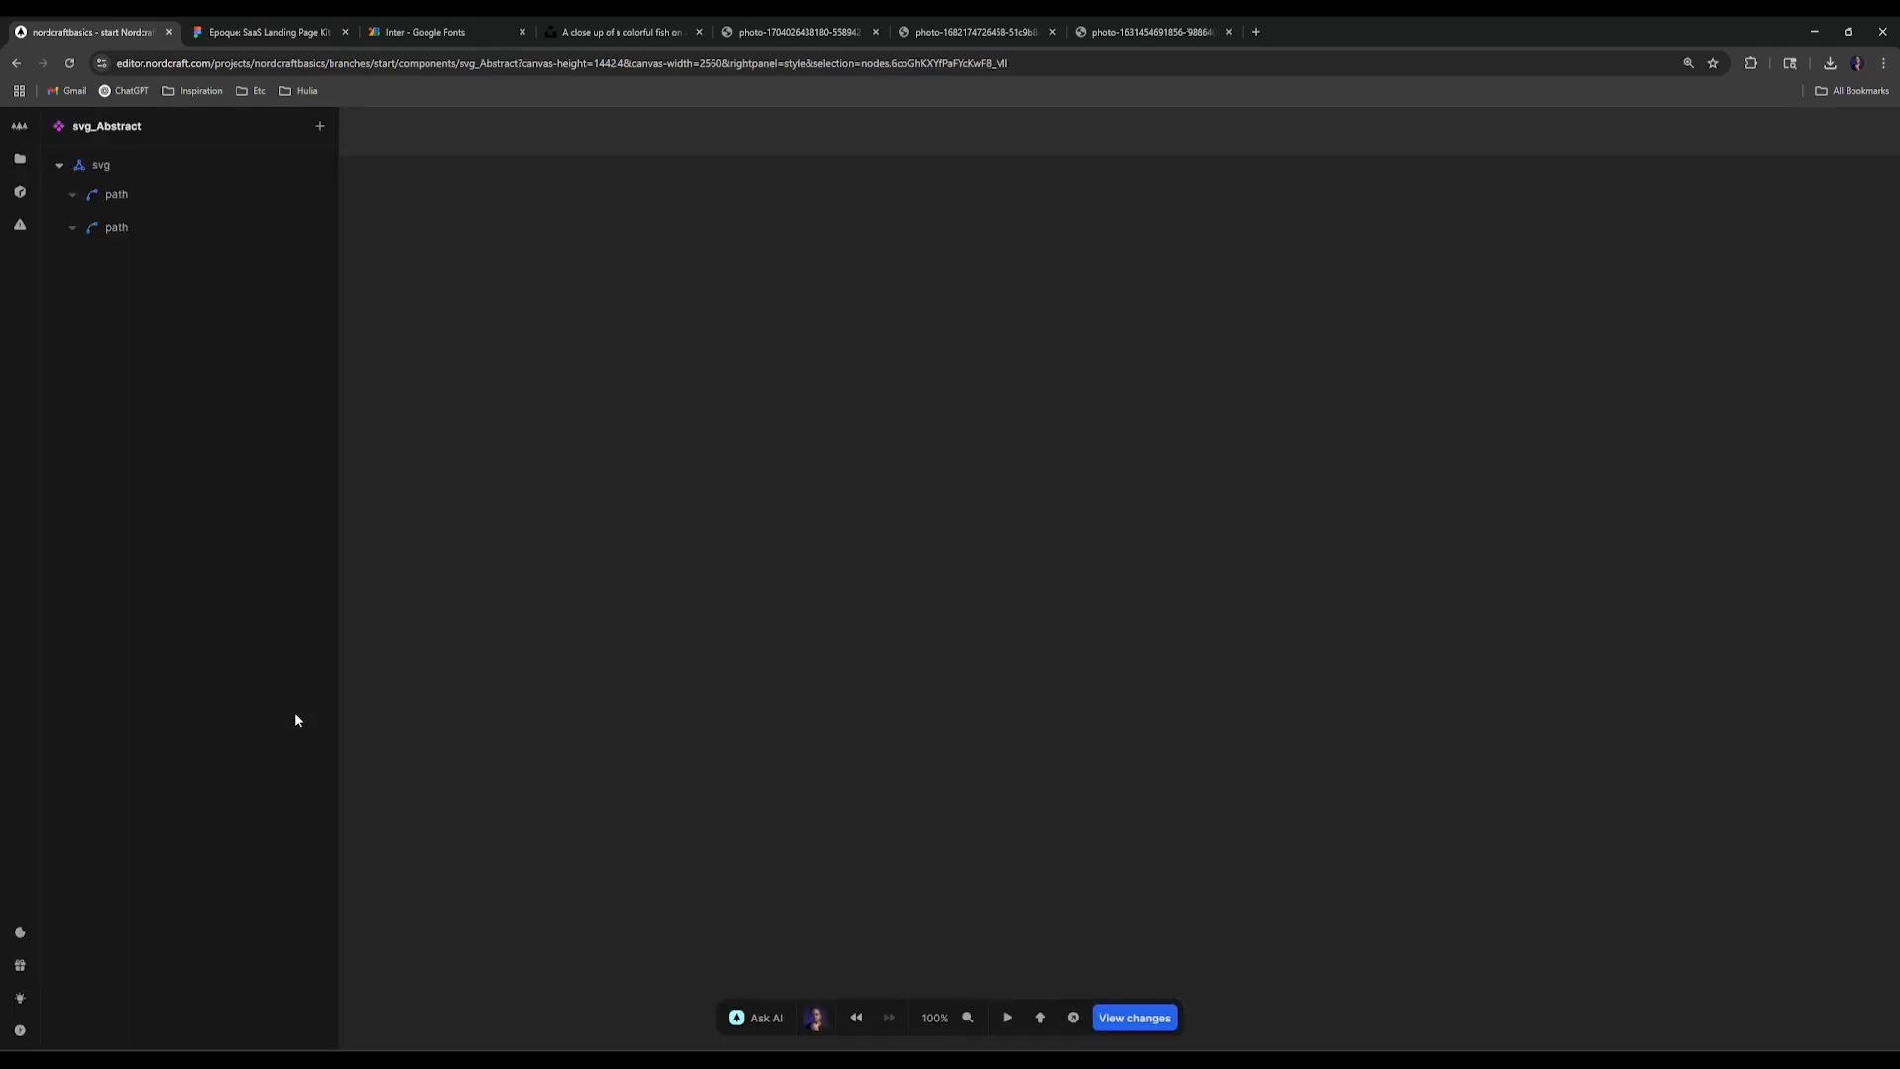
Step: Try to set both the width and height of the svg_Abstract component's root svg to 100%
left_click(174, 165)
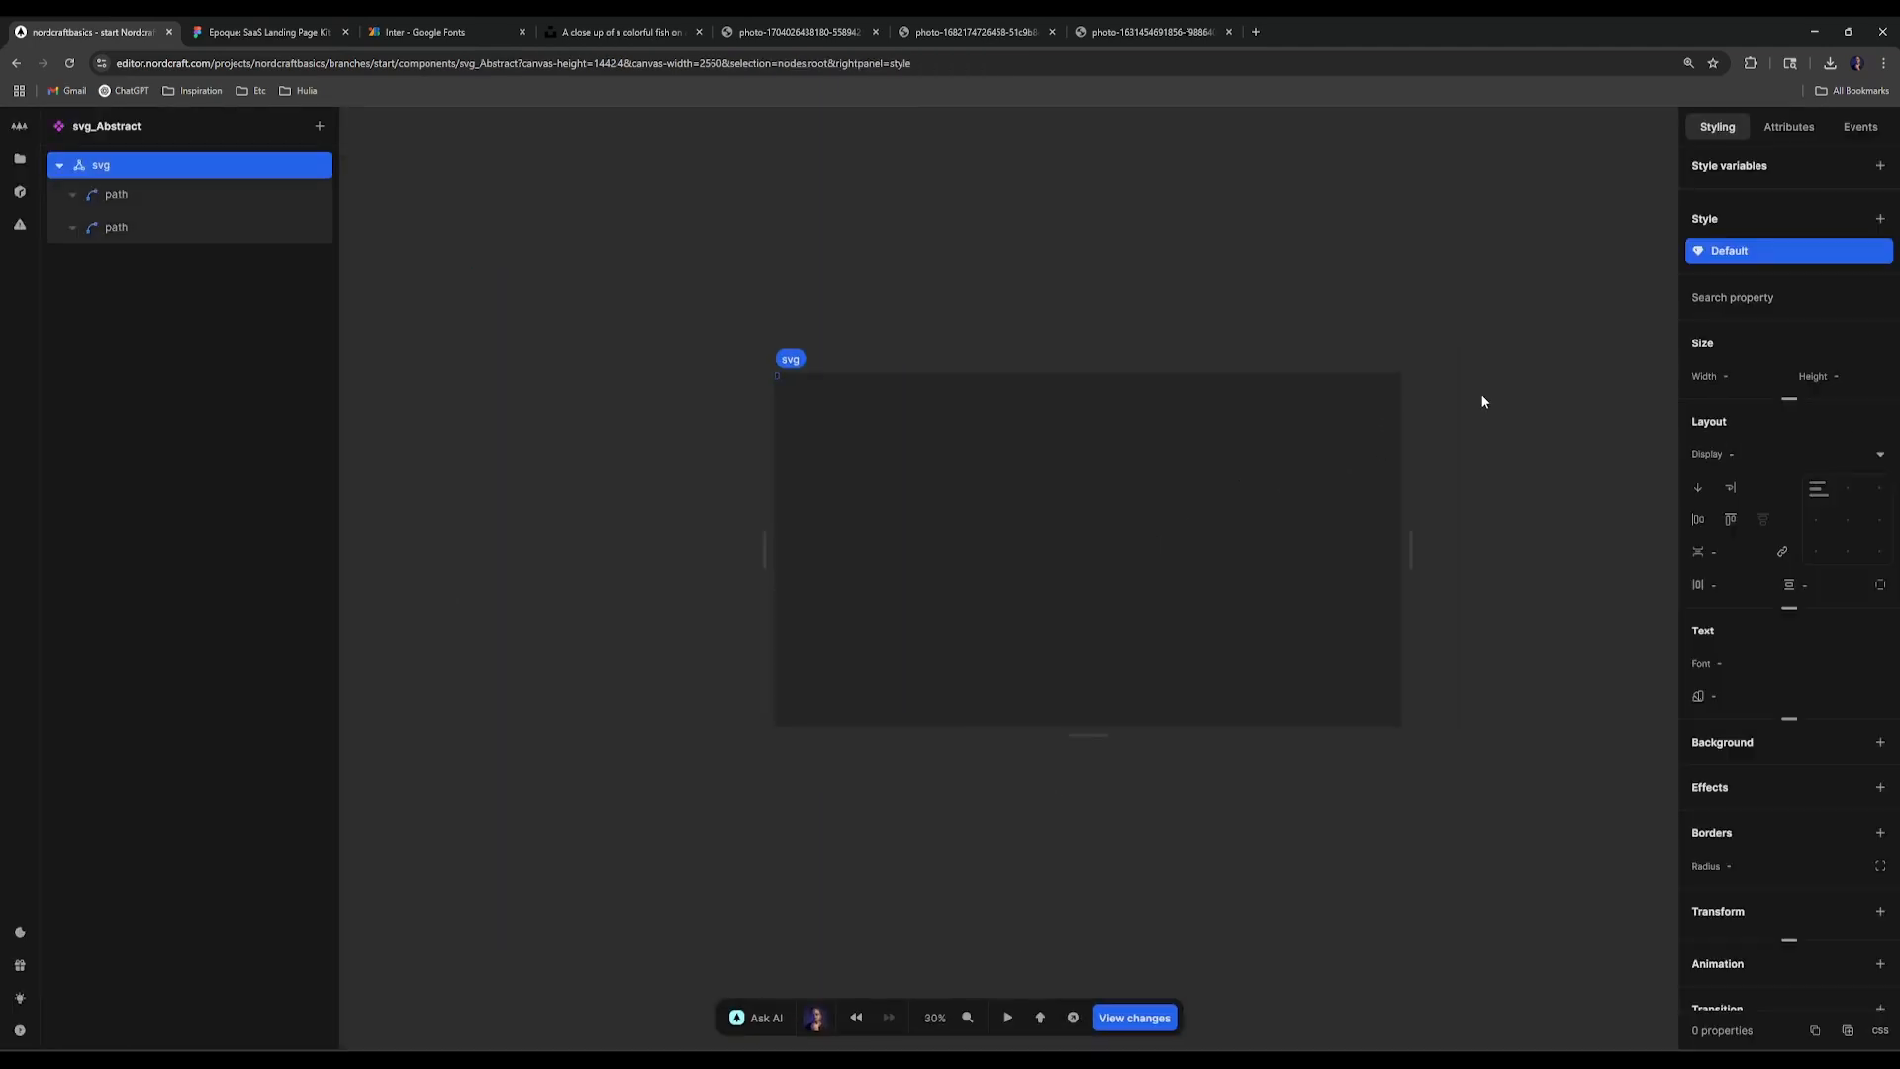
left_click(1720, 376)
type("100%")
key("Tab")
type("100%")
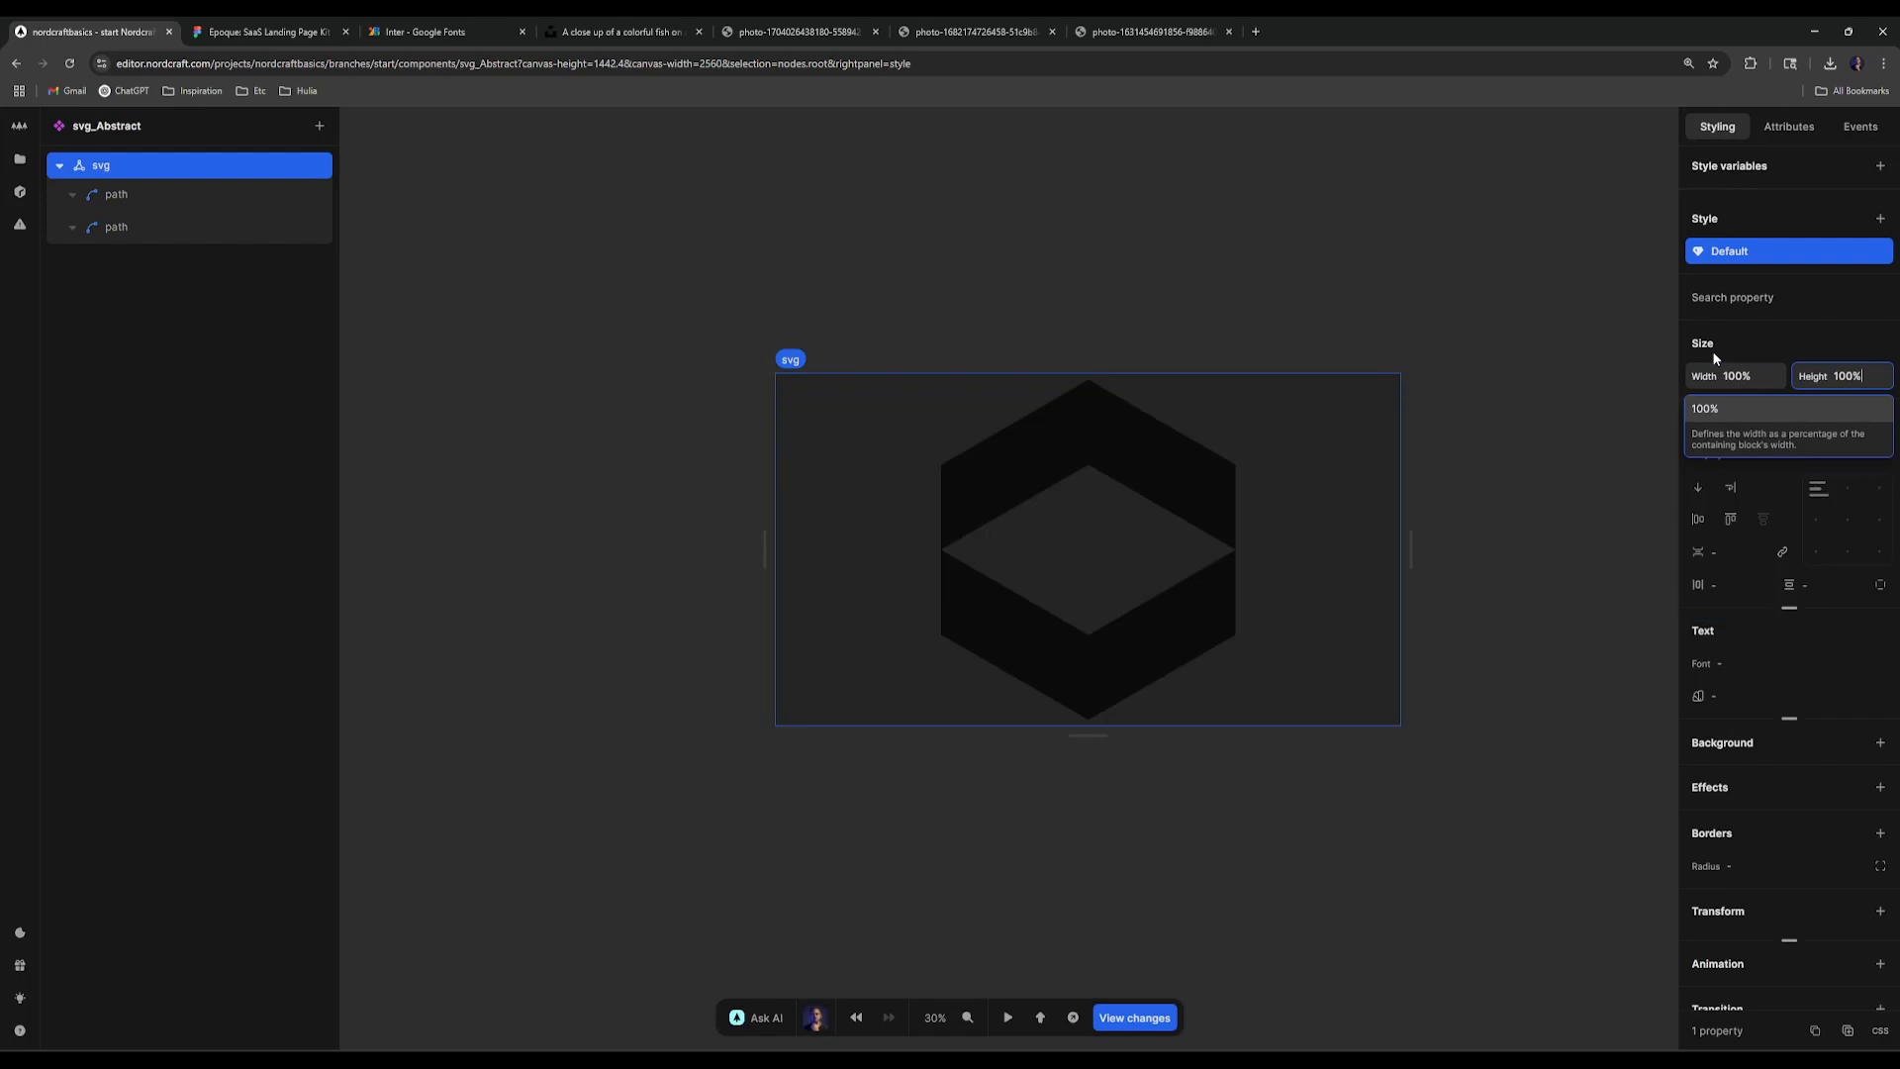
Step: Set the root svg's width to max-content and height to 100%, and return to the Homepage
left_click(1736, 374)
type("max")
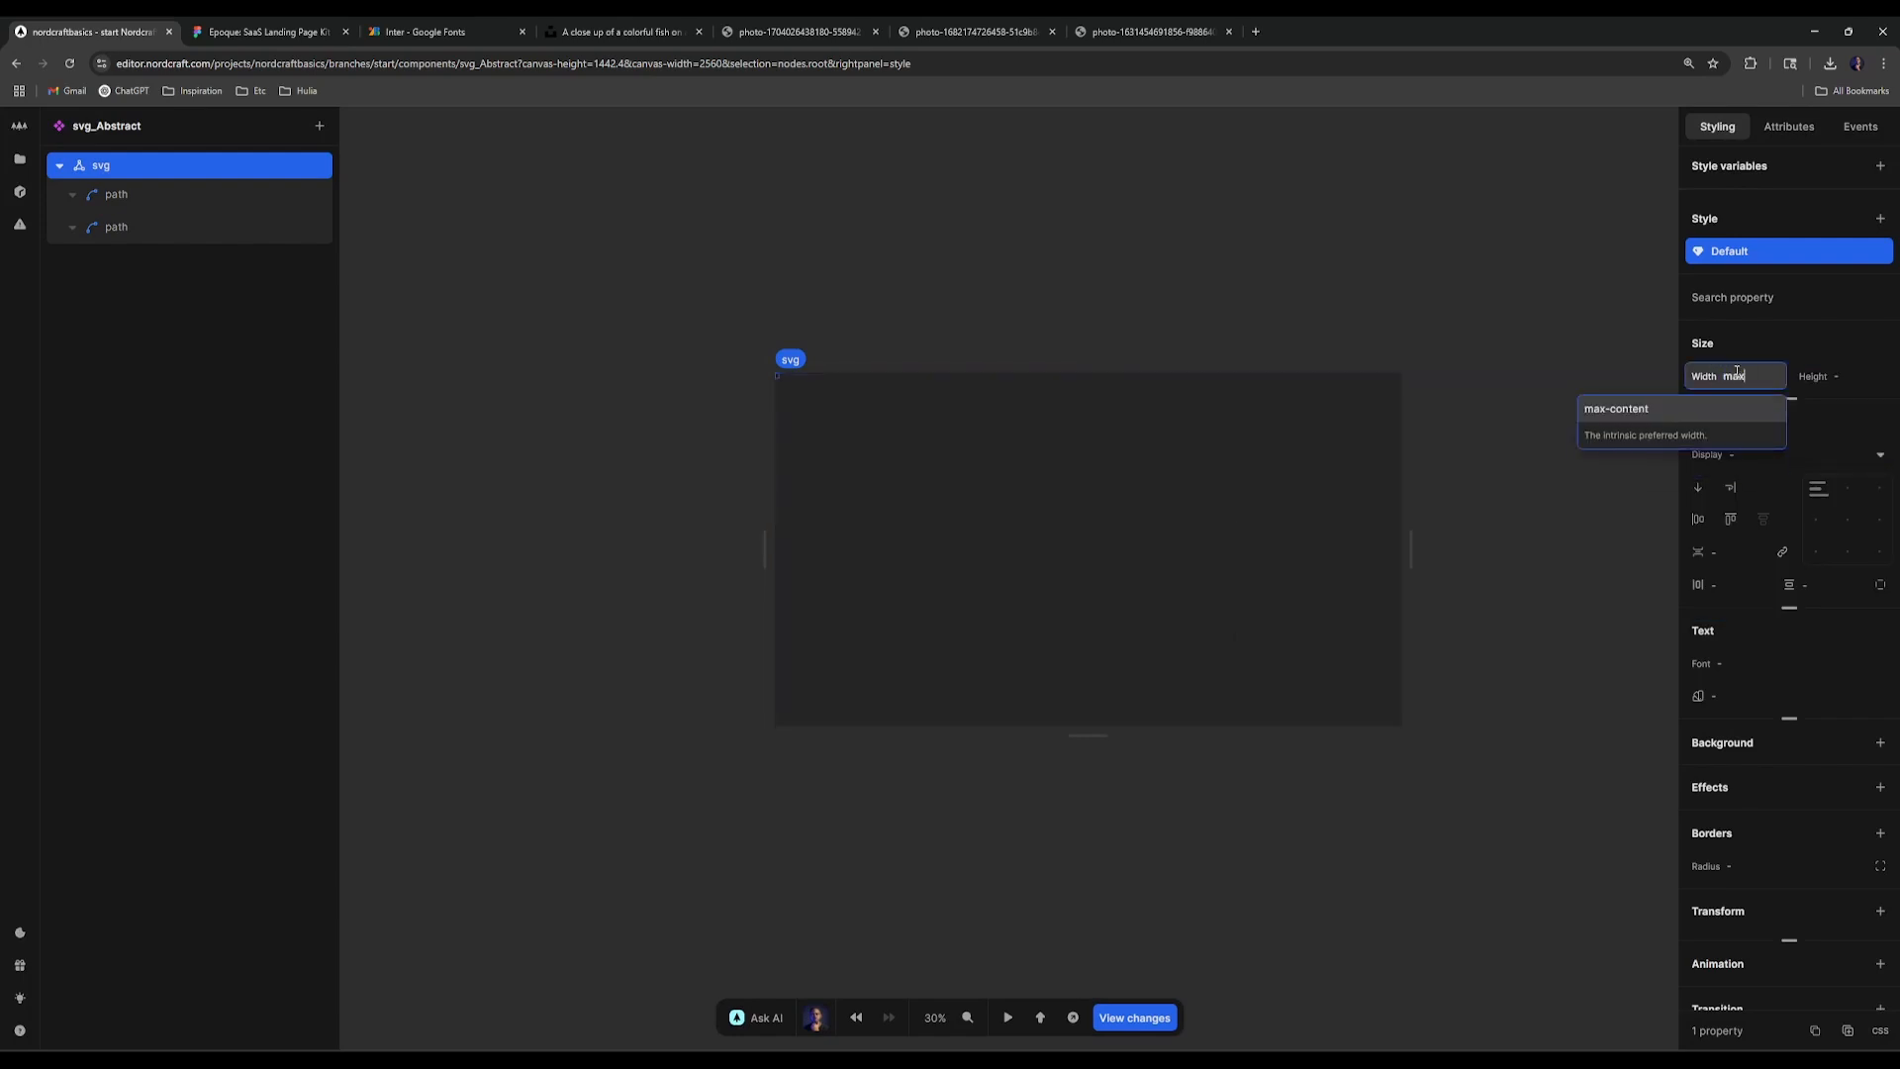
type("-conm")
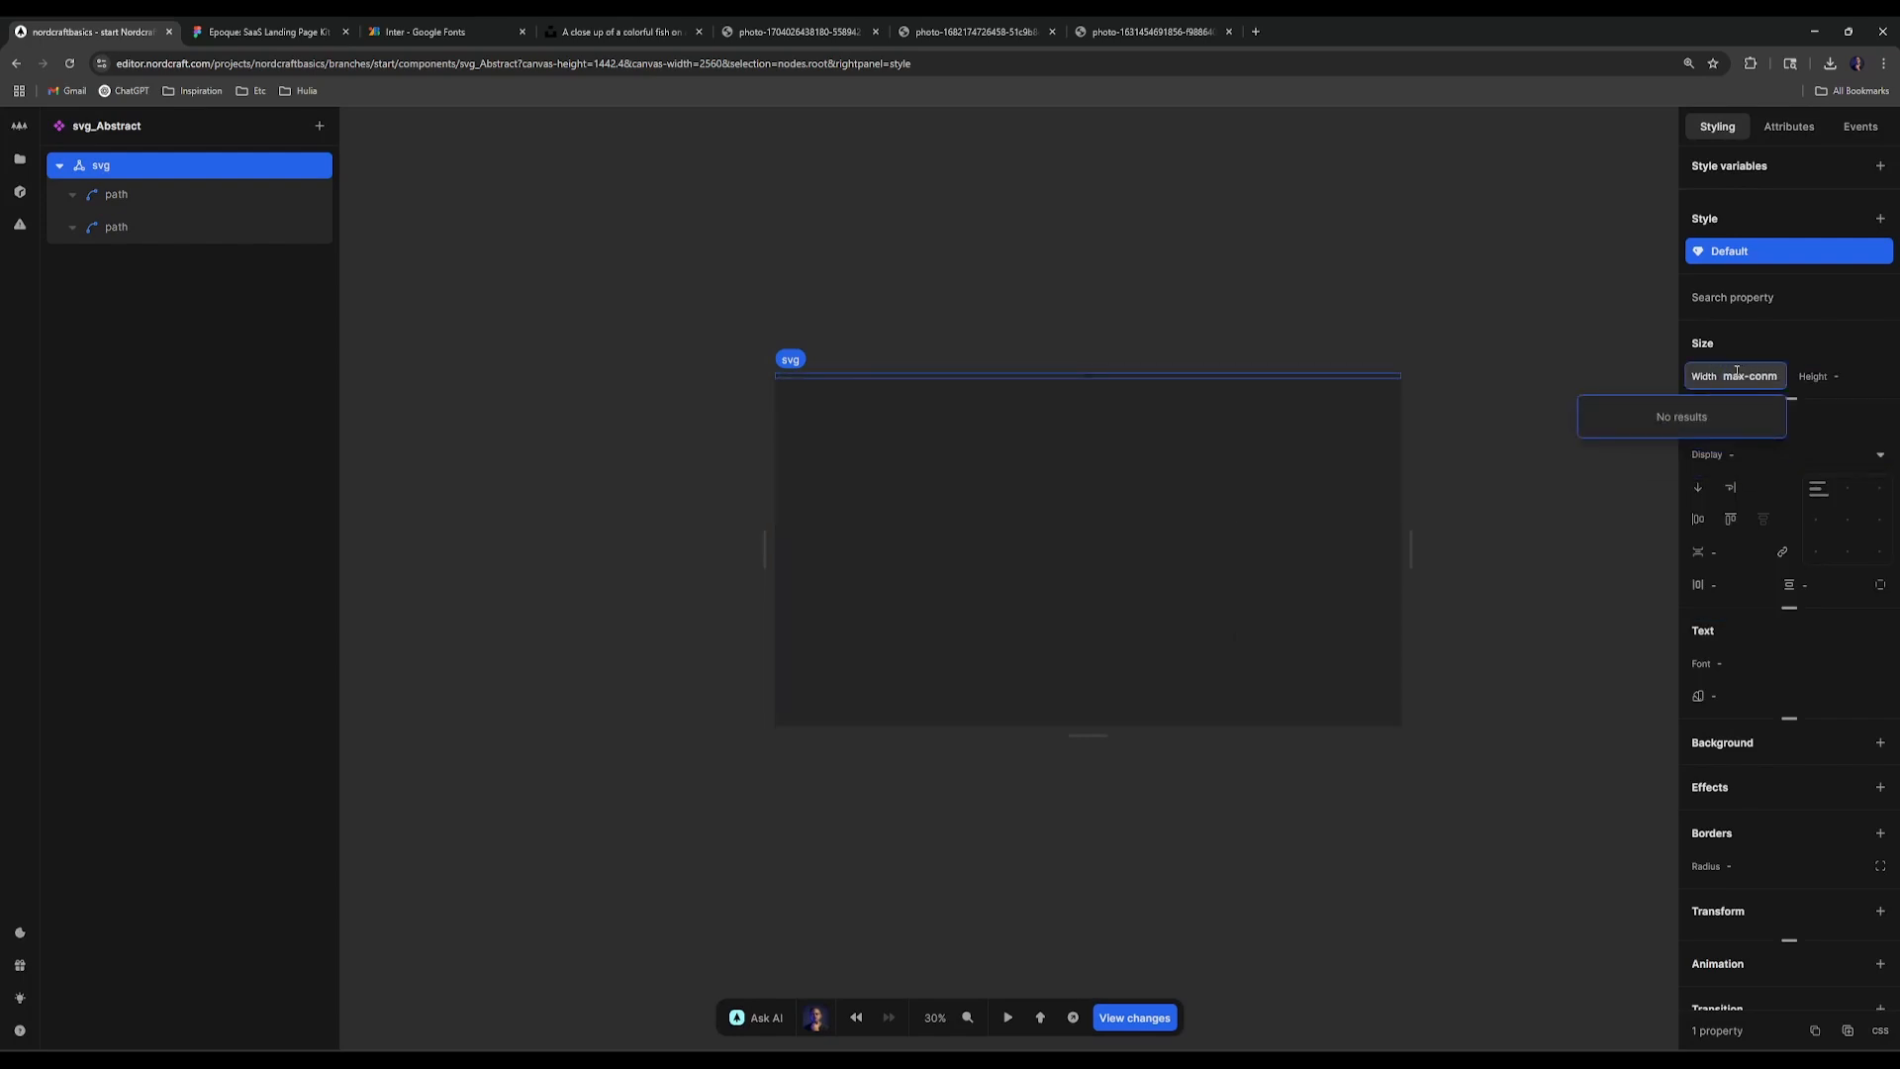
key("BackSpace")
type("tent")
key("Return")
key("Tab")
type("100")
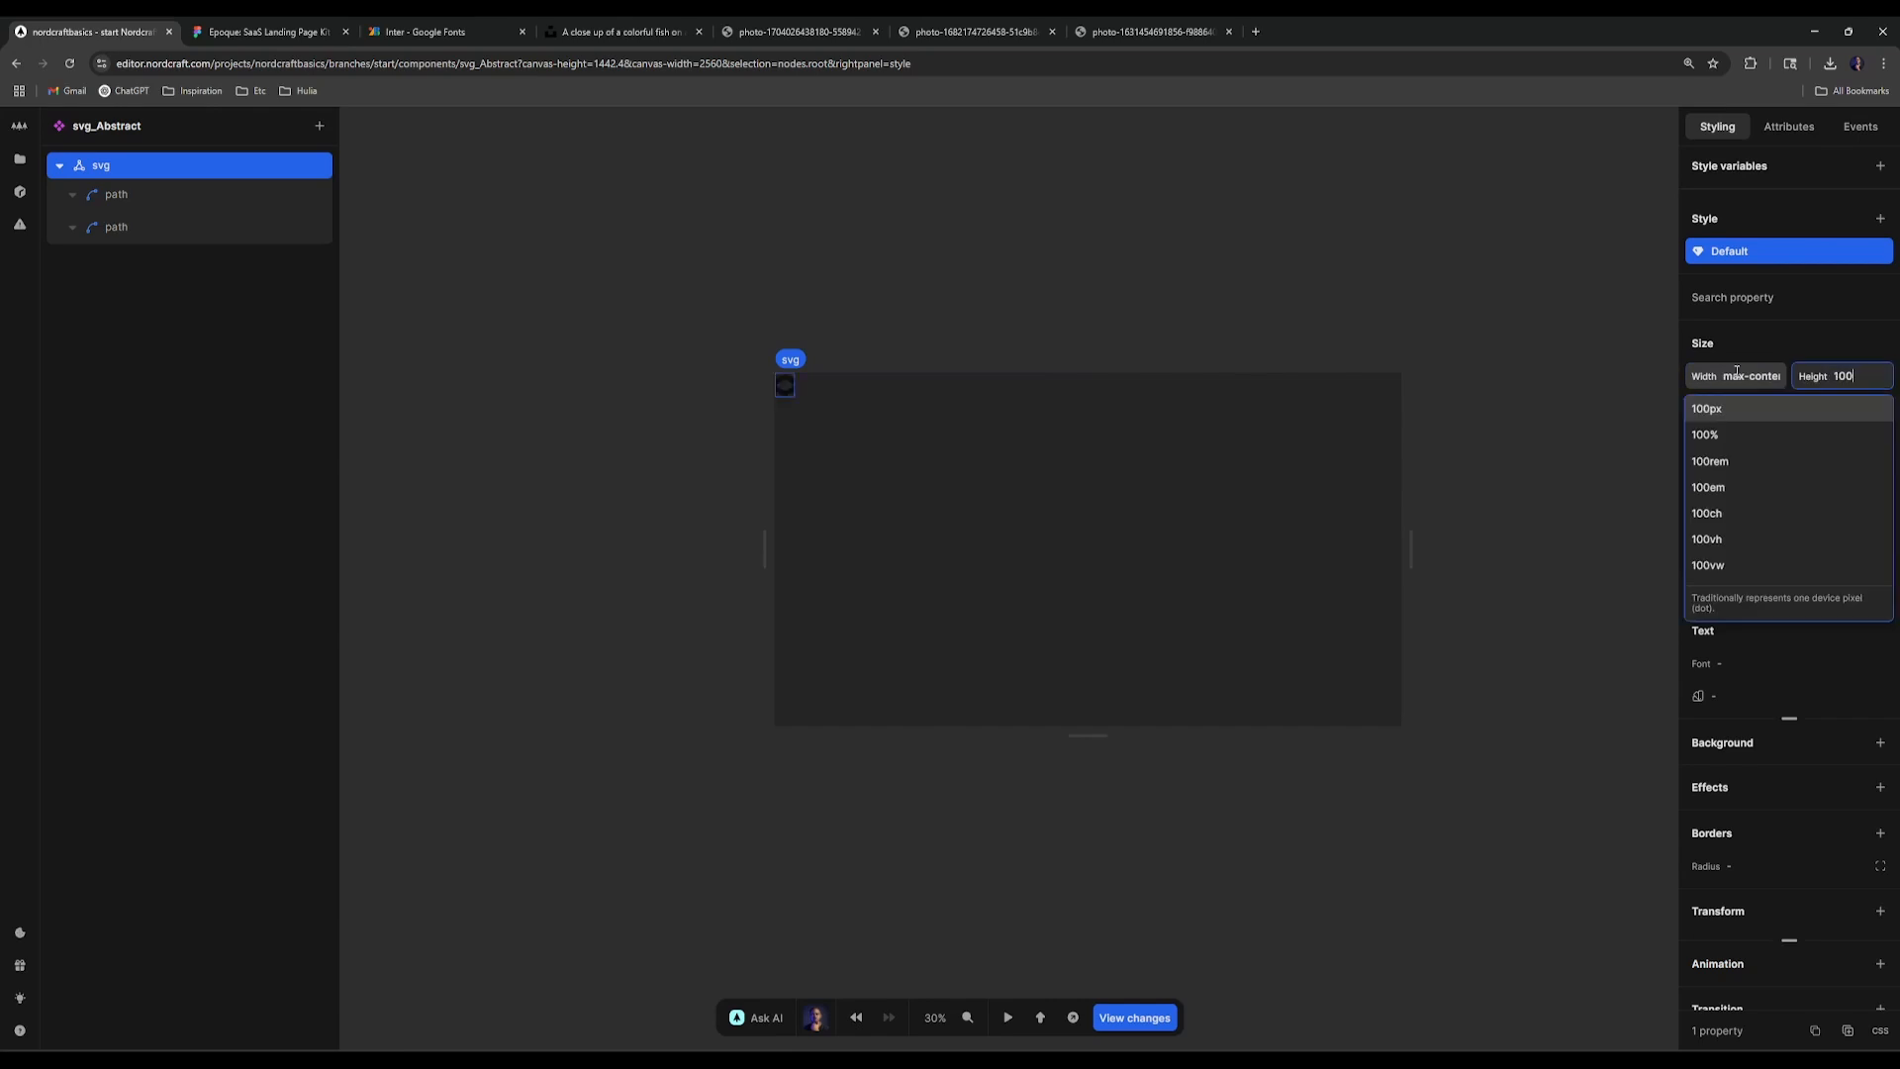
type("%")
key("Return")
left_click(899, 339)
key("alt+Left")
Step: Copy the Equals node with its inputs from svg_Cube's show/hide formula and close the formula editor
scroll(735, 552, "down", 2)
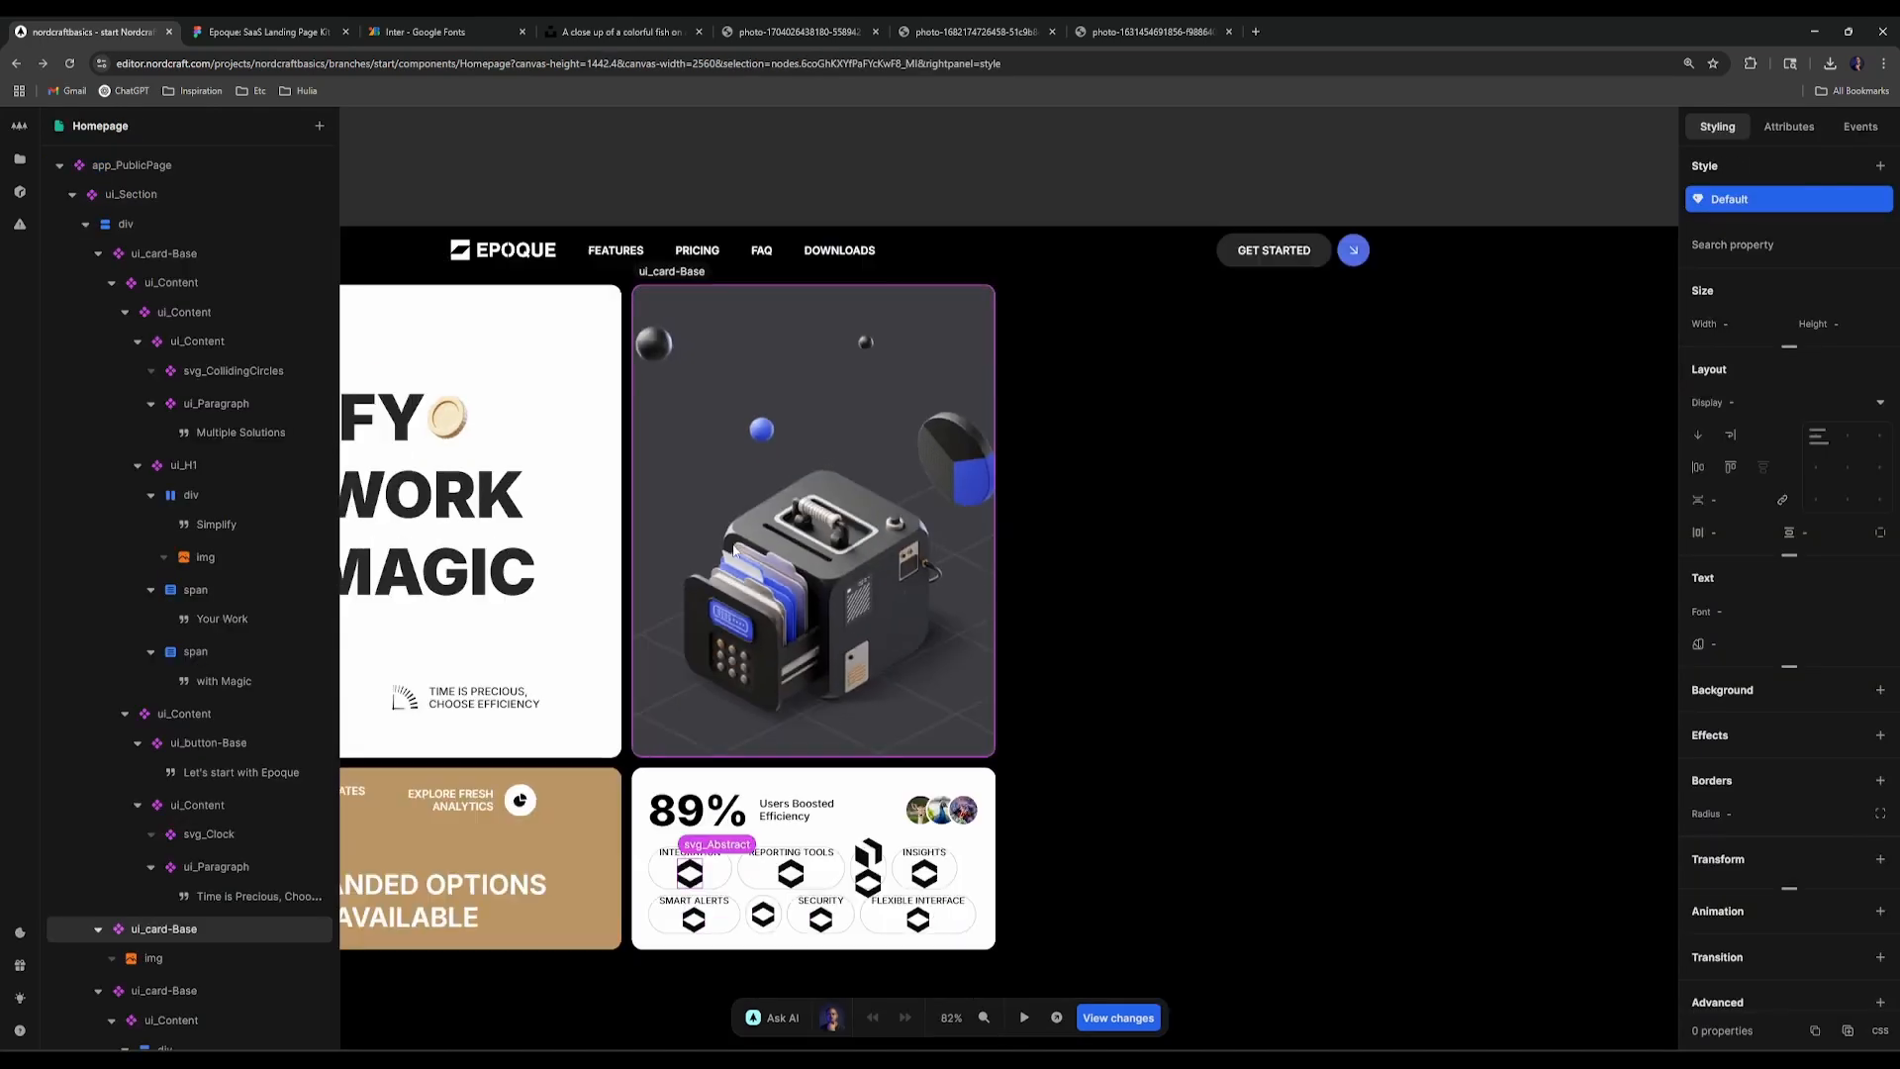
scroll(735, 552, "down", 4)
scroll(609, 621, "up", 2)
scroll(224, 952, "down", 5)
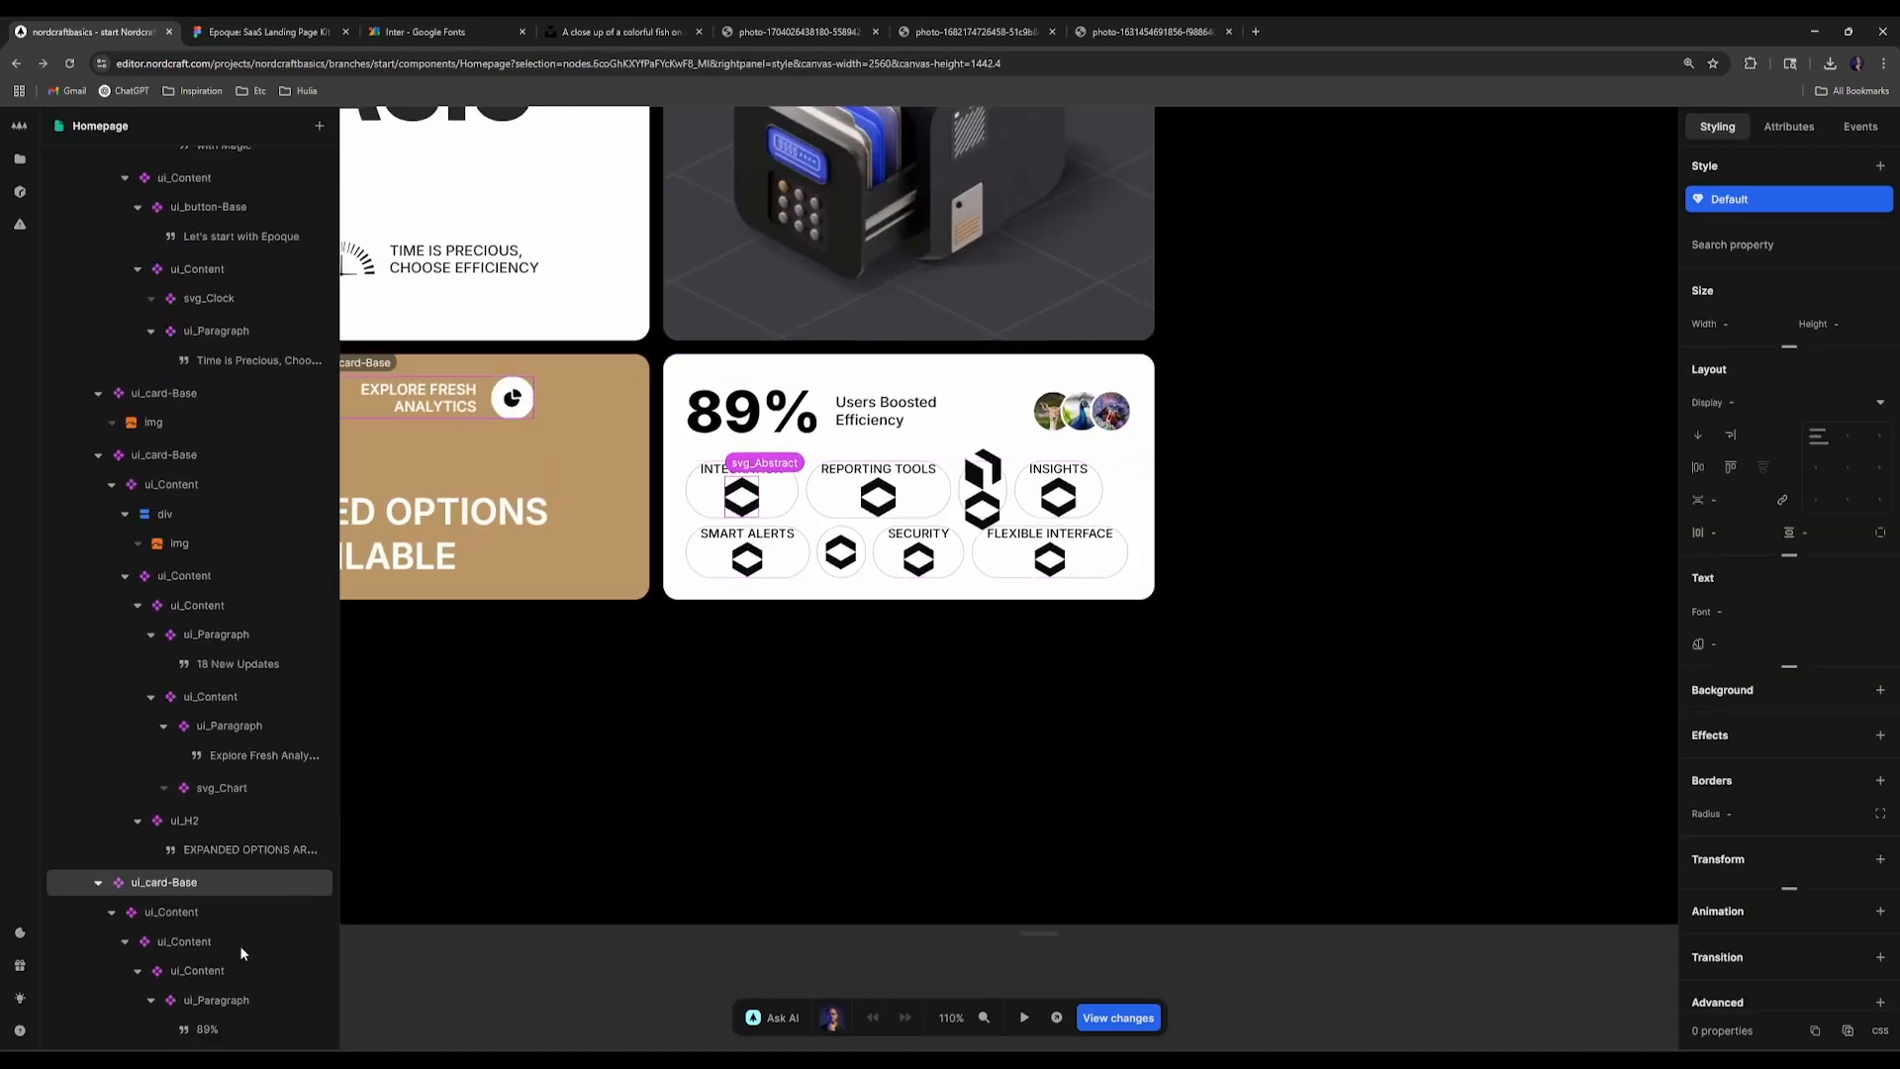
scroll(240, 953, "down", 3)
left_click(234, 874)
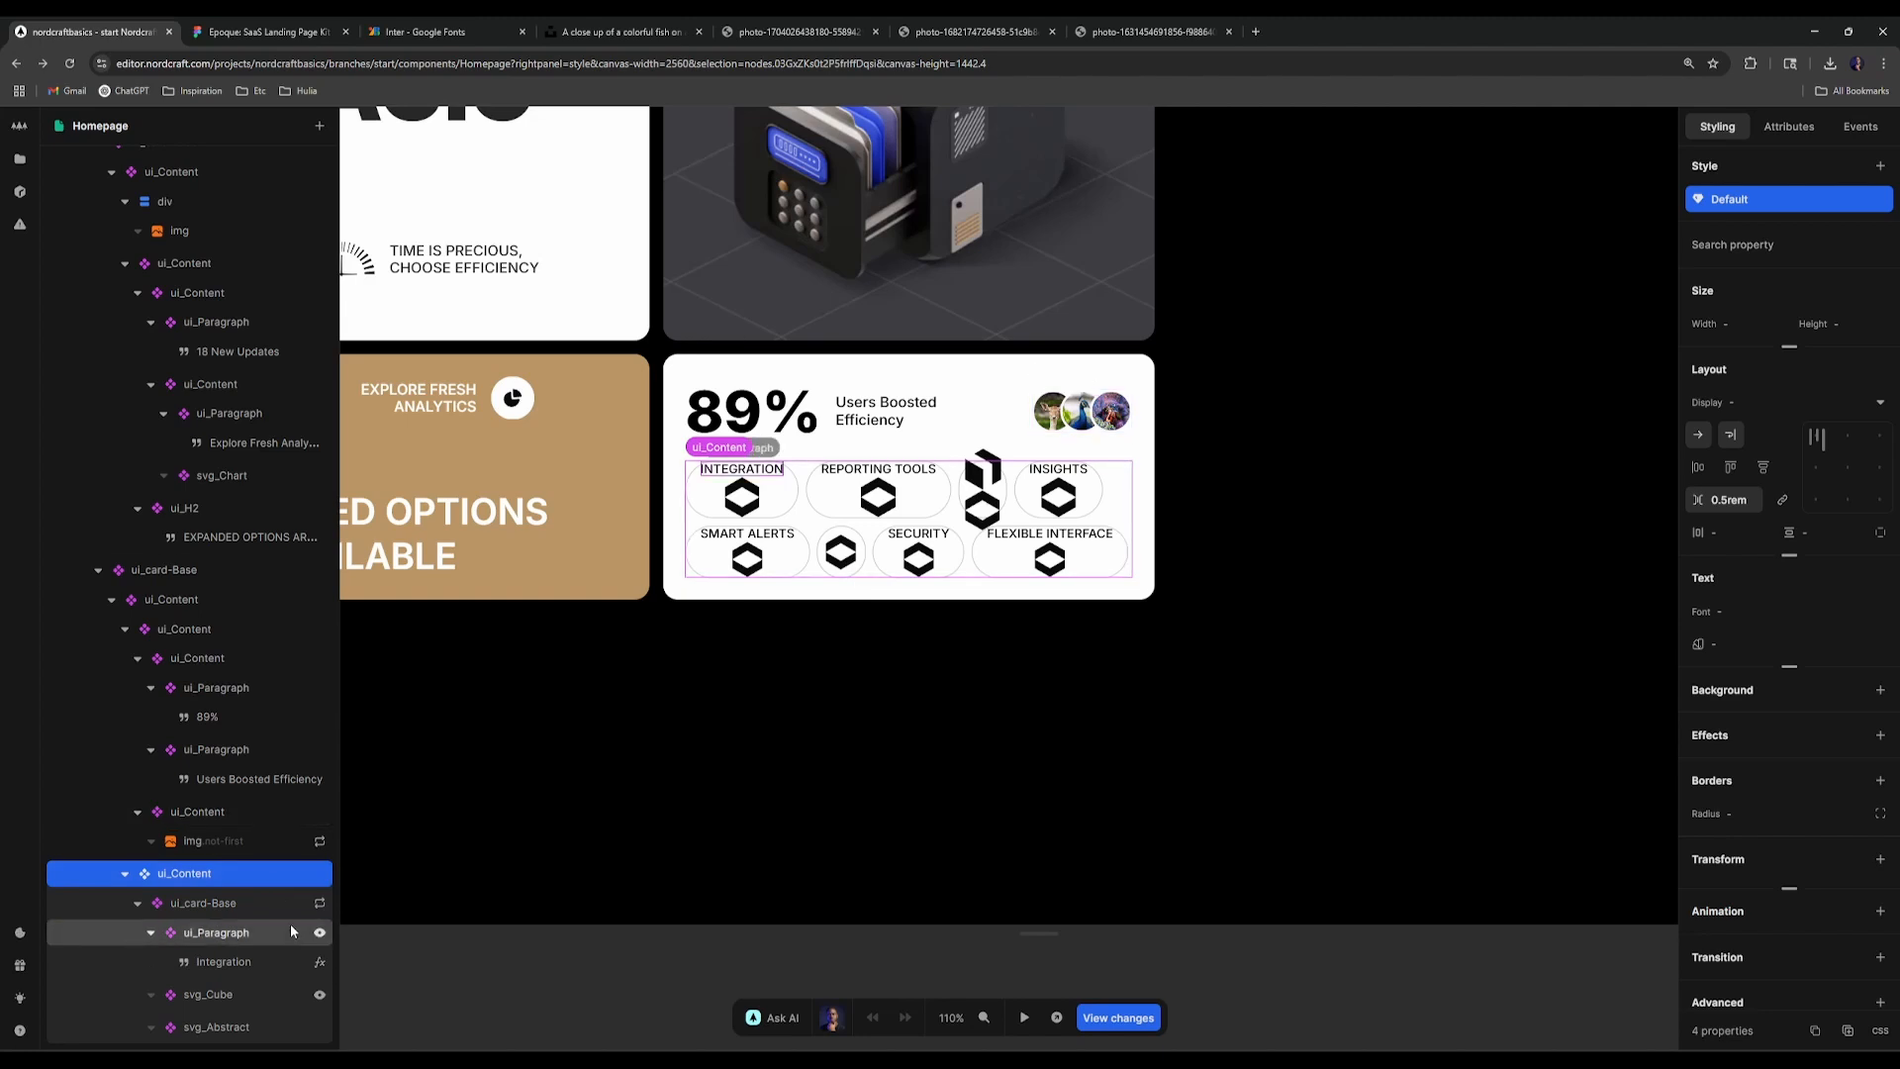
left_click(319, 995)
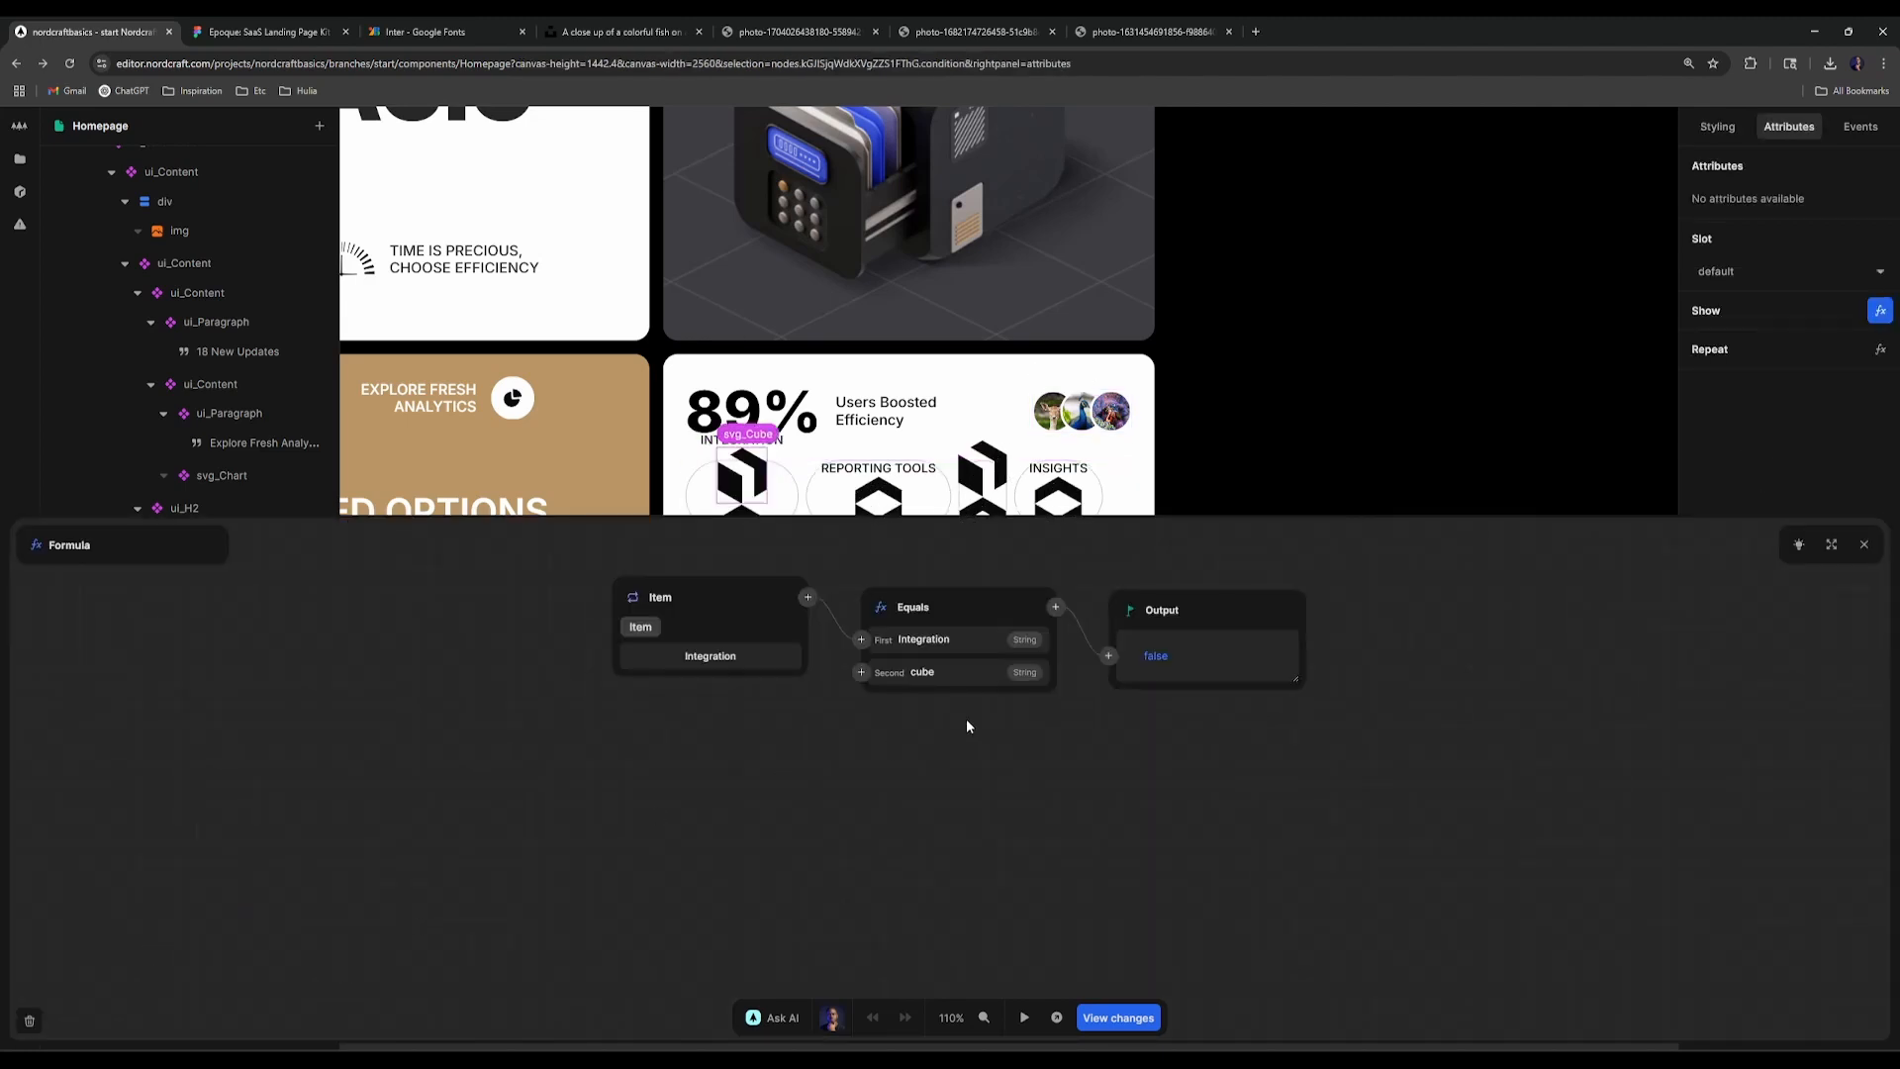
right_click(1006, 605)
left_click(1056, 653)
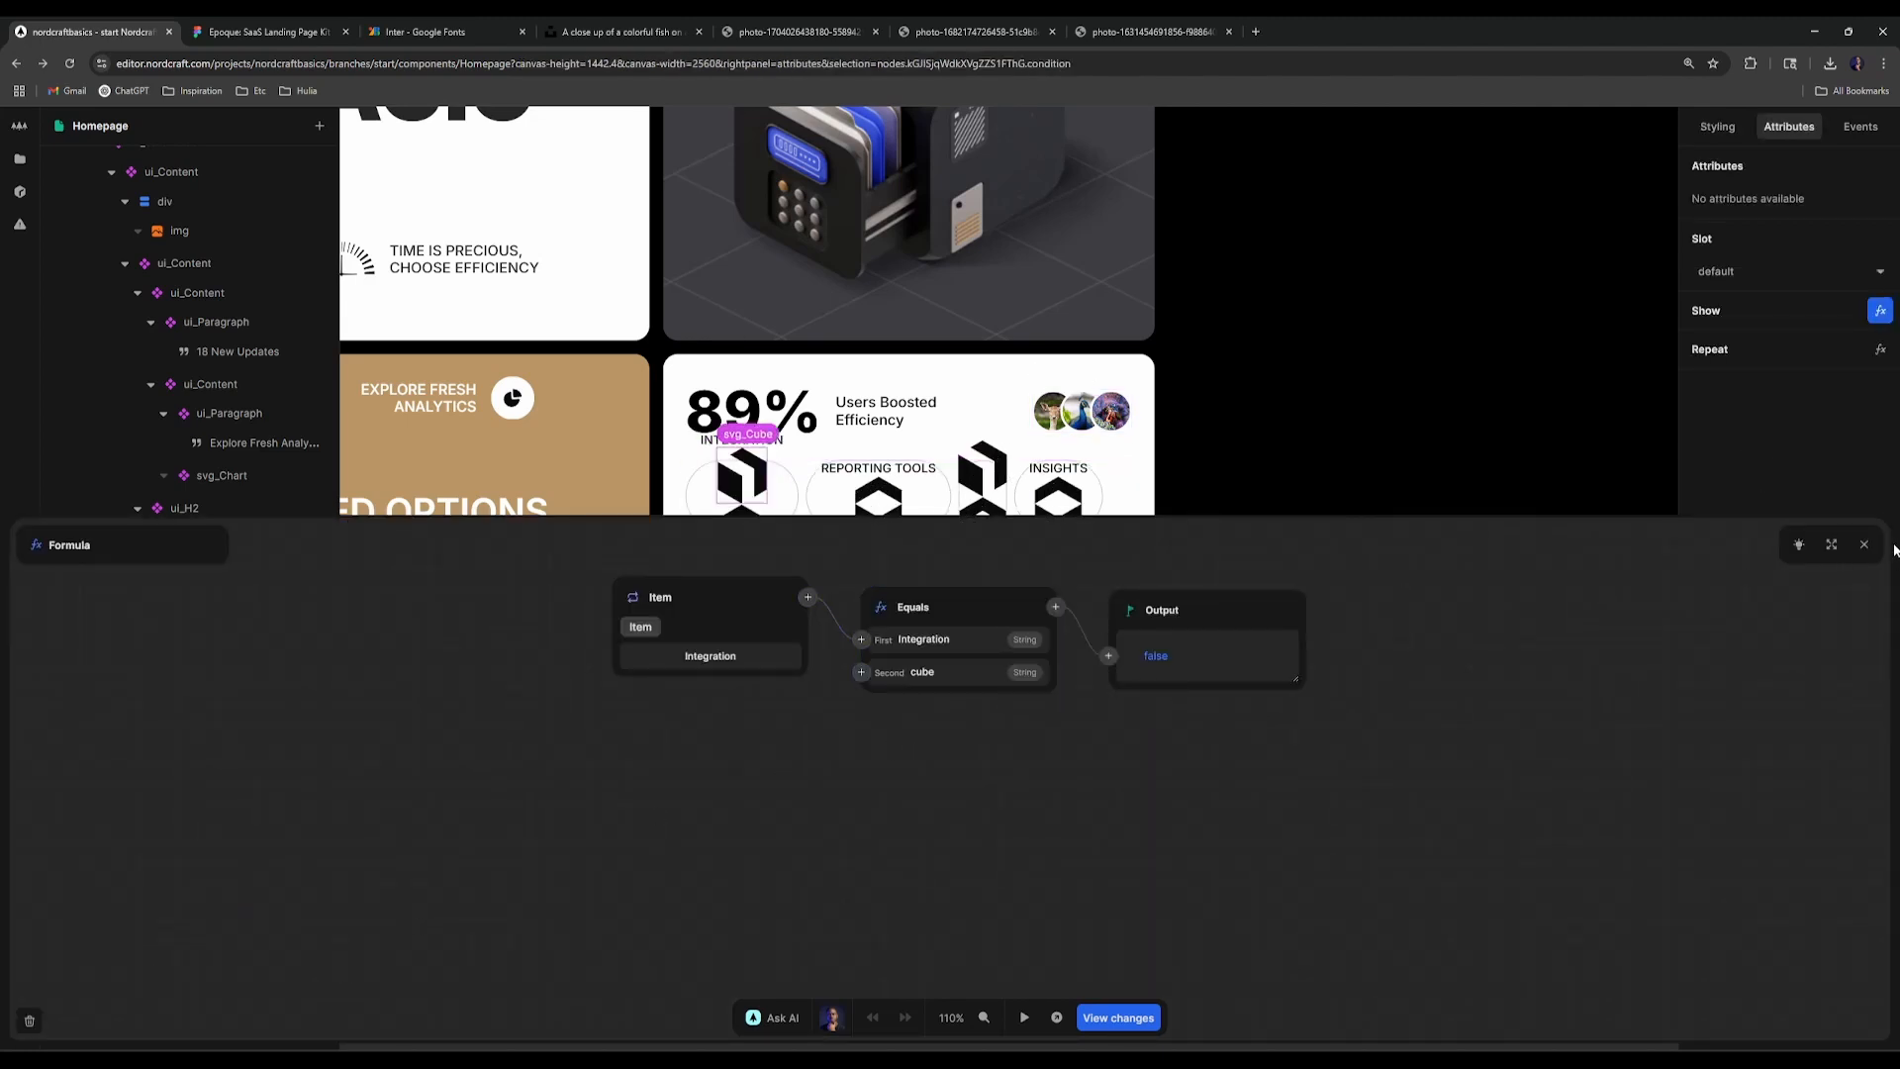
left_click(1864, 544)
Step: Give svg_Abstract a show/hide formula from the copied Equals node, comparing the repeated Item with abstract
left_click(218, 1027)
right_click(218, 1027)
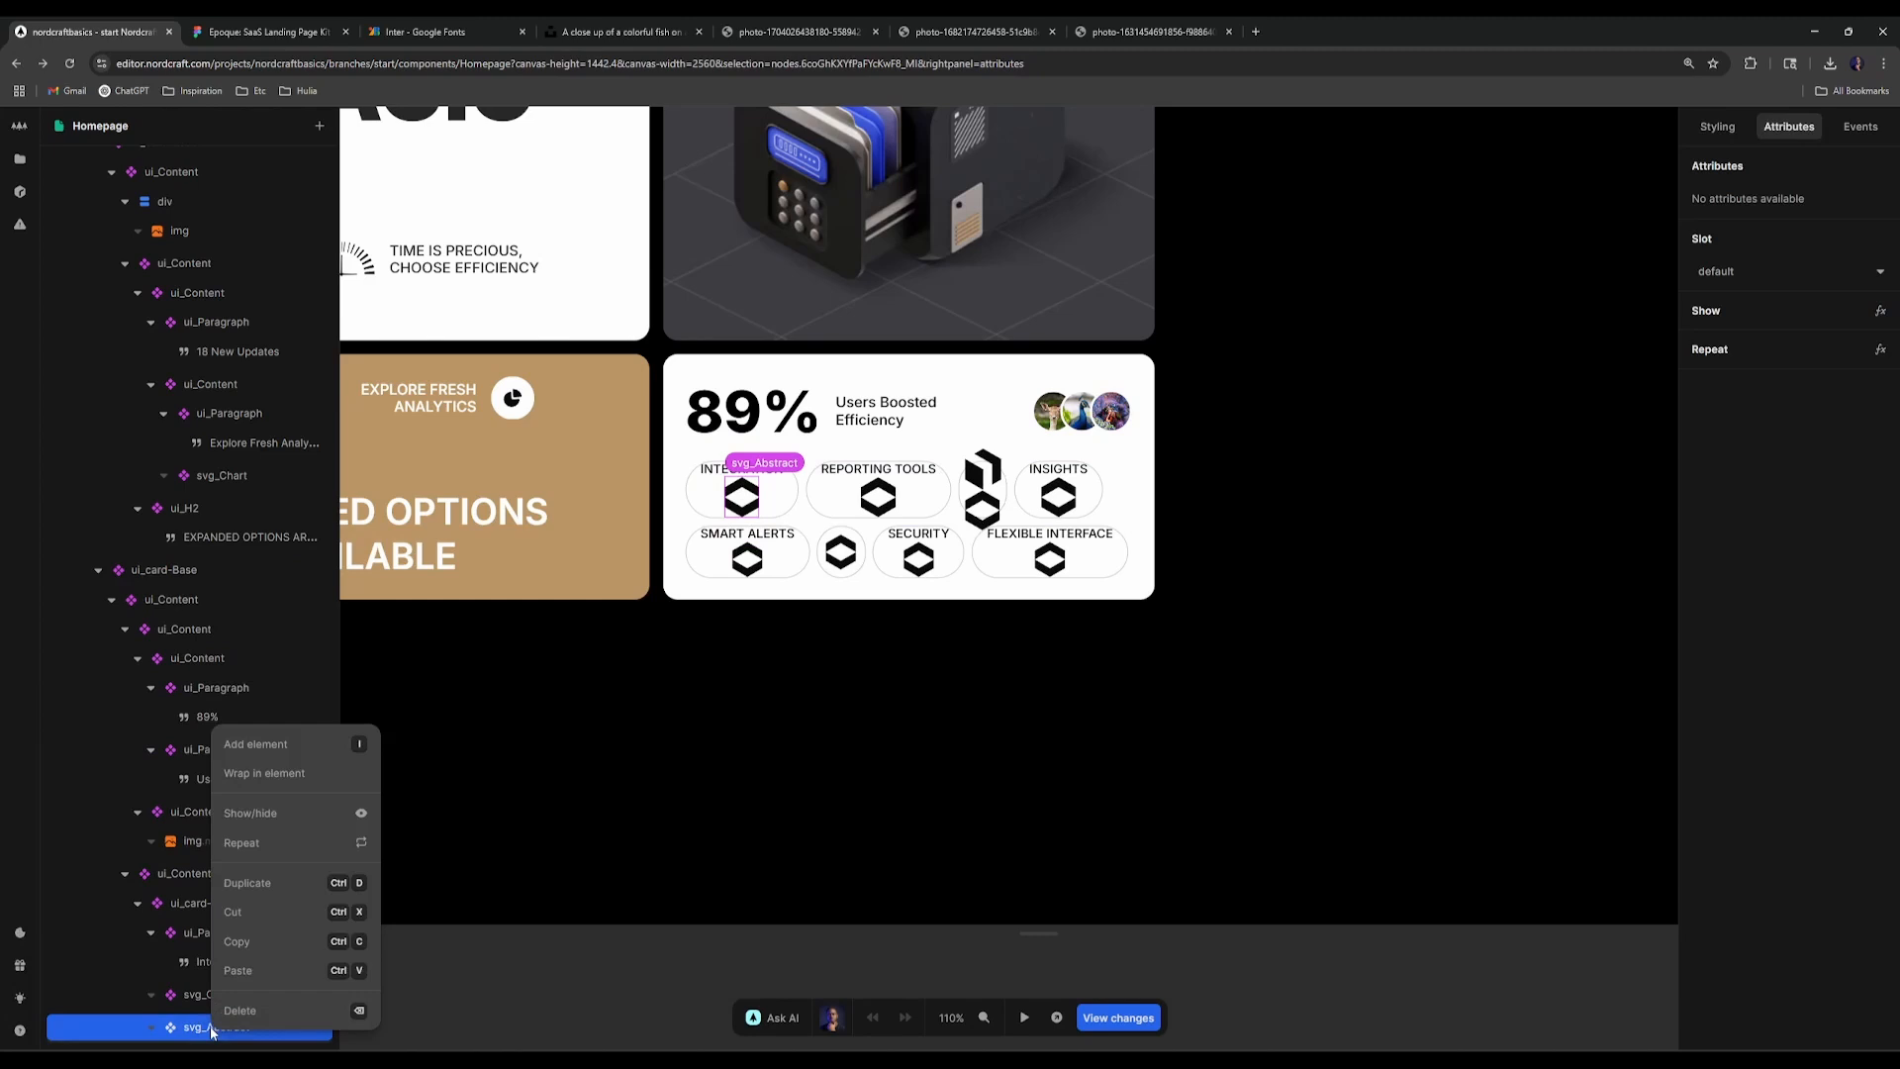
left_click(289, 818)
key("ctrl+v")
left_click(936, 680)
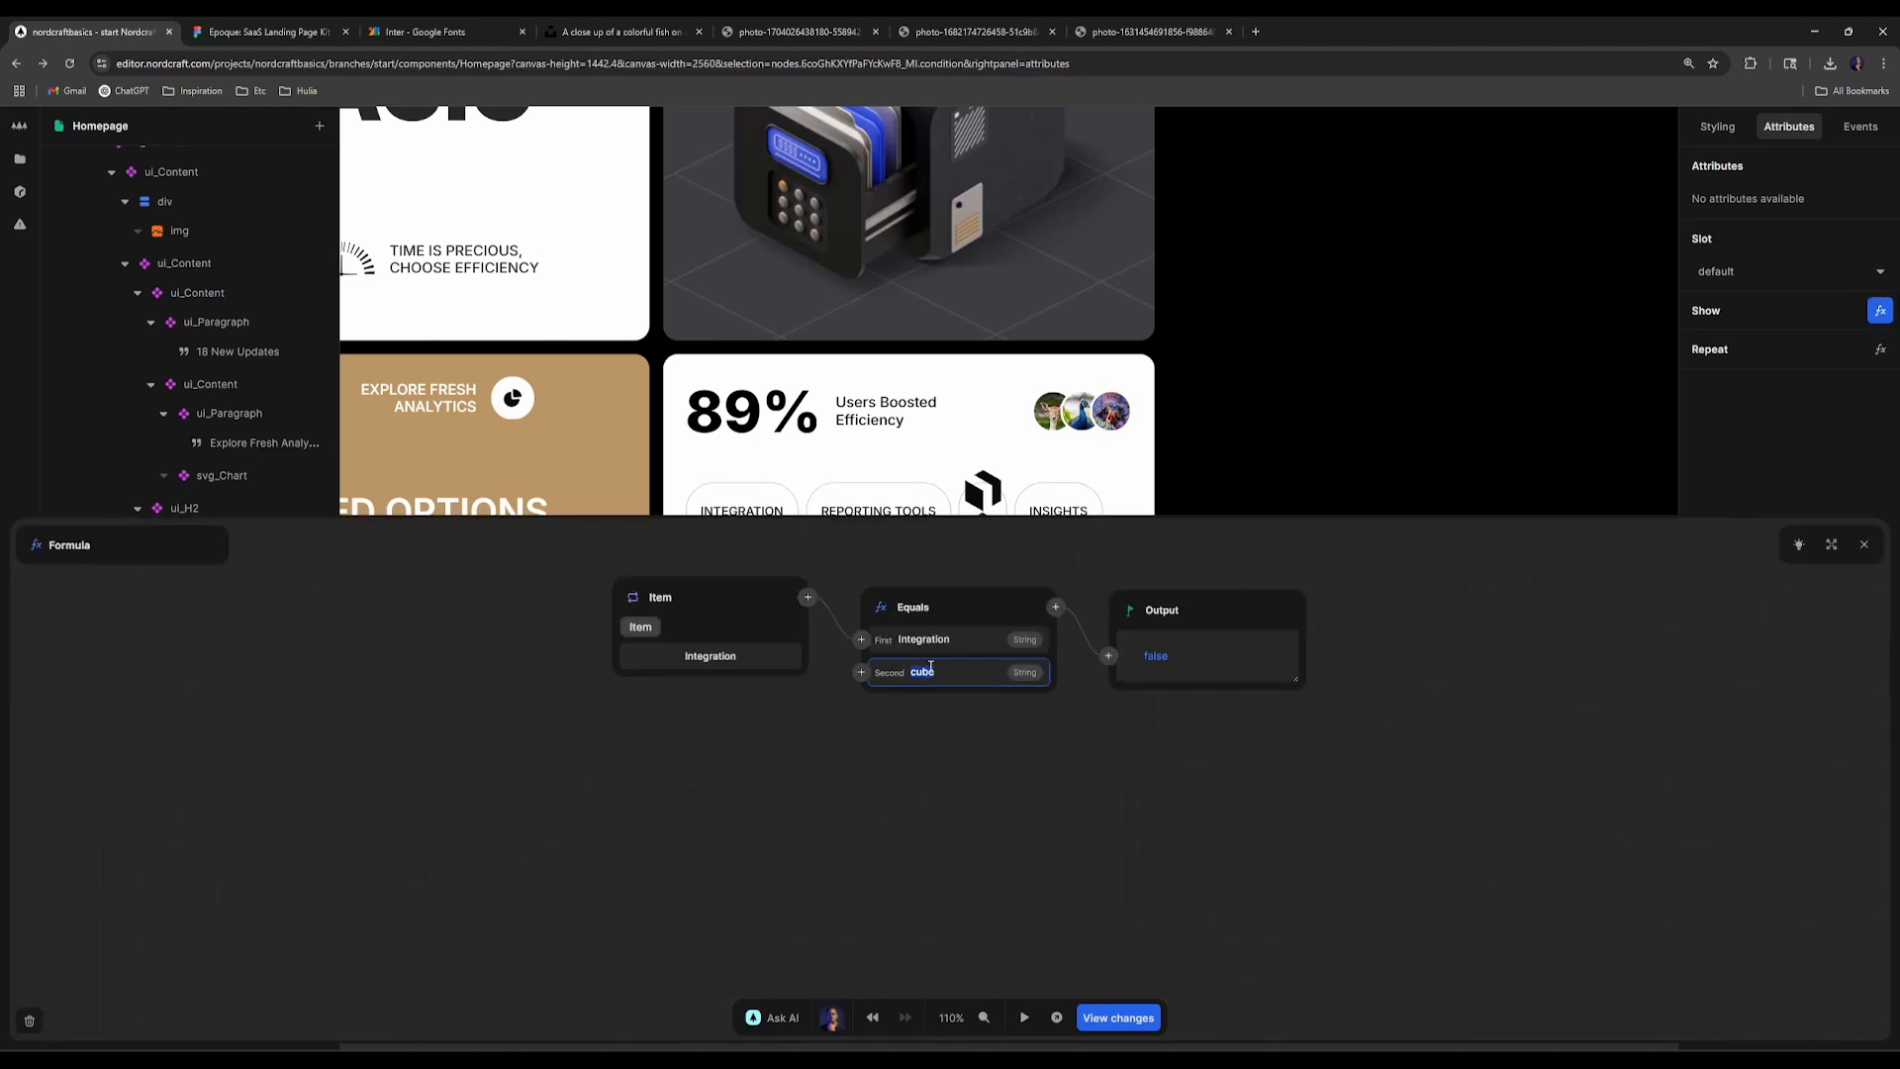
type("abstract")
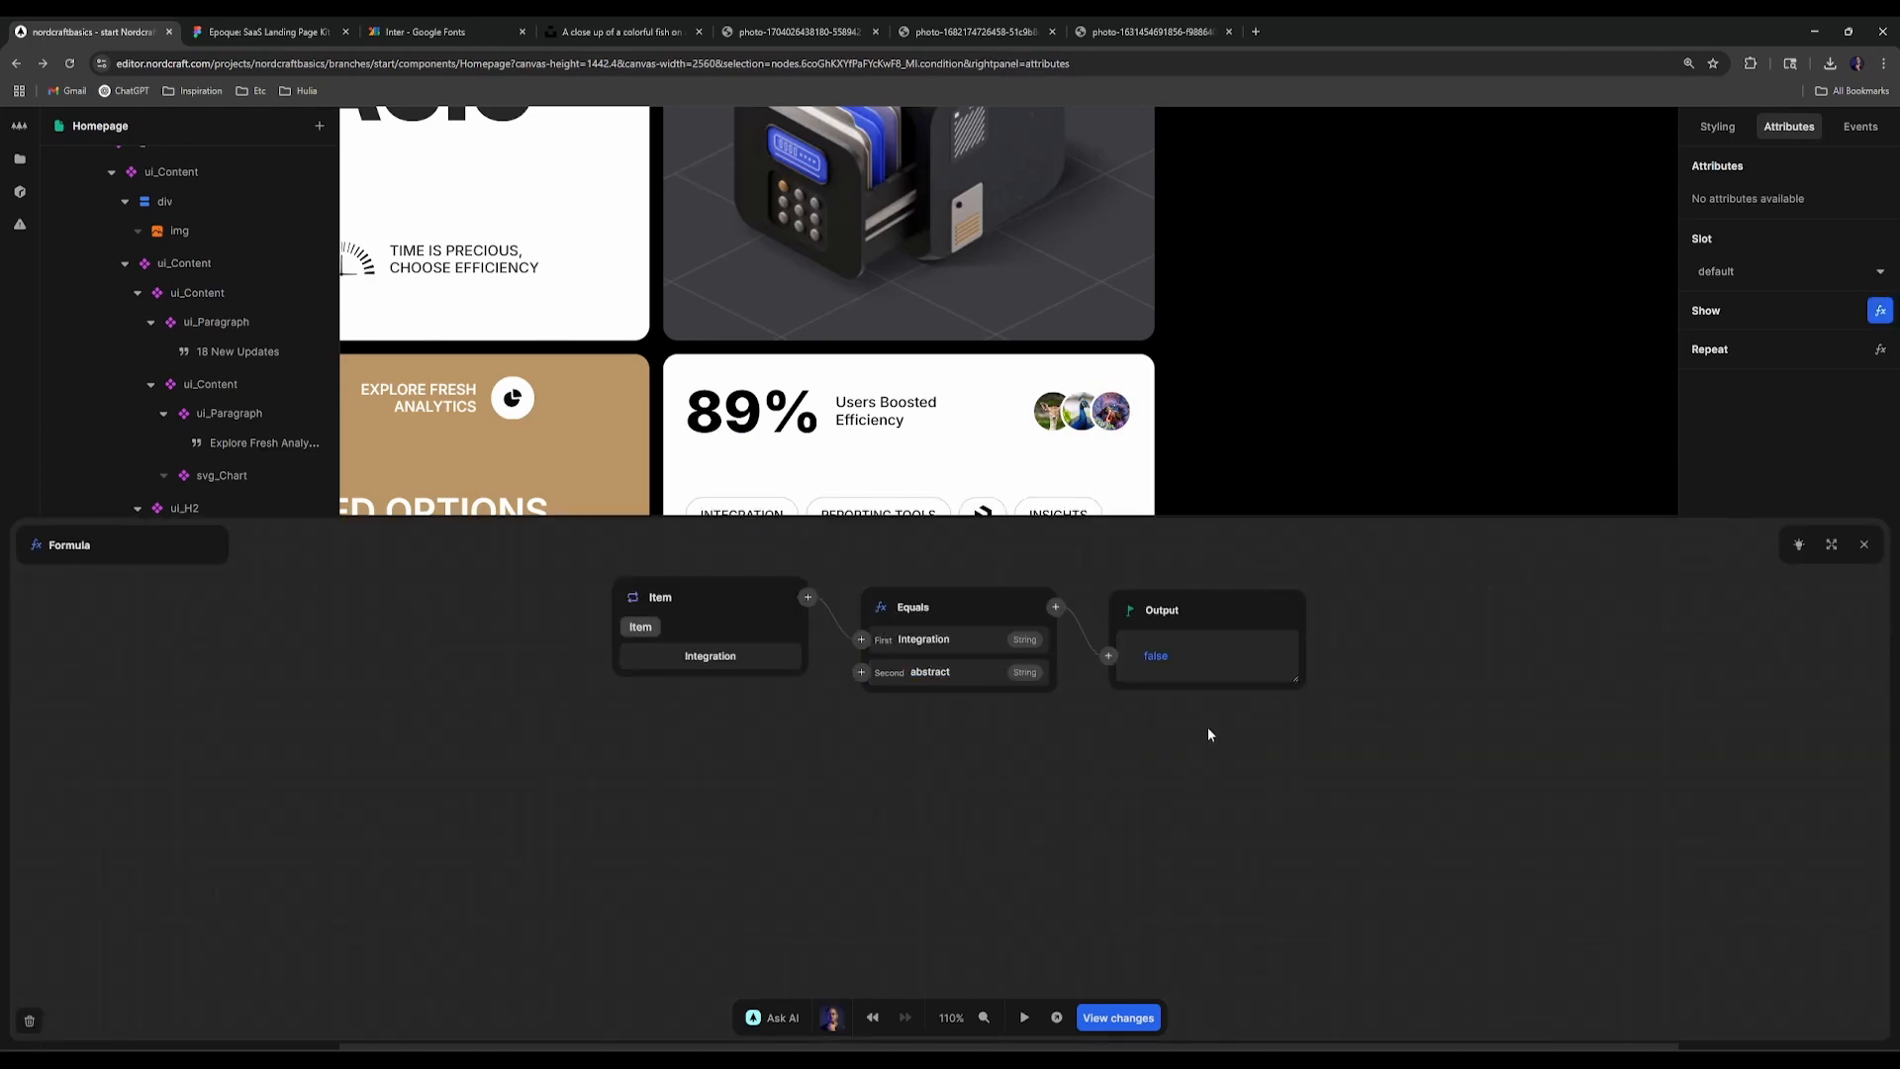
left_click(1864, 544)
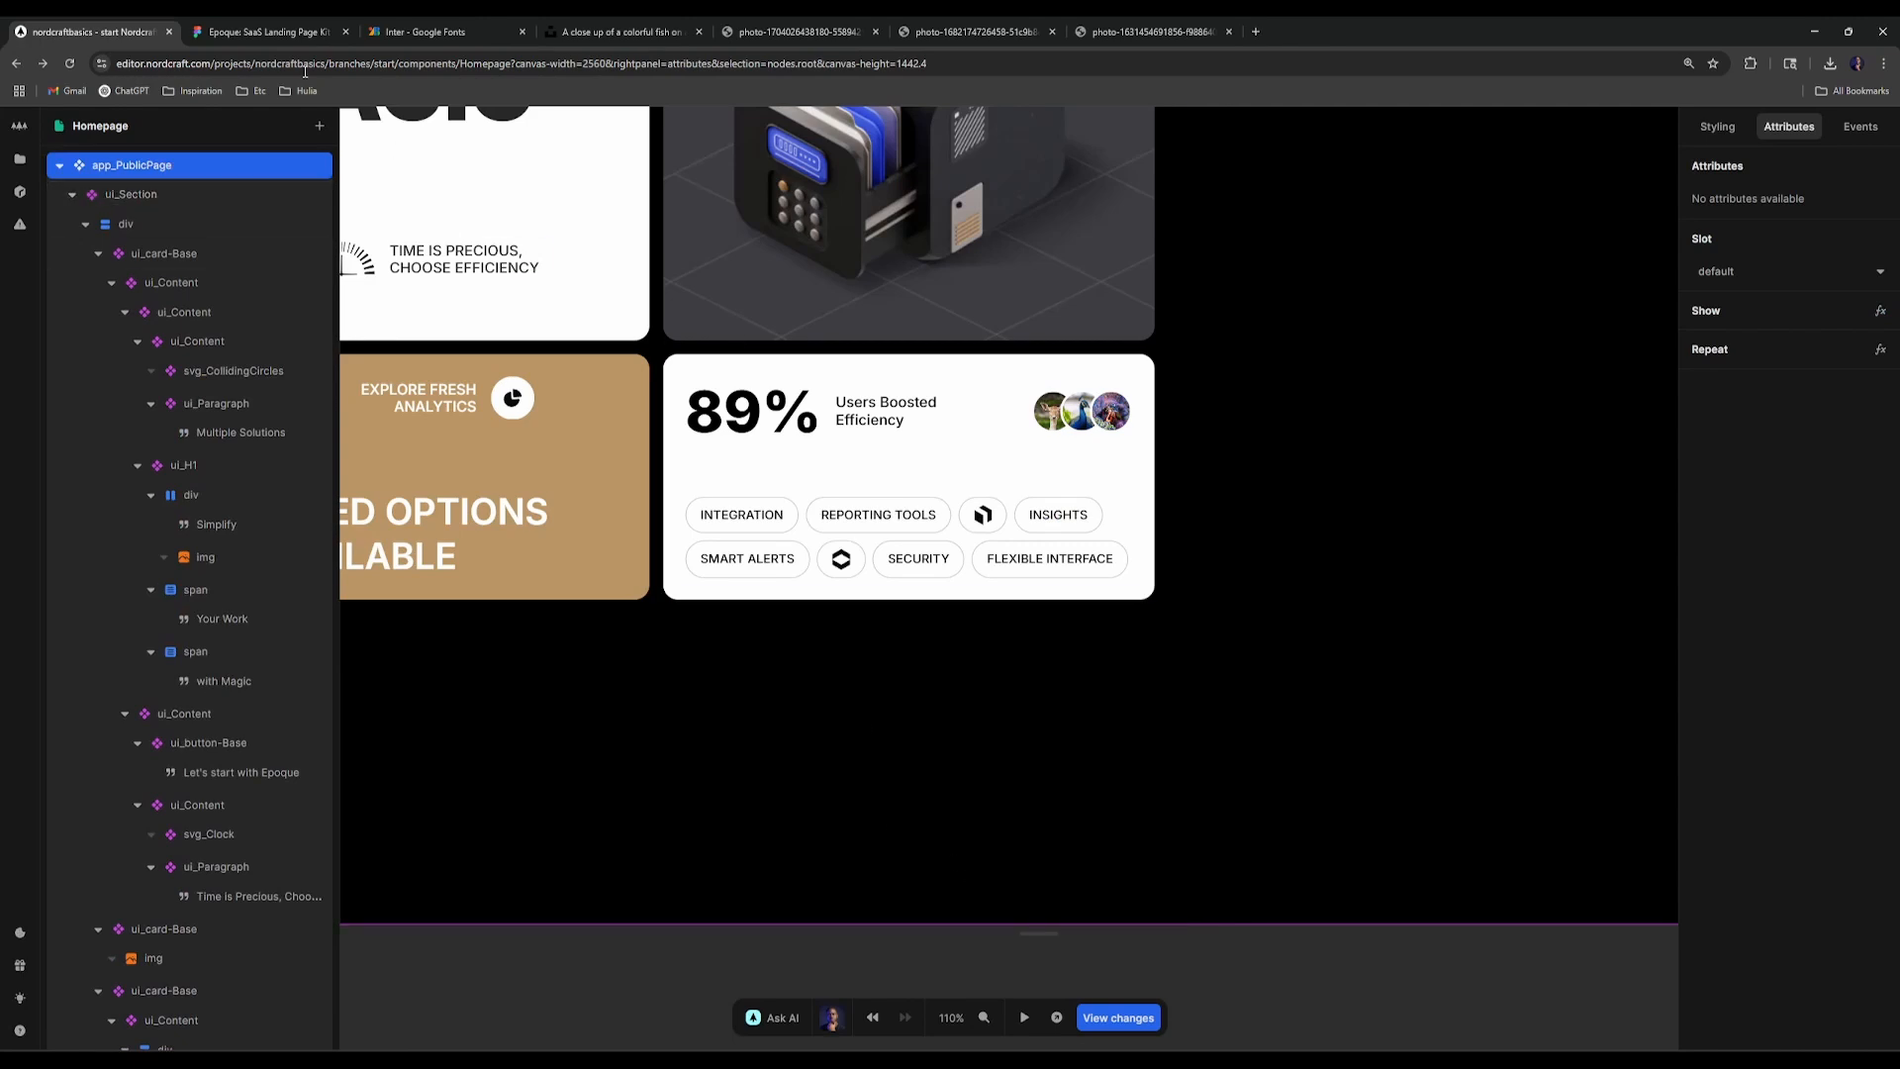
Step: Try clearing the width of the ui_Section that holds the cards, and select the section again
scroll(953, 699, "down", 5)
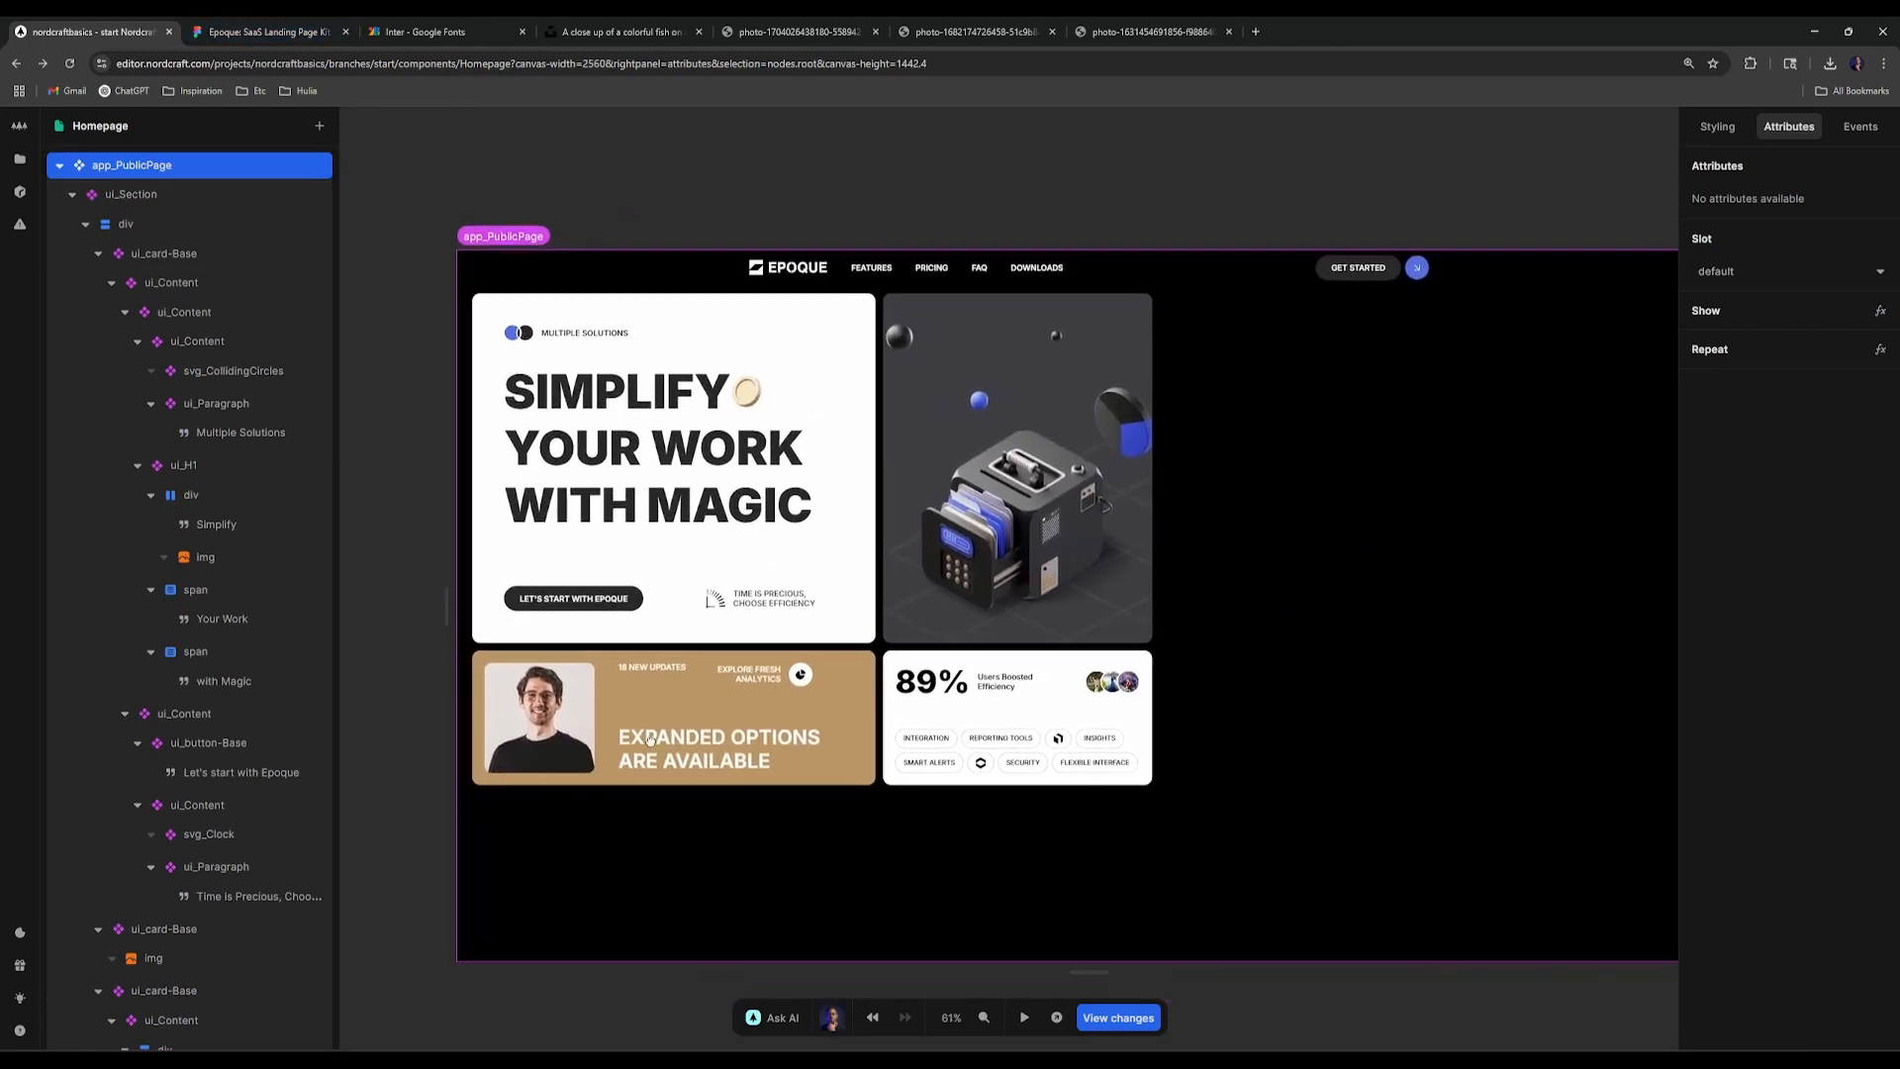
left_click(803, 817)
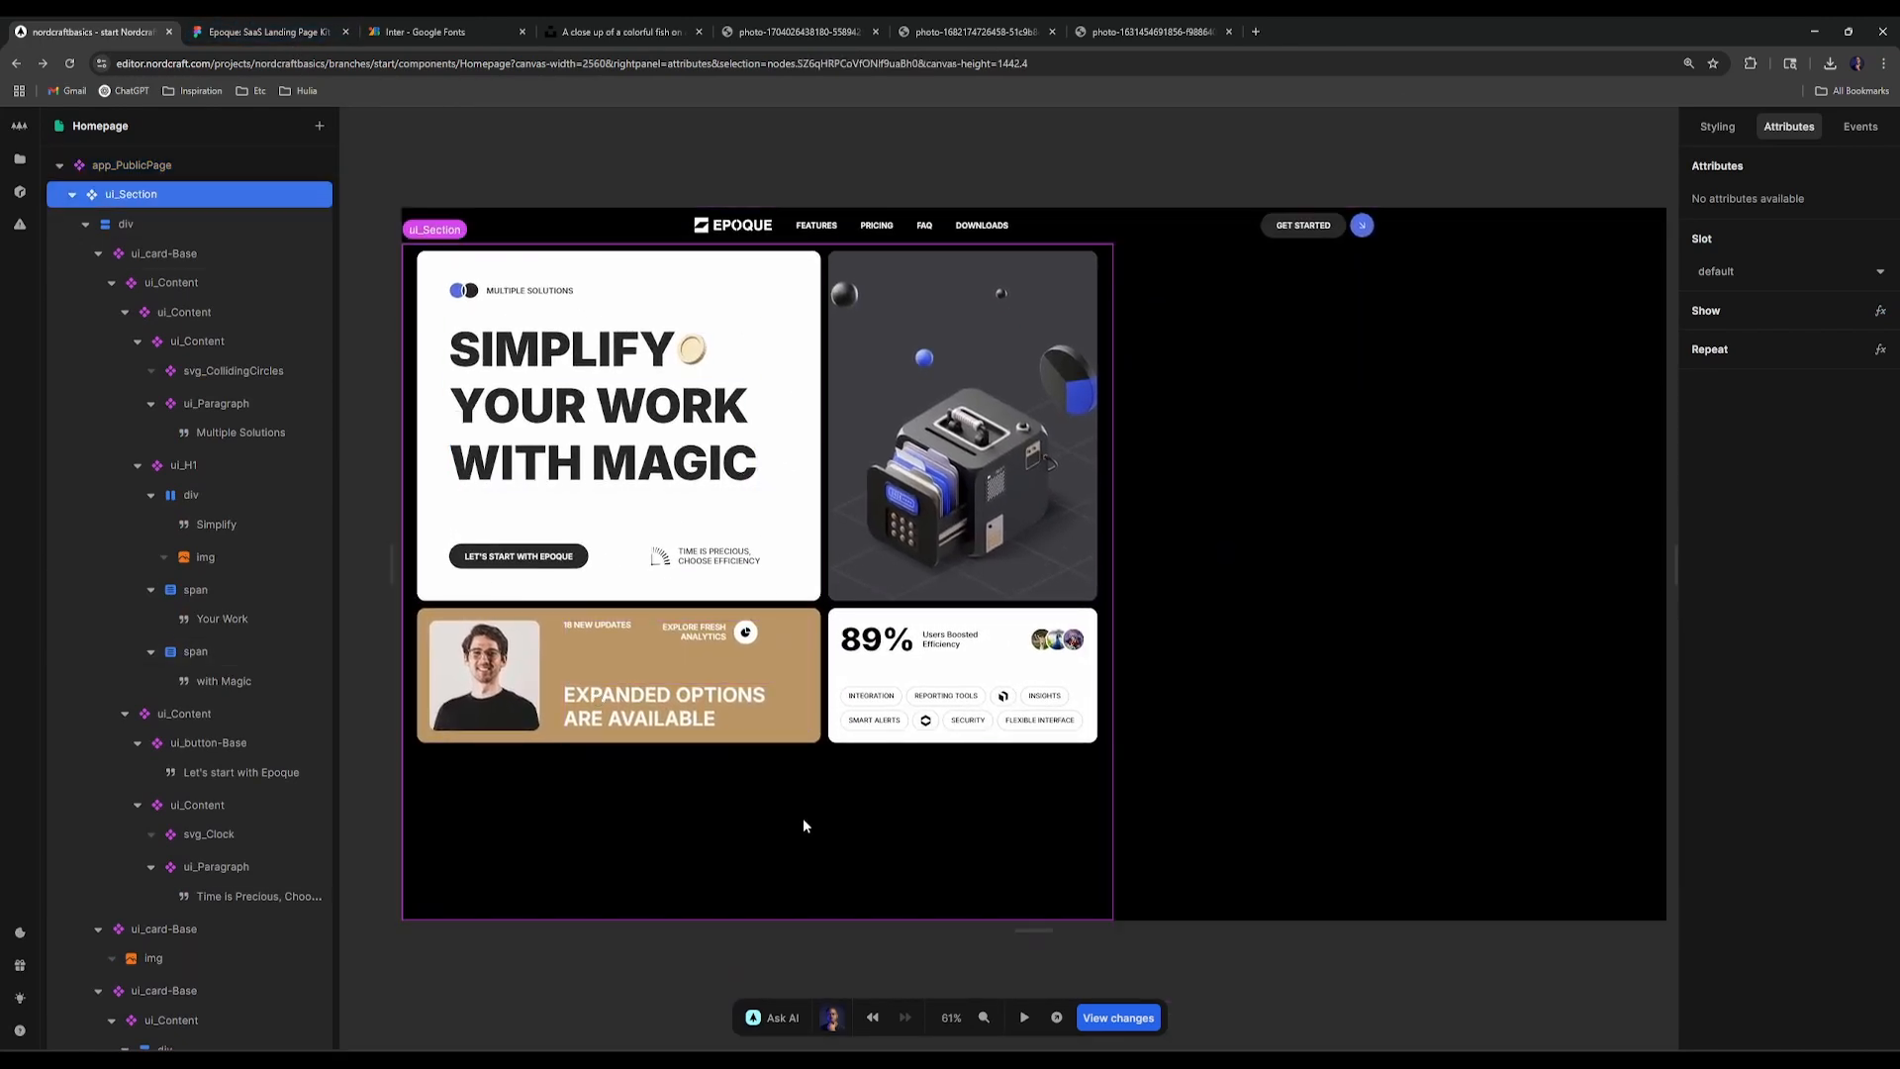
left_click(1716, 125)
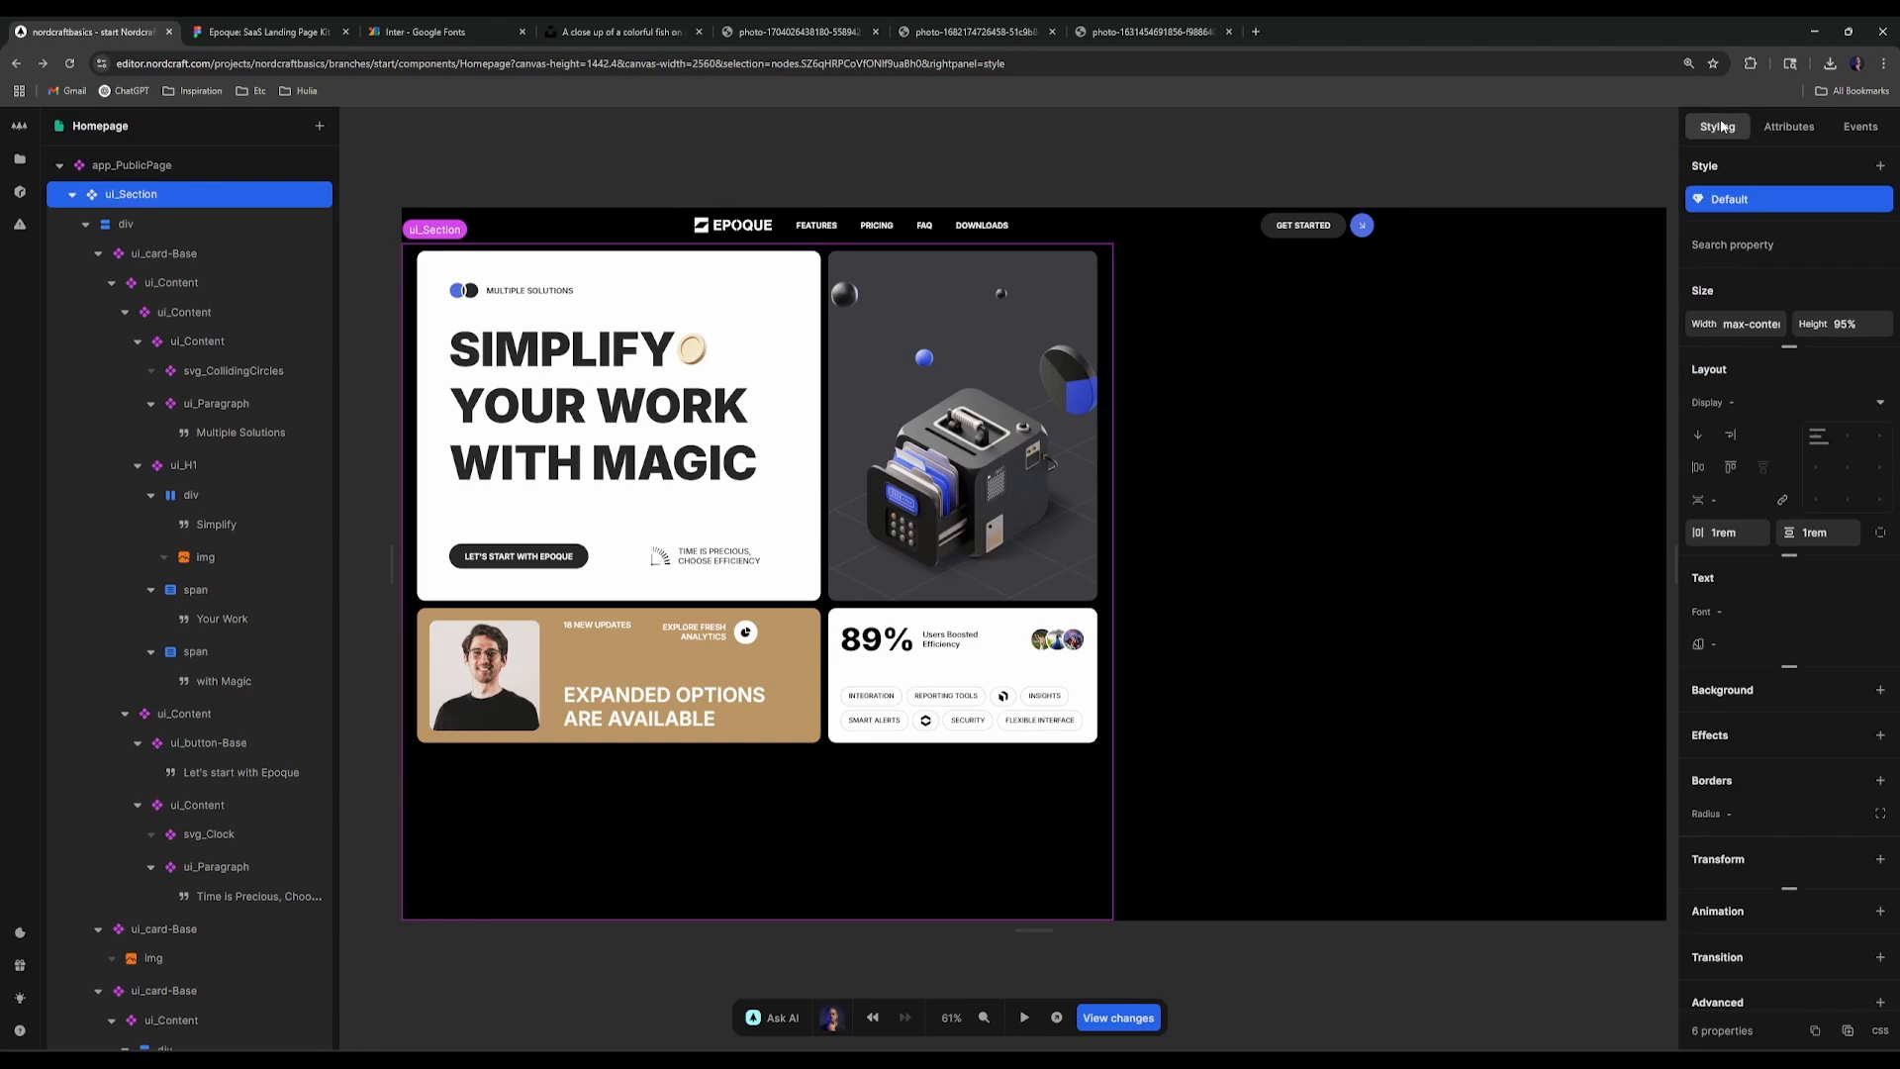
left_click(1752, 325)
key("BackSpace")
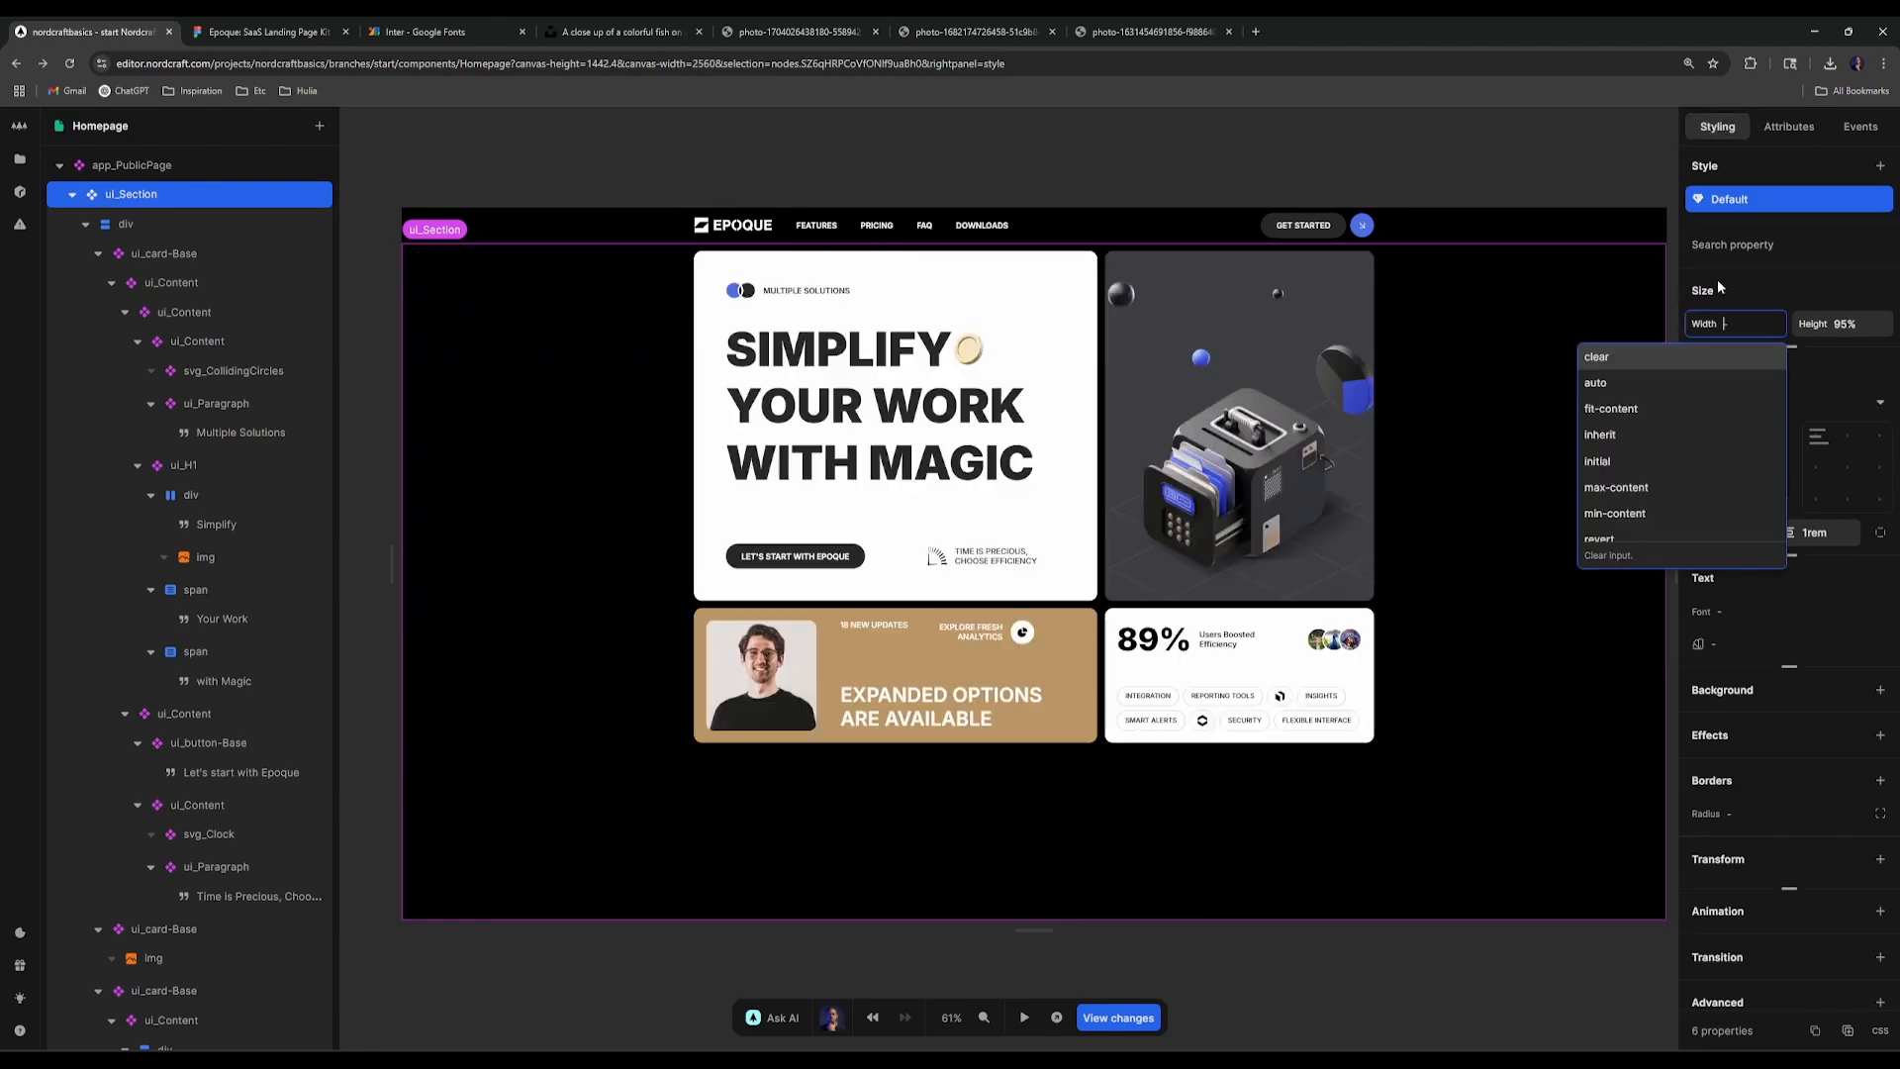
left_click(1503, 112)
left_click(1344, 310)
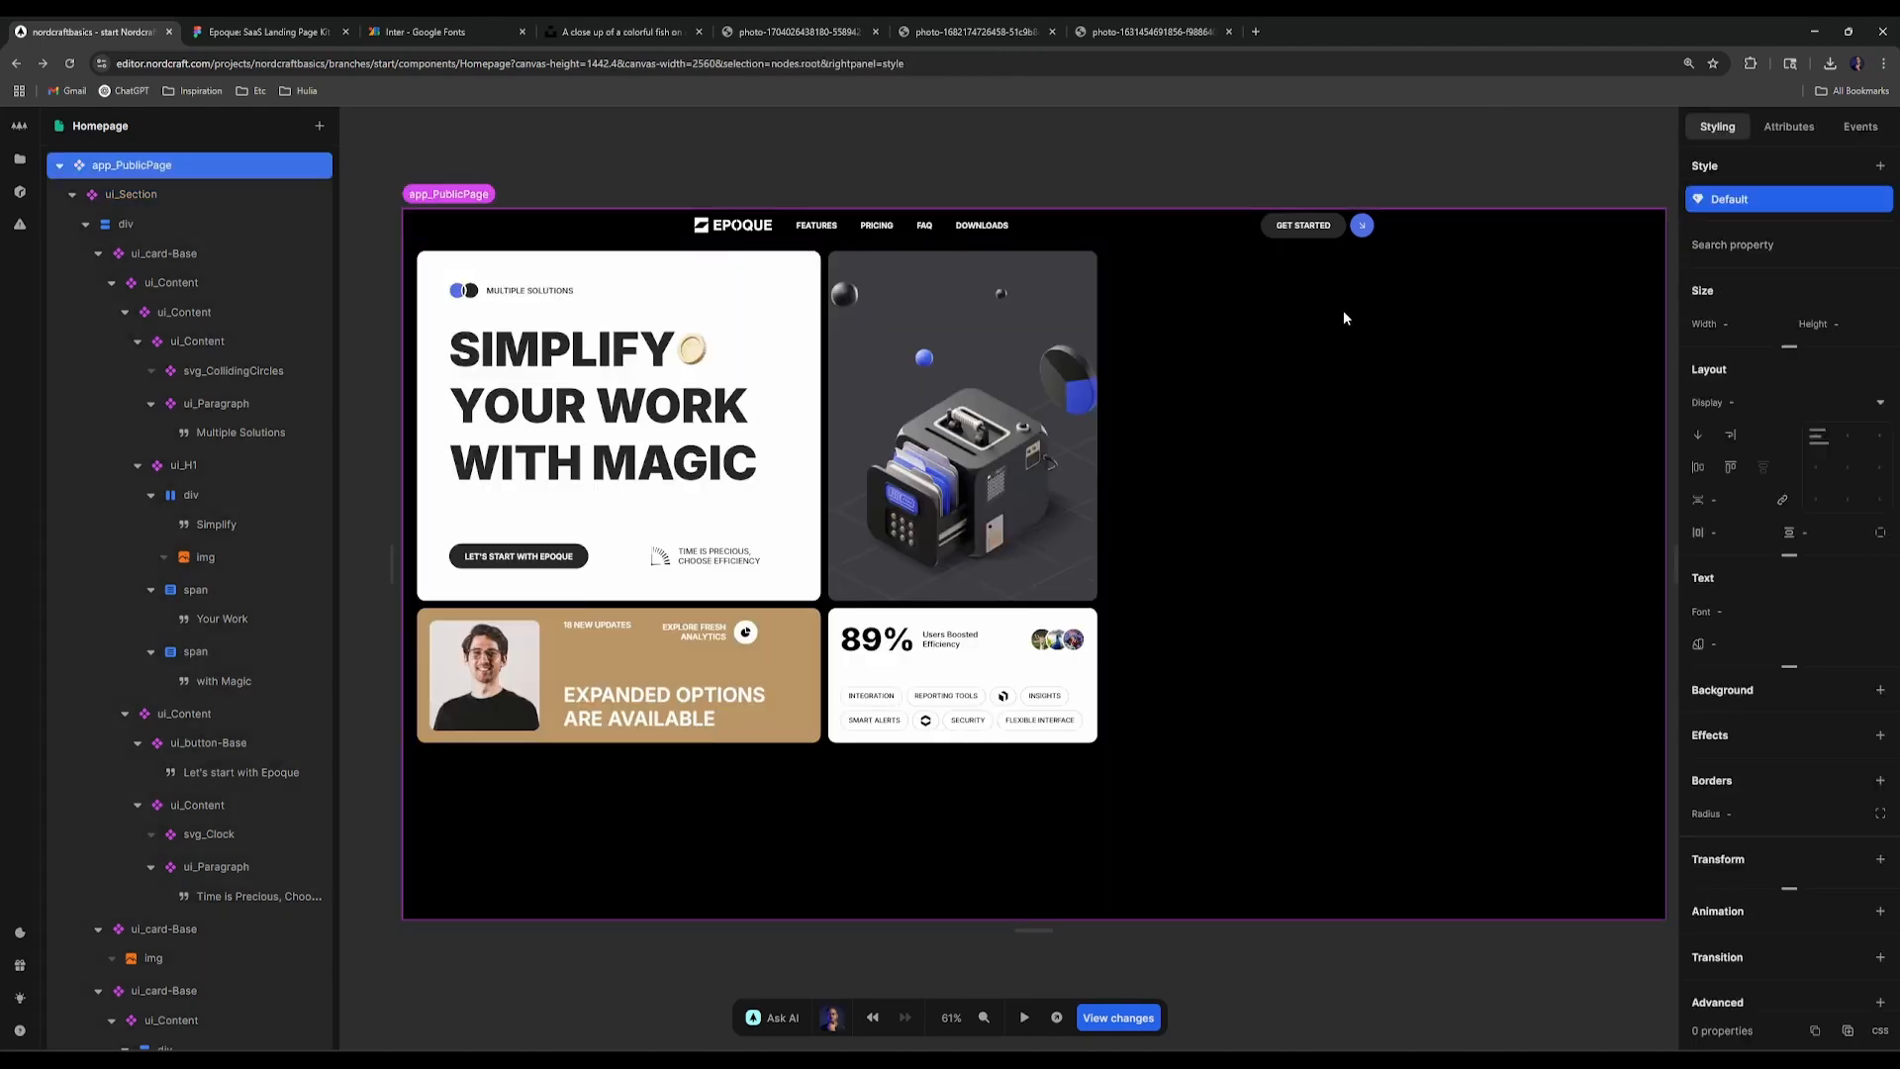
left_click(131, 194)
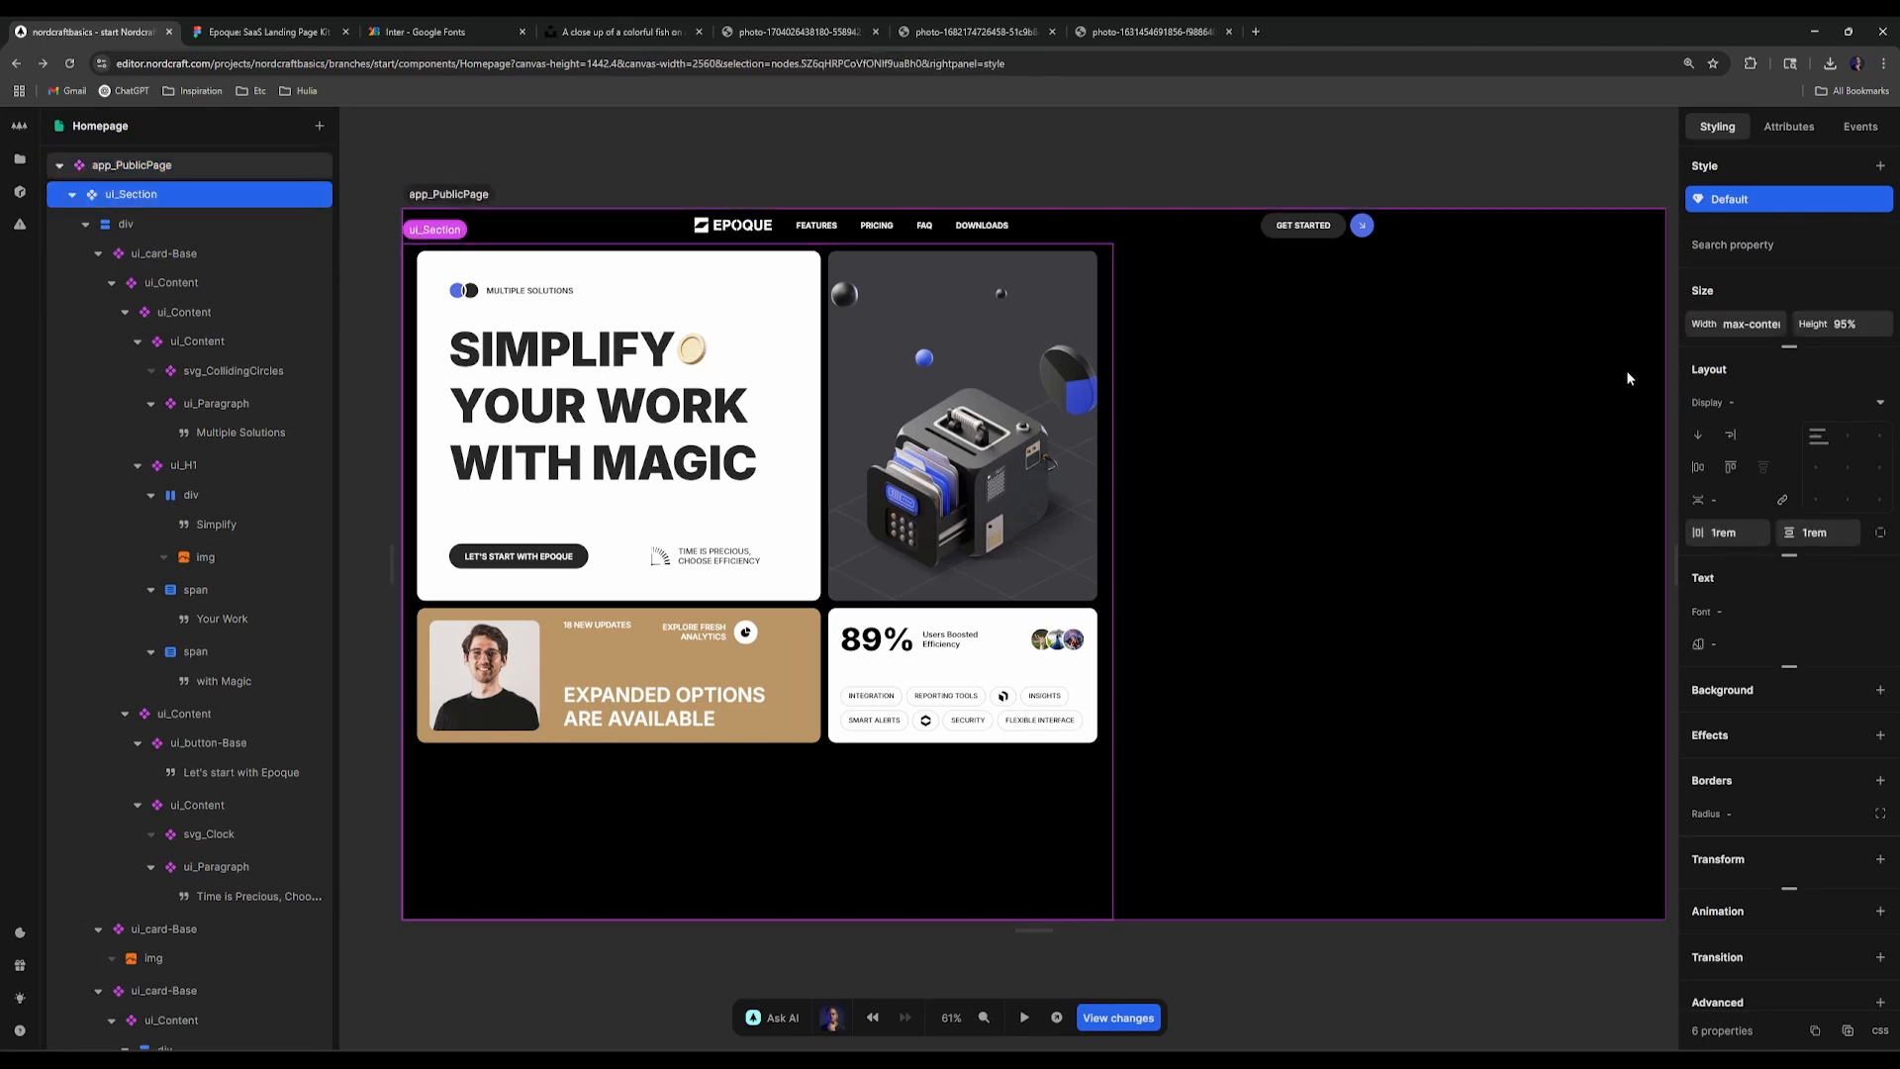
Step: Remove the width setting from the ui_Section that wraps the hero cards and clear the selection
left_click(1747, 324)
key("BackSpace")
key("Return")
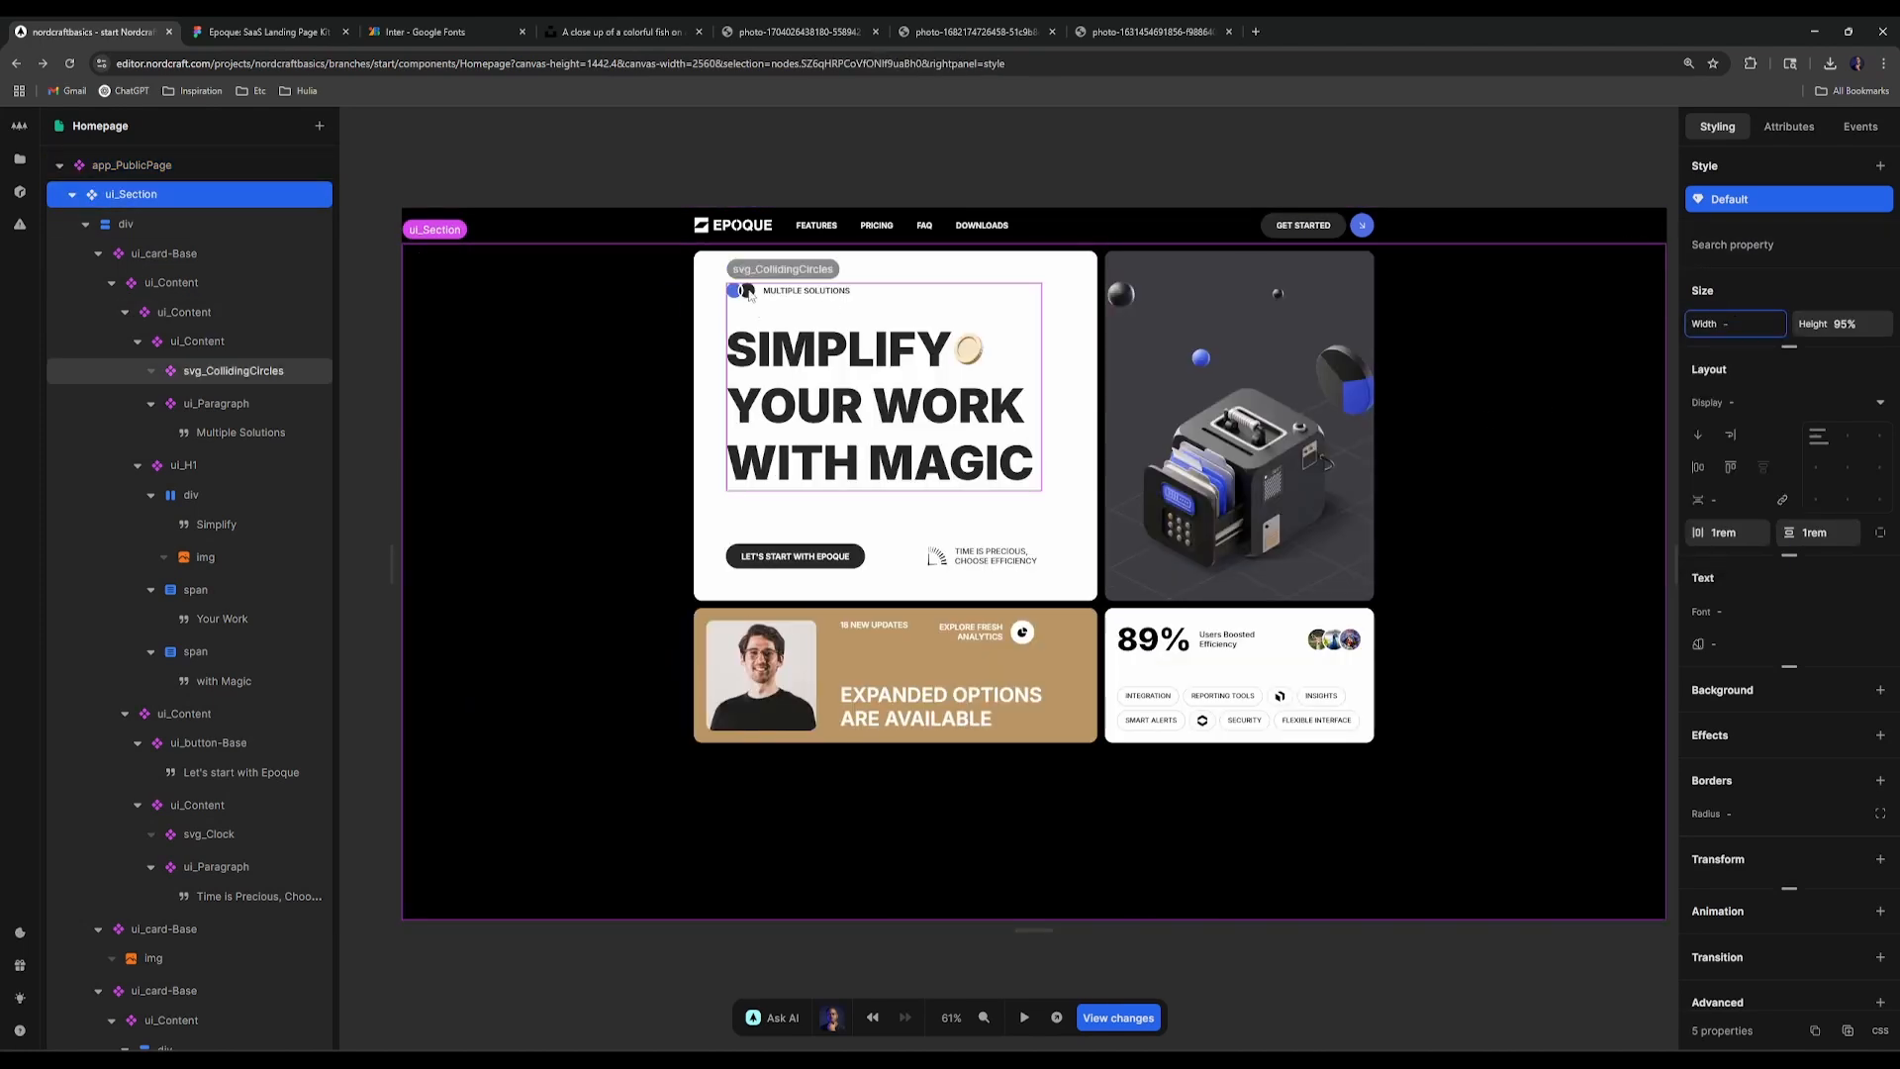
key("Escape")
scroll(890, 405, "up", 5)
scroll(890, 416, "down", 4)
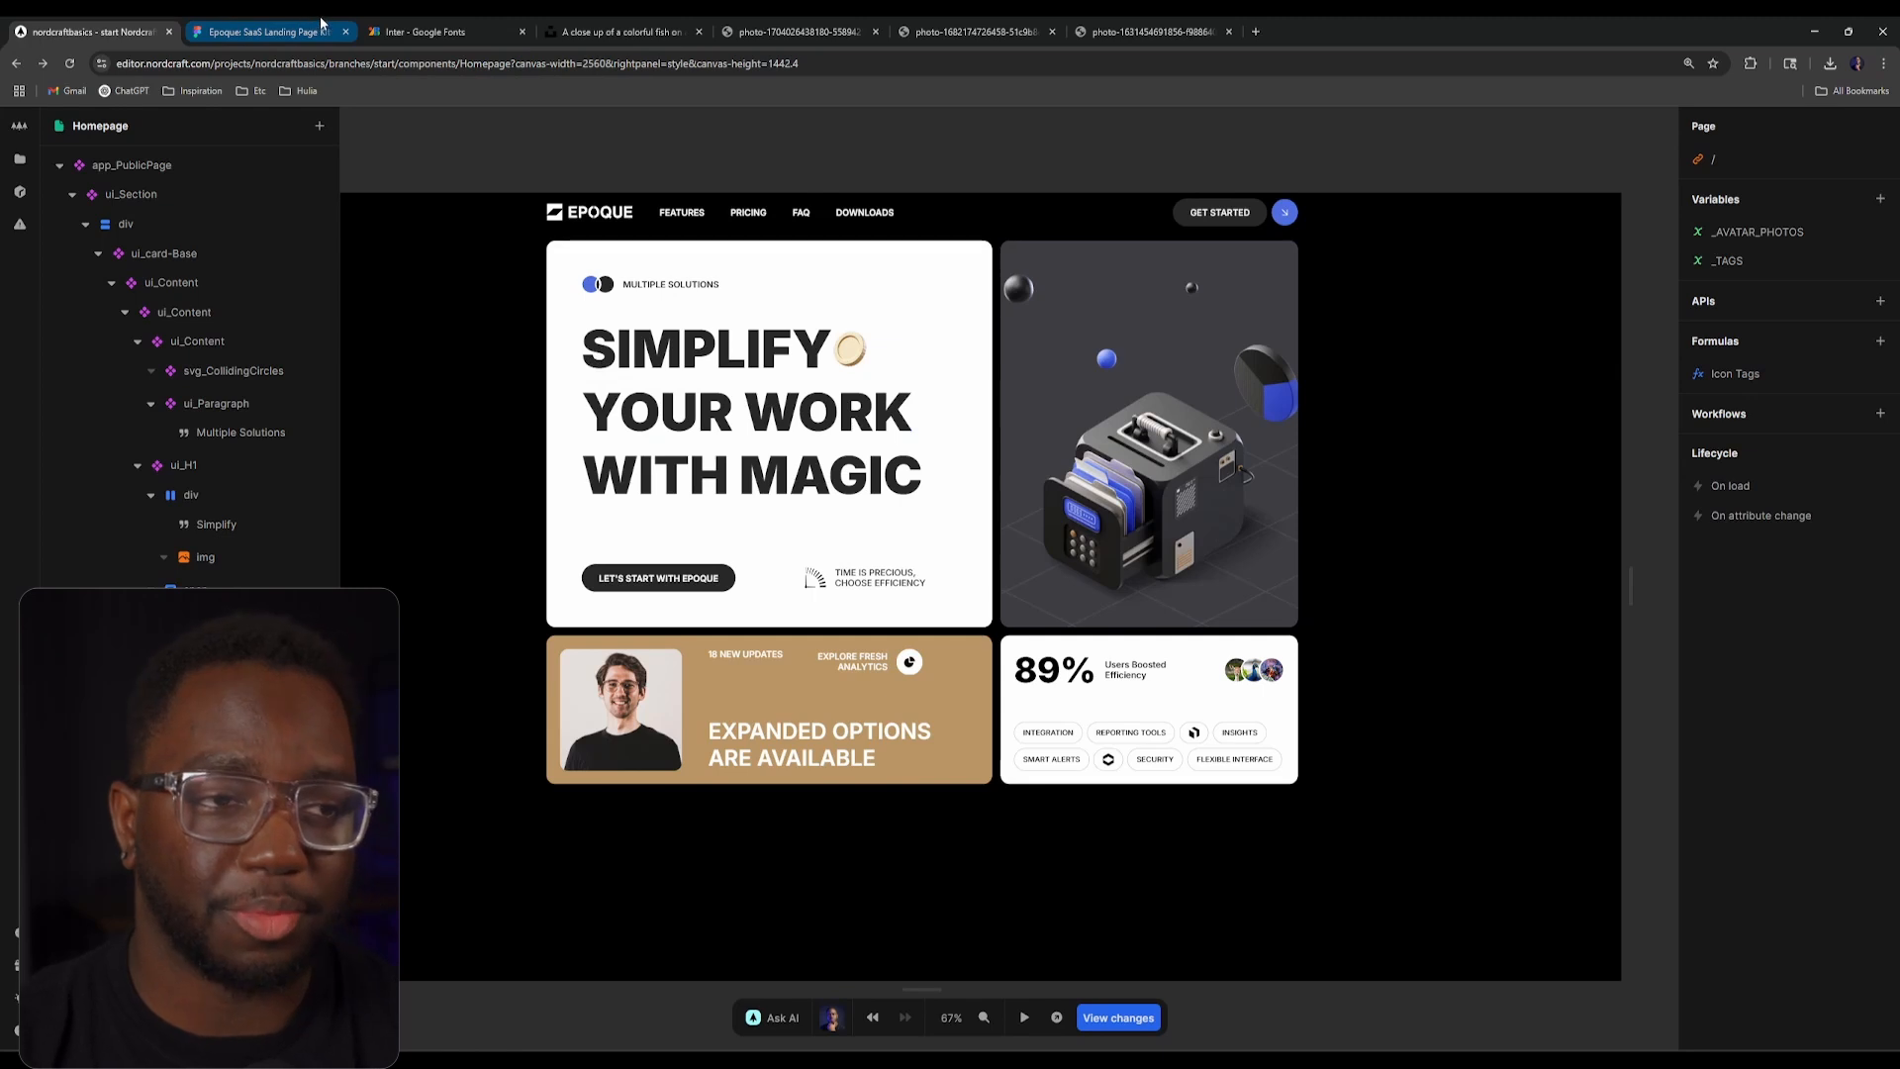
Step: Switch to the Epoque design in Figma, reload it, examine the 1440 landing page's hero and following sections, and return to Nordcraft
left_click(269, 32)
scroll(807, 266, "down", 2)
left_click_drag(899, 377, 991, 513)
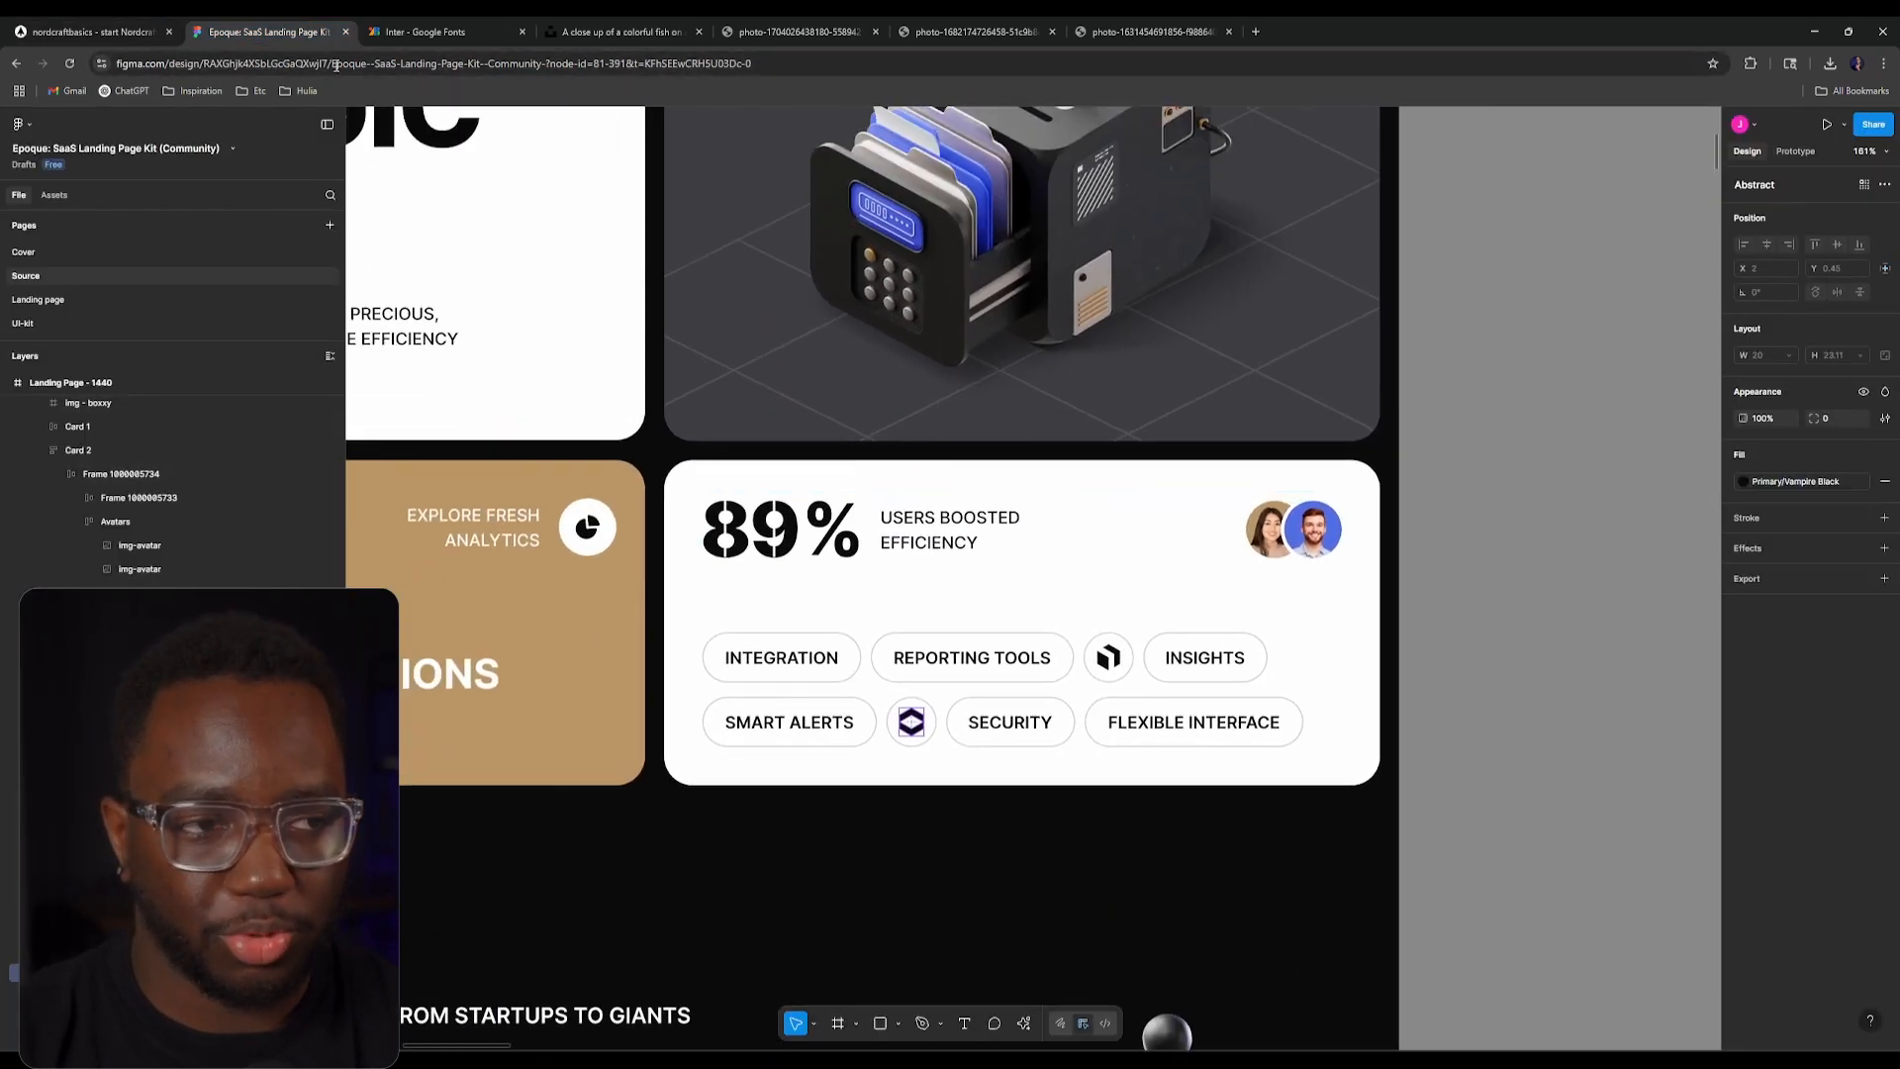
left_click(68, 65)
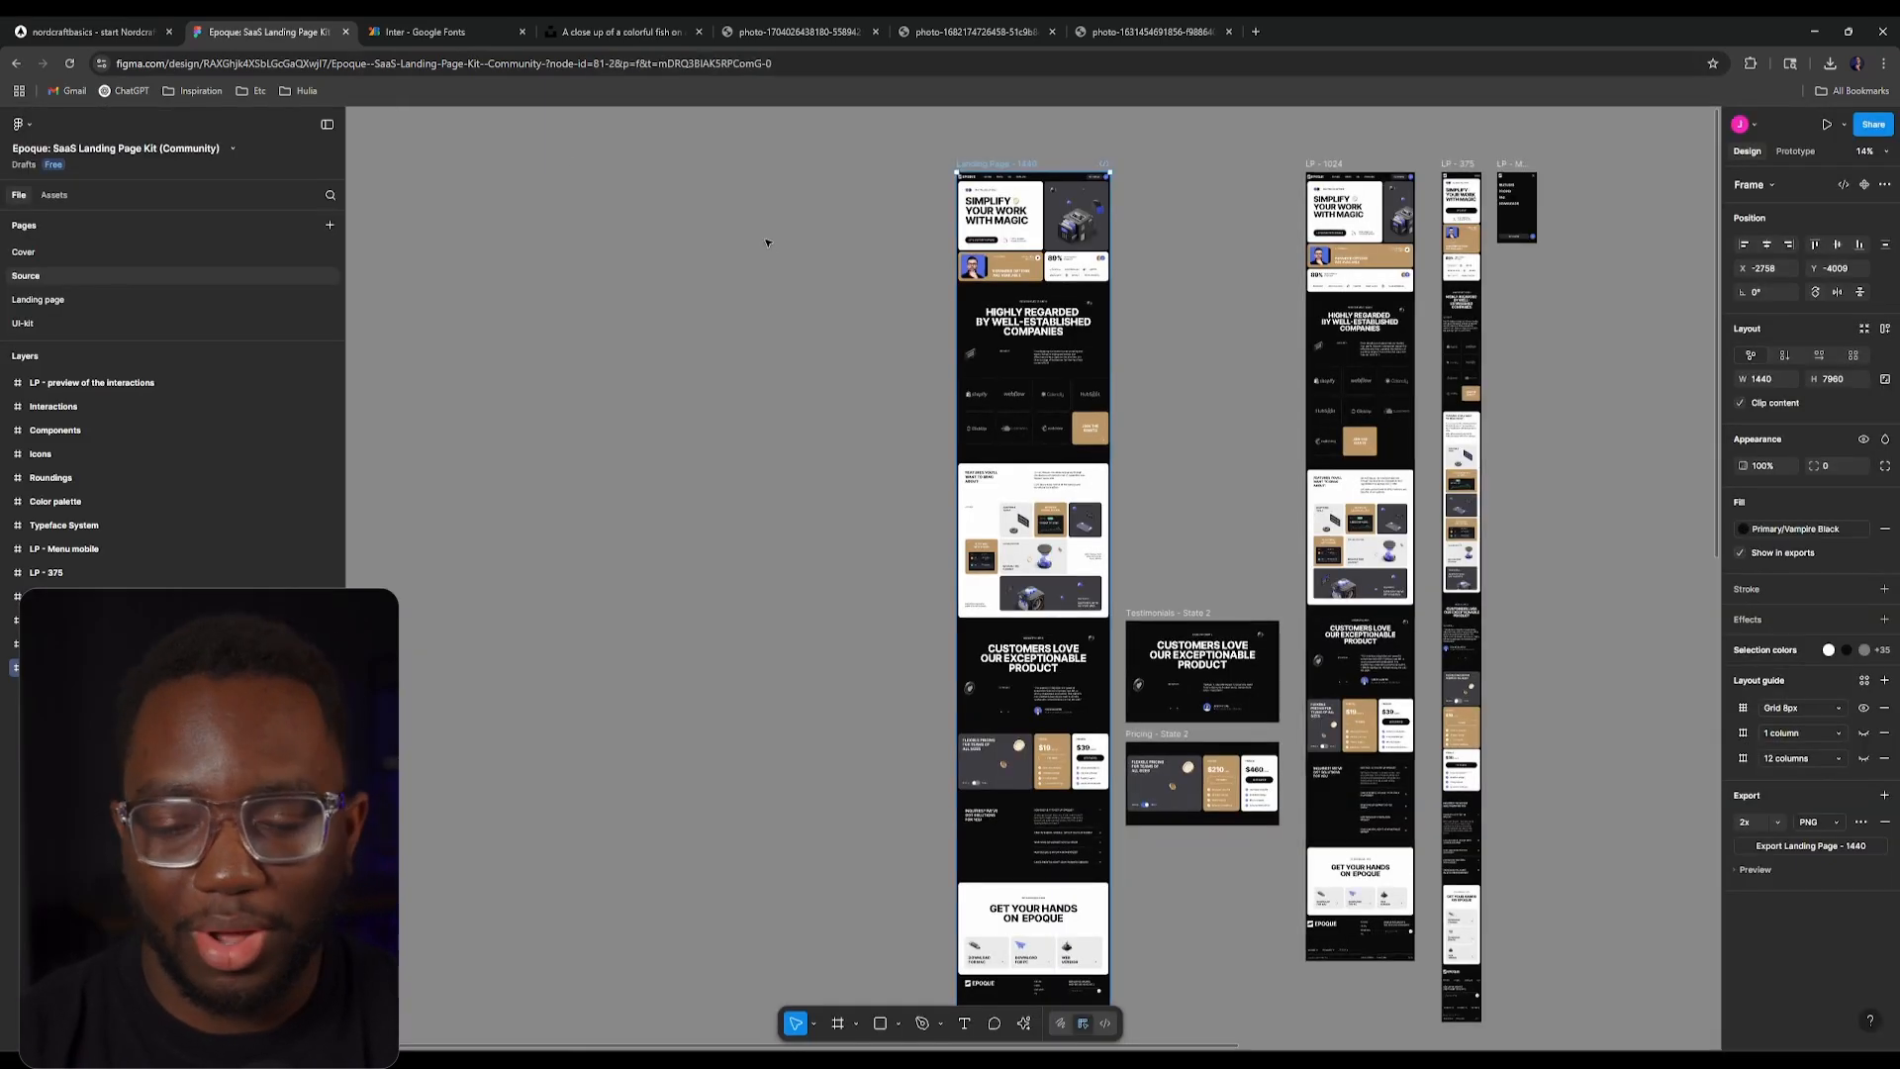
left_click(767, 243)
scroll(762, 287, "up", 5)
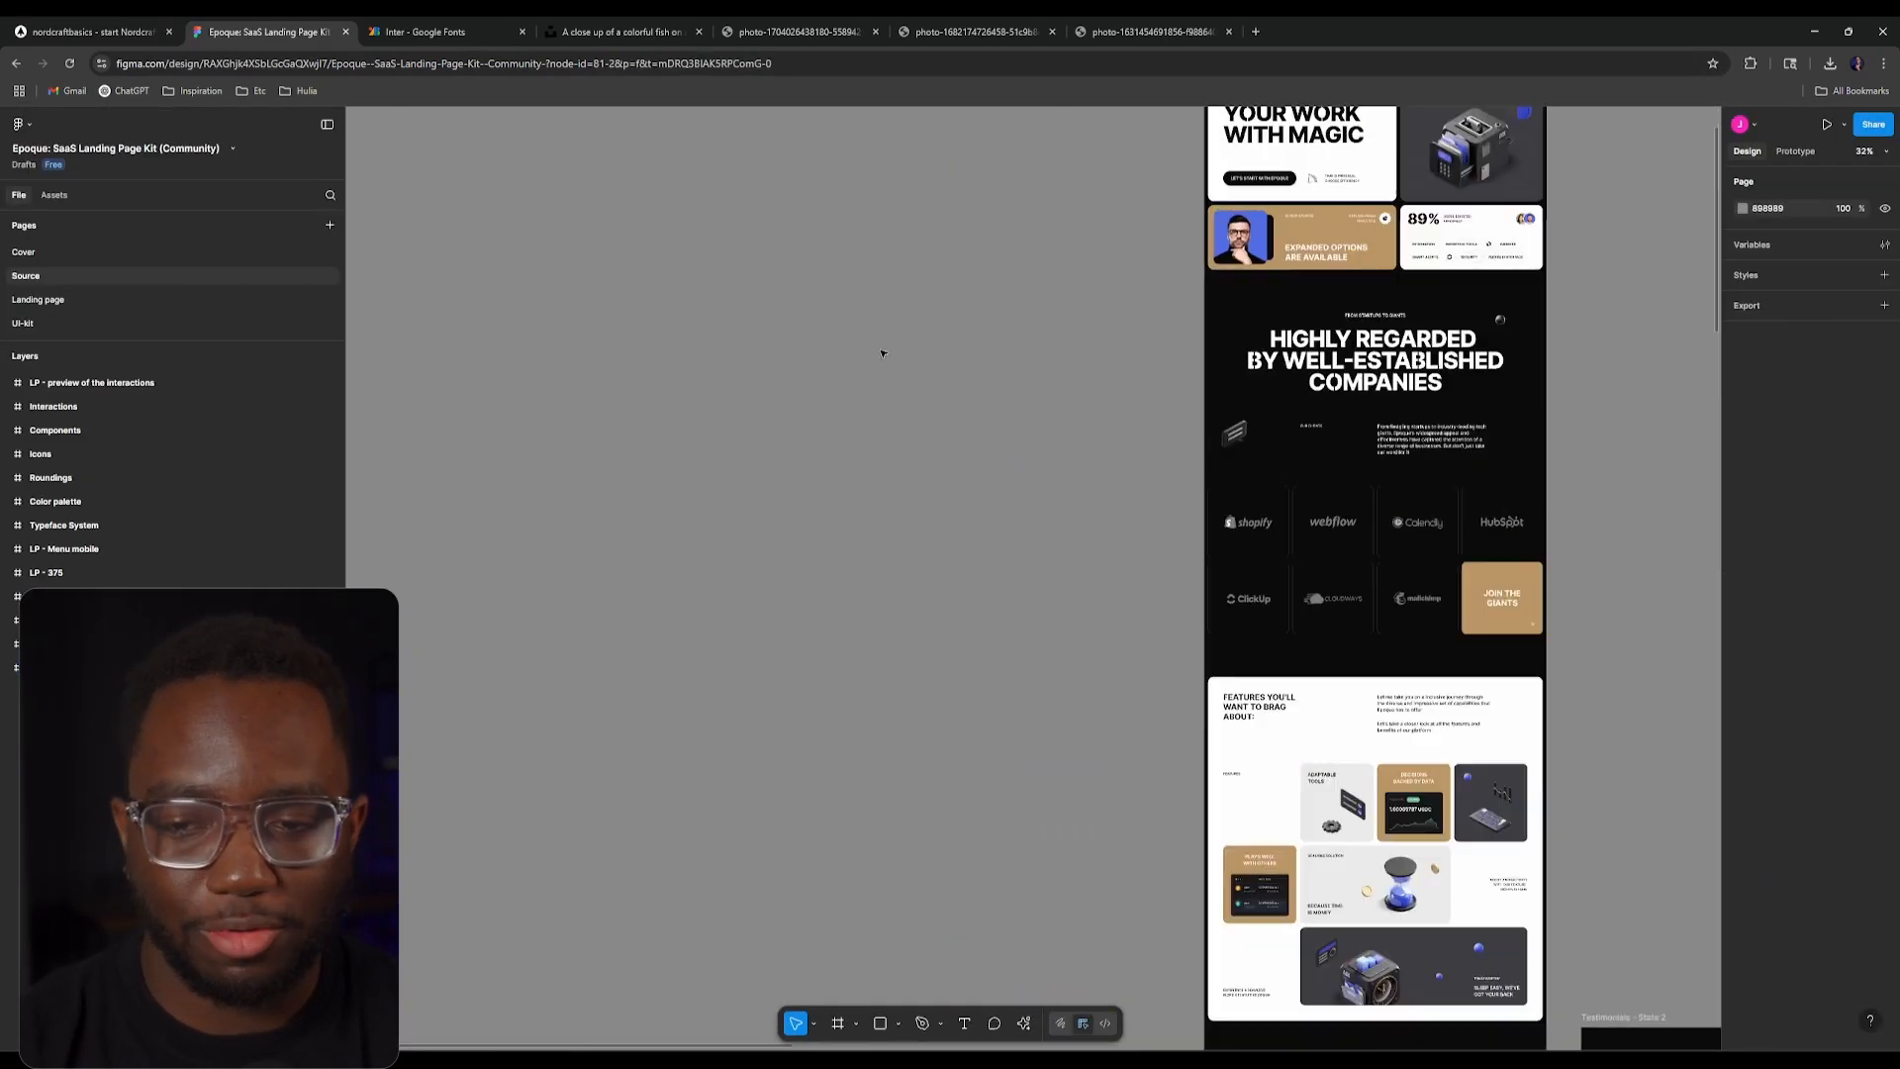
left_click_drag(882, 352, 551, 325)
left_click(91, 31)
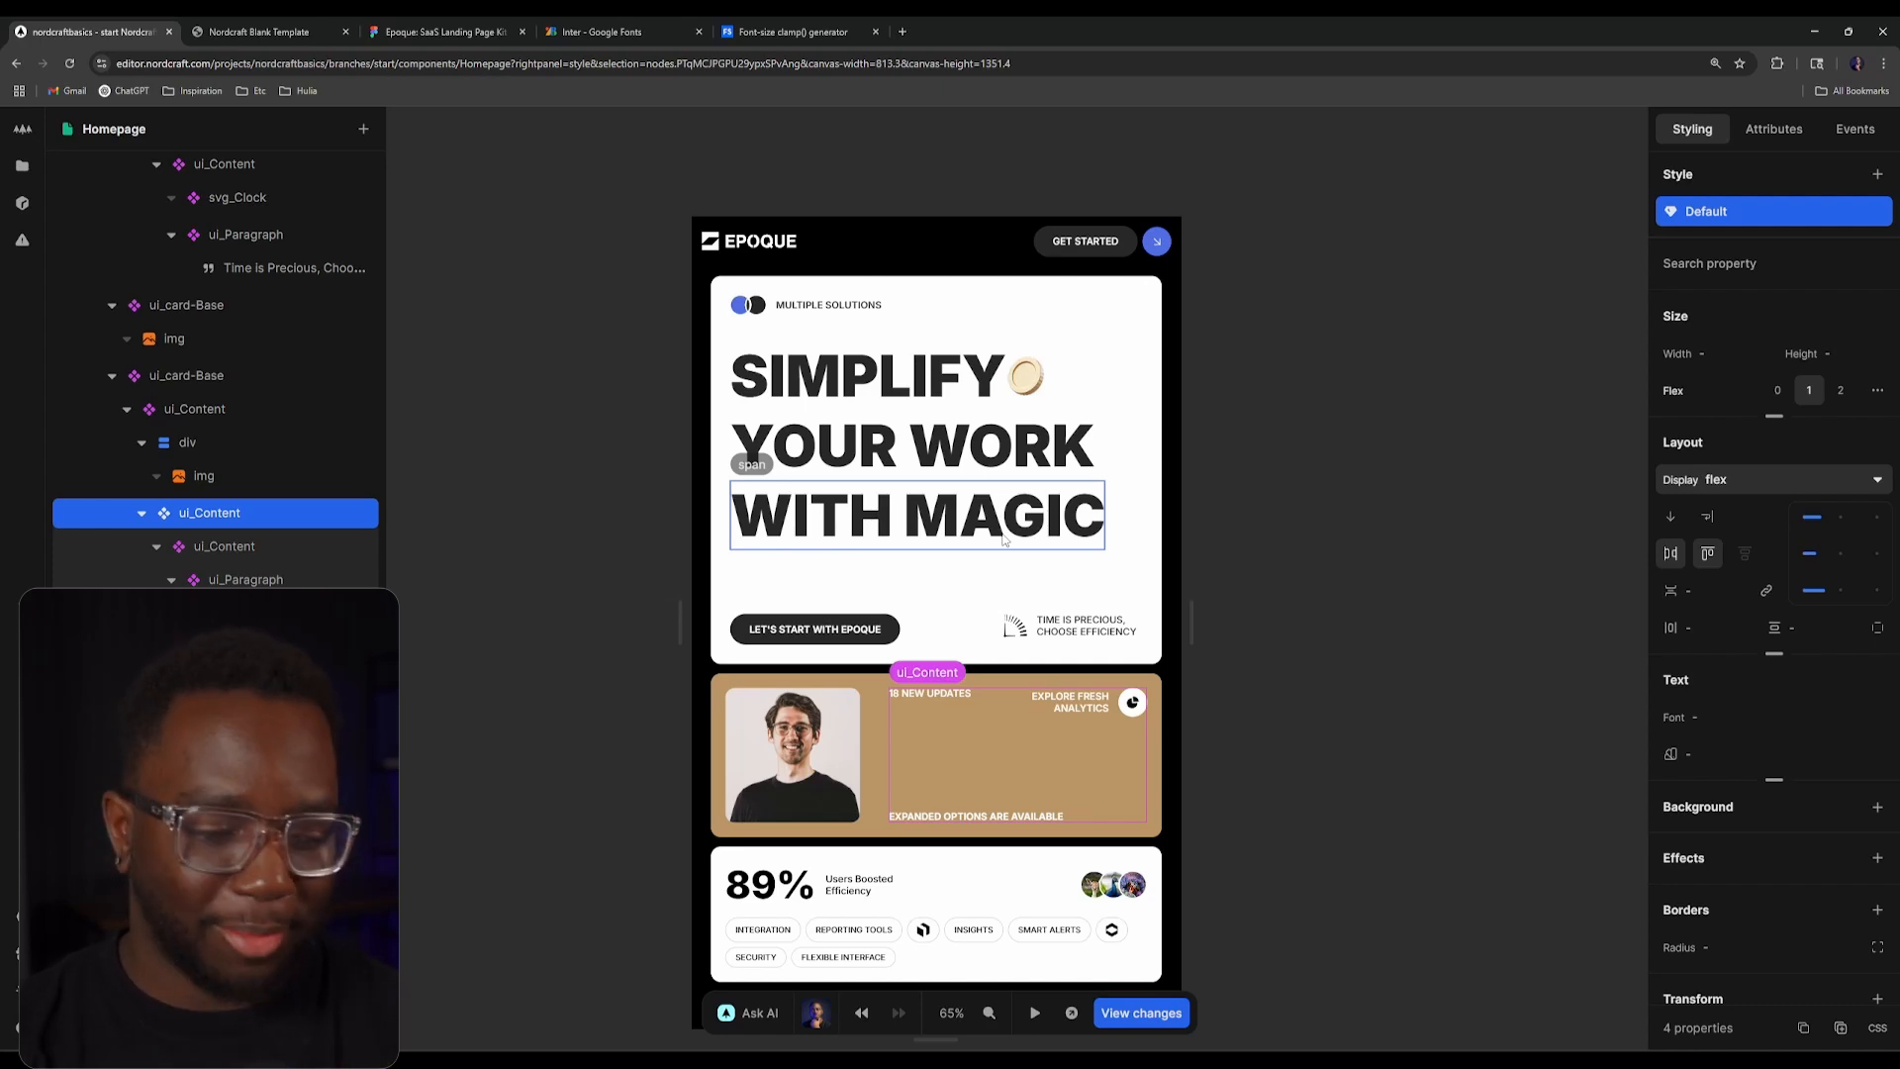
Step: Deselect the ui_Content in the Expanded Options card and bring up the preview canvas's device width presets
key("Escape")
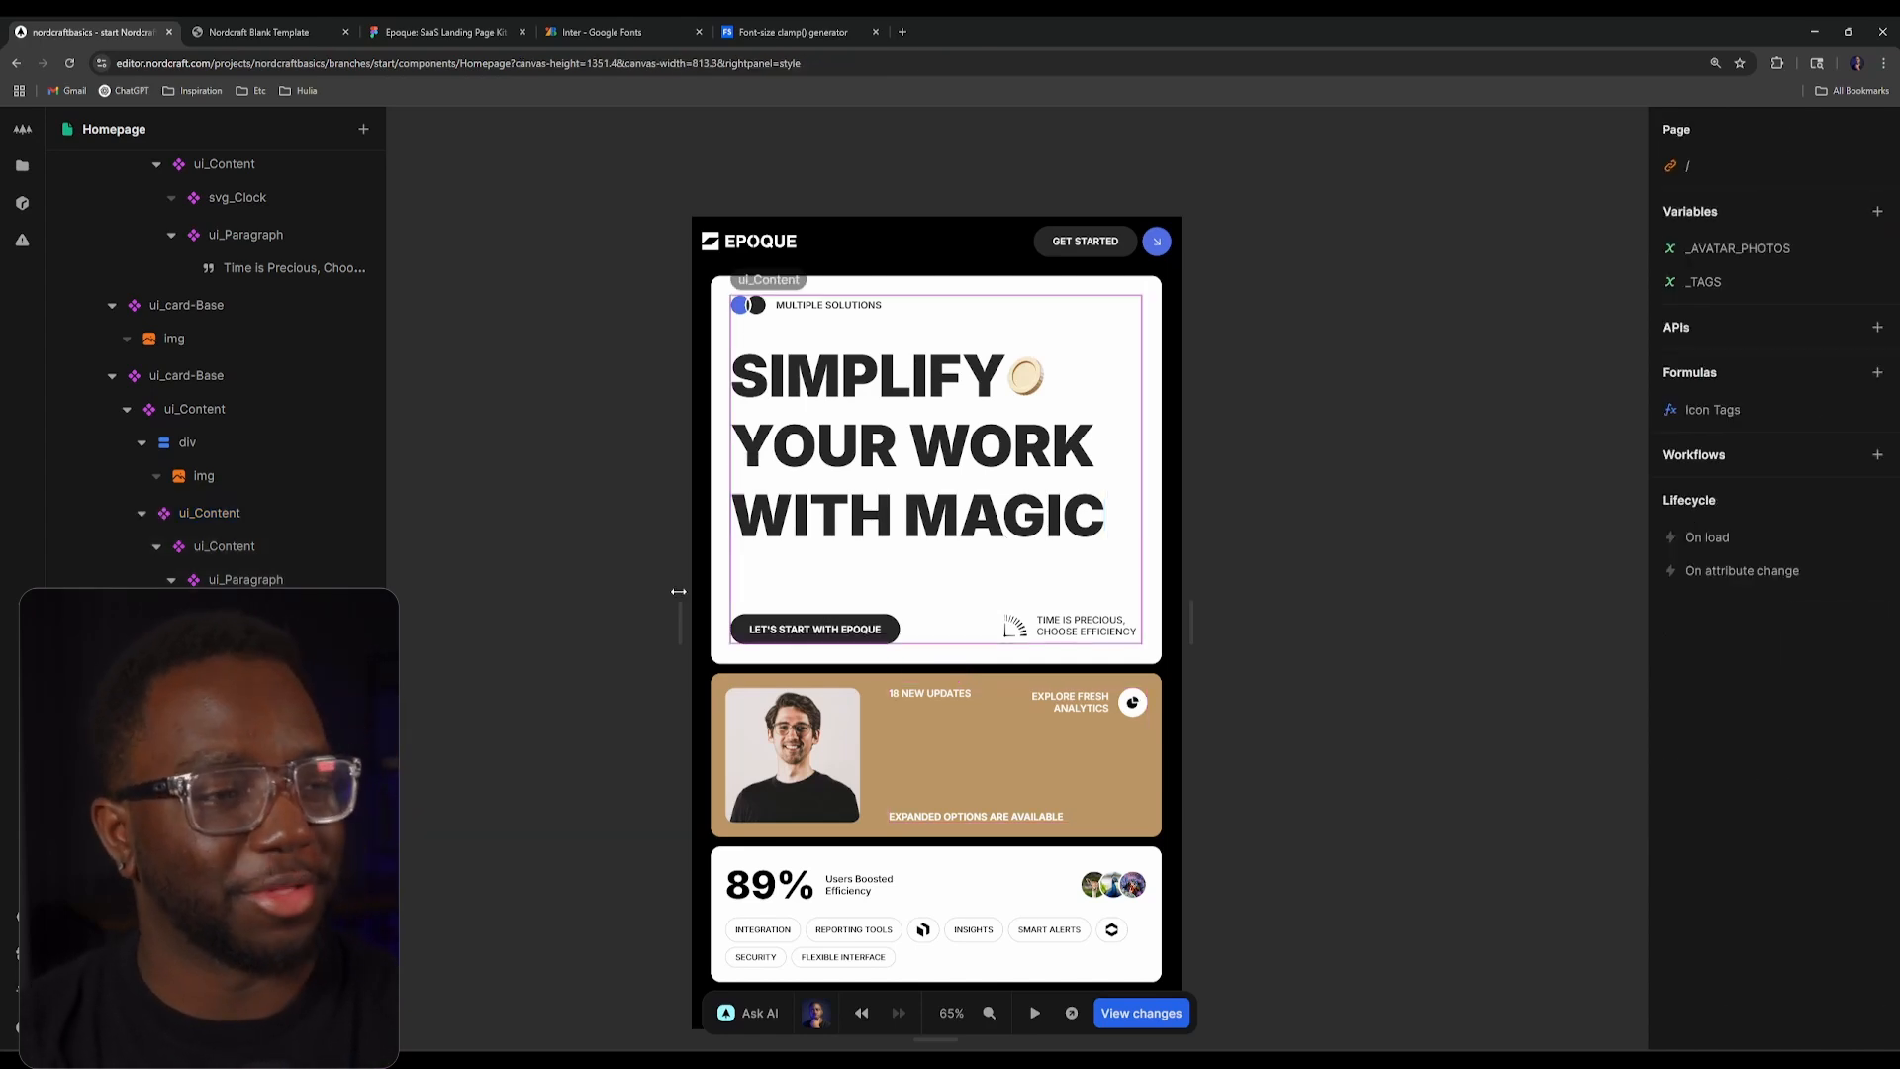
mouse_move(1183, 566)
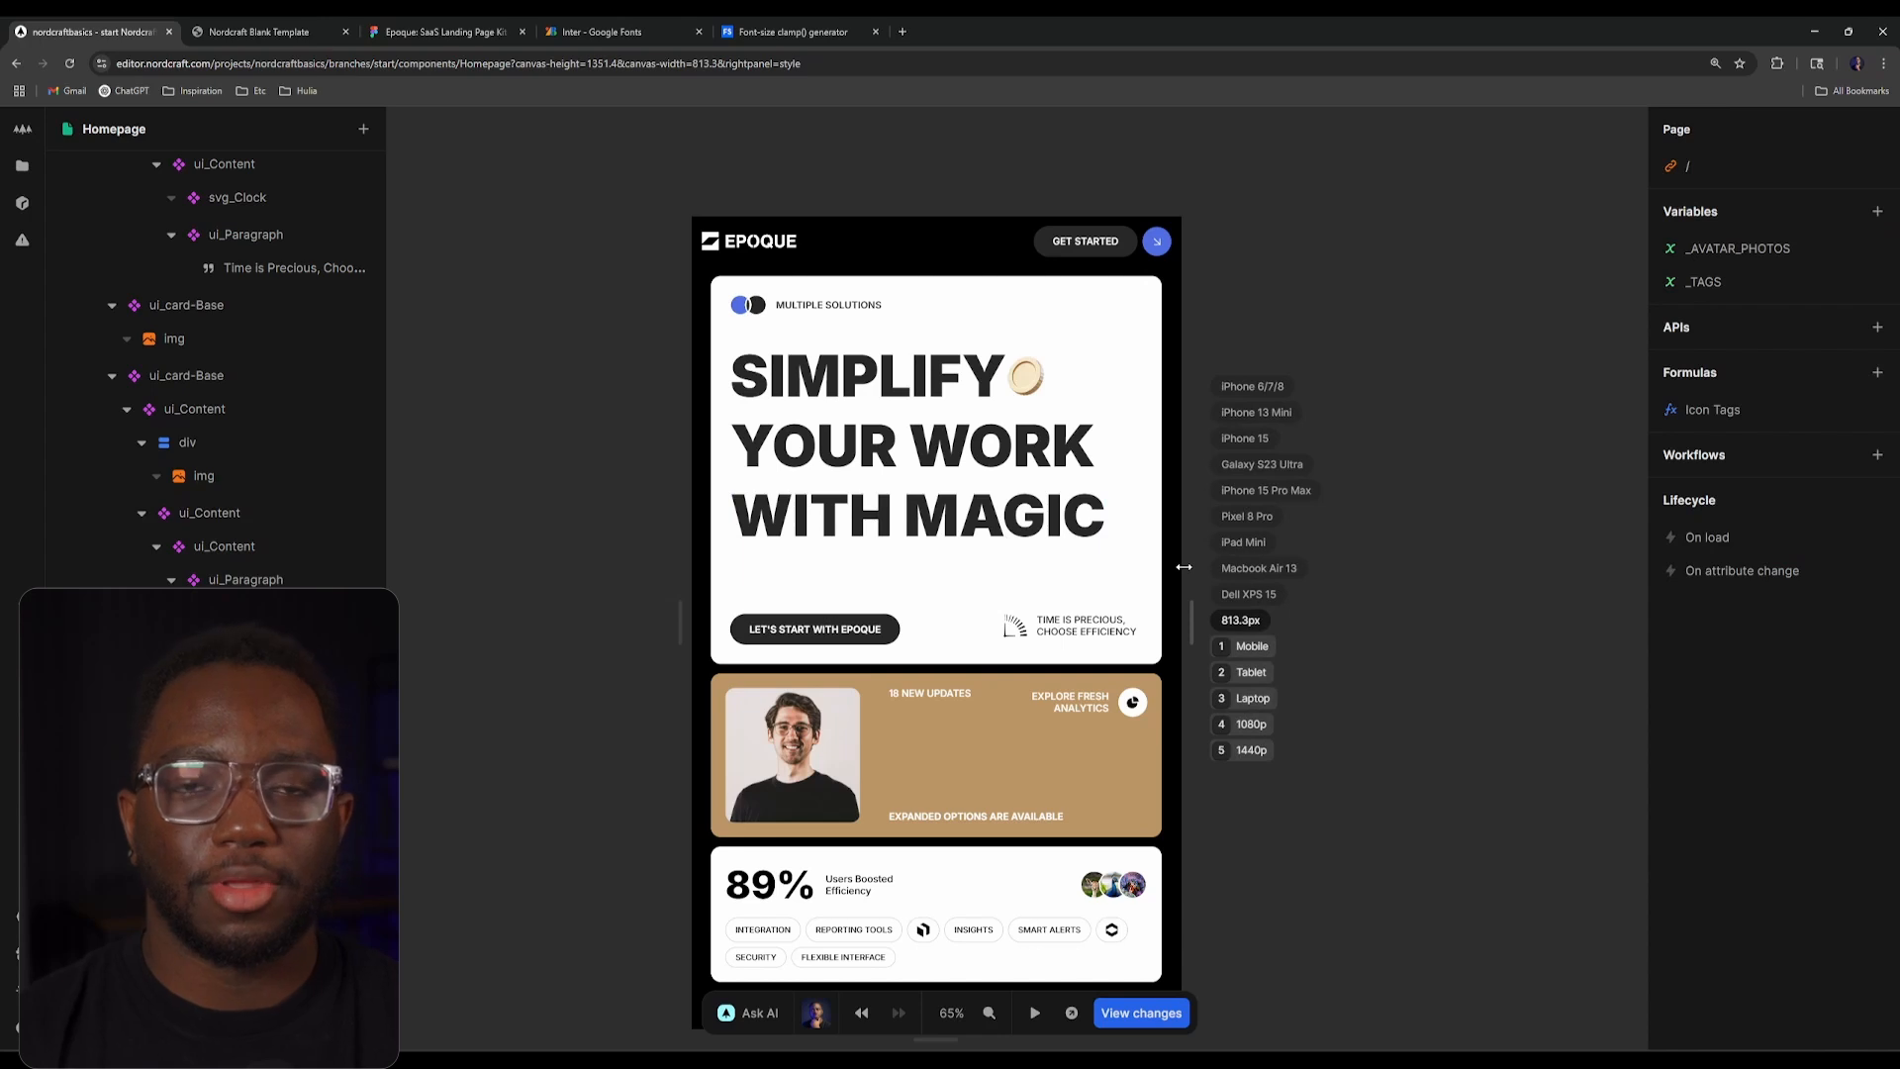